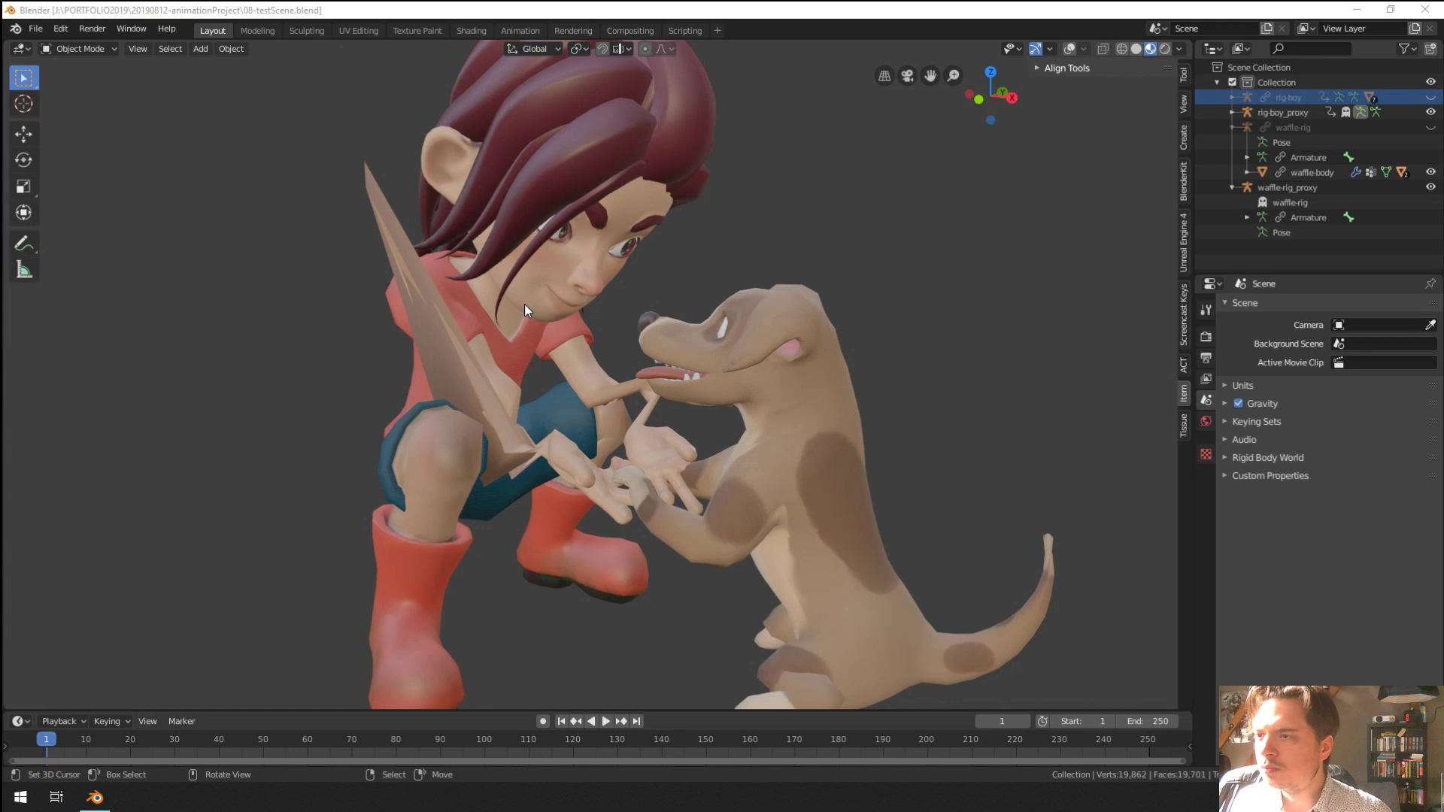
{"action": "middle_click_drag", "start_coordinate": [928, 458], "coordinate": [533, 450]}
{"action": "key", "text": "shift"}
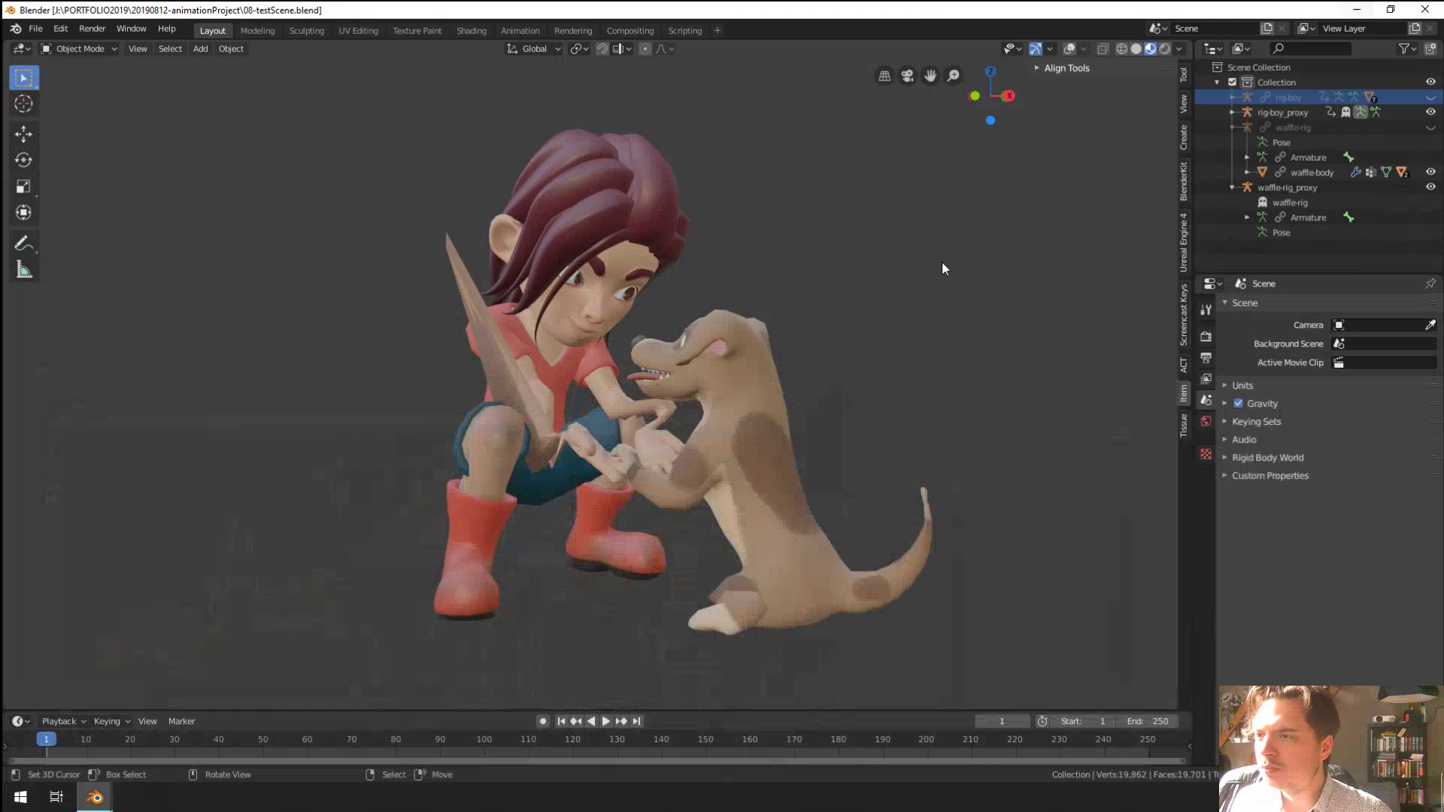
{"action": "middle_click_drag", "start_coordinate": [941, 268], "coordinate": [763, 399]}
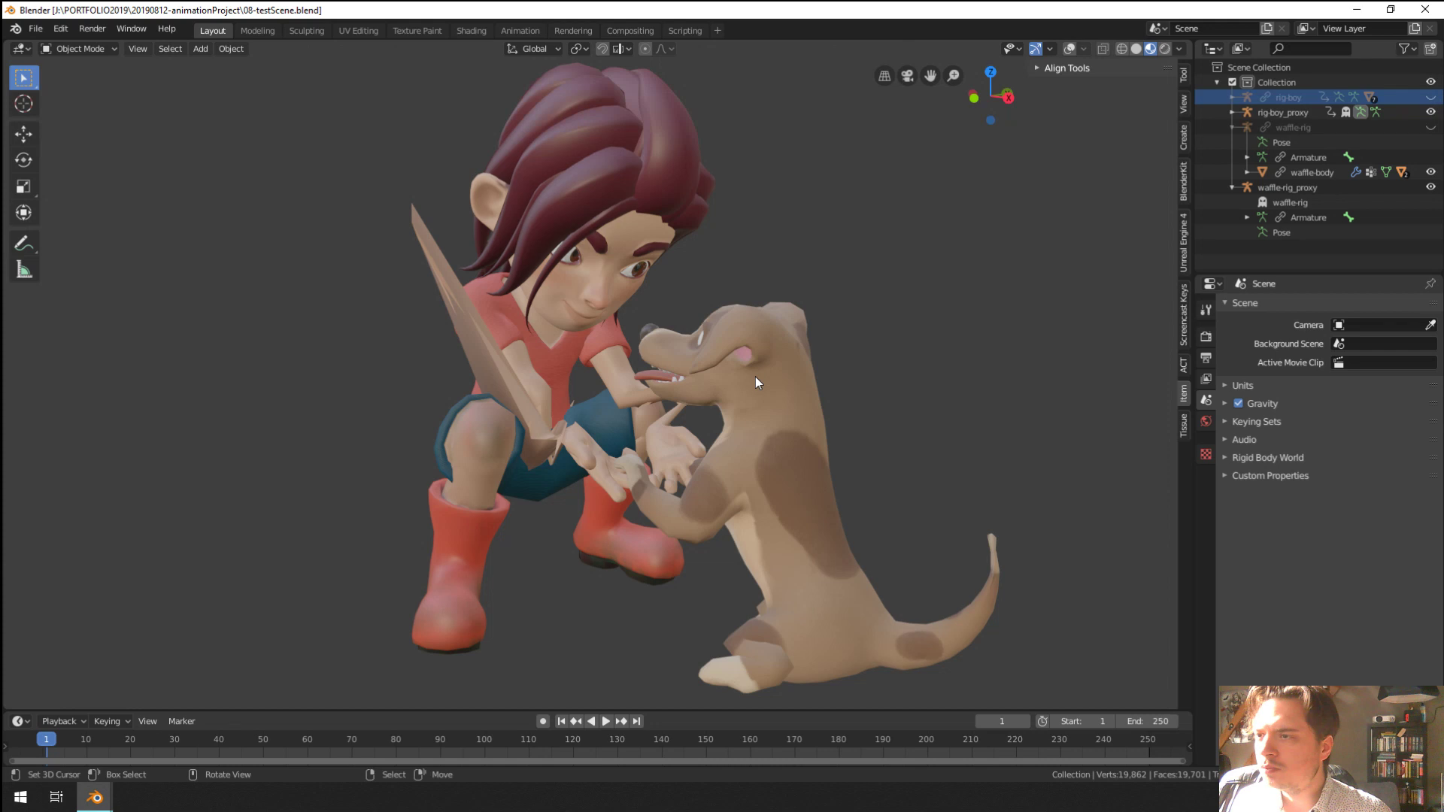
Switch to the Blender window with 07-boyRefine08.blend and turn on the Screencast Keys display
{"action": "mouse_move", "coordinate": [94, 797]}
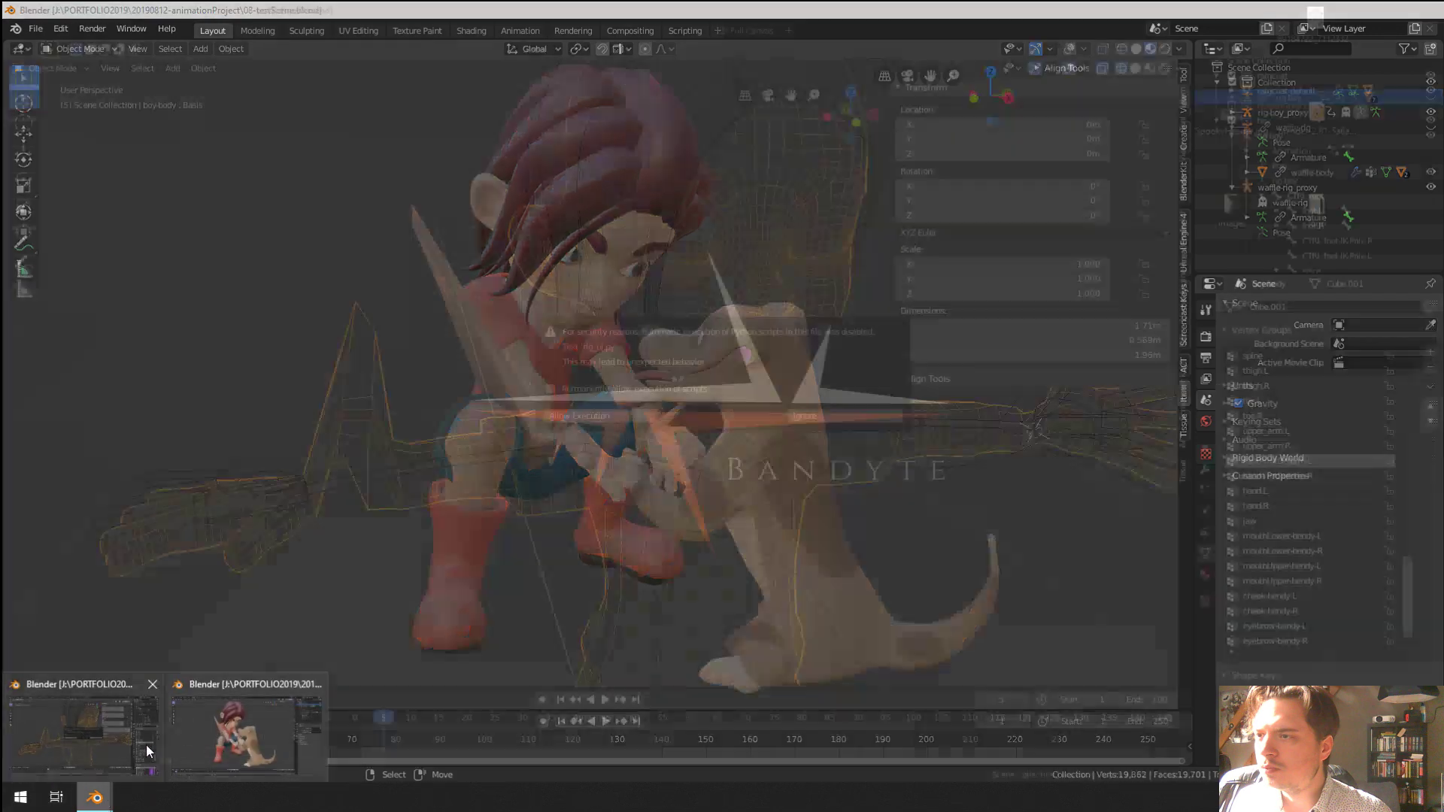
{"action": "left_click", "coordinate": [146, 748]}
{"action": "left_click", "coordinate": [820, 414]}
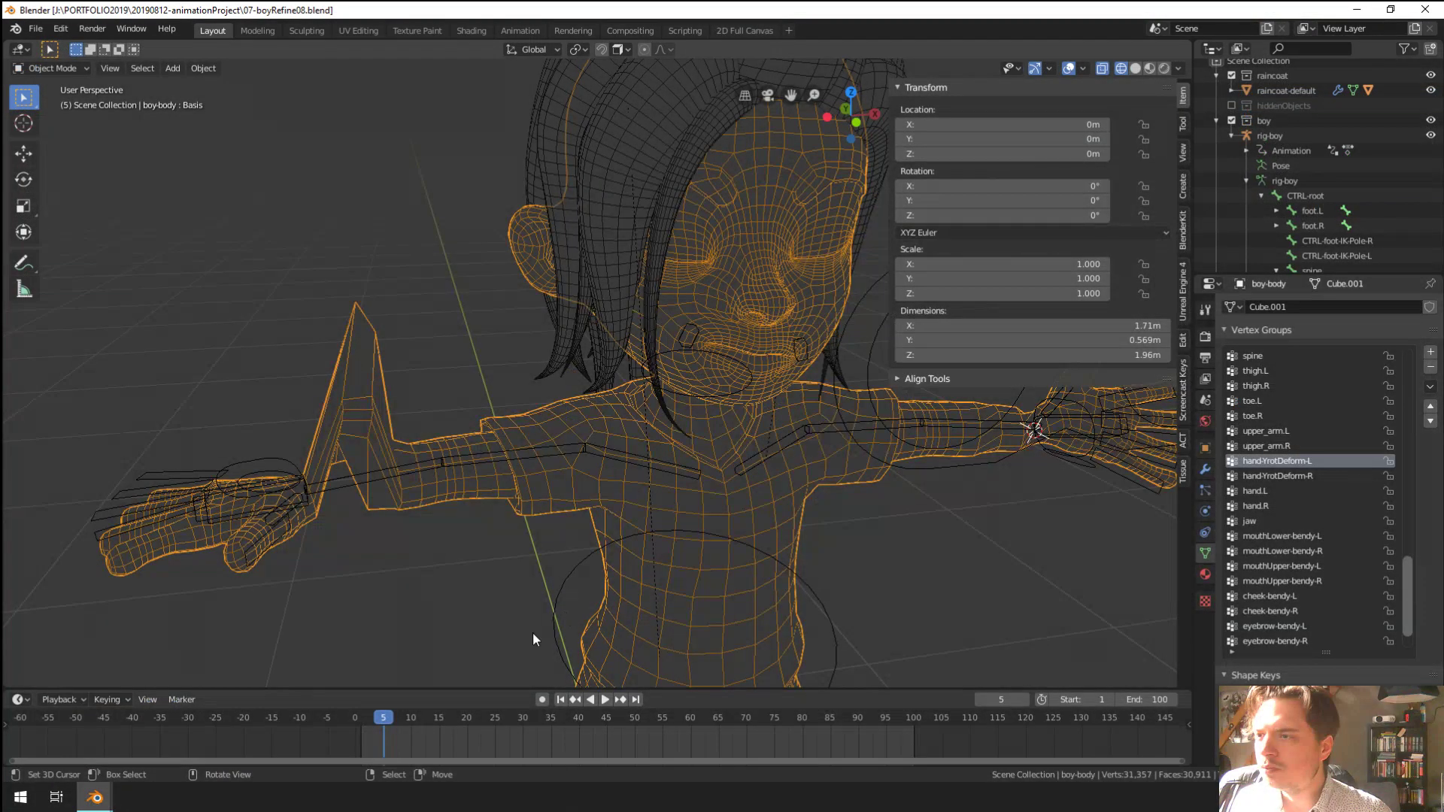
{"action": "scroll", "coordinate": [533, 634], "scroll_direction": "down", "scroll_amount": 2}
{"action": "left_click", "coordinate": [1183, 390]}
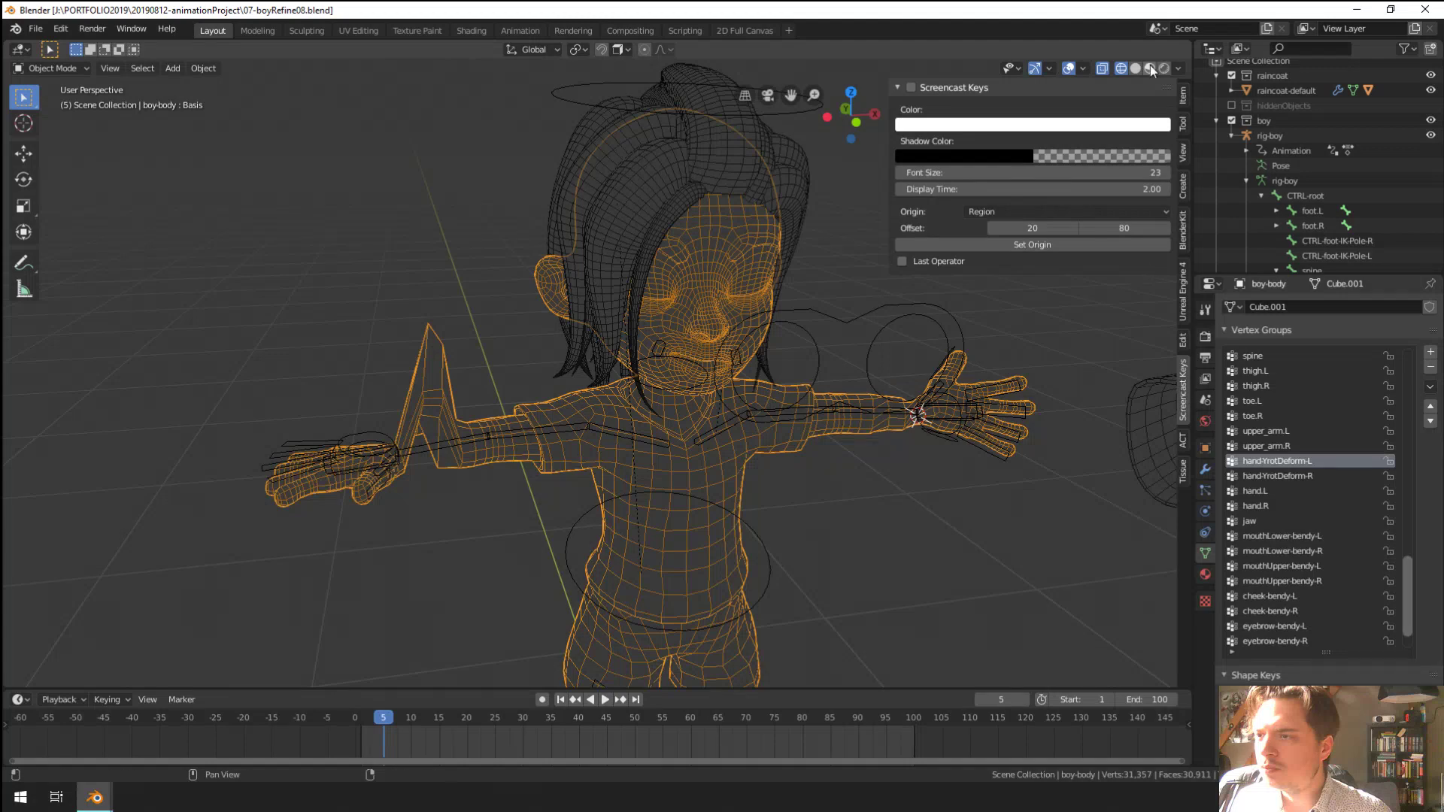
Set the viewport to Solid shading and enter Edit Mode on the rig-boy armature
{"action": "key", "text": "z"}
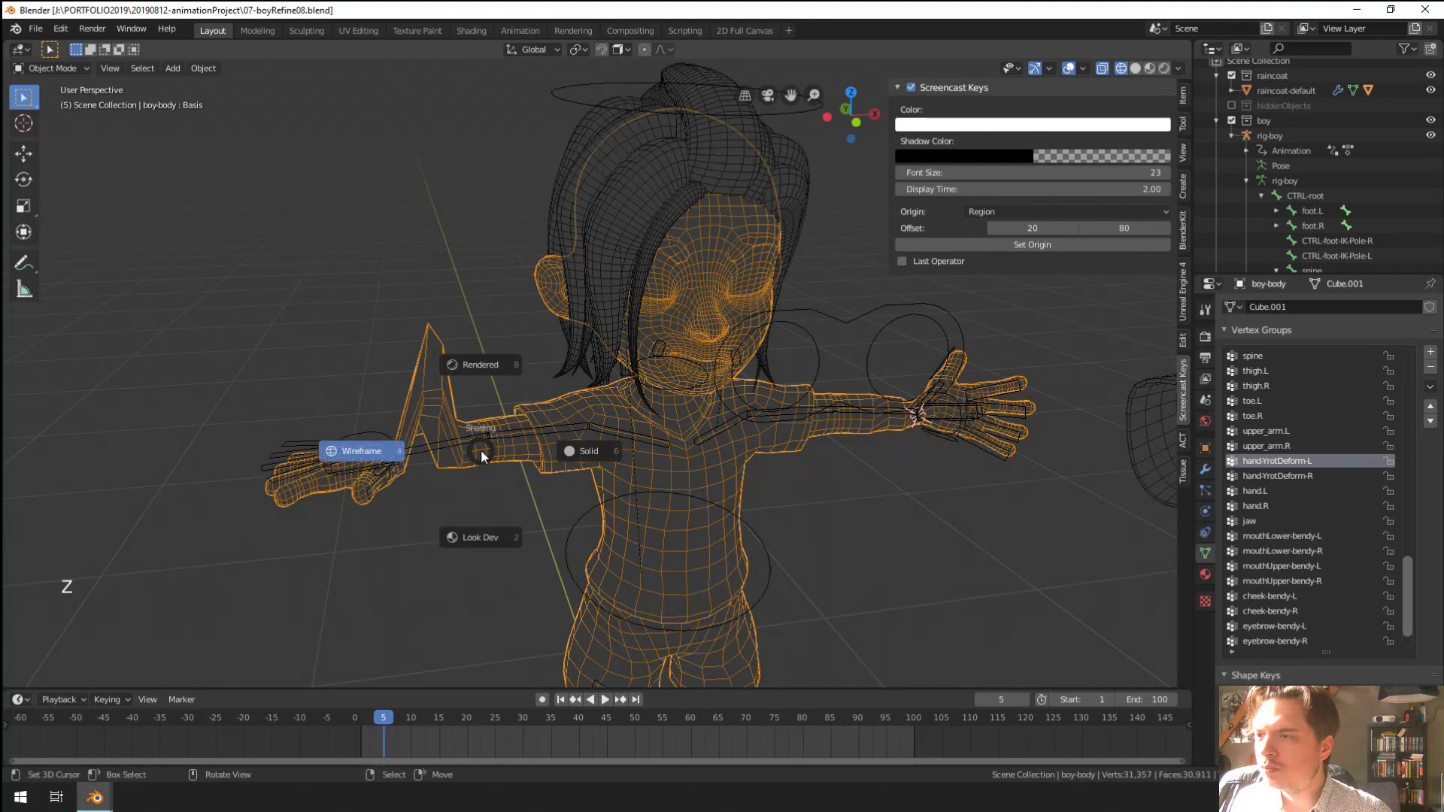
{"action": "middle_click_drag", "start_coordinate": [568, 444], "coordinate": [525, 484]}
{"action": "scroll", "coordinate": [427, 489], "scroll_direction": "up", "scroll_amount": 2}
{"action": "right_click", "coordinate": [416, 486]}
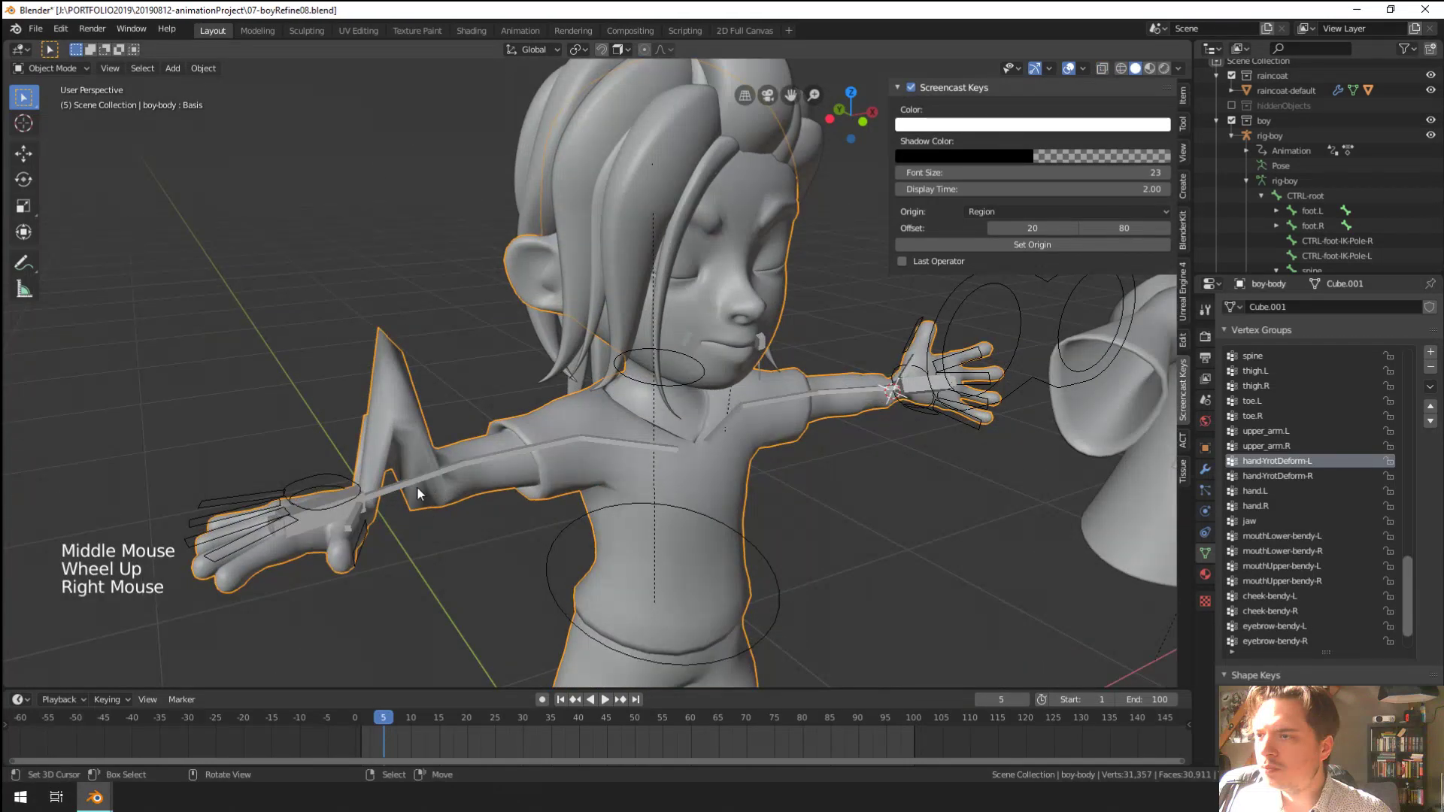
{"action": "right_click", "coordinate": [417, 486]}
{"action": "key", "text": "Tab"}
Delete the handYrotDeform-R bone that overlaps the hand bone in the character's right hand
{"action": "mouse_move", "coordinate": [419, 488]}
{"action": "middle_mouse_down", "text": "shift"}
{"action": "mouse_move", "coordinate": [434, 505]}
{"action": "mouse_move", "coordinate": [406, 474]}
{"action": "middle_mouse_up", "text": "shift"}
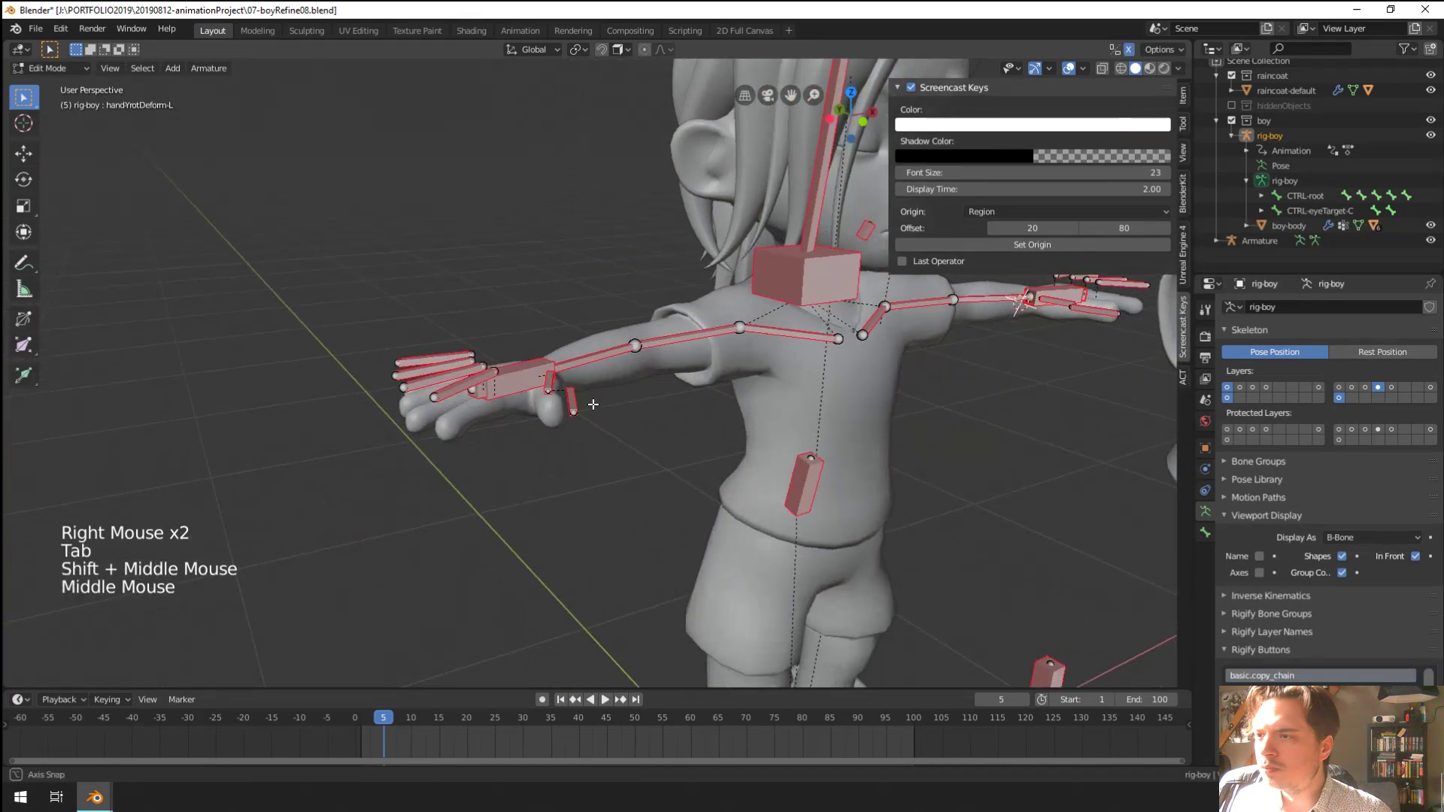
{"action": "scroll", "coordinate": [376, 451], "scroll_direction": "up", "scroll_amount": 4}
{"action": "middle_click_drag", "start_coordinate": [338, 422], "coordinate": [301, 384]}
{"action": "right_click", "coordinate": [292, 373]}
{"action": "right_click", "coordinate": [292, 374]}
{"action": "scroll", "coordinate": [579, 397], "scroll_direction": "down", "scroll_amount": 7}
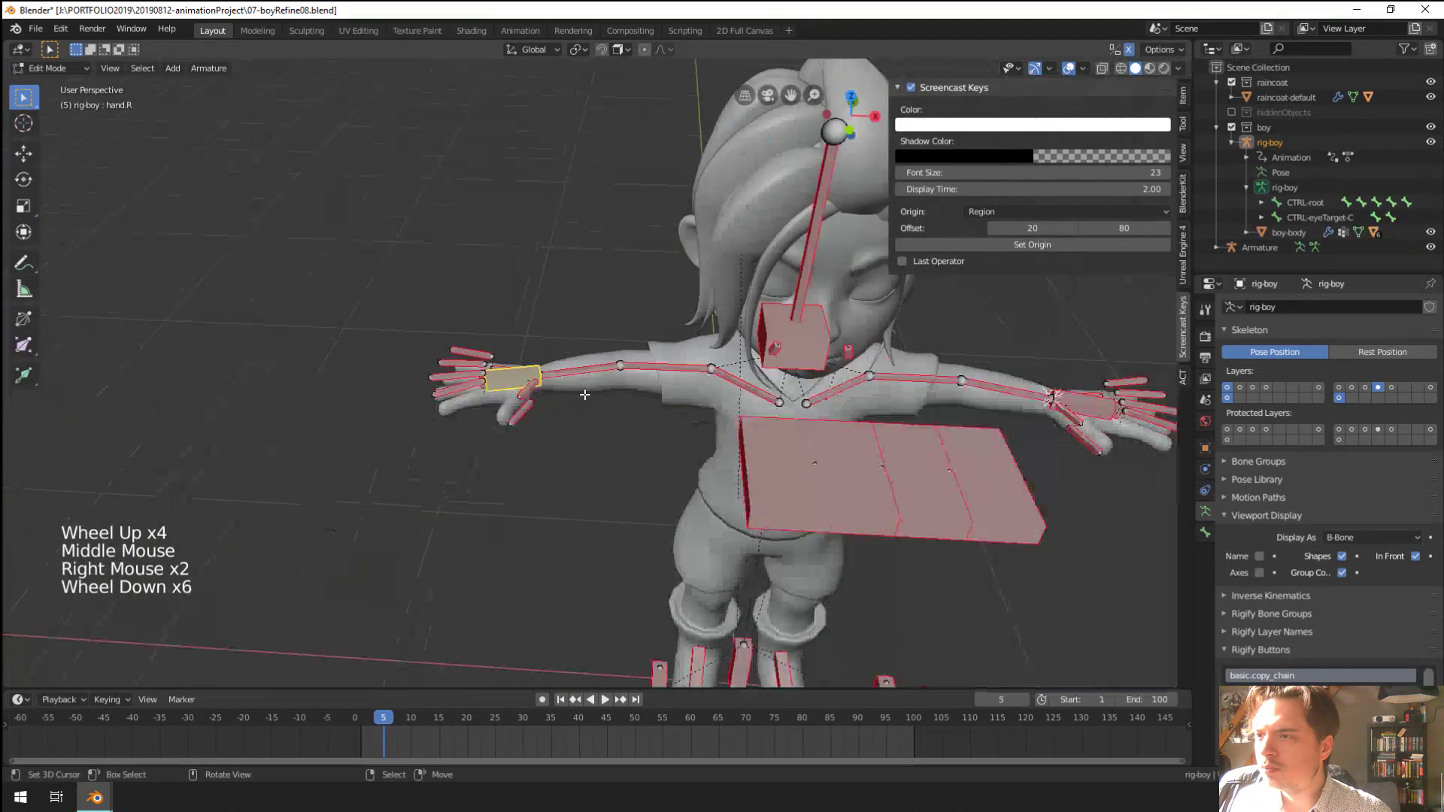
{"action": "middle_click_drag", "start_coordinate": [632, 413], "coordinate": [613, 439]}
{"action": "scroll", "coordinate": [515, 416], "scroll_direction": "up", "scroll_amount": 2}
{"action": "scroll", "coordinate": [516, 416], "scroll_direction": "up", "scroll_amount": 4}
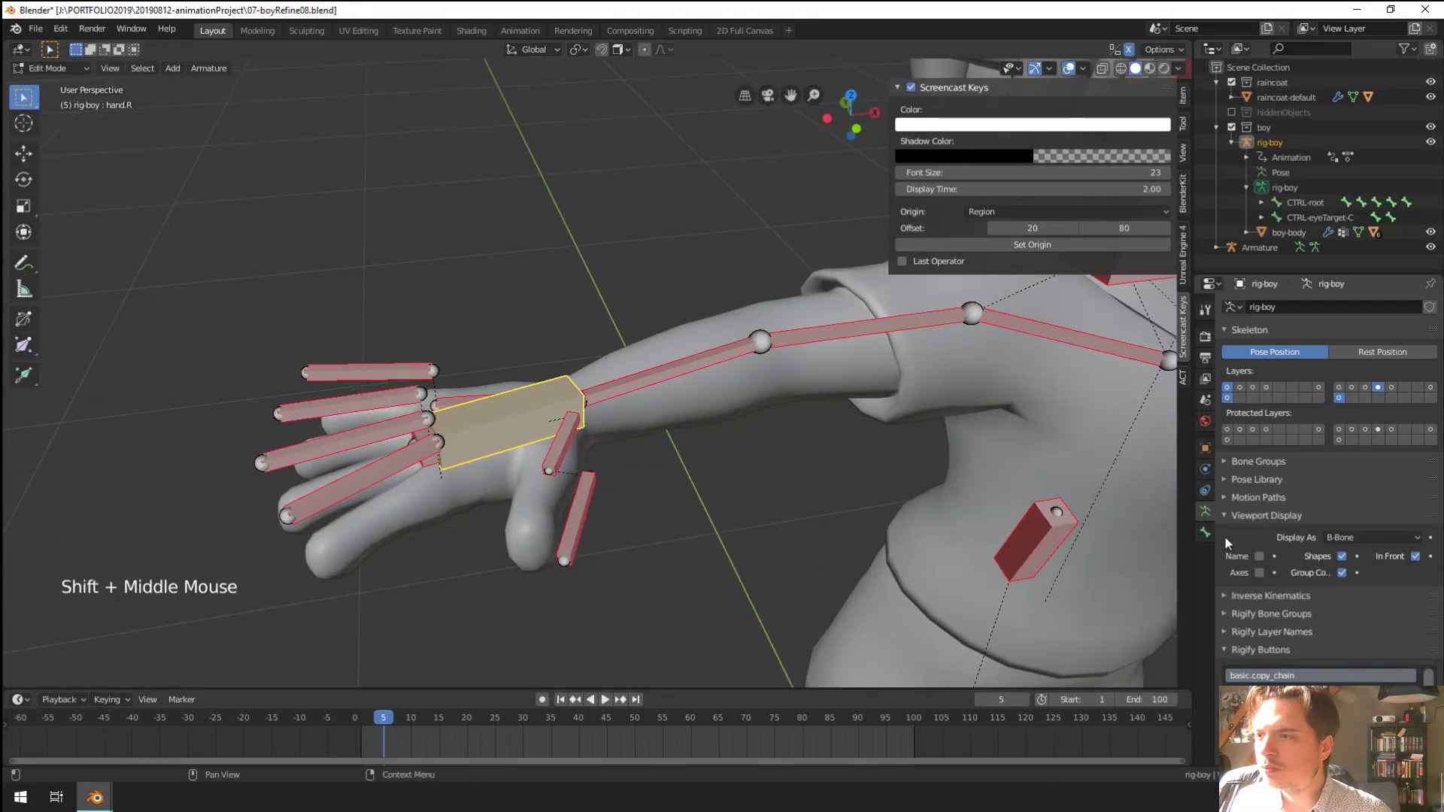
{"action": "left_click", "coordinate": [1204, 533]}
{"action": "right_click", "coordinate": [435, 464]}
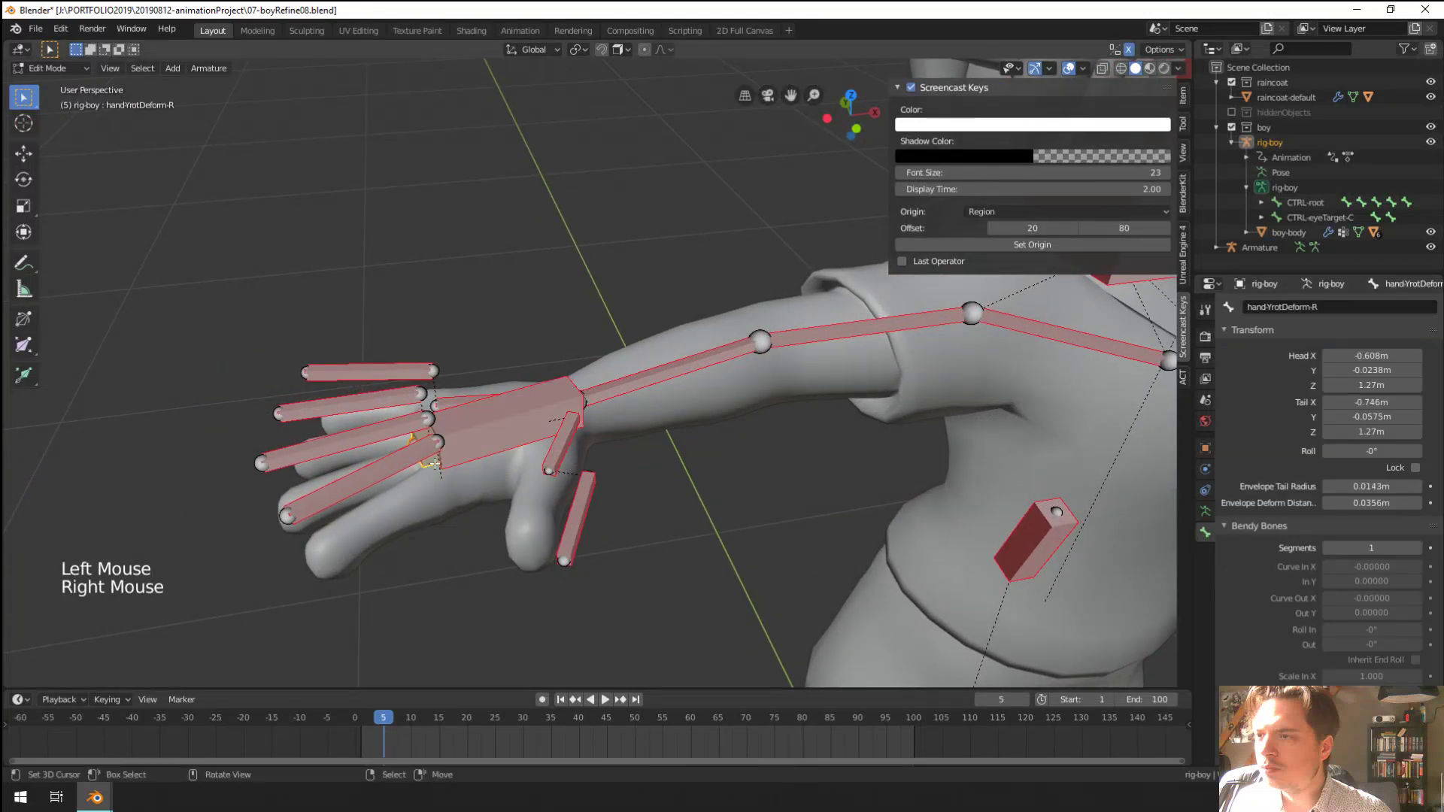
{"action": "key", "text": "x"}
{"action": "left_click", "coordinate": [435, 464]}
Examine the overlapping bones in the character's left hand to tell hand.L and CTRL-handControl.L apart
{"action": "scroll", "coordinate": [434, 464], "scroll_direction": "down", "scroll_amount": 3}
{"action": "middle_click_drag", "start_coordinate": [435, 464], "coordinate": [902, 542], "text": "shift"}
{"action": "scroll", "coordinate": [393, 515], "scroll_direction": "up", "scroll_amount": 3}
{"action": "right_click", "coordinate": [968, 555]}
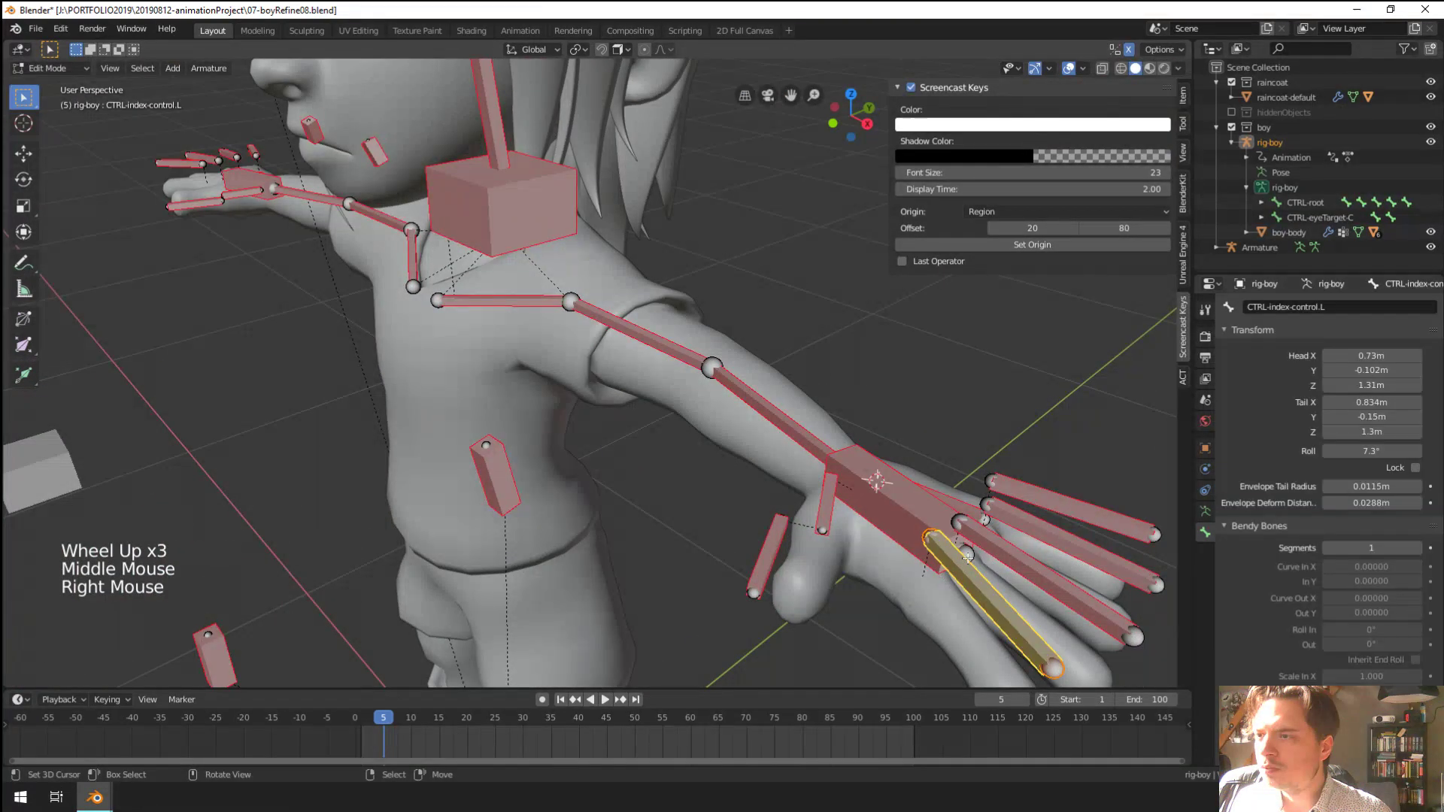
{"action": "right_click", "coordinate": [969, 554]}
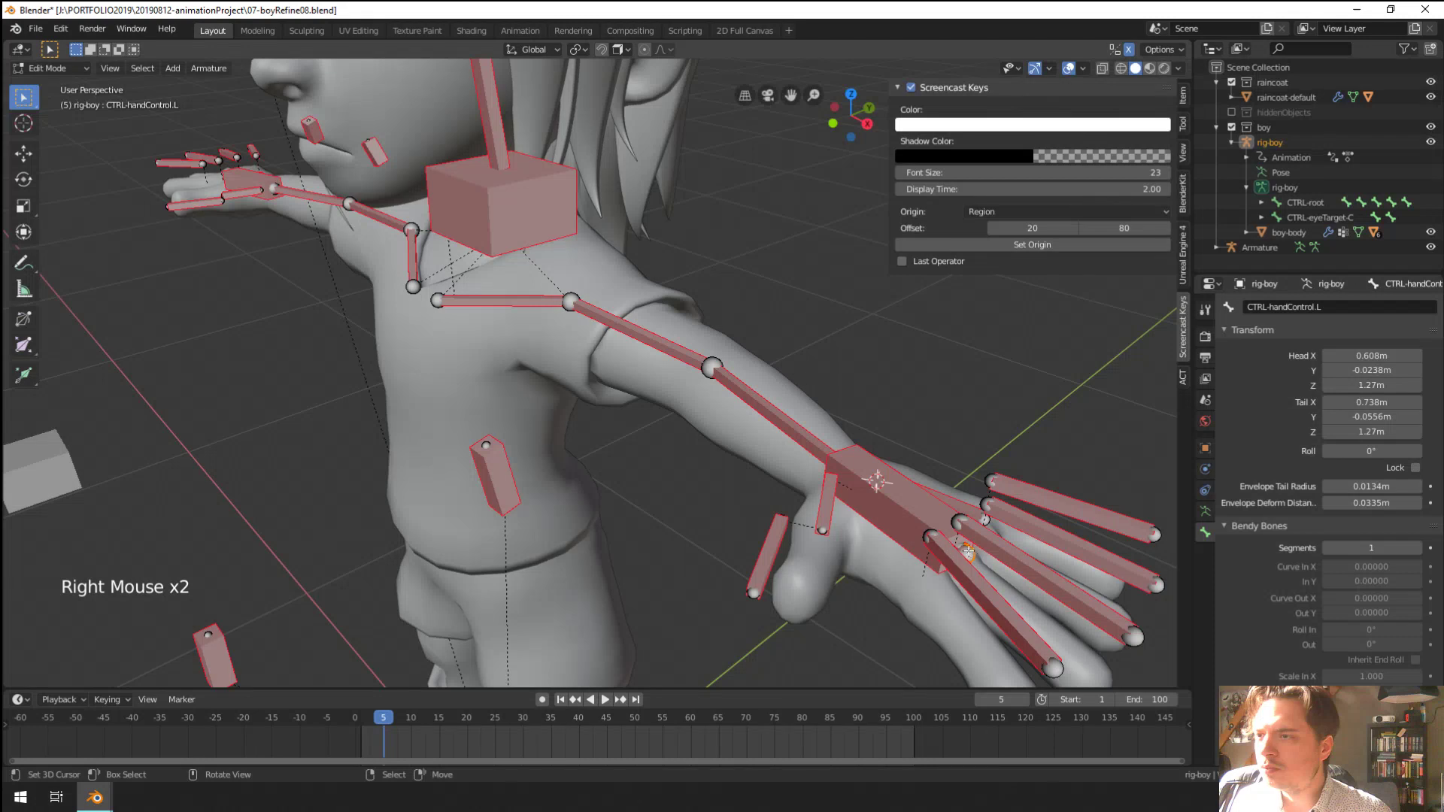
{"action": "right_click", "coordinate": [965, 549]}
{"action": "right_click", "coordinate": [964, 548]}
{"action": "right_click", "coordinate": [919, 506]}
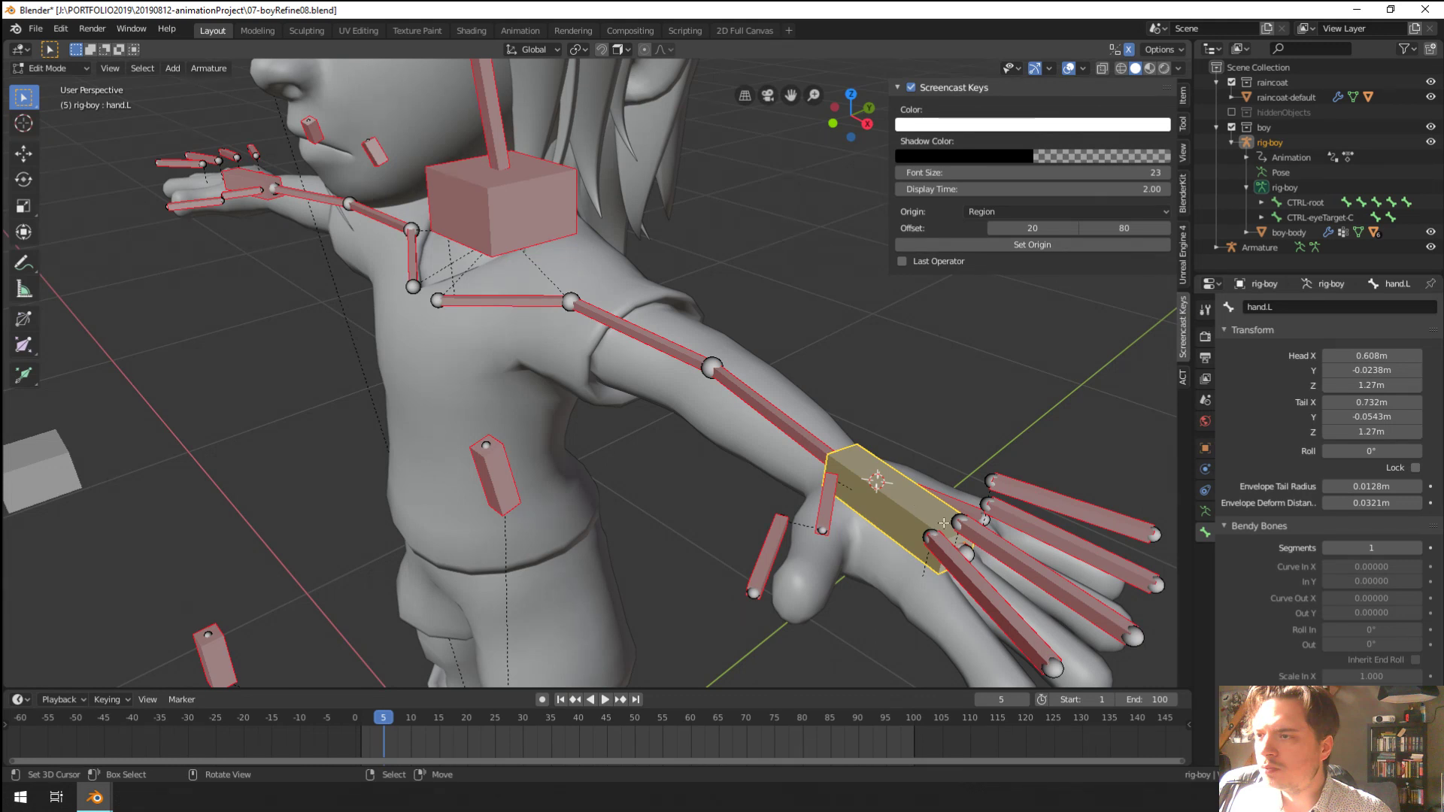
Try to delete the CTRL-handControl.L bone in the character's left hand
{"action": "right_click", "coordinate": [964, 549]}
{"action": "right_click", "coordinate": [965, 551]}
{"action": "right_click", "coordinate": [964, 551]}
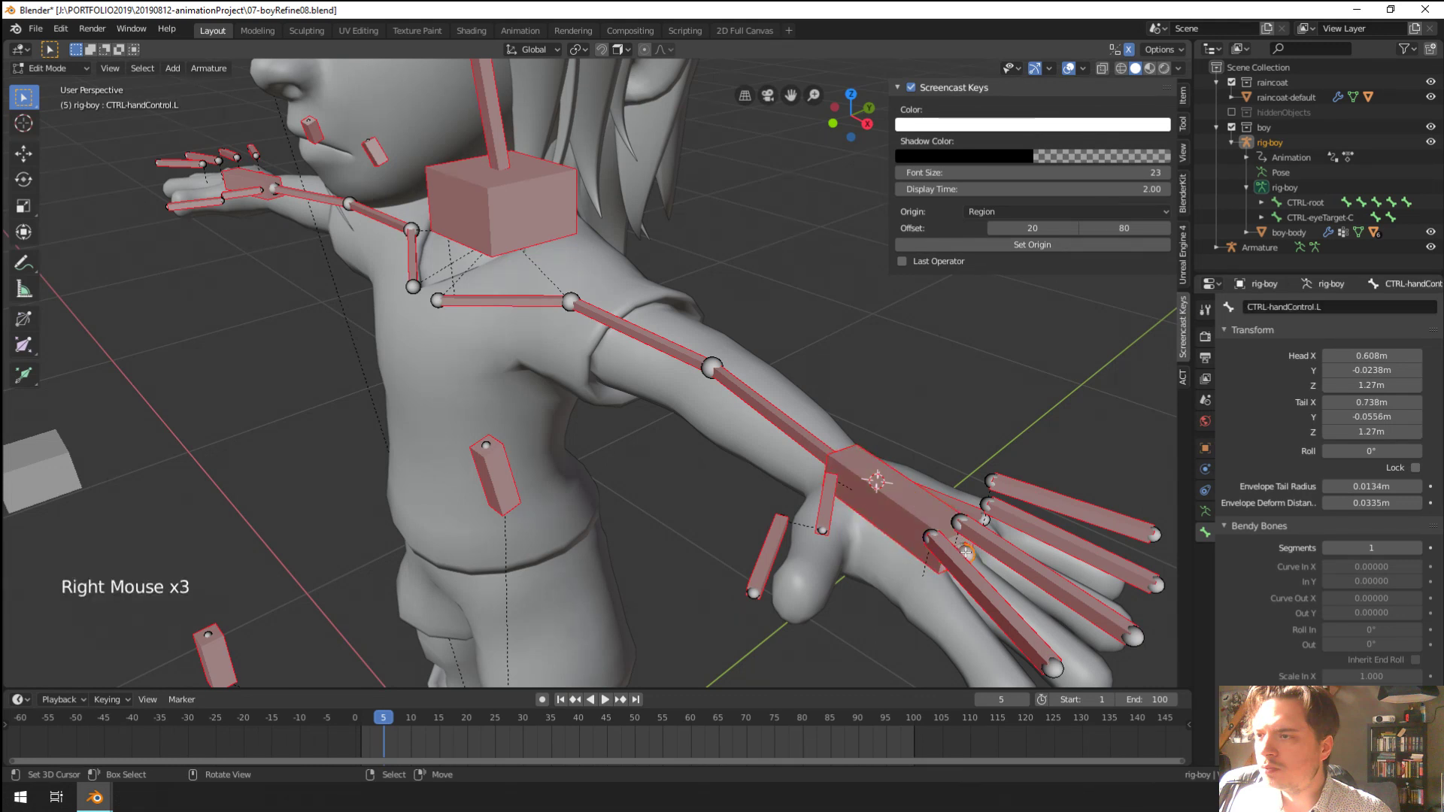
{"action": "key", "text": "x"}
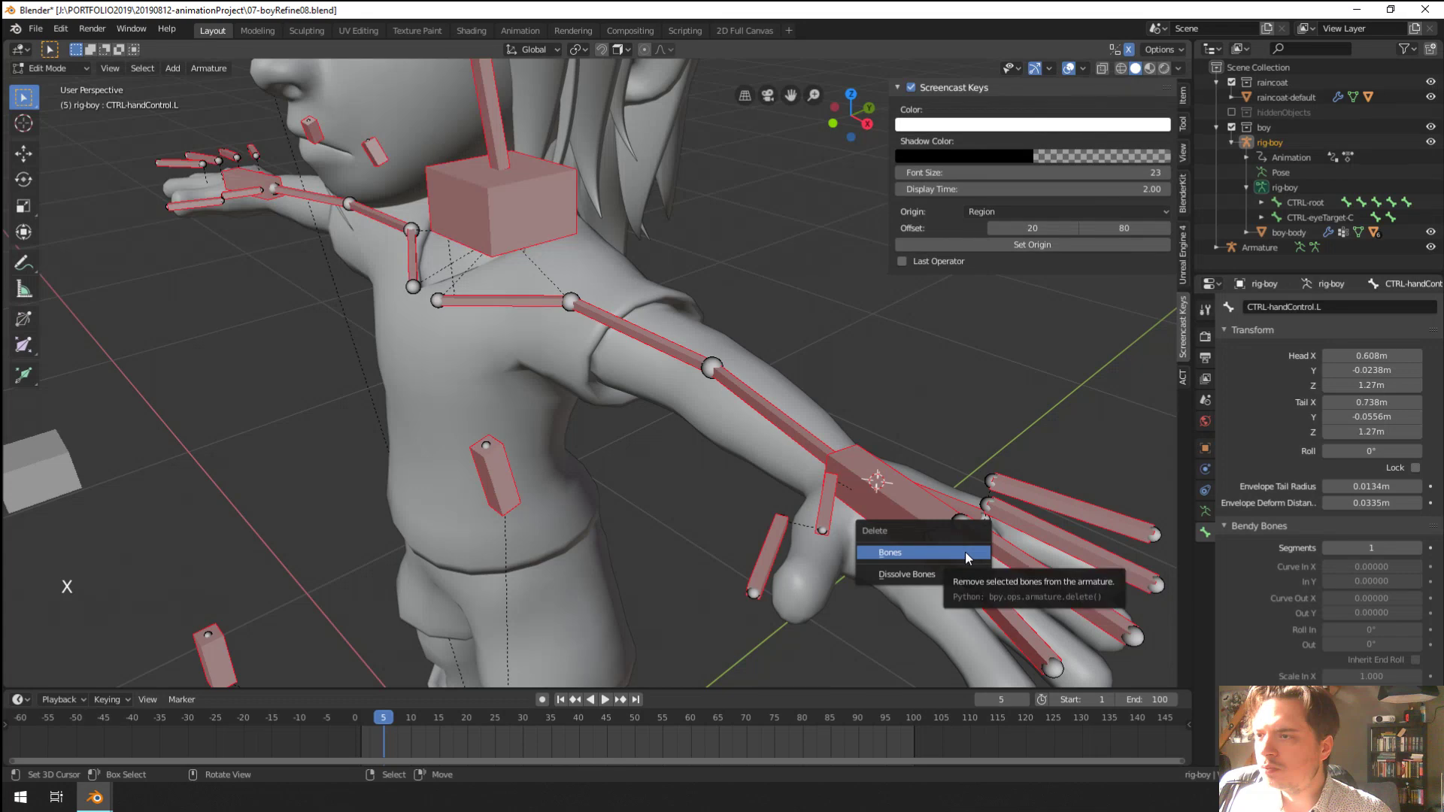
{"action": "scroll", "coordinate": [708, 423], "scroll_direction": "down", "scroll_amount": 1}
{"action": "scroll", "coordinate": [708, 423], "scroll_direction": "down", "scroll_amount": 1}
{"action": "scroll", "coordinate": [850, 515], "scroll_direction": "up", "scroll_amount": 2}
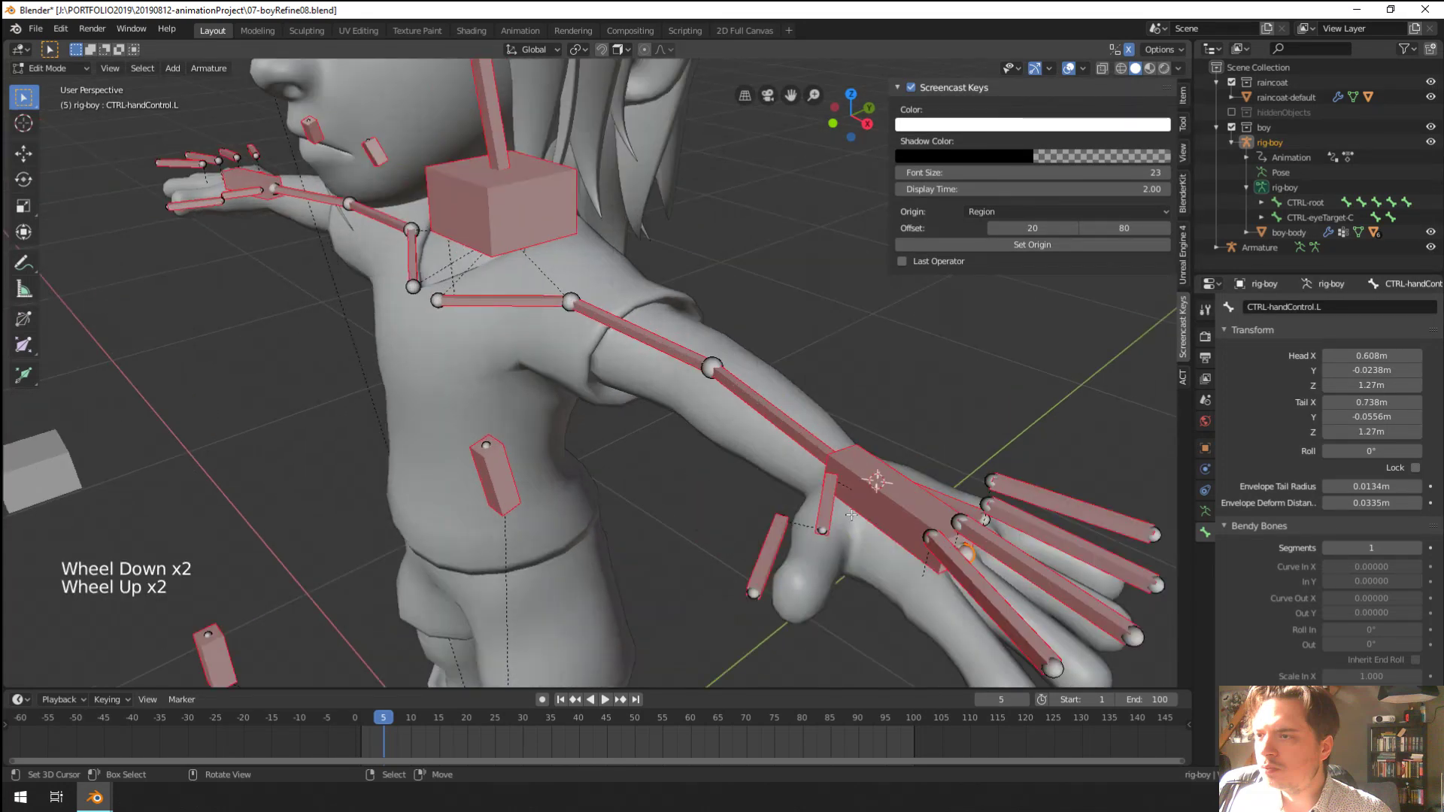
{"action": "key", "text": "ctrl+l"}
{"action": "key", "text": "x"}
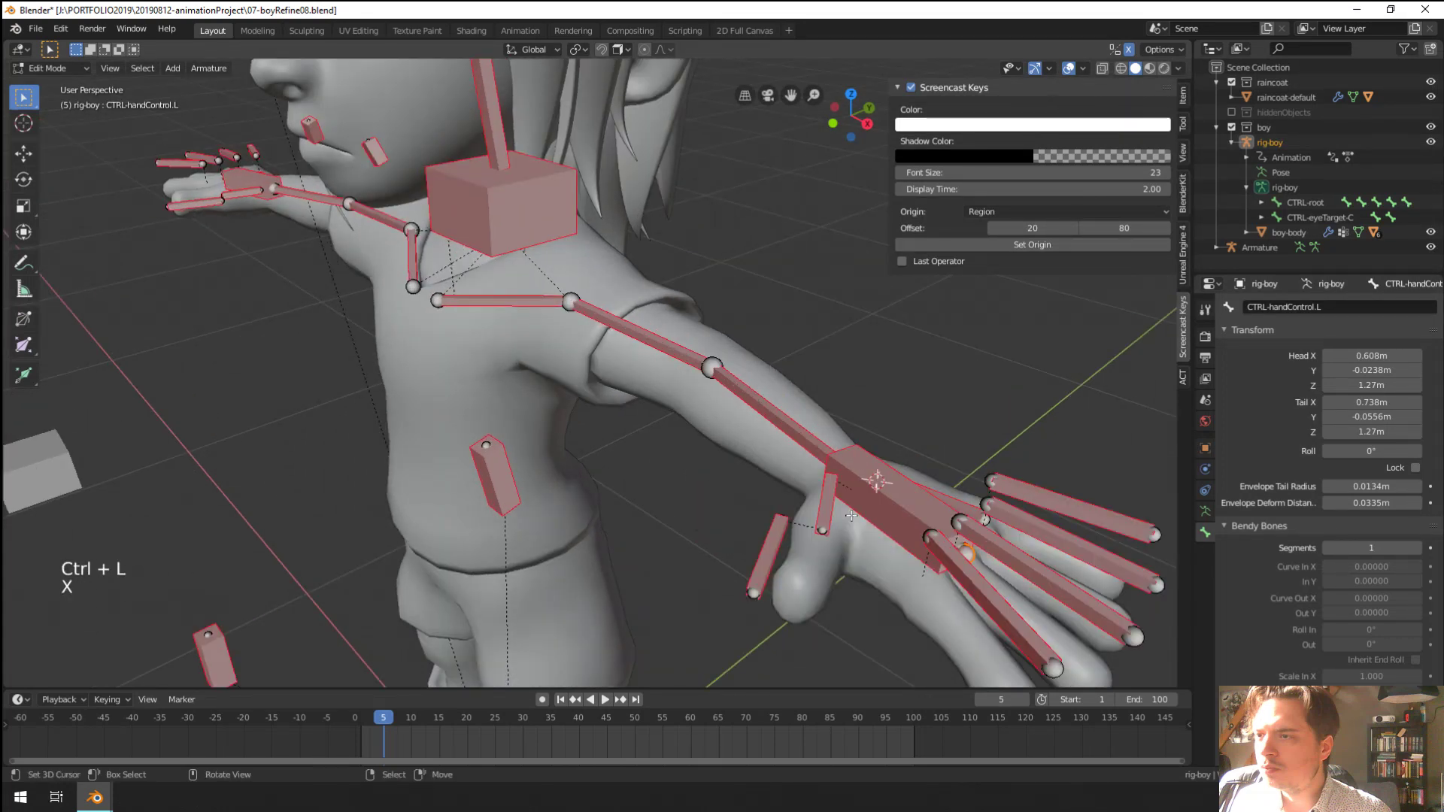
Delete the box-shaped hand.R bone and the bone overlapping it near the knuckles of the right hand
{"action": "middle_click", "coordinate": [928, 538]}
{"action": "middle_click_drag", "start_coordinate": [928, 539], "coordinate": [617, 486]}
{"action": "scroll", "coordinate": [326, 258], "scroll_direction": "down", "scroll_amount": 1}
{"action": "middle_click_drag", "start_coordinate": [489, 459], "coordinate": [632, 541], "text": "shift"}
{"action": "scroll", "coordinate": [611, 477], "scroll_direction": "up", "scroll_amount": 1}
{"action": "right_click", "coordinate": [611, 475]}
{"action": "key", "text": "x"}
{"action": "right_click", "coordinate": [530, 513]}
{"action": "key", "text": "x"}
Show the armature layer that holds the finger bones in addition to the layers already displayed
{"action": "right_click", "coordinate": [634, 497]}
{"action": "scroll", "coordinate": [634, 496], "scroll_direction": "down", "scroll_amount": 2}
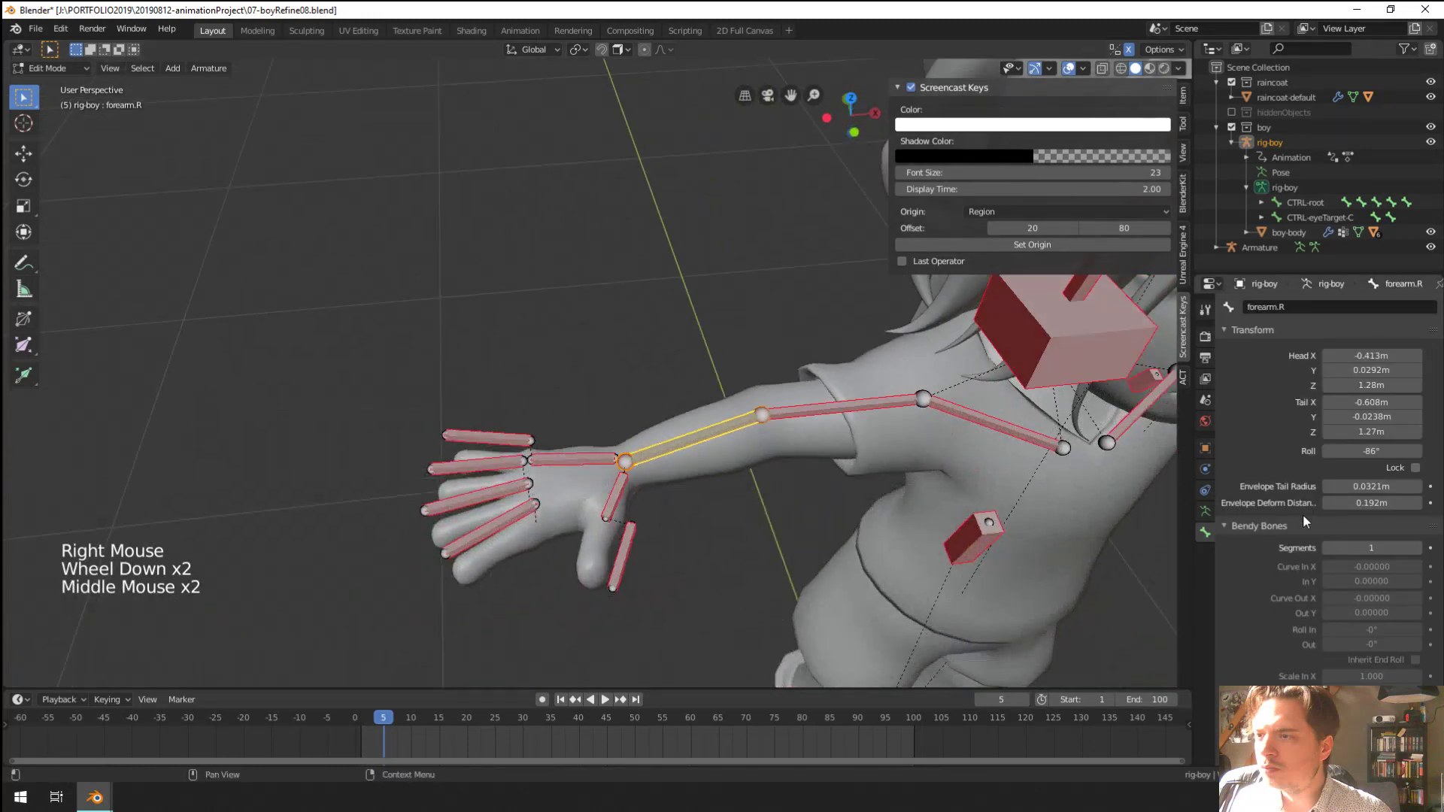
{"action": "left_click", "coordinate": [1204, 512]}
{"action": "left_click", "coordinate": [1365, 387], "text": "shift"}
{"action": "left_click", "coordinate": [1365, 386], "text": "shift"}
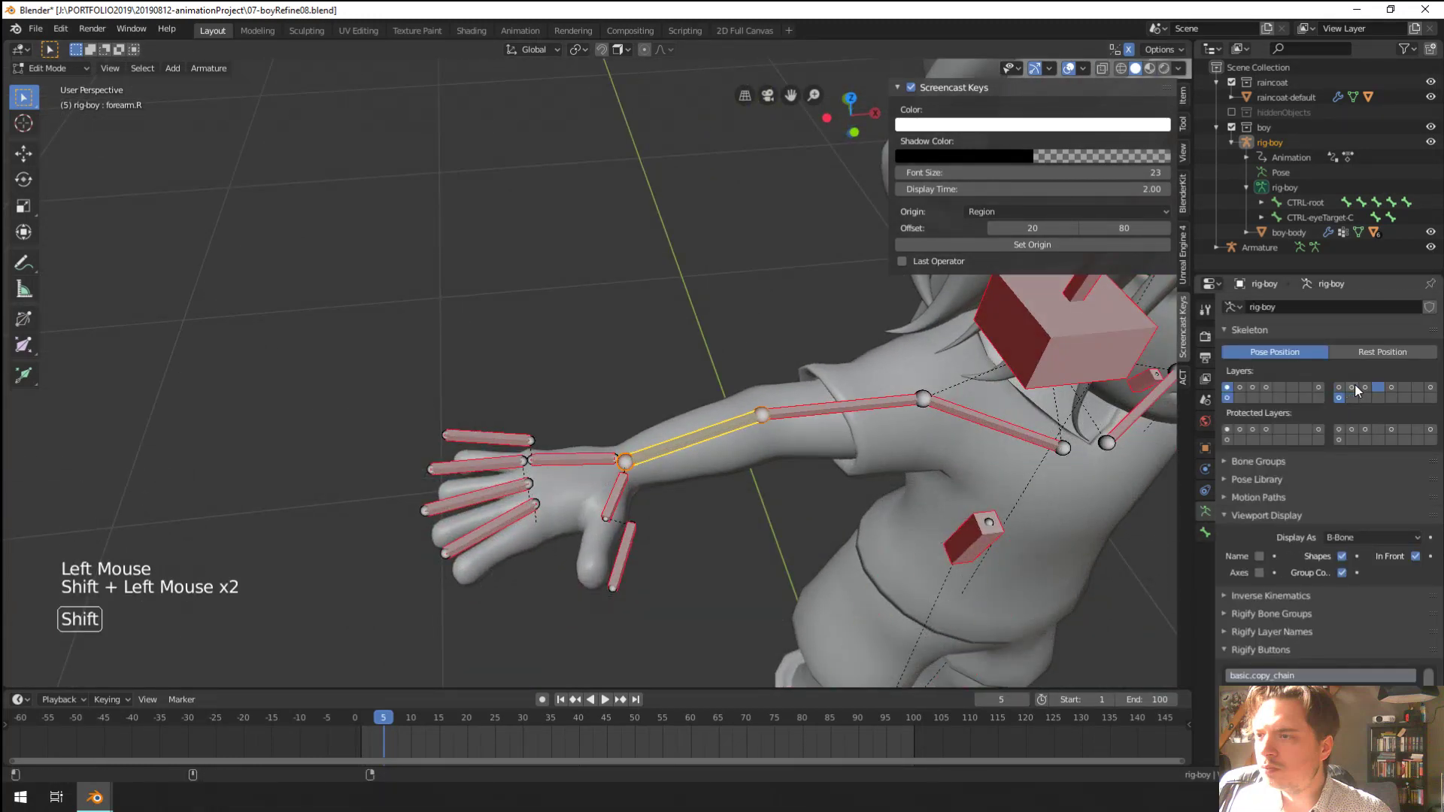
{"action": "left_click", "coordinate": [1351, 386], "text": "shift"}
Clear the bone selection and circle-select the finger bones of the right hand
{"action": "right_click", "coordinate": [601, 560]}
{"action": "key", "text": "a"}
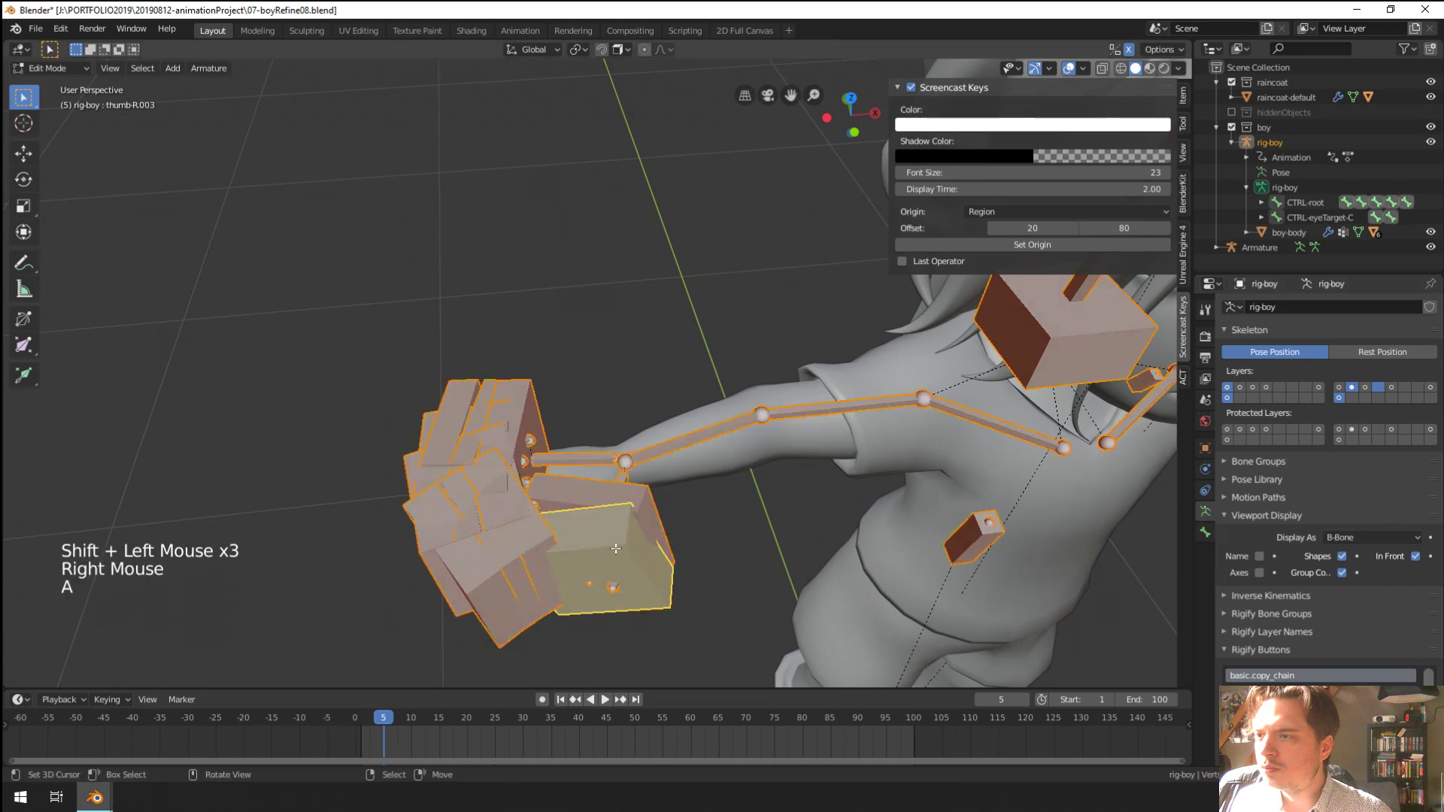
{"action": "scroll", "coordinate": [534, 502], "scroll_direction": "down", "scroll_amount": 4}
{"action": "scroll", "coordinate": [534, 502], "scroll_direction": "up", "scroll_amount": 2}
{"action": "key", "text": "a"}
{"action": "key", "text": "a"}
{"action": "key", "text": "a"}
{"action": "key", "text": "a"}
{"action": "key", "text": "a"}
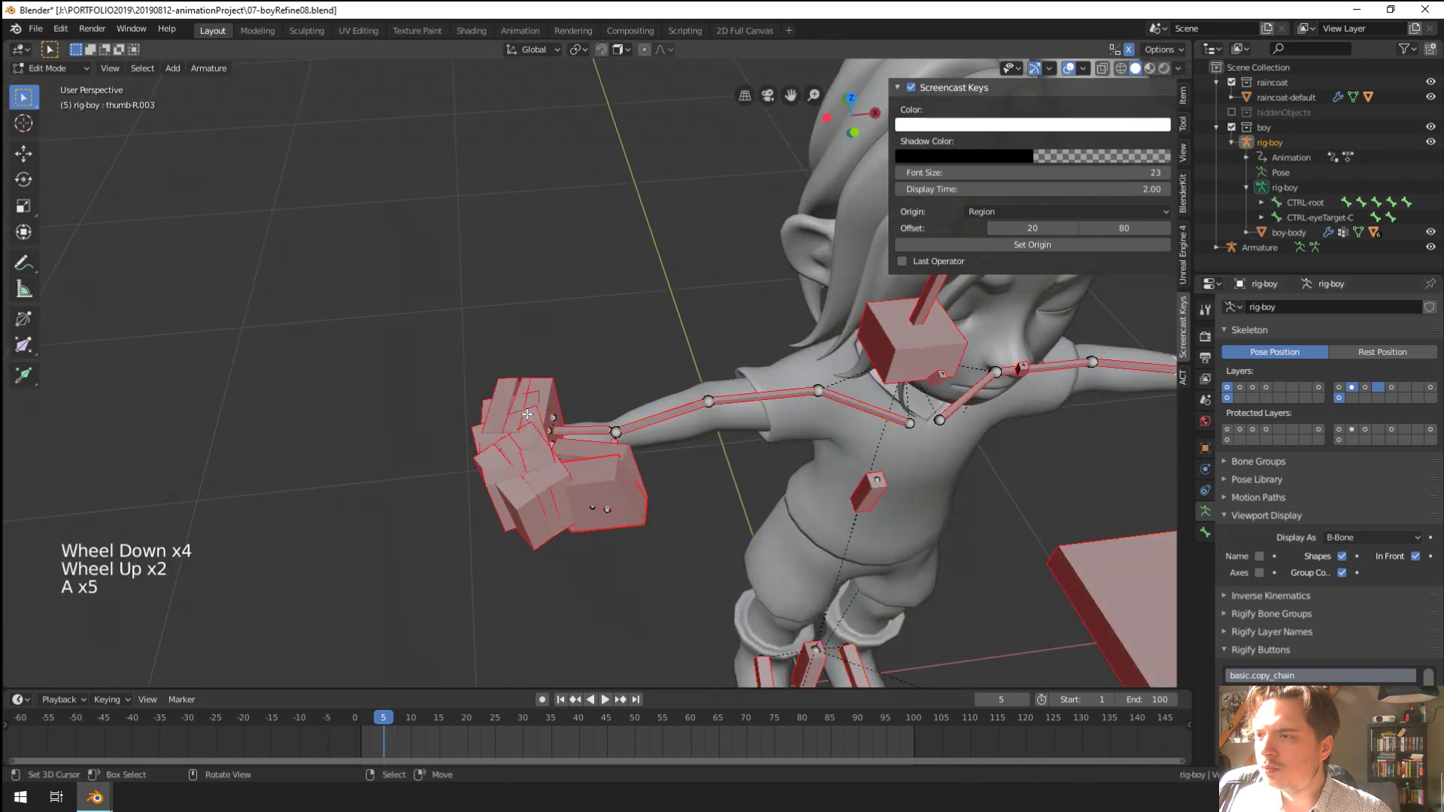
{"action": "key", "text": "c"}
{"action": "mouse_move", "coordinate": [493, 447]}
{"action": "left_mouse_down"}
{"action": "mouse_move", "coordinate": [541, 533]}
{"action": "mouse_move", "coordinate": [527, 436]}
{"action": "mouse_move", "coordinate": [545, 501]}
{"action": "mouse_move", "coordinate": [617, 470]}
{"action": "mouse_move", "coordinate": [625, 493]}
{"action": "left_mouse_up"}
{"action": "scroll", "coordinate": [625, 493], "scroll_direction": "up", "scroll_amount": 2}
{"action": "scroll", "coordinate": [625, 493], "scroll_direction": "down", "scroll_amount": 3}
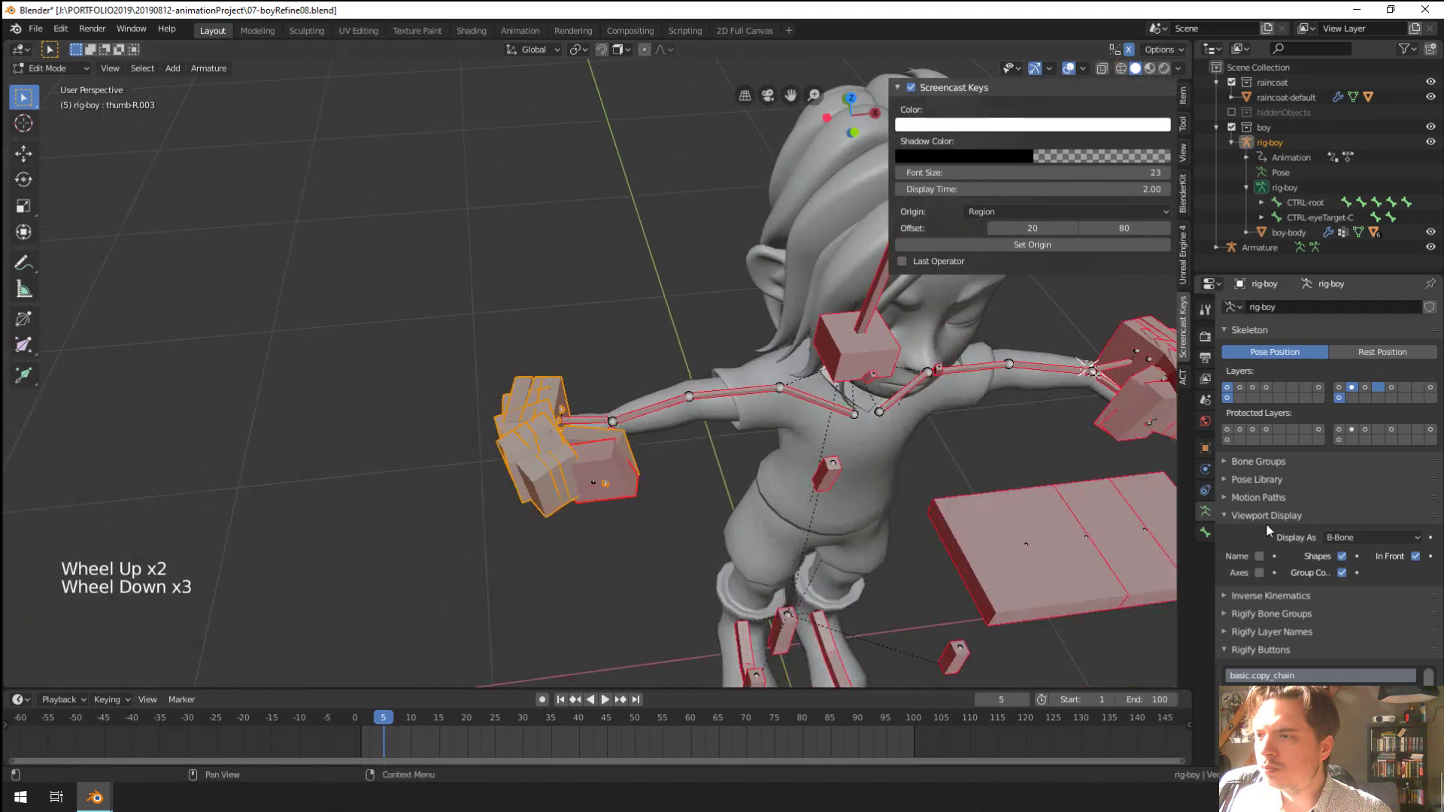
Display the armature's bones as Octahedral
{"action": "left_click", "coordinate": [1370, 535]}
{"action": "left_click", "coordinate": [1349, 556]}
{"action": "scroll", "coordinate": [674, 514], "scroll_direction": "up", "scroll_amount": 2}
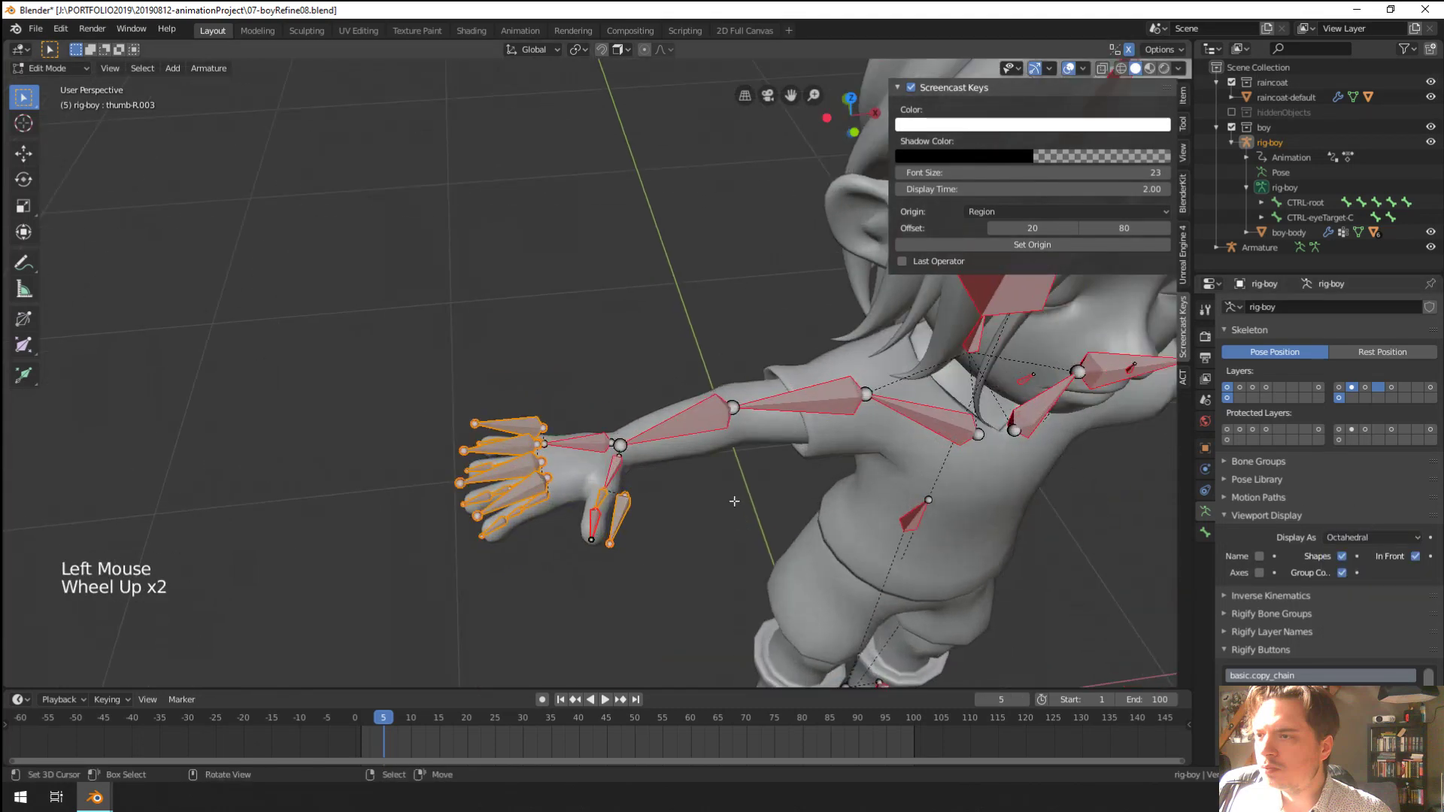
{"action": "scroll", "coordinate": [674, 514], "scroll_direction": "down", "scroll_amount": 2}
{"action": "mouse_move", "coordinate": [640, 488]}
{"action": "middle_mouse_down", "text": "shift"}
{"action": "mouse_move", "coordinate": [674, 514]}
{"action": "mouse_move", "coordinate": [677, 428]}
{"action": "middle_mouse_up", "text": "shift"}
{"action": "scroll", "coordinate": [687, 451], "scroll_direction": "up", "scroll_amount": 2}
{"action": "scroll", "coordinate": [687, 451], "scroll_direction": "down", "scroll_amount": 1}
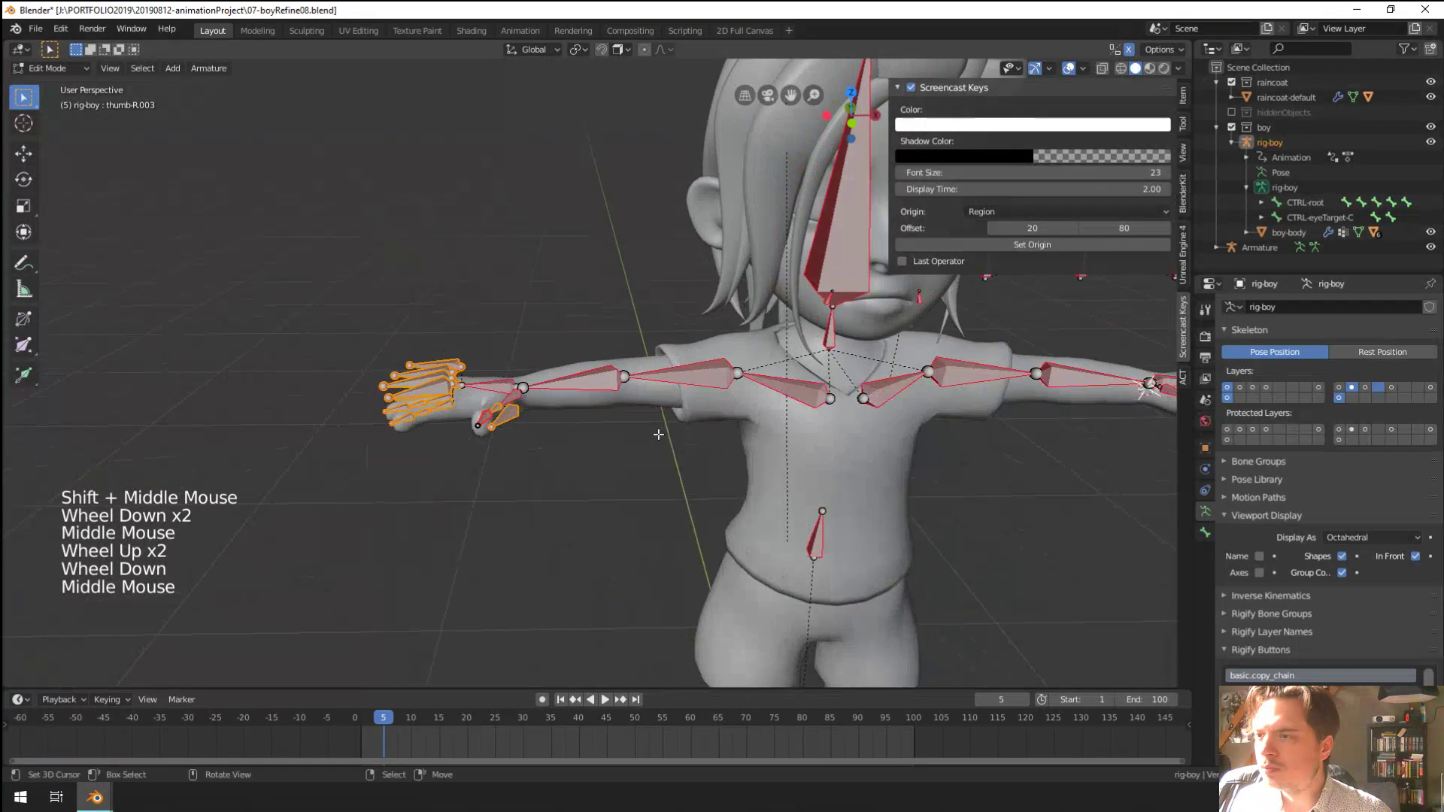
Limit the visible armature layers to the main body bones and the two layers with the finger and palm bones
{"action": "left_click", "coordinate": [1354, 386]}
{"action": "left_click", "coordinate": [1365, 389], "text": "shift"}
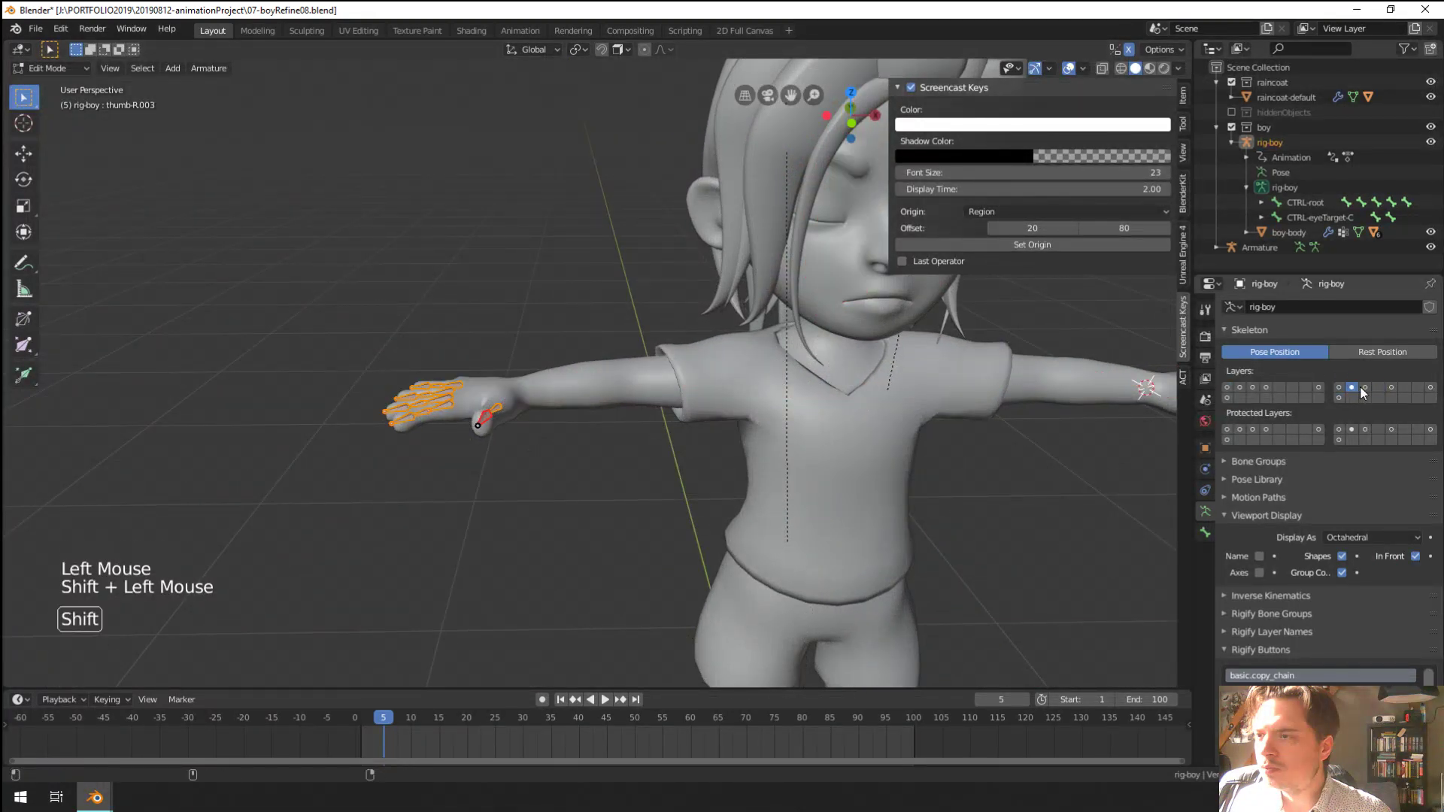
{"action": "left_click", "coordinate": [1365, 388], "text": "shift"}
{"action": "middle_click_drag", "start_coordinate": [1053, 376], "coordinate": [1090, 316]}
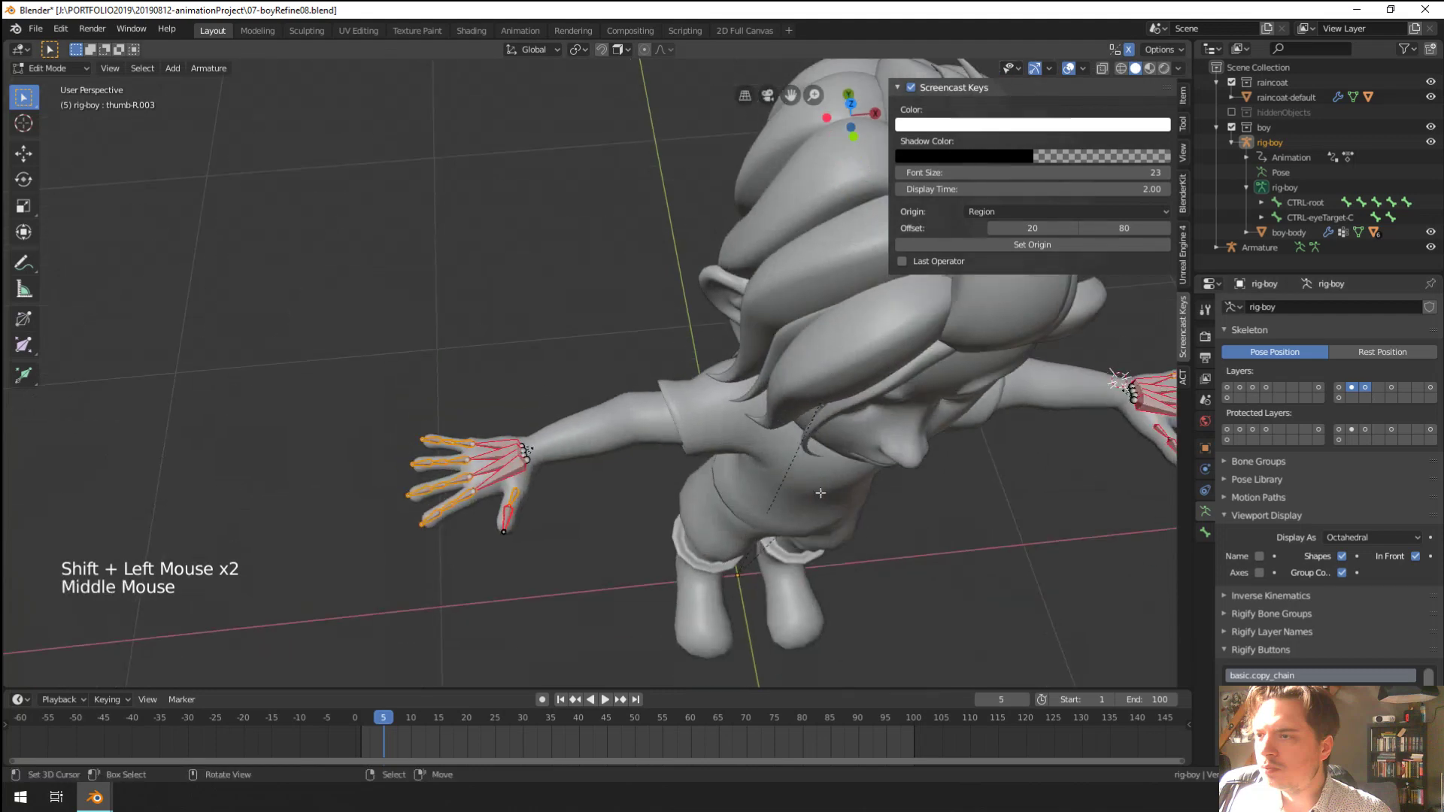
{"action": "left_click", "coordinate": [1240, 387], "text": "shift"}
{"action": "left_click", "coordinate": [1240, 387], "text": "shift"}
{"action": "left_click", "coordinate": [1253, 387], "text": "shift"}
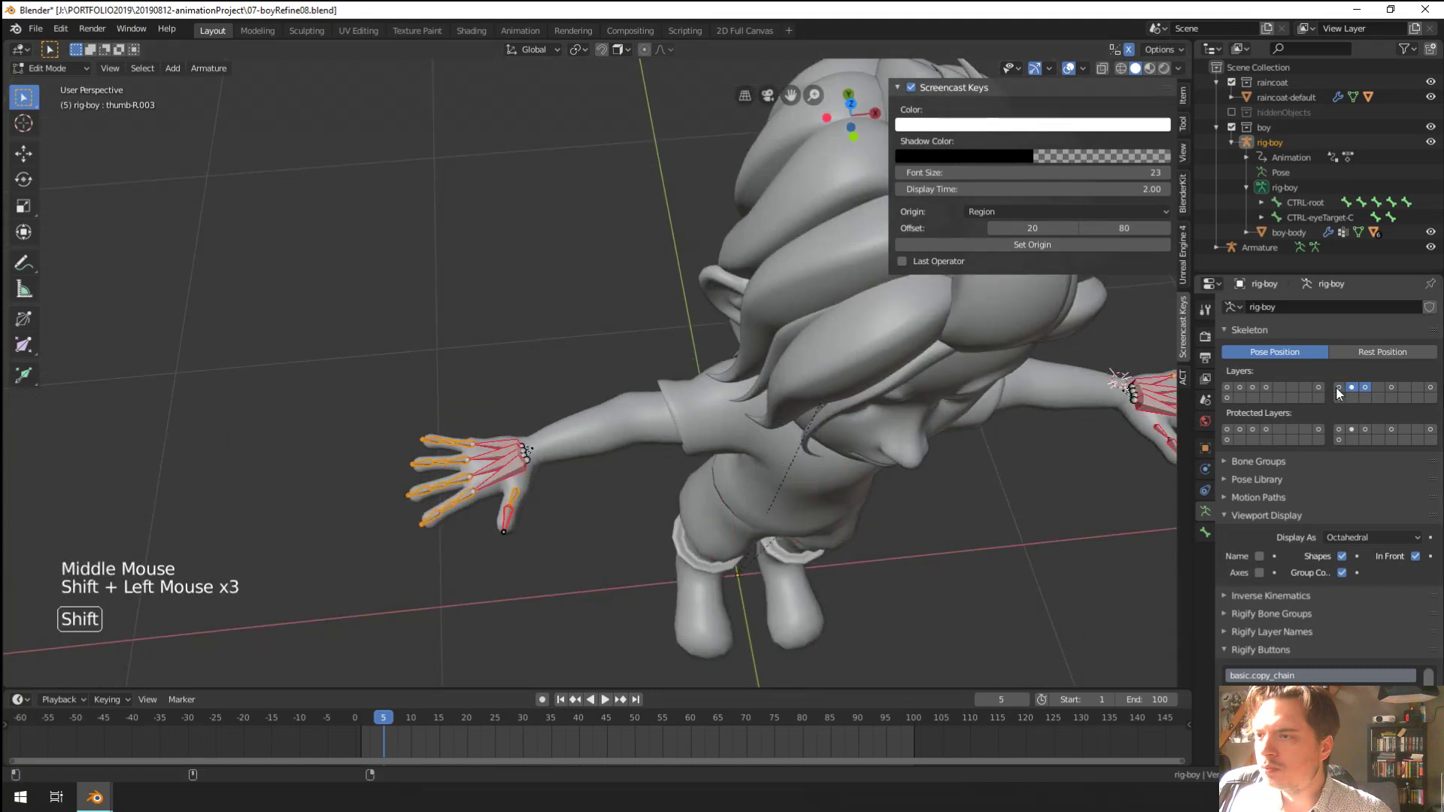
{"action": "left_click", "coordinate": [1226, 388], "text": "shift"}
Delete the forearm.R bone from the armature
{"action": "middle_click_drag", "start_coordinate": [752, 451], "coordinate": [625, 438]}
{"action": "scroll", "coordinate": [493, 527], "scroll_direction": "up", "scroll_amount": 3}
{"action": "right_click", "coordinate": [493, 530]}
{"action": "right_click", "coordinate": [594, 481]}
{"action": "scroll", "coordinate": [594, 481], "scroll_direction": "down", "scroll_amount": 6}
{"action": "scroll", "coordinate": [625, 438], "scroll_direction": "up", "scroll_amount": 2}
{"action": "right_click", "coordinate": [578, 392]}
{"action": "key", "text": "x"}
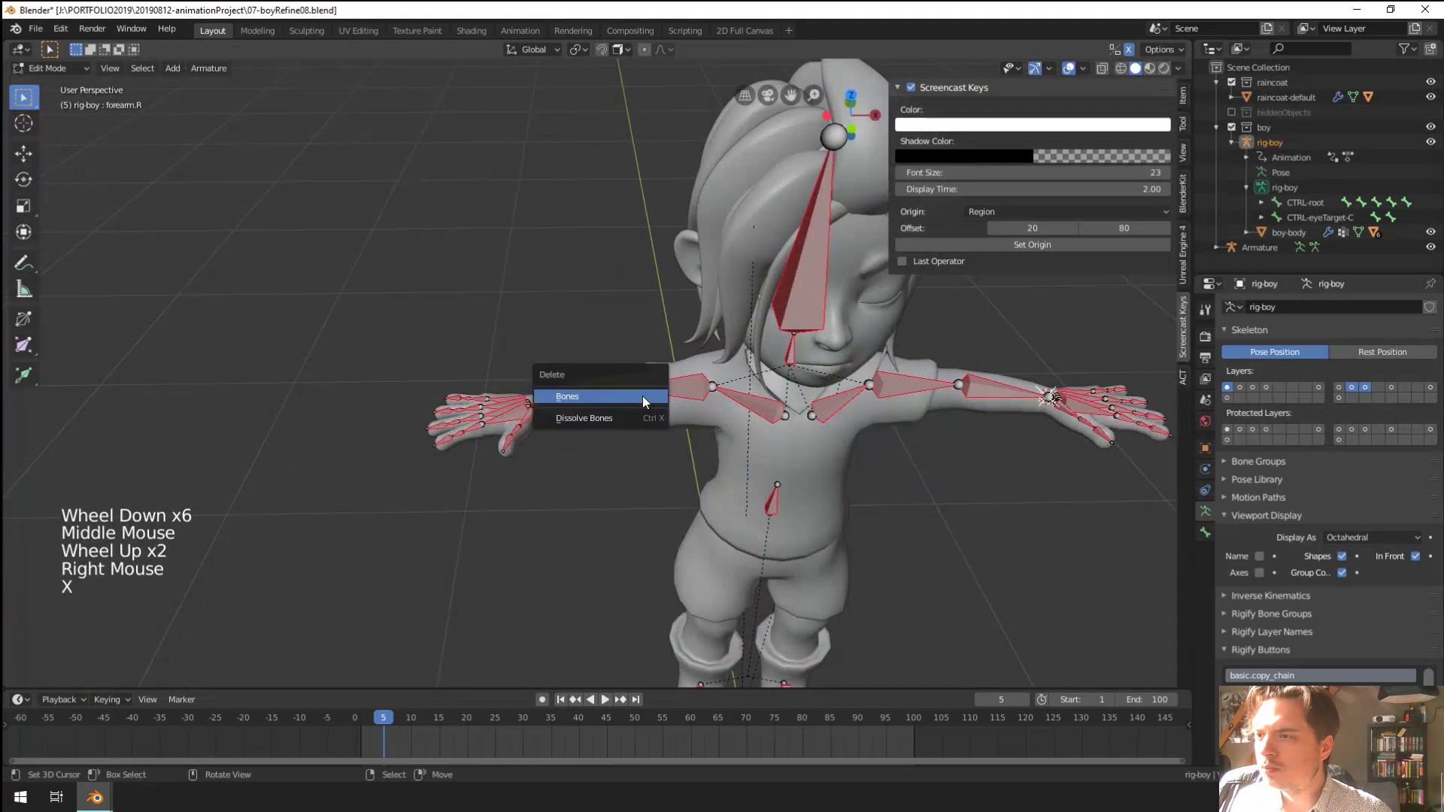
{"action": "left_click", "coordinate": [642, 396]}
Extrude a new forearm bone from the elbow tip of upper_arm.R in front view and place its end at the wrist
{"action": "middle_click_drag", "start_coordinate": [911, 459], "coordinate": [526, 527], "text": "shift"}
{"action": "scroll", "coordinate": [740, 488], "scroll_direction": "up", "scroll_amount": 2}
{"action": "scroll", "coordinate": [576, 498], "scroll_direction": "up", "scroll_amount": 2}
{"action": "scroll", "coordinate": [576, 499], "scroll_direction": "down", "scroll_amount": 4}
{"action": "middle_click_drag", "start_coordinate": [526, 526], "coordinate": [511, 537]}
{"action": "middle_click_drag", "start_coordinate": [511, 538], "coordinate": [451, 496]}
{"action": "middle_click_drag", "start_coordinate": [451, 496], "coordinate": [488, 466], "text": "shift"}
{"action": "middle_click_drag", "start_coordinate": [489, 466], "coordinate": [526, 421], "text": "shift"}
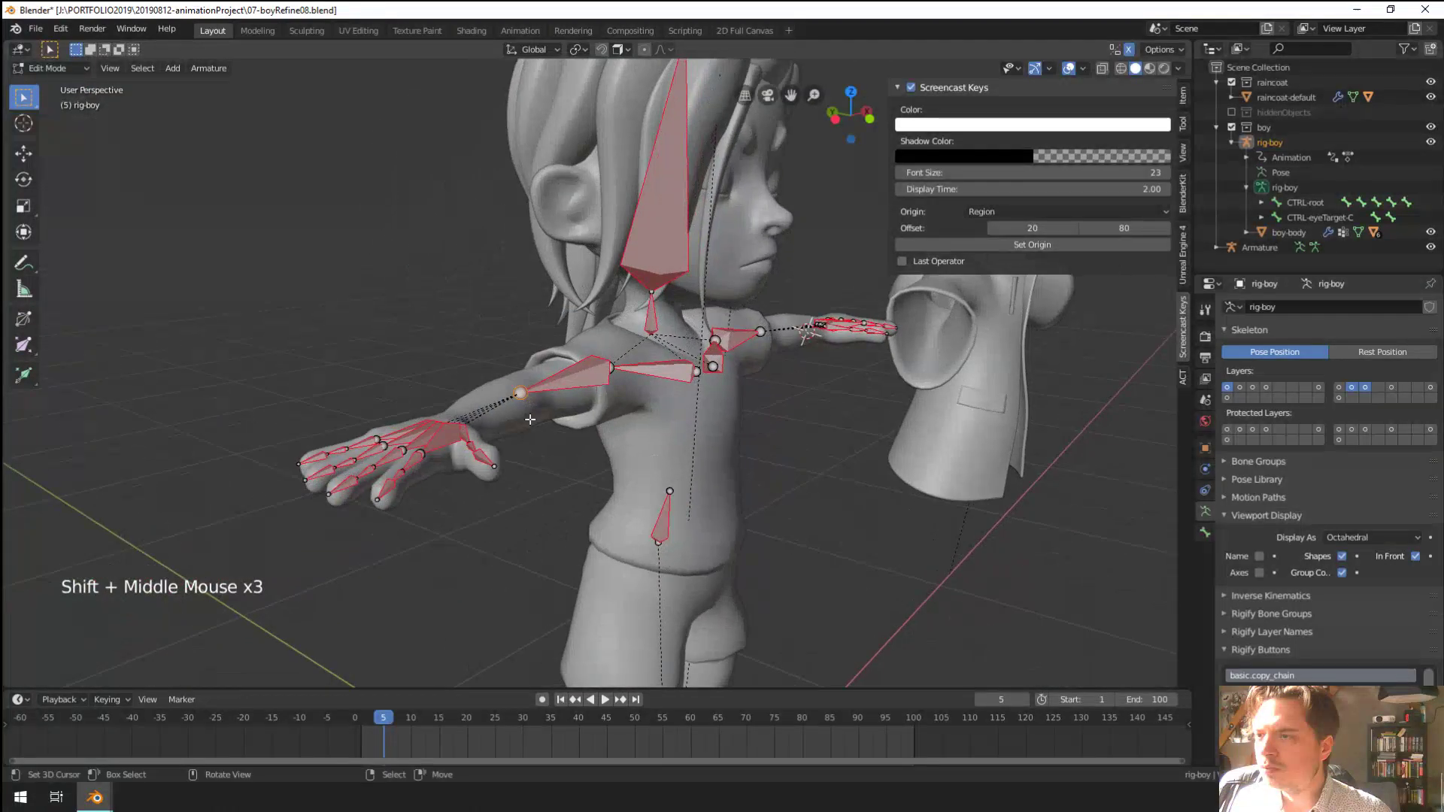
{"action": "right_click", "coordinate": [526, 410]}
{"action": "key", "text": "KP_1"}
{"action": "key", "text": "KP_3"}
{"action": "key", "text": "KP_1"}
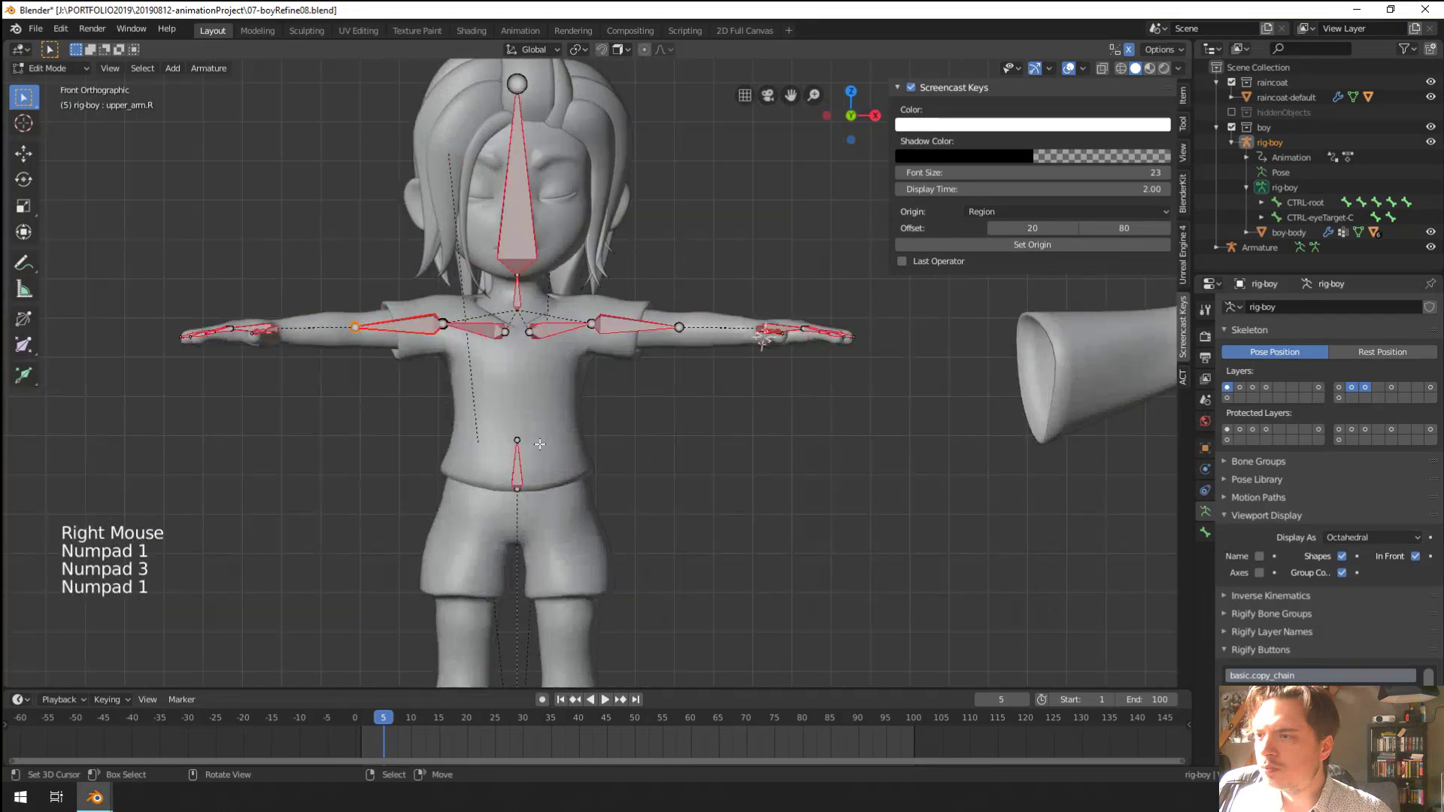
{"action": "scroll", "coordinate": [515, 387], "scroll_direction": "up", "scroll_amount": 5}
{"action": "middle_click_drag", "start_coordinate": [516, 386], "coordinate": [918, 529], "text": "shift"}
{"action": "key", "text": "e"}
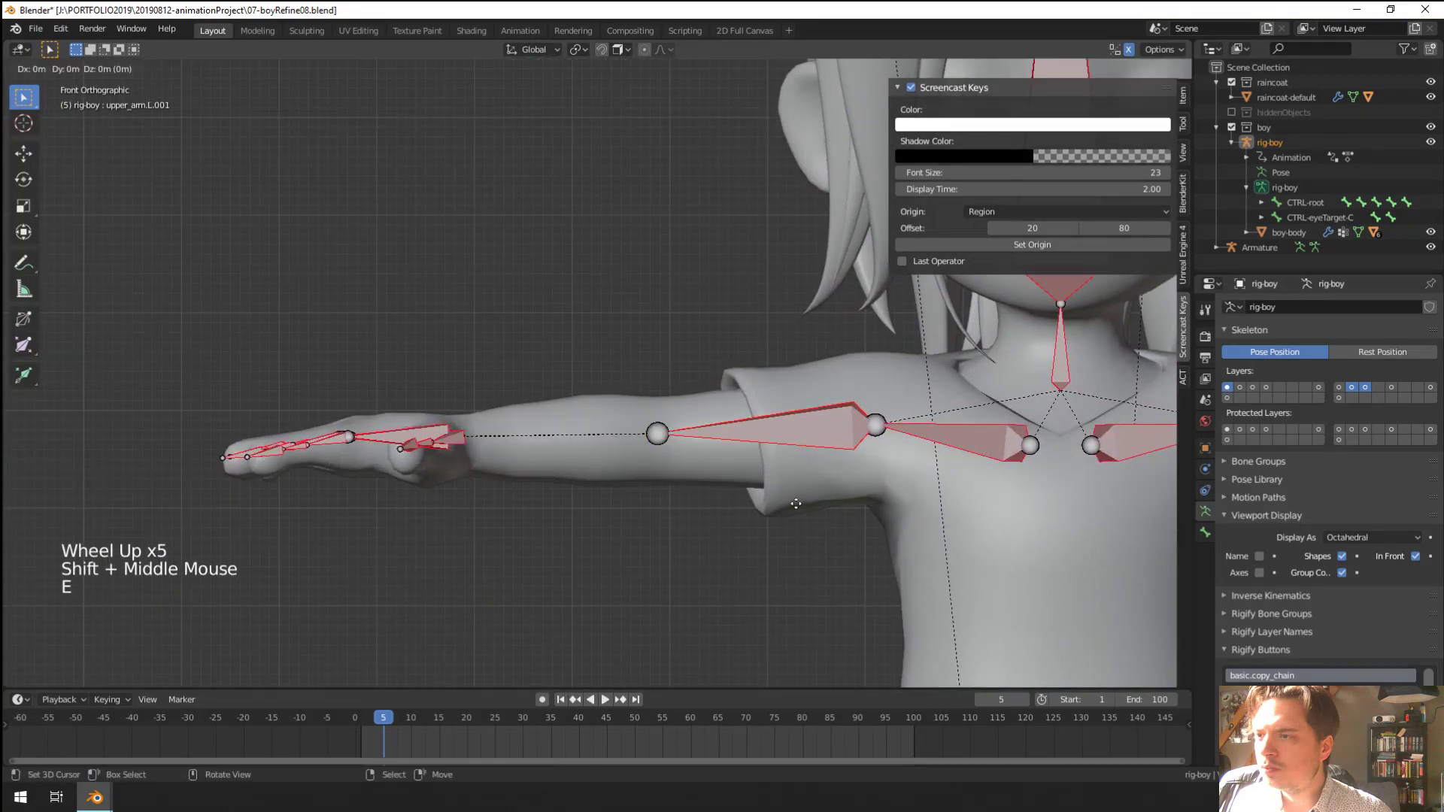
{"action": "left_click", "coordinate": [601, 505]}
{"action": "key", "text": "g"}
{"action": "left_click", "coordinate": [421, 485]}
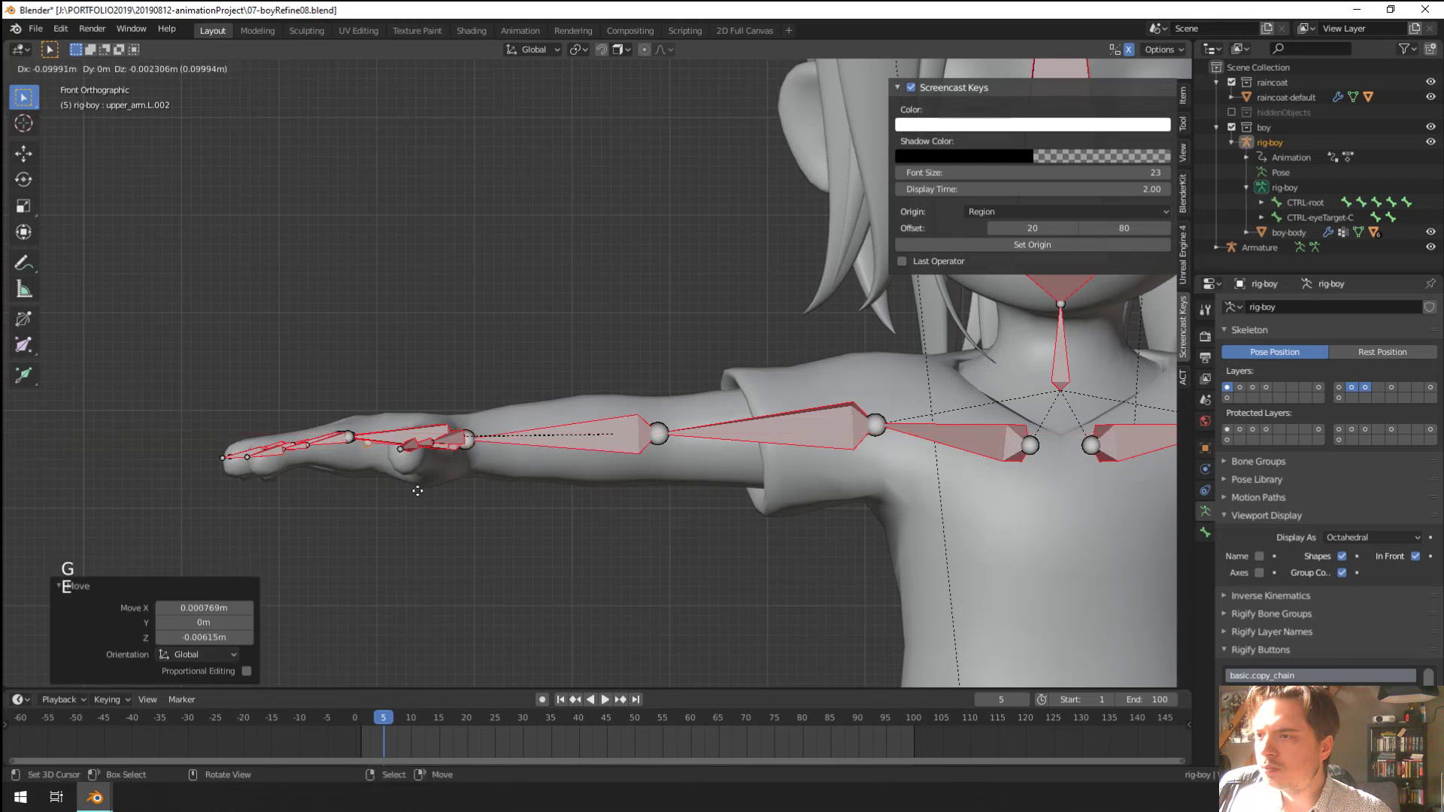
Extrude a hand bone about 0.116 m long outward along X from the end of the new forearm bone
{"action": "key", "text": "e"}
{"action": "middle_click_drag", "start_coordinate": [417, 489], "coordinate": [602, 492]}
{"action": "key", "text": "KP_Decimal"}
{"action": "scroll", "coordinate": [452, 499], "scroll_direction": "down", "scroll_amount": 7}
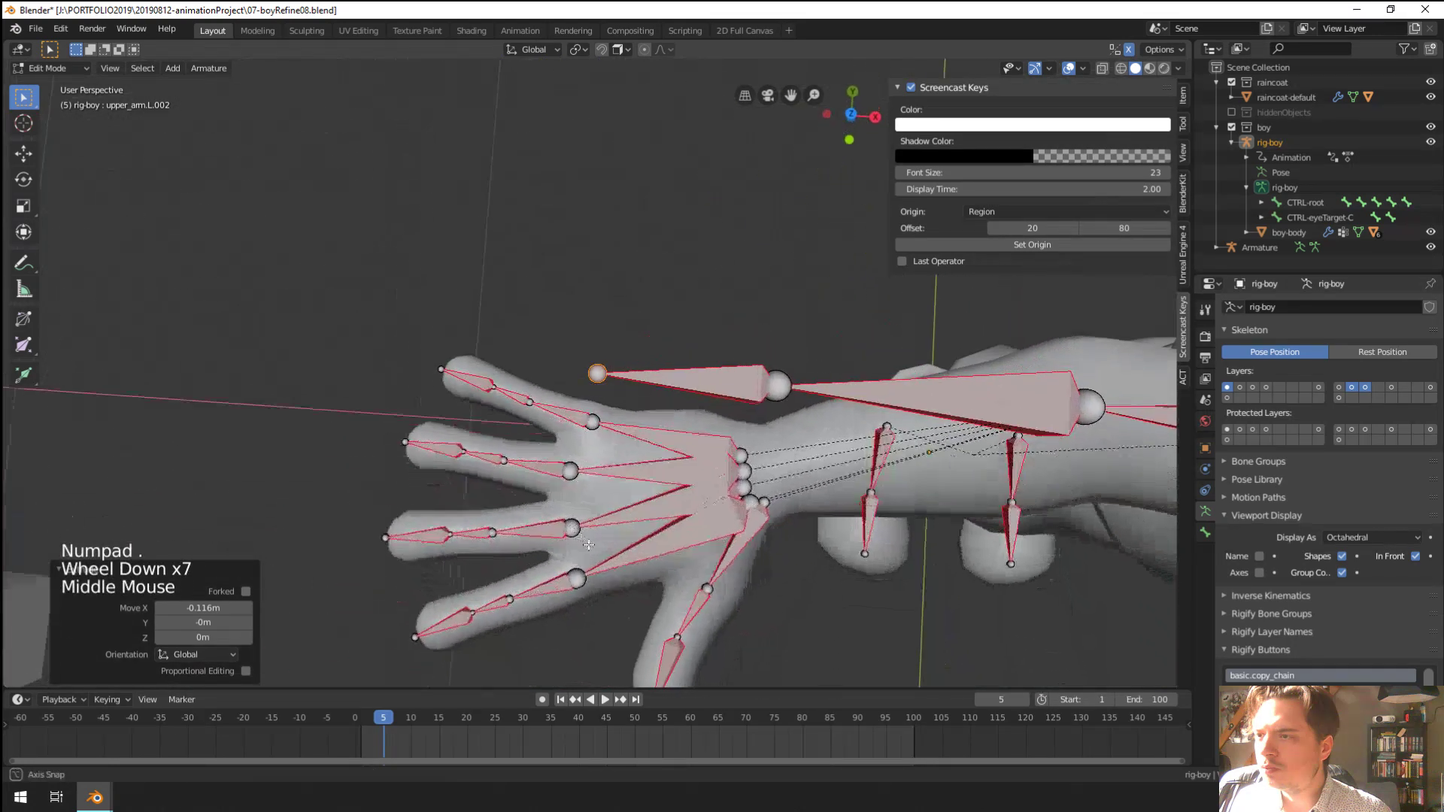
Move the new hand bone so it starts at the wrist, and rotate it to lie along the palm
{"action": "right_click", "coordinate": [718, 485]}
{"action": "key", "text": "g"}
{"action": "left_click", "coordinate": [723, 489]}
{"action": "key", "text": "r"}
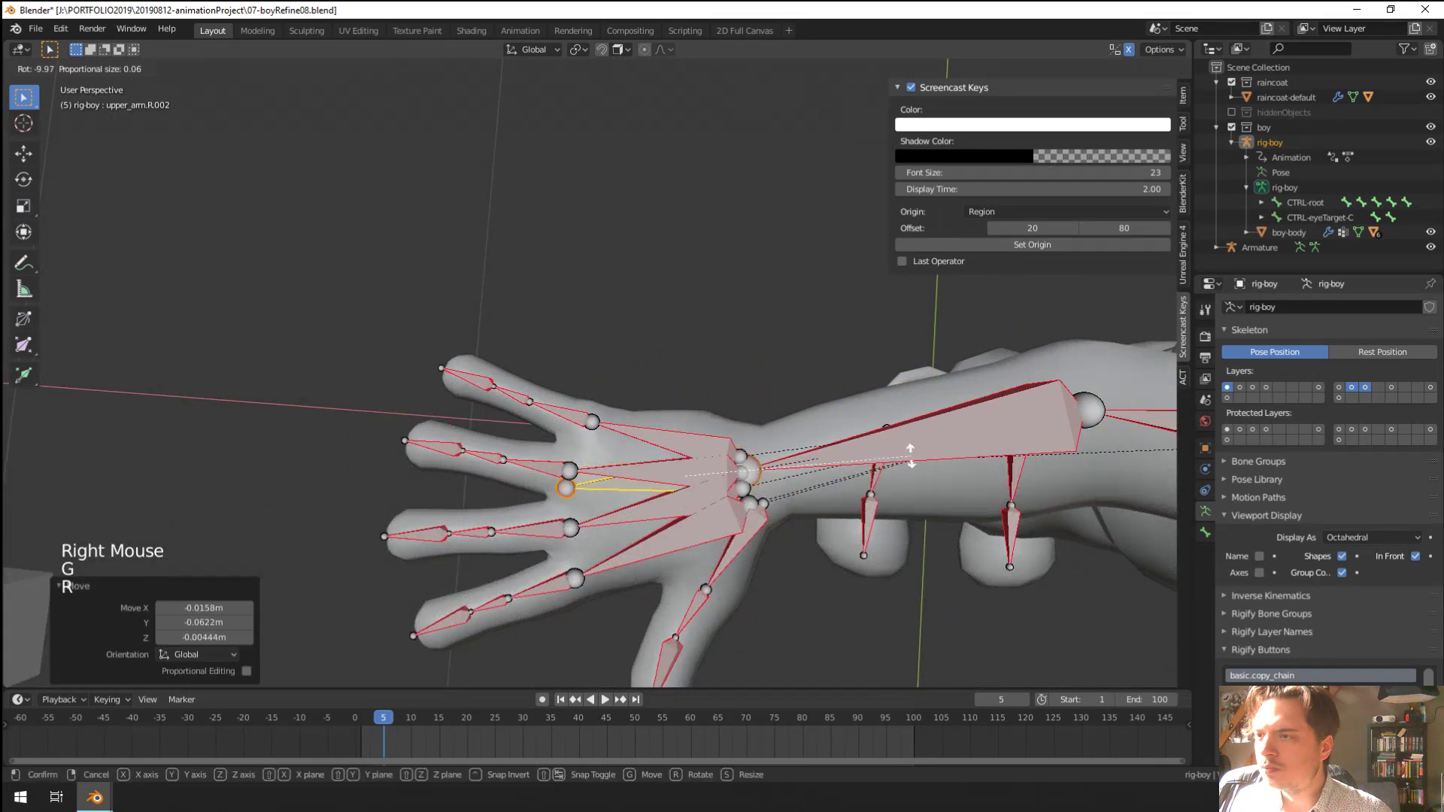
{"action": "left_click", "coordinate": [911, 456]}
{"action": "key", "text": "g"}
{"action": "left_click", "coordinate": [924, 465]}
{"action": "middle_click_drag", "start_coordinate": [925, 465], "coordinate": [725, 491], "text": "shift"}
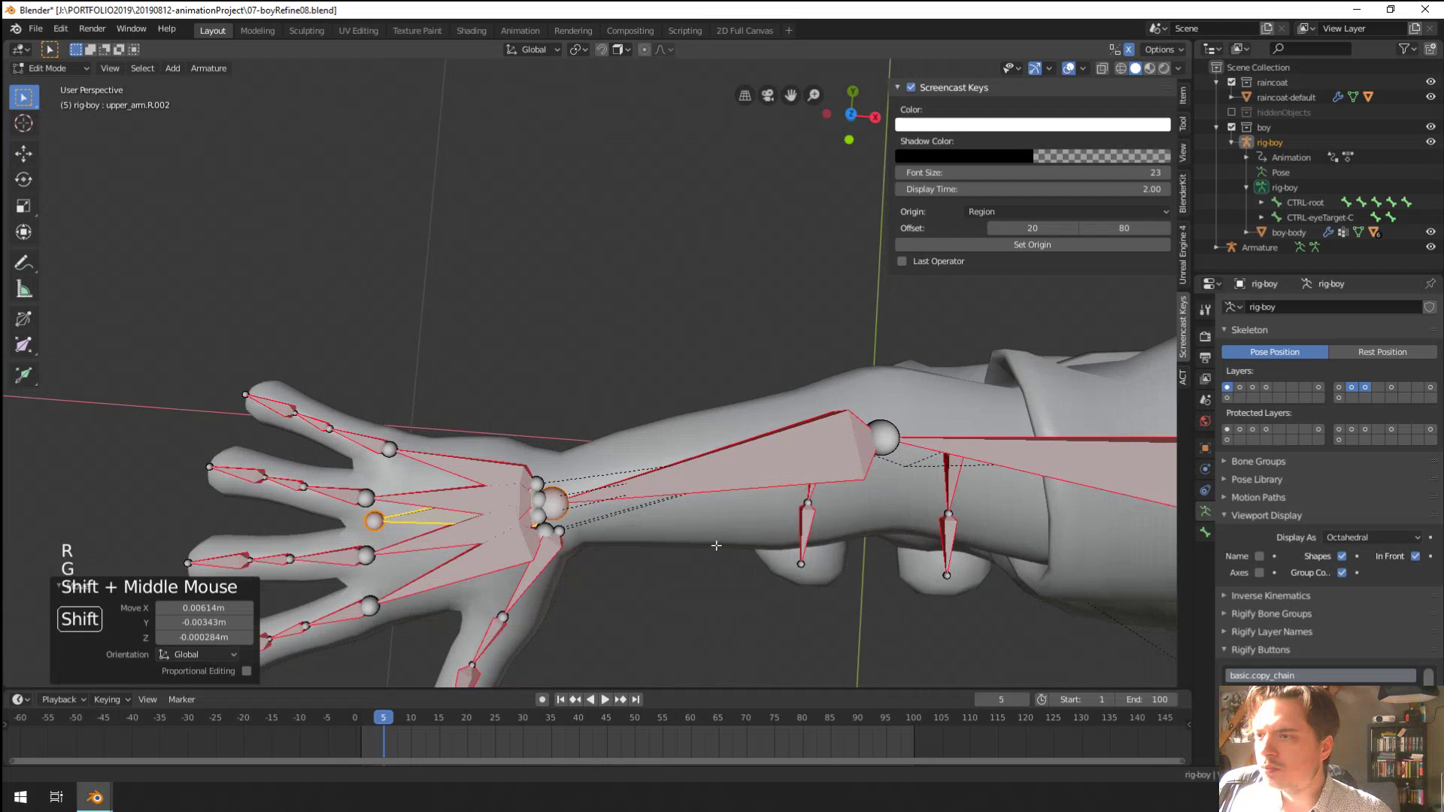
{"action": "right_click", "coordinate": [888, 445]}
{"action": "key", "text": "g"}
{"action": "left_click", "coordinate": [889, 446]}
{"action": "middle_click_drag", "start_coordinate": [889, 445], "coordinate": [1007, 407], "text": "shift"}
Rename the new hand bone on the character's right arm to hand-R
{"action": "right_click", "coordinate": [530, 480]}
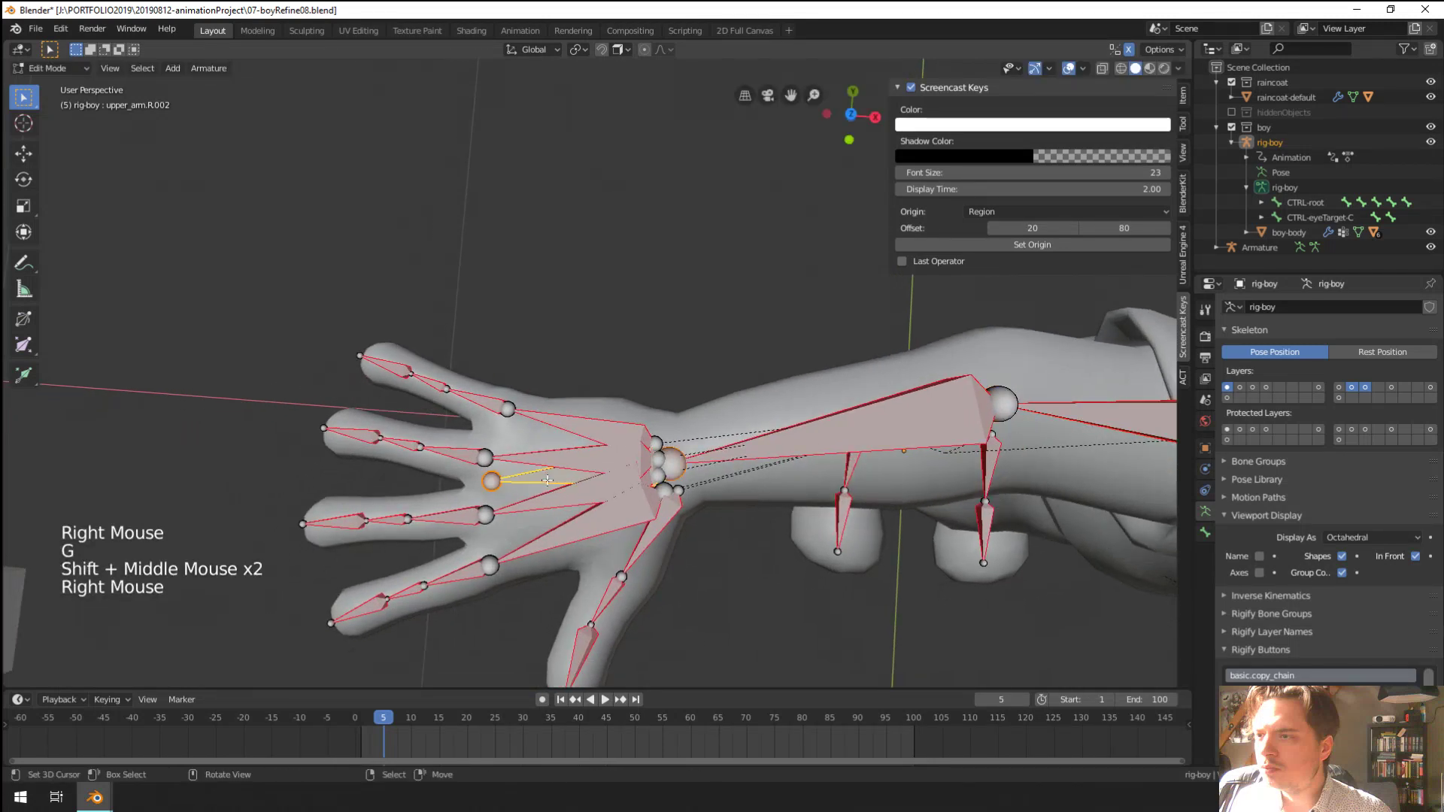
{"action": "left_click", "coordinate": [1205, 531]}
{"action": "left_click", "coordinate": [1304, 307]}
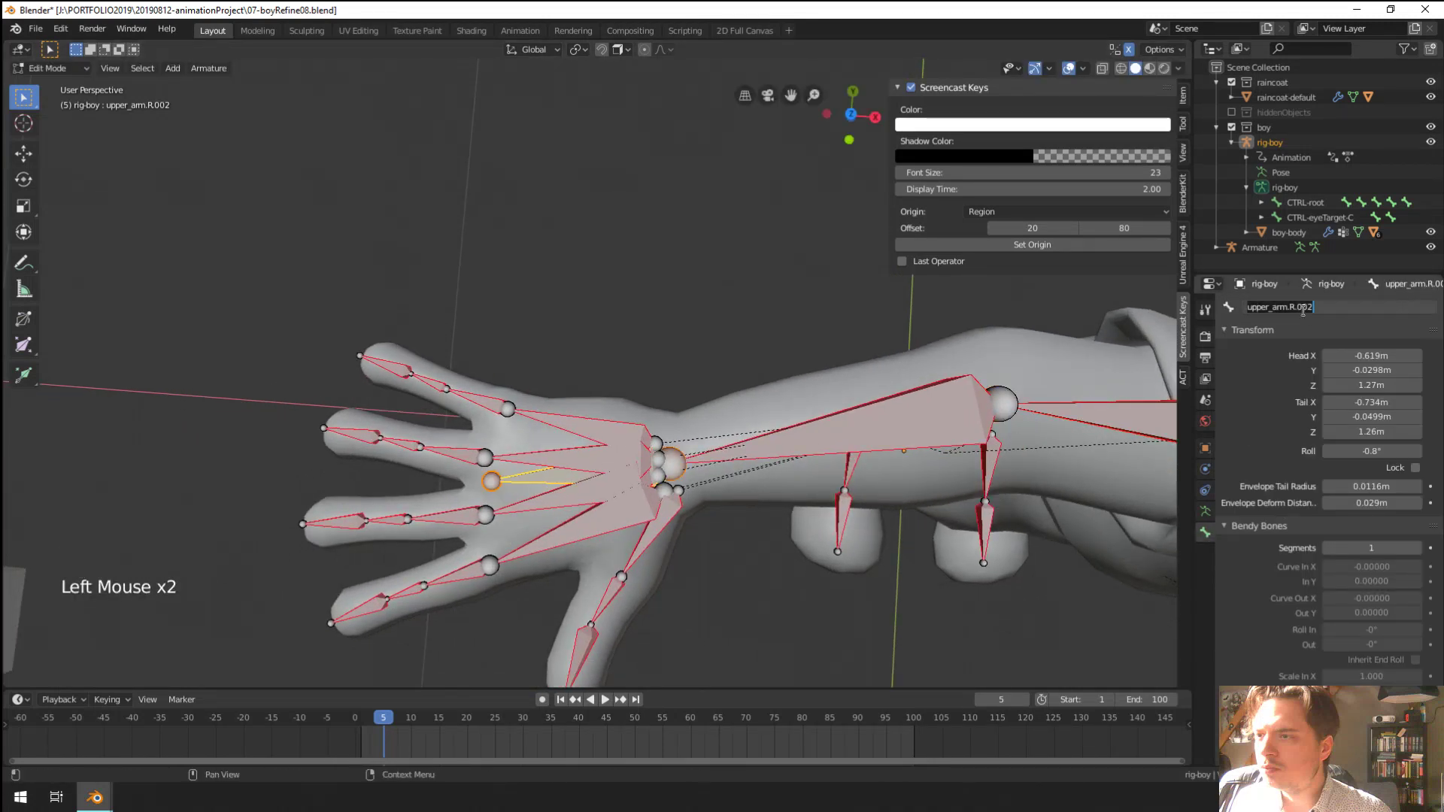
{"action": "type", "text": "hand"}
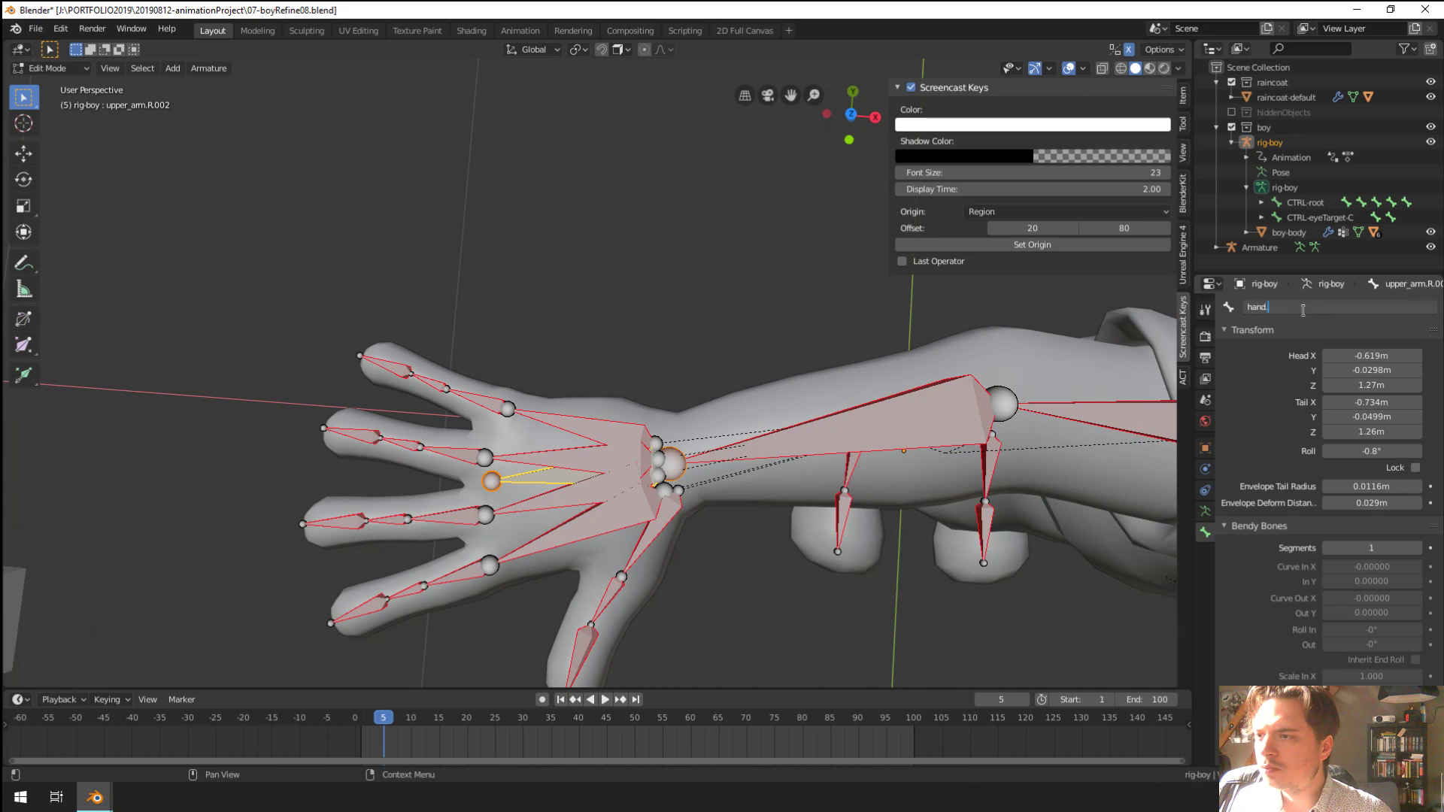
{"action": "type", "text": ".R"}
{"action": "key", "text": "BackSpace"}
{"action": "key", "text": "BackSpace"}
{"action": "type", "text": "-R"}
{"action": "key", "text": "Return"}
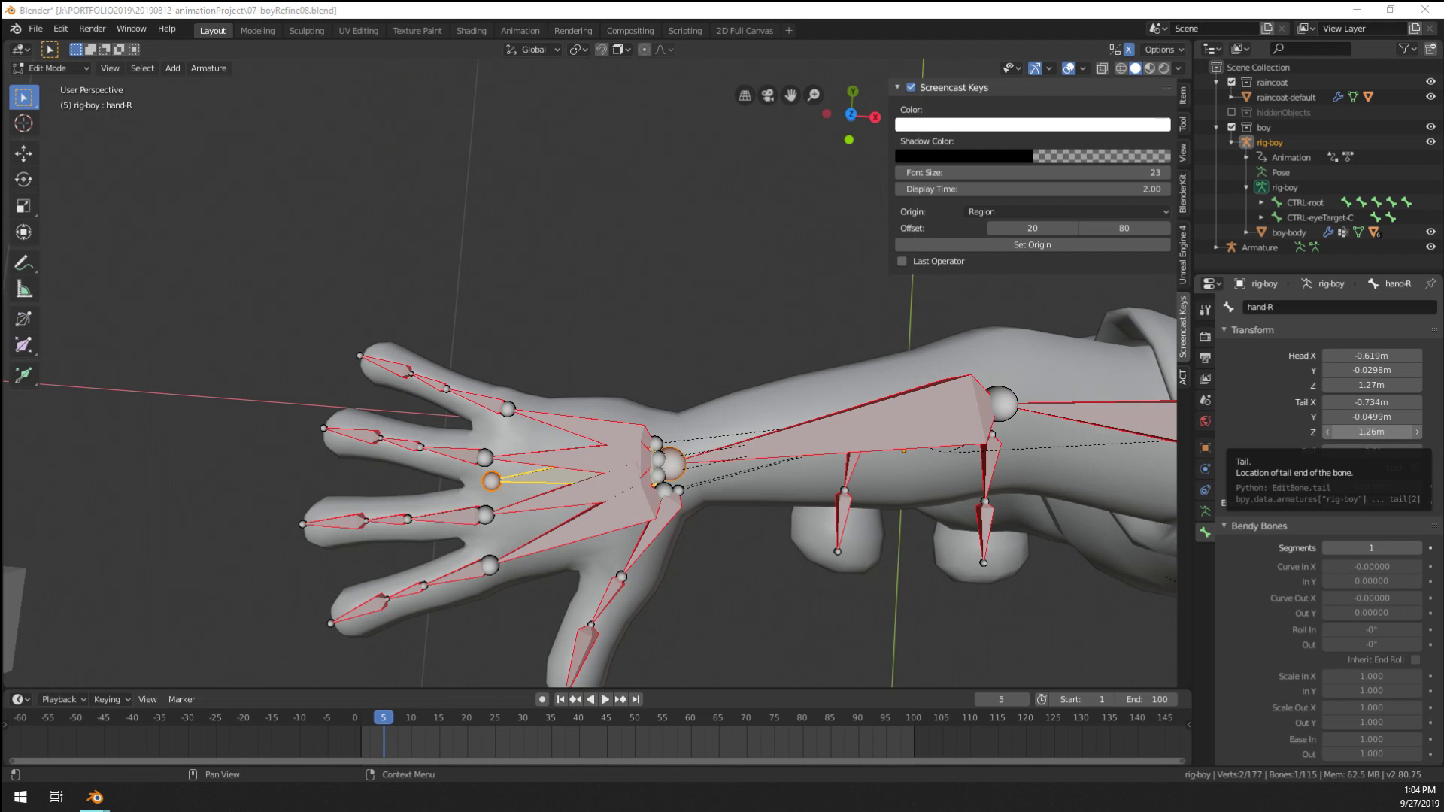
Rename the new forearm bone on the character's right arm to forearm-L
{"action": "middle_click", "coordinate": [849, 430]}
{"action": "middle_click", "coordinate": [849, 431]}
{"action": "middle_click", "coordinate": [850, 430]}
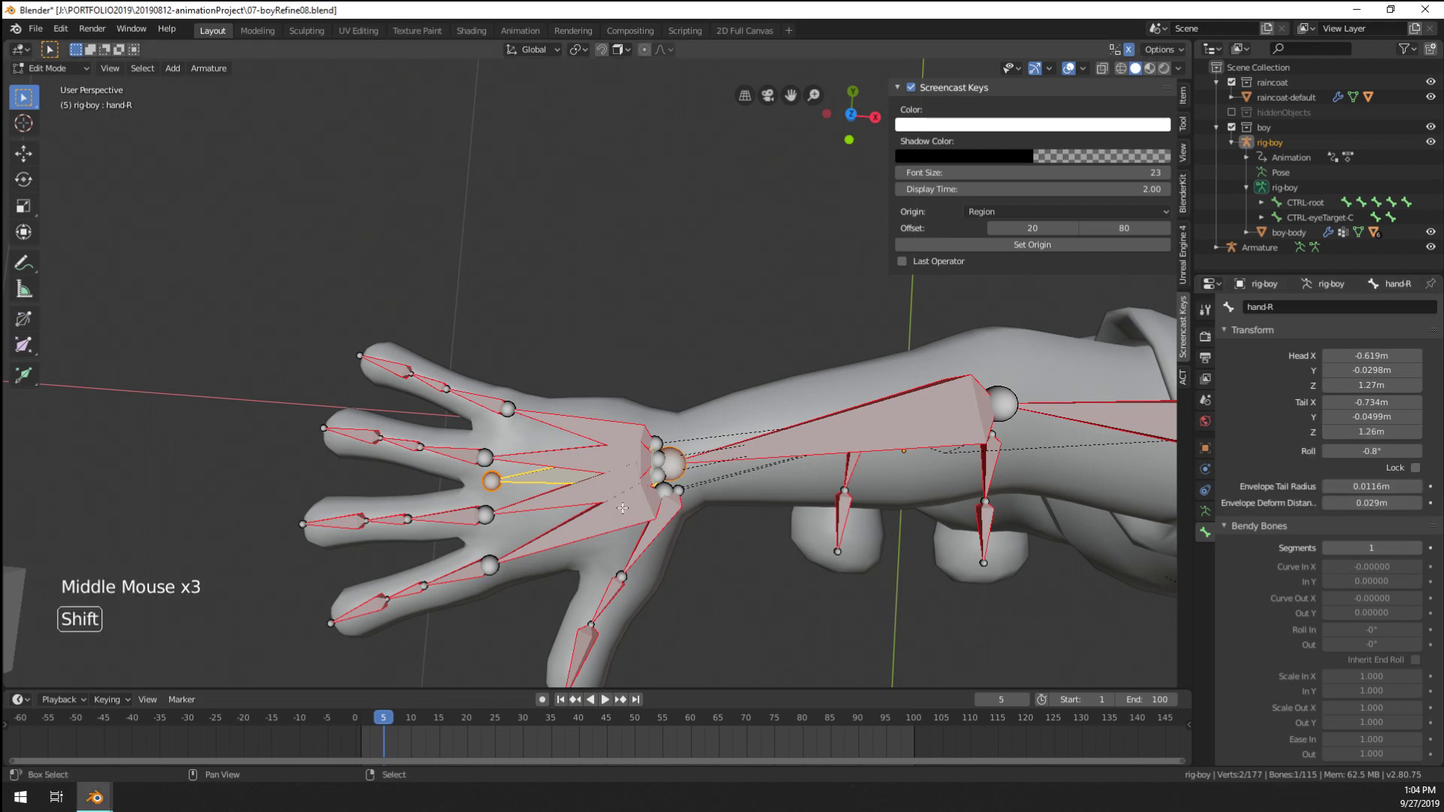
{"action": "middle_click_drag", "start_coordinate": [848, 430], "coordinate": [849, 420], "text": "shift"}
{"action": "middle_click_drag", "start_coordinate": [849, 419], "coordinate": [790, 404], "text": "shift"}
{"action": "right_click", "coordinate": [850, 409]}
{"action": "left_click", "coordinate": [1285, 307]}
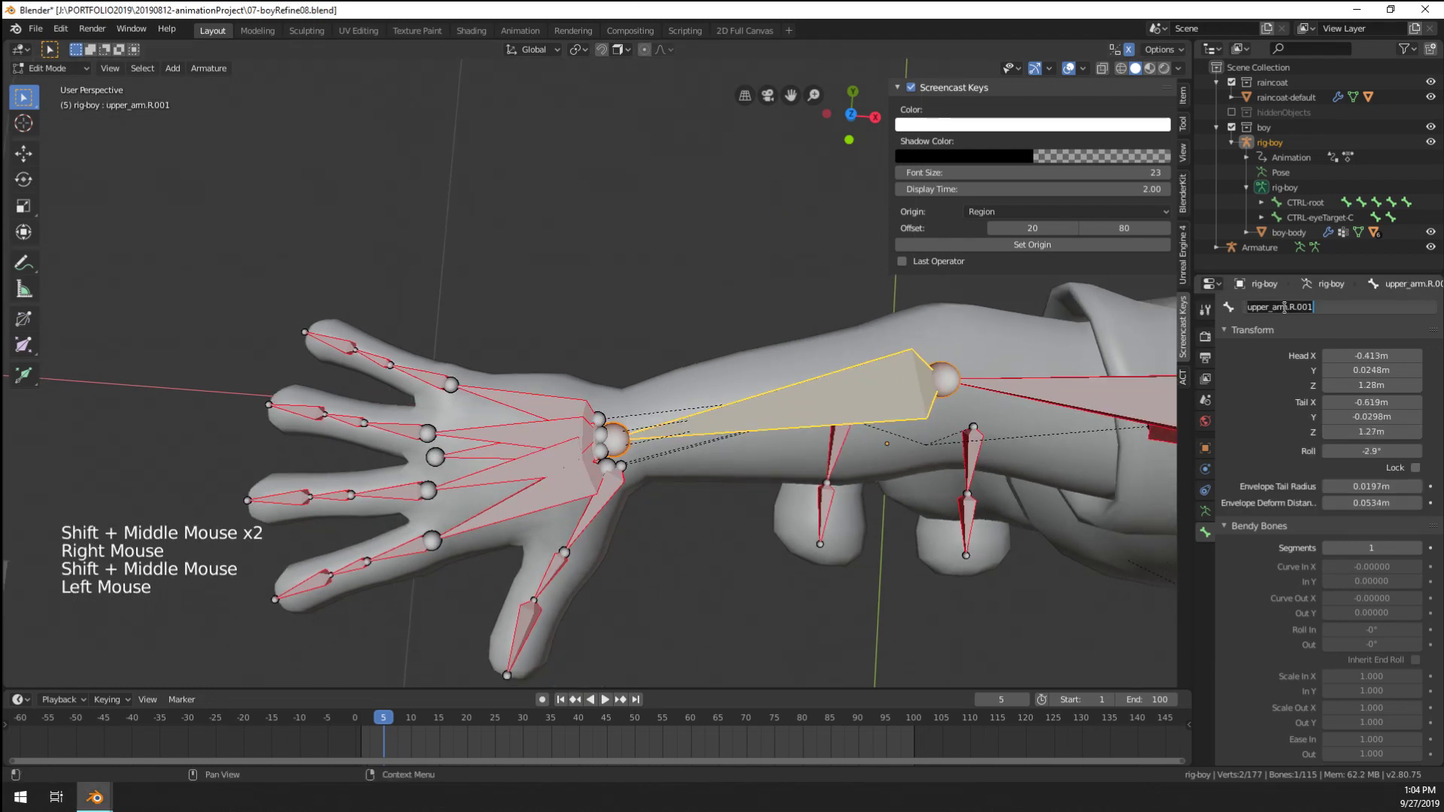
{"action": "type", "text": "forearm-L"}
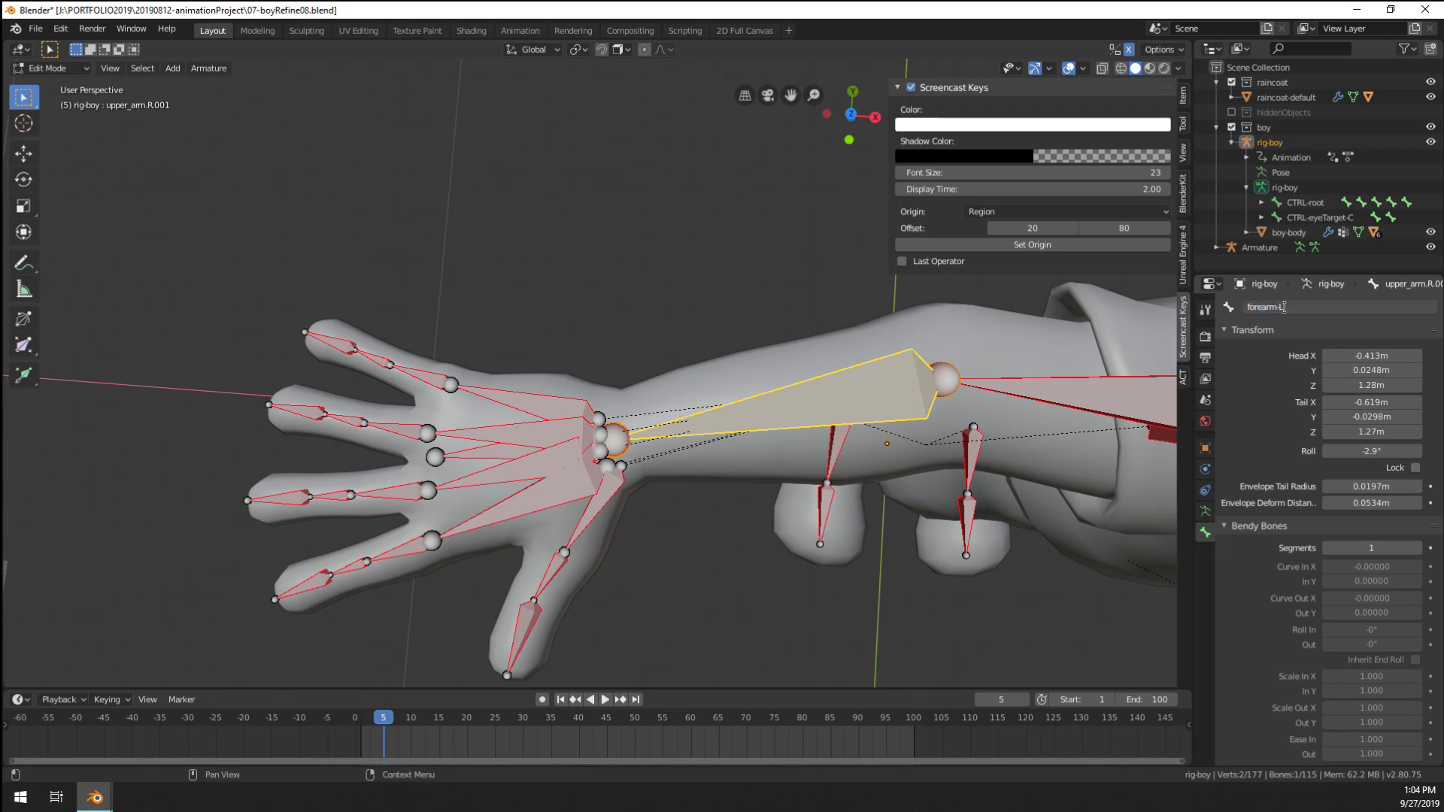
{"action": "key", "text": "Return"}
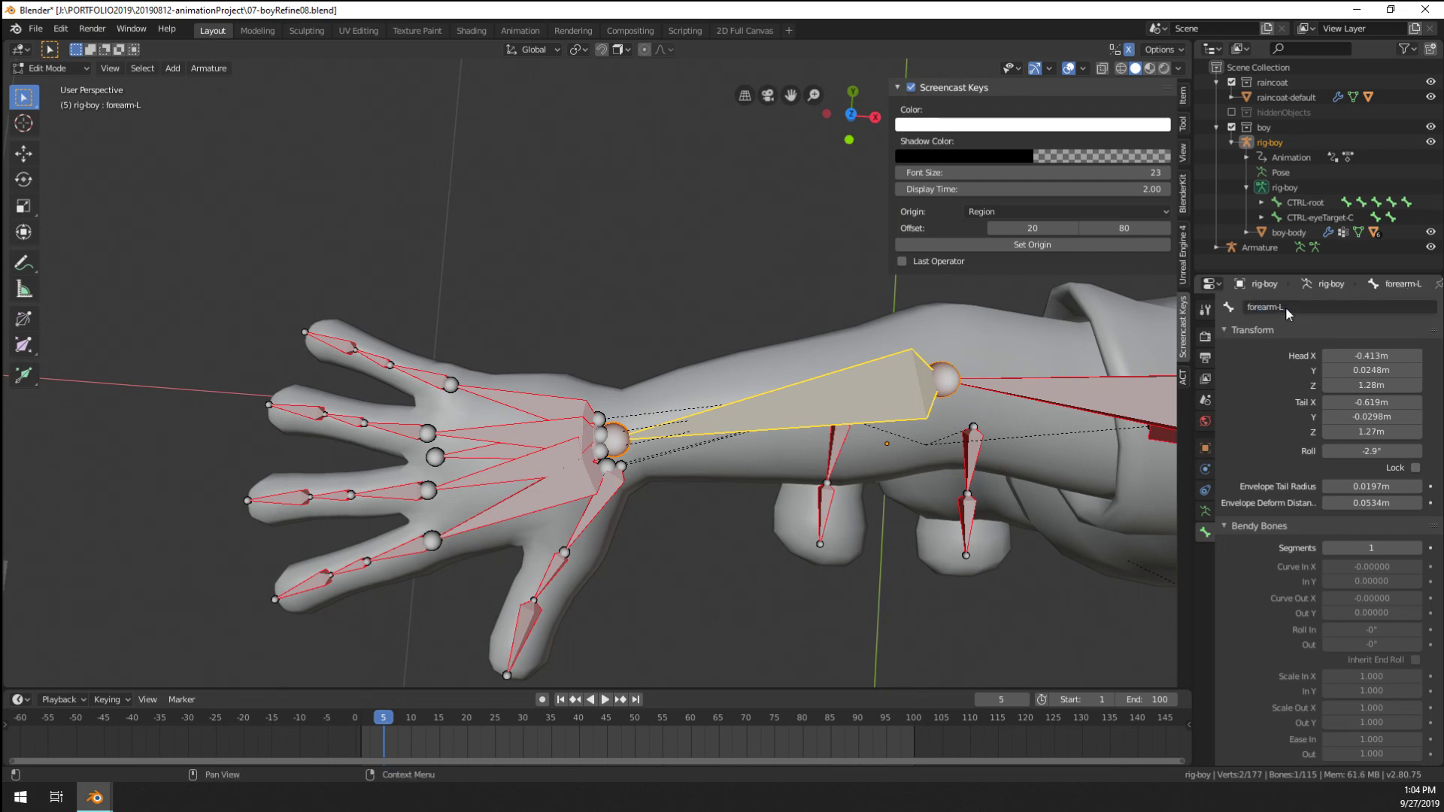
Rename the mirrored forearm bone on the character's left arm to forearm-R
{"action": "scroll", "coordinate": [445, 551], "scroll_direction": "down", "scroll_amount": 5}
{"action": "middle_click_drag", "start_coordinate": [466, 526], "coordinate": [1098, 324], "text": "shift"}
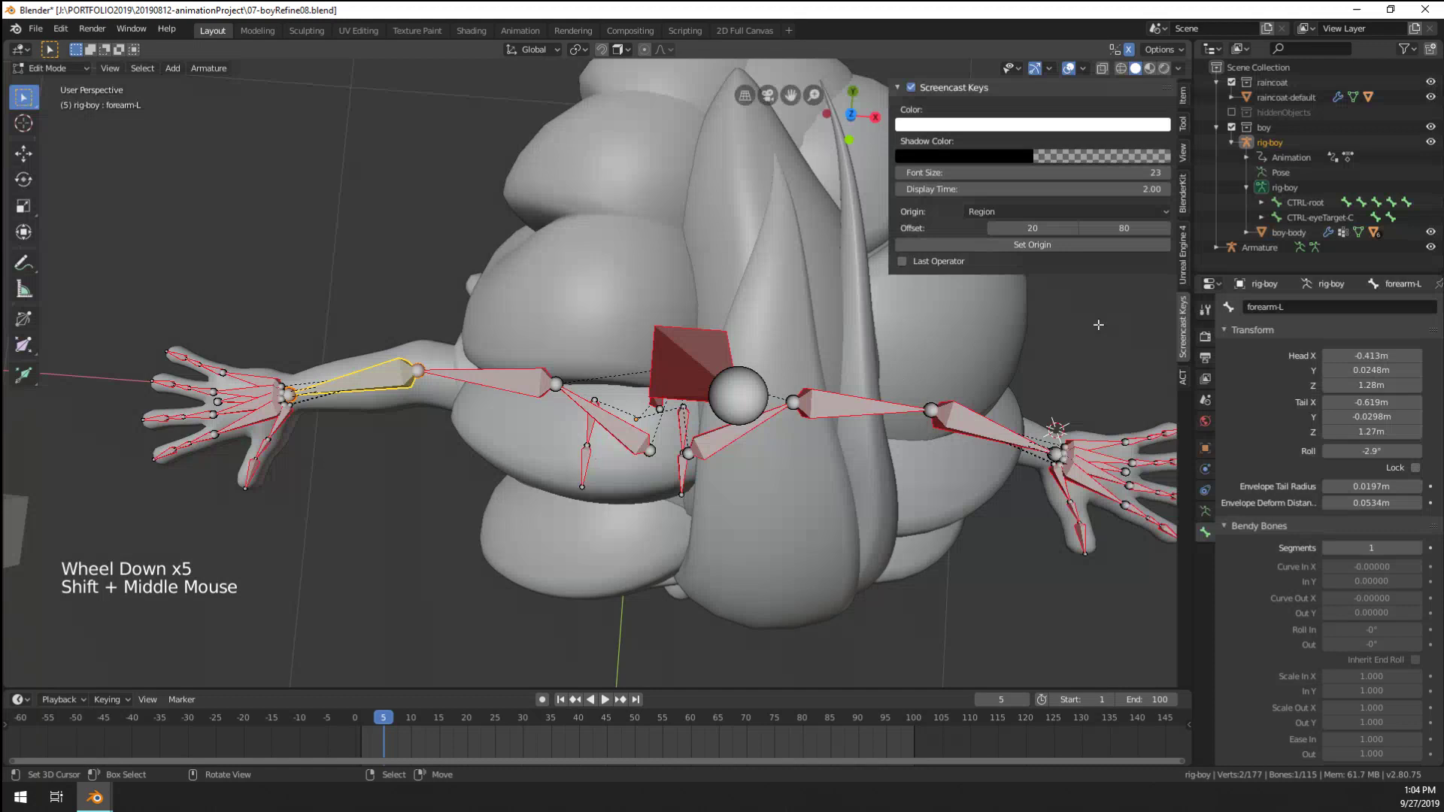
{"action": "right_click", "coordinate": [959, 427]}
{"action": "right_click", "coordinate": [353, 387]}
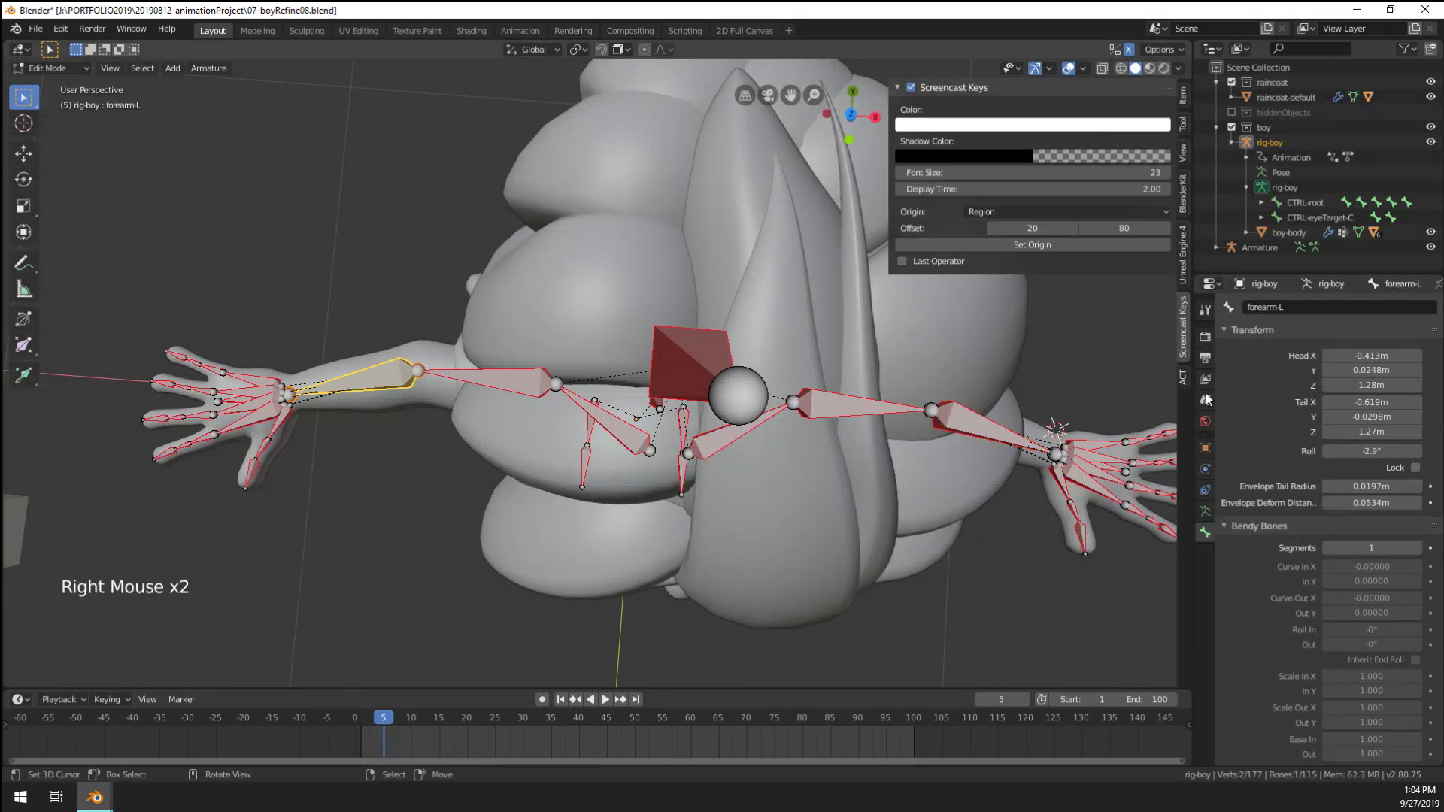
{"action": "left_click", "coordinate": [1293, 307]}
{"action": "key", "text": "ctrl+c"}
{"action": "right_click", "coordinate": [978, 430]}
{"action": "left_click", "coordinate": [1324, 310]}
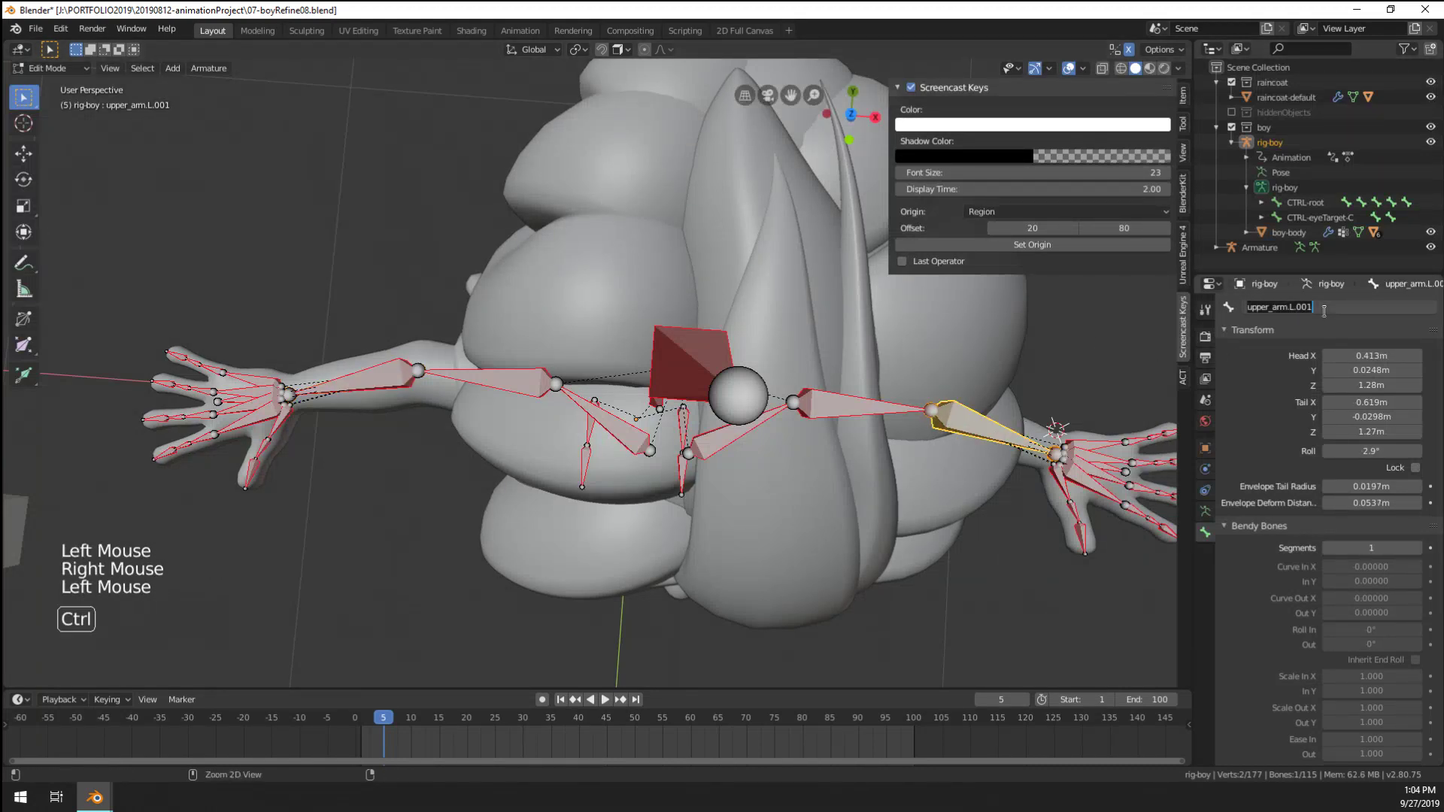
{"action": "key", "text": "ctrl+v"}
{"action": "key", "text": "Return"}
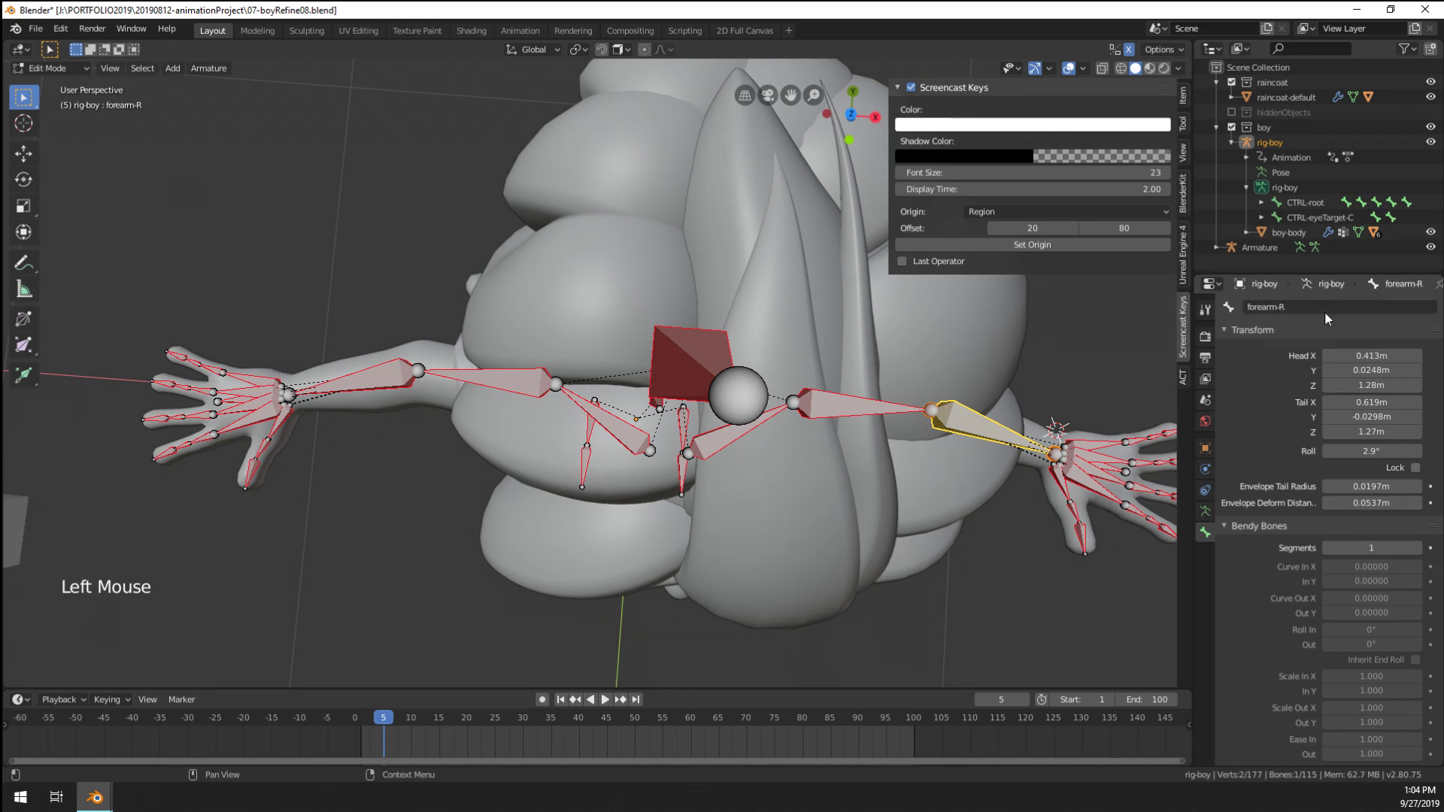
Rename the mirrored hand bone on the character's left arm to hand-L
{"action": "right_click", "coordinate": [1125, 472]}
{"action": "left_click", "coordinate": [1294, 307]}
{"action": "type", "text": "hand-R.001"}
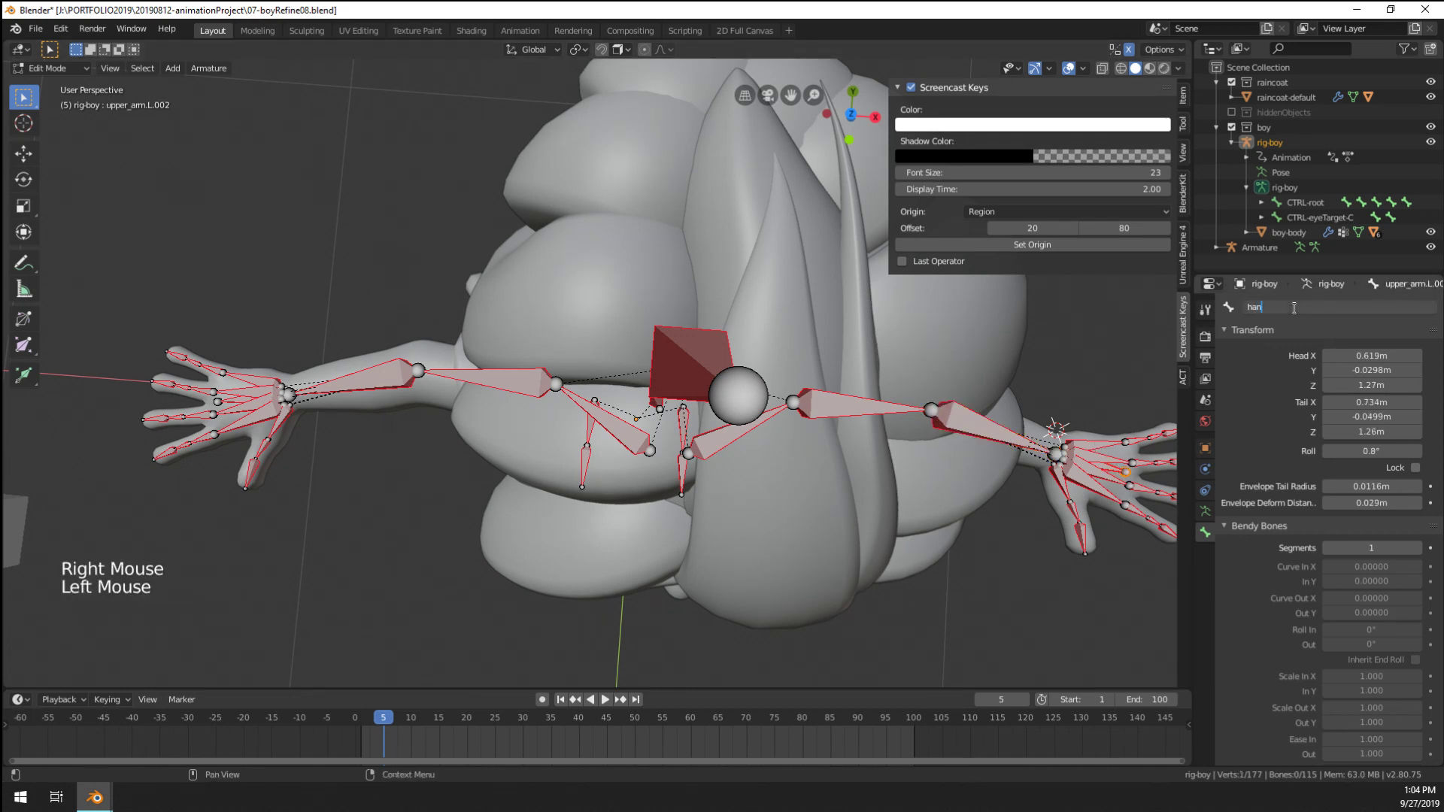
{"action": "key", "text": "Return"}
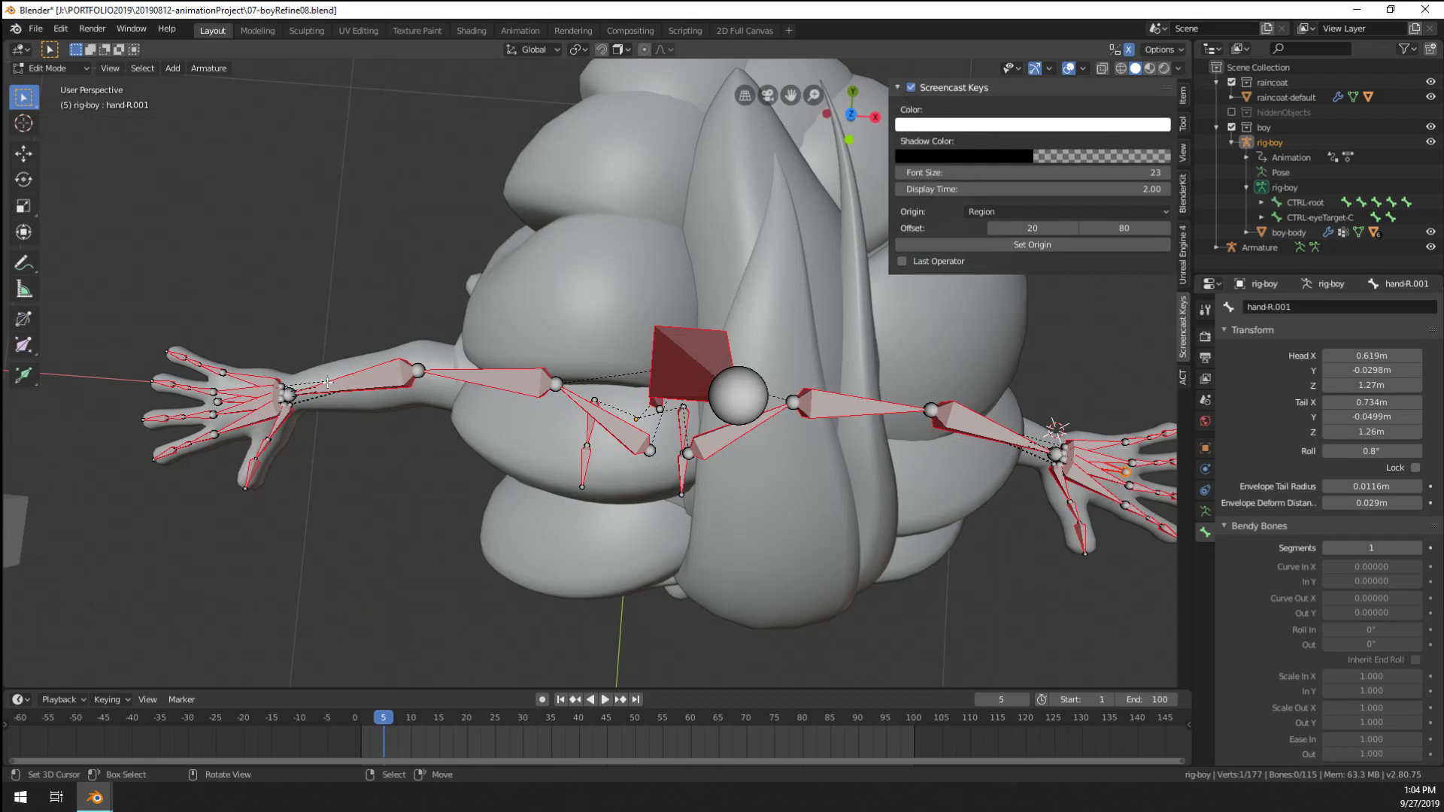
{"action": "left_click", "coordinate": [1322, 302]}
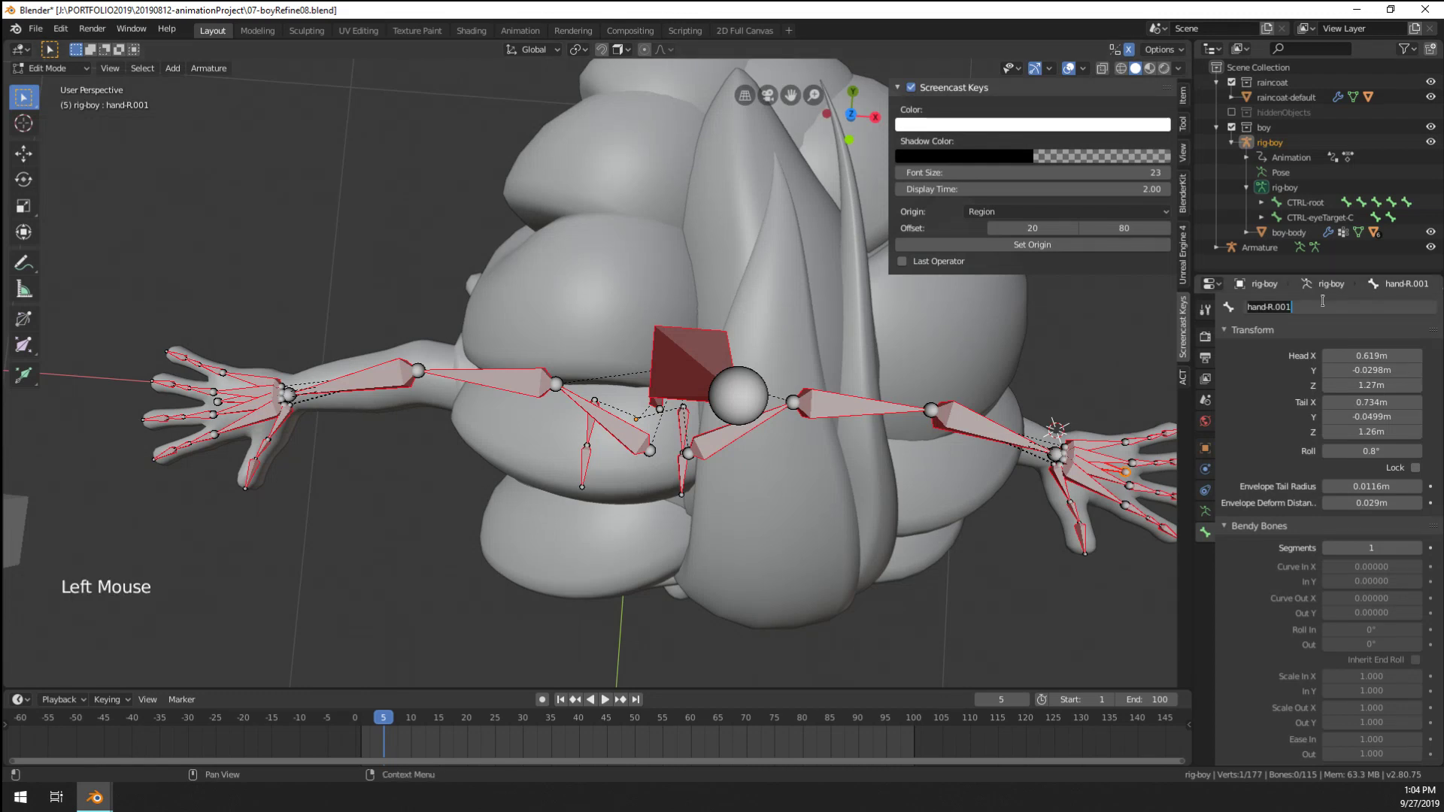
{"action": "key", "text": "BackSpace"}
{"action": "key", "text": "BackSpace"}
{"action": "key", "text": "BackSpace"}
{"action": "type", "text": "hand-L"}
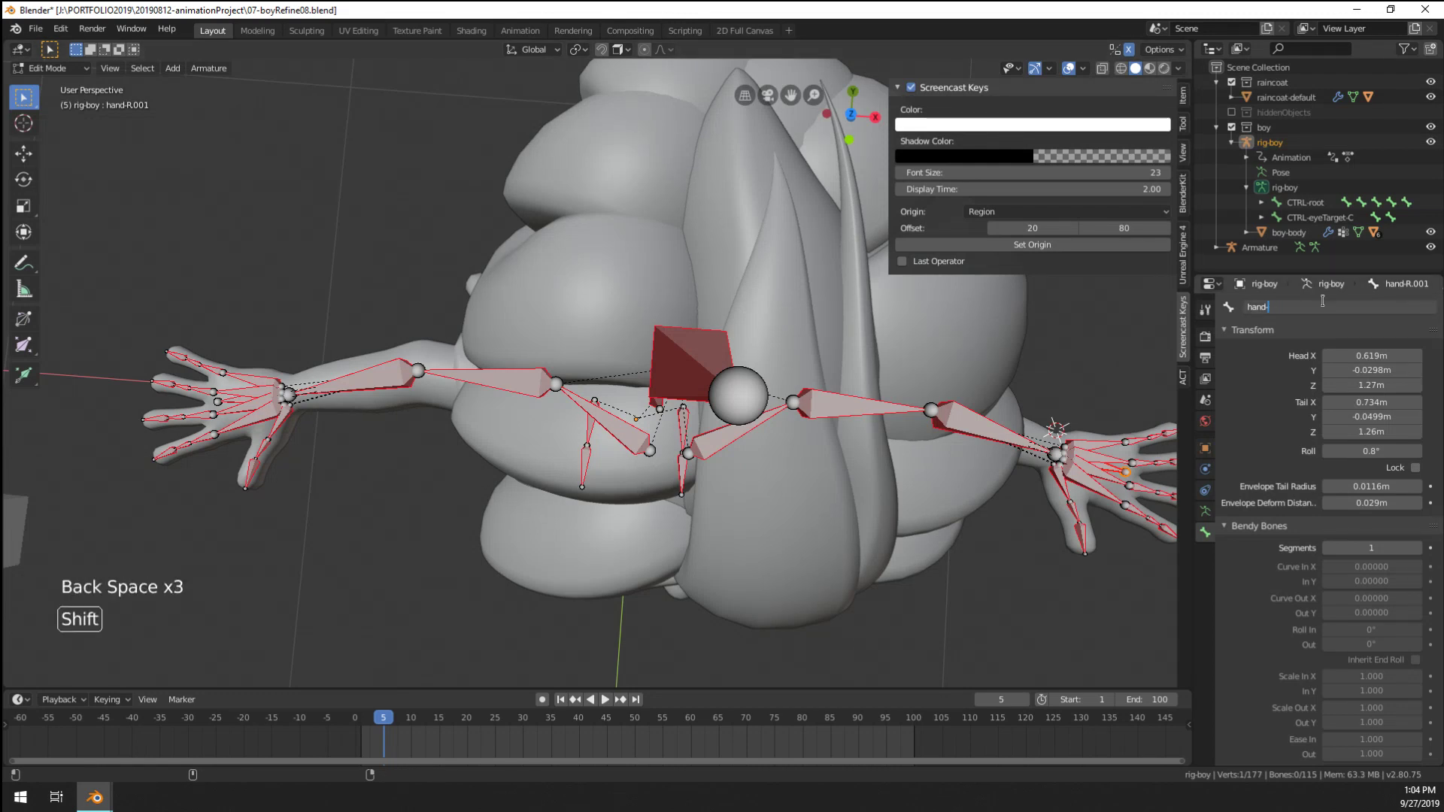
{"action": "key", "text": "Return"}
Swap the side suffix of the forearm bone on the character's left arm from R to L
{"action": "scroll", "coordinate": [821, 387], "scroll_direction": "down", "scroll_amount": 3}
{"action": "middle_click_drag", "start_coordinate": [797, 323], "coordinate": [820, 387]}
{"action": "scroll", "coordinate": [820, 386], "scroll_direction": "up", "scroll_amount": 1}
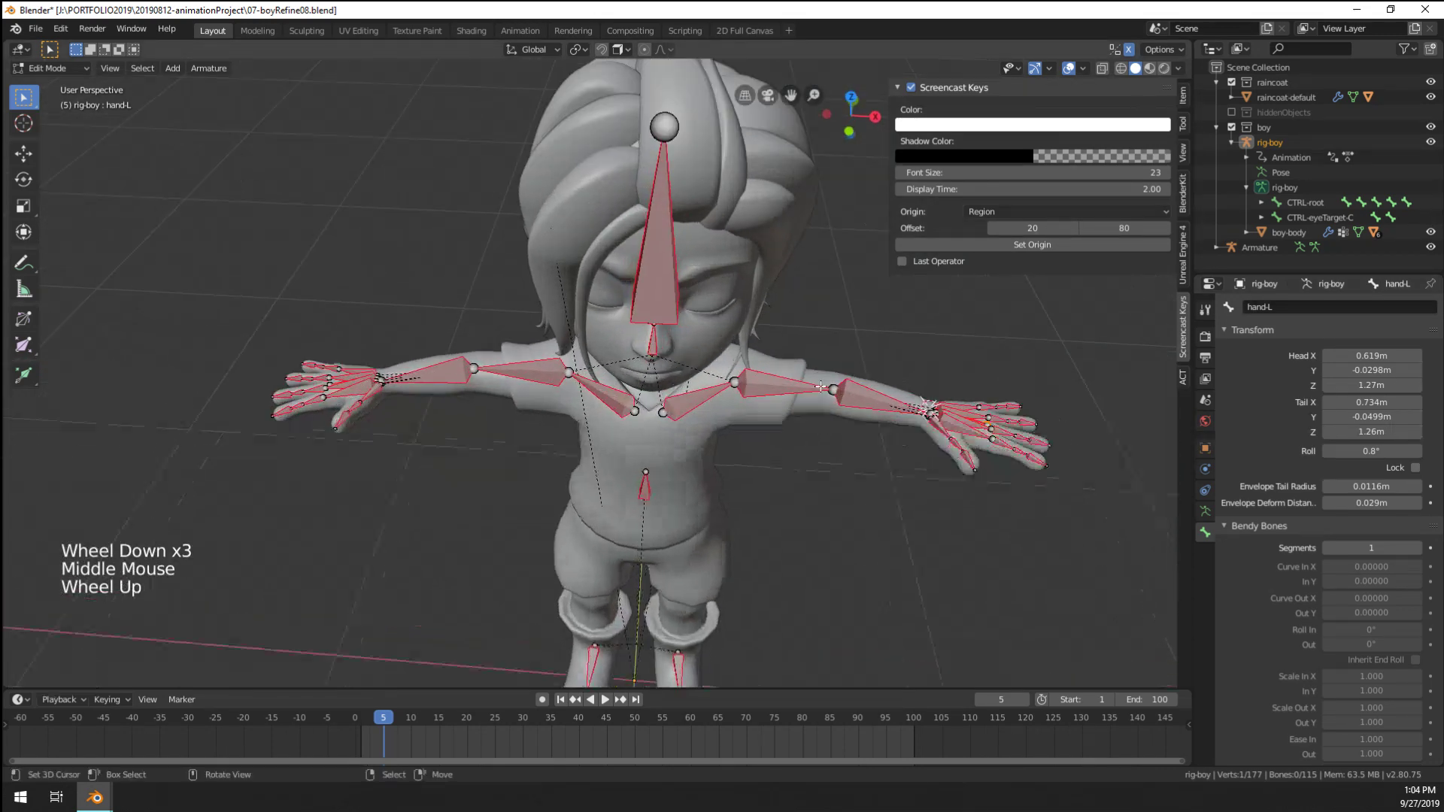
{"action": "right_click", "coordinate": [856, 392]}
{"action": "left_click", "coordinate": [1304, 304]}
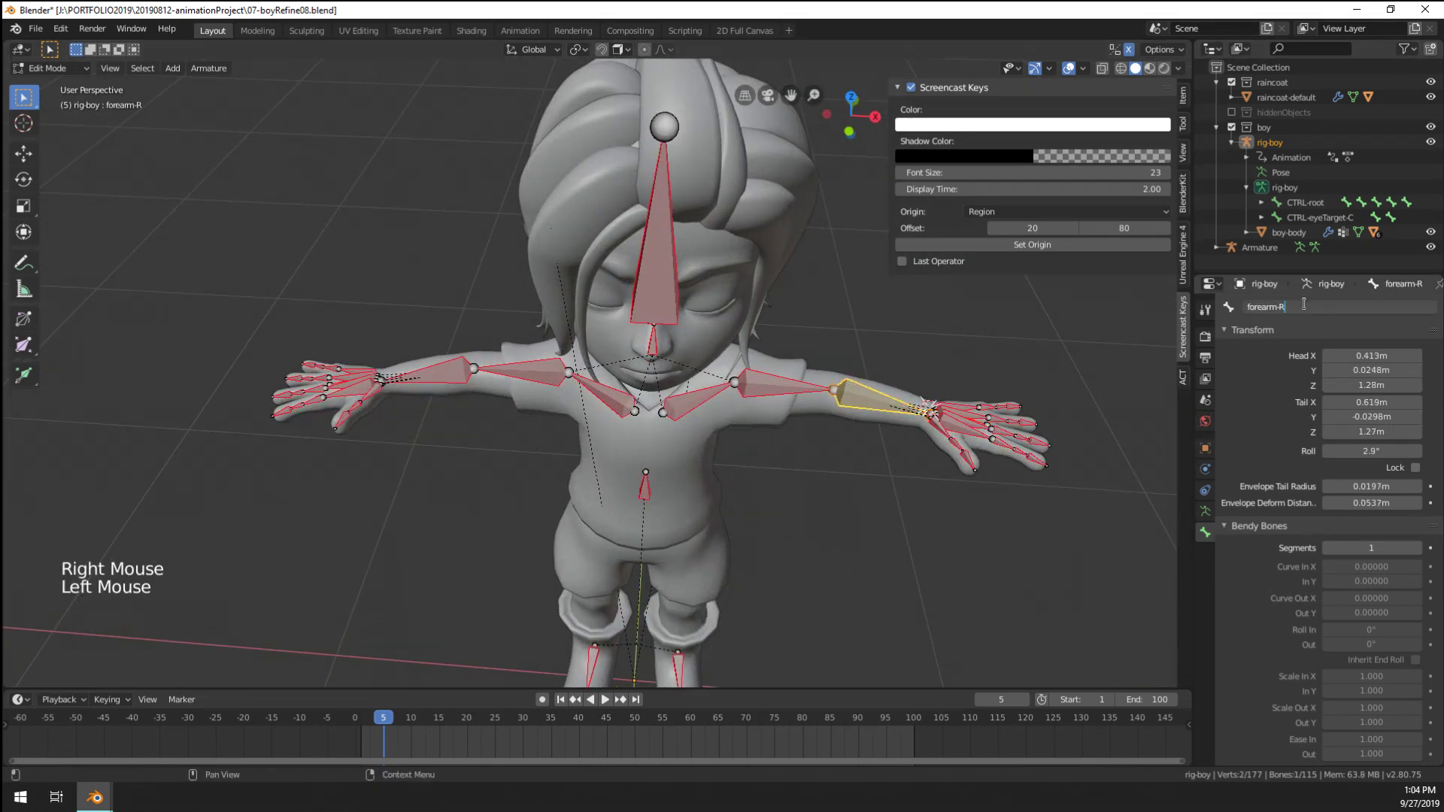
{"action": "type", "text": "L.001"}
{"action": "left_click", "coordinate": [1306, 304]}
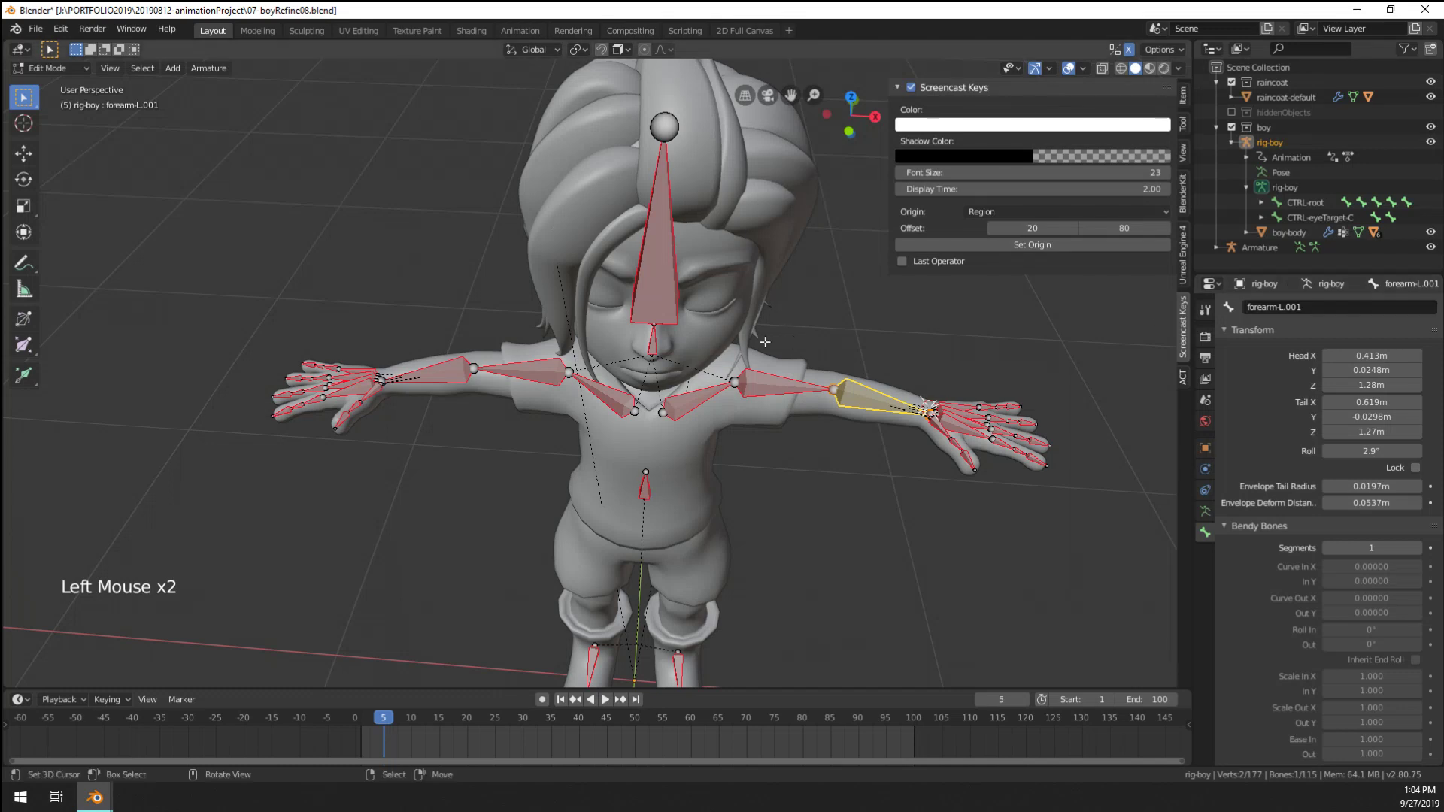
Correct the name of the forearm bone on the character's right arm to forearm-R
{"action": "right_click", "coordinate": [449, 390]}
{"action": "right_click", "coordinate": [449, 390]}
{"action": "left_click", "coordinate": [1309, 307]}
{"action": "key", "text": "BackSpace"}
{"action": "type", "text": "R"}
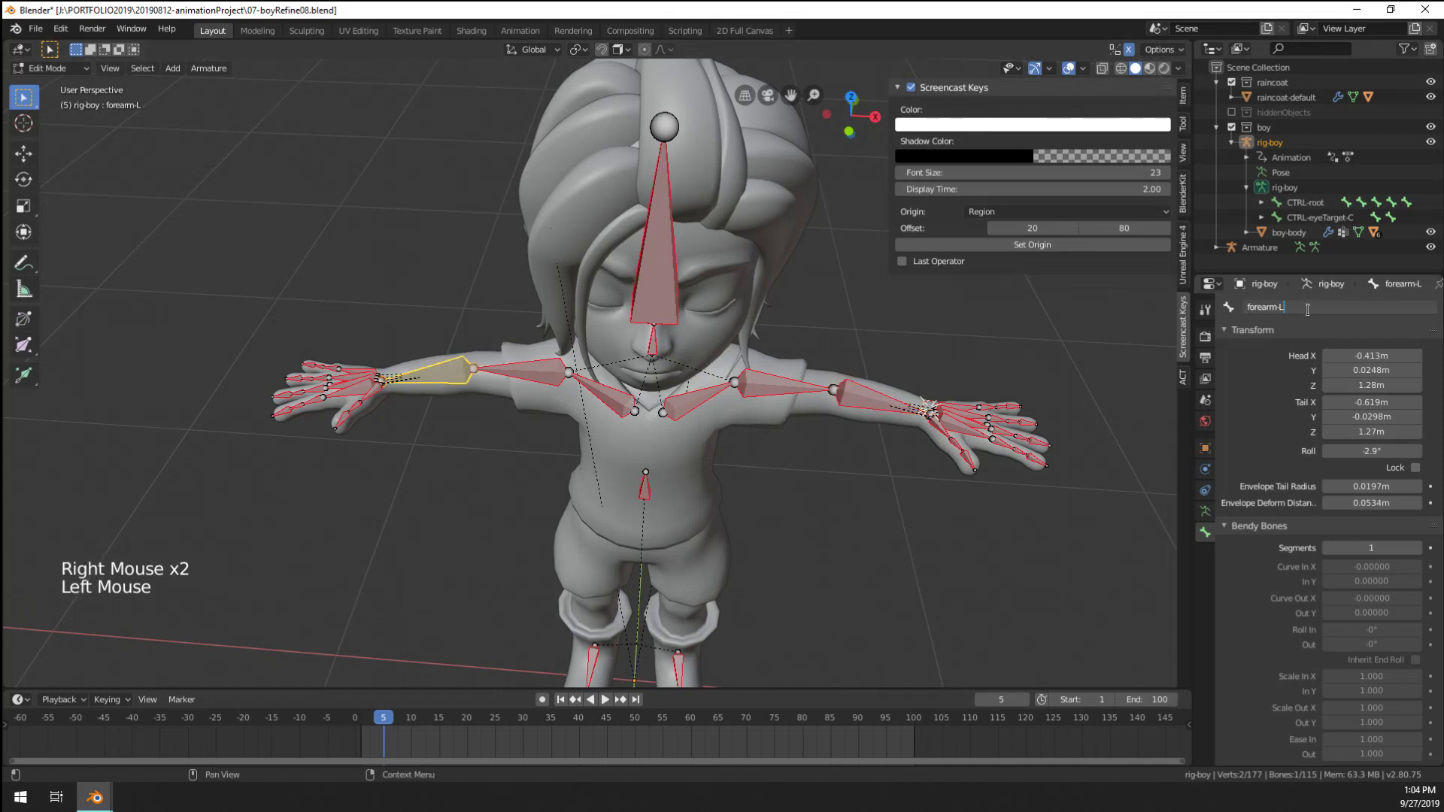
{"action": "key", "text": "Return"}
Remove the .001 suffix from the left forearm bone's name so it reads forearm-L
{"action": "right_click", "coordinate": [864, 393]}
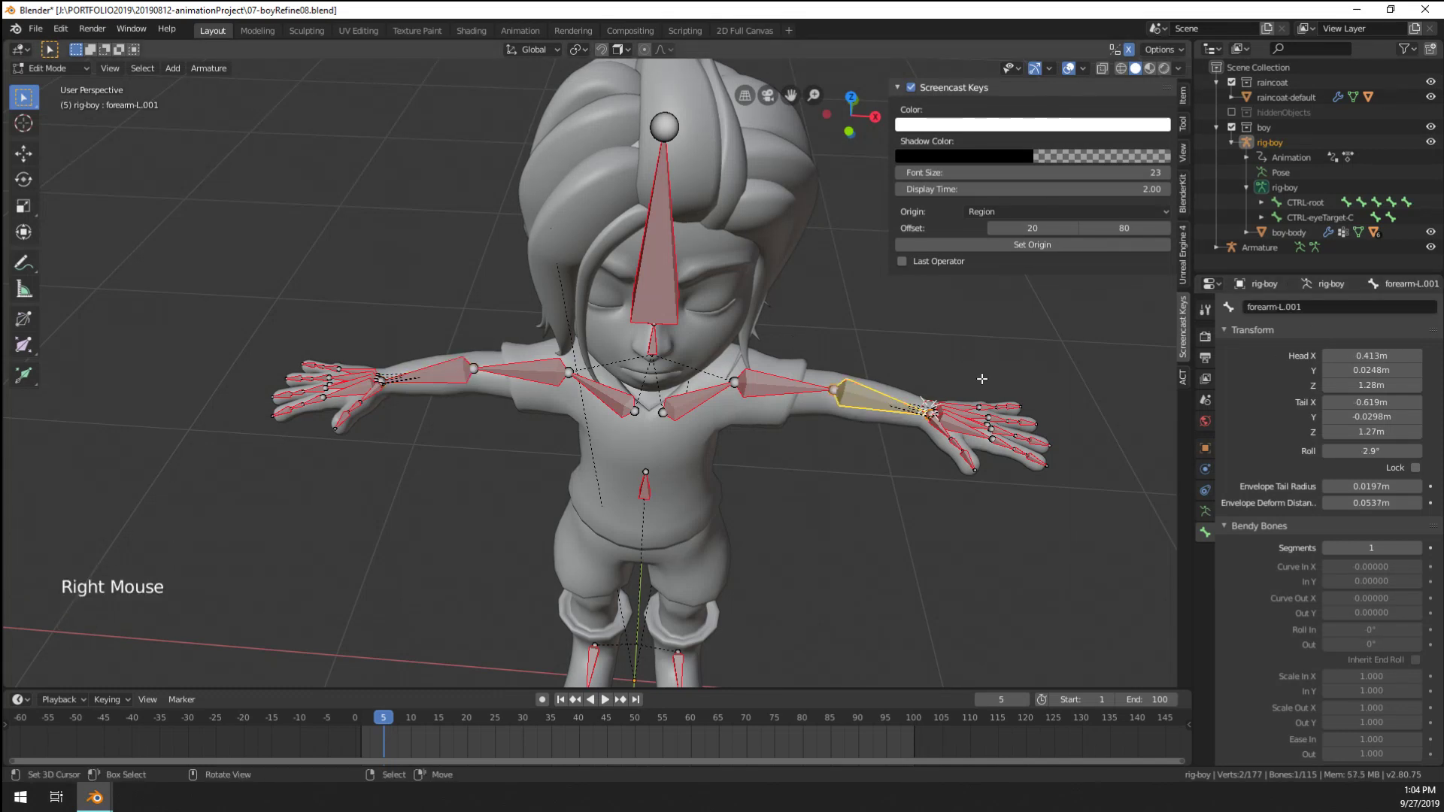
{"action": "double_click", "coordinate": [1320, 307]}
{"action": "key", "text": "BackSpace"}
{"action": "key", "text": "BackSpace"}
Examine the right hand up close, selecting the hand-R bone and the neighbouring palm bone to compare their names
{"action": "scroll", "coordinate": [323, 455], "scroll_direction": "up", "scroll_amount": 2}
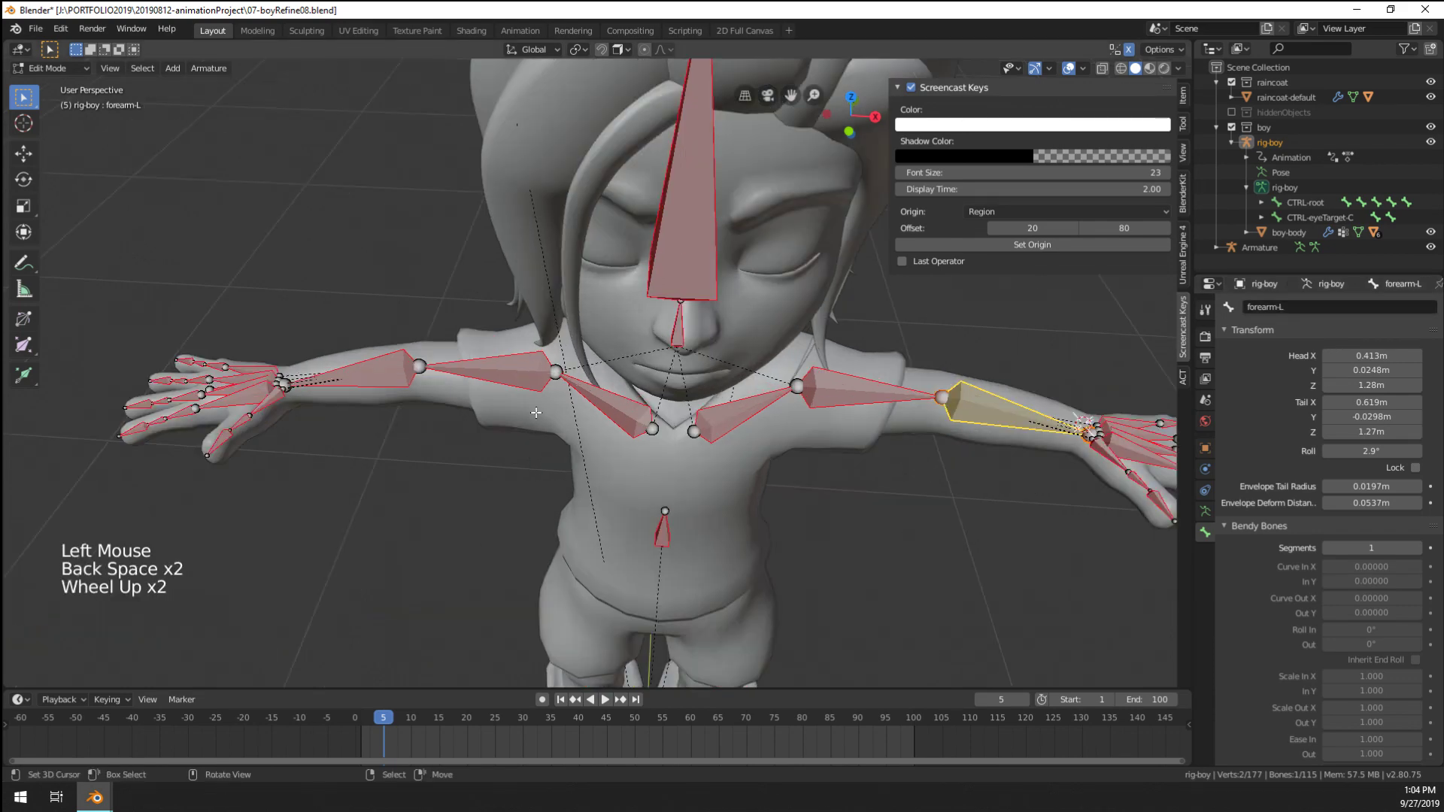
{"action": "middle_click_drag", "start_coordinate": [323, 455], "coordinate": [482, 451], "text": "shift"}
{"action": "scroll", "coordinate": [526, 466], "scroll_direction": "up", "scroll_amount": 4}
{"action": "middle_click_drag", "start_coordinate": [481, 451], "coordinate": [662, 489], "text": "shift"}
{"action": "scroll", "coordinate": [527, 466], "scroll_direction": "up", "scroll_amount": 1}
{"action": "middle_click_drag", "start_coordinate": [662, 489], "coordinate": [720, 495], "text": "shift"}
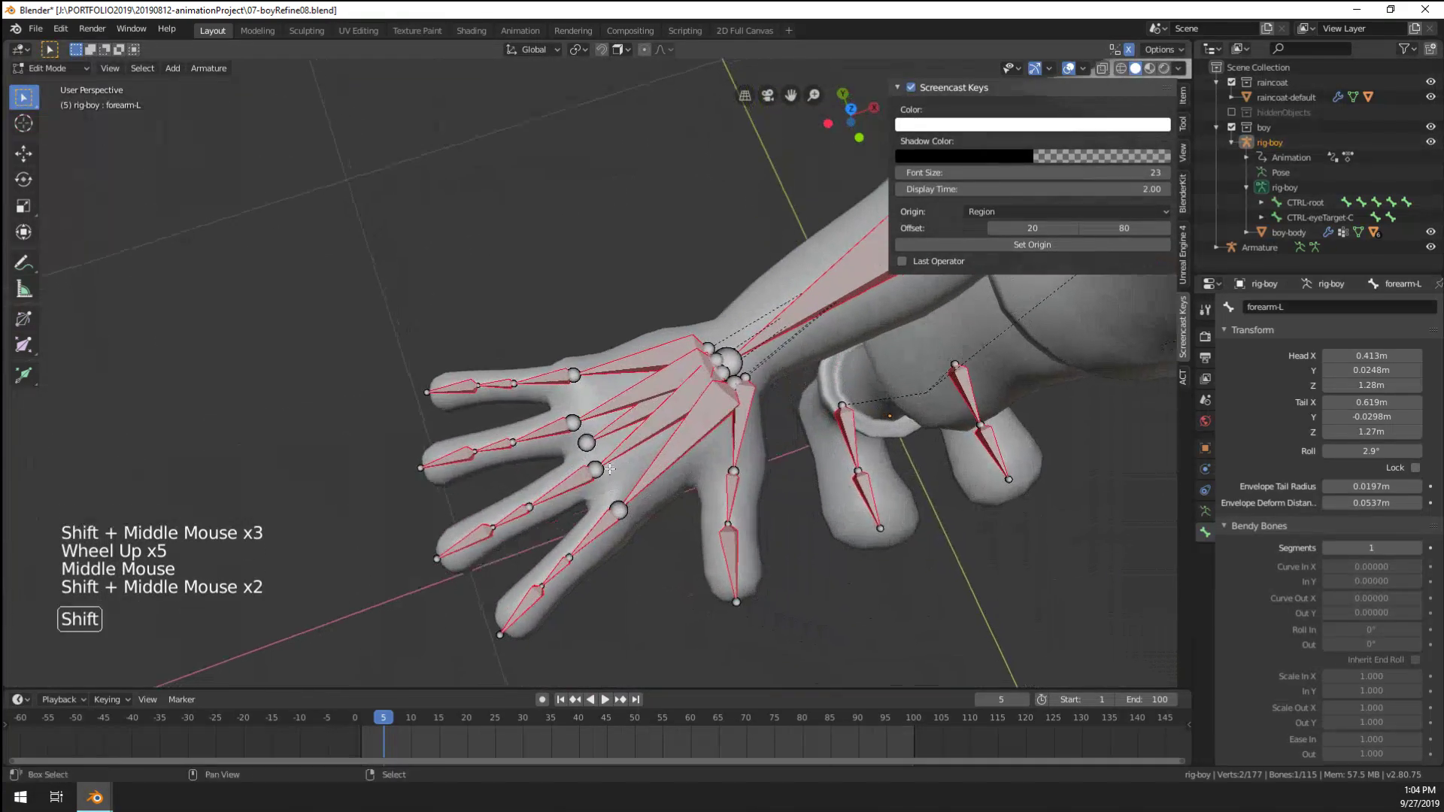
{"action": "scroll", "coordinate": [721, 495], "scroll_direction": "up", "scroll_amount": 3}
{"action": "right_click", "coordinate": [698, 472]}
{"action": "right_click", "coordinate": [639, 453]}
{"action": "right_click", "coordinate": [681, 461]}
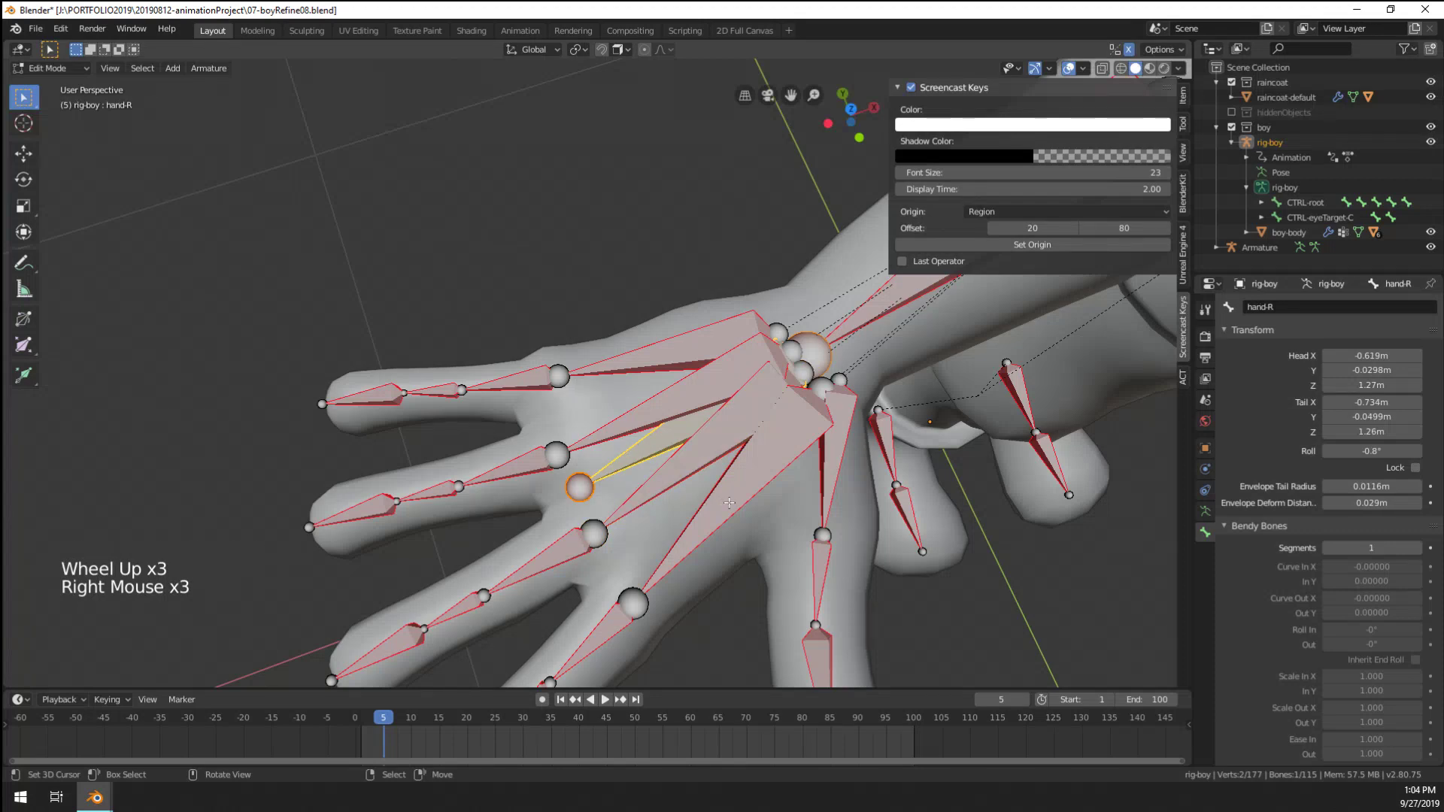
{"action": "right_click", "coordinate": [687, 464]}
{"action": "right_click", "coordinate": [686, 463], "text": "shift"}
{"action": "right_click", "coordinate": [686, 463], "text": "shift"}
{"action": "right_click", "coordinate": [686, 463]}
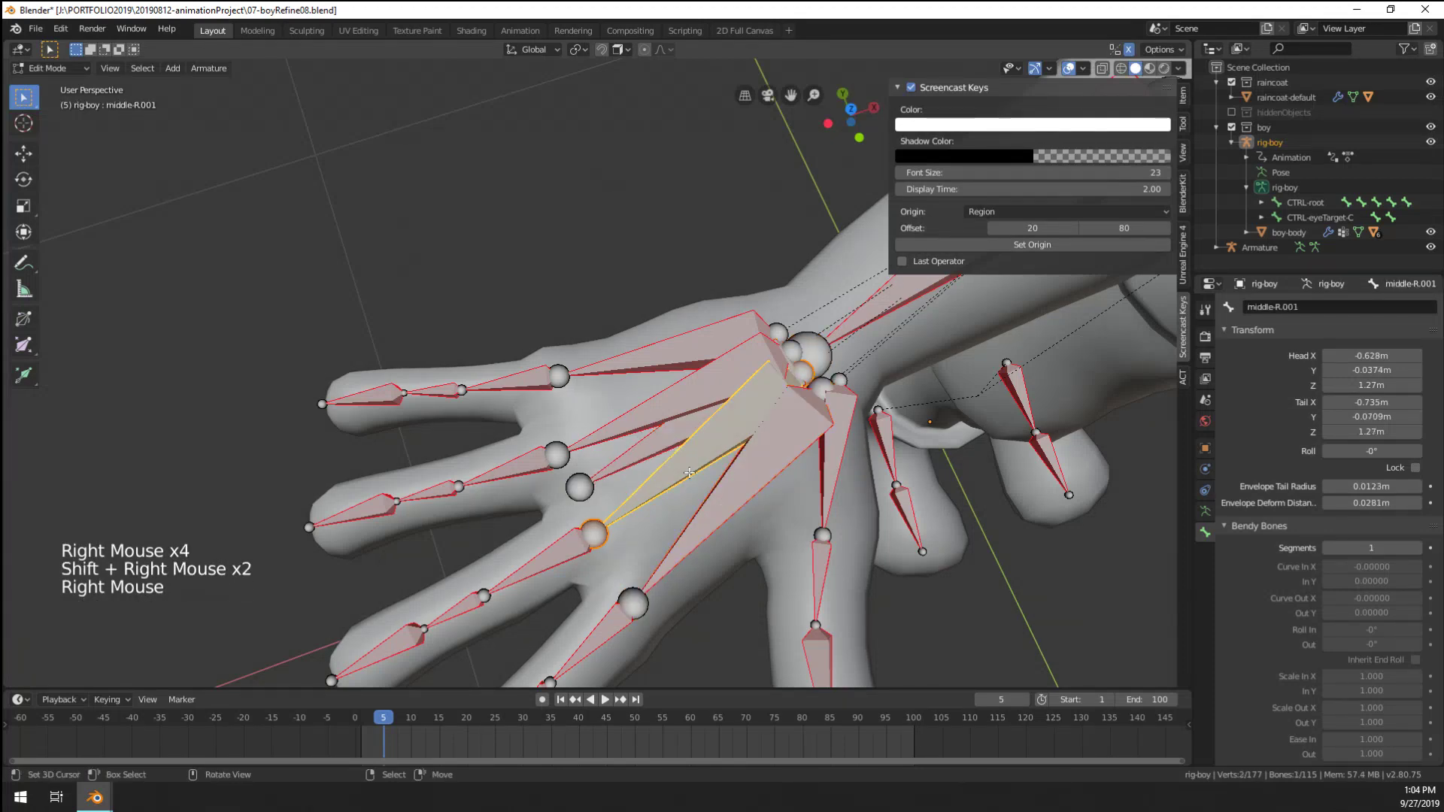
Examine how the hand-R bone sits among the right hand's palm bones from several angles
{"action": "middle_click", "coordinate": [730, 553]}
{"action": "middle_click_drag", "start_coordinate": [730, 552], "coordinate": [865, 481]}
{"action": "middle_click_drag", "start_coordinate": [865, 481], "coordinate": [613, 274]}
{"action": "scroll", "coordinate": [753, 391], "scroll_direction": "up", "scroll_amount": 1}
{"action": "scroll", "coordinate": [752, 391], "scroll_direction": "down", "scroll_amount": 2}
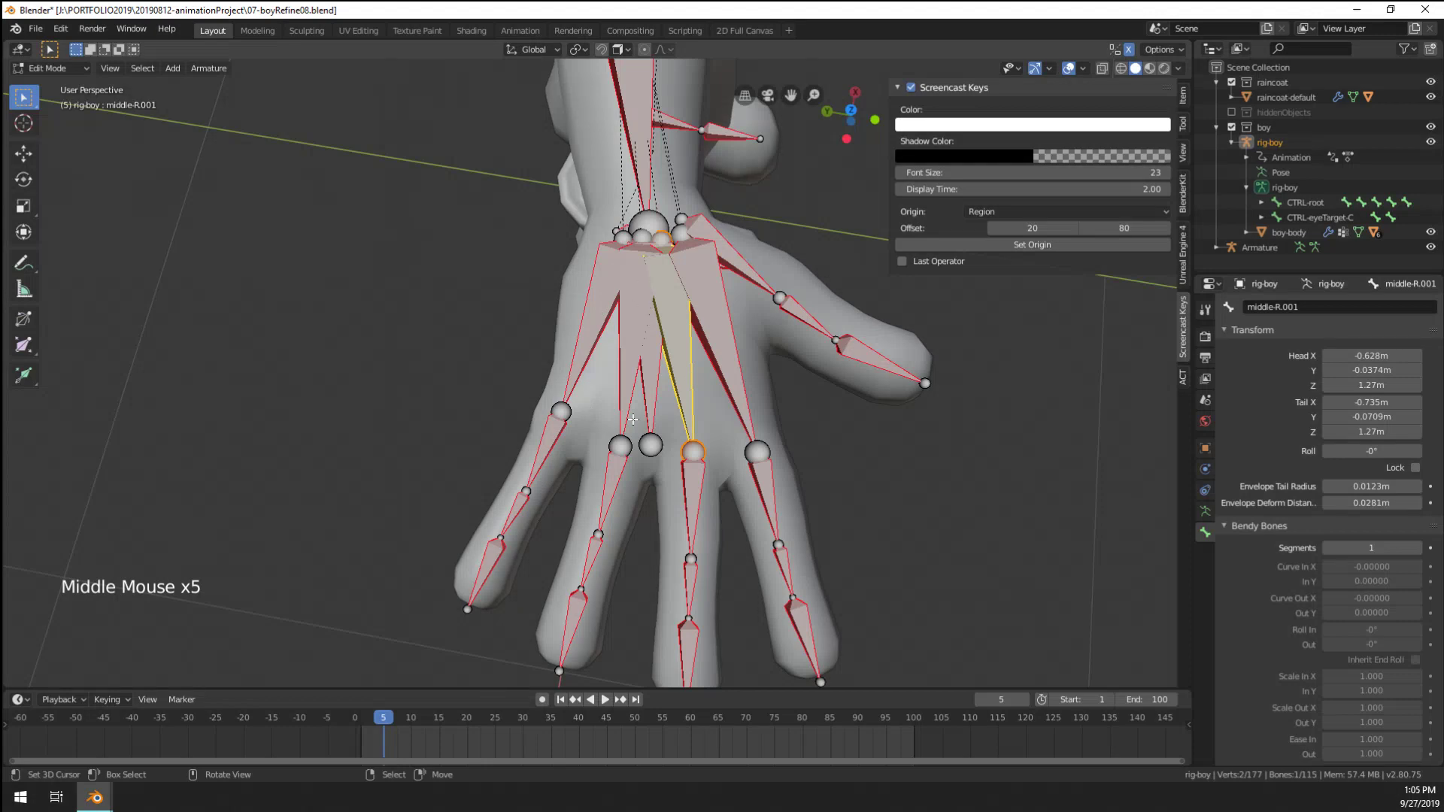
{"action": "right_click", "coordinate": [645, 394]}
{"action": "middle_click_drag", "start_coordinate": [797, 362], "coordinate": [797, 413], "text": "shift"}
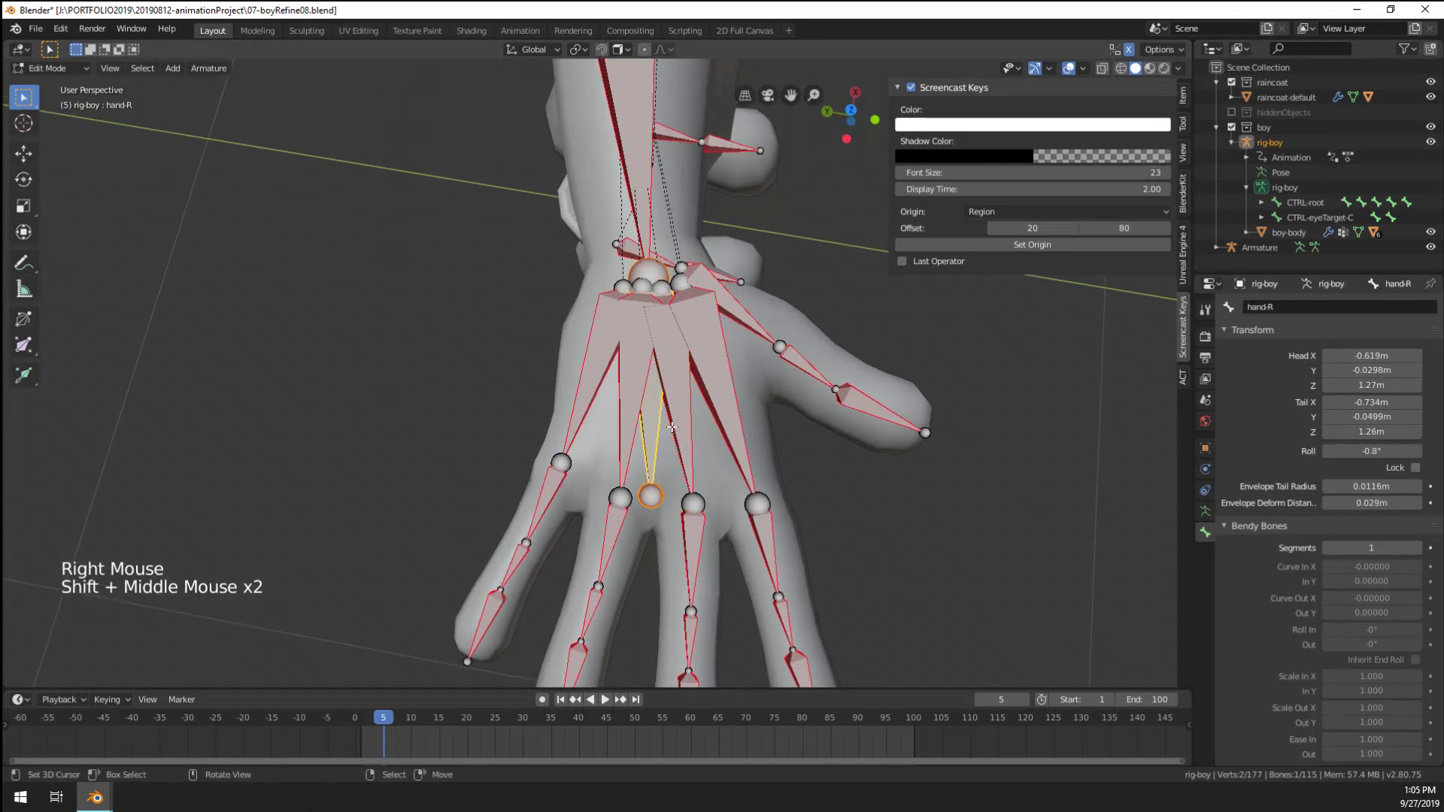
{"action": "middle_click_drag", "start_coordinate": [671, 427], "coordinate": [744, 492]}
{"action": "scroll", "coordinate": [719, 471], "scroll_direction": "down", "scroll_amount": 1}
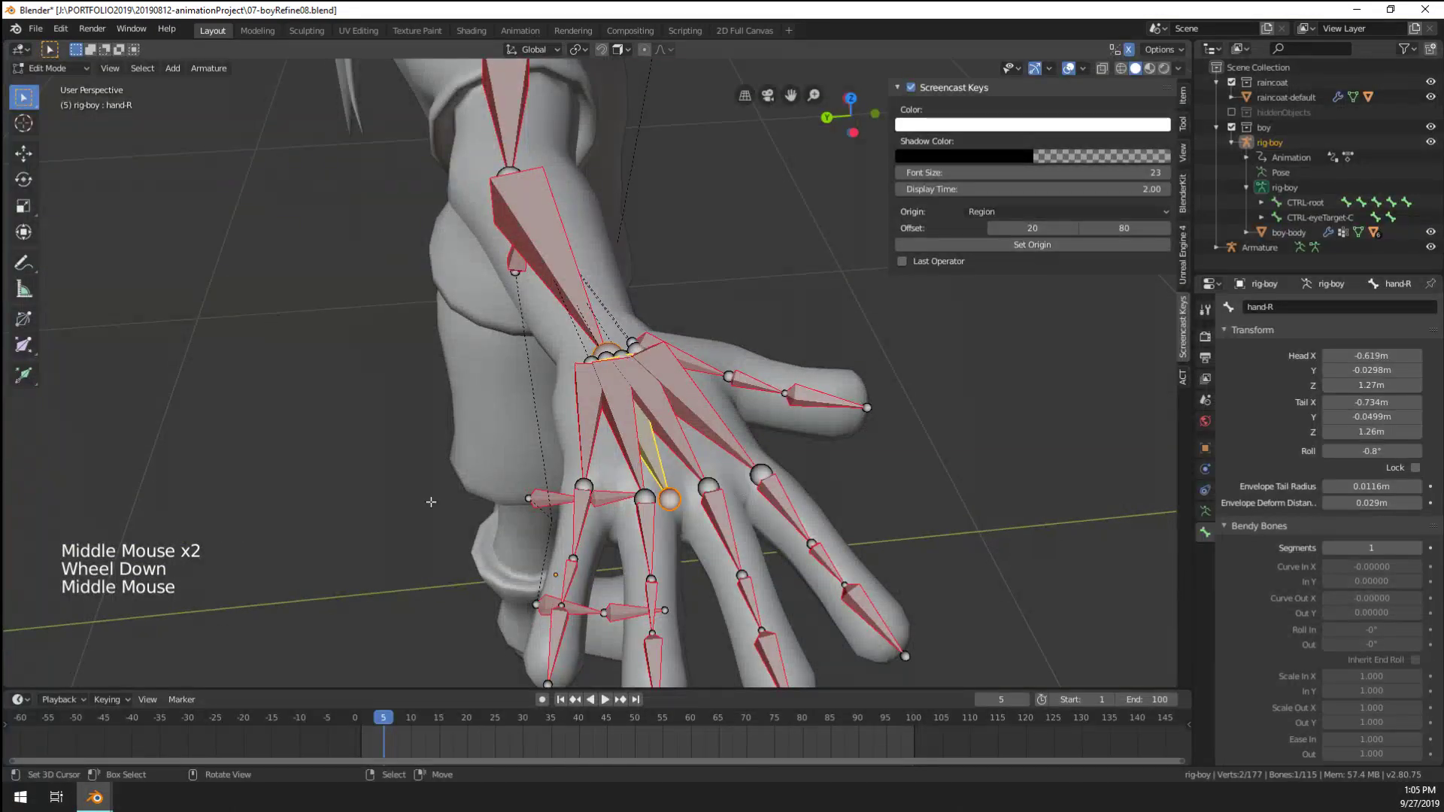
{"action": "middle_click_drag", "start_coordinate": [571, 480], "coordinate": [567, 511]}
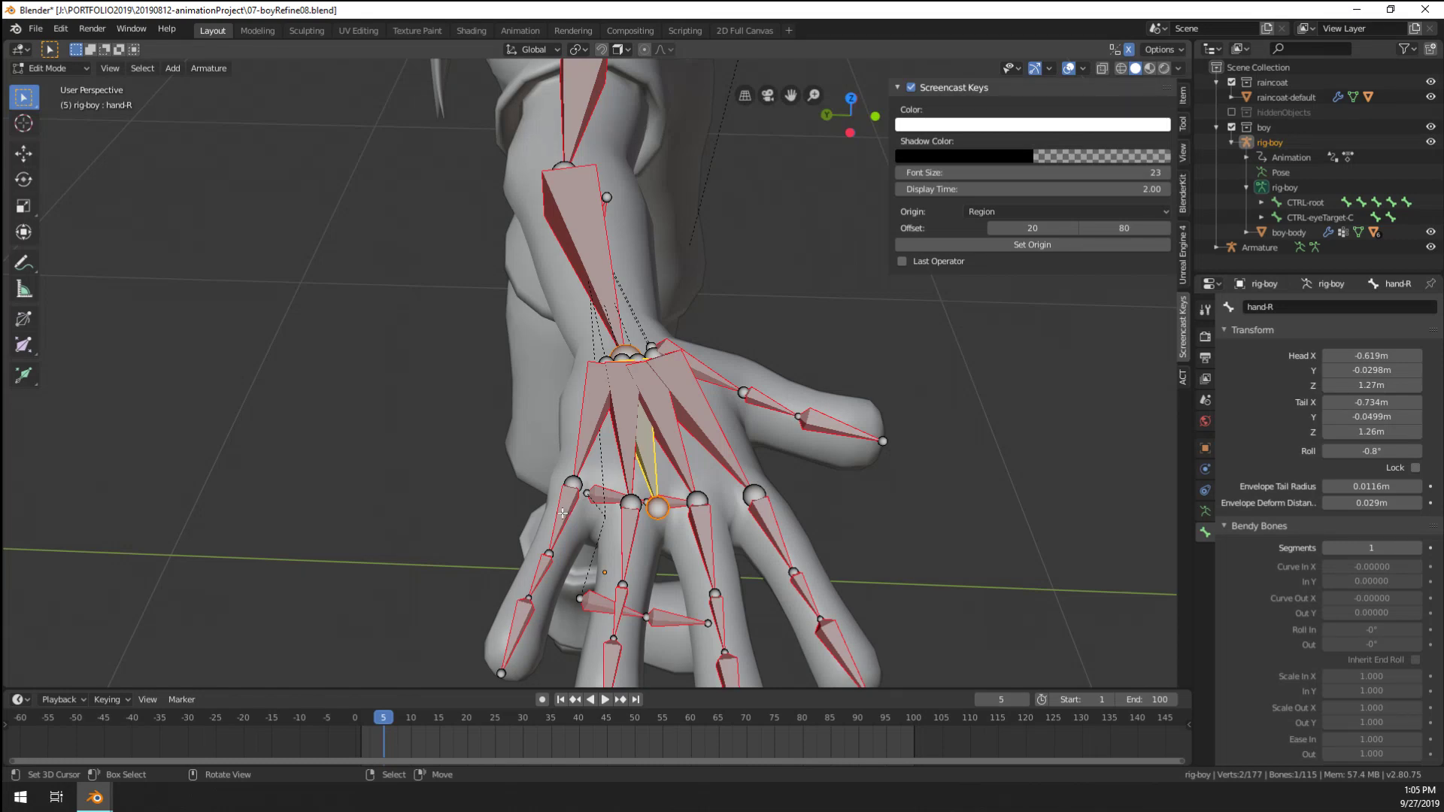
{"action": "middle_click_drag", "start_coordinate": [703, 497], "coordinate": [645, 535]}
{"action": "scroll", "coordinate": [695, 511], "scroll_direction": "up", "scroll_amount": 2}
{"action": "scroll", "coordinate": [680, 527], "scroll_direction": "up", "scroll_amount": 2}
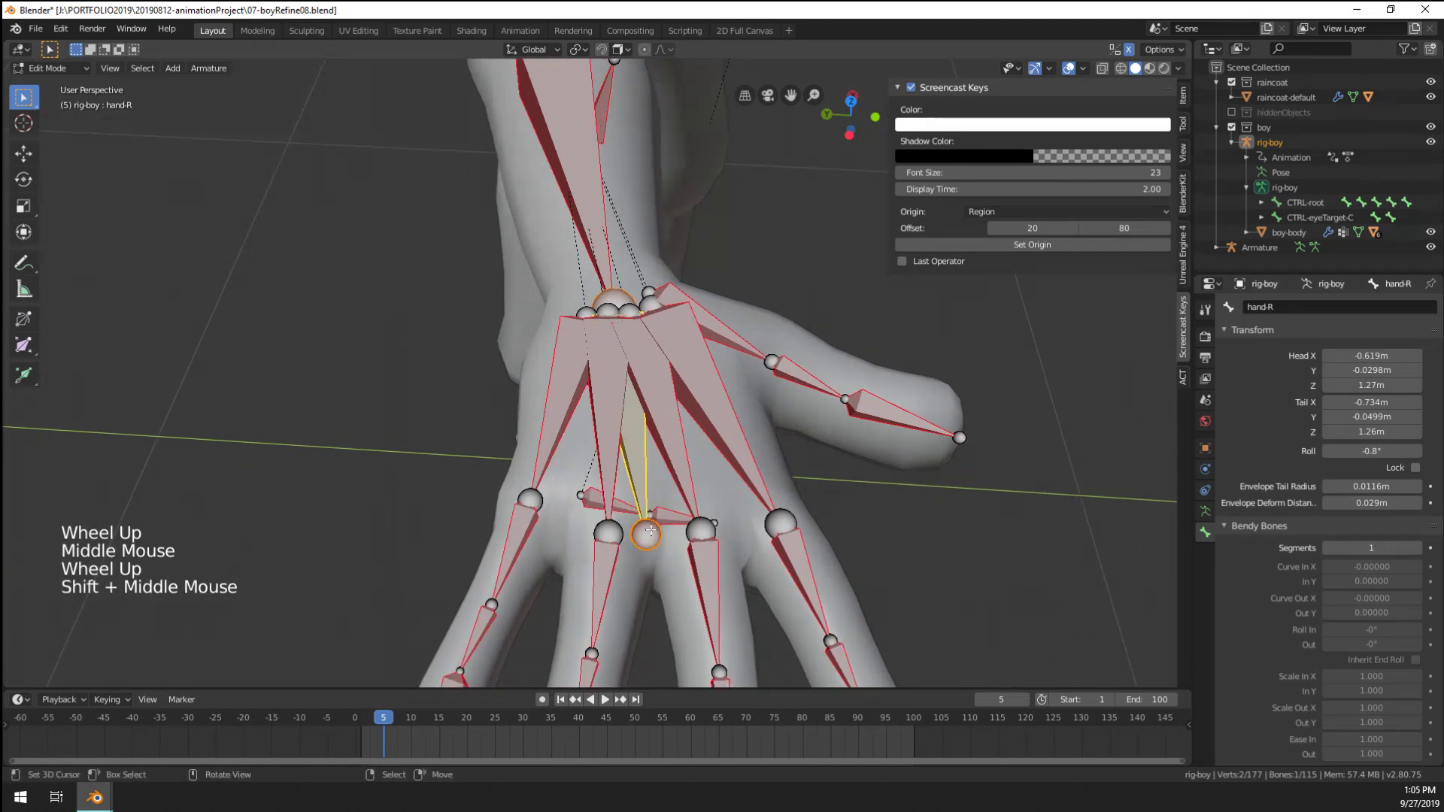
Add the prefix CTRL- to the right hand bone's name, making it CTRL-hand-R
{"action": "right_click", "coordinate": [639, 462]}
{"action": "left_click", "coordinate": [1317, 322]}
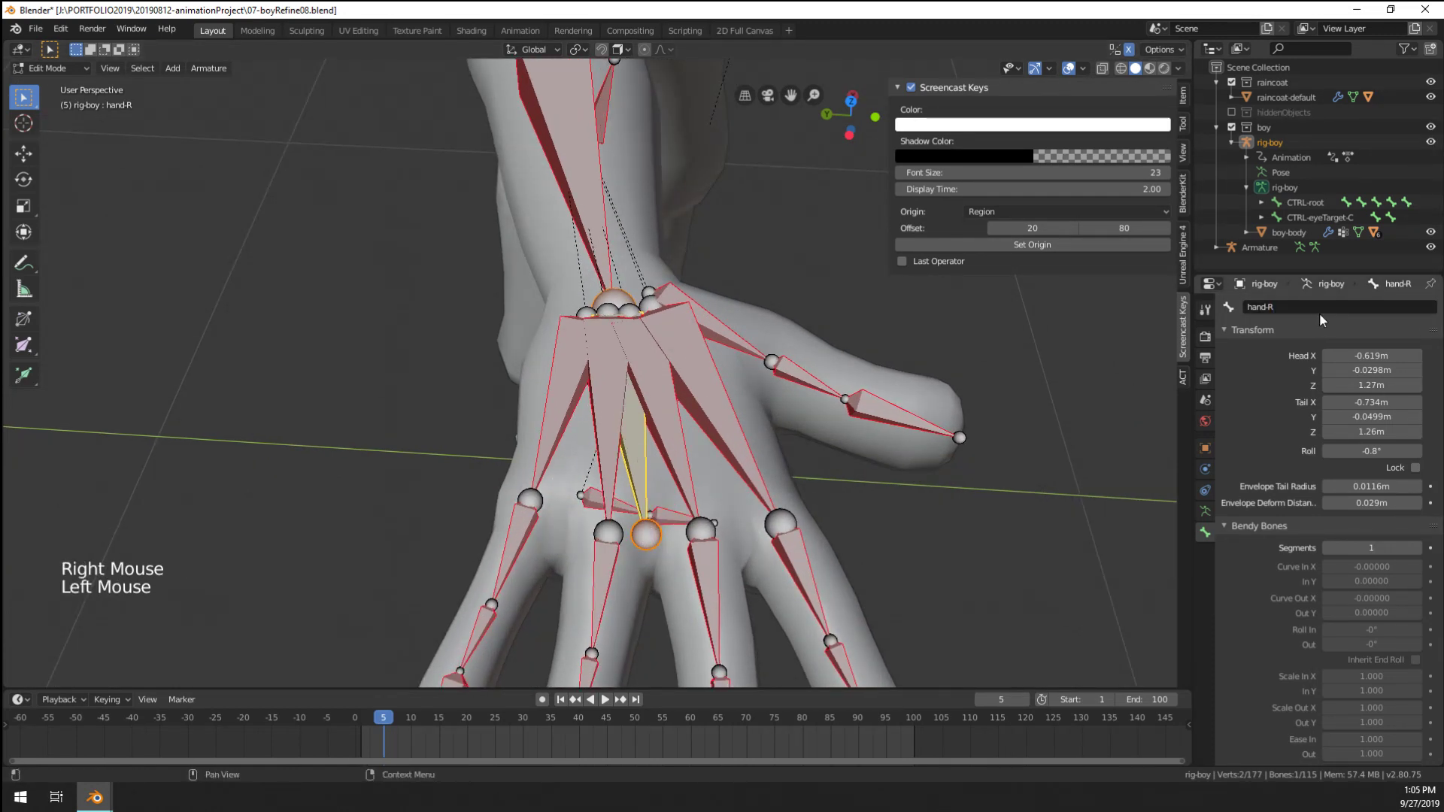
{"action": "left_click", "coordinate": [1336, 306]}
{"action": "key", "text": "Home"}
{"action": "type", "text": "CTRL-"}
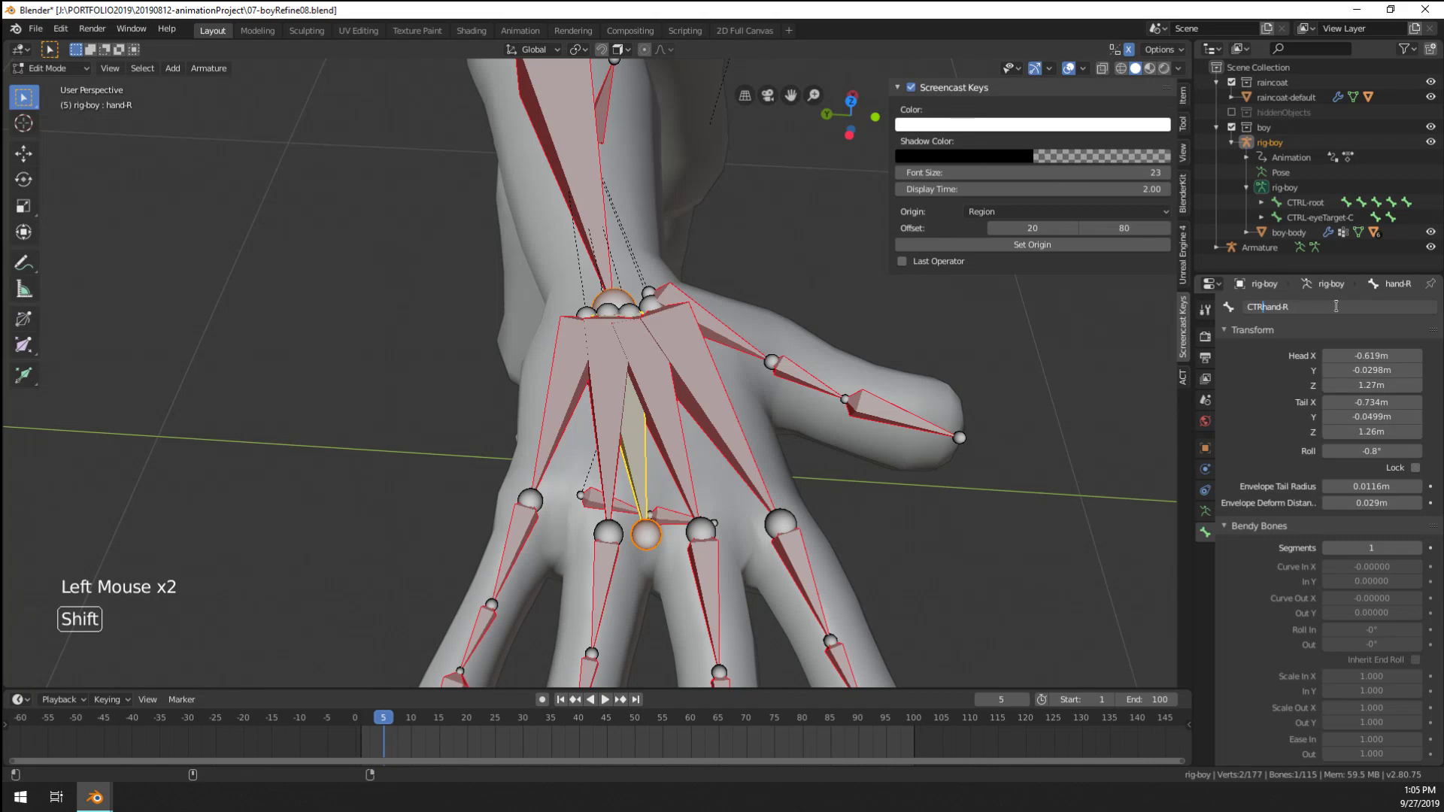
{"action": "key", "text": "Return"}
{"action": "scroll", "coordinate": [752, 301], "scroll_direction": "down", "scroll_amount": 8}
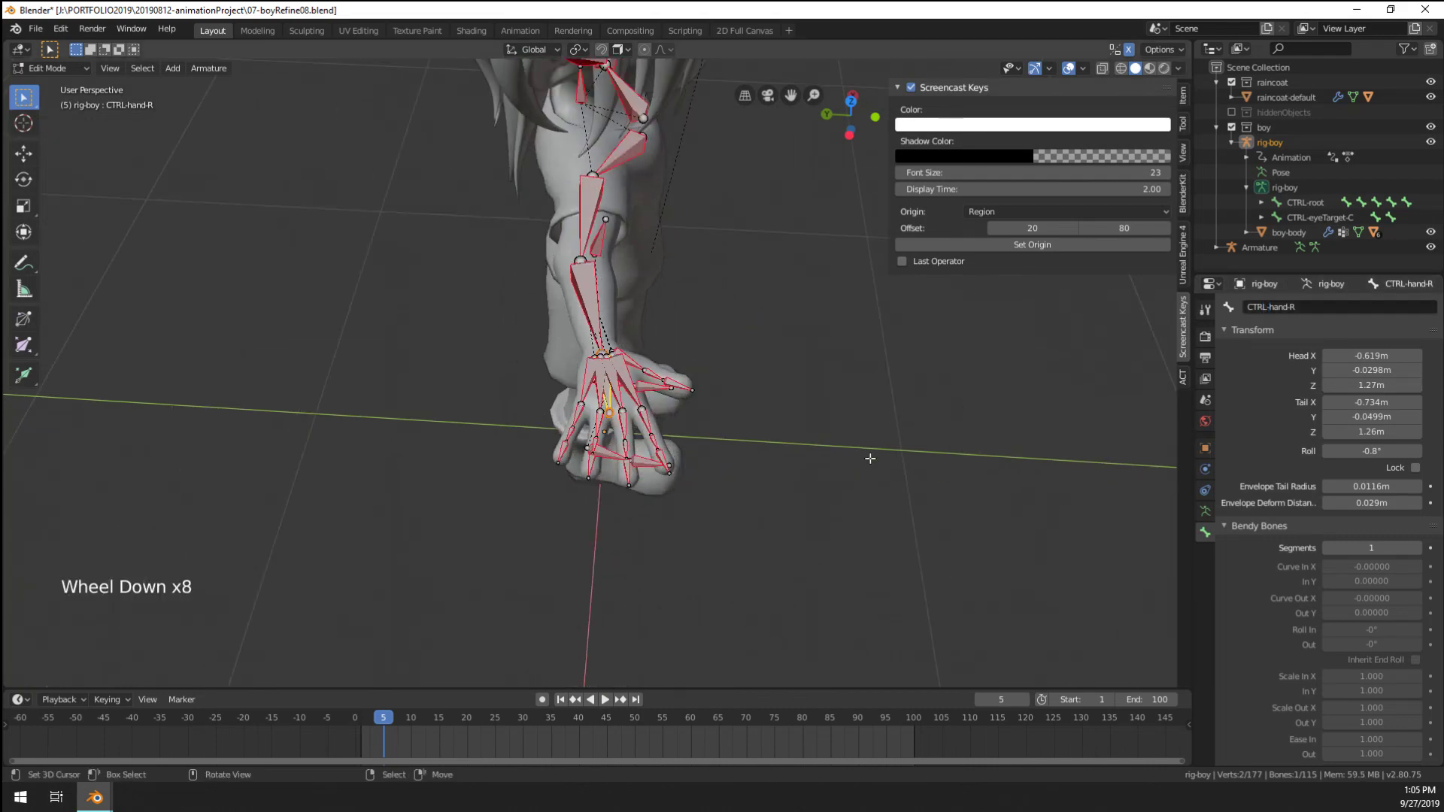
Add the prefix CTRL- to the left hand bone's name, making it CTRL-hand-L
{"action": "middle_click_drag", "start_coordinate": [753, 300], "coordinate": [767, 264]}
{"action": "scroll", "coordinate": [766, 264], "scroll_direction": "down", "scroll_amount": 1, "text": "shift"}
{"action": "scroll", "coordinate": [767, 264], "scroll_direction": "down", "scroll_amount": 4}
{"action": "right_click", "coordinate": [724, 583]}
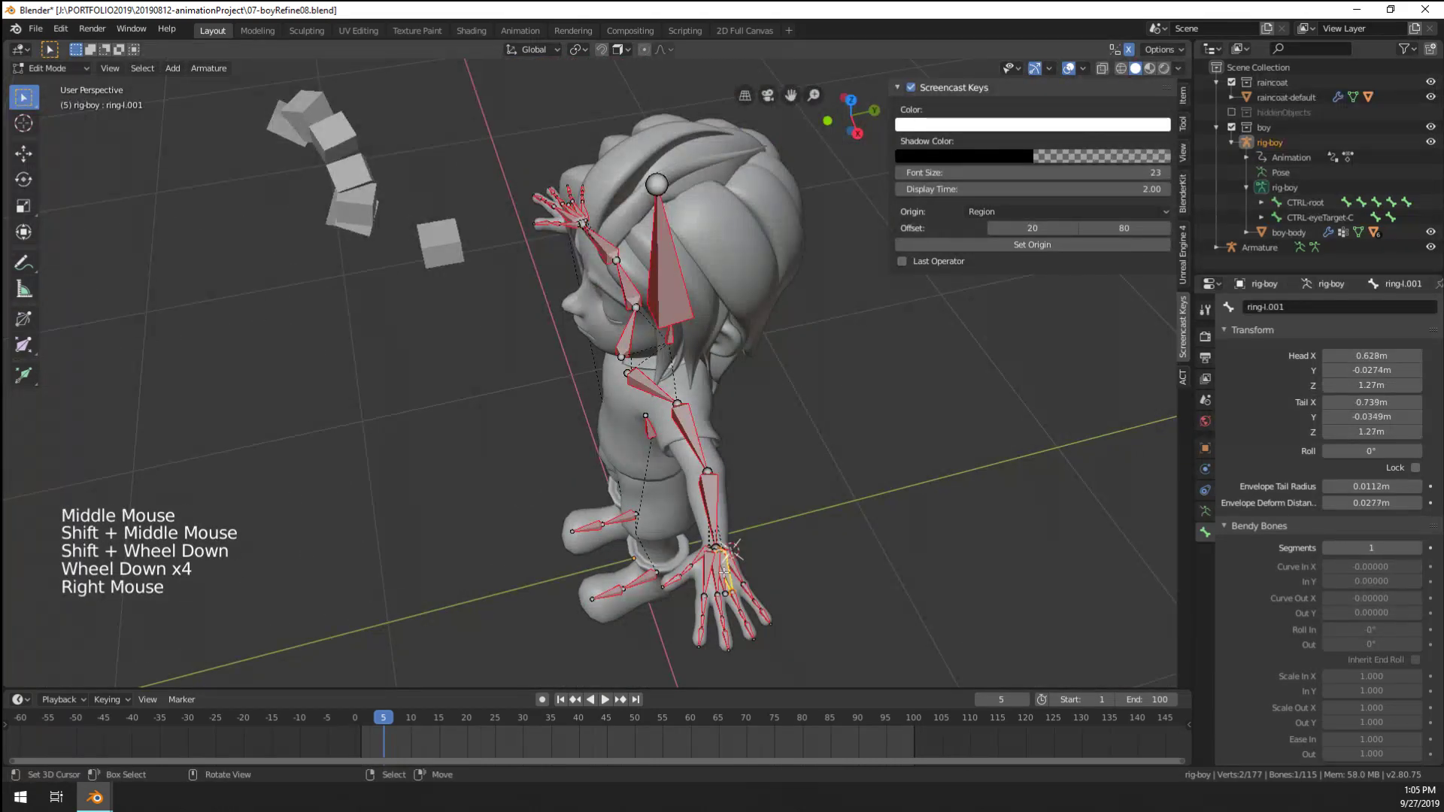
{"action": "right_click", "coordinate": [723, 583]}
{"action": "double_click", "coordinate": [1333, 305]}
{"action": "left_click", "coordinate": [1332, 305]}
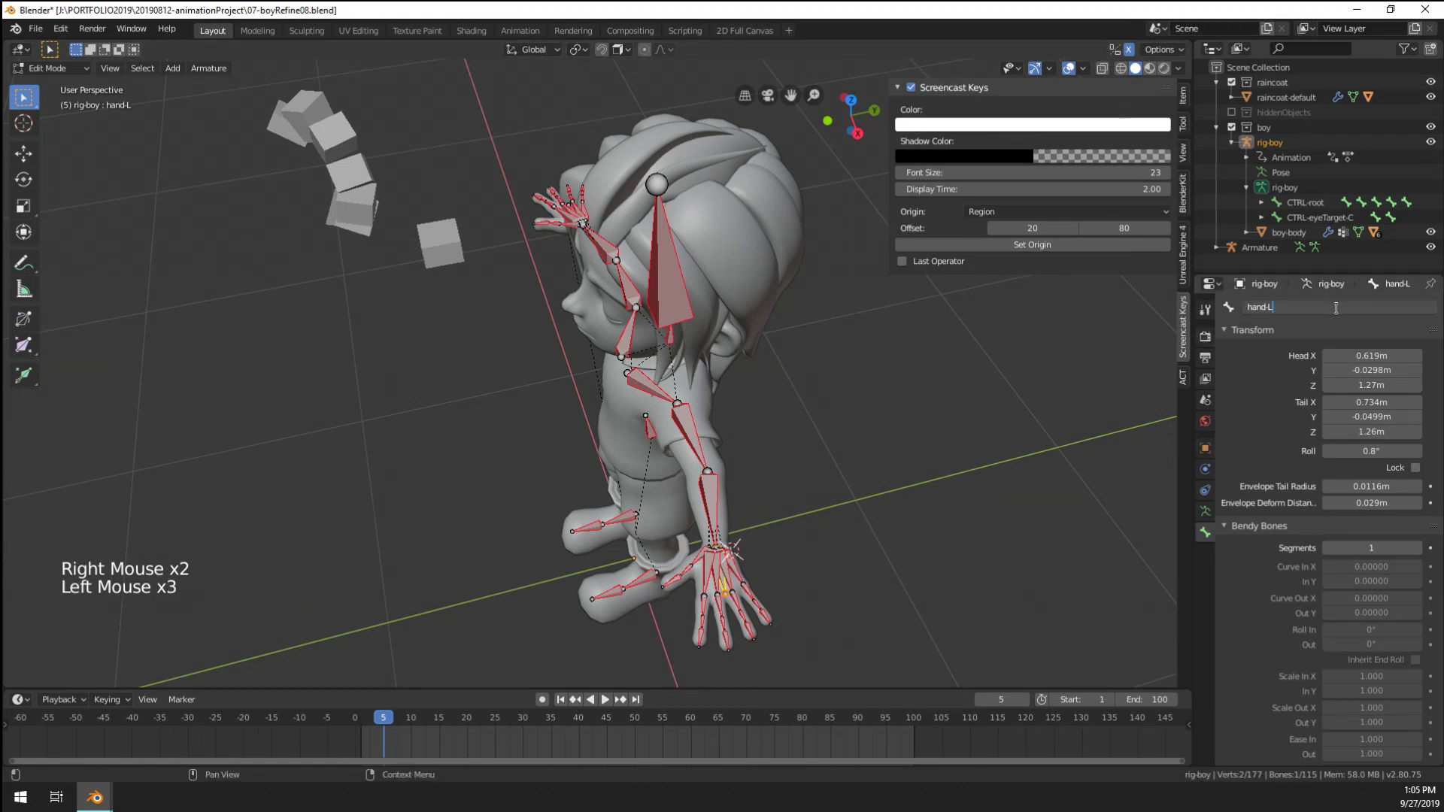
{"action": "key", "text": "Home"}
{"action": "type", "text": "CTRL"}
{"action": "type", "text": "-"}
{"action": "key", "text": "Return"}
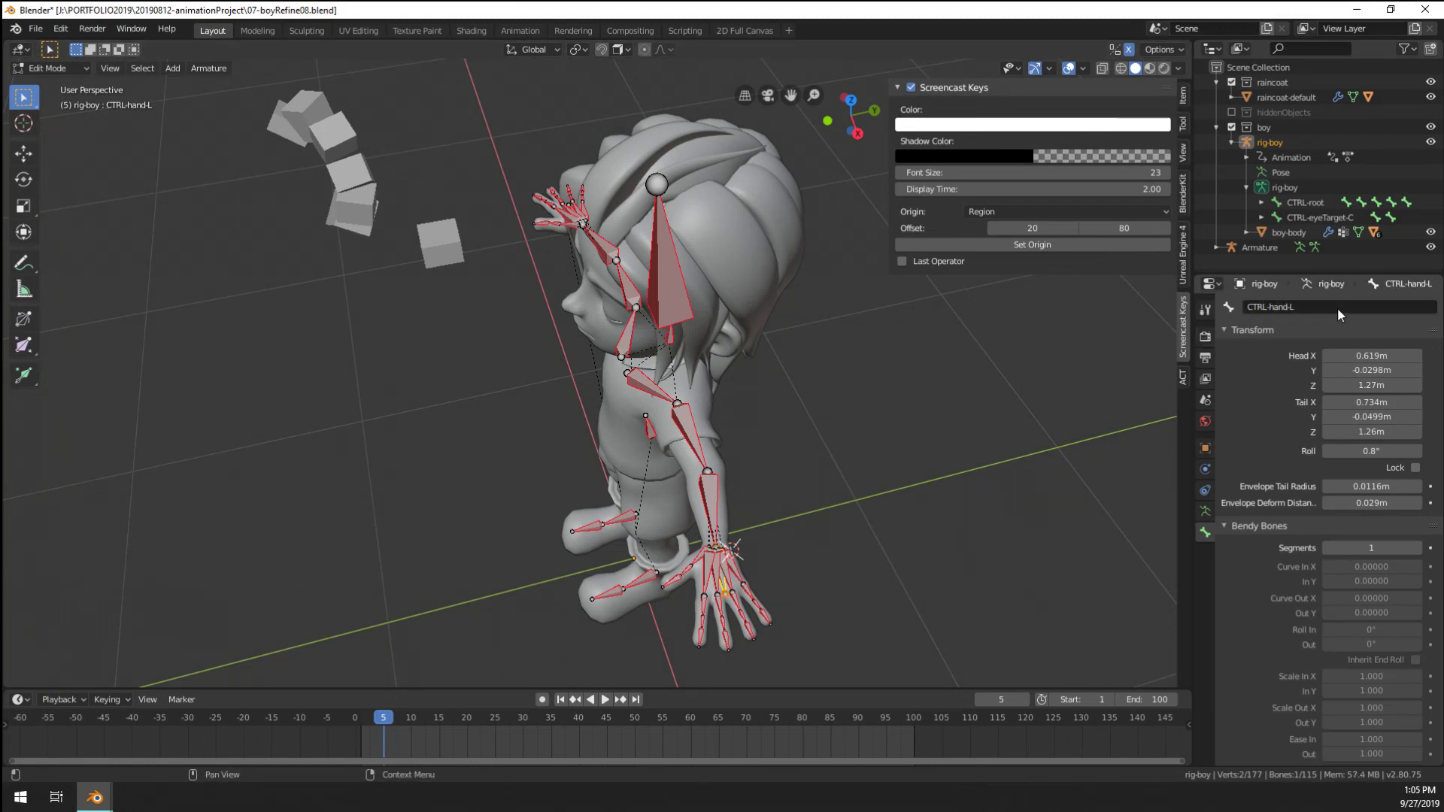
Parent the right hand's four palm bones and thumb base bone to CTRL-hand-R with Keep Offset
{"action": "middle_click_drag", "start_coordinate": [421, 421], "coordinate": [556, 376]}
{"action": "scroll", "coordinate": [391, 429], "scroll_direction": "up", "scroll_amount": 6}
{"action": "scroll", "coordinate": [526, 451], "scroll_direction": "down", "scroll_amount": 1}
{"action": "scroll", "coordinate": [556, 376], "scroll_direction": "up", "scroll_amount": 1}
{"action": "scroll", "coordinate": [557, 362], "scroll_direction": "up", "scroll_amount": 2}
{"action": "right_click", "coordinate": [557, 362]}
{"action": "right_click", "coordinate": [558, 361], "text": "shift"}
{"action": "right_click", "coordinate": [557, 362], "text": "shift"}
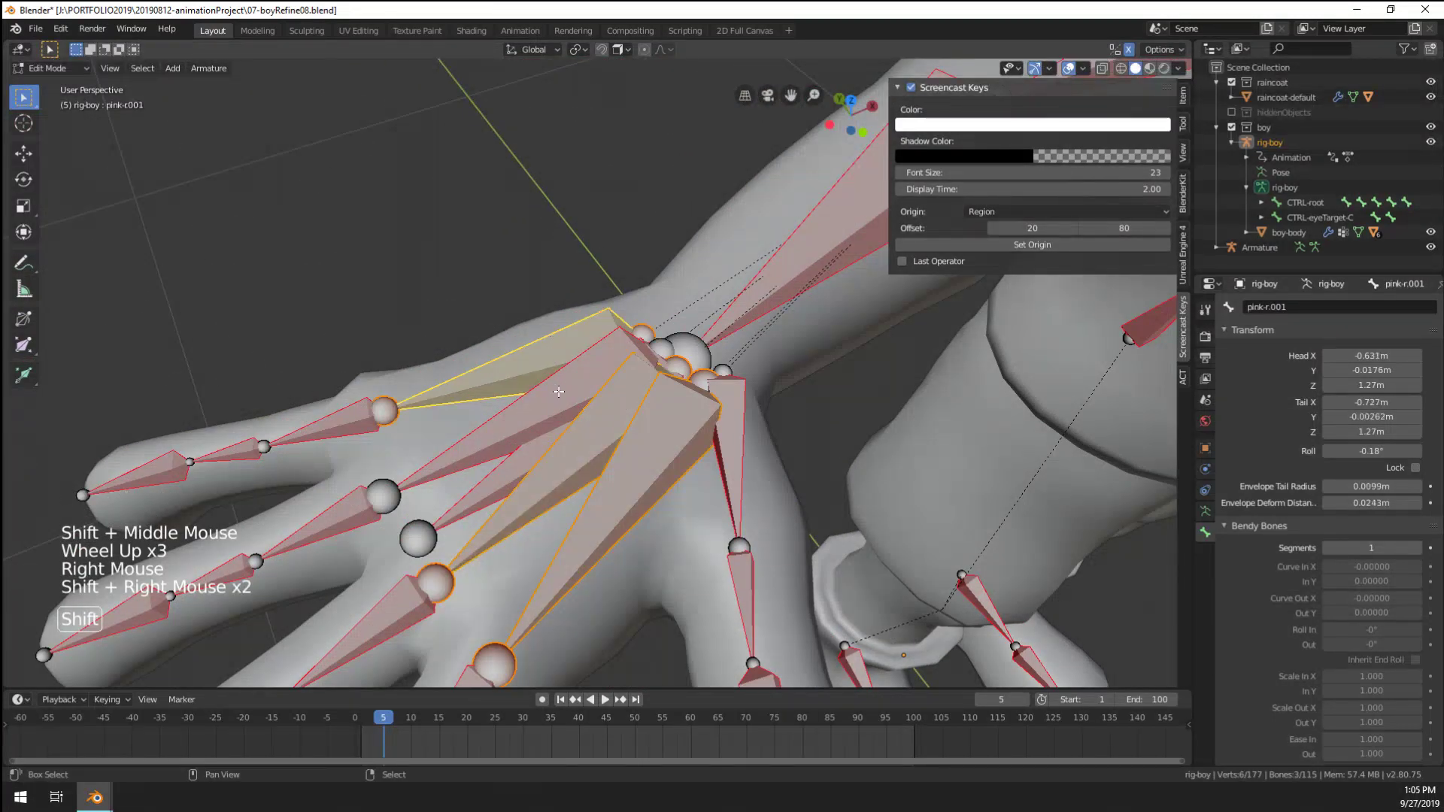
{"action": "right_click", "coordinate": [519, 421], "text": "shift"}
{"action": "right_click", "coordinate": [729, 467], "text": "shift"}
{"action": "right_click", "coordinate": [472, 495], "text": "shift"}
{"action": "key", "text": "ctrl+p"}
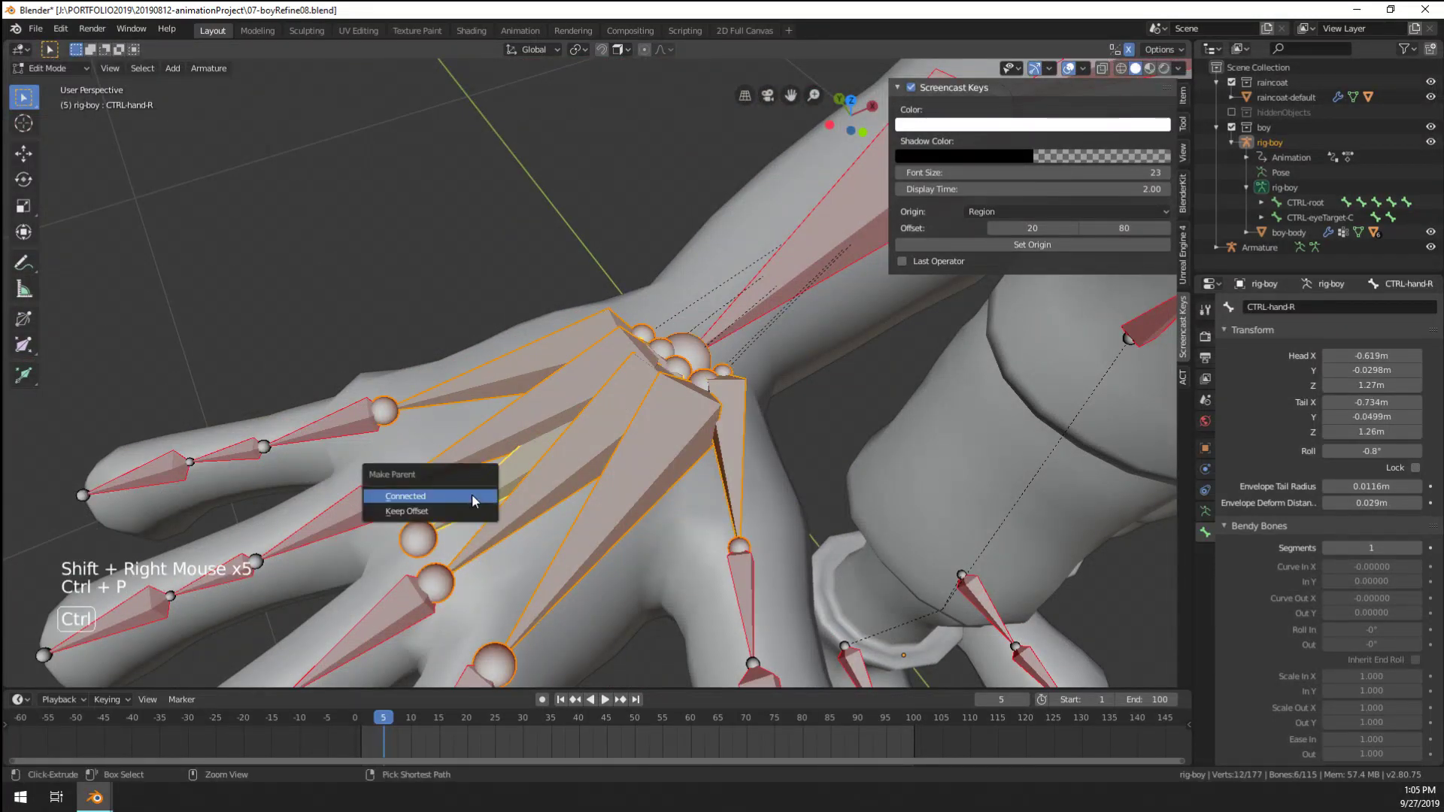
{"action": "left_click", "coordinate": [470, 509]}
Inspect the left hand's bones and test-move its middle palm bone, cancelling the move
{"action": "scroll", "coordinate": [731, 401], "scroll_direction": "down", "scroll_amount": 2}
{"action": "scroll", "coordinate": [731, 402], "scroll_direction": "down", "scroll_amount": 5}
{"action": "middle_click_drag", "start_coordinate": [731, 402], "coordinate": [572, 391]}
{"action": "middle_click_drag", "start_coordinate": [572, 391], "coordinate": [519, 414], "text": "shift"}
{"action": "scroll", "coordinate": [429, 389], "scroll_direction": "up", "scroll_amount": 3}
{"action": "middle_click_drag", "start_coordinate": [519, 414], "coordinate": [722, 429], "text": "shift"}
{"action": "right_click", "coordinate": [681, 449]}
{"action": "key", "text": "g"}
{"action": "key", "text": "Escape"}
{"action": "scroll", "coordinate": [809, 307], "scroll_direction": "down", "scroll_amount": 1}
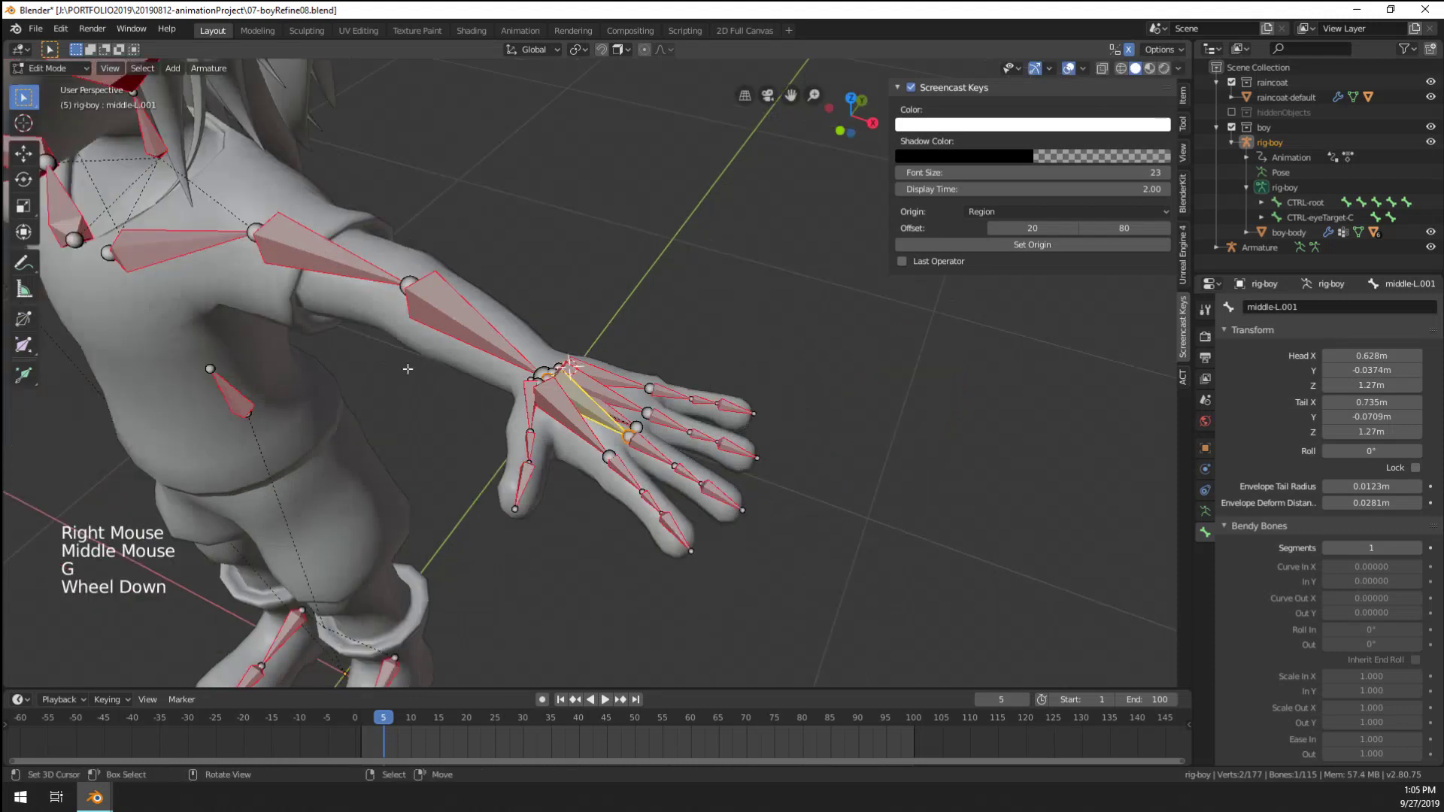
Examine the right arm and hand bones from several angles
{"action": "scroll", "coordinate": [677, 361], "scroll_direction": "down", "scroll_amount": 3}
{"action": "middle_click_drag", "start_coordinate": [809, 307], "coordinate": [489, 316]}
{"action": "scroll", "coordinate": [449, 397], "scroll_direction": "up", "scroll_amount": 2}
{"action": "scroll", "coordinate": [449, 396], "scroll_direction": "up", "scroll_amount": 2}
{"action": "scroll", "coordinate": [449, 397], "scroll_direction": "down", "scroll_amount": 1}
{"action": "scroll", "coordinate": [481, 331], "scroll_direction": "down", "scroll_amount": 1}
{"action": "scroll", "coordinate": [482, 331], "scroll_direction": "up", "scroll_amount": 1}
{"action": "scroll", "coordinate": [489, 316], "scroll_direction": "down", "scroll_amount": 1, "text": "shift"}
{"action": "middle_click_drag", "start_coordinate": [489, 316], "coordinate": [508, 354], "text": "shift"}
{"action": "scroll", "coordinate": [491, 308], "scroll_direction": "down", "scroll_amount": 2}
{"action": "middle_click_drag", "start_coordinate": [509, 353], "coordinate": [519, 380], "text": "shift"}
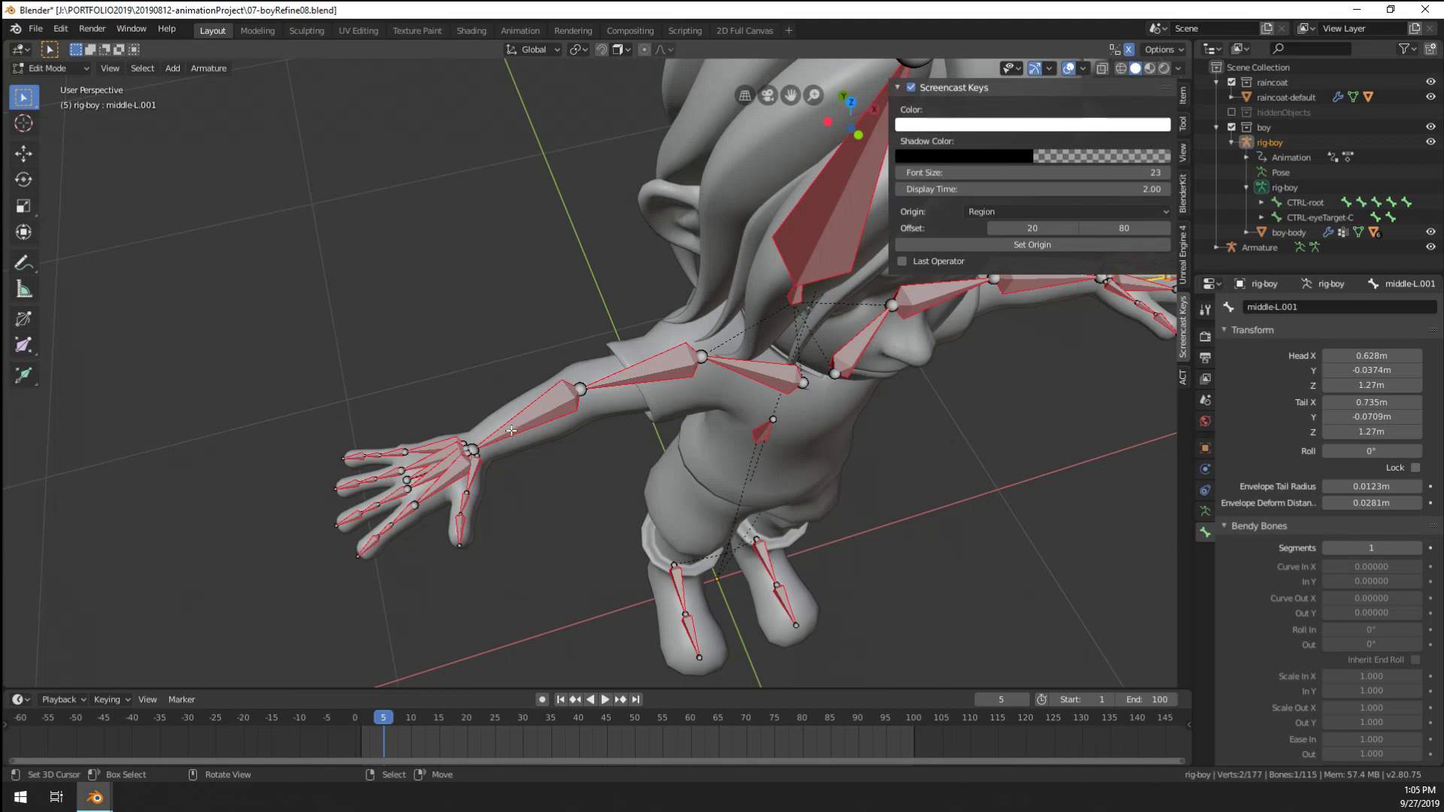
{"action": "middle_click_drag", "start_coordinate": [511, 431], "coordinate": [520, 421]}
{"action": "middle_click_drag", "start_coordinate": [520, 421], "coordinate": [530, 412]}
{"action": "scroll", "coordinate": [531, 410], "scroll_direction": "up", "scroll_amount": 1}
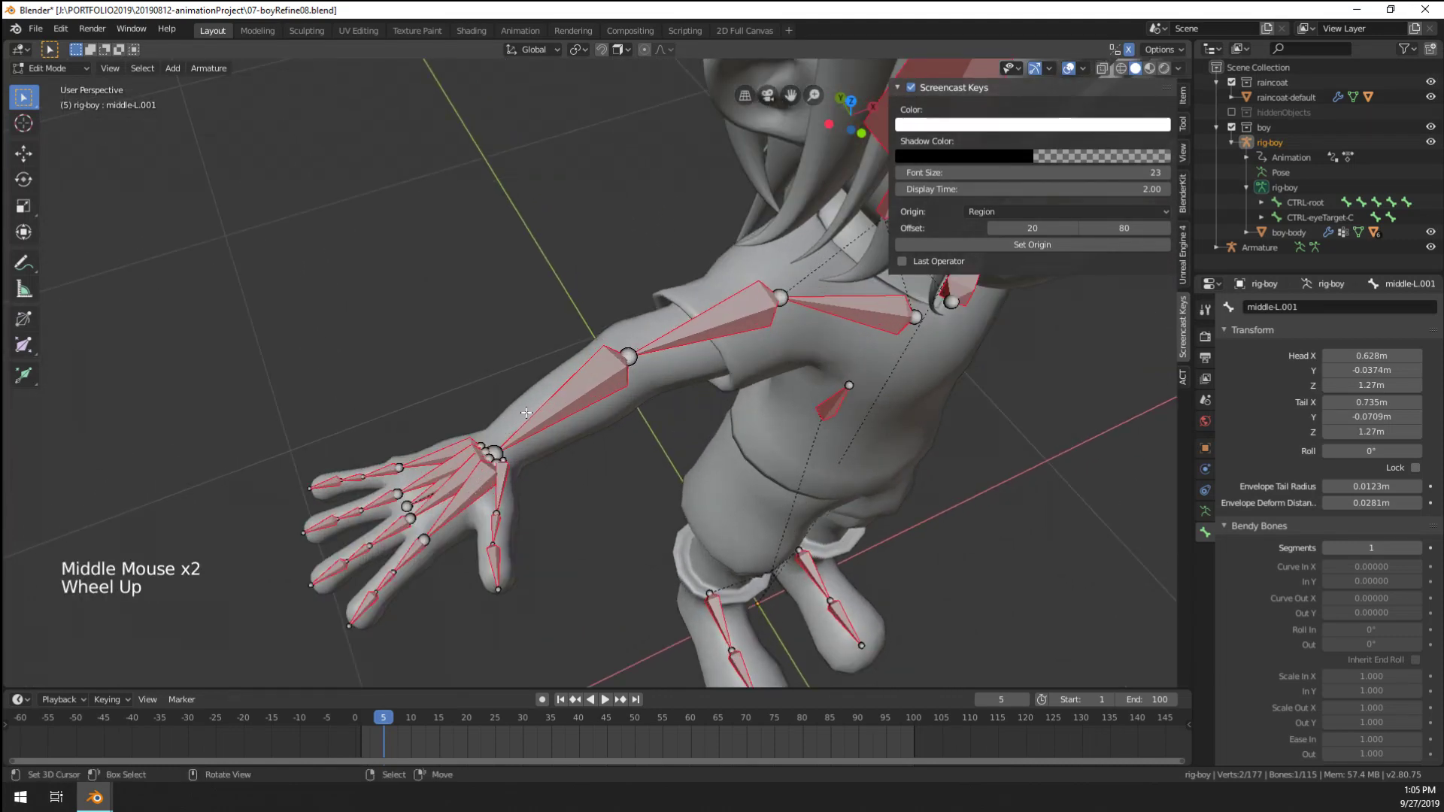
Return the rig to Object Mode, select the boy-body mesh and look through its vertex groups for the forearm groups
{"action": "right_click", "coordinate": [527, 412]}
{"action": "key", "text": "ctrl+Tab"}
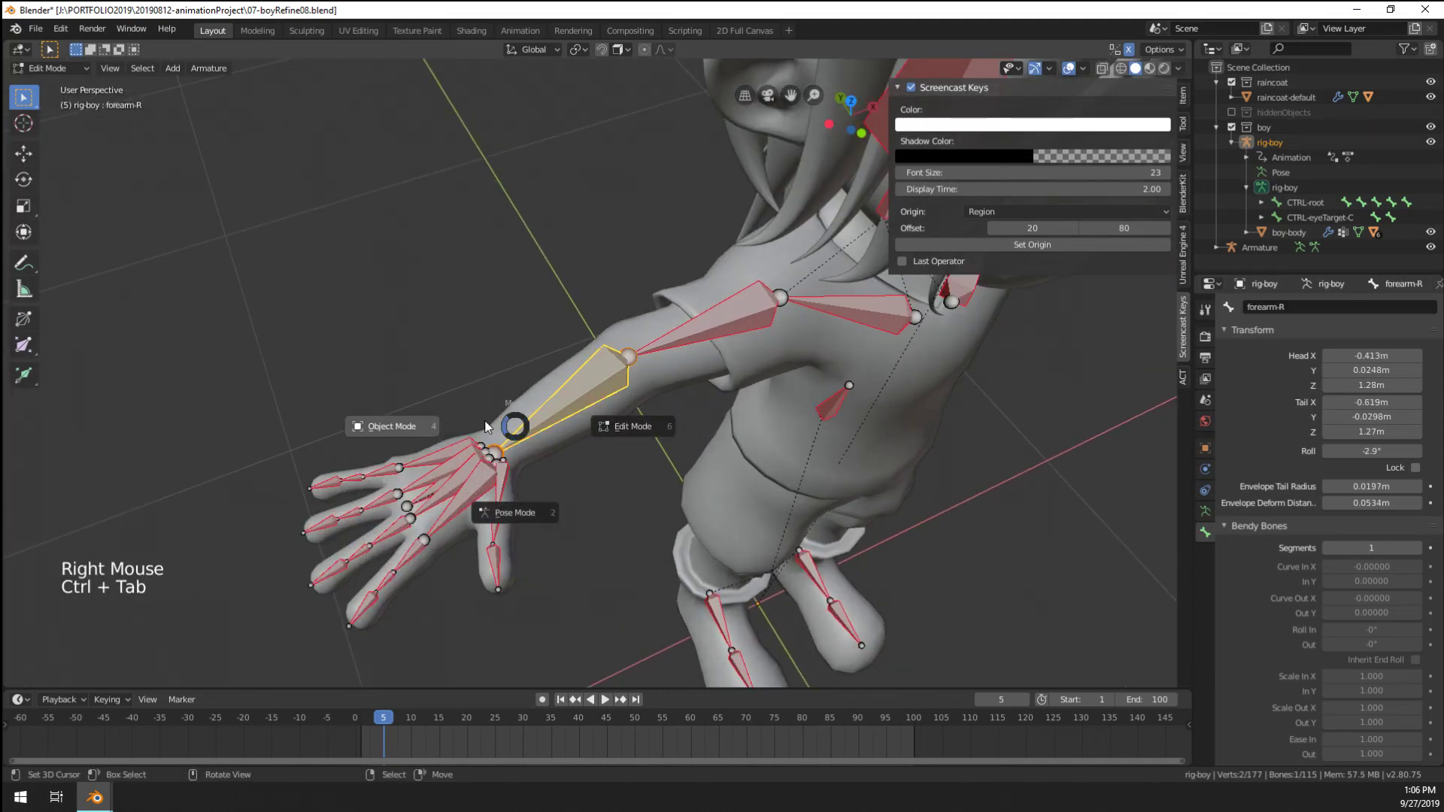
{"action": "right_click", "coordinate": [596, 416]}
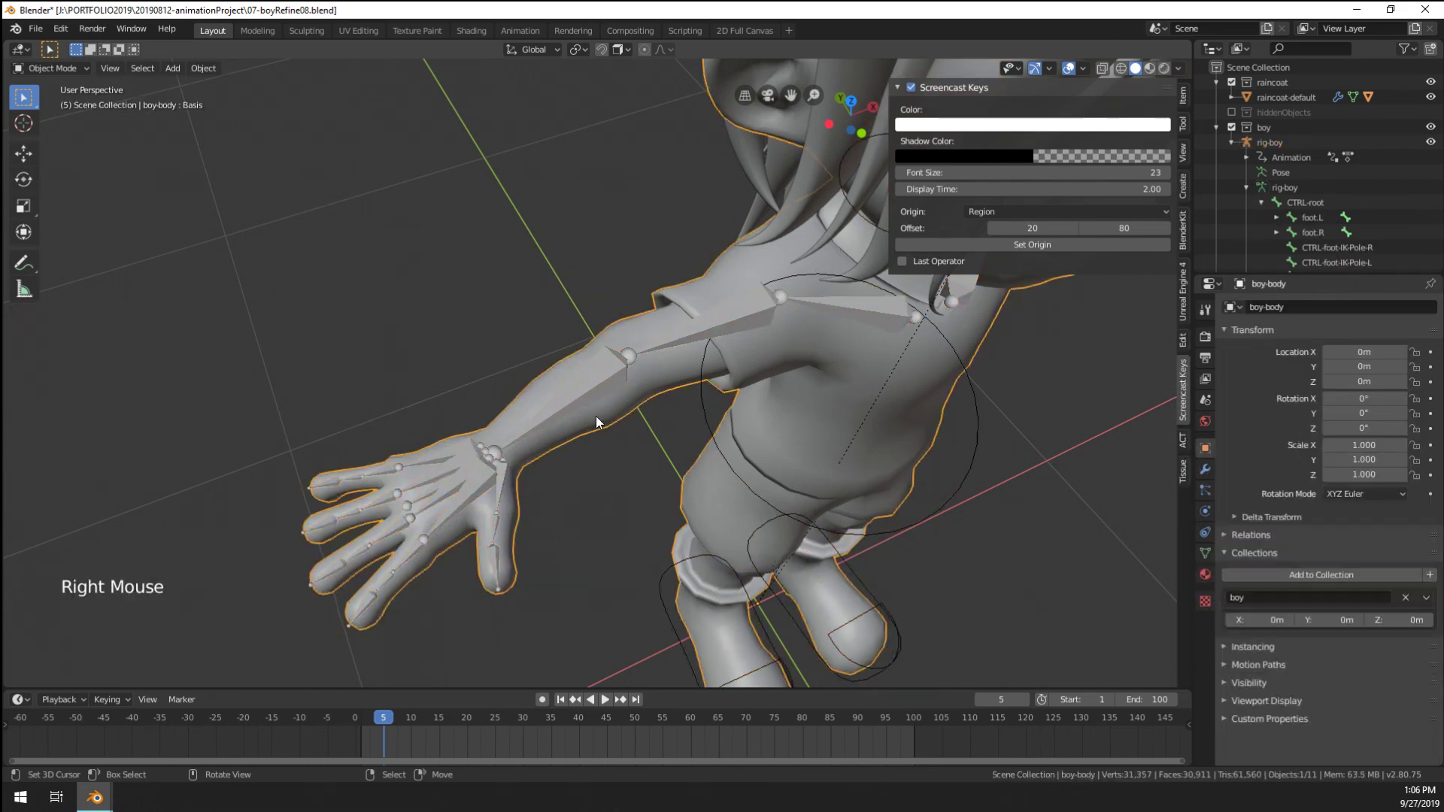
{"action": "left_click", "coordinate": [1204, 552]}
{"action": "scroll", "coordinate": [1349, 470], "scroll_direction": "down", "scroll_amount": 4}
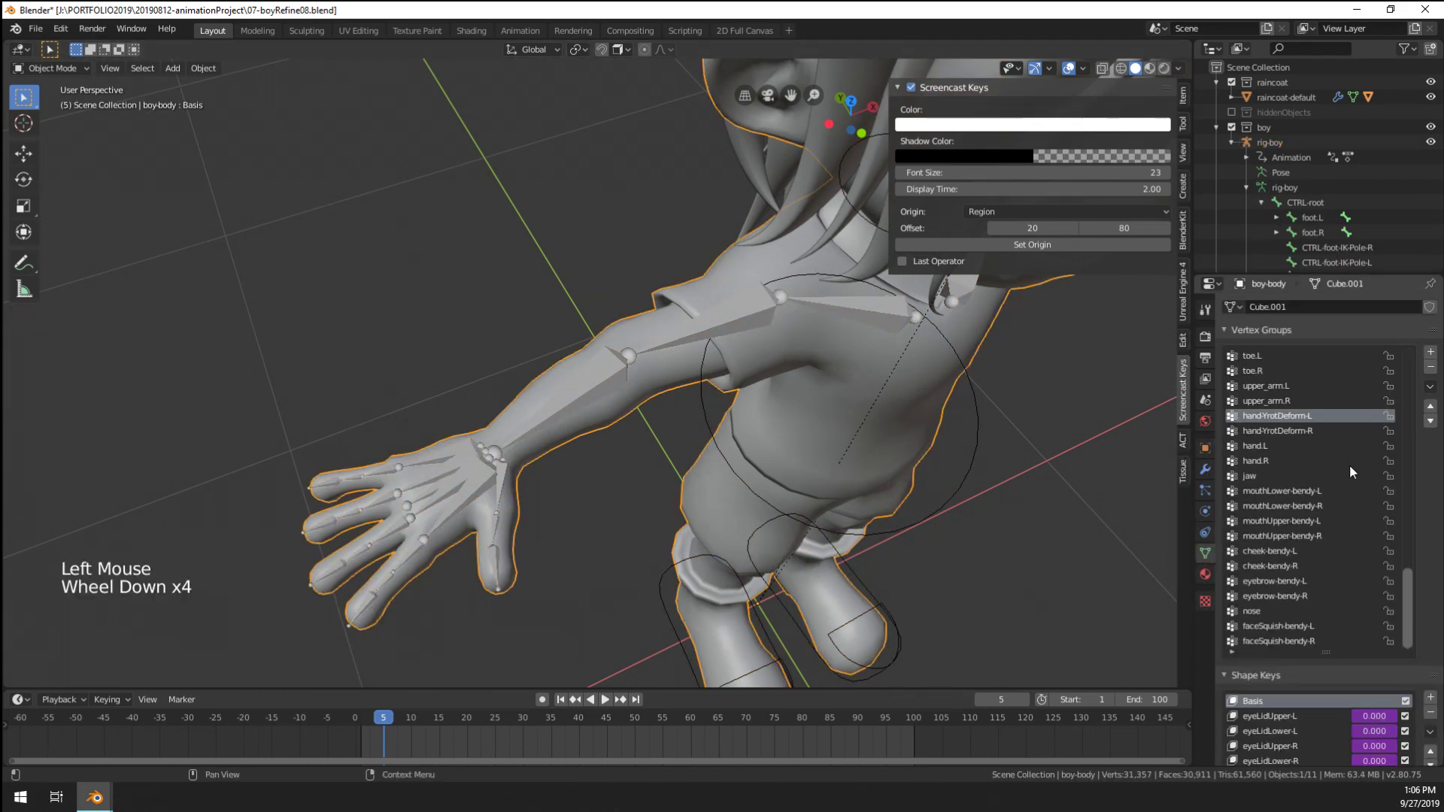
{"action": "scroll", "coordinate": [1311, 498], "scroll_direction": "up", "scroll_amount": 20}
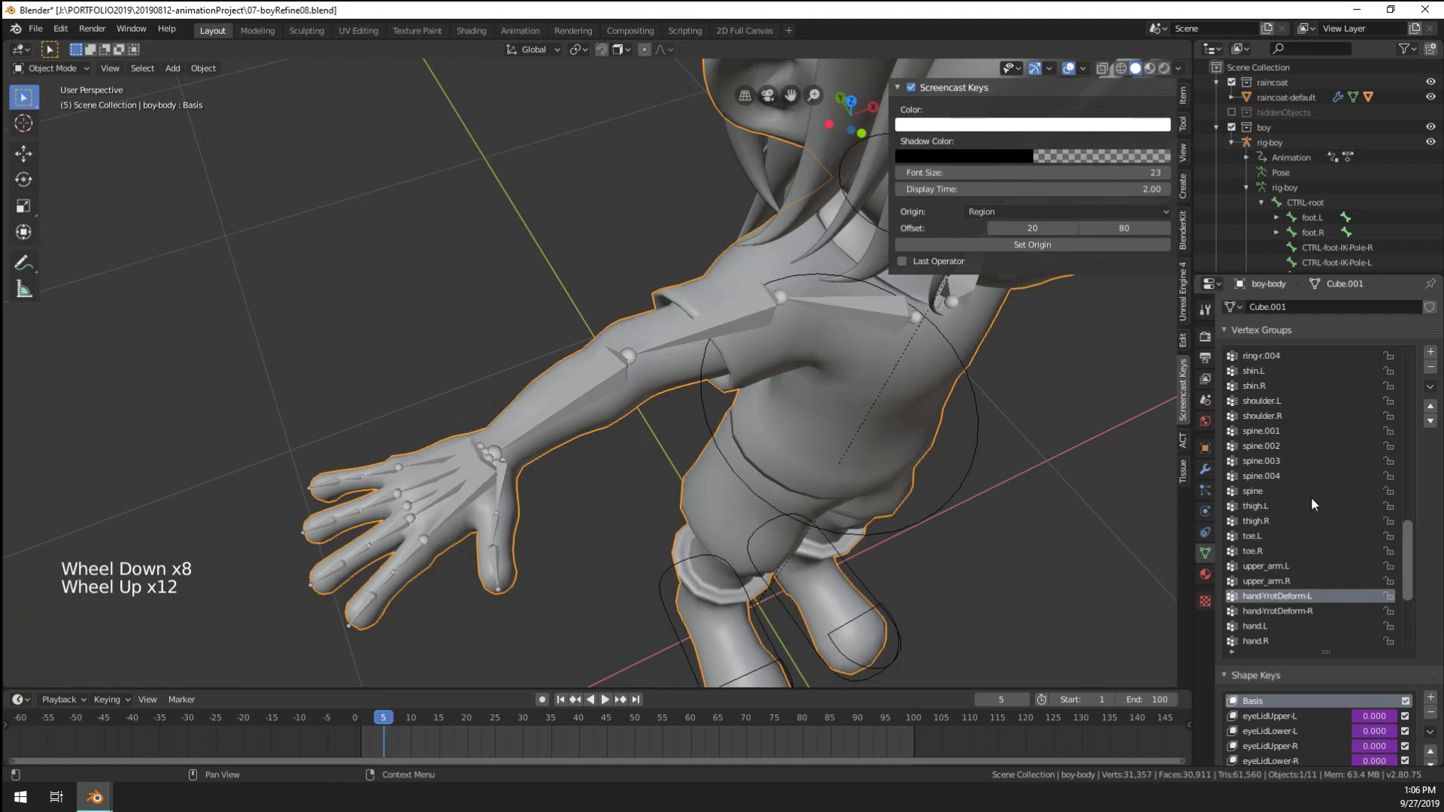
{"action": "scroll", "coordinate": [1312, 500], "scroll_direction": "up", "scroll_amount": 20}
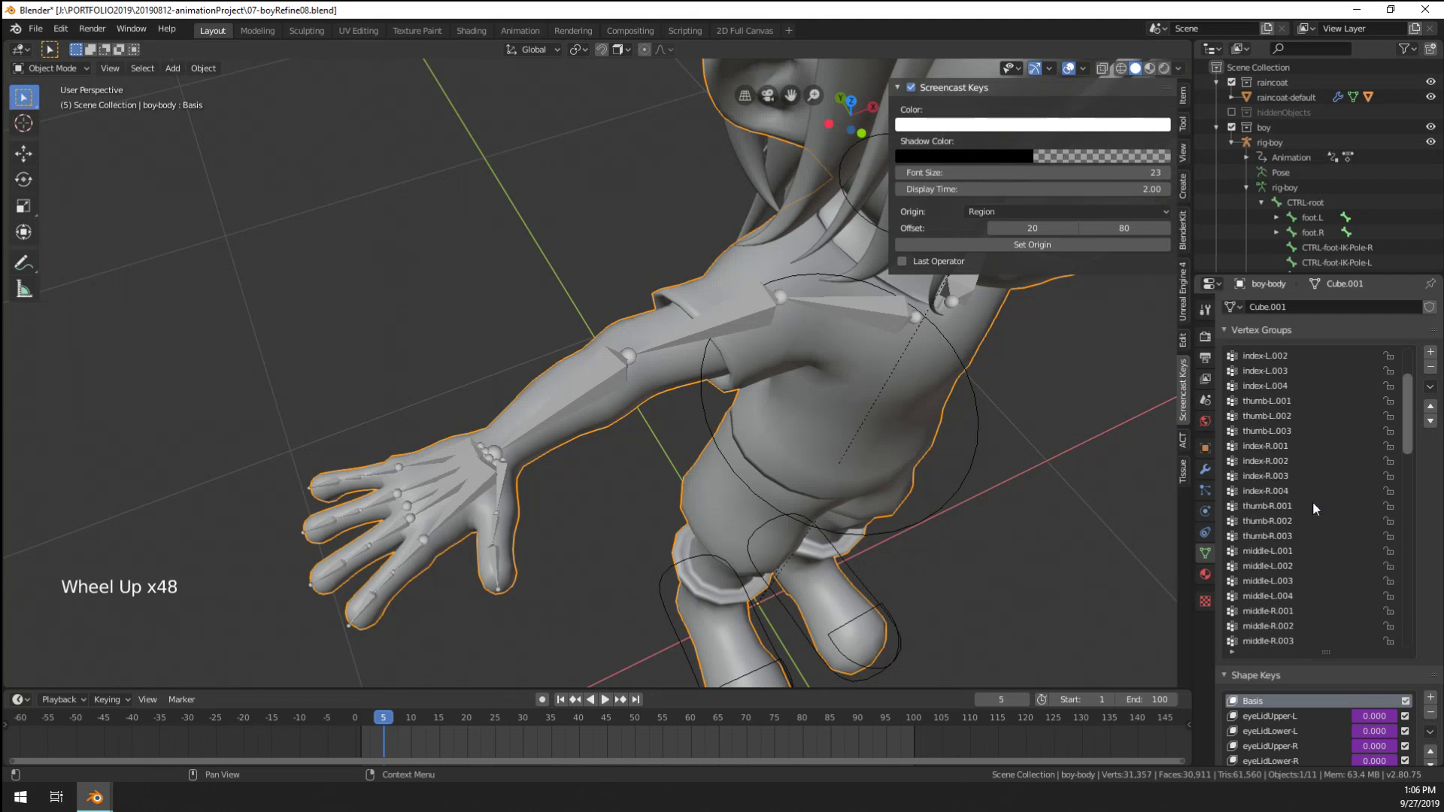
{"action": "scroll", "coordinate": [1312, 501], "scroll_direction": "down", "scroll_amount": 14}
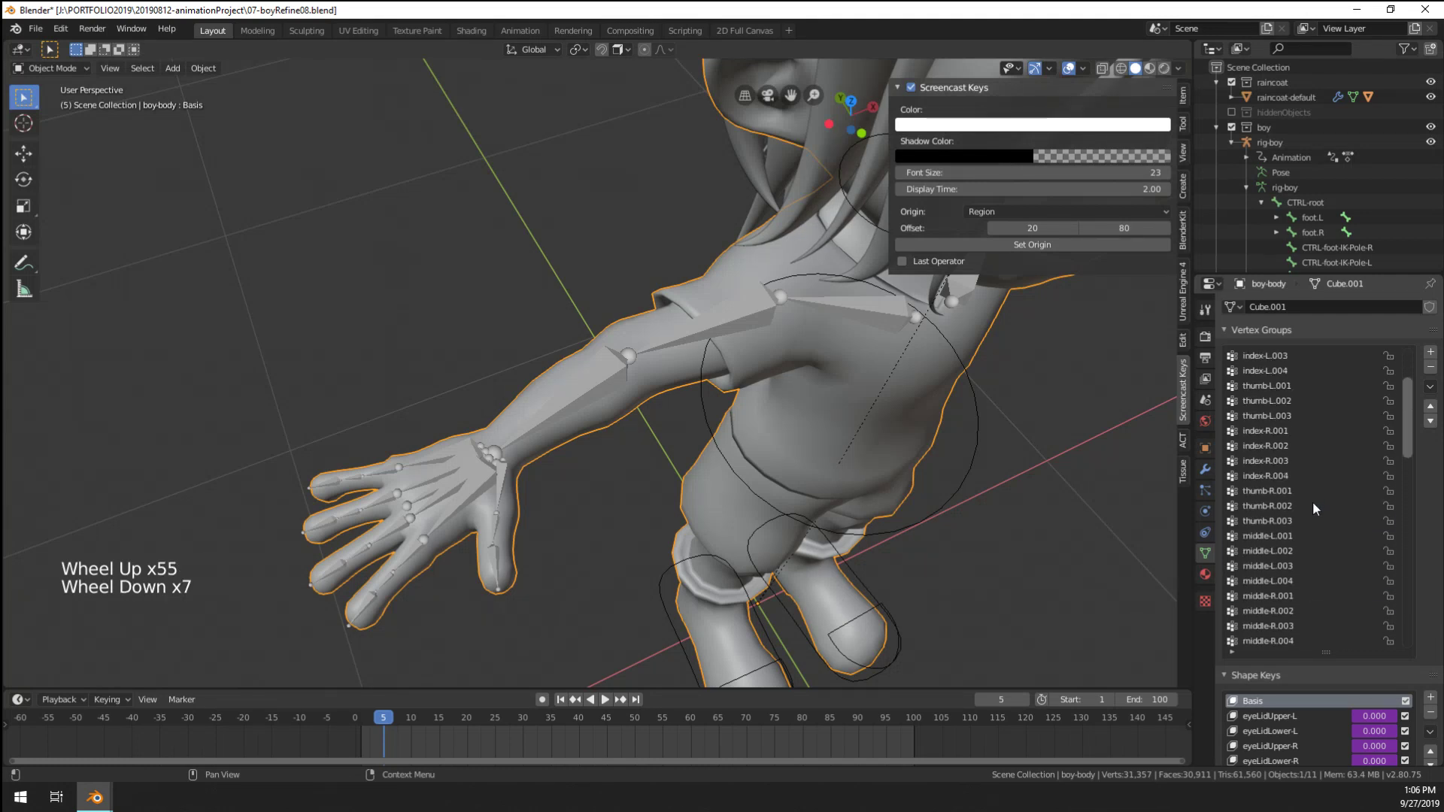
{"action": "scroll", "coordinate": [1314, 500], "scroll_direction": "up", "scroll_amount": 17}
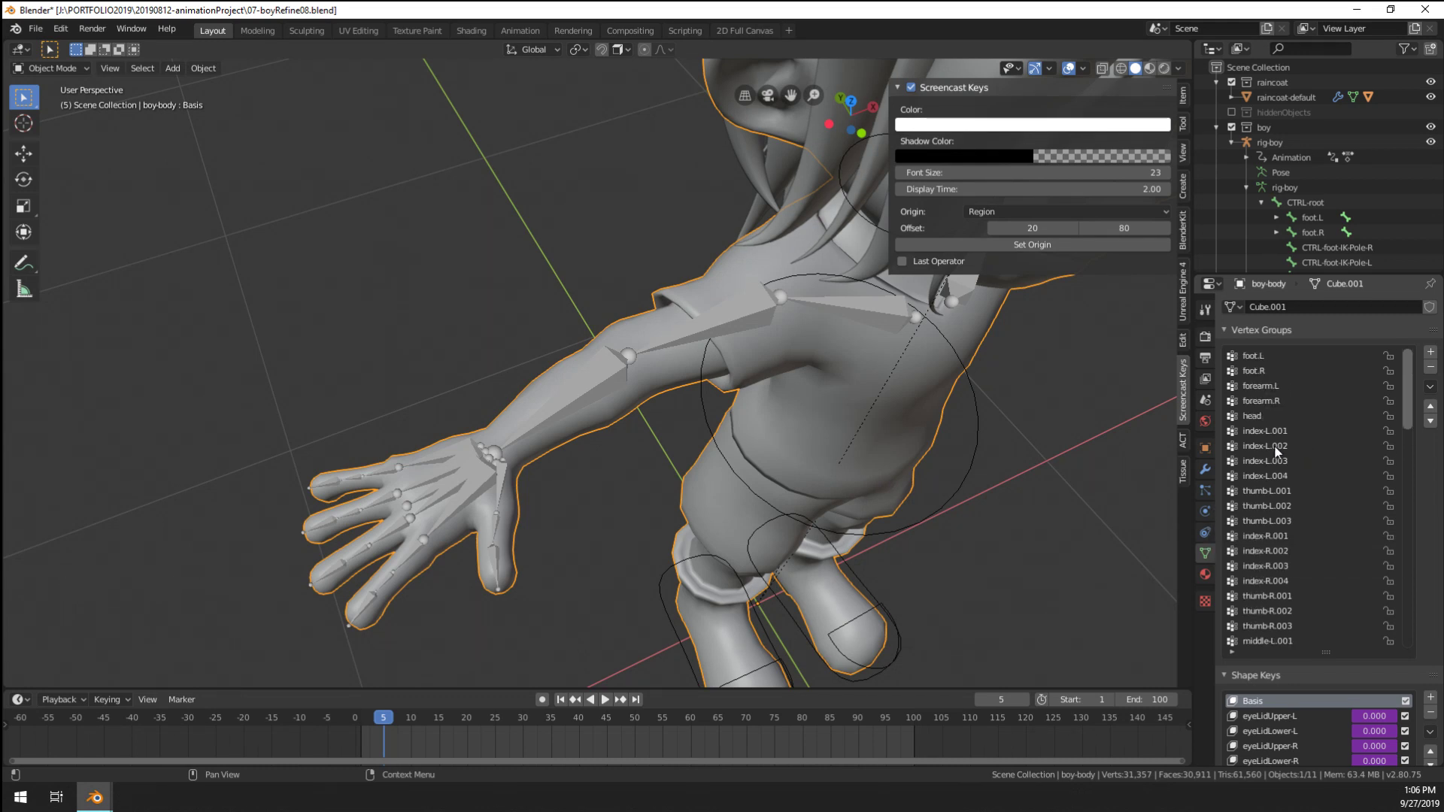
Rename the vertex groups forearm.L and forearm.R to forearm-L and forearm-R to match the bone names
{"action": "double_click", "coordinate": [1282, 385]}
{"action": "key", "text": "Left"}
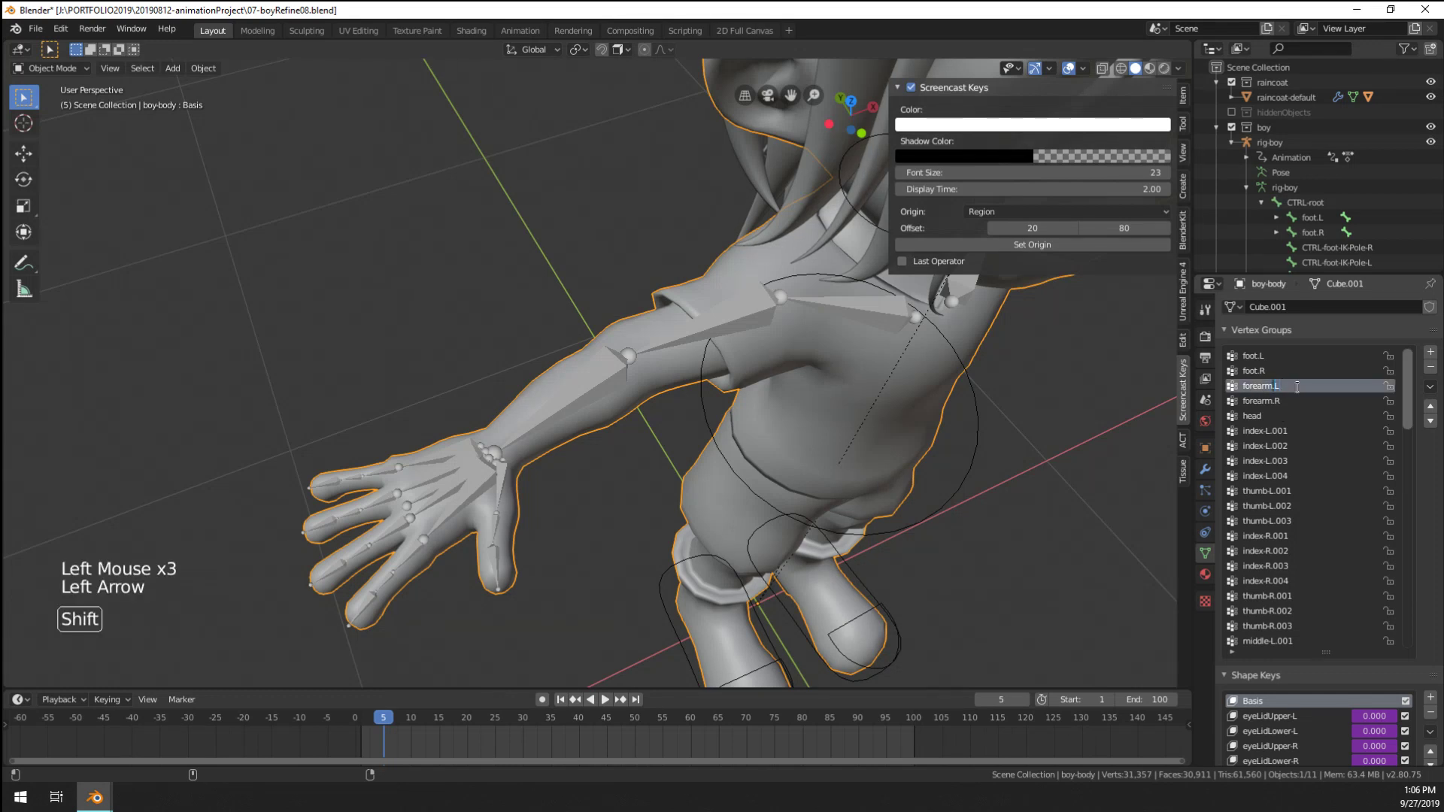
{"action": "left_click", "coordinate": [1293, 401]}
{"action": "double_click", "coordinate": [1292, 401]}
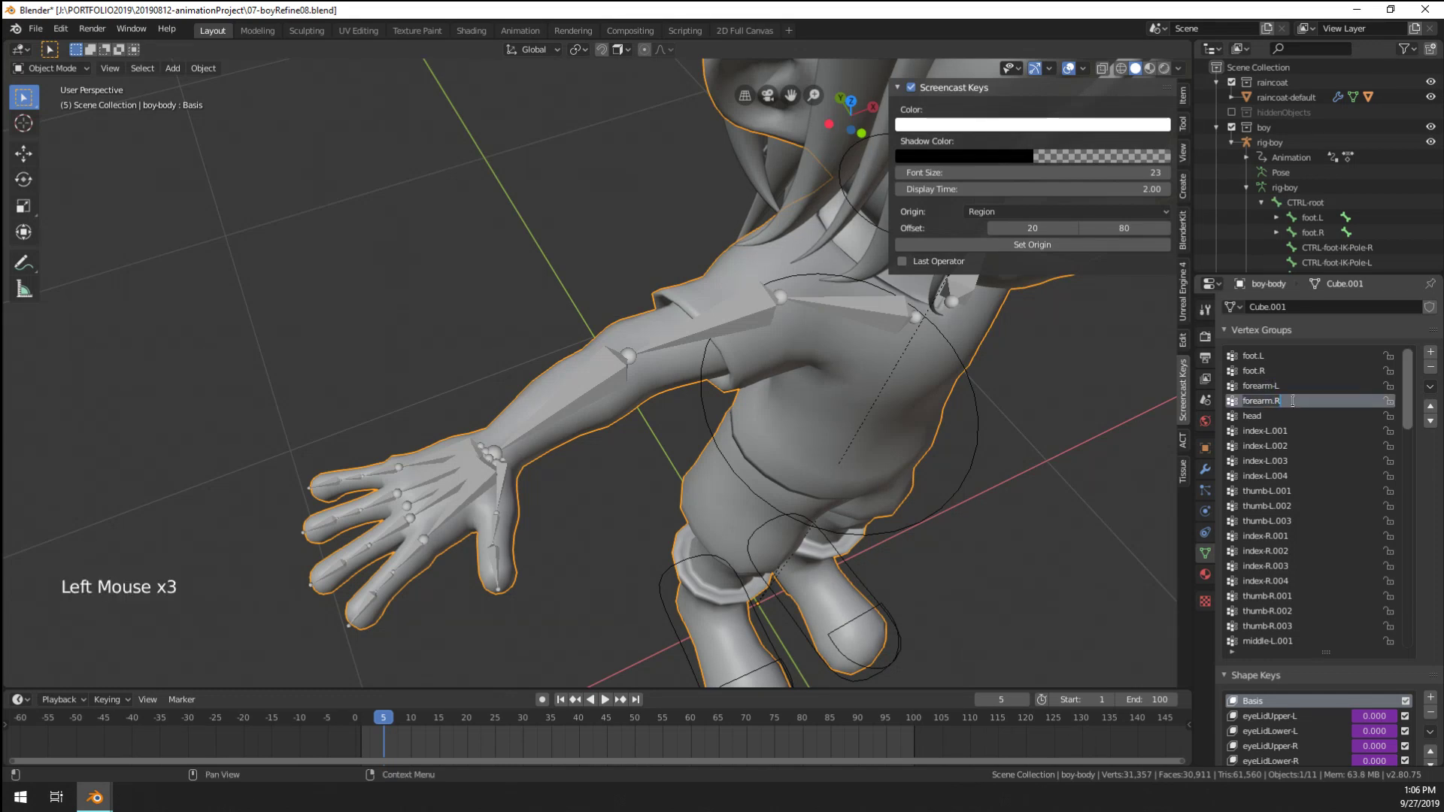
{"action": "key", "text": "Left"}
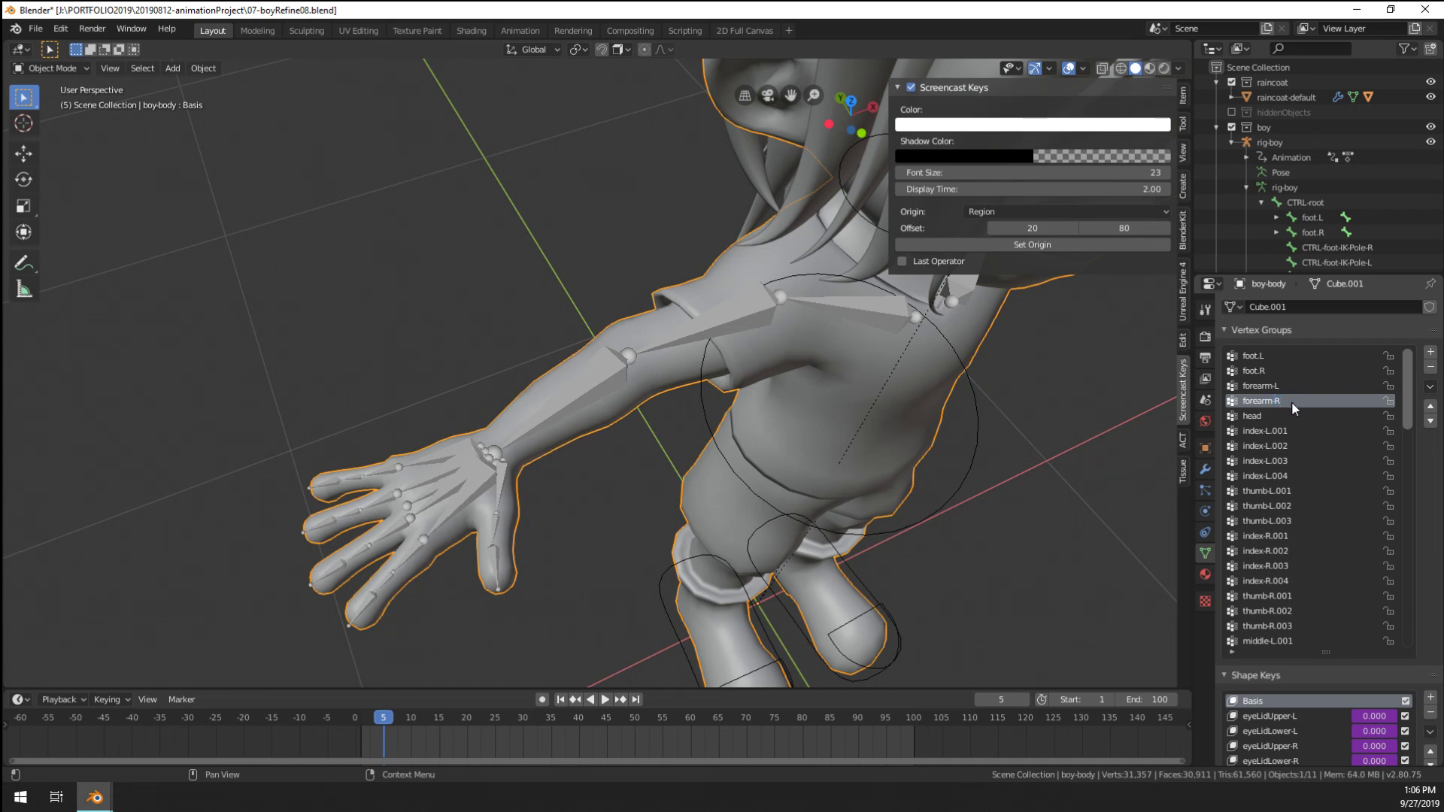
Switch boy-body to Weight Paint mode and assign automatic weights from bones to the forearm-R vertex group
{"action": "key", "text": "Tab"}
{"action": "middle_click_drag", "start_coordinate": [672, 450], "coordinate": [660, 447]}
{"action": "key", "text": "Tab"}
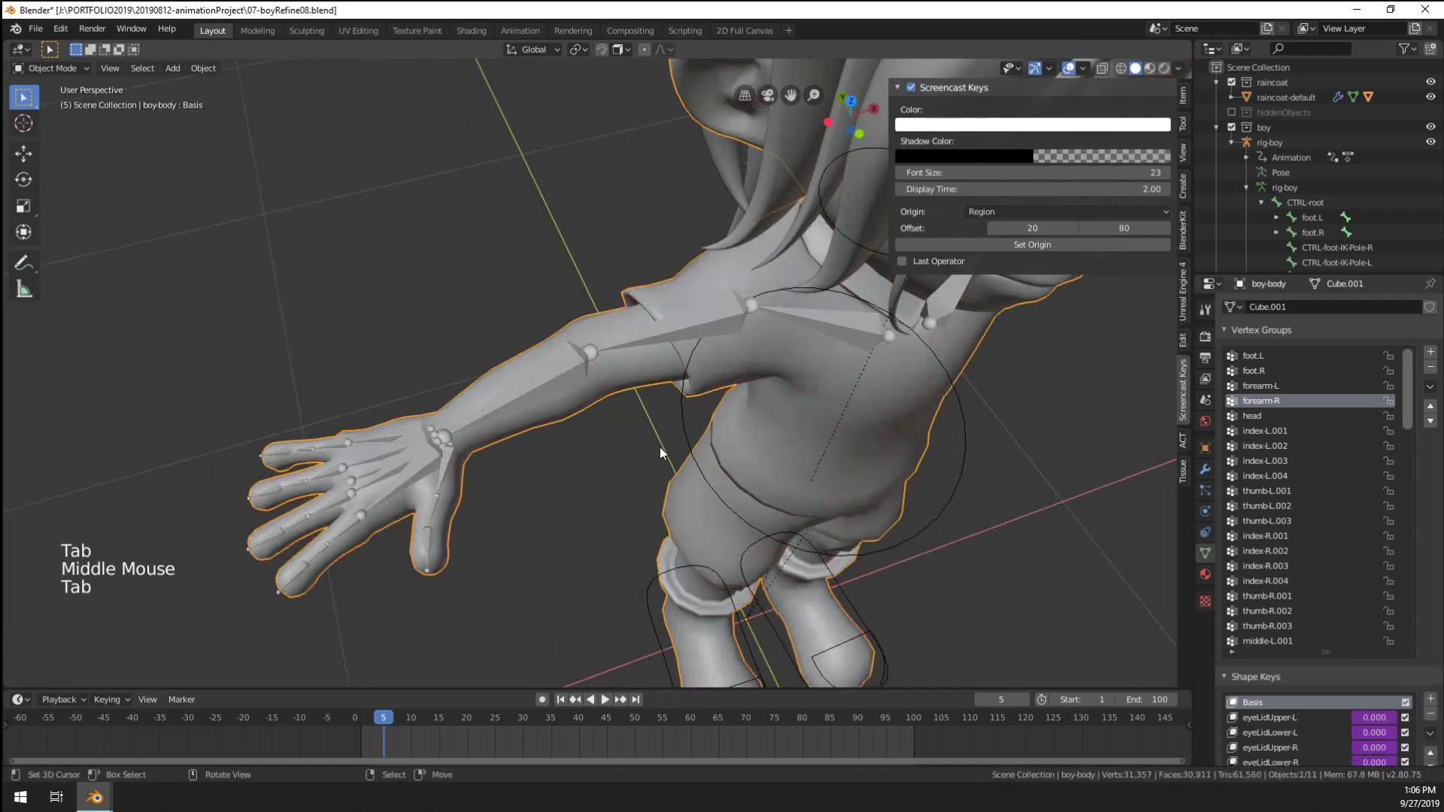
{"action": "key", "text": "Tab"}
{"action": "key", "text": "Tab"}
{"action": "key", "text": "Tab"}
{"action": "key", "text": "ctrl+Tab"}
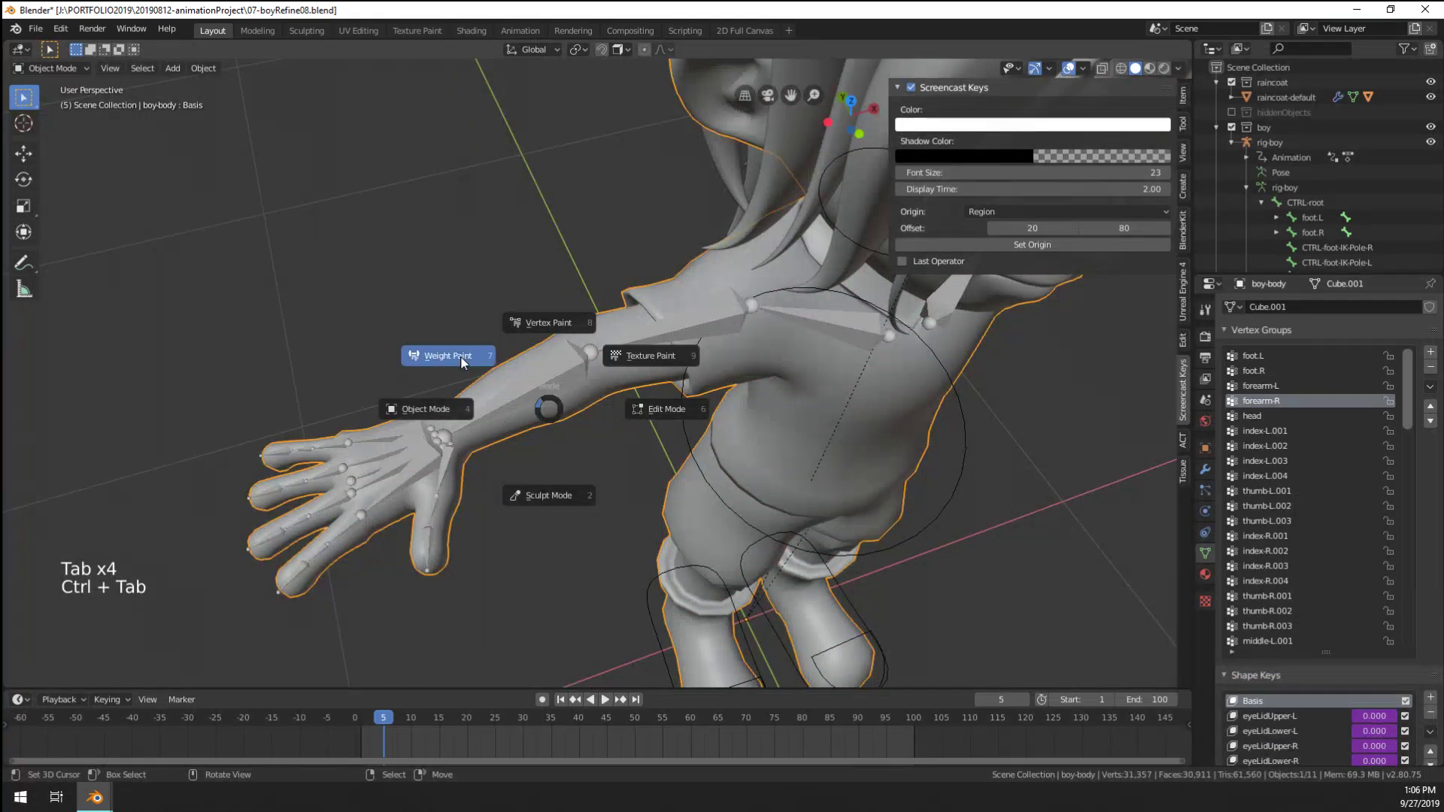
{"action": "middle_click_drag", "start_coordinate": [660, 495], "coordinate": [647, 482], "text": "shift"}
{"action": "left_click", "coordinate": [183, 69]}
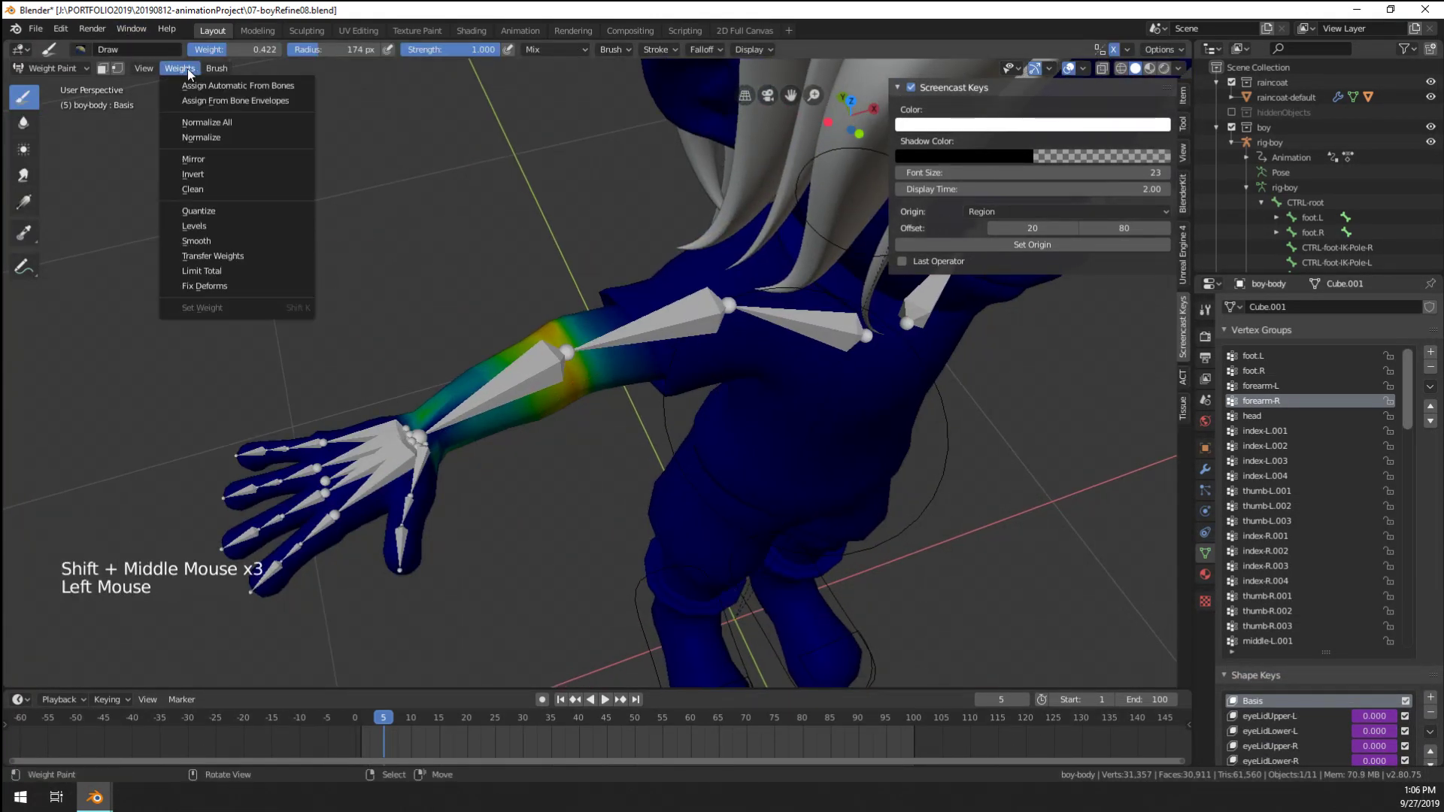
{"action": "left_click", "coordinate": [299, 88]}
{"action": "middle_click_drag", "start_coordinate": [703, 335], "coordinate": [667, 361]}
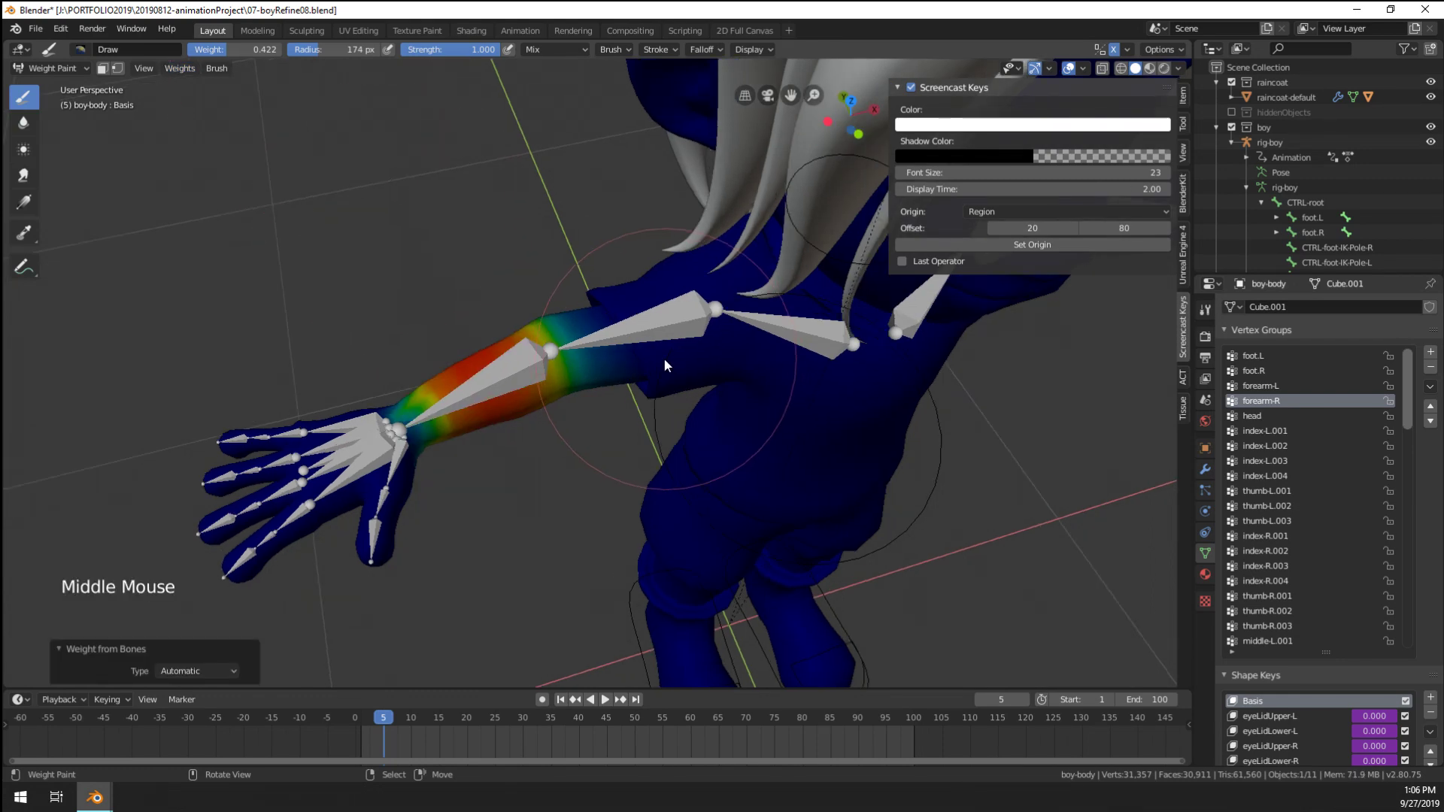
Check how the forearm-L vertex group's weights are distributed on the left arm
{"action": "left_click", "coordinate": [1279, 386]}
{"action": "scroll", "coordinate": [834, 378], "scroll_direction": "down", "scroll_amount": 3}
{"action": "middle_click_drag", "start_coordinate": [940, 391], "coordinate": [726, 364]}
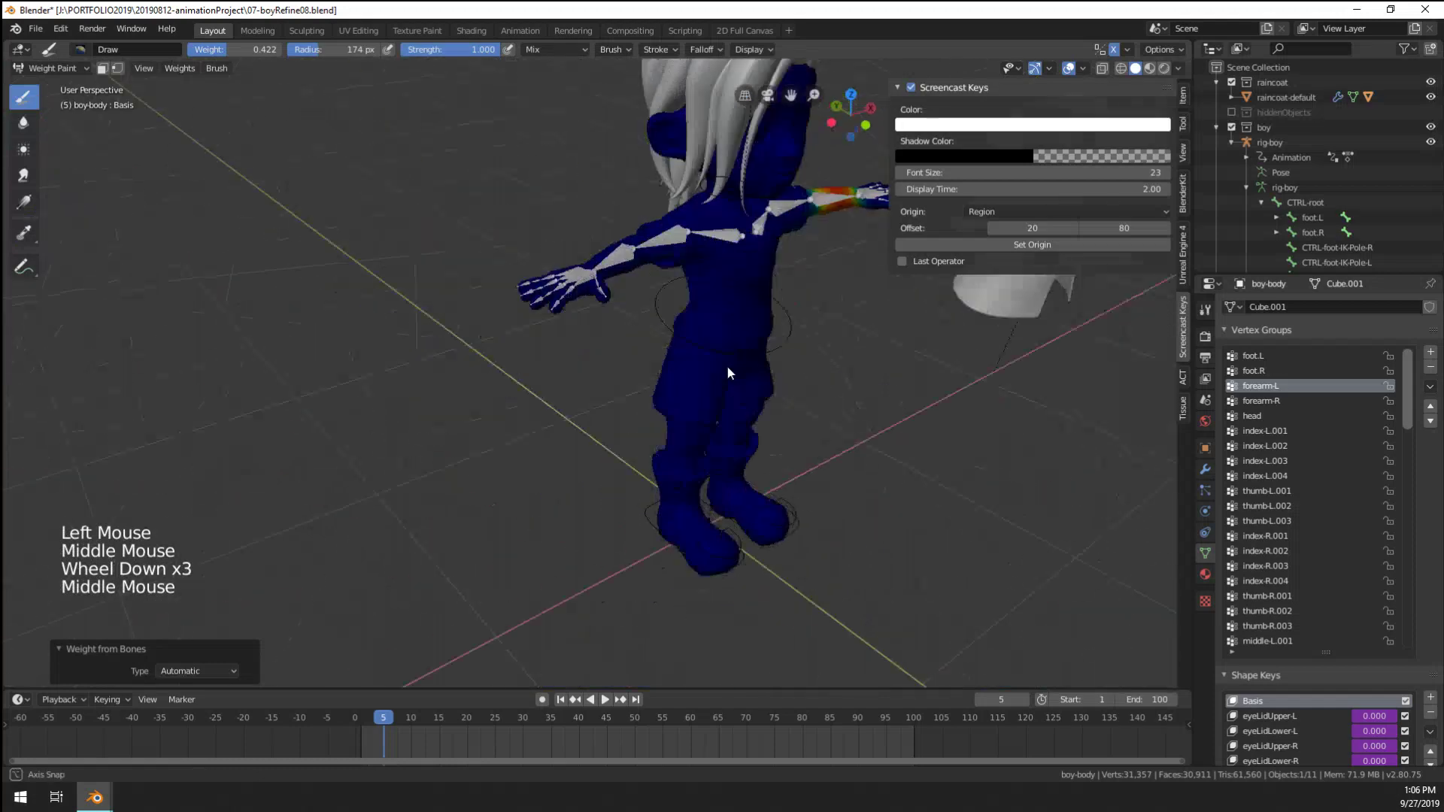
{"action": "scroll", "coordinate": [621, 312], "scroll_direction": "up", "scroll_amount": 3}
{"action": "middle_click_drag", "start_coordinate": [621, 311], "coordinate": [1171, 432]}
Assign automatic weights from bones to the index-L.001 vertex group
{"action": "left_click", "coordinate": [1267, 431]}
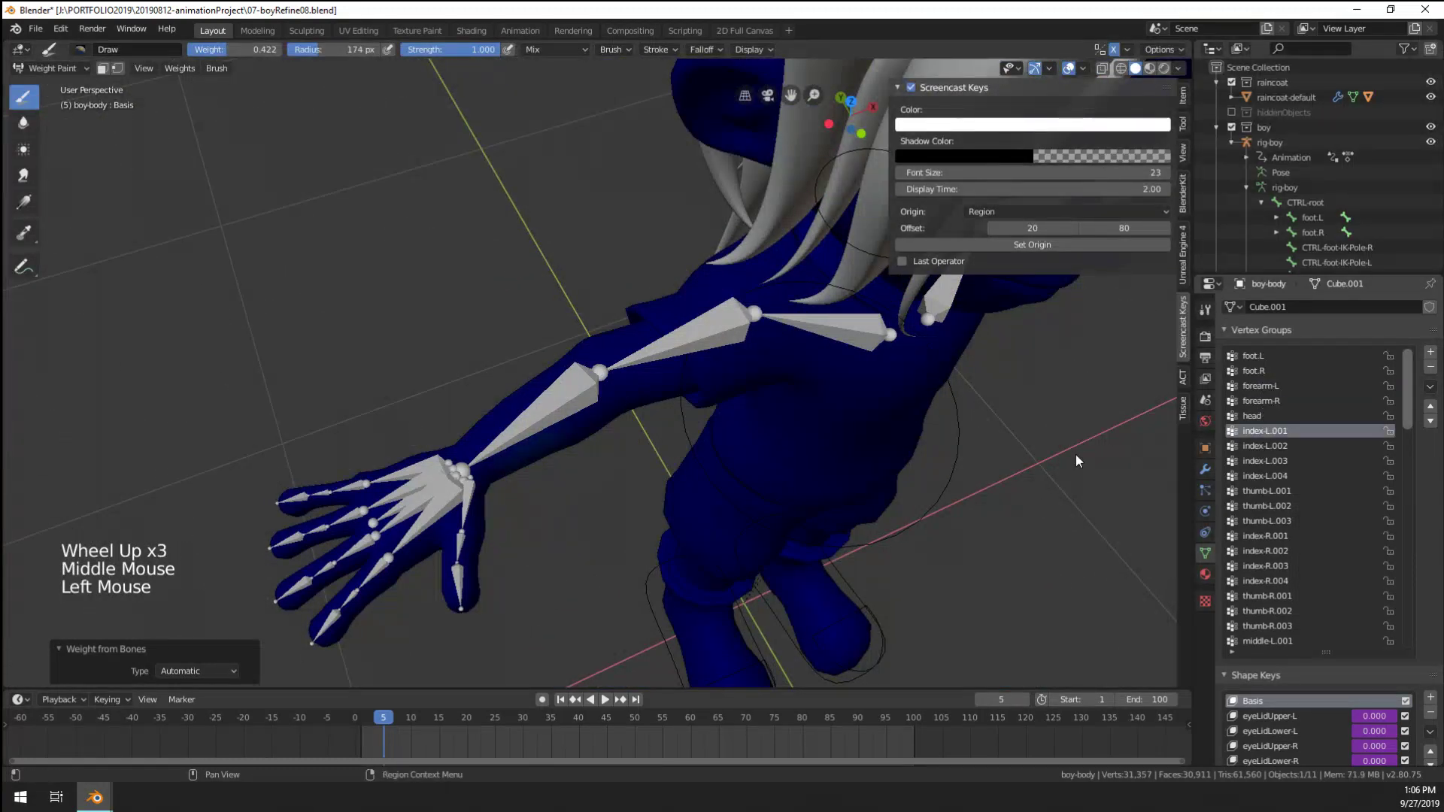
{"action": "middle_click_drag", "start_coordinate": [1075, 454], "coordinate": [661, 479], "text": "shift"}
{"action": "scroll", "coordinate": [671, 474], "scroll_direction": "up", "scroll_amount": 1}
{"action": "scroll", "coordinate": [671, 474], "scroll_direction": "down", "scroll_amount": 1}
{"action": "middle_click_drag", "start_coordinate": [662, 479], "coordinate": [653, 476]}
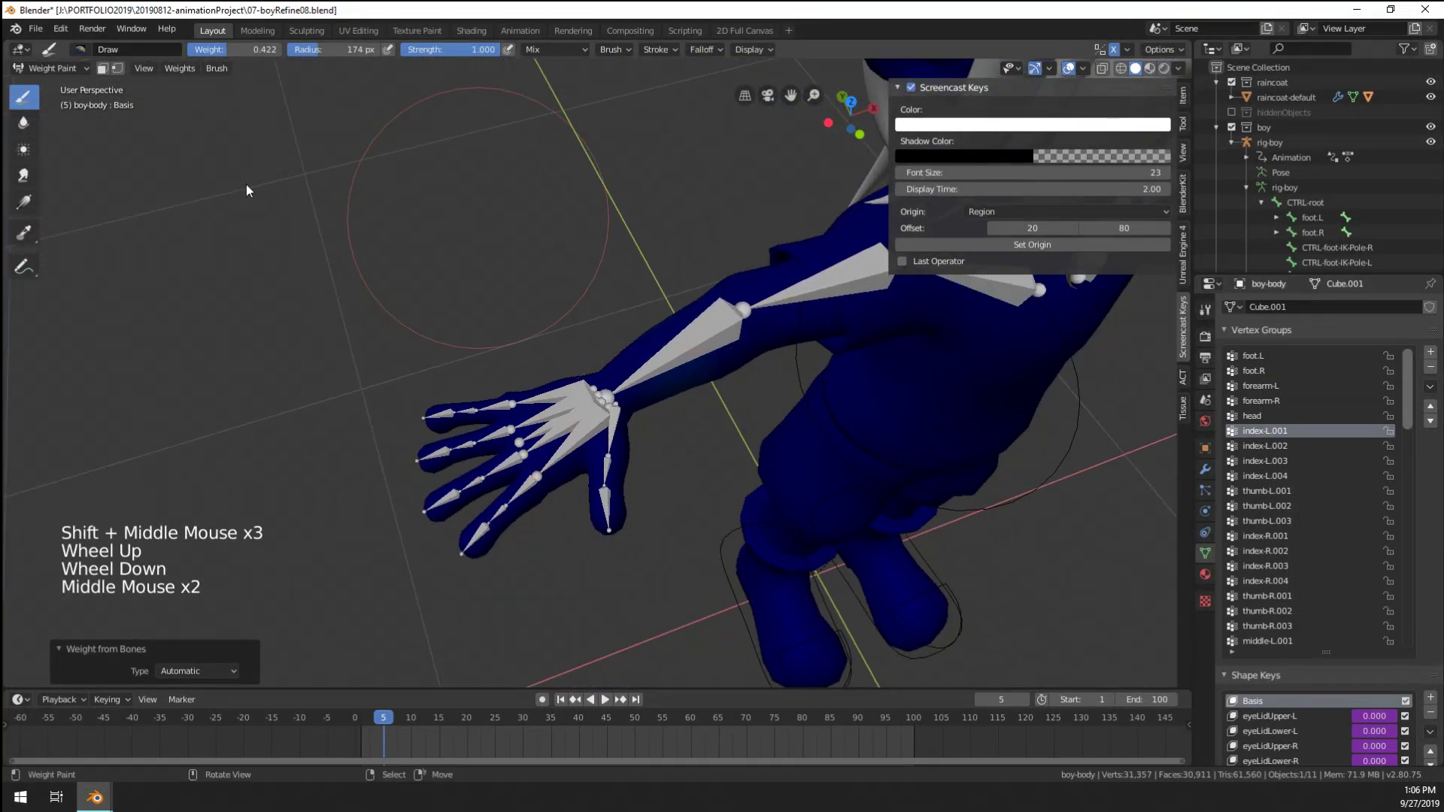
{"action": "left_click", "coordinate": [193, 70]}
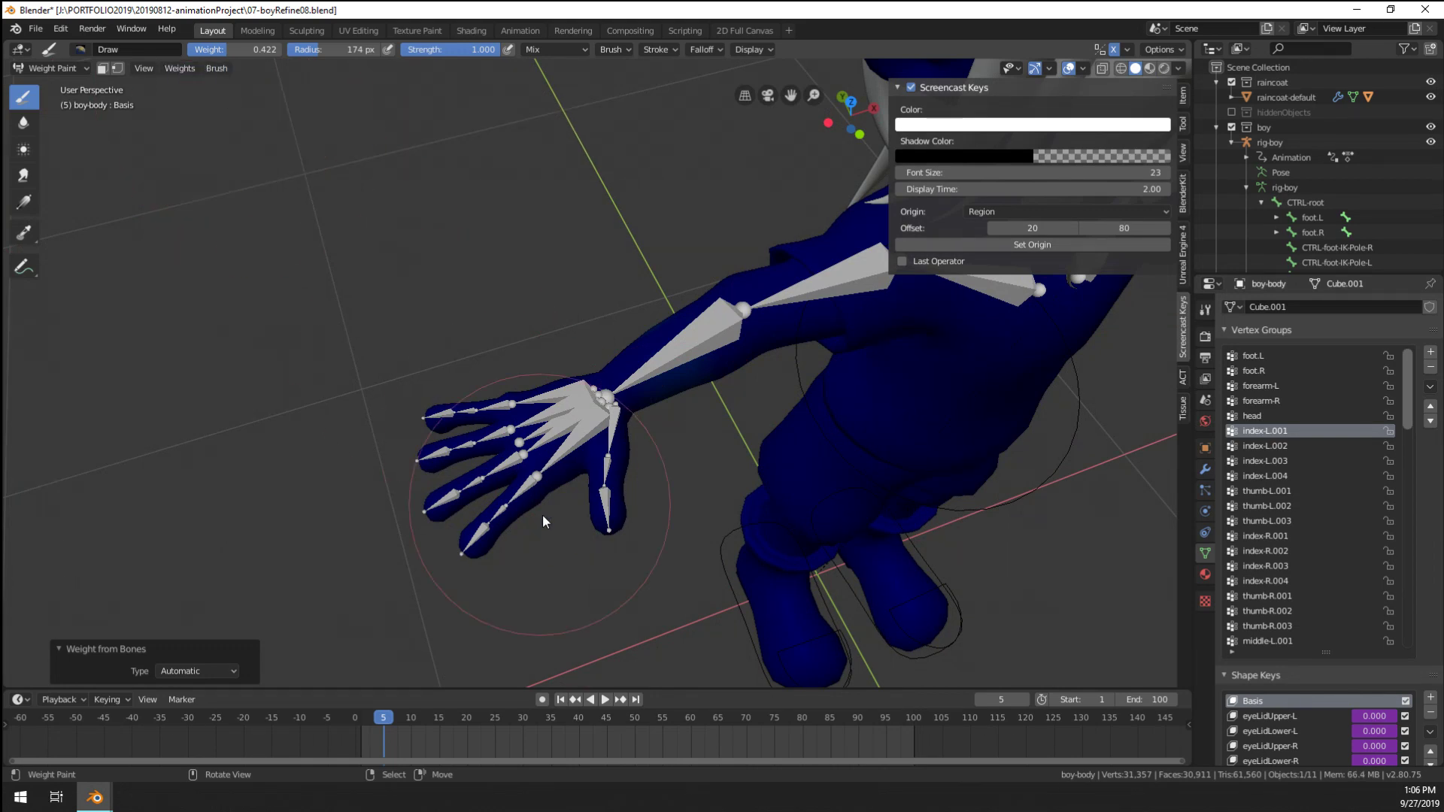
Examine the index-L.001 and thumb-L.001 weights on the left hand up close
{"action": "scroll", "coordinate": [543, 519], "scroll_direction": "up", "scroll_amount": 2}
{"action": "middle_click_drag", "start_coordinate": [543, 517], "coordinate": [421, 461]}
{"action": "scroll", "coordinate": [534, 387], "scroll_direction": "down", "scroll_amount": 6}
{"action": "scroll", "coordinate": [610, 564], "scroll_direction": "up", "scroll_amount": 2}
{"action": "middle_click_drag", "start_coordinate": [611, 564], "coordinate": [598, 395], "text": "shift"}
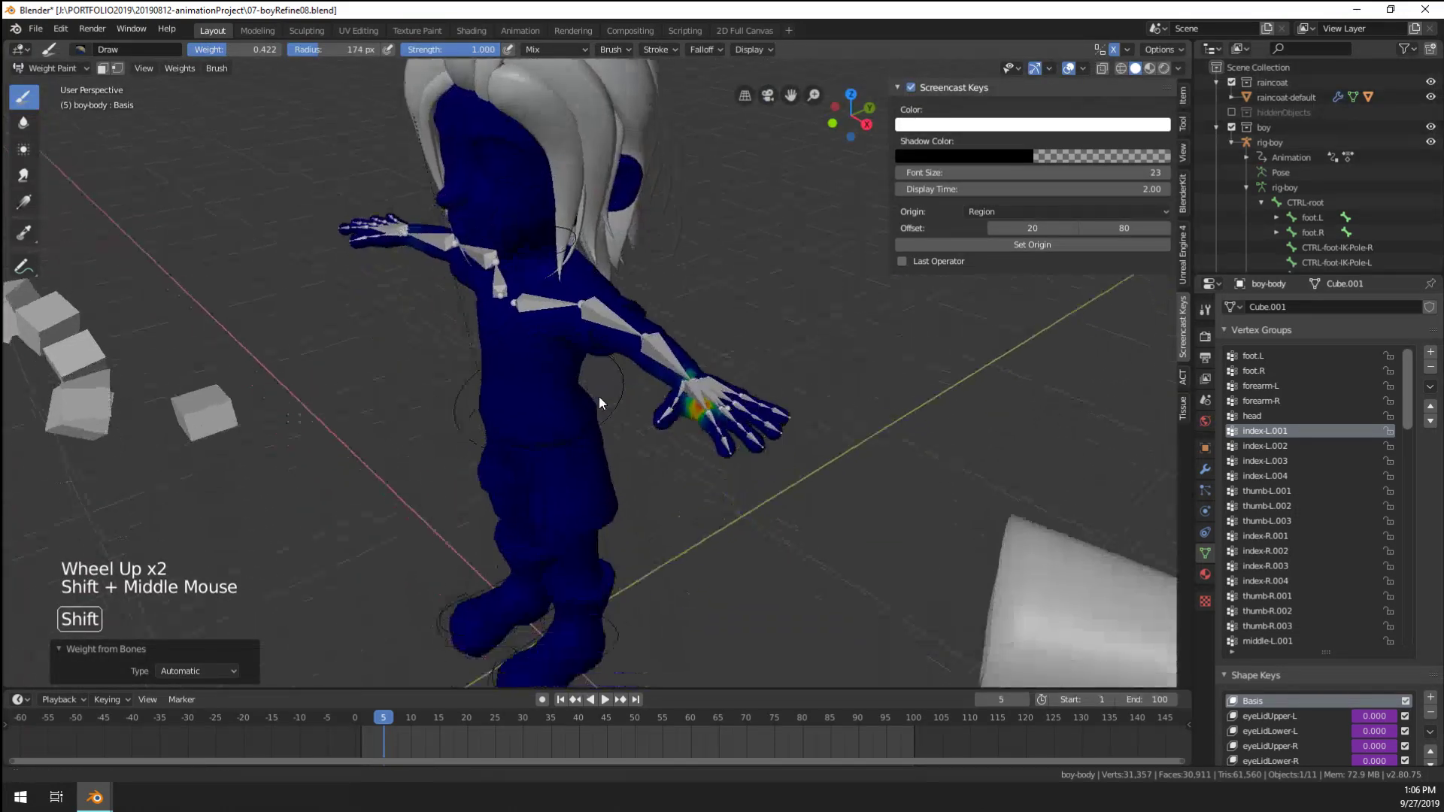
{"action": "scroll", "coordinate": [675, 470], "scroll_direction": "up", "scroll_amount": 3}
{"action": "mouse_move", "coordinate": [675, 469]}
{"action": "middle_mouse_down"}
{"action": "mouse_move", "coordinate": [704, 494]}
{"action": "mouse_move", "coordinate": [676, 485]}
{"action": "middle_mouse_up"}
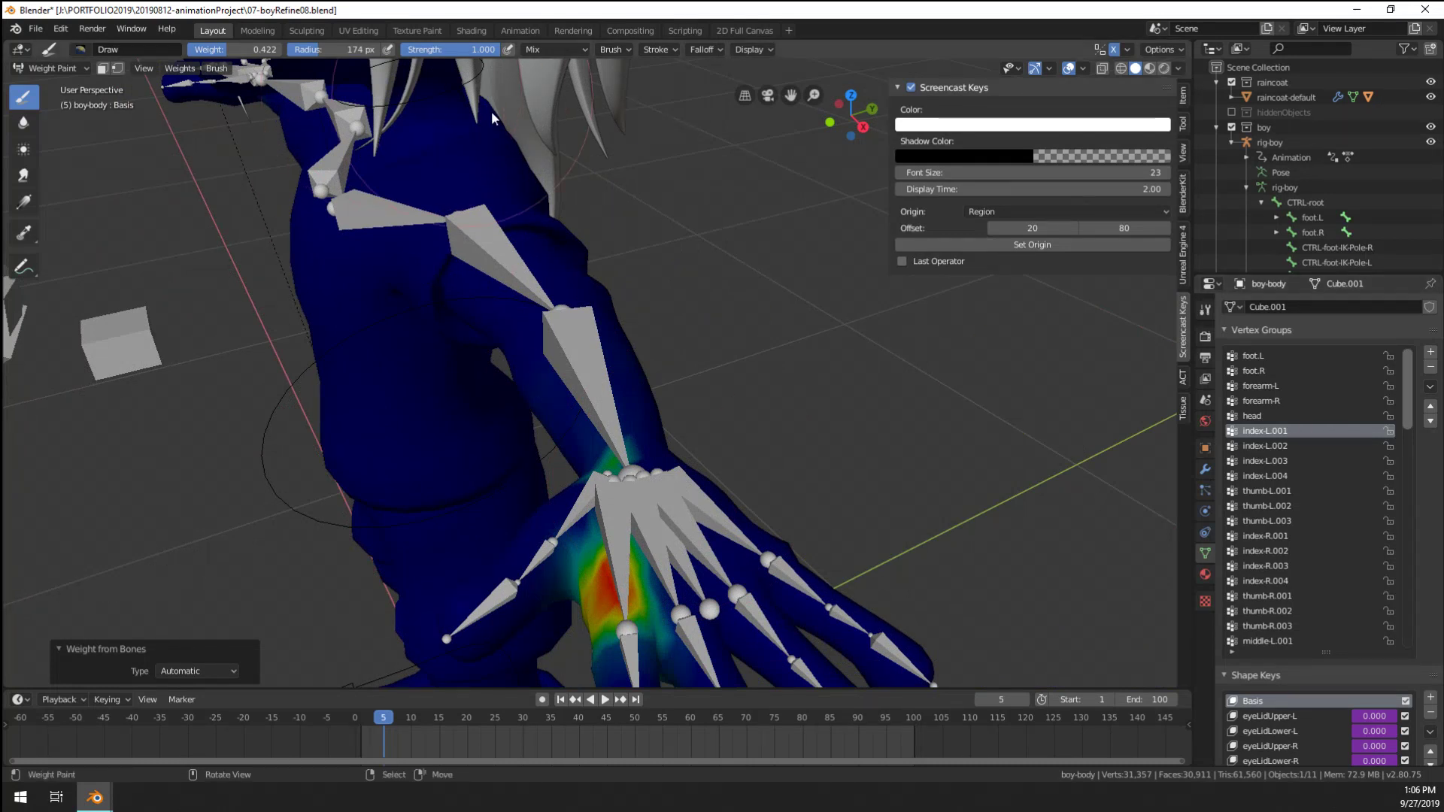
{"action": "left_click", "coordinate": [1286, 491]}
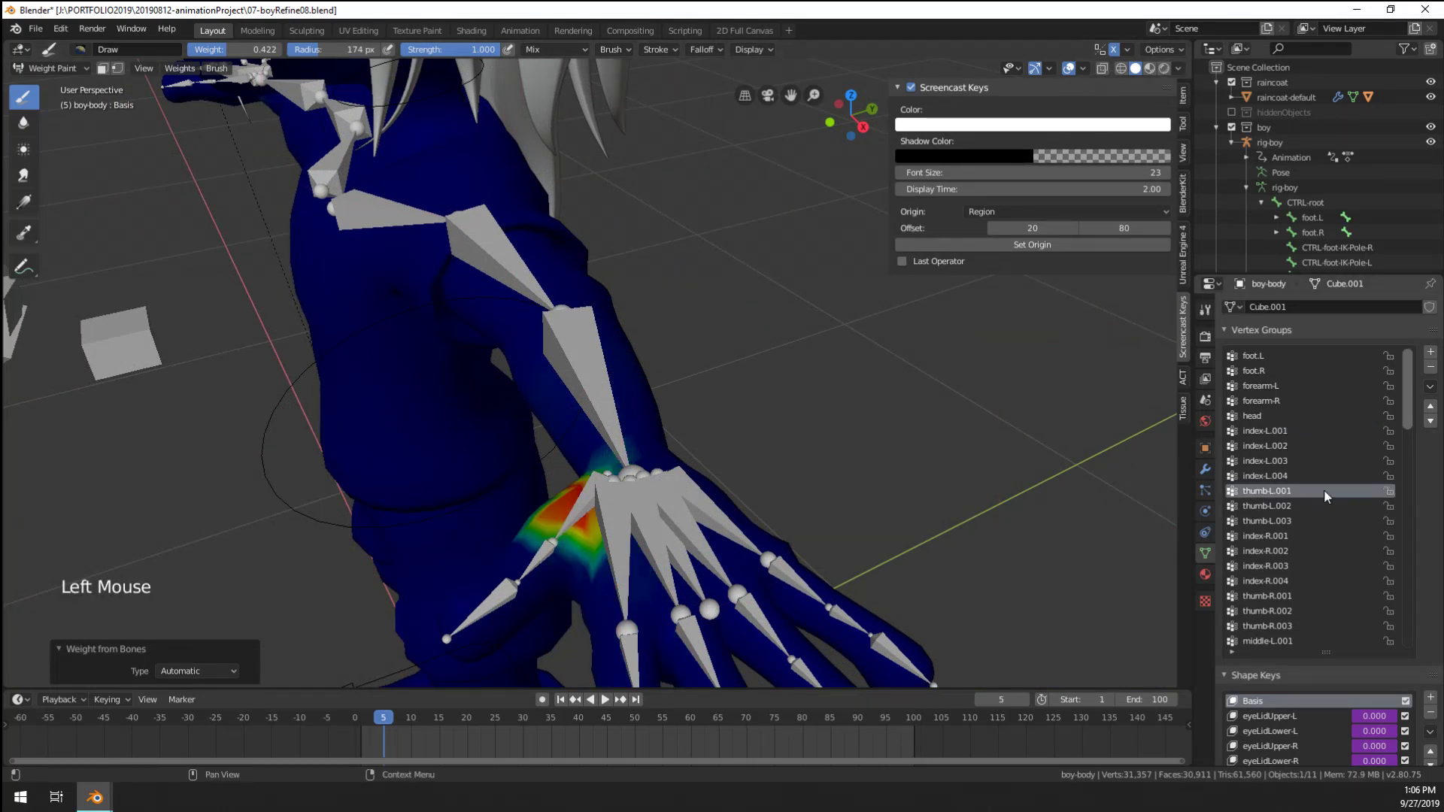
Assign automatic weights from bones to the index-R.001 vertex group, and check the thumb-R.001 weights
{"action": "left_click", "coordinate": [1279, 536]}
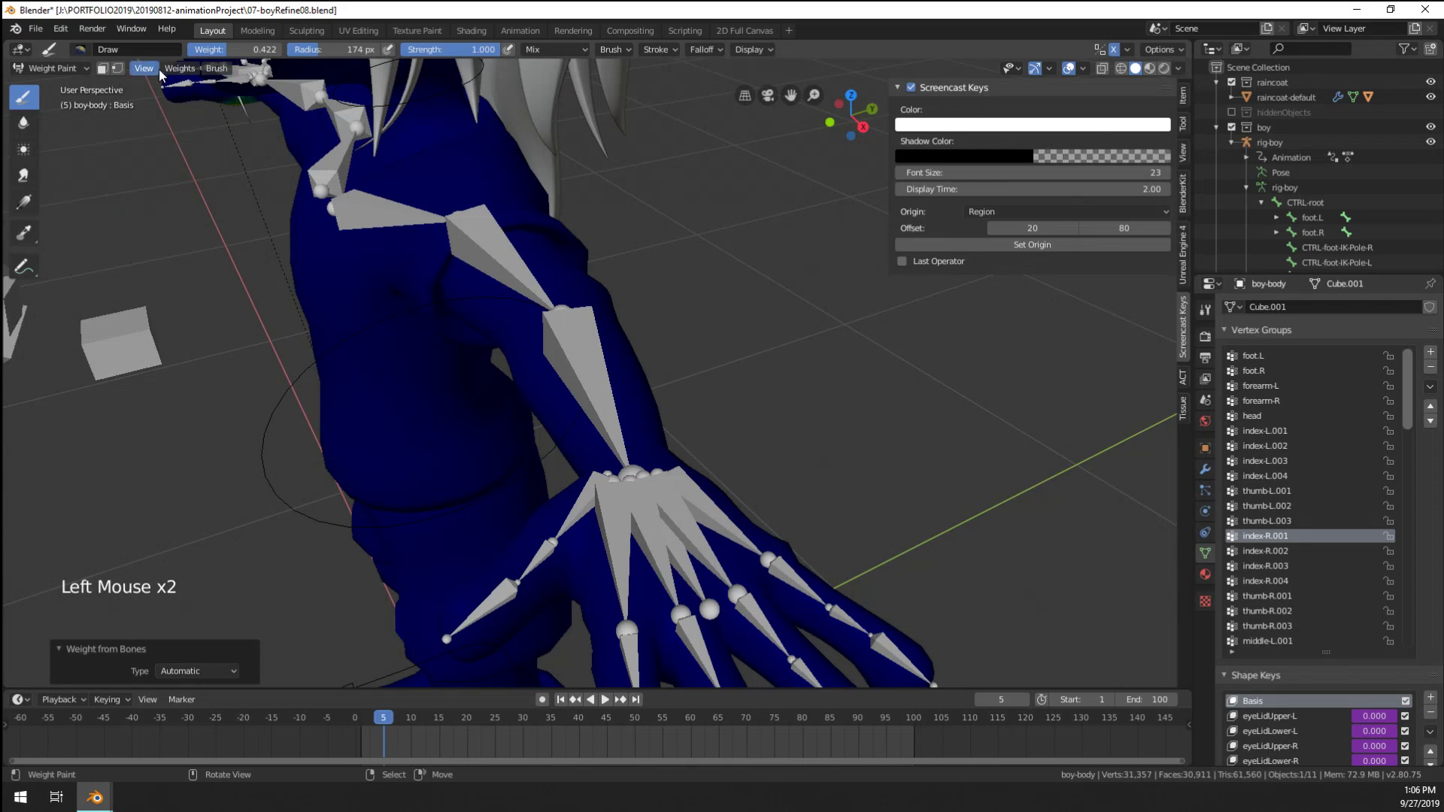
{"action": "left_click", "coordinate": [181, 69]}
{"action": "scroll", "coordinate": [473, 357], "scroll_direction": "down", "scroll_amount": 5}
{"action": "middle_click_drag", "start_coordinate": [473, 356], "coordinate": [459, 334]}
{"action": "scroll", "coordinate": [459, 334], "scroll_direction": "up", "scroll_amount": 1}
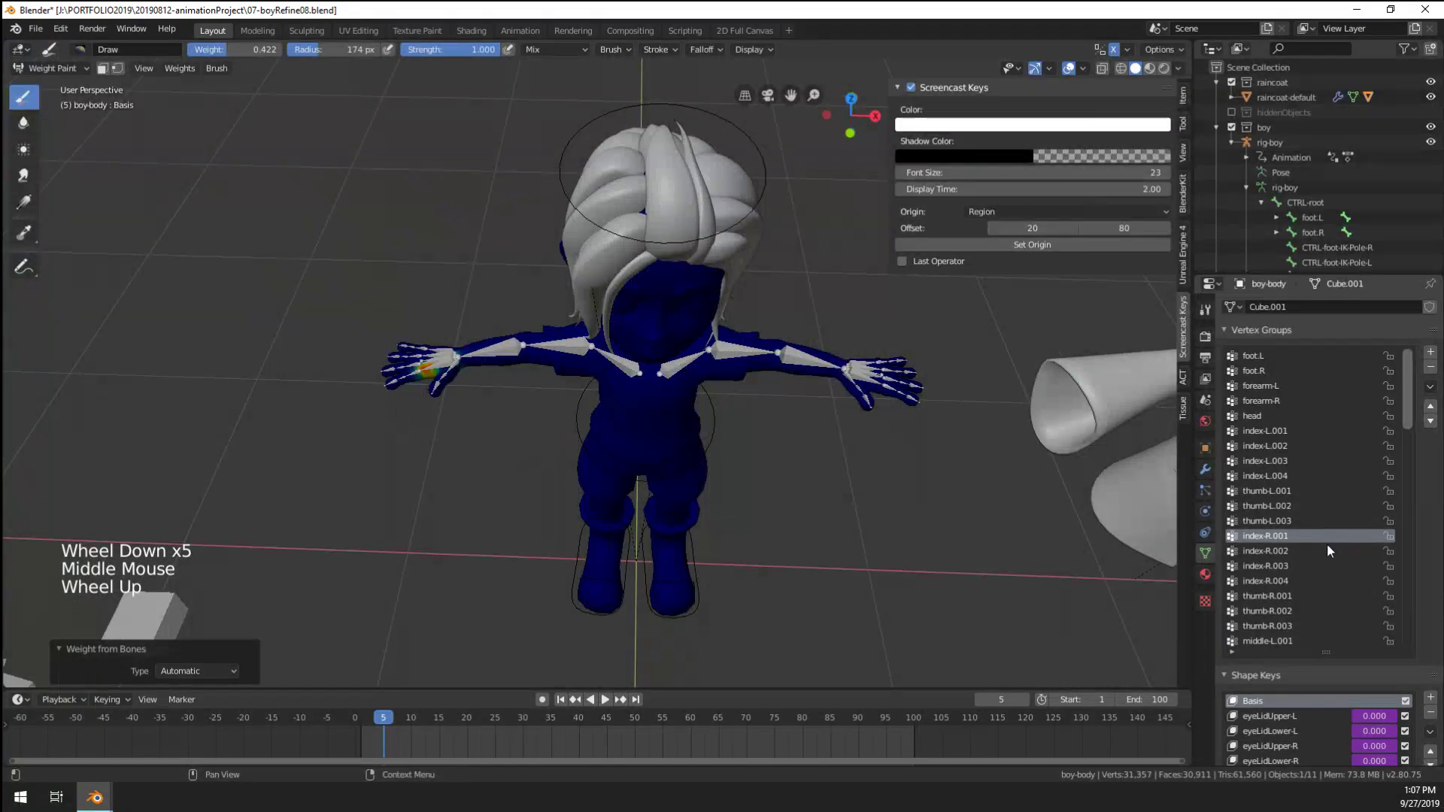
{"action": "scroll", "coordinate": [1327, 551], "scroll_direction": "down", "scroll_amount": 1}
{"action": "left_click", "coordinate": [1296, 577]}
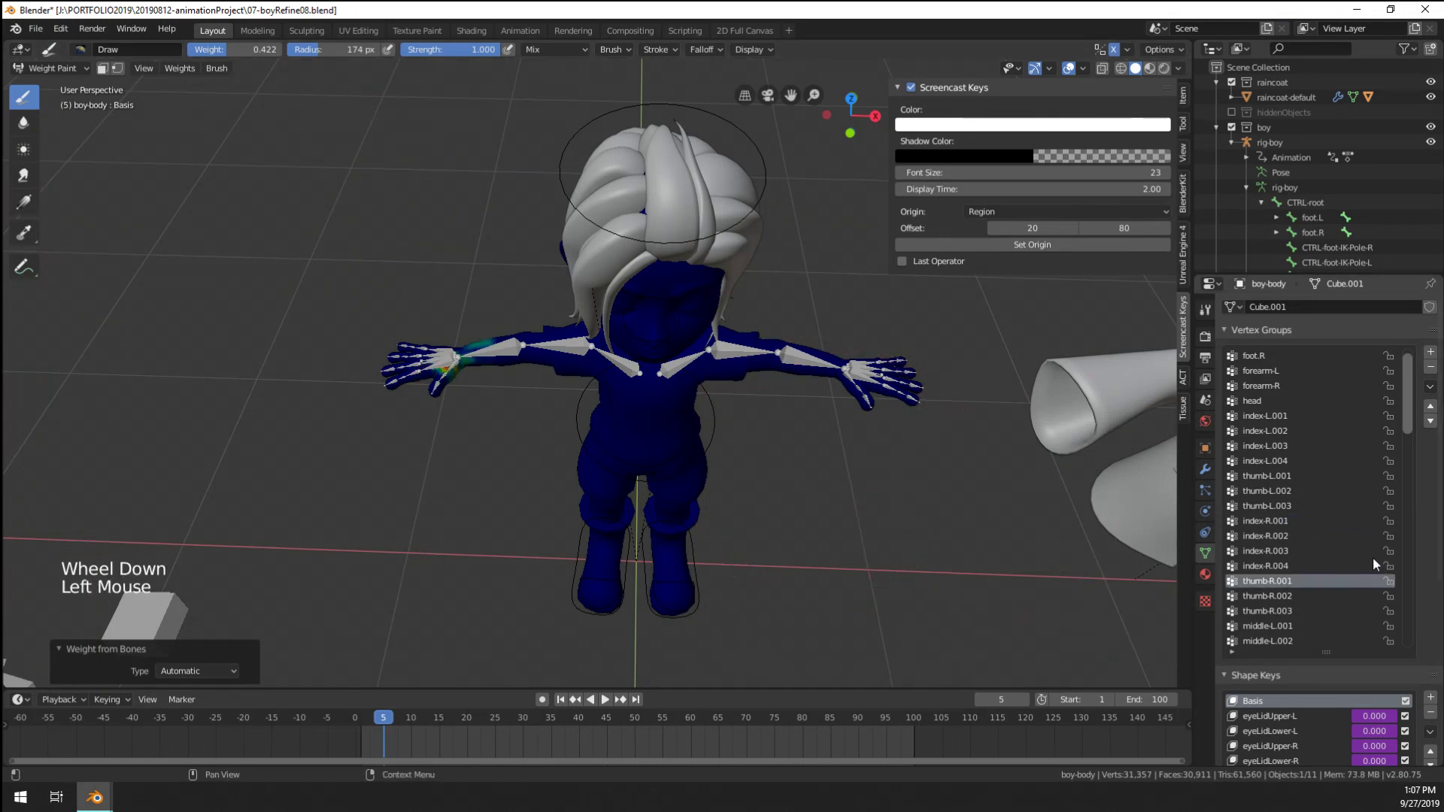
Assign automatic weights from bones to the middle-L.001 vertex group
{"action": "scroll", "coordinate": [1362, 545], "scroll_direction": "down", "scroll_amount": 5}
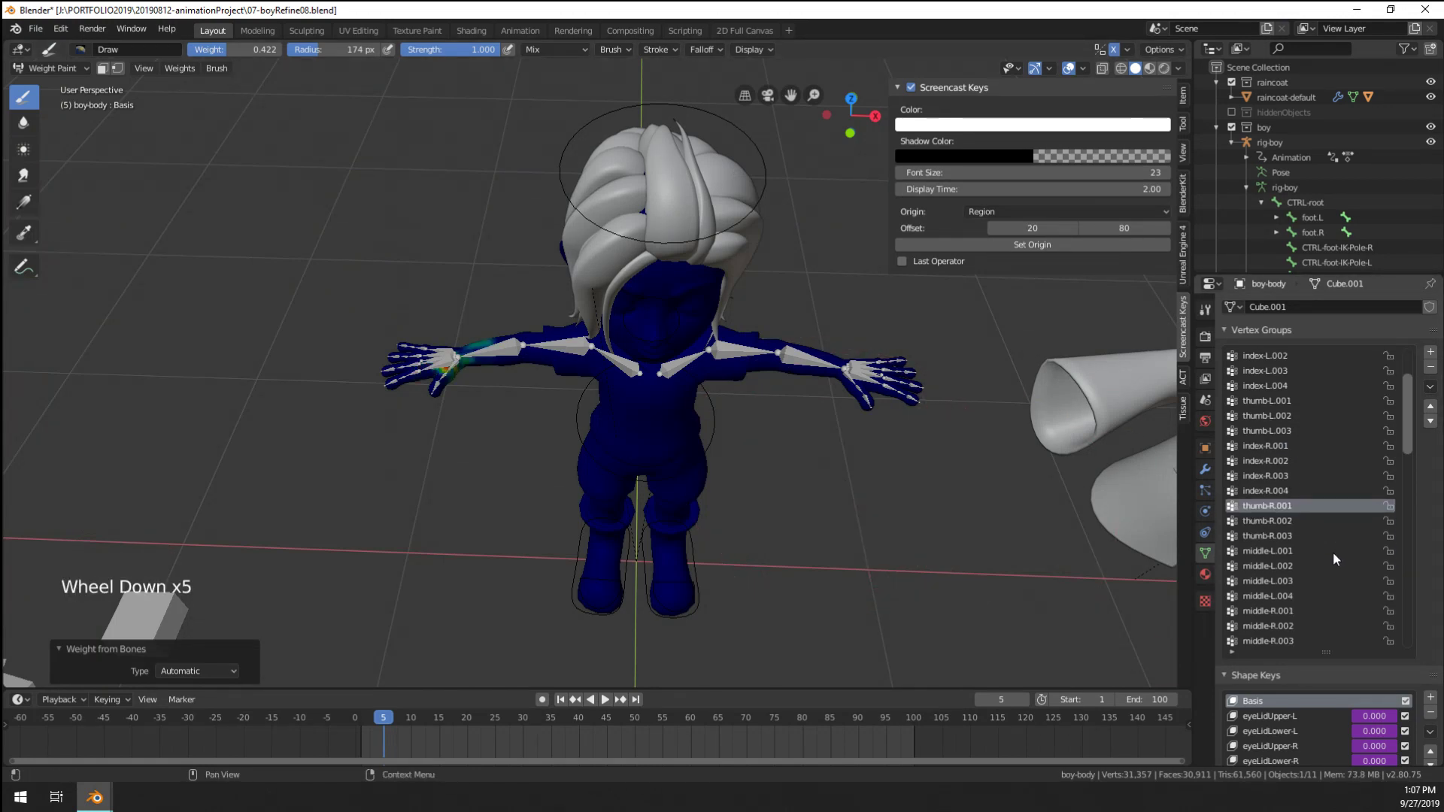
{"action": "left_click", "coordinate": [1318, 552]}
{"action": "left_click", "coordinate": [180, 68]}
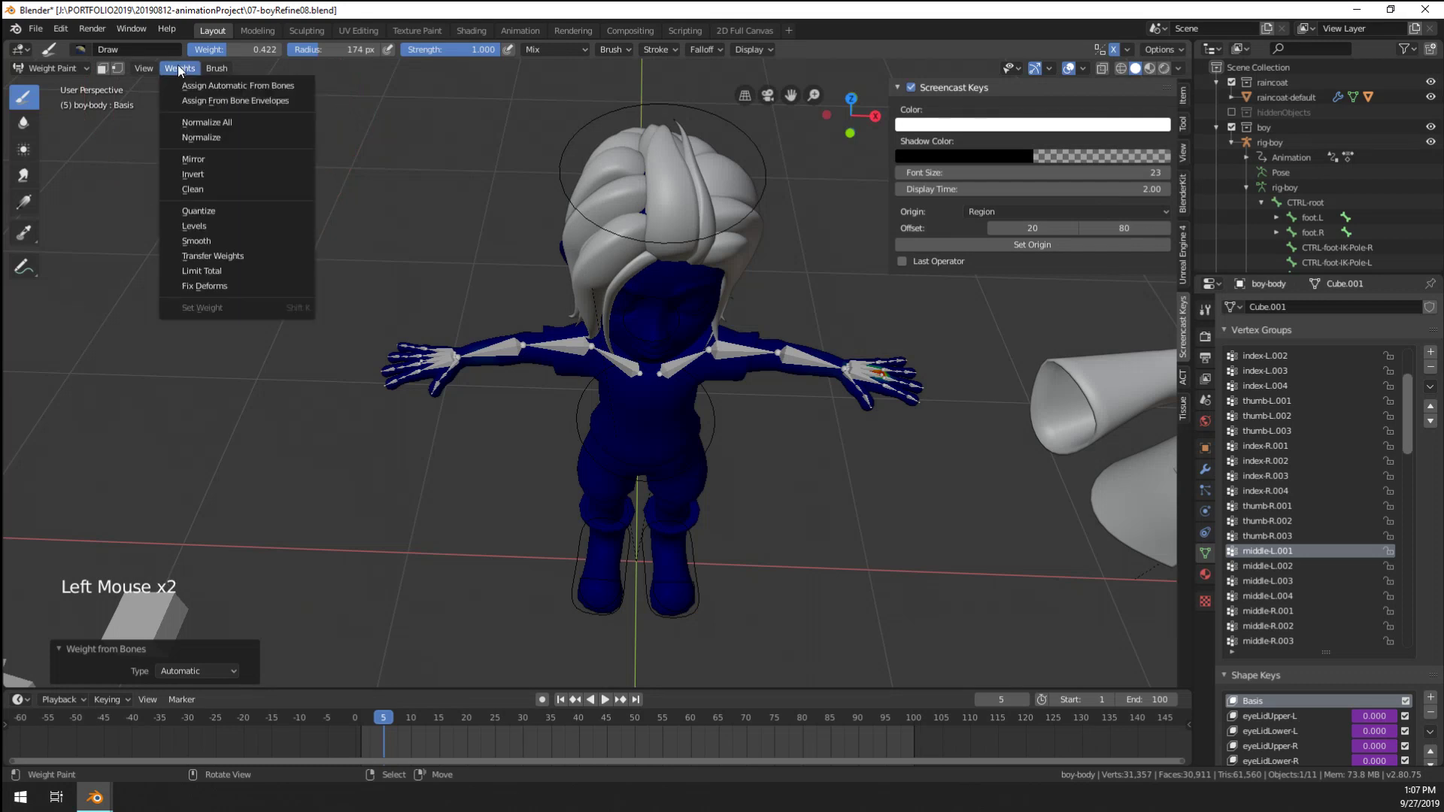
{"action": "left_click", "coordinate": [205, 87]}
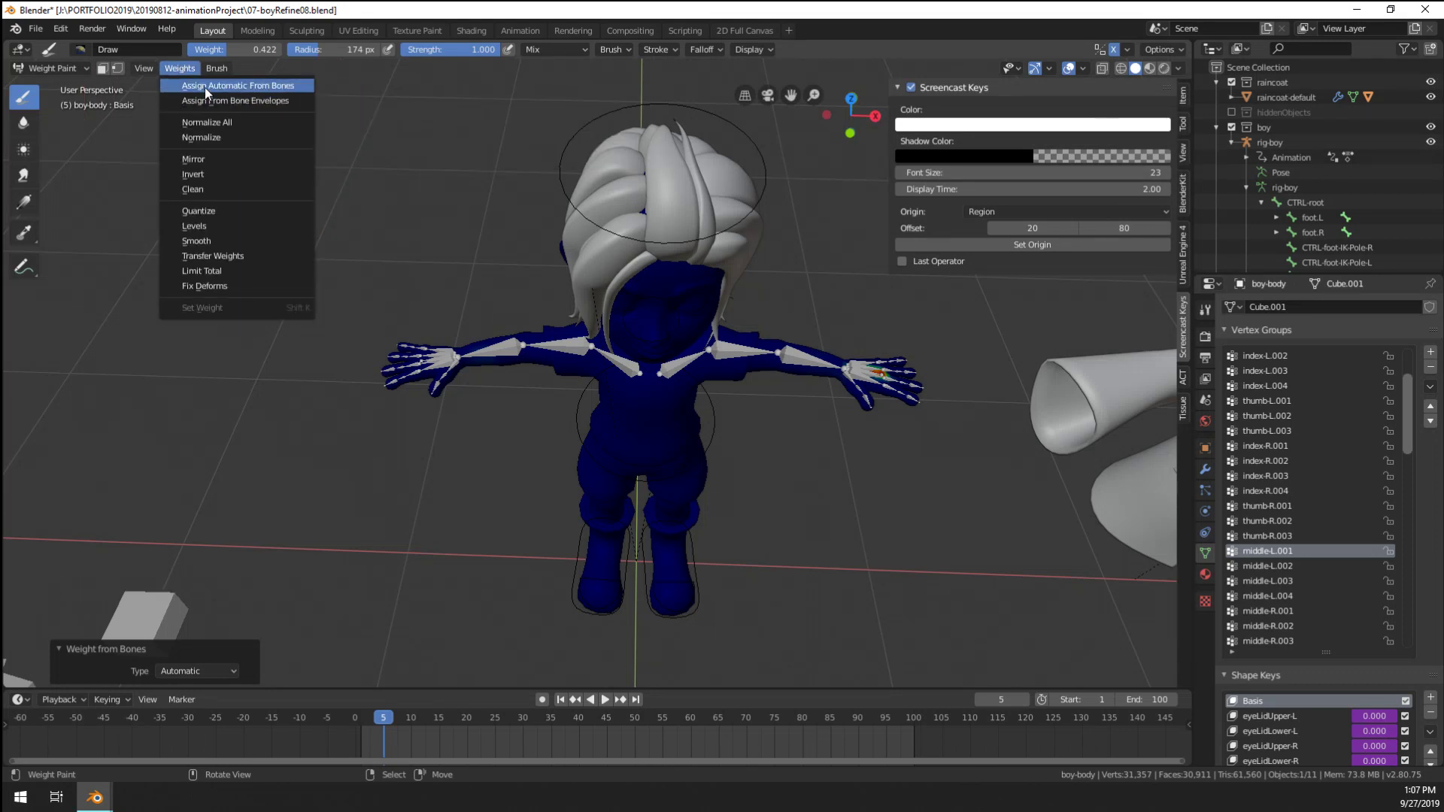
Assign automatic weights from bones to the pink-l.001 vertex group
{"action": "scroll", "coordinate": [1298, 516], "scroll_direction": "down", "scroll_amount": 3}
{"action": "scroll", "coordinate": [1290, 526], "scroll_direction": "down", "scroll_amount": 6}
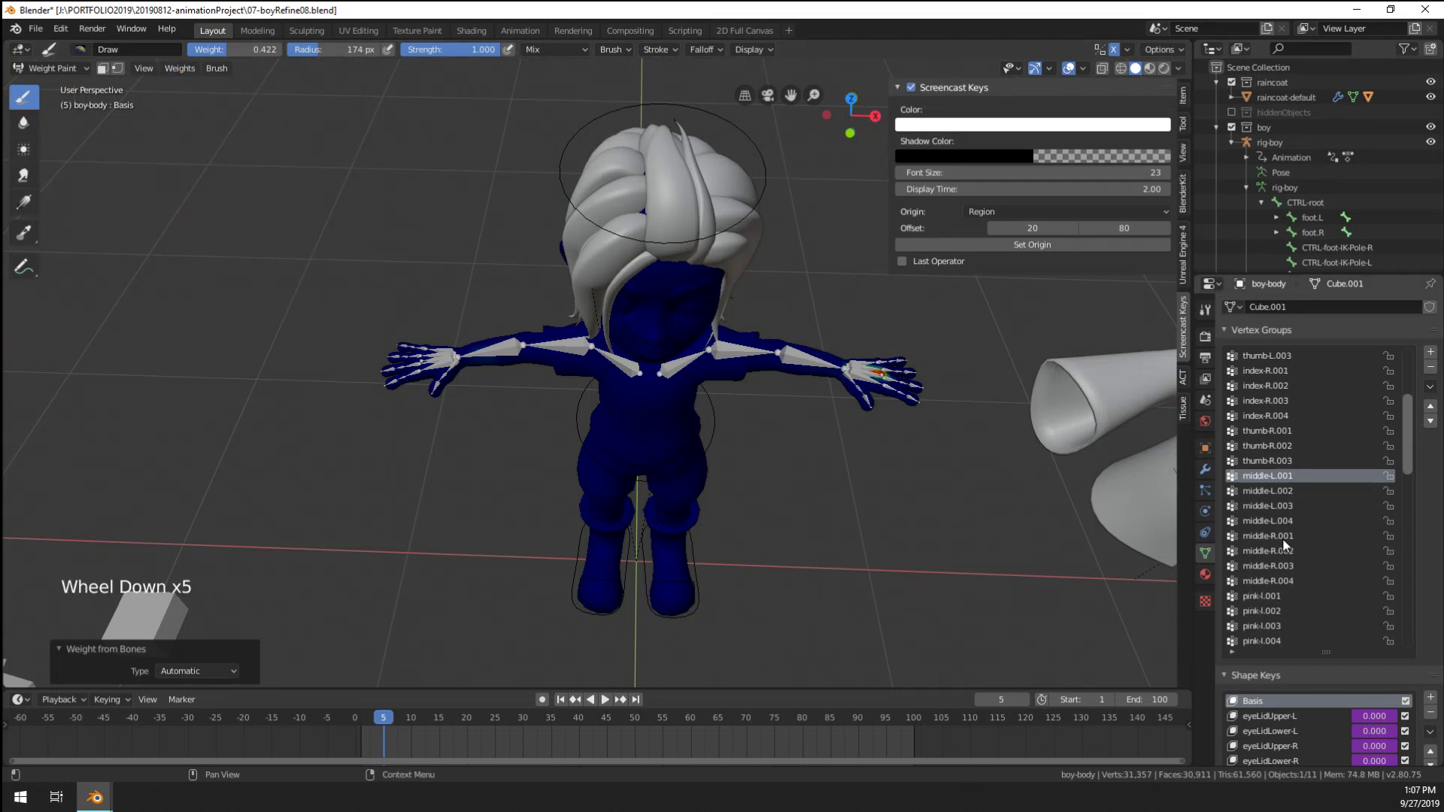
{"action": "left_click", "coordinate": [1285, 535]}
{"action": "left_click", "coordinate": [180, 76]}
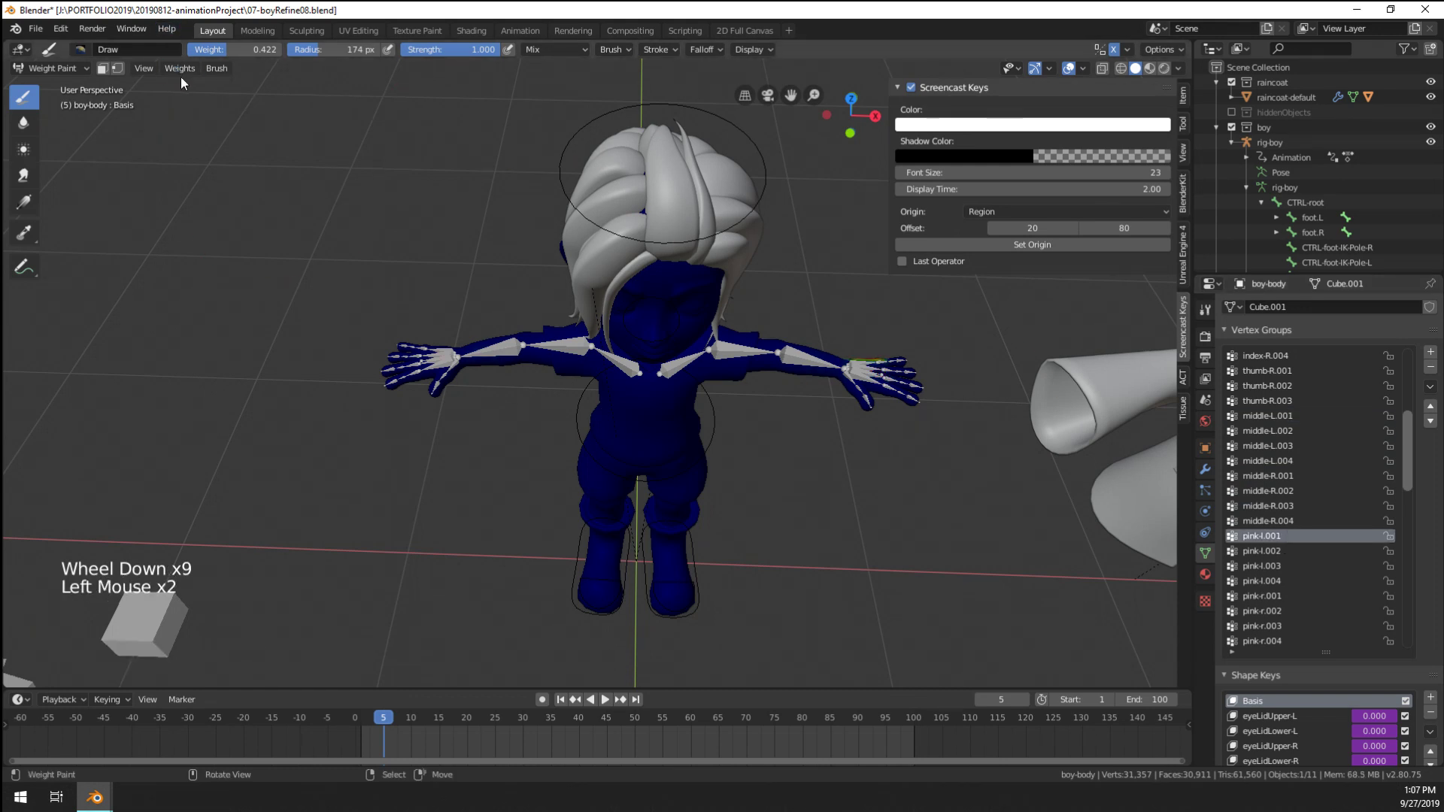
{"action": "left_click", "coordinate": [180, 68]}
{"action": "left_click", "coordinate": [218, 87]}
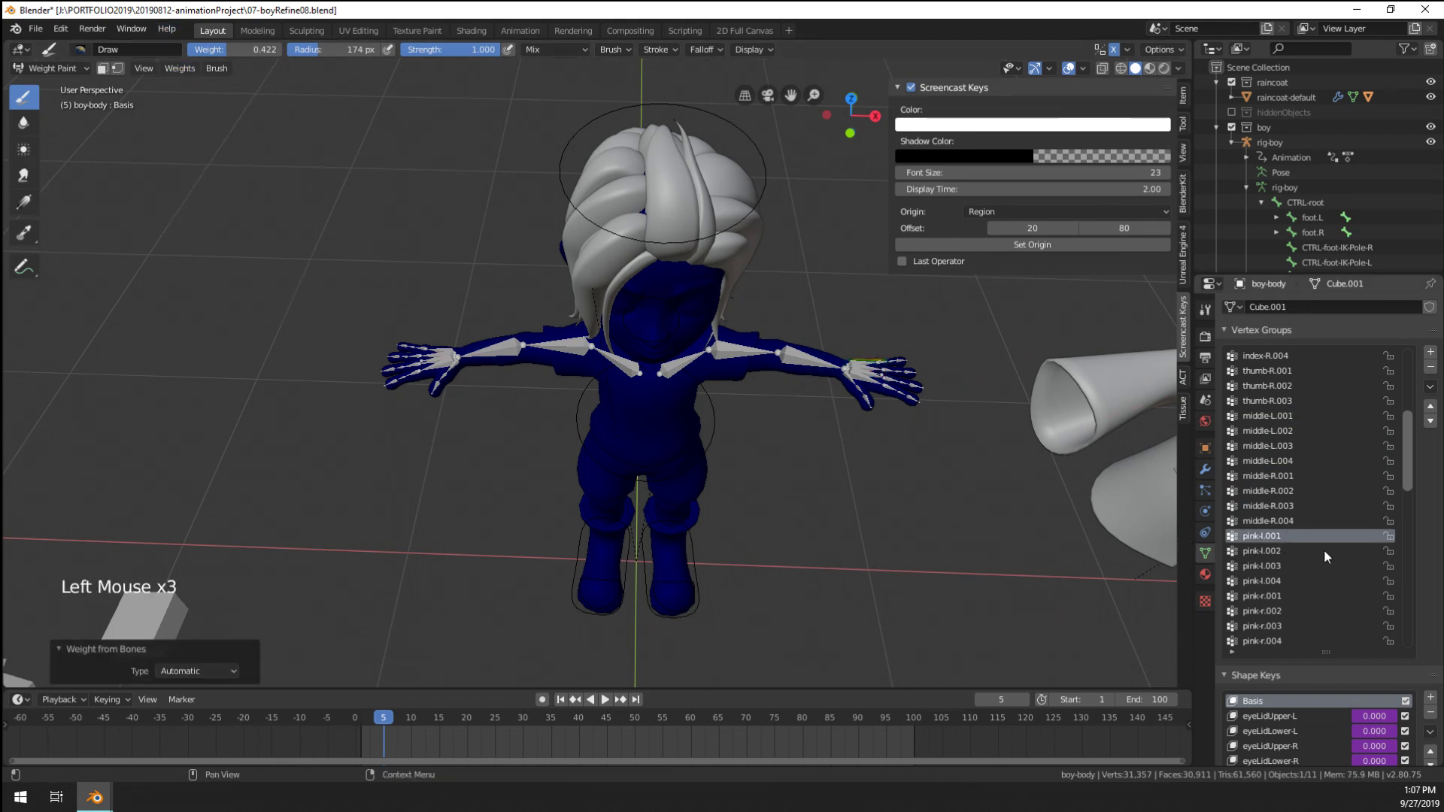
Check the ring-l.001 weights on the mesh and look through the remaining vertex groups
{"action": "scroll", "coordinate": [1325, 547], "scroll_direction": "down", "scroll_amount": 8}
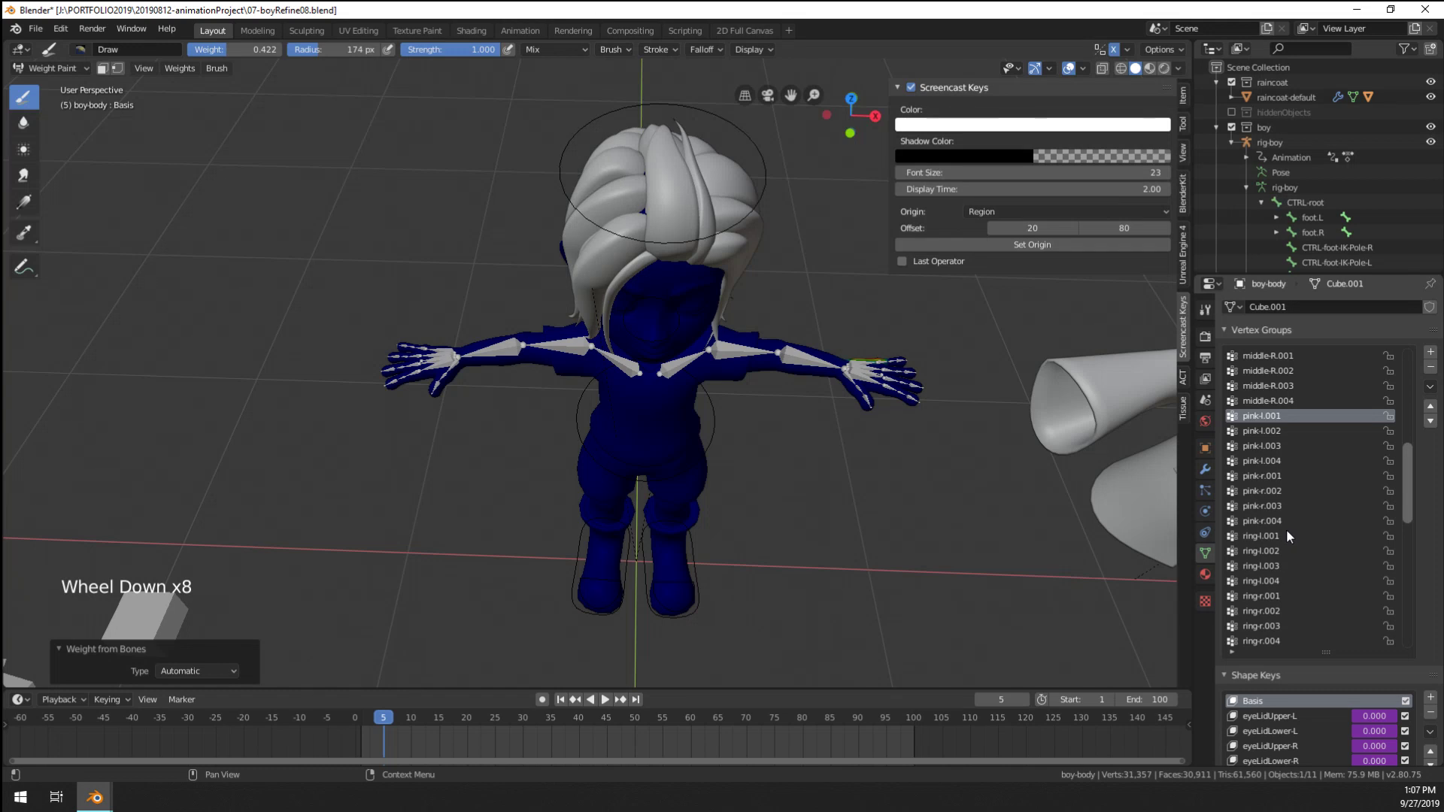
{"action": "left_click", "coordinate": [1287, 532]}
{"action": "scroll", "coordinate": [1284, 546], "scroll_direction": "down", "scroll_amount": 20}
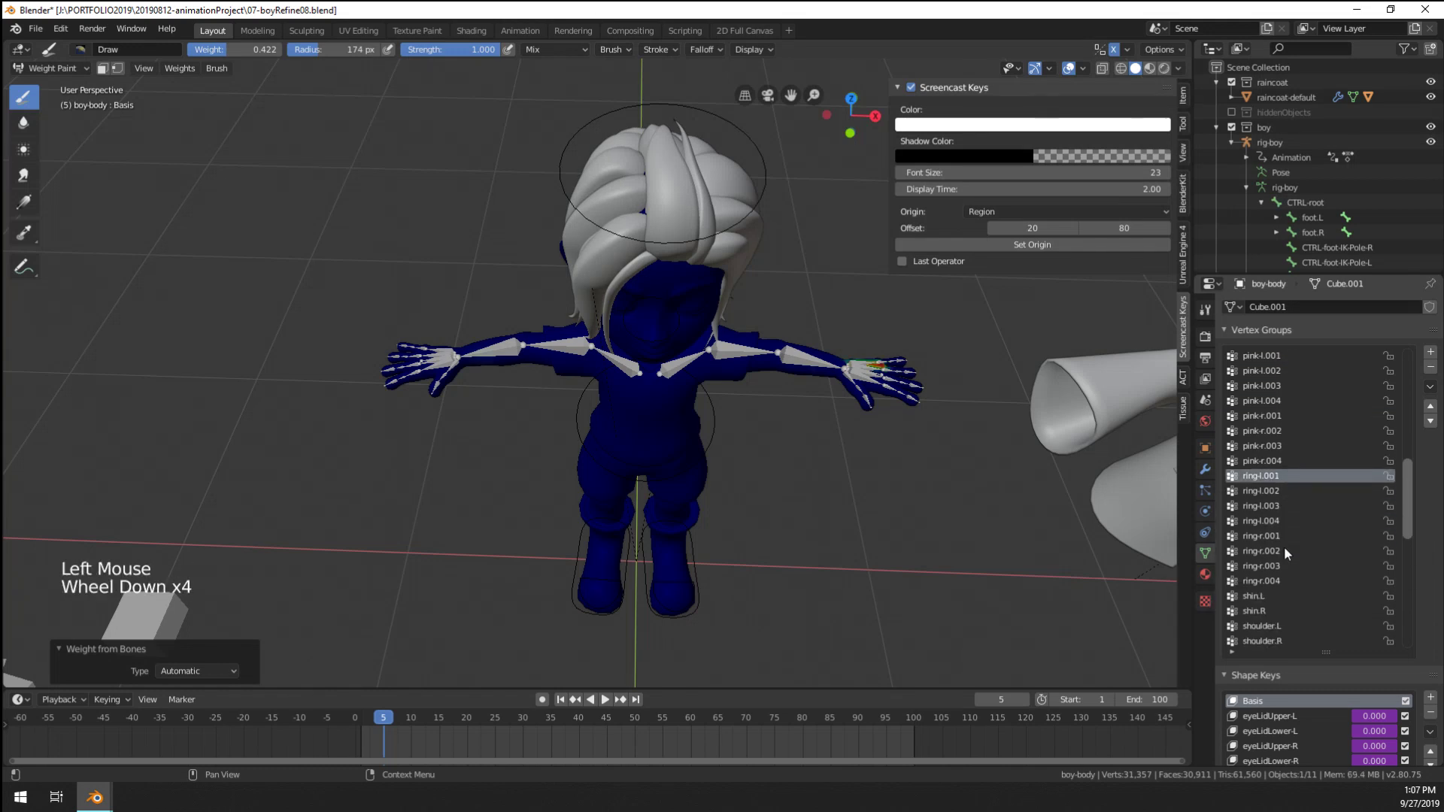
{"action": "scroll", "coordinate": [1283, 546], "scroll_direction": "down", "scroll_amount": 11}
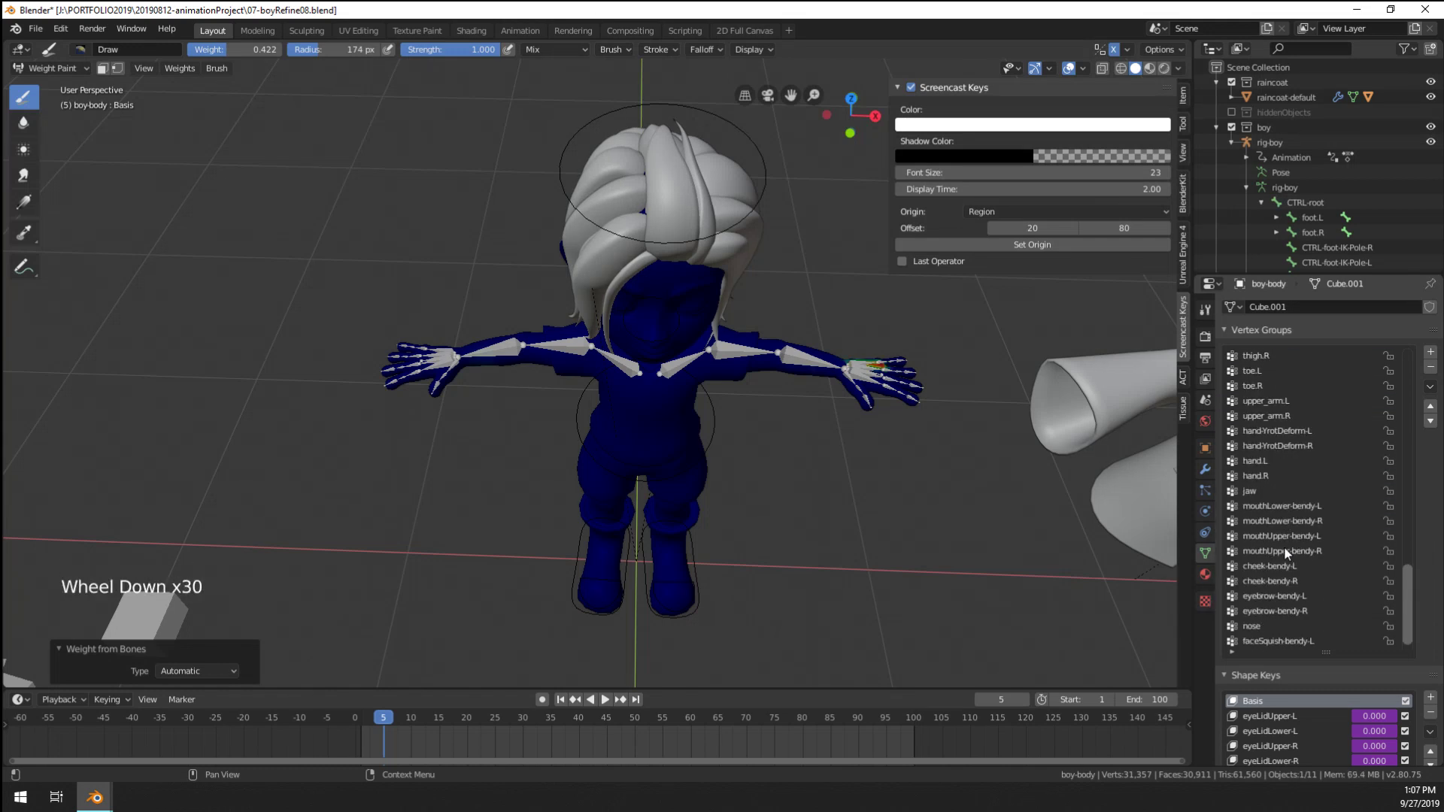
{"action": "scroll", "coordinate": [1284, 546], "scroll_direction": "up", "scroll_amount": 20}
Switch rig-boy to Pose Mode and rotate the forearm-R bone 54.1° about the global Z axis
{"action": "middle_click_drag", "start_coordinate": [571, 383], "coordinate": [555, 468]}
{"action": "scroll", "coordinate": [486, 372], "scroll_direction": "down", "scroll_amount": 1}
{"action": "scroll", "coordinate": [485, 372], "scroll_direction": "up", "scroll_amount": 7}
{"action": "scroll", "coordinate": [580, 438], "scroll_direction": "down", "scroll_amount": 3}
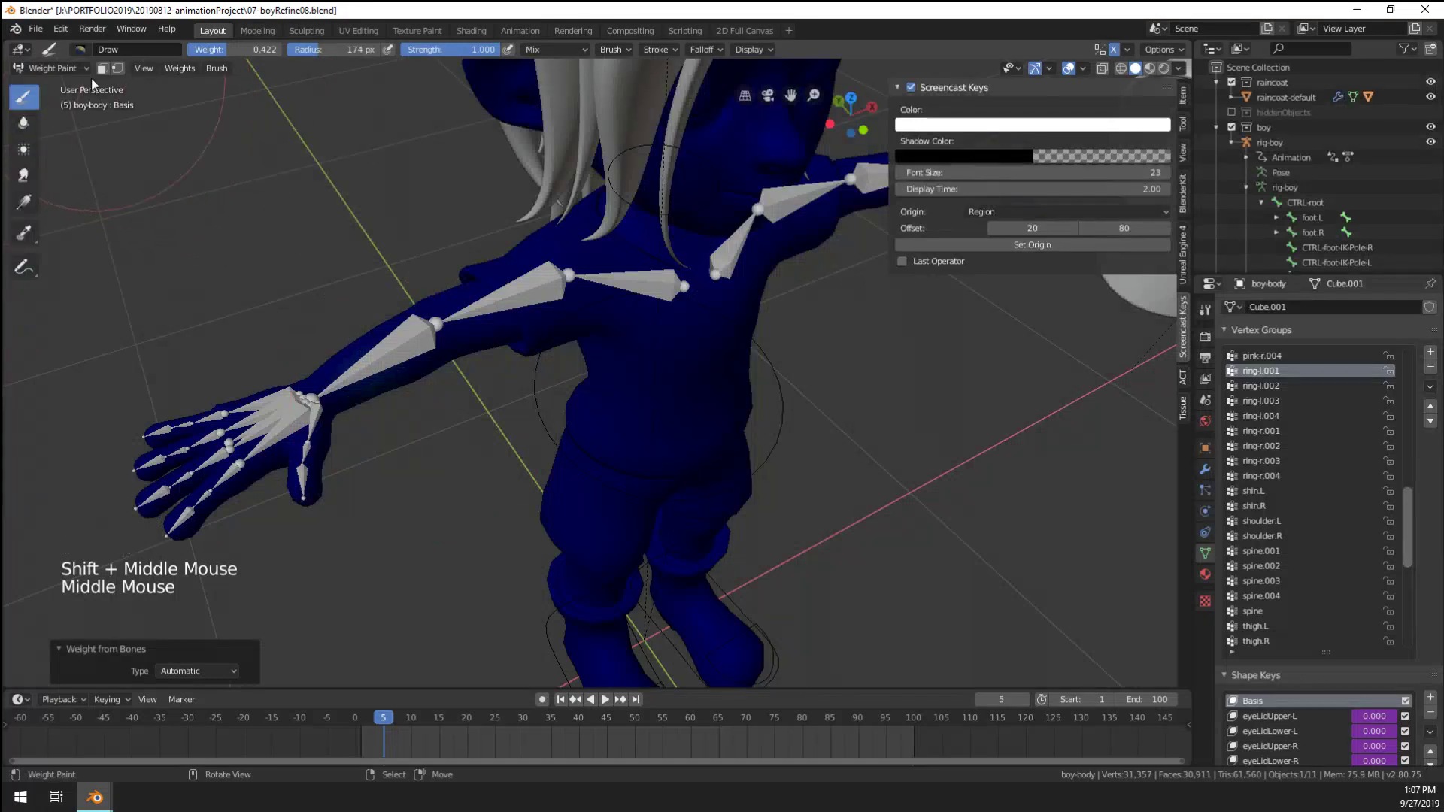
{"action": "left_click", "coordinate": [69, 68]}
{"action": "left_click", "coordinate": [68, 86]}
{"action": "right_click", "coordinate": [388, 360]}
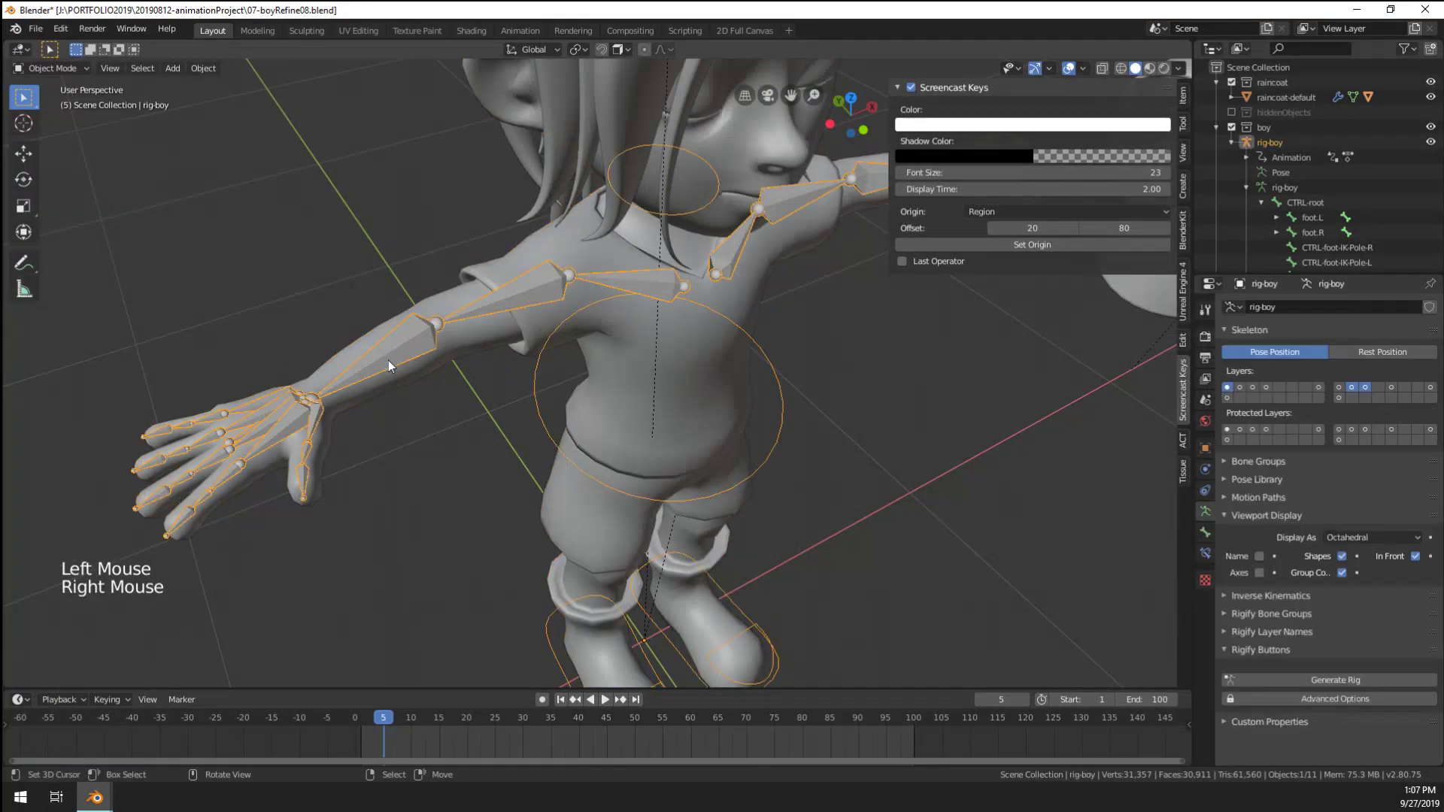
{"action": "key", "text": "ctrl+Tab"}
{"action": "right_click", "coordinate": [388, 359]}
{"action": "key", "text": "r"}
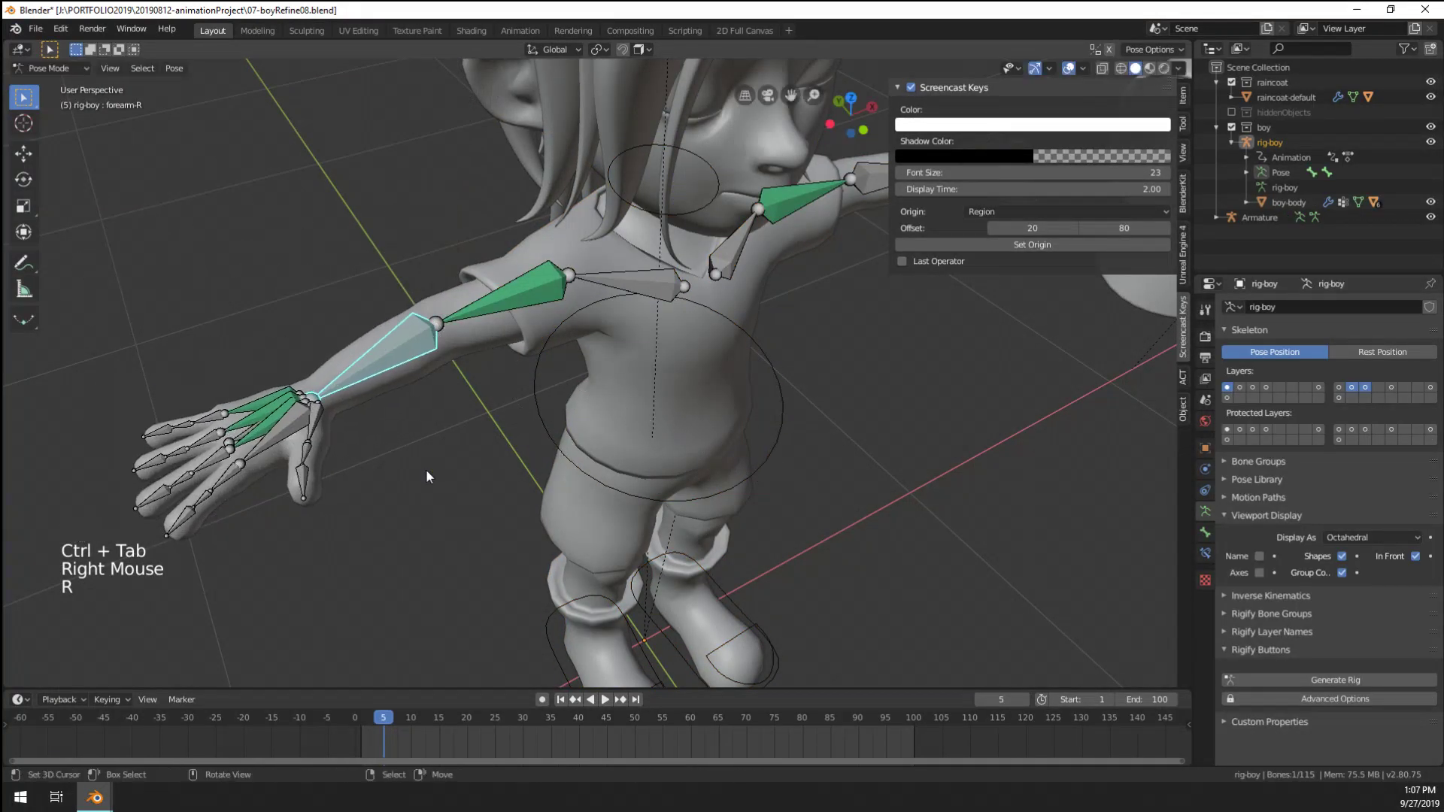
{"action": "middle_click_drag", "start_coordinate": [568, 436], "coordinate": [587, 521]}
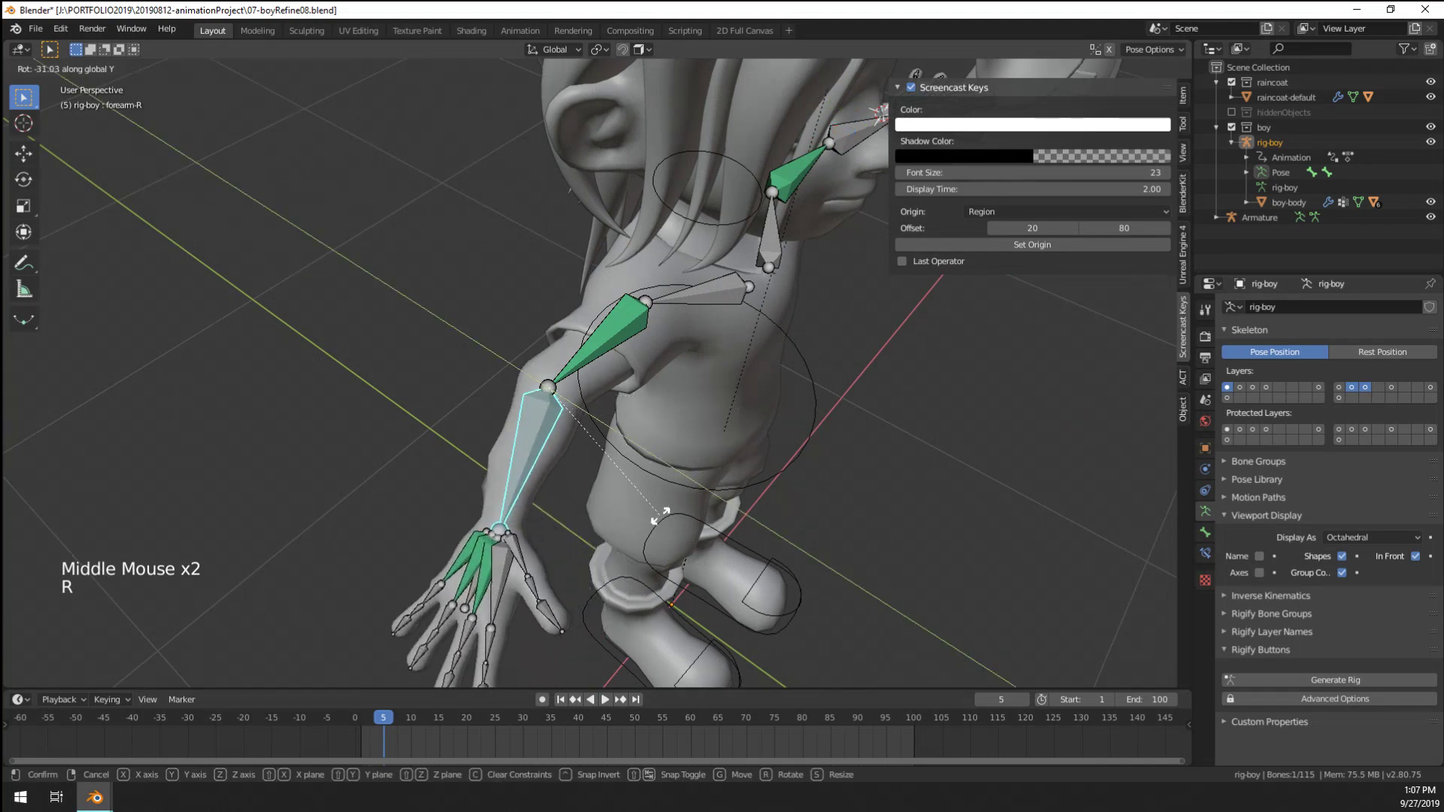
{"action": "key", "text": "z"}
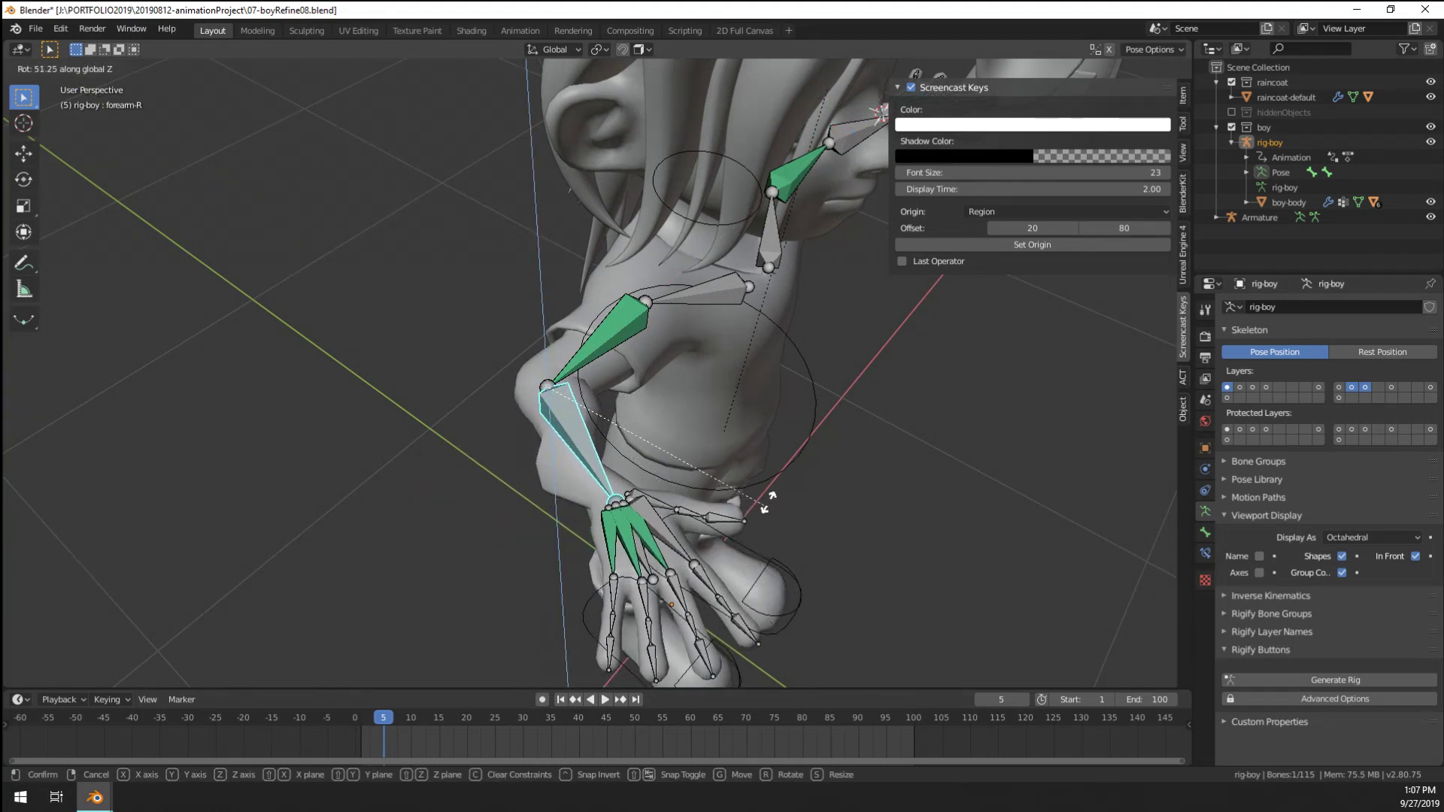
{"action": "left_click", "coordinate": [756, 502]}
Open boy-body in Edit Mode, select a vertex on the right forearm's bulge and display its vertex weights
{"action": "middle_click_drag", "start_coordinate": [756, 503], "coordinate": [549, 529]}
{"action": "scroll", "coordinate": [601, 508], "scroll_direction": "up", "scroll_amount": 2}
{"action": "scroll", "coordinate": [600, 509], "scroll_direction": "down", "scroll_amount": 2}
{"action": "scroll", "coordinate": [539, 531], "scroll_direction": "up", "scroll_amount": 1}
{"action": "middle_click_drag", "start_coordinate": [549, 529], "coordinate": [558, 526]}
{"action": "right_click", "coordinate": [513, 430]}
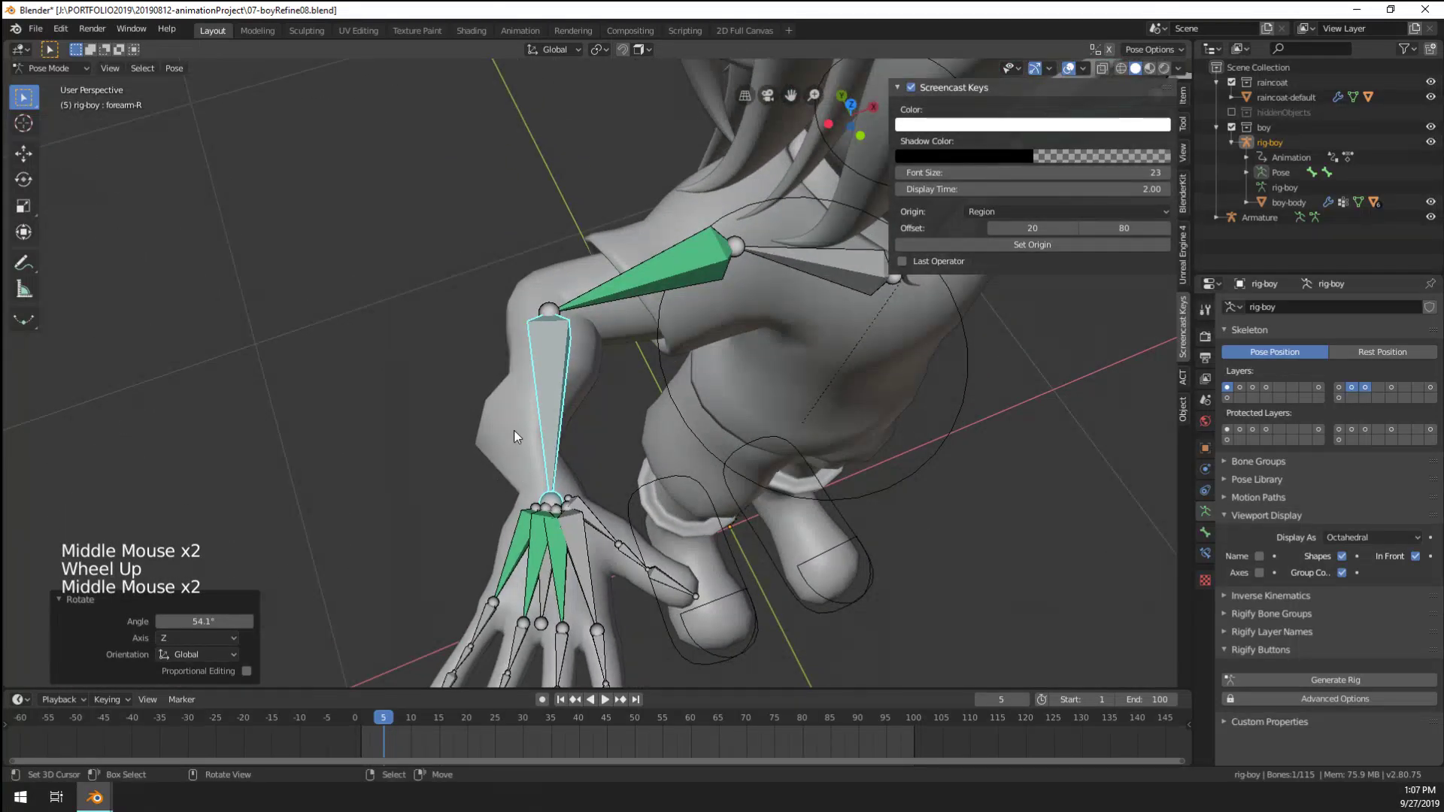
{"action": "key", "text": "ctrl+Tab"}
{"action": "right_click", "coordinate": [513, 430]}
{"action": "key", "text": "ctrl+Tab"}
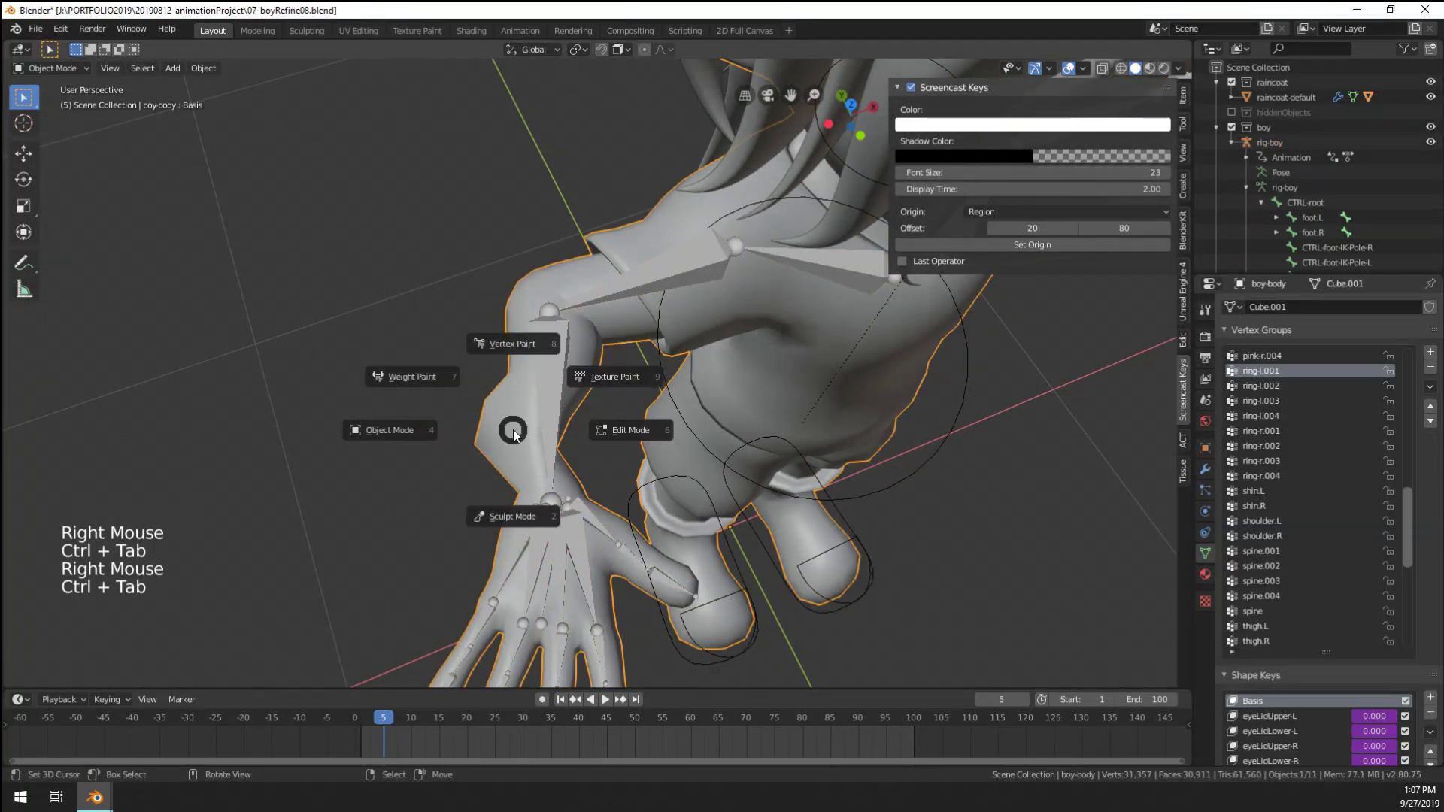
{"action": "key", "text": "Tab"}
{"action": "right_click", "coordinate": [509, 396]}
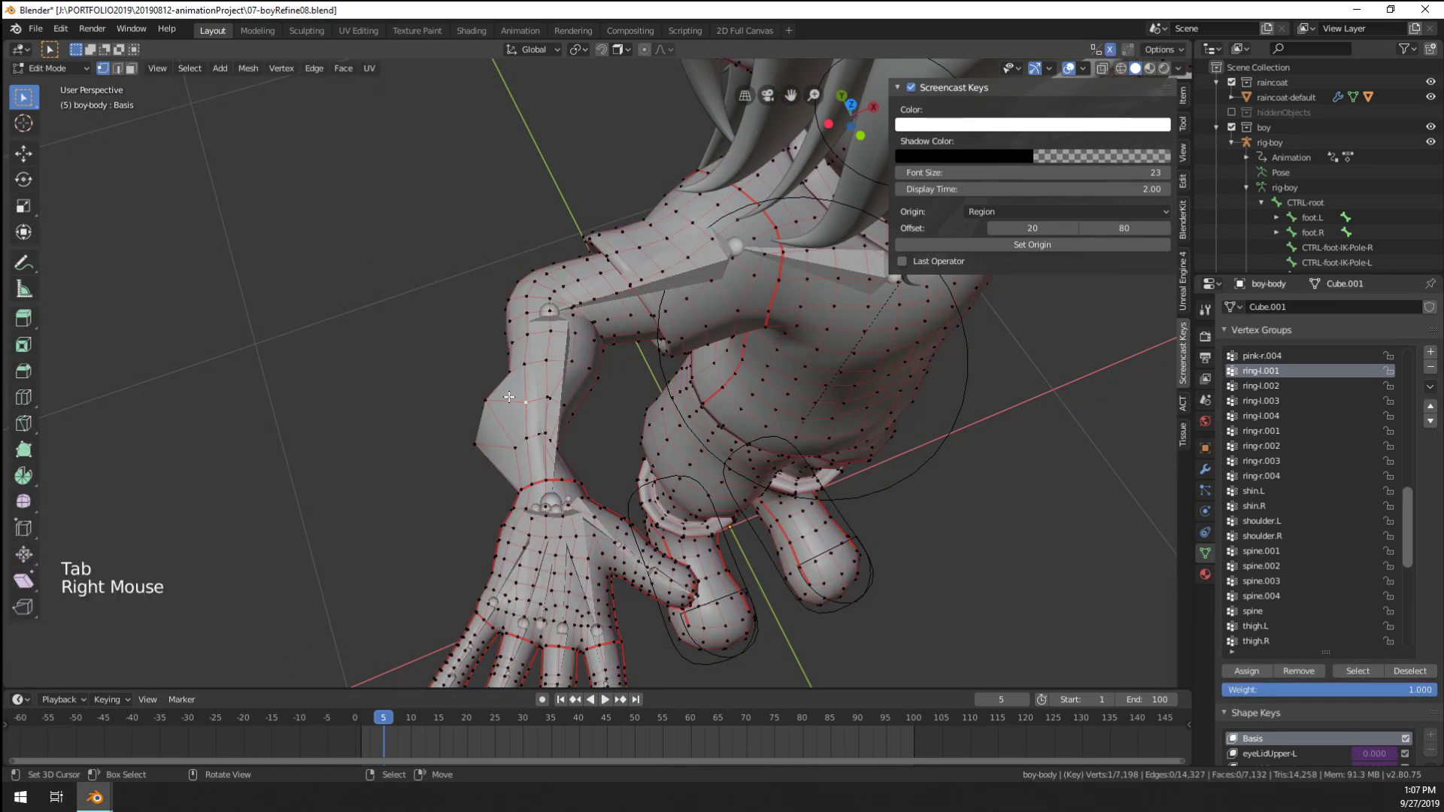
{"action": "left_click", "coordinate": [1183, 96]}
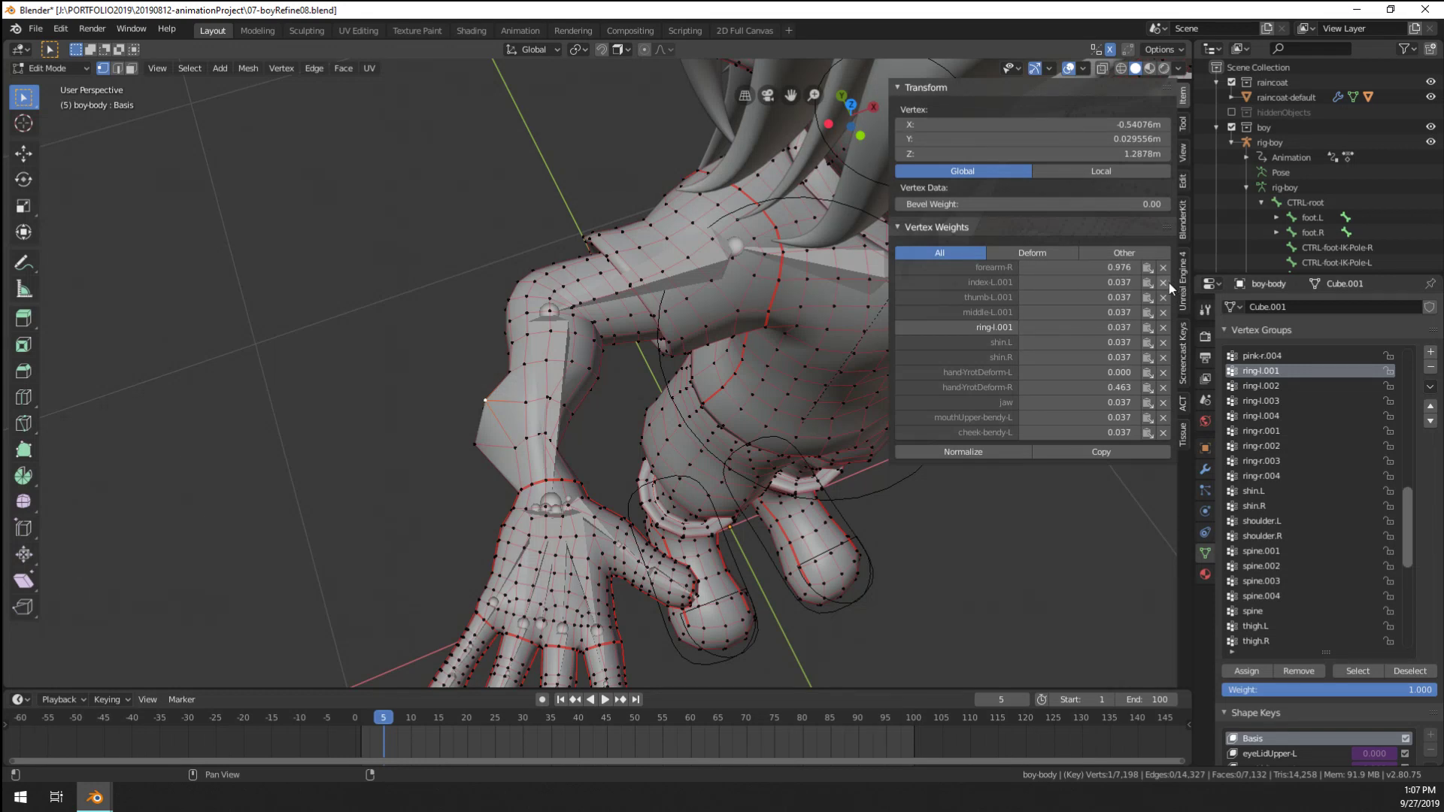
Set the selected vertex's weights to 0 in all groups from index-L.001 through cheek-bendy-L
{"action": "left_click", "coordinate": [1116, 265]}
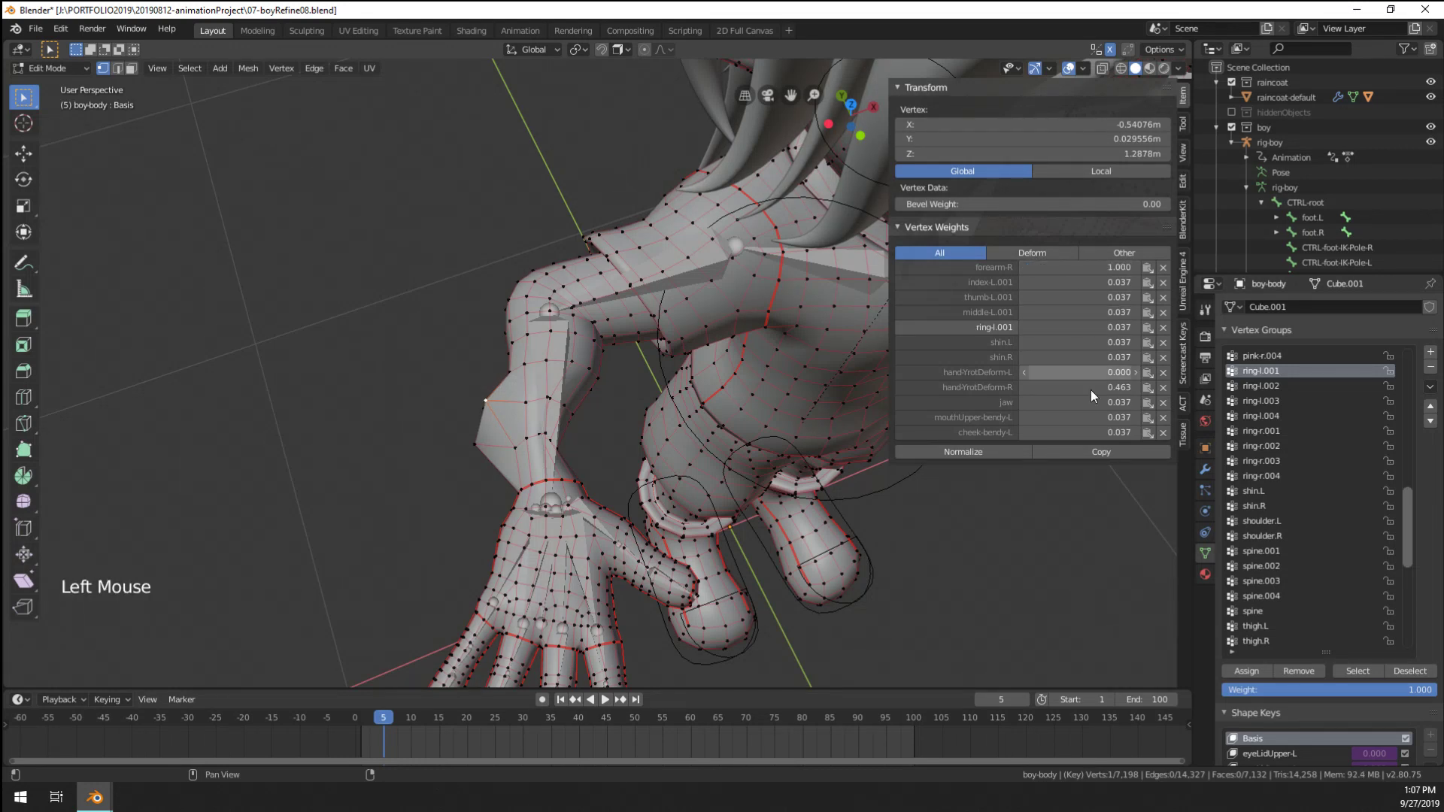
{"action": "left_click", "coordinate": [1123, 280]}
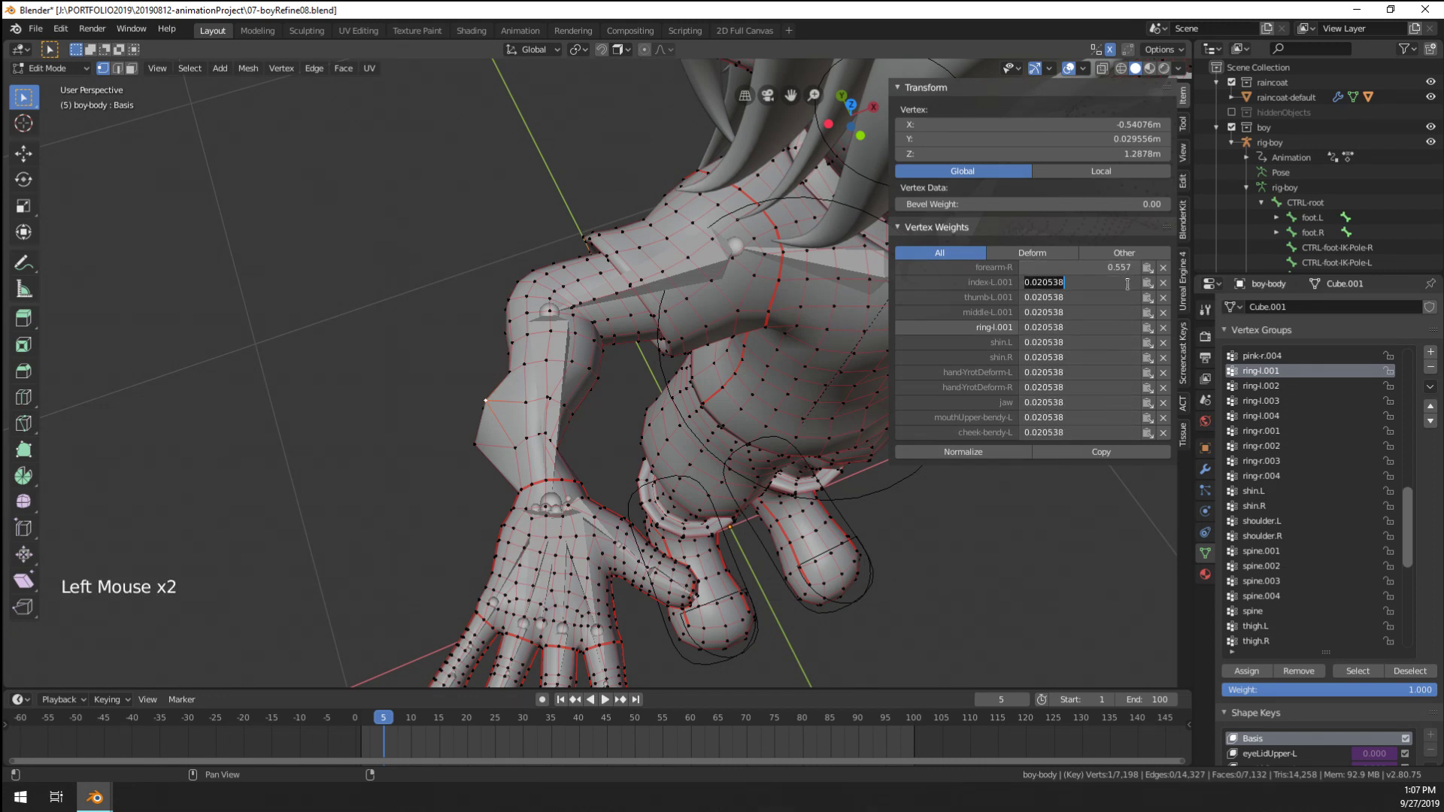
{"action": "type", "text": "0"}
{"action": "key", "text": "Return"}
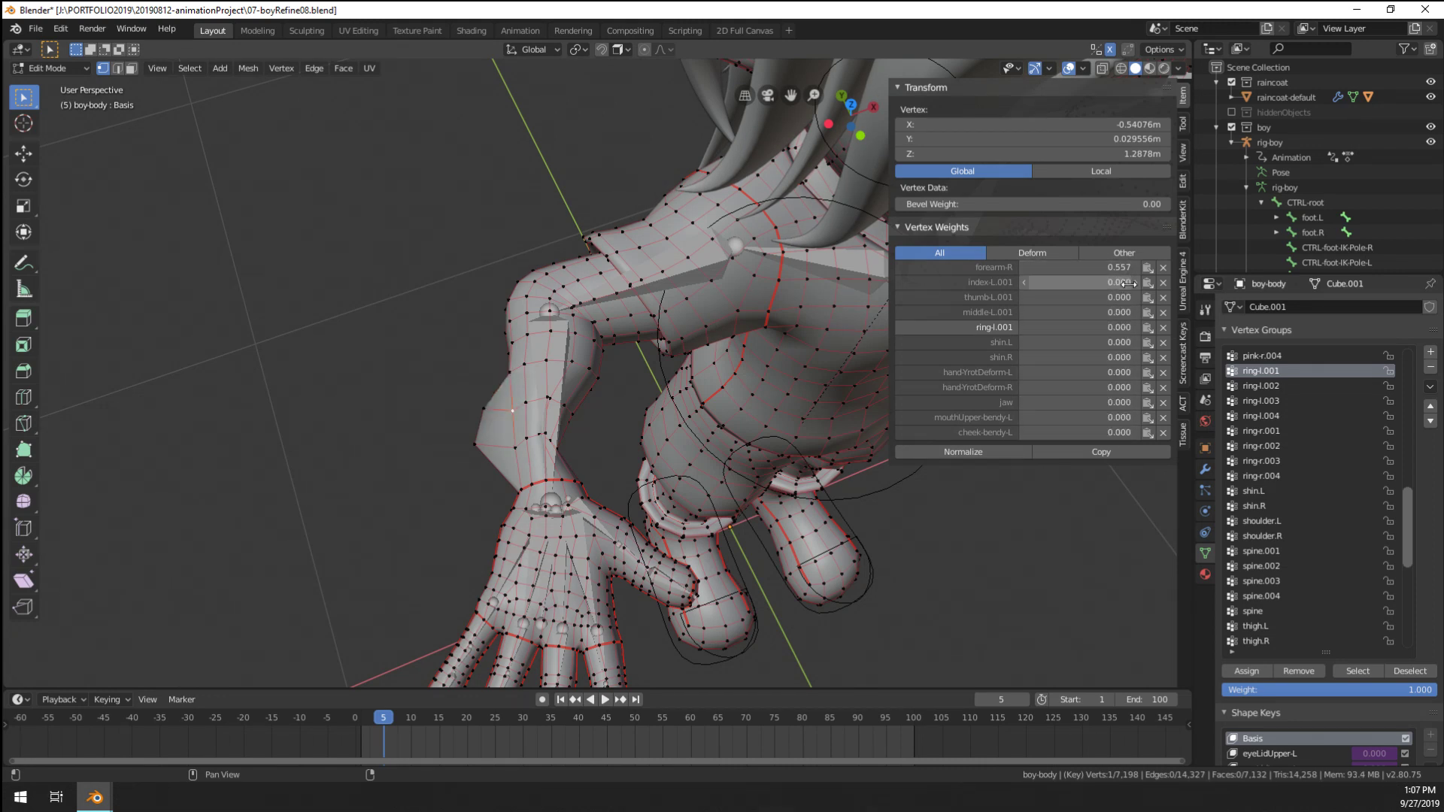
Remove the selected vertex from every group except forearm-R and normalize its weights
{"action": "left_click", "coordinate": [1170, 280]}
{"action": "left_click", "coordinate": [1170, 280]}
{"action": "left_click", "coordinate": [1170, 279]}
{"action": "left_click", "coordinate": [1170, 280]}
{"action": "left_click", "coordinate": [1170, 279]}
{"action": "left_click", "coordinate": [1170, 279]}
{"action": "left_click", "coordinate": [1171, 280]}
{"action": "left_click", "coordinate": [1170, 280]}
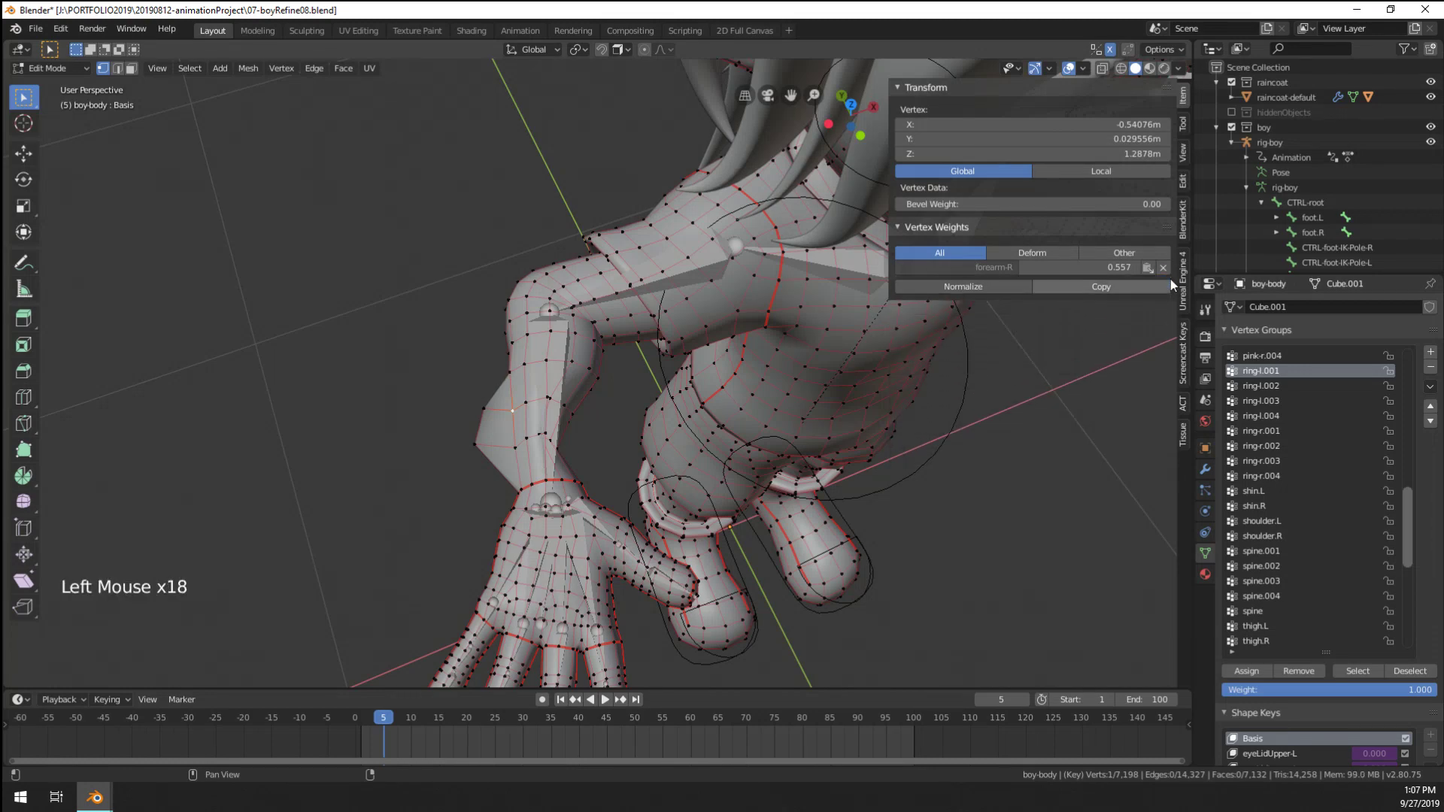
{"action": "left_click", "coordinate": [963, 286]}
Inspect the vertex weights of neighbouring vertices on the right forearm's bulge
{"action": "scroll", "coordinate": [647, 421], "scroll_direction": "down", "scroll_amount": 1}
{"action": "middle_click_drag", "start_coordinate": [676, 376], "coordinate": [640, 429]}
{"action": "middle_click_drag", "start_coordinate": [639, 429], "coordinate": [640, 437]}
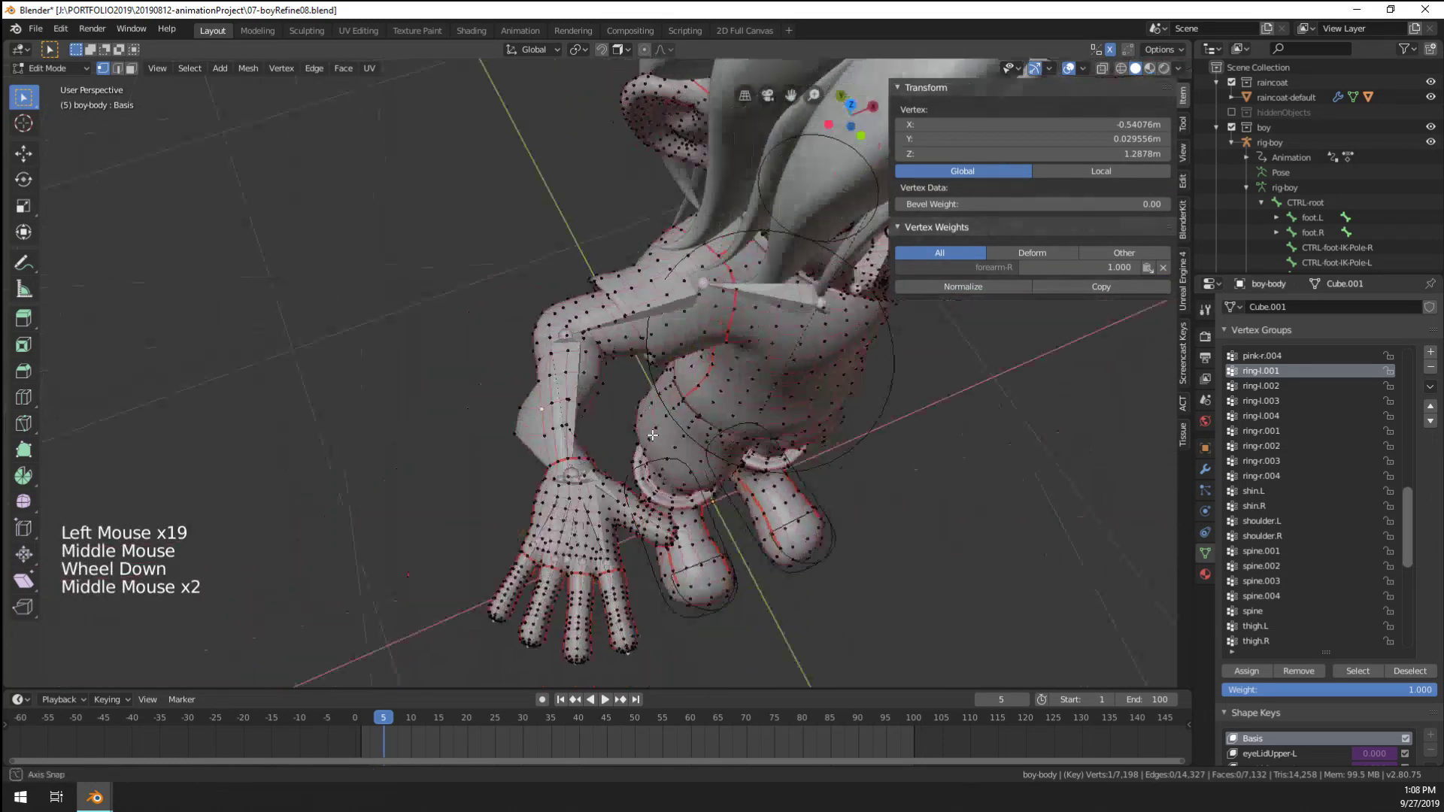
{"action": "scroll", "coordinate": [640, 437], "scroll_direction": "up", "scroll_amount": 1}
{"action": "right_click", "coordinate": [614, 440]}
{"action": "right_click", "coordinate": [586, 419]}
{"action": "right_click", "coordinate": [587, 419], "text": "shift"}
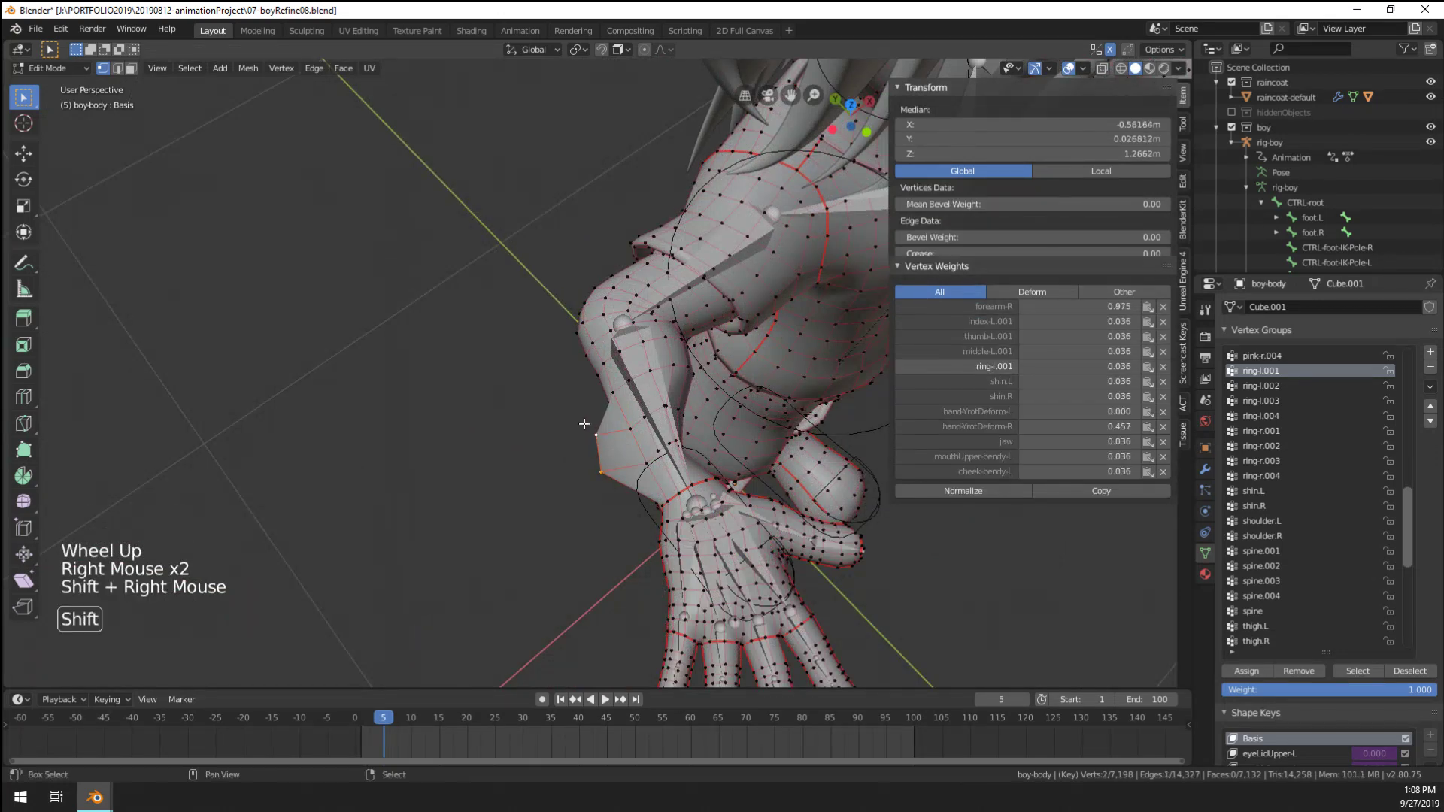
{"action": "right_click", "coordinate": [585, 467]}
{"action": "right_click", "coordinate": [603, 461]}
{"action": "right_click", "coordinate": [627, 432]}
{"action": "middle_click_drag", "start_coordinate": [623, 433], "coordinate": [591, 444]}
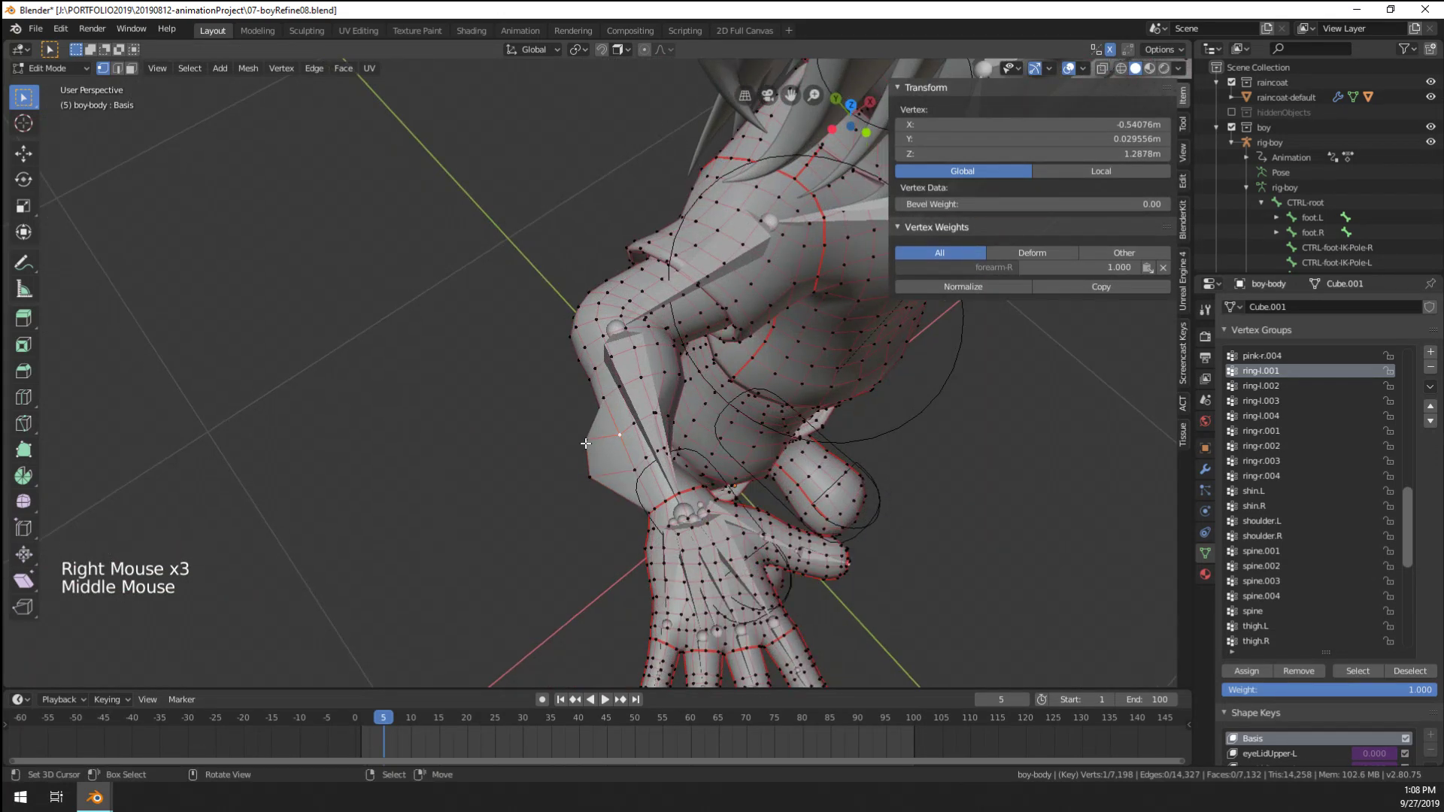
Switch boy-body to Weight Paint mode and make forearm-R the active vertex group
{"action": "key", "text": "Tab"}
{"action": "key", "text": "ctrl+Tab"}
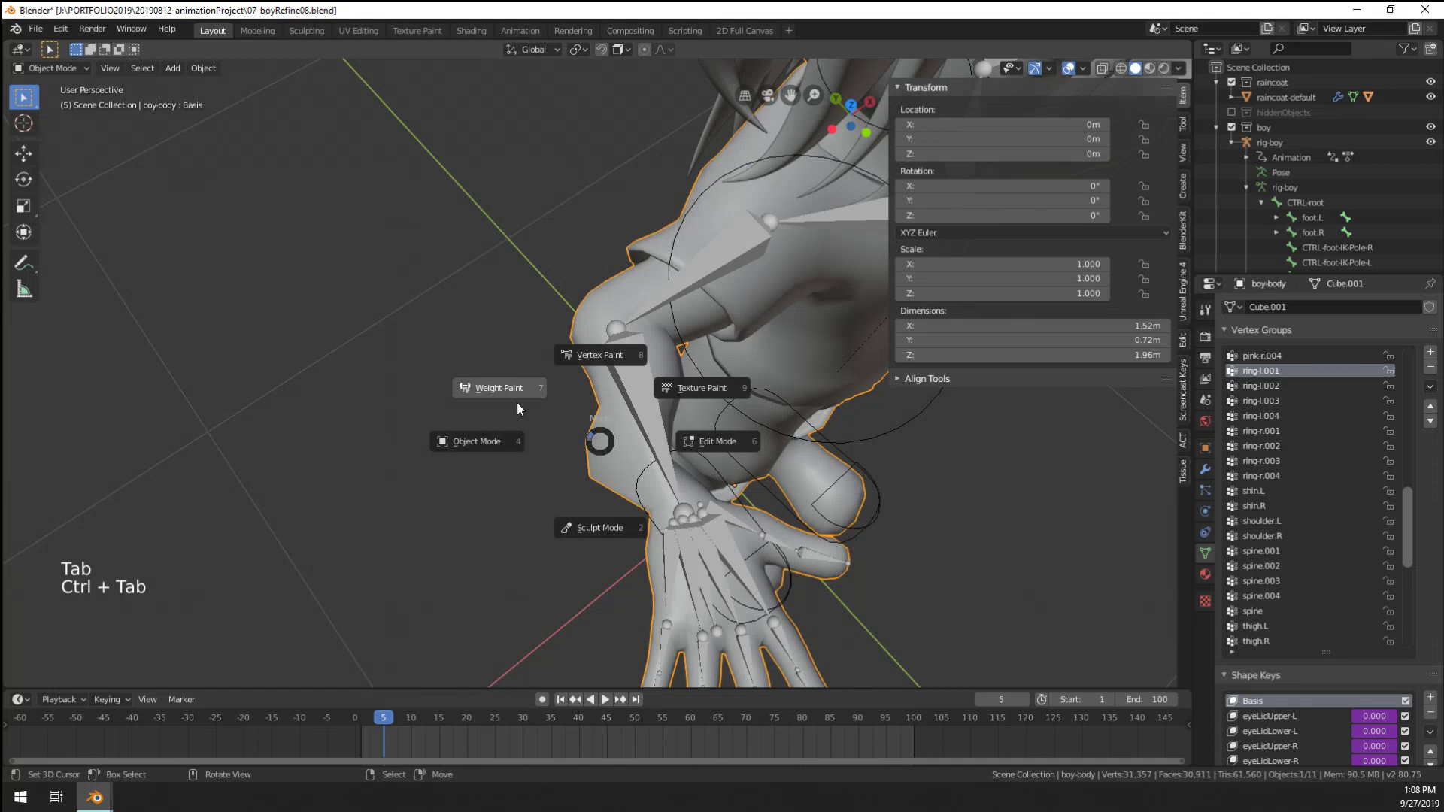
{"action": "mouse_move", "coordinate": [517, 403]}
{"action": "middle_mouse_down"}
{"action": "mouse_move", "coordinate": [629, 433]}
{"action": "mouse_move", "coordinate": [543, 385]}
{"action": "middle_mouse_up"}
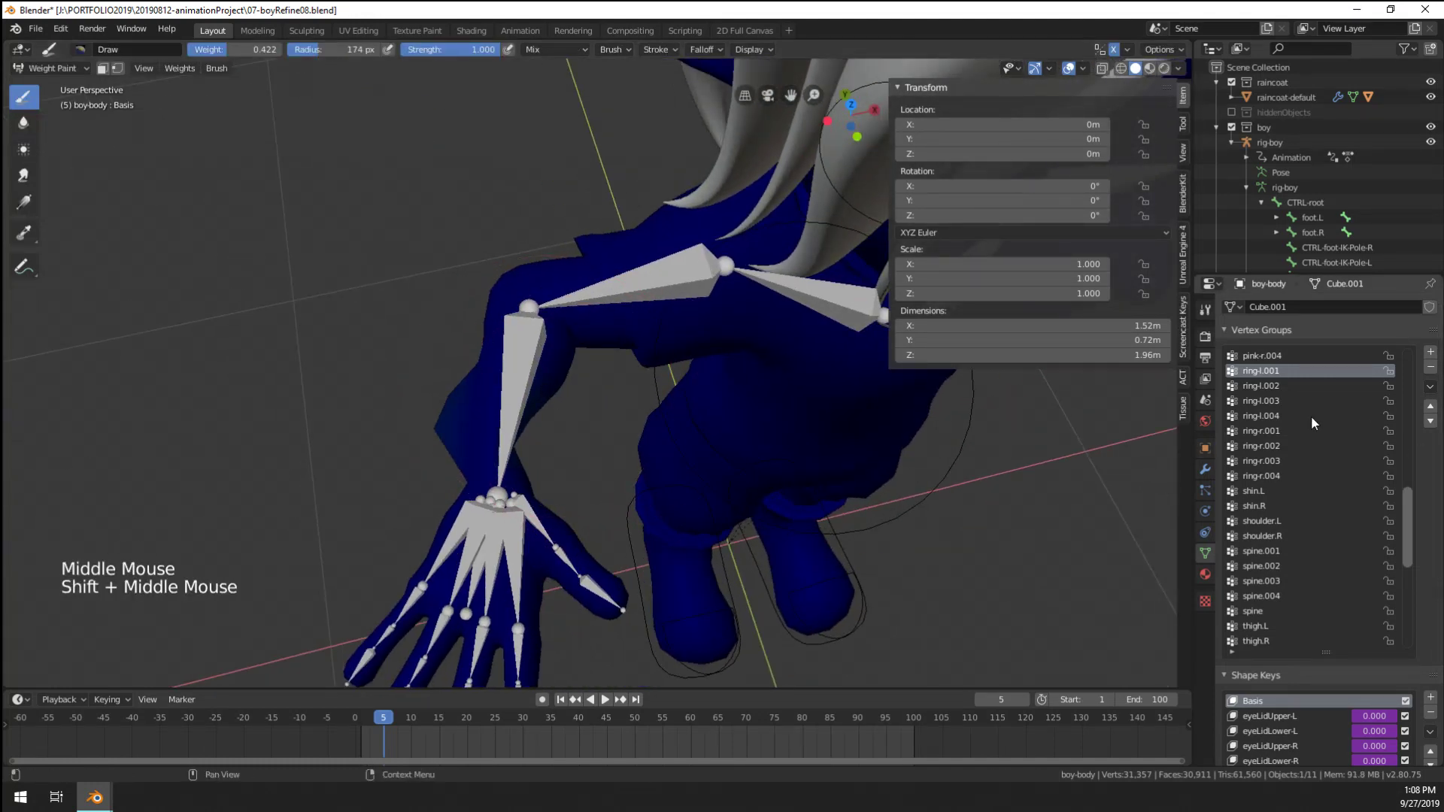
{"action": "scroll", "coordinate": [1280, 418], "scroll_direction": "down", "scroll_amount": 20}
{"action": "scroll", "coordinate": [1285, 481], "scroll_direction": "up", "scroll_amount": 20}
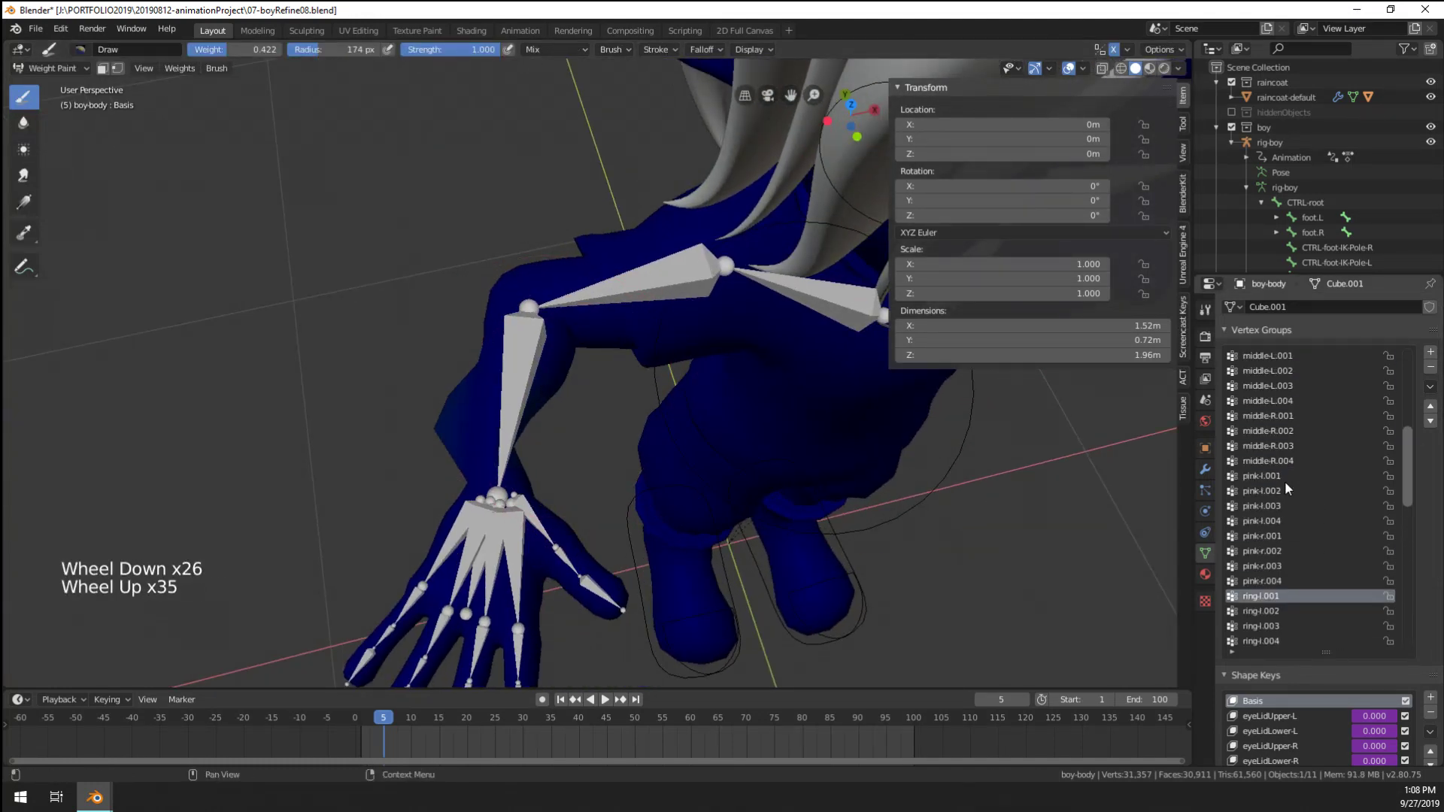
{"action": "left_click", "coordinate": [1266, 385]}
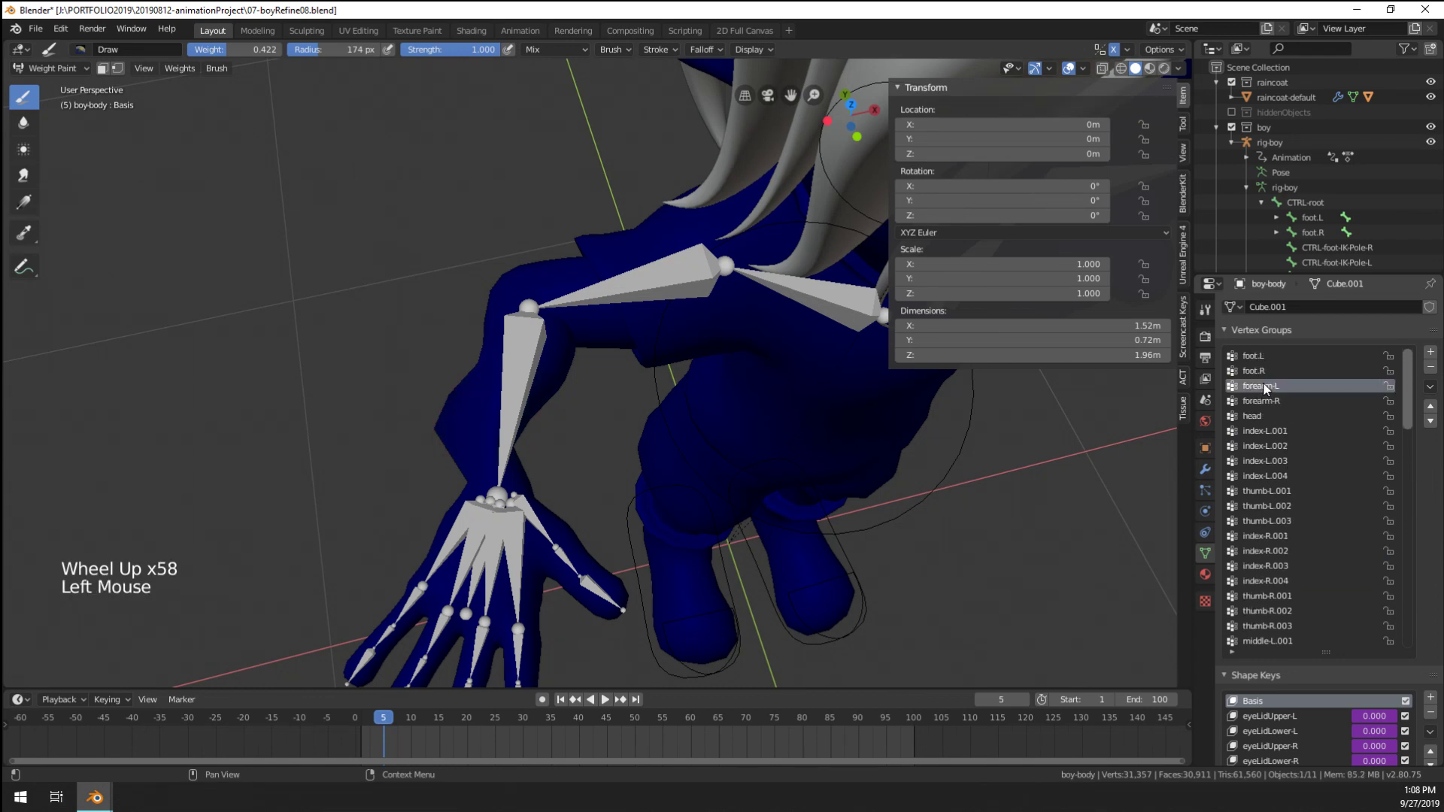
{"action": "left_click", "coordinate": [1263, 401]}
Set the Draw brush's weight to 1.000 and its radius to 134 px over the right forearm
{"action": "mouse_move", "coordinate": [617, 421]}
{"action": "middle_mouse_down"}
{"action": "mouse_move", "coordinate": [666, 457]}
{"action": "mouse_move", "coordinate": [697, 415]}
{"action": "mouse_move", "coordinate": [625, 466]}
{"action": "middle_mouse_up"}
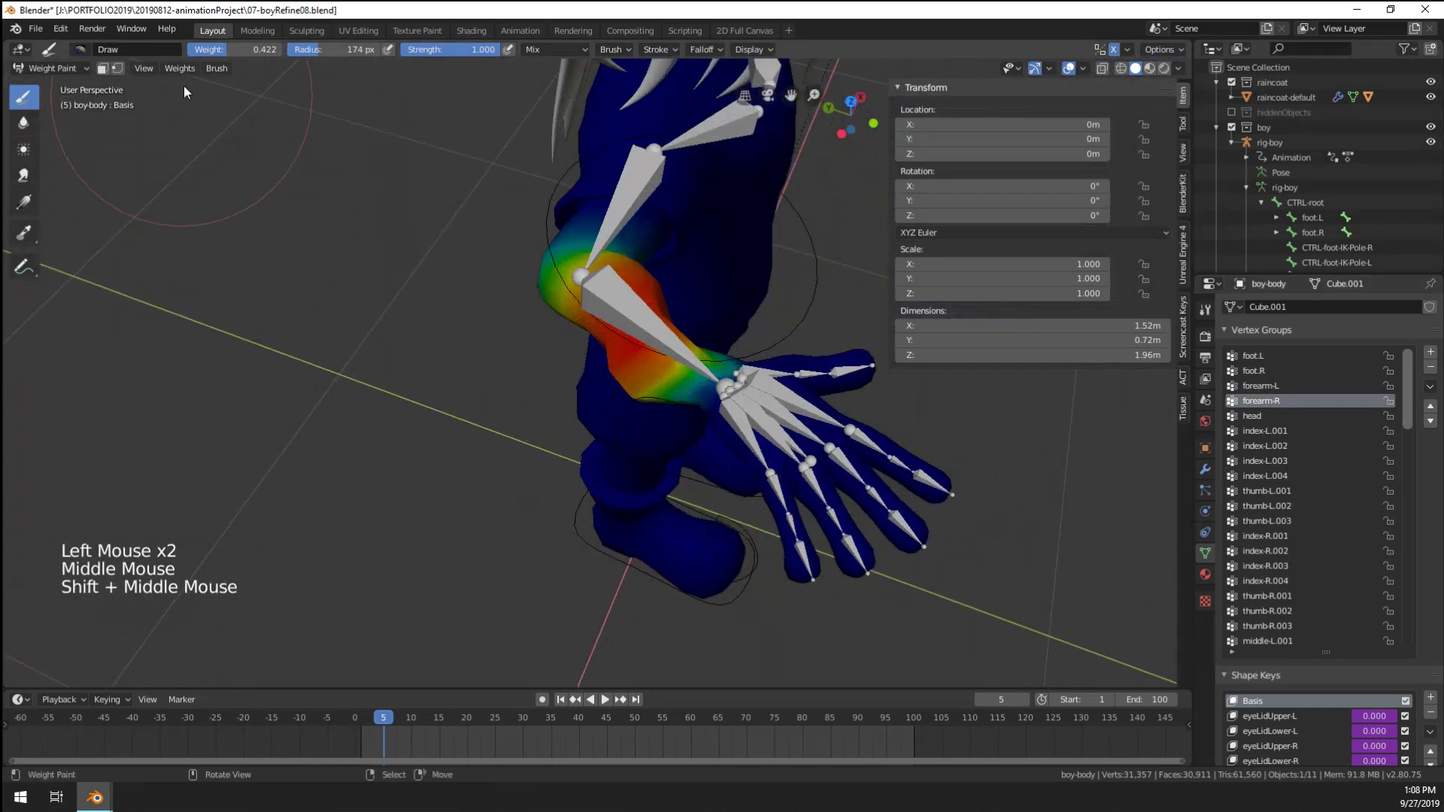
{"action": "left_click", "coordinate": [215, 68]}
{"action": "mouse_move", "coordinate": [269, 125]}
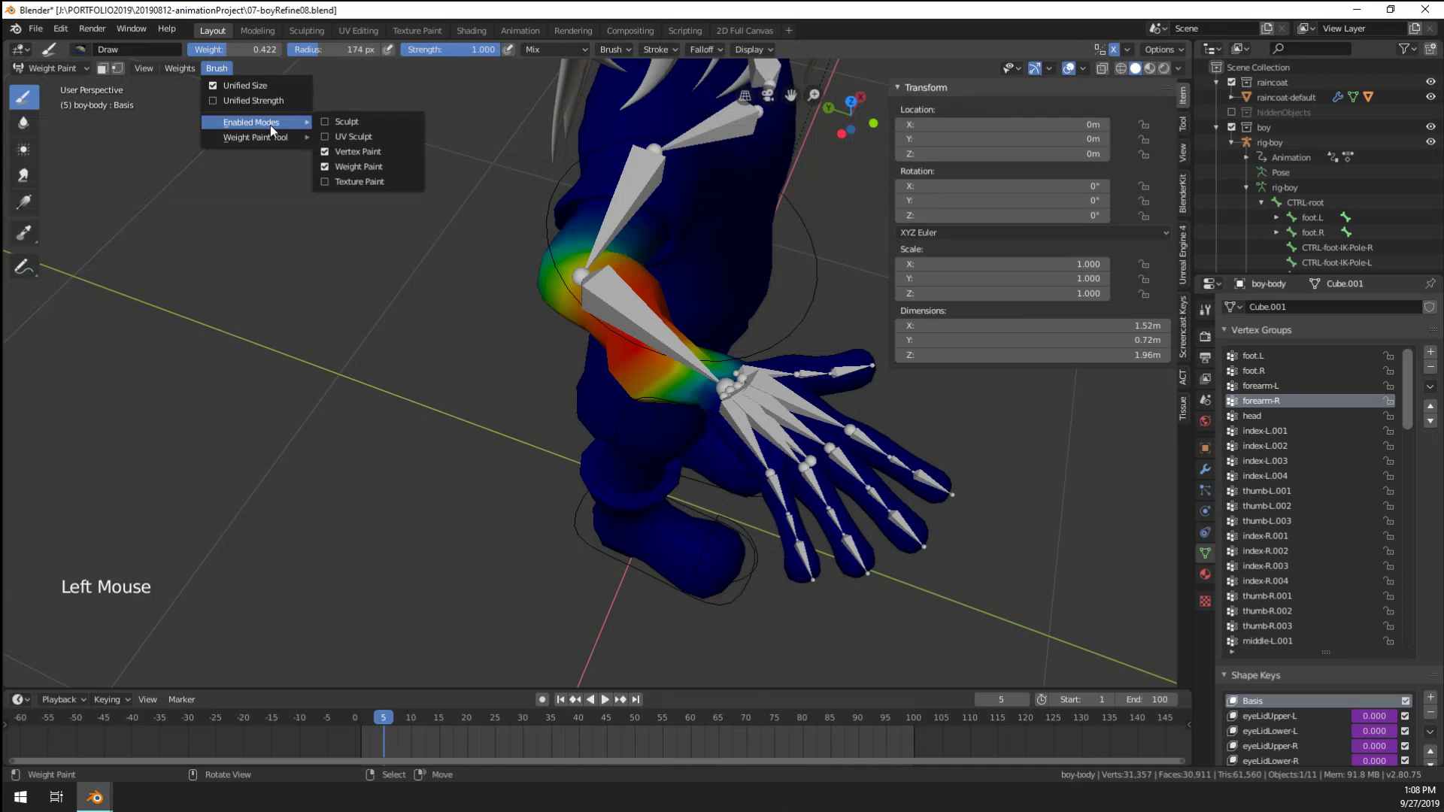
{"action": "left_click", "coordinate": [630, 49]}
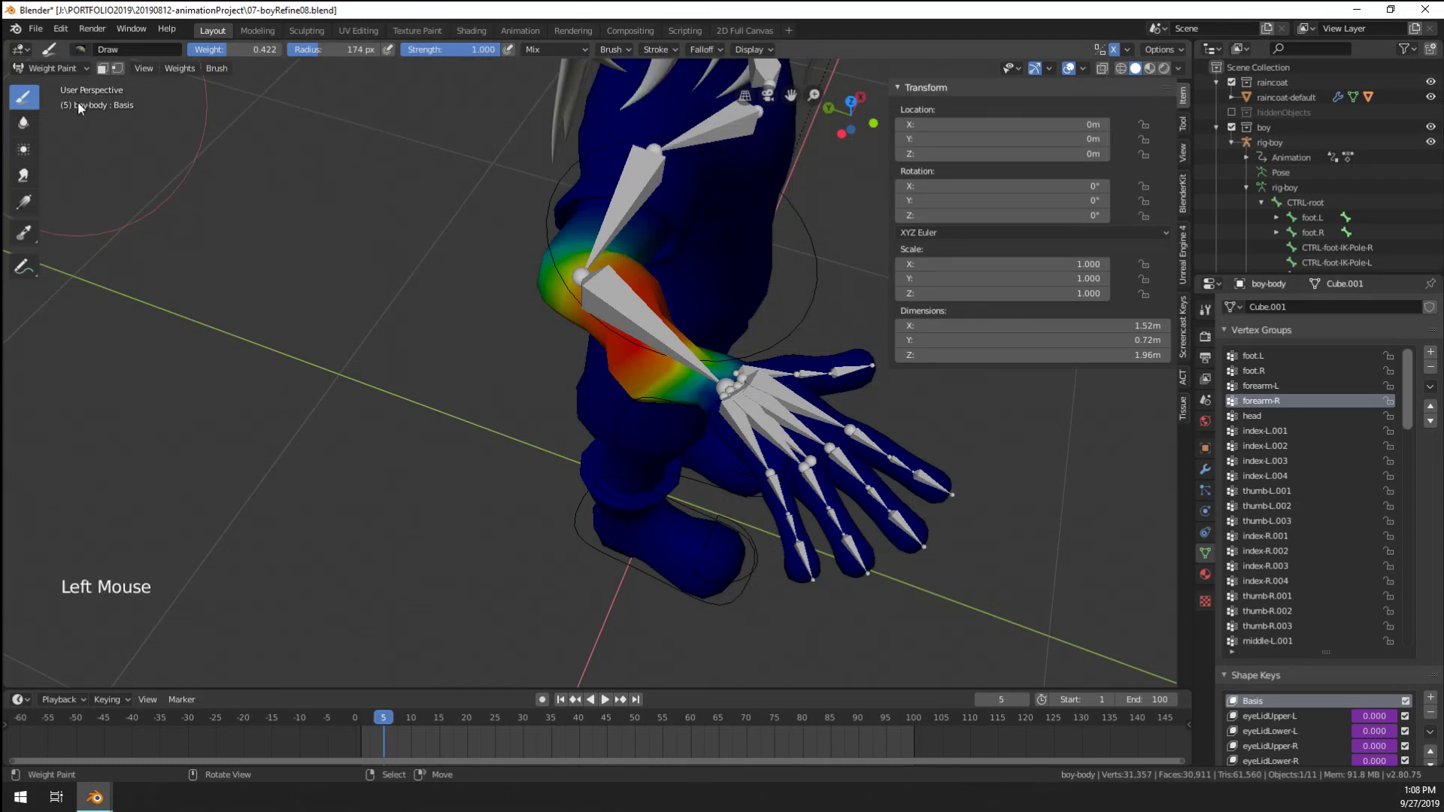
{"action": "scroll", "coordinate": [621, 364], "scroll_direction": "up", "scroll_amount": 1}
{"action": "key", "text": "f"}
{"action": "left_click", "coordinate": [678, 345]}
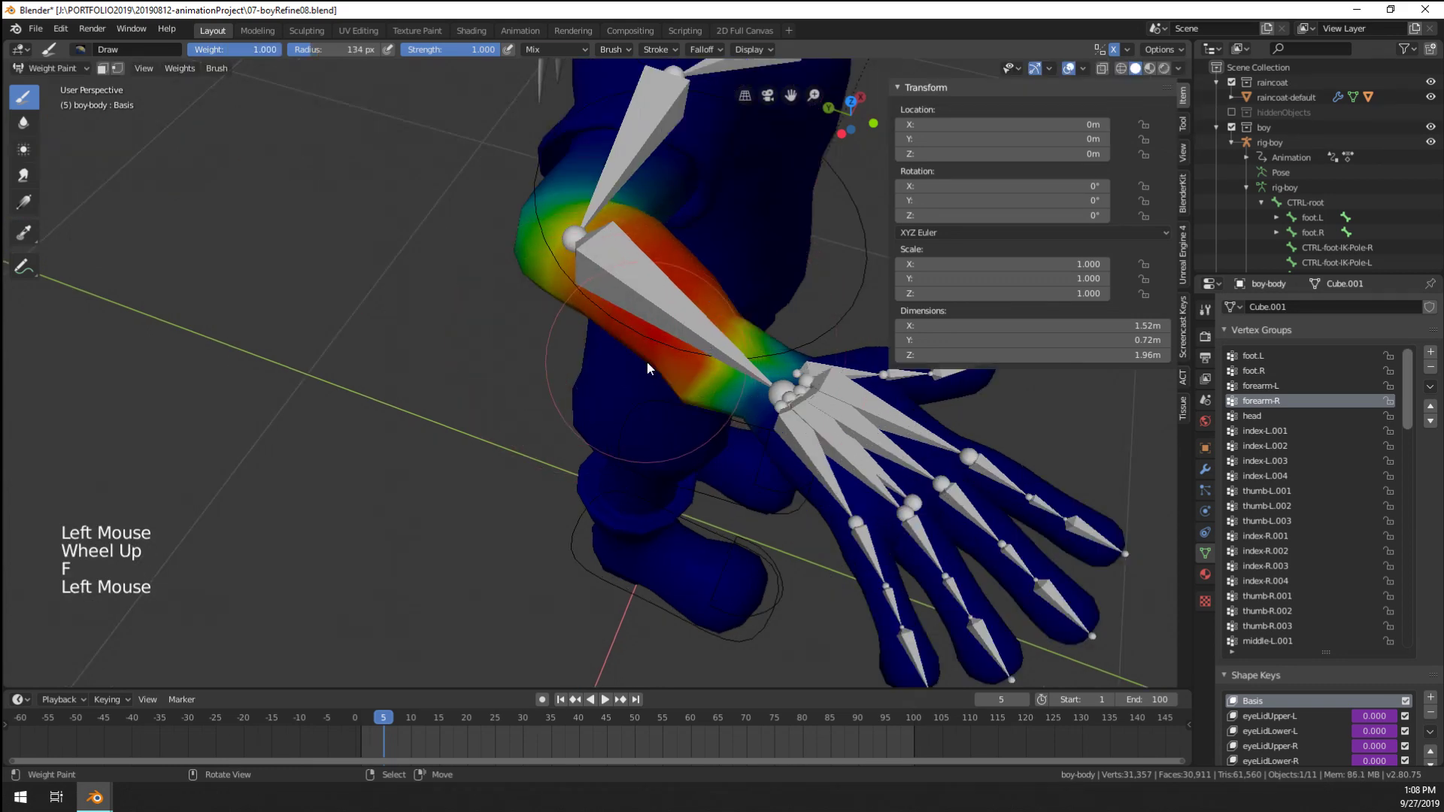
Paint full forearm-R weight over the bulge and outer side of the right forearm, from below the elbow toward the wrist
{"action": "left_click", "coordinate": [676, 353]}
{"action": "left_click", "coordinate": [675, 358]}
{"action": "left_click", "coordinate": [680, 358]}
{"action": "left_click", "coordinate": [688, 349]}
{"action": "left_click", "coordinate": [697, 340]}
{"action": "left_click", "coordinate": [697, 340]}
{"action": "left_click", "coordinate": [689, 333]}
{"action": "middle_click_drag", "start_coordinate": [684, 329], "coordinate": [634, 512]}
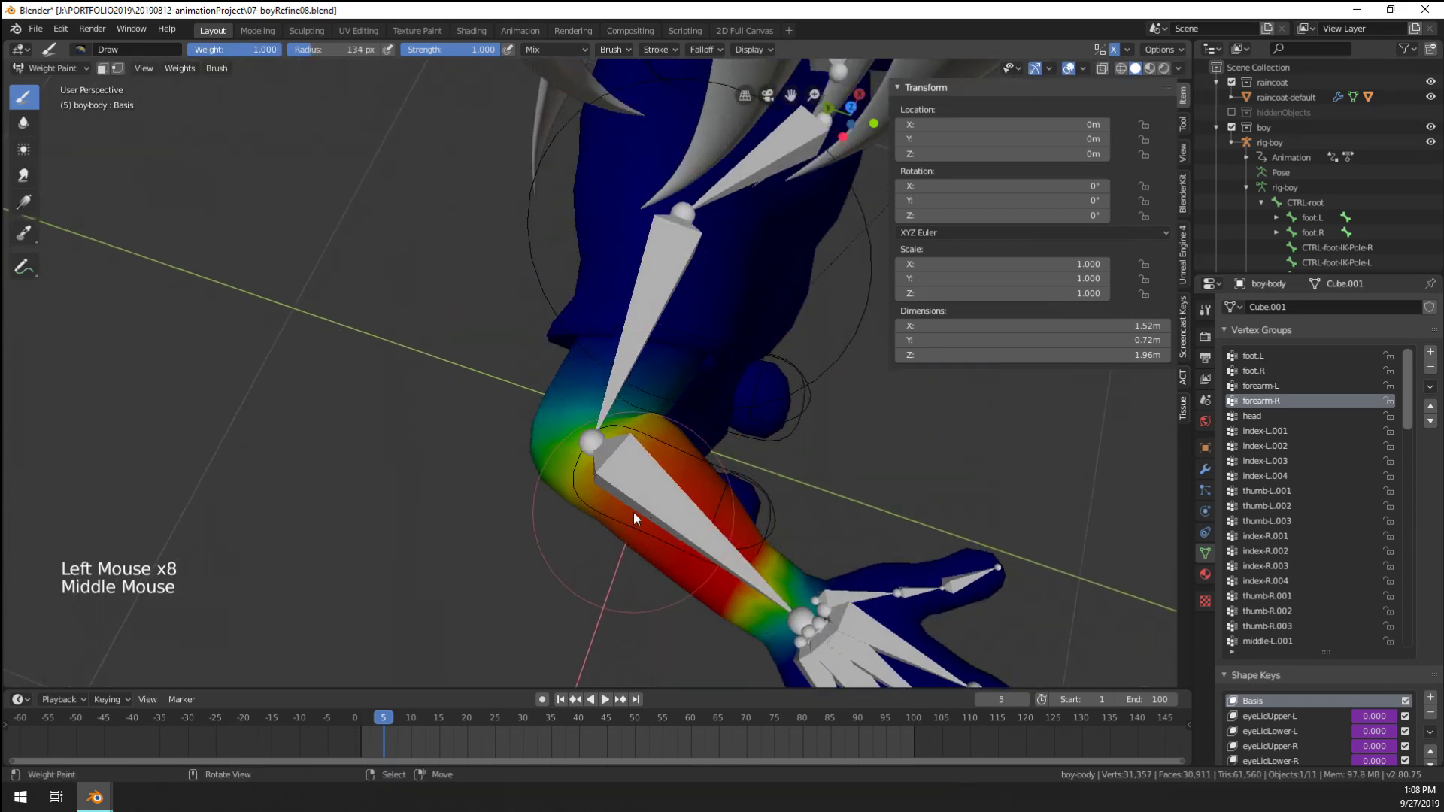
{"action": "left_click", "coordinate": [633, 496]}
{"action": "left_click", "coordinate": [634, 471]}
{"action": "left_click", "coordinate": [643, 469]}
{"action": "left_click", "coordinate": [656, 467]}
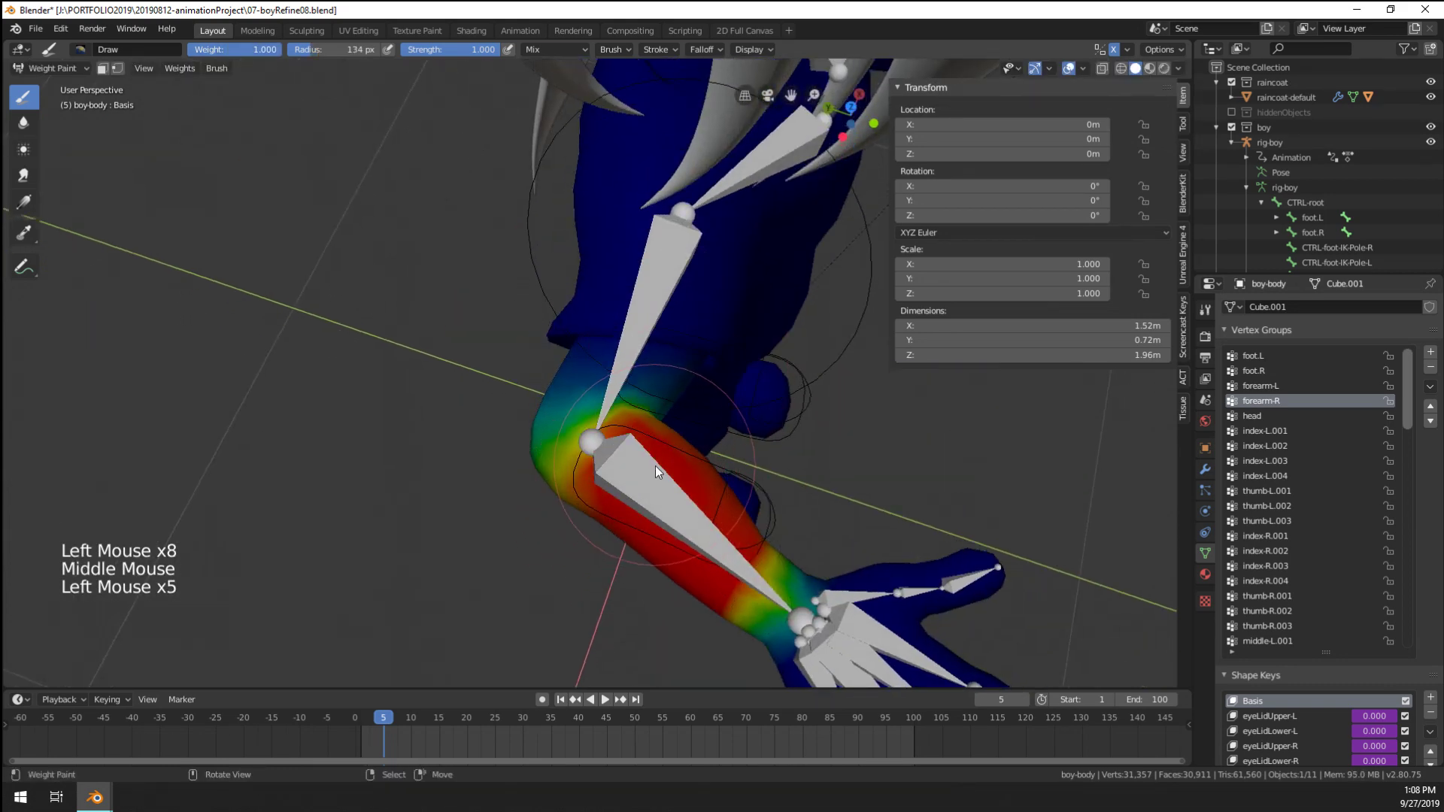
{"action": "left_click", "coordinate": [731, 554]}
{"action": "left_click", "coordinate": [735, 558]}
{"action": "left_click", "coordinate": [739, 563]}
{"action": "left_click", "coordinate": [742, 567]}
Paint full forearm-R weight over the underside and middle of the right forearm with the 134 px brush
{"action": "mouse_move", "coordinate": [742, 567]}
{"action": "middle_mouse_down"}
{"action": "mouse_move", "coordinate": [779, 489]}
{"action": "mouse_move", "coordinate": [780, 296]}
{"action": "mouse_move", "coordinate": [575, 42]}
{"action": "mouse_move", "coordinate": [606, 334]}
{"action": "mouse_move", "coordinate": [661, 238]}
{"action": "middle_mouse_up"}
{"action": "scroll", "coordinate": [661, 237], "scroll_direction": "up", "scroll_amount": 2}
{"action": "left_click", "coordinate": [686, 277]}
{"action": "left_click", "coordinate": [687, 284]}
{"action": "left_click", "coordinate": [689, 292]}
{"action": "left_click", "coordinate": [689, 299]}
{"action": "left_click", "coordinate": [690, 308]}
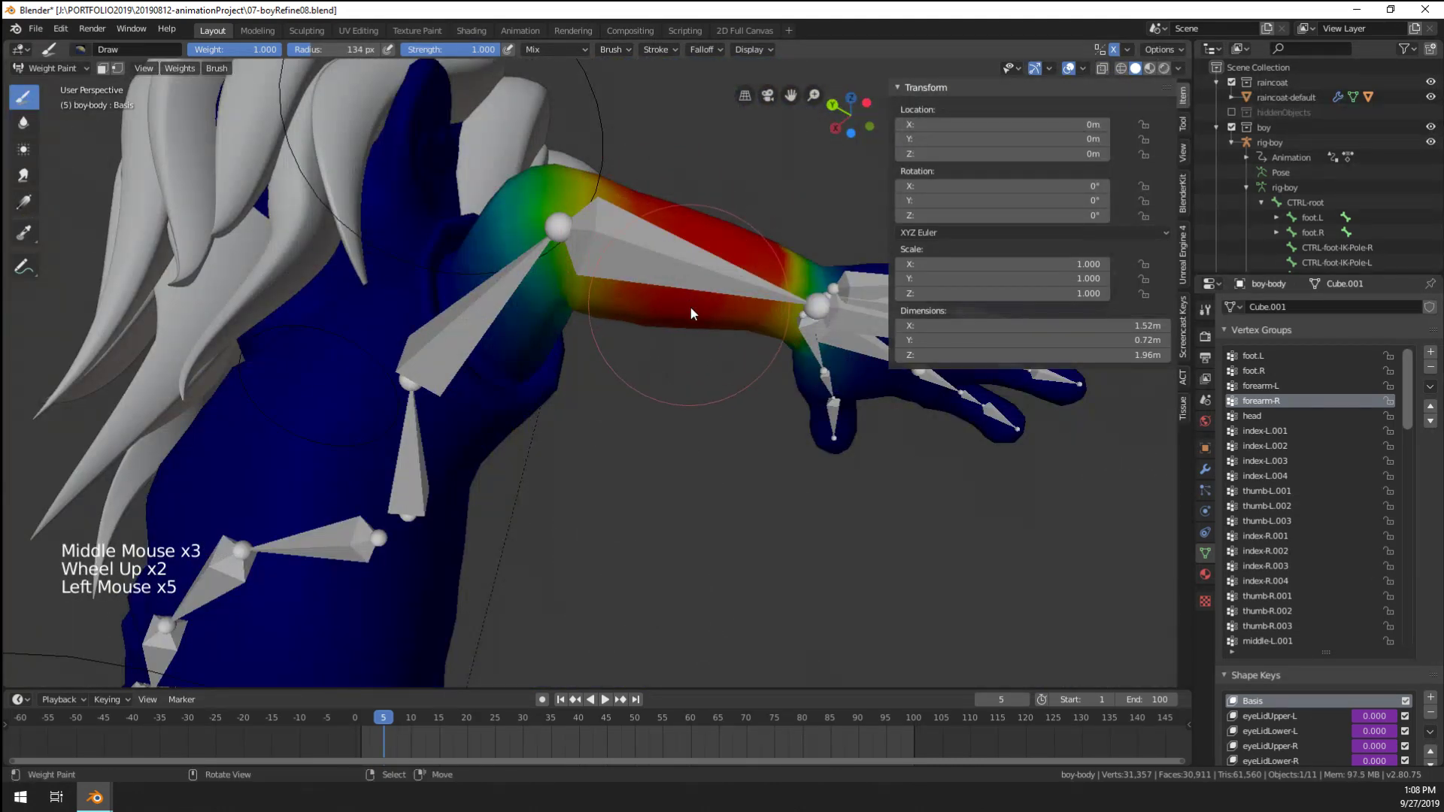
{"action": "left_click", "coordinate": [680, 309]}
{"action": "left_click", "coordinate": [666, 309]}
{"action": "left_click", "coordinate": [649, 310]}
{"action": "left_click", "coordinate": [641, 304]}
{"action": "left_click", "coordinate": [630, 295]}
{"action": "left_click", "coordinate": [638, 286]}
{"action": "left_click", "coordinate": [647, 277]}
{"action": "left_click", "coordinate": [656, 269]}
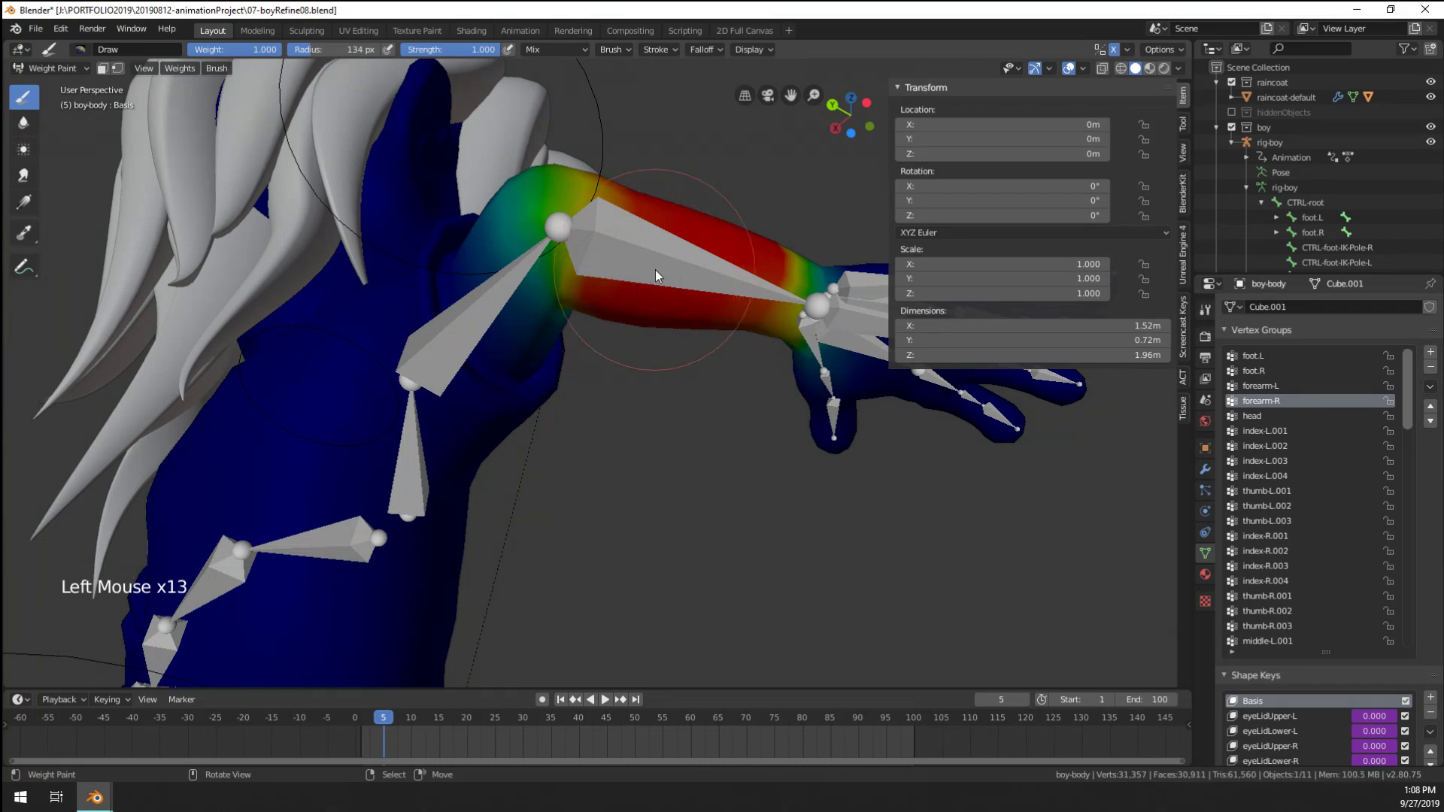
Extend the full forearm-R weight along the underside of the forearm toward the right wrist
{"action": "left_click", "coordinate": [739, 304]}
{"action": "left_click", "coordinate": [749, 286]}
{"action": "left_click", "coordinate": [760, 268]}
{"action": "middle_click_drag", "start_coordinate": [765, 255], "coordinate": [765, 193]}
{"action": "left_click", "coordinate": [743, 157]}
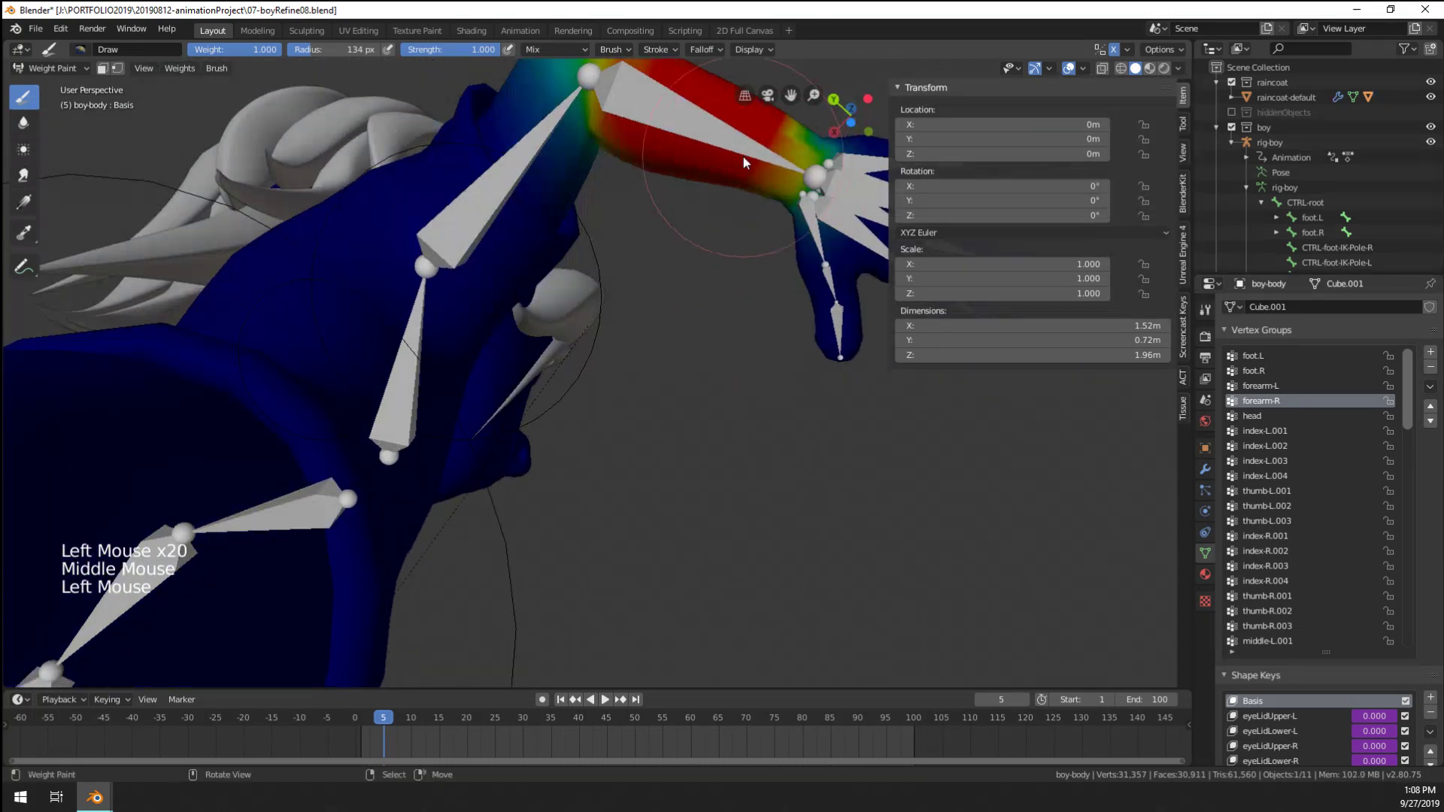
{"action": "left_click", "coordinate": [768, 126]}
{"action": "left_click", "coordinate": [769, 129]}
Paint full forearm-R weight along the side of the right forearm, up to just before the wrist
{"action": "mouse_move", "coordinate": [770, 133]}
{"action": "middle_mouse_down"}
{"action": "mouse_move", "coordinate": [761, 216]}
{"action": "mouse_move", "coordinate": [620, 599]}
{"action": "middle_mouse_up"}
{"action": "left_click", "coordinate": [638, 551]}
{"action": "left_click", "coordinate": [652, 534]}
{"action": "left_click", "coordinate": [667, 518]}
{"action": "left_click", "coordinate": [678, 502]}
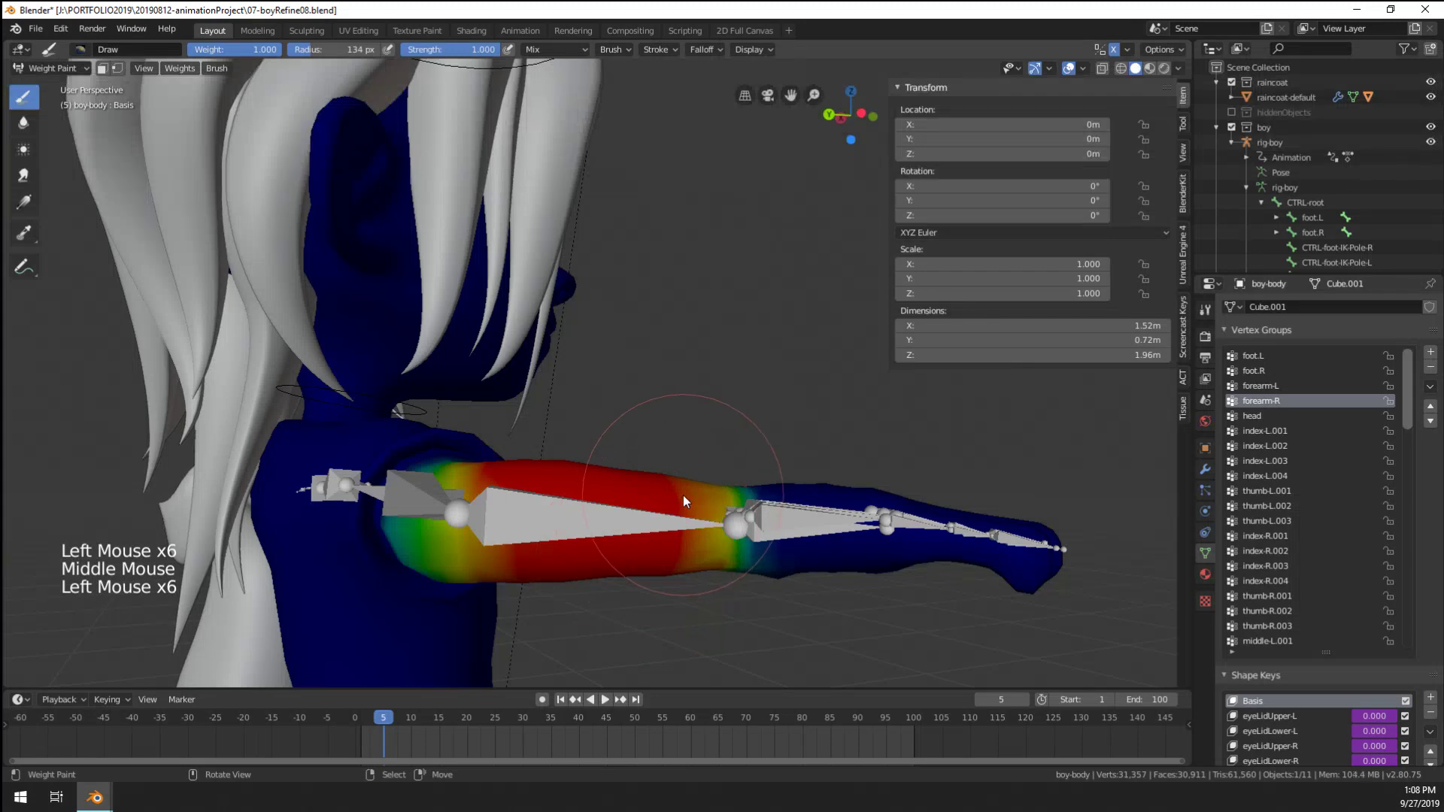
{"action": "left_click", "coordinate": [678, 557]}
{"action": "left_click", "coordinate": [684, 549]}
Fill the remaining yellow and green patches on the front of the right forearm near the wrist with full weight
{"action": "middle_click_drag", "start_coordinate": [686, 545], "coordinate": [696, 497]}
{"action": "mouse_move", "coordinate": [695, 496]}
{"action": "middle_mouse_down"}
{"action": "mouse_move", "coordinate": [701, 452]}
{"action": "mouse_move", "coordinate": [625, 504]}
{"action": "mouse_move", "coordinate": [688, 449]}
{"action": "mouse_move", "coordinate": [416, 491]}
{"action": "mouse_move", "coordinate": [559, 385]}
{"action": "middle_mouse_up"}
{"action": "left_click", "coordinate": [694, 445]}
{"action": "scroll", "coordinate": [313, 464], "scroll_direction": "up", "scroll_amount": 3}
{"action": "left_click", "coordinate": [316, 472]}
{"action": "left_click", "coordinate": [326, 487]}
{"action": "left_click", "coordinate": [337, 504]}
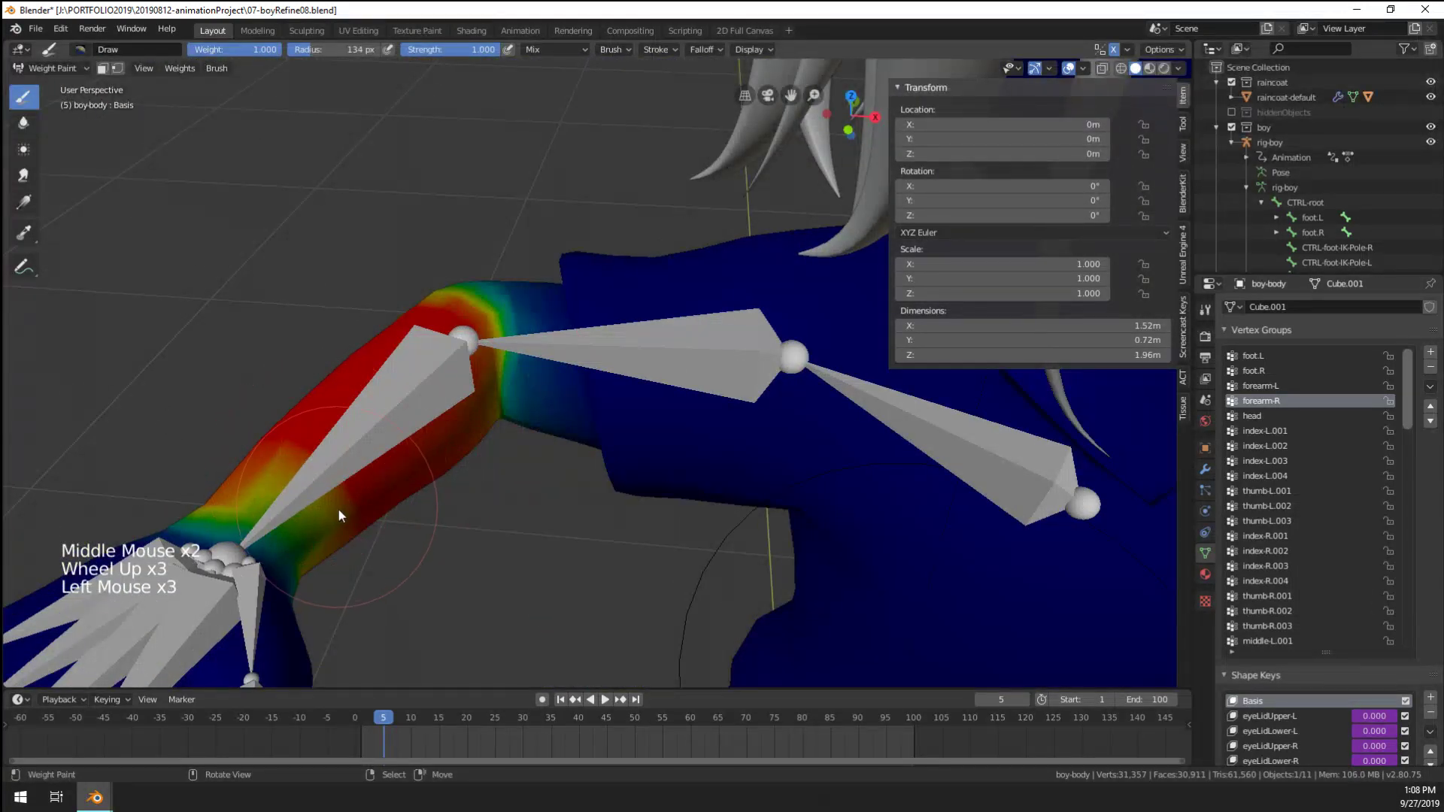
{"action": "left_click", "coordinate": [331, 504]}
{"action": "left_click", "coordinate": [317, 494]}
{"action": "left_click", "coordinate": [302, 486]}
{"action": "left_click", "coordinate": [267, 507]}
Reduce the brush radius to 73 px and paint full weight along the forearm's wrist end
{"action": "key", "text": "f"}
{"action": "left_click", "coordinate": [260, 489]}
{"action": "left_click", "coordinate": [254, 480]}
{"action": "left_click", "coordinate": [250, 472]}
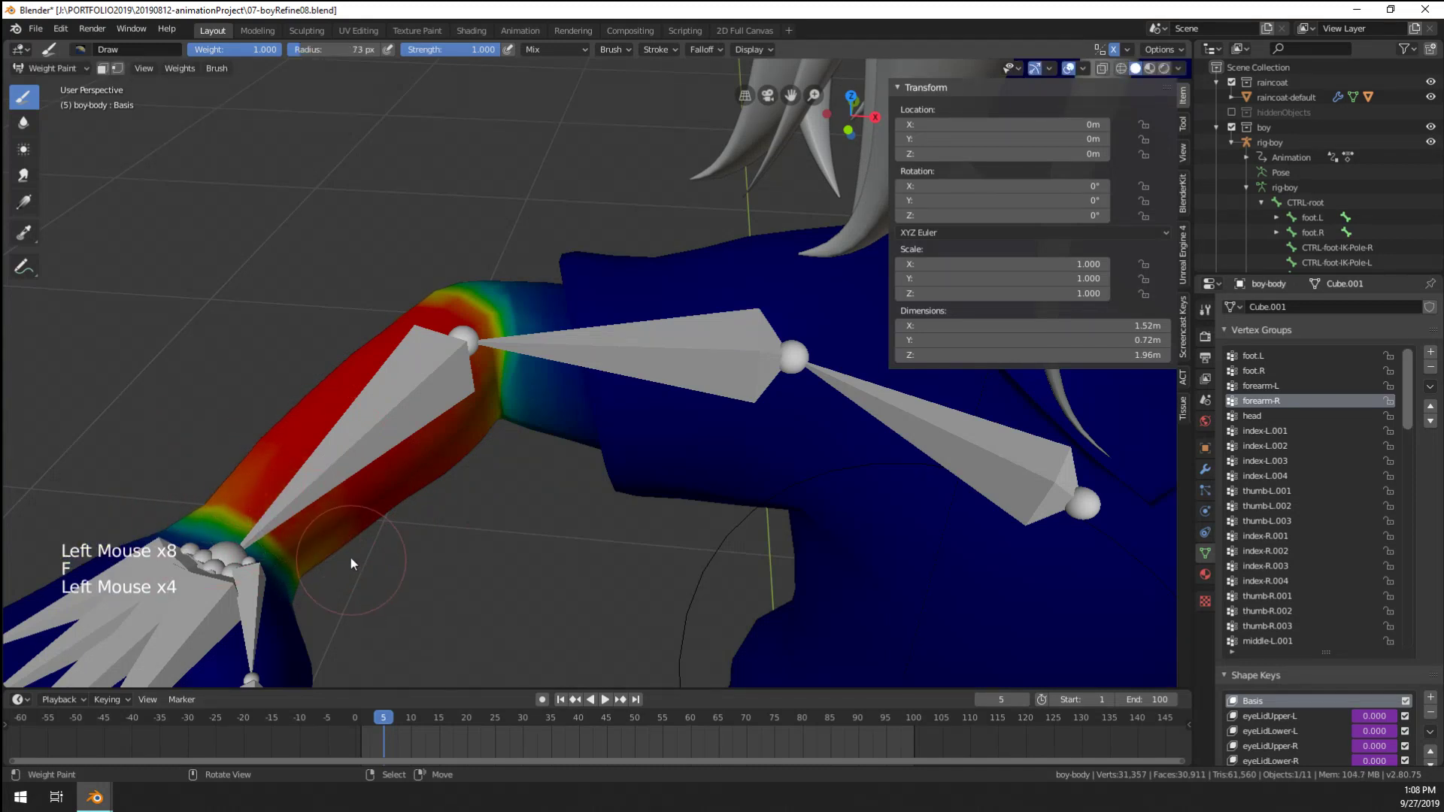
Undo the latest full-weight strokes painted around the right elbow
{"action": "key", "text": "ctrl+z"}
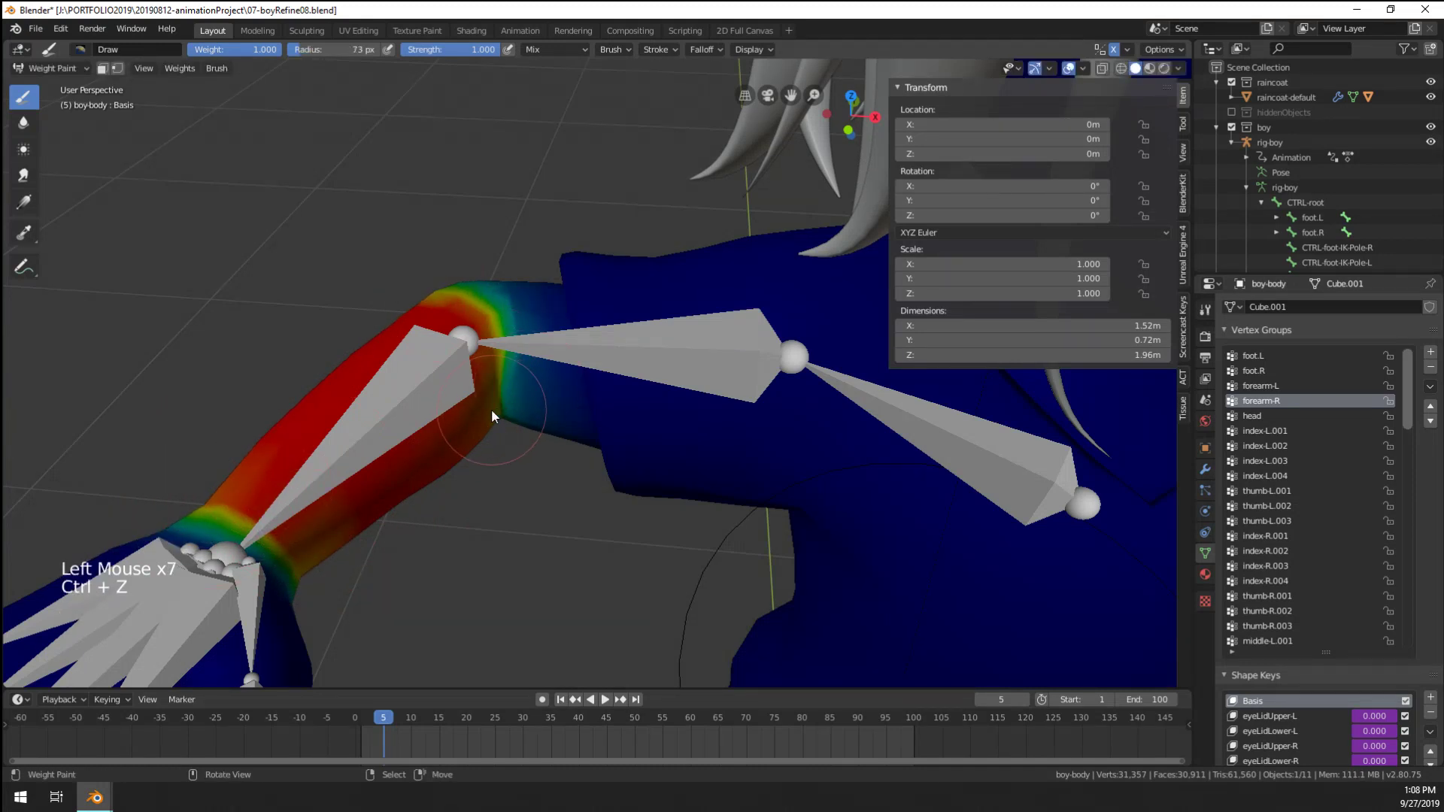
{"action": "left_click", "coordinate": [436, 316]}
{"action": "key", "text": "ctrl+z"}
Touch up the full forearm-R weight around the right elbow and check the forearm's weight coverage from several sides
{"action": "left_click", "coordinate": [442, 328]}
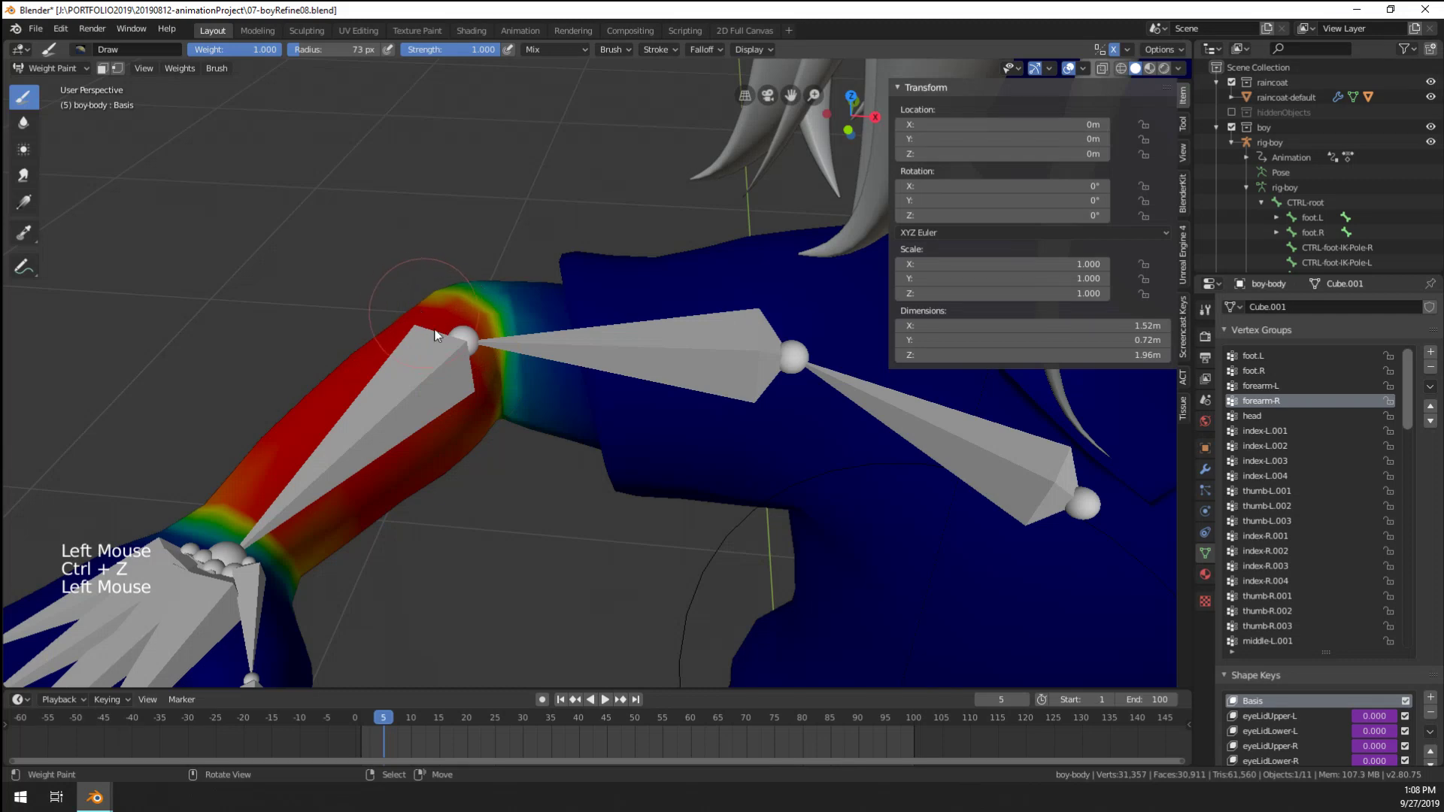
{"action": "mouse_move", "coordinate": [435, 335]}
{"action": "middle_mouse_down"}
{"action": "mouse_move", "coordinate": [619, 351]}
{"action": "mouse_move", "coordinate": [534, 500]}
{"action": "mouse_move", "coordinate": [674, 336]}
{"action": "mouse_move", "coordinate": [704, 493]}
{"action": "mouse_move", "coordinate": [519, 549]}
{"action": "middle_mouse_up"}
{"action": "left_click", "coordinate": [533, 500]}
{"action": "left_click", "coordinate": [684, 335]}
{"action": "scroll", "coordinate": [684, 335], "scroll_direction": "down", "scroll_amount": 2}
{"action": "scroll", "coordinate": [519, 553], "scroll_direction": "up", "scroll_amount": 1}
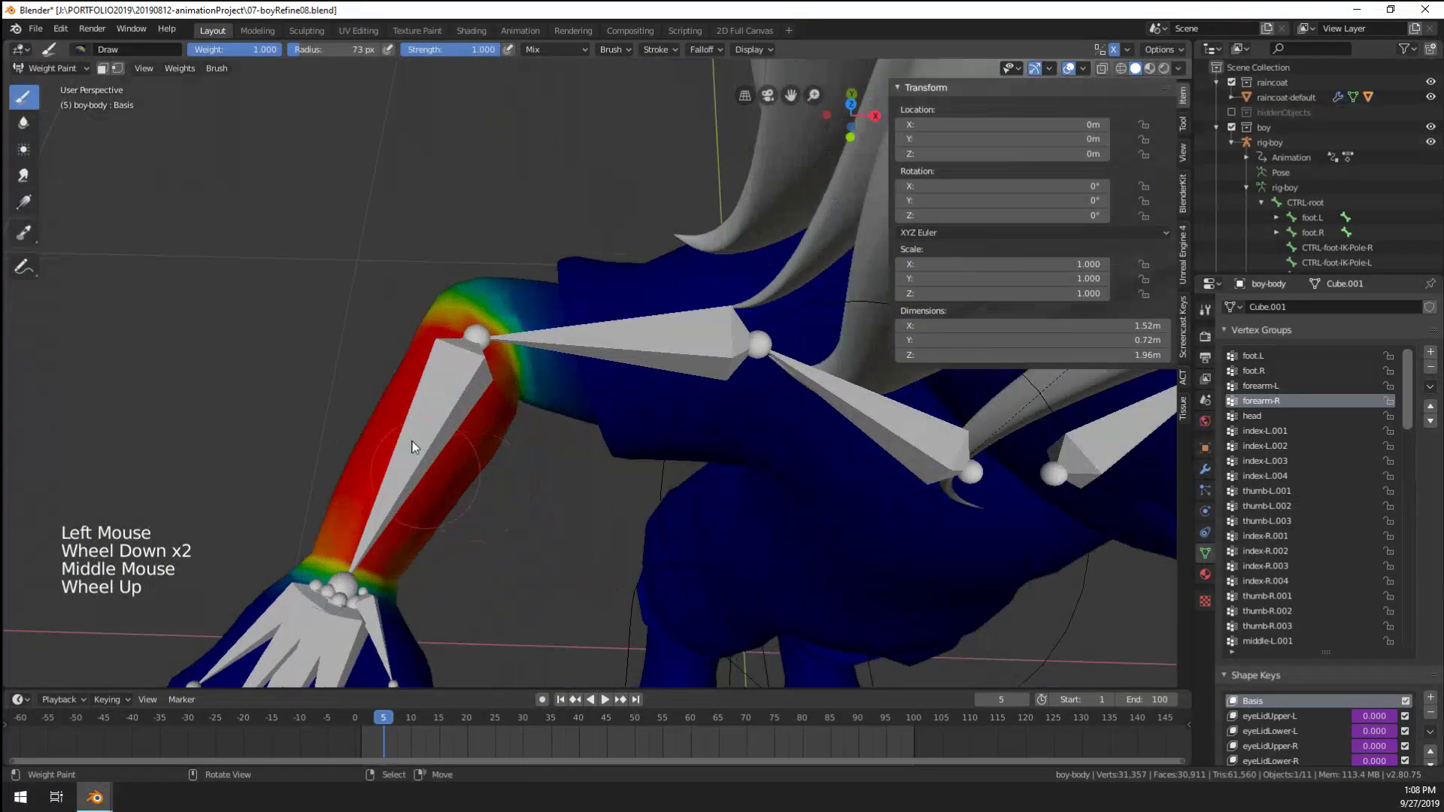
{"action": "scroll", "coordinate": [583, 416], "scroll_direction": "up", "scroll_amount": 1}
{"action": "middle_click_drag", "start_coordinate": [583, 417], "coordinate": [654, 318], "text": "shift"}
{"action": "scroll", "coordinate": [654, 318], "scroll_direction": "down", "scroll_amount": 2}
{"action": "middle_click_drag", "start_coordinate": [500, 436], "coordinate": [579, 436]}
{"action": "middle_click_drag", "start_coordinate": [580, 436], "coordinate": [638, 438]}
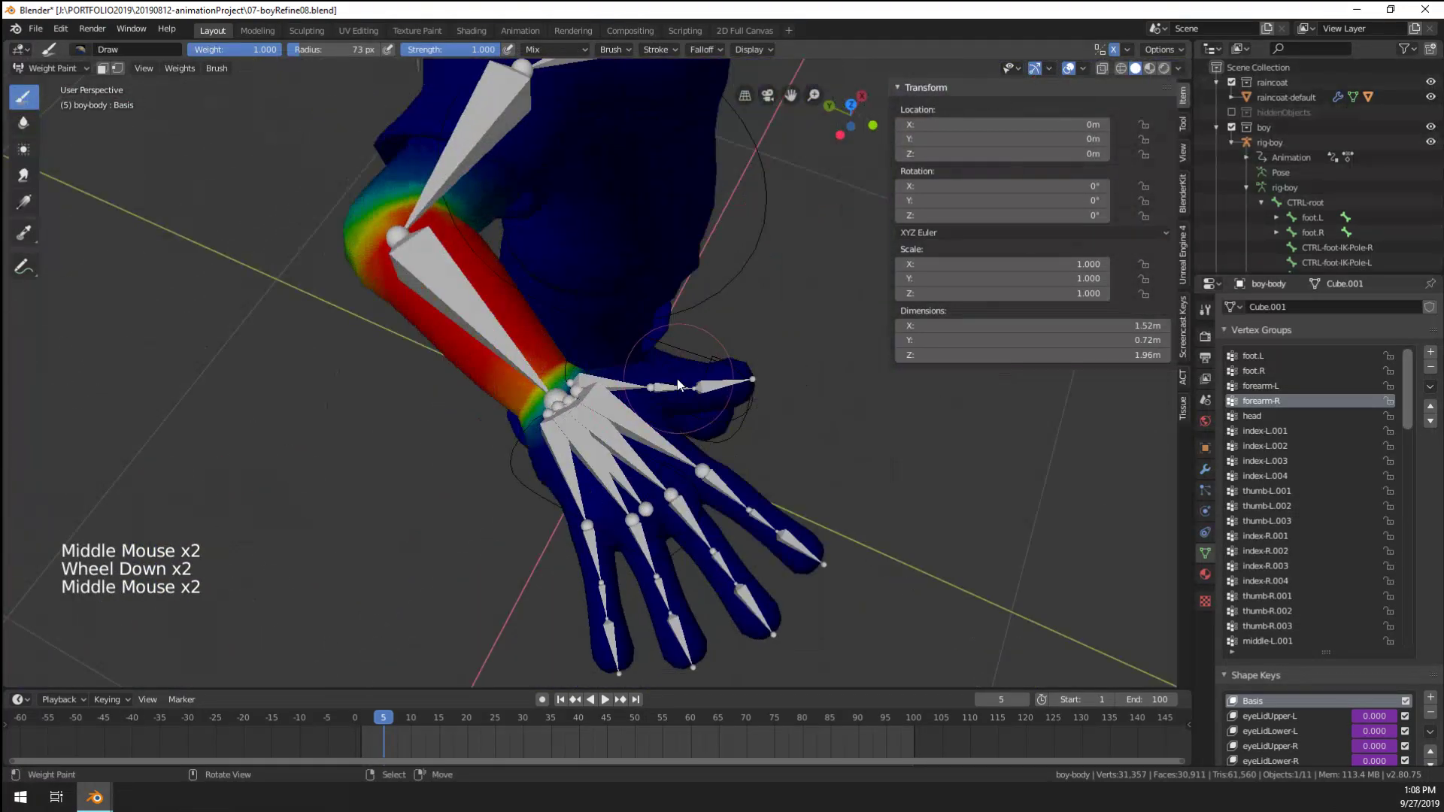
Return boy-body to Object Mode and put the rig-boy armature in Pose Mode
{"action": "scroll", "coordinate": [638, 439], "scroll_direction": "up", "scroll_amount": 2}
{"action": "left_click", "coordinate": [69, 70]}
{"action": "left_click", "coordinate": [67, 85]}
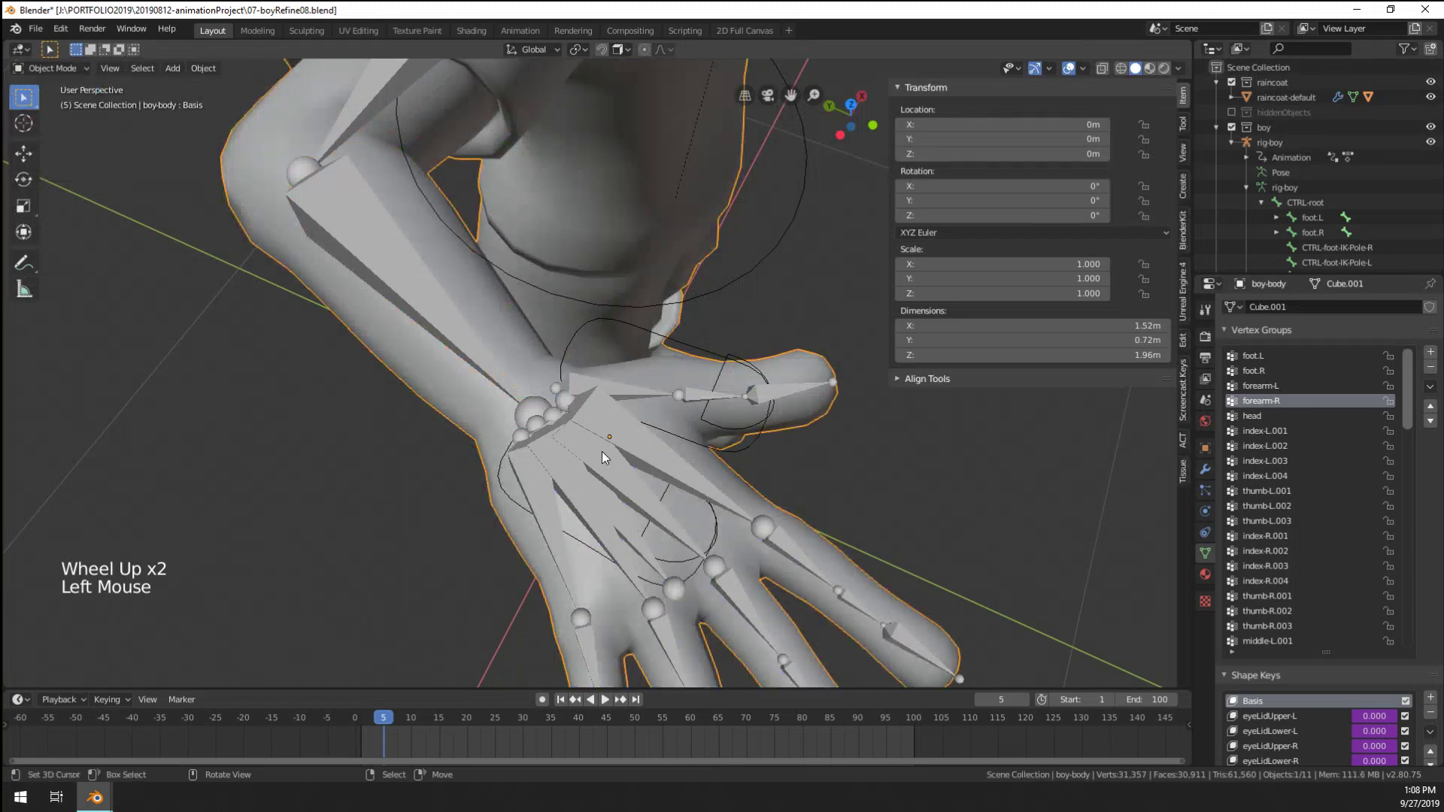
{"action": "right_click", "coordinate": [605, 492]}
{"action": "key", "text": "ctrl+Tab"}
Rotate the CTRL-hand-R bone to test the wrist bend, finishing with a -61.8° turn about the view axis
{"action": "right_click", "coordinate": [711, 547]}
{"action": "middle_click_drag", "start_coordinate": [711, 548], "coordinate": [617, 497]}
{"action": "key", "text": "r"}
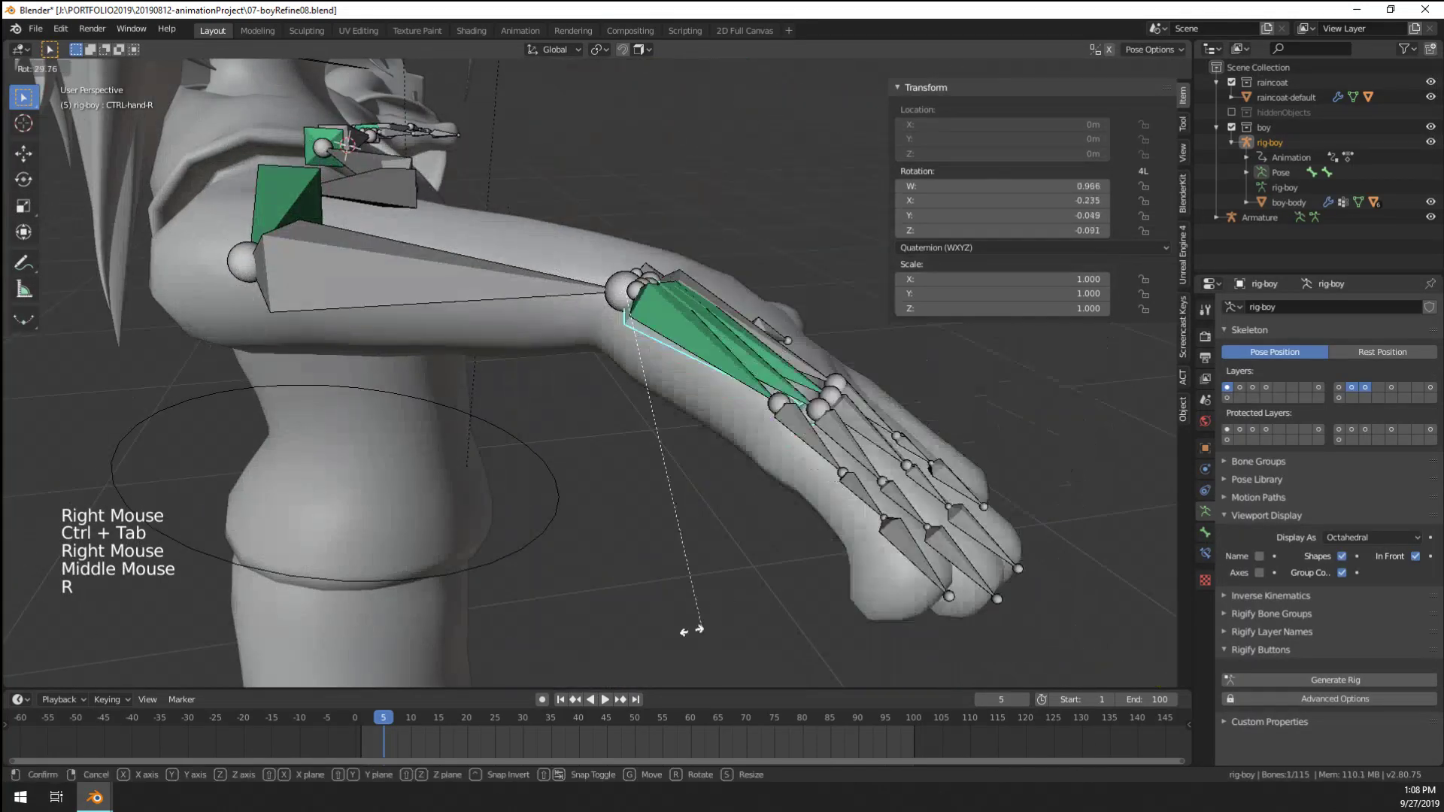
{"action": "left_click", "coordinate": [677, 235]}
{"action": "middle_click_drag", "start_coordinate": [677, 236], "coordinate": [699, 316]}
{"action": "scroll", "coordinate": [697, 341], "scroll_direction": "down", "scroll_amount": 3}
{"action": "key", "text": "r"}
{"action": "left_click", "coordinate": [626, 355]}
{"action": "scroll", "coordinate": [218, 404], "scroll_direction": "up", "scroll_amount": 2}
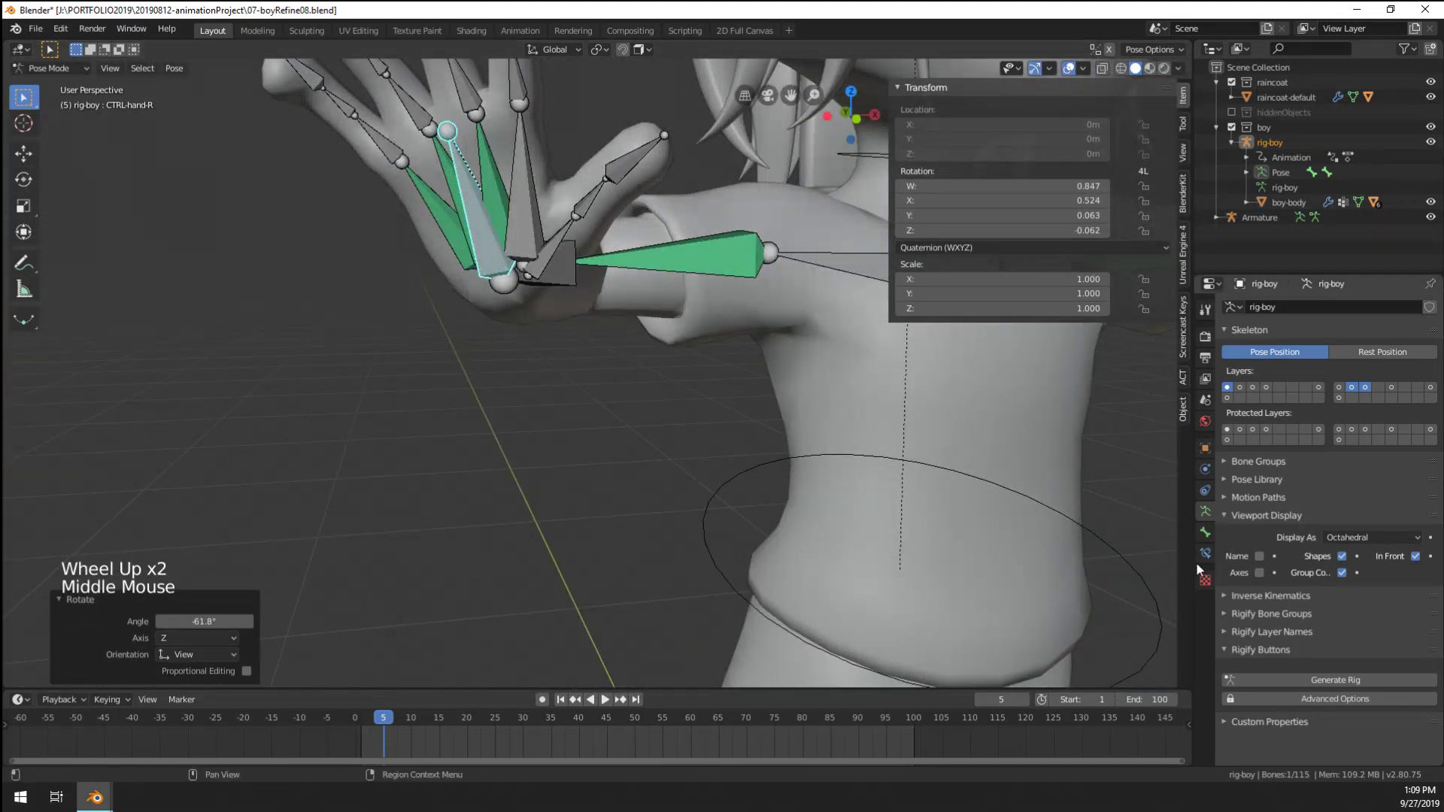
Assign DSP-rig-hand as the custom display object of the CTRL-hand-R bone
{"action": "left_click", "coordinate": [1205, 532]}
{"action": "scroll", "coordinate": [1274, 554], "scroll_direction": "down", "scroll_amount": 2}
{"action": "scroll", "coordinate": [1274, 554], "scroll_direction": "down", "scroll_amount": 15}
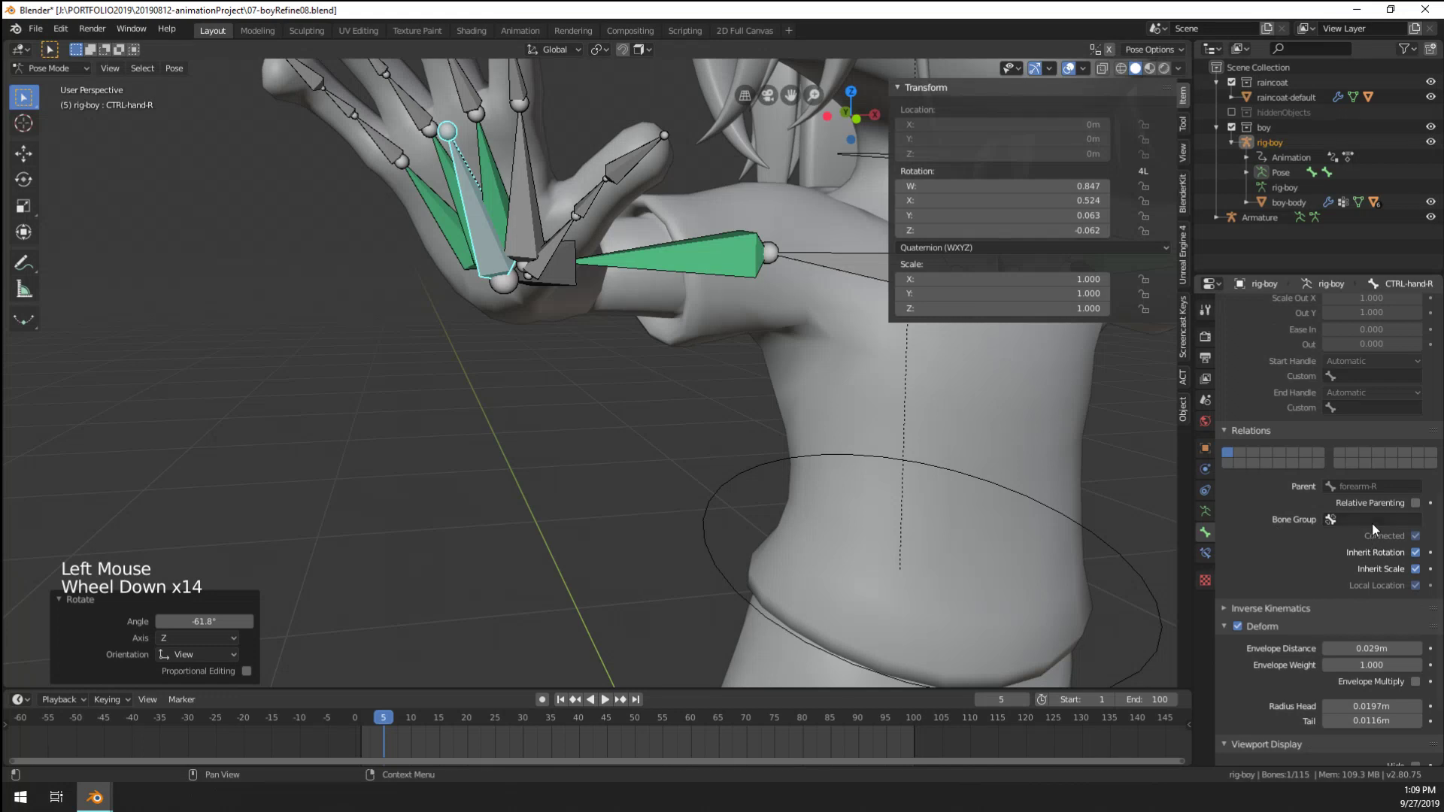
{"action": "left_click", "coordinate": [1368, 710]}
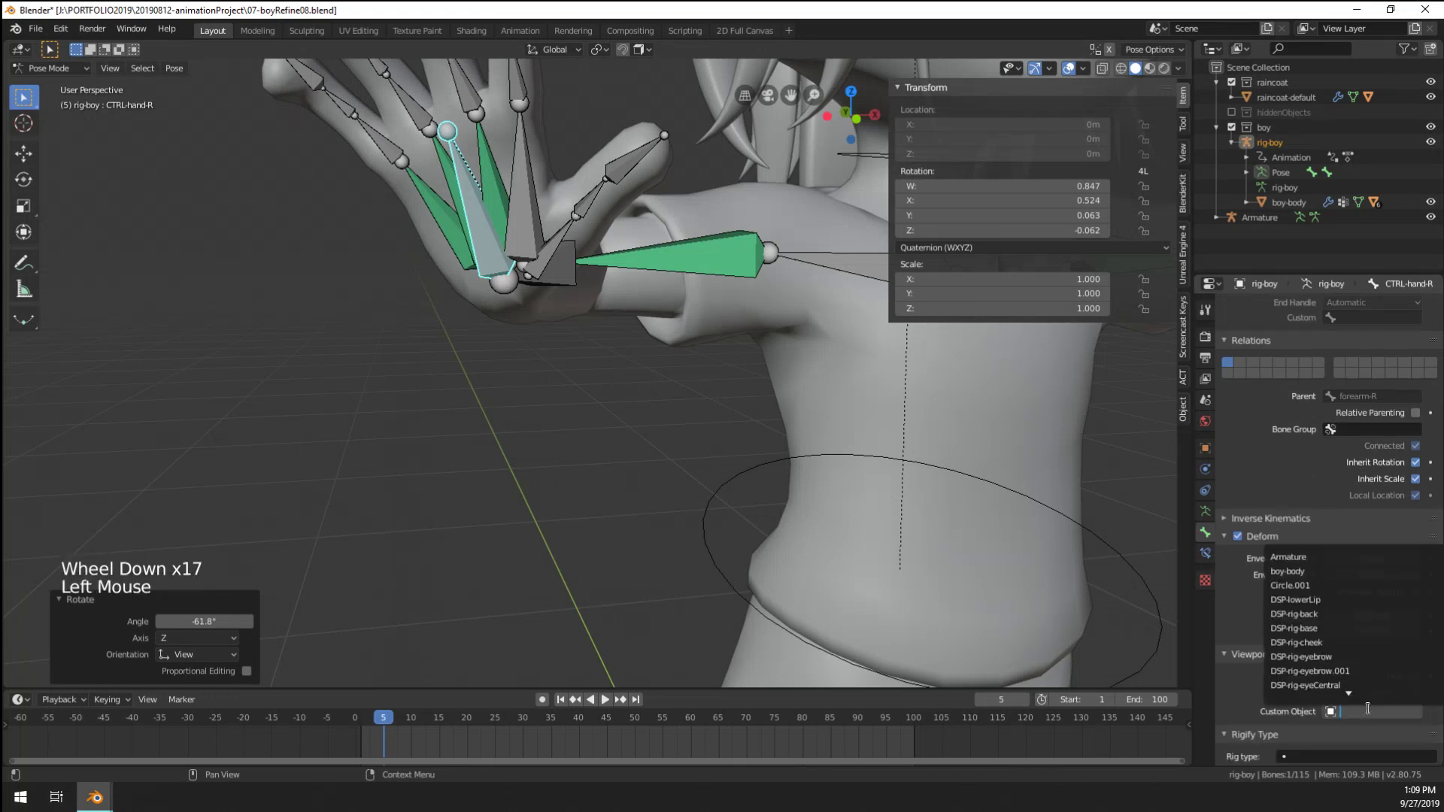
{"action": "type", "text": "dsp-h"}
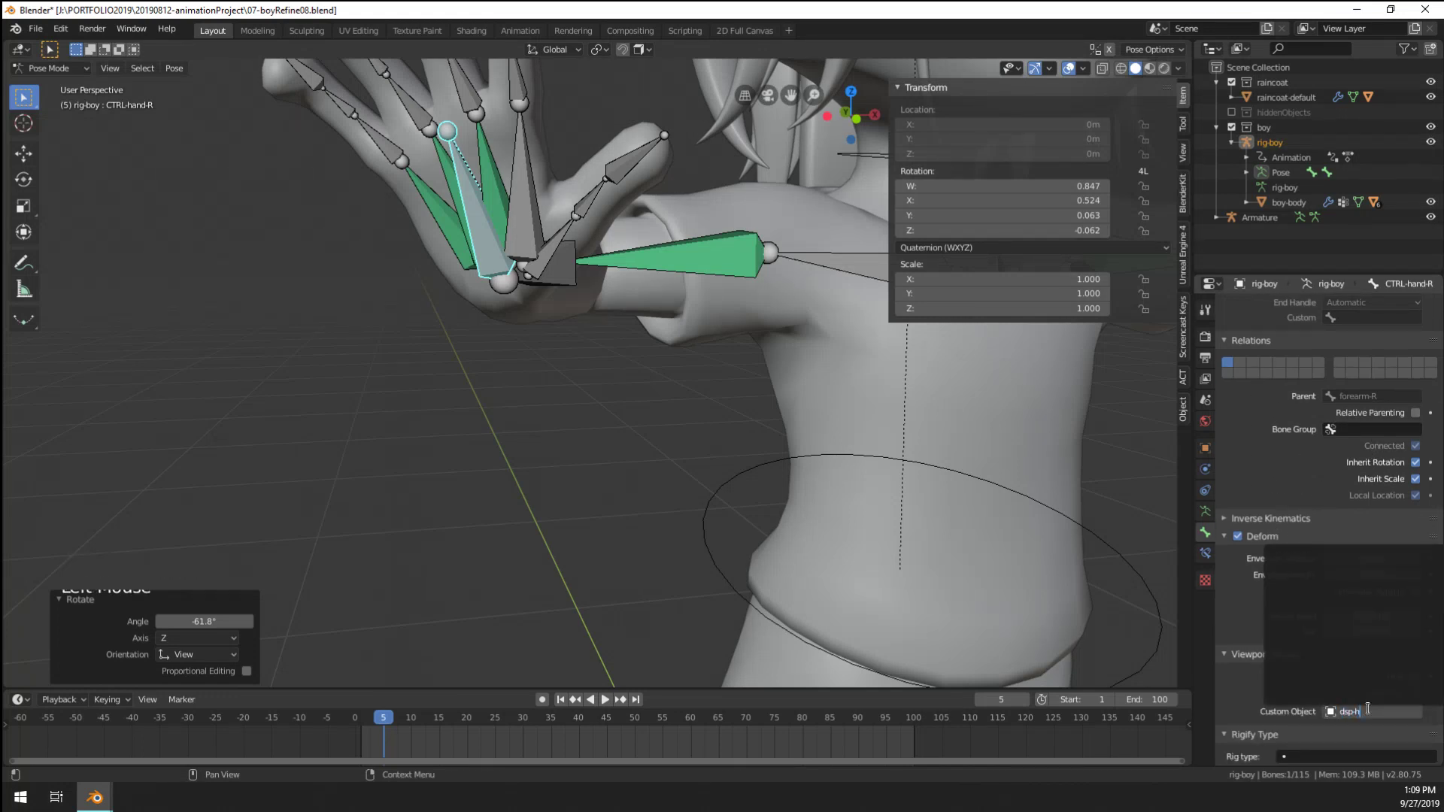
{"action": "key", "text": "BackSpace"}
{"action": "key", "text": "BackSpace"}
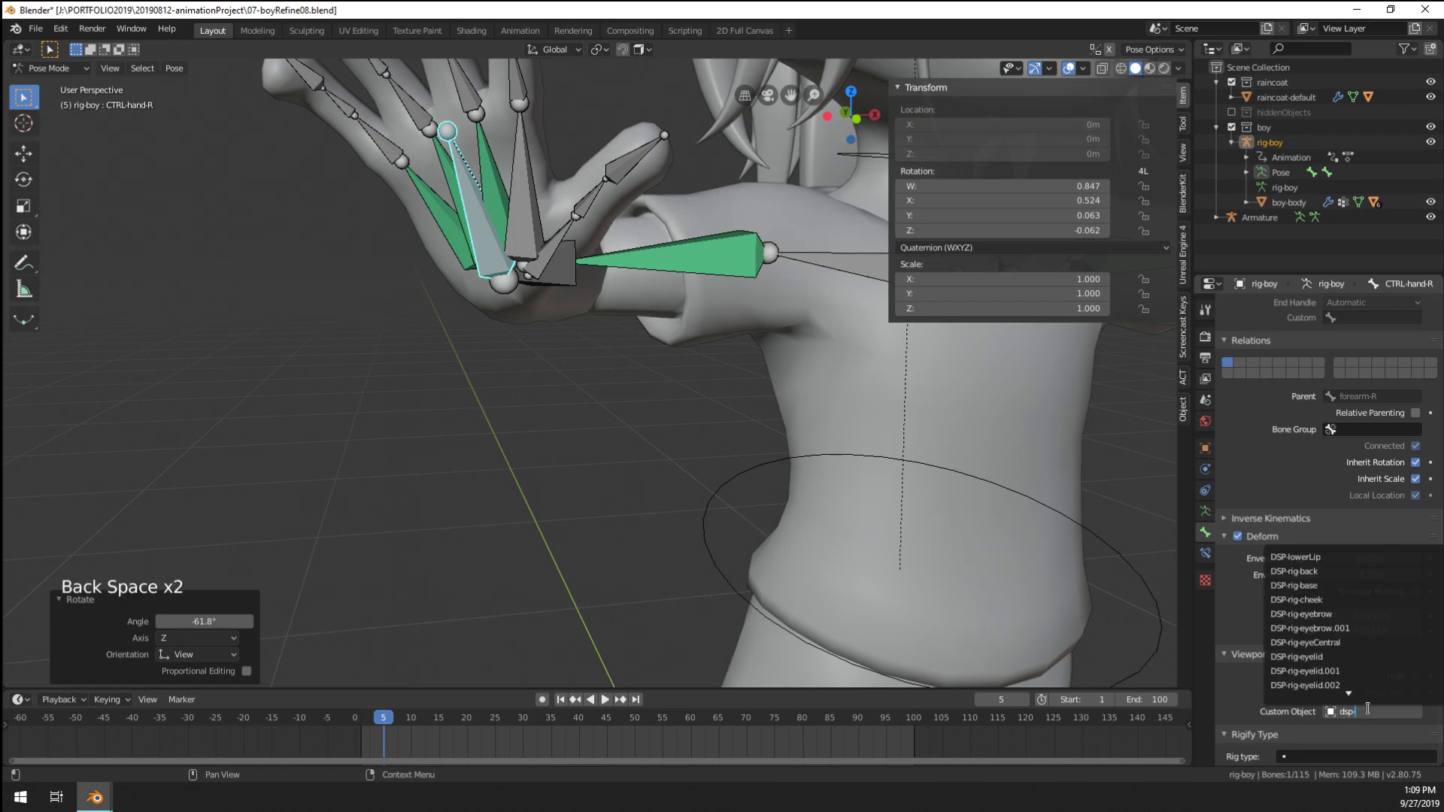
{"action": "type", "text": "-rig-han"}
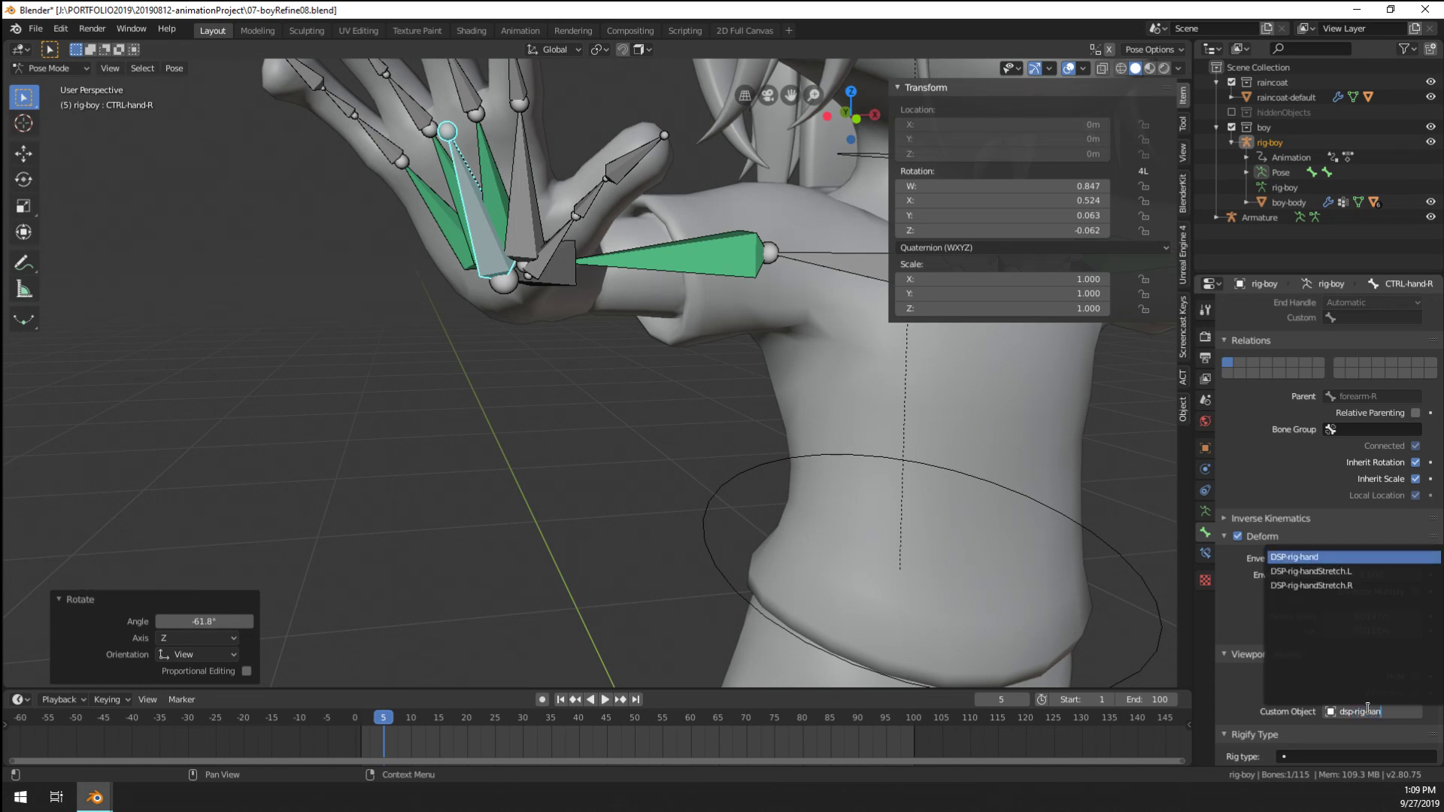
{"action": "key", "text": "Return"}
Show the hiddenObjects collection that holds the rig's display shapes
{"action": "scroll", "coordinate": [564, 479], "scroll_direction": "down", "scroll_amount": 2}
{"action": "middle_click_drag", "start_coordinate": [564, 478], "coordinate": [837, 304]}
{"action": "scroll", "coordinate": [391, 603], "scroll_direction": "up", "scroll_amount": 2}
{"action": "scroll", "coordinate": [192, 340], "scroll_direction": "down", "scroll_amount": 9}
{"action": "scroll", "coordinate": [249, 370], "scroll_direction": "up", "scroll_amount": 3}
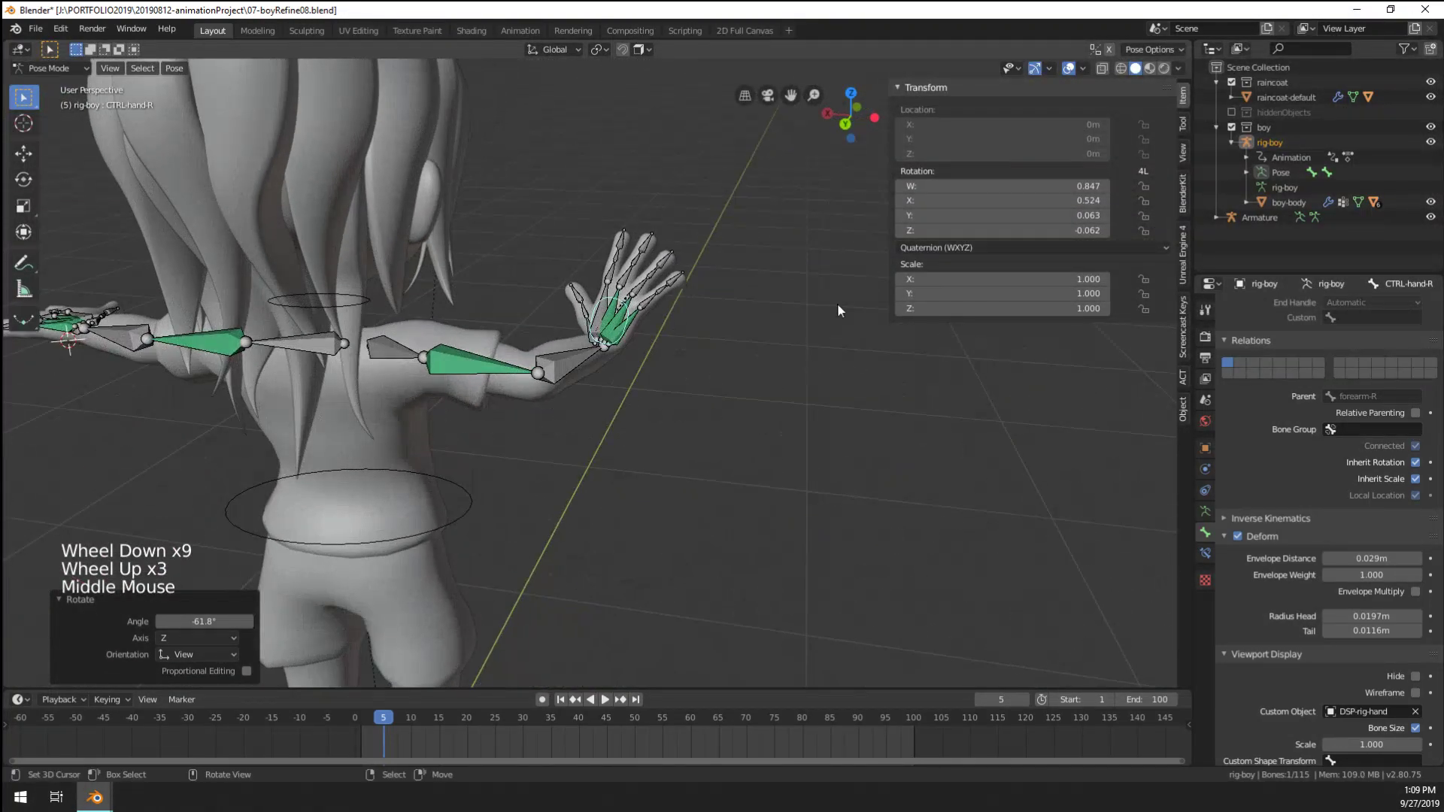
{"action": "left_click", "coordinate": [1234, 112]}
Return rig-boy to Object Mode and select the DSP-rig-hand shape object
{"action": "scroll", "coordinate": [774, 377], "scroll_direction": "down", "scroll_amount": 6}
{"action": "middle_click_drag", "start_coordinate": [773, 376], "coordinate": [767, 413]}
{"action": "middle_click_drag", "start_coordinate": [768, 414], "coordinate": [702, 485]}
{"action": "right_click", "coordinate": [702, 486]}
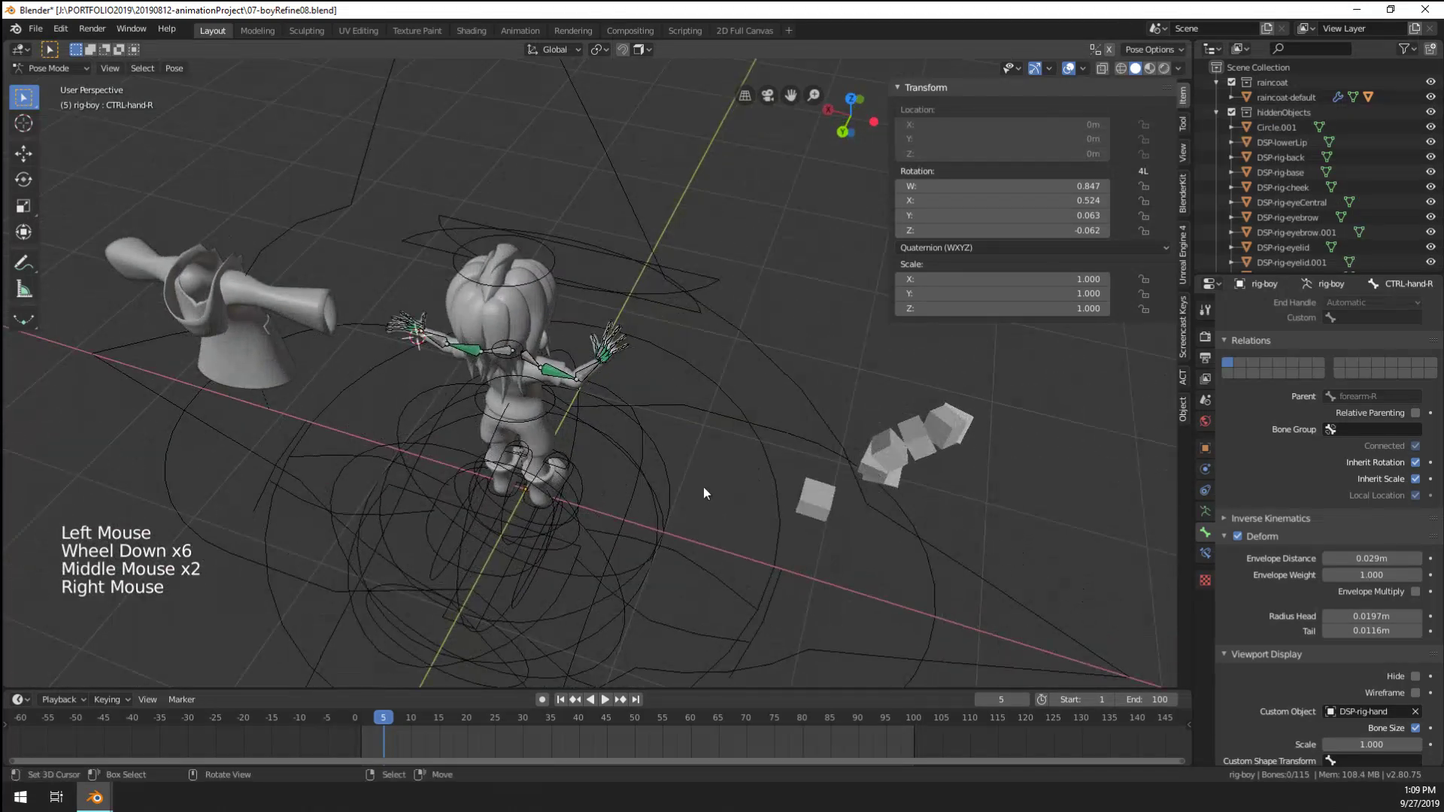
{"action": "right_click", "coordinate": [677, 535]}
{"action": "key", "text": "Tab"}
{"action": "key", "text": "Tab"}
{"action": "key", "text": "ctrl+Tab"}
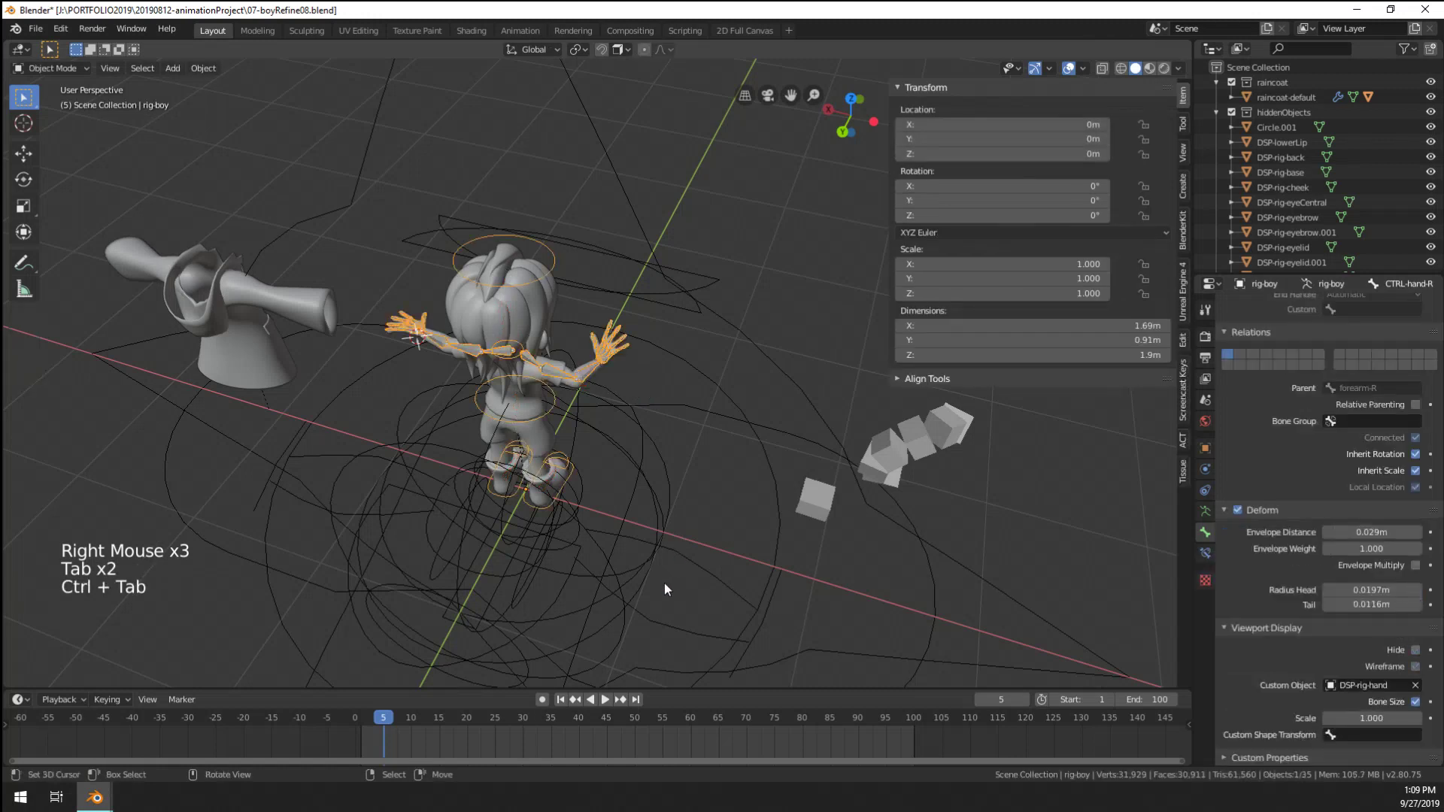
{"action": "right_click", "coordinate": [630, 575]}
{"action": "right_click", "coordinate": [630, 574]}
{"action": "scroll", "coordinate": [1298, 209], "scroll_direction": "down", "scroll_amount": 7}
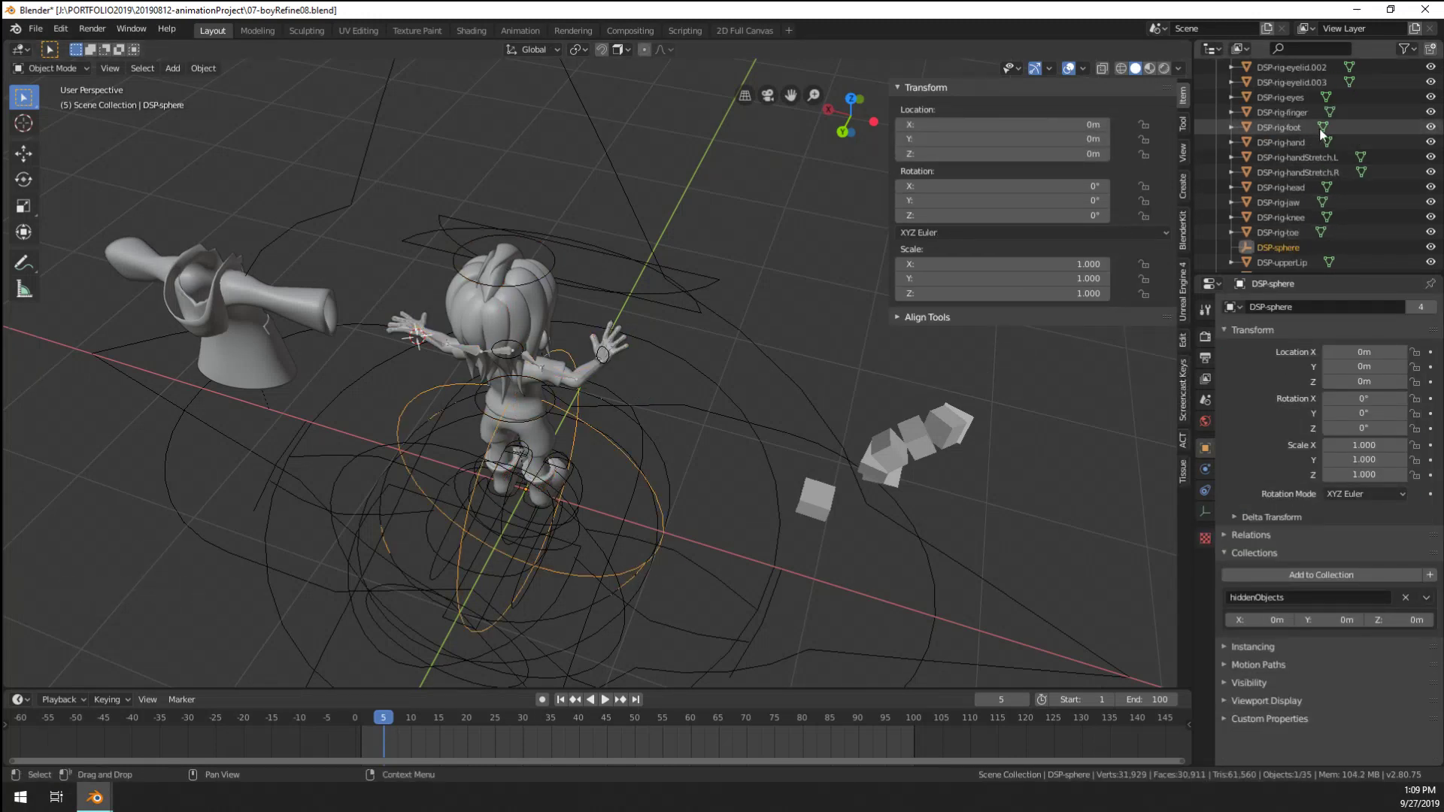
{"action": "left_click", "coordinate": [1295, 142]}
Enter Edit Mode on DSP-rig-hand and move its vertices about -0.104 m along X
{"action": "middle_click_drag", "start_coordinate": [763, 496], "coordinate": [752, 516]}
{"action": "scroll", "coordinate": [592, 481], "scroll_direction": "up", "scroll_amount": 3}
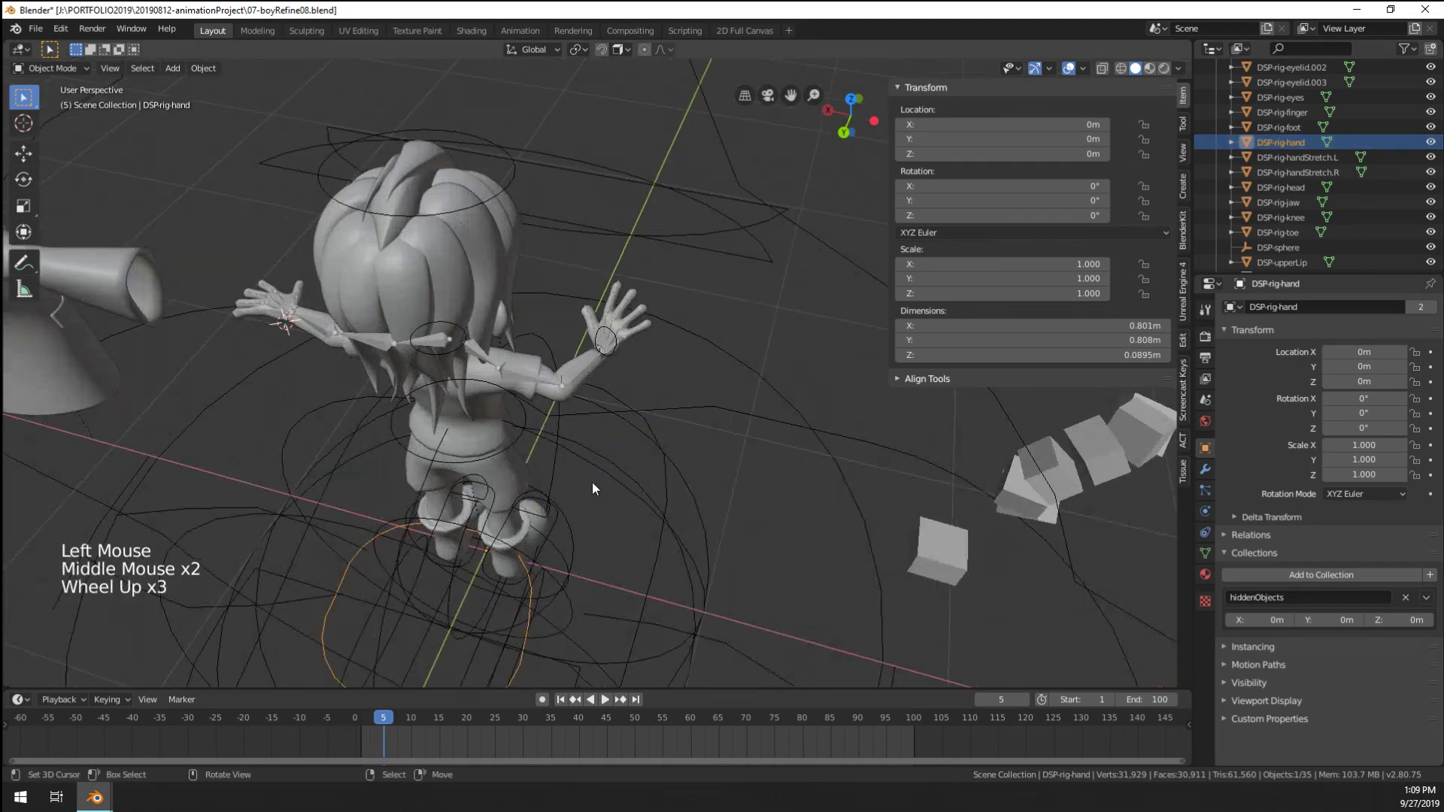
{"action": "key", "text": "Tab"}
{"action": "middle_click_drag", "start_coordinate": [593, 481], "coordinate": [613, 457]}
{"action": "scroll", "coordinate": [614, 457], "scroll_direction": "up", "scroll_amount": 5}
{"action": "scroll", "coordinate": [614, 457], "scroll_direction": "up", "scroll_amount": 1}
{"action": "key", "text": "g"}
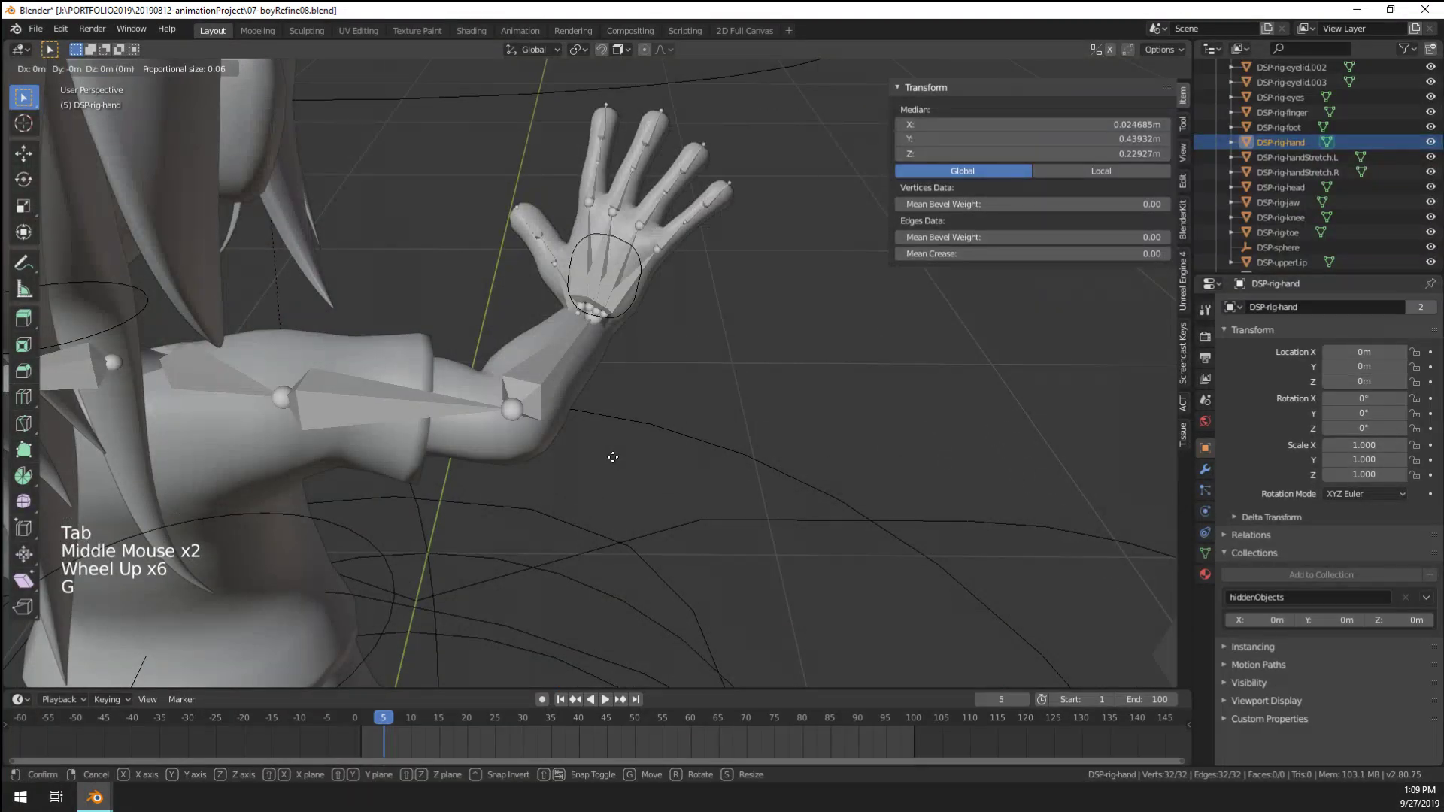
{"action": "left_click", "coordinate": [677, 467]}
Move the DSP-rig-hand vertices about 0.125 m along the local Y axis
{"action": "scroll", "coordinate": [677, 467], "scroll_direction": "down", "scroll_amount": 2}
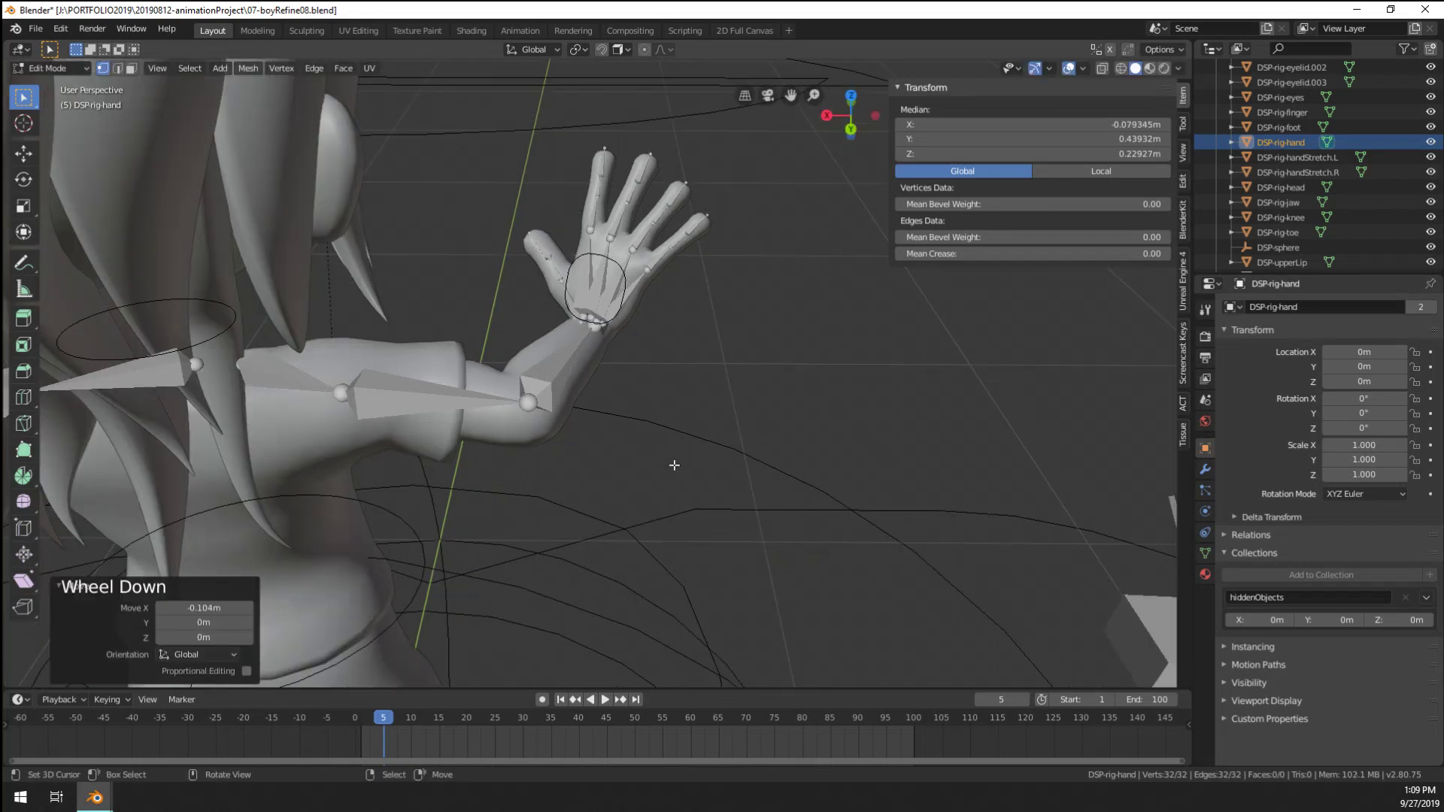
{"action": "middle_click_drag", "start_coordinate": [677, 467], "coordinate": [542, 393]}
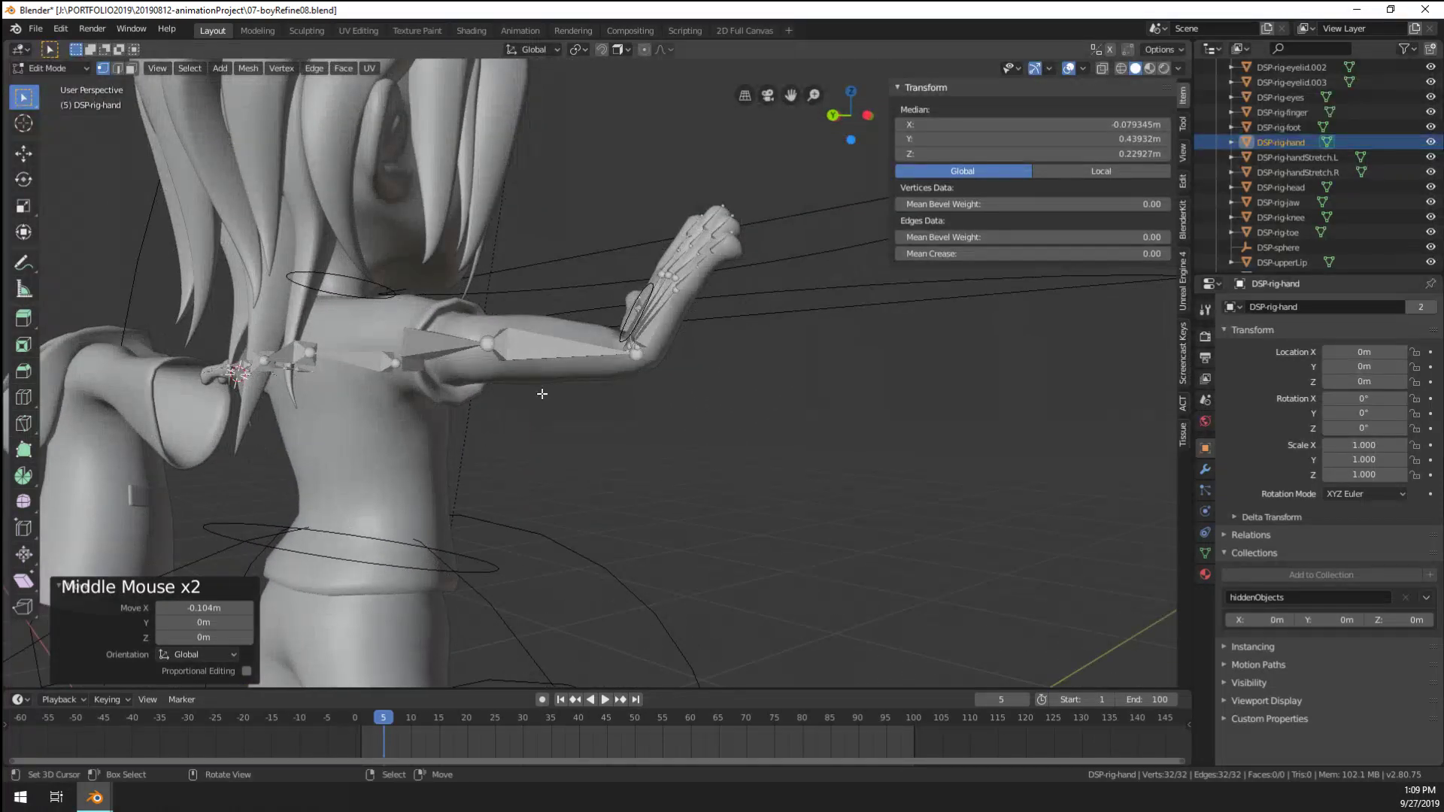
{"action": "key", "text": "g"}
{"action": "left_click", "coordinate": [463, 390]}
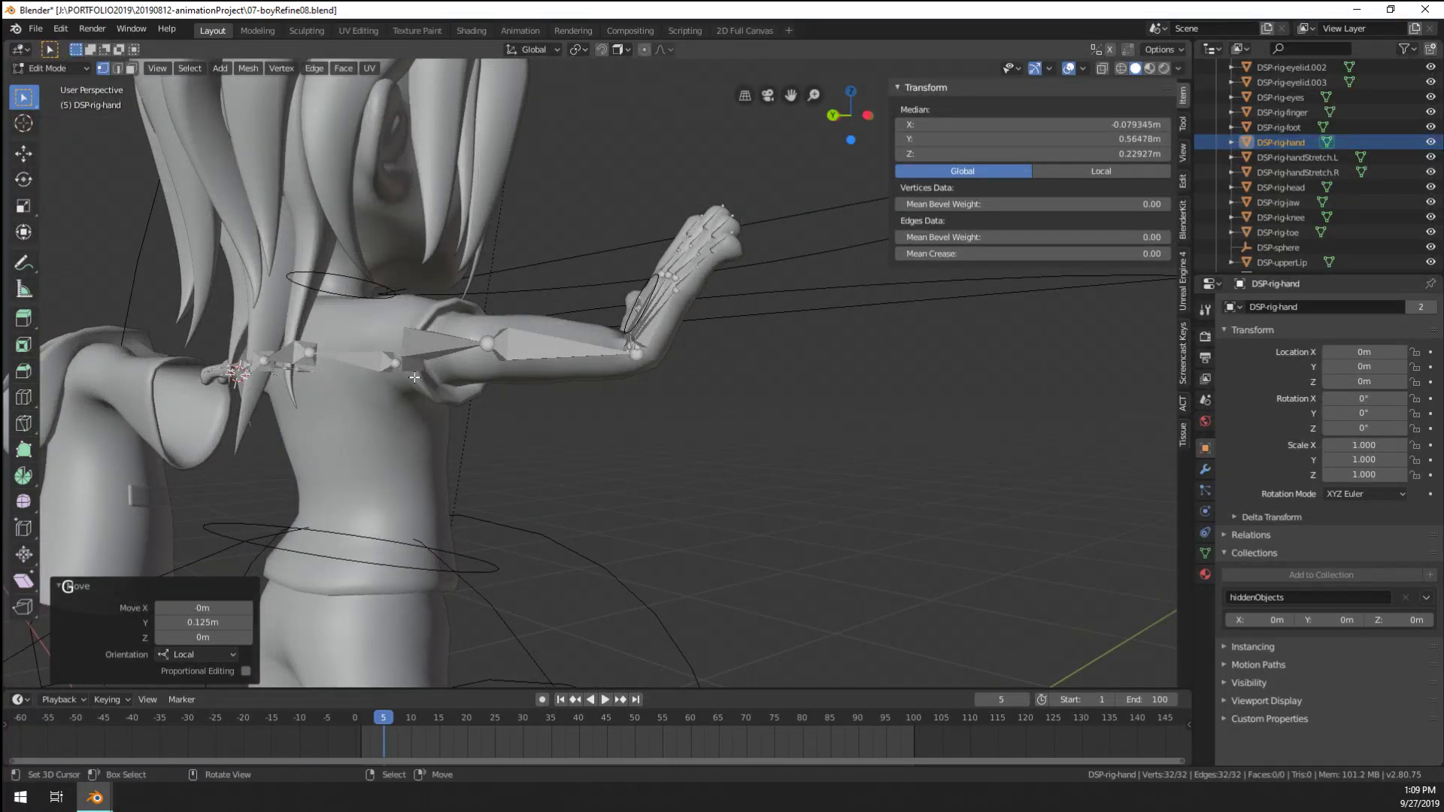
Shift the DSP-rig-hand vertices along the local Z axis to fit the hand, and leave Edit Mode
{"action": "middle_click_drag", "start_coordinate": [463, 390], "coordinate": [574, 413]}
{"action": "key", "text": "g"}
{"action": "key", "text": "z"}
{"action": "key", "text": "z"}
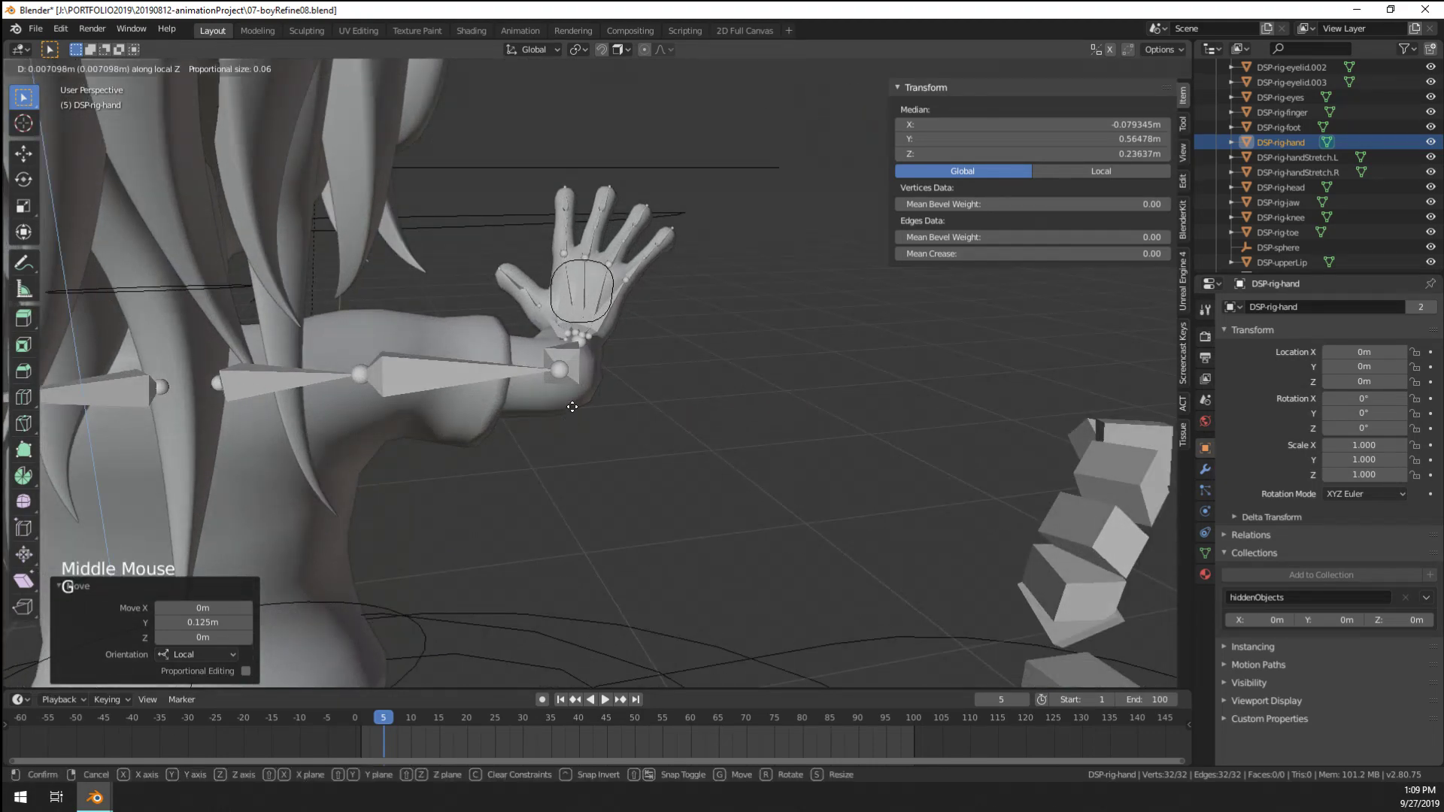
{"action": "left_click", "coordinate": [577, 359]}
{"action": "middle_click_drag", "start_coordinate": [577, 359], "coordinate": [457, 456]}
{"action": "key", "text": "Tab"}
{"action": "scroll", "coordinate": [657, 543], "scroll_direction": "down", "scroll_amount": 4}
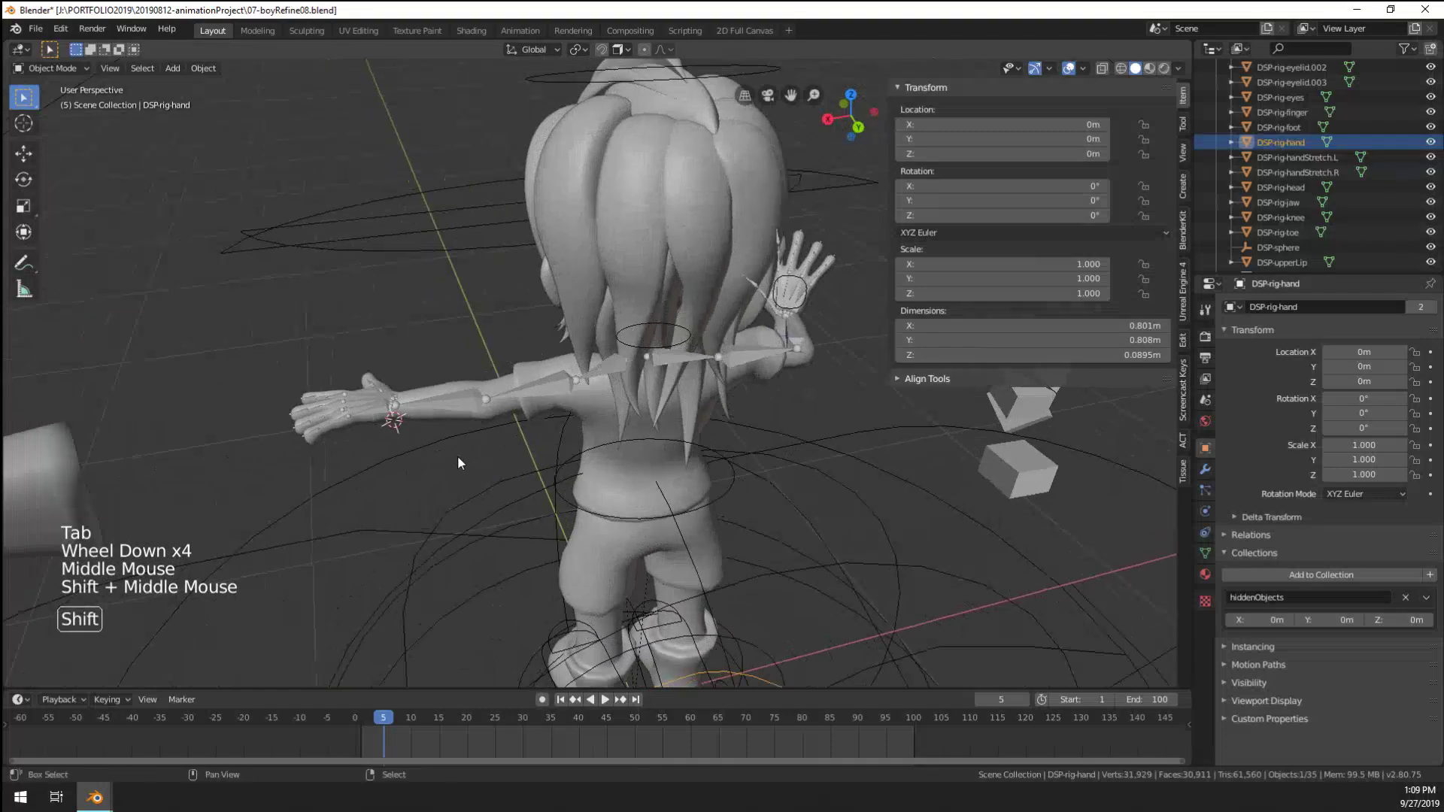
Select the rig-boy armature and put it in Pose Mode
{"action": "key", "text": "ctrl+Tab"}
{"action": "scroll", "coordinate": [323, 412], "scroll_direction": "up", "scroll_amount": 4}
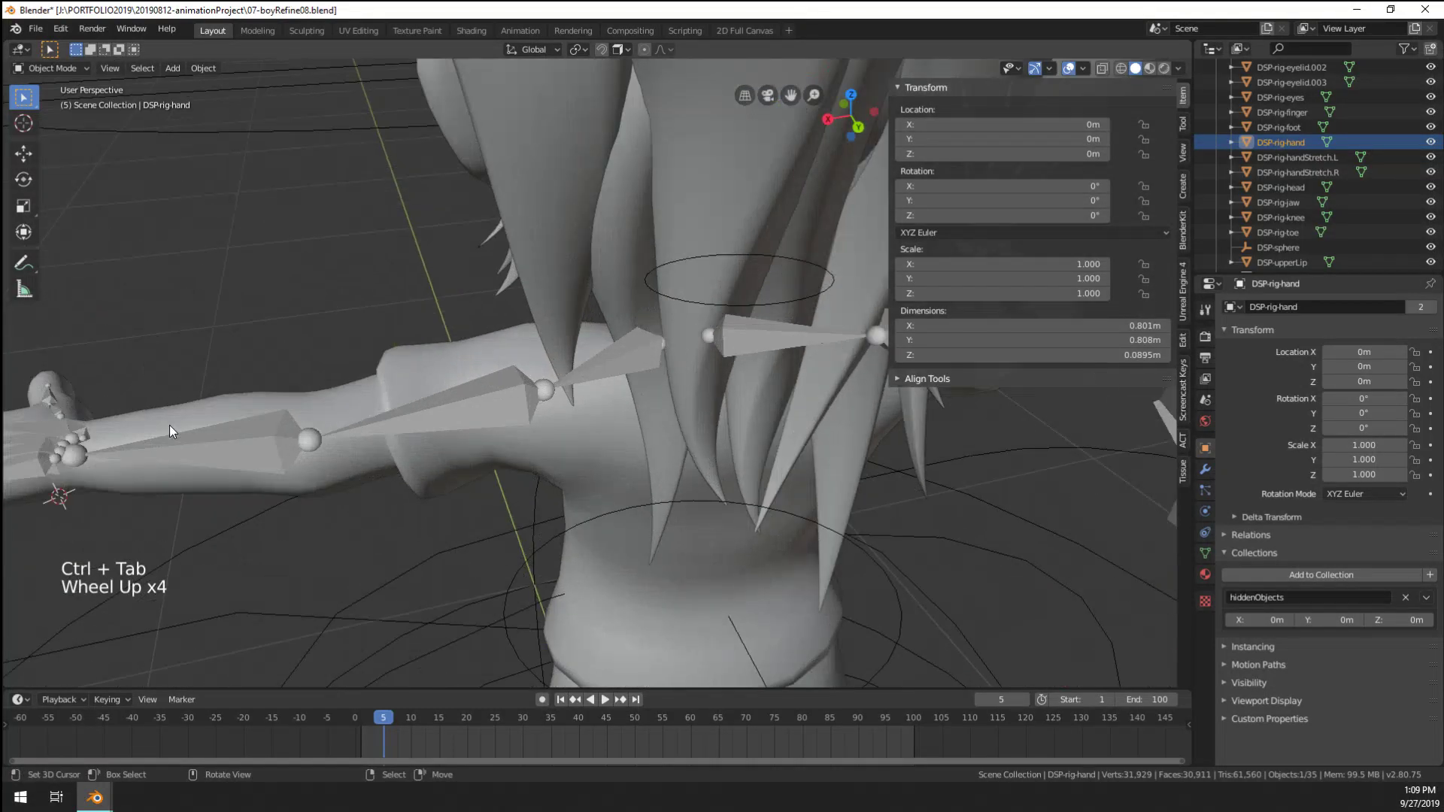
{"action": "right_click", "coordinate": [164, 452]}
{"action": "key", "text": "ctrl+Tab"}
{"action": "right_click", "coordinate": [177, 449]}
{"action": "right_click", "coordinate": [177, 449]}
{"action": "key", "text": "ctrl+Tab"}
Select the CTRL-hand-L bone and assign DSP-rig-hand as its custom display object
{"action": "middle_click_drag", "start_coordinate": [178, 449], "coordinate": [236, 528], "text": "shift"}
{"action": "right_click", "coordinate": [187, 436]}
{"action": "right_click", "coordinate": [185, 441]}
{"action": "right_click", "coordinate": [234, 620]}
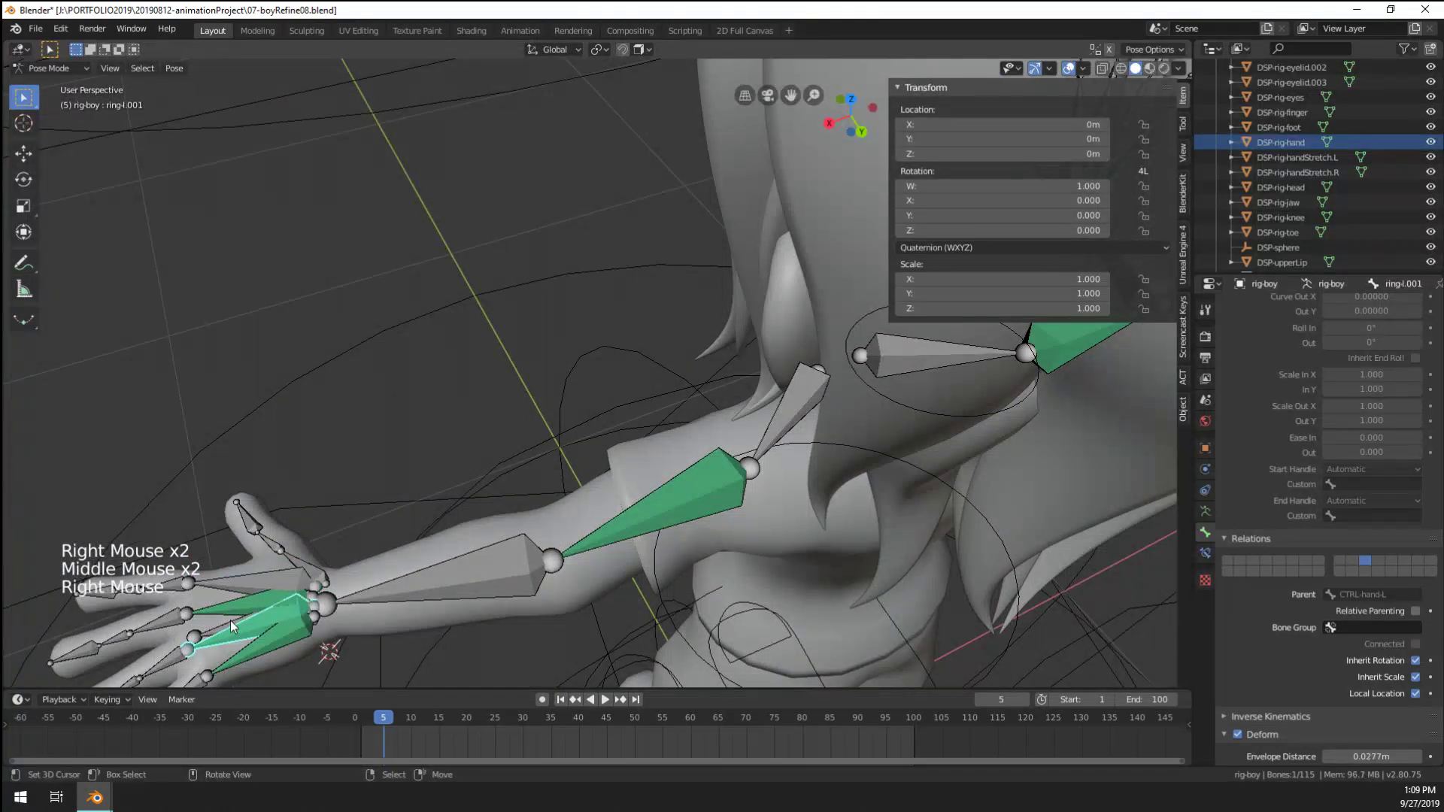
{"action": "right_click", "coordinate": [230, 621]}
{"action": "middle_click_drag", "start_coordinate": [394, 643], "coordinate": [992, 634], "text": "shift"}
{"action": "scroll", "coordinate": [1280, 657], "scroll_direction": "down", "scroll_amount": 12}
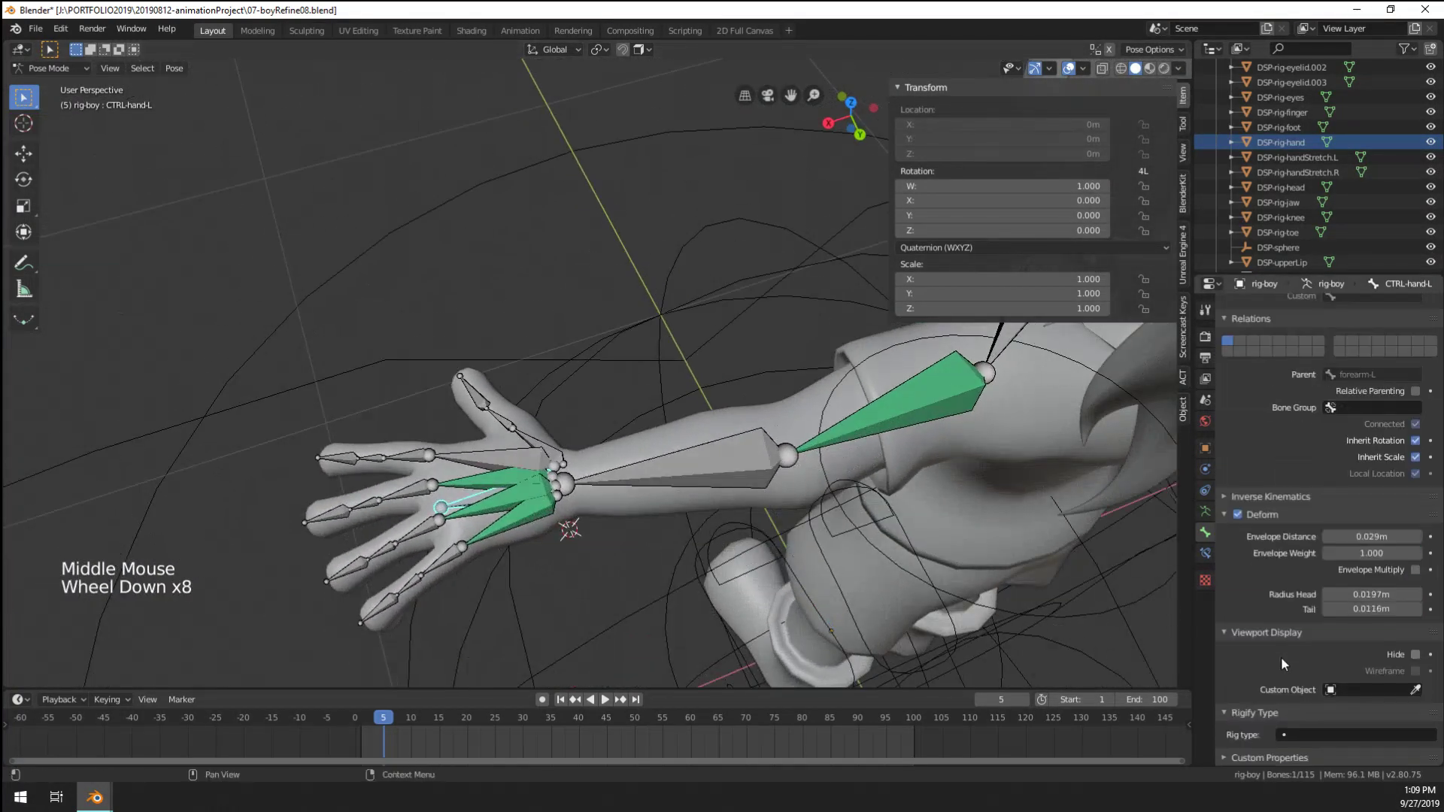
{"action": "left_click", "coordinate": [1366, 690]}
{"action": "type", "text": "dsp-ri"}
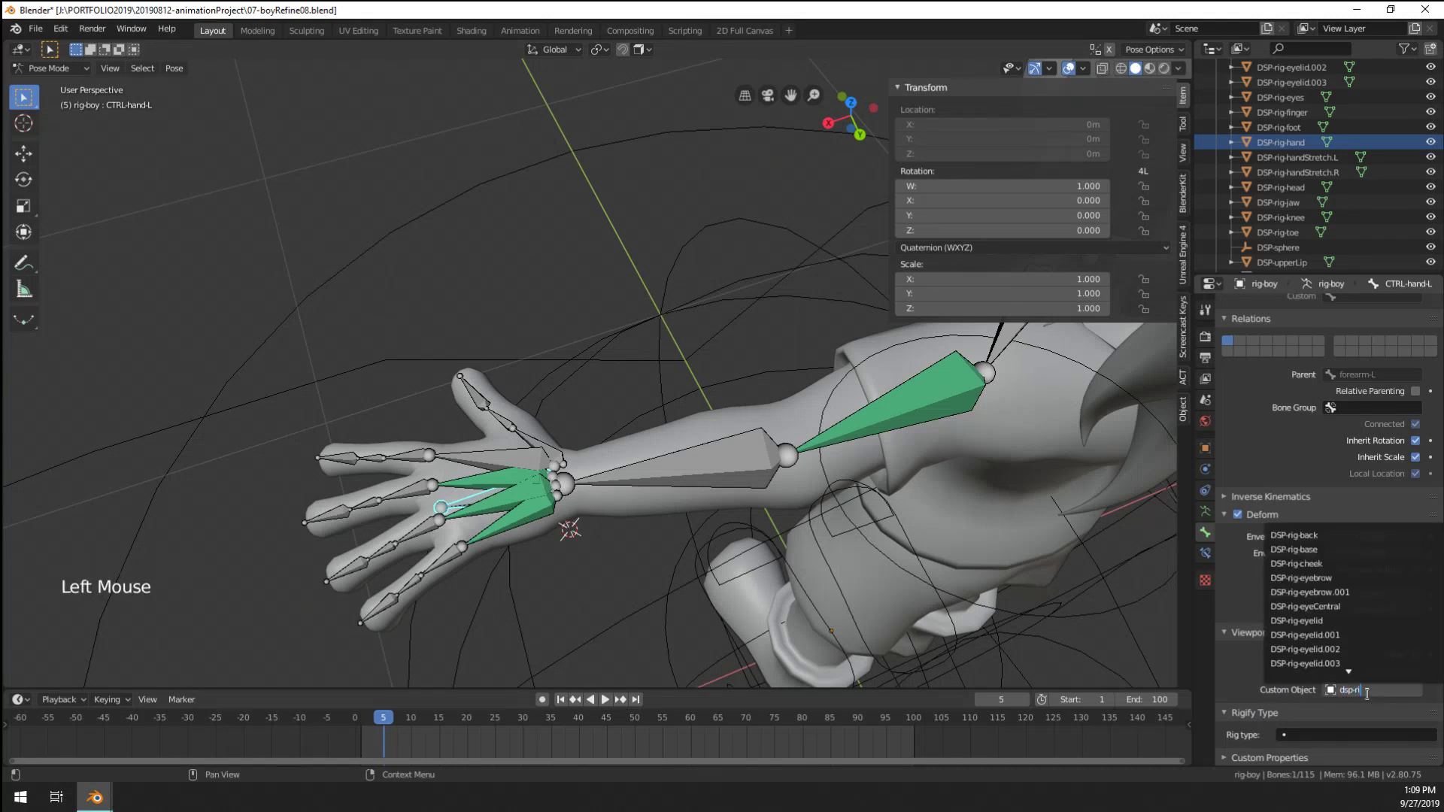
{"action": "type", "text": "g-hand"}
{"action": "key", "text": "Return"}
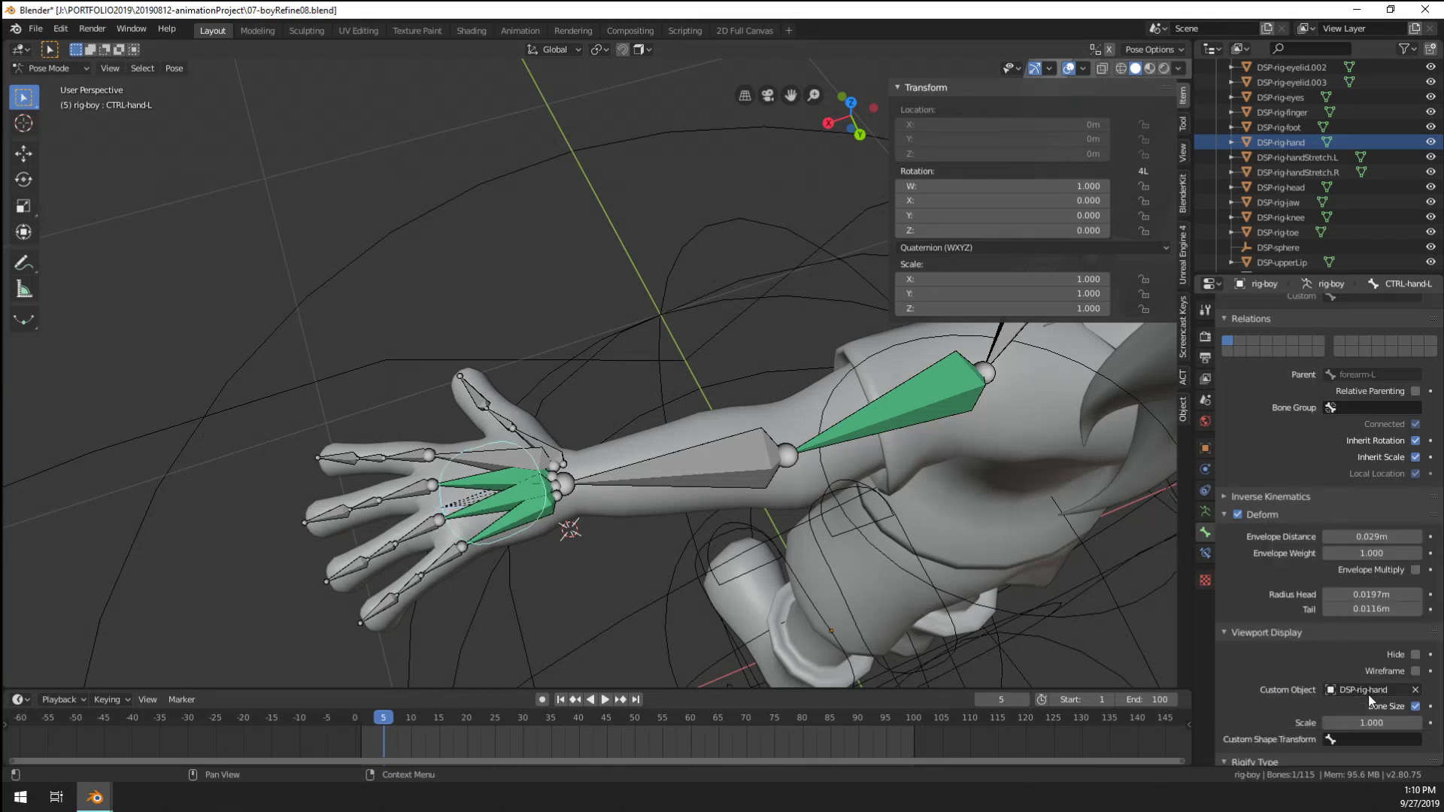
Check the custom control shapes on both hands of the boy rig
{"action": "scroll", "coordinate": [557, 525], "scroll_direction": "down", "scroll_amount": 2}
{"action": "middle_click_drag", "start_coordinate": [557, 525], "coordinate": [652, 517]}
{"action": "scroll", "coordinate": [528, 440], "scroll_direction": "down", "scroll_amount": 4}
{"action": "scroll", "coordinate": [814, 467], "scroll_direction": "up", "scroll_amount": 3}
{"action": "scroll", "coordinate": [652, 517], "scroll_direction": "down", "scroll_amount": 2}
{"action": "scroll", "coordinate": [653, 517], "scroll_direction": "down", "scroll_amount": 2}
{"action": "scroll", "coordinate": [1233, 150], "scroll_direction": "up", "scroll_amount": 8}
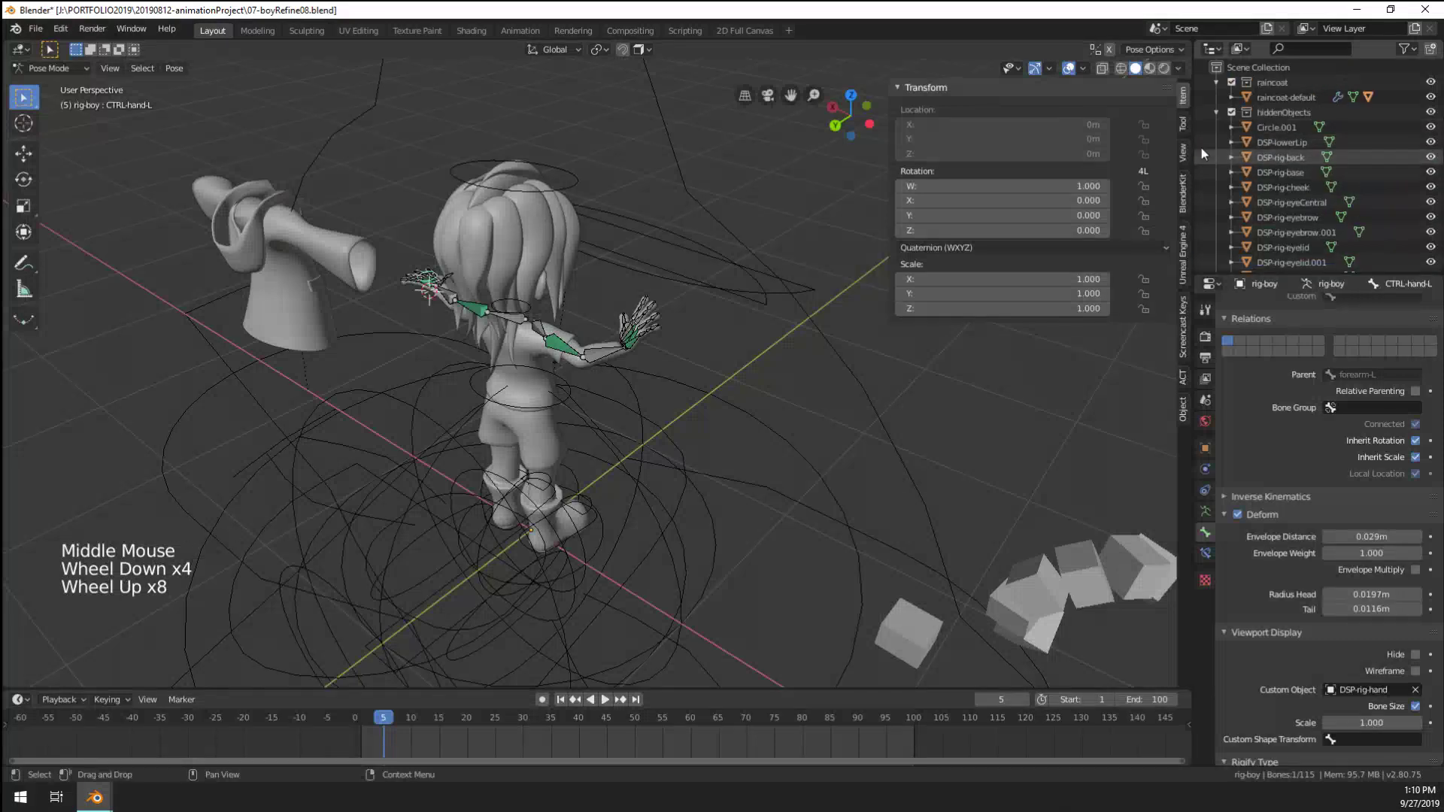
Exclude the hiddenObjects collection from the scene so its control shape objects stay out of the viewport
{"action": "left_click", "coordinate": [1230, 112]}
{"action": "scroll", "coordinate": [525, 521], "scroll_direction": "up", "scroll_amount": 2}
{"action": "middle_click_drag", "start_coordinate": [525, 521], "coordinate": [667, 406]}
Bend the right arm by rotating the forearm-R bone, finishing with a view-axis rotation of about -25.9°
{"action": "right_click", "coordinate": [626, 331]}
{"action": "scroll", "coordinate": [629, 327], "scroll_direction": "up", "scroll_amount": 4}
{"action": "right_click", "coordinate": [662, 421]}
{"action": "key", "text": "r"}
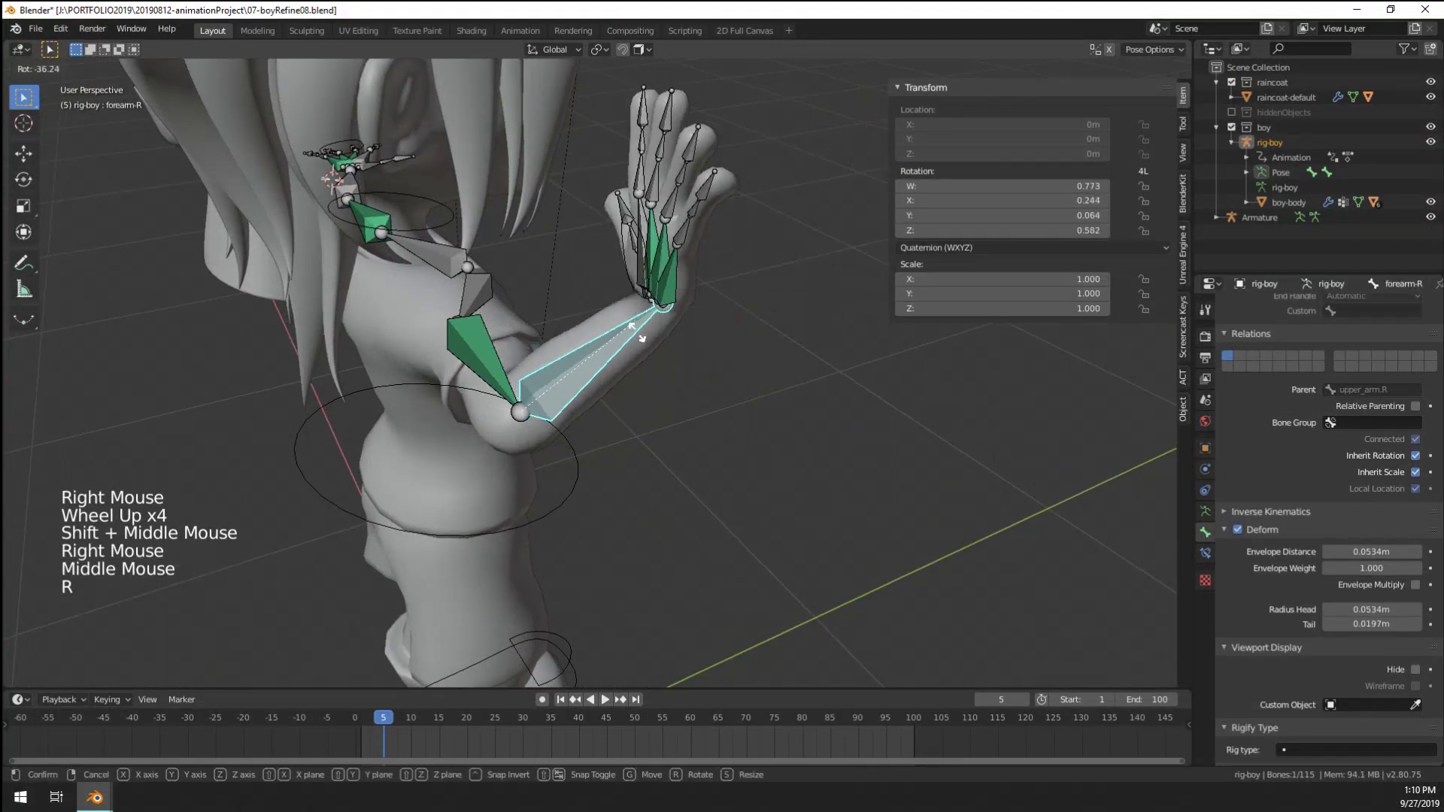
{"action": "left_click", "coordinate": [671, 464]}
{"action": "middle_click_drag", "start_coordinate": [671, 463], "coordinate": [542, 331]}
{"action": "key", "text": "r"}
{"action": "left_click", "coordinate": [427, 274]}
Switch the viewport shading to Look Dev and rotate the forearm-R bone slightly further
{"action": "middle_click_drag", "start_coordinate": [426, 274], "coordinate": [512, 430]}
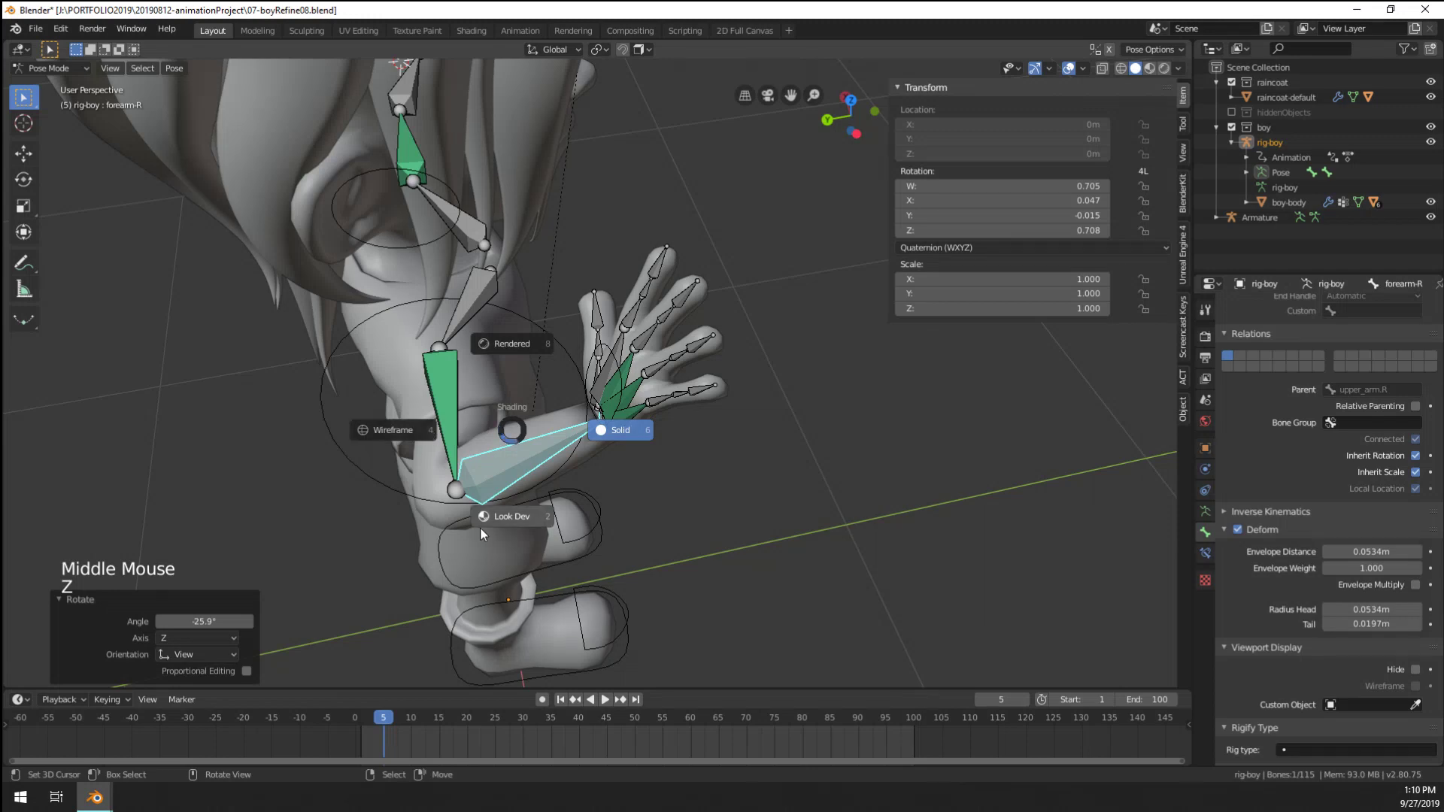
{"action": "middle_click", "coordinate": [576, 492], "text": "shift"}
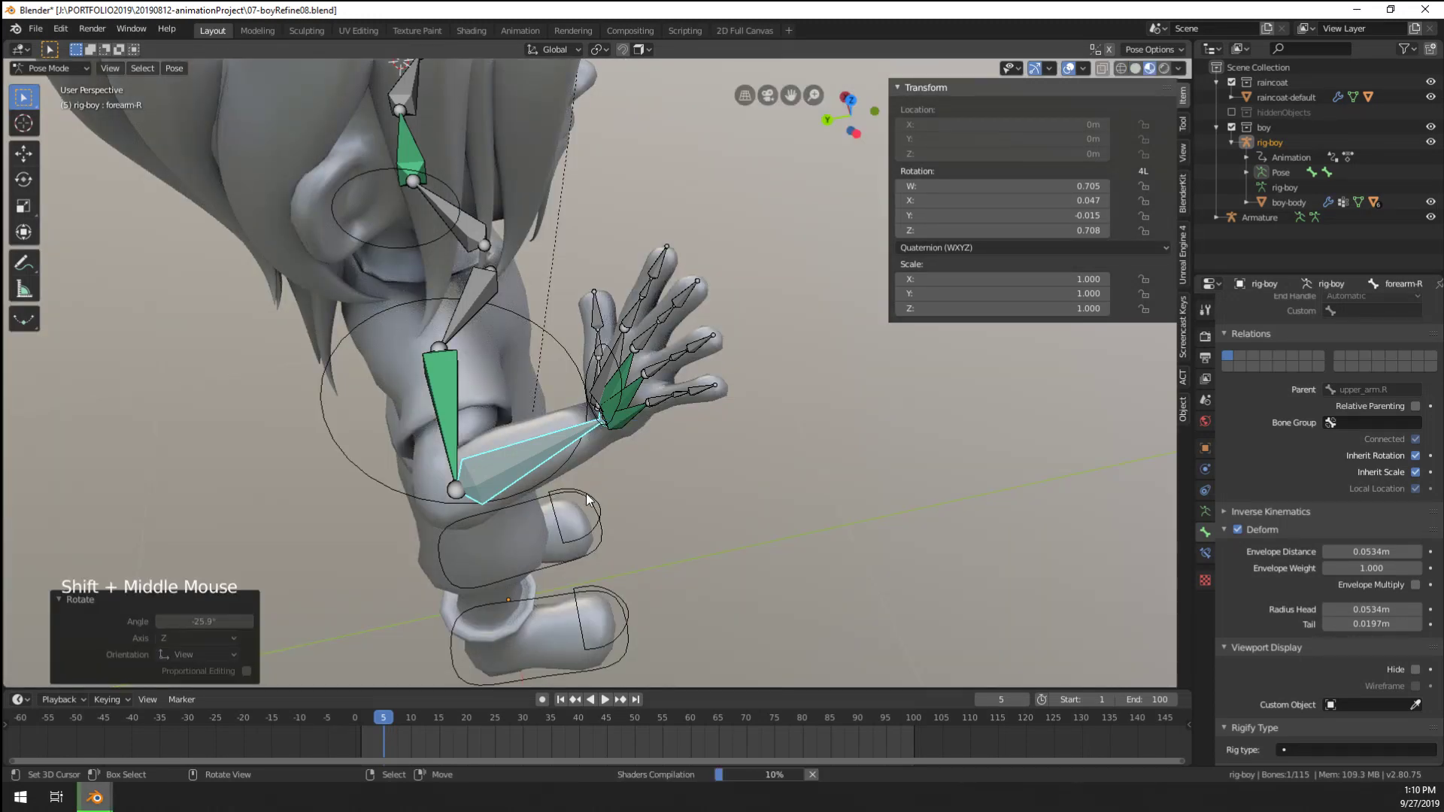
{"action": "mouse_move", "coordinate": [585, 494]}
{"action": "middle_mouse_down"}
{"action": "mouse_move", "coordinate": [711, 410]}
{"action": "mouse_move", "coordinate": [779, 433]}
{"action": "mouse_move", "coordinate": [770, 476]}
{"action": "mouse_move", "coordinate": [711, 457]}
{"action": "mouse_move", "coordinate": [766, 468]}
{"action": "middle_mouse_up"}
{"action": "key", "text": "r"}
{"action": "middle_click", "coordinate": [783, 427]}
Clear the CTRL-hand-R bone's rotation and twist it about 107° around its local Y axis
{"action": "right_click", "coordinate": [775, 316]}
{"action": "key", "text": "alt+r"}
{"action": "scroll", "coordinate": [726, 445], "scroll_direction": "up", "scroll_amount": 1}
{"action": "key", "text": "r"}
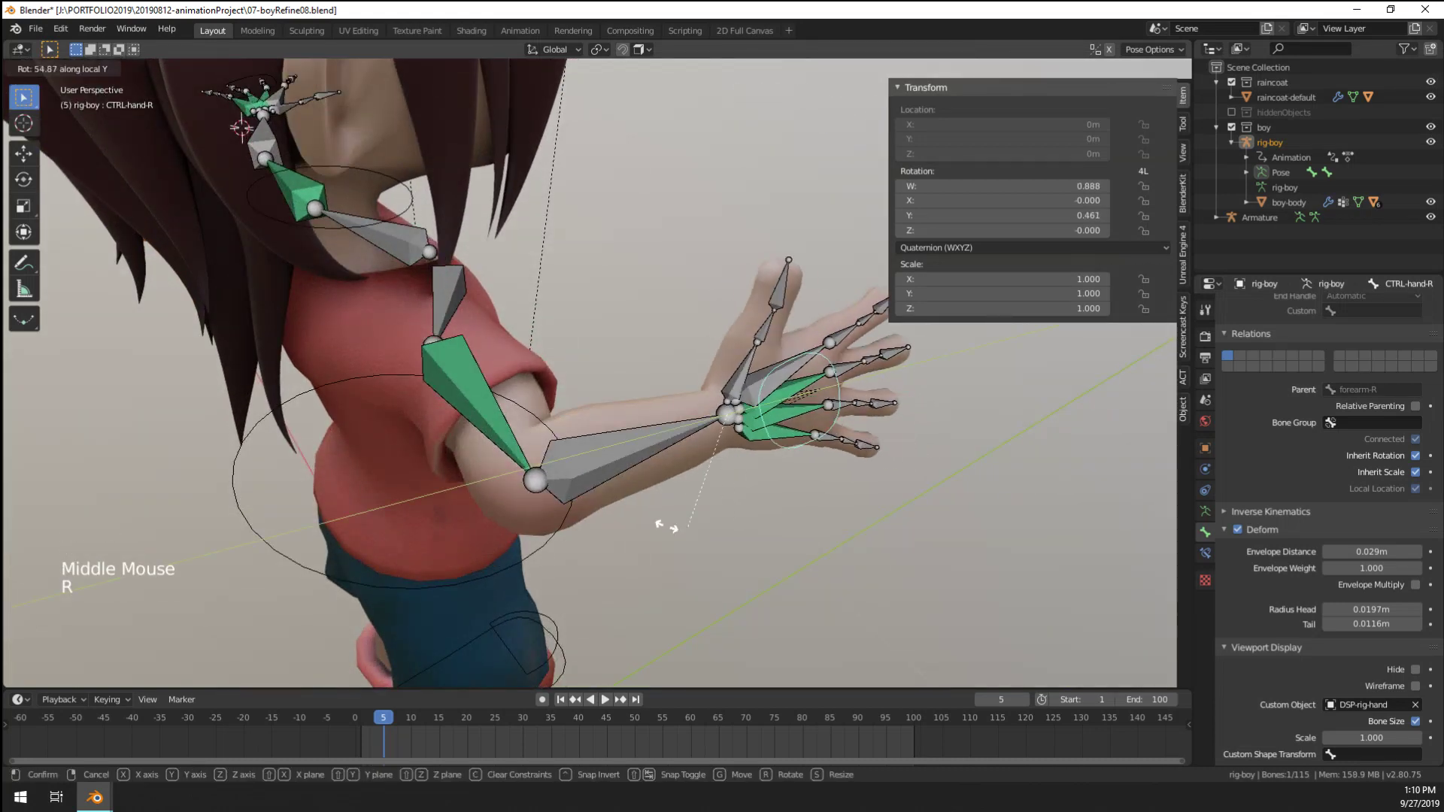
{"action": "left_click", "coordinate": [598, 460]}
{"action": "middle_click_drag", "start_coordinate": [598, 460], "coordinate": [708, 424]}
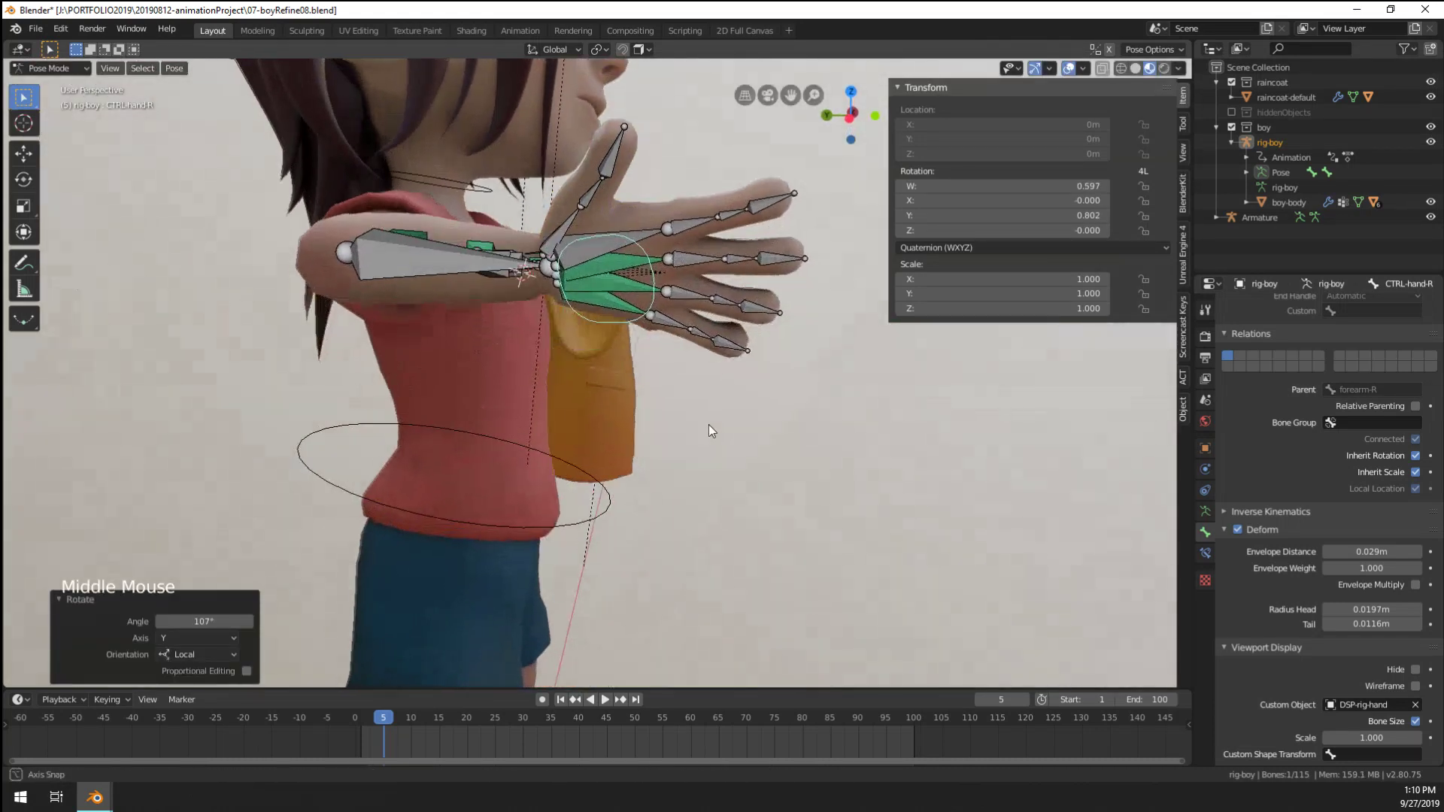
Twist the forearm-R bone about 52.8° around its local Y axis and check the forearm deformation
{"action": "scroll", "coordinate": [618, 362], "scroll_direction": "up", "scroll_amount": 2}
{"action": "middle_click_drag", "start_coordinate": [580, 223], "coordinate": [619, 355], "text": "shift"}
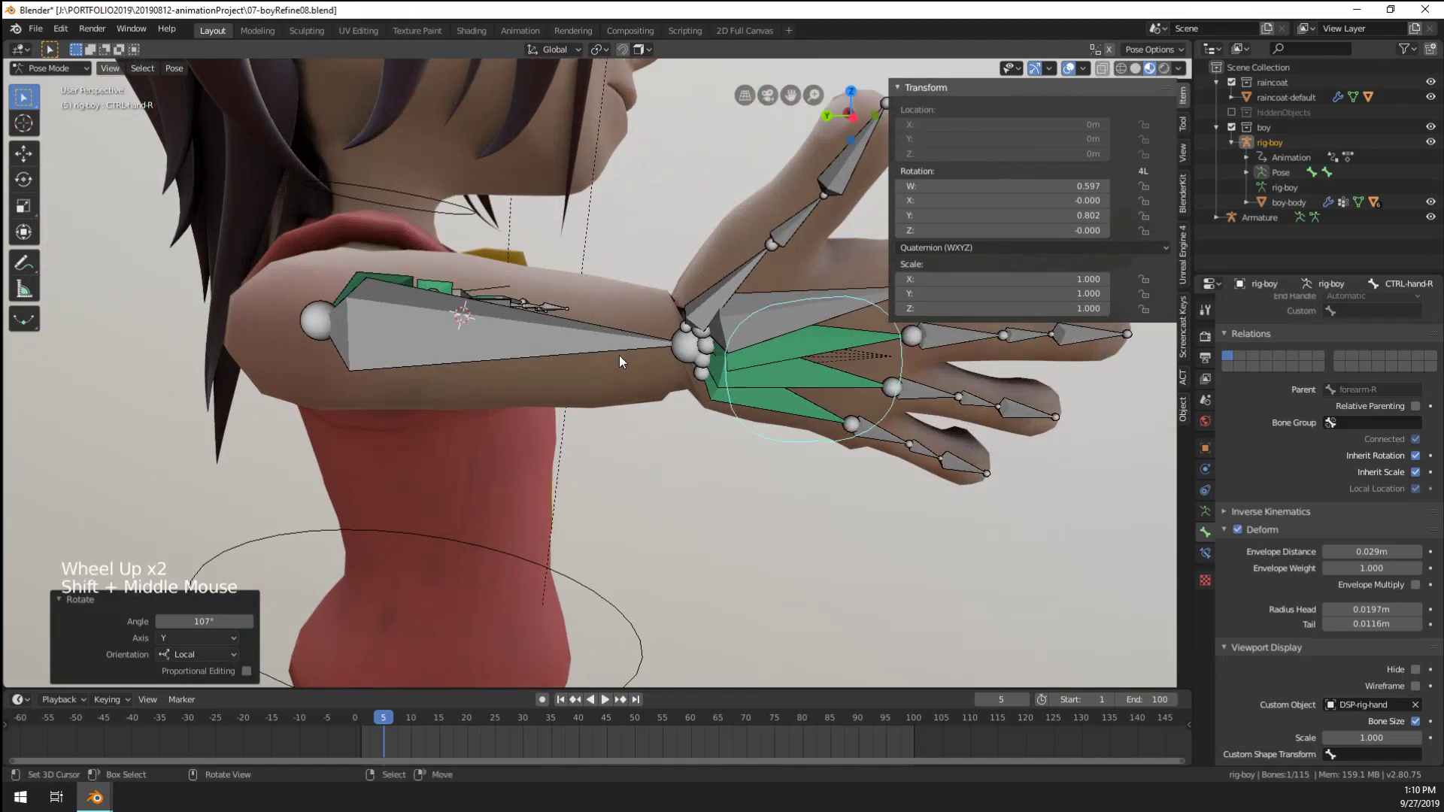
{"action": "right_click", "coordinate": [620, 354]}
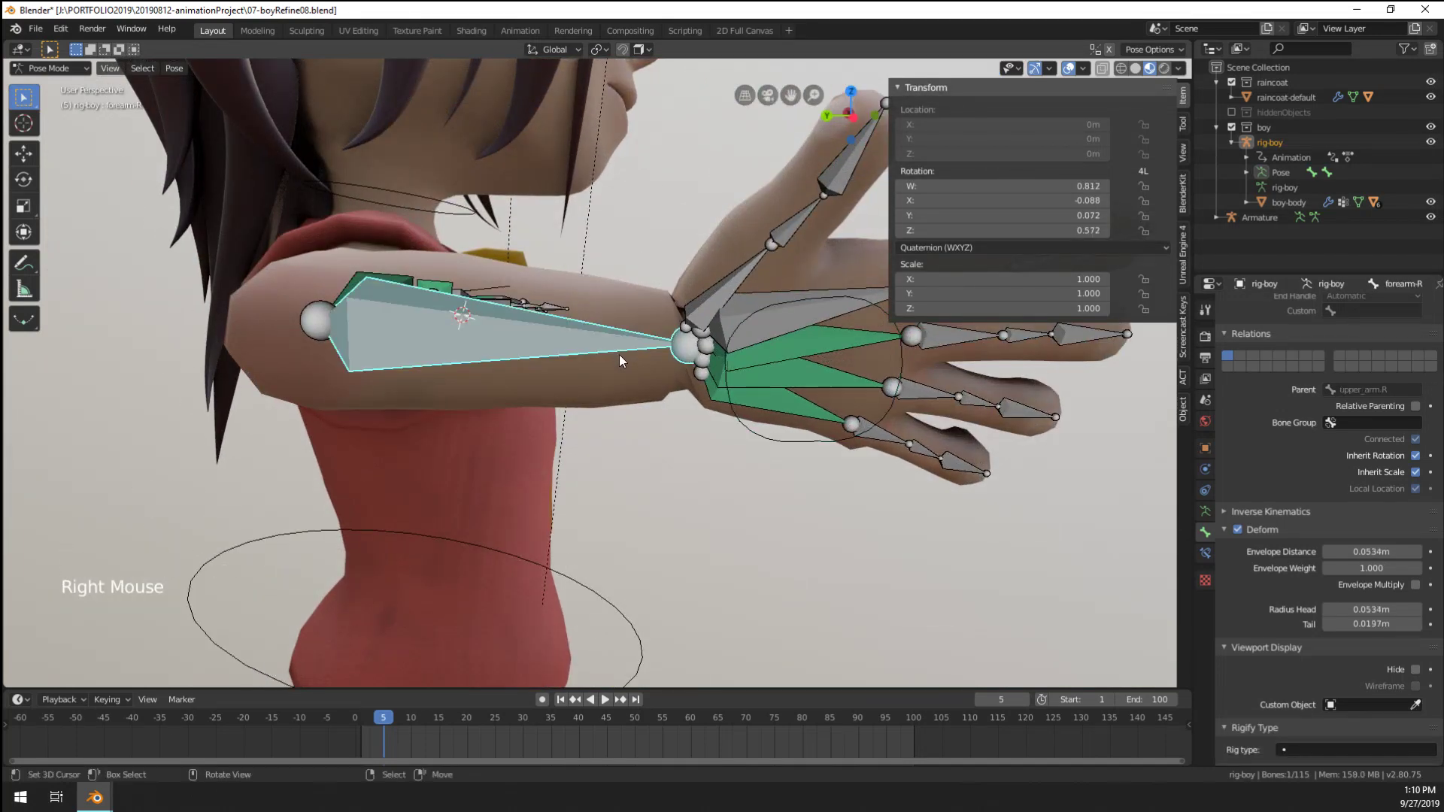
{"action": "key", "text": "r"}
{"action": "key", "text": "y"}
{"action": "key", "text": "y"}
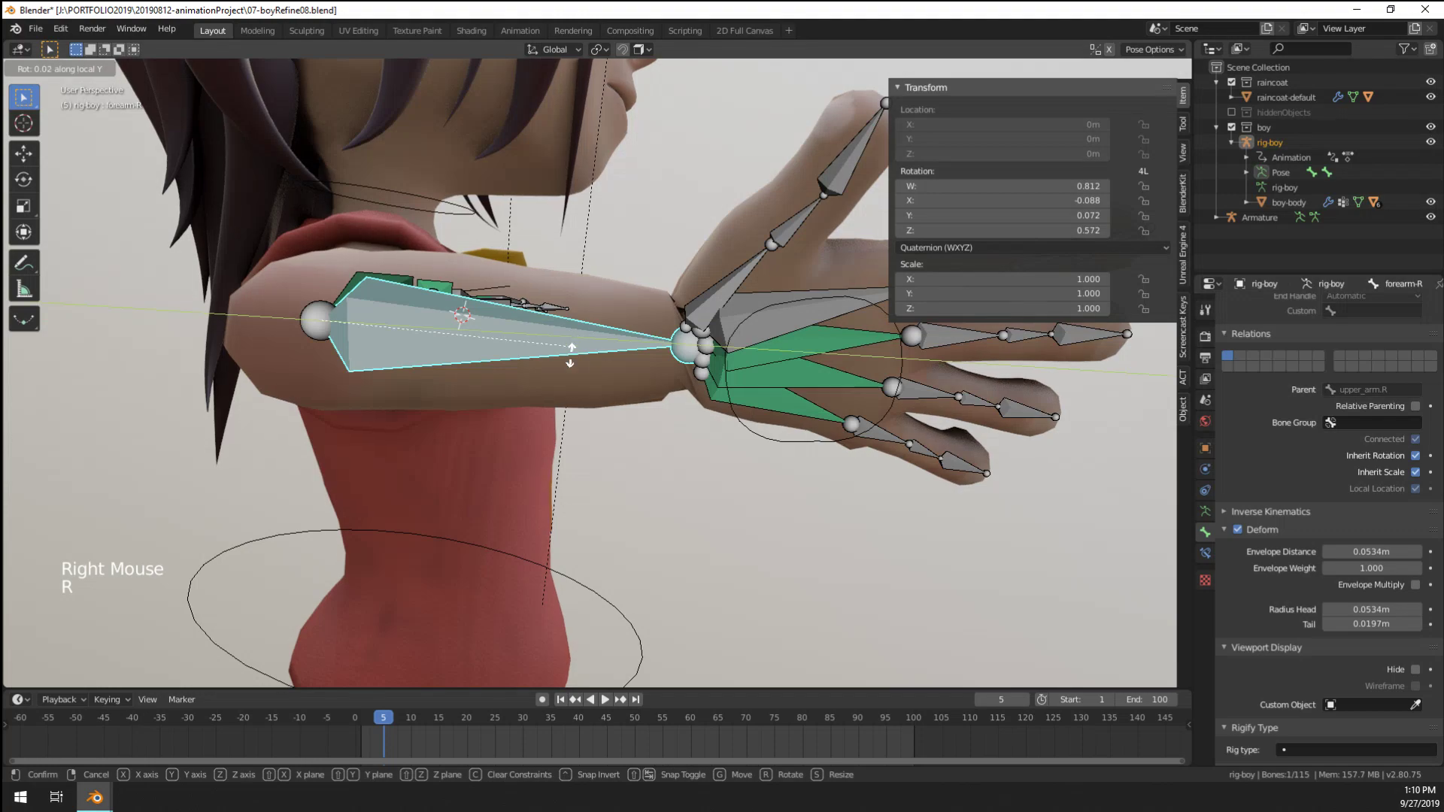
{"action": "left_click", "coordinate": [463, 364]}
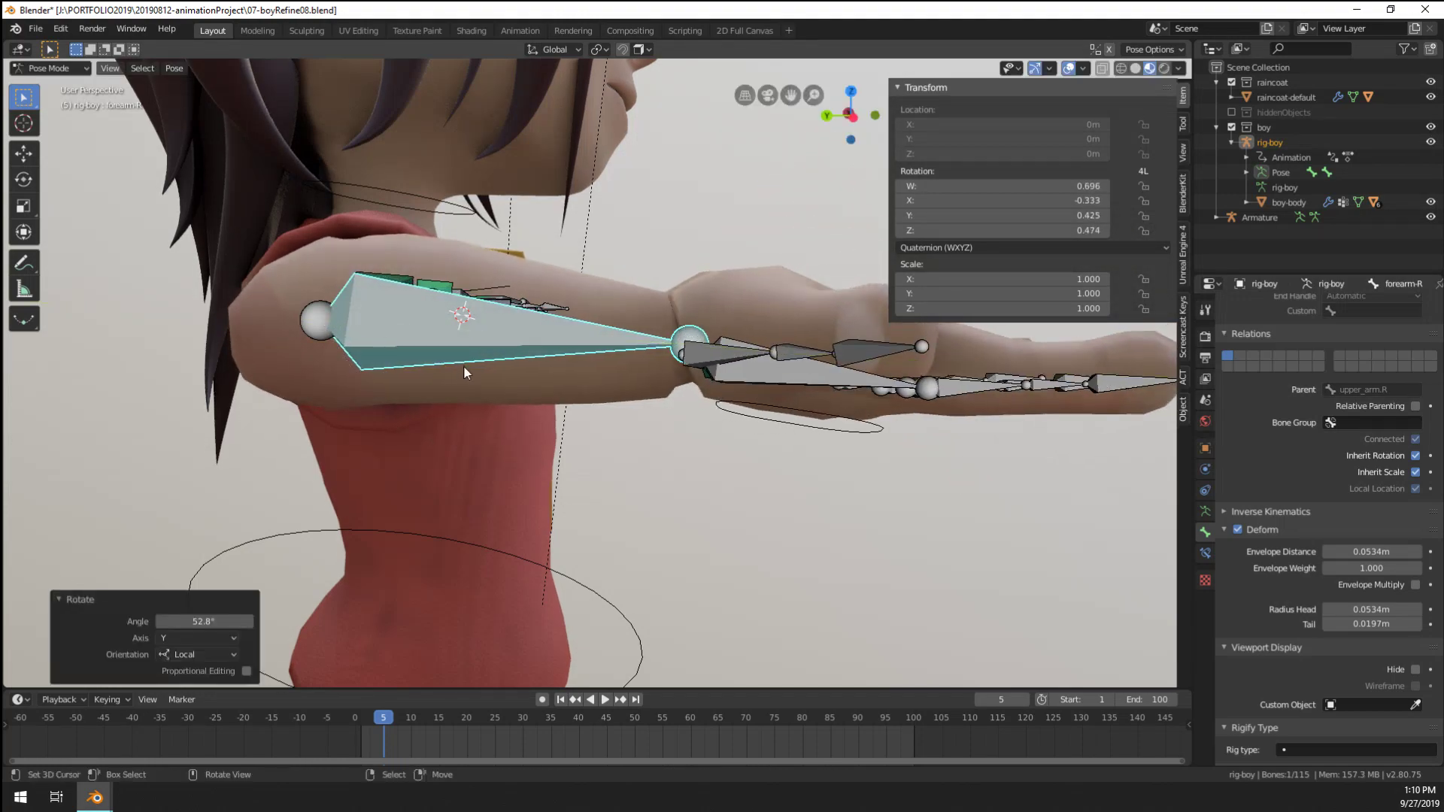
{"action": "middle_click_drag", "start_coordinate": [464, 364], "coordinate": [419, 402]}
{"action": "scroll", "coordinate": [483, 412], "scroll_direction": "down", "scroll_amount": 1}
{"action": "scroll", "coordinate": [483, 412], "scroll_direction": "up", "scroll_amount": 2}
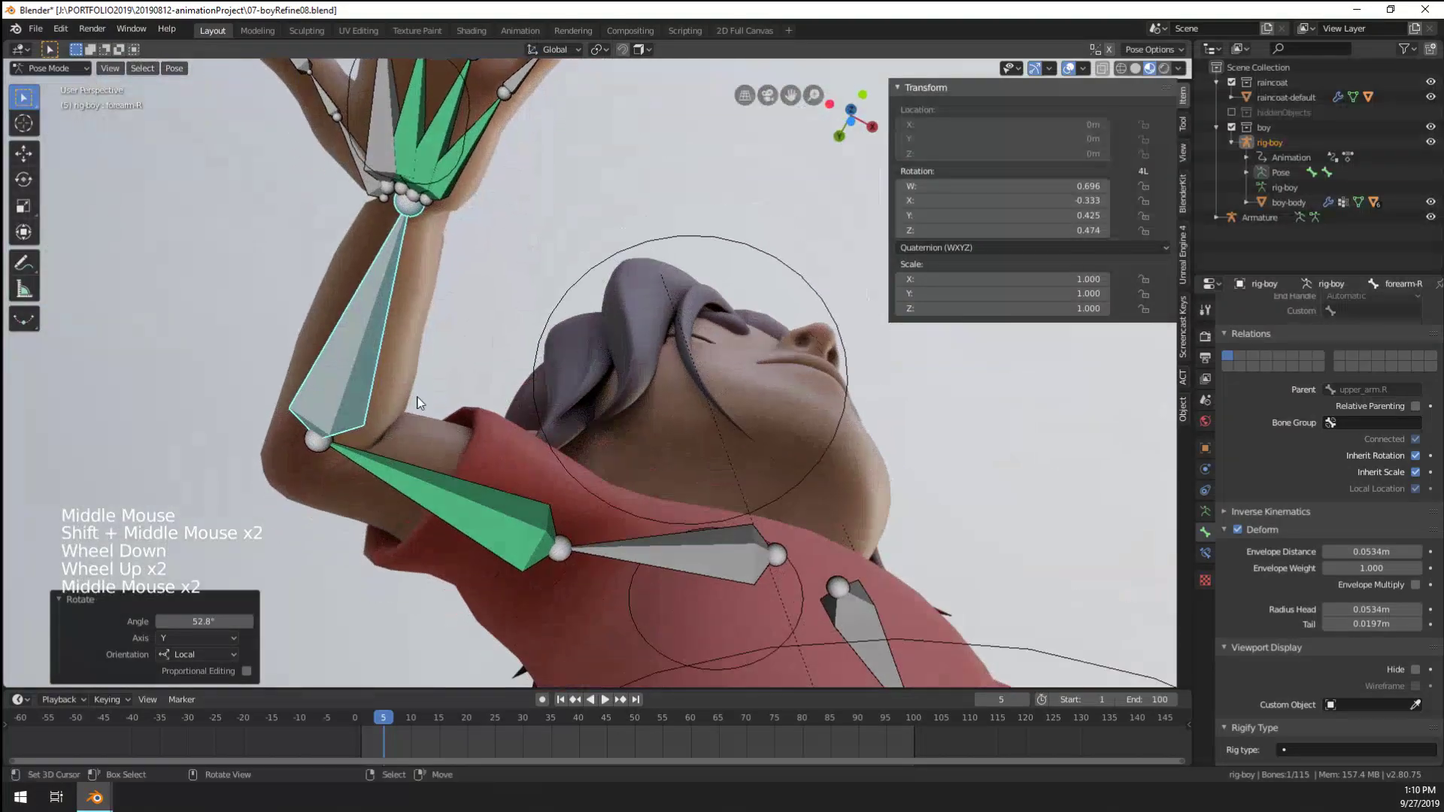
Clear the CTRL-hand-R bone's rotation and try twisting it around its local Y axis
{"action": "right_click", "coordinate": [463, 155]}
{"action": "key", "text": "alt+r"}
{"action": "scroll", "coordinate": [474, 225], "scroll_direction": "down", "scroll_amount": 1}
{"action": "middle_click_drag", "start_coordinate": [474, 225], "coordinate": [495, 326]}
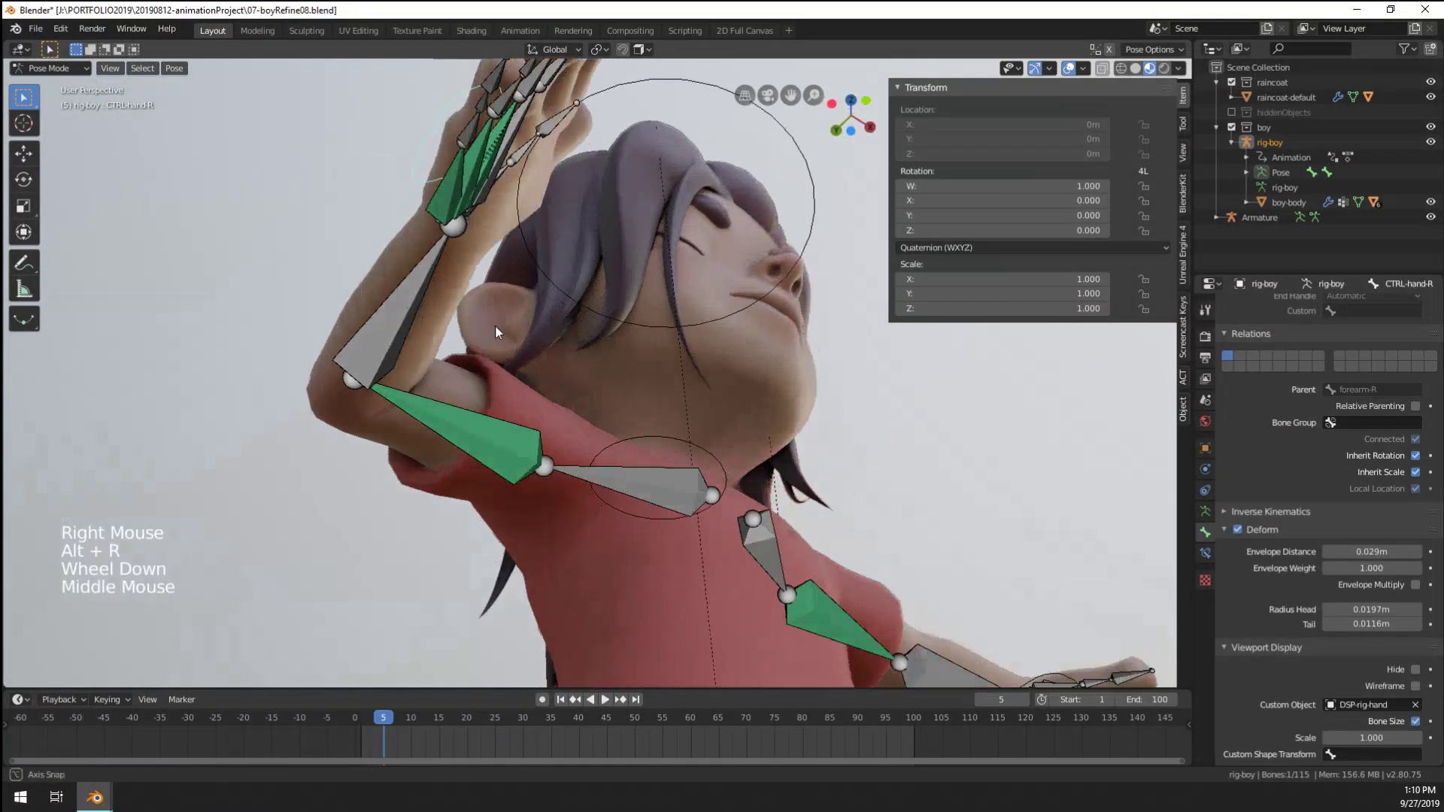
{"action": "scroll", "coordinate": [513, 399], "scroll_direction": "down", "scroll_amount": 1}
{"action": "scroll", "coordinate": [513, 399], "scroll_direction": "down", "scroll_amount": 1}
{"action": "middle_click_drag", "start_coordinate": [513, 399], "coordinate": [541, 464]}
{"action": "key", "text": "r"}
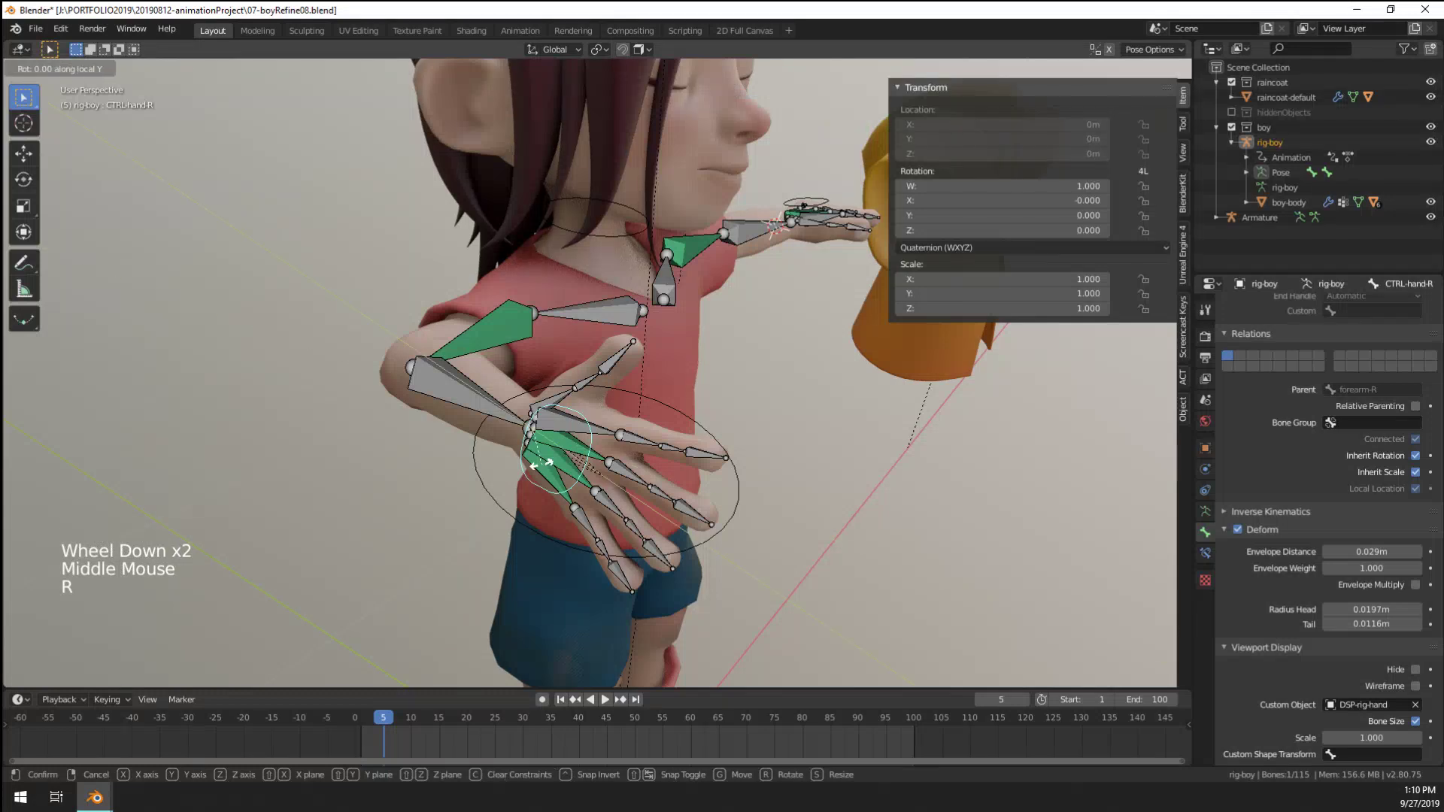
{"action": "key", "text": "Escape"}
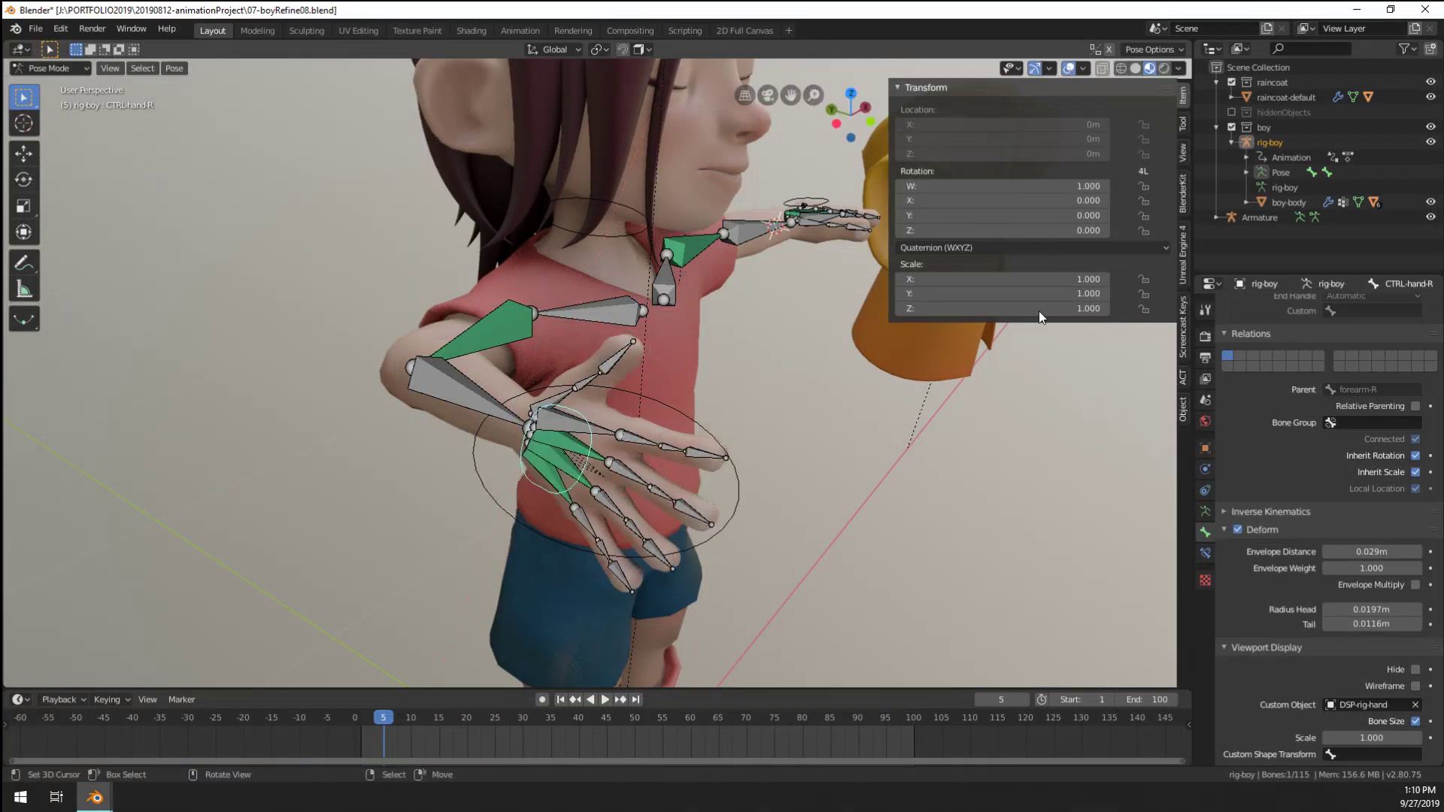
Set the CTRL-hand-R bone's rotation mode to XYZ Euler and lock its location and its Y and Z rotation
{"action": "left_click", "coordinate": [933, 249]}
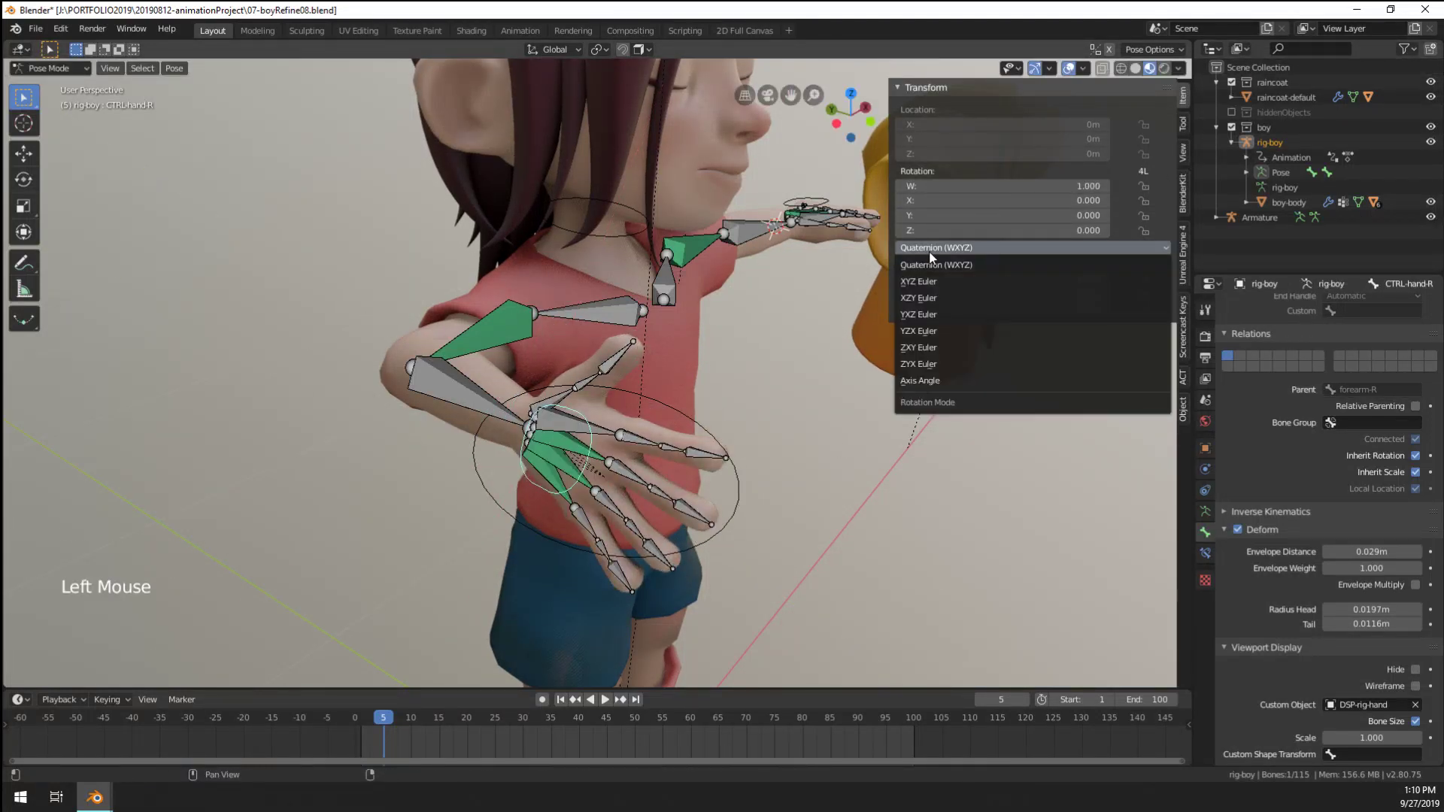
{"action": "left_click", "coordinate": [1028, 284]}
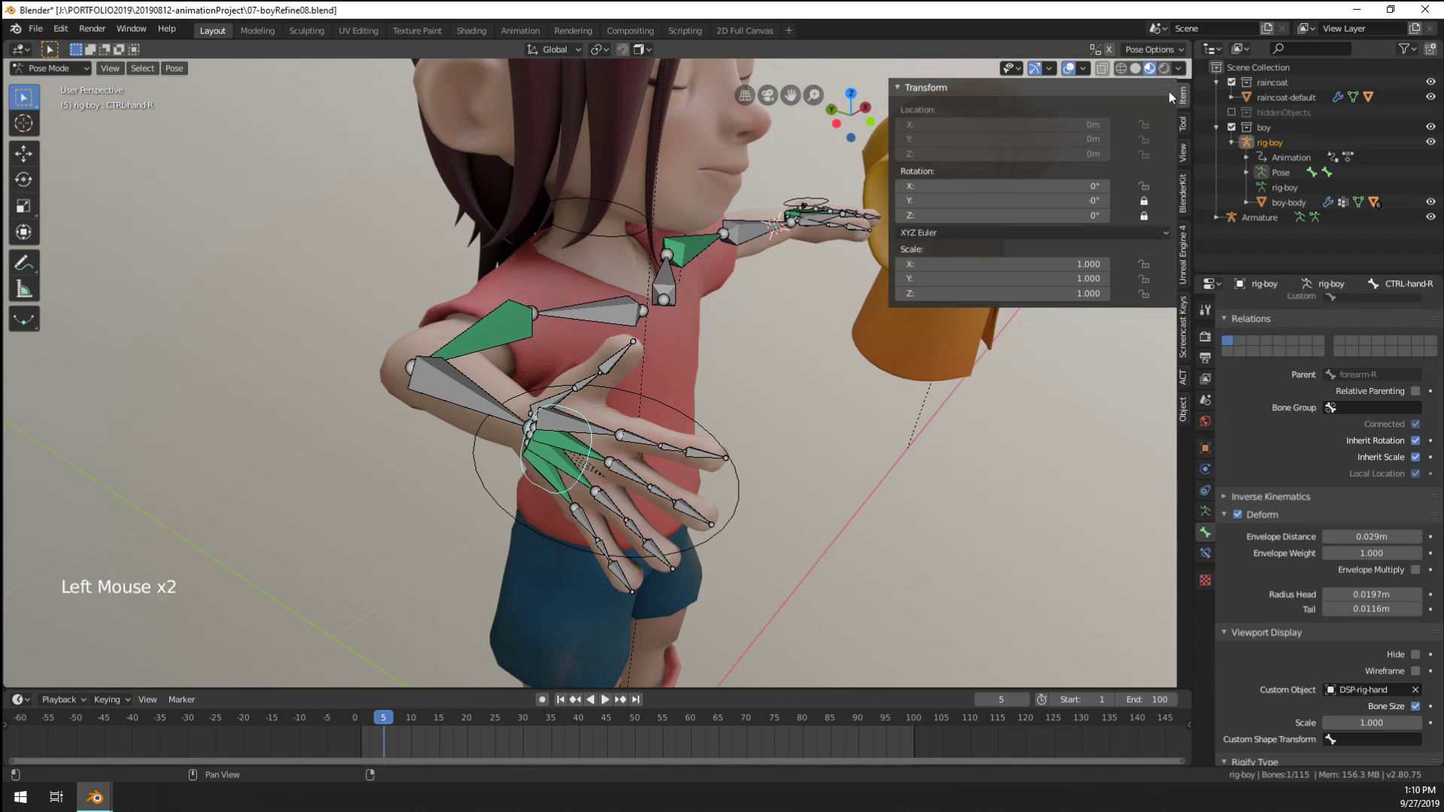
Test the locked axes by trying view-axis and trackball rotations on the CTRL-hand-R bone
{"action": "key", "text": "r"}
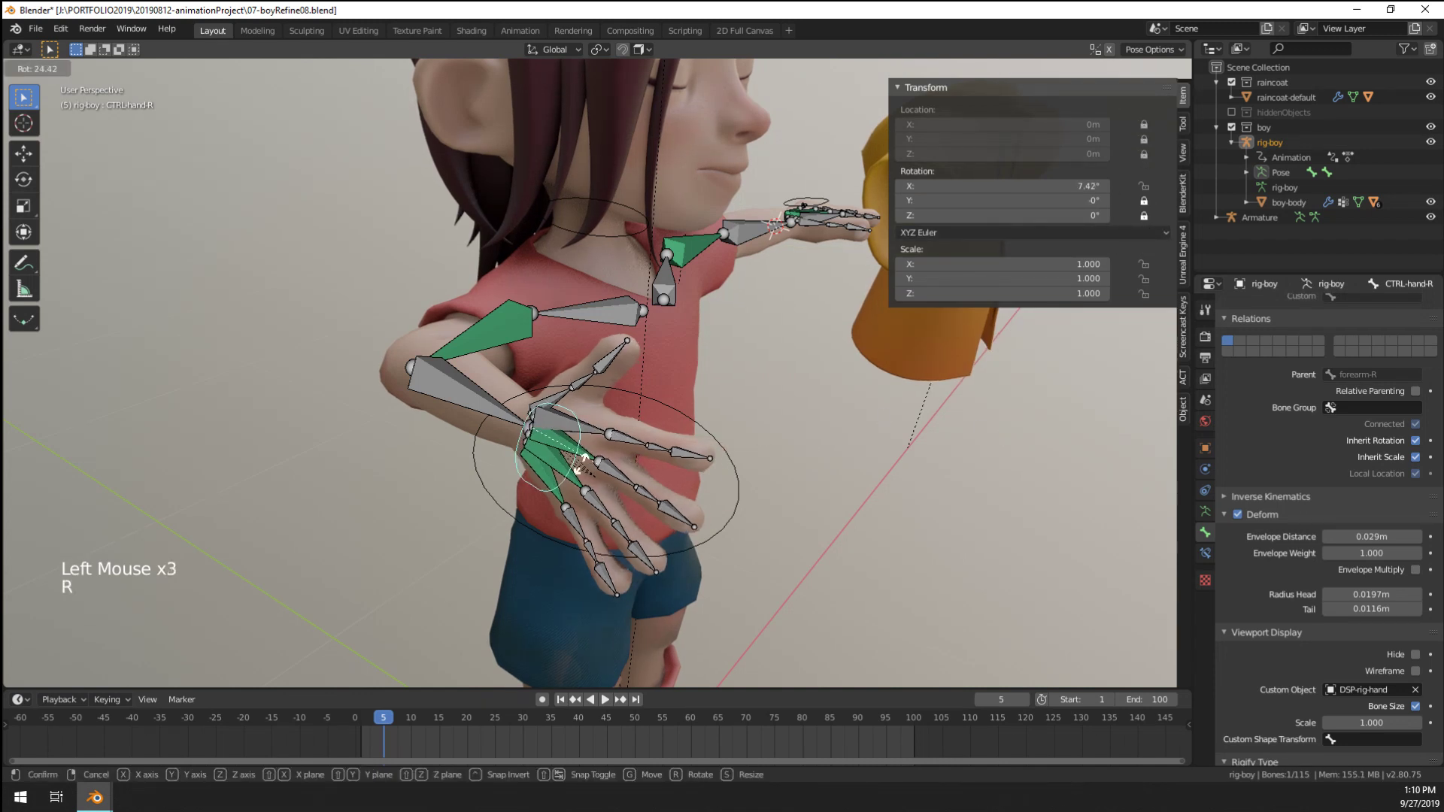
{"action": "key", "text": "Escape"}
{"action": "key", "text": "r"}
{"action": "key", "text": "r"}
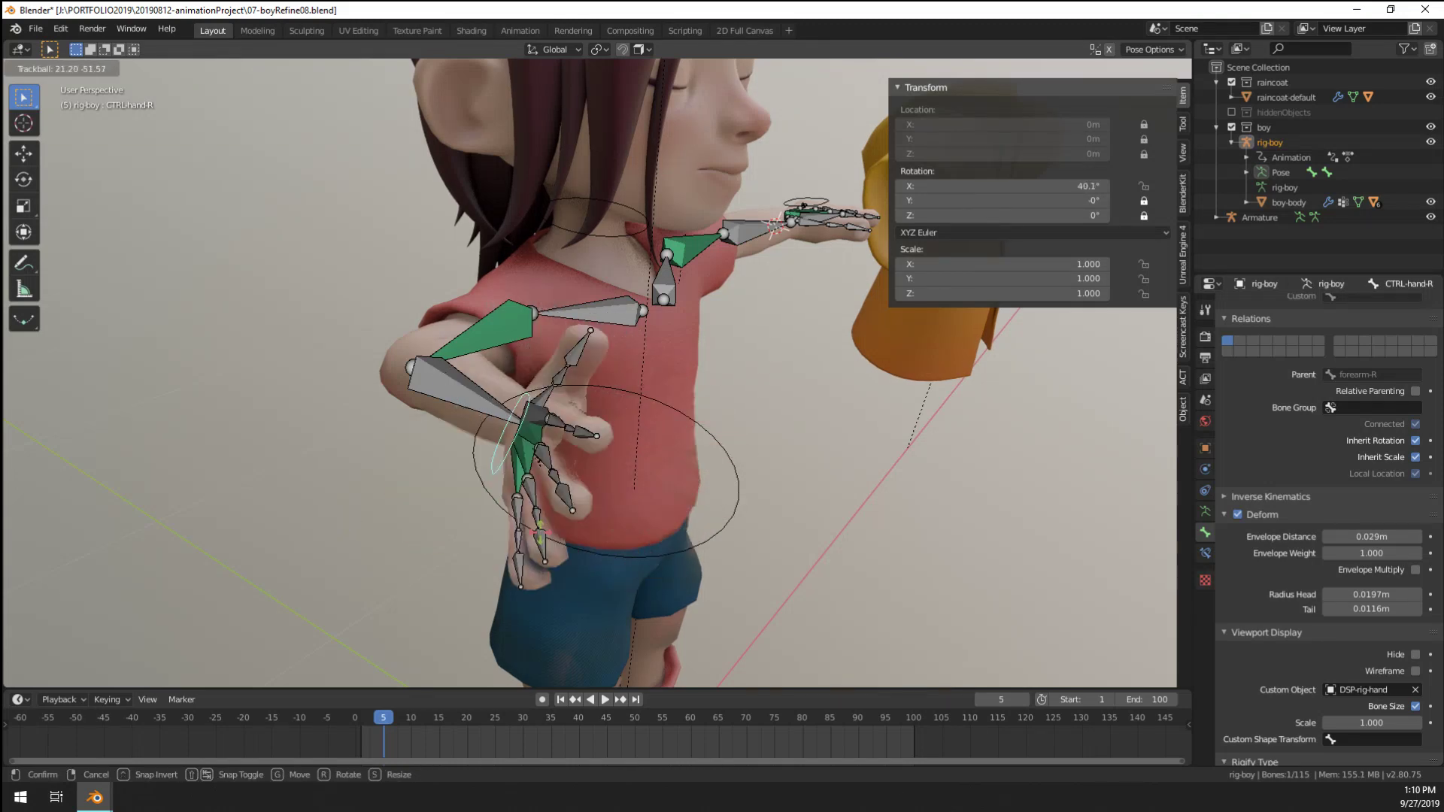
Clear the forearm-R bone's rotation to straighten the right arm
{"action": "right_click", "coordinate": [473, 412]}
{"action": "key", "text": "alt+r"}
{"action": "middle_click_drag", "start_coordinate": [567, 469], "coordinate": [547, 445]}
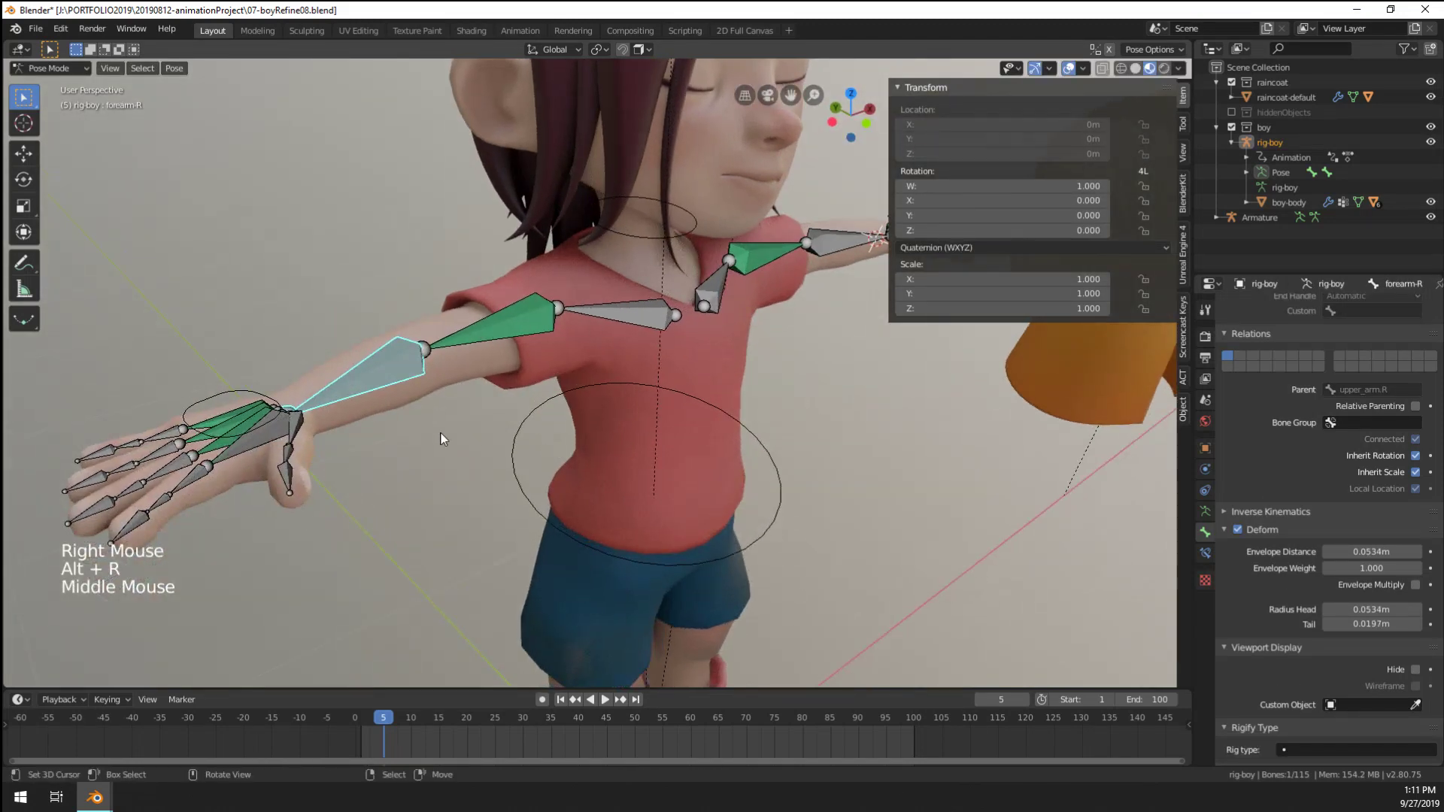
Twist the forearm-R bone about 163° around its local Y axis
{"action": "right_click", "coordinate": [345, 408]}
{"action": "right_click", "coordinate": [346, 408]}
{"action": "middle_click_drag", "start_coordinate": [345, 408], "coordinate": [467, 414]}
{"action": "key", "text": "r"}
{"action": "key", "text": "y"}
{"action": "key", "text": "y"}
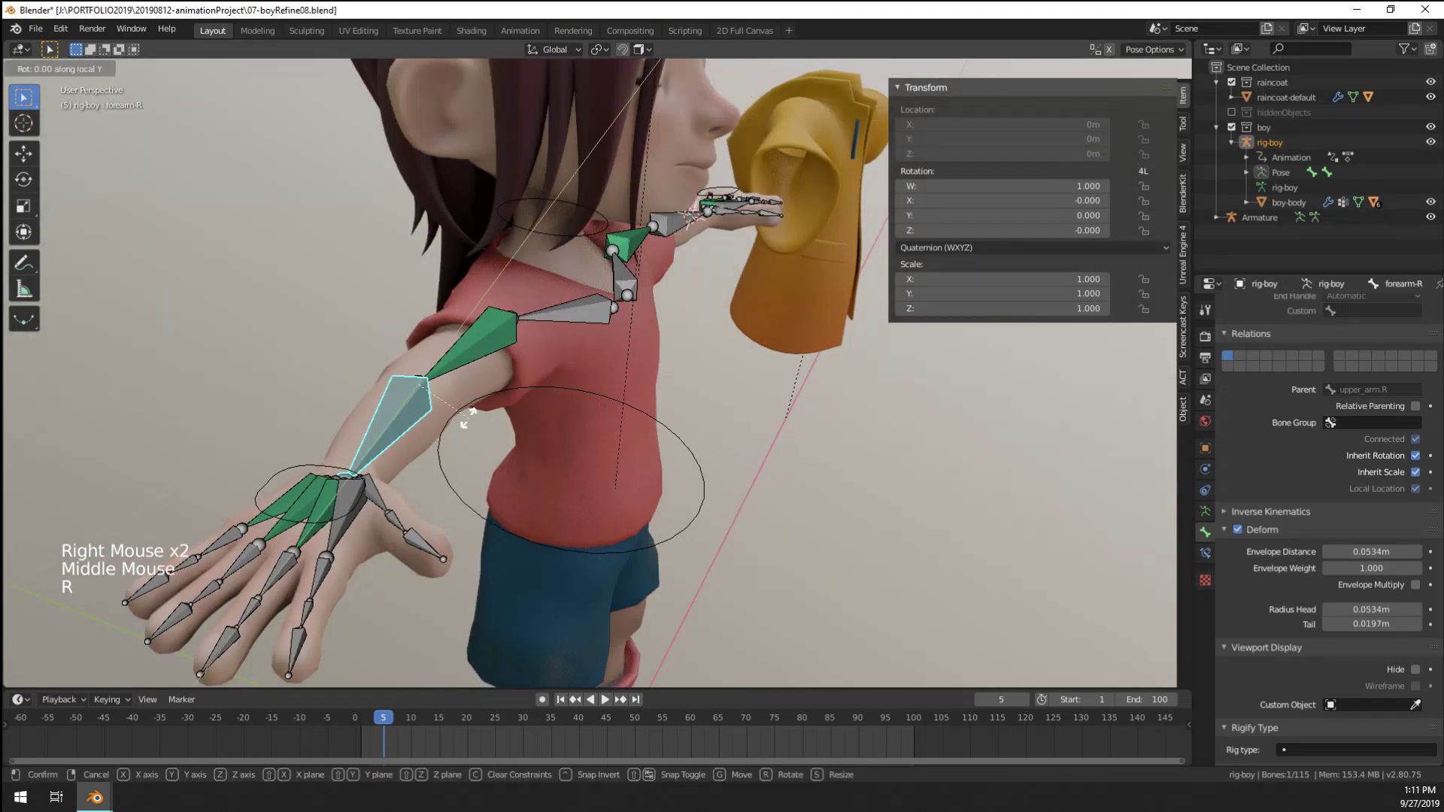
{"action": "left_click", "coordinate": [318, 259]}
{"action": "middle_click_drag", "start_coordinate": [318, 259], "coordinate": [416, 372]}
{"action": "scroll", "coordinate": [414, 369], "scroll_direction": "up", "scroll_amount": 3}
{"action": "scroll", "coordinate": [414, 369], "scroll_direction": "up", "scroll_amount": 1, "text": "shift"}
{"action": "scroll", "coordinate": [415, 372], "scroll_direction": "down", "scroll_amount": 1, "text": "shift"}
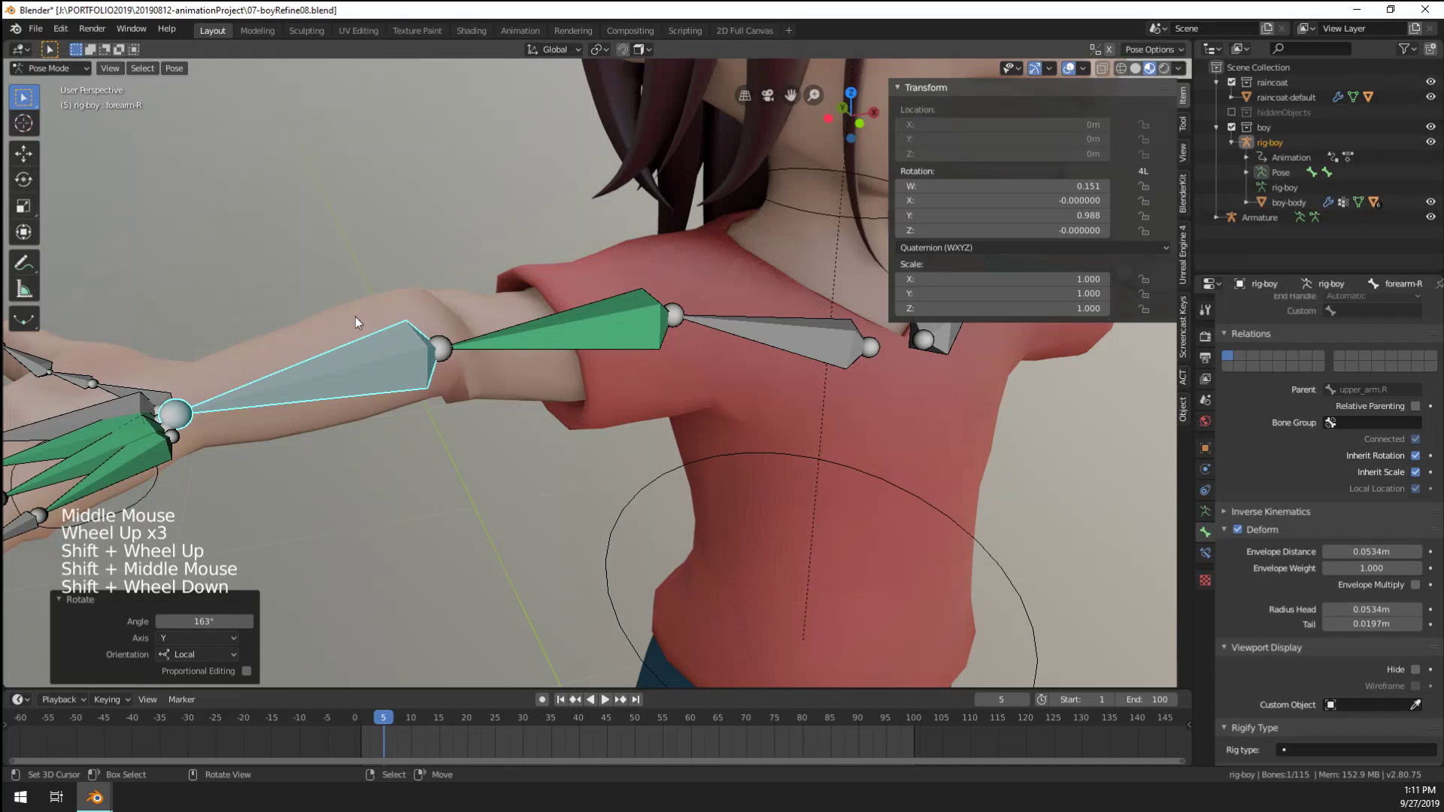
Examine the twisted right forearm and elbow from above, and try bending the forearm-R bone around global Z
{"action": "middle_click_drag", "start_coordinate": [355, 317], "coordinate": [605, 404]}
{"action": "scroll", "coordinate": [632, 444], "scroll_direction": "down", "scroll_amount": 1}
{"action": "scroll", "coordinate": [605, 404], "scroll_direction": "up", "scroll_amount": 2}
{"action": "scroll", "coordinate": [604, 404], "scroll_direction": "down", "scroll_amount": 1}
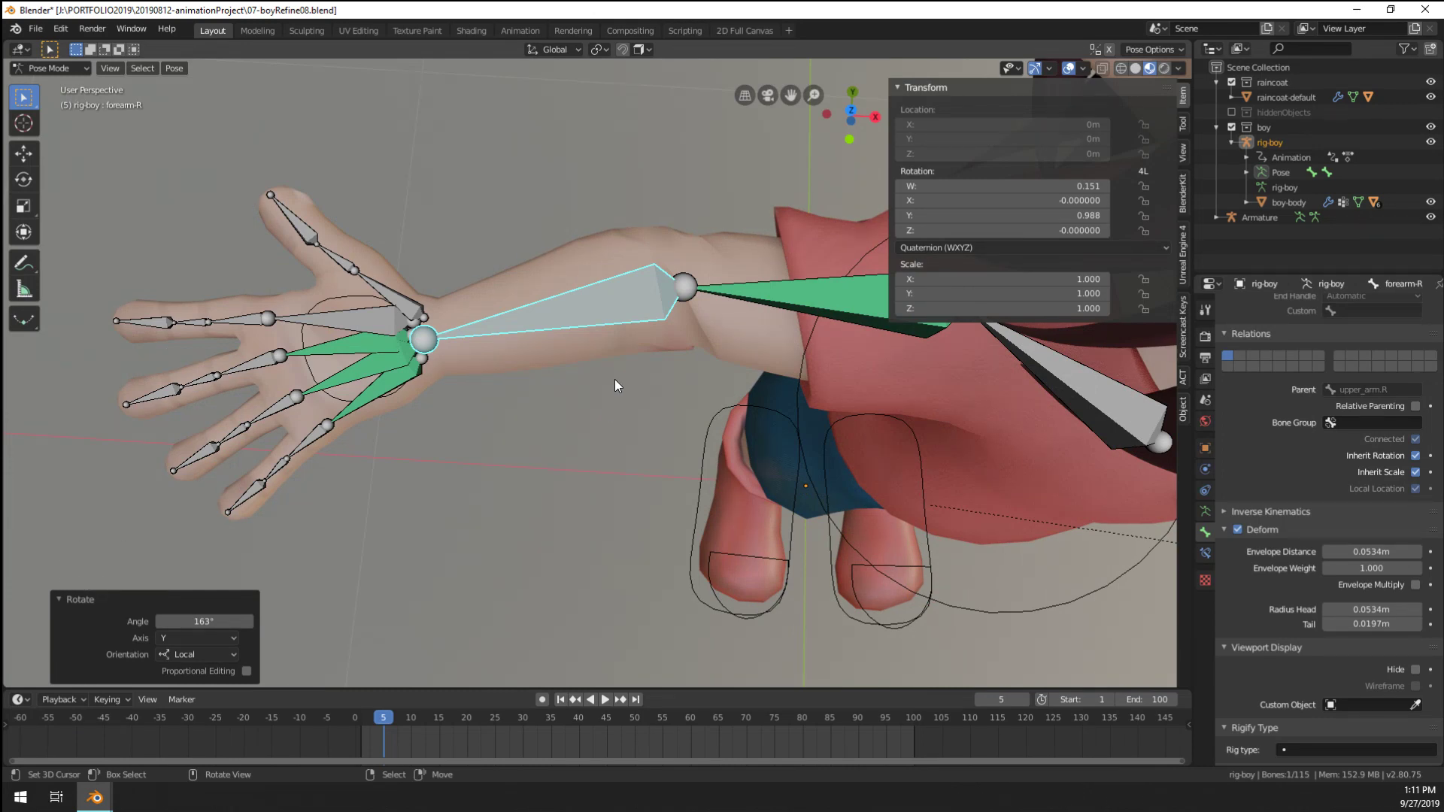
{"action": "scroll", "coordinate": [613, 368], "scroll_direction": "up", "scroll_amount": 1}
{"action": "middle_click_drag", "start_coordinate": [611, 304], "coordinate": [643, 446], "text": "shift"}
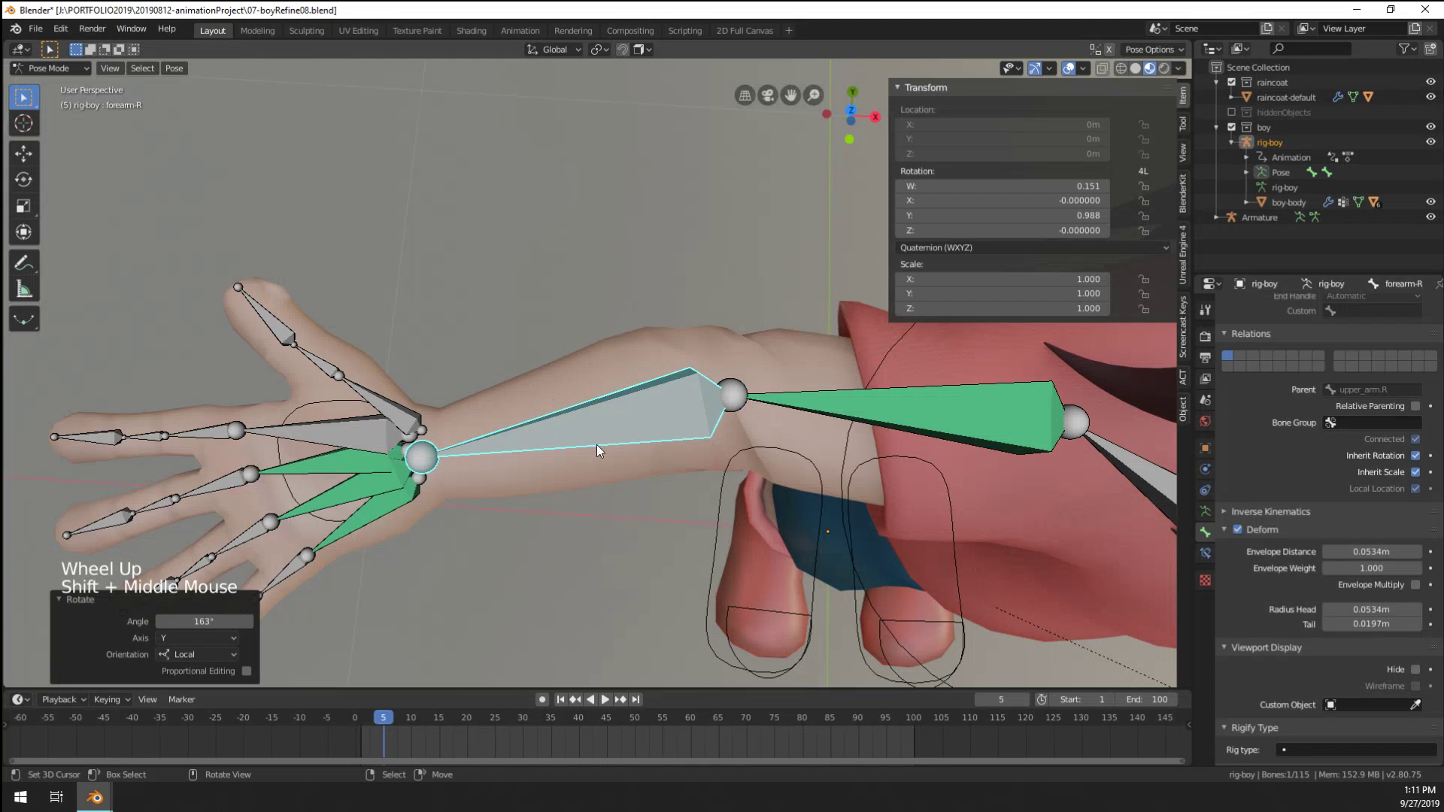
{"action": "key", "text": "r"}
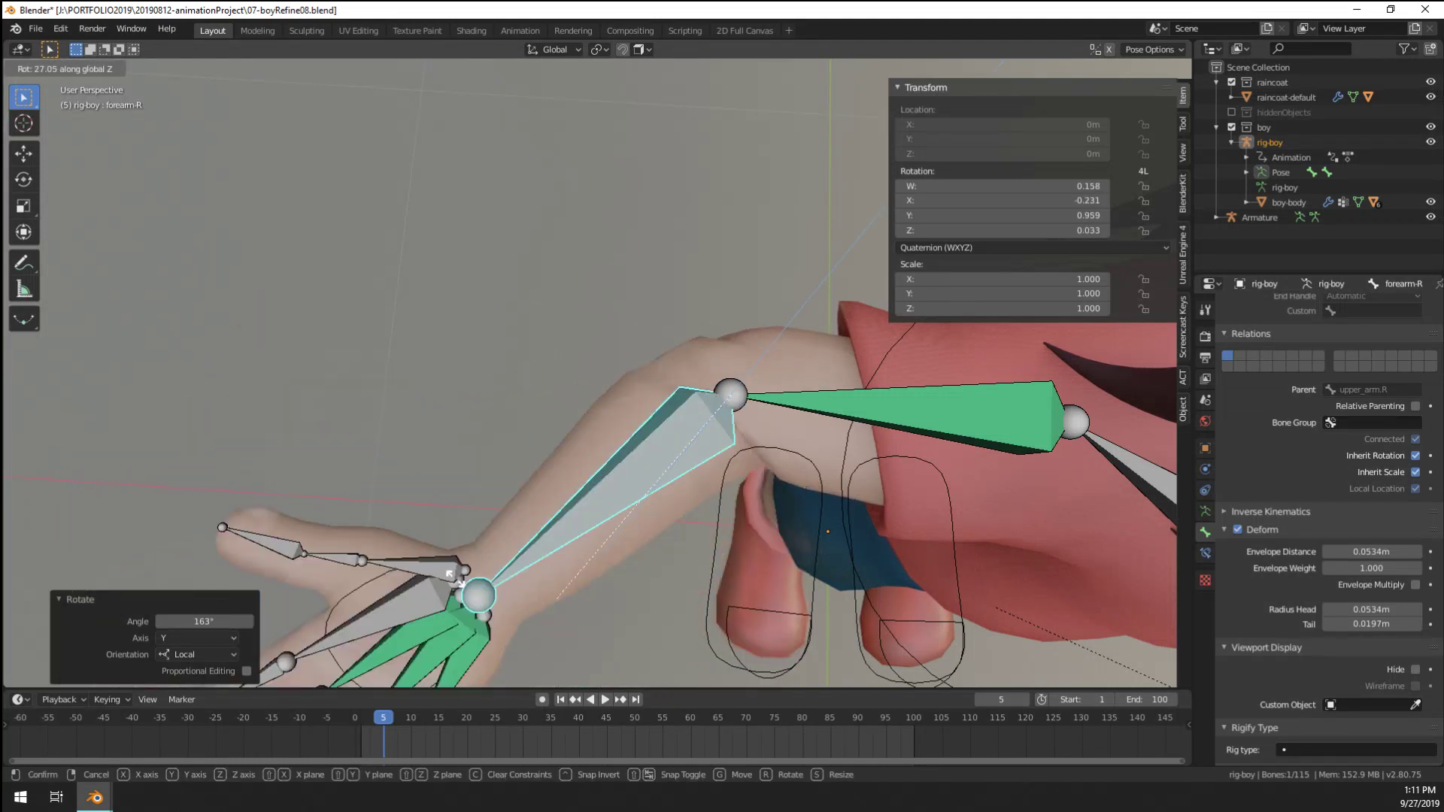
{"action": "right_click", "coordinate": [624, 571]}
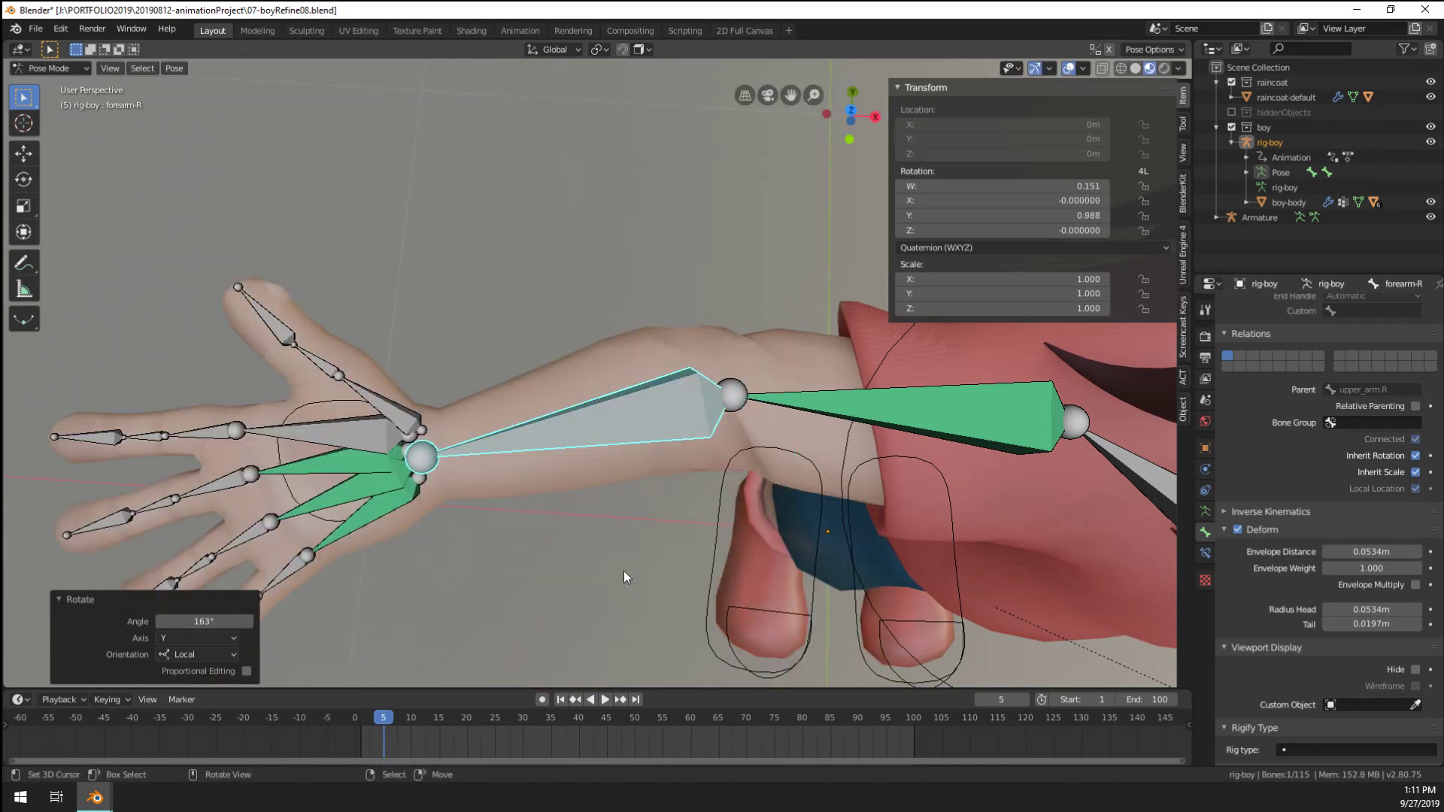
{"action": "middle_click_drag", "start_coordinate": [625, 571], "coordinate": [719, 553], "text": "shift"}
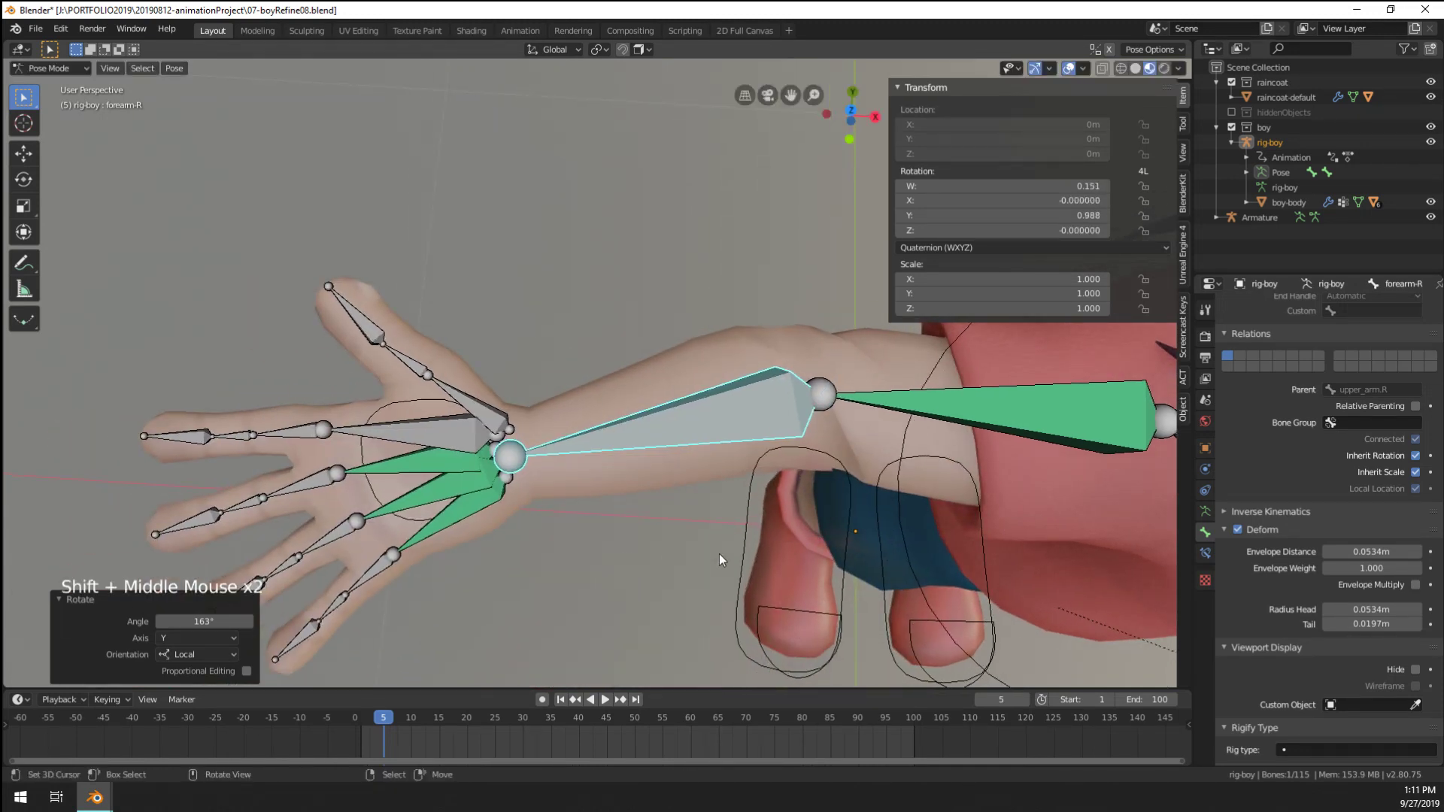
Set the forearm-R bone's Bendy Bones segments to 2
{"action": "scroll", "coordinate": [1360, 658], "scroll_direction": "down", "scroll_amount": 8}
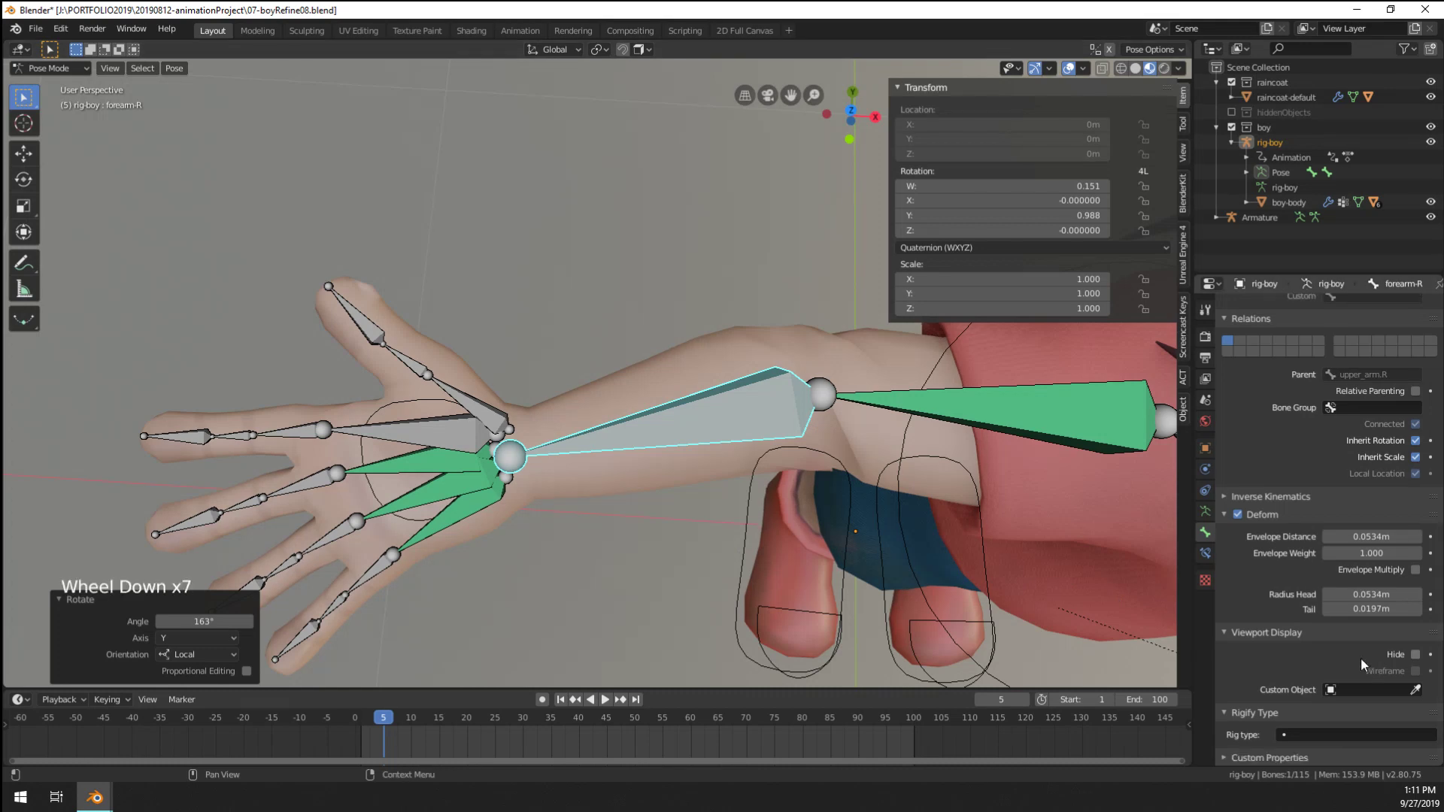
{"action": "scroll", "coordinate": [1312, 661], "scroll_direction": "up", "scroll_amount": 16}
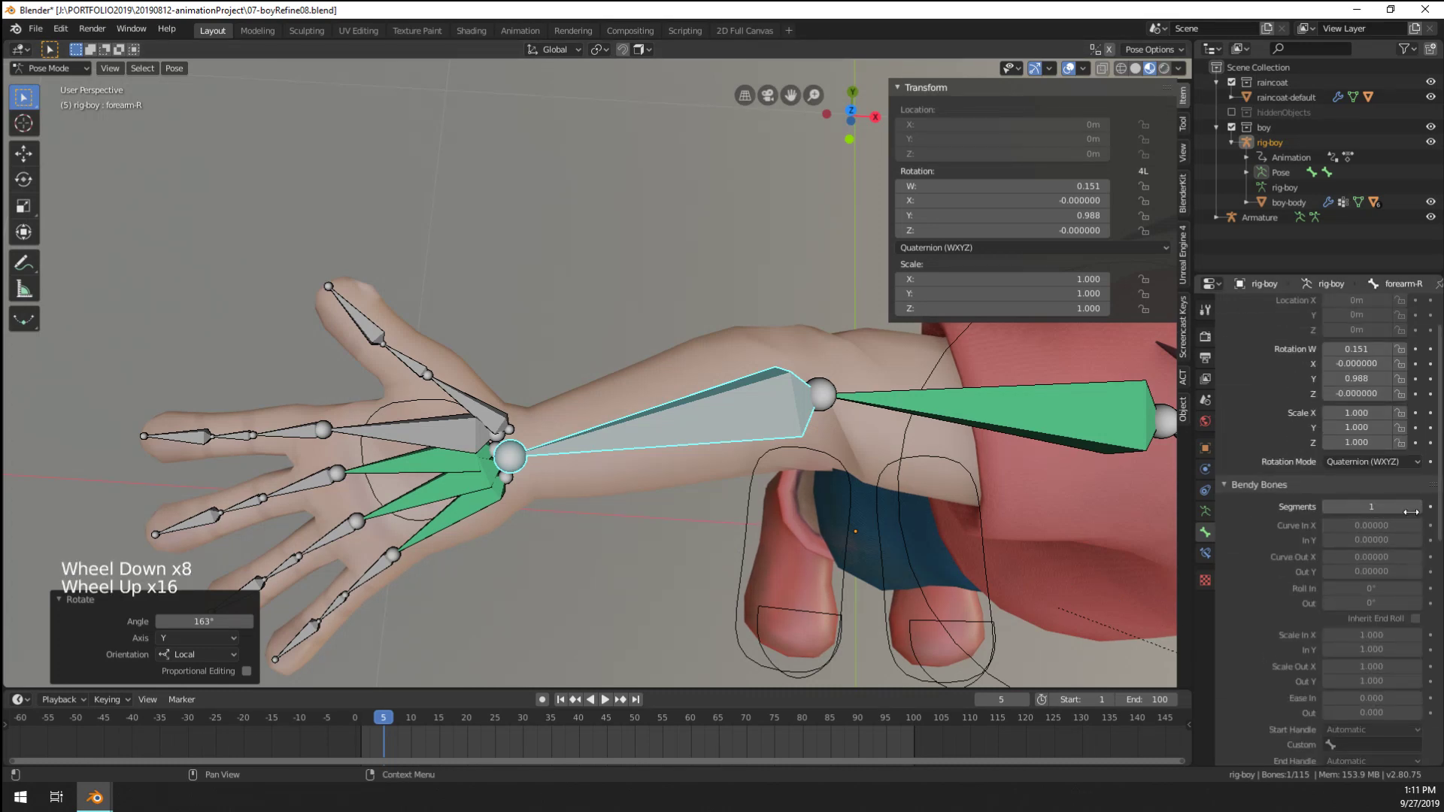
{"action": "left_click", "coordinate": [1418, 507]}
Bend the forearm-R bone about 47.2° around the global Z axis to test the elbow deformation
{"action": "middle_click_drag", "start_coordinate": [760, 489], "coordinate": [694, 578]}
{"action": "scroll", "coordinate": [658, 459], "scroll_direction": "down", "scroll_amount": 3}
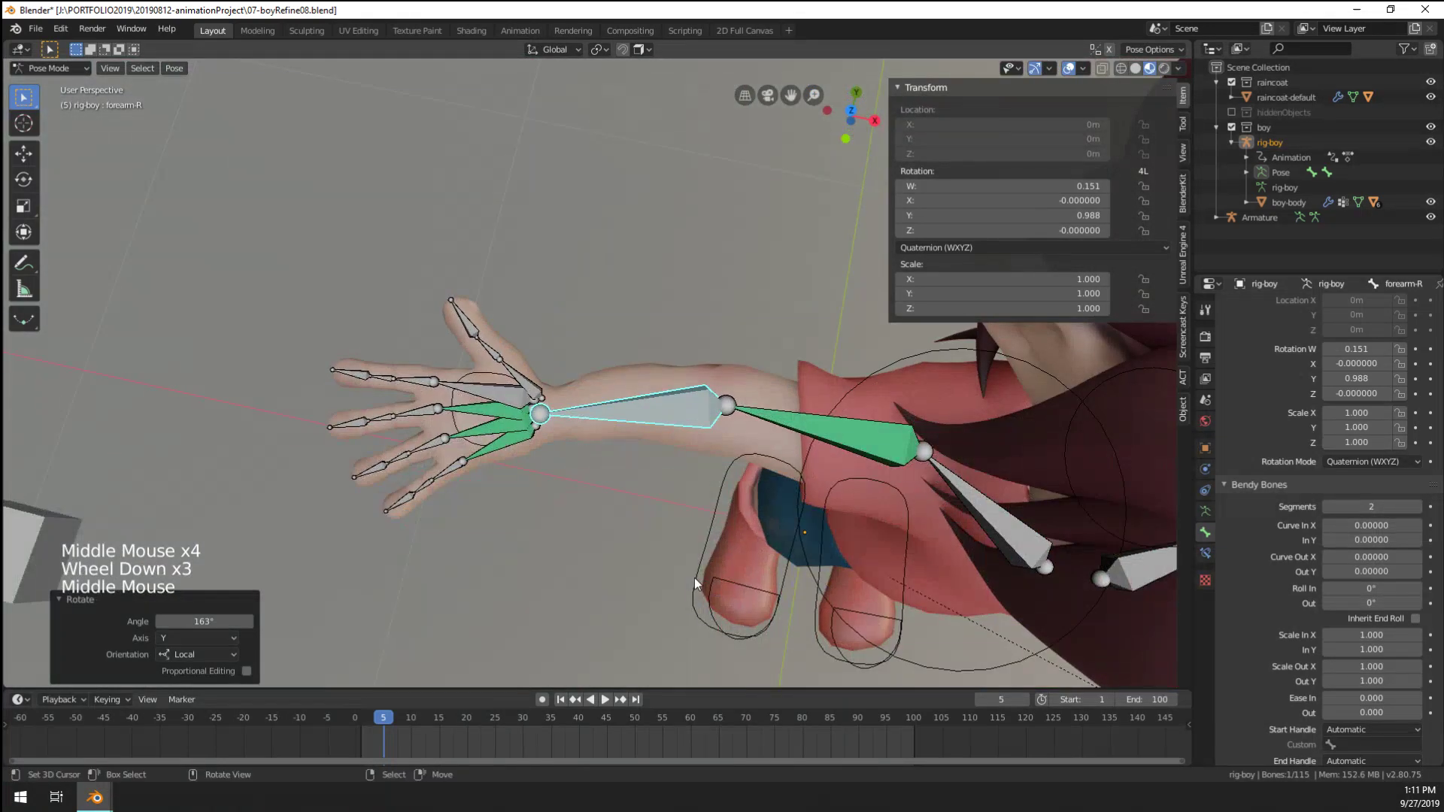
{"action": "key", "text": "r"}
{"action": "key", "text": "x"}
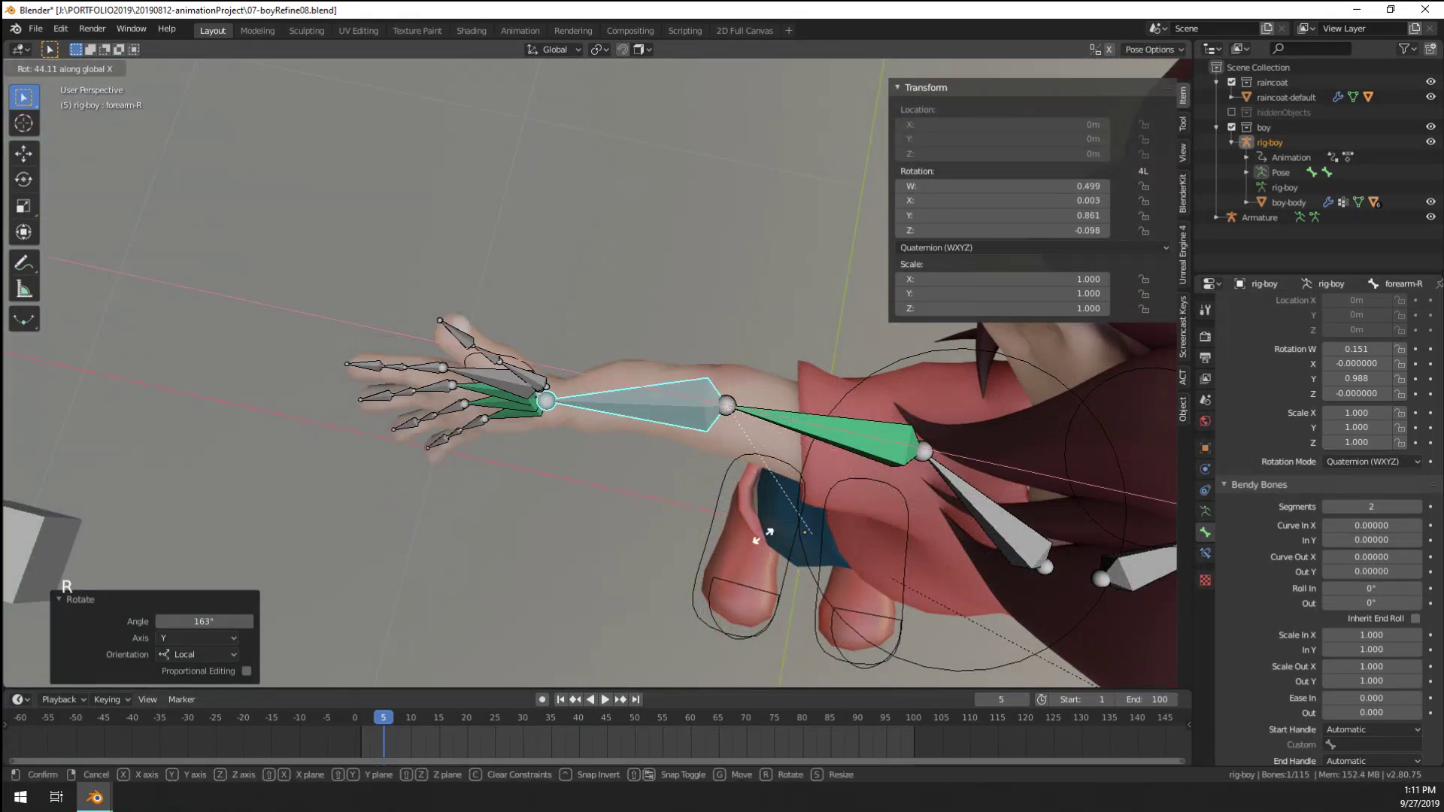
{"action": "key", "text": "z"}
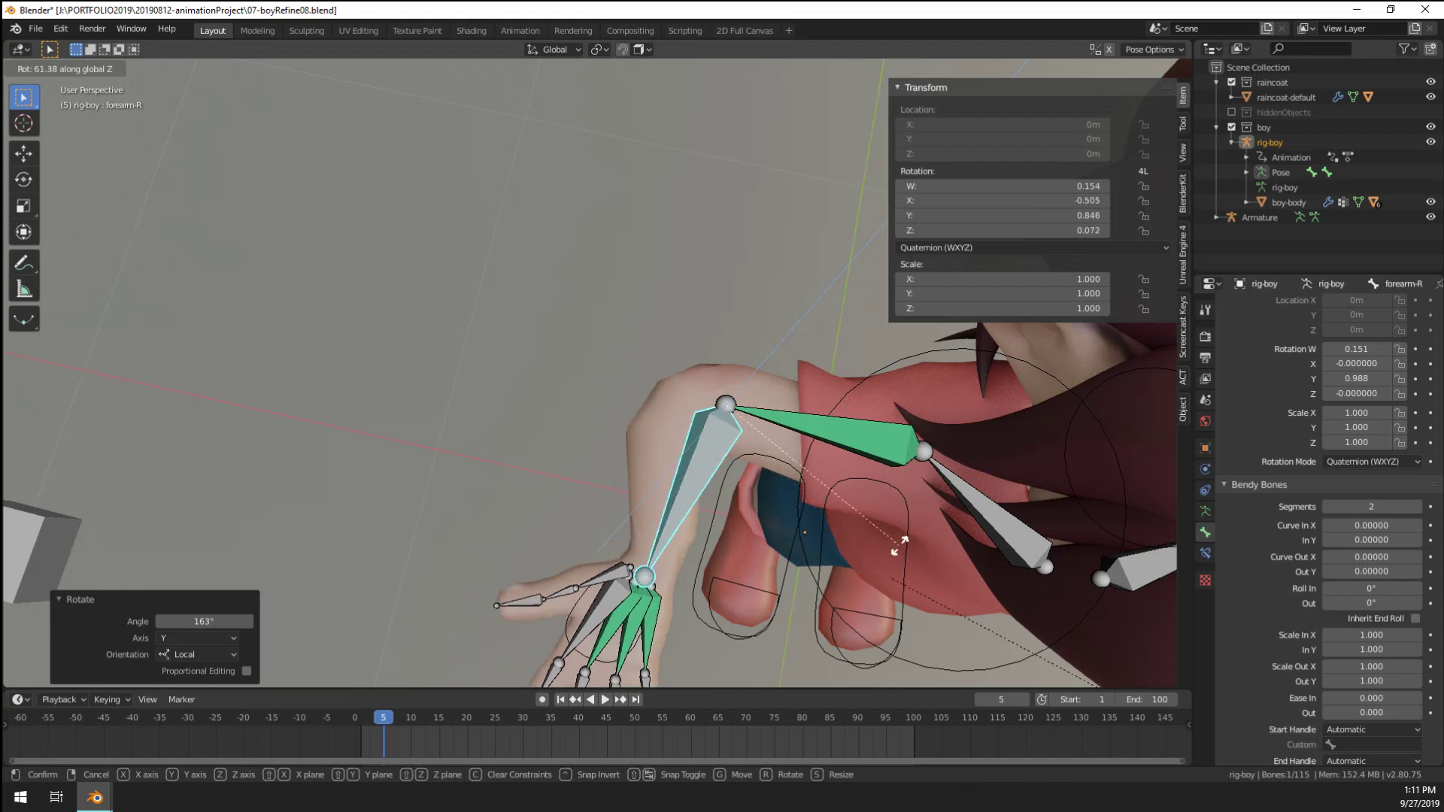
{"action": "left_click", "coordinate": [738, 543]}
{"action": "middle_click_drag", "start_coordinate": [737, 543], "coordinate": [811, 606]}
{"action": "scroll", "coordinate": [791, 516], "scroll_direction": "up", "scroll_amount": 1}
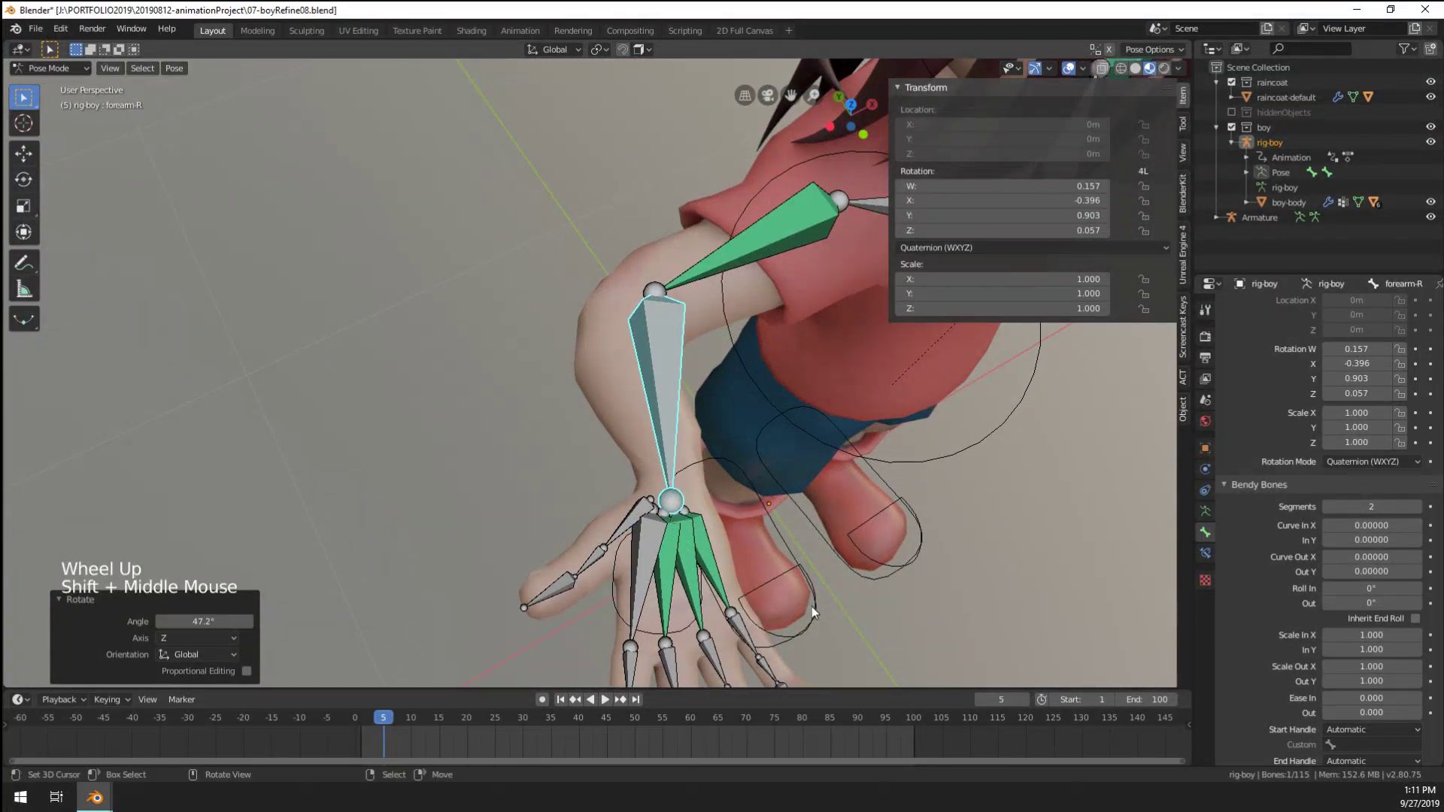
Reduce the forearm-R bone's Bendy Bones segments back to 1
{"action": "scroll", "coordinate": [1247, 625], "scroll_direction": "down", "scroll_amount": 16}
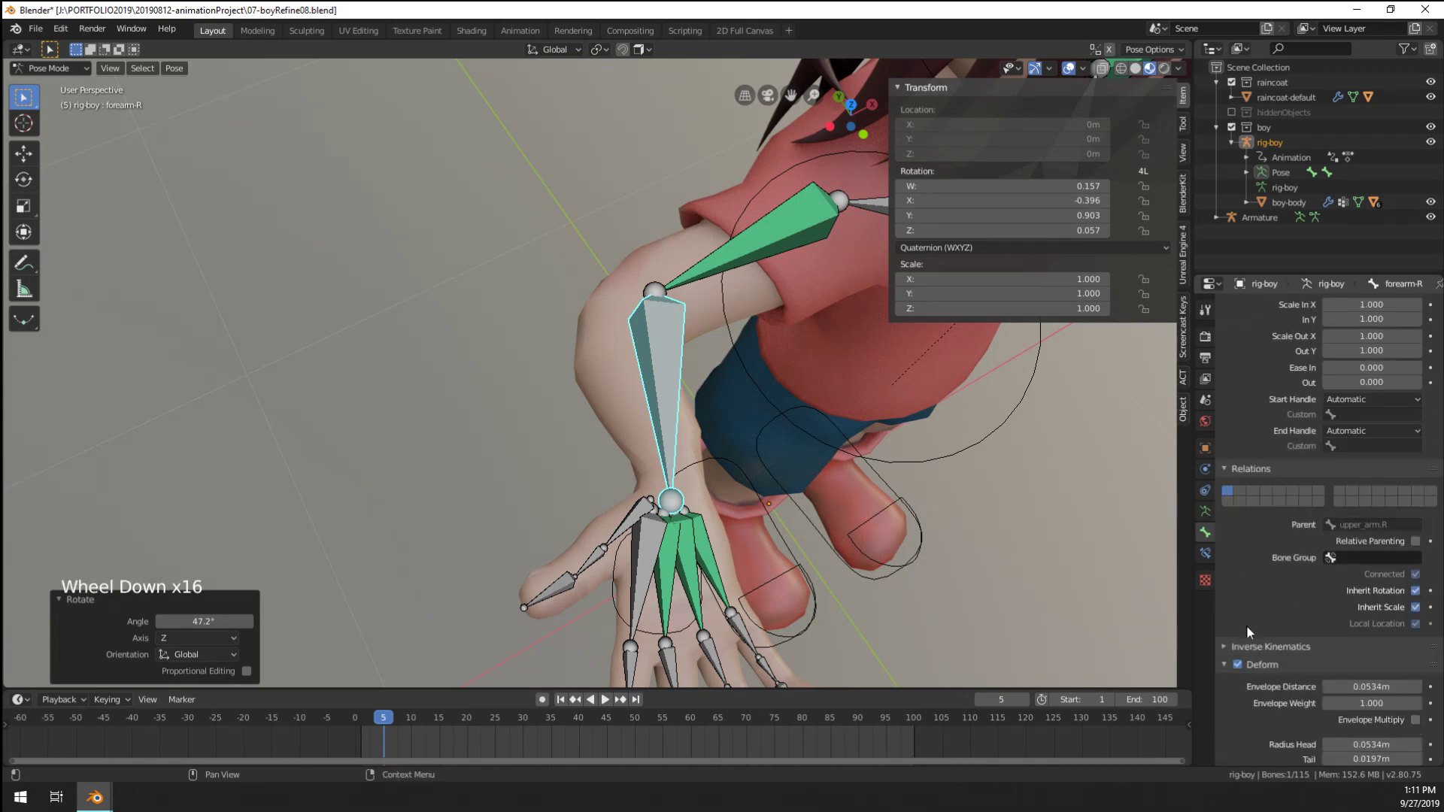
{"action": "scroll", "coordinate": [1247, 625], "scroll_direction": "up", "scroll_amount": 16}
{"action": "left_click", "coordinate": [1328, 558]}
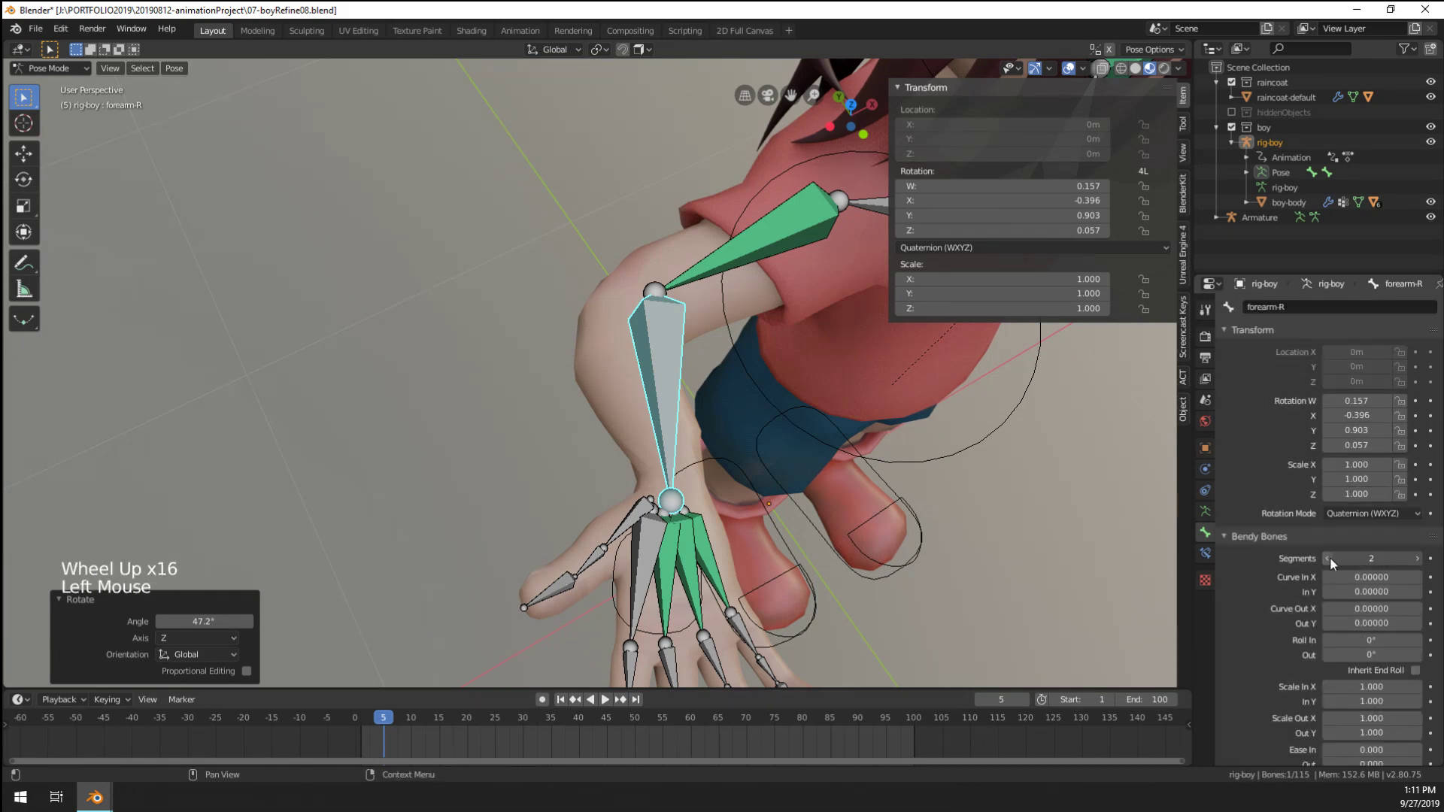
Reset the forearm-R bone to its rest rotation
{"action": "middle_click_drag", "start_coordinate": [812, 579], "coordinate": [562, 251]}
{"action": "key", "text": "alt+r"}
{"action": "mouse_move", "coordinate": [653, 445]}
{"action": "middle_mouse_down"}
{"action": "mouse_move", "coordinate": [508, 471]}
{"action": "mouse_move", "coordinate": [666, 452]}
{"action": "middle_mouse_up"}
Try rotating the CTRL-hand-R bone around its local Y axis and in trackball mode with the current axis locks
{"action": "right_click", "coordinate": [461, 481]}
{"action": "key", "text": "r"}
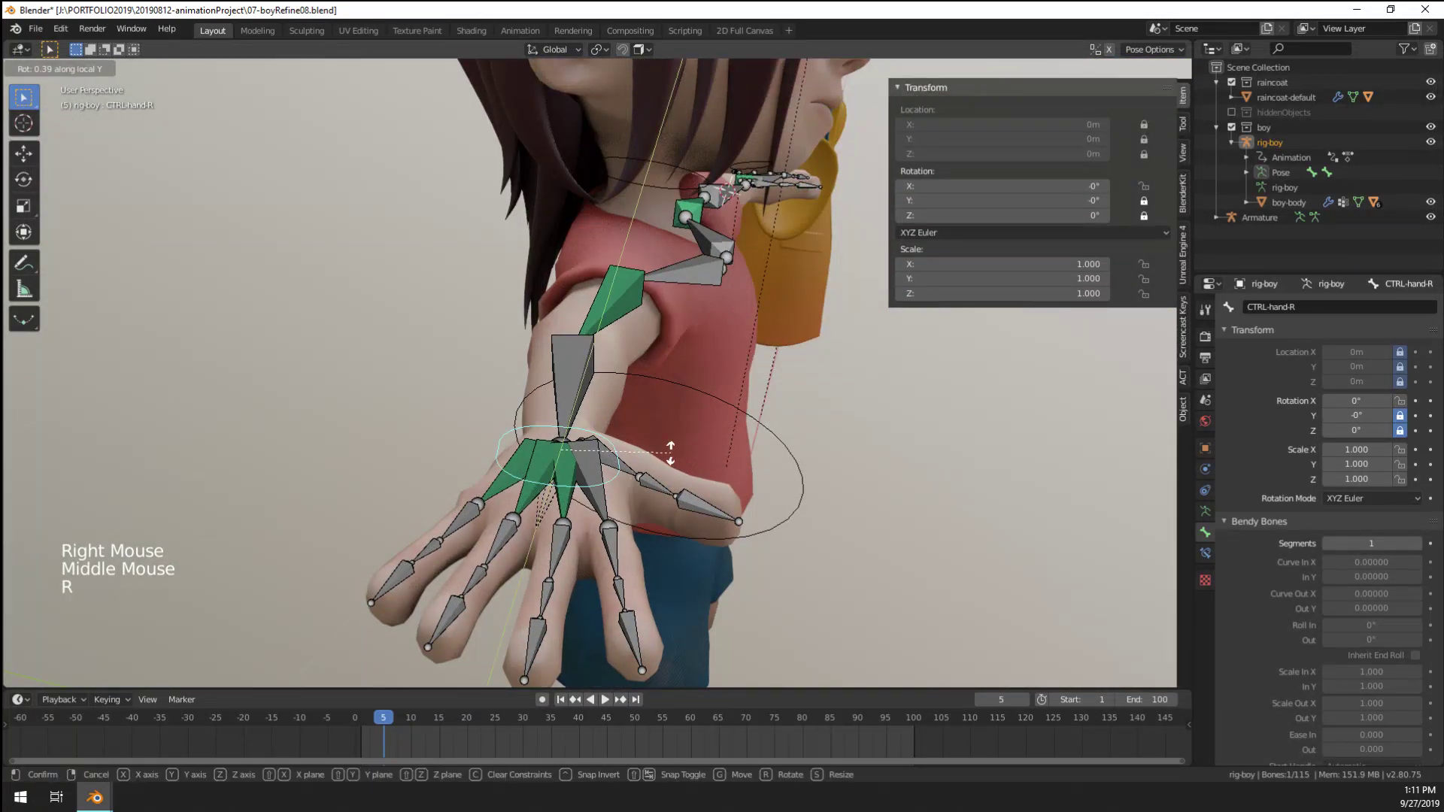
{"action": "key", "text": "r"}
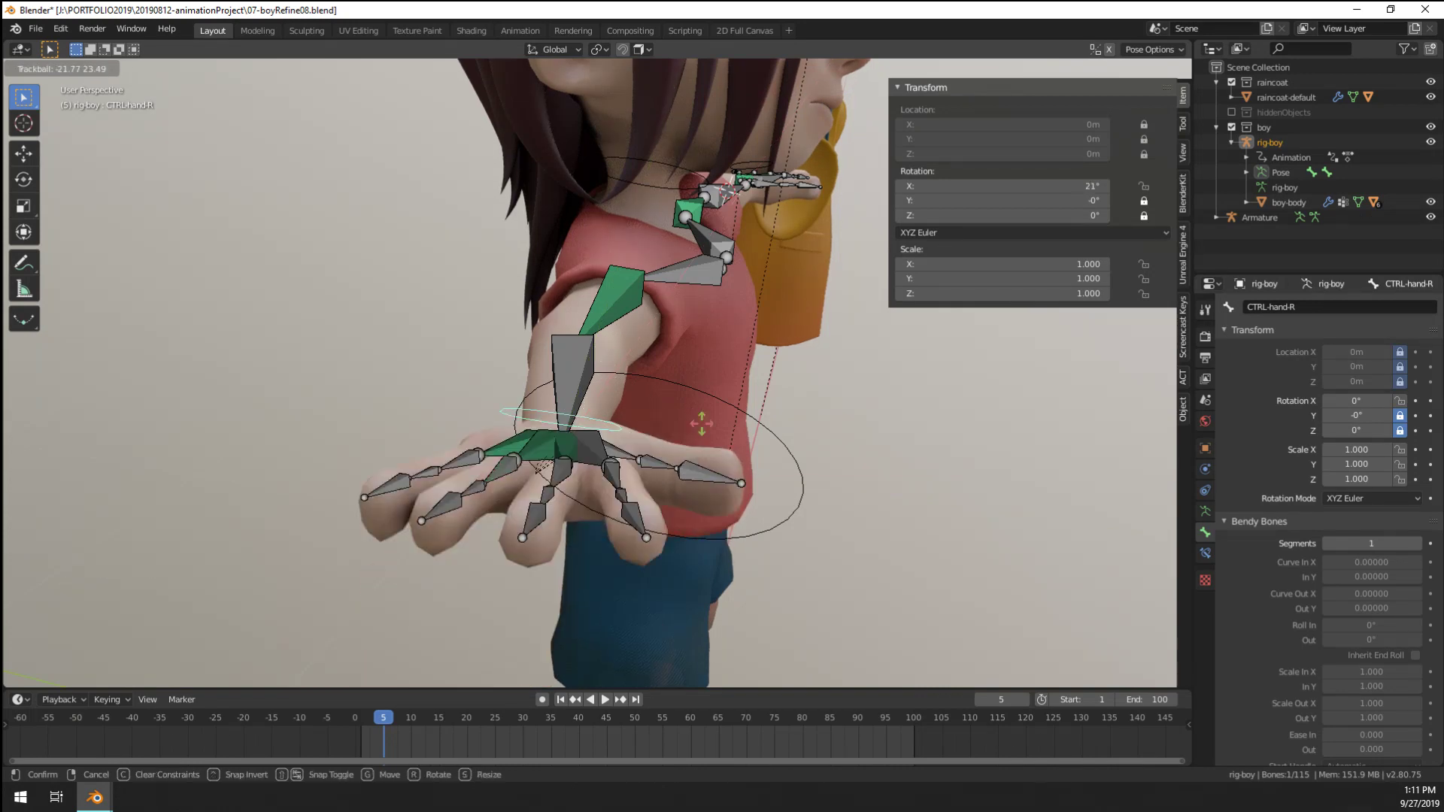
{"action": "key", "text": "r"}
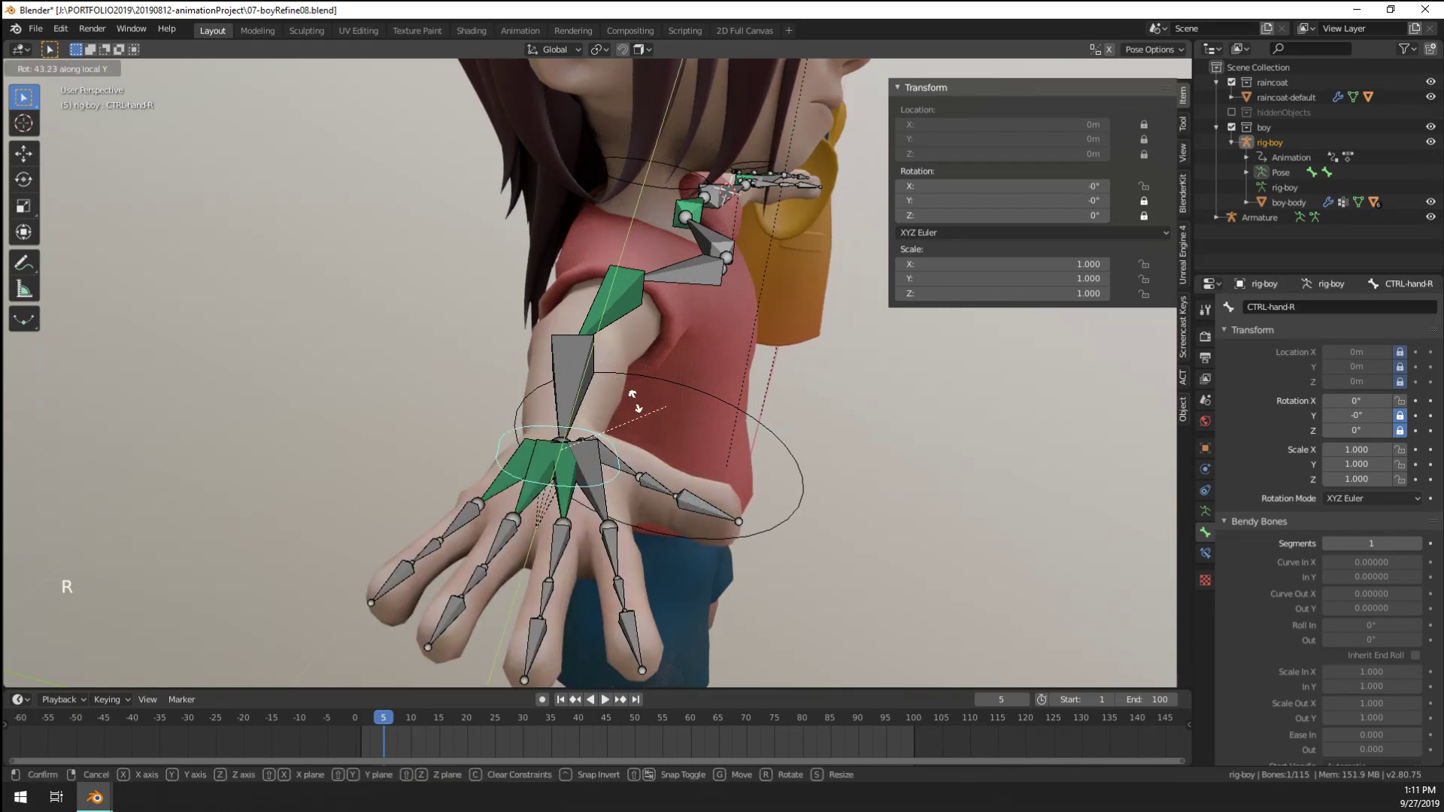
{"action": "right_click", "coordinate": [636, 402]}
Add a Copy Rotation bone constraint to the forearm-R bone
{"action": "middle_click_drag", "start_coordinate": [848, 519], "coordinate": [798, 529]}
{"action": "middle_click_drag", "start_coordinate": [797, 530], "coordinate": [765, 539]}
{"action": "scroll", "coordinate": [708, 549], "scroll_direction": "down", "scroll_amount": 2}
{"action": "middle_click_drag", "start_coordinate": [670, 512], "coordinate": [686, 584]}
{"action": "scroll", "coordinate": [655, 542], "scroll_direction": "down", "scroll_amount": 1}
{"action": "scroll", "coordinate": [624, 507], "scroll_direction": "up", "scroll_amount": 3}
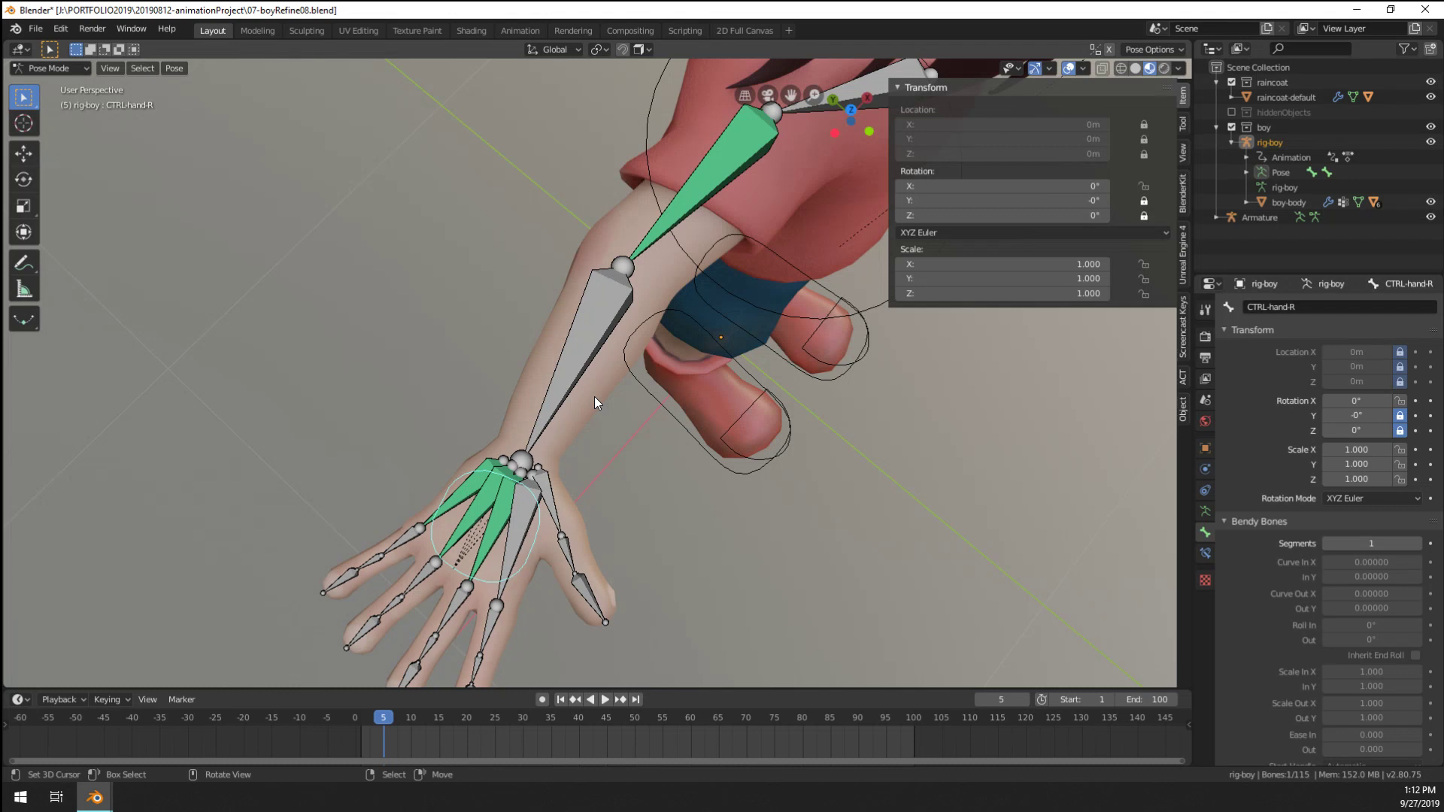
{"action": "right_click", "coordinate": [565, 385]}
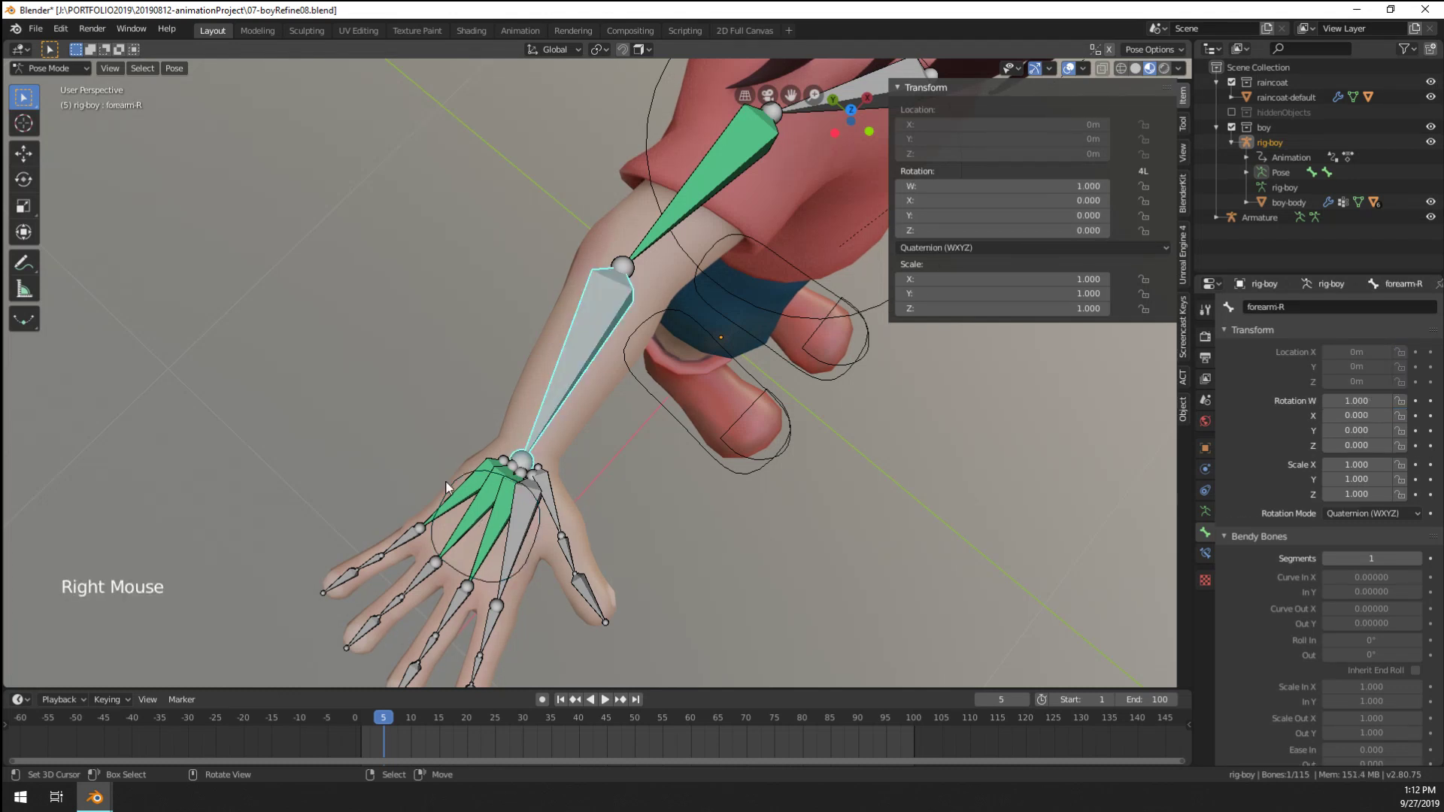
{"action": "right_click", "coordinate": [446, 487]}
{"action": "right_click", "coordinate": [572, 361]}
{"action": "left_click", "coordinate": [1204, 557]}
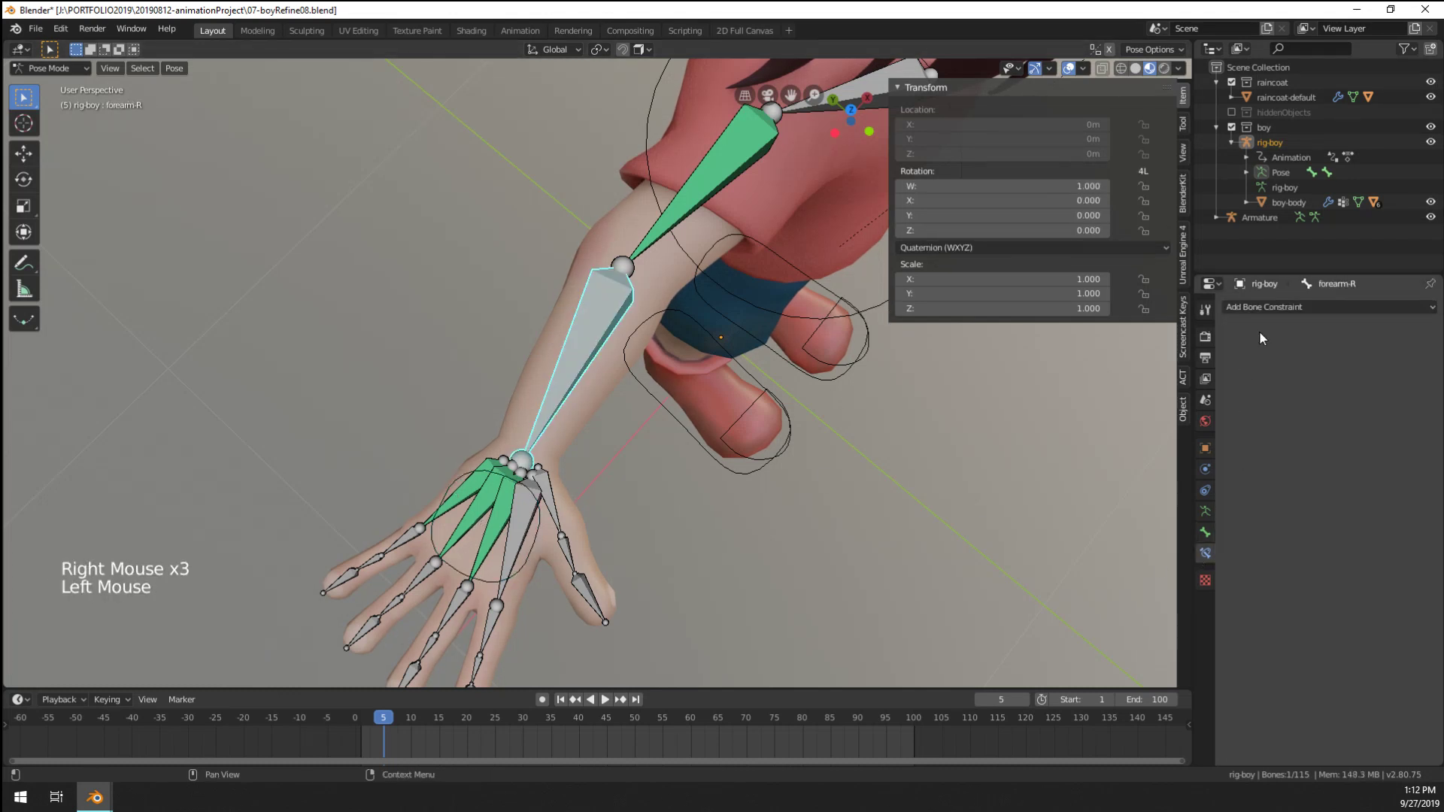
{"action": "left_click", "coordinate": [1271, 307]}
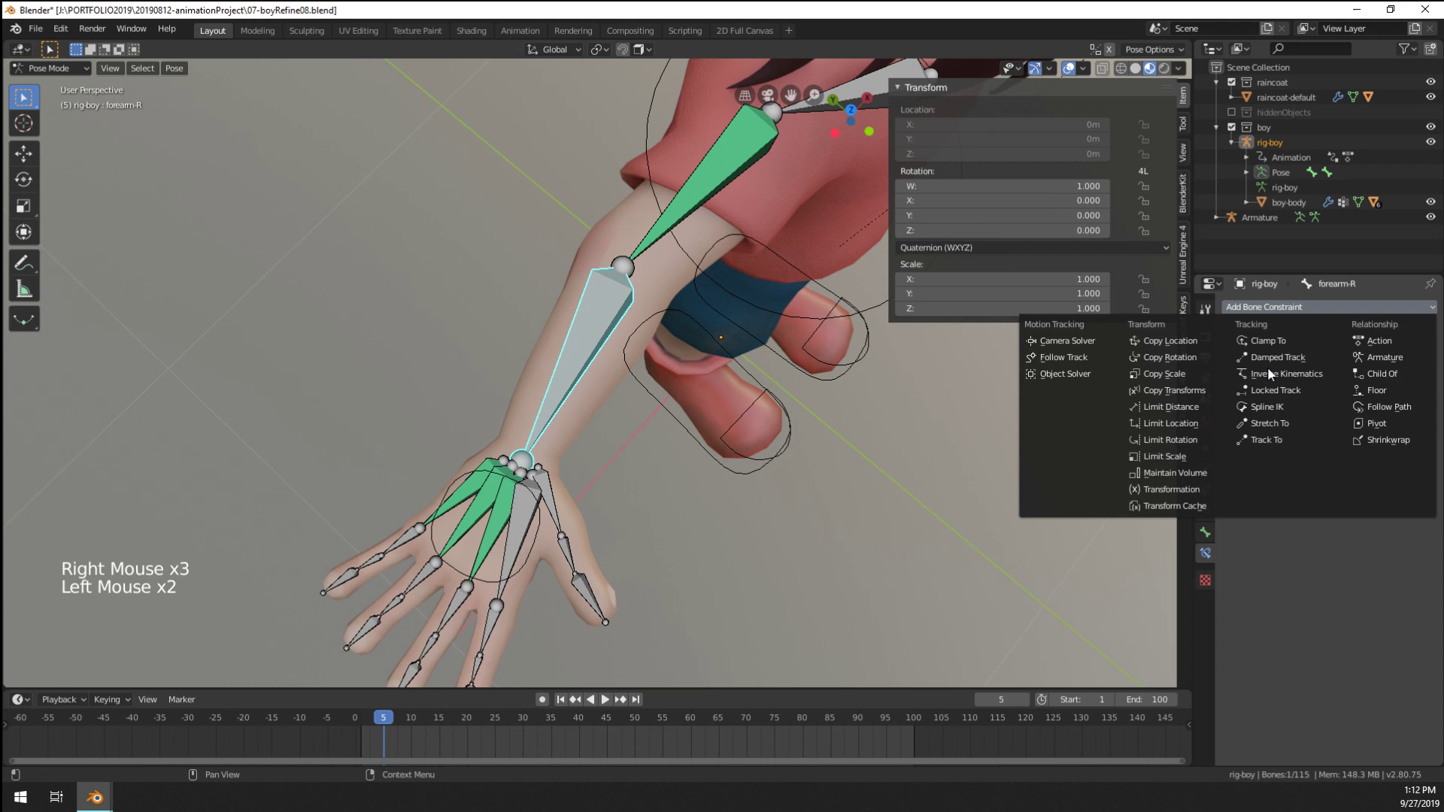
{"action": "left_click", "coordinate": [1207, 364]}
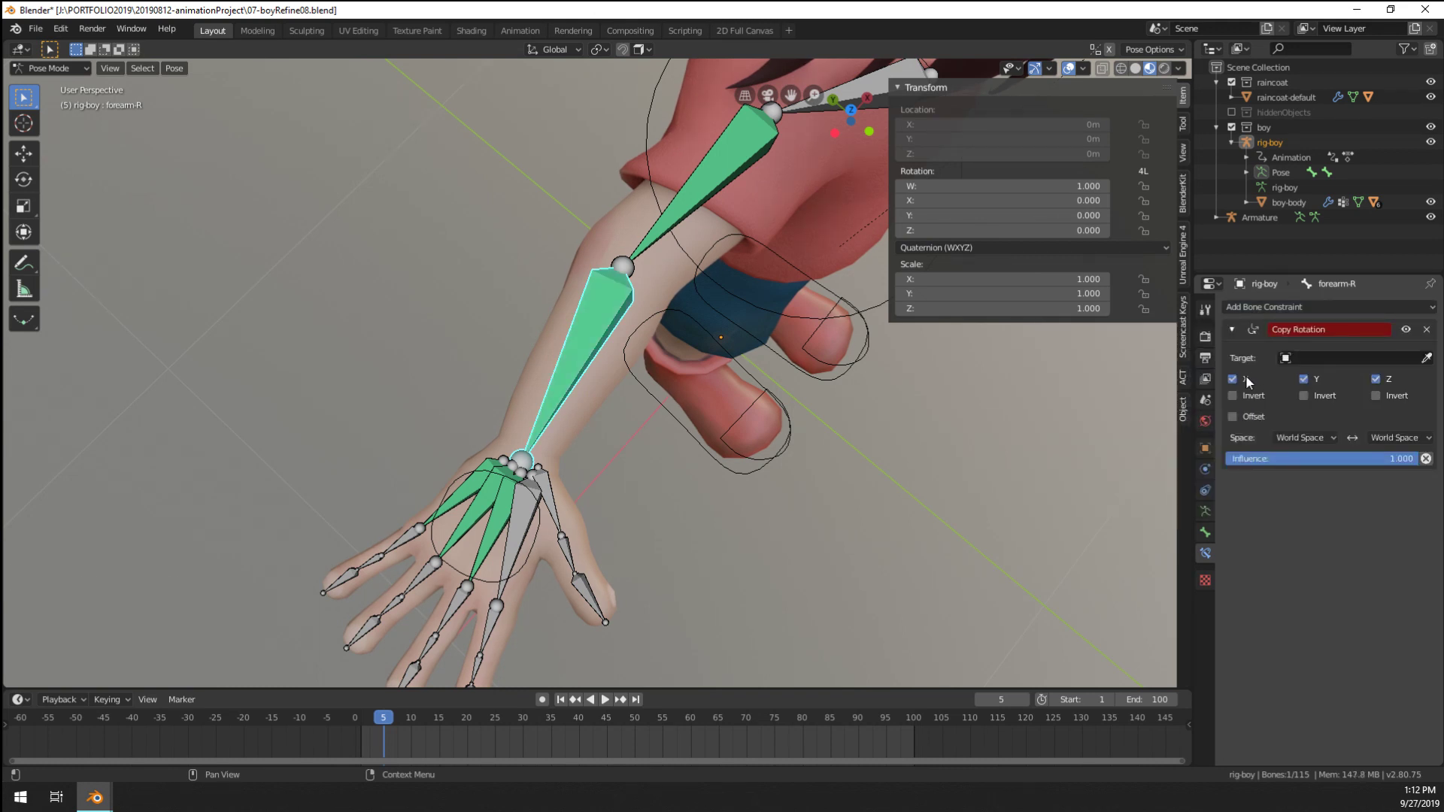
Limit the forearm-R Copy Rotation constraint to the Y axis and target the CTRL-hand-R bone of rig-boy
{"action": "left_click", "coordinate": [1325, 358]}
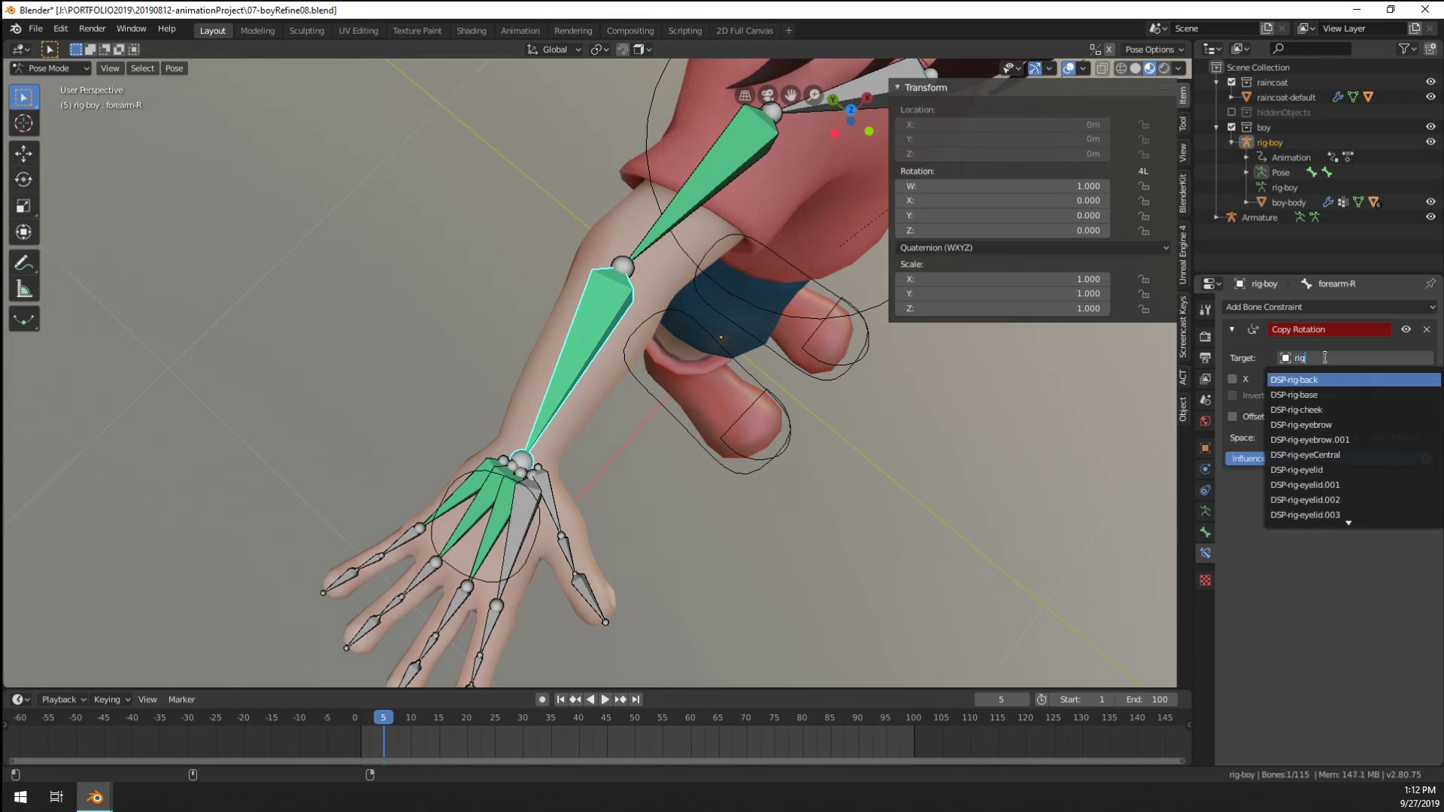
{"action": "scroll", "coordinate": [1323, 452], "scroll_direction": "down", "scroll_amount": 6}
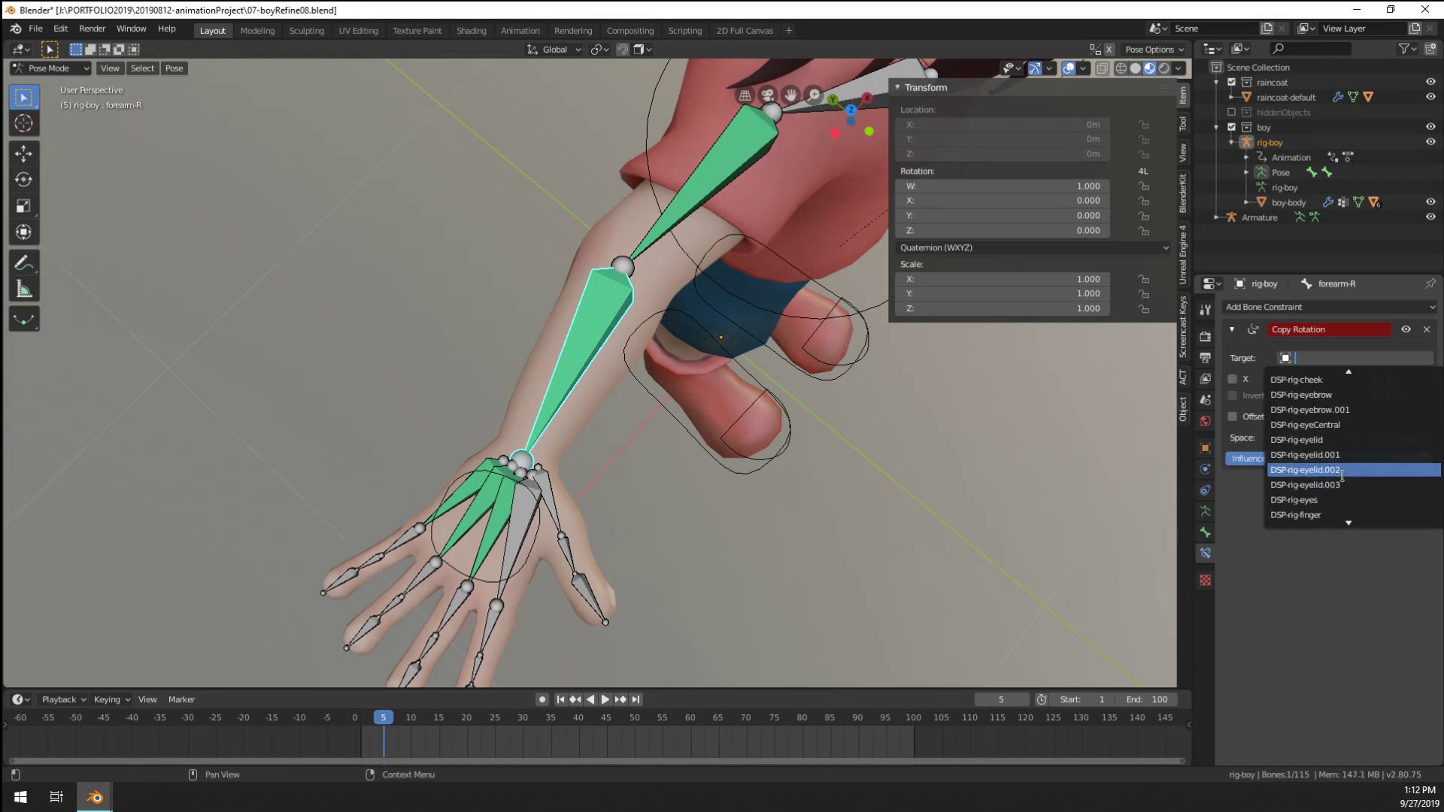
{"action": "type", "text": "bo"}
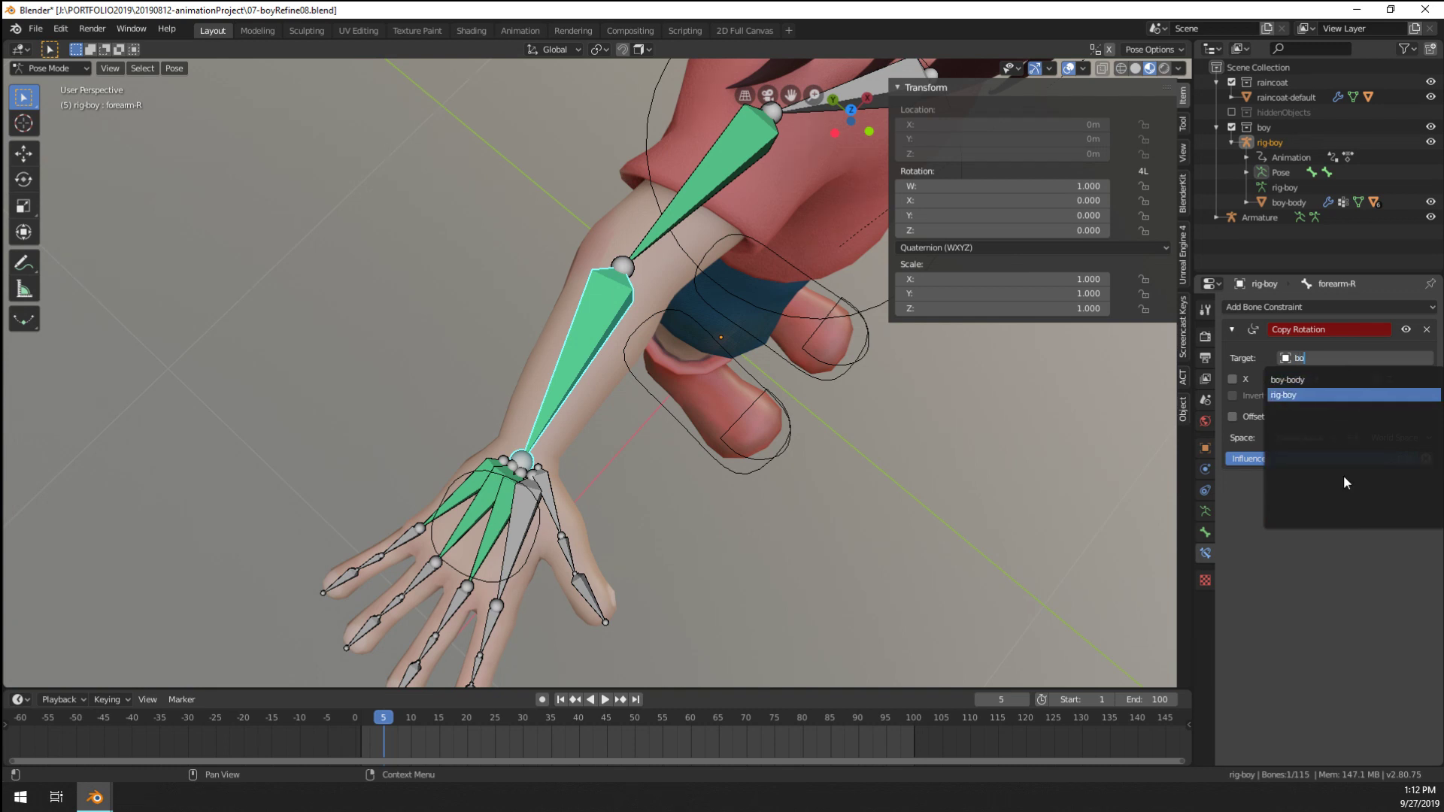
{"action": "key", "text": "Return"}
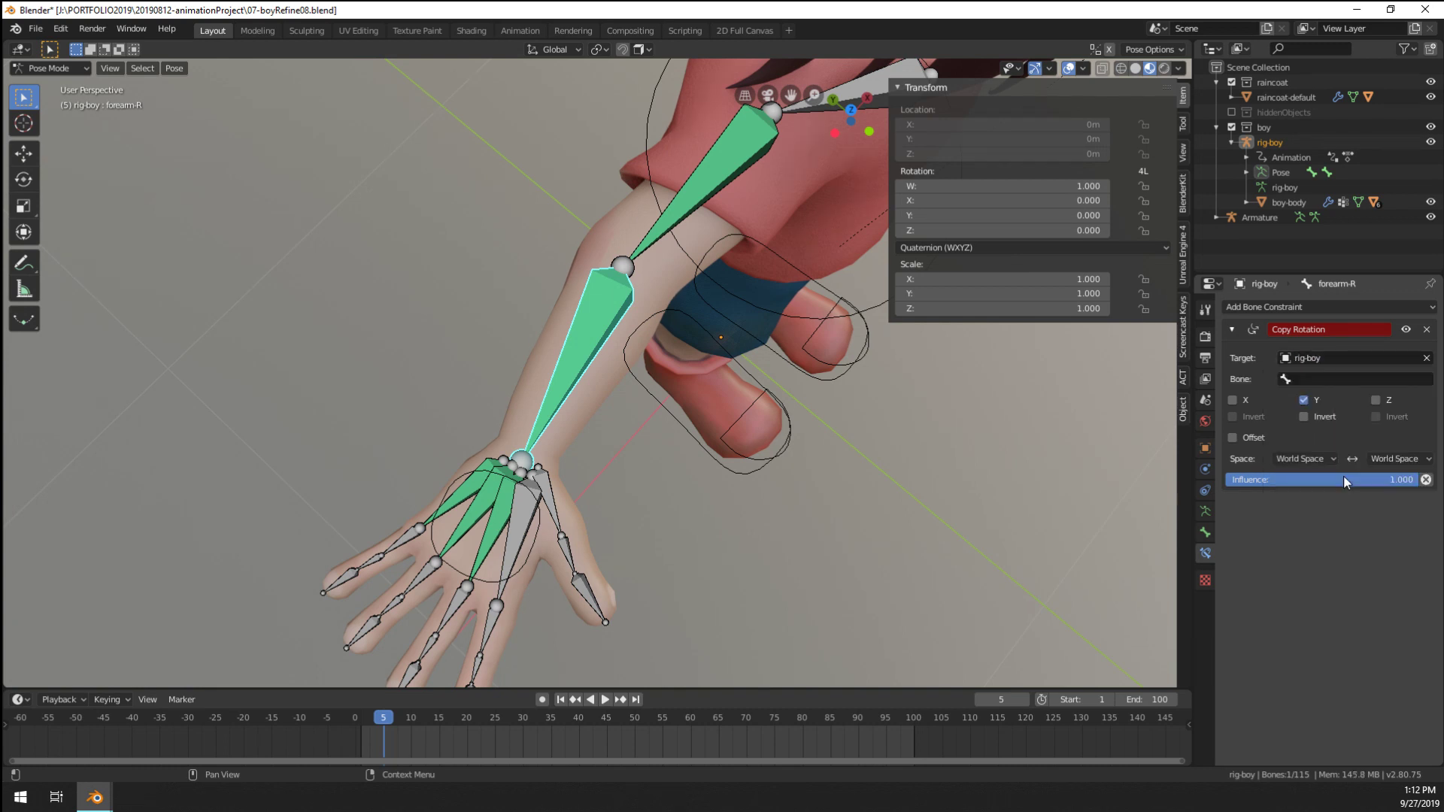
{"action": "left_click", "coordinate": [1319, 380]}
{"action": "type", "text": "hand"}
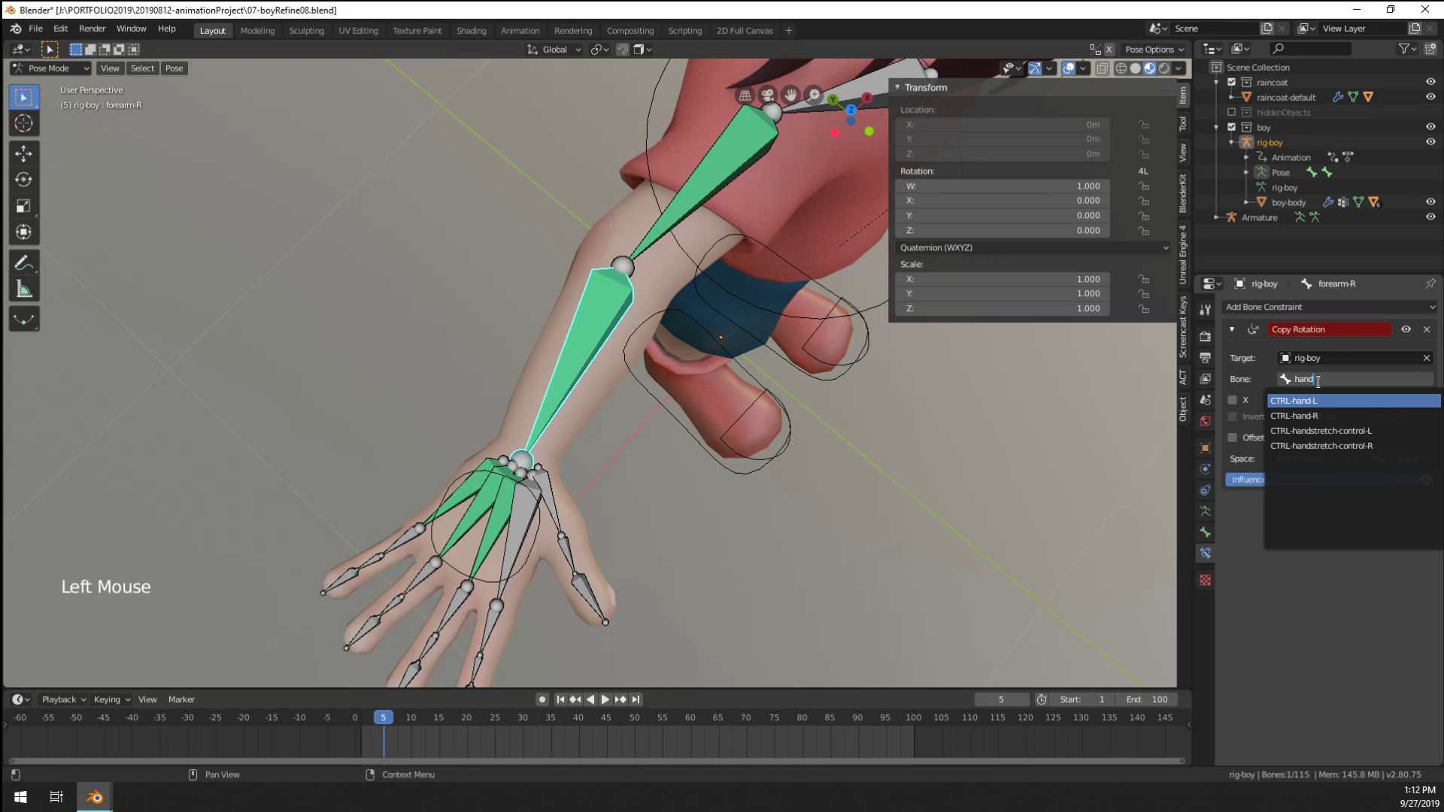
{"action": "left_click", "coordinate": [1316, 416]}
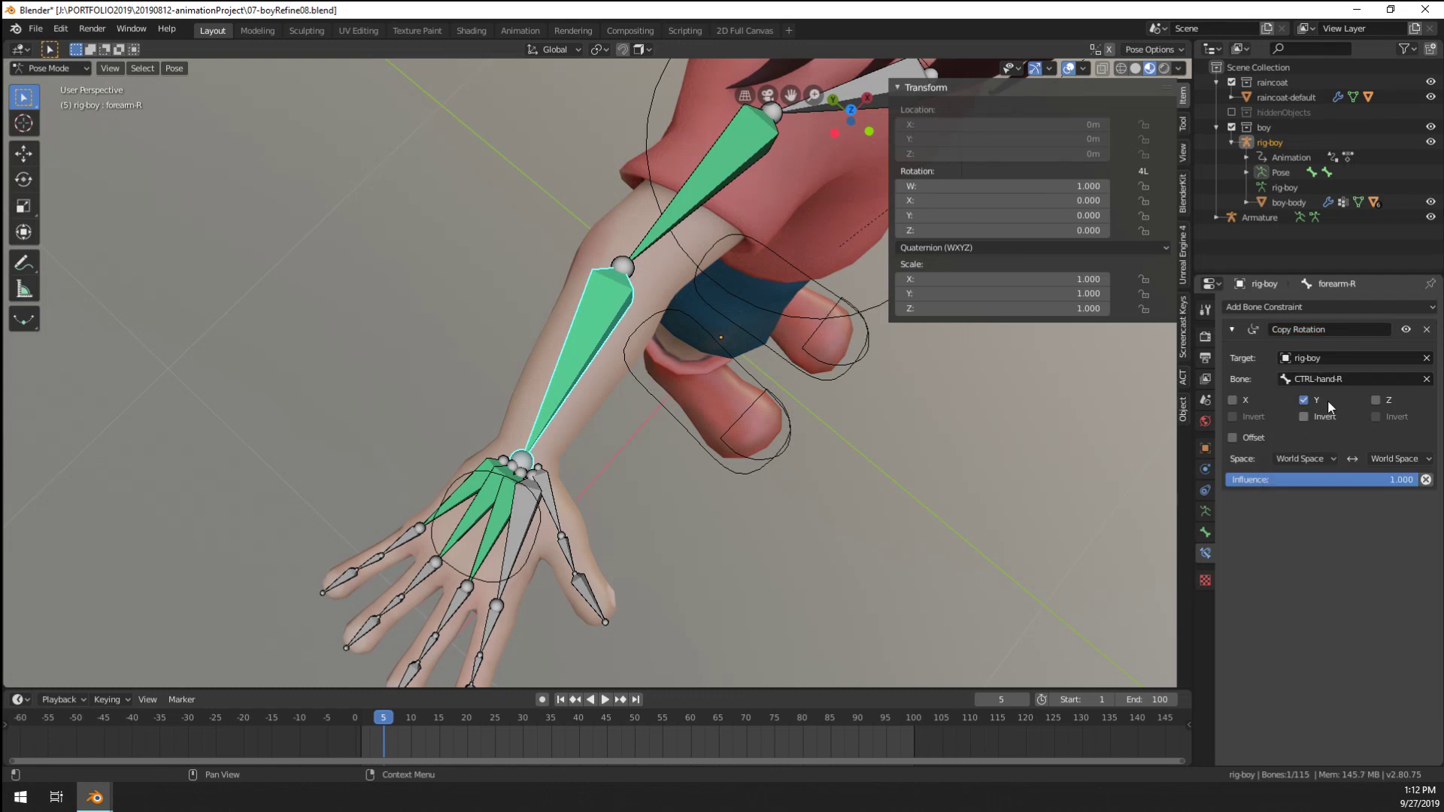
Set both the owner and target spaces of the forearm-R Copy Rotation constraint to Pose Space
{"action": "left_click", "coordinate": [1325, 460]}
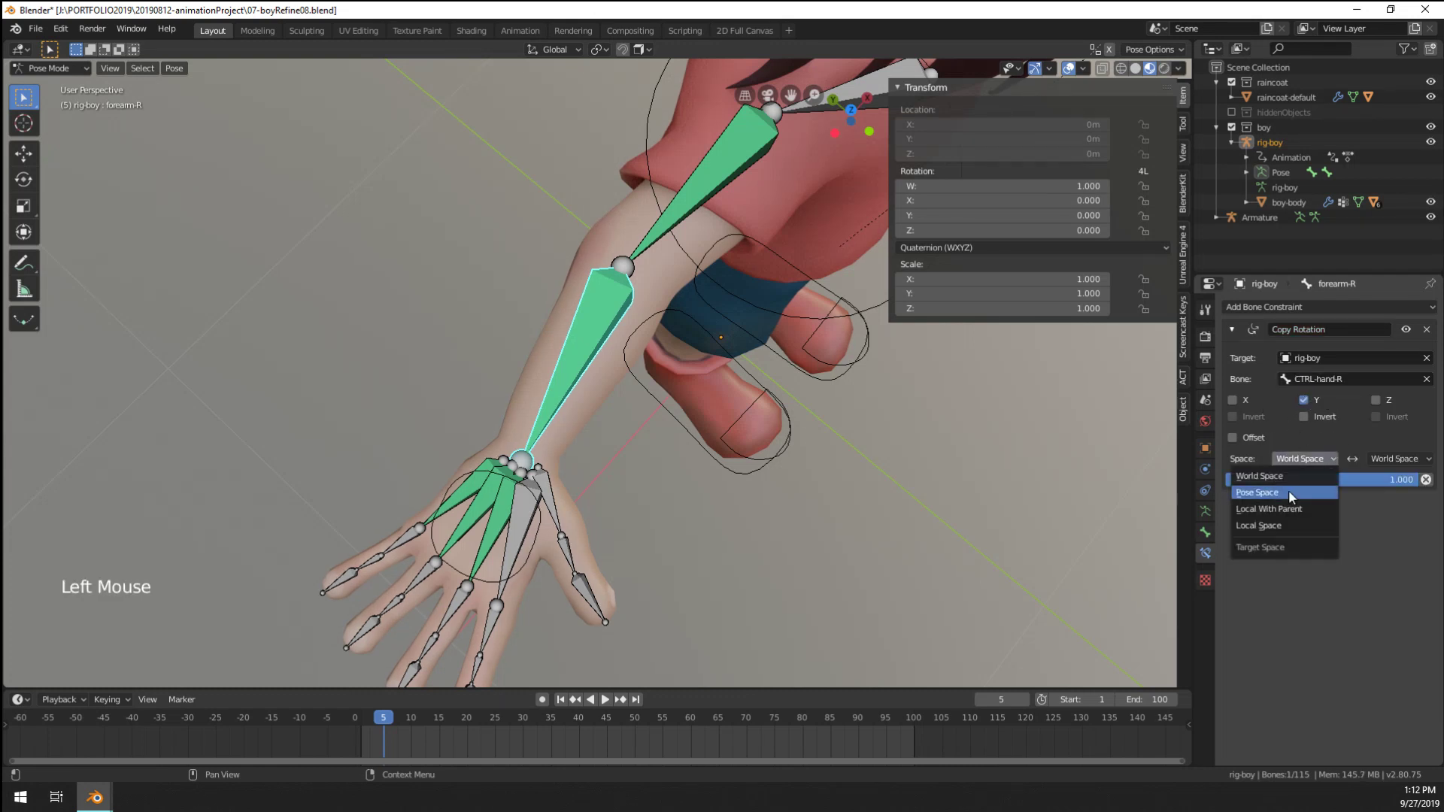
{"action": "left_click", "coordinate": [1290, 494]}
{"action": "left_click", "coordinate": [1380, 460]}
{"action": "left_click", "coordinate": [1384, 495]}
Unlock the Y rotation axis of the CTRL-hand-R bone
{"action": "middle_click_drag", "start_coordinate": [571, 476], "coordinate": [574, 509]}
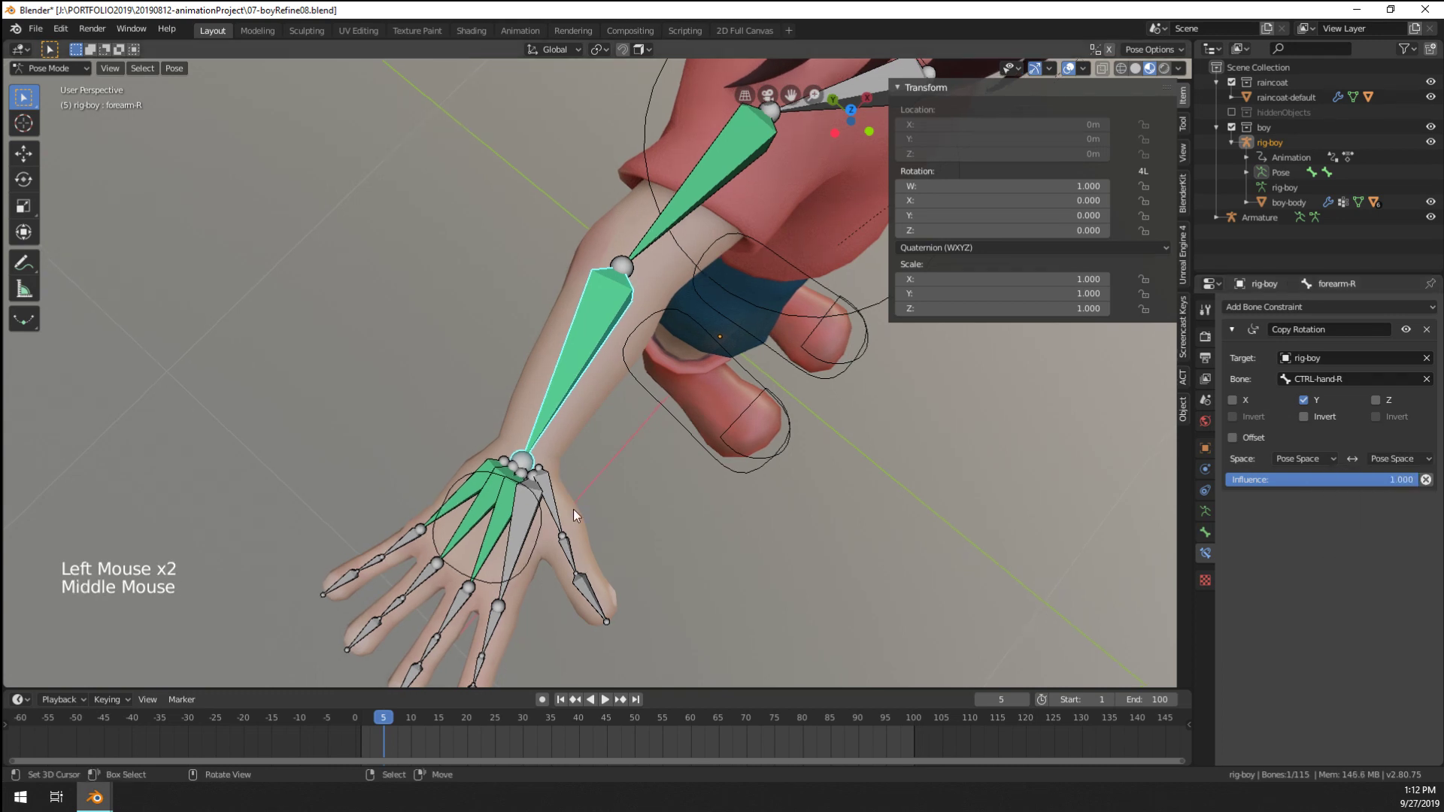
{"action": "right_click", "coordinate": [532, 540]}
{"action": "right_click", "coordinate": [526, 571]}
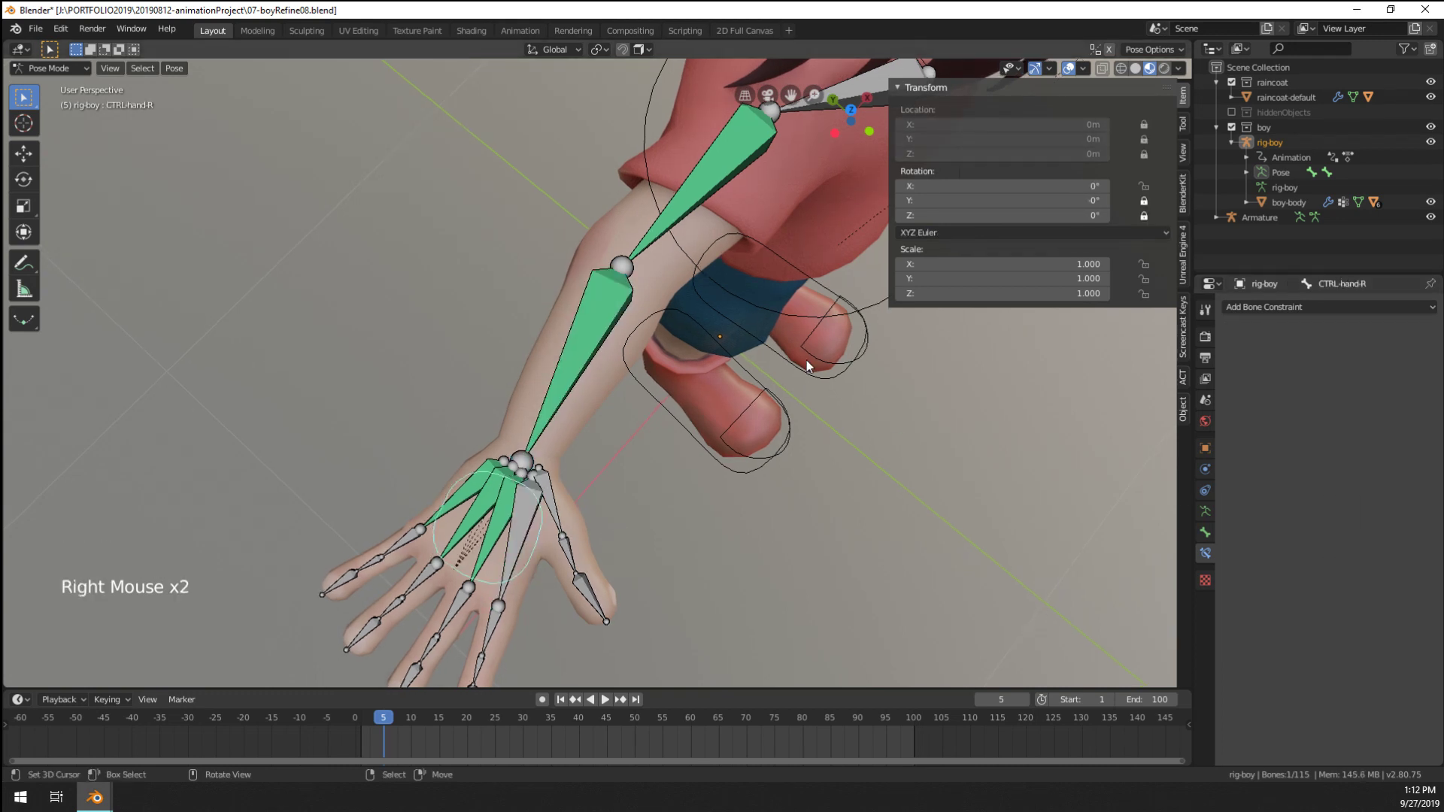
{"action": "left_click_drag", "start_coordinate": [1144, 215], "coordinate": [1144, 200]}
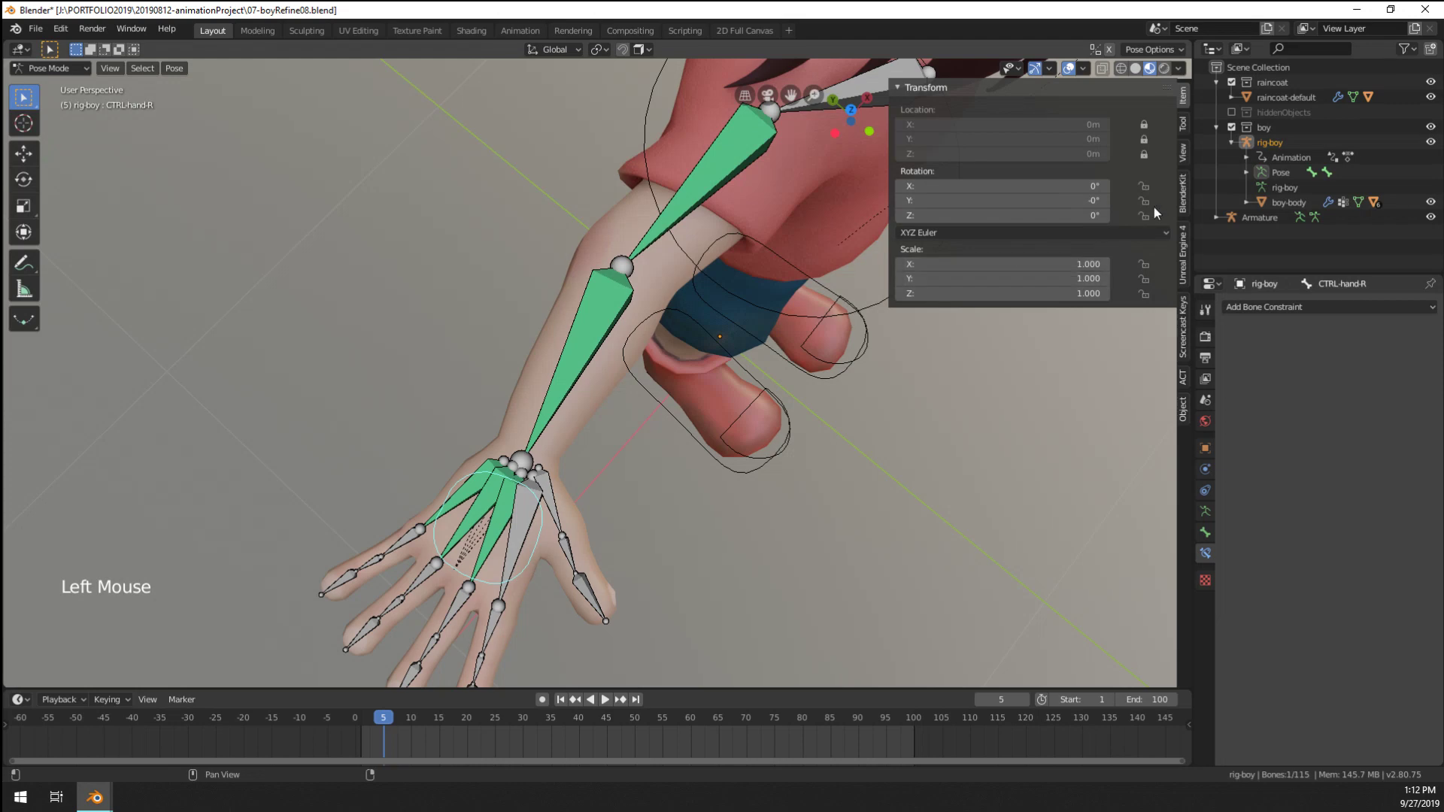
Rotate the CTRL-hand-R bone around its local Y axis to test the copied forearm twist, then reset its rotation
{"action": "middle_click_drag", "start_coordinate": [880, 292], "coordinate": [781, 288]}
{"action": "key", "text": "r"}
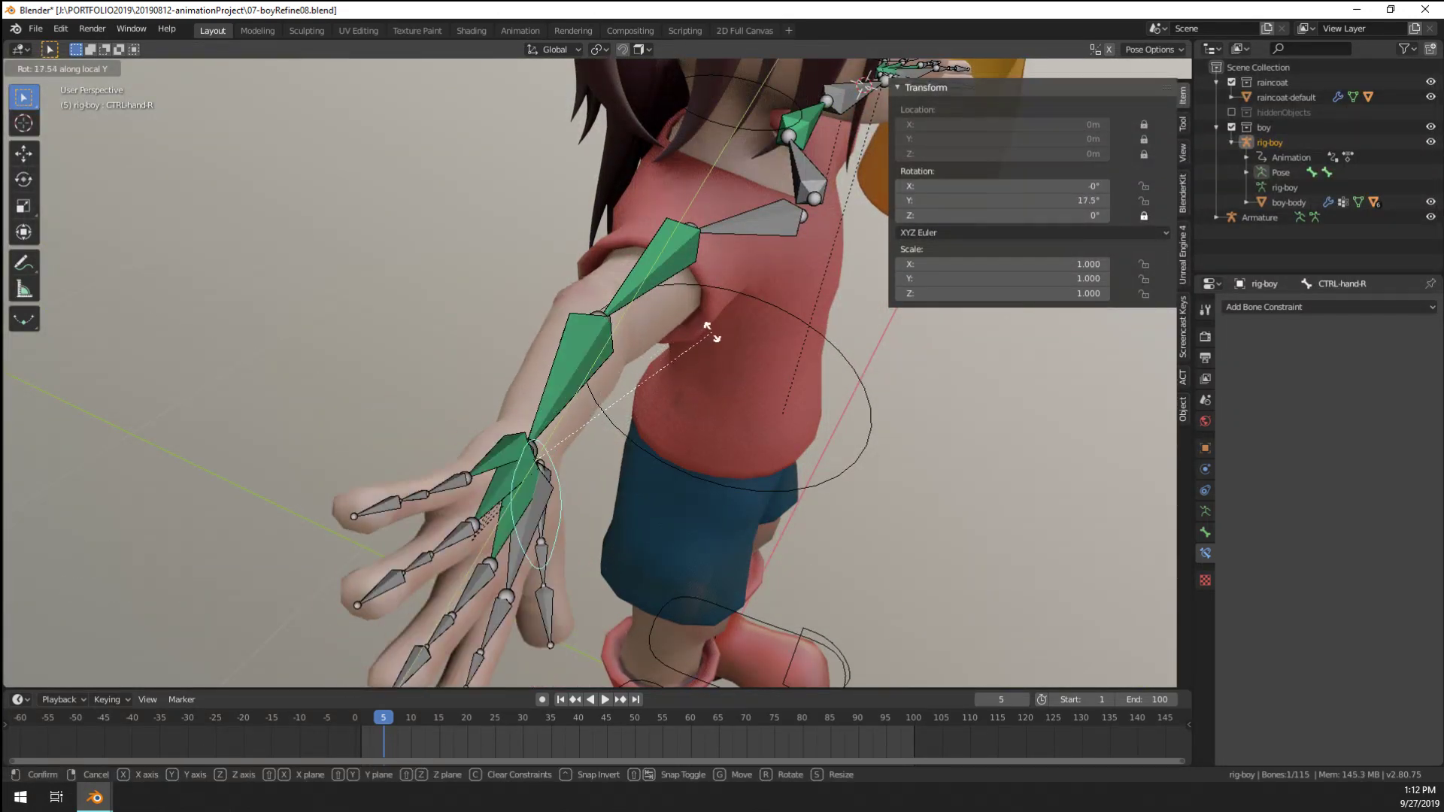
{"action": "right_click", "coordinate": [595, 358]}
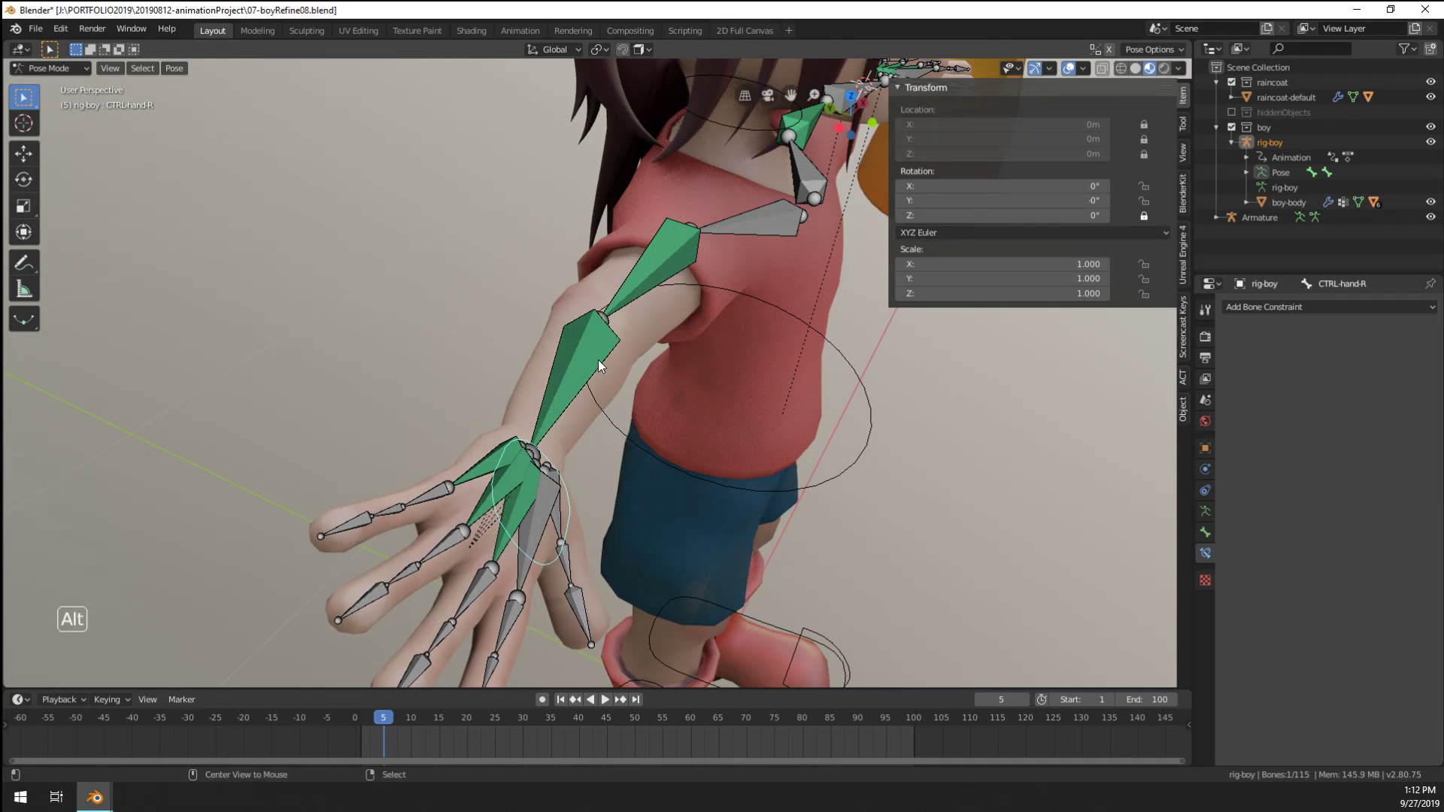
{"action": "key", "text": "alt+r"}
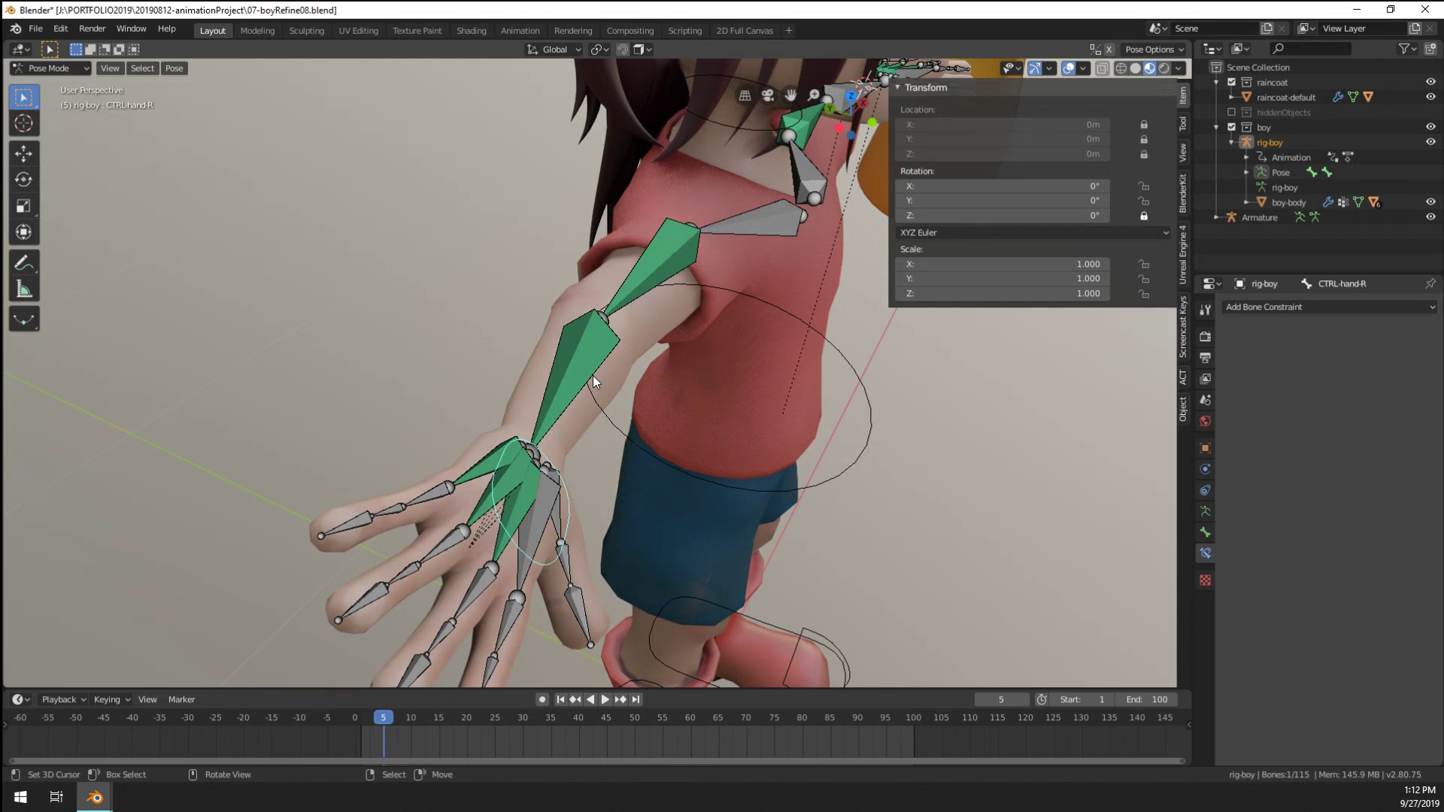
Set the influence of the forearm-R bone's Copy Rotation constraint to 0.5
{"action": "right_click", "coordinate": [579, 382]}
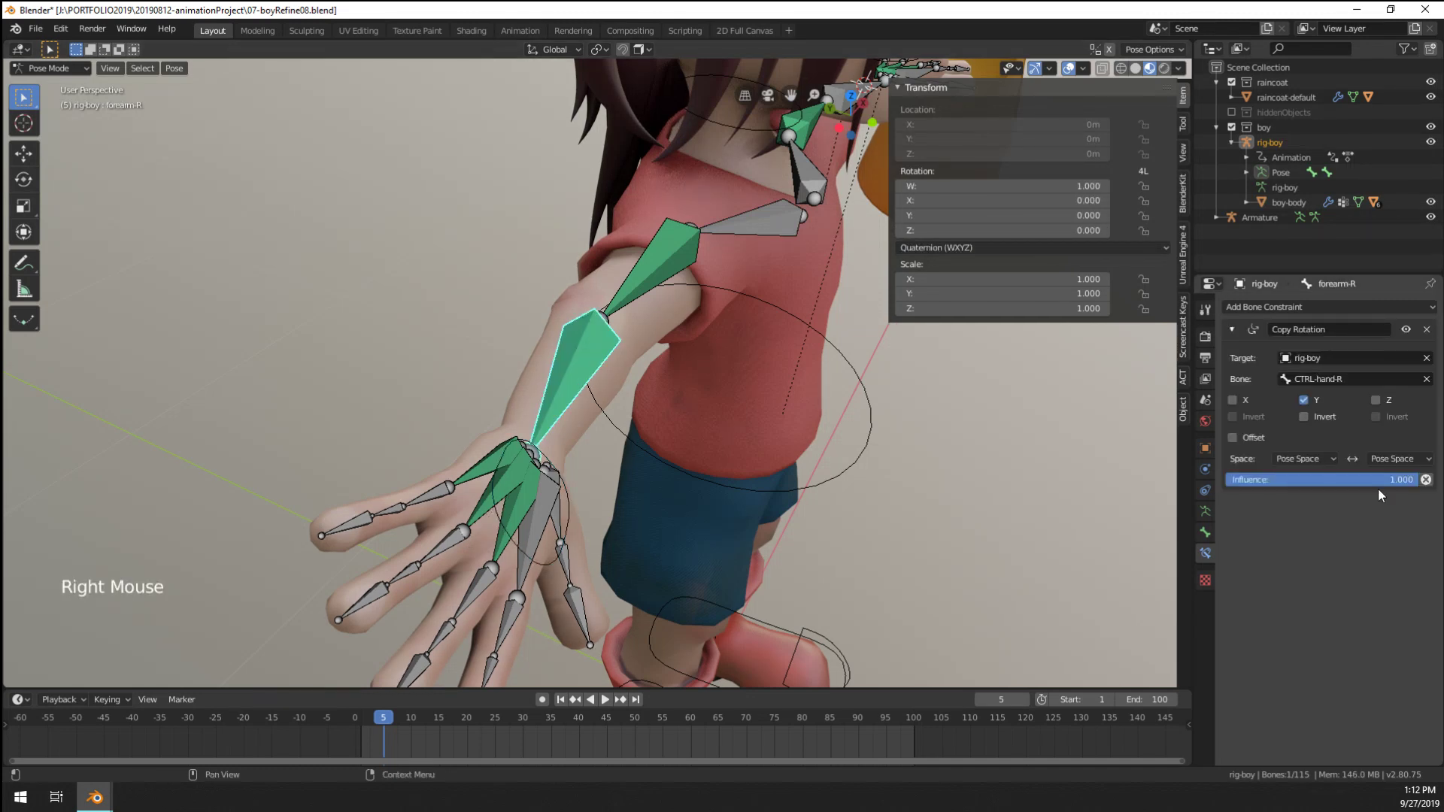
{"action": "type", "text": "0.5"}
{"action": "key", "text": "Return"}
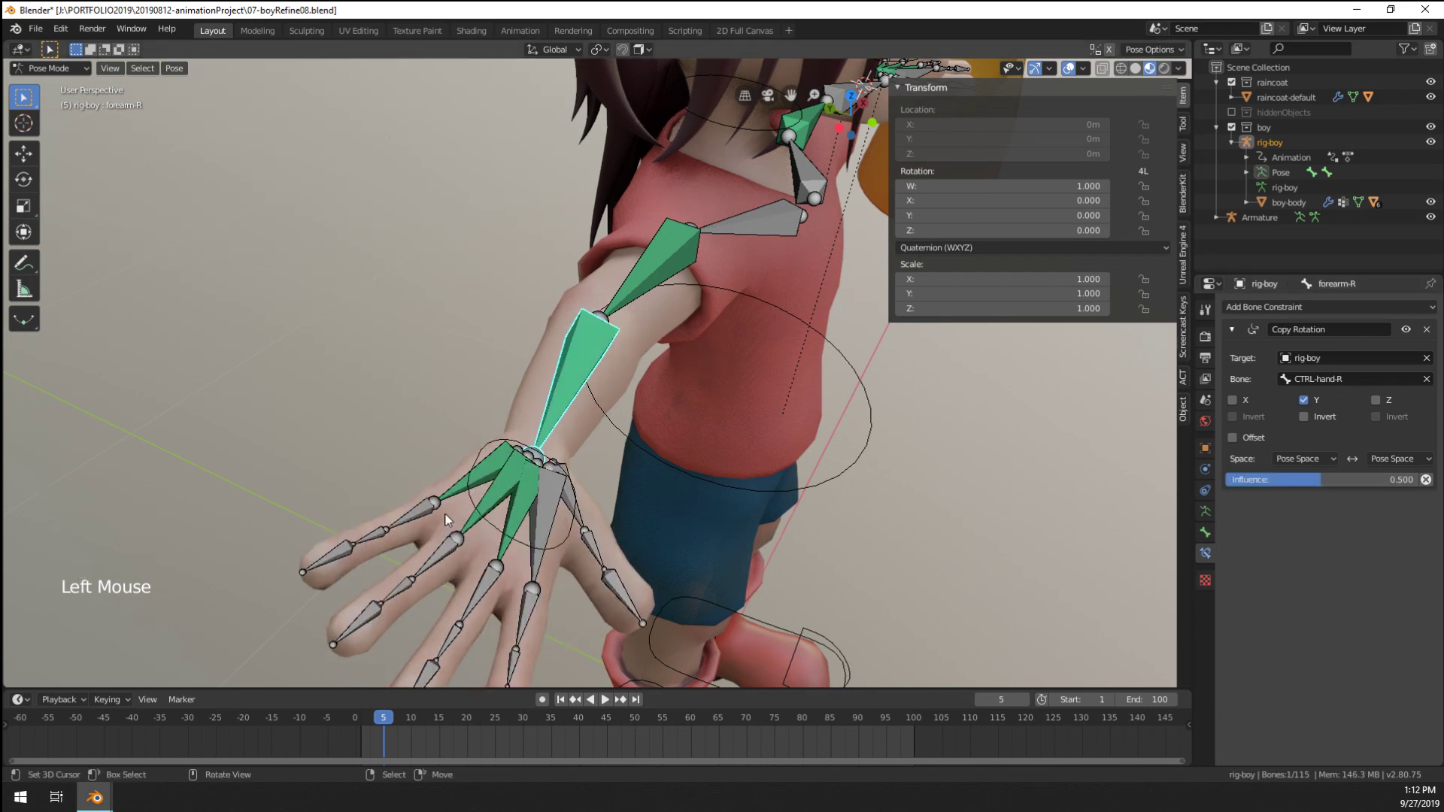
Reset the CTRL-hand-R bone's rotation and twist it about 94.4° around its local Y axis
{"action": "right_click", "coordinate": [477, 449]}
{"action": "key", "text": "alt+r"}
{"action": "key", "text": "r"}
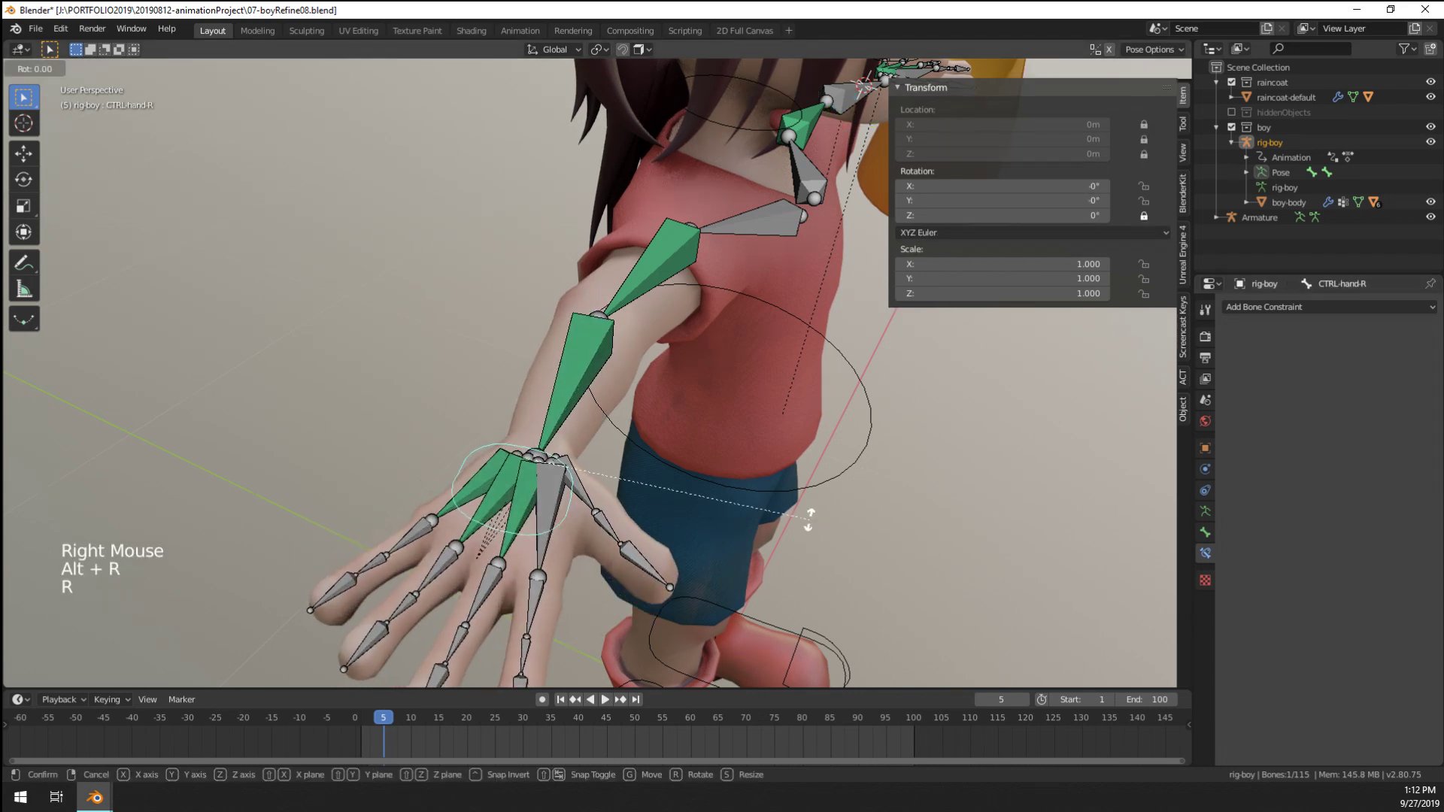
{"action": "key", "text": "y"}
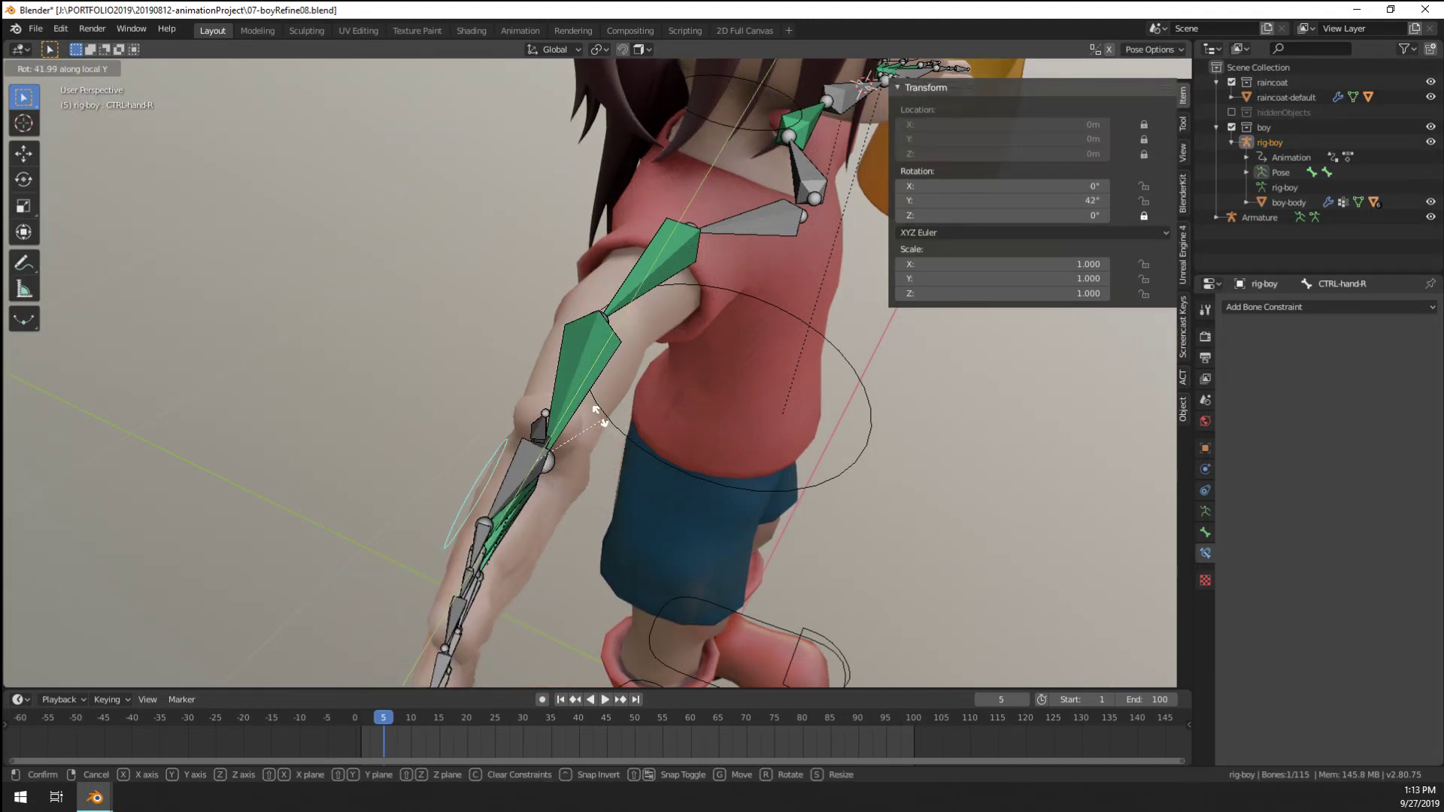
{"action": "left_click", "coordinate": [541, 410]}
Try twisting the CTRL-hand-R bone further around its local Y axis to check the wrist from the front
{"action": "middle_click_drag", "start_coordinate": [540, 410], "coordinate": [688, 488]}
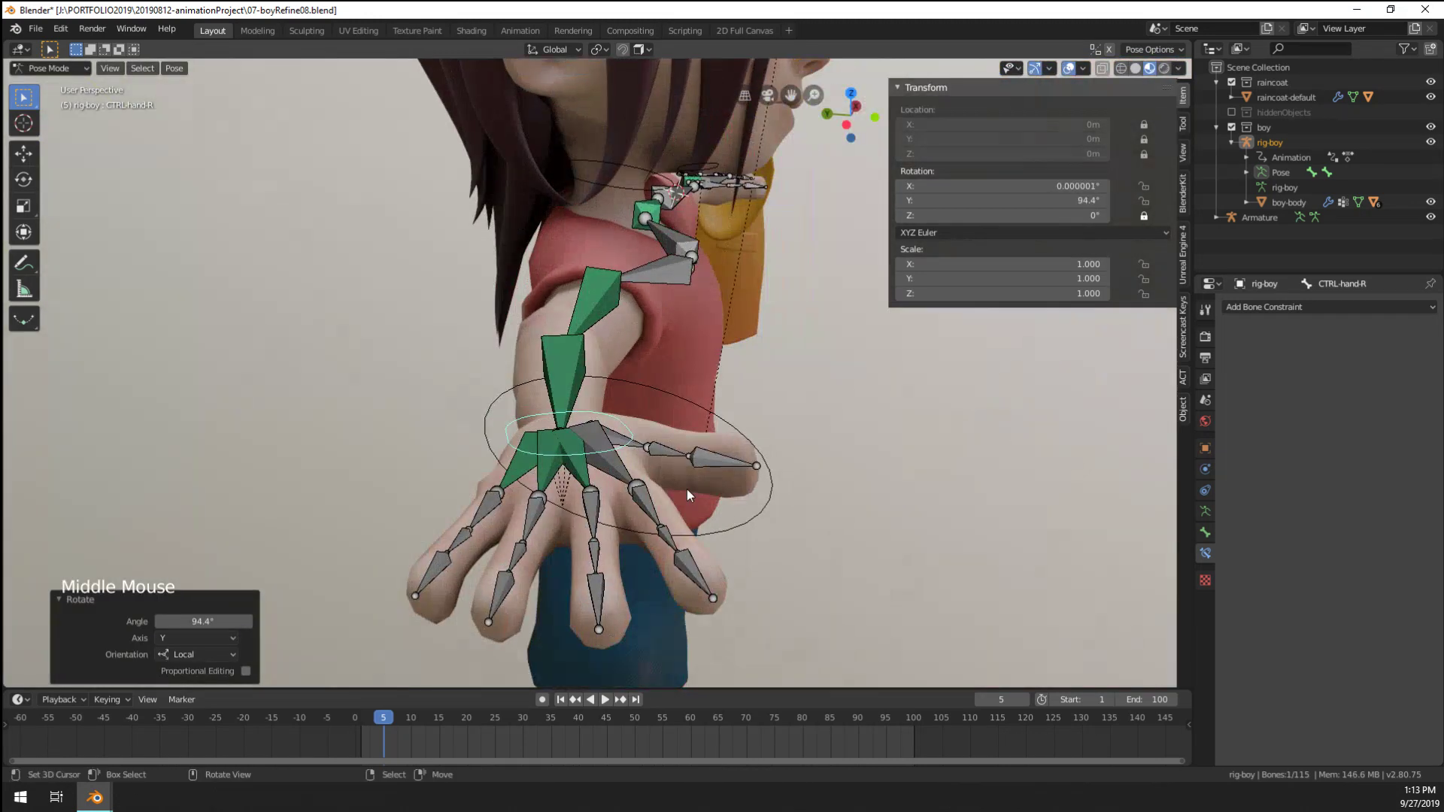
{"action": "key", "text": "r"}
{"action": "key", "text": "y"}
{"action": "key", "text": "y"}
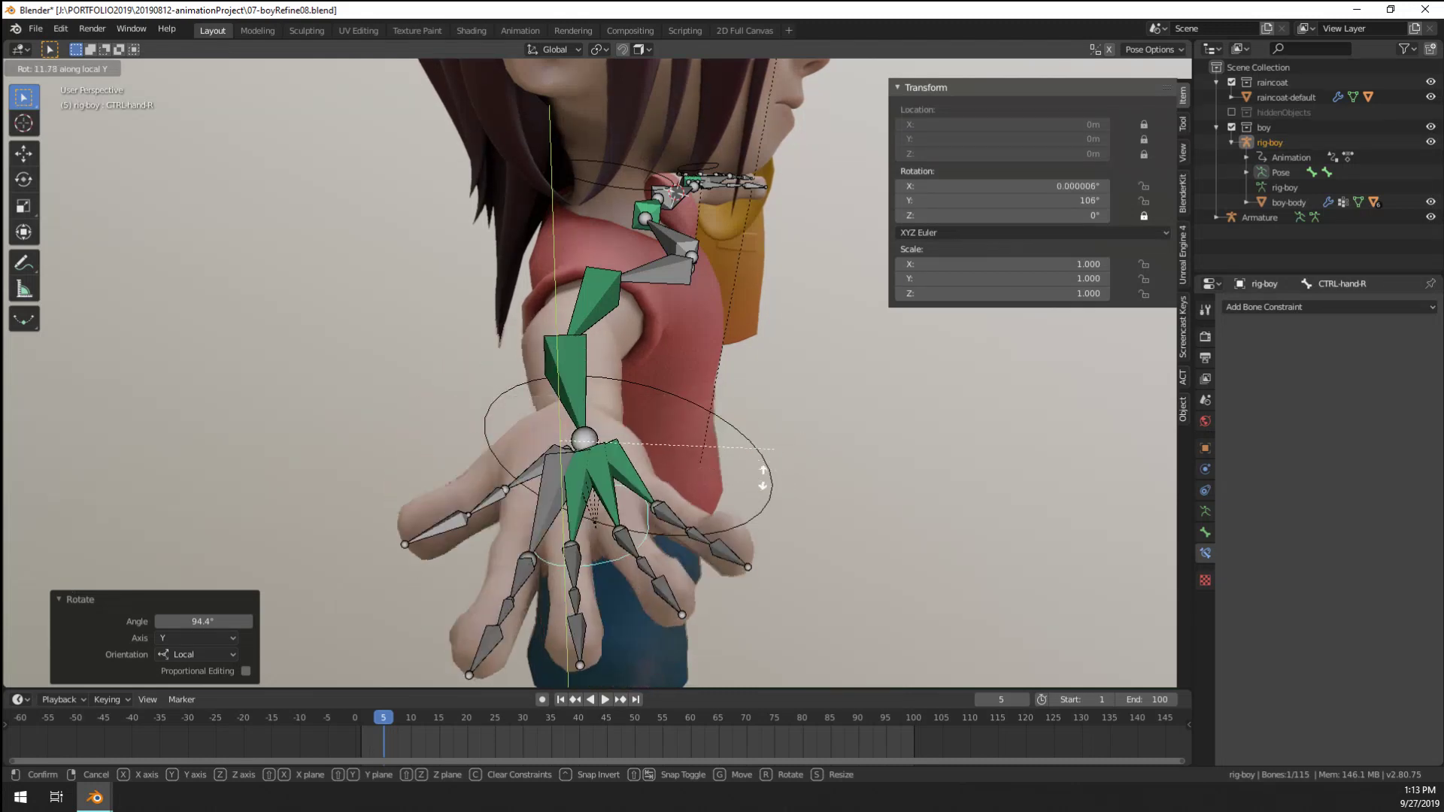
{"action": "right_click", "coordinate": [747, 498]}
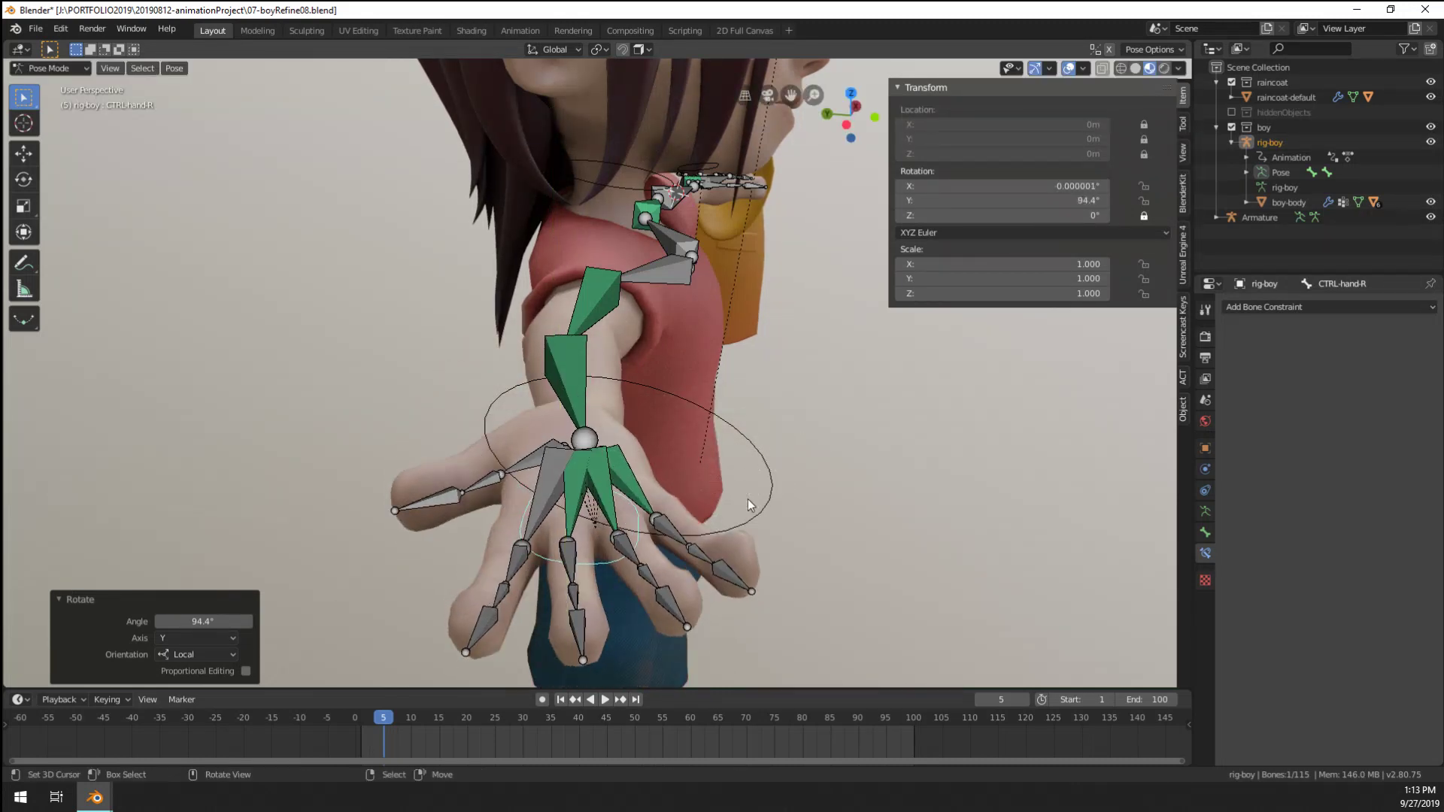
Delete the Copy Rotation constraint from the forearm-R bone
{"action": "middle_click_drag", "start_coordinate": [747, 499], "coordinate": [665, 420]}
{"action": "right_click", "coordinate": [580, 345]}
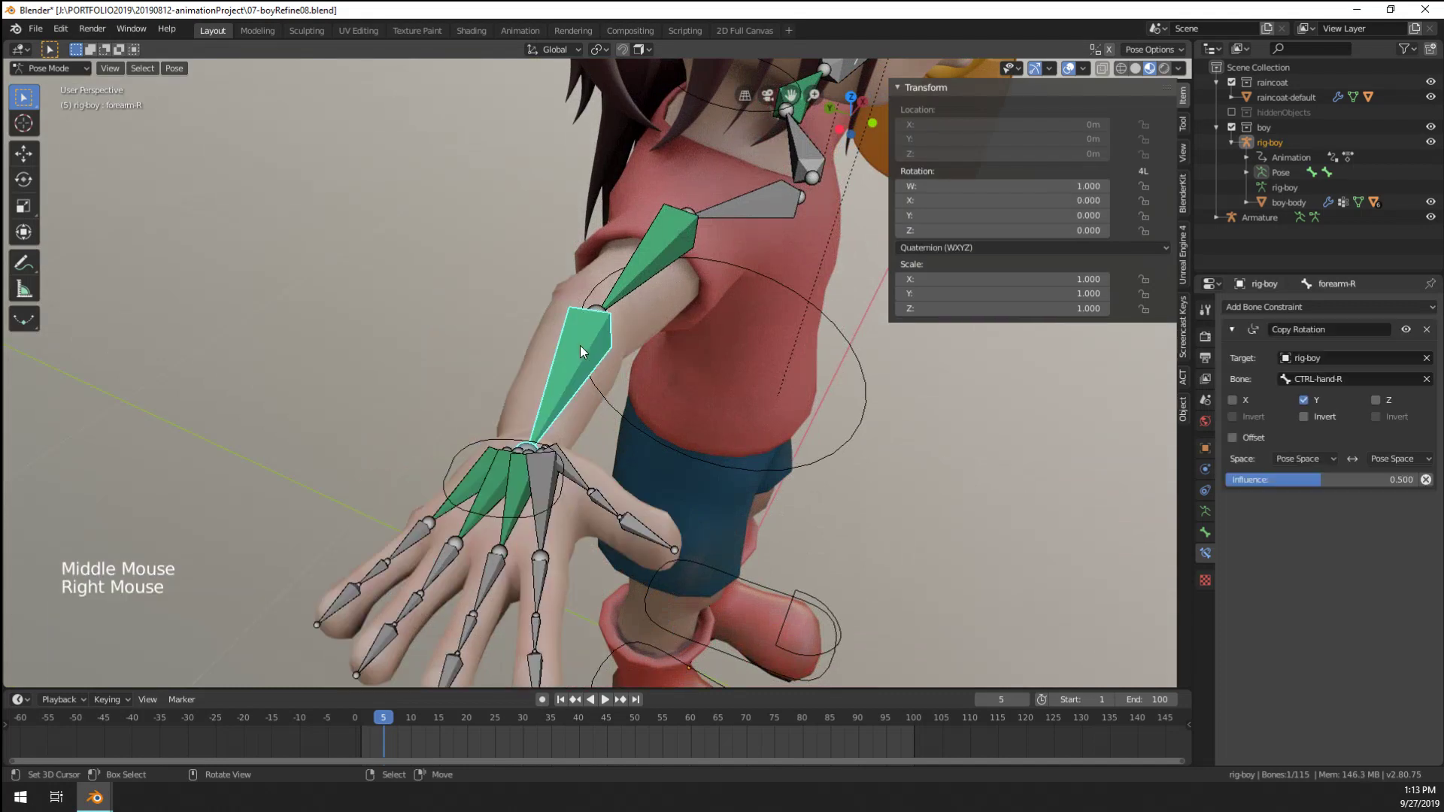
{"action": "left_click", "coordinate": [1432, 331]}
Rotate the forearm-R bone about 26.8° around its local Y axis
{"action": "middle_click_drag", "start_coordinate": [801, 414], "coordinate": [897, 495]}
{"action": "key", "text": "r"}
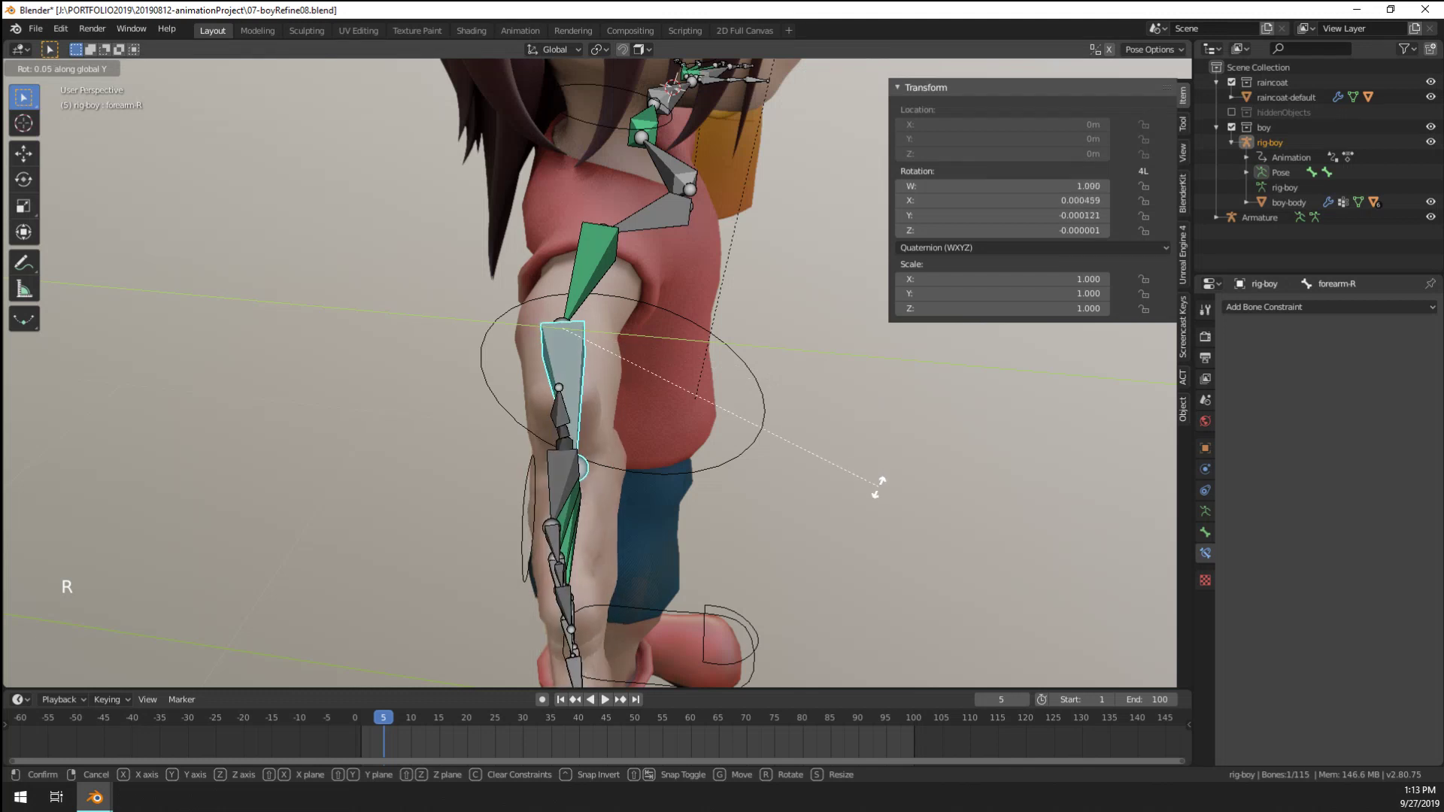
{"action": "key", "text": "y"}
{"action": "key", "text": "y"}
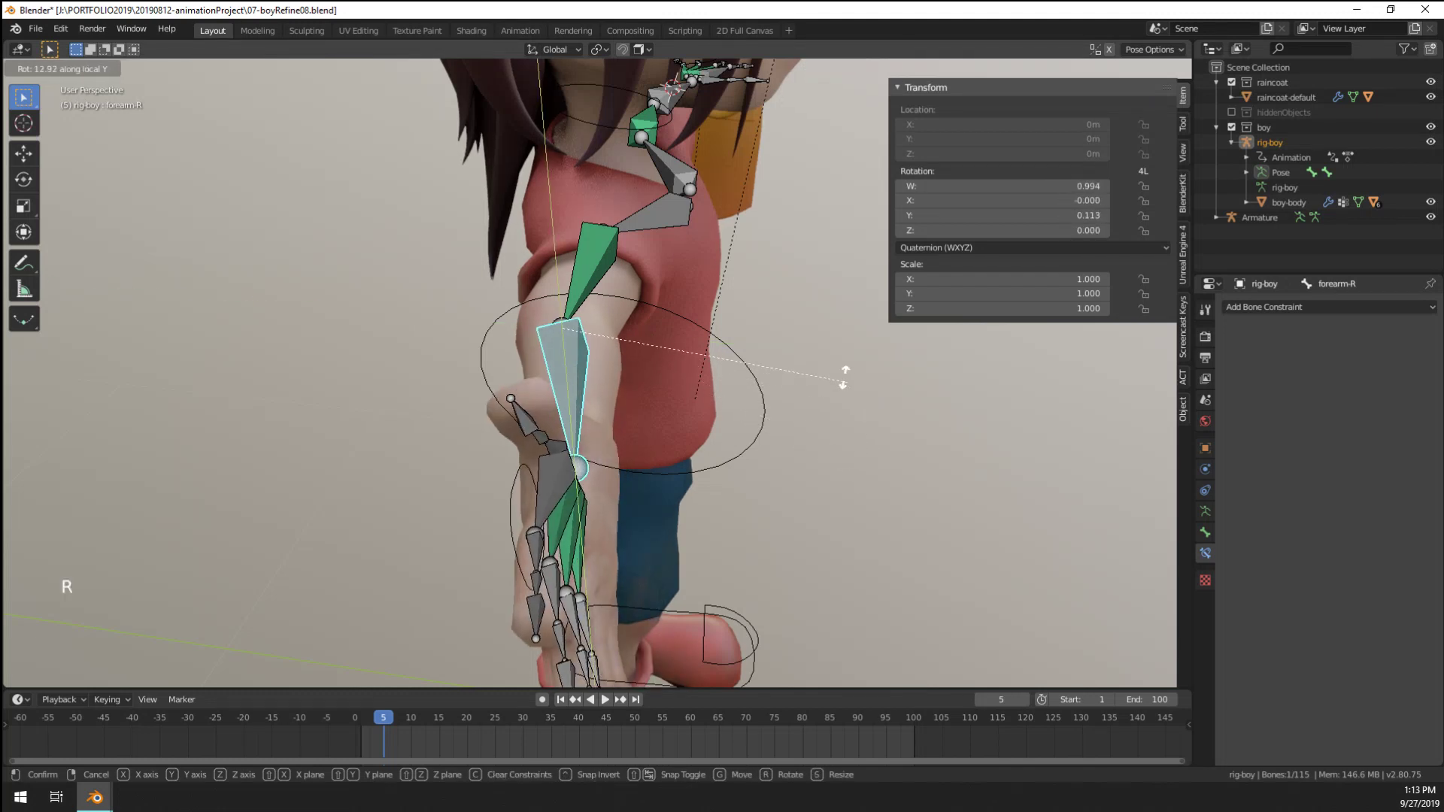
{"action": "left_click", "coordinate": [696, 327]}
Twist the CTRL-hand-R bone another 42.1° or so around its local Y axis to test the wrist deformation
{"action": "middle_click_drag", "start_coordinate": [696, 328], "coordinate": [458, 436]}
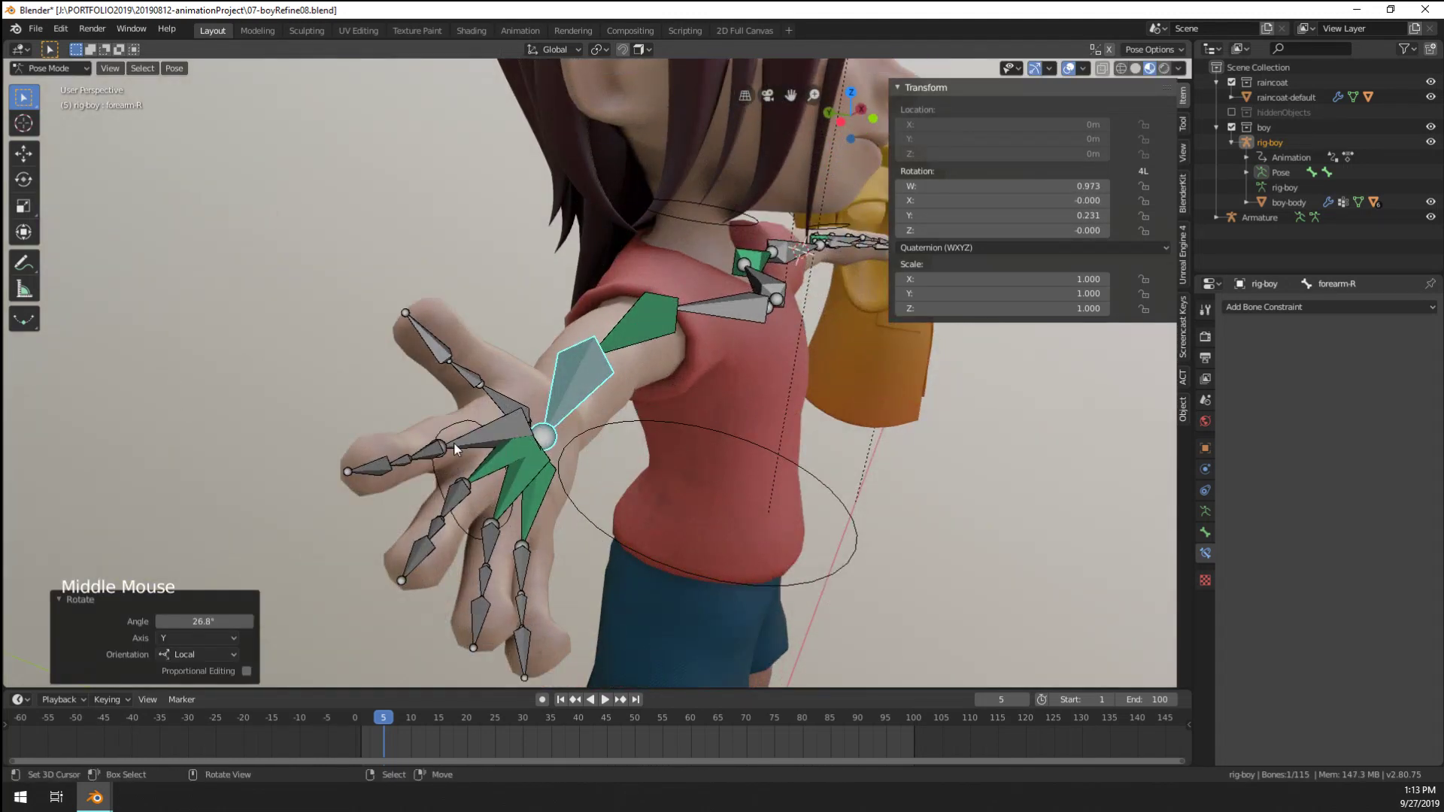
{"action": "right_click", "coordinate": [454, 432]}
{"action": "right_click", "coordinate": [453, 432]}
{"action": "key", "text": "r"}
{"action": "key", "text": "y"}
{"action": "key", "text": "y"}
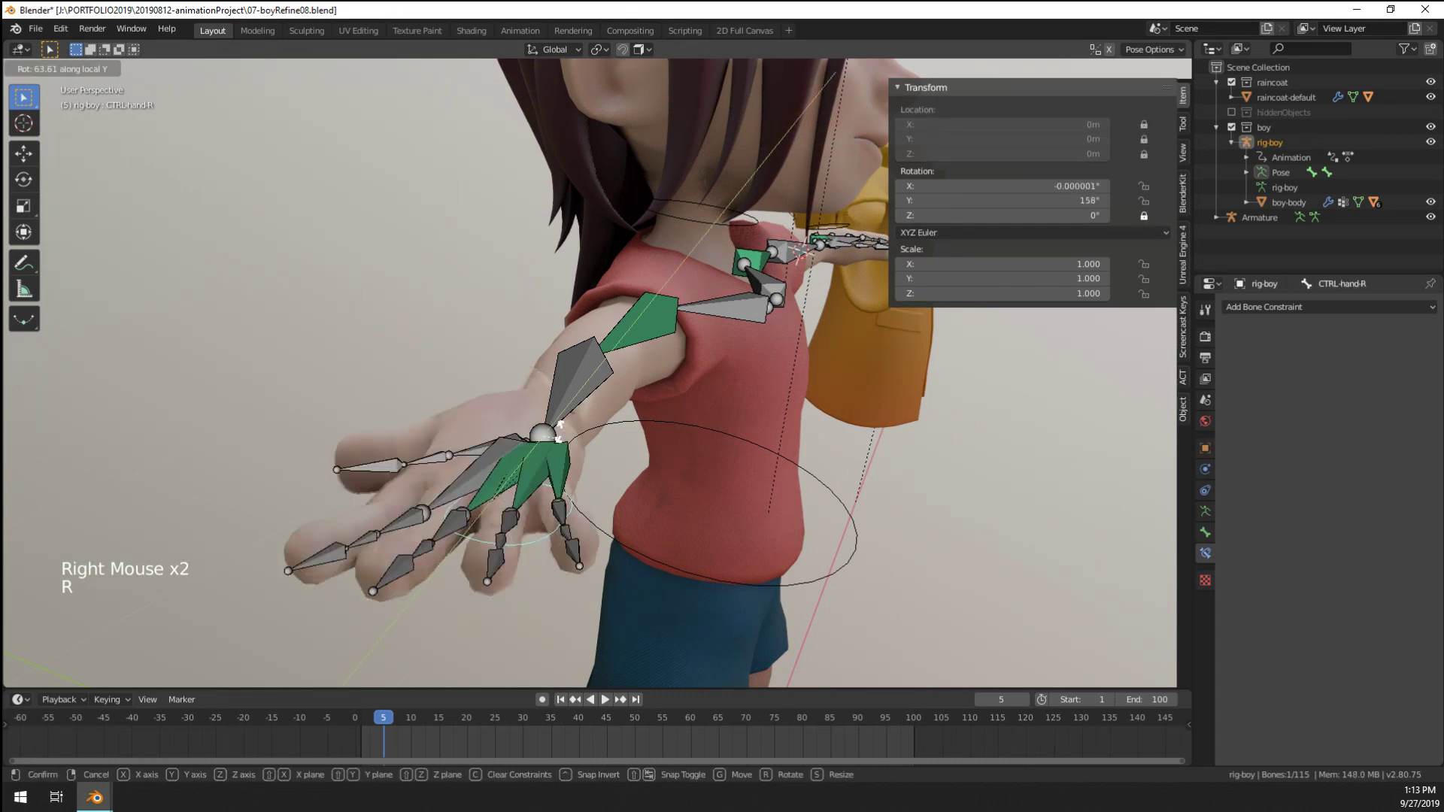
{"action": "left_click", "coordinate": [644, 483]}
Switch the rig from Pose Mode to Object Mode and select the boy-body mesh near the right wrist
{"action": "middle_click_drag", "start_coordinate": [644, 483], "coordinate": [705, 534]}
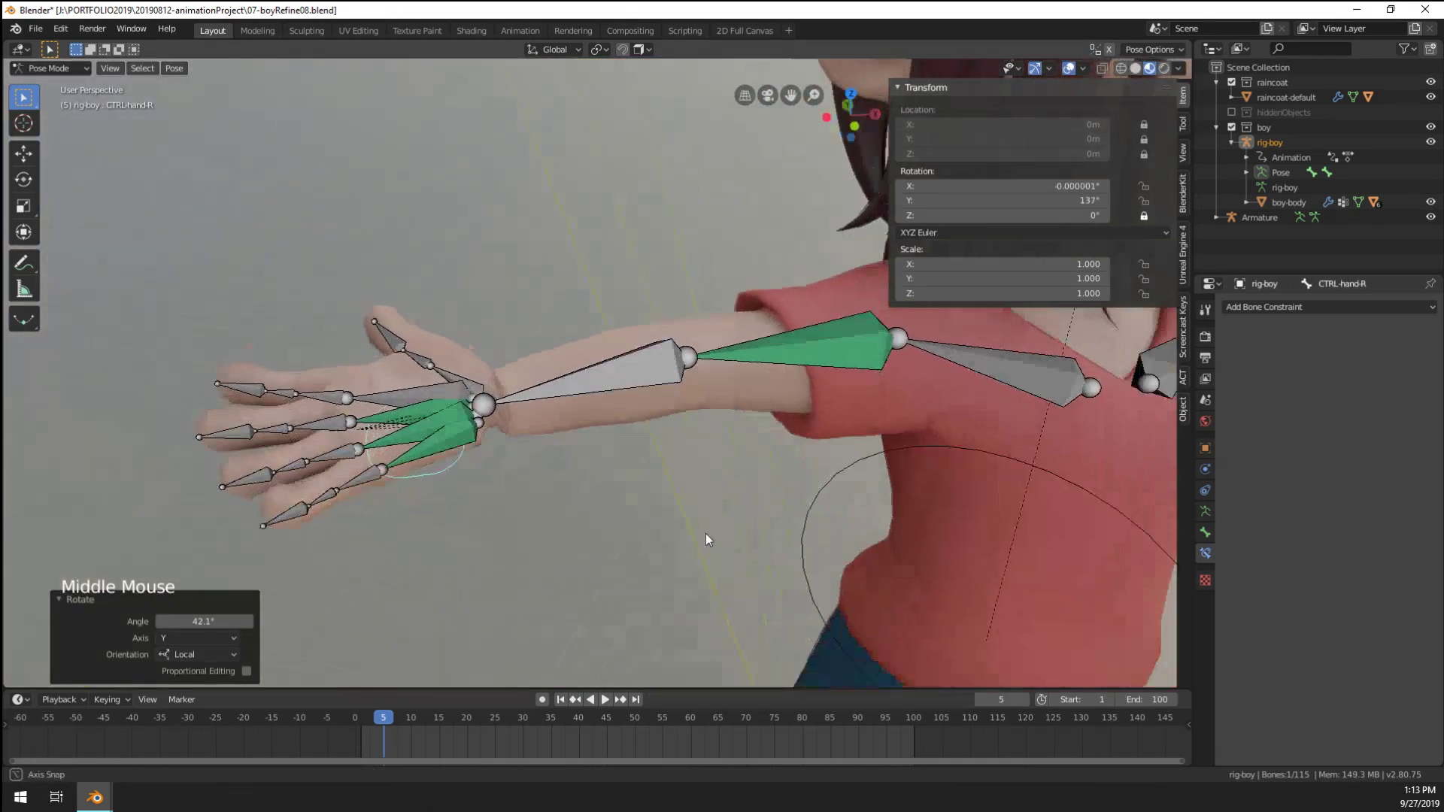
{"action": "scroll", "coordinate": [606, 531], "scroll_direction": "up", "scroll_amount": 4}
{"action": "middle_click_drag", "start_coordinate": [607, 531], "coordinate": [616, 461], "text": "shift"}
{"action": "right_click", "coordinate": [616, 461]}
{"action": "key", "text": "ctrl+Tab"}
{"action": "right_click", "coordinate": [616, 461]}
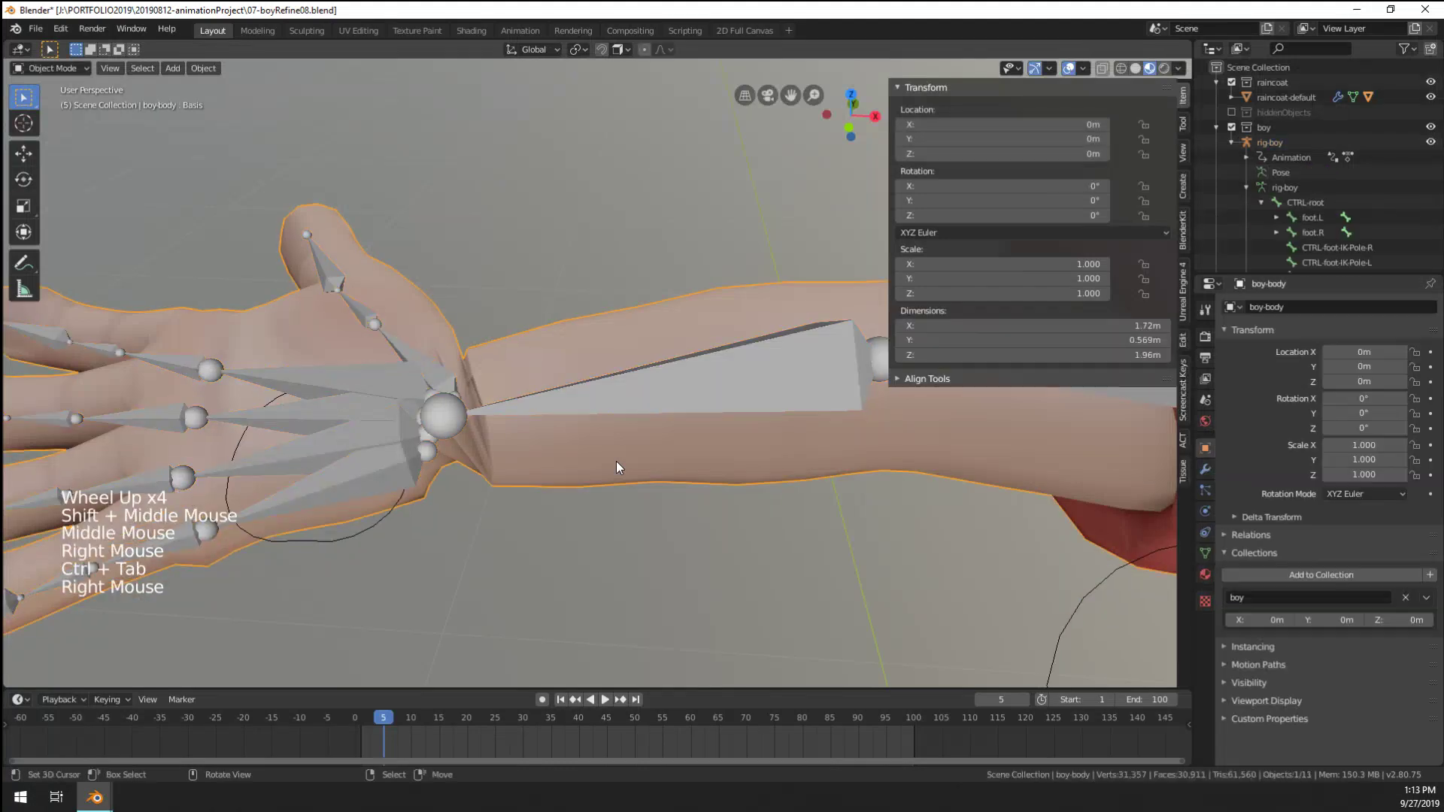
Enter Weight Paint mode on the boy-body mesh and enlarge the Blur brush to a radius of 205 px
{"action": "key", "text": "ctrl+Tab"}
{"action": "left_click", "coordinate": [504, 408]}
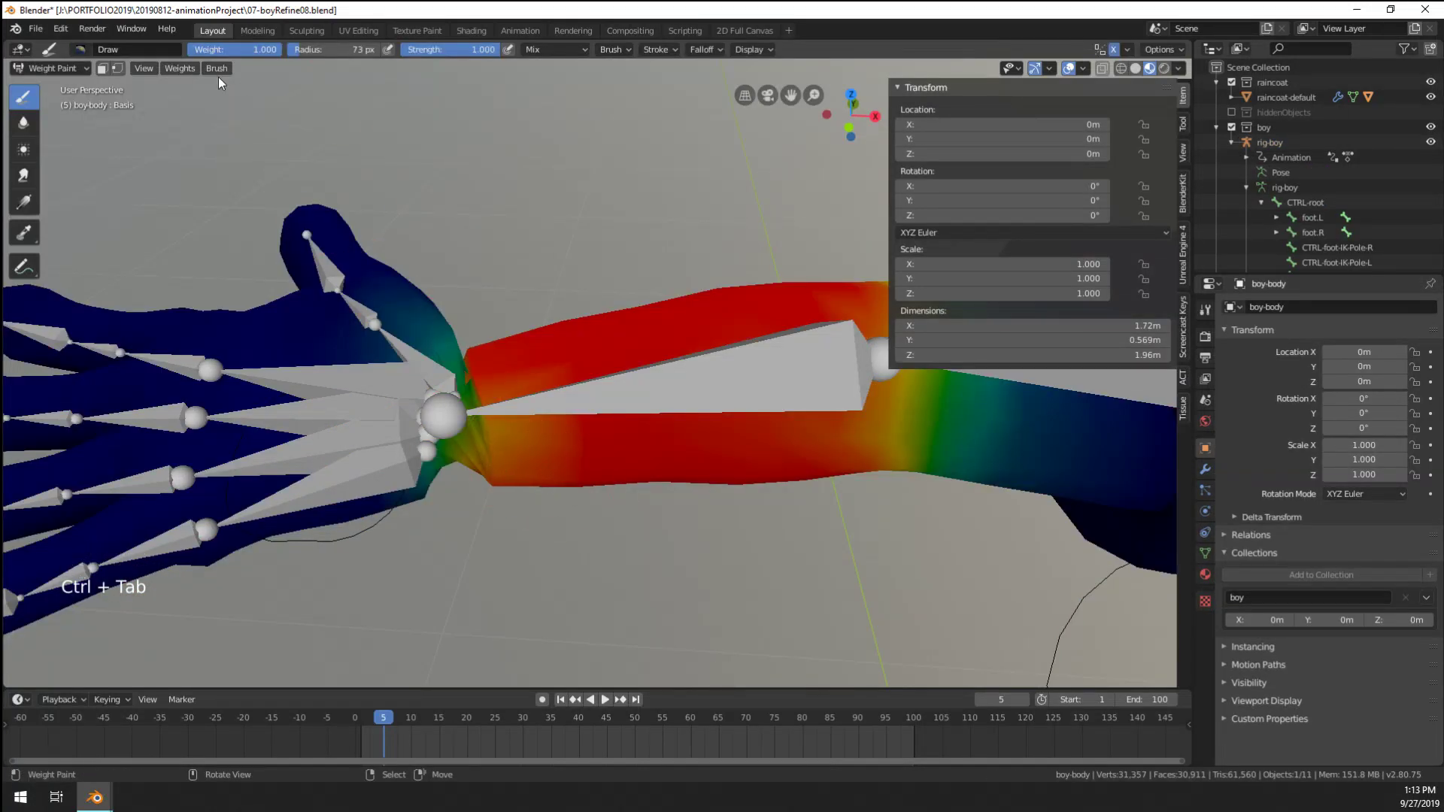
{"action": "left_click", "coordinate": [21, 134]}
{"action": "key", "text": "f"}
{"action": "left_click", "coordinate": [474, 421]}
Blur the forearm-R weights around the right wrist and along the lower forearm, on both the palm and back sides
{"action": "left_click", "coordinate": [474, 419]}
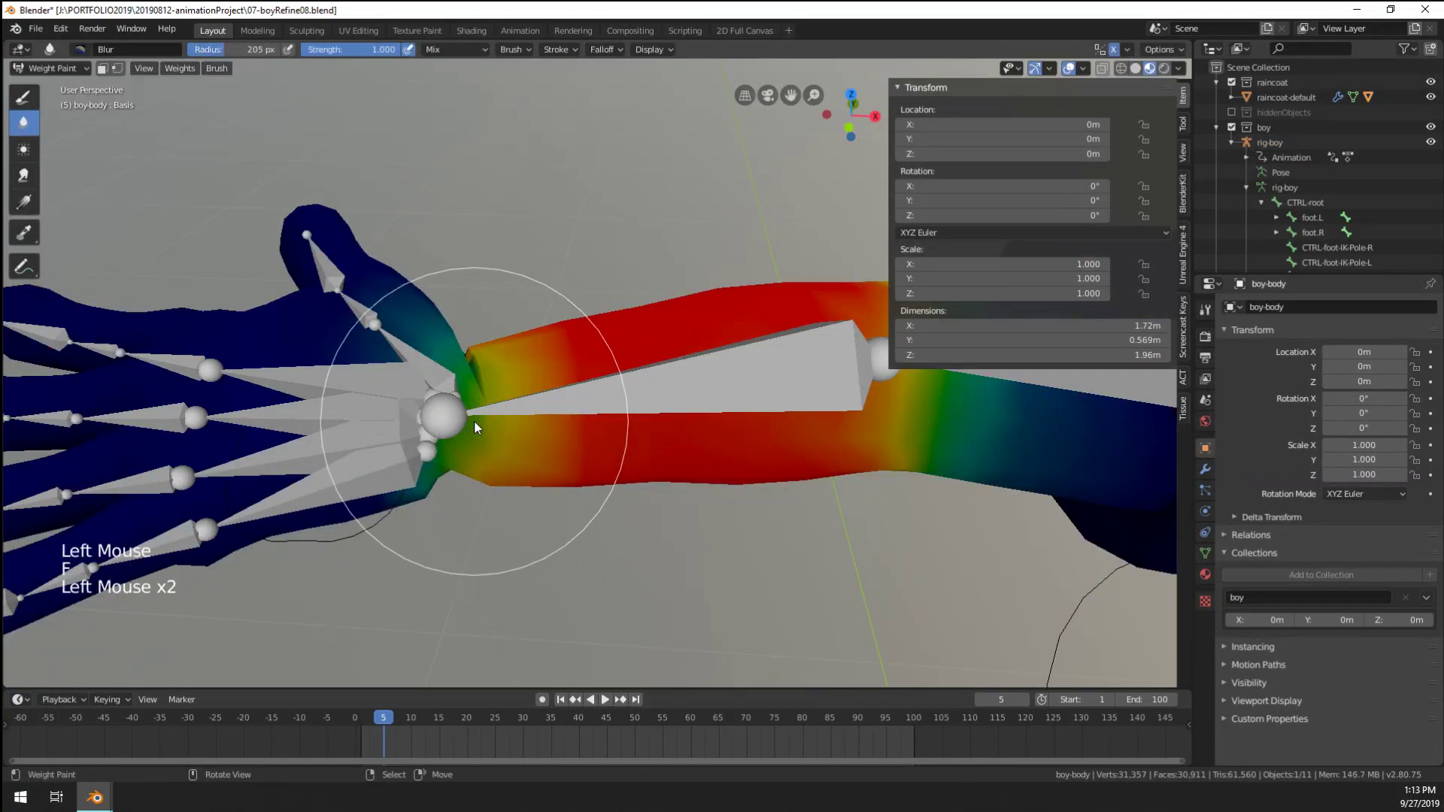
{"action": "left_click", "coordinate": [475, 412]}
{"action": "left_click", "coordinate": [476, 410]}
{"action": "middle_click_drag", "start_coordinate": [476, 411], "coordinate": [500, 453]}
{"action": "left_click", "coordinate": [465, 335]}
{"action": "left_click", "coordinate": [467, 331]}
{"action": "left_click", "coordinate": [456, 289]}
{"action": "left_click", "coordinate": [455, 286]}
{"action": "left_click", "coordinate": [489, 273]}
{"action": "middle_click_drag", "start_coordinate": [504, 266], "coordinate": [472, 362]}
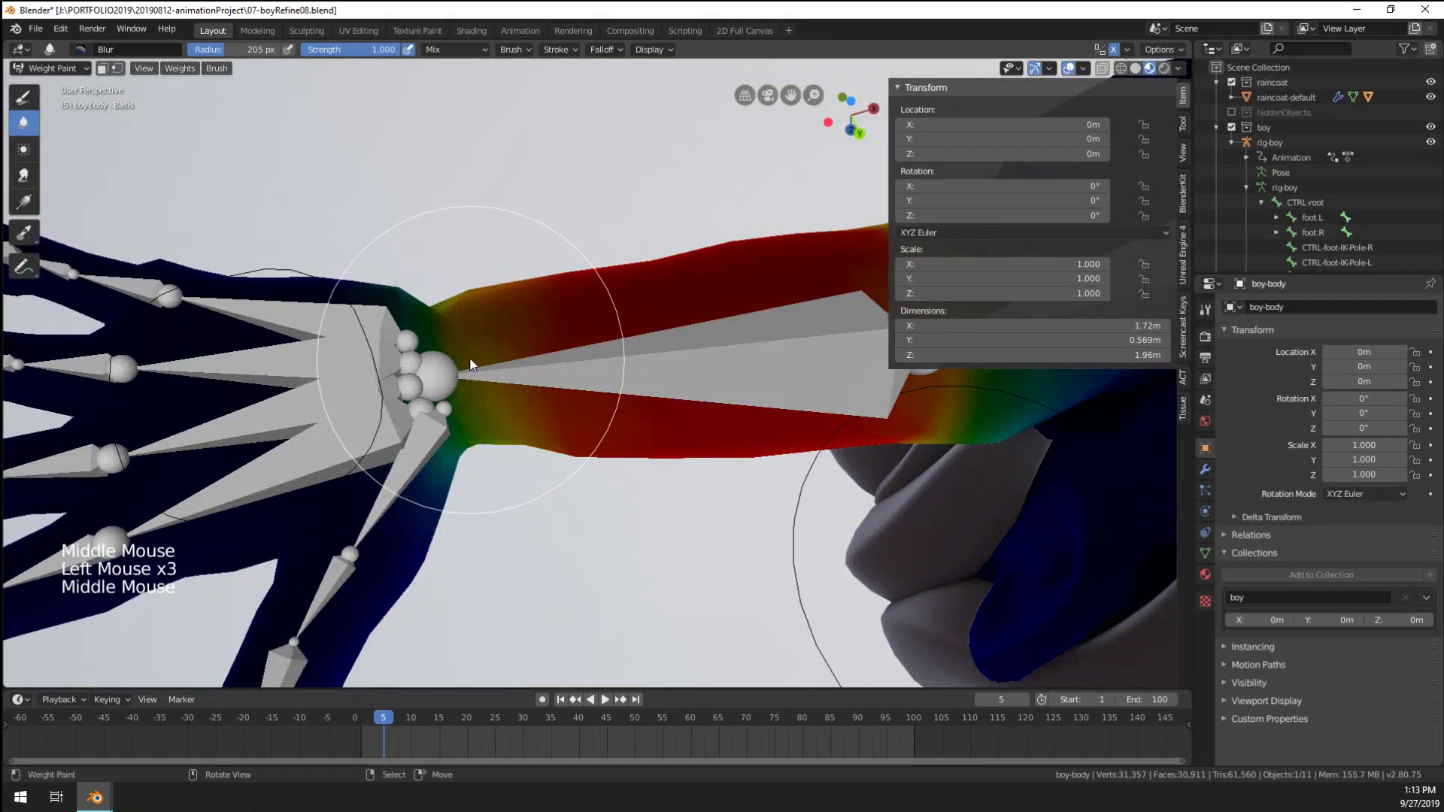
{"action": "left_click", "coordinate": [471, 357]}
{"action": "left_click", "coordinate": [465, 331]}
{"action": "middle_click_drag", "start_coordinate": [564, 364], "coordinate": [573, 485]}
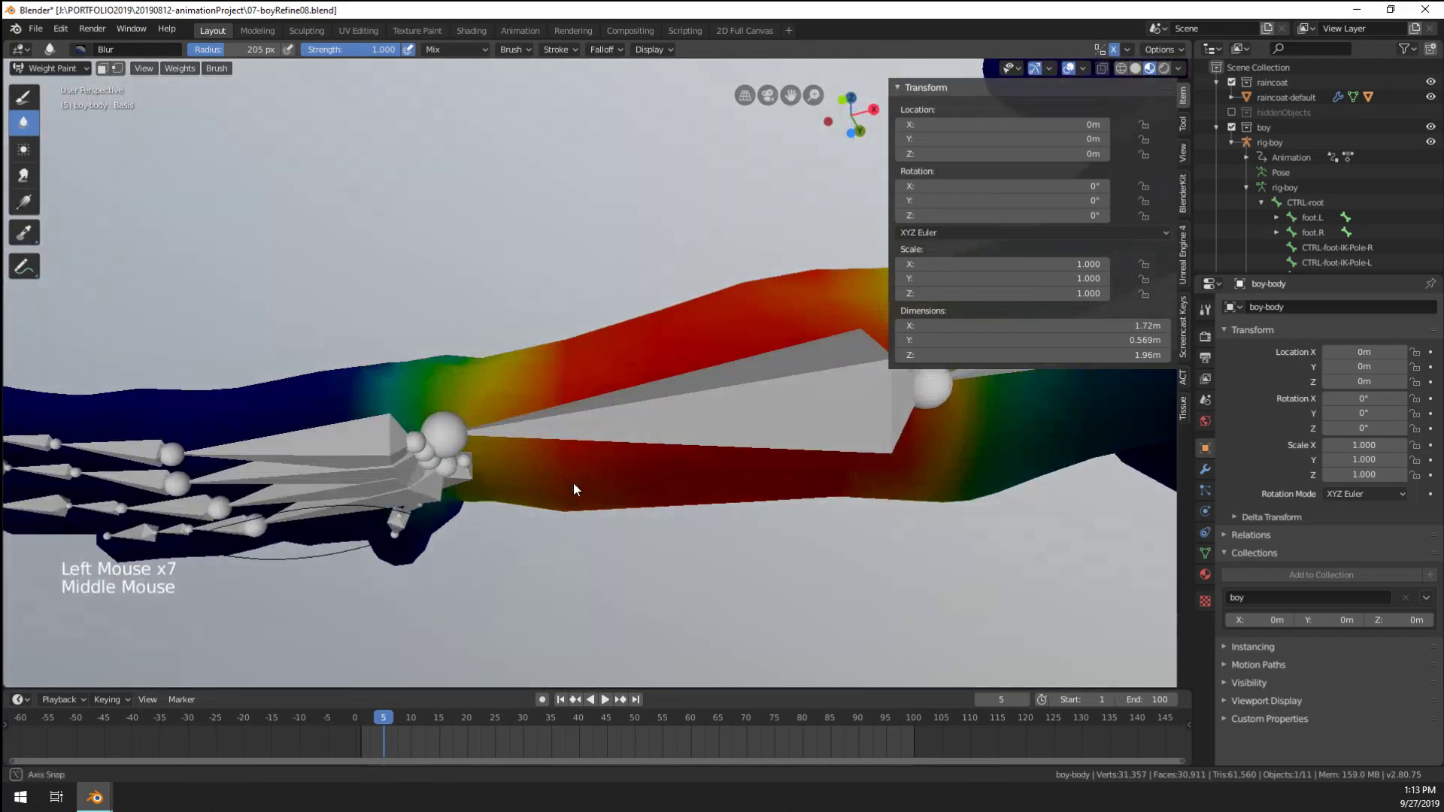
{"action": "left_click", "coordinate": [527, 400]}
{"action": "left_click", "coordinate": [527, 400]}
{"action": "middle_click_drag", "start_coordinate": [526, 401], "coordinate": [546, 484]}
{"action": "left_click", "coordinate": [508, 378]}
{"action": "left_click", "coordinate": [519, 368]}
{"action": "left_click", "coordinate": [536, 364]}
{"action": "left_click", "coordinate": [553, 358]}
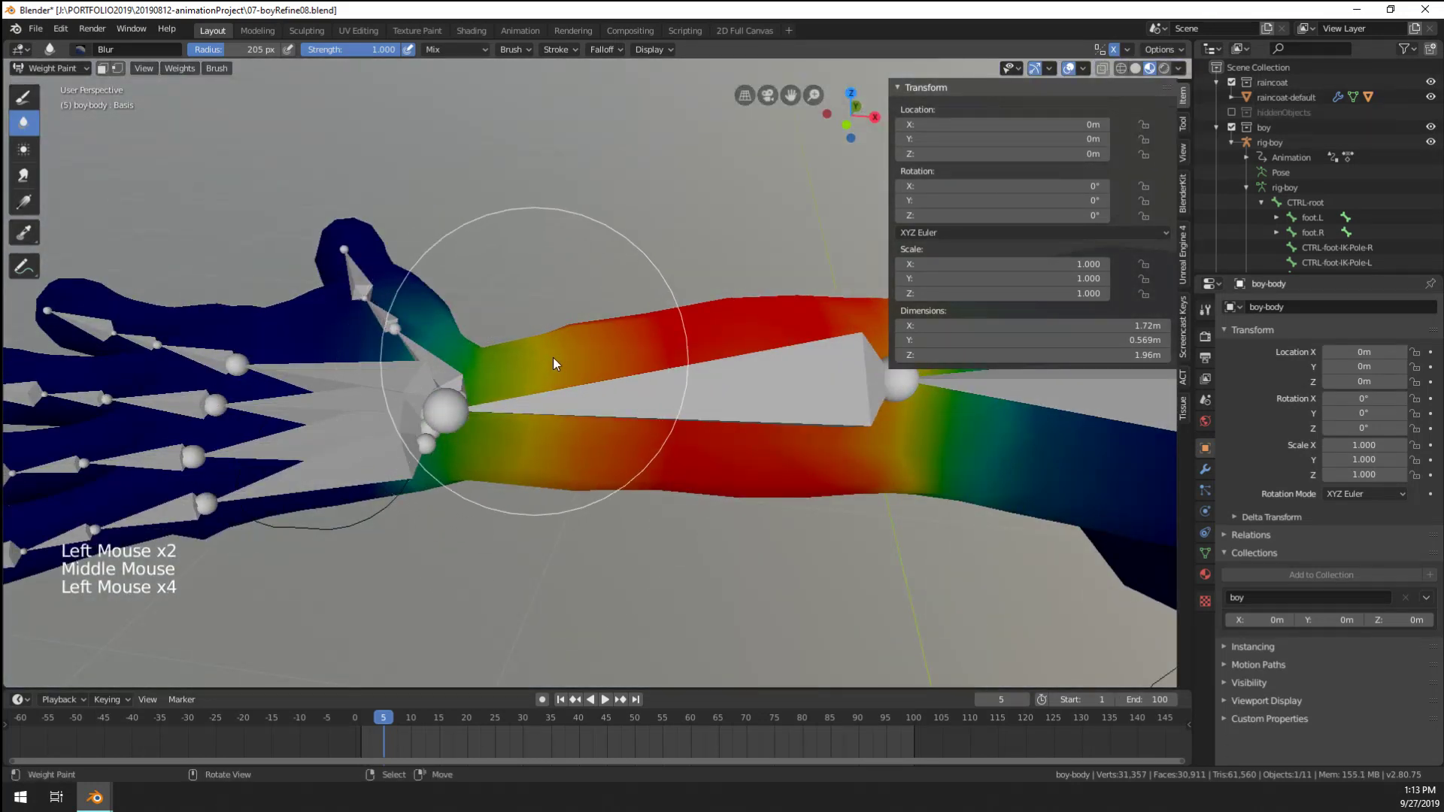
{"action": "left_click", "coordinate": [555, 380]}
{"action": "left_click", "coordinate": [558, 403]}
{"action": "middle_click_drag", "start_coordinate": [558, 403], "coordinate": [573, 451]}
{"action": "left_click", "coordinate": [544, 306]}
{"action": "mouse_move", "coordinate": [544, 305]}
{"action": "middle_mouse_down"}
{"action": "mouse_move", "coordinate": [498, 323]}
{"action": "mouse_move", "coordinate": [594, 368]}
{"action": "mouse_move", "coordinate": [543, 300]}
{"action": "mouse_move", "coordinate": [536, 422]}
{"action": "mouse_move", "coordinate": [421, 353]}
{"action": "middle_mouse_up"}
{"action": "left_click", "coordinate": [501, 315]}
{"action": "left_click", "coordinate": [508, 295]}
{"action": "left_click", "coordinate": [519, 305]}
{"action": "left_click", "coordinate": [538, 324]}
{"action": "left_click", "coordinate": [543, 300]}
{"action": "left_click", "coordinate": [543, 305]}
{"action": "left_click", "coordinate": [545, 338]}
Sample the vertex groups near the right wrist and display the middle-L.001 weights
{"action": "scroll", "coordinate": [390, 345], "scroll_direction": "down", "scroll_amount": 1}
{"action": "left_click", "coordinate": [487, 342], "text": "shift"}
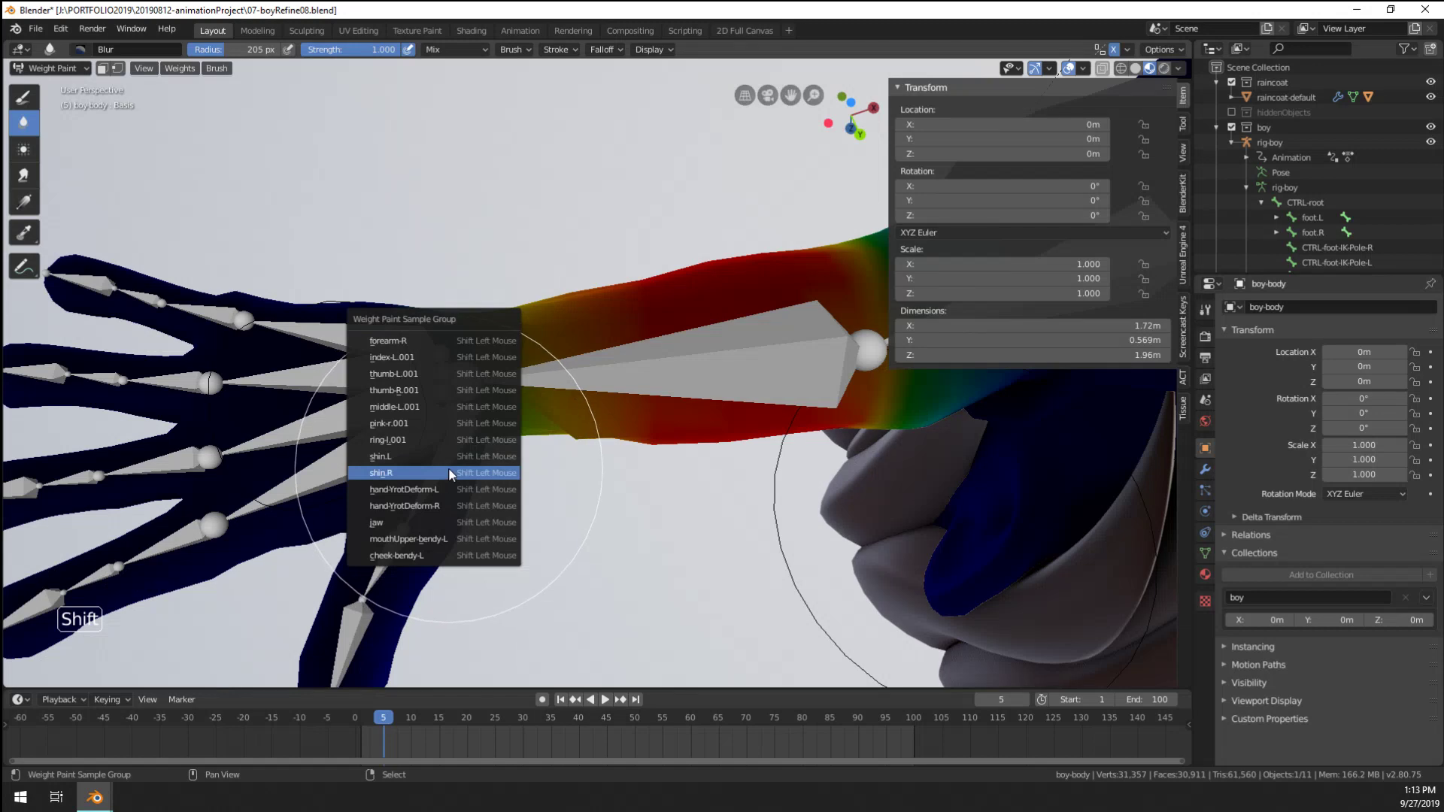
{"action": "left_click", "coordinate": [451, 407]}
{"action": "middle_click_drag", "start_coordinate": [507, 418], "coordinate": [531, 300]}
{"action": "scroll", "coordinate": [558, 143], "scroll_direction": "down", "scroll_amount": 3}
{"action": "scroll", "coordinate": [542, 393], "scroll_direction": "up", "scroll_amount": 5}
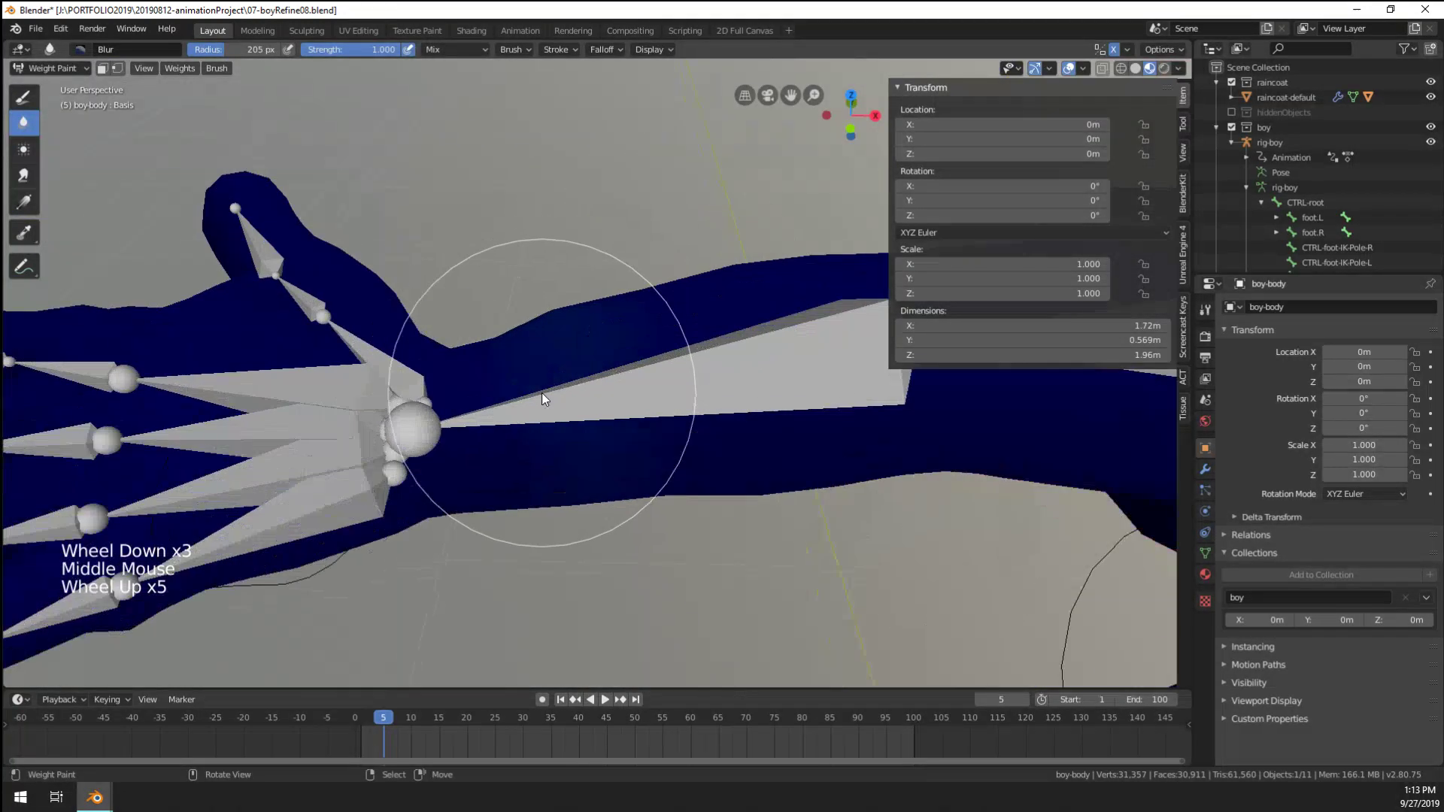
Examine the displayed weights on the right hand, arm and torso in different viewport shading modes
{"action": "key", "text": "z"}
{"action": "scroll", "coordinate": [539, 421], "scroll_direction": "down", "scroll_amount": 2}
{"action": "key", "text": "z"}
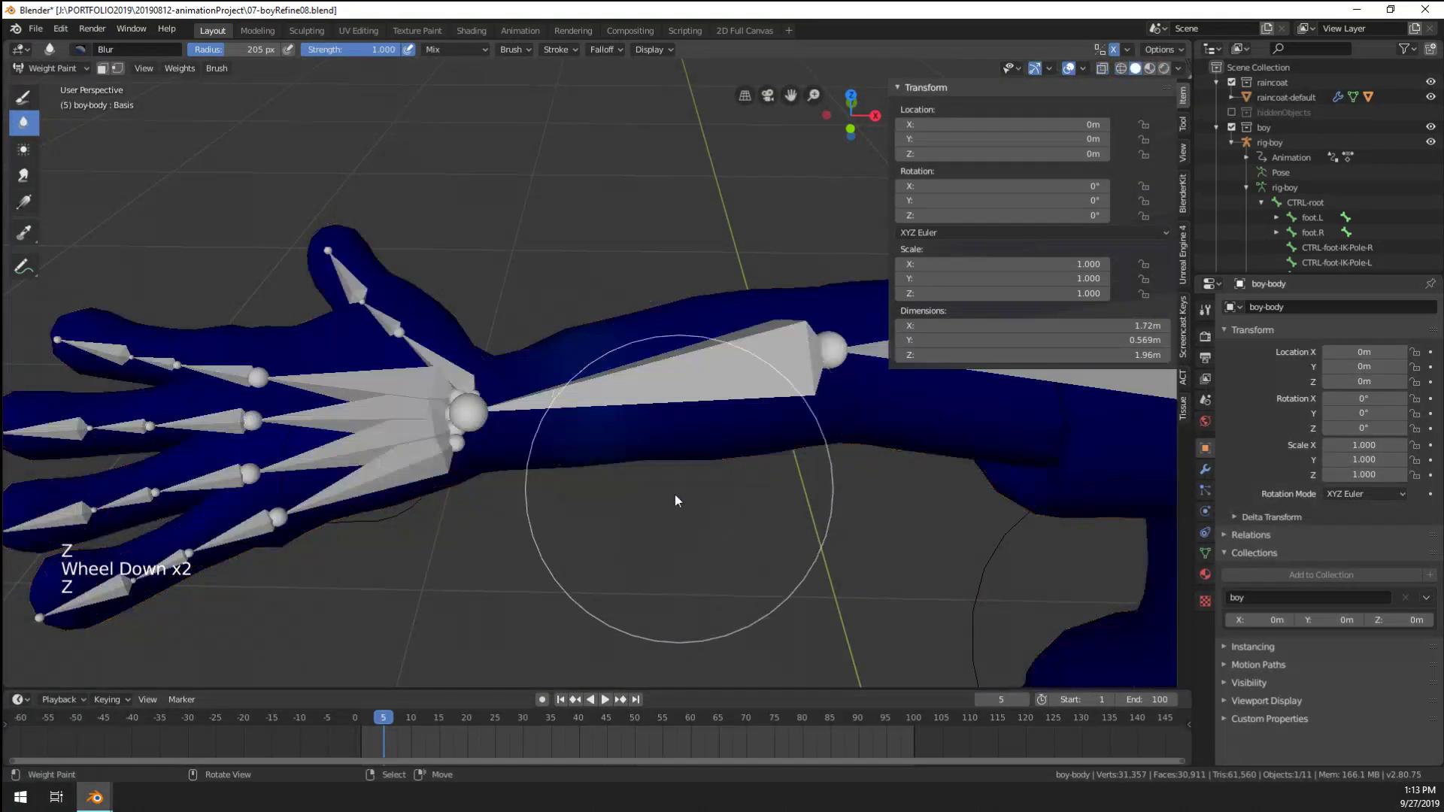
{"action": "mouse_move", "coordinate": [674, 494]}
{"action": "middle_mouse_down"}
{"action": "mouse_move", "coordinate": [679, 403]}
{"action": "mouse_move", "coordinate": [815, 454]}
{"action": "middle_mouse_up"}
{"action": "scroll", "coordinate": [738, 481], "scroll_direction": "down", "scroll_amount": 4}
{"action": "key", "text": "z"}
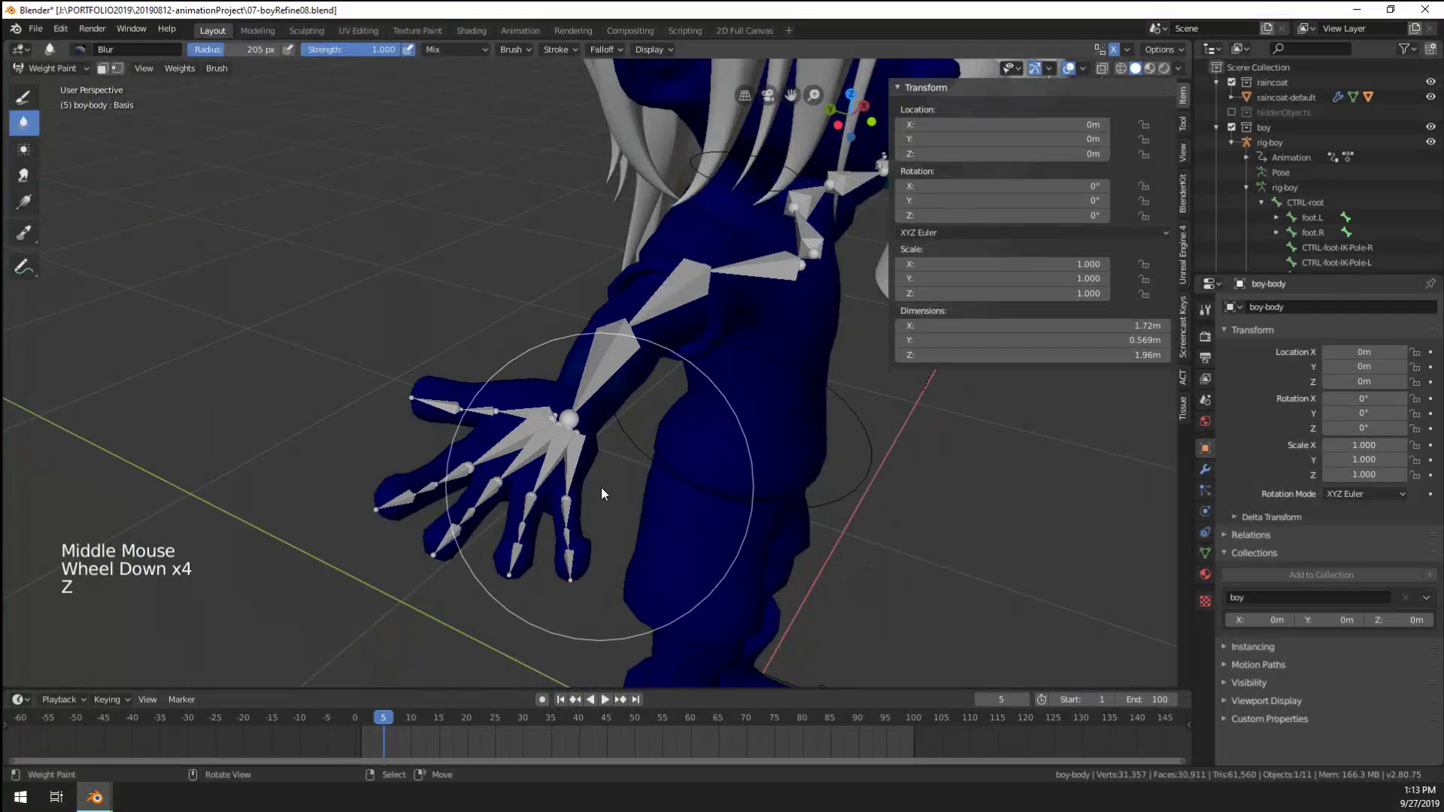
{"action": "key", "text": "z"}
{"action": "middle_click_drag", "start_coordinate": [606, 581], "coordinate": [580, 537]}
{"action": "scroll", "coordinate": [581, 538], "scroll_direction": "down", "scroll_amount": 1}
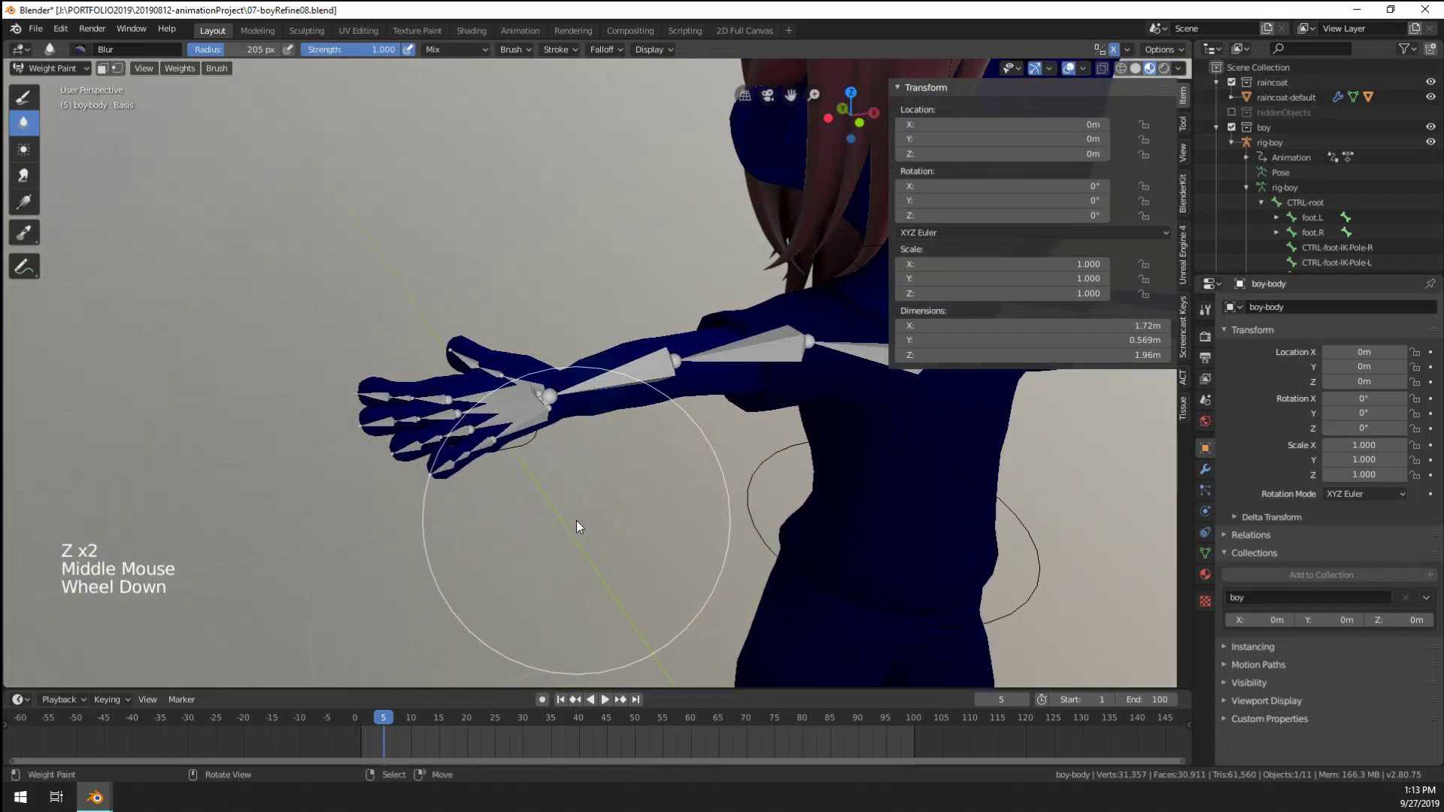
{"action": "key", "text": "z"}
Leave Weight Paint for the rig's Pose Mode and clear the CTRL-hand-R bone's rotation
{"action": "key", "text": "ctrl+Tab"}
{"action": "left_click", "coordinate": [478, 504]}
{"action": "scroll", "coordinate": [580, 455], "scroll_direction": "up", "scroll_amount": 5}
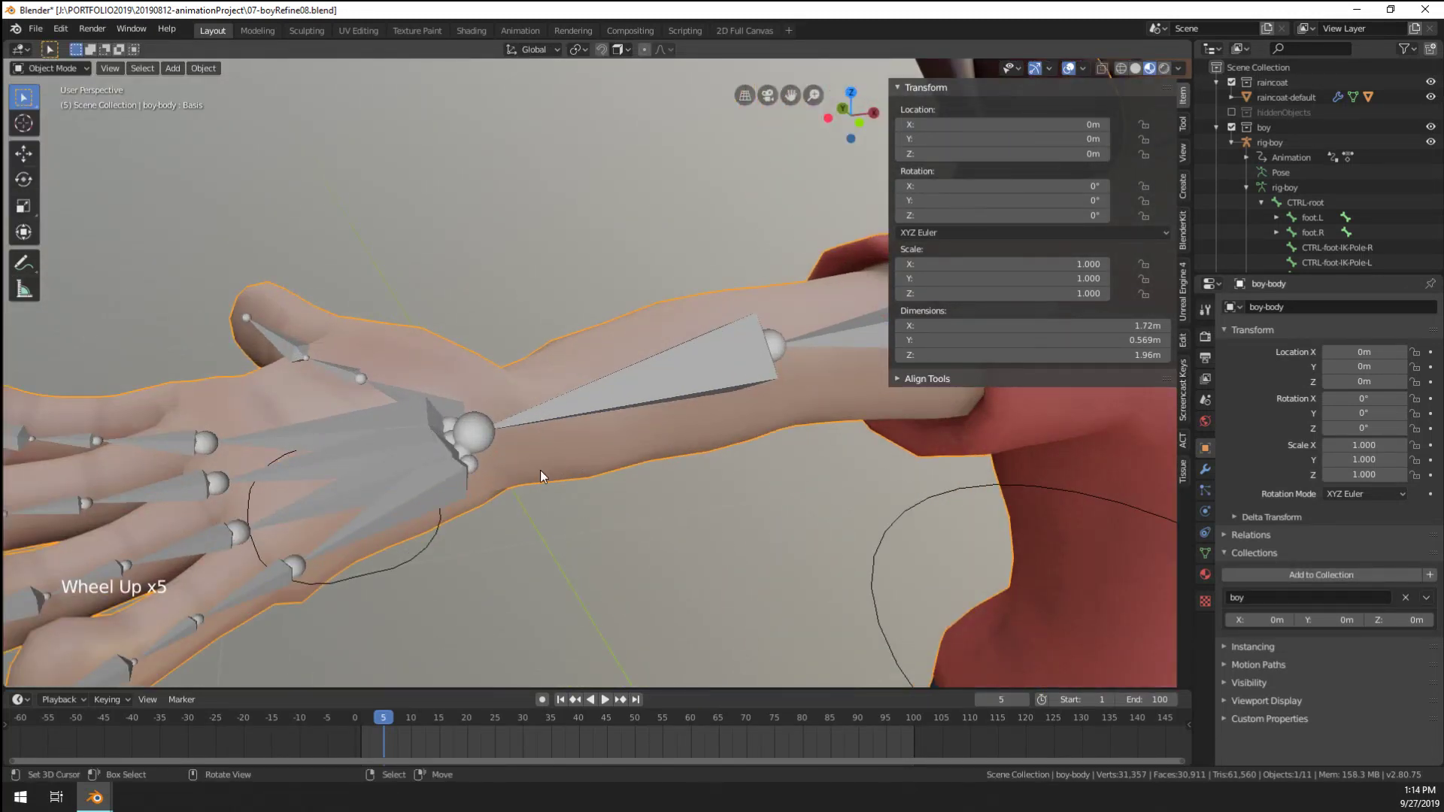
{"action": "right_click", "coordinate": [391, 570]}
{"action": "key", "text": "ctrl+Tab"}
{"action": "right_click", "coordinate": [391, 570]}
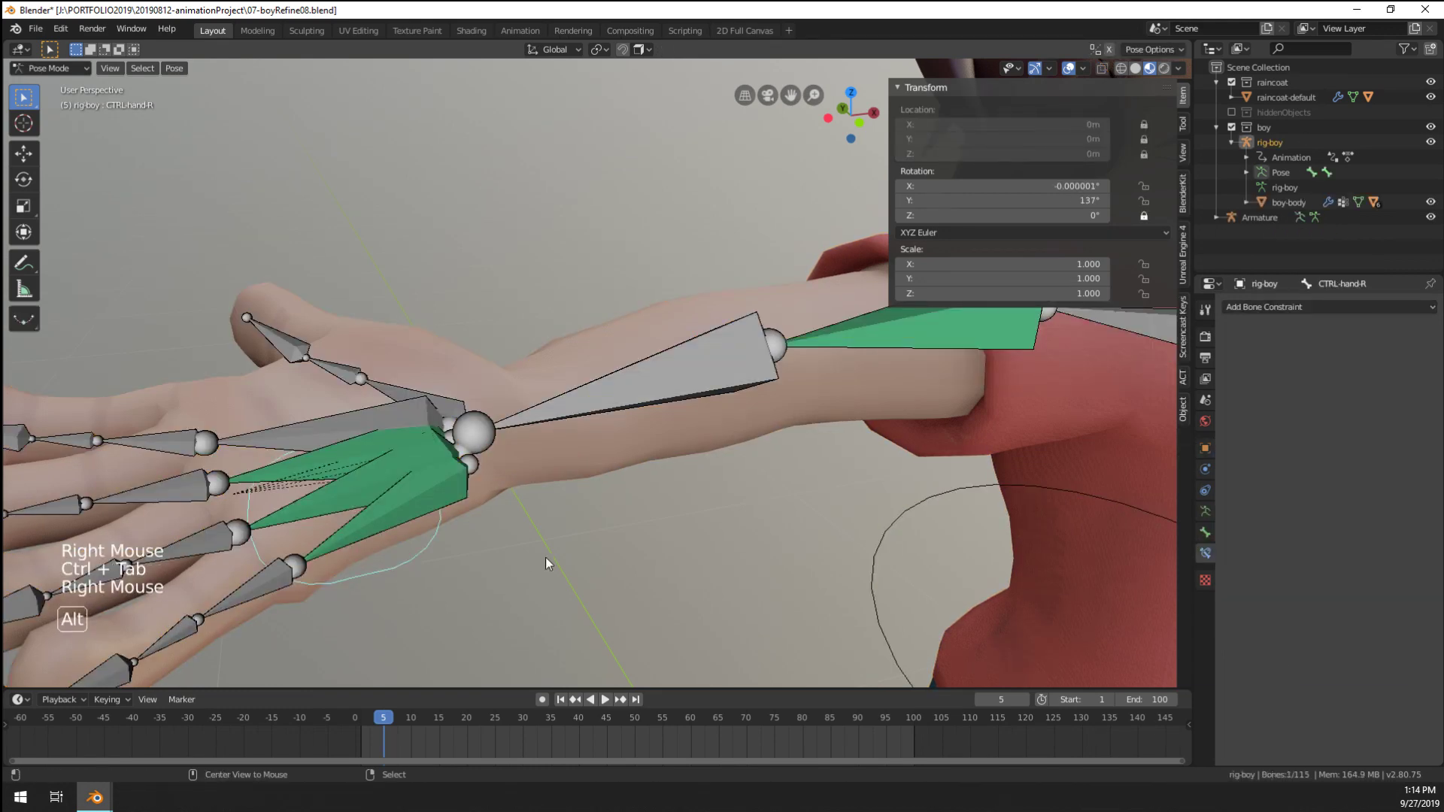
{"action": "key", "text": "alt+r"}
Test the wrist bend by rotating the CTRL-hand-R bone -69° and then 162° around its local X axis
{"action": "scroll", "coordinate": [594, 527], "scroll_direction": "down", "scroll_amount": 3}
{"action": "middle_click_drag", "start_coordinate": [597, 522], "coordinate": [599, 588]}
{"action": "key", "text": "r"}
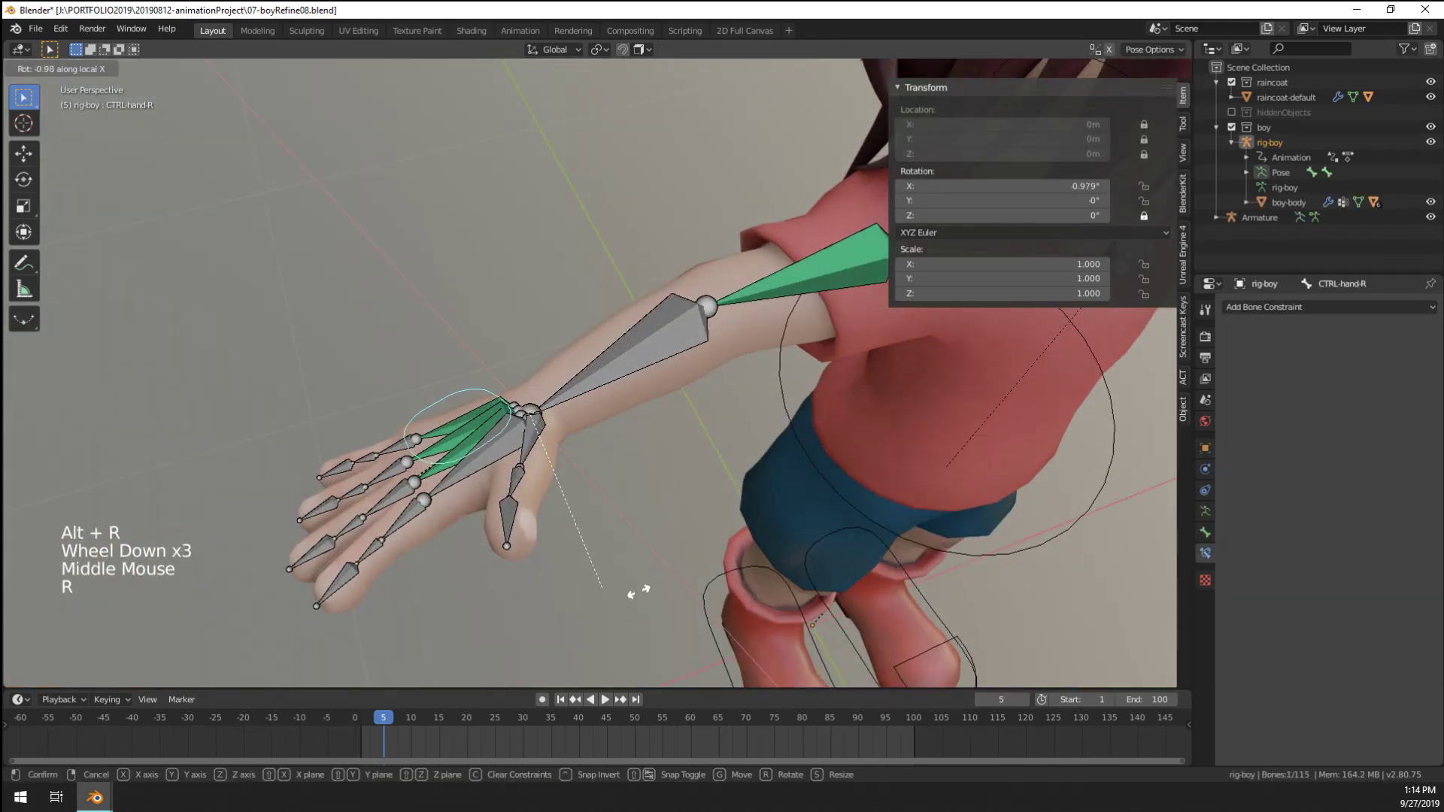
{"action": "left_click", "coordinate": [800, 413]}
{"action": "middle_click_drag", "start_coordinate": [800, 413], "coordinate": [526, 423]}
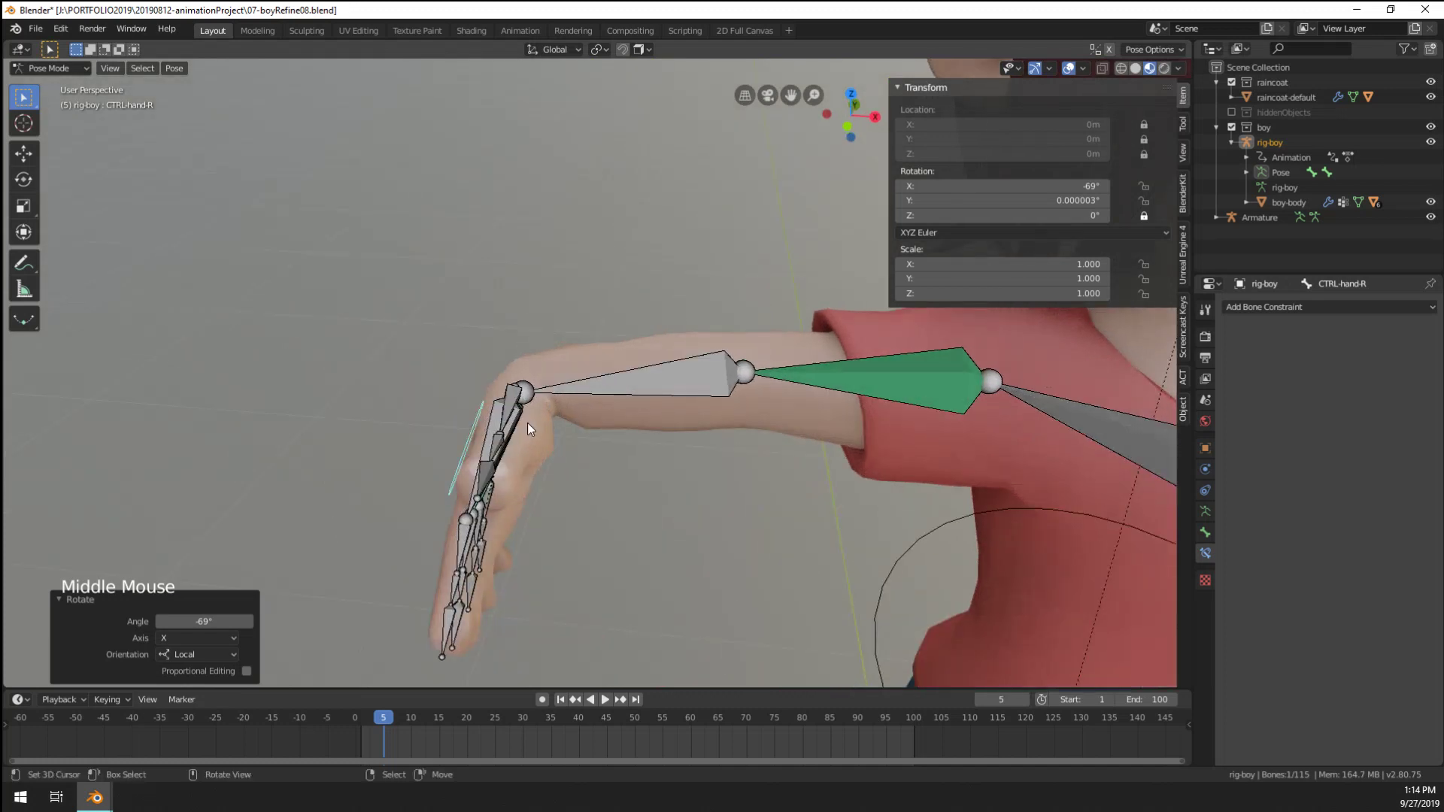
{"action": "key", "text": "r"}
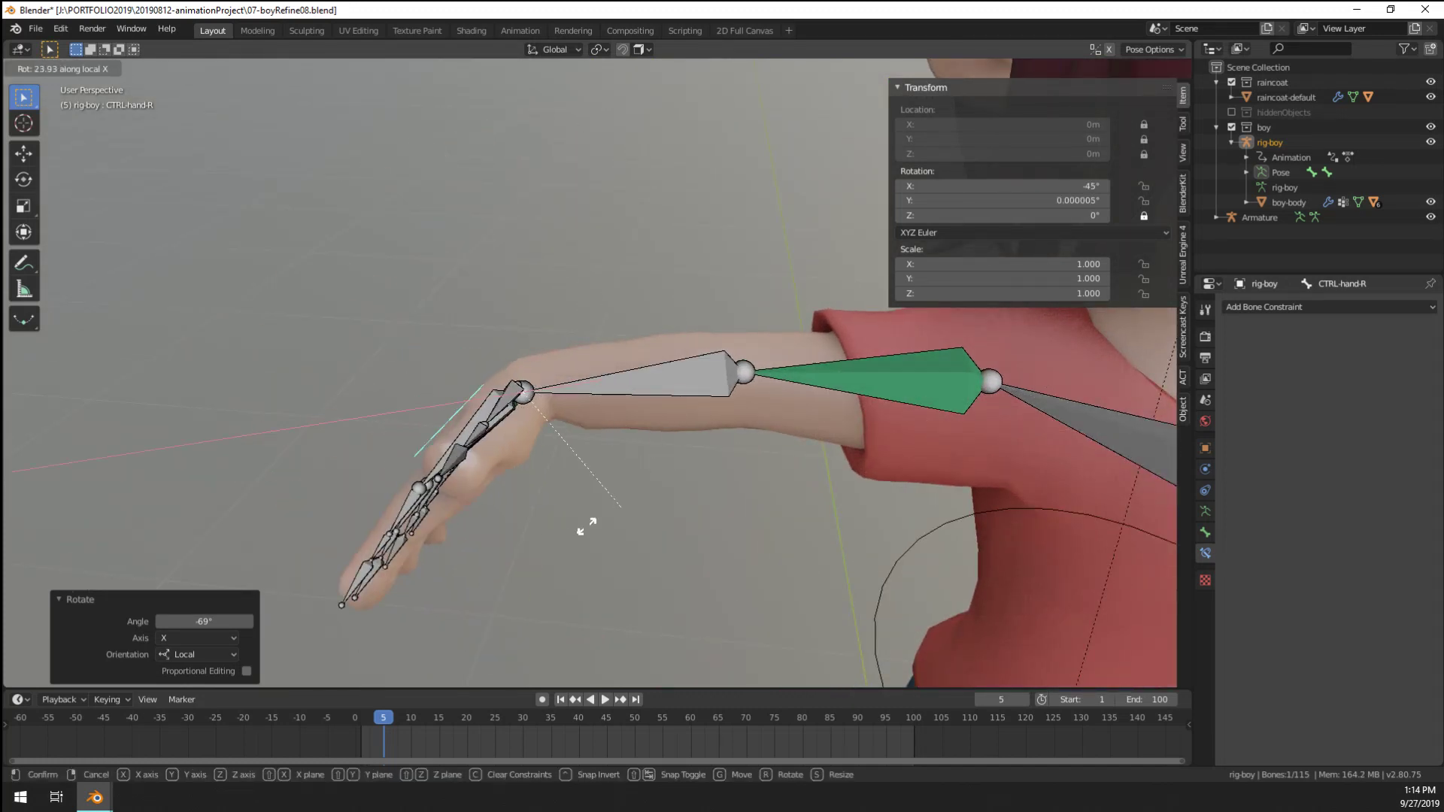
{"action": "left_click", "coordinate": [433, 382]}
{"action": "scroll", "coordinate": [481, 410], "scroll_direction": "up", "scroll_amount": 6}
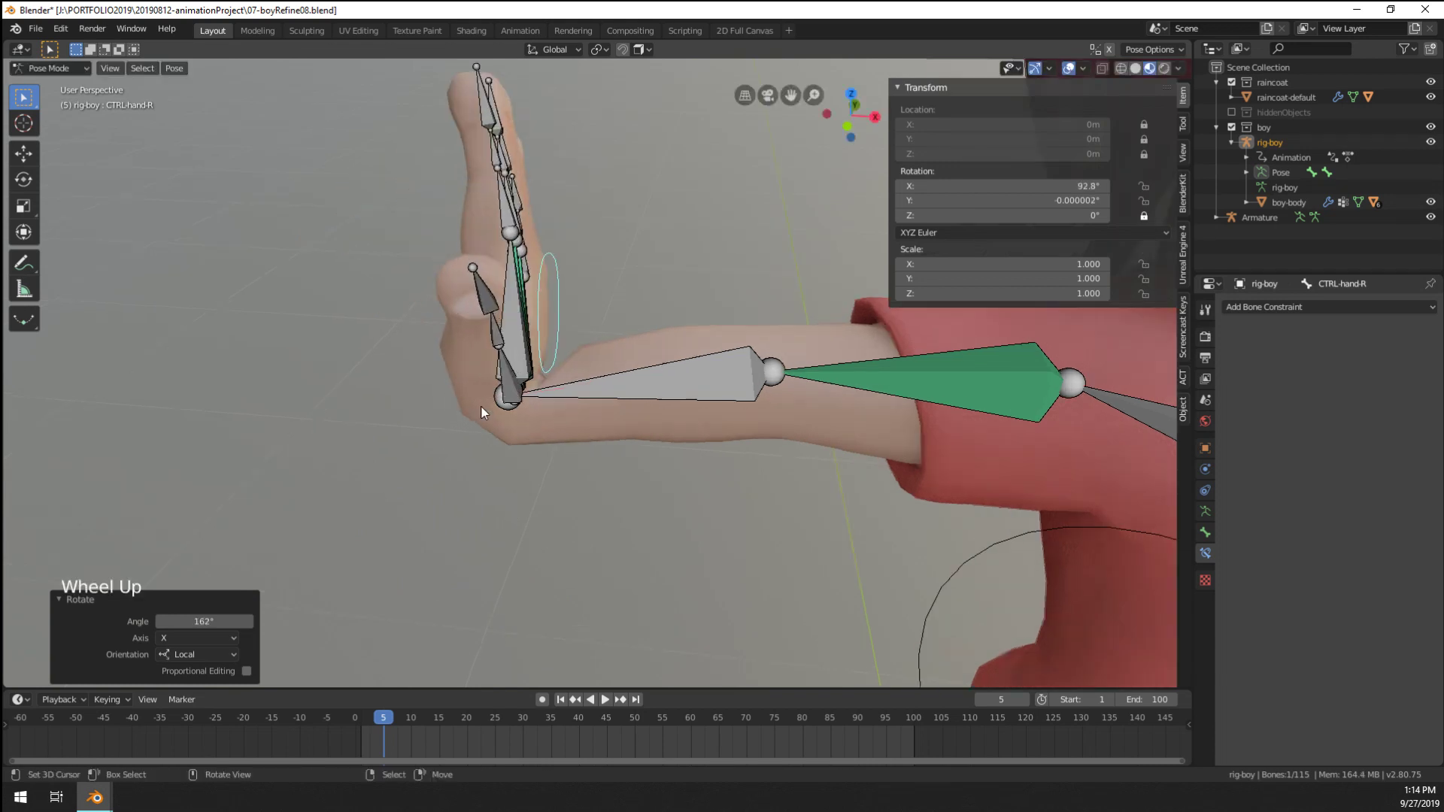
{"action": "scroll", "coordinate": [658, 318], "scroll_direction": "down", "scroll_amount": 3}
Select the boy-body mesh in Weight Paint mode and make the forearm-R vertex group active by sampling near the bent wrist
{"action": "right_click", "coordinate": [644, 344]}
{"action": "key", "text": "ctrl+Tab"}
{"action": "right_click", "coordinate": [644, 344]}
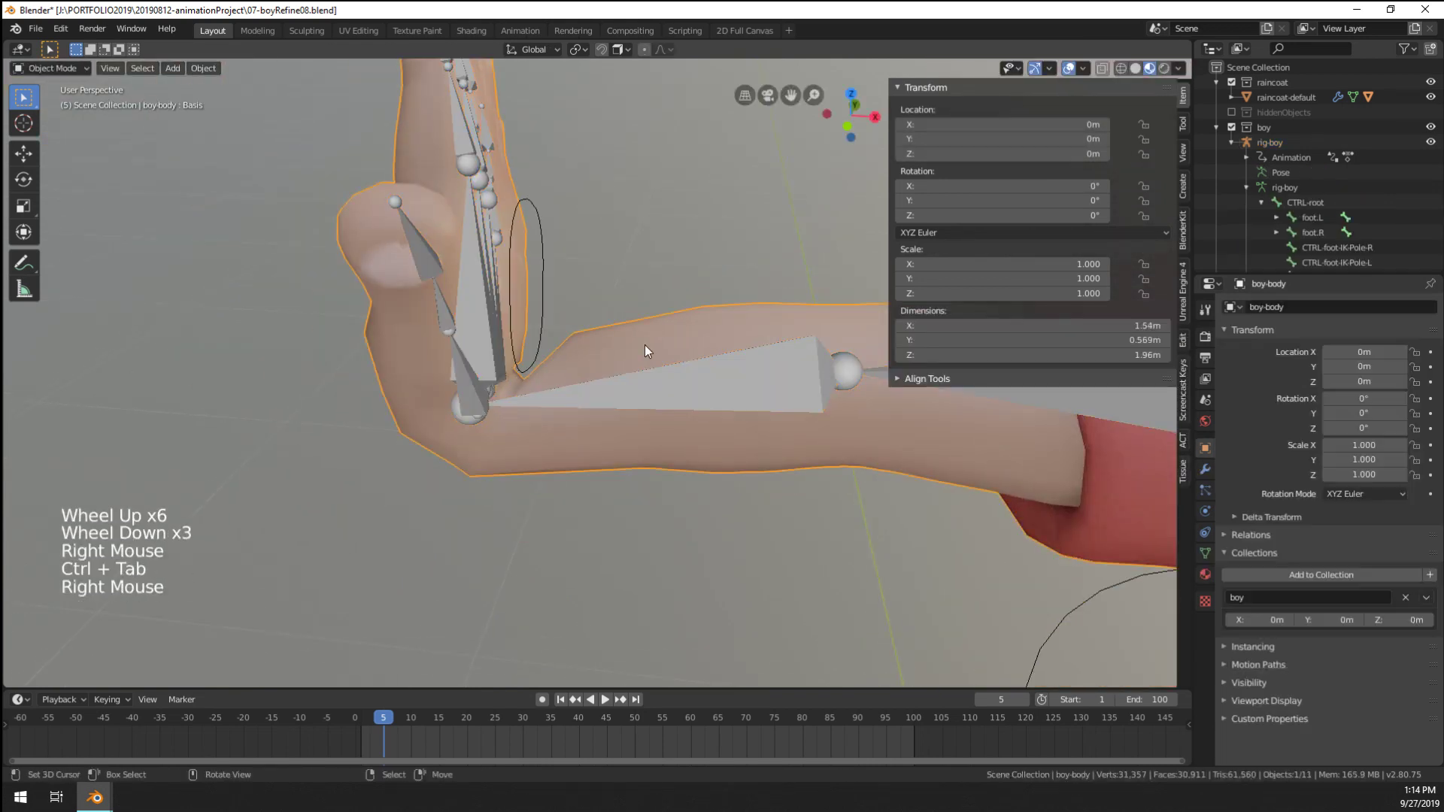
{"action": "key", "text": "ctrl+Tab"}
{"action": "middle_click_drag", "start_coordinate": [533, 295], "coordinate": [522, 504]}
{"action": "scroll", "coordinate": [579, 394], "scroll_direction": "up", "scroll_amount": 3}
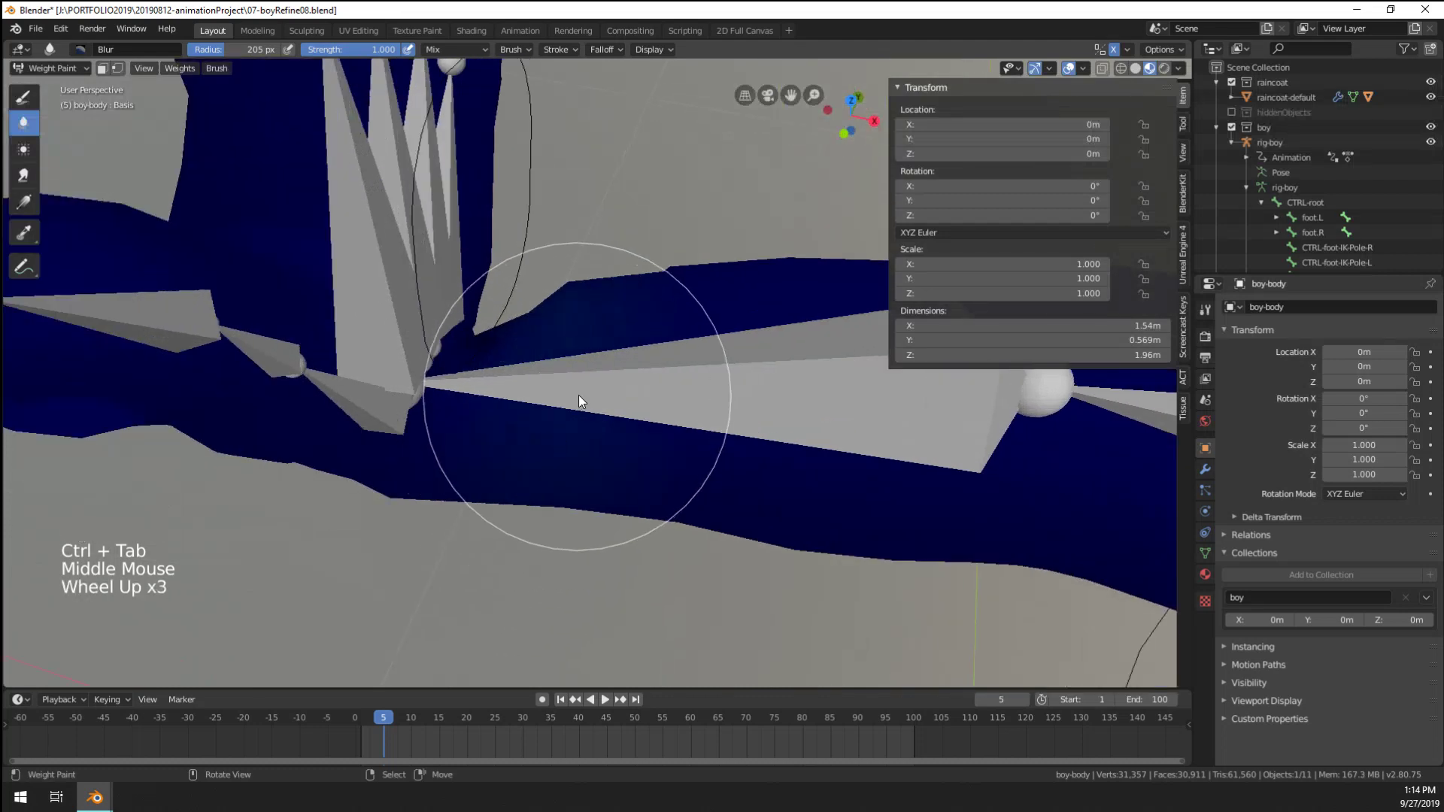
{"action": "left_click", "coordinate": [588, 308], "text": "shift"}
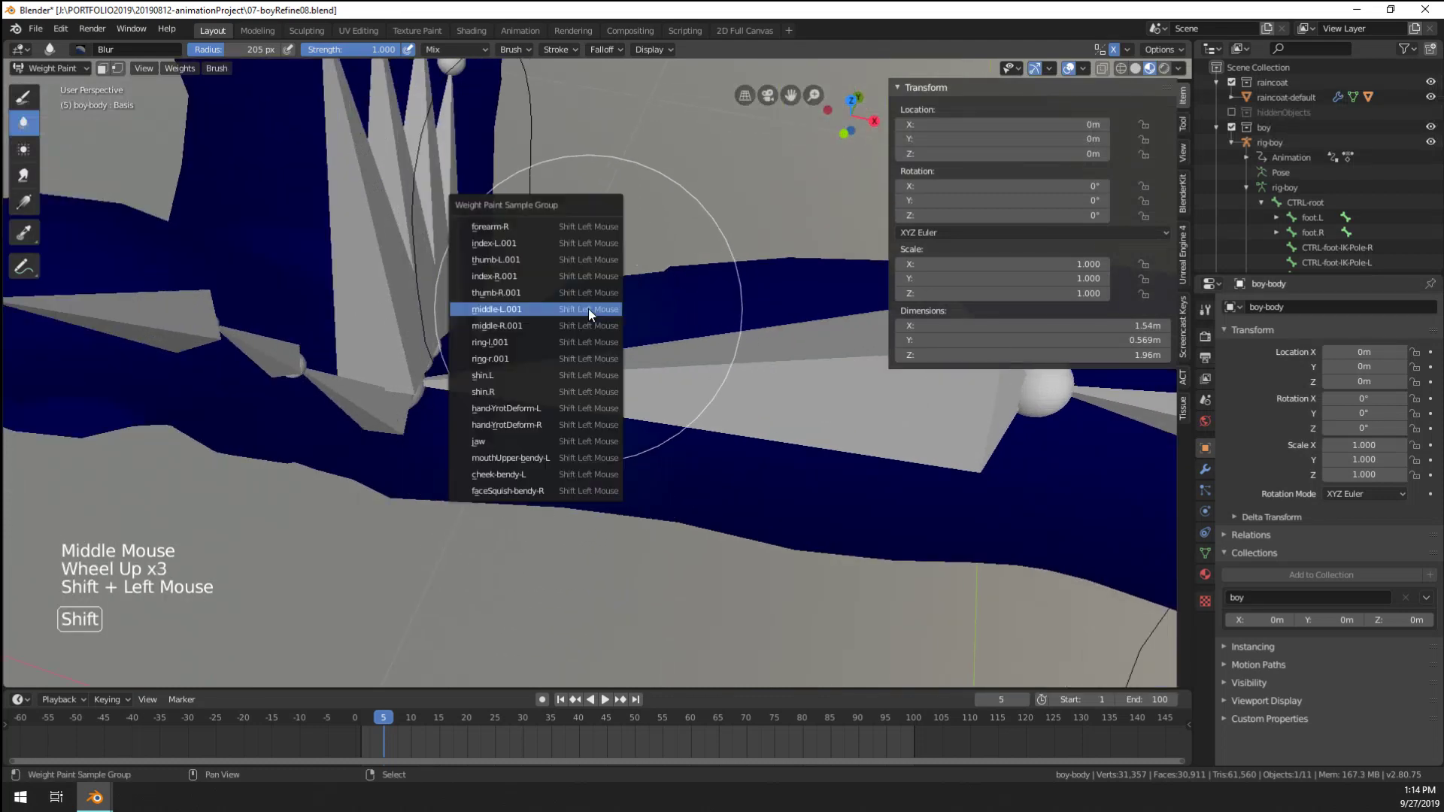
{"action": "left_click", "coordinate": [551, 225]}
Reduce the Blur brush radius to 99 px and smooth the forearm-R weights near the bent wrist on both sides
{"action": "scroll", "coordinate": [550, 226], "scroll_direction": "up", "scroll_amount": 1}
{"action": "mouse_move", "coordinate": [550, 225]}
{"action": "middle_mouse_down"}
{"action": "mouse_move", "coordinate": [606, 406]}
{"action": "mouse_move", "coordinate": [516, 339]}
{"action": "mouse_move", "coordinate": [570, 486]}
{"action": "middle_mouse_up"}
{"action": "scroll", "coordinate": [607, 407], "scroll_direction": "down", "scroll_amount": 4}
{"action": "left_click", "coordinate": [516, 339]}
{"action": "key", "text": "f"}
{"action": "left_click", "coordinate": [361, 496]}
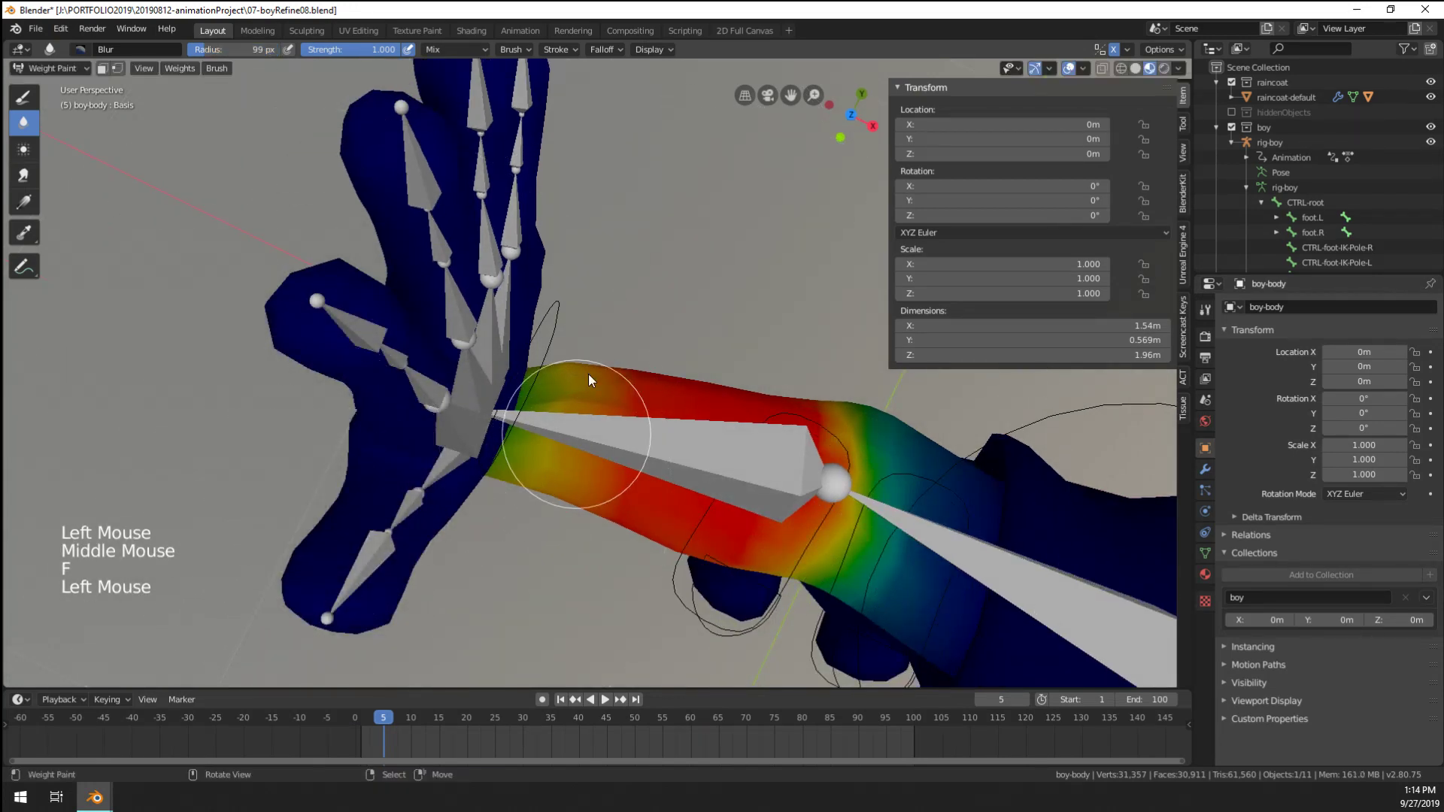
{"action": "left_click", "coordinate": [565, 391]}
{"action": "left_click", "coordinate": [566, 390]}
{"action": "mouse_move", "coordinate": [565, 390]}
{"action": "middle_mouse_down"}
{"action": "mouse_move", "coordinate": [534, 417]}
{"action": "mouse_move", "coordinate": [432, 337]}
{"action": "middle_mouse_up"}
{"action": "left_click", "coordinate": [607, 382]}
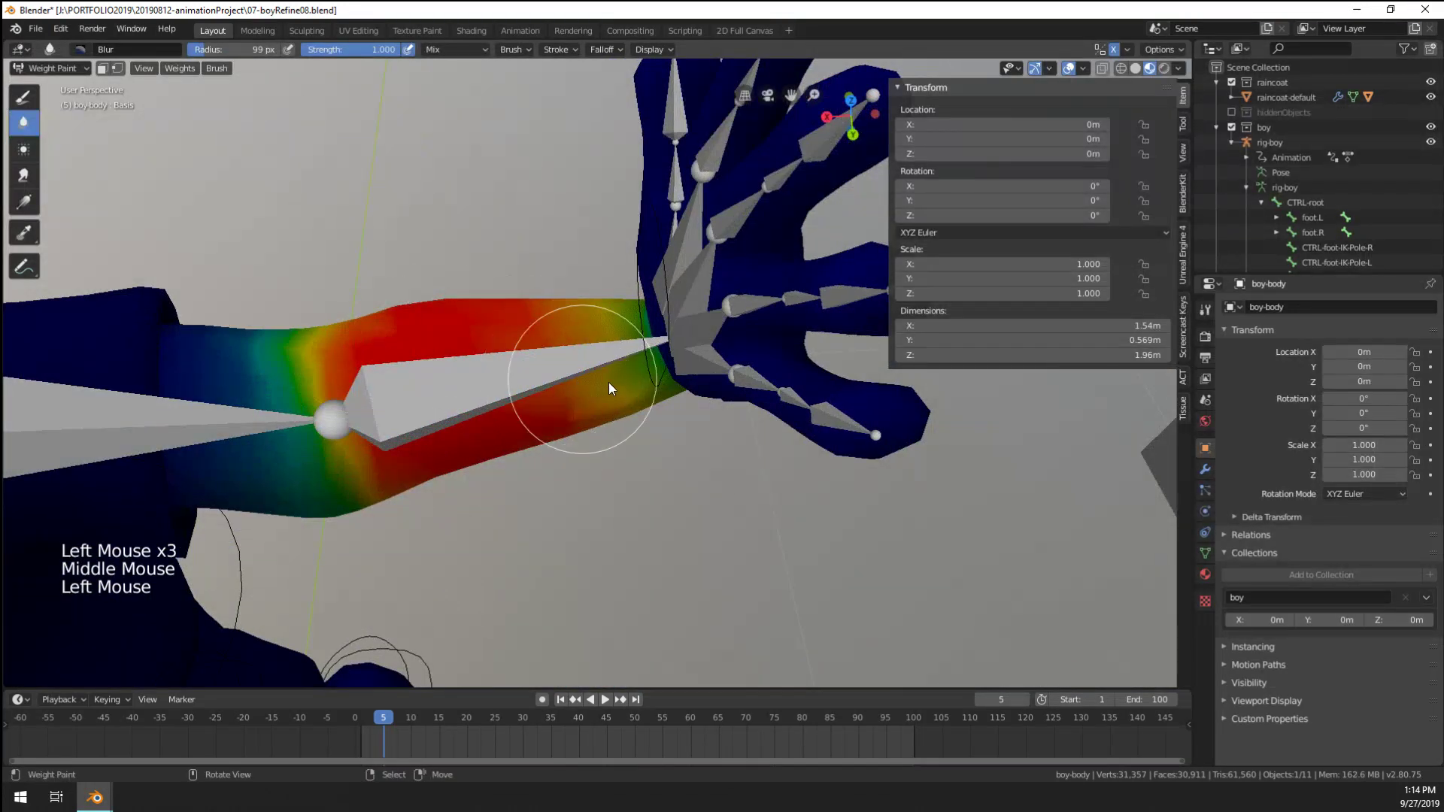
{"action": "left_click", "coordinate": [620, 376]}
{"action": "left_click", "coordinate": [618, 375]}
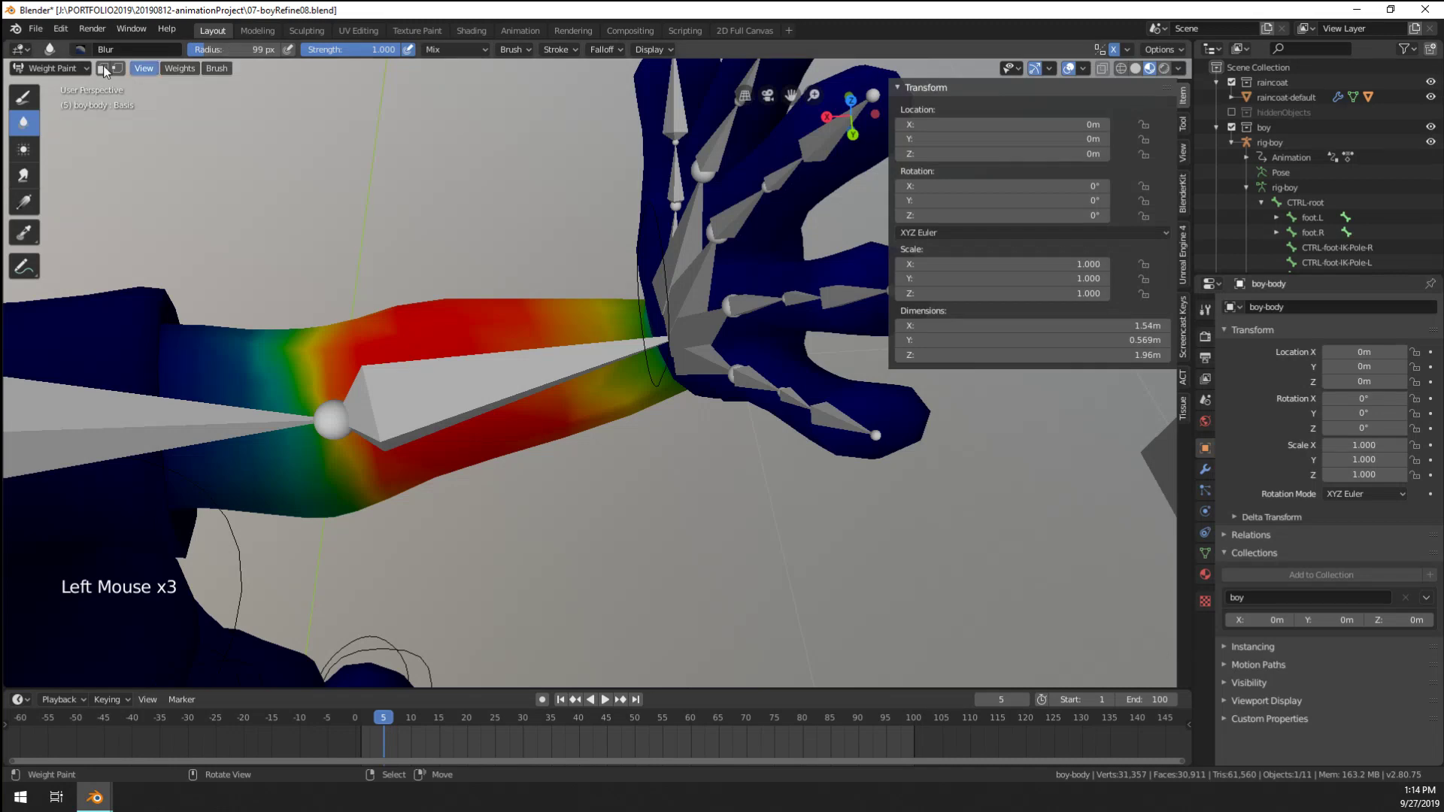
Strengthen the forearm-R weights near the wrist with the Draw brush at weight 1.000, then return to Object Mode
{"action": "left_click", "coordinate": [22, 96]}
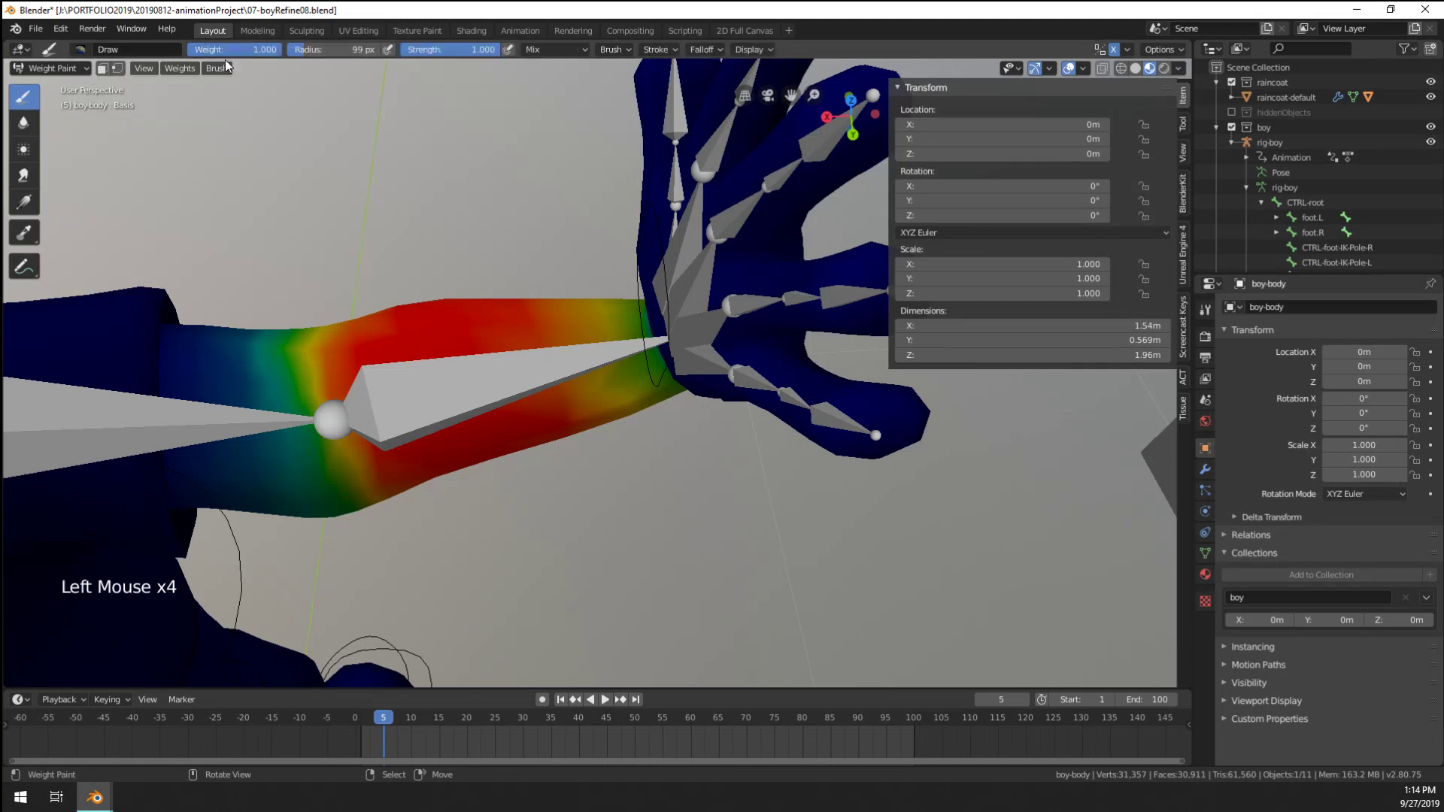
{"action": "left_click", "coordinate": [618, 359]}
{"action": "mouse_move", "coordinate": [616, 345]}
{"action": "middle_mouse_down"}
{"action": "mouse_move", "coordinate": [658, 354]}
{"action": "mouse_move", "coordinate": [849, 325]}
{"action": "mouse_move", "coordinate": [337, 533]}
{"action": "mouse_move", "coordinate": [523, 369]}
{"action": "mouse_move", "coordinate": [501, 493]}
{"action": "middle_mouse_up"}
{"action": "left_click", "coordinate": [571, 418]}
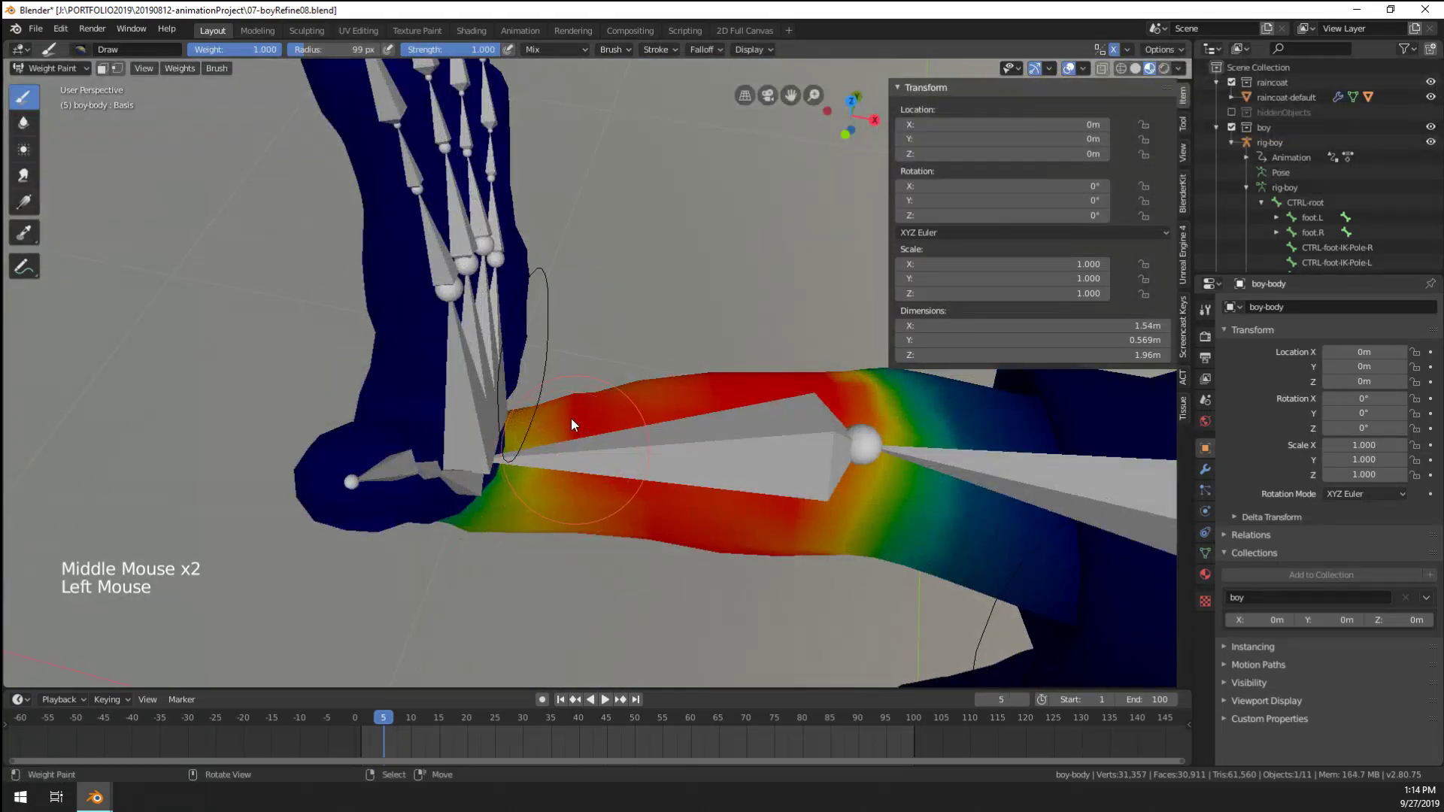
{"action": "middle_click_drag", "start_coordinate": [547, 540], "coordinate": [584, 301]}
{"action": "middle_click_drag", "start_coordinate": [553, 417], "coordinate": [541, 557]}
{"action": "scroll", "coordinate": [494, 531], "scroll_direction": "down", "scroll_amount": 2}
{"action": "scroll", "coordinate": [494, 530], "scroll_direction": "down", "scroll_amount": 1}
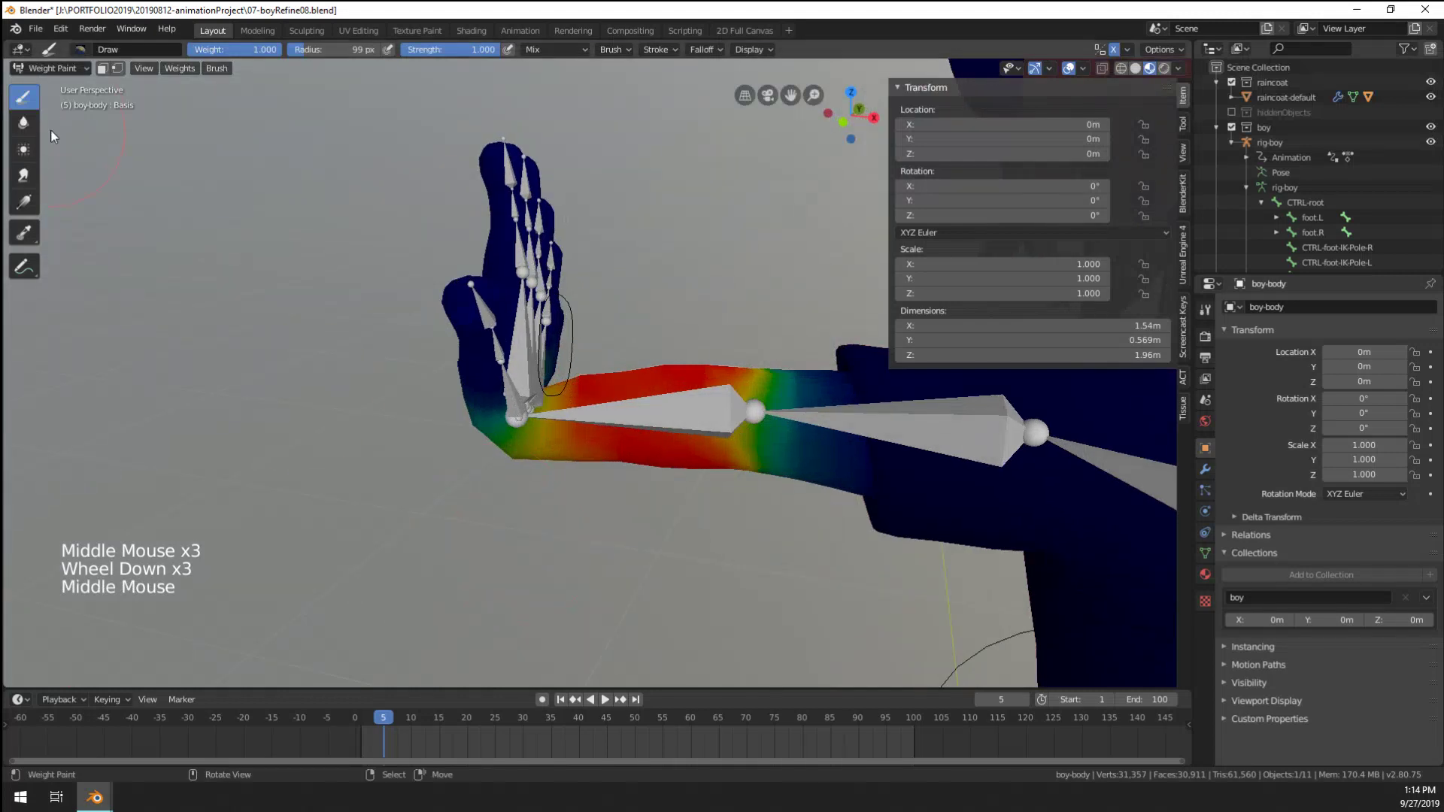
{"action": "left_click", "coordinate": [49, 68]}
{"action": "left_click", "coordinate": [45, 82]}
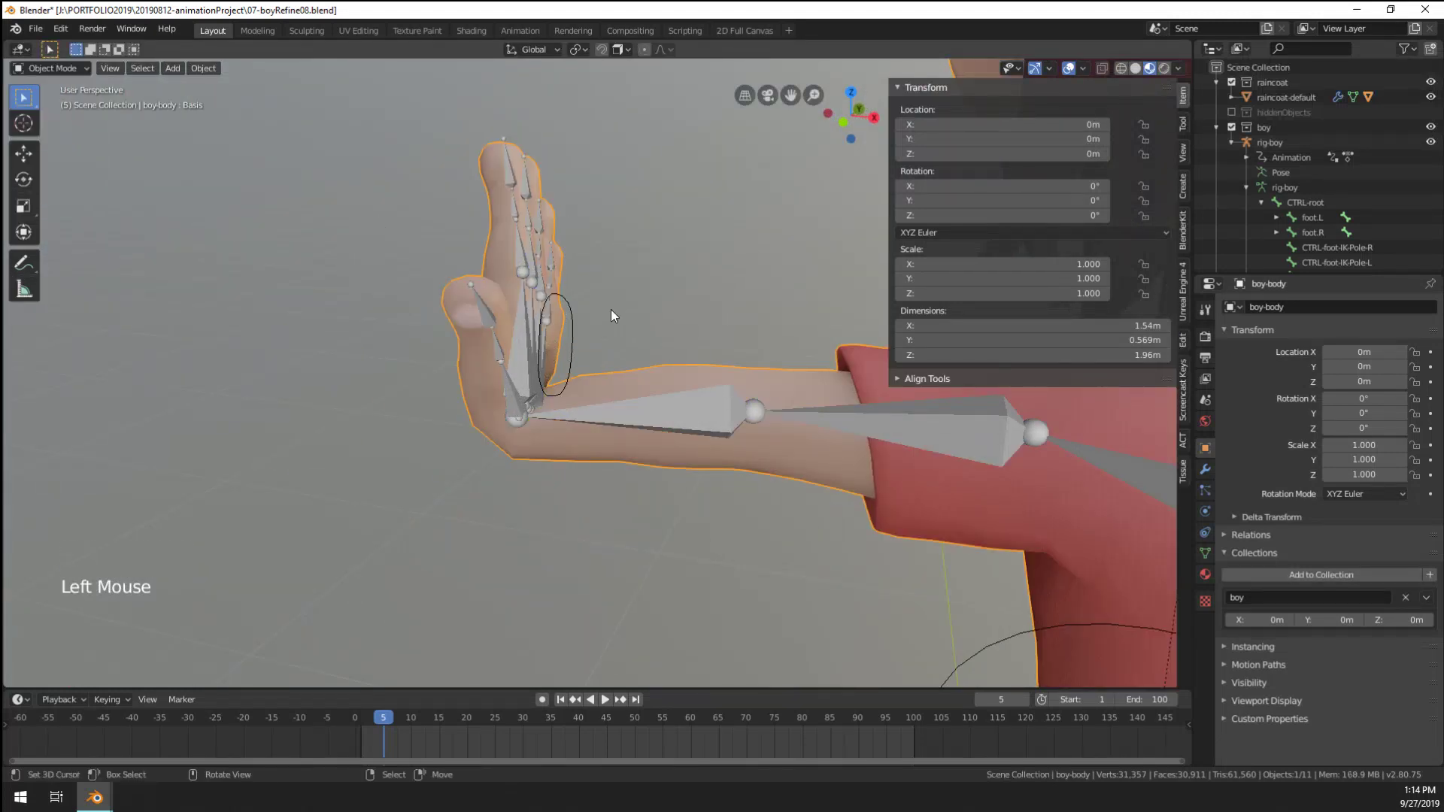
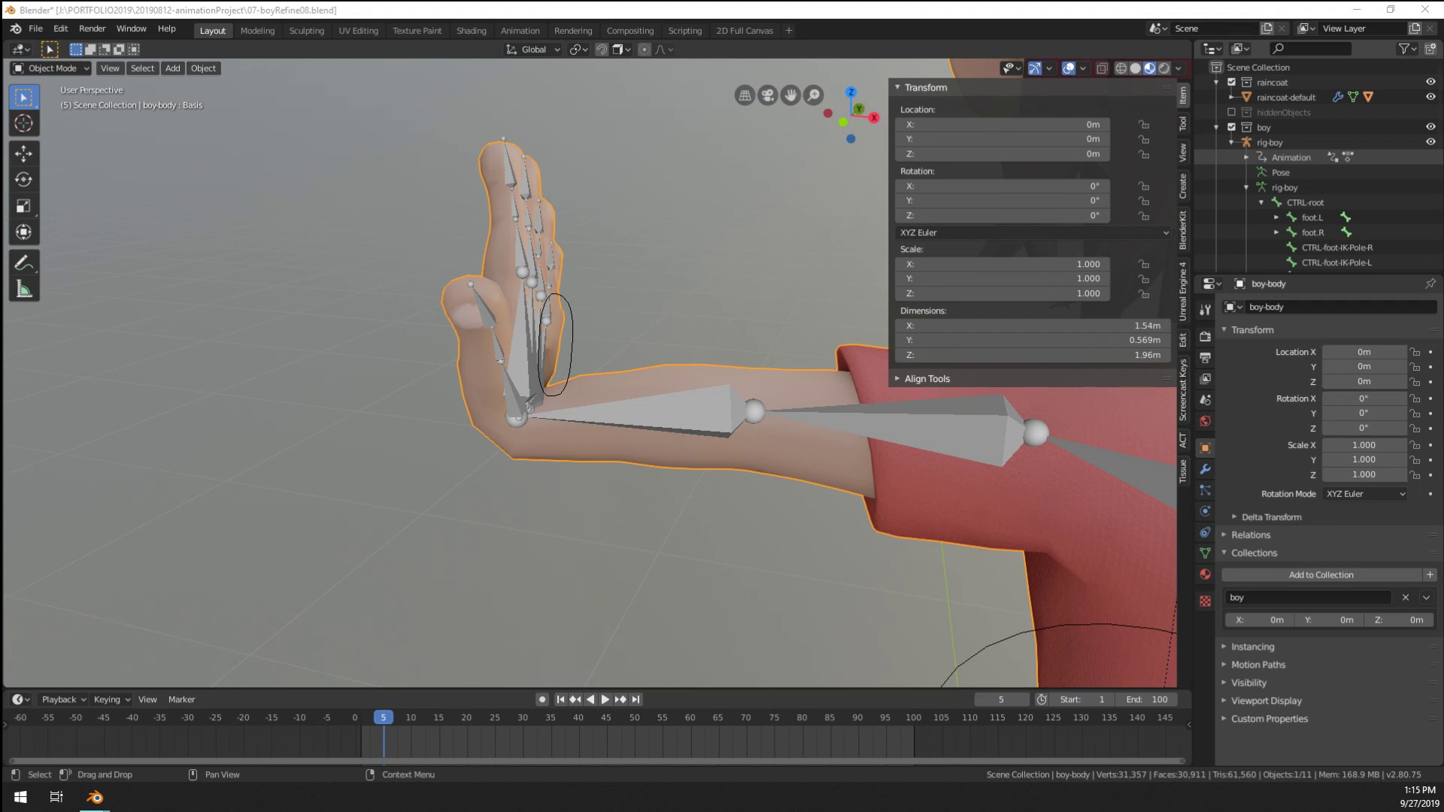
Select the boy rig, enter Pose Mode and reset the CTRL-hand-R bone's rotation to zero
{"action": "middle_click_drag", "start_coordinate": [200, 319], "coordinate": [273, 325]}
{"action": "scroll", "coordinate": [274, 325], "scroll_direction": "up", "scroll_amount": 3}
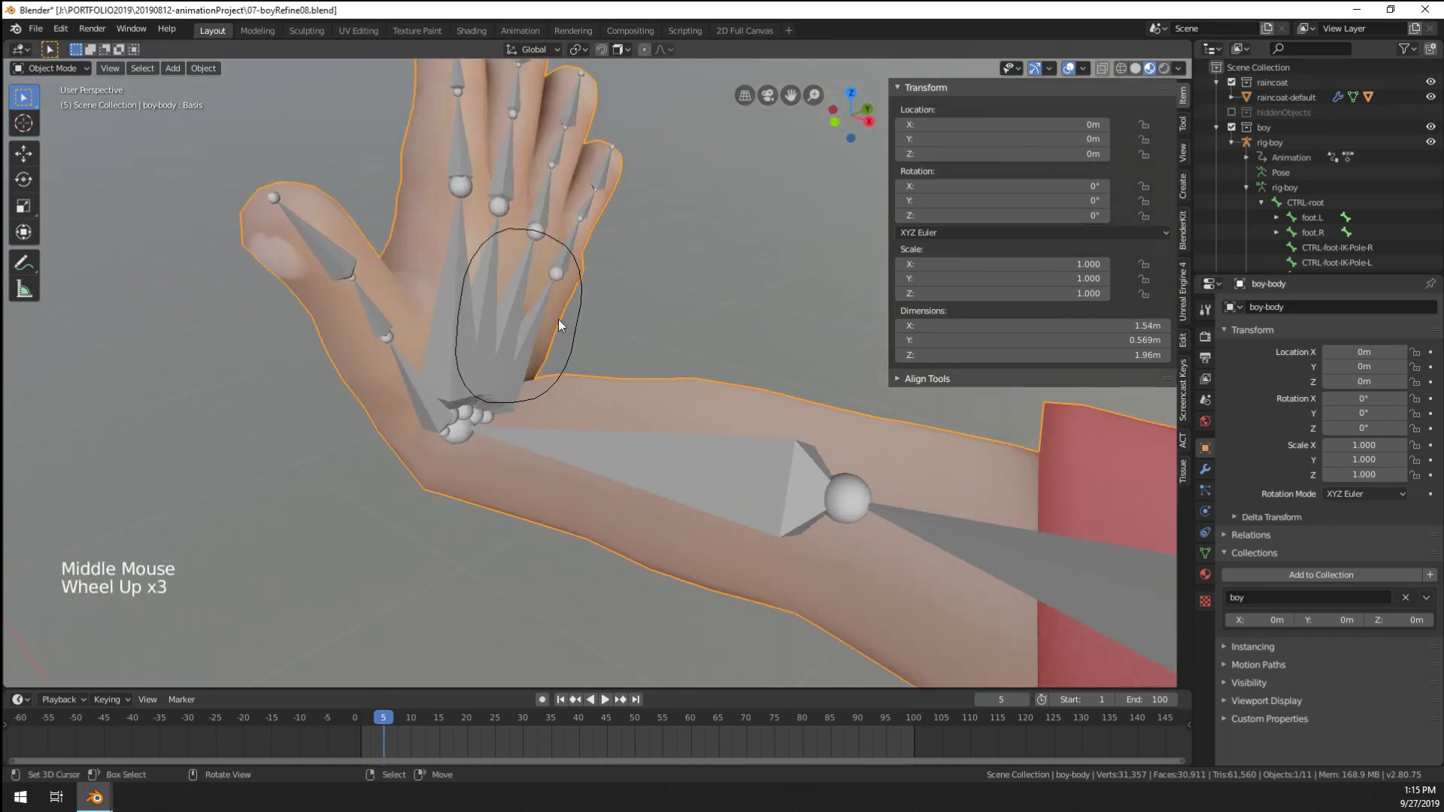
{"action": "right_click", "coordinate": [577, 344]}
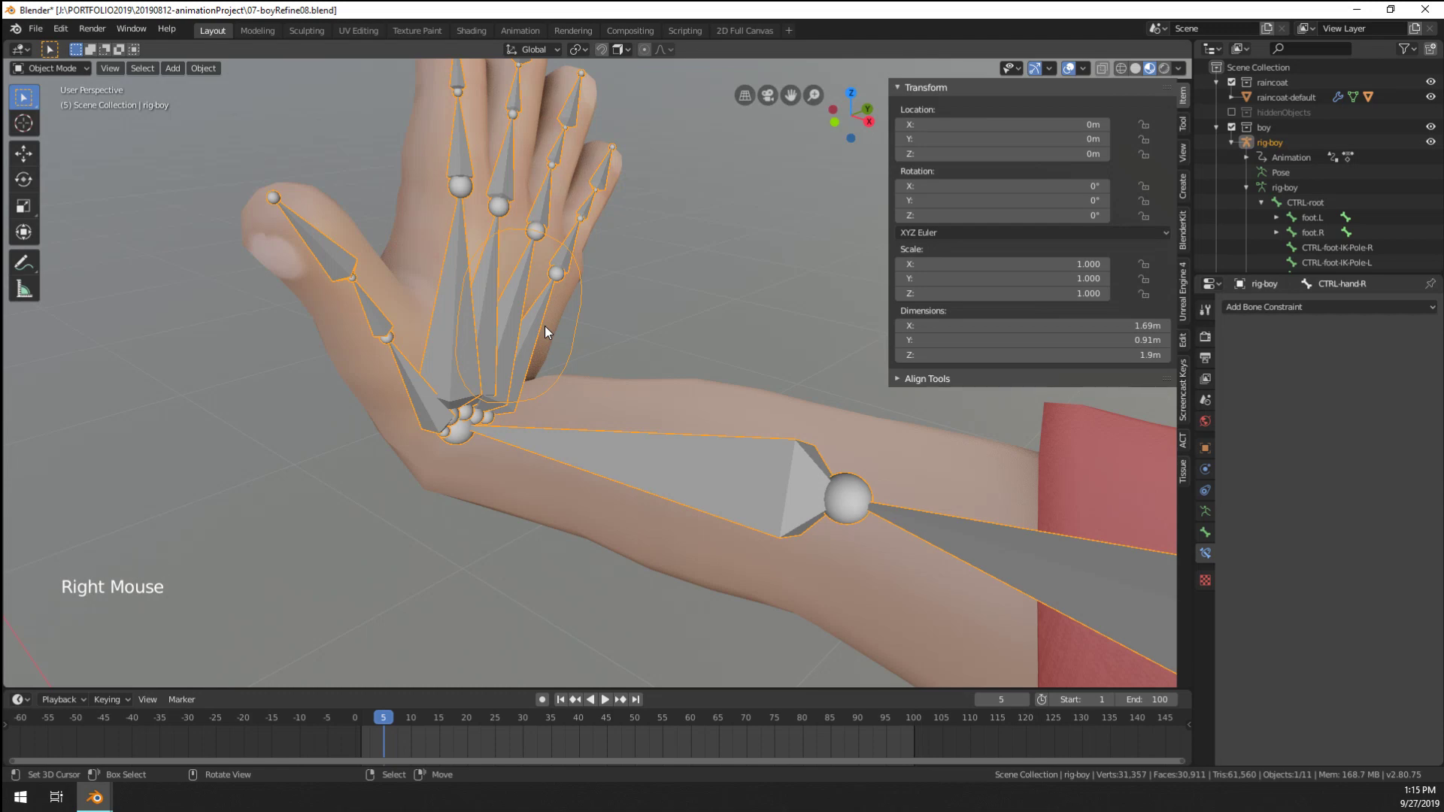
{"action": "scroll", "coordinate": [521, 332], "scroll_direction": "up", "scroll_amount": 1}
{"action": "middle_click_drag", "start_coordinate": [603, 428], "coordinate": [583, 359]}
{"action": "key", "text": "Tab"}
{"action": "key", "text": "Tab"}
{"action": "key", "text": "ctrl+Tab"}
{"action": "middle_click_drag", "start_coordinate": [584, 359], "coordinate": [671, 398]}
{"action": "right_click", "coordinate": [576, 365]}
{"action": "scroll", "coordinate": [576, 366], "scroll_direction": "down", "scroll_amount": 3}
{"action": "scroll", "coordinate": [576, 365], "scroll_direction": "up", "scroll_amount": 1}
{"action": "key", "text": "alt+r"}
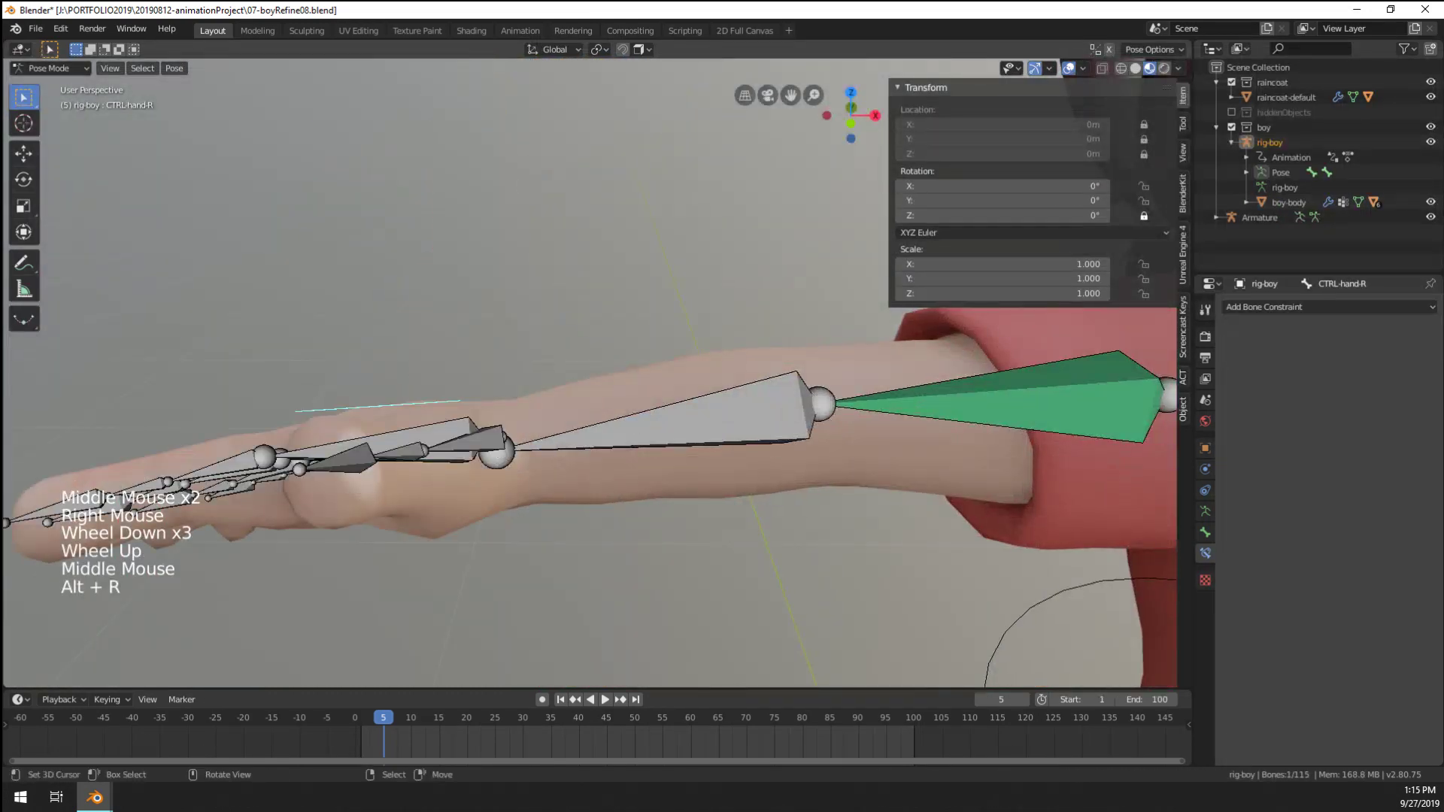
Try twisting the CTRL-hand-R bone about 32° around its local Y axis
{"action": "key", "text": "r"}
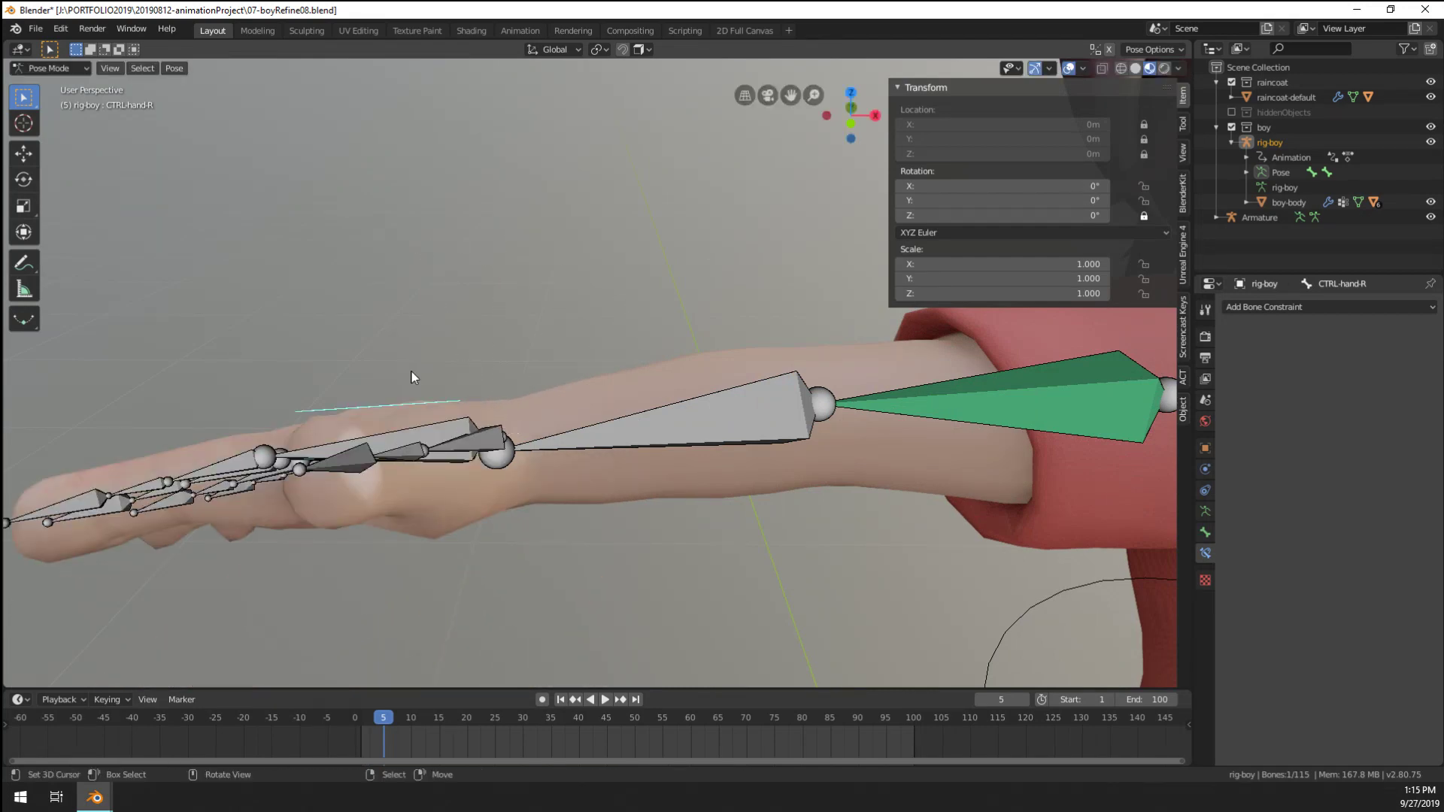
{"action": "scroll", "coordinate": [413, 378], "scroll_direction": "down", "scroll_amount": 3}
{"action": "middle_click_drag", "start_coordinate": [413, 377], "coordinate": [778, 428]}
{"action": "scroll", "coordinate": [712, 455], "scroll_direction": "up", "scroll_amount": 2}
{"action": "scroll", "coordinate": [486, 450], "scroll_direction": "up", "scroll_amount": 2}
{"action": "scroll", "coordinate": [612, 382], "scroll_direction": "down", "scroll_amount": 3}
{"action": "scroll", "coordinate": [779, 427], "scroll_direction": "up", "scroll_amount": 2}
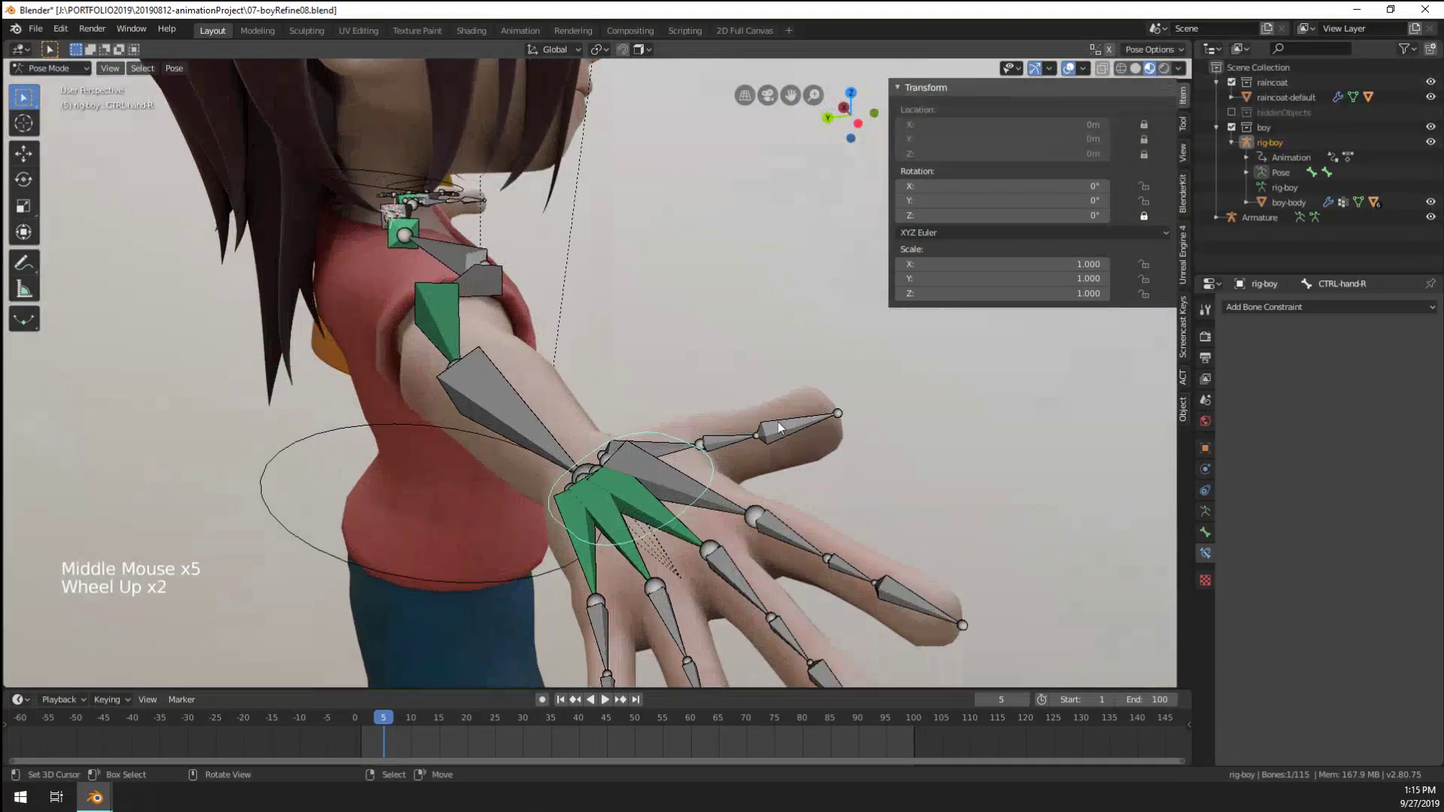
{"action": "key", "text": "r"}
{"action": "key", "text": "y"}
{"action": "key", "text": "y"}
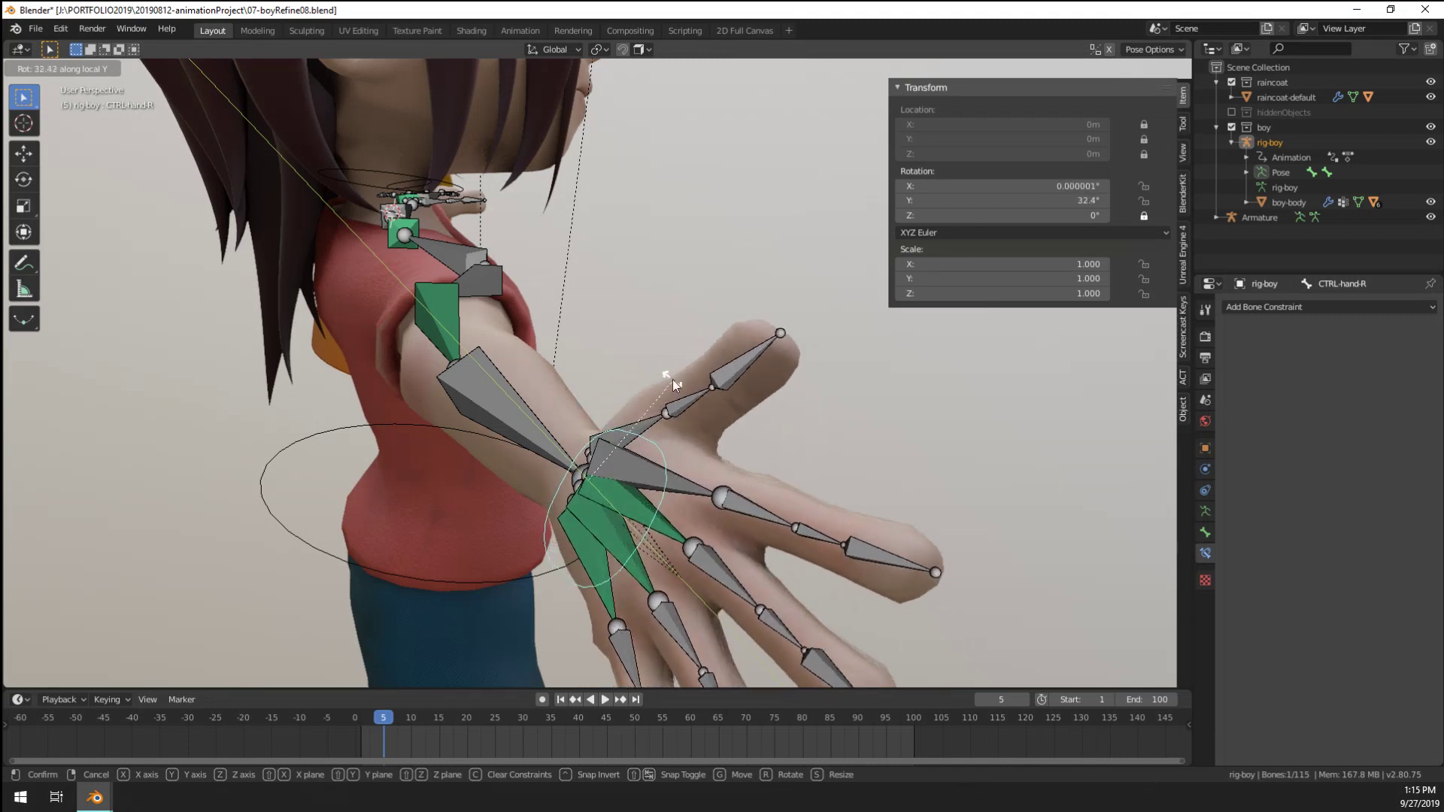
{"action": "key", "text": "Escape"}
In Edit Mode, extrude a bone about 0.153 m along X from the wrist joint toward the elbow and position its tip inside the forearm
{"action": "middle_click_drag", "start_coordinate": [673, 385], "coordinate": [613, 487]}
{"action": "key", "text": "Tab"}
{"action": "scroll", "coordinate": [613, 487], "scroll_direction": "up", "scroll_amount": 3}
{"action": "right_click", "coordinate": [604, 488]}
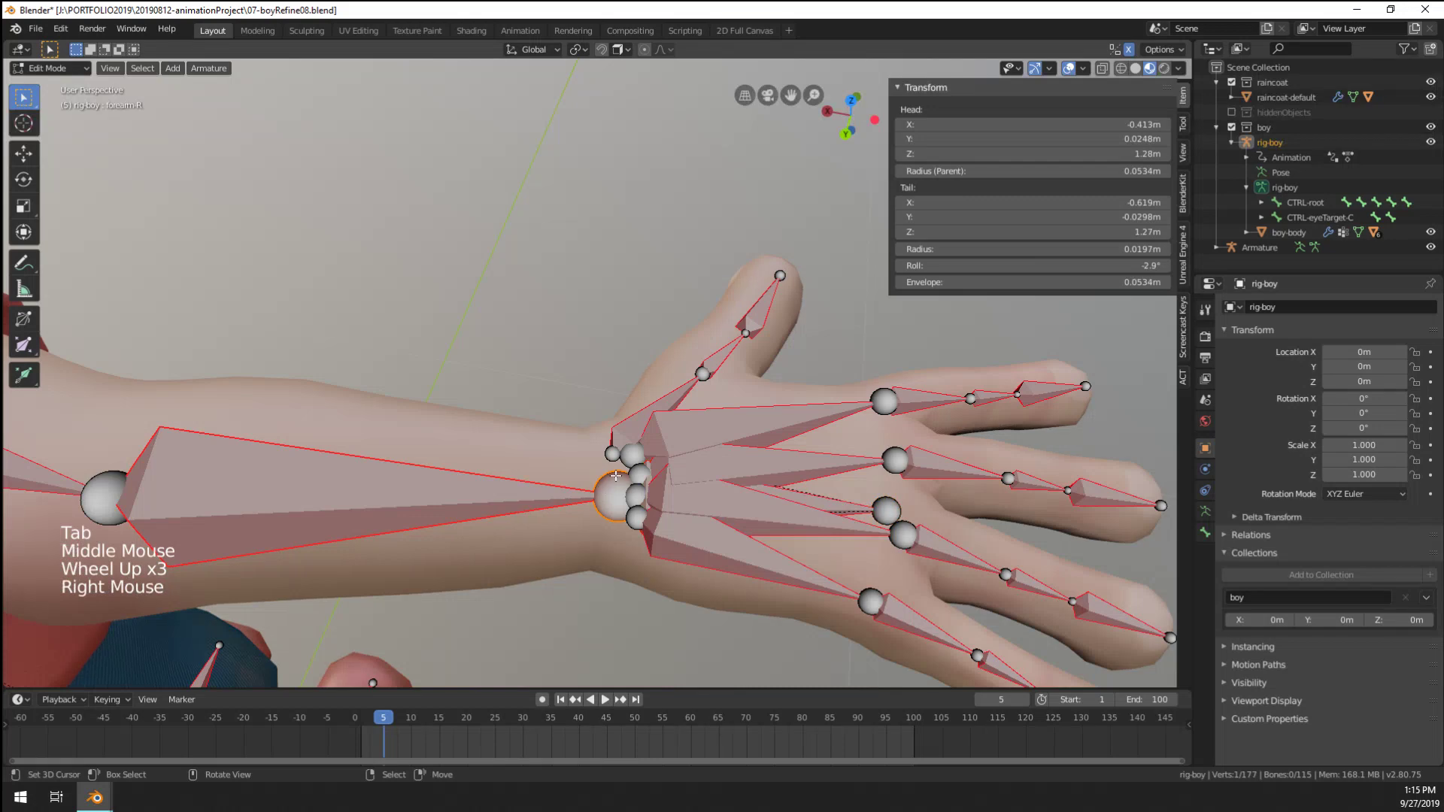
{"action": "key", "text": "e"}
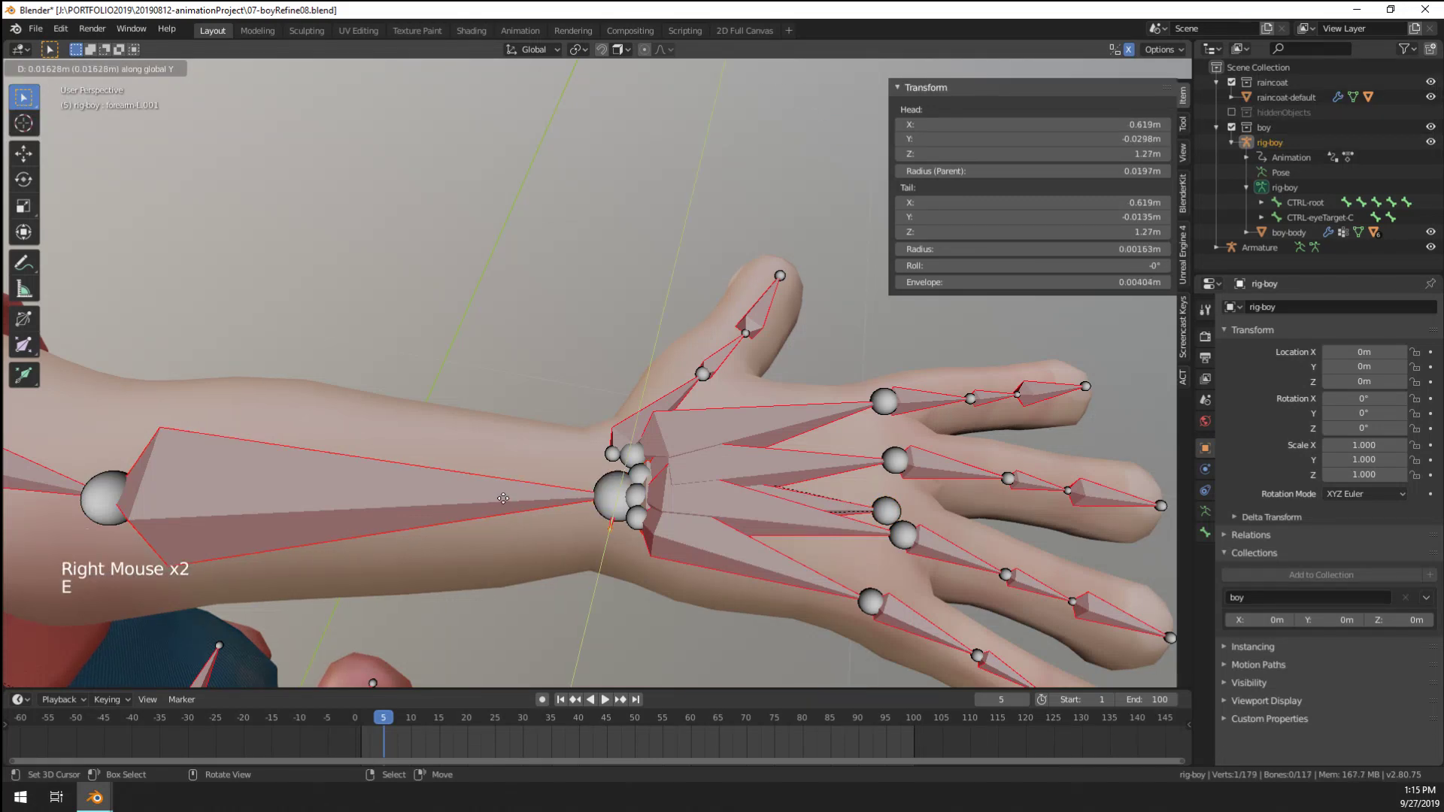
{"action": "left_click", "coordinate": [308, 474]}
{"action": "middle_click_drag", "start_coordinate": [308, 474], "coordinate": [331, 556]}
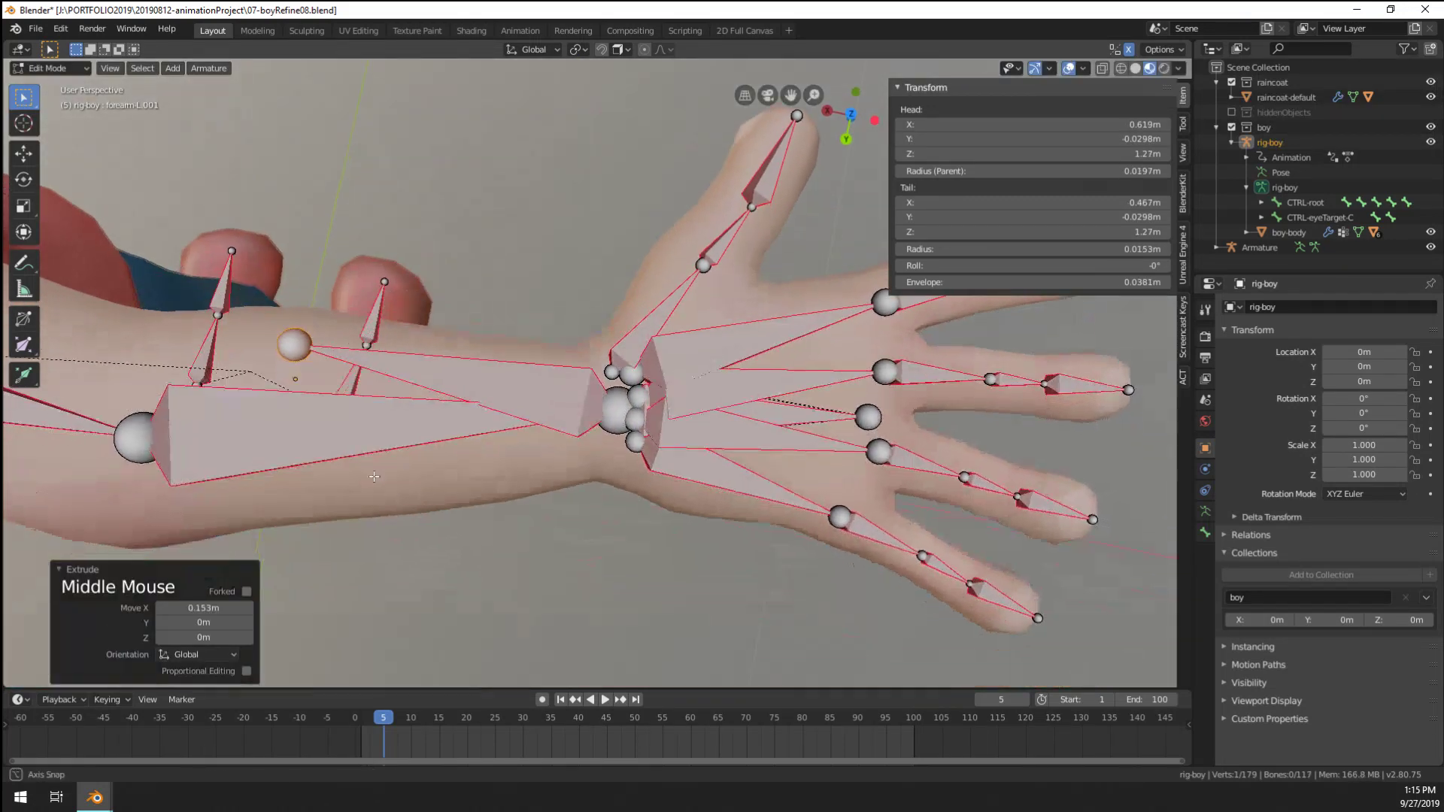
{"action": "key", "text": "g"}
{"action": "left_click", "coordinate": [335, 566]}
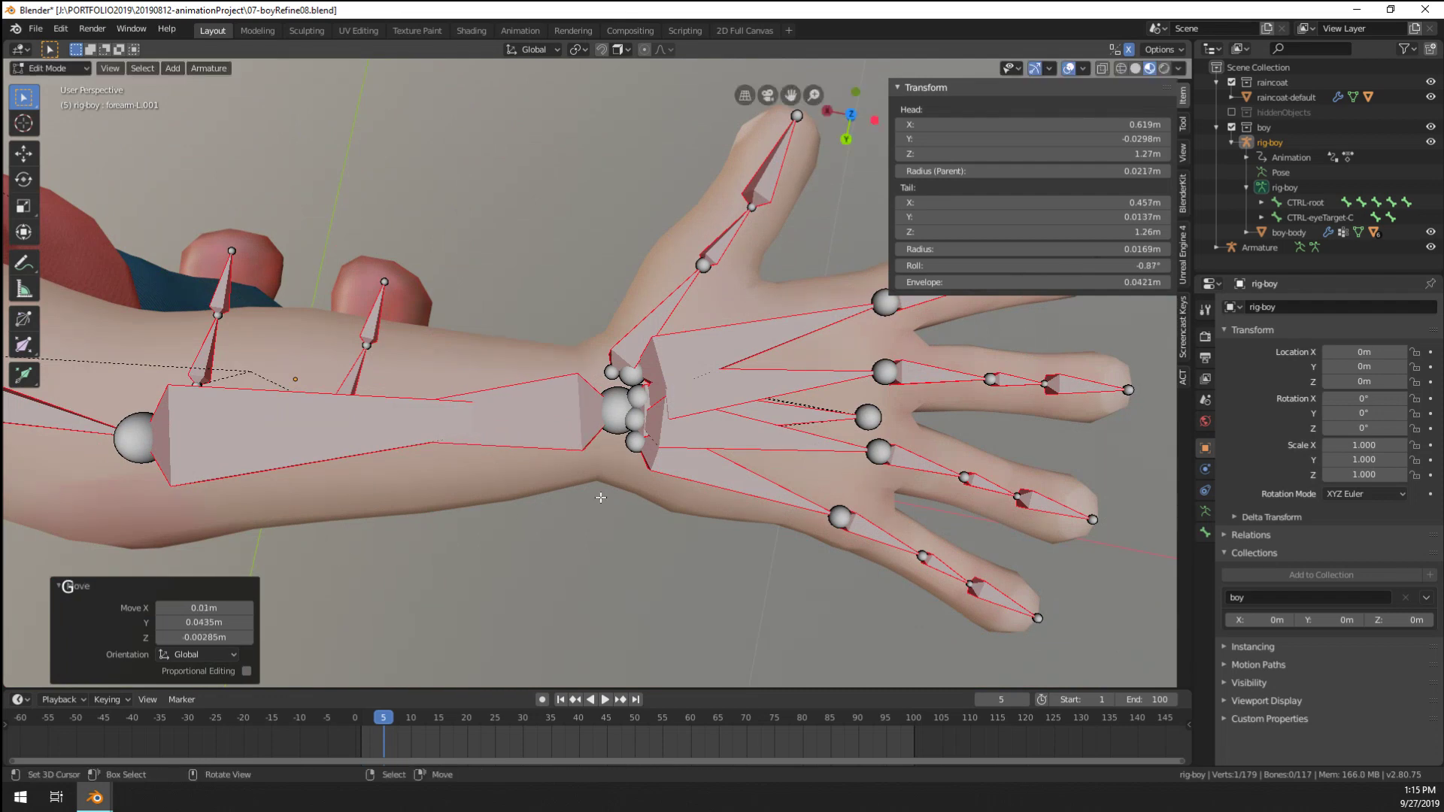
Return to Pose Mode and test twisting the CTRL-hand-R bone around its local Y axis
{"action": "middle_click_drag", "start_coordinate": [599, 496], "coordinate": [578, 395]}
{"action": "scroll", "coordinate": [576, 436], "scroll_direction": "down", "scroll_amount": 2}
{"action": "middle_click_drag", "start_coordinate": [573, 445], "coordinate": [693, 444], "text": "shift"}
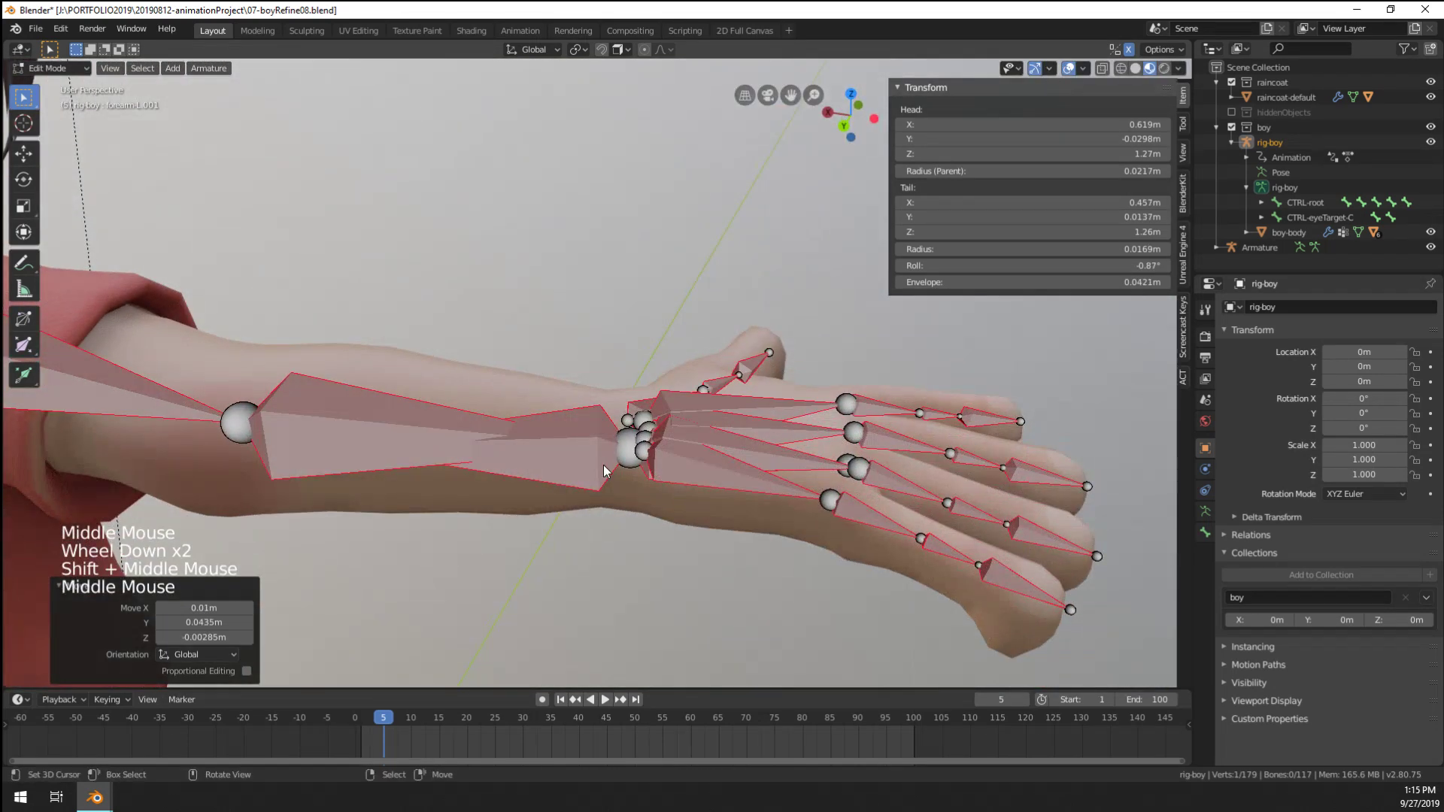
{"action": "key", "text": "Tab"}
{"action": "right_click", "coordinate": [767, 349]}
{"action": "middle_click_drag", "start_coordinate": [767, 349], "coordinate": [677, 395]}
{"action": "key", "text": "r"}
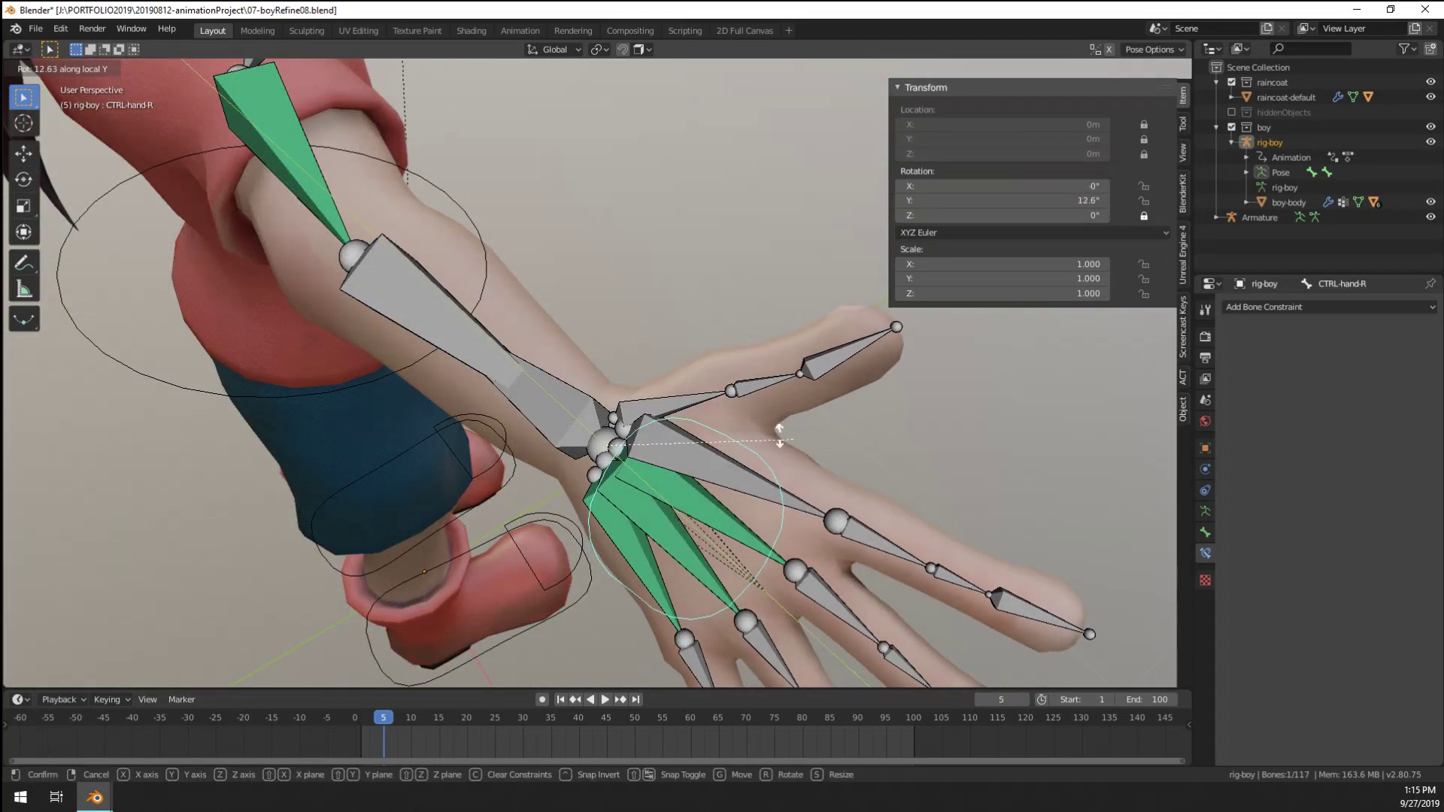
{"action": "left_click", "coordinate": [528, 457]}
In Edit Mode, parent the forearm-R.001 wrist bone to CTRL-hand-R with Keep Offset
{"action": "middle_click_drag", "start_coordinate": [528, 457], "coordinate": [576, 435]}
{"action": "key", "text": "Tab"}
{"action": "right_click", "coordinate": [577, 434]}
{"action": "scroll", "coordinate": [577, 435], "scroll_direction": "up", "scroll_amount": 1}
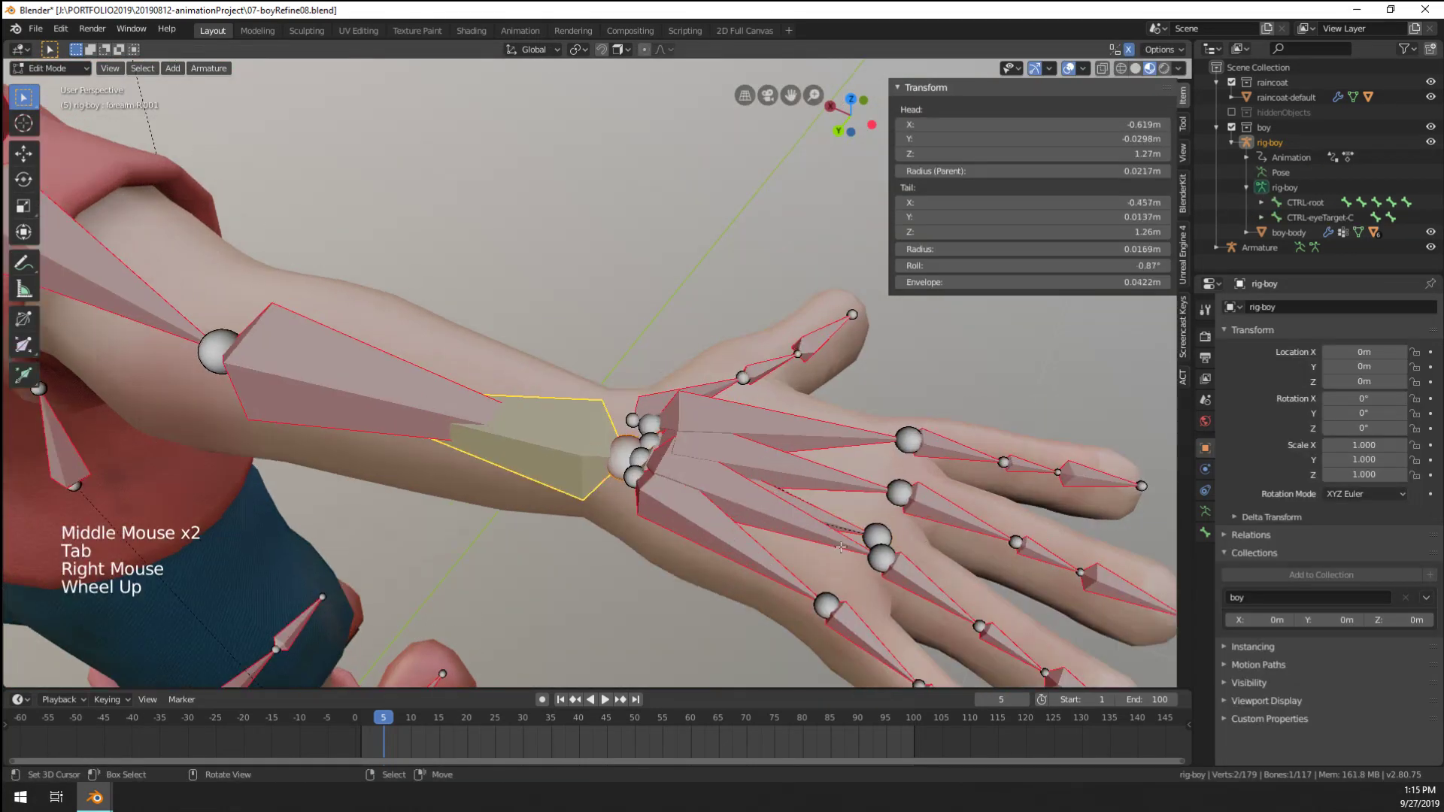
{"action": "right_click", "coordinate": [844, 527], "text": "shift"}
{"action": "key", "text": "ctrl+p"}
{"action": "left_click", "coordinate": [844, 526]}
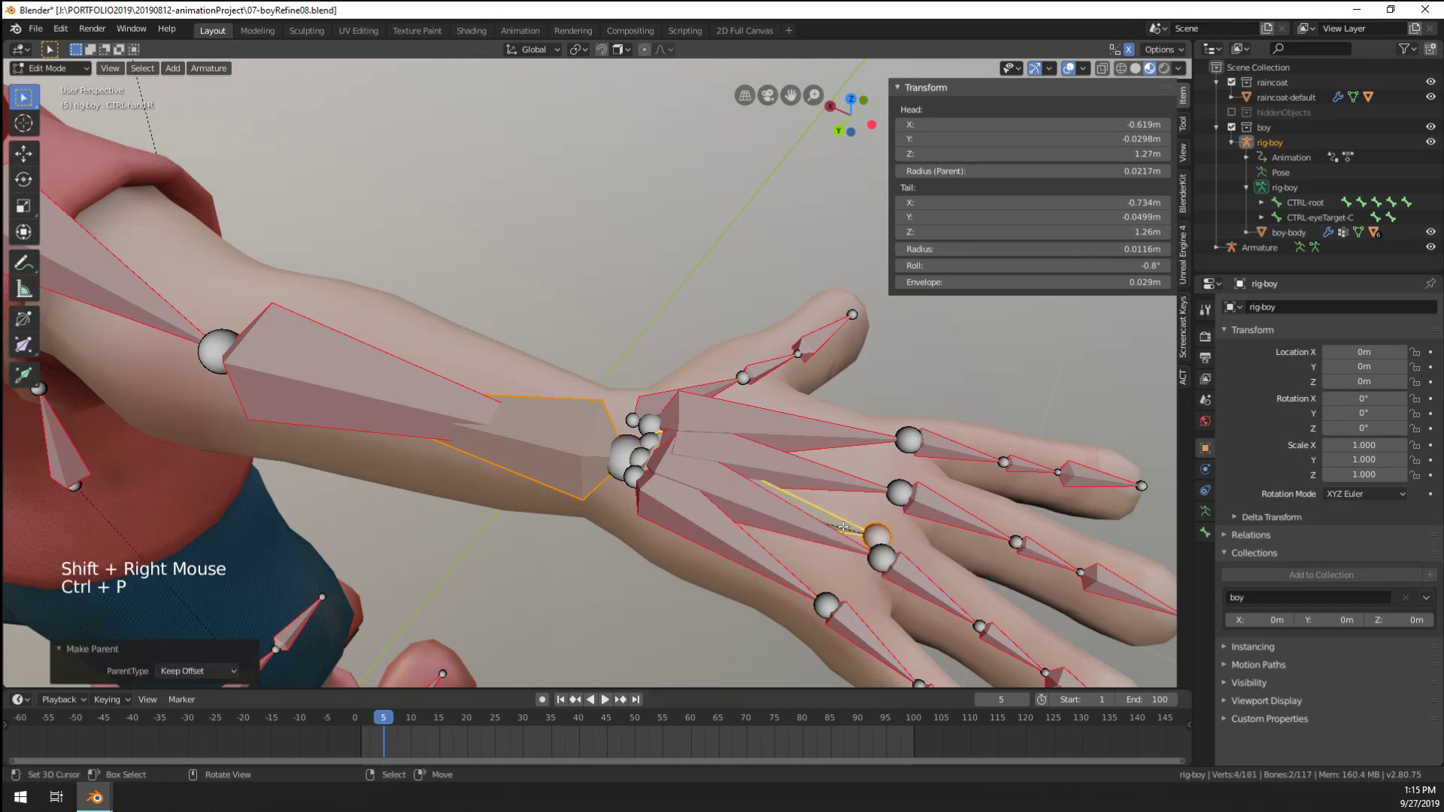
In Pose Mode, test rotating the CTRL-hand-R bone with the wrist bone parented to it
{"action": "key", "text": "Tab"}
{"action": "scroll", "coordinate": [844, 526], "scroll_direction": "down", "scroll_amount": 1}
{"action": "middle_click_drag", "start_coordinate": [843, 526], "coordinate": [656, 453]}
{"action": "right_click", "coordinate": [639, 511]}
{"action": "right_click", "coordinate": [657, 448]}
{"action": "right_click", "coordinate": [684, 402]}
{"action": "key", "text": "r"}
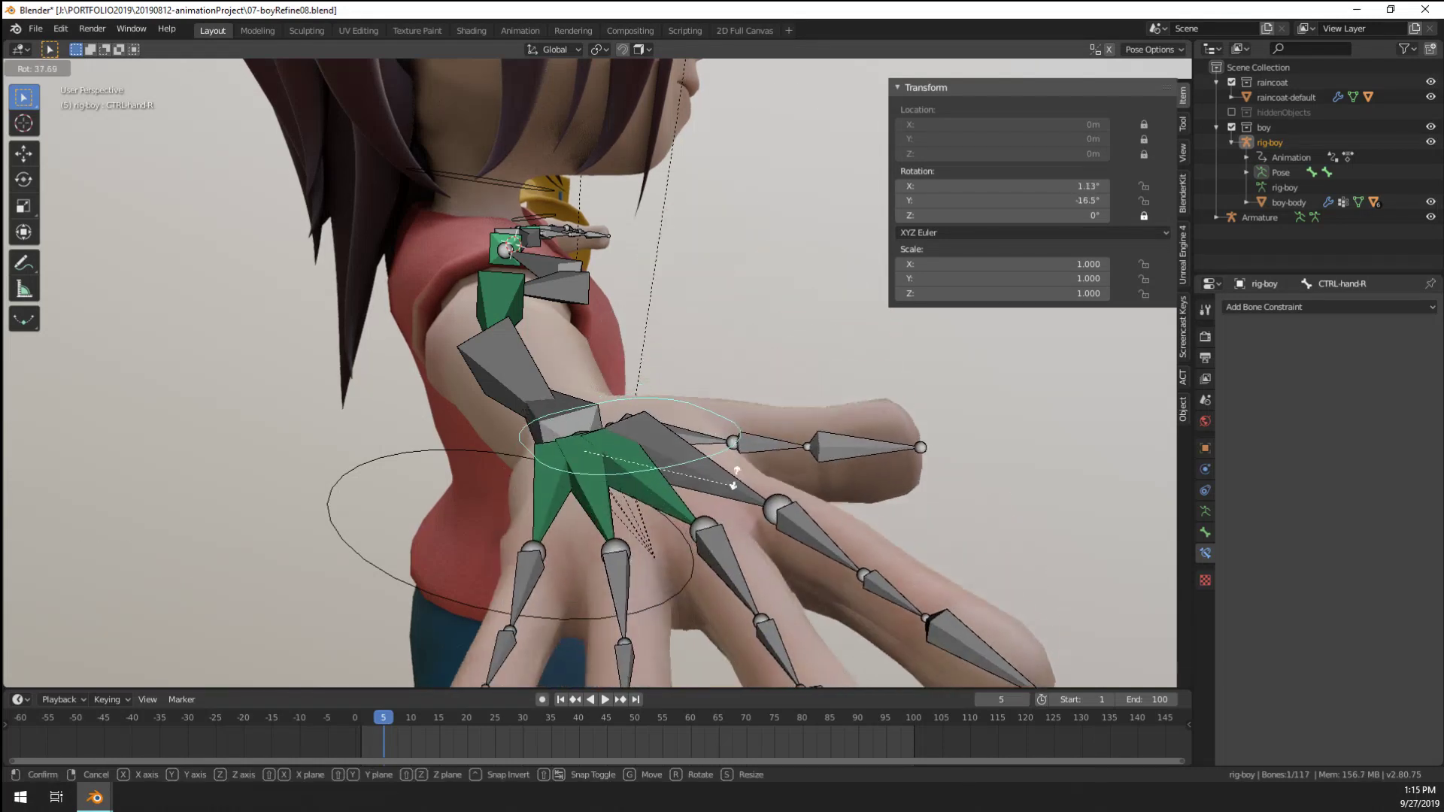
{"action": "left_click", "coordinate": [601, 430]}
Set the forearm-R.001 bone's rotation mode to YXZ Euler and lock its X and Z rotation
{"action": "middle_click_drag", "start_coordinate": [602, 430], "coordinate": [589, 448]}
{"action": "right_click", "coordinate": [580, 446]}
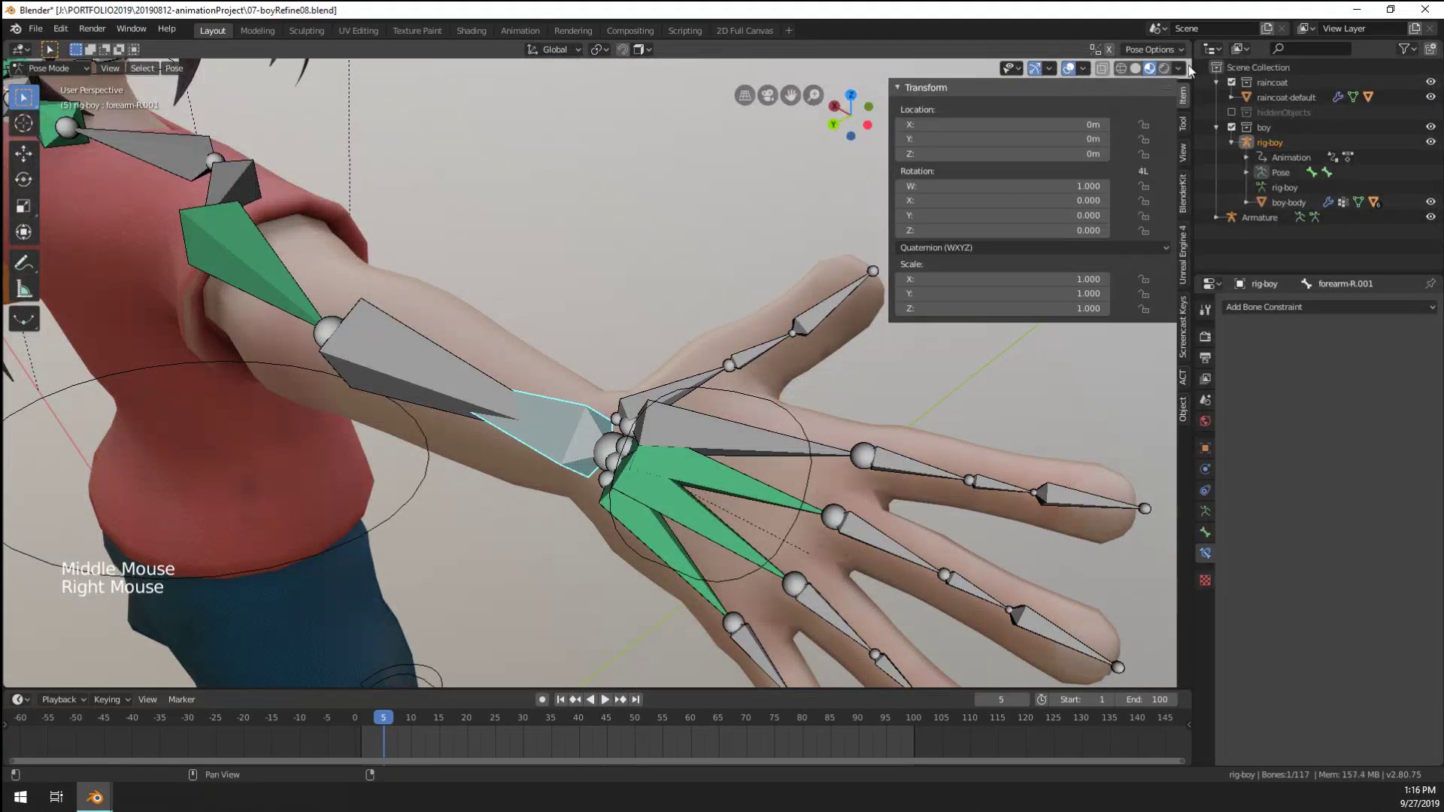
{"action": "left_click", "coordinate": [1106, 247]}
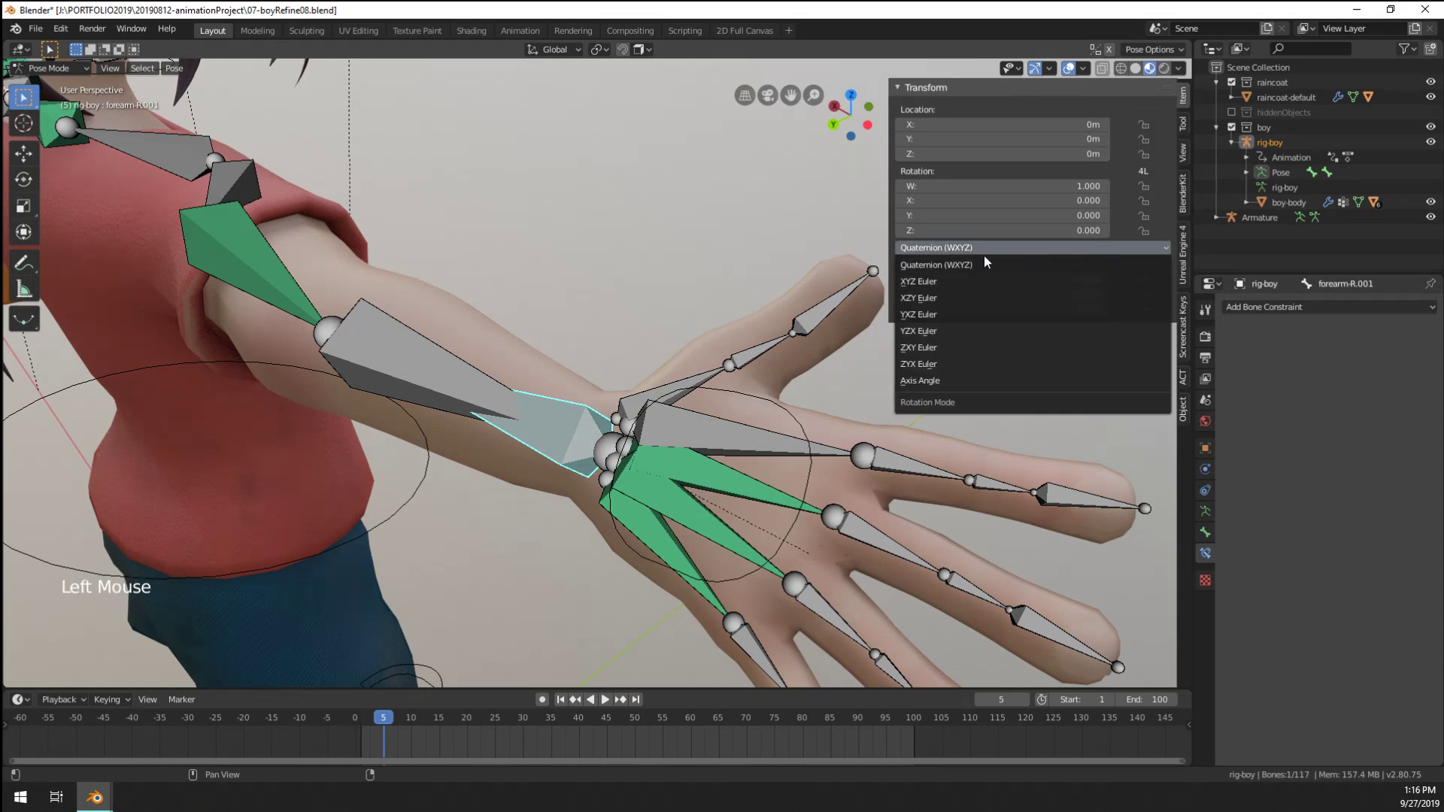
{"action": "left_click", "coordinate": [931, 315]}
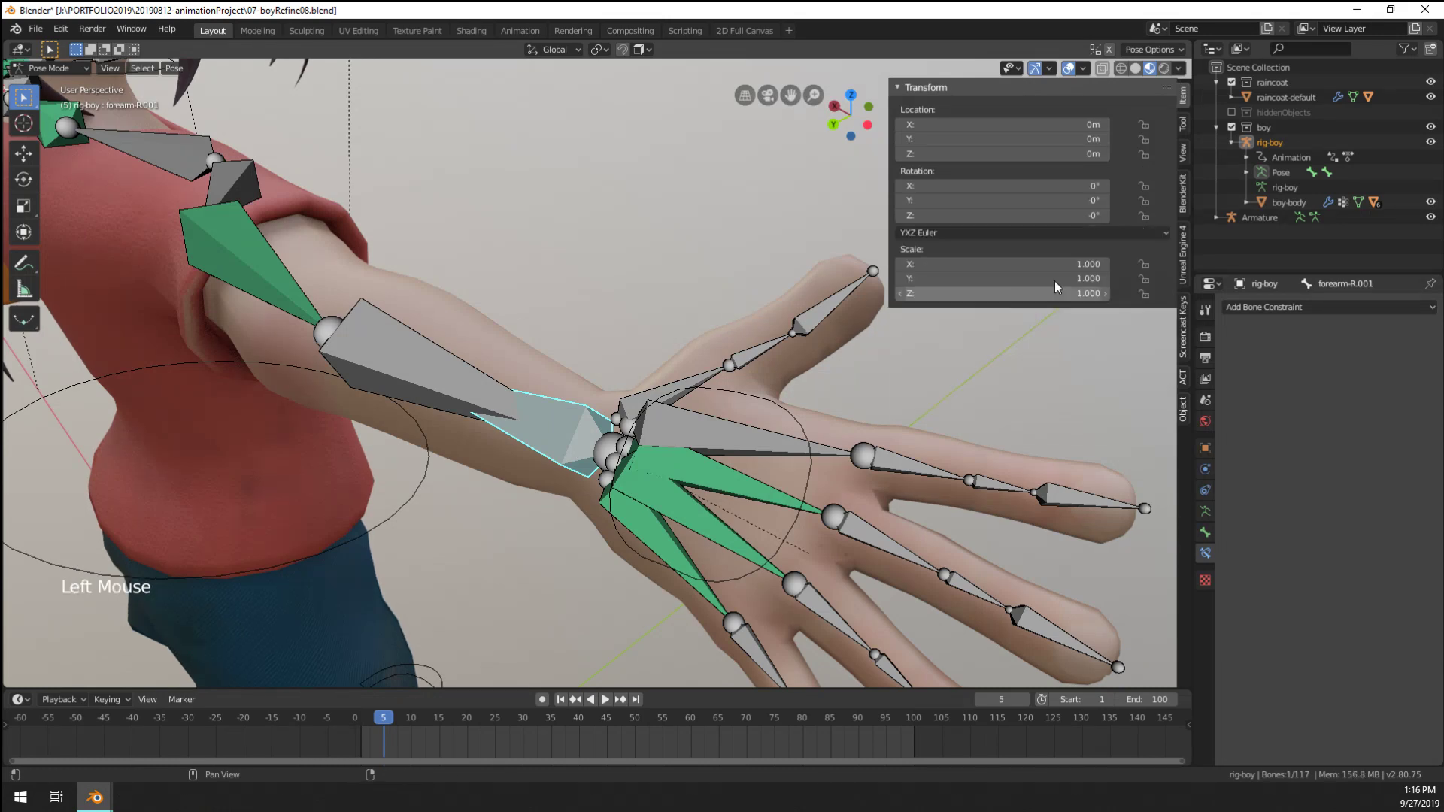
{"action": "middle_click_drag", "start_coordinate": [752, 376], "coordinate": [792, 376]}
{"action": "left_click", "coordinate": [1143, 200]}
{"action": "left_click", "coordinate": [1143, 199]}
Test bending and twisting the CTRL-hand-R bone against the locked wrist bone, and reset its rotation to zero
{"action": "right_click", "coordinate": [755, 436]}
{"action": "key", "text": "r"}
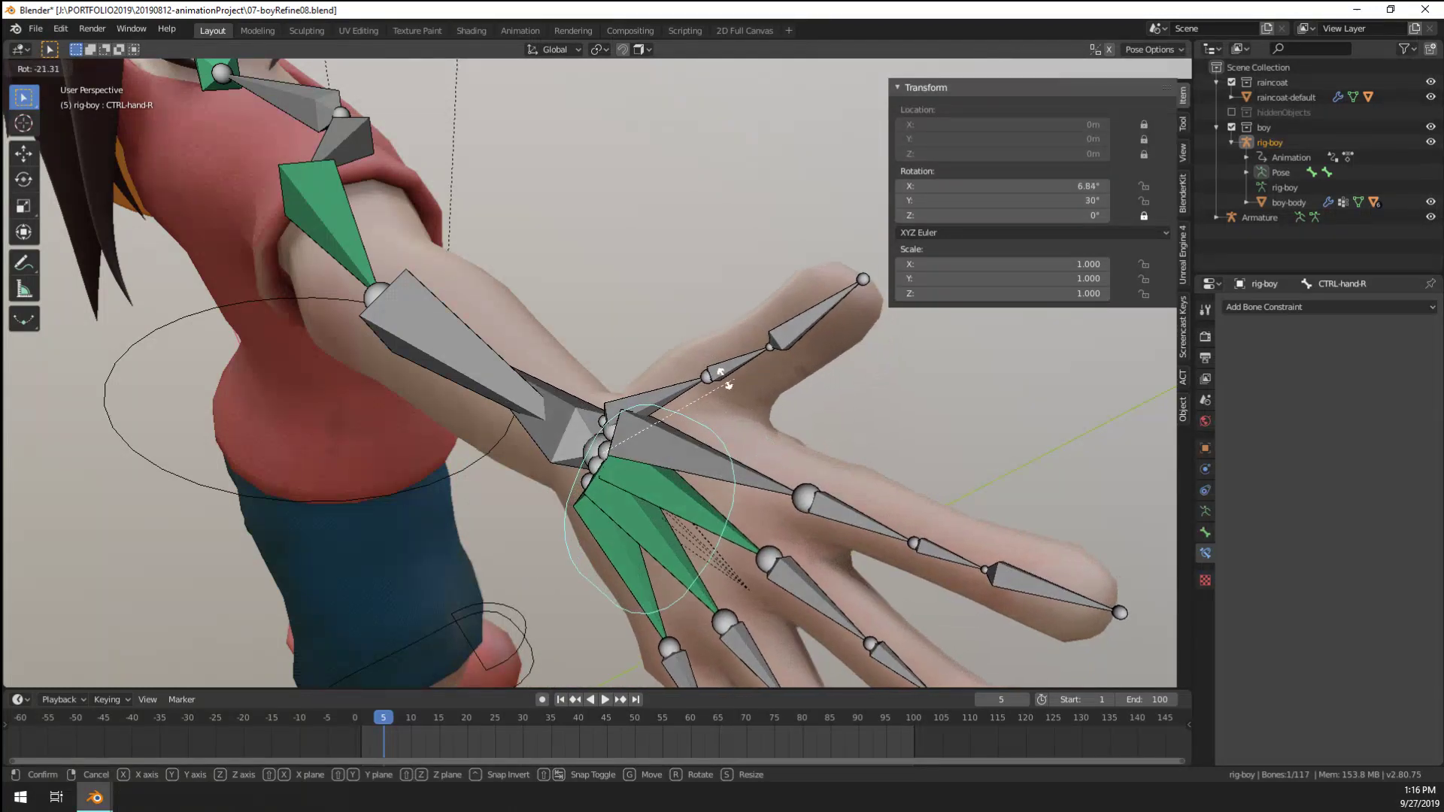
{"action": "left_click", "coordinate": [576, 422]}
{"action": "right_click", "coordinate": [583, 440]}
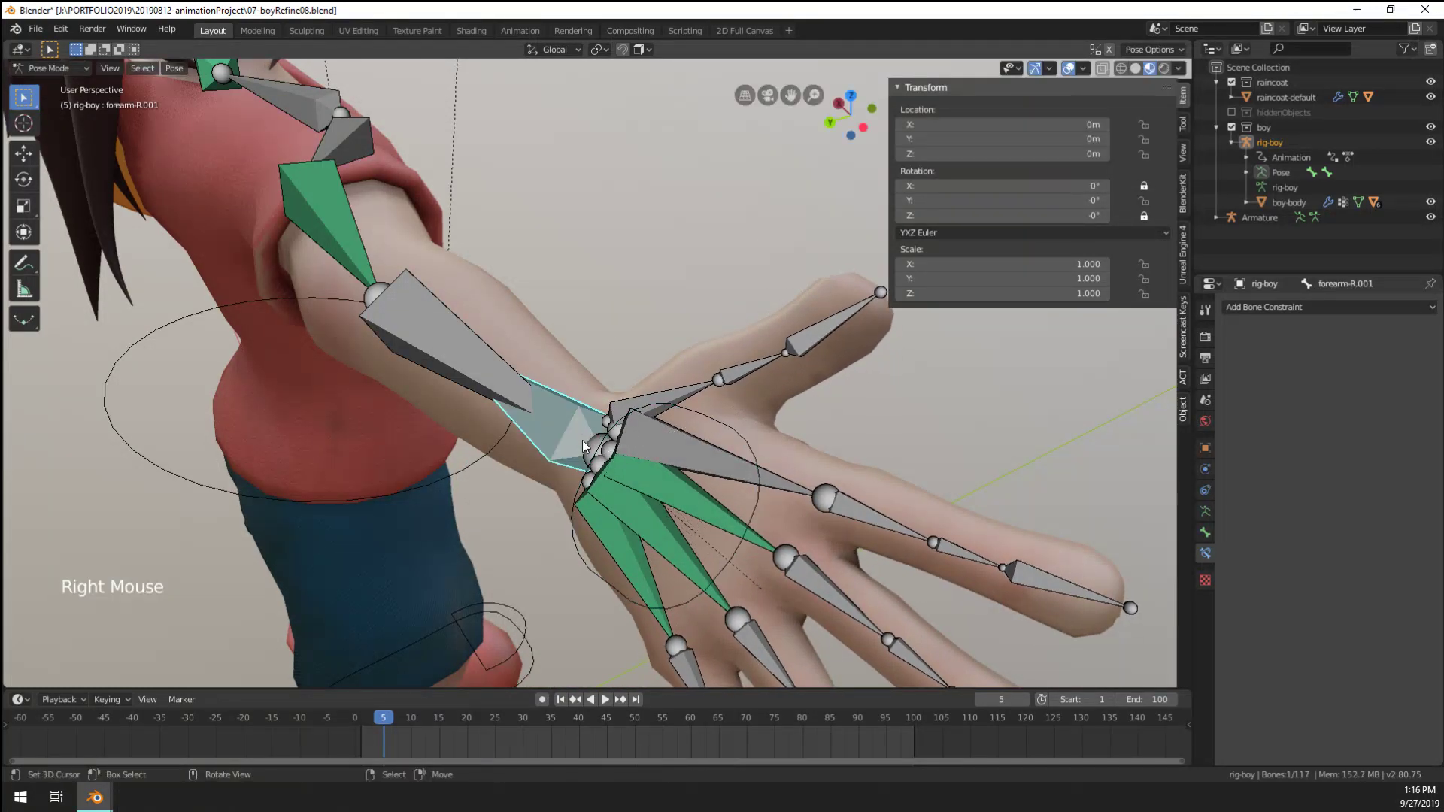
{"action": "right_click", "coordinate": [740, 433]}
{"action": "key", "text": "alt+r"}
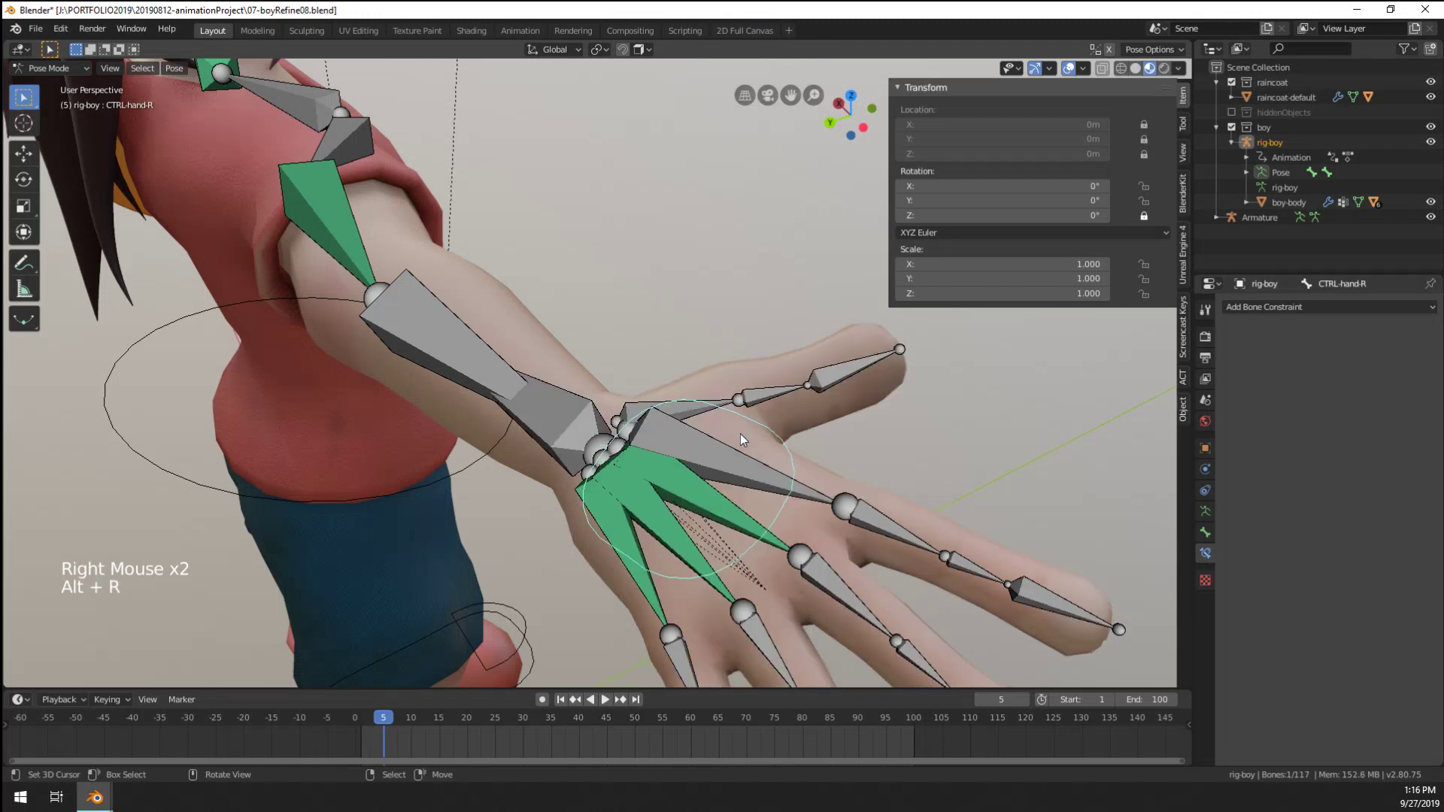
Unlock the X and Z rotation of the forearm-R.001 bone
{"action": "middle_click", "coordinate": [751, 417]}
{"action": "right_click", "coordinate": [547, 422]}
{"action": "middle_click_drag", "start_coordinate": [547, 421], "coordinate": [587, 406]}
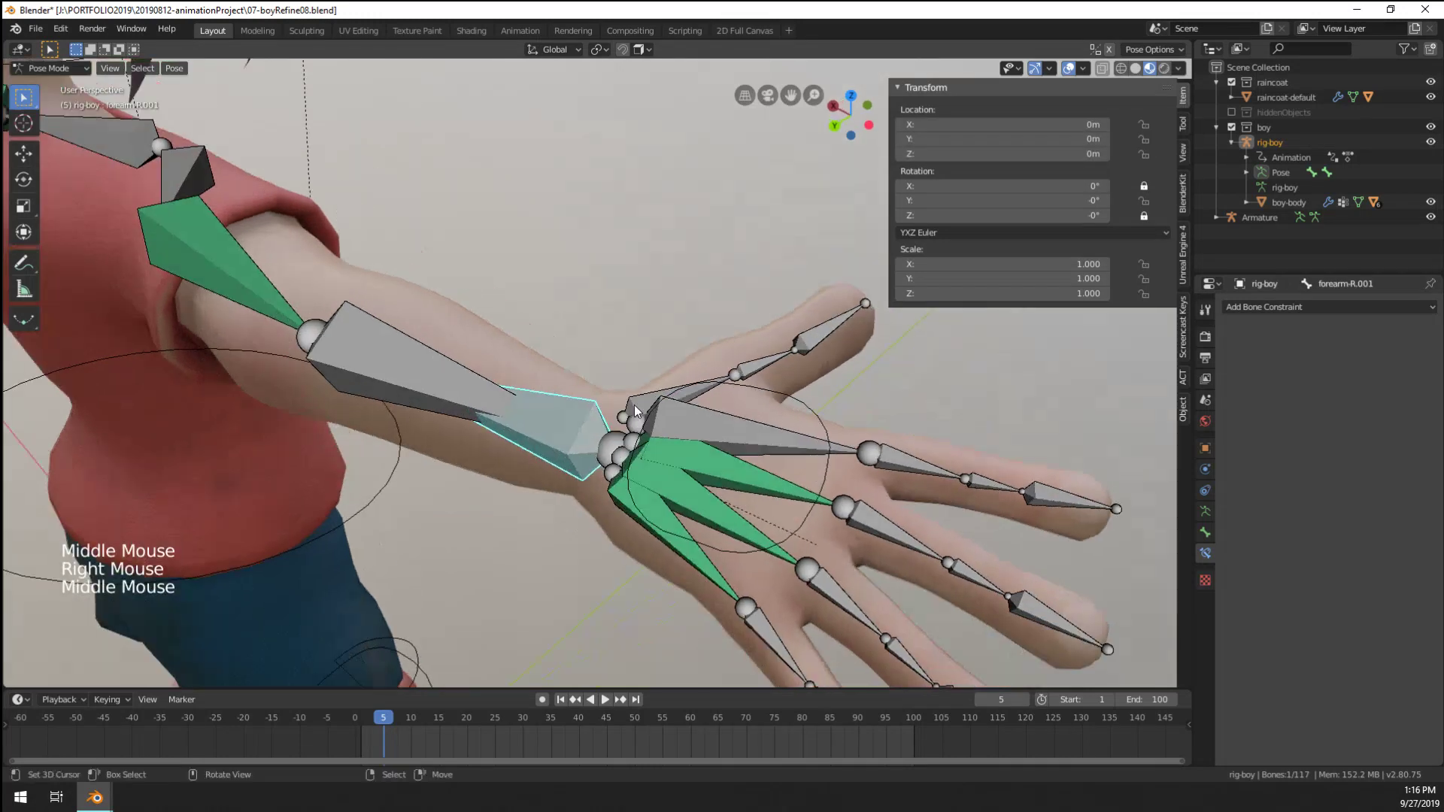
{"action": "left_click", "coordinate": [1143, 217]}
{"action": "left_click", "coordinate": [1143, 216]}
{"action": "left_click", "coordinate": [1144, 216]}
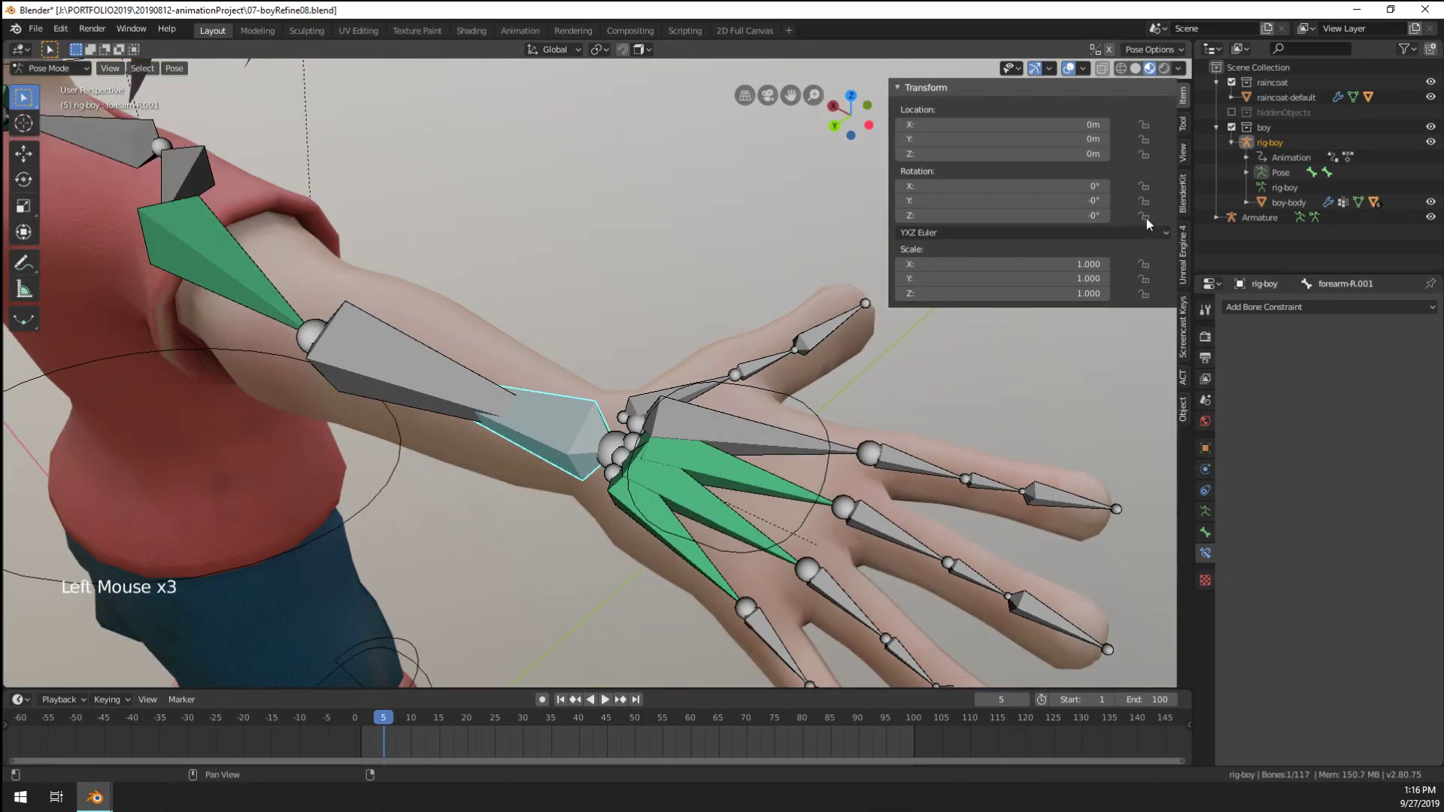
Clear the parent of the forearm-R.001 bone in Edit Mode and return to Pose Mode
{"action": "middle_click_drag", "start_coordinate": [925, 330], "coordinate": [616, 411]}
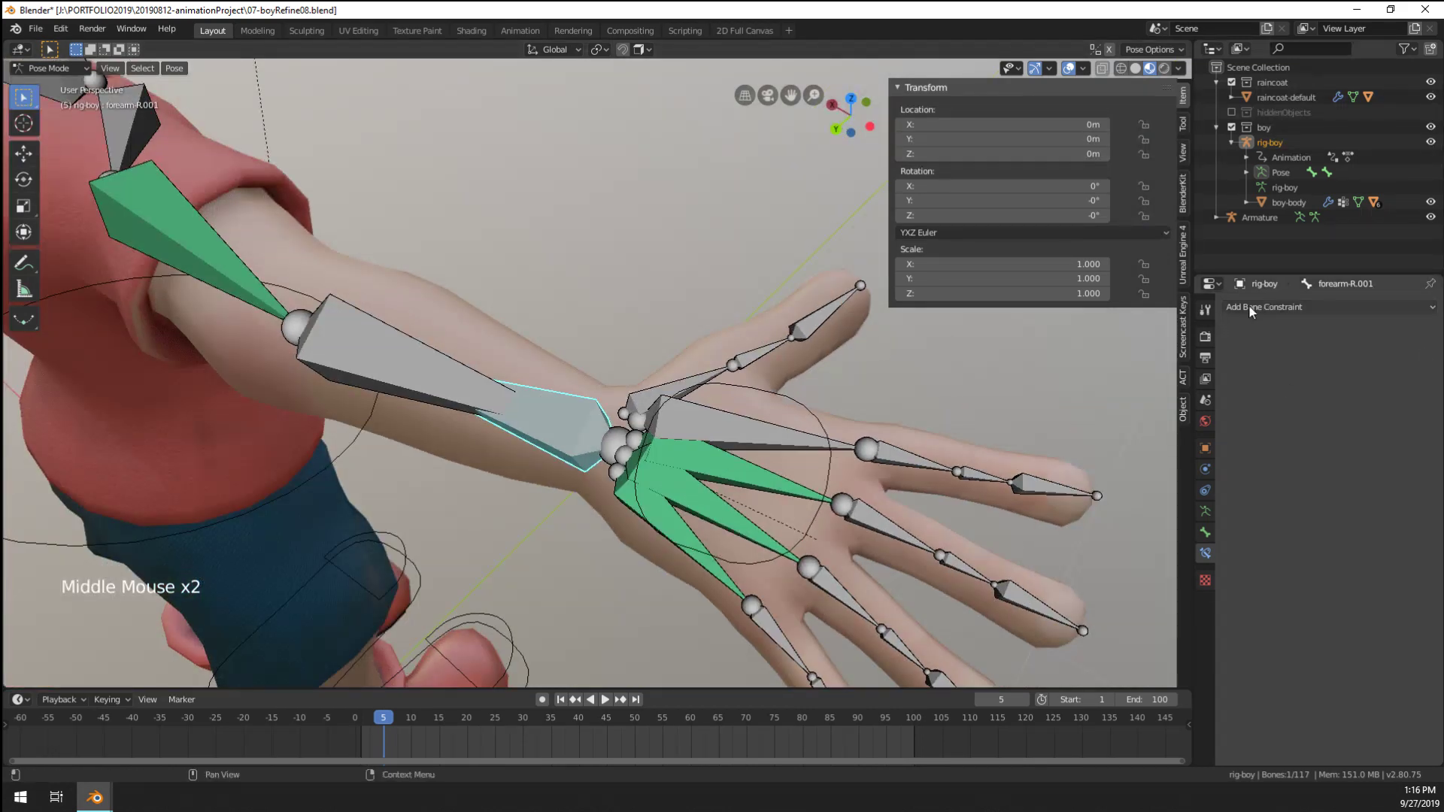
{"action": "key", "text": "Tab"}
{"action": "key", "text": "alt+p"}
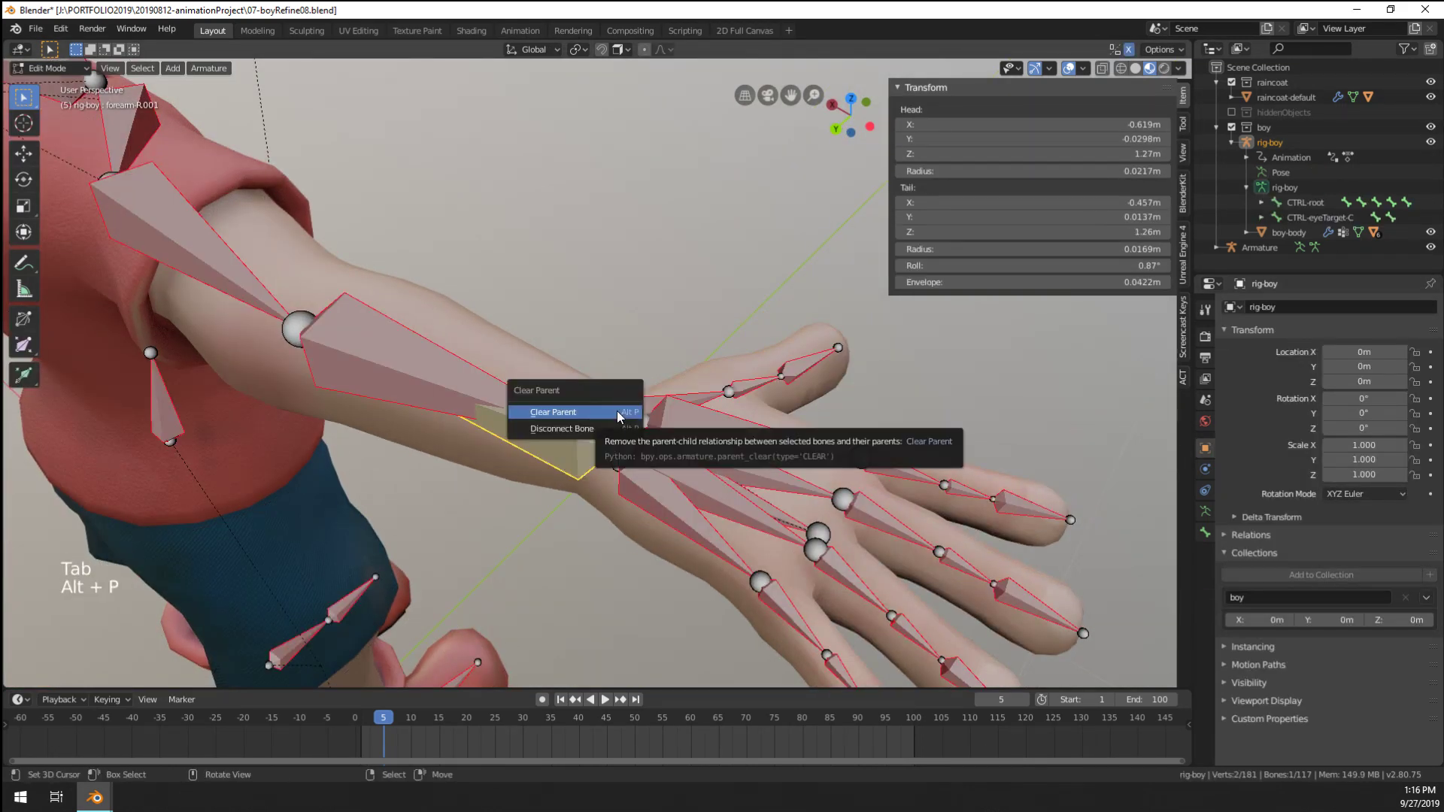
{"action": "left_click", "coordinate": [617, 411]}
{"action": "key", "text": "Tab"}
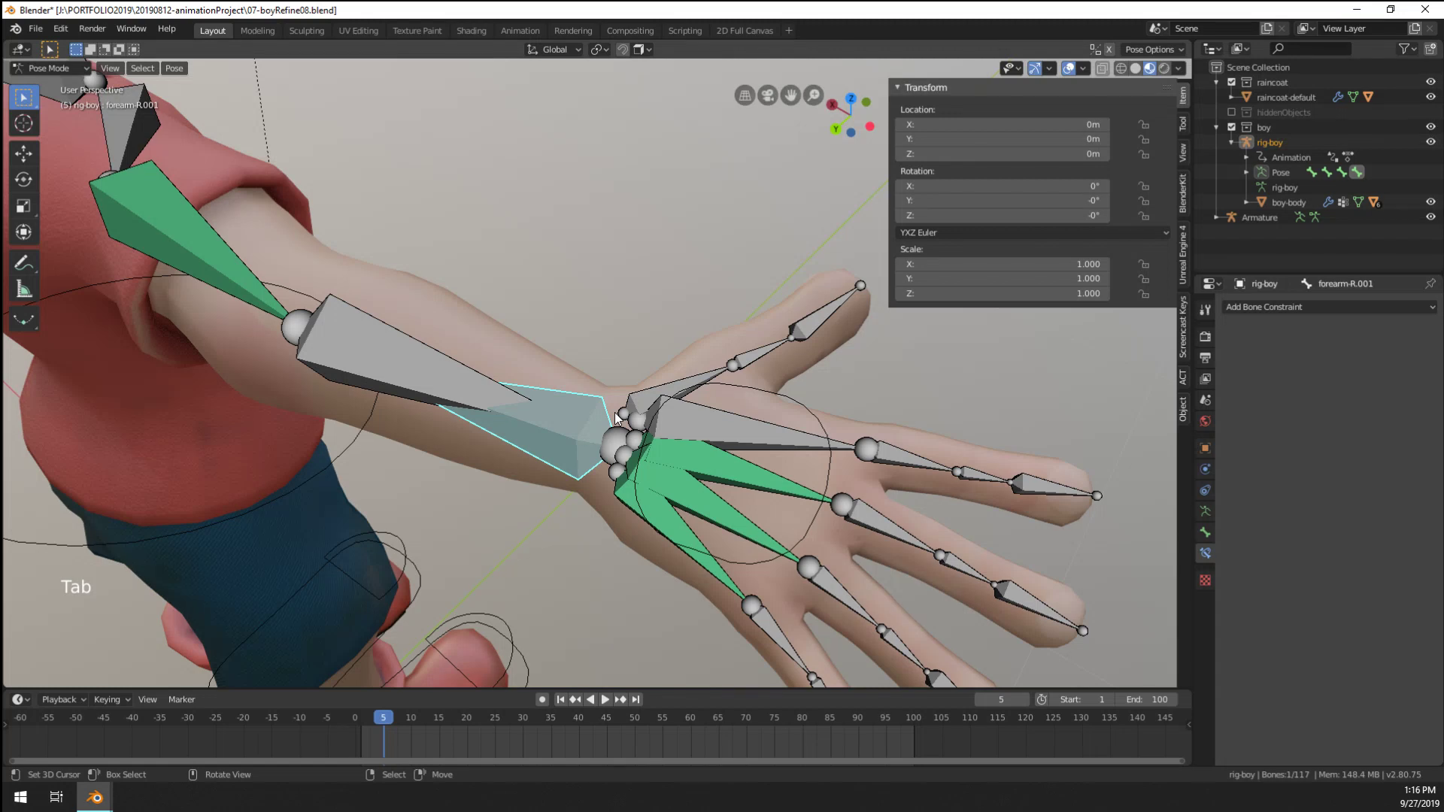
Add a Copy Rotation constraint to forearm-R.001 with rig-boy as target and CTRL-hand-R as bone
{"action": "left_click", "coordinate": [1283, 307]}
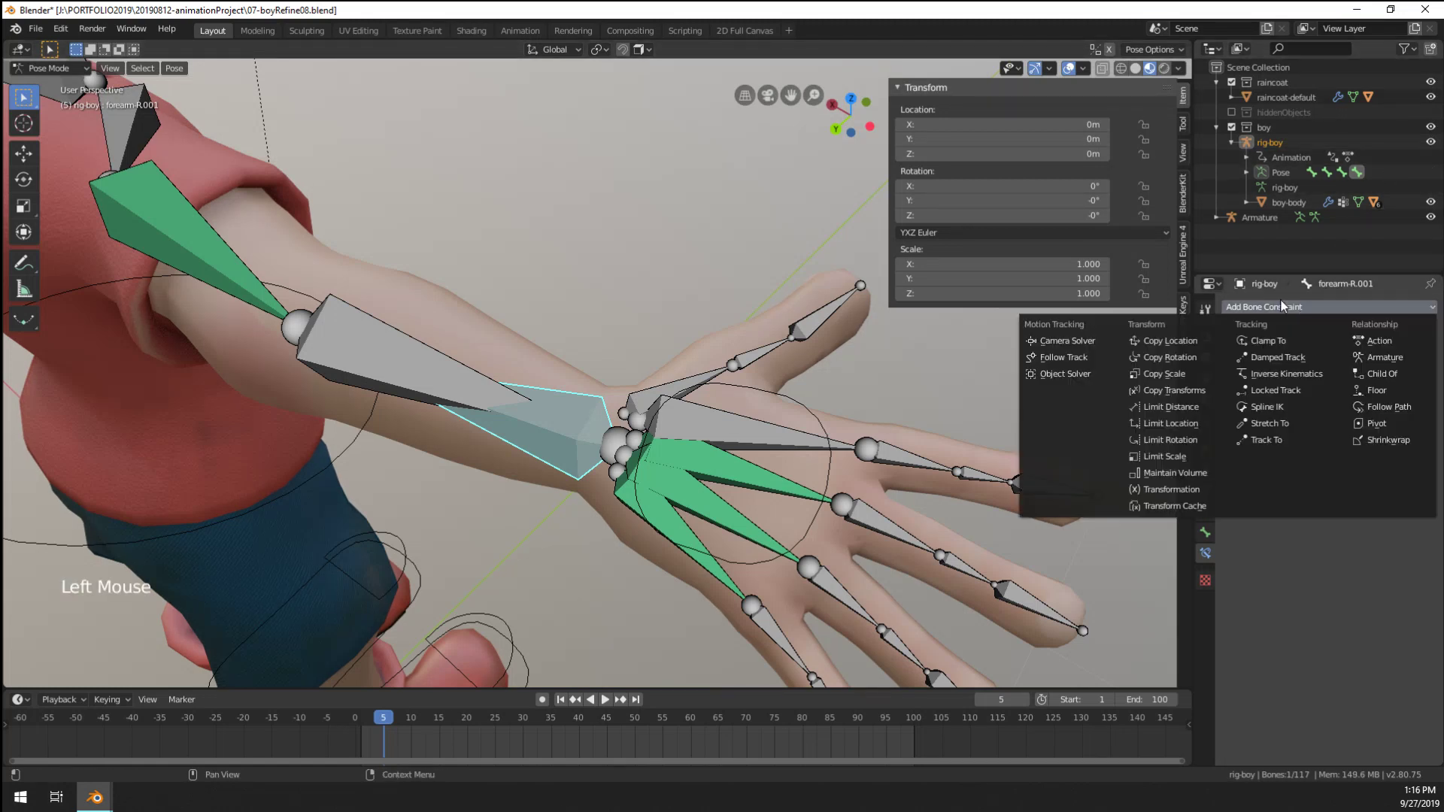
{"action": "left_click", "coordinate": [1207, 357]}
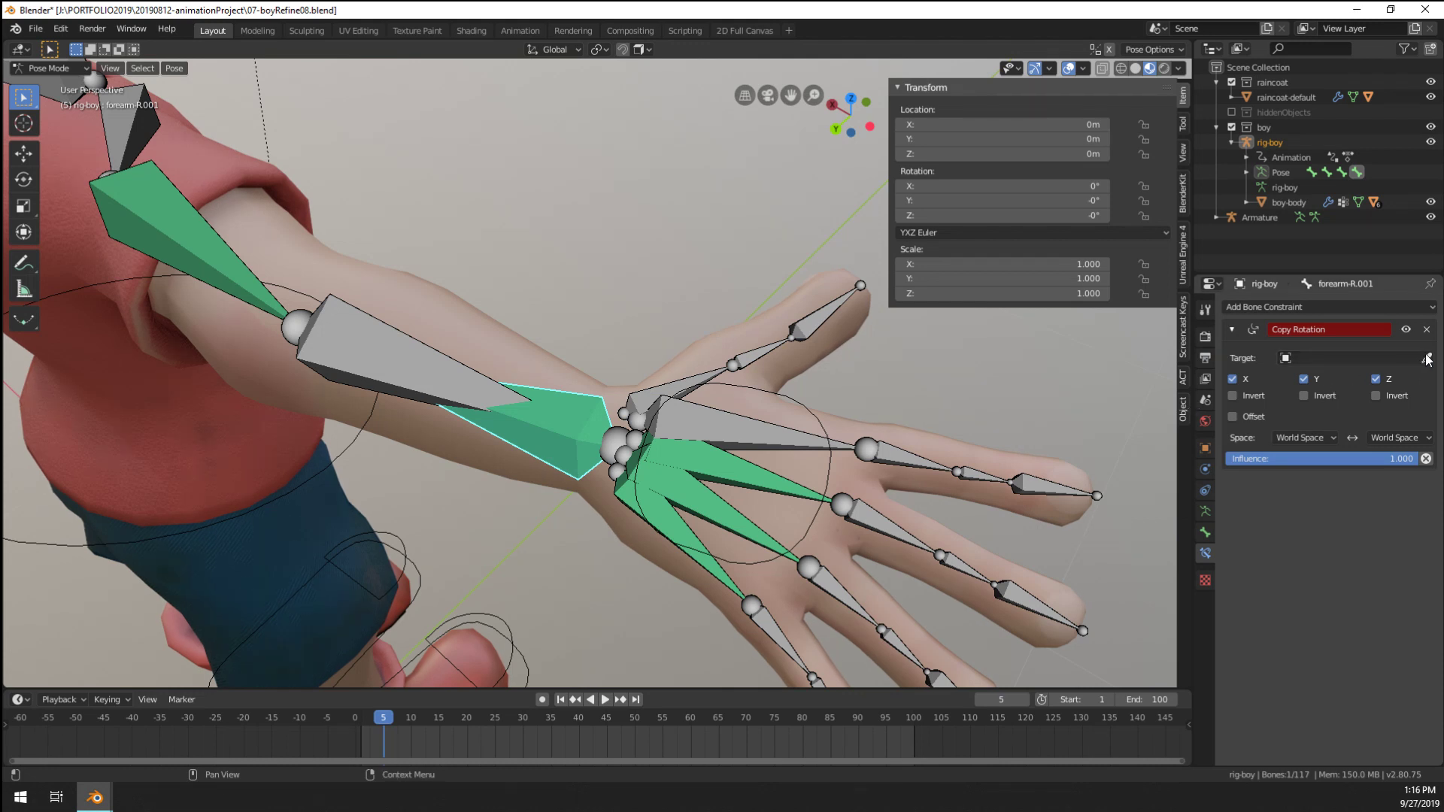
{"action": "left_click", "coordinate": [1328, 350]}
{"action": "type", "text": "rig-boy"}
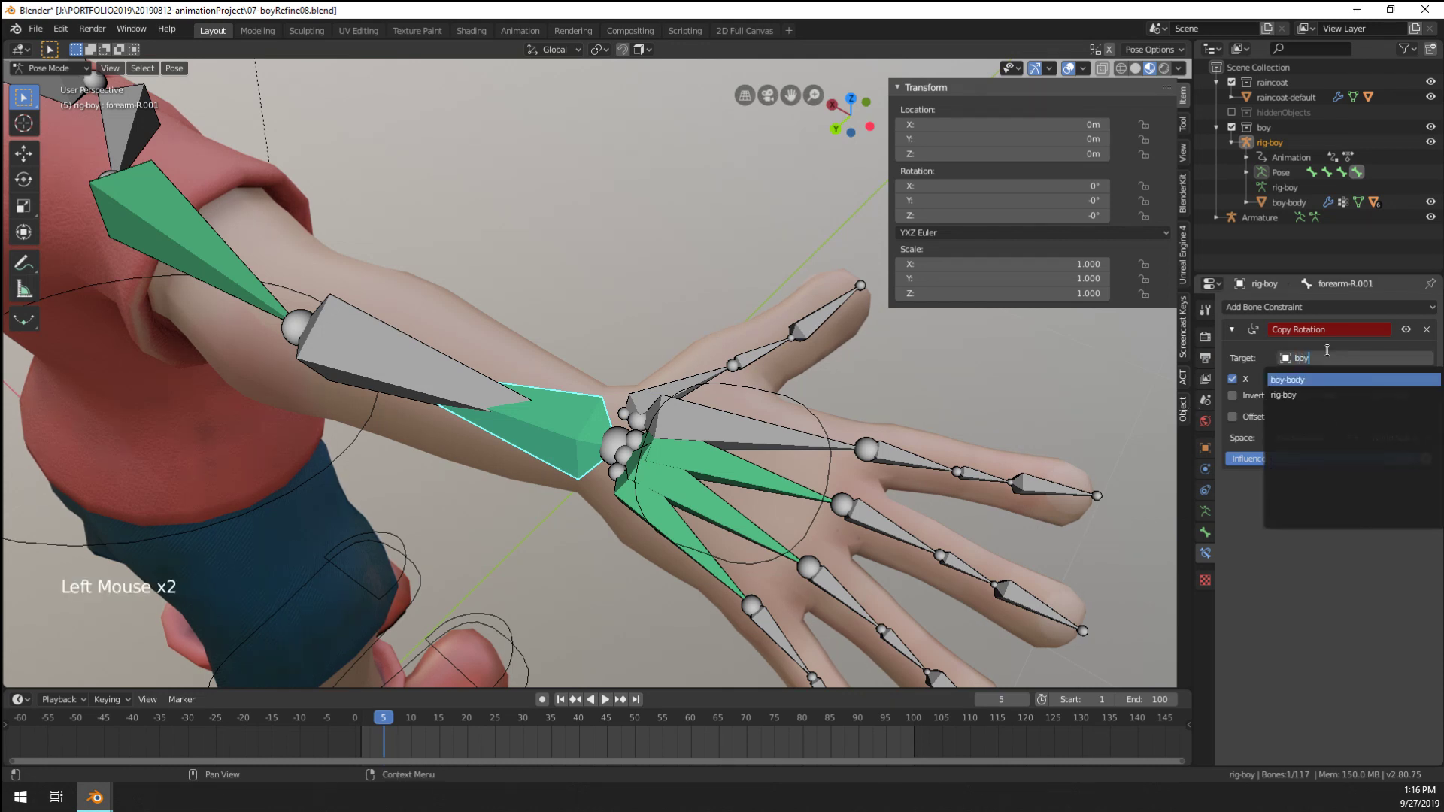
{"action": "key", "text": "Return"}
{"action": "left_click", "coordinate": [1324, 379]}
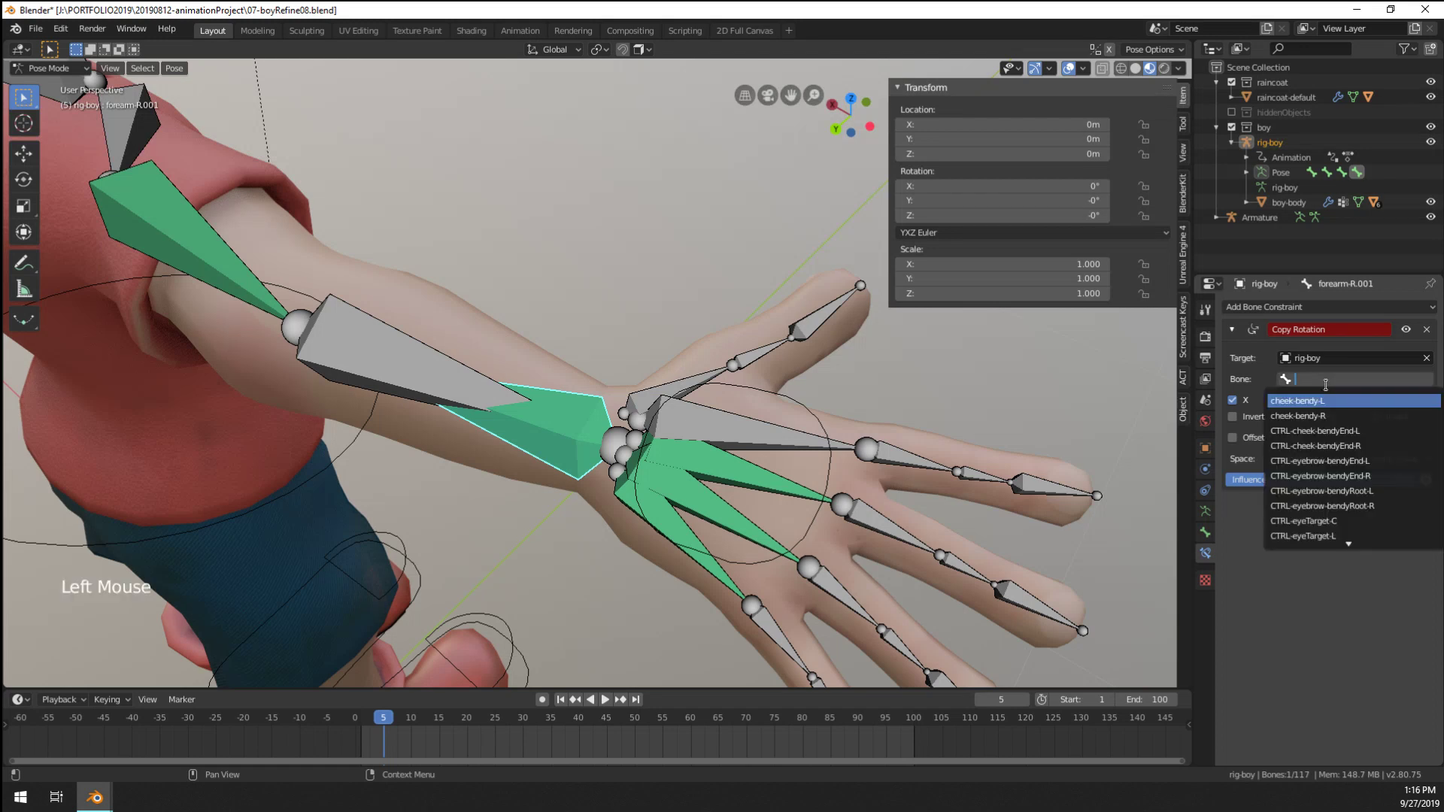
{"action": "type", "text": "hand"}
{"action": "key", "text": "Down"}
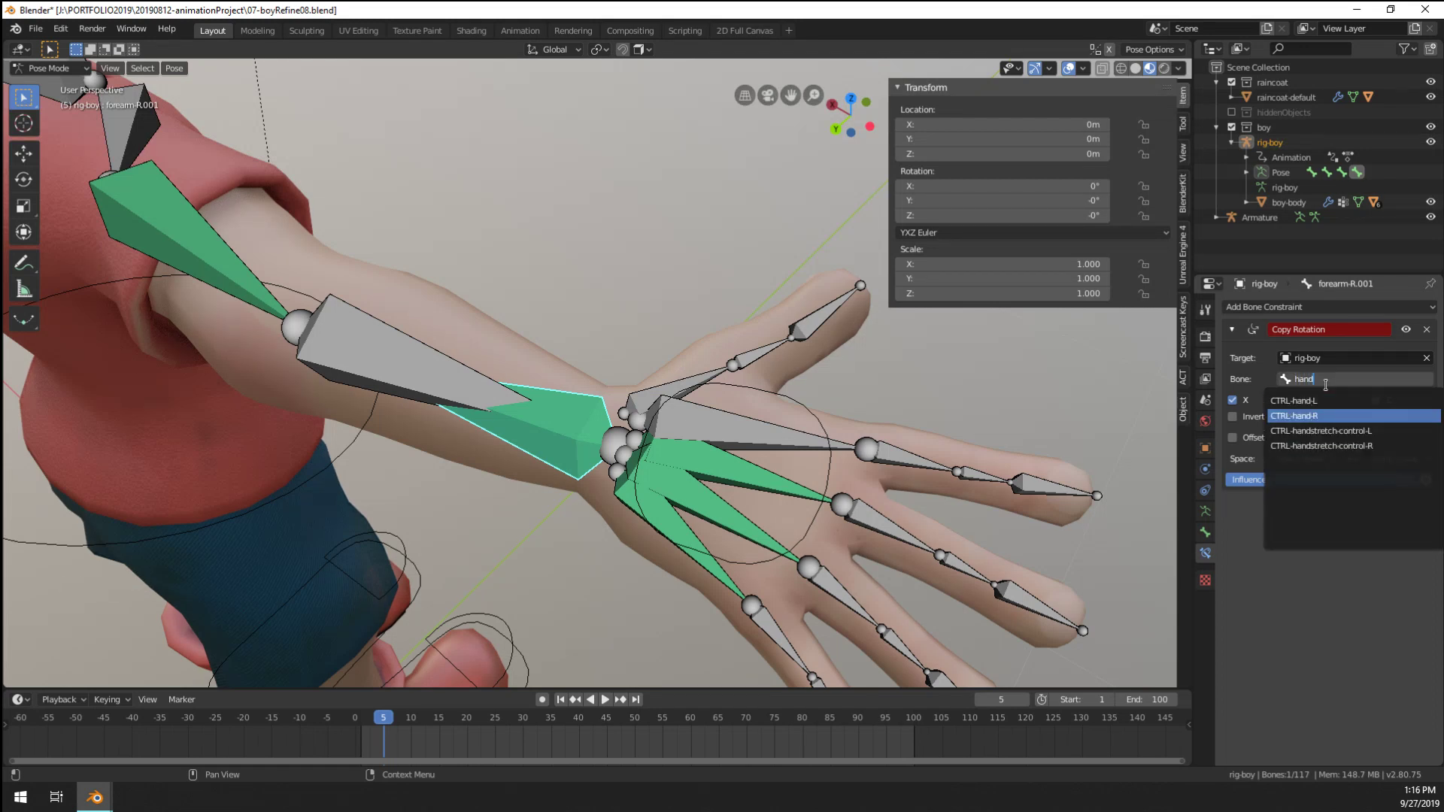
{"action": "key", "text": "Return"}
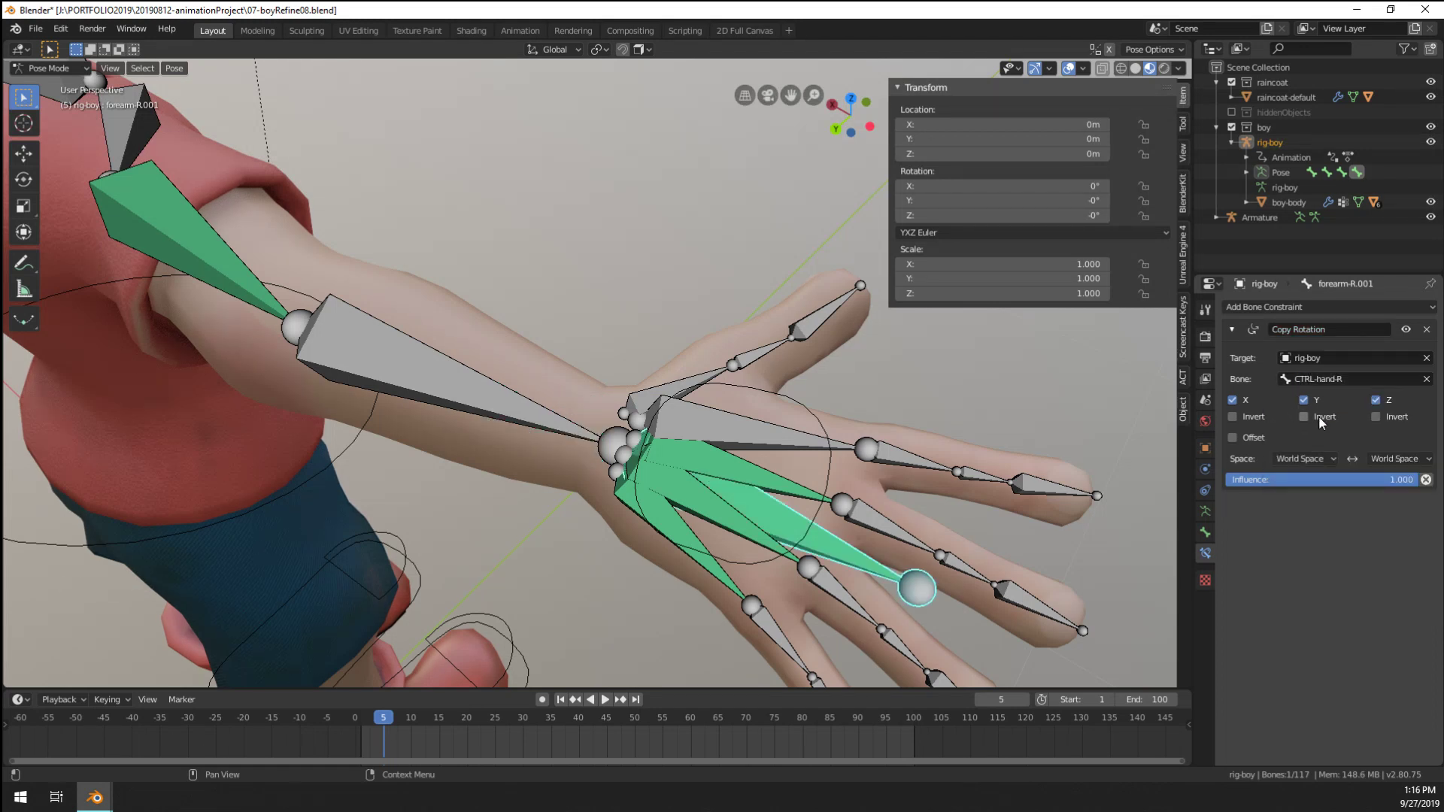
Try inverting the X, Y and Z axes of the Copy Rotation constraint, comparing the X and Z inversion off and on
{"action": "left_click", "coordinate": [1260, 418]}
{"action": "left_click", "coordinate": [1331, 416]}
{"action": "left_click", "coordinate": [1377, 417]}
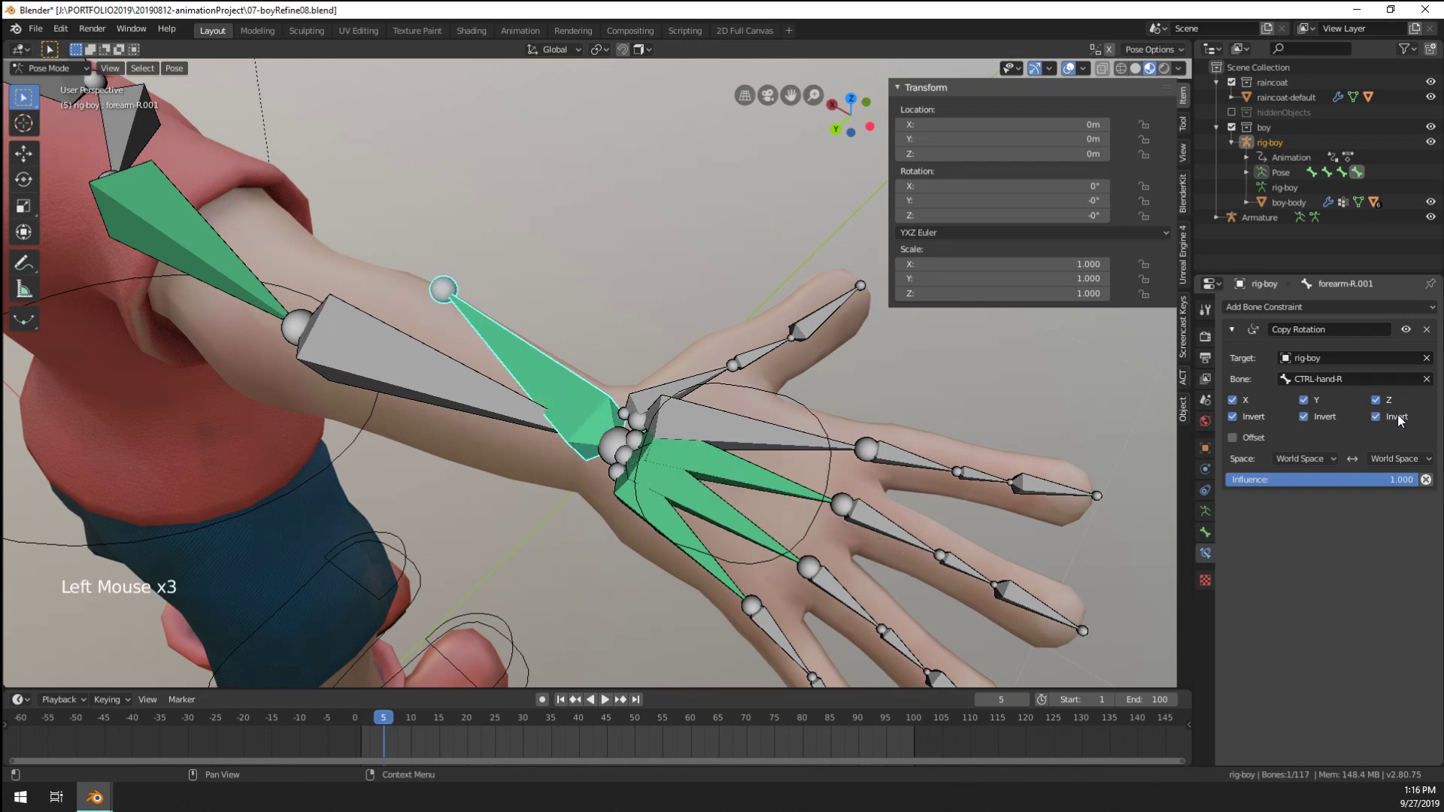
{"action": "middle_click_drag", "start_coordinate": [726, 410], "coordinate": [727, 402]}
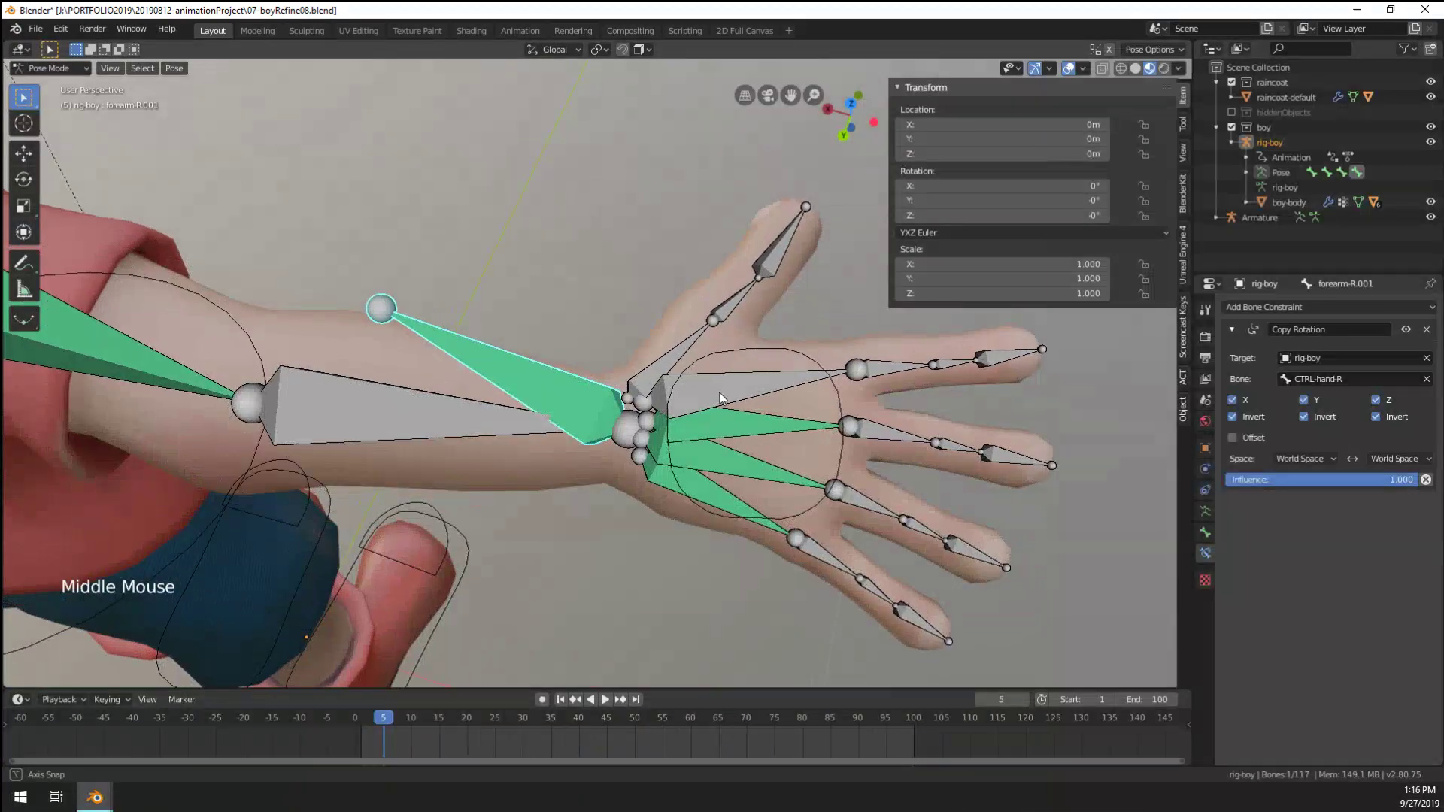
{"action": "left_click", "coordinate": [1262, 417]}
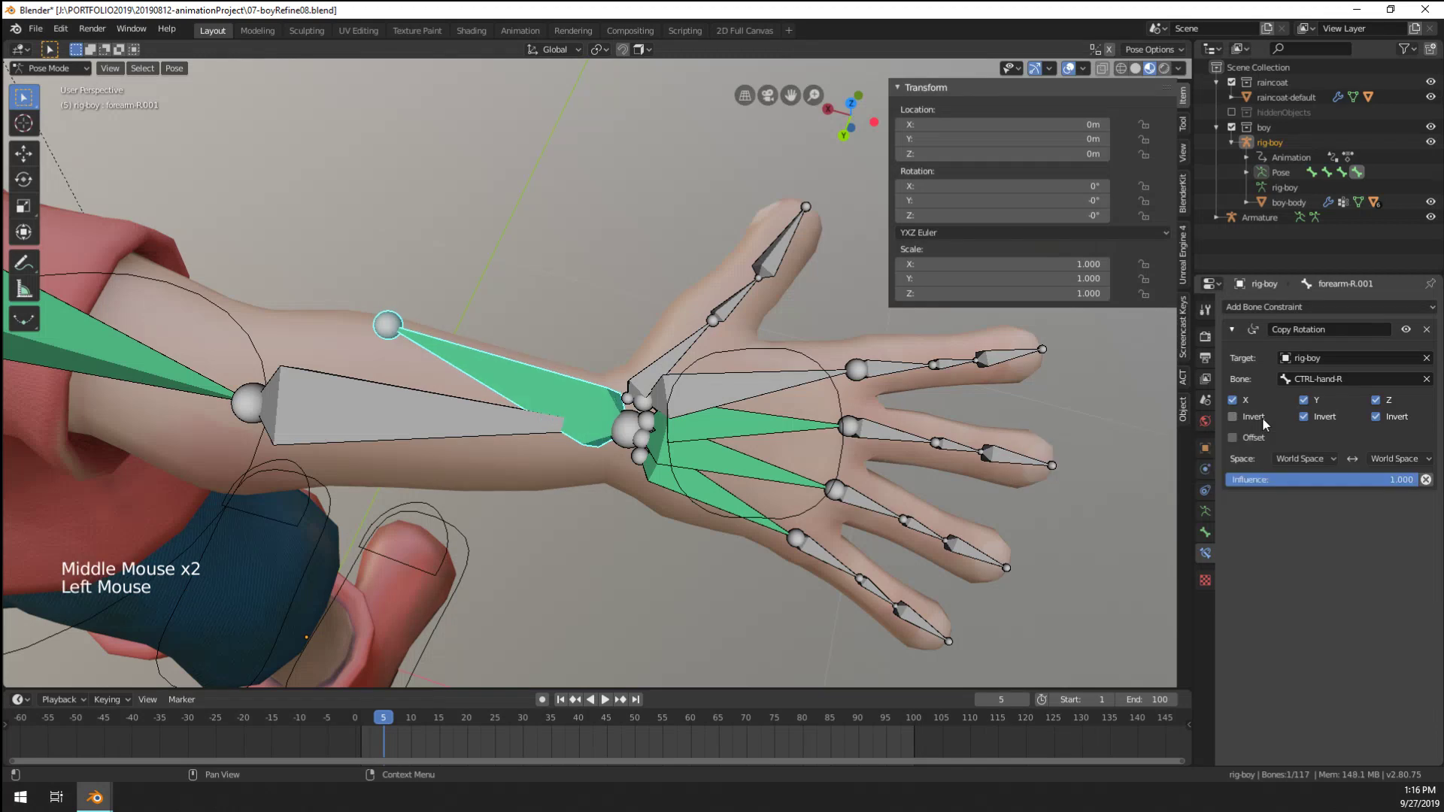
{"action": "left_click", "coordinate": [1262, 417]}
{"action": "left_click", "coordinate": [1384, 415]}
{"action": "left_click", "coordinate": [1384, 415]}
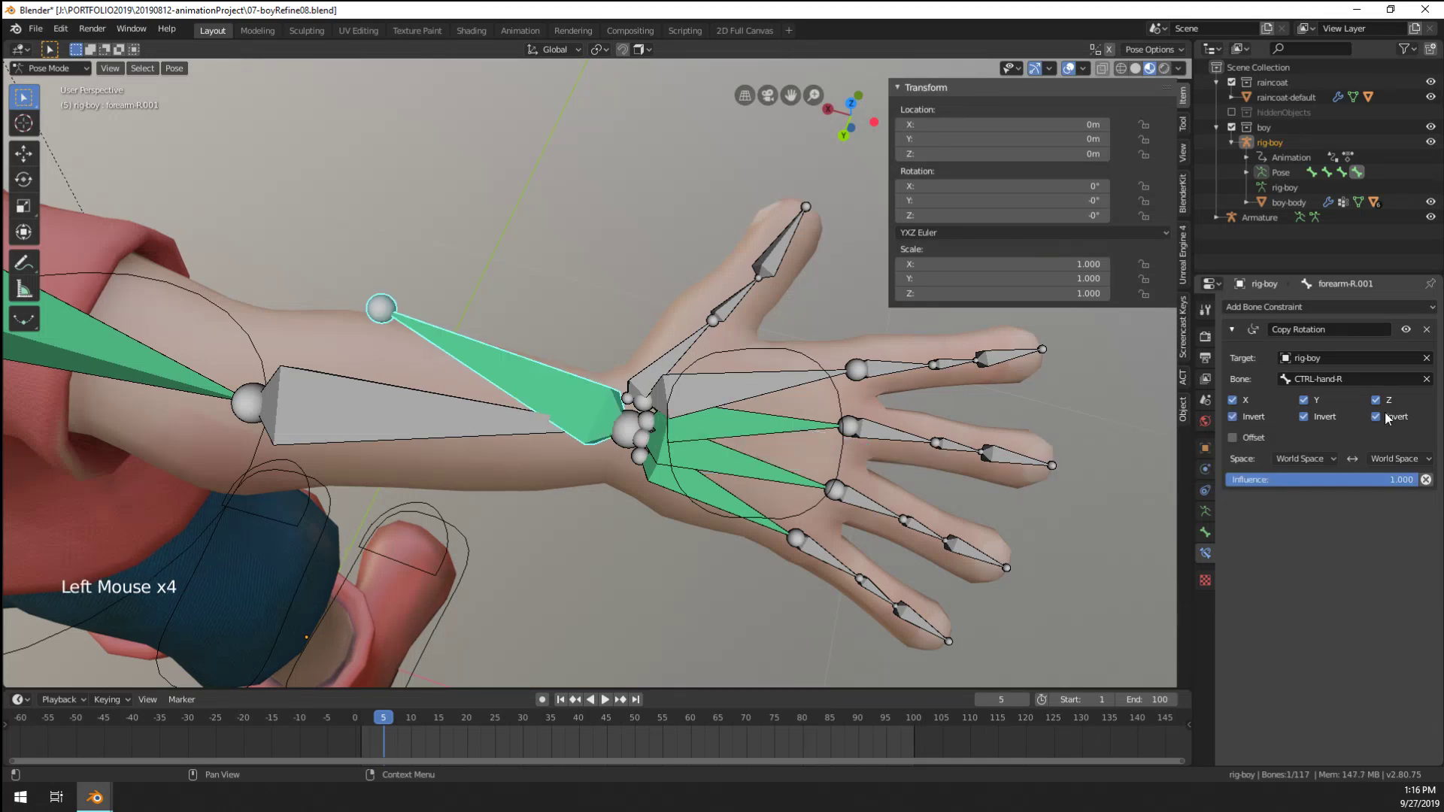
Try different combinations of inverted axes on the Copy Rotation constraint, leaving X, Y and Z all uninverted
{"action": "left_click", "coordinate": [1304, 417]}
{"action": "left_click", "coordinate": [1254, 417]}
{"action": "middle_click_drag", "start_coordinate": [715, 391], "coordinate": [671, 405]}
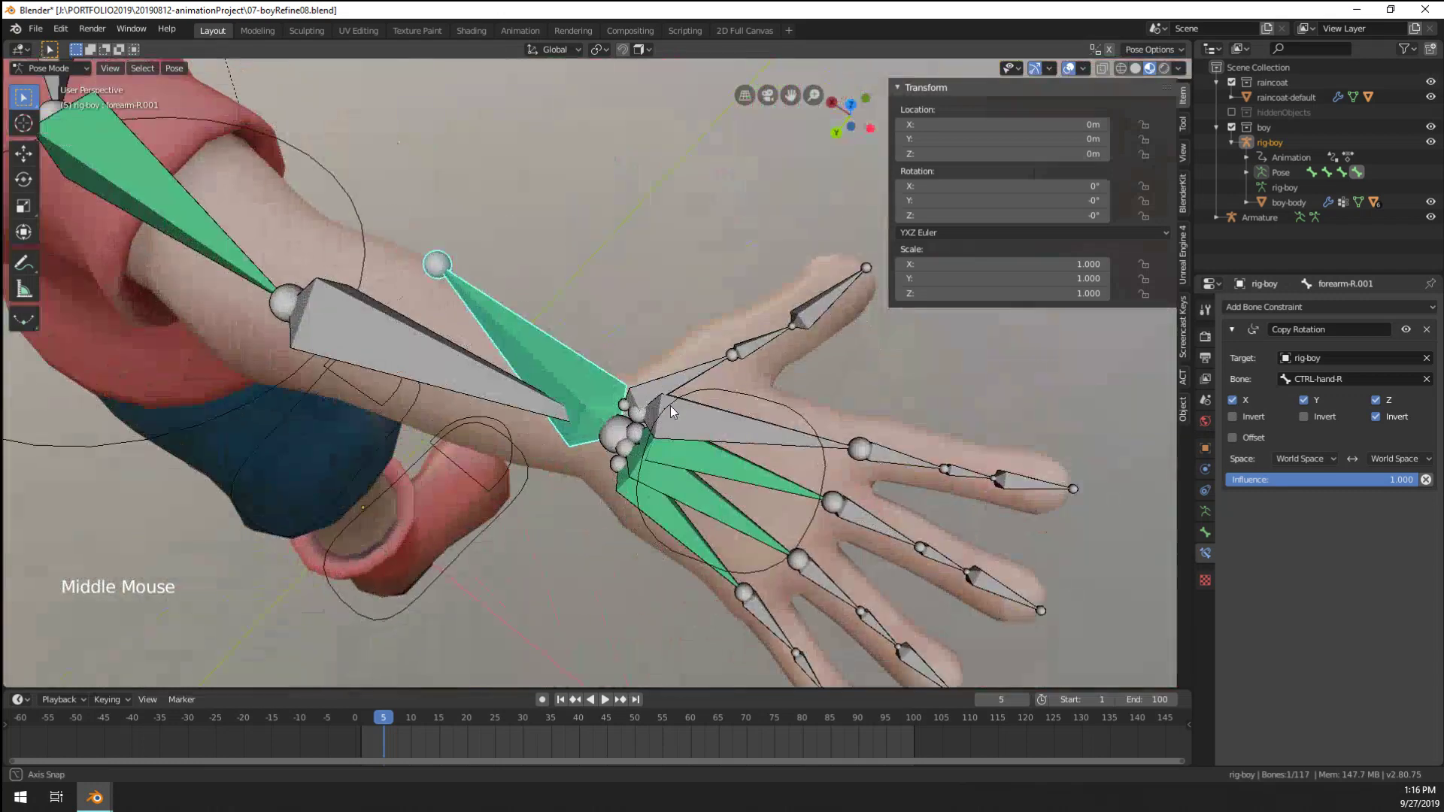
{"action": "left_click", "coordinate": [1254, 417]}
{"action": "left_click", "coordinate": [1306, 416]}
{"action": "left_click", "coordinate": [1305, 417]}
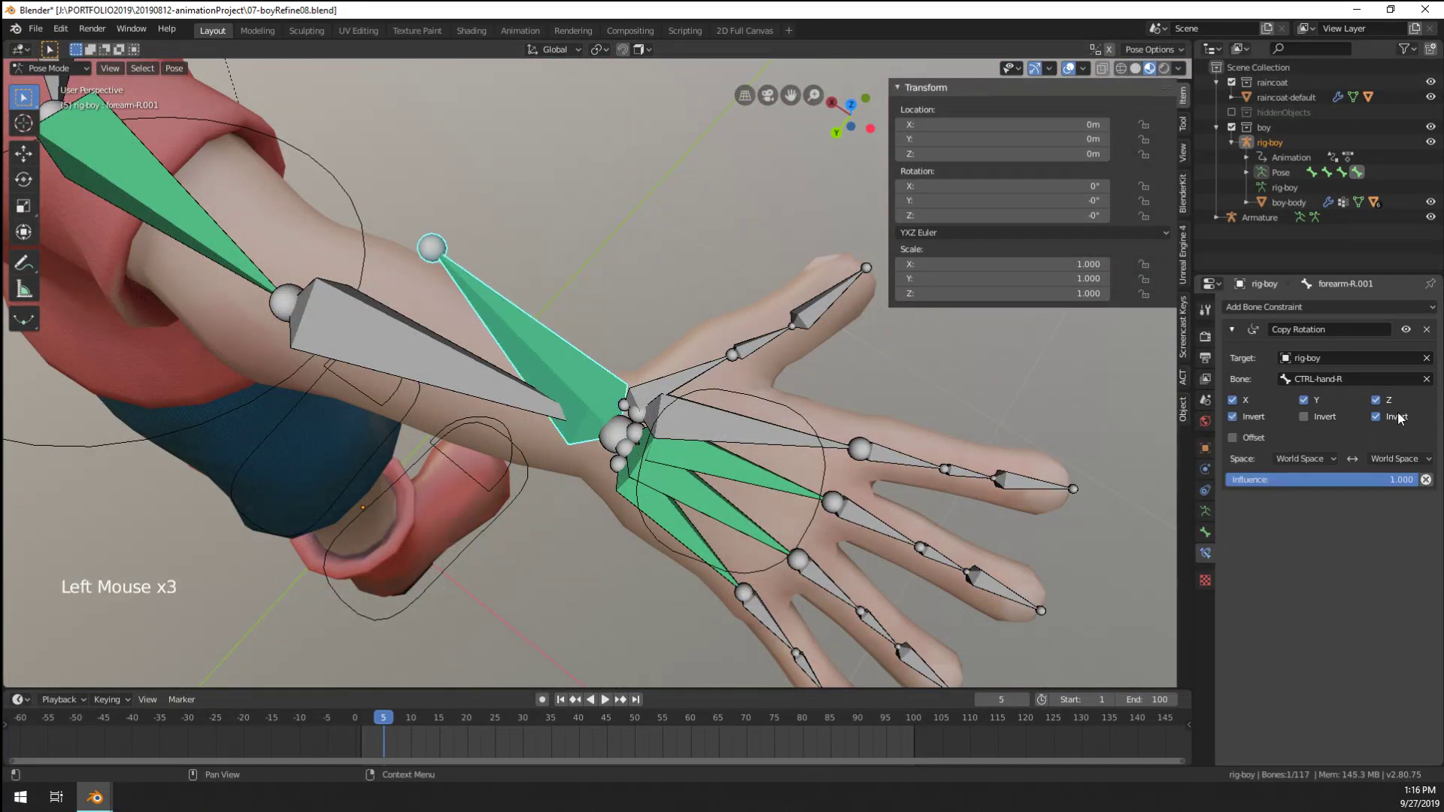
{"action": "left_click", "coordinate": [1398, 418]}
{"action": "left_click", "coordinate": [1251, 418]}
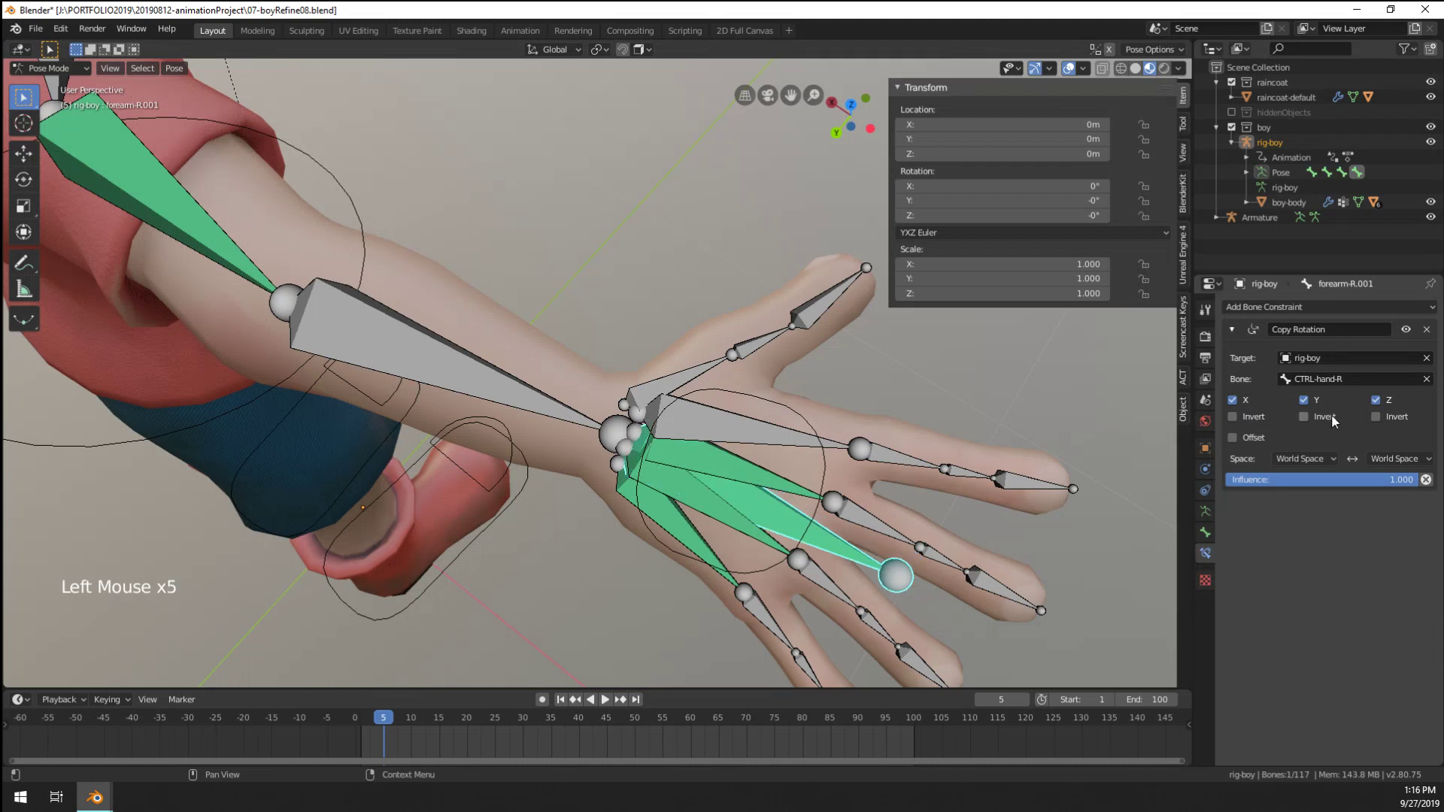
{"action": "left_click", "coordinate": [1331, 414]}
{"action": "left_click", "coordinate": [1332, 413]}
{"action": "left_click", "coordinate": [1382, 416]}
{"action": "left_click", "coordinate": [1383, 416]}
Enable Offset on the Copy Rotation constraint, try the X inversion and invert the Z axis
{"action": "left_click", "coordinate": [1246, 439]}
{"action": "left_click", "coordinate": [1245, 439]}
{"action": "left_click", "coordinate": [1244, 439]}
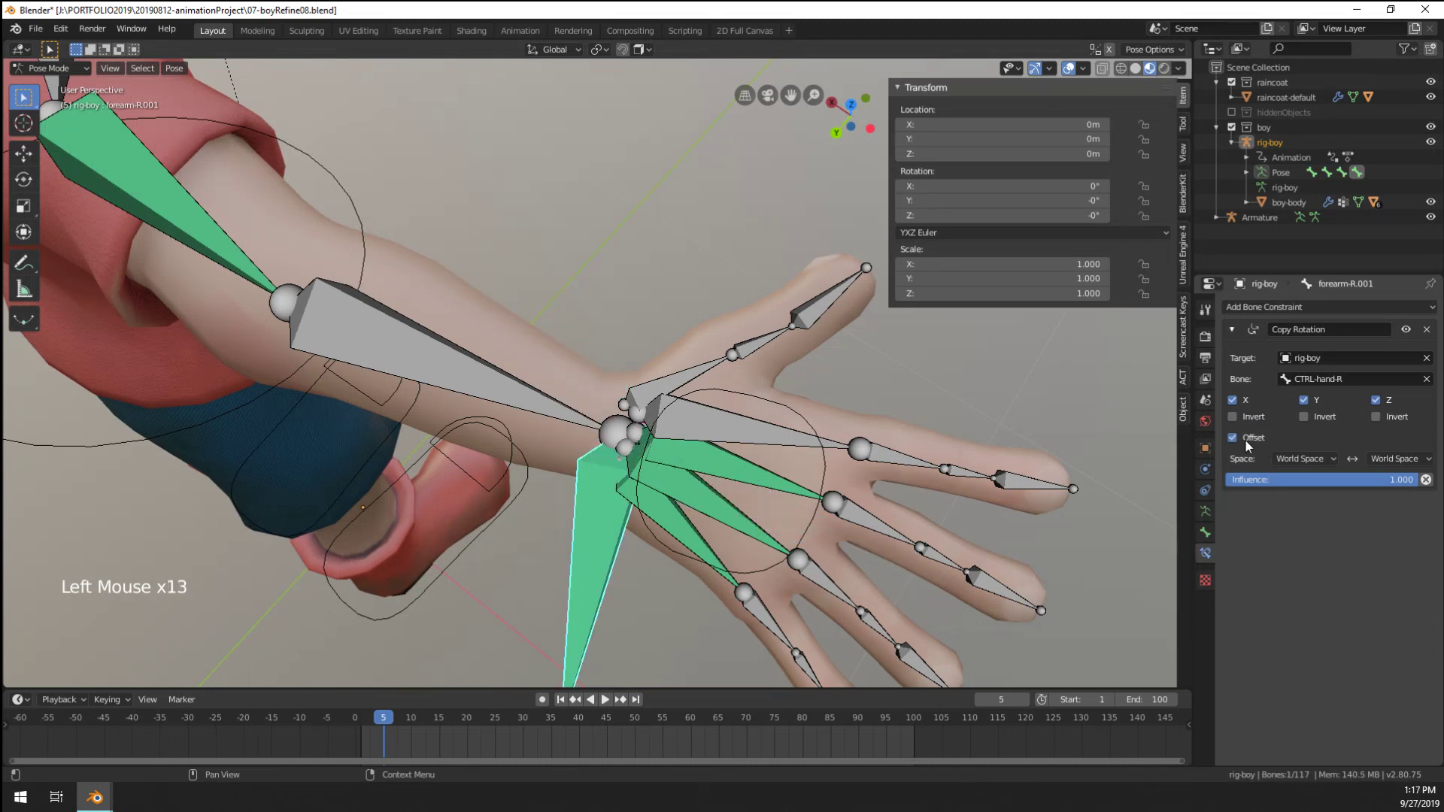
{"action": "left_click", "coordinate": [1251, 414]}
{"action": "left_click", "coordinate": [1258, 417]}
{"action": "left_click", "coordinate": [1378, 415]}
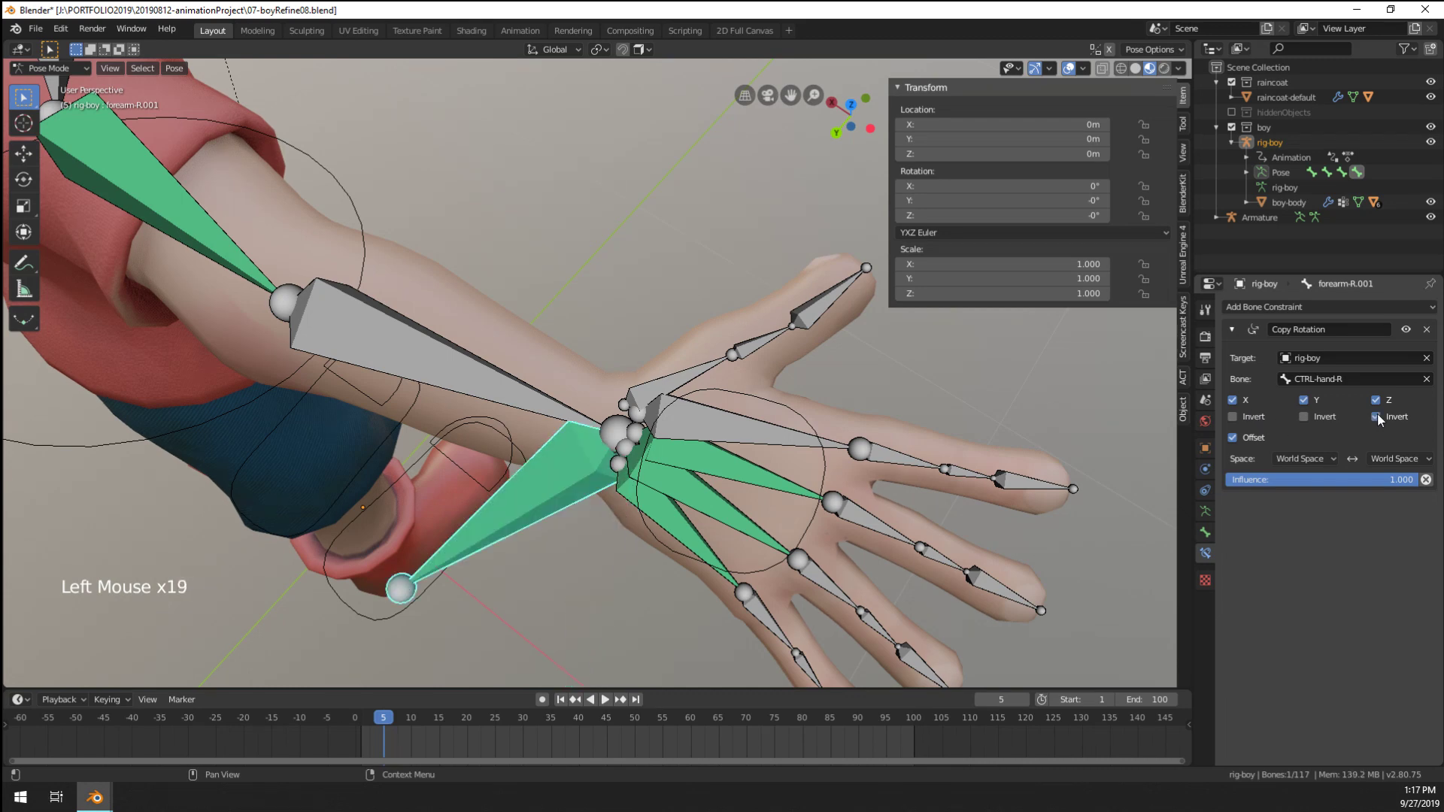
Turn off the Z inversion and Offset on forearm-R.001's Copy Rotation constraint
{"action": "left_click", "coordinate": [1377, 413]}
{"action": "left_click", "coordinate": [1378, 413]}
{"action": "left_click", "coordinate": [1377, 413]}
{"action": "left_click", "coordinate": [1250, 439]}
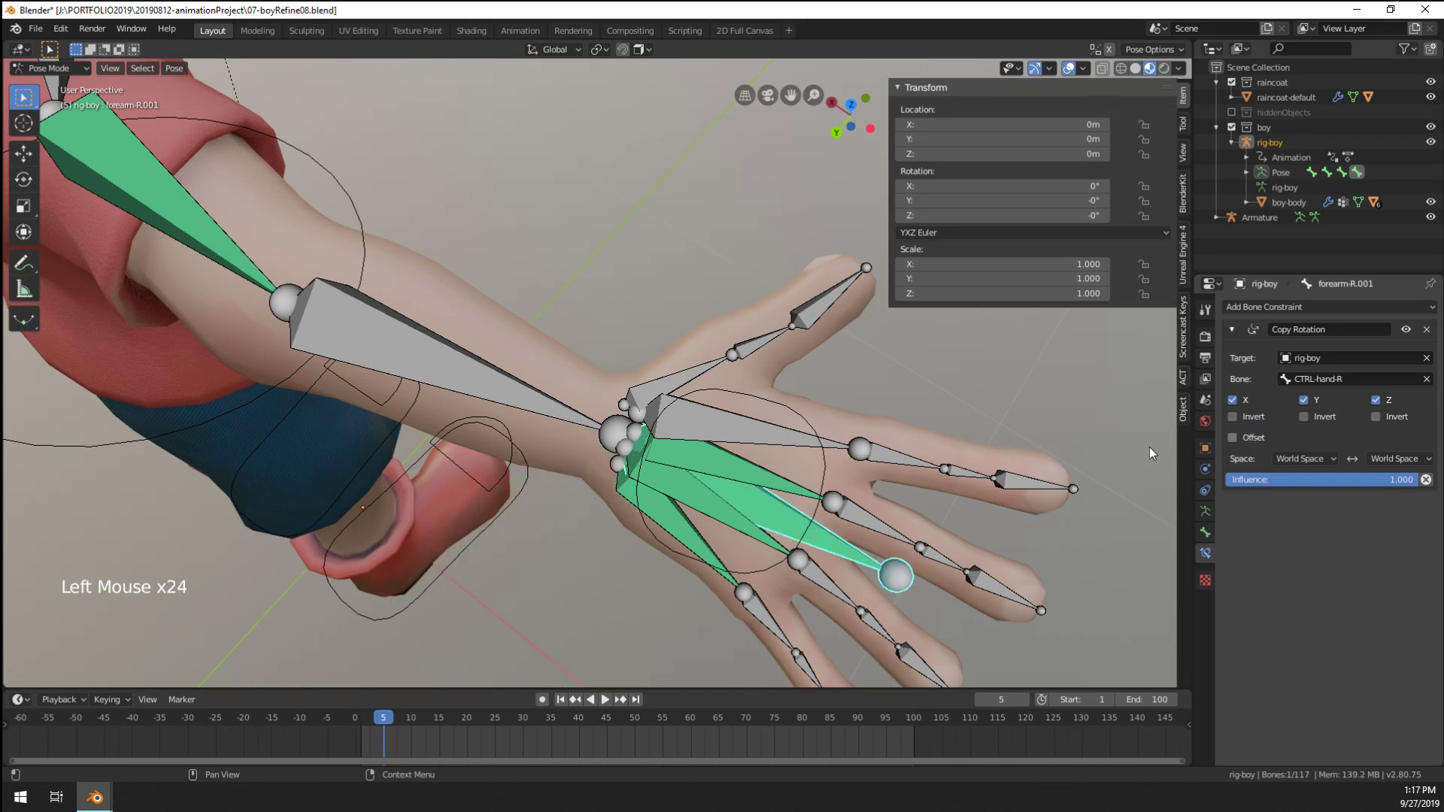
Set both the owner and target spaces of the Copy Rotation constraint to Local Space
{"action": "middle_click_drag", "start_coordinate": [978, 451], "coordinate": [933, 421]}
{"action": "left_click", "coordinate": [1305, 459]}
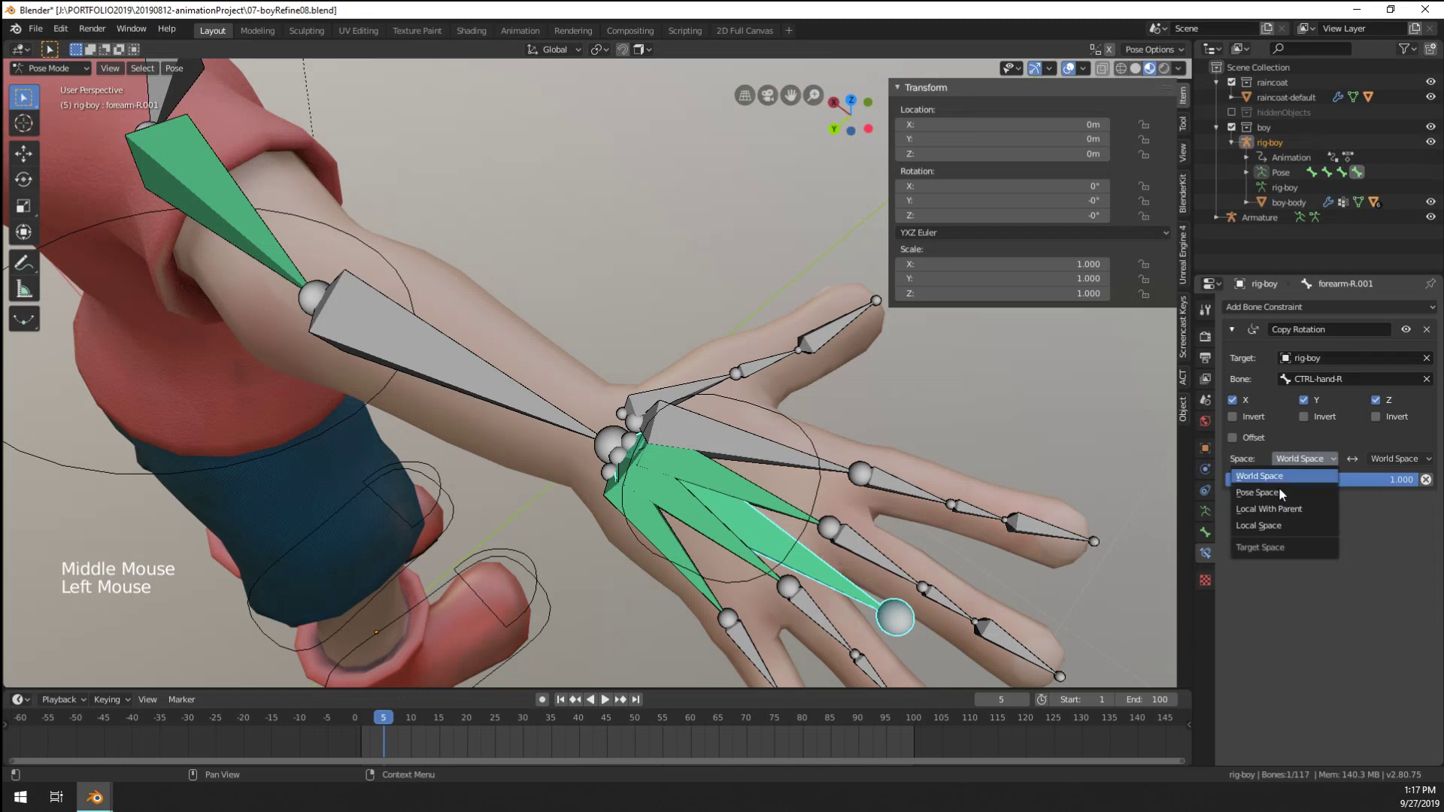
{"action": "left_click", "coordinate": [1278, 525]}
{"action": "left_click", "coordinate": [1391, 459]}
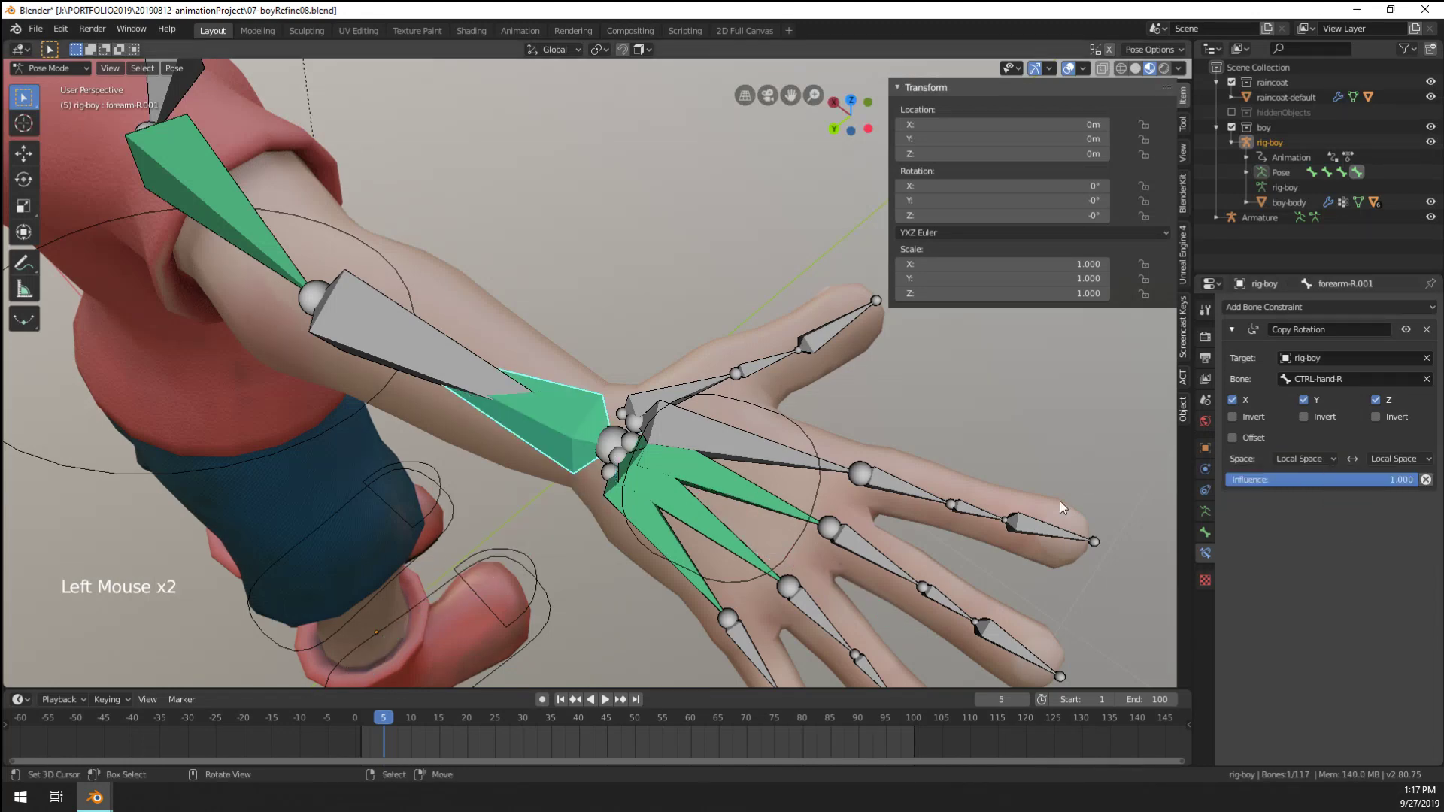
Rotate CTRL-hand-R to check how forearm-R.001 follows in Local Space
{"action": "middle_click_drag", "start_coordinate": [1015, 489], "coordinate": [752, 285]}
{"action": "right_click", "coordinate": [827, 444]}
{"action": "key", "text": "r"}
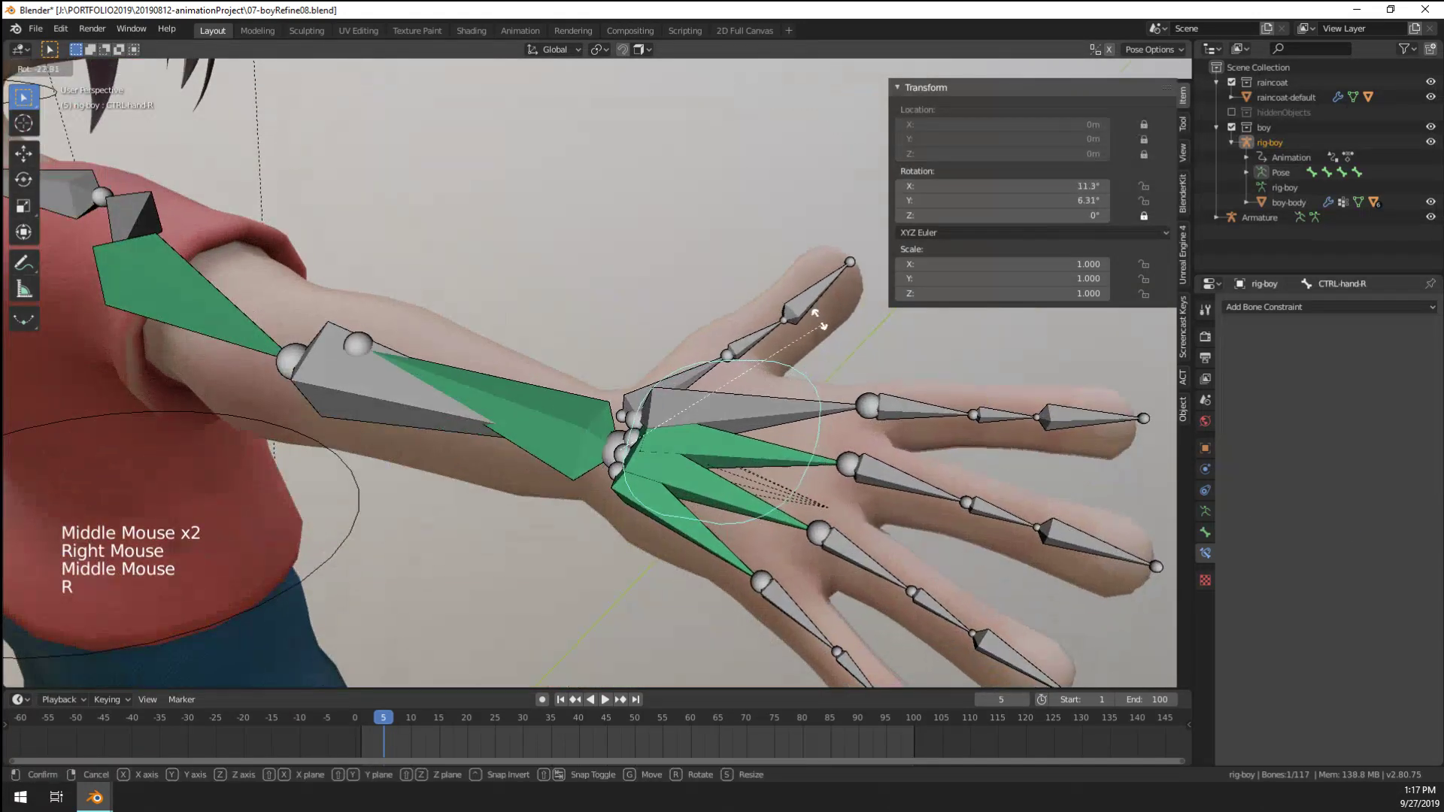
Invert the X, Y and Z axes of forearm-R.001's Copy Rotation constraint
{"action": "right_click", "coordinate": [557, 372]}
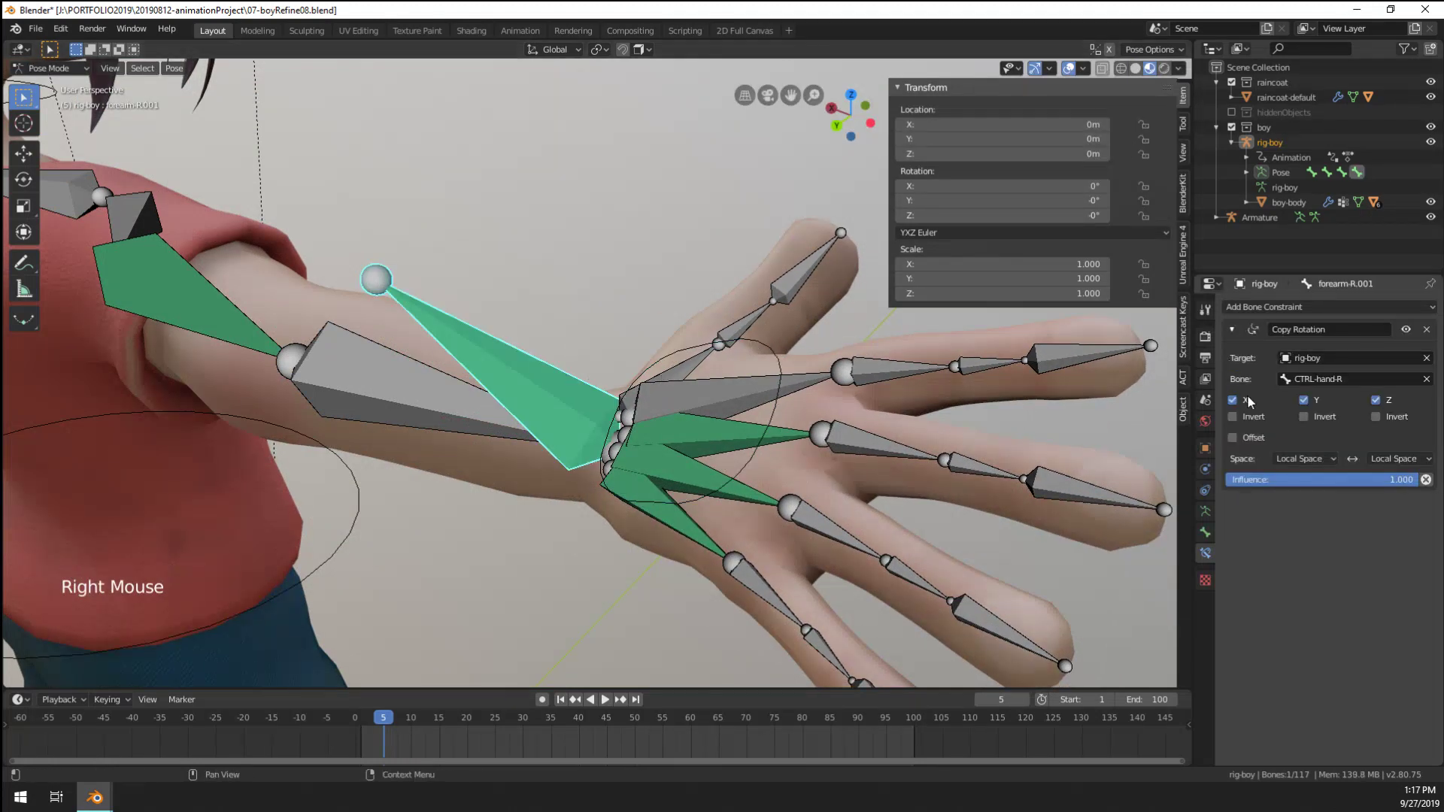
{"action": "left_click", "coordinate": [1232, 416]}
{"action": "left_click", "coordinate": [1304, 416]}
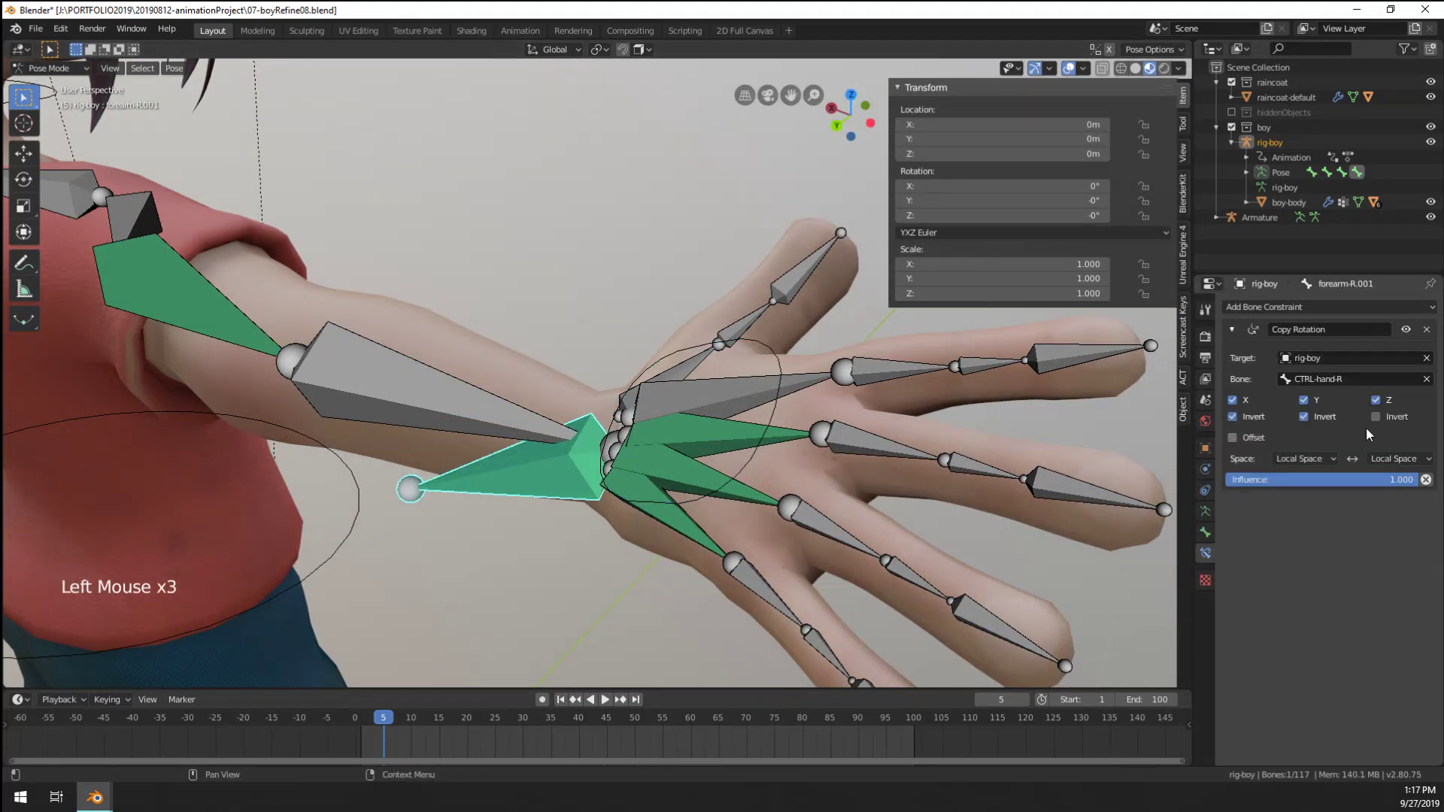
{"action": "left_click", "coordinate": [1376, 416]}
Rotate CTRL-hand-R freely to test the Copy Rotation constraint with all axes inverted
{"action": "middle_click_drag", "start_coordinate": [1012, 450], "coordinate": [774, 346]}
{"action": "right_click", "coordinate": [842, 371]}
{"action": "key", "text": "r"}
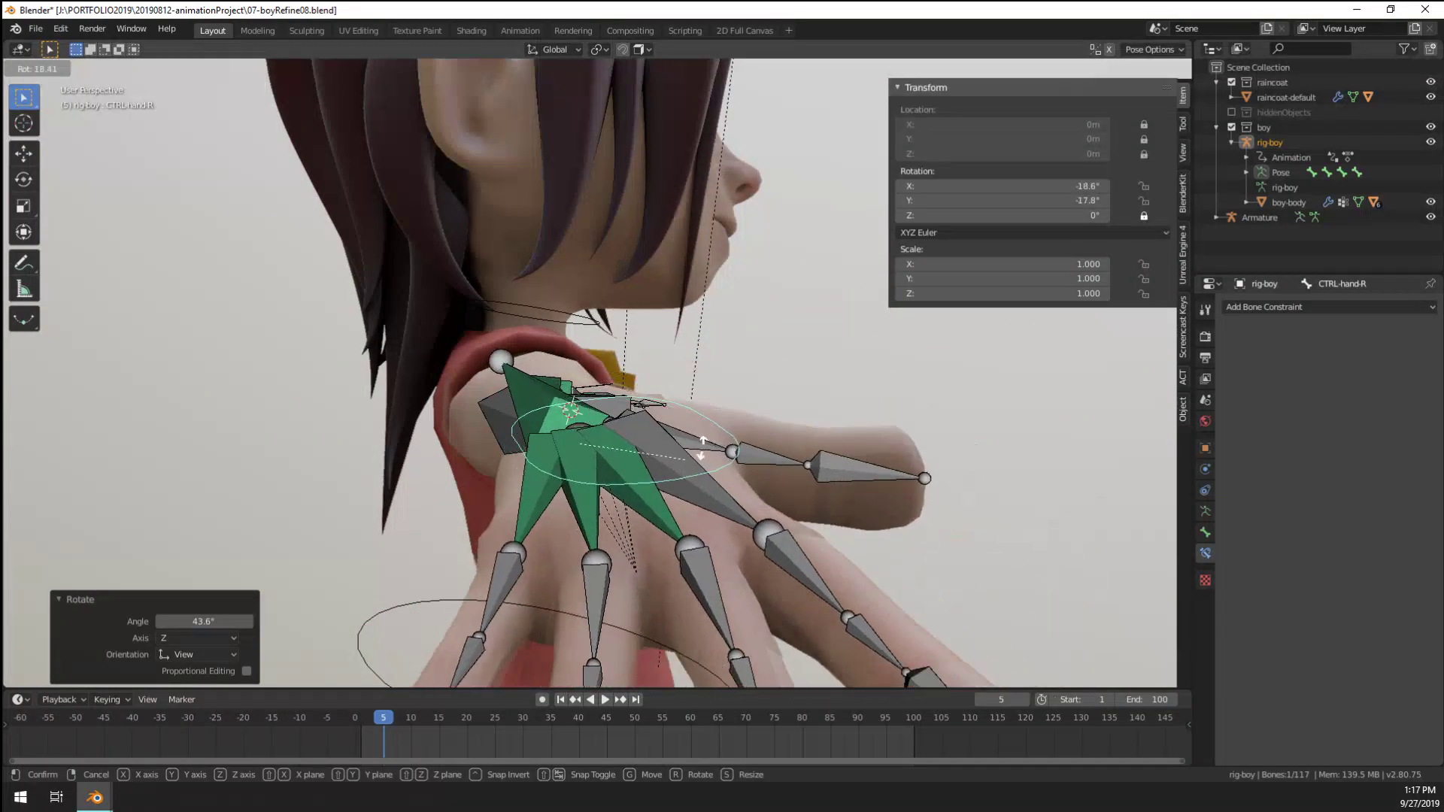
{"action": "mouse_move", "coordinate": [685, 449]}
{"action": "middle_mouse_down"}
{"action": "mouse_move", "coordinate": [655, 511]}
{"action": "mouse_move", "coordinate": [684, 475]}
{"action": "mouse_move", "coordinate": [662, 467]}
{"action": "middle_mouse_up"}
{"action": "key", "text": "r"}
{"action": "right_click", "coordinate": [652, 518]}
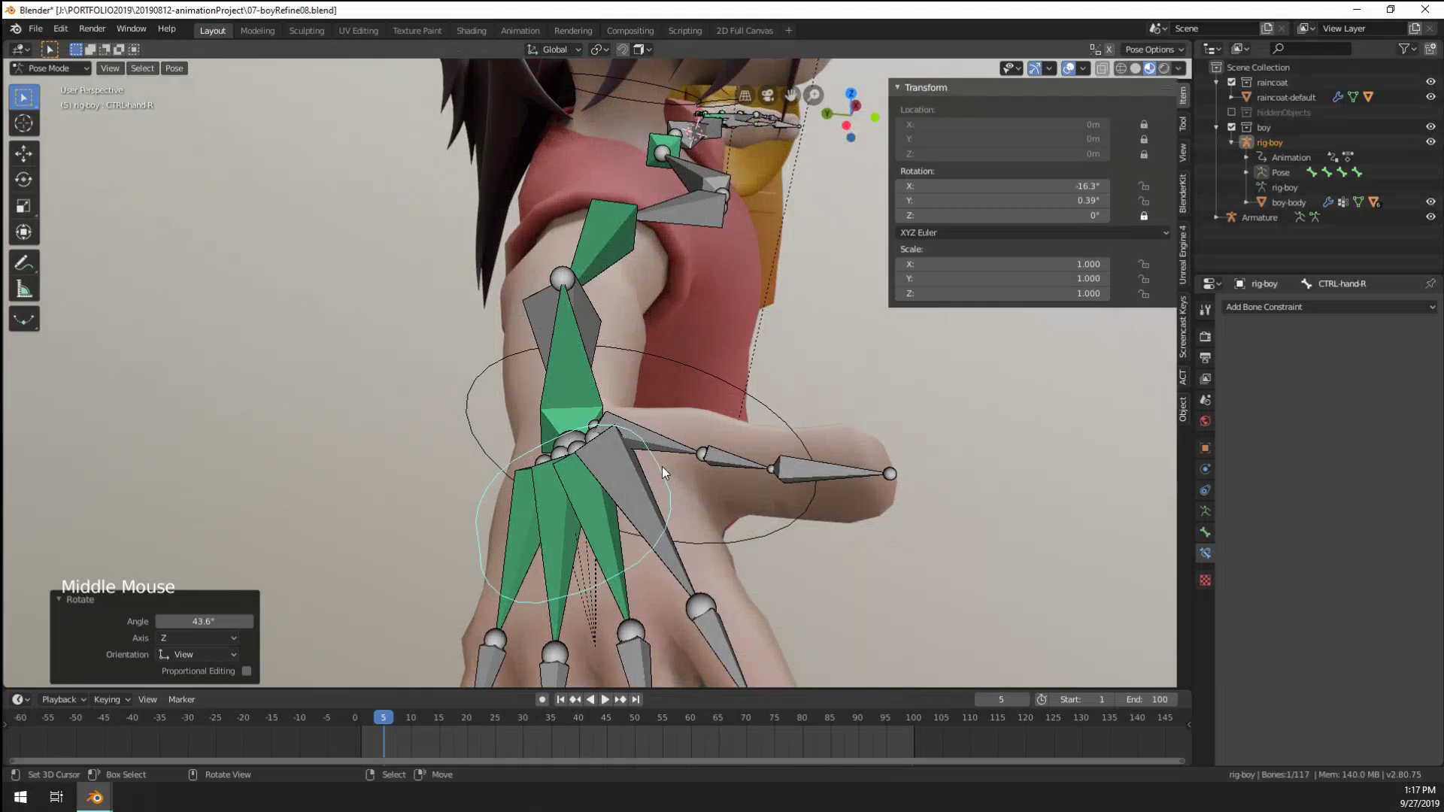
Clear CTRL-hand-R's rotation and test twisting it around its local Y axis
{"action": "key", "text": "alt+r"}
{"action": "key", "text": "r"}
{"action": "key", "text": "y"}
{"action": "key", "text": "y"}
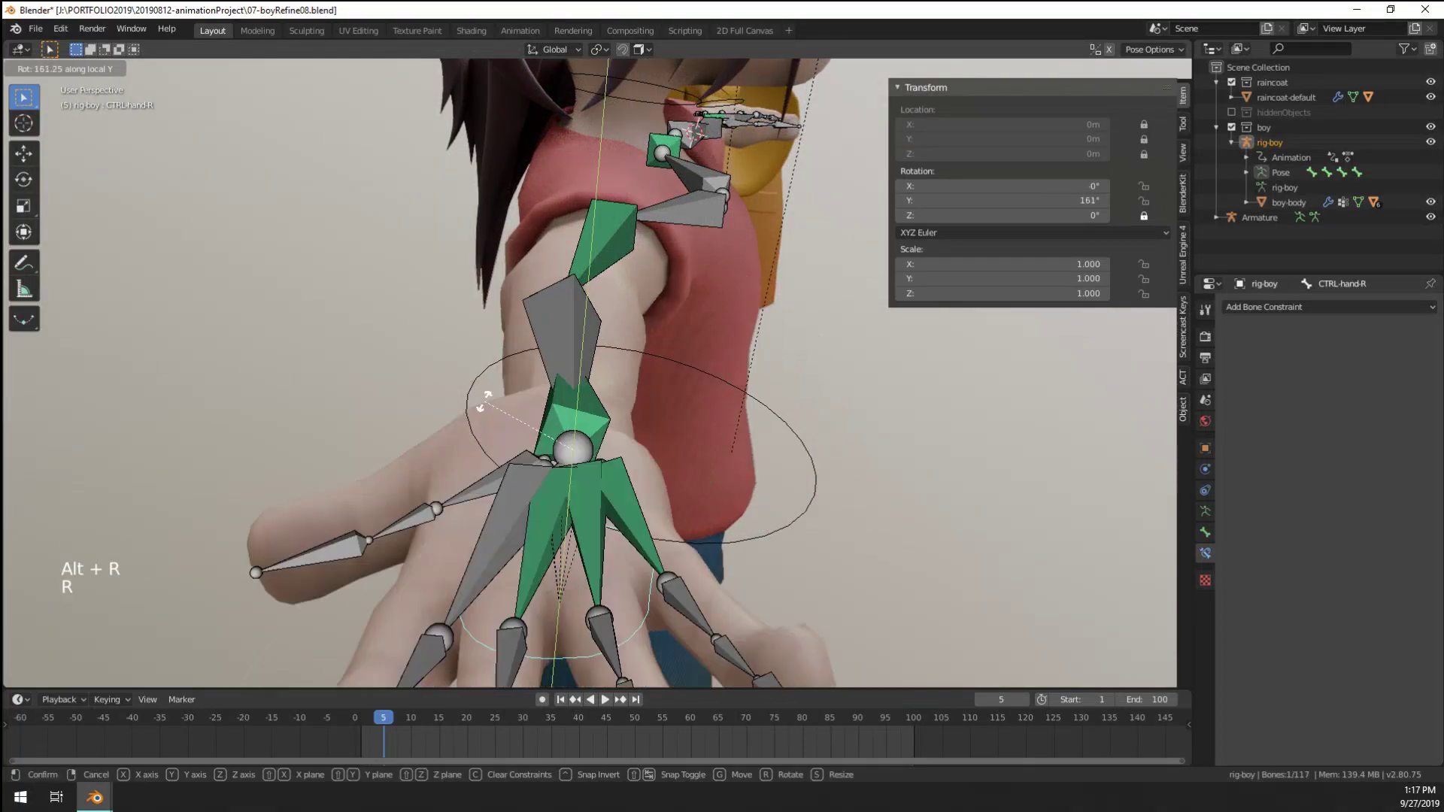
{"action": "right_click", "coordinate": [602, 600]}
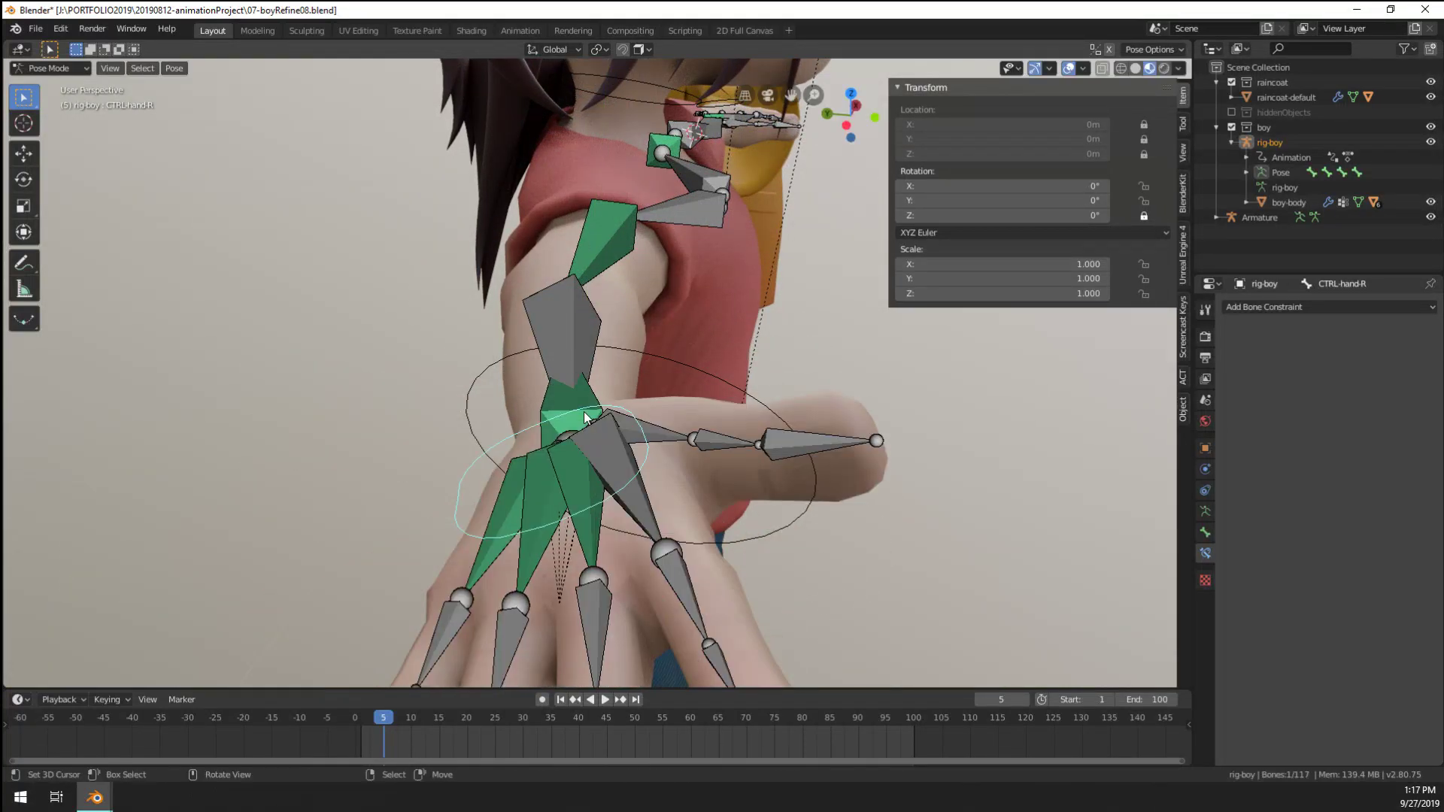
Limit forearm-R.001's Copy Rotation constraint to the Y axis by disabling X and Z
{"action": "right_click", "coordinate": [571, 407]}
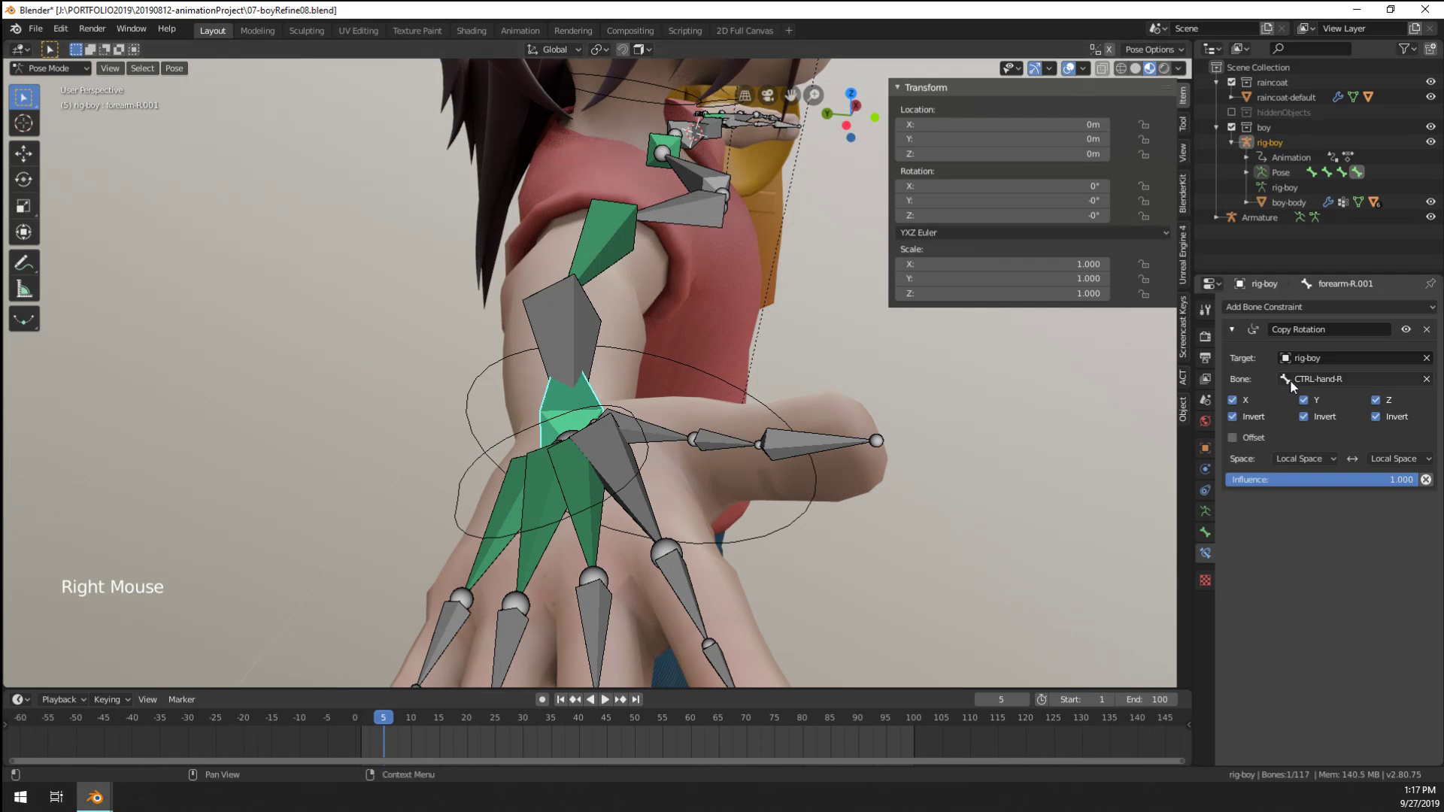
{"action": "left_click_drag", "start_coordinate": [1233, 400], "coordinate": [1233, 417]}
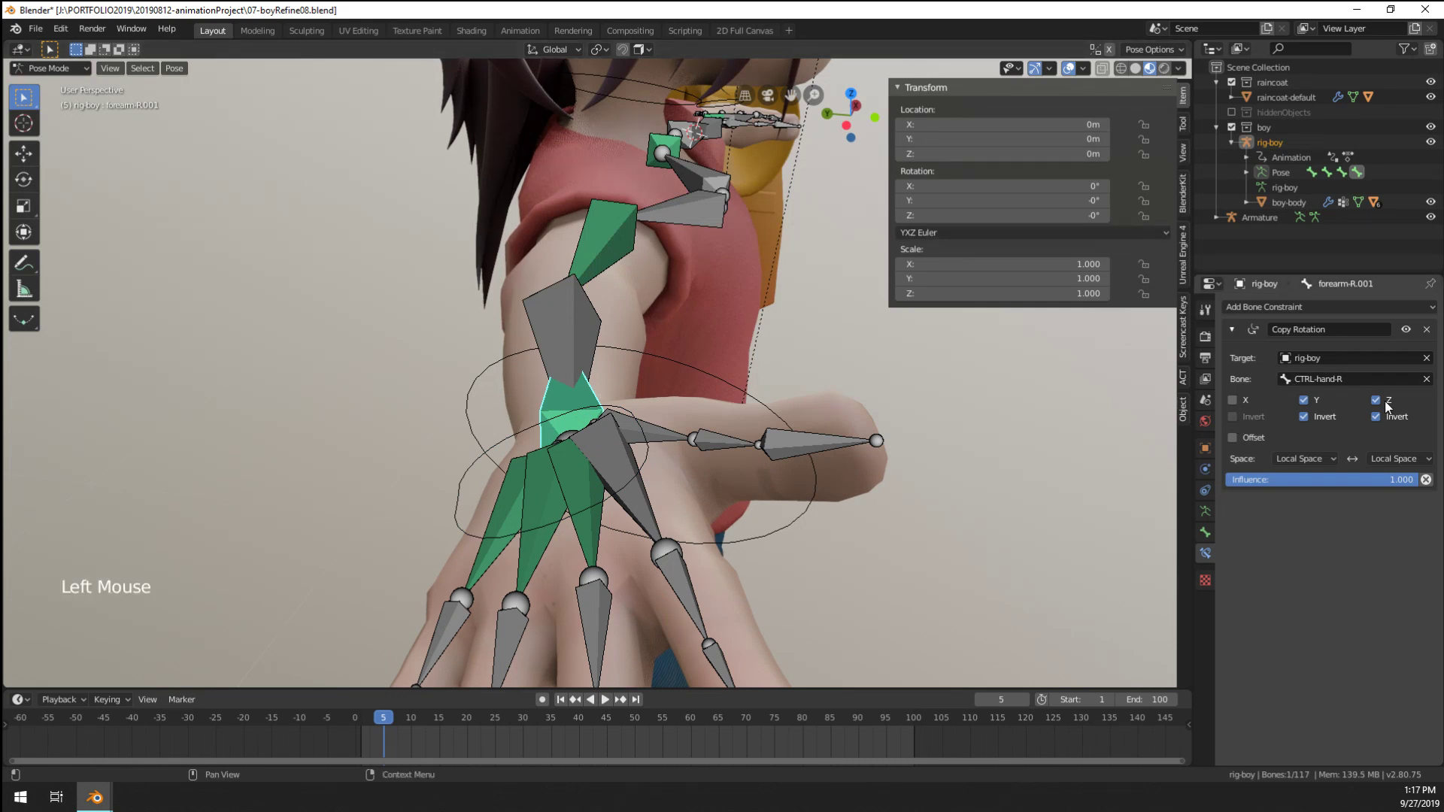
{"action": "left_click_drag", "start_coordinate": [1376, 400], "coordinate": [1376, 418]}
Rotate CTRL-hand-R in several directions to test the Y-only constraint on the wrist bone, cancelling the rotation
{"action": "right_click", "coordinate": [647, 456]}
{"action": "key", "text": "r"}
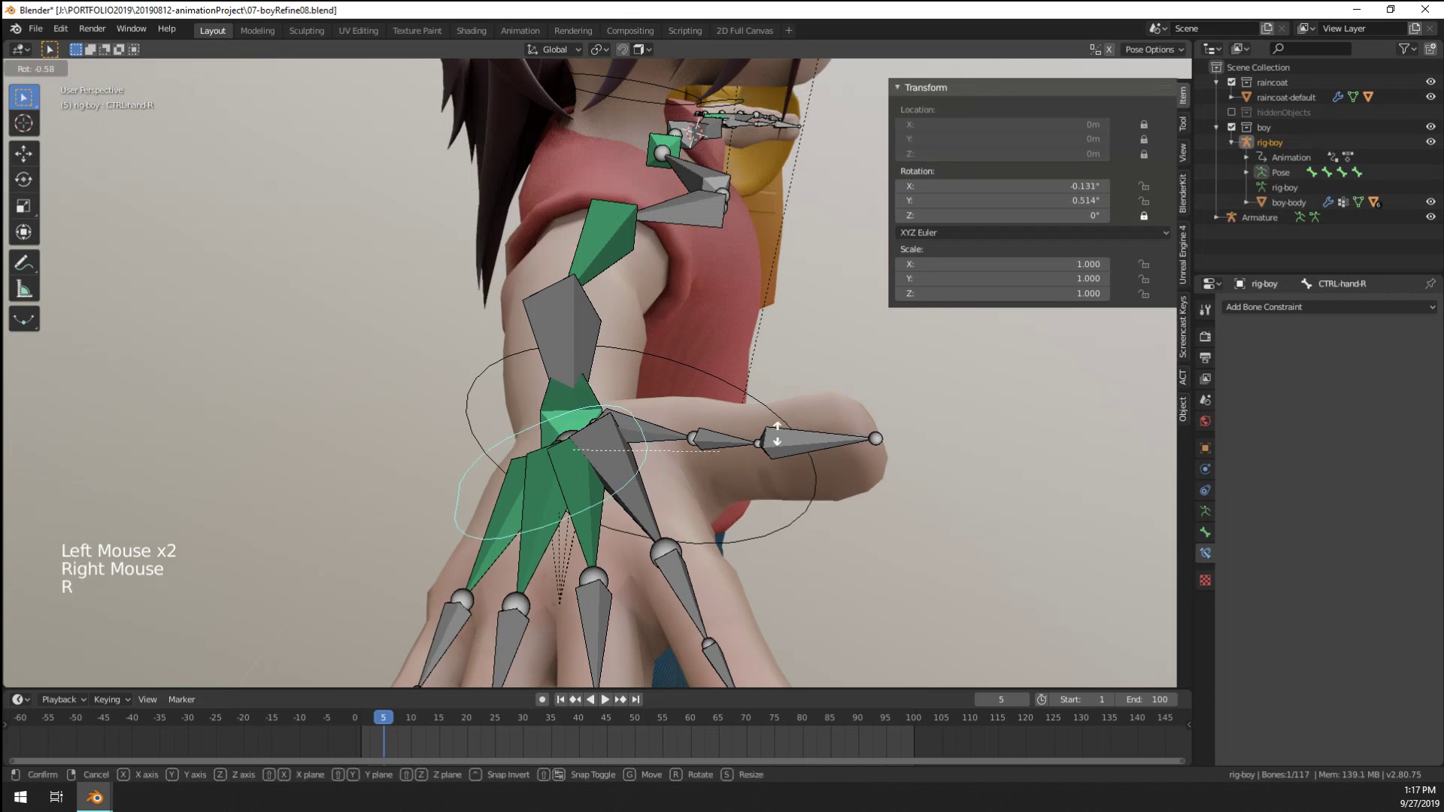
{"action": "middle_click_drag", "start_coordinate": [647, 456], "coordinate": [632, 465]}
{"action": "scroll", "coordinate": [631, 465], "scroll_direction": "down", "scroll_amount": 1}
{"action": "middle_click_drag", "start_coordinate": [632, 465], "coordinate": [626, 470]}
{"action": "key", "text": "r"}
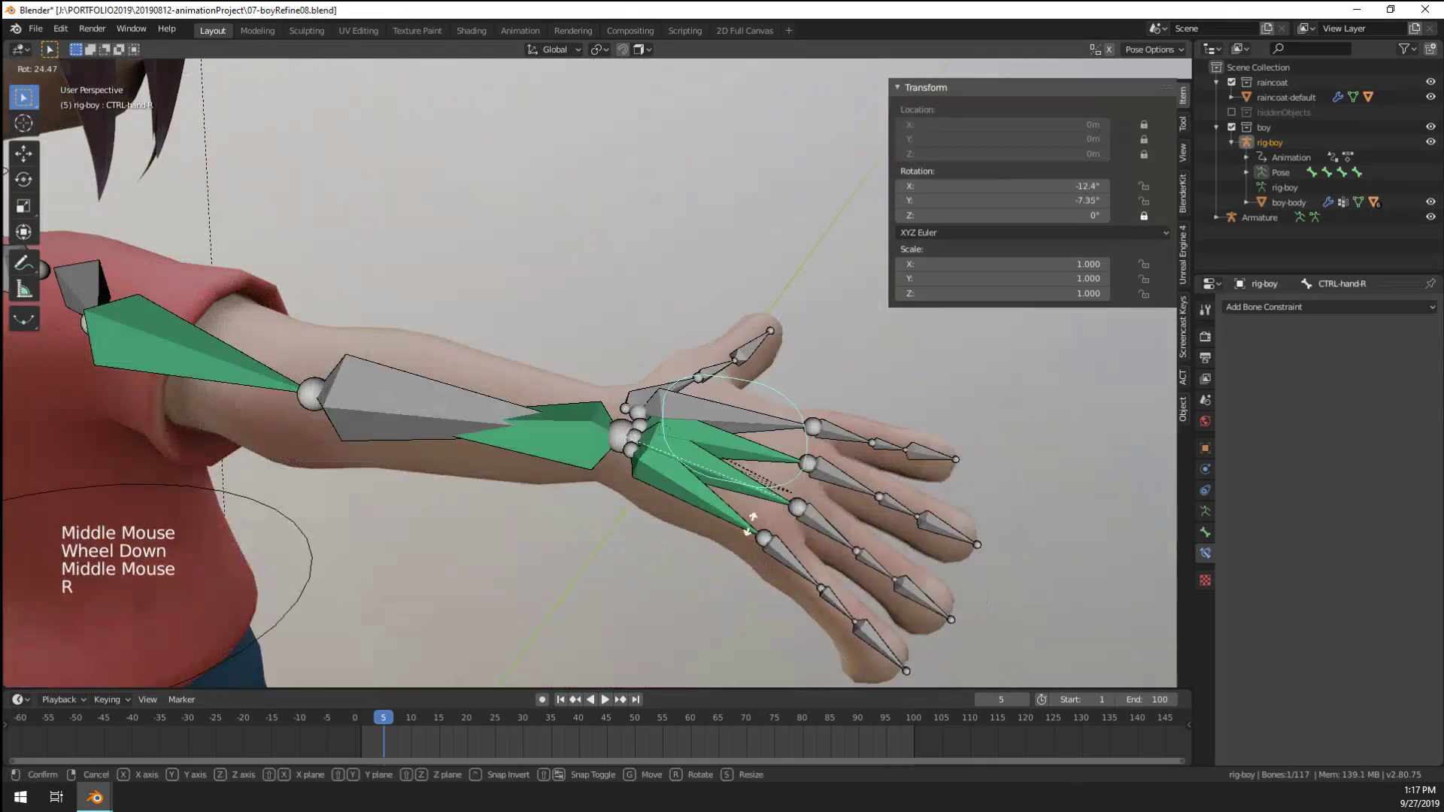
{"action": "key", "text": "r"}
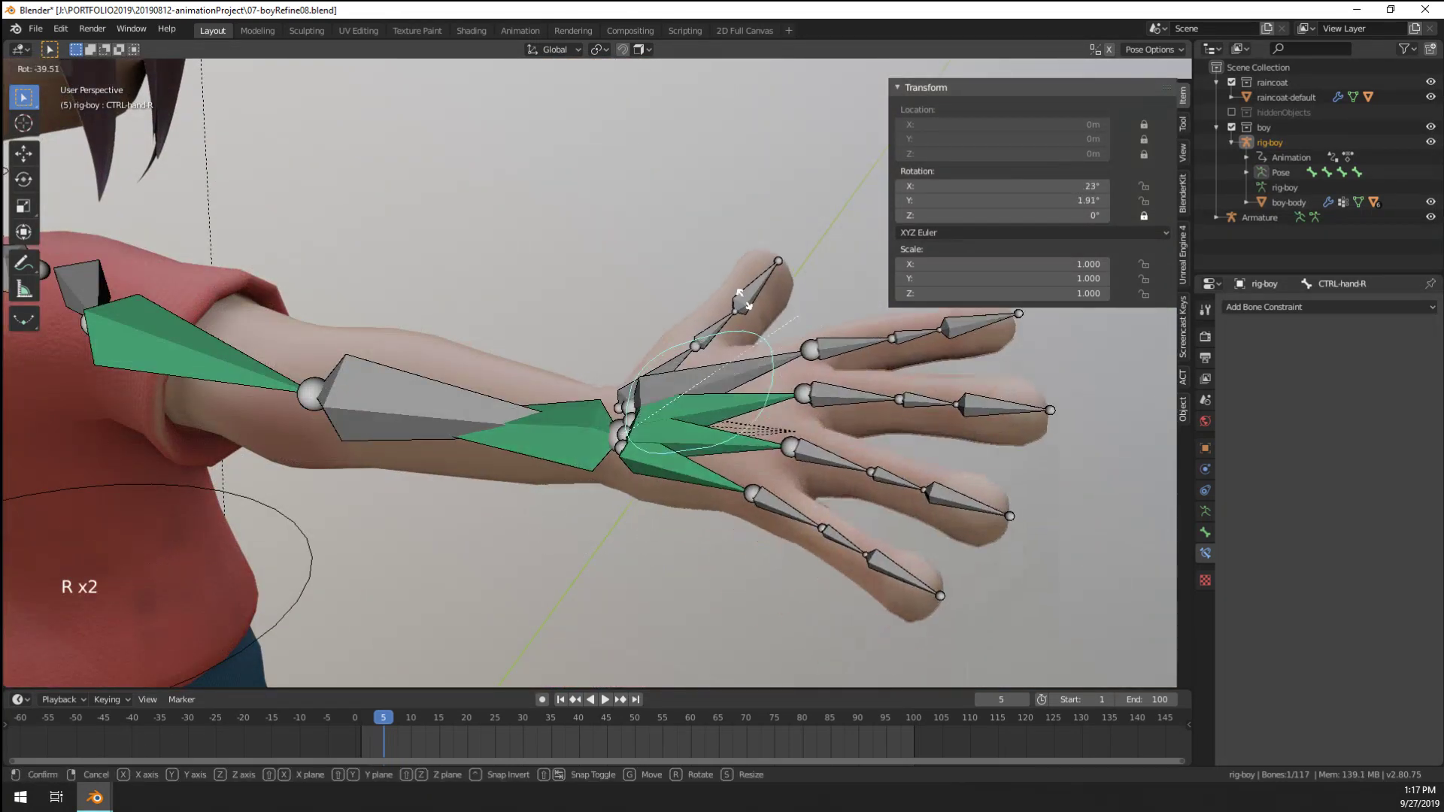
{"action": "right_click", "coordinate": [567, 442]}
Rename the bone forearm-R.001 to foreArm-Spin
{"action": "right_click", "coordinate": [567, 442]}
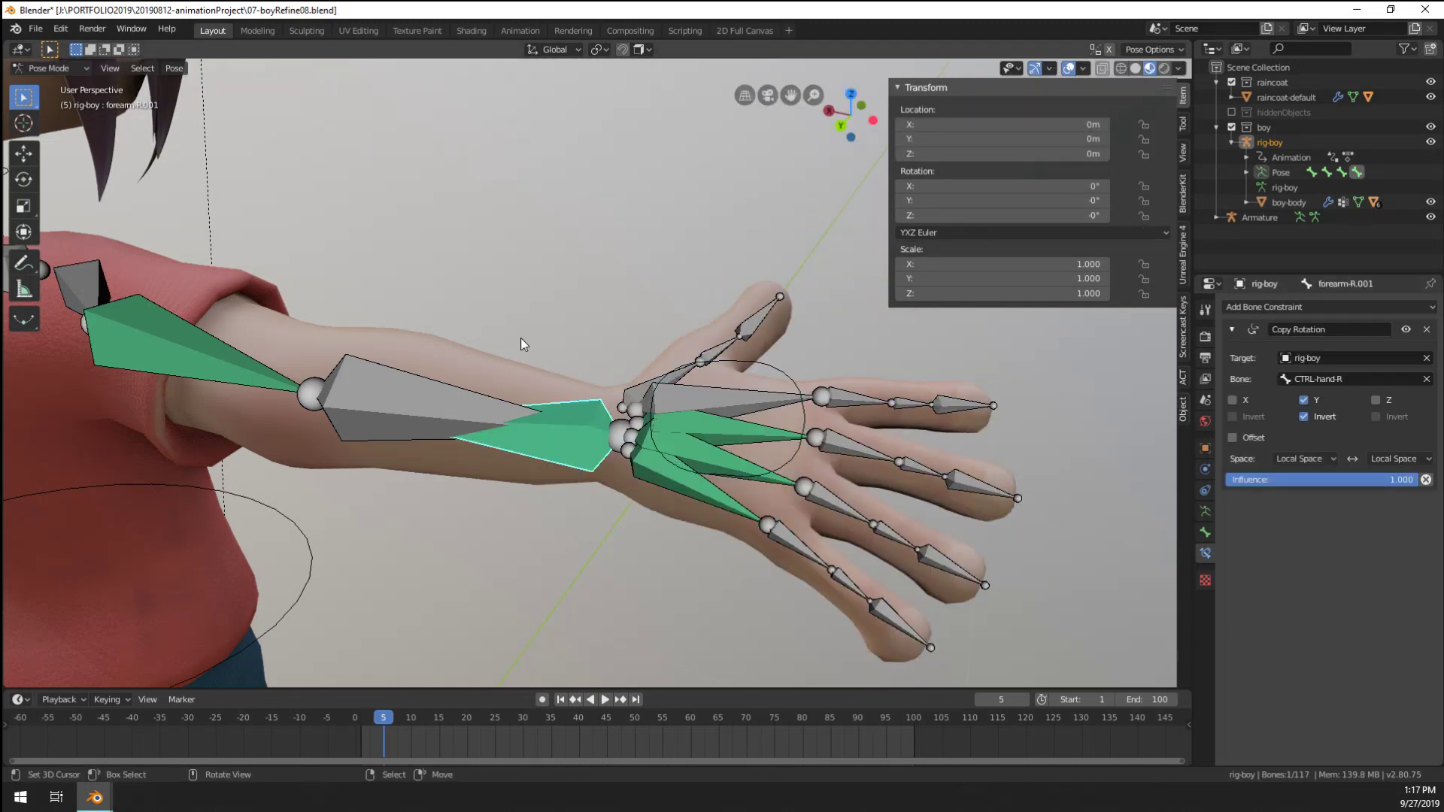
{"action": "middle_click_drag", "start_coordinate": [525, 342], "coordinate": [652, 482]}
{"action": "scroll", "coordinate": [541, 353], "scroll_direction": "up", "scroll_amount": 3}
{"action": "right_click", "coordinate": [648, 310]}
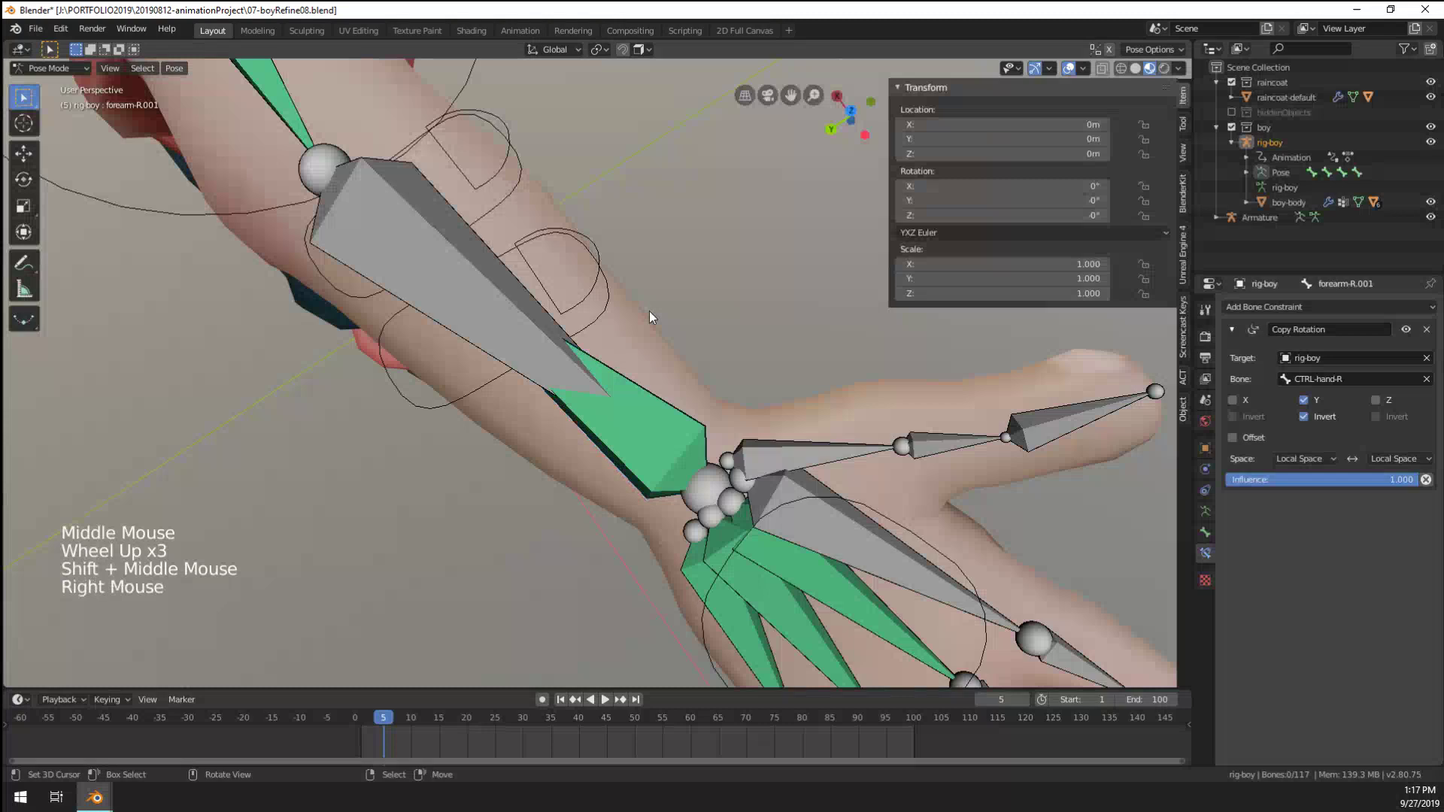
{"action": "right_click", "coordinate": [661, 404]}
{"action": "left_click", "coordinate": [1205, 532]}
{"action": "double_click", "coordinate": [1304, 306]}
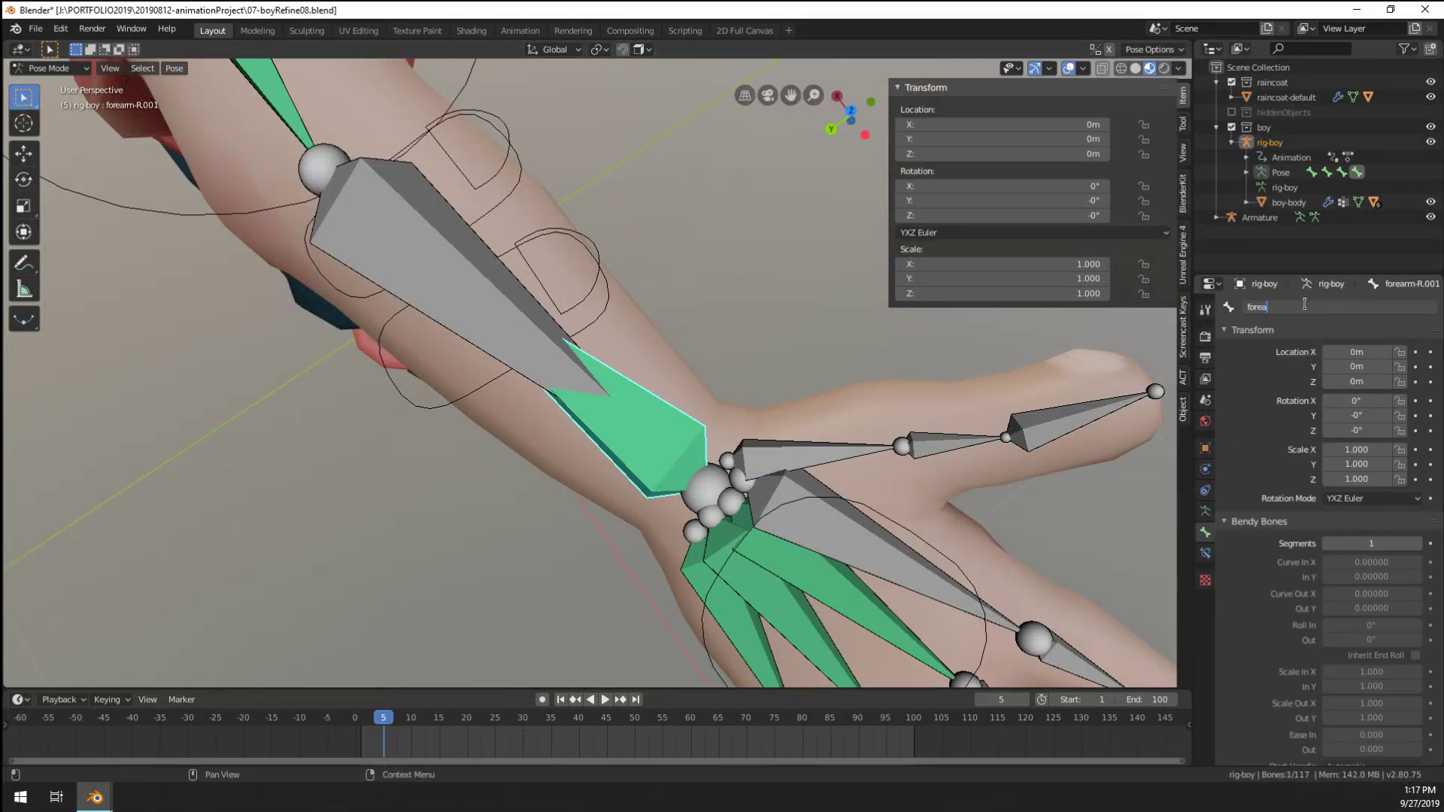
{"action": "type", "text": "foreArm-Spin"}
{"action": "key", "text": "Return"}
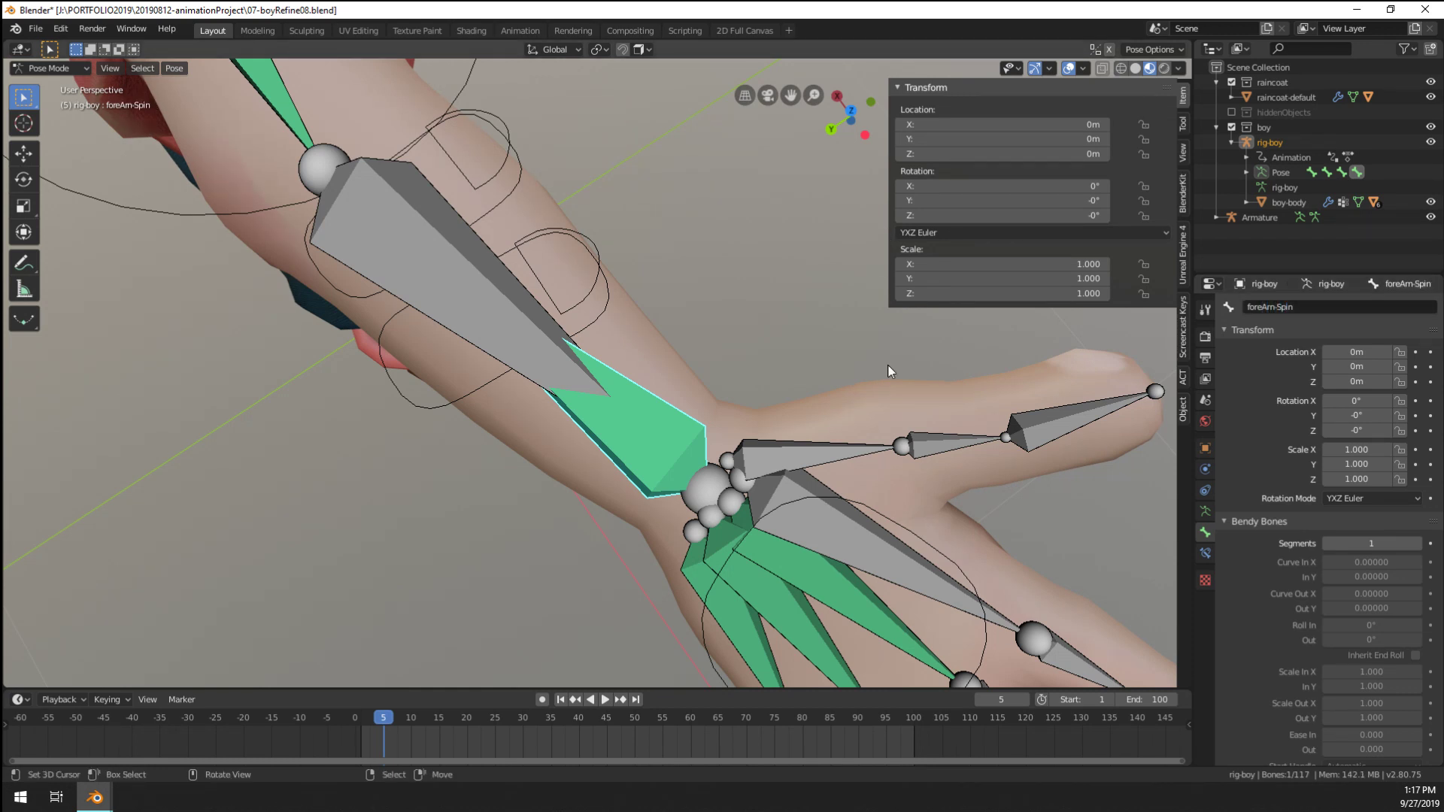
Save the Blender file
{"action": "middle_click_drag", "start_coordinate": [839, 481], "coordinate": [794, 468]}
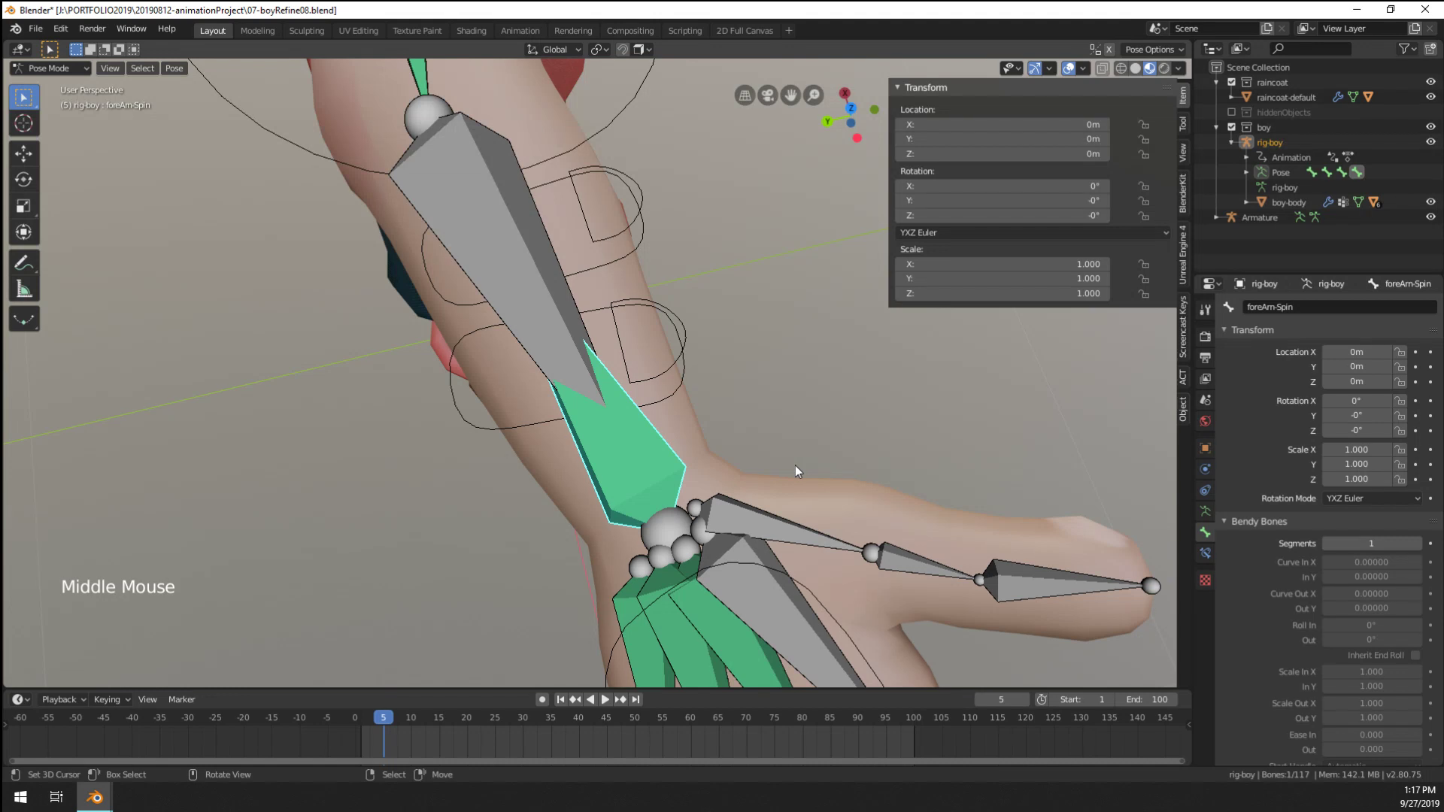
{"action": "key", "text": "ctrl"}
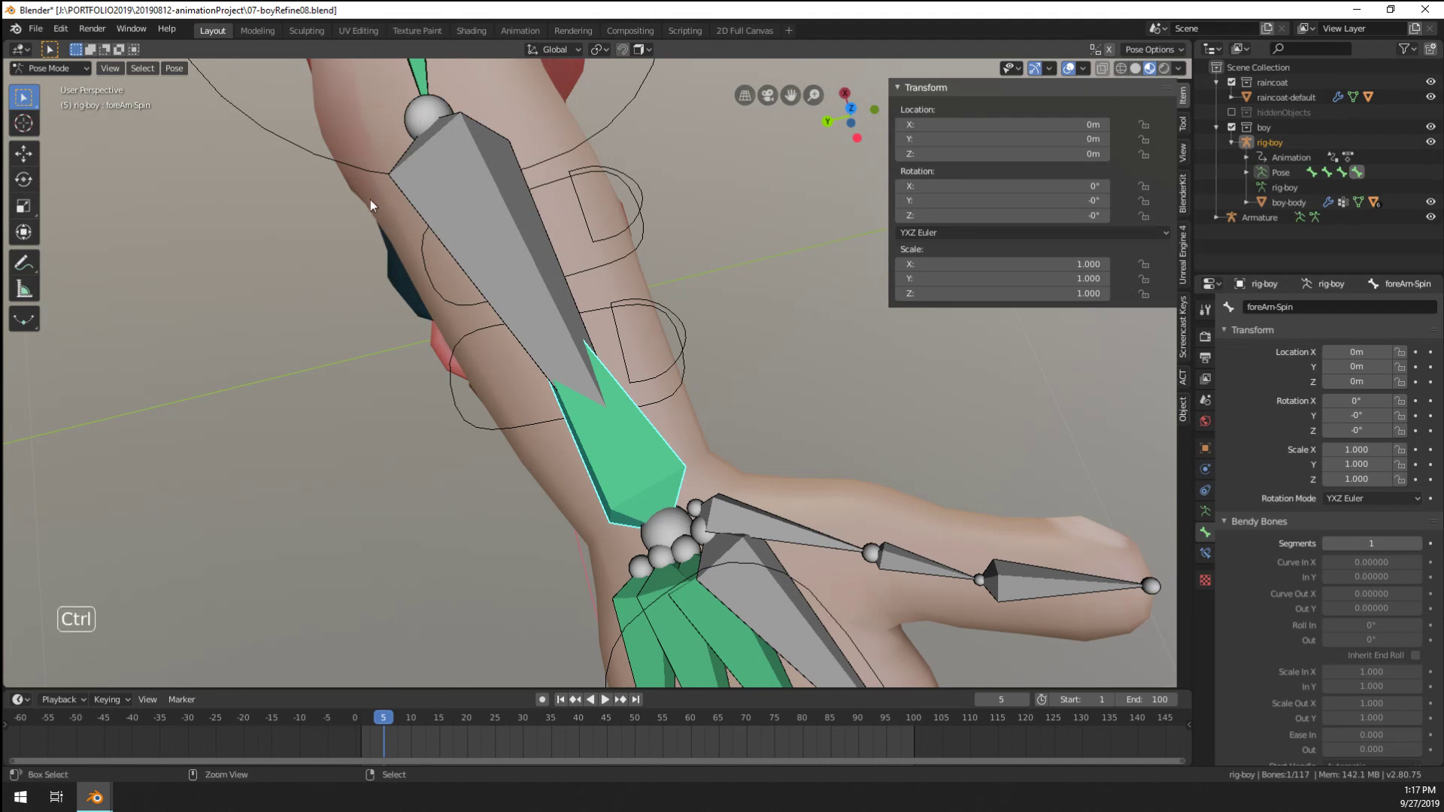
{"action": "key", "text": "ctrl+s"}
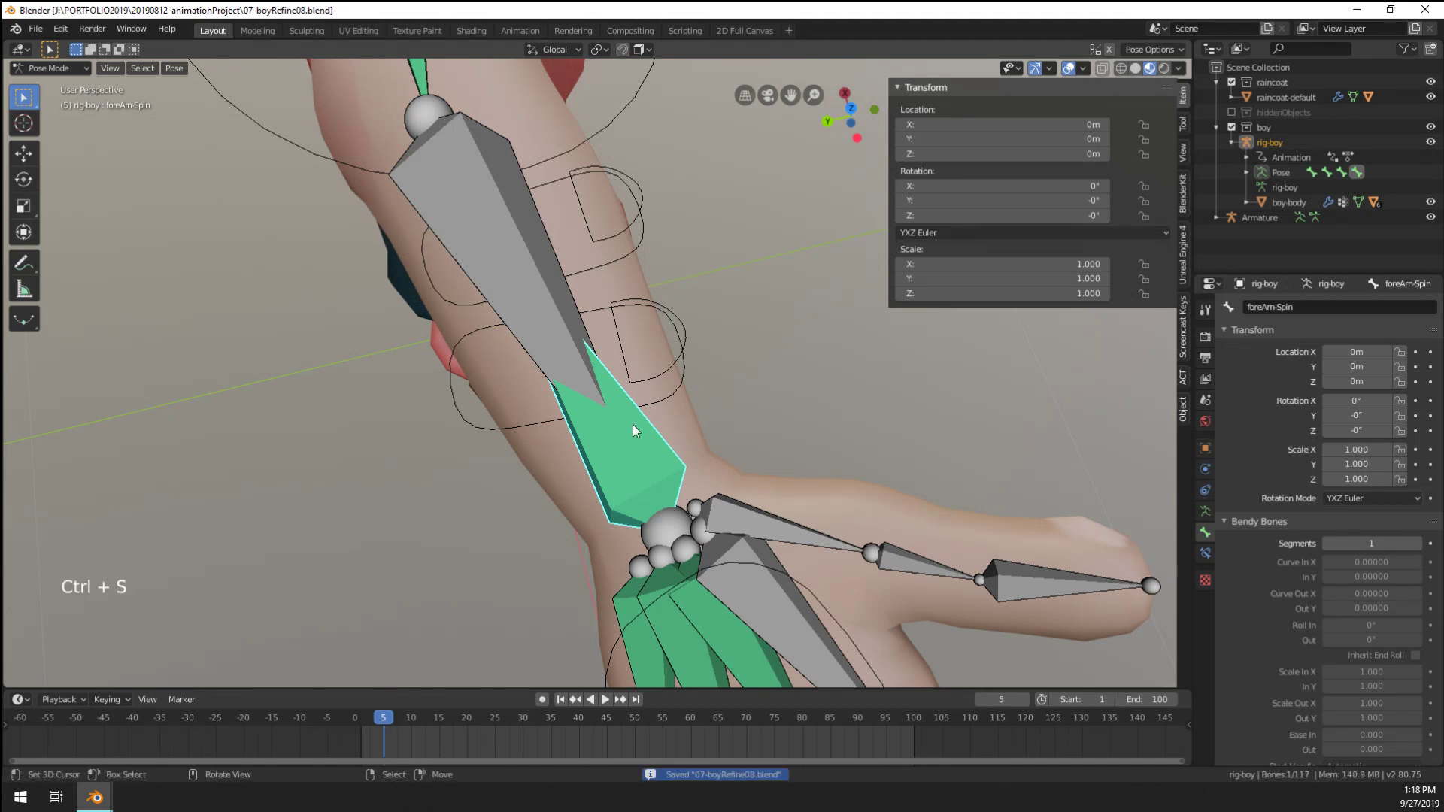
Leave Pose Mode on rig-boy and select the boy-body mesh in Object Mode
{"action": "scroll", "coordinate": [558, 468], "scroll_direction": "down", "scroll_amount": 1}
{"action": "scroll", "coordinate": [666, 453], "scroll_direction": "up", "scroll_amount": 2}
{"action": "middle_click_drag", "start_coordinate": [558, 468], "coordinate": [647, 400]}
{"action": "scroll", "coordinate": [739, 404], "scroll_direction": "down", "scroll_amount": 1}
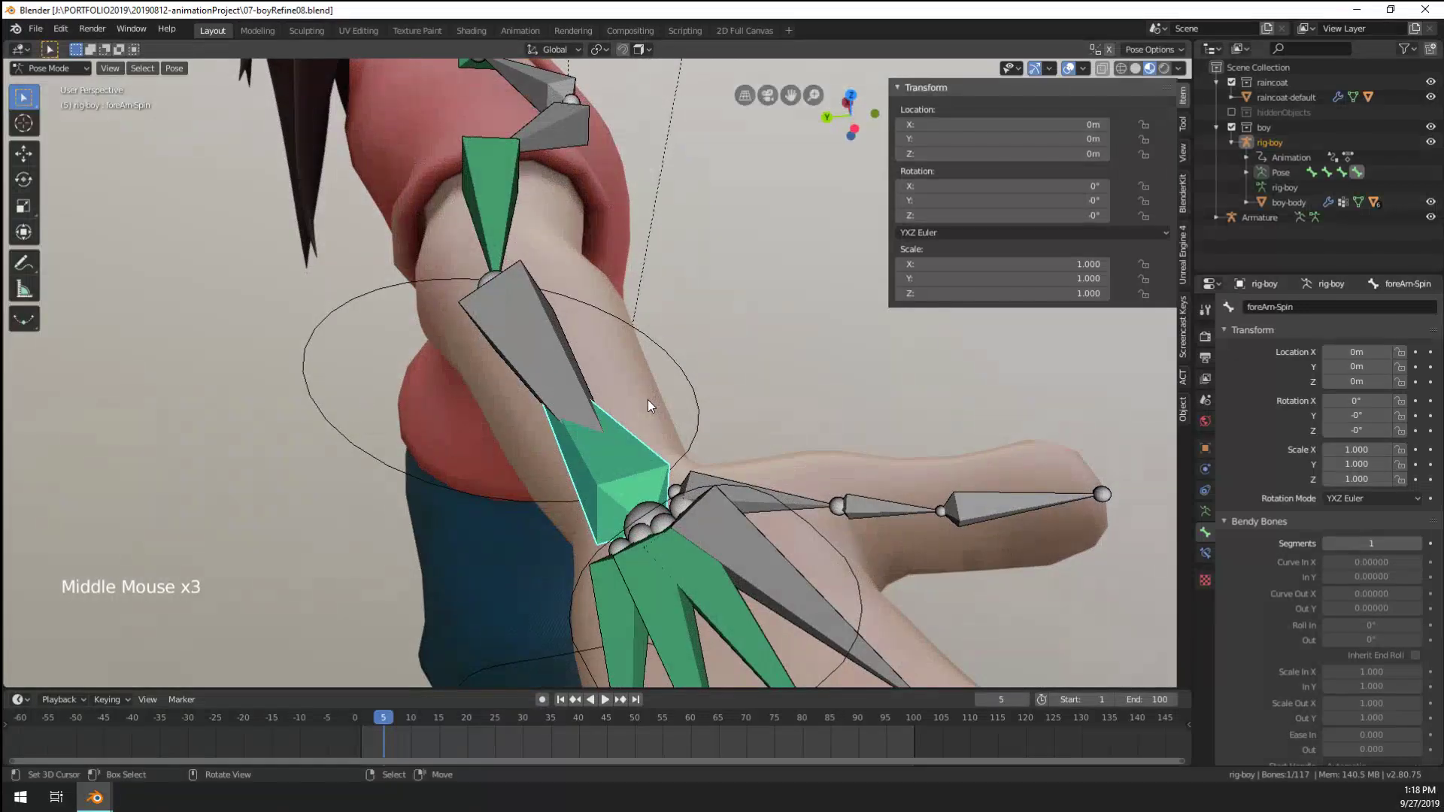
{"action": "right_click", "coordinate": [572, 367]}
{"action": "right_click", "coordinate": [616, 391]}
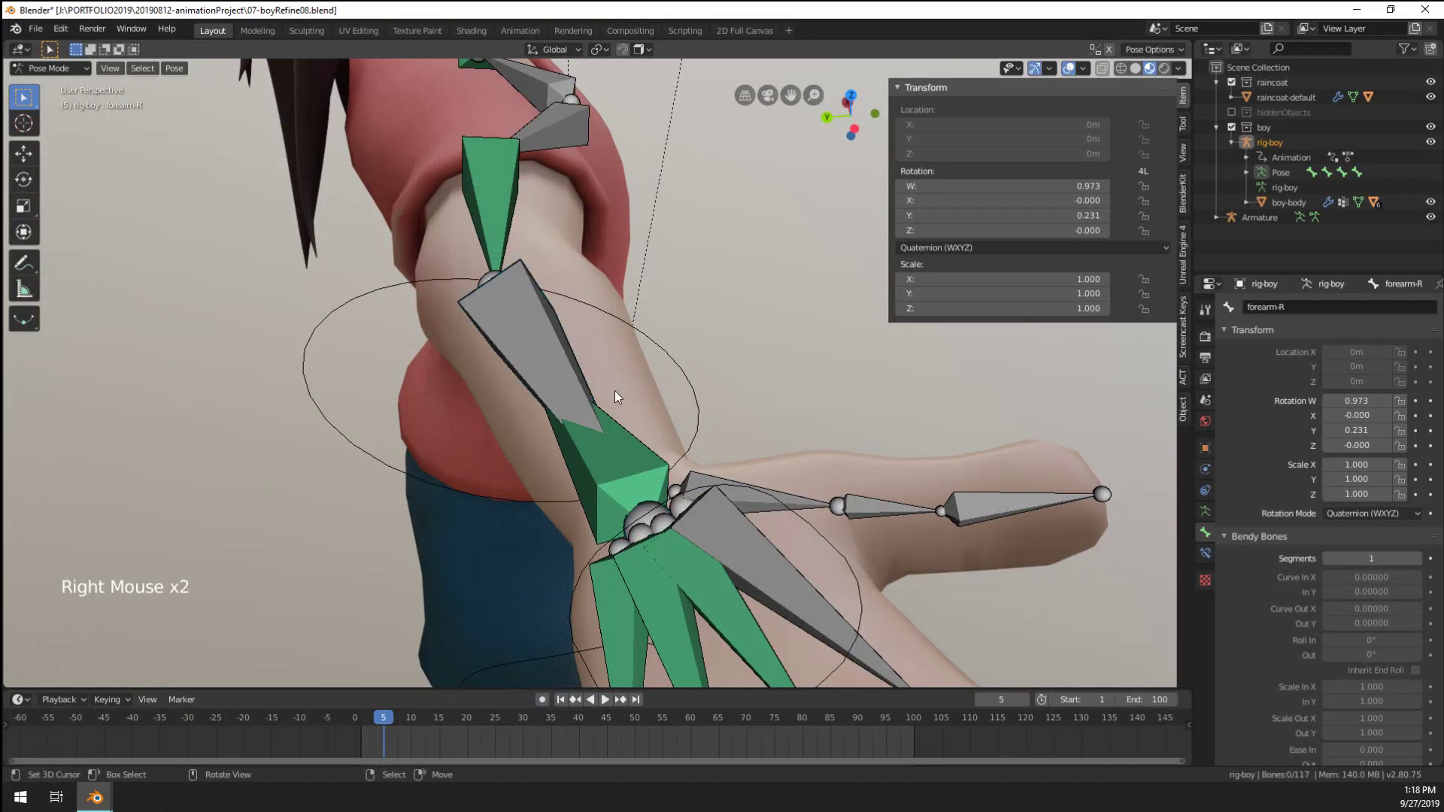
{"action": "key", "text": "ctrl+Tab"}
{"action": "right_click", "coordinate": [642, 396]}
{"action": "key", "text": "ctrl+Tab"}
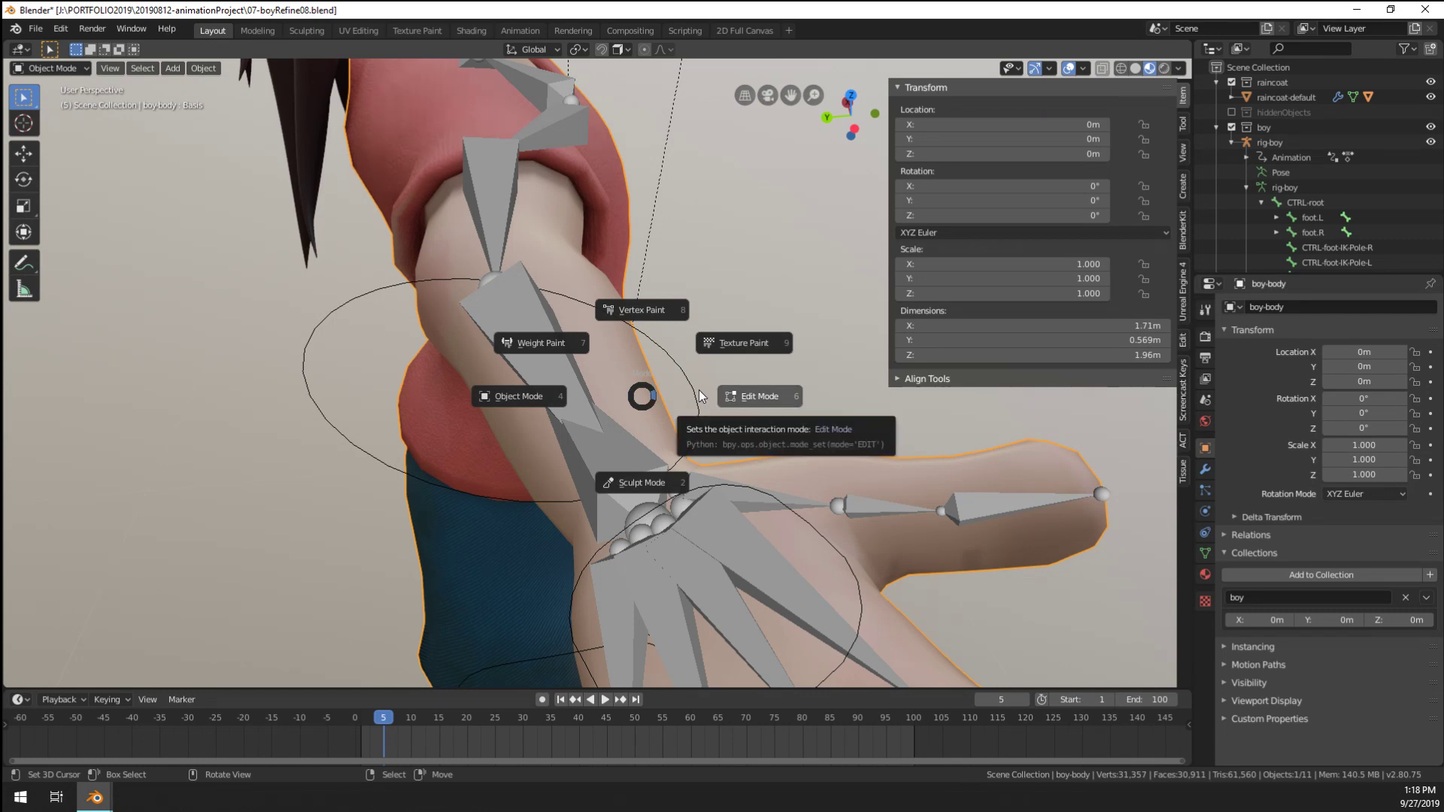
{"action": "left_click", "coordinate": [354, 411]}
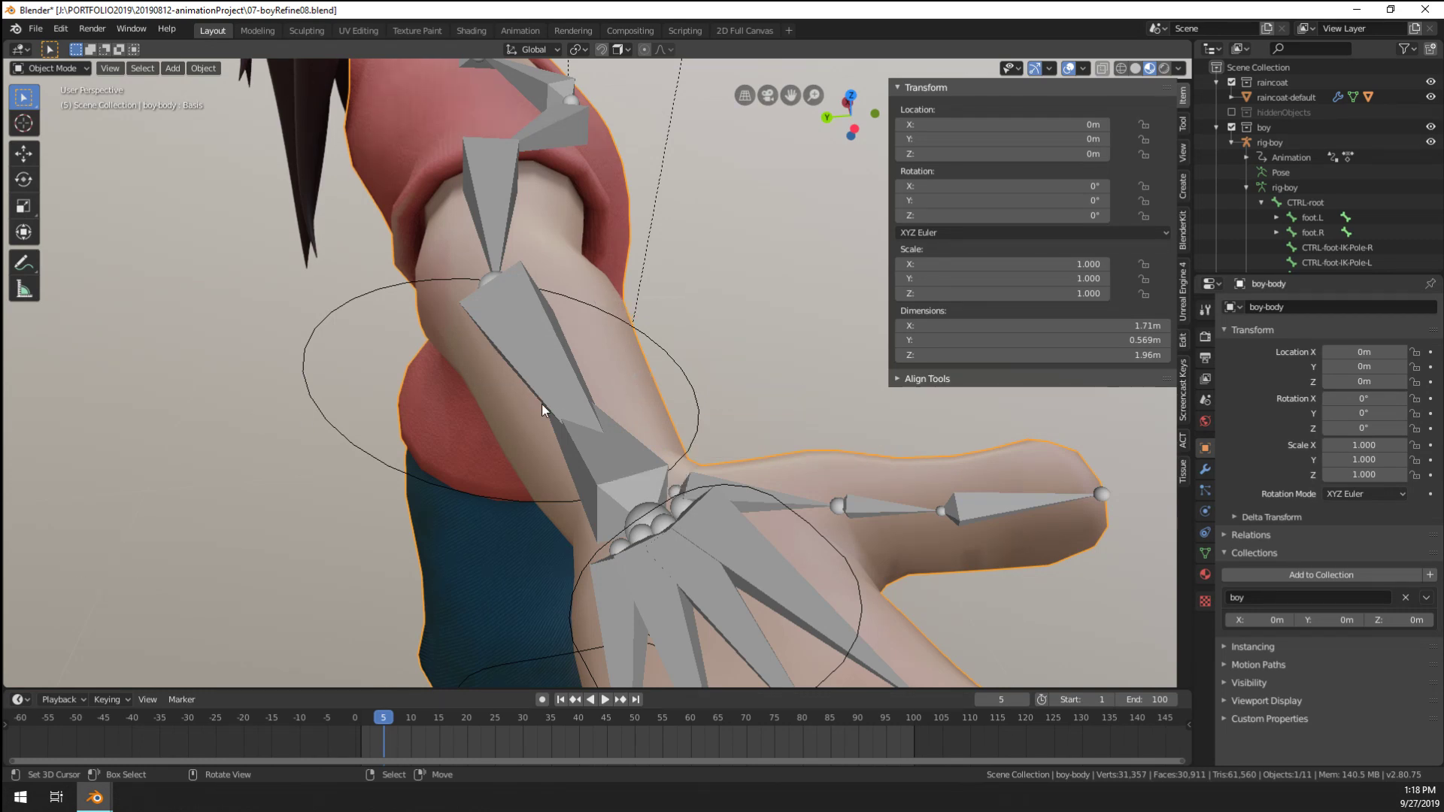
Put boy-body into Weight Paint mode and view the weights around the right forearm
{"action": "scroll", "coordinate": [579, 391], "scroll_direction": "down", "scroll_amount": 7}
{"action": "middle_click_drag", "start_coordinate": [542, 409], "coordinate": [490, 506]}
{"action": "scroll", "coordinate": [451, 406], "scroll_direction": "down", "scroll_amount": 4}
{"action": "scroll", "coordinate": [677, 515], "scroll_direction": "up", "scroll_amount": 8}
{"action": "scroll", "coordinate": [615, 490], "scroll_direction": "down", "scroll_amount": 1}
{"action": "middle_click_drag", "start_coordinate": [692, 516], "coordinate": [485, 427]}
{"action": "scroll", "coordinate": [444, 487], "scroll_direction": "up", "scroll_amount": 3}
{"action": "right_click", "coordinate": [730, 530]}
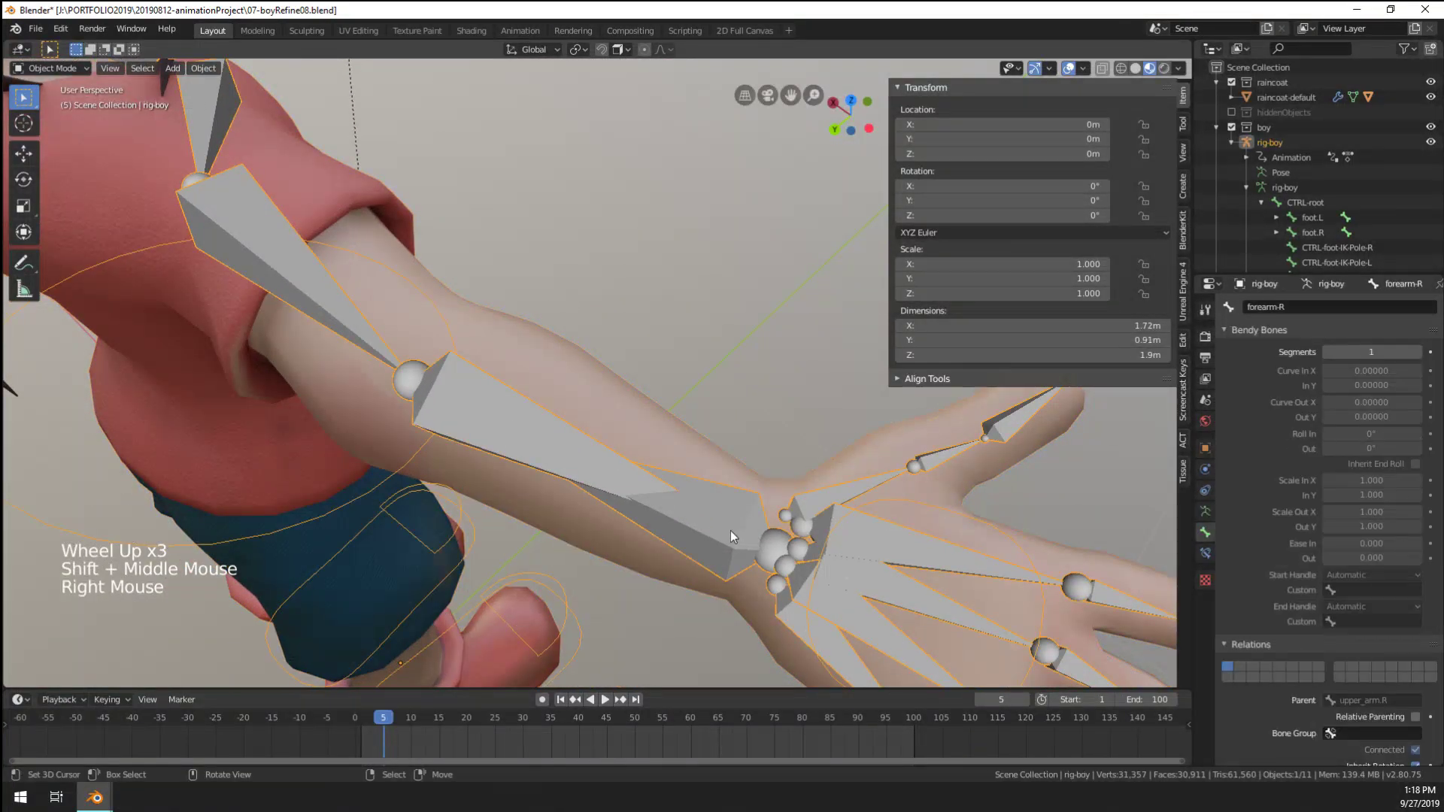
{"action": "right_click", "coordinate": [730, 531]}
{"action": "key", "text": "ctrl+Tab"}
{"action": "mouse_move", "coordinate": [689, 553]}
{"action": "middle_mouse_down"}
{"action": "mouse_move", "coordinate": [746, 558]}
{"action": "mouse_move", "coordinate": [701, 498]}
{"action": "mouse_move", "coordinate": [690, 451]}
{"action": "middle_mouse_up"}
{"action": "middle_click_drag", "start_coordinate": [690, 451], "coordinate": [680, 394]}
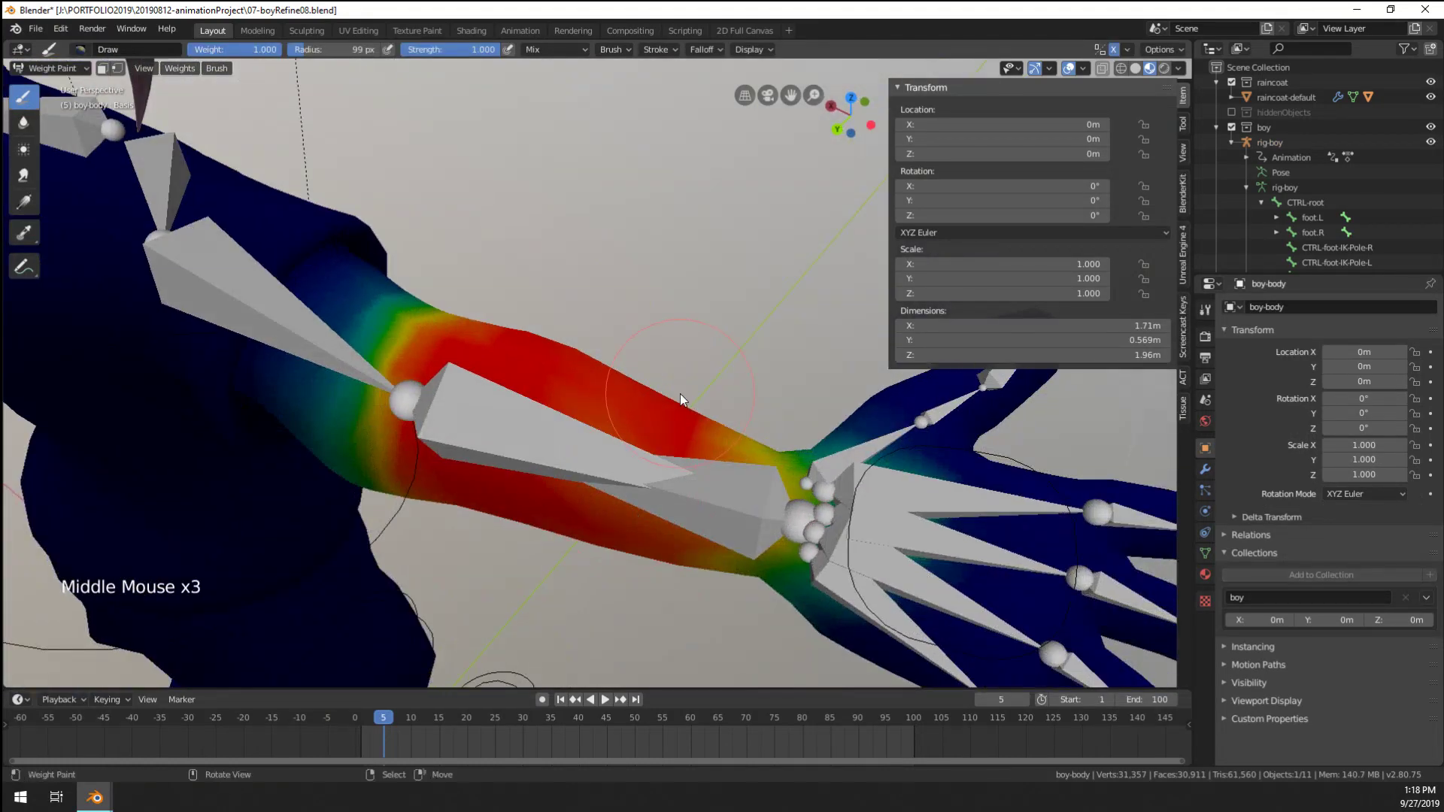
Review boy-body's vertex groups down to the last entry and return to Object Mode
{"action": "left_click", "coordinate": [1205, 553]}
{"action": "scroll", "coordinate": [1279, 467], "scroll_direction": "down", "scroll_amount": 8}
{"action": "left_click_drag", "start_coordinate": [1411, 410], "coordinate": [1411, 596]}
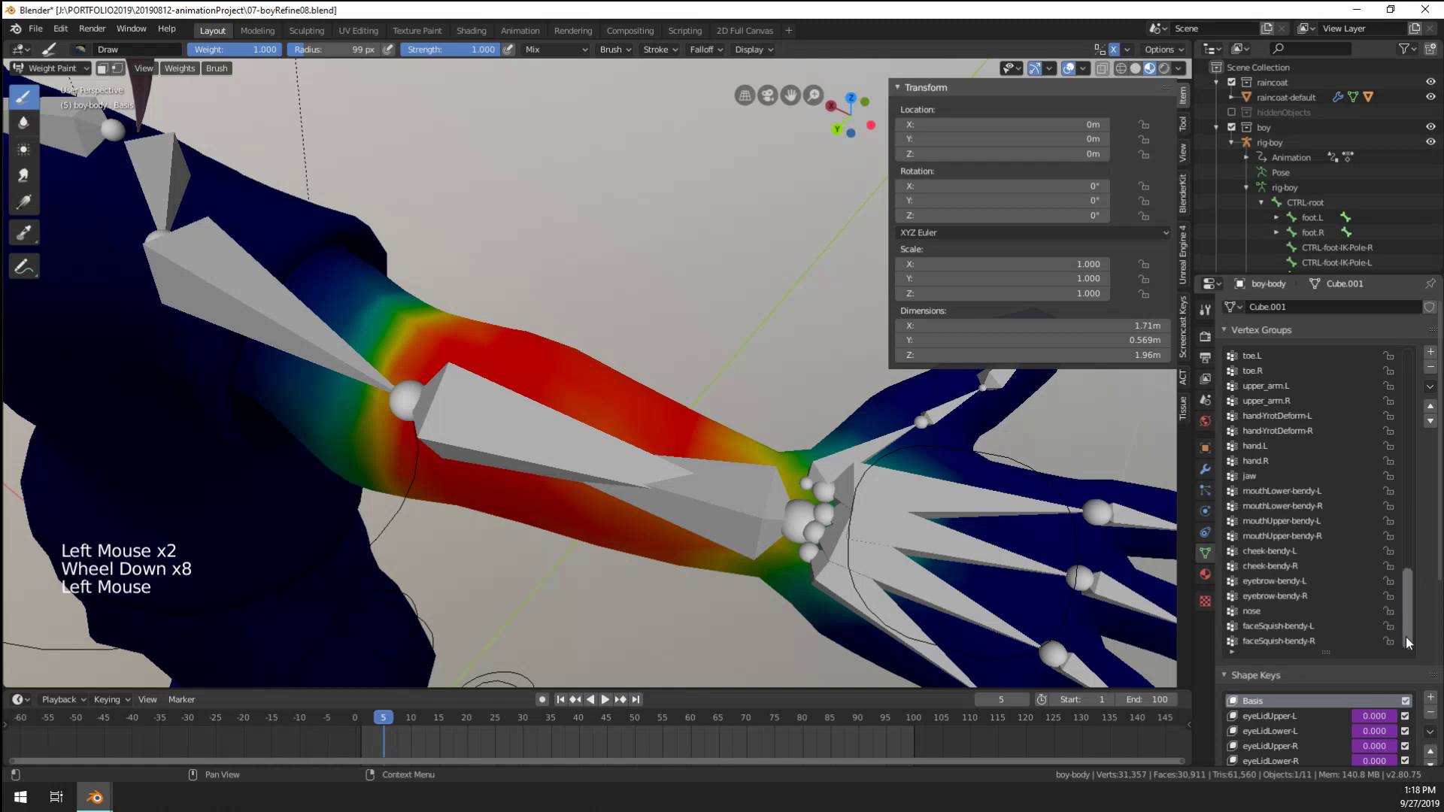
{"action": "key", "text": "ctrl+Tab"}
Open rig-boy in Edit Mode, select the foreArm-Spin bone and show its bone properties
{"action": "right_click", "coordinate": [743, 516]}
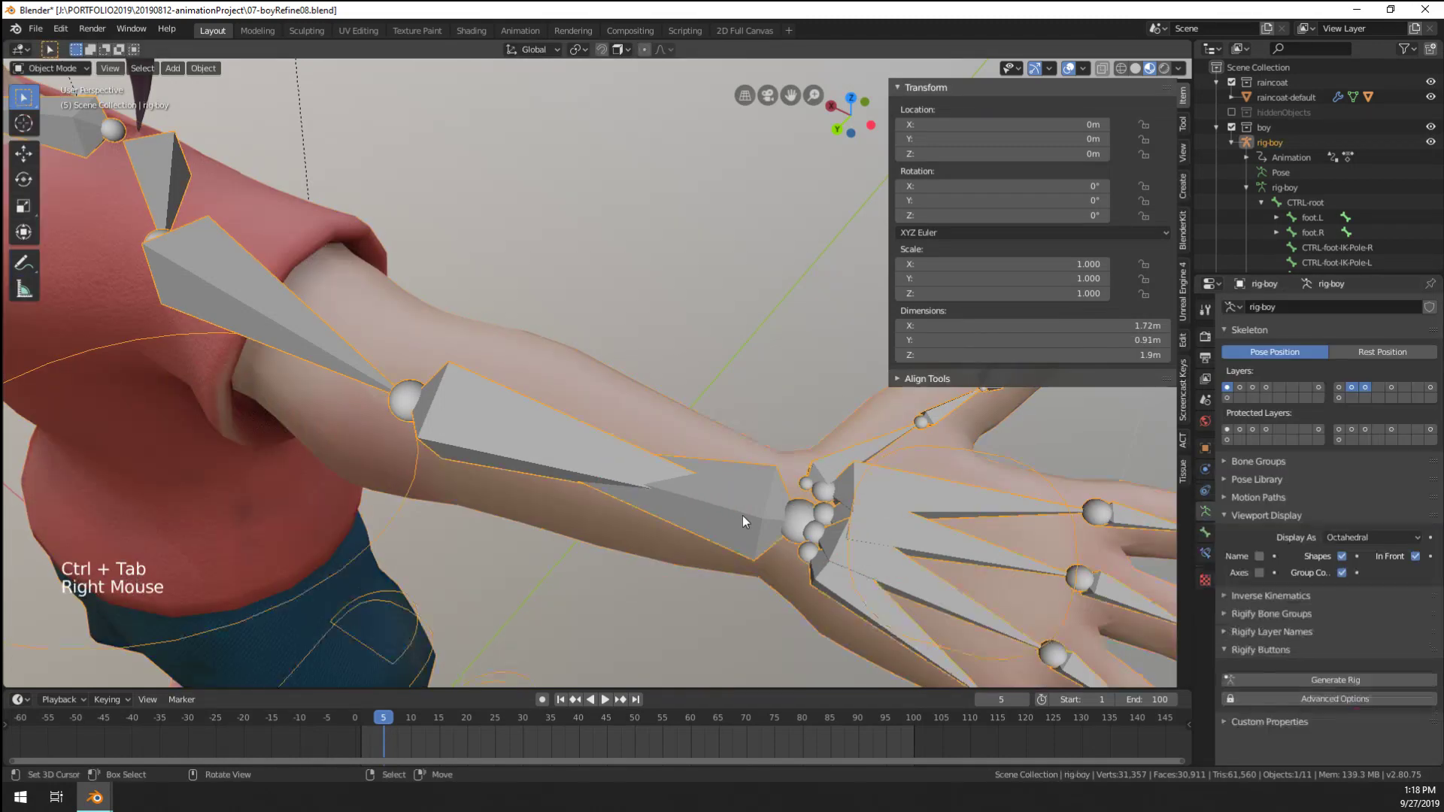
{"action": "key", "text": "Tab"}
{"action": "right_click", "coordinate": [722, 512]}
{"action": "left_click", "coordinate": [1205, 532]}
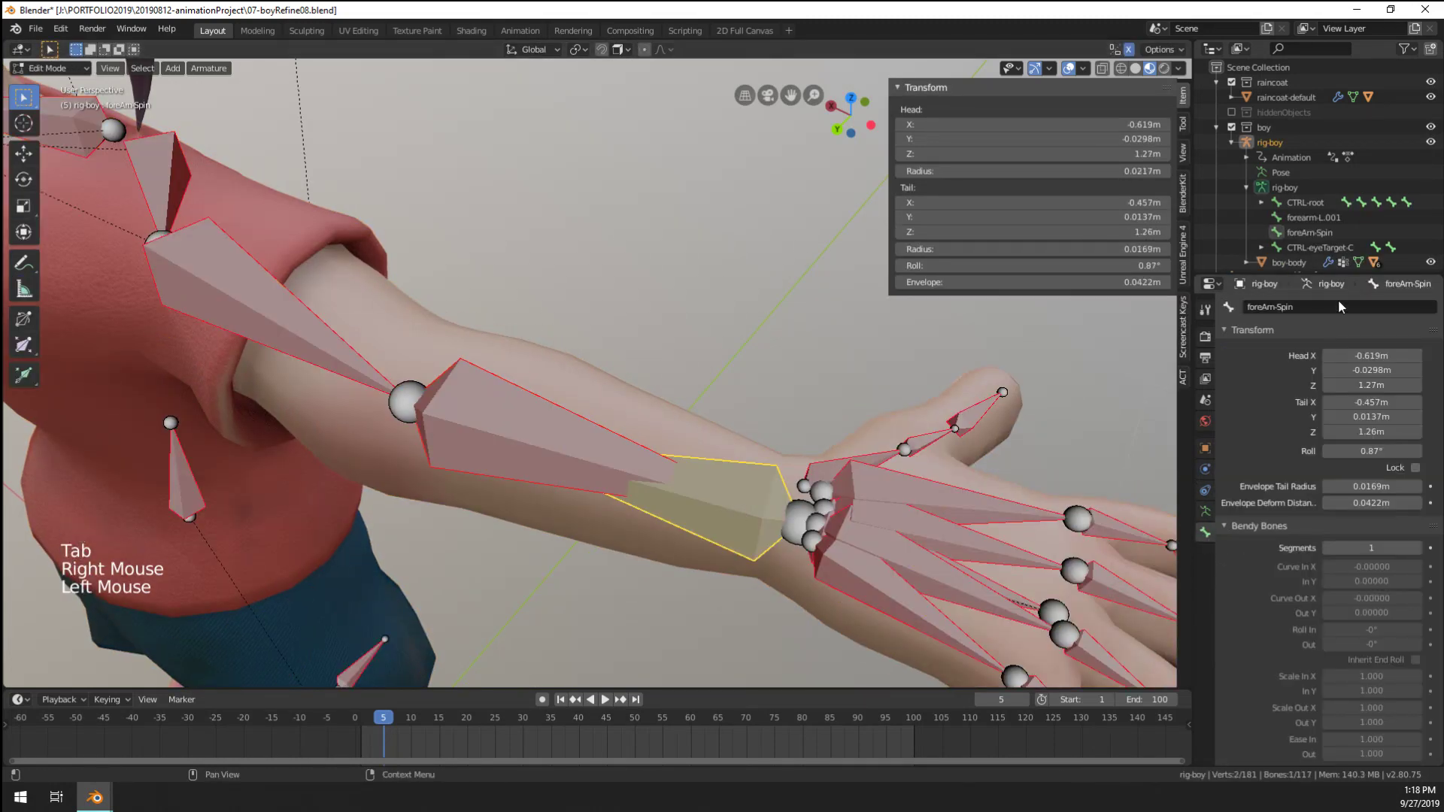
{"action": "left_click", "coordinate": [1205, 532]}
Return to Object Mode and add a vertex group named foreArm-Spin to boy-body
{"action": "right_click", "coordinate": [662, 435]}
{"action": "key", "text": "ctrl+Tab"}
{"action": "right_click", "coordinate": [672, 428]}
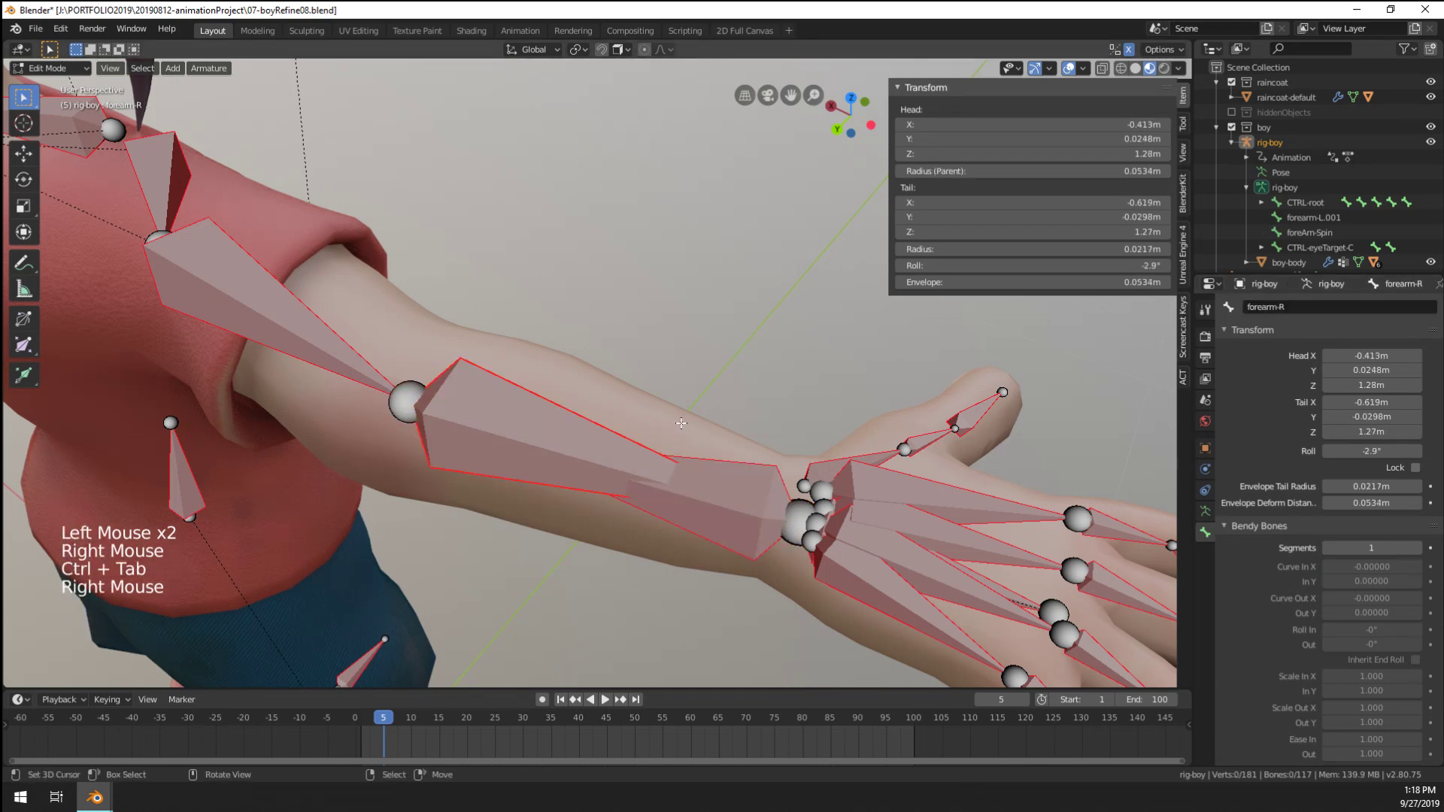
{"action": "key", "text": "ctrl+Tab"}
{"action": "right_click", "coordinate": [672, 429]}
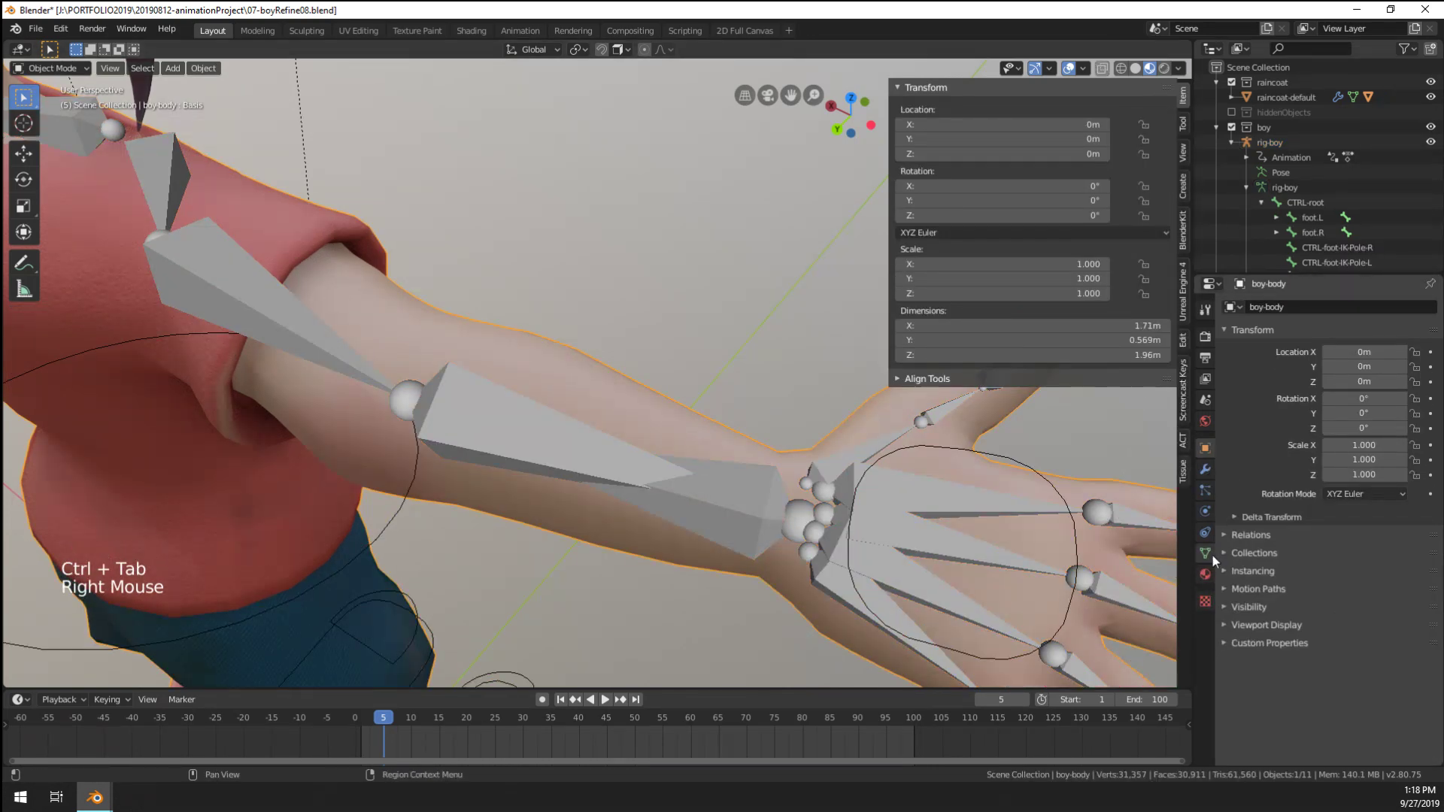
{"action": "left_click", "coordinate": [1205, 553]}
{"action": "triple_click", "coordinate": [1279, 641]}
{"action": "type", "text": "foreArm-Spin"}
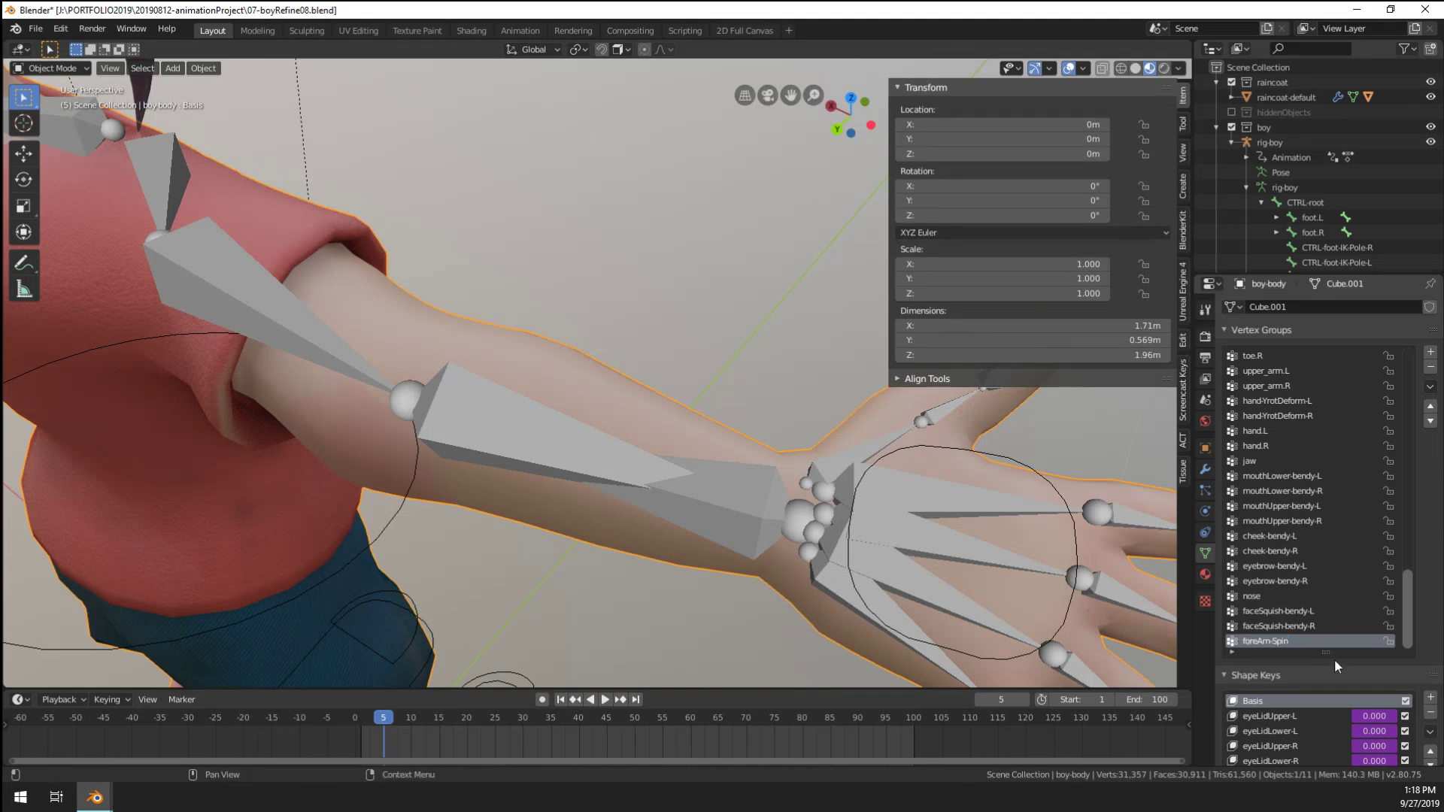
Put rig-boy into Pose Mode and select the foreArm-Spin bone
{"action": "right_click", "coordinate": [654, 472]}
{"action": "key", "text": "ctrl+Tab"}
{"action": "right_click", "coordinate": [745, 507]}
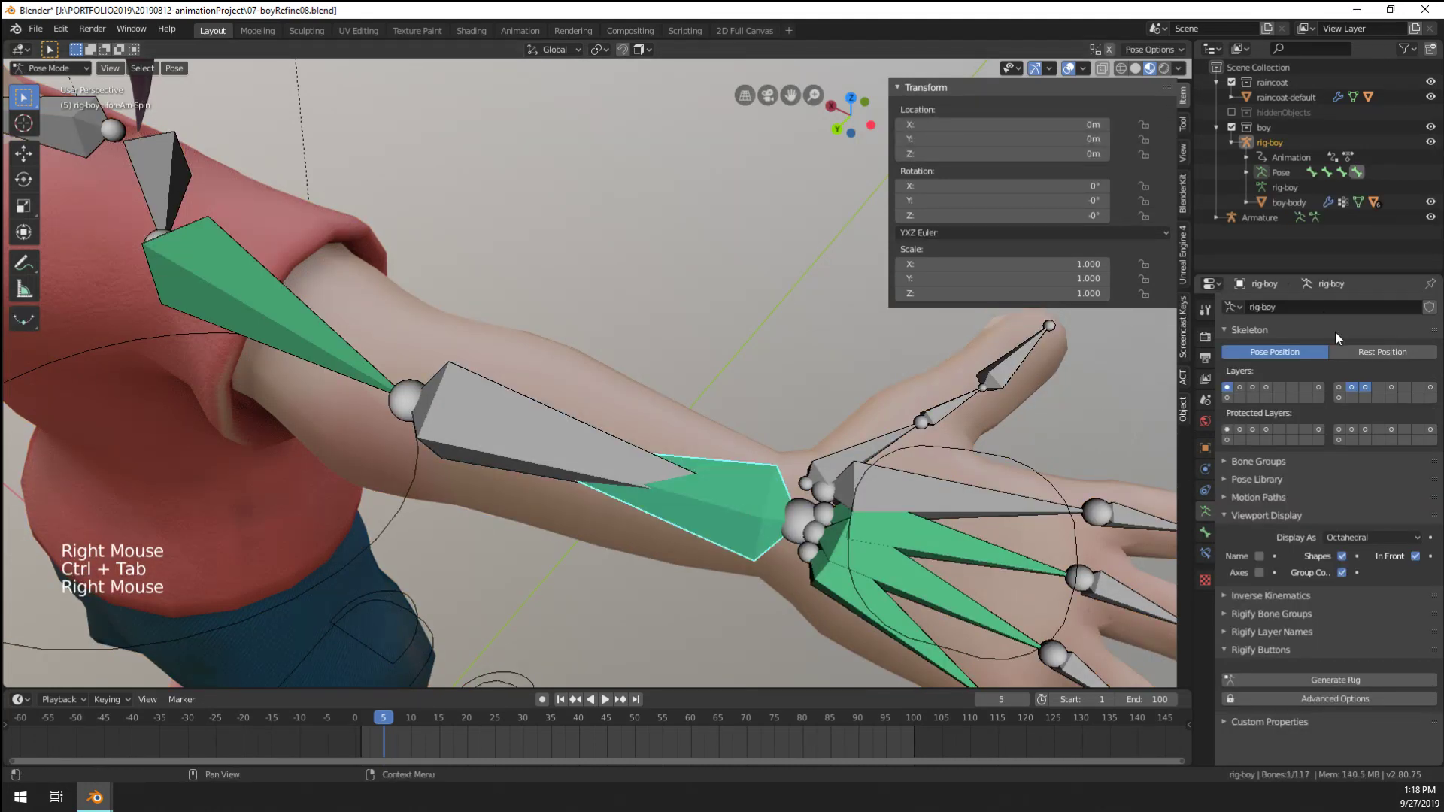
Rename the selected forearm bone as foreArm-Spin-R and copy the new name
{"action": "left_click", "coordinate": [1205, 532]}
{"action": "double_click", "coordinate": [1334, 306]}
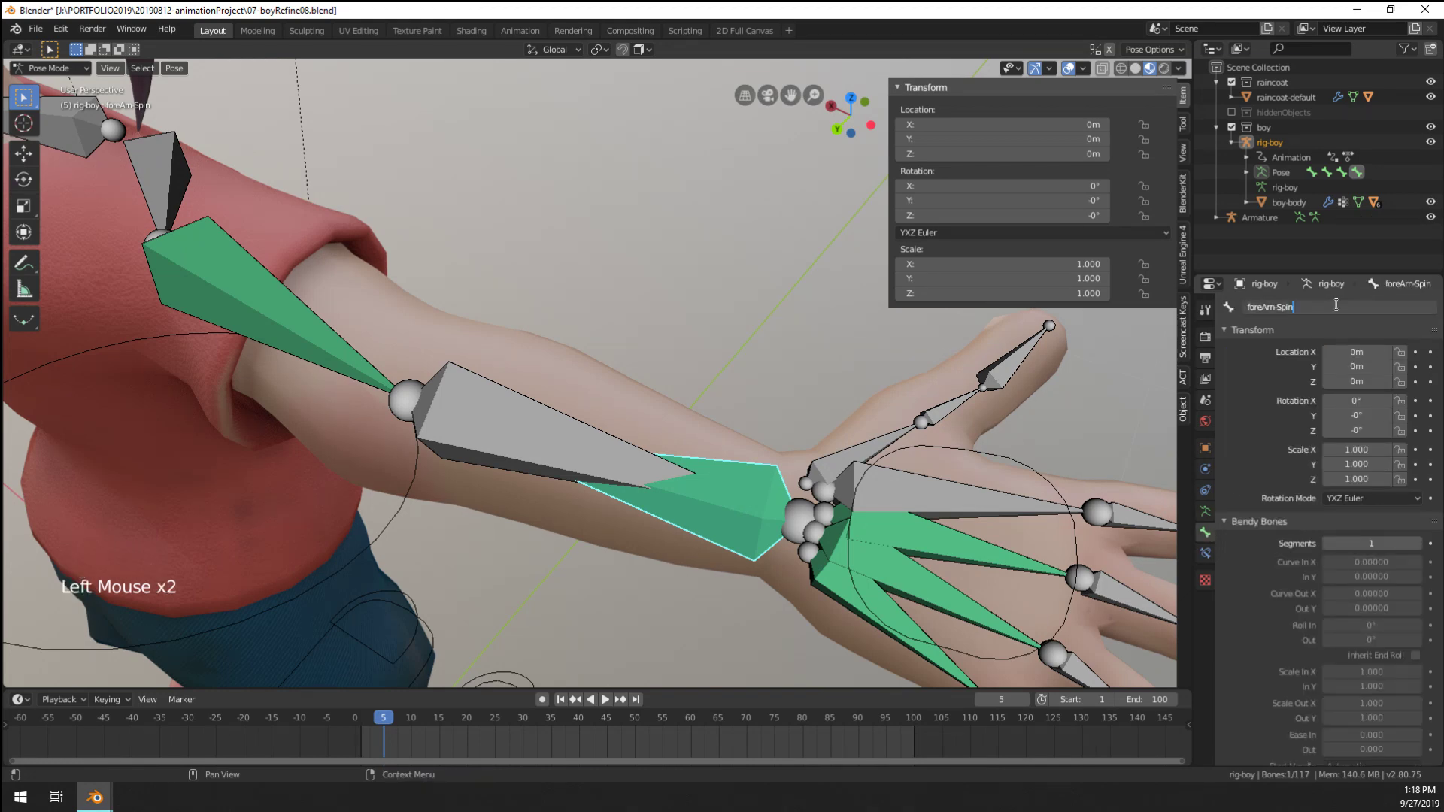
{"action": "key", "text": "Return"}
{"action": "scroll", "coordinate": [557, 300], "scroll_direction": "down", "scroll_amount": 7}
{"action": "middle_click_drag", "start_coordinate": [543, 328], "coordinate": [644, 337]}
{"action": "left_click", "coordinate": [1359, 313]}
{"action": "key", "text": "ctrl+c"}
{"action": "left_click", "coordinate": [1359, 313]}
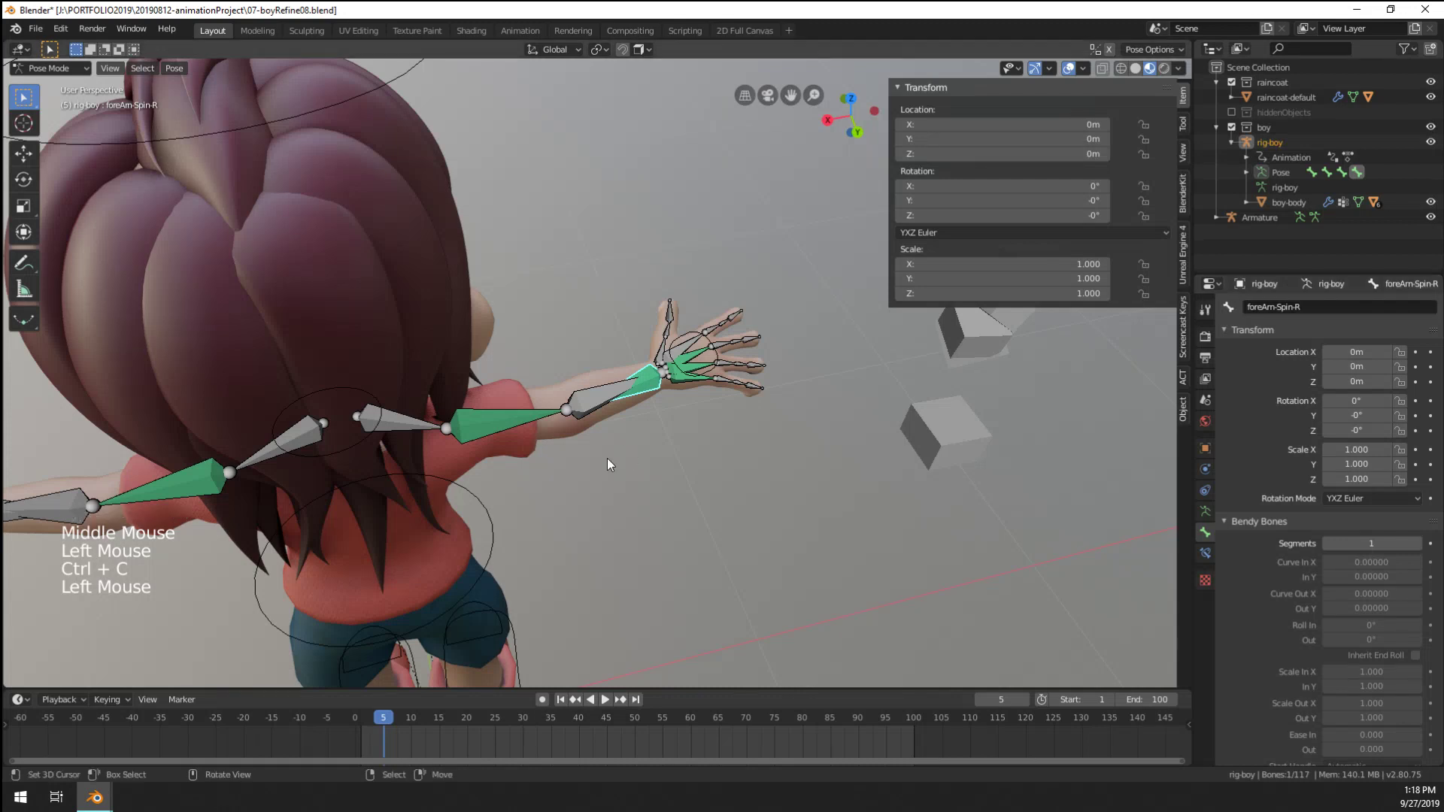
Select the matching forearm bone on the opposite arm, forearm-L.001, and rename it as foreArm-Spin-L
{"action": "scroll", "coordinate": [606, 461], "scroll_direction": "down", "scroll_amount": 1, "text": "shift"}
{"action": "middle_click_drag", "start_coordinate": [606, 461], "coordinate": [677, 451], "text": "shift"}
{"action": "middle_click_drag", "start_coordinate": [75, 421], "coordinate": [180, 435], "text": "shift"}
{"action": "right_click", "coordinate": [180, 436]}
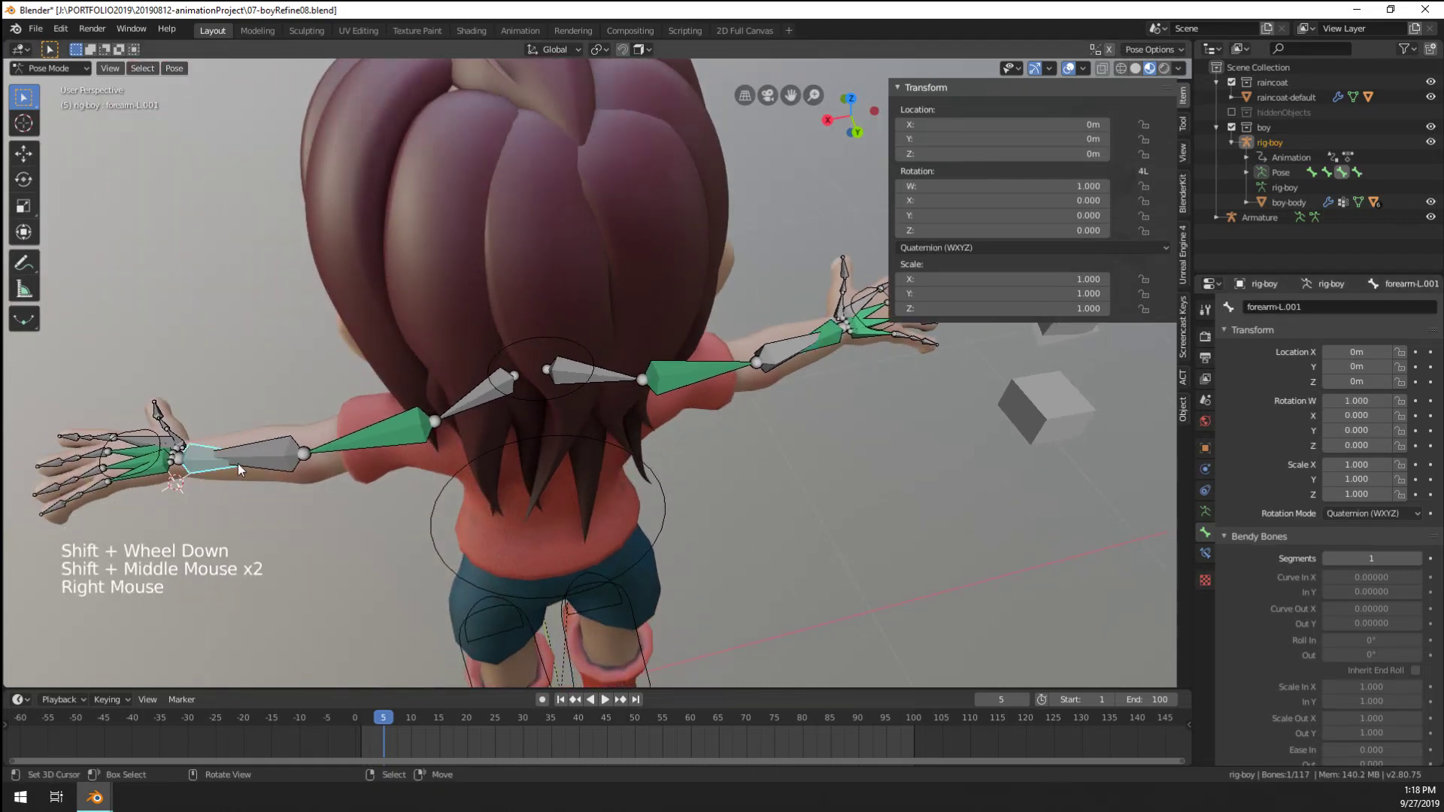
{"action": "left_click", "coordinate": [1326, 306]}
{"action": "key", "text": "ctrl+v"}
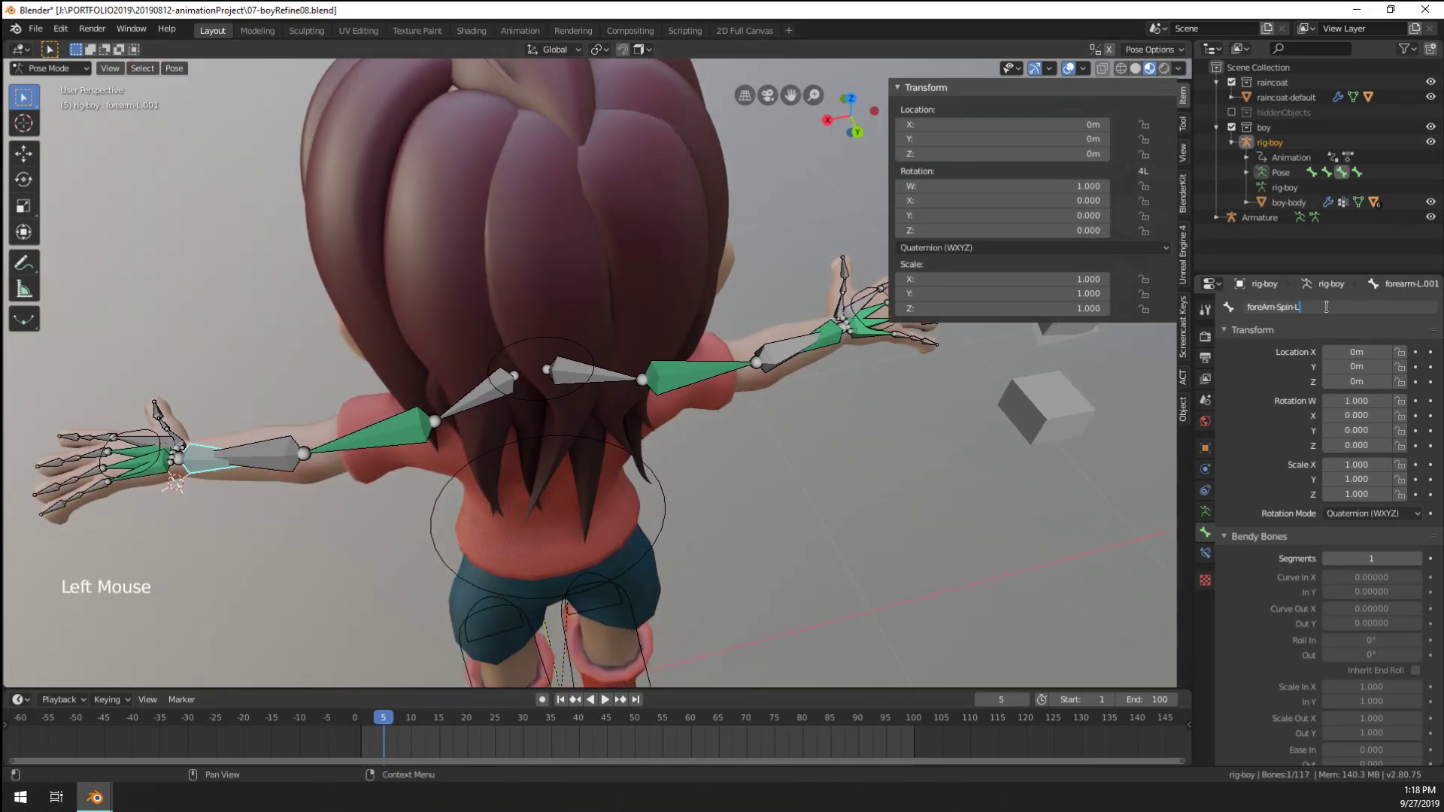
{"action": "left_click", "coordinate": [1288, 349]}
Add a Copy Rotation constraint to the foreArm-Spin-L bone, limited to the Y axis with Invert enabled
{"action": "left_click", "coordinate": [1205, 553]}
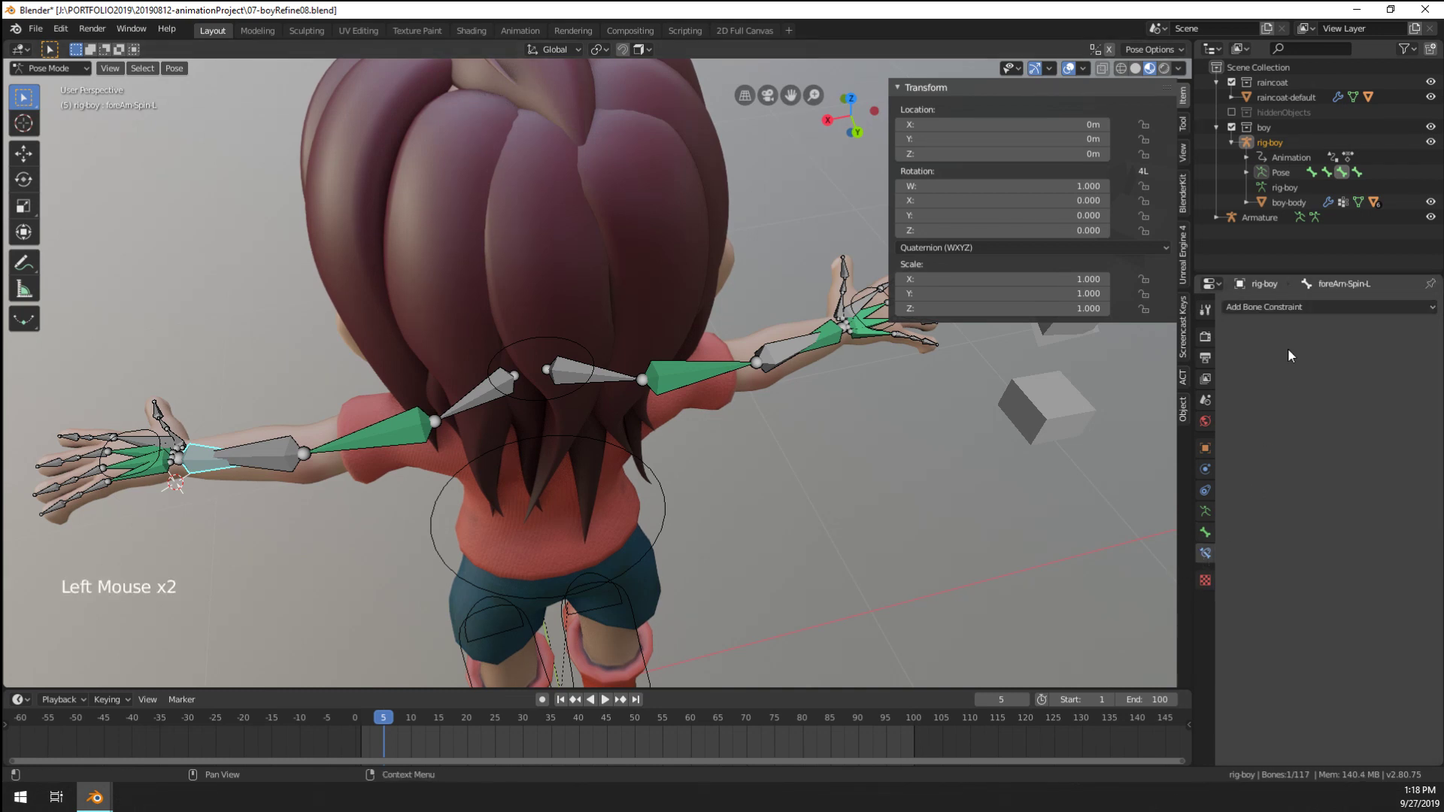
{"action": "left_click", "coordinate": [1307, 306]}
{"action": "right_click", "coordinate": [792, 348]}
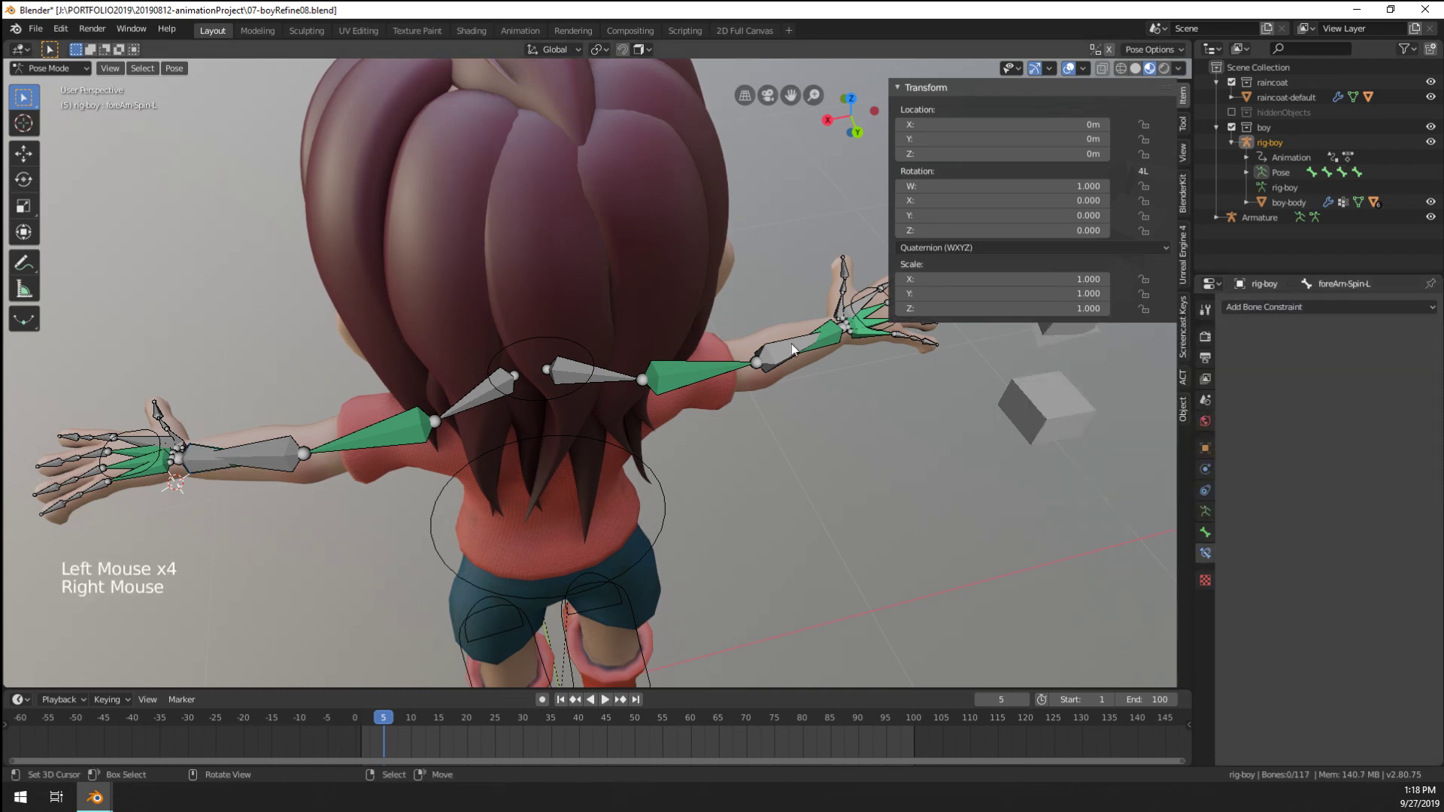
{"action": "right_click", "coordinate": [184, 475]}
{"action": "right_click", "coordinate": [185, 475]}
{"action": "left_click", "coordinate": [1307, 306]}
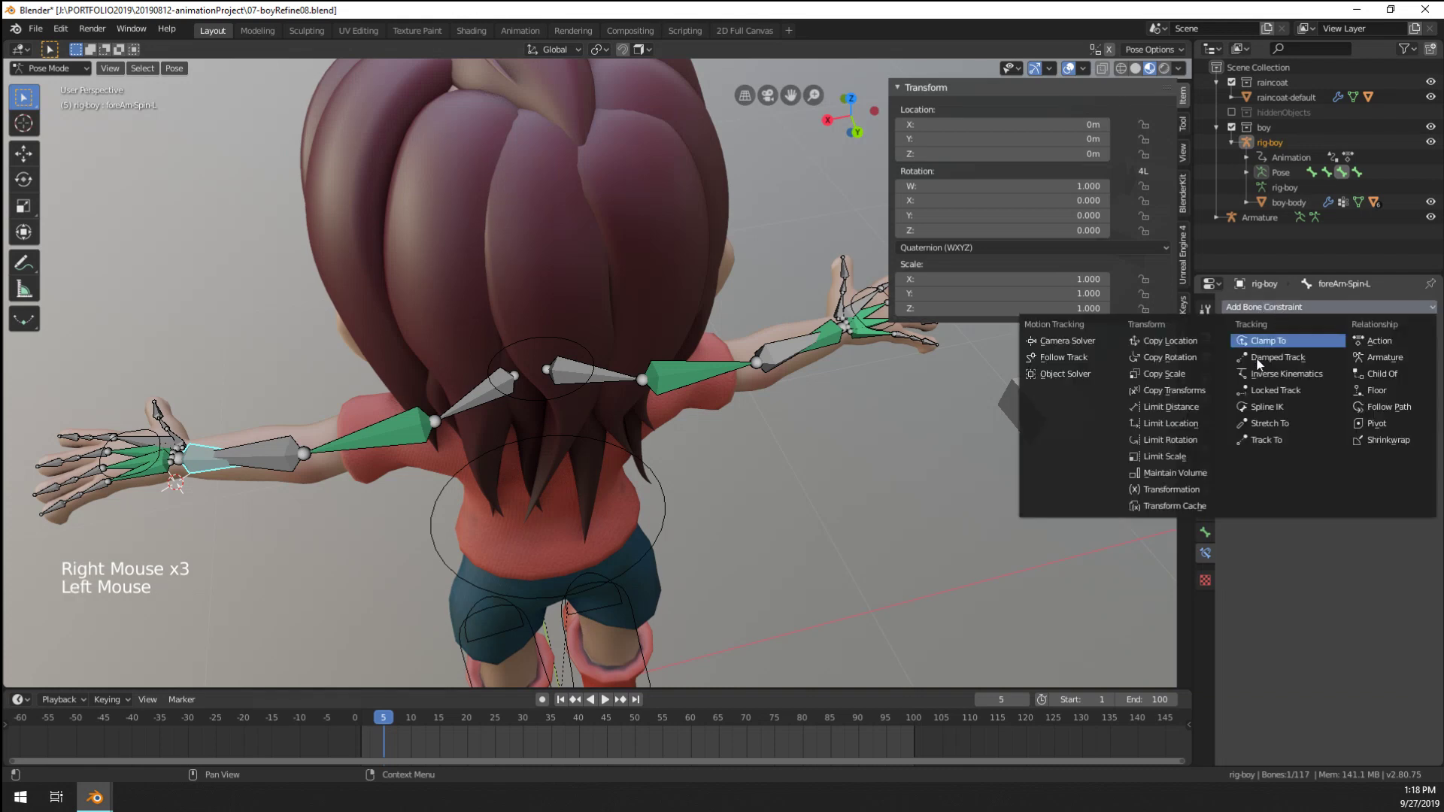
{"action": "left_click", "coordinate": [1206, 357]}
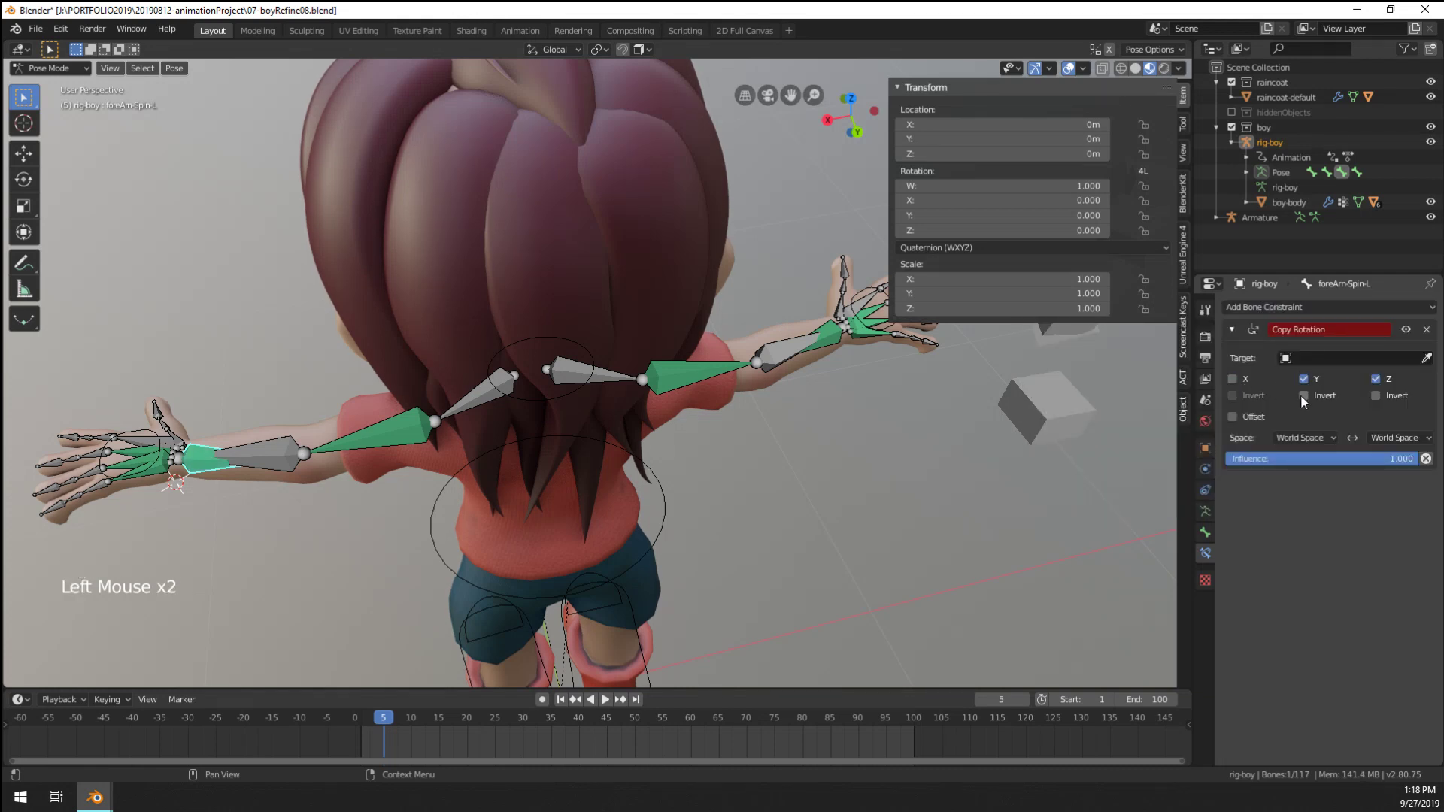
Set the Copy Rotation target to rig-boy and its bone to CTRL-hand-L
{"action": "left_click", "coordinate": [1327, 358]}
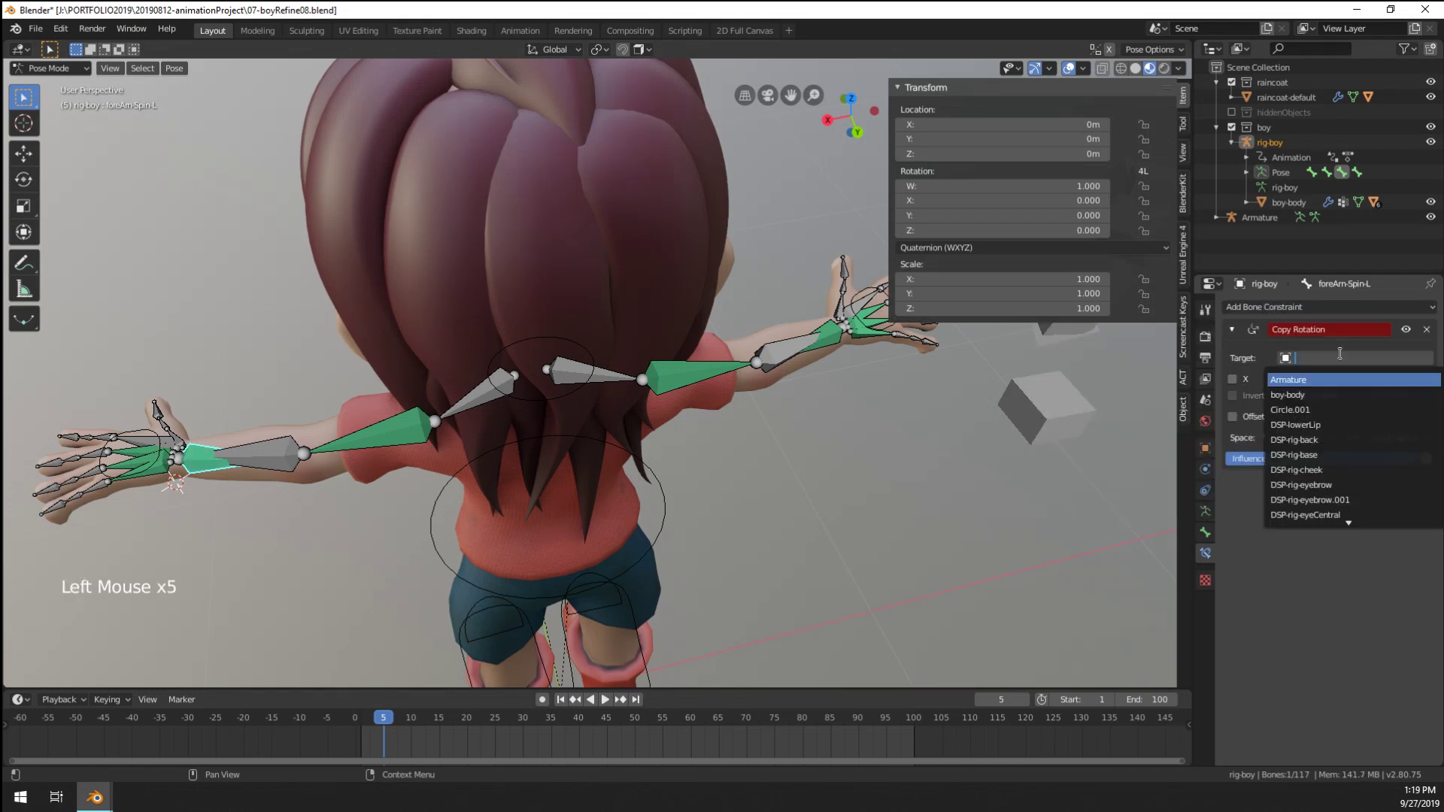
{"action": "type", "text": "rig"}
{"action": "left_click", "coordinate": [1342, 380]}
{"action": "left_click", "coordinate": [1321, 378]}
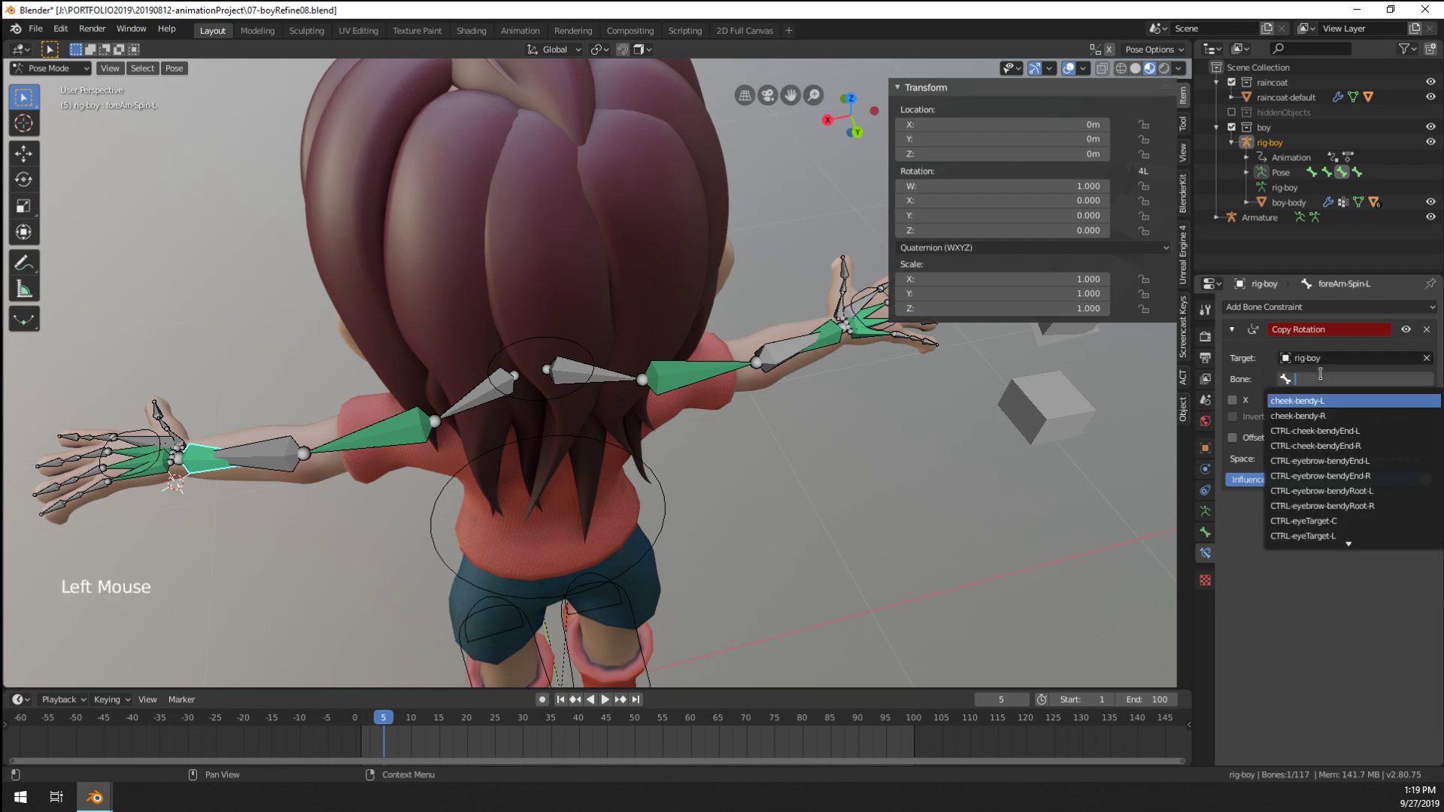
{"action": "type", "text": "hand"}
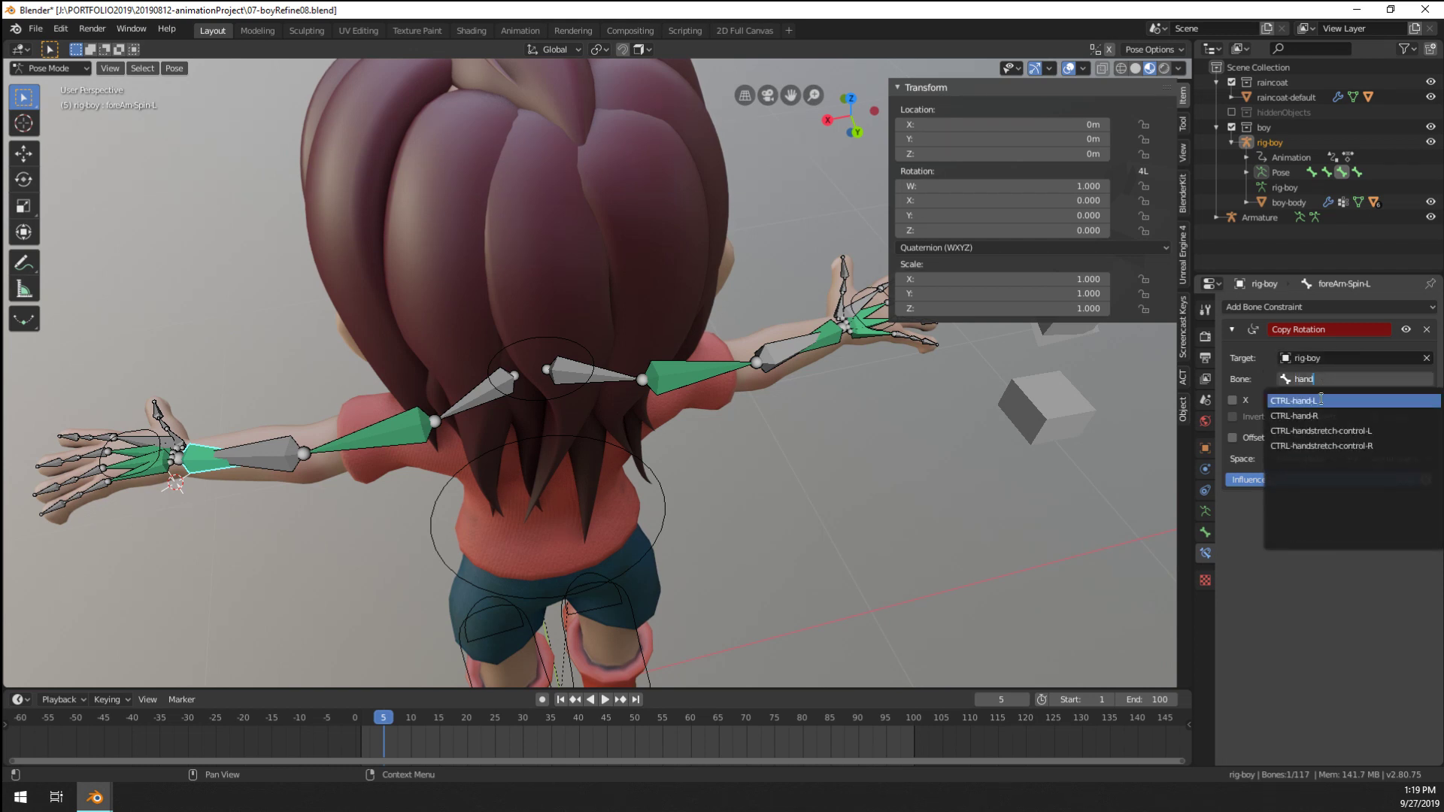
{"action": "left_click", "coordinate": [1321, 399]}
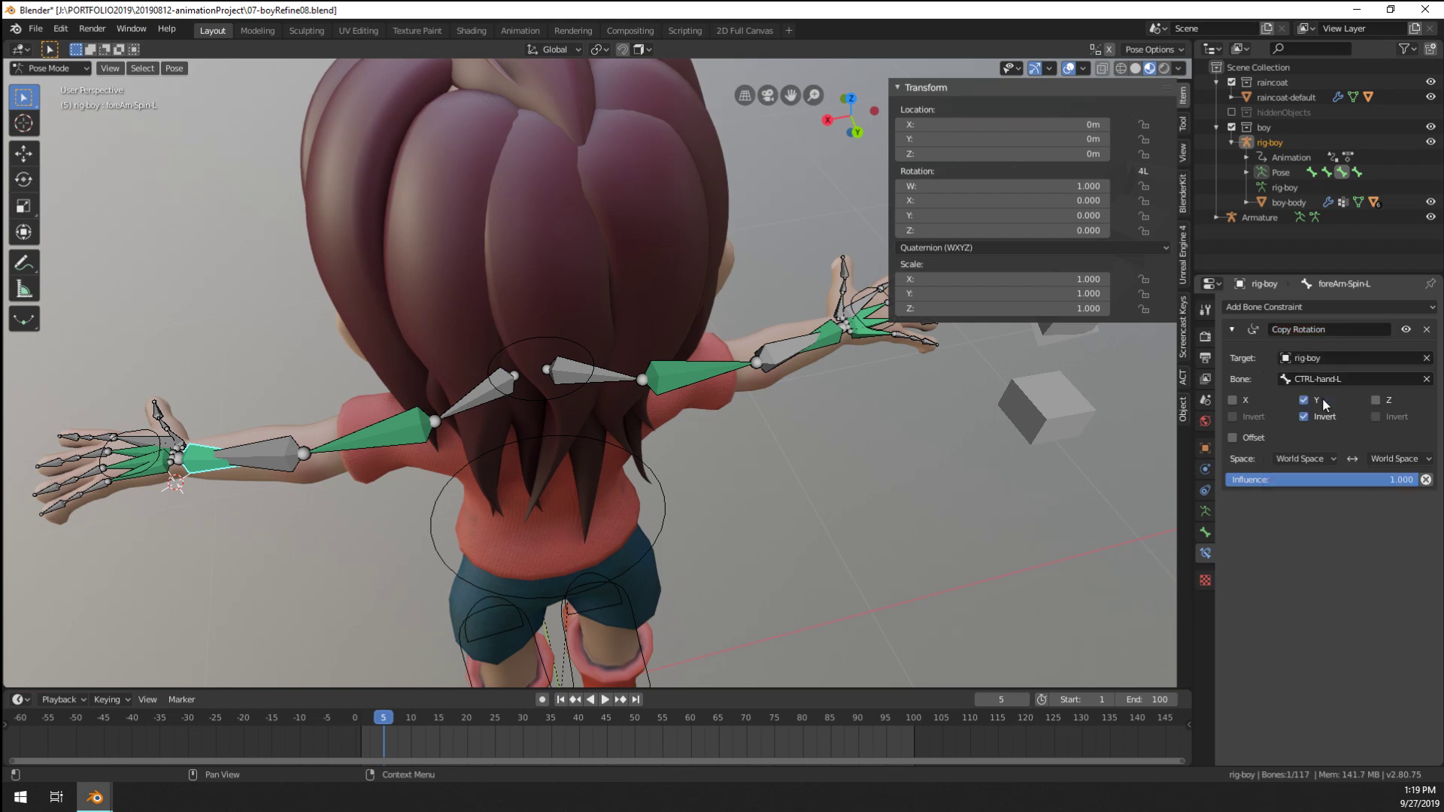
Set both the target and owner spaces of the Copy Rotation constraint to Local Space
{"action": "left_click", "coordinate": [1287, 458]}
{"action": "left_click", "coordinate": [1276, 525]}
{"action": "left_click", "coordinate": [1390, 458]}
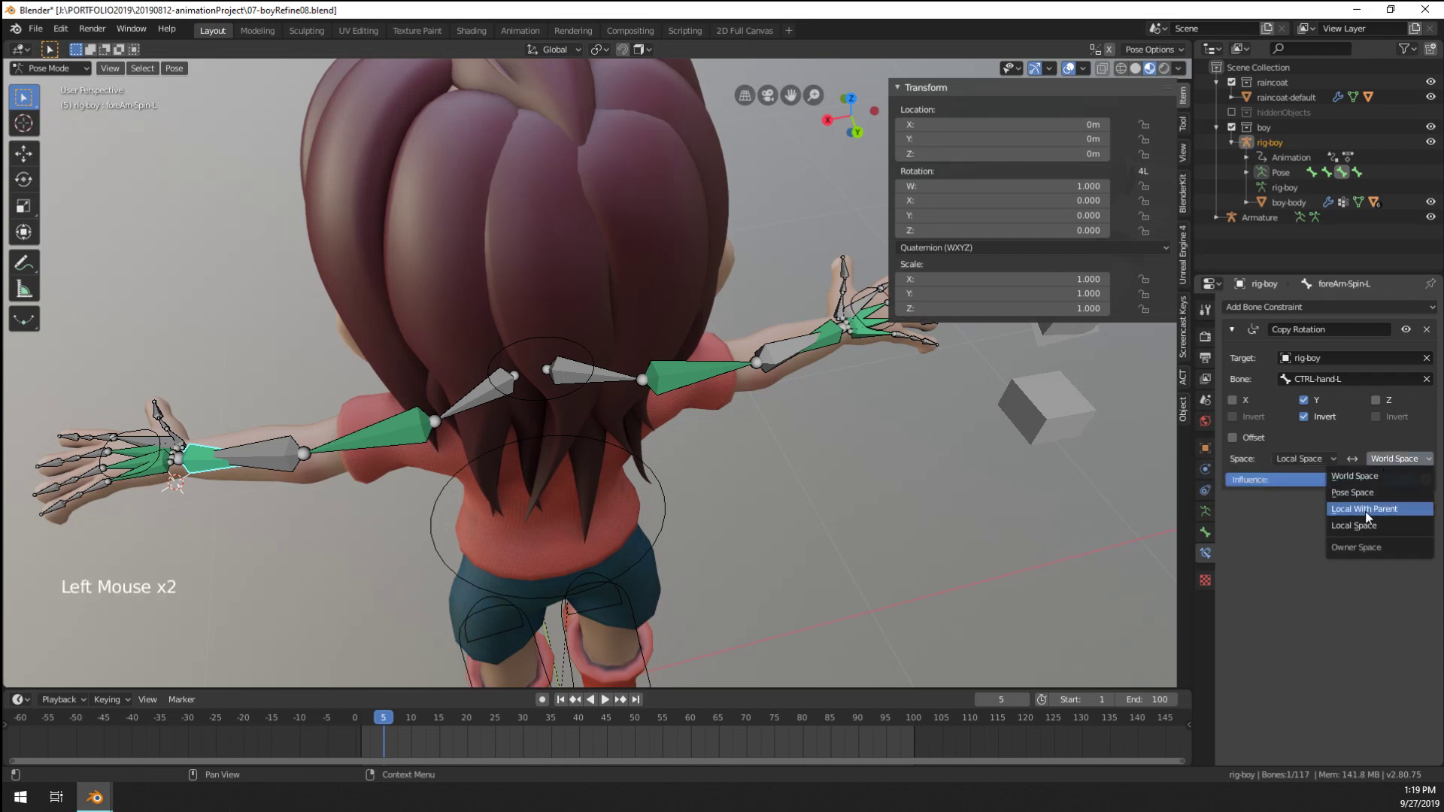
{"action": "left_click", "coordinate": [1365, 525]}
Select CTRL-hand-L and test-rotate it from several viewing angles to check the wrist and forearm deformation, cancelling each rotation
{"action": "right_click", "coordinate": [199, 436]}
{"action": "key", "text": "r"}
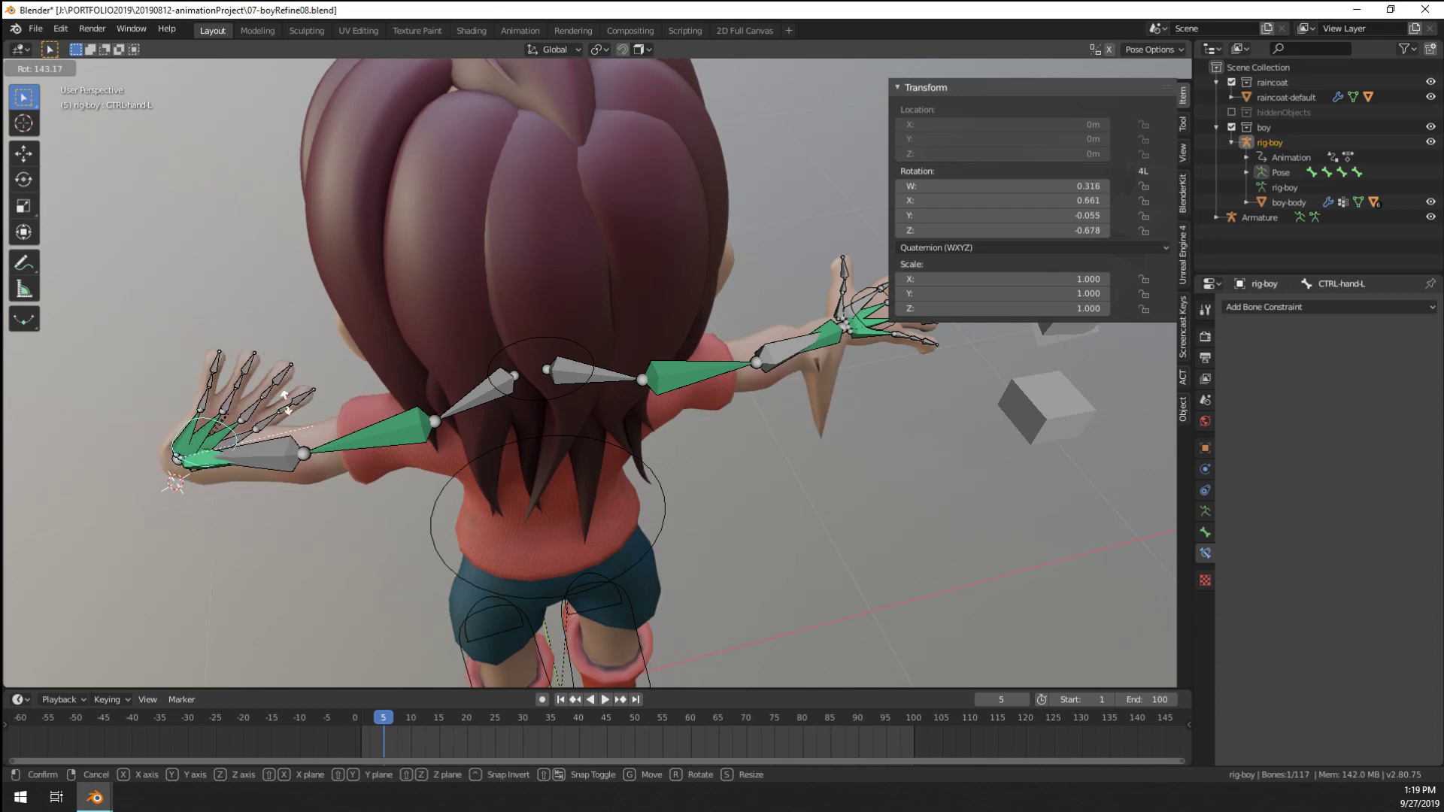
{"action": "right_click", "coordinate": [271, 384]}
{"action": "middle_click_drag", "start_coordinate": [286, 391], "coordinate": [641, 451]}
{"action": "key", "text": "r"}
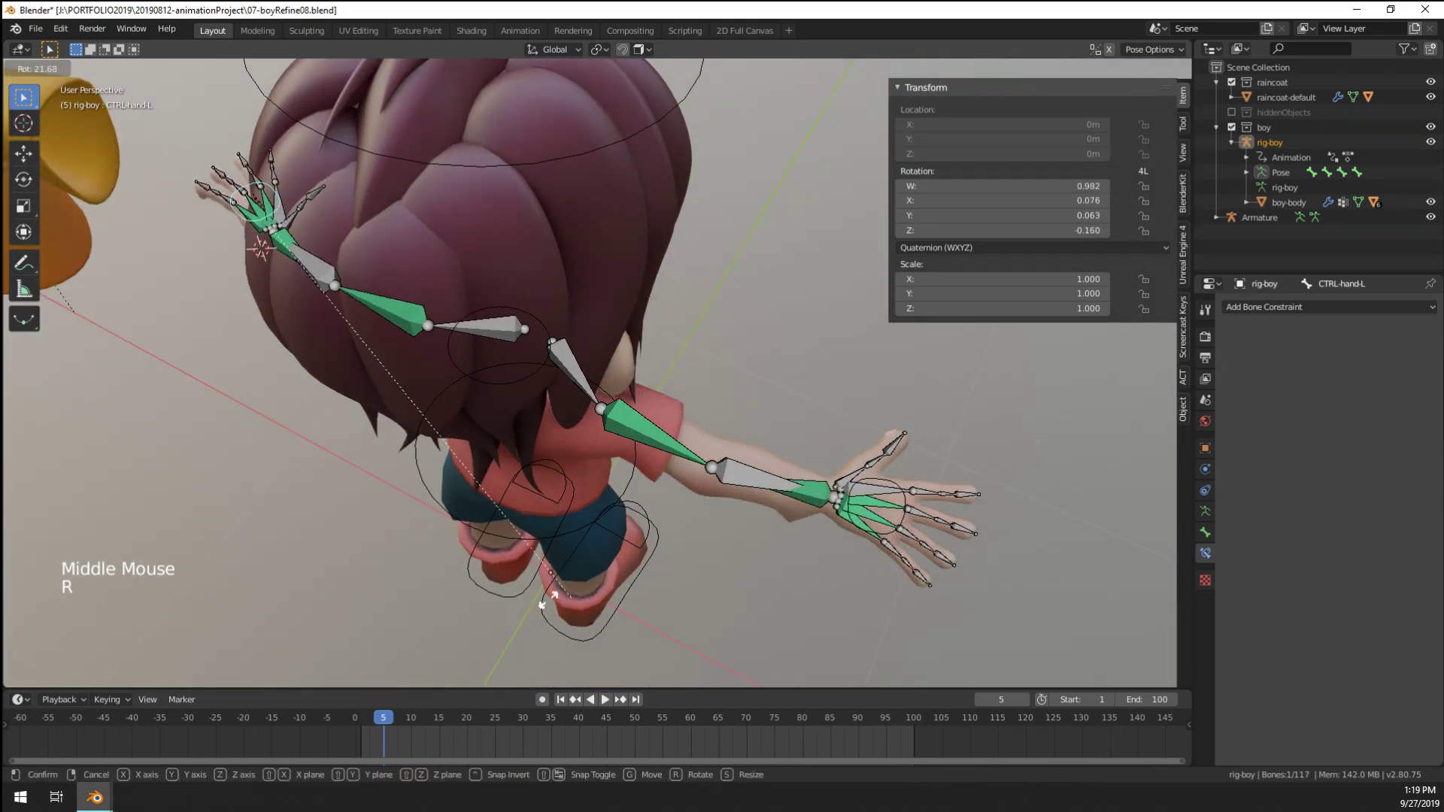
{"action": "right_click", "coordinate": [473, 587]}
{"action": "middle_click_drag", "start_coordinate": [474, 583], "coordinate": [556, 430]}
{"action": "key", "text": "r"}
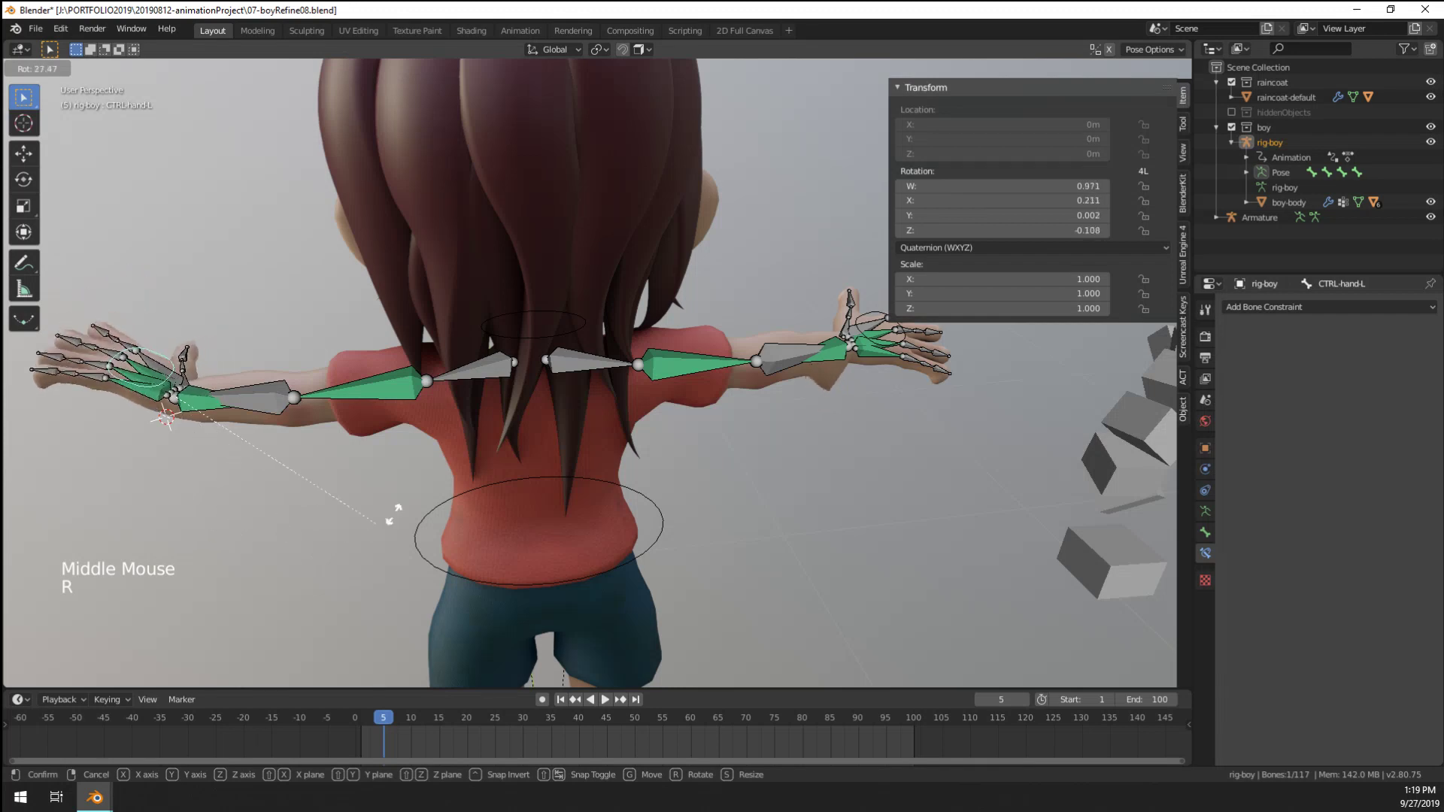
{"action": "right_click", "coordinate": [803, 400]}
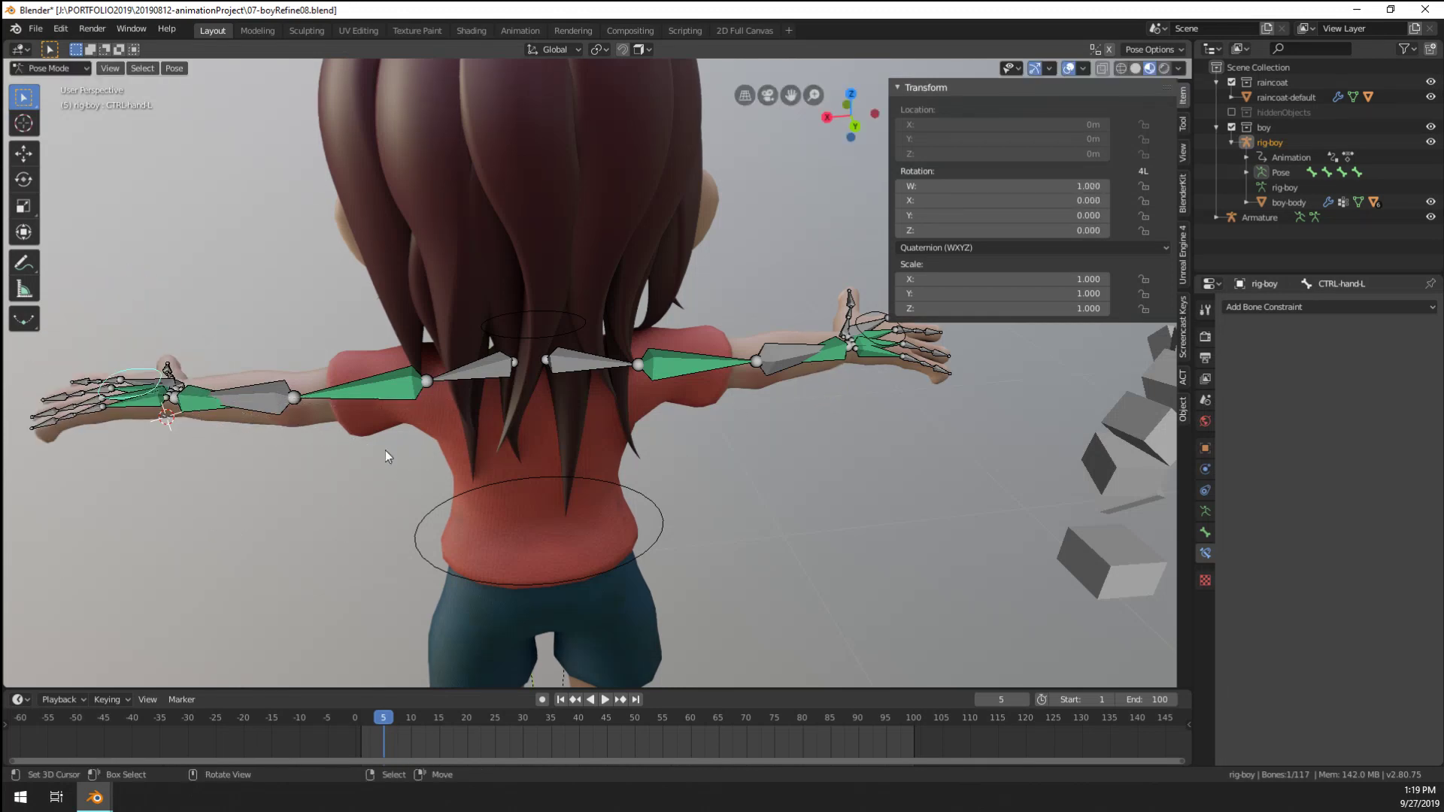
Leave Pose Mode, open boy-body in Edit Mode and select the stray vertex sticking out below the forearm
{"action": "key", "text": "ctrl+Tab"}
{"action": "right_click", "coordinate": [820, 387]}
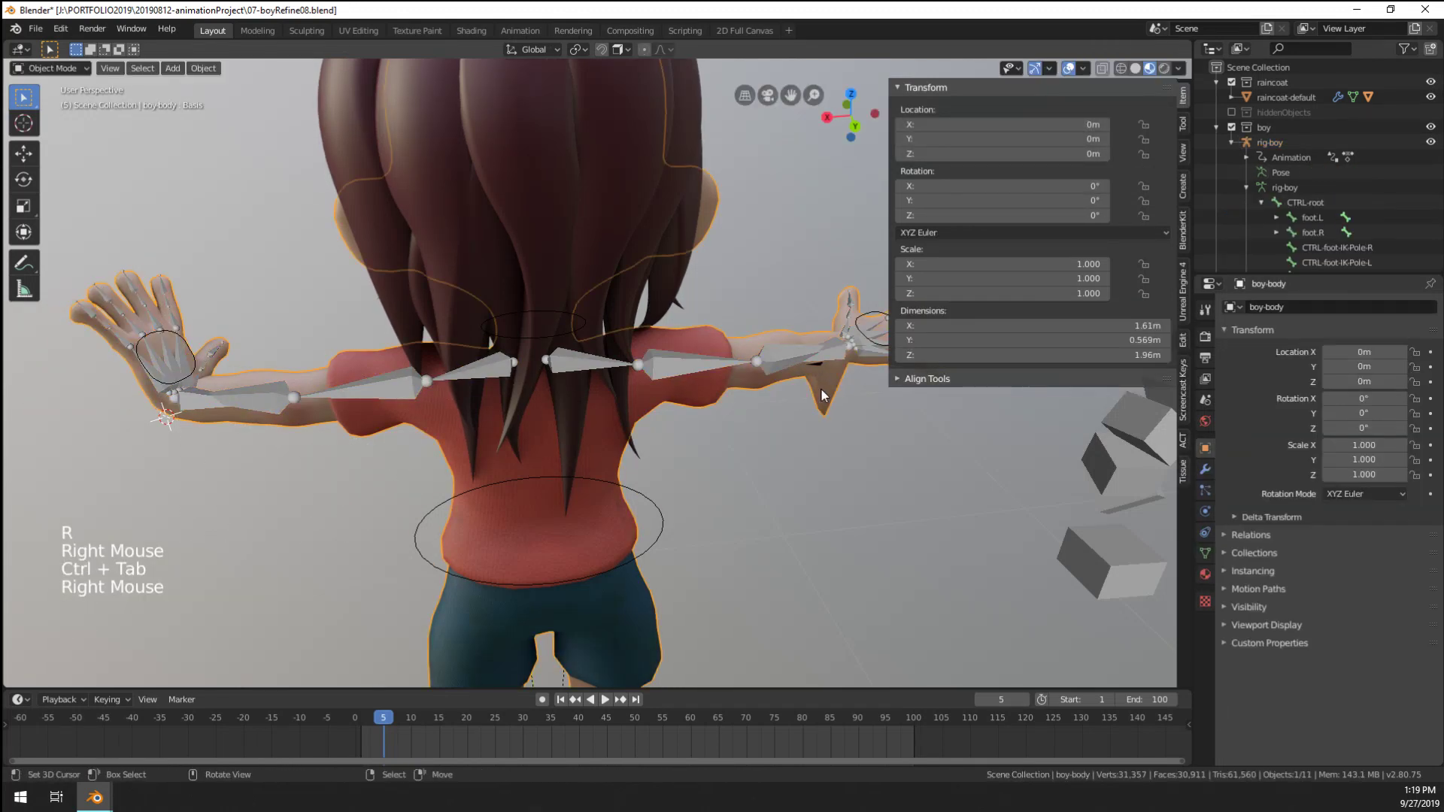
{"action": "key", "text": "Tab"}
{"action": "right_click", "coordinate": [824, 412]}
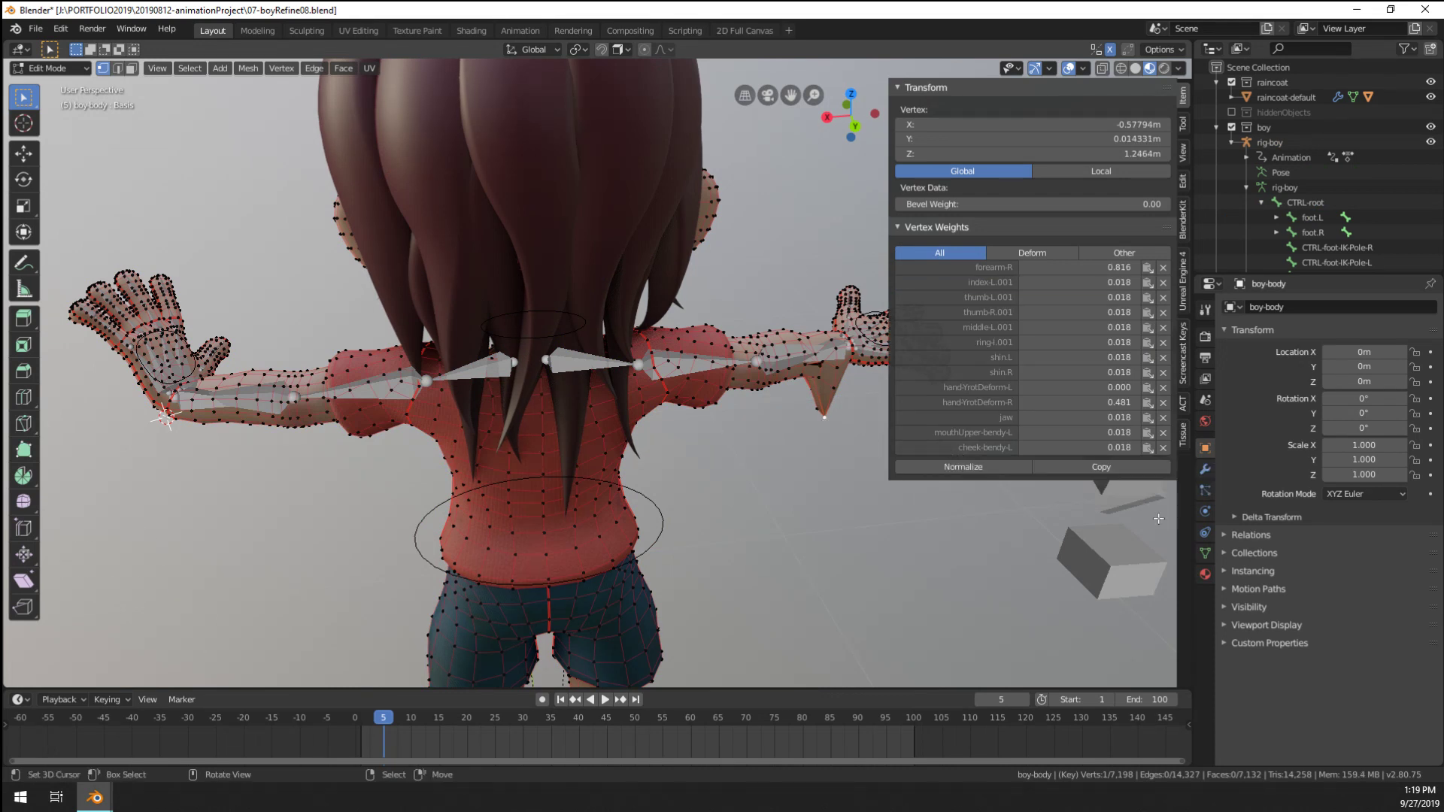
Delete the handYrotDeform-L and handYrotDeform-R vertex groups from boy-body
{"action": "left_click", "coordinate": [1205, 553]}
{"action": "left_click", "coordinate": [1322, 401]}
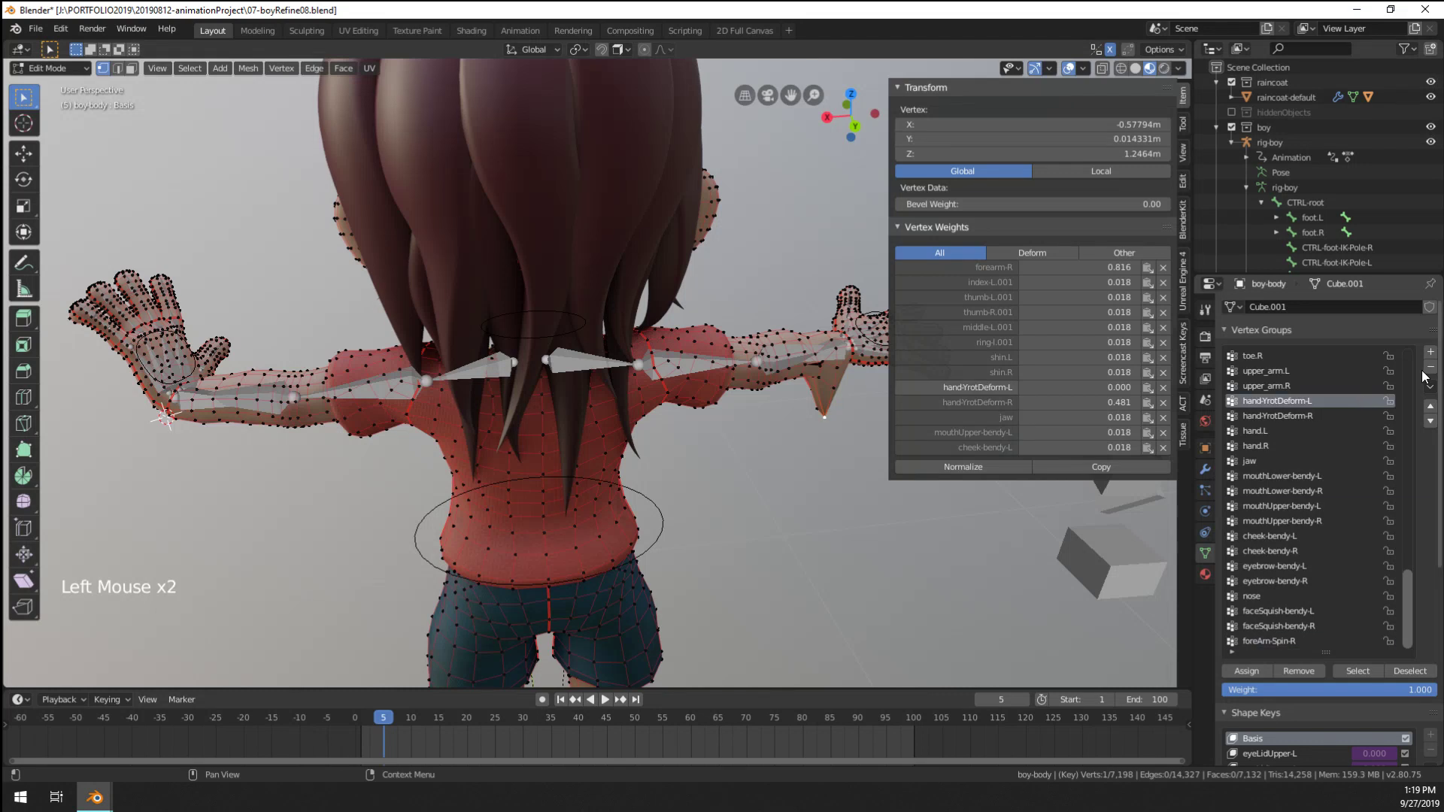
{"action": "left_click", "coordinate": [1430, 367]}
{"action": "left_click", "coordinate": [1360, 413]}
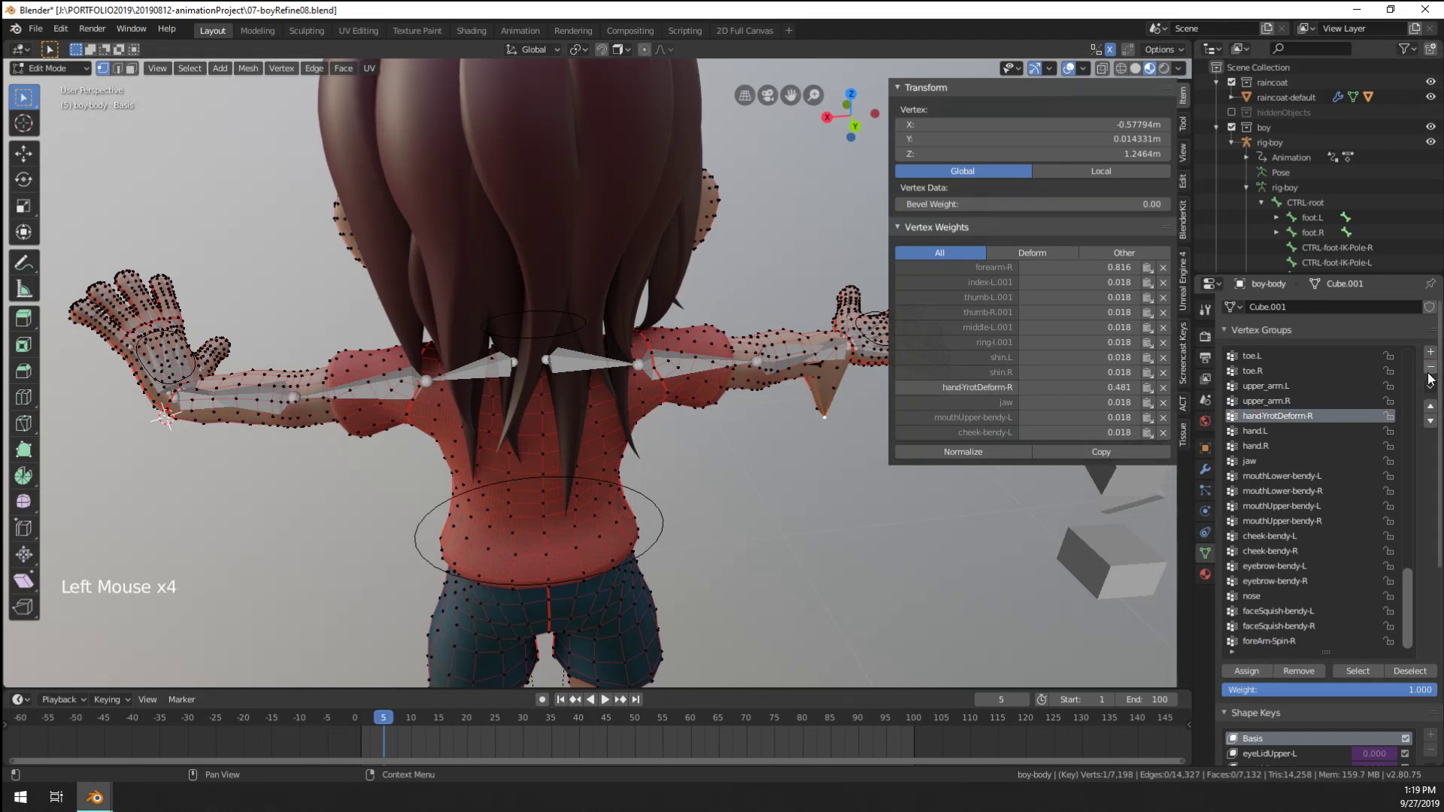
{"action": "left_click", "coordinate": [1430, 367]}
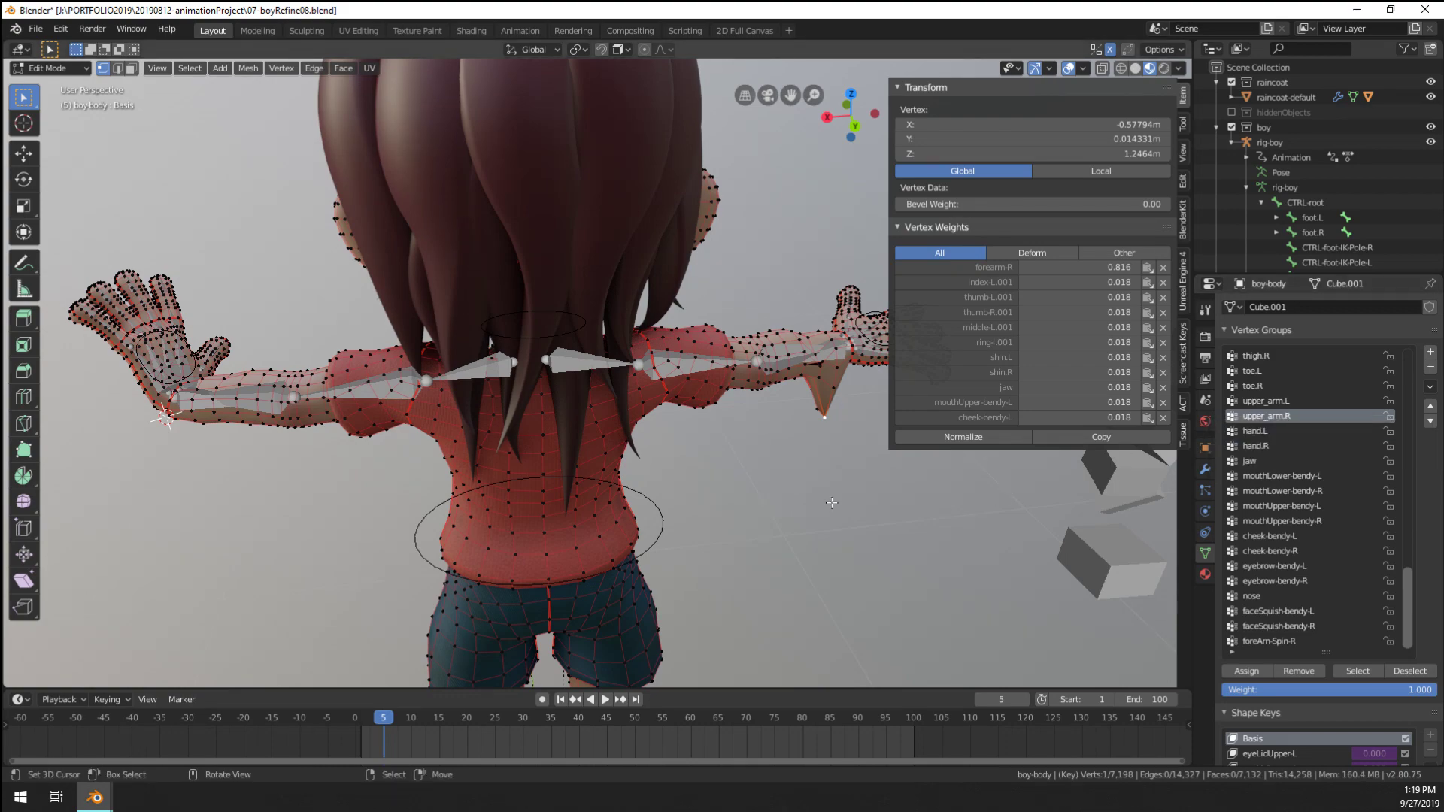
{"action": "middle_click_drag", "start_coordinate": [832, 503], "coordinate": [594, 422]}
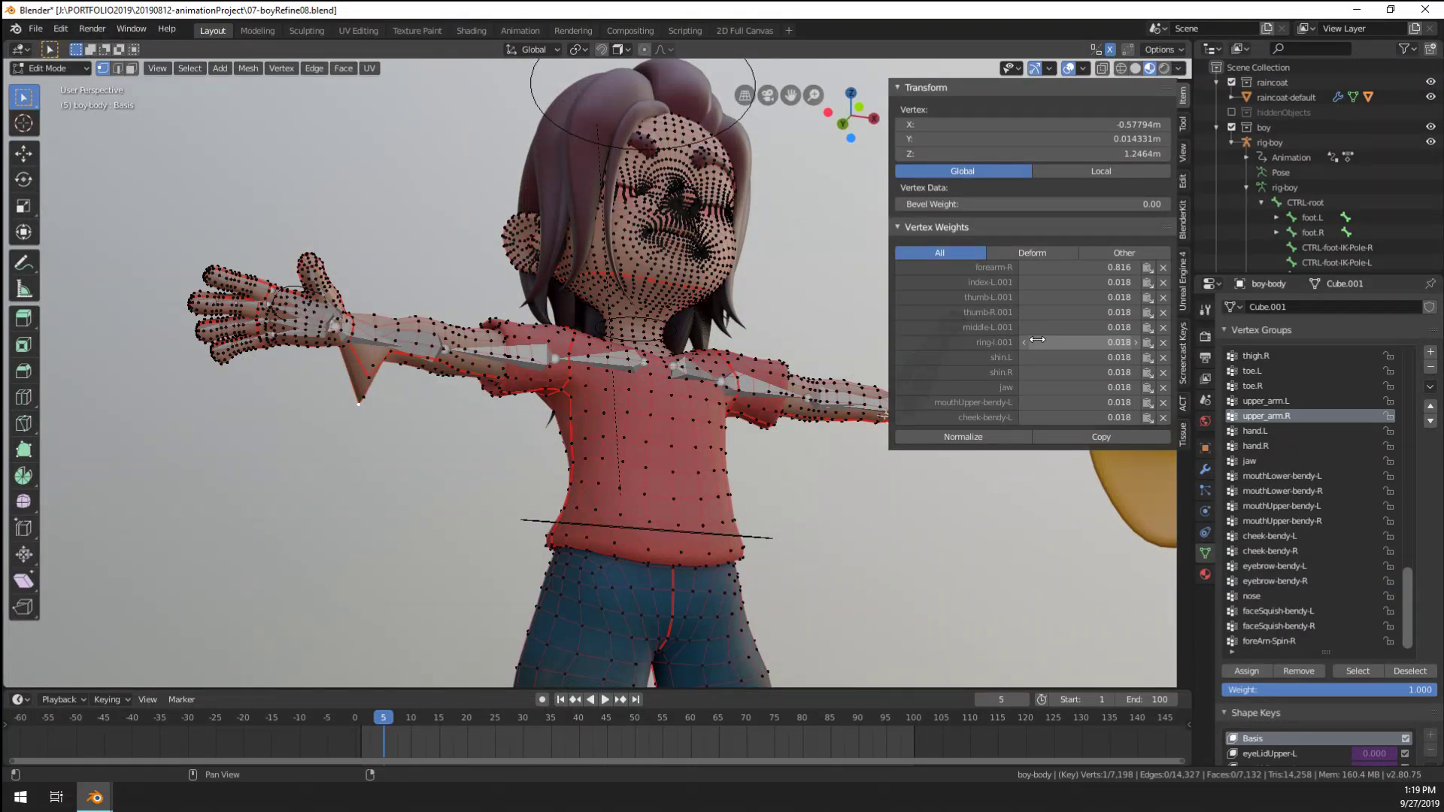
{"action": "middle_click_drag", "start_coordinate": [436, 408], "coordinate": [759, 466]}
{"action": "scroll", "coordinate": [759, 466], "scroll_direction": "down", "scroll_amount": 1}
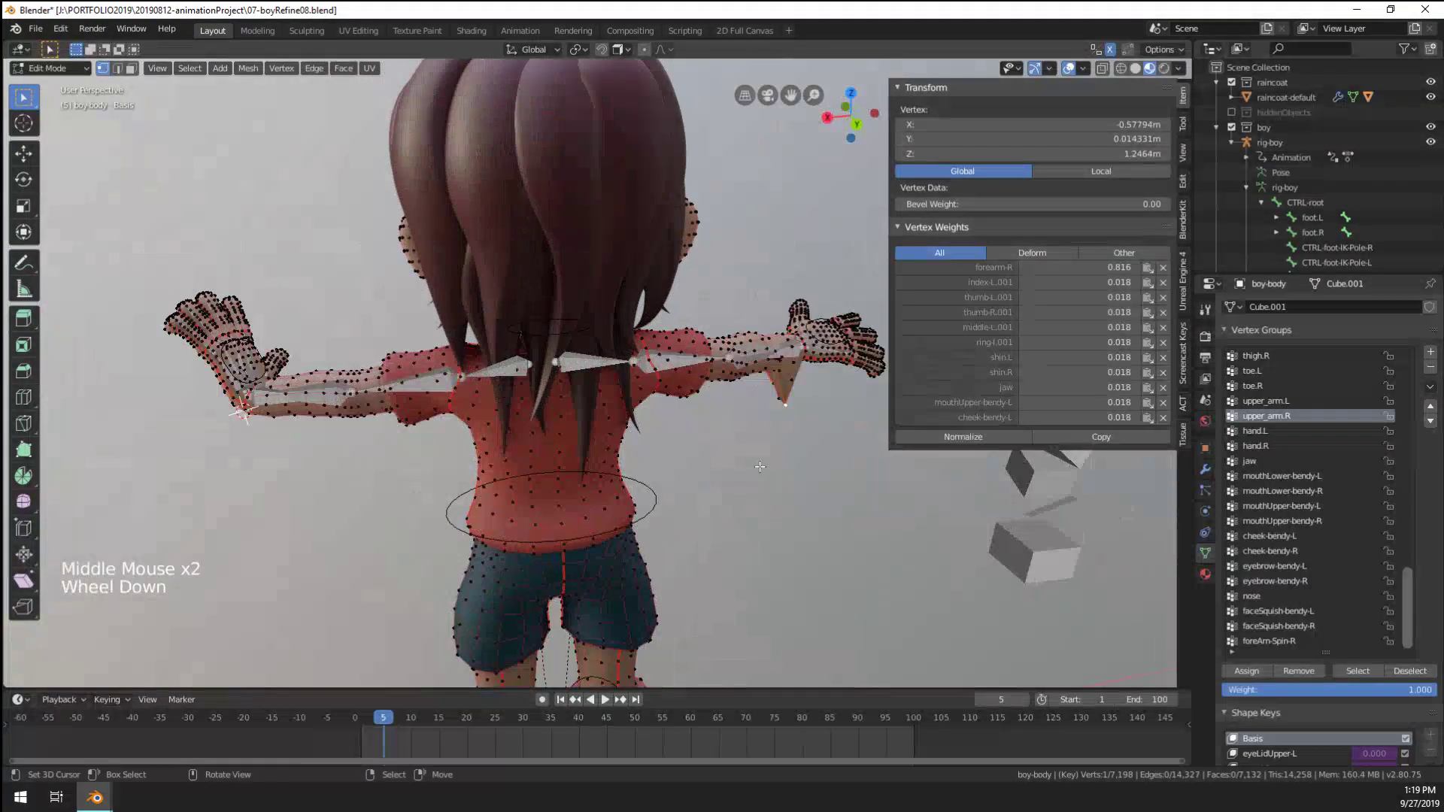
{"action": "scroll", "coordinate": [759, 467], "scroll_direction": "down", "scroll_amount": 2}
{"action": "scroll", "coordinate": [754, 462], "scroll_direction": "up", "scroll_amount": 1}
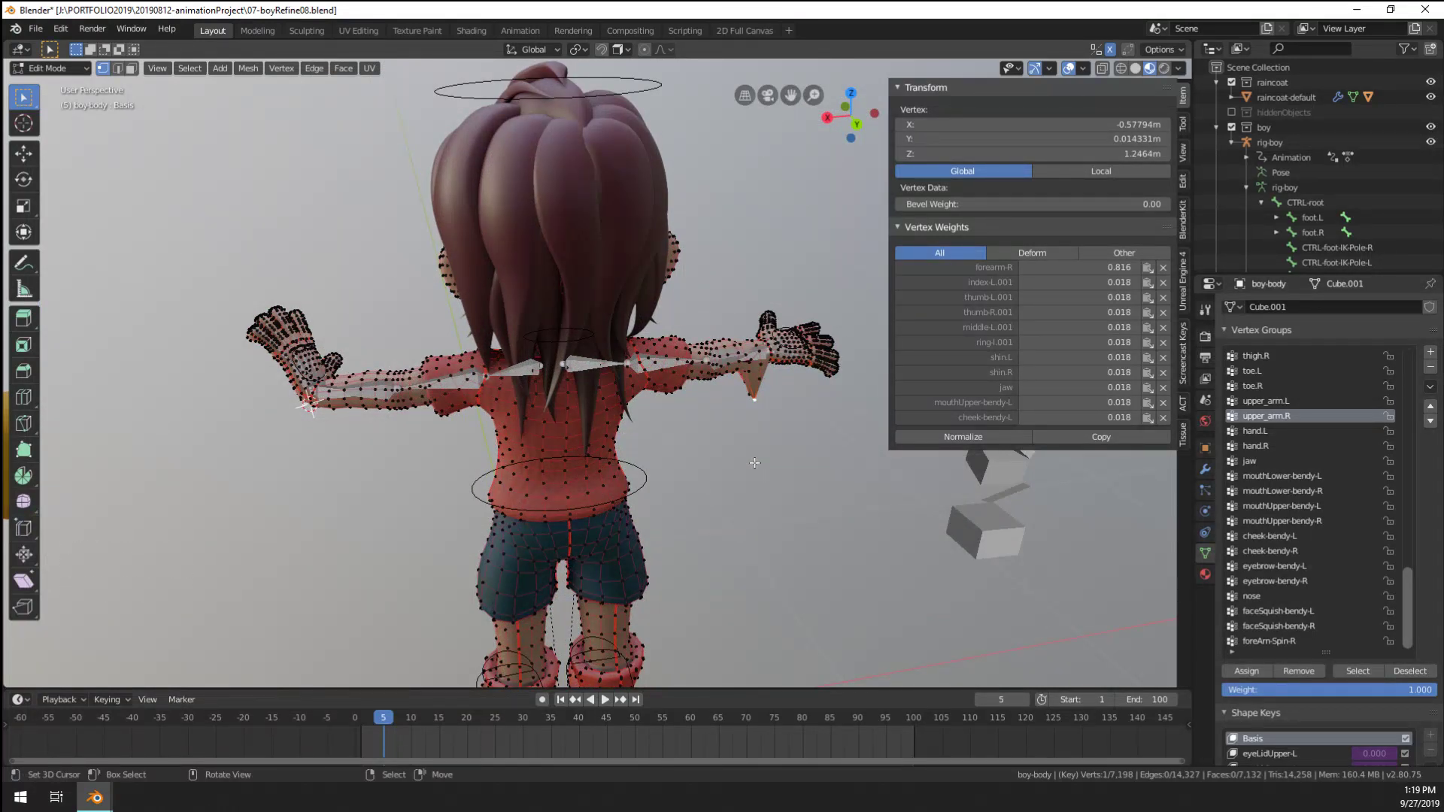
Switch the boy-body mesh to Weight Paint mode and display the weights of the ring-l.001 vertex group
{"action": "scroll", "coordinate": [1331, 510], "scroll_direction": "up", "scroll_amount": 12}
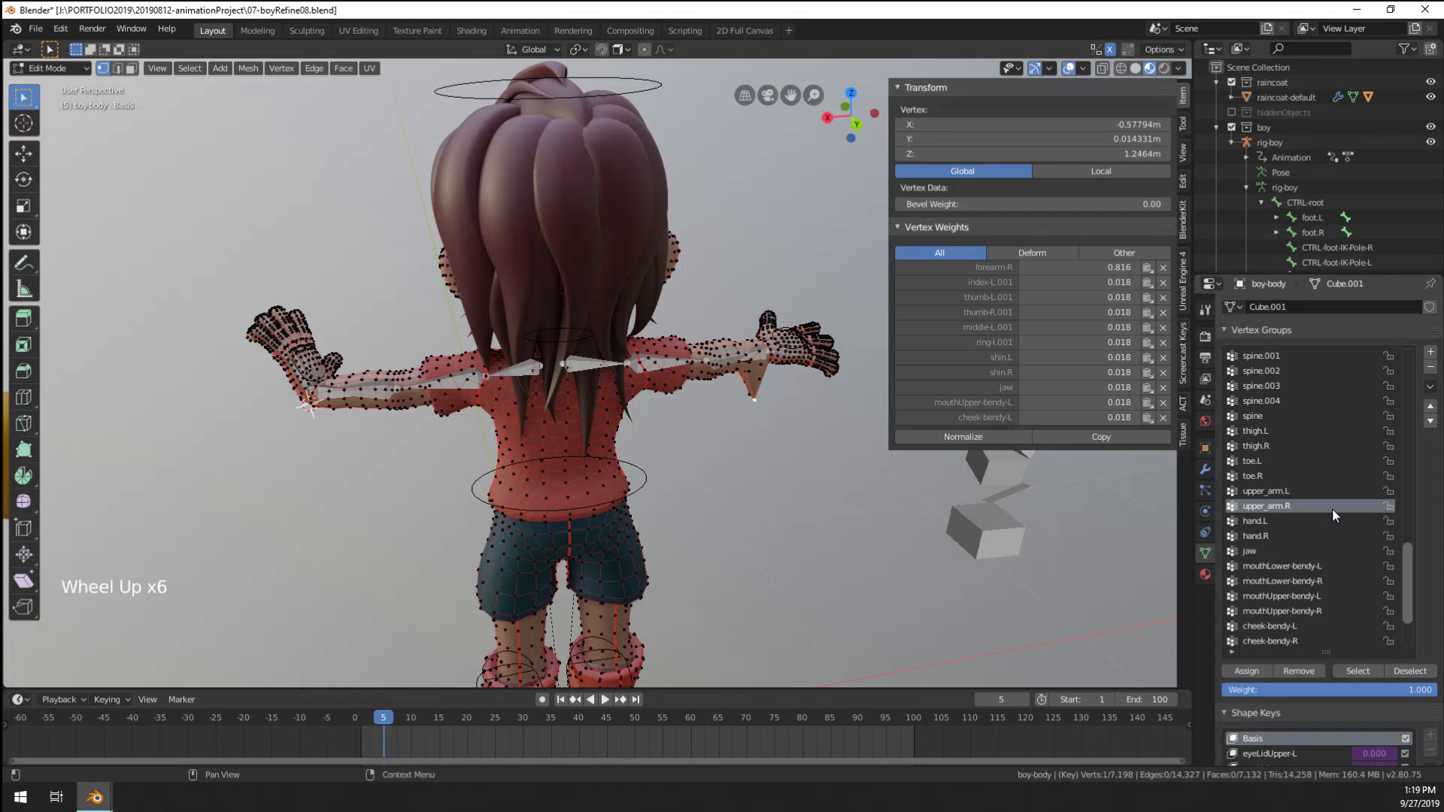
{"action": "key", "text": "ctrl+Tab"}
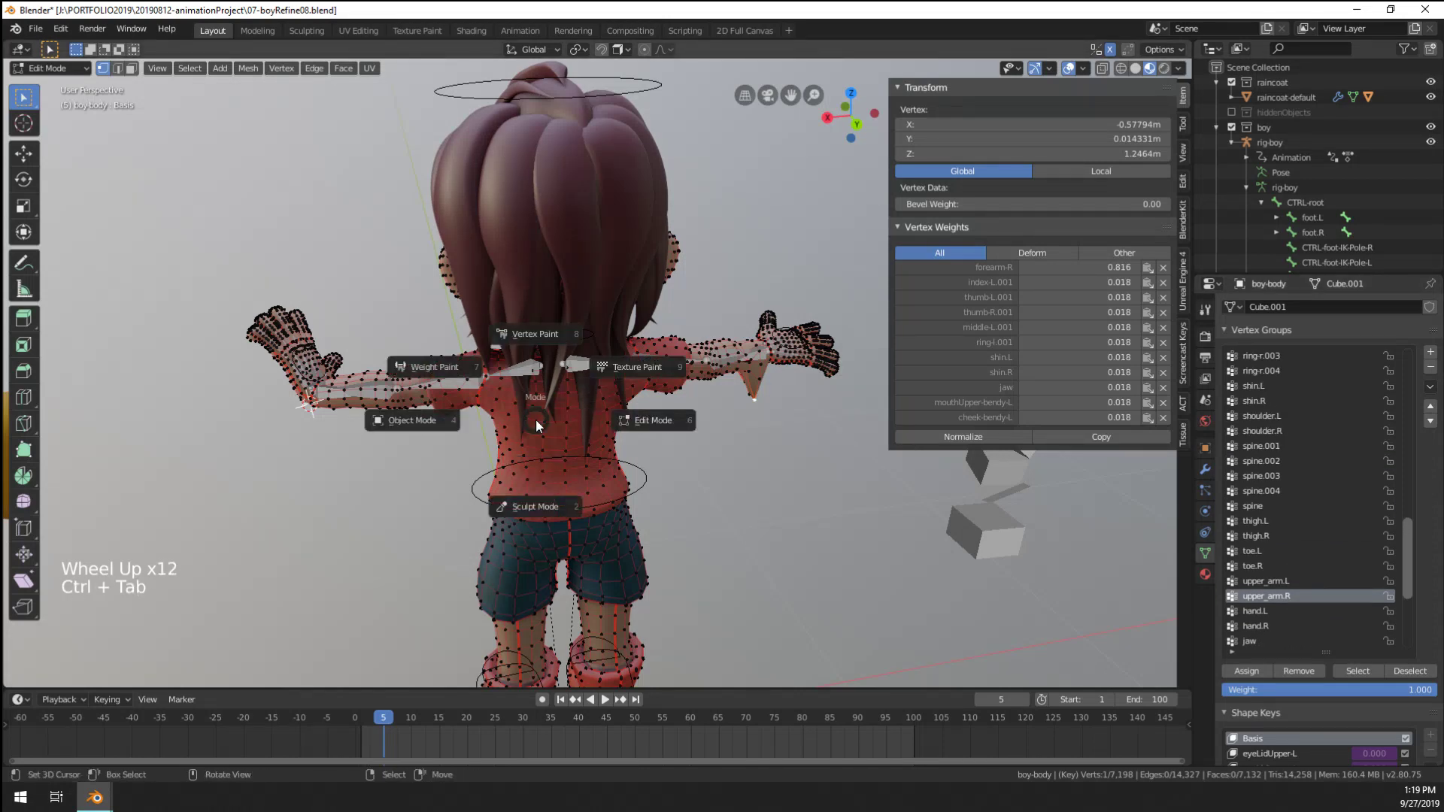
{"action": "left_click", "coordinate": [435, 376]}
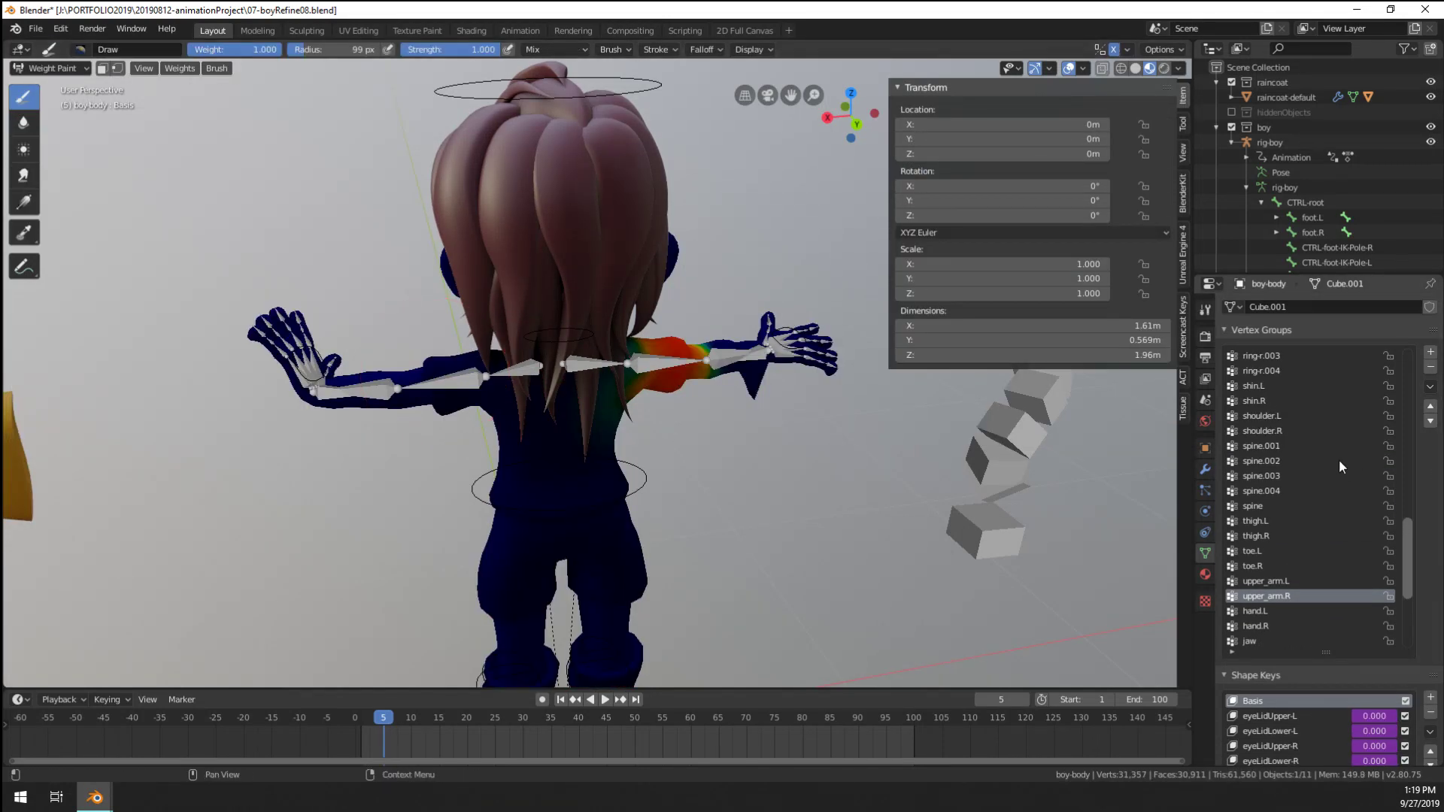
{"action": "scroll", "coordinate": [1293, 448], "scroll_direction": "up", "scroll_amount": 13}
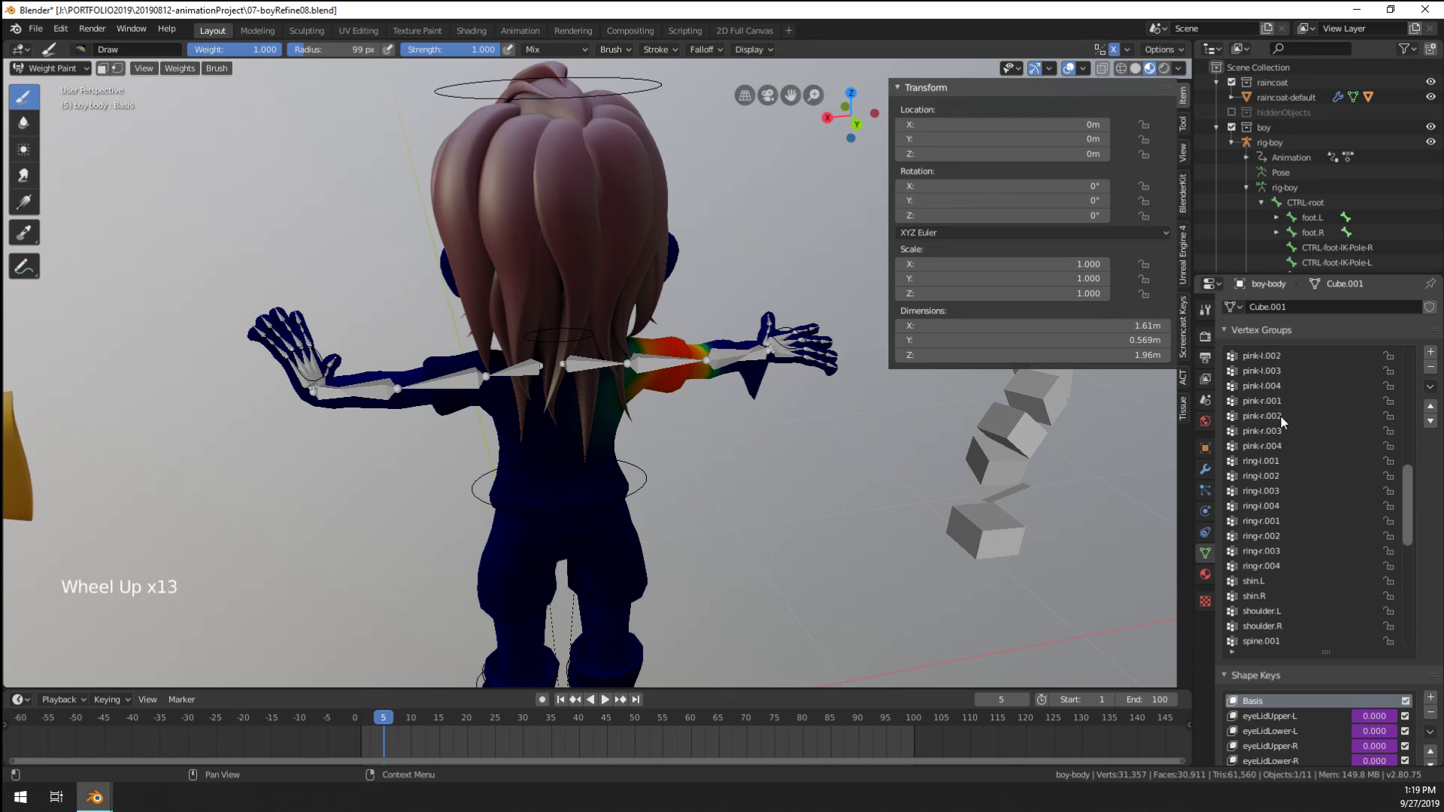
{"action": "left_click", "coordinate": [1271, 461]}
List the vertex groups that influence the spike under the right forearm and look through the mesh's vertex group list
{"action": "middle_click_drag", "start_coordinate": [752, 452], "coordinate": [819, 483]}
{"action": "scroll", "coordinate": [693, 409], "scroll_direction": "up", "scroll_amount": 5}
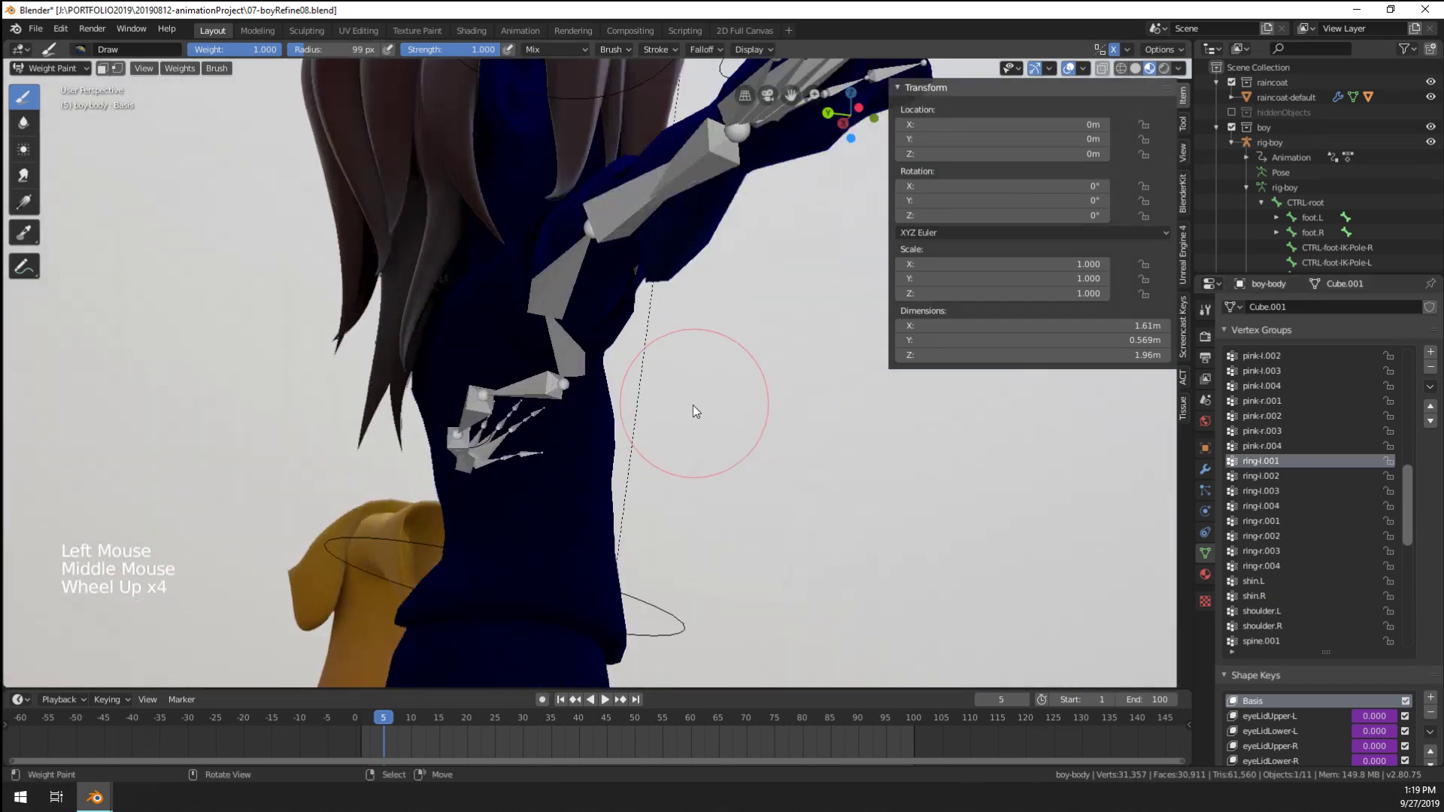
{"action": "middle_click_drag", "start_coordinate": [694, 409], "coordinate": [854, 452]}
{"action": "left_click", "coordinate": [720, 426], "text": "shift"}
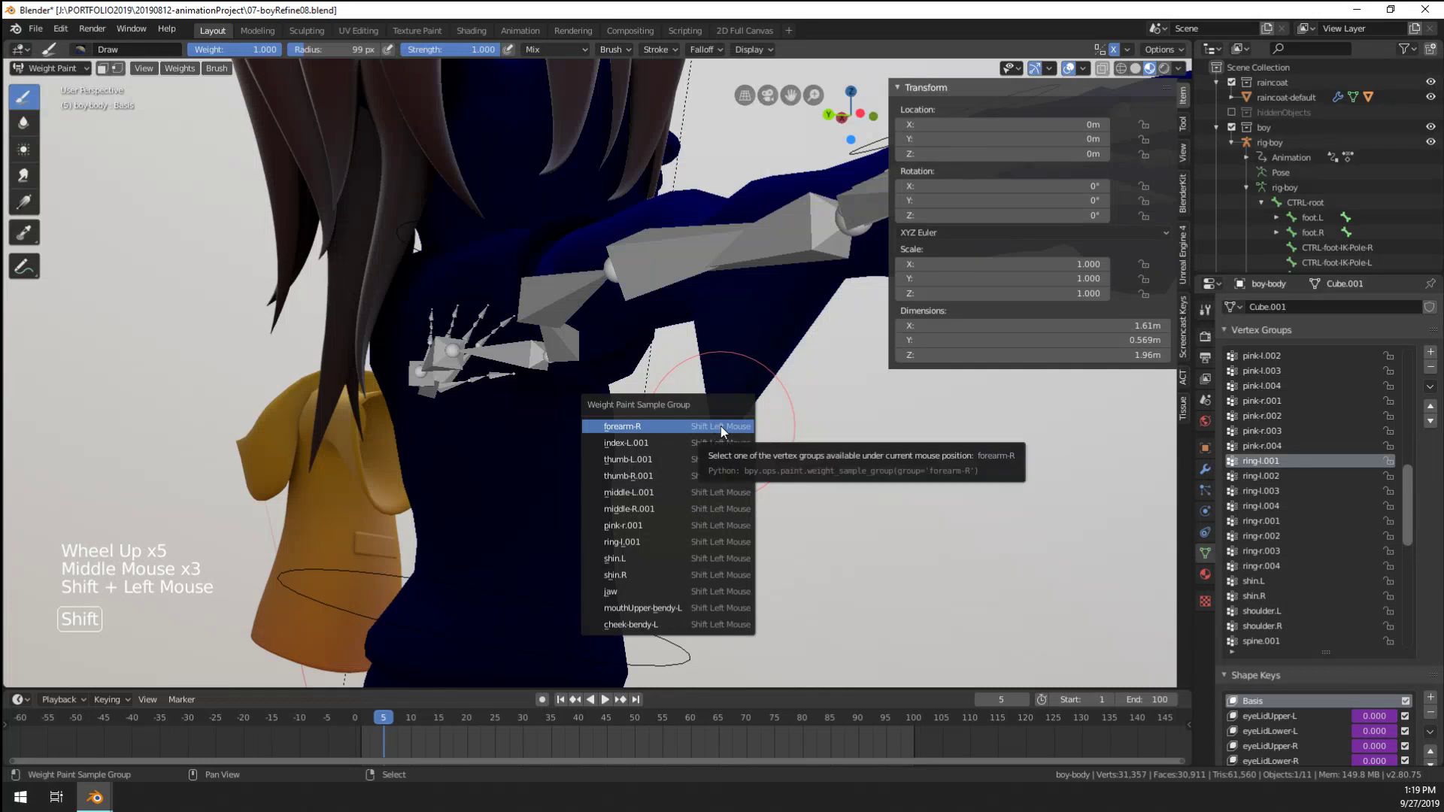
{"action": "left_click", "coordinate": [722, 418], "text": "shift"}
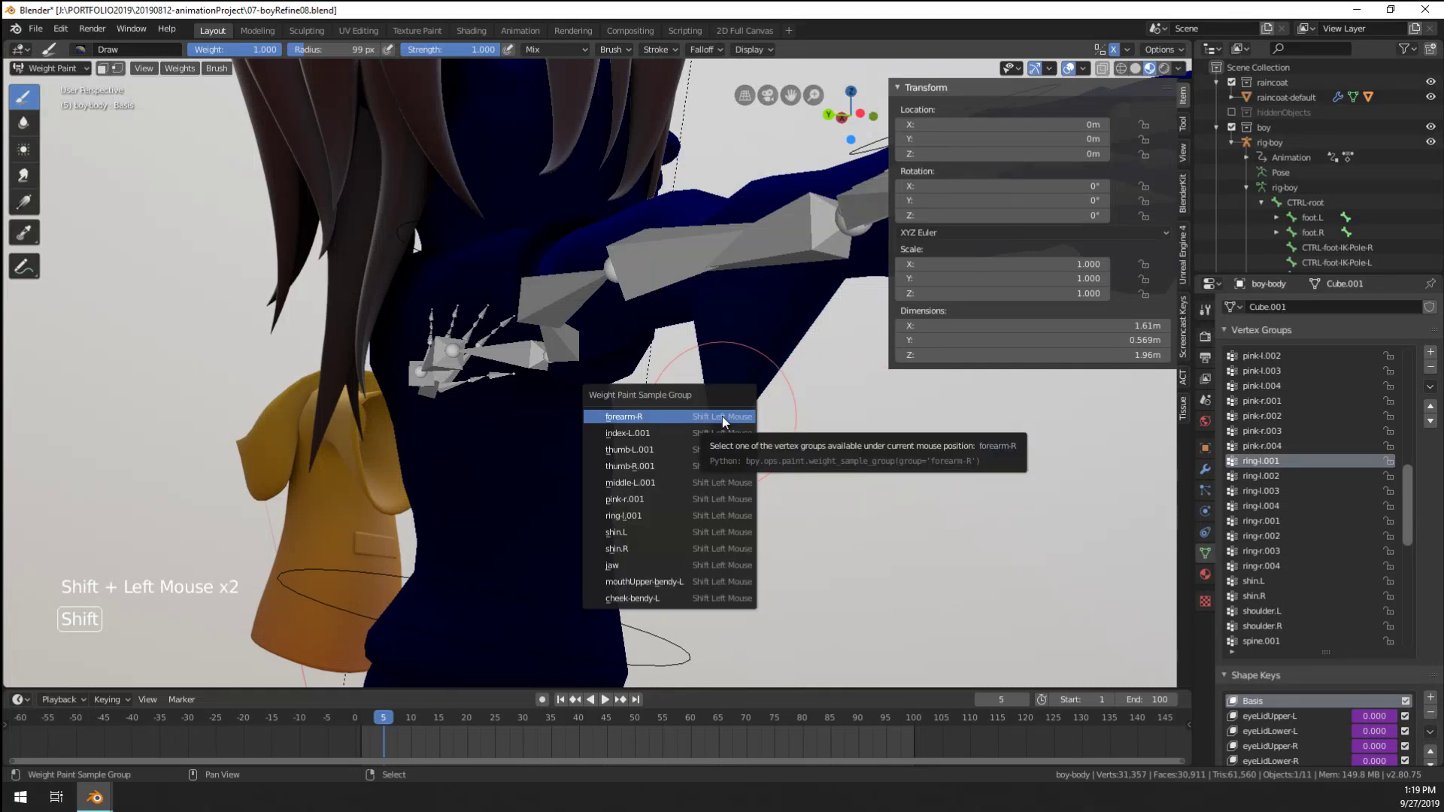
{"action": "scroll", "coordinate": [1363, 456], "scroll_direction": "down", "scroll_amount": 5}
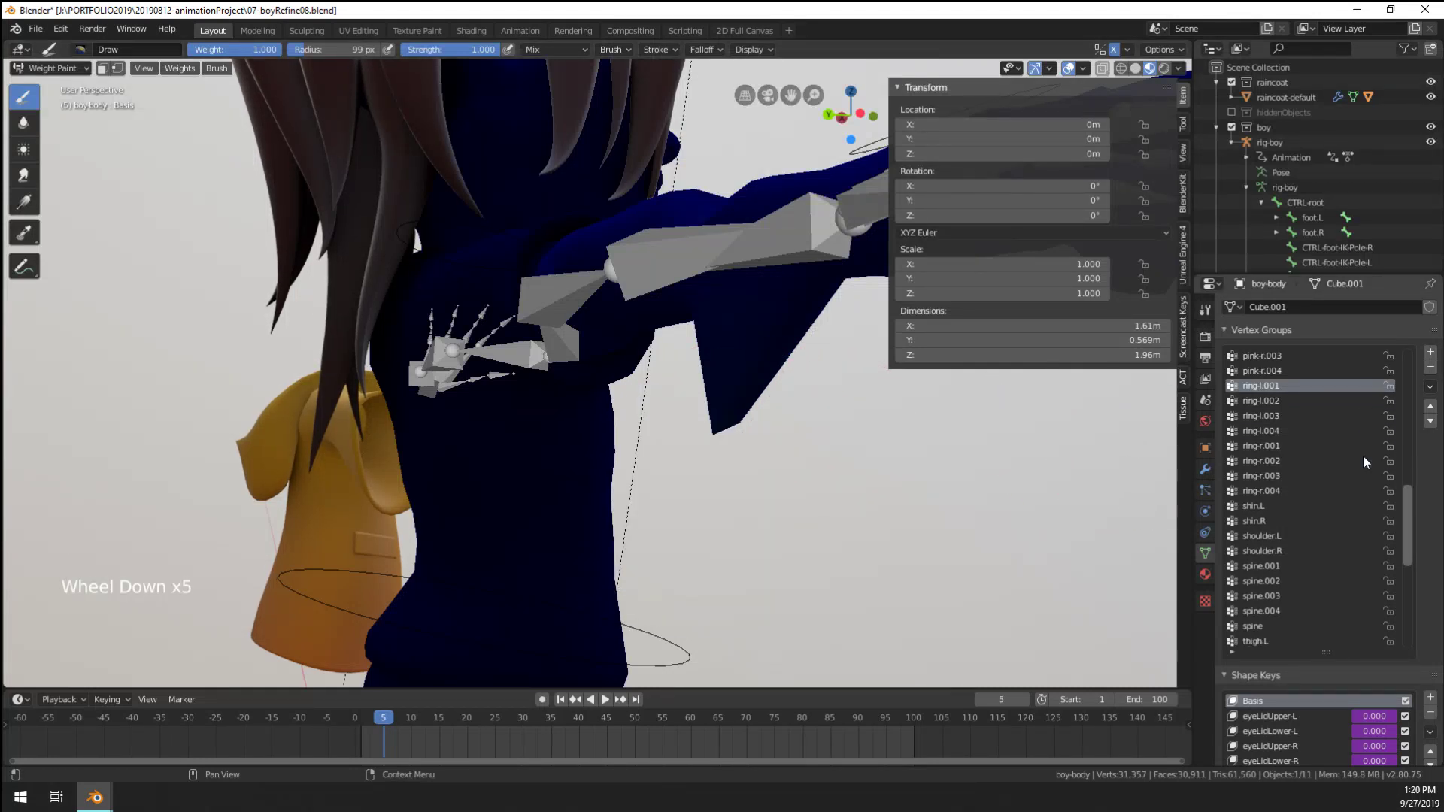
{"action": "scroll", "coordinate": [1362, 455], "scroll_direction": "up", "scroll_amount": 10}
{"action": "scroll", "coordinate": [1360, 459], "scroll_direction": "down", "scroll_amount": 4}
{"action": "scroll", "coordinate": [1358, 468], "scroll_direction": "down", "scroll_amount": 16}
{"action": "scroll", "coordinate": [1358, 472], "scroll_direction": "down", "scroll_amount": 11}
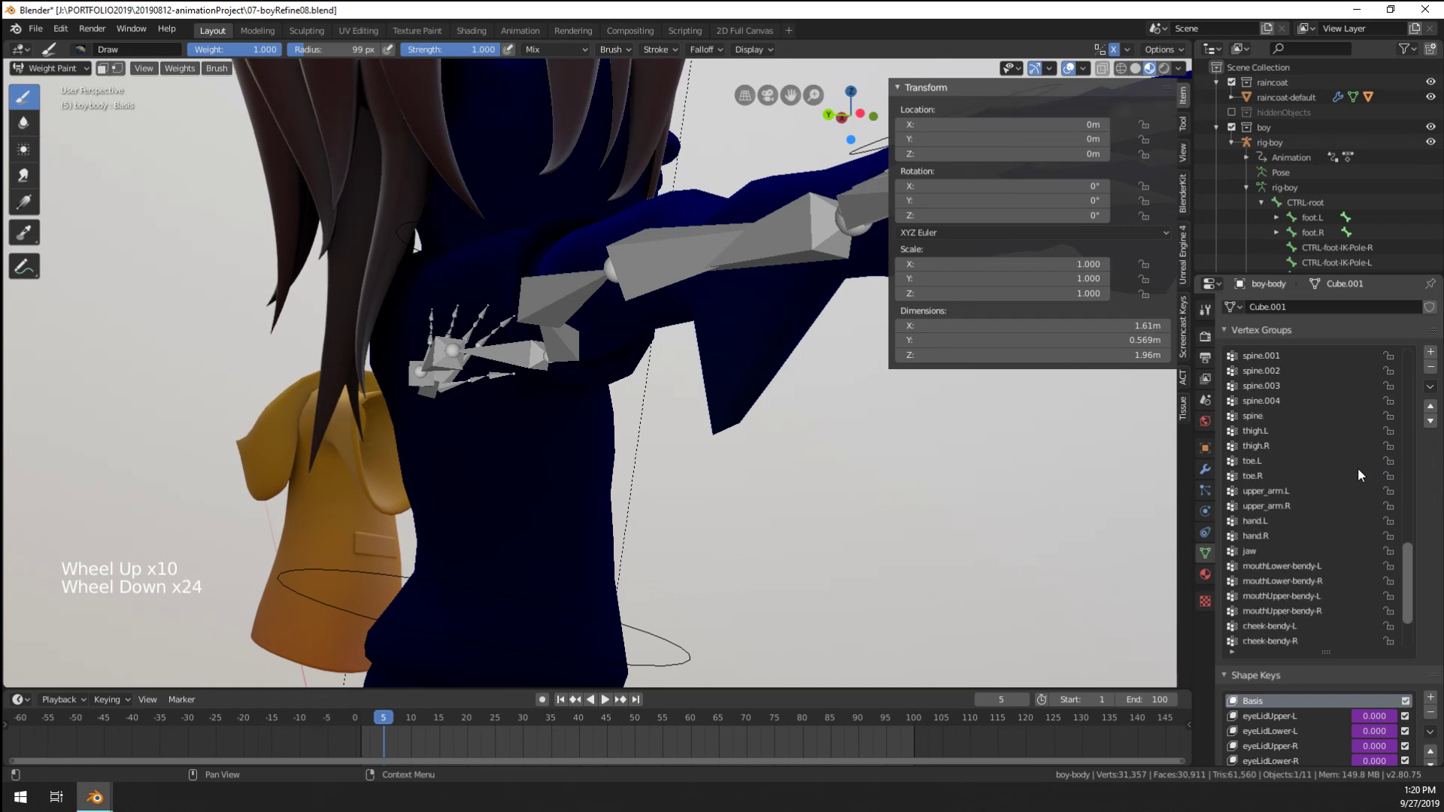
{"action": "scroll", "coordinate": [1348, 516], "scroll_direction": "up", "scroll_amount": 5}
{"action": "scroll", "coordinate": [1347, 517], "scroll_direction": "up", "scroll_amount": 3}
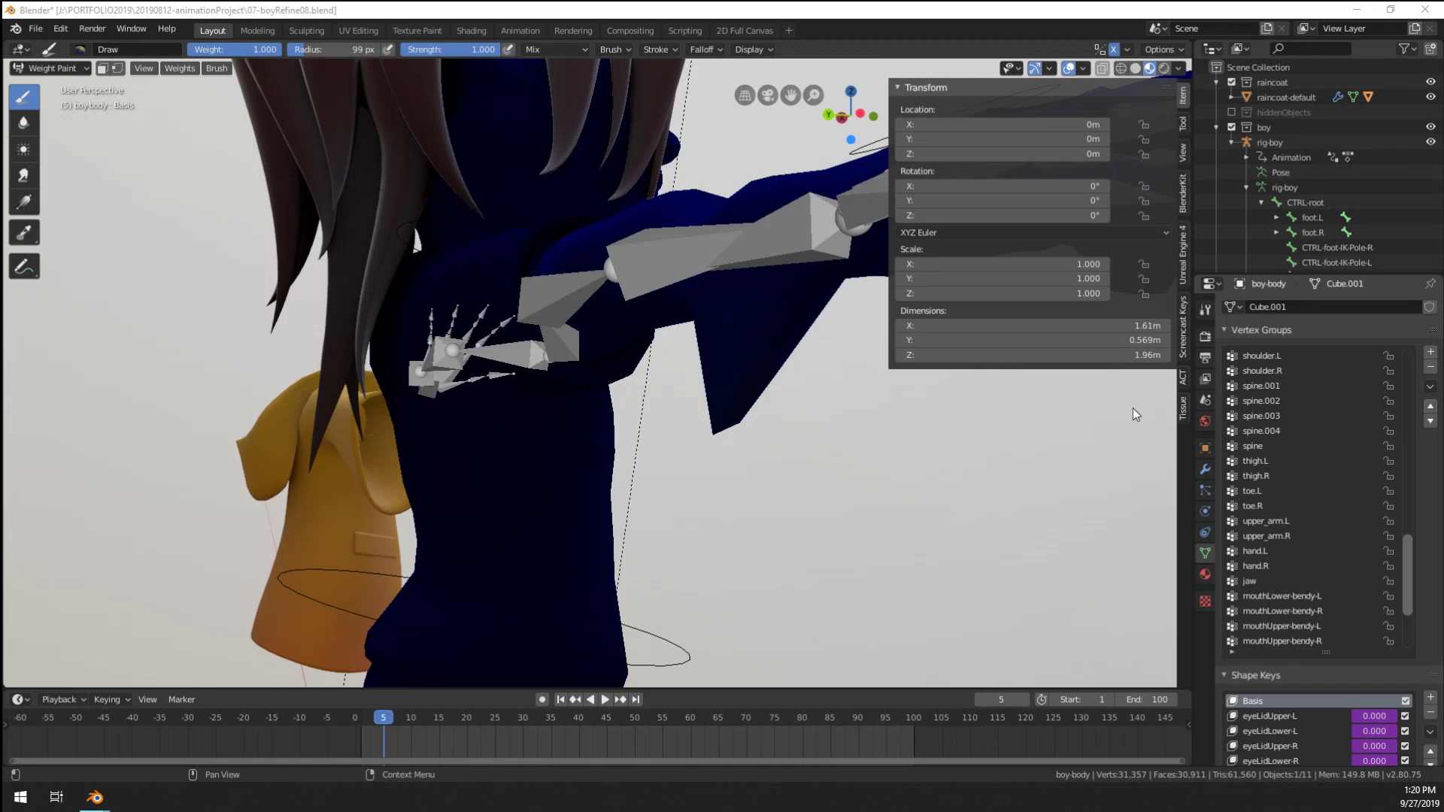
Sample the vertex groups at the forearm spike's tip and display the thumb-L.001 group's weights
{"action": "scroll", "coordinate": [751, 417], "scroll_direction": "down", "scroll_amount": 3}
{"action": "middle_click_drag", "start_coordinate": [750, 416], "coordinate": [931, 416]}
{"action": "scroll", "coordinate": [742, 480], "scroll_direction": "up", "scroll_amount": 2}
{"action": "scroll", "coordinate": [741, 480], "scroll_direction": "down", "scroll_amount": 2}
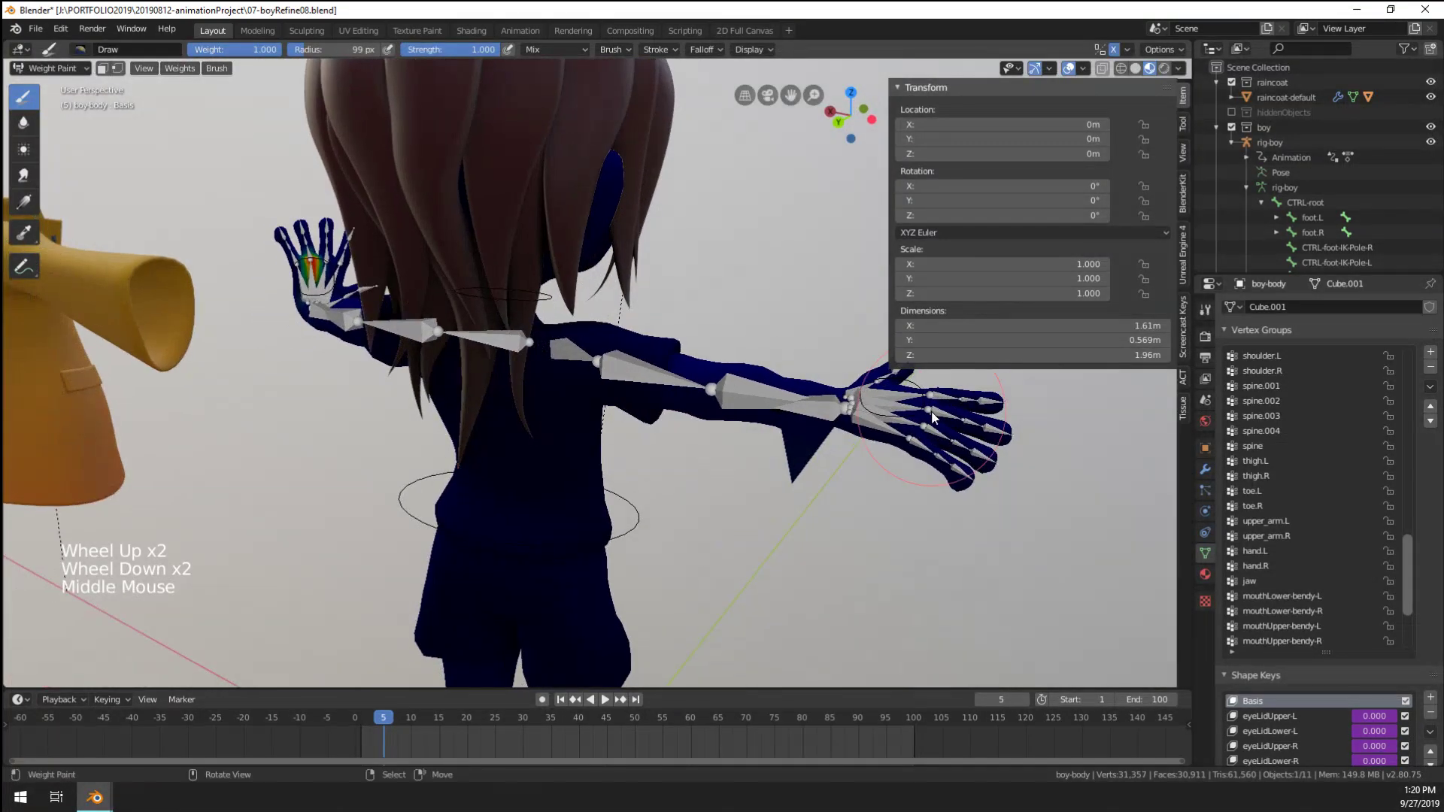
{"action": "scroll", "coordinate": [1025, 400], "scroll_direction": "up", "scroll_amount": 1}
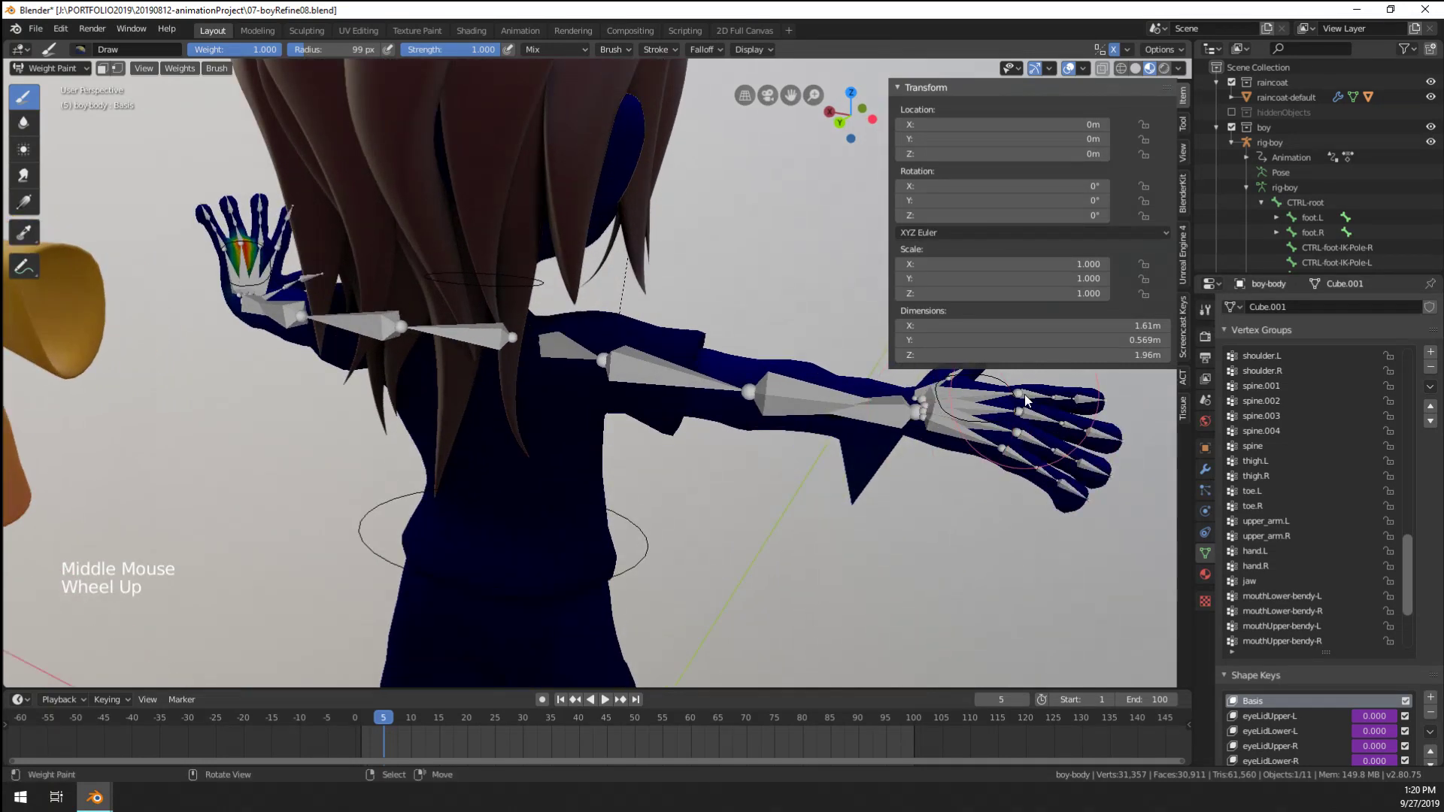
{"action": "left_click", "coordinate": [865, 494], "text": "shift"}
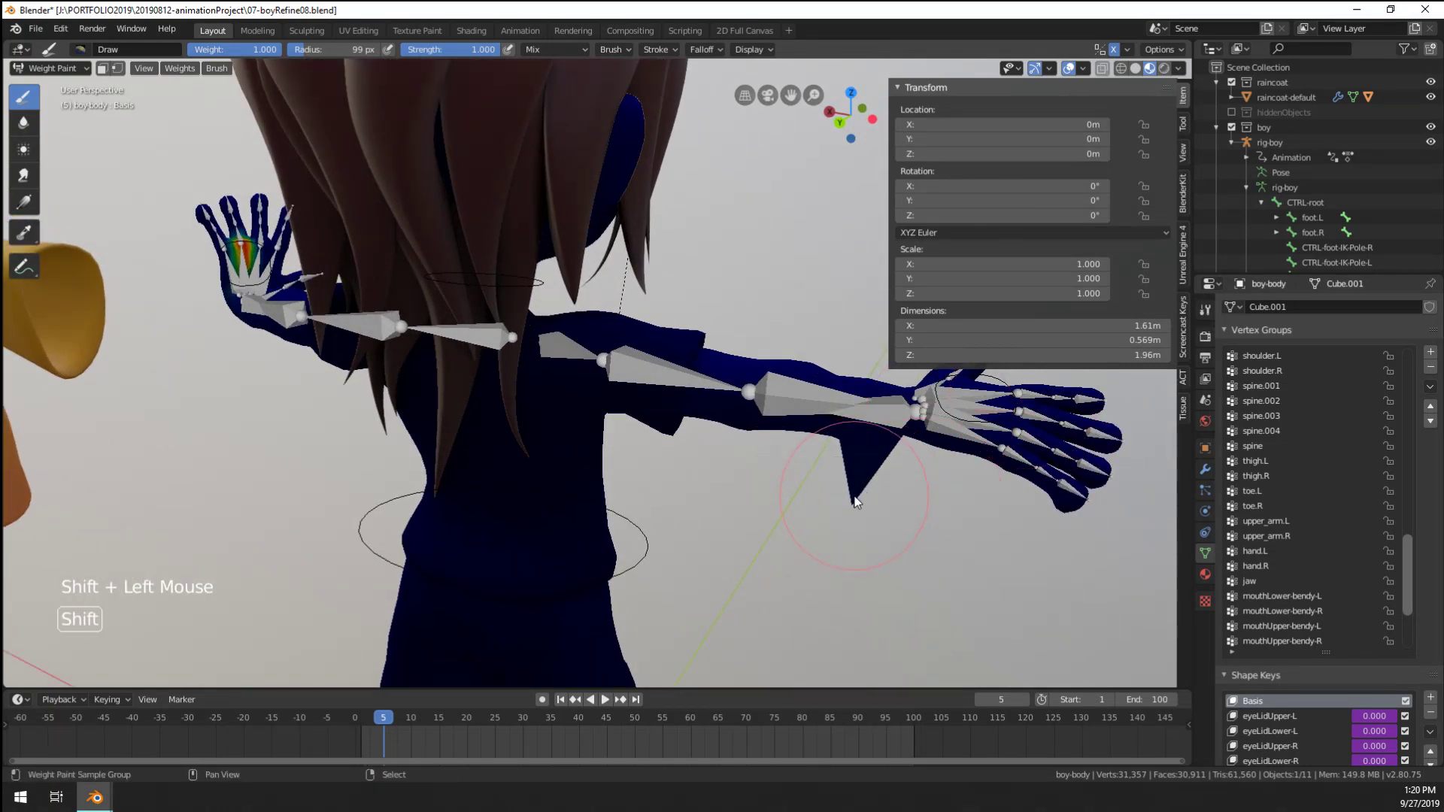
{"action": "left_click", "coordinate": [859, 499], "text": "shift"}
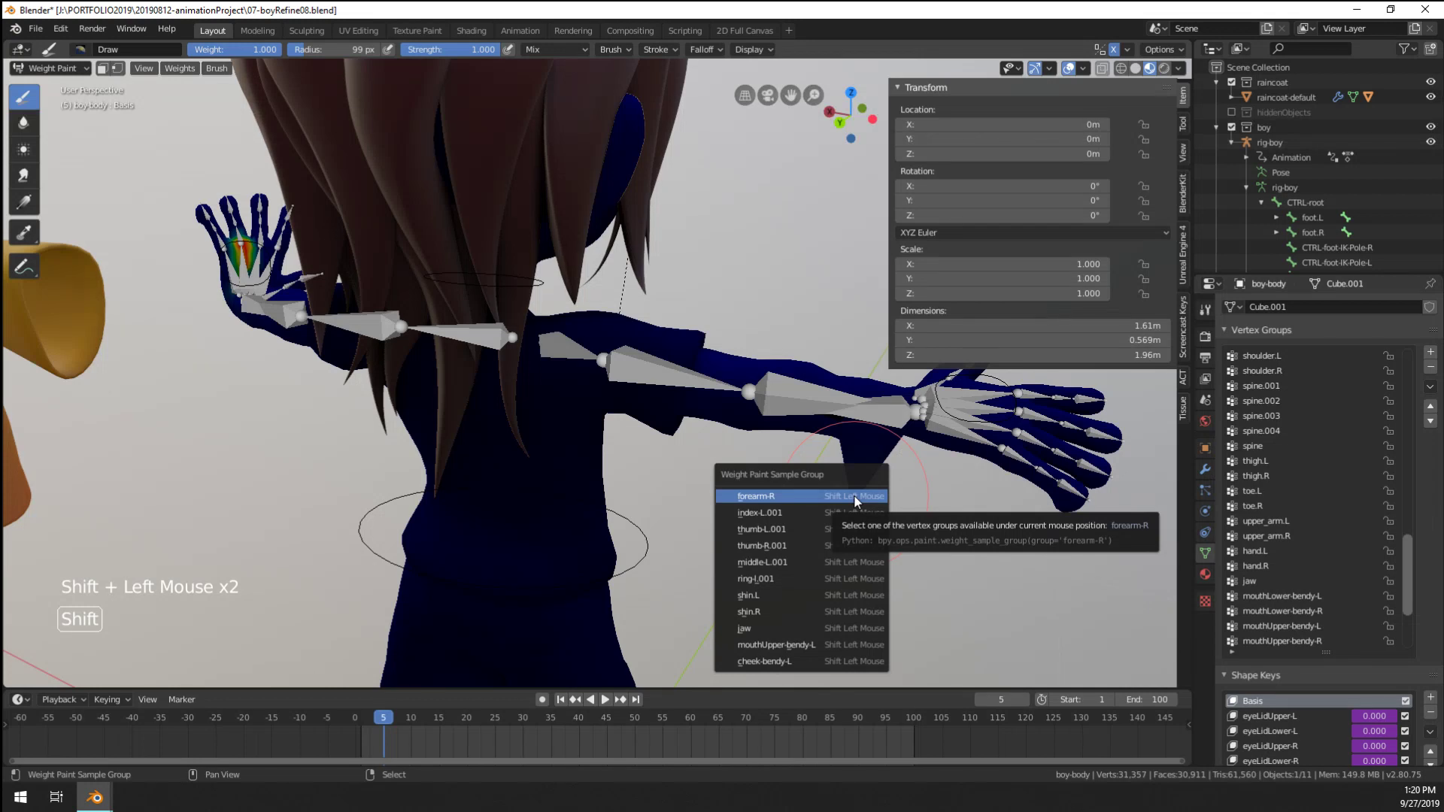
{"action": "left_click", "coordinate": [869, 528]}
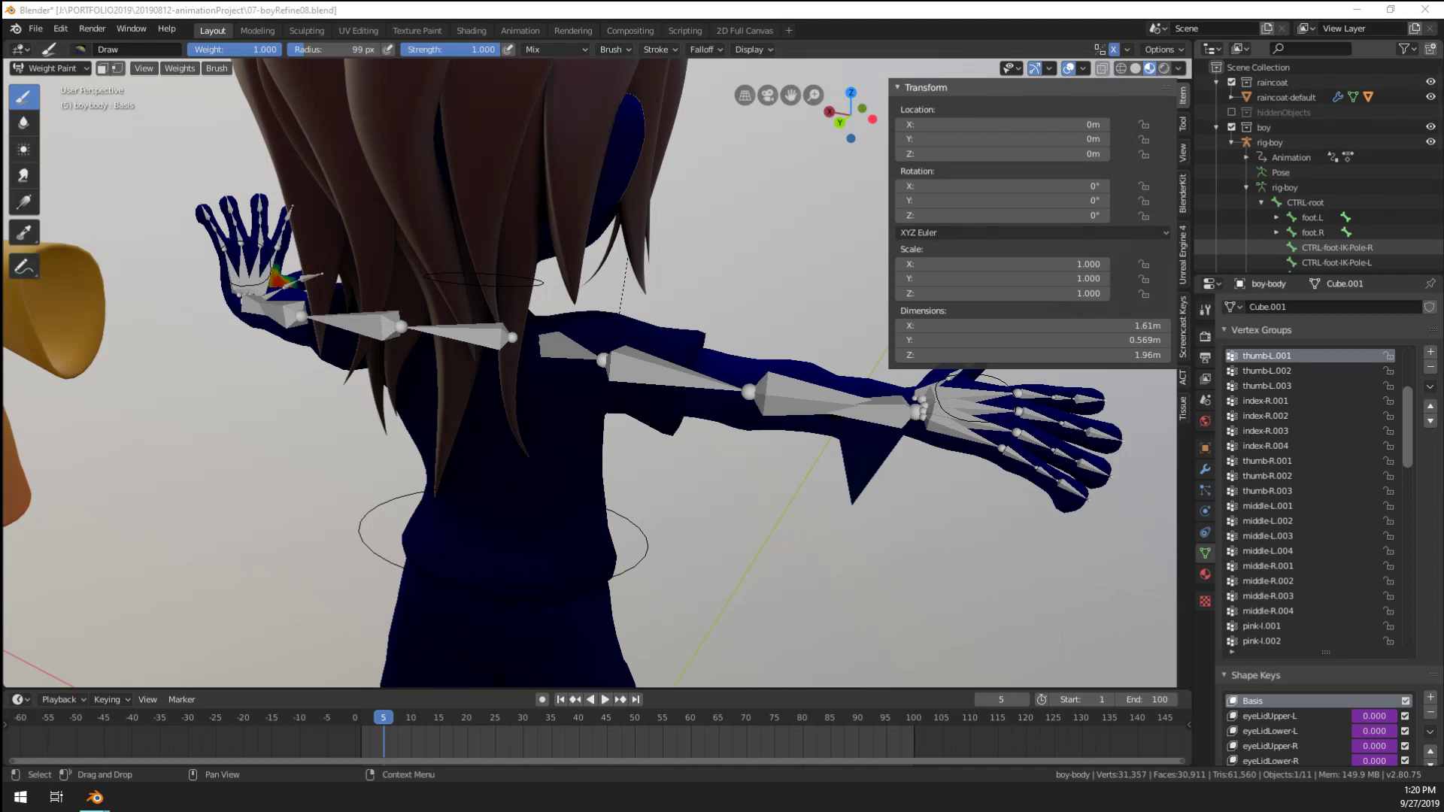
Sample the spike's tip again to inspect the index-L.001 and thumb-R.001 group weights
{"action": "middle_click_drag", "start_coordinate": [654, 399], "coordinate": [669, 406]}
{"action": "left_click", "coordinate": [847, 495], "text": "shift"}
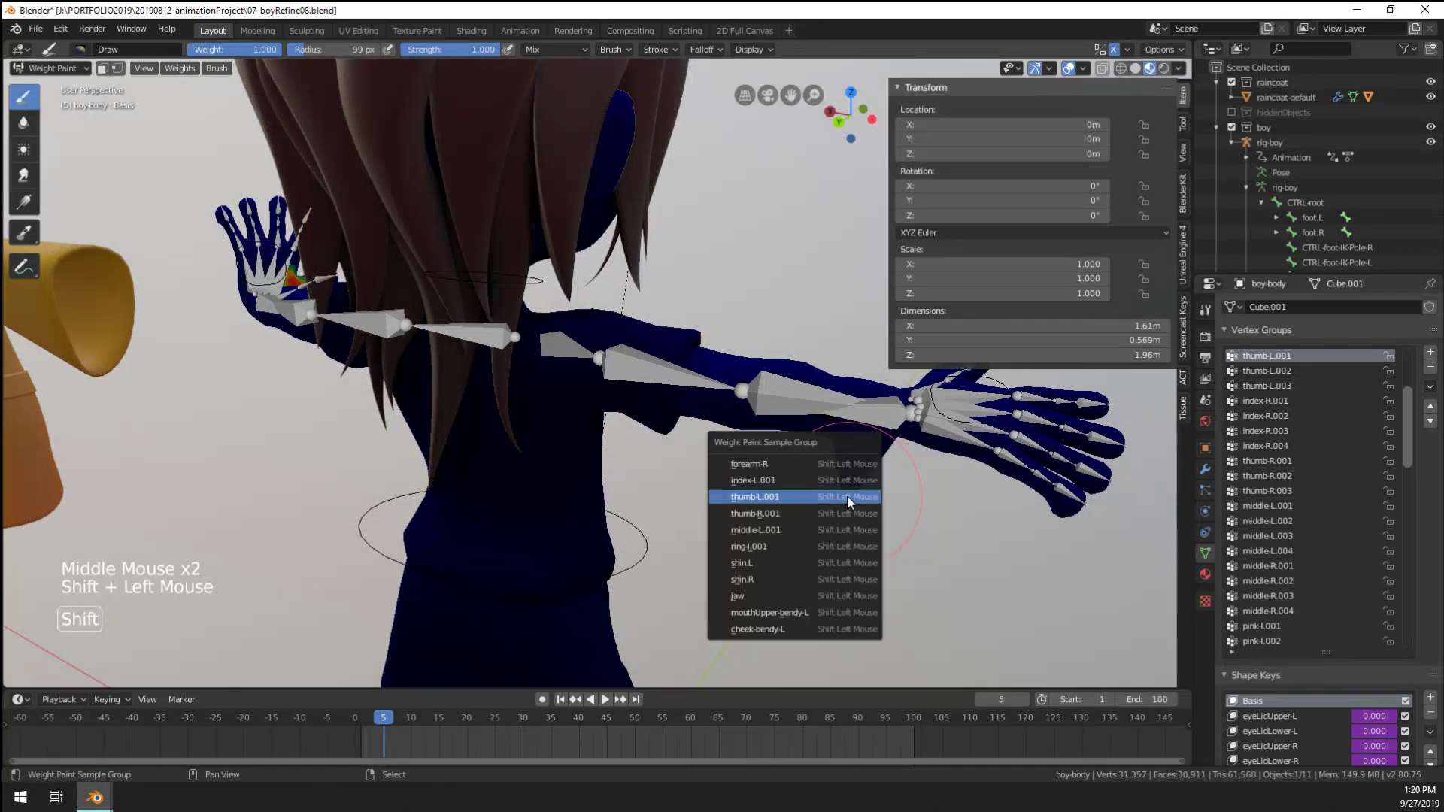
{"action": "left_click", "coordinate": [853, 487], "text": "shift"}
{"action": "left_click", "coordinate": [853, 485]}
{"action": "left_click", "coordinate": [848, 509], "text": "shift"}
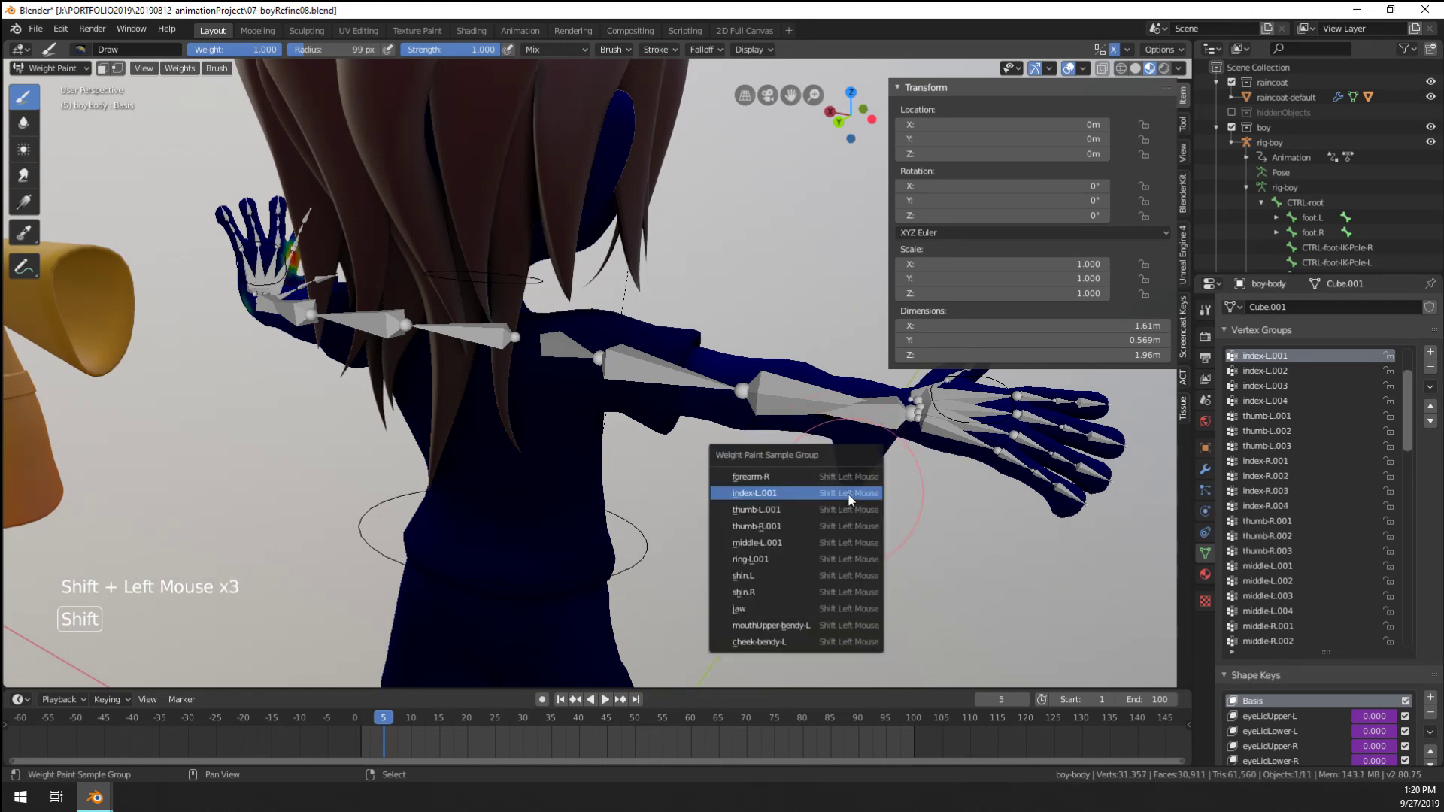
{"action": "left_click", "coordinate": [849, 525]}
Sample the spike from the side to inspect the shin.L and shin.R group weights
{"action": "mouse_move", "coordinate": [853, 512]}
{"action": "middle_mouse_down"}
{"action": "mouse_move", "coordinate": [789, 465]}
{"action": "mouse_move", "coordinate": [697, 444]}
{"action": "mouse_move", "coordinate": [422, 323]}
{"action": "middle_mouse_up"}
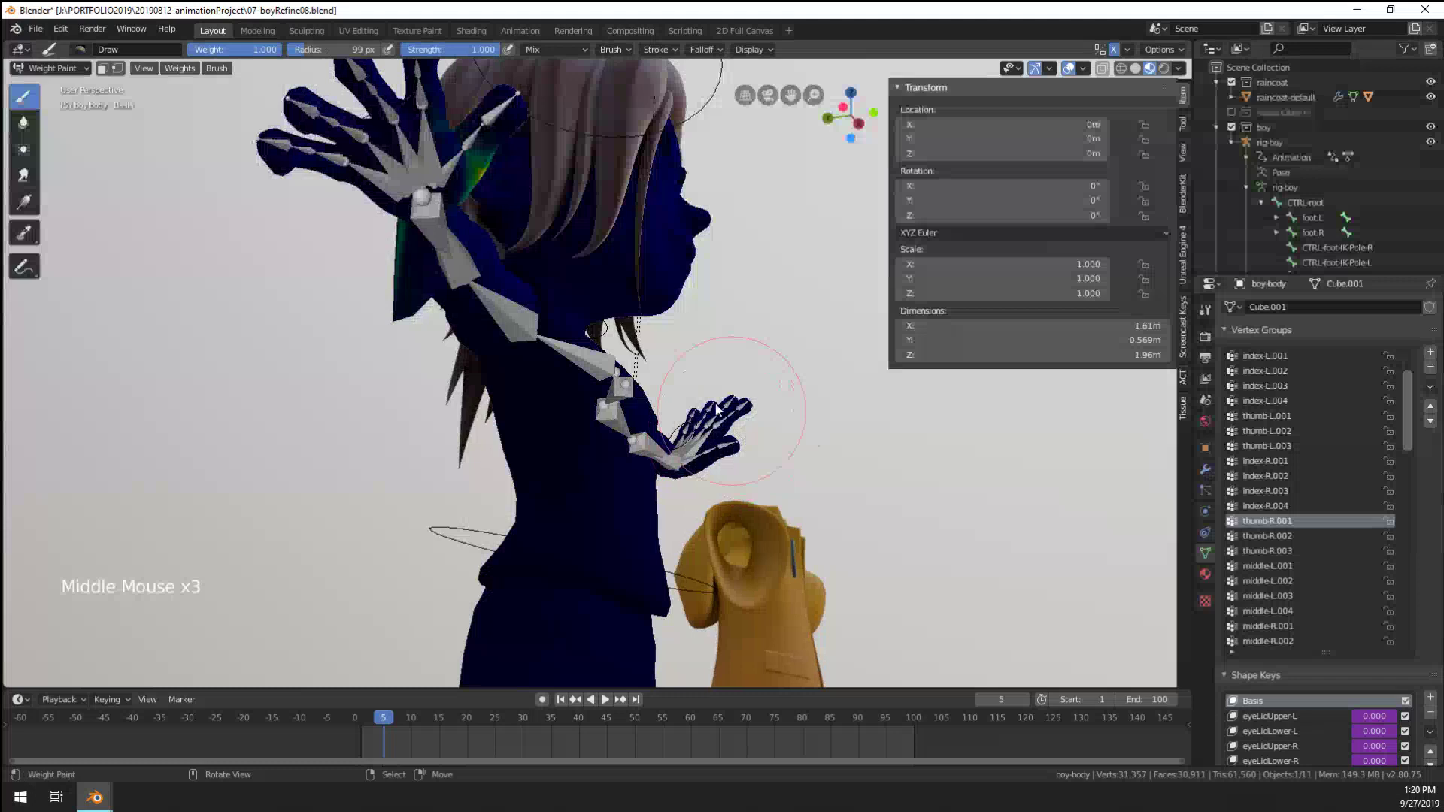
{"action": "left_click", "coordinate": [399, 310], "text": "shift"}
{"action": "left_click", "coordinate": [385, 392]}
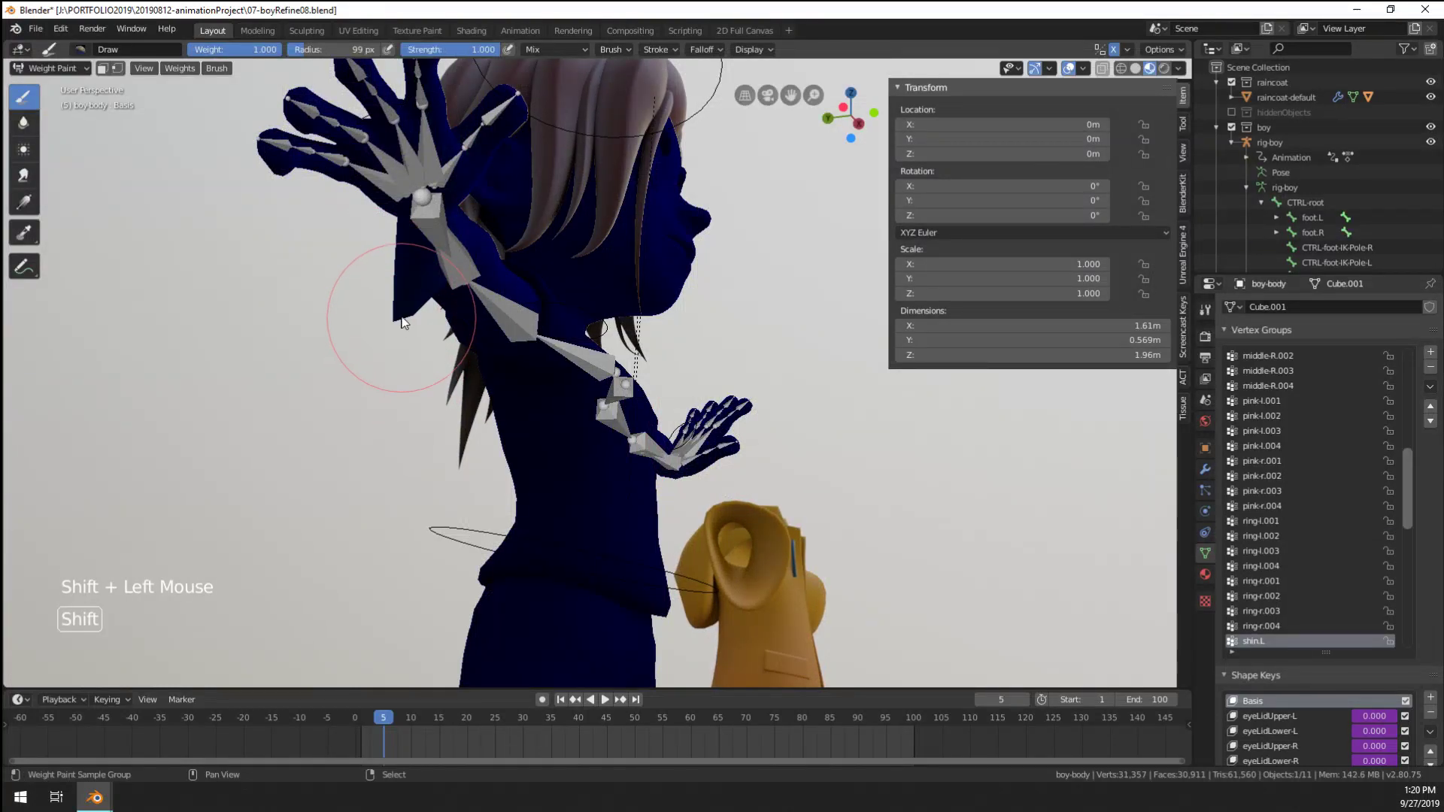
{"action": "left_click", "coordinate": [399, 311], "text": "shift"}
{"action": "left_click", "coordinate": [401, 329]}
{"action": "middle_click_drag", "start_coordinate": [416, 342], "coordinate": [677, 380]}
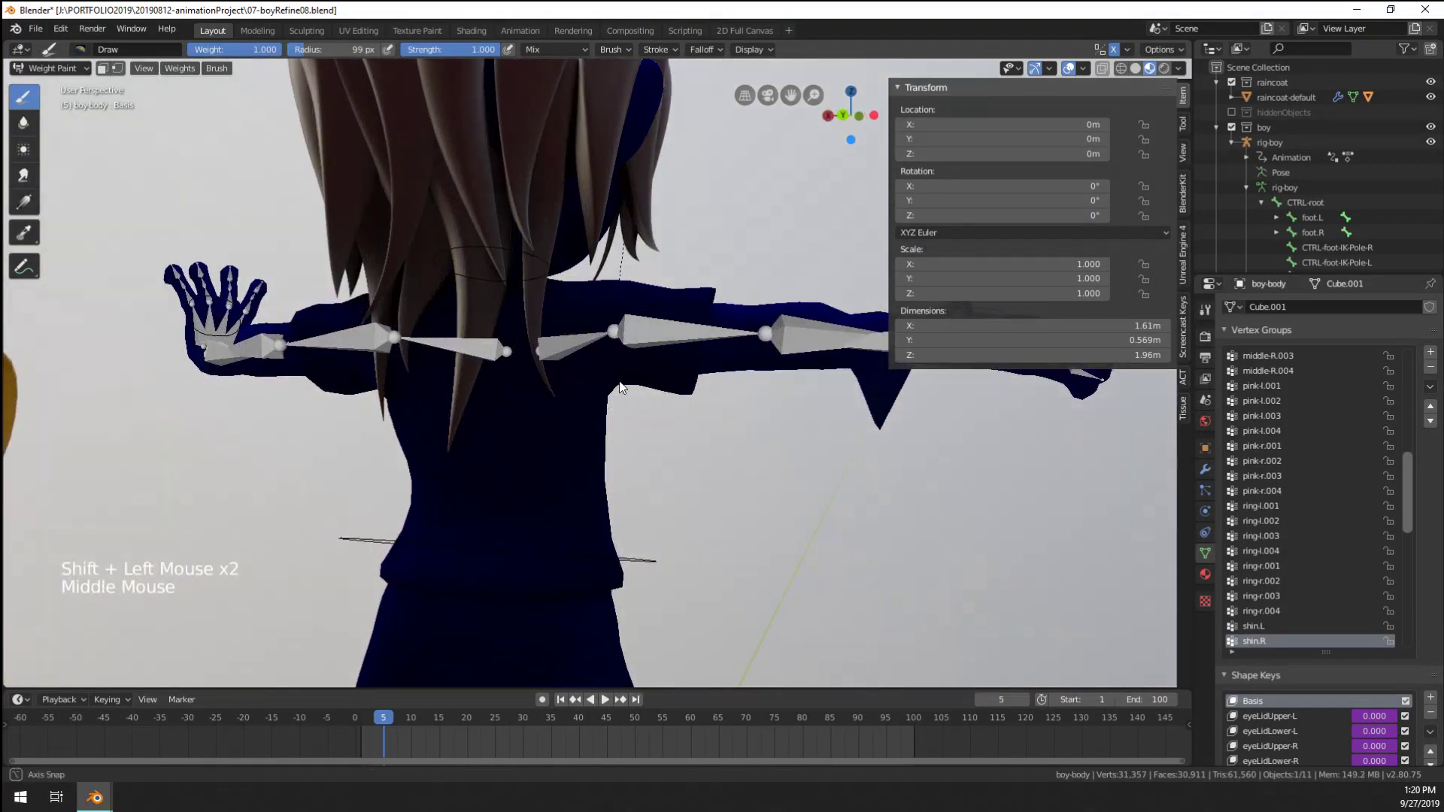
In Edit Mode, remove the shin.L weight from the selected spike-tip vertex and set its forearm-R weight to 1
{"action": "mouse_move", "coordinate": [791, 390]}
{"action": "middle_mouse_down"}
{"action": "mouse_move", "coordinate": [845, 427]}
{"action": "mouse_move", "coordinate": [660, 427]}
{"action": "middle_mouse_up"}
{"action": "key", "text": "Tab"}
{"action": "scroll", "coordinate": [659, 427], "scroll_direction": "up", "scroll_amount": 1}
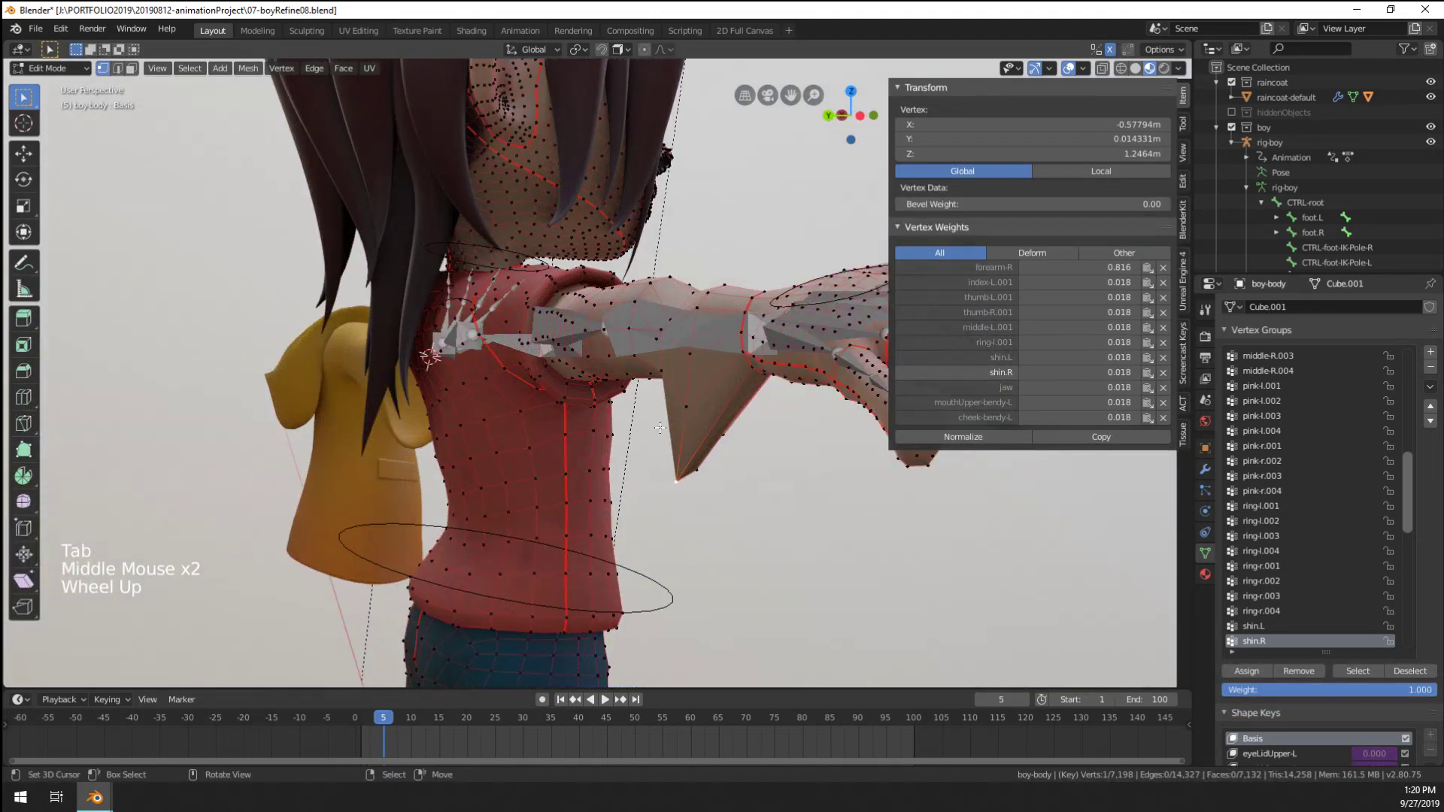
{"action": "left_click", "coordinate": [1164, 358]}
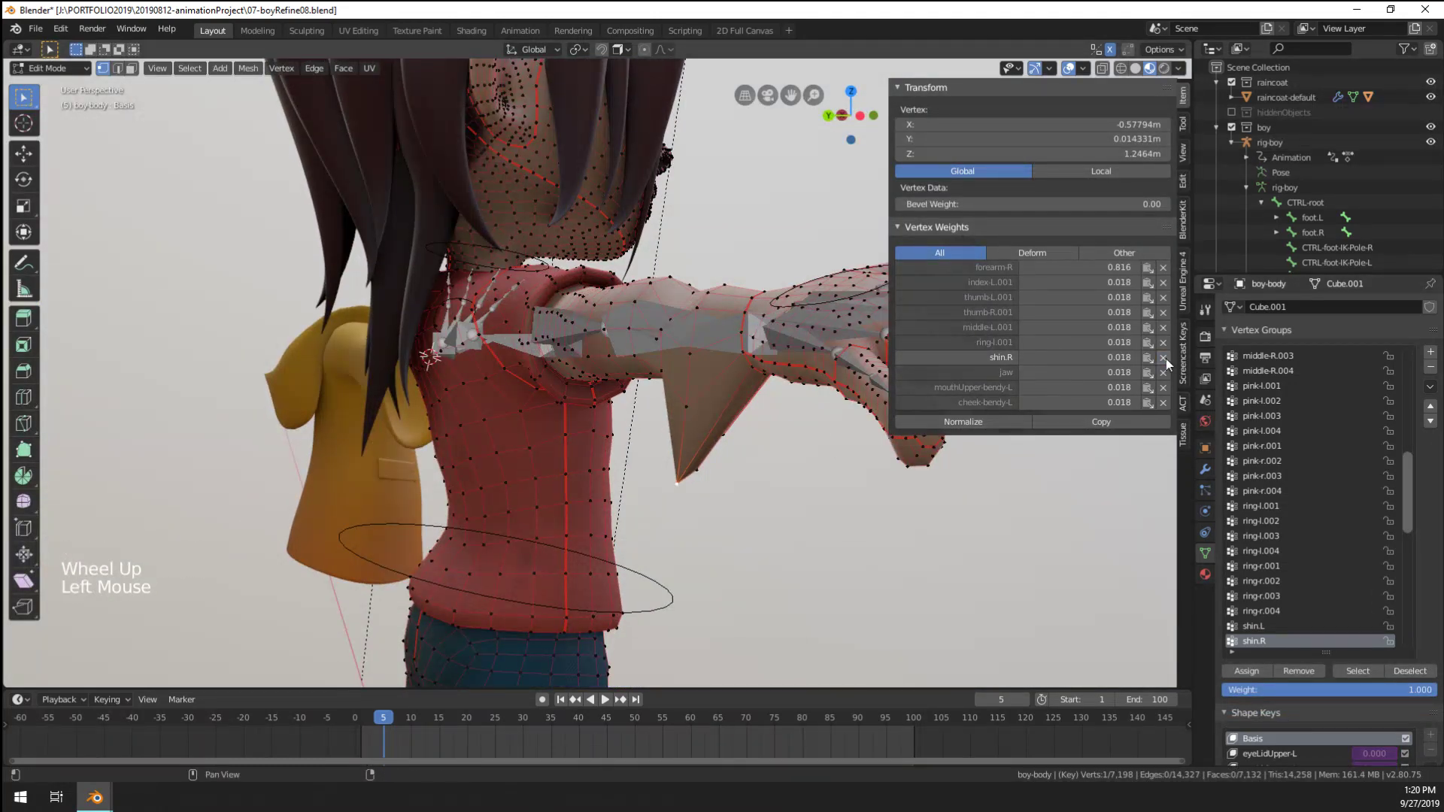
{"action": "left_click", "coordinate": [1117, 269]}
{"action": "type", "text": "1"}
{"action": "key", "text": "Return"}
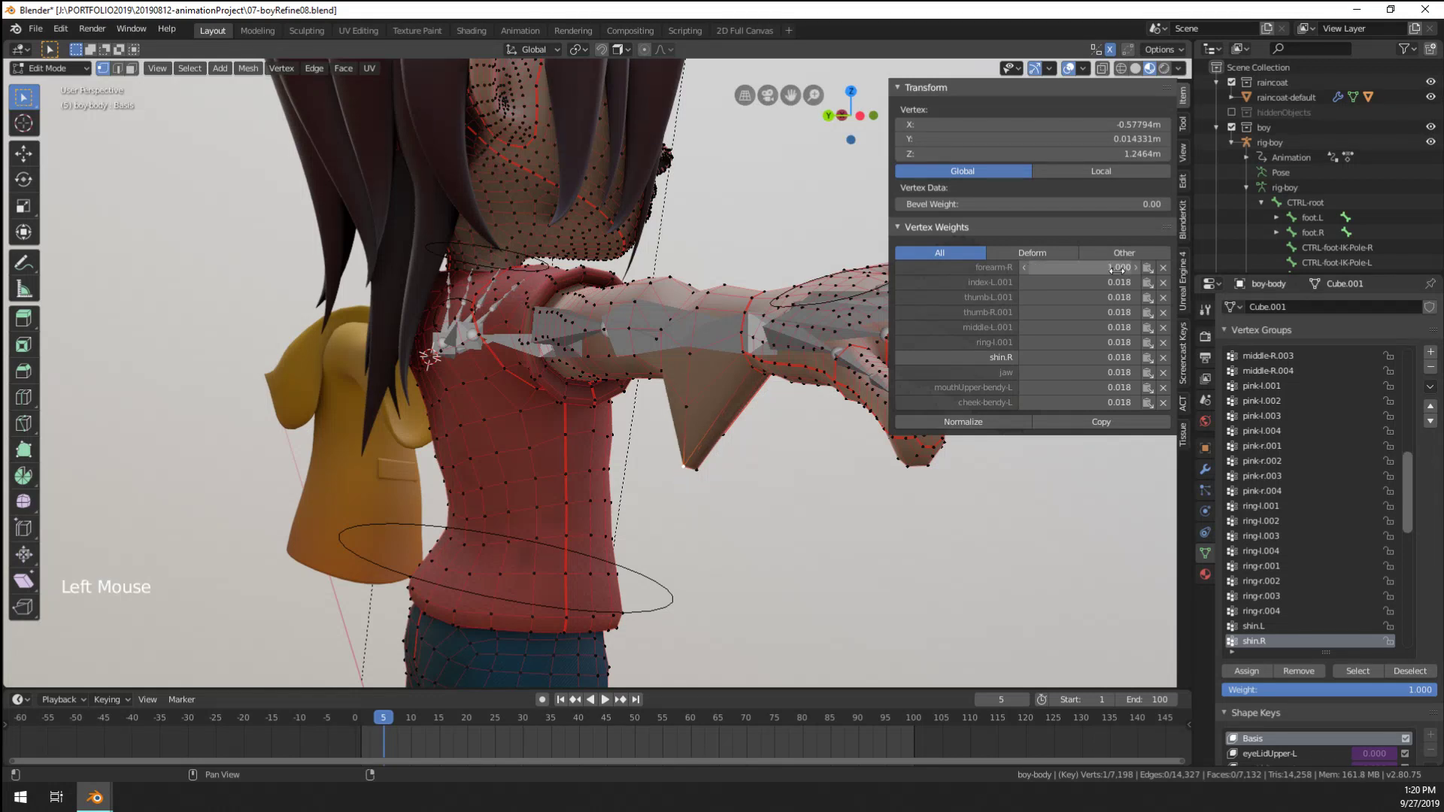
Remove every remaining vertex weight except forearm-R from the selected spike vertex
{"action": "left_click", "coordinate": [1168, 286]}
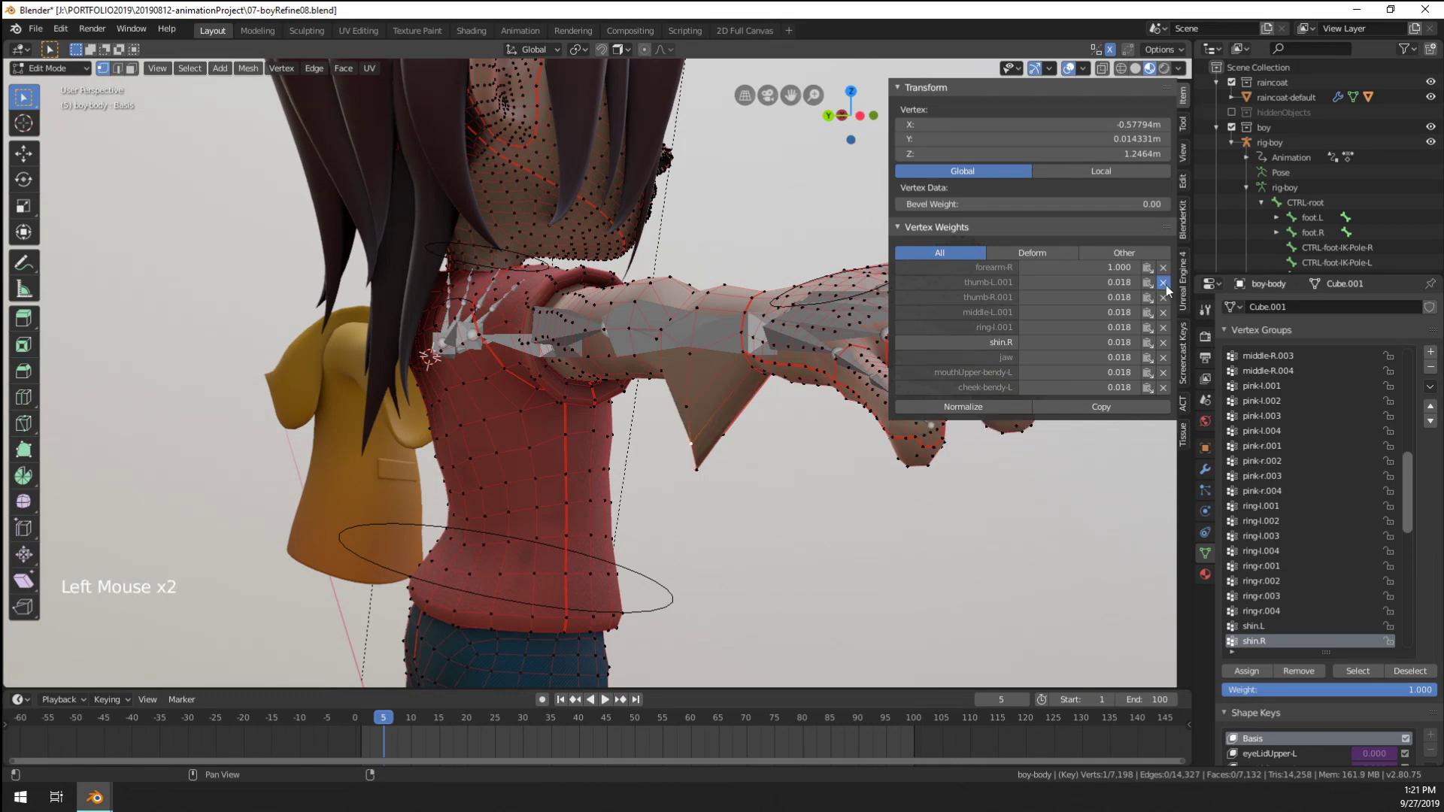
{"action": "left_click", "coordinate": [1167, 286]}
{"action": "left_click", "coordinate": [1167, 287]}
{"action": "left_click", "coordinate": [1168, 287]}
{"action": "left_click", "coordinate": [1167, 286]}
{"action": "left_click", "coordinate": [1168, 287]}
{"action": "left_click", "coordinate": [1167, 287]}
{"action": "left_click", "coordinate": [1164, 282]}
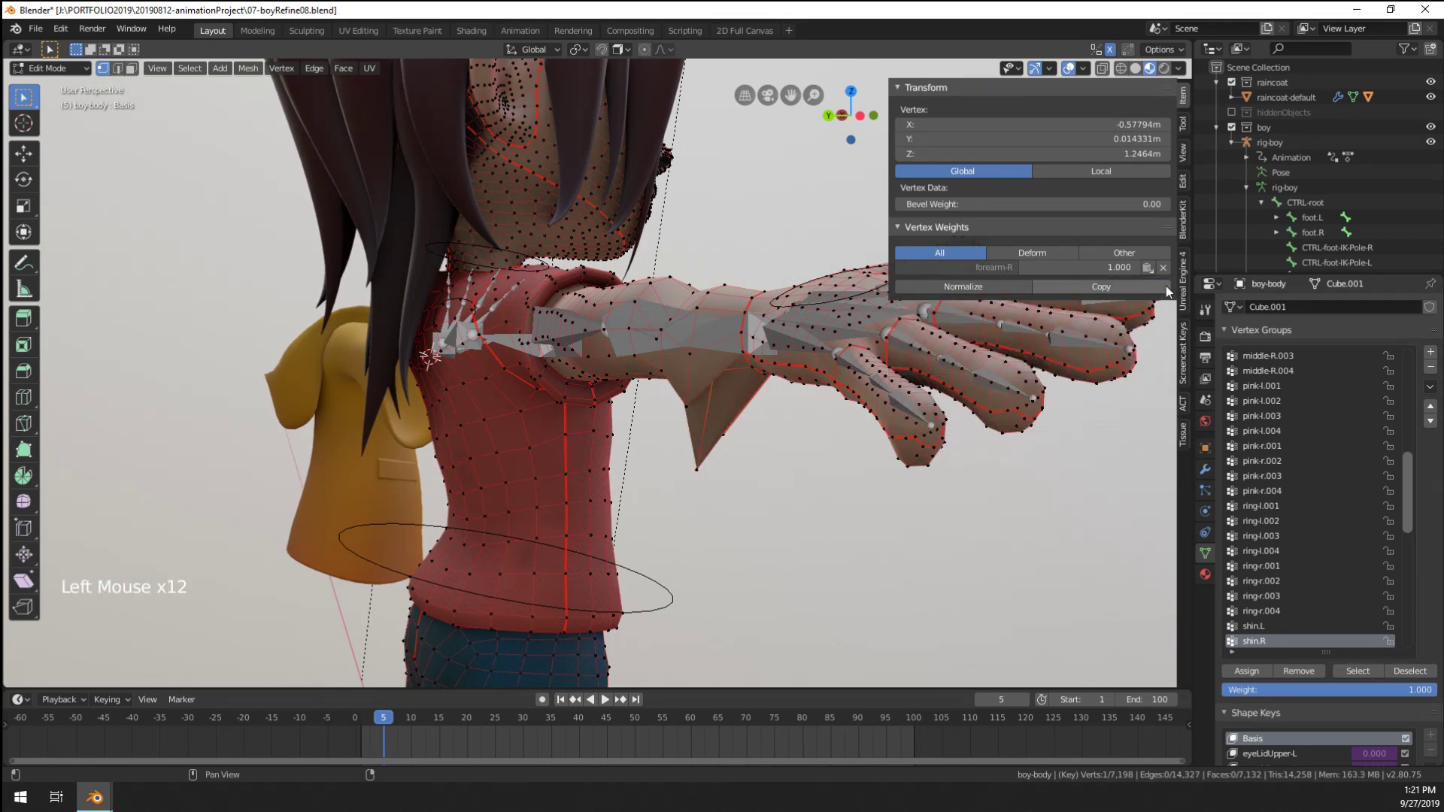
Select the neighbouring vertex at the forearm spike's tip, remove all its weights except forearm-R, and normalize it
{"action": "middle_click_drag", "start_coordinate": [887, 418], "coordinate": [835, 420]}
{"action": "right_click", "coordinate": [746, 455]}
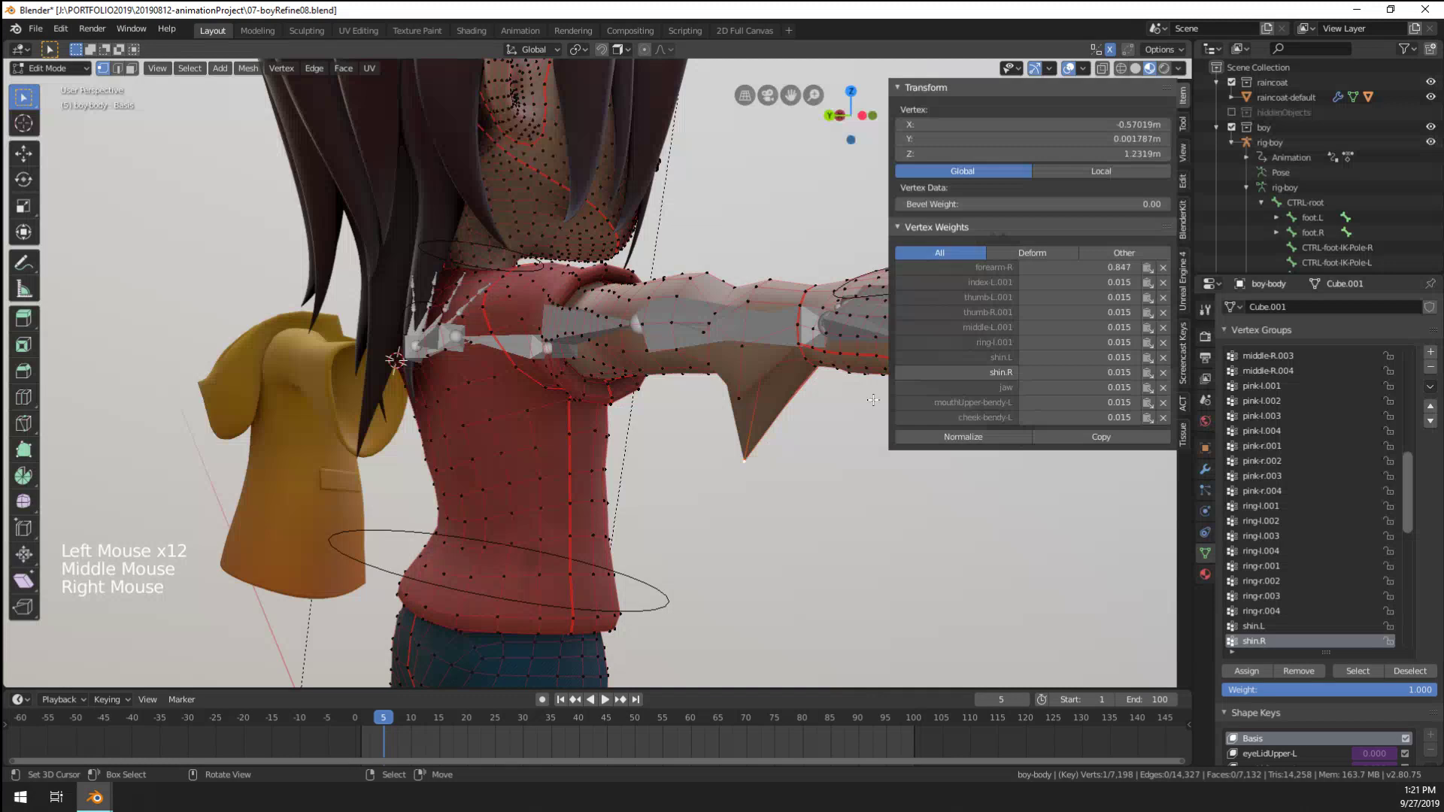
{"action": "left_click", "coordinate": [1163, 282]}
{"action": "left_click", "coordinate": [1163, 282]}
{"action": "left_click", "coordinate": [1164, 282]}
{"action": "left_click", "coordinate": [1163, 282]}
{"action": "left_click", "coordinate": [1164, 282]}
{"action": "left_click", "coordinate": [1163, 282]}
{"action": "left_click", "coordinate": [1163, 282]}
{"action": "left_click", "coordinate": [1163, 283]}
{"action": "left_click", "coordinate": [1164, 282]}
{"action": "left_click", "coordinate": [1163, 282]}
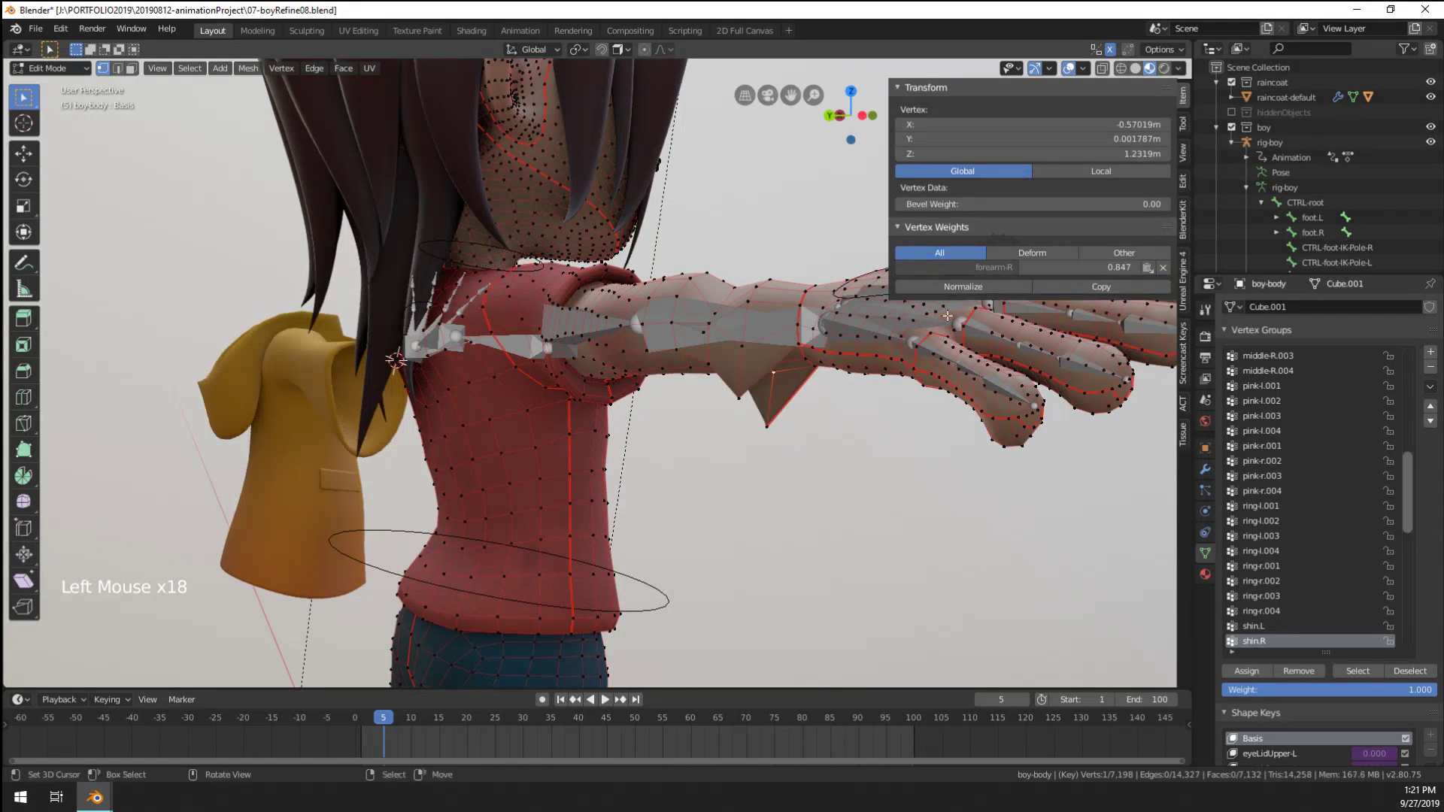
{"action": "left_click", "coordinate": [964, 286]}
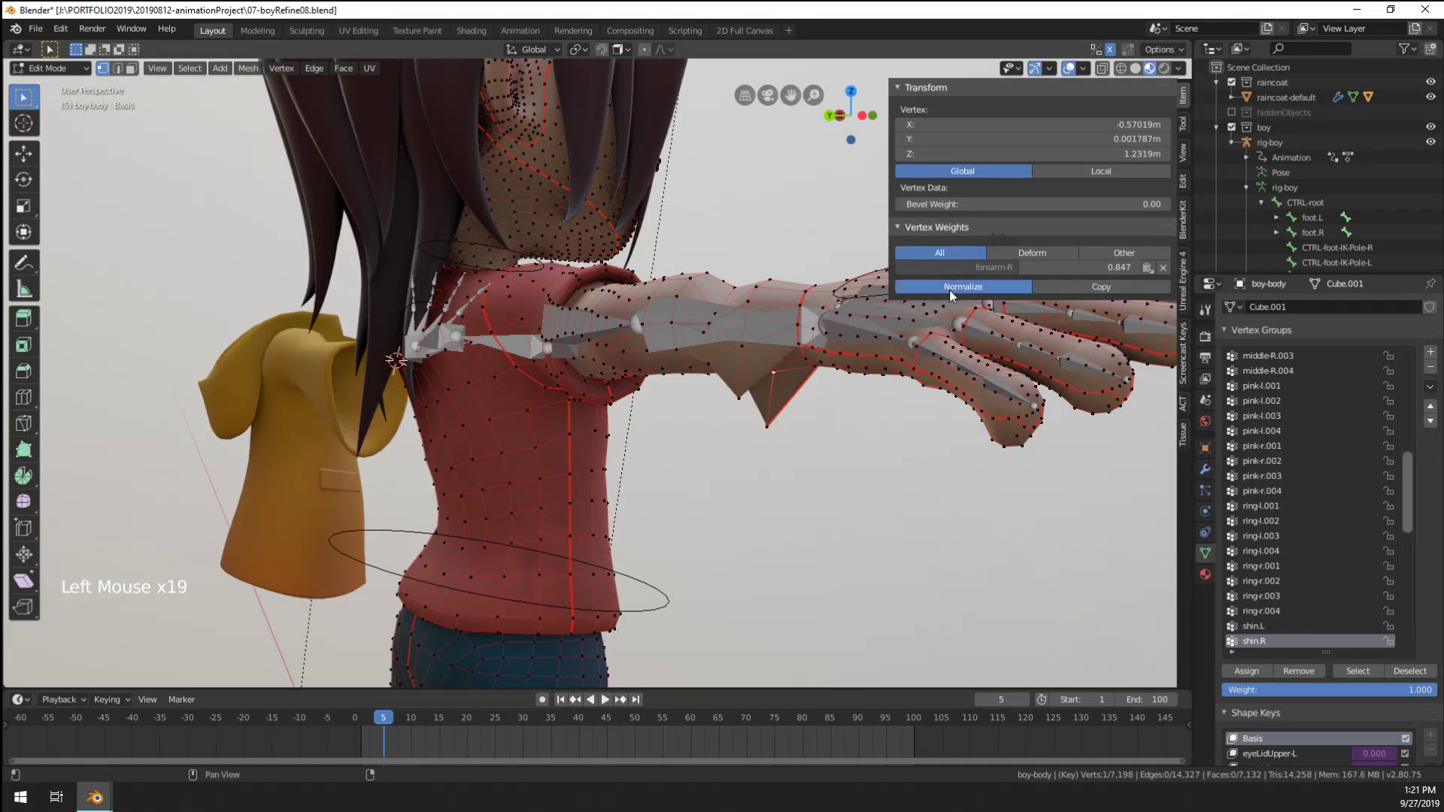
Select the vertex higher up the spike's edge, strip all its weights except forearm-R, and normalize it
{"action": "right_click", "coordinate": [742, 404]}
{"action": "left_click", "coordinate": [1164, 282]}
{"action": "left_click", "coordinate": [1164, 282]}
{"action": "left_click", "coordinate": [1163, 282]}
{"action": "left_click", "coordinate": [1163, 282]}
{"action": "left_click", "coordinate": [1164, 282]}
{"action": "left_click", "coordinate": [1163, 282]}
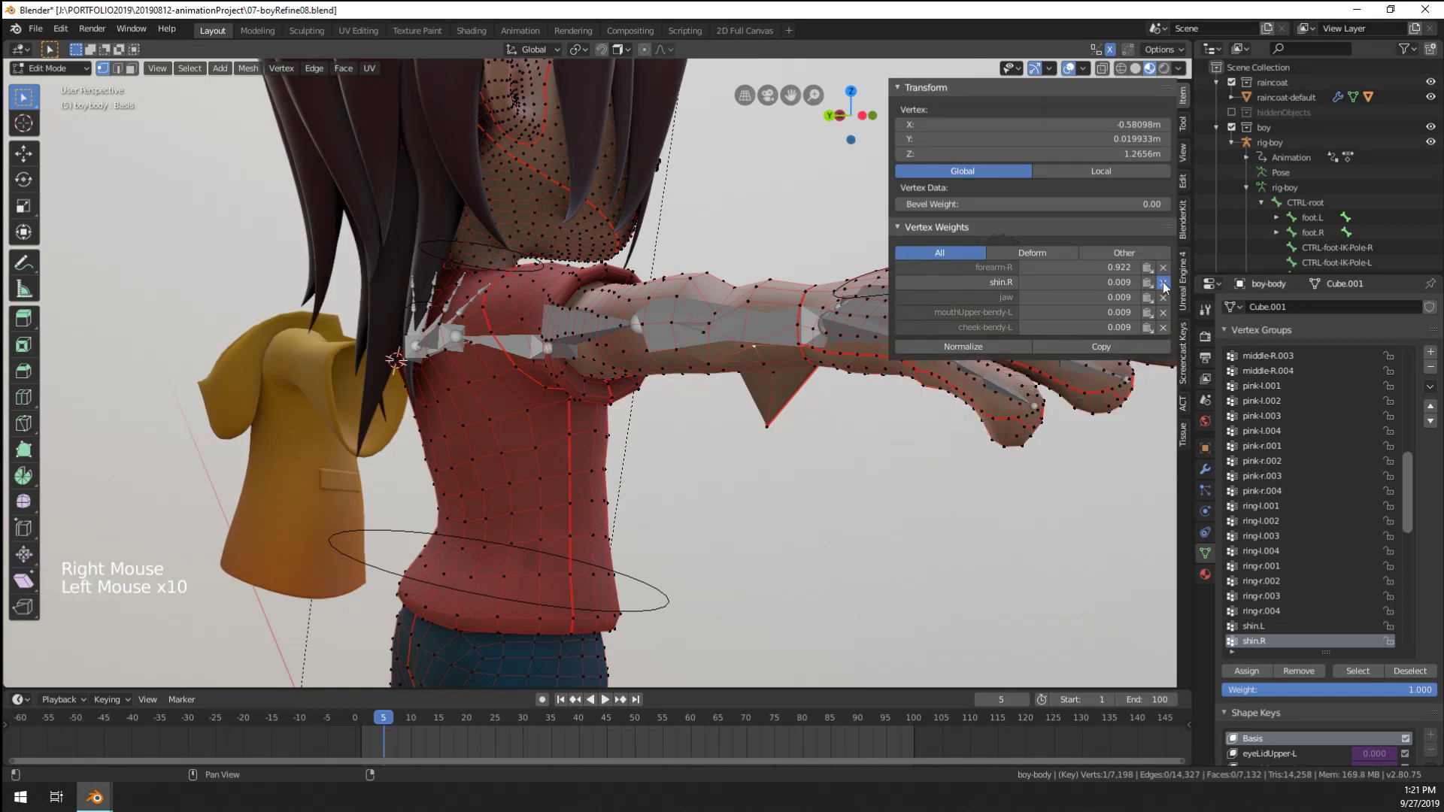
{"action": "left_click", "coordinate": [1163, 283]}
{"action": "left_click", "coordinate": [1163, 282]}
{"action": "left_click", "coordinate": [981, 292]}
Select the vertex at the lowest remaining point of the spike, keep only its forearm-R weight, and normalize it
{"action": "right_click", "coordinate": [1037, 316]}
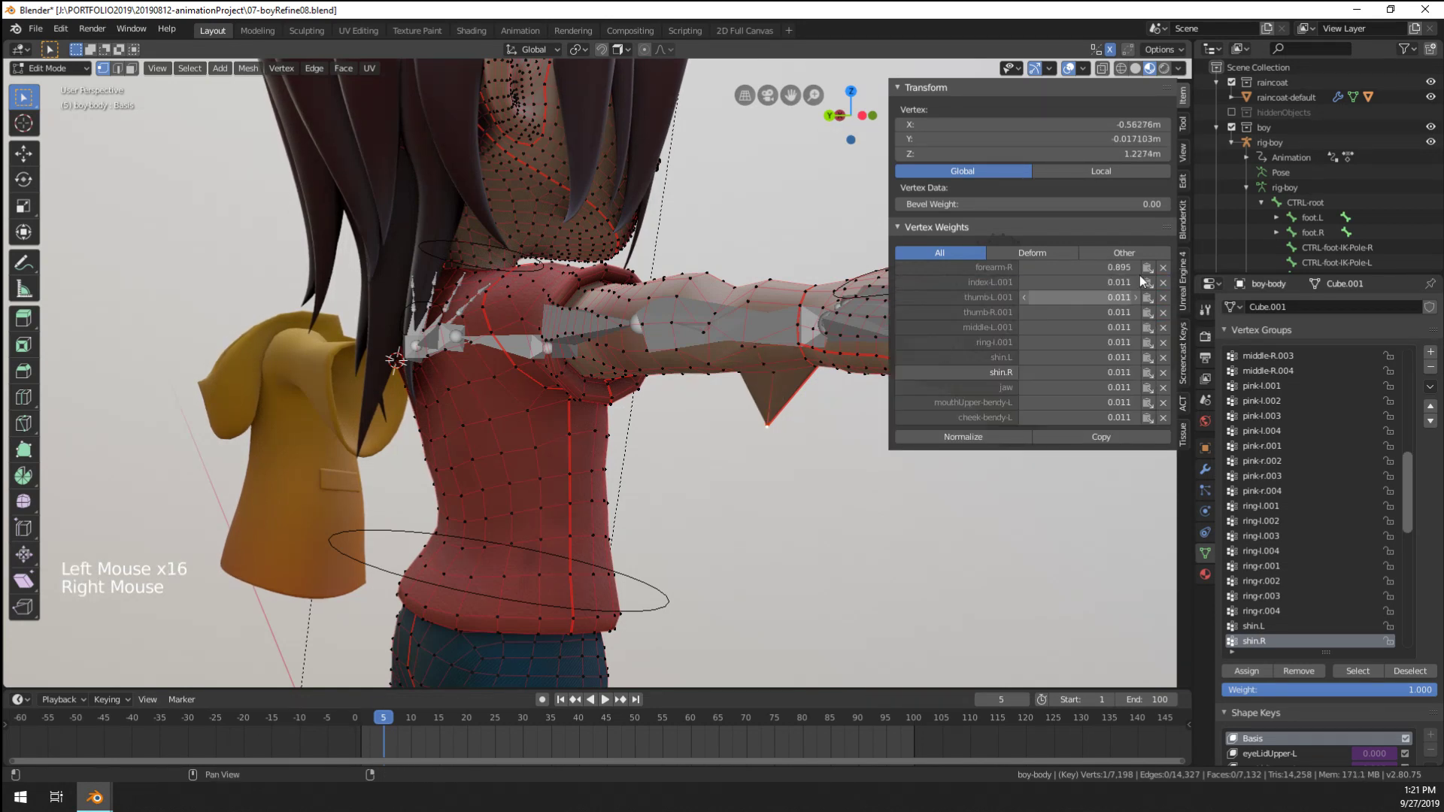
{"action": "left_click", "coordinate": [1164, 282]}
{"action": "left_click", "coordinate": [1163, 282]}
{"action": "left_click", "coordinate": [1163, 282]}
{"action": "left_click", "coordinate": [1164, 282]}
{"action": "left_click", "coordinate": [1164, 282]}
{"action": "left_click", "coordinate": [1163, 282]}
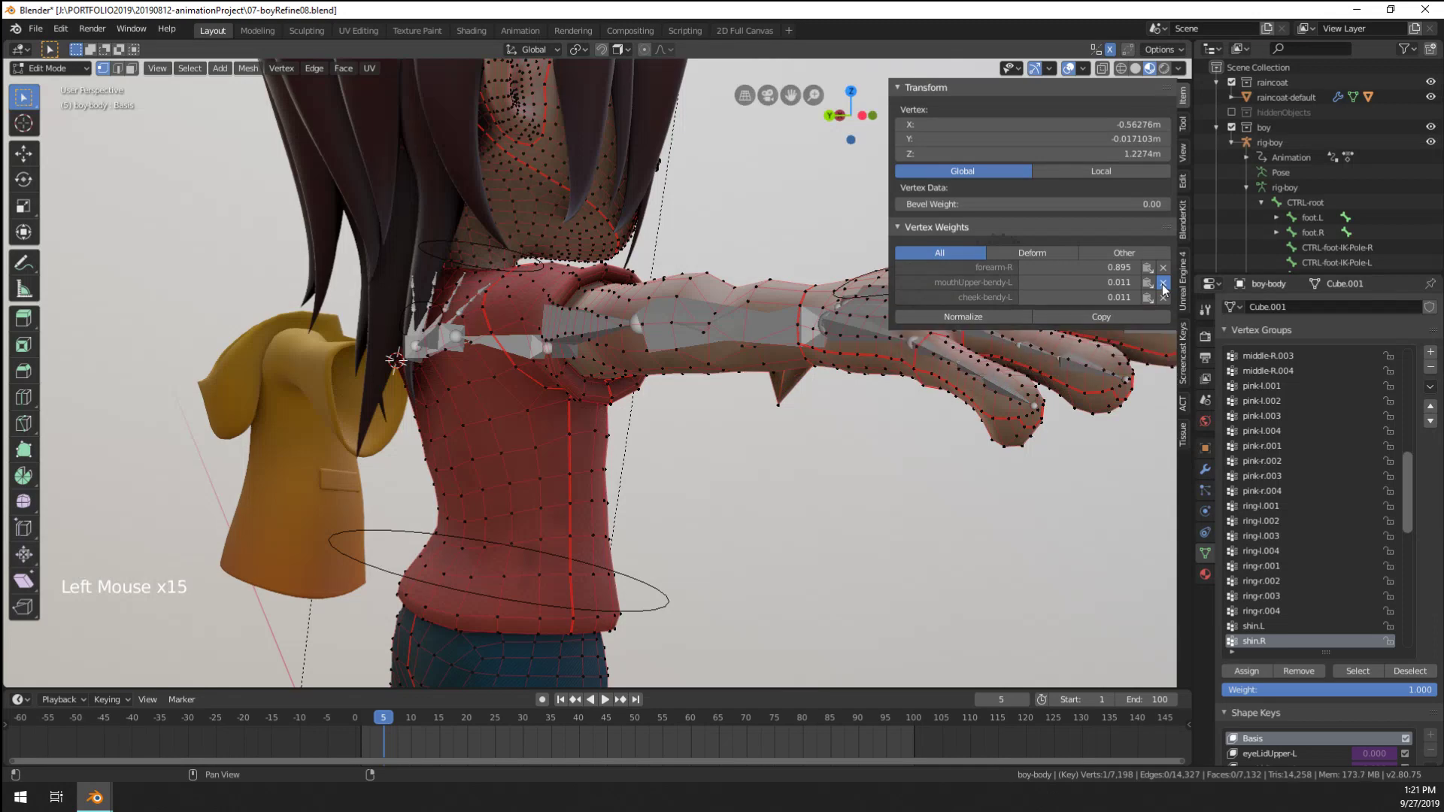
{"action": "left_click", "coordinate": [1163, 282]}
{"action": "left_click", "coordinate": [1163, 283]}
{"action": "left_click", "coordinate": [992, 292]}
Select the tip vertex of the last small spike near the wrist and remove its weights other than forearm-R
{"action": "middle_click_drag", "start_coordinate": [991, 293], "coordinate": [865, 356]}
{"action": "right_click", "coordinate": [865, 356]}
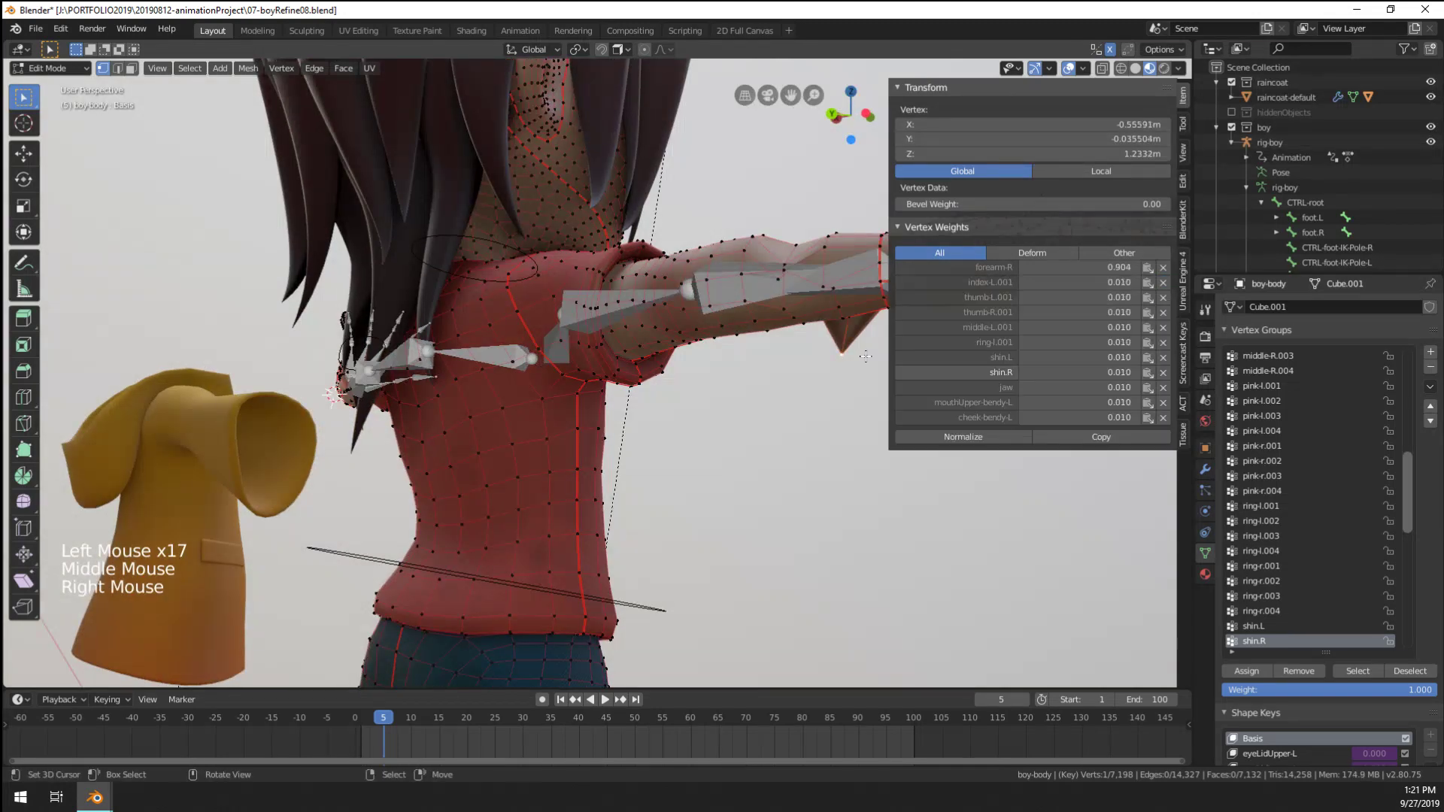
{"action": "left_click", "coordinate": [1164, 282]}
{"action": "left_click", "coordinate": [1163, 282]}
{"action": "left_click", "coordinate": [1164, 282]}
{"action": "left_click", "coordinate": [1164, 282]}
{"action": "left_click", "coordinate": [1164, 282]}
{"action": "left_click", "coordinate": [1163, 282]}
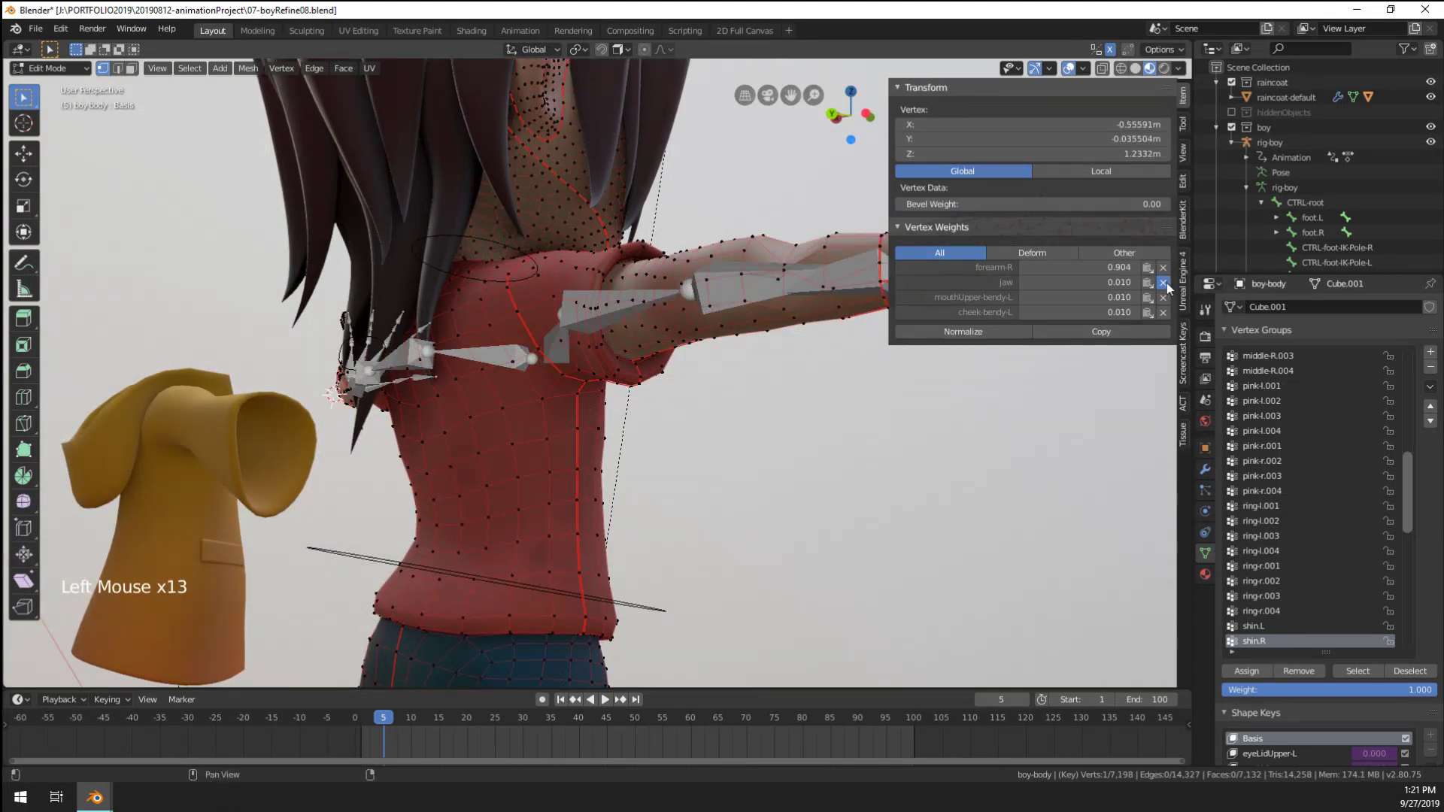
{"action": "left_click", "coordinate": [1163, 282]}
{"action": "left_click", "coordinate": [1164, 282]}
Select the stray vertex on the forearm surface, remove all its weights except forearm-R, and normalize that weight to 1
{"action": "right_click", "coordinate": [752, 301]}
{"action": "middle_click_drag", "start_coordinate": [752, 301], "coordinate": [1192, 301]}
{"action": "left_click", "coordinate": [1164, 282]}
{"action": "left_click", "coordinate": [1163, 282]}
{"action": "left_click", "coordinate": [1163, 282]}
{"action": "left_click", "coordinate": [1163, 283]}
{"action": "left_click", "coordinate": [1163, 282]}
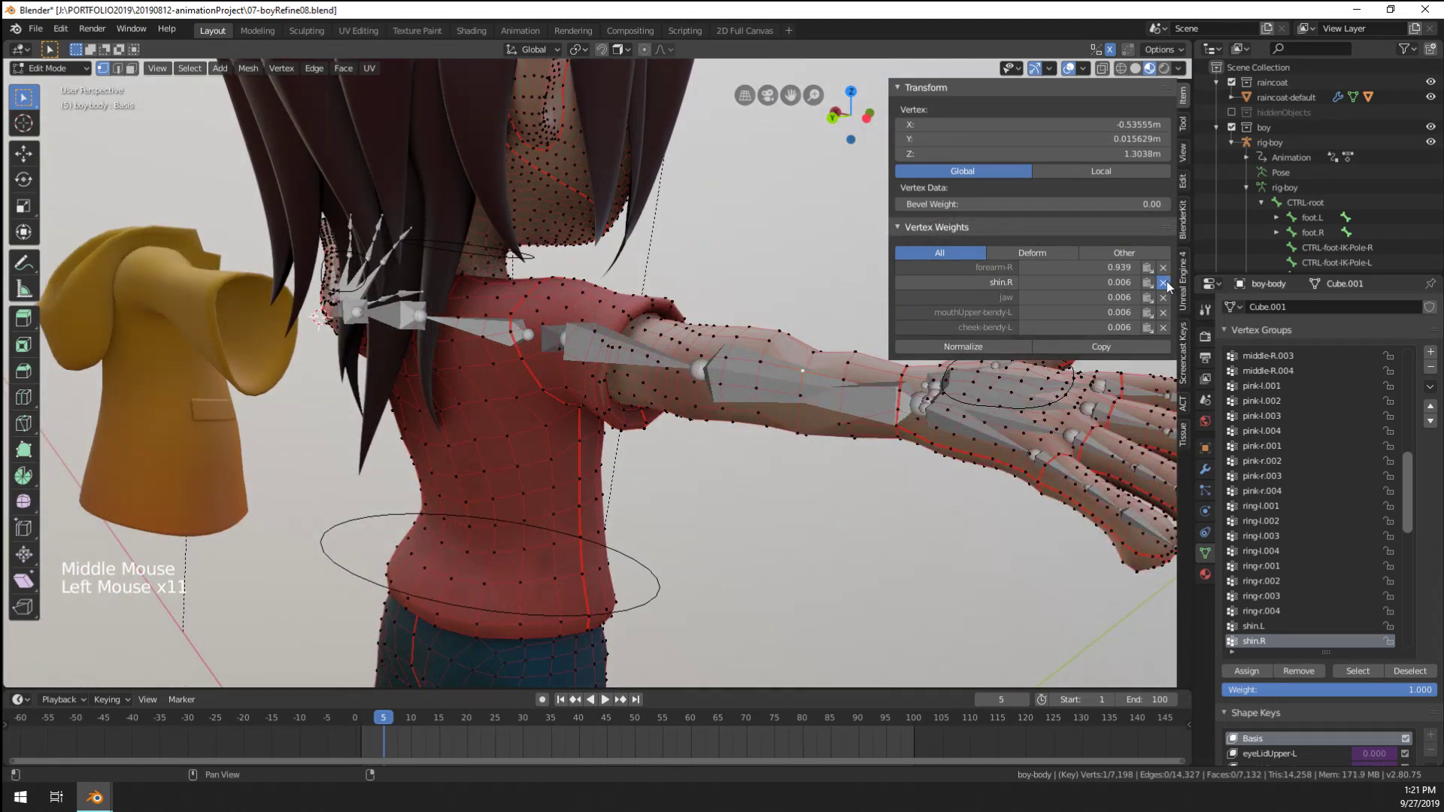
{"action": "left_click", "coordinate": [1163, 282]}
{"action": "left_click", "coordinate": [1164, 282]}
{"action": "left_click", "coordinate": [1163, 282]}
{"action": "middle_click_drag", "start_coordinate": [971, 338], "coordinate": [764, 489]}
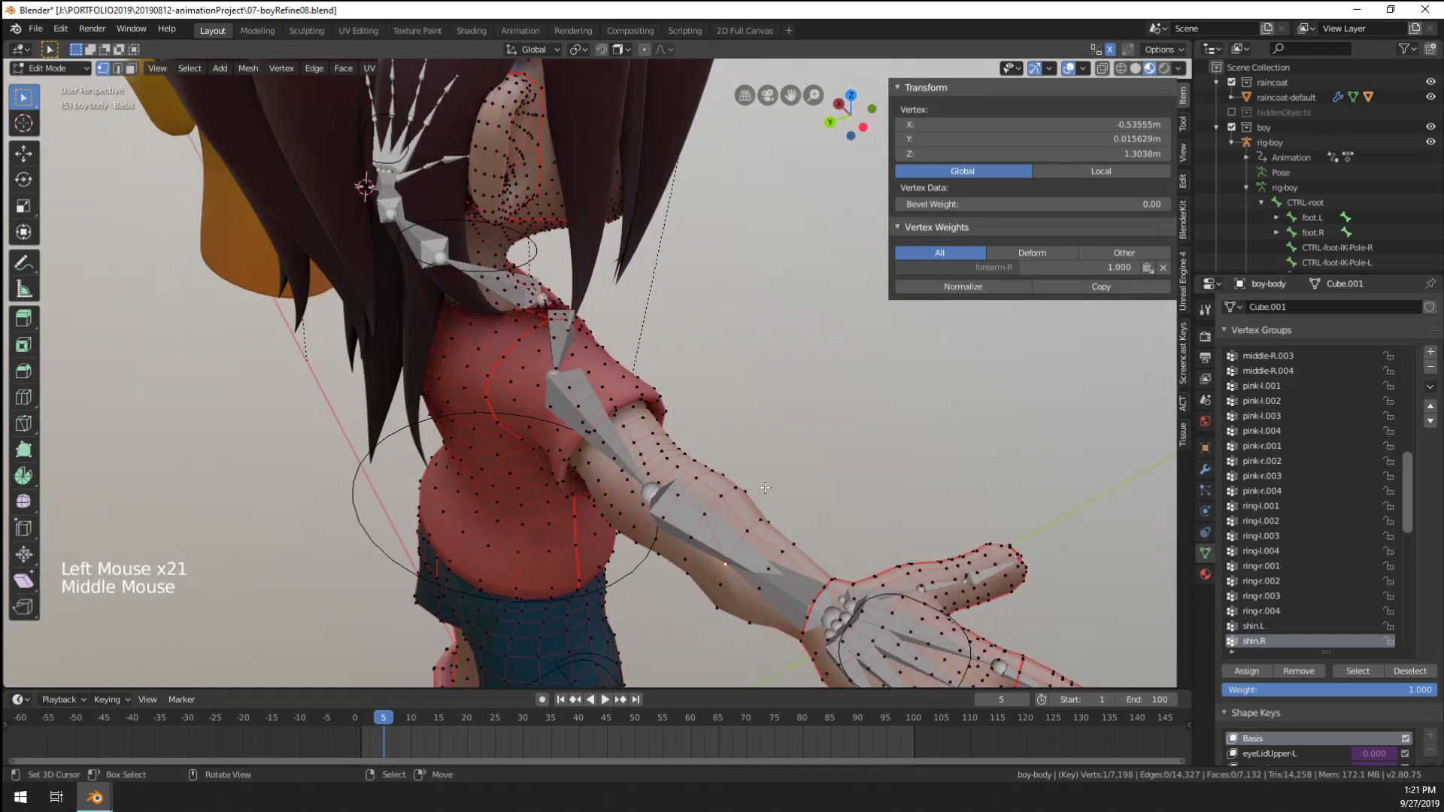
Select the next stray vertex on top of the right forearm and remove all its weights except forearm-R
{"action": "right_click", "coordinate": [737, 547]}
{"action": "left_click", "coordinate": [1163, 283]}
{"action": "left_click", "coordinate": [1164, 283]}
{"action": "left_click", "coordinate": [1164, 282]}
{"action": "left_click", "coordinate": [1163, 283]}
{"action": "left_click", "coordinate": [1163, 283]}
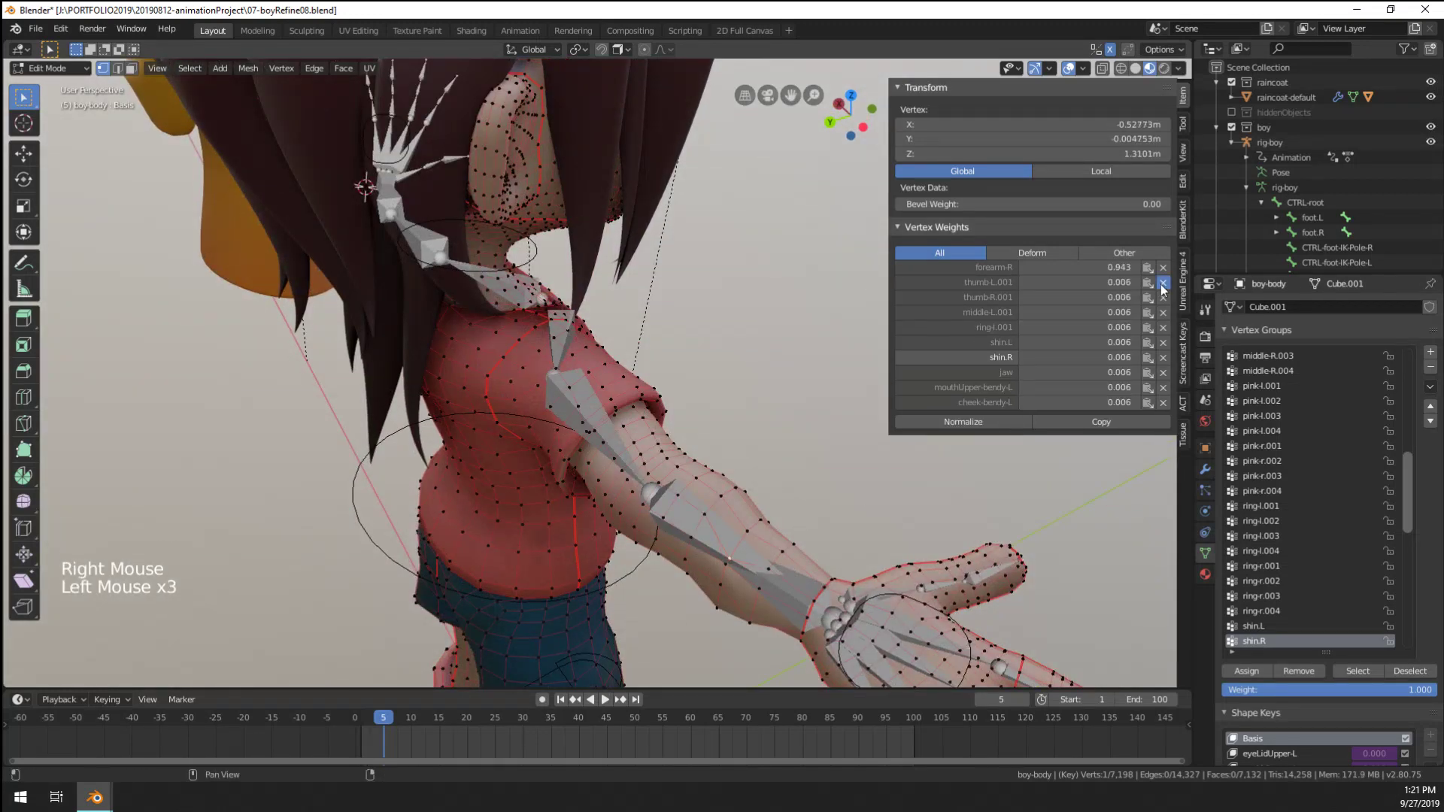
{"action": "left_click", "coordinate": [1164, 283]}
{"action": "left_click", "coordinate": [1164, 283]}
{"action": "left_click", "coordinate": [1164, 283]}
{"action": "left_click", "coordinate": [1163, 283]}
{"action": "left_click", "coordinate": [1164, 282]}
{"action": "left_click", "coordinate": [1163, 283]}
{"action": "left_click", "coordinate": [1163, 283]}
{"action": "left_click", "coordinate": [1164, 283]}
{"action": "left_click", "coordinate": [1163, 283]}
{"action": "left_click", "coordinate": [1163, 283]}
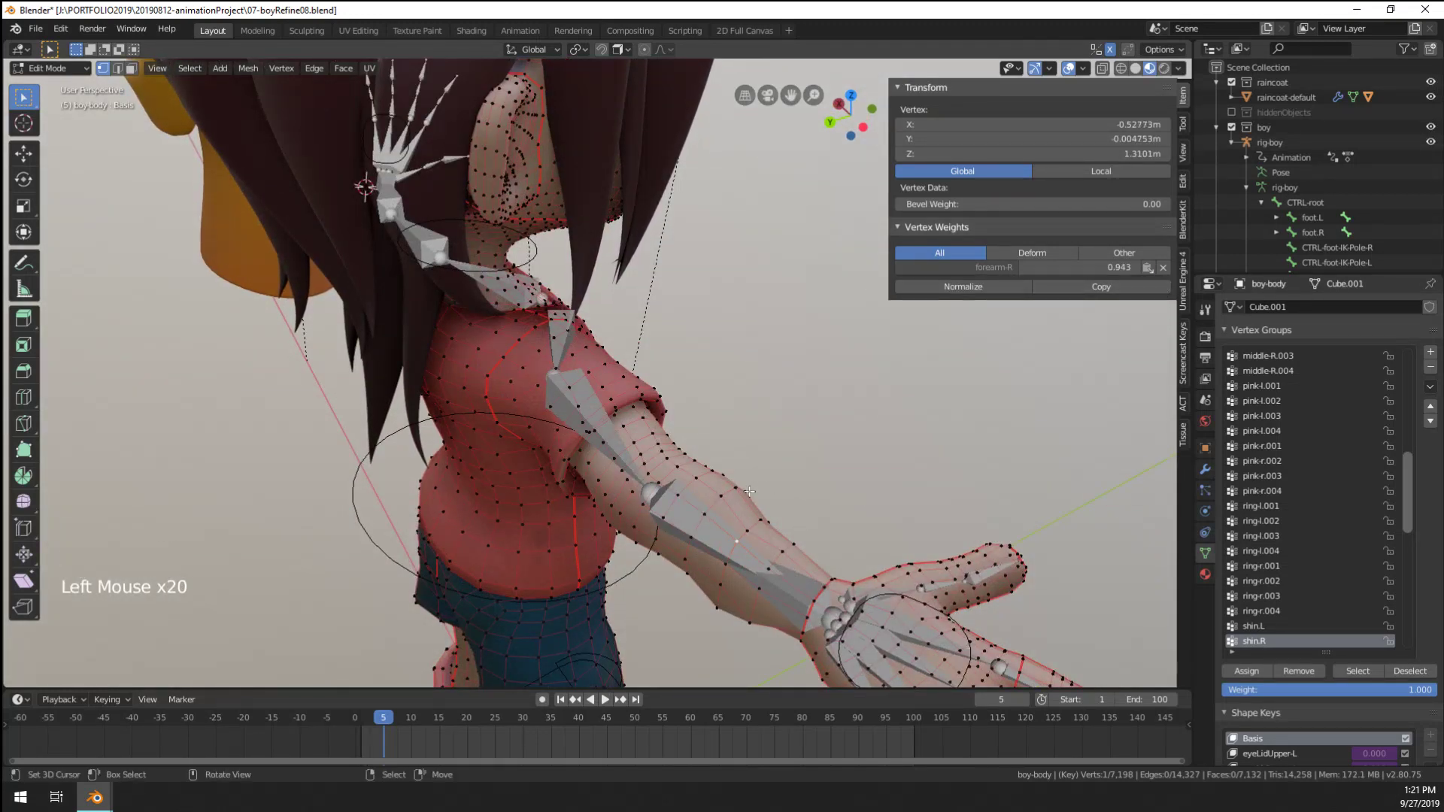
{"action": "left_click", "coordinate": [1101, 287]}
Select the adjacent vertex toward the front of the right forearm, keep only its forearm-R weight, and normalize it
{"action": "right_click", "coordinate": [748, 531]}
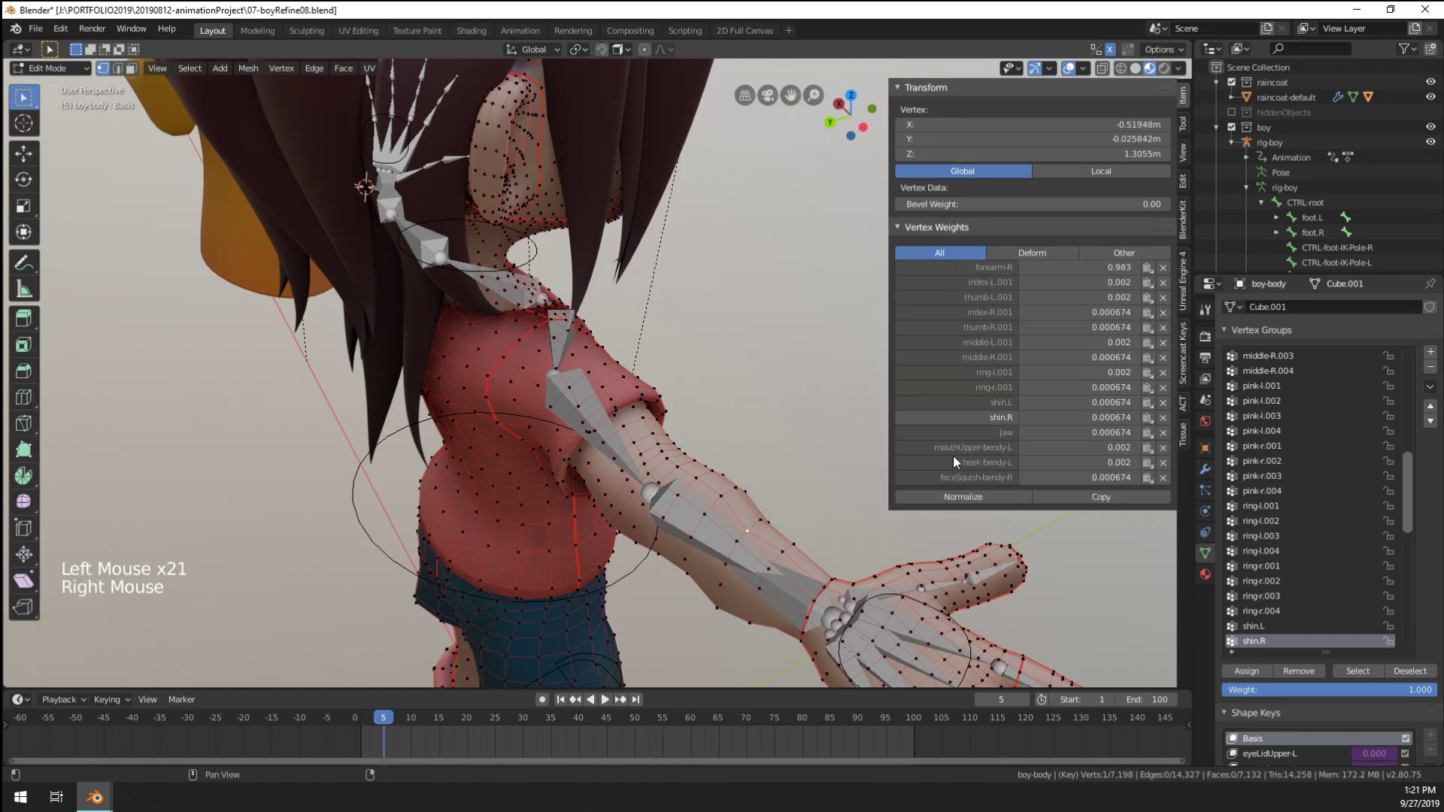
{"action": "left_click", "coordinate": [1164, 283]}
{"action": "left_click", "coordinate": [1163, 283]}
{"action": "left_click", "coordinate": [1163, 282]}
{"action": "left_click", "coordinate": [1164, 282]}
{"action": "left_click", "coordinate": [1163, 283]}
{"action": "left_click", "coordinate": [1163, 282]}
{"action": "left_click", "coordinate": [1164, 283]}
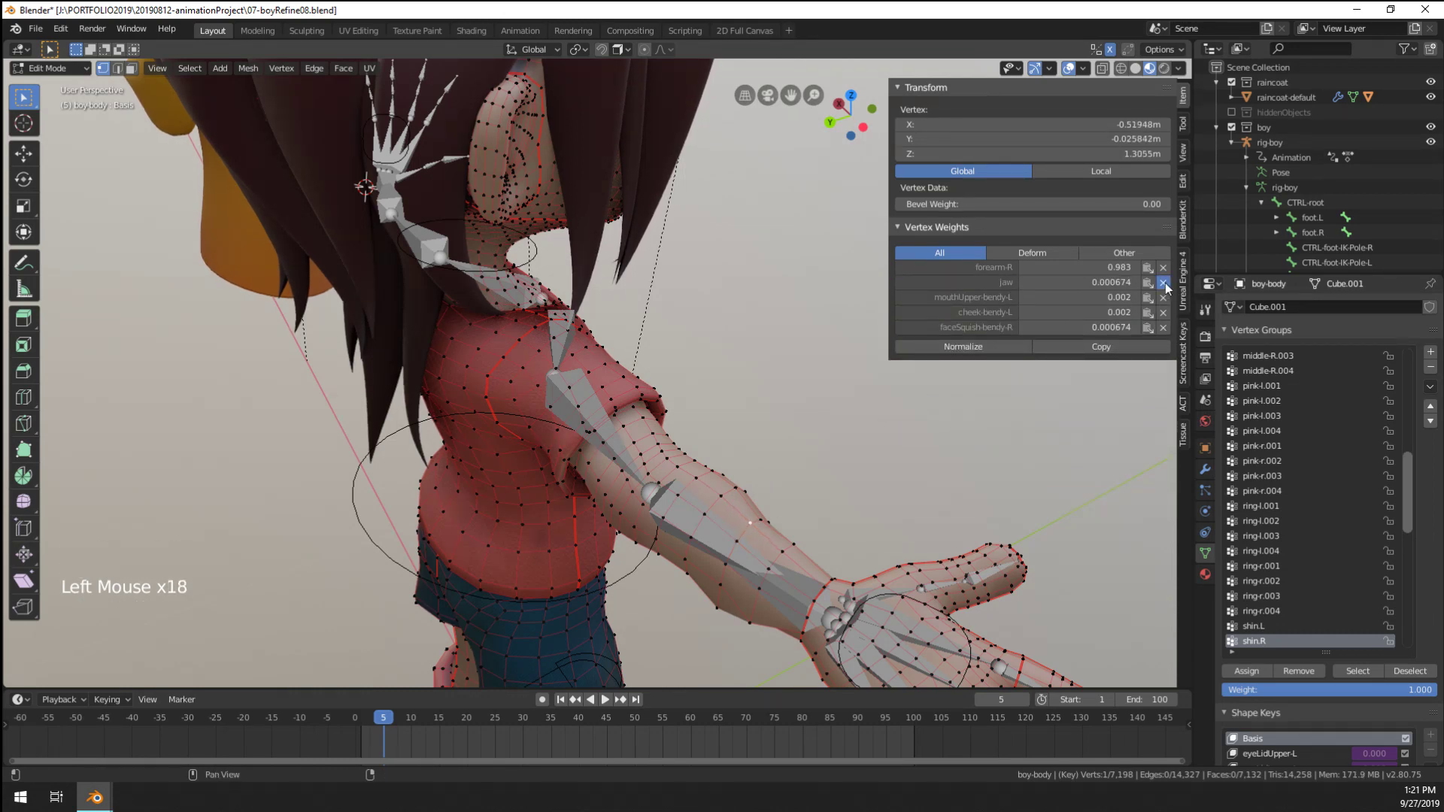
{"action": "left_click", "coordinate": [1163, 283]}
{"action": "left_click", "coordinate": [1163, 283]}
{"action": "left_click", "coordinate": [965, 288]}
Select the next vertex down the same loop on the front of the right forearm, strip all weights except forearm-R, and normalize
{"action": "middle_click_drag", "start_coordinate": [972, 298], "coordinate": [541, 511]}
{"action": "middle_click_drag", "start_coordinate": [542, 512], "coordinate": [495, 550]}
{"action": "right_click", "coordinate": [502, 510]}
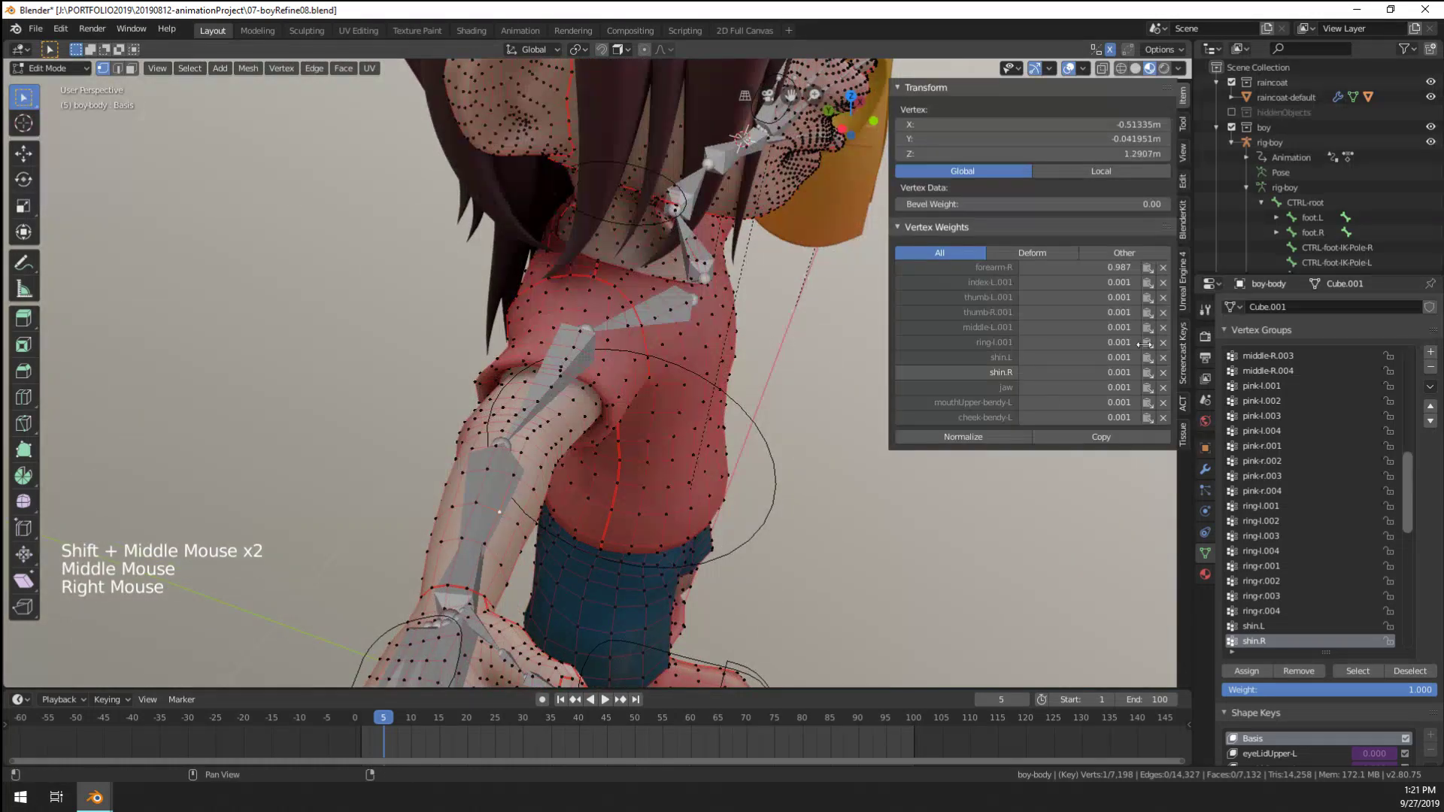
{"action": "left_click", "coordinate": [1164, 283]}
{"action": "left_click", "coordinate": [1163, 282]}
{"action": "left_click", "coordinate": [1163, 283]}
{"action": "left_click", "coordinate": [1164, 282]}
{"action": "left_click", "coordinate": [1163, 283]}
{"action": "left_click", "coordinate": [1164, 283]}
{"action": "left_click", "coordinate": [1163, 283]}
{"action": "left_click", "coordinate": [1163, 283]}
{"action": "left_click", "coordinate": [1163, 283]}
{"action": "left_click", "coordinate": [1163, 283]}
{"action": "left_click", "coordinate": [1163, 282]}
{"action": "left_click", "coordinate": [1164, 283]}
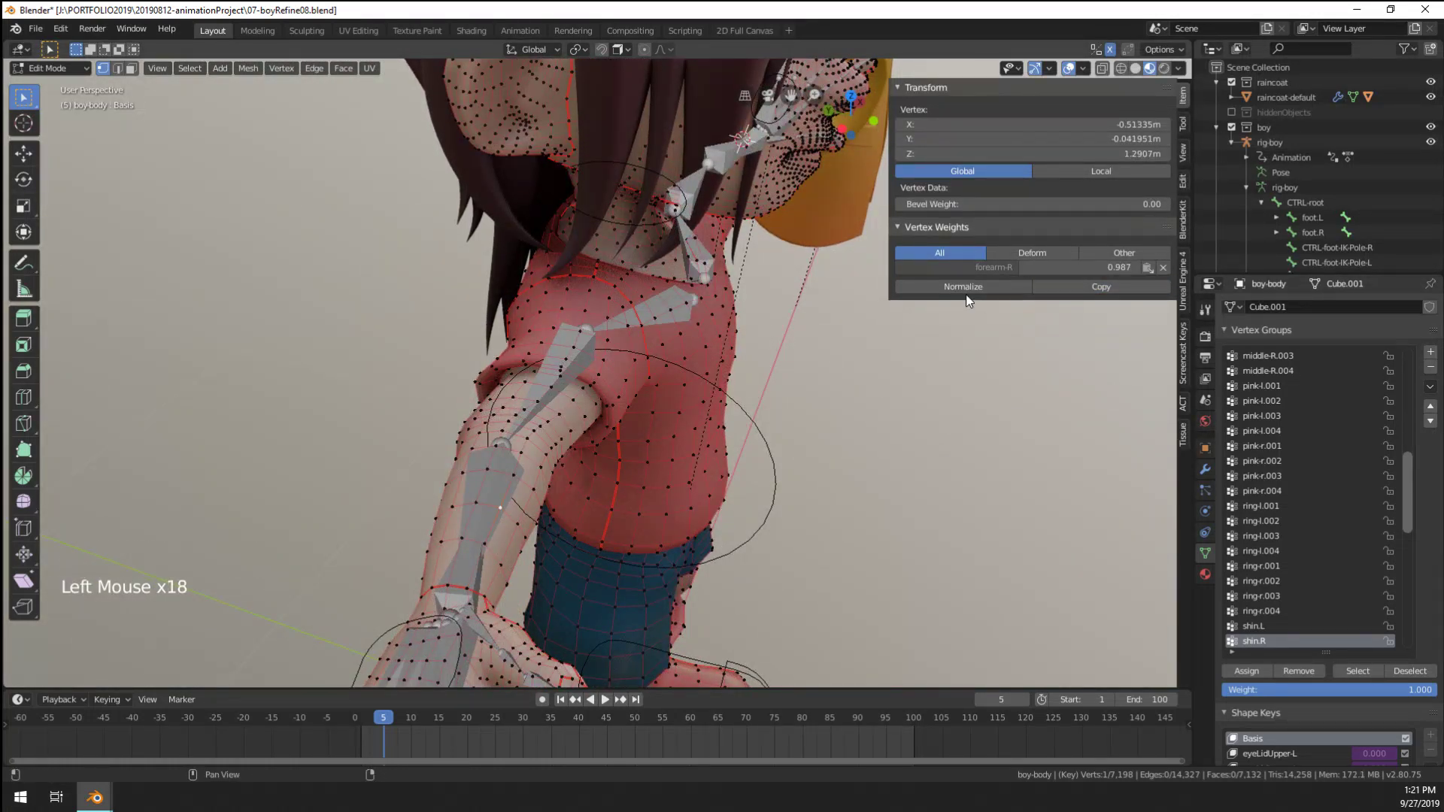
{"action": "left_click", "coordinate": [965, 290]}
Select the vertex halfway down the front of the right forearm, remove every weight except forearm-R, and normalize it
{"action": "middle_click_drag", "start_coordinate": [865, 324], "coordinate": [446, 509]}
{"action": "right_click", "coordinate": [448, 500]}
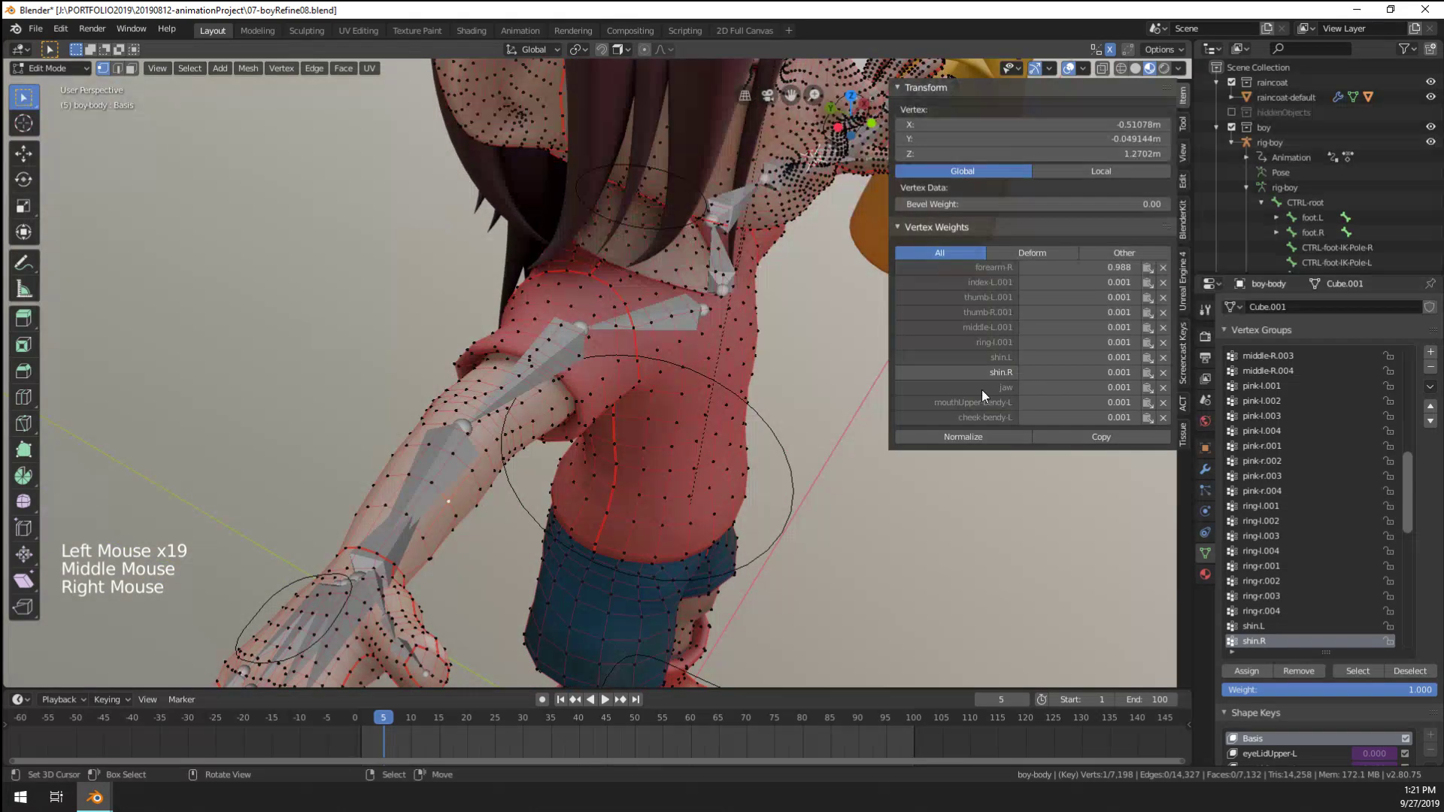
{"action": "triple_click", "coordinate": [1163, 283]}
{"action": "triple_click", "coordinate": [1164, 283]}
{"action": "triple_click", "coordinate": [1164, 283]}
{"action": "left_click", "coordinate": [1164, 283]}
{"action": "left_click", "coordinate": [1164, 283]}
{"action": "left_click", "coordinate": [1163, 283]}
{"action": "left_click", "coordinate": [1163, 283]}
{"action": "left_click", "coordinate": [1163, 283]}
{"action": "left_click", "coordinate": [1164, 283]}
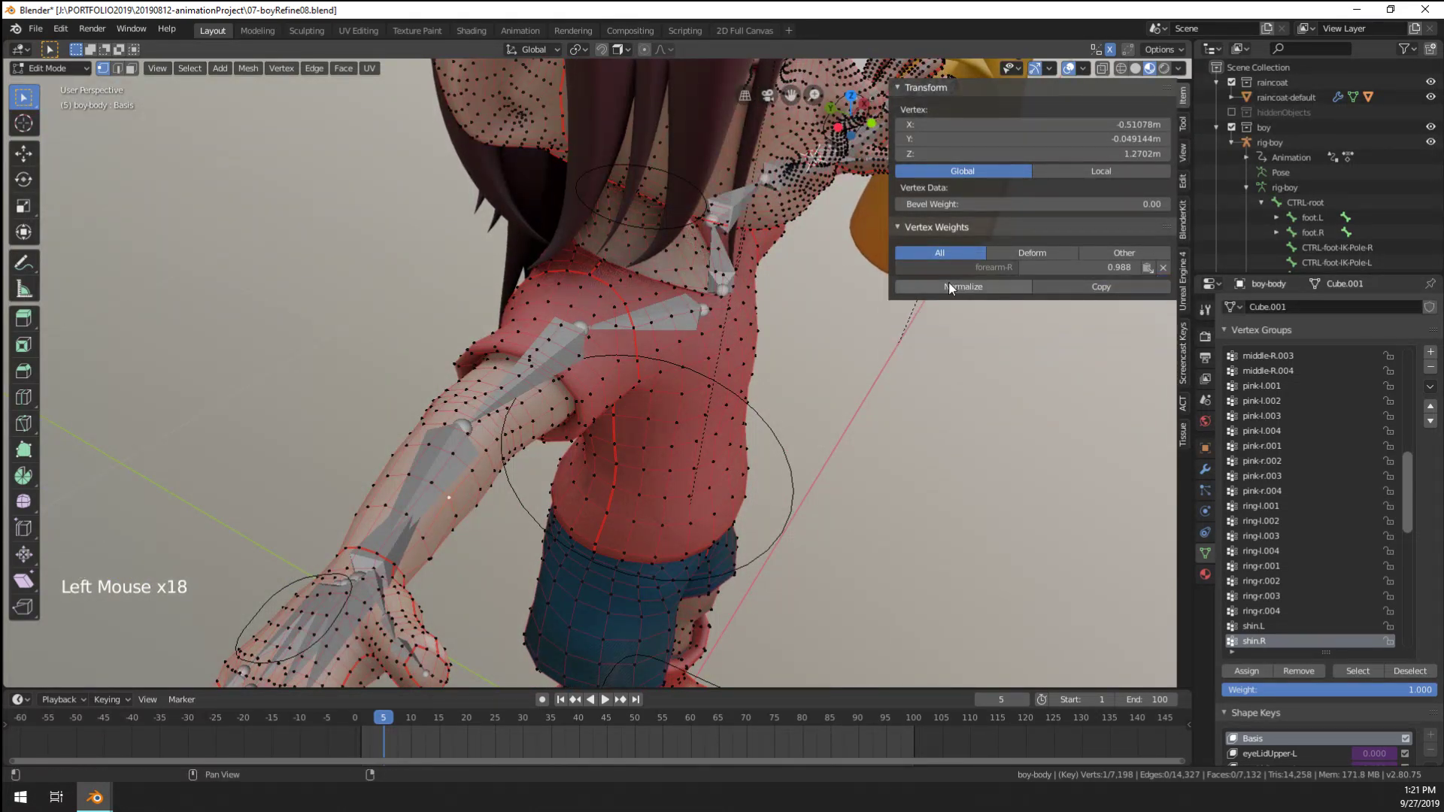
{"action": "left_click", "coordinate": [949, 286]}
Select the vertex on the lower front of the right forearm, leave only its forearm-R weight, and normalize it
{"action": "mouse_move", "coordinate": [752, 346]}
{"action": "middle_mouse_down"}
{"action": "mouse_move", "coordinate": [526, 413]}
{"action": "mouse_move", "coordinate": [344, 441]}
{"action": "mouse_move", "coordinate": [752, 353]}
{"action": "middle_mouse_up"}
{"action": "right_click", "coordinate": [343, 441]}
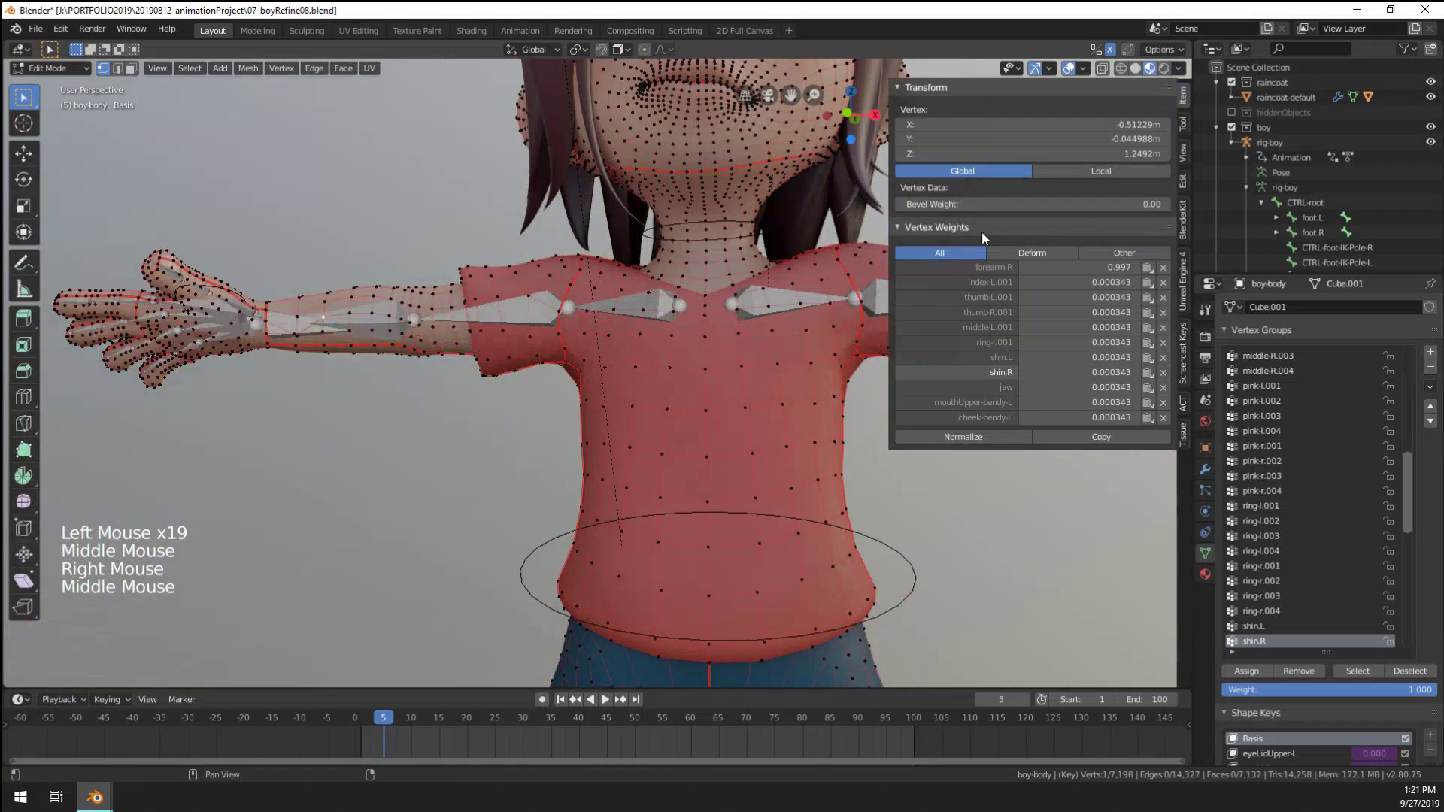
{"action": "left_click", "coordinate": [1164, 283]}
{"action": "left_click", "coordinate": [1164, 283]}
{"action": "left_click", "coordinate": [1164, 283]}
{"action": "left_click", "coordinate": [1164, 283]}
{"action": "left_click", "coordinate": [1164, 283]}
{"action": "triple_click", "coordinate": [1163, 284]}
{"action": "triple_click", "coordinate": [1164, 284]}
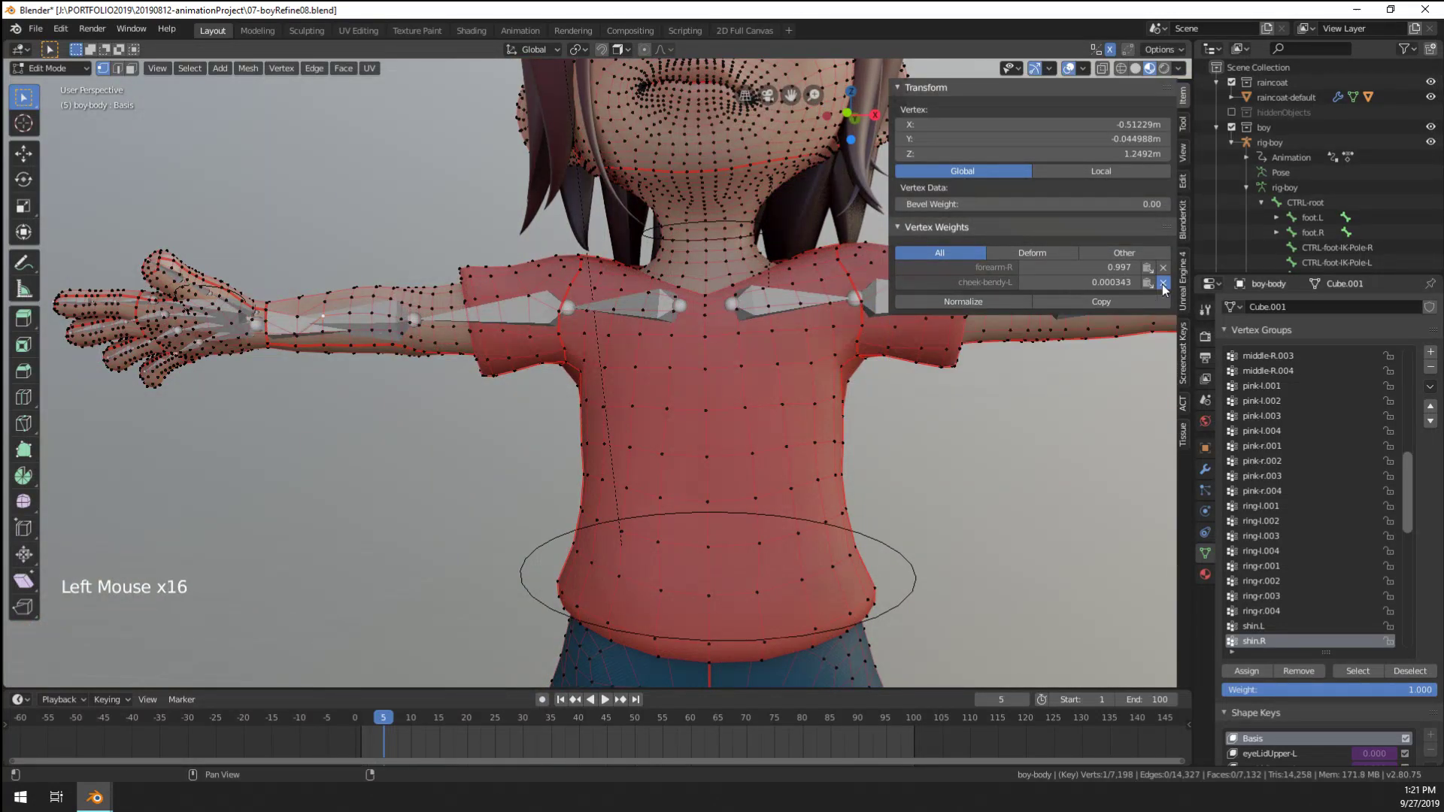
{"action": "double_click", "coordinate": [1164, 284]}
{"action": "left_click", "coordinate": [991, 288]}
Select the edge loop around the right forearm nearer the elbow and remove the listed weights other than forearm-R, including upper_arm.R
{"action": "middle_click_drag", "start_coordinate": [376, 371], "coordinate": [410, 378], "text": "shift"}
{"action": "right_click", "coordinate": [383, 323], "text": "alt"}
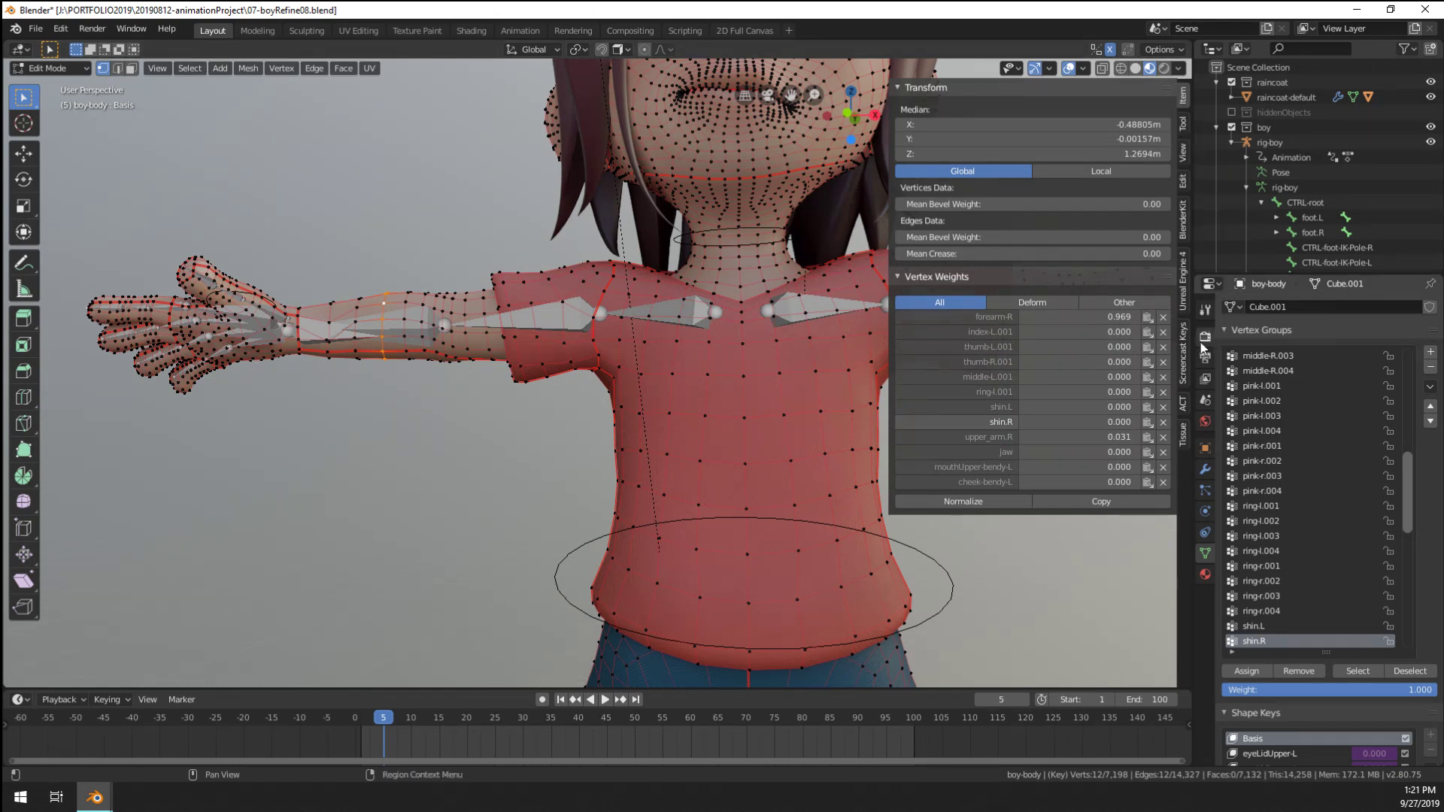
{"action": "double_click", "coordinate": [1164, 332]}
{"action": "triple_click", "coordinate": [1164, 332]}
{"action": "triple_click", "coordinate": [1163, 332]}
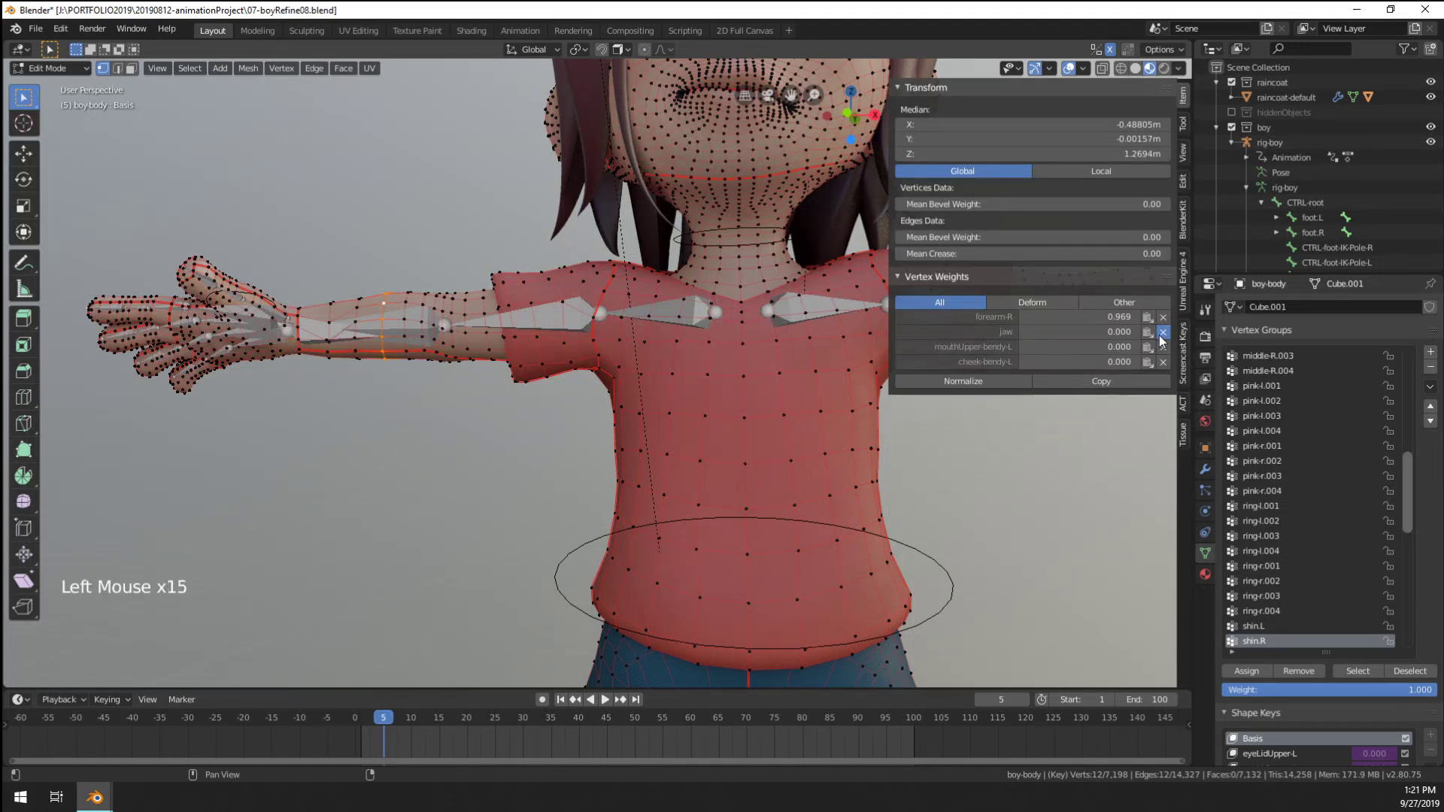
{"action": "triple_click", "coordinate": [1164, 332]}
{"action": "triple_click", "coordinate": [1164, 332]}
Select the front vertex of that elbow-side loop, remove all its weights except forearm-R, and normalize it
{"action": "right_click", "coordinate": [377, 327]}
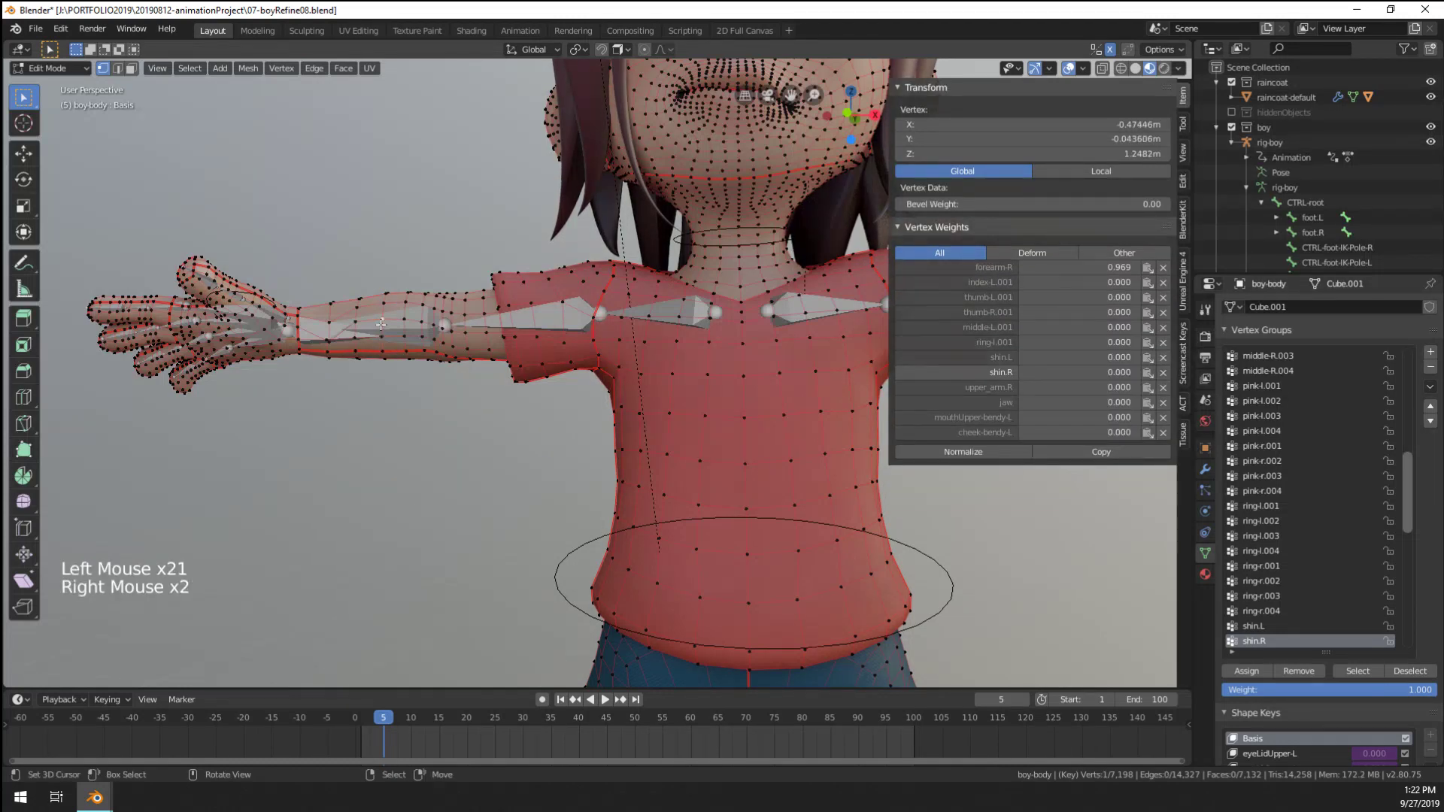
{"action": "double_click", "coordinate": [1164, 283]}
{"action": "triple_click", "coordinate": [1164, 284]}
{"action": "double_click", "coordinate": [1164, 283]}
{"action": "double_click", "coordinate": [1164, 283]}
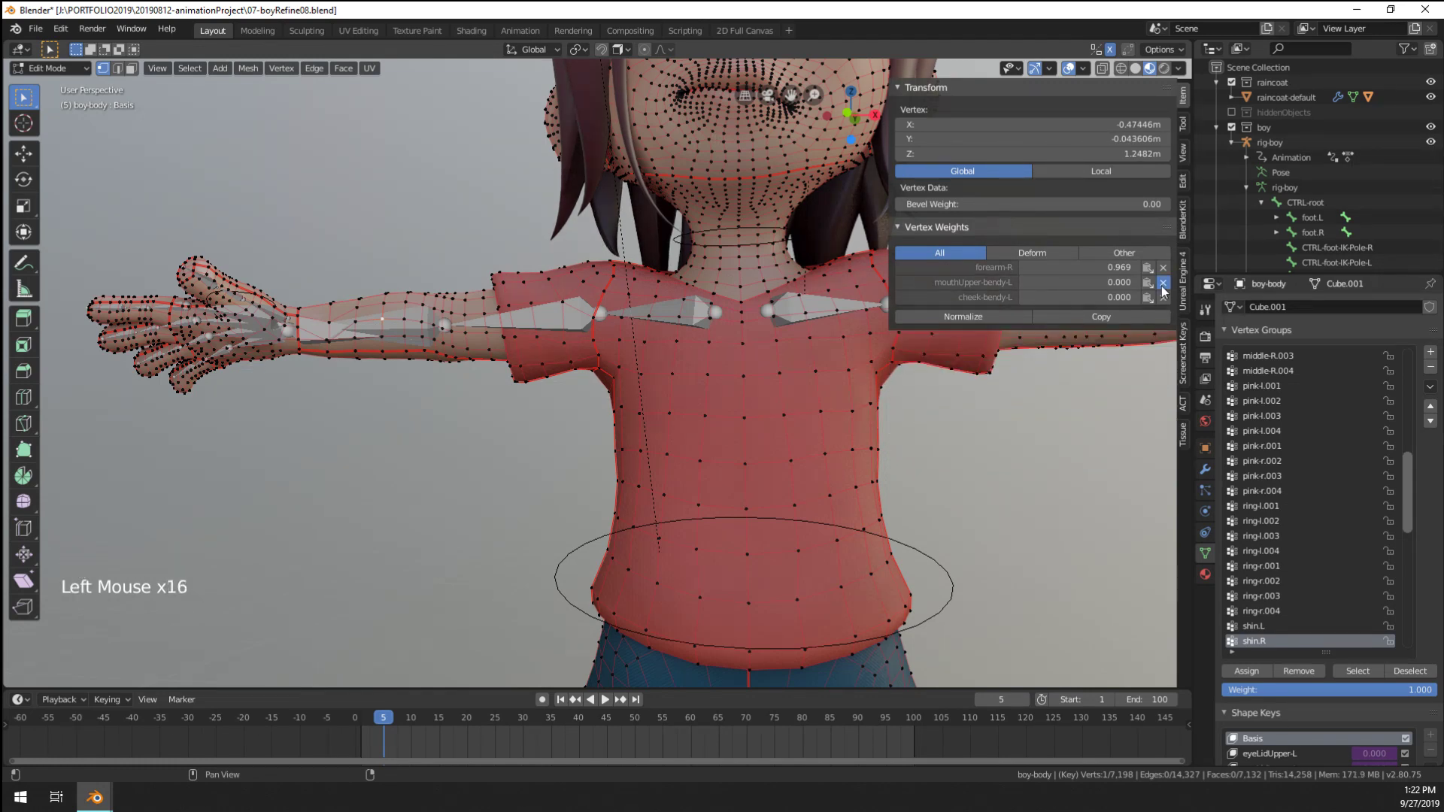
{"action": "double_click", "coordinate": [1164, 284]}
{"action": "left_click", "coordinate": [982, 289]}
Select the upper front vertex of the right forearm close to the wrist and remove all its weights except forearm-R
{"action": "right_click", "coordinate": [349, 338]}
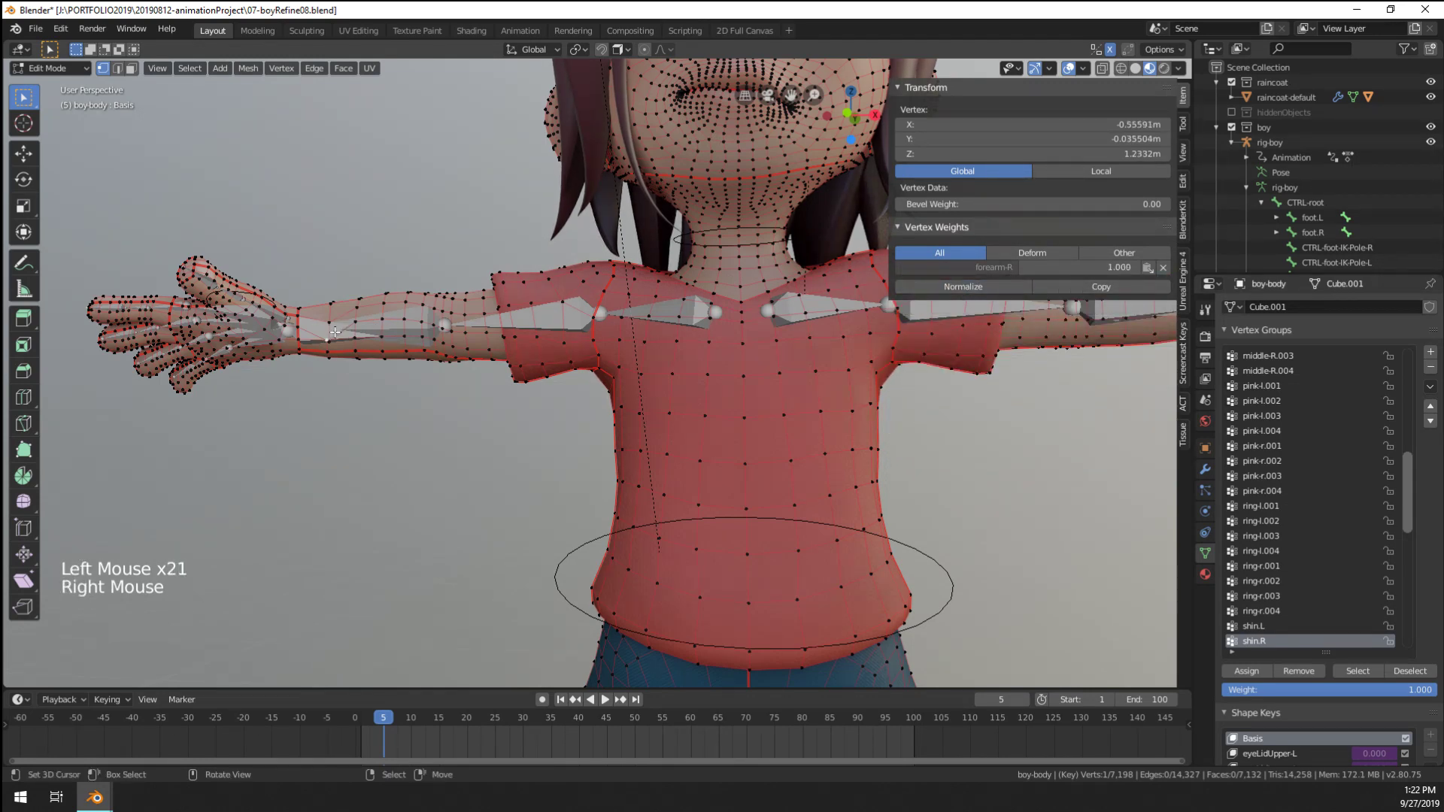
{"action": "middle_click_drag", "start_coordinate": [348, 338], "coordinate": [476, 340], "text": "shift"}
{"action": "scroll", "coordinate": [293, 387], "scroll_direction": "up", "scroll_amount": 4}
{"action": "right_click", "coordinate": [293, 388]}
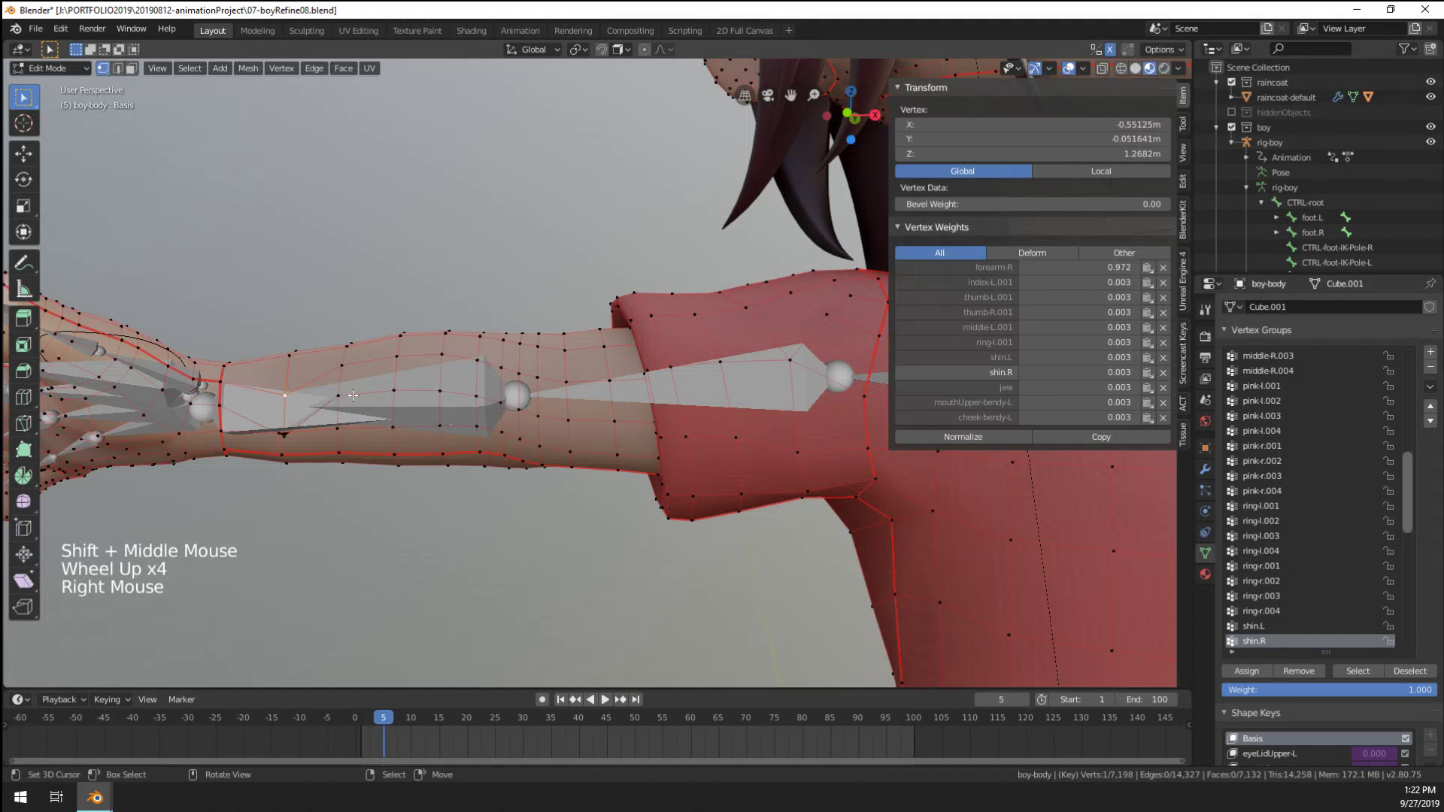
{"action": "left_click", "coordinate": [1163, 283]}
{"action": "left_click", "coordinate": [1163, 282]}
{"action": "left_click", "coordinate": [1163, 283]}
{"action": "left_click", "coordinate": [1163, 283]}
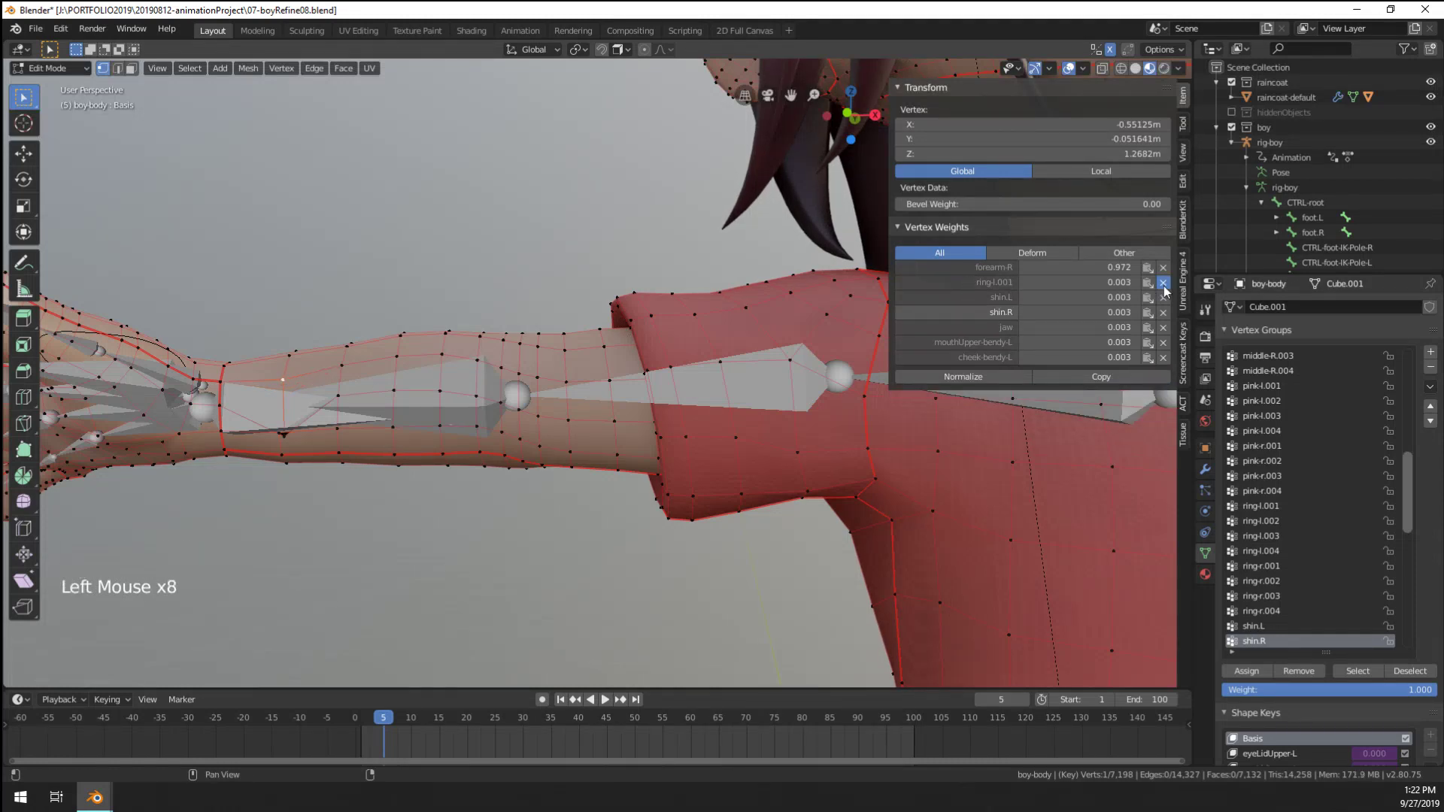
{"action": "left_click", "coordinate": [1163, 282]}
{"action": "left_click", "coordinate": [1163, 283]}
{"action": "left_click", "coordinate": [1162, 282]}
{"action": "left_click", "coordinate": [1162, 283]}
Select the displaced vertex just below it near the right wrist, strip its weights except forearm-R, and normalize it
{"action": "right_click", "coordinate": [338, 395]}
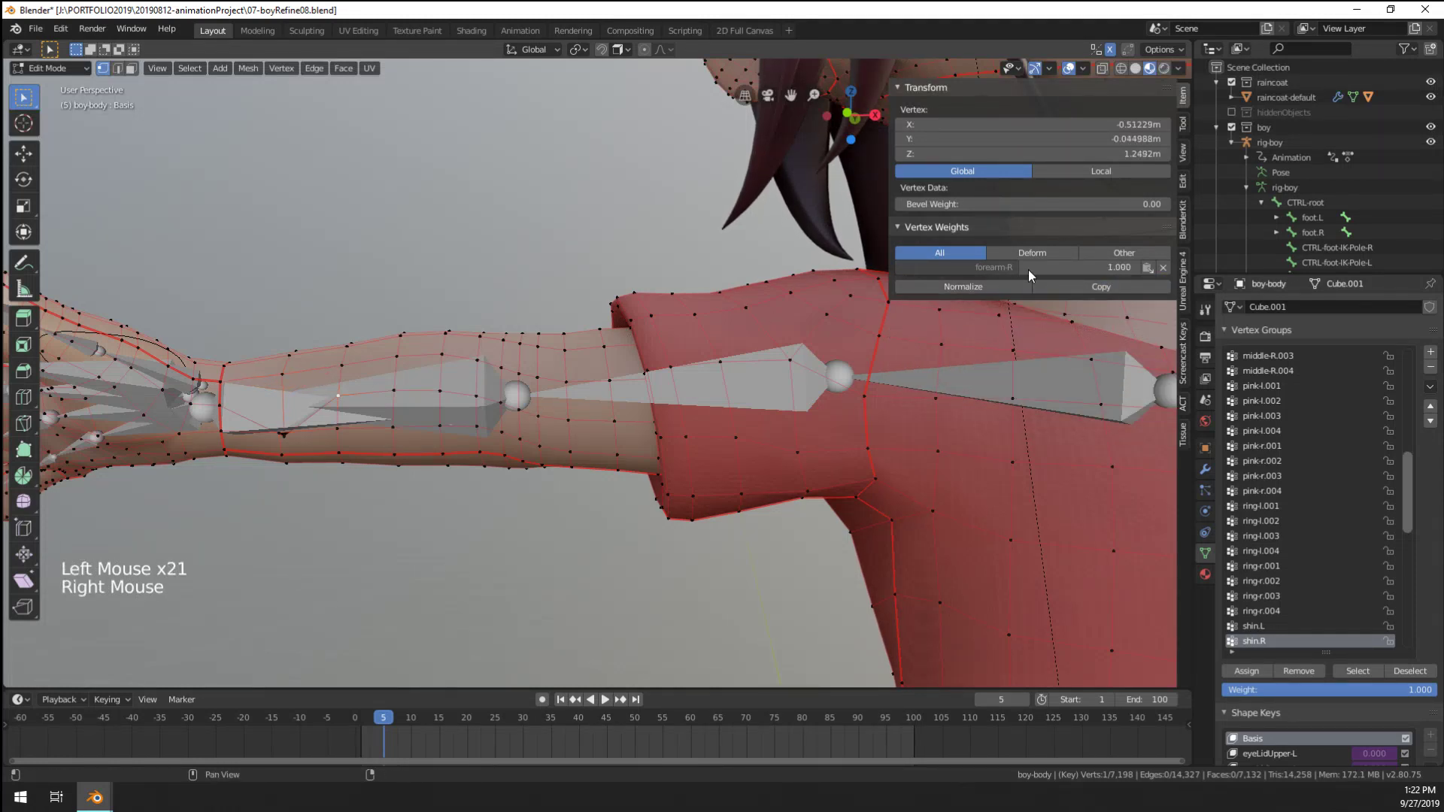
{"action": "right_click", "coordinate": [279, 432]}
{"action": "right_click", "coordinate": [290, 430]}
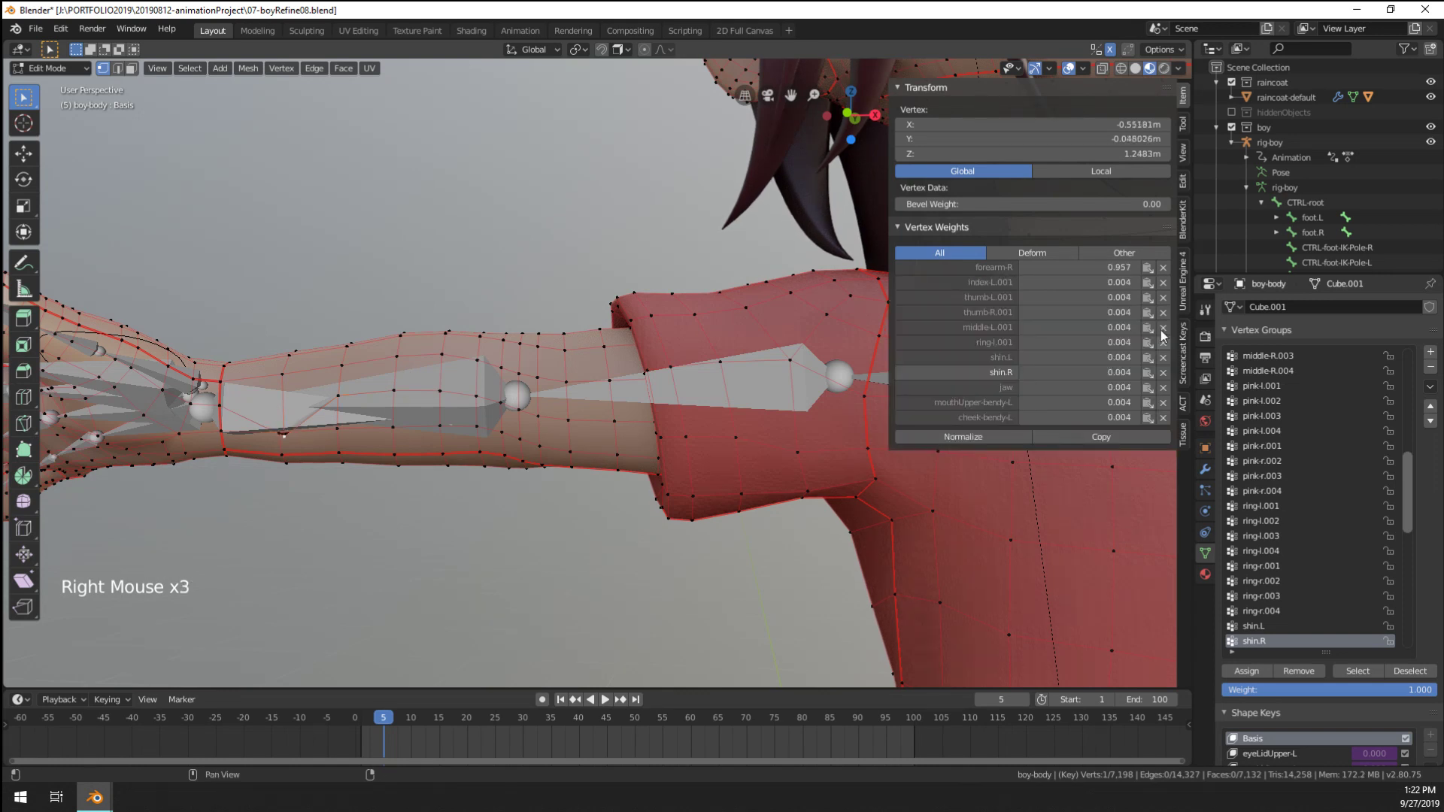
{"action": "left_click", "coordinate": [1163, 283]}
{"action": "left_click", "coordinate": [1162, 283]}
{"action": "left_click", "coordinate": [1163, 283]}
{"action": "left_click", "coordinate": [1163, 282]}
{"action": "left_click", "coordinate": [1162, 283]}
{"action": "left_click", "coordinate": [1163, 283]}
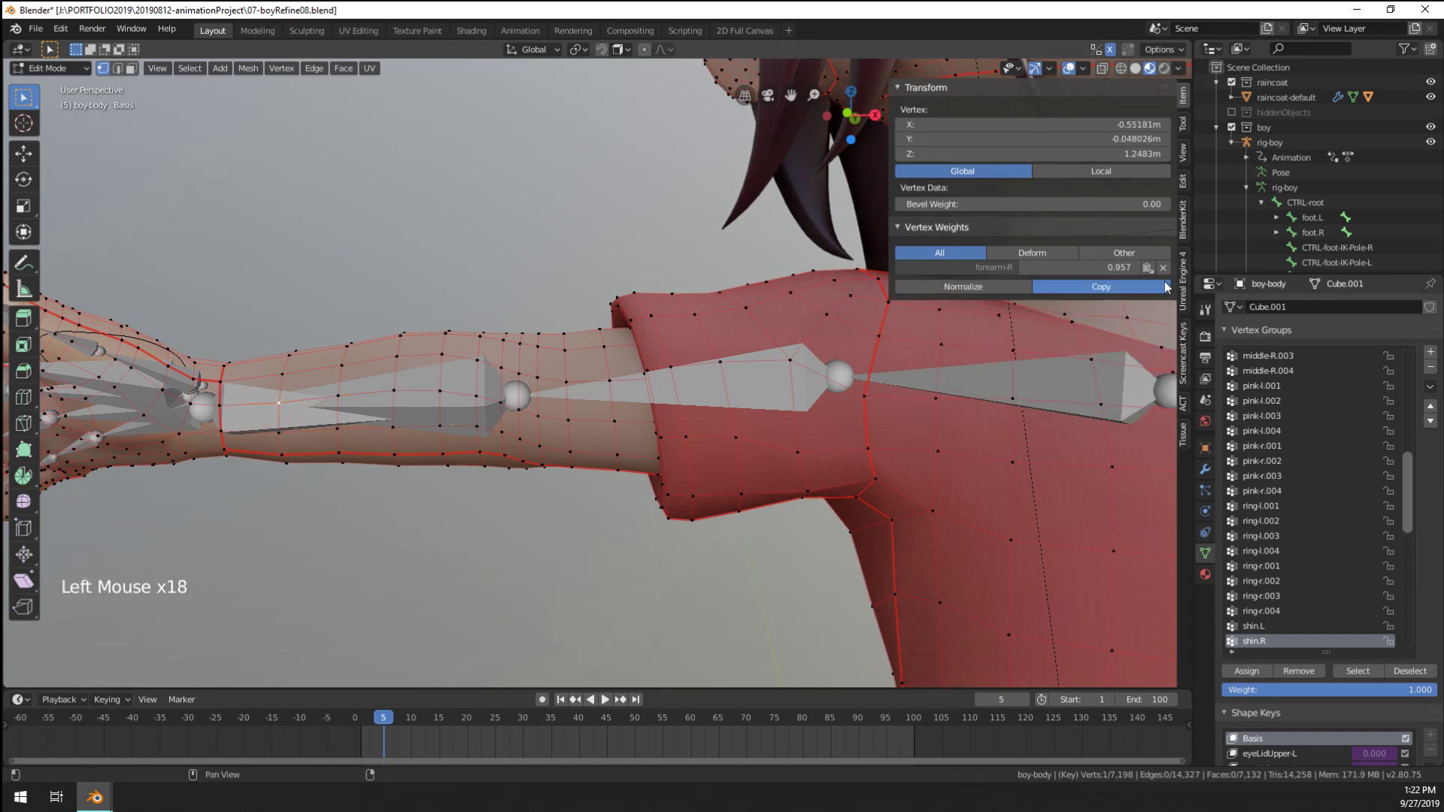
{"action": "left_click", "coordinate": [1163, 283]}
{"action": "left_click", "coordinate": [1163, 282]}
{"action": "scroll", "coordinate": [941, 299], "scroll_direction": "down", "scroll_amount": 1}
{"action": "left_click", "coordinate": [973, 292]}
Select the vertex on the underside of the left forearm and remove all its weights except forearm-L
{"action": "scroll", "coordinate": [1038, 391], "scroll_direction": "down", "scroll_amount": 6}
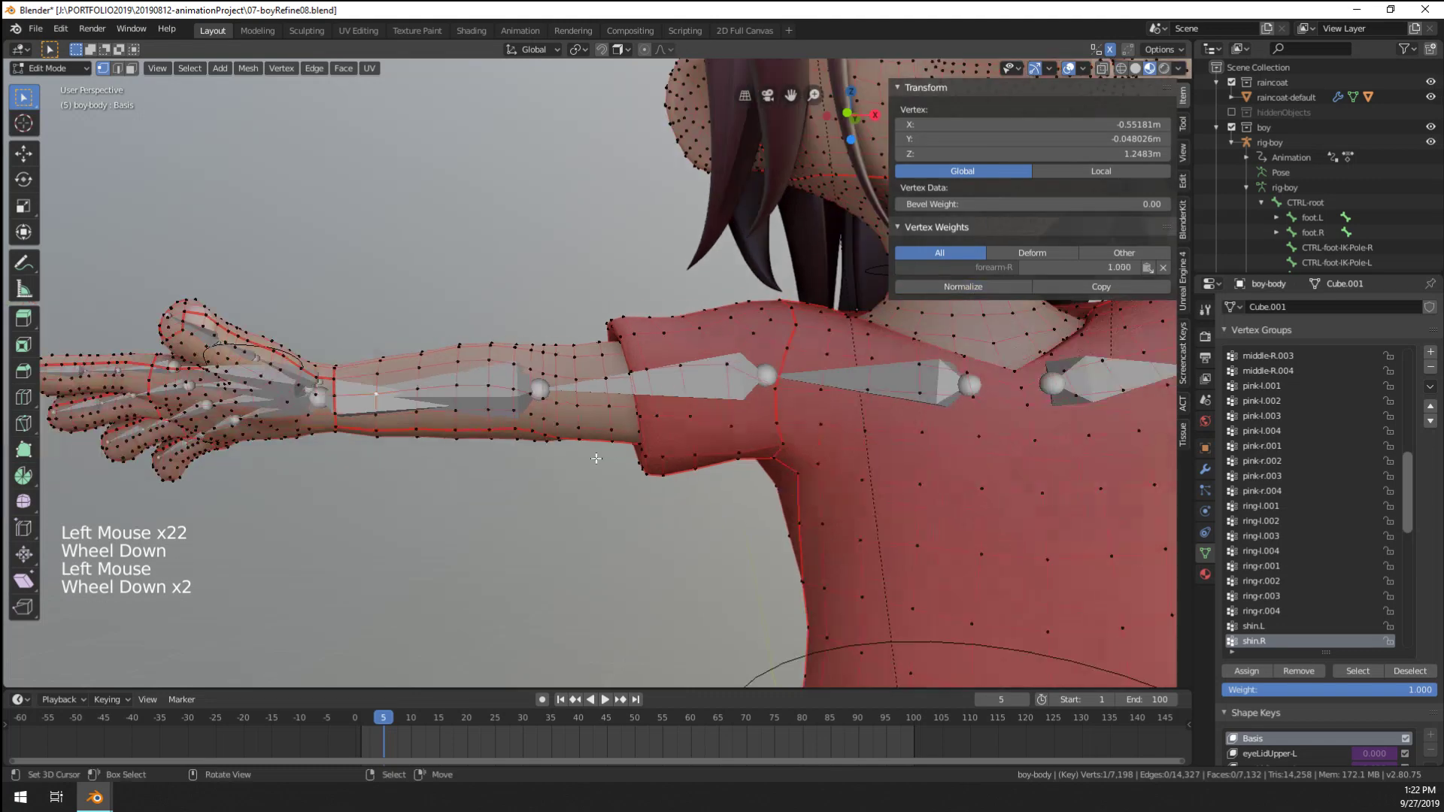
{"action": "middle_click_drag", "start_coordinate": [1038, 392], "coordinate": [1062, 442]}
{"action": "right_click", "coordinate": [1078, 425]}
{"action": "left_click", "coordinate": [1163, 283]}
{"action": "left_click", "coordinate": [1162, 283]}
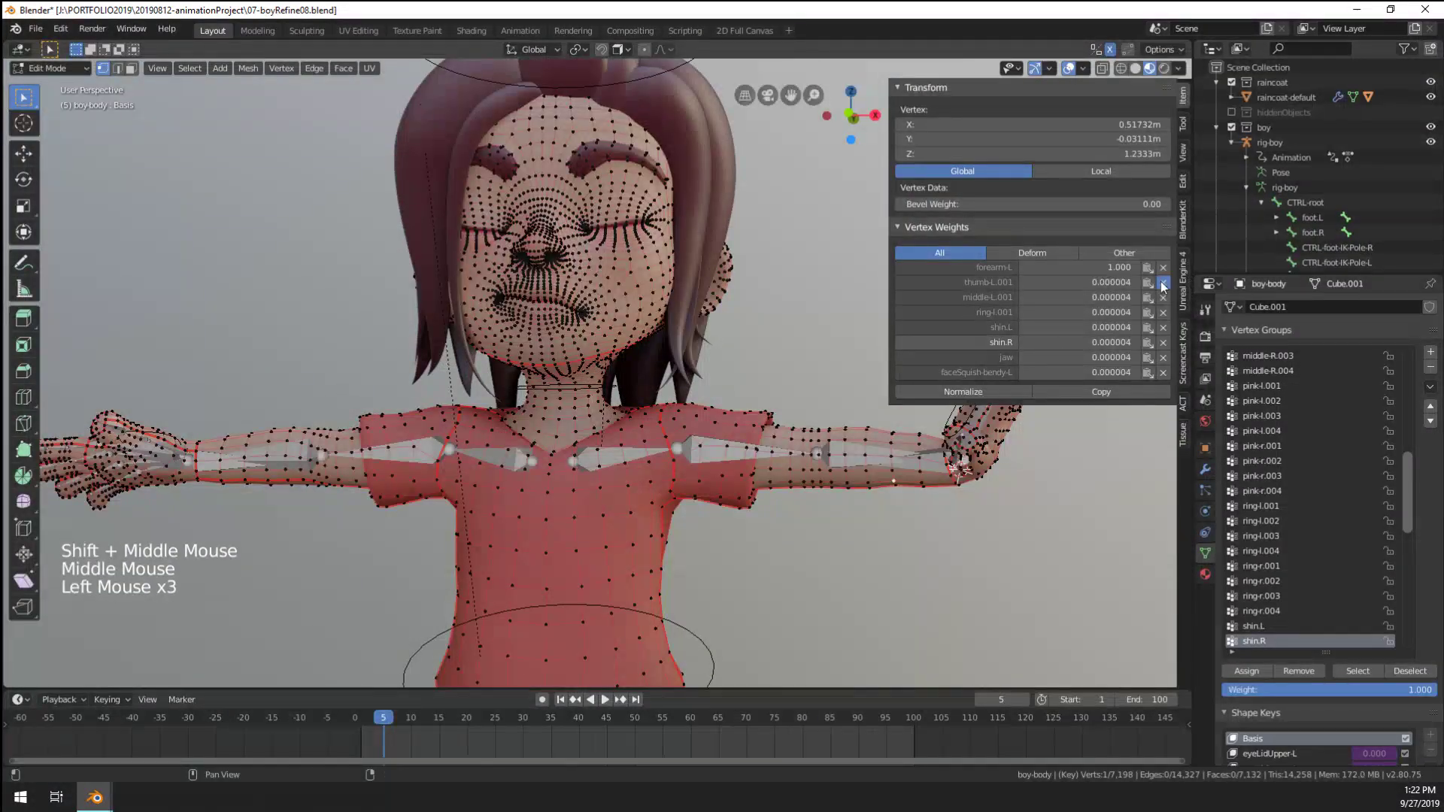
{"action": "left_click", "coordinate": [1163, 283]}
{"action": "left_click", "coordinate": [1163, 284]}
{"action": "left_click", "coordinate": [1163, 284]}
{"action": "left_click", "coordinate": [1163, 285]}
{"action": "left_click", "coordinate": [1163, 285]}
{"action": "left_click", "coordinate": [1163, 287]}
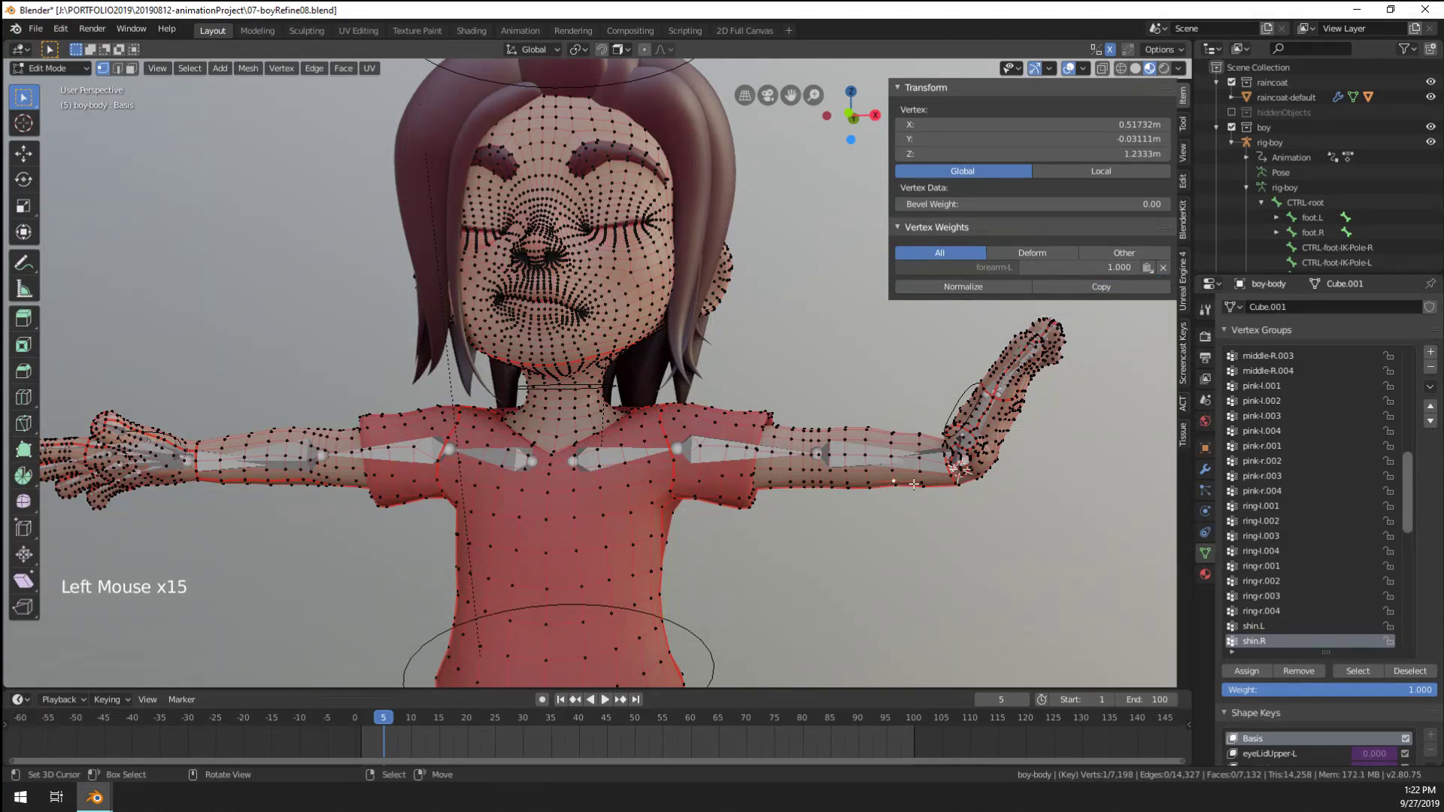
Select the neighbouring underside vertex closer to the left wrist and keep only its forearm-L weight
{"action": "right_click", "coordinate": [919, 481]}
{"action": "left_click", "coordinate": [1163, 283]}
{"action": "left_click", "coordinate": [1162, 284]}
{"action": "left_click", "coordinate": [1163, 283]}
{"action": "left_click", "coordinate": [1163, 283]}
{"action": "left_click", "coordinate": [1163, 283]}
{"action": "left_click", "coordinate": [1163, 283]}
{"action": "left_click", "coordinate": [1162, 284]}
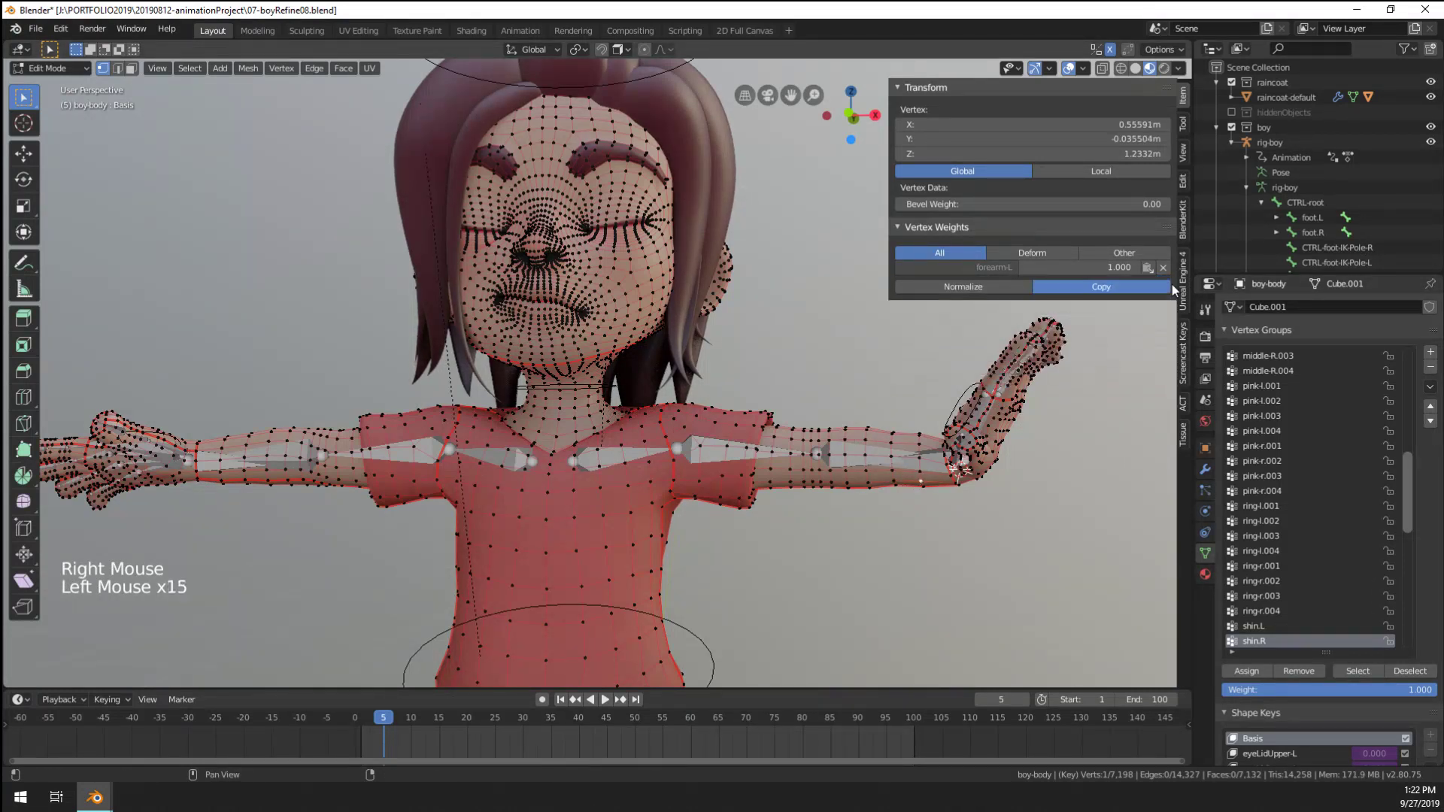
Select the vertex just above it on the front of the left forearm and strip every weight except forearm-L
{"action": "right_click", "coordinate": [919, 470]}
{"action": "left_click", "coordinate": [1163, 284]}
{"action": "left_click", "coordinate": [1162, 284]}
{"action": "left_click", "coordinate": [1162, 284]}
{"action": "left_click", "coordinate": [1163, 283]}
{"action": "left_click", "coordinate": [1162, 283]}
{"action": "left_click", "coordinate": [1163, 283]}
{"action": "left_click", "coordinate": [1162, 283]}
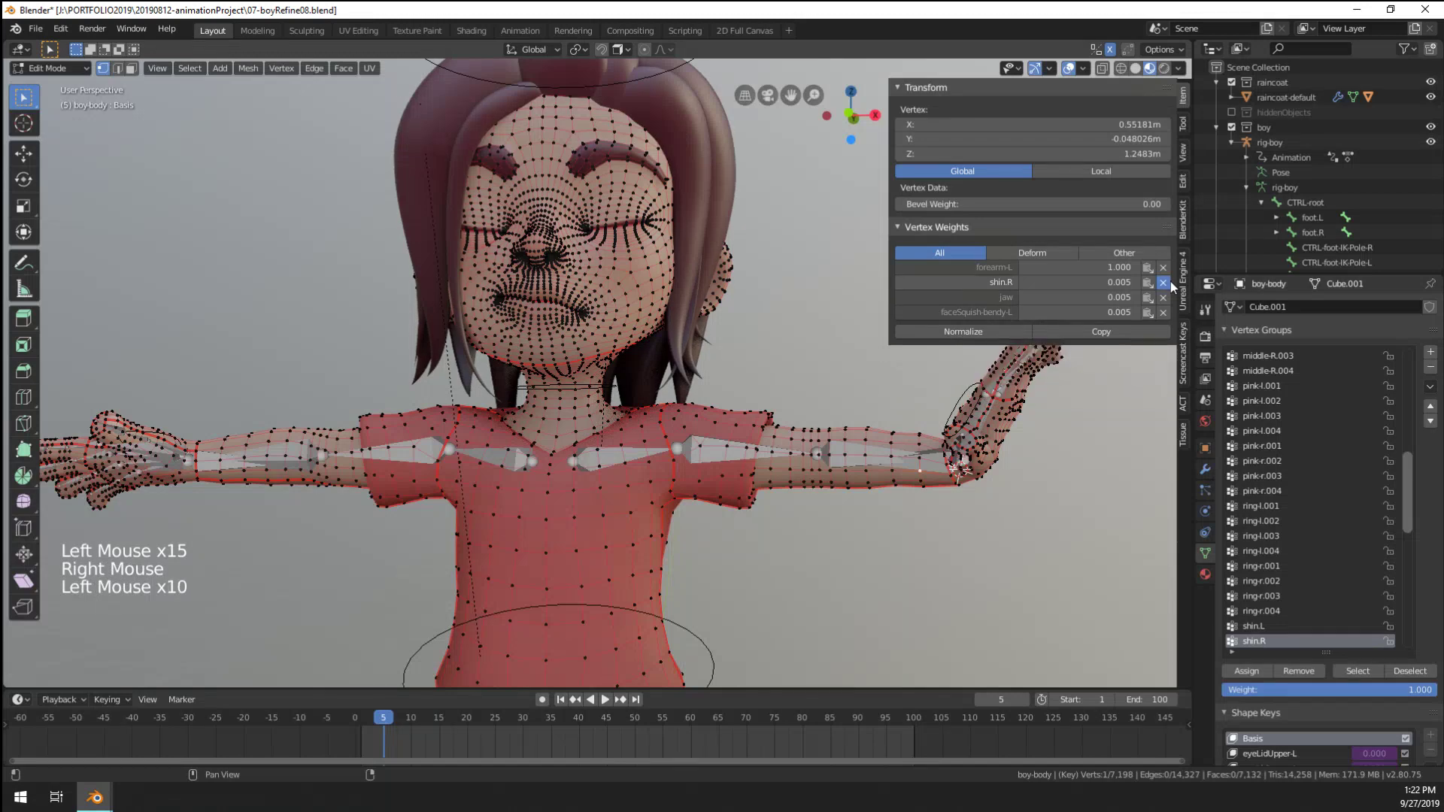
{"action": "left_click", "coordinate": [1163, 283]}
{"action": "left_click", "coordinate": [1162, 283]}
{"action": "left_click", "coordinate": [1162, 283]}
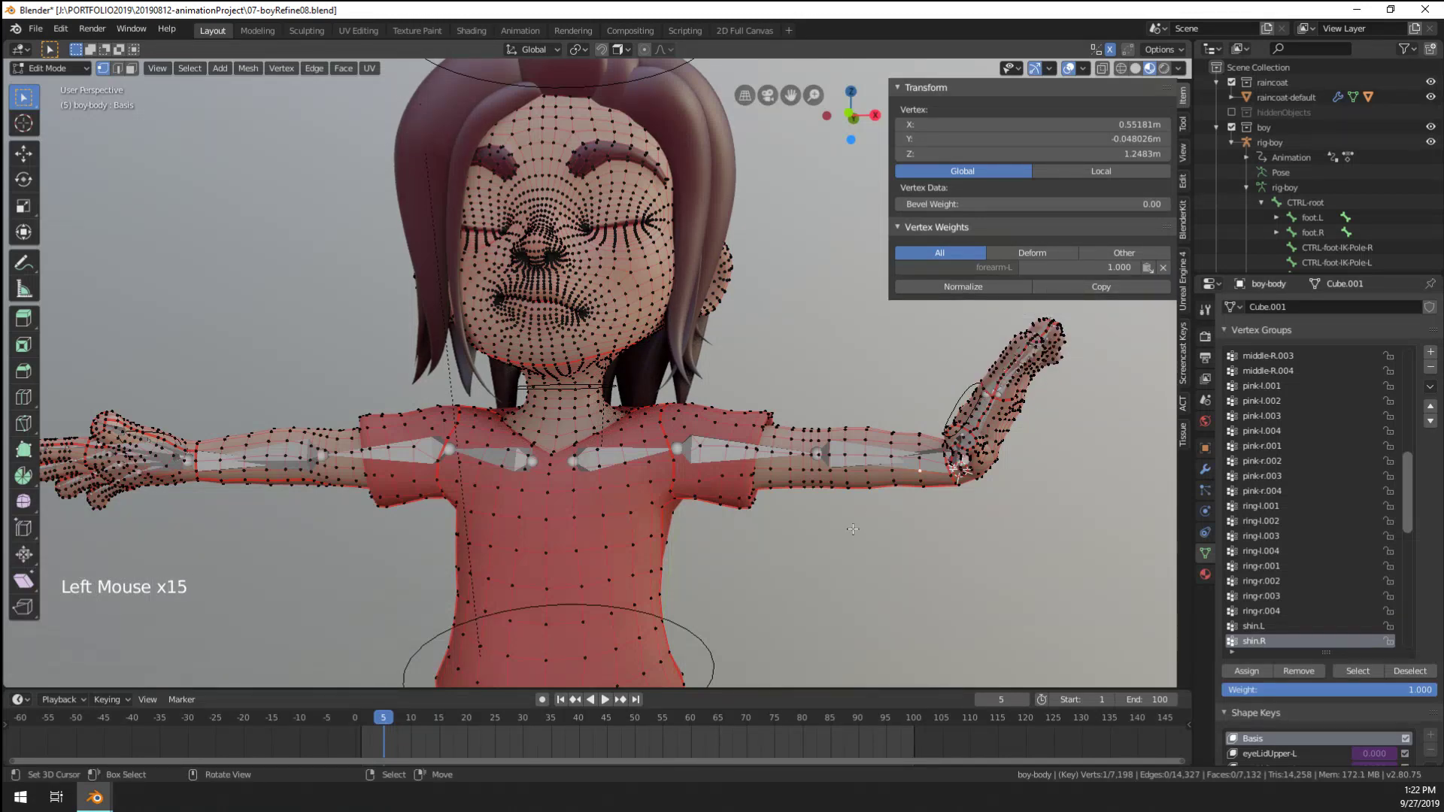
Select the vertex at the middle front of the left forearm and remove all its weights other than forearm-L
{"action": "scroll", "coordinate": [872, 549], "scroll_direction": "up", "scroll_amount": 1}
{"action": "right_click", "coordinate": [971, 479]}
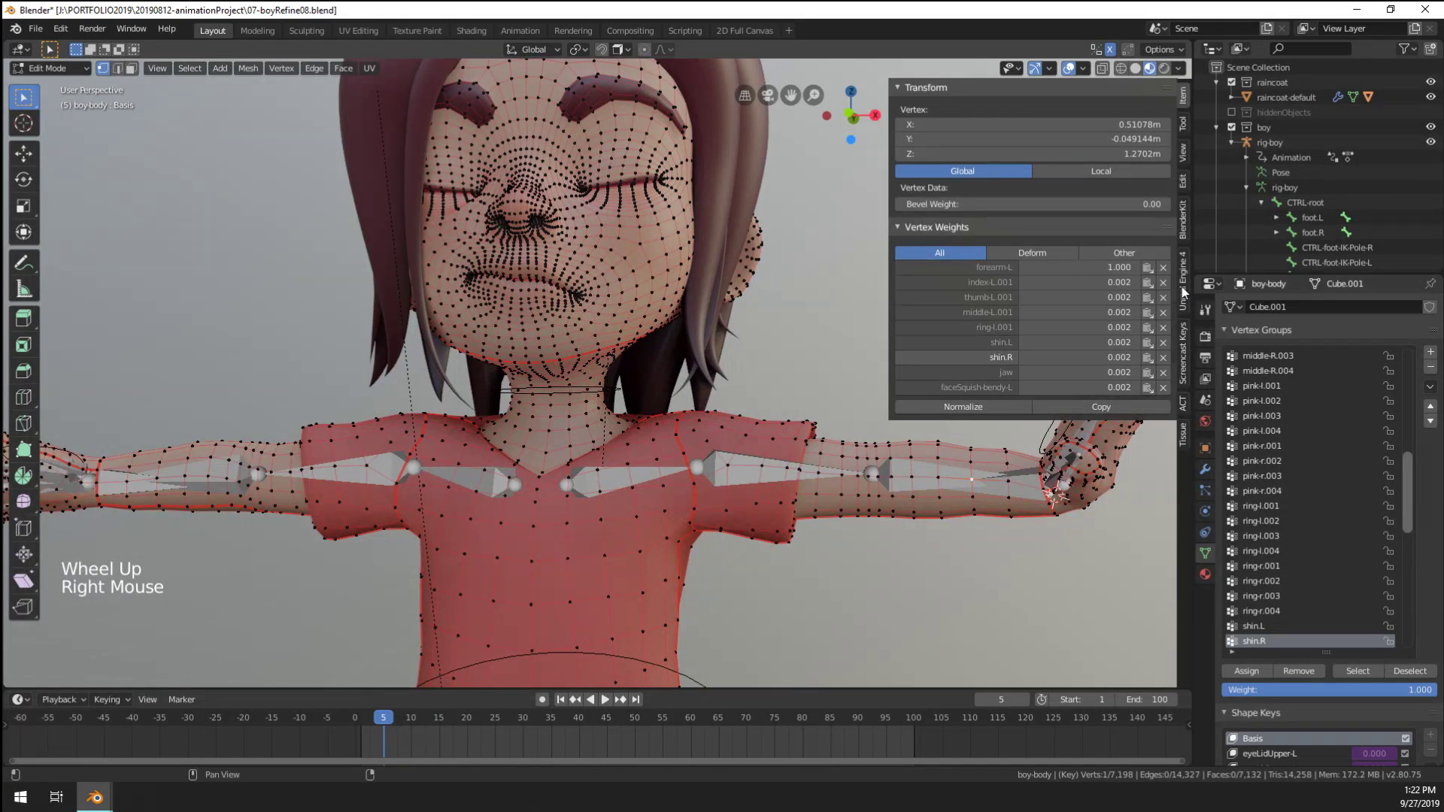
{"action": "left_click", "coordinate": [1163, 283]}
{"action": "left_click", "coordinate": [1162, 283]}
{"action": "left_click", "coordinate": [1162, 283]}
{"action": "left_click", "coordinate": [1163, 283]}
{"action": "left_click", "coordinate": [1162, 283]}
{"action": "left_click", "coordinate": [1162, 283]}
{"action": "left_click", "coordinate": [1163, 283]}
{"action": "left_click", "coordinate": [1163, 283]}
{"action": "left_click", "coordinate": [1163, 282]}
{"action": "left_click", "coordinate": [1163, 283]}
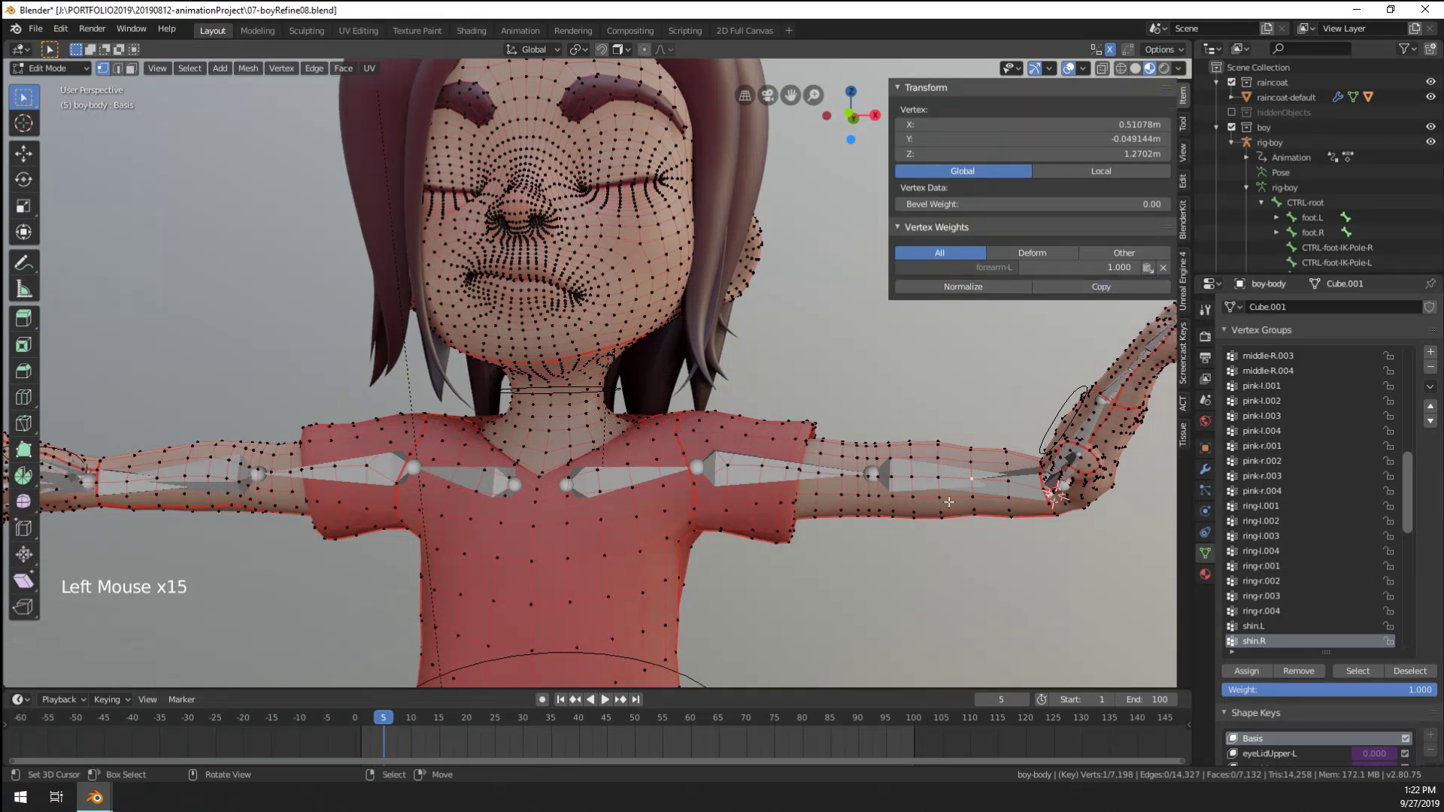
Select the next vertex toward the elbow on the front of the left forearm and remove all its weights except forearm-L
{"action": "right_click", "coordinate": [977, 470]}
{"action": "left_click", "coordinate": [1163, 283]}
{"action": "left_click", "coordinate": [1162, 283]}
{"action": "left_click", "coordinate": [1163, 283]}
{"action": "left_click", "coordinate": [1163, 283]}
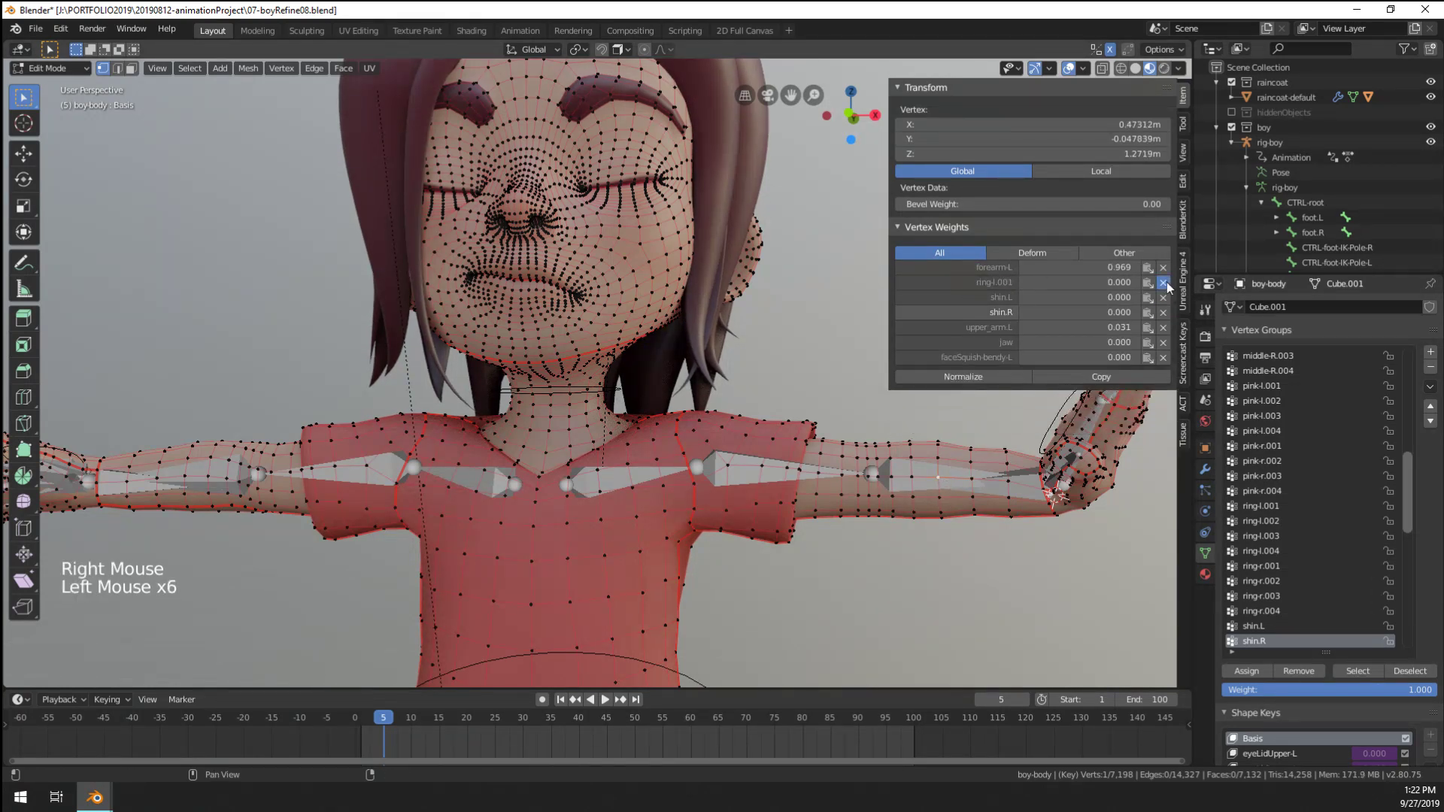
{"action": "left_click", "coordinate": [1162, 283]}
{"action": "left_click", "coordinate": [1162, 283]}
{"action": "left_click", "coordinate": [1163, 283]}
{"action": "left_click", "coordinate": [1163, 283]}
{"action": "left_click", "coordinate": [1163, 282]}
{"action": "left_click", "coordinate": [1162, 283]}
{"action": "left_click", "coordinate": [1163, 283]}
Switch the boy-body mesh to Object Mode
{"action": "middle_click_drag", "start_coordinate": [969, 489], "coordinate": [832, 465]}
{"action": "key", "text": "Tab"}
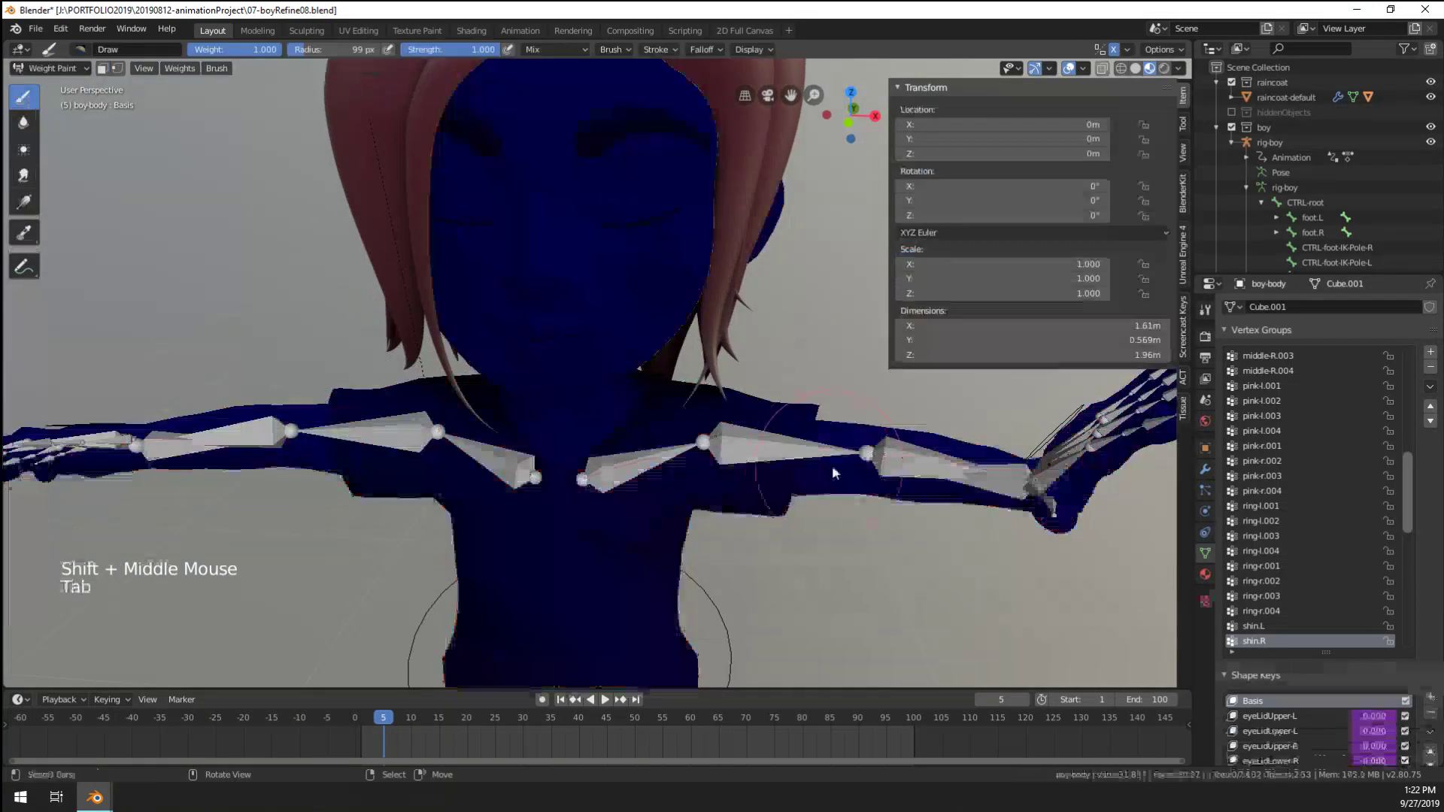
{"action": "scroll", "coordinate": [832, 465], "scroll_direction": "down", "scroll_amount": 2}
{"action": "key", "text": "Tab"}
{"action": "scroll", "coordinate": [832, 470], "scroll_direction": "down", "scroll_amount": 1}
{"action": "key", "text": "ctrl+Tab"}
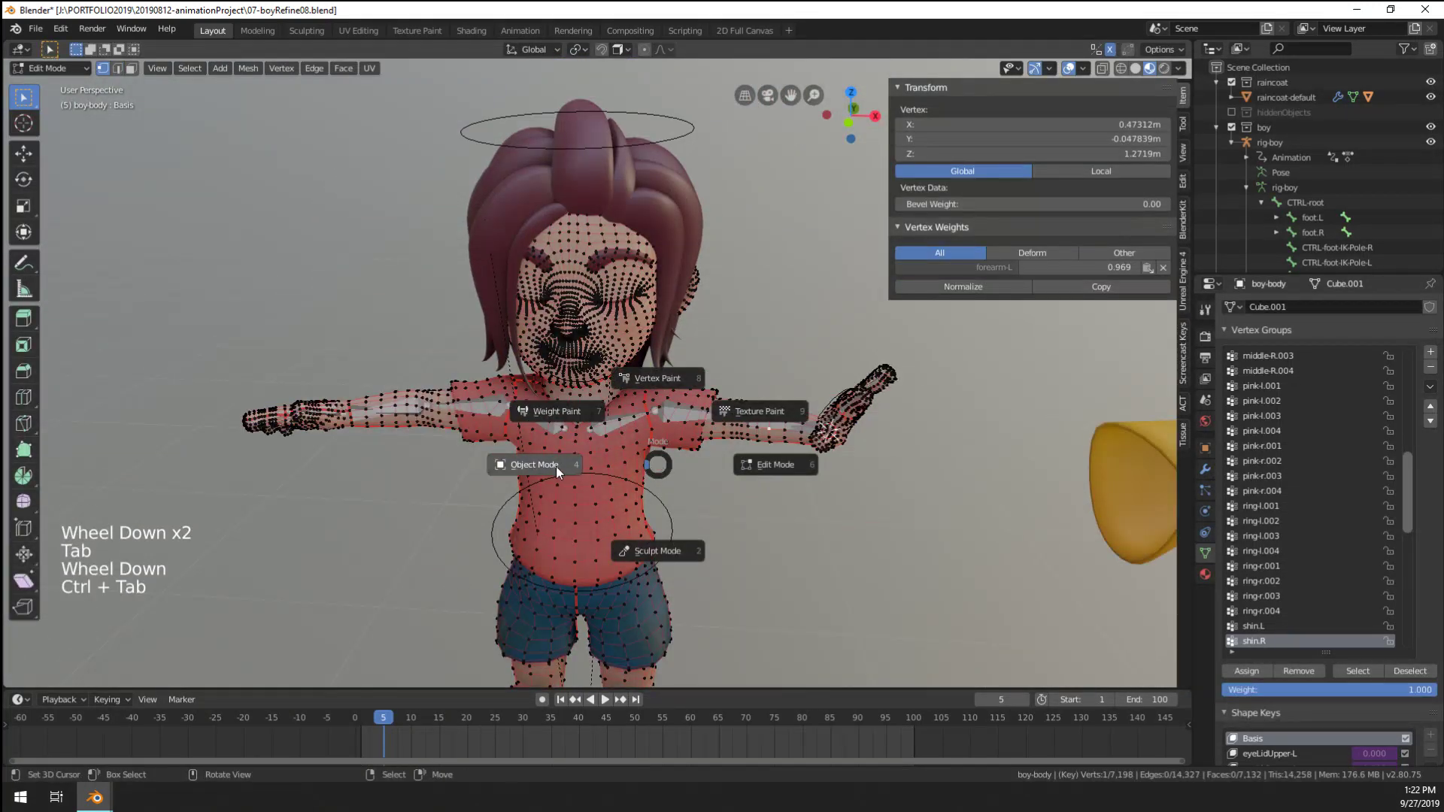
{"action": "left_click", "coordinate": [557, 467]}
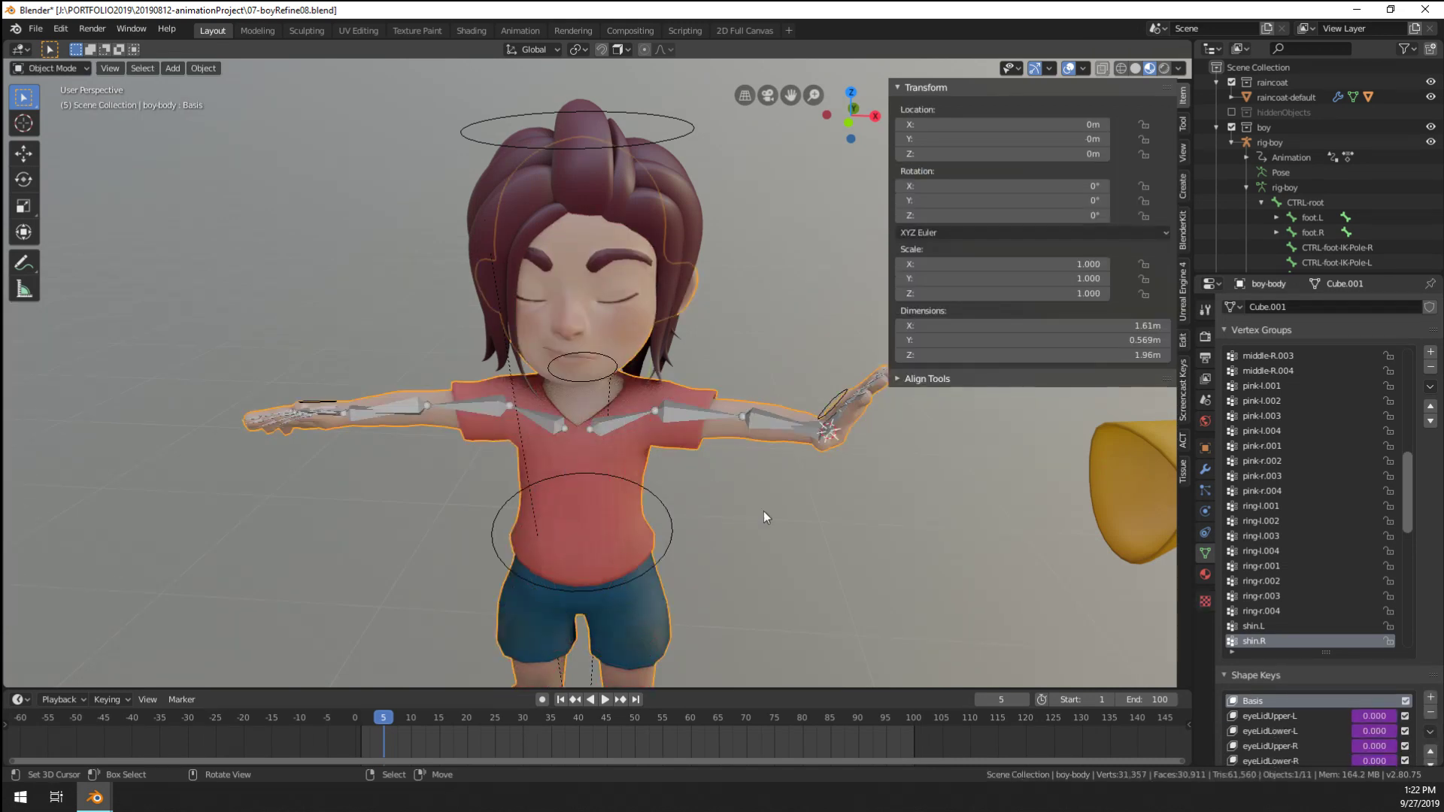
Enter Edit Mode on the boy-body mesh and select the left forearm's linked vertices, delimited by Seam
{"action": "key", "text": "Tab"}
{"action": "middle_click_drag", "start_coordinate": [764, 516], "coordinate": [783, 436]}
{"action": "right_click", "coordinate": [770, 416]}
{"action": "right_click", "coordinate": [765, 413]}
{"action": "key", "text": "ctrl+l"}
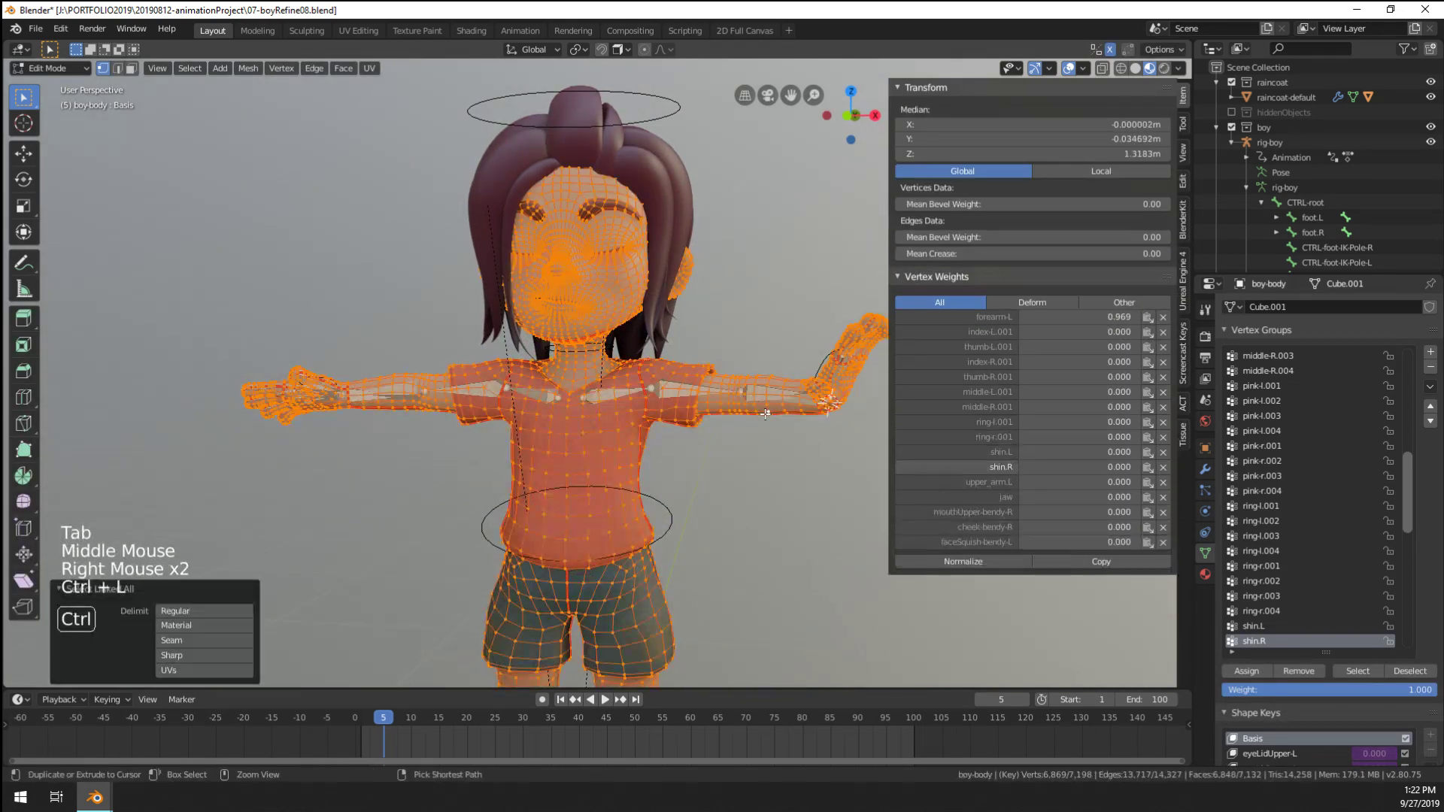
{"action": "left_click", "coordinate": [197, 642]}
Show the character in wireframe and add the whole left hand to the selection with Circle Select
{"action": "mouse_move", "coordinate": [572, 451]}
{"action": "middle_mouse_down"}
{"action": "mouse_move", "coordinate": [635, 440]}
{"action": "mouse_move", "coordinate": [532, 469]}
{"action": "middle_mouse_up"}
{"action": "key", "text": "z"}
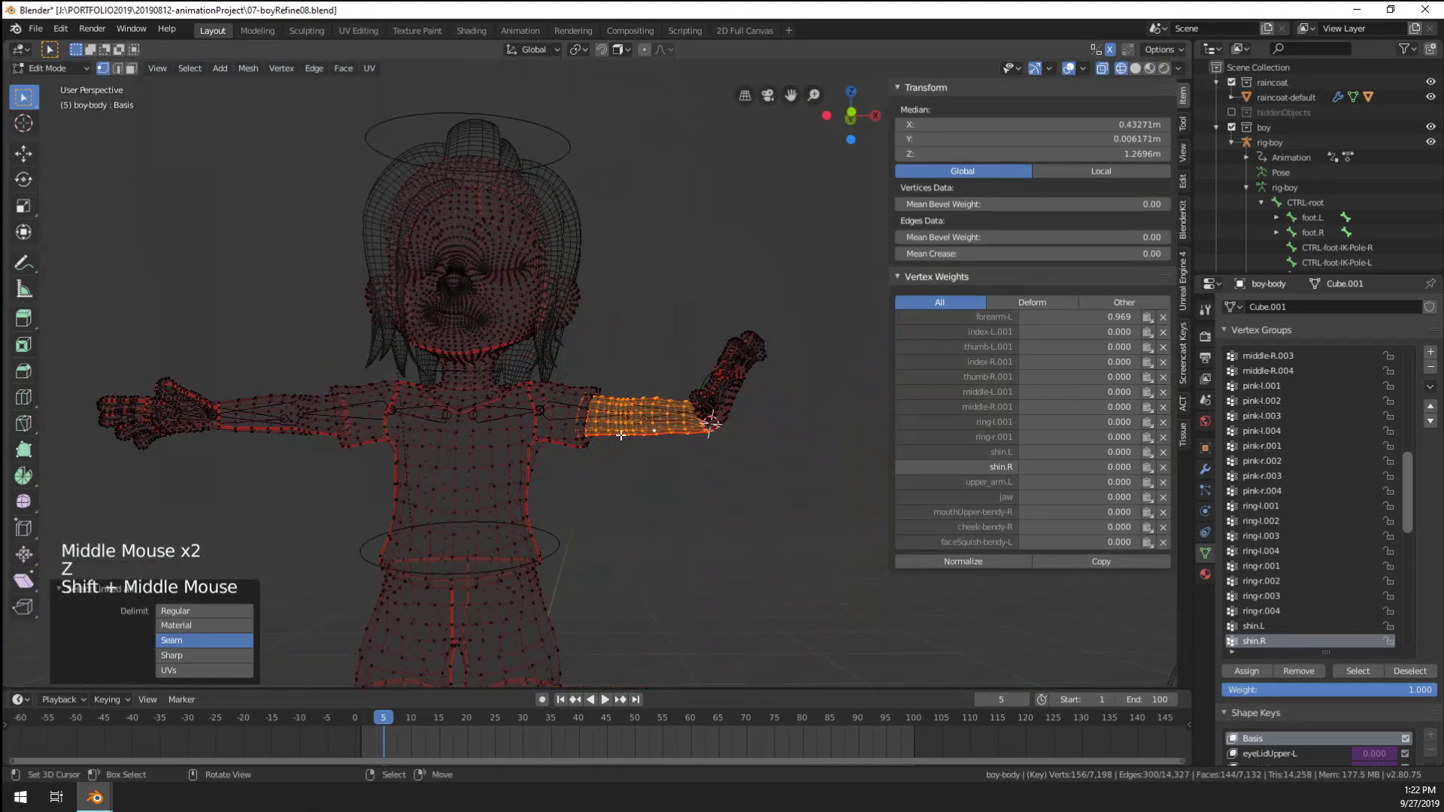
{"action": "key", "text": "c"}
{"action": "left_click_drag", "start_coordinate": [747, 413], "coordinate": [703, 427]}
{"action": "key", "text": "Escape"}
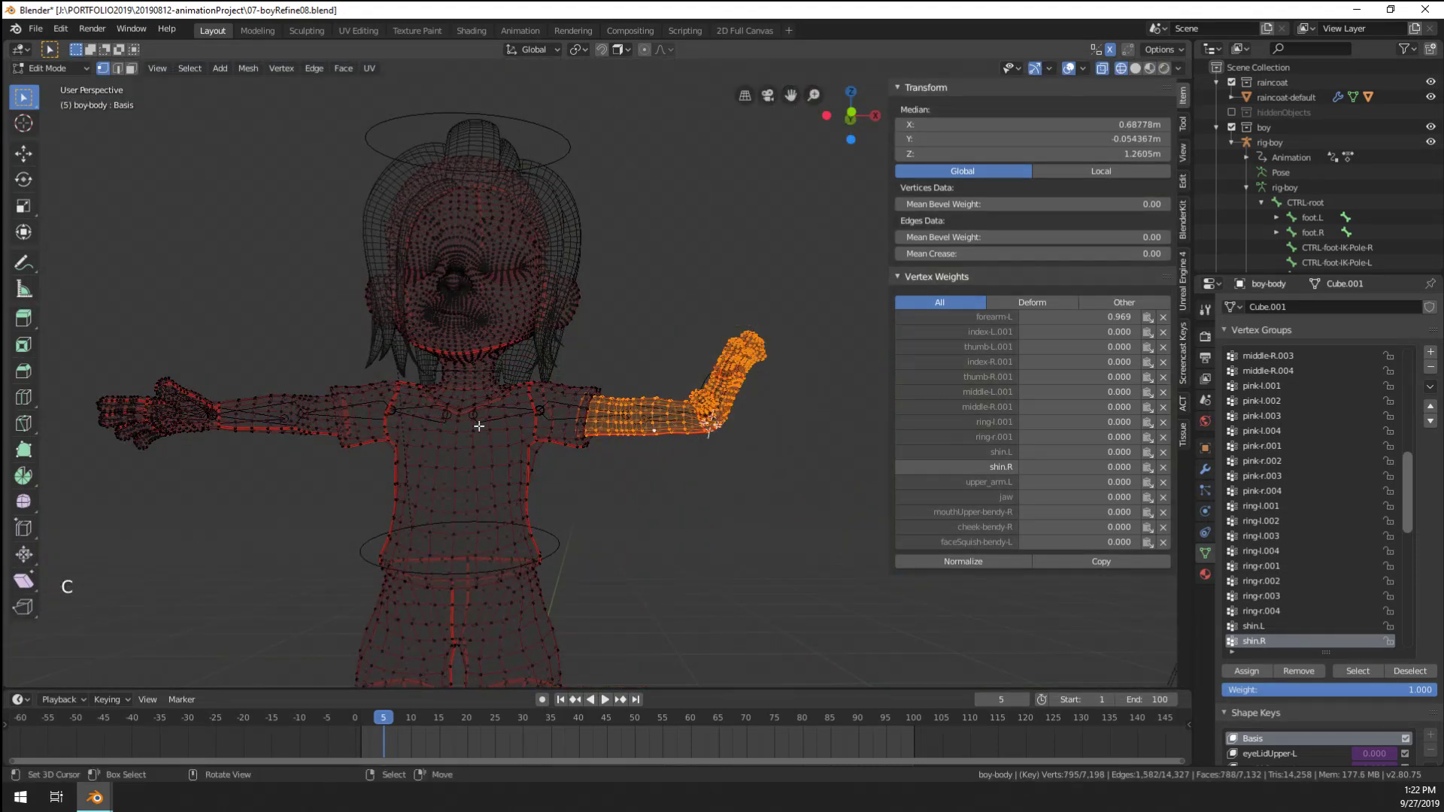
Separate the selected left forearm and hand into their own object and return to Object Mode with it selected
{"action": "middle_click_drag", "start_coordinate": [376, 421], "coordinate": [474, 421], "text": "shift"}
{"action": "key", "text": "v"}
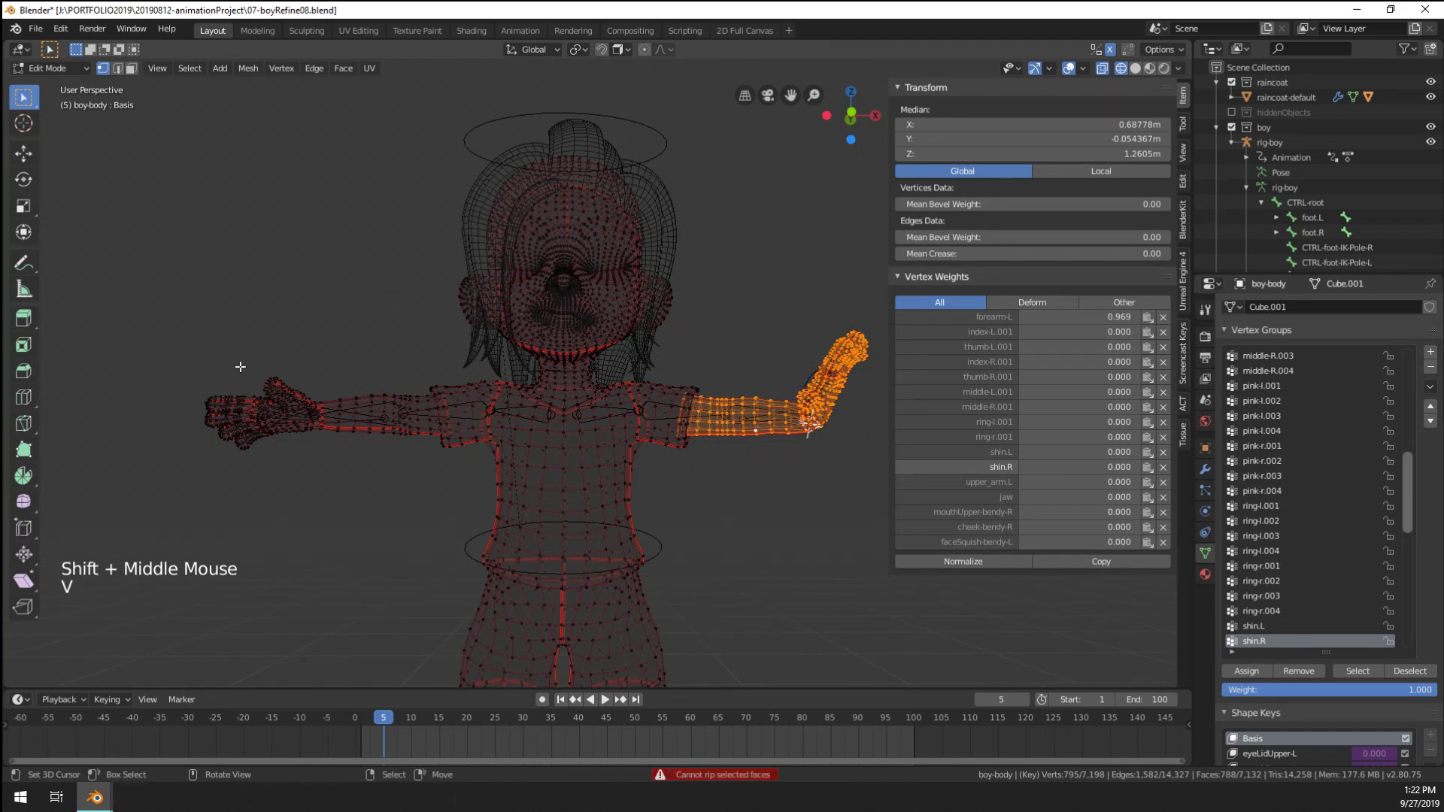
{"action": "key", "text": "b"}
{"action": "middle_click_drag", "start_coordinate": [754, 493], "coordinate": [709, 501], "text": "shift"}
{"action": "key", "text": "p"}
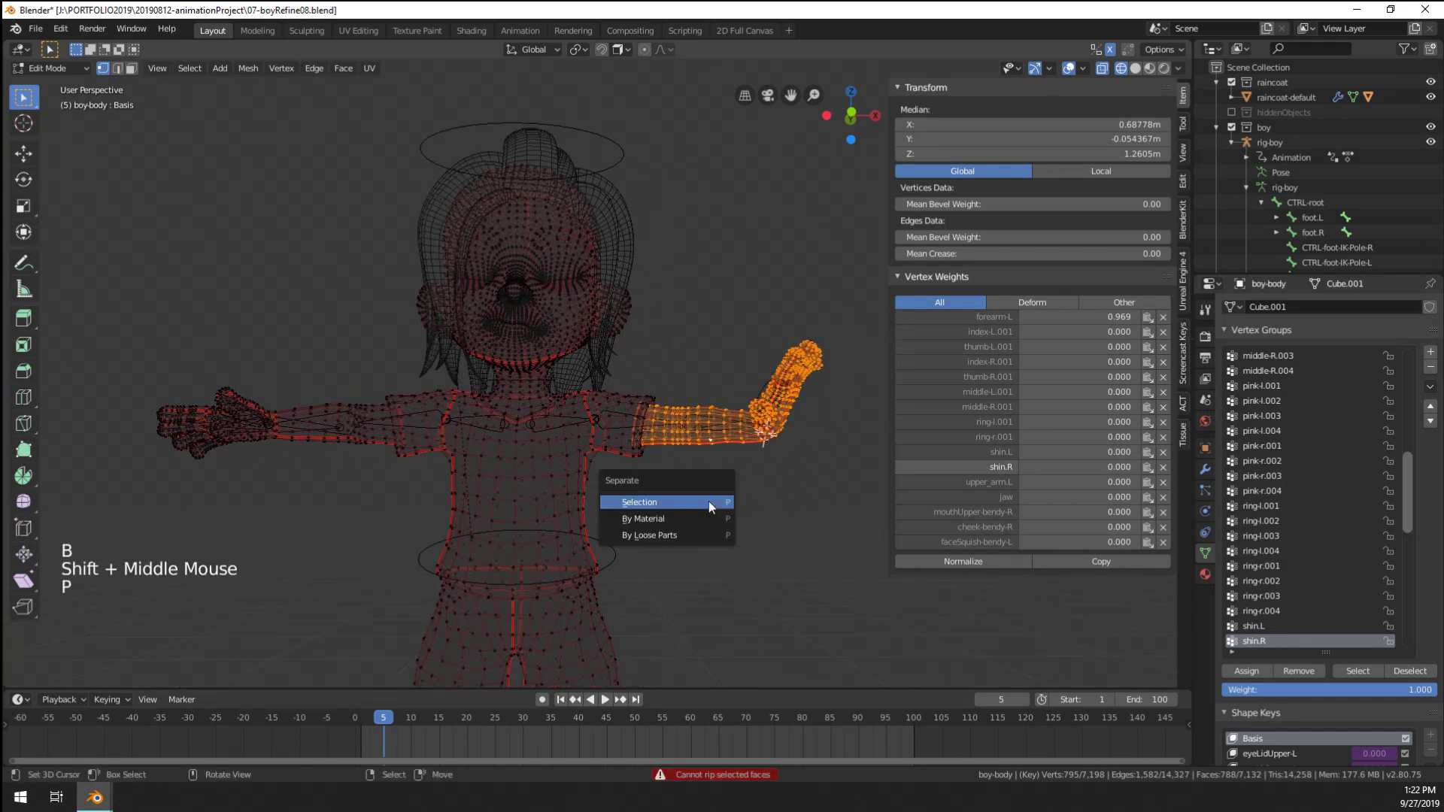
{"action": "left_click", "coordinate": [708, 501]}
{"action": "key", "text": "Tab"}
{"action": "right_click", "coordinate": [723, 445]}
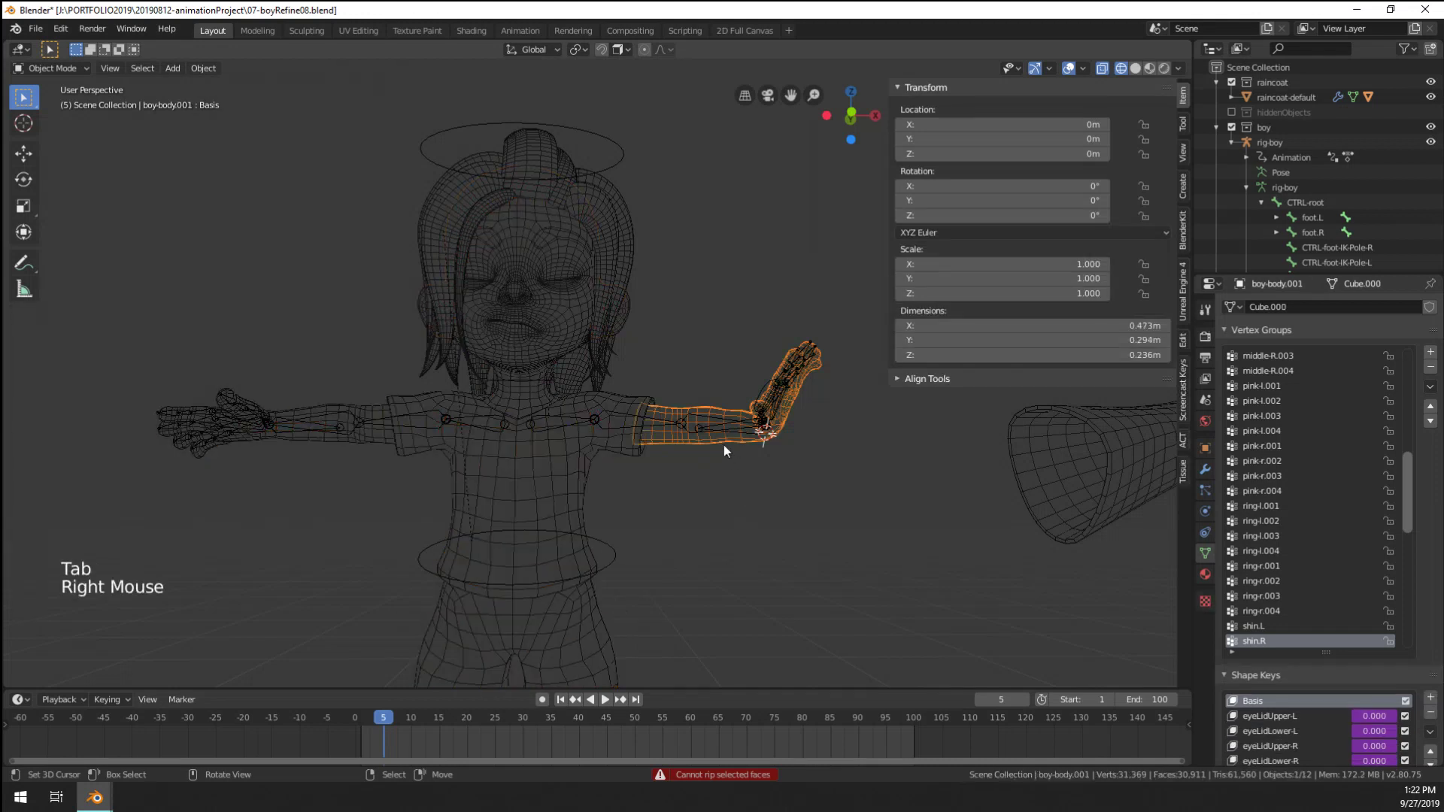
Delete the foot.L, foot.R, forearm-R and head vertex groups from the separated left arm object
{"action": "scroll", "coordinate": [1308, 435], "scroll_direction": "up", "scroll_amount": 20}
{"action": "scroll", "coordinate": [1307, 435], "scroll_direction": "up", "scroll_amount": 10}
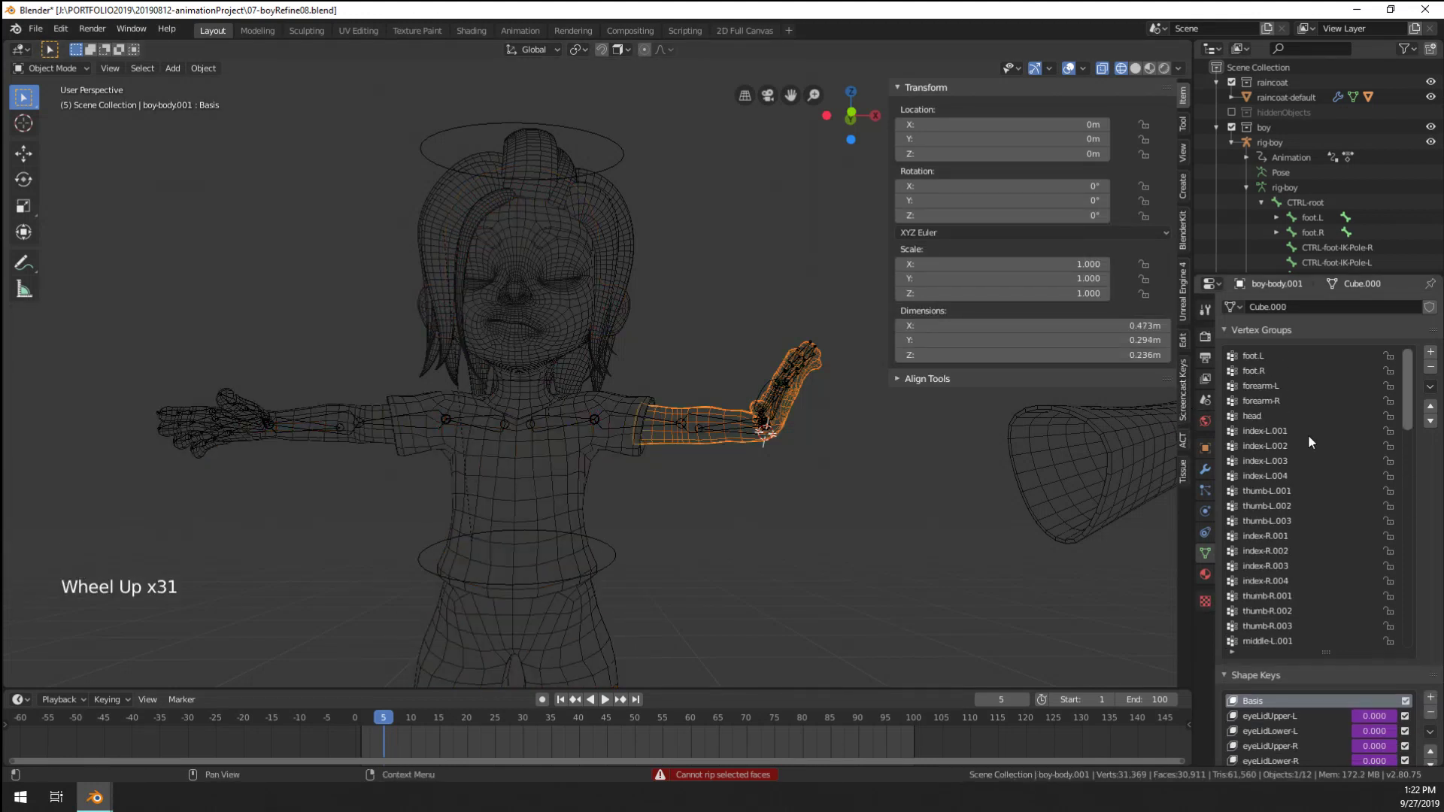
{"action": "left_click", "coordinate": [1271, 361]}
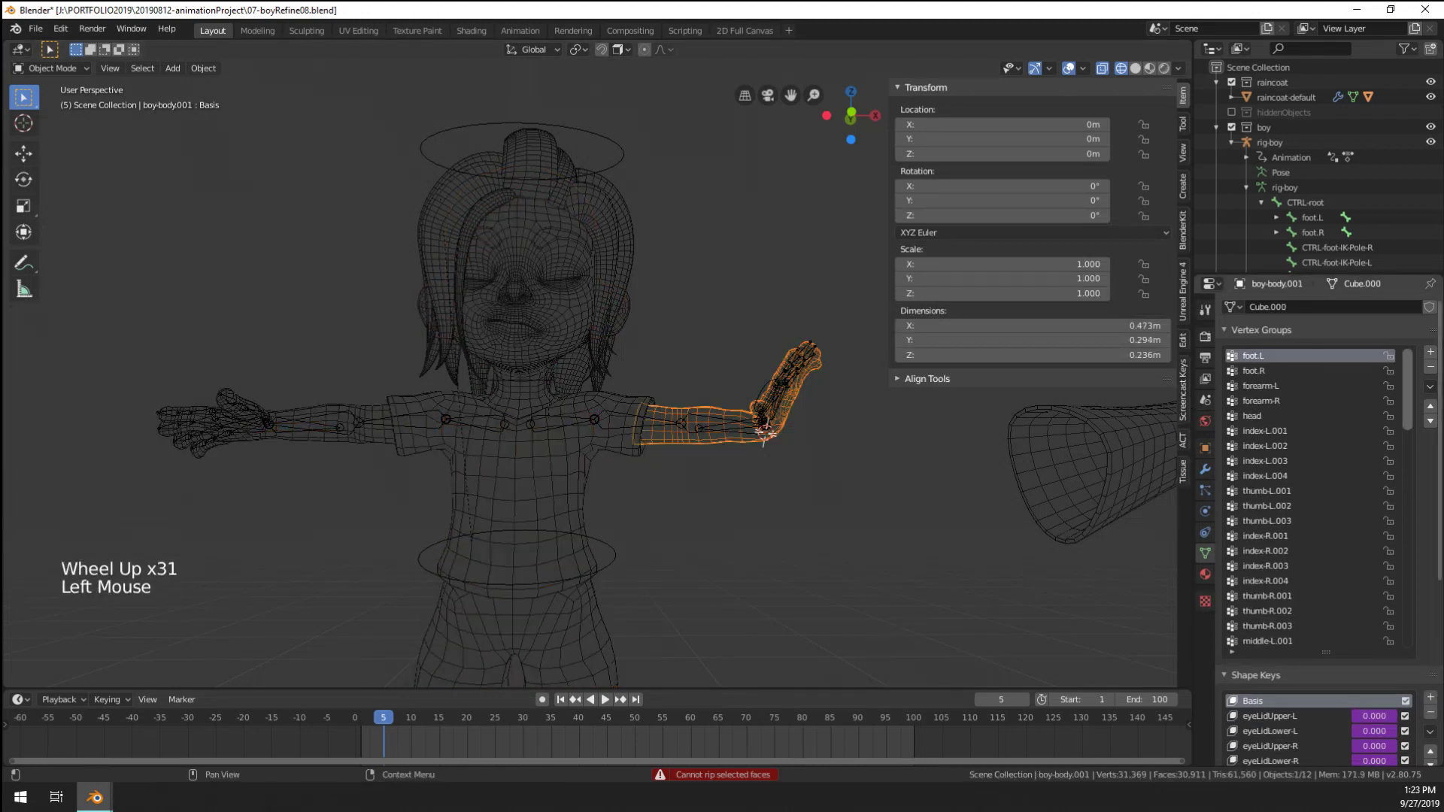
{"action": "left_click", "coordinate": [1430, 368]}
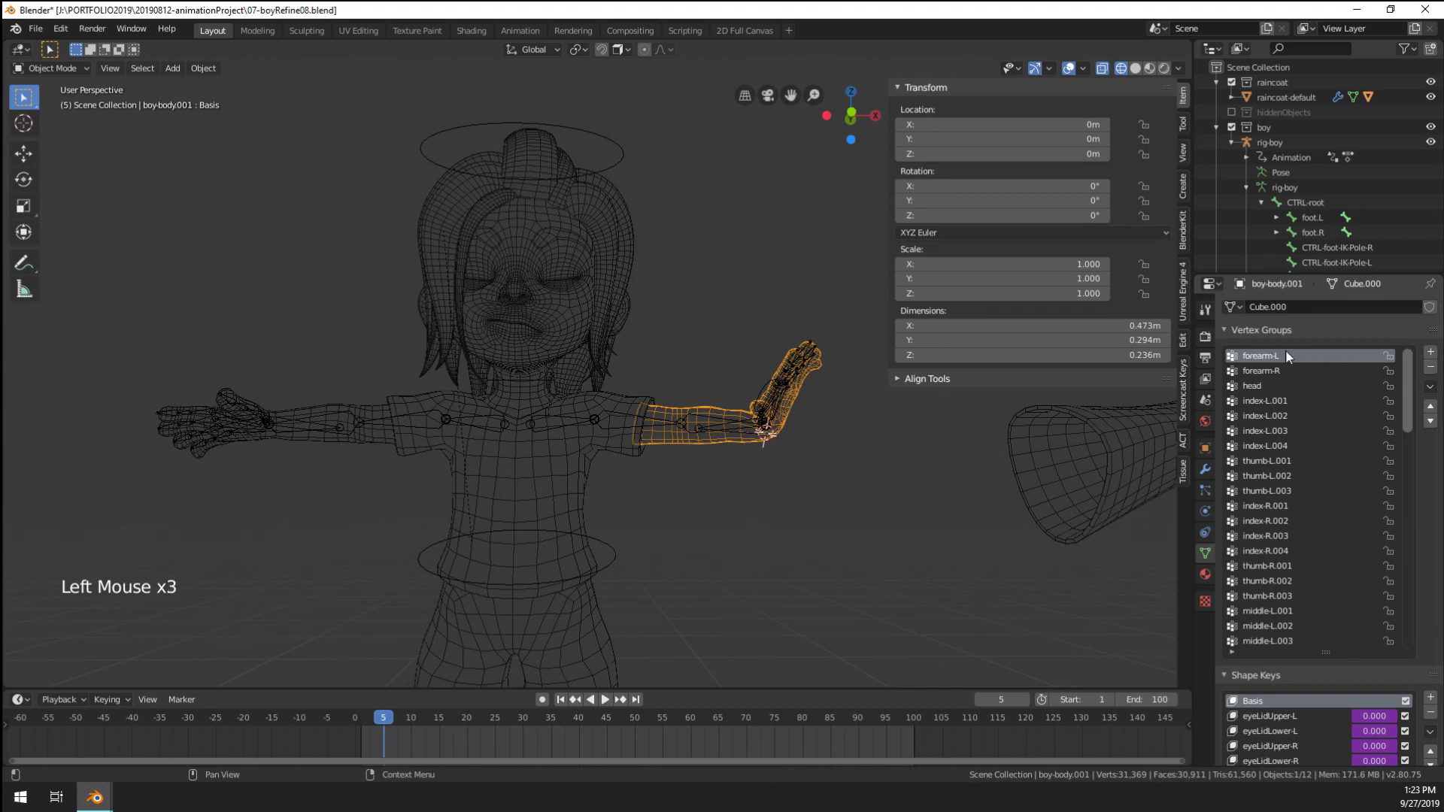
{"action": "left_click", "coordinate": [1279, 386]}
{"action": "left_click", "coordinate": [1280, 370]}
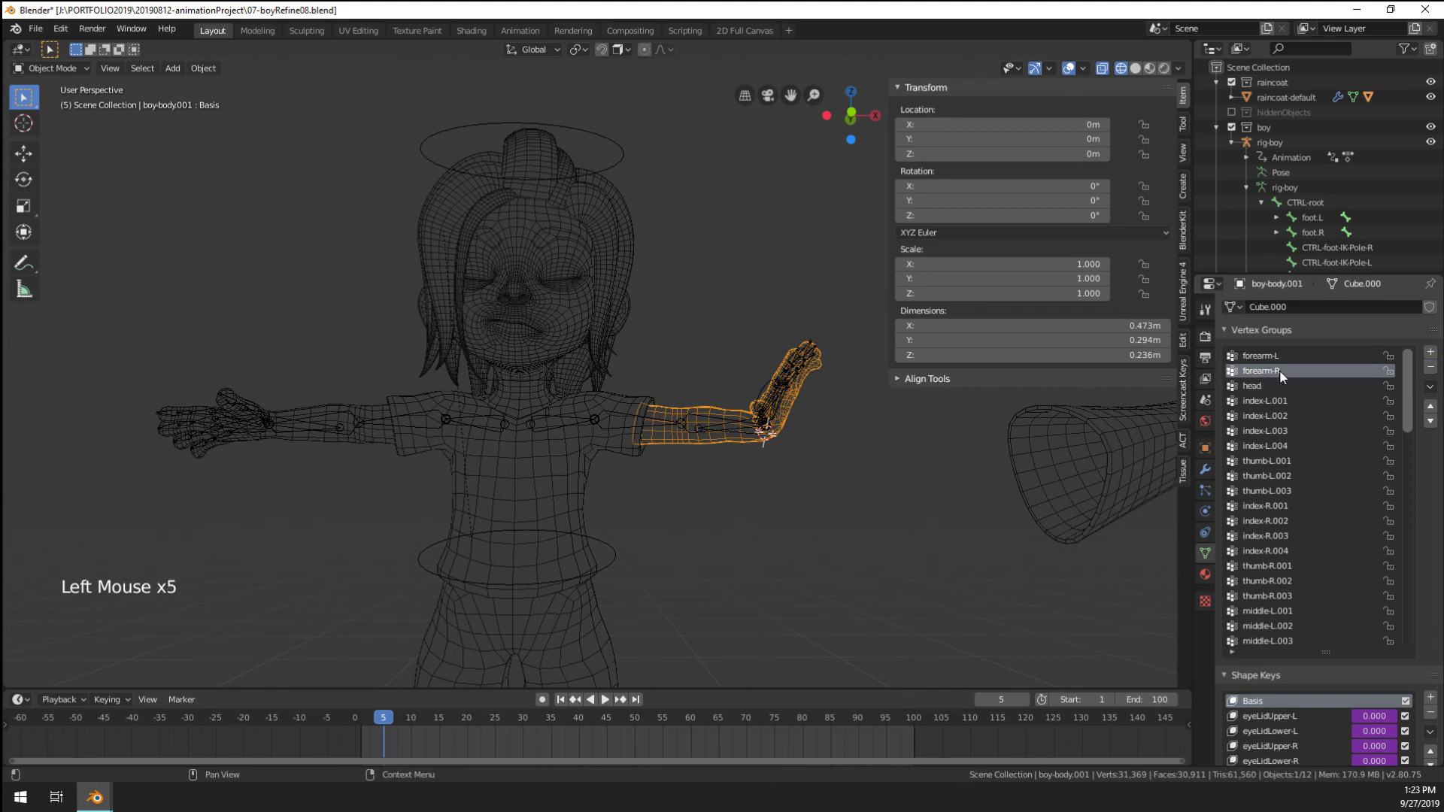
{"action": "left_click", "coordinate": [1429, 367]}
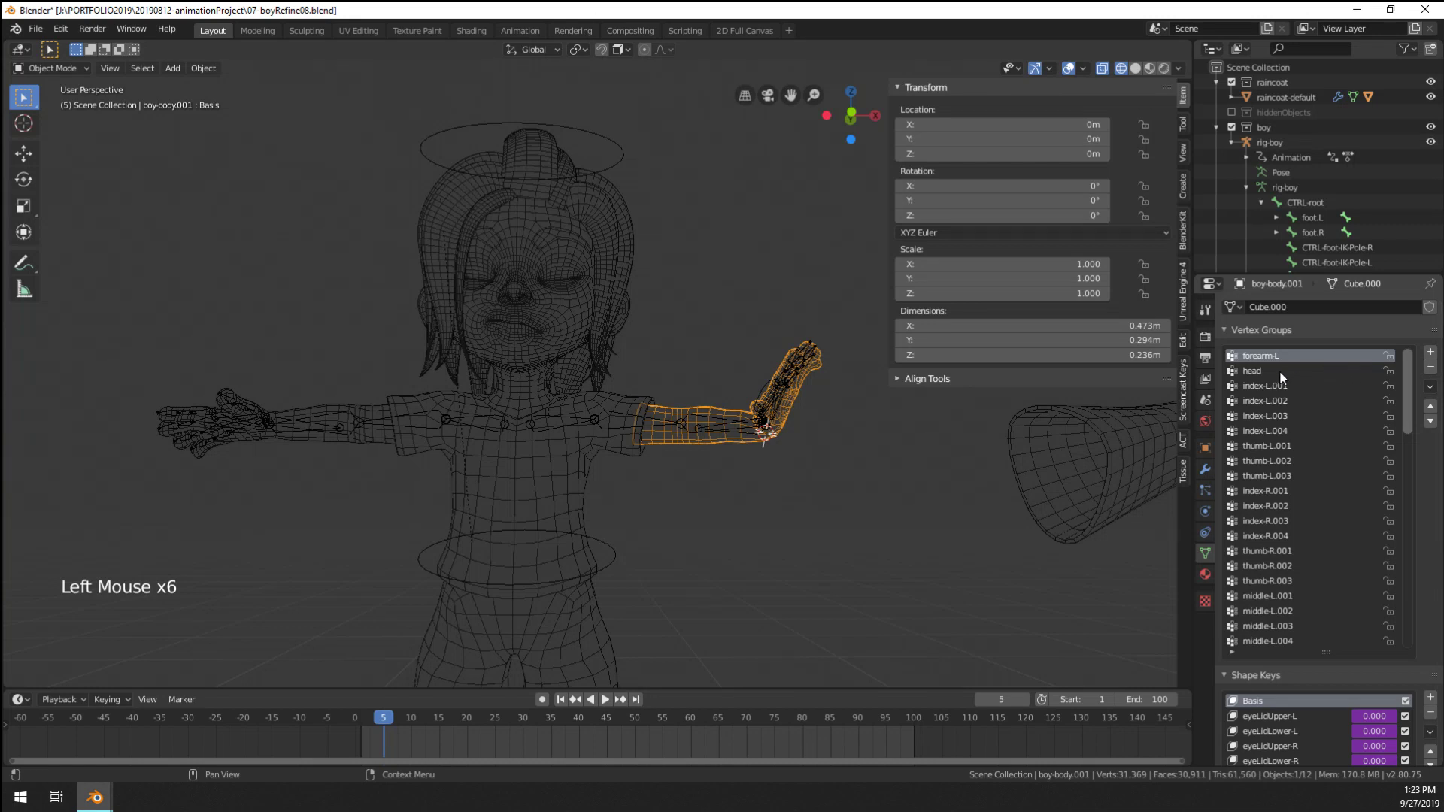
{"action": "left_click", "coordinate": [1282, 373]}
{"action": "left_click", "coordinate": [1430, 369]}
Delete all face vertex groups from the separated arm, from faceSquish-bendy-R up through jaw, keeping foreArm-Spin-R
{"action": "scroll", "coordinate": [1326, 389], "scroll_direction": "down", "scroll_amount": 20}
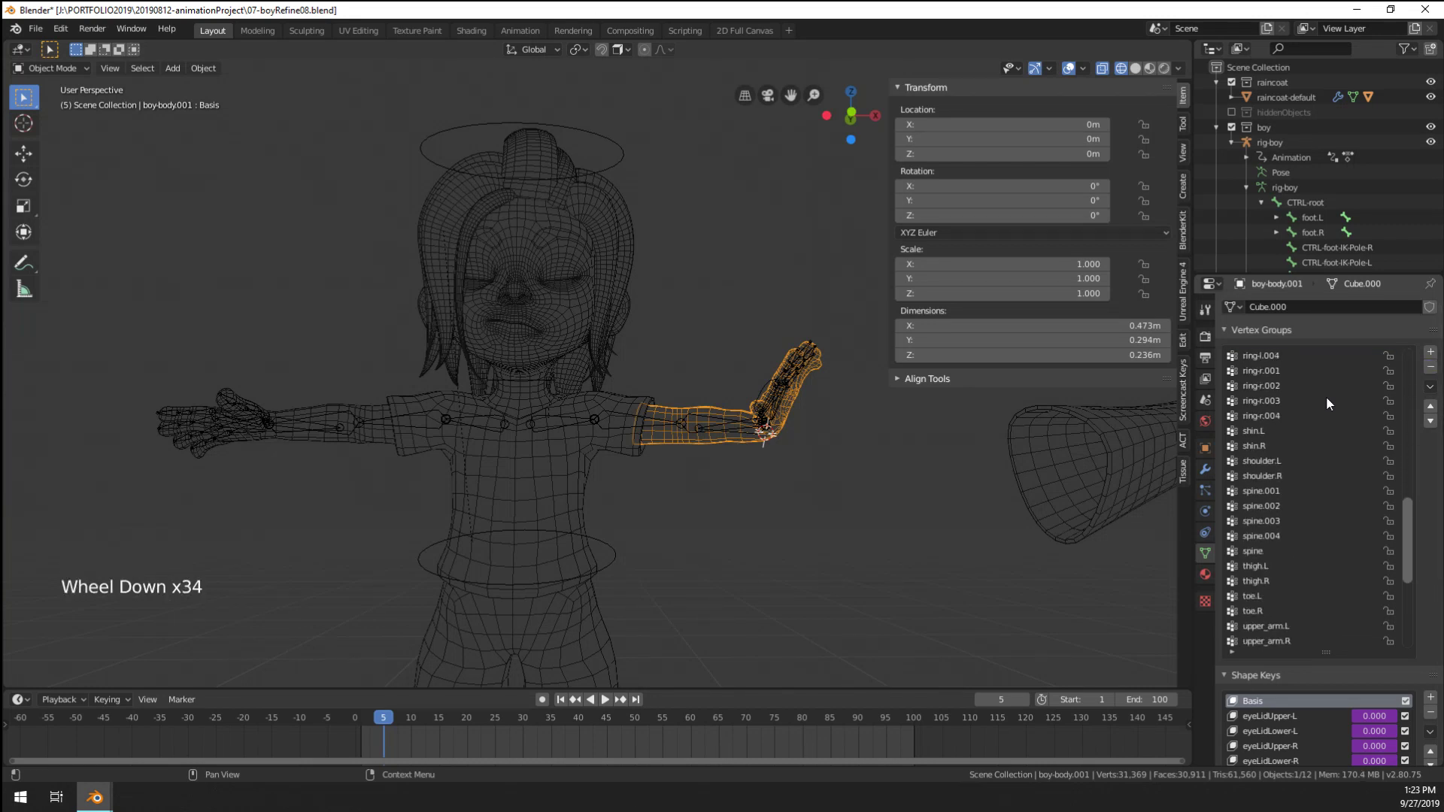
{"action": "scroll", "coordinate": [1327, 402], "scroll_direction": "down", "scroll_amount": 20}
{"action": "left_click", "coordinate": [1275, 639]}
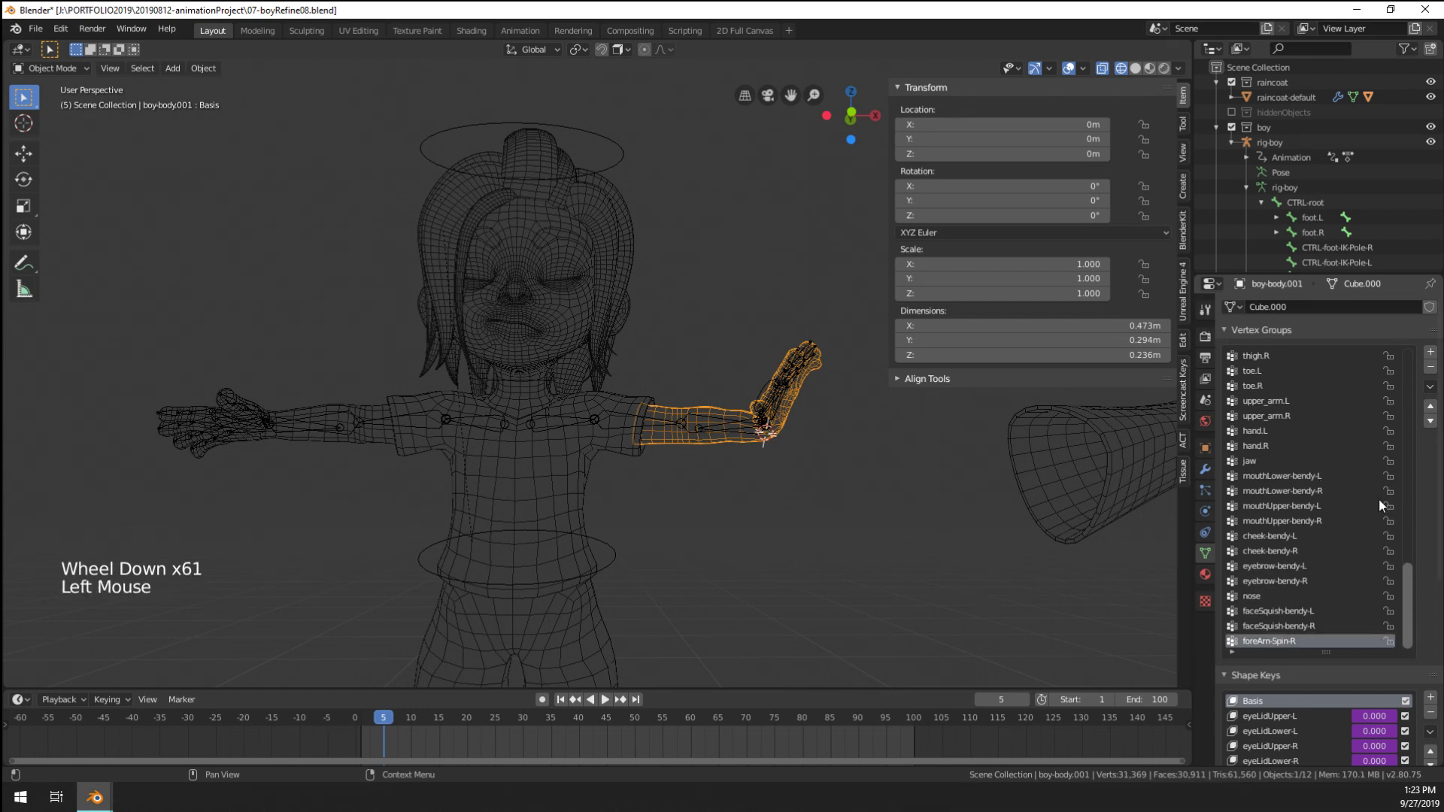
{"action": "left_click", "coordinate": [1278, 626]}
{"action": "left_click", "coordinate": [1431, 368]}
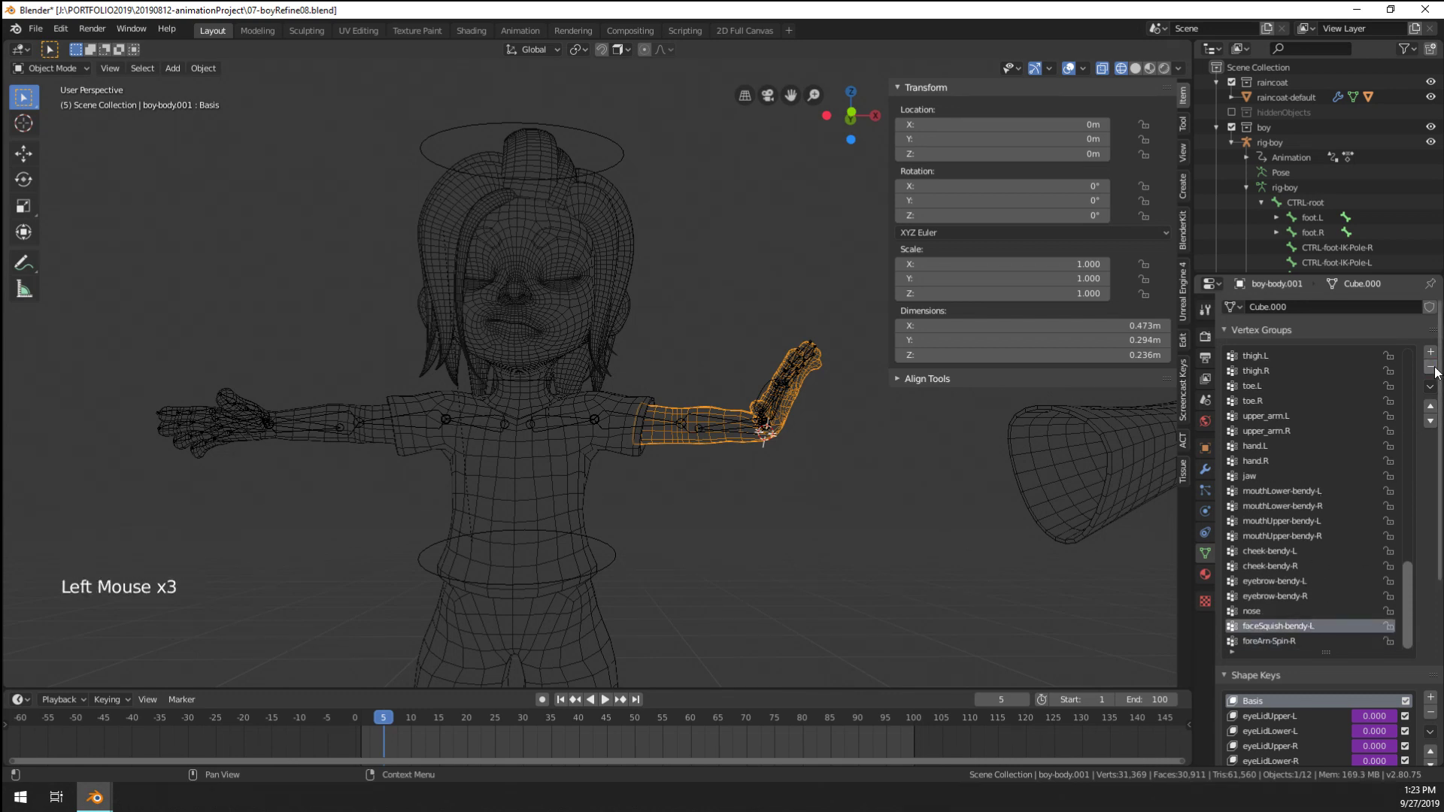
{"action": "left_click", "coordinate": [1432, 369]}
{"action": "left_click", "coordinate": [1431, 368]}
{"action": "left_click", "coordinate": [1431, 368]}
{"action": "left_click", "coordinate": [1432, 368]}
{"action": "left_click", "coordinate": [1431, 368]}
{"action": "left_click", "coordinate": [1431, 368]}
{"action": "left_click", "coordinate": [1431, 368]}
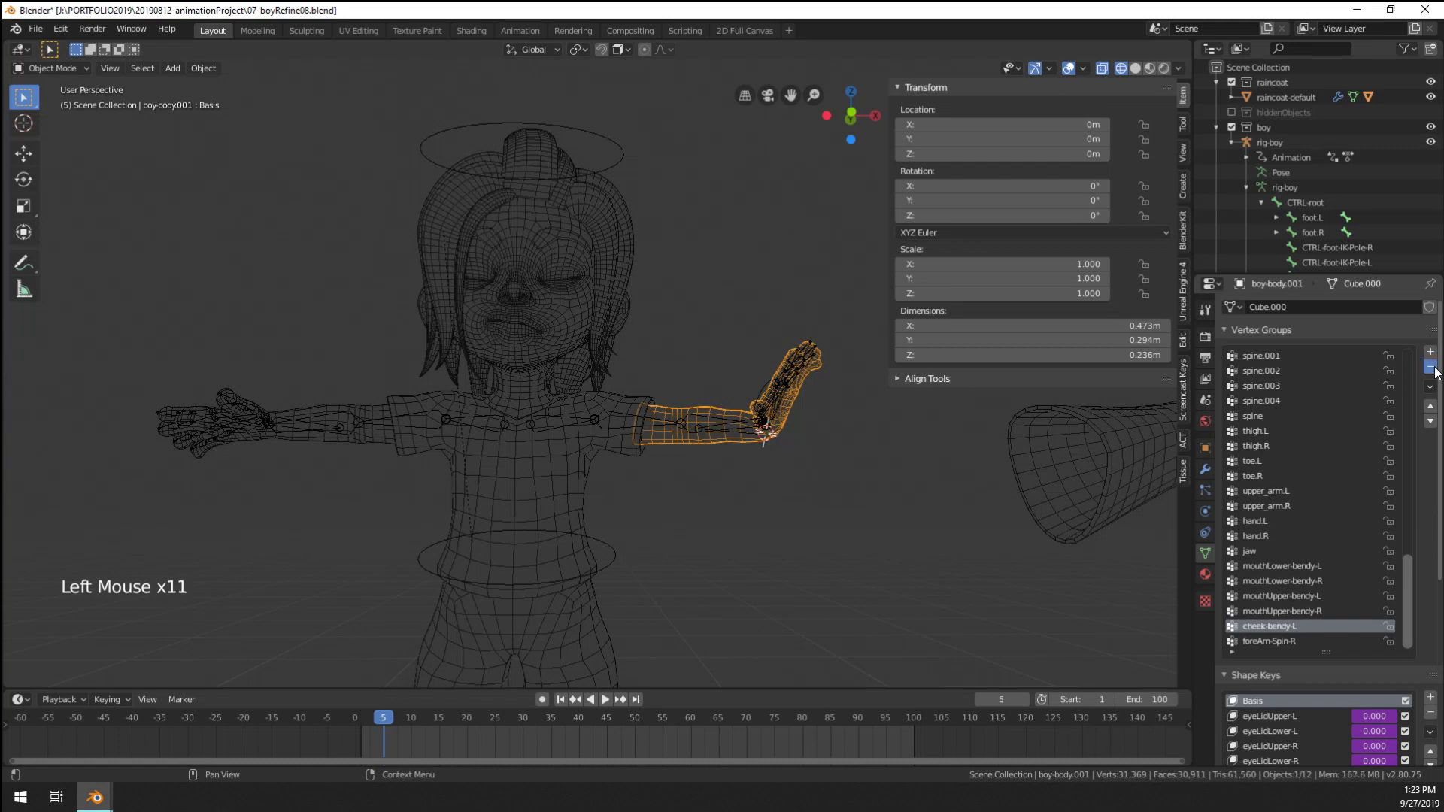
{"action": "left_click", "coordinate": [1431, 368]}
{"action": "left_click", "coordinate": [1431, 368]}
{"action": "left_click", "coordinate": [1431, 367]}
{"action": "left_click", "coordinate": [1432, 368]}
{"action": "left_click", "coordinate": [1431, 368]}
{"action": "left_click", "coordinate": [1431, 368]}
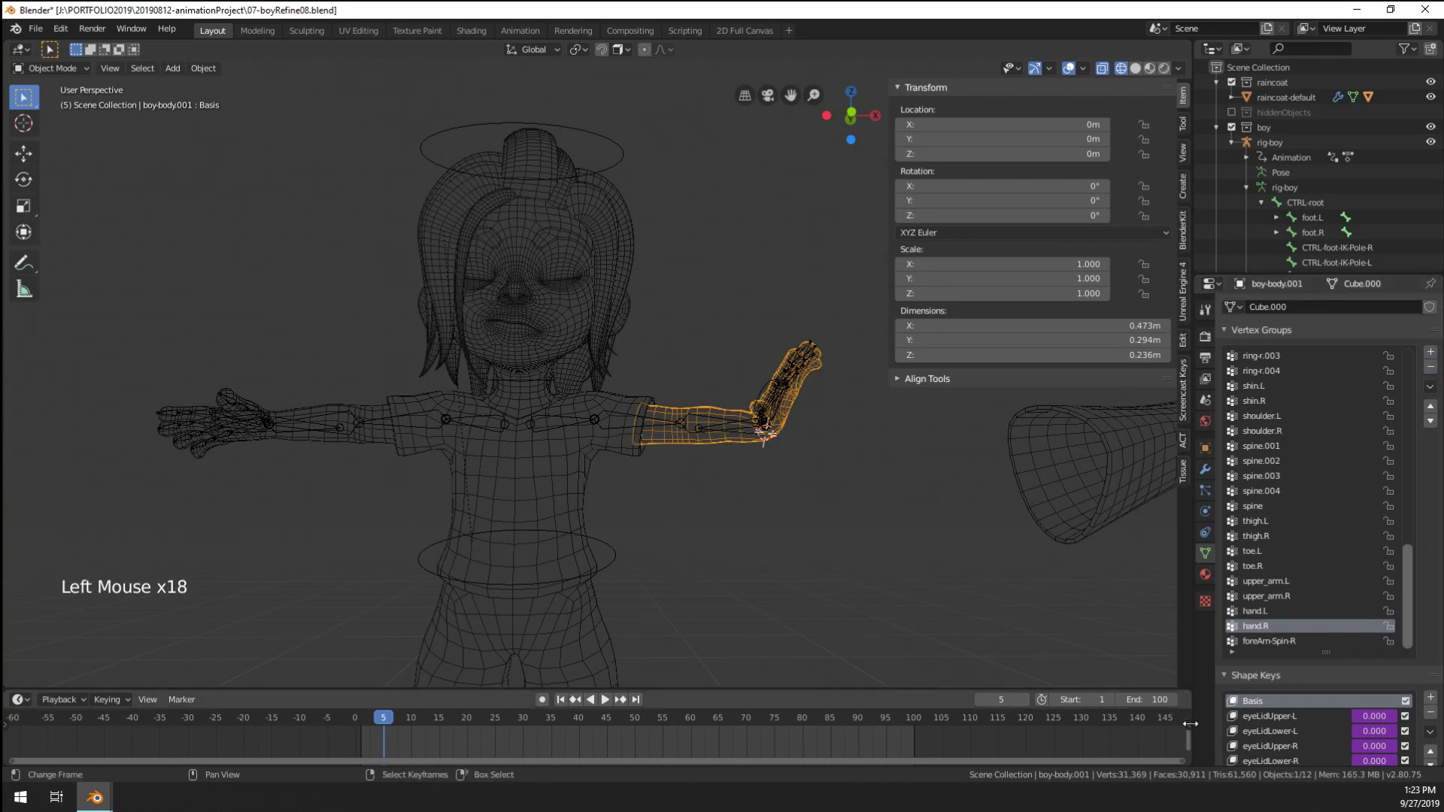
Delete the toe, thigh, spine and shin vertex groups from the separated arm, keeping the shoulder, upper_arm and hand groups
{"action": "left_click", "coordinate": [1270, 596]}
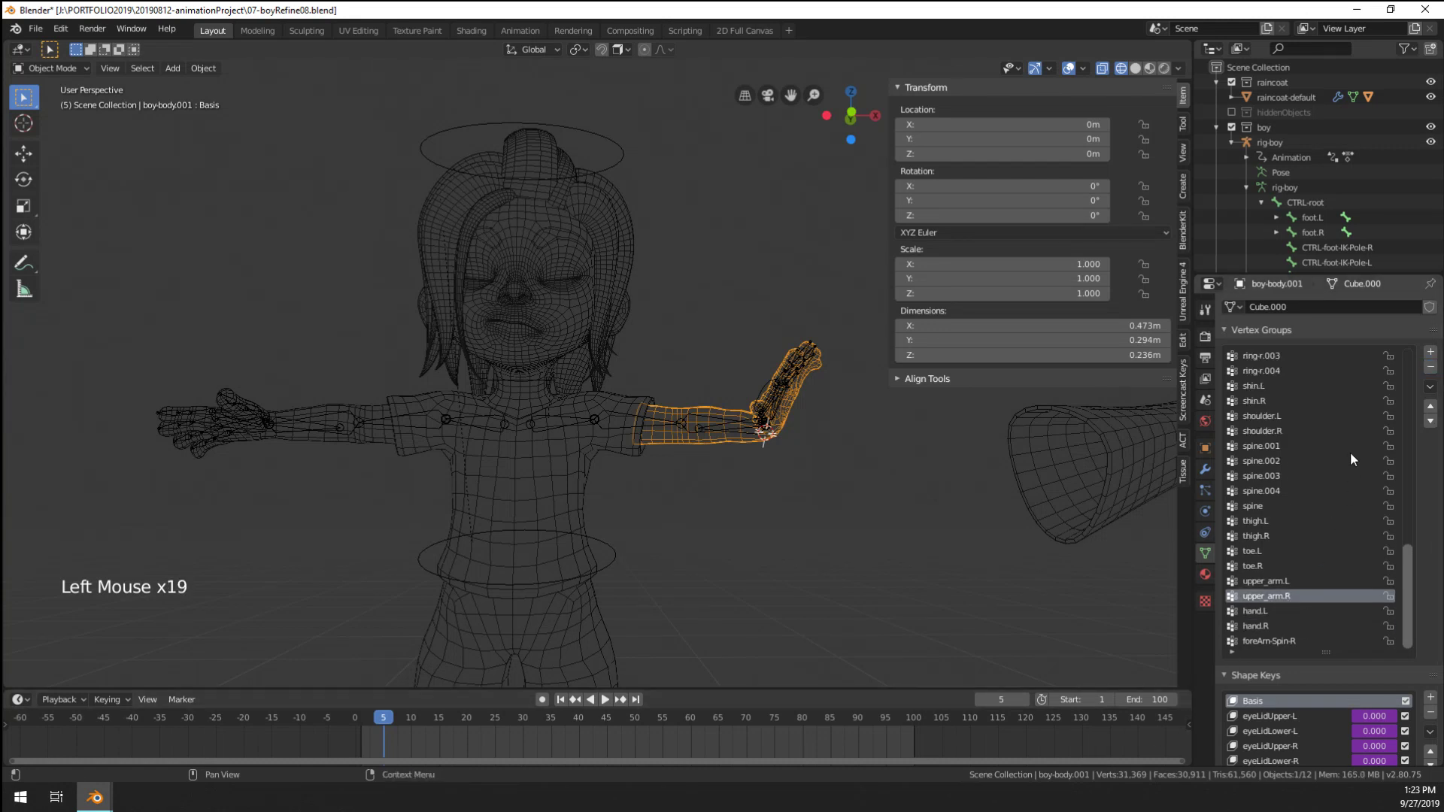
{"action": "left_click", "coordinate": [1280, 565]}
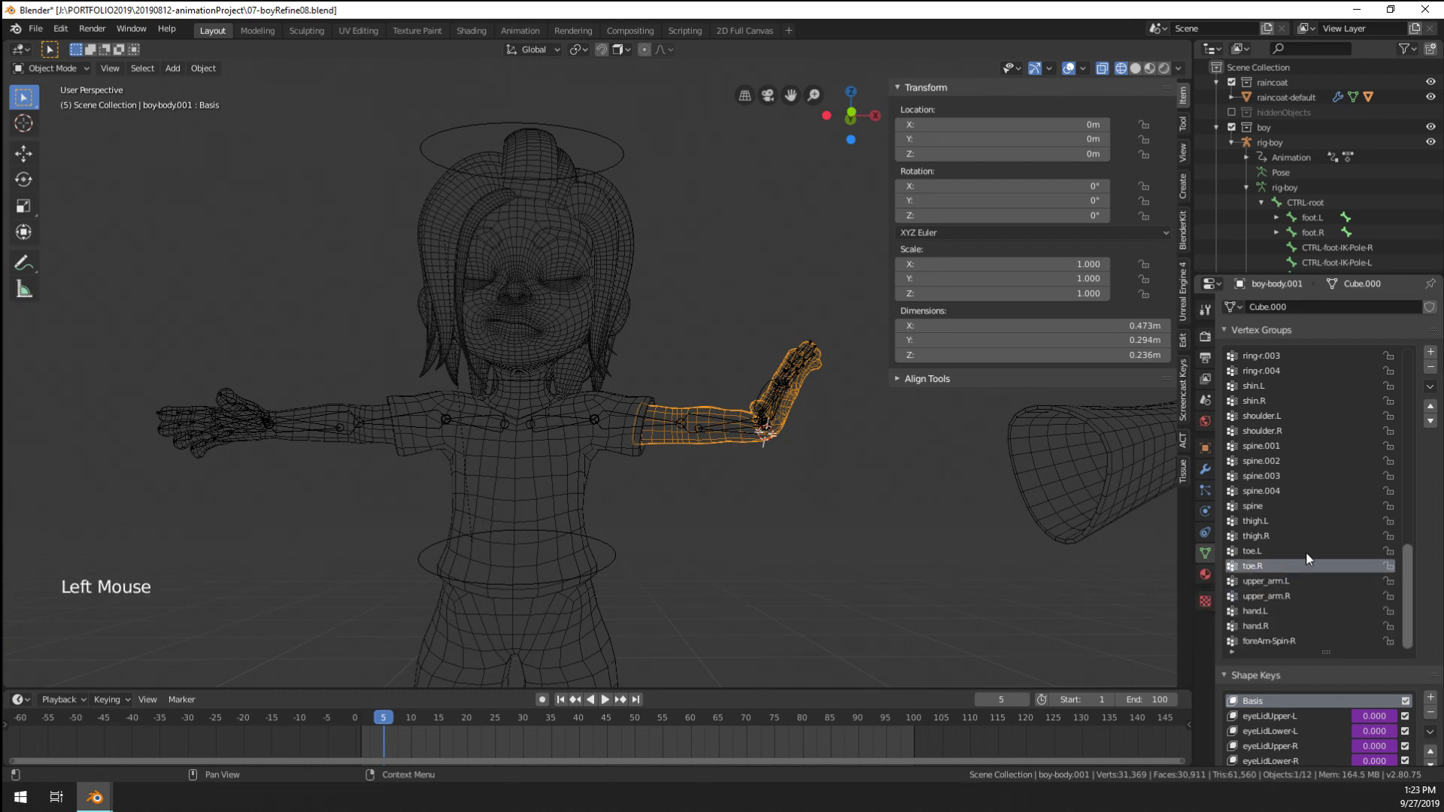
{"action": "left_click", "coordinate": [1429, 386]}
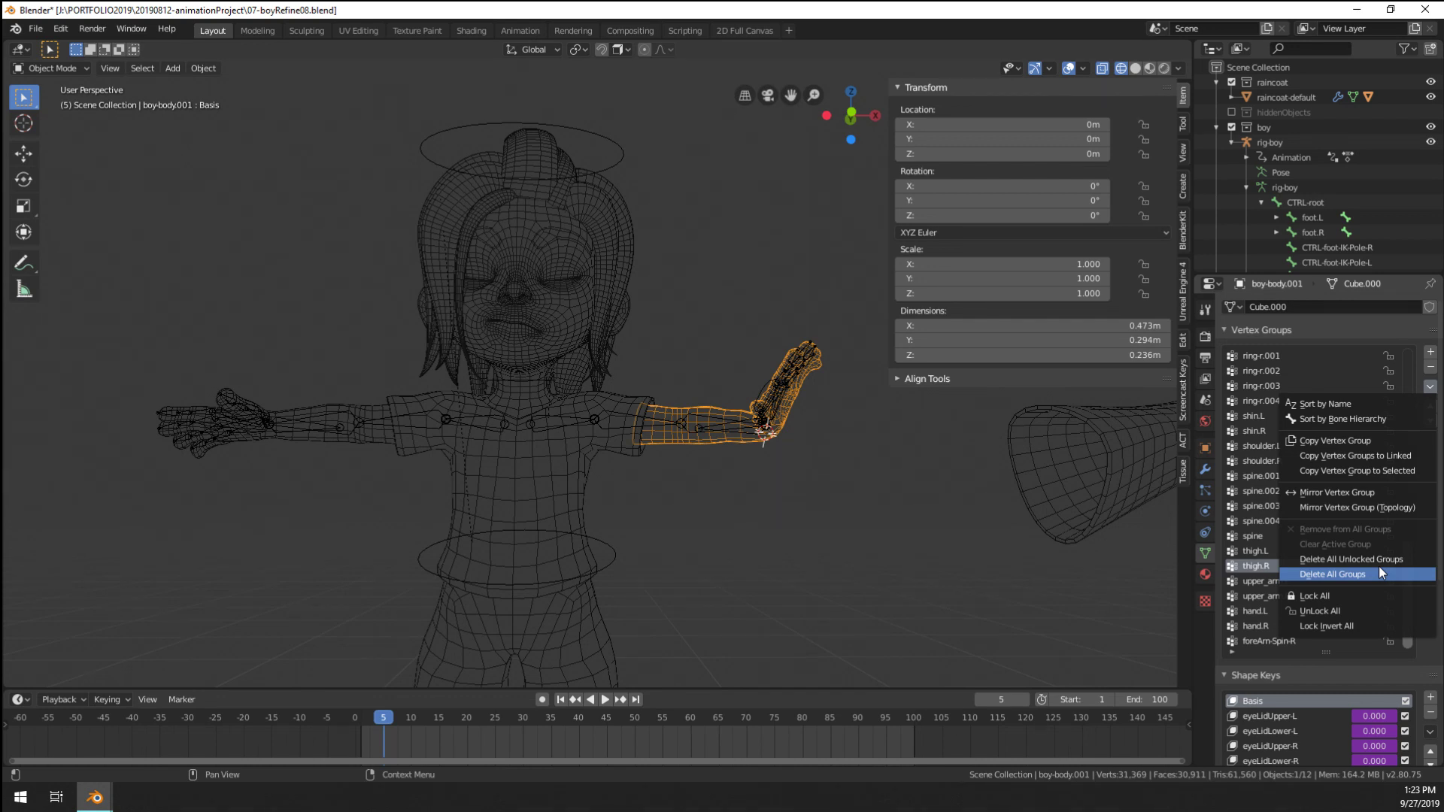
{"action": "left_click", "coordinate": [1437, 374]}
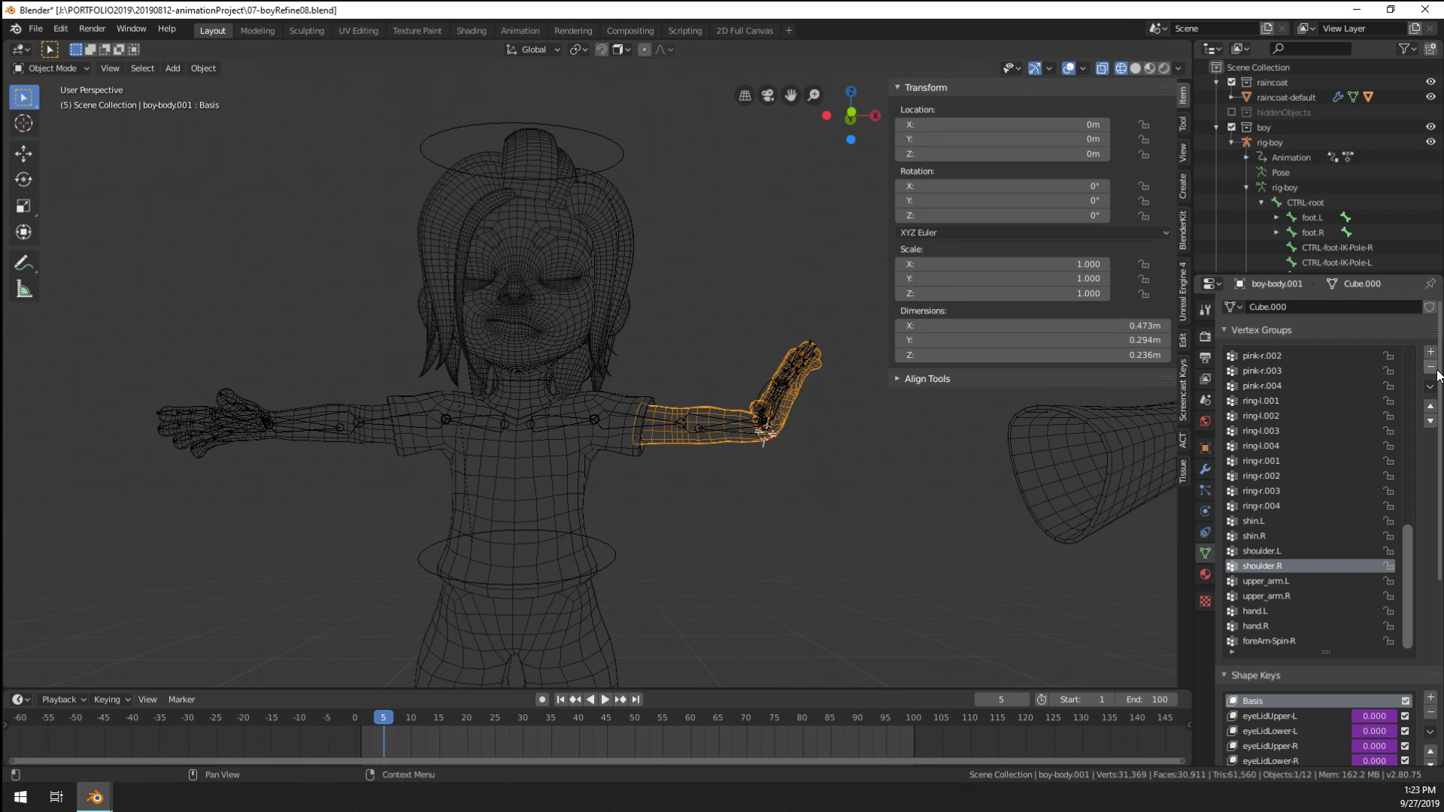
{"action": "left_click", "coordinate": [1293, 537]}
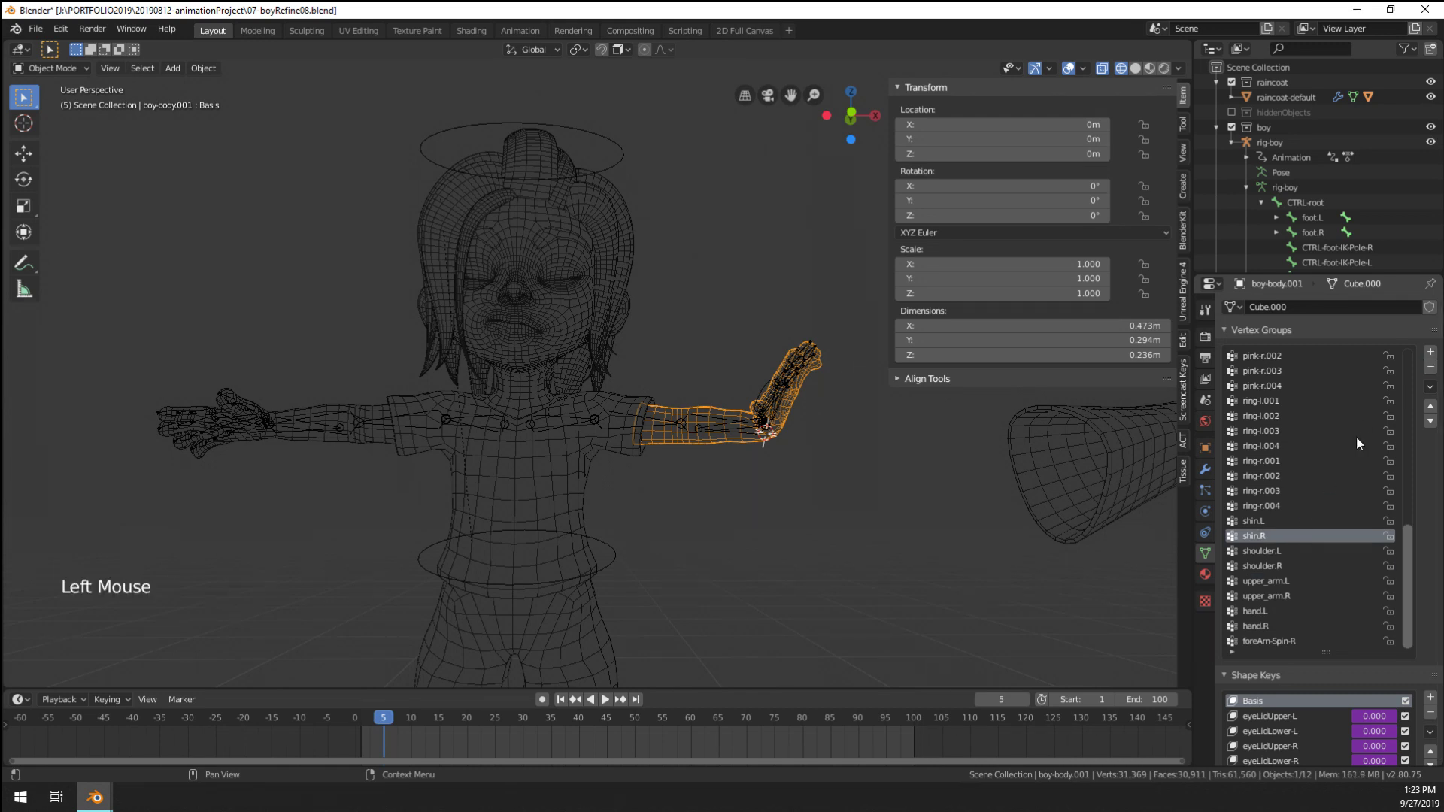
{"action": "left_click", "coordinate": [1432, 367]}
{"action": "left_click", "coordinate": [1432, 368]}
Join the cleaned left arm object back into the boy-body mesh
{"action": "scroll", "coordinate": [1286, 464], "scroll_direction": "up", "scroll_amount": 20}
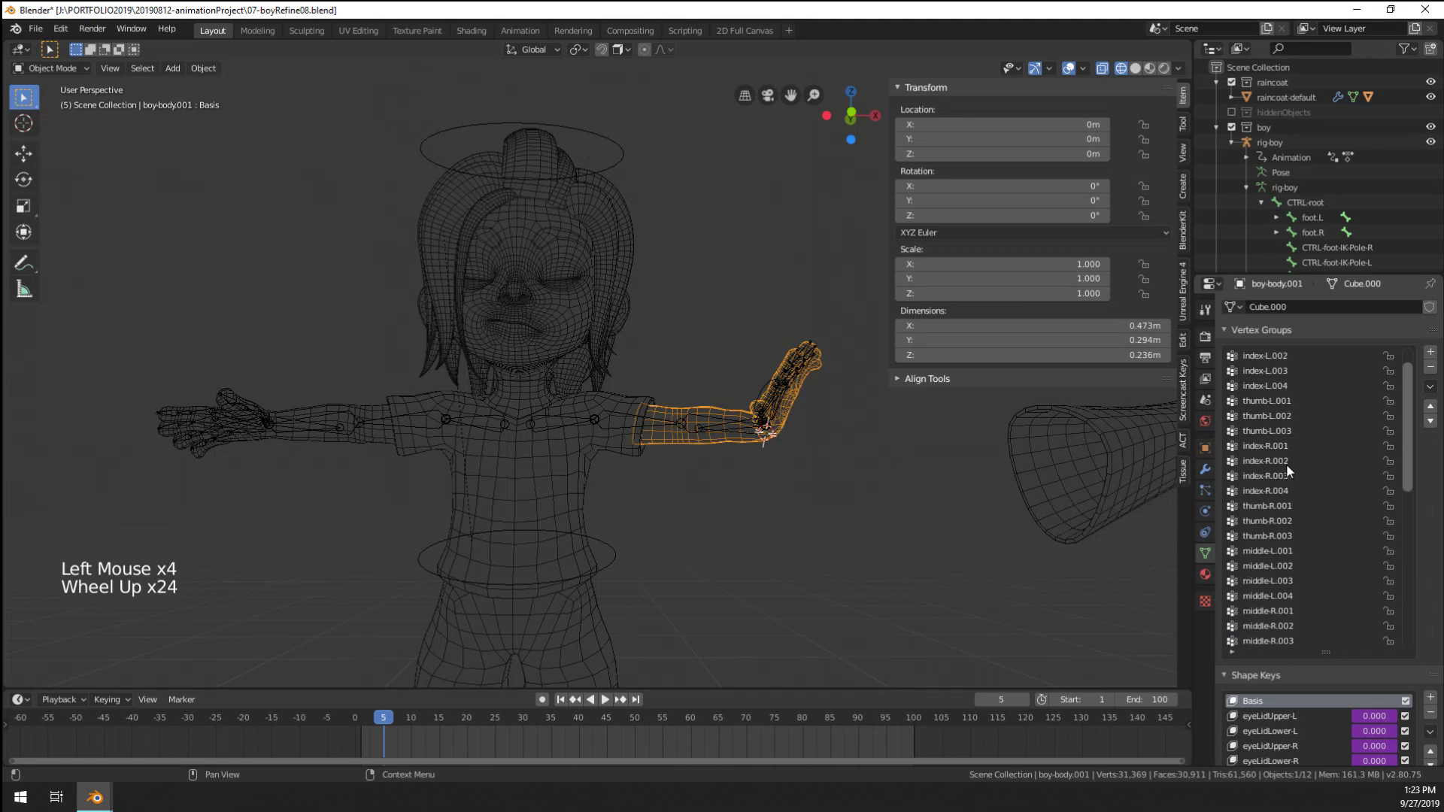
{"action": "middle_click_drag", "start_coordinate": [632, 436], "coordinate": [646, 430]}
{"action": "scroll", "coordinate": [650, 444], "scroll_direction": "up", "scroll_amount": 3}
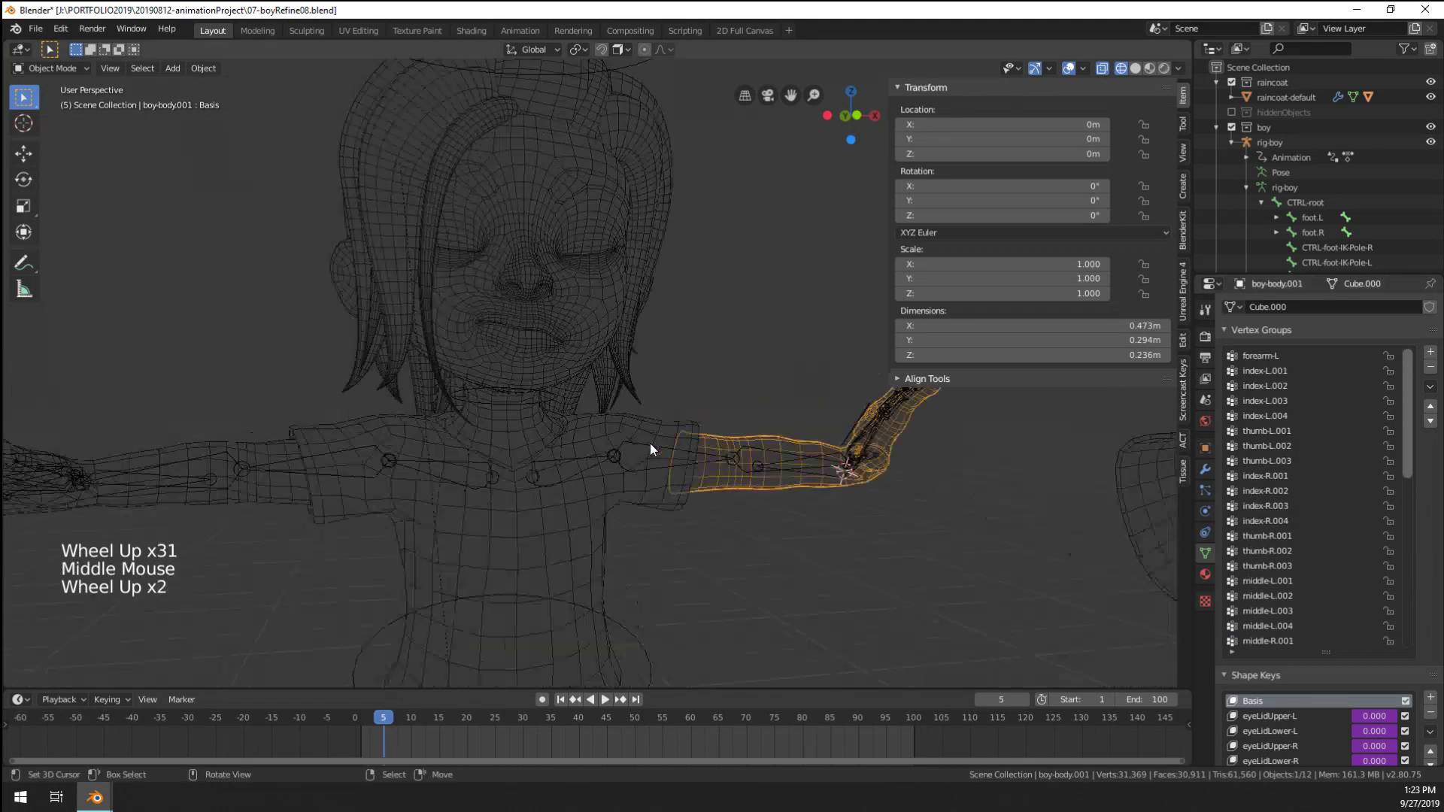
{"action": "right_click", "coordinate": [651, 499], "text": "shift"}
{"action": "key", "text": "ctrl+j"}
In Edit Mode, select the two overlapping edge loops where the left forearm meets the sleeve
{"action": "key", "text": "Tab"}
{"action": "middle_click_drag", "start_coordinate": [656, 541], "coordinate": [747, 516]}
{"action": "scroll", "coordinate": [668, 539], "scroll_direction": "up", "scroll_amount": 4}
{"action": "right_click", "coordinate": [669, 539], "text": "alt"}
{"action": "scroll", "coordinate": [735, 525], "scroll_direction": "down", "scroll_amount": 2}
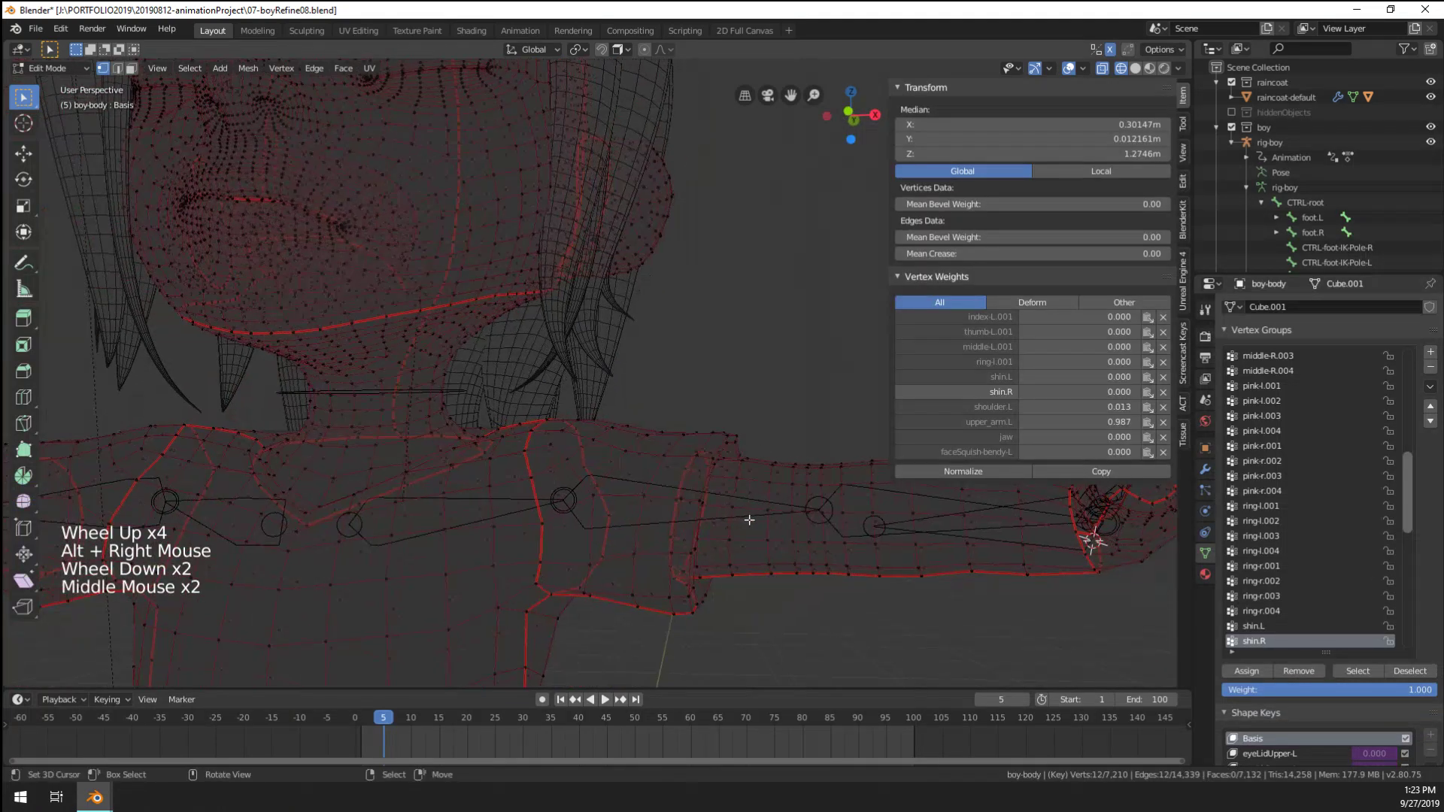
{"action": "right_click", "coordinate": [673, 518], "text": "alt+shift"}
Merge the selected left arm border vertices by distance
{"action": "key", "text": "F3"}
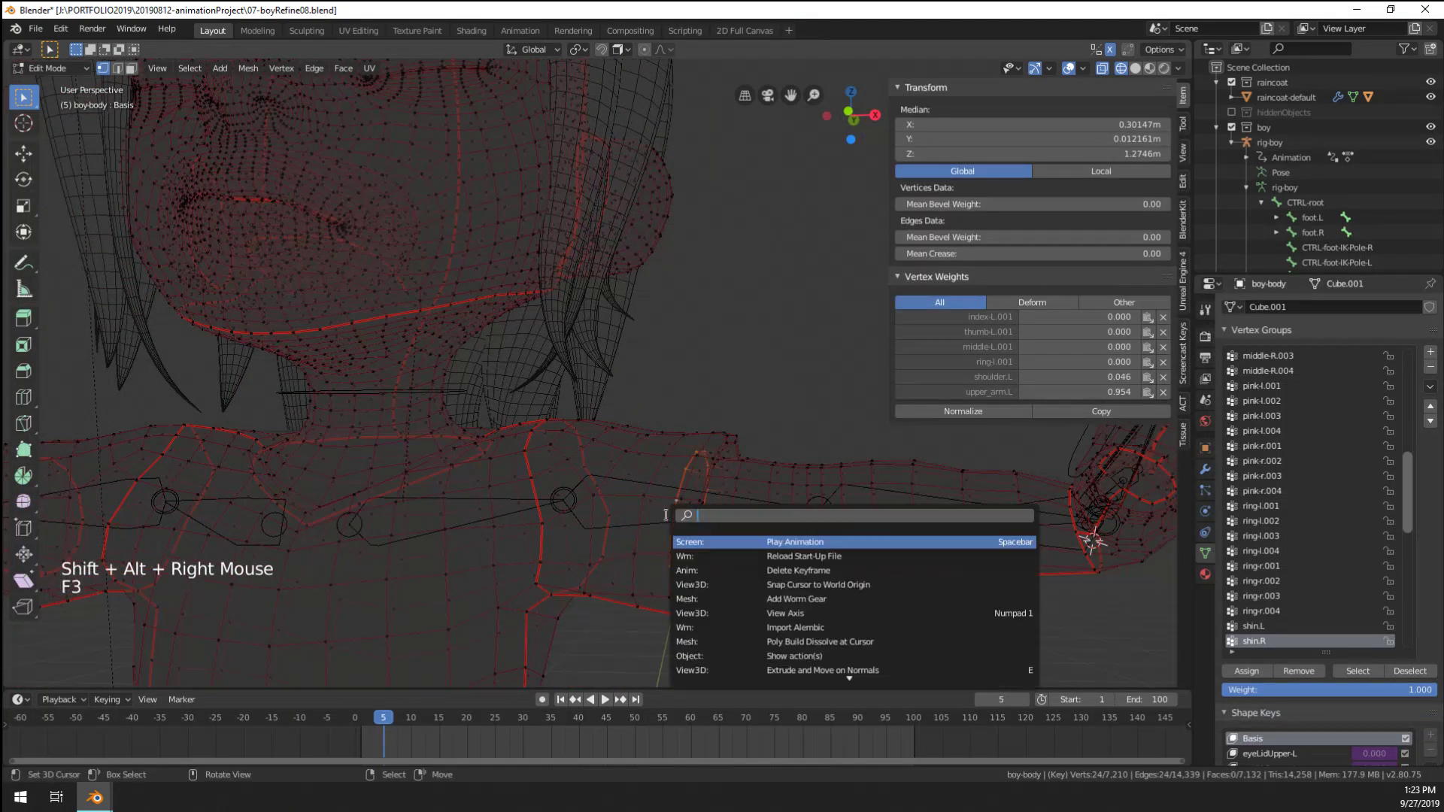
{"action": "key", "text": "Escape"}
{"action": "key", "text": "w"}
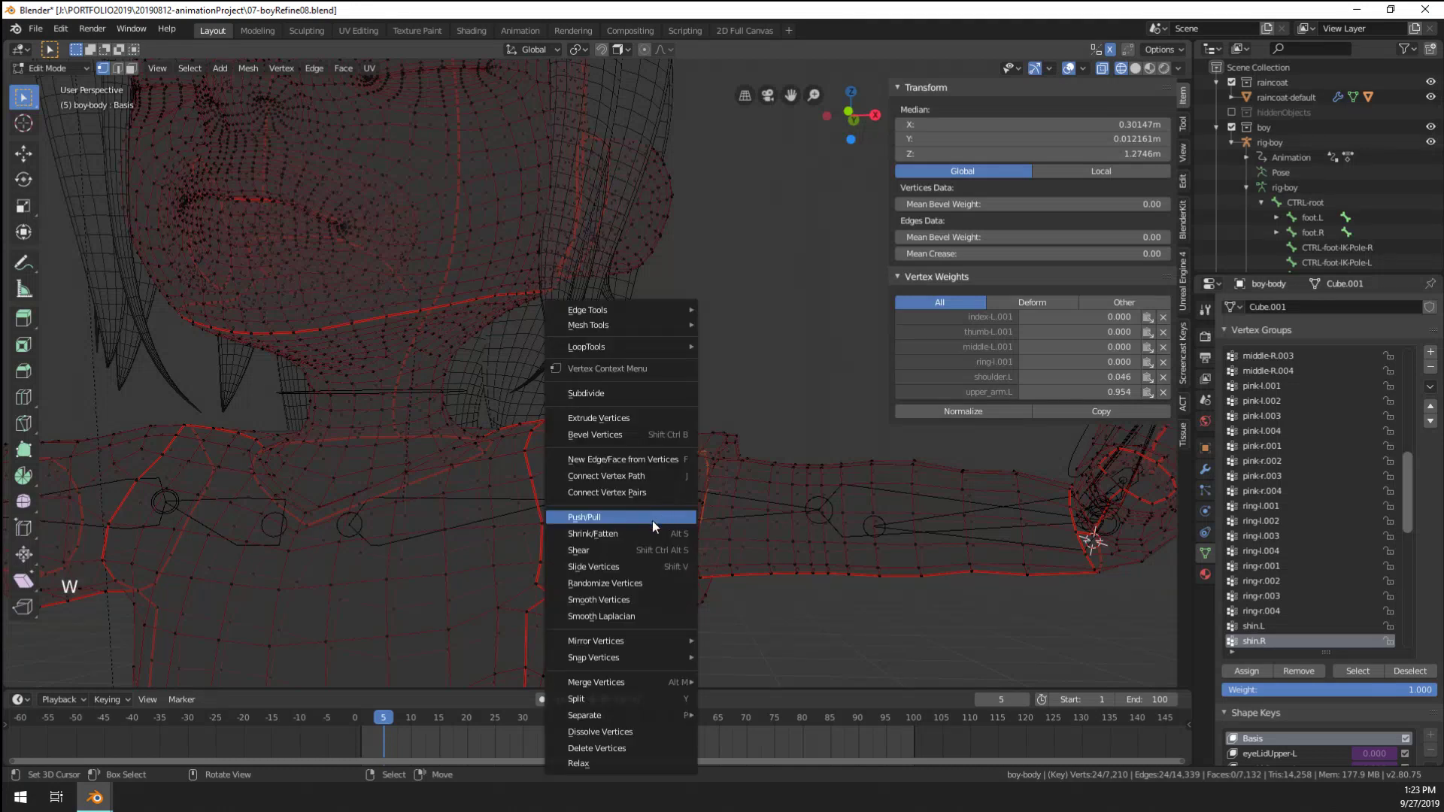
{"action": "key", "text": "w"}
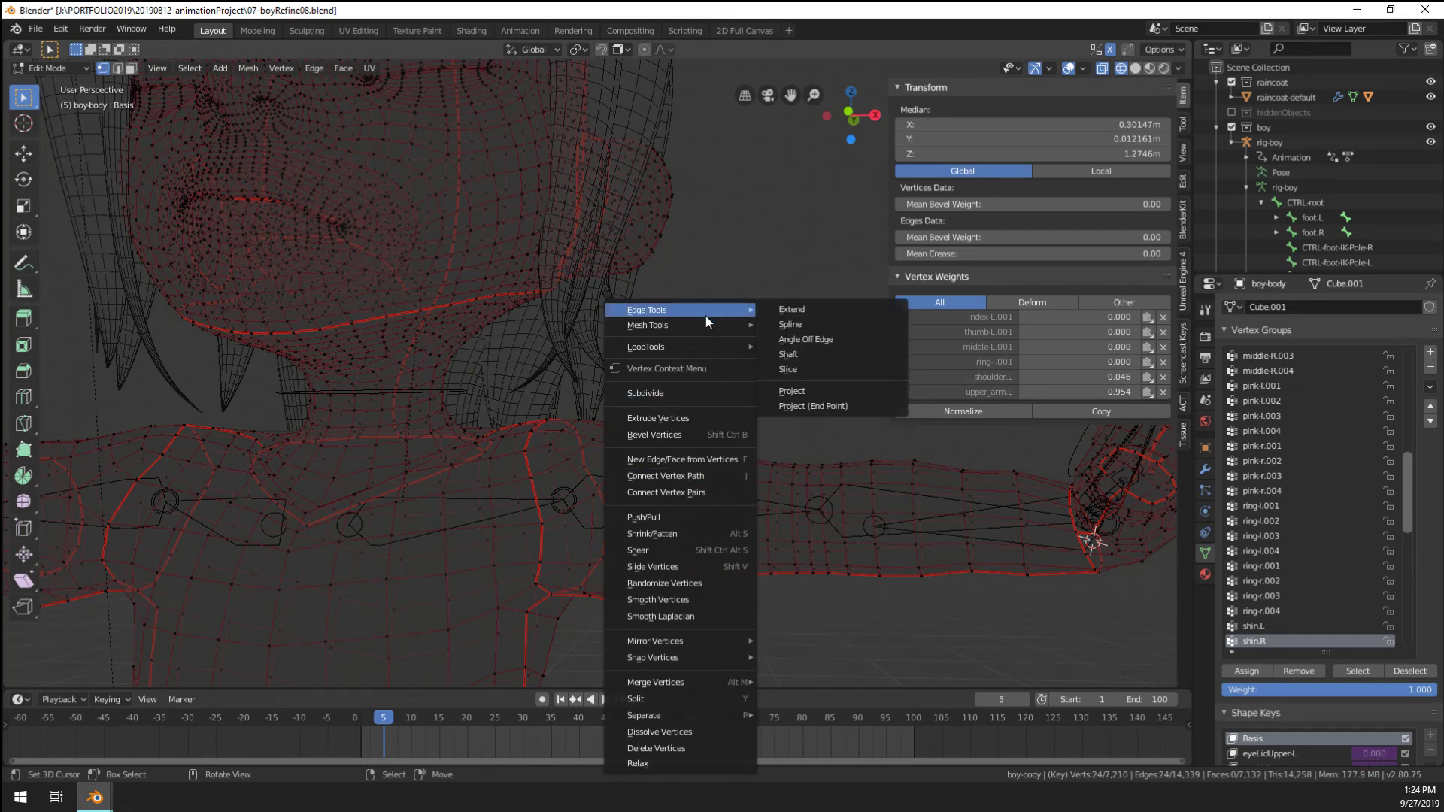
{"action": "mouse_move", "coordinate": [702, 321]}
{"action": "mouse_move", "coordinate": [707, 683]}
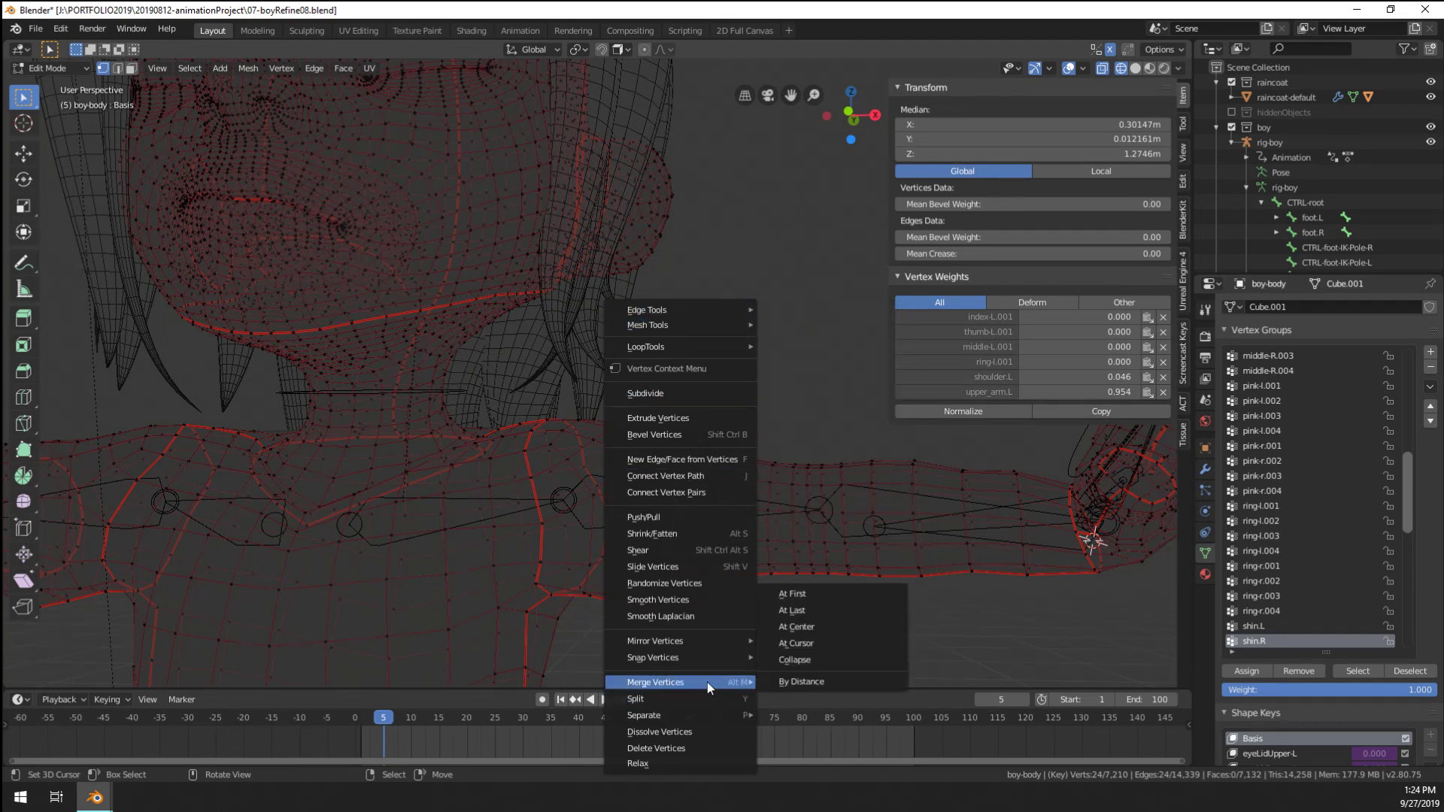
{"action": "left_click", "coordinate": [801, 682]}
Check the remaining vertex weights on several vertices along the left forearm and wrist
{"action": "scroll", "coordinate": [816, 625], "scroll_direction": "down", "scroll_amount": 2}
{"action": "right_click", "coordinate": [828, 497]}
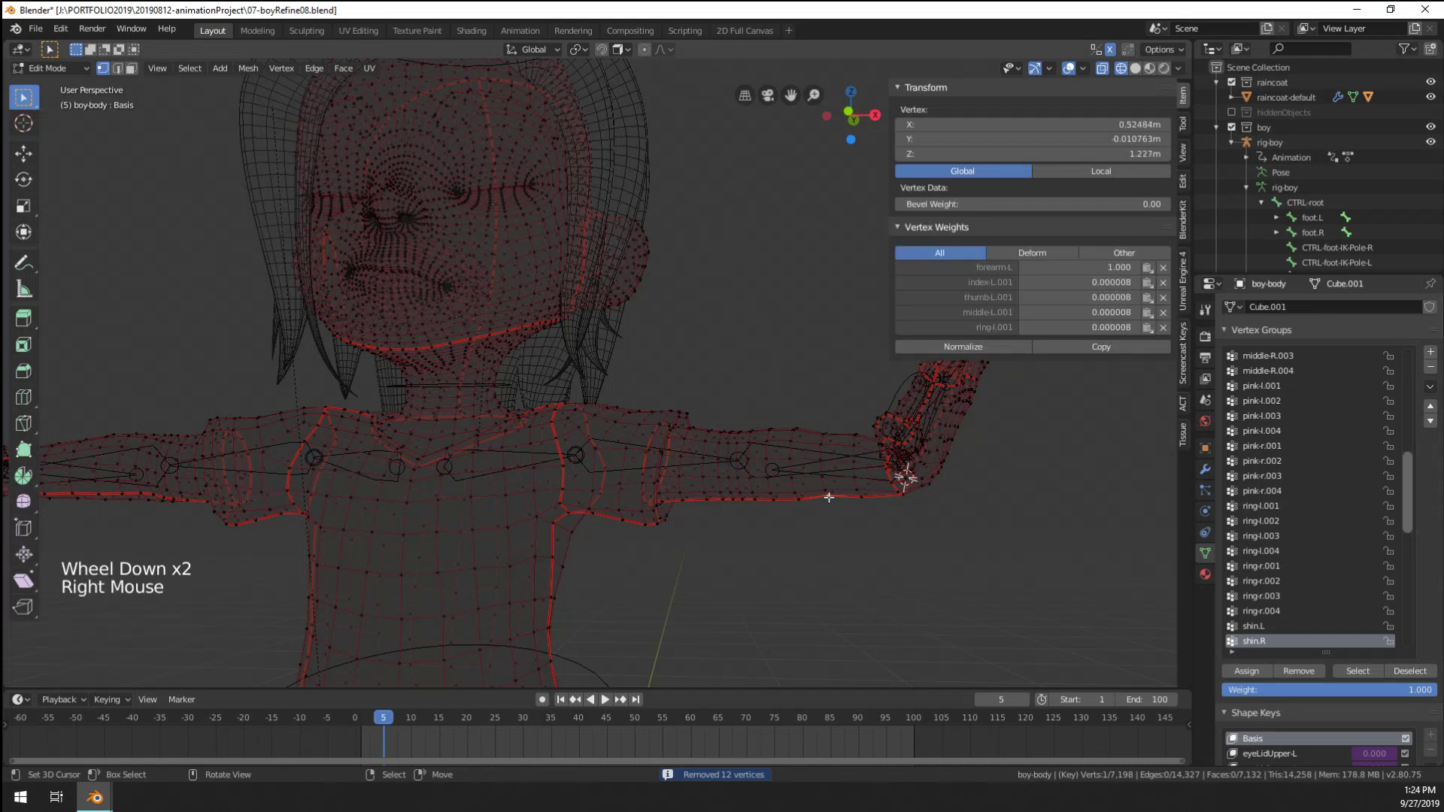
{"action": "right_click", "coordinate": [853, 493]}
{"action": "right_click", "coordinate": [853, 464]}
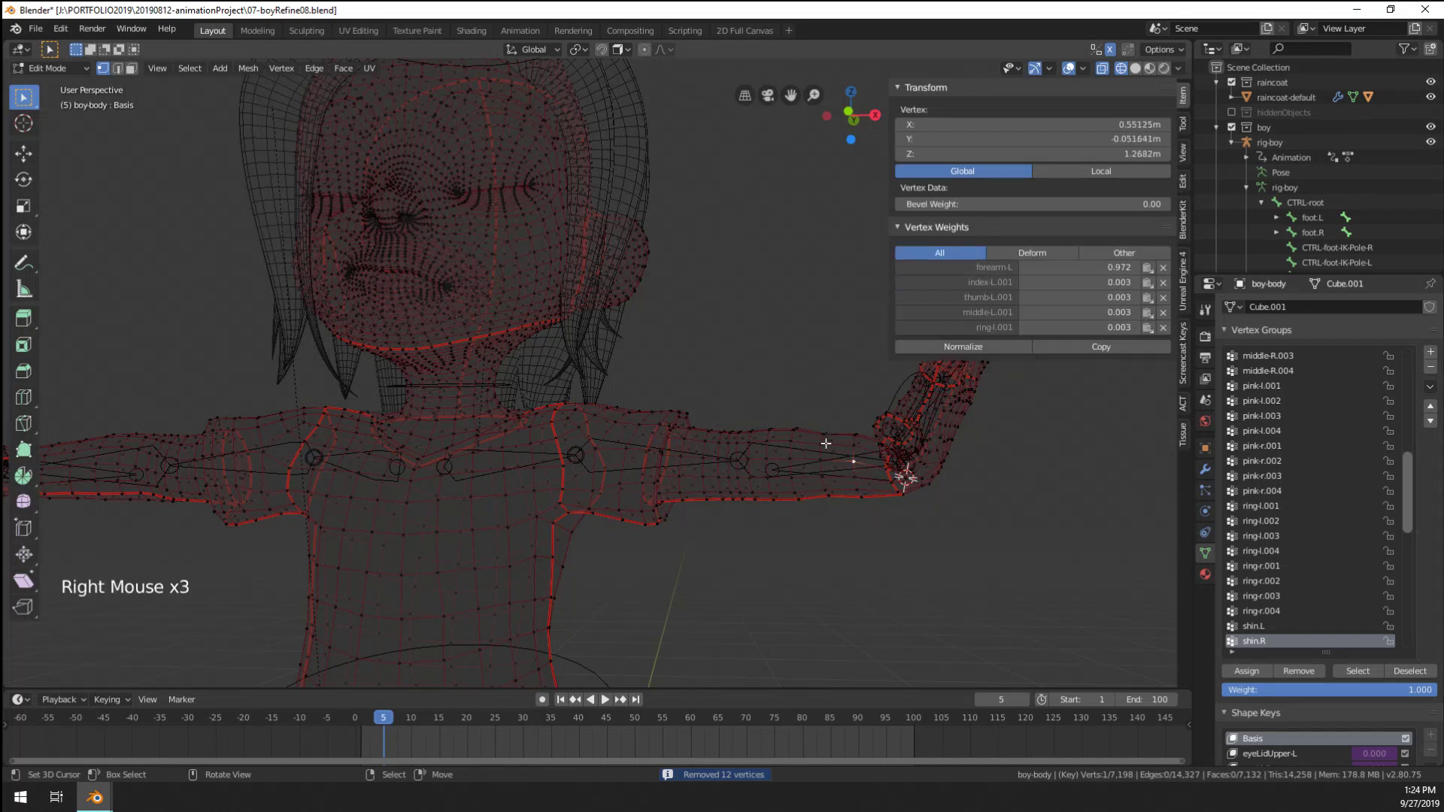
{"action": "right_click", "coordinate": [820, 448]}
{"action": "right_click", "coordinate": [818, 450]}
{"action": "right_click", "coordinate": [809, 454]}
{"action": "right_click", "coordinate": [827, 493]}
{"action": "right_click", "coordinate": [900, 478]}
Deselect all vertices of the boy-body mesh with the right arm in view
{"action": "scroll", "coordinate": [900, 478], "scroll_direction": "down", "scroll_amount": 2}
{"action": "middle_click_drag", "start_coordinate": [864, 489], "coordinate": [526, 579]}
{"action": "middle_click_drag", "start_coordinate": [527, 579], "coordinate": [475, 579]}
{"action": "key", "text": "a"}
{"action": "key", "text": "a"}
{"action": "key", "text": "a"}
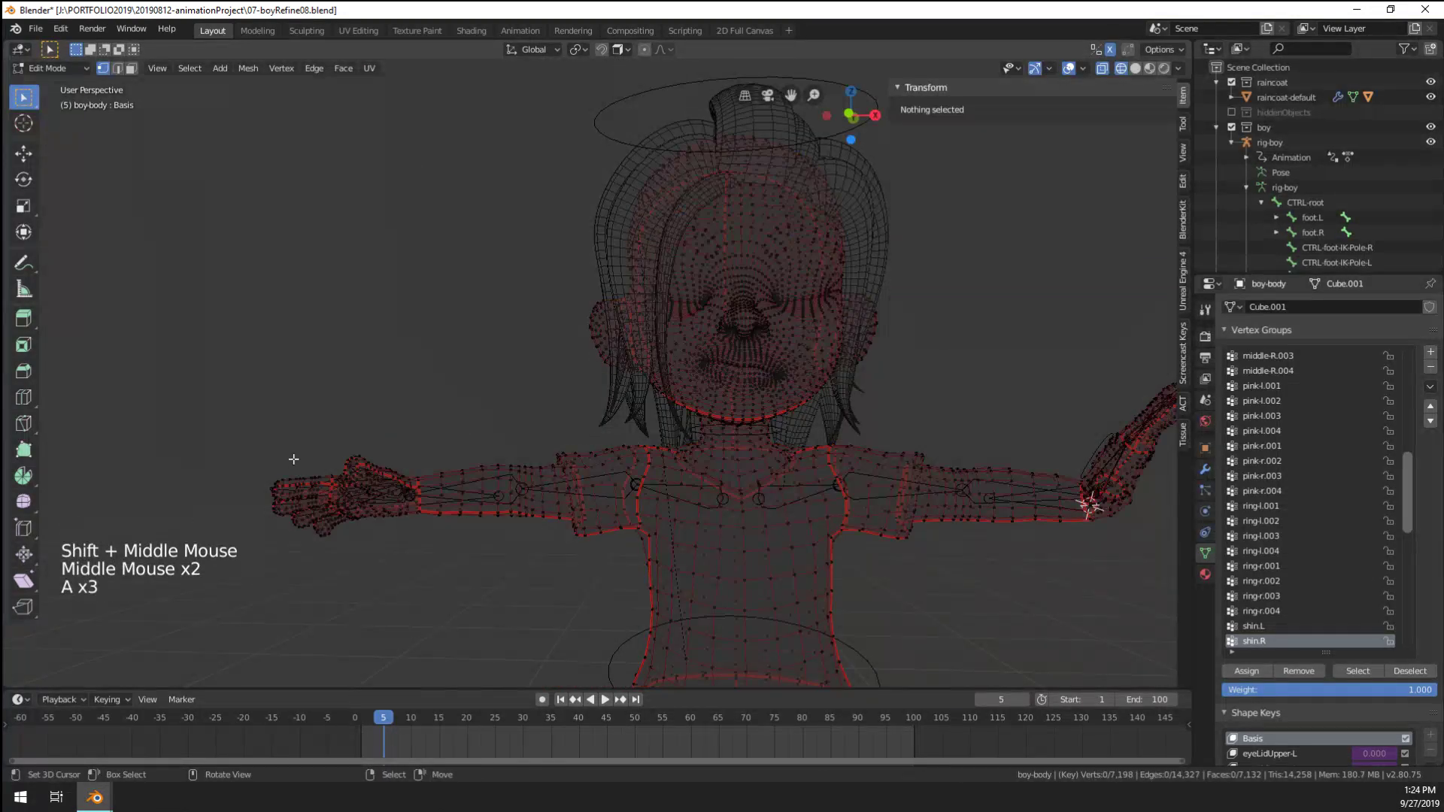
Select the whole right forearm and hand up to the sleeve seam and separate it into its own object
{"action": "key", "text": "b"}
{"action": "left_click_drag", "start_coordinate": [241, 420], "coordinate": [445, 621]}
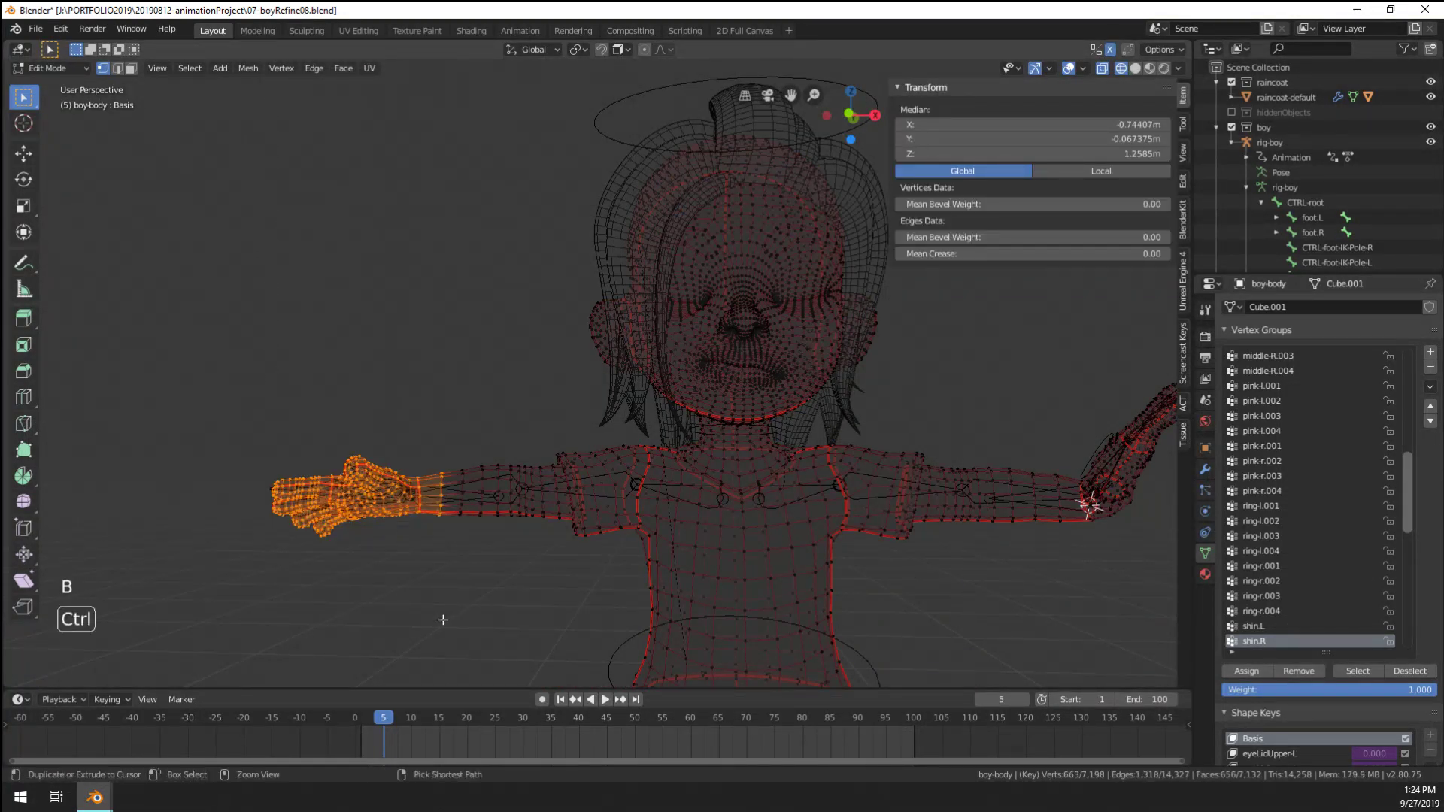
{"action": "key", "text": "ctrl+l"}
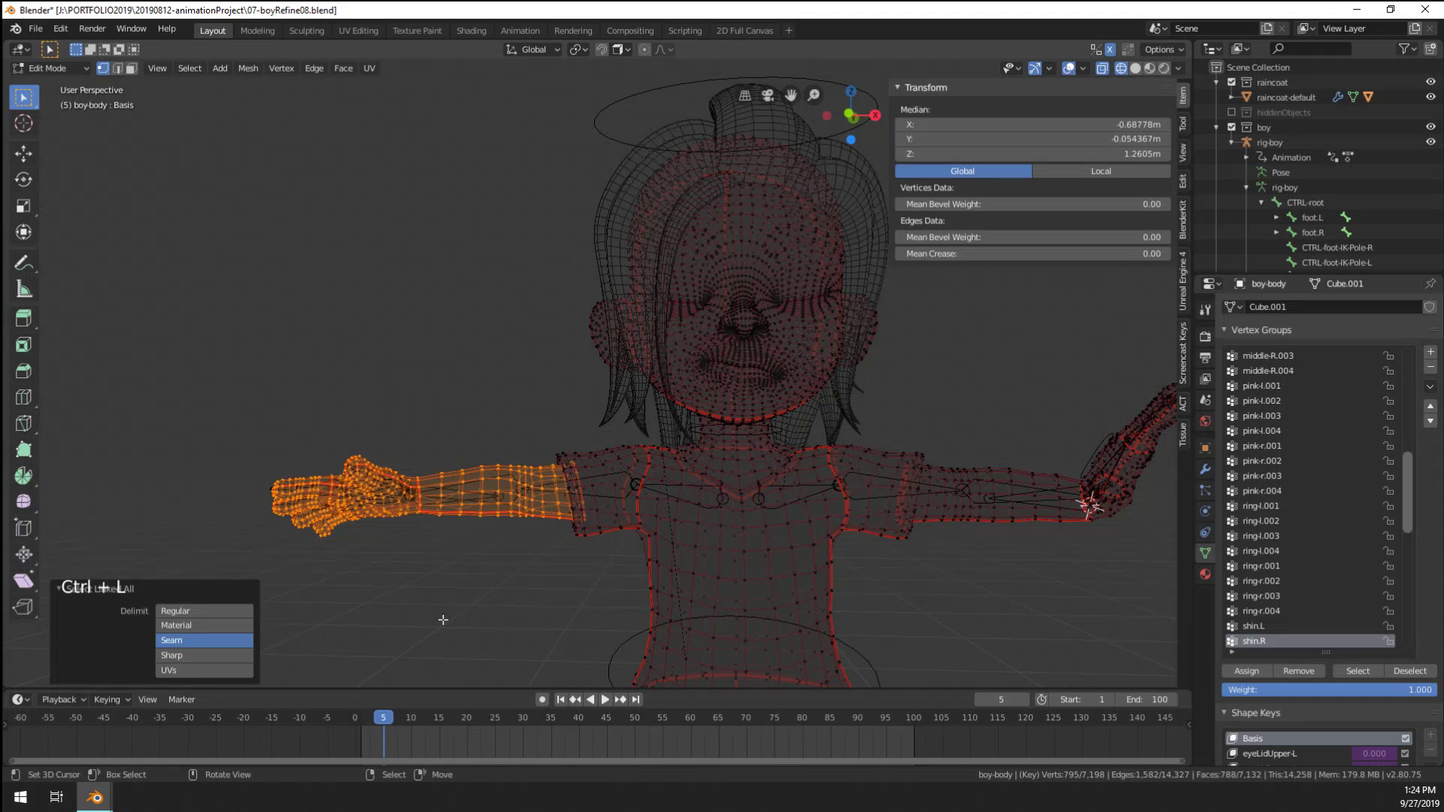
{"action": "middle_click_drag", "start_coordinate": [492, 601], "coordinate": [492, 600]}
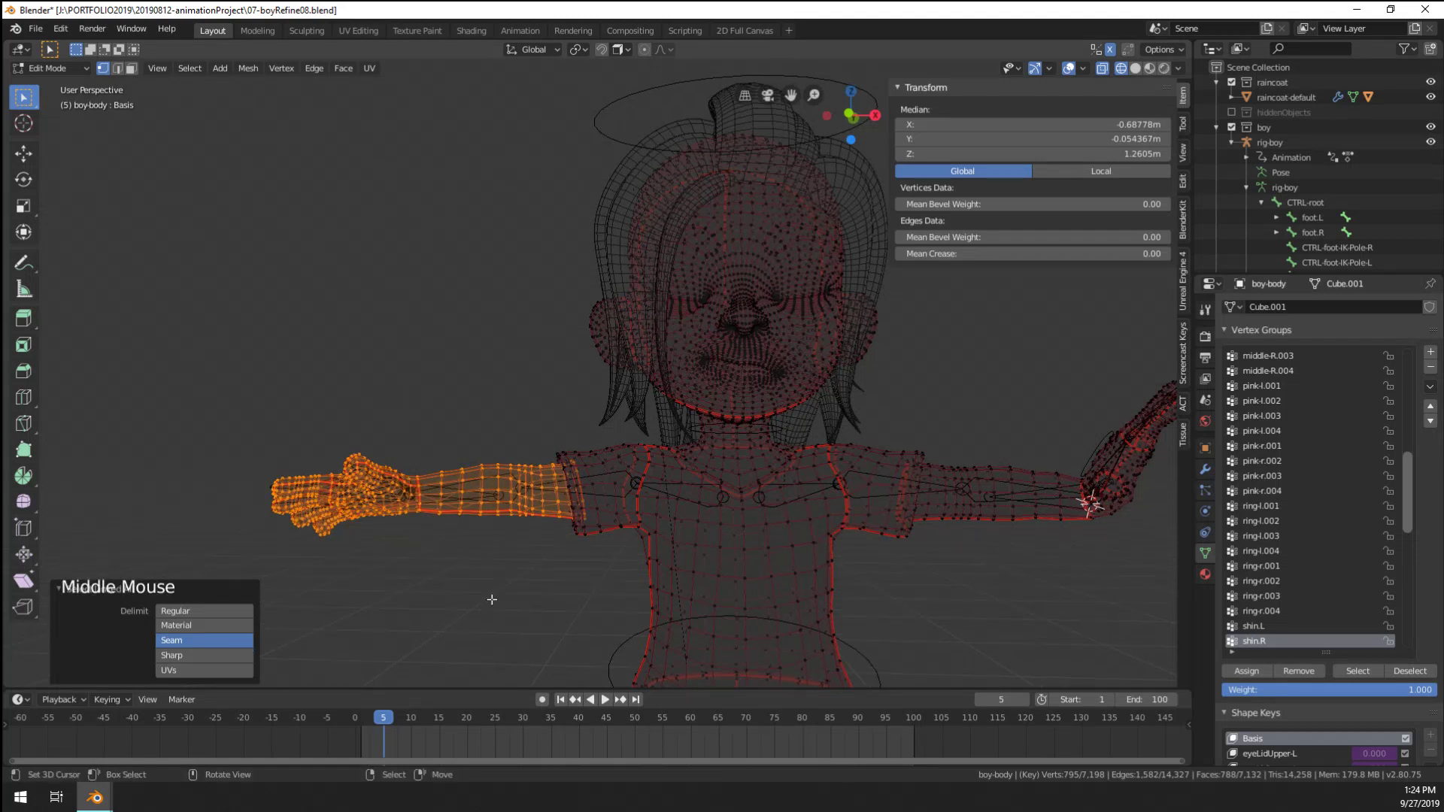
{"action": "key", "text": "p"}
{"action": "left_click", "coordinate": [490, 599]}
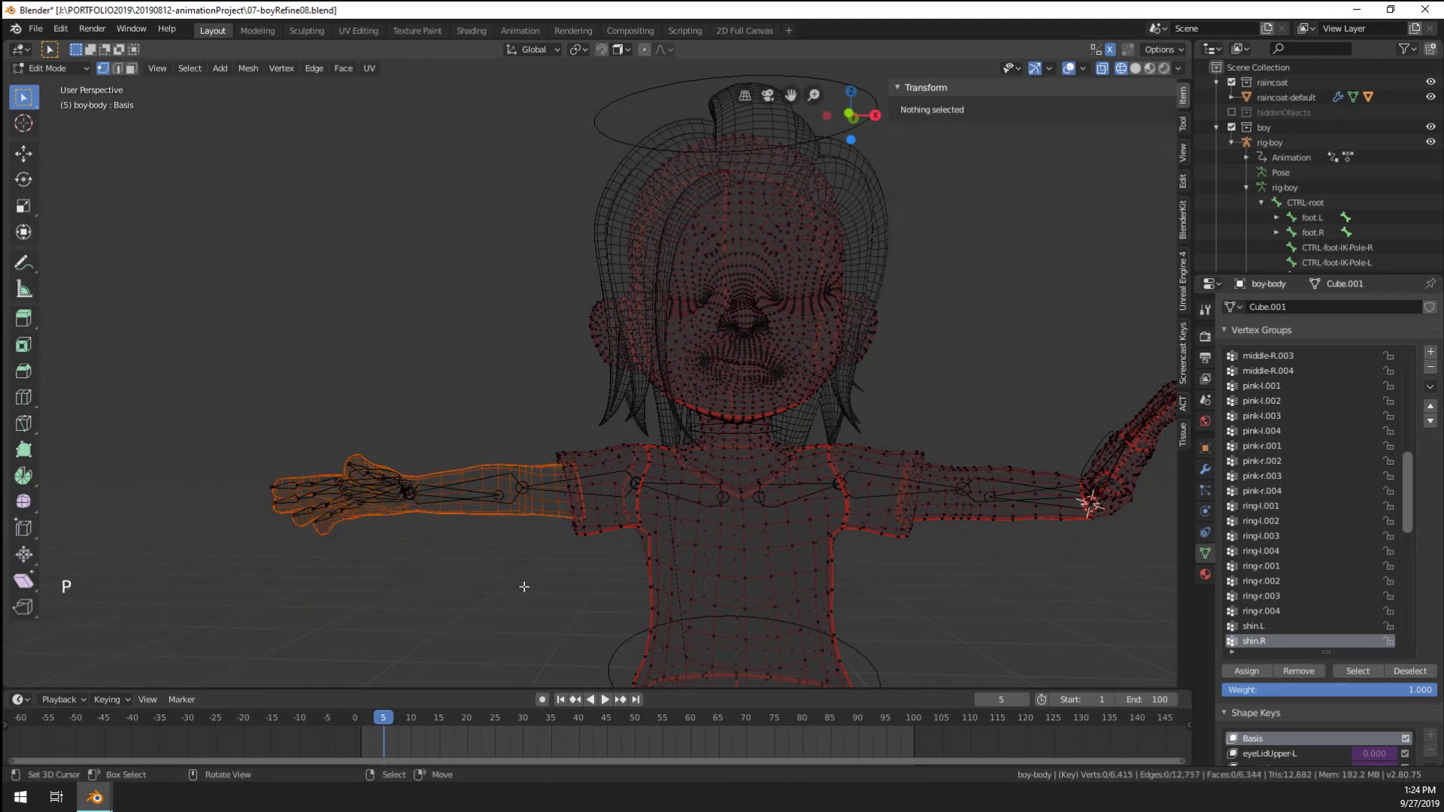
In Object Mode, select the separated right arm and delete its foot.L, foot.R and head vertex groups
{"action": "key", "text": "Tab"}
{"action": "right_click", "coordinate": [511, 517]}
{"action": "scroll", "coordinate": [1287, 409], "scroll_direction": "up", "scroll_amount": 20}
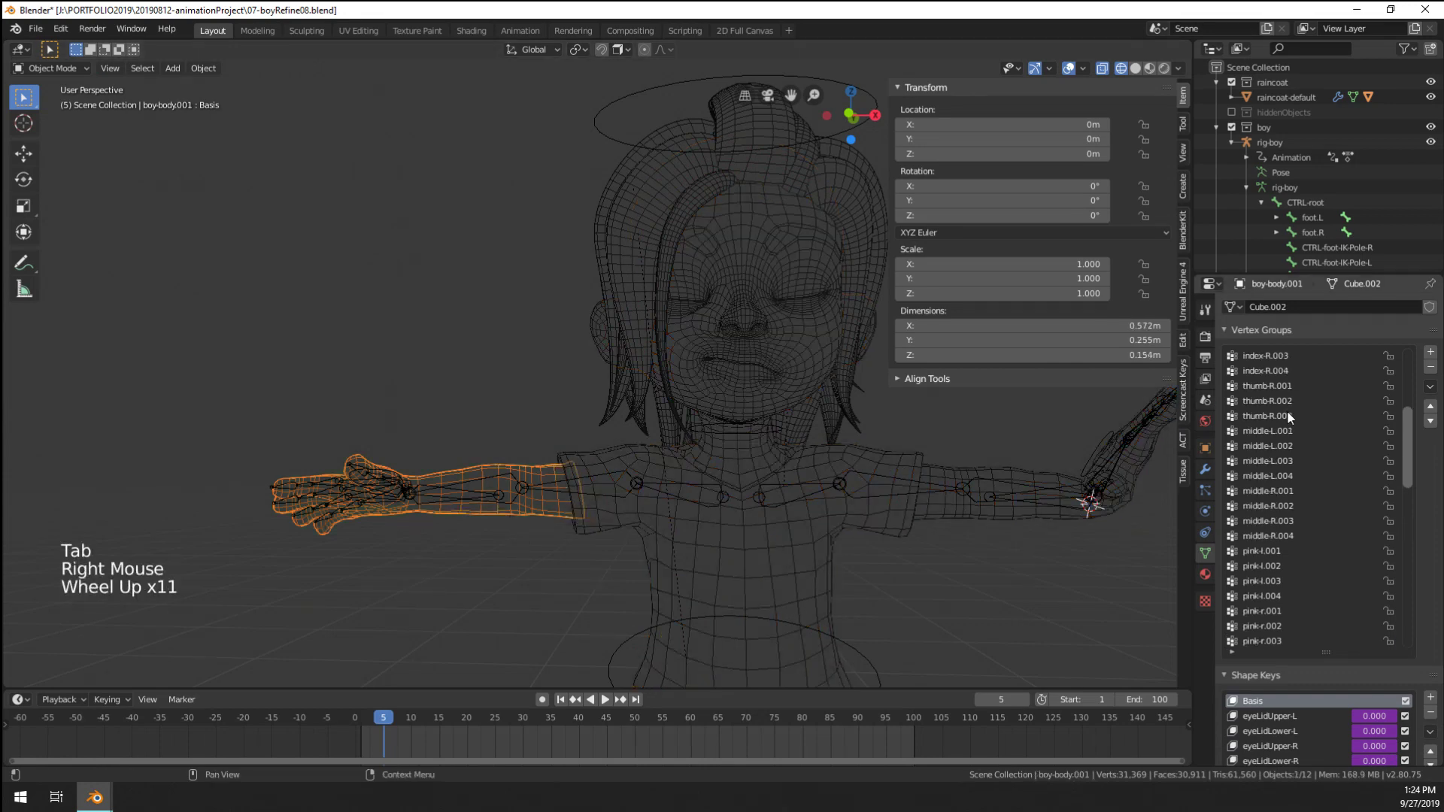
{"action": "left_click", "coordinate": [1274, 355]}
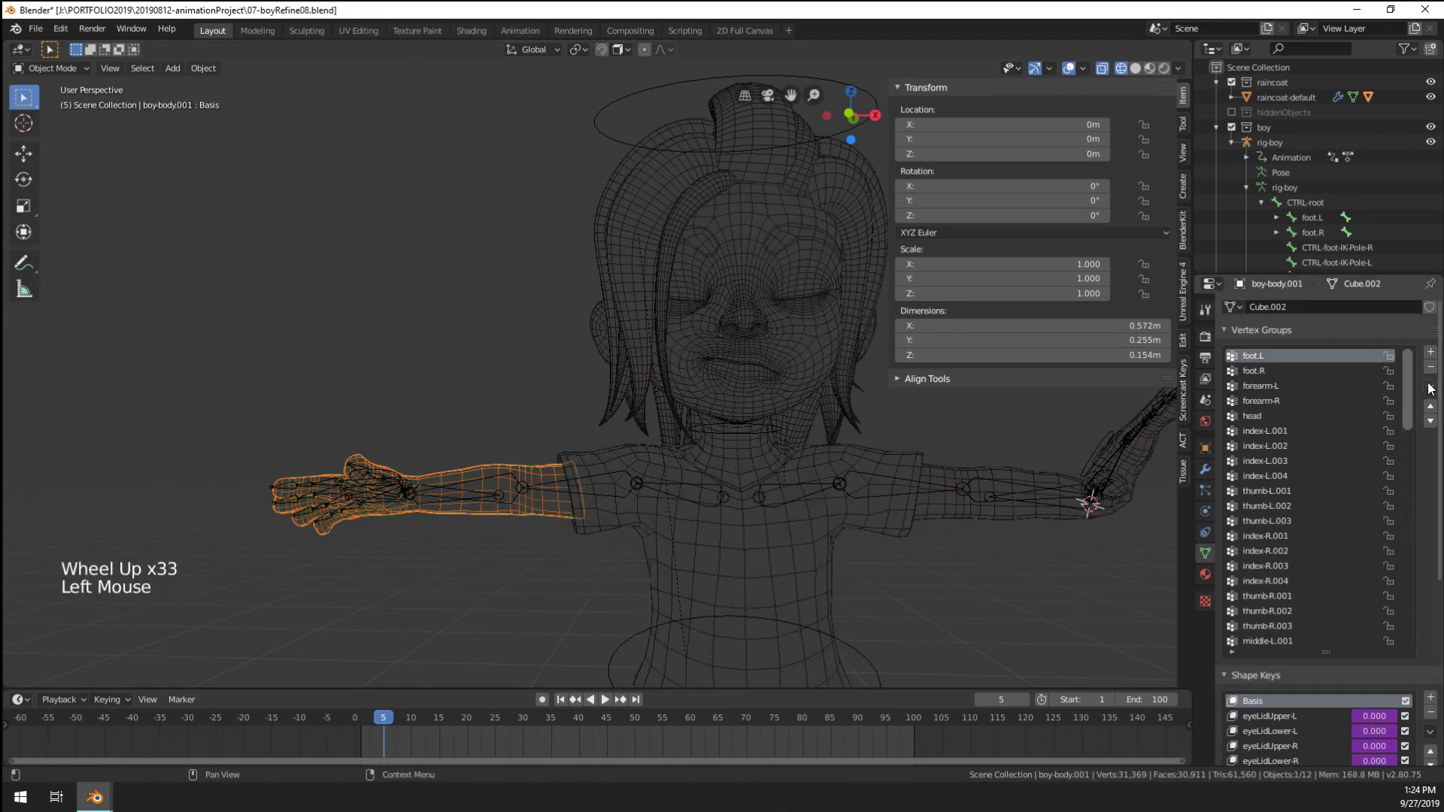
{"action": "left_click", "coordinate": [1431, 366]}
{"action": "left_click", "coordinate": [1431, 366]}
{"action": "left_click", "coordinate": [1279, 385]}
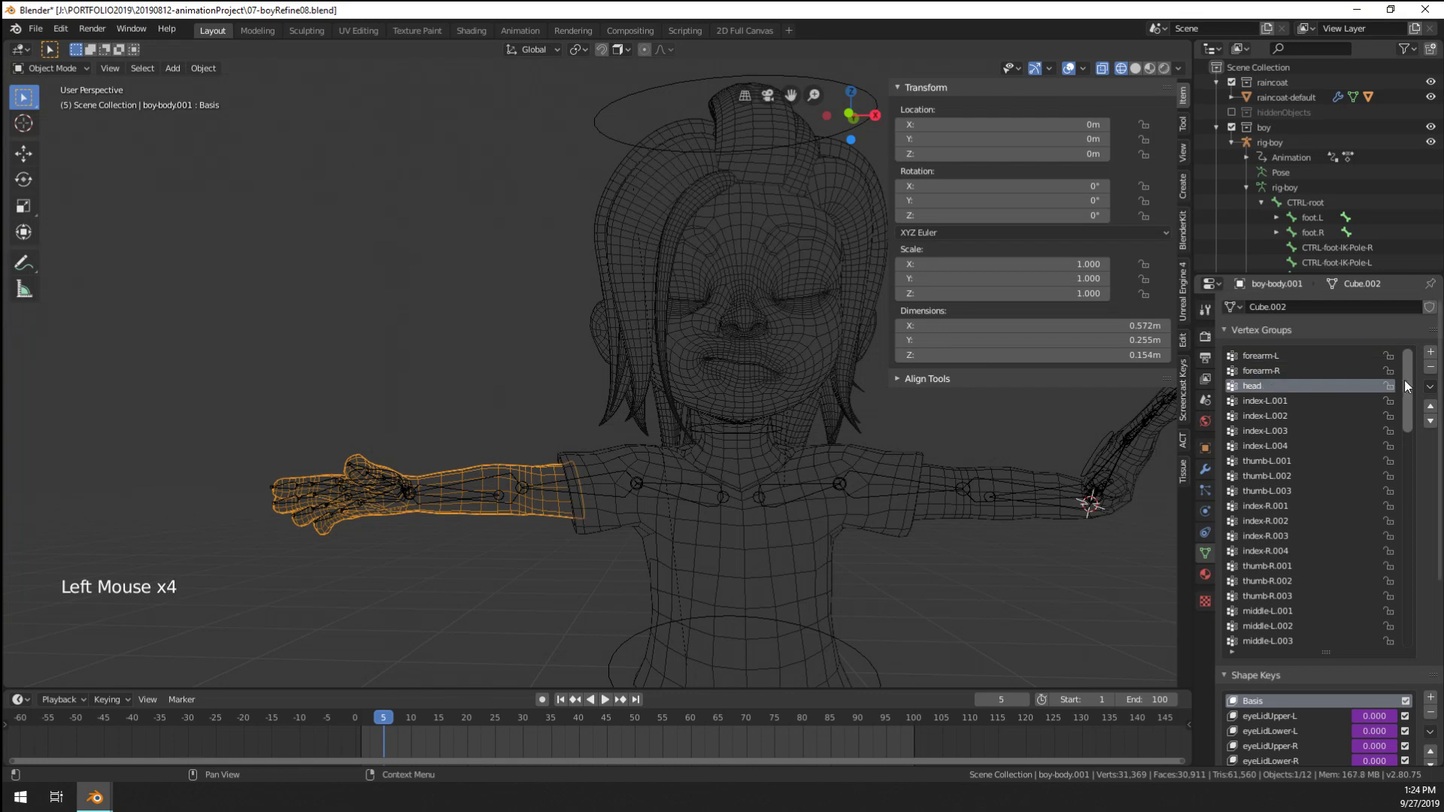
{"action": "left_click", "coordinate": [1429, 368]}
{"action": "scroll", "coordinate": [1297, 472], "scroll_direction": "down", "scroll_amount": 6}
{"action": "scroll", "coordinate": [1300, 474], "scroll_direction": "up", "scroll_amount": 6}
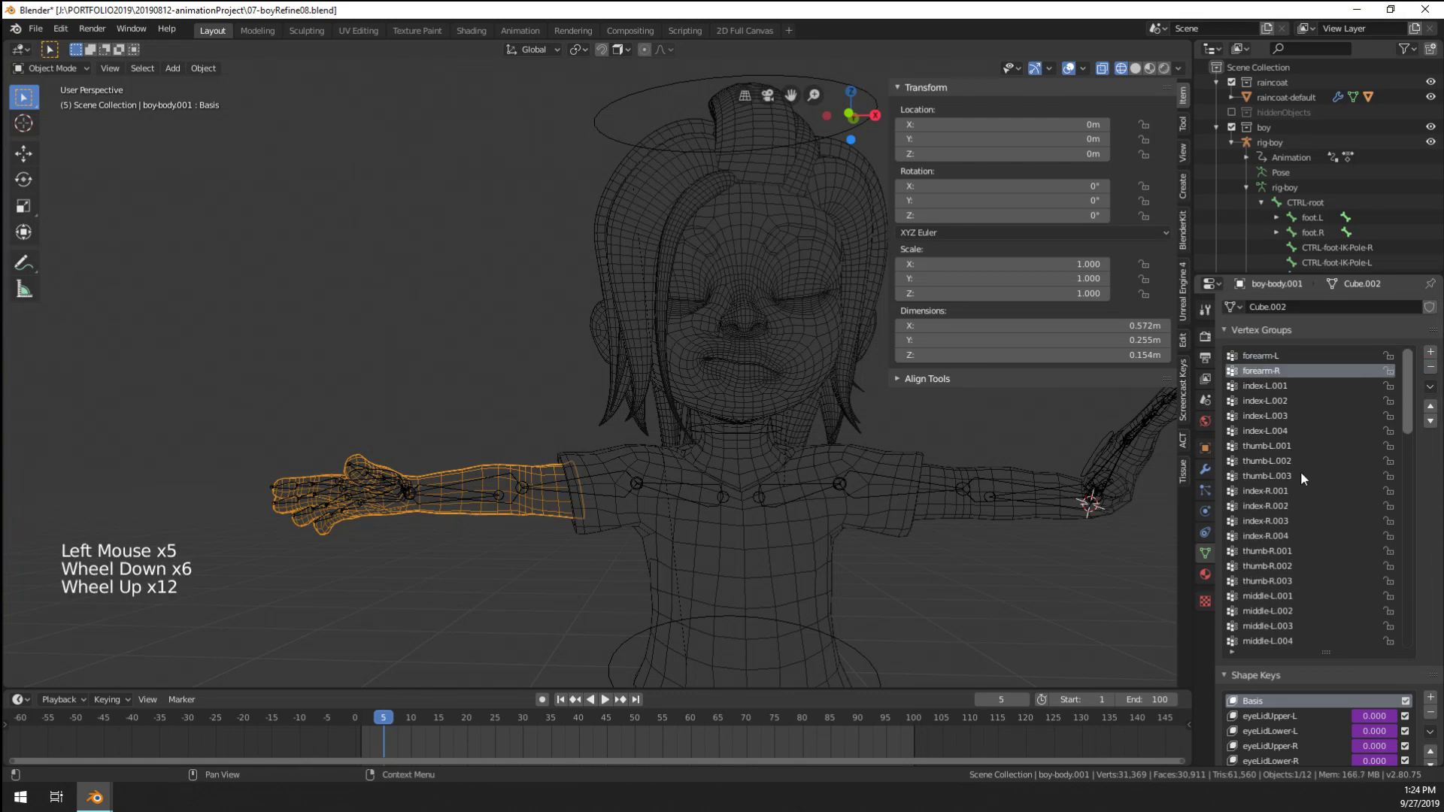
Delete the right arm's facial vertex groups: face squish, nose, eyebrow, cheek, mouth and jaw
{"action": "left_click", "coordinate": [1330, 386]}
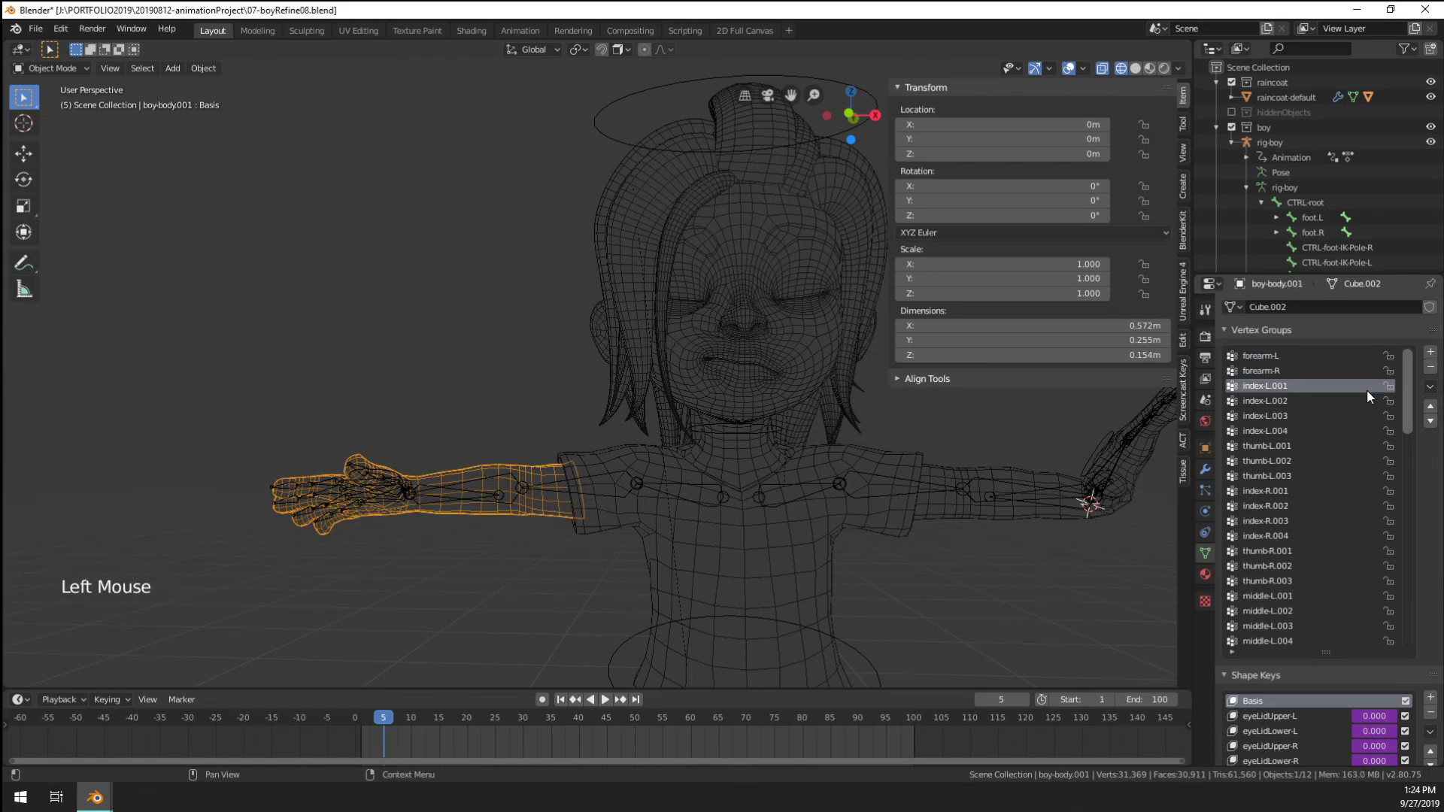
{"action": "scroll", "coordinate": [1311, 485], "scroll_direction": "down", "scroll_amount": 9}
{"action": "scroll", "coordinate": [1311, 486], "scroll_direction": "down", "scroll_amount": 20}
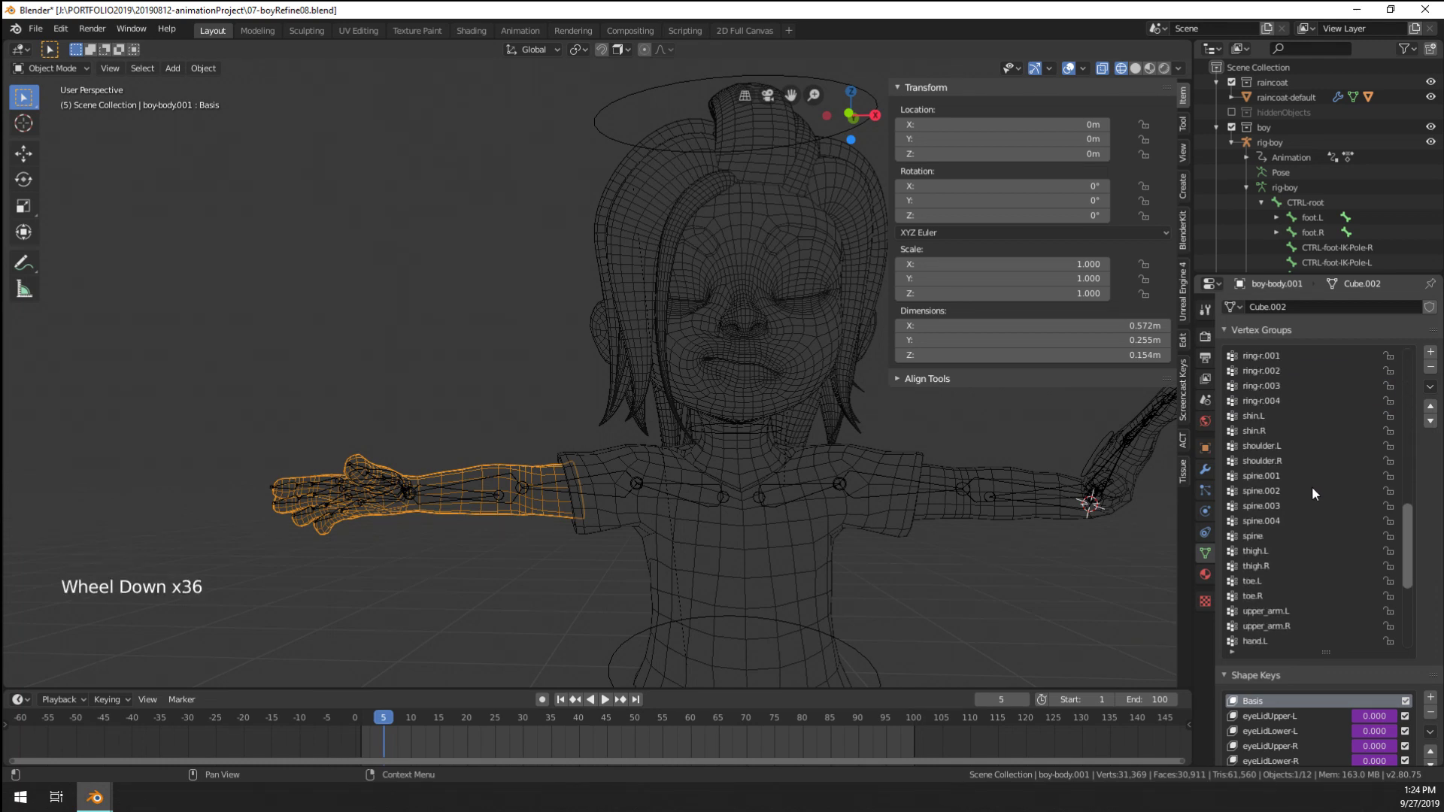
{"action": "left_click", "coordinate": [1295, 641]}
{"action": "left_click", "coordinate": [1291, 628]}
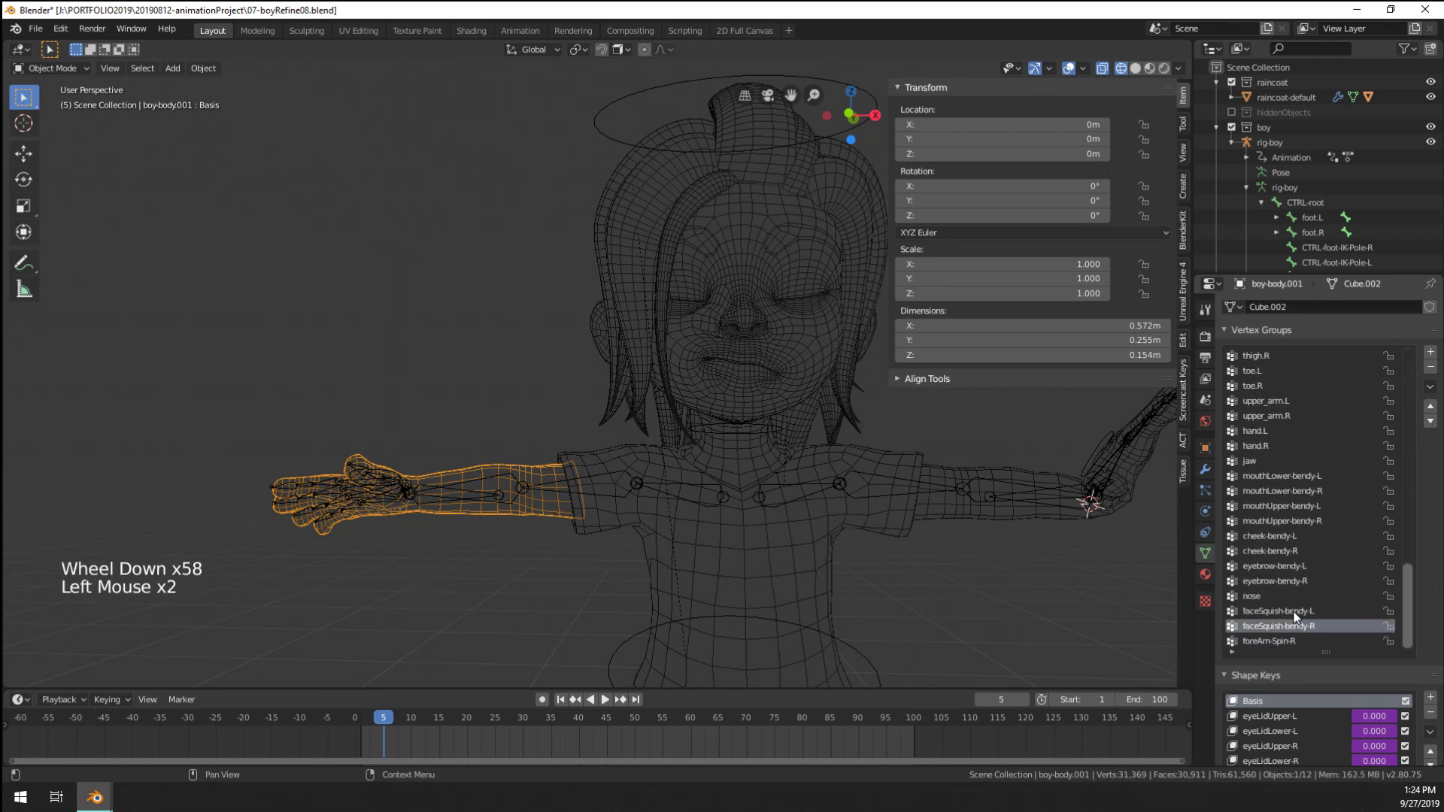
{"action": "left_click", "coordinate": [1431, 369]}
{"action": "left_click", "coordinate": [1432, 369]}
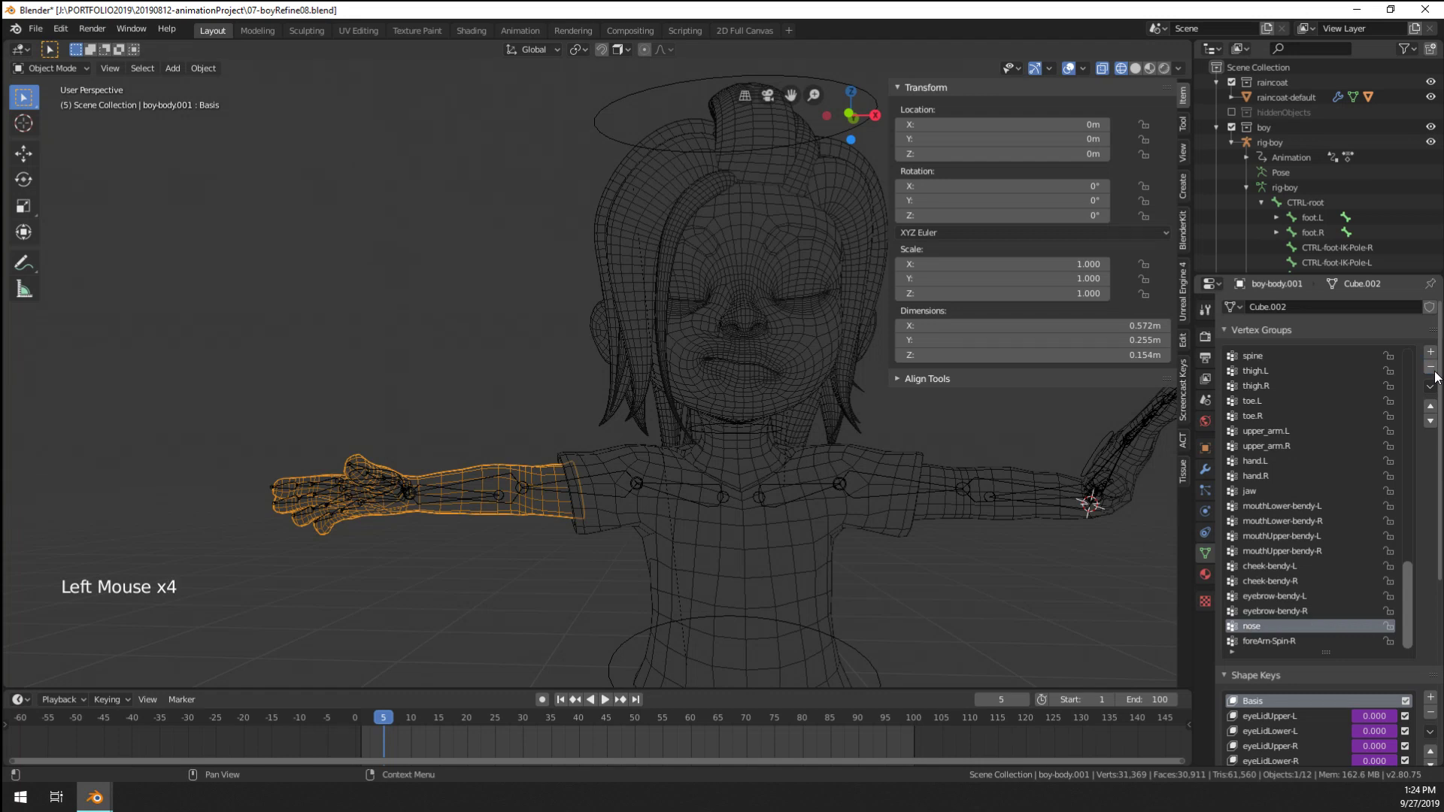
{"action": "left_click", "coordinate": [1431, 368]}
{"action": "left_click", "coordinate": [1431, 369]}
{"action": "left_click", "coordinate": [1432, 369]}
{"action": "left_click", "coordinate": [1431, 368]}
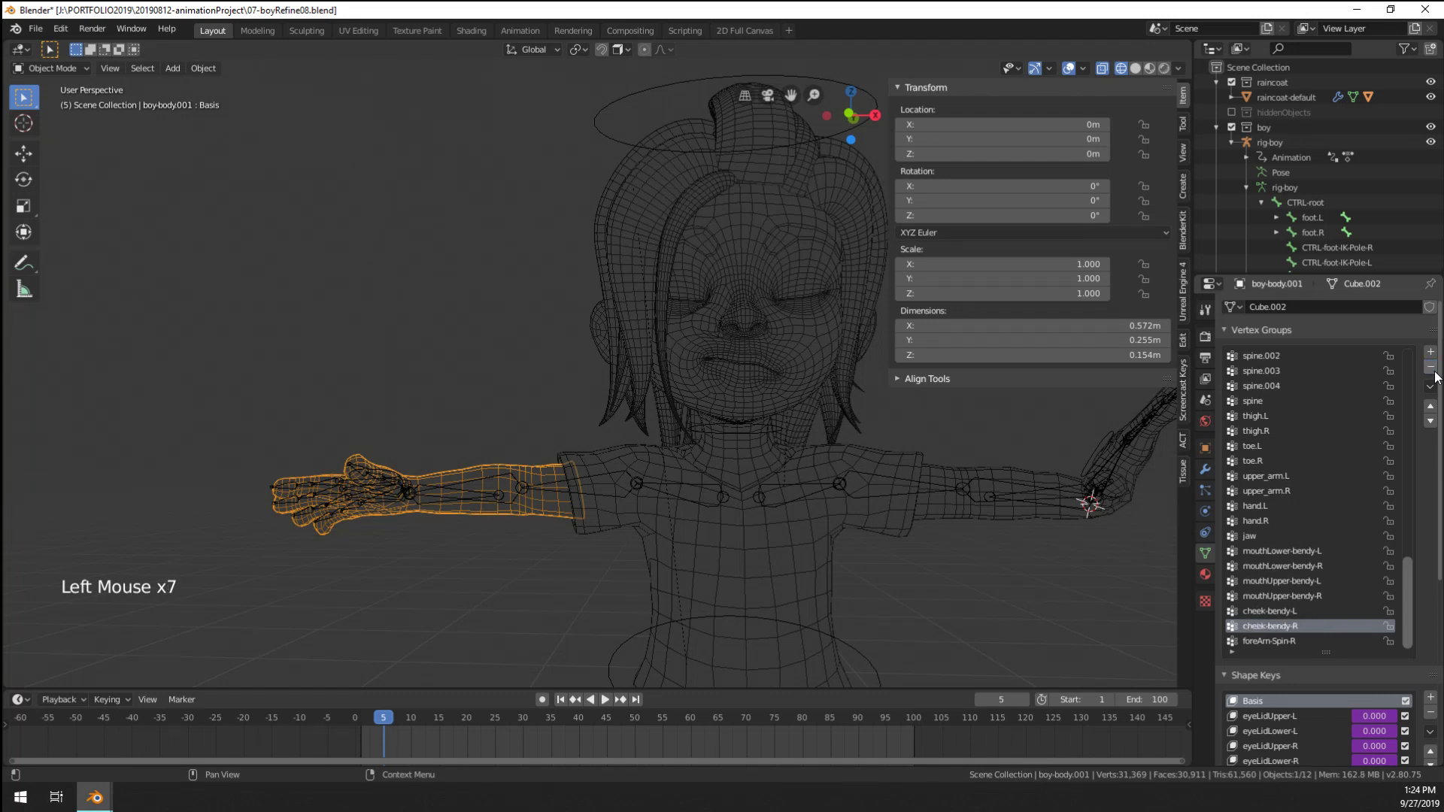
{"action": "left_click", "coordinate": [1431, 369]}
{"action": "left_click", "coordinate": [1431, 368]}
{"action": "left_click", "coordinate": [1432, 369]}
{"action": "left_click", "coordinate": [1431, 369]}
{"action": "left_click", "coordinate": [1431, 368]}
{"action": "left_click", "coordinate": [1431, 368]}
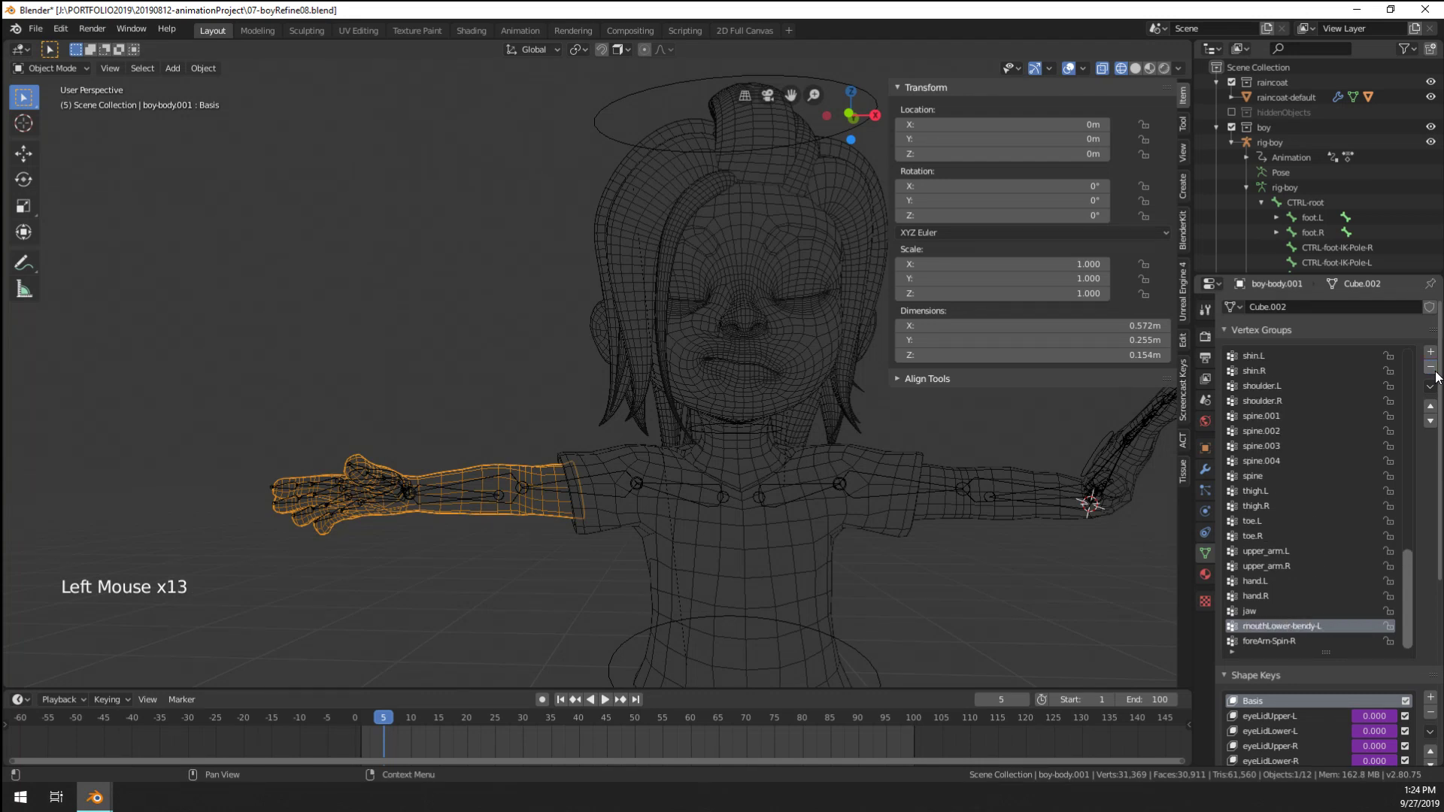
{"action": "left_click", "coordinate": [1432, 369]}
{"action": "left_click", "coordinate": [1431, 369]}
{"action": "left_click", "coordinate": [1234, 618]}
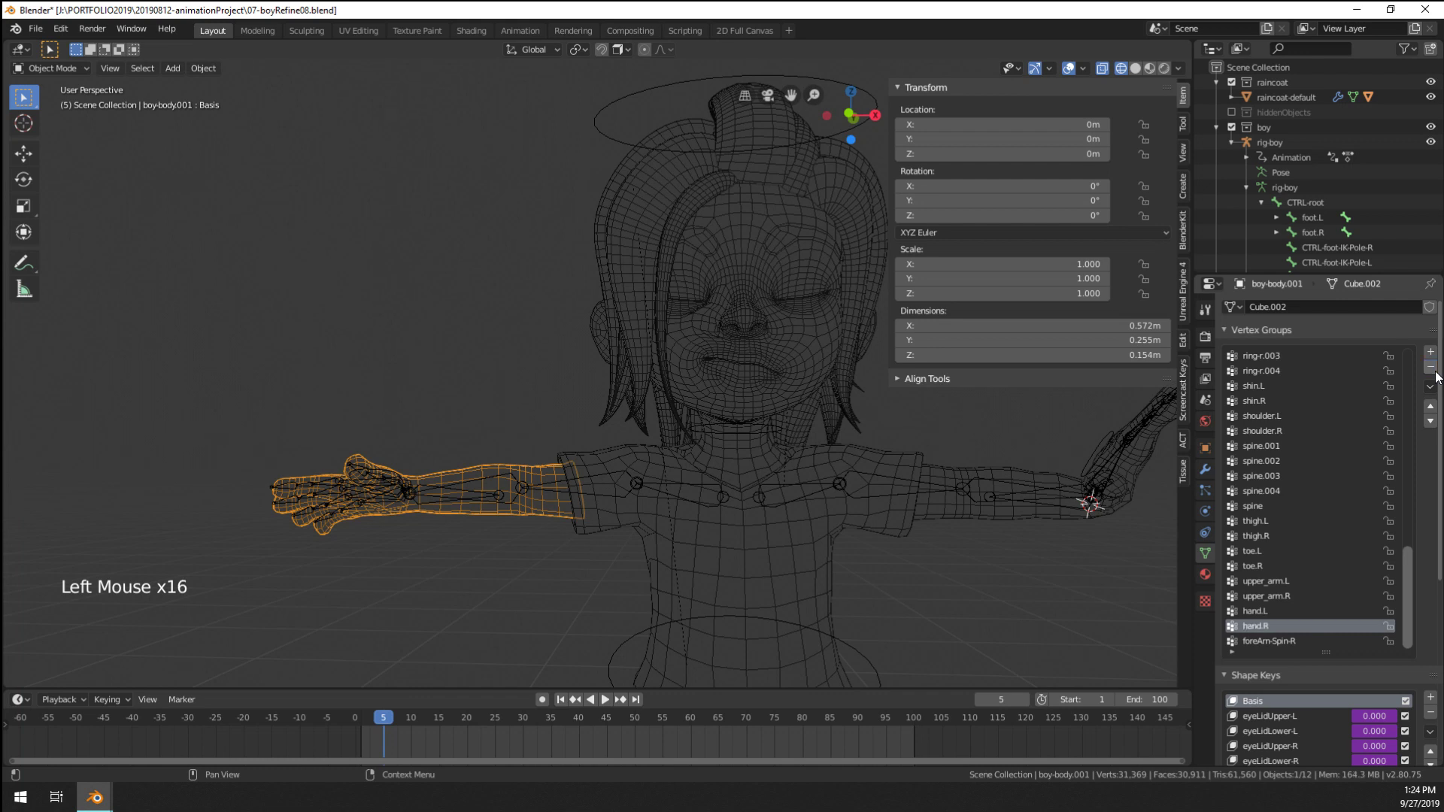
Delete the toe, thigh, spine and shin vertex groups from the separated right arm
{"action": "left_click", "coordinate": [1271, 568]}
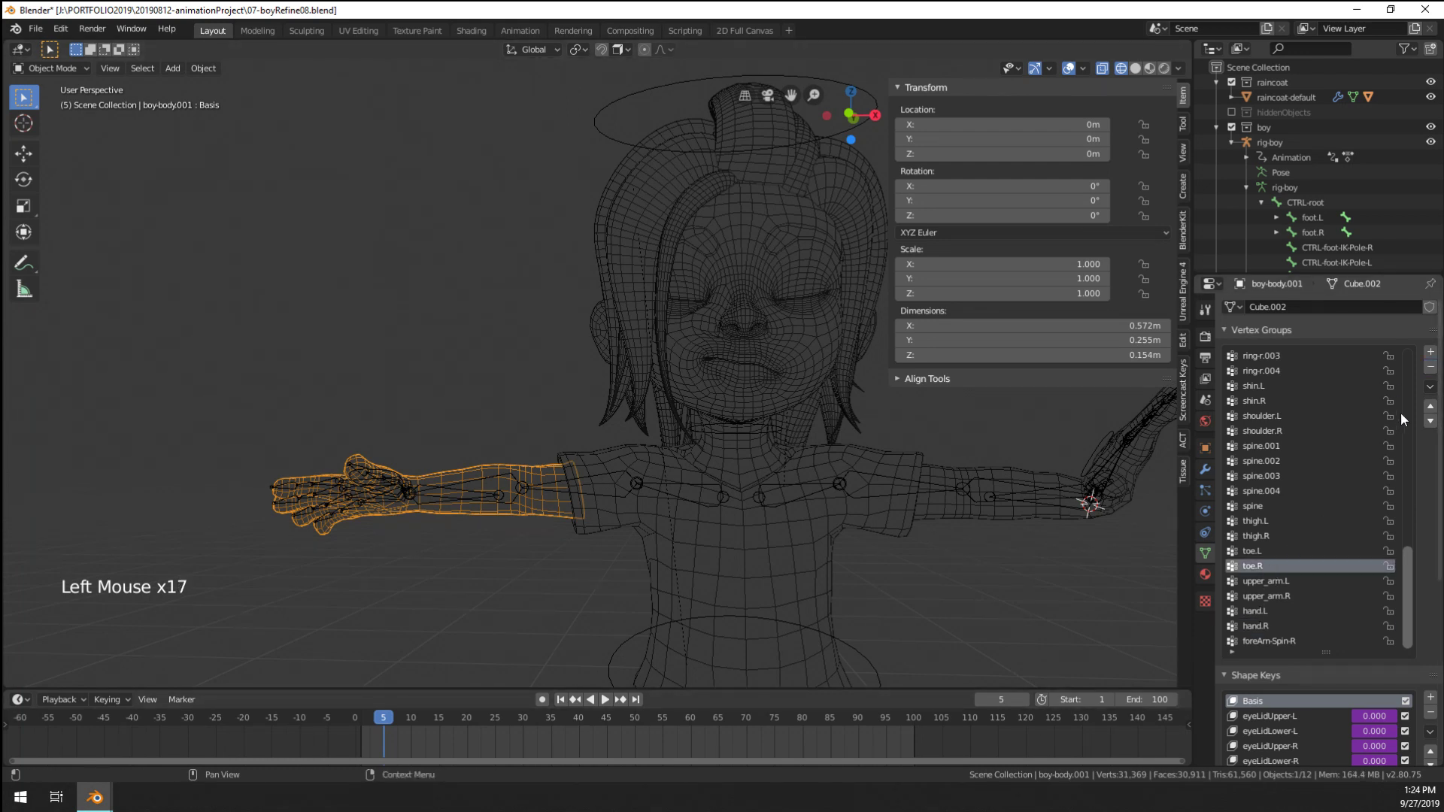
{"action": "left_click", "coordinate": [1432, 368]}
{"action": "left_click", "coordinate": [1431, 368]}
{"action": "left_click", "coordinate": [1432, 369]}
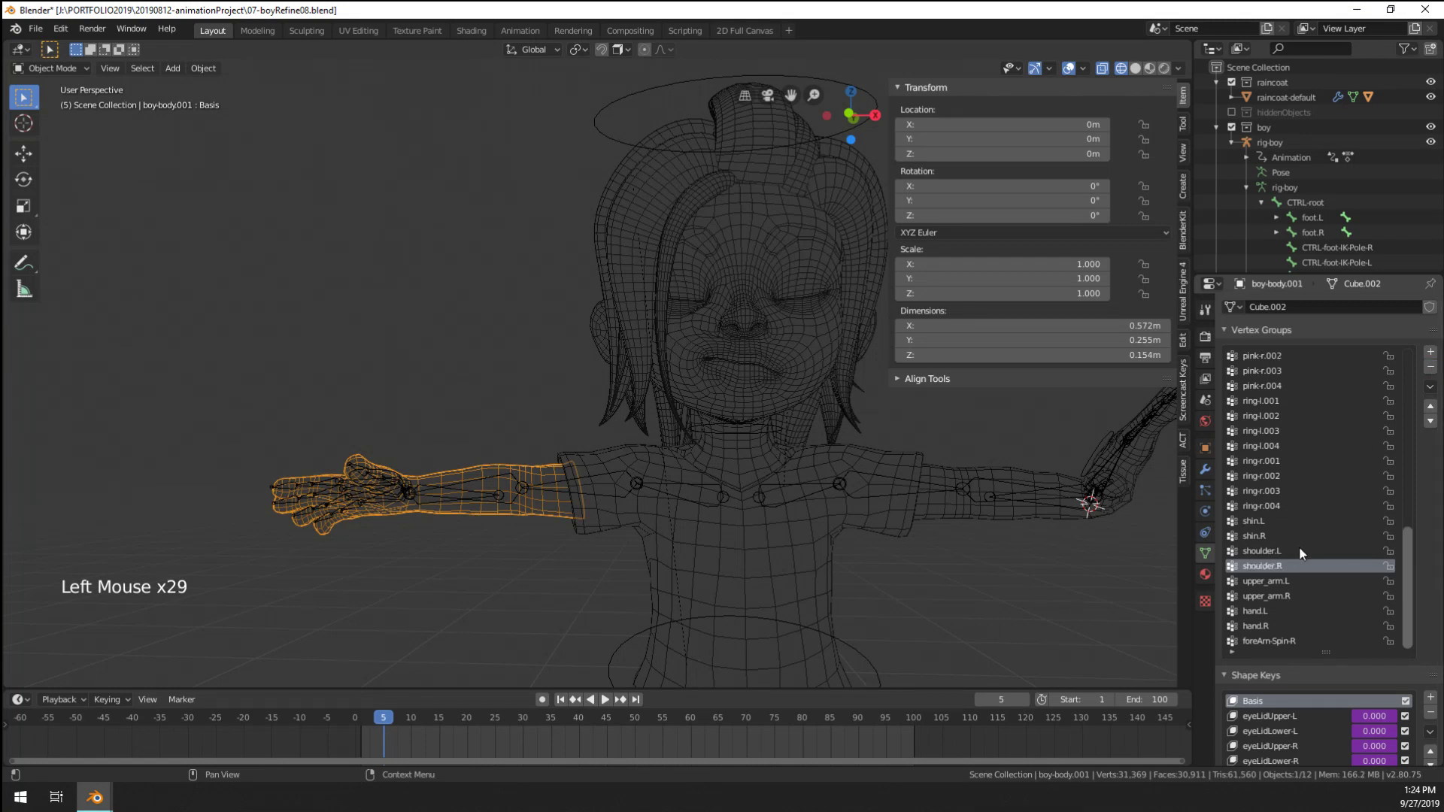
{"action": "left_click", "coordinate": [1310, 520]}
{"action": "left_click", "coordinate": [1279, 535]}
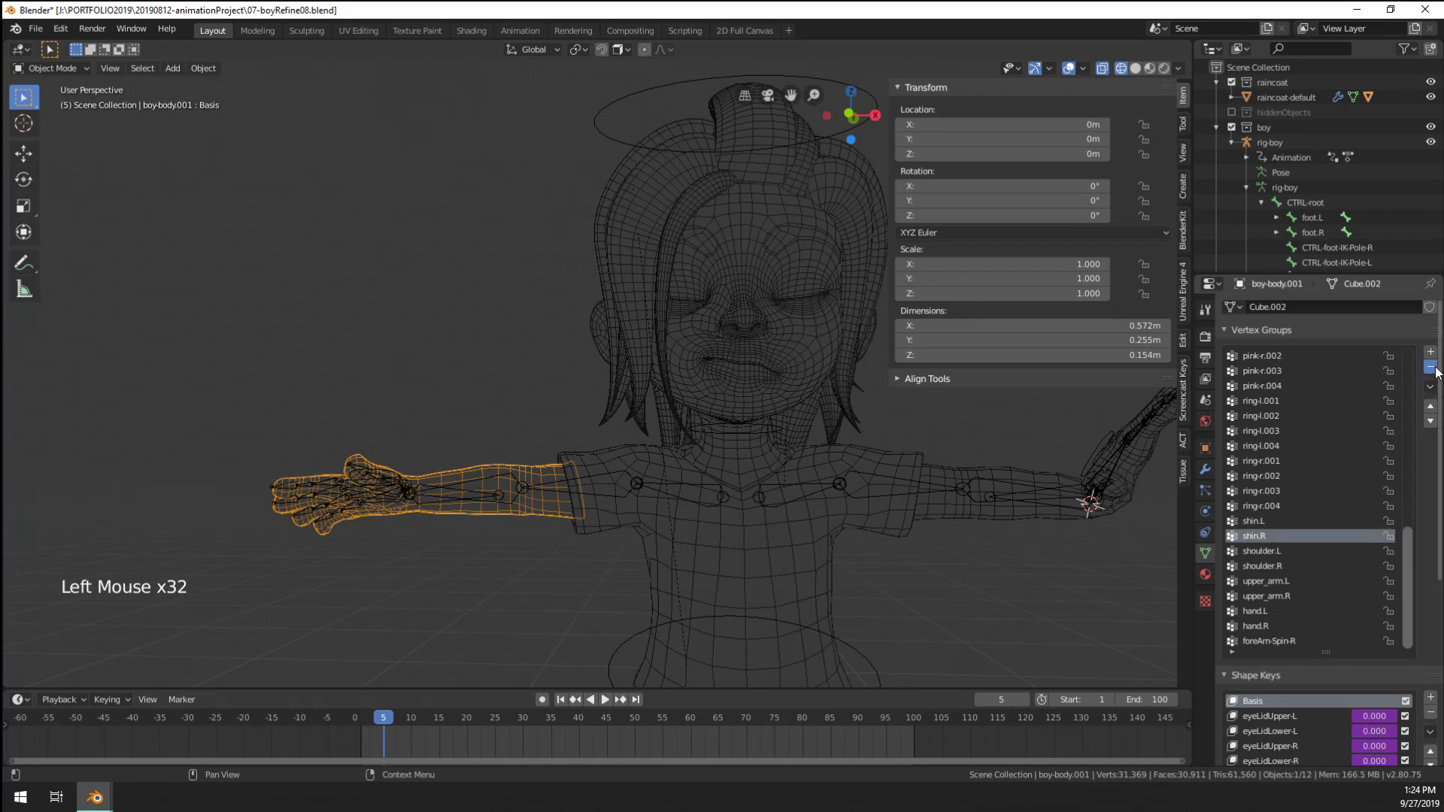
{"action": "left_click", "coordinate": [1431, 369]}
Delete the left ring finger vertex groups ring-l.001 to ring-l.004 from the right arm
{"action": "scroll", "coordinate": [1315, 470], "scroll_direction": "up", "scroll_amount": 6}
{"action": "left_click", "coordinate": [1268, 565]}
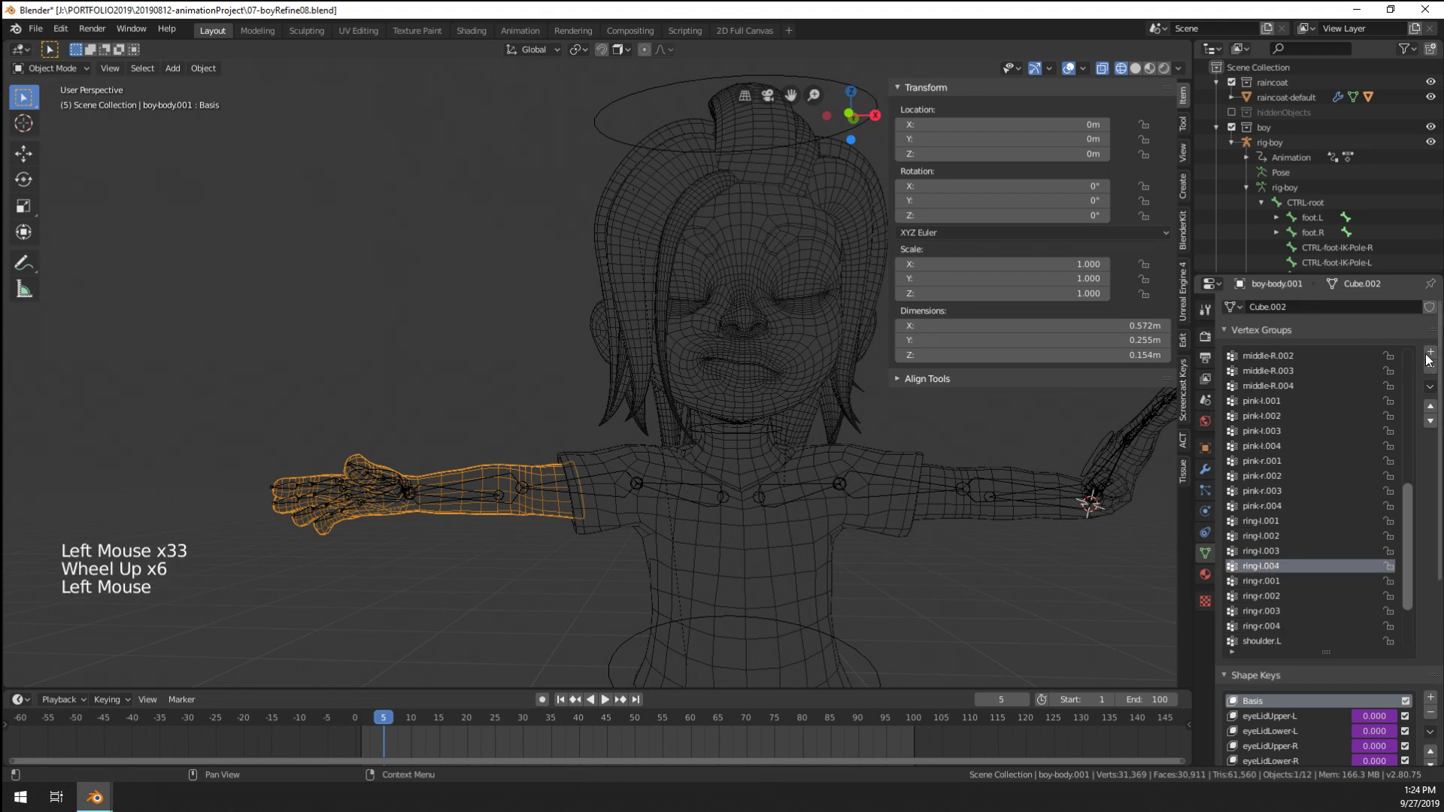
{"action": "left_click", "coordinate": [1430, 367]}
{"action": "left_click", "coordinate": [1431, 367]}
{"action": "left_click", "coordinate": [1430, 367]}
{"action": "left_click", "coordinate": [1430, 367]}
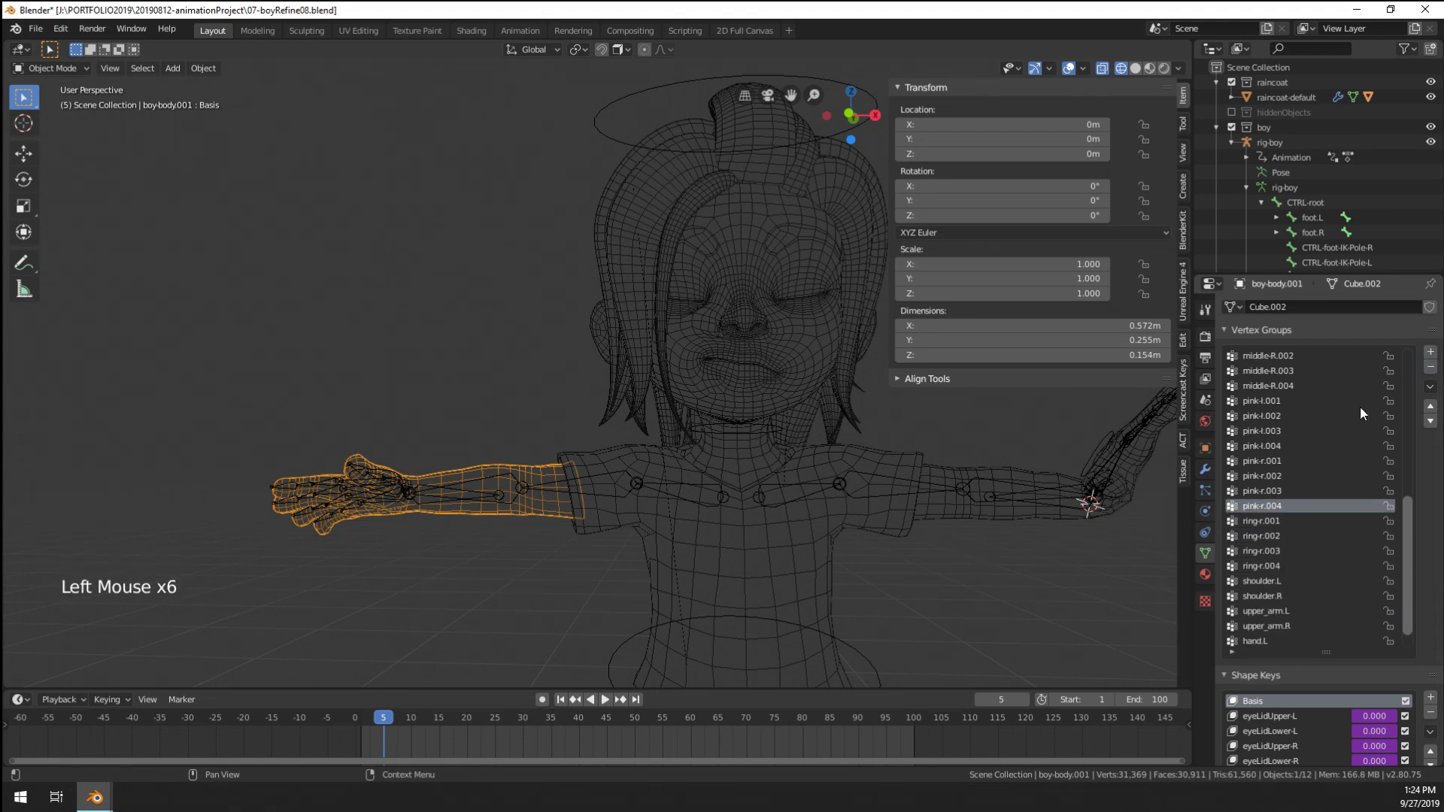
Delete the left little finger vertex groups pink-l.001 to pink-l.004 from the right arm
{"action": "scroll", "coordinate": [1316, 451], "scroll_direction": "up", "scroll_amount": 2}
{"action": "left_click", "coordinate": [1271, 476]}
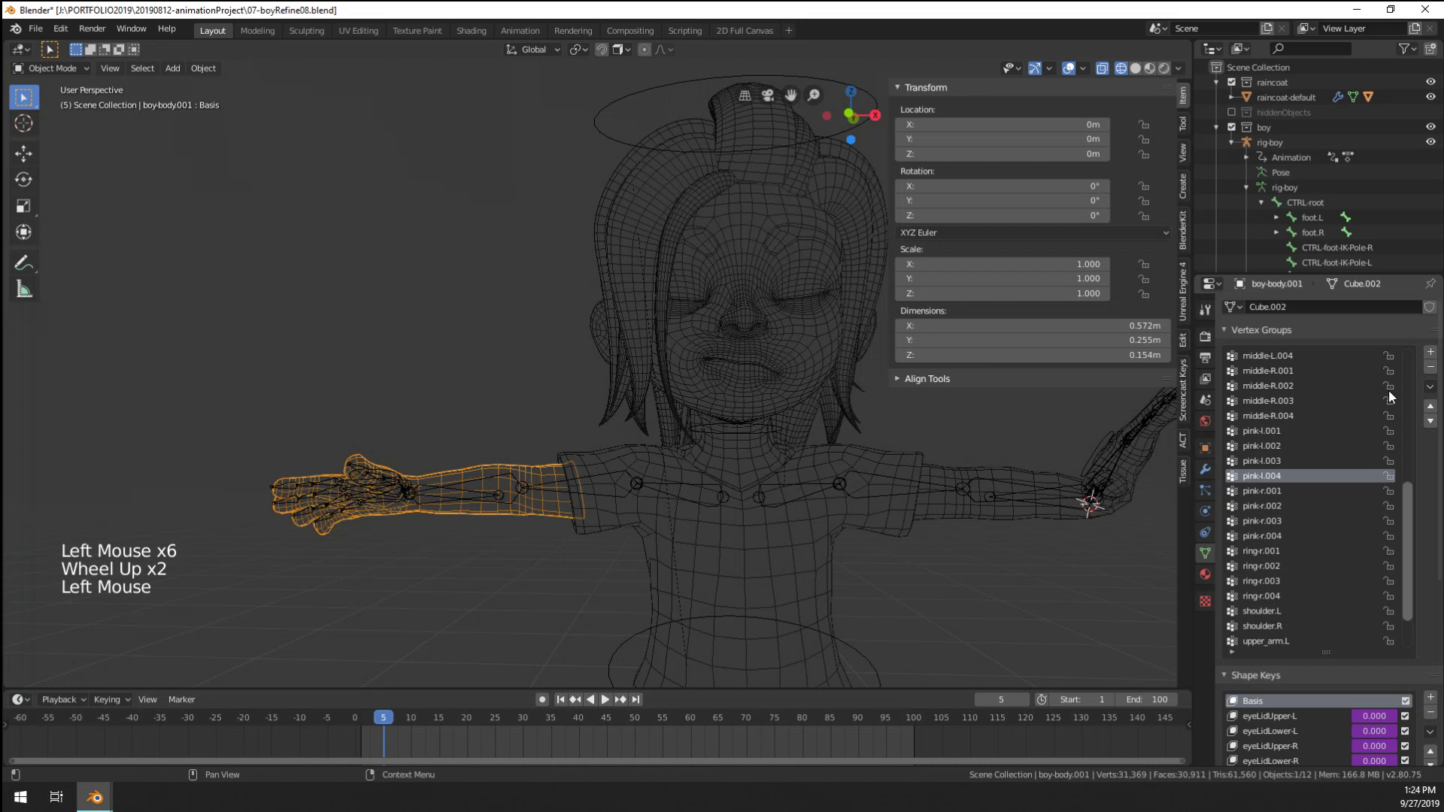
{"action": "left_click", "coordinate": [1429, 369]}
{"action": "left_click", "coordinate": [1429, 369]}
{"action": "left_click", "coordinate": [1429, 369]}
{"action": "left_click", "coordinate": [1429, 368]}
{"action": "left_click", "coordinate": [1429, 368]}
{"action": "left_click", "coordinate": [1429, 368]}
Delete the left middle finger vertex groups middle-L.001 to middle-L.004 from the right arm
{"action": "scroll", "coordinate": [1358, 412], "scroll_direction": "up", "scroll_amount": 10}
{"action": "left_click", "coordinate": [1297, 506]}
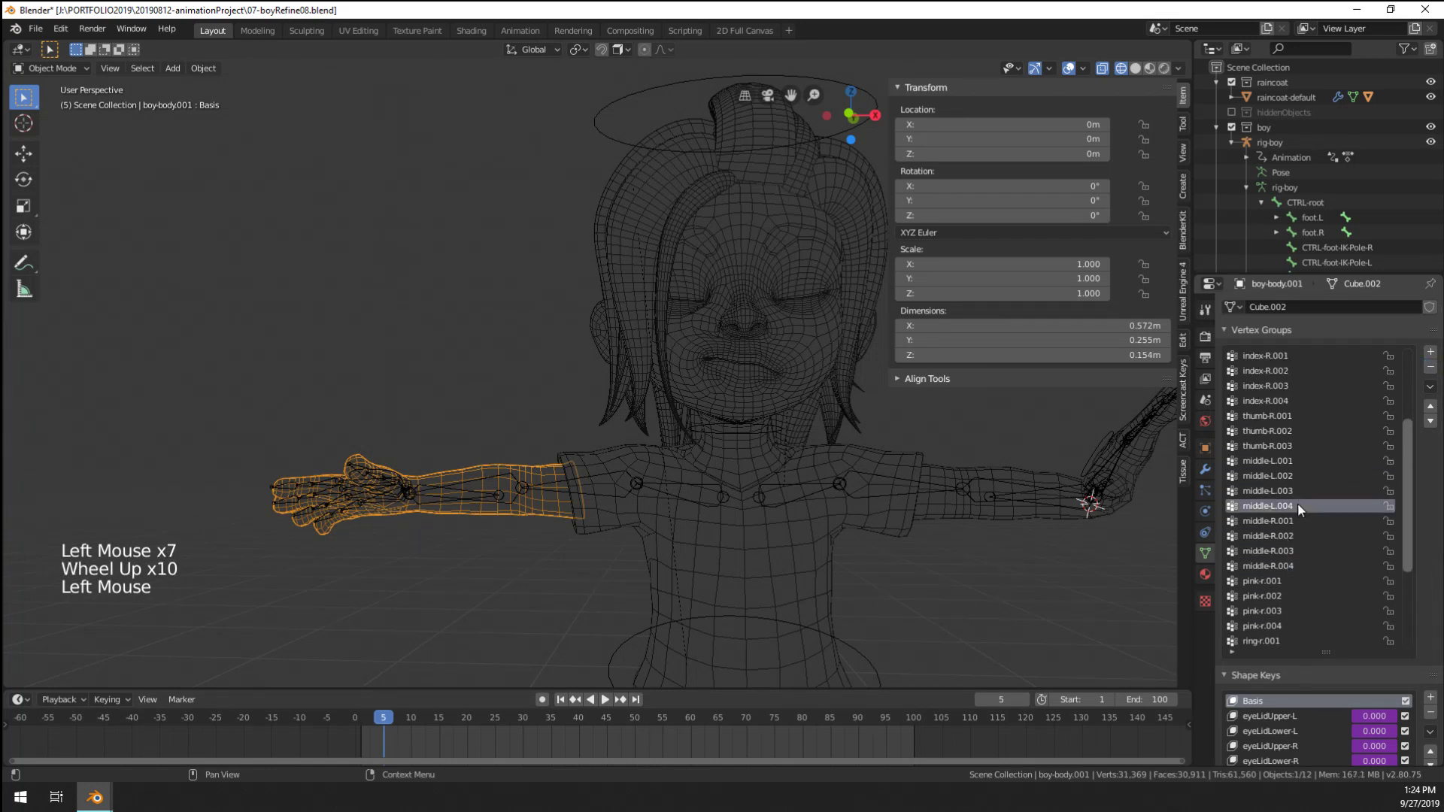
{"action": "left_click", "coordinate": [1429, 367]}
{"action": "left_click", "coordinate": [1429, 368]}
{"action": "left_click", "coordinate": [1429, 368]}
{"action": "left_click", "coordinate": [1429, 368]}
Delete the left thumb and left index finger vertex groups, thumb-L.001 to .003 and index-L.001 to .004, from the right arm
{"action": "scroll", "coordinate": [1348, 427], "scroll_direction": "up", "scroll_amount": 9}
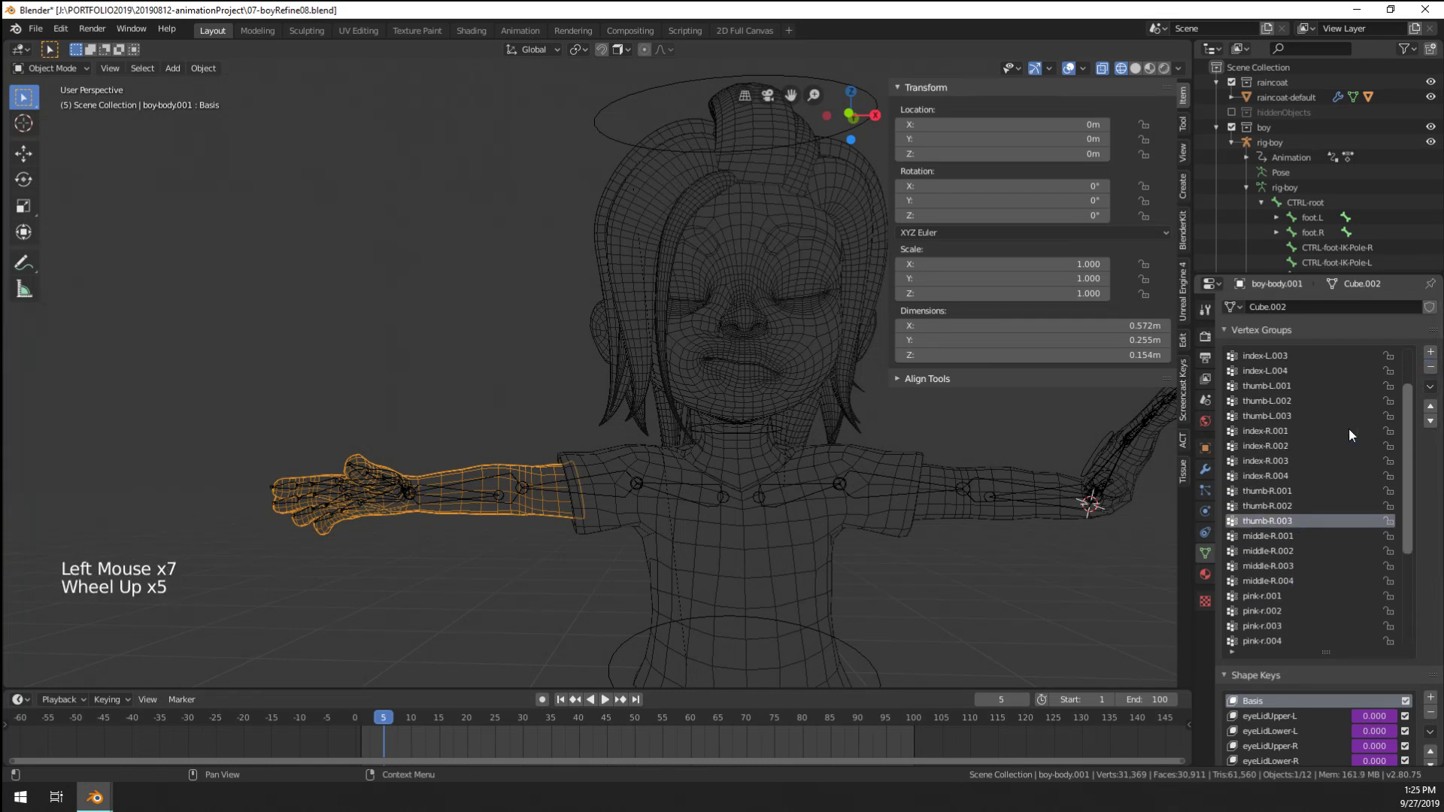
{"action": "left_click", "coordinate": [1295, 477]}
{"action": "left_click", "coordinate": [1430, 367]}
{"action": "left_click", "coordinate": [1431, 368]}
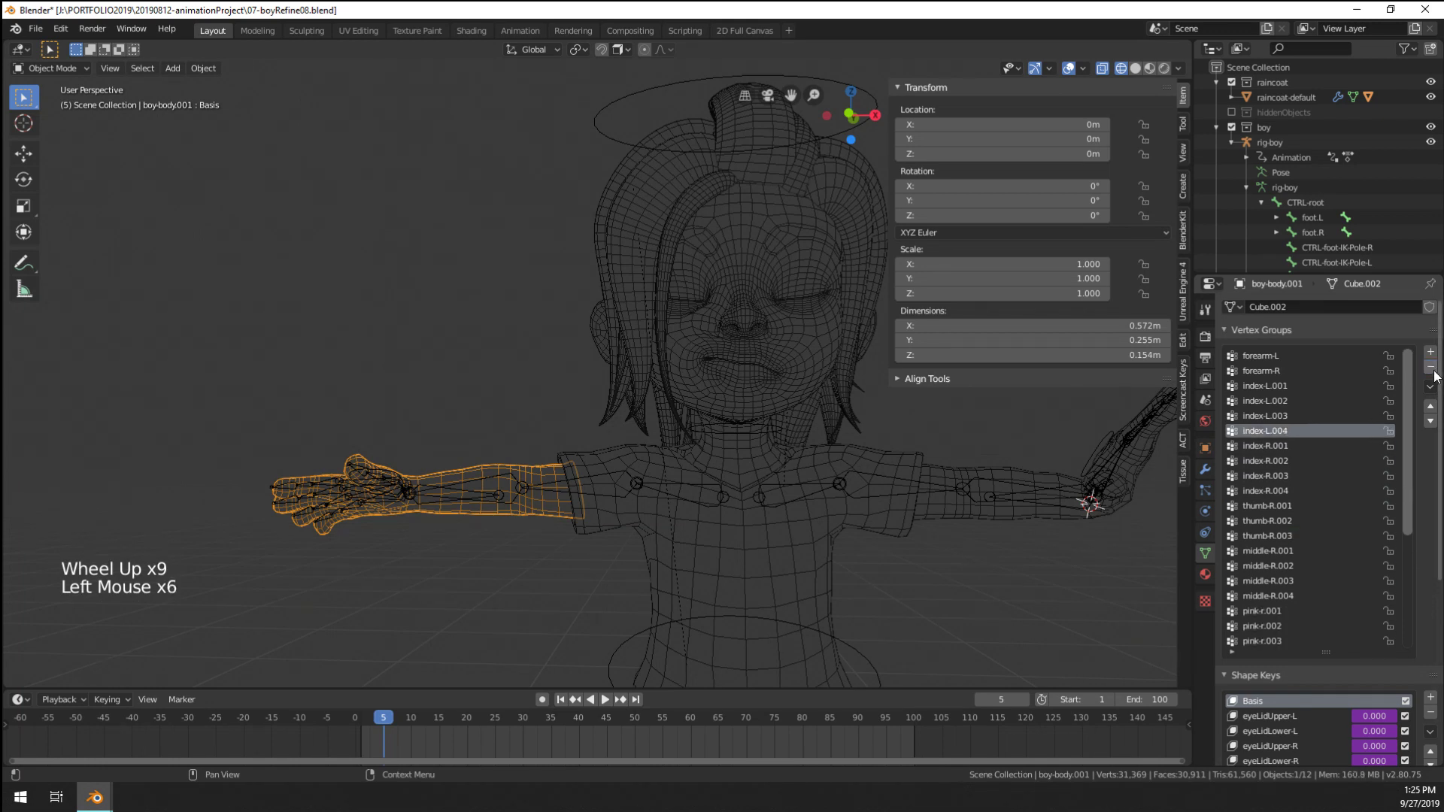
{"action": "left_click", "coordinate": [1431, 368]}
{"action": "left_click", "coordinate": [1431, 368]}
{"action": "left_click", "coordinate": [1430, 368]}
{"action": "left_click", "coordinate": [1430, 368]}
{"action": "left_click", "coordinate": [1430, 368]}
{"action": "left_click", "coordinate": [1430, 368]}
Delete the forearm-L, upper_arm.L, shoulder.L and hand.L vertex groups from the right arm
{"action": "scroll", "coordinate": [1288, 382], "scroll_direction": "up", "scroll_amount": 5}
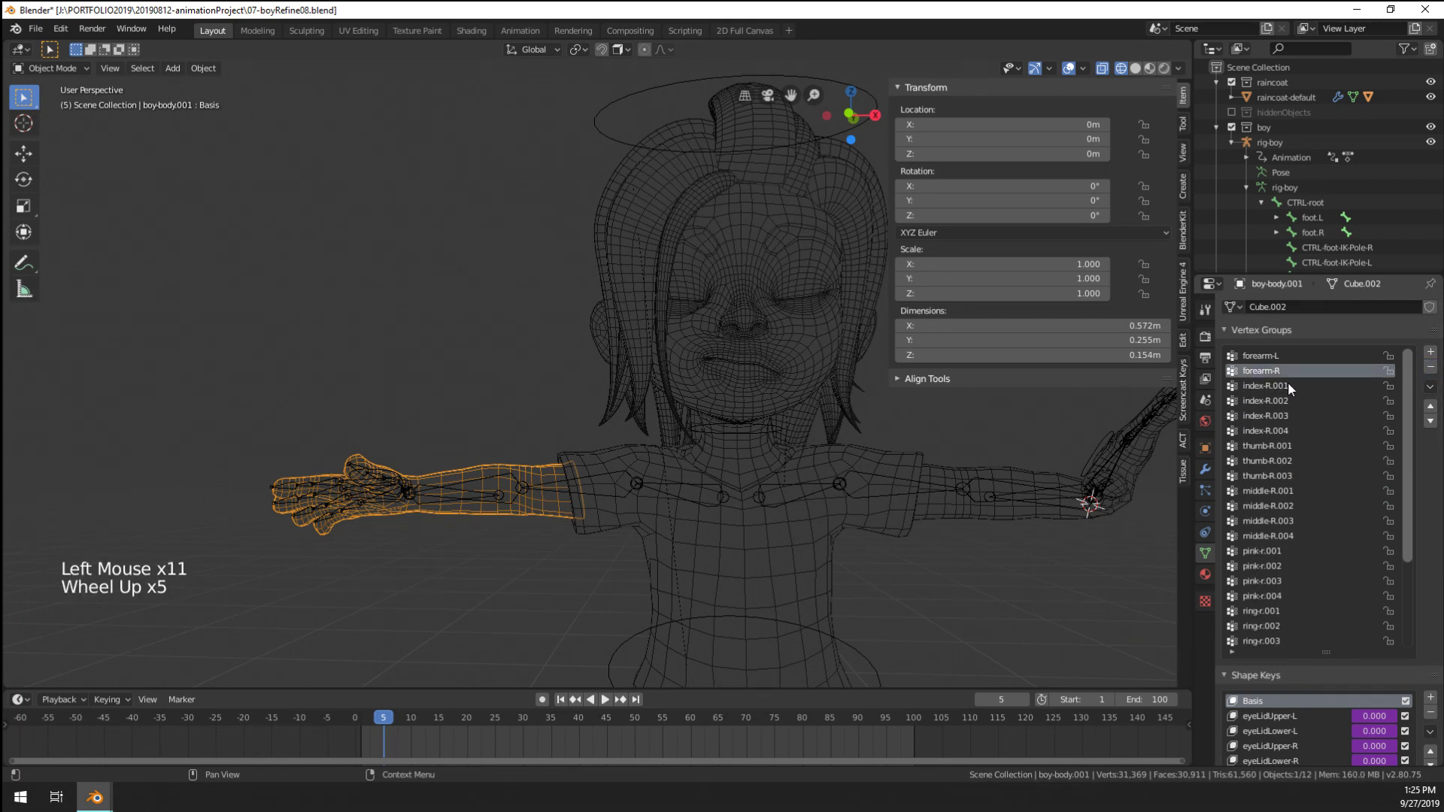
{"action": "left_click", "coordinate": [1288, 357]}
{"action": "left_click", "coordinate": [1429, 367]}
{"action": "scroll", "coordinate": [1324, 433], "scroll_direction": "down", "scroll_amount": 13}
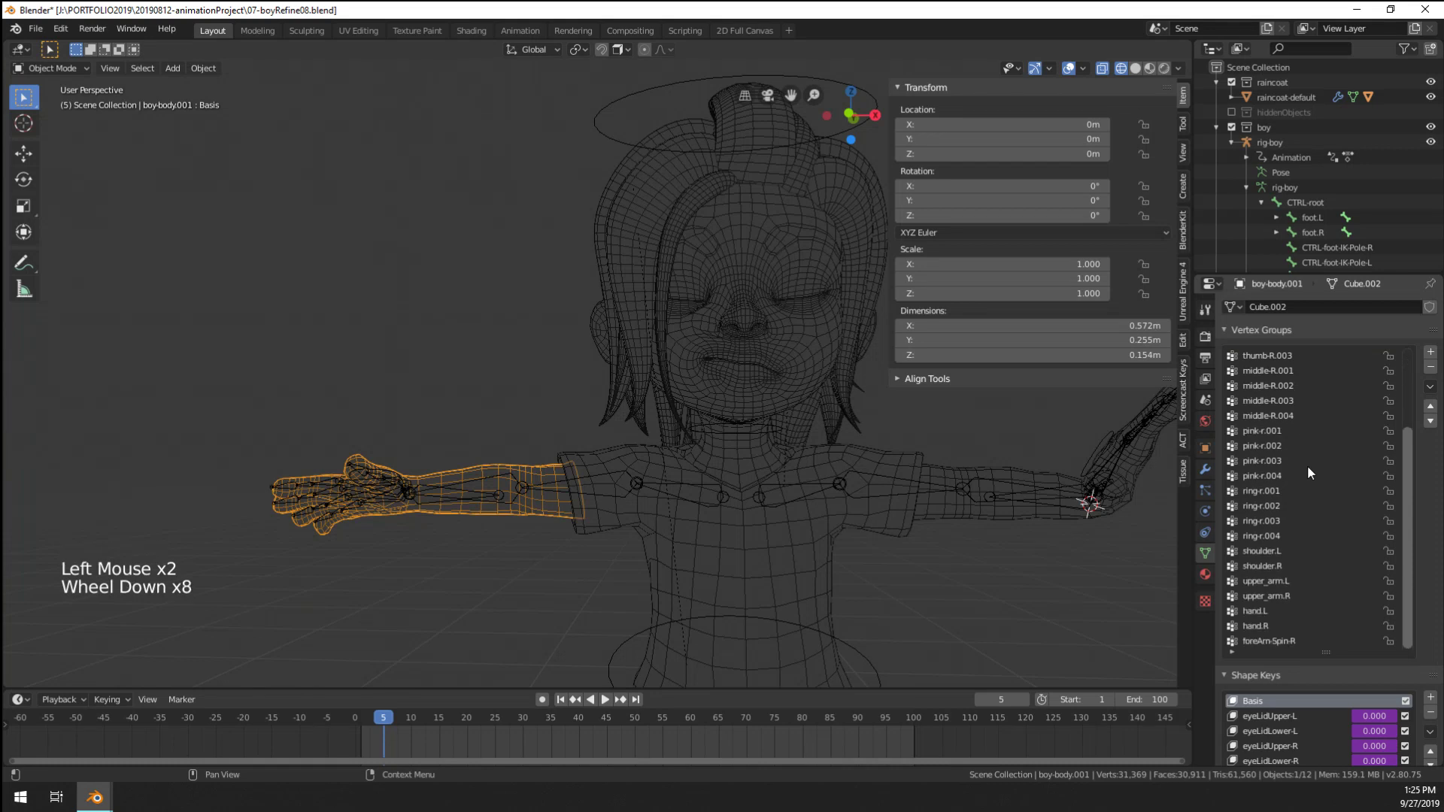
{"action": "left_click", "coordinate": [1308, 582]}
{"action": "left_click", "coordinate": [1430, 368]}
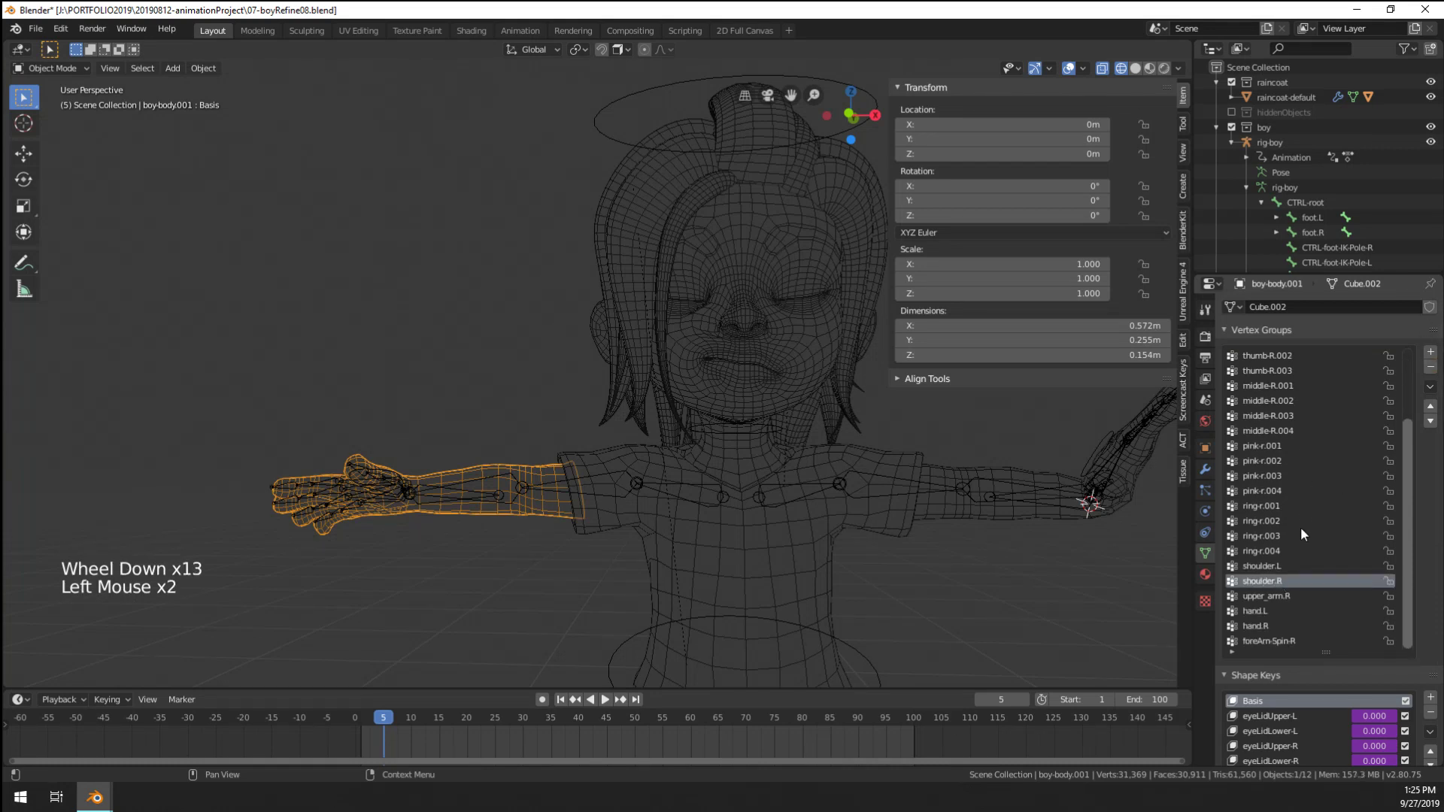
{"action": "left_click", "coordinate": [1292, 565]}
{"action": "left_click", "coordinate": [1430, 369]}
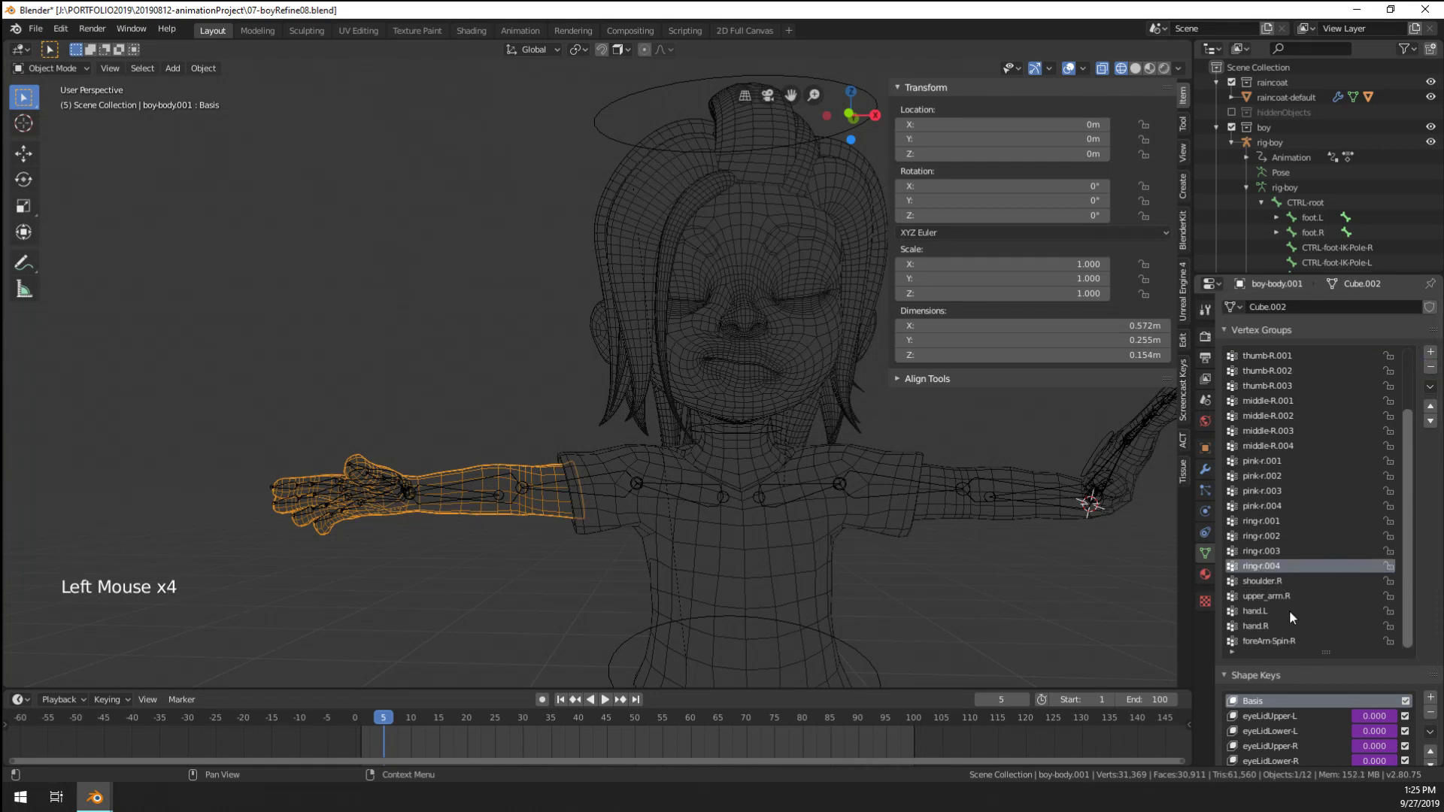
{"action": "left_click", "coordinate": [1290, 613]}
{"action": "left_click", "coordinate": [1430, 368]}
Join the cleaned right arm back into the boy-body mesh
{"action": "scroll", "coordinate": [1286, 616], "scroll_direction": "up", "scroll_amount": 6}
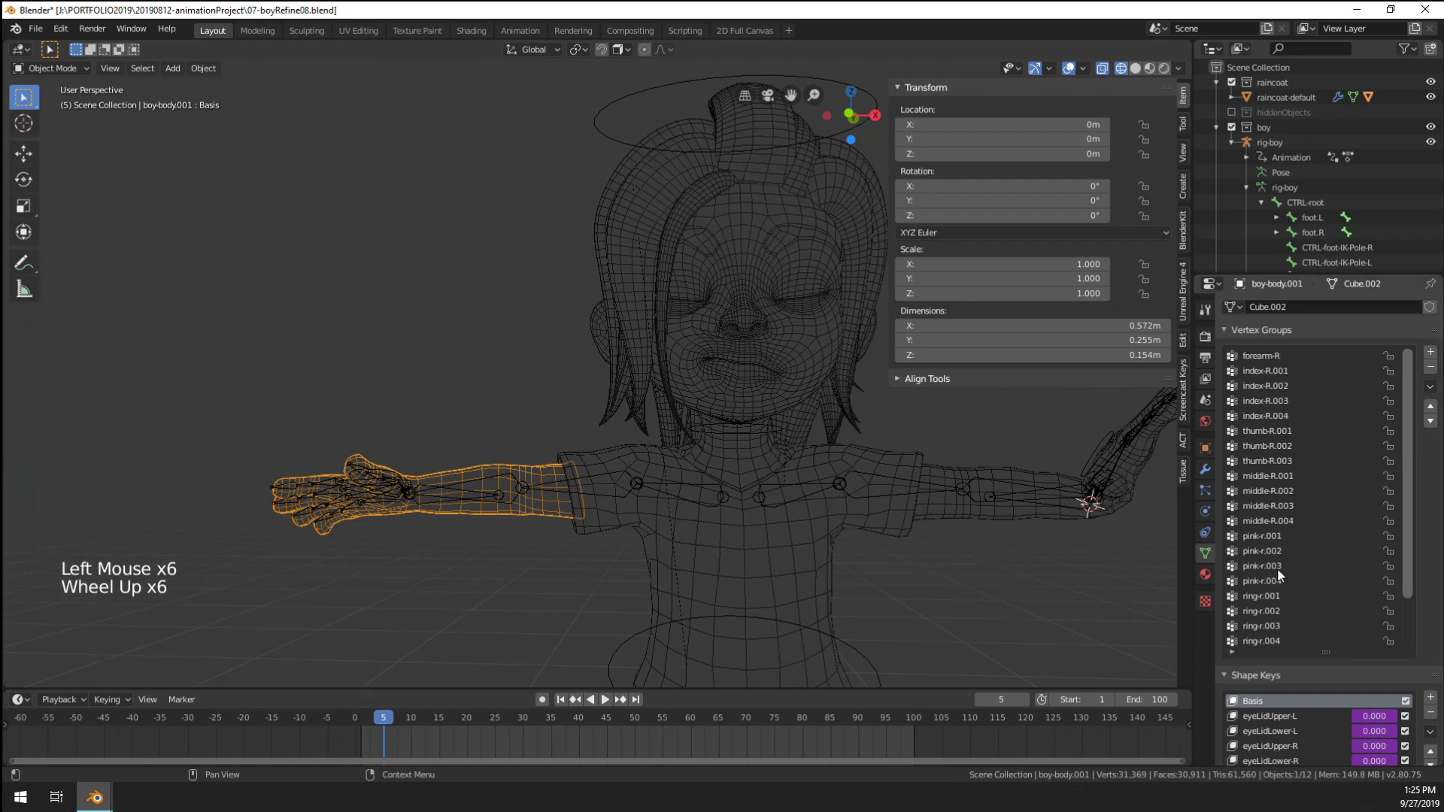
{"action": "scroll", "coordinate": [693, 559], "scroll_direction": "up", "scroll_amount": 5}
{"action": "right_click", "coordinate": [665, 558], "text": "shift"}
{"action": "key", "text": "ctrl+j"}
In Edit Mode, select the two overlapping edge loops where the right forearm meets the sleeve
{"action": "key", "text": "Tab"}
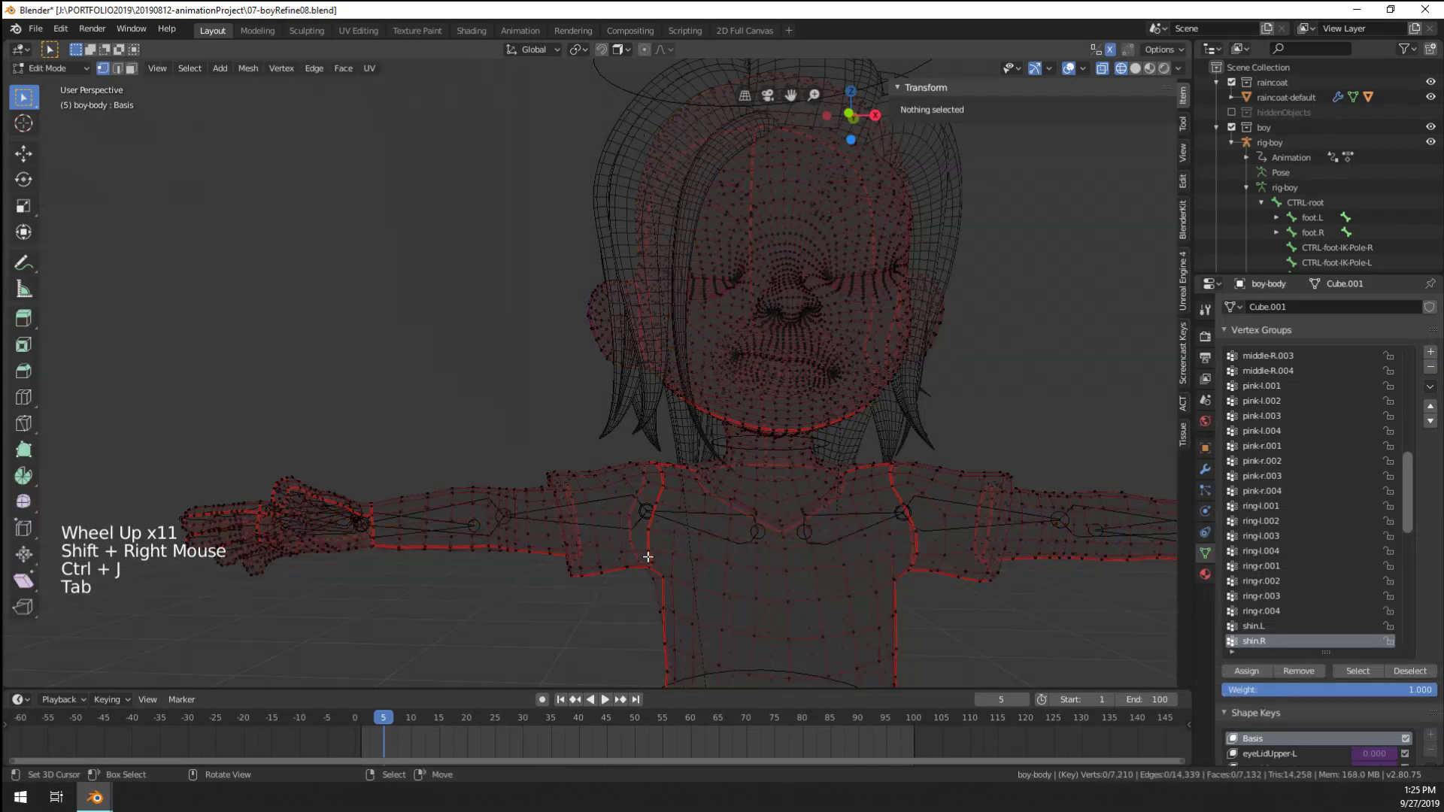
{"action": "scroll", "coordinate": [648, 557], "scroll_direction": "up", "scroll_amount": 3}
{"action": "middle_click_drag", "start_coordinate": [586, 539], "coordinate": [564, 584], "text": "shift"}
{"action": "right_click", "coordinate": [603, 609], "text": "alt"}
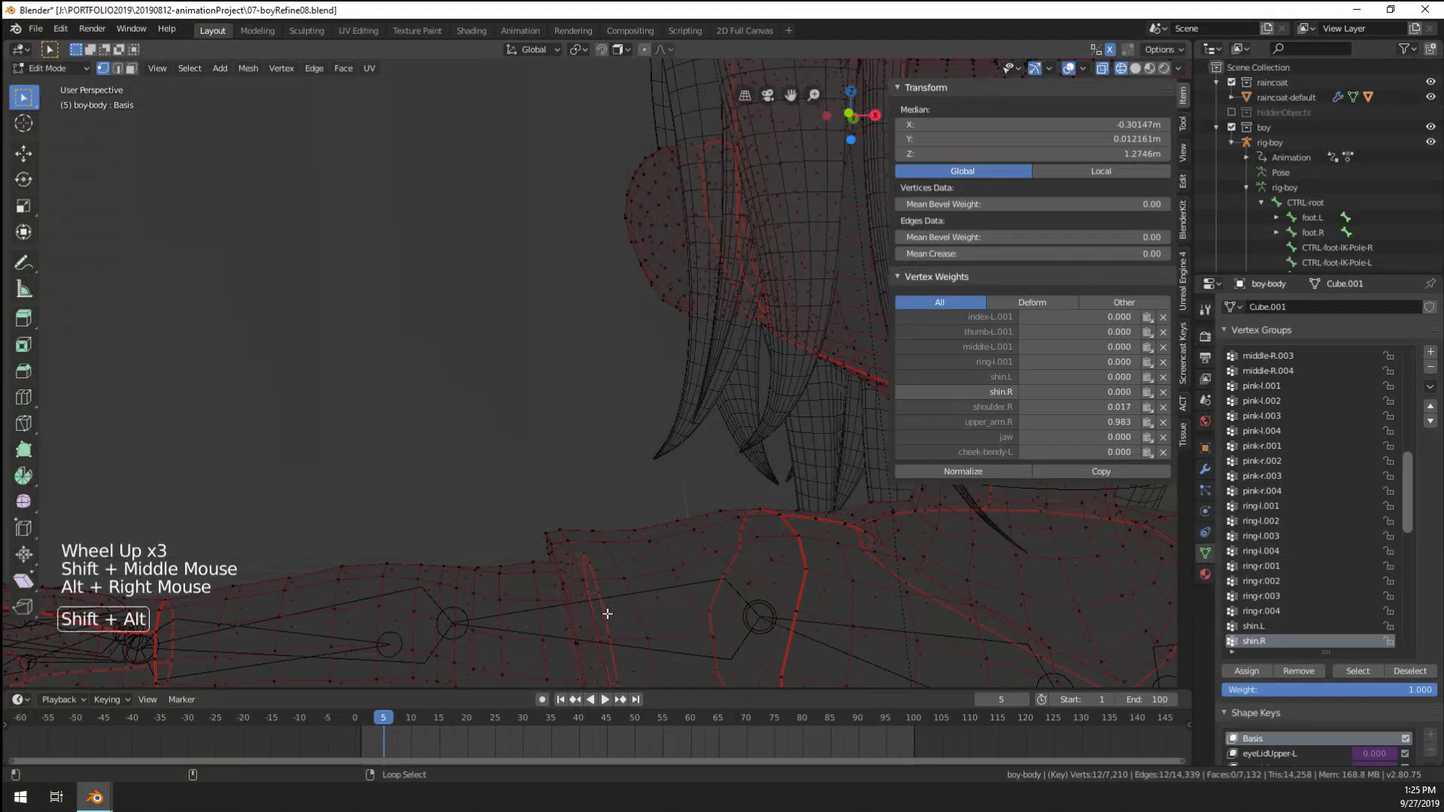
{"action": "right_click", "coordinate": [607, 611], "text": "alt+shift"}
{"action": "right_click", "coordinate": [607, 610], "text": "alt"}
{"action": "right_click", "coordinate": [605, 609], "text": "alt+shift"}
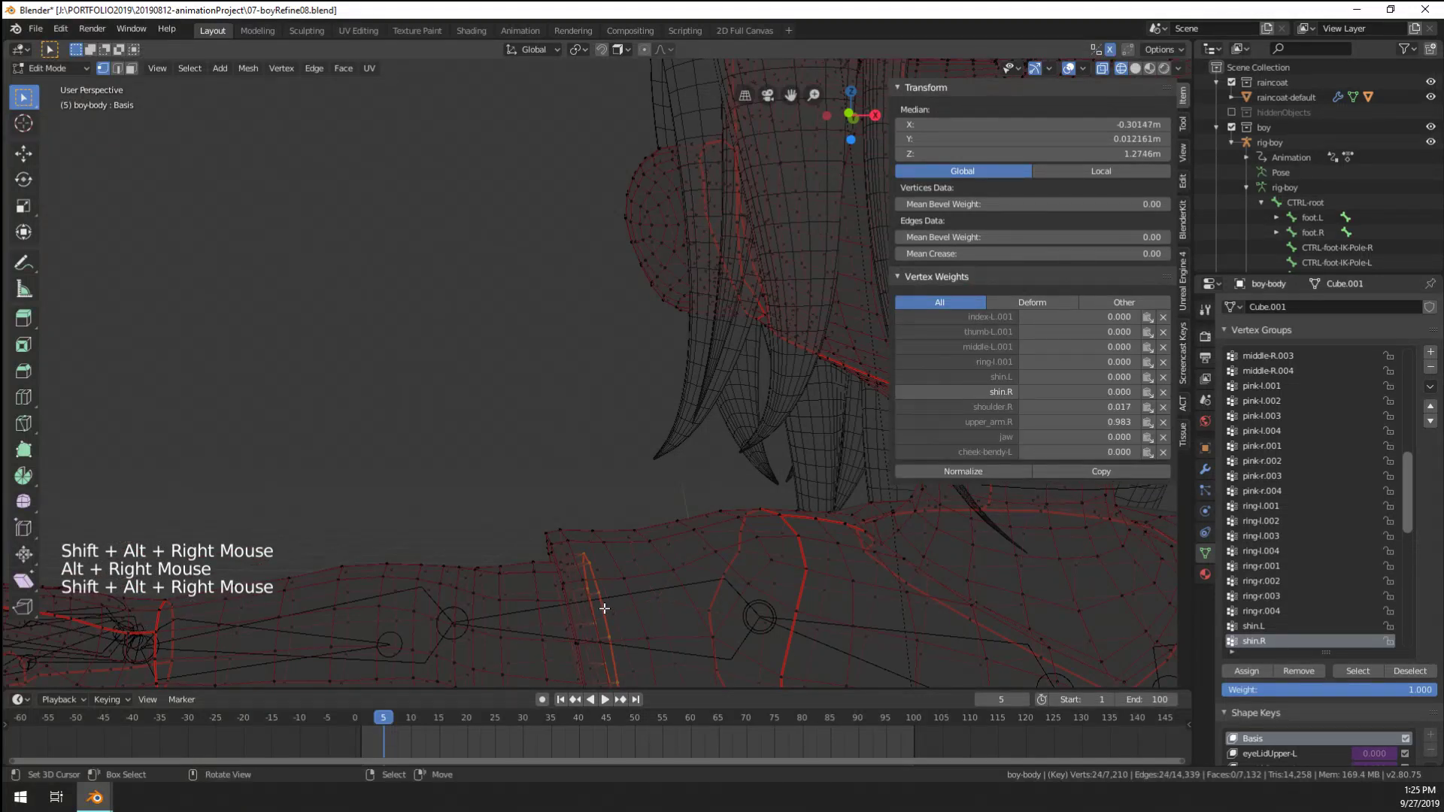
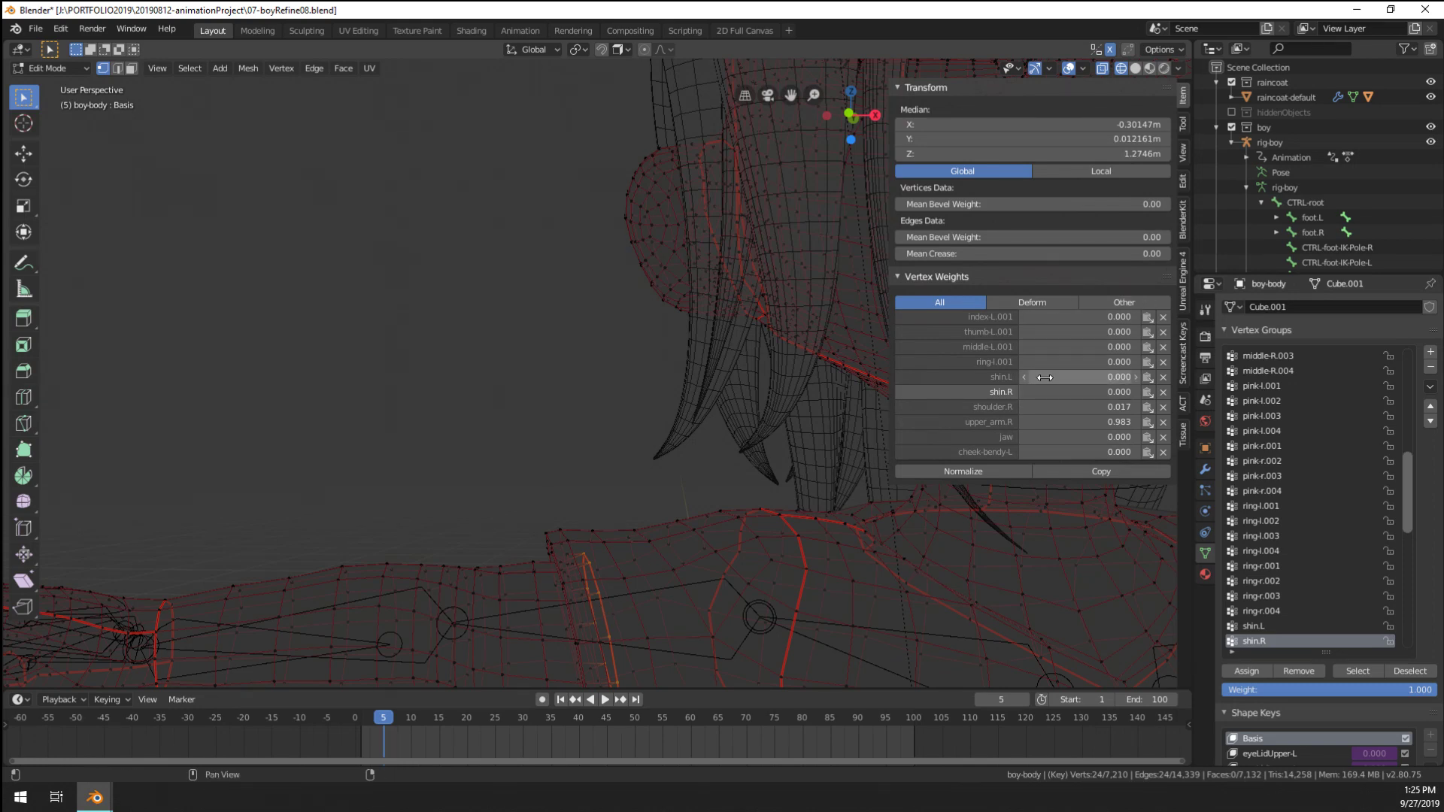
Merge the overlapping vertices at the right sleeve seam by distance, using a merge distance of 0.0001 m
{"action": "scroll", "coordinate": [622, 552], "scroll_direction": "down", "scroll_amount": 2}
{"action": "middle_click_drag", "start_coordinate": [622, 551], "coordinate": [630, 502], "text": "shift"}
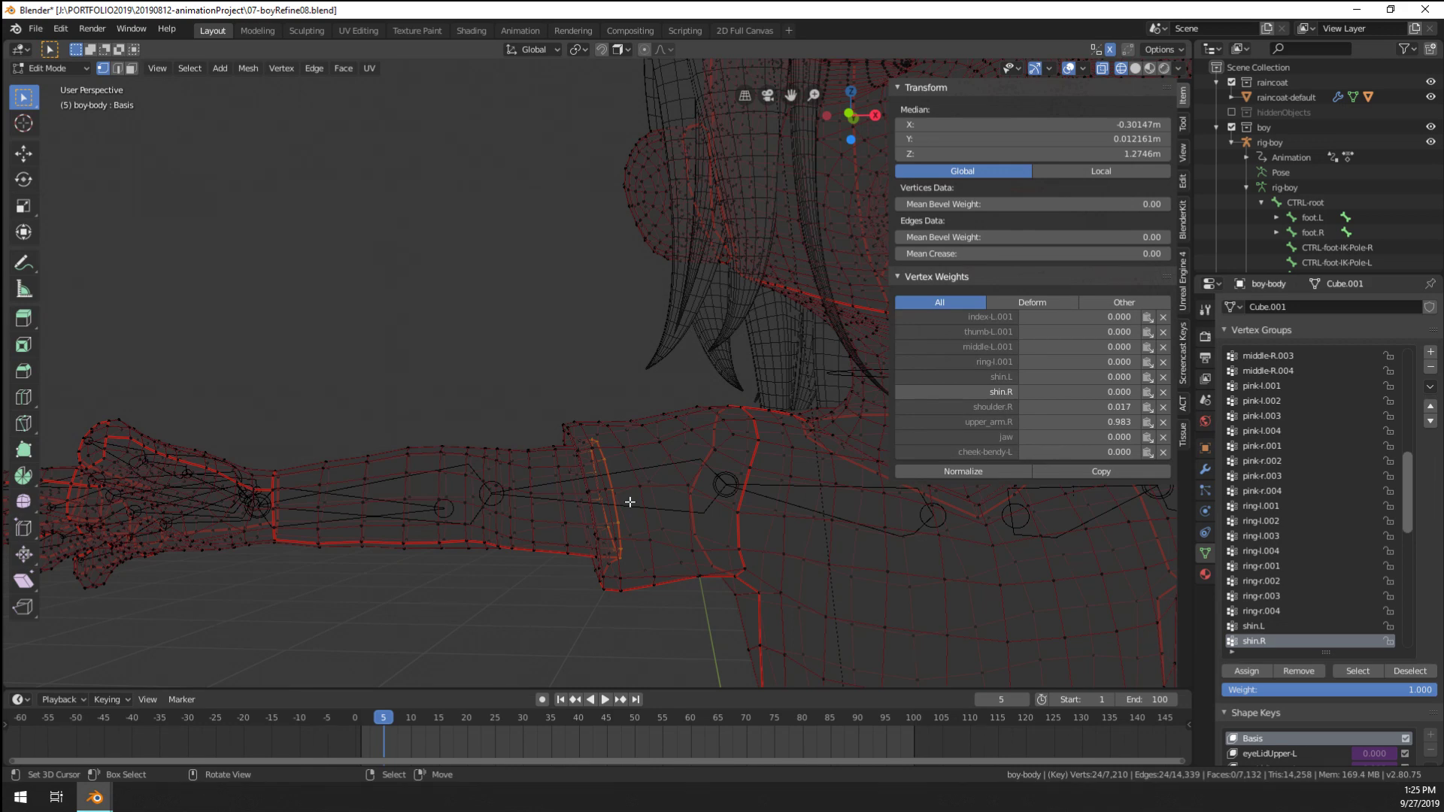
{"action": "middle_click_drag", "start_coordinate": [724, 482], "coordinate": [709, 499]}
{"action": "scroll", "coordinate": [699, 512], "scroll_direction": "up", "scroll_amount": 2}
{"action": "key", "text": "w"}
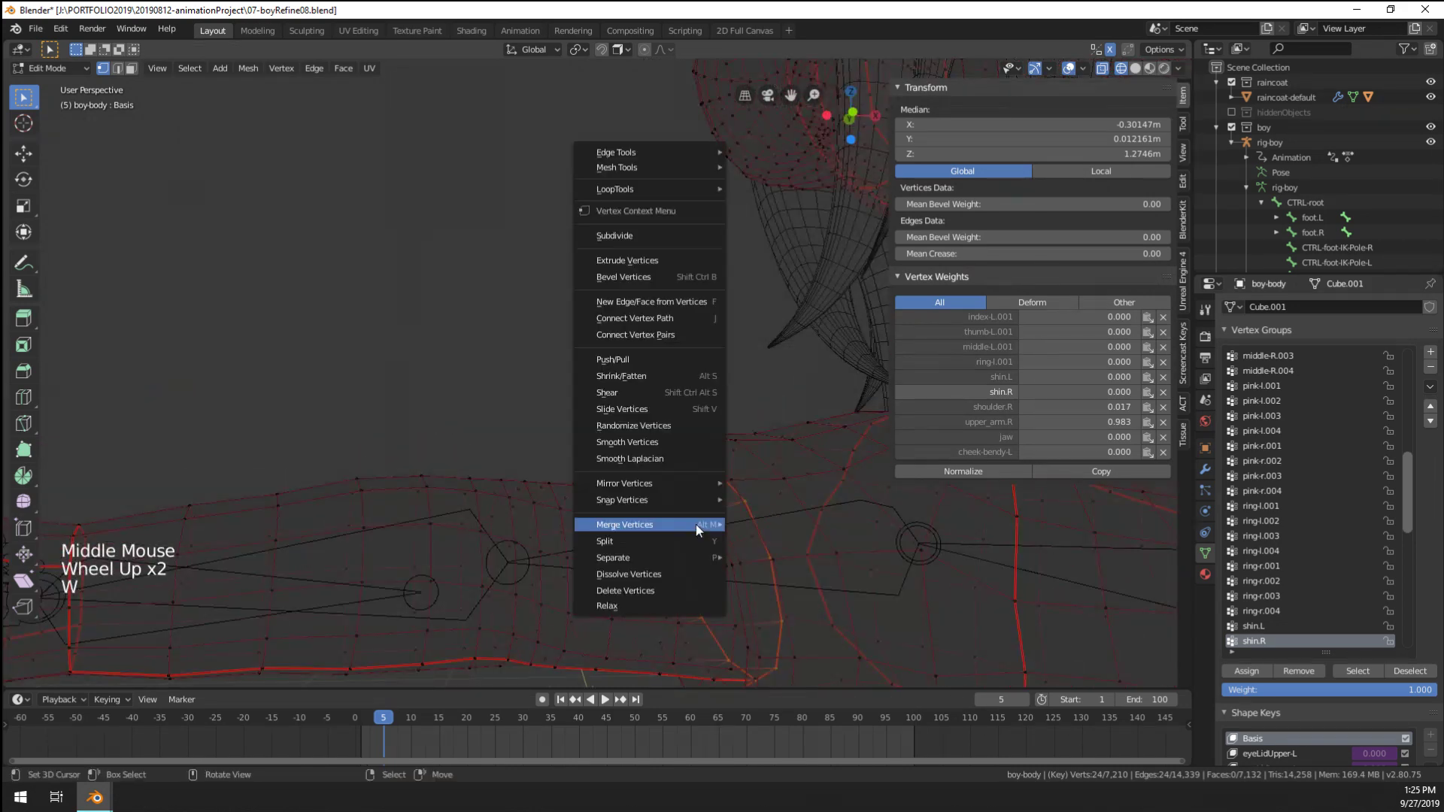
{"action": "mouse_move", "coordinate": [696, 525]}
{"action": "left_click", "coordinate": [826, 613]}
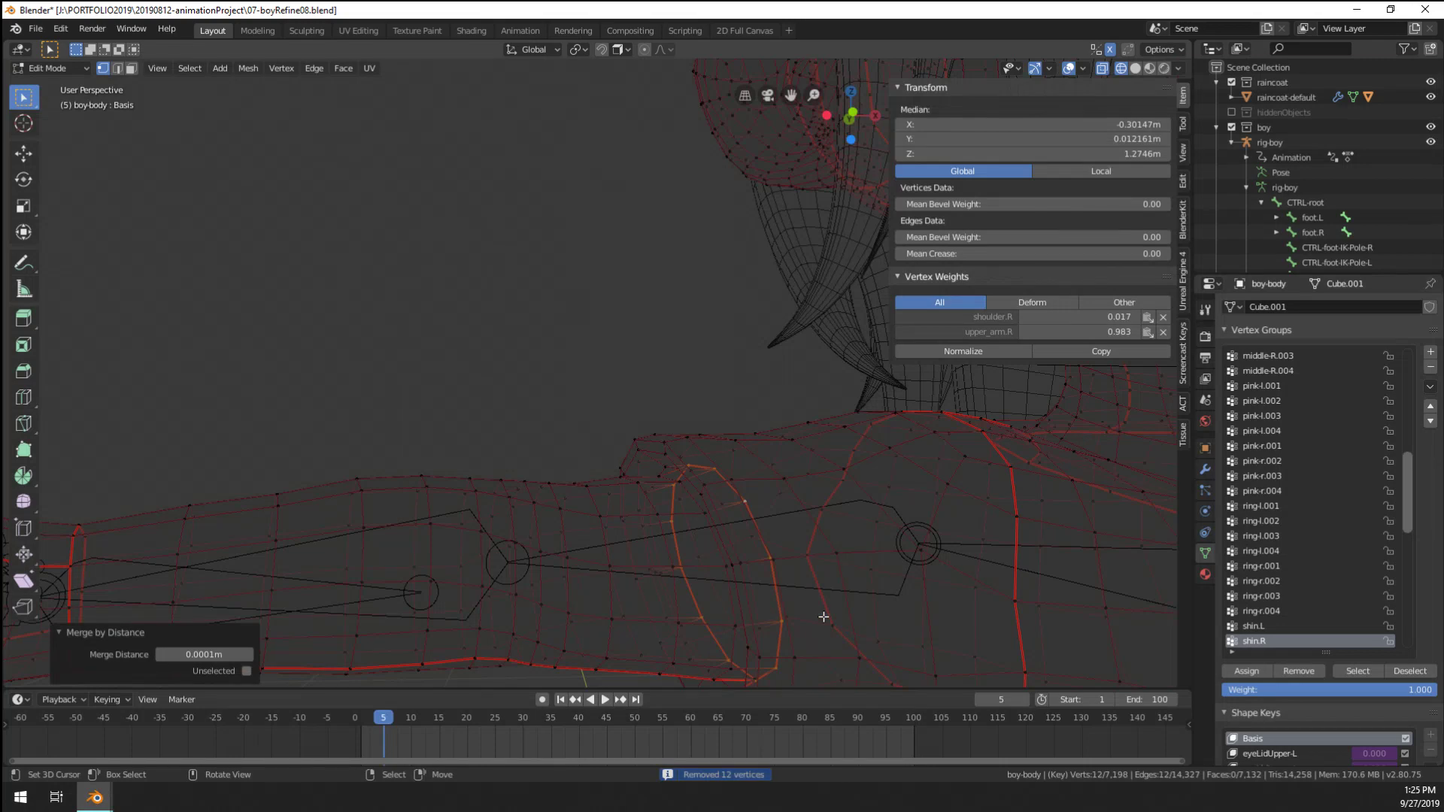
{"action": "key", "text": "Tab"}
{"action": "key", "text": "Tab"}
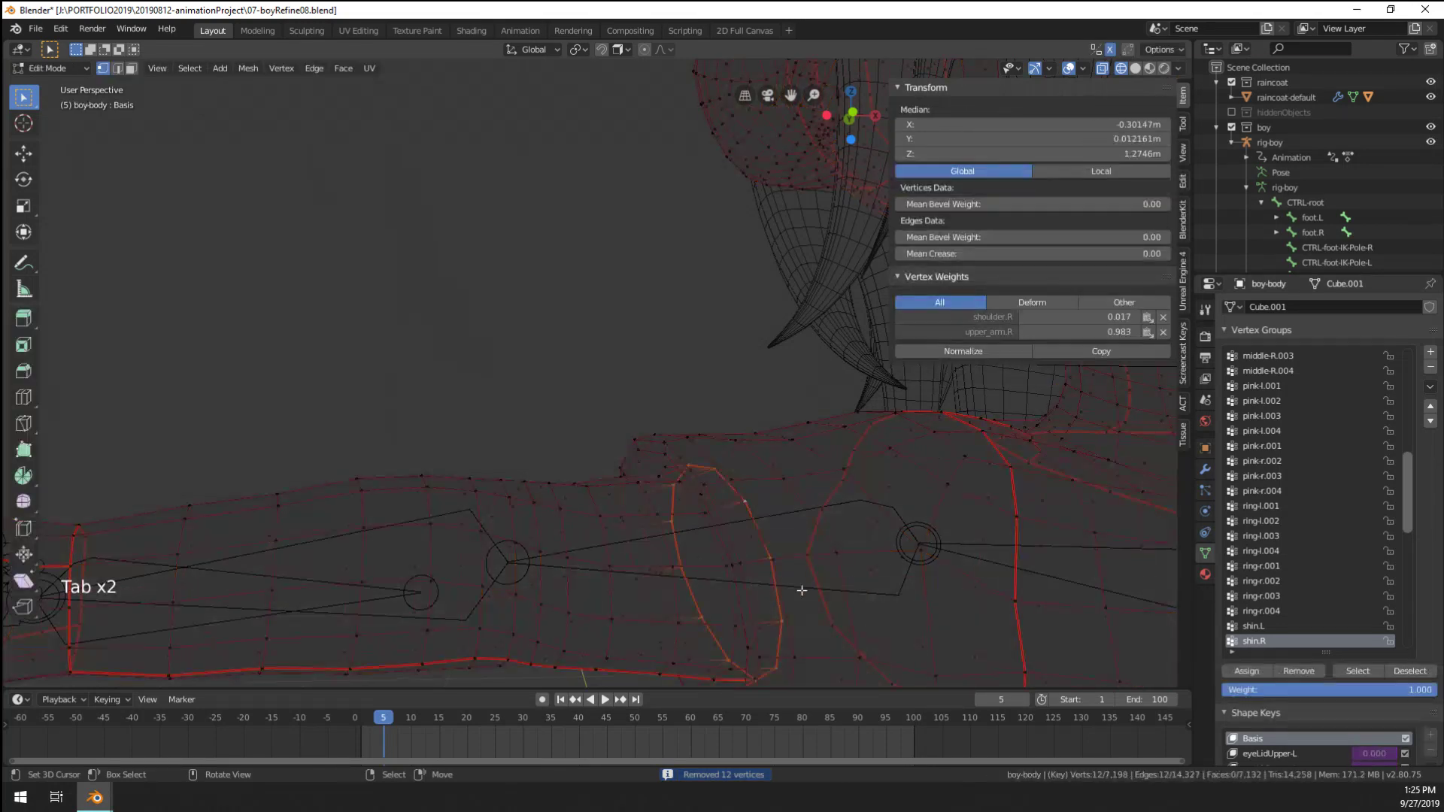
Show the boy in textured preview shading and check the rejoined body mesh
{"action": "right_click", "coordinate": [799, 590]}
{"action": "scroll", "coordinate": [799, 590], "scroll_direction": "down", "scroll_amount": 7}
{"action": "key", "text": "w"}
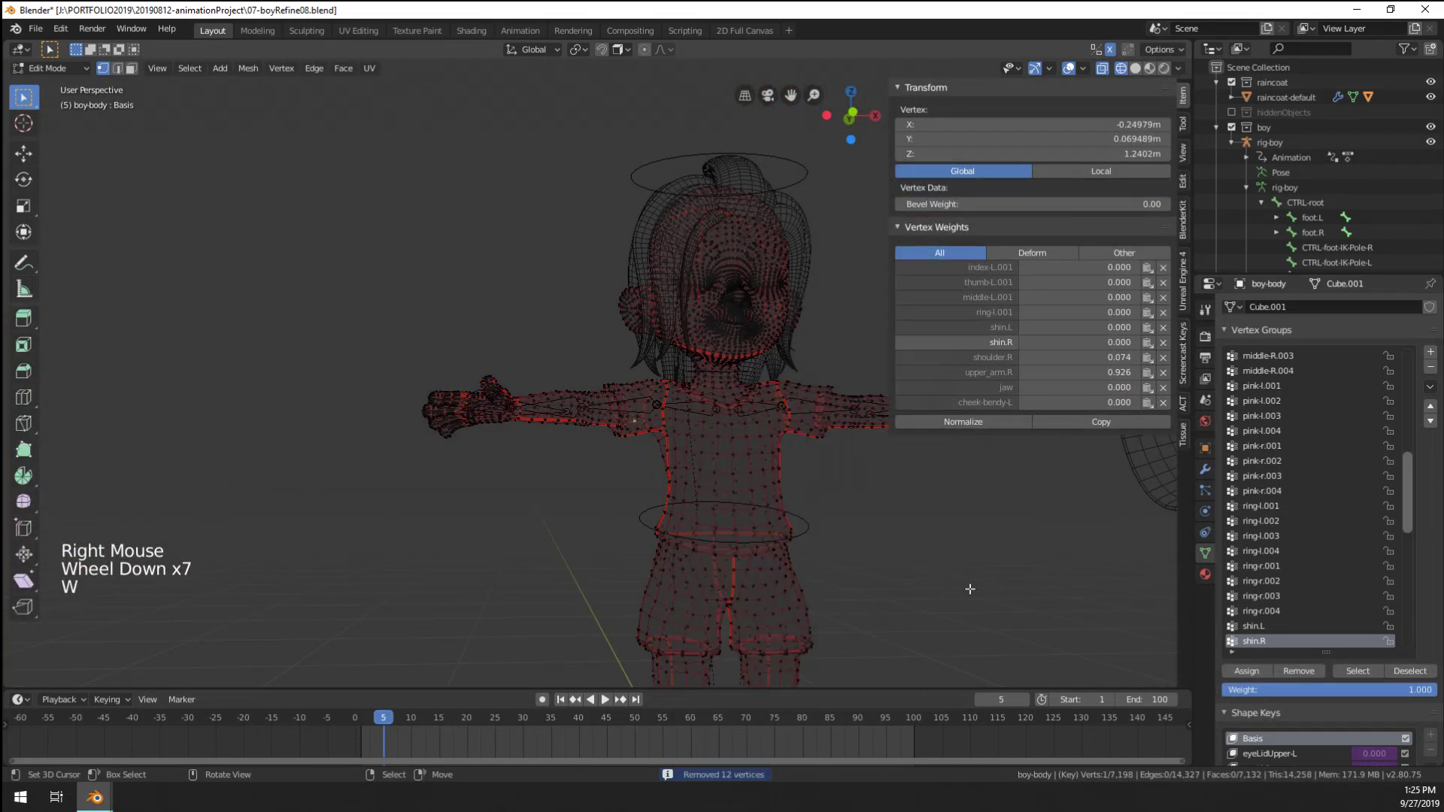
{"action": "key", "text": "w"}
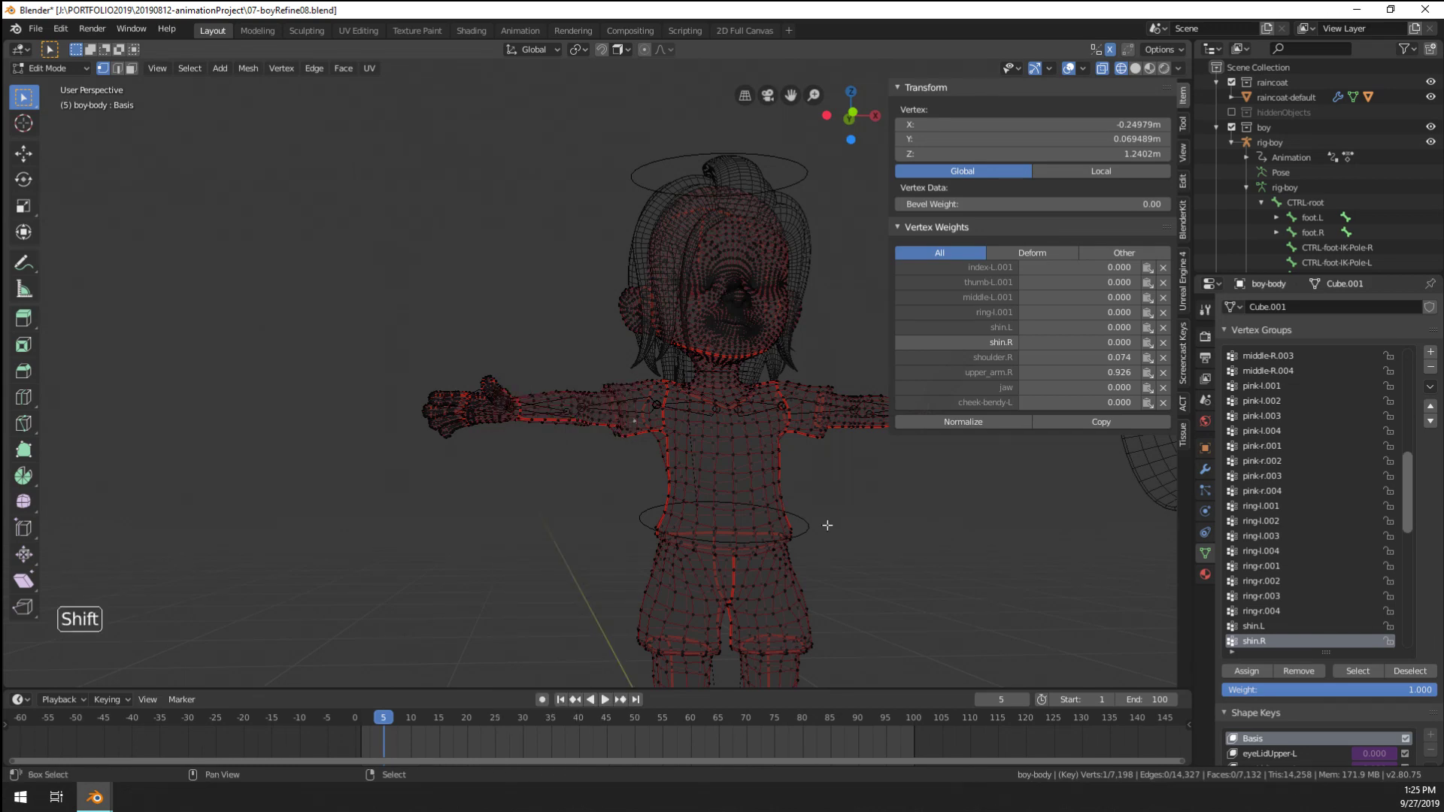
{"action": "key", "text": "shift+z"}
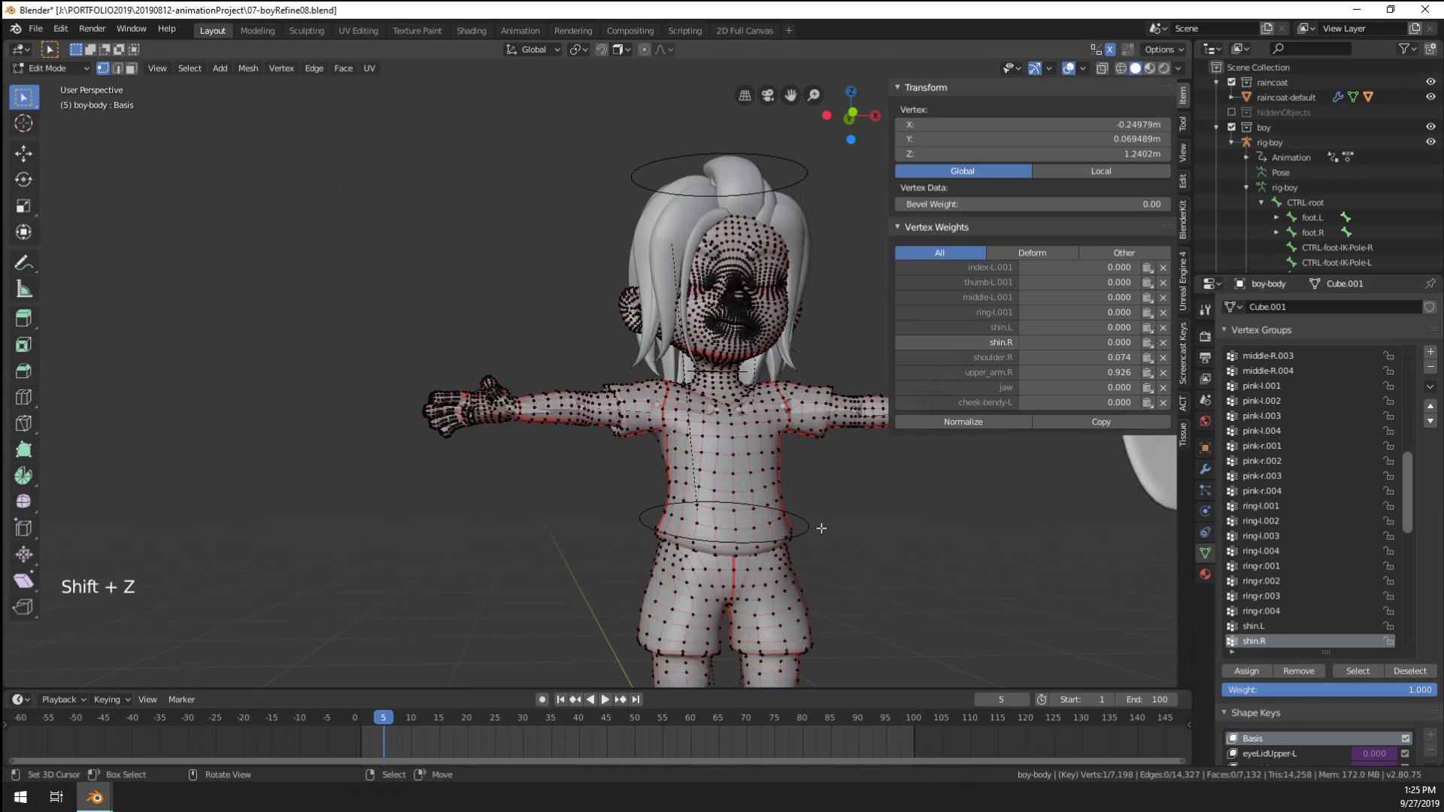
{"action": "left_click", "coordinate": [1150, 67]}
{"action": "scroll", "coordinate": [751, 541], "scroll_direction": "up", "scroll_amount": 2}
{"action": "mouse_move", "coordinate": [741, 536]}
{"action": "middle_mouse_down"}
{"action": "mouse_move", "coordinate": [752, 541]}
{"action": "mouse_move", "coordinate": [719, 547]}
{"action": "mouse_move", "coordinate": [731, 539]}
{"action": "middle_mouse_up"}
{"action": "key", "text": "Tab"}
{"action": "scroll", "coordinate": [558, 501], "scroll_direction": "up", "scroll_amount": 2}
{"action": "key", "text": "Tab"}
{"action": "scroll", "coordinate": [558, 501], "scroll_direction": "down", "scroll_amount": 2}
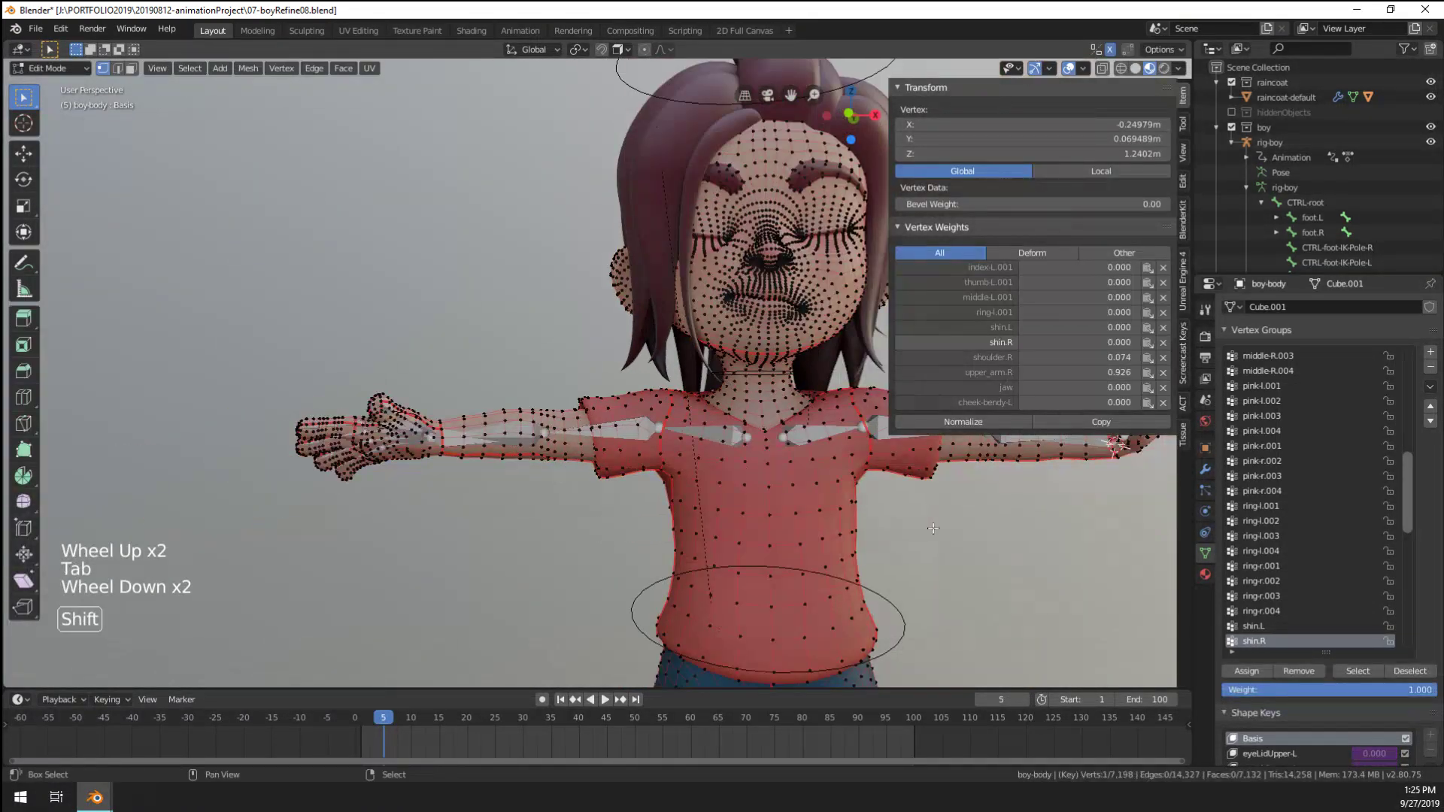
Put the boy rig in Pose Mode and try rotating the left hand control, then cancel the rotation
{"action": "middle_click_drag", "start_coordinate": [1113, 482], "coordinate": [710, 466], "text": "shift"}
{"action": "key", "text": "Tab"}
{"action": "right_click", "coordinate": [665, 438]}
{"action": "key", "text": "ctrl+Tab"}
{"action": "scroll", "coordinate": [706, 466], "scroll_direction": "up", "scroll_amount": 2}
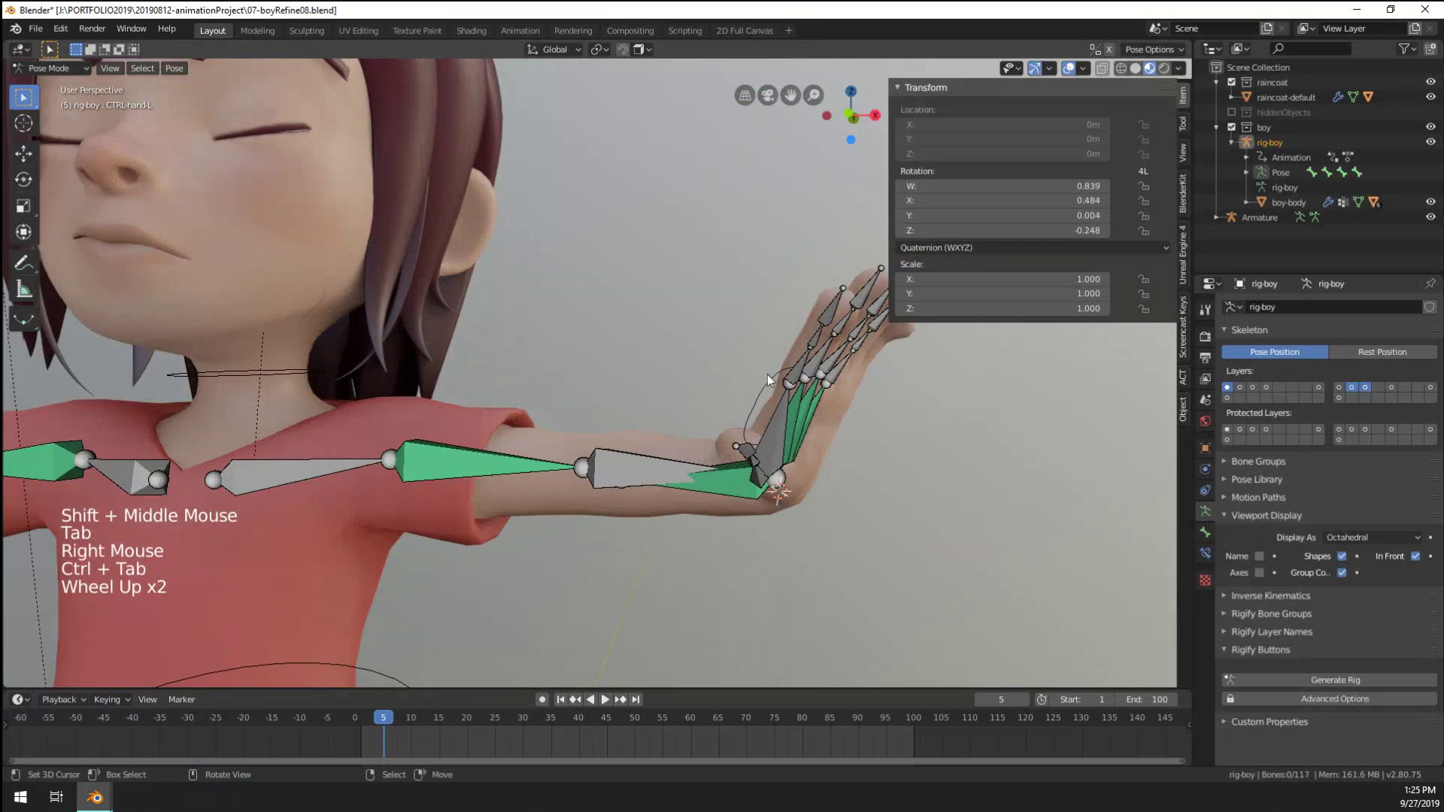
{"action": "right_click", "coordinate": [767, 374]}
{"action": "key", "text": "r"}
{"action": "right_click", "coordinate": [683, 450]}
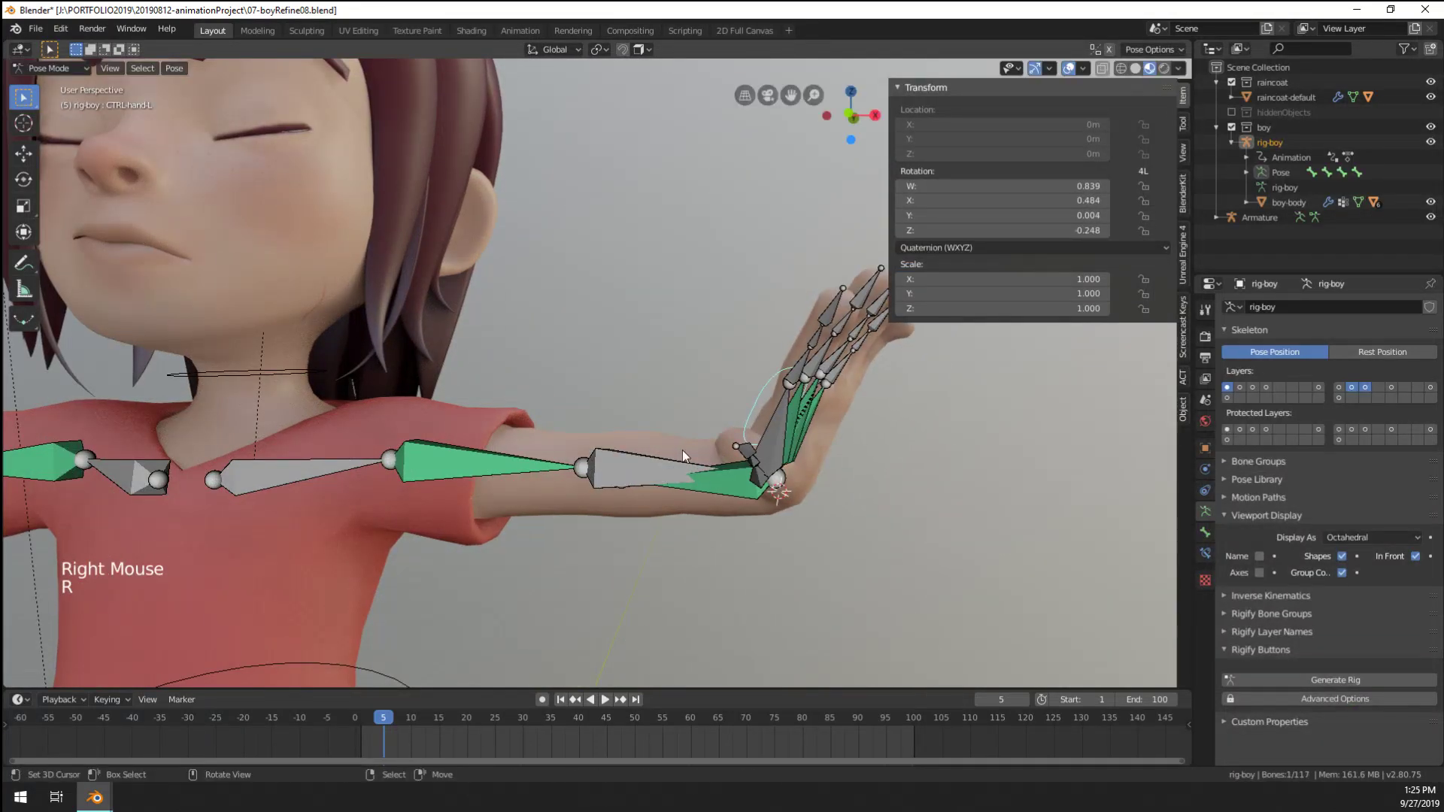
{"action": "middle_click_drag", "start_coordinate": [682, 450], "coordinate": [707, 504]}
Leave Pose Mode and put the boy-body mesh in Weight Paint mode, framing the left forearm
{"action": "key", "text": "ctrl+Tab"}
{"action": "right_click", "coordinate": [744, 587]}
{"action": "key", "text": "ctrl+Tab"}
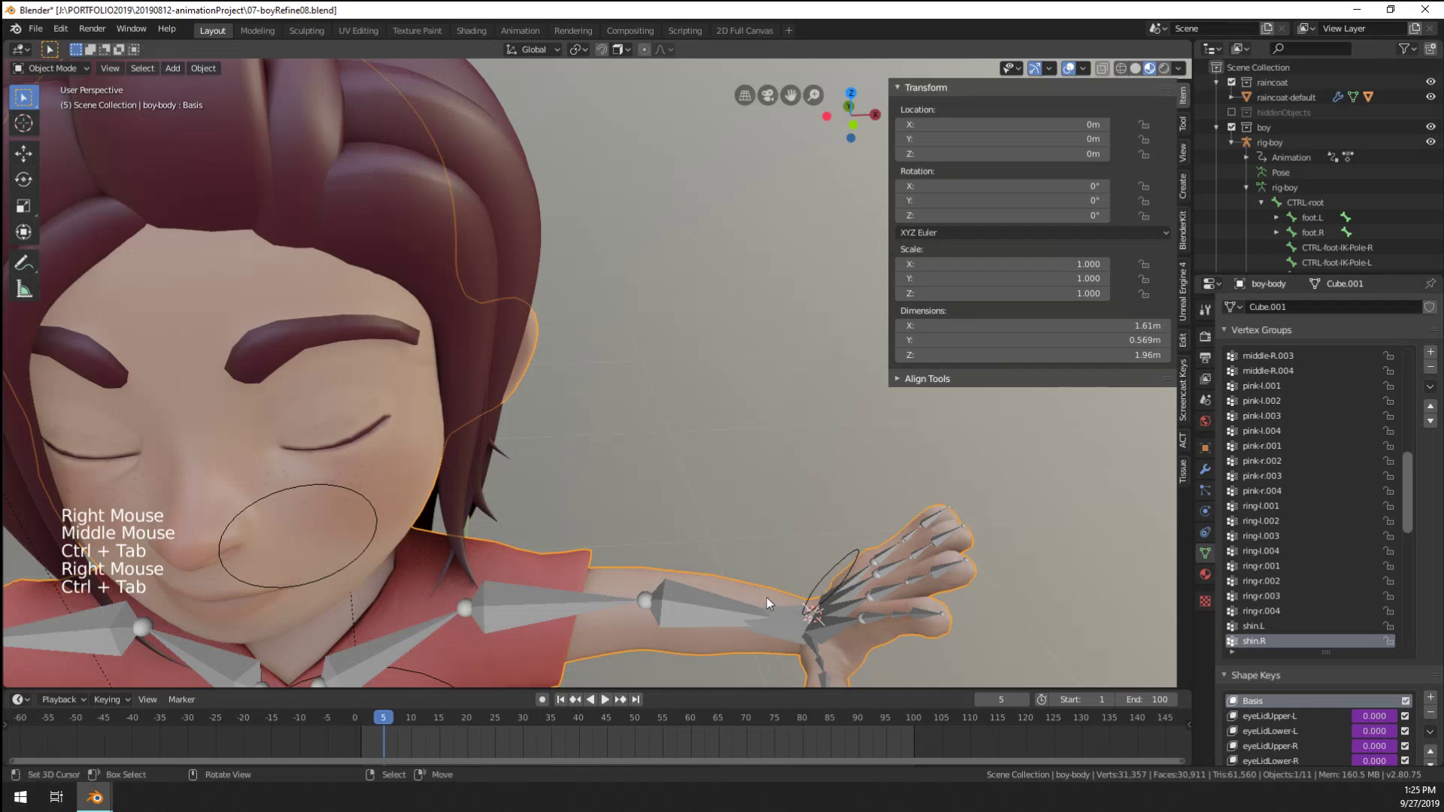
{"action": "key", "text": "ctrl+Tab"}
{"action": "mouse_move", "coordinate": [770, 633]}
{"action": "middle_mouse_down", "text": "shift"}
{"action": "mouse_move", "coordinate": [760, 527]}
{"action": "mouse_move", "coordinate": [719, 492]}
{"action": "middle_mouse_up", "text": "shift"}
{"action": "scroll", "coordinate": [760, 526], "scroll_direction": "up", "scroll_amount": 3}
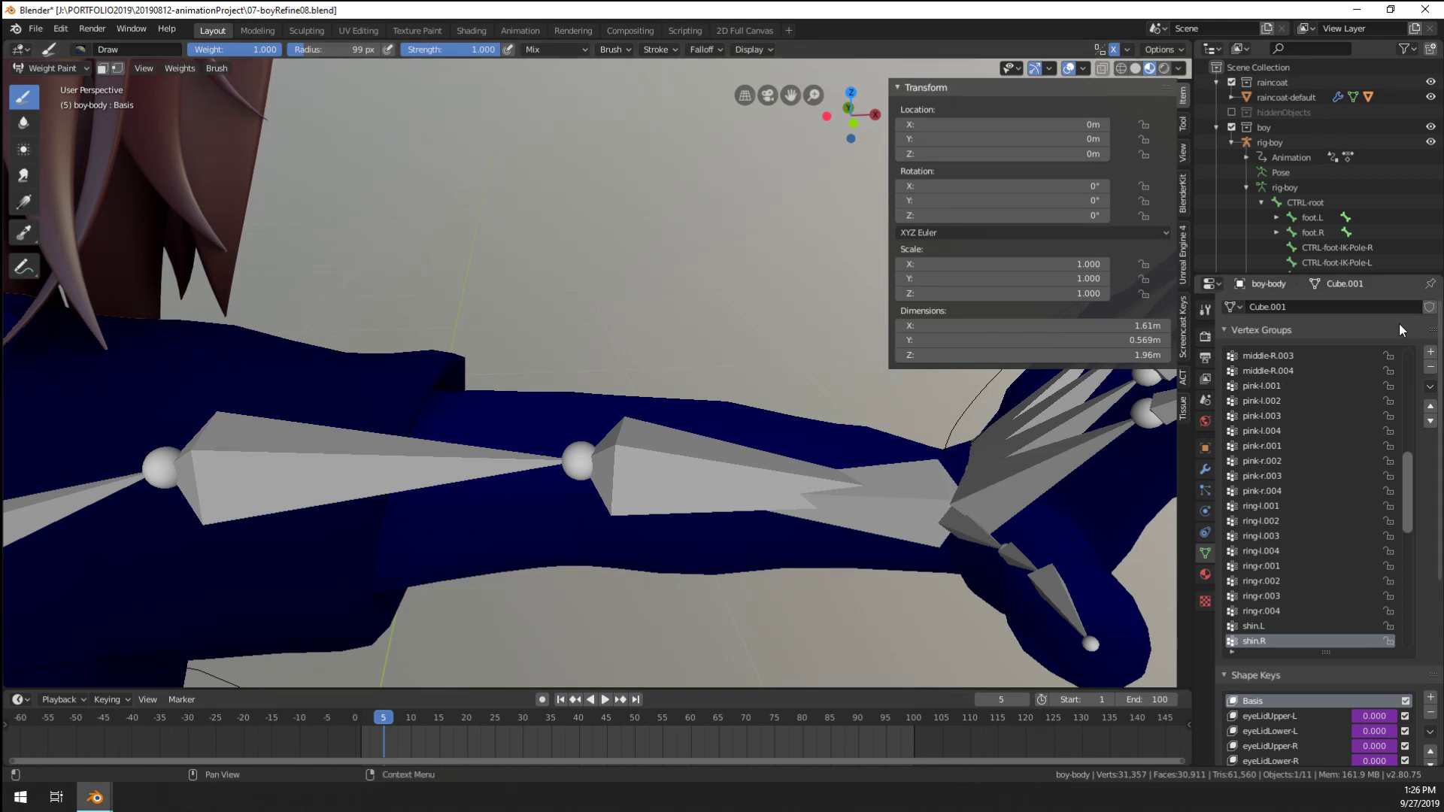
Add a vertex group to boy-body and name it foreArm-Spin-L
{"action": "scroll", "coordinate": [1281, 504], "scroll_direction": "down", "scroll_amount": 20}
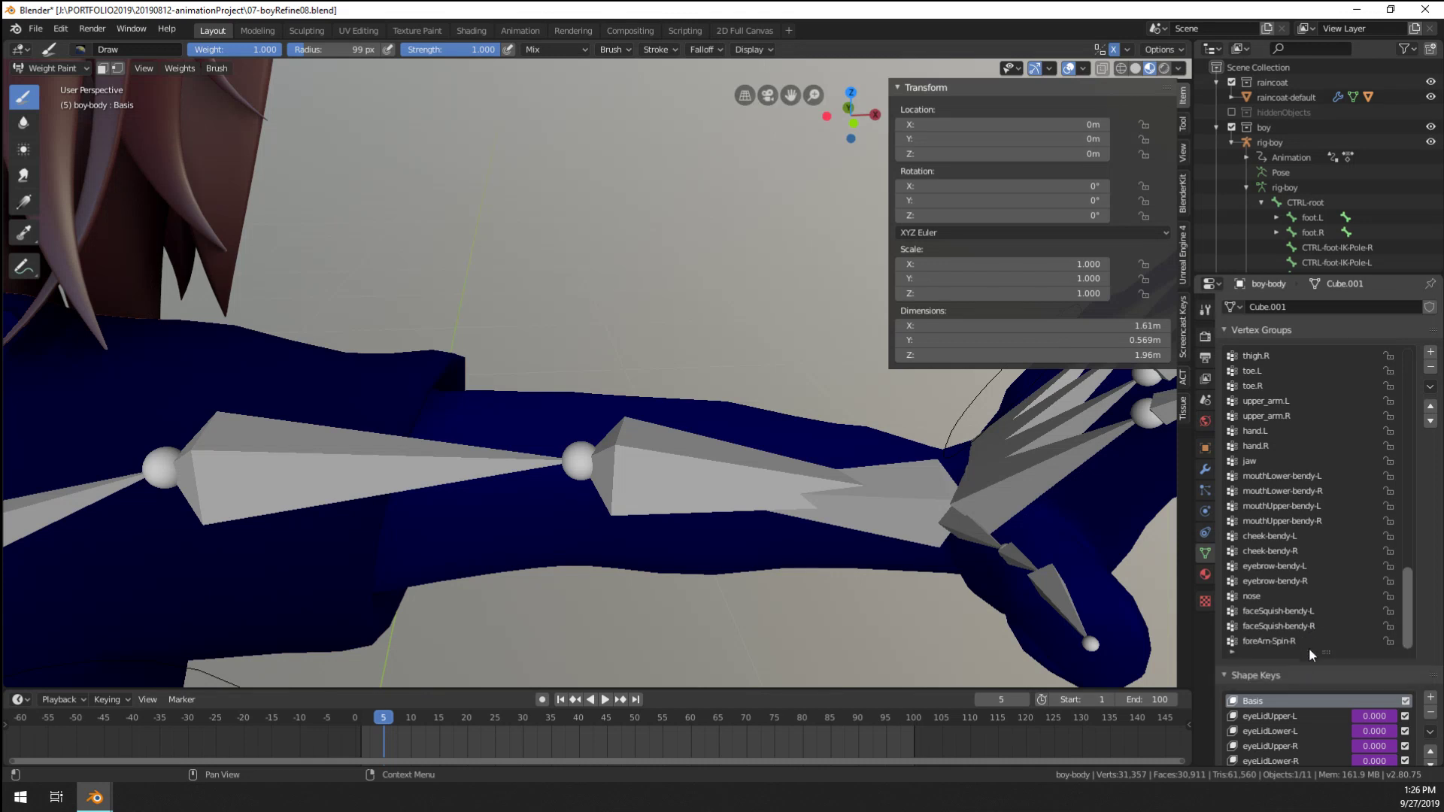
{"action": "left_click", "coordinate": [1430, 352]}
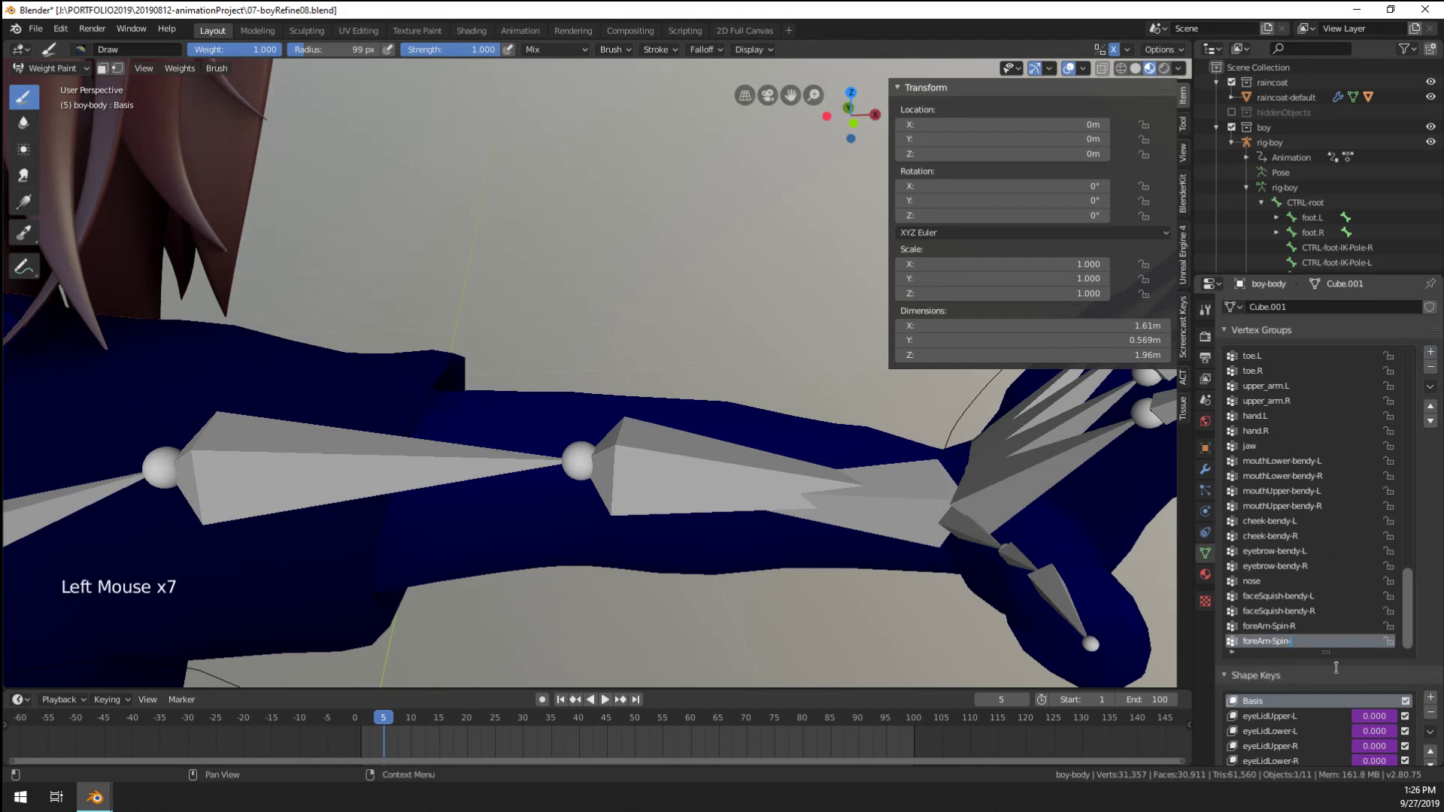
{"action": "scroll", "coordinate": [872, 493], "scroll_direction": "down", "scroll_amount": 4}
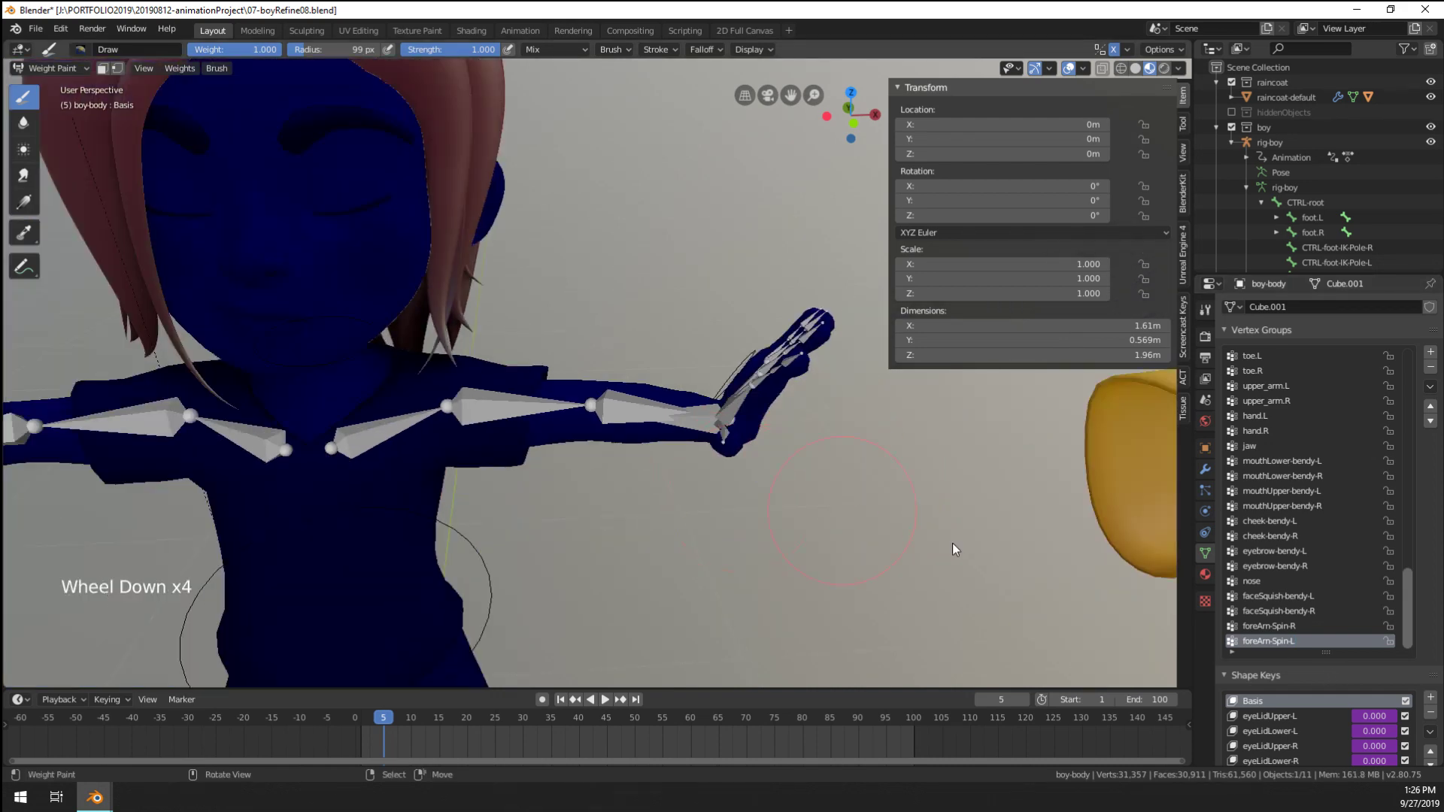
{"action": "scroll", "coordinate": [952, 543], "scroll_direction": "up", "scroll_amount": 3}
{"action": "double_click", "coordinate": [1289, 634]}
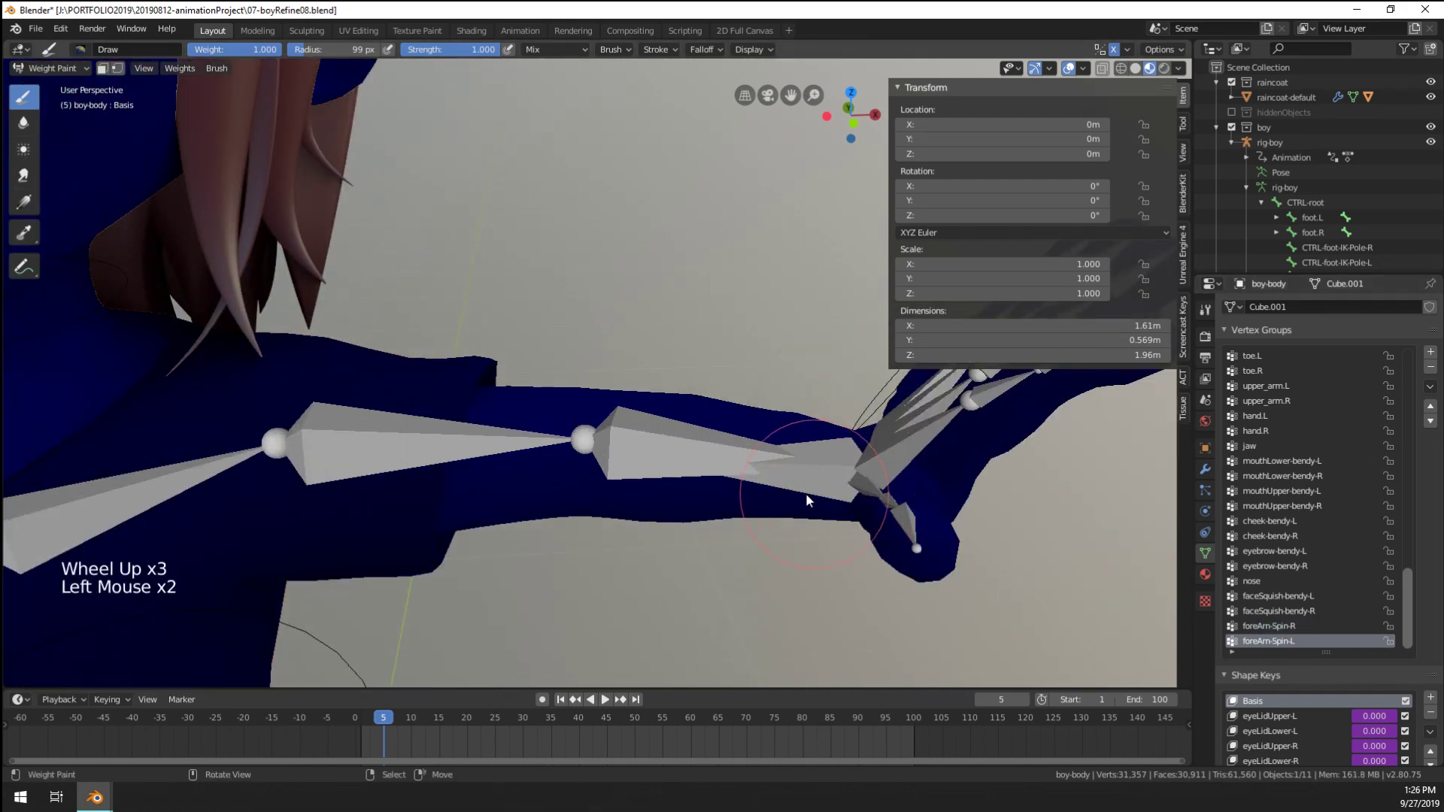
Paint initial foreArm-Spin-L weight of 1.000 around the wrist end of the left forearm, enlarging the brush to 123 px
{"action": "middle_click_drag", "start_coordinate": [800, 494], "coordinate": [819, 531]}
{"action": "left_click_drag", "start_coordinate": [818, 531], "coordinate": [842, 594]}
{"action": "key", "text": "f"}
{"action": "mouse_move", "coordinate": [843, 594]}
{"action": "middle_mouse_down"}
{"action": "mouse_move", "coordinate": [558, 581]}
{"action": "mouse_move", "coordinate": [605, 535]}
{"action": "mouse_move", "coordinate": [398, 350]}
{"action": "mouse_move", "coordinate": [661, 496]}
{"action": "mouse_move", "coordinate": [403, 364]}
{"action": "middle_mouse_up"}
{"action": "scroll", "coordinate": [399, 349], "scroll_direction": "up", "scroll_amount": 8}
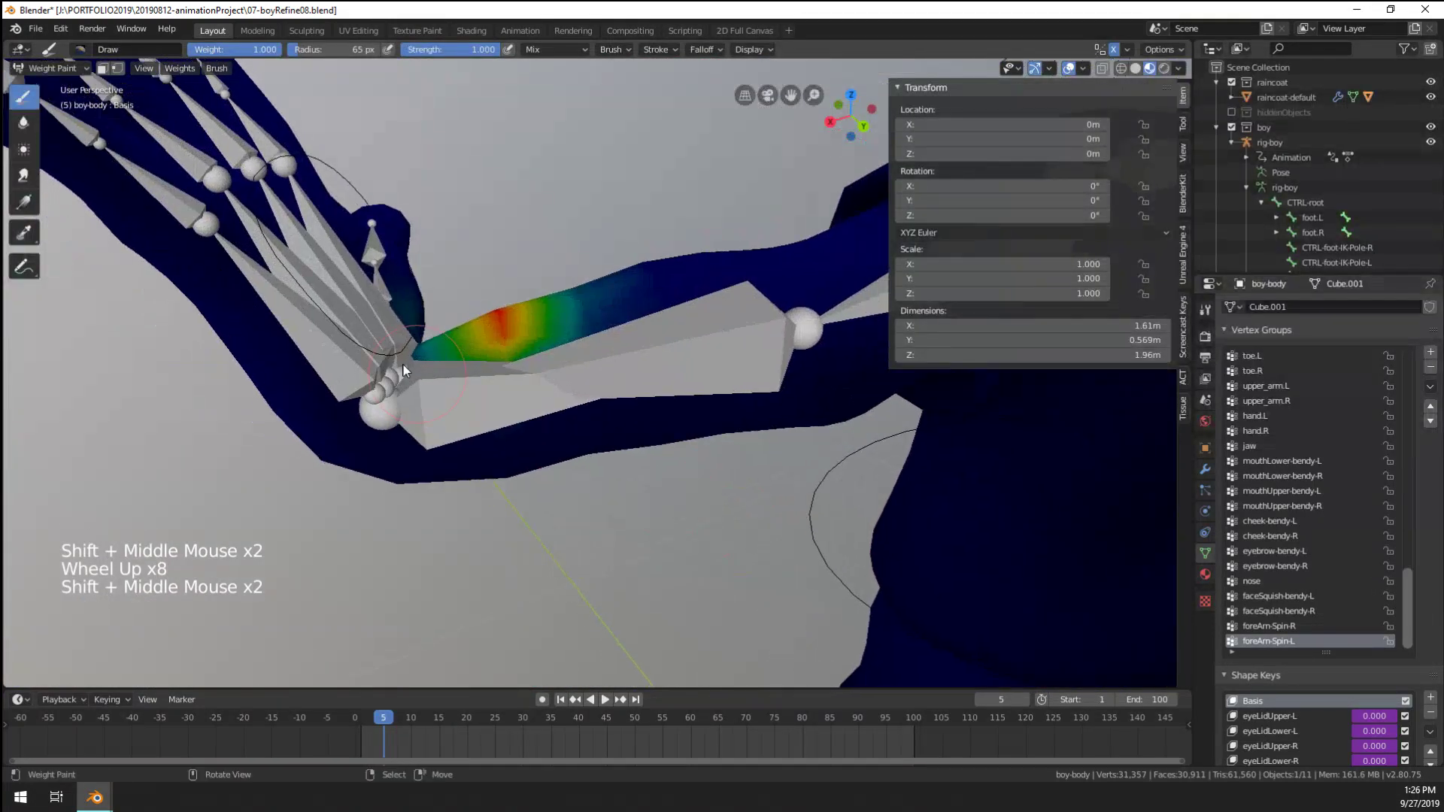
{"action": "left_click_drag", "start_coordinate": [399, 406], "coordinate": [397, 485]}
{"action": "key", "text": "f"}
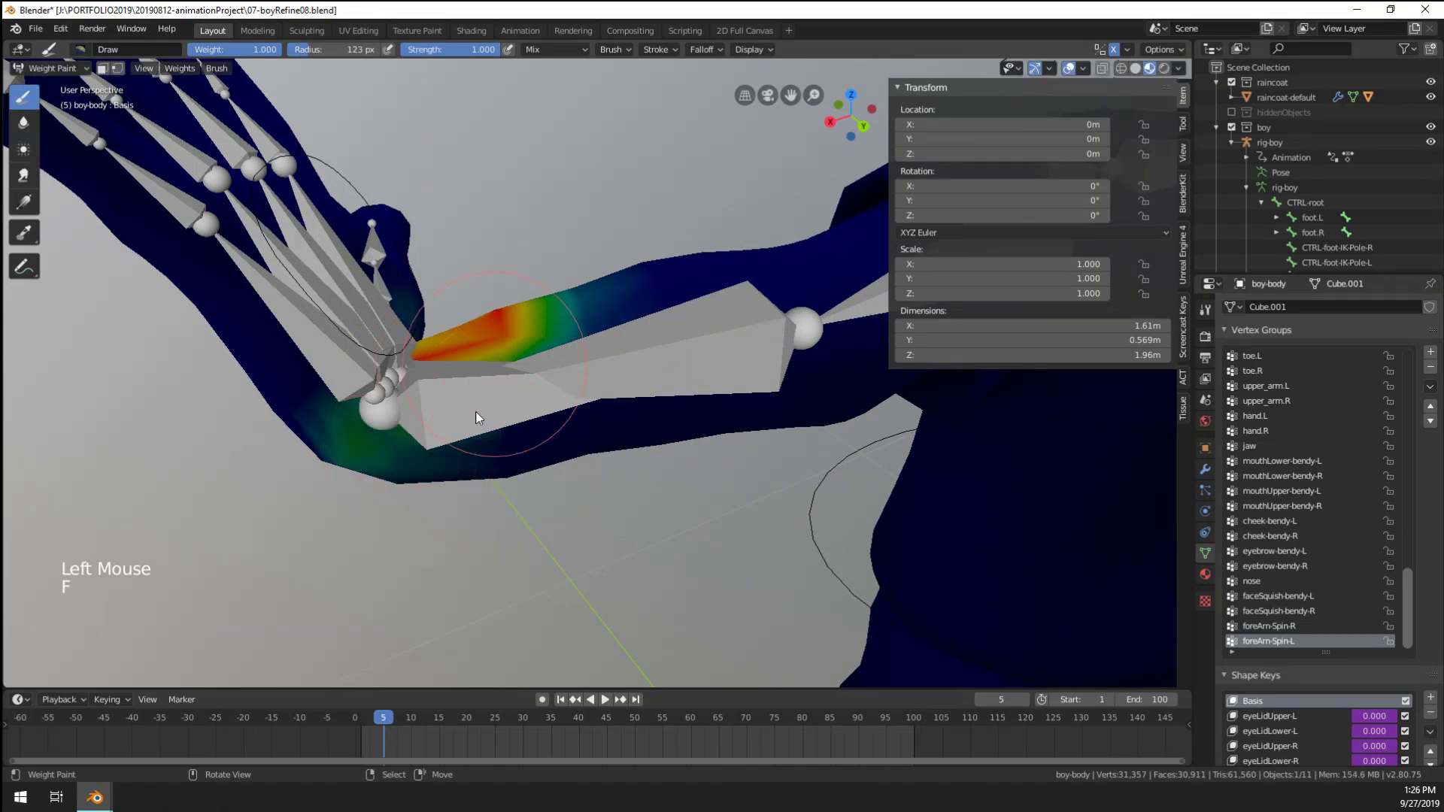
{"action": "left_click", "coordinate": [475, 412]}
Hide the bones in the viewport overlays while keeping the weight colours displayed
{"action": "left_click", "coordinate": [1069, 68]}
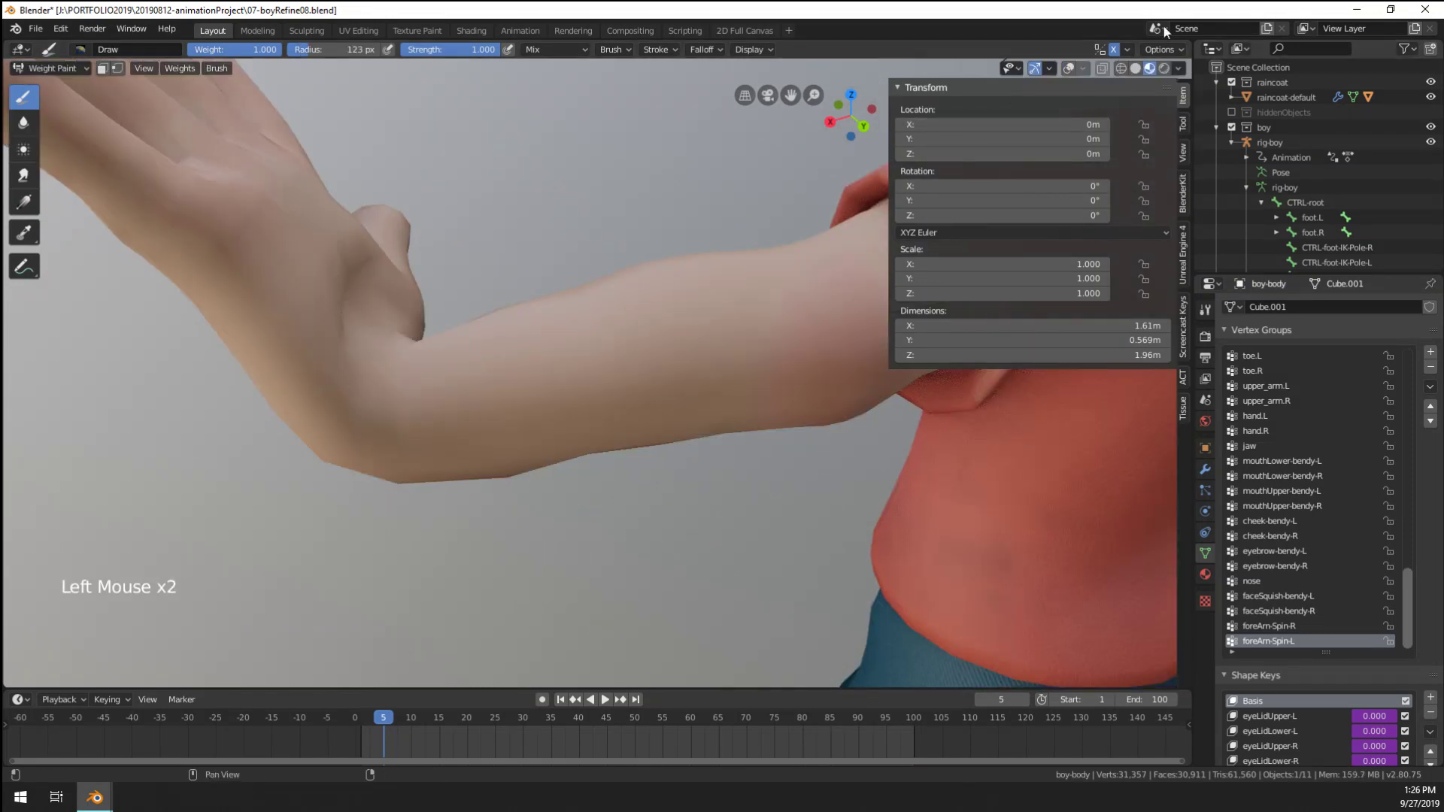
{"action": "left_click", "coordinate": [1069, 69]}
{"action": "left_click", "coordinate": [1083, 69]}
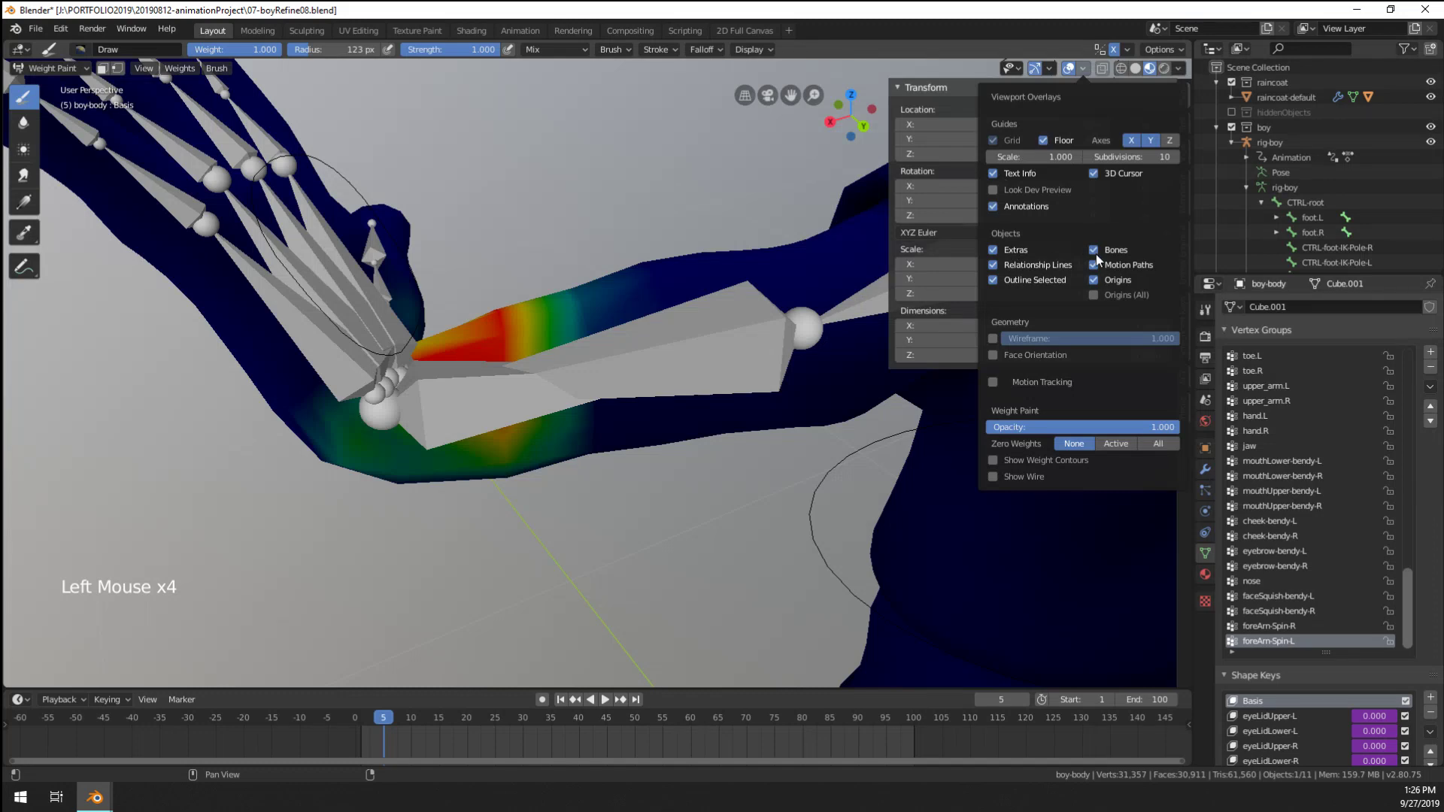
Paint full weight across the exposed side of the left forearm just before the wrist with the 123 px brush
{"action": "left_click_drag", "start_coordinate": [430, 397], "coordinate": [440, 453]}
{"action": "left_click_drag", "start_coordinate": [530, 343], "coordinate": [522, 480]}
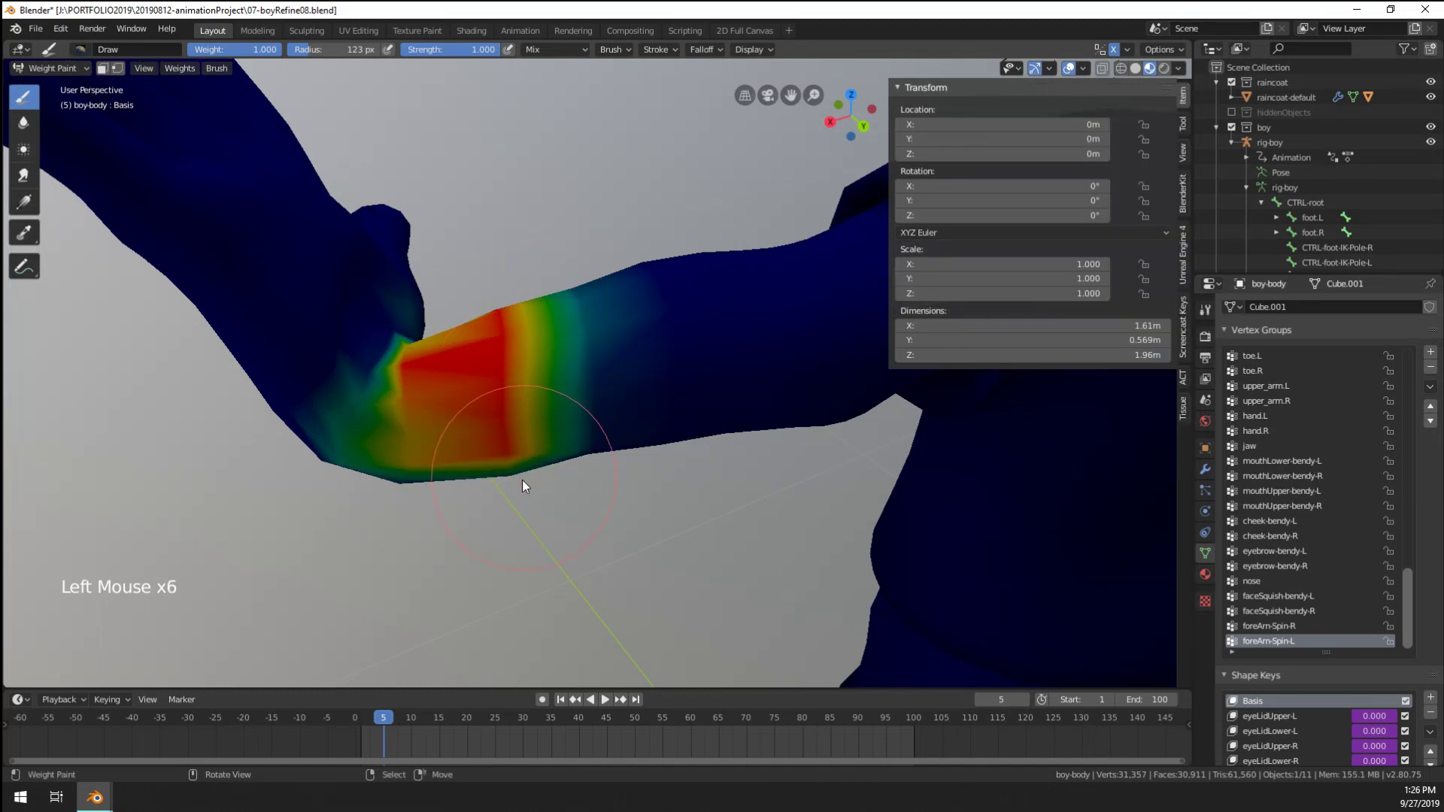
{"action": "middle_click_drag", "start_coordinate": [522, 480], "coordinate": [542, 310]}
{"action": "scroll", "coordinate": [541, 310], "scroll_direction": "down", "scroll_amount": 5}
{"action": "middle_click_drag", "start_coordinate": [502, 498], "coordinate": [556, 231], "text": "shift"}
Reduce the brush radius to 83 px and paint full weight around the underside of the left wrist
{"action": "left_click_drag", "start_coordinate": [519, 312], "coordinate": [539, 417]}
{"action": "key", "text": "f"}
{"action": "left_click", "coordinate": [533, 384]}
{"action": "mouse_move", "coordinate": [539, 418]}
{"action": "middle_mouse_down"}
{"action": "mouse_move", "coordinate": [740, 343]}
{"action": "mouse_move", "coordinate": [651, 317]}
{"action": "mouse_move", "coordinate": [590, 273]}
{"action": "middle_mouse_up"}
{"action": "mouse_move", "coordinate": [590, 272]}
{"action": "left_mouse_down"}
{"action": "mouse_move", "coordinate": [576, 183]}
{"action": "mouse_move", "coordinate": [620, 225]}
{"action": "left_mouse_up"}
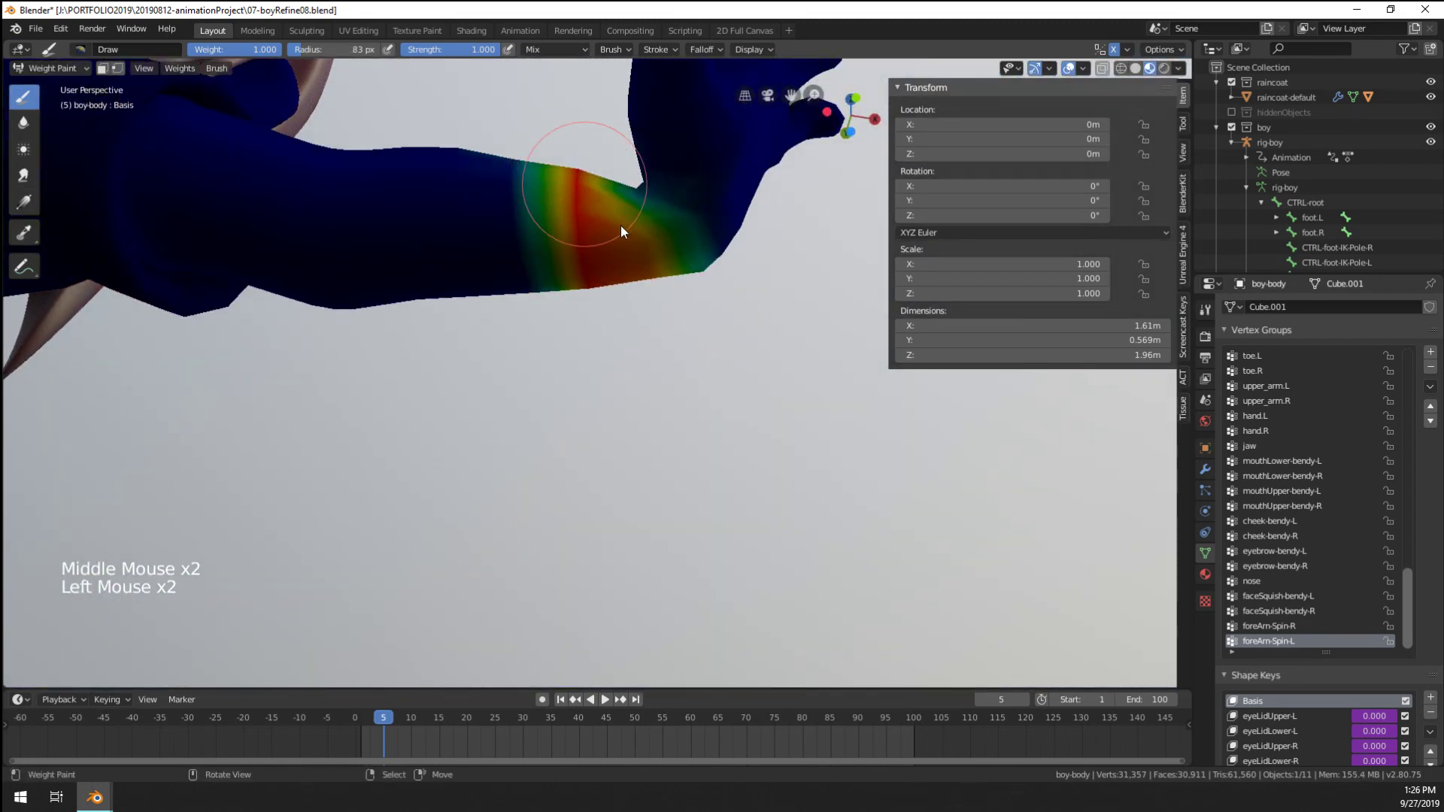
{"action": "left_click", "coordinate": [614, 188]}
{"action": "middle_click_drag", "start_coordinate": [614, 188], "coordinate": [637, 328]}
{"action": "left_click", "coordinate": [637, 328]}
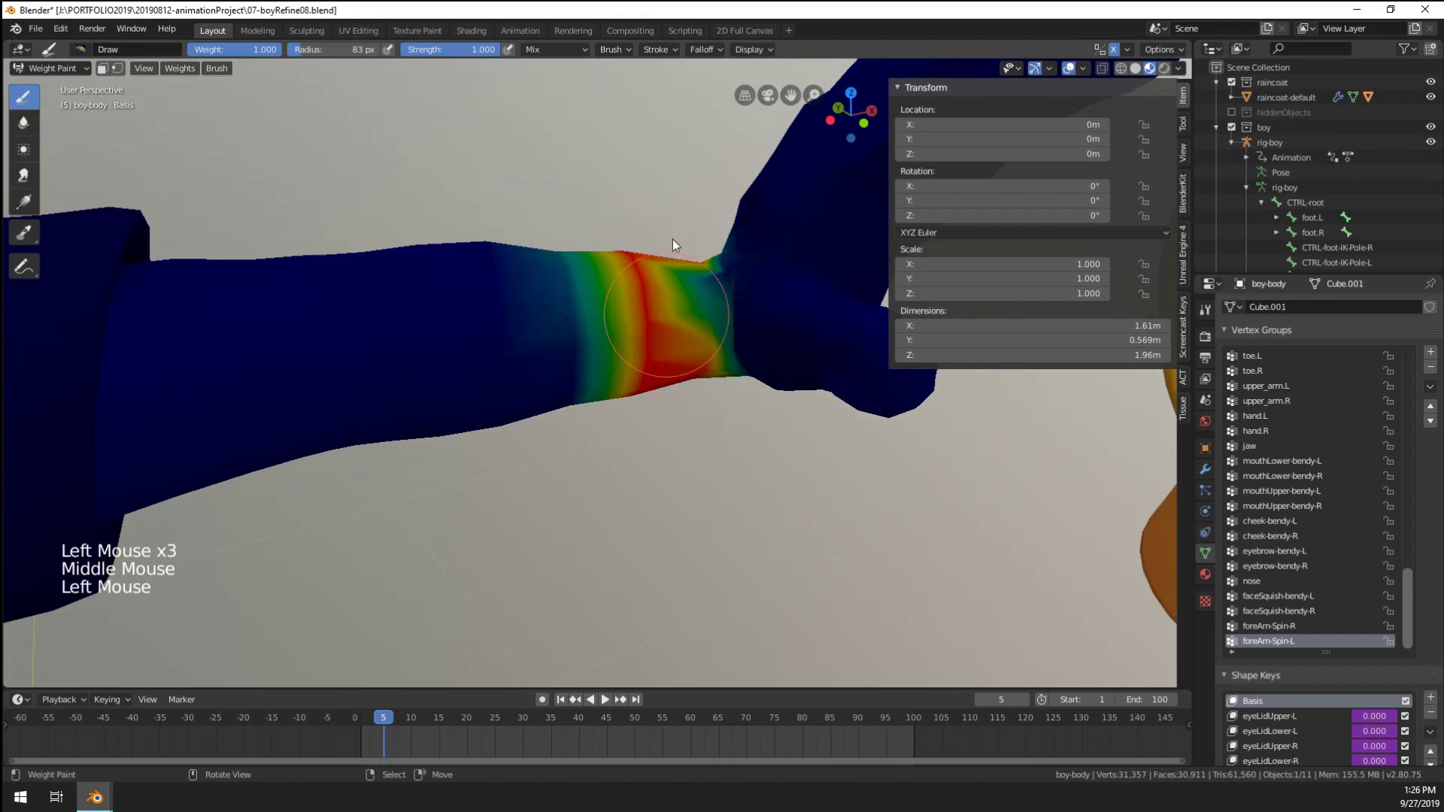
Fill the remaining gaps in the left wrist band with full weight, reducing the brush radius to 66 px
{"action": "left_click", "coordinate": [686, 312]}
{"action": "left_click", "coordinate": [630, 286]}
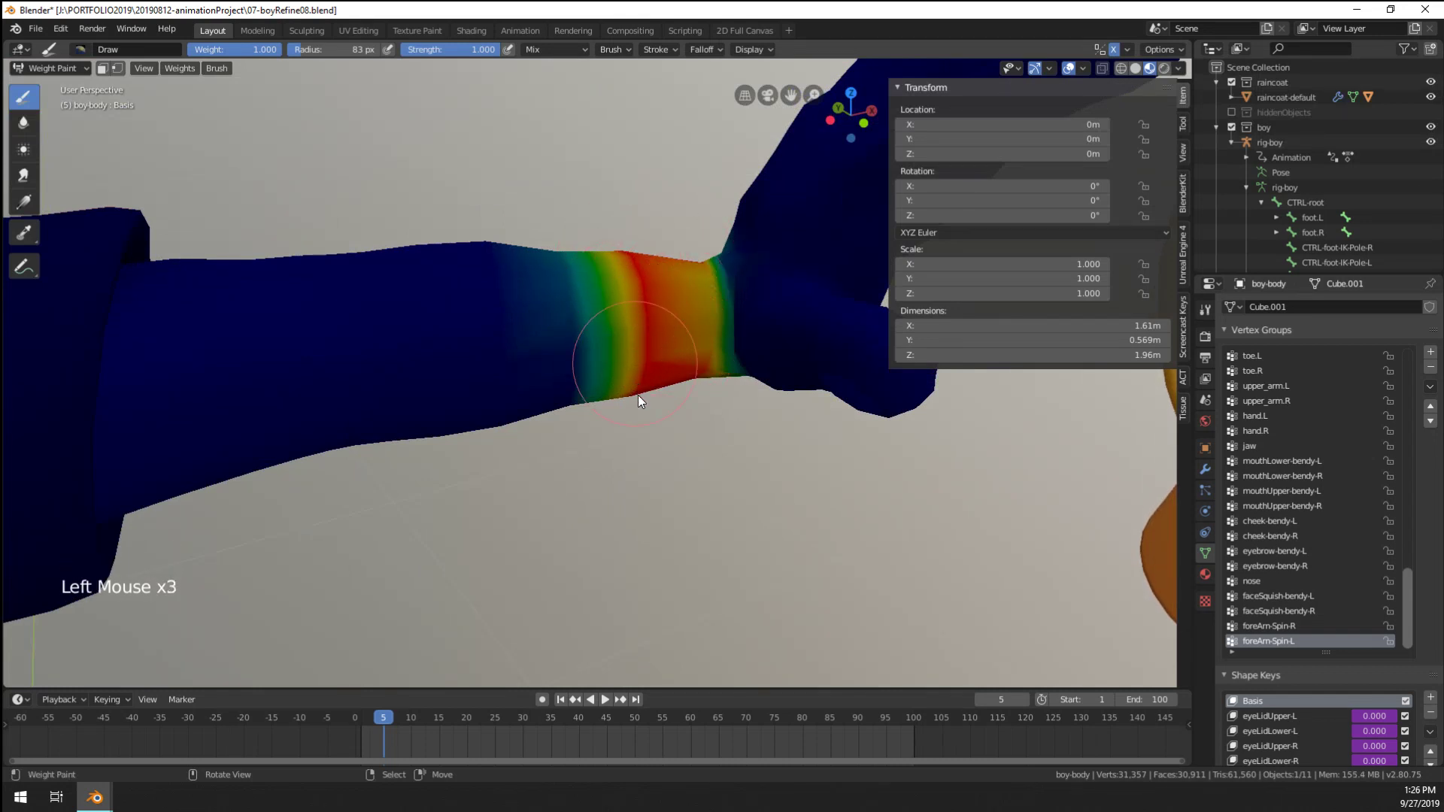
{"action": "left_click", "coordinate": [681, 305]}
{"action": "key", "text": "f"}
{"action": "left_click", "coordinate": [693, 392]}
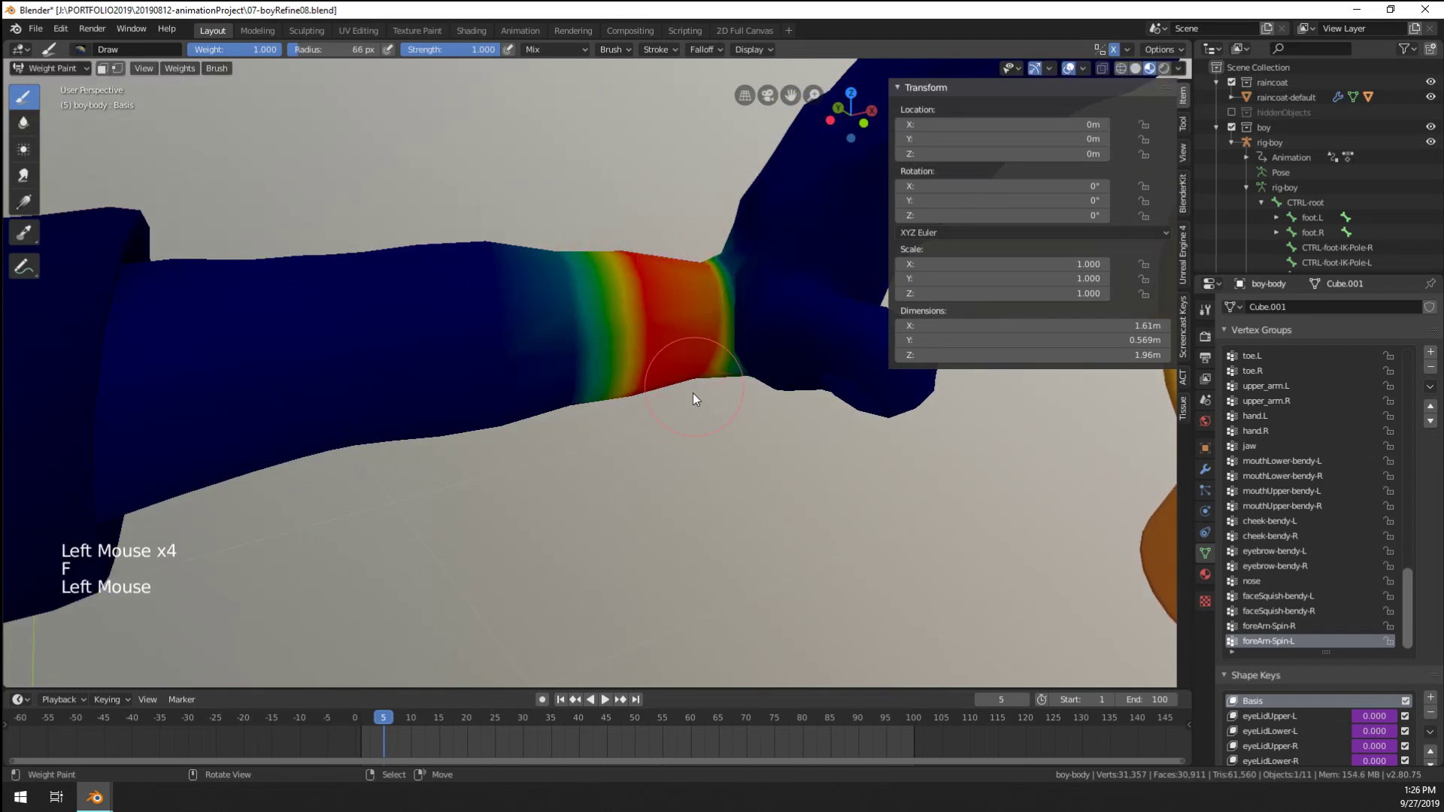
{"action": "middle_click_drag", "start_coordinate": [692, 393], "coordinate": [696, 218]}
{"action": "left_click", "coordinate": [680, 307]}
Set the brush weight to 0.000 and erase the foreArm-Spin-L weight that spills onto the left hand
{"action": "mouse_move", "coordinate": [680, 307]}
{"action": "middle_mouse_down"}
{"action": "mouse_move", "coordinate": [742, 275]}
{"action": "mouse_move", "coordinate": [788, 342]}
{"action": "mouse_move", "coordinate": [406, 100]}
{"action": "middle_mouse_up"}
{"action": "left_click_drag", "start_coordinate": [259, 50], "coordinate": [184, 50]}
{"action": "mouse_move", "coordinate": [502, 222]}
{"action": "middle_mouse_down"}
{"action": "mouse_move", "coordinate": [620, 280]}
{"action": "mouse_move", "coordinate": [702, 295]}
{"action": "mouse_move", "coordinate": [589, 263]}
{"action": "middle_mouse_up"}
{"action": "left_click", "coordinate": [645, 288]}
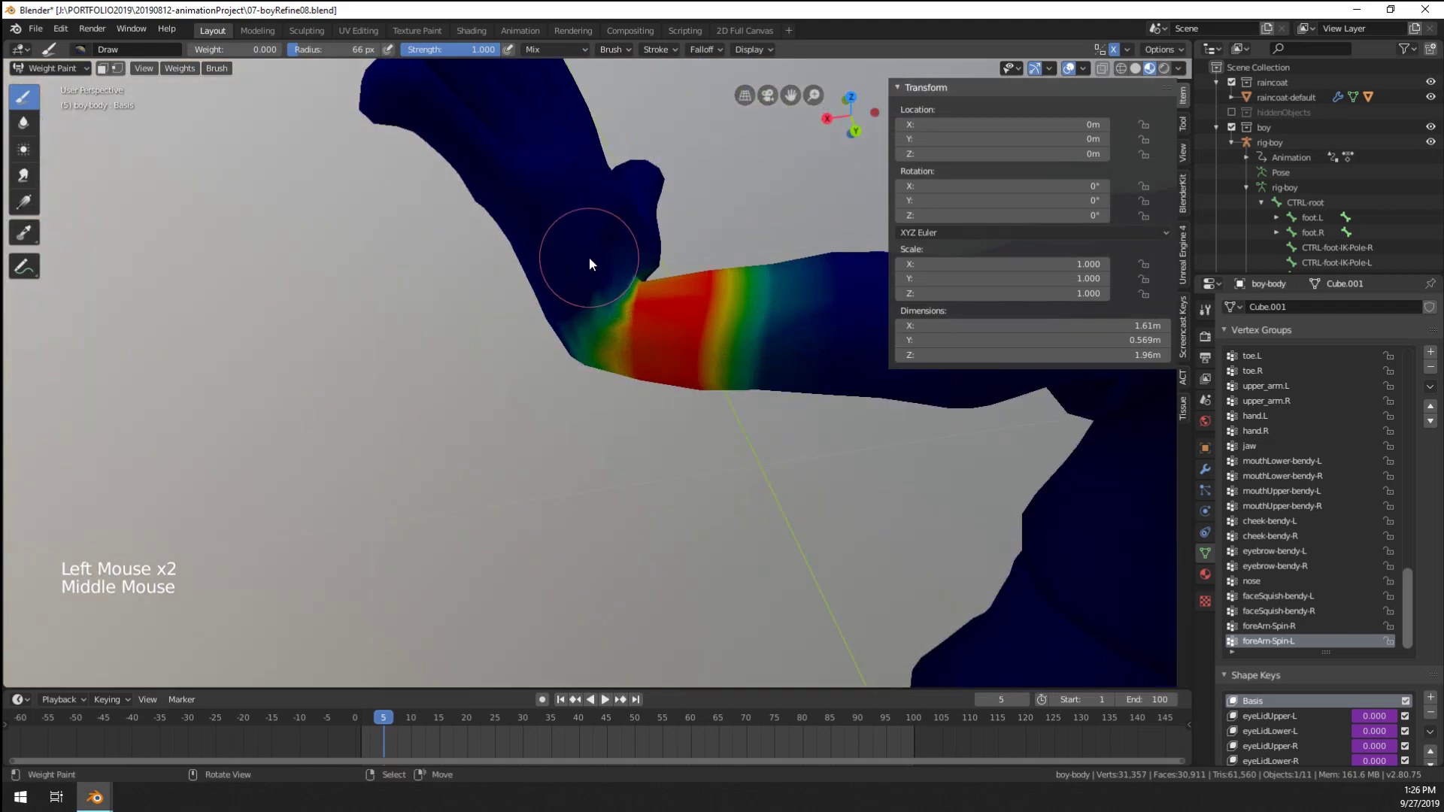
{"action": "middle_click_drag", "start_coordinate": [561, 341], "coordinate": [601, 273]}
{"action": "left_click", "coordinate": [579, 300]}
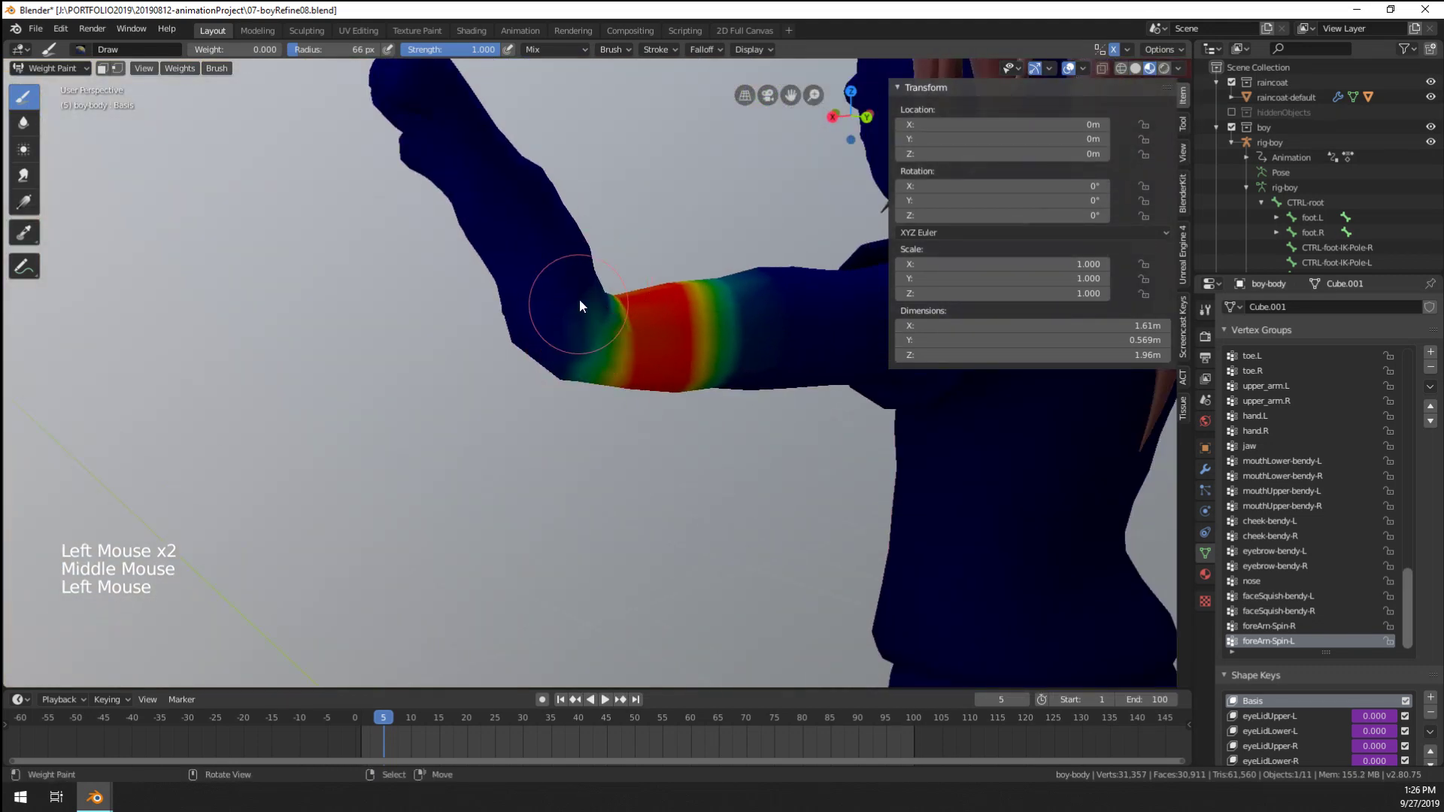
{"action": "left_click", "coordinate": [580, 297]}
{"action": "middle_click_drag", "start_coordinate": [568, 406], "coordinate": [474, 376]}
With the Blur brush at a 176 px radius, soften the weight falloff from the left wrist toward the elbow
{"action": "left_click", "coordinate": [23, 122]}
{"action": "middle_click_drag", "start_coordinate": [413, 283], "coordinate": [287, 328], "text": "shift"}
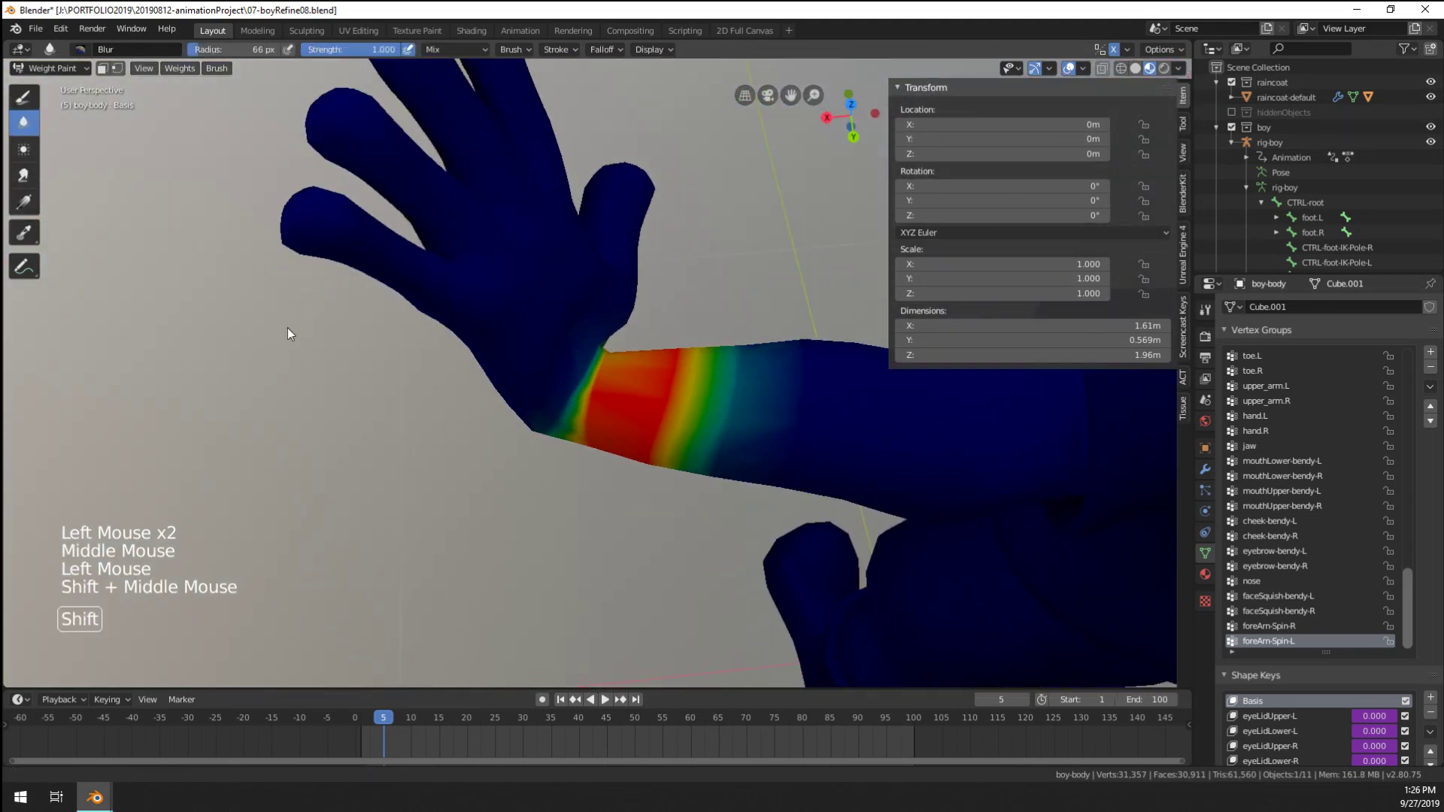
{"action": "key", "text": "f"}
{"action": "left_click", "coordinate": [749, 527]}
{"action": "left_click", "coordinate": [707, 444]}
{"action": "left_click", "coordinate": [718, 413]}
{"action": "left_click", "coordinate": [729, 387]}
{"action": "left_click", "coordinate": [733, 387]}
{"action": "mouse_move", "coordinate": [734, 386]}
{"action": "middle_mouse_down"}
{"action": "mouse_move", "coordinate": [584, 413]}
{"action": "mouse_move", "coordinate": [438, 336]}
{"action": "middle_mouse_up"}
{"action": "left_click", "coordinate": [451, 361]}
{"action": "left_click", "coordinate": [475, 407]}
{"action": "left_click", "coordinate": [475, 406]}
{"action": "left_click", "coordinate": [477, 406]}
Blur the weight falloff on the remaining sides of the left forearm to even out the gradient
{"action": "middle_click_drag", "start_coordinate": [476, 406], "coordinate": [483, 313]}
{"action": "left_click", "coordinate": [486, 436]}
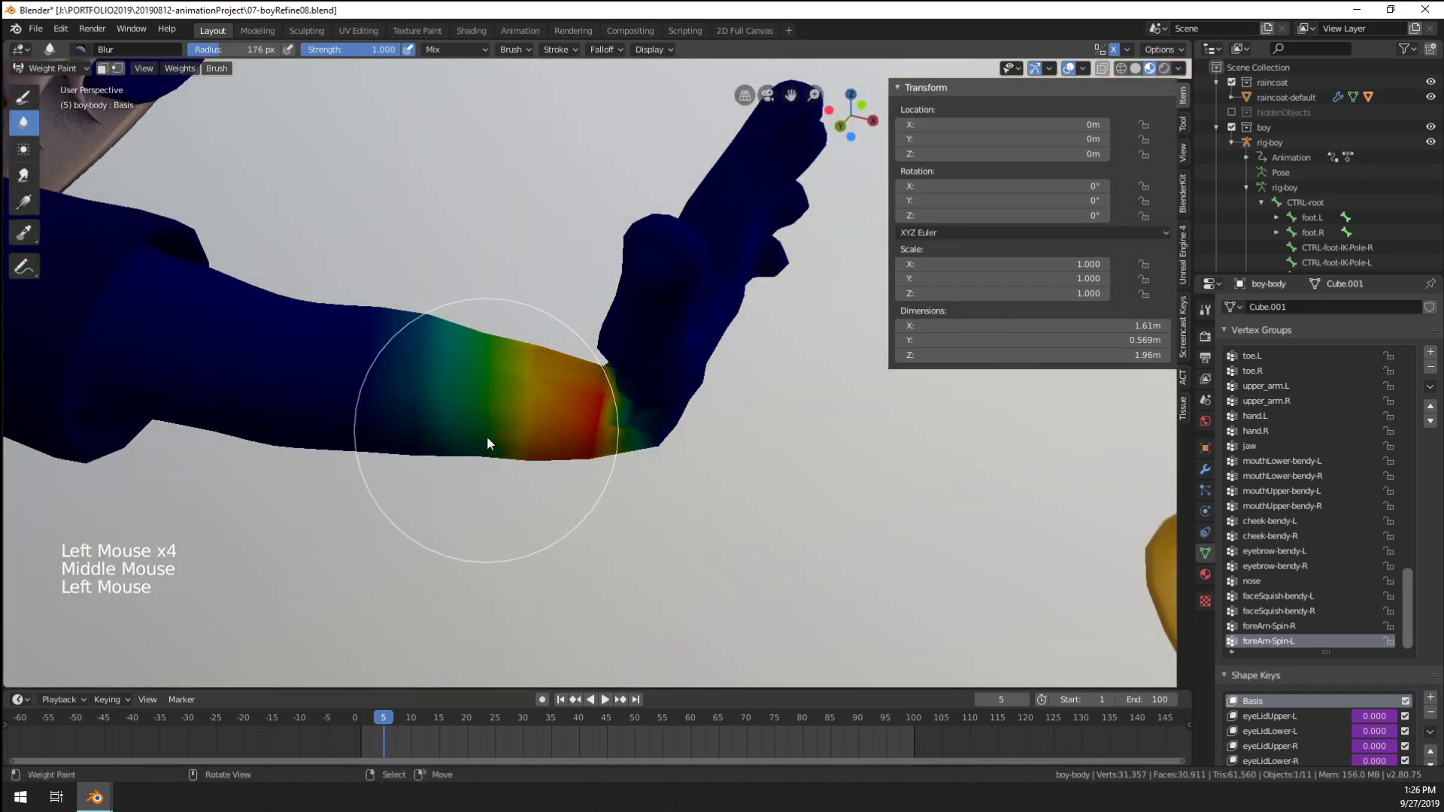
{"action": "left_click", "coordinate": [486, 438]}
{"action": "left_click", "coordinate": [485, 444]}
{"action": "left_click", "coordinate": [484, 451]}
{"action": "middle_click_drag", "start_coordinate": [484, 451], "coordinate": [487, 382]}
{"action": "left_click_drag", "start_coordinate": [462, 426], "coordinate": [451, 442]}
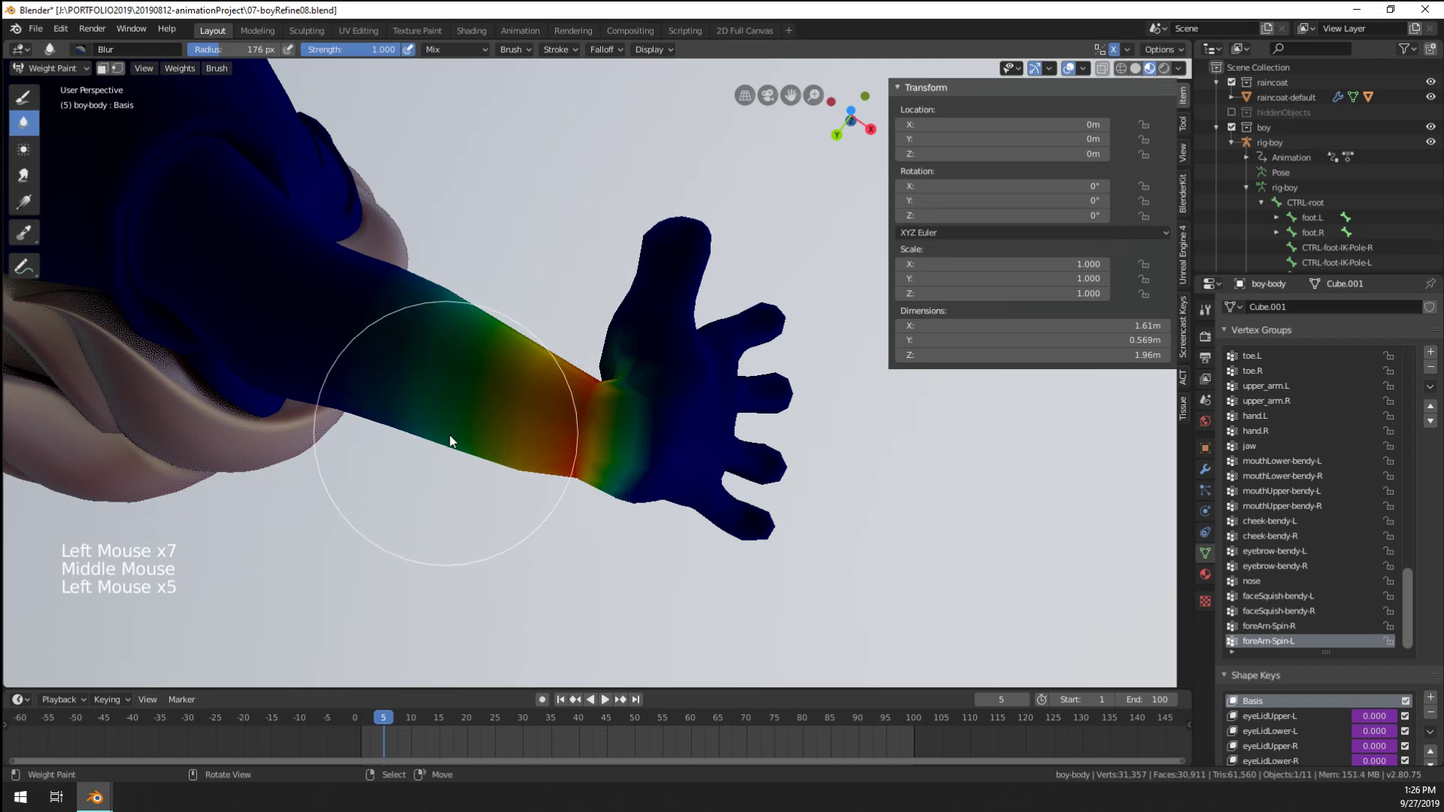
{"action": "mouse_move", "coordinate": [451, 443]}
{"action": "middle_mouse_down"}
{"action": "mouse_move", "coordinate": [832, 321]}
{"action": "mouse_move", "coordinate": [787, 476]}
{"action": "middle_mouse_up"}
{"action": "left_click_drag", "start_coordinate": [787, 476], "coordinate": [755, 331]}
{"action": "middle_click_drag", "start_coordinate": [755, 331], "coordinate": [687, 432]}
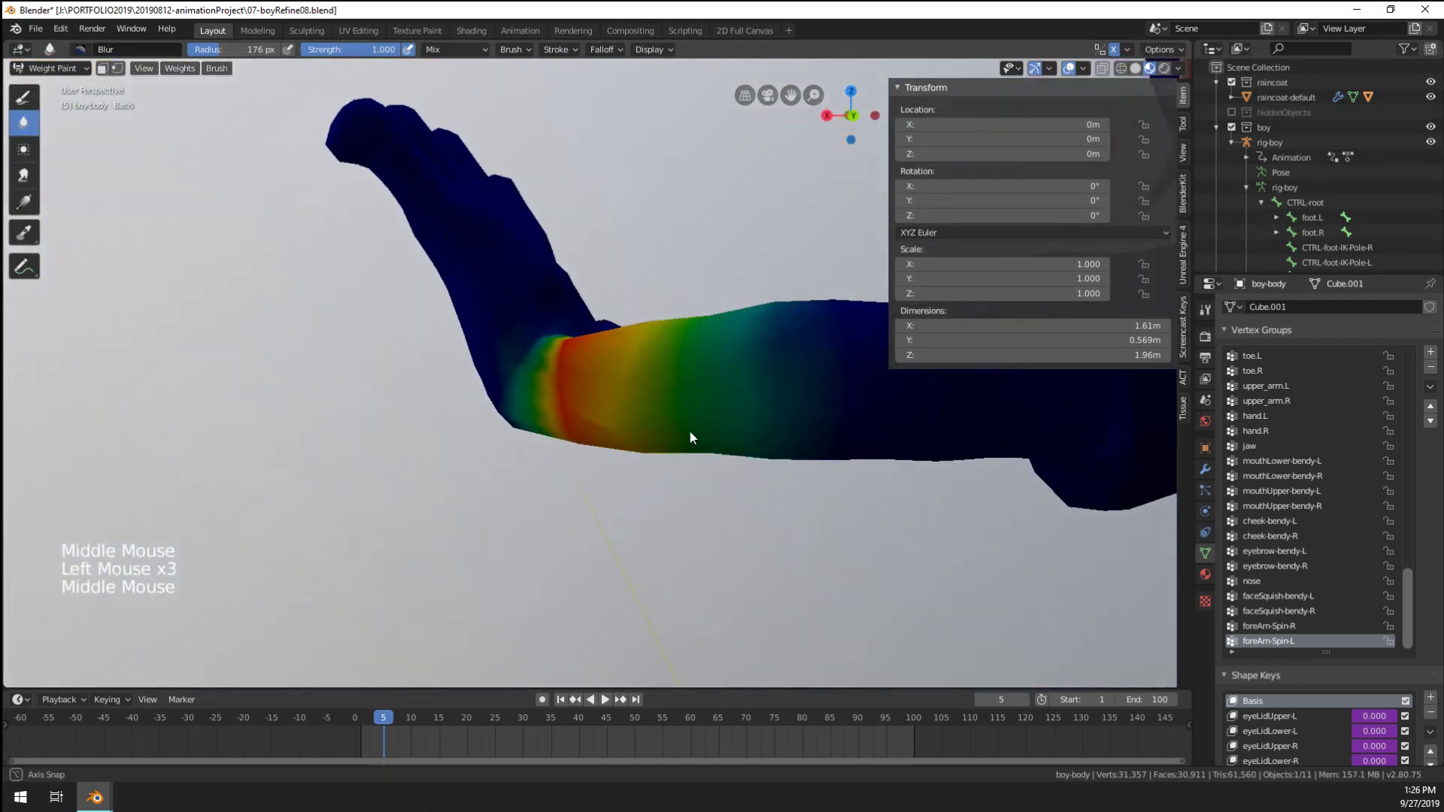
{"action": "left_click_drag", "start_coordinate": [687, 432], "coordinate": [635, 436]}
{"action": "mouse_move", "coordinate": [634, 436]}
{"action": "middle_mouse_down"}
{"action": "mouse_move", "coordinate": [686, 413]}
{"action": "mouse_move", "coordinate": [151, 120]}
{"action": "middle_mouse_up"}
With the Draw brush at weight 1.000 and a 46 px radius, strengthen the left forearm's weight next to the wrist
{"action": "left_click", "coordinate": [23, 97]}
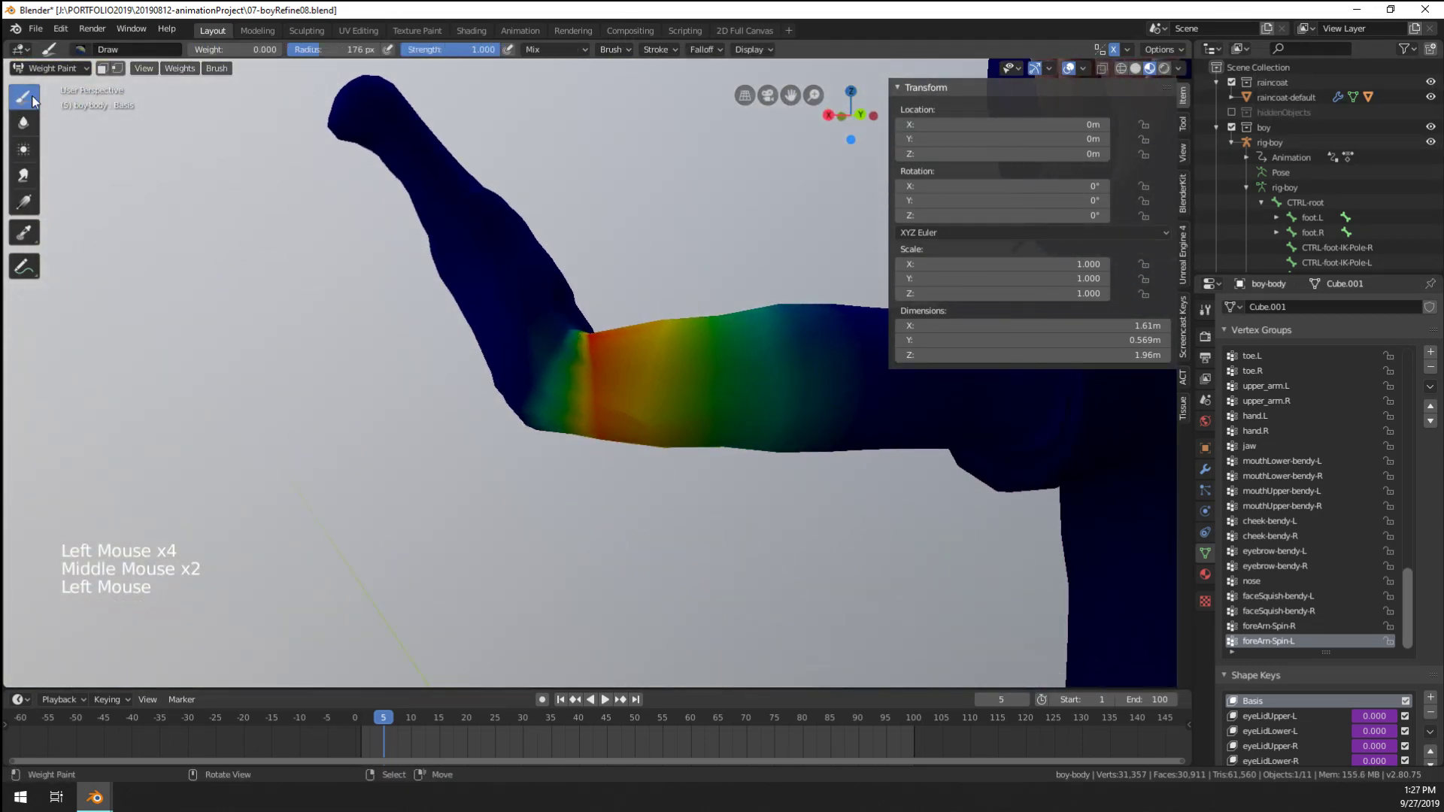
{"action": "key", "text": "f"}
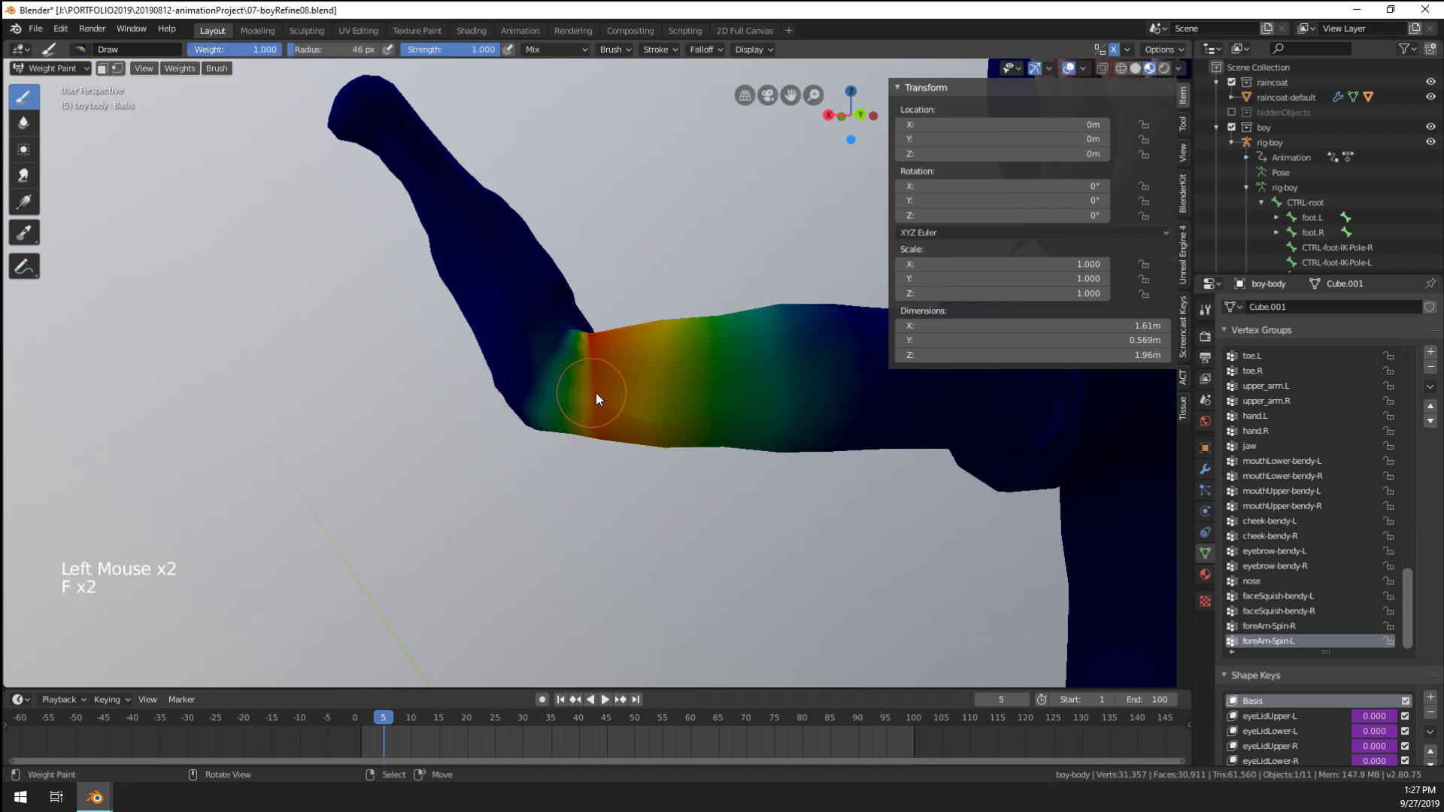
{"action": "mouse_move", "coordinate": [596, 392]}
{"action": "left_mouse_down"}
{"action": "mouse_move", "coordinate": [618, 428]}
{"action": "mouse_move", "coordinate": [650, 360]}
{"action": "left_mouse_up"}
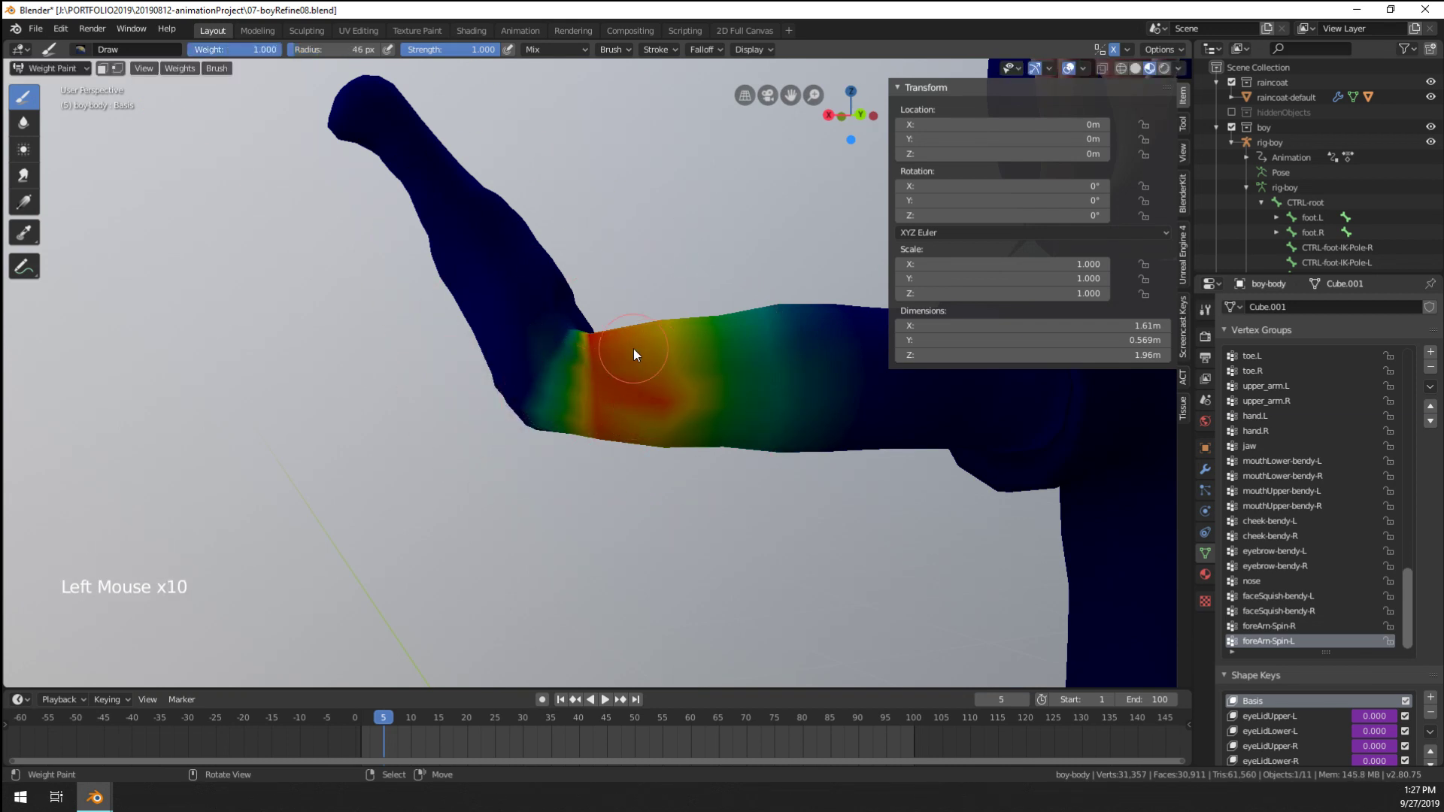
With the Blur brush at an 86 px radius, soften the foreArm-Spin-L weight falloff on the left forearm near the wrist
{"action": "left_click", "coordinate": [24, 123]}
{"action": "key", "text": "f"}
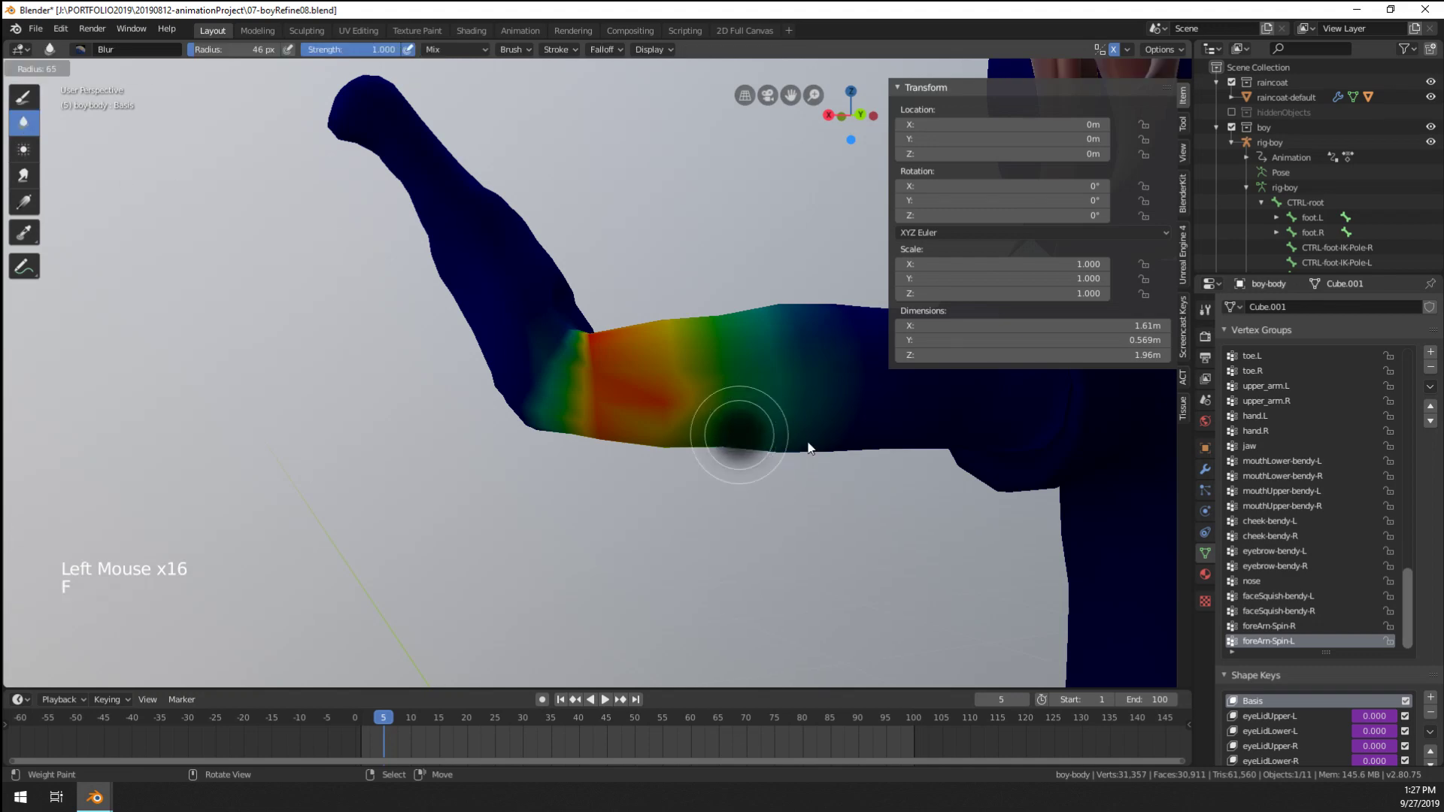
{"action": "left_click", "coordinate": [737, 421]}
{"action": "left_click", "coordinate": [701, 401]}
{"action": "mouse_move", "coordinate": [701, 402]}
{"action": "middle_mouse_down"}
{"action": "mouse_move", "coordinate": [722, 257]}
{"action": "mouse_move", "coordinate": [689, 449]}
{"action": "mouse_move", "coordinate": [472, 489]}
{"action": "mouse_move", "coordinate": [353, 466]}
{"action": "middle_mouse_up"}
{"action": "scroll", "coordinate": [722, 257], "scroll_direction": "down", "scroll_amount": 3}
{"action": "scroll", "coordinate": [411, 390], "scroll_direction": "up", "scroll_amount": 5}
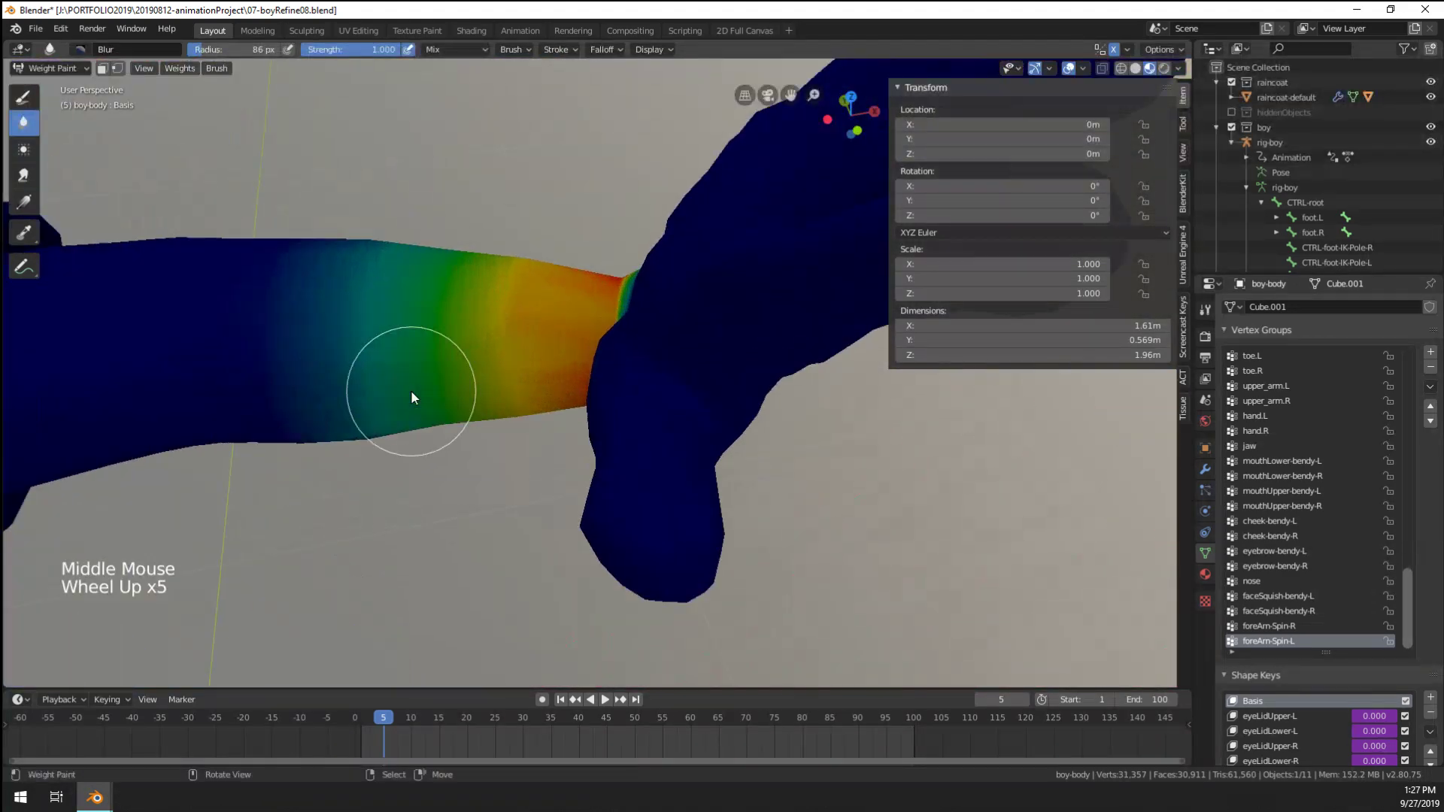
{"action": "scroll", "coordinate": [430, 349], "scroll_direction": "down", "scroll_amount": 3}
Switch to the forearm-L group and try to blur its stray weight on the left hand with a 169 px radius
{"action": "left_click", "coordinate": [438, 336], "text": "shift"}
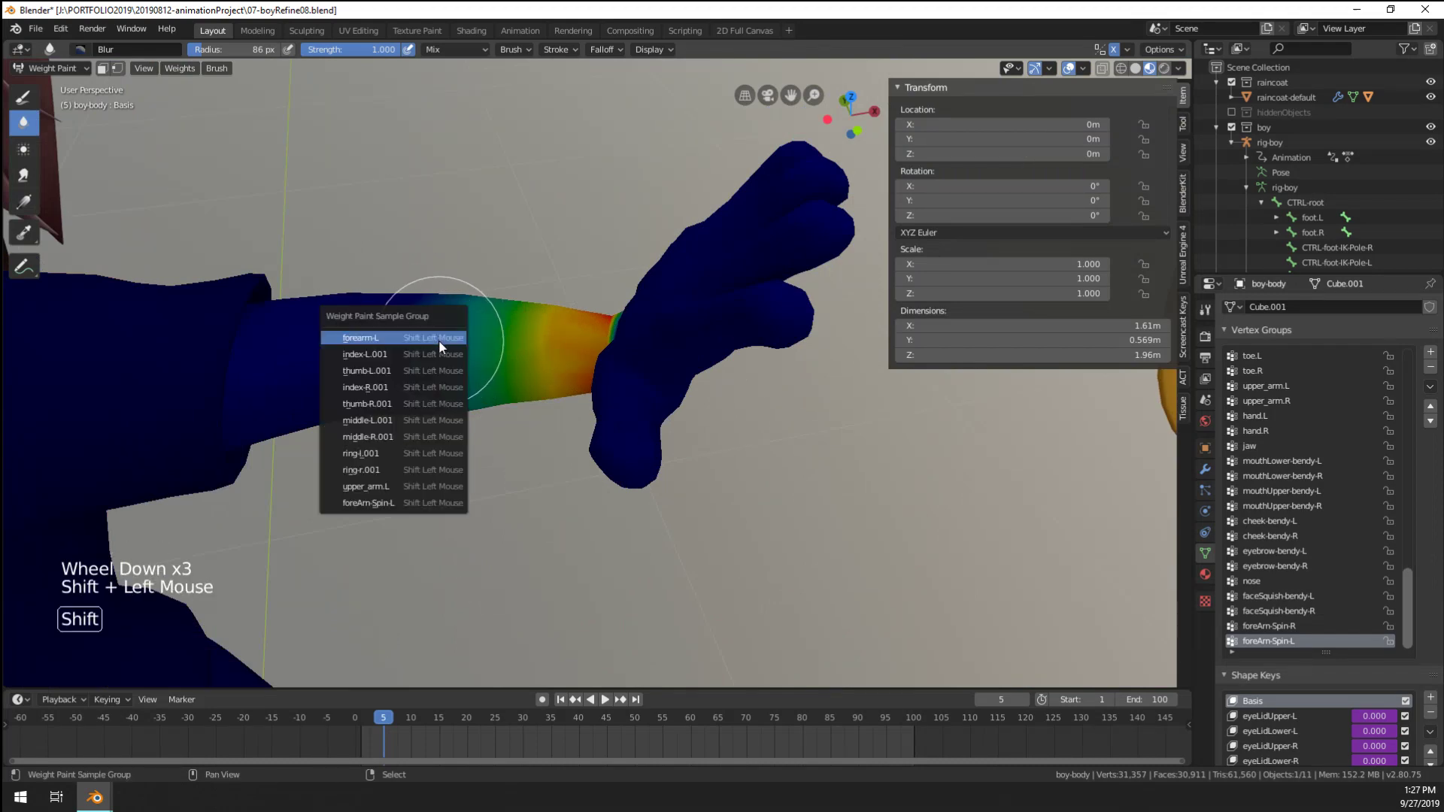
{"action": "left_click", "coordinate": [439, 340]}
{"action": "middle_click_drag", "start_coordinate": [457, 380], "coordinate": [54, 89]}
{"action": "scroll", "coordinate": [661, 380], "scroll_direction": "up", "scroll_amount": 3}
{"action": "left_click_drag", "start_coordinate": [198, 51], "coordinate": [305, 50]}
{"action": "key", "text": "f"}
{"action": "left_click", "coordinate": [254, 337]}
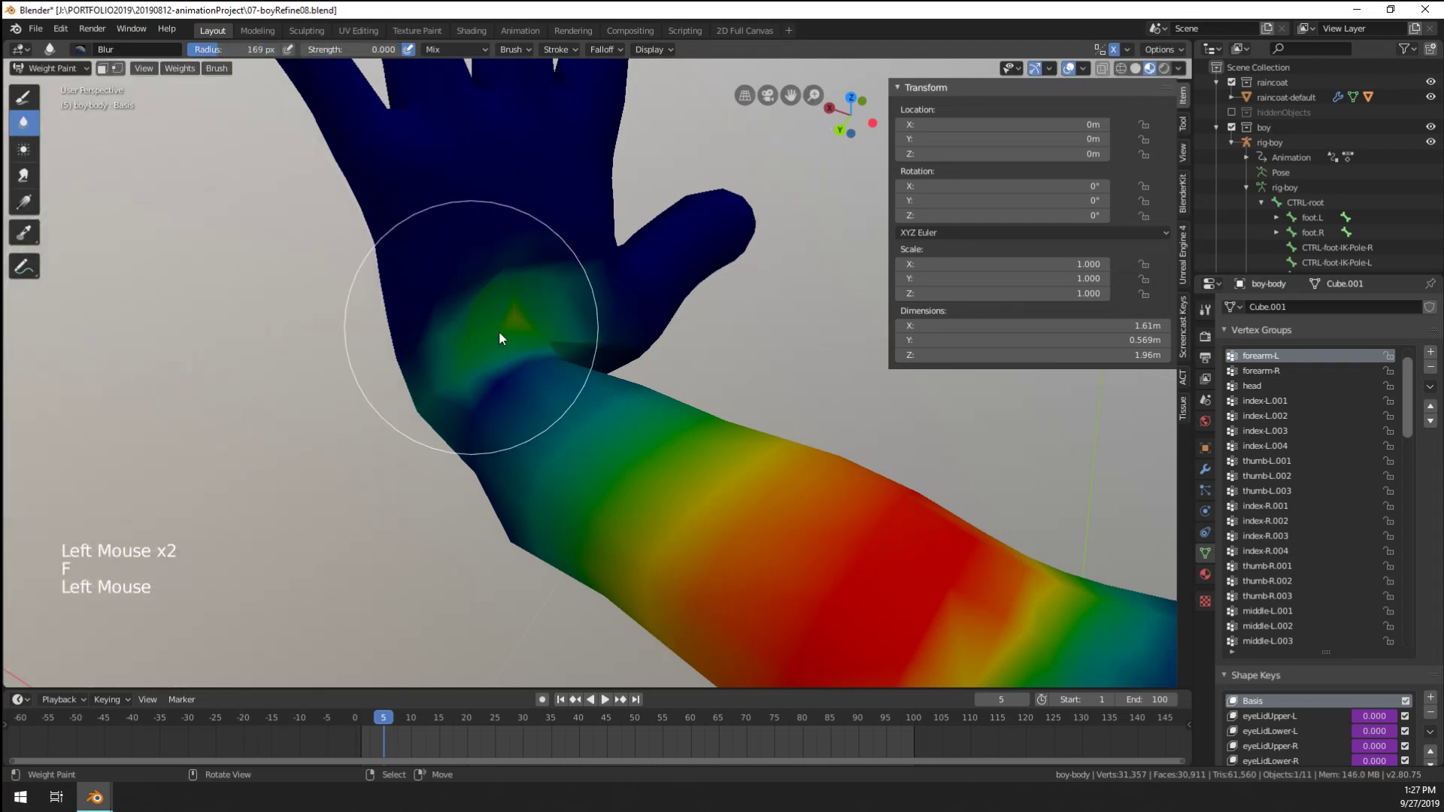
{"action": "left_click", "coordinate": [498, 331]}
{"action": "double_click", "coordinate": [519, 314]}
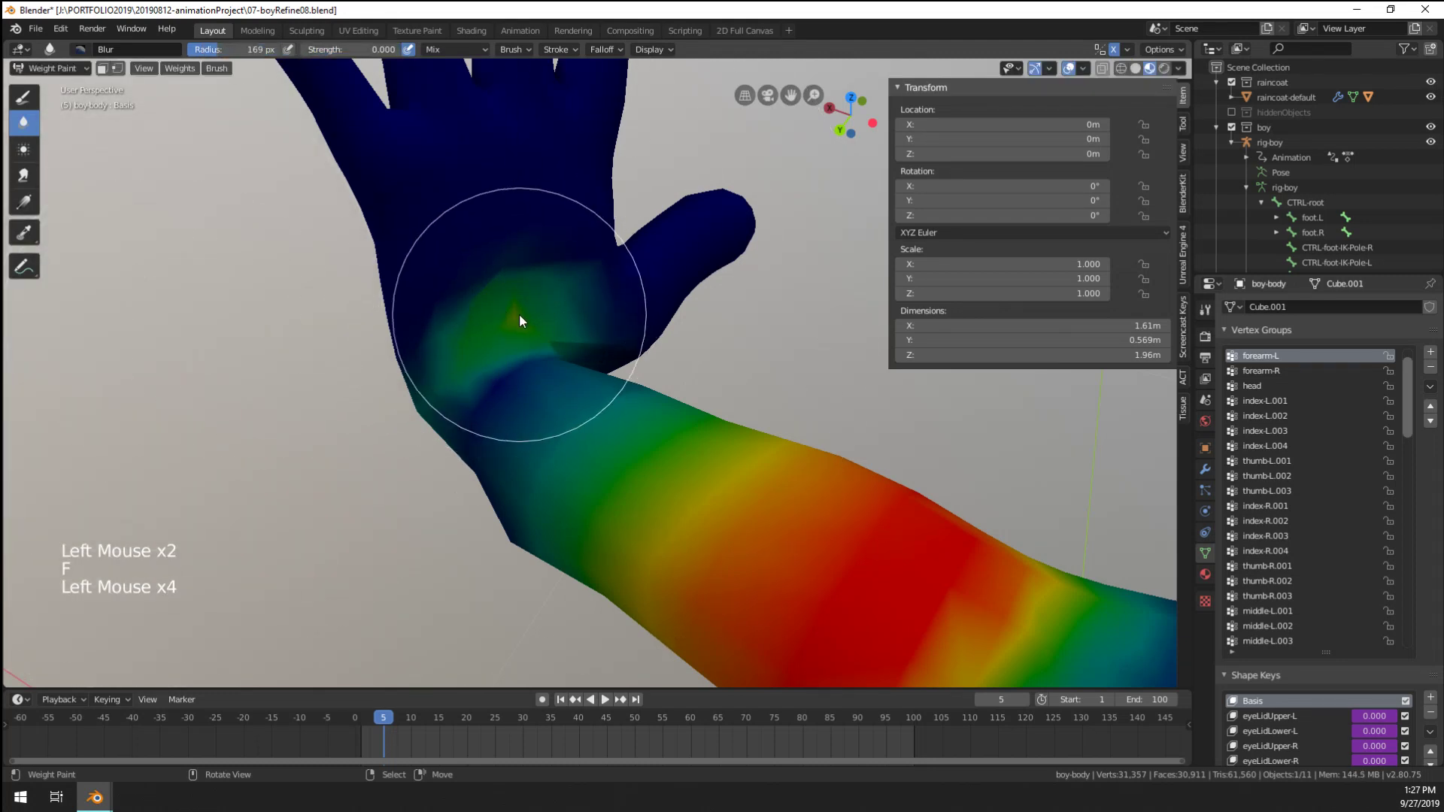
With the Draw brush at weight 0.000 and a 112 px radius, erase the forearm-L weight in the middle of the left hand
{"action": "left_click", "coordinate": [17, 103]}
{"action": "key", "text": "f"}
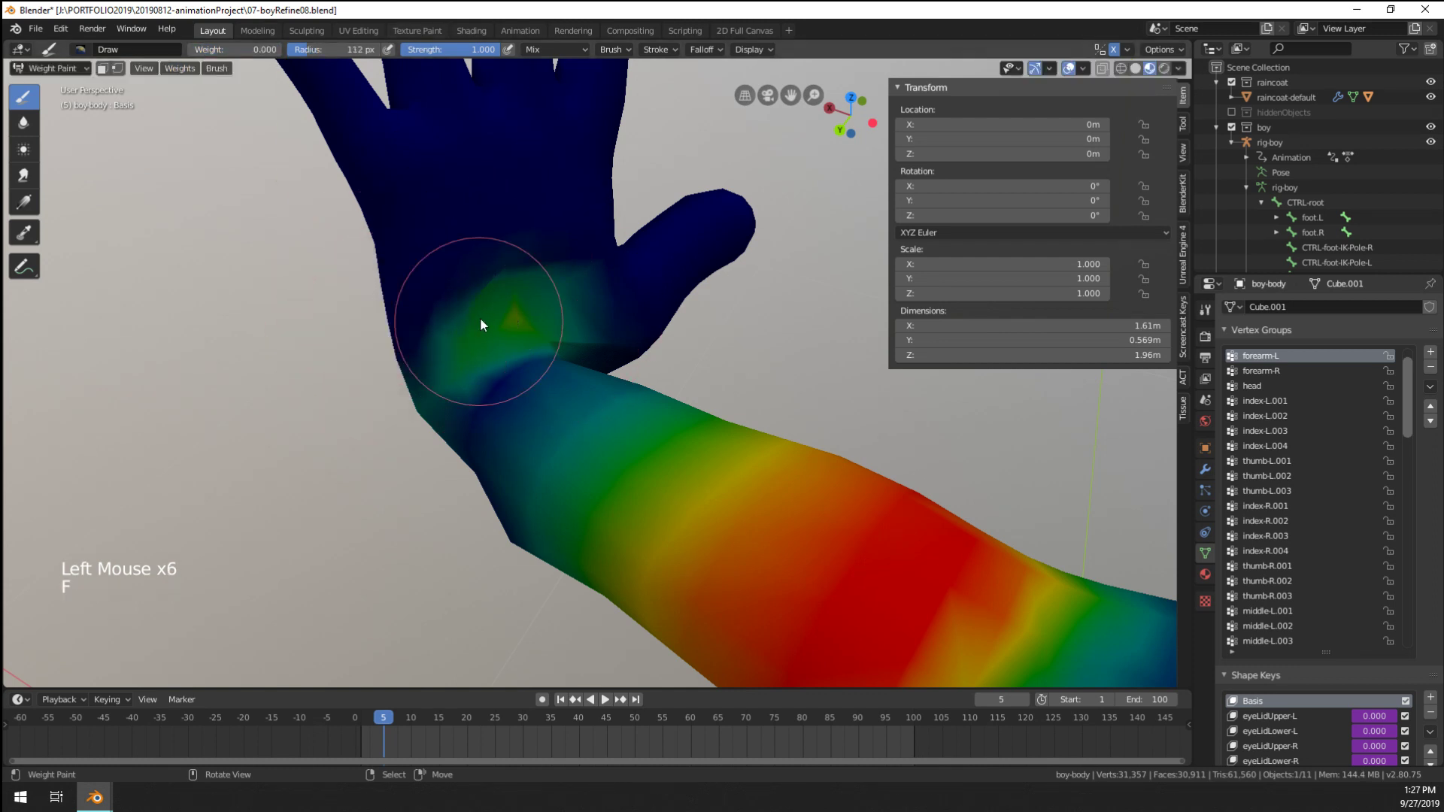
{"action": "left_click", "coordinate": [452, 335]}
{"action": "mouse_move", "coordinate": [519, 316]}
{"action": "left_mouse_down"}
{"action": "mouse_move", "coordinate": [557, 304]}
{"action": "mouse_move", "coordinate": [598, 337]}
{"action": "mouse_move", "coordinate": [490, 251]}
{"action": "left_mouse_up"}
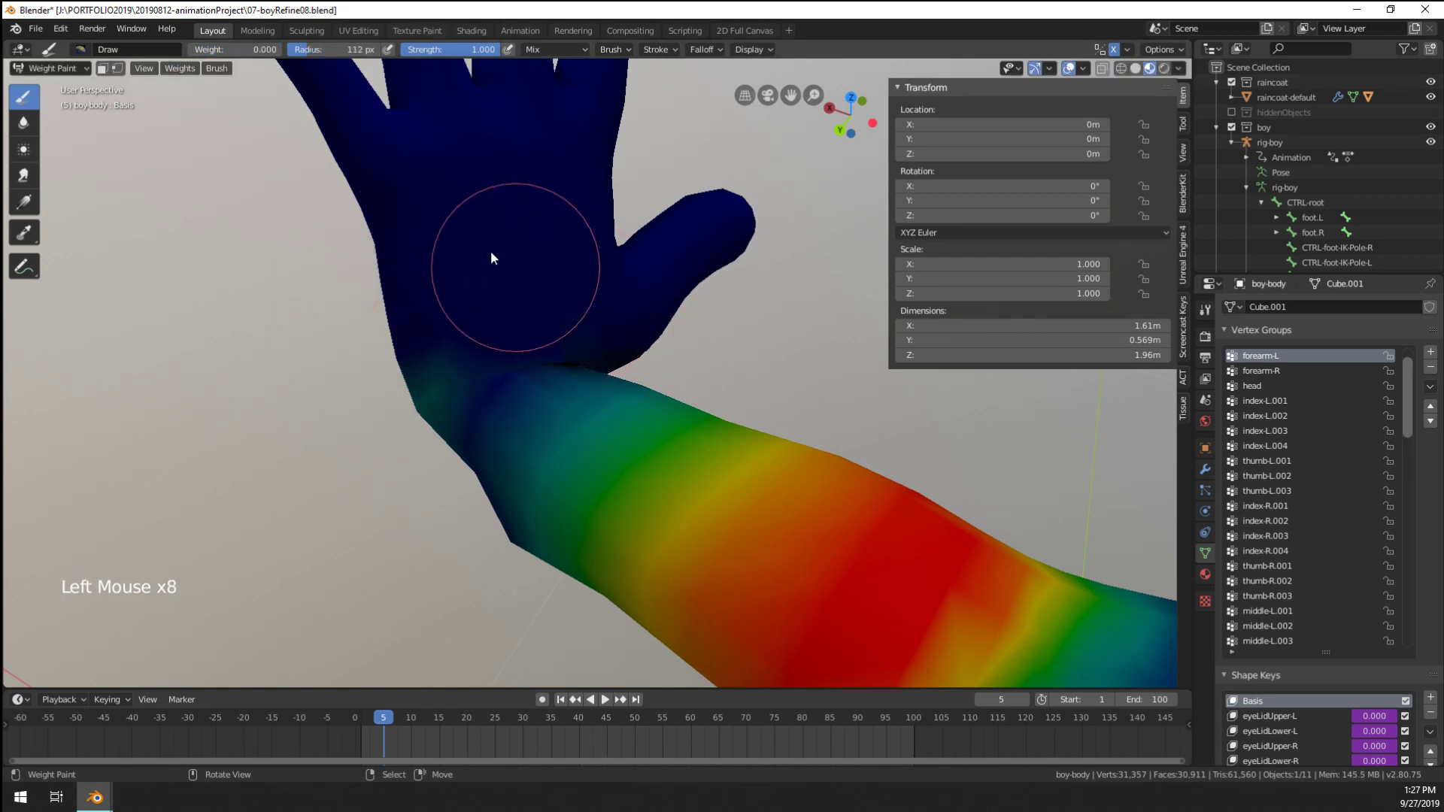
{"action": "left_click", "coordinate": [467, 286]}
Erase the forearm-L weight around the base of the left thumb and the neighbouring side of the hand
{"action": "mouse_move", "coordinate": [452, 316]}
{"action": "middle_mouse_down"}
{"action": "mouse_move", "coordinate": [417, 359]}
{"action": "mouse_move", "coordinate": [452, 425]}
{"action": "mouse_move", "coordinate": [441, 442]}
{"action": "mouse_move", "coordinate": [658, 419]}
{"action": "middle_mouse_up"}
{"action": "left_click", "coordinate": [455, 436]}
{"action": "left_click", "coordinate": [456, 437]}
{"action": "left_click", "coordinate": [658, 419]}
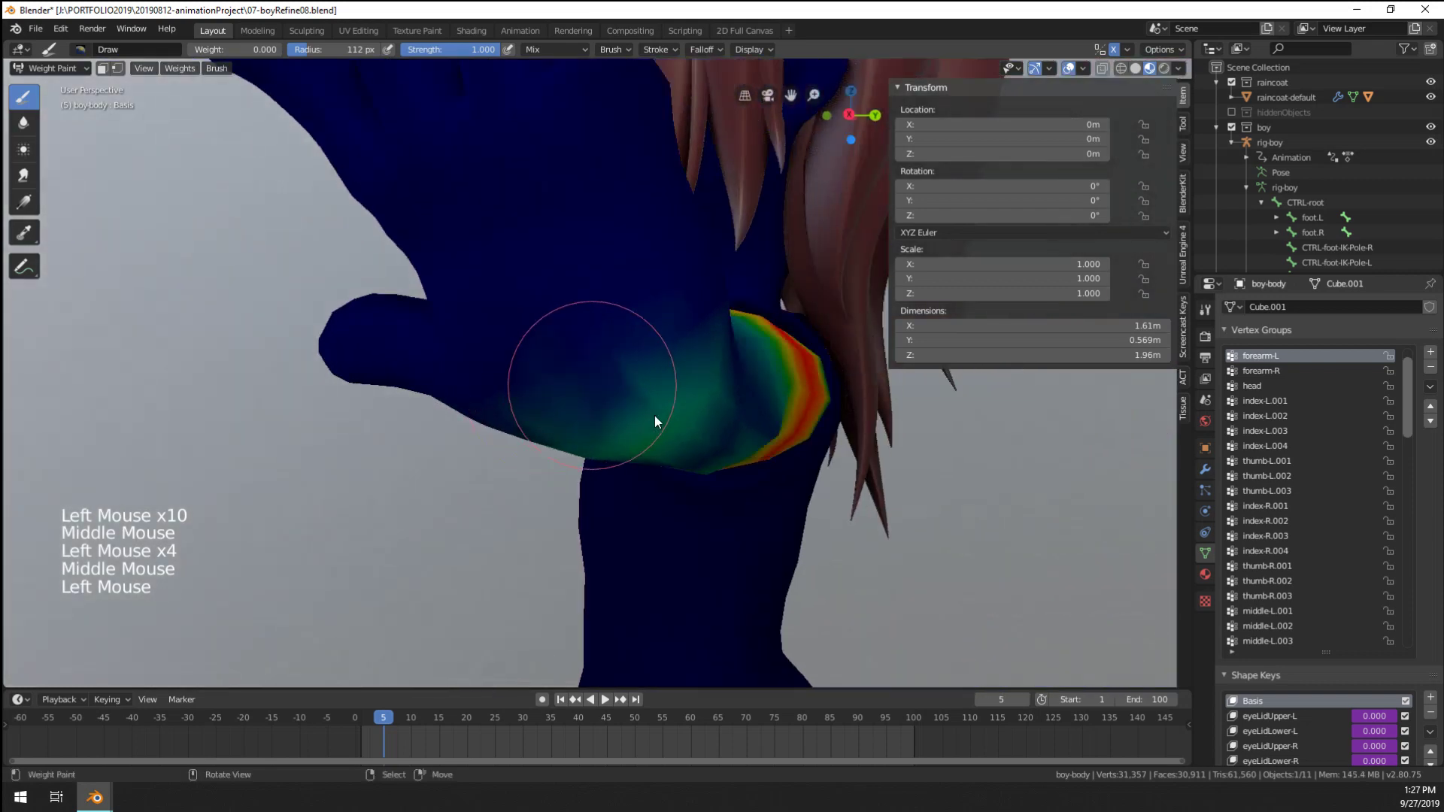
{"action": "mouse_move", "coordinate": [657, 419]}
{"action": "left_mouse_down"}
{"action": "mouse_move", "coordinate": [684, 364]}
{"action": "mouse_move", "coordinate": [571, 418]}
{"action": "left_mouse_up"}
{"action": "middle_click_drag", "start_coordinate": [571, 418], "coordinate": [611, 307]}
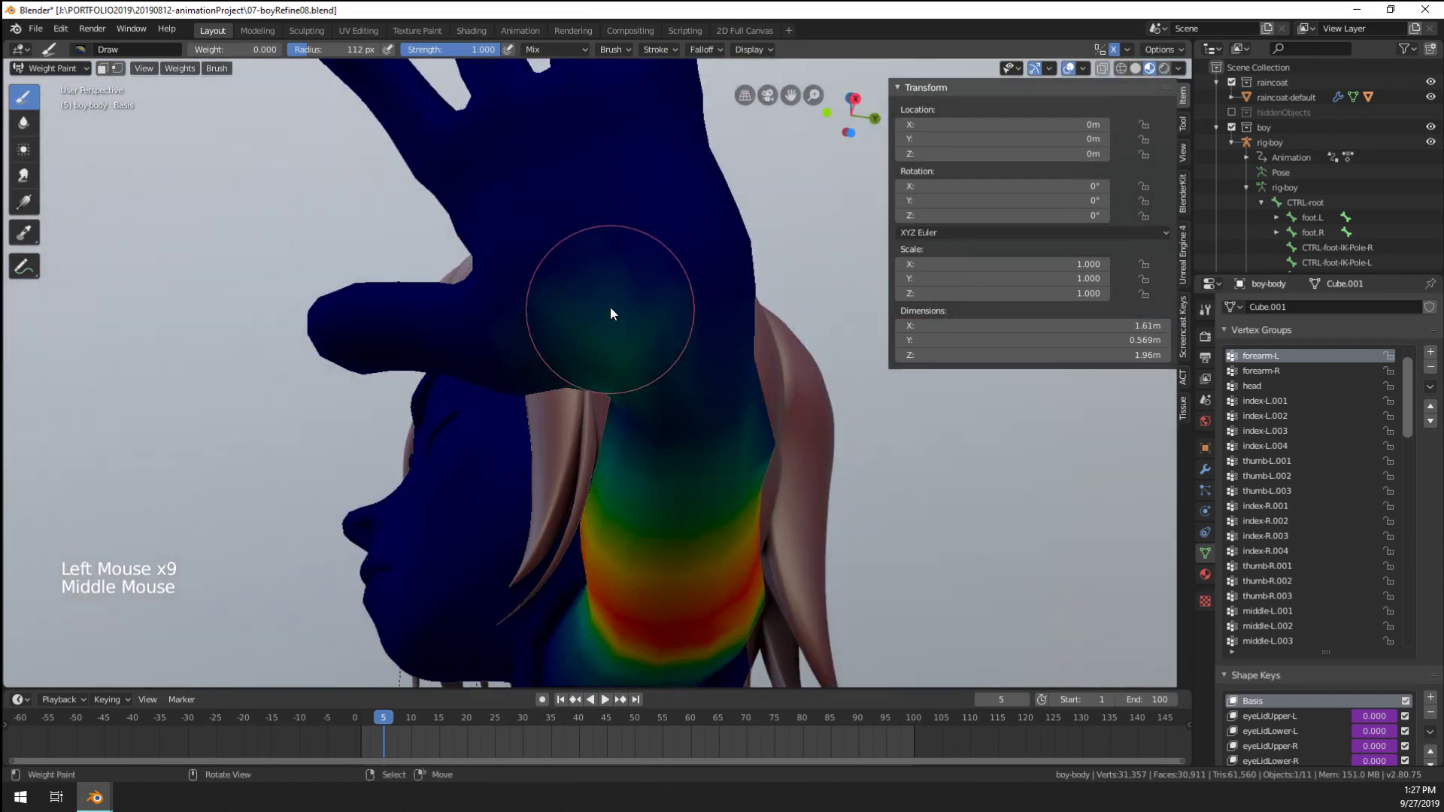
{"action": "mouse_move", "coordinate": [611, 307]}
{"action": "left_mouse_down"}
{"action": "mouse_move", "coordinate": [576, 340]}
{"action": "mouse_move", "coordinate": [645, 329]}
{"action": "left_mouse_up"}
{"action": "left_click", "coordinate": [644, 329]}
Enlarge the brush to 142 px and then 164 px and erase the remaining forearm-L weight between the left thumb and wrist
{"action": "key", "text": "f"}
{"action": "left_click", "coordinate": [644, 348]}
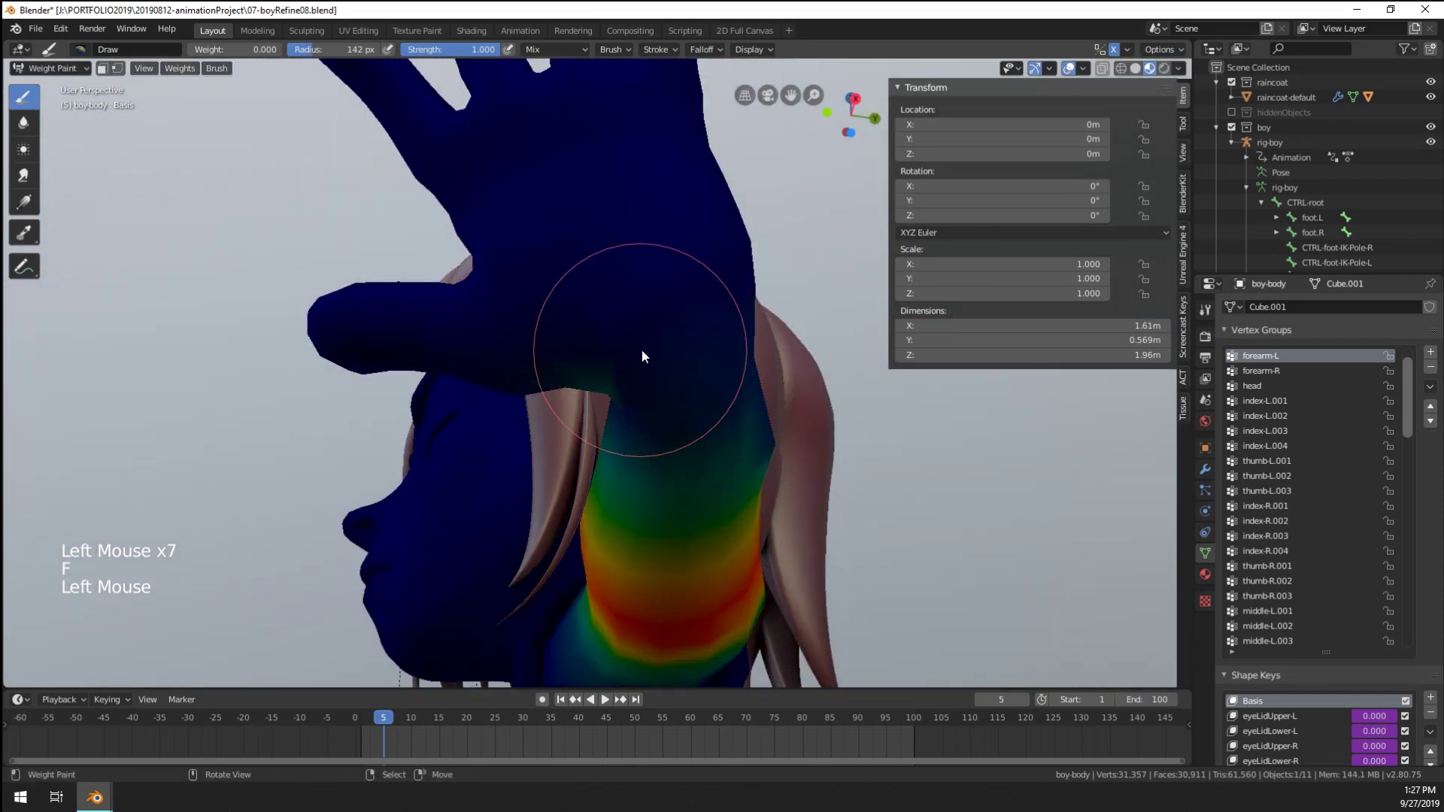
{"action": "left_click", "coordinate": [644, 348]}
{"action": "middle_click_drag", "start_coordinate": [645, 348], "coordinate": [703, 341]}
{"action": "left_click", "coordinate": [651, 375]}
{"action": "key", "text": "f"}
{"action": "left_click", "coordinate": [616, 393]}
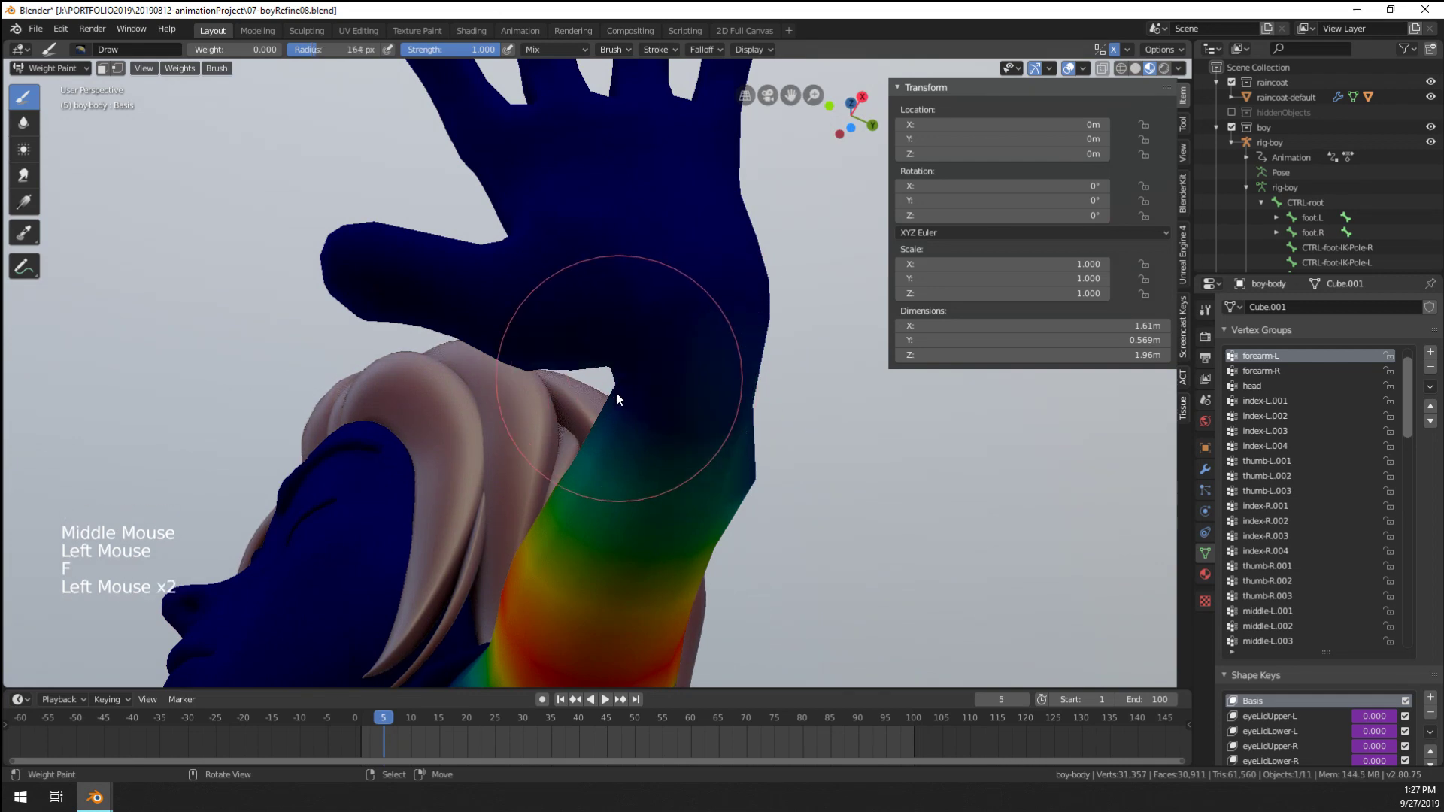
{"action": "left_click", "coordinate": [666, 403]}
{"action": "left_click", "coordinate": [735, 447]}
{"action": "left_click_drag", "start_coordinate": [734, 439], "coordinate": [765, 425]}
Erase the leftover forearm-L weight around the other sides of the left wrist
{"action": "mouse_move", "coordinate": [765, 425]}
{"action": "middle_mouse_down"}
{"action": "mouse_move", "coordinate": [627, 463]}
{"action": "mouse_move", "coordinate": [654, 361]}
{"action": "middle_mouse_up"}
{"action": "left_click", "coordinate": [666, 336]}
{"action": "middle_click_drag", "start_coordinate": [676, 264], "coordinate": [619, 467]}
{"action": "left_click", "coordinate": [644, 355]}
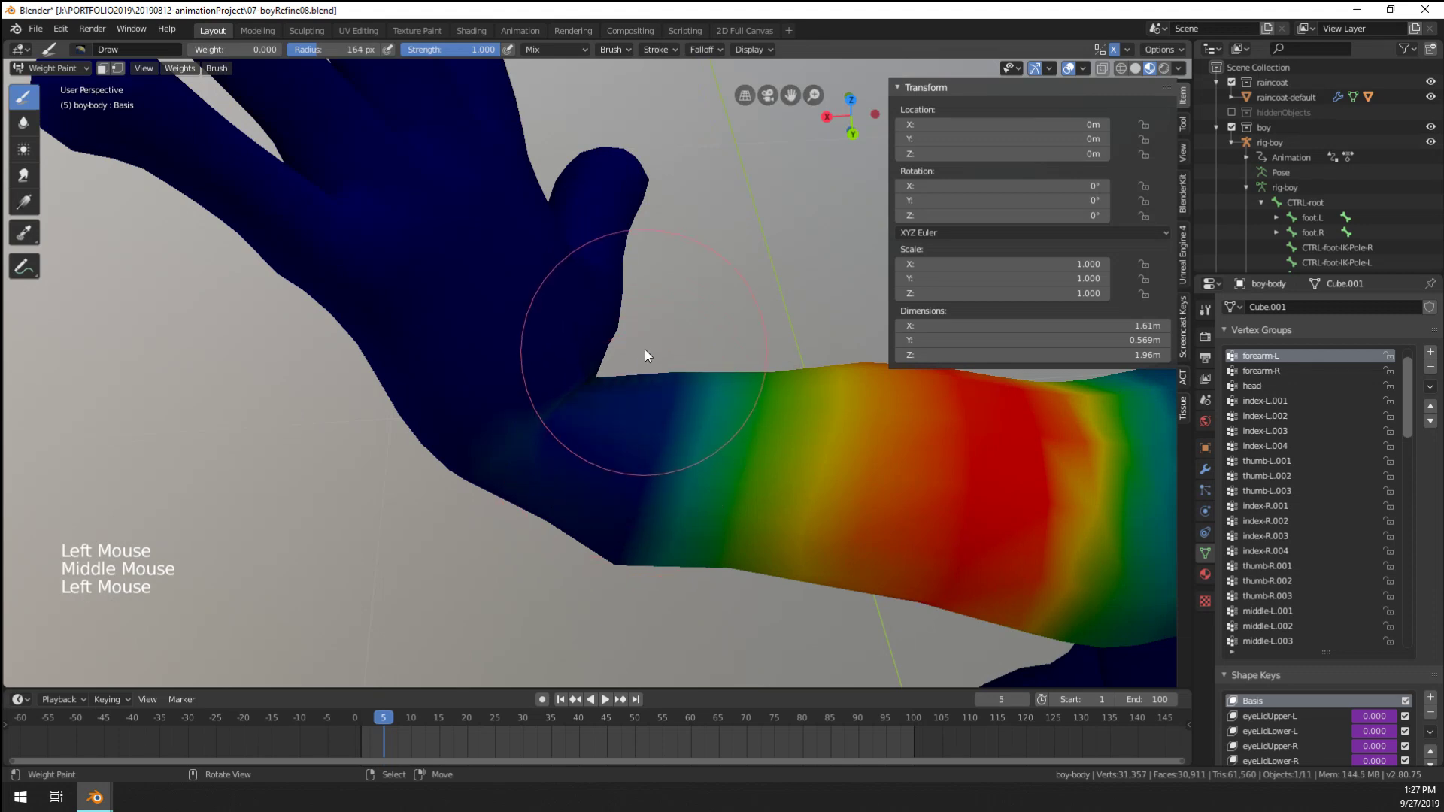
{"action": "mouse_move", "coordinate": [645, 354]}
{"action": "middle_mouse_down"}
{"action": "mouse_move", "coordinate": [490, 412]}
{"action": "mouse_move", "coordinate": [453, 374]}
{"action": "mouse_move", "coordinate": [479, 355]}
{"action": "mouse_move", "coordinate": [493, 390]}
{"action": "middle_mouse_up"}
{"action": "scroll", "coordinate": [531, 352], "scroll_direction": "down", "scroll_amount": 5}
{"action": "scroll", "coordinate": [495, 388], "scroll_direction": "up", "scroll_amount": 4}
{"action": "mouse_move", "coordinate": [495, 384]}
{"action": "left_mouse_down"}
{"action": "mouse_move", "coordinate": [600, 364]}
{"action": "mouse_move", "coordinate": [622, 396]}
{"action": "mouse_move", "coordinate": [588, 445]}
{"action": "left_mouse_up"}
{"action": "middle_click_drag", "start_coordinate": [588, 446], "coordinate": [566, 241]}
{"action": "left_click", "coordinate": [613, 353]}
{"action": "middle_click_drag", "start_coordinate": [613, 354], "coordinate": [617, 298]}
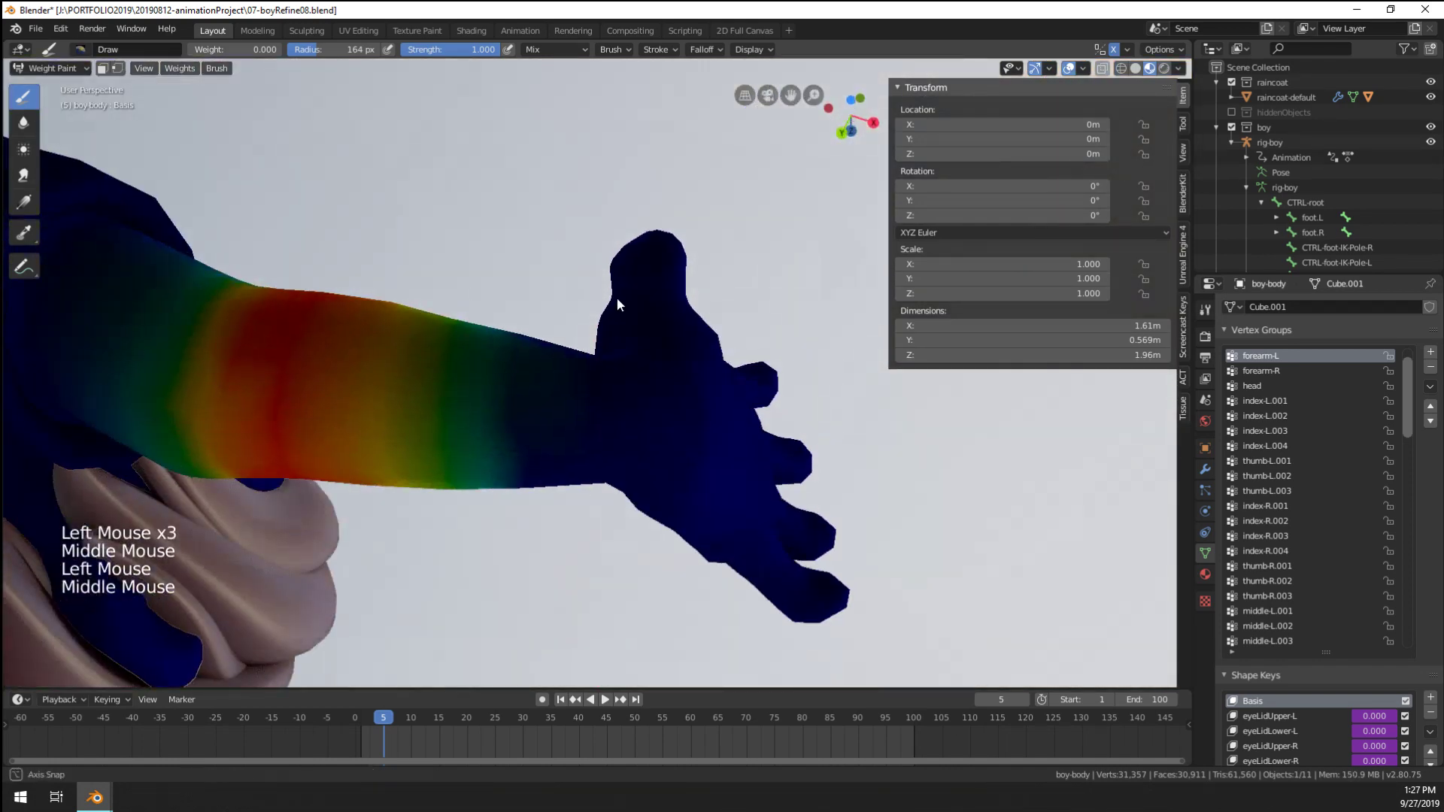
Clear the forearm-L weight from the end of the left forearm next to the wrist, all the way around
{"action": "left_click", "coordinate": [618, 360]}
{"action": "left_click_drag", "start_coordinate": [568, 361], "coordinate": [561, 534]}
{"action": "left_click", "coordinate": [554, 499]}
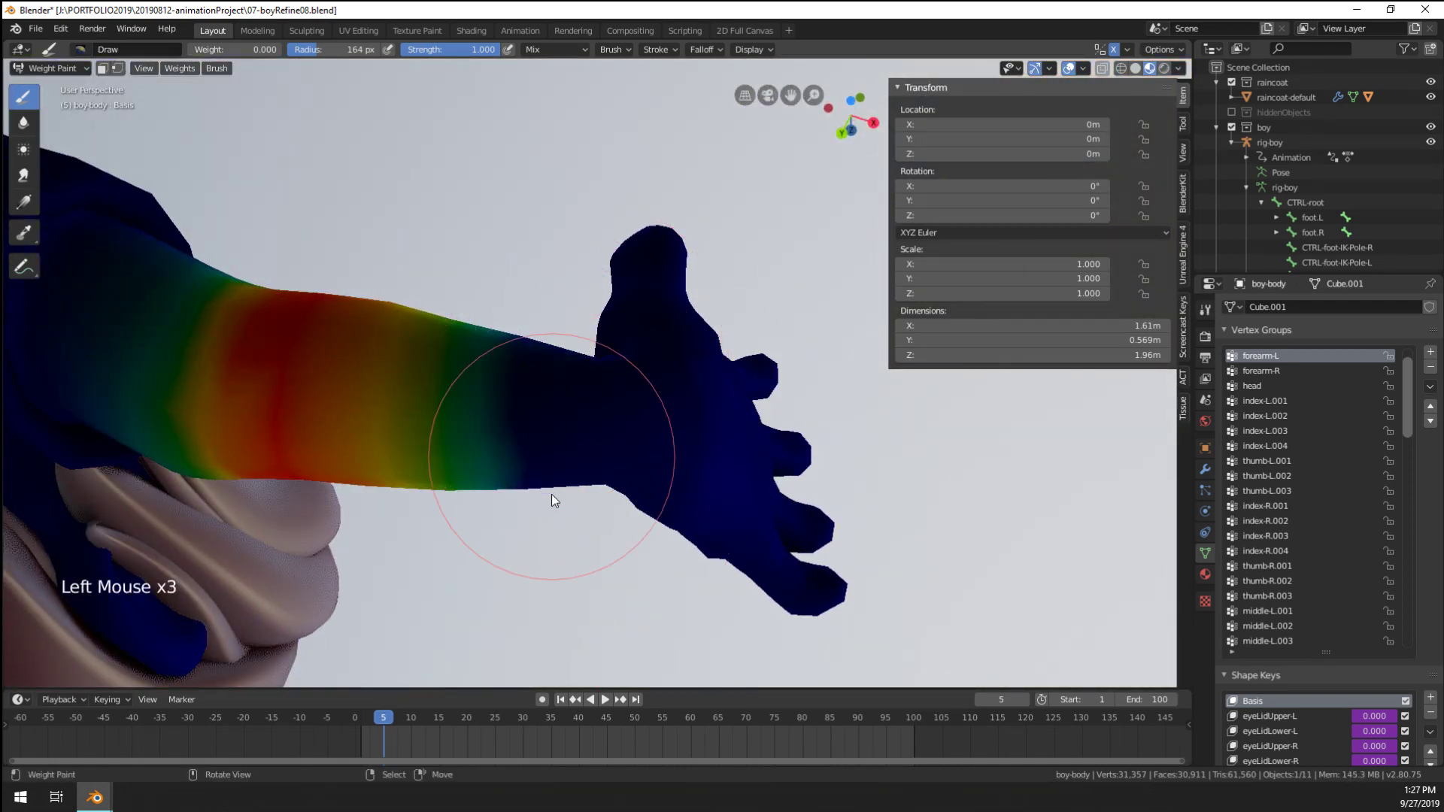
{"action": "scroll", "coordinate": [555, 500], "scroll_direction": "down", "scroll_amount": 4}
{"action": "middle_click_drag", "start_coordinate": [599, 236], "coordinate": [589, 489]}
{"action": "scroll", "coordinate": [579, 466], "scroll_direction": "up", "scroll_amount": 6}
{"action": "left_click", "coordinate": [541, 419]}
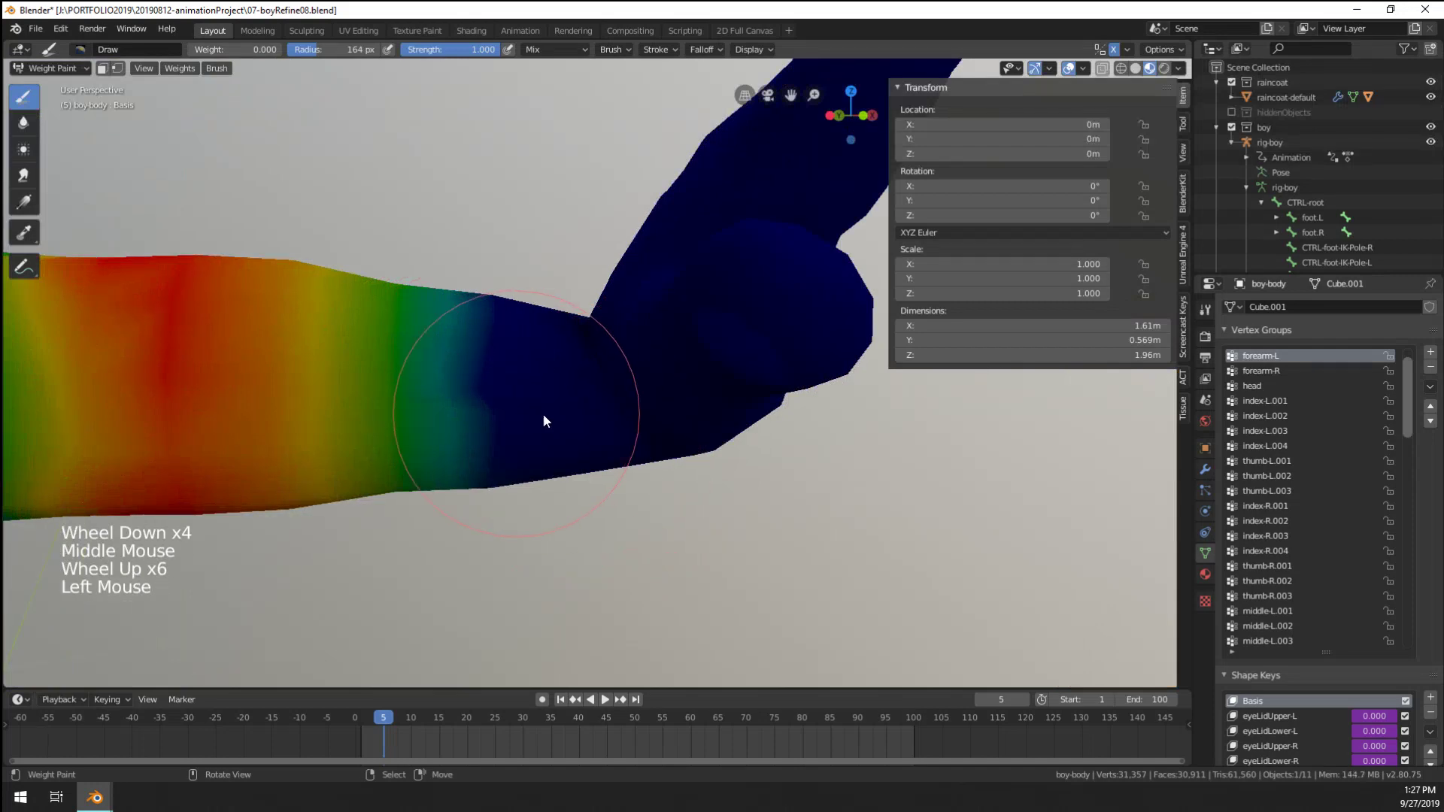
{"action": "left_click", "coordinate": [548, 381]}
{"action": "left_click", "coordinate": [548, 380]}
{"action": "middle_click_drag", "start_coordinate": [548, 380], "coordinate": [531, 451]}
Try to soften the edge of the forearm-L weight near the left wrist with the Blur brush at a 164 px radius
{"action": "left_click", "coordinate": [23, 123]}
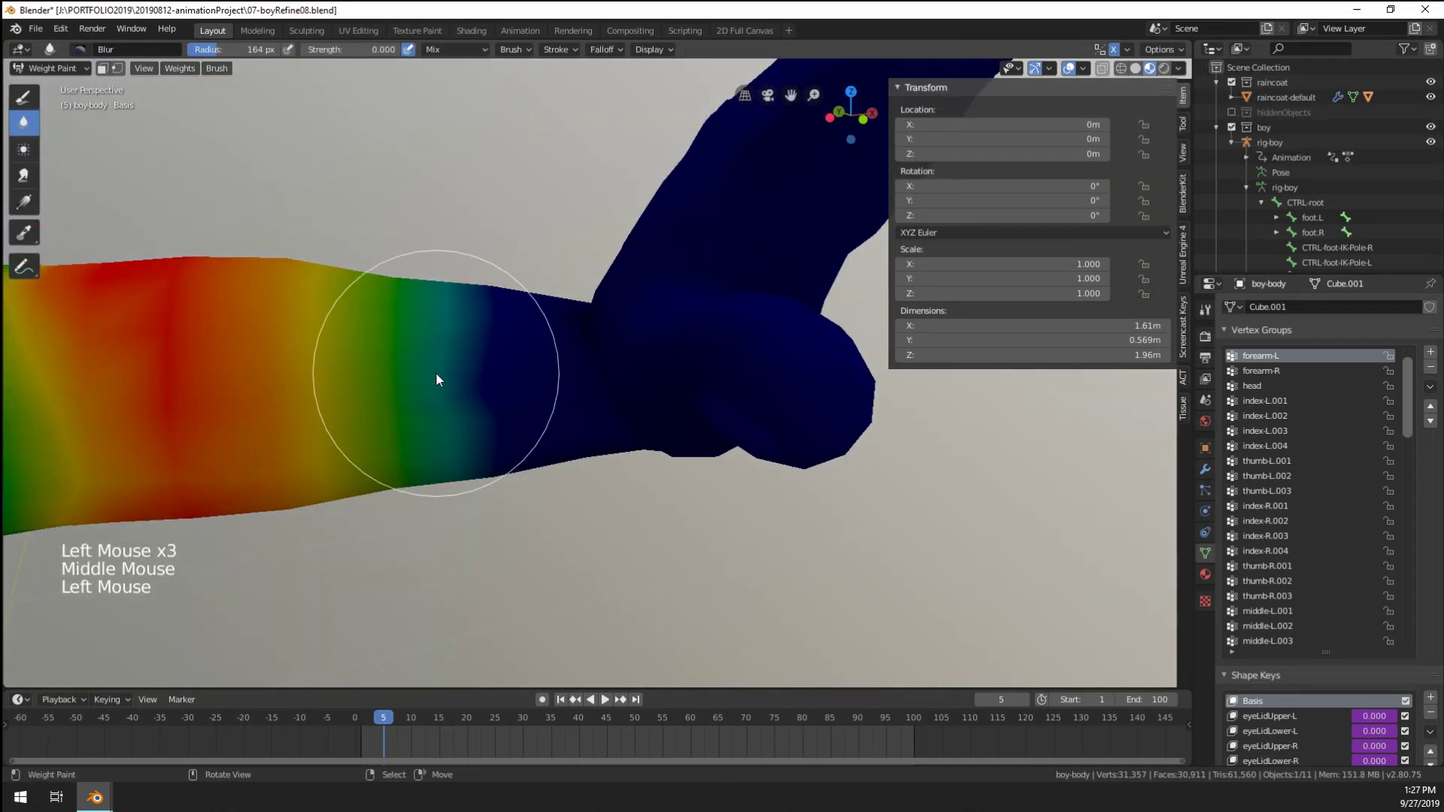
{"action": "left_click", "coordinate": [438, 387]}
{"action": "left_click", "coordinate": [452, 400]}
{"action": "left_click", "coordinate": [471, 403]}
{"action": "left_click", "coordinate": [471, 403]}
{"action": "left_click", "coordinate": [471, 403]}
{"action": "mouse_move", "coordinate": [471, 403]}
{"action": "middle_mouse_down"}
{"action": "mouse_move", "coordinate": [522, 348]}
{"action": "mouse_move", "coordinate": [555, 413]}
{"action": "mouse_move", "coordinate": [545, 444]}
{"action": "mouse_move", "coordinate": [521, 382]}
{"action": "middle_mouse_up"}
In wireframe Edit Mode, select a vertex beside the left wrist and remove all its weights except forearm-L
{"action": "key", "text": "z"}
{"action": "key", "text": "Tab"}
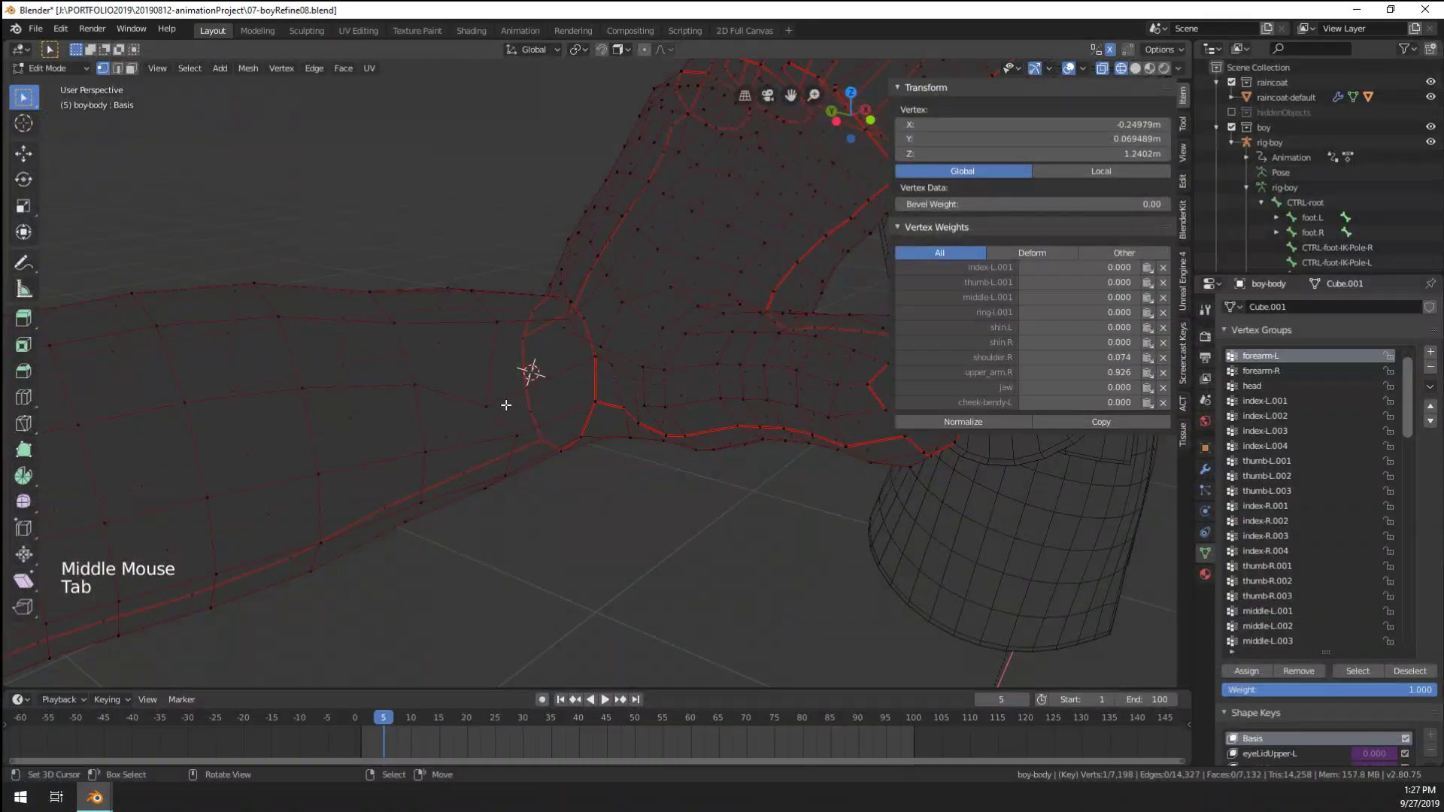
{"action": "right_click", "coordinate": [487, 406]}
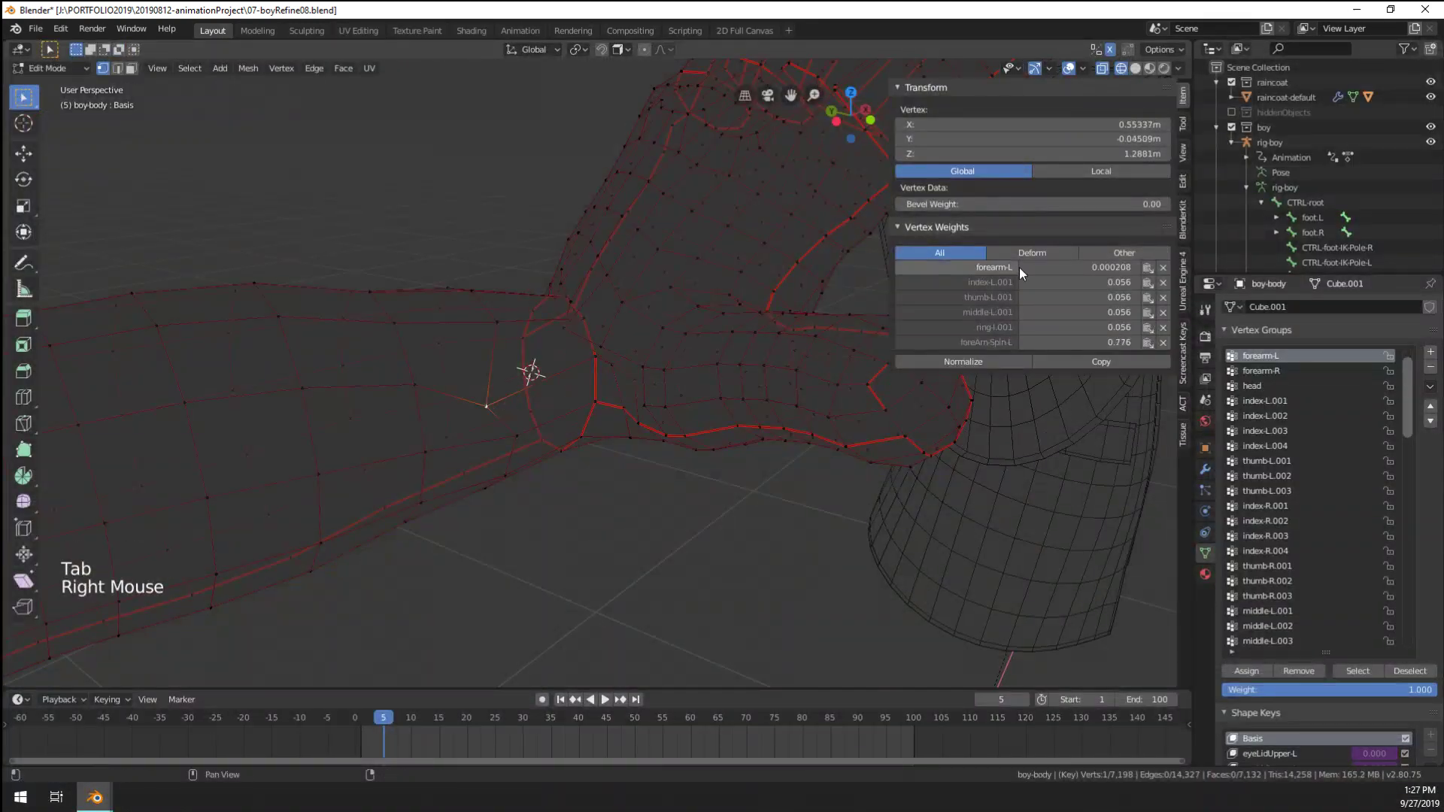
{"action": "left_click", "coordinate": [1163, 283]}
{"action": "left_click", "coordinate": [1164, 283]}
{"action": "left_click", "coordinate": [1164, 282]}
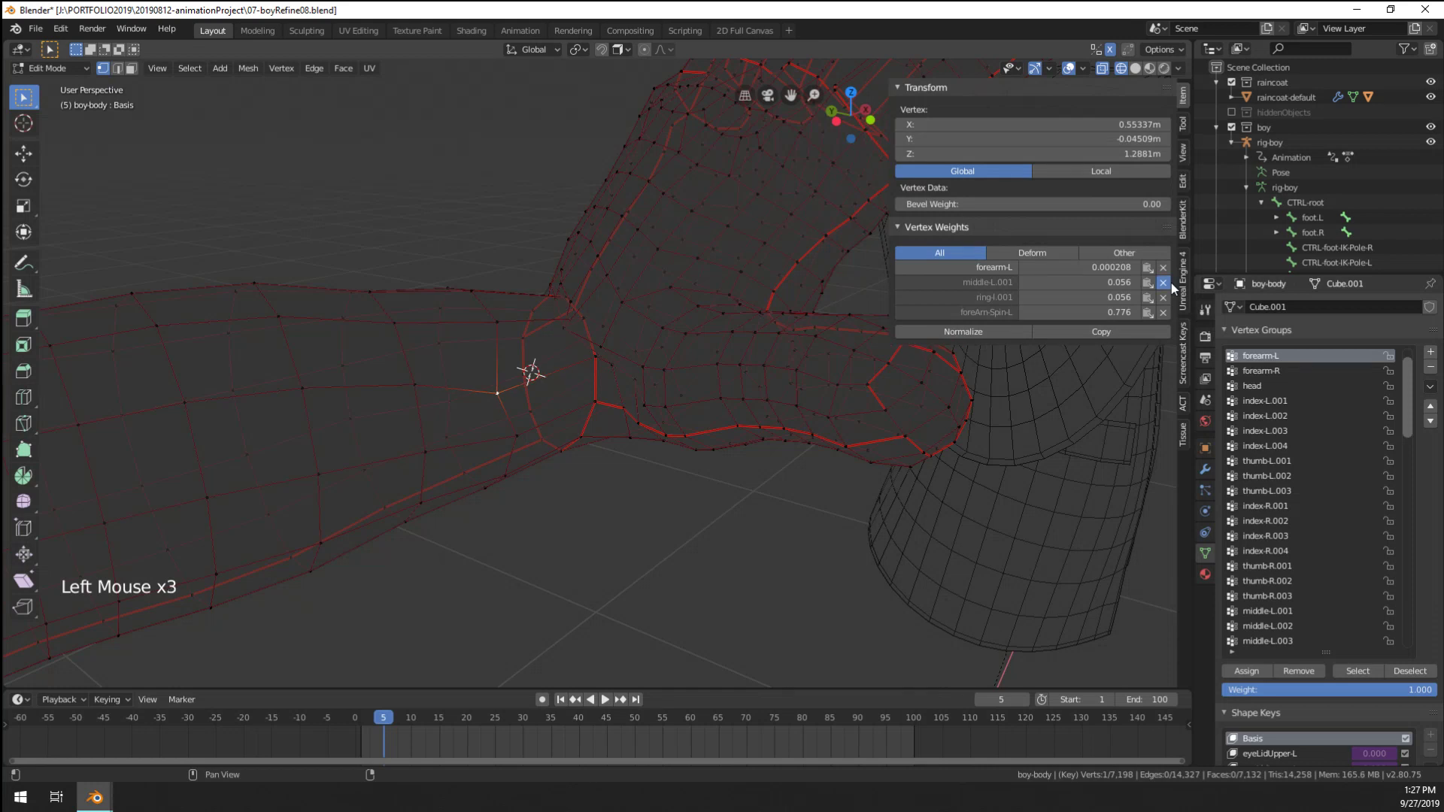
{"action": "left_click", "coordinate": [1163, 283]}
{"action": "left_click", "coordinate": [1164, 283]}
{"action": "left_click", "coordinate": [1164, 283]}
Select a vertex higher on the same wrist loop and remove its finger and foreArm-Spin-L weights, keeping only forearm-L
{"action": "middle_click_drag", "start_coordinate": [542, 376], "coordinate": [516, 356]}
{"action": "right_click", "coordinate": [496, 319]}
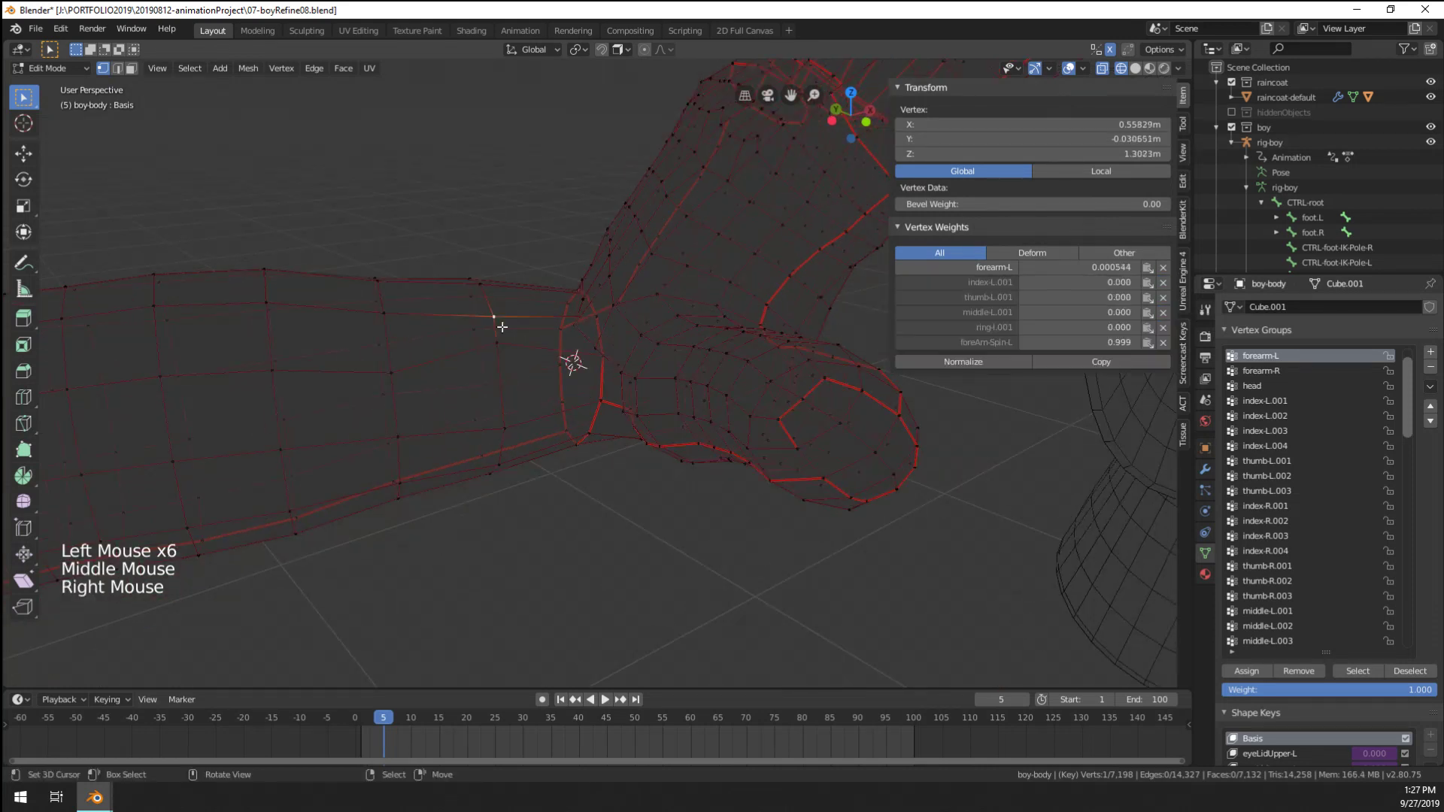
{"action": "left_click", "coordinate": [1163, 283]}
{"action": "left_click", "coordinate": [1163, 283]}
{"action": "left_click", "coordinate": [1164, 283]}
{"action": "left_click", "coordinate": [1163, 283]}
{"action": "left_click", "coordinate": [1163, 283]}
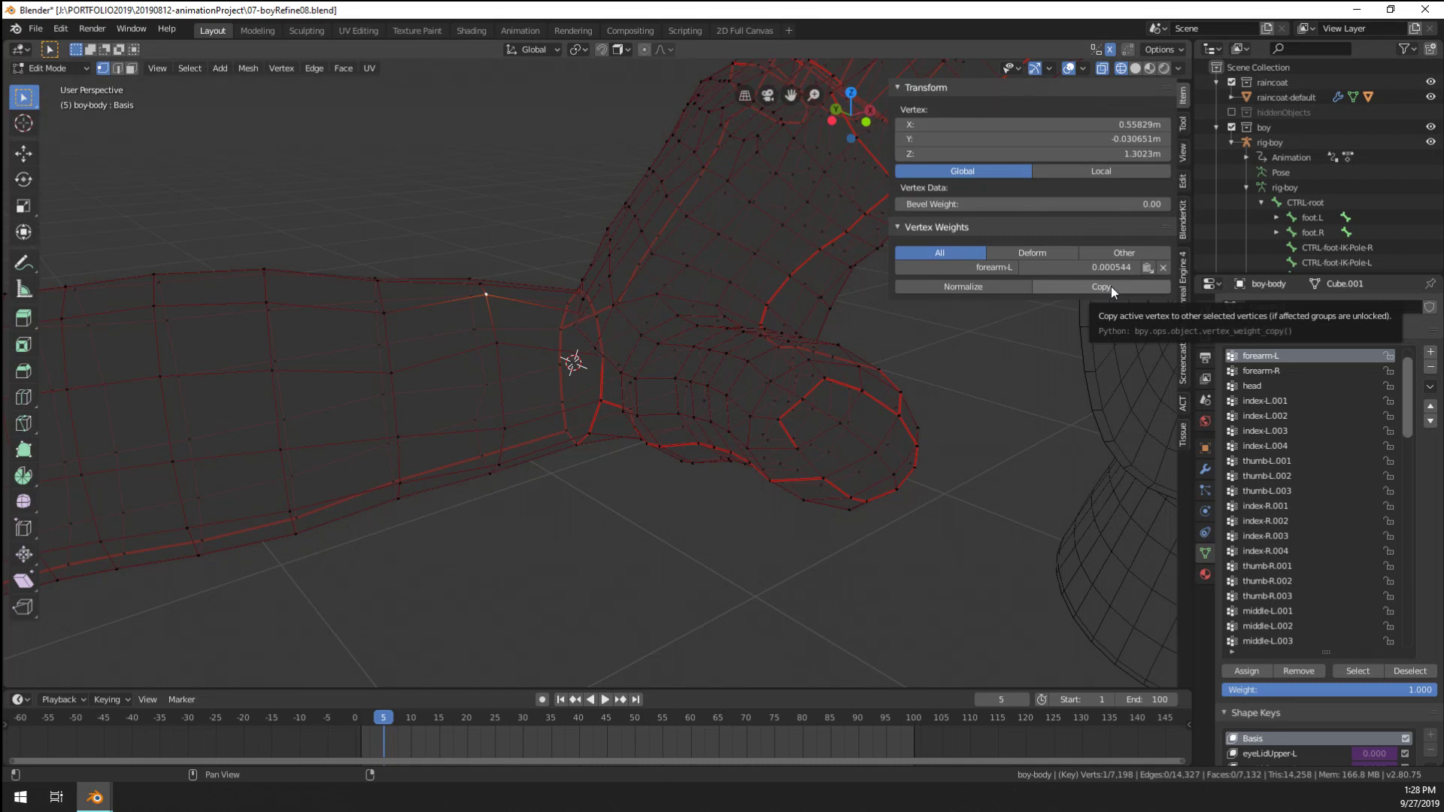
Select the whole edge loop beside the left wrist and copy the cleaned vertex's weights to its other vertices
{"action": "right_click", "coordinate": [477, 376], "text": "alt"}
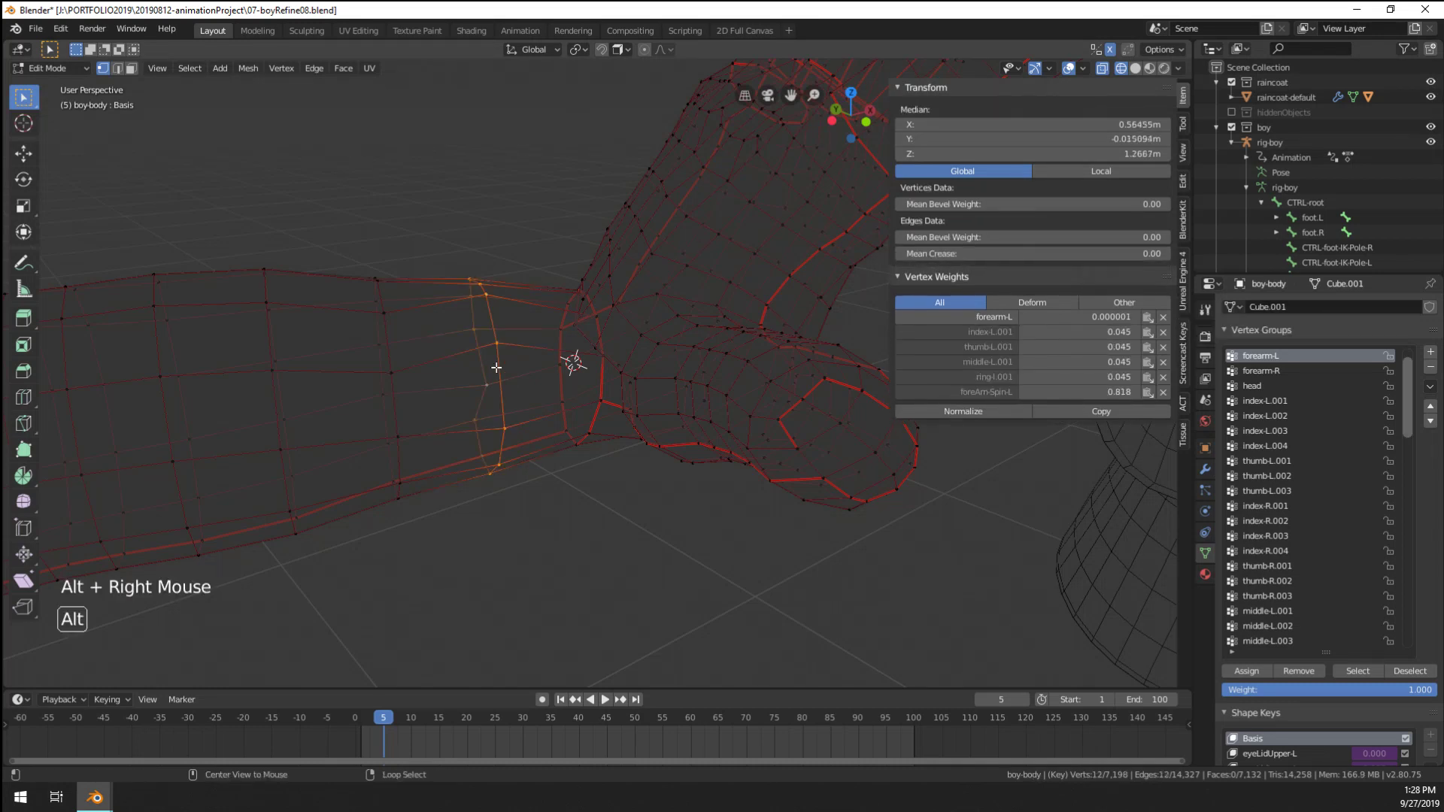
{"action": "right_click", "coordinate": [495, 303], "text": "shift"}
{"action": "right_click", "coordinate": [495, 303], "text": "shift"}
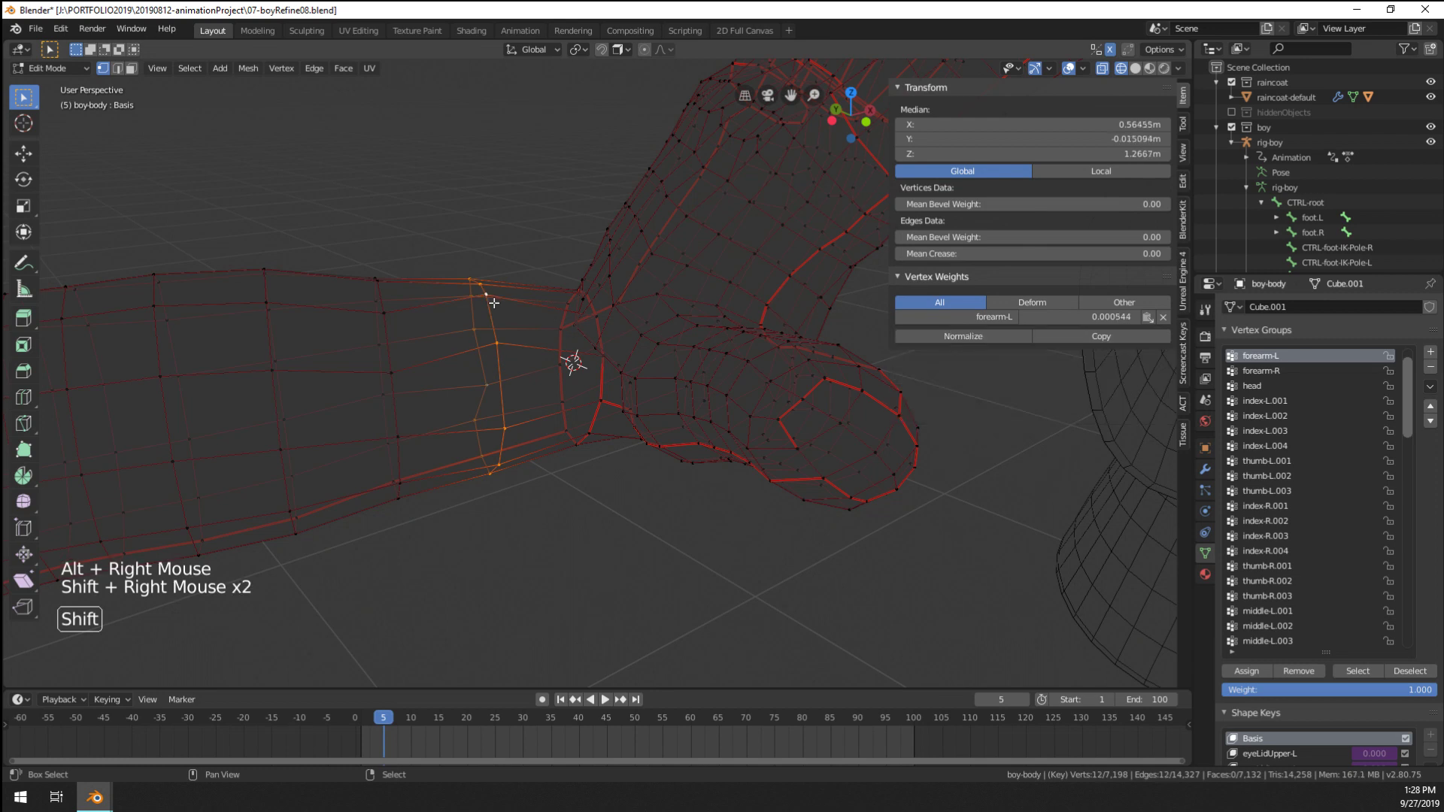
{"action": "left_click", "coordinate": [1139, 336]}
Select a lower vertex on the wrist loop and remove its leftover finger and foreArm-Spin-L entries, keeping only forearm-L
{"action": "right_click", "coordinate": [502, 398]}
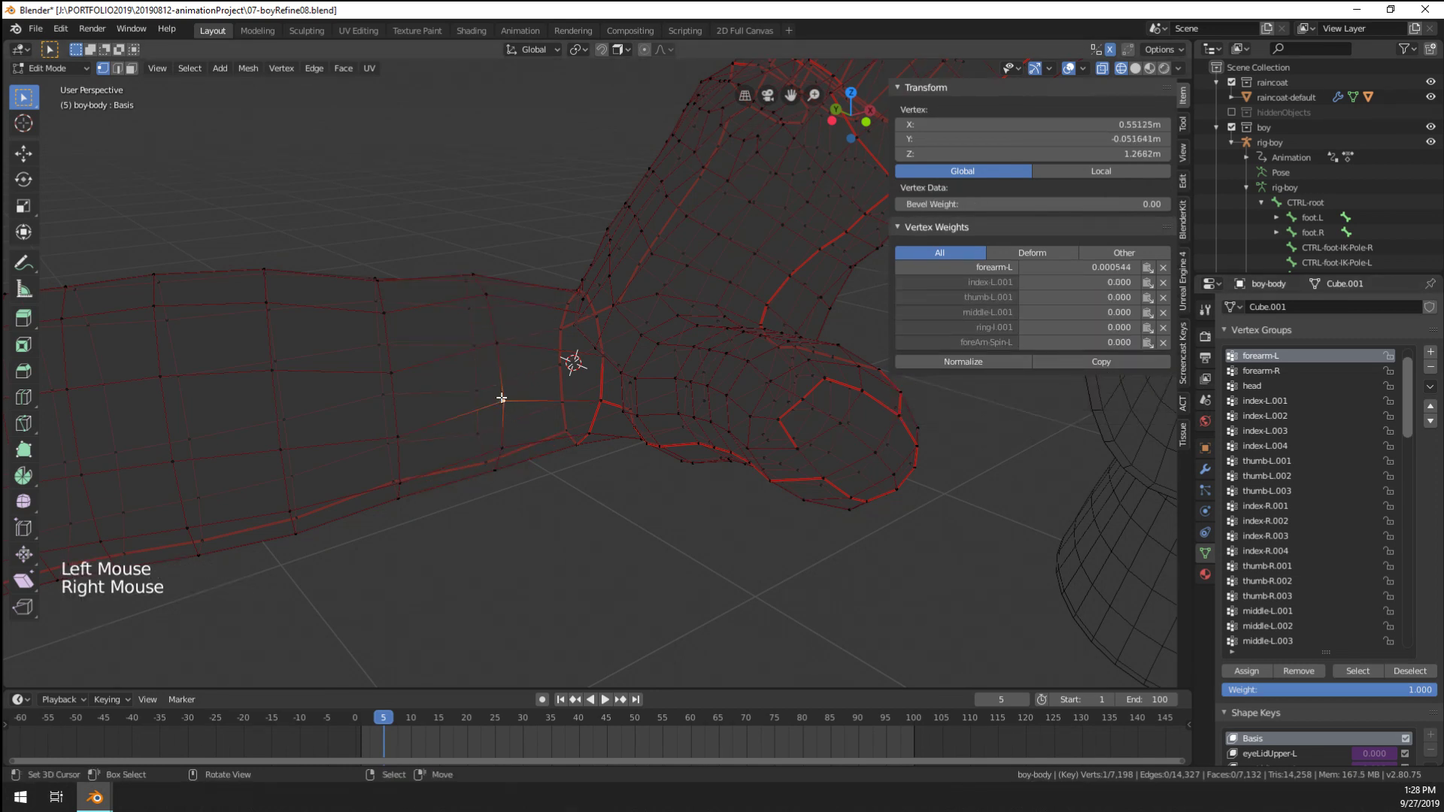
{"action": "right_click", "coordinate": [503, 439]}
{"action": "right_click", "coordinate": [501, 402]}
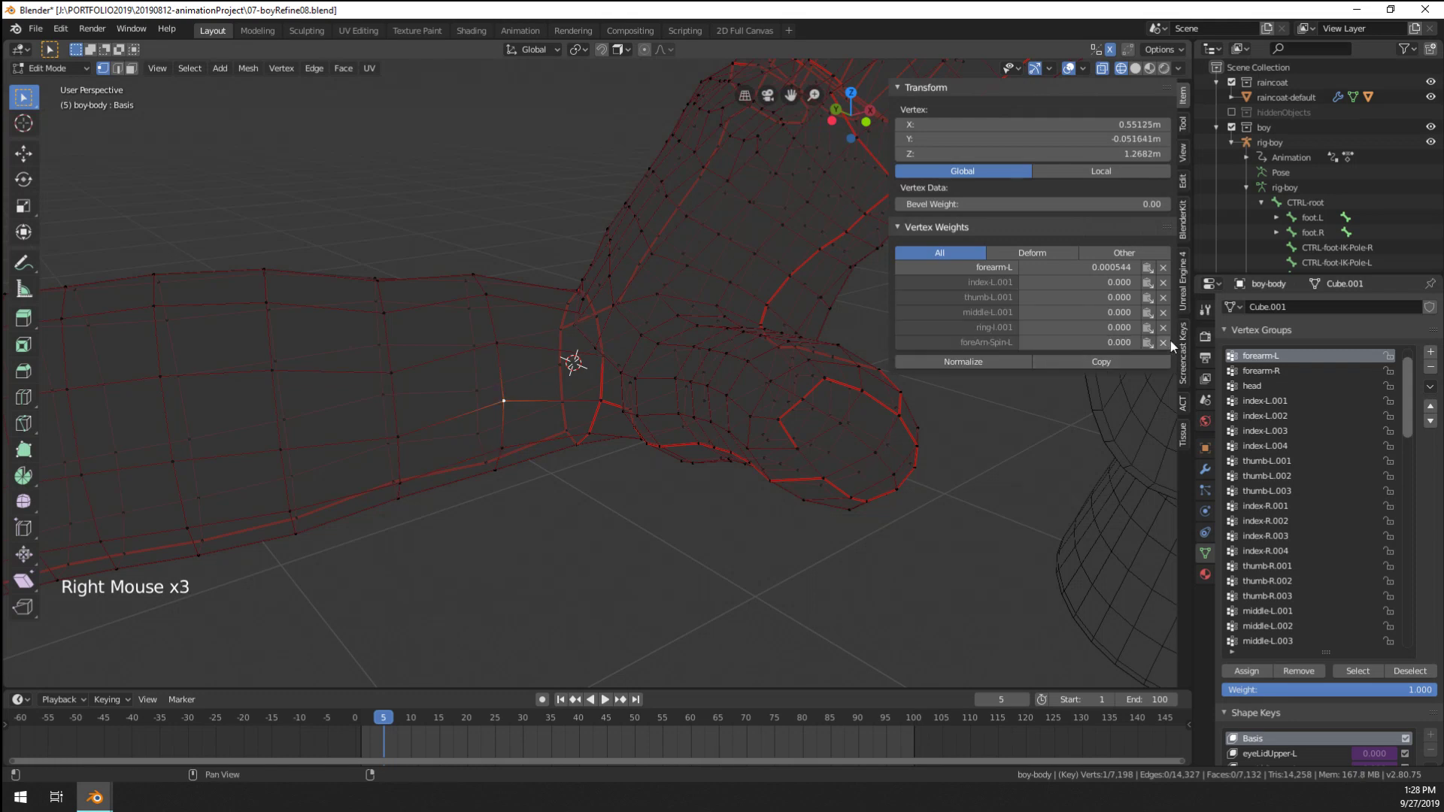
{"action": "left_click", "coordinate": [1163, 283]}
{"action": "left_click", "coordinate": [1164, 284]}
{"action": "left_click", "coordinate": [1164, 284]}
{"action": "left_click", "coordinate": [1164, 284]}
{"action": "left_click", "coordinate": [1164, 284]}
{"action": "left_click", "coordinate": [1164, 283]}
{"action": "left_click", "coordinate": [1164, 284]}
{"action": "left_click", "coordinate": [1164, 283]}
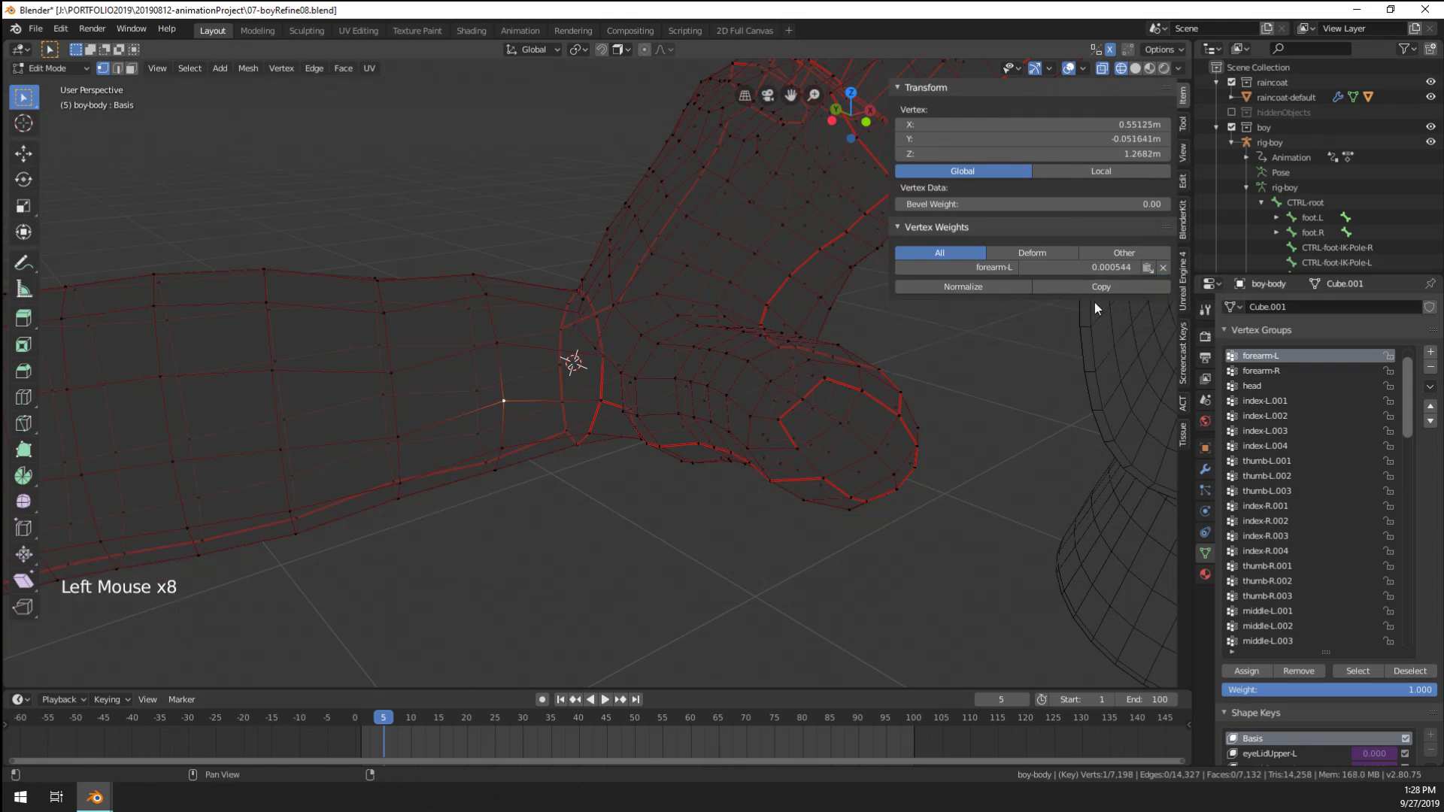
Inspect the weights of other vertices near the left wrist and make foreArm-Spin-L the active vertex group
{"action": "middle_click_drag", "start_coordinate": [506, 341], "coordinate": [546, 386]}
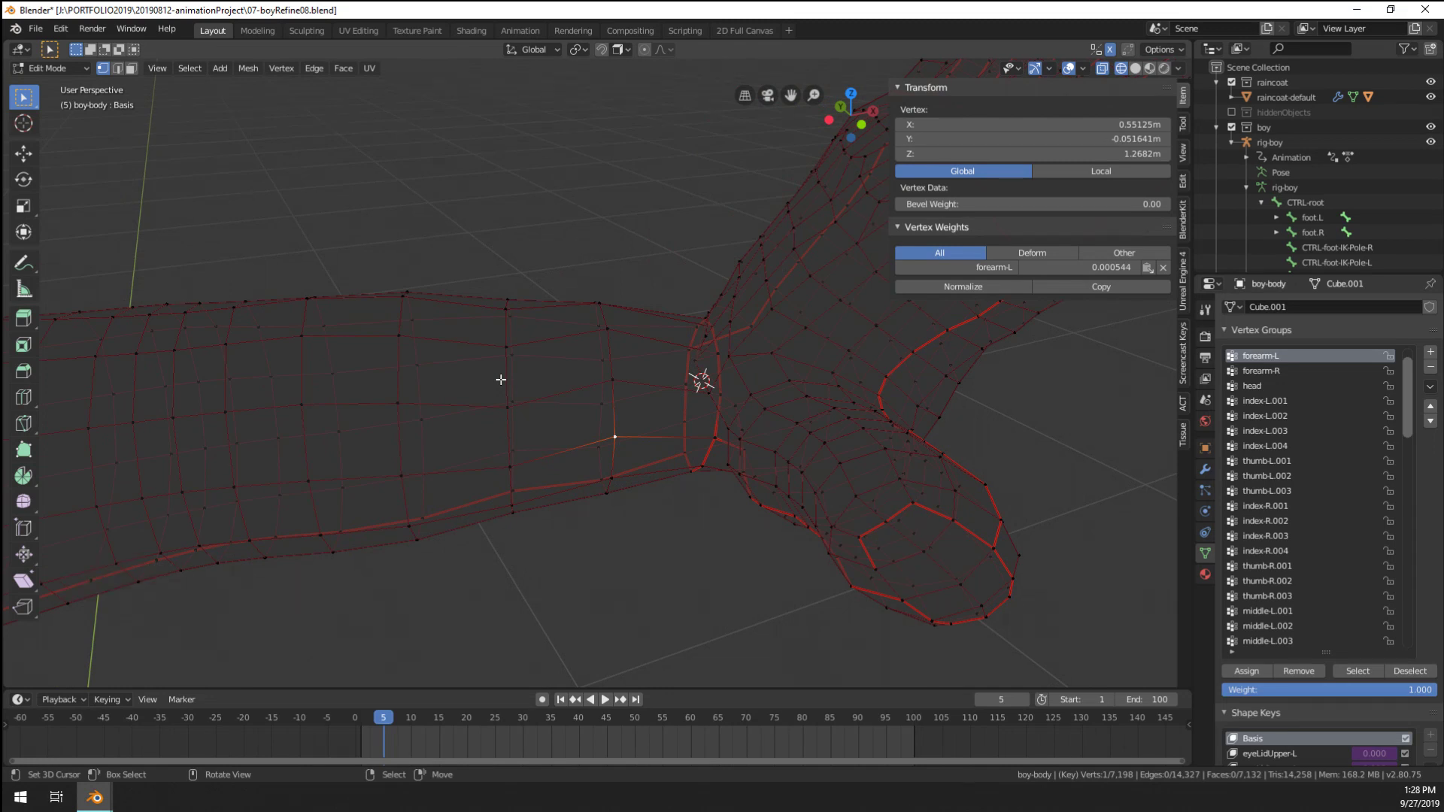
{"action": "right_click", "coordinate": [586, 341]}
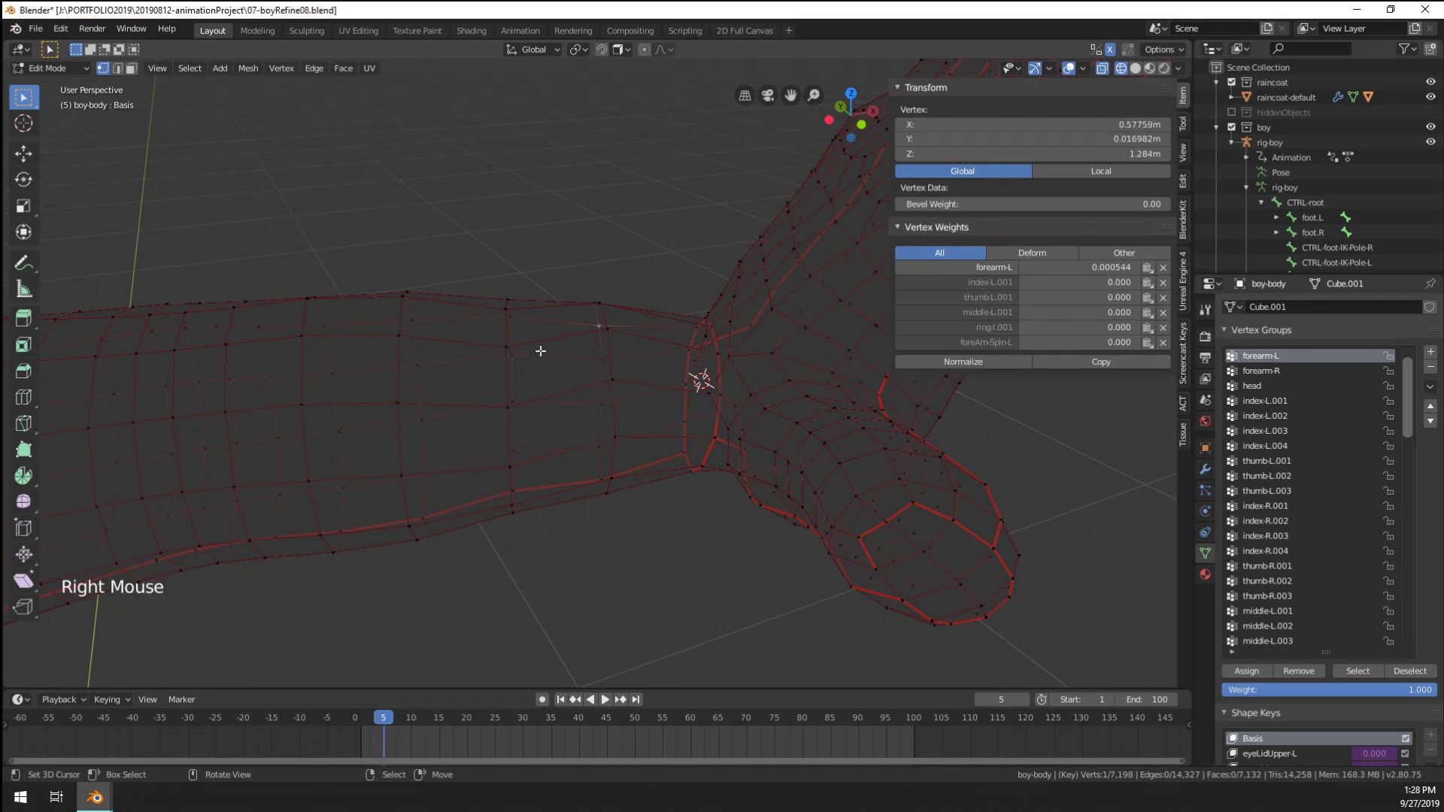
{"action": "left_click", "coordinate": [983, 342]}
{"action": "left_click", "coordinate": [984, 343]}
{"action": "left_click", "coordinate": [983, 343]}
{"action": "left_click", "coordinate": [984, 343]}
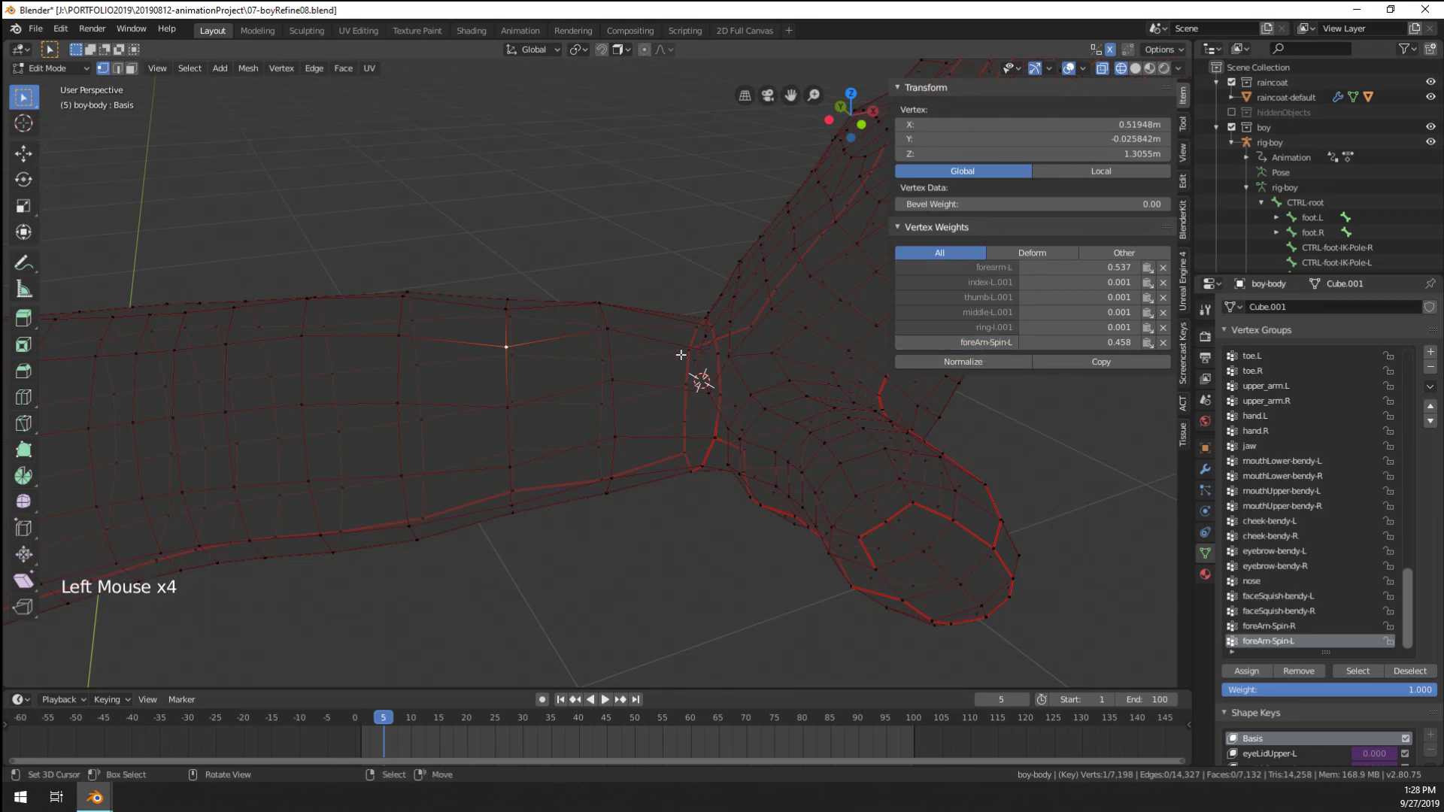
Select the edge loop beside the left wrist and assign it a foreArm-Spin-L weight of 0.872, then lower it to 0.810
{"action": "right_click", "coordinate": [619, 363], "text": "alt"}
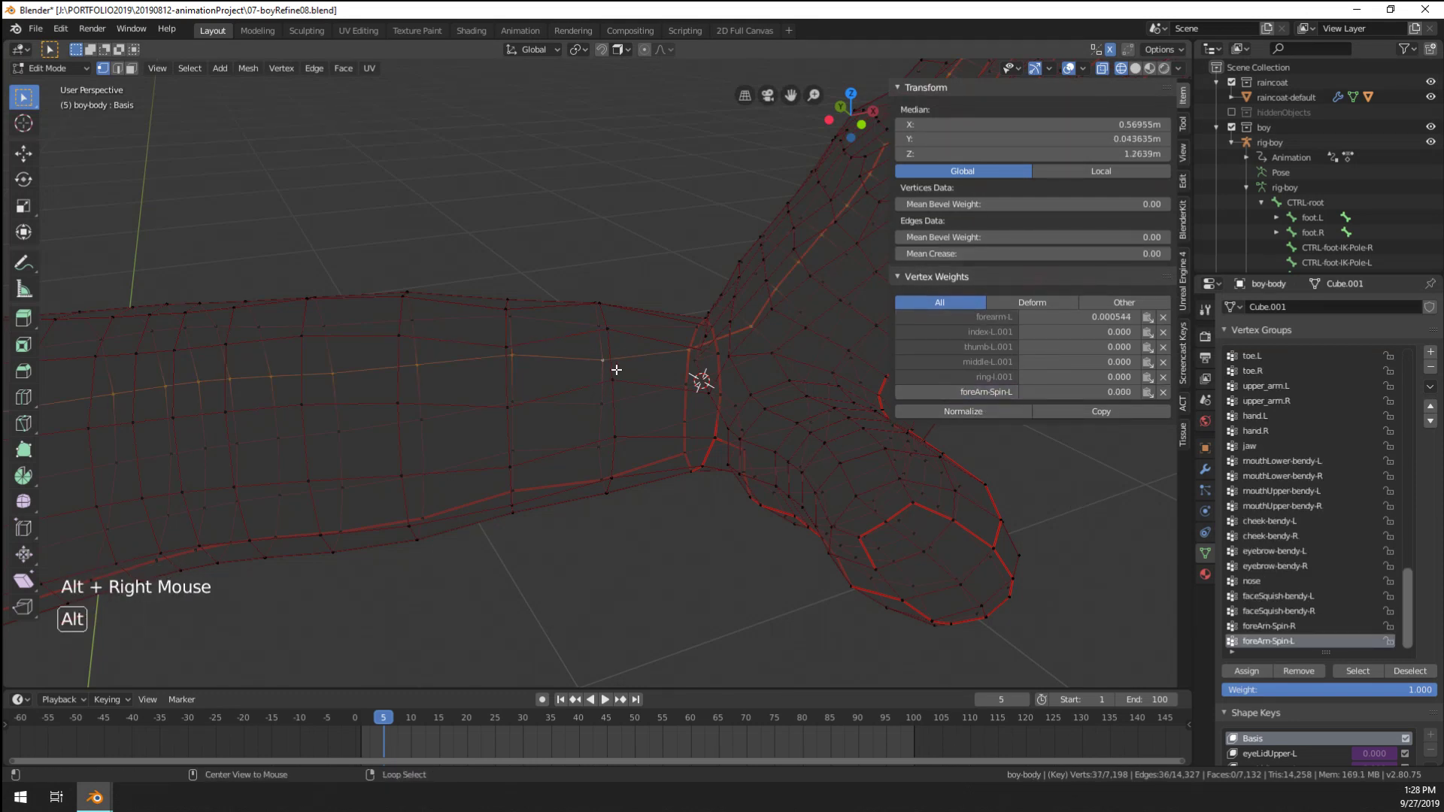
{"action": "right_click", "coordinate": [617, 367], "text": "alt"}
{"action": "left_click_drag", "start_coordinate": [1337, 689], "coordinate": [1319, 690]}
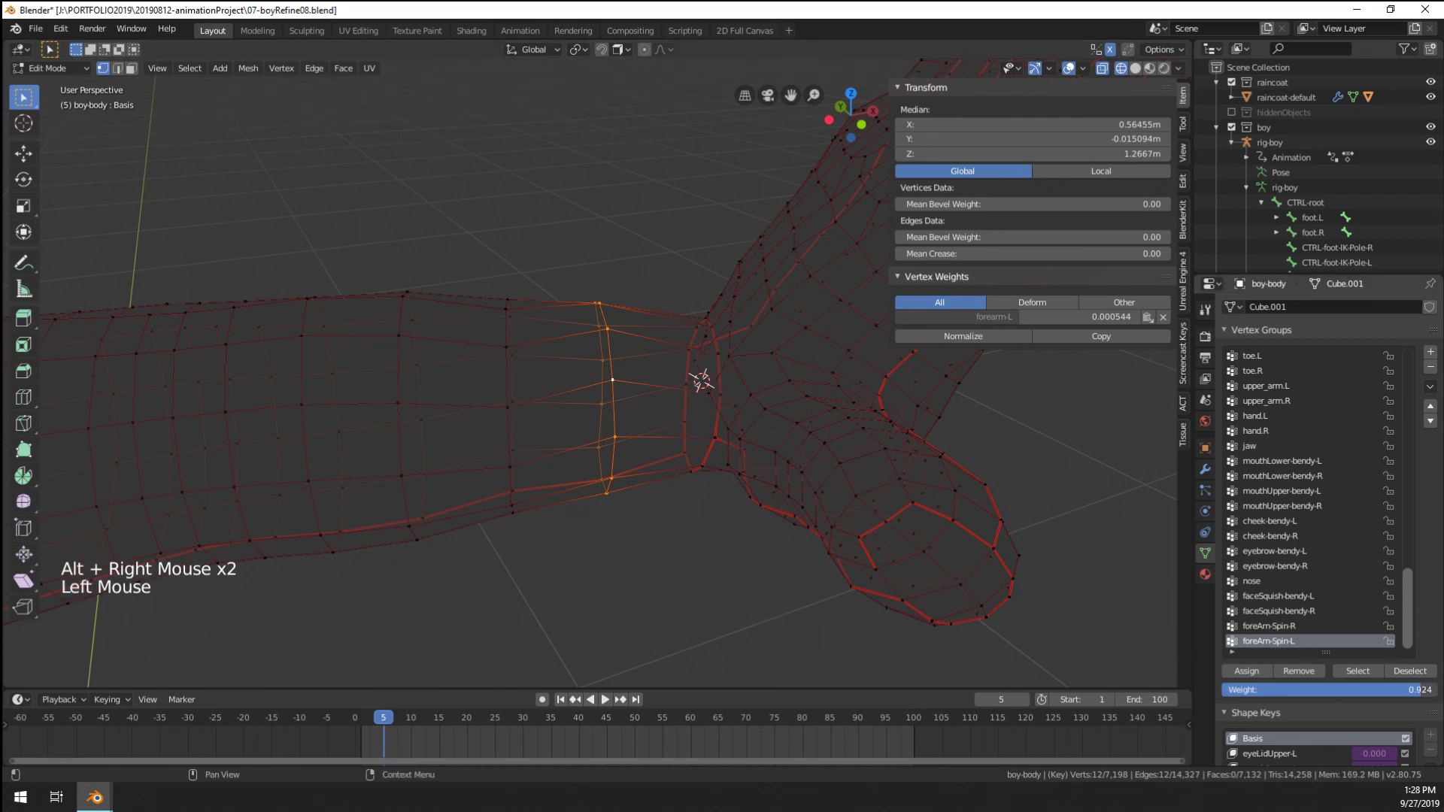
{"action": "left_click", "coordinate": [1261, 671]}
{"action": "scroll", "coordinate": [877, 448], "scroll_direction": "down", "scroll_amount": 3}
{"action": "middle_click_drag", "start_coordinate": [877, 448], "coordinate": [774, 501]}
{"action": "scroll", "coordinate": [797, 376], "scroll_direction": "down", "scroll_amount": 1}
{"action": "scroll", "coordinate": [798, 376], "scroll_direction": "up", "scroll_amount": 5}
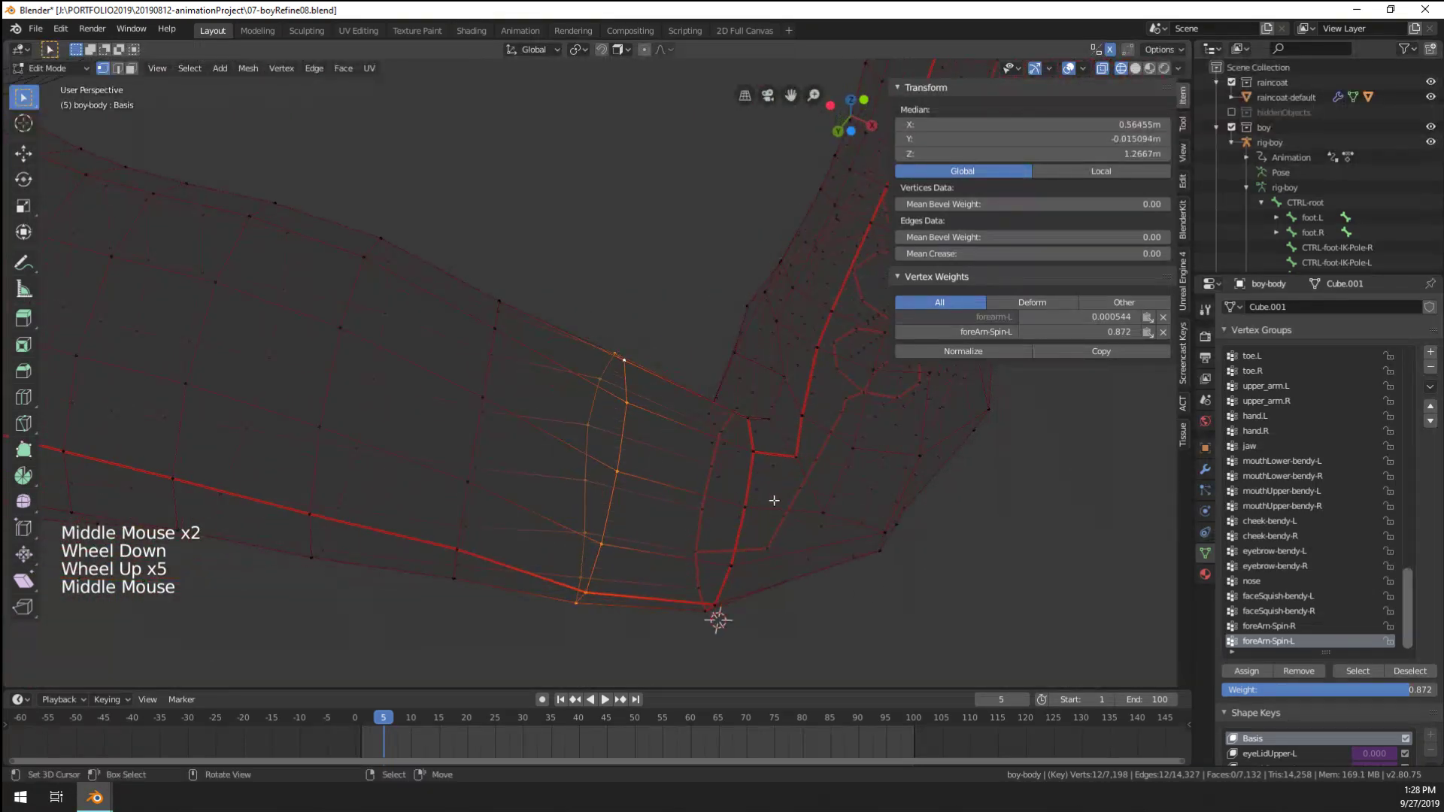
{"action": "left_click_drag", "start_coordinate": [1369, 690], "coordinate": [1292, 689]}
{"action": "left_click", "coordinate": [1255, 669]}
{"action": "scroll", "coordinate": [668, 421], "scroll_direction": "down", "scroll_amount": 3}
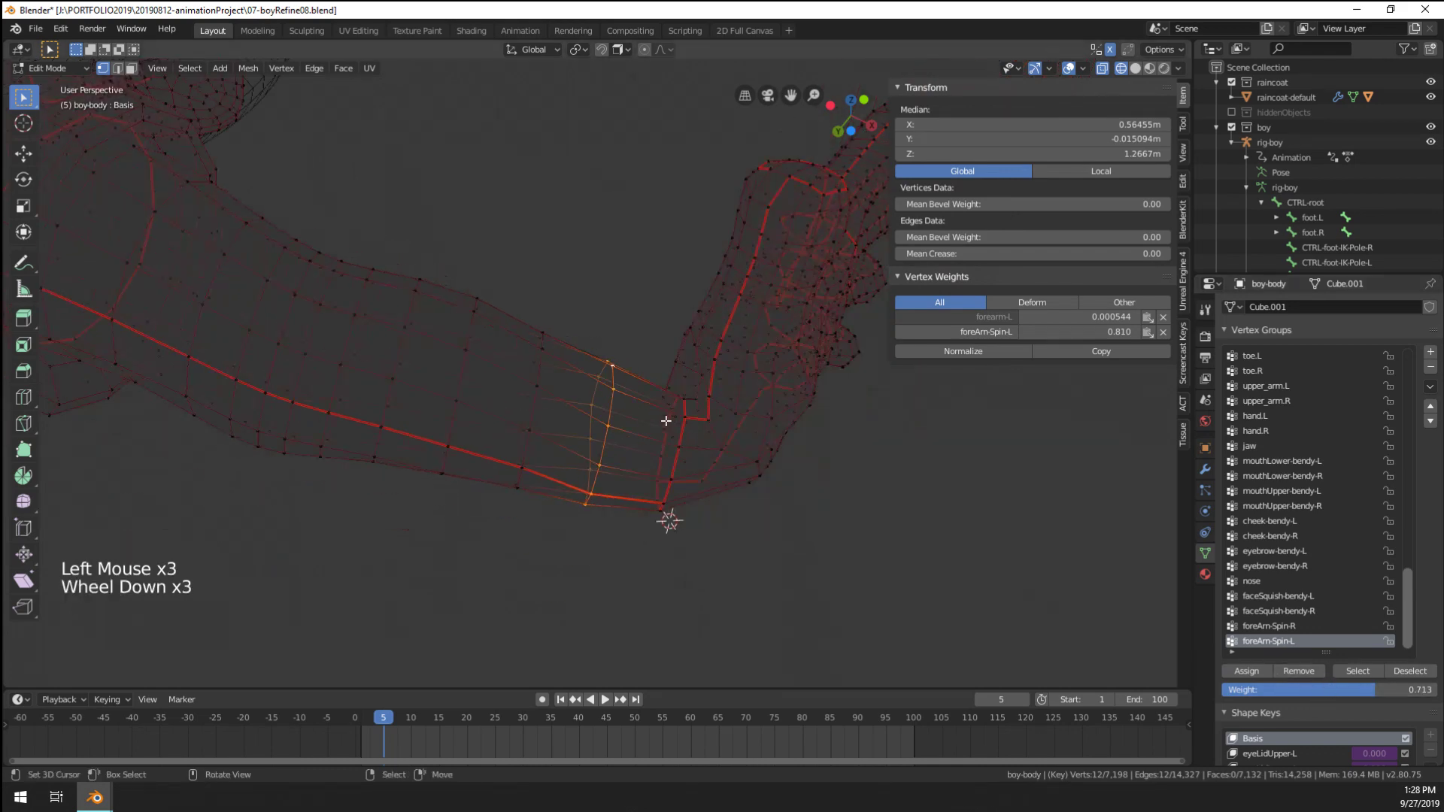
Return to Weight Paint mode and examine the foreArm-Spin-L gradient around the left wrist
{"action": "key", "text": "Tab"}
{"action": "key", "text": "ctrl+Tab"}
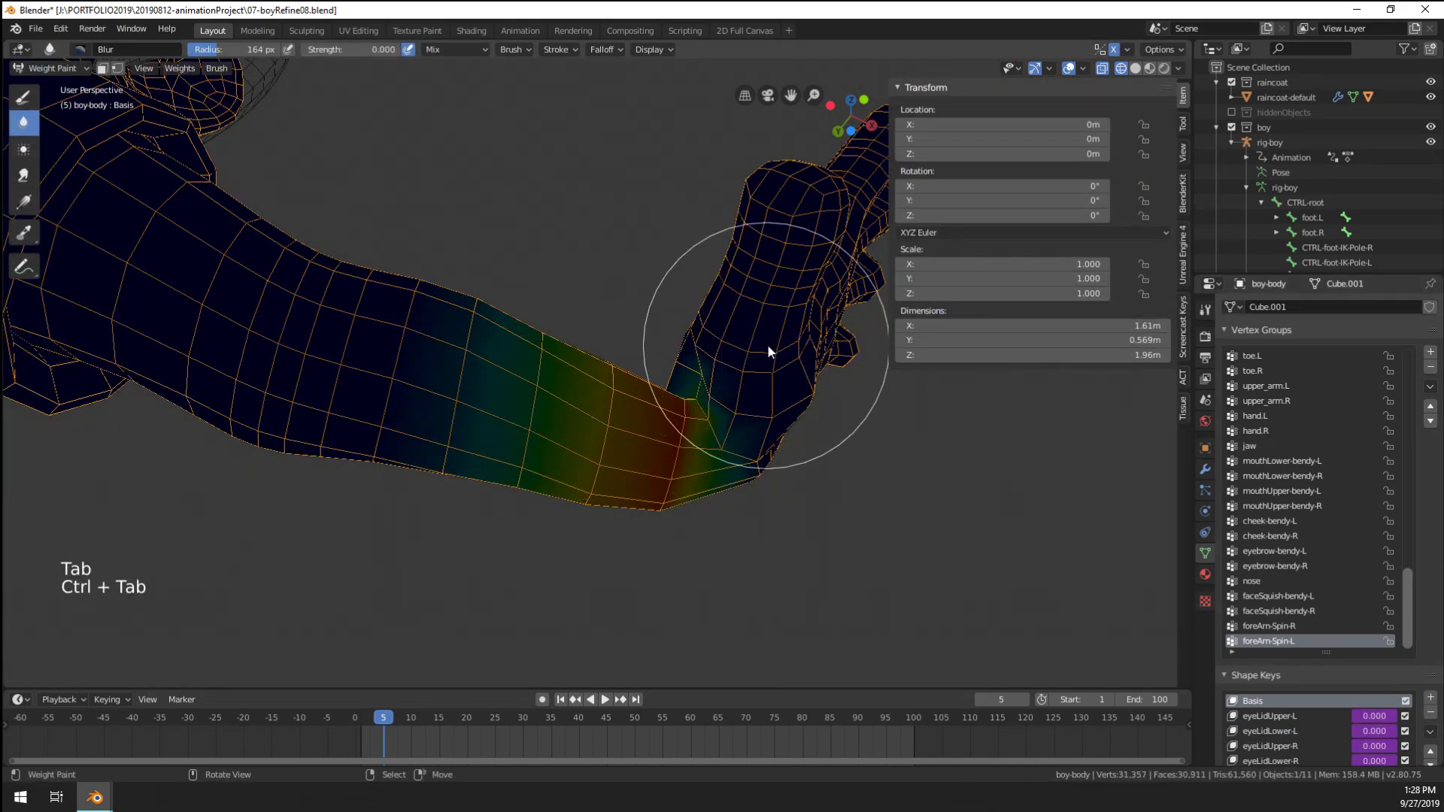
{"action": "mouse_move", "coordinate": [773, 354]}
{"action": "middle_mouse_down"}
{"action": "mouse_move", "coordinate": [783, 494]}
{"action": "mouse_move", "coordinate": [661, 387]}
{"action": "middle_mouse_up"}
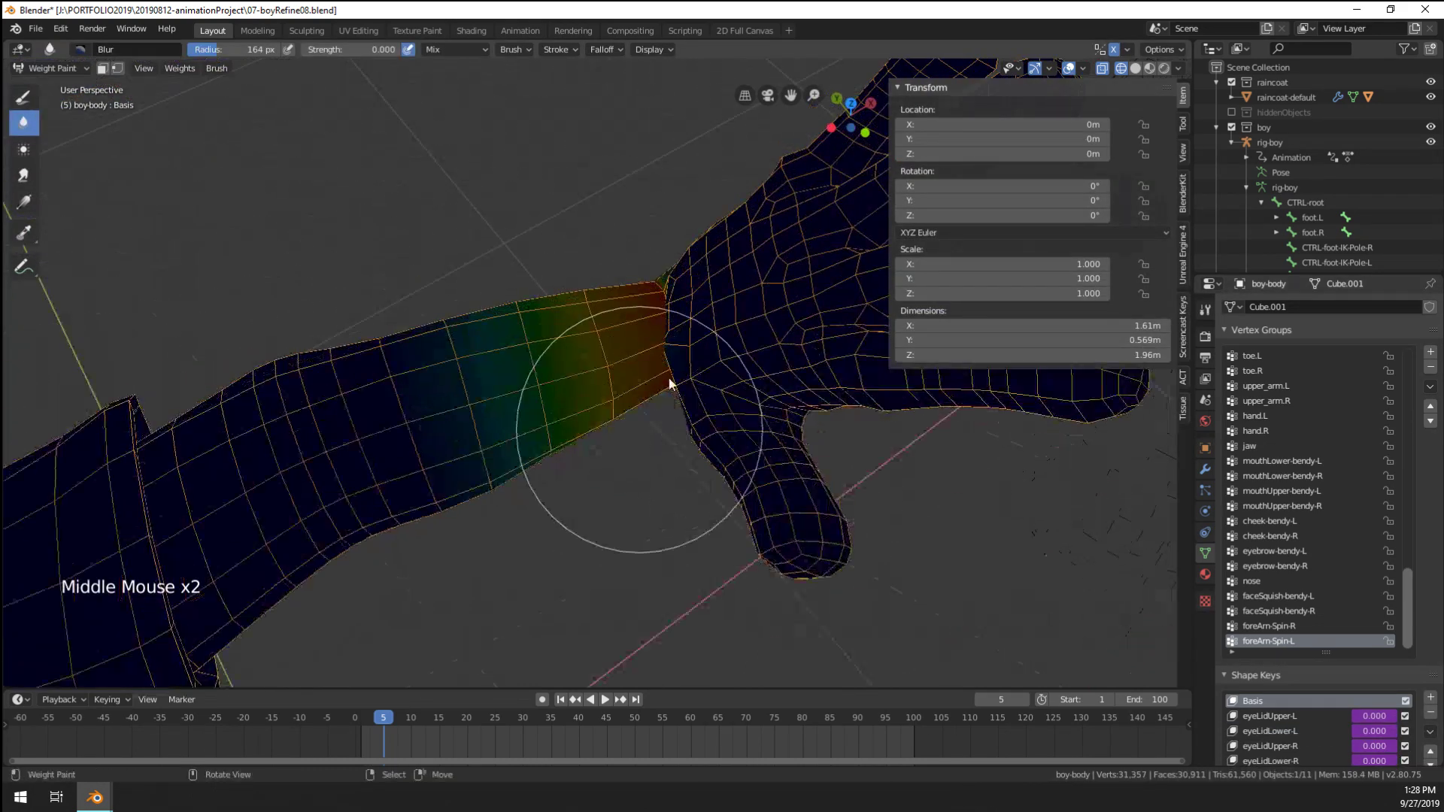
Switch the viewport to solid shading and examine the foreArm-Spin-L gradient along the left forearm
{"action": "left_click", "coordinate": [1135, 68]}
{"action": "scroll", "coordinate": [614, 292], "scroll_direction": "up", "scroll_amount": 2}
{"action": "scroll", "coordinate": [534, 391], "scroll_direction": "down", "scroll_amount": 4}
{"action": "mouse_move", "coordinate": [534, 391]}
{"action": "middle_mouse_down", "text": "shift"}
{"action": "mouse_move", "coordinate": [714, 381]}
{"action": "mouse_move", "coordinate": [864, 310]}
{"action": "mouse_move", "coordinate": [581, 389]}
{"action": "middle_mouse_up", "text": "shift"}
{"action": "scroll", "coordinate": [630, 388], "scroll_direction": "up", "scroll_amount": 2}
{"action": "scroll", "coordinate": [583, 390], "scroll_direction": "down", "scroll_amount": 3}
{"action": "key", "text": "z"}
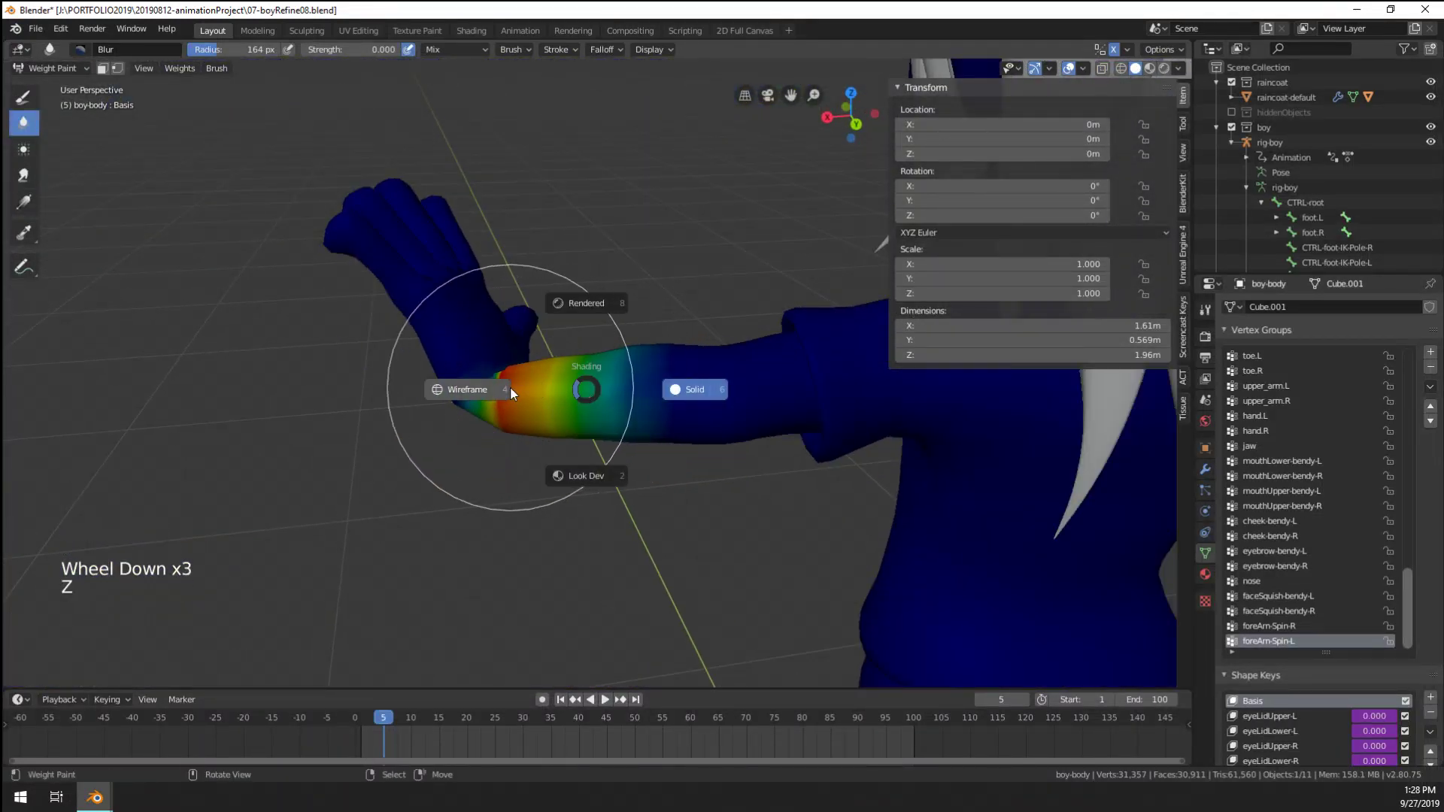
{"action": "left_click", "coordinate": [510, 387]}
{"action": "key", "text": "z"}
{"action": "left_click", "coordinate": [653, 392]}
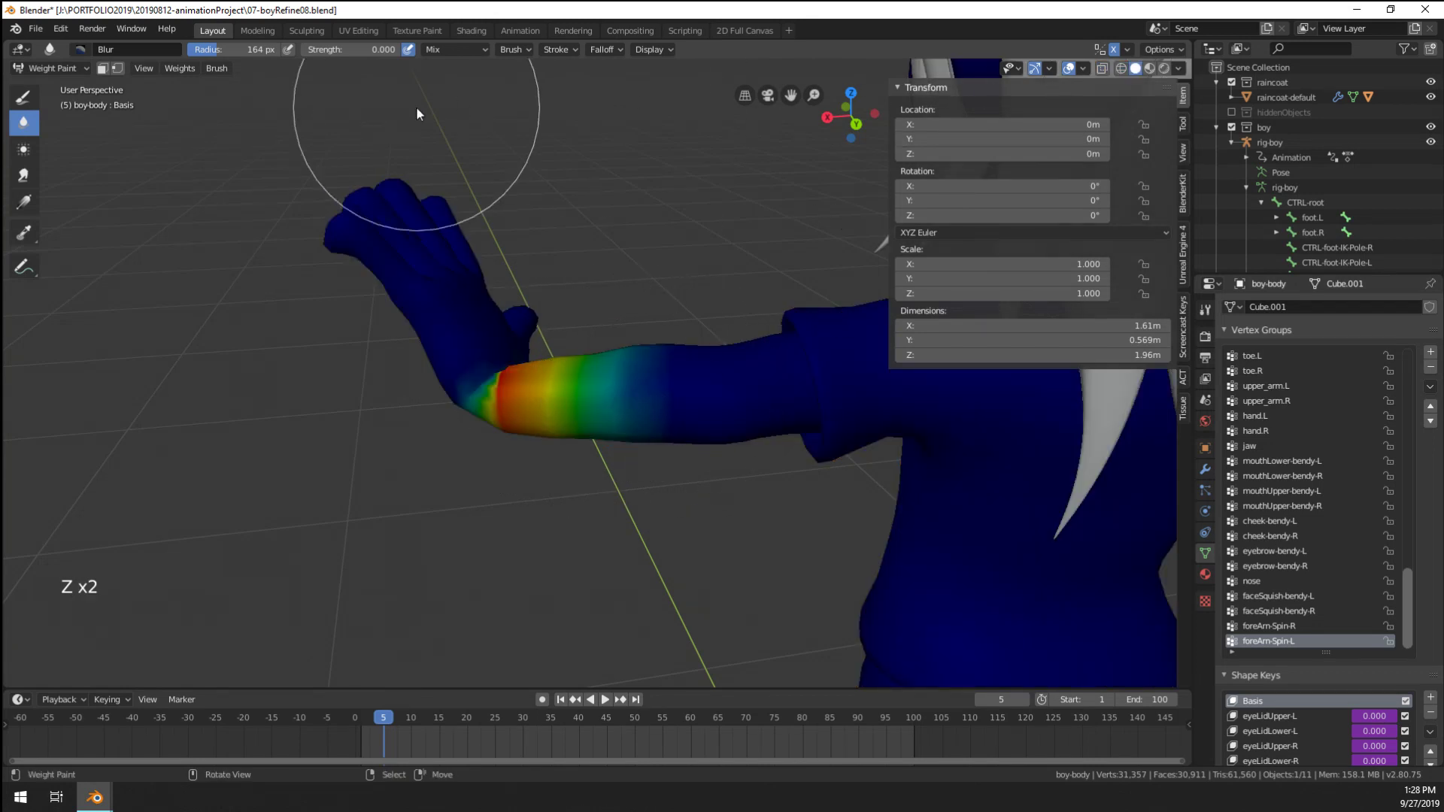
Leave Weight Paint mode, show bones in the viewport overlays, and put the rig-boy armature into Pose mode
{"action": "key", "text": "ctrl+Tab"}
{"action": "left_click", "coordinate": [316, 122]}
{"action": "left_click", "coordinate": [1082, 68]}
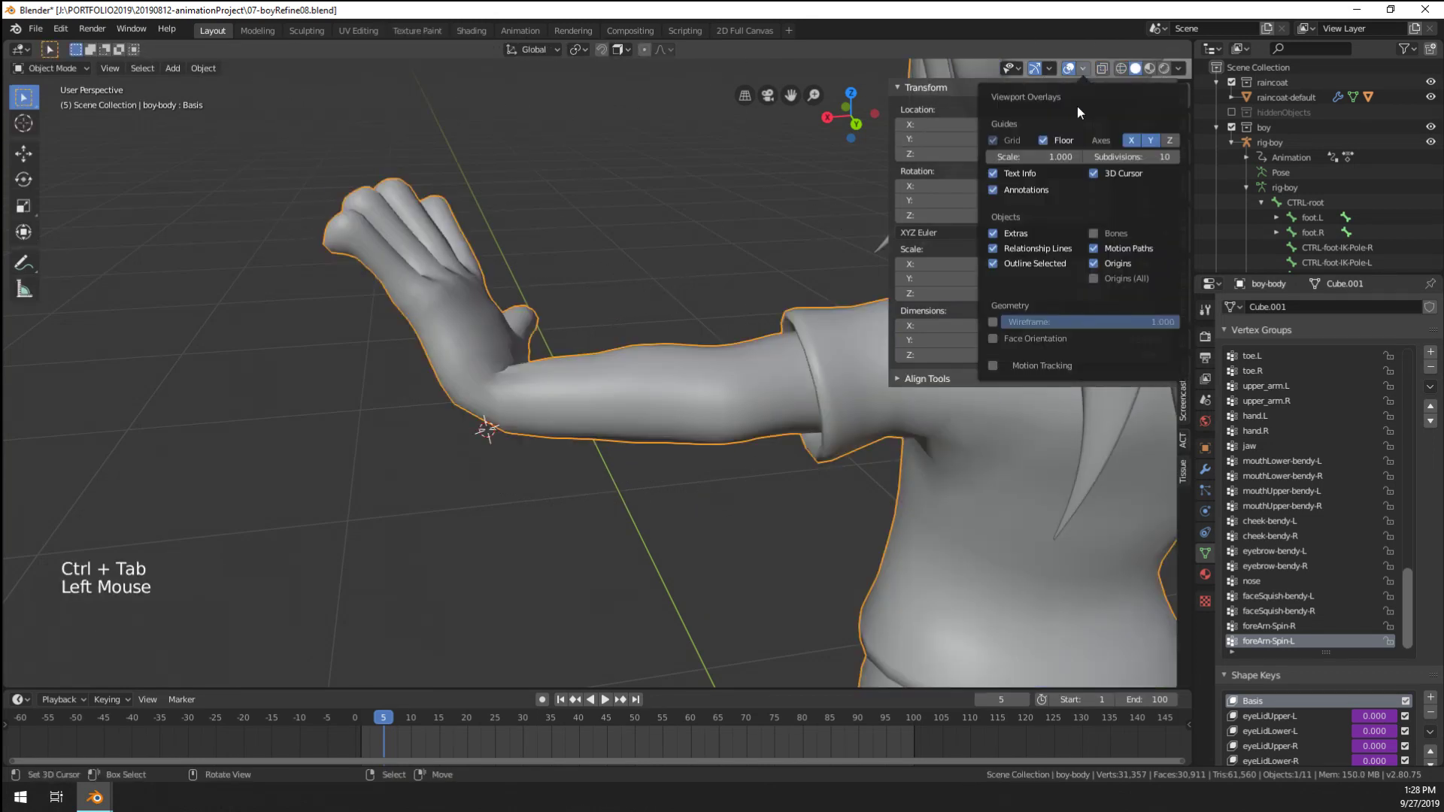
{"action": "left_click", "coordinate": [1094, 234]}
{"action": "right_click", "coordinate": [498, 338]}
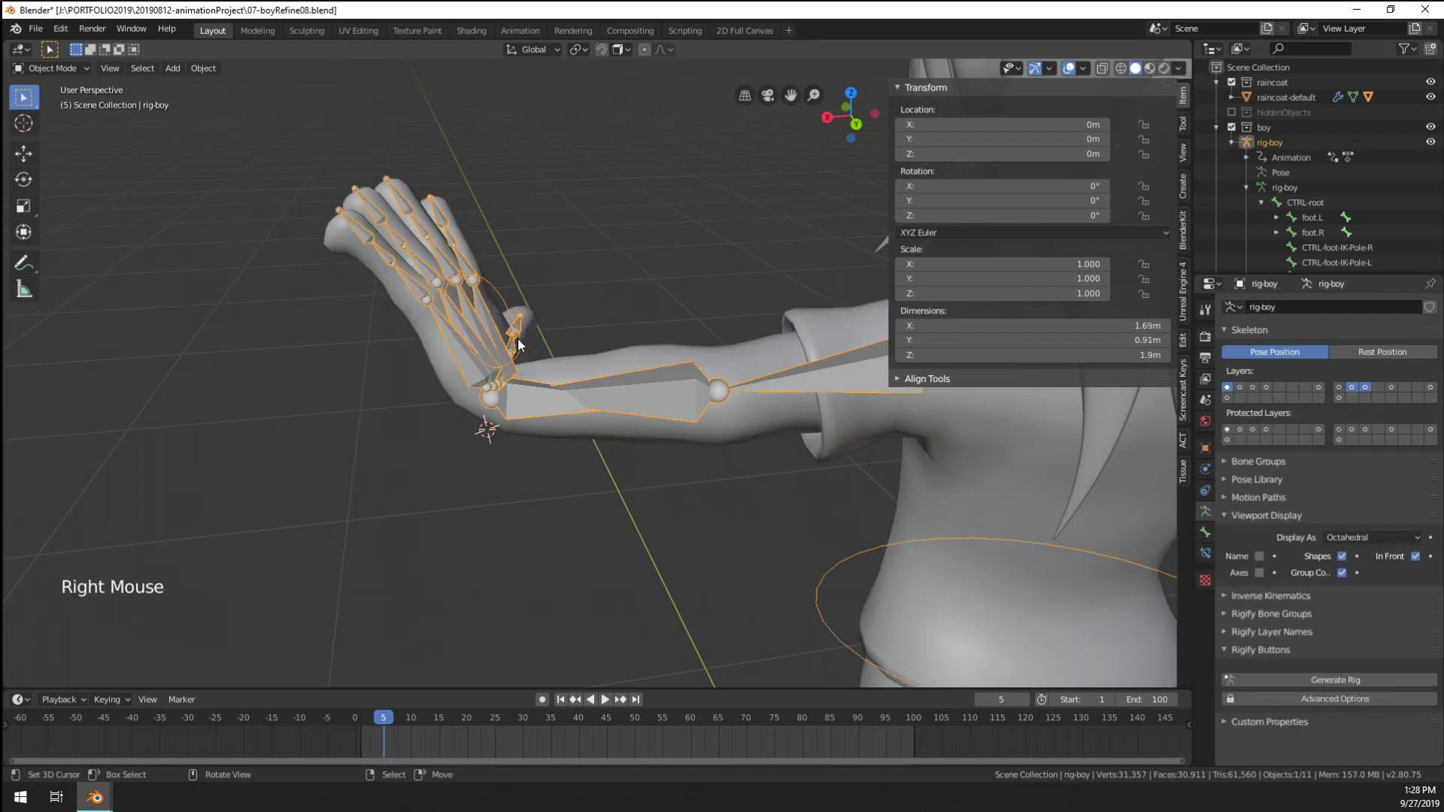
{"action": "key", "text": "ctrl+Tab"}
Rotate CTRL-hand-L freely in several directions to test how the left wrist bends
{"action": "right_click", "coordinate": [519, 350]}
{"action": "key", "text": "r"}
{"action": "left_click", "coordinate": [454, 325]}
{"action": "middle_click_drag", "start_coordinate": [454, 324], "coordinate": [557, 316]}
{"action": "key", "text": "r"}
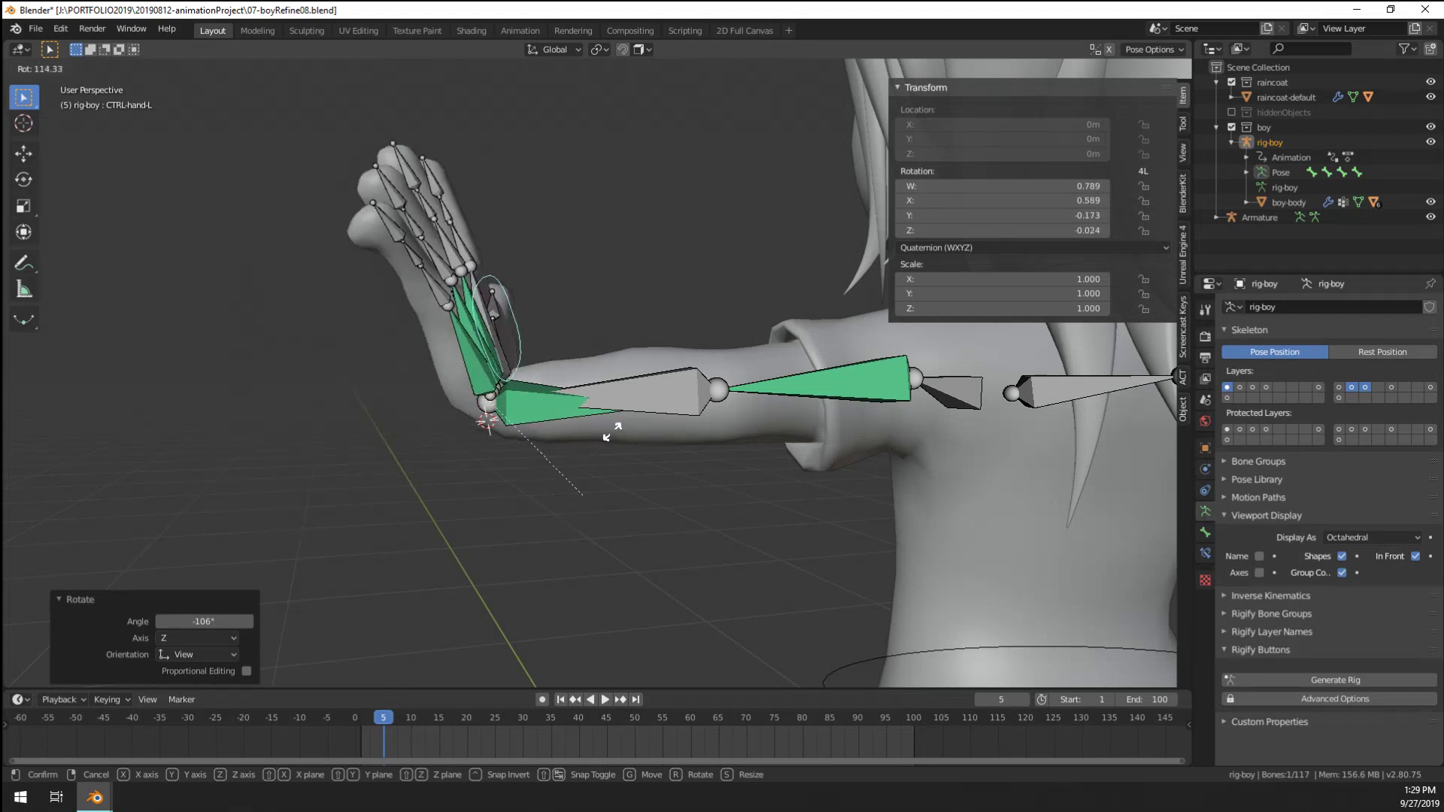
{"action": "left_click", "coordinate": [589, 494]}
{"action": "key", "text": "r"}
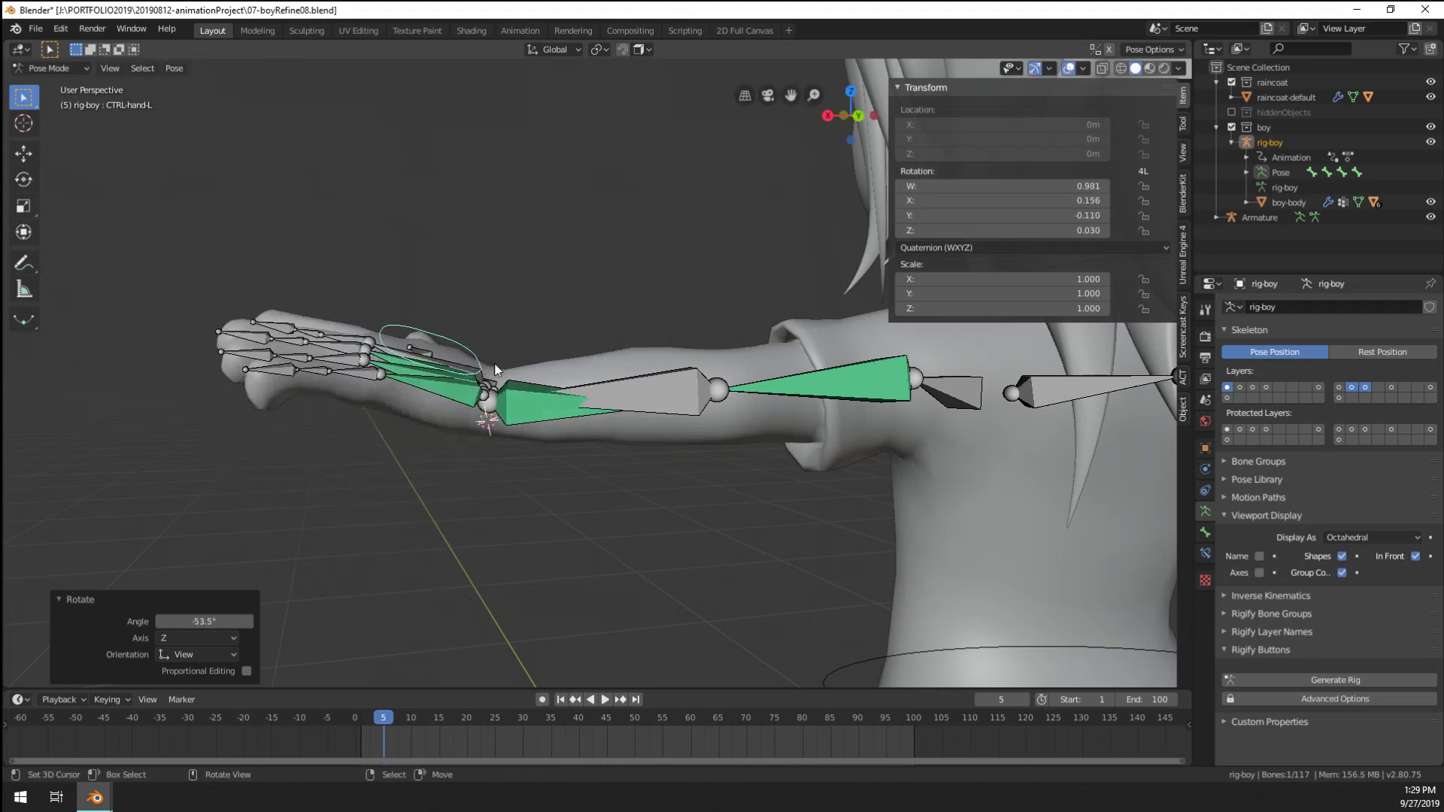
{"action": "left_click", "coordinate": [471, 284]}
Twist CTRL-hand-L back and forth about its local Y axis by about 65° to test the forearm deformation
{"action": "middle_click_drag", "start_coordinate": [470, 284], "coordinate": [699, 451]}
{"action": "key", "text": "r"}
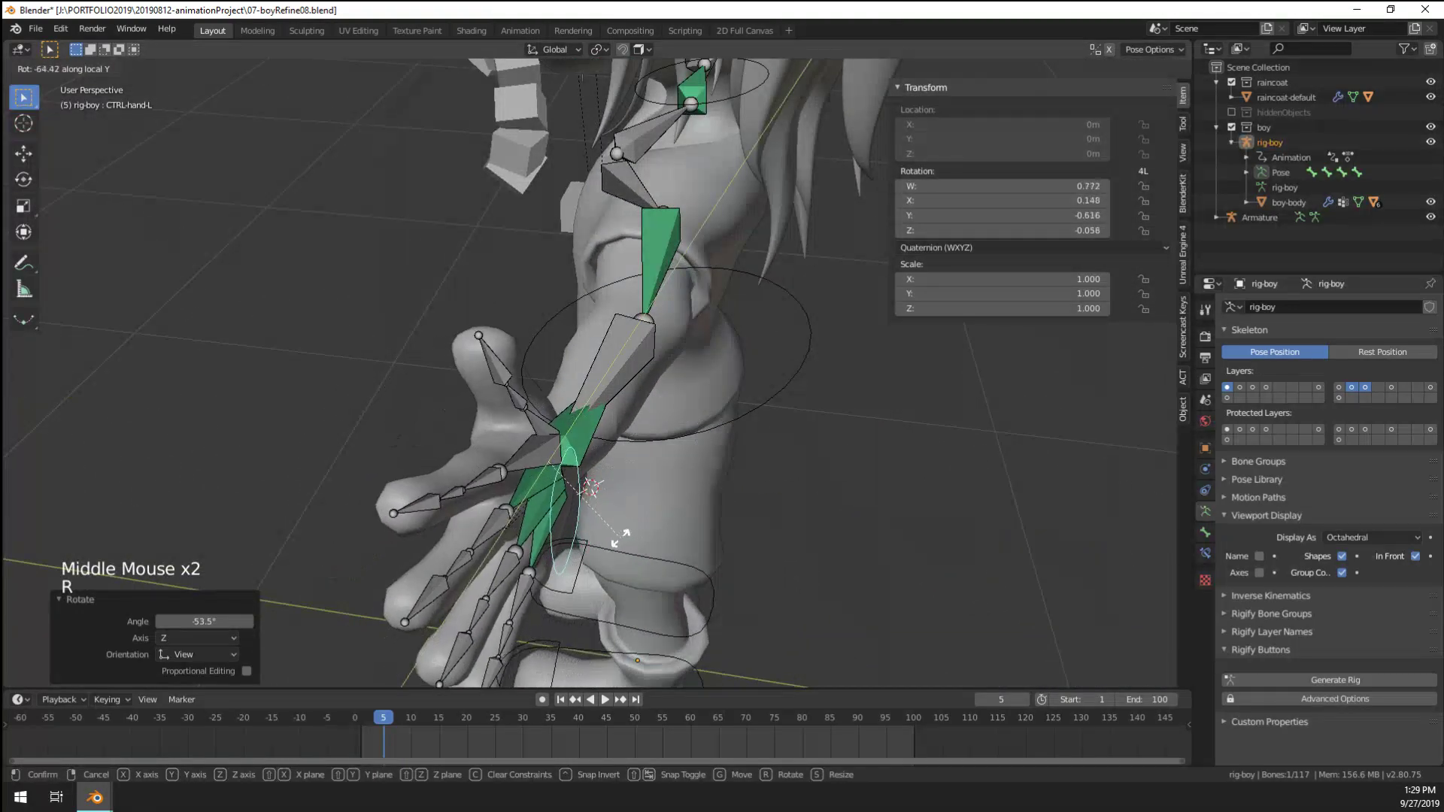
{"action": "left_click", "coordinate": [677, 354]}
{"action": "middle_click_drag", "start_coordinate": [677, 353], "coordinate": [636, 338]}
{"action": "key", "text": "r"}
{"action": "left_click", "coordinate": [748, 408]}
Switch the viewport to Look Dev shading and twist CTRL-hand-L by about 83.4° around its local Y axis
{"action": "key", "text": "z"}
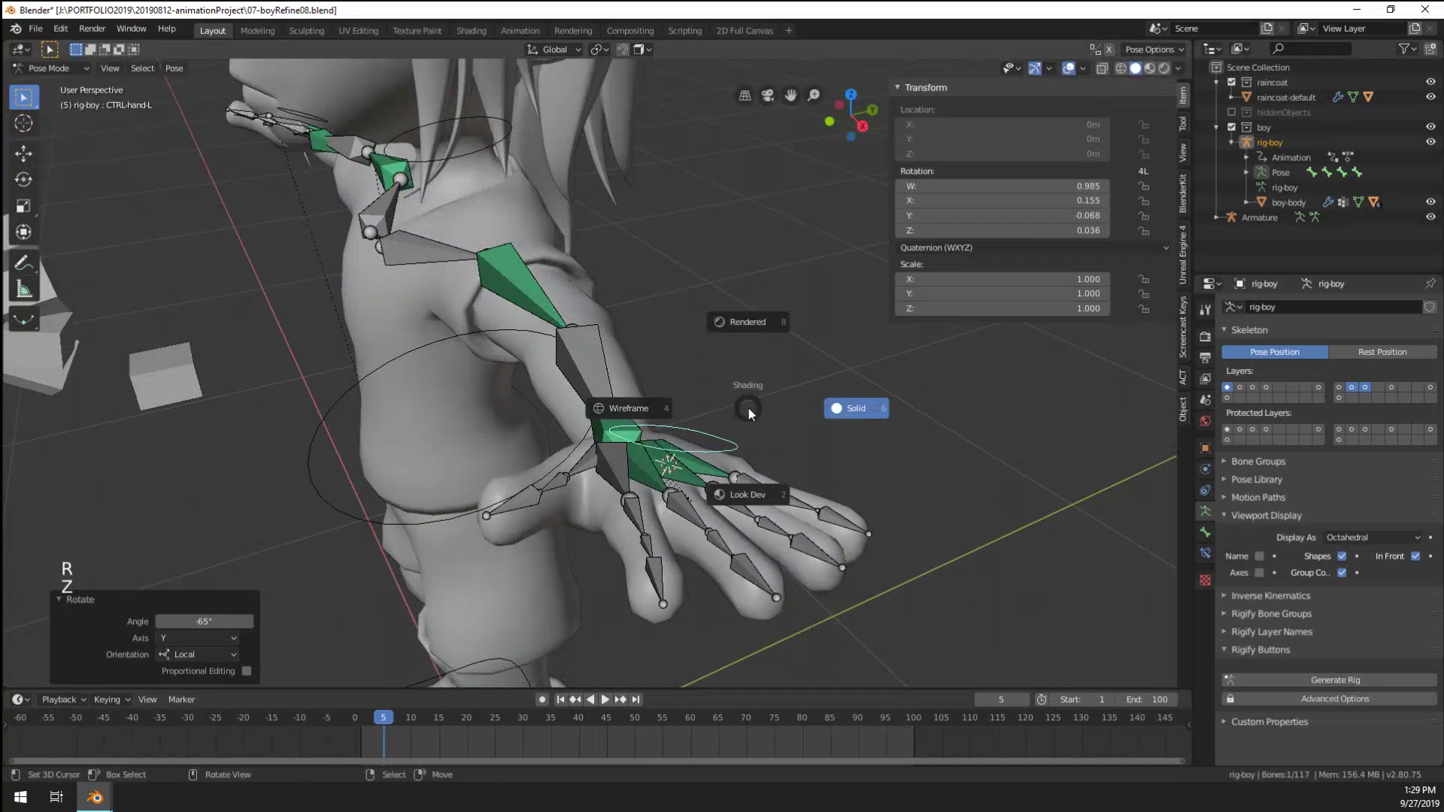
{"action": "left_click", "coordinate": [716, 442]}
{"action": "mouse_move", "coordinate": [681, 400]}
{"action": "middle_mouse_down"}
{"action": "mouse_move", "coordinate": [597, 413]}
{"action": "mouse_move", "coordinate": [610, 426]}
{"action": "middle_mouse_up"}
{"action": "key", "text": "r"}
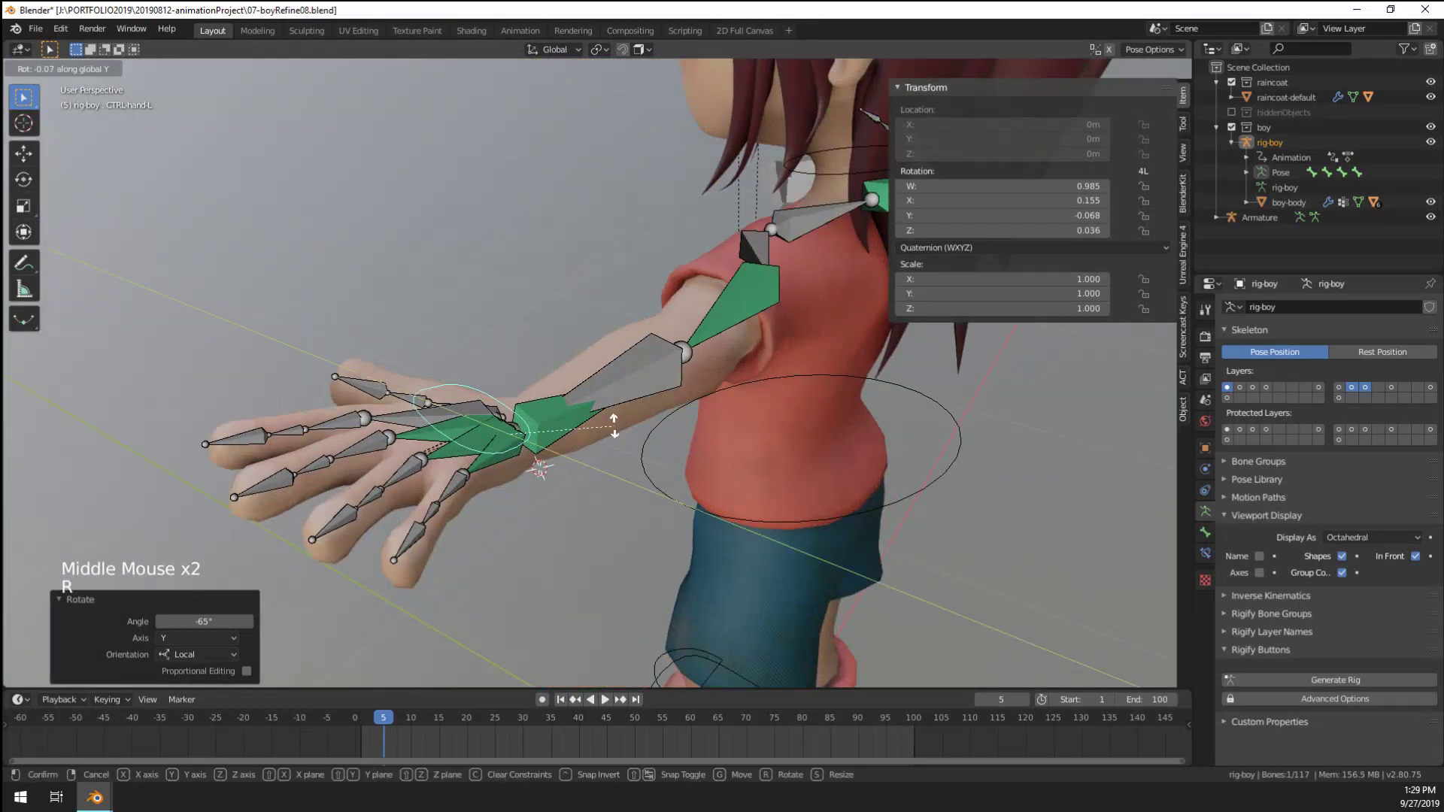
{"action": "left_click", "coordinate": [596, 251]}
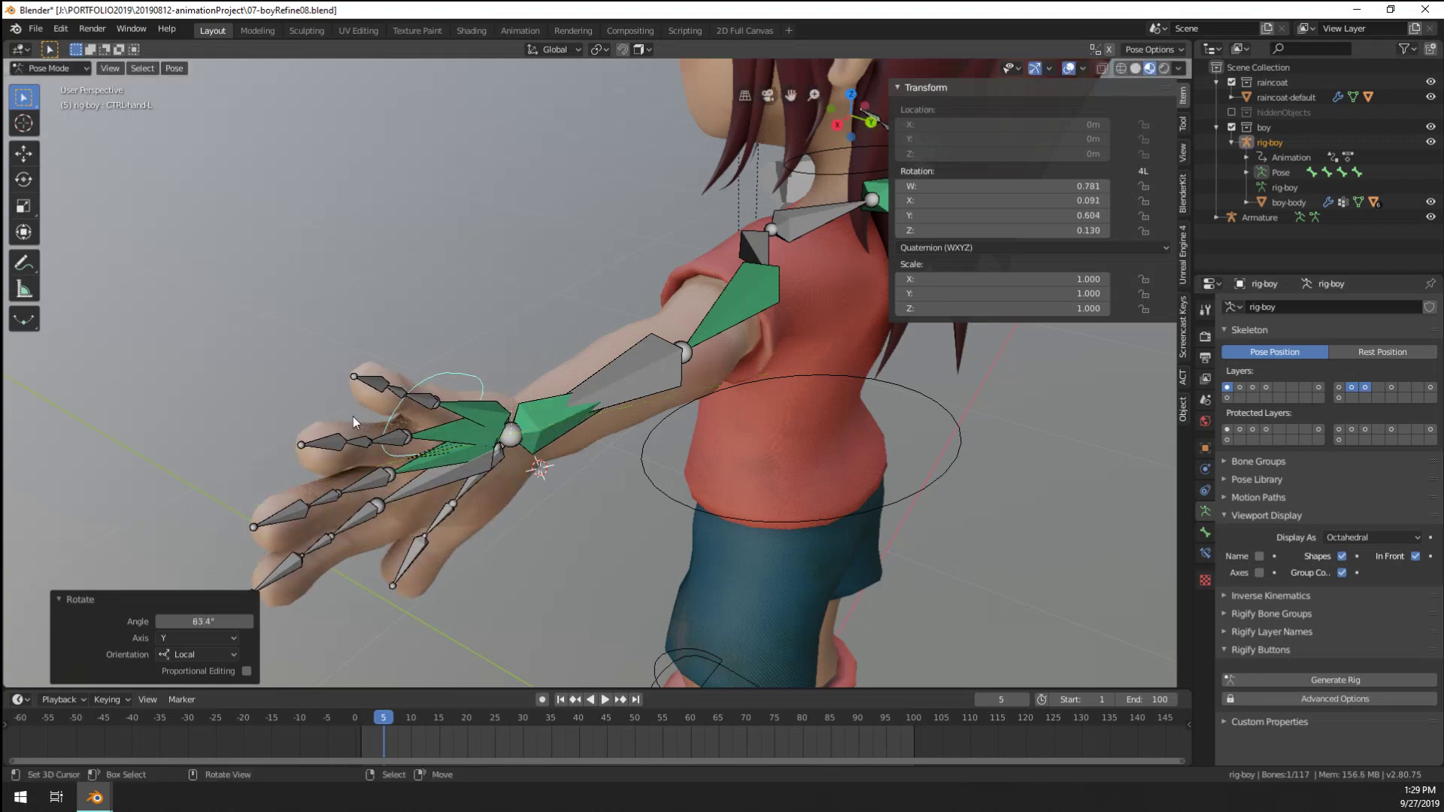
Twist CTRL-hand-L by about -123° around local Y and bend the left hand down at the wrist
{"action": "middle_click_drag", "start_coordinate": [355, 422], "coordinate": [571, 490]}
{"action": "scroll", "coordinate": [620, 369], "scroll_direction": "up", "scroll_amount": 3}
{"action": "scroll", "coordinate": [594, 388], "scroll_direction": "down", "scroll_amount": 2}
{"action": "key", "text": "r"}
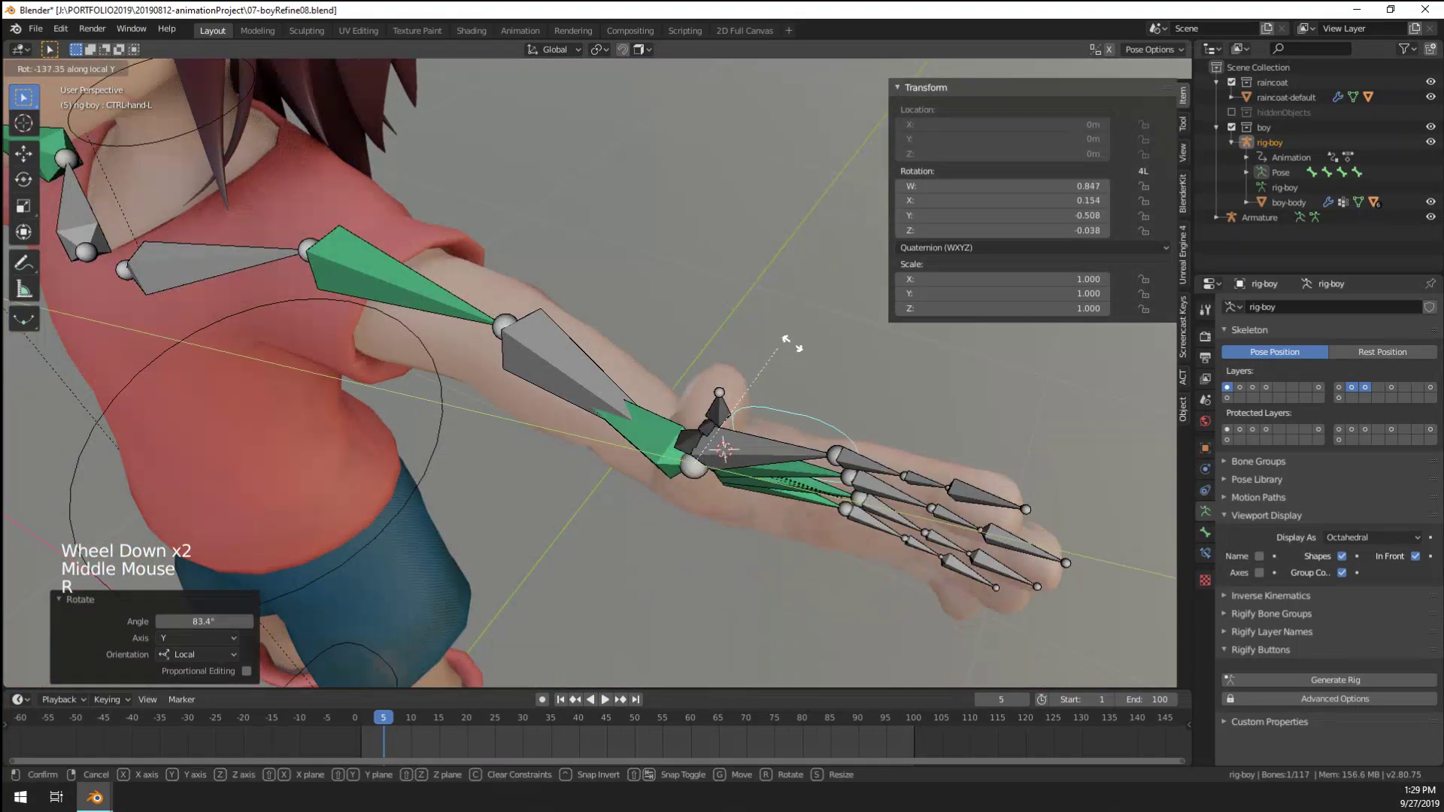
{"action": "left_click", "coordinate": [725, 371]}
{"action": "middle_click_drag", "start_coordinate": [725, 371], "coordinate": [718, 391]}
{"action": "key", "text": "r"}
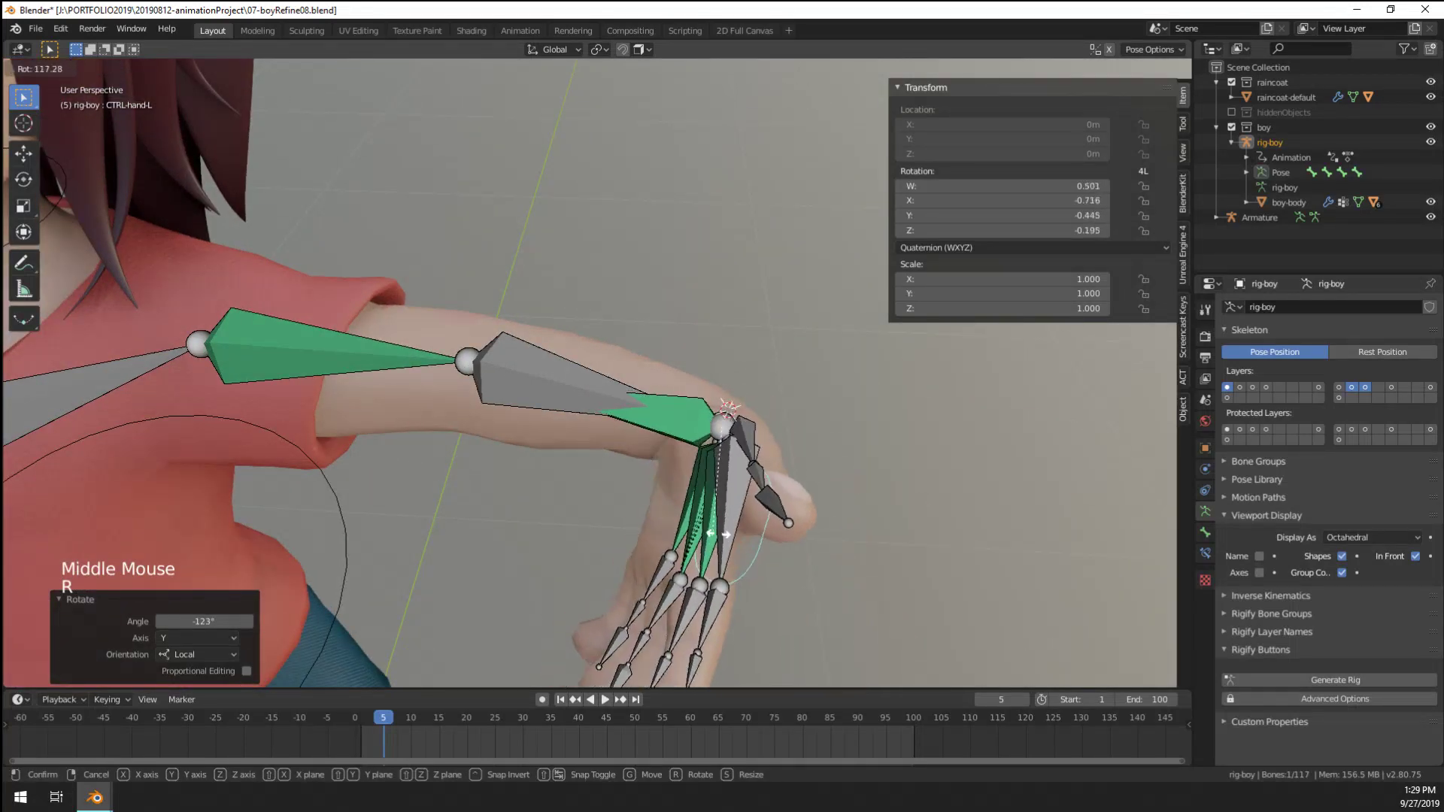
{"action": "right_click", "coordinate": [718, 534]}
Parent the foreArm-Spin-L bone to forearm-L with Keep Offset and return to Pose mode
{"action": "left_click", "coordinate": [646, 406]}
{"action": "key", "text": "r"}
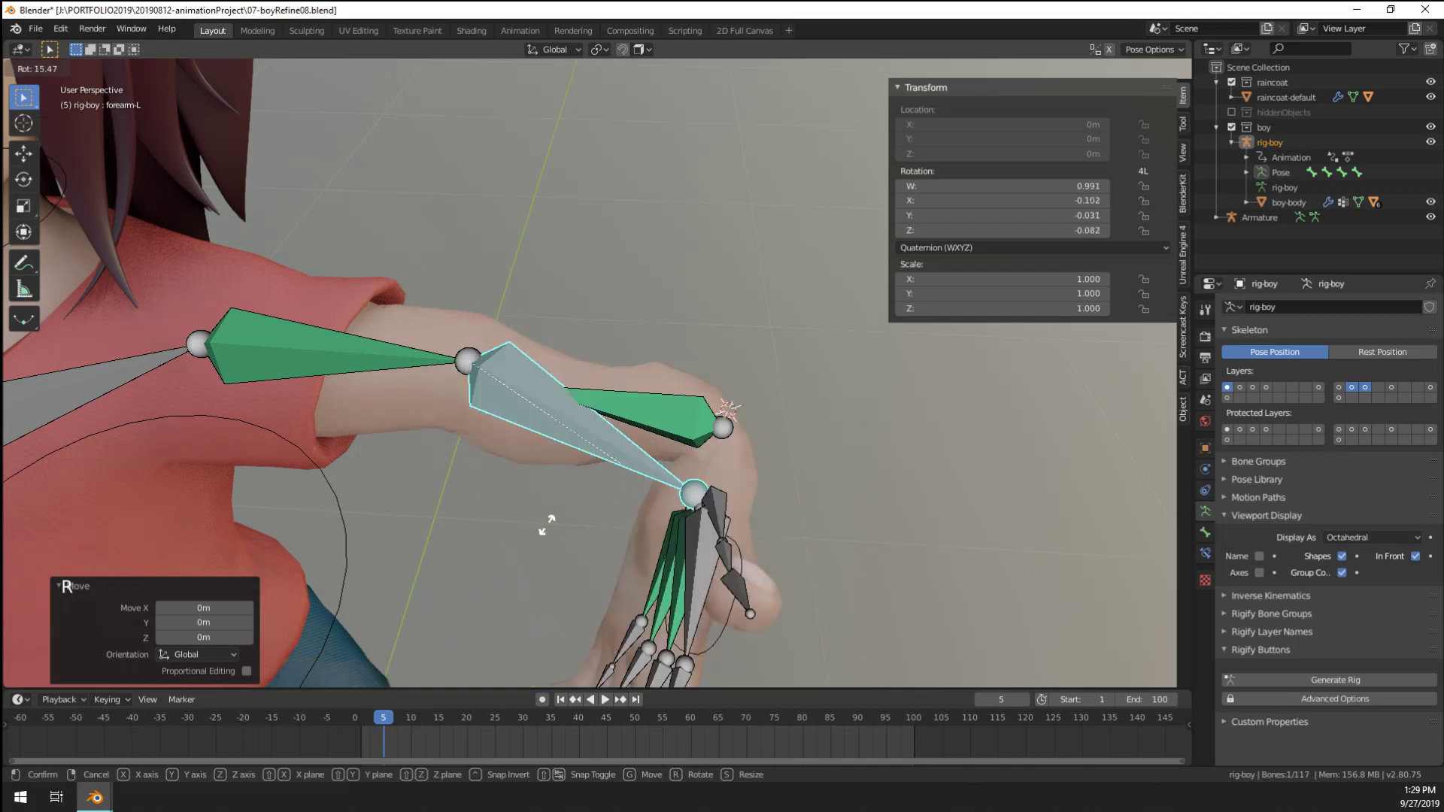
{"action": "key", "text": "Tab"}
{"action": "right_click", "coordinate": [545, 388]}
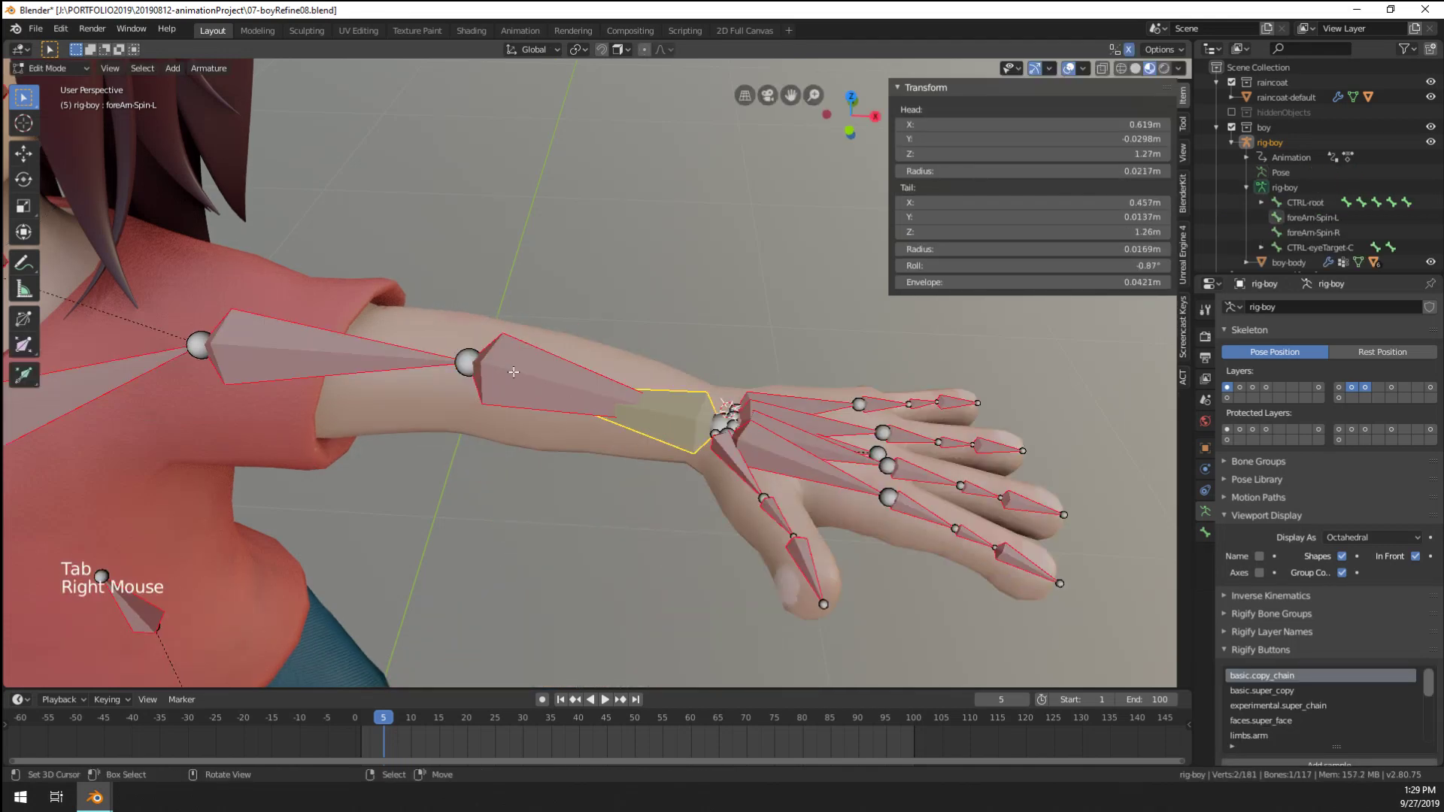
{"action": "right_click", "coordinate": [513, 372], "text": "shift"}
{"action": "key", "text": "ctrl+o"}
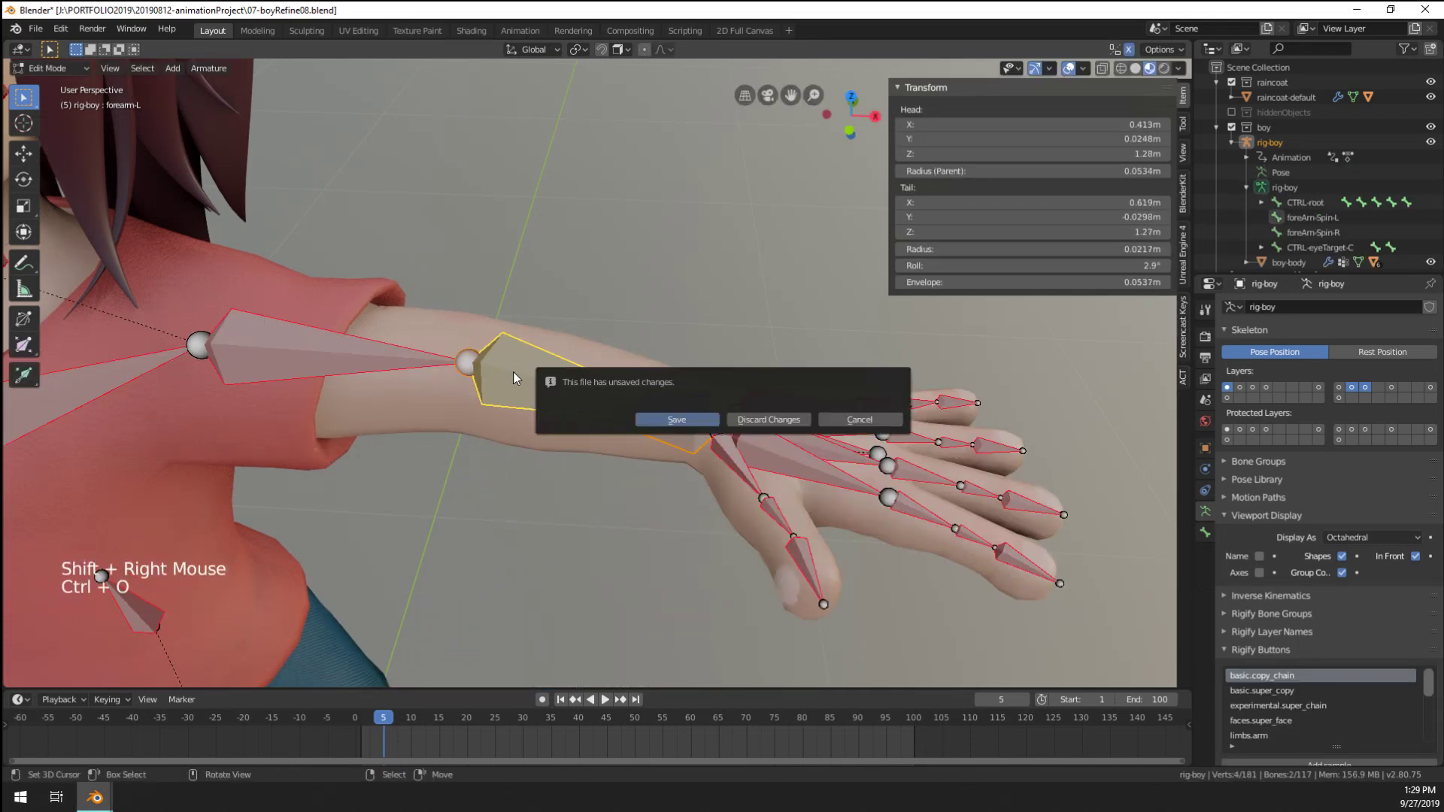
{"action": "left_click", "coordinate": [889, 423]}
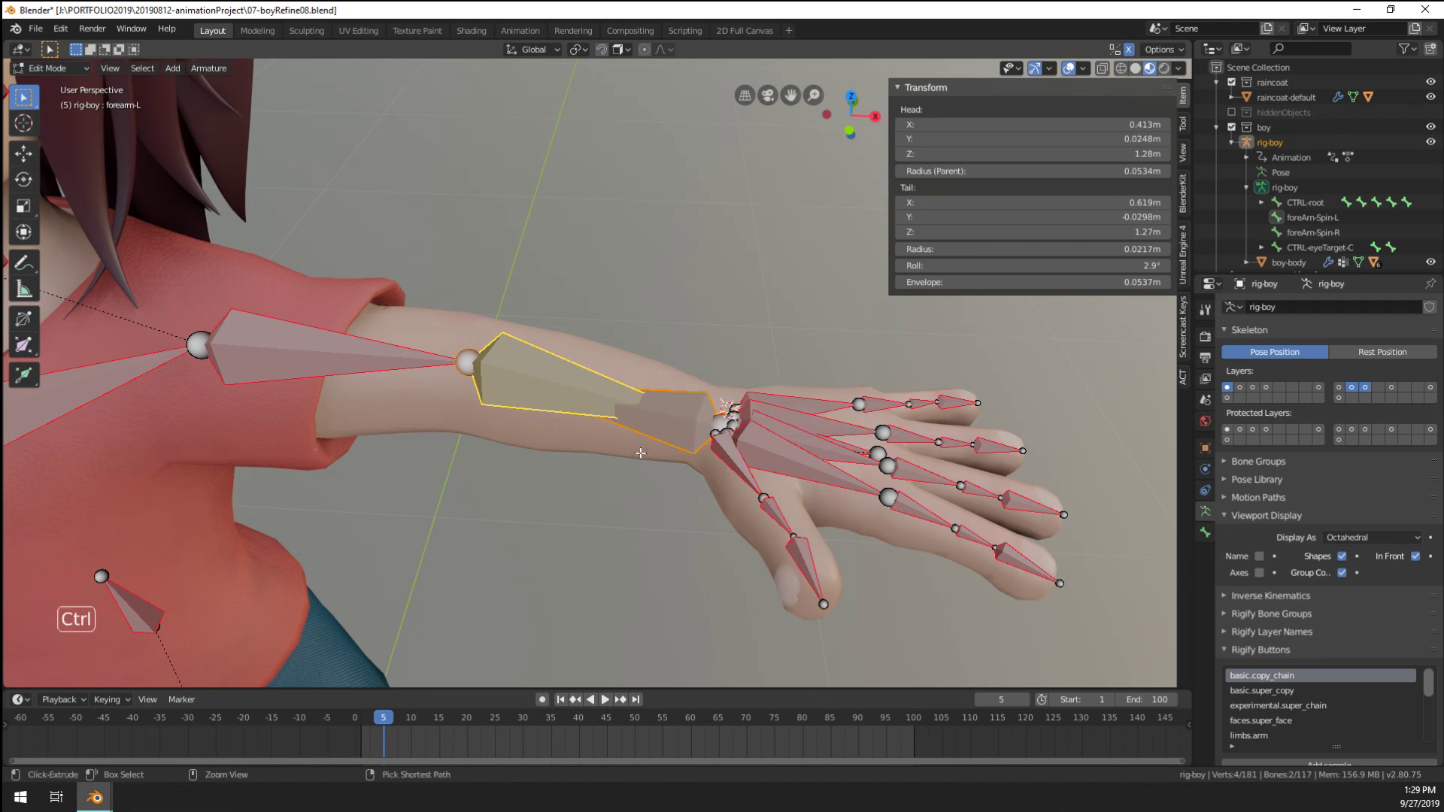
{"action": "key", "text": "ctrl+p"}
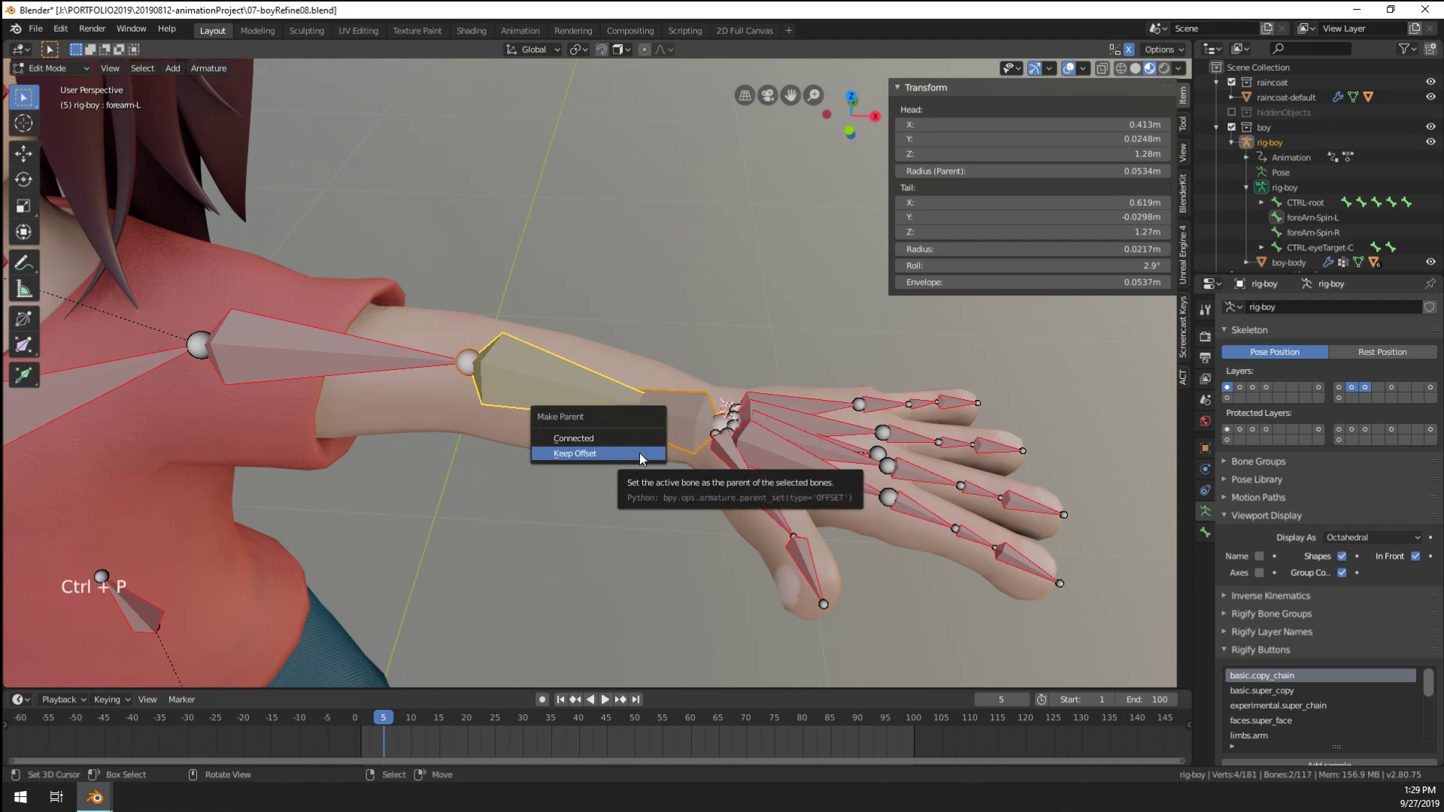
{"action": "left_click", "coordinate": [640, 453]}
{"action": "key", "text": "Tab"}
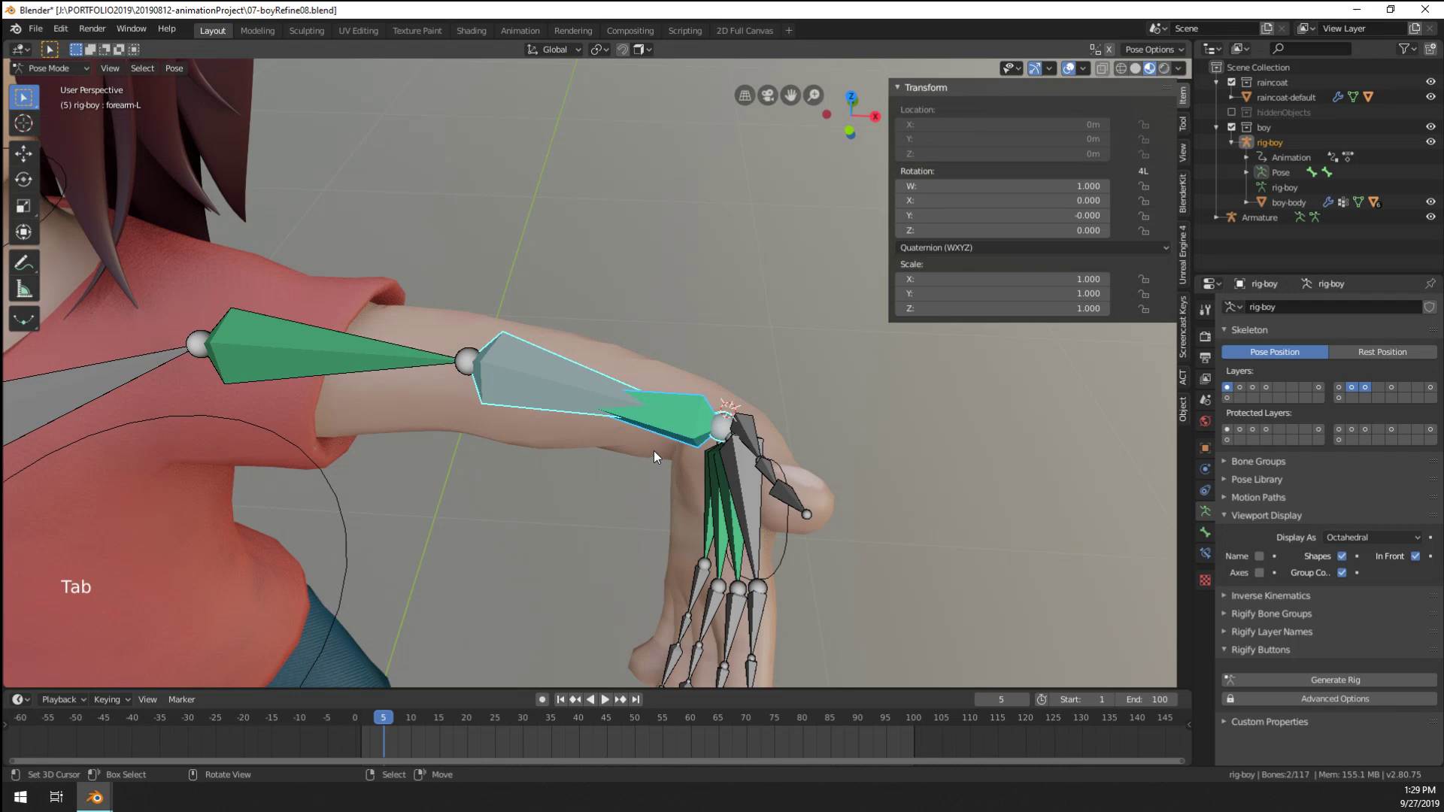
Rotate forearm-L and pose the left arm again to test that the foreArm-Spin-L bone follows
{"action": "right_click", "coordinate": [572, 377]}
{"action": "key", "text": "r"}
{"action": "left_click", "coordinate": [735, 410]}
{"action": "middle_click_drag", "start_coordinate": [735, 409], "coordinate": [617, 594], "text": "shift"}
{"action": "right_click", "coordinate": [617, 594]}
{"action": "key", "text": "r"}
{"action": "left_click", "coordinate": [877, 418]}
Rotate the right forearm bone to bend the right arm at the elbow
{"action": "middle_click_drag", "start_coordinate": [877, 419], "coordinate": [628, 339]}
{"action": "scroll", "coordinate": [662, 418], "scroll_direction": "down", "scroll_amount": 7}
{"action": "right_click", "coordinate": [565, 517]}
{"action": "right_click", "coordinate": [567, 592]}
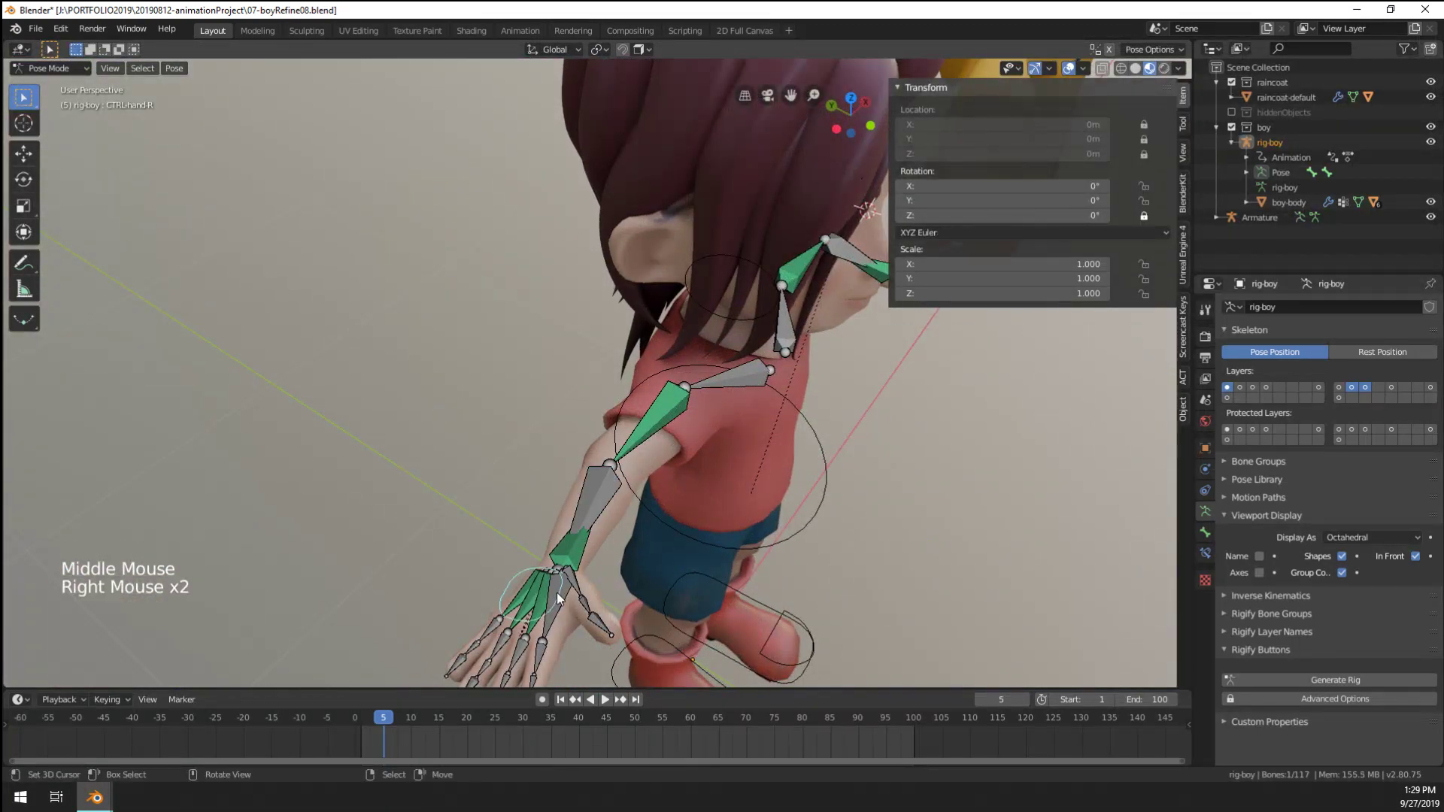
{"action": "right_click", "coordinate": [602, 526]}
{"action": "key", "text": "r"}
{"action": "middle_click_drag", "start_coordinate": [602, 526], "coordinate": [700, 256], "text": "shift"}
Select CTRL-hand-R and rotate it 95° around its local Y axis
{"action": "right_click", "coordinate": [721, 414]}
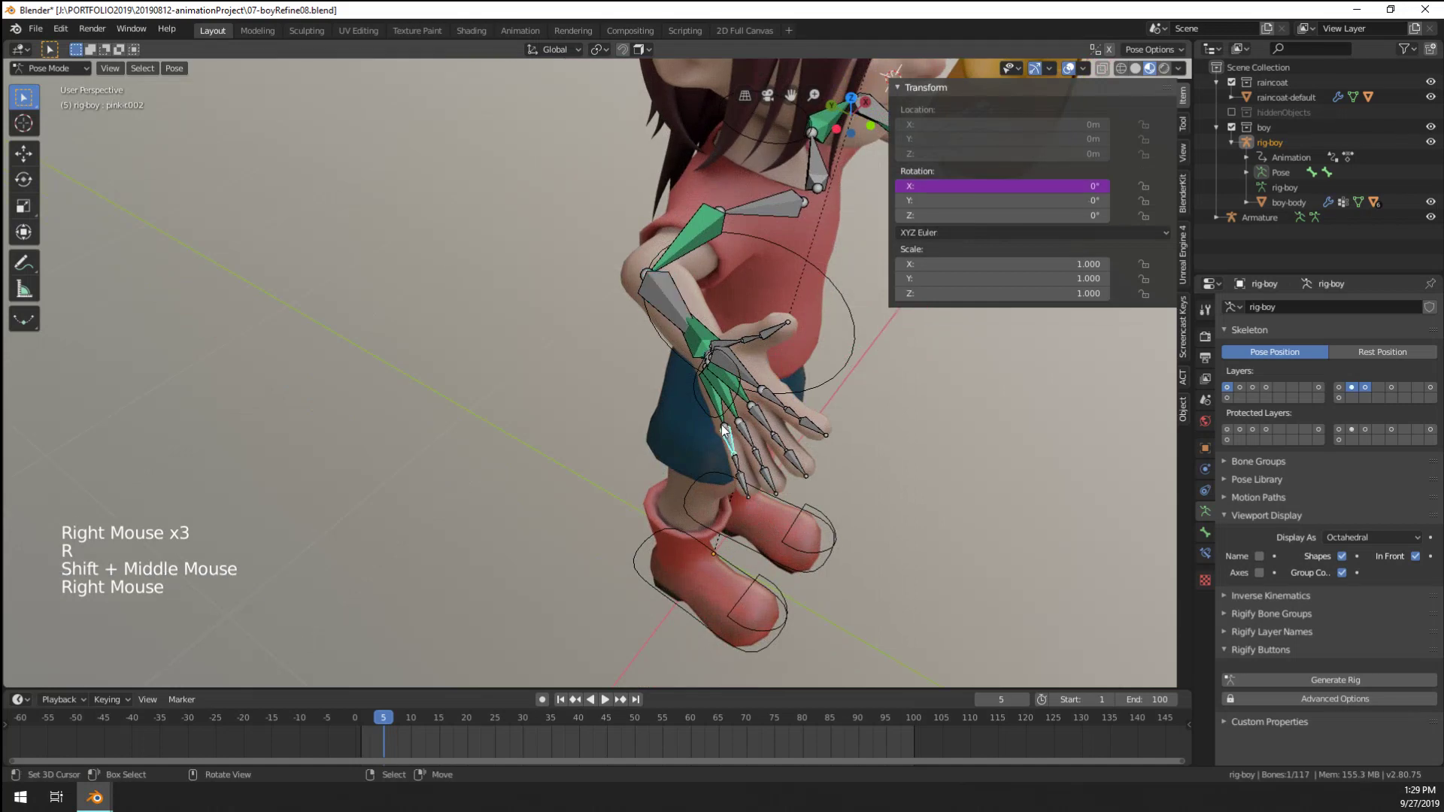
{"action": "right_click", "coordinate": [721, 413]}
{"action": "scroll", "coordinate": [722, 414], "scroll_direction": "up", "scroll_amount": 4}
{"action": "scroll", "coordinate": [735, 412], "scroll_direction": "down", "scroll_amount": 3}
{"action": "right_click", "coordinate": [739, 412]}
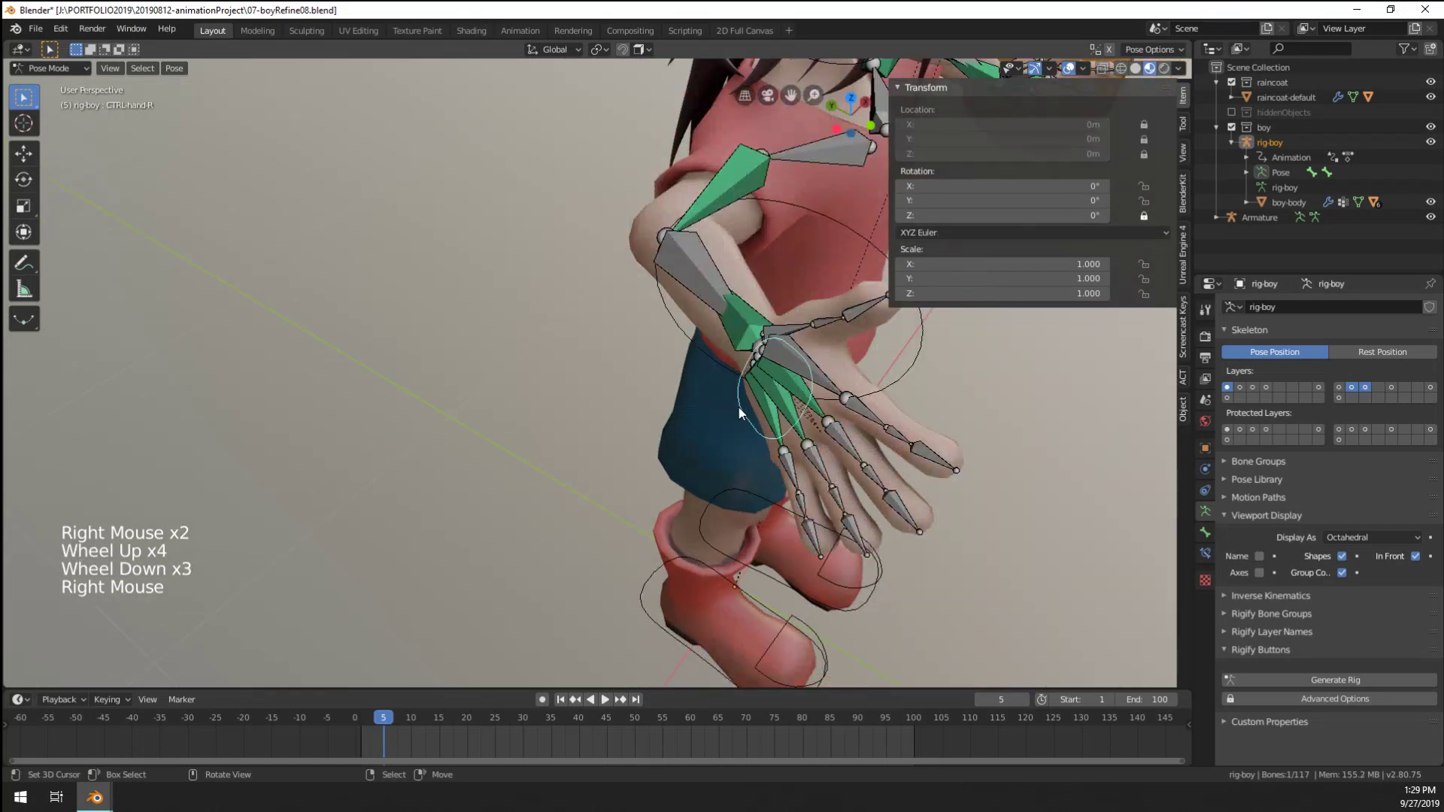
{"action": "key", "text": "r"}
{"action": "key", "text": "y"}
{"action": "key", "text": "y"}
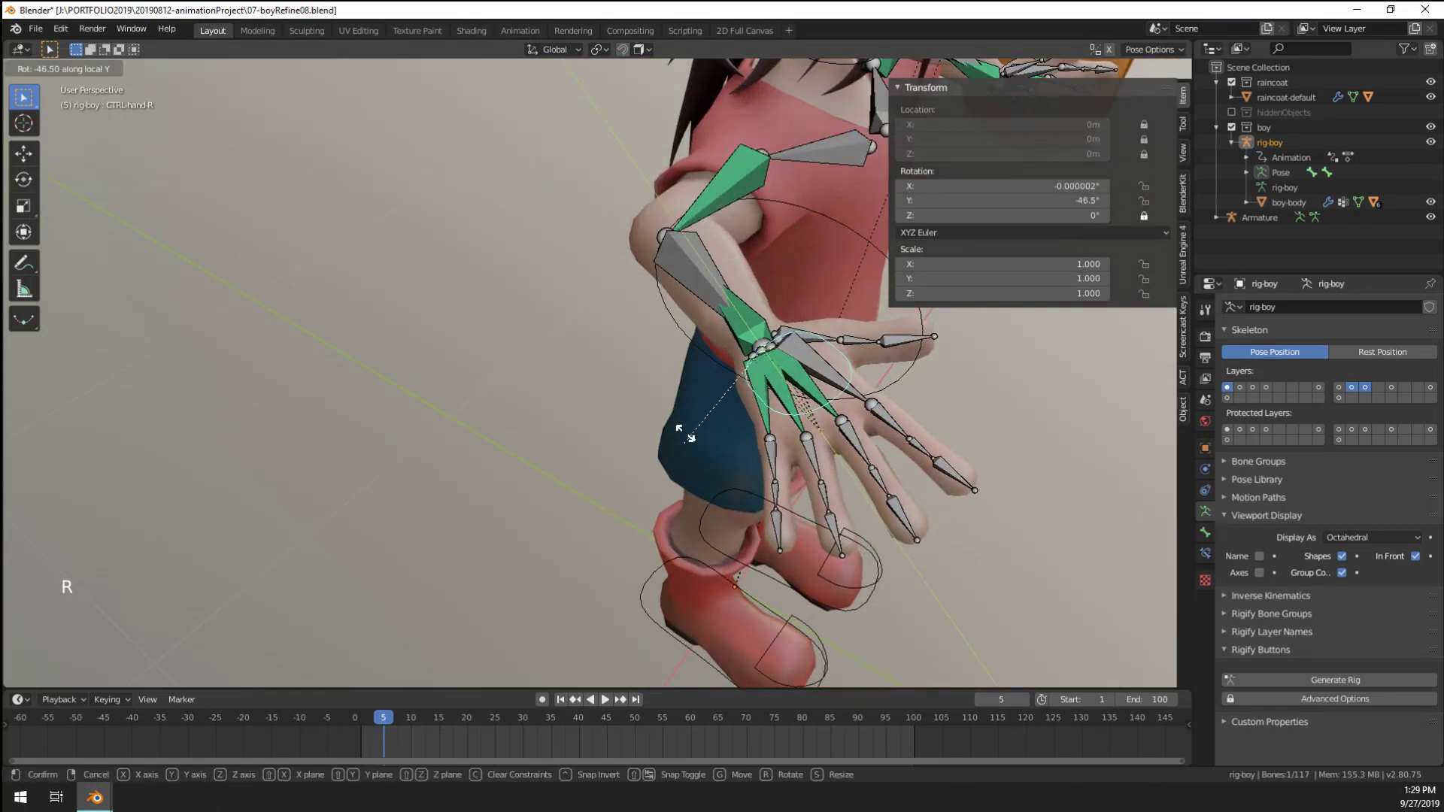
{"action": "type", "text": "95"}
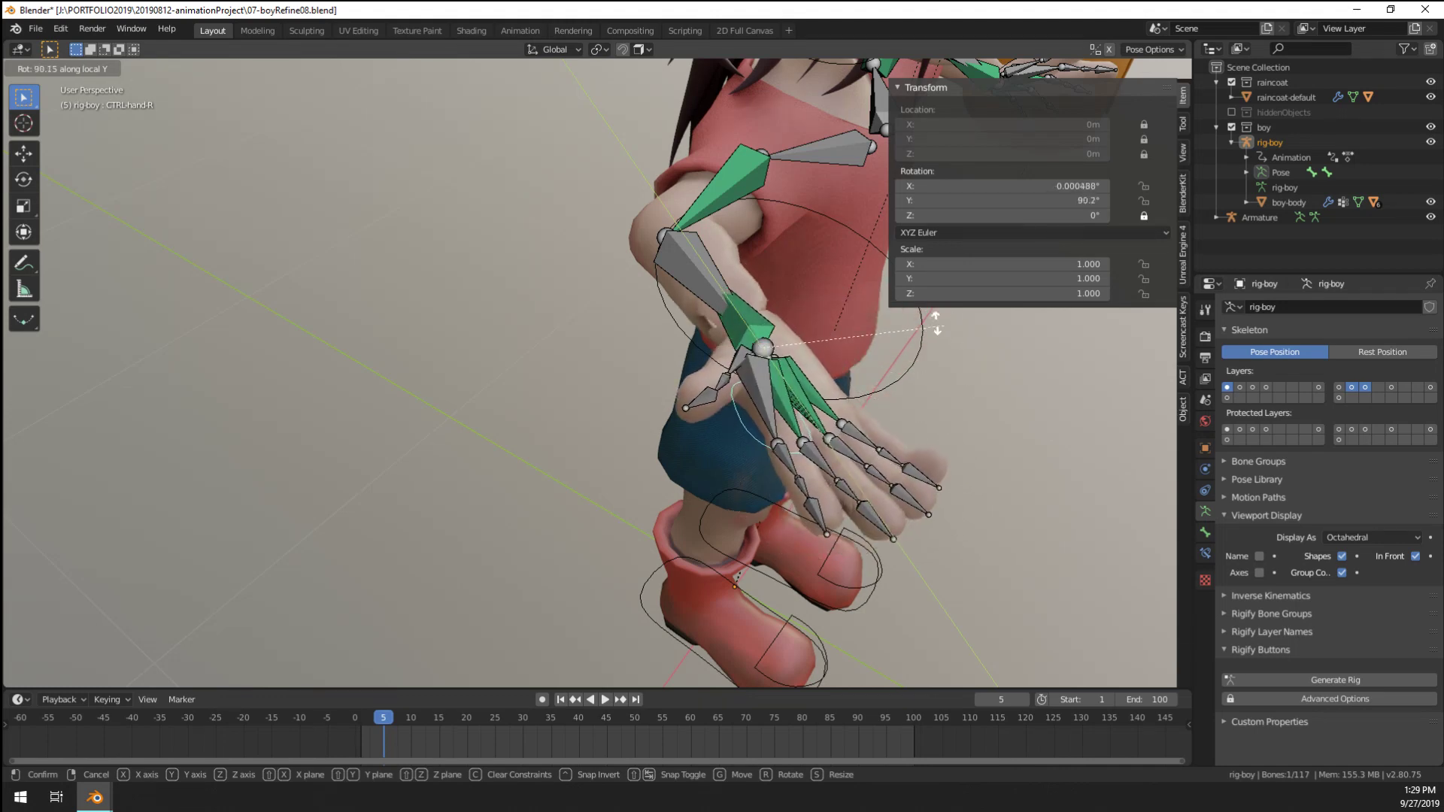
{"action": "key", "text": "Return"}
Twist CTRL-hand-R back around its local Y axis to a Y rotation of about 70.6°
{"action": "middle_click_drag", "start_coordinate": [841, 379], "coordinate": [658, 432]}
{"action": "scroll", "coordinate": [566, 367], "scroll_direction": "up", "scroll_amount": 4}
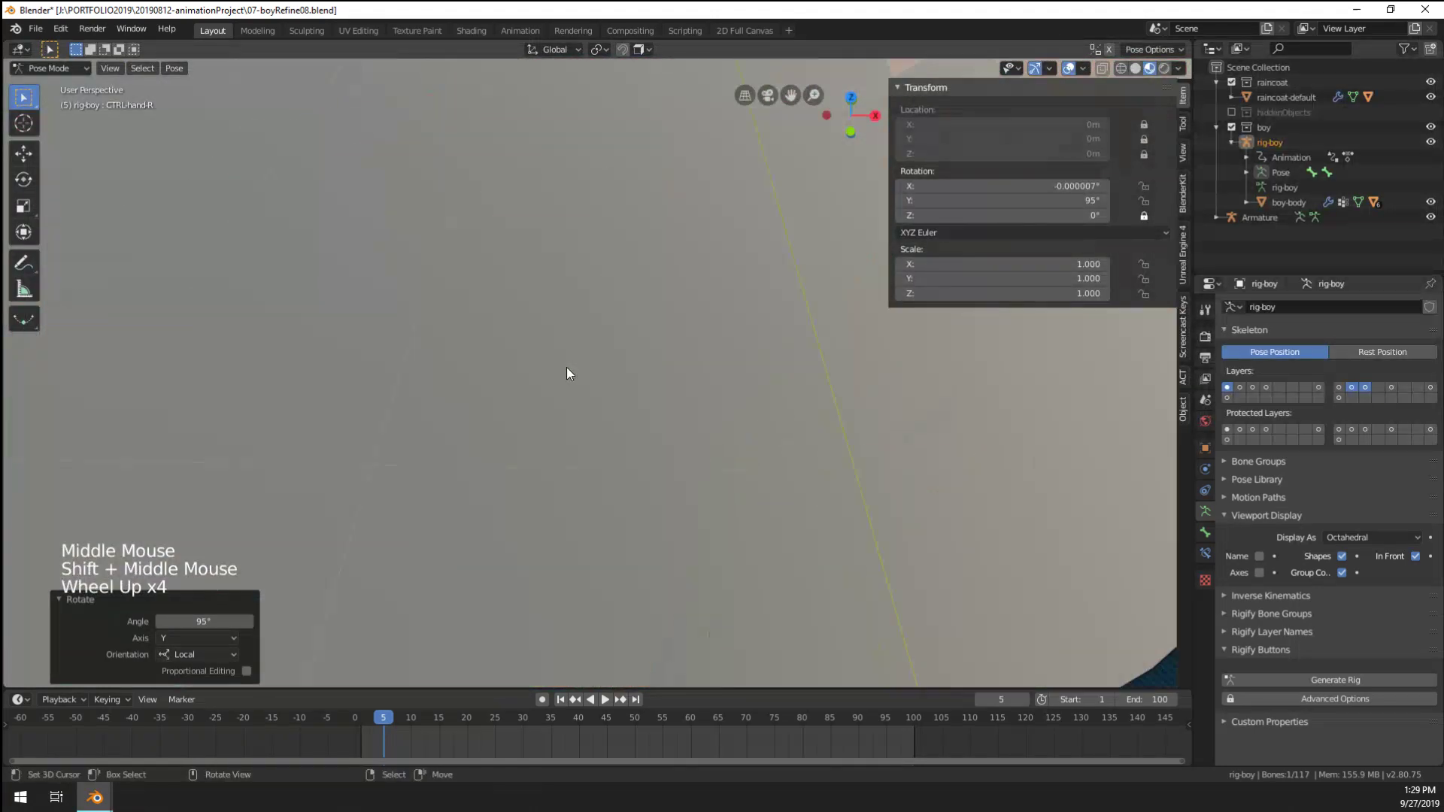
{"action": "scroll", "coordinate": [670, 421], "scroll_direction": "down", "scroll_amount": 3}
{"action": "scroll", "coordinate": [700, 431], "scroll_direction": "up", "scroll_amount": 1}
{"action": "scroll", "coordinate": [733, 441], "scroll_direction": "down", "scroll_amount": 1}
{"action": "key", "text": "r"}
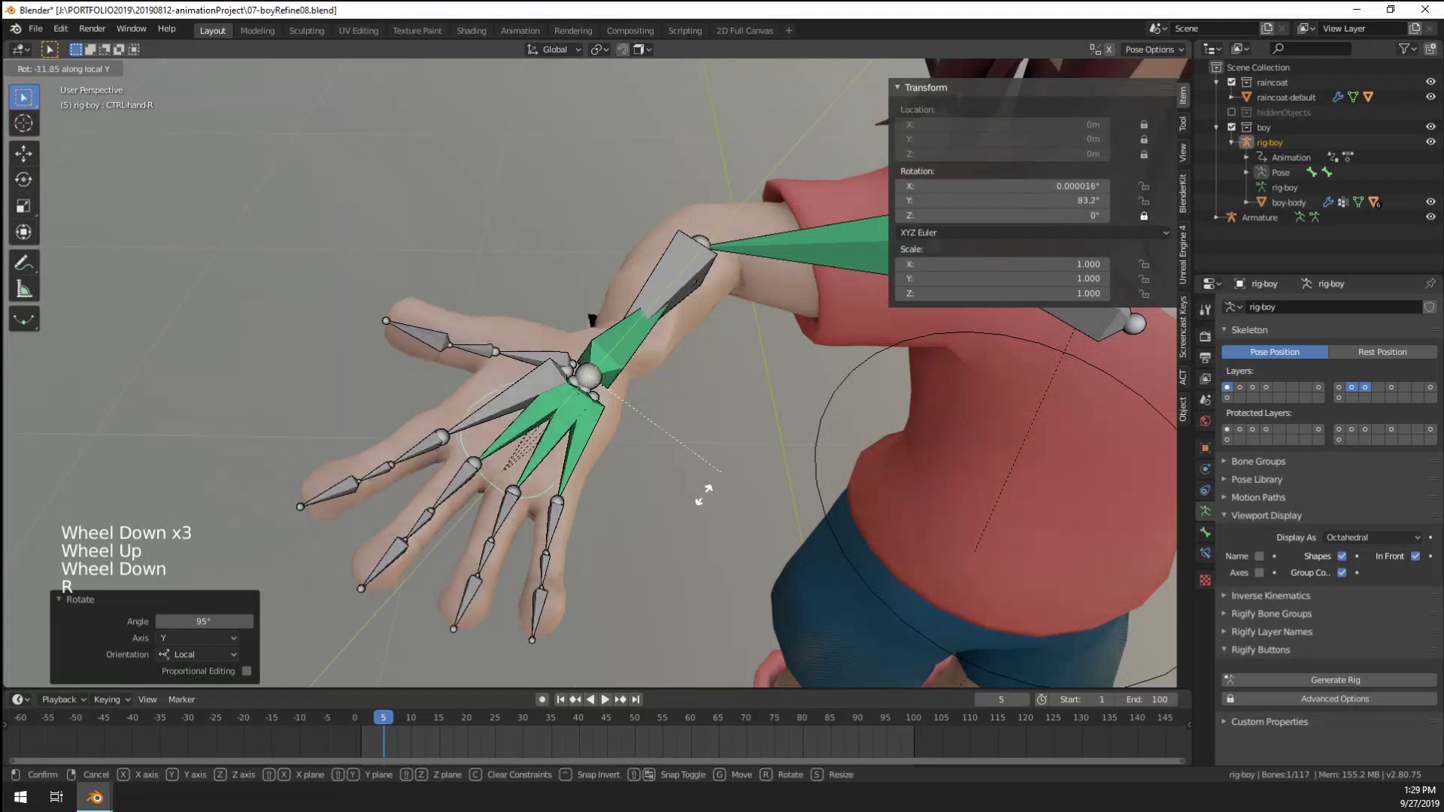
{"action": "left_click", "coordinate": [655, 432]}
Leave Pose mode, select the boy-body mesh and put it into Edit mode
{"action": "scroll", "coordinate": [621, 264], "scroll_direction": "up", "scroll_amount": 1}
{"action": "key", "text": "Tab"}
{"action": "key", "text": "Tab"}
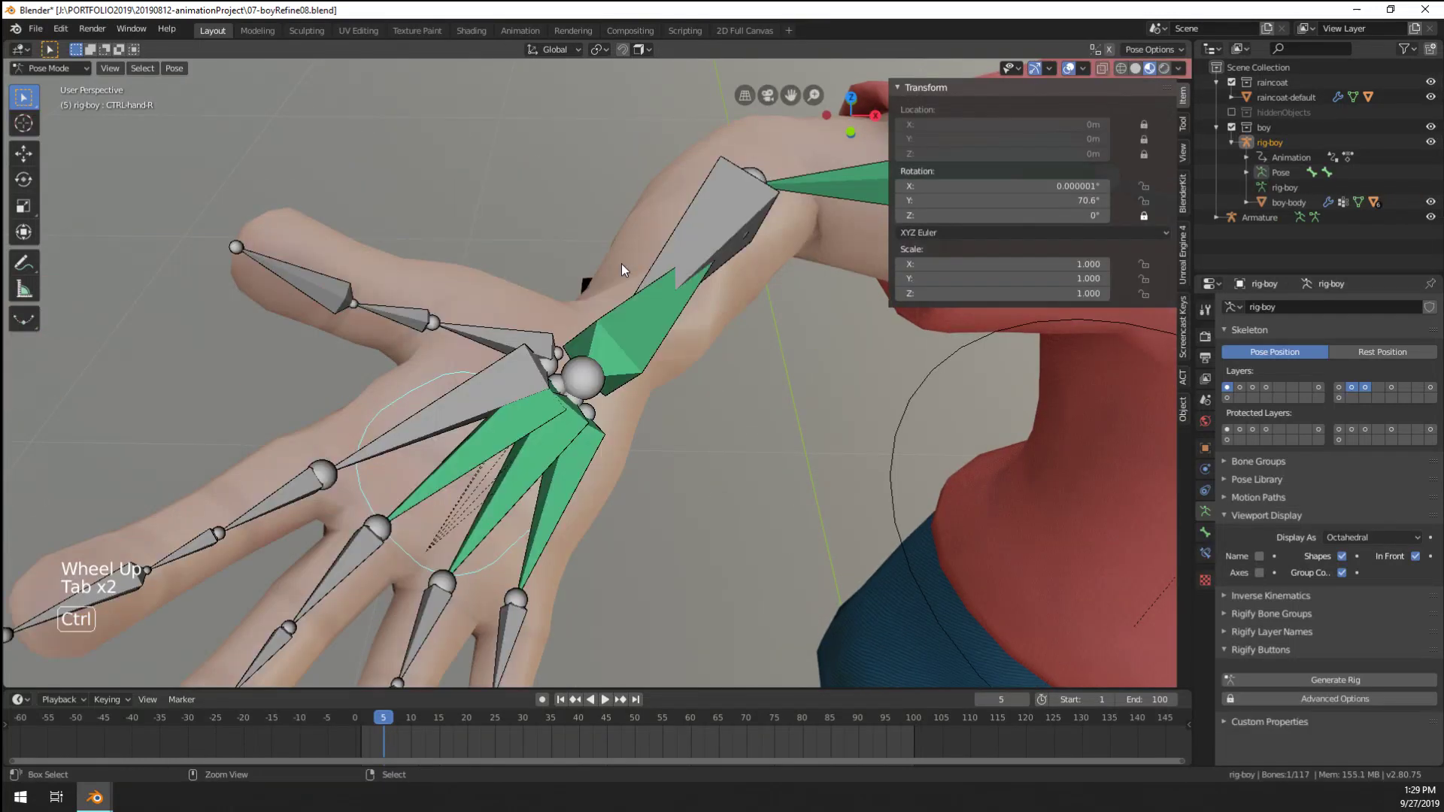
{"action": "key", "text": "ctrl+Tab"}
{"action": "right_click", "coordinate": [621, 263]}
{"action": "key", "text": "ctrl+Tab"}
{"action": "key", "text": "Tab"}
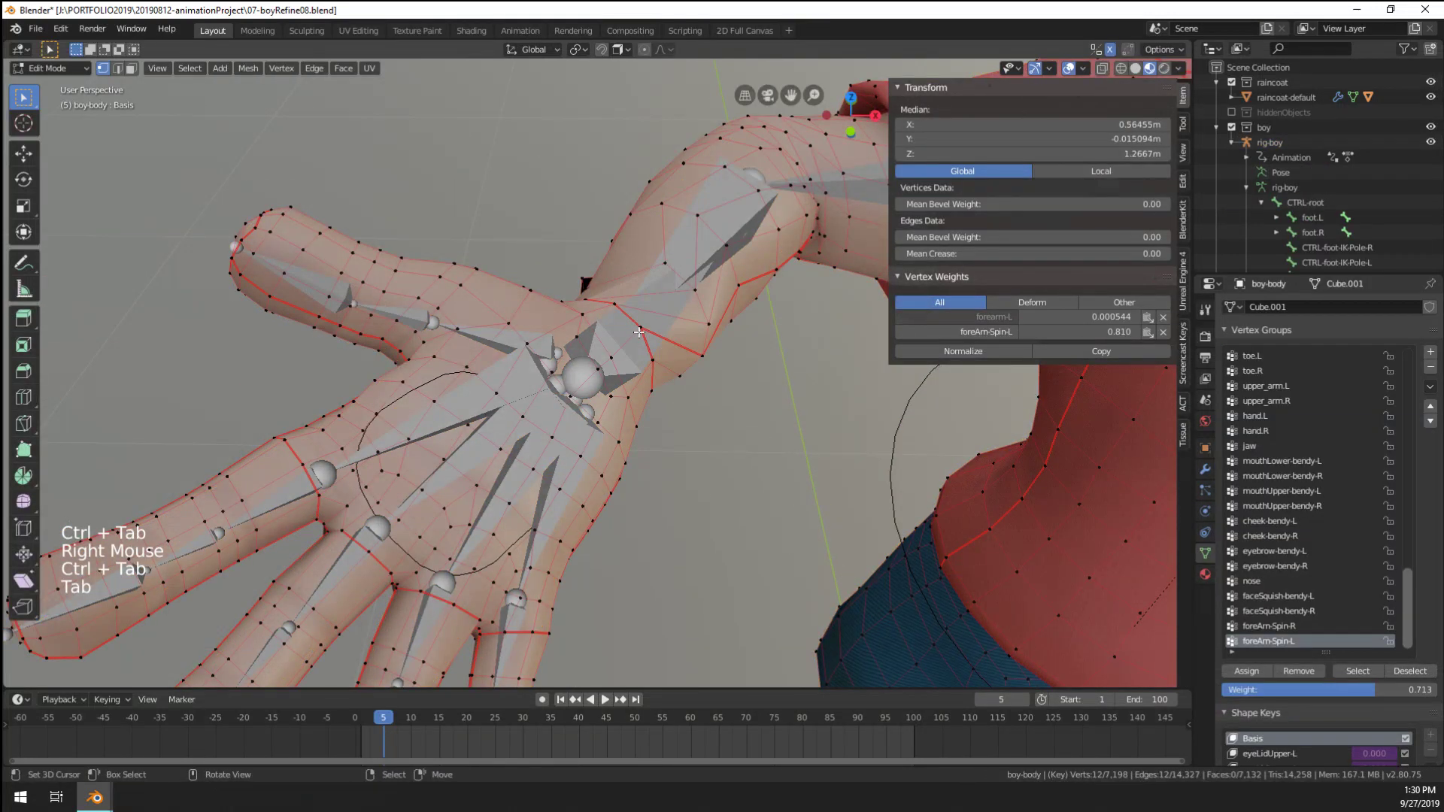
Select the edge loop beside the right wrist and assign it a foreArm-Spin-R weight of 0.713
{"action": "right_click", "coordinate": [631, 323], "text": "alt"}
{"action": "middle_click_drag", "start_coordinate": [631, 323], "coordinate": [468, 388]}
{"action": "right_click", "coordinate": [468, 389], "text": "alt"}
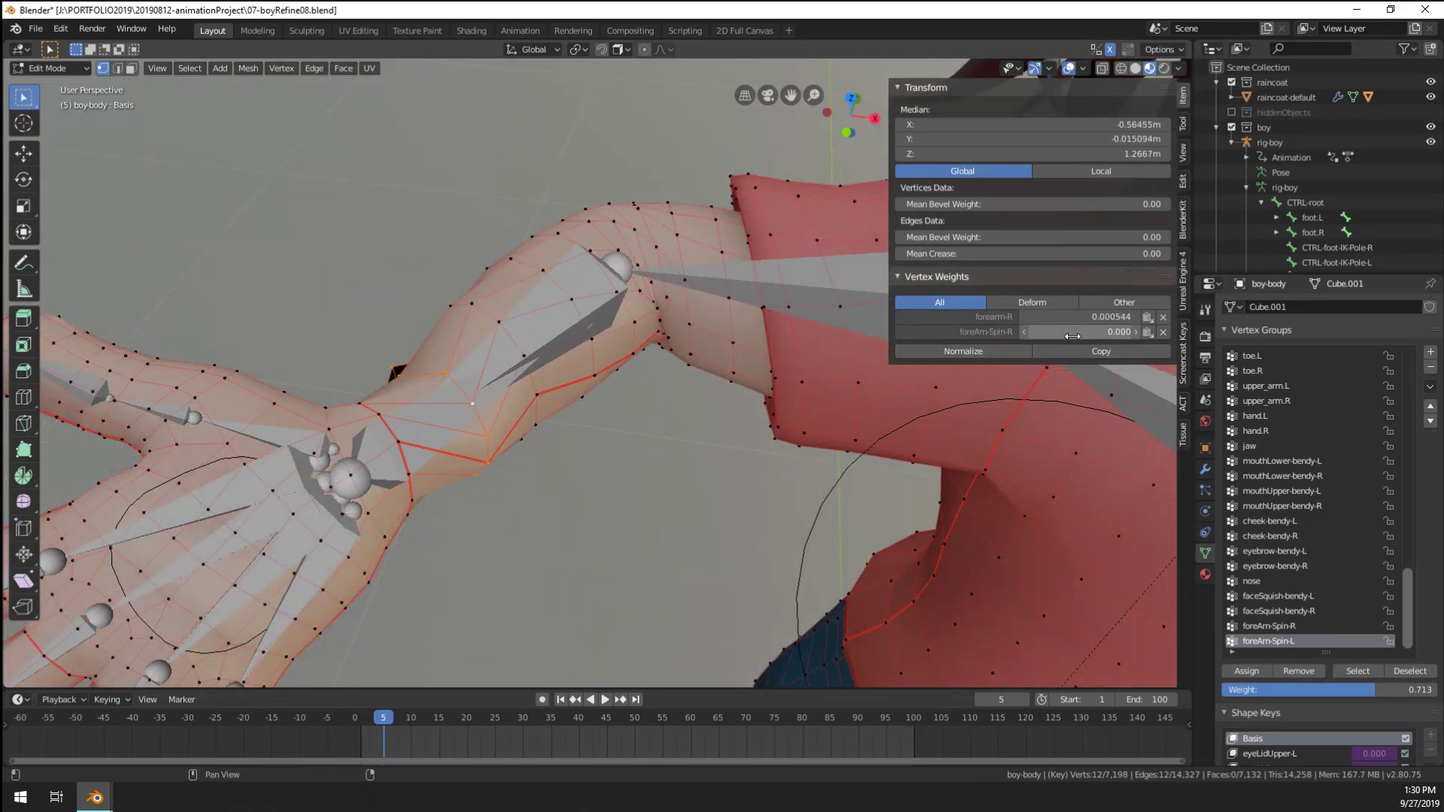
{"action": "left_click_drag", "start_coordinate": [1073, 336], "coordinate": [1083, 336]}
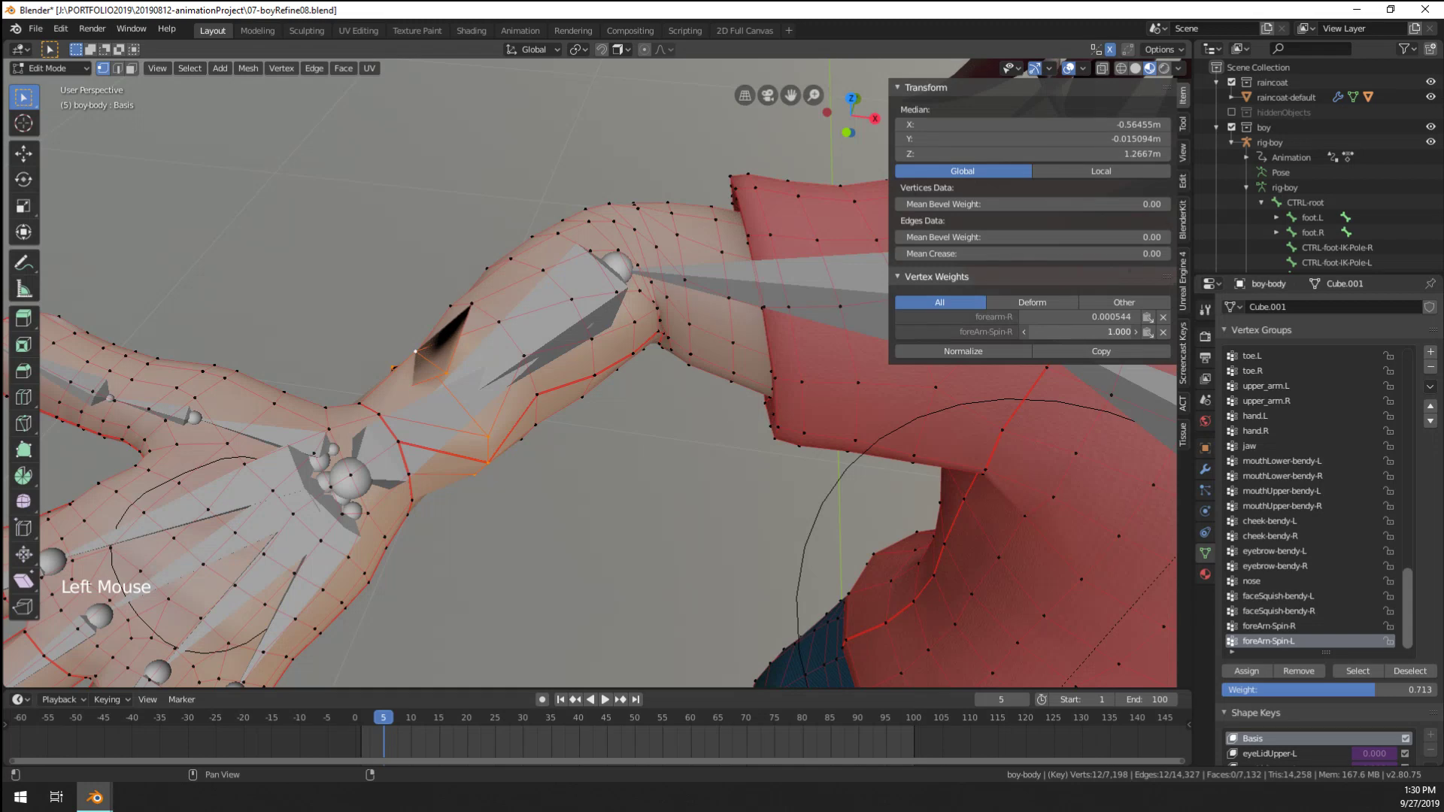
{"action": "left_click", "coordinate": [1278, 626]}
{"action": "left_click", "coordinate": [1247, 671]}
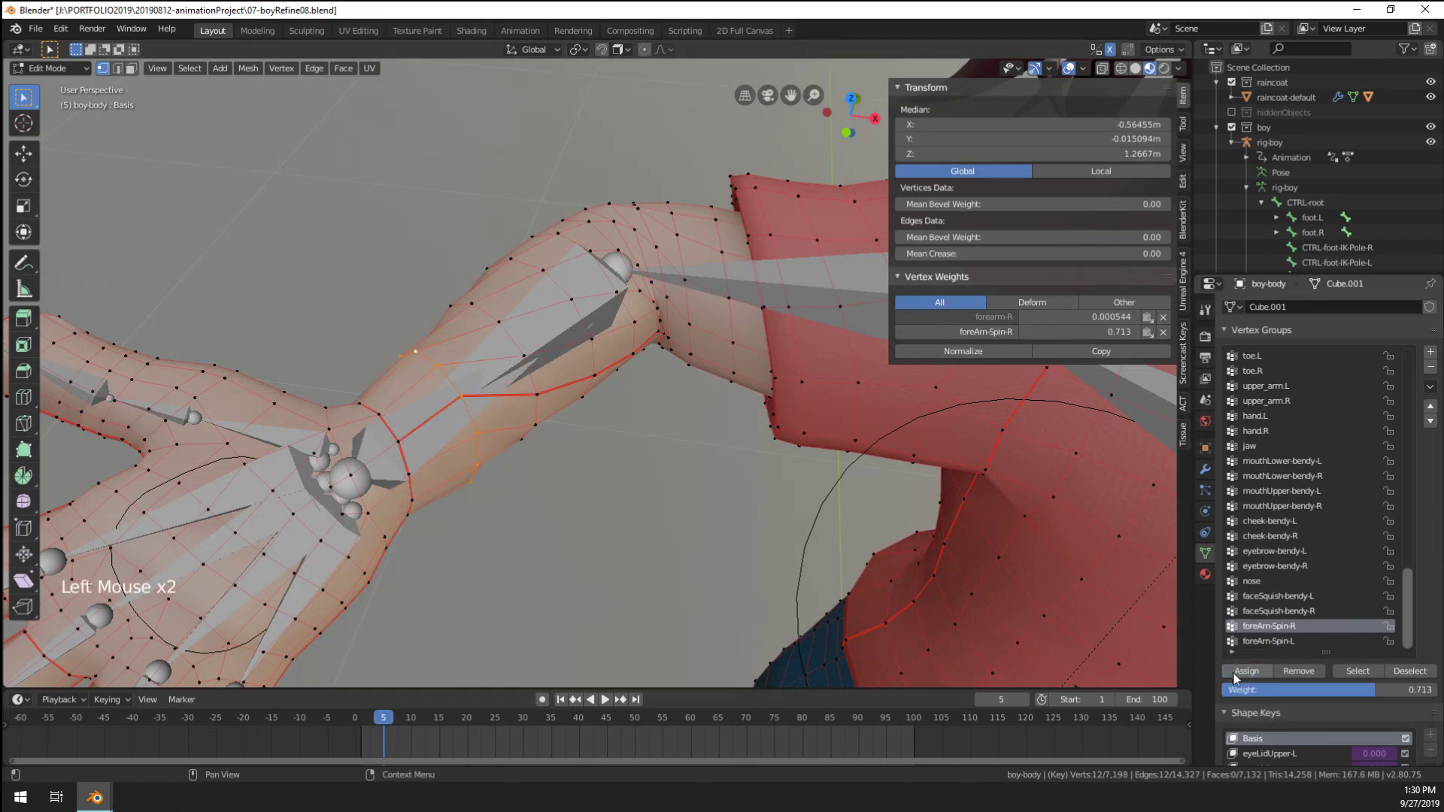
Inspect the vertex weights of the next loop up the right forearm and of a single vertex near the wrist
{"action": "middle_click_drag", "start_coordinate": [865, 451], "coordinate": [715, 413]}
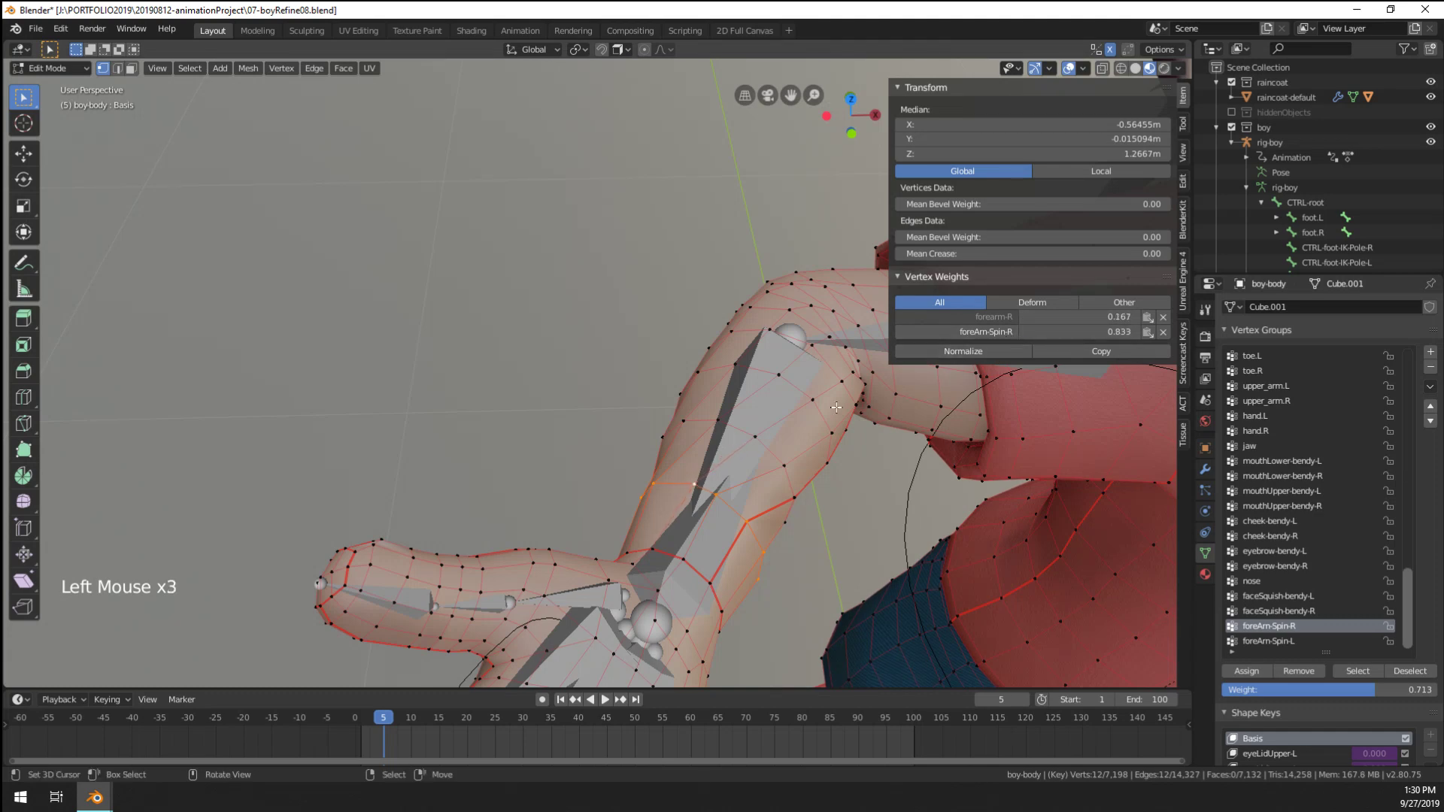
{"action": "scroll", "coordinate": [527, 451], "scroll_direction": "down", "scroll_amount": 2}
{"action": "middle_click_drag", "start_coordinate": [526, 451], "coordinate": [468, 461]}
{"action": "scroll", "coordinate": [468, 461], "scroll_direction": "up", "scroll_amount": 3}
{"action": "right_click", "coordinate": [525, 327], "text": "alt"}
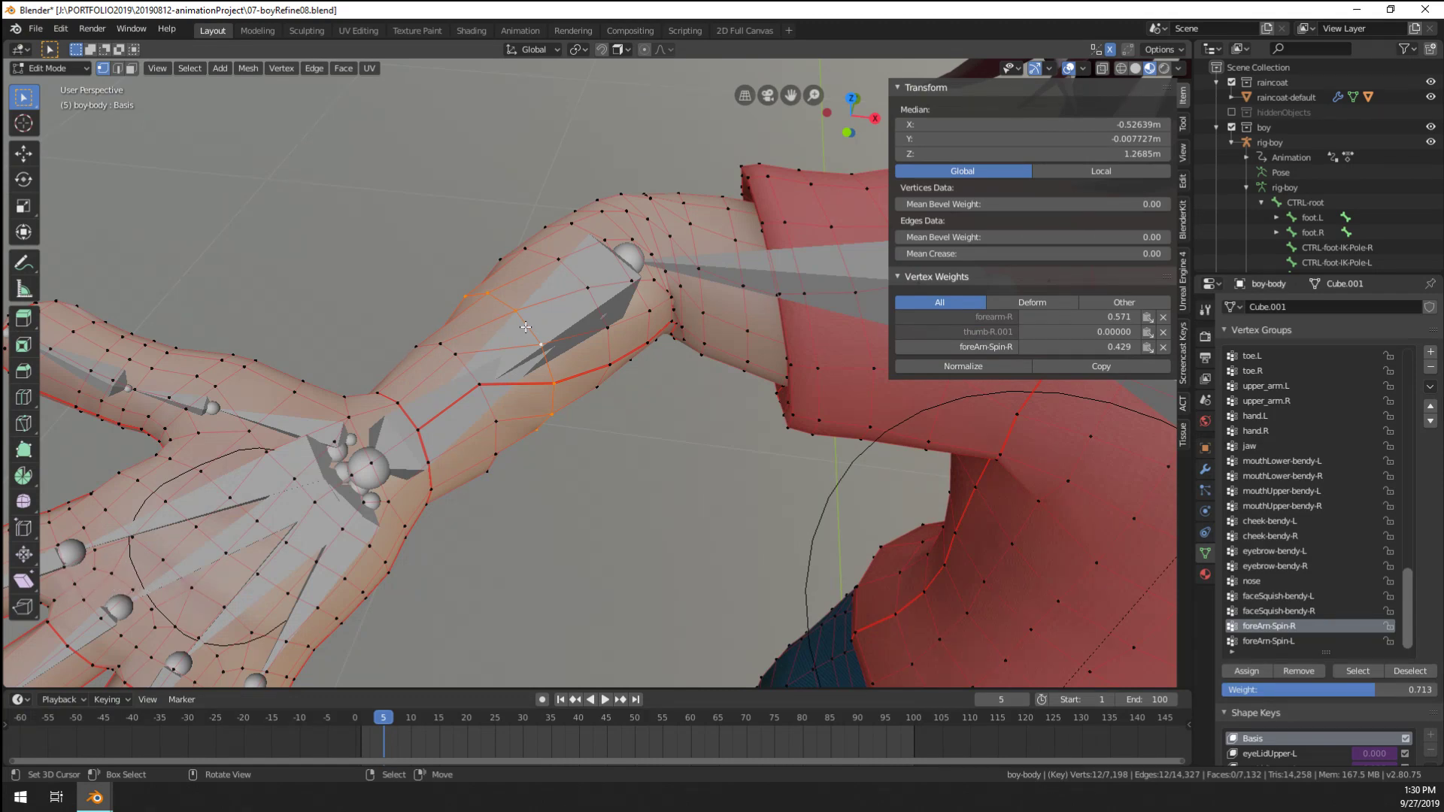
{"action": "right_click", "coordinate": [461, 366]}
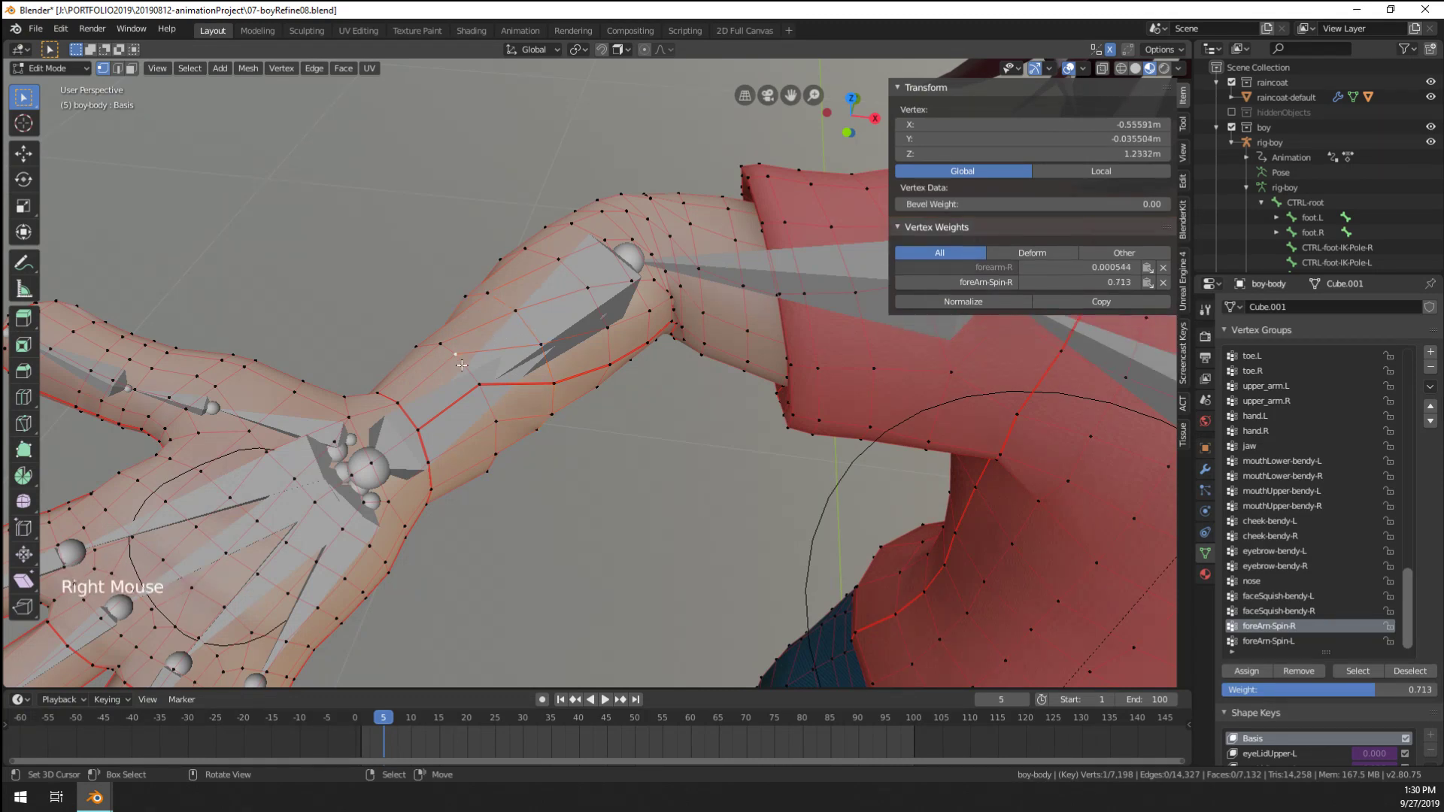
Examine the forearm-spin and index-R.001 weights around the right wrist in Weight Paint mode, and return to Object mode
{"action": "key", "text": "Tab"}
{"action": "key", "text": "ctrl+Tab"}
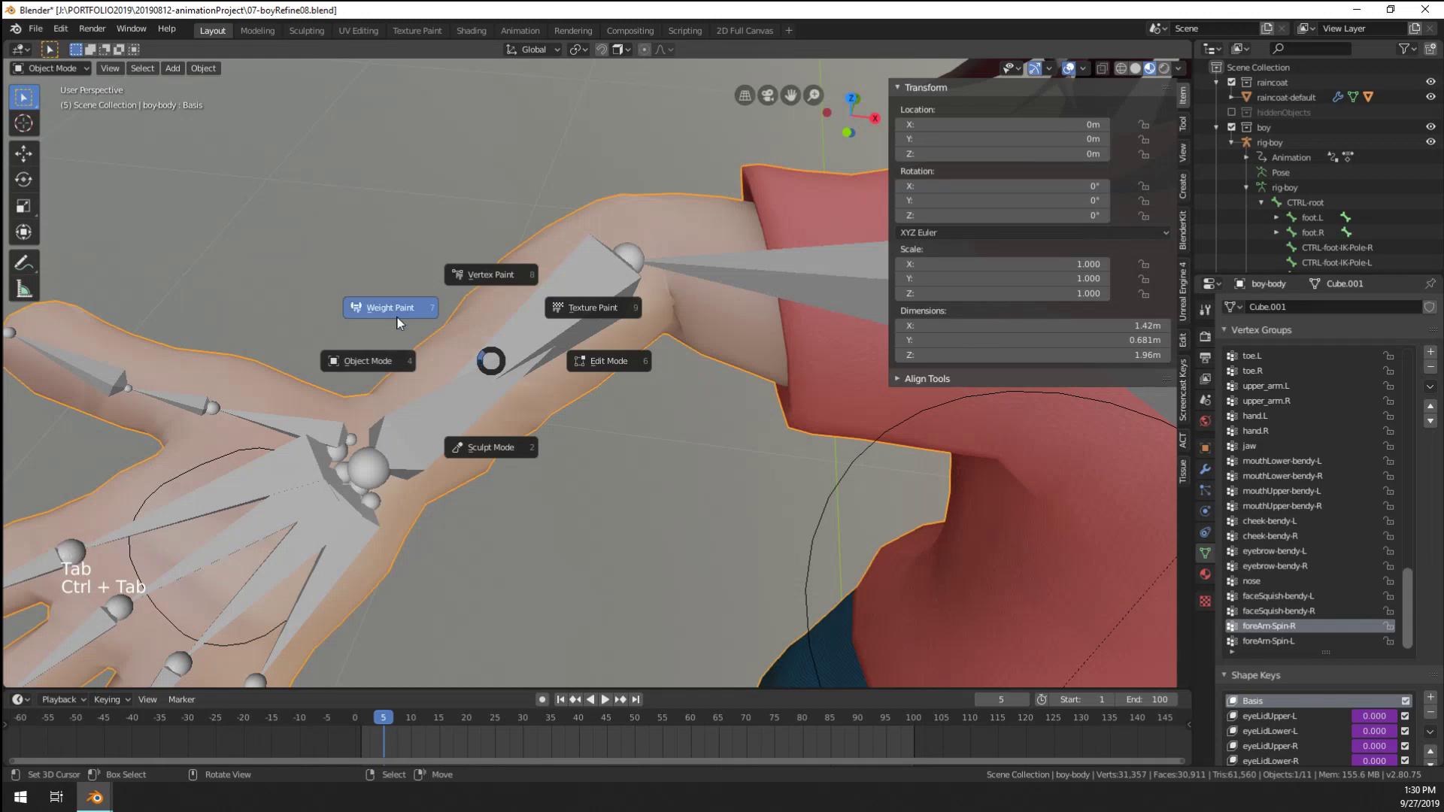
{"action": "mouse_move", "coordinate": [397, 317]}
{"action": "middle_mouse_down"}
{"action": "mouse_move", "coordinate": [520, 419]}
{"action": "mouse_move", "coordinate": [444, 423]}
{"action": "mouse_move", "coordinate": [510, 442]}
{"action": "mouse_move", "coordinate": [522, 480]}
{"action": "mouse_move", "coordinate": [531, 446]}
{"action": "middle_mouse_up"}
{"action": "scroll", "coordinate": [515, 467], "scroll_direction": "down", "scroll_amount": 1}
{"action": "scroll", "coordinate": [522, 481], "scroll_direction": "up", "scroll_amount": 1}
{"action": "left_click", "coordinate": [545, 421], "text": "shift"}
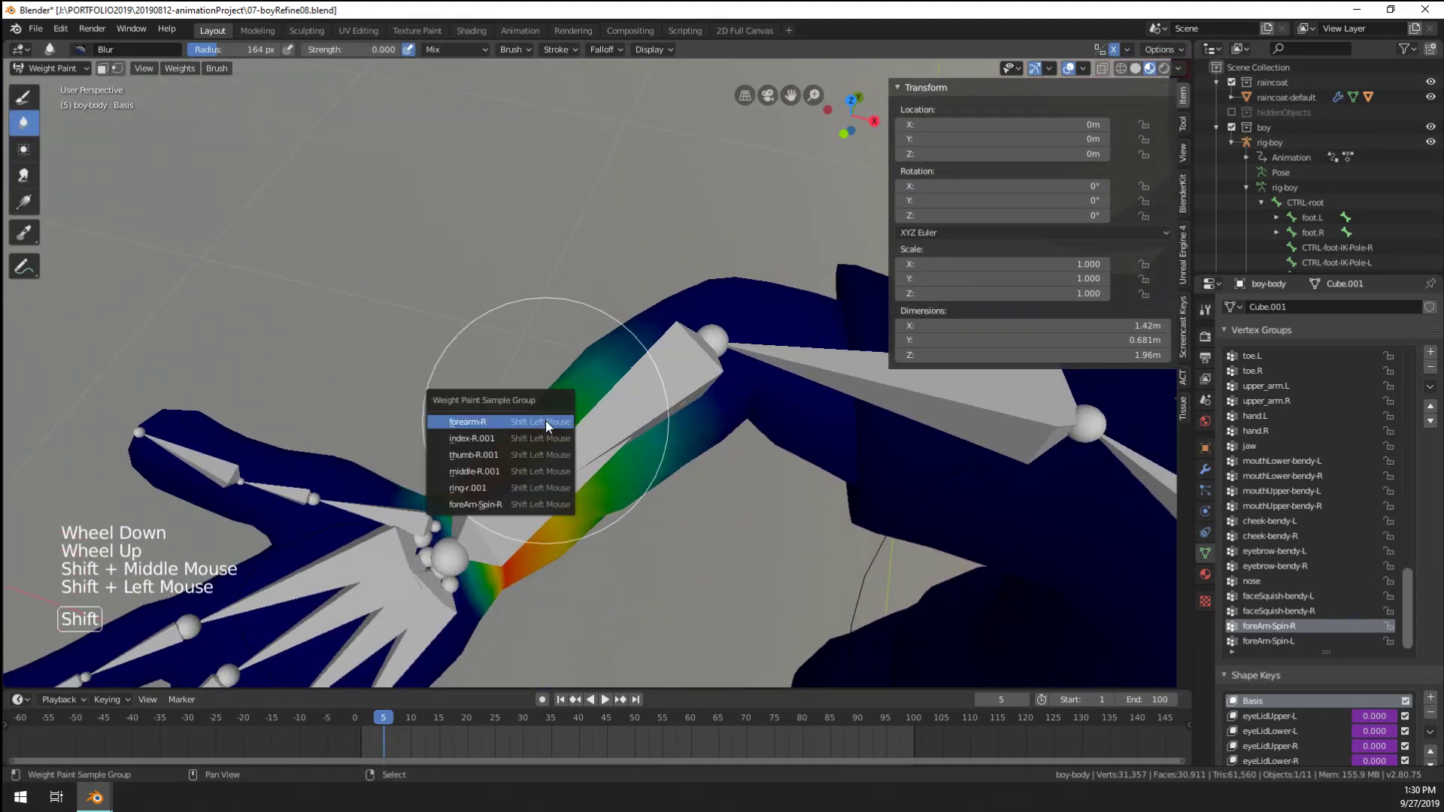
{"action": "left_click", "coordinate": [538, 433]}
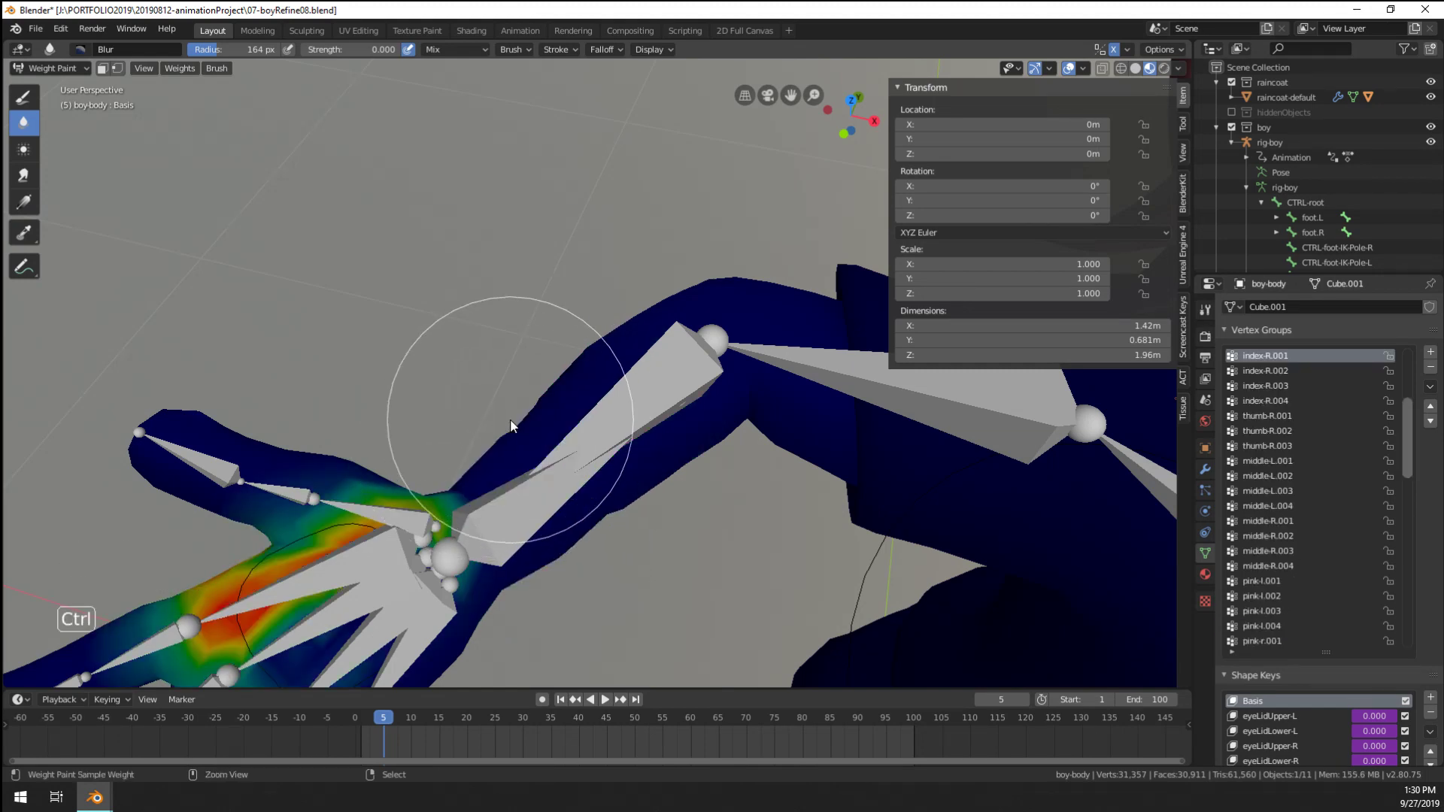
{"action": "key", "text": "ctrl+Tab"}
{"action": "scroll", "coordinate": [559, 494], "scroll_direction": "up", "scroll_amount": 1}
{"action": "scroll", "coordinate": [561, 471], "scroll_direction": "down", "scroll_amount": 3}
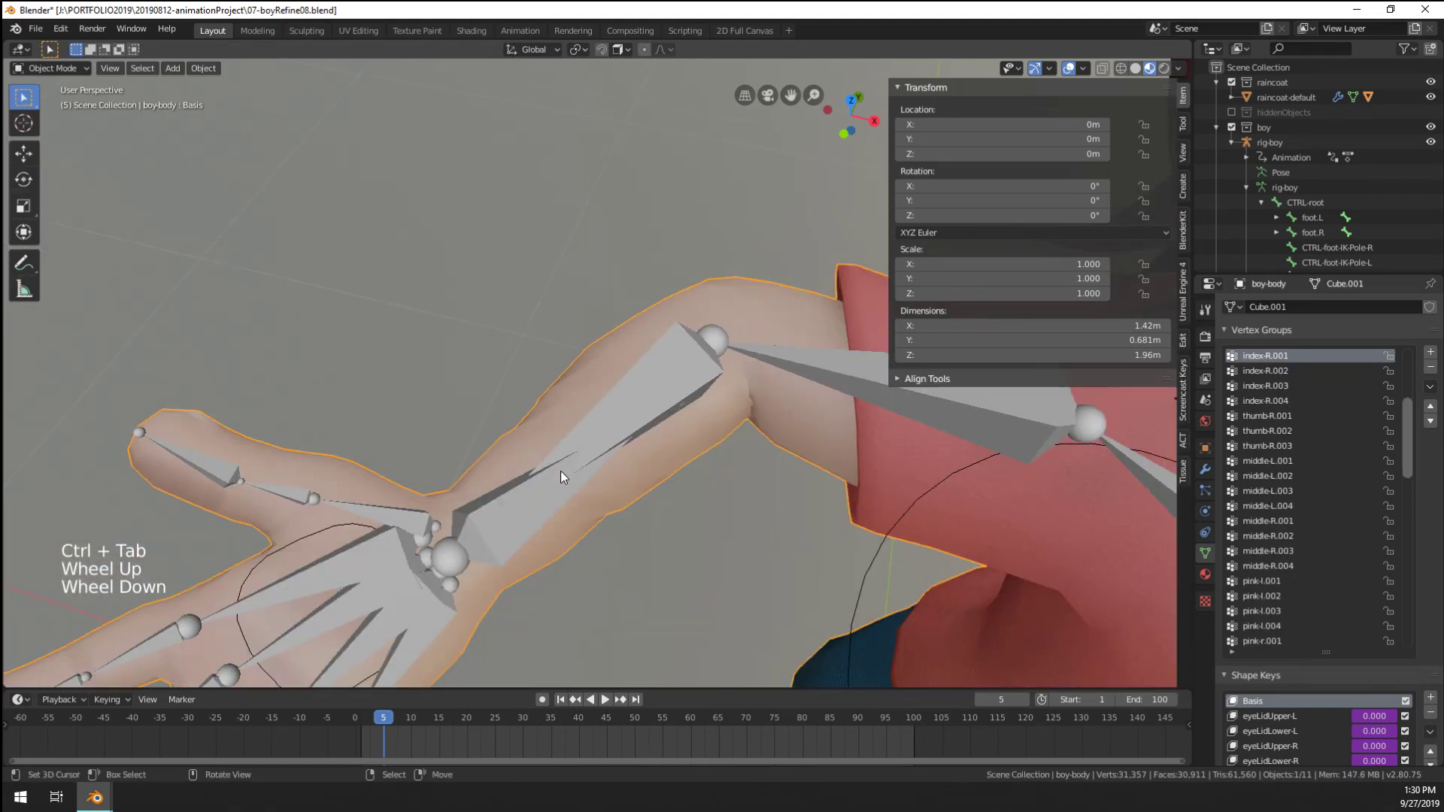
Save the blend file
{"action": "middle_click_drag", "start_coordinate": [562, 471], "coordinate": [482, 510]}
{"action": "scroll", "coordinate": [653, 538], "scroll_direction": "up", "scroll_amount": 2}
{"action": "scroll", "coordinate": [519, 496], "scroll_direction": "down", "scroll_amount": 6}
{"action": "scroll", "coordinate": [530, 515], "scroll_direction": "up", "scroll_amount": 5}
{"action": "scroll", "coordinate": [587, 515], "scroll_direction": "down", "scroll_amount": 1}
{"action": "scroll", "coordinate": [581, 516], "scroll_direction": "up", "scroll_amount": 1}
{"action": "middle_click_drag", "start_coordinate": [481, 510], "coordinate": [454, 530]}
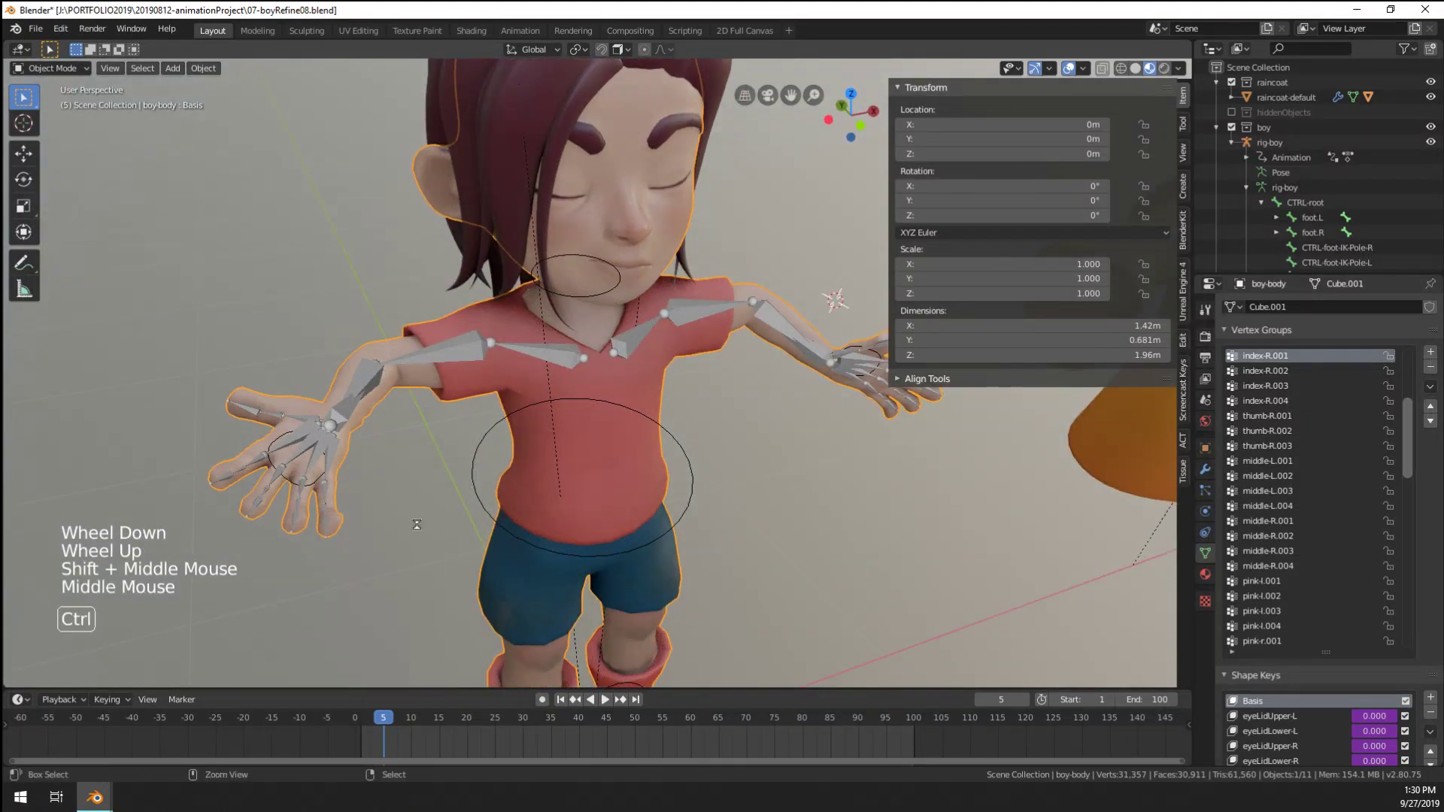
{"action": "key", "text": "ctrl+s"}
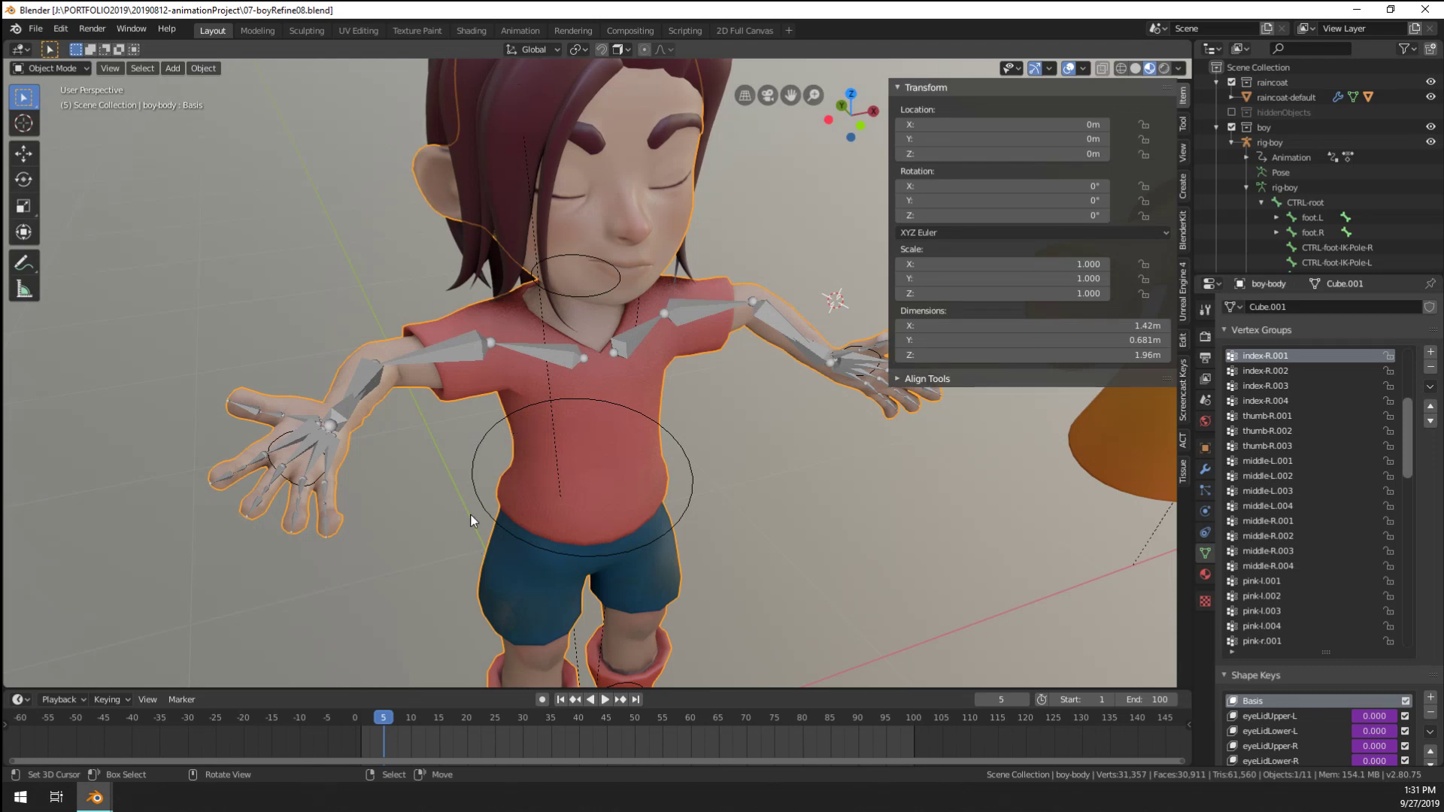
Put rig-boy into Pose mode and rotate CTRL-hand-R about its local Y axis to a Y rotation of about -61.9°
{"action": "middle_click_drag", "start_coordinate": [471, 515], "coordinate": [680, 488]}
{"action": "scroll", "coordinate": [679, 487], "scroll_direction": "up", "scroll_amount": 1}
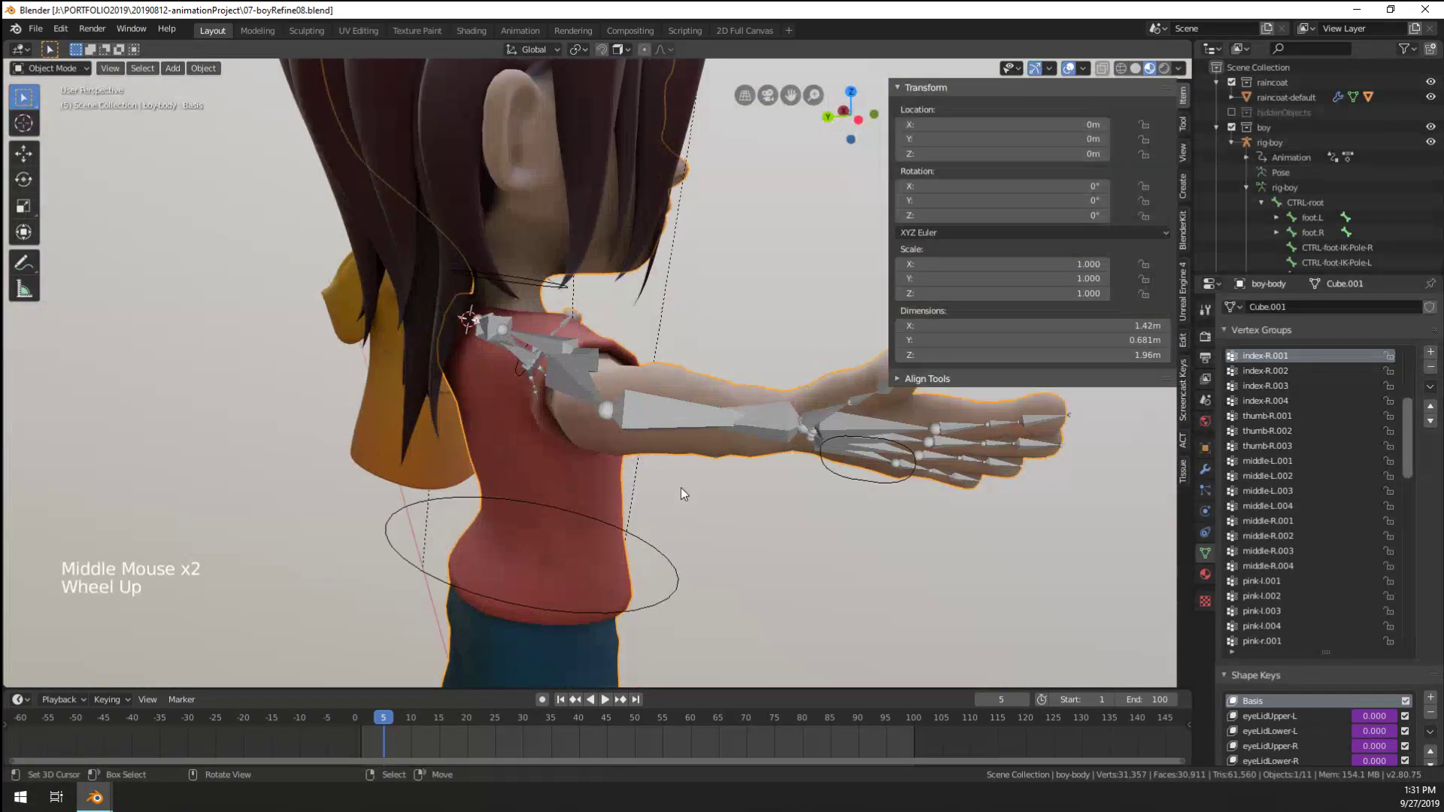
{"action": "right_click", "coordinate": [861, 482]}
{"action": "key", "text": "ctrl+Tab"}
{"action": "right_click", "coordinate": [820, 487]}
{"action": "middle_click_drag", "start_coordinate": [820, 488], "coordinate": [865, 474]}
{"action": "key", "text": "r"}
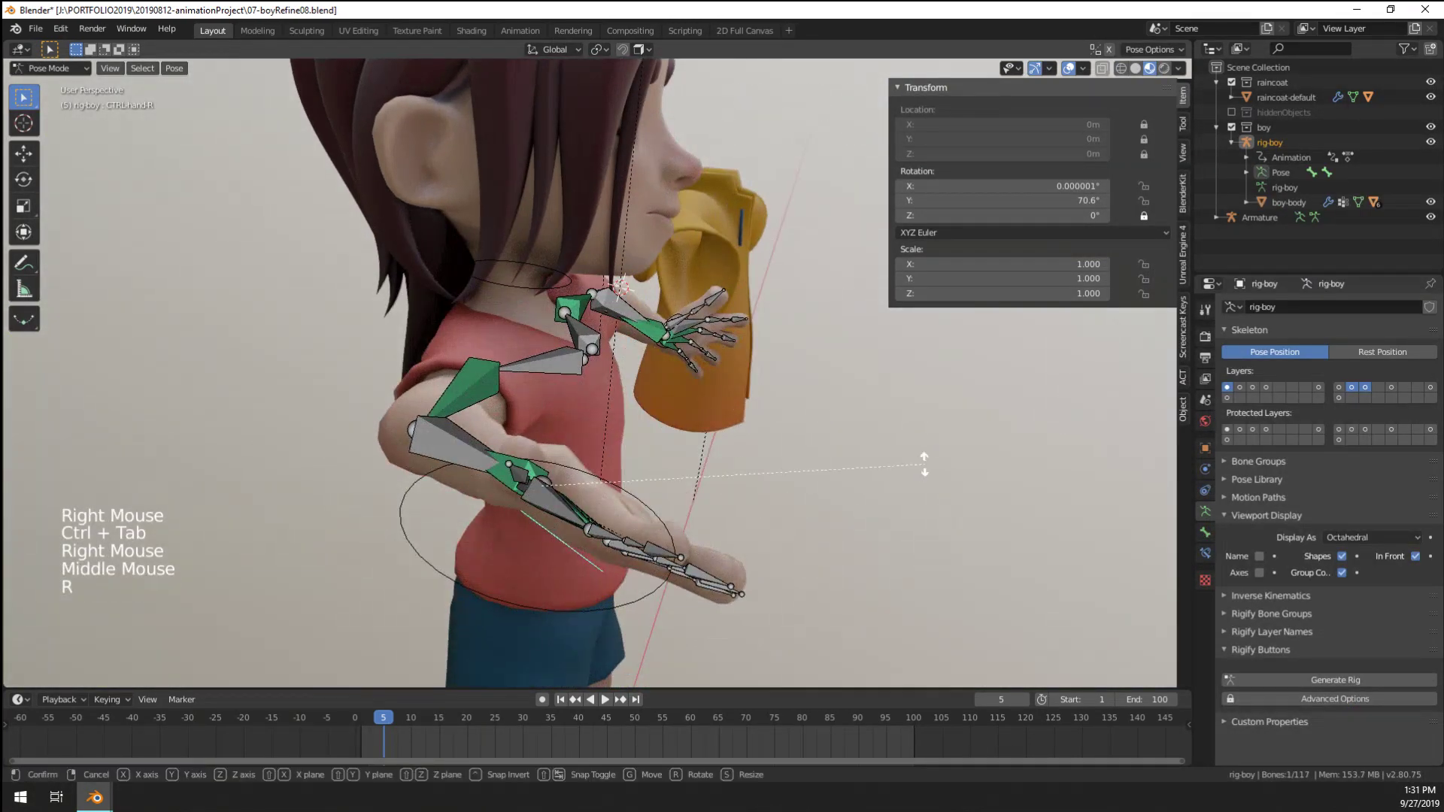
{"action": "left_click", "coordinate": [543, 538]}
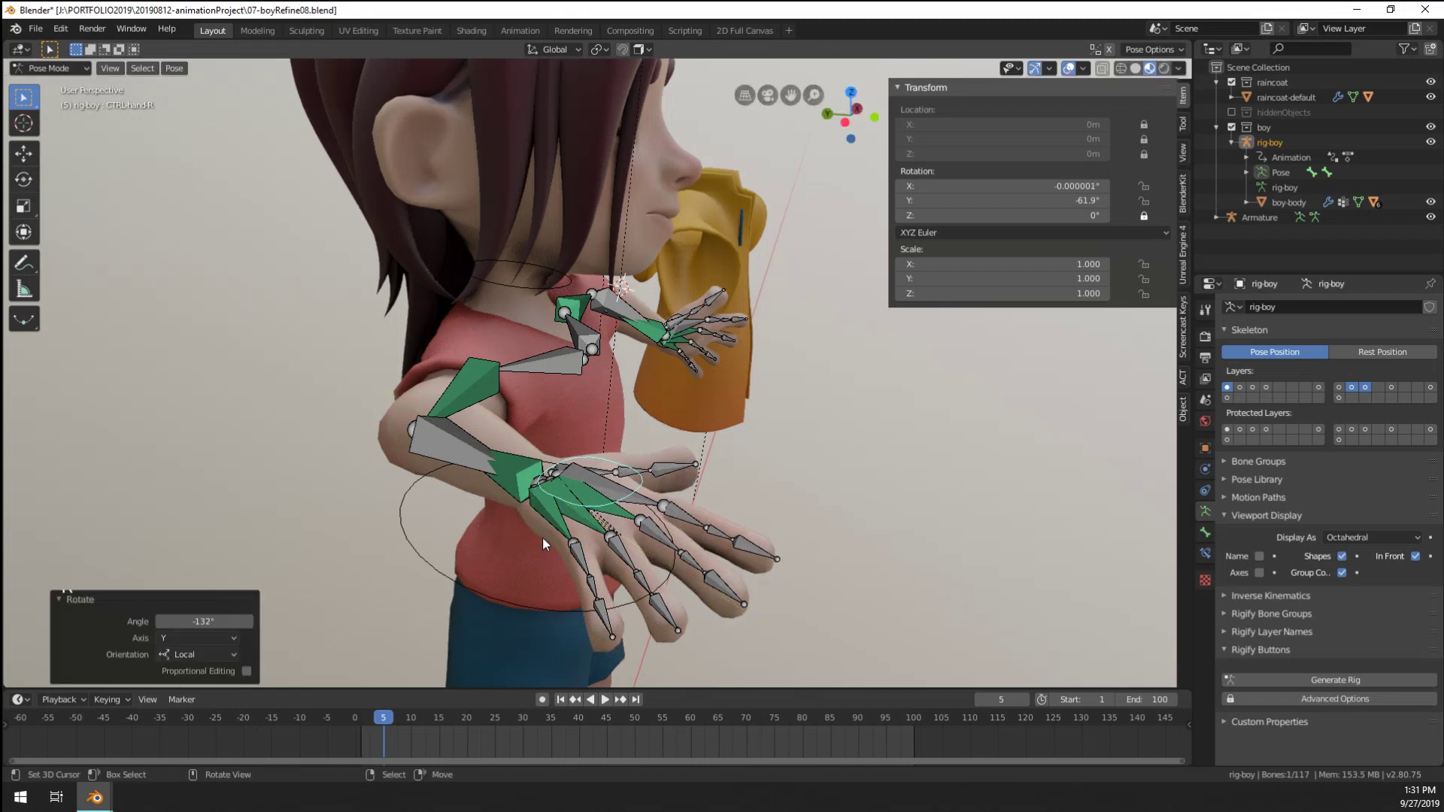
{"action": "middle_click_drag", "start_coordinate": [543, 539], "coordinate": [612, 526]}
{"action": "scroll", "coordinate": [612, 526], "scroll_direction": "down", "scroll_amount": 1}
{"action": "key", "text": "r"}
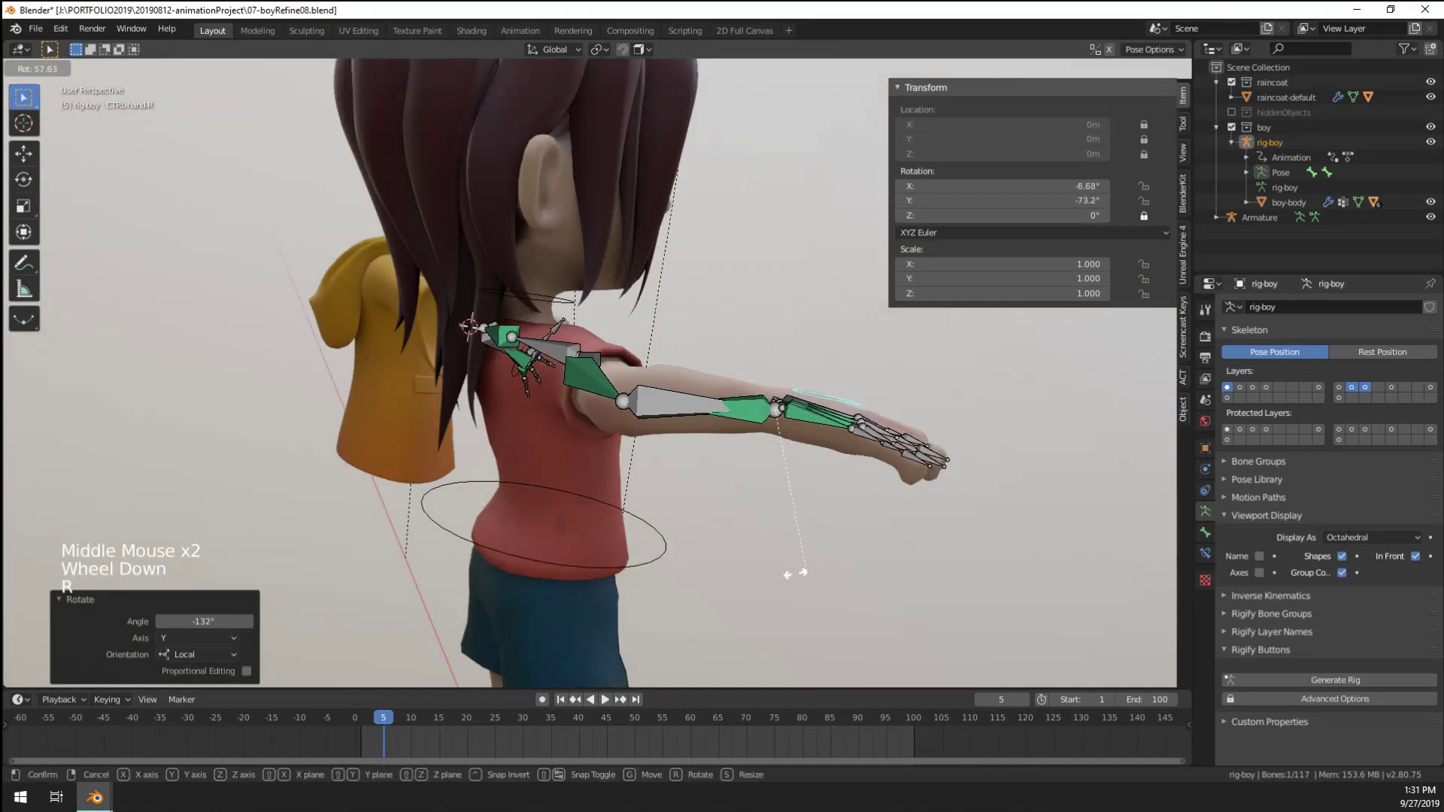
{"action": "right_click", "coordinate": [928, 416]}
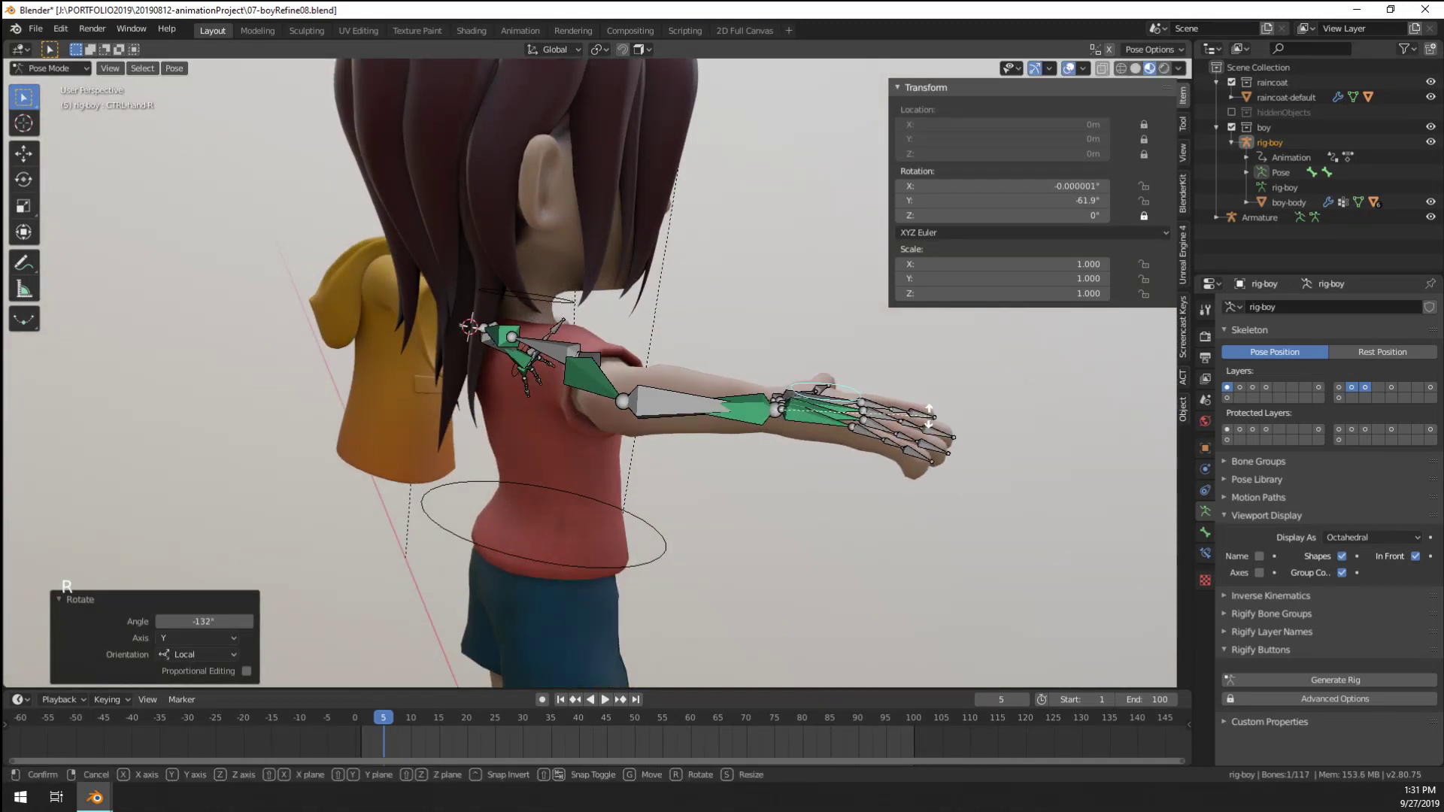
{"action": "key", "text": "x"}
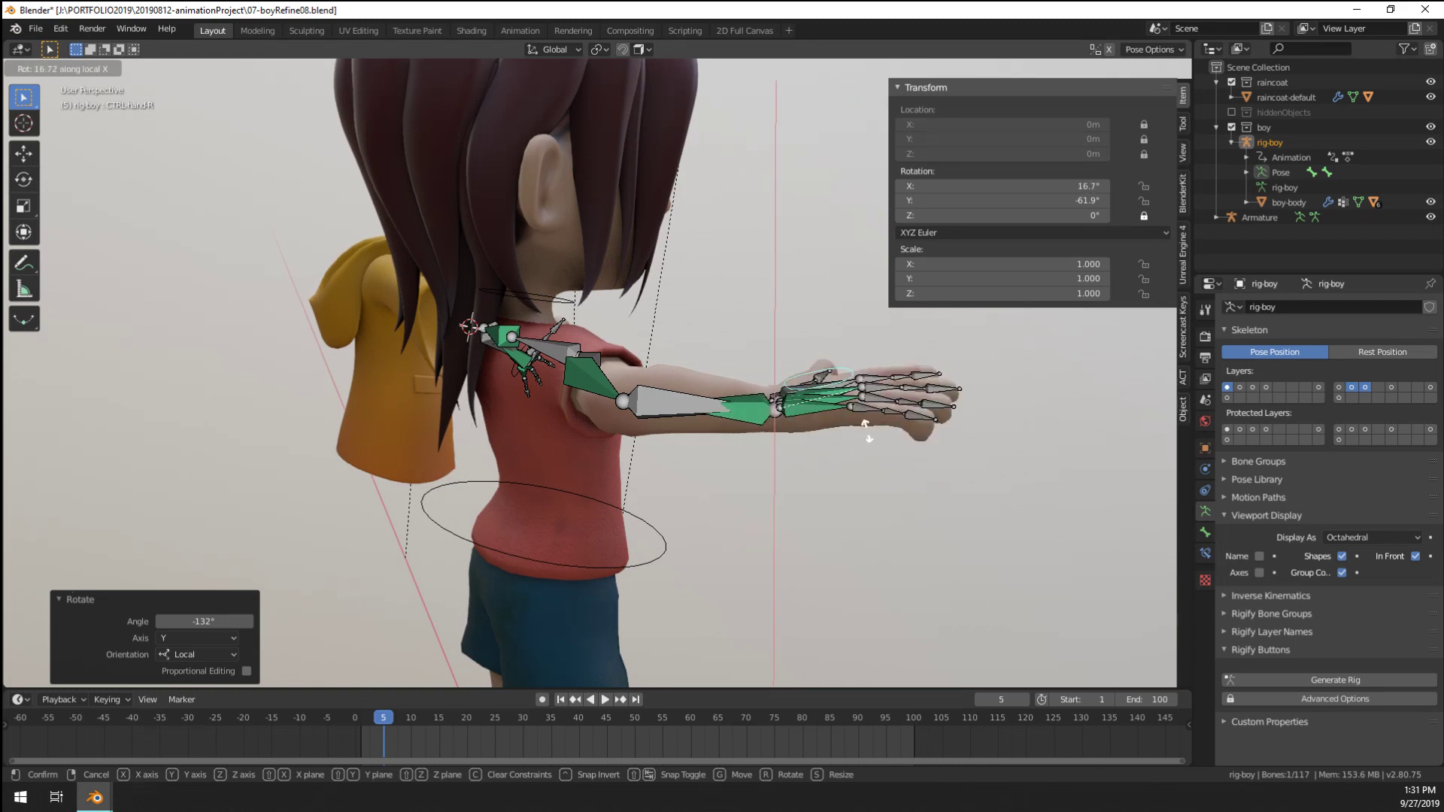
{"action": "right_click", "coordinate": [866, 430]}
{"action": "scroll", "coordinate": [867, 430], "scroll_direction": "down", "scroll_amount": 1}
{"action": "middle_click_drag", "start_coordinate": [866, 430], "coordinate": [862, 472]}
{"action": "key", "text": "r"}
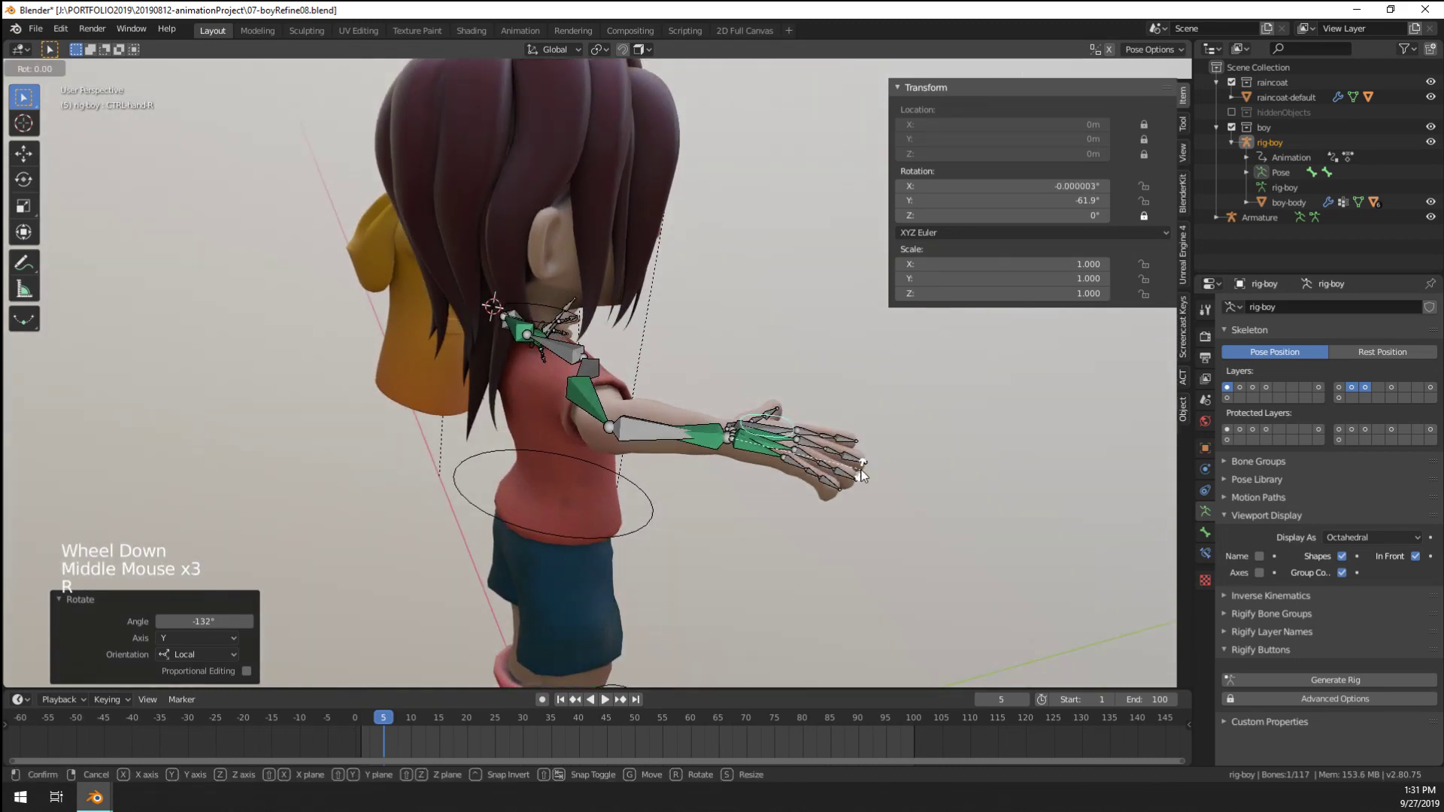
{"action": "right_click", "coordinate": [862, 474]}
Rotate CTRL-hand-R about its local Z axis to a Z rotation of about -23°
{"action": "key", "text": "r"}
{"action": "key", "text": "z"}
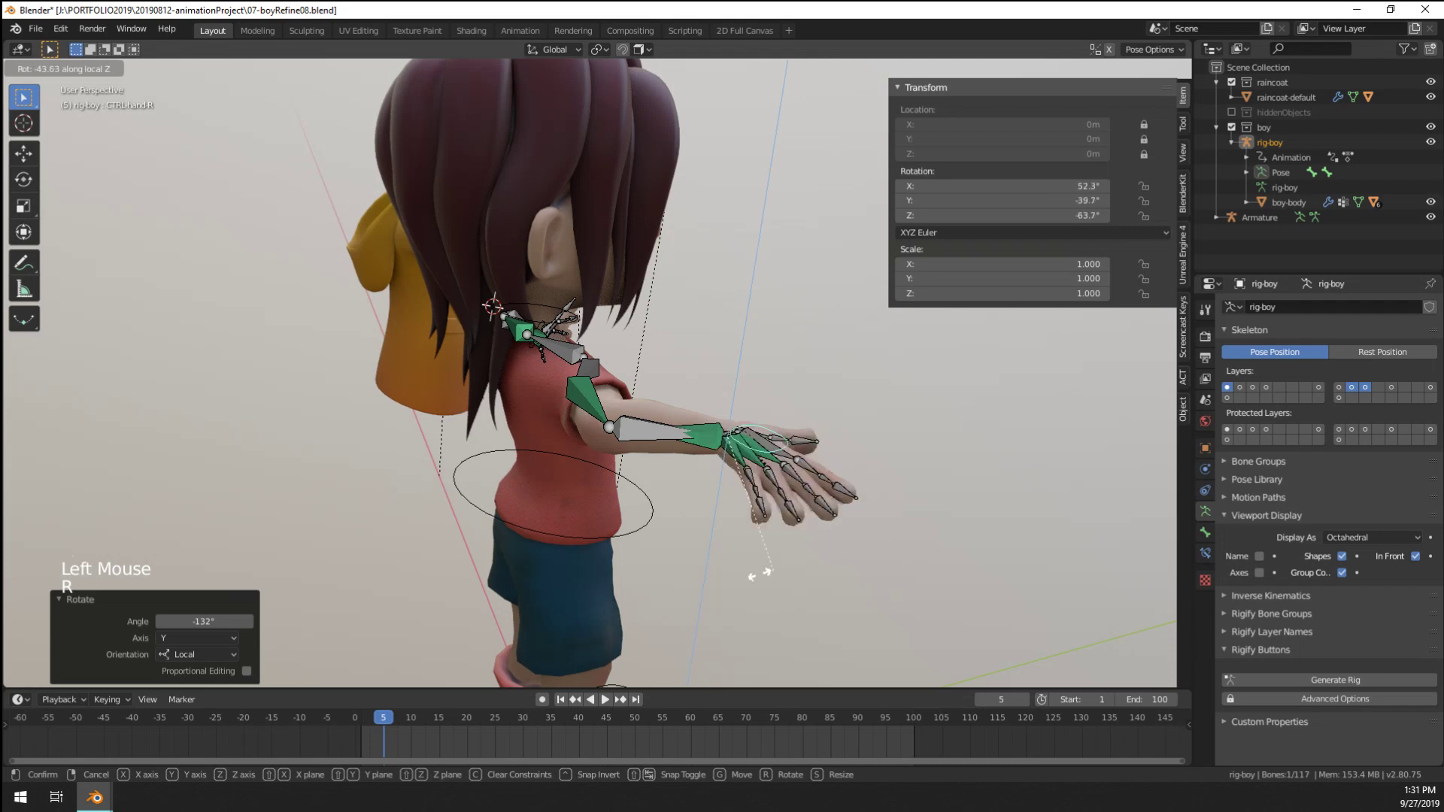
{"action": "middle_click_drag", "start_coordinate": [820, 513], "coordinate": [601, 549]}
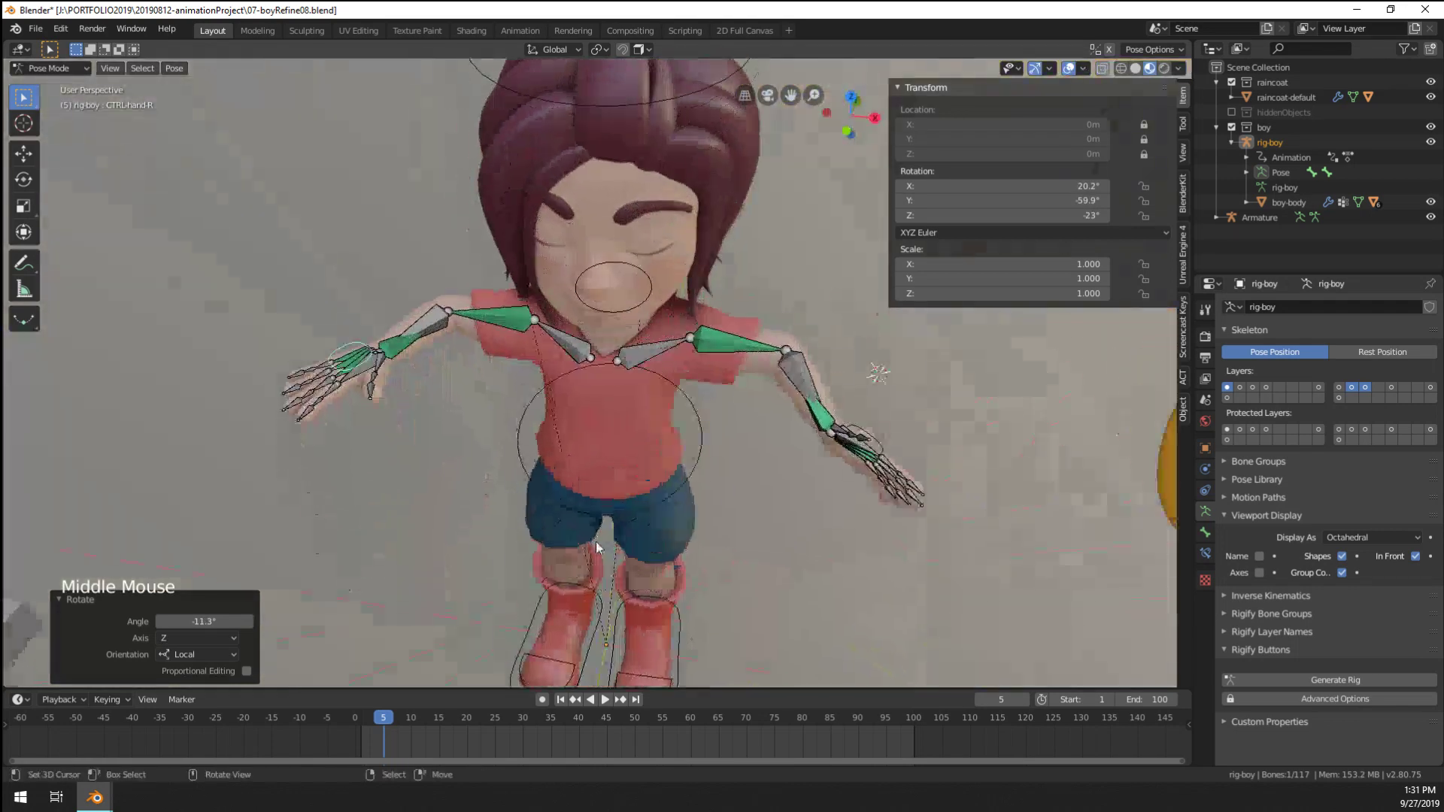
Compare the rotation modes of both hand controls and set CTRL-hand-L to XYZ Euler
{"action": "scroll", "coordinate": [936, 467], "scroll_direction": "up", "scroll_amount": 1}
{"action": "right_click", "coordinate": [944, 463]}
{"action": "right_click", "coordinate": [944, 462]}
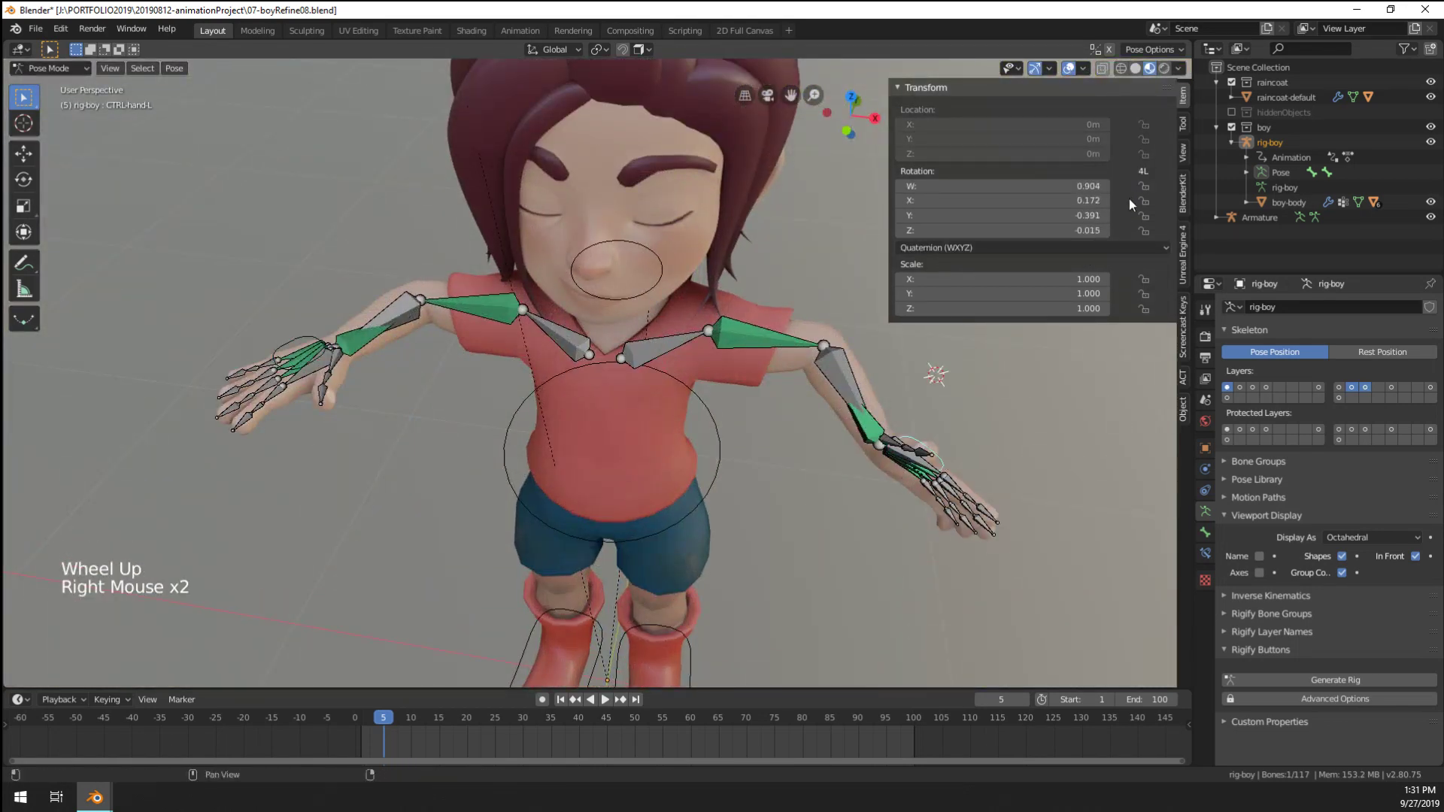
{"action": "middle_click_drag", "start_coordinate": [967, 460], "coordinate": [453, 332]}
{"action": "right_click", "coordinate": [350, 290]}
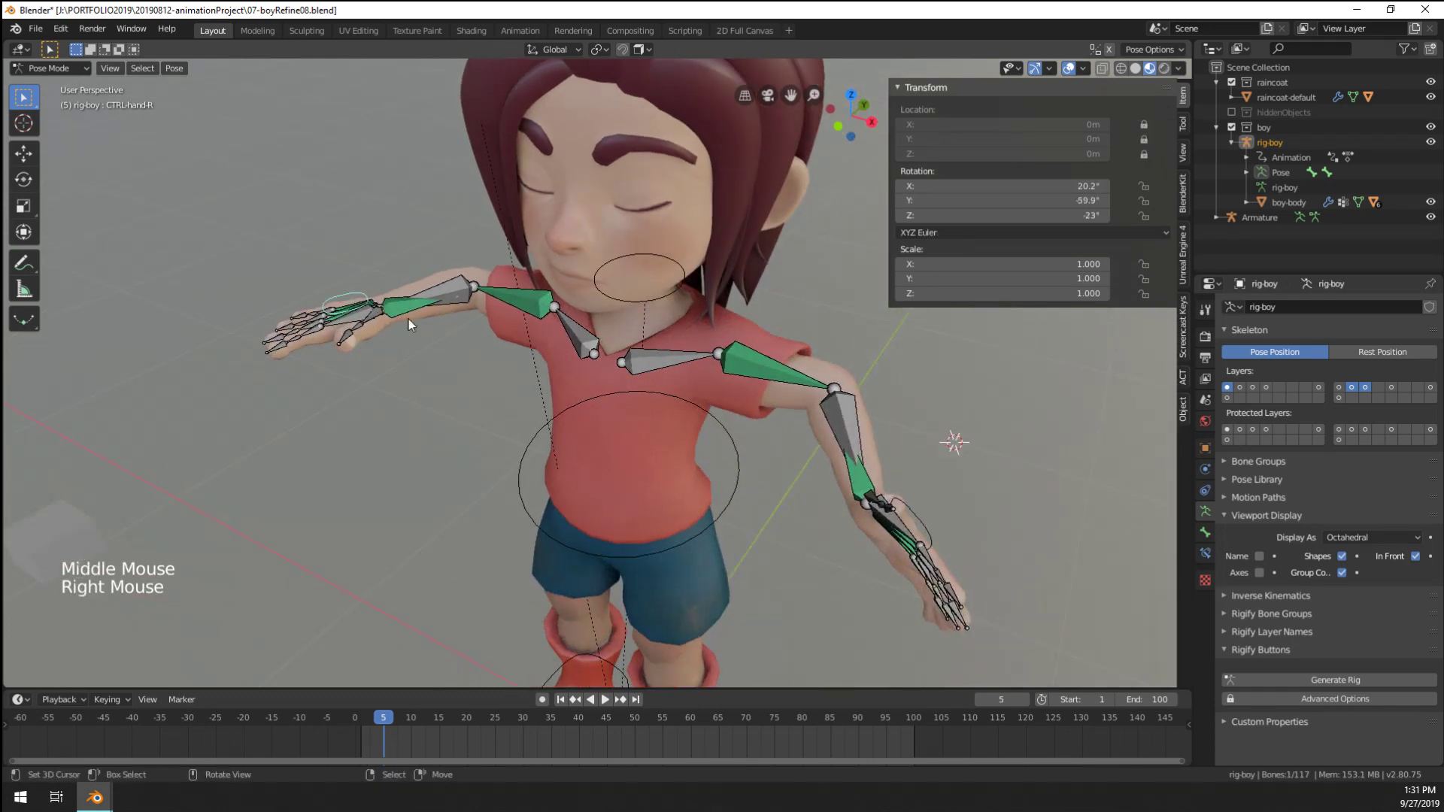
{"action": "middle_click_drag", "start_coordinate": [842, 519], "coordinate": [916, 538]}
{"action": "right_click", "coordinate": [916, 538]}
{"action": "left_click", "coordinate": [1029, 248]}
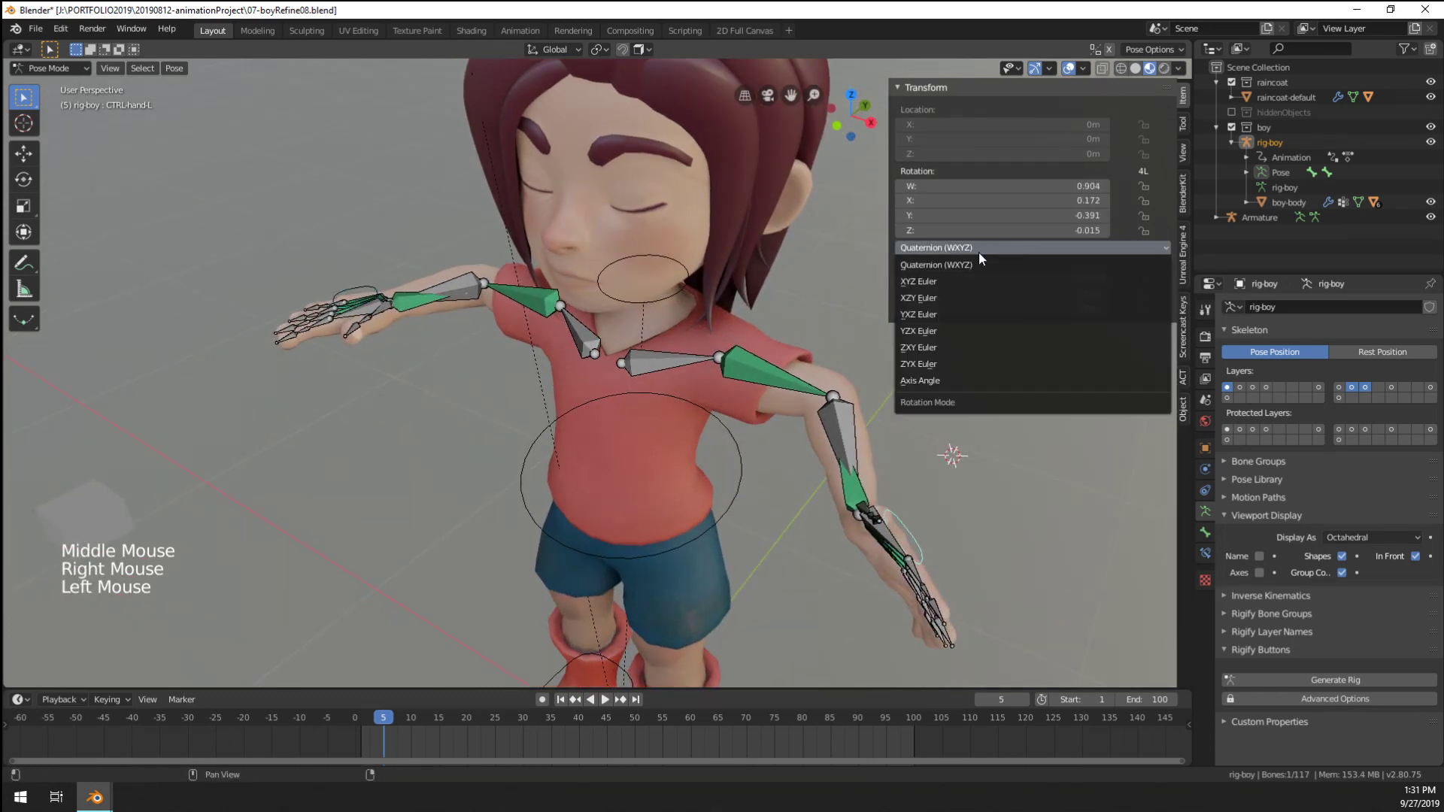
{"action": "left_click", "coordinate": [931, 284]}
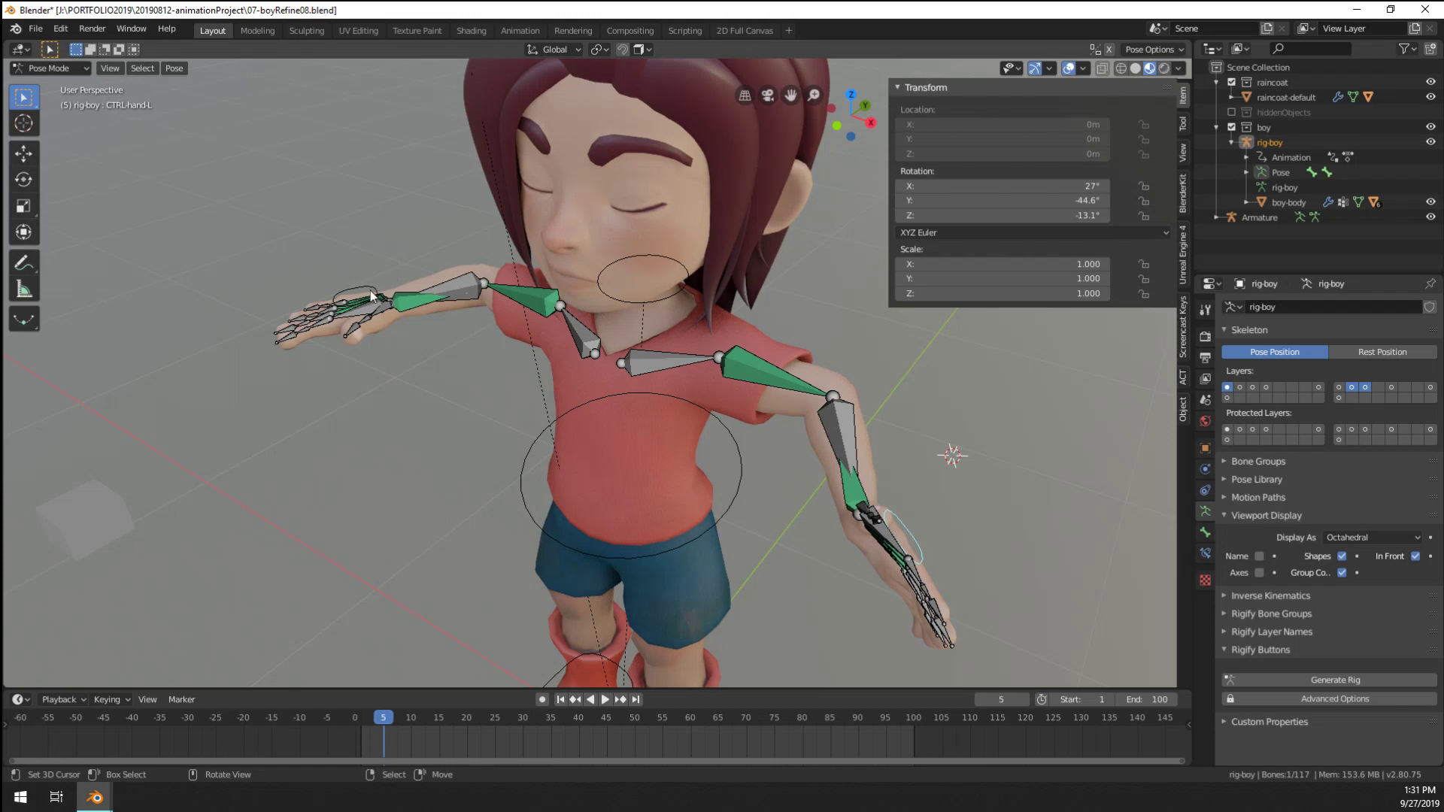
Trackball-rotate CTRL-hand-R to a rotation of about X 9.56°, Y 11.5°, Z -133°
{"action": "middle_click_drag", "start_coordinate": [371, 296], "coordinate": [628, 493]}
{"action": "key", "text": "r"}
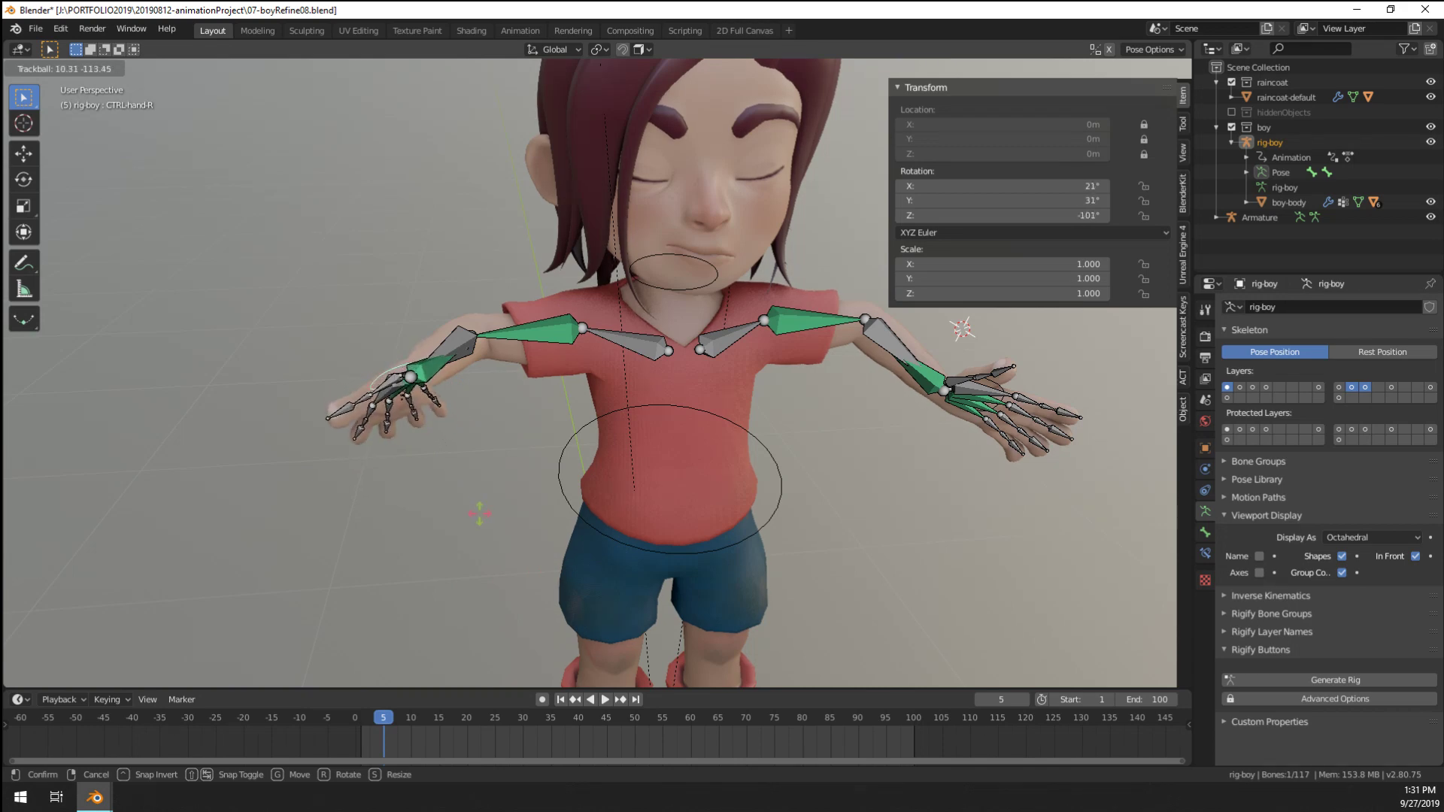
{"action": "left_click", "coordinate": [961, 329]}
{"action": "middle_click_drag", "start_coordinate": [961, 329], "coordinate": [632, 440]}
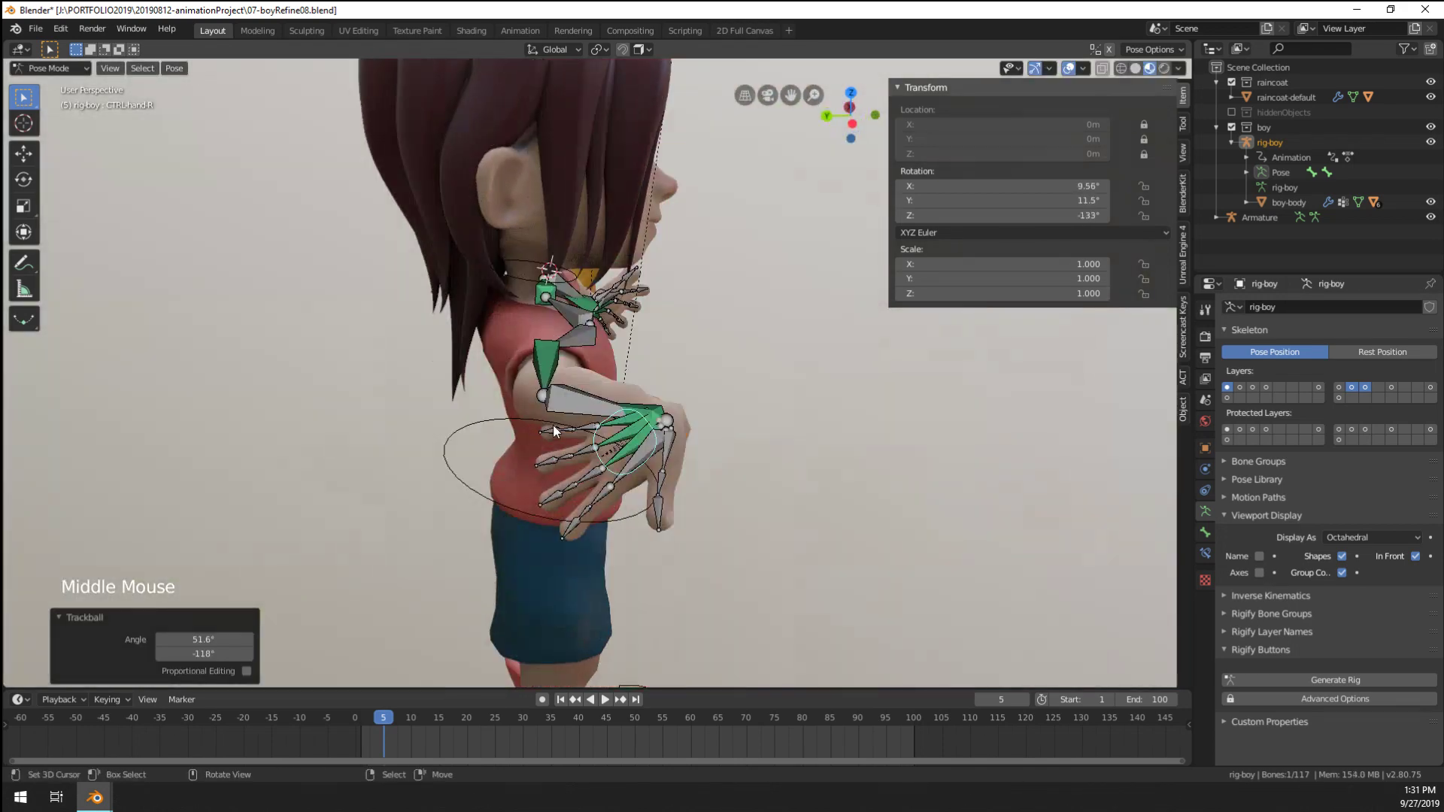
Put the boy-body mesh into Edit mode and remove the thumb-R.001 weight from the stray vertex above the right wrist
{"action": "scroll", "coordinate": [654, 424], "scroll_direction": "up", "scroll_amount": 4}
{"action": "key", "text": "Tab"}
{"action": "key", "text": "Tab"}
{"action": "key", "text": "ctrl+Tab"}
{"action": "right_click", "coordinate": [679, 418]}
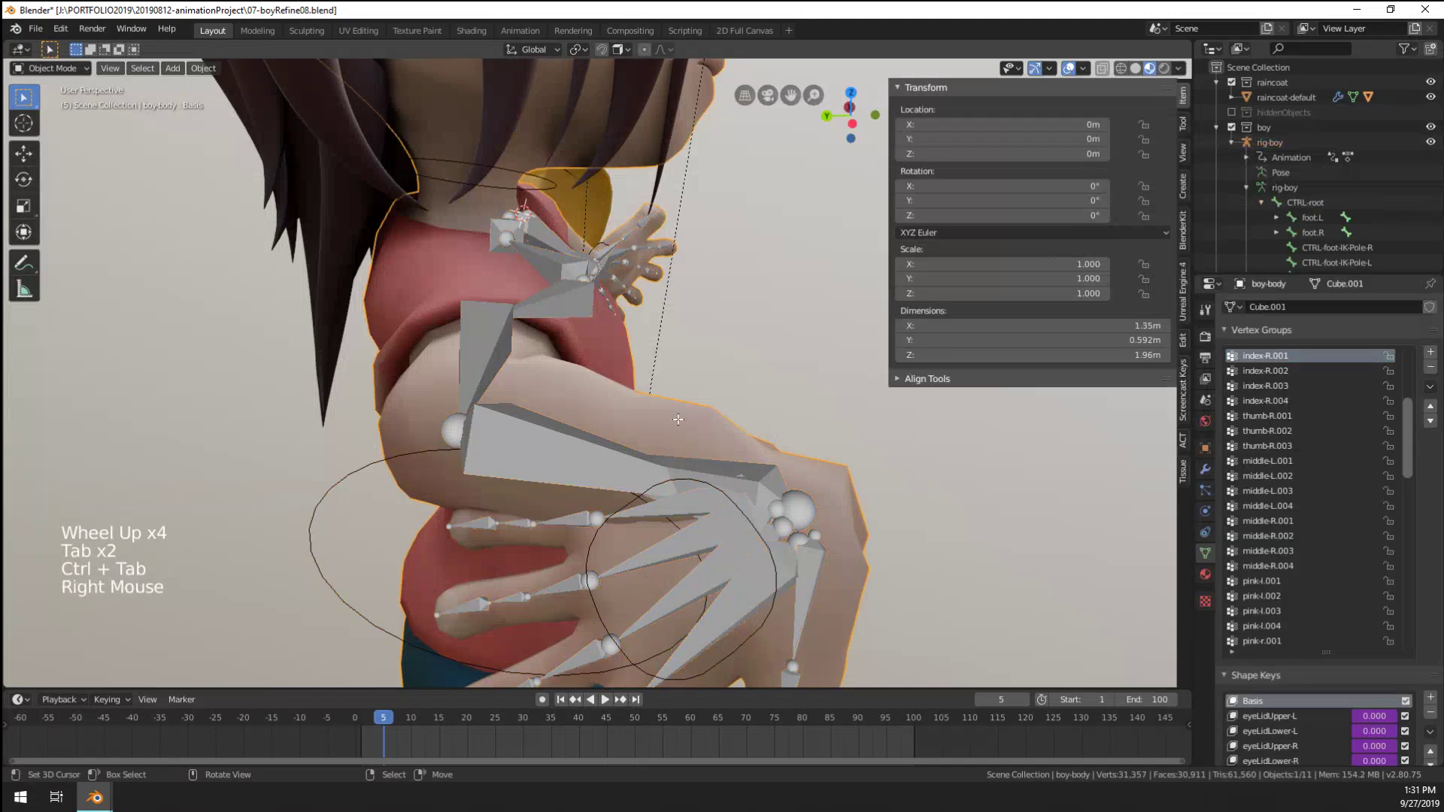
{"action": "key", "text": "Tab"}
{"action": "right_click", "coordinate": [710, 397]}
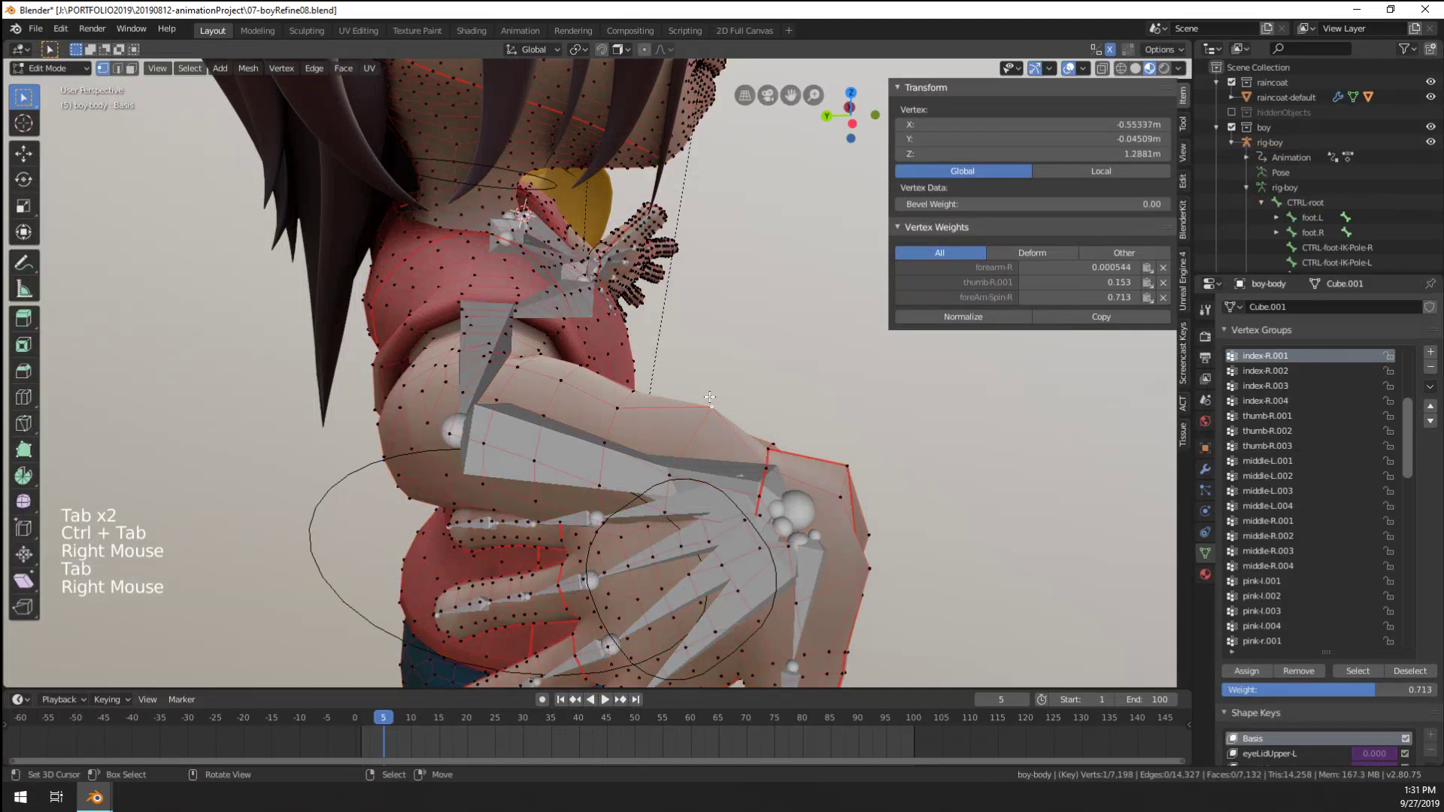
{"action": "left_click", "coordinate": [1164, 282]}
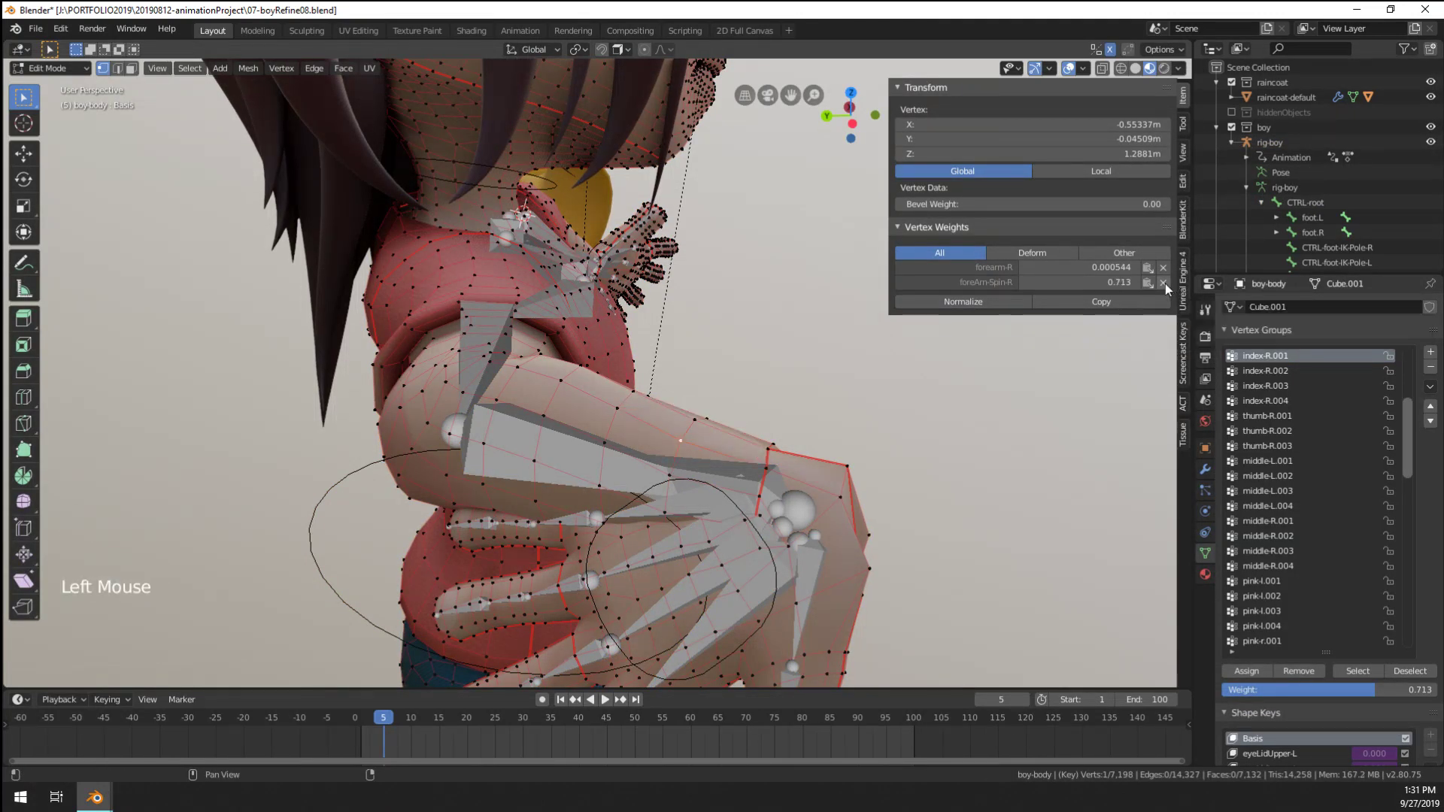
Return rig-boy to Pose mode and trackball-rotate CTRL-hand-L to test the deformation of the left wrist
{"action": "scroll", "coordinate": [750, 429], "scroll_direction": "down", "scroll_amount": 2}
{"action": "middle_click_drag", "start_coordinate": [750, 429], "coordinate": [484, 408]}
{"action": "key", "text": "ctrl+Tab"}
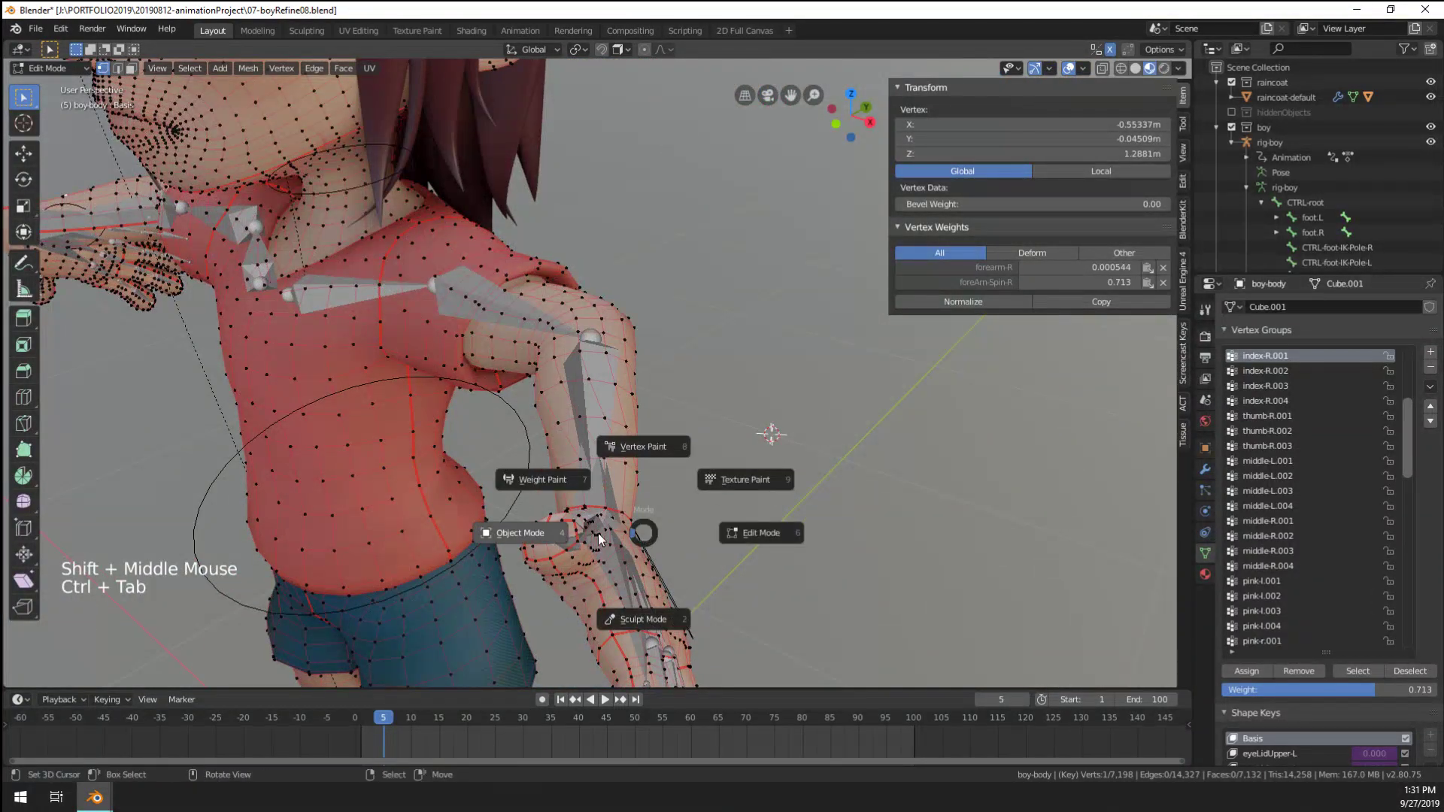
{"action": "right_click", "coordinate": [661, 559]}
{"action": "right_click", "coordinate": [665, 576]}
{"action": "right_click", "coordinate": [675, 577]}
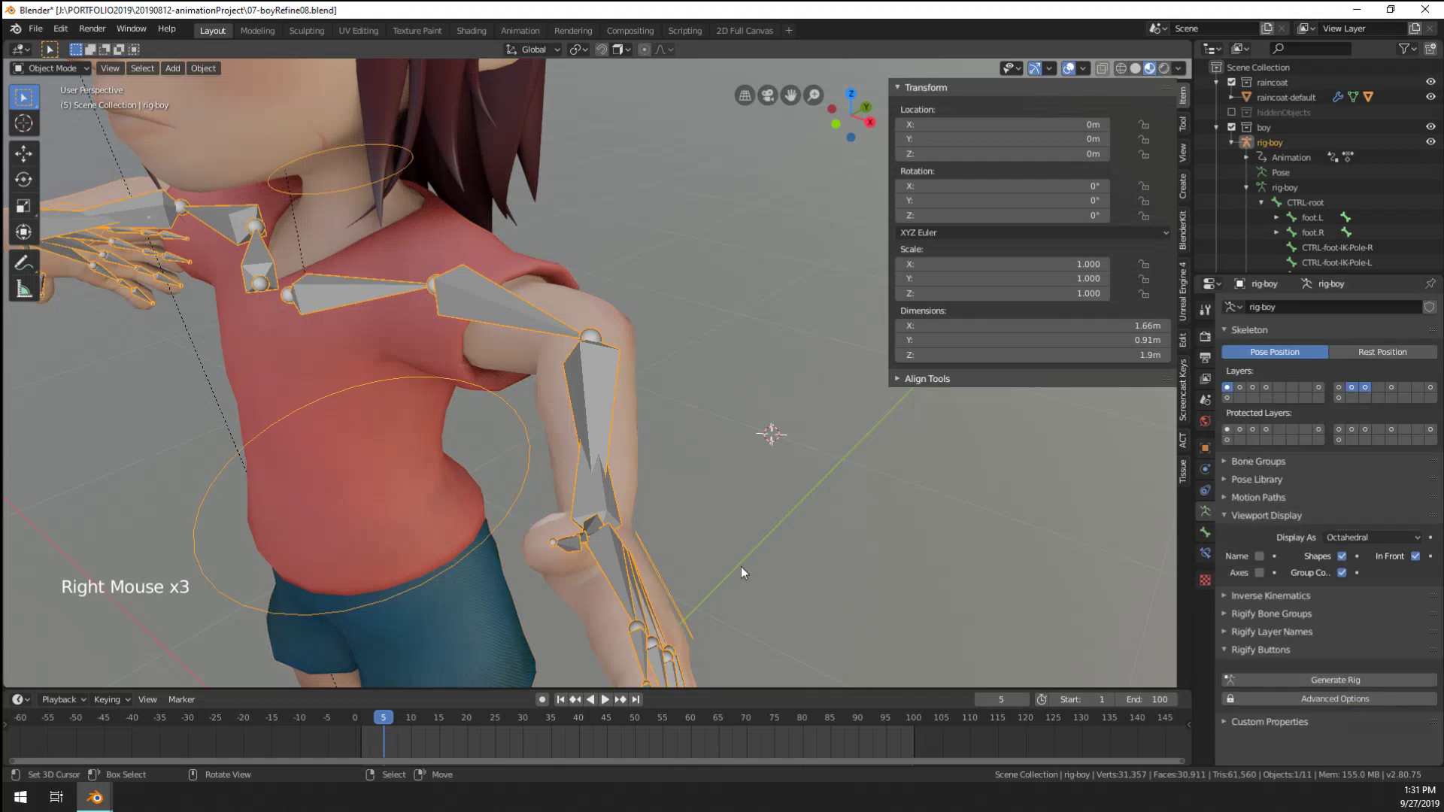
{"action": "key", "text": "ctrl+Tab"}
{"action": "right_click", "coordinate": [671, 603]}
{"action": "key", "text": "r"}
{"action": "key", "text": "r"}
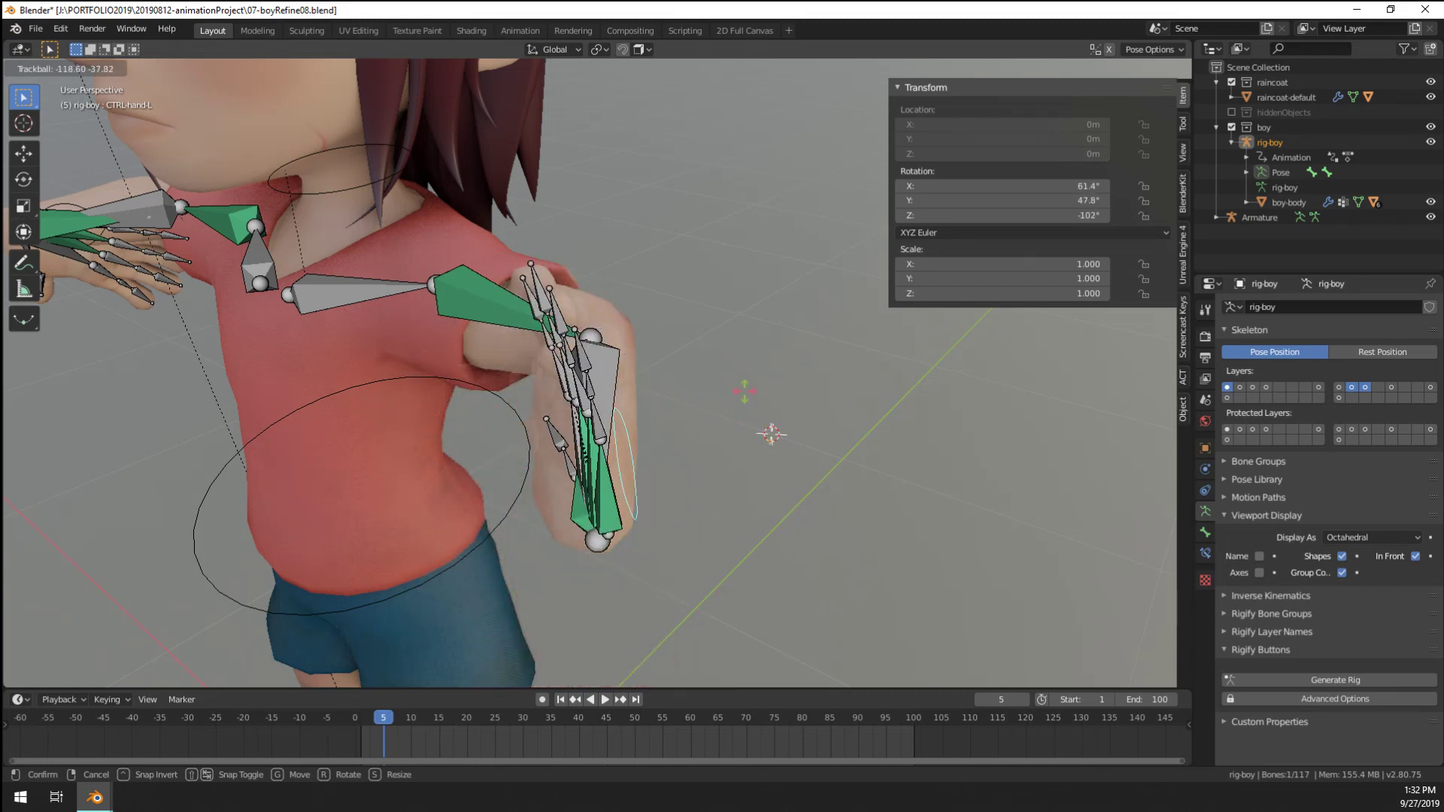
{"action": "left_click", "coordinate": [540, 441]}
{"action": "scroll", "coordinate": [540, 441], "scroll_direction": "down", "scroll_amount": 3}
{"action": "middle_click_drag", "start_coordinate": [540, 441], "coordinate": [558, 412]}
{"action": "right_click", "coordinate": [579, 485]}
{"action": "key", "text": "r"}
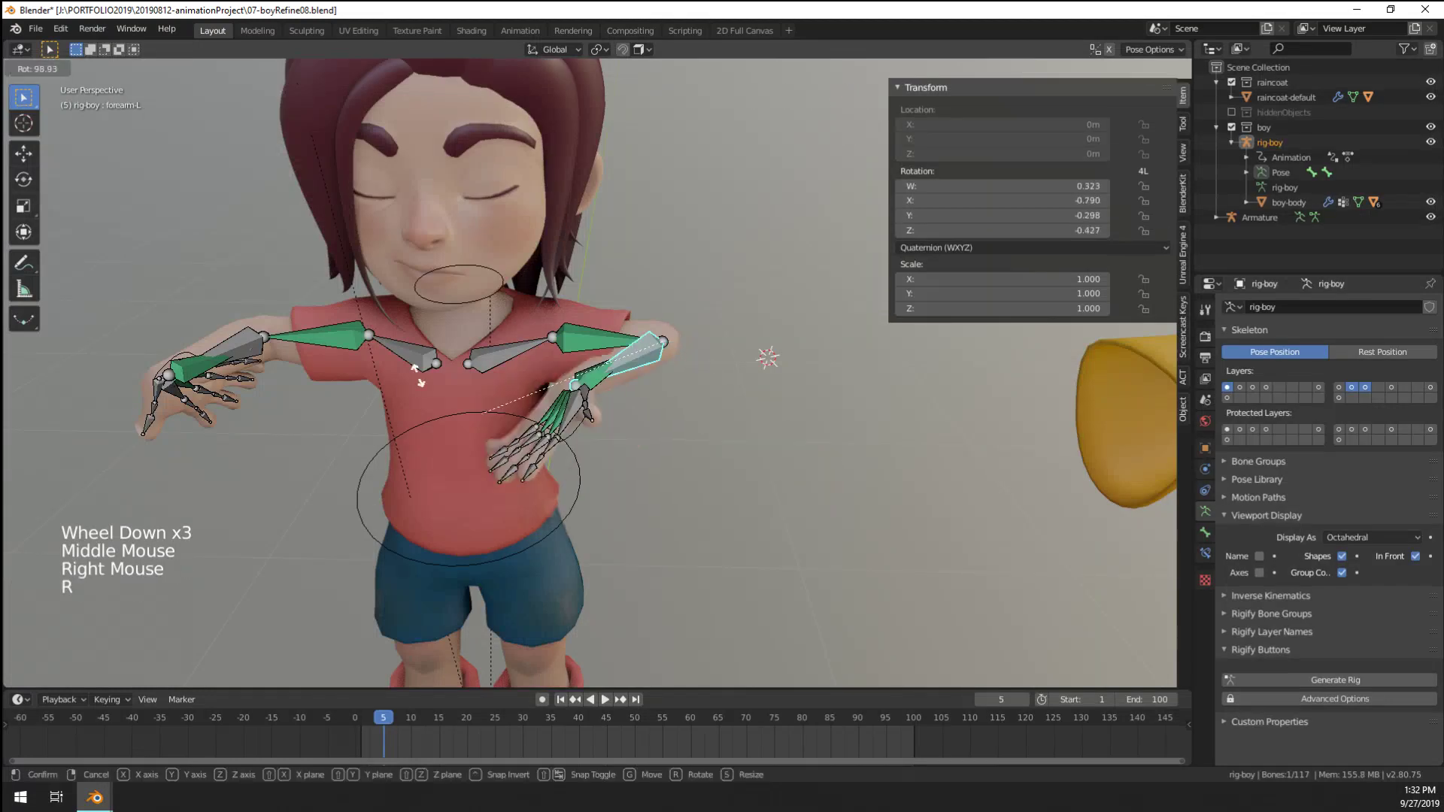
{"action": "right_click", "coordinate": [580, 486]}
Move the spine control downward so the boy crouches
{"action": "scroll", "coordinate": [581, 486], "scroll_direction": "down", "scroll_amount": 2}
{"action": "key", "text": "g"}
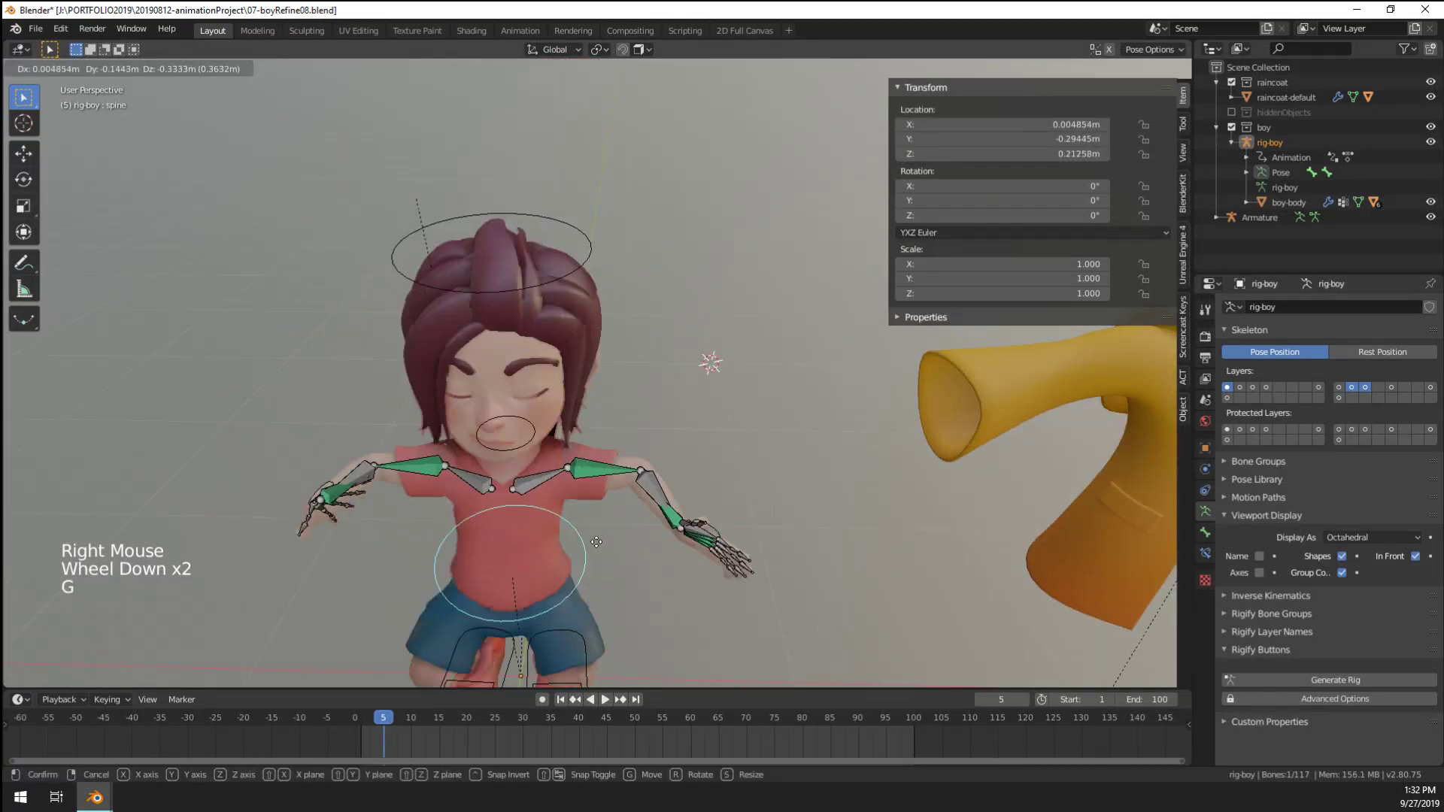
{"action": "left_click", "coordinate": [591, 624]}
Move the foot.L and foot.R controls far outward and up to stretch both legs to the sides
{"action": "middle_click_drag", "start_coordinate": [599, 570], "coordinate": [609, 336], "text": "shift"}
{"action": "right_click", "coordinate": [585, 494]}
{"action": "right_click", "coordinate": [593, 502]}
{"action": "key", "text": "g"}
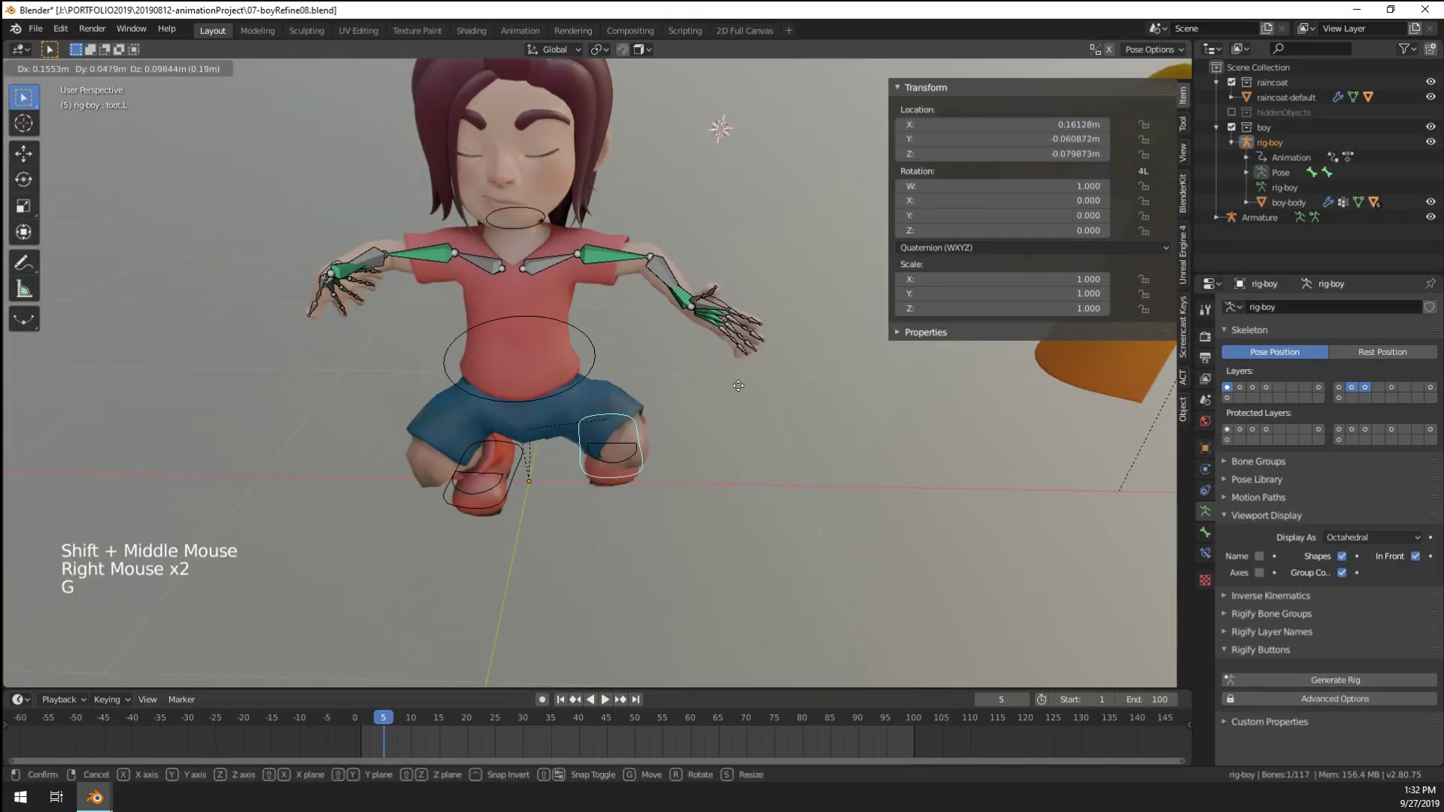
{"action": "left_click", "coordinate": [435, 516]}
{"action": "right_click", "coordinate": [508, 493]}
{"action": "key", "text": "g"}
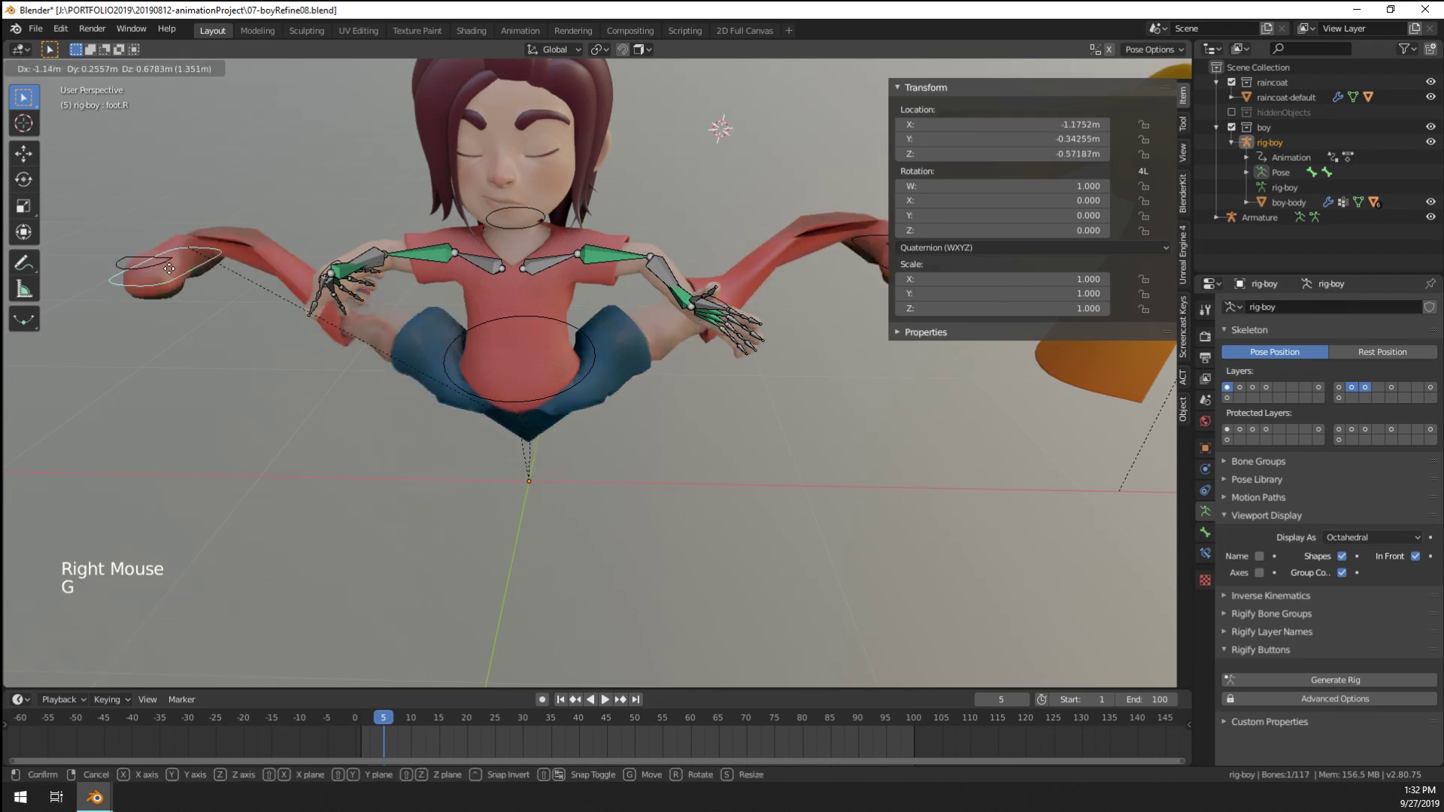
{"action": "left_click", "coordinate": [143, 259]}
Rotate the spine.004 control by about 162° so the head hangs upside down
{"action": "right_click", "coordinate": [512, 218]}
{"action": "key", "text": "g"}
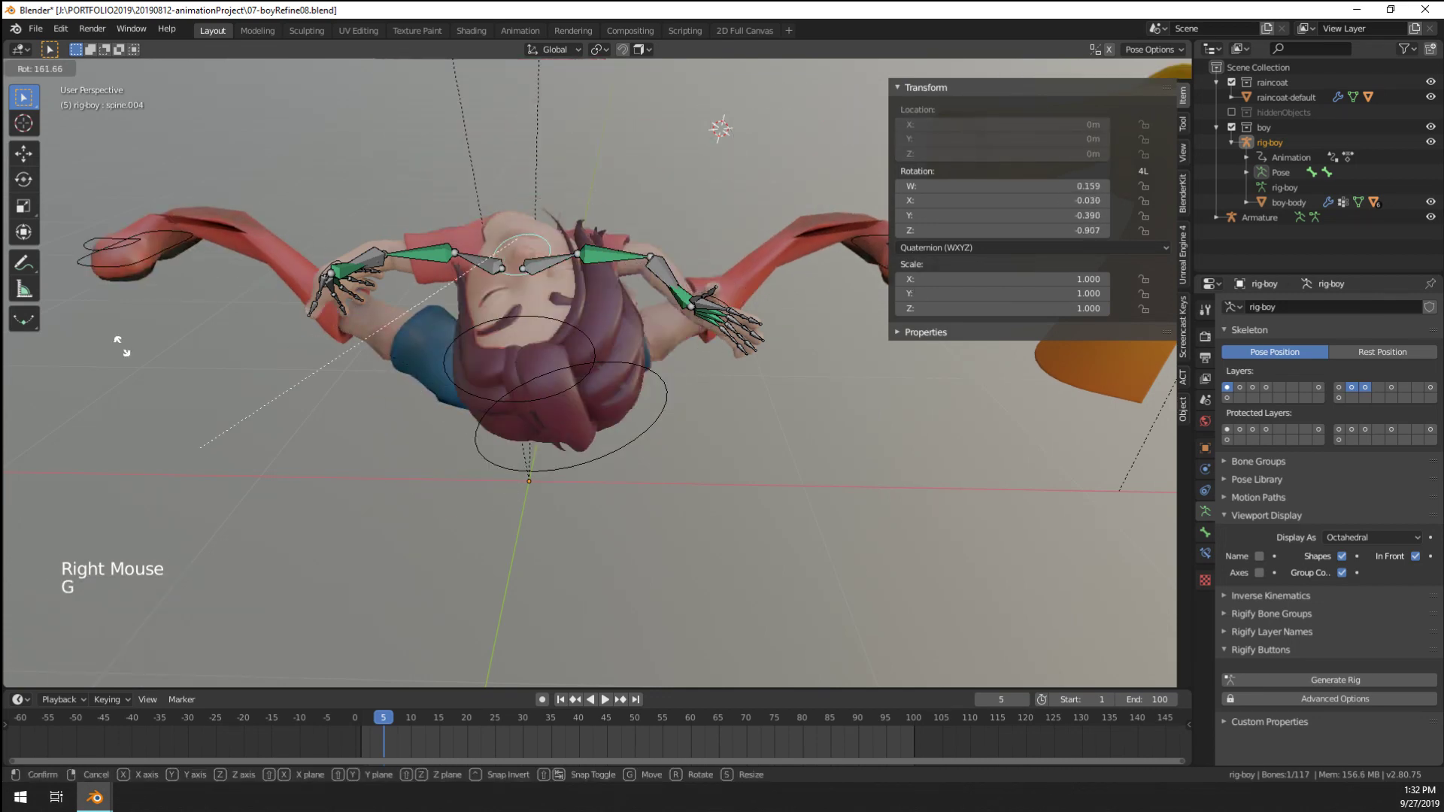
{"action": "left_click", "coordinate": [120, 339]}
Examine the deformation of the shorts, torso and outstretched legs in the extreme pose from several angles
{"action": "scroll", "coordinate": [119, 339], "scroll_direction": "down", "scroll_amount": 4}
{"action": "middle_click_drag", "start_coordinate": [120, 338], "coordinate": [302, 372]}
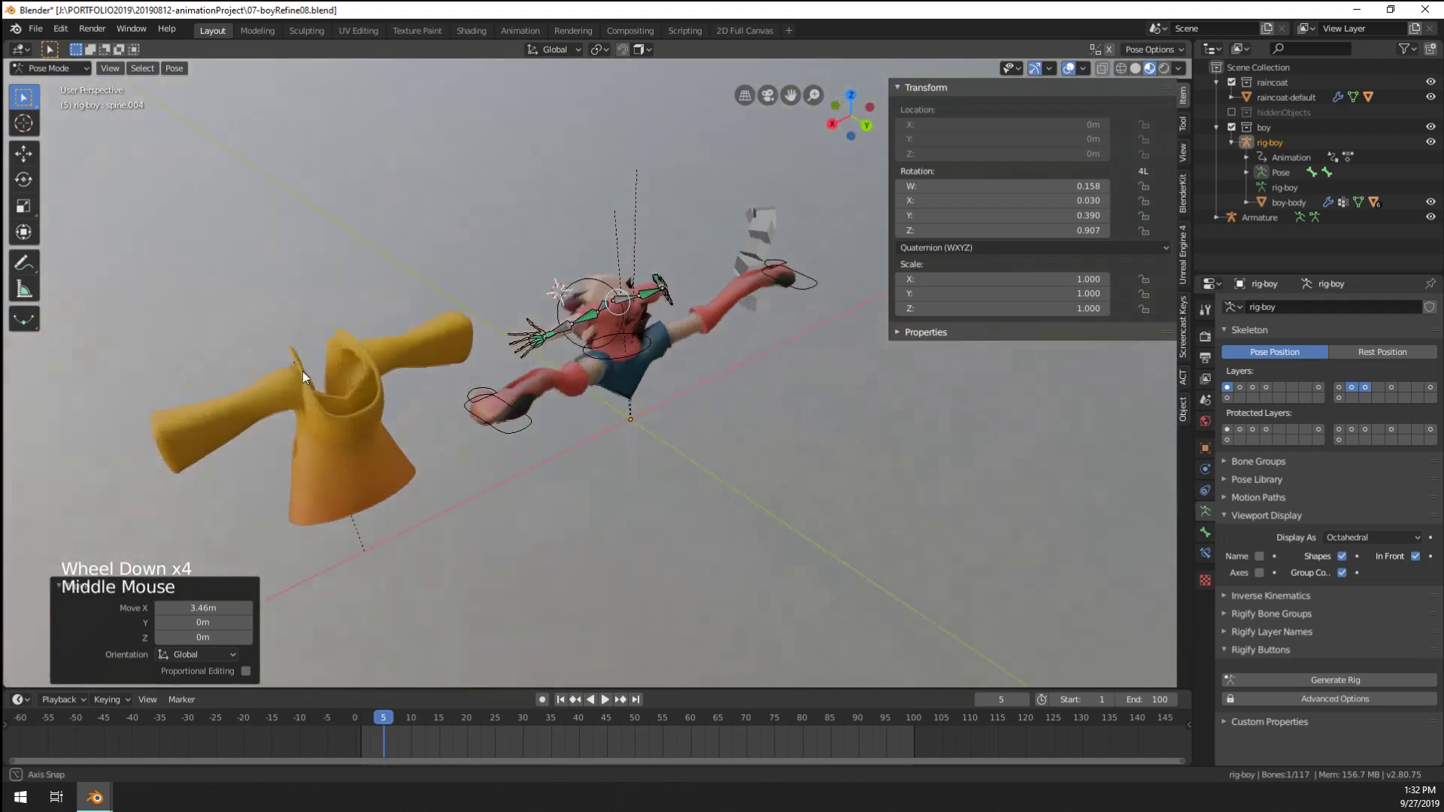
{"action": "scroll", "coordinate": [361, 346], "scroll_direction": "up", "scroll_amount": 6}
{"action": "middle_click_drag", "start_coordinate": [425, 323], "coordinate": [444, 391], "text": "shift"}
{"action": "scroll", "coordinate": [444, 391], "scroll_direction": "down", "scroll_amount": 1}
{"action": "middle_click_drag", "start_coordinate": [444, 391], "coordinate": [634, 575]}
{"action": "scroll", "coordinate": [635, 574], "scroll_direction": "down", "scroll_amount": 1}
{"action": "right_click", "coordinate": [628, 487]}
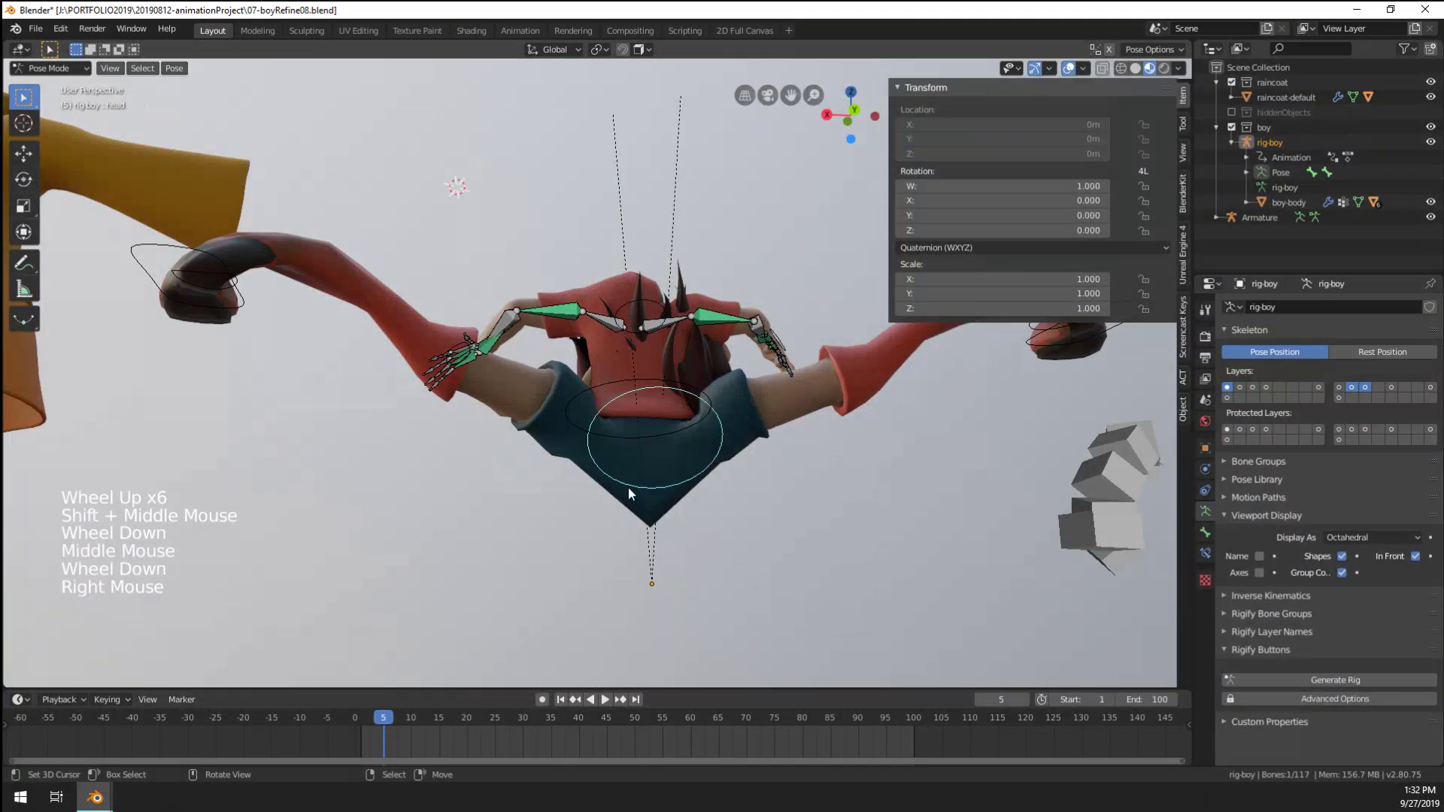
Enter Edit mode on boy-body and select the lowest crotch vertex of the shorts to inspect its vertex weights
{"action": "key", "text": "Tab"}
{"action": "right_click", "coordinate": [650, 519]}
{"action": "key", "text": "Tab"}
{"action": "right_click", "coordinate": [659, 513]}
{"action": "key", "text": "ctrl+Tab"}
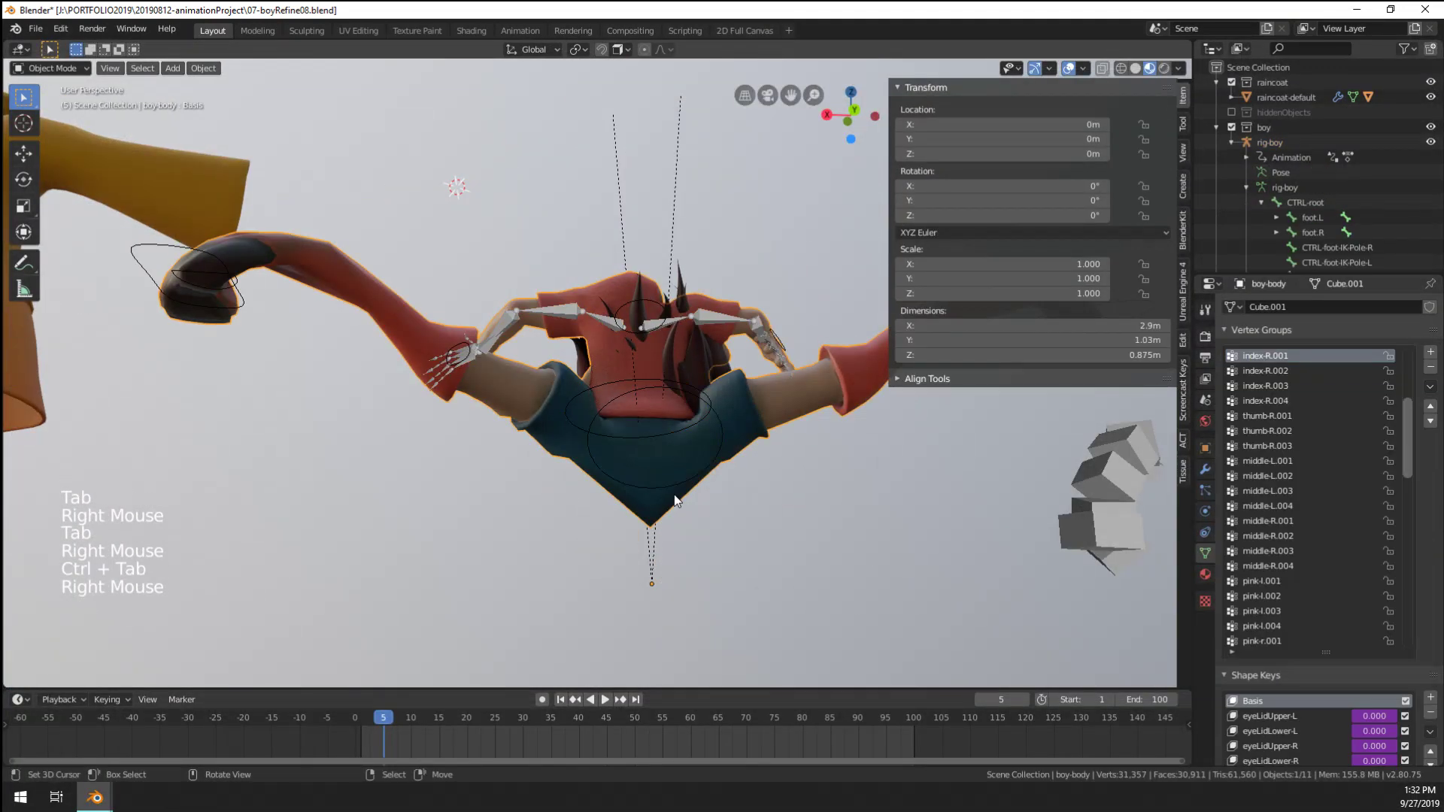
{"action": "right_click", "coordinate": [674, 494]}
{"action": "key", "text": "Tab"}
{"action": "right_click", "coordinate": [653, 522]}
{"action": "scroll", "coordinate": [604, 548], "scroll_direction": "up", "scroll_amount": 3}
{"action": "middle_click_drag", "start_coordinate": [653, 523], "coordinate": [597, 562]}
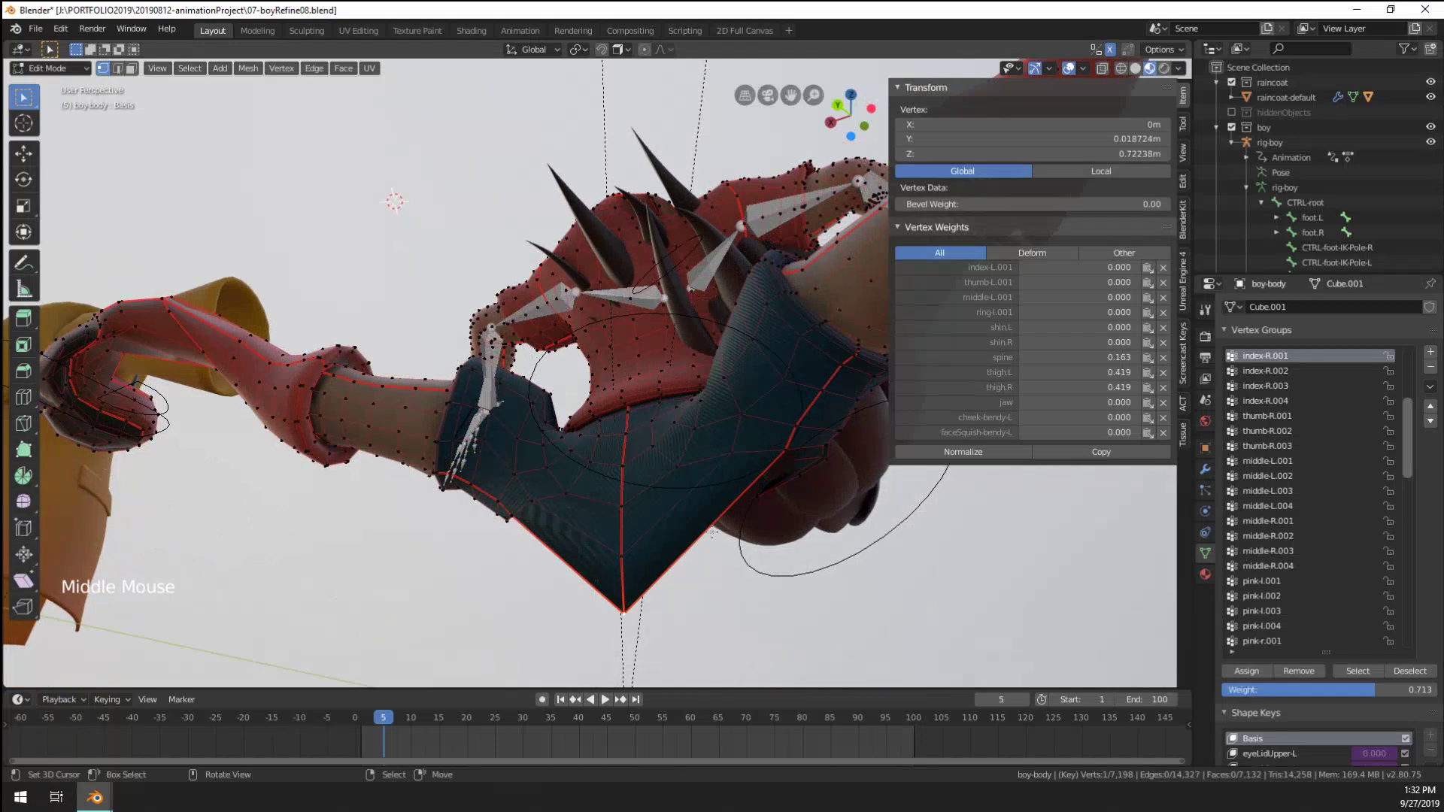
{"action": "scroll", "coordinate": [712, 532], "scroll_direction": "down", "scroll_amount": 3}
{"action": "middle_click_drag", "start_coordinate": [712, 532], "coordinate": [660, 611]}
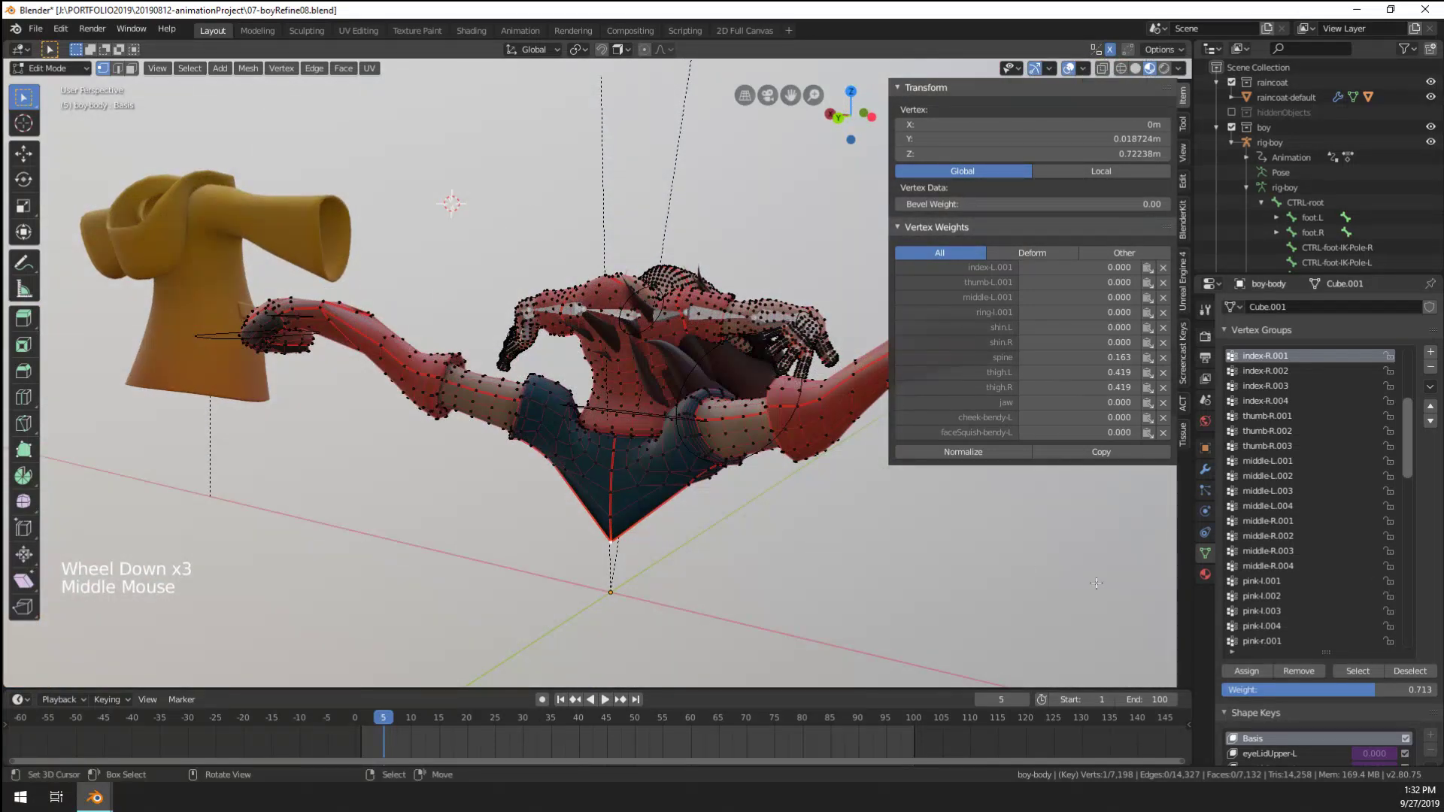
{"action": "left_click", "coordinate": [1011, 450]}
Switch boy-body to Weight Paint mode, sample the vertex groups at the crotch and pick index-L.001
{"action": "middle_click_drag", "start_coordinate": [760, 519], "coordinate": [685, 565]}
{"action": "key", "text": "ctrl+Tab"}
{"action": "scroll", "coordinate": [615, 555], "scroll_direction": "up", "scroll_amount": 3}
{"action": "left_click", "coordinate": [701, 561], "text": "shift"}
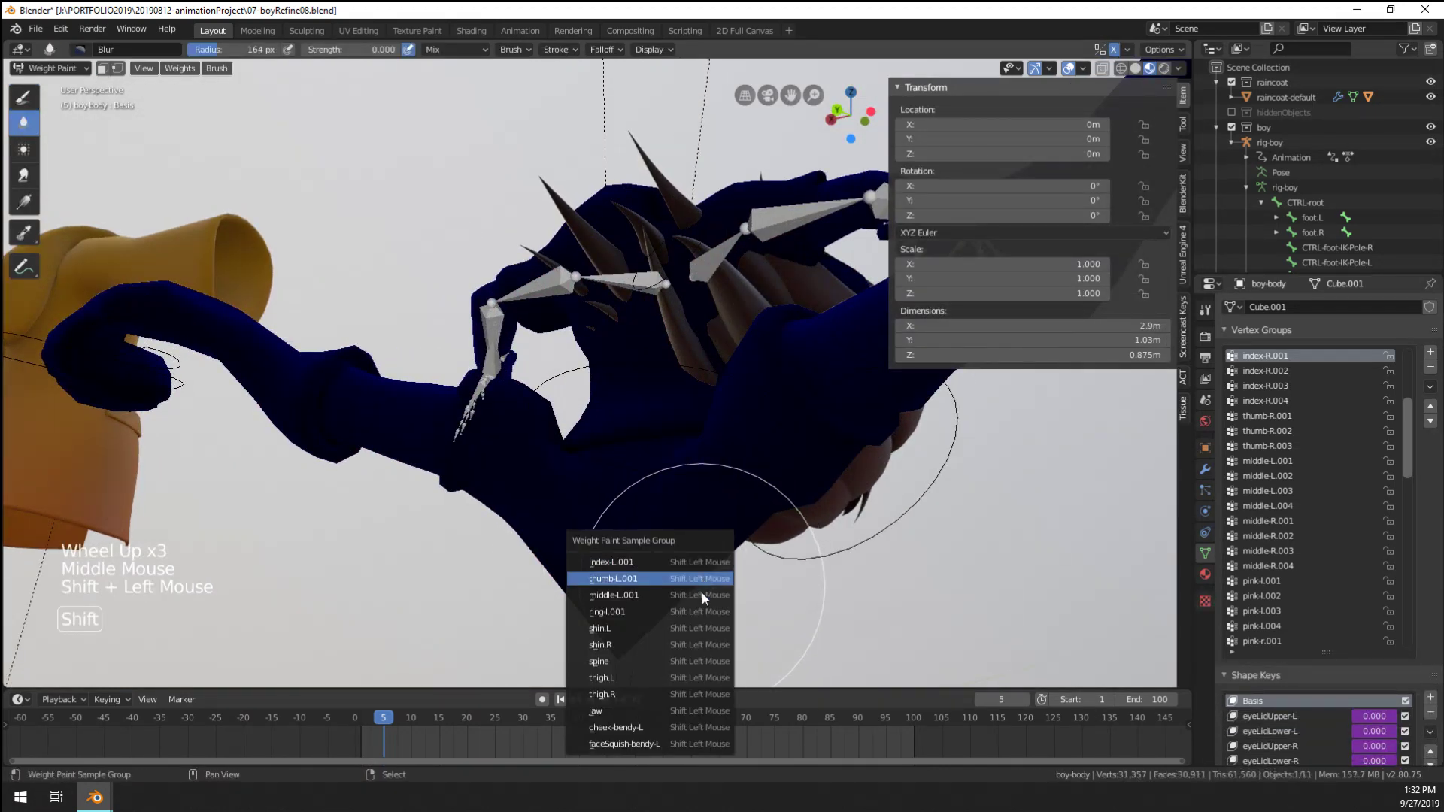
{"action": "left_click", "coordinate": [704, 562]}
Return to Edit mode and select the vertex just above the crotch point to inspect its weights
{"action": "scroll", "coordinate": [805, 604], "scroll_direction": "down", "scroll_amount": 3}
{"action": "key", "text": "Tab"}
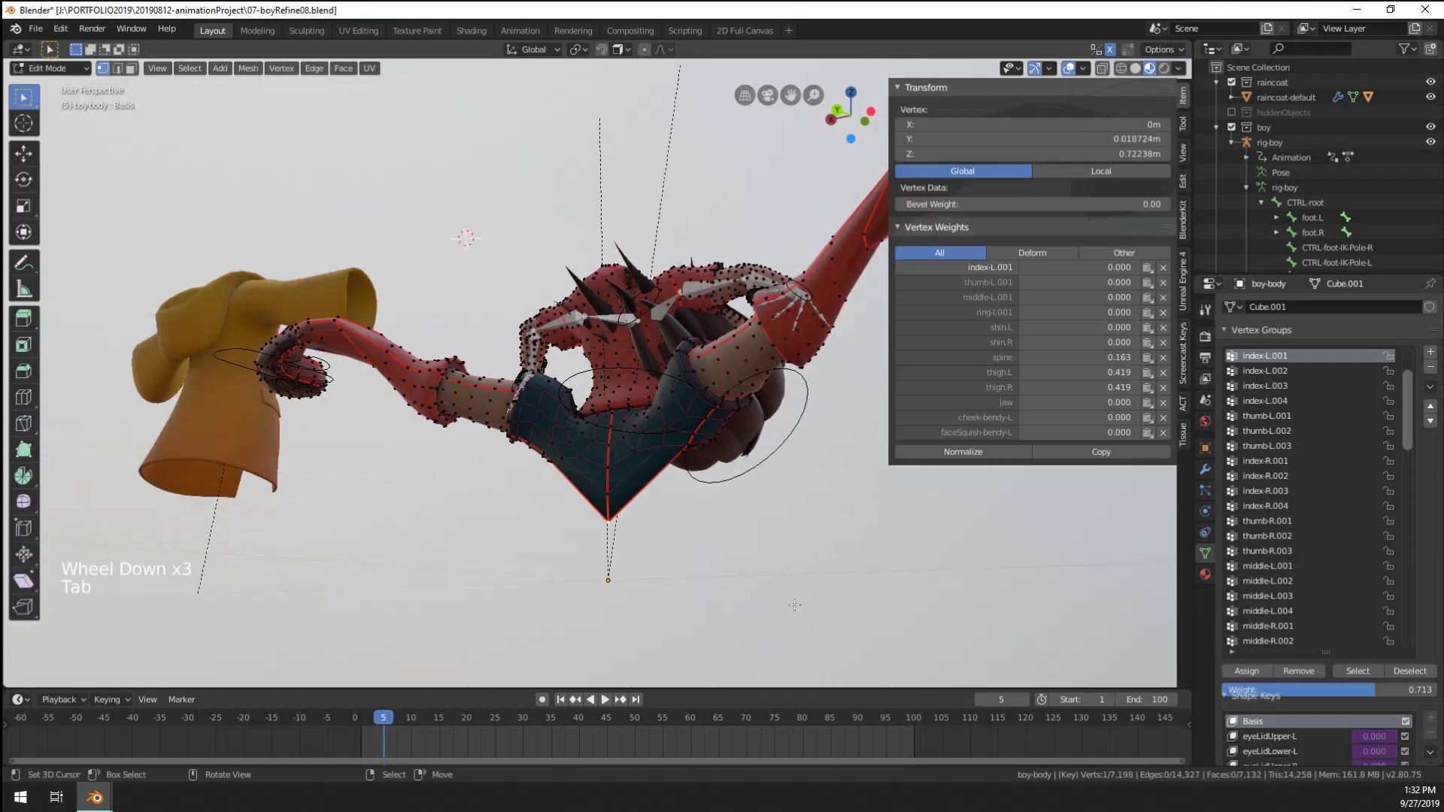
{"action": "right_click", "coordinate": [590, 478]}
{"action": "right_click", "coordinate": [590, 478]}
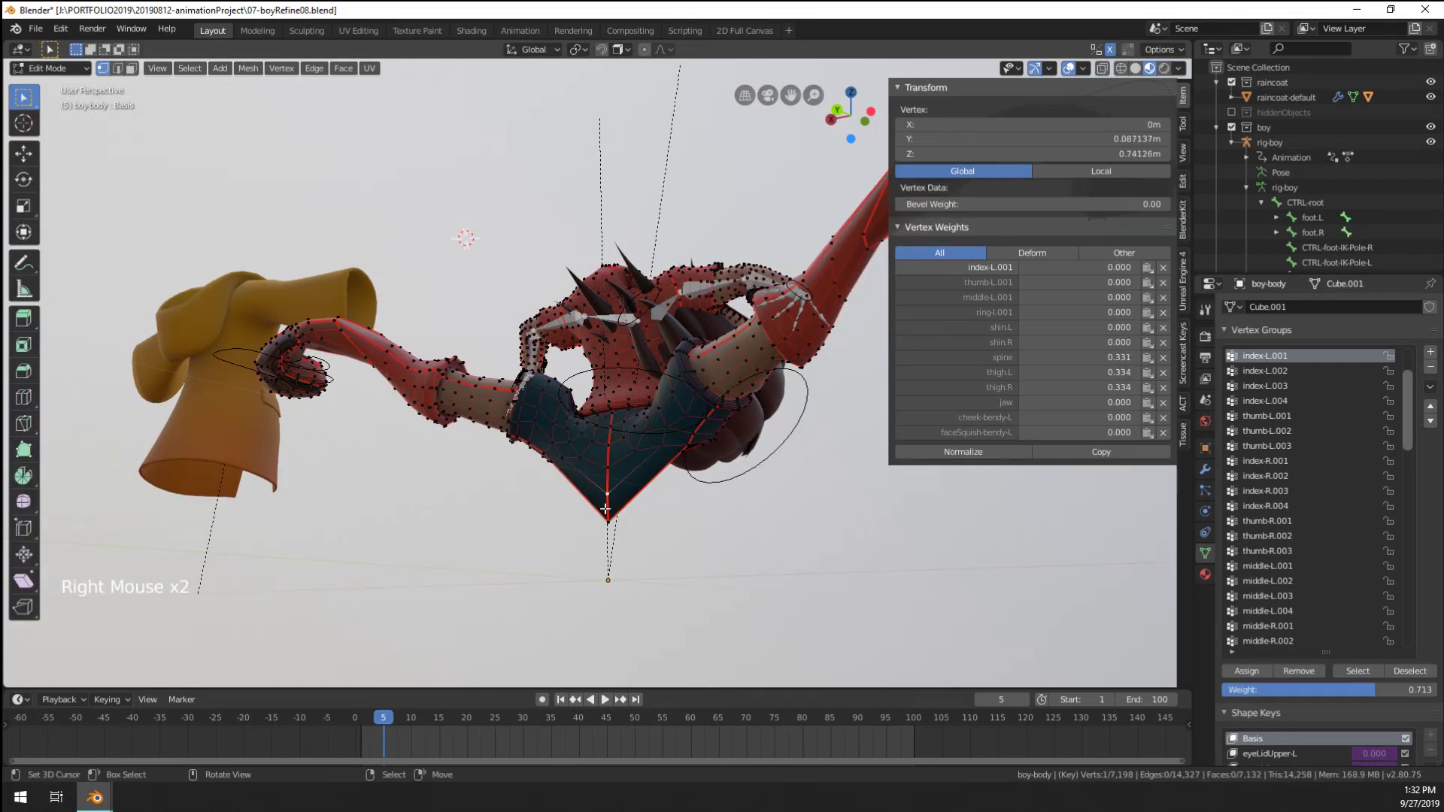
Leave the mesh modes of boy-body and put rig-boy back into Pose mode
{"action": "key", "text": "Tab"}
{"action": "key", "text": "ctrl+Tab"}
{"action": "key", "text": "ctrl+Tab"}
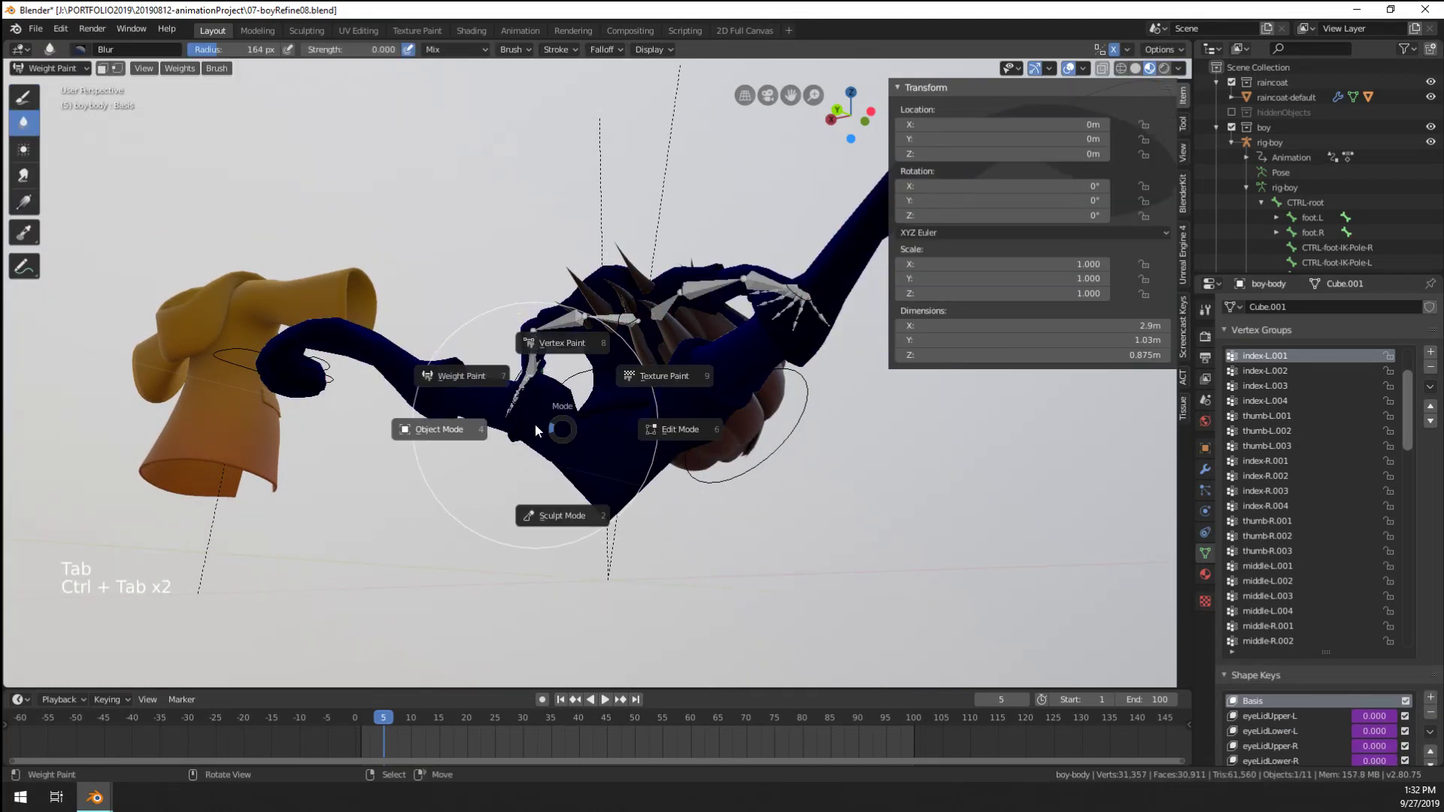
{"action": "right_click", "coordinate": [531, 350]}
{"action": "key", "text": "ctrl+Tab"}
{"action": "right_click", "coordinate": [531, 351]}
Select all visible bones of rig-boy and clear their rotation, location and scale
{"action": "key", "text": "a"}
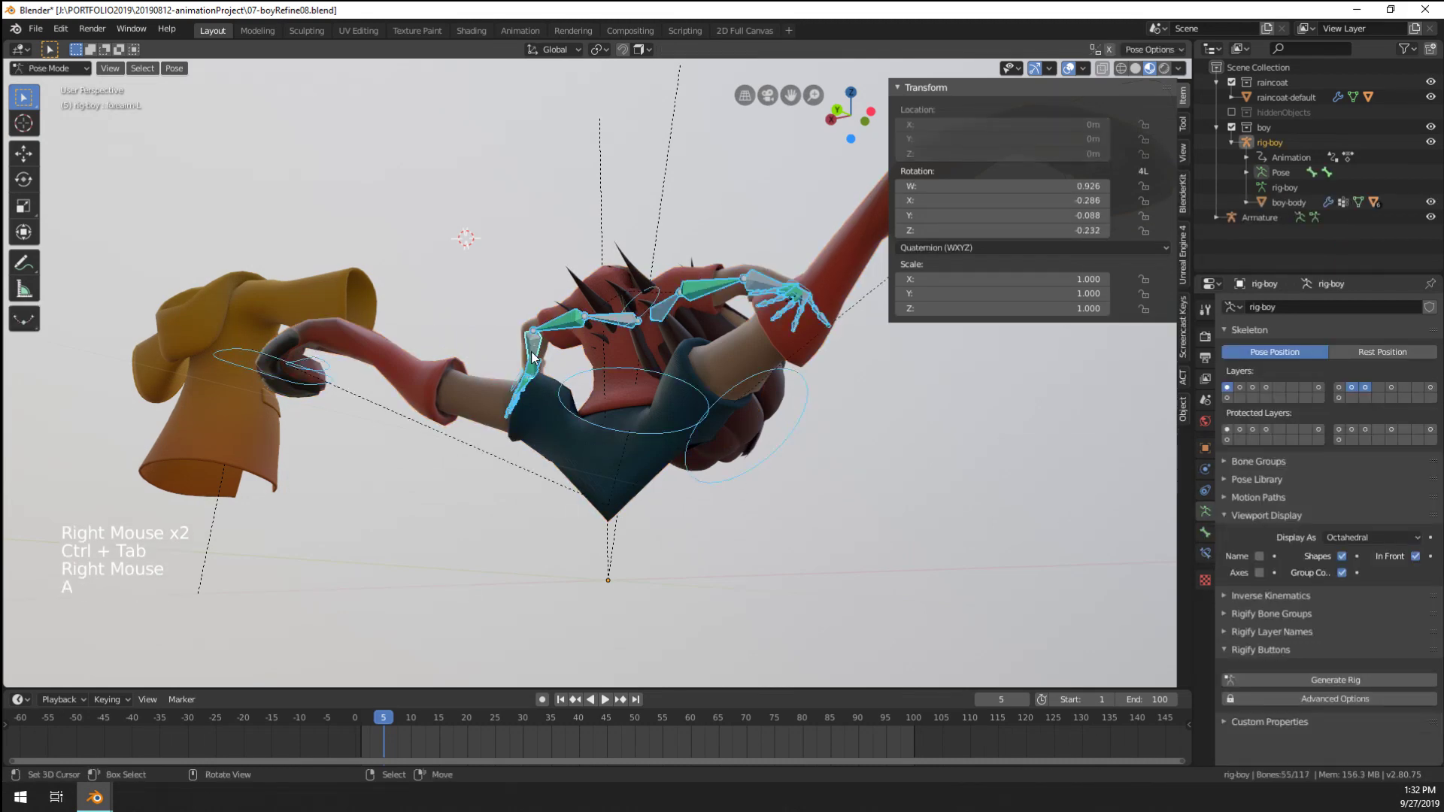
{"action": "key", "text": "alt+r"}
{"action": "key", "text": "alt+g"}
{"action": "key", "text": "alt+s"}
{"action": "scroll", "coordinate": [521, 588], "scroll_direction": "down", "scroll_amount": 3}
{"action": "middle_click_drag", "start_coordinate": [536, 386], "coordinate": [465, 520]}
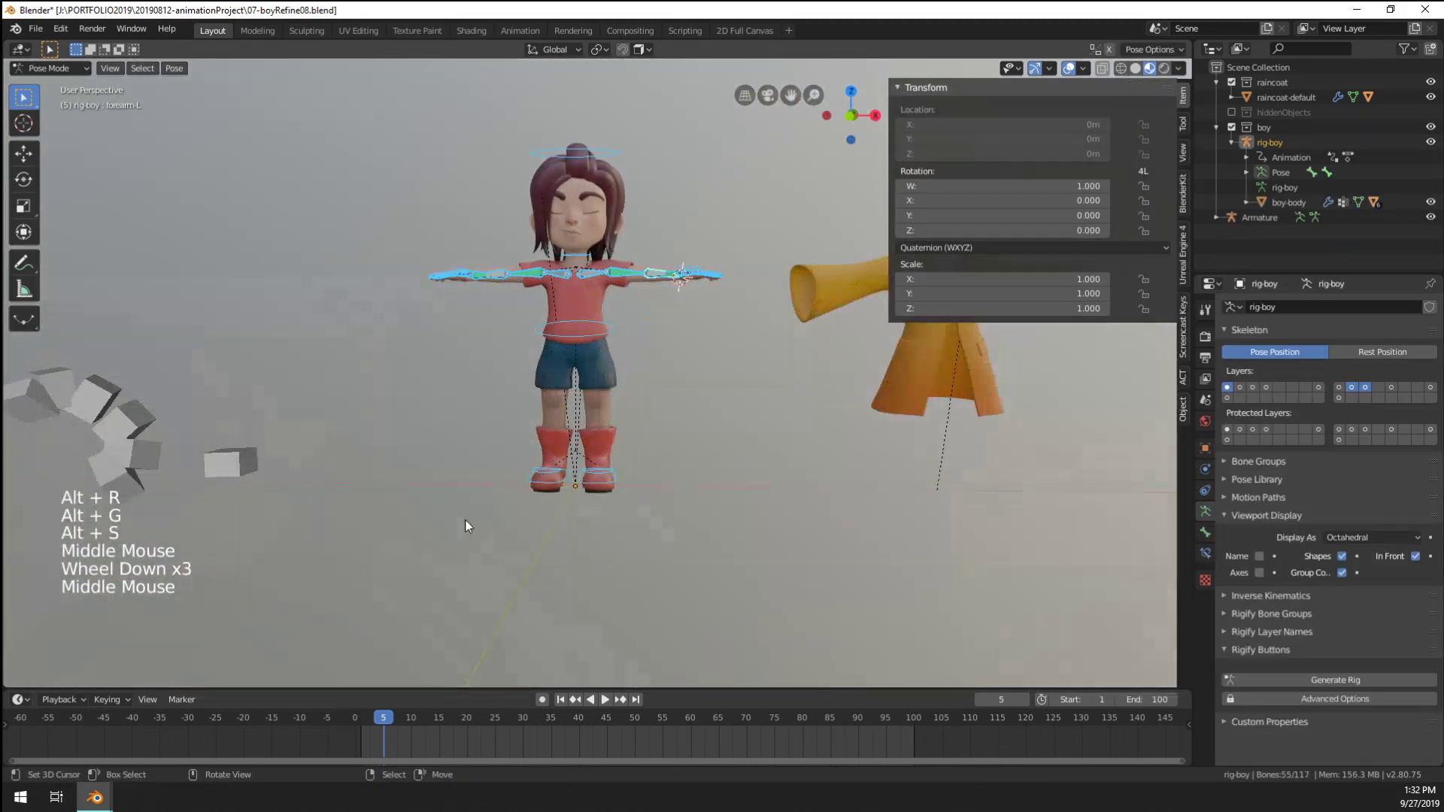
Display the first four armature layers of rig-boy in place of the layers with the detailed arm bones
{"action": "scroll", "coordinate": [484, 544], "scroll_direction": "up", "scroll_amount": 5}
{"action": "scroll", "coordinate": [527, 451], "scroll_direction": "down", "scroll_amount": 3, "text": "shift"}
{"action": "scroll", "coordinate": [597, 387], "scroll_direction": "down", "scroll_amount": 2}
{"action": "middle_click_drag", "start_coordinate": [596, 388], "coordinate": [606, 492], "text": "shift"}
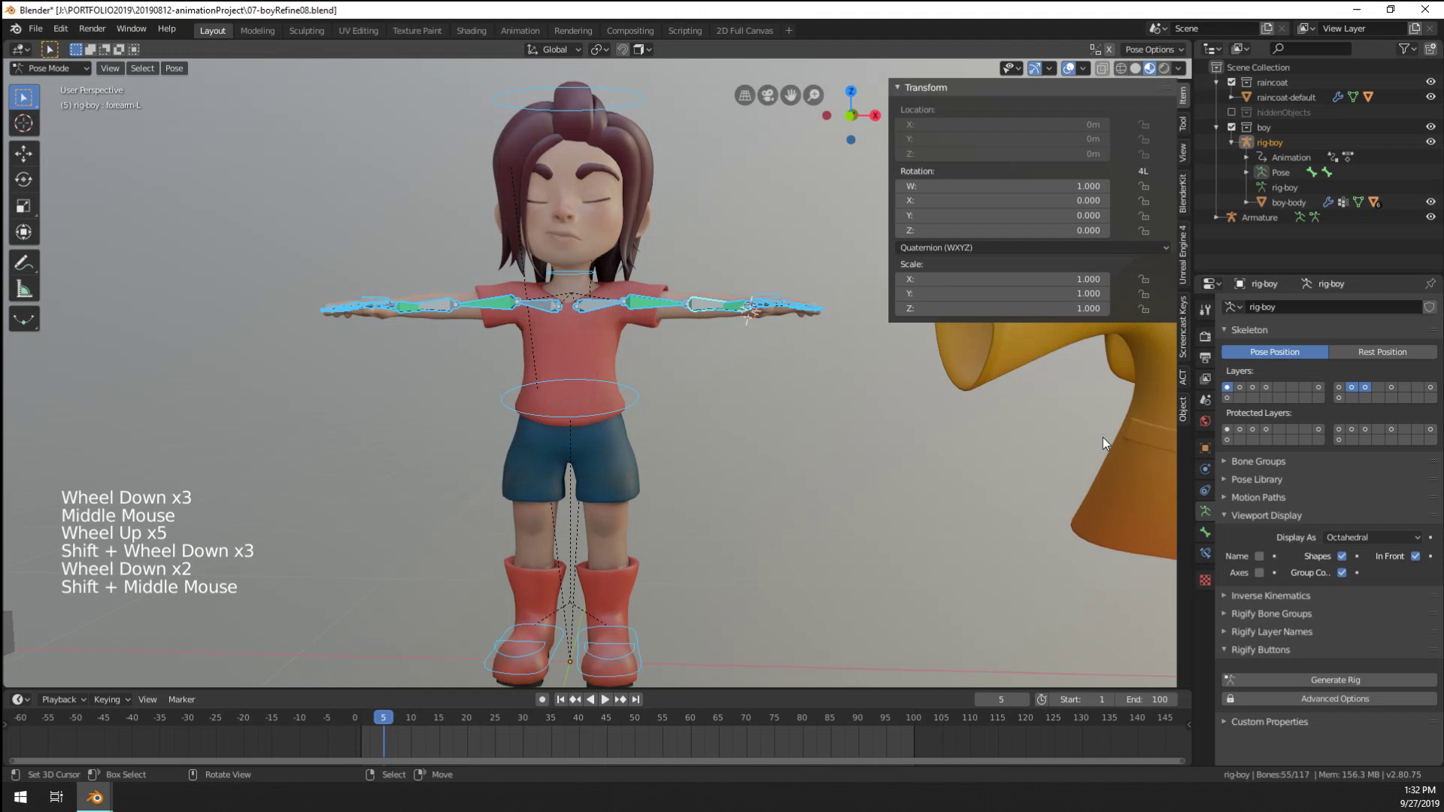
{"action": "left_click", "coordinate": [1340, 387]}
{"action": "left_click", "coordinate": [1264, 390]}
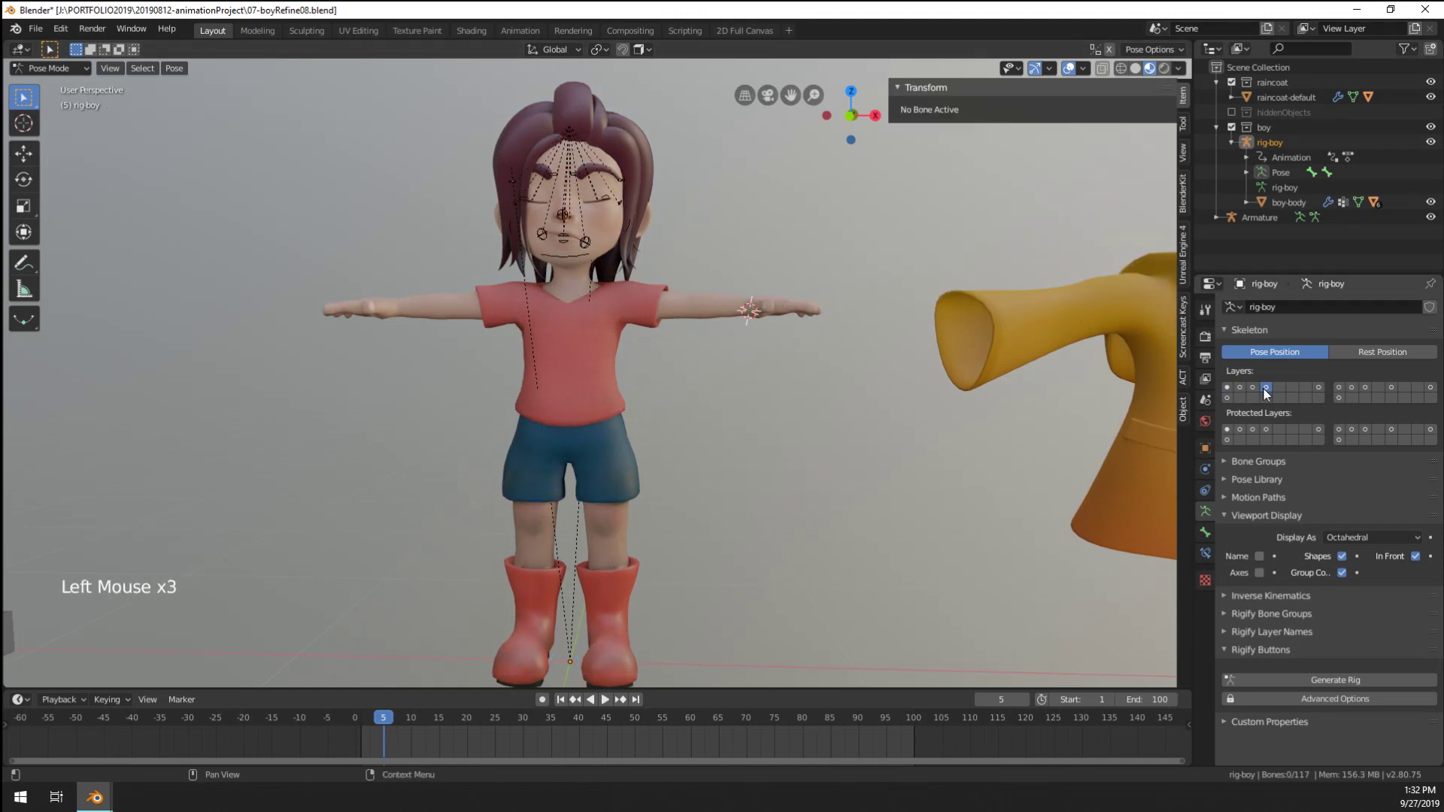
{"action": "left_click", "coordinate": [1258, 386]}
{"action": "left_click", "coordinate": [1267, 389], "text": "shift"}
{"action": "middle_click_drag", "start_coordinate": [827, 398], "coordinate": [865, 391]}
{"action": "scroll", "coordinate": [846, 409], "scroll_direction": "up", "scroll_amount": 2}
{"action": "left_click", "coordinate": [1269, 389], "text": "shift"}
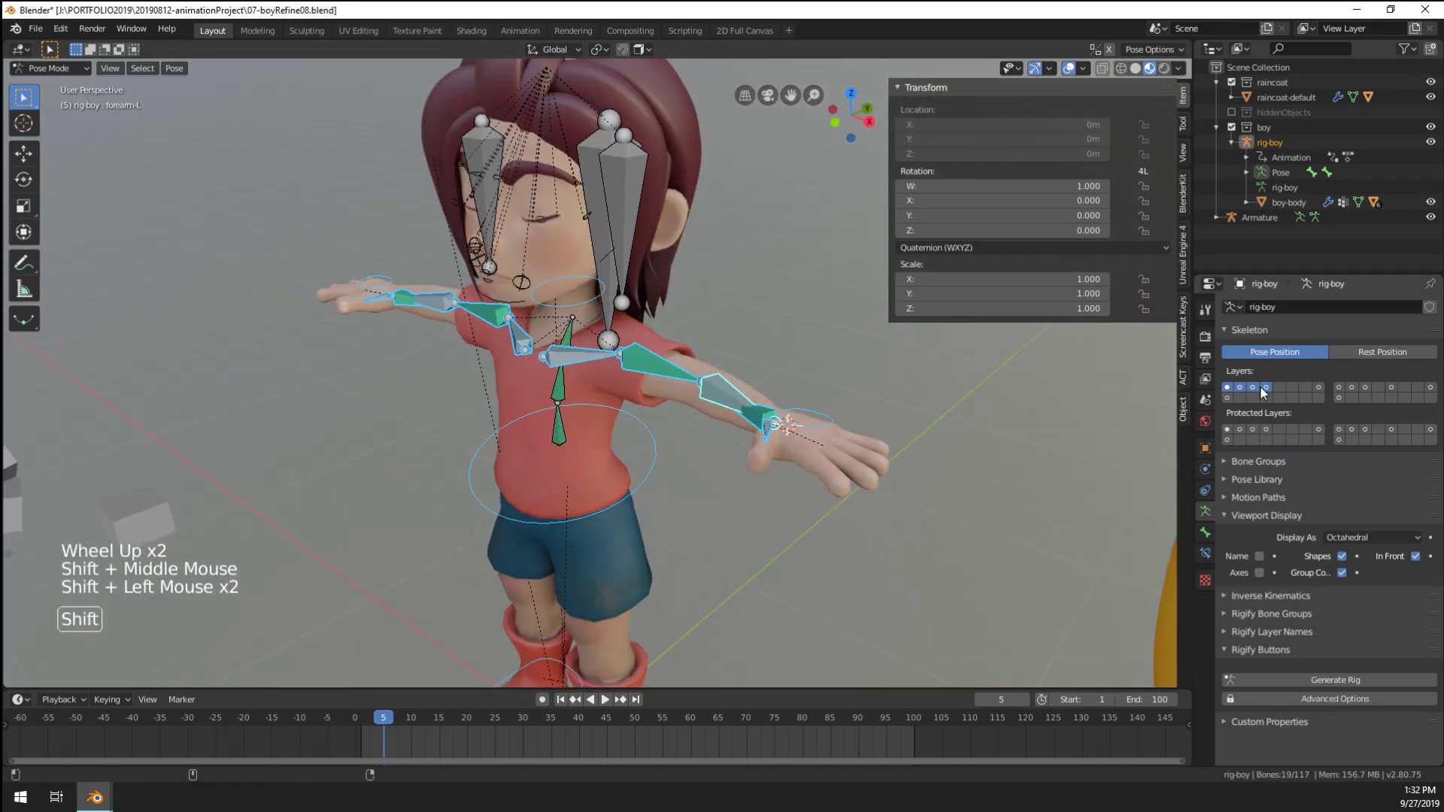
Hide the third armature layer and display the first layer of the second row alongside layers 1, 2 and 4
{"action": "left_click", "coordinate": [1253, 388], "text": "shift"}
{"action": "scroll", "coordinate": [870, 474], "scroll_direction": "up", "scroll_amount": 1}
{"action": "right_click", "coordinate": [877, 444]}
{"action": "middle_click_drag", "start_coordinate": [878, 444], "coordinate": [821, 502]}
{"action": "left_click", "coordinate": [1228, 399], "text": "shift"}
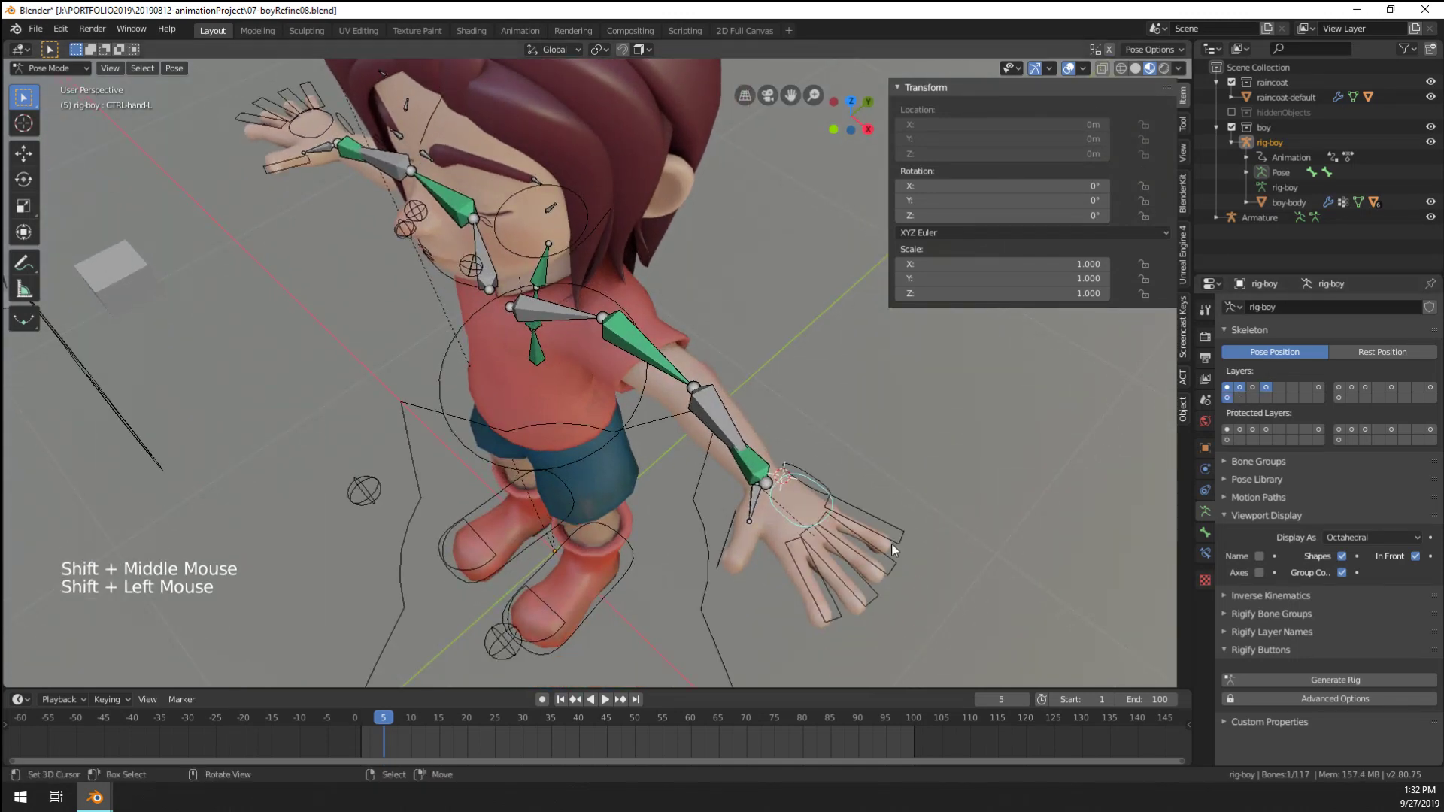
{"action": "right_click", "coordinate": [885, 541]}
{"action": "key", "text": "s"}
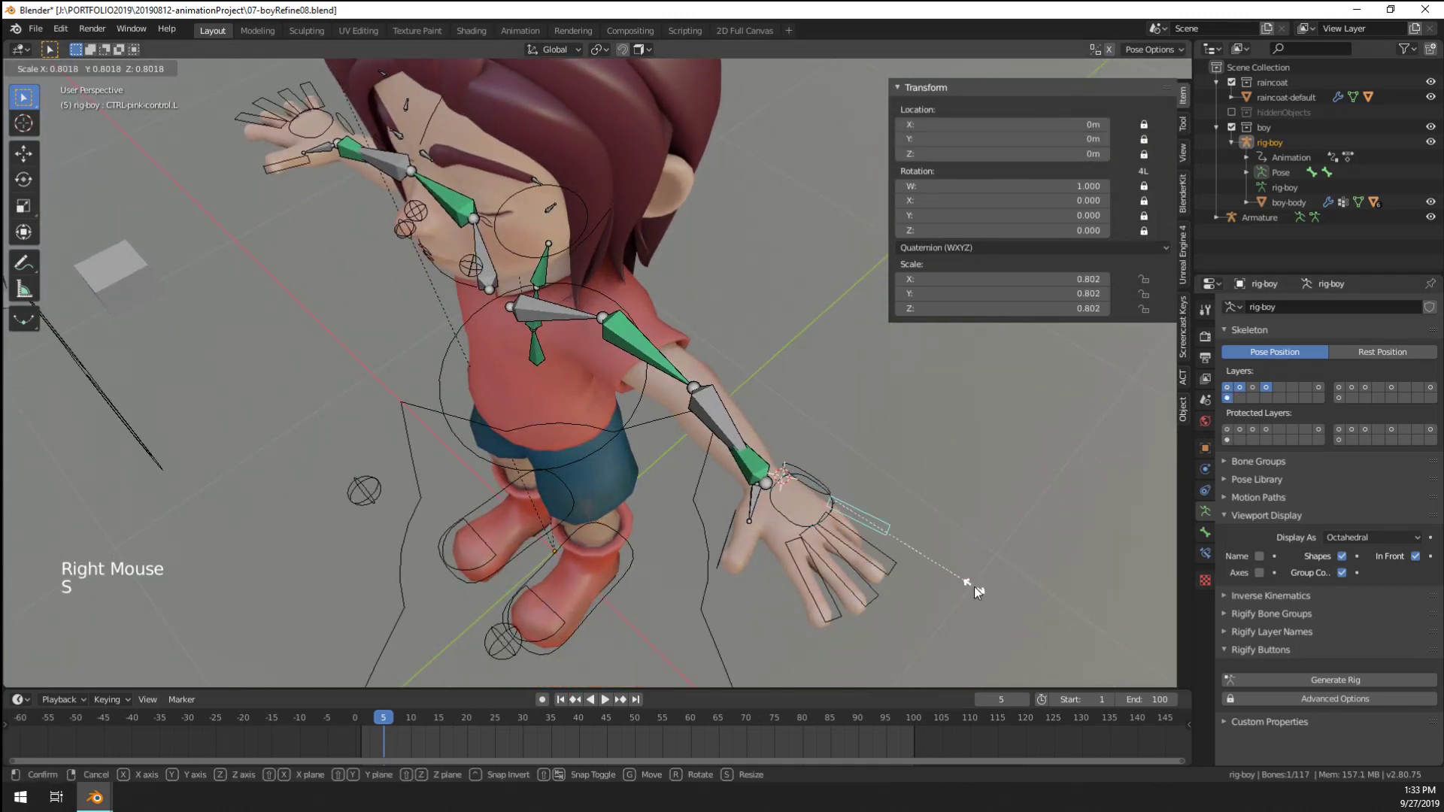
{"action": "right_click", "coordinate": [973, 587]}
Unlock the X and Y rotation of CTRL-handstretch-control-L and rotate it to test how the left palm bends
{"action": "right_click", "coordinate": [808, 476]}
{"action": "key", "text": "r"}
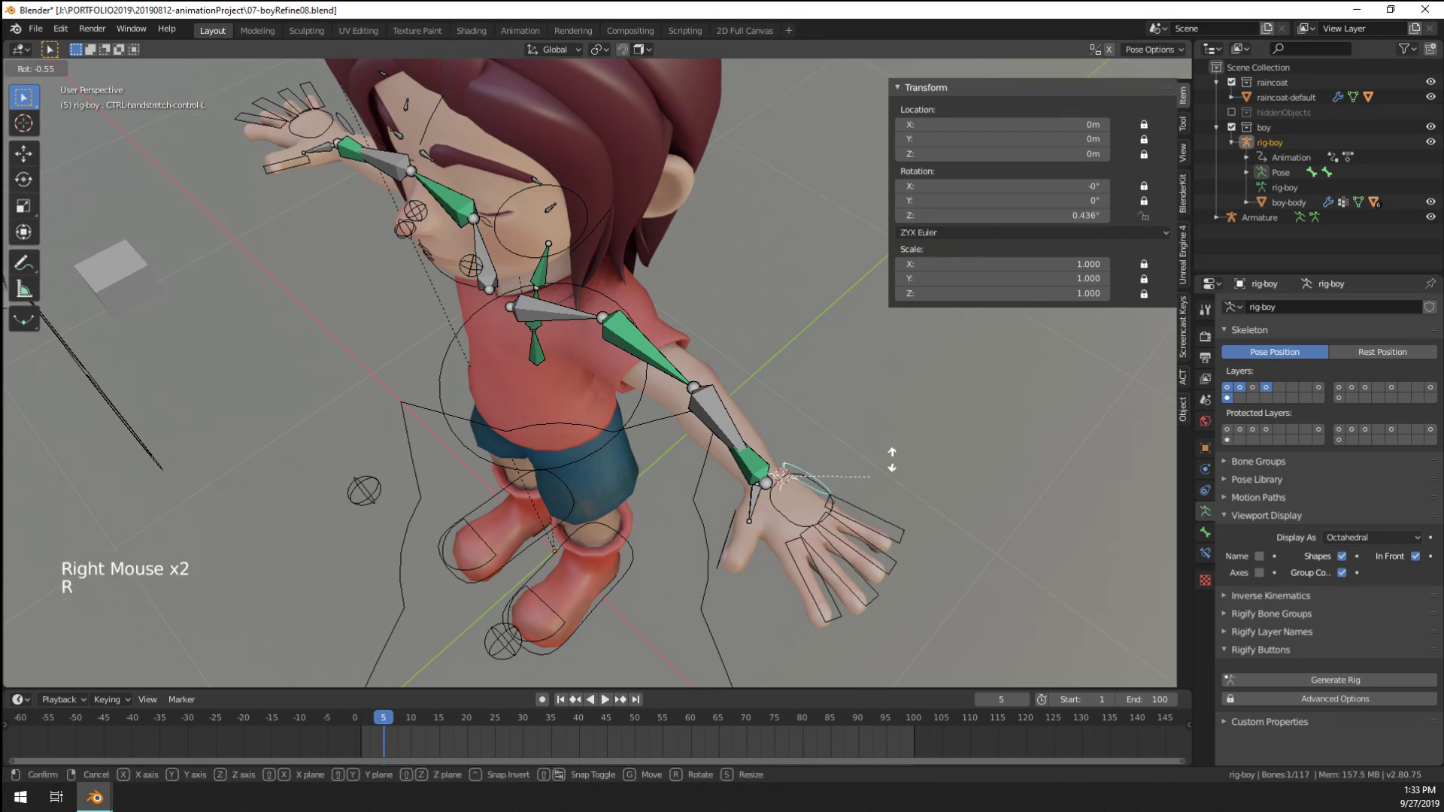
{"action": "mouse_move", "coordinate": [901, 445]}
{"action": "middle_mouse_down"}
{"action": "mouse_move", "coordinate": [845, 503]}
{"action": "mouse_move", "coordinate": [825, 471]}
{"action": "mouse_move", "coordinate": [886, 445]}
{"action": "middle_mouse_up"}
{"action": "scroll", "coordinate": [864, 459], "scroll_direction": "up", "scroll_amount": 2}
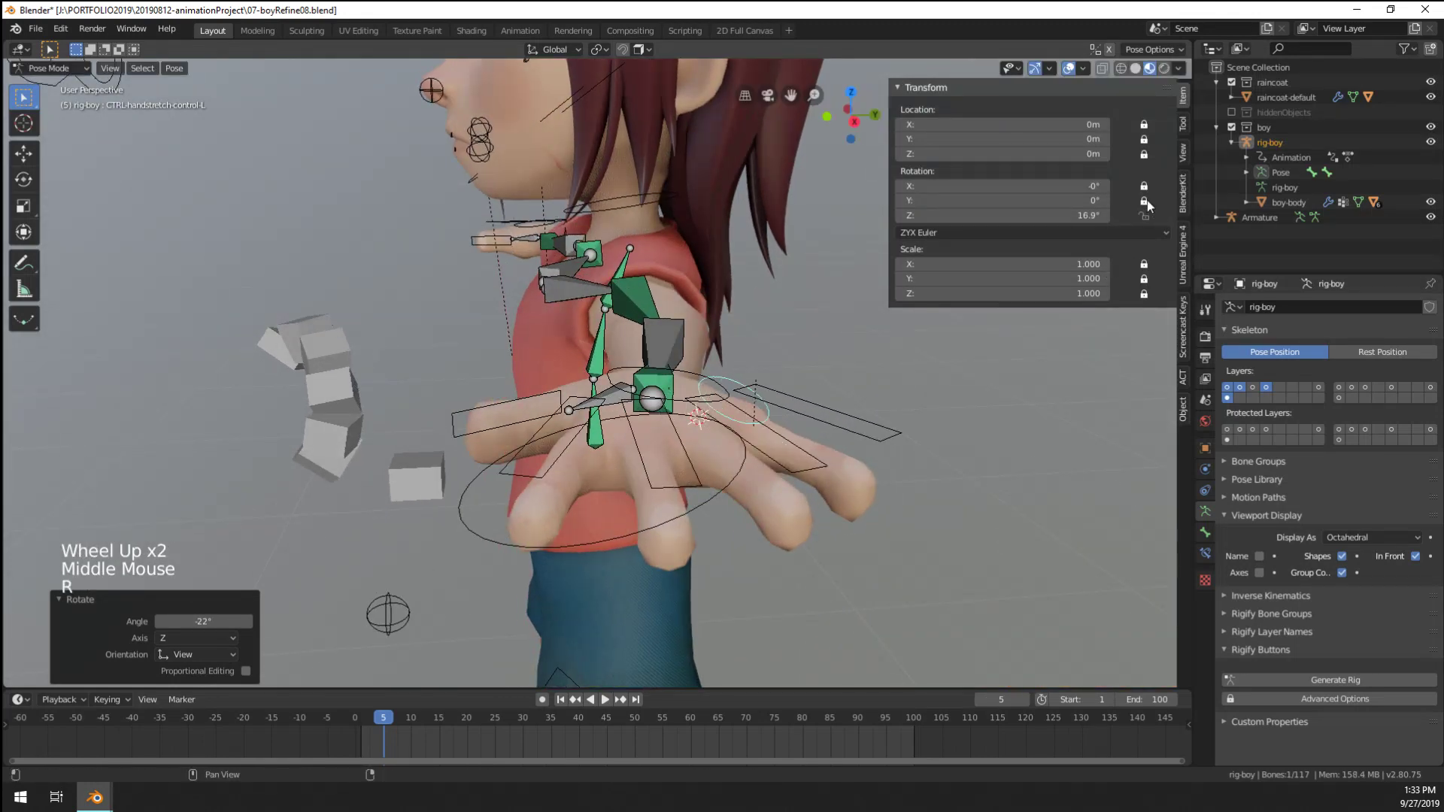
{"action": "key", "text": "r"}
{"action": "left_click", "coordinate": [864, 548]}
{"action": "middle_click_drag", "start_coordinate": [864, 548], "coordinate": [783, 508]}
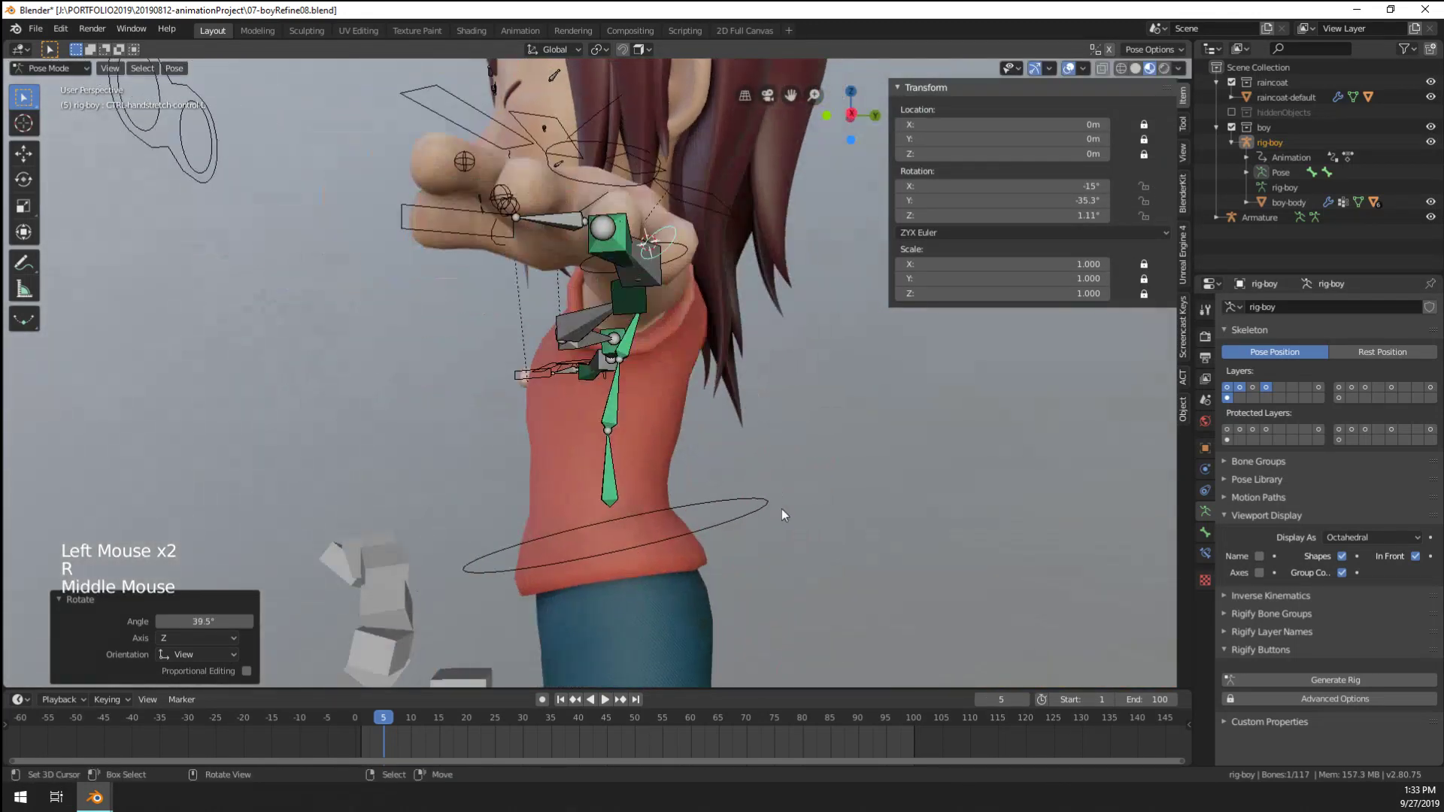
Rotate CTRL-handstretch-control-L further to about X -30.7°, Y -38° and Z 5.26°, checking the left hand from several sides
{"action": "key", "text": "r"}
{"action": "left_click", "coordinate": [705, 569]}
{"action": "middle_click_drag", "start_coordinate": [710, 564], "coordinate": [362, 553]}
{"action": "key", "text": "r"}
{"action": "left_click", "coordinate": [662, 496]}
{"action": "key", "text": "r"}
{"action": "left_click", "coordinate": [635, 566]}
{"action": "scroll", "coordinate": [635, 566], "scroll_direction": "down", "scroll_amount": 2}
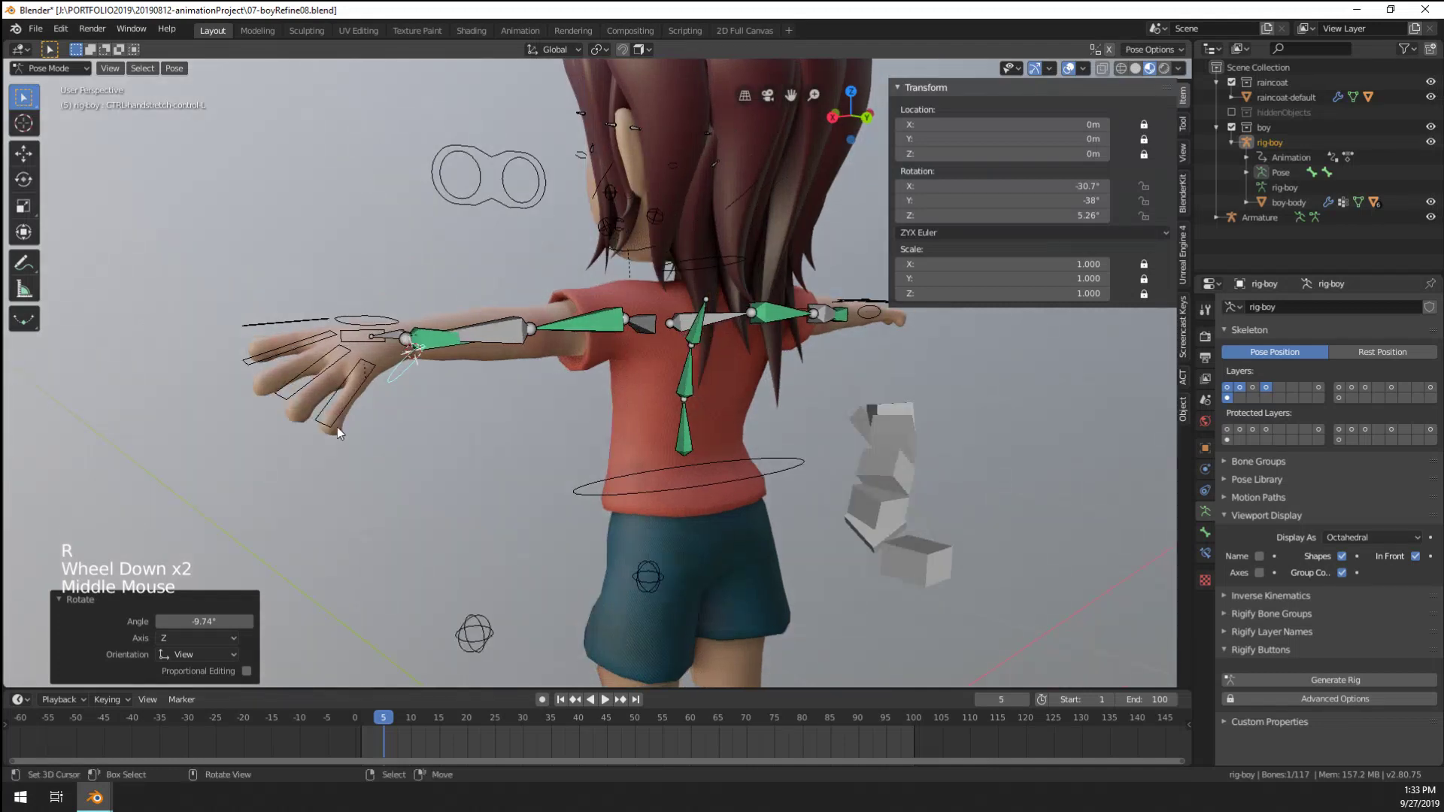
Select three finger controls of the left hand and scale them down together to curl the fingers
{"action": "right_click", "coordinate": [335, 423]}
{"action": "right_click", "coordinate": [250, 352], "text": "shift"}
{"action": "right_click", "coordinate": [286, 379], "text": "shift"}
{"action": "key", "text": "s"}
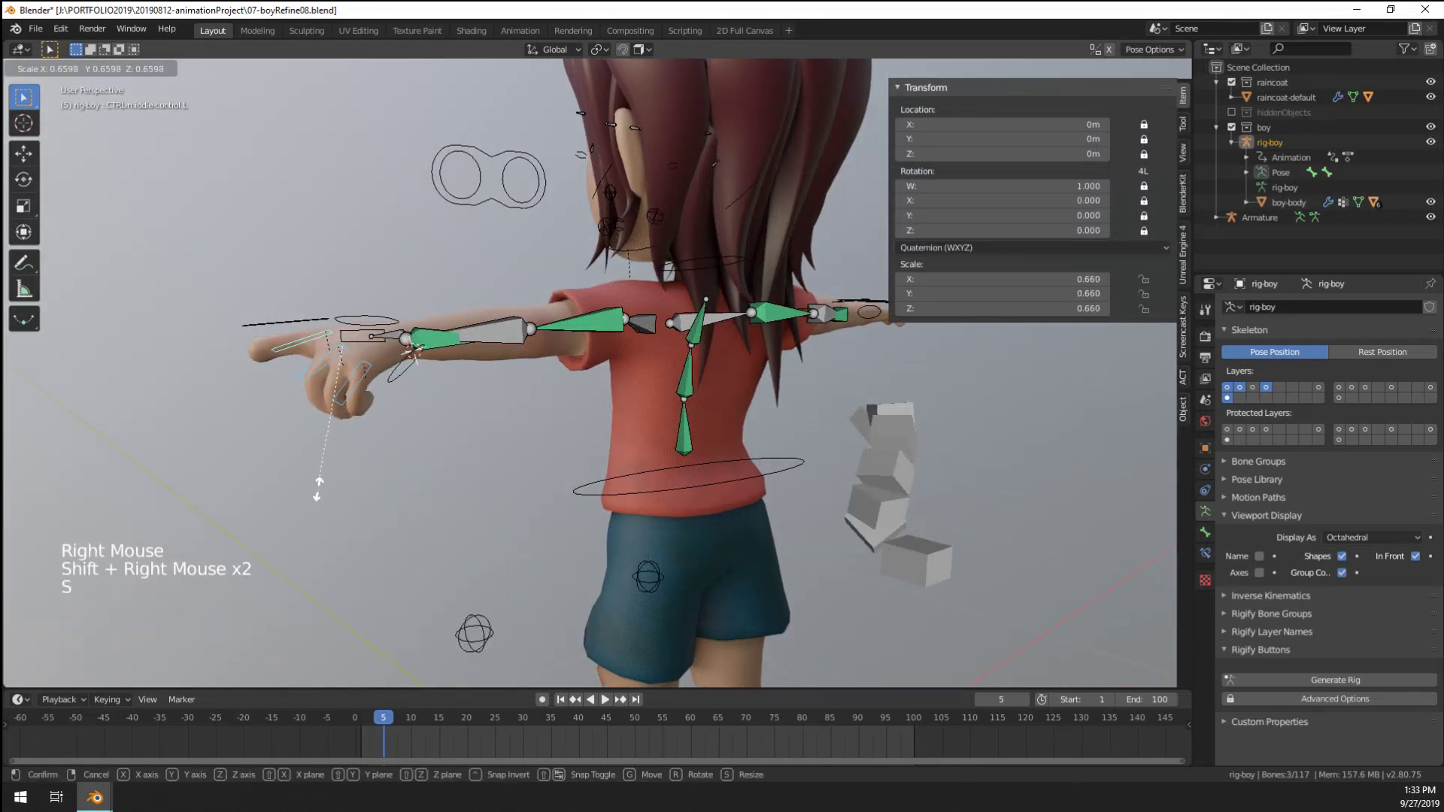
{"action": "left_click", "coordinate": [316, 531]}
{"action": "key", "text": "s"}
{"action": "left_click", "coordinate": [319, 502]}
Select CTRL-handstretch-control-R on the right hand and unlock its X and Y rotation
{"action": "middle_click_drag", "start_coordinate": [322, 500], "coordinate": [816, 523]}
{"action": "scroll", "coordinate": [340, 497], "scroll_direction": "down", "scroll_amount": 1}
{"action": "scroll", "coordinate": [816, 522], "scroll_direction": "up", "scroll_amount": 4}
{"action": "right_click", "coordinate": [898, 487]}
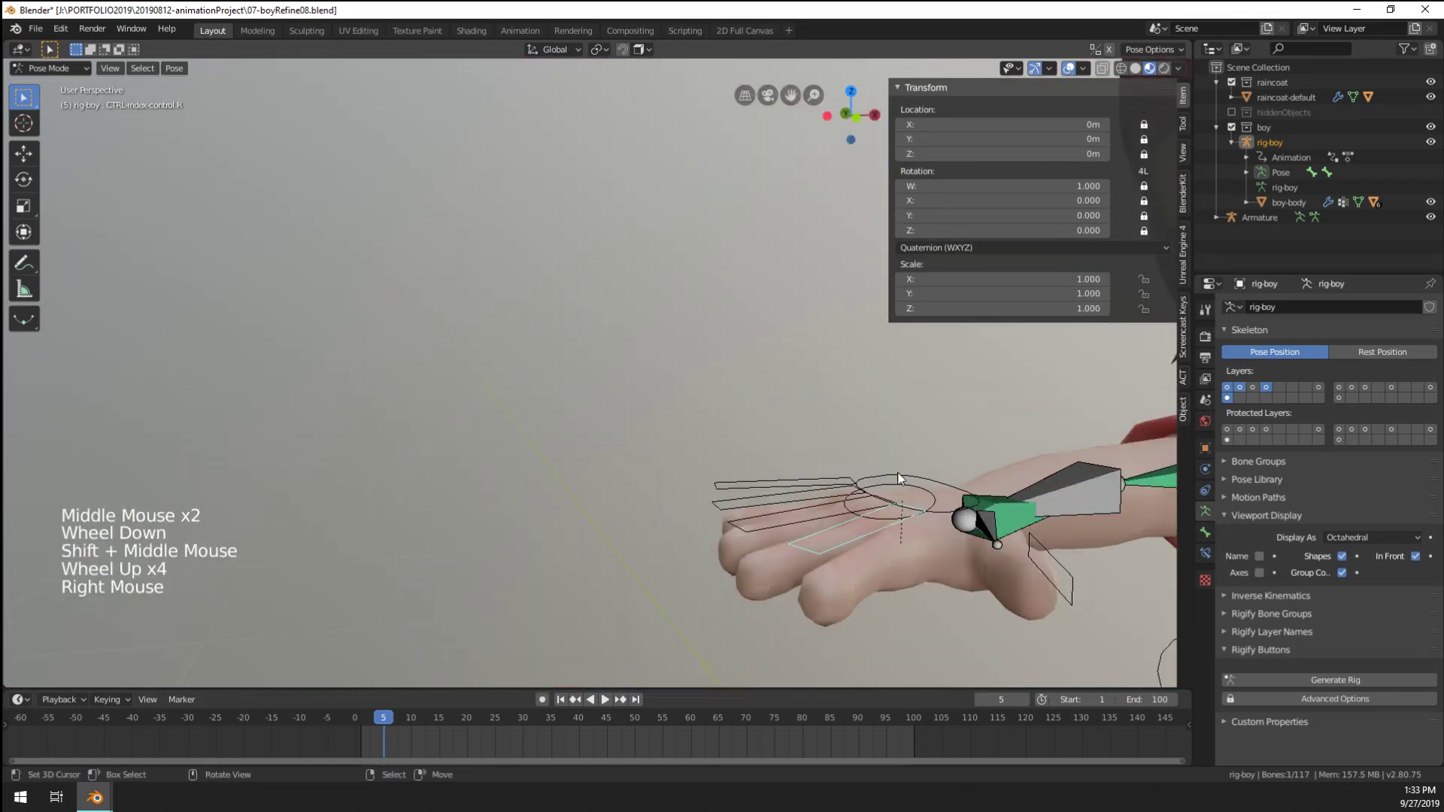
{"action": "right_click", "coordinate": [898, 487]}
{"action": "right_click", "coordinate": [898, 487]}
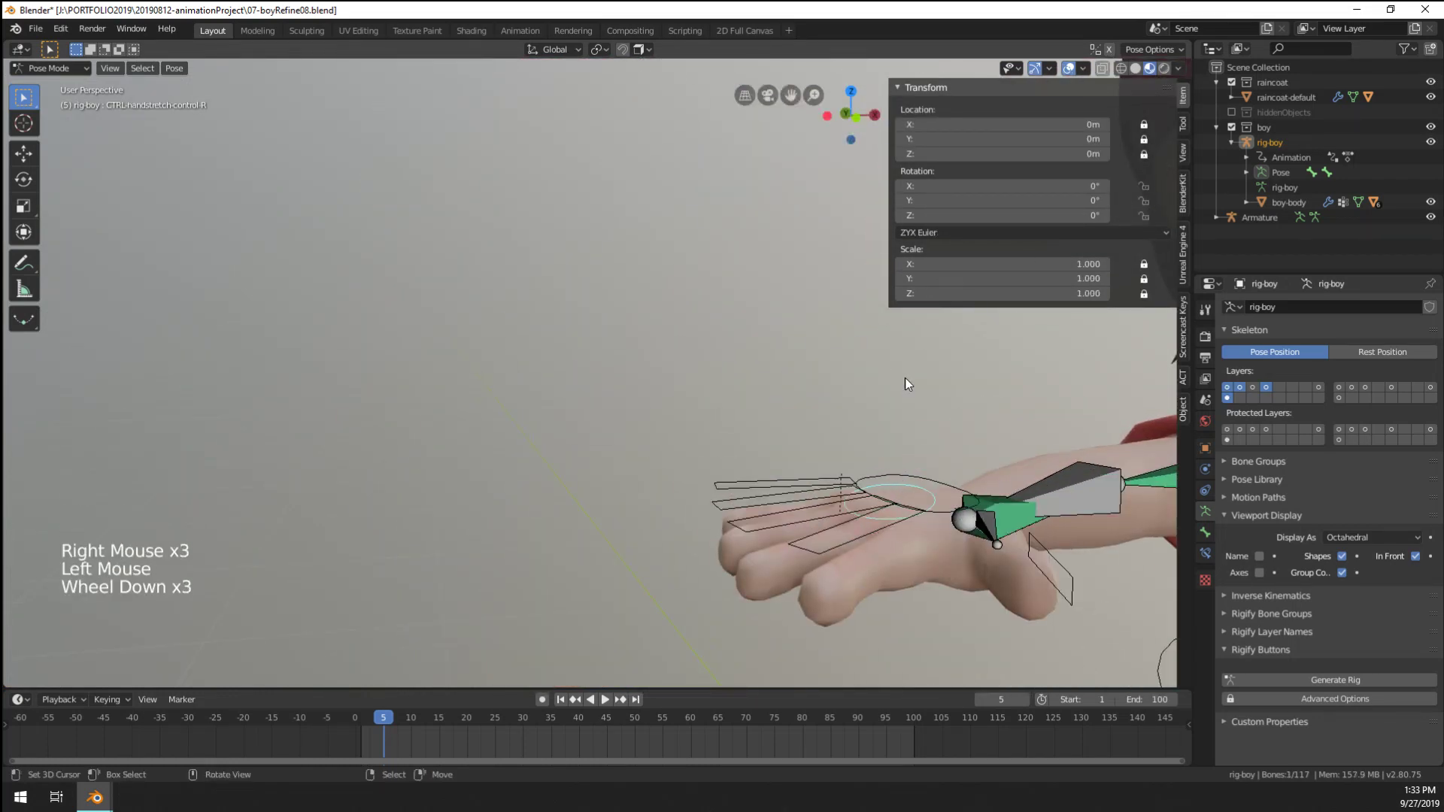
Trackball-rotate CTRL-handstretch-control-R to test how the right palm deforms
{"action": "middle_click_drag", "start_coordinate": [906, 384], "coordinate": [781, 431]}
{"action": "key", "text": "r"}
{"action": "right_click", "coordinate": [730, 489]}
{"action": "scroll", "coordinate": [781, 431], "scroll_direction": "down", "scroll_amount": 1}
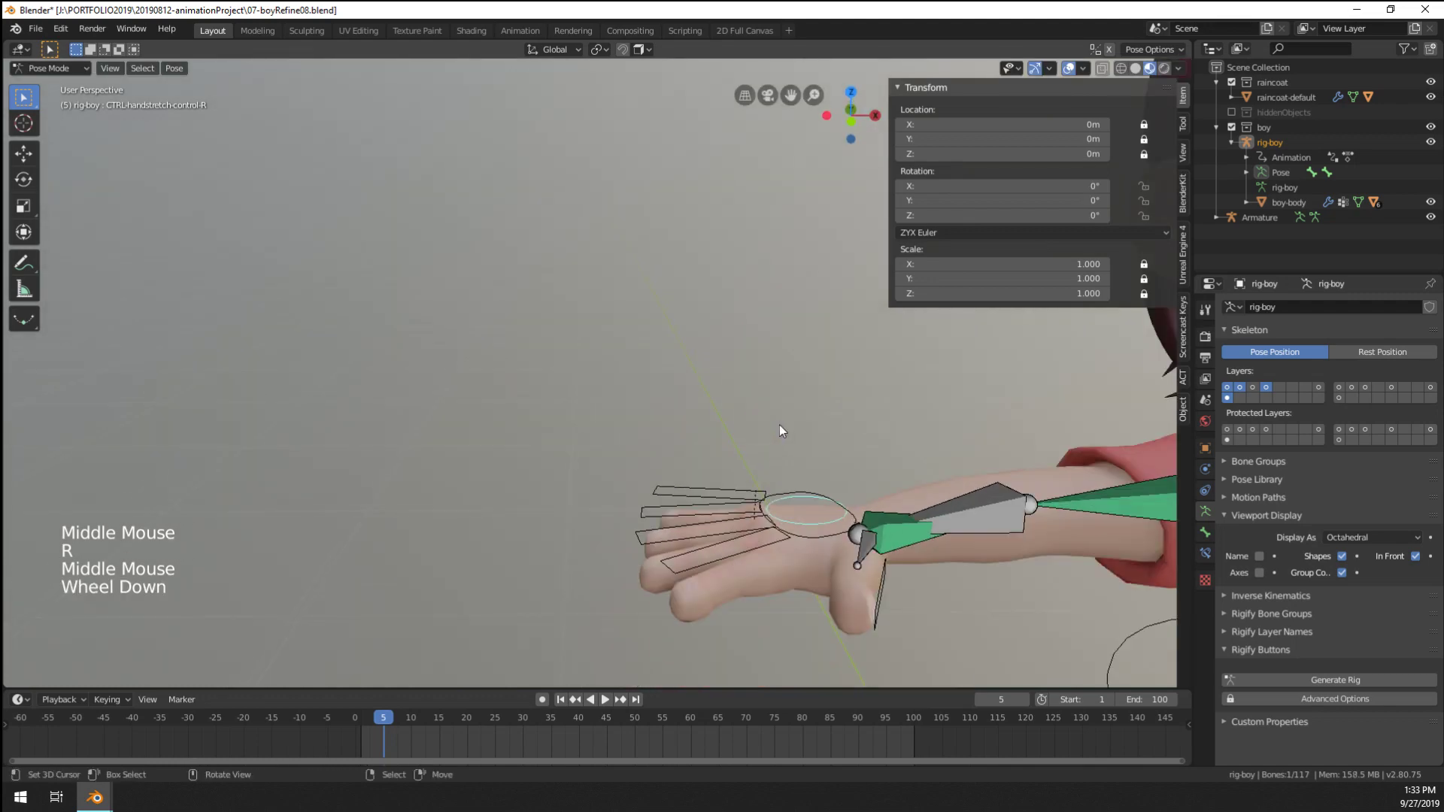
{"action": "key", "text": "r"}
{"action": "key", "text": "r"}
{"action": "left_click", "coordinate": [707, 479]}
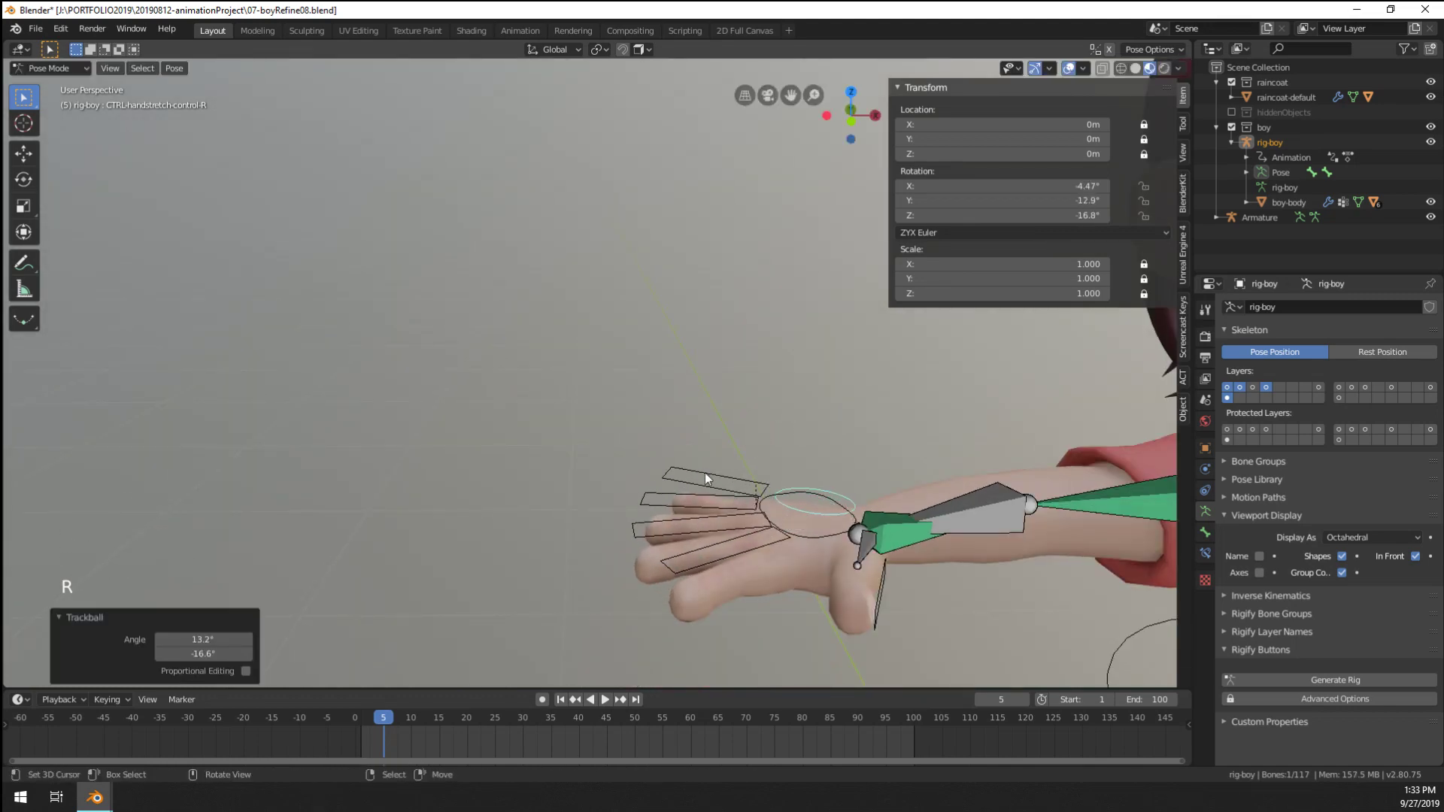
Try further rotations of CTRL-handstretch-control-R from other viewpoints and clear its rotation
{"action": "middle_click_drag", "start_coordinate": [707, 478], "coordinate": [652, 409]}
{"action": "key", "text": "r"}
{"action": "middle_click_drag", "start_coordinate": [703, 496], "coordinate": [787, 607]}
{"action": "key", "text": "r"}
{"action": "key", "text": "r"}
{"action": "left_click", "coordinate": [727, 500]}
{"action": "scroll", "coordinate": [775, 572], "scroll_direction": "up", "scroll_amount": 2}
{"action": "middle_click_drag", "start_coordinate": [754, 528], "coordinate": [713, 489], "text": "shift"}
{"action": "key", "text": "alt+r"}
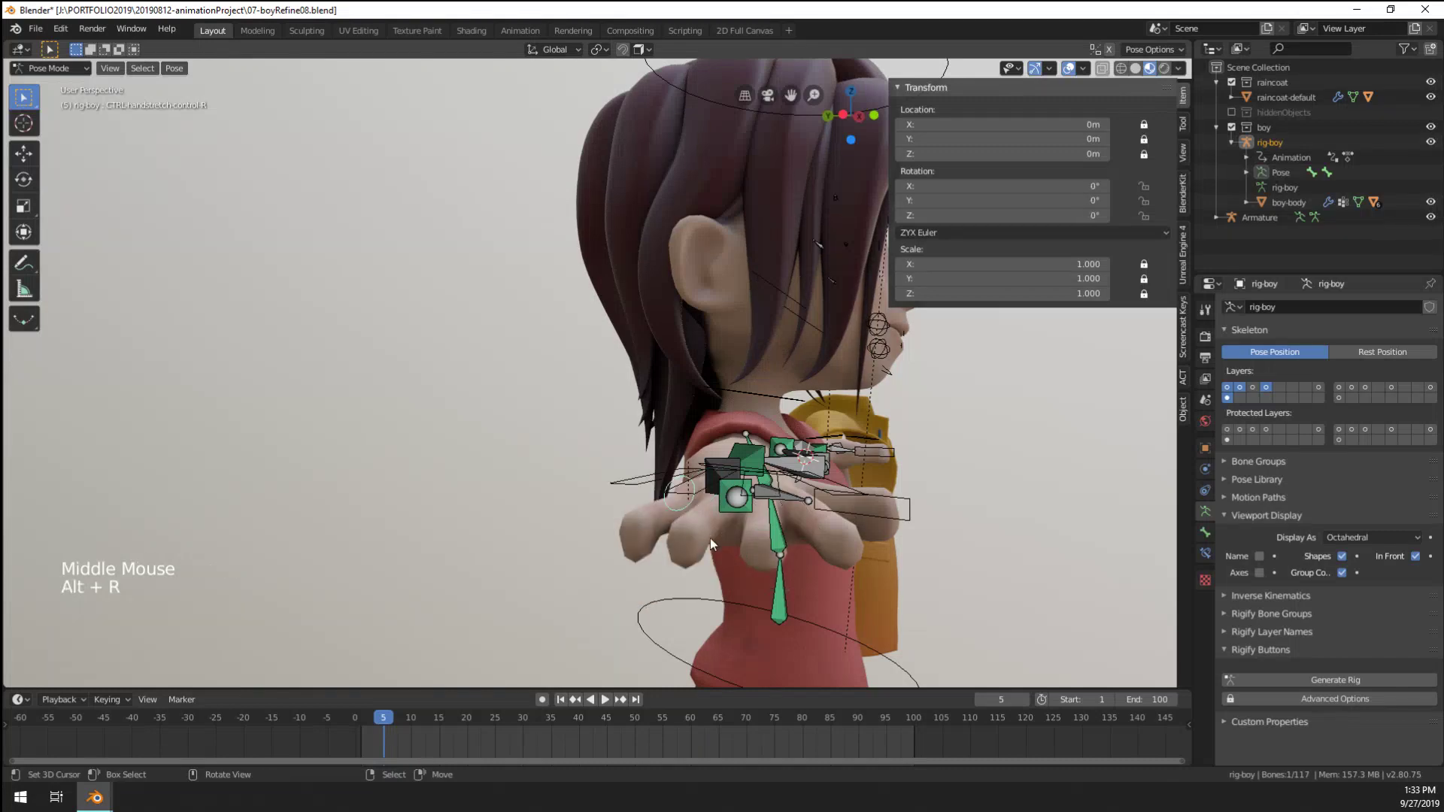
Rotate CTRL-handstretch-control-R to about X -34.6°, Y 47° and Z 5.61° so the right palm cups
{"action": "key", "text": "r"}
{"action": "left_click", "coordinate": [726, 624]}
{"action": "middle_click_drag", "start_coordinate": [727, 624], "coordinate": [474, 364]}
{"action": "scroll", "coordinate": [748, 465], "scroll_direction": "down", "scroll_amount": 3}
{"action": "key", "text": "r"}
{"action": "left_click", "coordinate": [710, 535]}
{"action": "scroll", "coordinate": [615, 517], "scroll_direction": "up", "scroll_amount": 1}
{"action": "scroll", "coordinate": [465, 512], "scroll_direction": "down", "scroll_amount": 6}
{"action": "scroll", "coordinate": [700, 454], "scroll_direction": "up", "scroll_amount": 2}
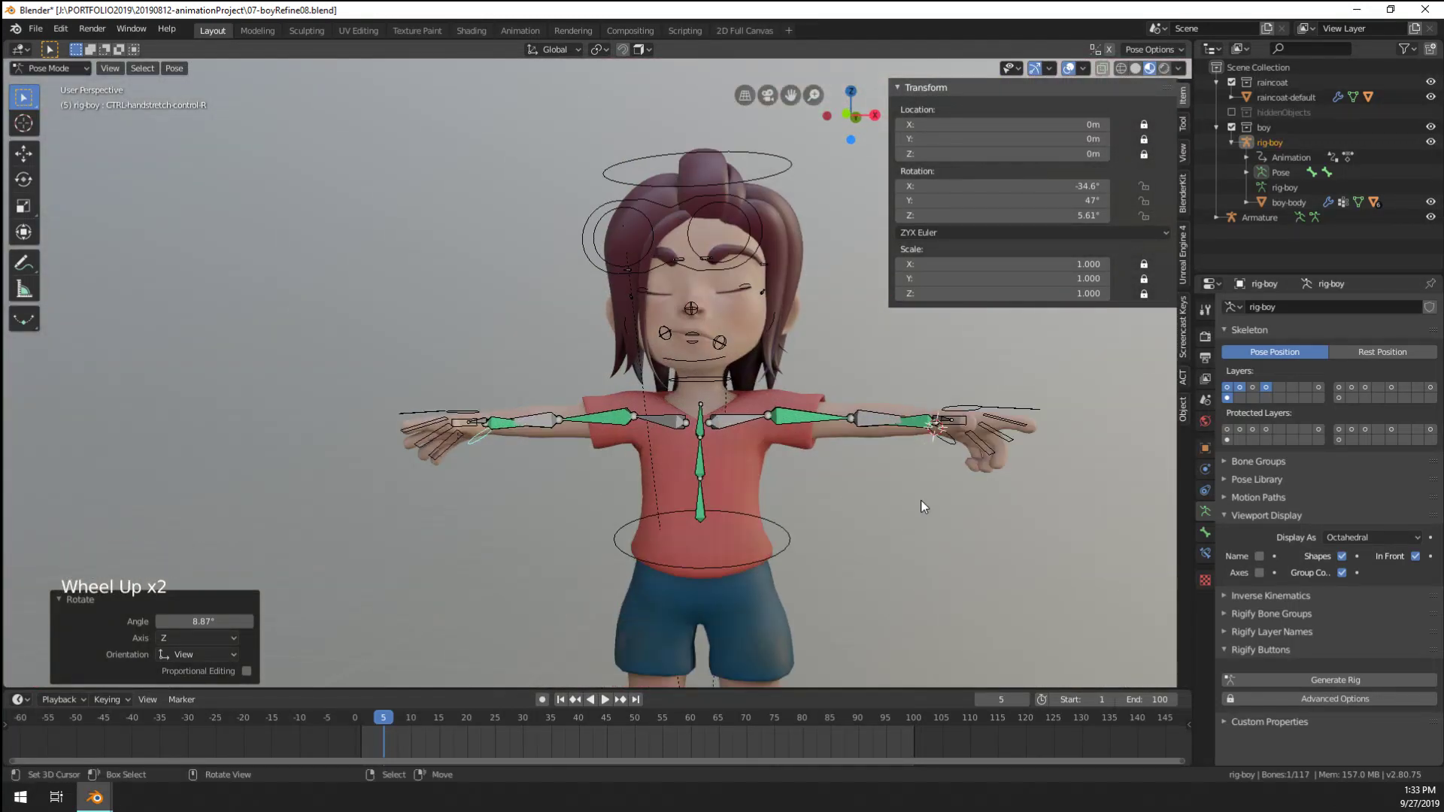
Scale up the left ring finger control with its neighbour, and the left middle finger control, to open the curled fingers slightly
{"action": "right_click", "coordinate": [986, 450]}
{"action": "right_click", "coordinate": [1000, 436], "text": "shift"}
{"action": "key", "text": "s"}
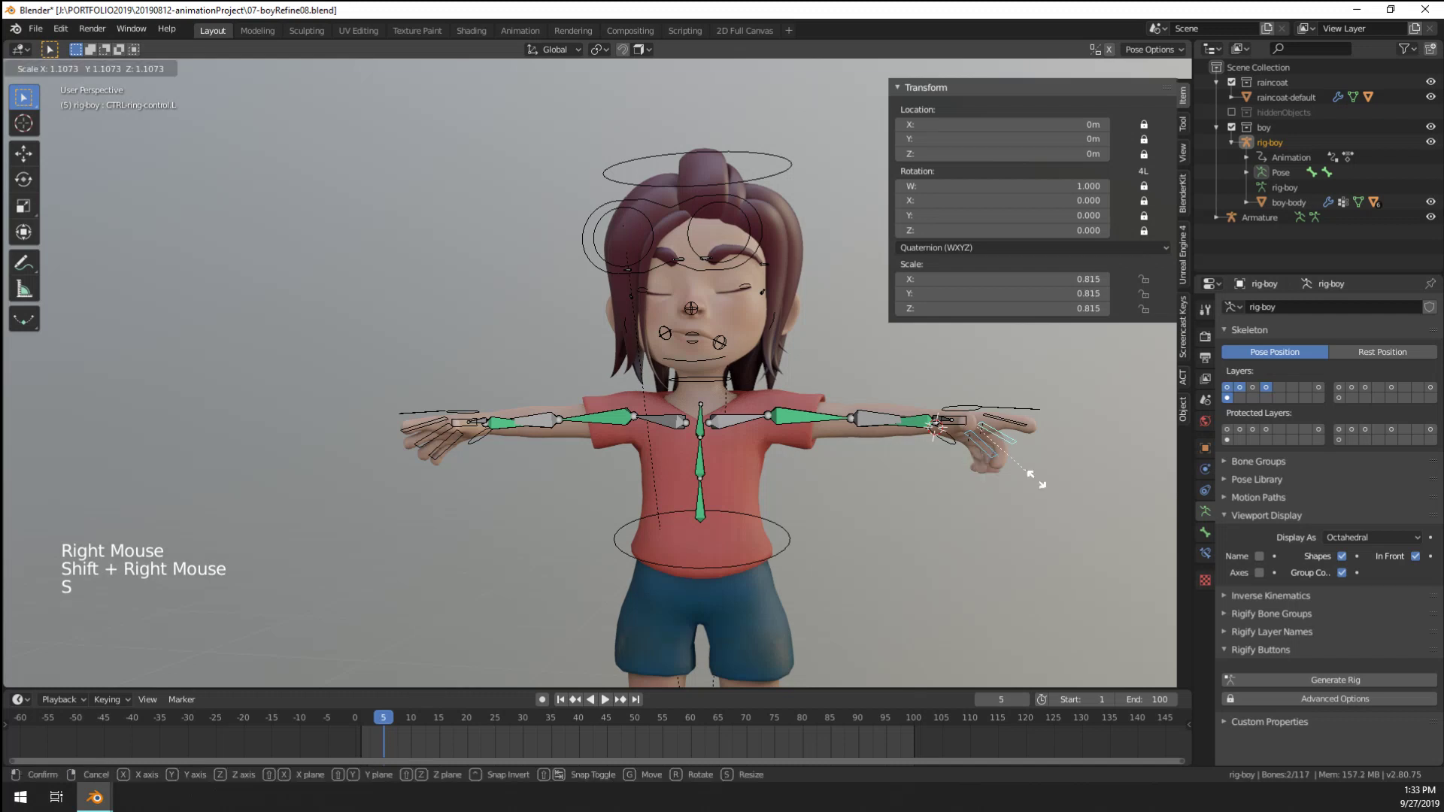
{"action": "right_click", "coordinate": [1012, 433]}
{"action": "key", "text": "s"}
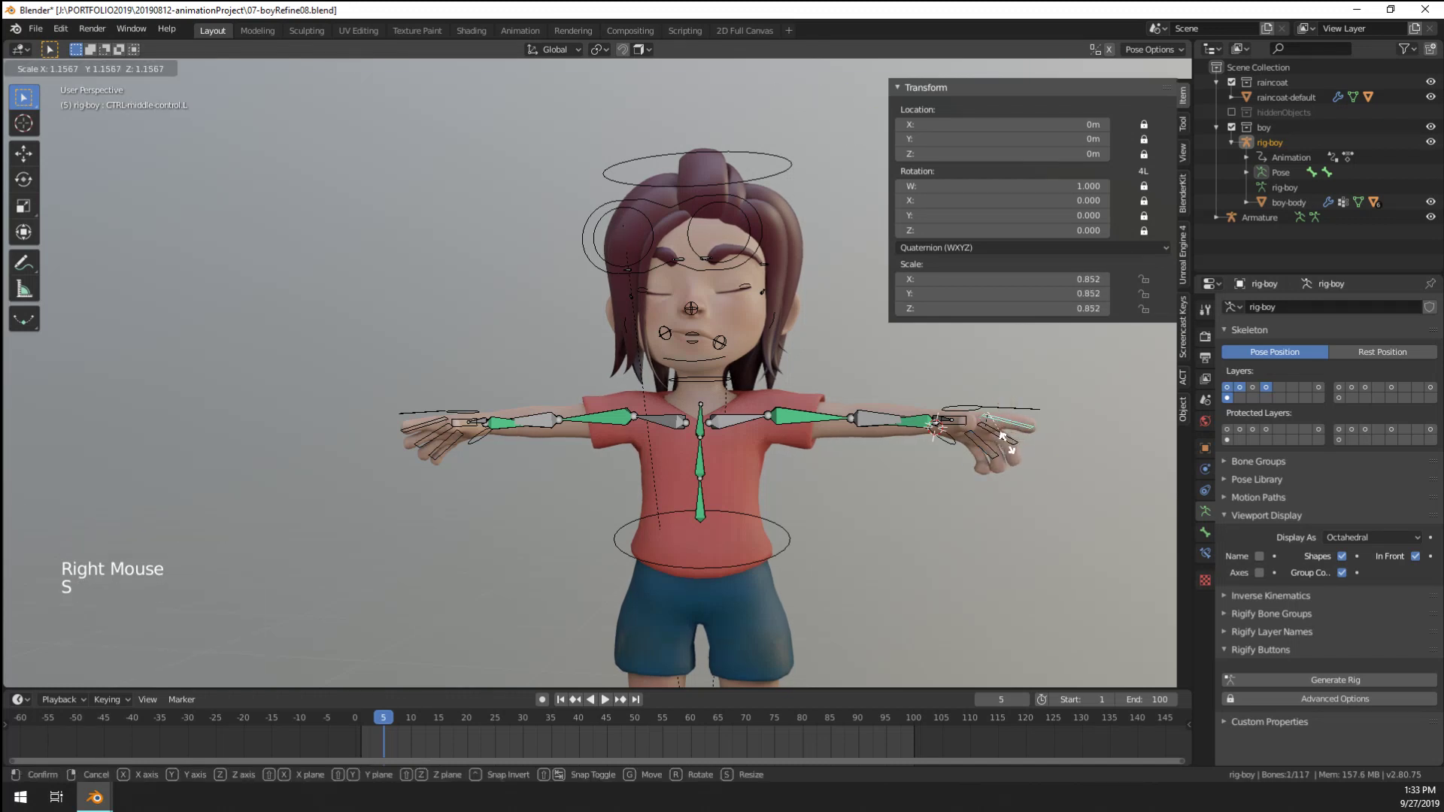
Select the spine control, try tilting it sideways, and move it down about 0.29 m so the boy crouches
{"action": "scroll", "coordinate": [1012, 444], "scroll_direction": "down", "scroll_amount": 1}
{"action": "right_click", "coordinate": [756, 518]}
{"action": "middle_click_drag", "start_coordinate": [756, 518], "coordinate": [838, 483], "text": "shift"}
{"action": "key", "text": "r"}
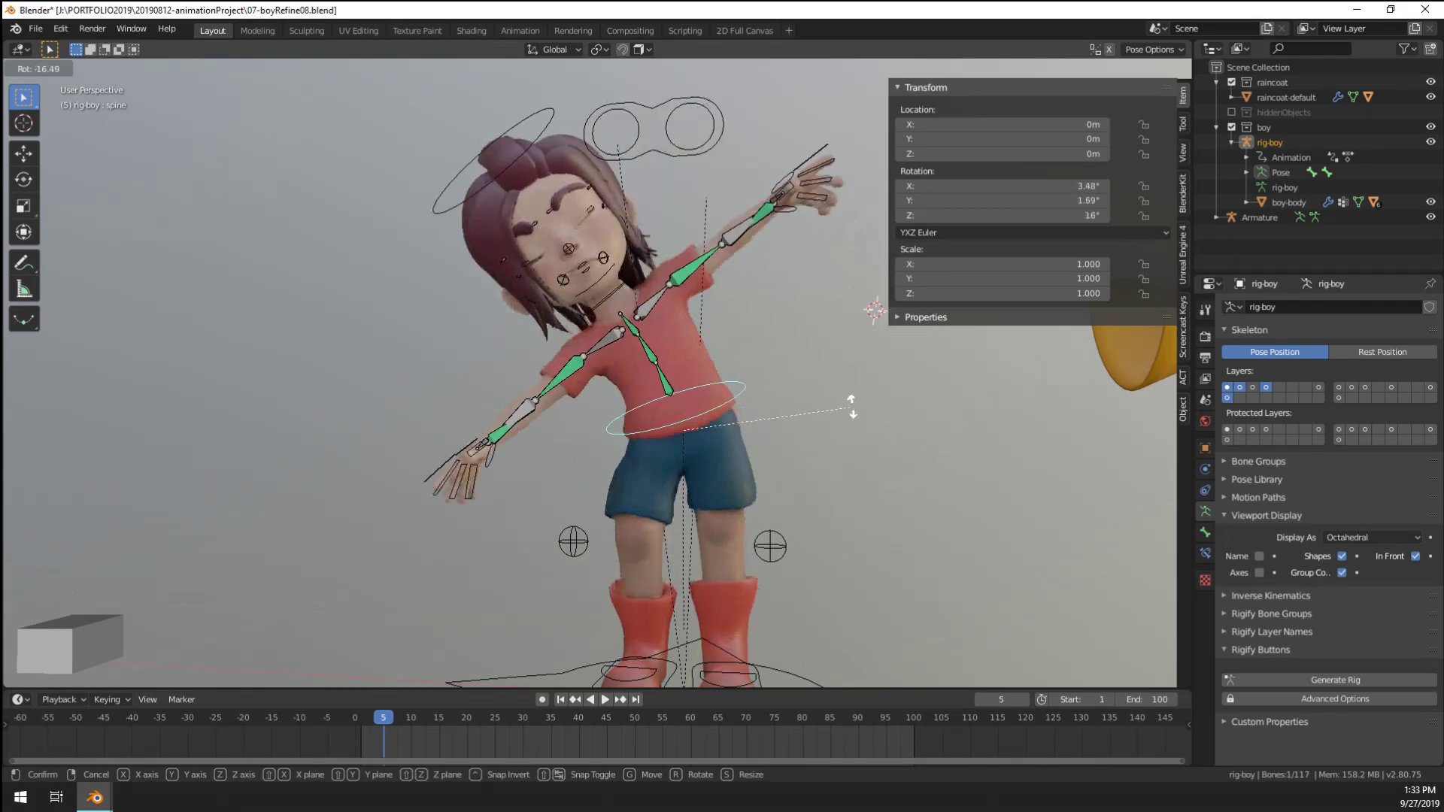
{"action": "right_click", "coordinate": [862, 488]}
{"action": "key", "text": "g"}
{"action": "left_click", "coordinate": [850, 544]}
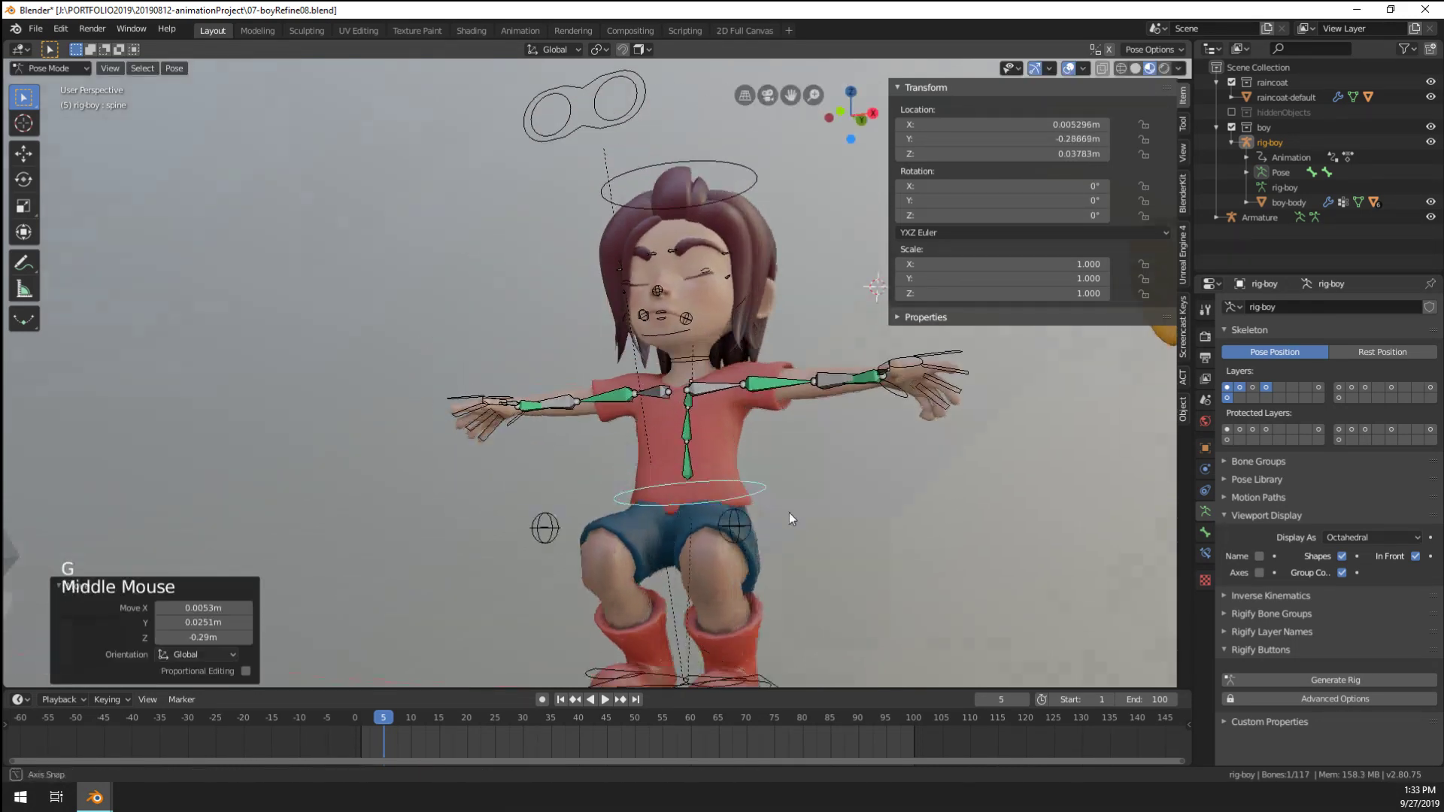
Shift the spine control to about X -0.036, Y -0.536 and Z -0.059 m for a deeper crouch
{"action": "middle_click_drag", "start_coordinate": [788, 512], "coordinate": [715, 500]}
{"action": "key", "text": "g"}
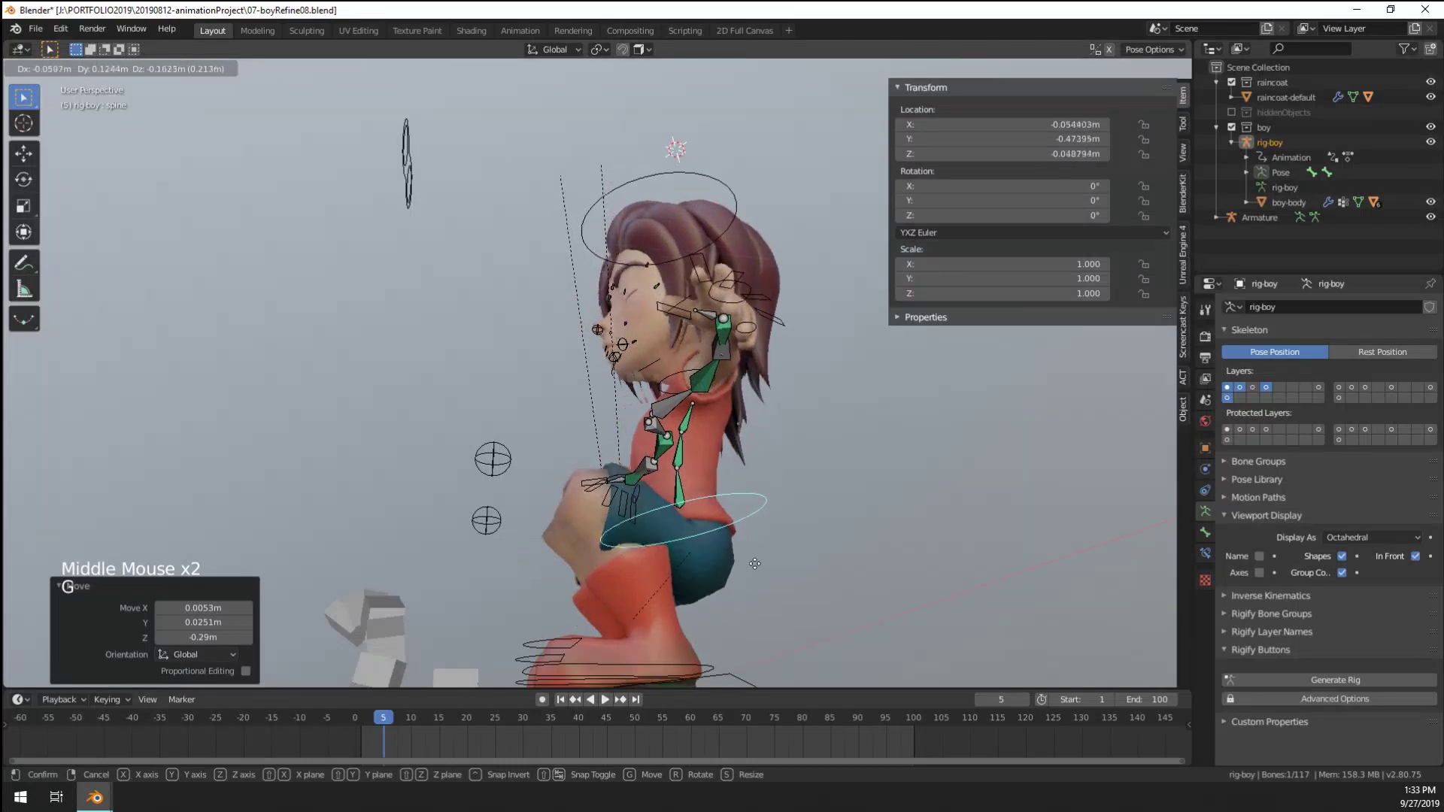
{"action": "left_click", "coordinate": [745, 556]}
{"action": "middle_click_drag", "start_coordinate": [745, 556], "coordinate": [675, 530]}
{"action": "key", "text": "g"}
{"action": "middle_click", "coordinate": [831, 558]}
{"action": "left_click", "coordinate": [831, 558]}
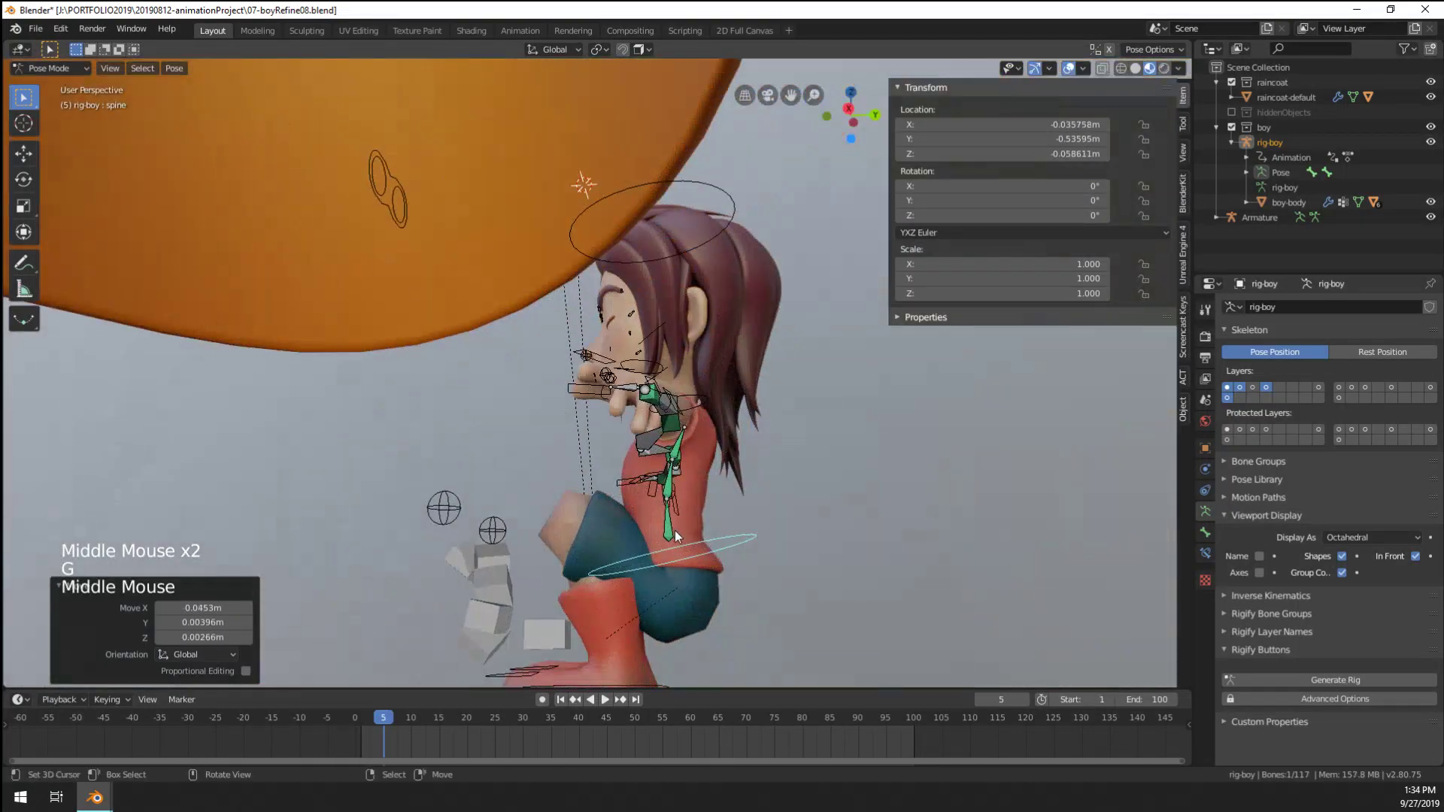
Try moving the spine control further to push the boy into a deeper crouch
{"action": "key", "text": "g"}
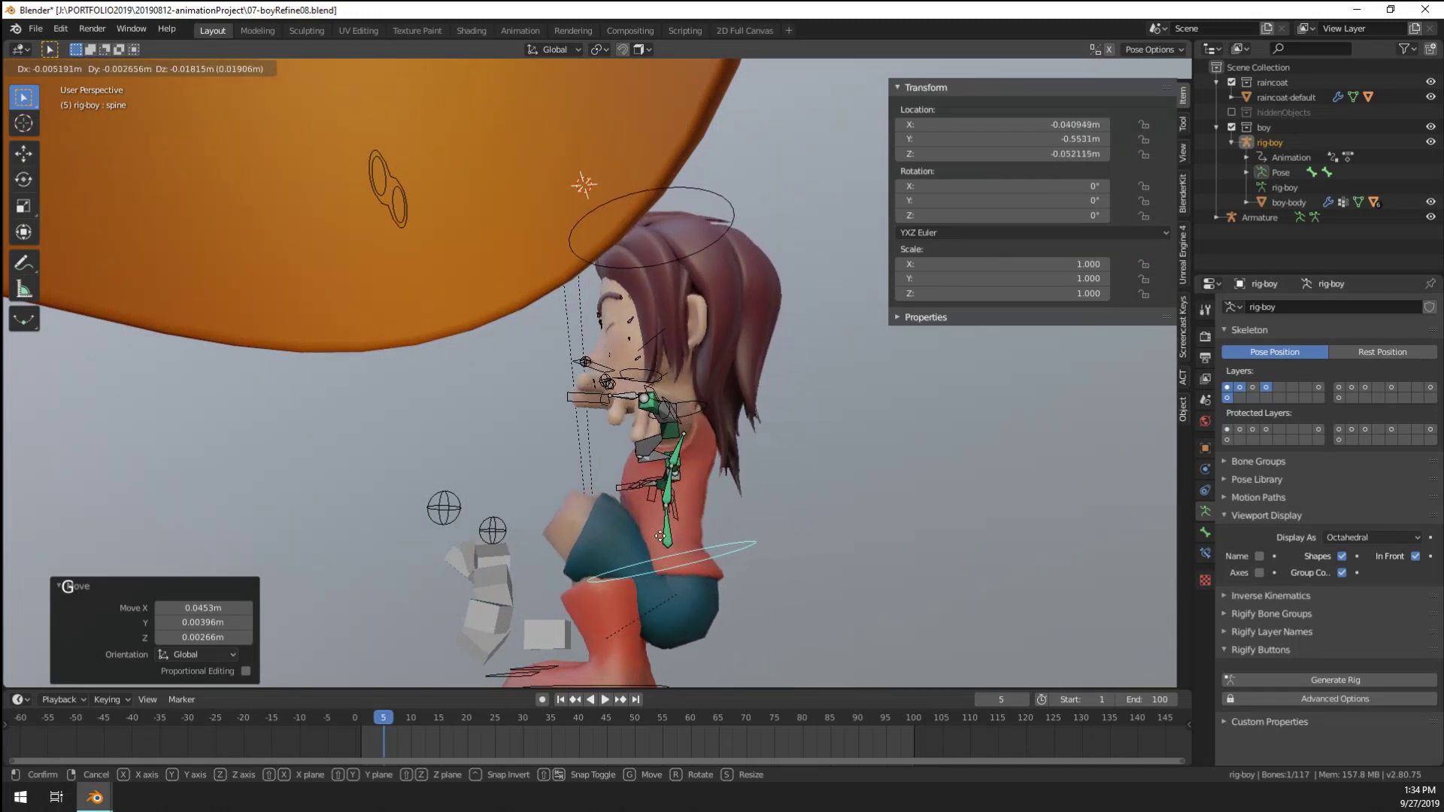
{"action": "left_click", "coordinate": [700, 537]}
{"action": "middle_click_drag", "start_coordinate": [700, 537], "coordinate": [775, 527]}
{"action": "scroll", "coordinate": [741, 588], "scroll_direction": "down", "scroll_amount": 1}
{"action": "scroll", "coordinate": [594, 514], "scroll_direction": "up", "scroll_amount": 3}
{"action": "key", "text": "g"}
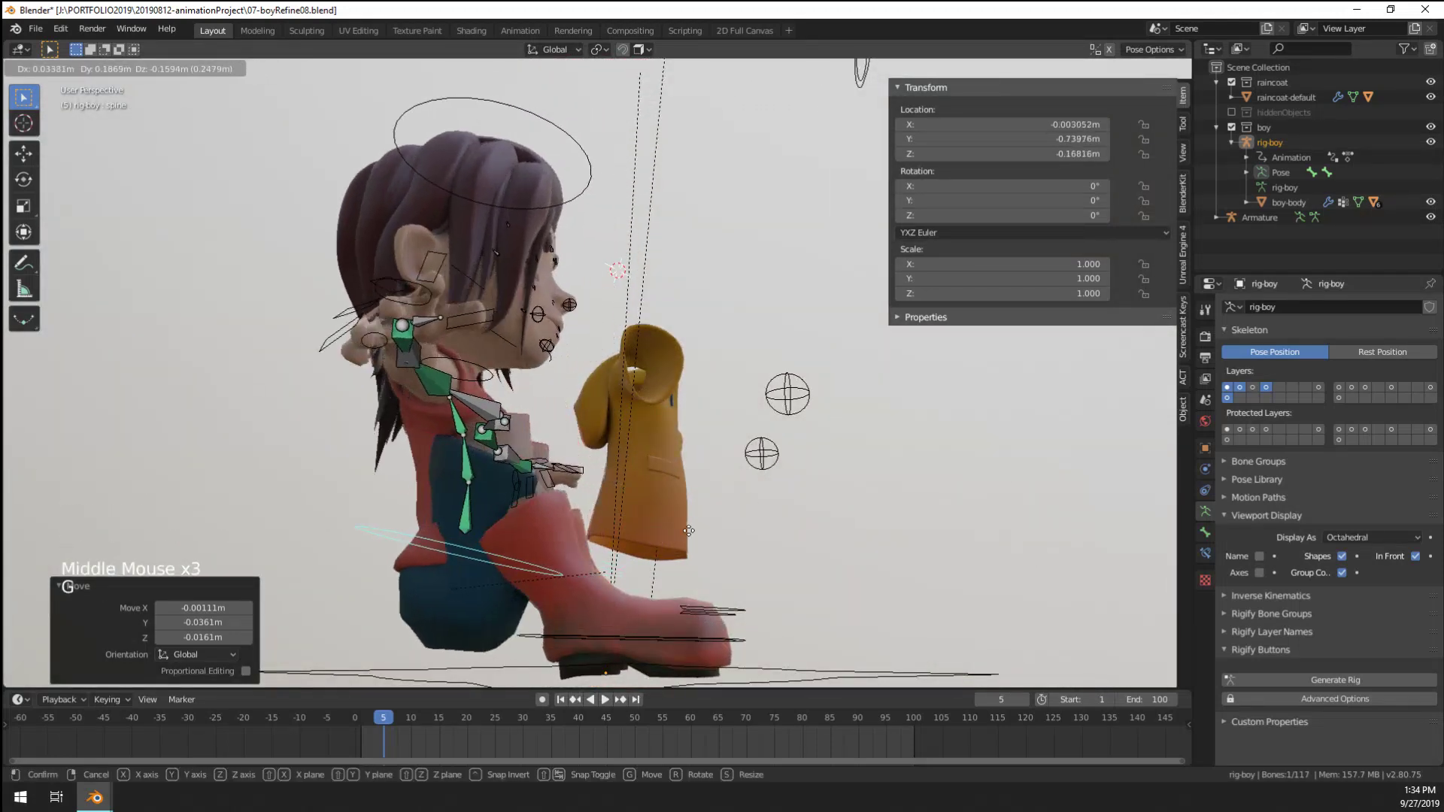
{"action": "right_click", "coordinate": [725, 436]}
Clear the spine control's location so the boy stands upright
{"action": "key", "text": "g"}
{"action": "key", "text": "alt+g"}
{"action": "scroll", "coordinate": [713, 444], "scroll_direction": "down", "scroll_amount": 2}
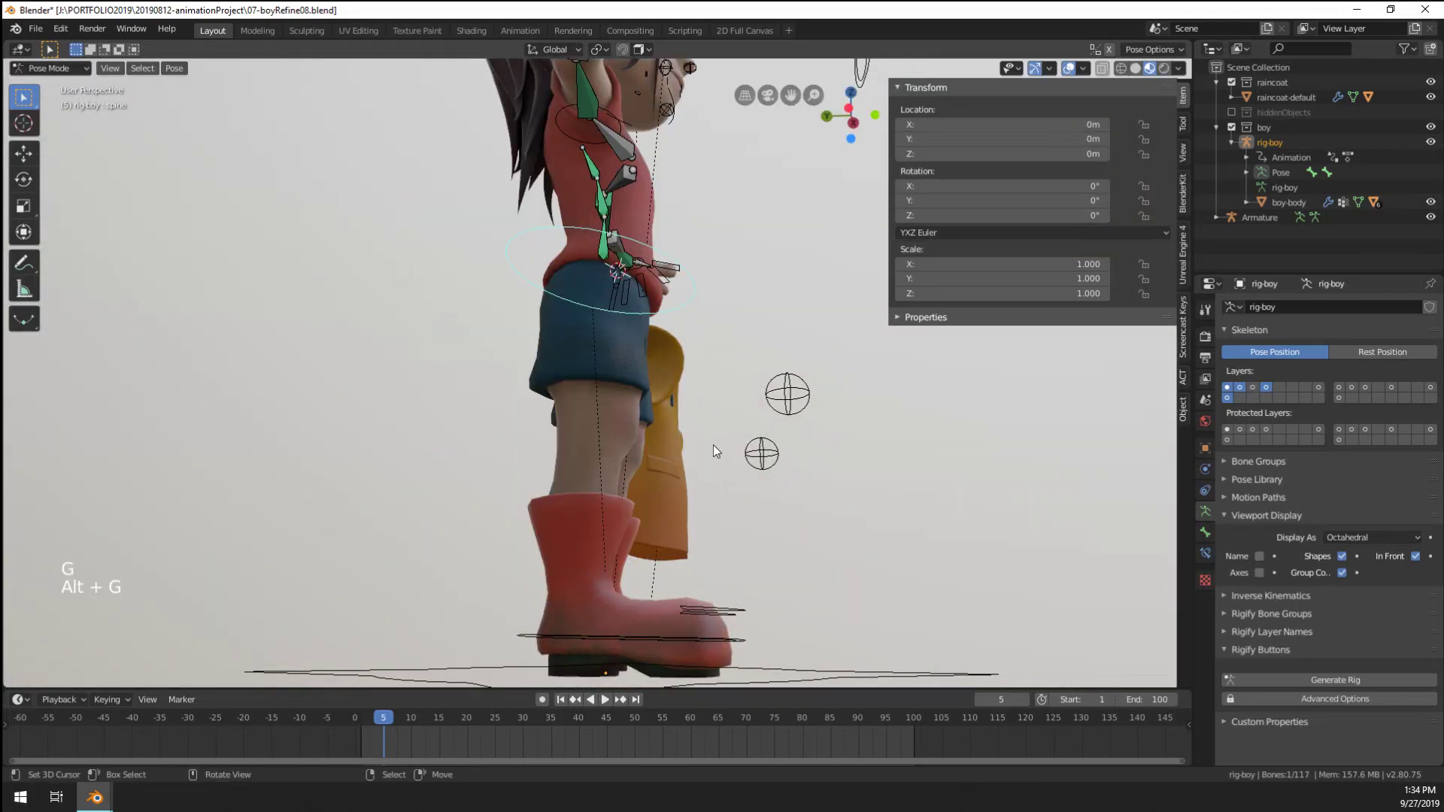
{"action": "middle_click_drag", "start_coordinate": [713, 445], "coordinate": [549, 462]}
Take the rig out of pose mode into object mode
{"action": "right_click", "coordinate": [598, 435]}
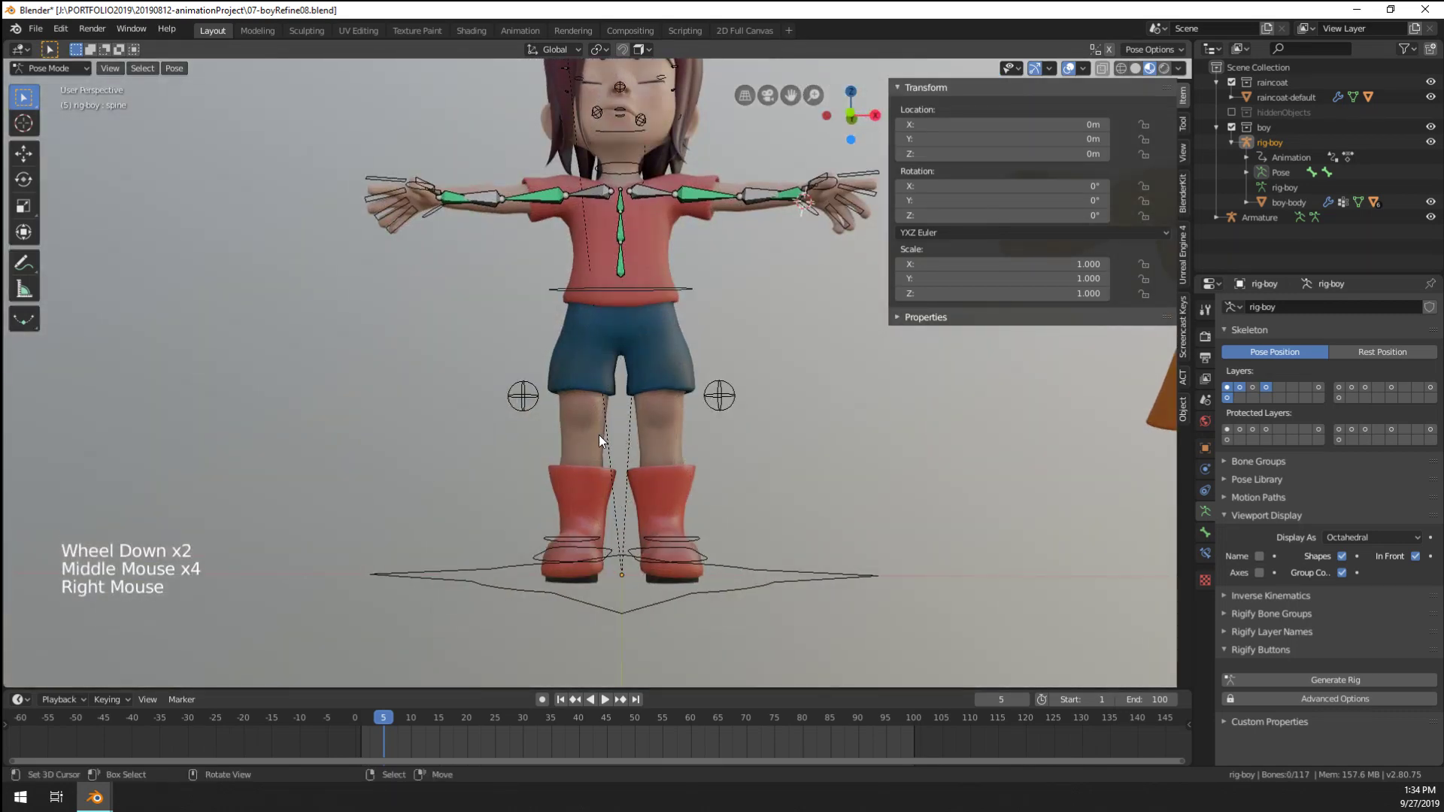
{"action": "key", "text": "Tab"}
{"action": "right_click", "coordinate": [594, 421]}
{"action": "key", "text": "ctrl+Tab"}
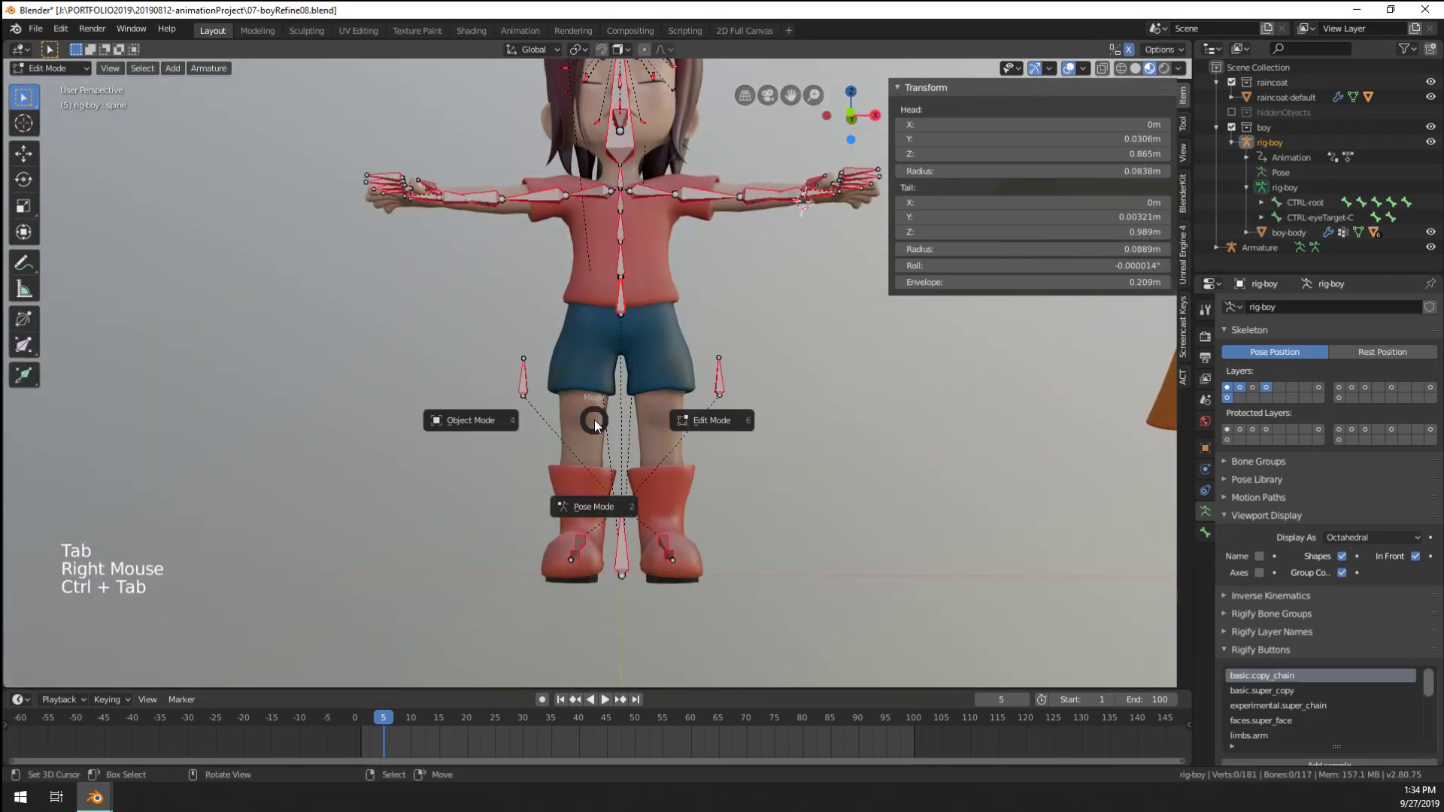
{"action": "right_click", "coordinate": [594, 422]}
{"action": "key", "text": "Tab"}
{"action": "key", "text": "ctrl+Tab"}
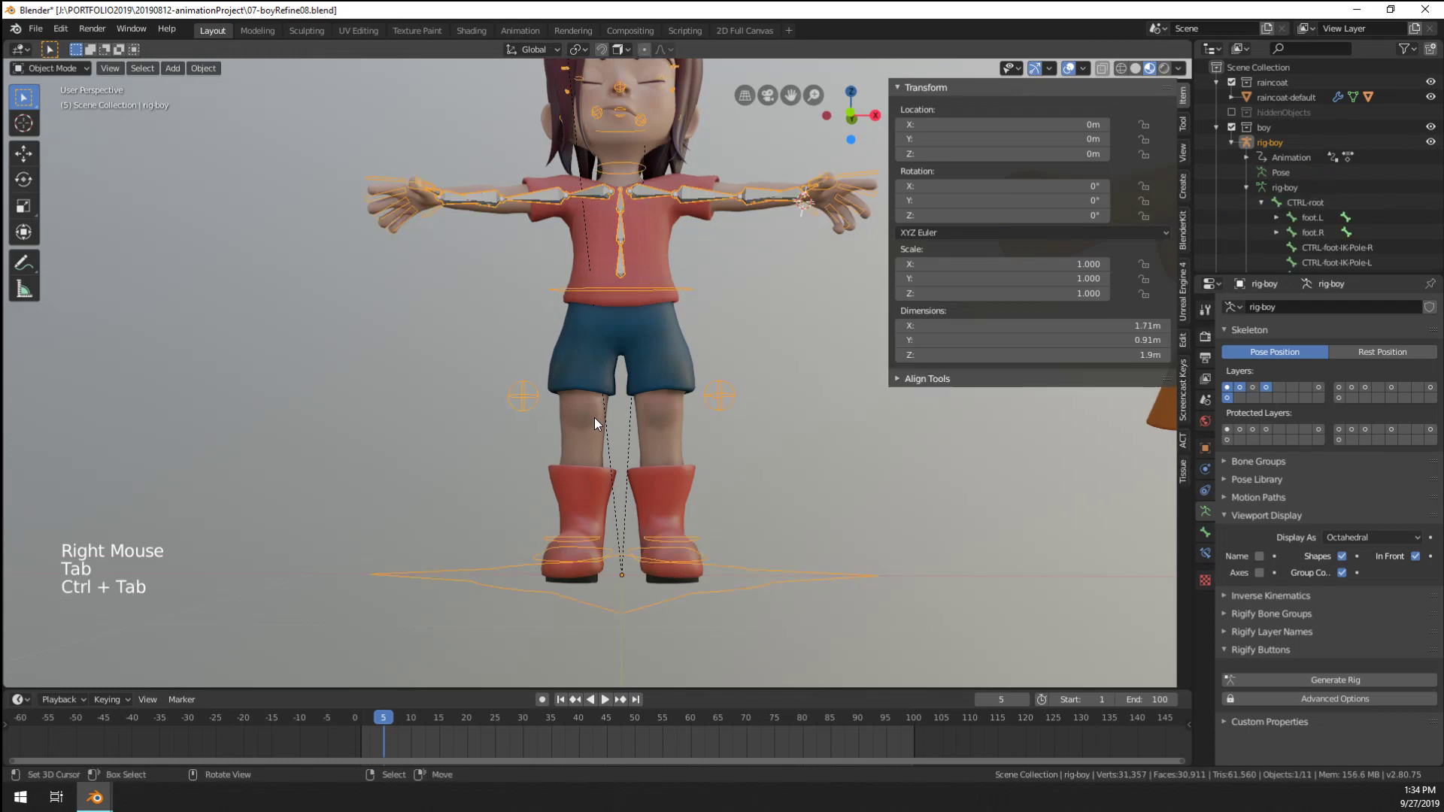
Open the boy-body mesh for vertex editing in a front orthographic wireframe view
{"action": "right_click", "coordinate": [576, 418]}
{"action": "key", "text": "Tab"}
{"action": "scroll", "coordinate": [577, 418], "scroll_direction": "up", "scroll_amount": 3}
{"action": "key", "text": "KP_1"}
{"action": "key", "text": "KP_3"}
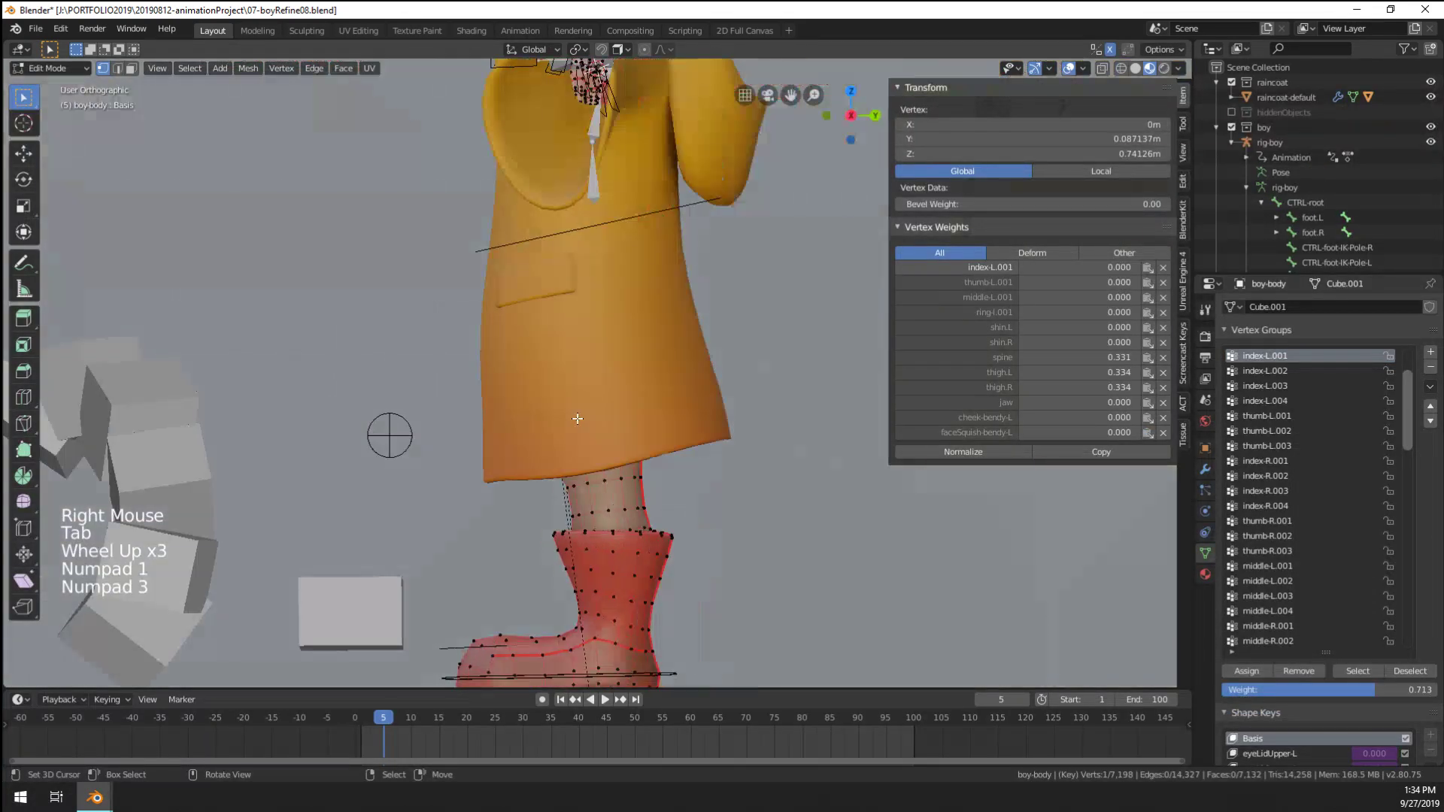
{"action": "key", "text": "KP_1"}
{"action": "key", "text": "z"}
{"action": "scroll", "coordinate": [392, 416], "scroll_direction": "down", "scroll_amount": 2}
{"action": "middle_click_drag", "start_coordinate": [393, 416], "coordinate": [354, 436], "text": "shift"}
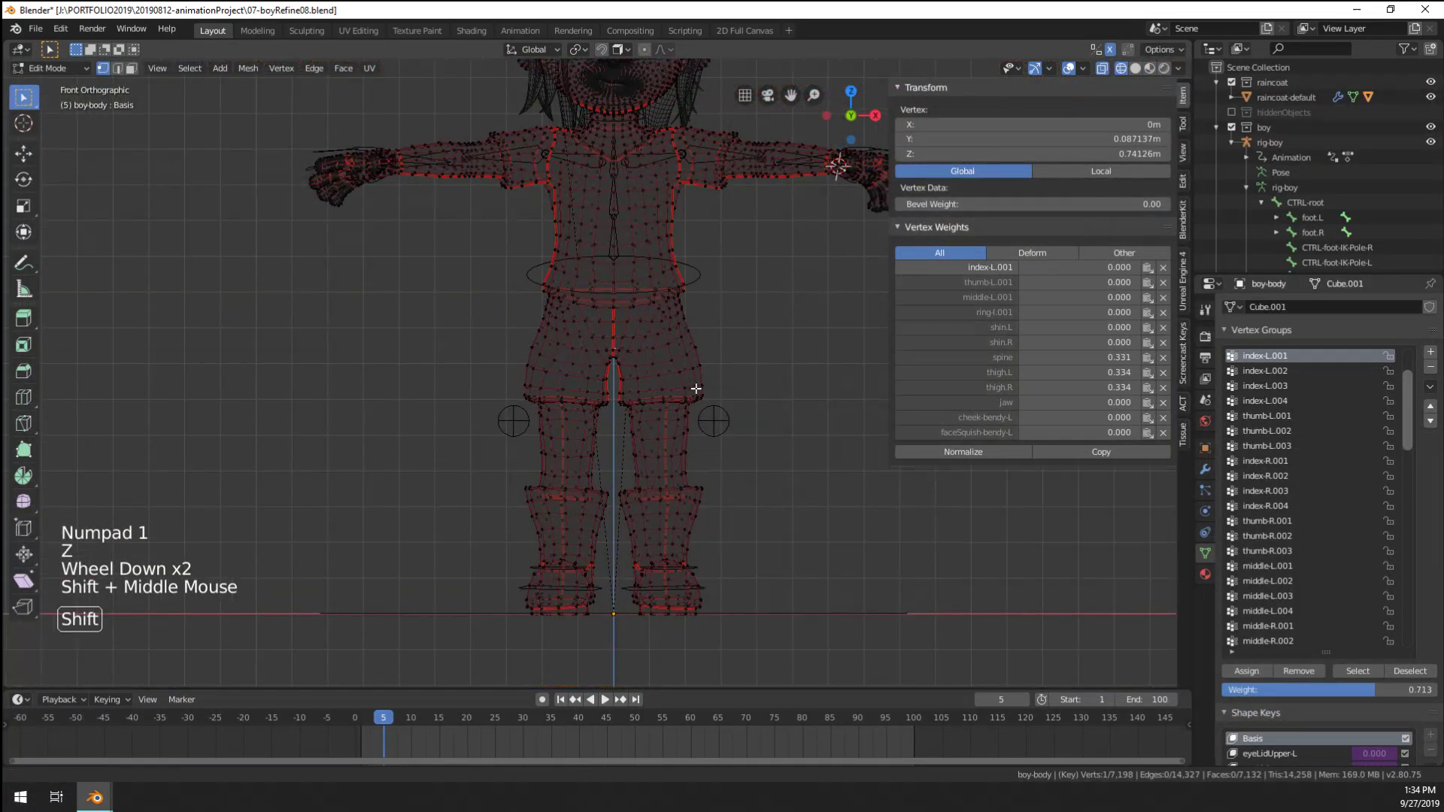
{"action": "scroll", "coordinate": [667, 404], "scroll_direction": "up", "scroll_amount": 2}
{"action": "key", "text": "a"}
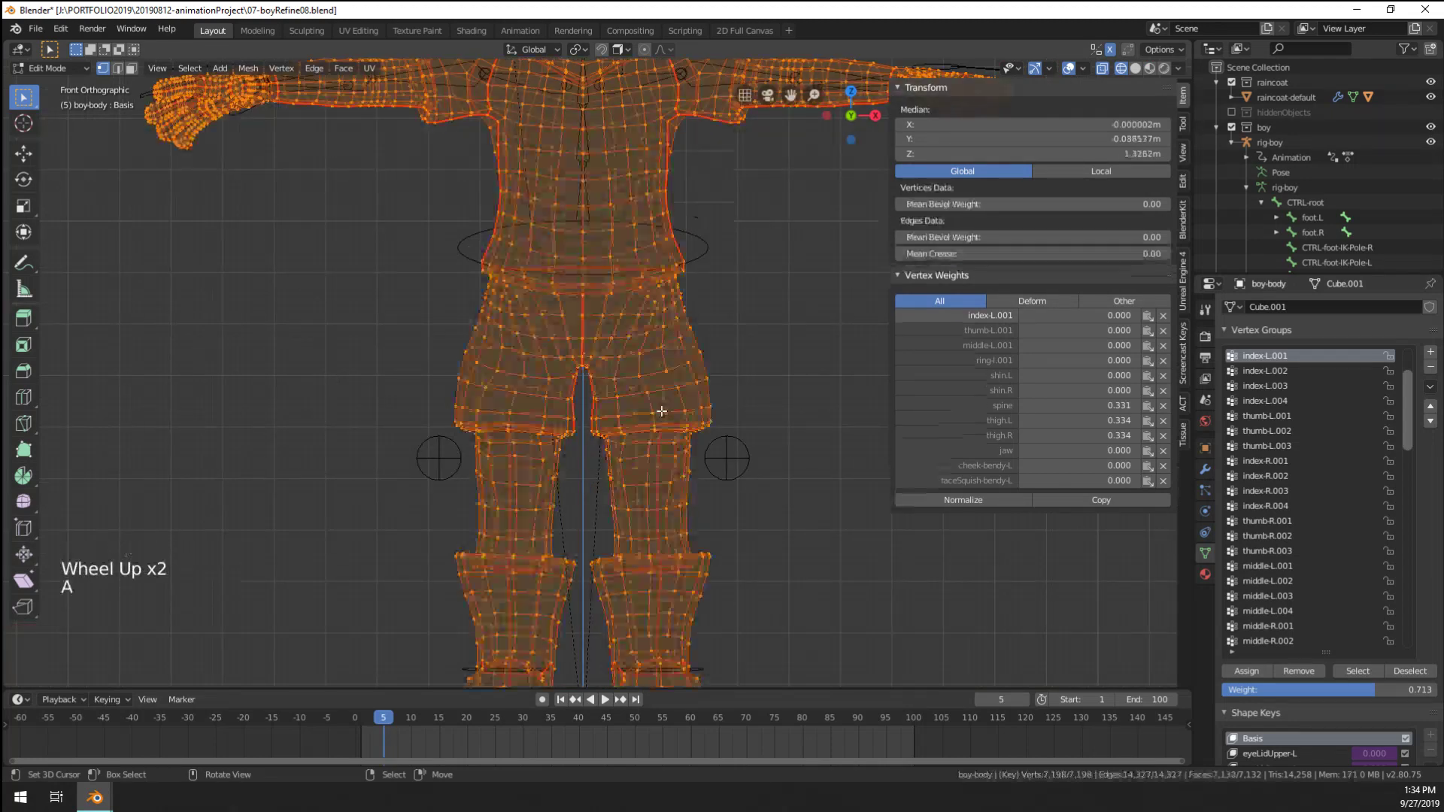
{"action": "key", "text": "a"}
{"action": "key", "text": "a"}
{"action": "key", "text": "b"}
{"action": "left_click_drag", "start_coordinate": [393, 227], "coordinate": [835, 486]}
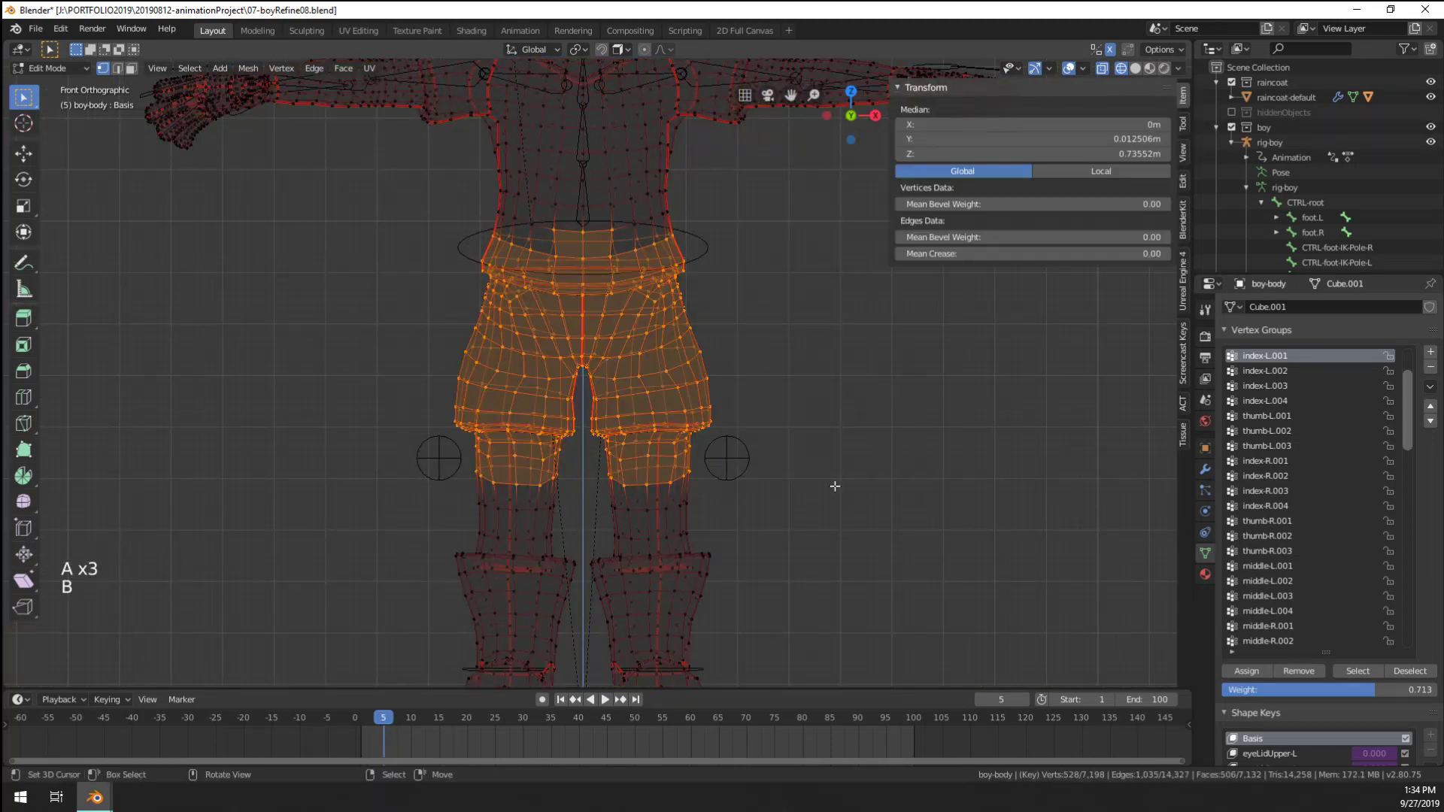
{"action": "scroll", "coordinate": [835, 487], "scroll_direction": "down", "scroll_amount": 4}
{"action": "scroll", "coordinate": [827, 489], "scroll_direction": "up", "scroll_amount": 2}
{"action": "key", "text": "a"}
{"action": "key", "text": "a"}
{"action": "key", "text": "a"}
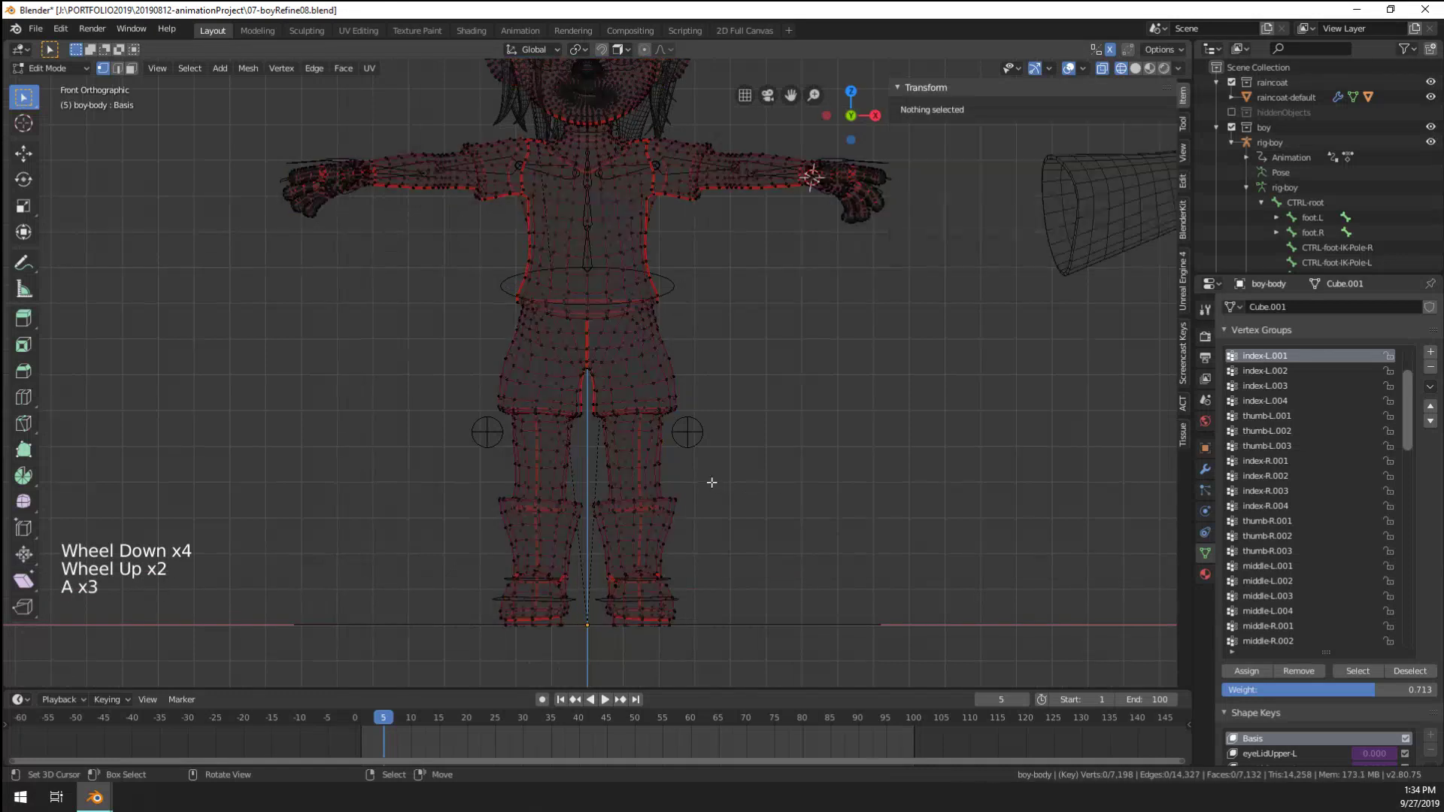
Box-select the shorts' hems and the knee area on both legs, and turn on proportional editing with connected-only smooth falloff
{"action": "scroll", "coordinate": [643, 472], "scroll_direction": "up", "scroll_amount": 1}
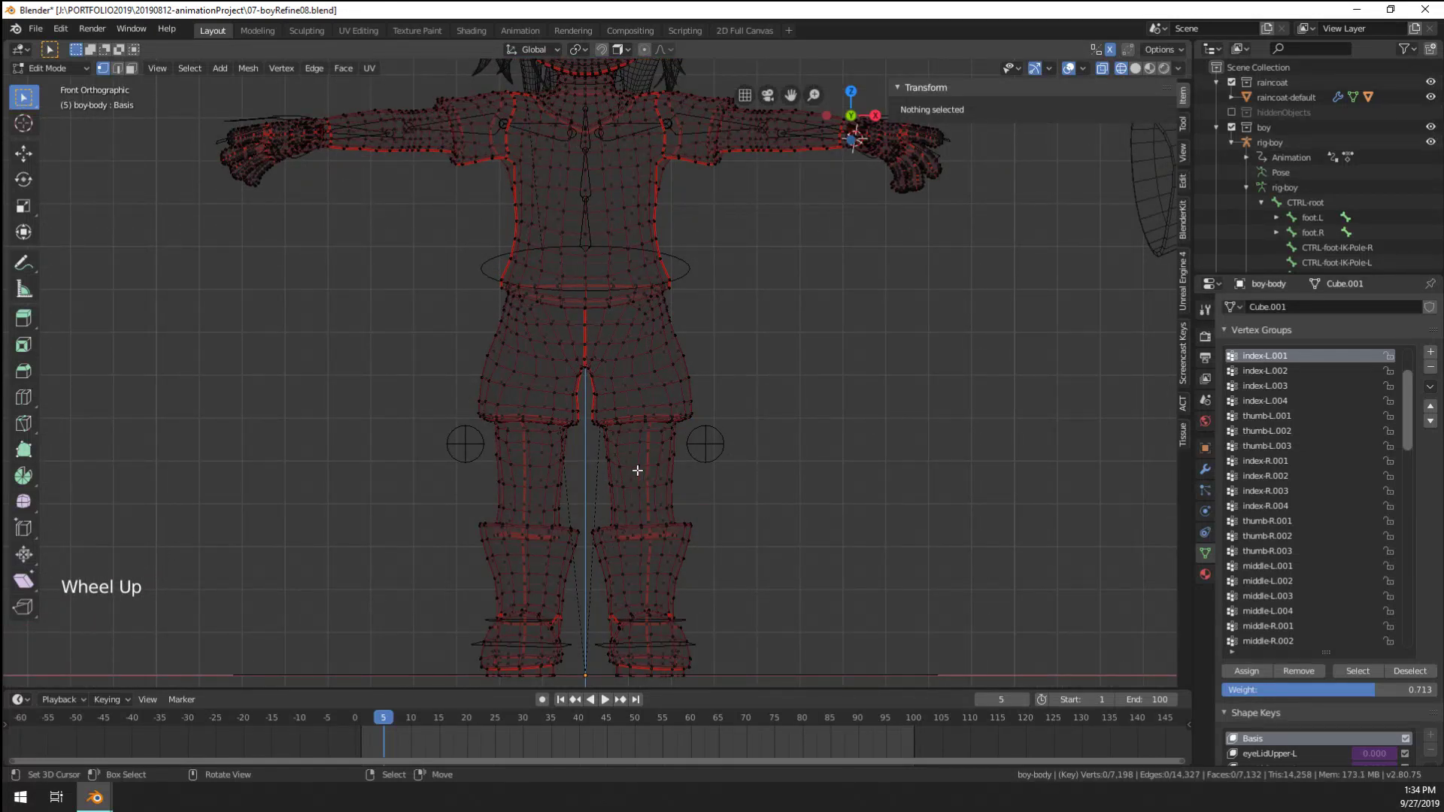
{"action": "key", "text": "b"}
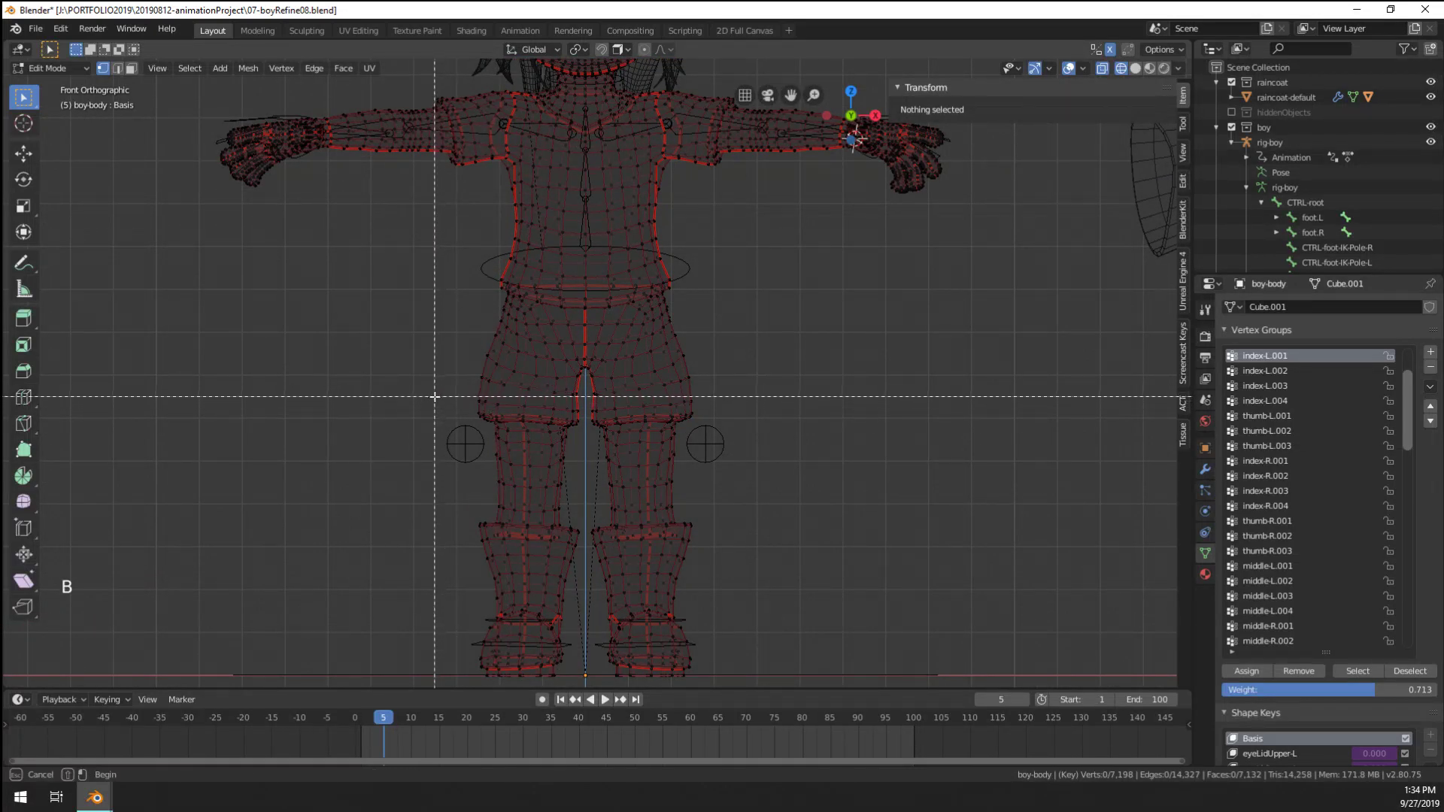
{"action": "left_click_drag", "start_coordinate": [435, 397], "coordinate": [789, 493]}
{"action": "scroll", "coordinate": [693, 504], "scroll_direction": "up", "scroll_amount": 1}
{"action": "scroll", "coordinate": [692, 504], "scroll_direction": "up", "scroll_amount": 1}
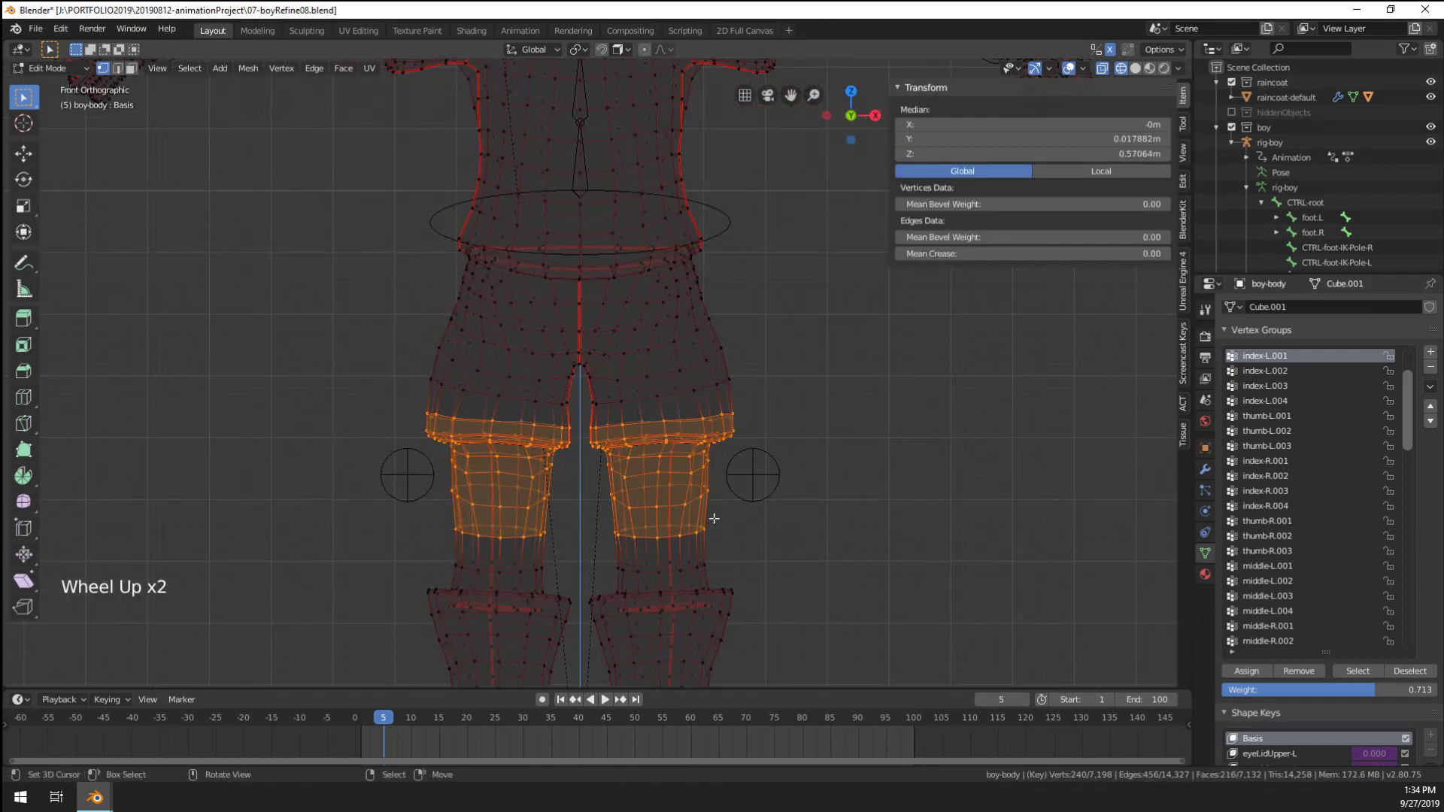
{"action": "left_click", "coordinate": [580, 50]}
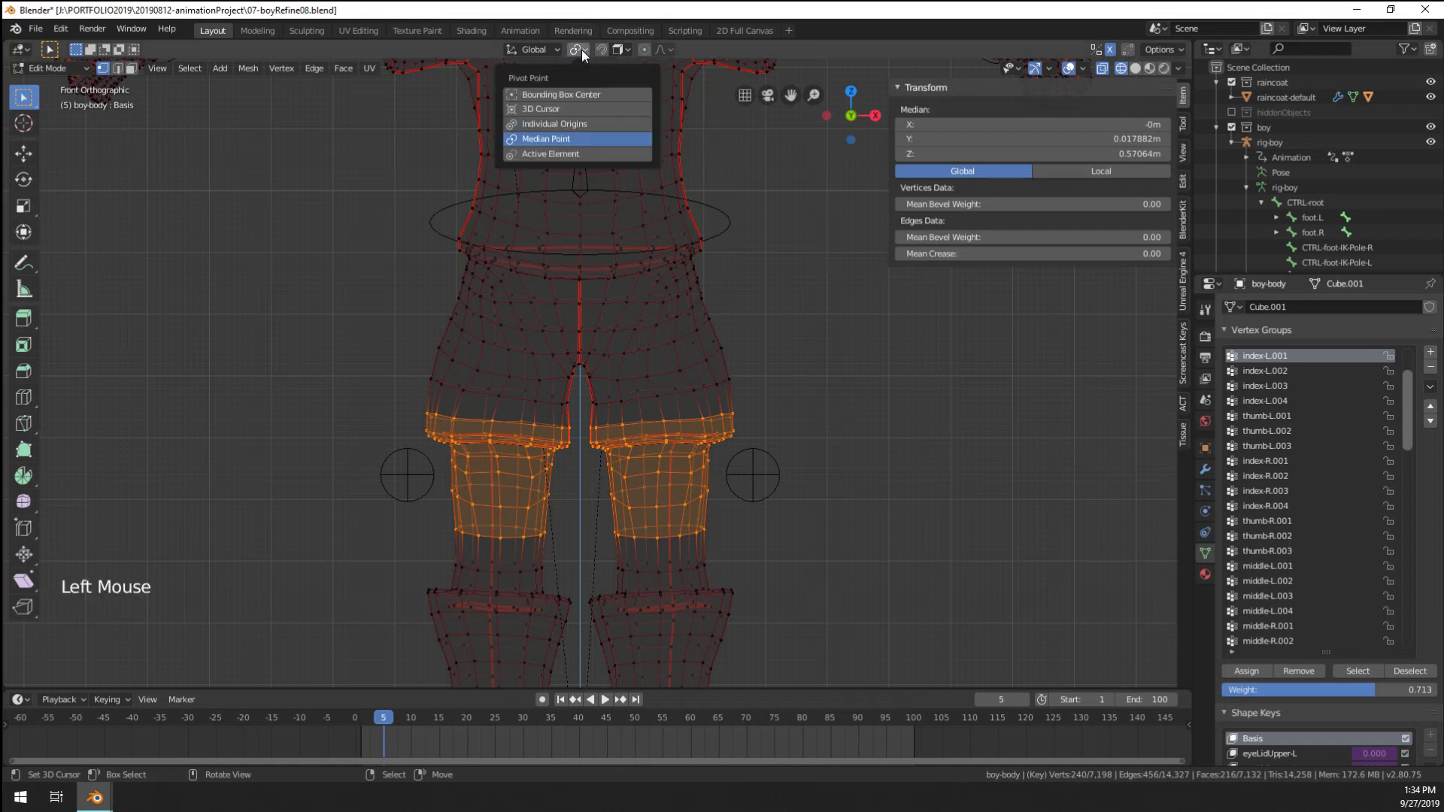
{"action": "left_click", "coordinate": [645, 50]}
{"action": "left_click", "coordinate": [664, 50]}
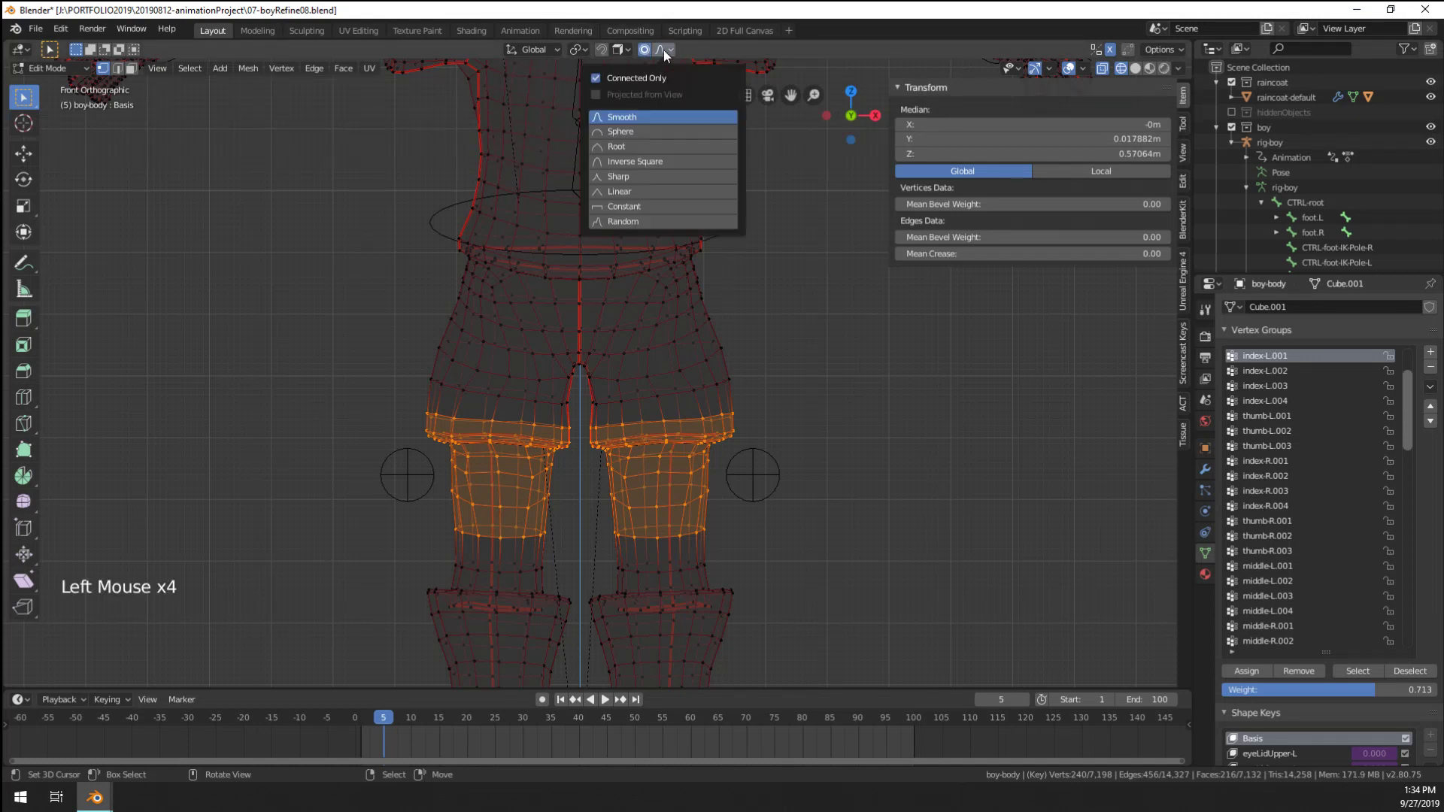
Move the selected hems and knees down about 0.021 m along Z with a proportional size of about 0.2
{"action": "key", "text": "g"}
{"action": "key", "text": "z"}
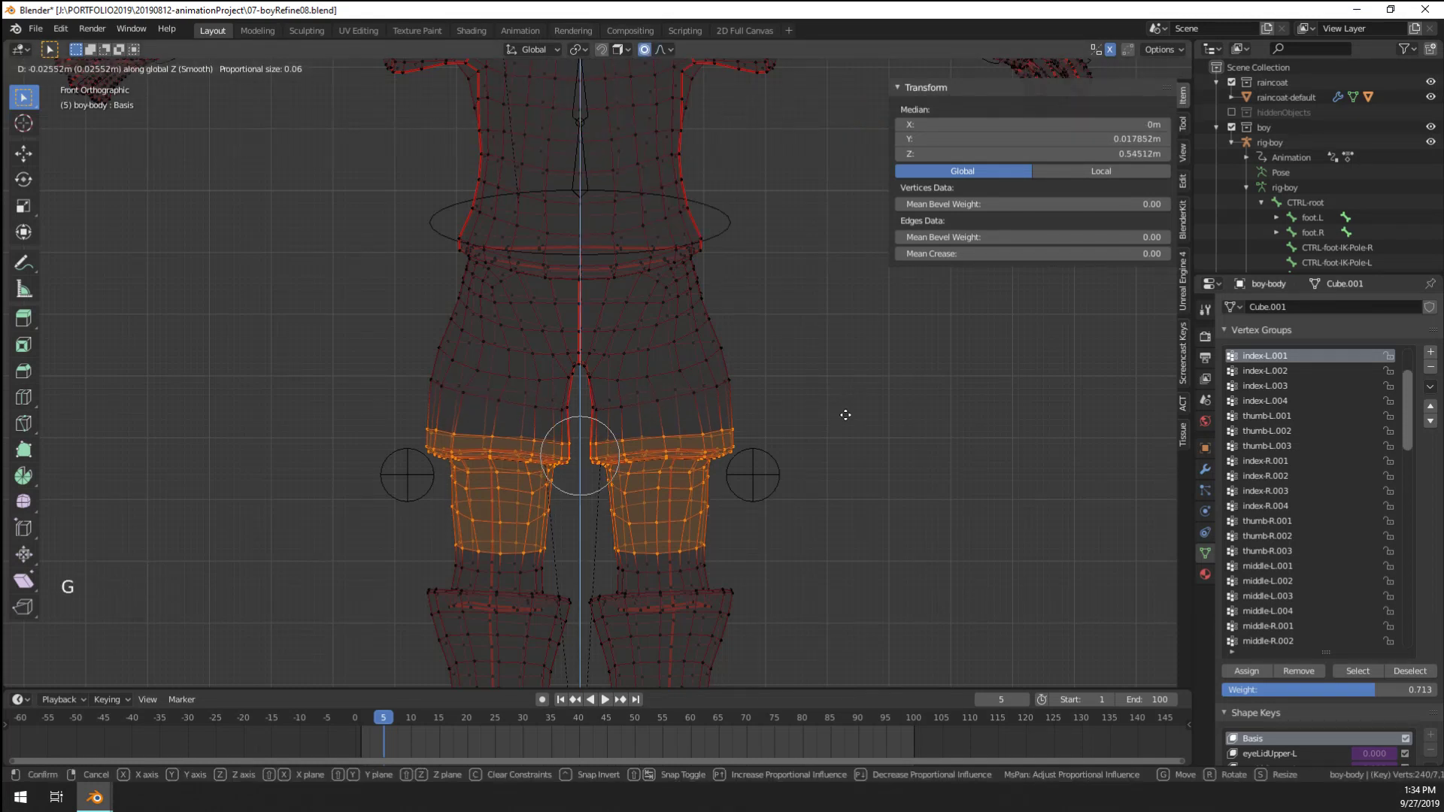
{"action": "scroll", "coordinate": [846, 407], "scroll_direction": "down", "scroll_amount": 12}
{"action": "scroll", "coordinate": [849, 415], "scroll_direction": "down", "scroll_amount": 2}
{"action": "right_click", "coordinate": [850, 415]}
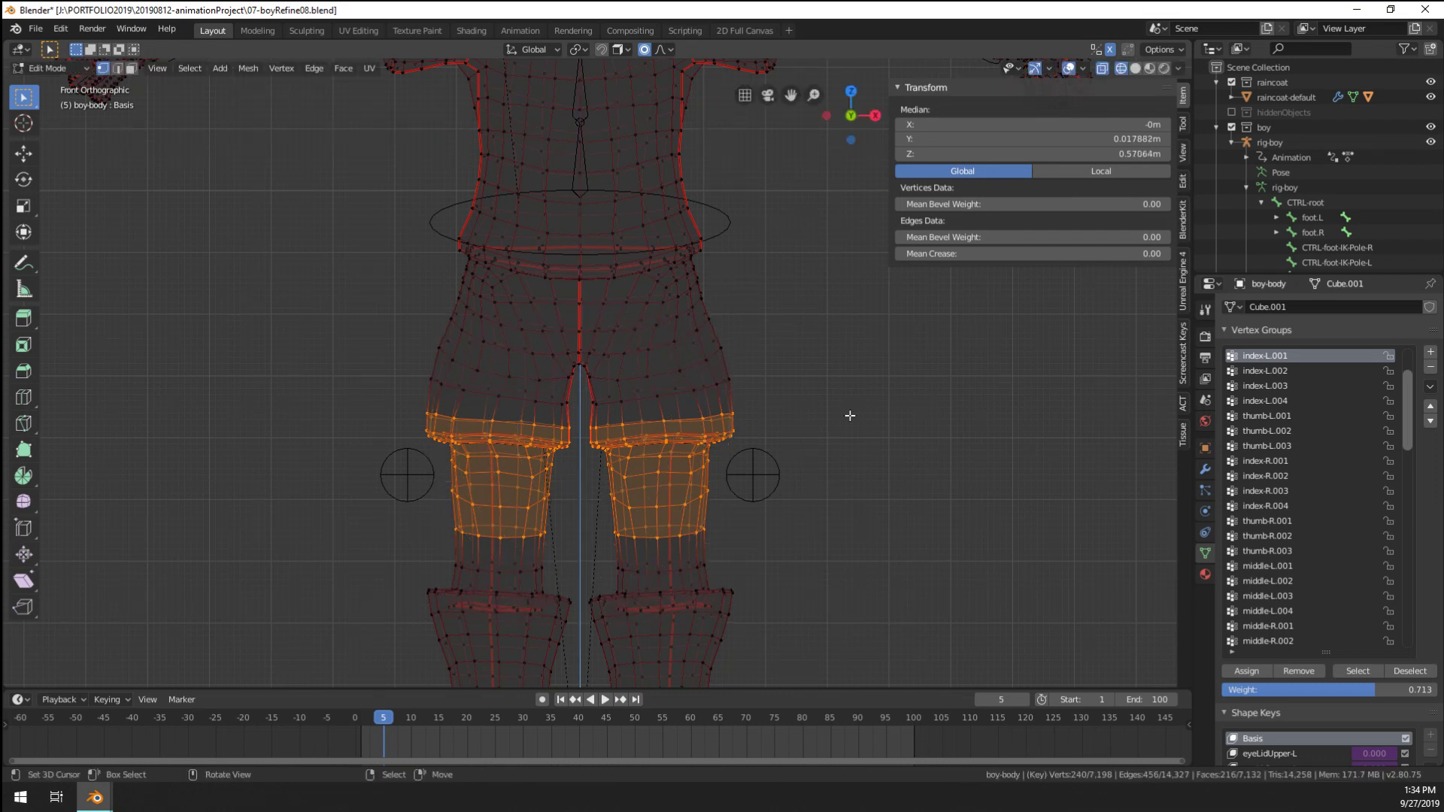
{"action": "key", "text": "g"}
{"action": "key", "text": "z"}
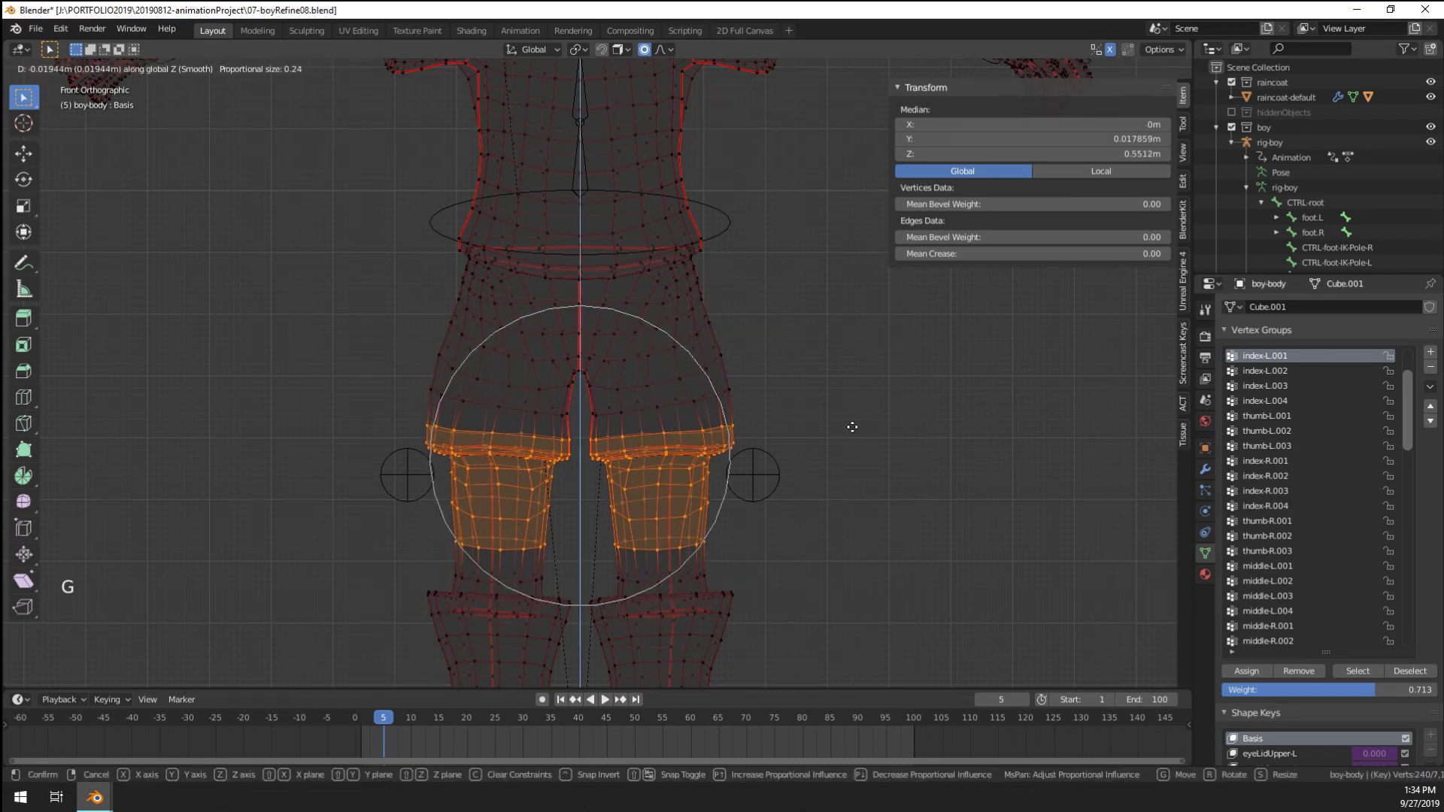
{"action": "scroll", "coordinate": [852, 428], "scroll_direction": "up", "scroll_amount": 2}
{"action": "left_click", "coordinate": [853, 427]}
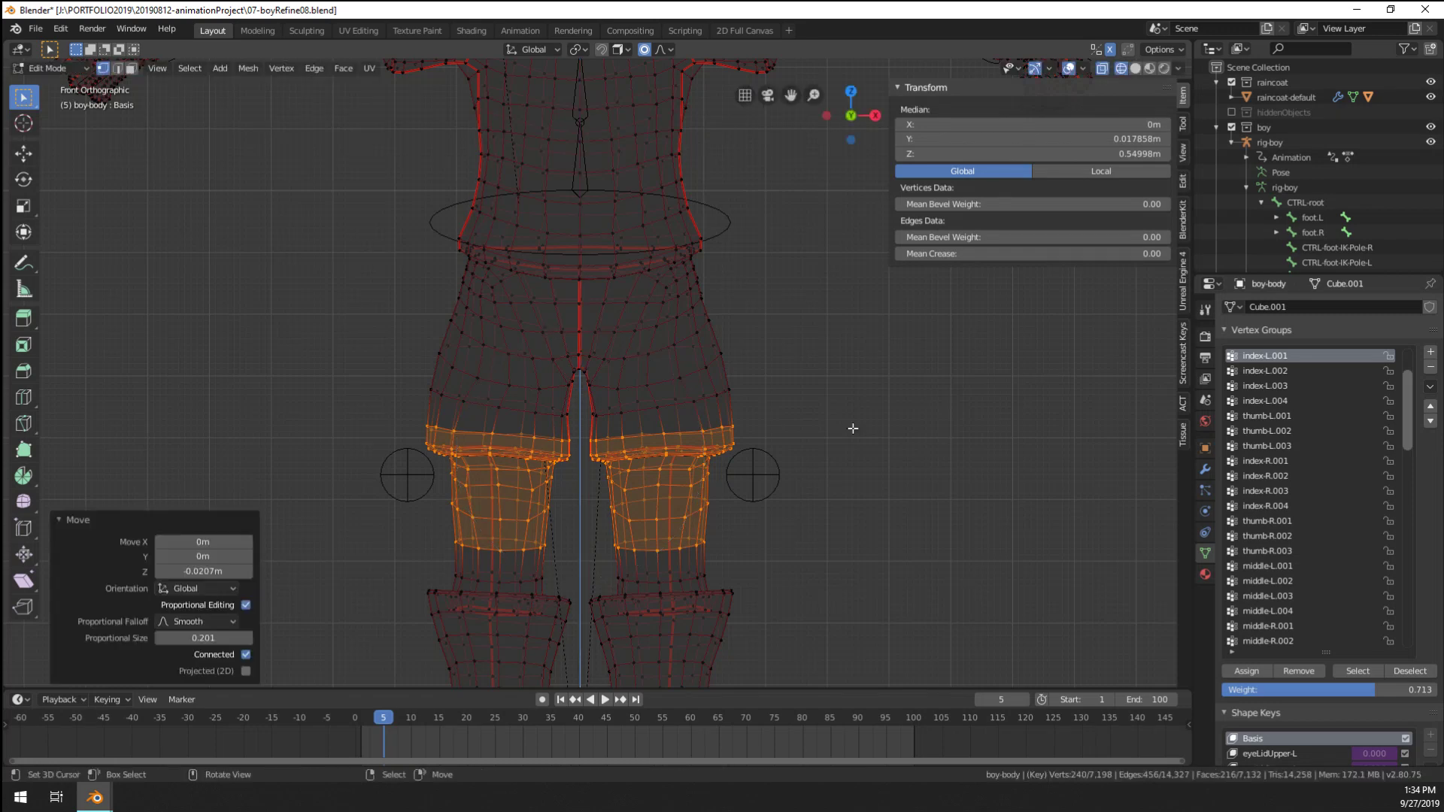
Return to object mode, select the rig-boy armature and also show the bone layer holding the thighs and shins
{"action": "key", "text": "Tab"}
{"action": "middle_click_drag", "start_coordinate": [782, 466], "coordinate": [809, 340], "text": "shift"}
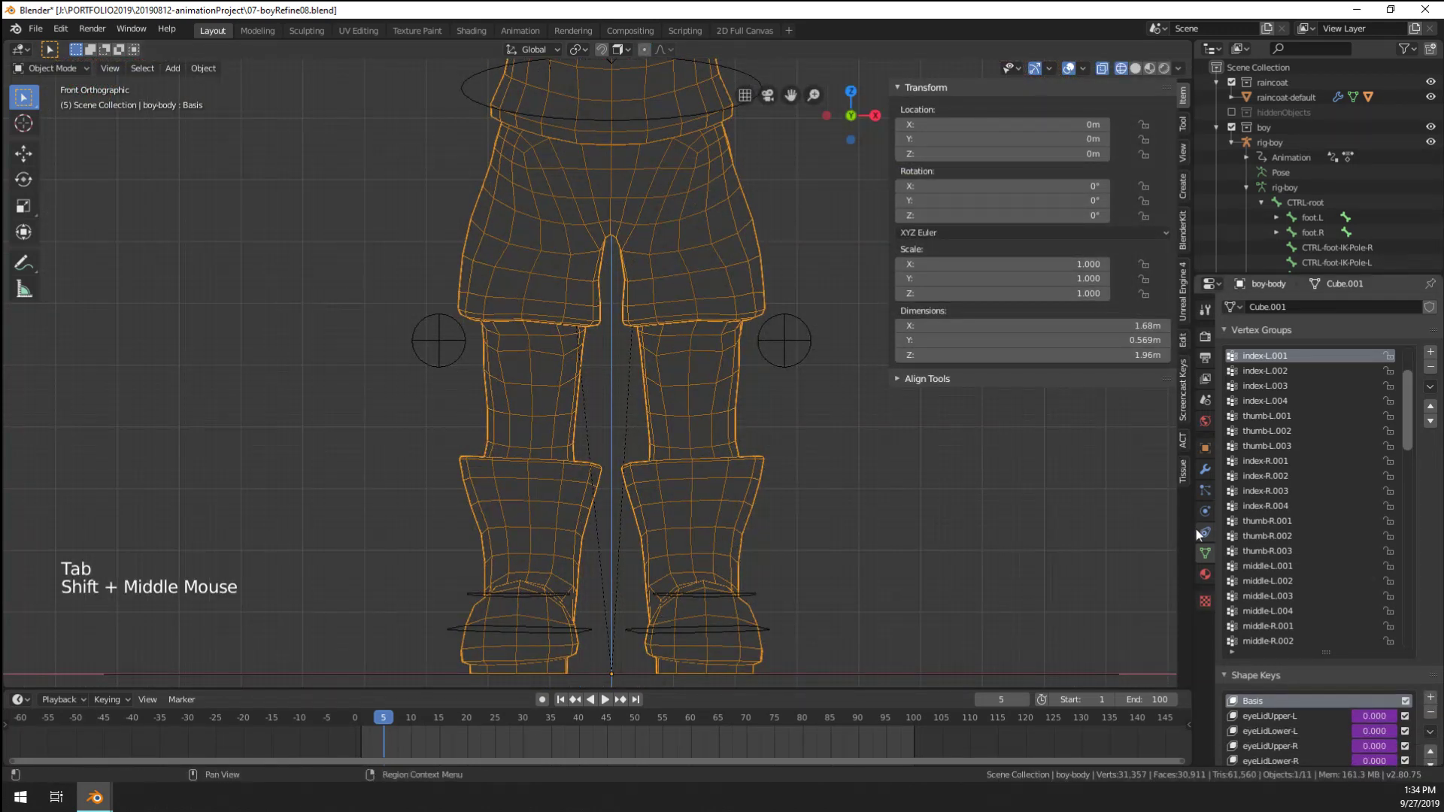
{"action": "right_click", "coordinate": [786, 364]}
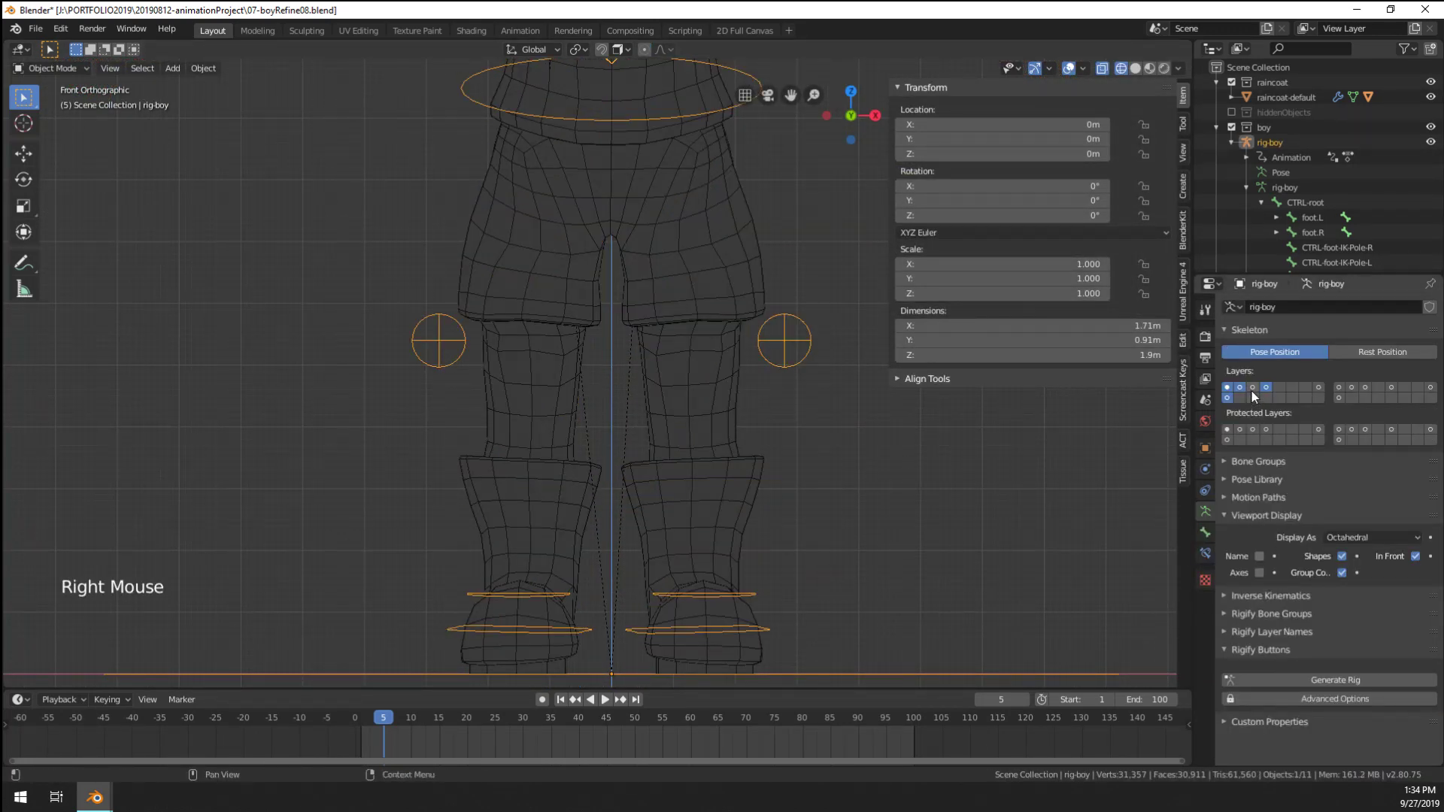
{"action": "left_click_drag", "start_coordinate": [1339, 388], "coordinate": [1380, 387], "text": "shift"}
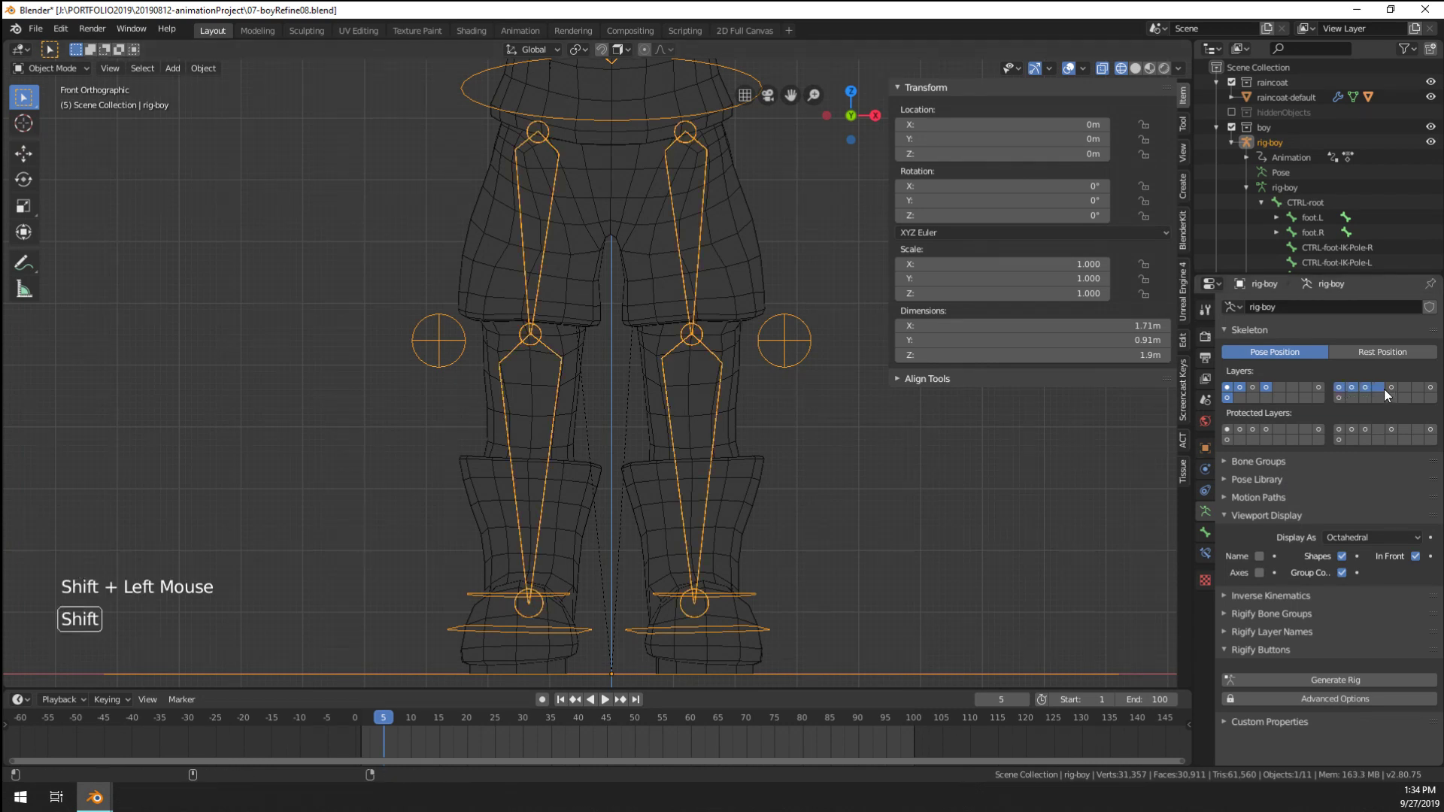
In the armature's edit mode, move both knee joints down about 0.041 m along Z, and return to object mode
{"action": "key", "text": "Tab"}
{"action": "right_click", "coordinate": [692, 354]}
{"action": "scroll", "coordinate": [662, 350], "scroll_direction": "up", "scroll_amount": 2}
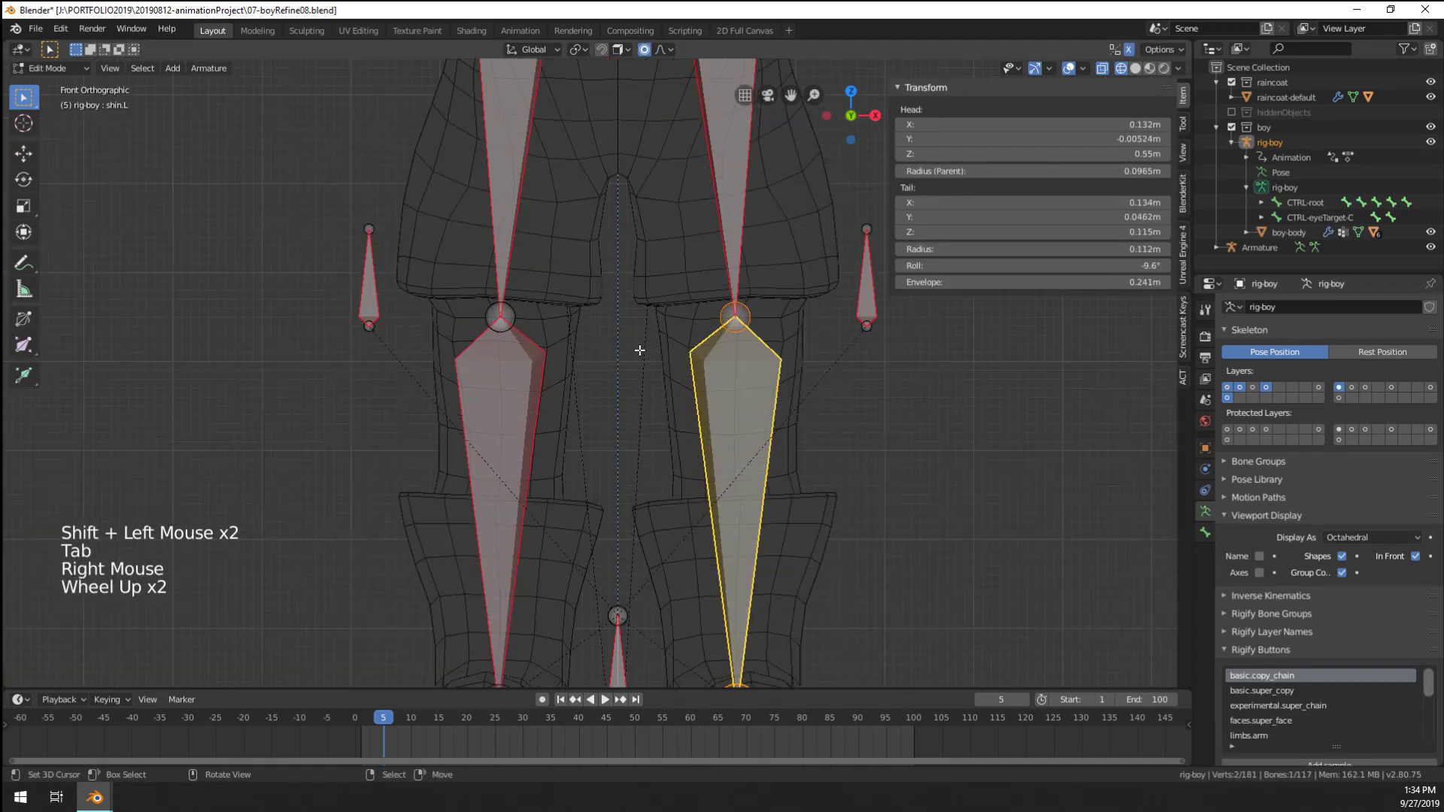
{"action": "right_click", "coordinate": [519, 321]}
{"action": "right_click", "coordinate": [734, 316], "text": "shift"}
{"action": "key", "text": "g"}
{"action": "key", "text": "z"}
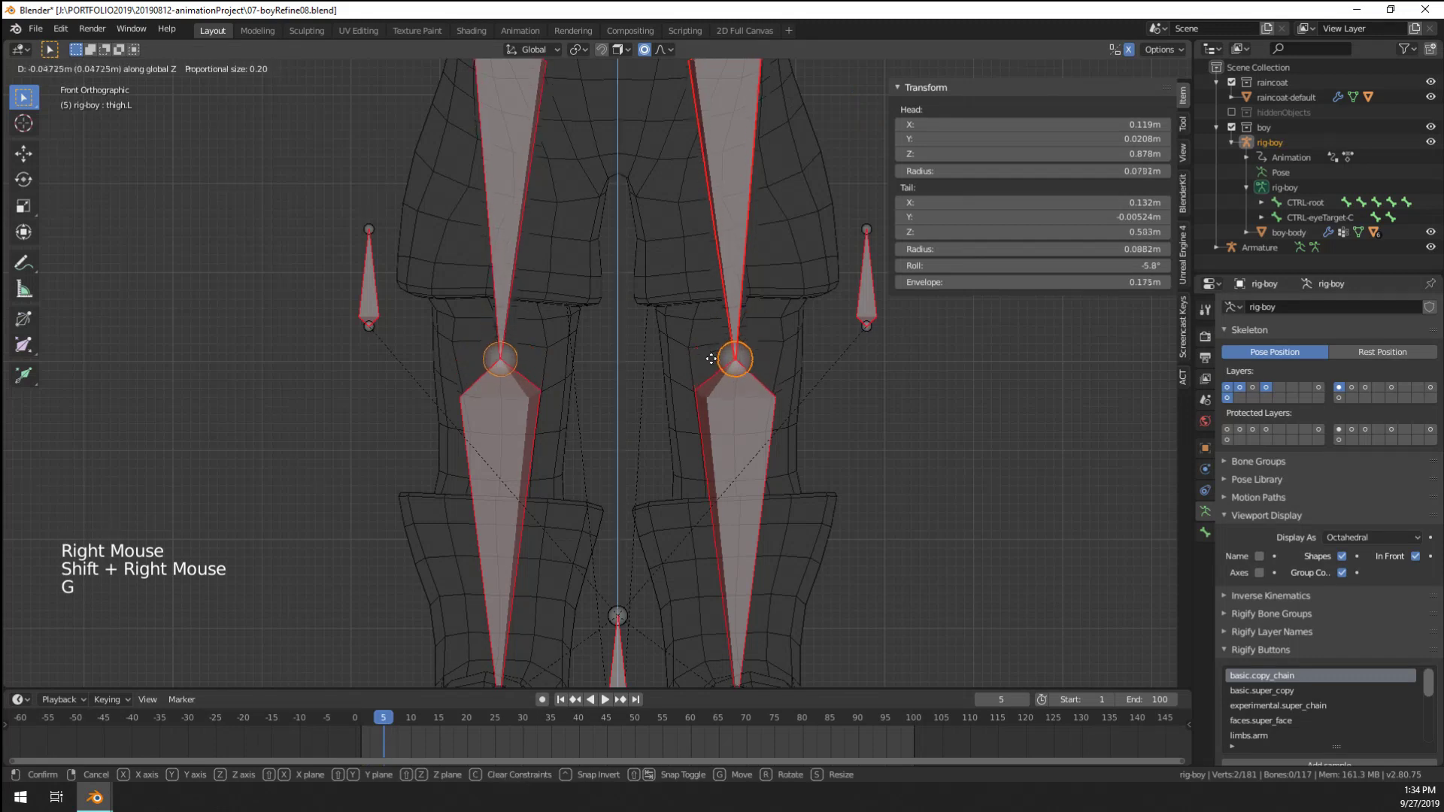
{"action": "left_click", "coordinate": [720, 413]}
{"action": "middle_click_drag", "start_coordinate": [722, 419], "coordinate": [604, 524]}
{"action": "scroll", "coordinate": [662, 518], "scroll_direction": "down", "scroll_amount": 5}
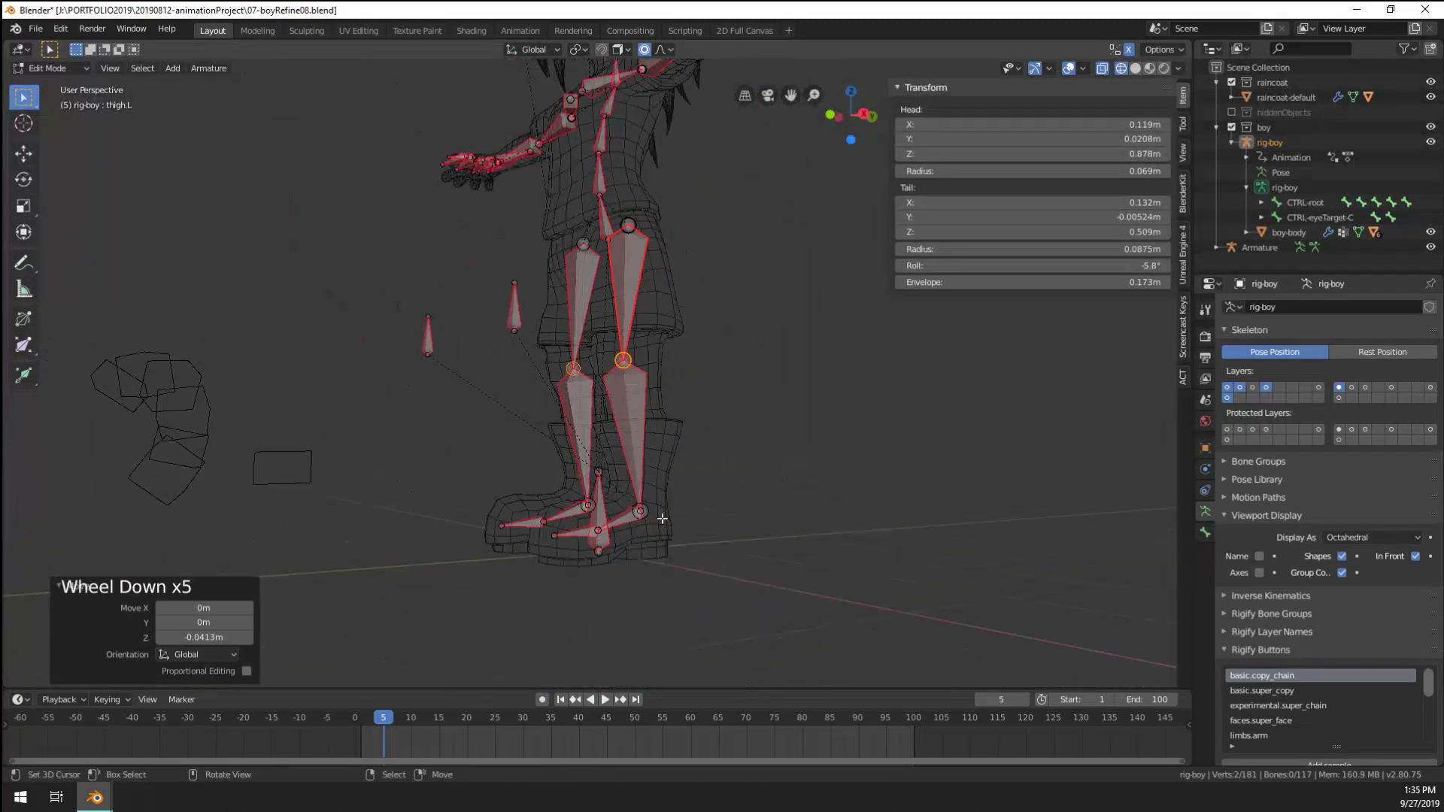
{"action": "key", "text": "Tab"}
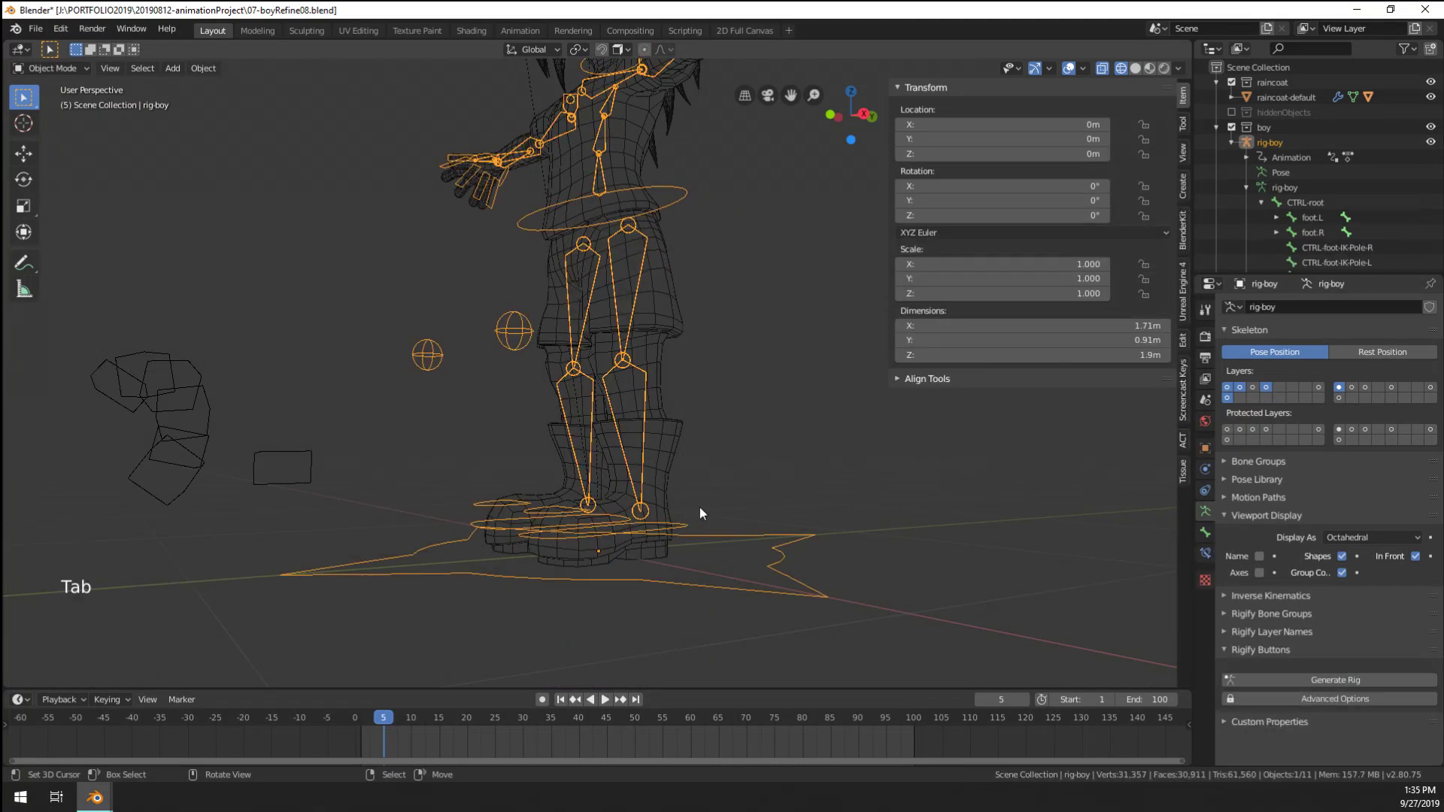
Put the rig in pose mode and lower the spine control so the boy crouches
{"action": "key", "text": "ctrl+Tab"}
{"action": "key", "text": "ctrl+Tab"}
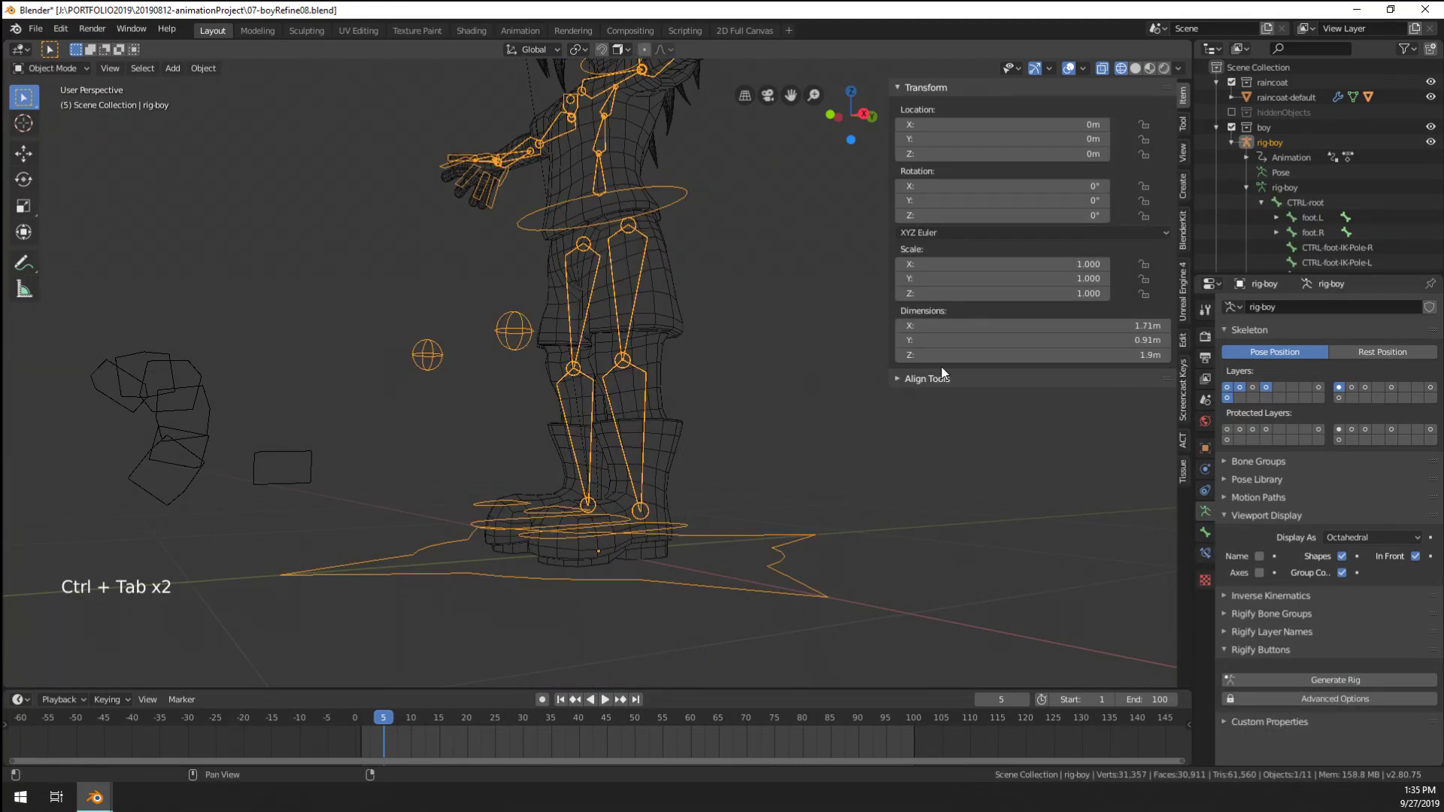
{"action": "key", "text": "ctrl+Tab"}
{"action": "right_click", "coordinate": [606, 530]}
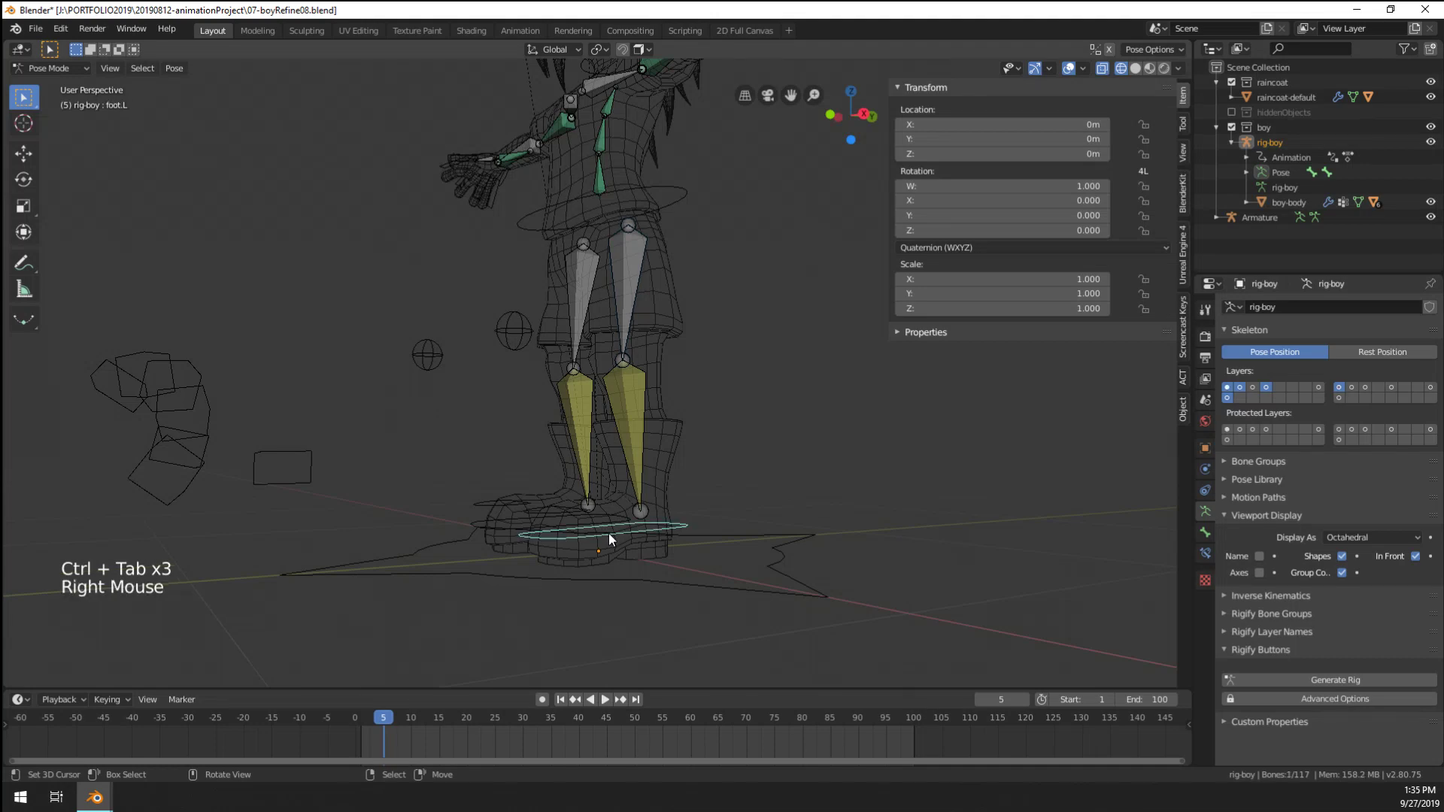
{"action": "middle_click_drag", "start_coordinate": [607, 534], "coordinate": [639, 437]}
{"action": "right_click", "coordinate": [666, 200]}
{"action": "key", "text": "g"}
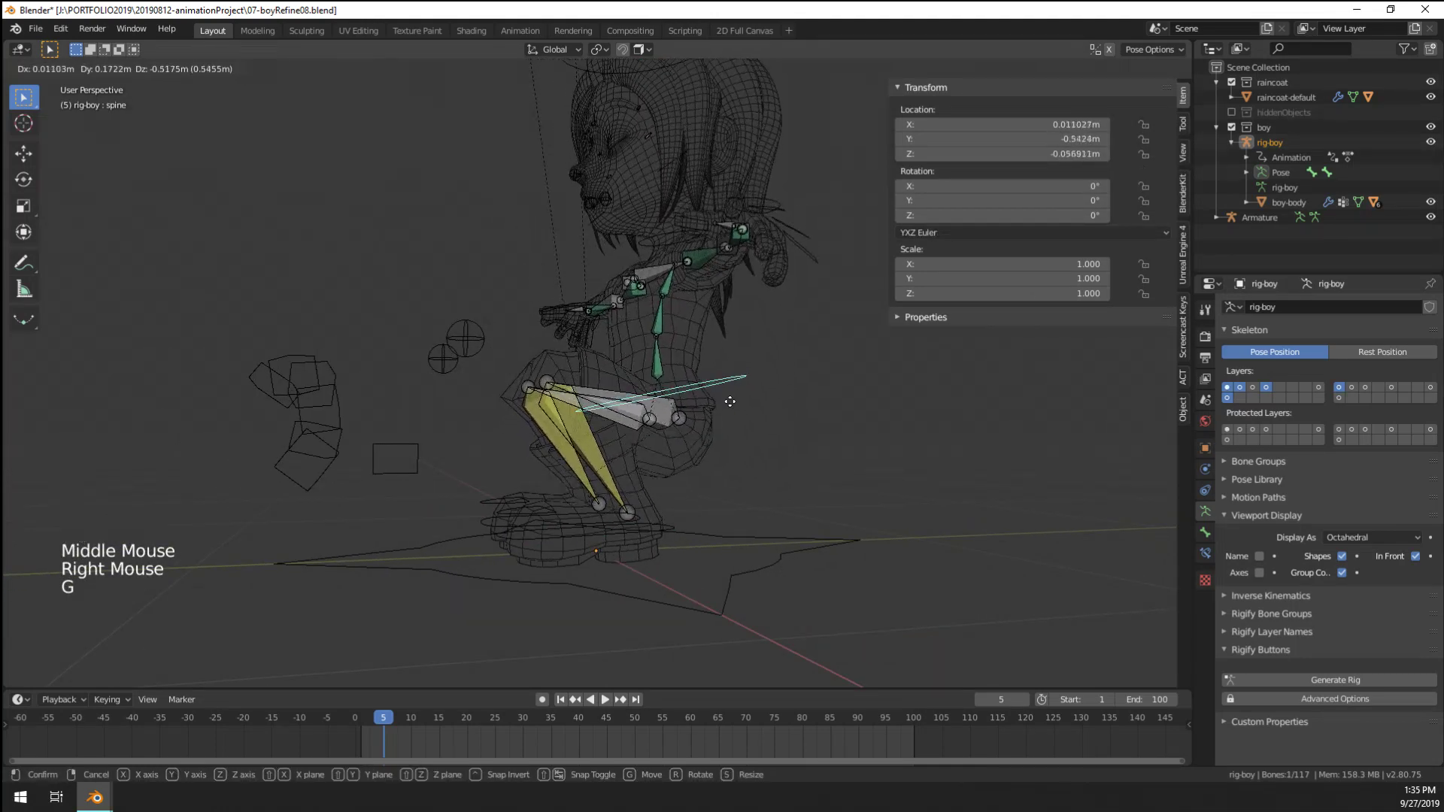
{"action": "left_click", "coordinate": [719, 436]}
Move the spine control to about X -0.006, Y -0.791 and Z -0.189 m for an extreme squat
{"action": "middle_click_drag", "start_coordinate": [719, 436], "coordinate": [695, 513]}
{"action": "key", "text": "g"}
{"action": "left_click", "coordinate": [806, 438]}
{"action": "key", "text": "g"}
{"action": "left_click", "coordinate": [720, 454]}
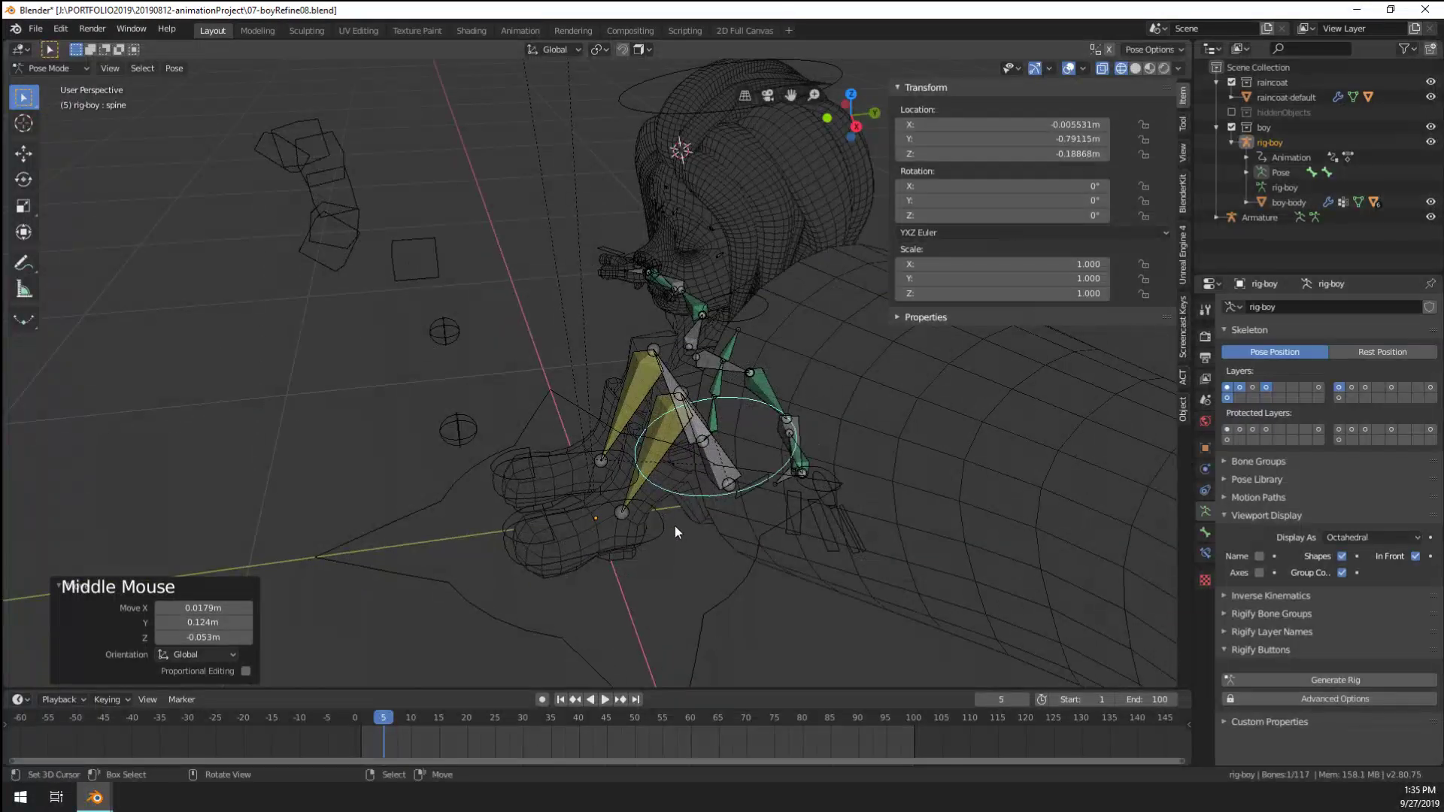
Select both foot controls and move them forward about 0.137 m along global Y
{"action": "right_click", "coordinate": [634, 476]}
{"action": "right_click", "coordinate": [649, 502], "text": "shift"}
{"action": "right_click", "coordinate": [660, 520]}
{"action": "right_click", "coordinate": [665, 520], "text": "shift"}
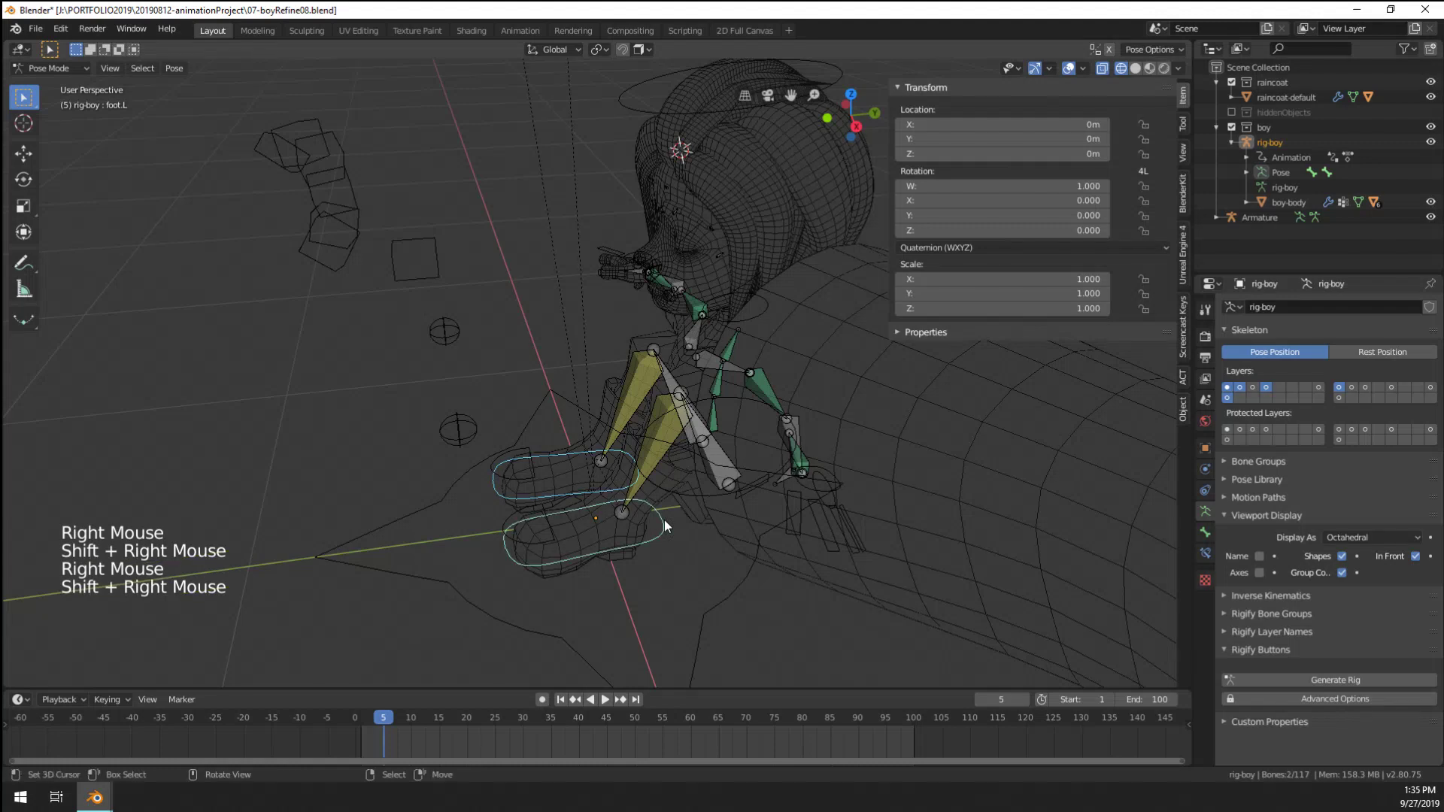
{"action": "key", "text": "g"}
{"action": "left_click", "coordinate": [621, 535]}
{"action": "mouse_move", "coordinate": [621, 535]}
{"action": "middle_mouse_down"}
{"action": "mouse_move", "coordinate": [696, 561]}
{"action": "mouse_move", "coordinate": [617, 538]}
{"action": "middle_mouse_up"}
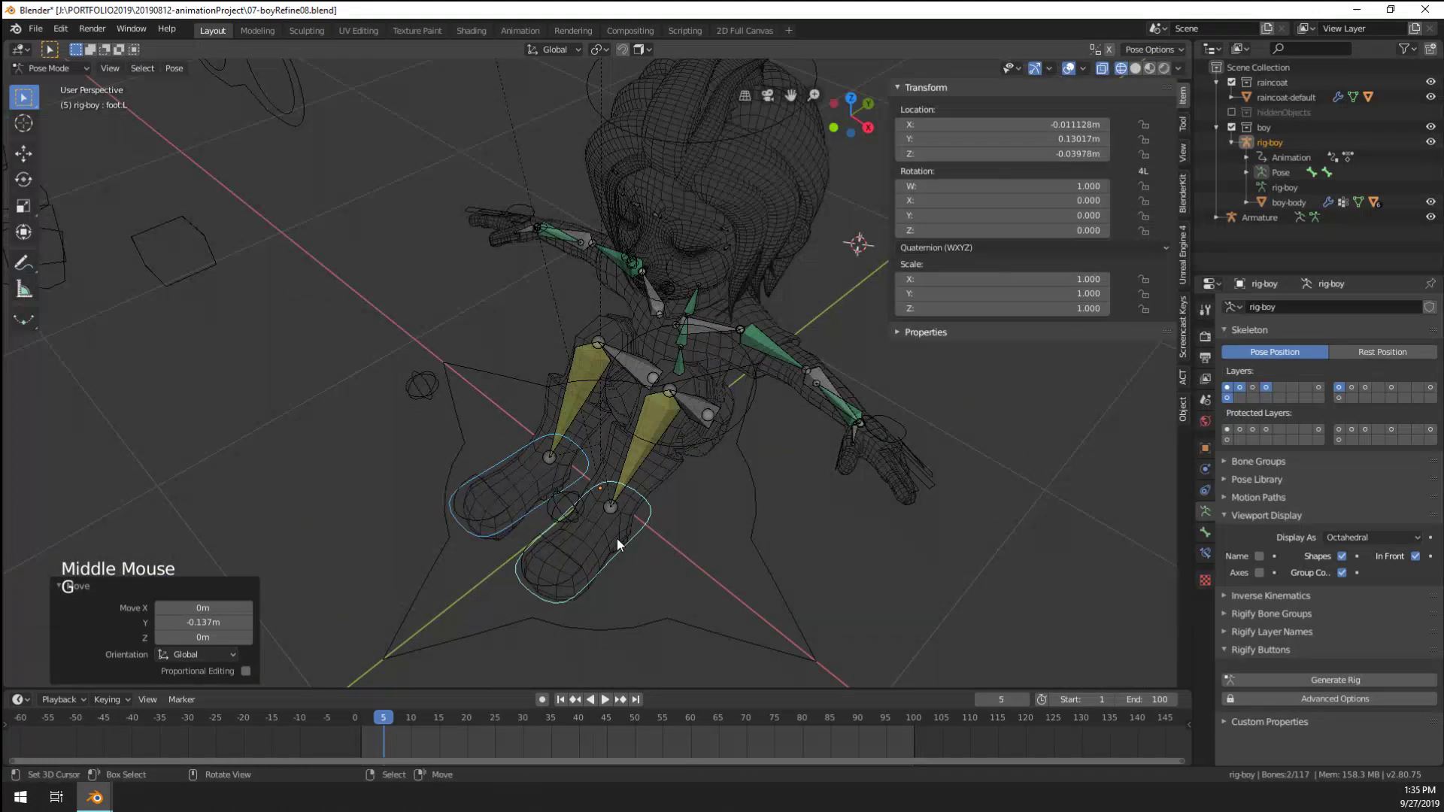
Move both foot IK pole controls outward to spread the knees, CTRL-foot-IKPole-R by about -0.221 m in X and -0.034 m in Y
{"action": "right_click", "coordinate": [566, 503]}
{"action": "key", "text": "g"}
{"action": "left_click", "coordinate": [645, 511]}
{"action": "right_click", "coordinate": [425, 388]}
{"action": "middle_click_drag", "start_coordinate": [439, 396], "coordinate": [517, 358]}
{"action": "key", "text": "g"}
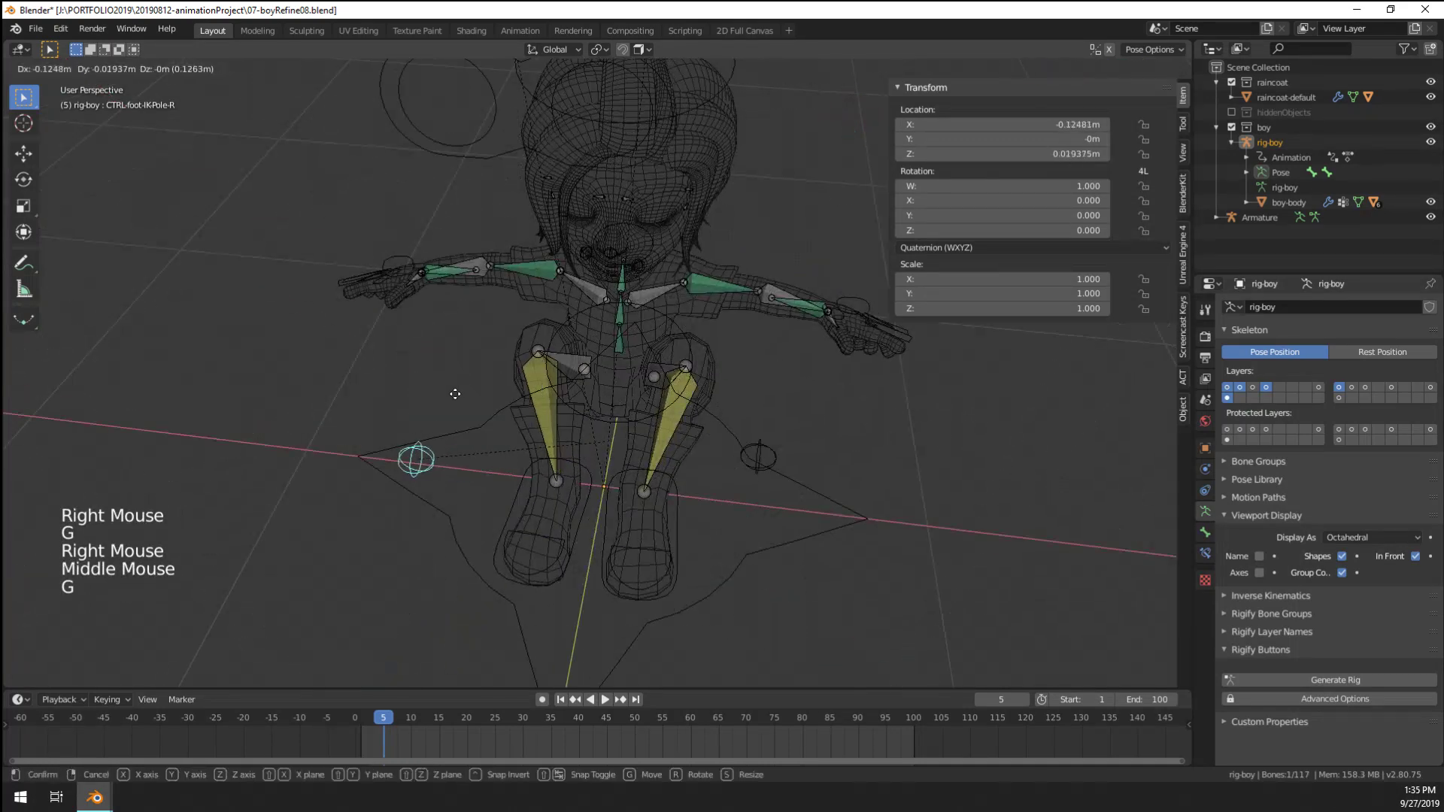
{"action": "left_click", "coordinate": [416, 390]}
Switch the viewport from wireframe to LookDev shading to view the squatting boy from the front
{"action": "middle_click_drag", "start_coordinate": [471, 418], "coordinate": [538, 327]}
{"action": "key", "text": "z"}
{"action": "left_click", "coordinate": [668, 326]}
{"action": "middle_click_drag", "start_coordinate": [661, 375], "coordinate": [598, 417]}
{"action": "key", "text": "z"}
{"action": "left_click", "coordinate": [558, 527]}
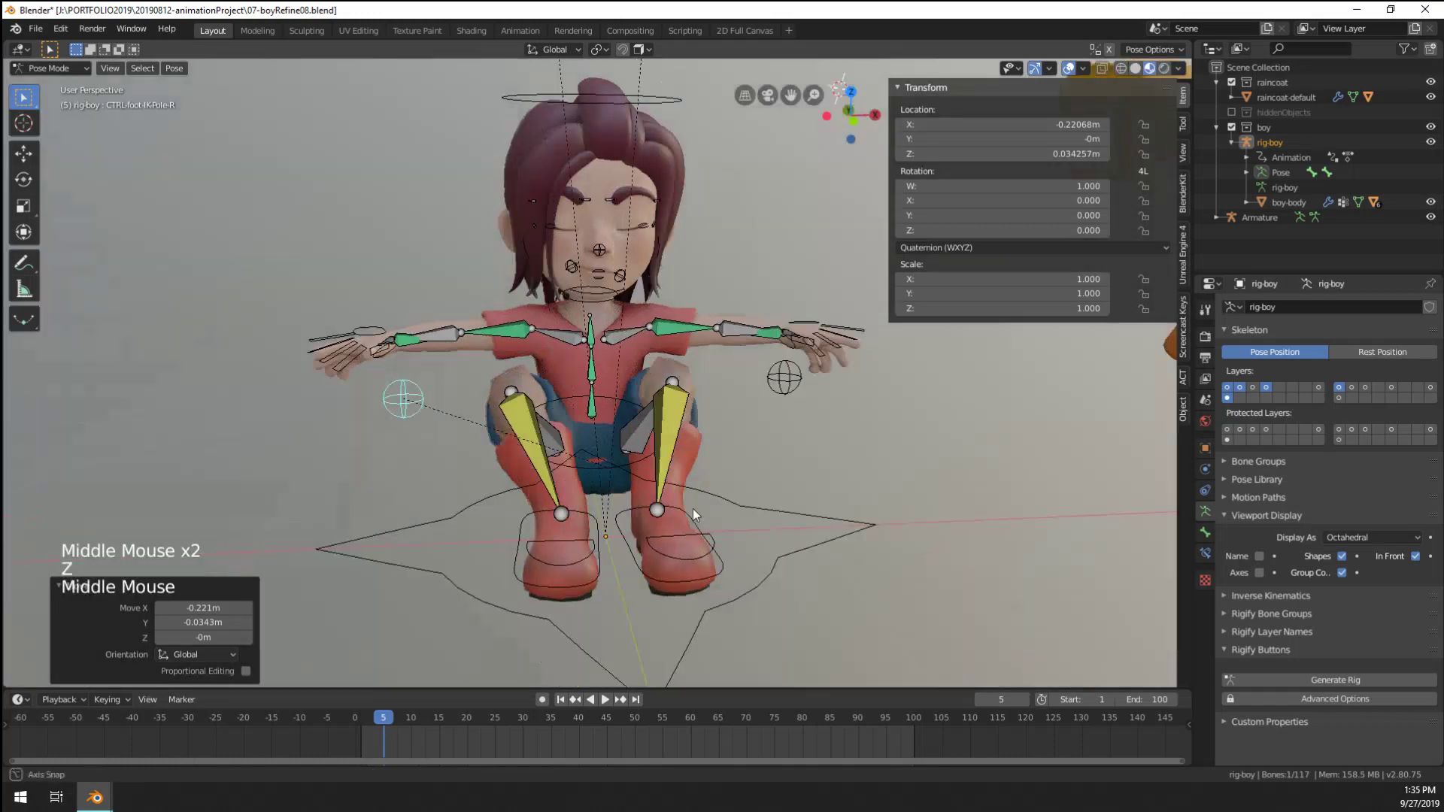
Move the left and right foot controls backwards in the ground plane with global Z locked
{"action": "mouse_move", "coordinate": [693, 509]}
{"action": "middle_mouse_down"}
{"action": "mouse_move", "coordinate": [936, 480]}
{"action": "mouse_move", "coordinate": [774, 549]}
{"action": "mouse_move", "coordinate": [714, 546]}
{"action": "mouse_move", "coordinate": [720, 565]}
{"action": "middle_mouse_up"}
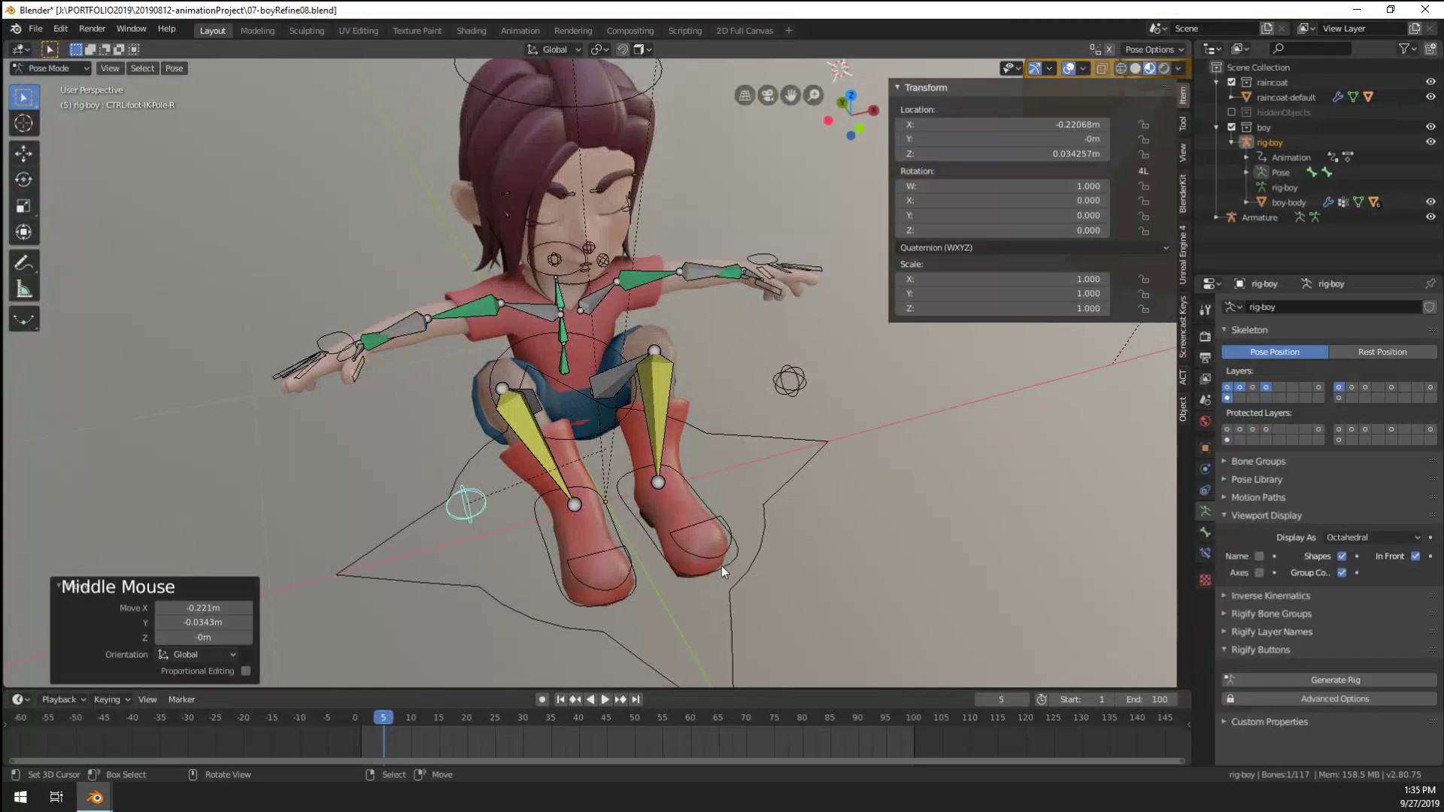
{"action": "right_click", "coordinate": [720, 566]}
{"action": "key", "text": "g"}
{"action": "key", "text": "shift+z"}
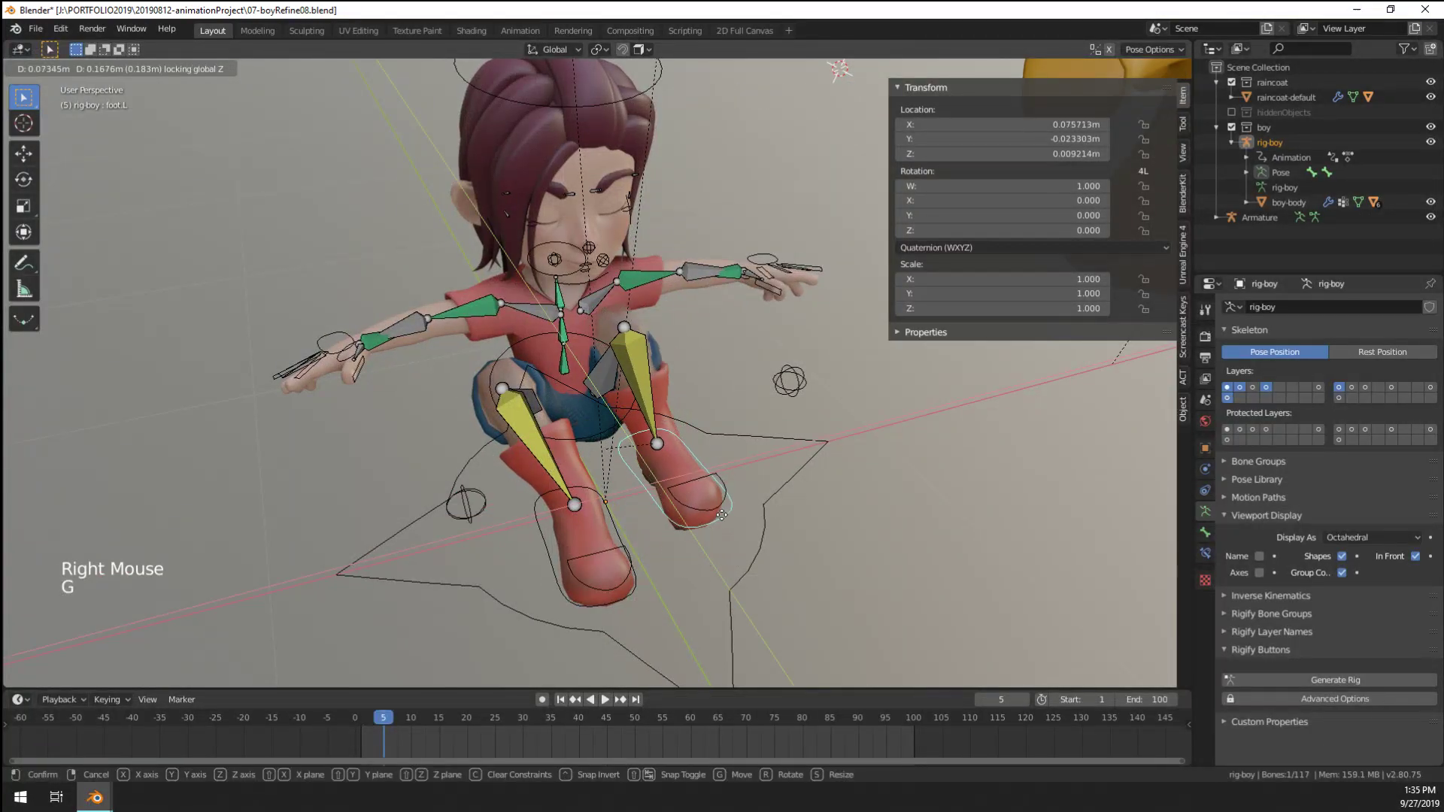
{"action": "left_click", "coordinate": [714, 503]}
{"action": "right_click", "coordinate": [620, 594]}
{"action": "key", "text": "g"}
{"action": "key", "text": "shift+z"}
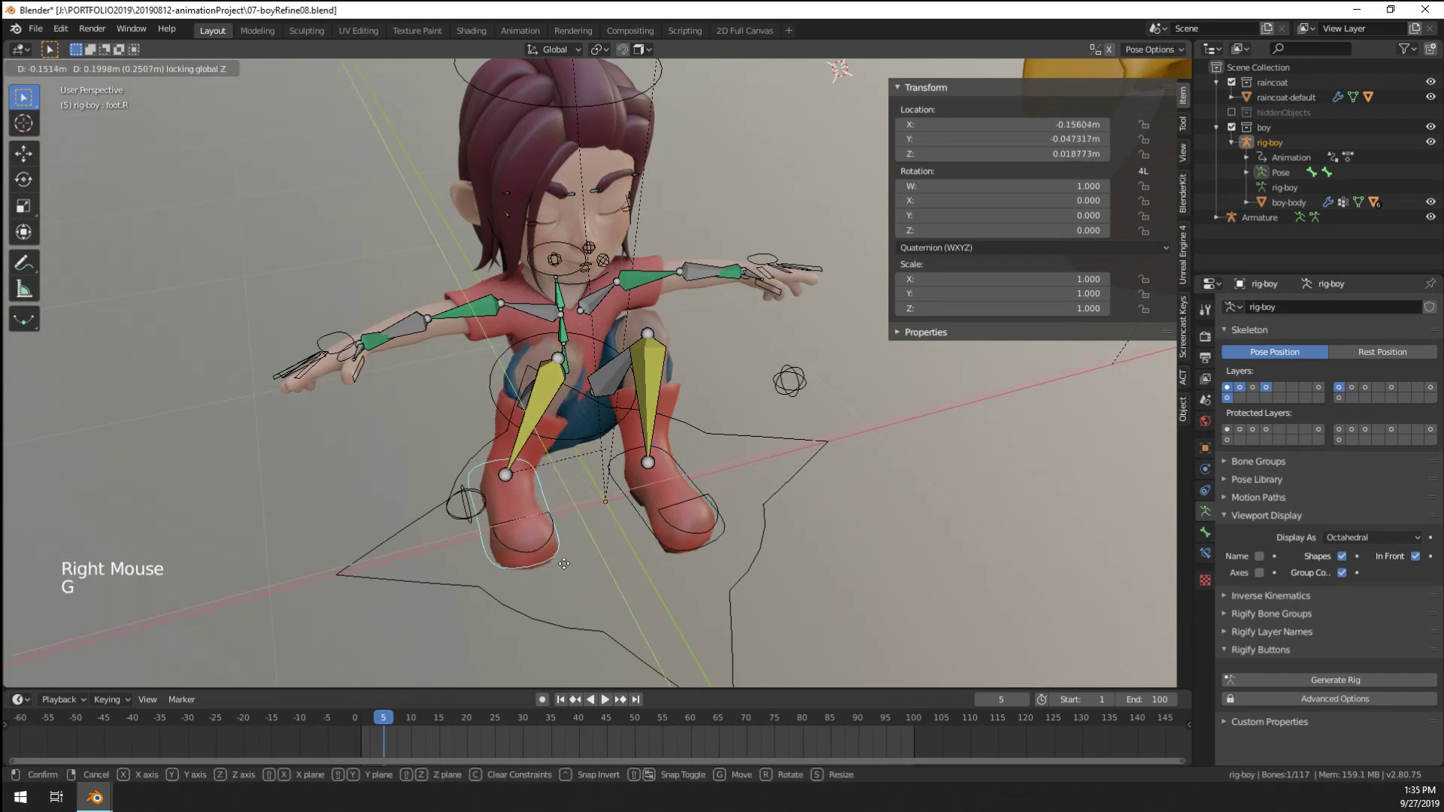
{"action": "left_click", "coordinate": [542, 564]}
Move the right foot's IK pole control further outward and inspect the spread knees from the front
{"action": "right_click", "coordinate": [461, 501]}
{"action": "key", "text": "g"}
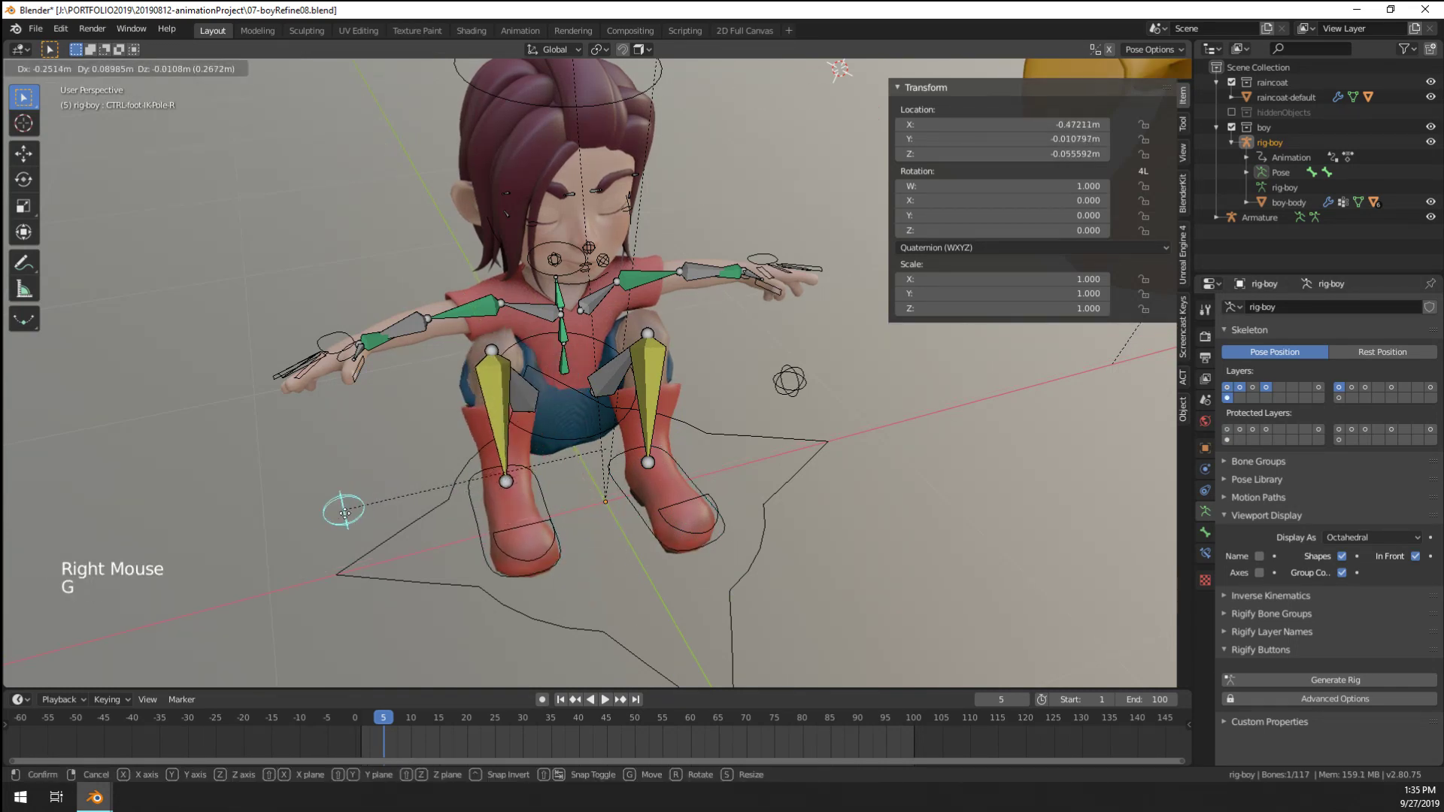
{"action": "left_click", "coordinate": [308, 517]}
{"action": "middle_click_drag", "start_coordinate": [308, 518], "coordinate": [542, 378]}
{"action": "right_click", "coordinate": [486, 309]}
{"action": "scroll", "coordinate": [541, 377], "scroll_direction": "up", "scroll_amount": 2}
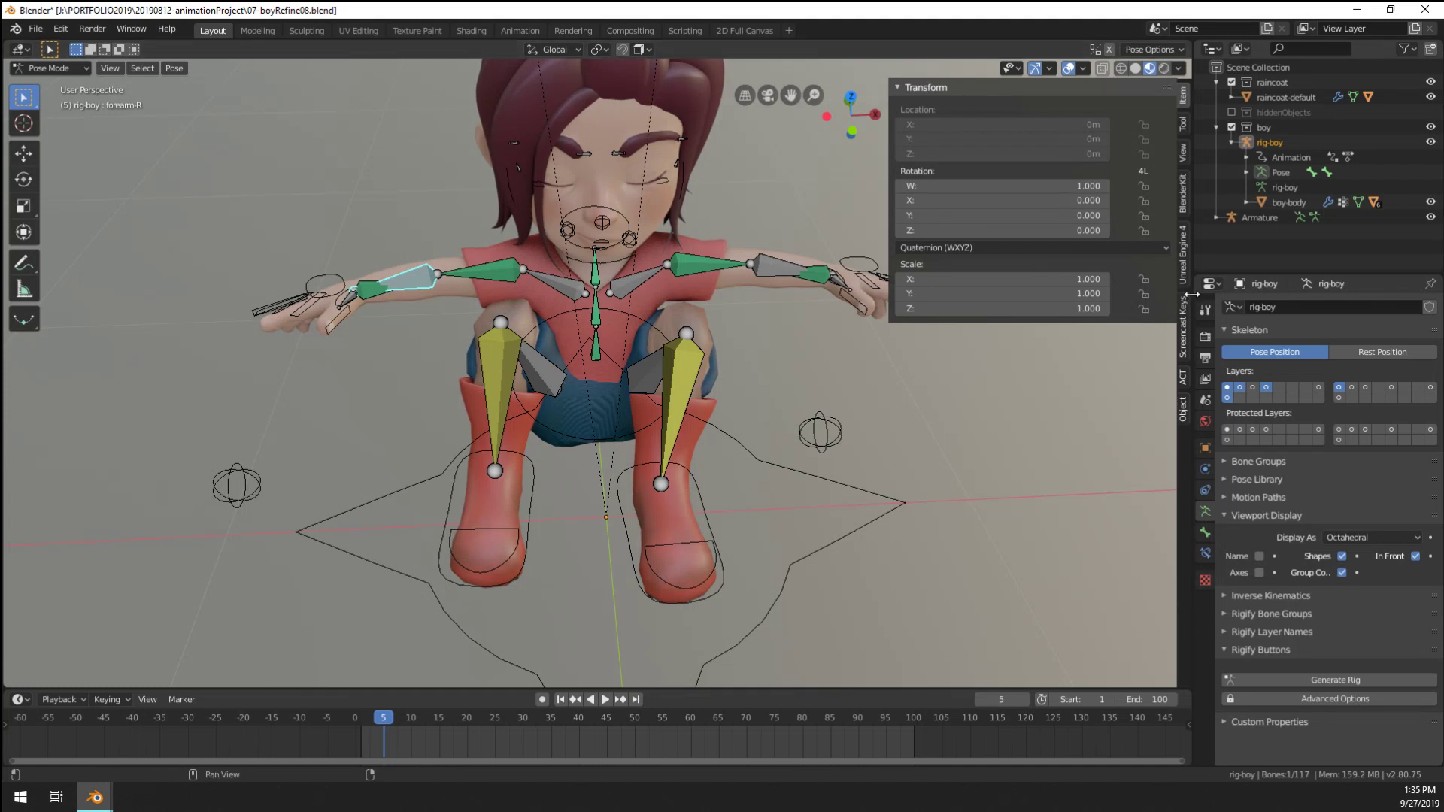
{"action": "middle_click", "coordinate": [735, 364]}
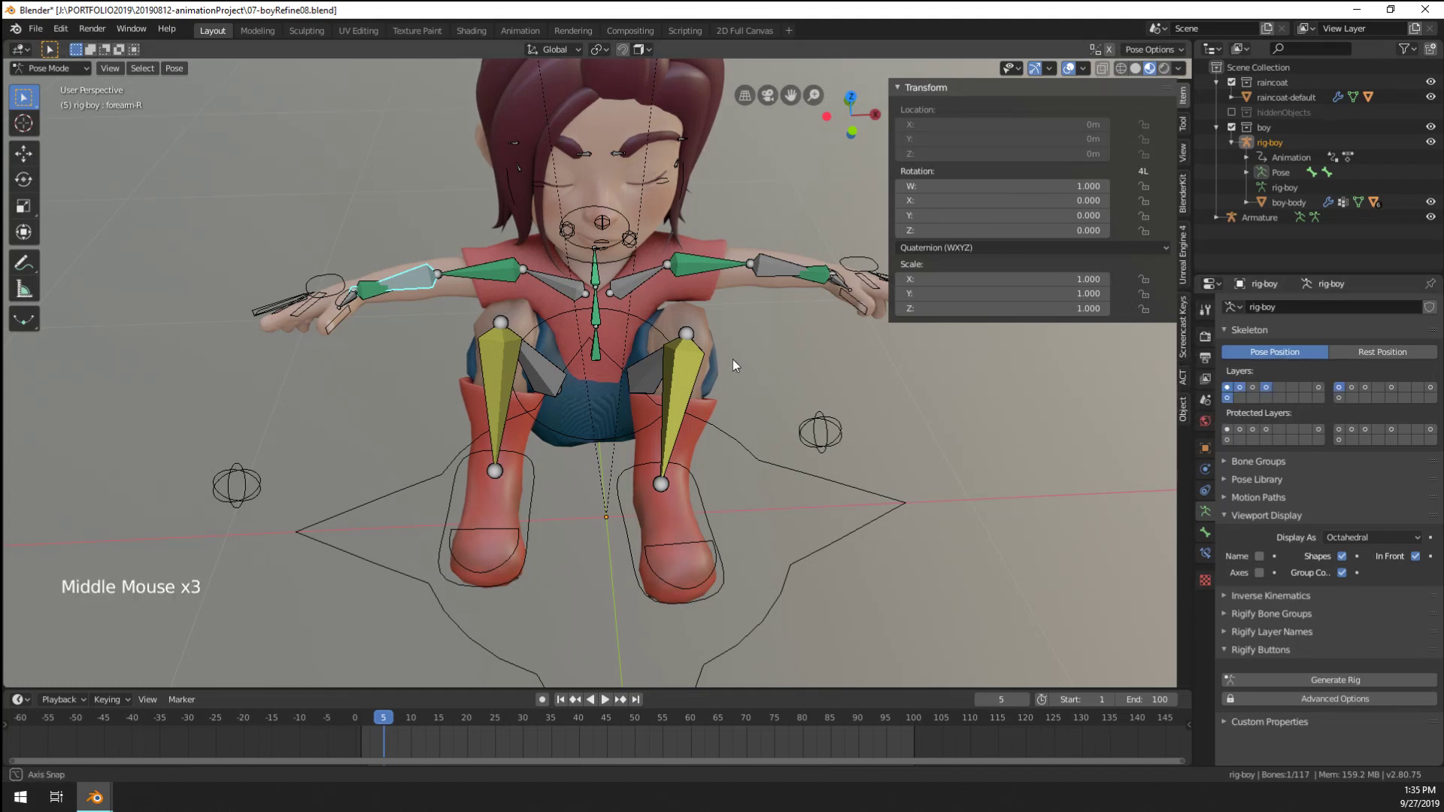
Select all bones and clear their rotation, location and scale to return the boy to the rest pose
{"action": "key", "text": "a"}
{"action": "key", "text": "alt+r"}
{"action": "key", "text": "alt+g"}
{"action": "key", "text": "alt+s"}
{"action": "scroll", "coordinate": [679, 224], "scroll_direction": "down", "scroll_amount": 6}
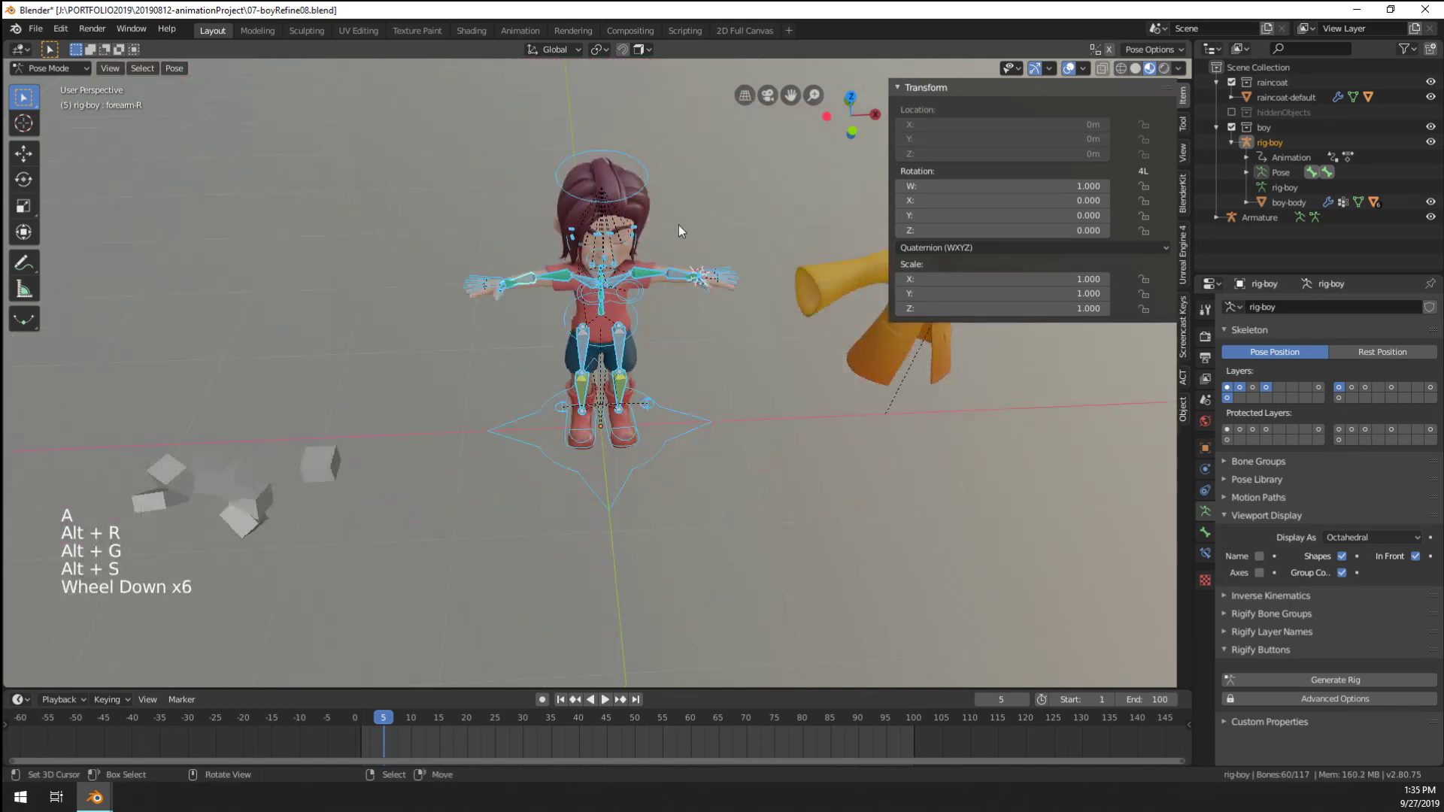
Examine the boy's legs and shorts in the rest pose from above and from the front
{"action": "middle_click_drag", "start_coordinate": [678, 224], "coordinate": [668, 293]}
{"action": "scroll", "coordinate": [669, 215], "scroll_direction": "up", "scroll_amount": 4}
{"action": "right_click", "coordinate": [640, 301]}
{"action": "middle_click_drag", "start_coordinate": [667, 294], "coordinate": [651, 392]}
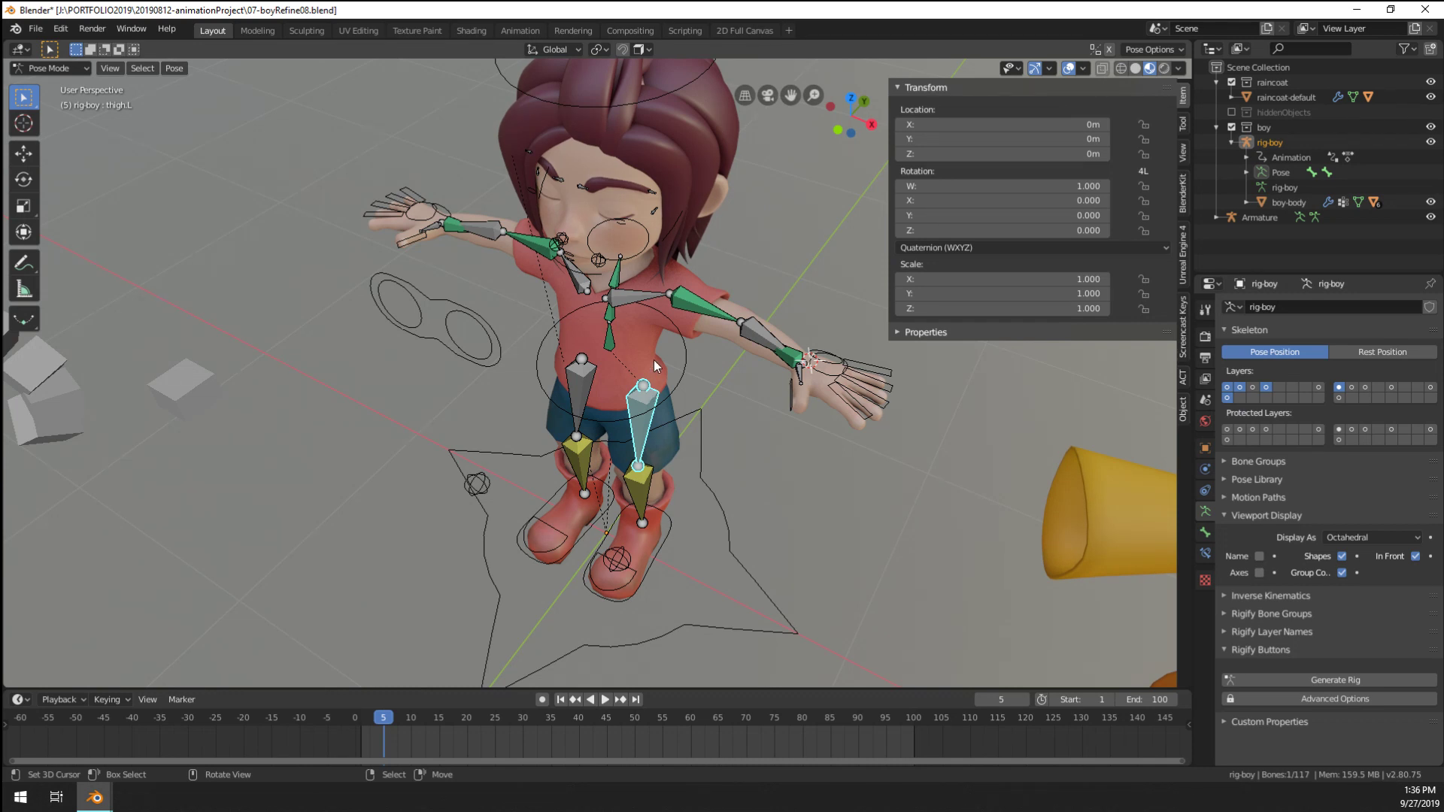
{"action": "middle_click_drag", "start_coordinate": [652, 360], "coordinate": [759, 359]}
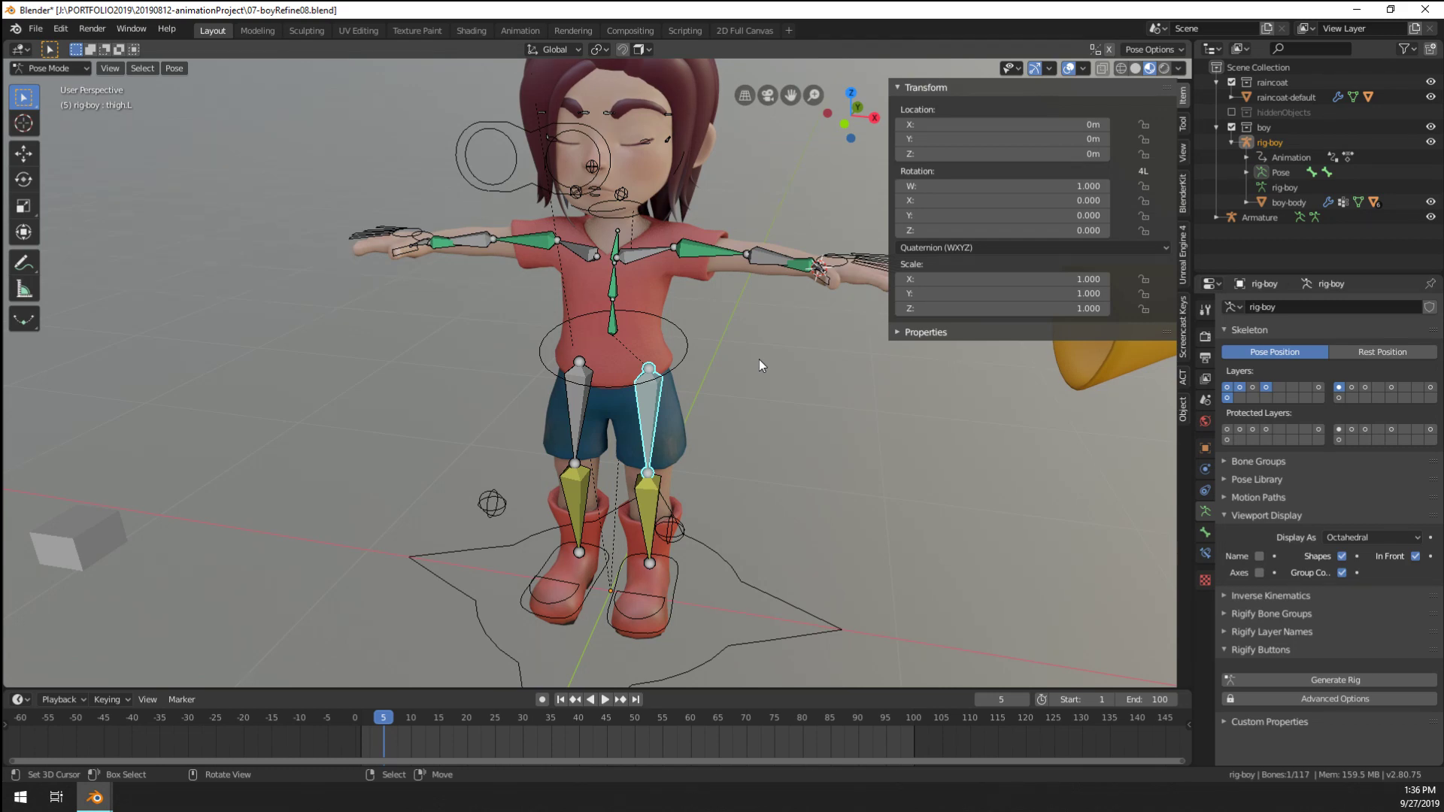
{"action": "middle_click_drag", "start_coordinate": [643, 269], "coordinate": [615, 516]}
{"action": "scroll", "coordinate": [522, 317], "scroll_direction": "down", "scroll_amount": 1}
{"action": "scroll", "coordinate": [612, 520], "scroll_direction": "up", "scroll_amount": 1}
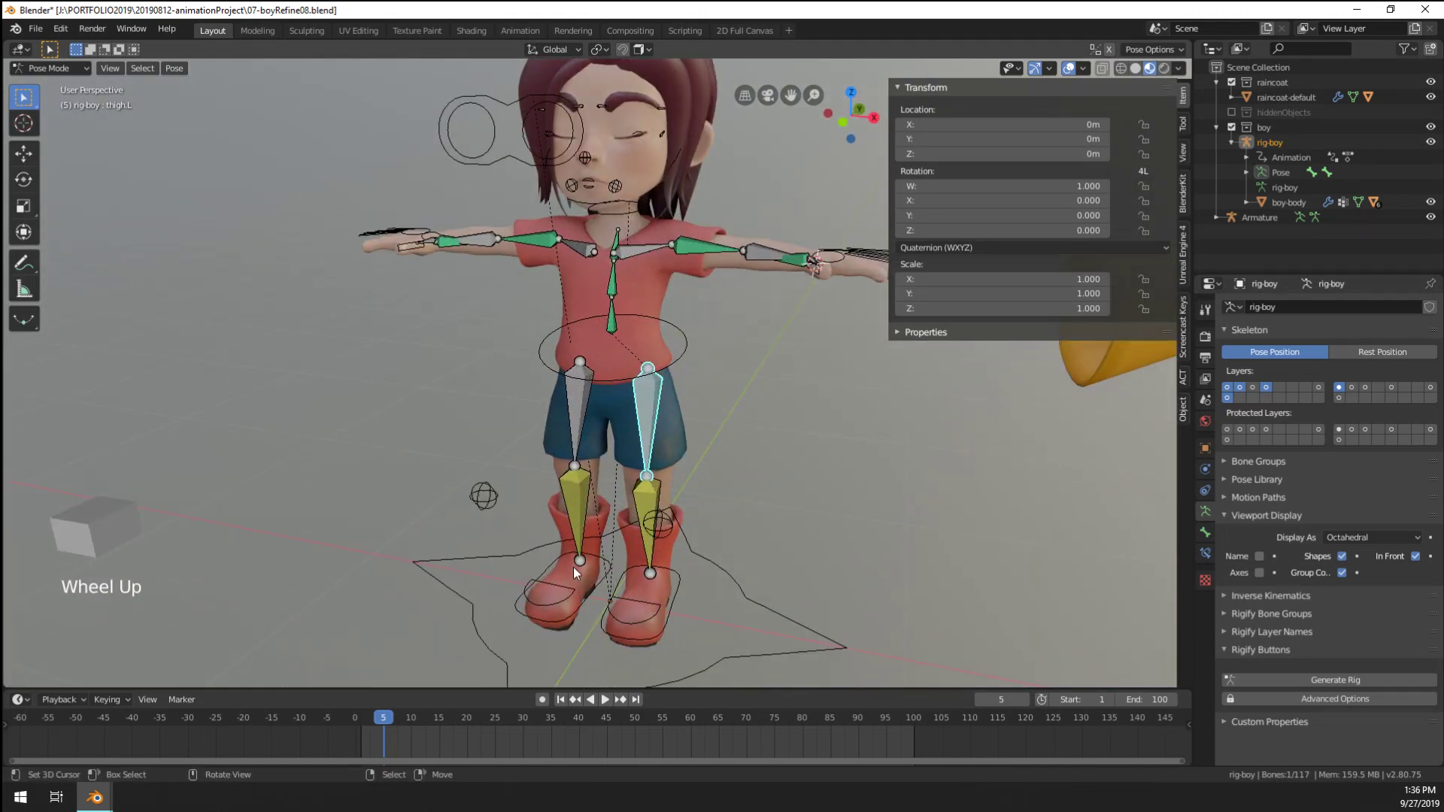
Select both foot controls and move them together into raised positions to test how the legs follow
{"action": "middle_click_drag", "start_coordinate": [573, 567], "coordinate": [625, 549]}
{"action": "right_click", "coordinate": [607, 586]}
{"action": "right_click", "coordinate": [661, 611], "text": "shift"}
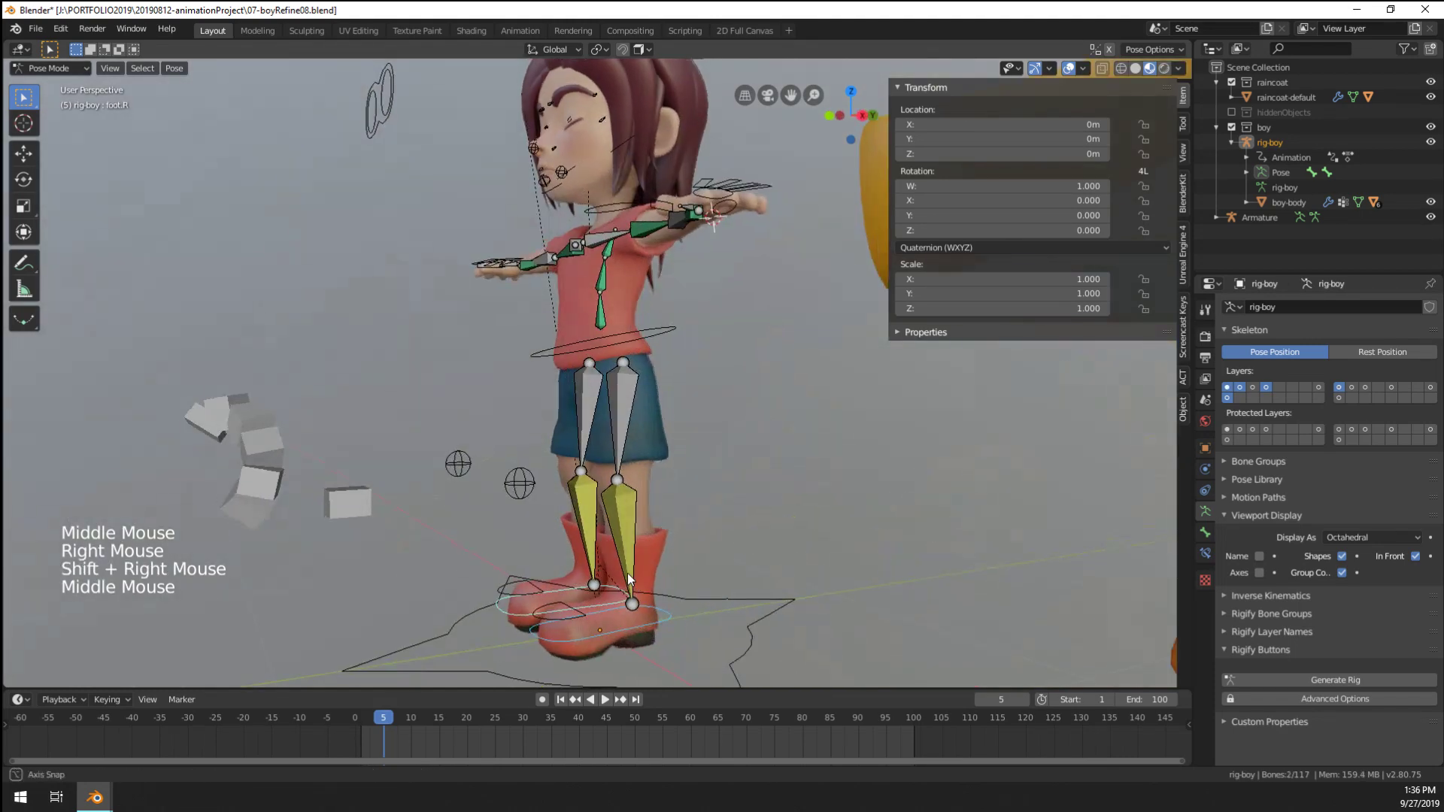
{"action": "key", "text": "g"}
{"action": "left_click", "coordinate": [555, 432]}
{"action": "middle_click_drag", "start_coordinate": [556, 432], "coordinate": [643, 347]}
{"action": "key", "text": "g"}
{"action": "left_click", "coordinate": [733, 445]}
{"action": "scroll", "coordinate": [739, 447], "scroll_direction": "down", "scroll_amount": 2}
{"action": "scroll", "coordinate": [594, 397], "scroll_direction": "up", "scroll_amount": 3}
{"action": "scroll", "coordinate": [606, 388], "scroll_direction": "up", "scroll_amount": 2}
{"action": "right_click", "coordinate": [617, 376]}
Clear rotation, location and scale on all bones to remove the raised-feet pose
{"action": "scroll", "coordinate": [617, 377], "scroll_direction": "down", "scroll_amount": 3}
{"action": "key", "text": "a"}
{"action": "key", "text": "alt+r"}
{"action": "key", "text": "alt+g"}
{"action": "key", "text": "alt+s"}
{"action": "scroll", "coordinate": [636, 267], "scroll_direction": "up", "scroll_amount": 1}
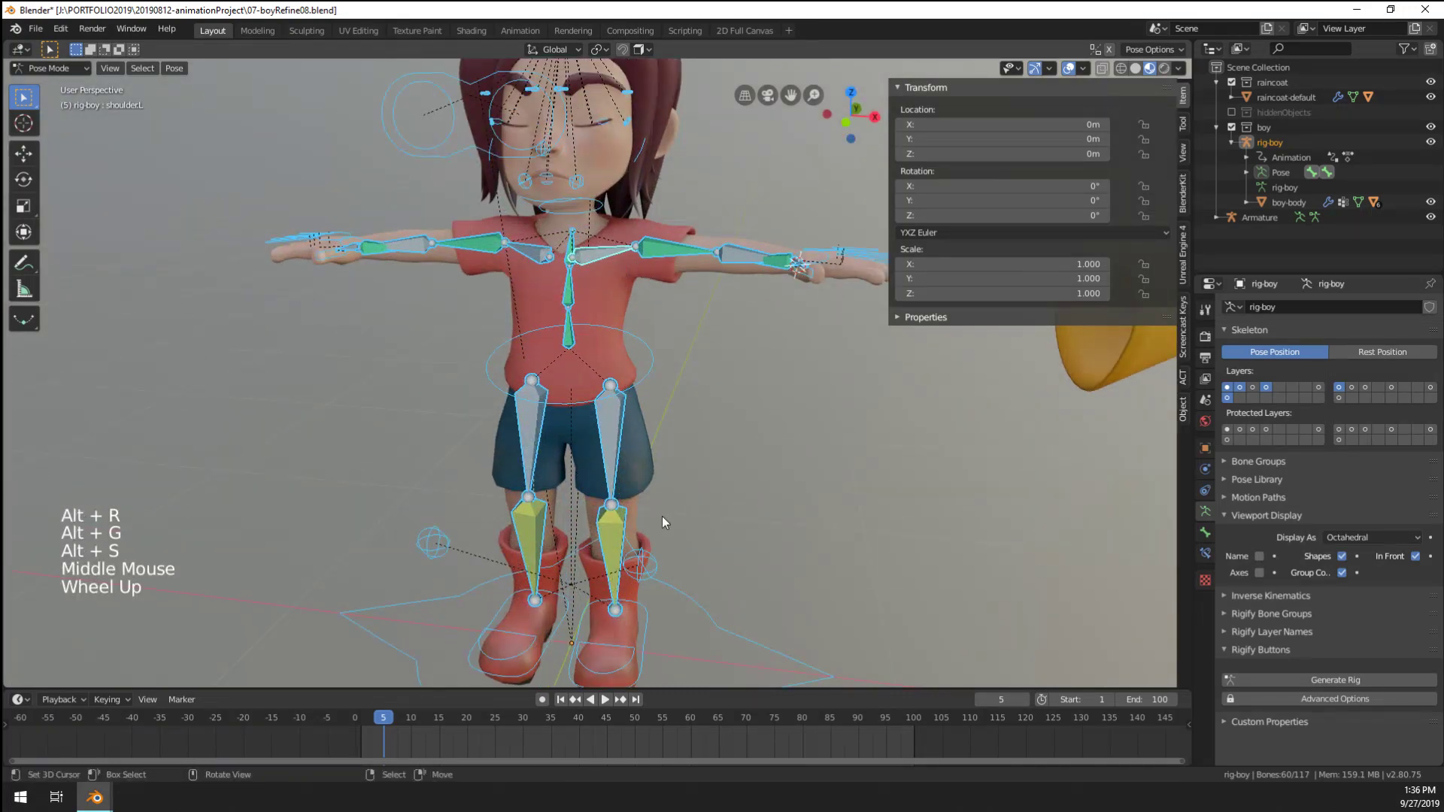
Try to rotate the left shin bone freely from side and front views
{"action": "right_click", "coordinate": [621, 538]}
{"action": "middle_click_drag", "start_coordinate": [712, 556], "coordinate": [707, 399], "text": "shift"}
{"action": "key", "text": "r"}
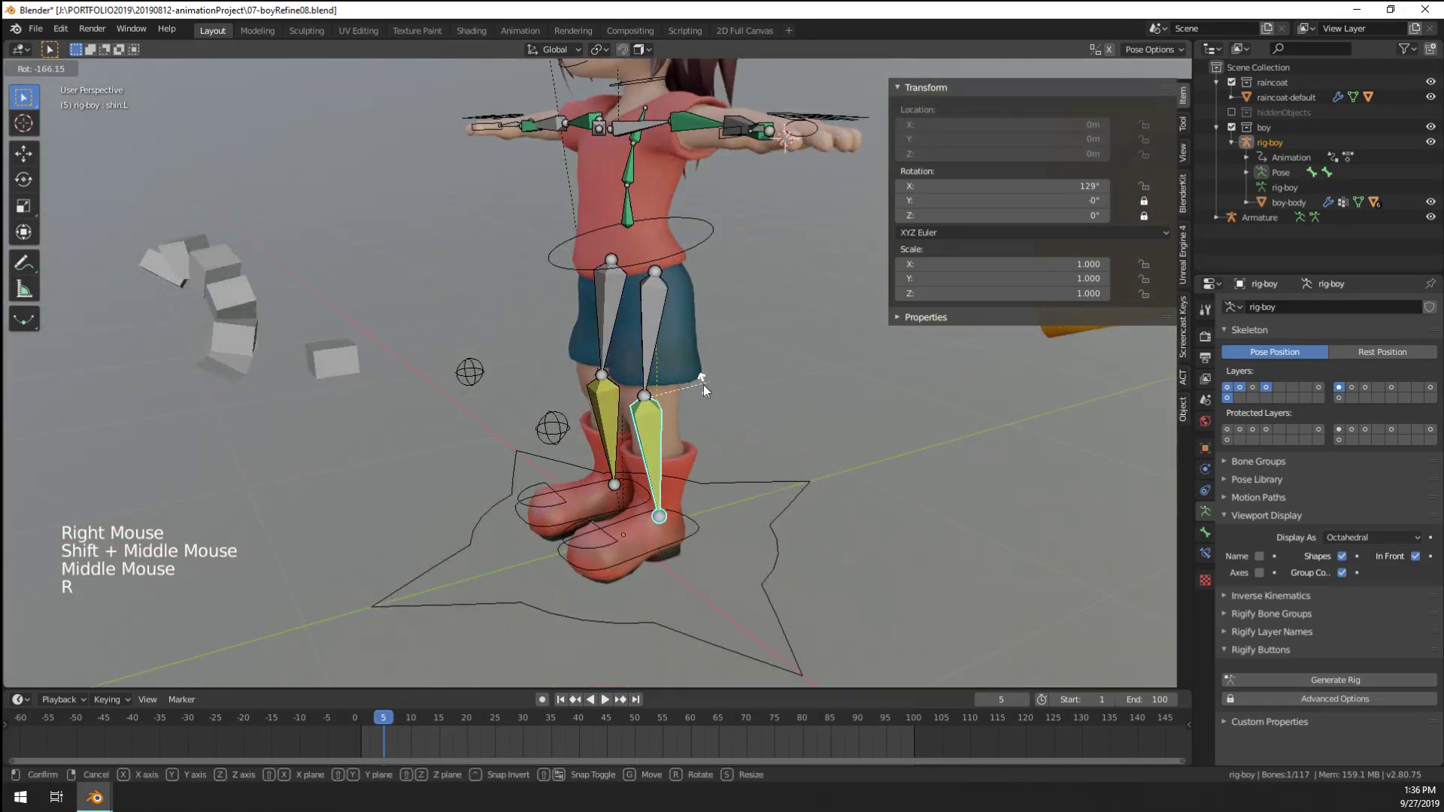
{"action": "middle_click_drag", "start_coordinate": [832, 448], "coordinate": [873, 419]}
{"action": "key", "text": "r"}
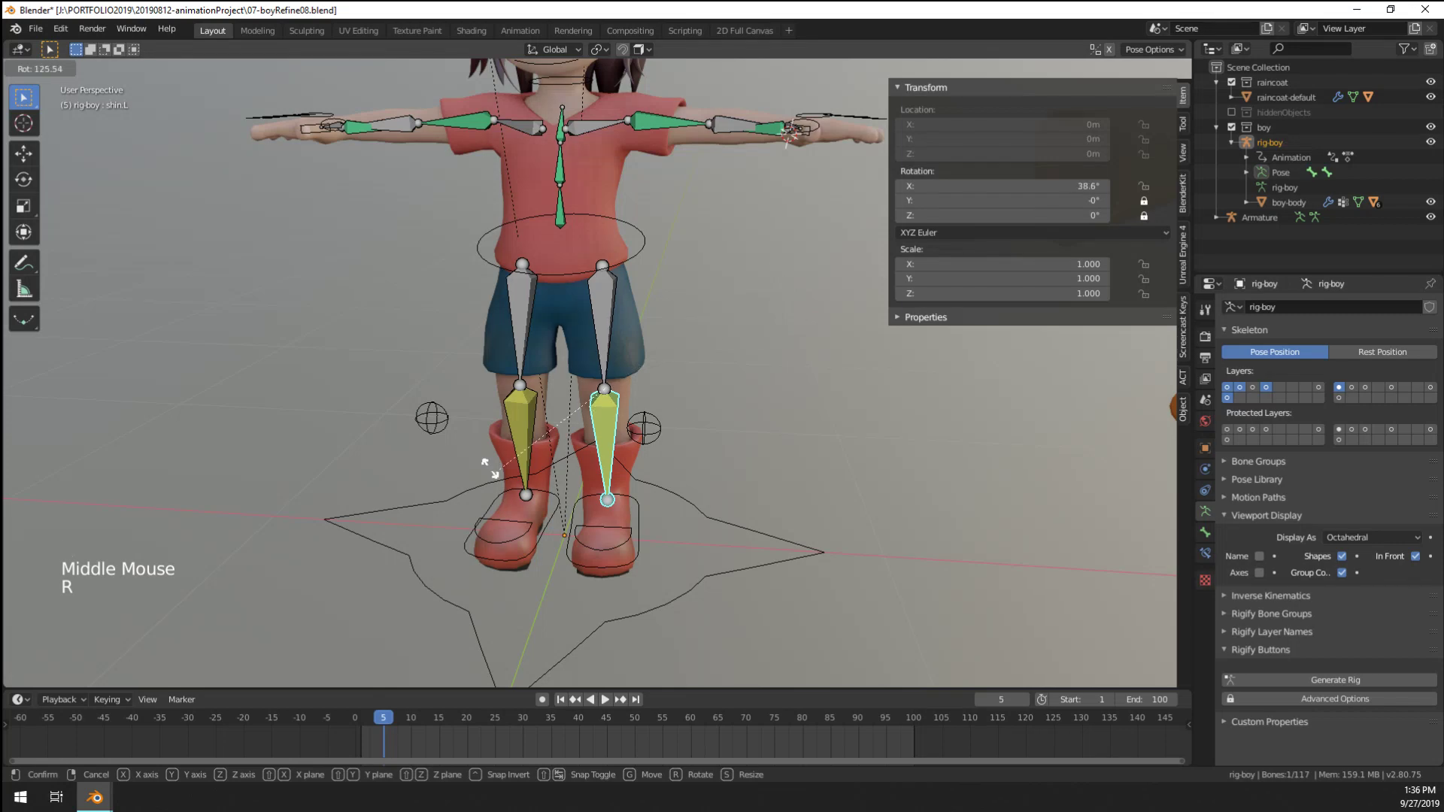
{"action": "key", "text": "r"}
{"action": "right_click", "coordinate": [752, 400]}
Try to rotate the left shin bone about the global Y axis and its local Y and X axes
{"action": "middle_click_drag", "start_coordinate": [753, 403], "coordinate": [698, 508]}
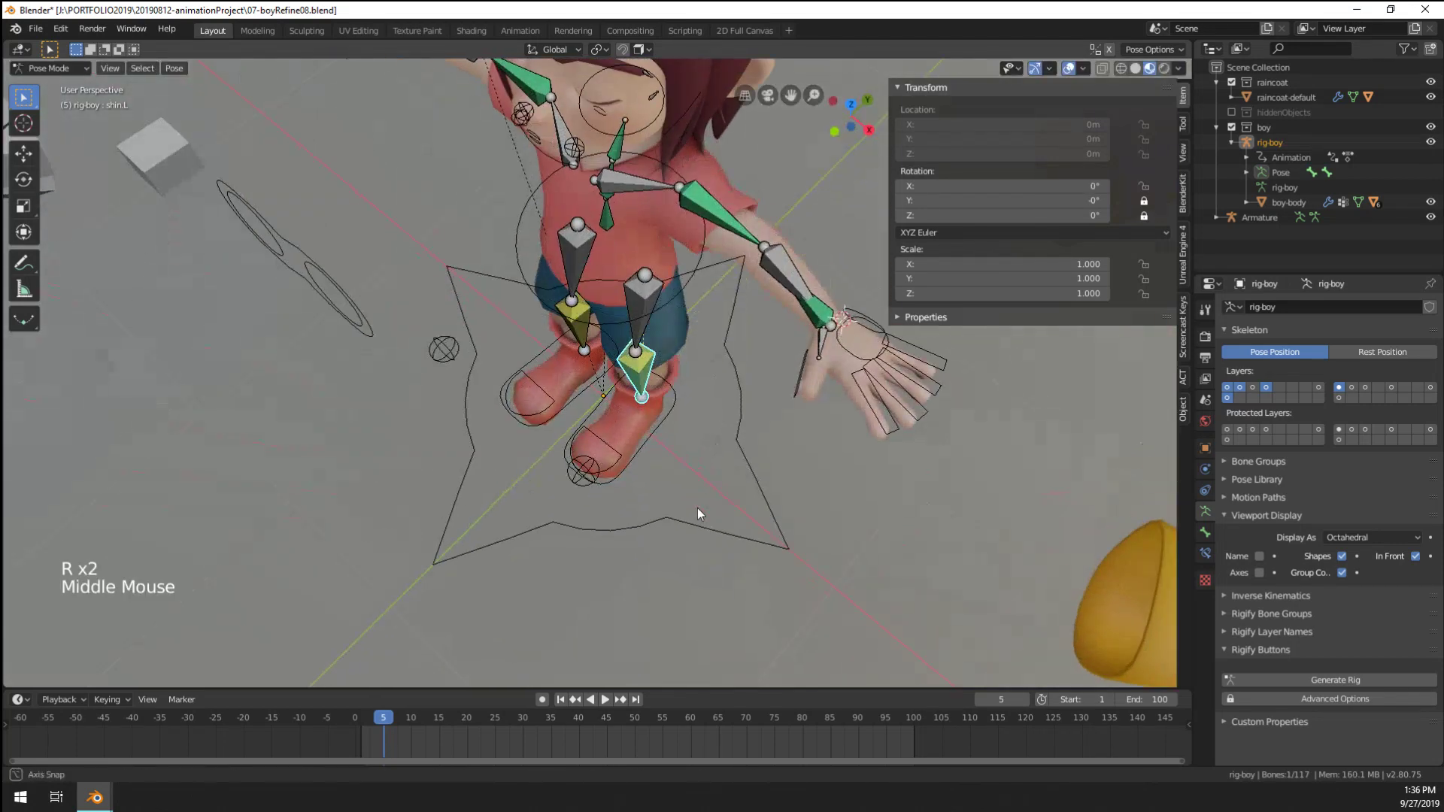
{"action": "key", "text": "r"}
{"action": "right_click", "coordinate": [697, 396]}
{"action": "key", "text": "r"}
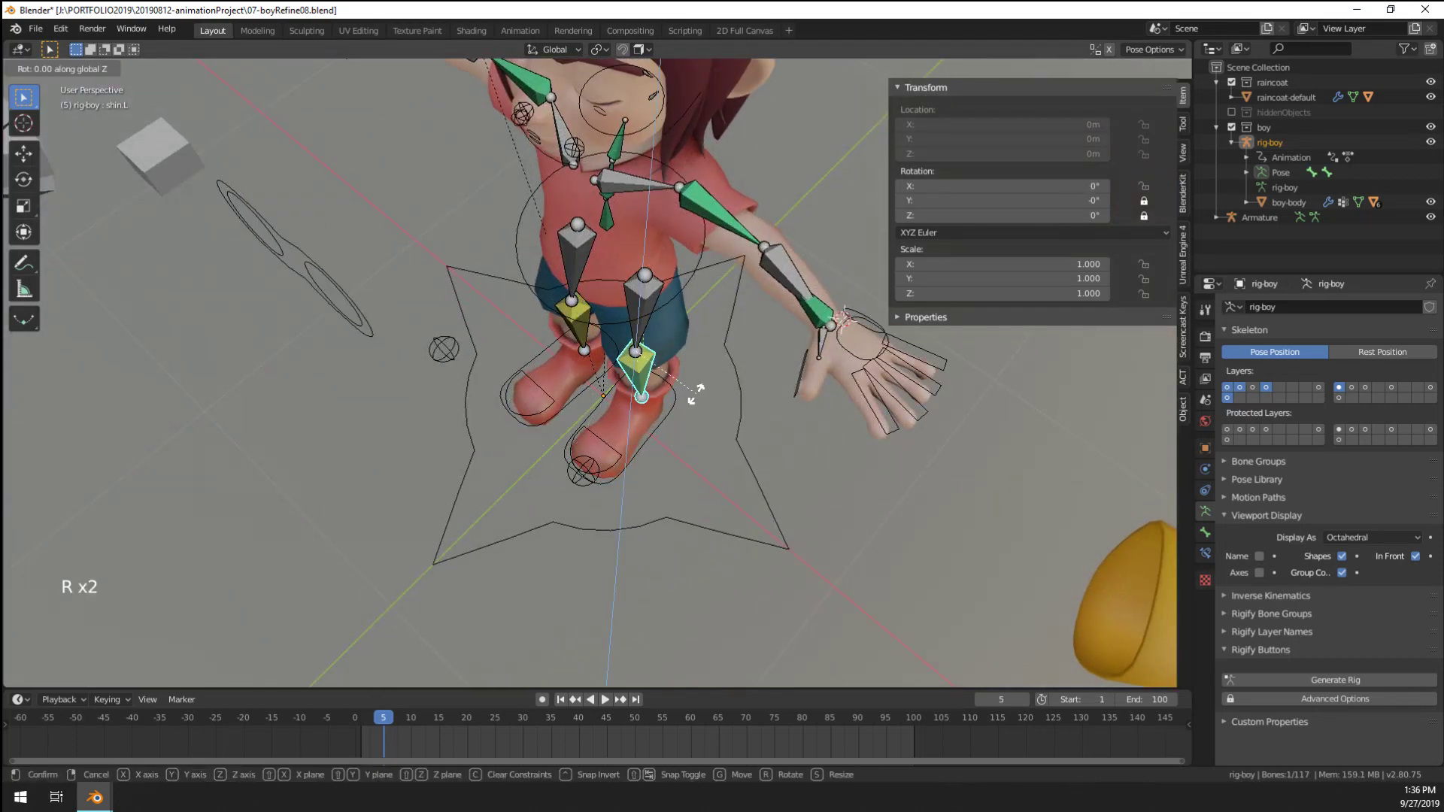
{"action": "key", "text": "y"}
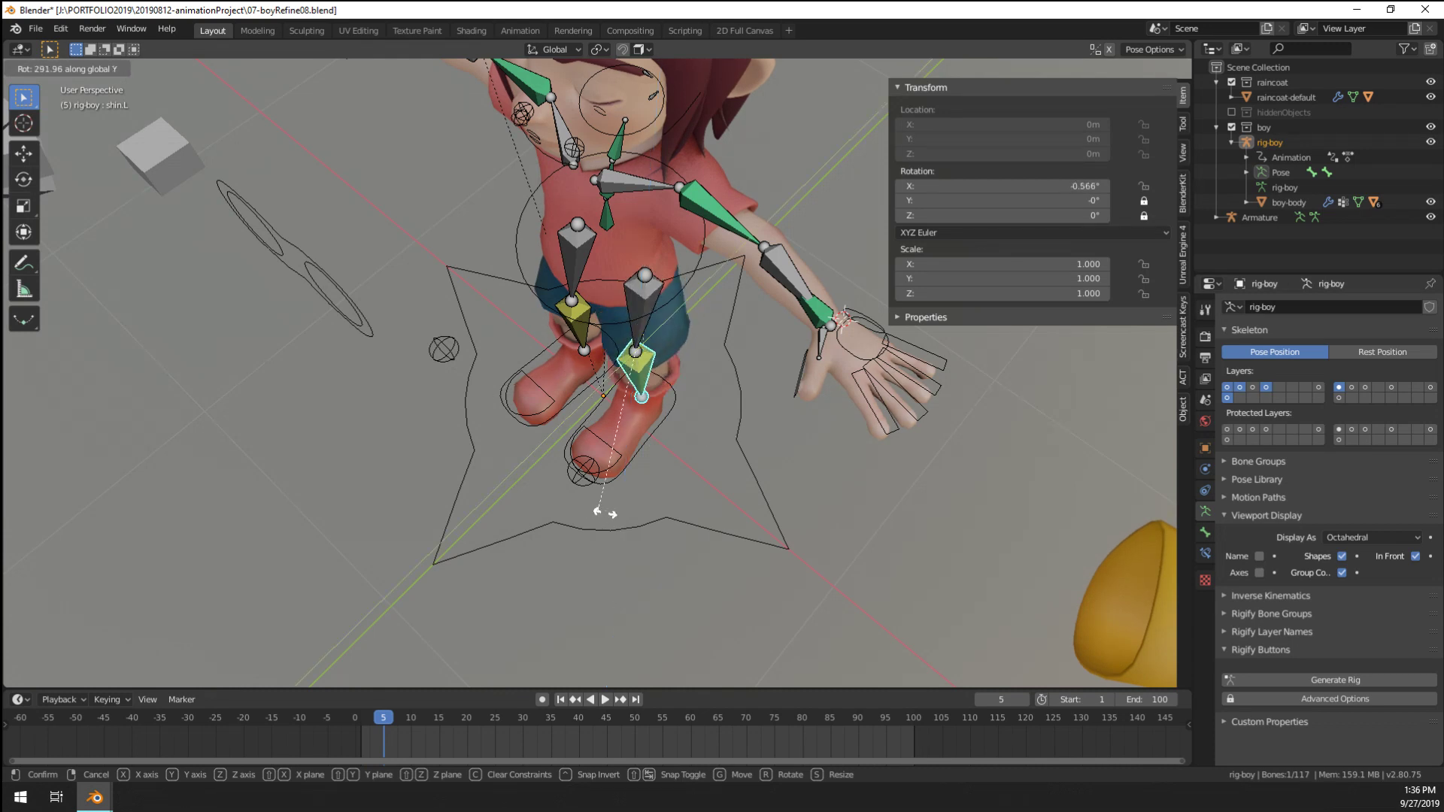
{"action": "key", "text": "y"}
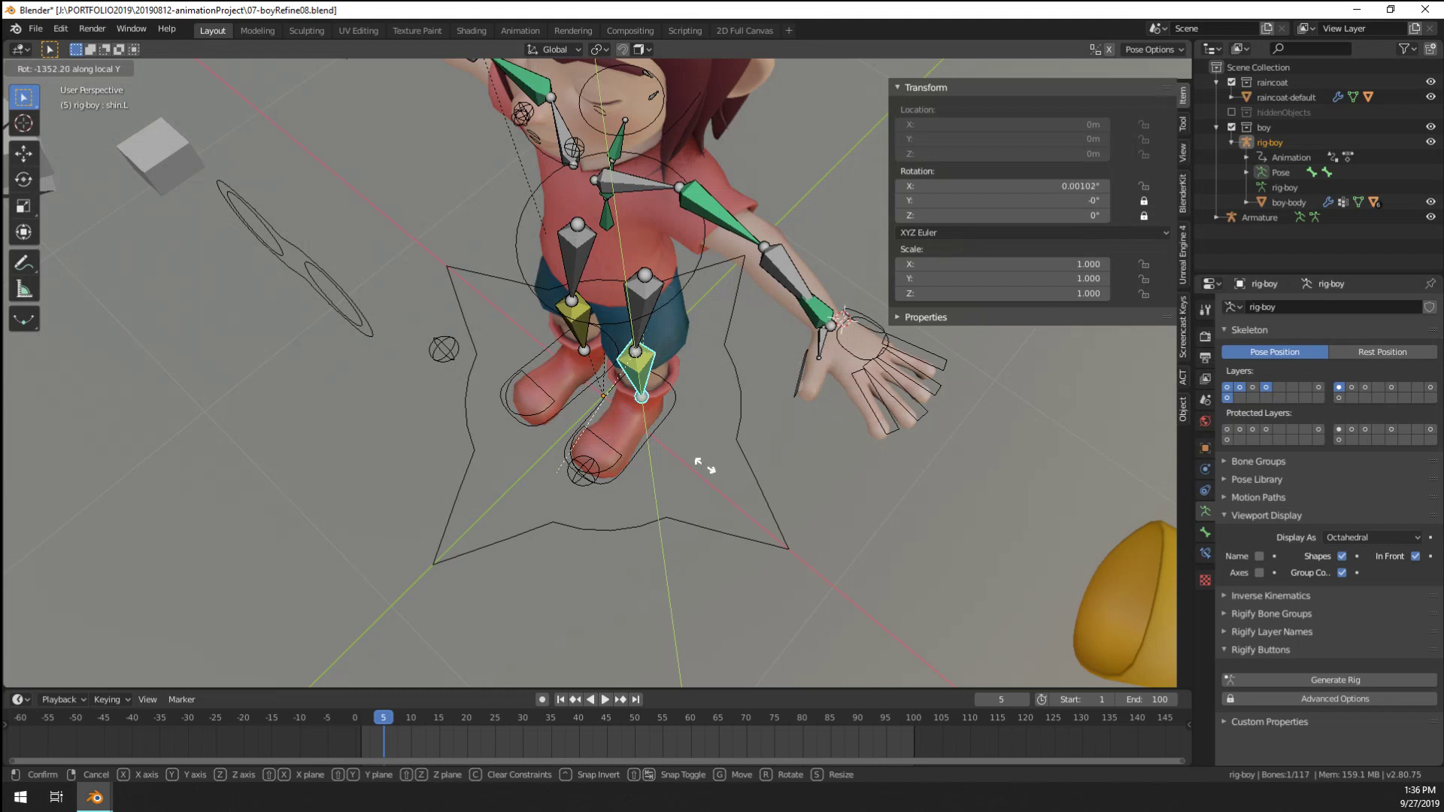
{"action": "key", "text": "z"}
{"action": "key", "text": "x"}
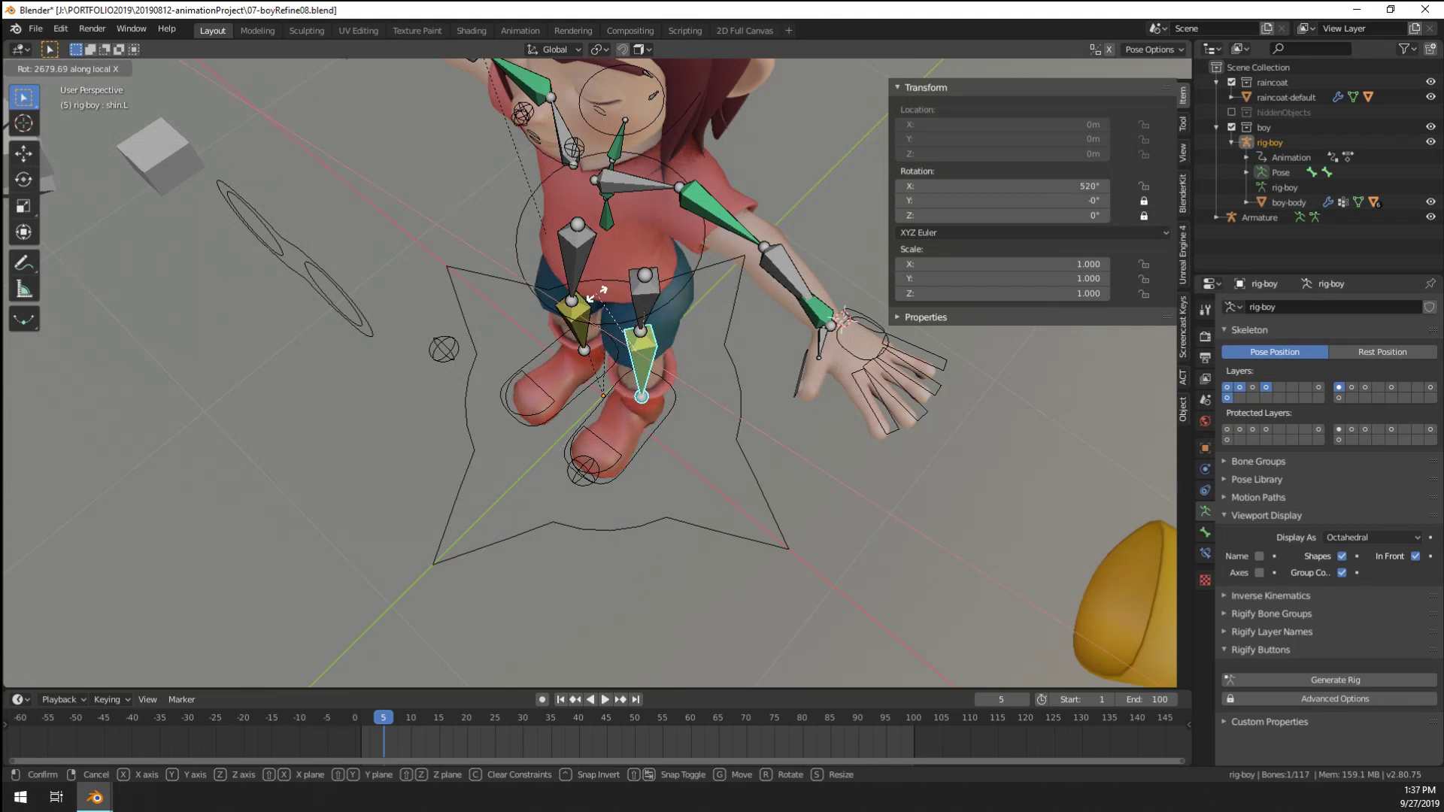
{"action": "middle_click_drag", "start_coordinate": [646, 361], "coordinate": [638, 457]}
{"action": "key", "text": "ctrl+z"}
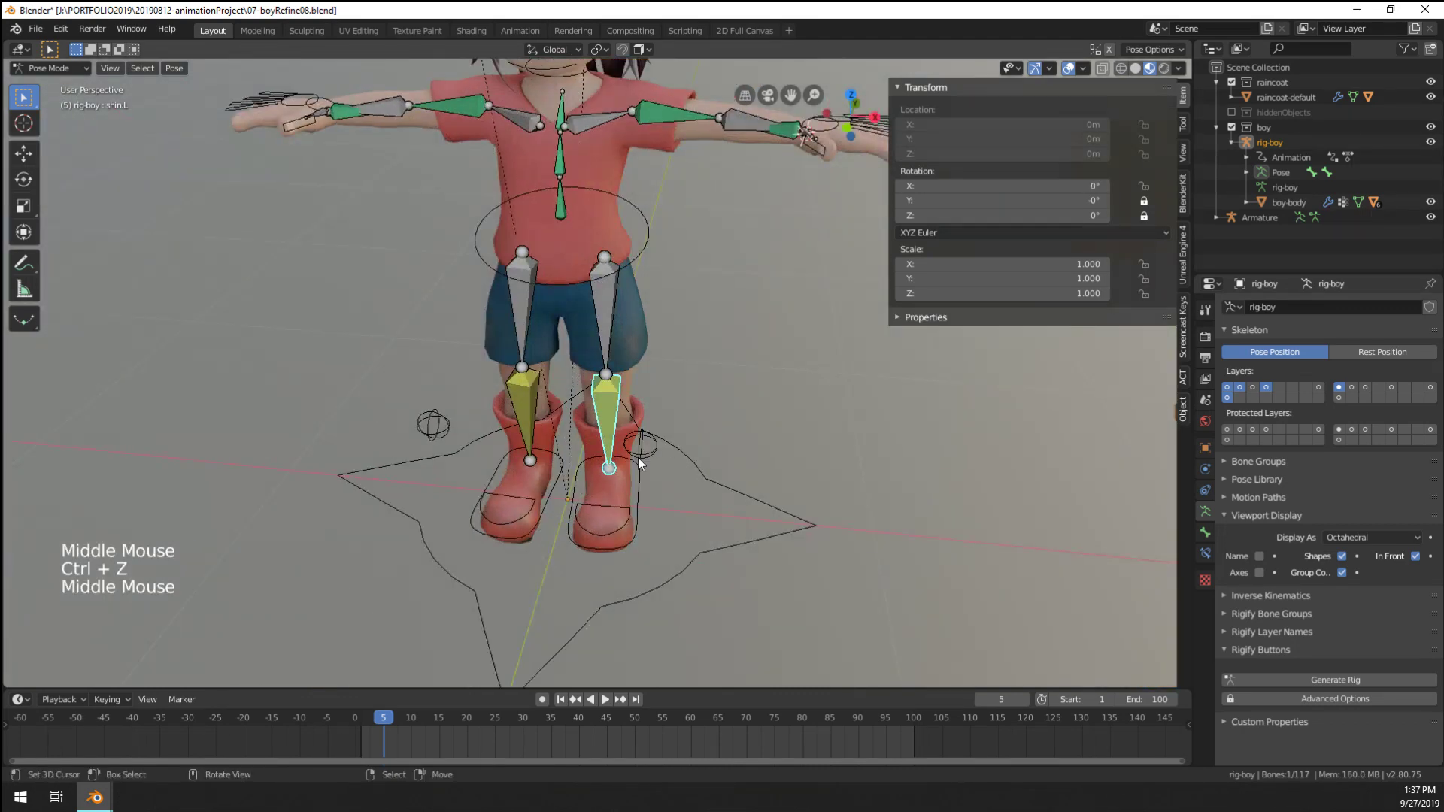
Move the left foot's IK pole control inward to about X -0.270, Y -0.028 and Z 0.061 m
{"action": "right_click", "coordinate": [626, 446]}
{"action": "key", "text": "g"}
{"action": "key", "text": "Escape"}
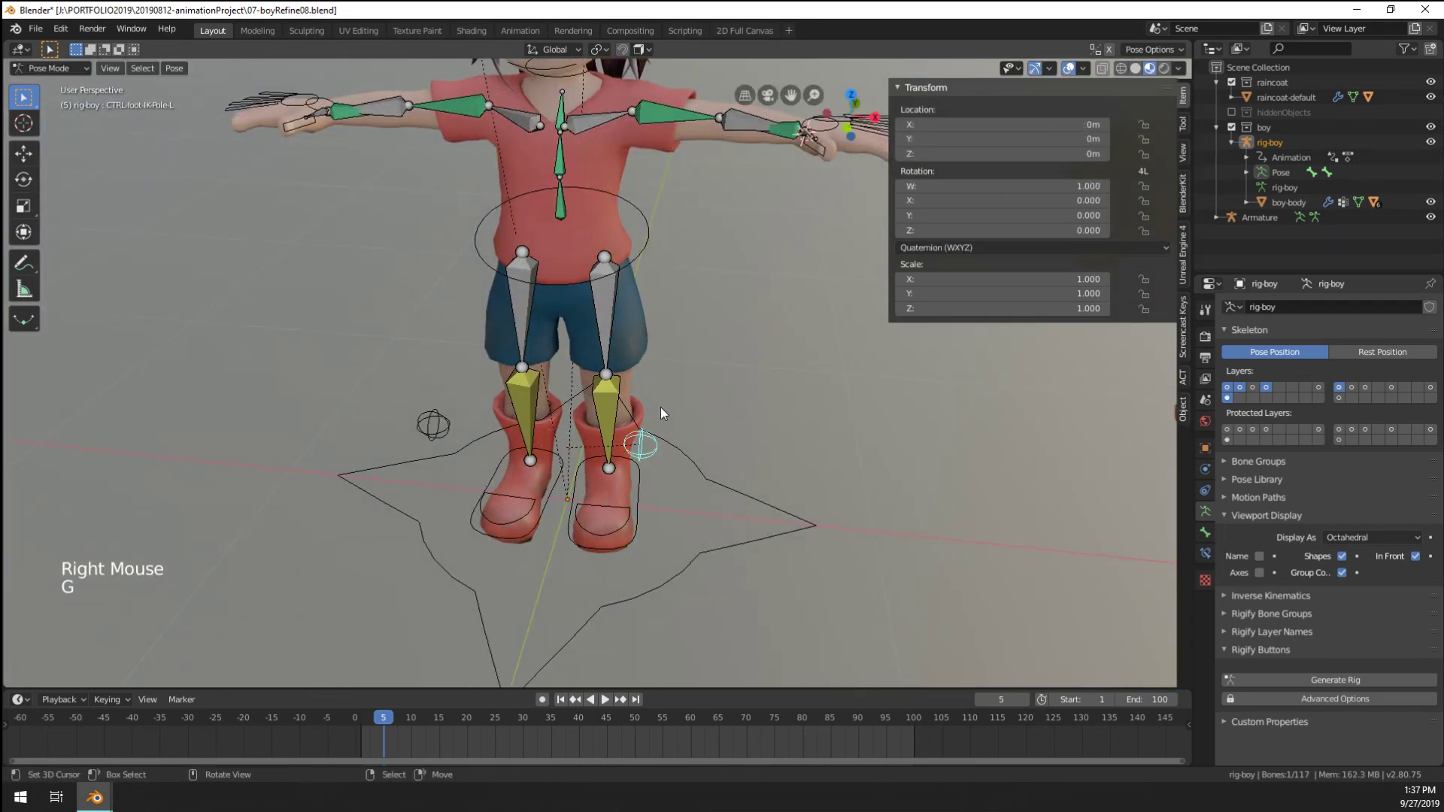
{"action": "key", "text": "g"}
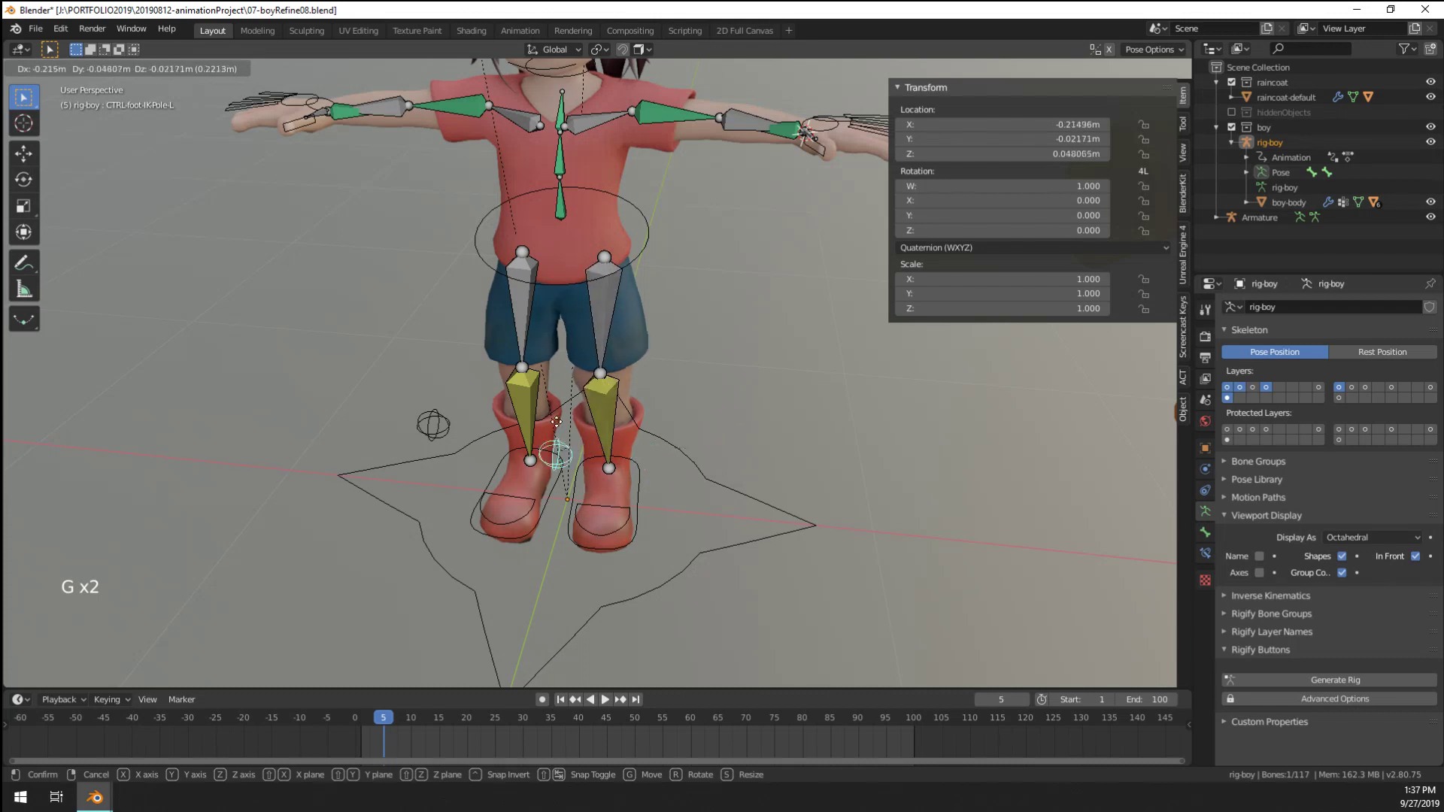
{"action": "left_click", "coordinate": [557, 422]}
Leave the rig's Pose Mode, select boy-body and enter Weight Paint mode on it
{"action": "scroll", "coordinate": [557, 422], "scroll_direction": "up", "scroll_amount": 3}
{"action": "middle_click_drag", "start_coordinate": [557, 422], "coordinate": [625, 372], "text": "shift"}
{"action": "scroll", "coordinate": [626, 372], "scroll_direction": "up", "scroll_amount": 2}
{"action": "right_click", "coordinate": [627, 371]}
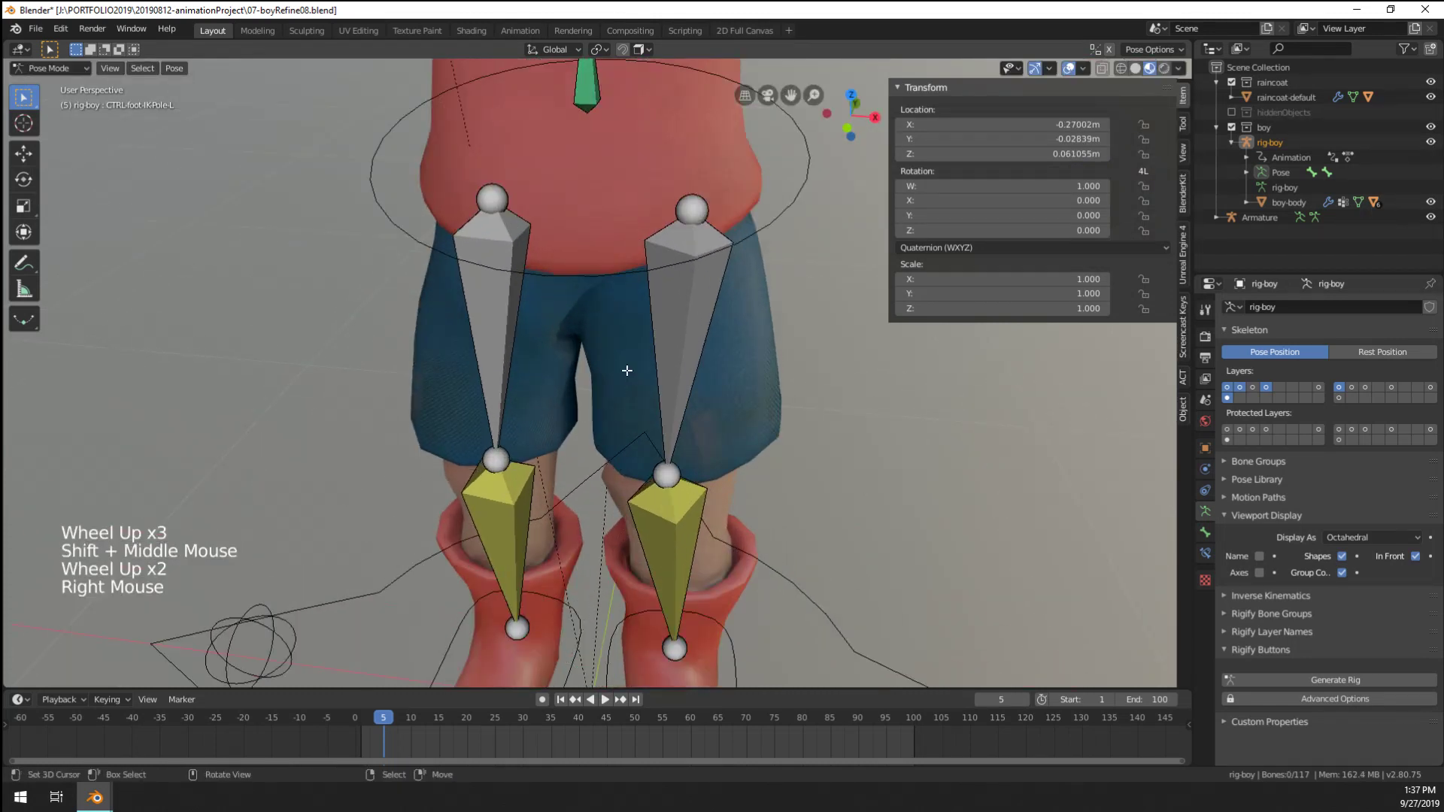
{"action": "key", "text": "Tab"}
{"action": "key", "text": "ctrl+Tab"}
{"action": "right_click", "coordinate": [631, 353]}
{"action": "key", "text": "ctrl+Tab"}
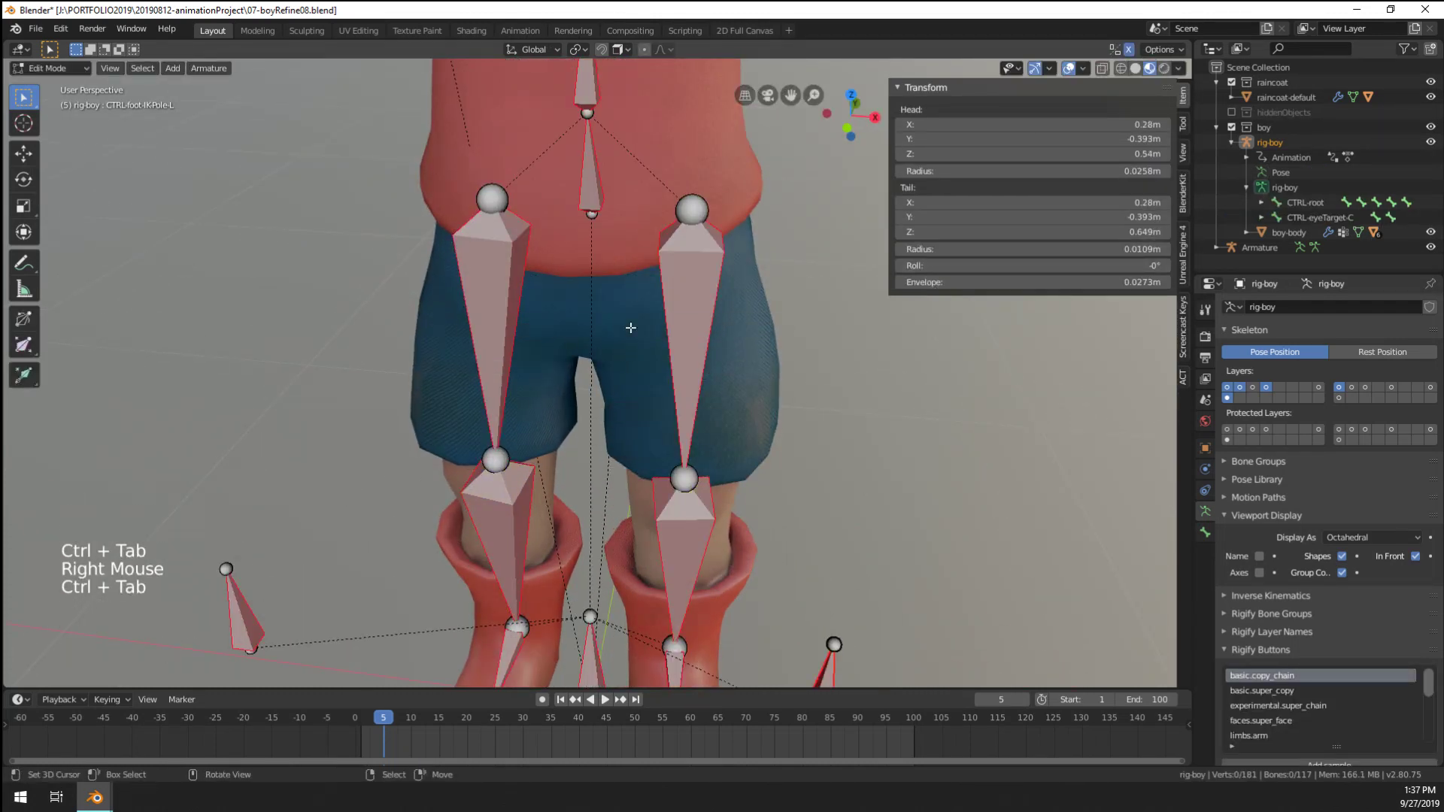
{"action": "key", "text": "ctrl+Tab"}
{"action": "key", "text": "Tab"}
{"action": "right_click", "coordinate": [630, 328]}
{"action": "key", "text": "ctrl+Tab"}
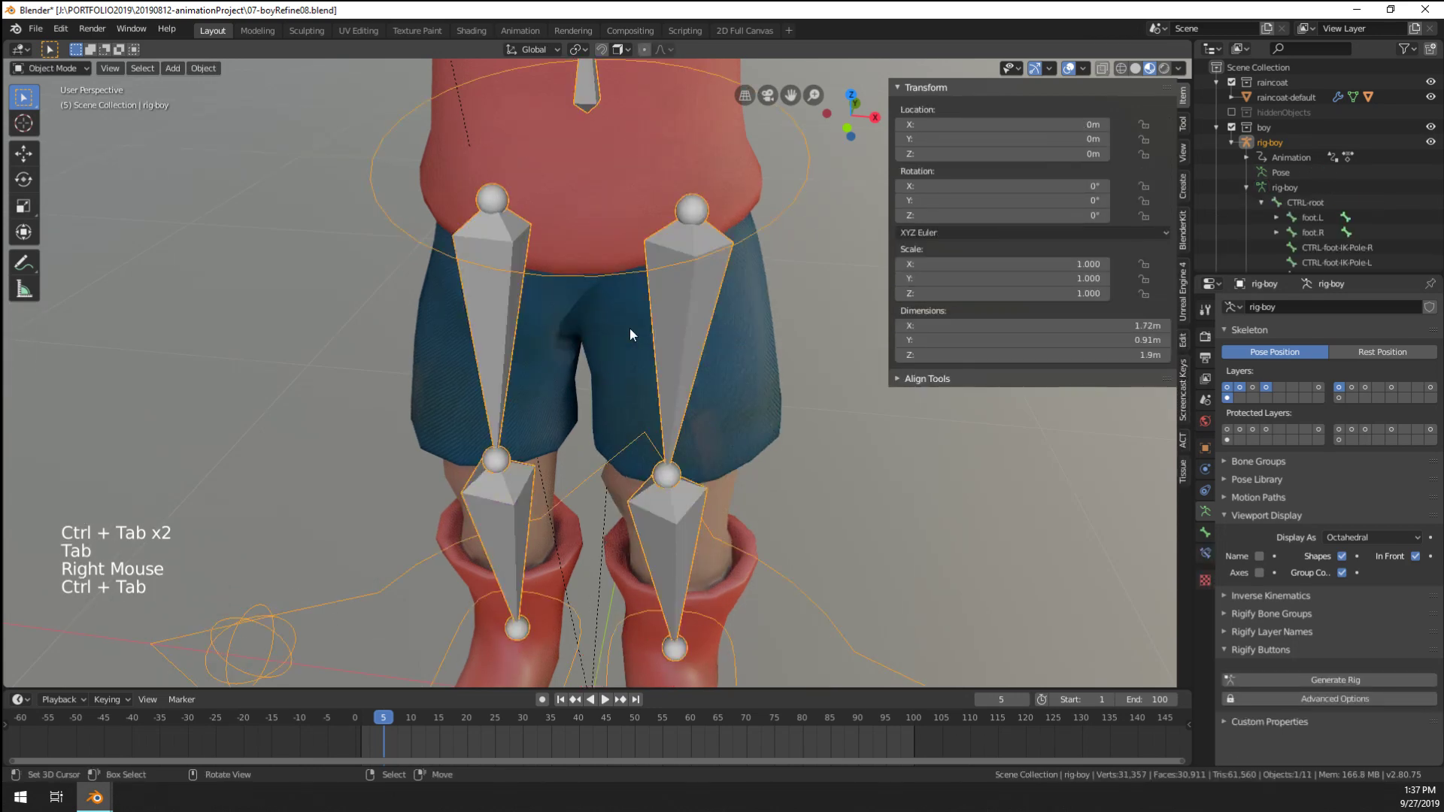
{"action": "right_click", "coordinate": [630, 328]}
{"action": "key", "text": "ctrl+Tab"}
Sample the vertex groups on the shorts to view the shin.L and thigh.L weights
{"action": "middle_click_drag", "start_coordinate": [785, 444], "coordinate": [597, 360]}
{"action": "scroll", "coordinate": [597, 360], "scroll_direction": "up", "scroll_amount": 2}
{"action": "left_click", "coordinate": [602, 333], "text": "shift"}
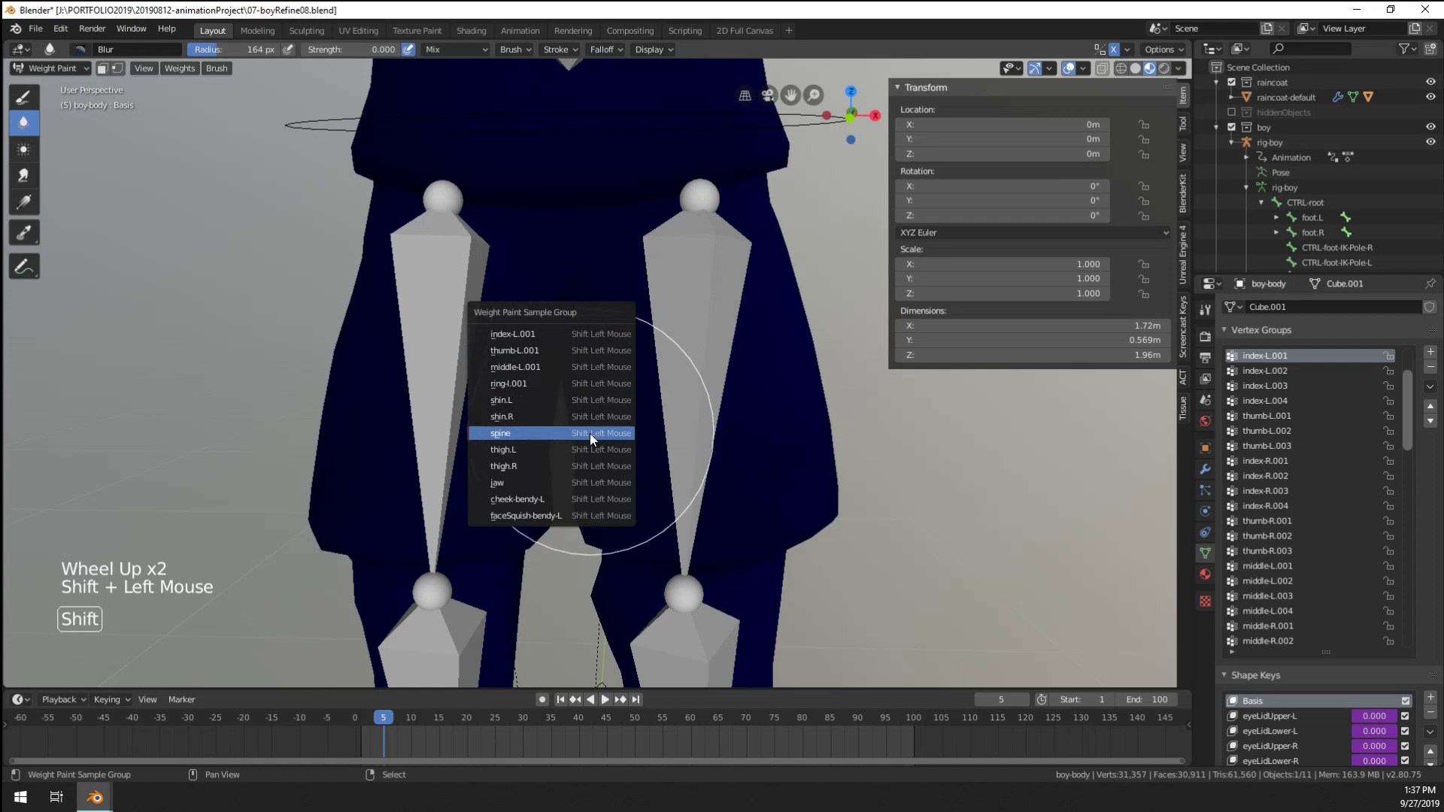
{"action": "left_click", "coordinate": [585, 404]}
{"action": "left_click", "coordinate": [586, 367], "text": "shift"}
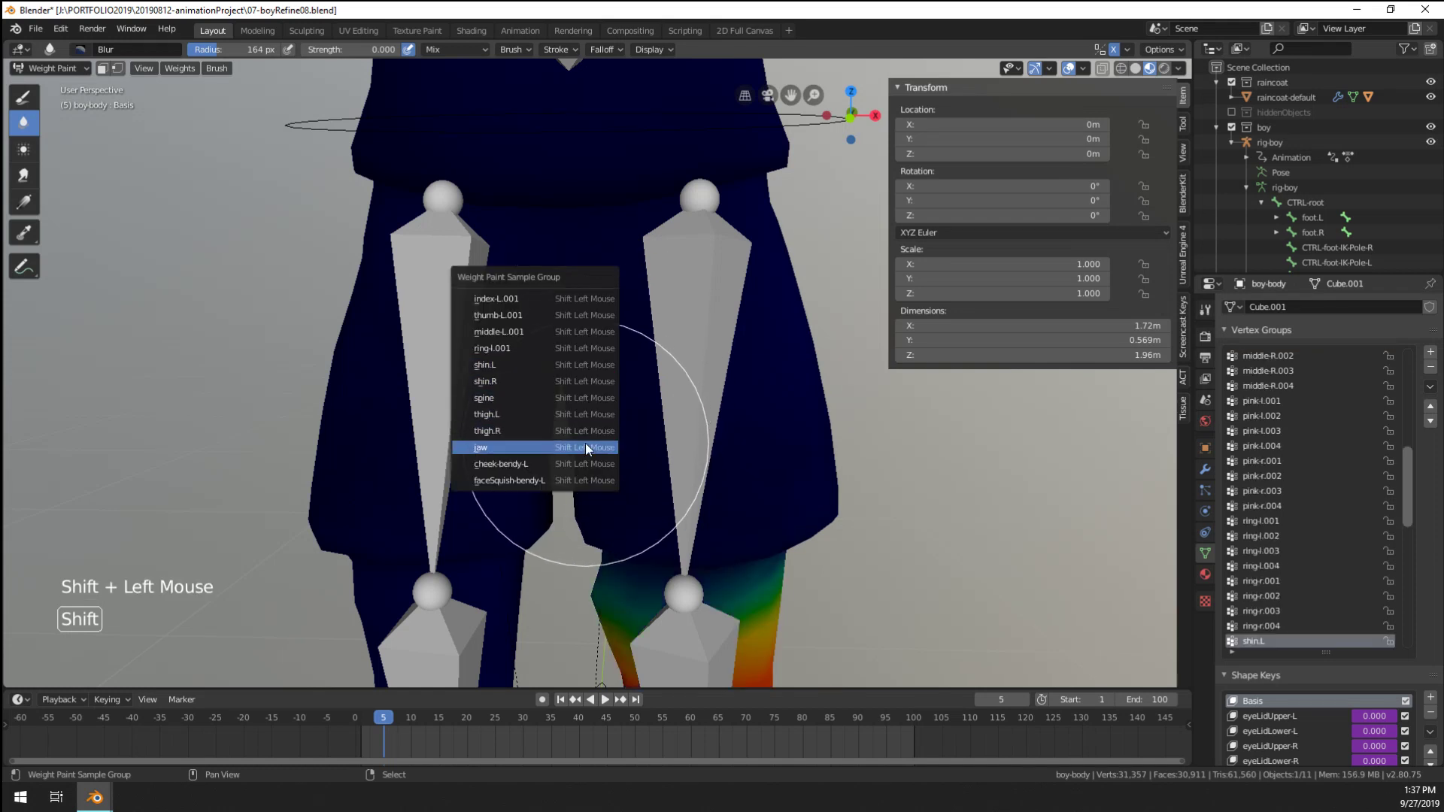
{"action": "left_click", "coordinate": [582, 416]}
{"action": "middle_click_drag", "start_coordinate": [582, 417], "coordinate": [611, 382]}
Sample the hip area and make the spine vertex group active
{"action": "left_click", "coordinate": [612, 382], "text": "shift"}
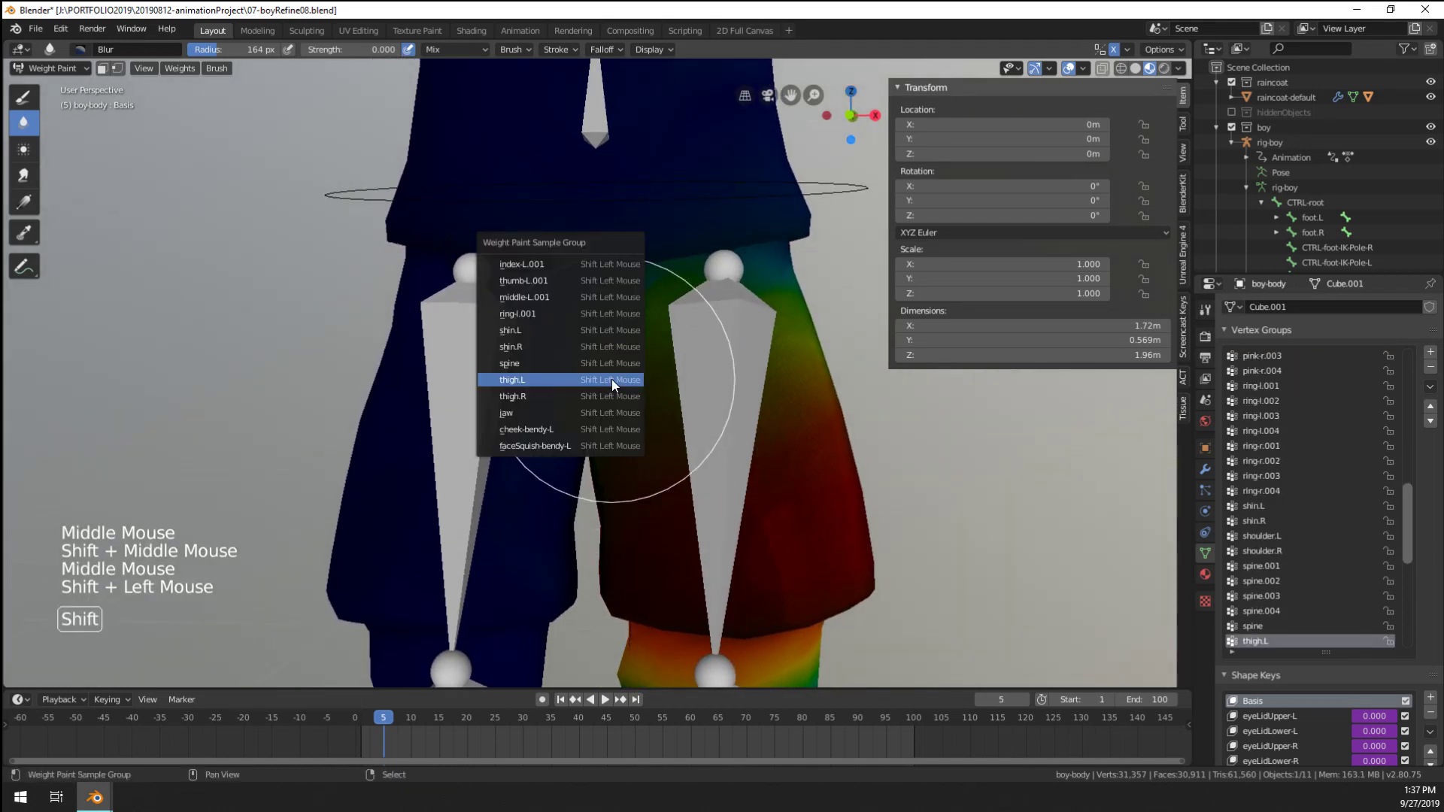
{"action": "left_click", "coordinate": [612, 417]}
{"action": "left_click", "coordinate": [594, 217], "text": "shift"}
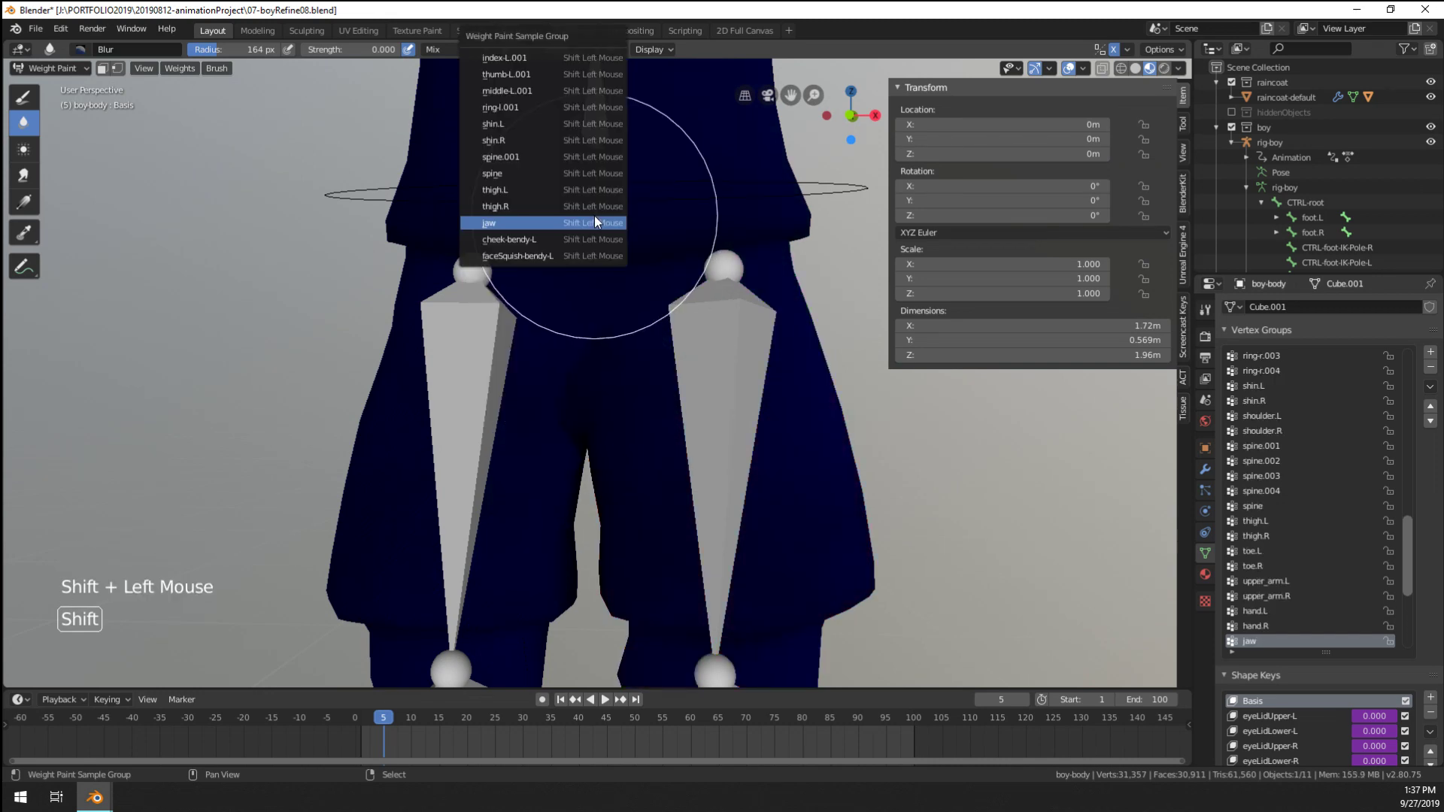
{"action": "left_click", "coordinate": [595, 178]}
{"action": "scroll", "coordinate": [646, 339], "scroll_direction": "down", "scroll_amount": 2}
{"action": "middle_click_drag", "start_coordinate": [647, 338], "coordinate": [636, 345]}
{"action": "scroll", "coordinate": [651, 343], "scroll_direction": "up", "scroll_amount": 2}
Switch to the Draw brush with a weight of 1.000 and a radius of about 183 px
{"action": "left_click_drag", "start_coordinate": [222, 53], "coordinate": [239, 53]}
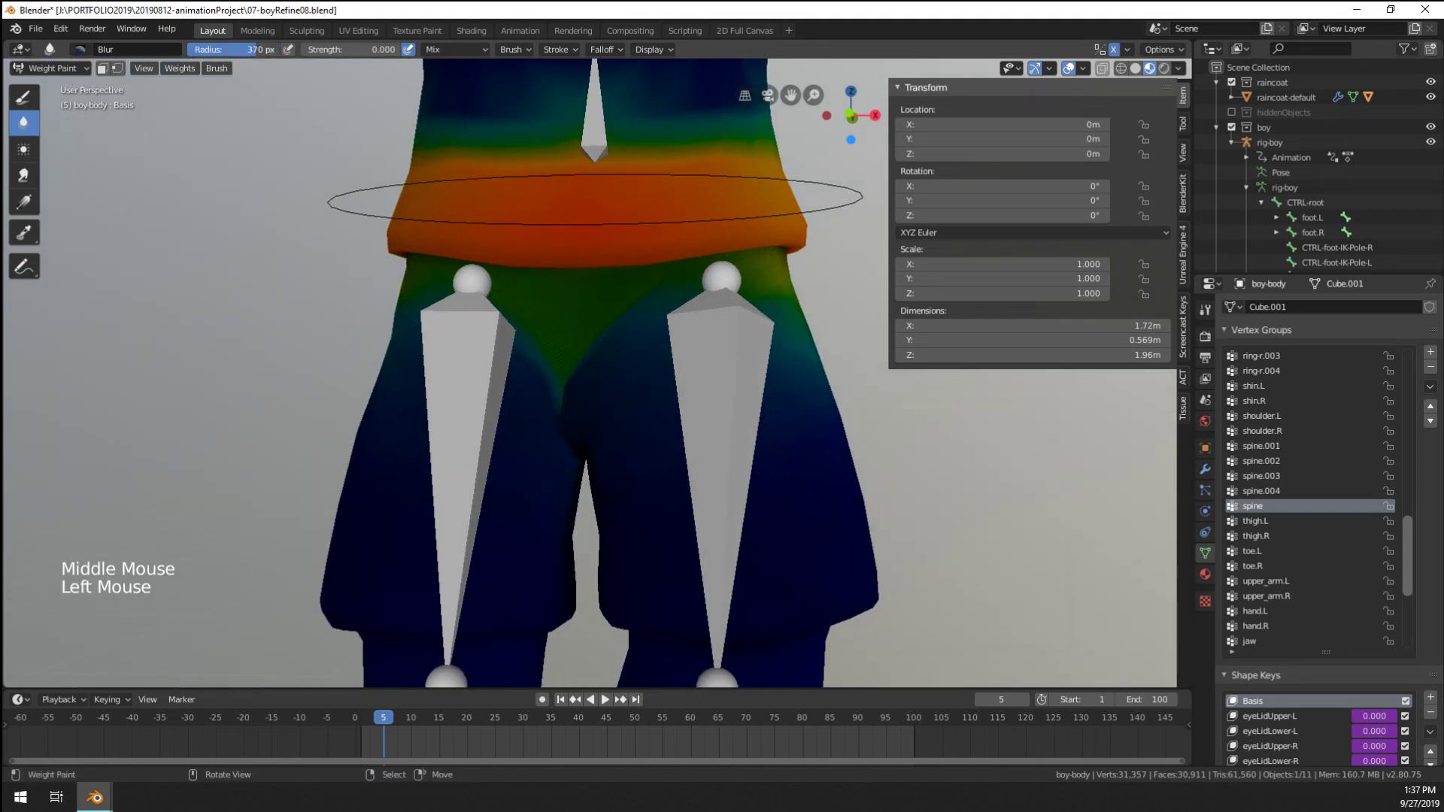
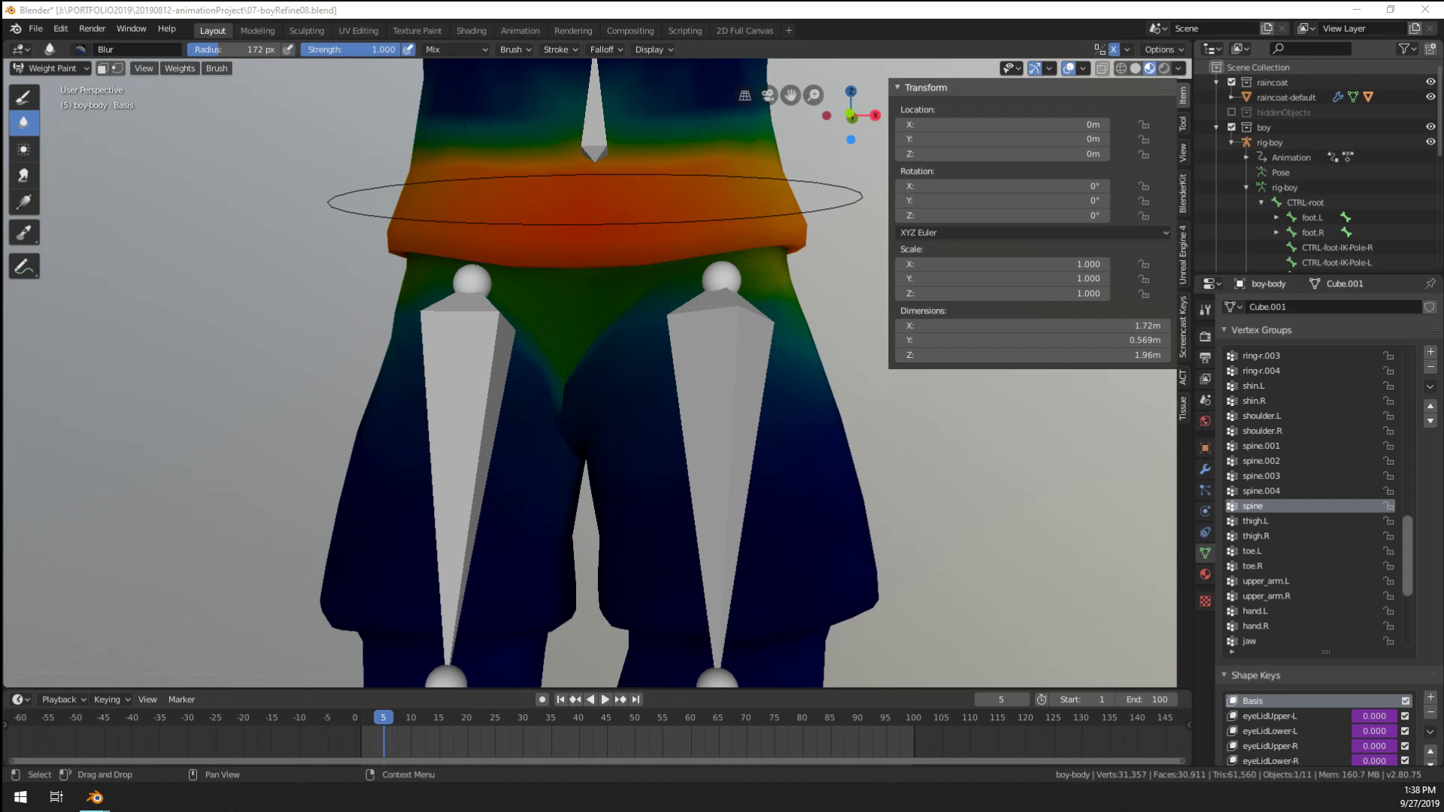
{"action": "scroll", "coordinate": [574, 381], "scroll_direction": "down", "scroll_amount": 1}
{"action": "middle_click_drag", "start_coordinate": [556, 376], "coordinate": [662, 421]}
{"action": "mouse_move", "coordinate": [662, 422]}
{"action": "middle_mouse_down"}
{"action": "mouse_move", "coordinate": [693, 433]}
{"action": "mouse_move", "coordinate": [661, 421]}
{"action": "middle_mouse_up"}
{"action": "scroll", "coordinate": [680, 435], "scroll_direction": "up", "scroll_amount": 3}
{"action": "left_click", "coordinate": [27, 99]}
{"action": "left_click_drag", "start_coordinate": [227, 48], "coordinate": [301, 51]}
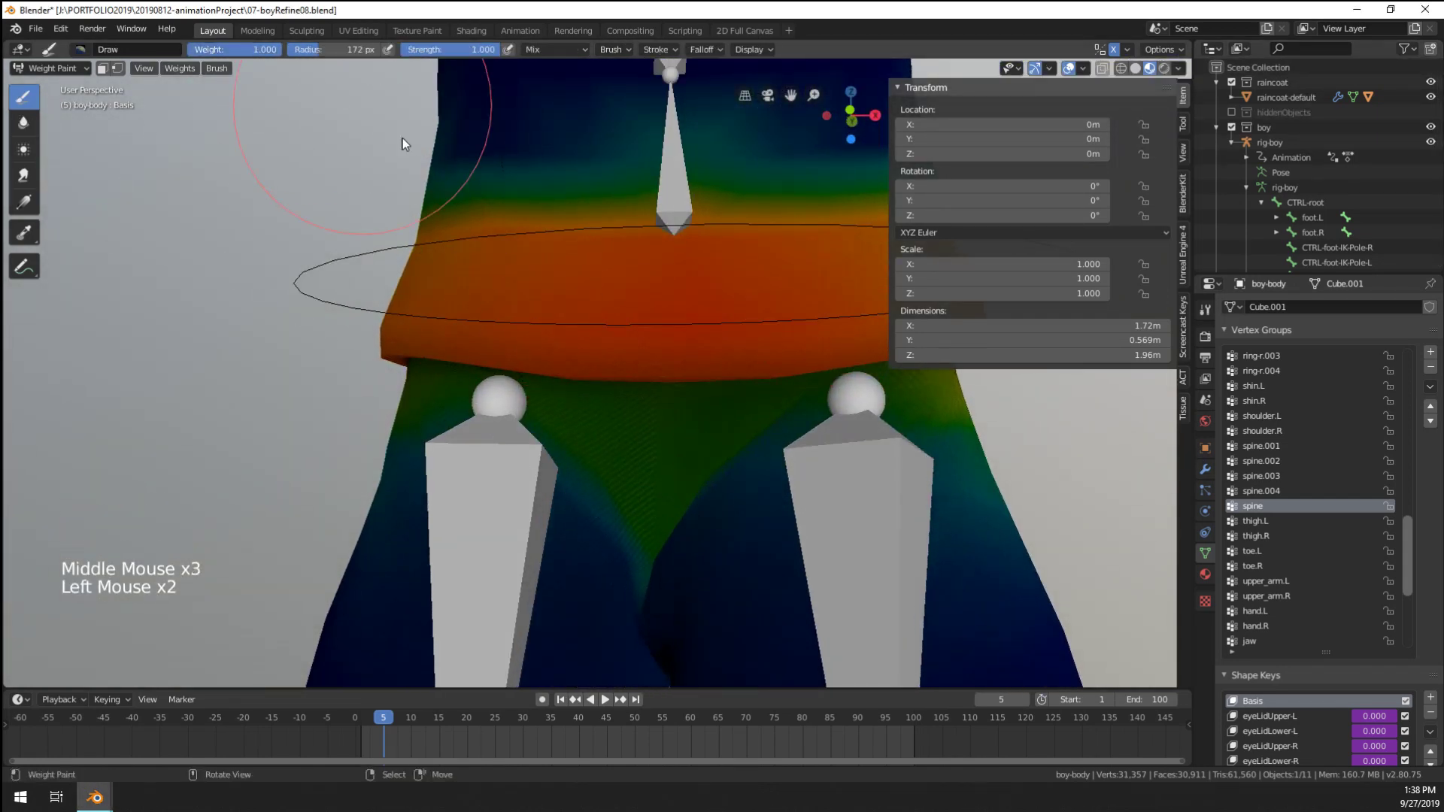
{"action": "key", "text": "f"}
{"action": "left_click", "coordinate": [575, 324]}
Paint stronger spine weight over the front of the hips and crotch, and around the sides of the shorts
{"action": "mouse_move", "coordinate": [575, 324]}
{"action": "left_mouse_down"}
{"action": "mouse_move", "coordinate": [689, 336]}
{"action": "mouse_move", "coordinate": [452, 323]}
{"action": "mouse_move", "coordinate": [548, 343]}
{"action": "mouse_move", "coordinate": [644, 438]}
{"action": "left_mouse_up"}
{"action": "middle_click_drag", "start_coordinate": [644, 438], "coordinate": [614, 406]}
{"action": "left_click_drag", "start_coordinate": [613, 407], "coordinate": [673, 430]}
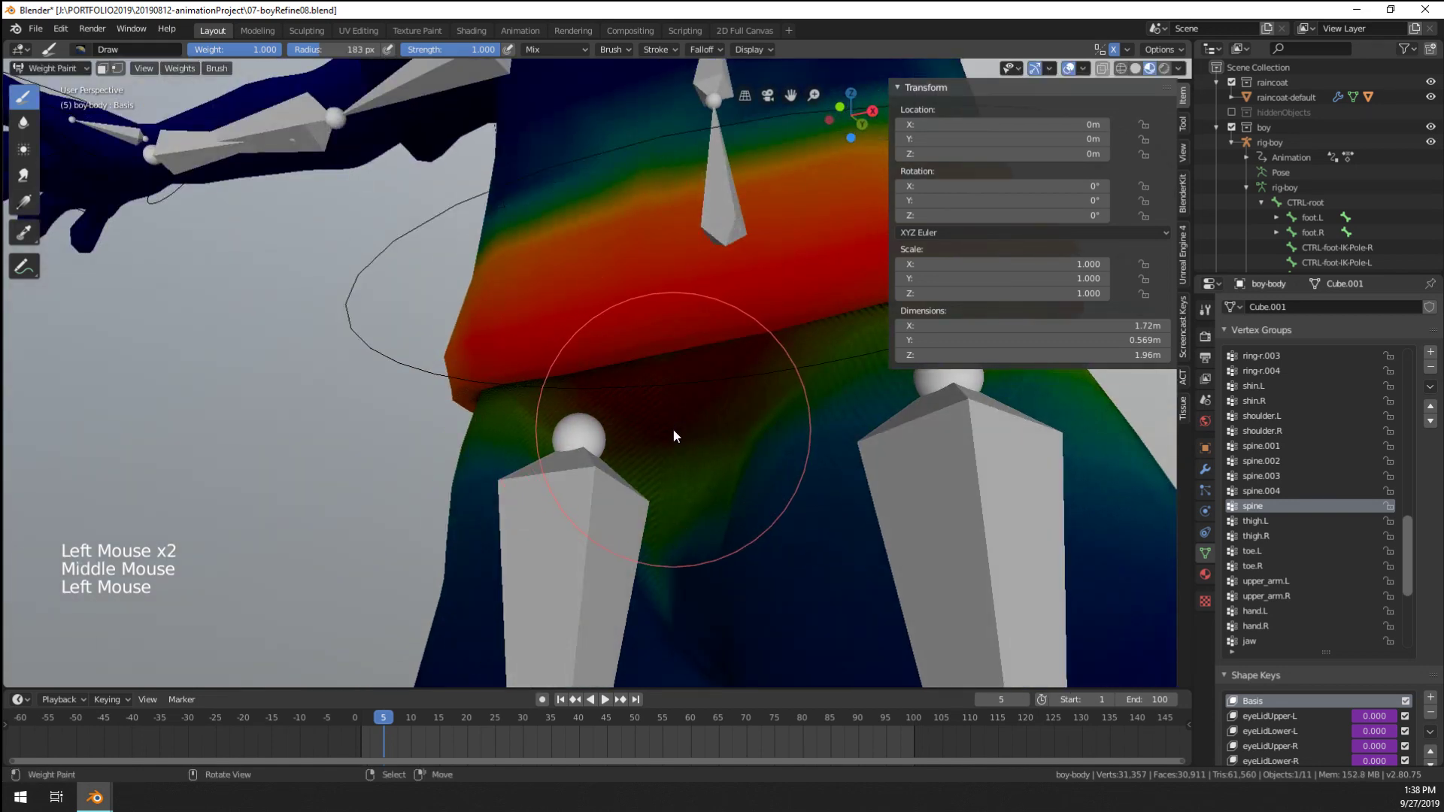
{"action": "scroll", "coordinate": [673, 430], "scroll_direction": "down", "scroll_amount": 4}
{"action": "mouse_move", "coordinate": [673, 429]}
{"action": "middle_mouse_down"}
{"action": "mouse_move", "coordinate": [572, 375]}
{"action": "mouse_move", "coordinate": [395, 406]}
{"action": "mouse_move", "coordinate": [386, 317]}
{"action": "middle_mouse_up"}
{"action": "mouse_move", "coordinate": [386, 318]}
{"action": "left_mouse_down"}
{"action": "mouse_move", "coordinate": [467, 378]}
{"action": "mouse_move", "coordinate": [486, 438]}
{"action": "mouse_move", "coordinate": [499, 354]}
{"action": "mouse_move", "coordinate": [474, 333]}
{"action": "left_mouse_up"}
{"action": "middle_click_drag", "start_coordinate": [474, 333], "coordinate": [584, 373]}
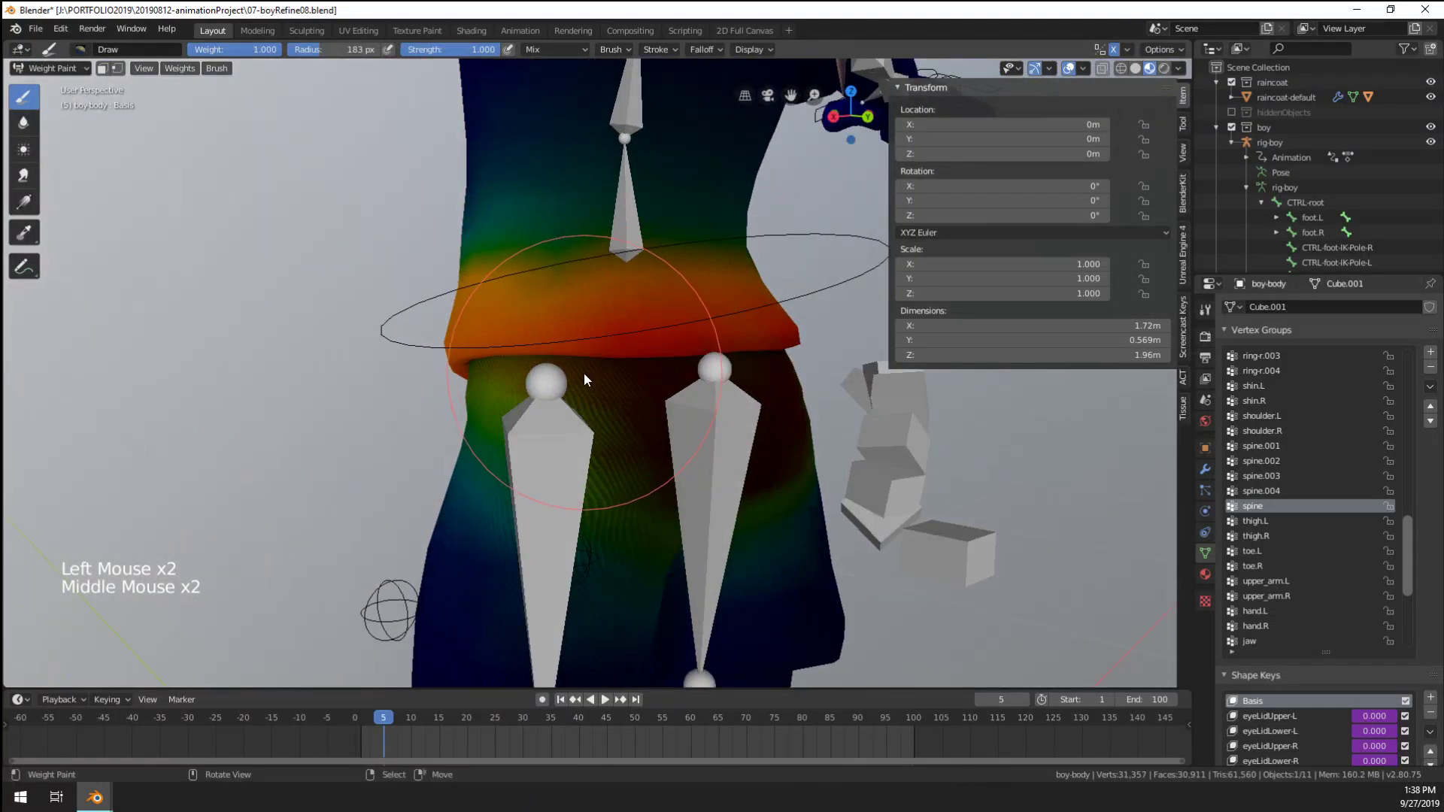
Switch the viewport to solid shading to show the spine weight colours on the body
{"action": "scroll", "coordinate": [546, 219], "scroll_direction": "down", "scroll_amount": 7}
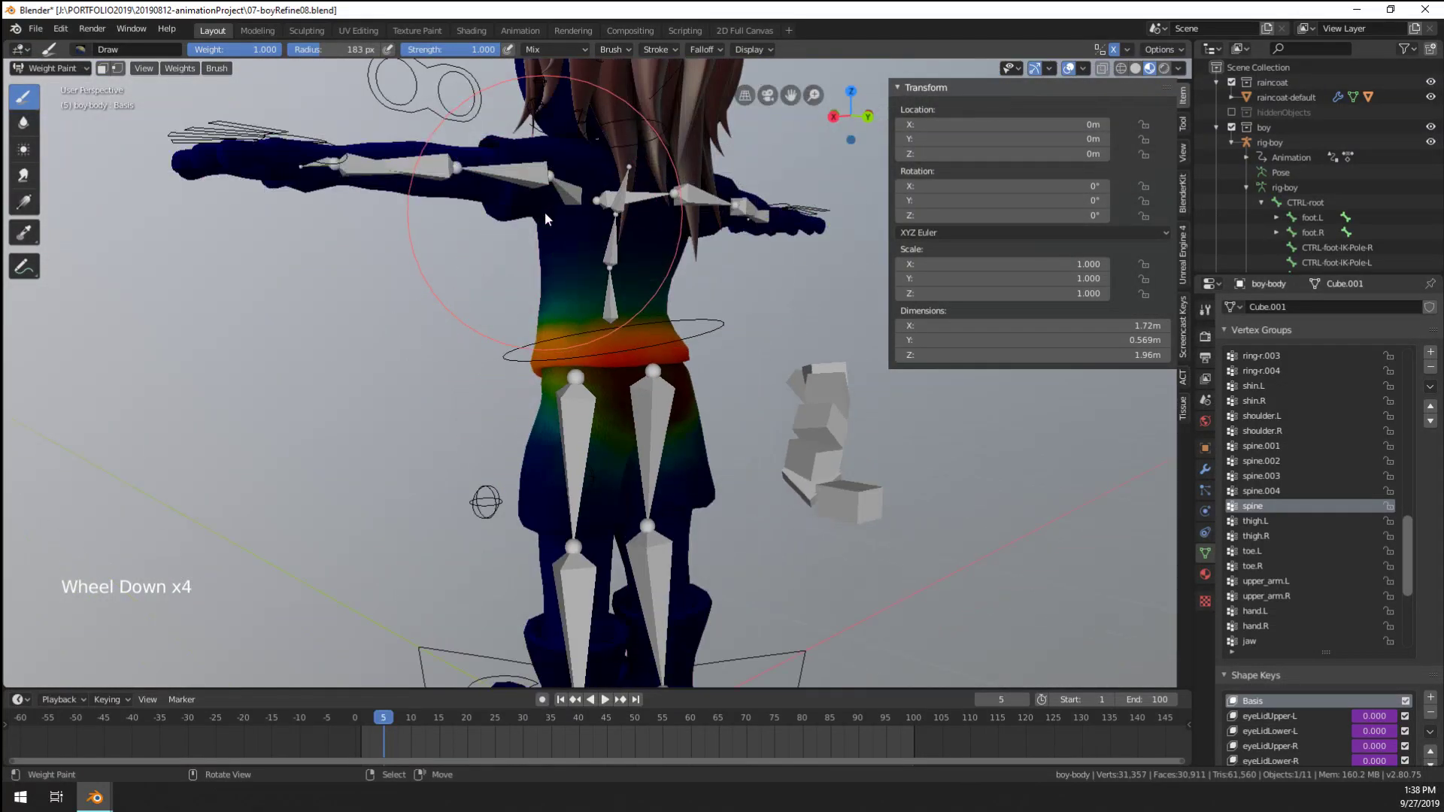
{"action": "scroll", "coordinate": [546, 219], "scroll_direction": "up", "scroll_amount": 5}
{"action": "scroll", "coordinate": [546, 219], "scroll_direction": "down", "scroll_amount": 3}
{"action": "scroll", "coordinate": [546, 219], "scroll_direction": "down", "scroll_amount": 2}
{"action": "left_click", "coordinate": [1137, 68]}
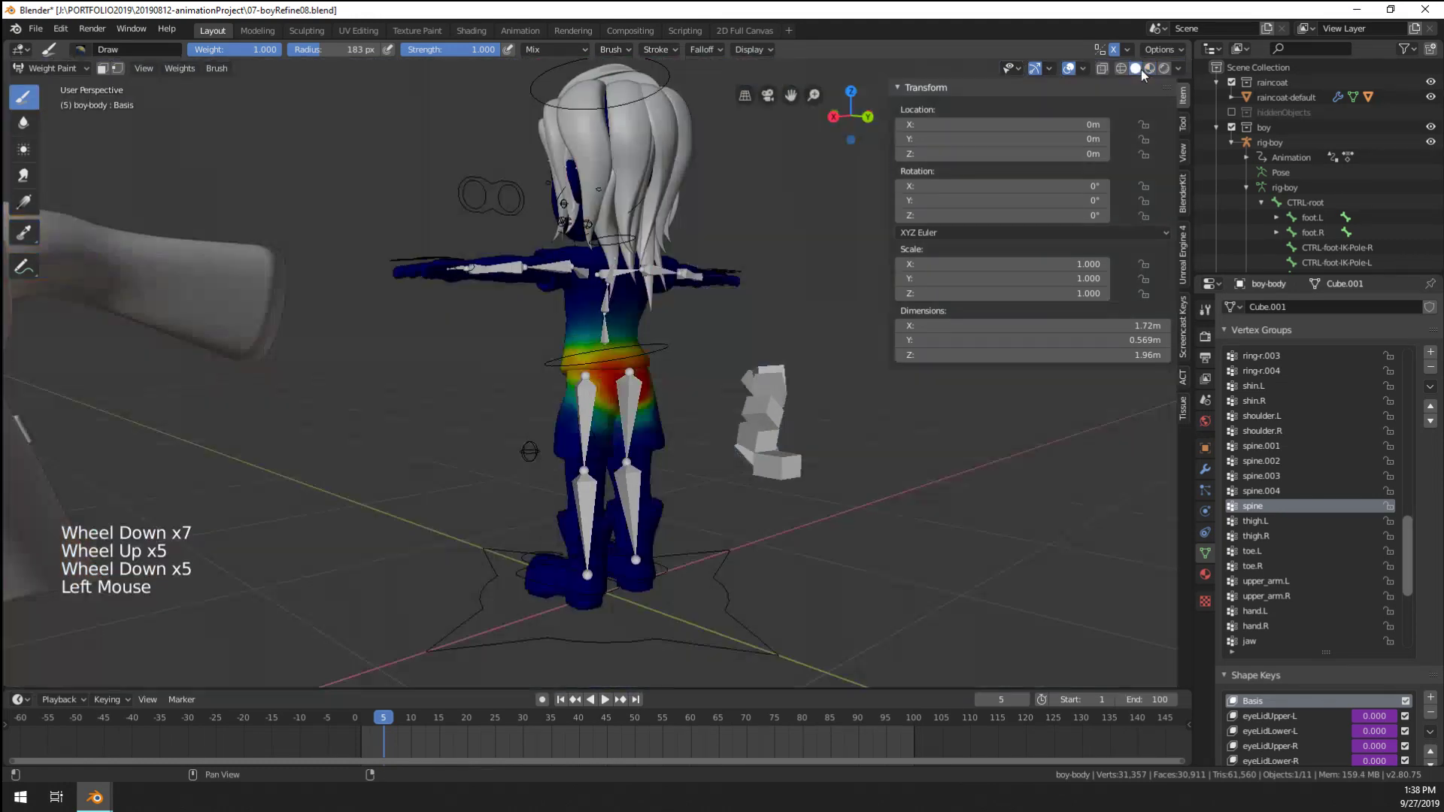
Paint full-strength spine weight all around the hips with a 147 px Draw brush
{"action": "scroll", "coordinate": [770, 364], "scroll_direction": "up", "scroll_amount": 6}
{"action": "mouse_move", "coordinate": [770, 364]}
{"action": "middle_mouse_down"}
{"action": "mouse_move", "coordinate": [699, 375]}
{"action": "mouse_move", "coordinate": [678, 337]}
{"action": "mouse_move", "coordinate": [476, 366]}
{"action": "middle_mouse_up"}
{"action": "key", "text": "f"}
{"action": "left_click", "coordinate": [512, 337]}
{"action": "left_click_drag", "start_coordinate": [476, 366], "coordinate": [539, 438]}
{"action": "middle_click_drag", "start_coordinate": [540, 438], "coordinate": [428, 409]}
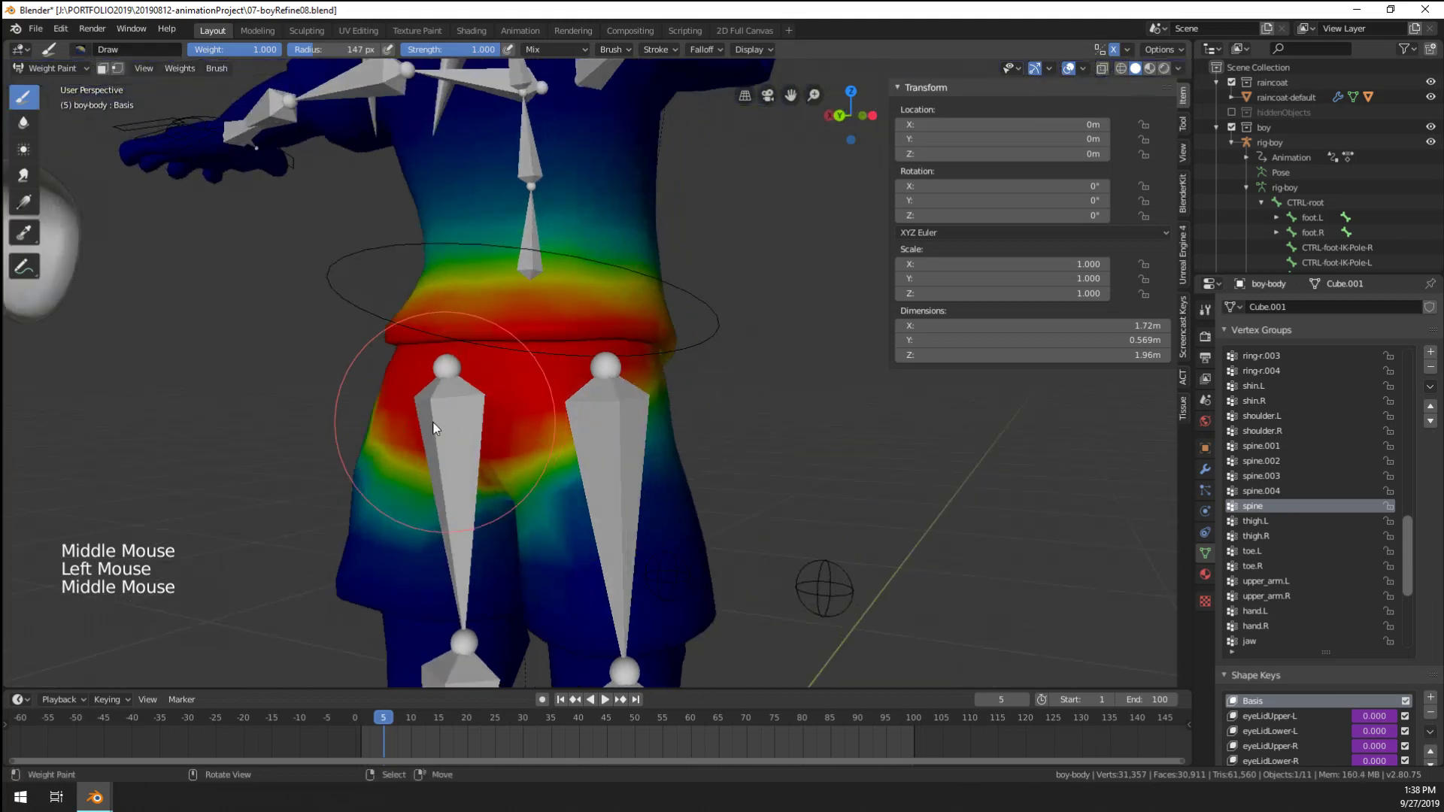
{"action": "left_click_drag", "start_coordinate": [428, 409], "coordinate": [485, 429]}
{"action": "middle_click_drag", "start_coordinate": [484, 429], "coordinate": [408, 432]}
{"action": "left_click_drag", "start_coordinate": [408, 432], "coordinate": [544, 368]}
{"action": "middle_click_drag", "start_coordinate": [545, 368], "coordinate": [463, 368]}
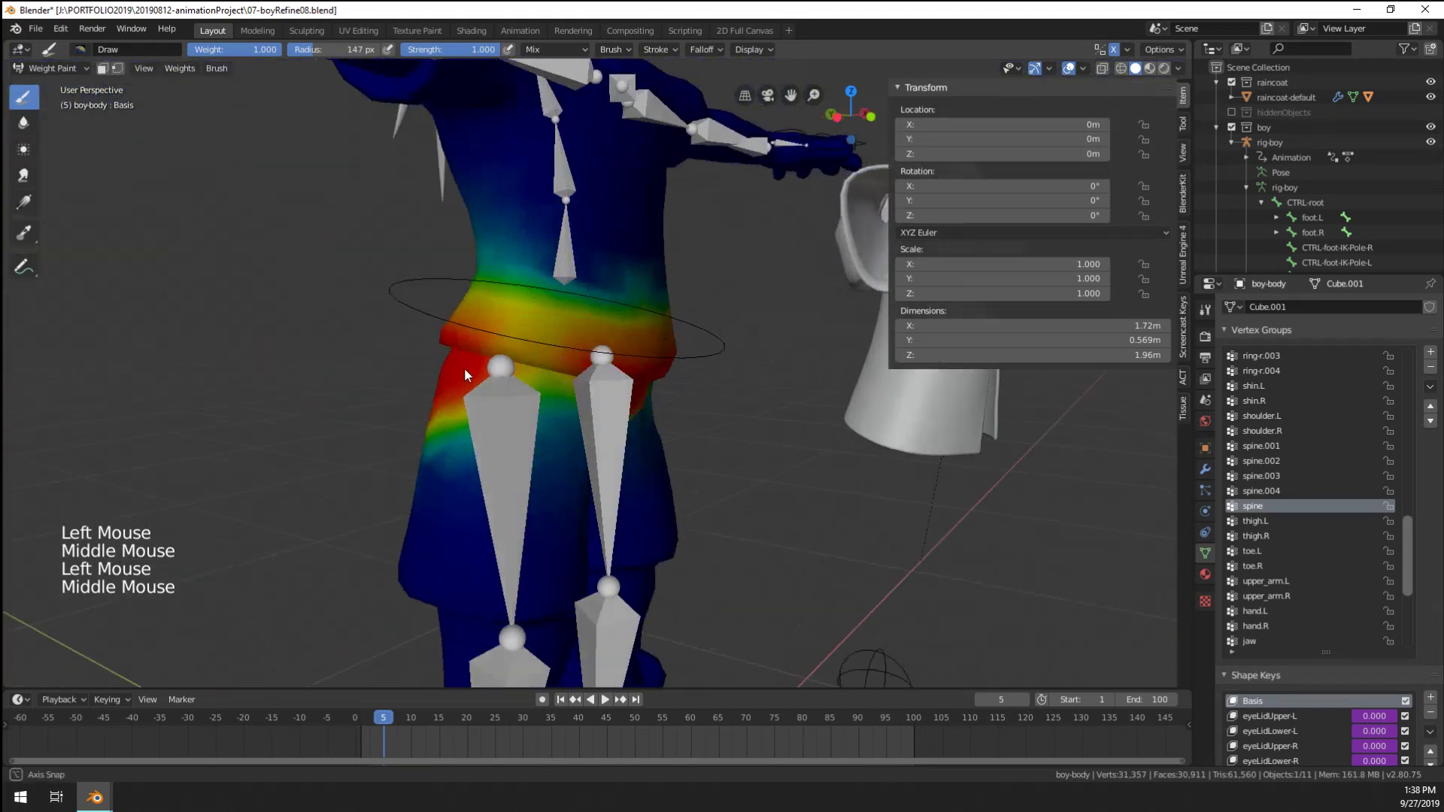
{"action": "left_click_drag", "start_coordinate": [464, 367], "coordinate": [528, 359]}
{"action": "middle_click_drag", "start_coordinate": [528, 359], "coordinate": [558, 361]}
Put the rig in Pose Mode and move the right foot control outward and up
{"action": "scroll", "coordinate": [558, 361], "scroll_direction": "down", "scroll_amount": 5}
{"action": "key", "text": "ctrl+Tab"}
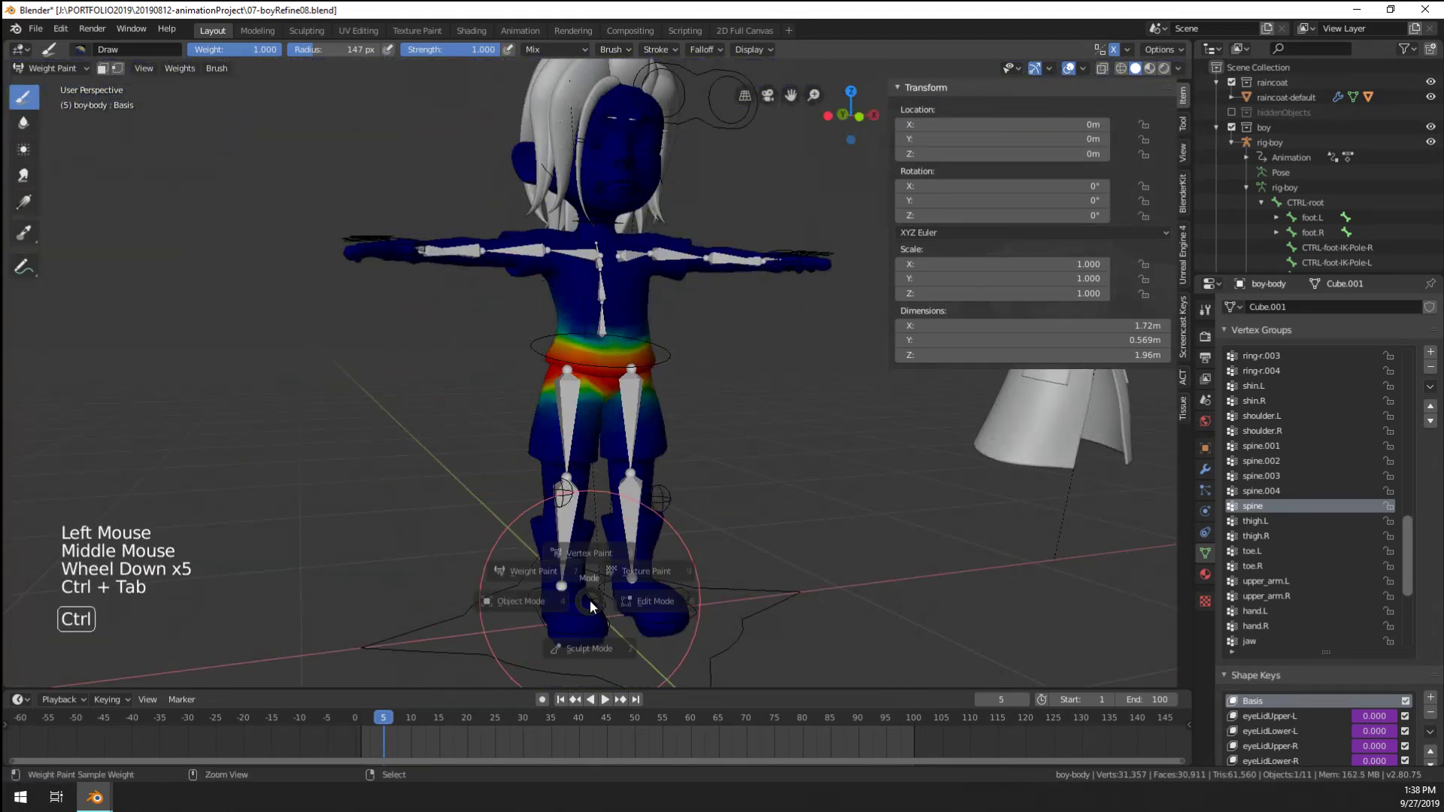
{"action": "right_click", "coordinate": [540, 626]}
{"action": "key", "text": "ctrl+Tab"}
{"action": "right_click", "coordinate": [540, 625]}
{"action": "middle_click_drag", "start_coordinate": [539, 625], "coordinate": [497, 604]}
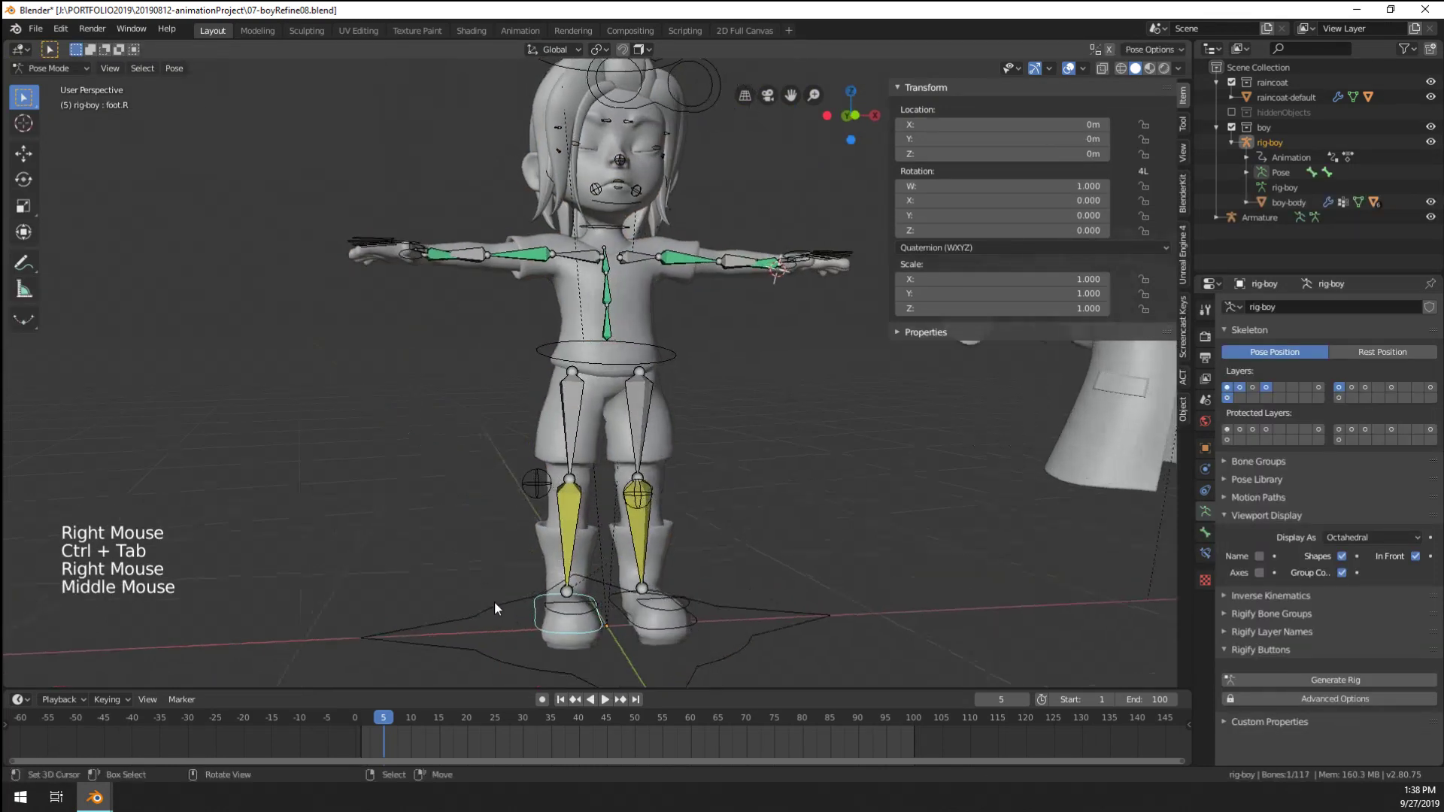
{"action": "key", "text": "g"}
{"action": "left_click", "coordinate": [301, 549]}
Move the left foot control outward to spread the legs into a wide stance
{"action": "right_click", "coordinate": [637, 623]}
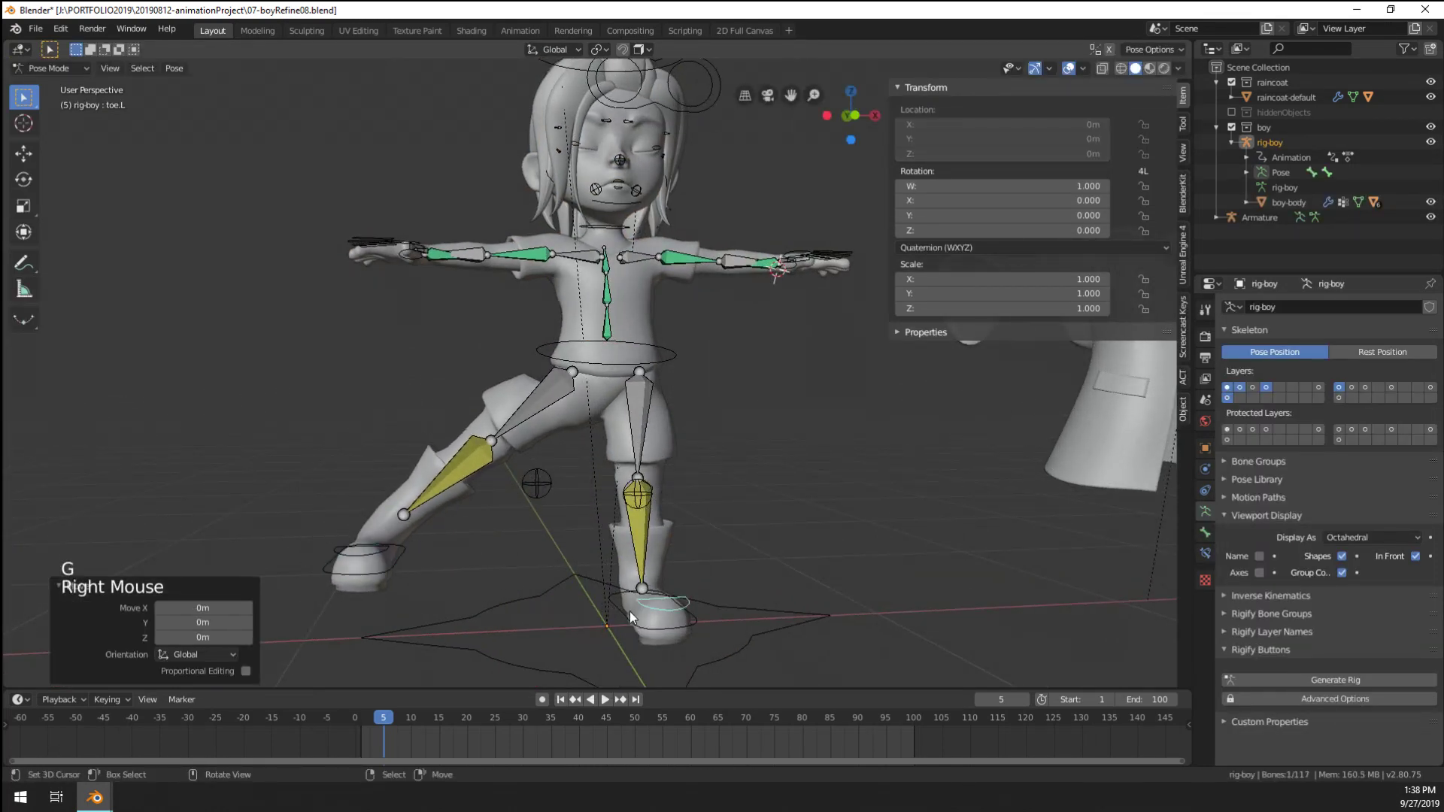
{"action": "right_click", "coordinate": [636, 623]}
{"action": "key", "text": "g"}
{"action": "left_click", "coordinate": [820, 577]}
Select the body mesh again and return it to Weight Paint mode
{"action": "scroll", "coordinate": [575, 507], "scroll_direction": "up", "scroll_amount": 3}
{"action": "right_click", "coordinate": [624, 430]}
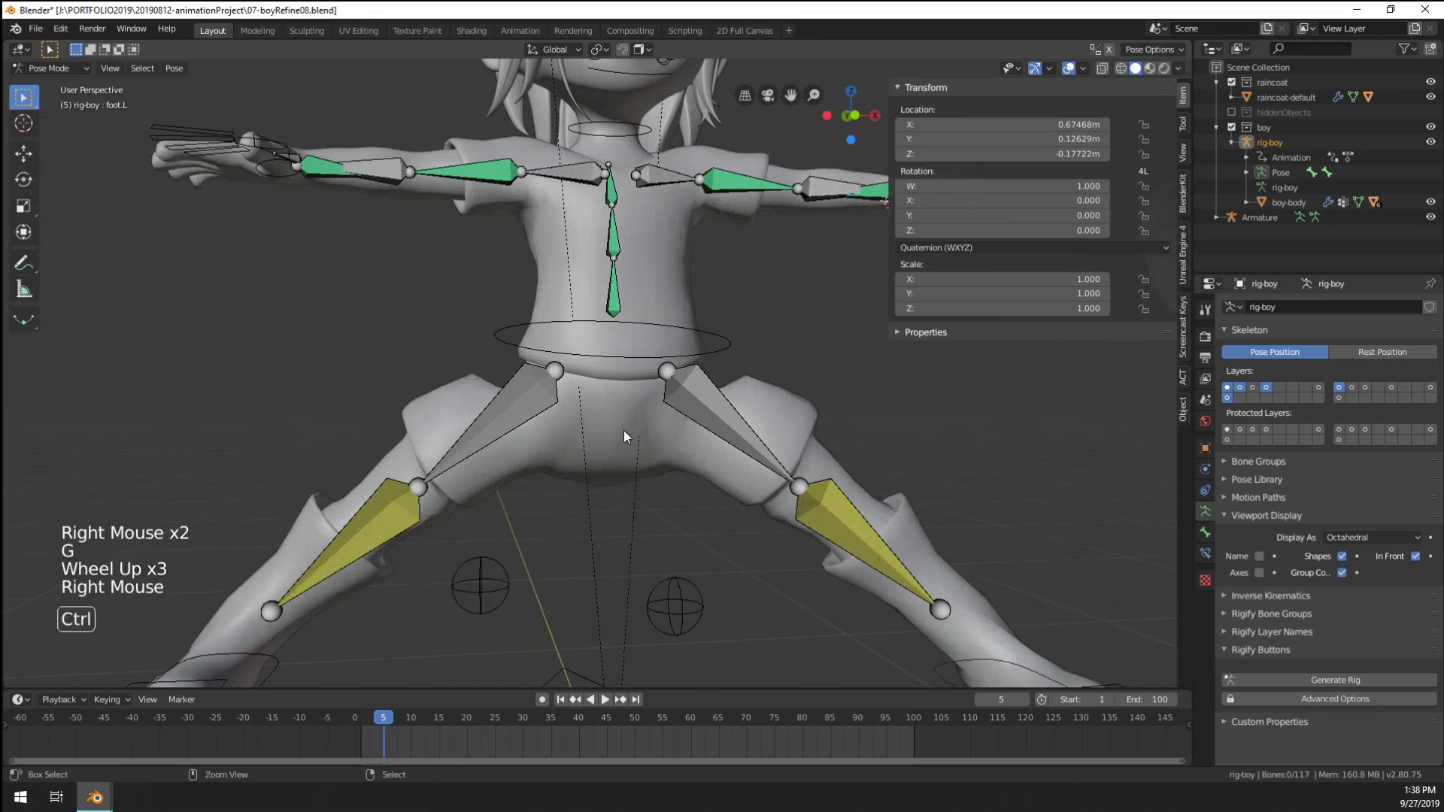
{"action": "key", "text": "ctrl+Tab"}
{"action": "right_click", "coordinate": [624, 430]}
{"action": "key", "text": "ctrl+Tab"}
{"action": "left_click", "coordinate": [531, 376]}
Paint full spine weight over the crotch with the Draw brush at 90 px and 64 px radii
{"action": "middle_click_drag", "start_coordinate": [576, 450], "coordinate": [584, 295]}
{"action": "key", "text": "f"}
{"action": "left_click", "coordinate": [600, 499]}
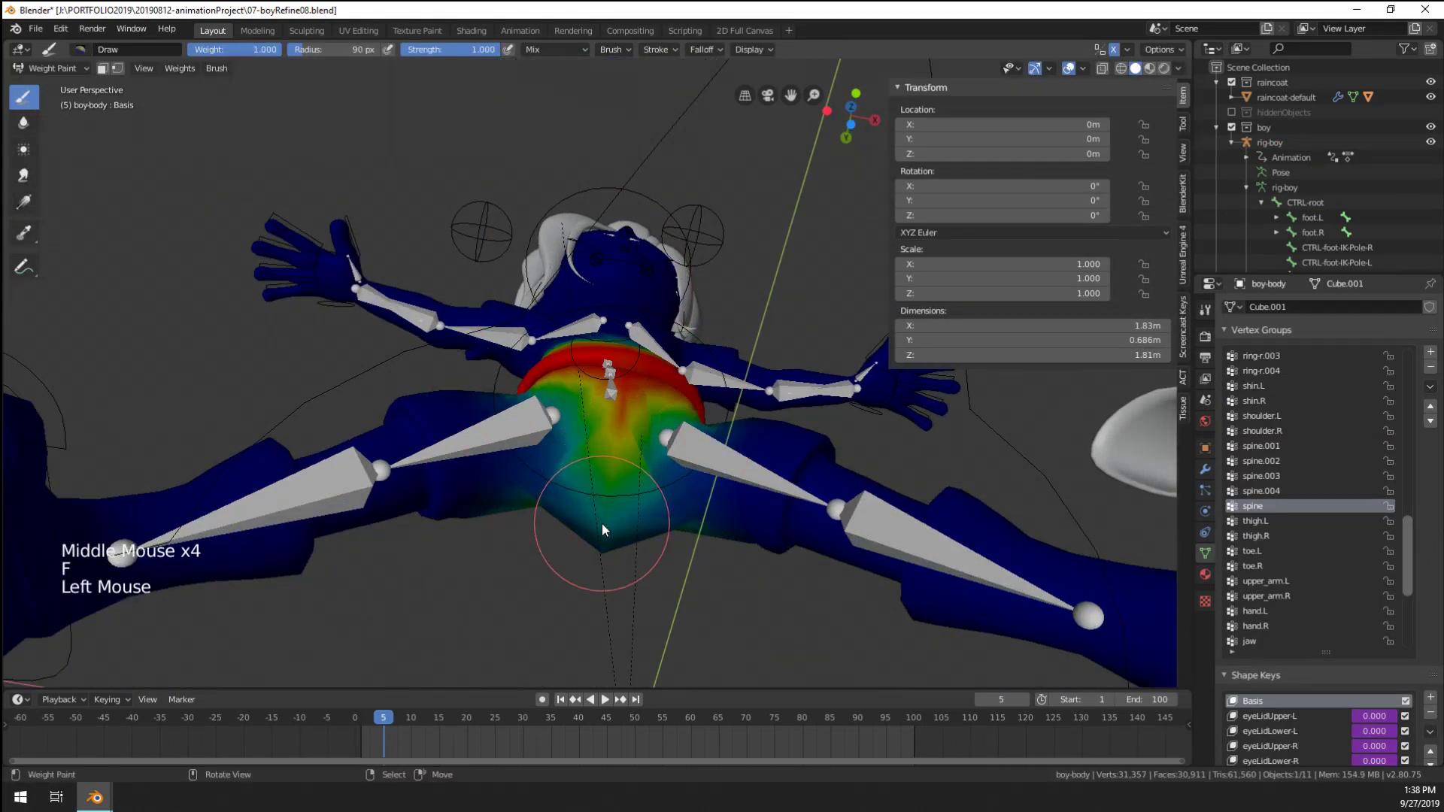
{"action": "left_click", "coordinate": [602, 523]}
{"action": "left_click", "coordinate": [602, 524]}
{"action": "middle_click_drag", "start_coordinate": [607, 494], "coordinate": [620, 482]}
{"action": "key", "text": "f"}
{"action": "left_click", "coordinate": [617, 445]}
{"action": "left_click", "coordinate": [620, 423]}
{"action": "left_click", "coordinate": [620, 423]}
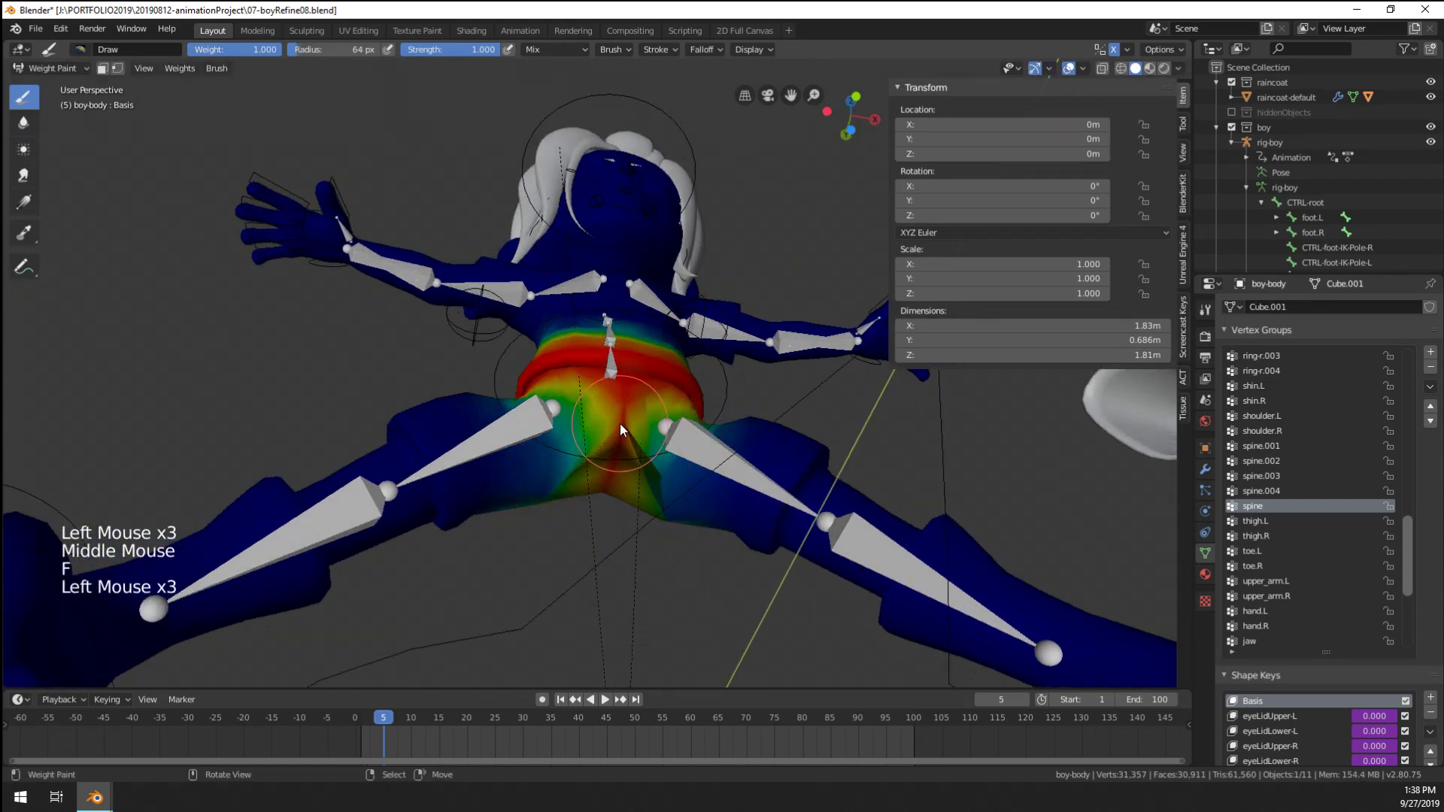
Paint full spine weight across the back of the hips and the buttocks with a 131 px brush
{"action": "mouse_move", "coordinate": [595, 432]}
{"action": "middle_mouse_down"}
{"action": "mouse_move", "coordinate": [760, 467]}
{"action": "mouse_move", "coordinate": [580, 444]}
{"action": "middle_mouse_up"}
{"action": "scroll", "coordinate": [594, 434], "scroll_direction": "up", "scroll_amount": 2}
{"action": "key", "text": "f"}
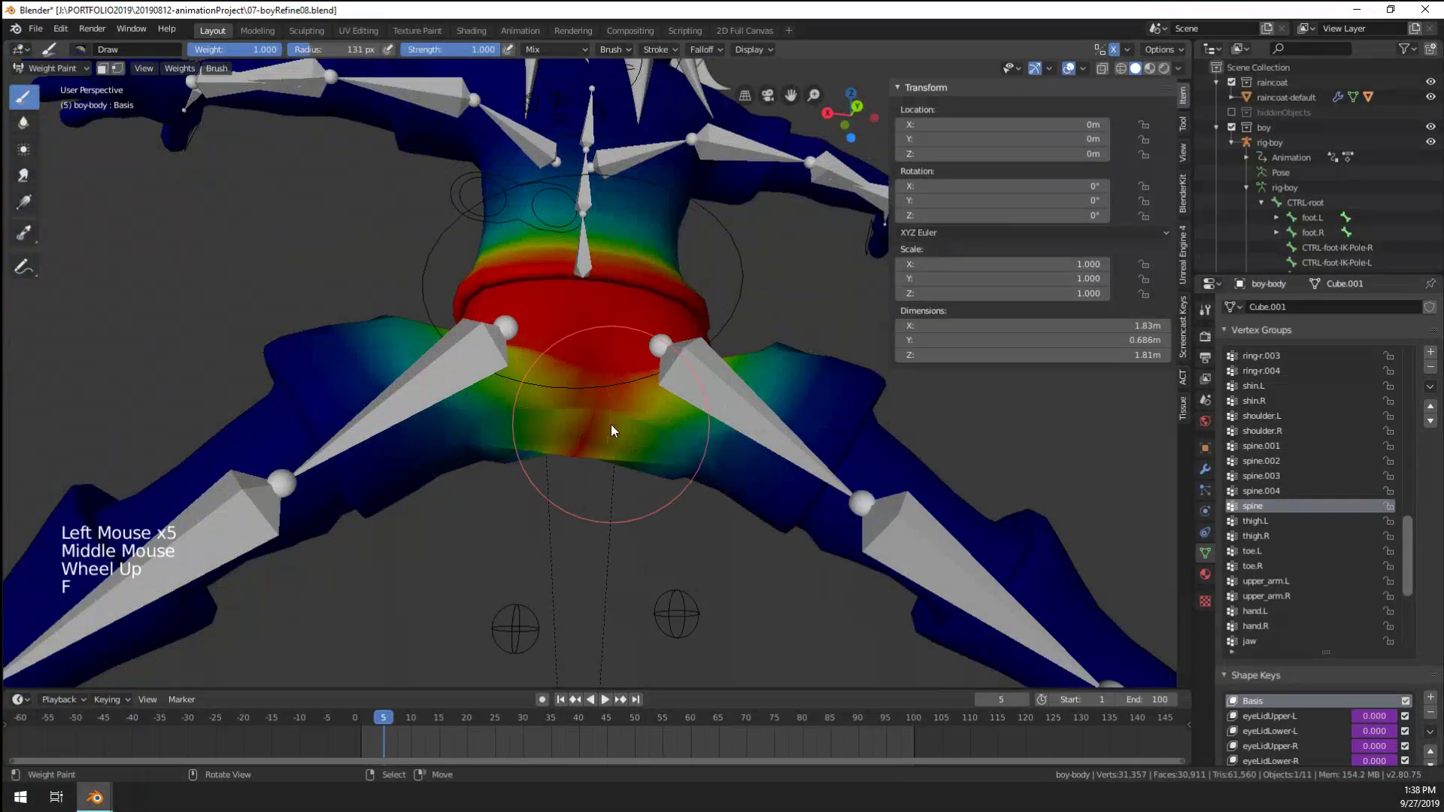
{"action": "left_click", "coordinate": [540, 364]}
{"action": "left_click", "coordinate": [540, 364]}
{"action": "left_click", "coordinate": [540, 364]}
{"action": "middle_click_drag", "start_coordinate": [540, 364], "coordinate": [527, 413]}
{"action": "left_click", "coordinate": [515, 470]}
{"action": "left_click", "coordinate": [531, 473]}
{"action": "left_click", "coordinate": [552, 476]}
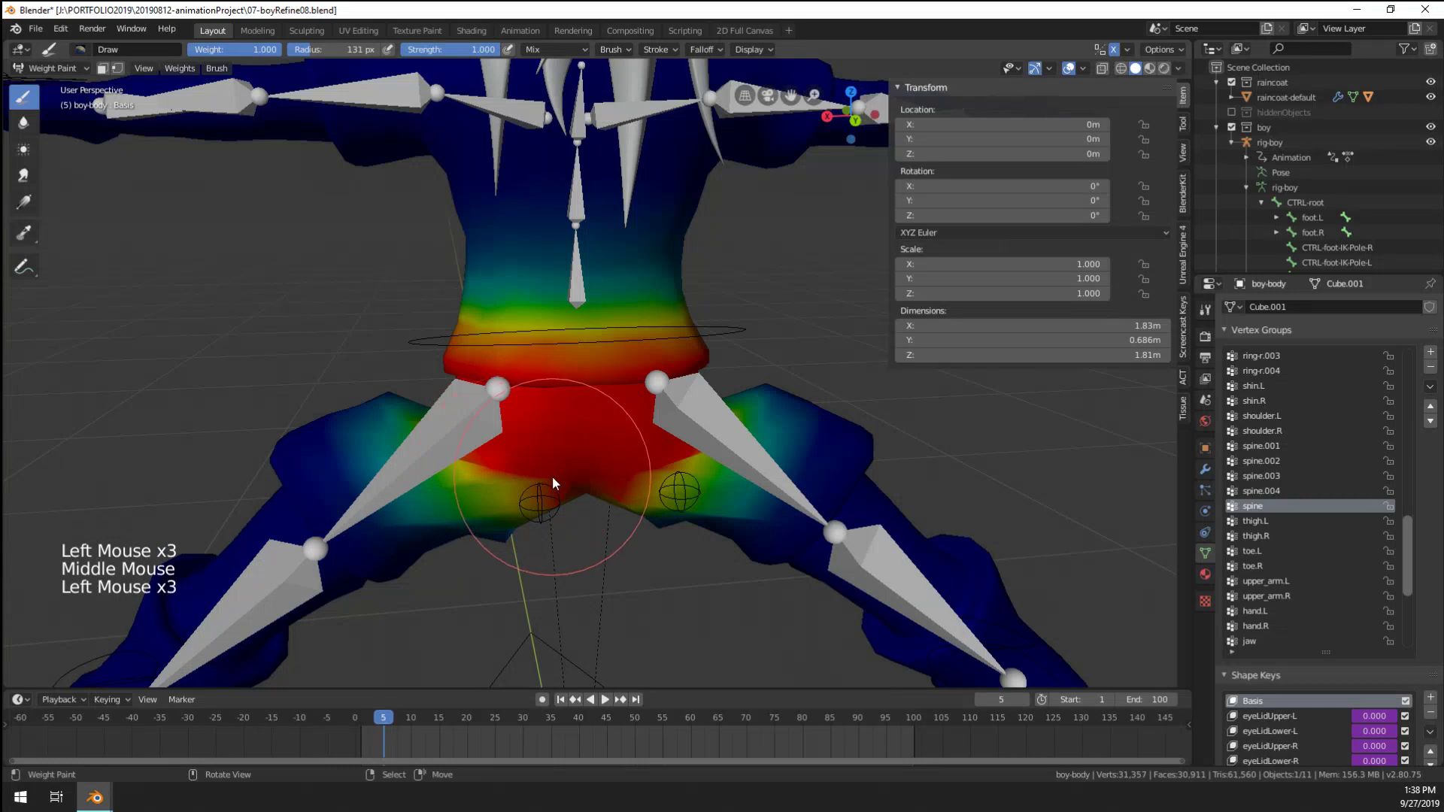
Smooth the spine weights across the buttocks and the back of the thighs with the Blur brush
{"action": "mouse_move", "coordinate": [552, 476]}
{"action": "middle_mouse_down"}
{"action": "mouse_move", "coordinate": [576, 455]}
{"action": "mouse_move", "coordinate": [553, 450]}
{"action": "mouse_move", "coordinate": [548, 471]}
{"action": "mouse_move", "coordinate": [499, 484]}
{"action": "mouse_move", "coordinate": [451, 451]}
{"action": "mouse_move", "coordinate": [489, 490]}
{"action": "mouse_move", "coordinate": [553, 465]}
{"action": "mouse_move", "coordinate": [518, 483]}
{"action": "middle_mouse_up"}
{"action": "scroll", "coordinate": [553, 450], "scroll_direction": "down", "scroll_amount": 1}
{"action": "scroll", "coordinate": [548, 471], "scroll_direction": "up", "scroll_amount": 1}
{"action": "left_click", "coordinate": [23, 123]}
{"action": "left_click", "coordinate": [493, 482]}
{"action": "left_click", "coordinate": [500, 470]}
{"action": "left_click", "coordinate": [507, 458]}
{"action": "left_click", "coordinate": [516, 461]}
{"action": "left_click", "coordinate": [525, 466]}
{"action": "left_click", "coordinate": [534, 470]}
{"action": "left_click", "coordinate": [536, 472]}
{"action": "left_click", "coordinate": [539, 474]}
{"action": "left_click", "coordinate": [542, 476]}
{"action": "left_click", "coordinate": [545, 477]}
{"action": "left_click", "coordinate": [553, 488]}
Sample the thigh.L vertex group and smear its weights at the back of the left hip with a 160 px brush
{"action": "left_click", "coordinate": [439, 500], "text": "shift"}
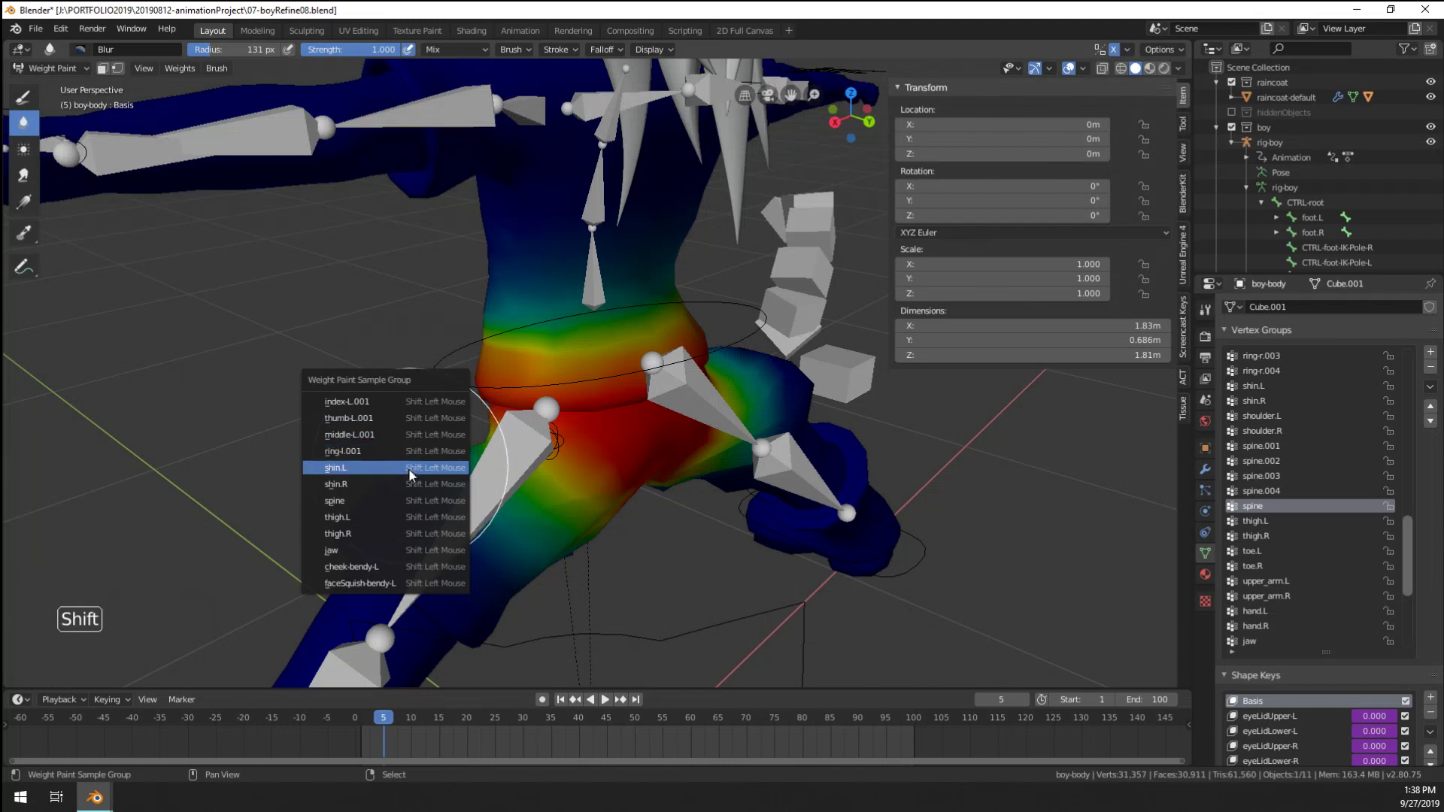
{"action": "left_click", "coordinate": [406, 517]}
{"action": "middle_click_drag", "start_coordinate": [534, 557], "coordinate": [558, 558]}
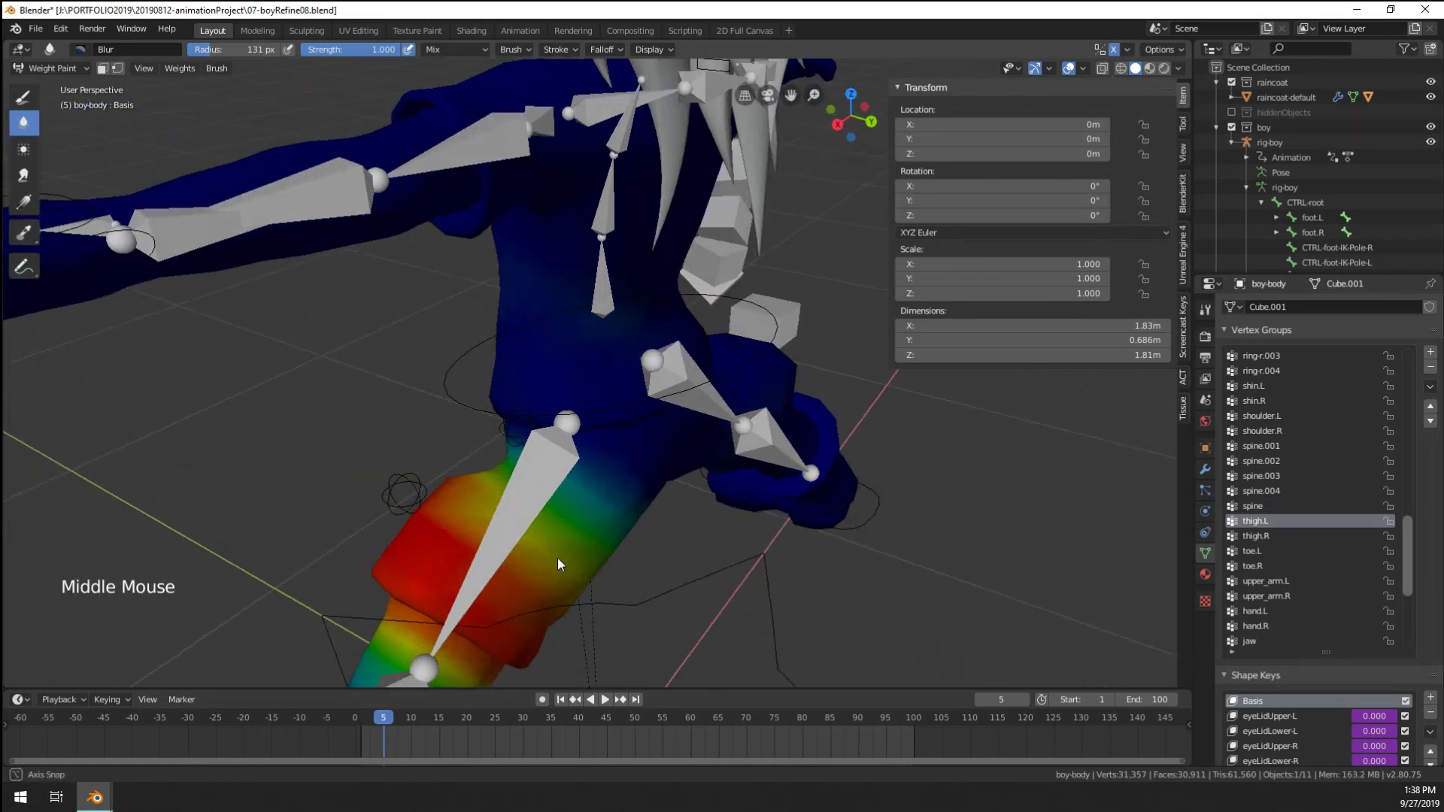
{"action": "left_click", "coordinate": [23, 175]}
{"action": "key", "text": "f"}
{"action": "key", "text": "f"}
{"action": "left_click", "coordinate": [504, 501]}
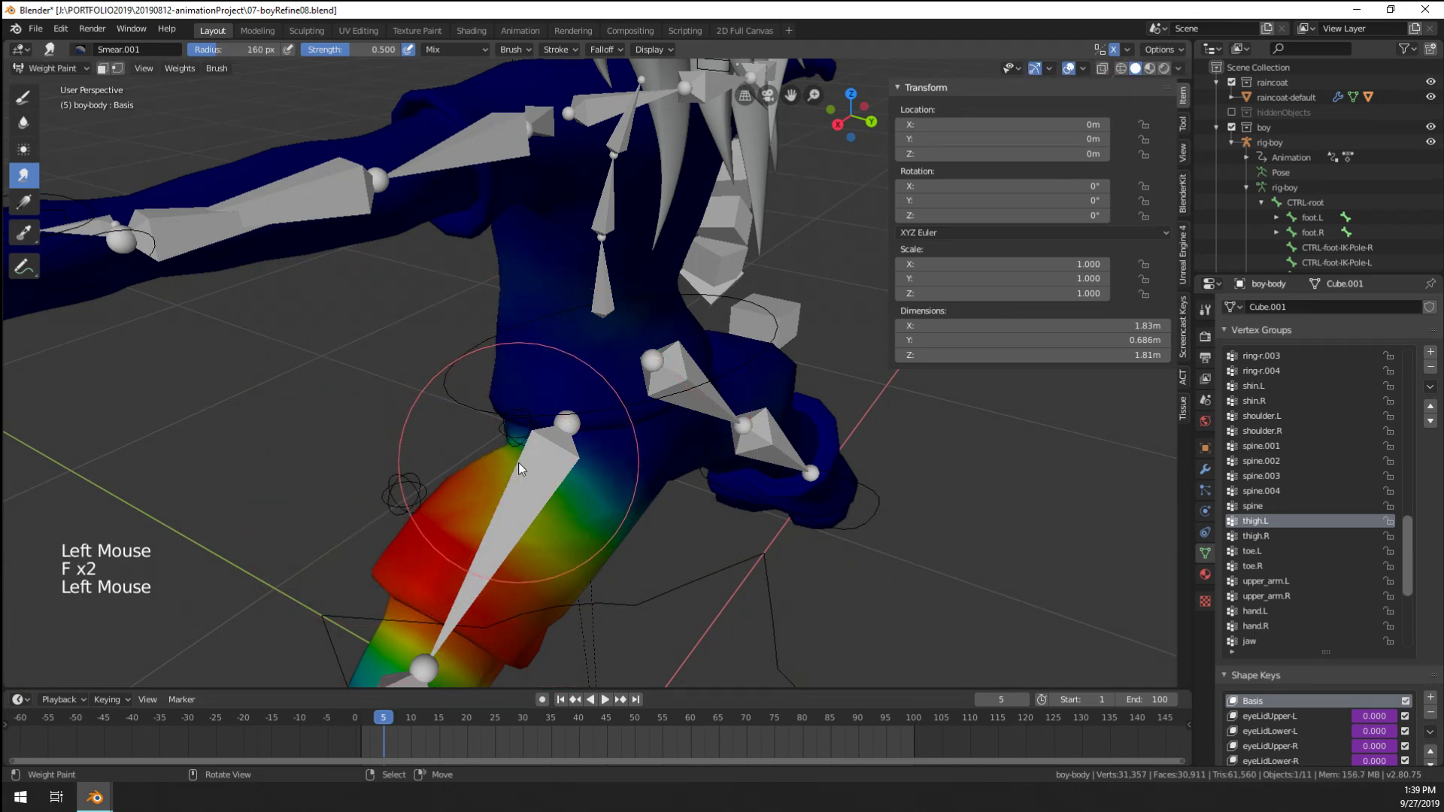
{"action": "left_click_drag", "start_coordinate": [517, 462], "coordinate": [554, 512]}
Smear the thigh.L weights around the front of the crotch with a 93 px brush
{"action": "mouse_move", "coordinate": [566, 481]}
{"action": "middle_mouse_down"}
{"action": "mouse_move", "coordinate": [458, 490]}
{"action": "mouse_move", "coordinate": [734, 449]}
{"action": "mouse_move", "coordinate": [734, 377]}
{"action": "middle_mouse_up"}
{"action": "key", "text": "f"}
{"action": "left_click", "coordinate": [733, 430]}
{"action": "key", "text": "f"}
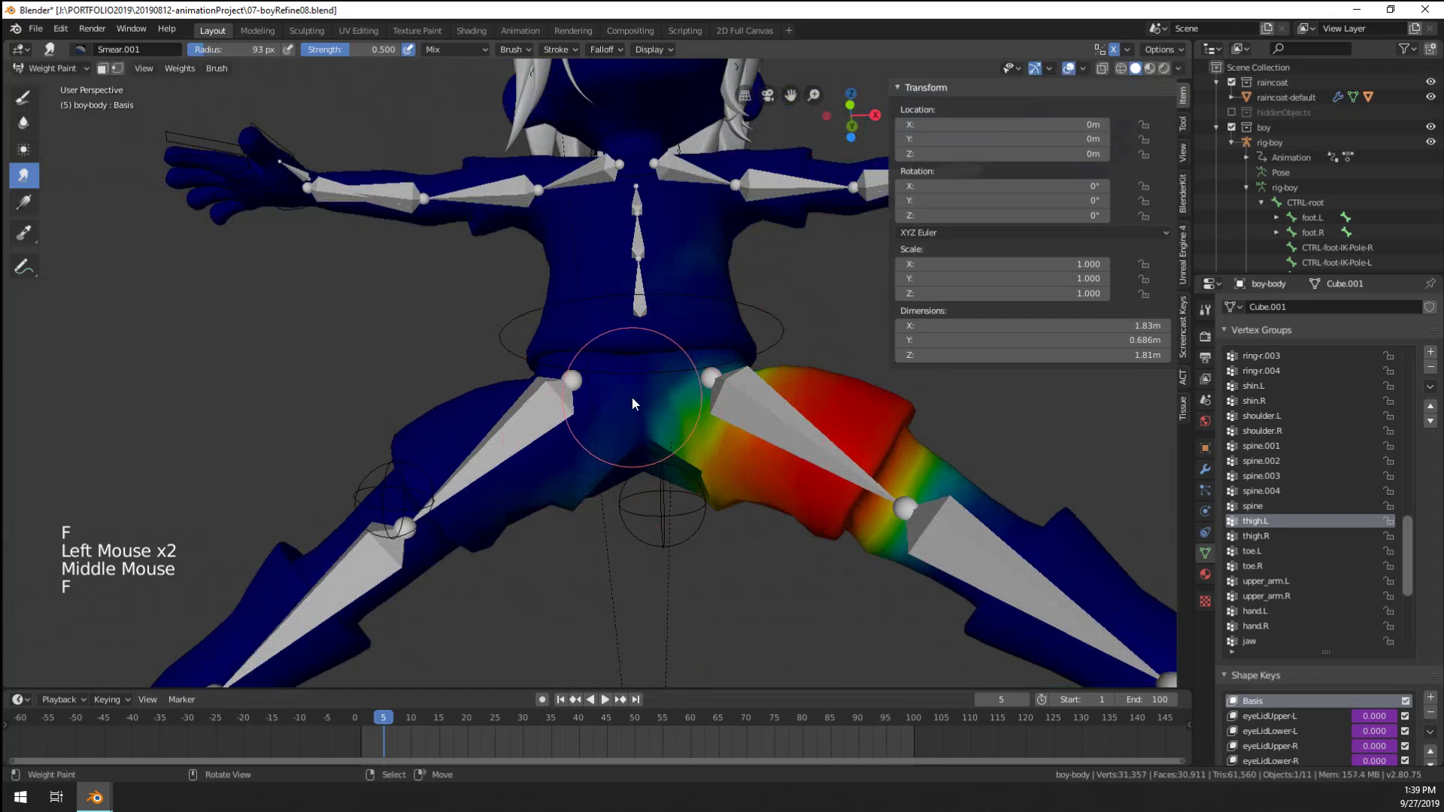
{"action": "left_click", "coordinate": [632, 397]}
{"action": "left_click_drag", "start_coordinate": [684, 420], "coordinate": [678, 437]}
{"action": "middle_click_drag", "start_coordinate": [678, 436], "coordinate": [661, 397]}
{"action": "mouse_move", "coordinate": [660, 397]}
{"action": "left_mouse_down"}
{"action": "mouse_move", "coordinate": [673, 472]}
{"action": "mouse_move", "coordinate": [646, 485]}
{"action": "left_mouse_up"}
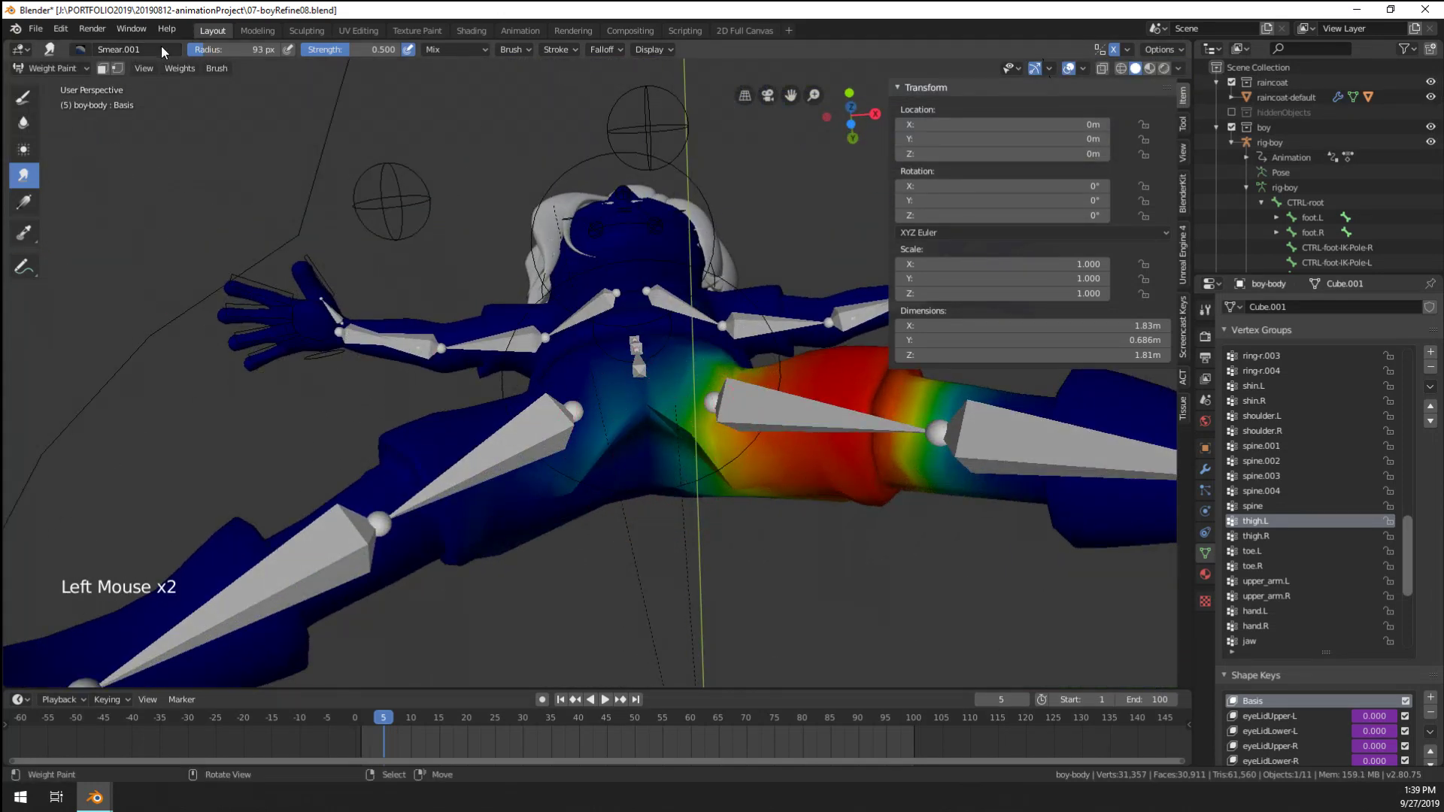
Use the Draw brush at weight 0 and radius 79 px to erase thigh.L weight on the crotch's opposite side
{"action": "left_click", "coordinate": [276, 49]}
{"action": "left_click", "coordinate": [275, 49]}
{"action": "left_click", "coordinate": [275, 49]}
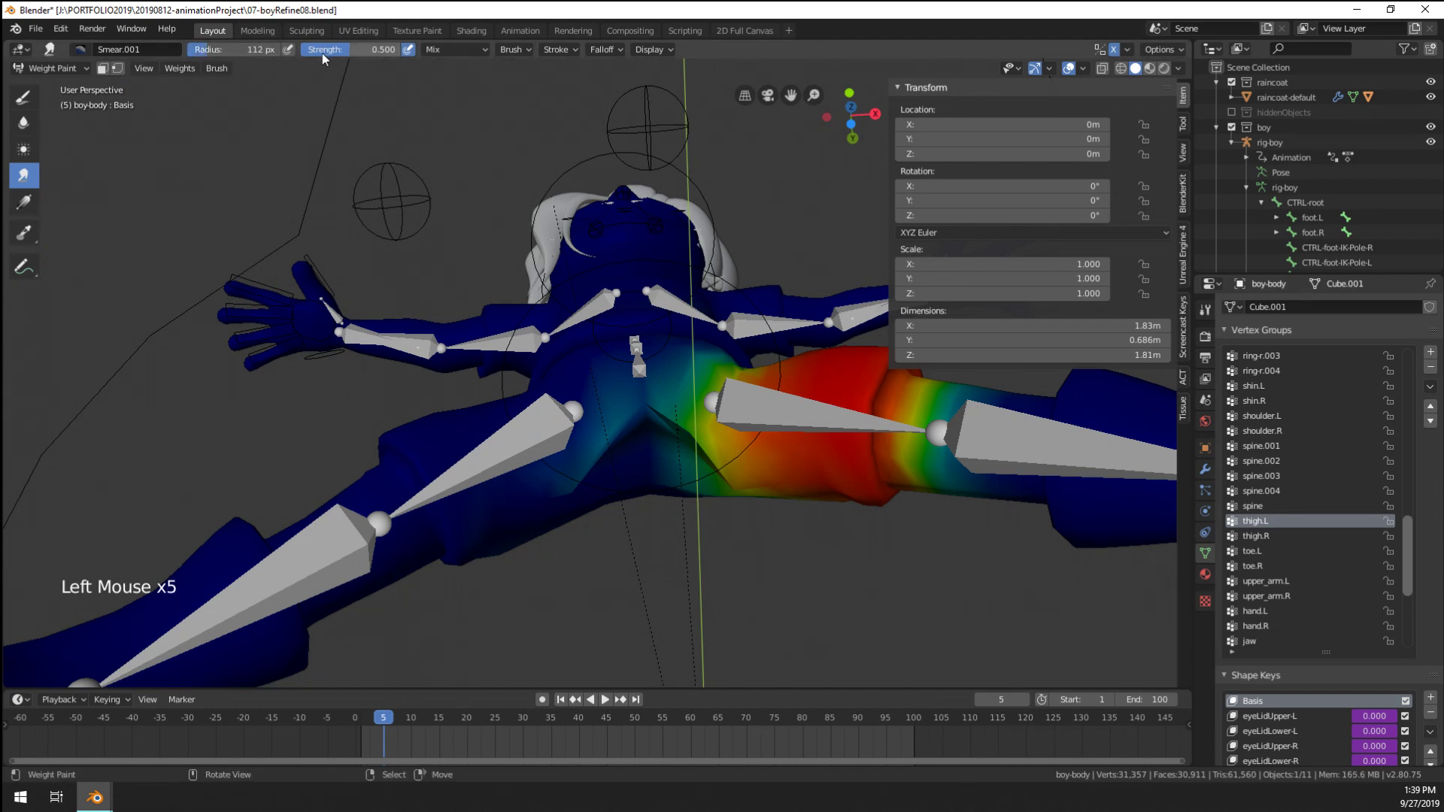
{"action": "left_click", "coordinate": [22, 97]}
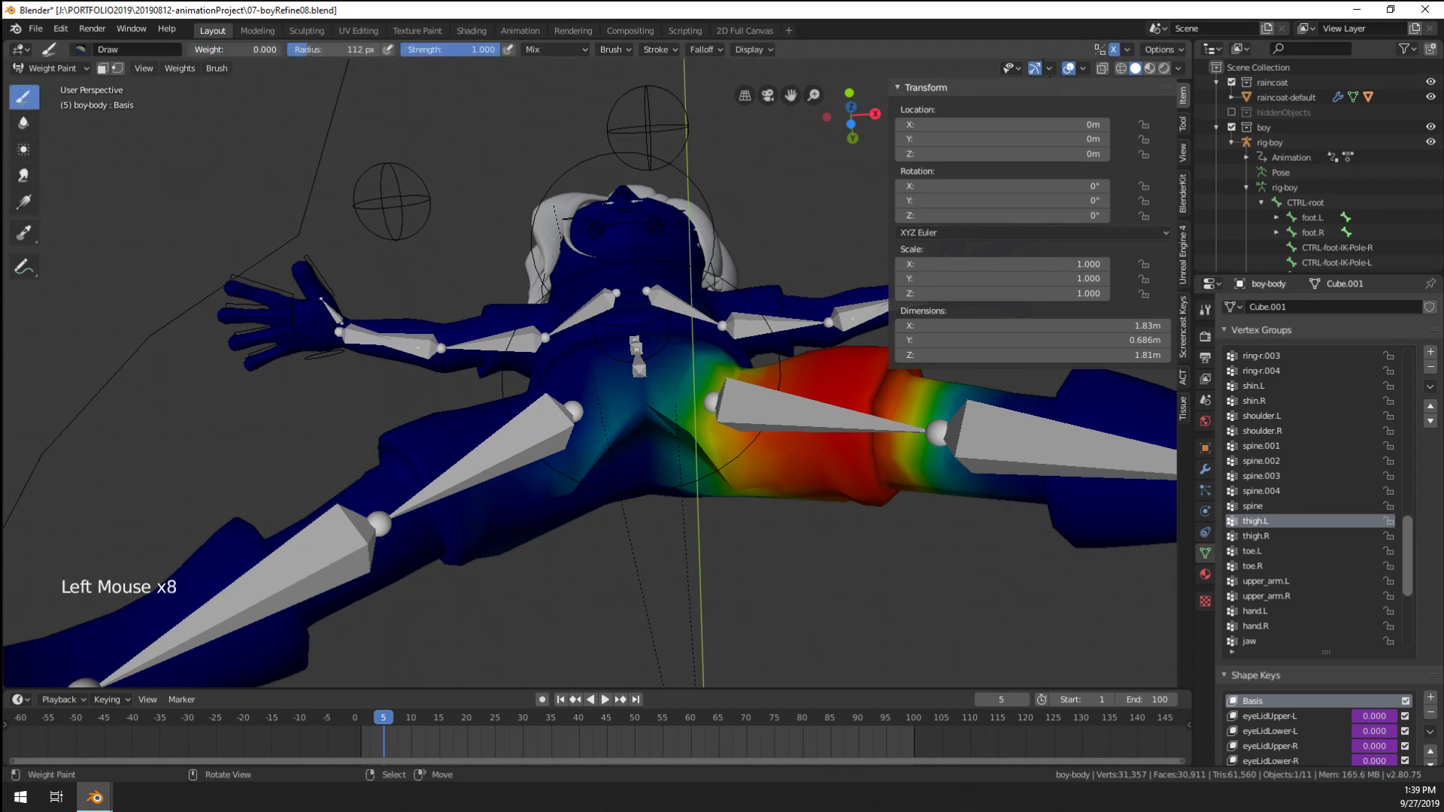
{"action": "key", "text": "f"}
{"action": "key", "text": "f"}
{"action": "left_click", "coordinate": [741, 502]}
{"action": "left_click", "coordinate": [636, 477]}
{"action": "left_click", "coordinate": [584, 469]}
{"action": "left_click", "coordinate": [580, 463]}
{"action": "left_click", "coordinate": [590, 444]}
{"action": "left_click", "coordinate": [607, 426]}
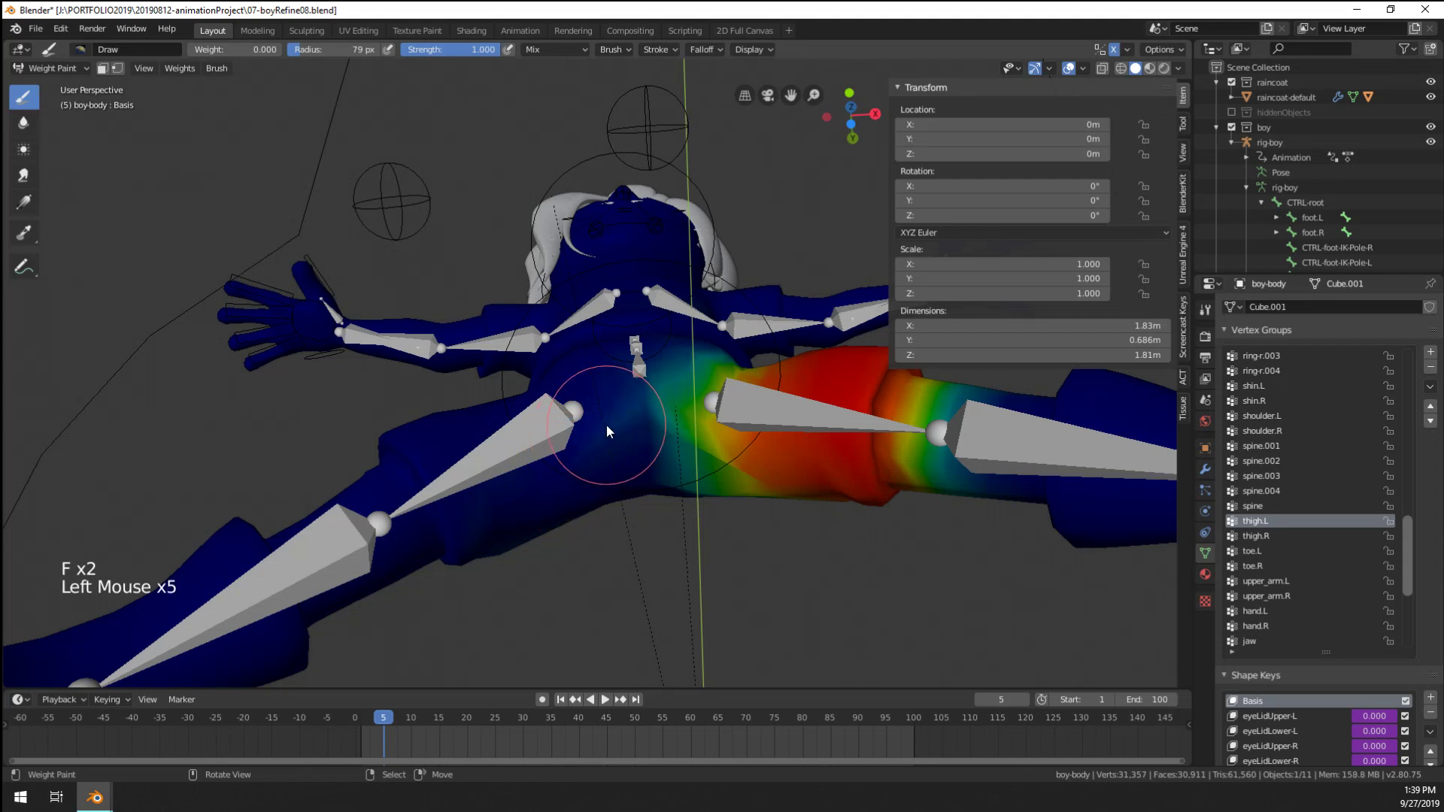
Erase the stray thigh.L weight along the right inner thigh with the zero-weight brush
{"action": "middle_click_drag", "start_coordinate": [606, 426], "coordinate": [621, 509]}
{"action": "left_click", "coordinate": [600, 471]}
{"action": "left_click", "coordinate": [587, 474]}
{"action": "left_click", "coordinate": [571, 478]}
{"action": "left_click", "coordinate": [552, 481]}
{"action": "left_click", "coordinate": [534, 484]}
Put the rig in Pose Mode and raise the left foot control outward to about hip height
{"action": "scroll", "coordinate": [534, 484], "scroll_direction": "down", "scroll_amount": 3}
{"action": "mouse_move", "coordinate": [534, 485]}
{"action": "middle_mouse_down"}
{"action": "mouse_move", "coordinate": [603, 530]}
{"action": "mouse_move", "coordinate": [229, 534]}
{"action": "mouse_move", "coordinate": [1075, 543]}
{"action": "mouse_move", "coordinate": [1106, 530]}
{"action": "middle_mouse_up"}
{"action": "scroll", "coordinate": [1105, 530], "scroll_direction": "down", "scroll_amount": 2}
{"action": "key", "text": "ctrl+Tab"}
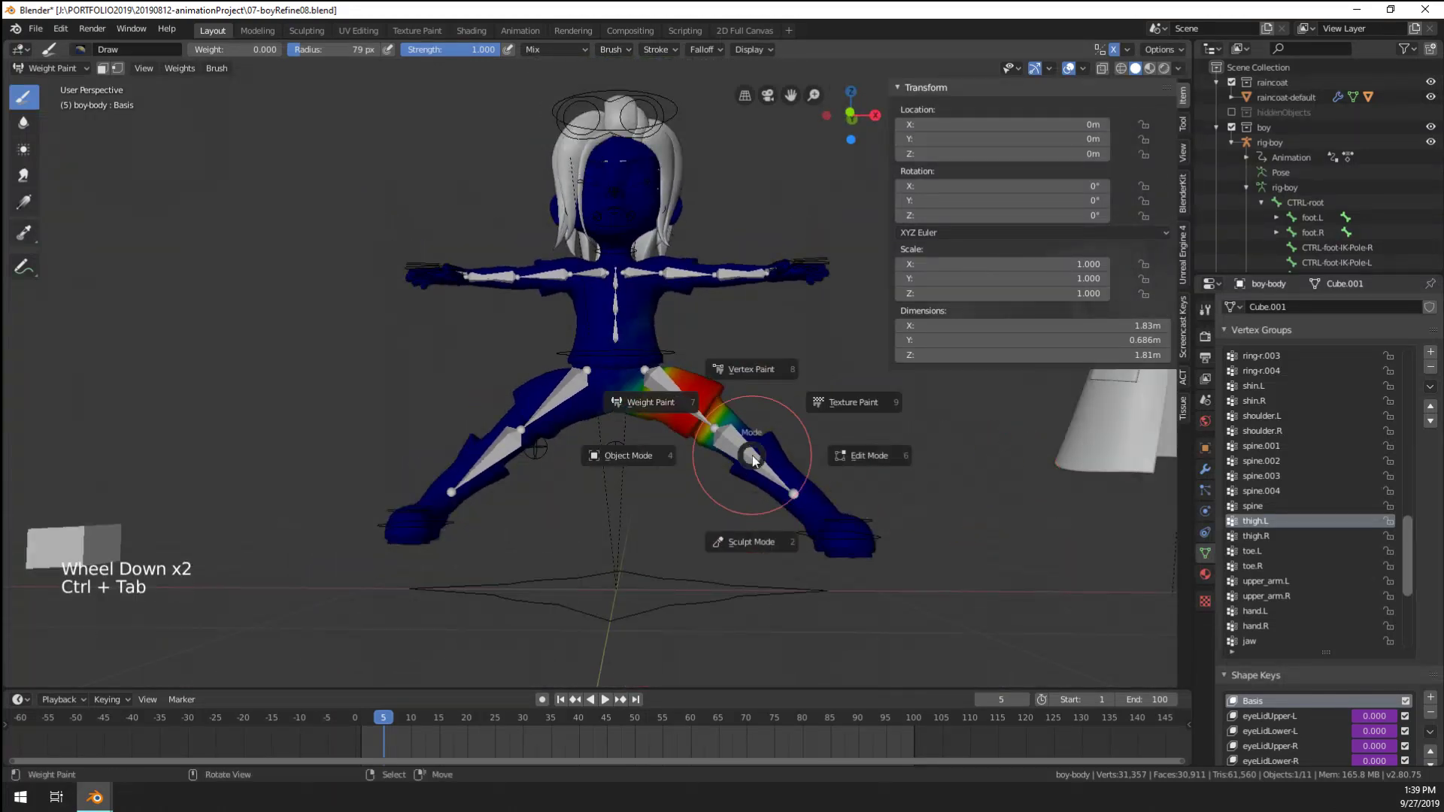
{"action": "left_click", "coordinate": [665, 458]}
{"action": "scroll", "coordinate": [899, 579], "scroll_direction": "up", "scroll_amount": 1}
{"action": "right_click", "coordinate": [923, 578]}
{"action": "key", "text": "ctrl+Tab"}
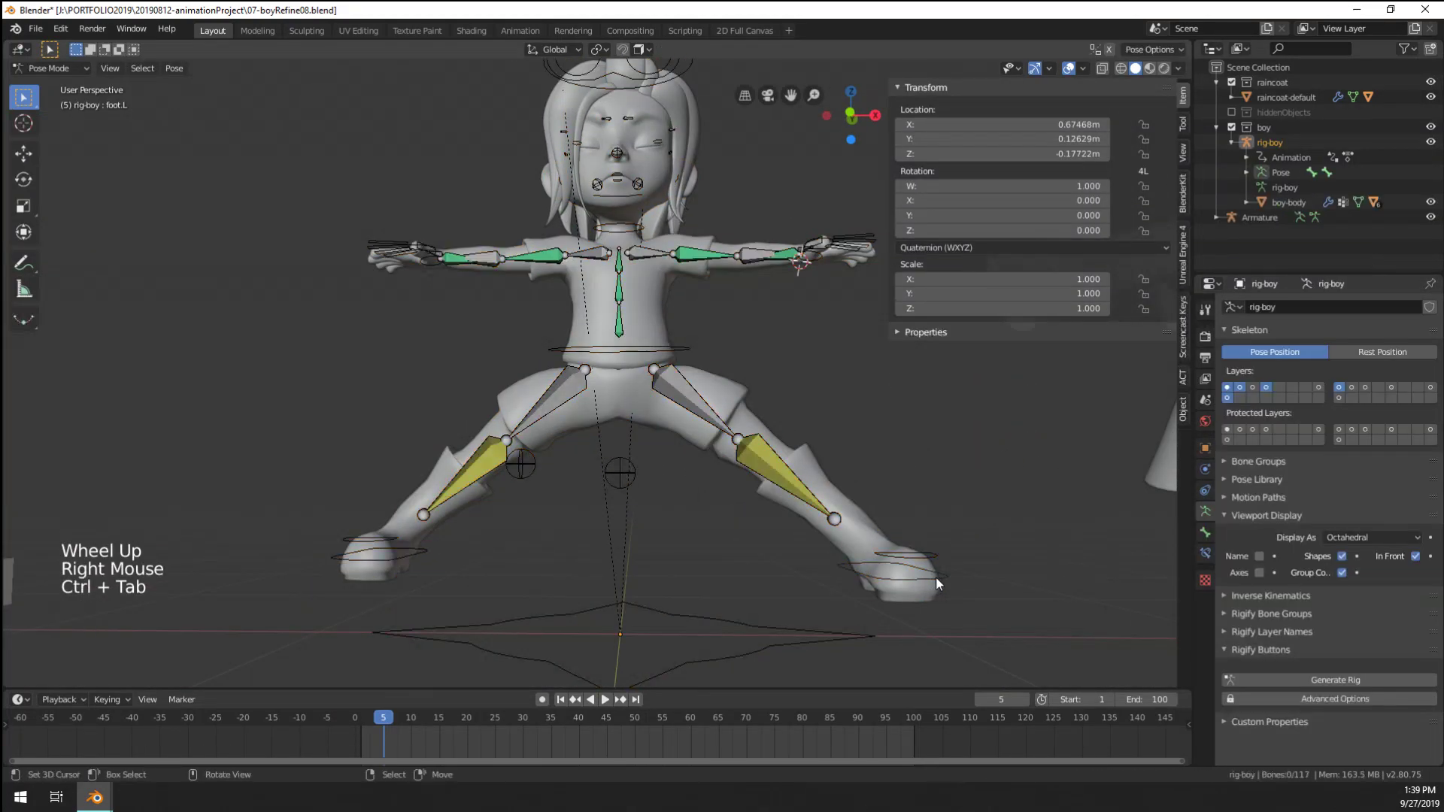
{"action": "right_click", "coordinate": [936, 576]}
{"action": "key", "text": "g"}
{"action": "left_click", "coordinate": [1038, 399]}
Raise the right foot control outward to widen the leg split
{"action": "right_click", "coordinate": [419, 560]}
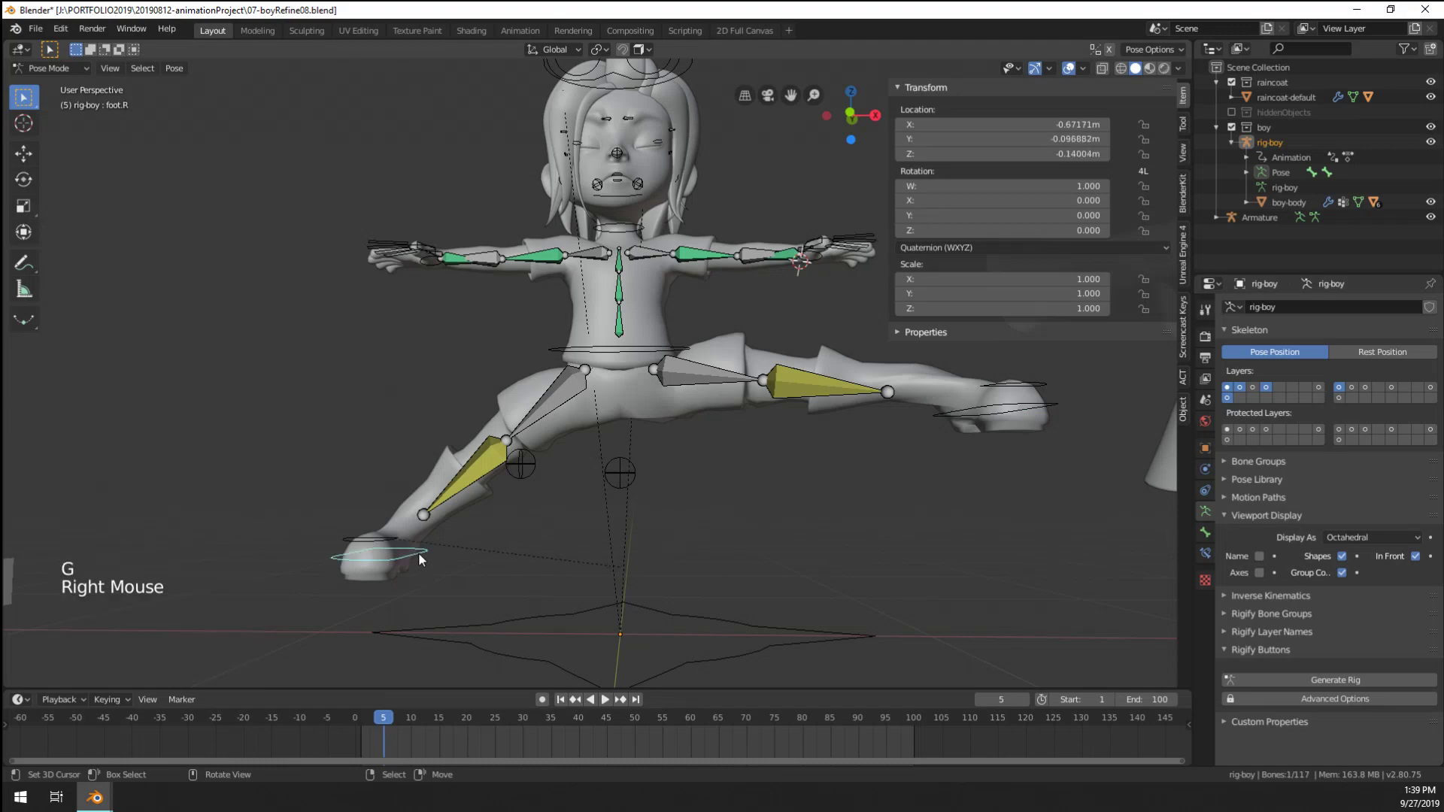
{"action": "key", "text": "g"}
{"action": "left_click", "coordinate": [316, 432]}
Return to weight painting the body mesh with the legs in the split pose
{"action": "mouse_move", "coordinate": [662, 461]}
{"action": "middle_mouse_down"}
{"action": "mouse_move", "coordinate": [678, 463]}
{"action": "mouse_move", "coordinate": [387, 456]}
{"action": "mouse_move", "coordinate": [376, 382]}
{"action": "mouse_move", "coordinate": [628, 423]}
{"action": "mouse_move", "coordinate": [724, 413]}
{"action": "mouse_move", "coordinate": [726, 435]}
{"action": "mouse_move", "coordinate": [728, 391]}
{"action": "mouse_move", "coordinate": [761, 479]}
{"action": "mouse_move", "coordinate": [701, 477]}
{"action": "mouse_move", "coordinate": [874, 425]}
{"action": "mouse_move", "coordinate": [661, 482]}
{"action": "middle_mouse_up"}
{"action": "scroll", "coordinate": [635, 404], "scroll_direction": "up", "scroll_amount": 3}
{"action": "right_click", "coordinate": [706, 435]}
{"action": "key", "text": "ctrl+Tab"}
{"action": "right_click", "coordinate": [704, 448]}
{"action": "key", "text": "ctrl+Tab"}
Set the Draw brush to weight 1 and radius 115 px and paint thigh.L along the left inner thigh's underside
{"action": "scroll", "coordinate": [728, 391], "scroll_direction": "up", "scroll_amount": 2}
{"action": "scroll", "coordinate": [701, 476], "scroll_direction": "down", "scroll_amount": 1}
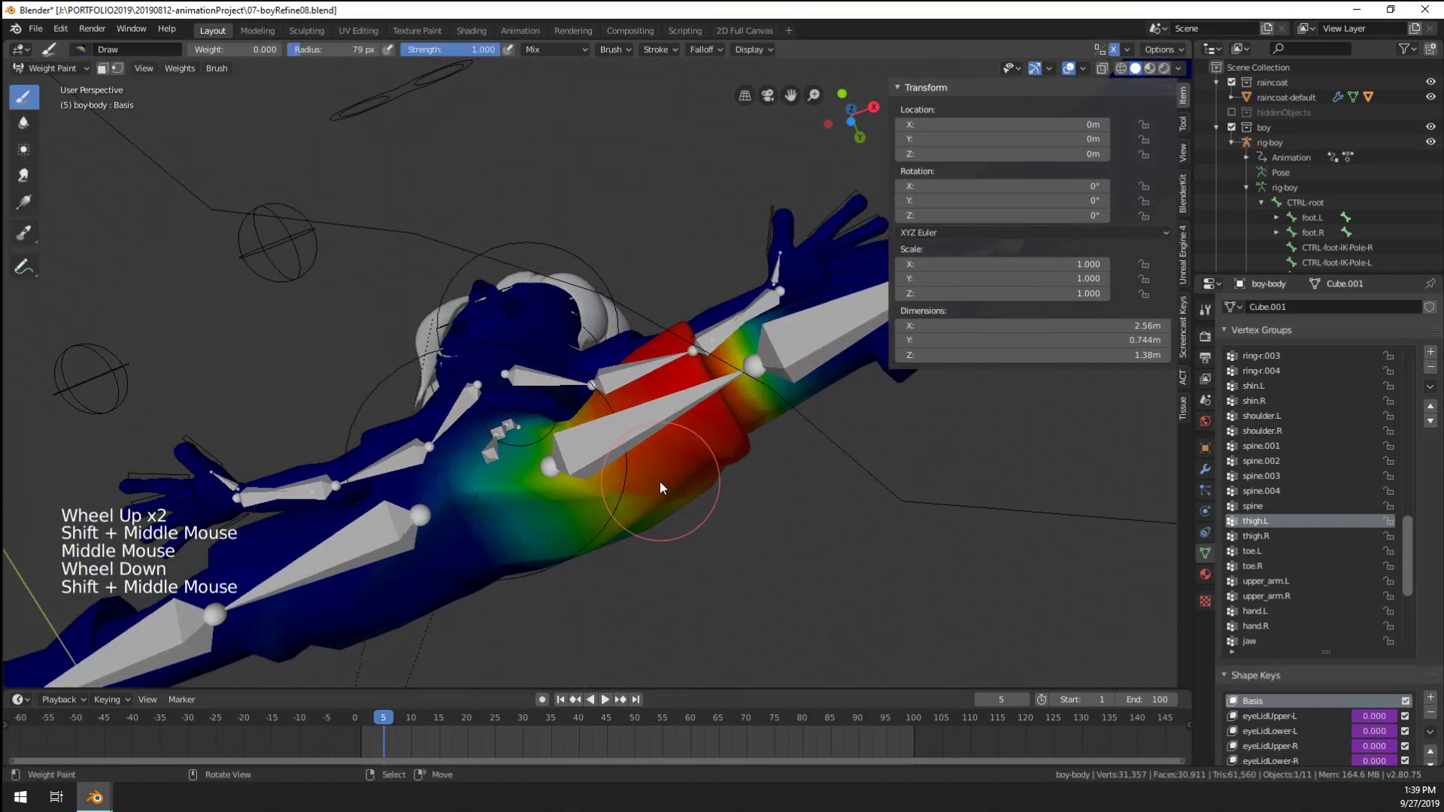
{"action": "left_click", "coordinate": [21, 111]}
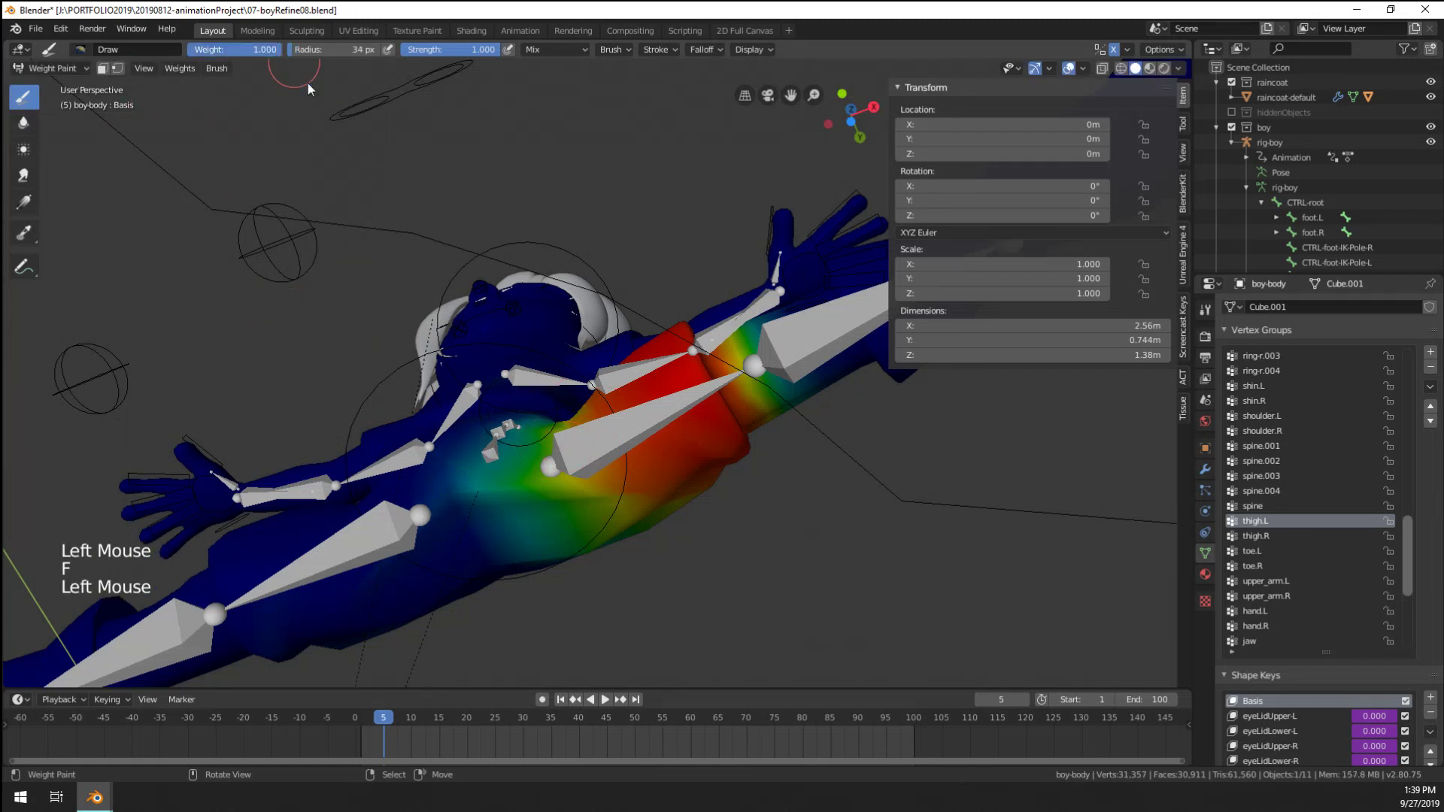
{"action": "left_click", "coordinate": [612, 493]}
{"action": "key", "text": "f"}
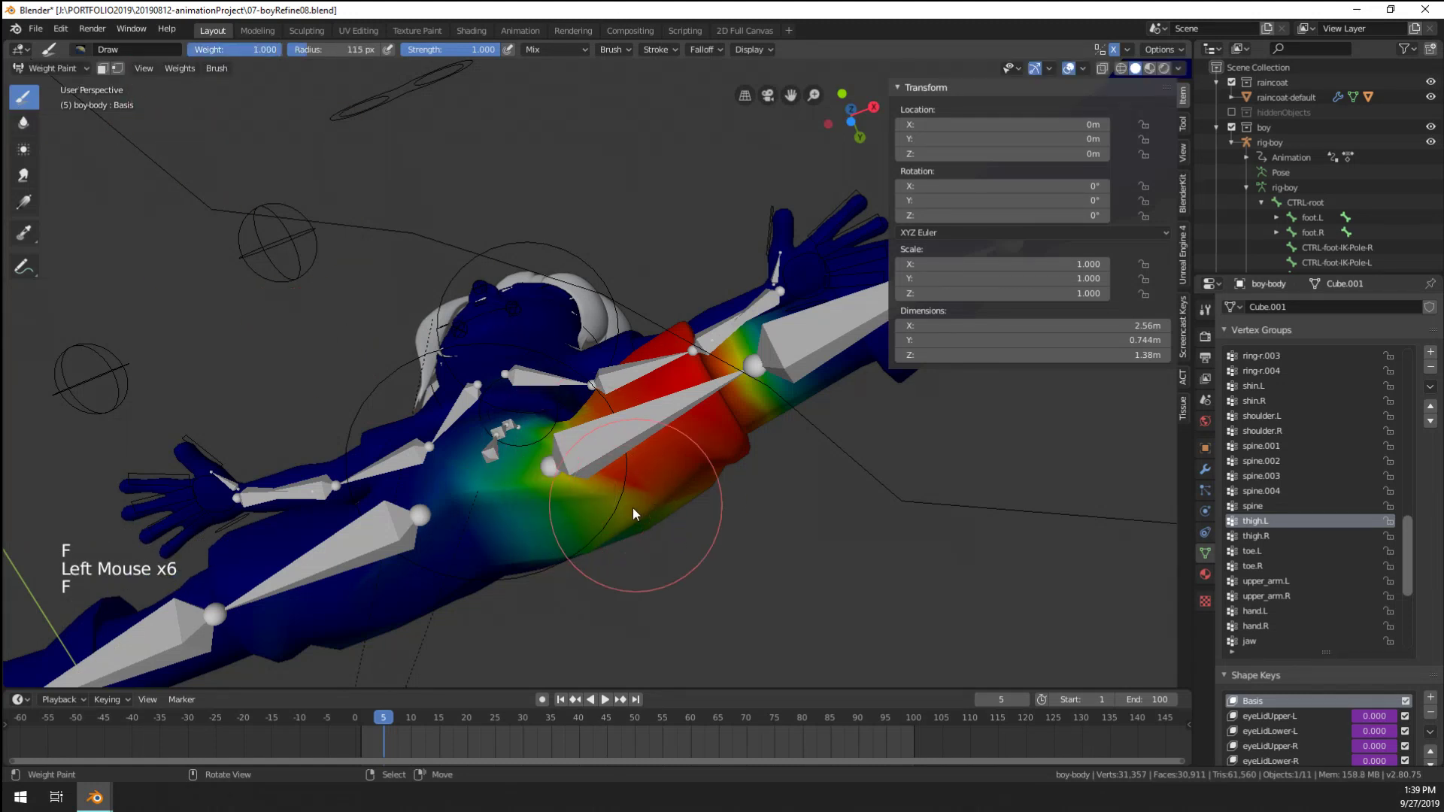
{"action": "left_click", "coordinate": [633, 508]}
{"action": "left_click", "coordinate": [622, 498]}
{"action": "left_click", "coordinate": [639, 485]}
{"action": "left_click", "coordinate": [630, 481]}
{"action": "left_click", "coordinate": [621, 477]}
Paint full thigh.L weight on the back of the left thigh below the buttock
{"action": "mouse_move", "coordinate": [621, 476]}
{"action": "middle_mouse_down"}
{"action": "mouse_move", "coordinate": [603, 454]}
{"action": "mouse_move", "coordinate": [459, 540]}
{"action": "middle_mouse_up"}
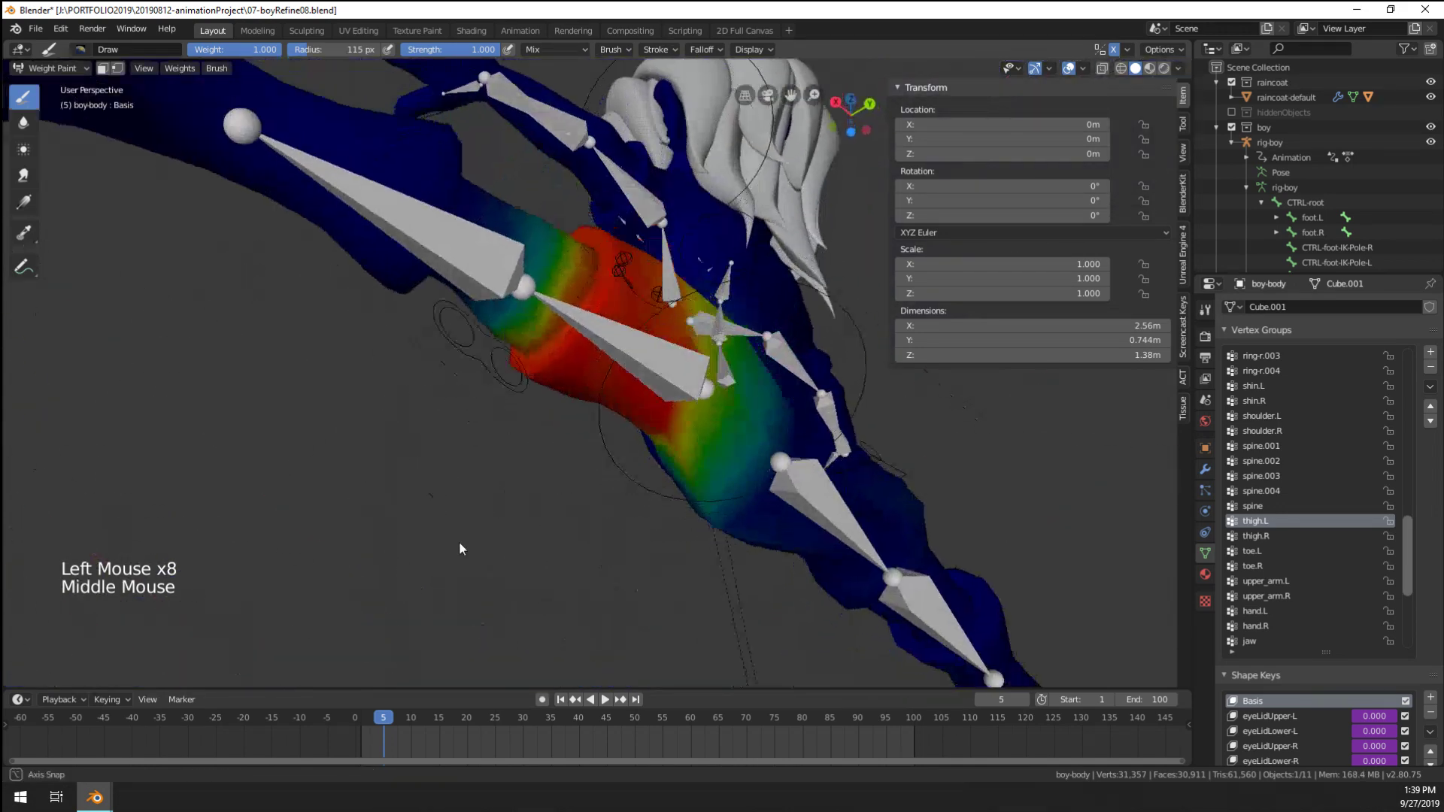
{"action": "mouse_move", "coordinate": [688, 351]}
{"action": "middle_mouse_down"}
{"action": "mouse_move", "coordinate": [573, 431]}
{"action": "mouse_move", "coordinate": [565, 391]}
{"action": "mouse_move", "coordinate": [630, 336]}
{"action": "mouse_move", "coordinate": [577, 361]}
{"action": "middle_mouse_up"}
{"action": "left_click", "coordinate": [564, 430]}
{"action": "left_click", "coordinate": [555, 429]}
{"action": "left_click", "coordinate": [546, 426]}
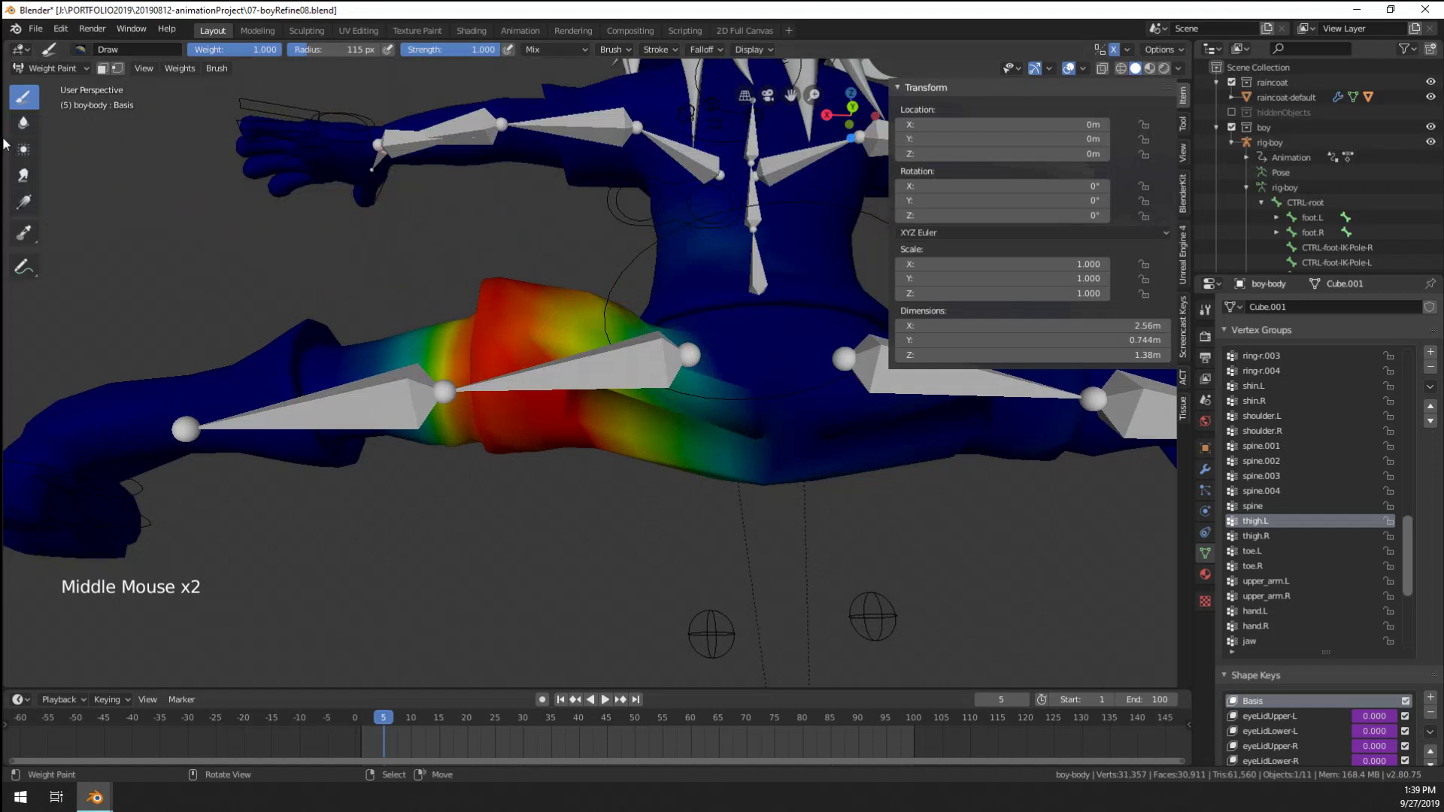
Blur the thigh.L weights across the back of the left thigh with a 115 px brush
{"action": "left_click", "coordinate": [23, 123]}
{"action": "left_click", "coordinate": [588, 358]}
{"action": "left_click", "coordinate": [595, 384]}
{"action": "left_click", "coordinate": [604, 429]}
{"action": "left_click", "coordinate": [603, 433]}
Blur the thigh.L weights further along the top and underside of the left thigh near the hip
{"action": "mouse_move", "coordinate": [604, 432]}
{"action": "middle_mouse_down"}
{"action": "mouse_move", "coordinate": [626, 396]}
{"action": "mouse_move", "coordinate": [602, 477]}
{"action": "mouse_move", "coordinate": [641, 484]}
{"action": "mouse_move", "coordinate": [632, 458]}
{"action": "mouse_move", "coordinate": [703, 499]}
{"action": "middle_mouse_up"}
{"action": "left_click", "coordinate": [617, 359]}
{"action": "left_click", "coordinate": [625, 359]}
{"action": "left_click", "coordinate": [625, 359]}
{"action": "left_click", "coordinate": [603, 477]}
{"action": "left_click", "coordinate": [623, 459]}
{"action": "left_click", "coordinate": [614, 459]}
{"action": "left_click", "coordinate": [614, 454]}
{"action": "left_click", "coordinate": [615, 455]}
{"action": "double_click", "coordinate": [617, 455]}
{"action": "left_click", "coordinate": [617, 456]}
{"action": "left_click", "coordinate": [616, 456]}
{"action": "scroll", "coordinate": [606, 486], "scroll_direction": "down", "scroll_amount": 4}
{"action": "middle_click_drag", "start_coordinate": [280, 477], "coordinate": [226, 461]}
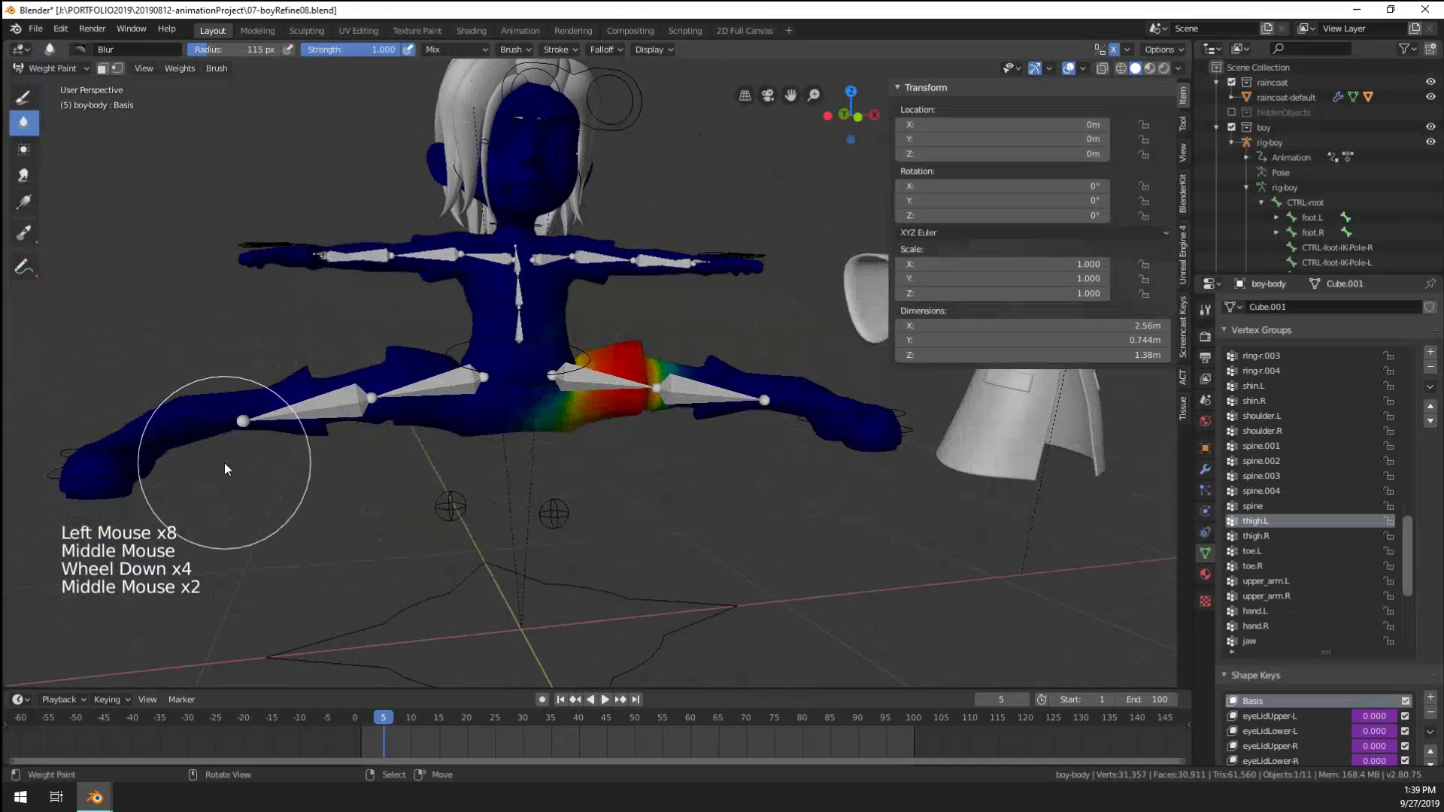
Switch from weight painting to posing the boy's rig and move the foot.L control down and inward beneath the body
{"action": "left_click", "coordinate": [50, 67]}
{"action": "left_click", "coordinate": [66, 89]}
{"action": "scroll", "coordinate": [840, 391], "scroll_direction": "up", "scroll_amount": 1}
{"action": "scroll", "coordinate": [840, 392], "scroll_direction": "up", "scroll_amount": 1}
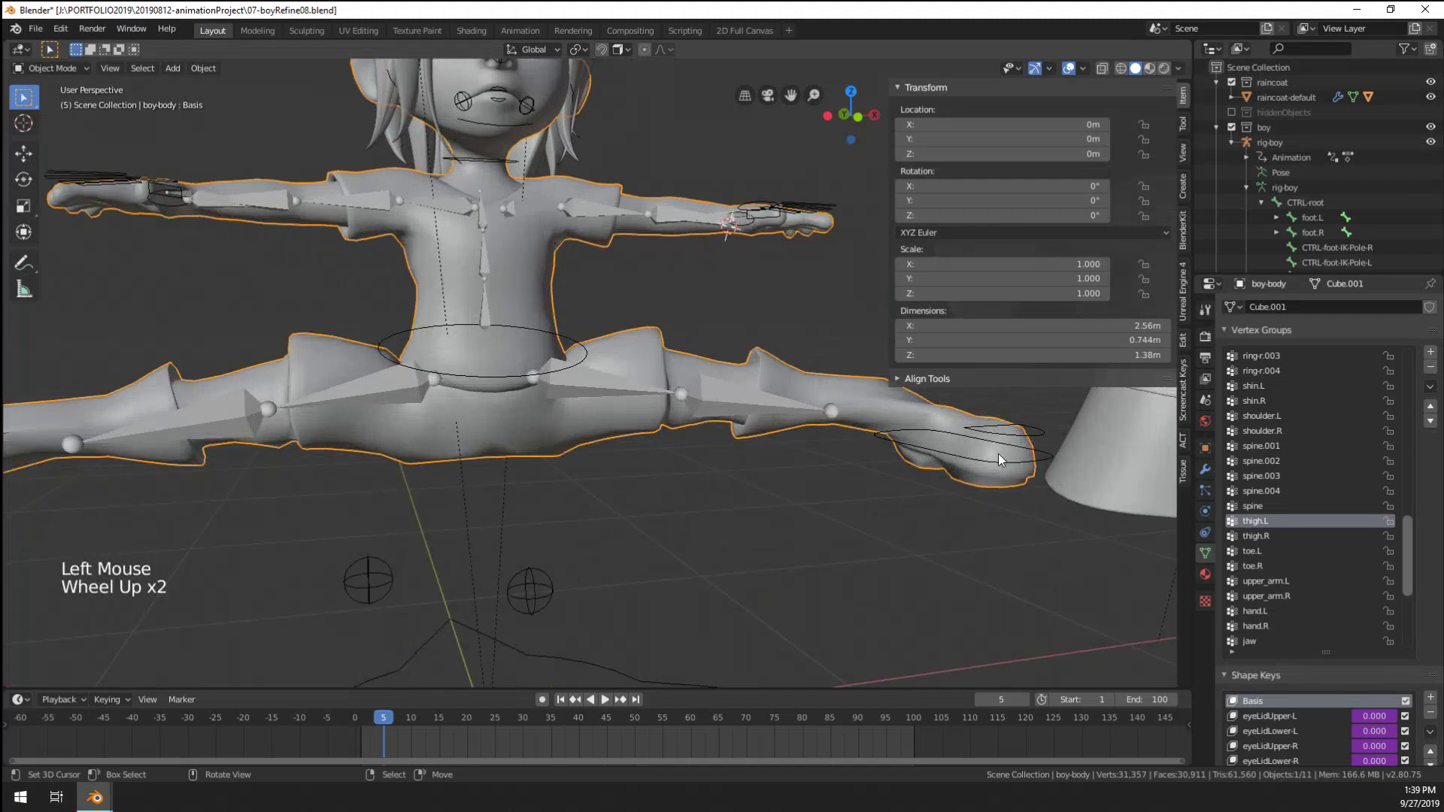
{"action": "right_click", "coordinate": [1001, 455]}
{"action": "right_click", "coordinate": [1032, 465]}
{"action": "key", "text": "ctrl+Tab"}
{"action": "right_click", "coordinate": [1045, 462]}
{"action": "middle_click", "coordinate": [1045, 461]}
{"action": "key", "text": "g"}
{"action": "left_click", "coordinate": [622, 620]}
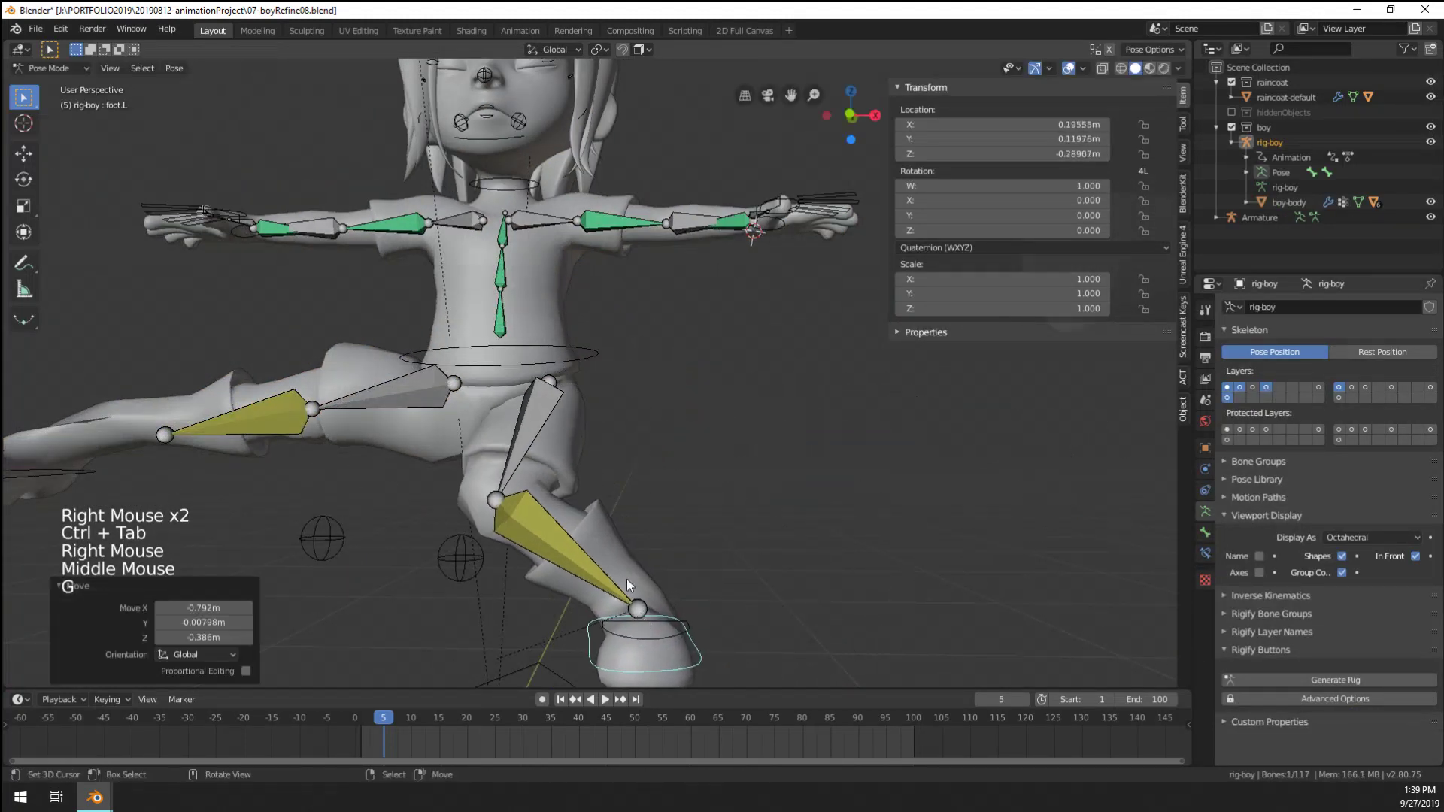
Reposition the foot.L control closer to the hip so the left leg bends with its knee raised outward
{"action": "middle_click_drag", "start_coordinate": [621, 620], "coordinate": [477, 550]}
{"action": "key", "text": "g"}
{"action": "left_click", "coordinate": [466, 490]}
{"action": "middle_click_drag", "start_coordinate": [466, 490], "coordinate": [639, 500]}
{"action": "middle_click_drag", "start_coordinate": [714, 502], "coordinate": [655, 527]}
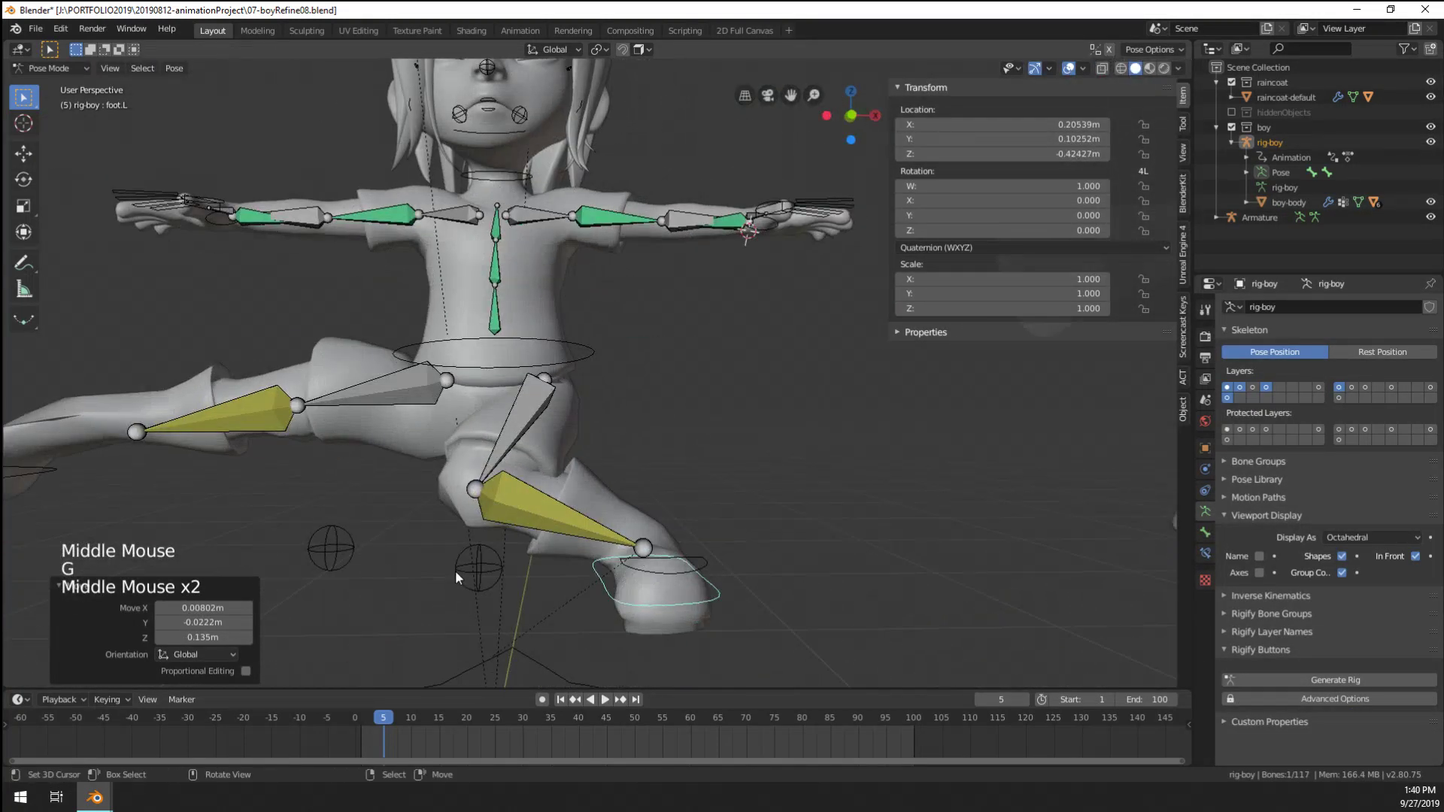
{"action": "right_click", "coordinate": [636, 594]}
{"action": "key", "text": "g"}
{"action": "right_click", "coordinate": [655, 609]}
{"action": "key", "text": "g"}
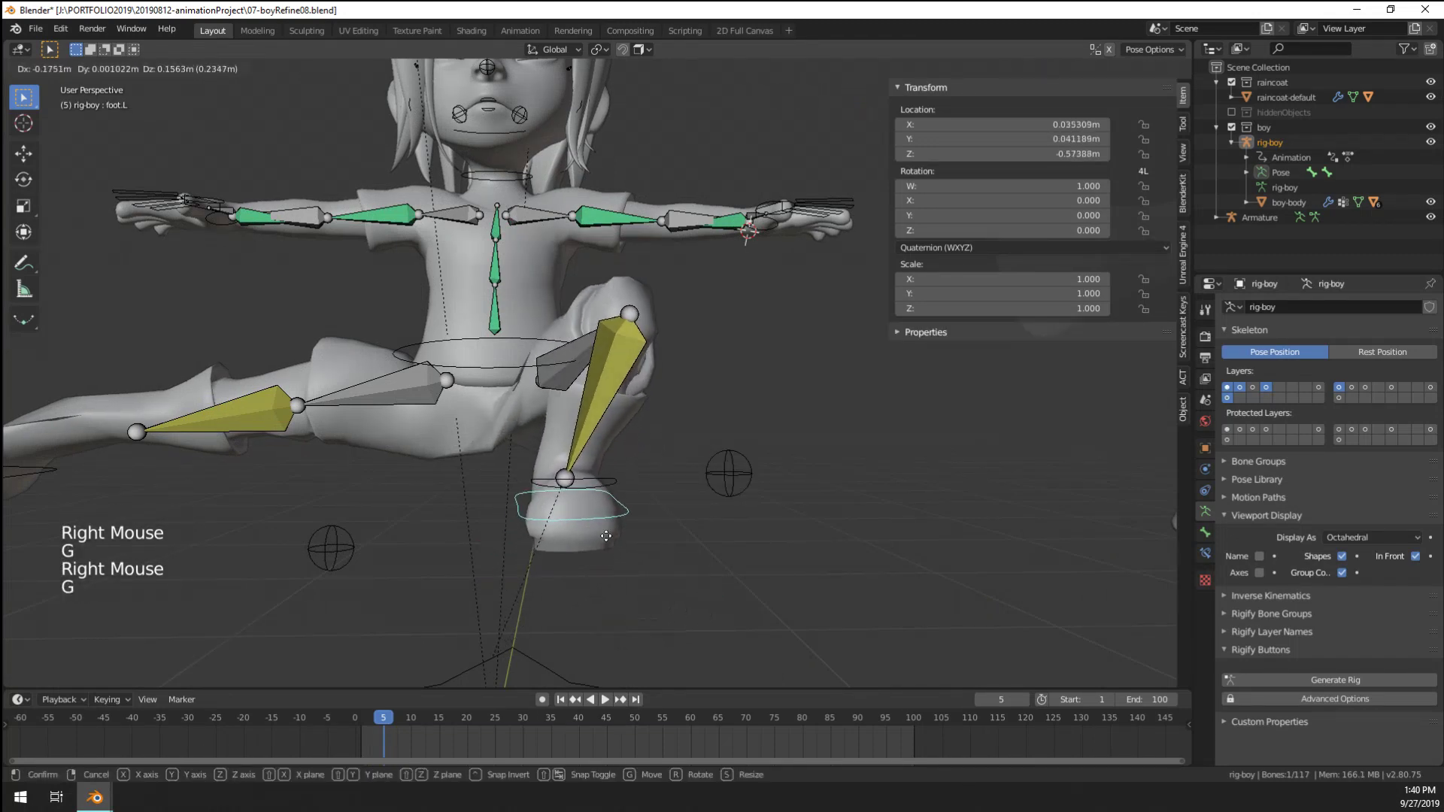
{"action": "middle_click", "coordinate": [579, 588]}
{"action": "scroll", "coordinate": [278, 495], "scroll_direction": "down", "scroll_amount": 3}
Bring the foot.R control in from the outstretched pose to beneath the right hip
{"action": "right_click", "coordinate": [251, 440]}
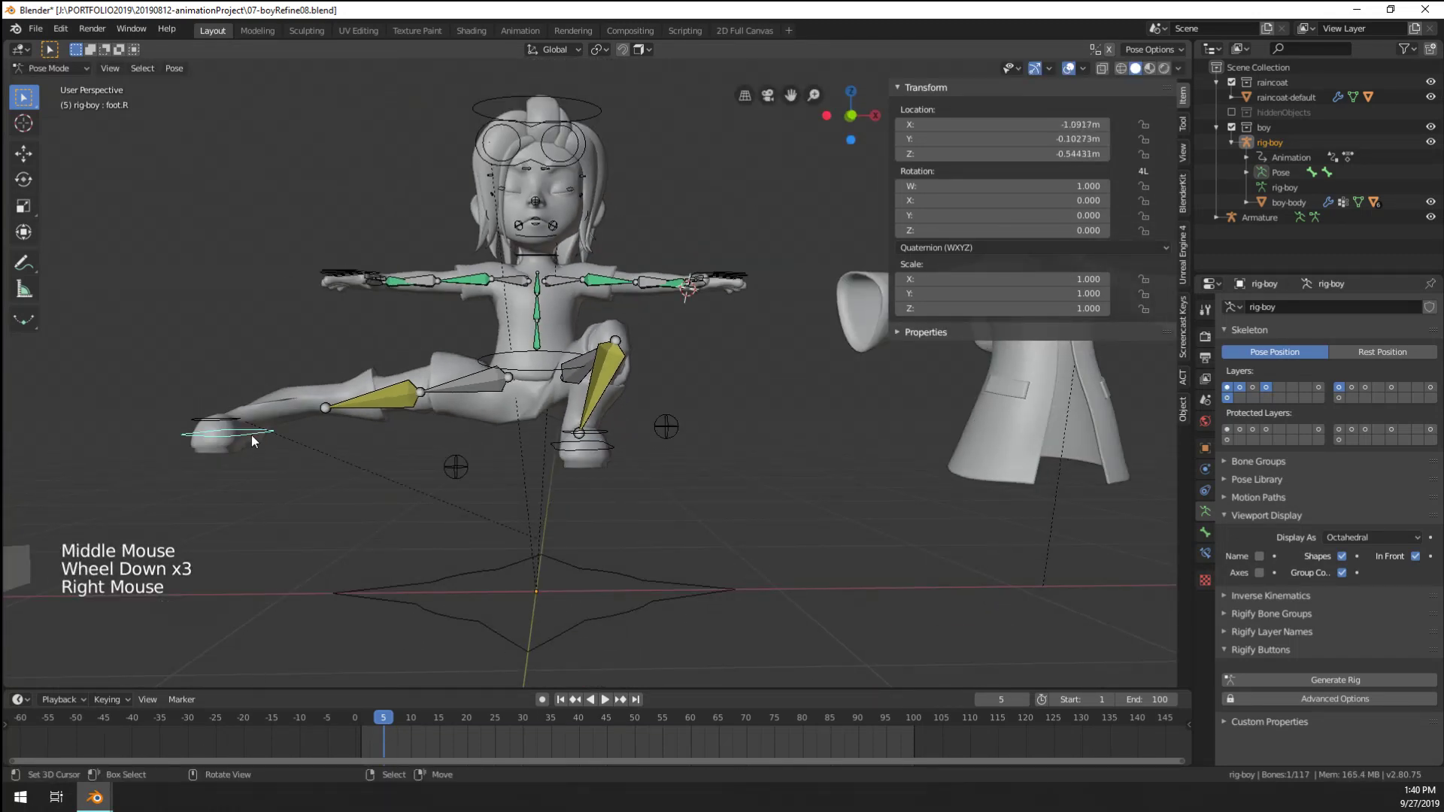
{"action": "key", "text": "g"}
{"action": "left_click", "coordinate": [515, 471]}
{"action": "middle_click_drag", "start_coordinate": [514, 470], "coordinate": [527, 444]}
{"action": "key", "text": "g"}
{"action": "left_click", "coordinate": [482, 481]}
{"action": "scroll", "coordinate": [587, 458], "scroll_direction": "up", "scroll_amount": 6}
{"action": "key", "text": "g"}
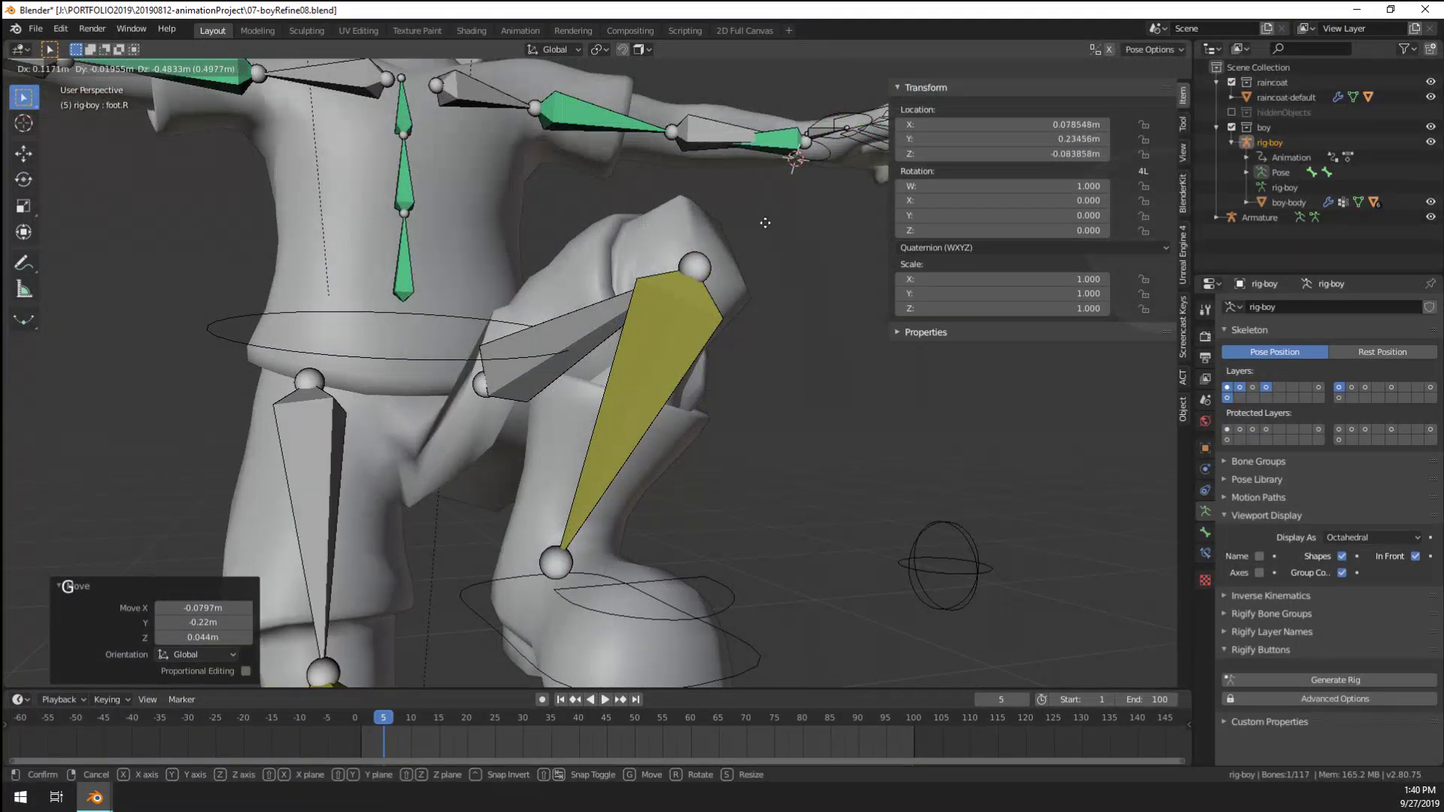
{"action": "left_click", "coordinate": [552, 249]}
Adjust the foot.R control so the right knee bends and both legs form a crouch
{"action": "scroll", "coordinate": [552, 249], "scroll_direction": "down", "scroll_amount": 2}
{"action": "middle_click_drag", "start_coordinate": [552, 249], "coordinate": [634, 400]}
{"action": "key", "text": "g"}
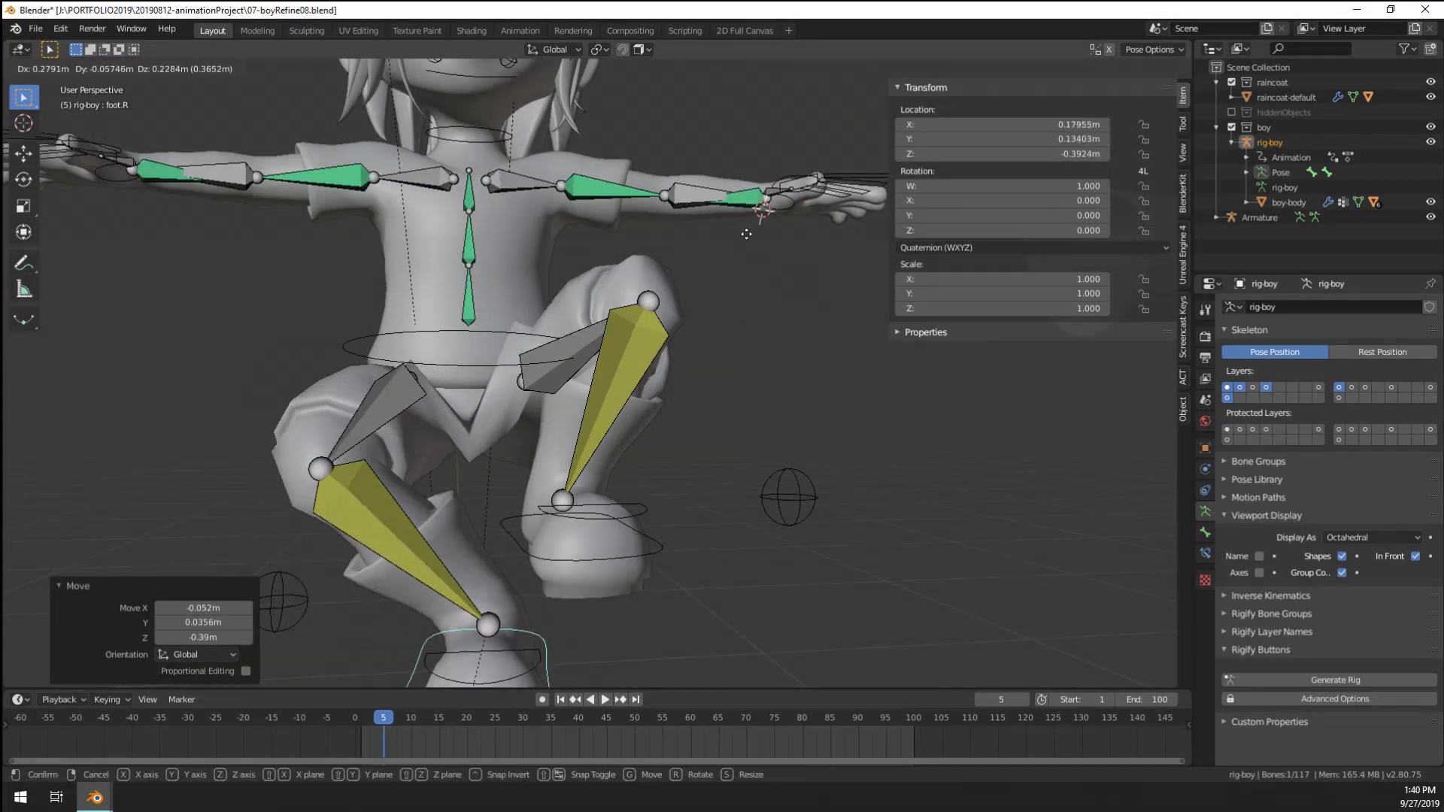
{"action": "left_click", "coordinate": [502, 301]}
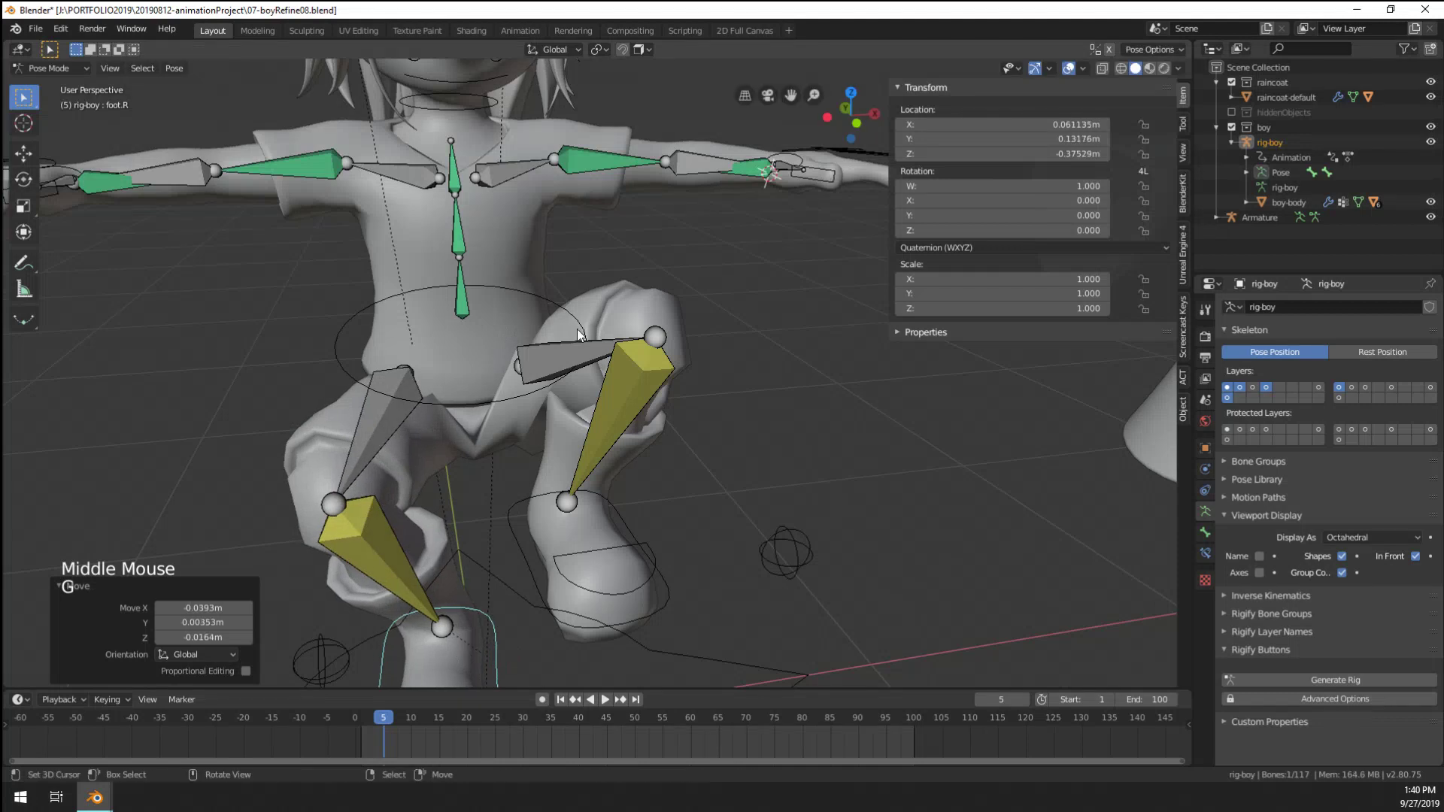
{"action": "key", "text": "g"}
{"action": "key", "text": "g"}
{"action": "left_click", "coordinate": [421, 487]}
{"action": "scroll", "coordinate": [421, 488], "scroll_direction": "down", "scroll_amount": 1}
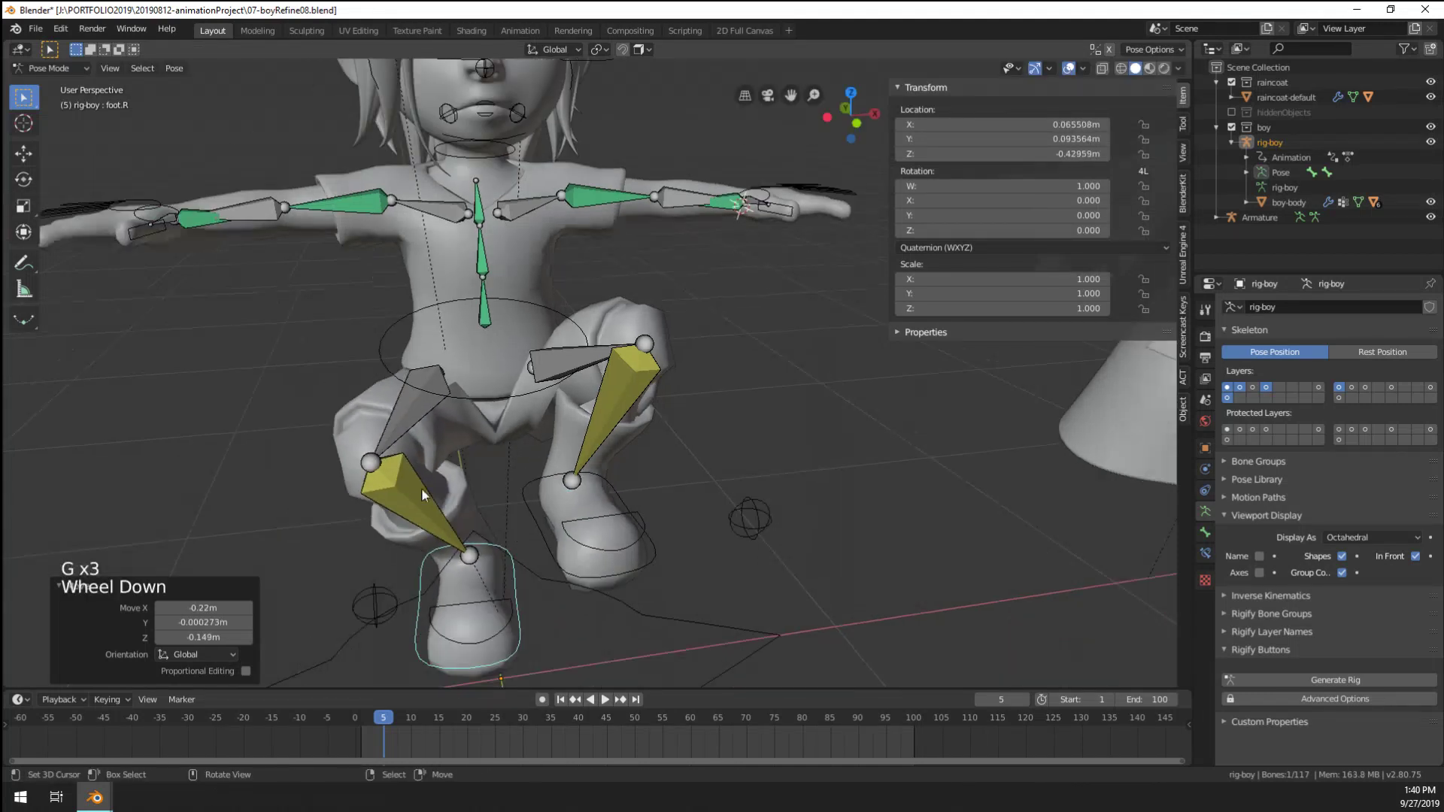
Move the right foot's IK pole control outward so the right knee spreads away from the body
{"action": "right_click", "coordinate": [377, 602]}
{"action": "key", "text": "g"}
{"action": "scroll", "coordinate": [313, 449], "scroll_direction": "up", "scroll_amount": 2}
Leave pose mode, select the boy-body mesh and return it to Weight Paint mode
{"action": "right_click", "coordinate": [536, 251]}
{"action": "right_click", "coordinate": [533, 252]}
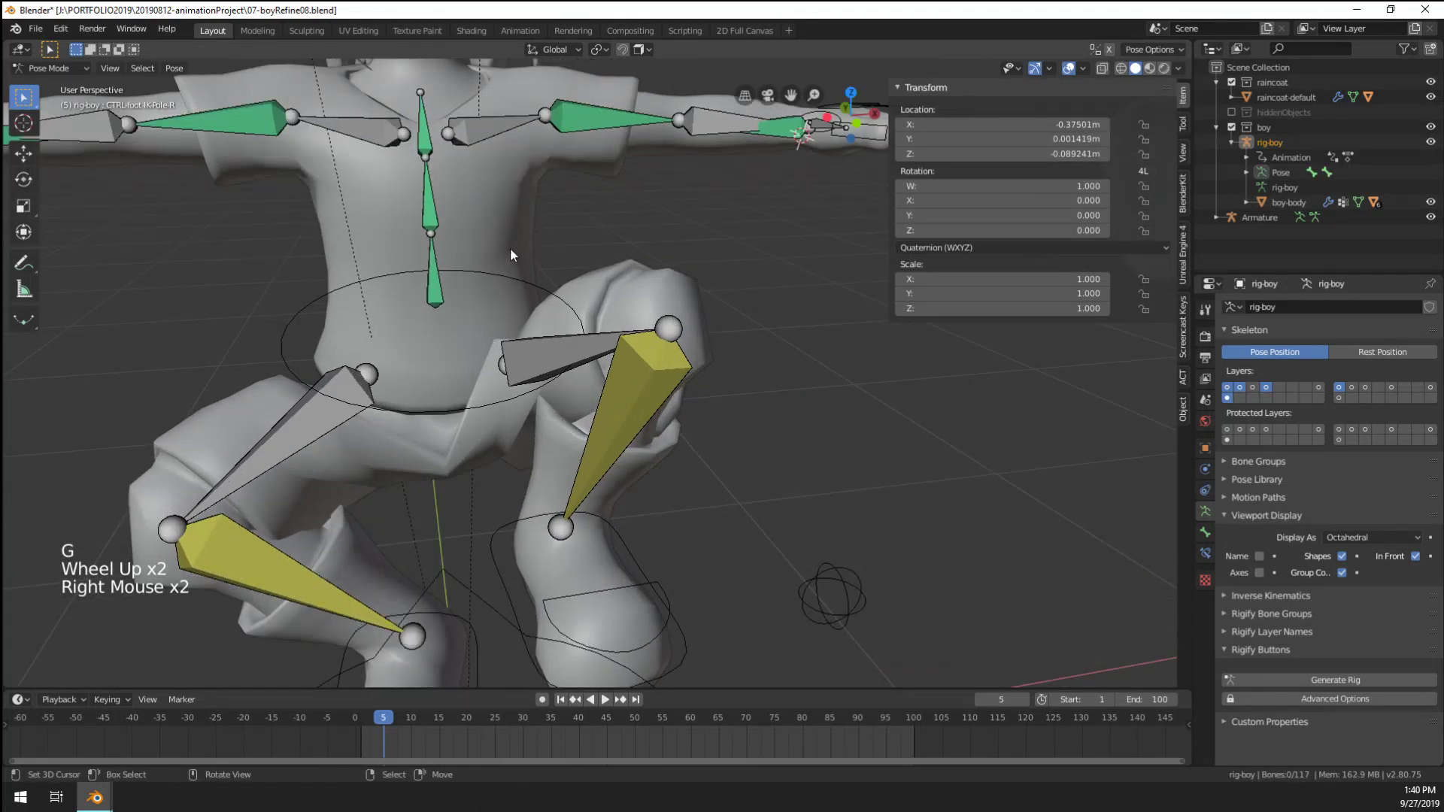
{"action": "key", "text": "ctrl+Tab"}
{"action": "right_click", "coordinate": [509, 246]}
{"action": "key", "text": "ctrl+Tab"}
{"action": "scroll", "coordinate": [552, 332], "scroll_direction": "up", "scroll_amount": 1}
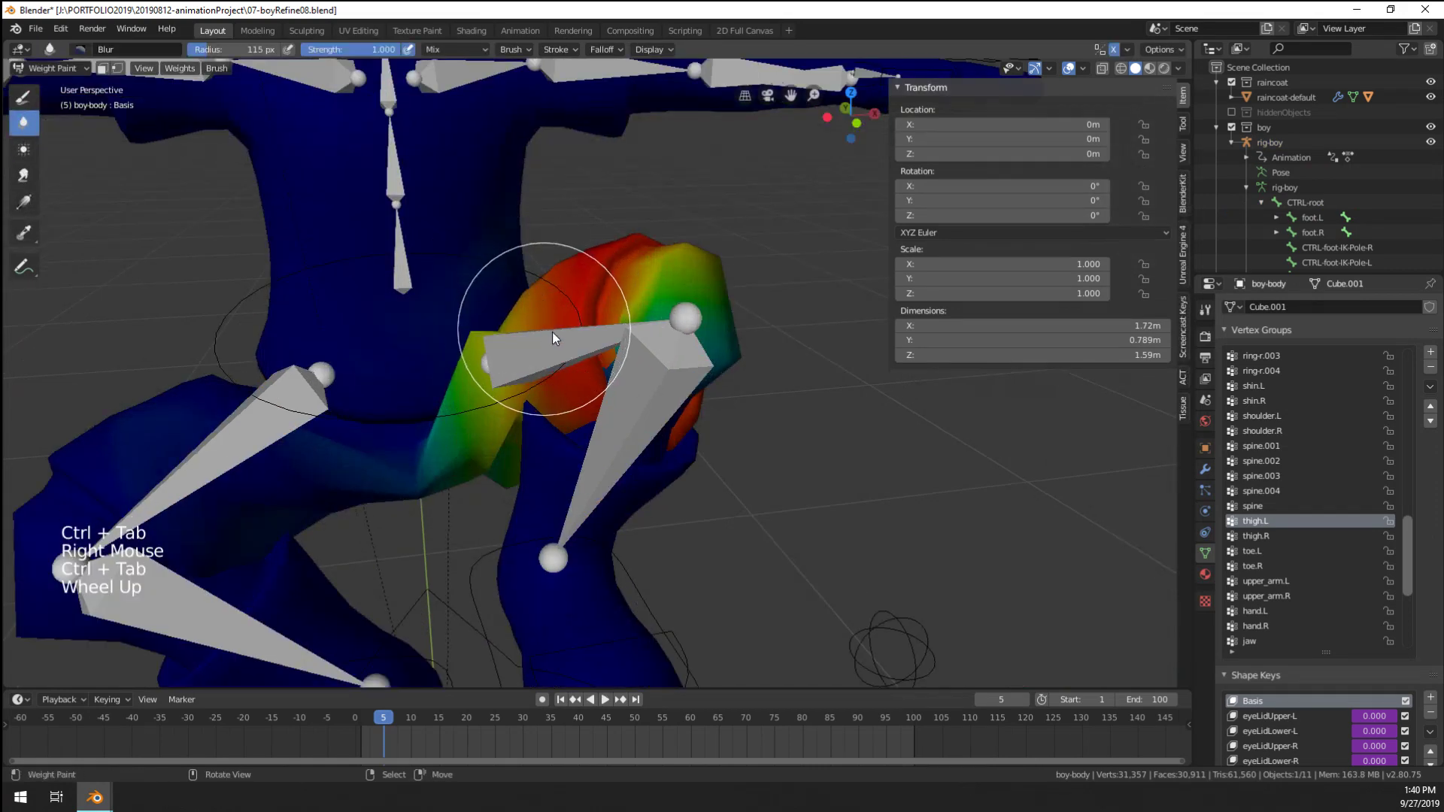
Reduce the Blur brush radius to 61 px and blur the thigh.L weights around the left inner thigh near the hip joint
{"action": "mouse_move", "coordinate": [552, 331]}
{"action": "middle_mouse_down"}
{"action": "mouse_move", "coordinate": [714, 333]}
{"action": "mouse_move", "coordinate": [656, 369]}
{"action": "middle_mouse_up"}
{"action": "scroll", "coordinate": [715, 332], "scroll_direction": "up", "scroll_amount": 1}
{"action": "key", "text": "f"}
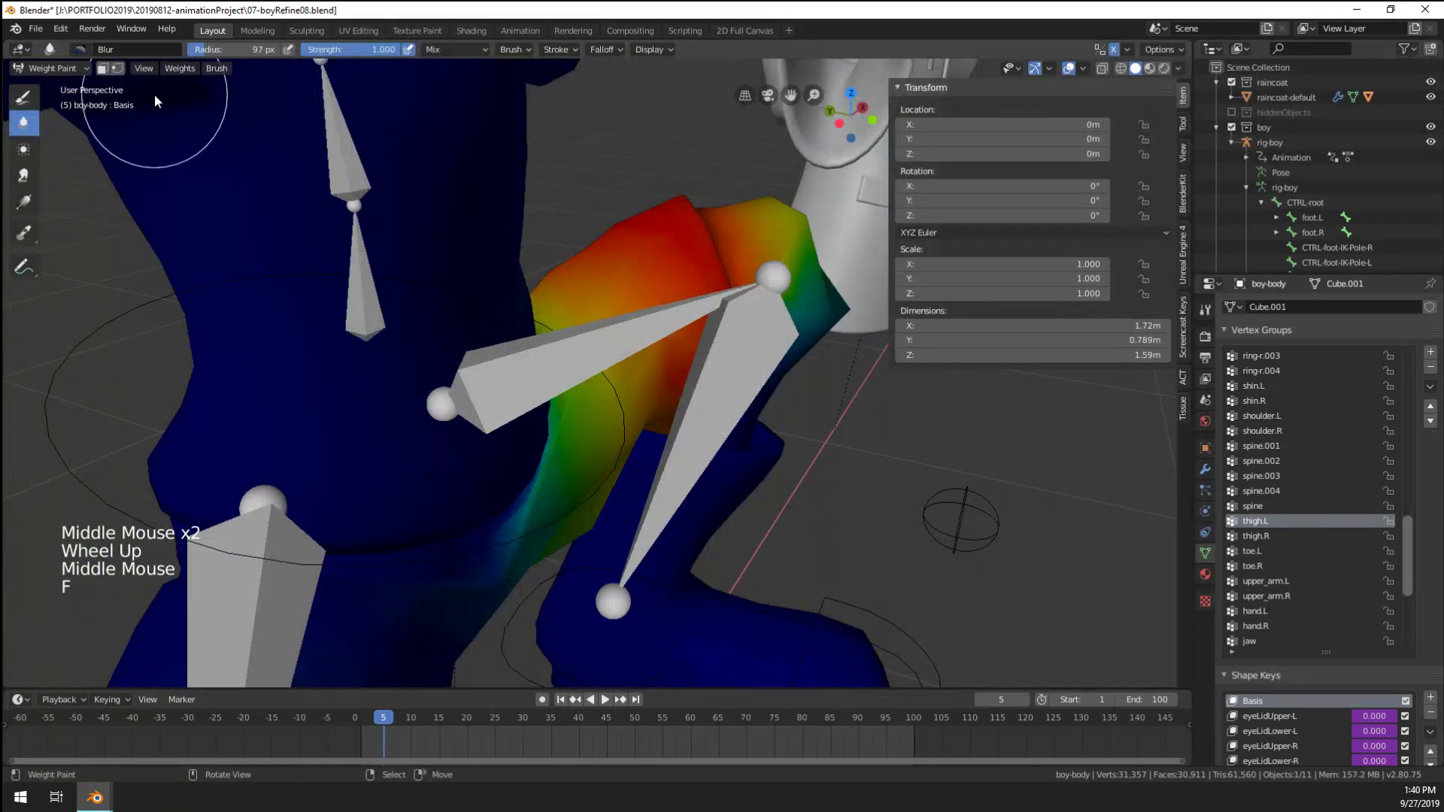
{"action": "left_click", "coordinate": [475, 161]}
{"action": "mouse_move", "coordinate": [475, 161]}
{"action": "middle_mouse_down"}
{"action": "mouse_move", "coordinate": [585, 386]}
{"action": "mouse_move", "coordinate": [663, 368]}
{"action": "mouse_move", "coordinate": [678, 408]}
{"action": "mouse_move", "coordinate": [561, 376]}
{"action": "mouse_move", "coordinate": [431, 391]}
{"action": "mouse_move", "coordinate": [142, 15]}
{"action": "middle_mouse_up"}
{"action": "key", "text": "f"}
{"action": "key", "text": "f"}
{"action": "left_click", "coordinate": [647, 345]}
{"action": "left_click", "coordinate": [647, 345]}
{"action": "left_click", "coordinate": [647, 344]}
{"action": "left_click", "coordinate": [647, 344]}
{"action": "left_click", "coordinate": [646, 345]}
{"action": "left_click", "coordinate": [586, 365]}
{"action": "left_click", "coordinate": [587, 366]}
{"action": "left_click", "coordinate": [586, 365]}
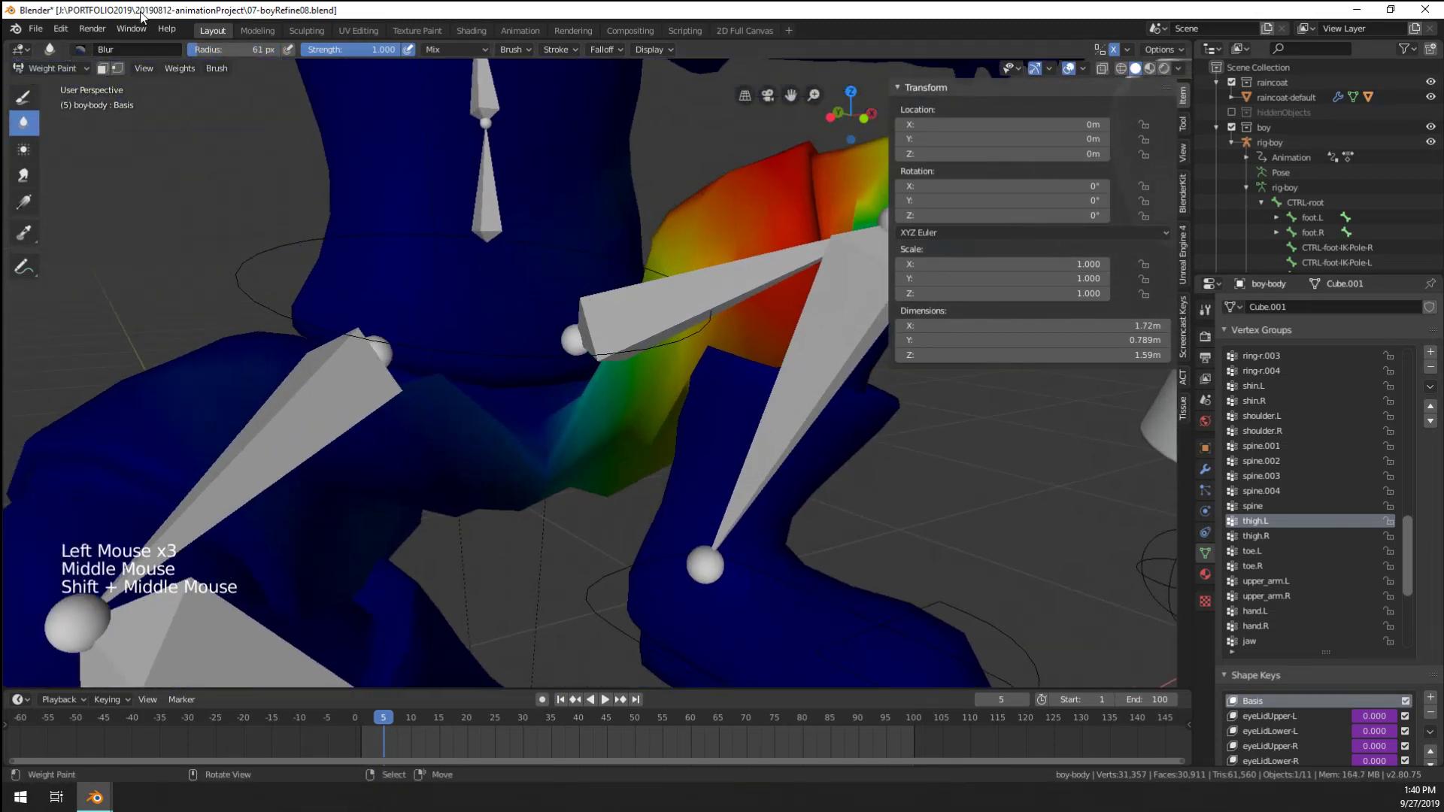
Use the Draw brush at weight 0 and radius 181 px to erase stray thigh.L weights from the right thigh
{"action": "left_click", "coordinate": [23, 96]}
{"action": "left_click", "coordinate": [24, 96]}
{"action": "middle_click_drag", "start_coordinate": [361, 331], "coordinate": [422, 350]}
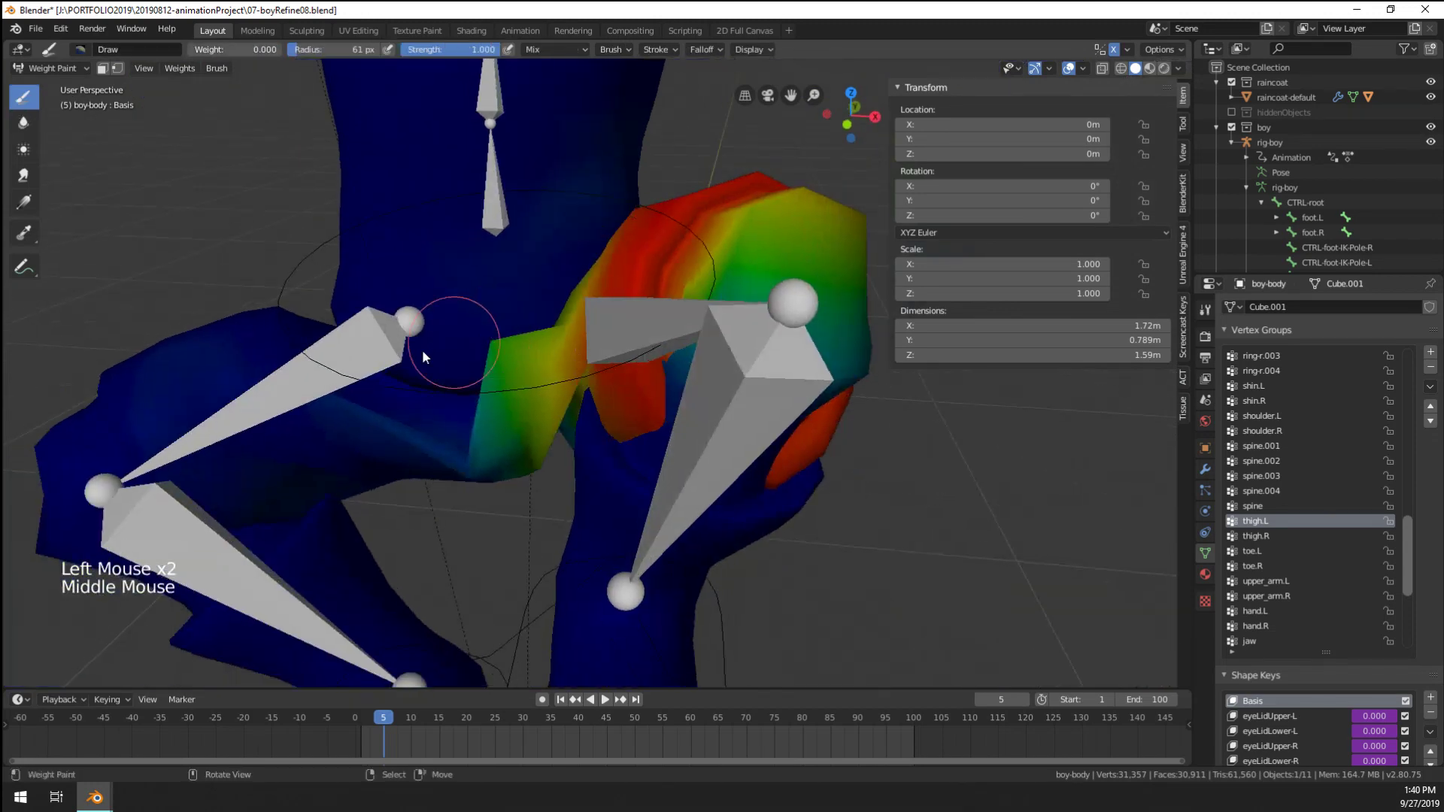
{"action": "key", "text": "f"}
{"action": "left_click", "coordinate": [350, 408]}
{"action": "left_click", "coordinate": [350, 408]}
{"action": "left_click", "coordinate": [350, 408]}
{"action": "left_click", "coordinate": [350, 408]}
{"action": "left_click", "coordinate": [350, 408]}
{"action": "middle_click_drag", "start_coordinate": [350, 408], "coordinate": [472, 423]}
{"action": "double_click", "coordinate": [372, 395]}
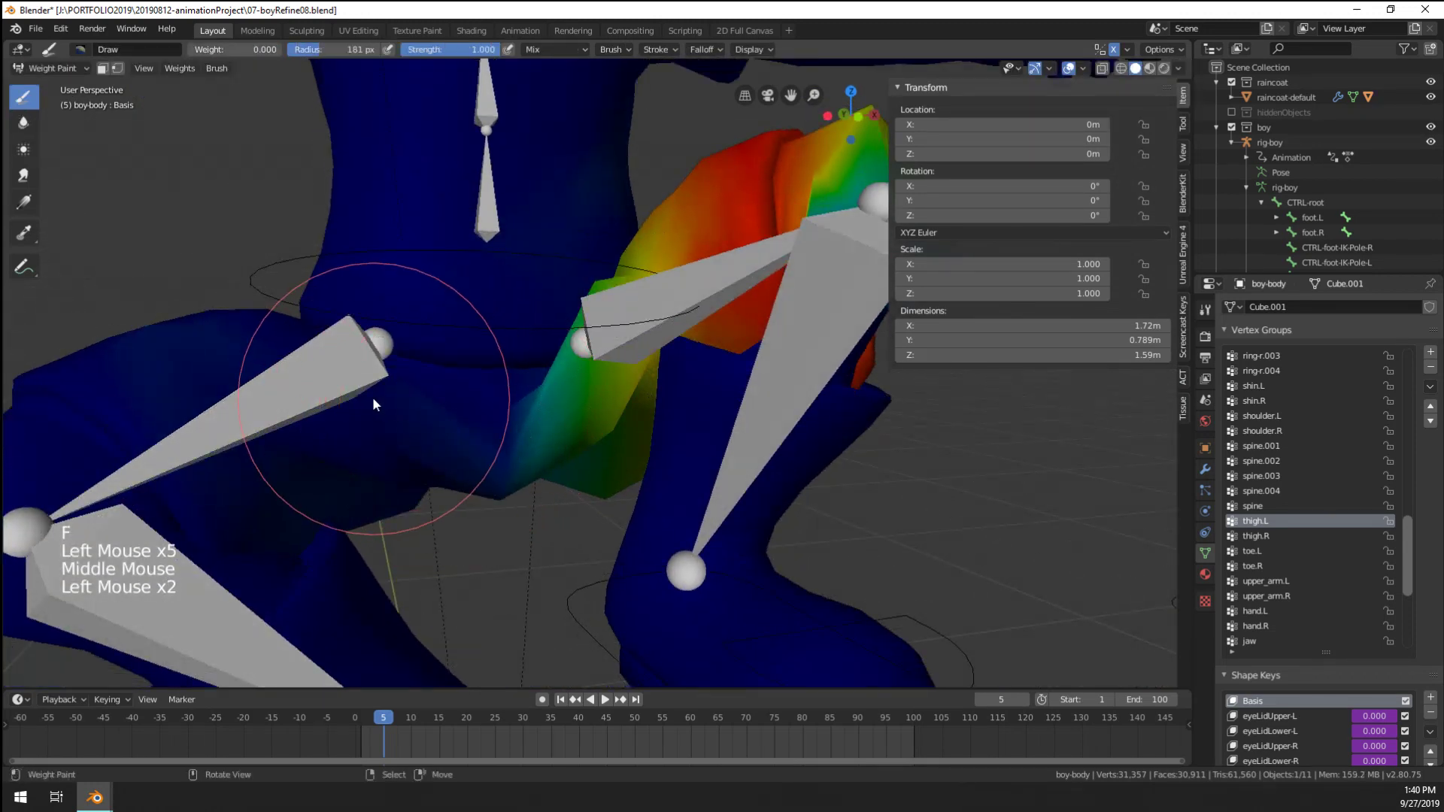
Continue erasing stray thigh.L weights across the right hip and thigh from other angles with the weight 0 Draw brush
{"action": "scroll", "coordinate": [373, 402], "scroll_direction": "down", "scroll_amount": 1}
{"action": "mouse_move", "coordinate": [295, 358]}
{"action": "middle_mouse_down", "text": "shift"}
{"action": "mouse_move", "coordinate": [377, 321]}
{"action": "mouse_move", "coordinate": [533, 331]}
{"action": "mouse_move", "coordinate": [531, 313]}
{"action": "mouse_move", "coordinate": [597, 315]}
{"action": "mouse_move", "coordinate": [481, 354]}
{"action": "middle_mouse_up", "text": "shift"}
{"action": "double_click", "coordinate": [376, 321]}
{"action": "scroll", "coordinate": [379, 321], "scroll_direction": "down", "scroll_amount": 2}
{"action": "left_click", "coordinate": [532, 330]}
{"action": "double_click", "coordinate": [597, 314]}
{"action": "double_click", "coordinate": [597, 309]}
{"action": "mouse_move", "coordinate": [482, 353]}
{"action": "middle_mouse_down"}
{"action": "mouse_move", "coordinate": [364, 396]}
{"action": "mouse_move", "coordinate": [391, 397]}
{"action": "middle_mouse_up"}
{"action": "middle_click_drag", "start_coordinate": [391, 397], "coordinate": [593, 413], "text": "shift"}
{"action": "scroll", "coordinate": [522, 405], "scroll_direction": "up", "scroll_amount": 2}
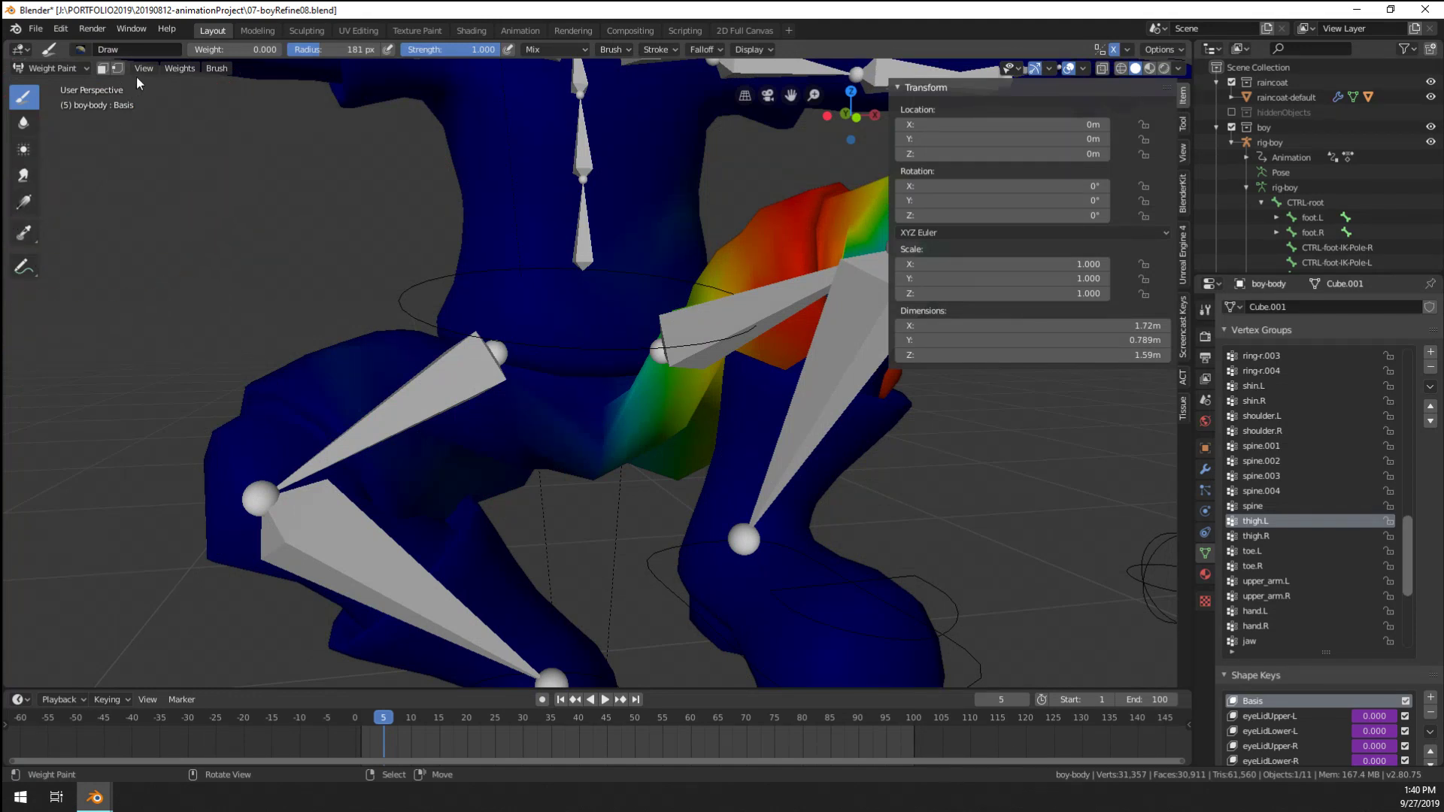
Review the Draw brush's tool, falloff and option settings and turn on Front Faces Only
{"action": "left_click", "coordinate": [216, 70]}
{"action": "mouse_move", "coordinate": [232, 122]}
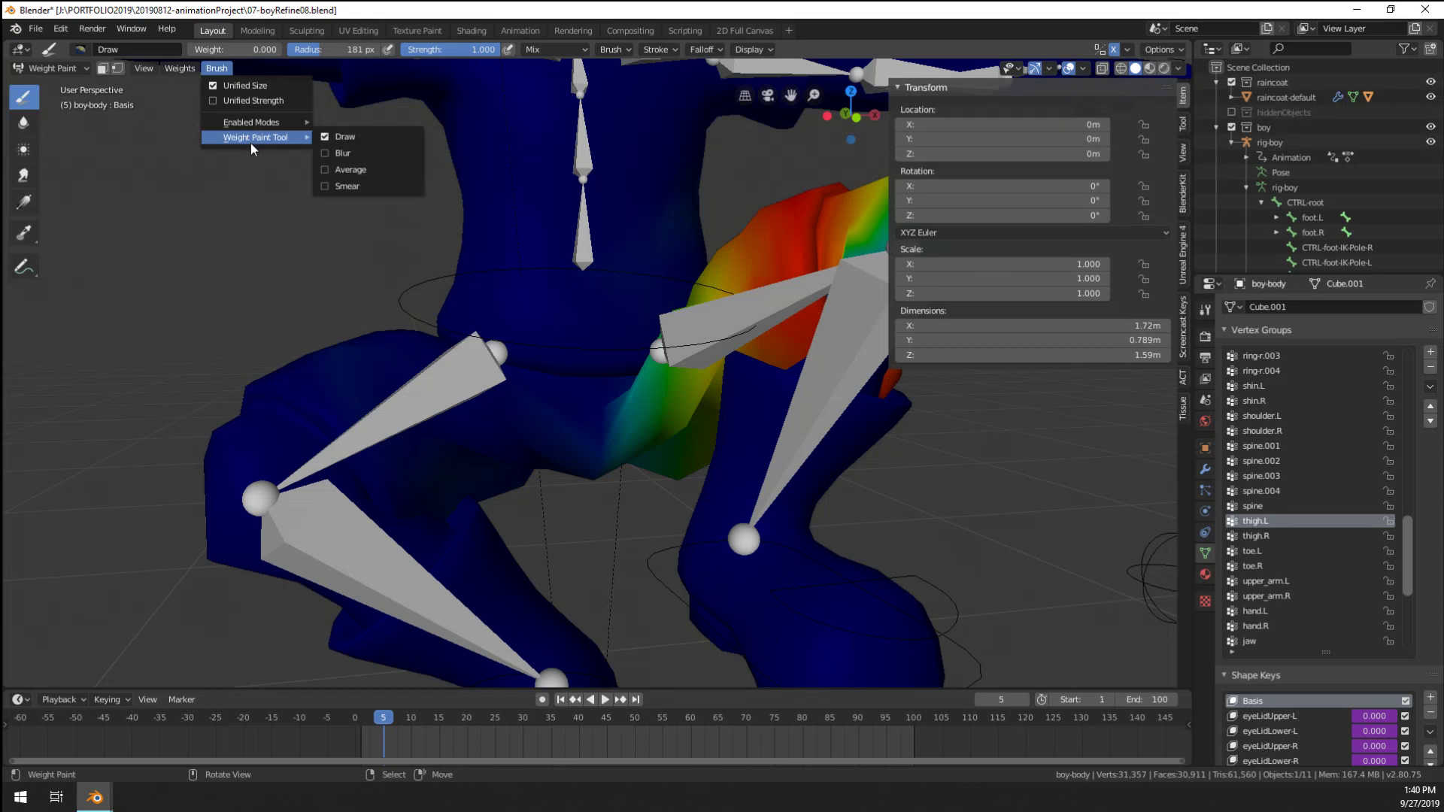
{"action": "left_click", "coordinate": [695, 49]}
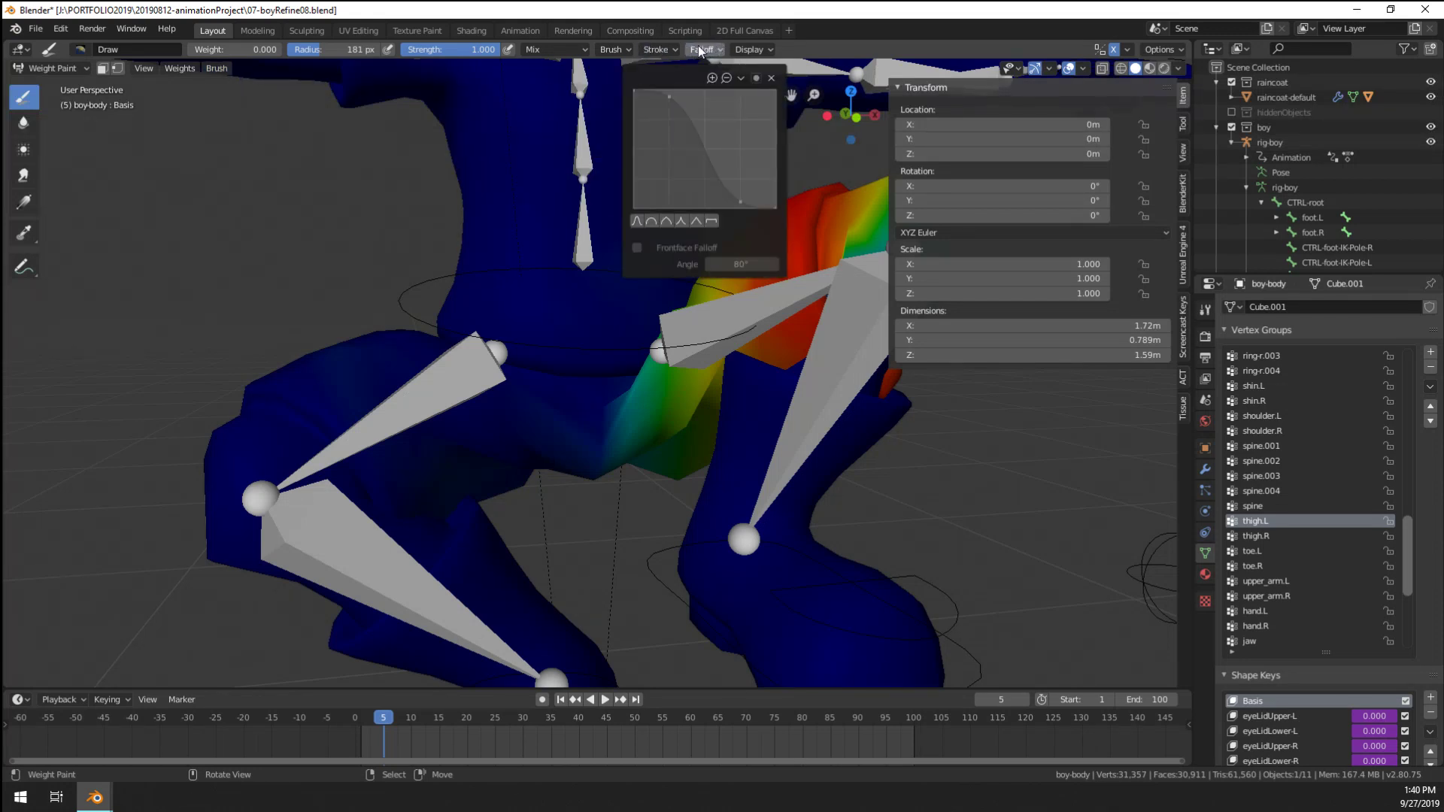
{"action": "mouse_move", "coordinate": [645, 50]}
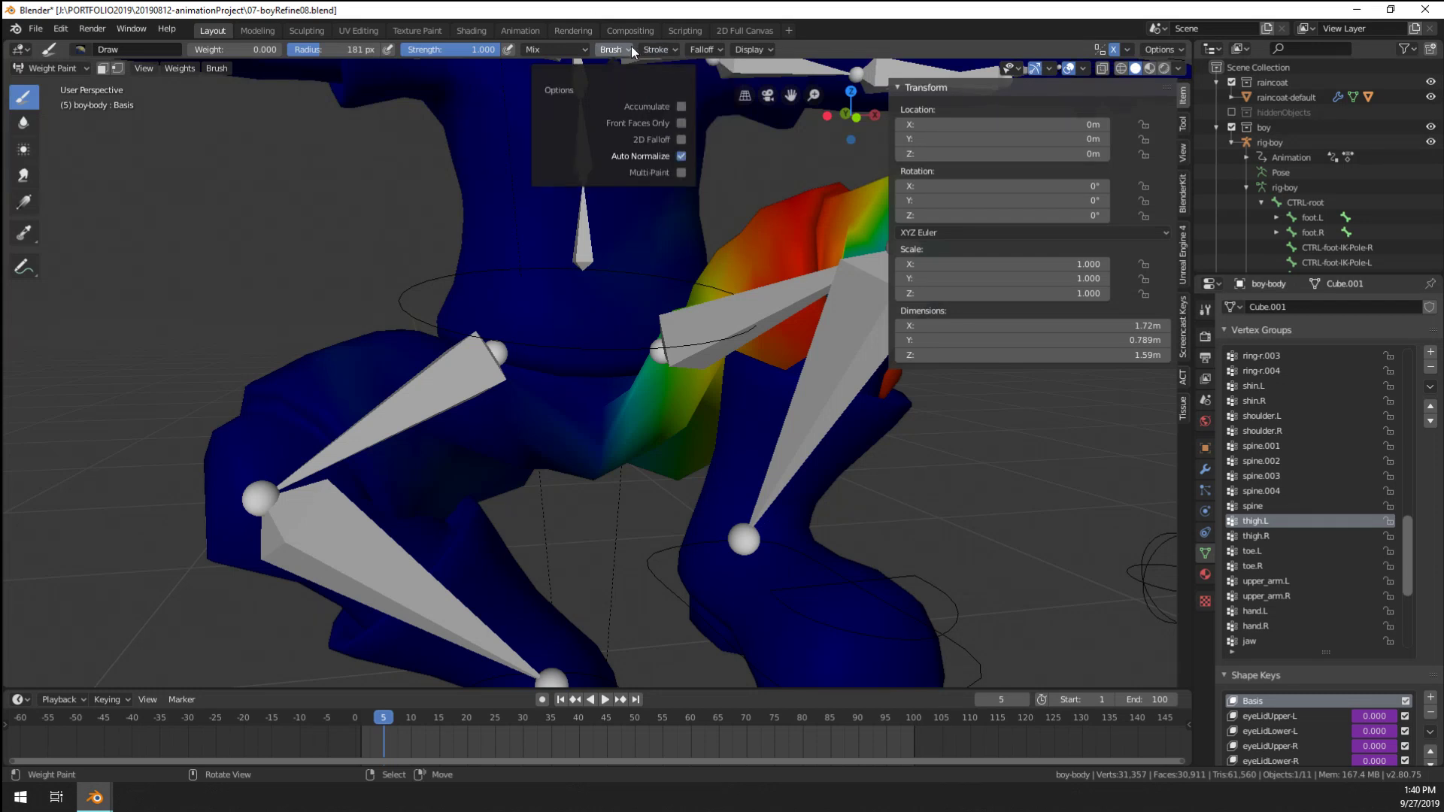
{"action": "left_click", "coordinate": [681, 124]}
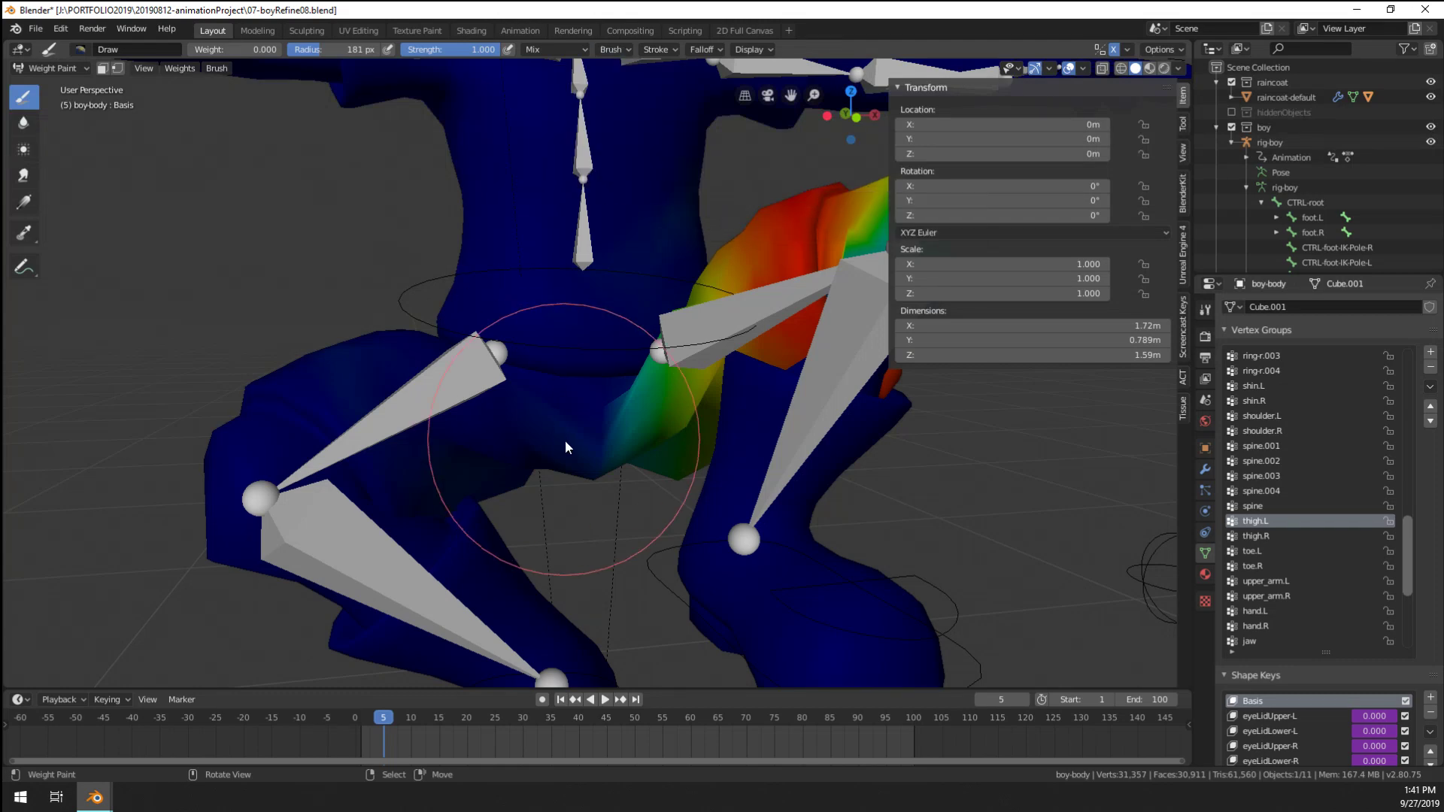
Try painting zero thigh.L weight along the left inner thigh and undo the strokes
{"action": "mouse_move", "coordinate": [565, 440]}
{"action": "middle_mouse_down"}
{"action": "mouse_move", "coordinate": [526, 427]}
{"action": "mouse_move", "coordinate": [644, 409]}
{"action": "mouse_move", "coordinate": [588, 400]}
{"action": "mouse_move", "coordinate": [598, 390]}
{"action": "mouse_move", "coordinate": [661, 422]}
{"action": "mouse_move", "coordinate": [728, 422]}
{"action": "mouse_move", "coordinate": [706, 450]}
{"action": "mouse_move", "coordinate": [654, 454]}
{"action": "middle_mouse_up"}
{"action": "left_click", "coordinate": [674, 423]}
{"action": "left_click", "coordinate": [674, 423]}
{"action": "key", "text": "ctrl+z"}
{"action": "key", "text": "ctrl+z"}
{"action": "key", "text": "ctrl+z"}
Save the file and smear the thigh.L weights down the left inner thigh with a 120 px Smear brush at strength 0.5
{"action": "left_click", "coordinate": [23, 201]}
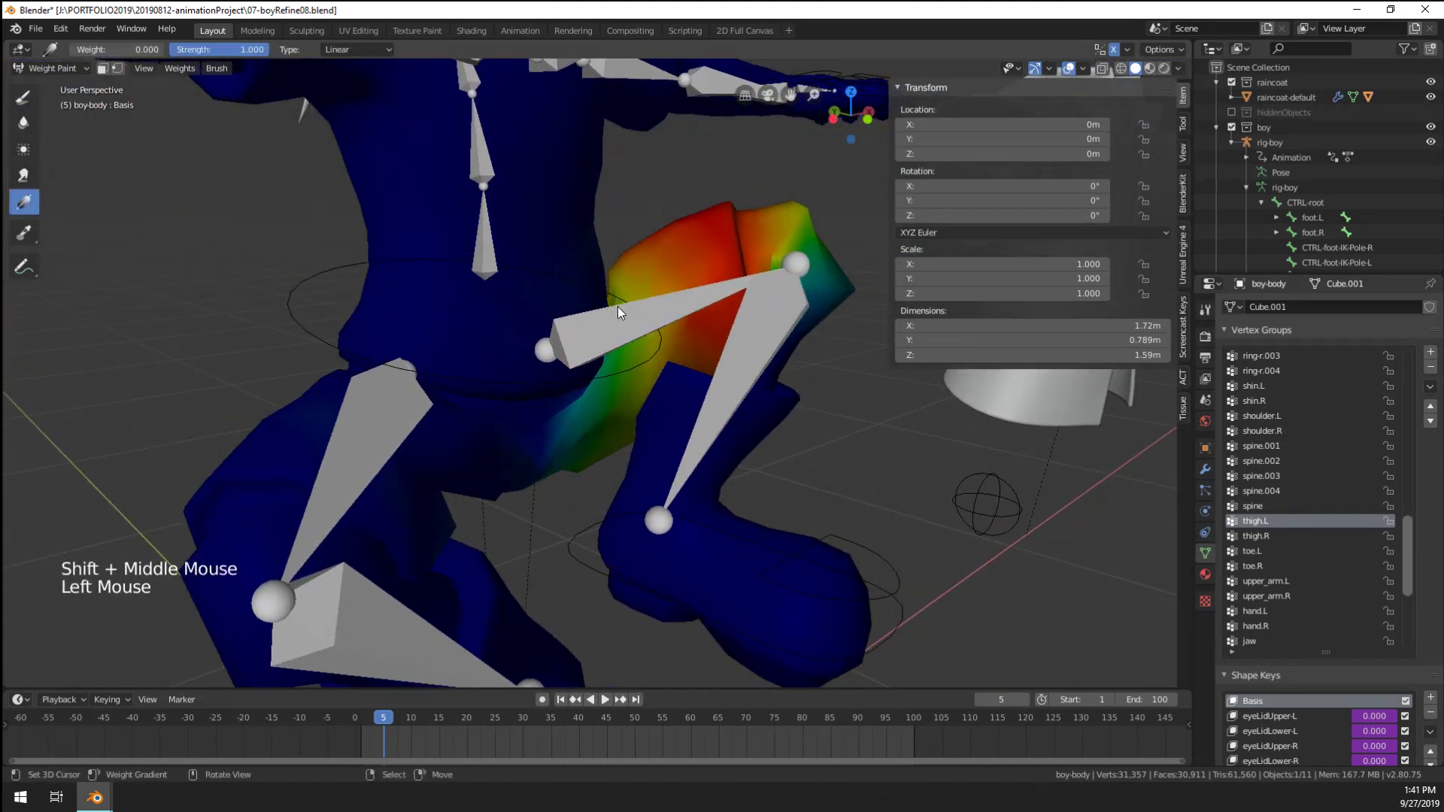
{"action": "left_click", "coordinate": [24, 175]}
{"action": "key", "text": "f"}
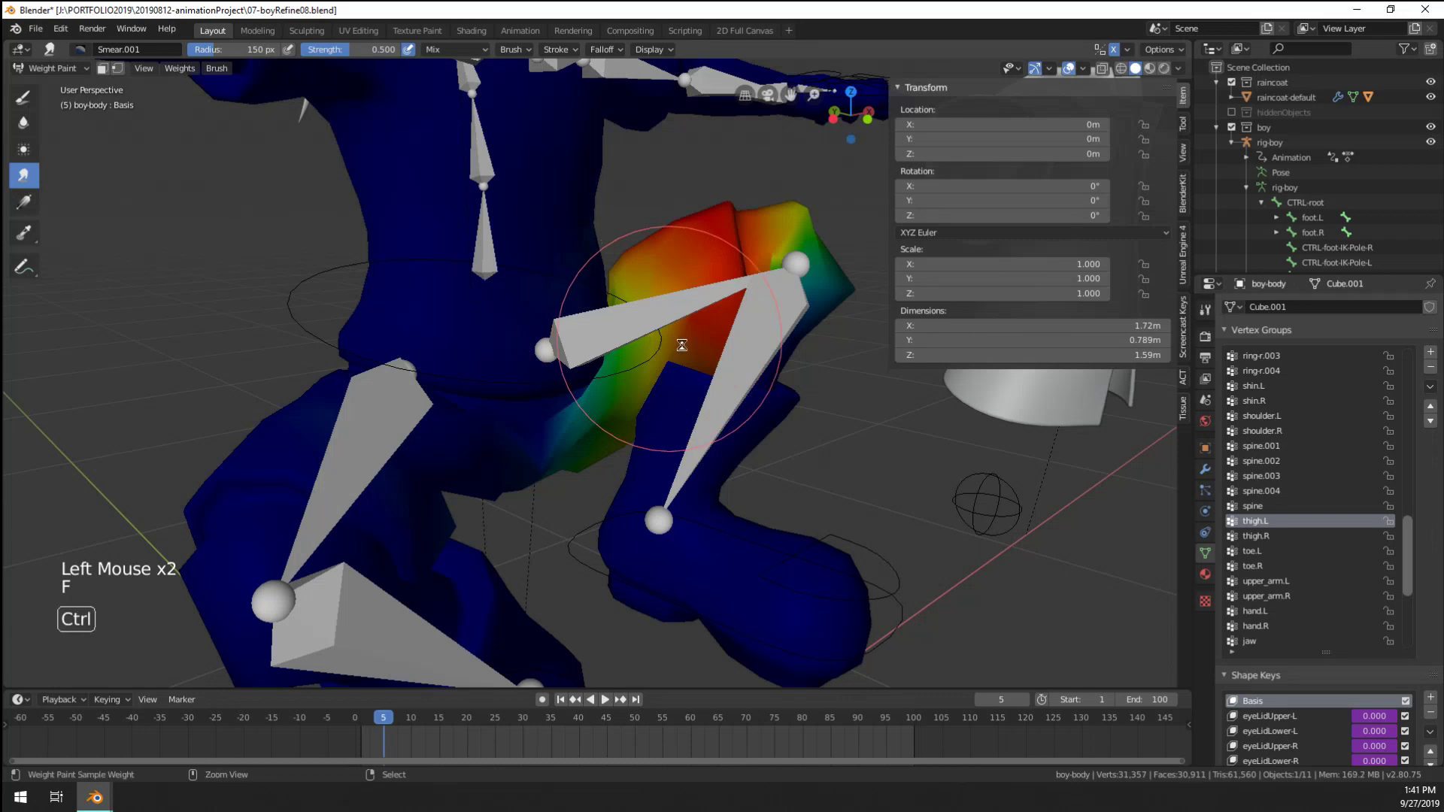
{"action": "key", "text": "ctrl+s"}
{"action": "key", "text": "f"}
{"action": "left_click", "coordinate": [633, 367]}
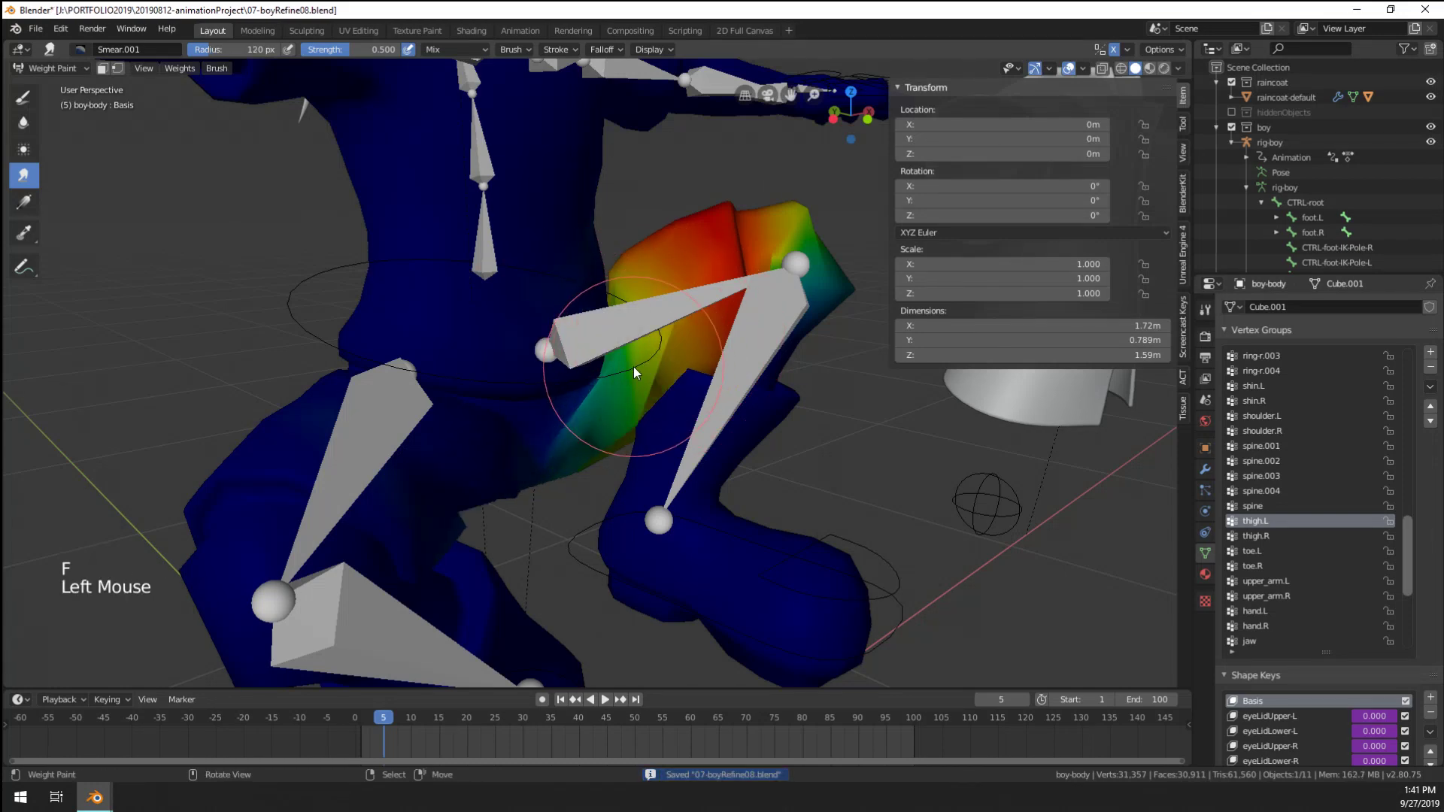
{"action": "mouse_move", "coordinate": [685, 304]}
{"action": "left_mouse_down"}
{"action": "mouse_move", "coordinate": [644, 351]}
{"action": "mouse_move", "coordinate": [661, 376]}
{"action": "mouse_move", "coordinate": [644, 381]}
{"action": "left_mouse_up"}
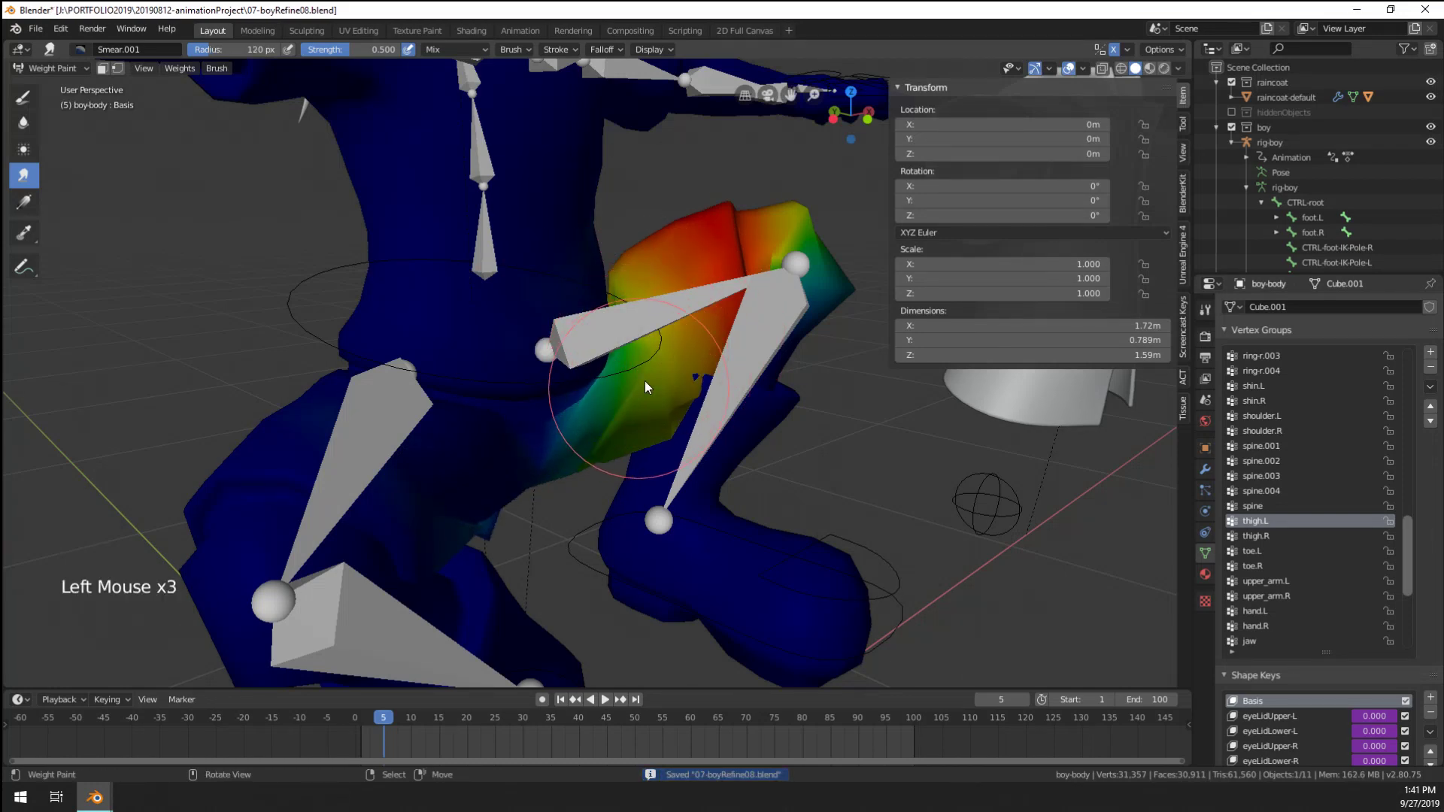
Smear the thigh.L weights further along the underside of the left thigh and the groin crease
{"action": "mouse_move", "coordinate": [643, 380]}
{"action": "middle_mouse_down"}
{"action": "mouse_move", "coordinate": [590, 301]}
{"action": "mouse_move", "coordinate": [496, 289]}
{"action": "mouse_move", "coordinate": [295, 310]}
{"action": "mouse_move", "coordinate": [464, 290]}
{"action": "mouse_move", "coordinate": [647, 350]}
{"action": "middle_mouse_up"}
{"action": "scroll", "coordinate": [647, 351], "scroll_direction": "up", "scroll_amount": 2}
{"action": "left_click_drag", "start_coordinate": [581, 458], "coordinate": [629, 424]}
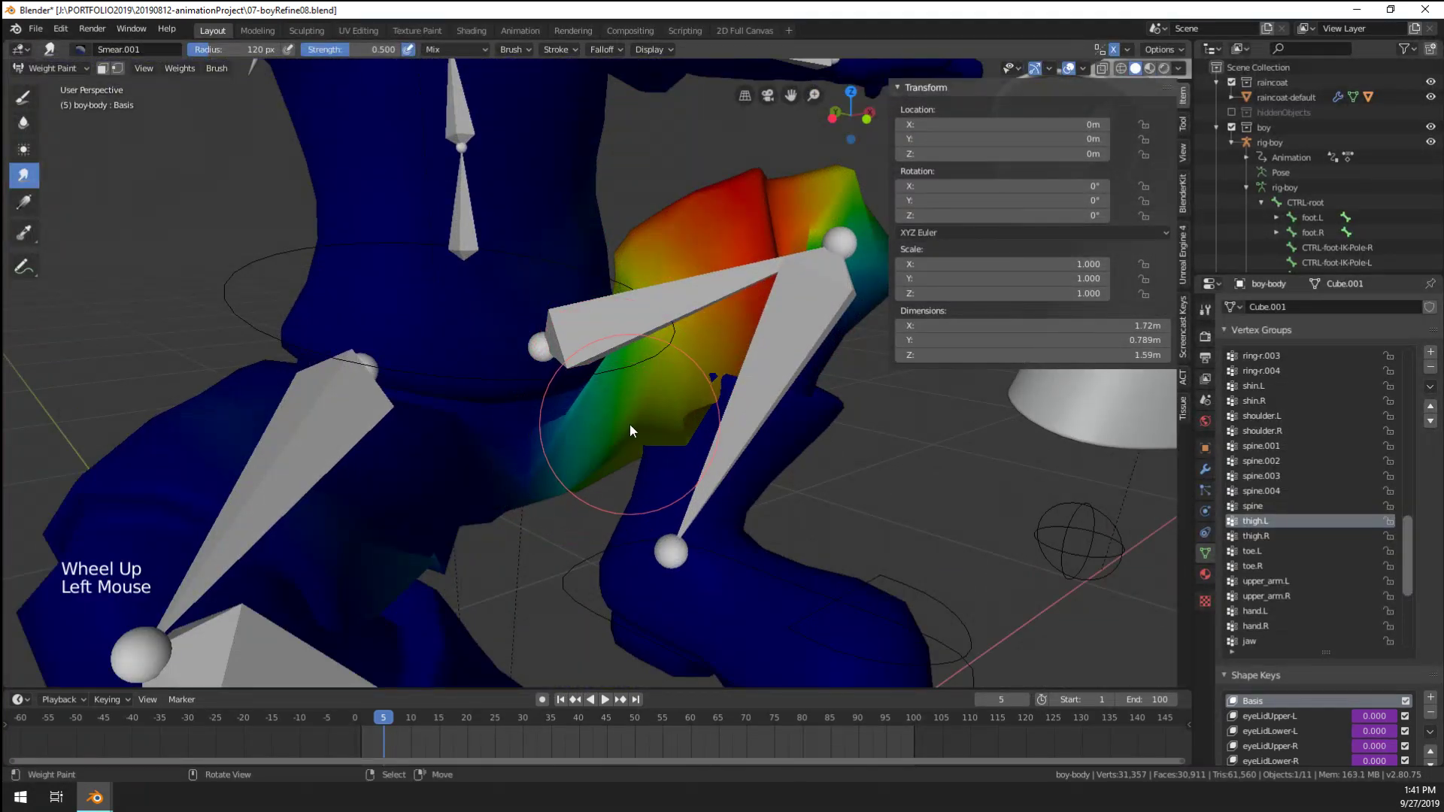
{"action": "mouse_move", "coordinate": [629, 424]}
{"action": "middle_mouse_down"}
{"action": "mouse_move", "coordinate": [684, 394]}
{"action": "mouse_move", "coordinate": [683, 413]}
{"action": "middle_mouse_up"}
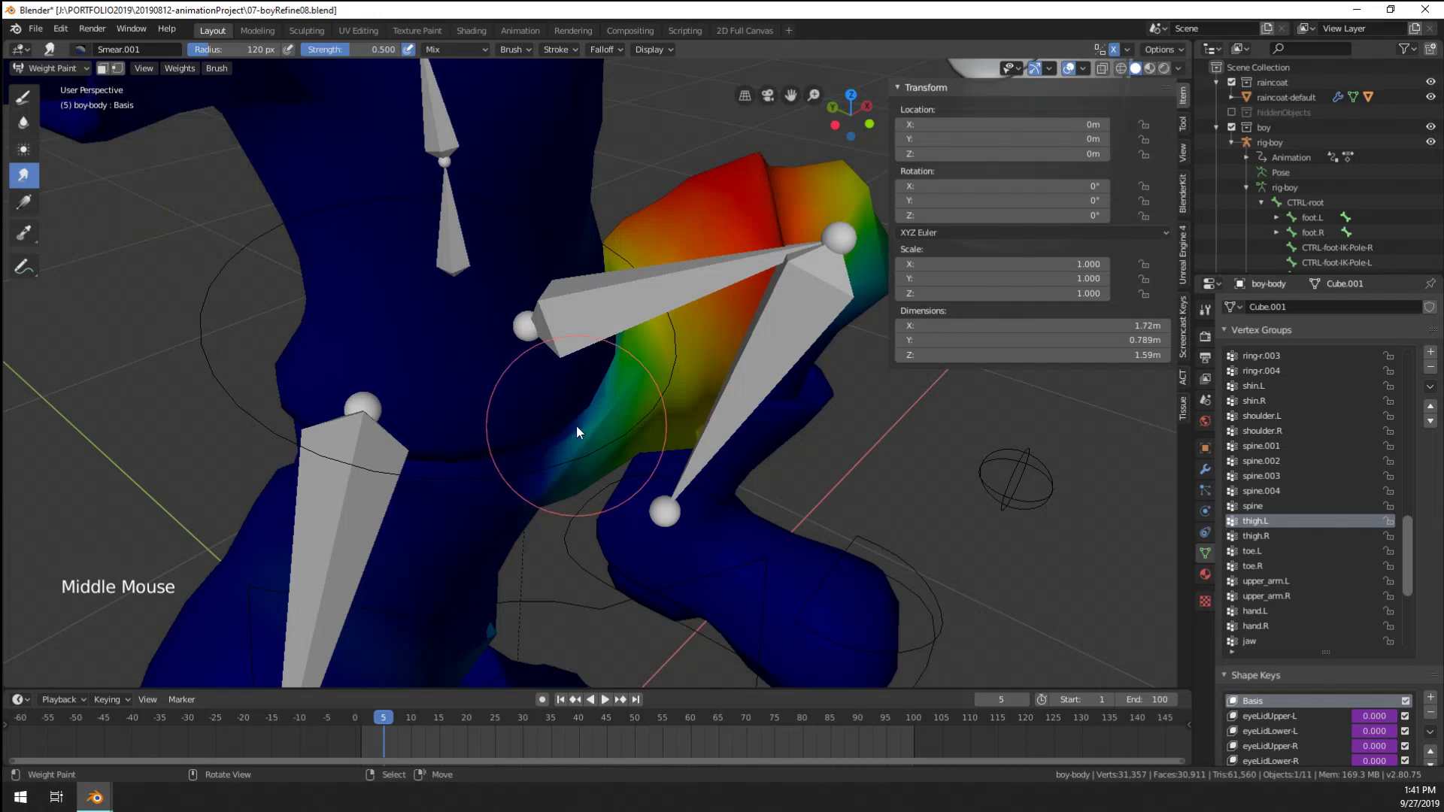
{"action": "mouse_move", "coordinate": [580, 429]}
{"action": "left_mouse_down"}
{"action": "mouse_move", "coordinate": [632, 421]}
{"action": "mouse_move", "coordinate": [577, 462]}
{"action": "left_mouse_up"}
{"action": "left_click", "coordinate": [578, 462]}
Sample the vertex groups at the crotch and make the spine group active
{"action": "mouse_move", "coordinate": [577, 461]}
{"action": "middle_mouse_down"}
{"action": "mouse_move", "coordinate": [594, 382]}
{"action": "mouse_move", "coordinate": [575, 317]}
{"action": "mouse_move", "coordinate": [494, 443]}
{"action": "middle_mouse_up"}
{"action": "left_click", "coordinate": [494, 444], "text": "shift"}
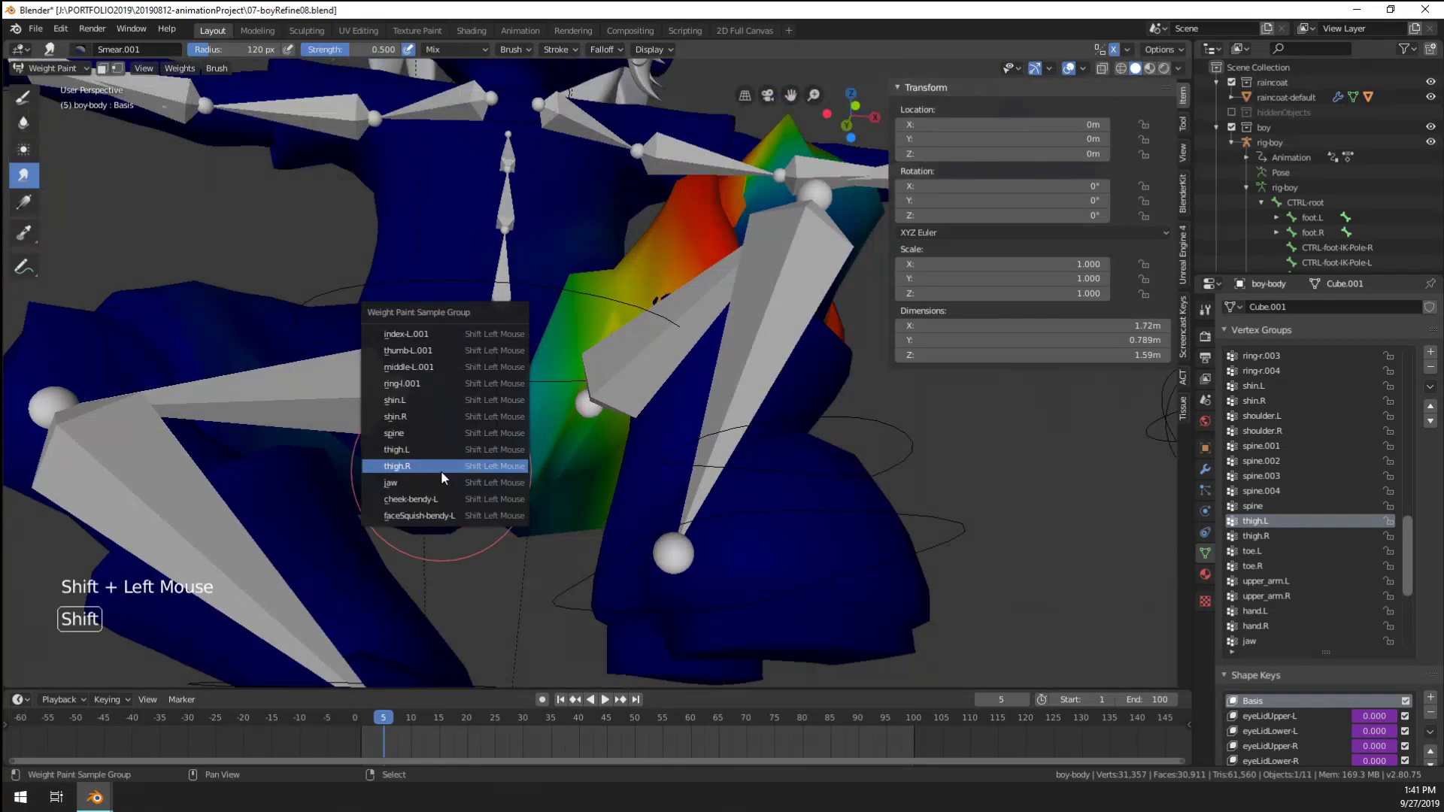
{"action": "left_click", "coordinate": [449, 433]}
{"action": "middle_click_drag", "start_coordinate": [610, 443], "coordinate": [592, 463]}
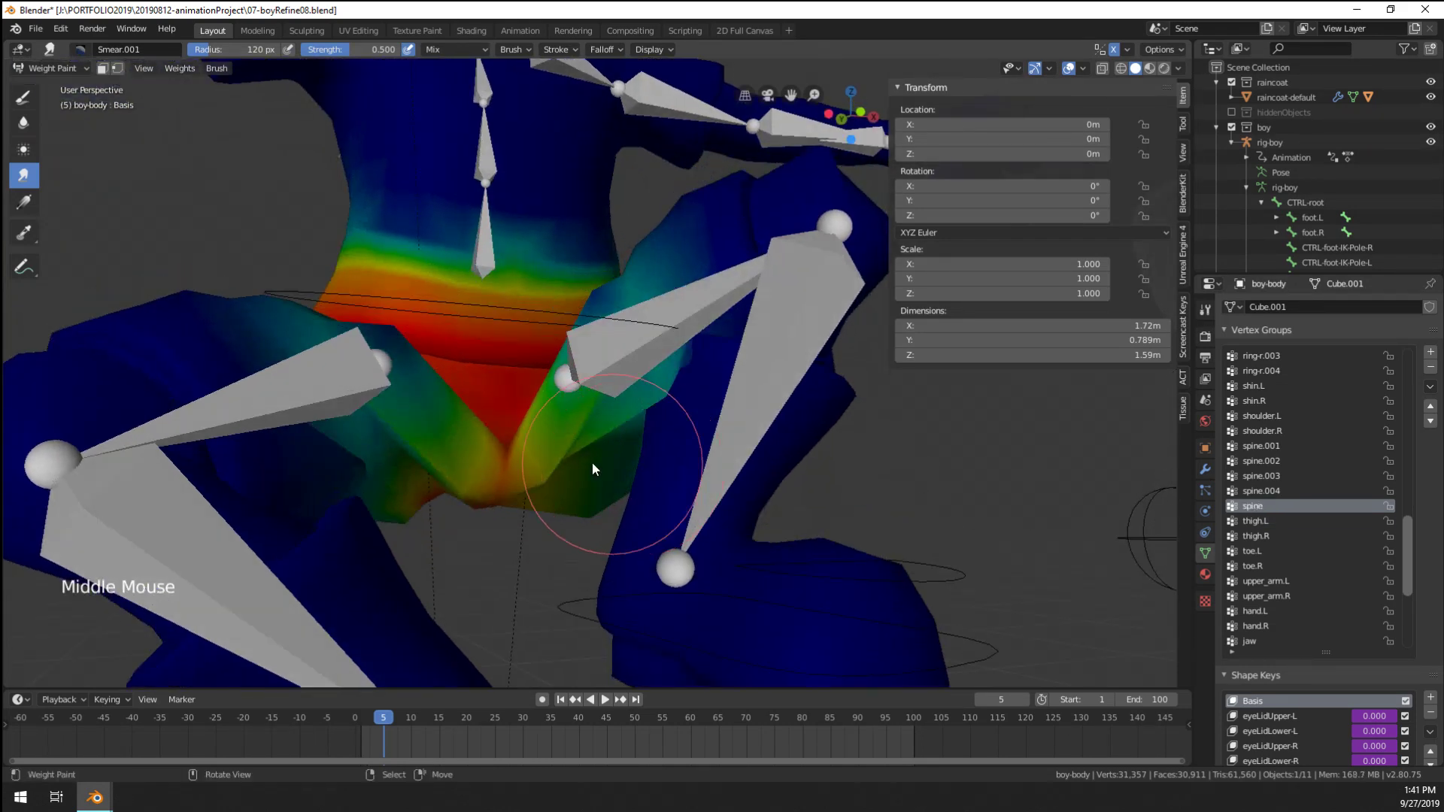
Try painting the spine weights down to 0 over the front of the pelvis with the Draw brush and undo the strokes
{"action": "left_click", "coordinate": [23, 97]}
{"action": "left_click_drag", "start_coordinate": [480, 370], "coordinate": [535, 467]}
{"action": "left_click", "coordinate": [556, 418]}
{"action": "key", "text": "ctrl+z"}
{"action": "key", "text": "ctrl+z"}
{"action": "key", "text": "ctrl+z"}
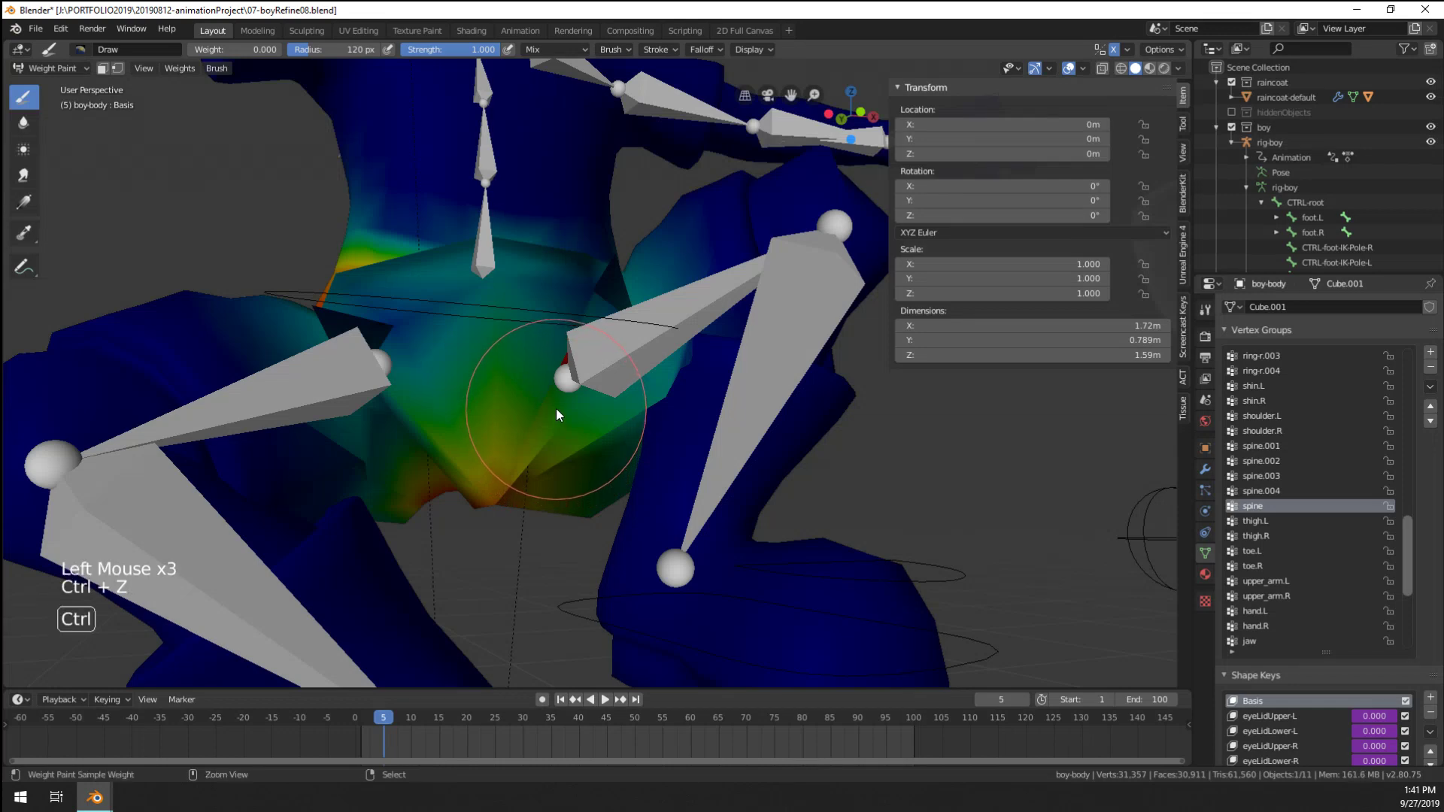
{"action": "left_click", "coordinate": [255, 30]}
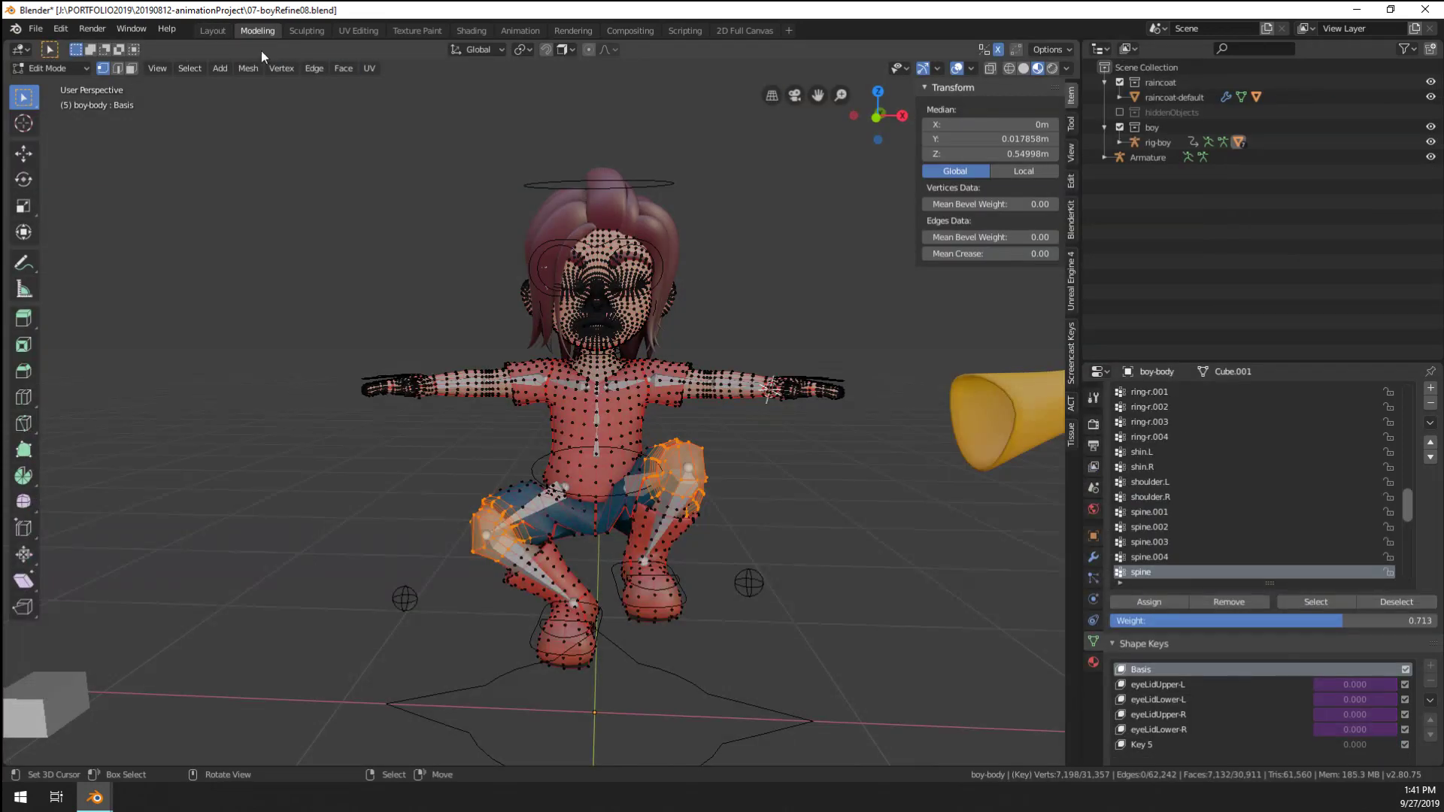
{"action": "left_click", "coordinate": [221, 31]}
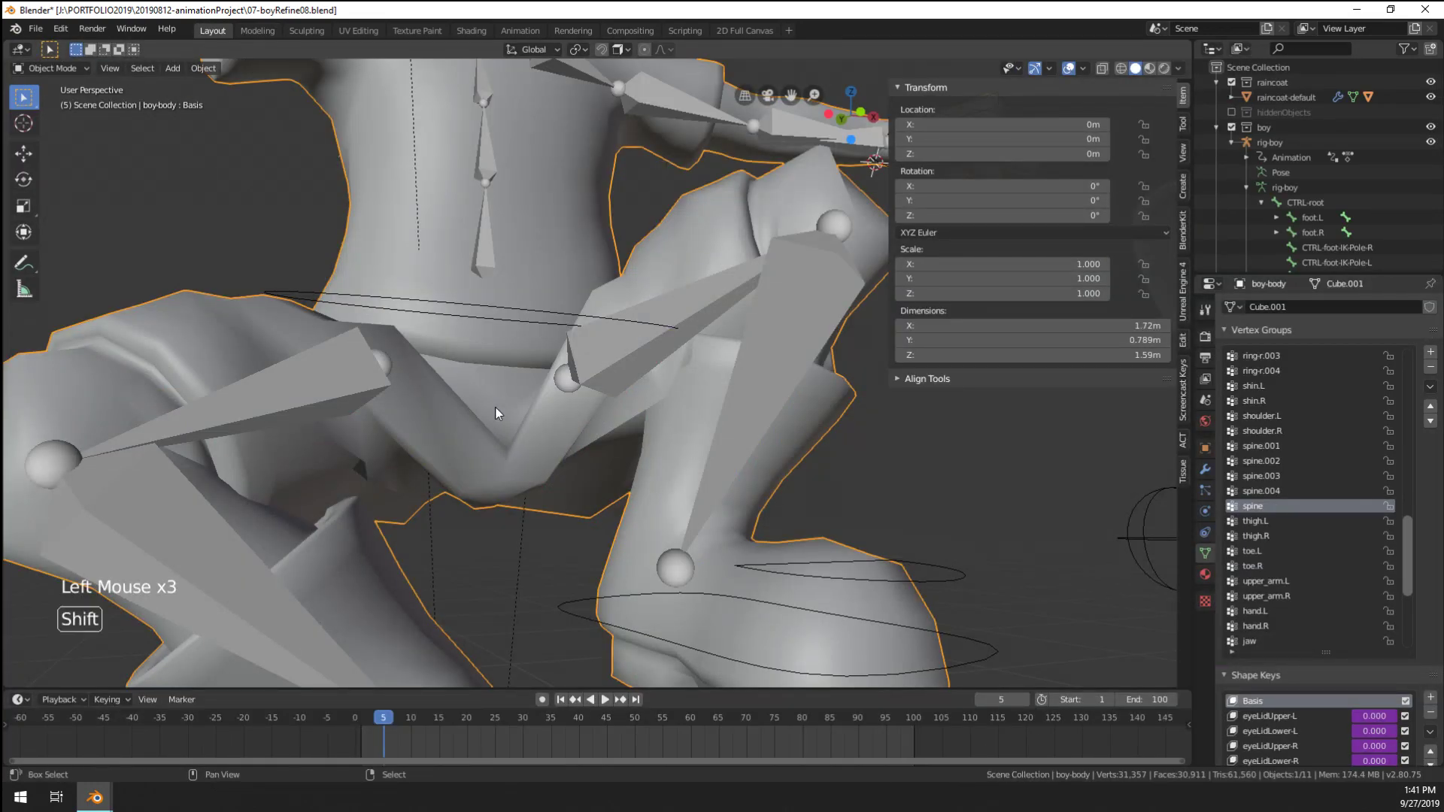
{"action": "key", "text": "shift+Tab"}
{"action": "key", "text": "ctrl+Tab"}
{"action": "left_click", "coordinate": [395, 364]}
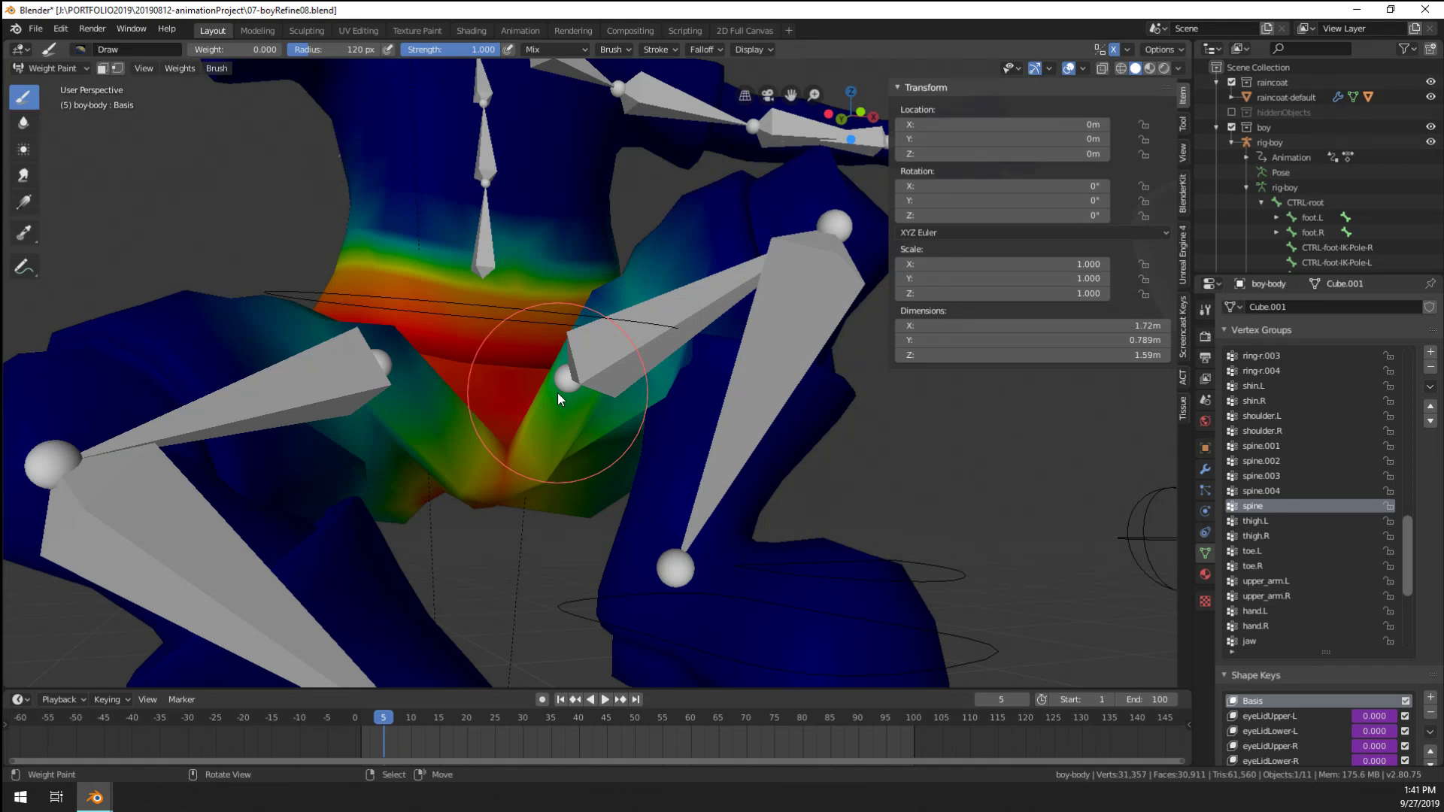
Inspect the spine weights around the left hip and make thigh.L the active group by sampling the left thigh
{"action": "scroll", "coordinate": [557, 391], "scroll_direction": "up", "scroll_amount": 2}
{"action": "scroll", "coordinate": [557, 391], "scroll_direction": "down", "scroll_amount": 1}
{"action": "middle_click_drag", "start_coordinate": [557, 391], "coordinate": [668, 427]}
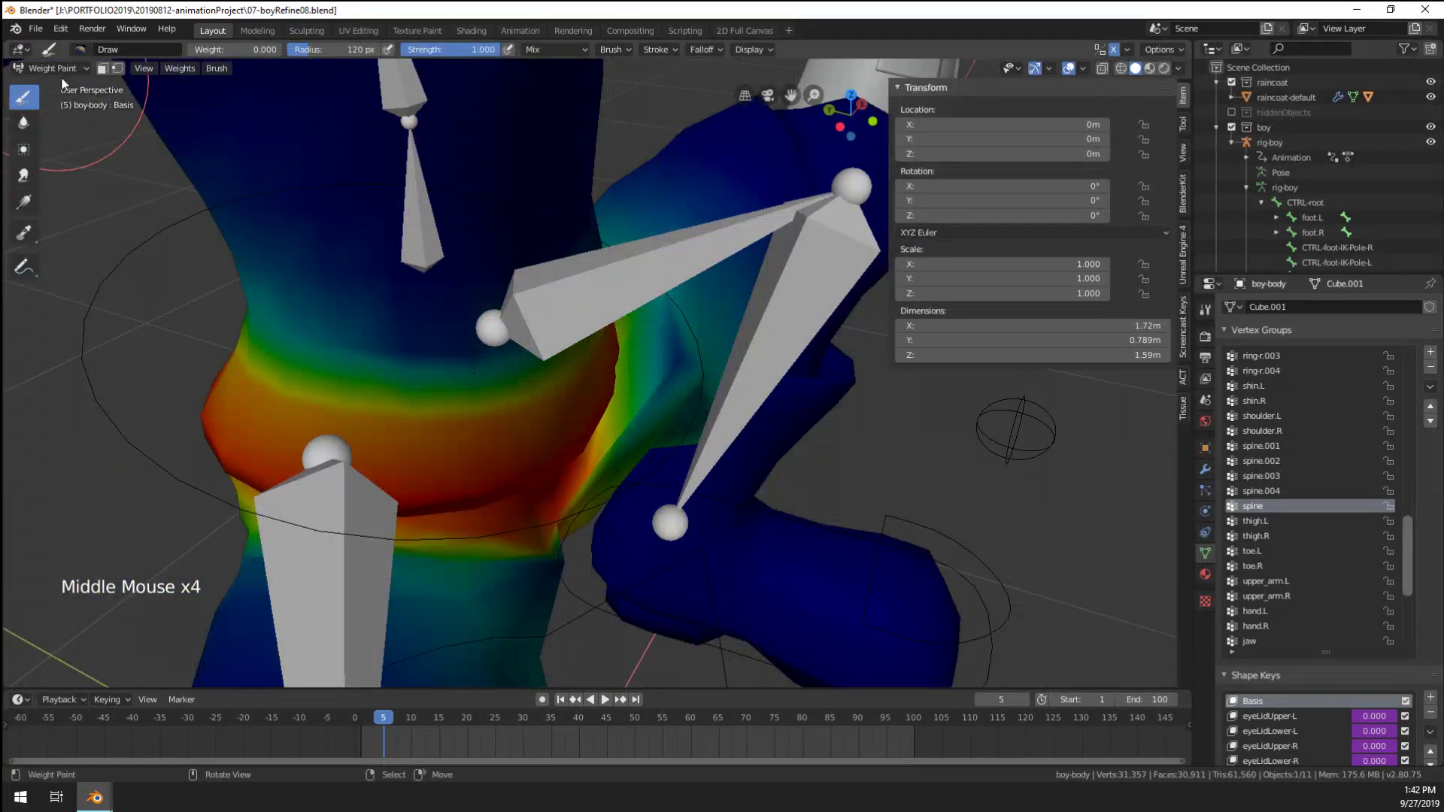
{"action": "left_click", "coordinate": [675, 366], "text": "shift"}
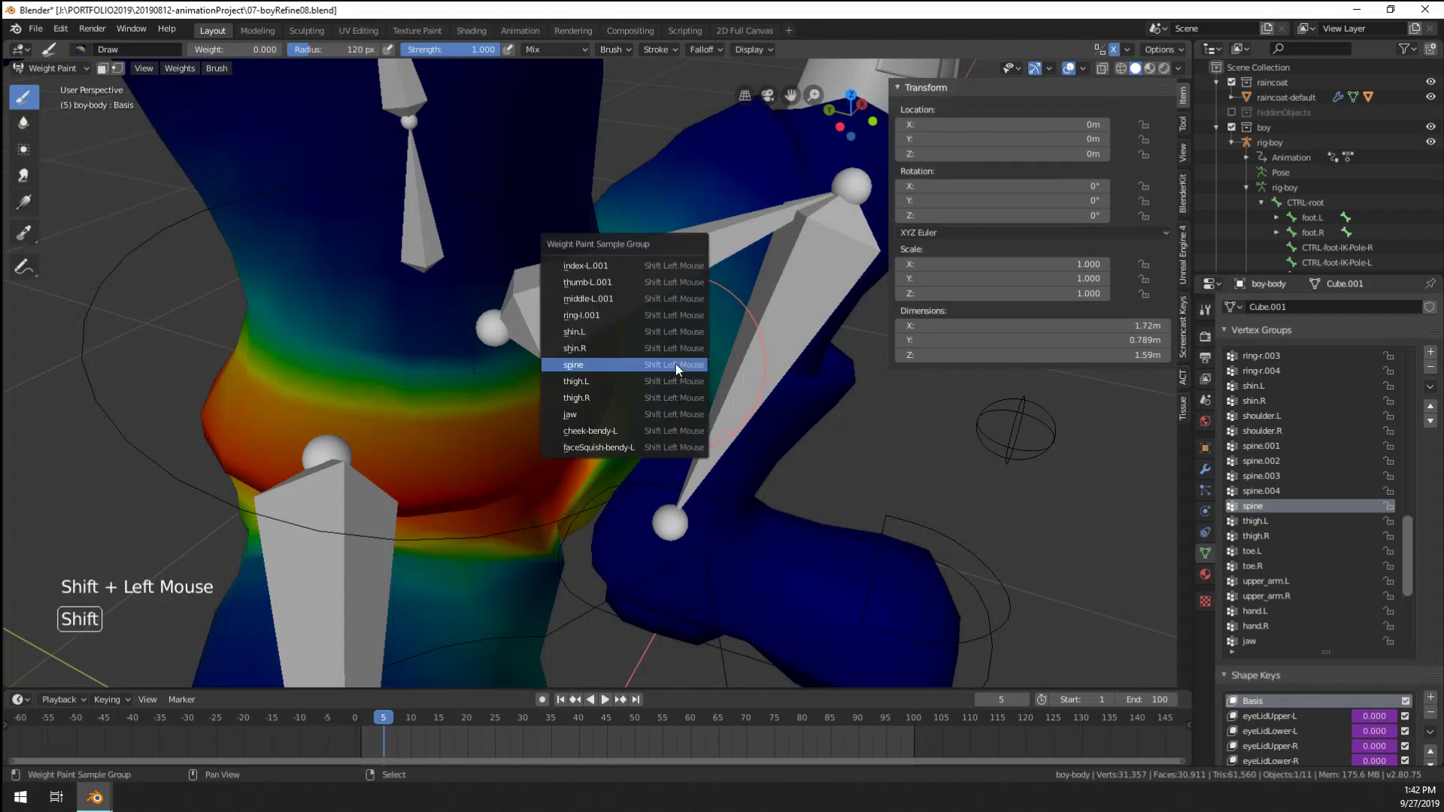
{"action": "left_click", "coordinate": [629, 380]}
{"action": "middle_click_drag", "start_coordinate": [630, 380], "coordinate": [677, 373]}
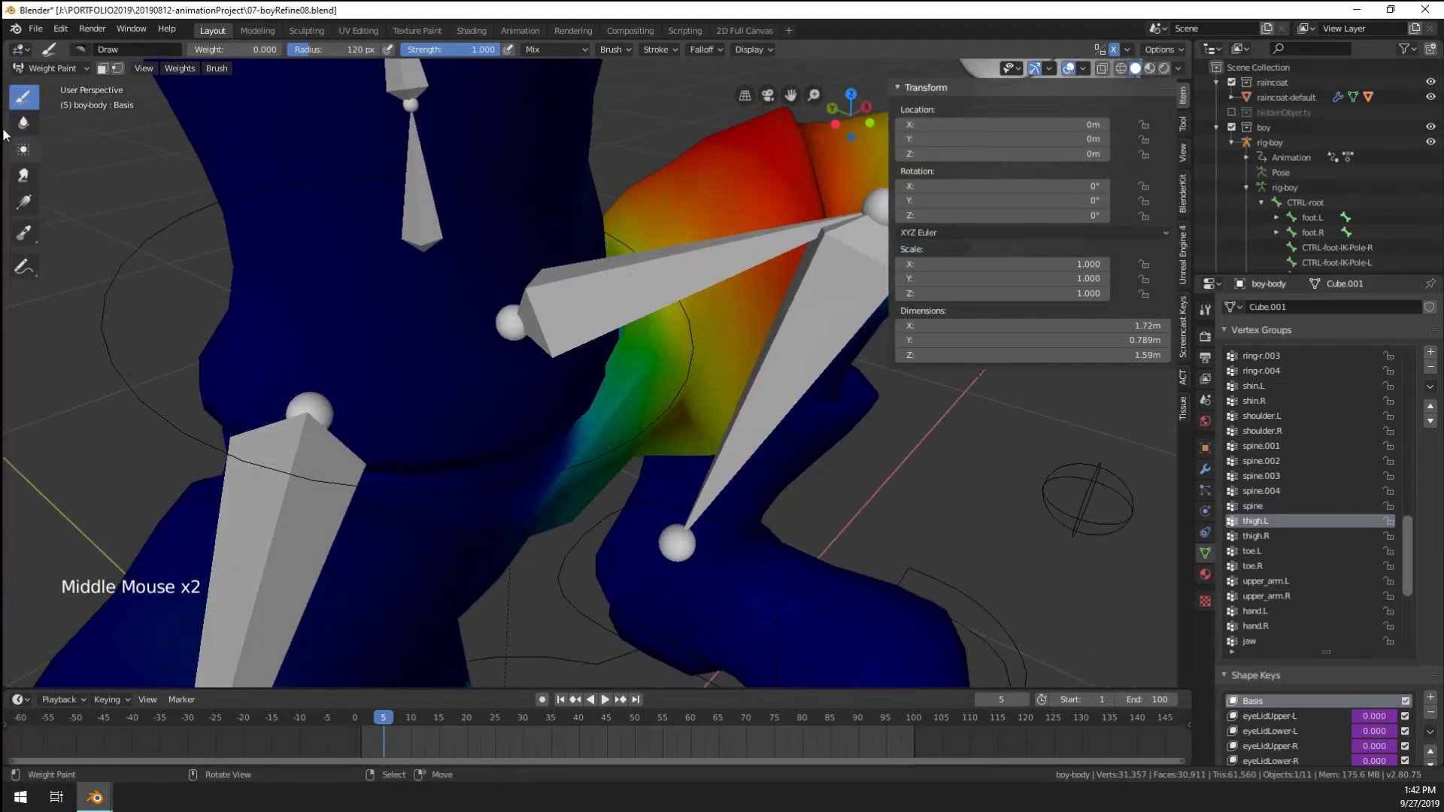
Paint the thigh.L weights at the left groin crease with the Draw brush at weight 1.000, enlarging its radius to 66 px
{"action": "left_click_drag", "start_coordinate": [229, 50], "coordinate": [325, 51]}
{"action": "key", "text": "f"}
{"action": "left_click", "coordinate": [656, 359]}
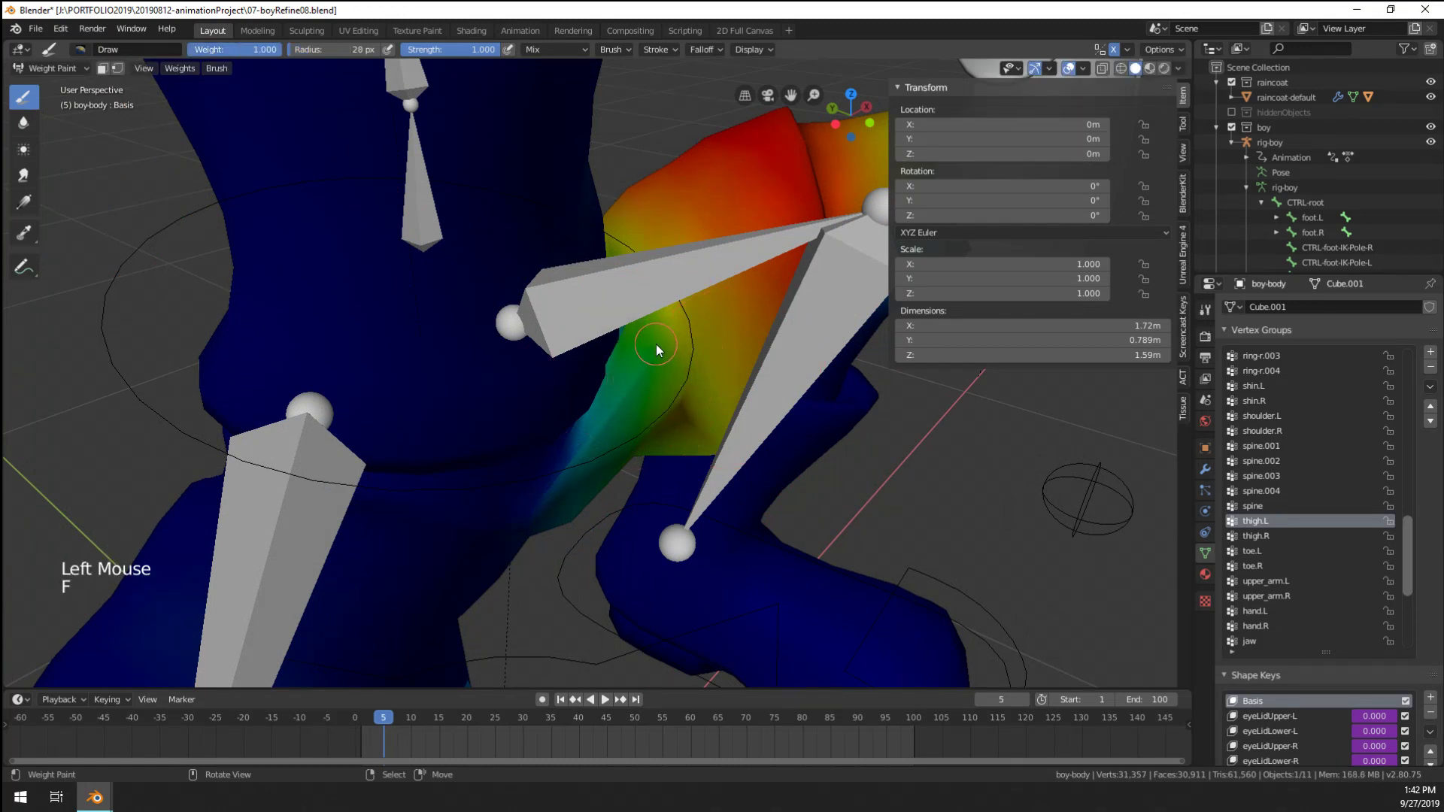
{"action": "left_click", "coordinate": [656, 349]}
{"action": "left_click", "coordinate": [658, 362]}
{"action": "key", "text": "f"}
{"action": "left_click", "coordinate": [666, 362]}
{"action": "left_click", "coordinate": [673, 391]}
{"action": "left_click", "coordinate": [675, 357]}
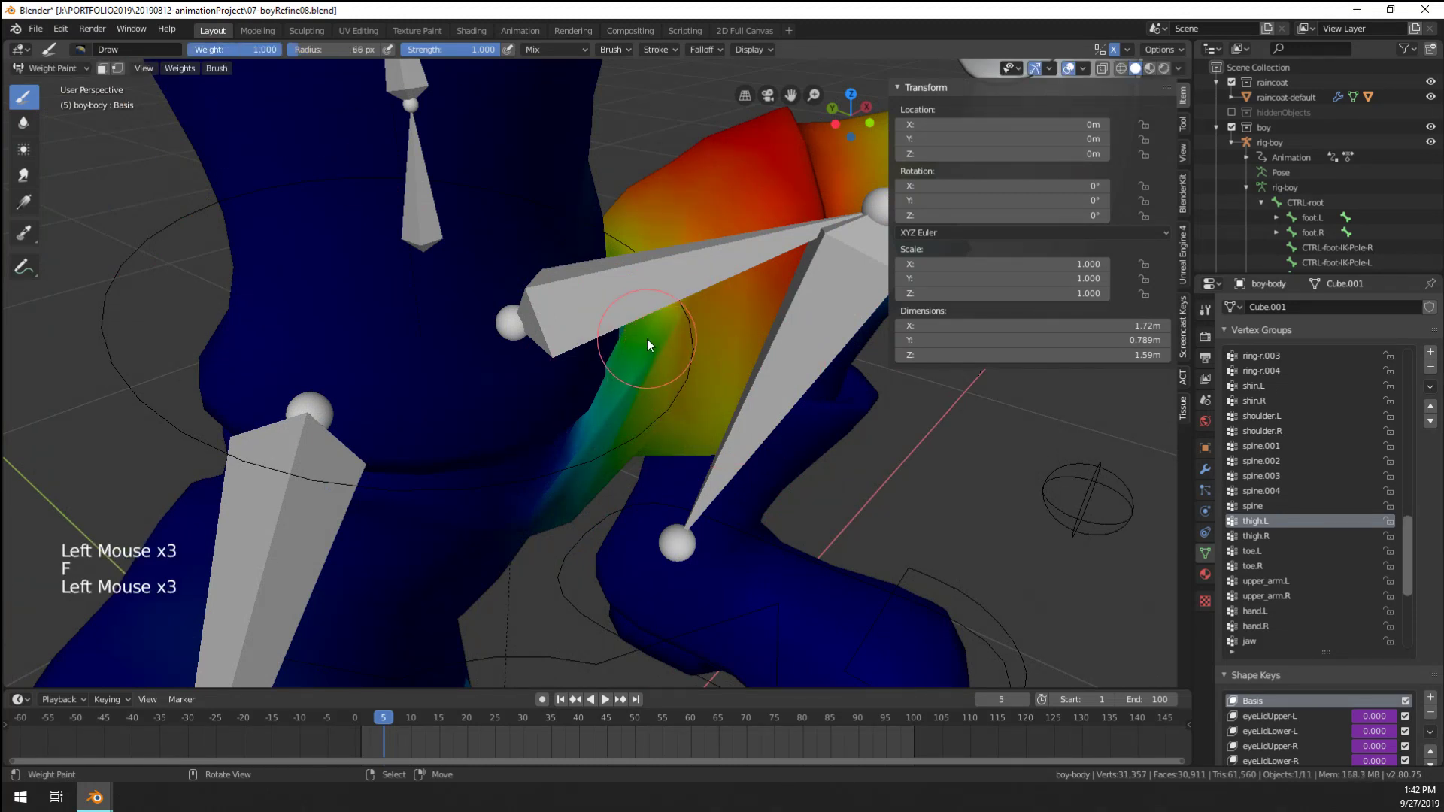
{"action": "left_click", "coordinate": [656, 337]}
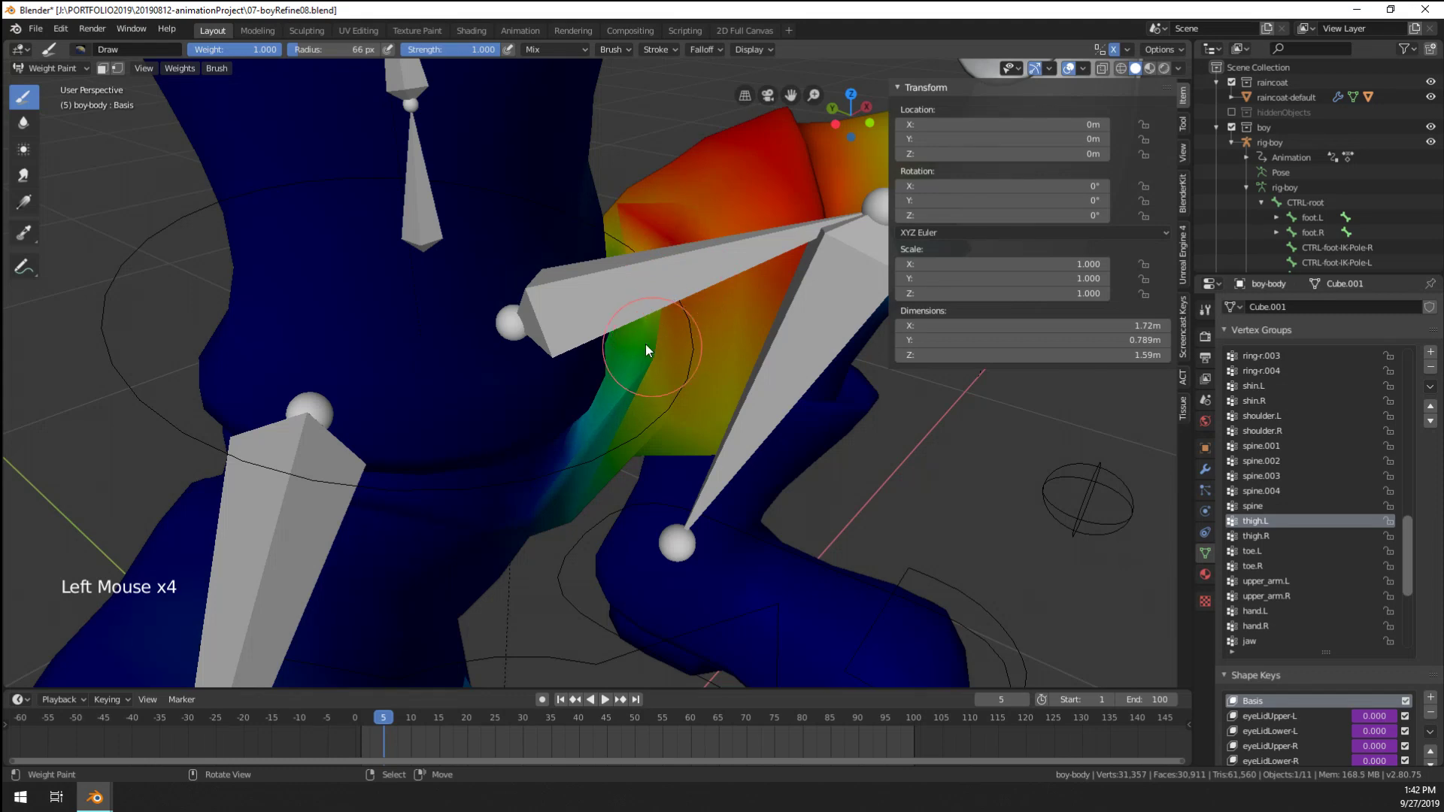
{"action": "middle_click_drag", "start_coordinate": [645, 345], "coordinate": [629, 352]}
{"action": "left_click", "coordinate": [626, 354]}
Put the boy rig in Pose Mode and move the foot.L control up and outward to stretch the left leg sideways
{"action": "scroll", "coordinate": [636, 361], "scroll_direction": "down", "scroll_amount": 5}
{"action": "key", "text": "ctrl+Tab"}
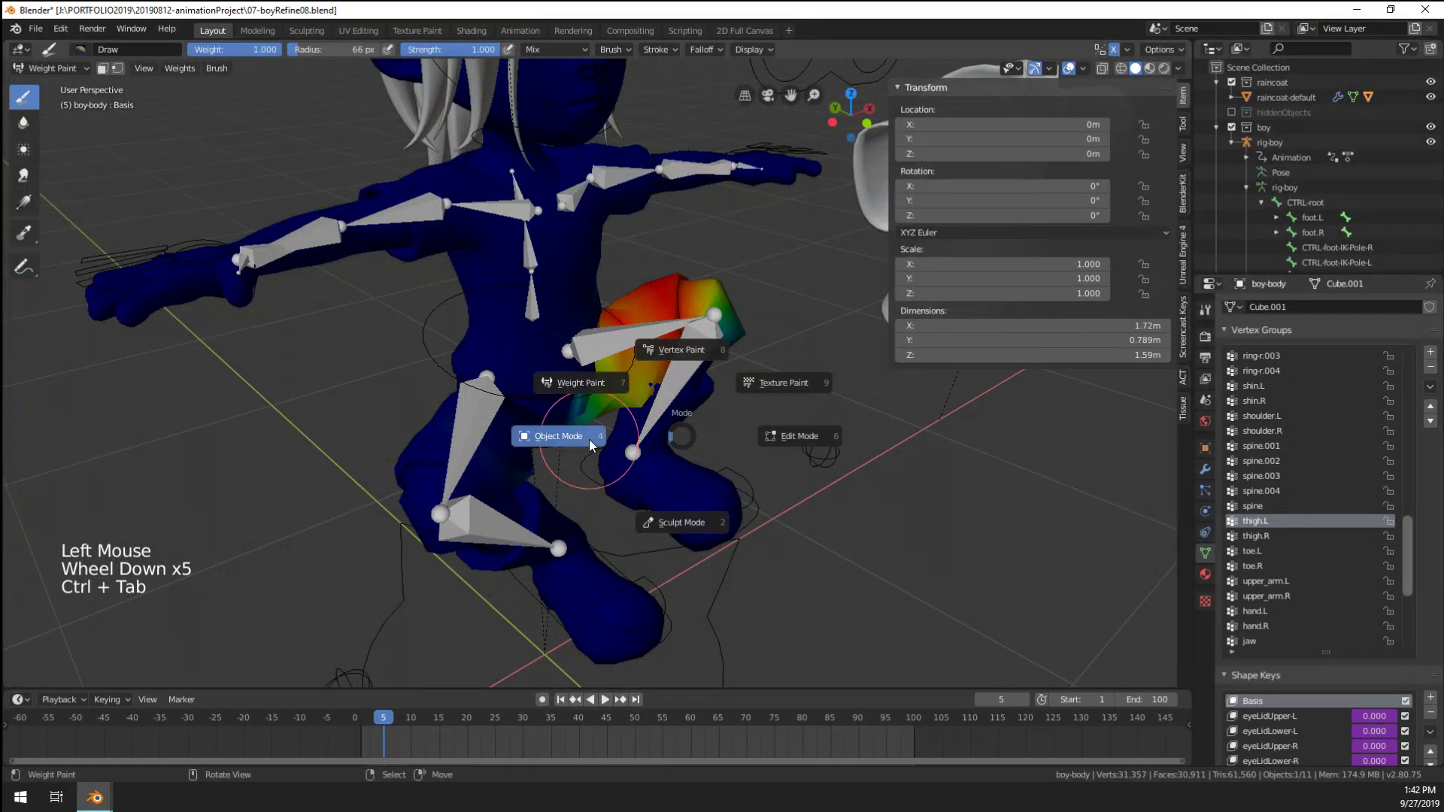
{"action": "mouse_move", "coordinate": [589, 439]}
{"action": "middle_mouse_down"}
{"action": "mouse_move", "coordinate": [729, 526]}
{"action": "mouse_move", "coordinate": [695, 500]}
{"action": "middle_mouse_up"}
{"action": "right_click", "coordinate": [737, 525]}
{"action": "right_click", "coordinate": [748, 525]}
{"action": "right_click", "coordinate": [748, 525]}
{"action": "key", "text": "ctrl+Tab"}
{"action": "right_click", "coordinate": [747, 525]}
{"action": "key", "text": "g"}
{"action": "left_click", "coordinate": [1069, 586]}
{"action": "middle_click_drag", "start_coordinate": [1069, 587], "coordinate": [850, 462]}
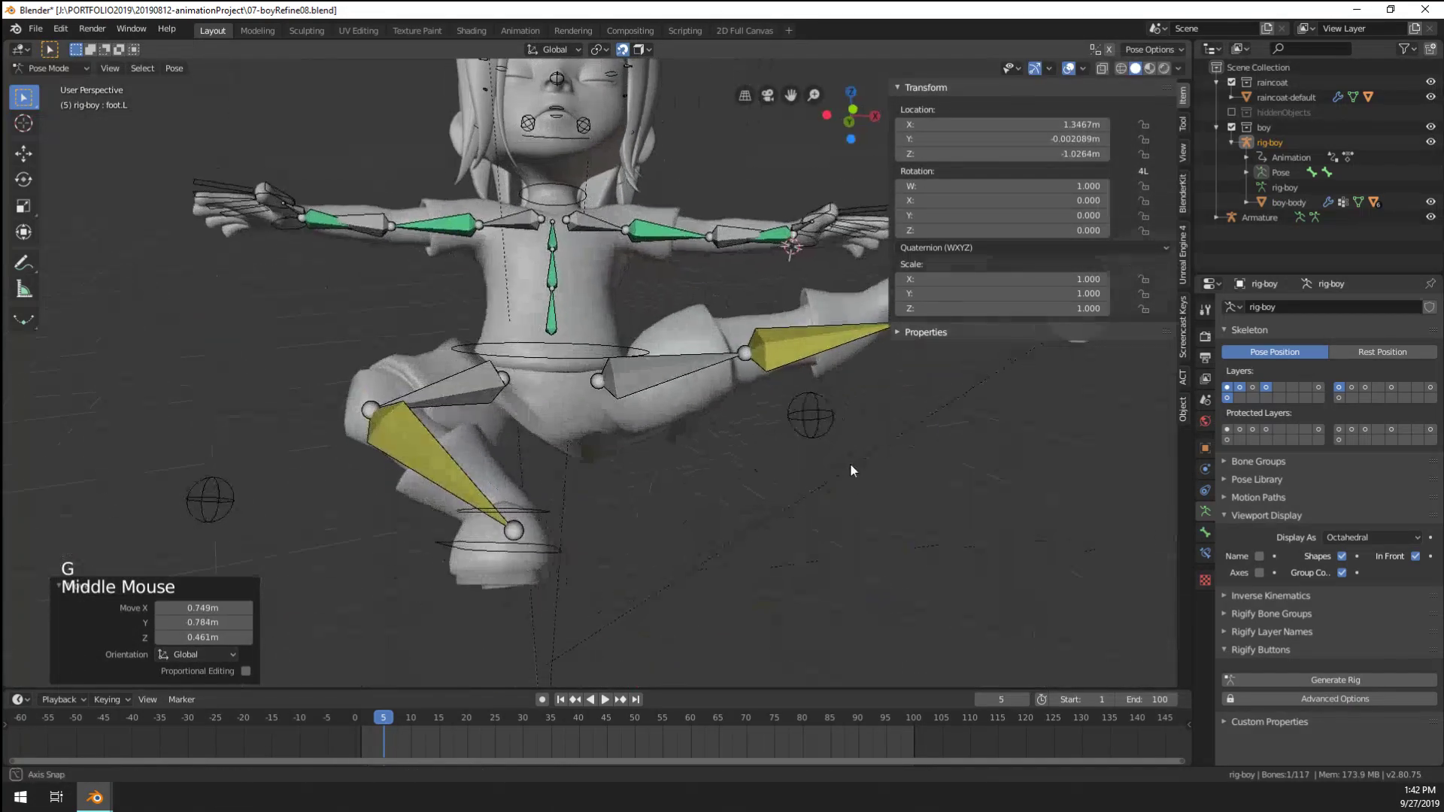
{"action": "key", "text": "g"}
Select the boy-body mesh and return it to Weight Paint mode
{"action": "scroll", "coordinate": [716, 584], "scroll_direction": "up", "scroll_amount": 3}
{"action": "right_click", "coordinate": [584, 442]}
{"action": "key", "text": "ctrl+Tab"}
{"action": "right_click", "coordinate": [612, 447]}
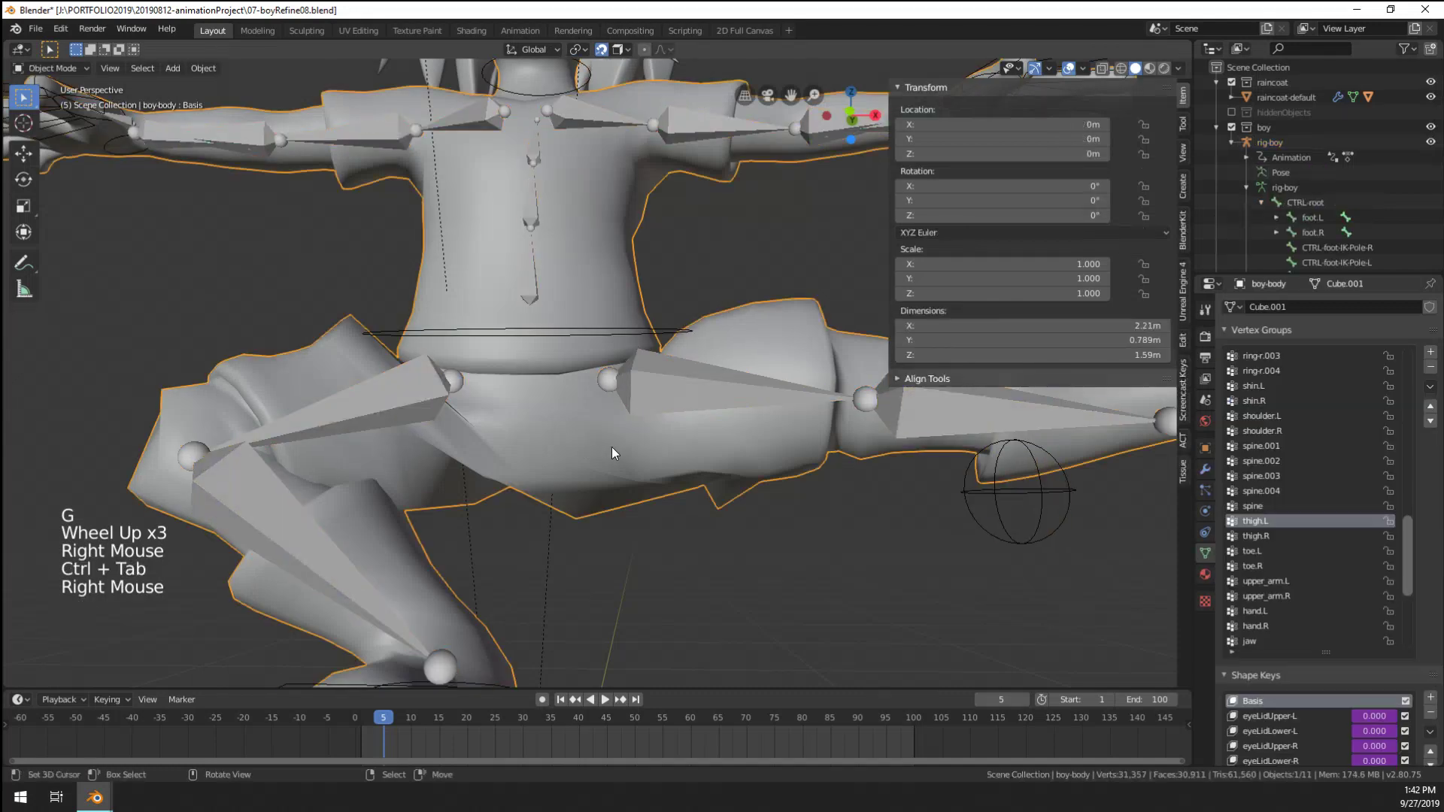
{"action": "key", "text": "ctrl+Tab"}
Enlarge the Draw brush to 94 px and paint thigh.L weights at 1.000 along the front underside of the left thigh
{"action": "scroll", "coordinate": [660, 477], "scroll_direction": "up", "scroll_amount": 1}
{"action": "scroll", "coordinate": [660, 476], "scroll_direction": "down", "scroll_amount": 1}
{"action": "middle_click_drag", "start_coordinate": [660, 477], "coordinate": [647, 361]}
{"action": "left_click", "coordinate": [736, 503]}
{"action": "key", "text": "f"}
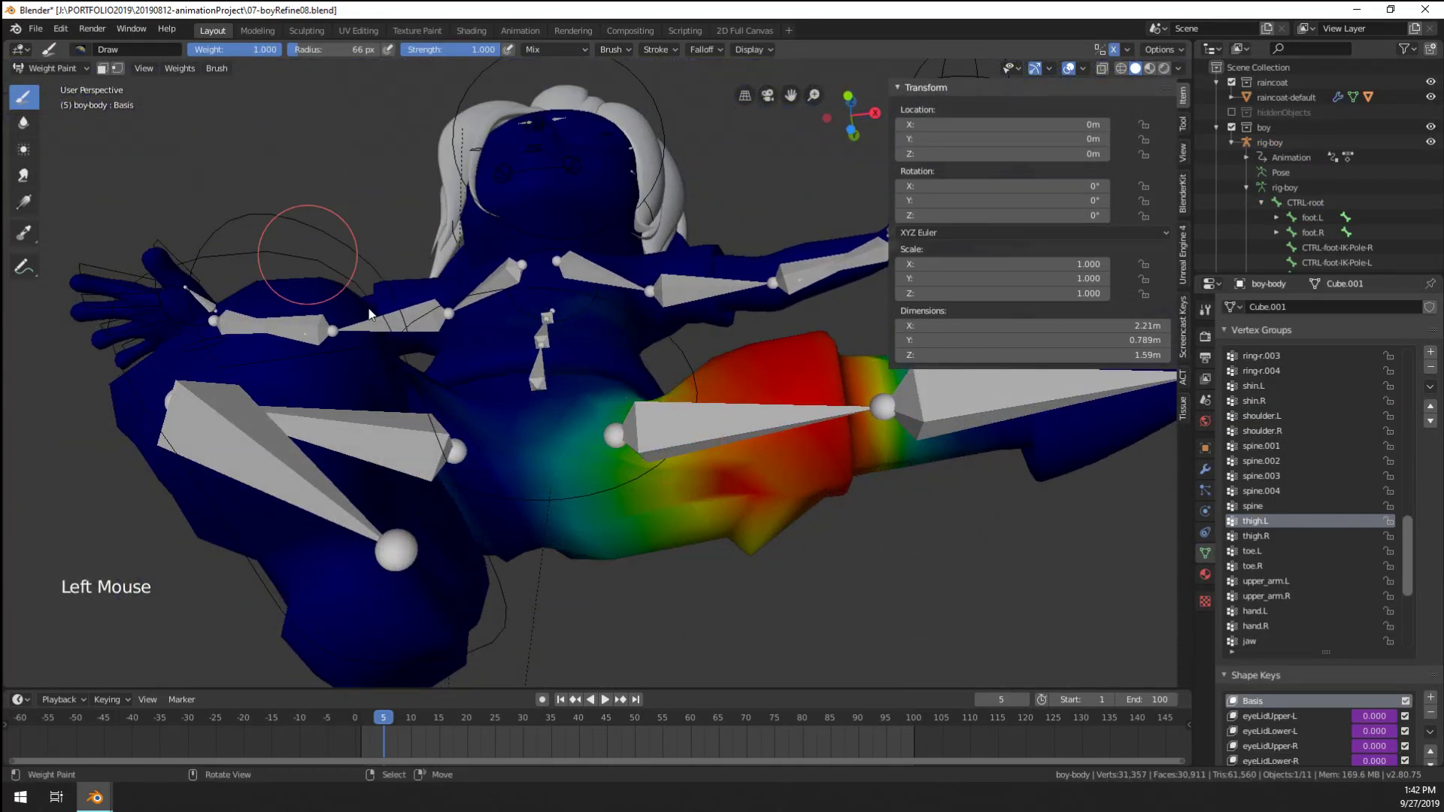
{"action": "mouse_move", "coordinate": [675, 480]}
{"action": "middle_mouse_down"}
{"action": "mouse_move", "coordinate": [748, 393]}
{"action": "mouse_move", "coordinate": [801, 466]}
{"action": "mouse_move", "coordinate": [653, 457]}
{"action": "mouse_move", "coordinate": [735, 376]}
{"action": "middle_mouse_up"}
{"action": "left_click", "coordinate": [799, 461]}
{"action": "left_click", "coordinate": [783, 454]}
{"action": "left_click", "coordinate": [786, 446]}
{"action": "left_click", "coordinate": [787, 438]}
{"action": "left_click", "coordinate": [796, 451]}
{"action": "left_click", "coordinate": [805, 468]}
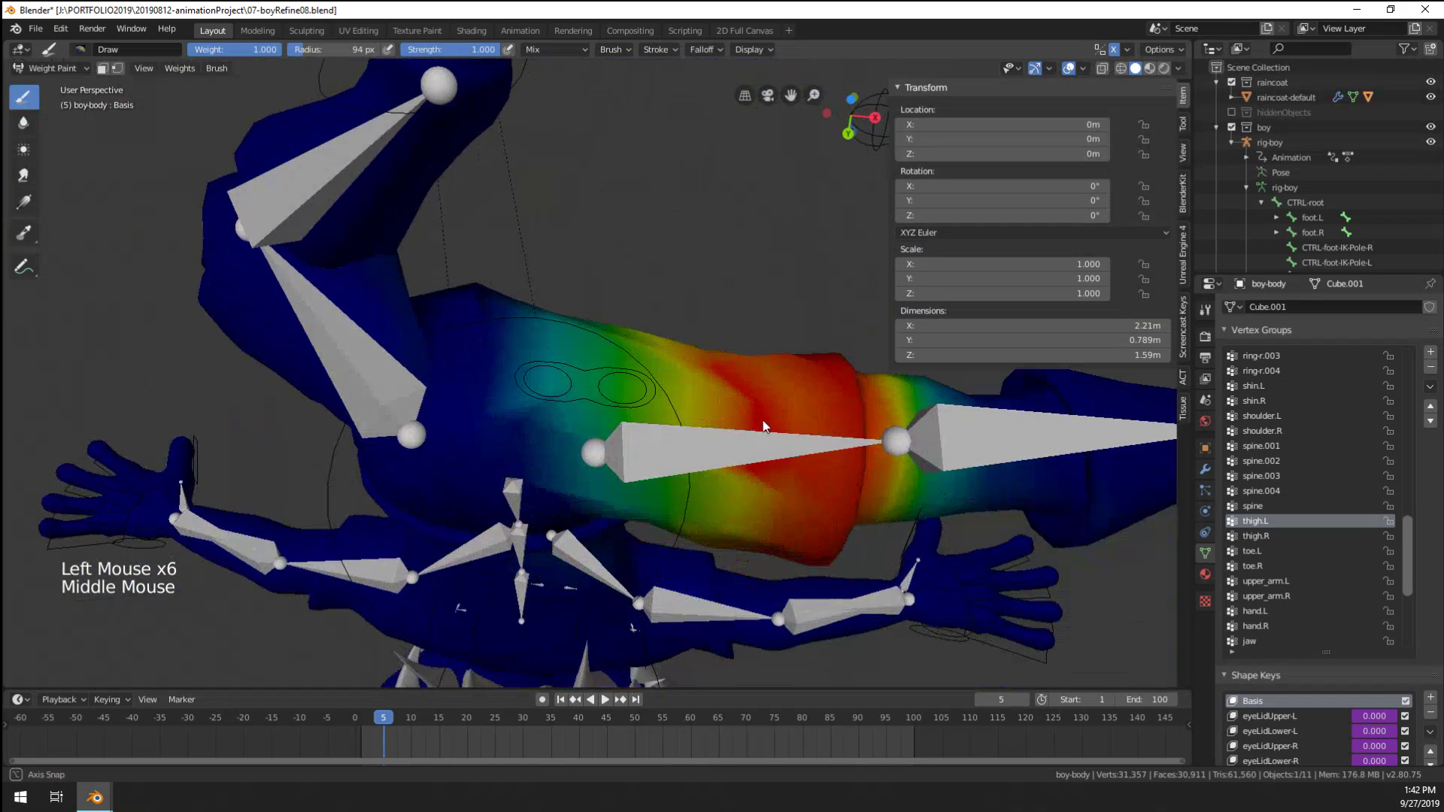
Strengthen the thigh.L weights across the middle of the left thigh's underside with the Draw brush
{"action": "left_click", "coordinate": [735, 376]}
{"action": "left_click", "coordinate": [738, 373]}
{"action": "left_click", "coordinate": [796, 379]}
{"action": "left_click", "coordinate": [786, 376]}
{"action": "left_click", "coordinate": [771, 372]}
{"action": "left_click", "coordinate": [758, 367]}
{"action": "left_click", "coordinate": [755, 376]}
{"action": "left_click", "coordinate": [749, 422]}
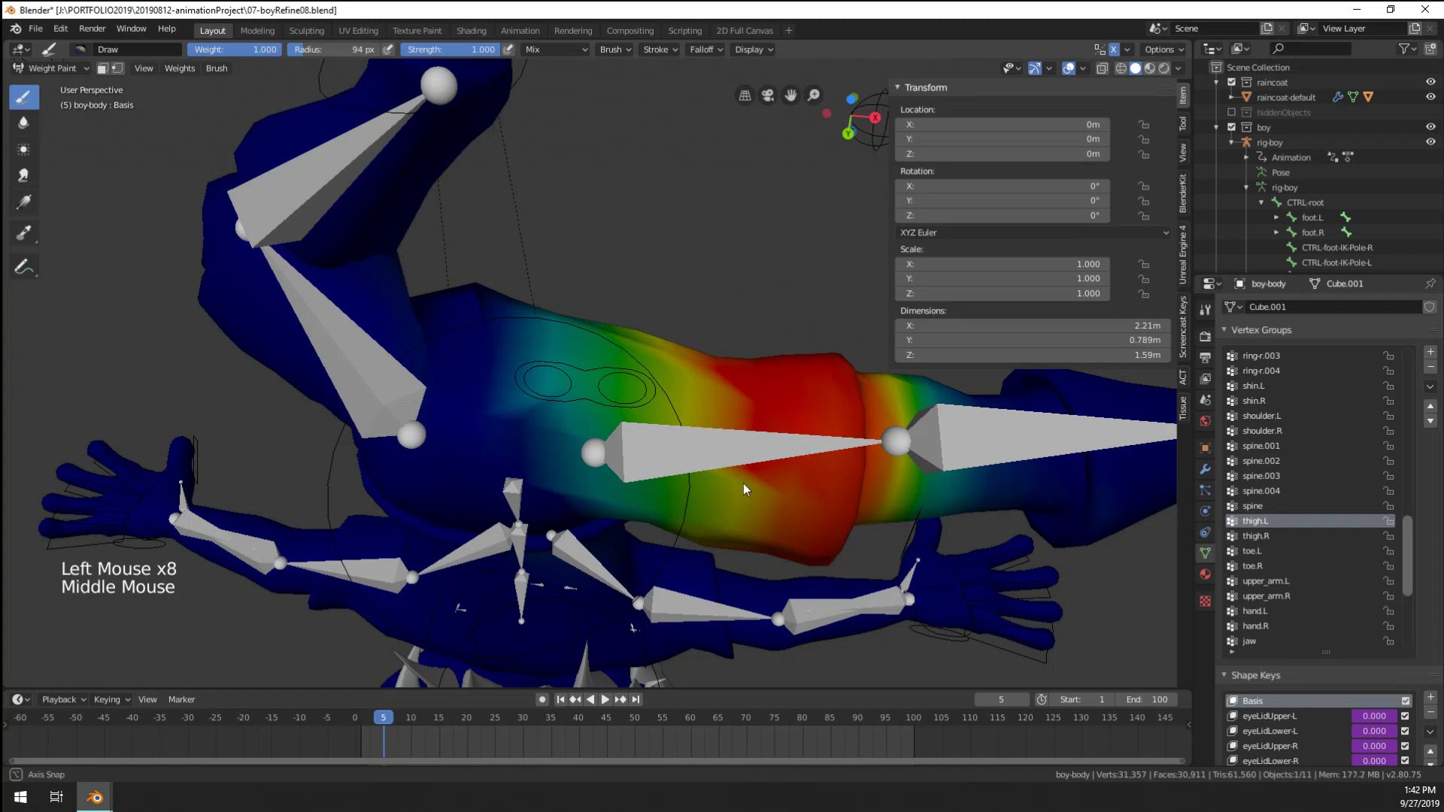
Paint the thigh.L weights at 1.000 over the back of the left thigh toward the buttock
{"action": "middle_click_drag", "start_coordinate": [743, 483], "coordinate": [757, 371]}
{"action": "left_click", "coordinate": [784, 291]}
{"action": "left_click", "coordinate": [779, 292]}
{"action": "left_click", "coordinate": [775, 308]}
{"action": "left_click", "coordinate": [769, 326]}
{"action": "left_click", "coordinate": [782, 361]}
{"action": "left_click", "coordinate": [794, 395]}
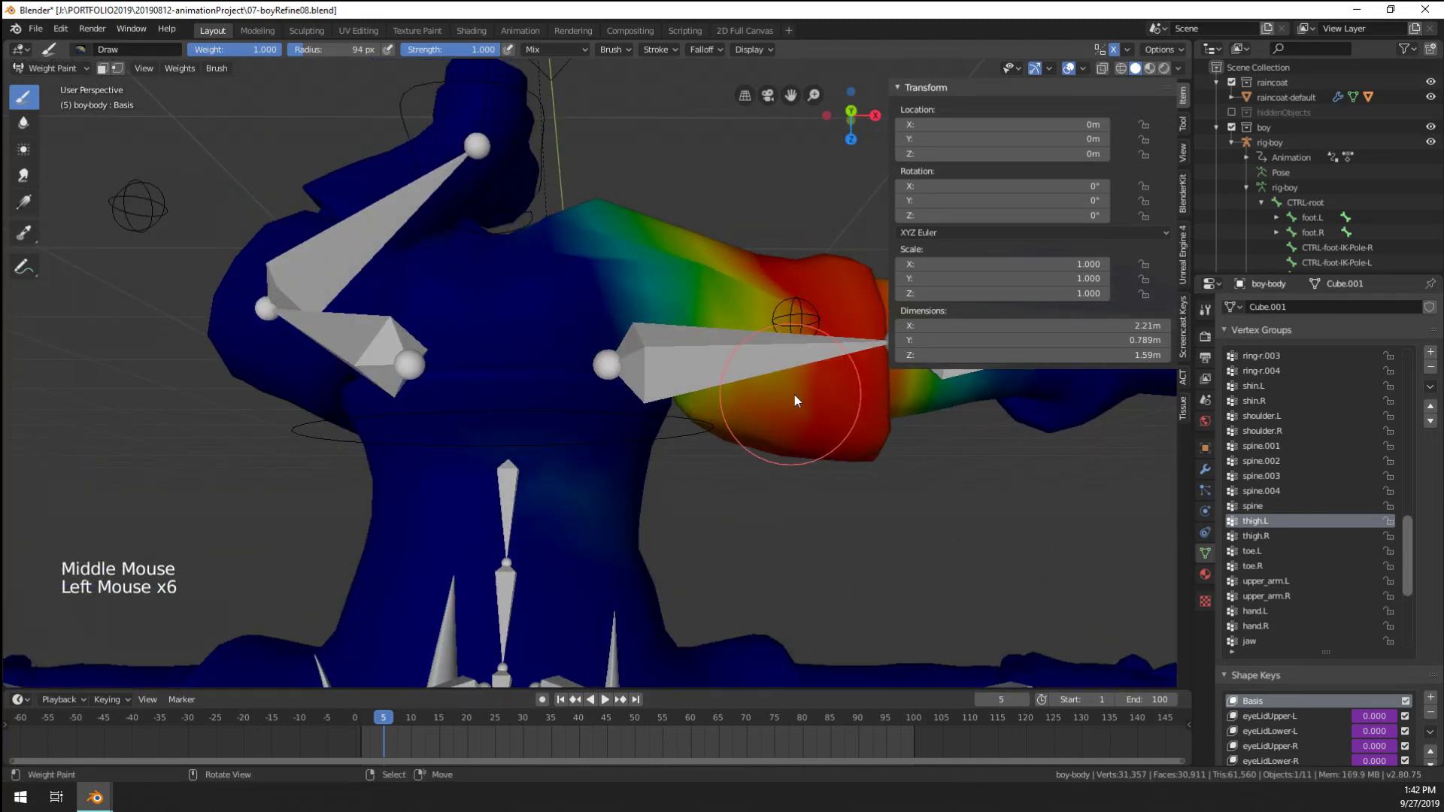
{"action": "left_click", "coordinate": [775, 337]}
{"action": "left_click", "coordinate": [786, 323]}
{"action": "left_click", "coordinate": [797, 309]}
{"action": "left_click", "coordinate": [798, 322]}
{"action": "left_click", "coordinate": [802, 338]}
{"action": "mouse_move", "coordinate": [802, 339]}
{"action": "middle_mouse_down"}
{"action": "mouse_move", "coordinate": [694, 422]}
{"action": "mouse_move", "coordinate": [728, 428]}
{"action": "middle_mouse_up"}
{"action": "left_click", "coordinate": [728, 338]}
Paint more thigh.L weight on the front of the left thigh next to the groin
{"action": "mouse_move", "coordinate": [674, 292]}
{"action": "middle_mouse_down"}
{"action": "mouse_move", "coordinate": [692, 439]}
{"action": "mouse_move", "coordinate": [713, 442]}
{"action": "mouse_move", "coordinate": [716, 558]}
{"action": "middle_mouse_up"}
{"action": "left_click", "coordinate": [713, 441]}
{"action": "left_click", "coordinate": [651, 473]}
{"action": "left_click", "coordinate": [636, 459]}
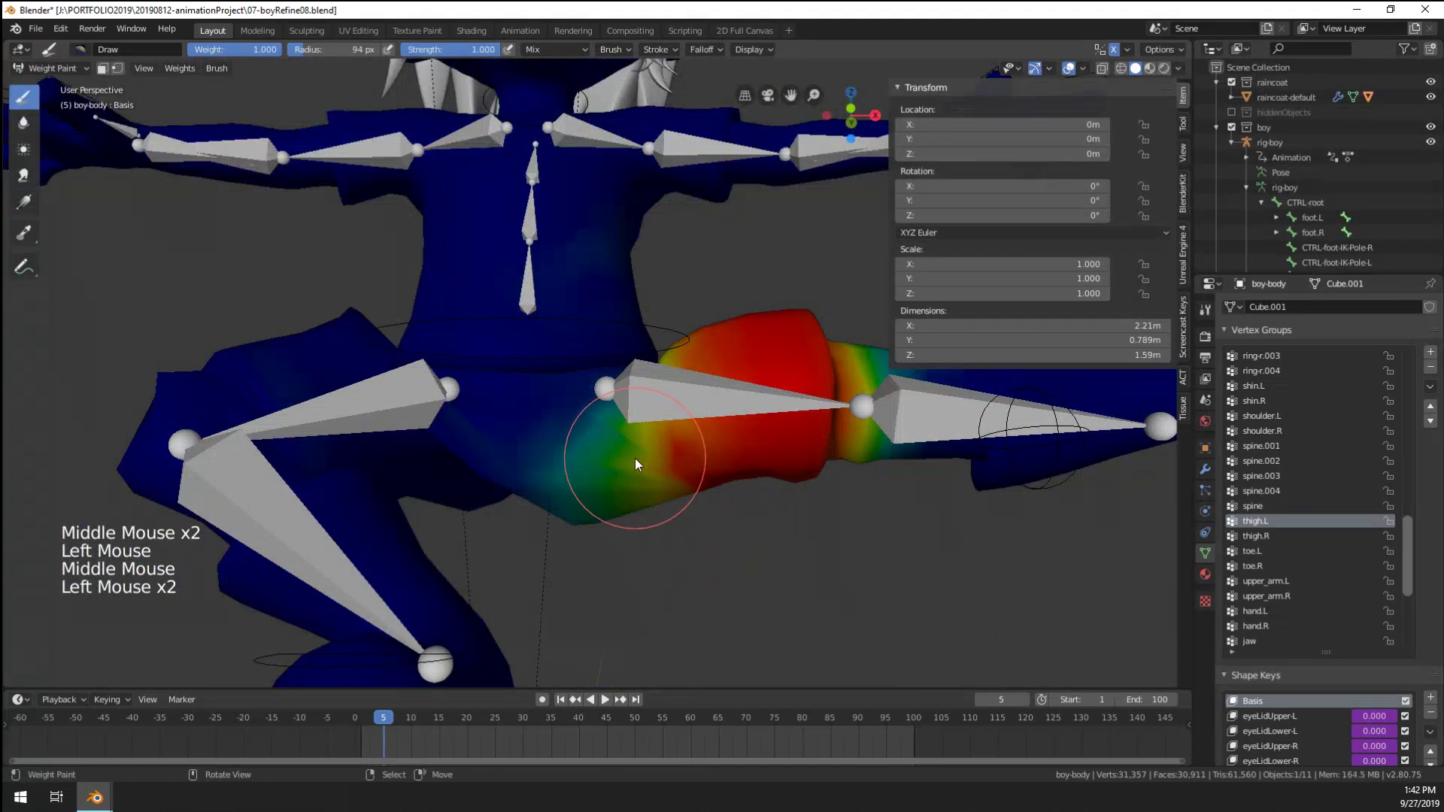
{"action": "mouse_move", "coordinate": [633, 465]}
{"action": "middle_mouse_down"}
{"action": "mouse_move", "coordinate": [594, 481]}
{"action": "mouse_move", "coordinate": [698, 432]}
{"action": "middle_mouse_up"}
{"action": "left_click", "coordinate": [642, 462]}
{"action": "scroll", "coordinate": [698, 432], "scroll_direction": "up", "scroll_amount": 2}
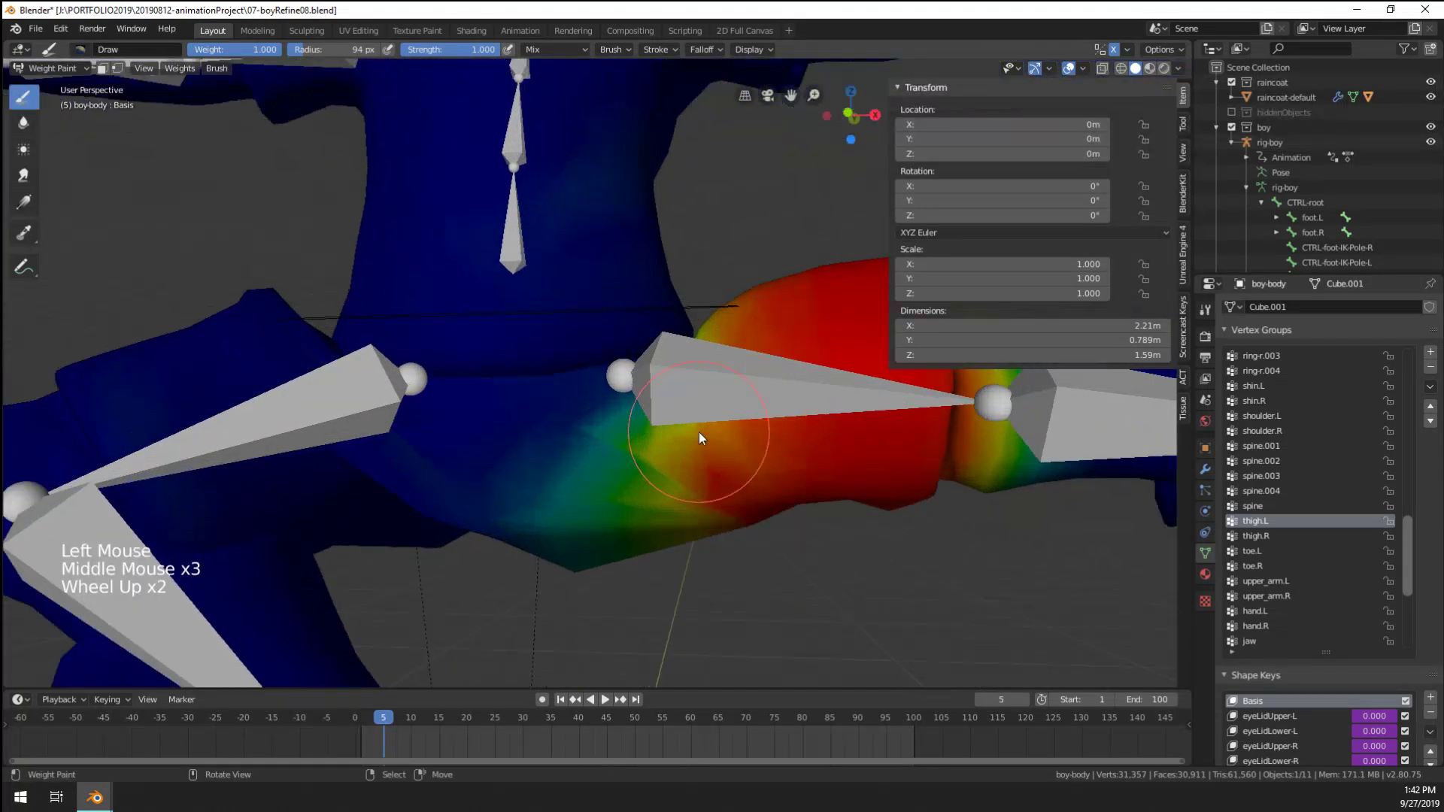
Sample the vertex groups at the left groin, make spine active, and paint its weights around the left hip with the Draw brush
{"action": "left_click", "coordinate": [591, 450], "text": "shift"}
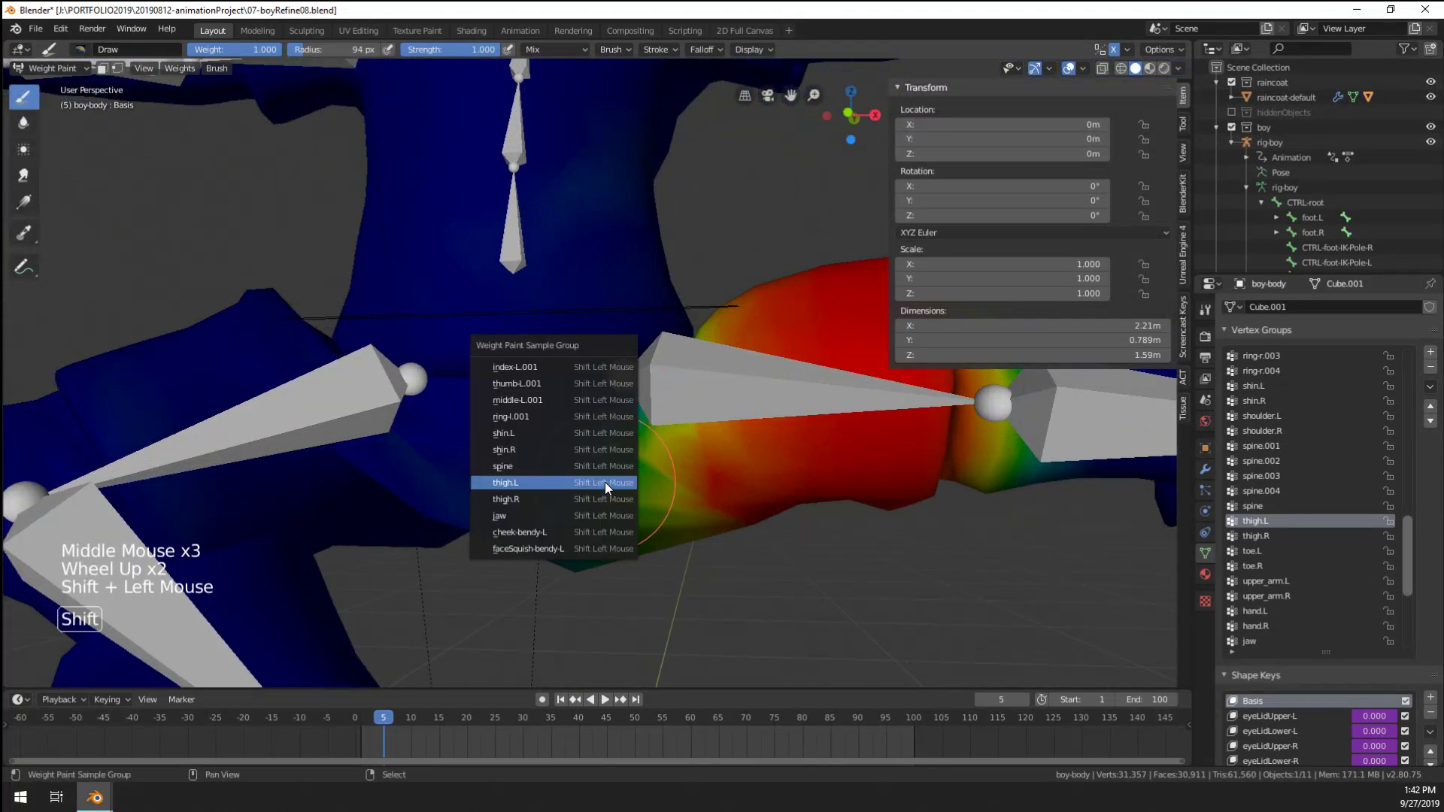
{"action": "left_click", "coordinate": [527, 466]}
{"action": "middle_click_drag", "start_coordinate": [572, 480], "coordinate": [360, 239]}
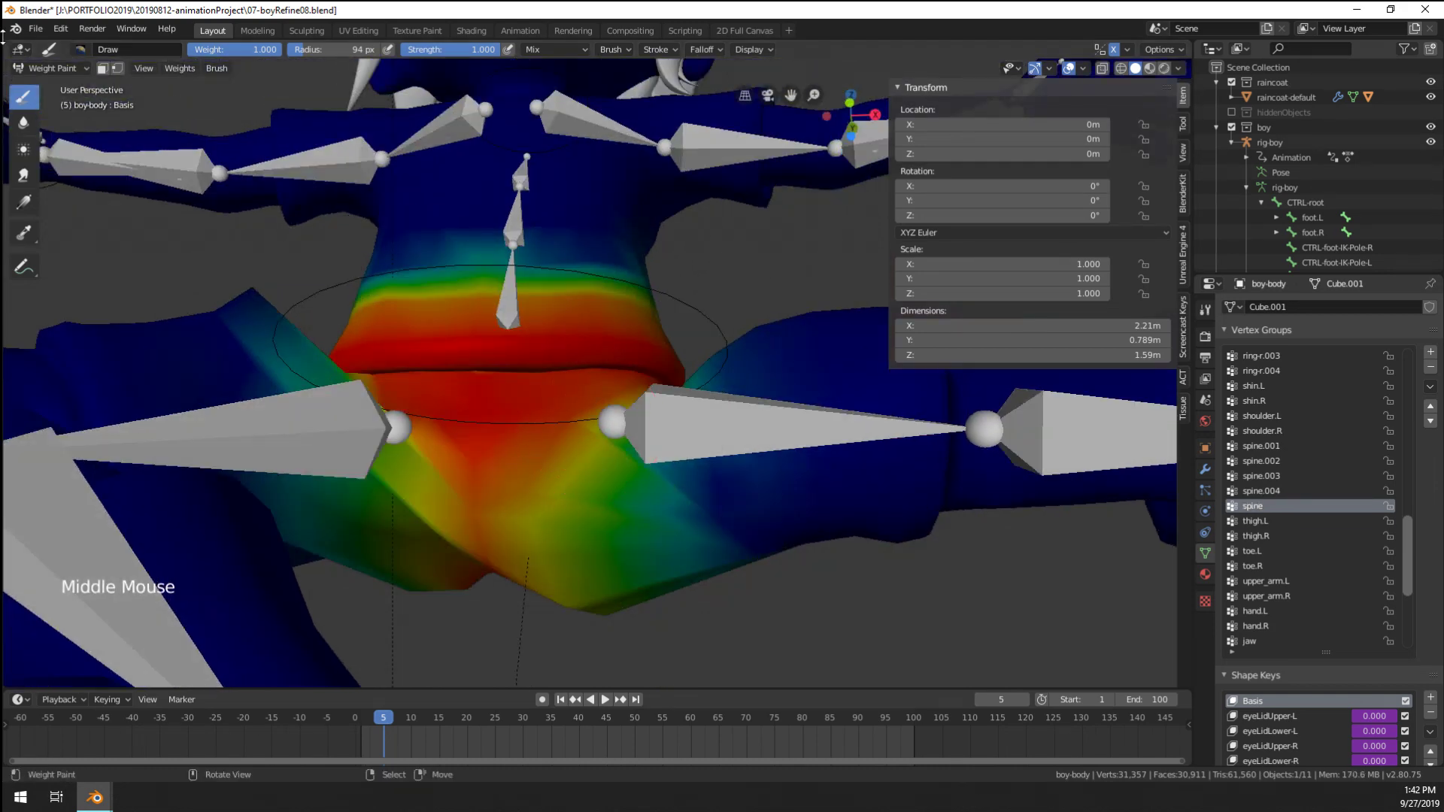
{"action": "left_click", "coordinate": [545, 516]}
{"action": "left_click", "coordinate": [661, 517]}
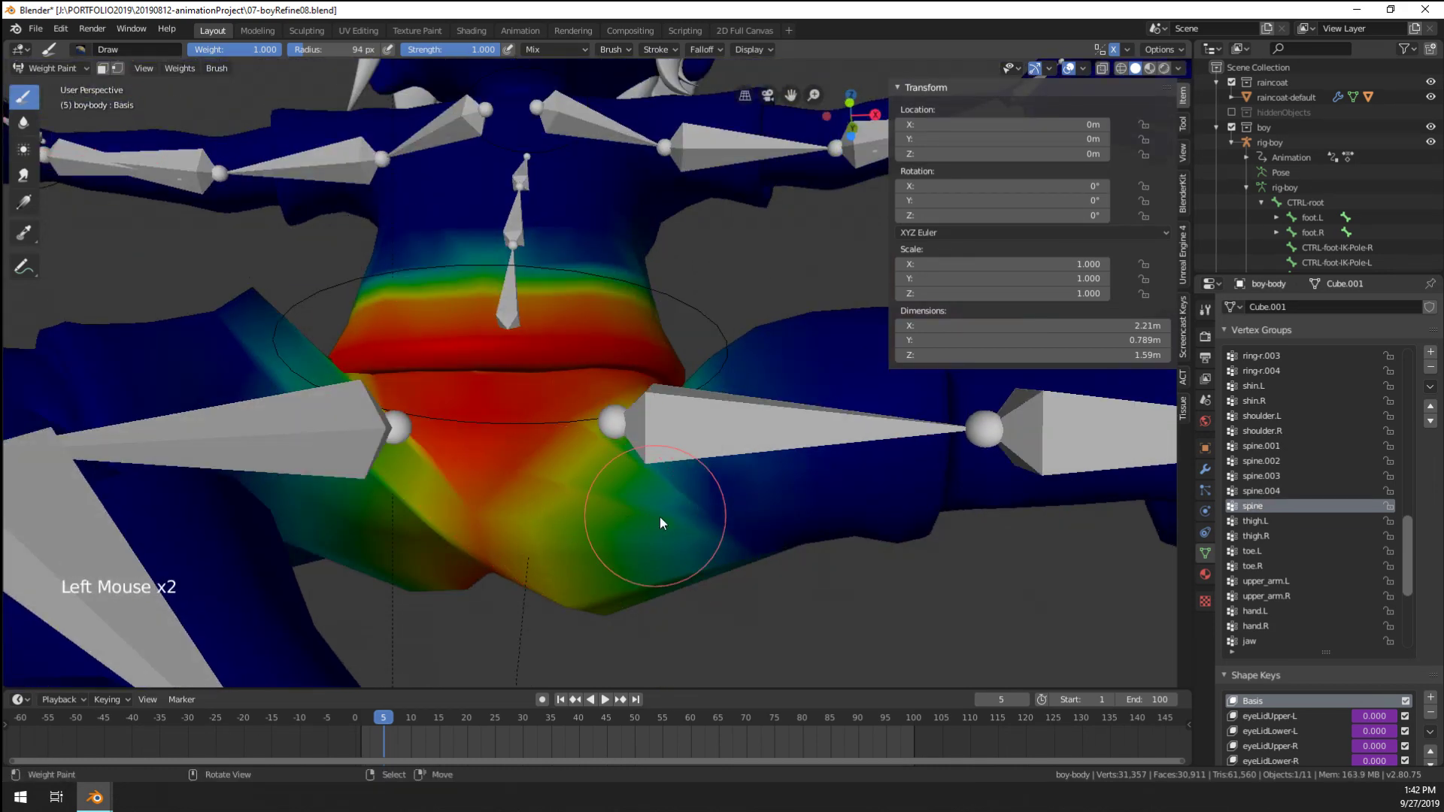
{"action": "left_click", "coordinate": [658, 504]}
{"action": "left_click", "coordinate": [658, 501]}
{"action": "left_click", "coordinate": [612, 454]}
{"action": "left_click", "coordinate": [612, 454]}
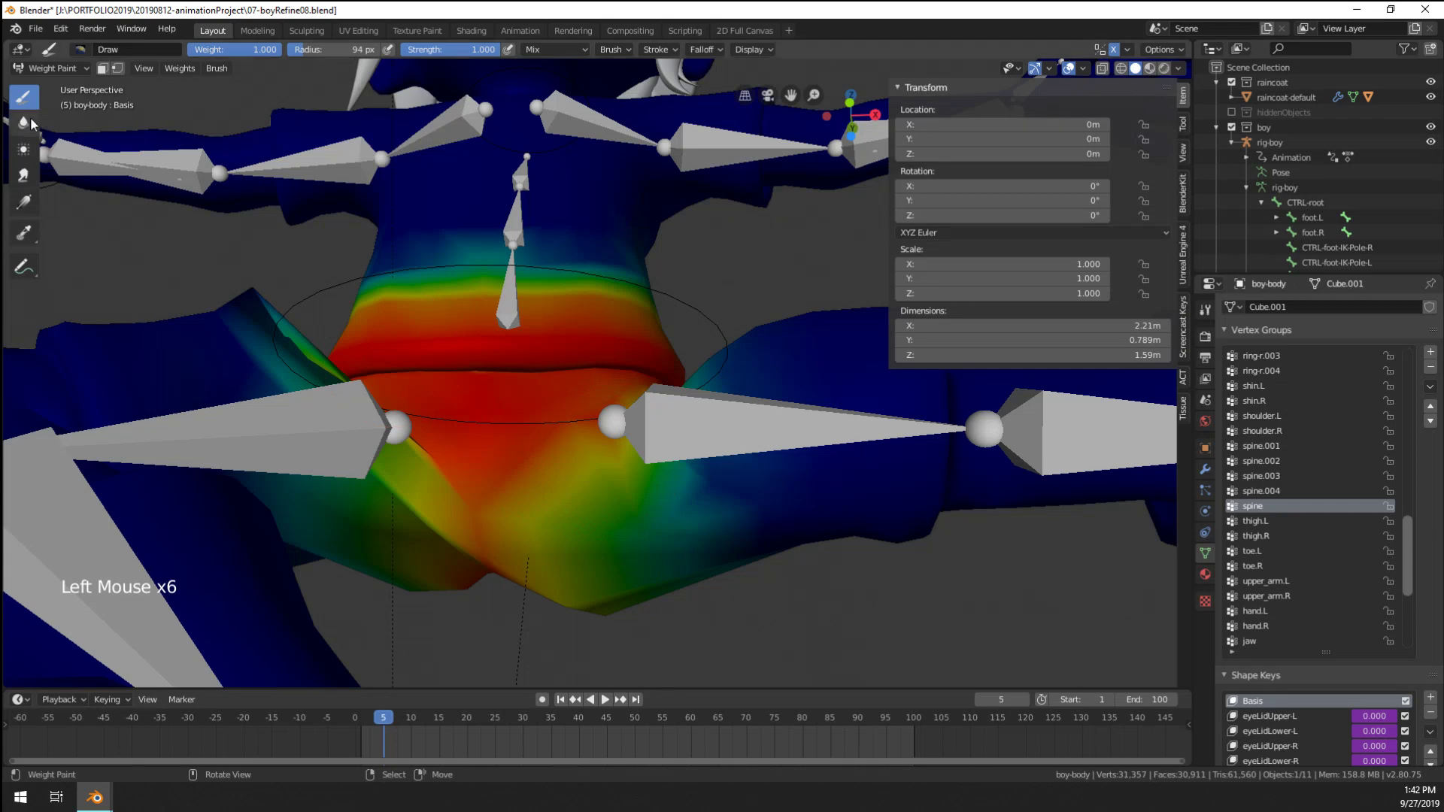
Switch to the Blur brush with a 146 px radius and soften the spine weights at the left groin
{"action": "left_click", "coordinate": [25, 153]}
{"action": "left_click", "coordinate": [26, 181]}
{"action": "left_click", "coordinate": [25, 125]}
{"action": "key", "text": "f"}
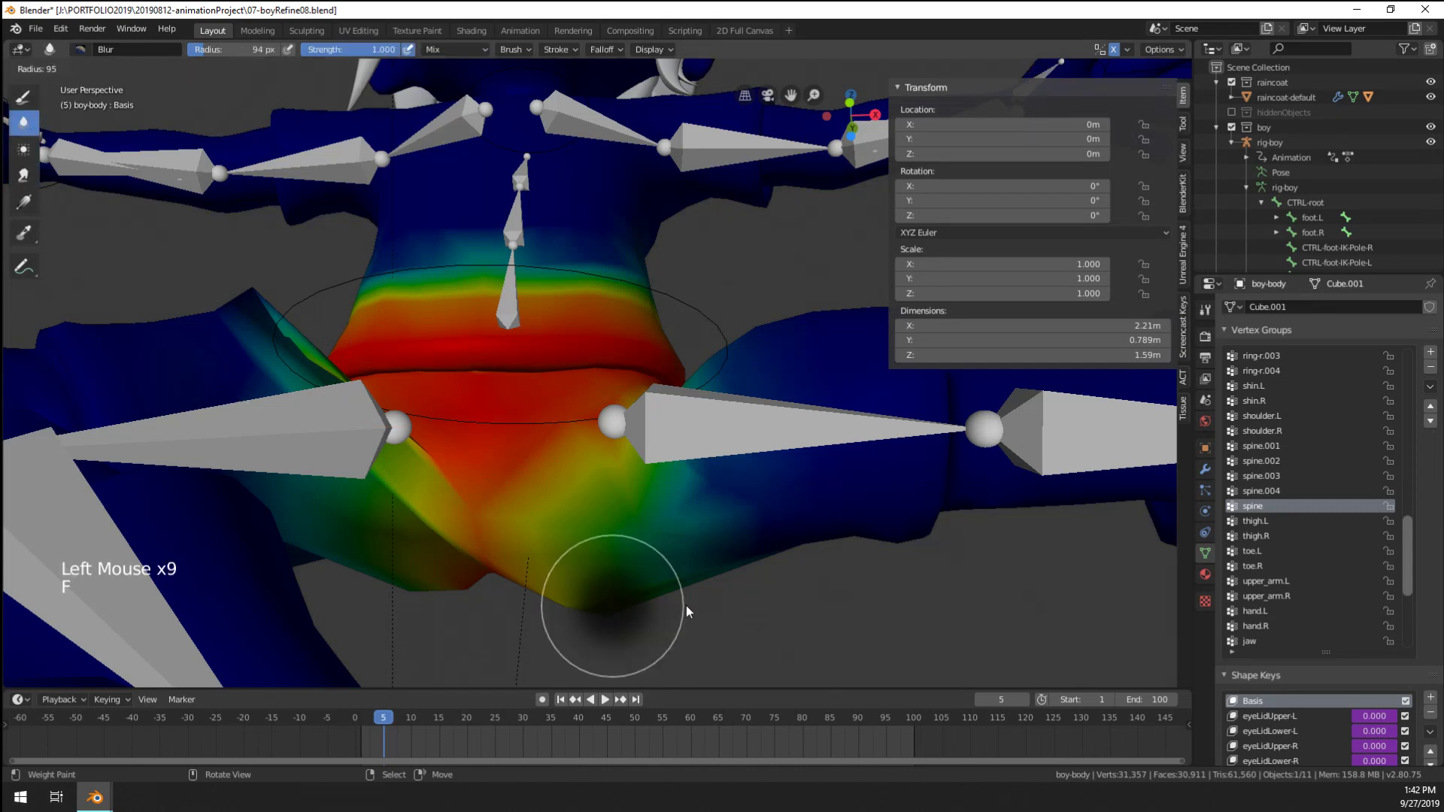
{"action": "left_click", "coordinate": [725, 607]}
{"action": "left_click", "coordinate": [650, 519]}
{"action": "left_click", "coordinate": [649, 504]}
{"action": "left_click", "coordinate": [648, 489]}
{"action": "left_click", "coordinate": [648, 474]}
Blur the spine weights from the front, where the left thigh meets the pelvis
{"action": "middle_click_drag", "start_coordinate": [647, 471], "coordinate": [668, 541]}
{"action": "left_click", "coordinate": [677, 451]}
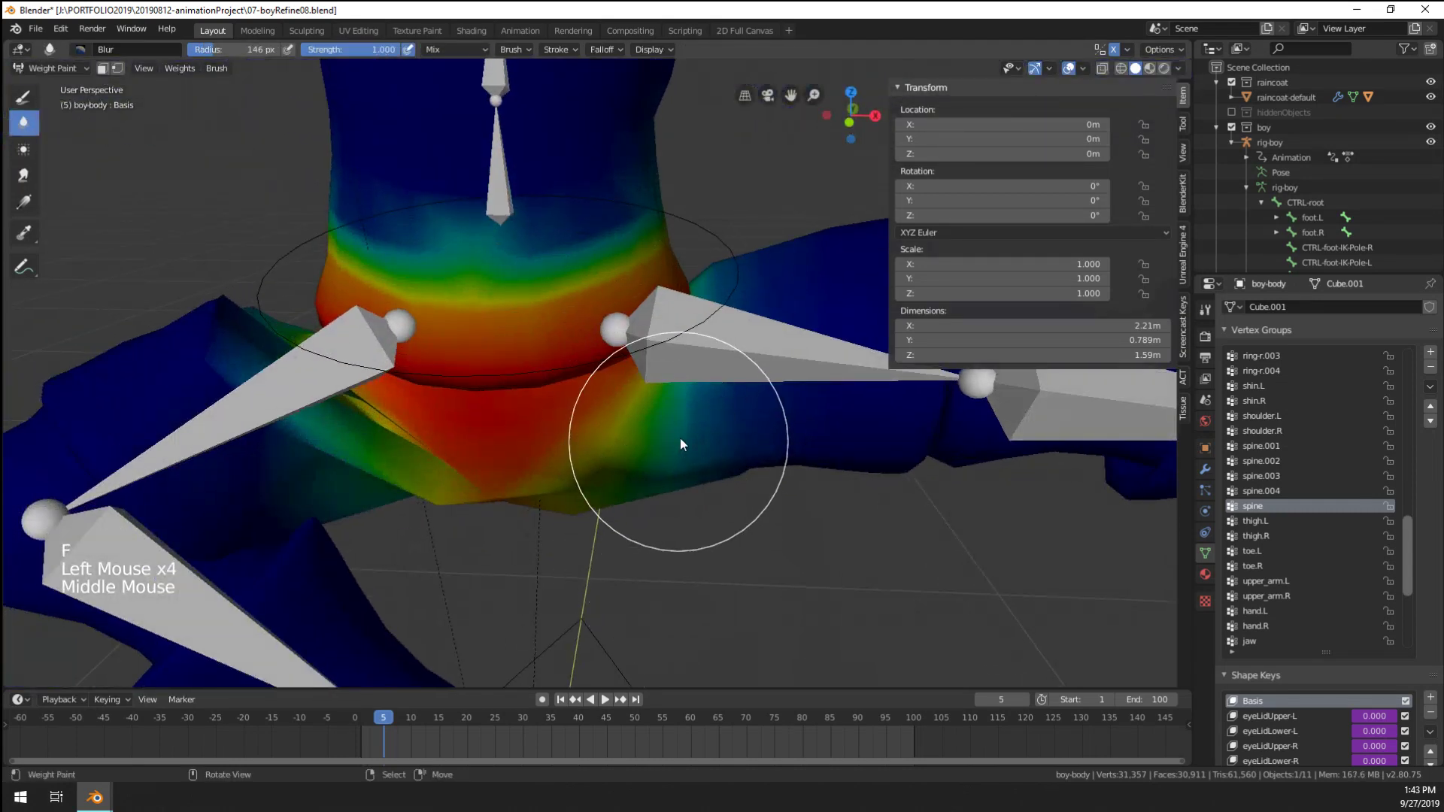
{"action": "left_click", "coordinate": [684, 421]}
{"action": "left_click", "coordinate": [689, 400]}
{"action": "left_click", "coordinate": [660, 441]}
{"action": "left_click", "coordinate": [692, 471]}
Blur the spine weights at the sharp fold on top of the right hip
{"action": "left_click", "coordinate": [209, 334]}
{"action": "left_click", "coordinate": [216, 323]}
{"action": "left_click", "coordinate": [249, 327]}
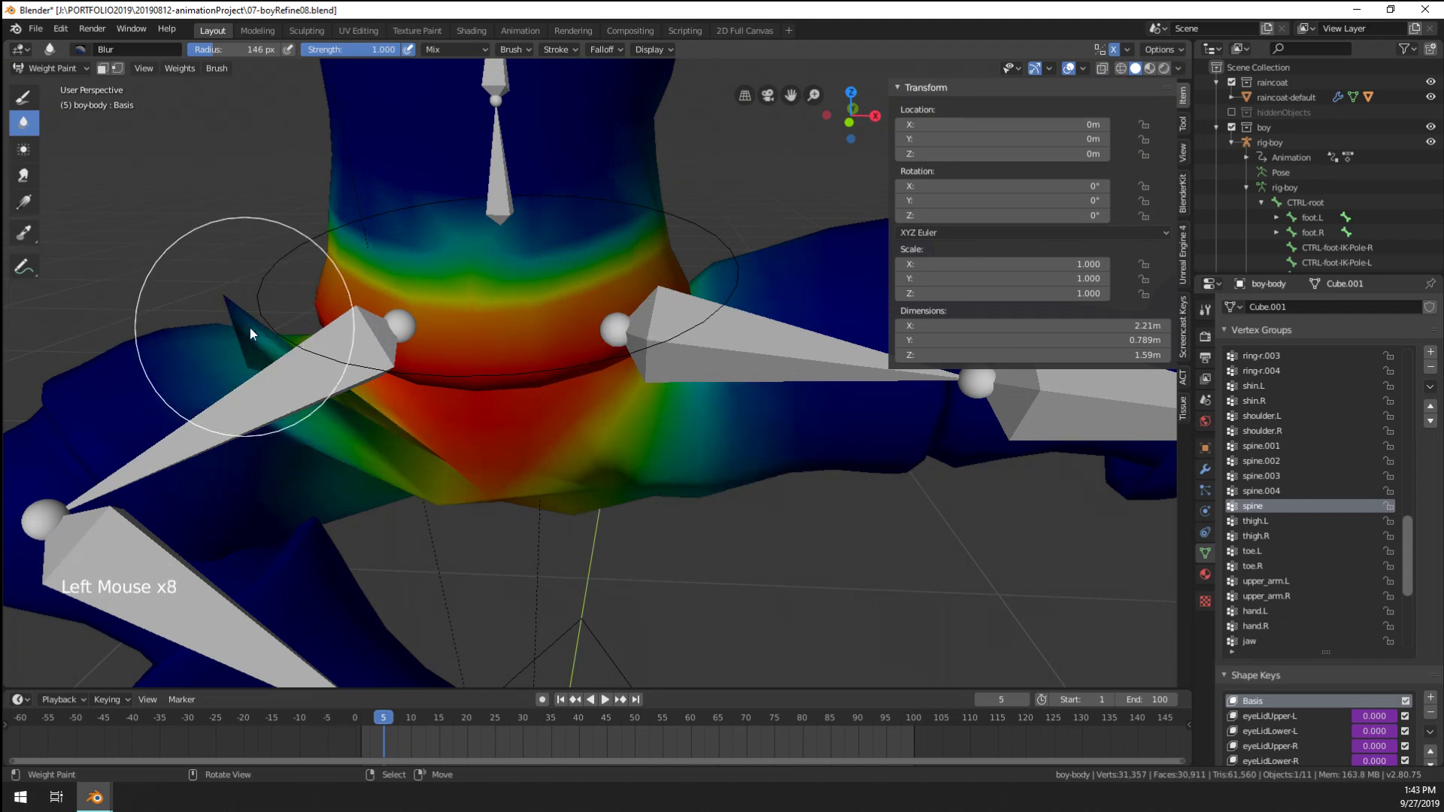
{"action": "left_click", "coordinate": [261, 331]}
{"action": "left_click", "coordinate": [262, 345]}
{"action": "middle_click_drag", "start_coordinate": [262, 345], "coordinate": [406, 358]}
Blur the spine weights along the underside of the left groin and inner thigh
{"action": "left_click", "coordinate": [643, 558]}
{"action": "left_click", "coordinate": [643, 559]}
{"action": "middle_click_drag", "start_coordinate": [643, 559], "coordinate": [625, 547]}
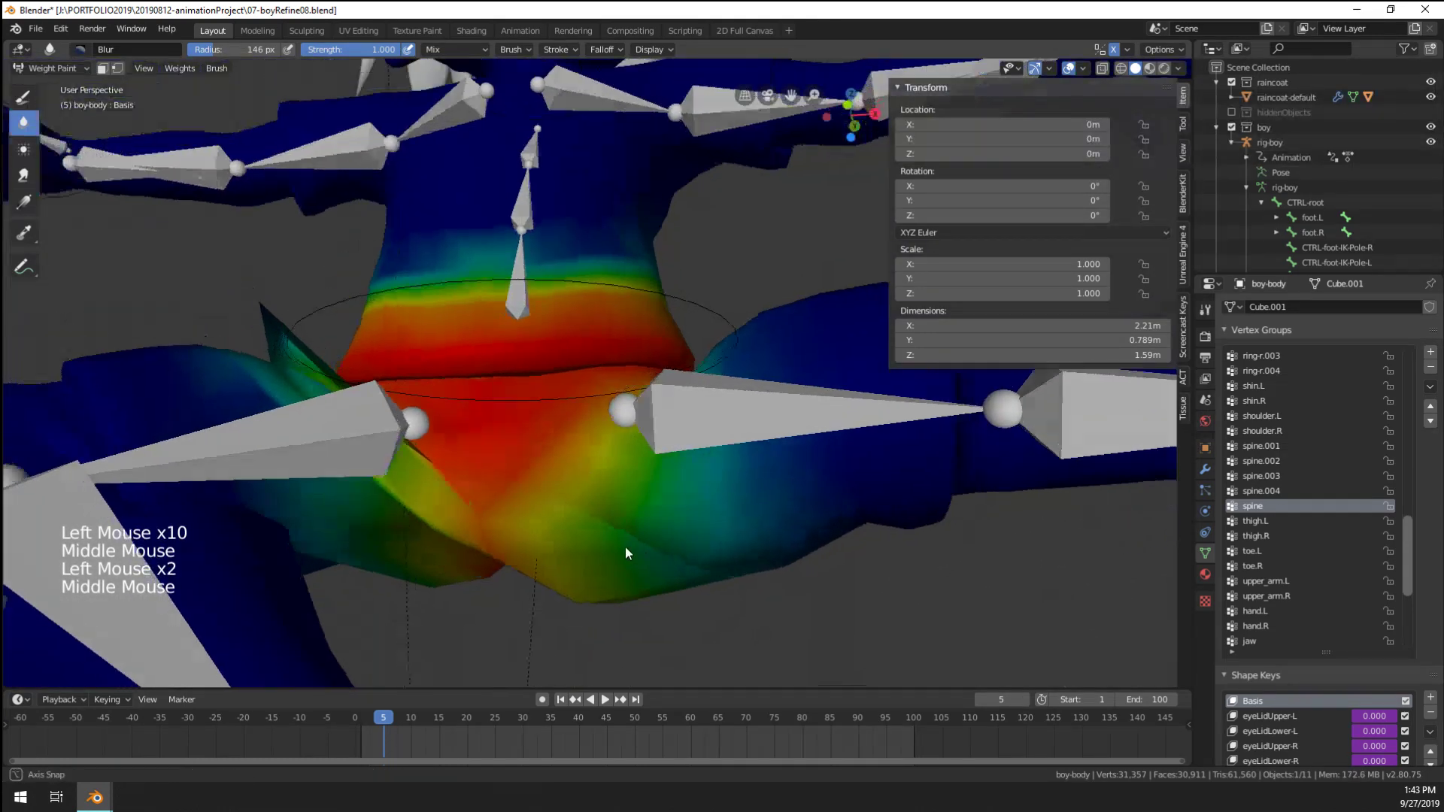
{"action": "left_click", "coordinate": [661, 580]}
{"action": "left_click", "coordinate": [692, 564]}
{"action": "left_click", "coordinate": [725, 548]}
{"action": "left_click", "coordinate": [725, 549]}
{"action": "left_click", "coordinate": [725, 549]}
{"action": "left_click", "coordinate": [725, 549]}
Blur the spine weights further around the left hip joint
{"action": "mouse_move", "coordinate": [725, 549]}
{"action": "middle_mouse_down"}
{"action": "mouse_move", "coordinate": [683, 626]}
{"action": "mouse_move", "coordinate": [707, 525]}
{"action": "mouse_move", "coordinate": [689, 547]}
{"action": "mouse_move", "coordinate": [873, 503]}
{"action": "mouse_move", "coordinate": [716, 529]}
{"action": "mouse_move", "coordinate": [592, 461]}
{"action": "mouse_move", "coordinate": [634, 409]}
{"action": "mouse_move", "coordinate": [688, 525]}
{"action": "mouse_move", "coordinate": [647, 496]}
{"action": "middle_mouse_up"}
{"action": "scroll", "coordinate": [707, 525], "scroll_direction": "down", "scroll_amount": 2}
{"action": "scroll", "coordinate": [707, 525], "scroll_direction": "down", "scroll_amount": 4}
{"action": "scroll", "coordinate": [873, 502], "scroll_direction": "up", "scroll_amount": 3}
{"action": "scroll", "coordinate": [593, 462], "scroll_direction": "down", "scroll_amount": 1}
{"action": "left_click", "coordinate": [608, 394]}
{"action": "left_click", "coordinate": [607, 394]}
{"action": "left_click", "coordinate": [608, 394]}
{"action": "left_click", "coordinate": [608, 394]}
Reduce the Blur brush radius to 107 px and smooth the spine weights around the hips
{"action": "middle_click_drag", "start_coordinate": [647, 496], "coordinate": [407, 482]}
{"action": "scroll", "coordinate": [652, 423], "scroll_direction": "up", "scroll_amount": 5}
{"action": "key", "text": "f"}
{"action": "left_click", "coordinate": [216, 444]}
{"action": "left_click", "coordinate": [446, 574]}
{"action": "middle_click_drag", "start_coordinate": [445, 573], "coordinate": [442, 509]}
{"action": "left_click", "coordinate": [368, 524]}
{"action": "left_click", "coordinate": [368, 525]}
{"action": "left_click", "coordinate": [368, 527]}
{"action": "left_click", "coordinate": [364, 531]}
{"action": "left_click", "coordinate": [359, 536]}
Blur the spine weights over the left buttock and the back of the upper thigh
{"action": "scroll", "coordinate": [360, 536], "scroll_direction": "down", "scroll_amount": 5}
{"action": "middle_click_drag", "start_coordinate": [360, 536], "coordinate": [817, 531]}
{"action": "scroll", "coordinate": [725, 516], "scroll_direction": "up", "scroll_amount": 1}
{"action": "scroll", "coordinate": [580, 435], "scroll_direction": "up", "scroll_amount": 1}
{"action": "left_click", "coordinate": [580, 436]}
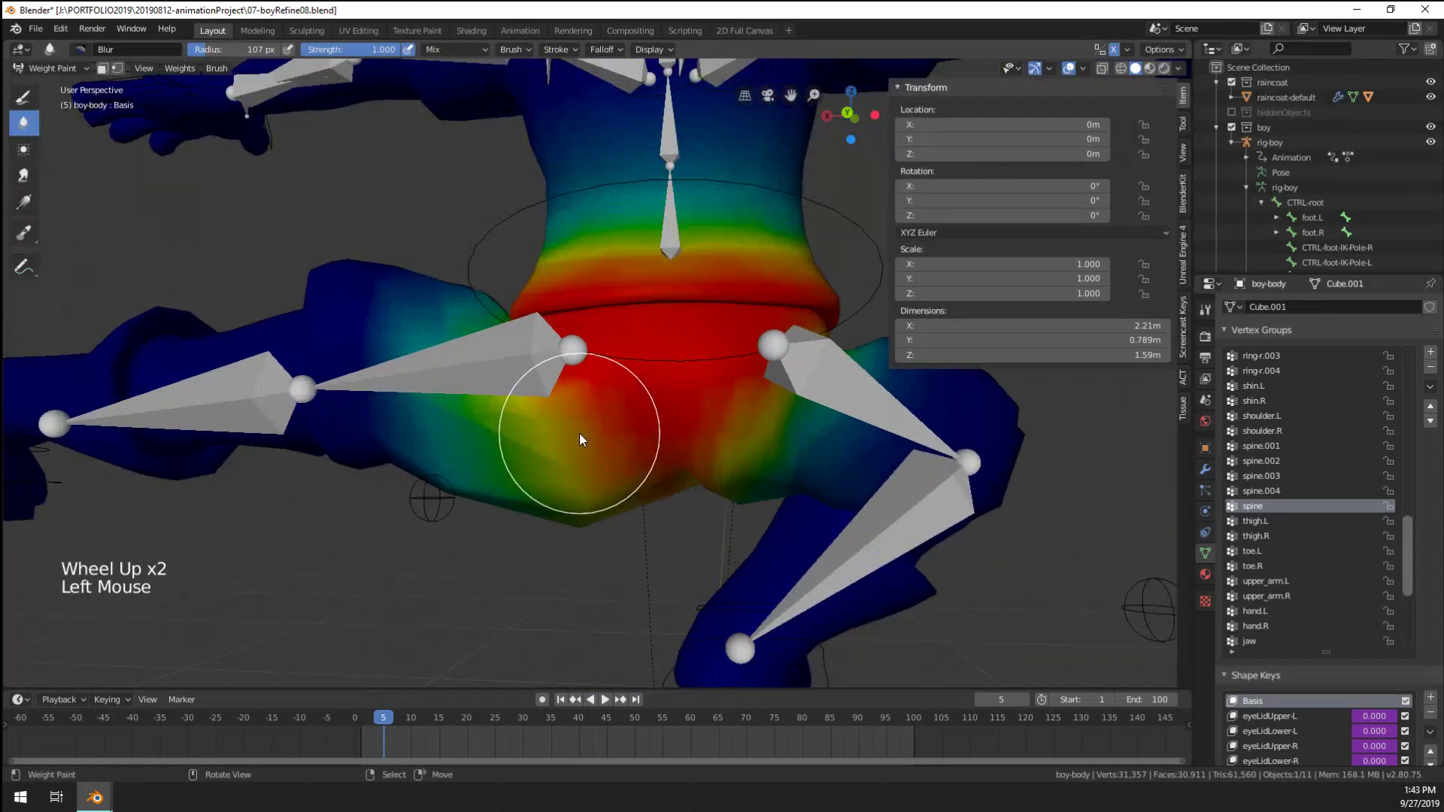
{"action": "left_click", "coordinate": [580, 436]}
{"action": "left_click", "coordinate": [679, 442]}
{"action": "left_click", "coordinate": [576, 461]}
{"action": "left_click", "coordinate": [568, 470]}
{"action": "left_click", "coordinate": [558, 480]}
{"action": "left_click", "coordinate": [558, 480]}
{"action": "left_click", "coordinate": [563, 463]}
Examine the body mesh's topology around the hips in wireframe display and Edit Mode
{"action": "mouse_move", "coordinate": [563, 462]}
{"action": "middle_mouse_down"}
{"action": "mouse_move", "coordinate": [577, 428]}
{"action": "mouse_move", "coordinate": [617, 499]}
{"action": "mouse_move", "coordinate": [864, 496]}
{"action": "mouse_move", "coordinate": [751, 477]}
{"action": "middle_mouse_up"}
{"action": "scroll", "coordinate": [750, 477], "scroll_direction": "down", "scroll_amount": 2}
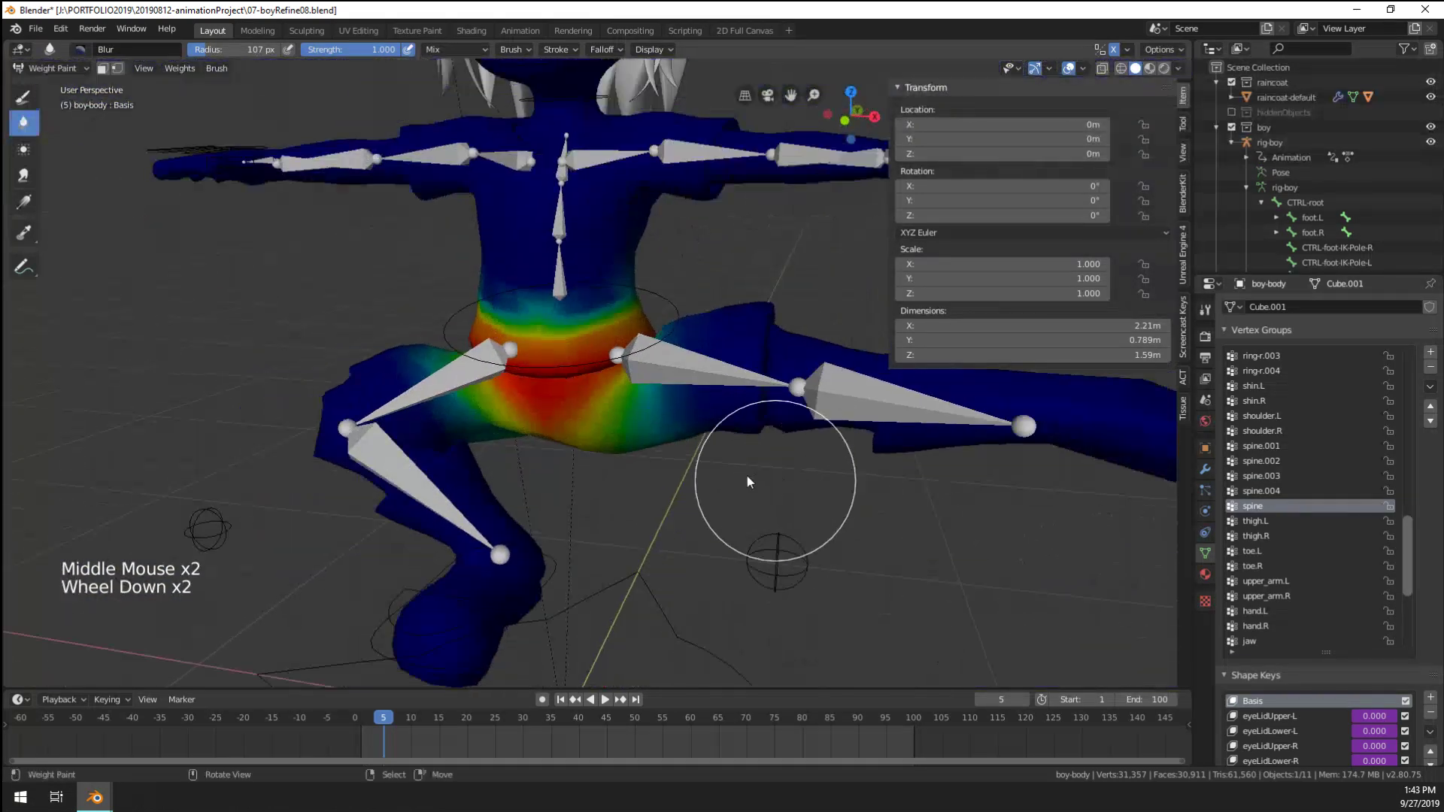
{"action": "scroll", "coordinate": [732, 473], "scroll_direction": "down", "scroll_amount": 1}
{"action": "key", "text": "z"}
{"action": "key", "text": "ctrl+Tab"}
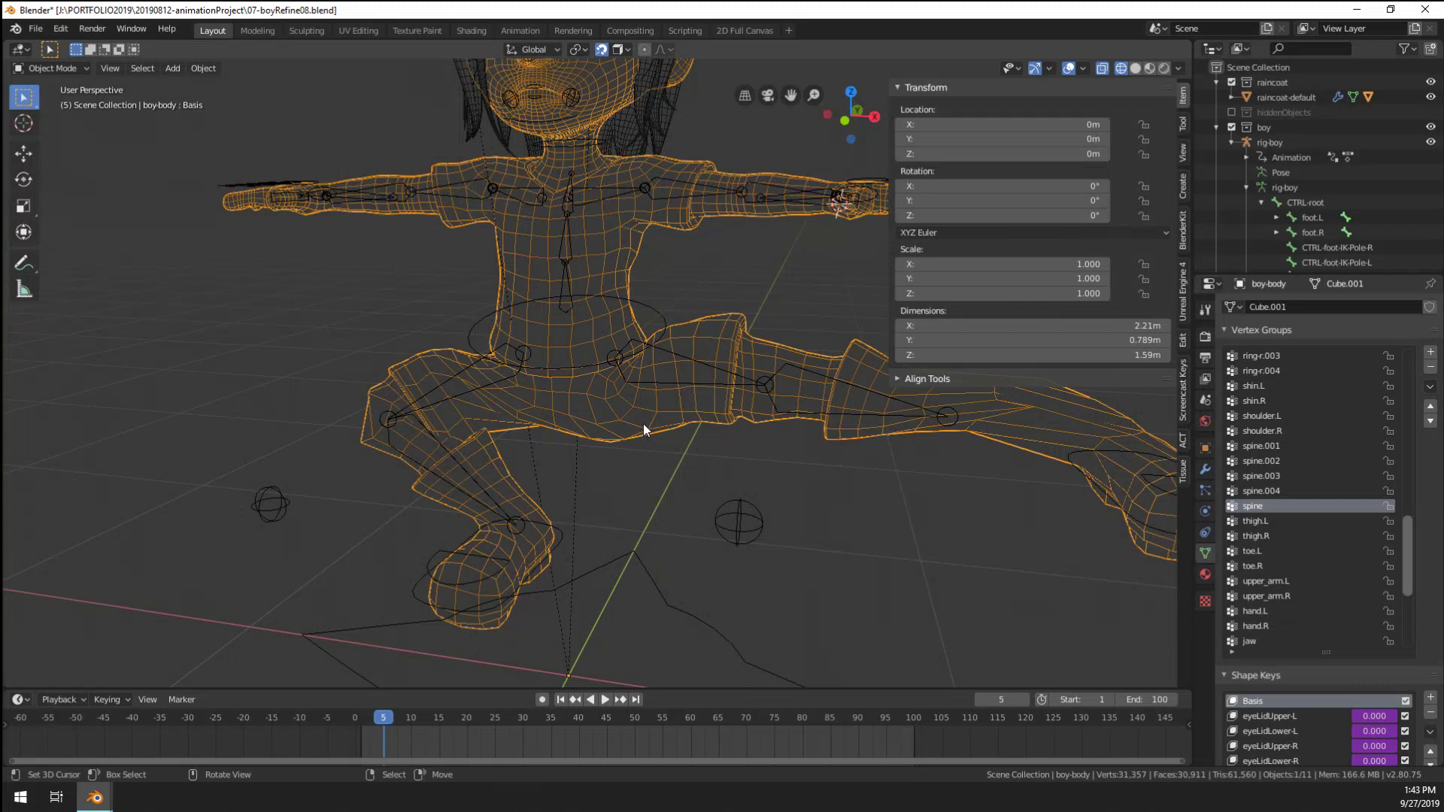
{"action": "key", "text": "ctrl+Tab"}
{"action": "key", "text": "Tab"}
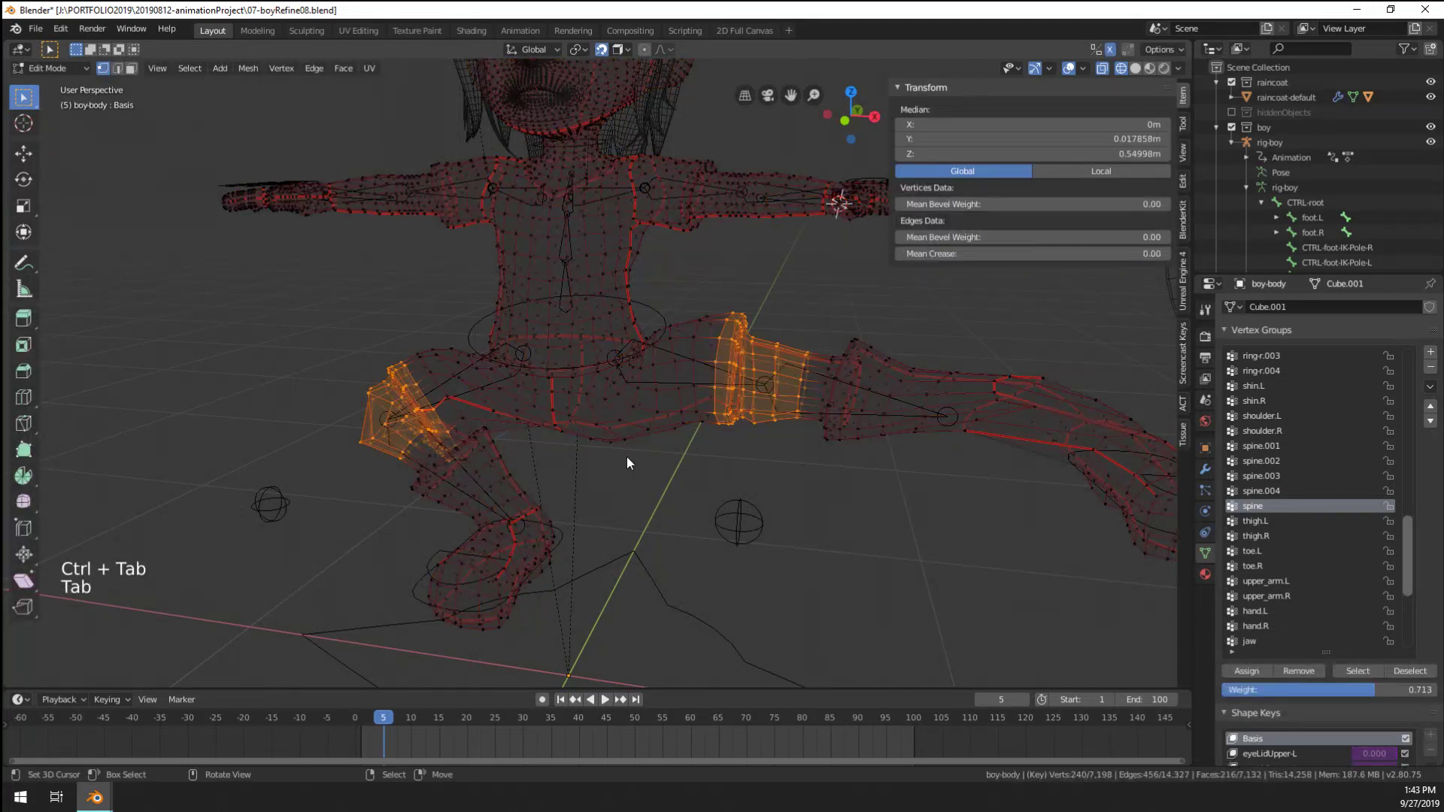
Return to Object Mode and display the whole character with LookDev shading
{"action": "key", "text": "Tab"}
{"action": "left_click", "coordinate": [1135, 68]}
{"action": "left_click", "coordinate": [1149, 68]}
{"action": "scroll", "coordinate": [711, 453], "scroll_direction": "down", "scroll_amount": 3}
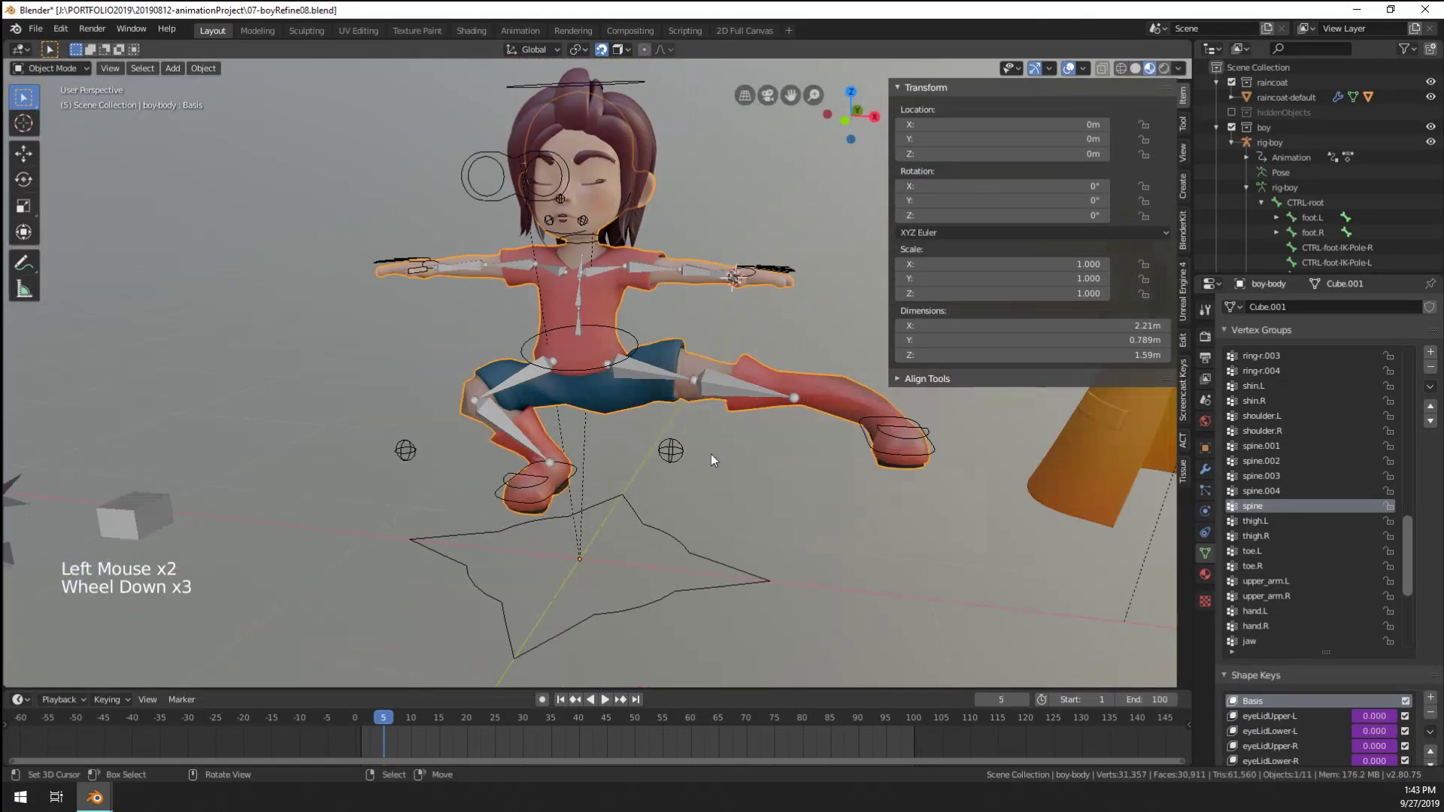
Put the boy's rig in Pose Mode and lower the right foot control to the ground below the hips
{"action": "right_click", "coordinate": [534, 502]}
{"action": "key", "text": "ctrl+Tab"}
{"action": "right_click", "coordinate": [538, 502]}
{"action": "middle_click_drag", "start_coordinate": [539, 503], "coordinate": [545, 531]}
{"action": "middle_click_drag", "start_coordinate": [573, 474], "coordinate": [582, 504]}
{"action": "key", "text": "g"}
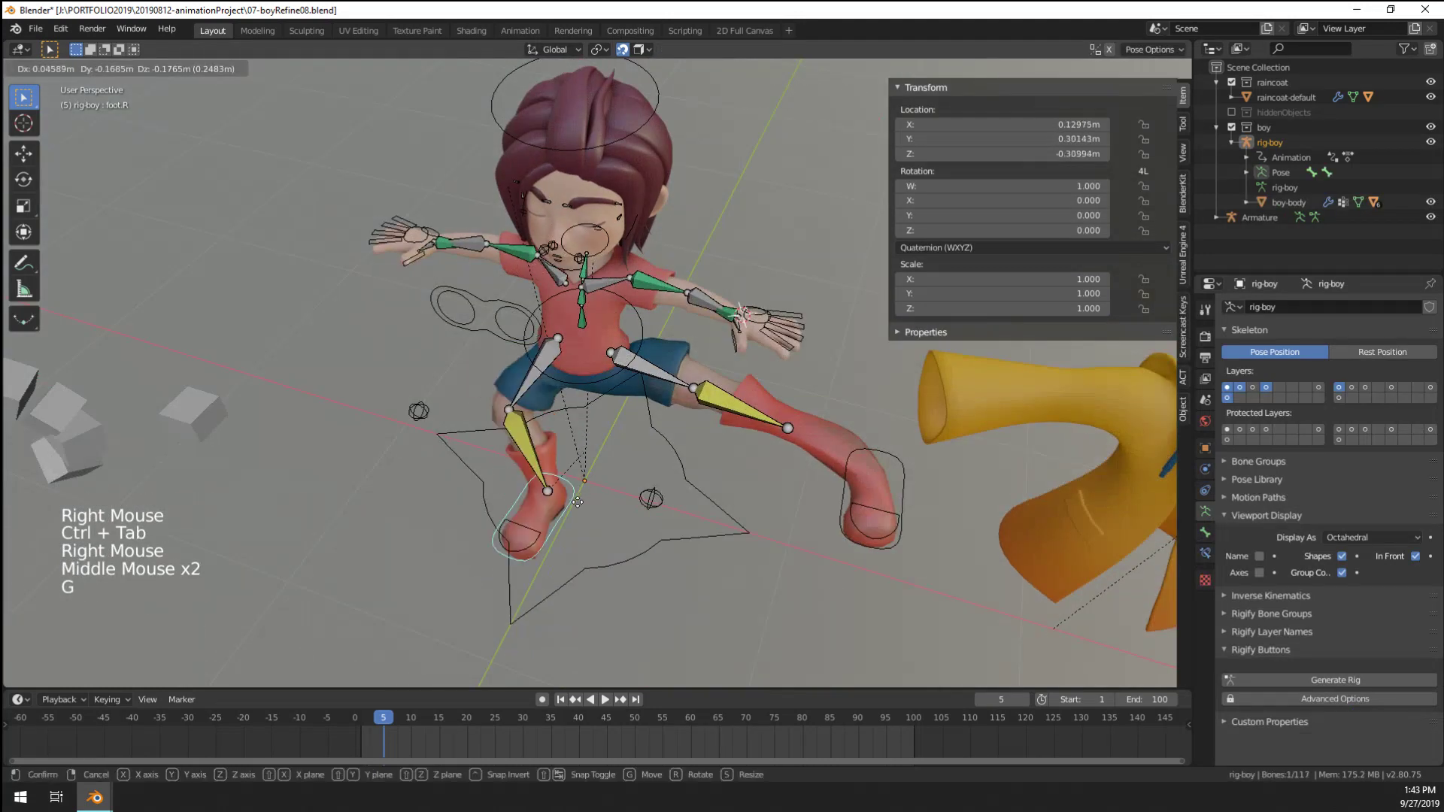
{"action": "left_click", "coordinate": [577, 560]}
Move the right leg's IK pole target outward so the right knee points to the side
{"action": "right_click", "coordinate": [423, 414]}
{"action": "middle_click_drag", "start_coordinate": [423, 414], "coordinate": [468, 351]}
{"action": "key", "text": "g"}
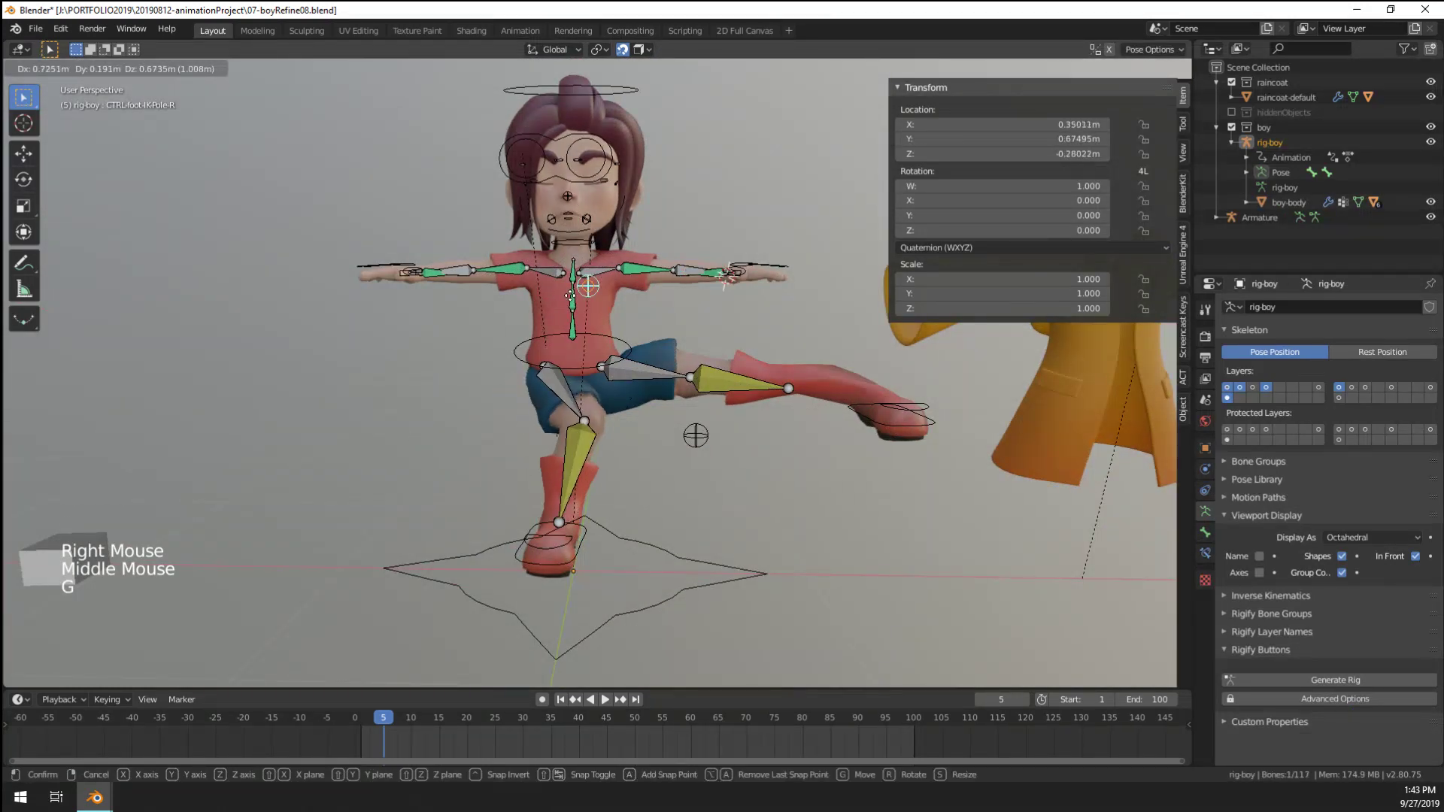
{"action": "left_click", "coordinate": [542, 440]}
{"action": "right_click", "coordinate": [516, 438]}
Reset the right foot control's location and raise the foot toward the hips
{"action": "right_click", "coordinate": [573, 555]}
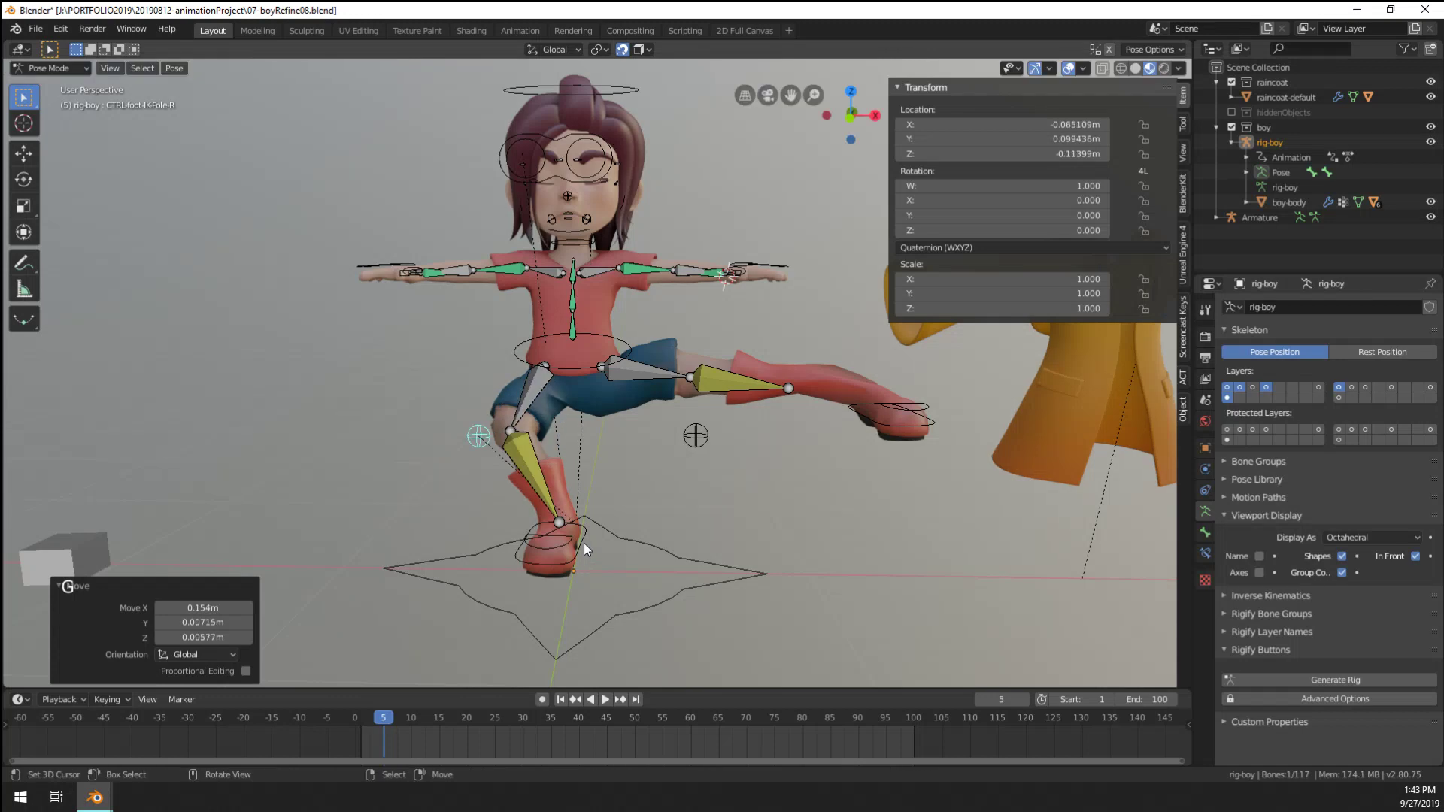
{"action": "key", "text": "g"}
{"action": "right_click", "coordinate": [552, 432]}
{"action": "middle_click_drag", "start_coordinate": [552, 432], "coordinate": [493, 420]}
{"action": "key", "text": "alt+g"}
{"action": "key", "text": "g"}
{"action": "left_click", "coordinate": [487, 408]}
Raise the right knee's IK pole target and shift it farther away from the knee
{"action": "right_click", "coordinate": [490, 418]}
{"action": "key", "text": "g"}
{"action": "left_click", "coordinate": [502, 297]}
{"action": "middle_click_drag", "start_coordinate": [502, 297], "coordinate": [528, 506]}
{"action": "scroll", "coordinate": [554, 377], "scroll_direction": "up", "scroll_amount": 6}
{"action": "scroll", "coordinate": [571, 415], "scroll_direction": "down", "scroll_amount": 4}
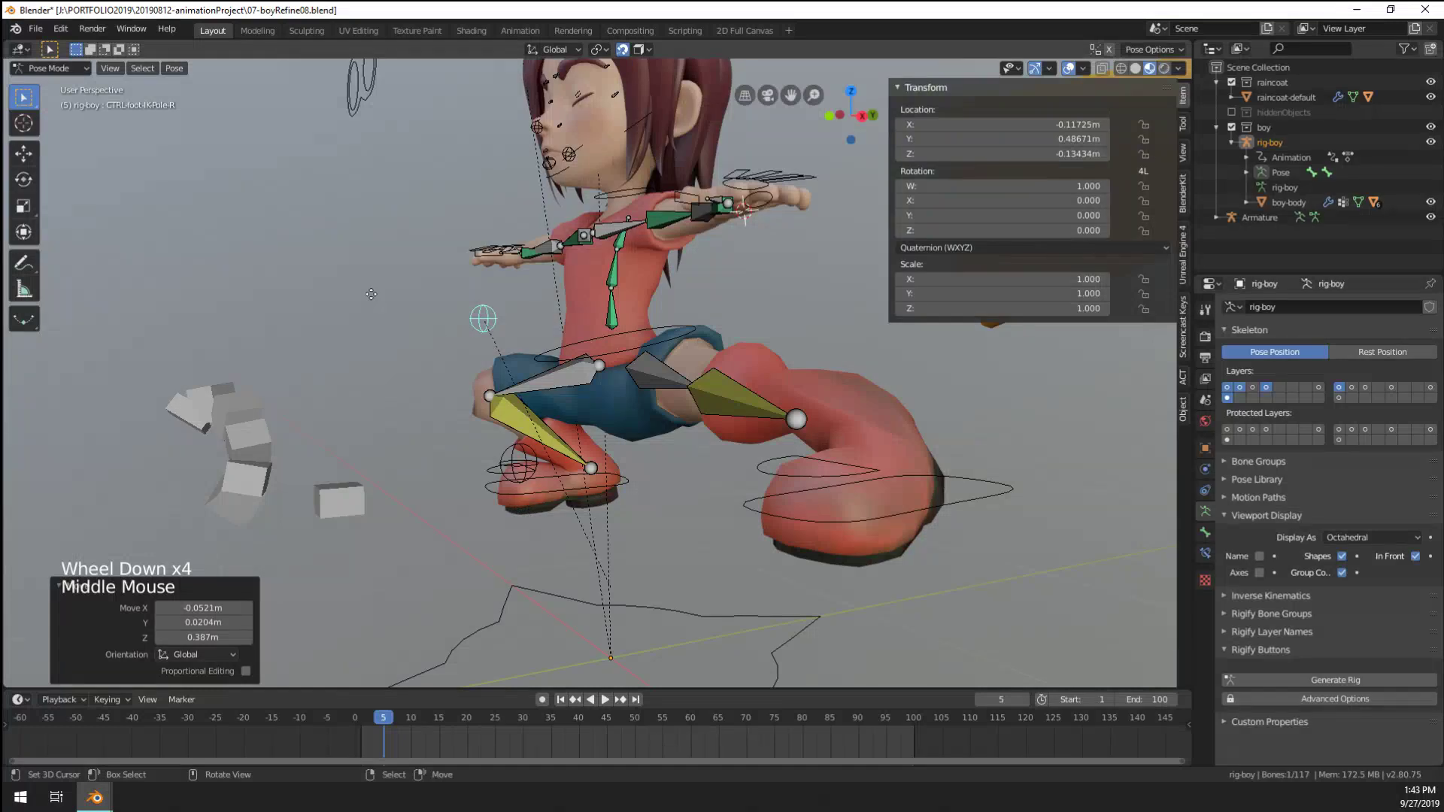
{"action": "key", "text": "g"}
{"action": "left_click", "coordinate": [248, 219]}
Move the right foot control to fold the right leg tightly beneath the hips
{"action": "right_click", "coordinate": [599, 479]}
{"action": "key", "text": "g"}
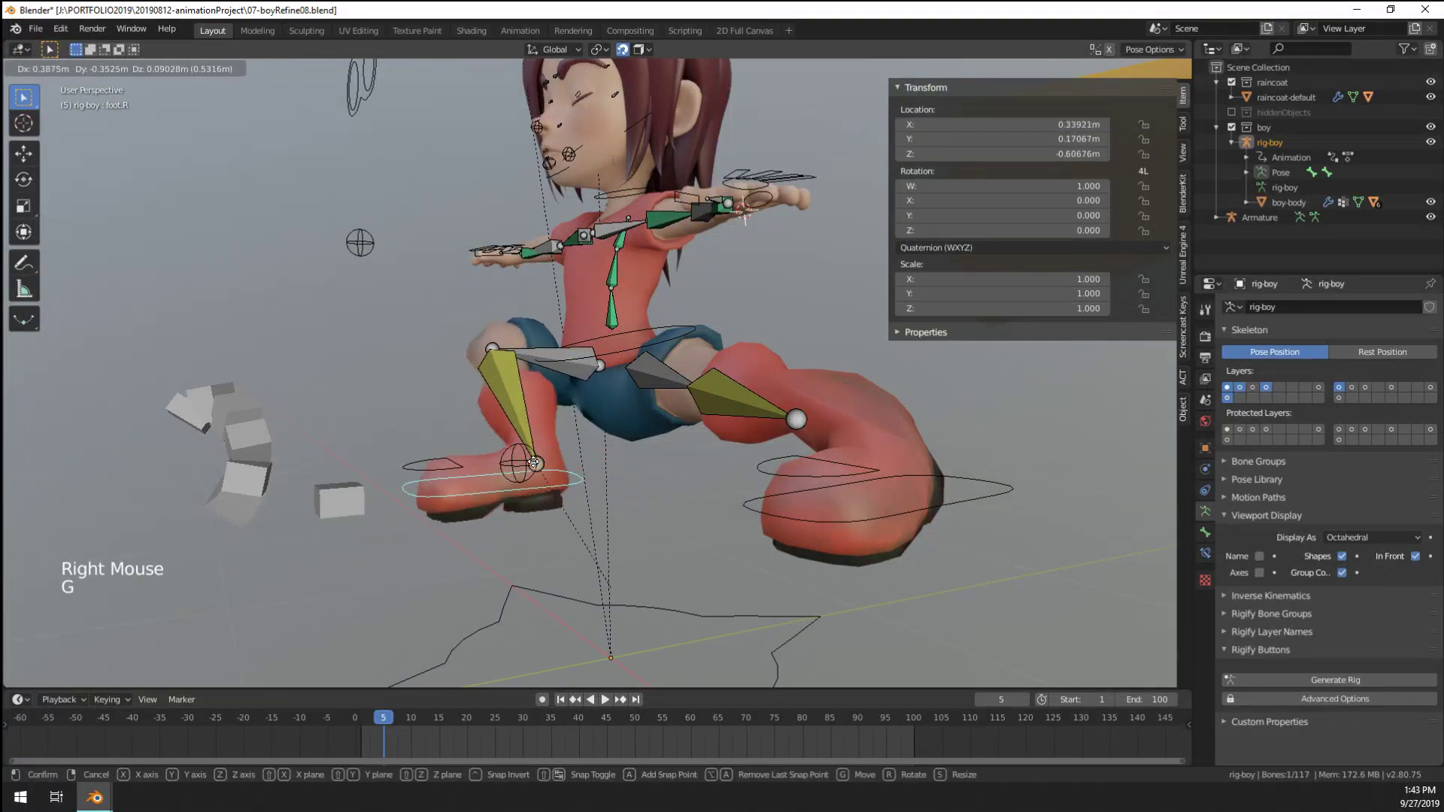
{"action": "middle_click_drag", "start_coordinate": [534, 464], "coordinate": [546, 504]}
{"action": "scroll", "coordinate": [571, 485], "scroll_direction": "down", "scroll_amount": 4}
{"action": "scroll", "coordinate": [540, 504], "scroll_direction": "up", "scroll_amount": 3}
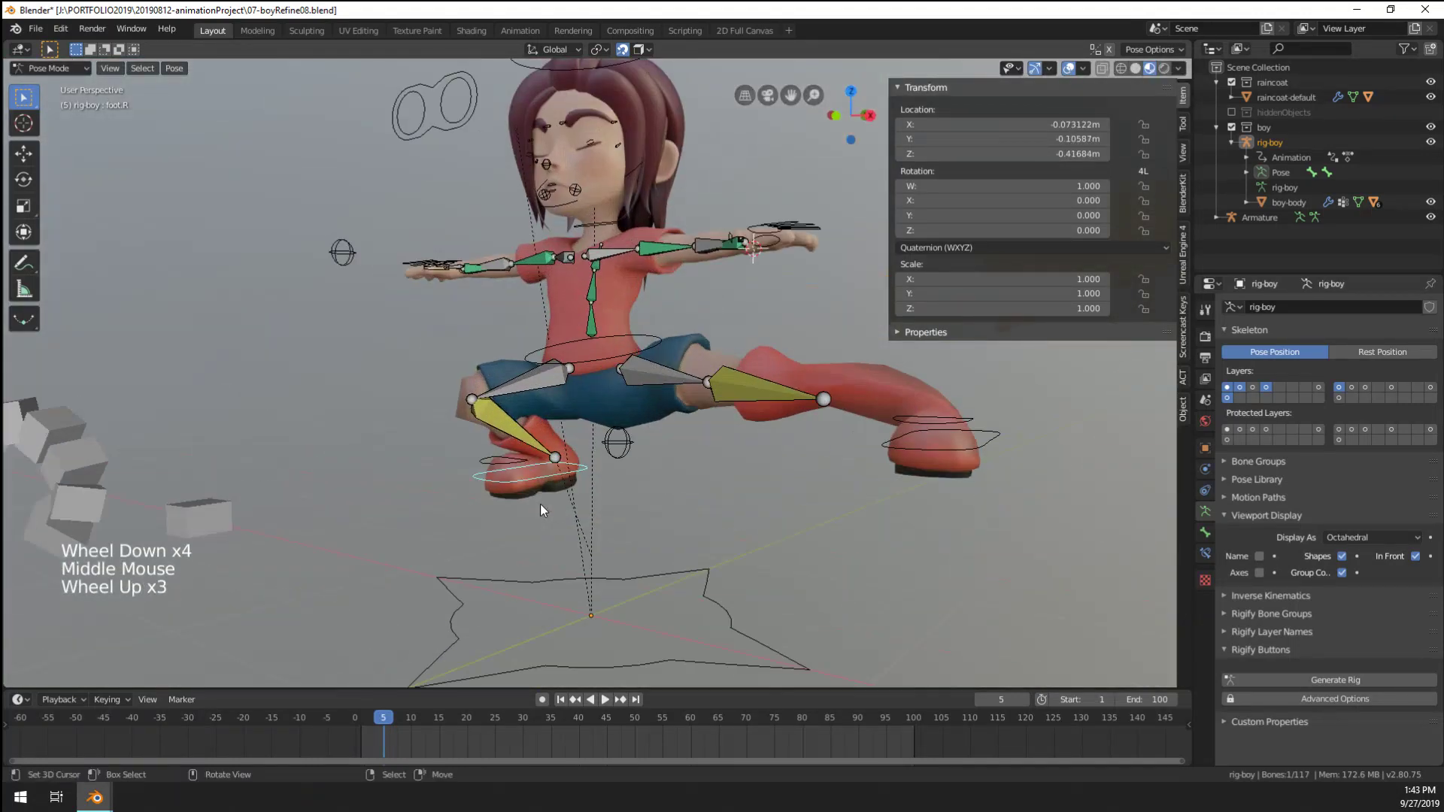
Turn off snapping and adjust the right foot control's position in the crouch
{"action": "left_click", "coordinate": [622, 49]}
{"action": "scroll", "coordinate": [590, 361], "scroll_direction": "up", "scroll_amount": 2}
{"action": "middle_click_drag", "start_coordinate": [591, 361], "coordinate": [582, 426]}
{"action": "key", "text": "g"}
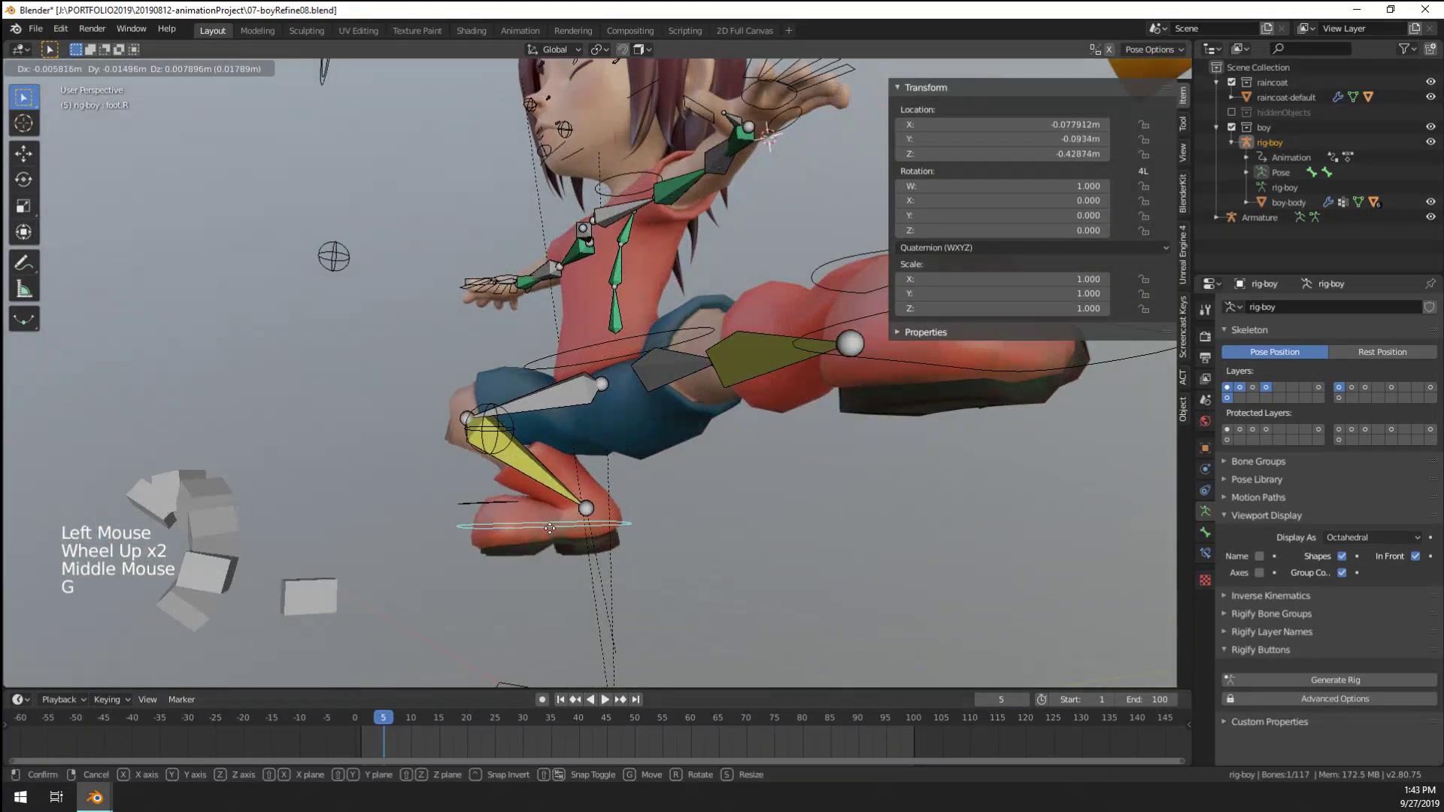
{"action": "middle_click_drag", "start_coordinate": [536, 502], "coordinate": [558, 566]}
Move the right knee's IK pole target inward, closer to the body
{"action": "right_click", "coordinate": [143, 323]}
{"action": "key", "text": "g"}
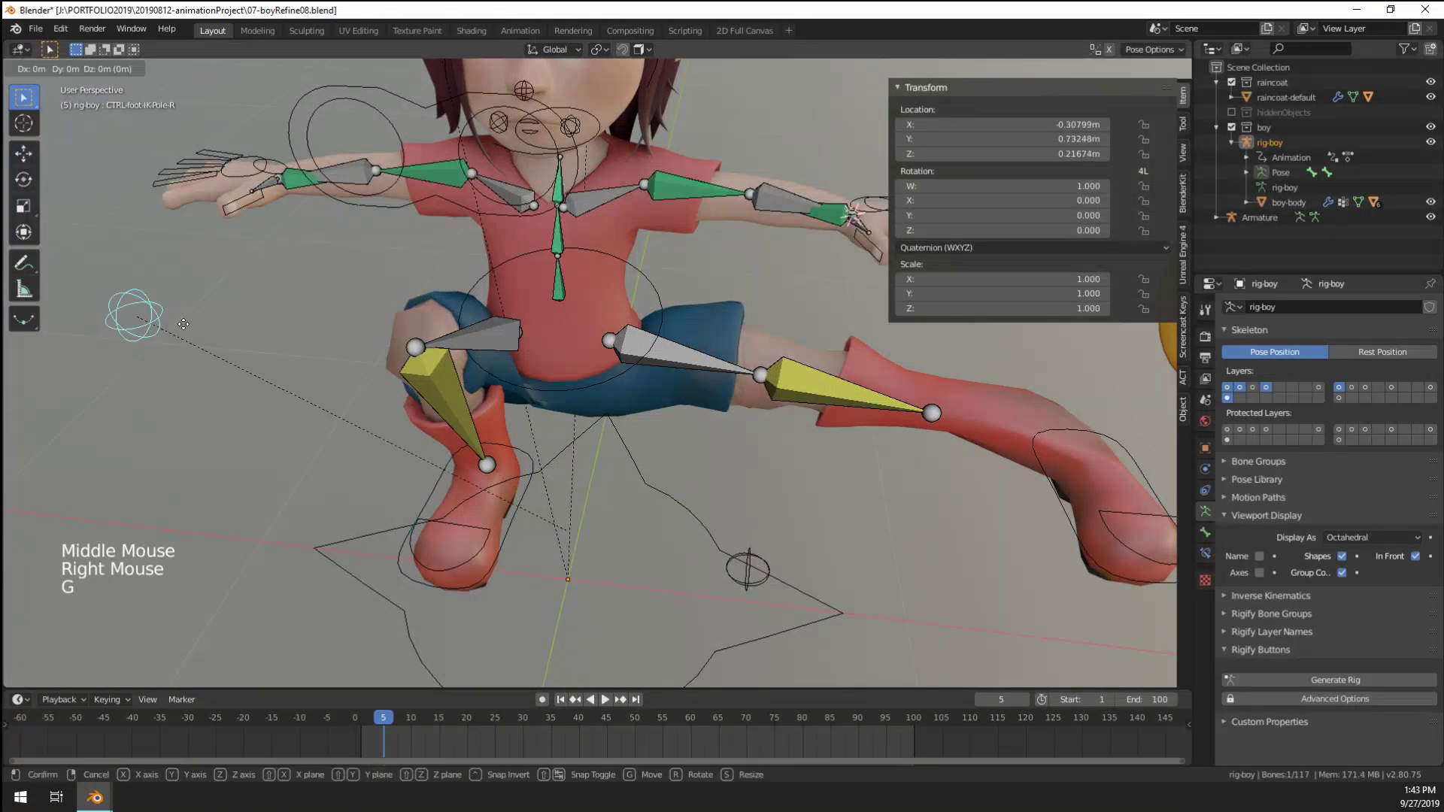
{"action": "left_click", "coordinate": [323, 338]}
{"action": "middle_click_drag", "start_coordinate": [324, 338], "coordinate": [404, 336]}
{"action": "scroll", "coordinate": [702, 418], "scroll_direction": "down", "scroll_amount": 2}
Reset the left foot control's location and move it beneath the body to bend the left leg into a crouch
{"action": "right_click", "coordinate": [986, 436]}
{"action": "key", "text": "alt+g"}
{"action": "key", "text": "g"}
{"action": "left_click", "coordinate": [448, 348]}
{"action": "middle_click_drag", "start_coordinate": [490, 360], "coordinate": [632, 399]}
{"action": "key", "text": "g"}
{"action": "scroll", "coordinate": [621, 410], "scroll_direction": "up", "scroll_amount": 6}
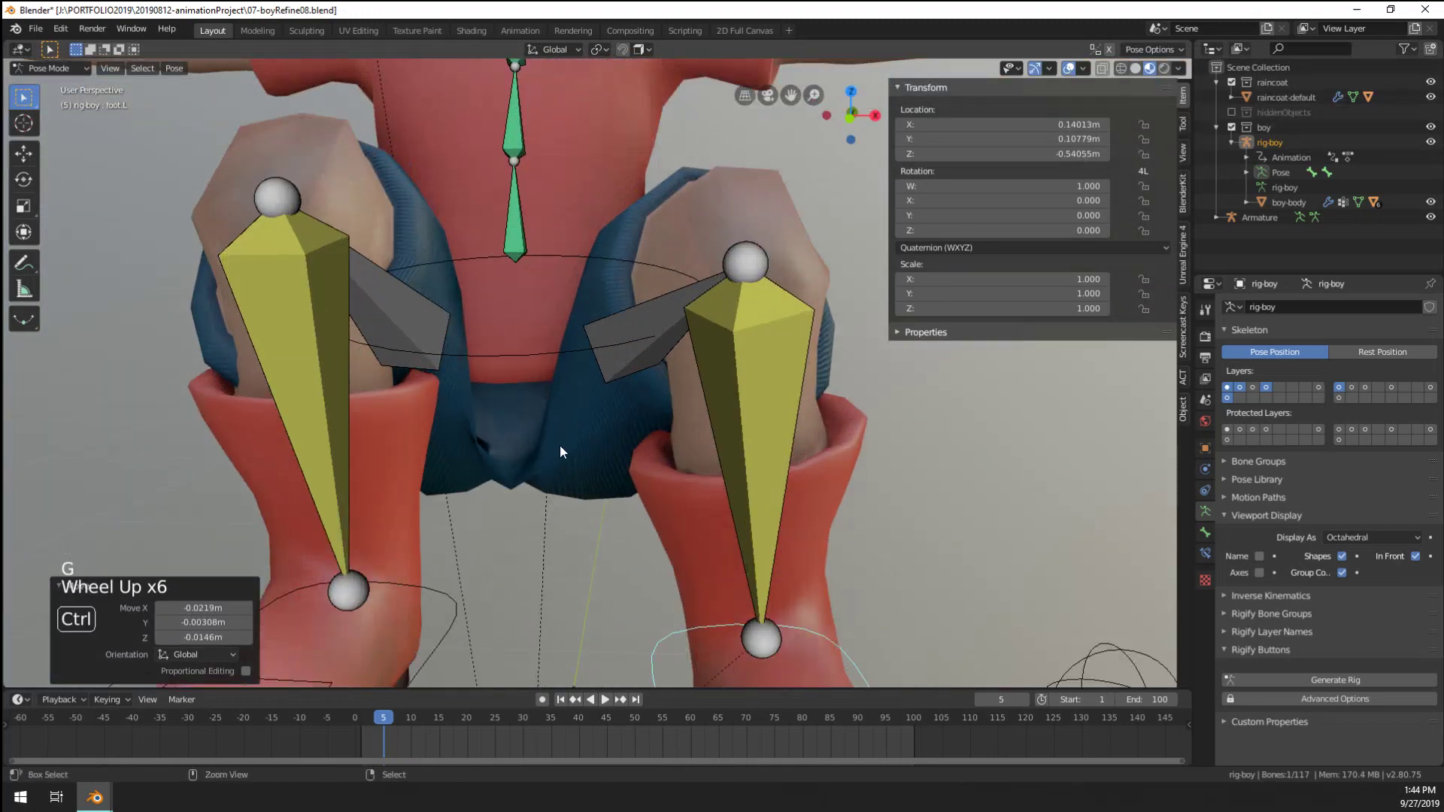
Select the body mesh in Object Mode and set its viewport subdivision level to 1
{"action": "key", "text": "ctrl+Tab"}
{"action": "right_click", "coordinate": [585, 444]}
{"action": "scroll", "coordinate": [585, 444], "scroll_direction": "up", "scroll_amount": 3}
{"action": "middle_click_drag", "start_coordinate": [571, 451], "coordinate": [555, 525]}
{"action": "scroll", "coordinate": [554, 525], "scroll_direction": "down", "scroll_amount": 2}
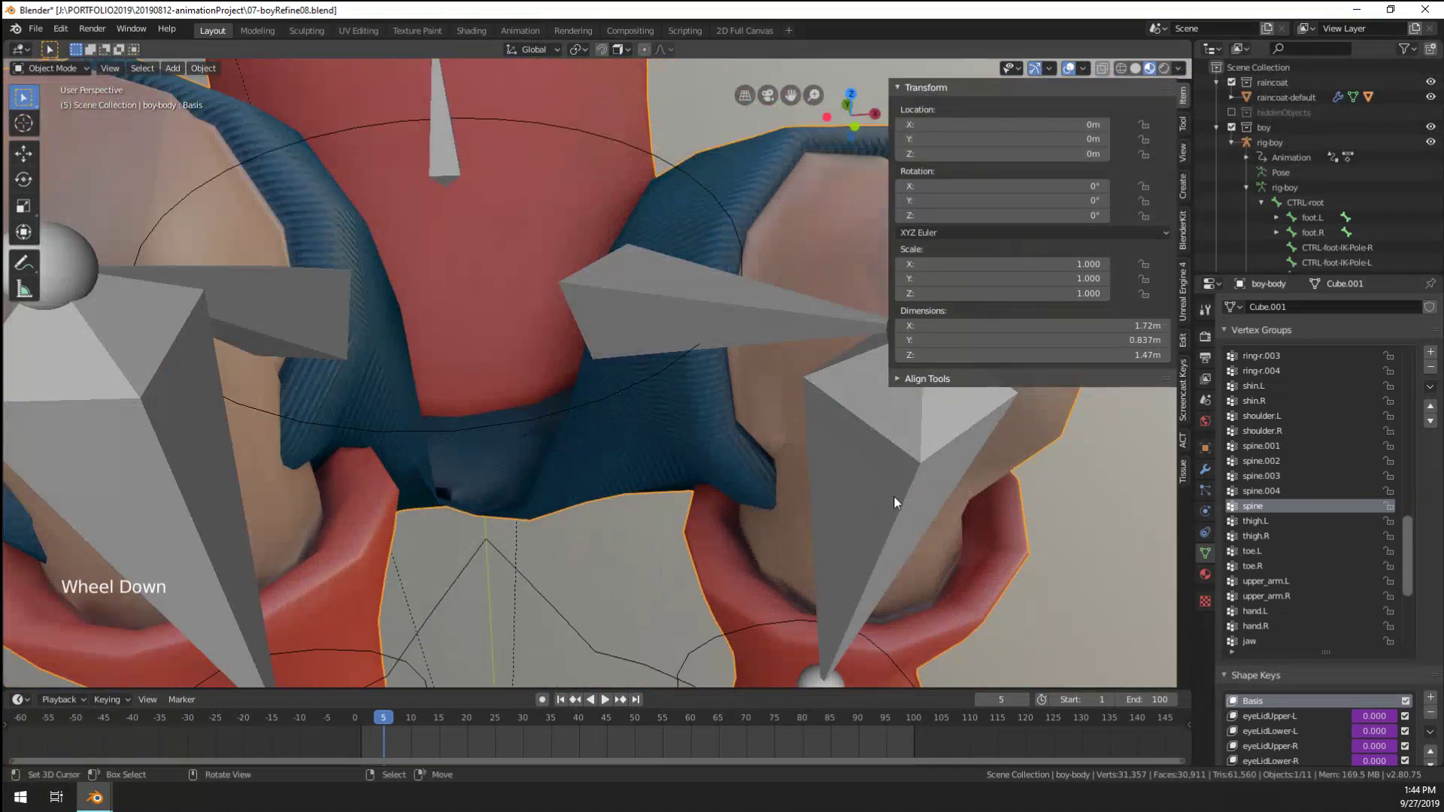
{"action": "left_click", "coordinate": [1205, 469]}
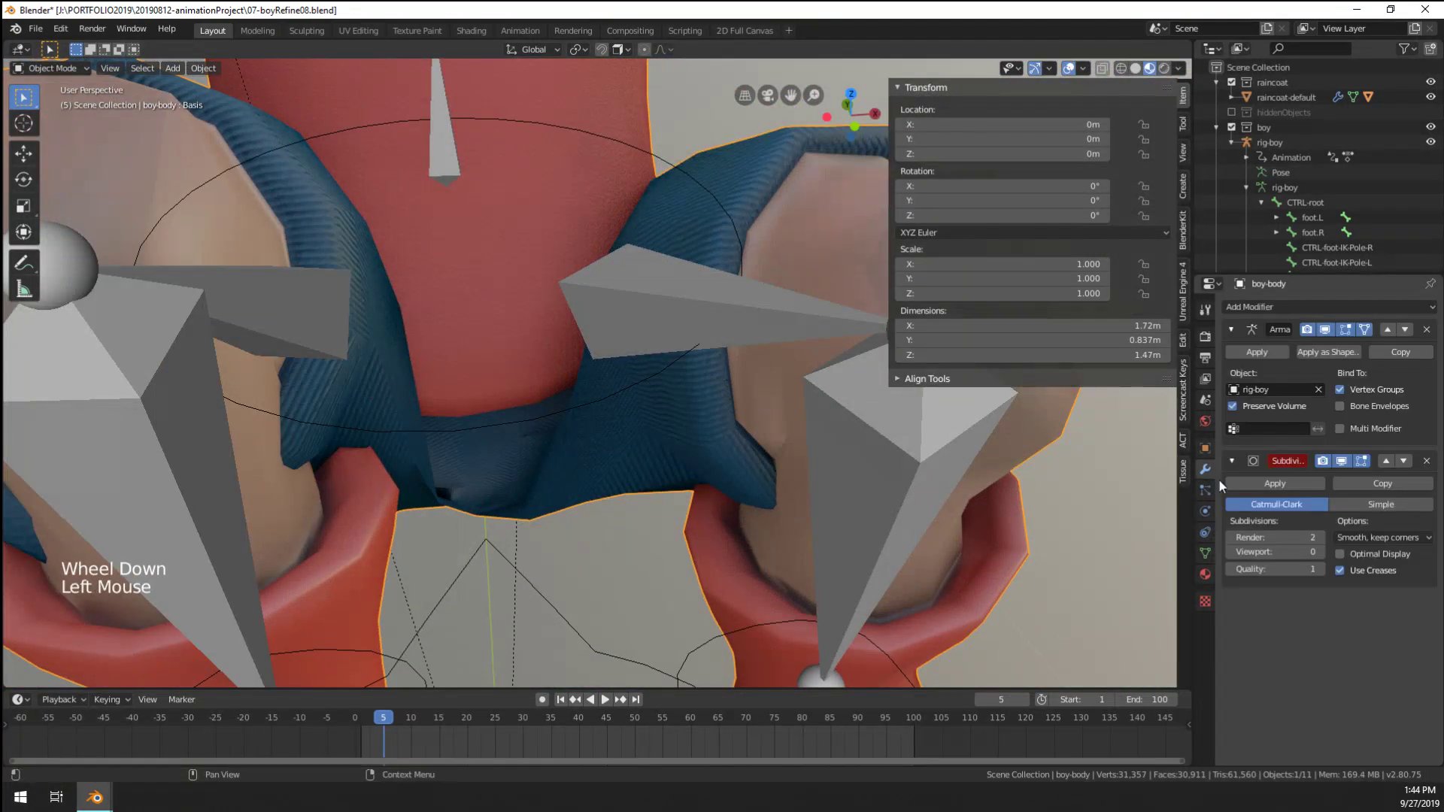
{"action": "left_click", "coordinate": [1321, 552]}
{"action": "middle_click_drag", "start_coordinate": [752, 482], "coordinate": [625, 449]}
{"action": "scroll", "coordinate": [793, 414], "scroll_direction": "down", "scroll_amount": 7}
{"action": "scroll", "coordinate": [625, 450], "scroll_direction": "up", "scroll_amount": 1}
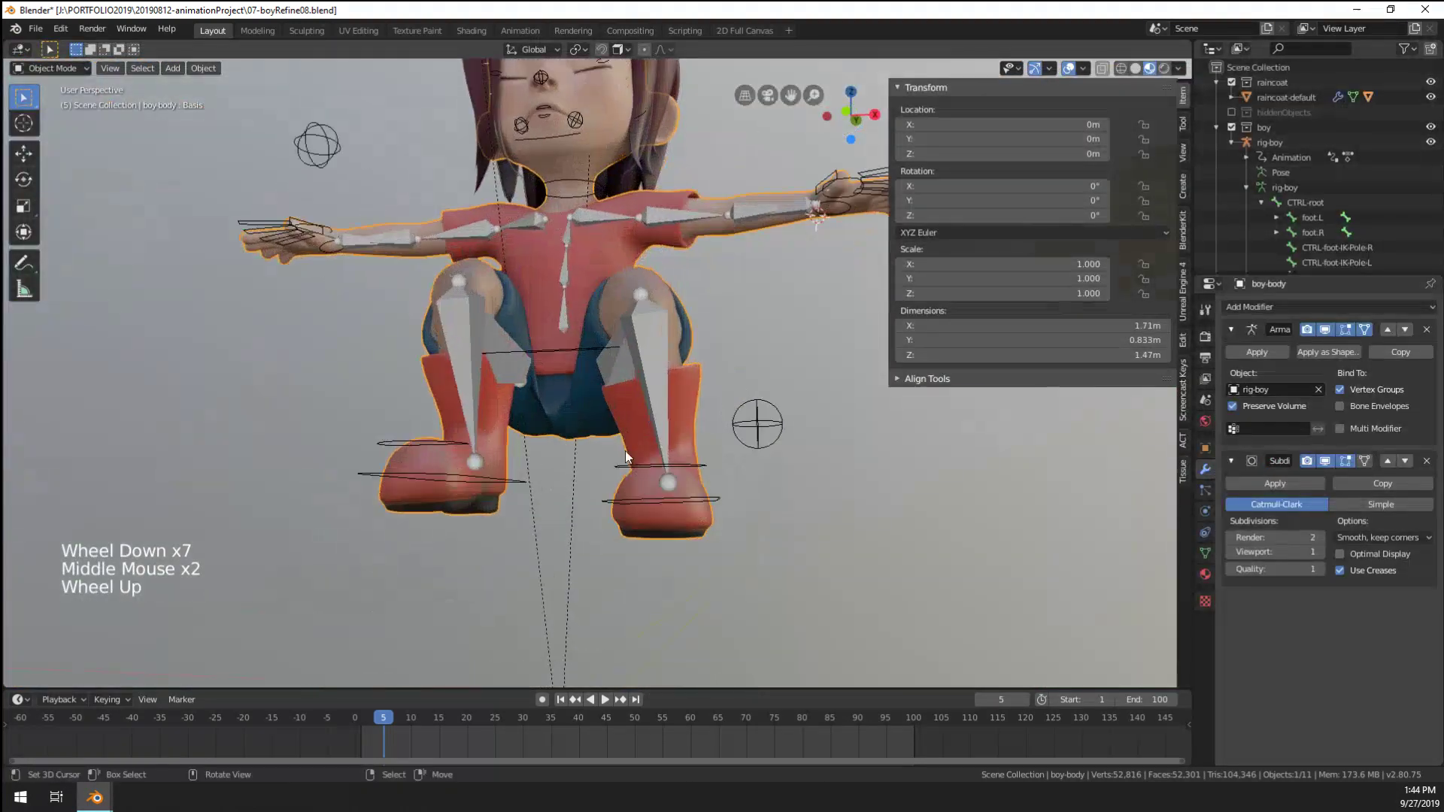
Switch the body to Weight Paint mode and blur the spine weights at the right side of the crotch
{"action": "scroll", "coordinate": [586, 460], "scroll_direction": "up", "scroll_amount": 5}
{"action": "key", "text": "ctrl+Tab"}
{"action": "left_click", "coordinate": [437, 416]}
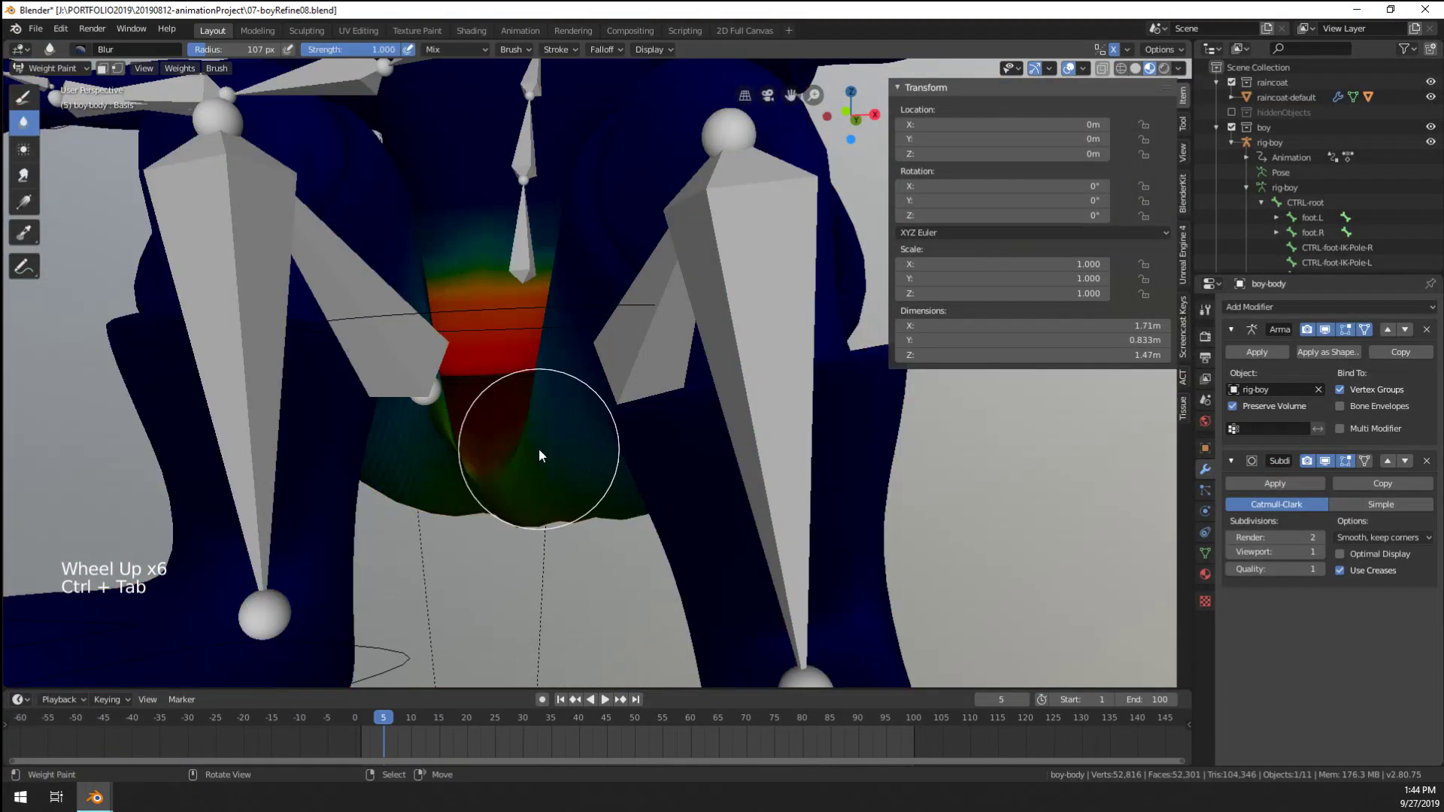
{"action": "middle_click_drag", "start_coordinate": [513, 456], "coordinate": [422, 456]}
{"action": "scroll", "coordinate": [461, 458], "scroll_direction": "up", "scroll_amount": 1}
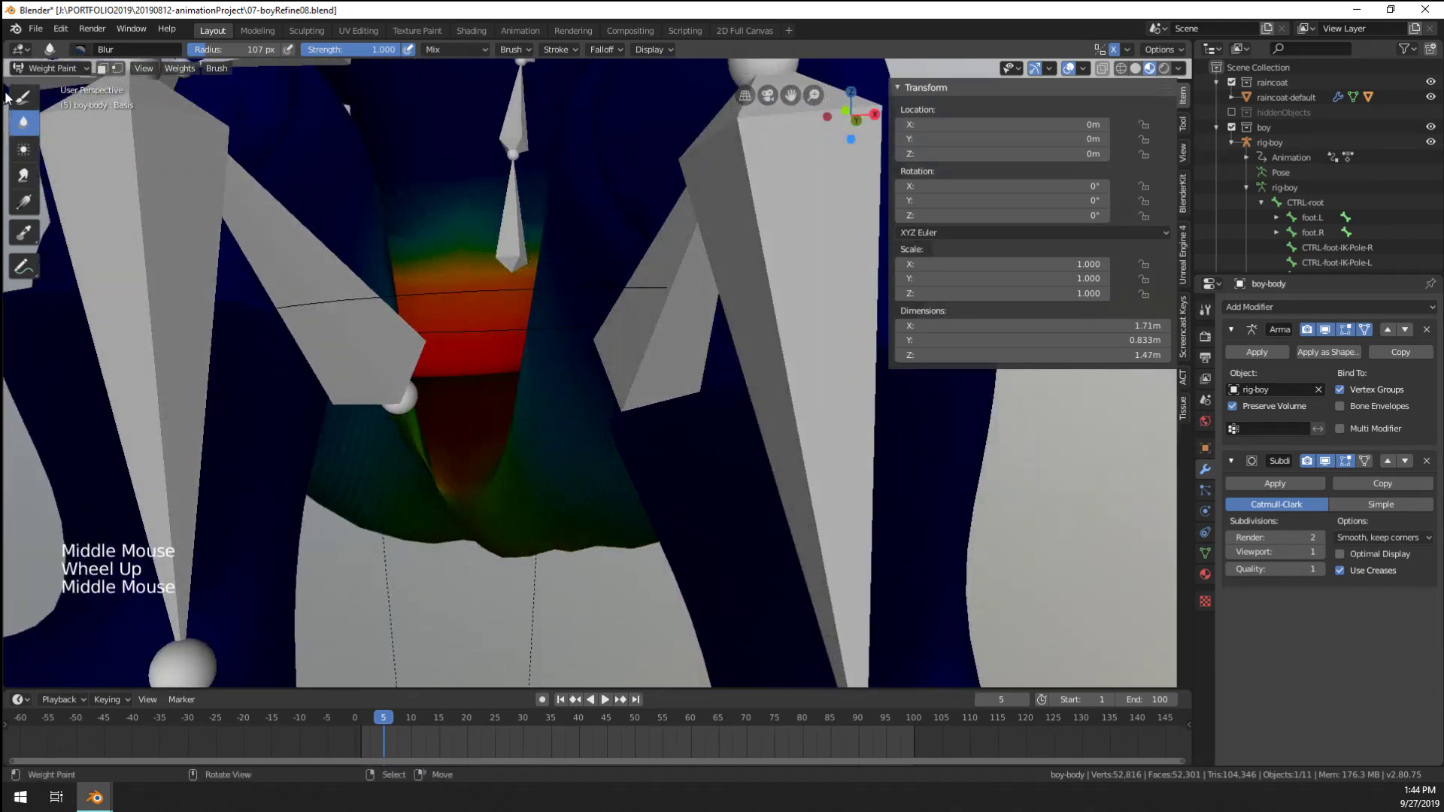
{"action": "left_click_drag", "start_coordinate": [422, 451], "coordinate": [422, 458]}
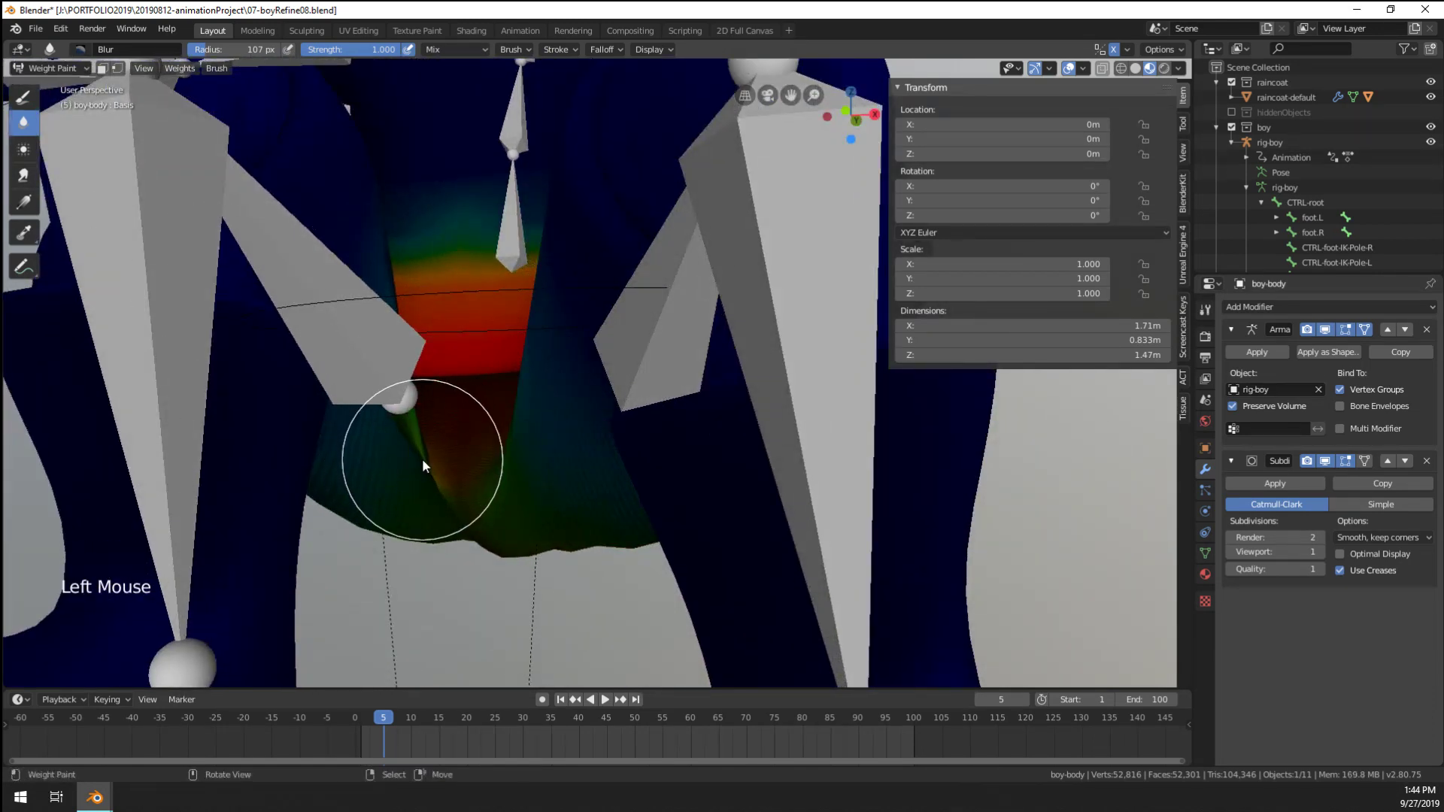
{"action": "left_click", "coordinate": [422, 458]}
{"action": "left_click", "coordinate": [419, 444]}
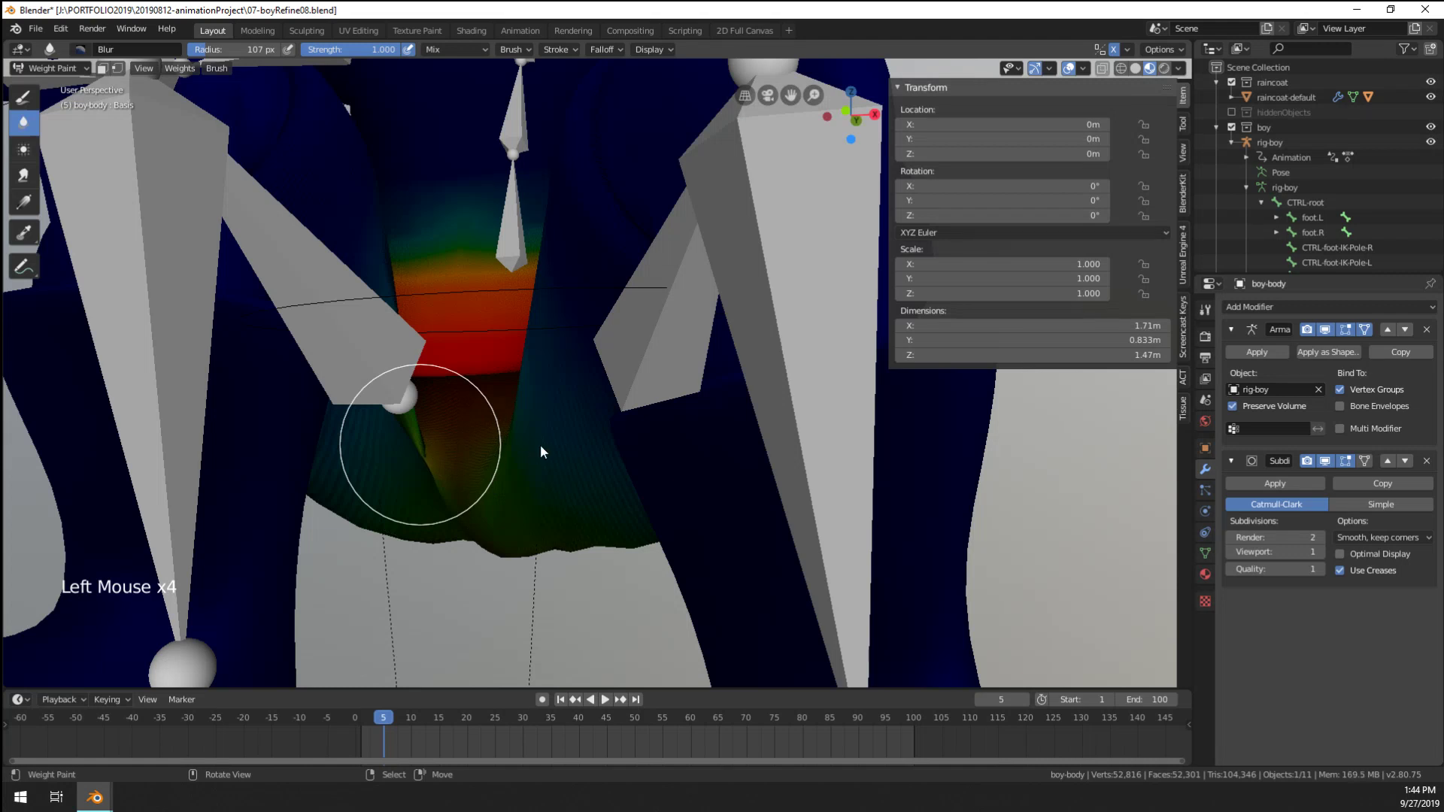
{"action": "middle_click_drag", "start_coordinate": [540, 445], "coordinate": [576, 435]}
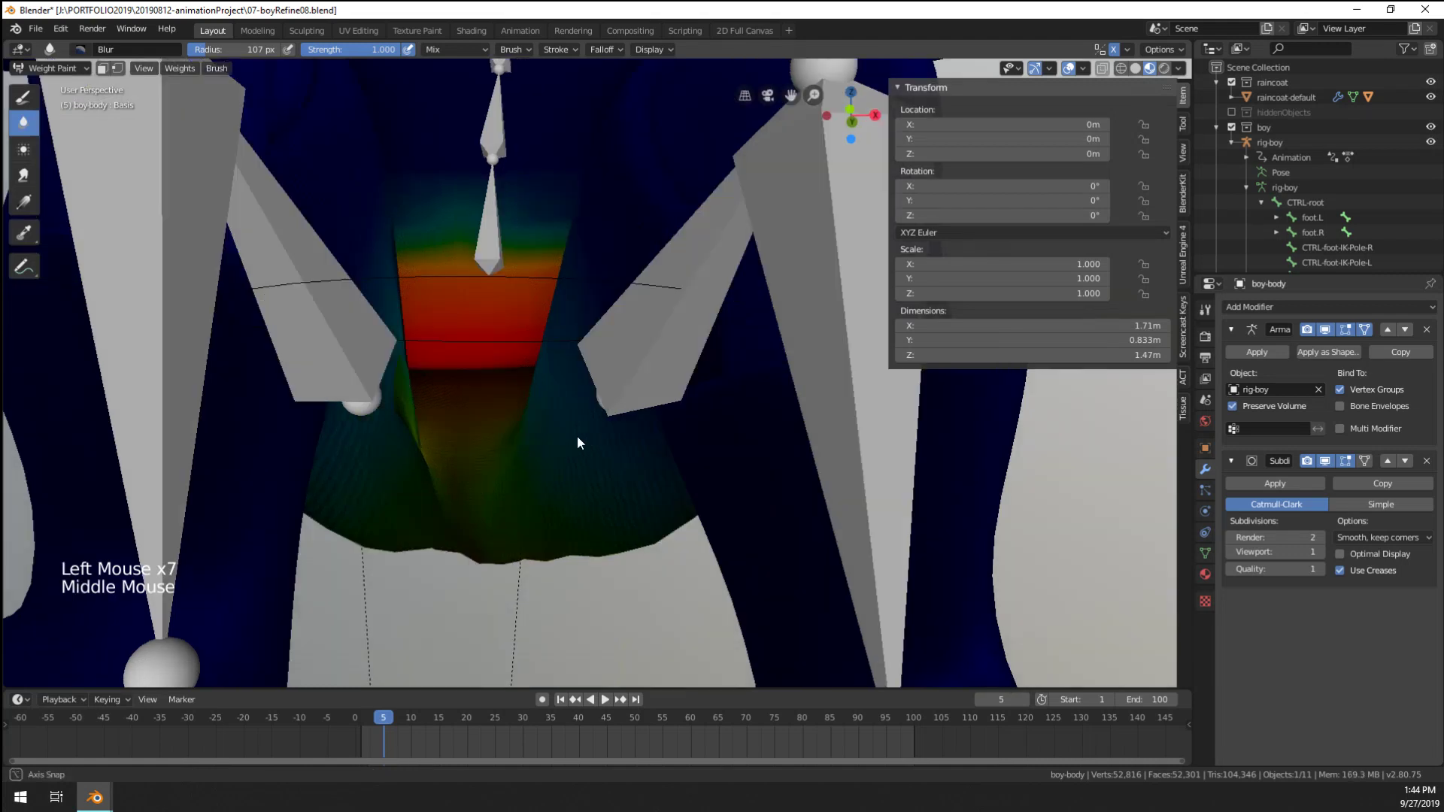
Set the viewport subdivision level to 0 and the Blur brush radius to 157 px
{"action": "left_click", "coordinate": [1231, 551]}
{"action": "left_click", "coordinate": [436, 461]}
{"action": "key", "text": "f"}
{"action": "left_click", "coordinate": [414, 468]}
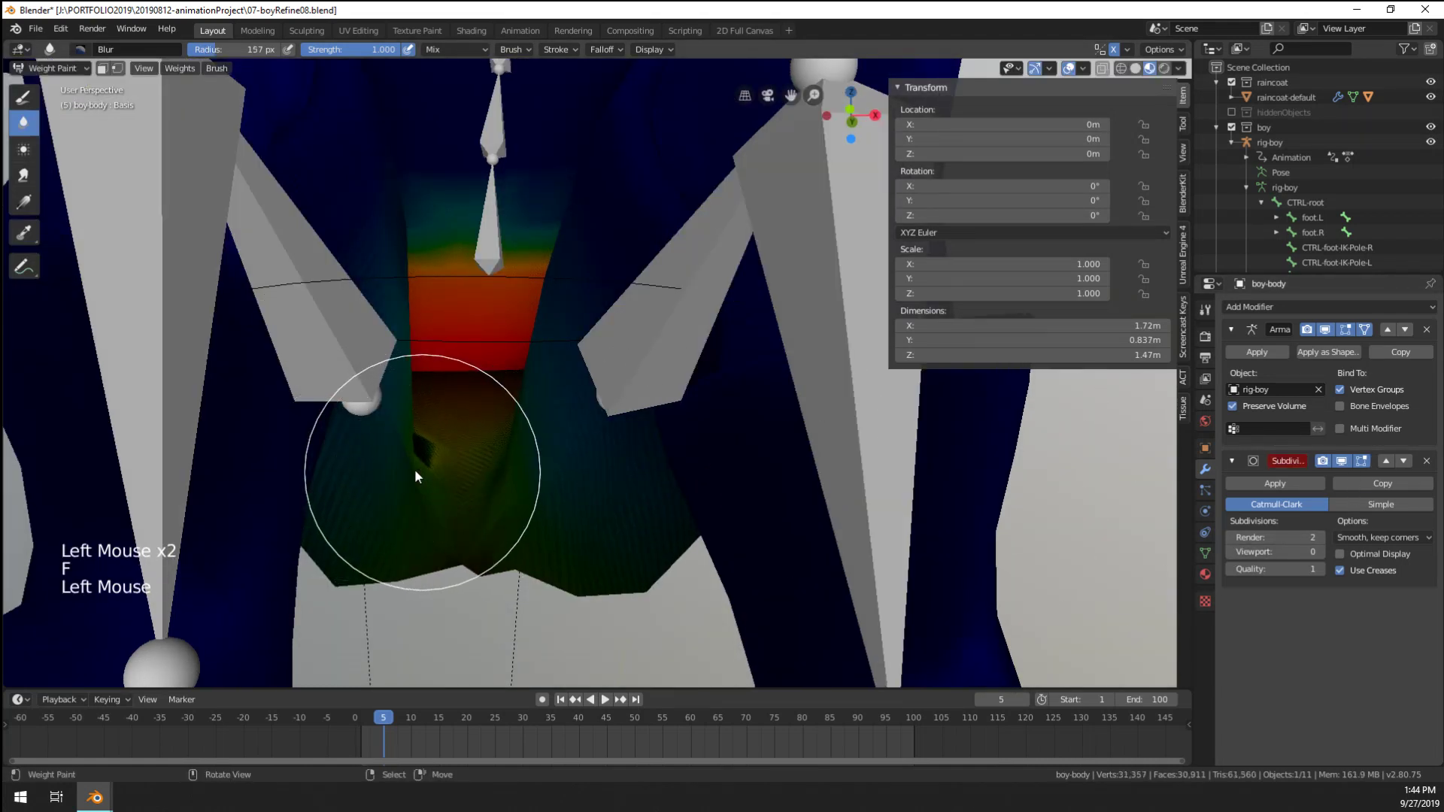
Blur the spine weights across the crotch and the inner right thigh with repeated strokes
{"action": "left_click", "coordinate": [414, 468]}
{"action": "left_click", "coordinate": [415, 467]}
{"action": "left_click", "coordinate": [420, 467]}
{"action": "left_click", "coordinate": [422, 457]}
{"action": "left_click", "coordinate": [427, 447]}
{"action": "left_click", "coordinate": [427, 447]}
{"action": "left_click", "coordinate": [427, 447]}
{"action": "middle_click_drag", "start_coordinate": [427, 448], "coordinate": [455, 463]}
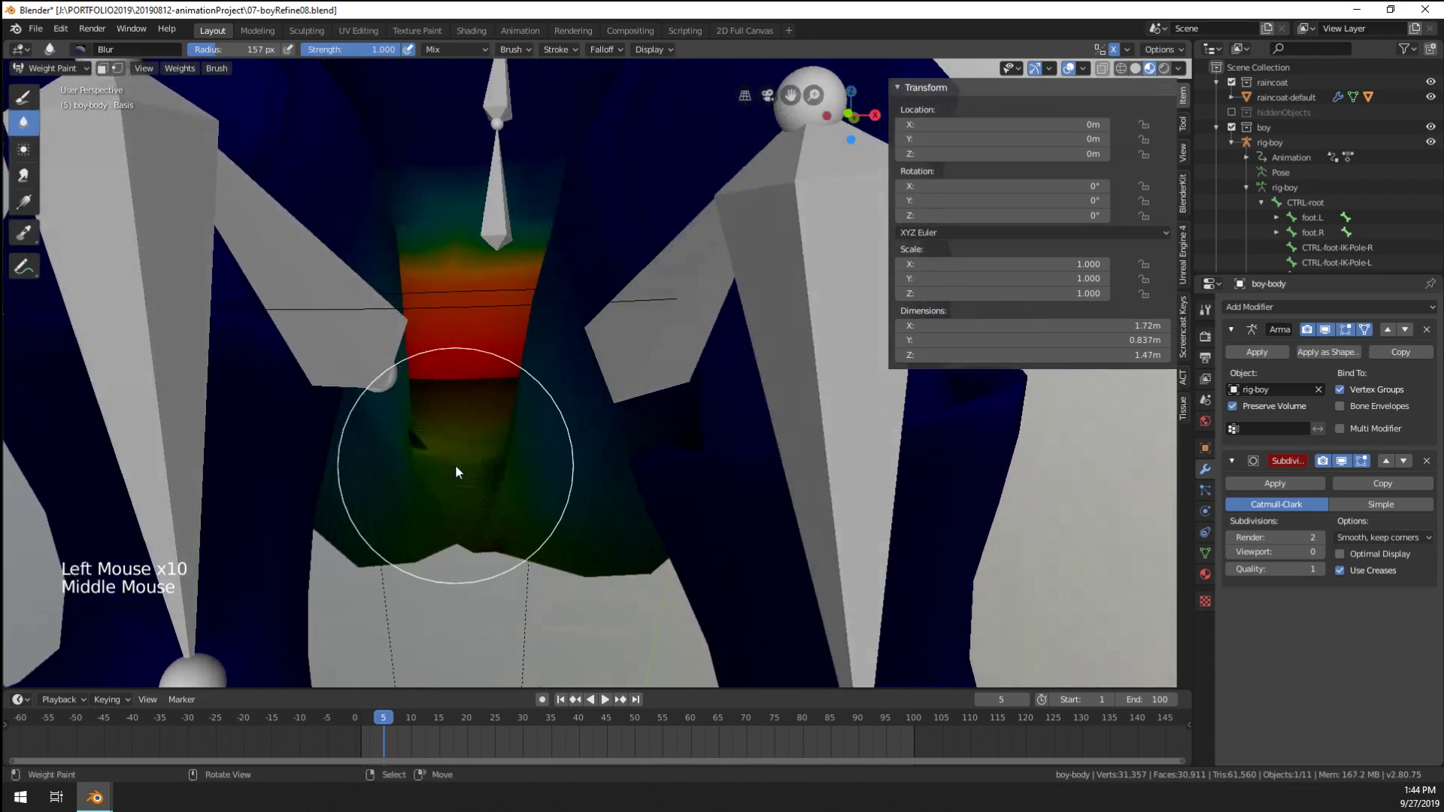
{"action": "left_click", "coordinate": [451, 460]}
{"action": "left_click", "coordinate": [450, 458]}
{"action": "left_click", "coordinate": [449, 457]}
{"action": "scroll", "coordinate": [507, 399], "scroll_direction": "down", "scroll_amount": 5}
Leave Weight Paint mode, put the rig in Pose Mode and reposition the right foot control
{"action": "key", "text": "ctrl+Tab"}
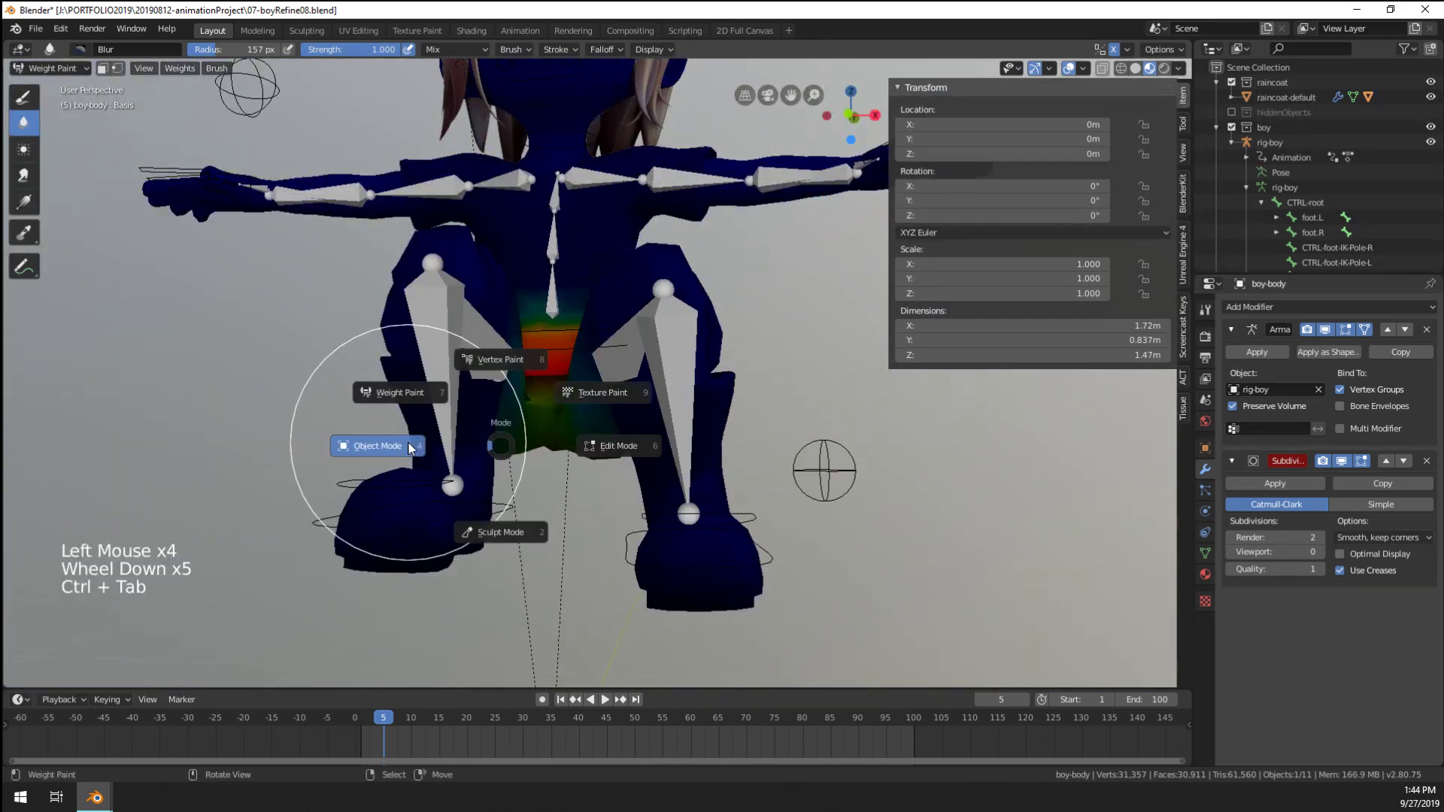
{"action": "right_click", "coordinate": [578, 434]}
{"action": "key", "text": "ctrl+Tab"}
{"action": "right_click", "coordinate": [505, 513]}
{"action": "middle_click_drag", "start_coordinate": [505, 513], "coordinate": [677, 572]}
{"action": "key", "text": "g"}
{"action": "left_click", "coordinate": [781, 612]}
Move the right foot control down and back so the right leg stretches behind the raised left leg
{"action": "middle_click_drag", "start_coordinate": [780, 612], "coordinate": [865, 545]}
{"action": "key", "text": "g"}
{"action": "left_click", "coordinate": [617, 632]}
{"action": "key", "text": "g"}
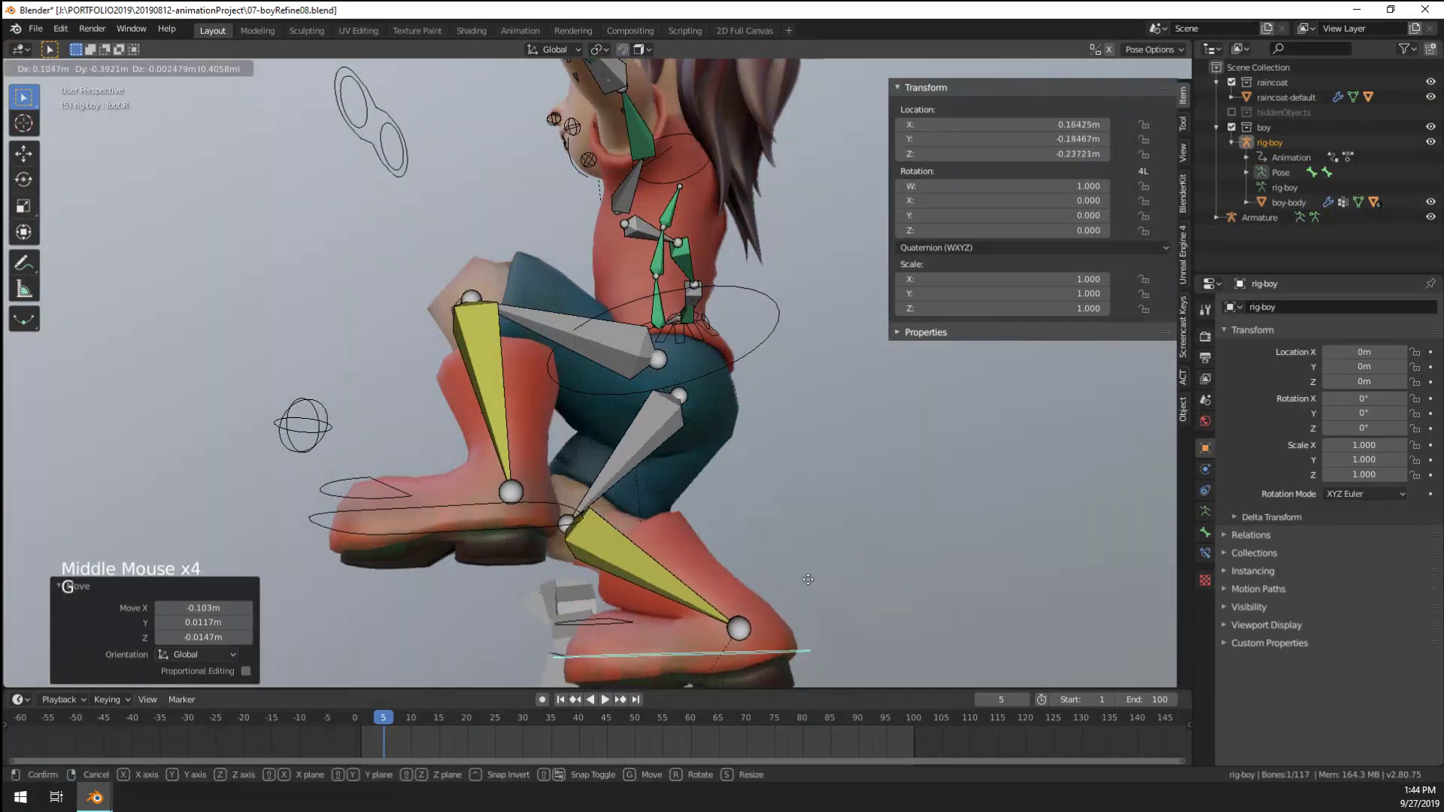
{"action": "left_click", "coordinate": [571, 575]}
{"action": "middle_click_drag", "start_coordinate": [571, 575], "coordinate": [704, 246]}
{"action": "key", "text": "g"}
{"action": "left_click", "coordinate": [402, 547]}
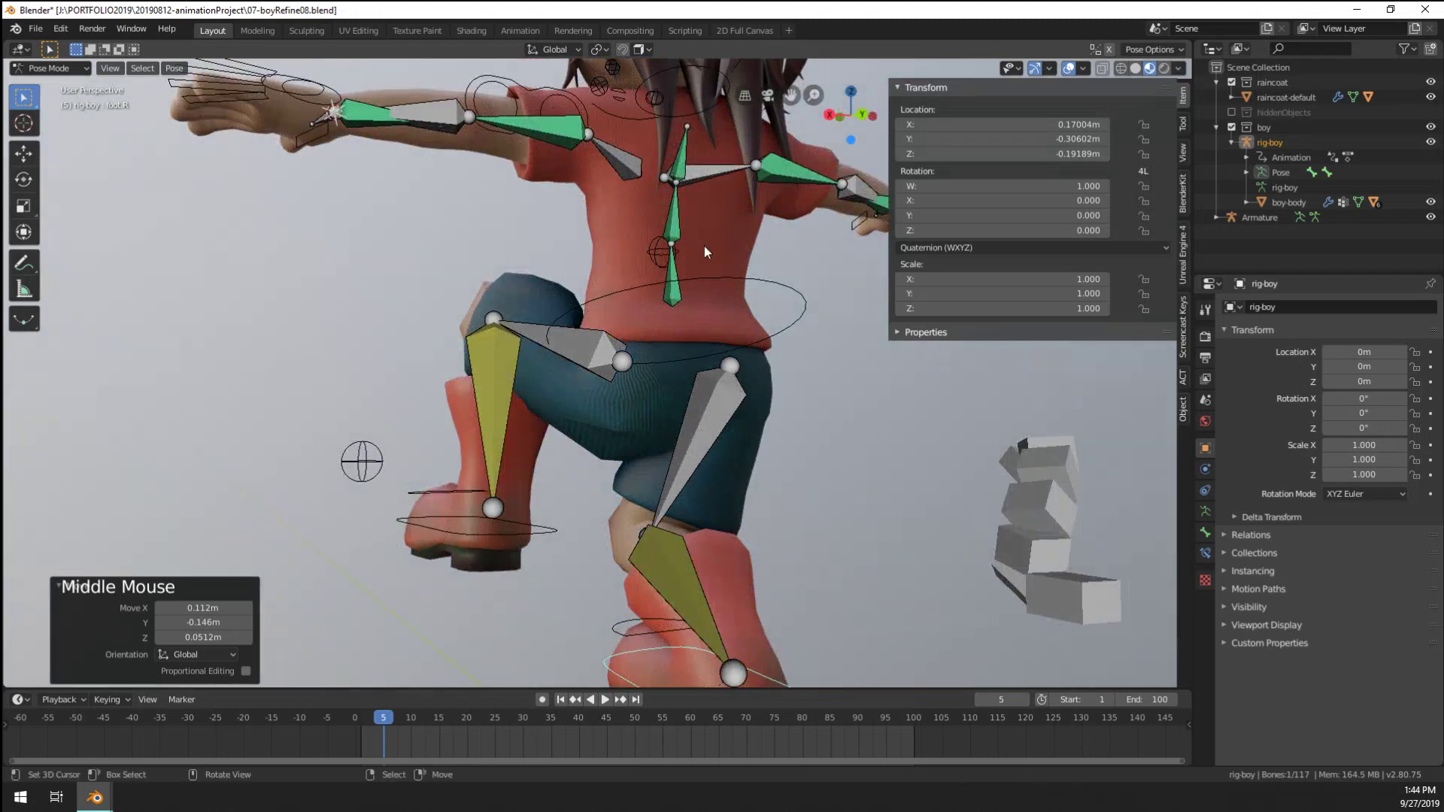
Open the body mesh in Edit Mode and examine the vertex weights of individual points on the back
{"action": "right_click", "coordinate": [704, 246]}
{"action": "key", "text": "ctrl+Tab"}
{"action": "right_click", "coordinate": [719, 246]}
{"action": "key", "text": "Tab"}
{"action": "right_click", "coordinate": [719, 248]}
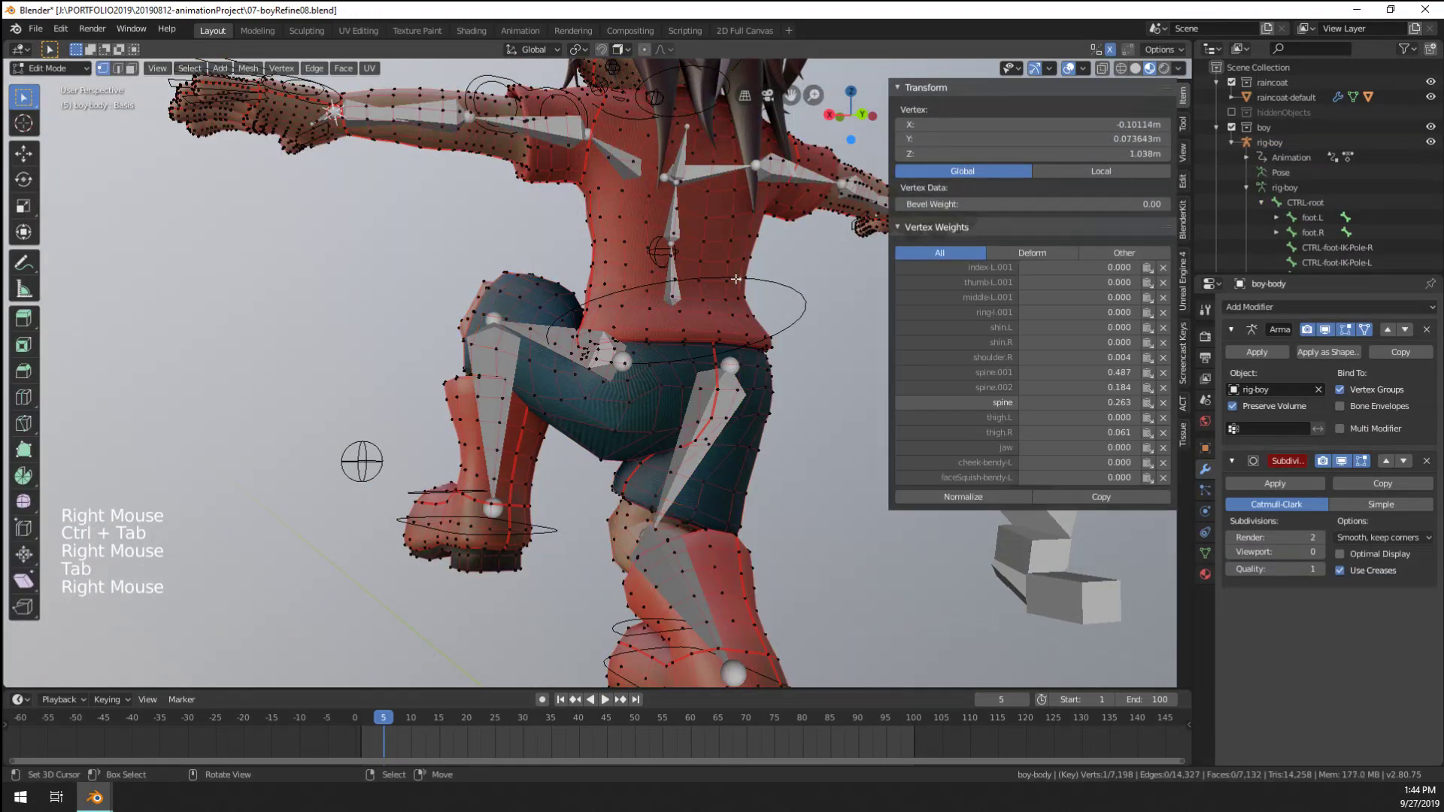
{"action": "middle_click_drag", "start_coordinate": [719, 248], "coordinate": [700, 308], "text": "shift"}
{"action": "middle_click_drag", "start_coordinate": [699, 309], "coordinate": [579, 387]}
{"action": "scroll", "coordinate": [542, 368], "scroll_direction": "up", "scroll_amount": 4}
{"action": "middle_click_drag", "start_coordinate": [579, 387], "coordinate": [623, 188]}
{"action": "right_click", "coordinate": [623, 188]}
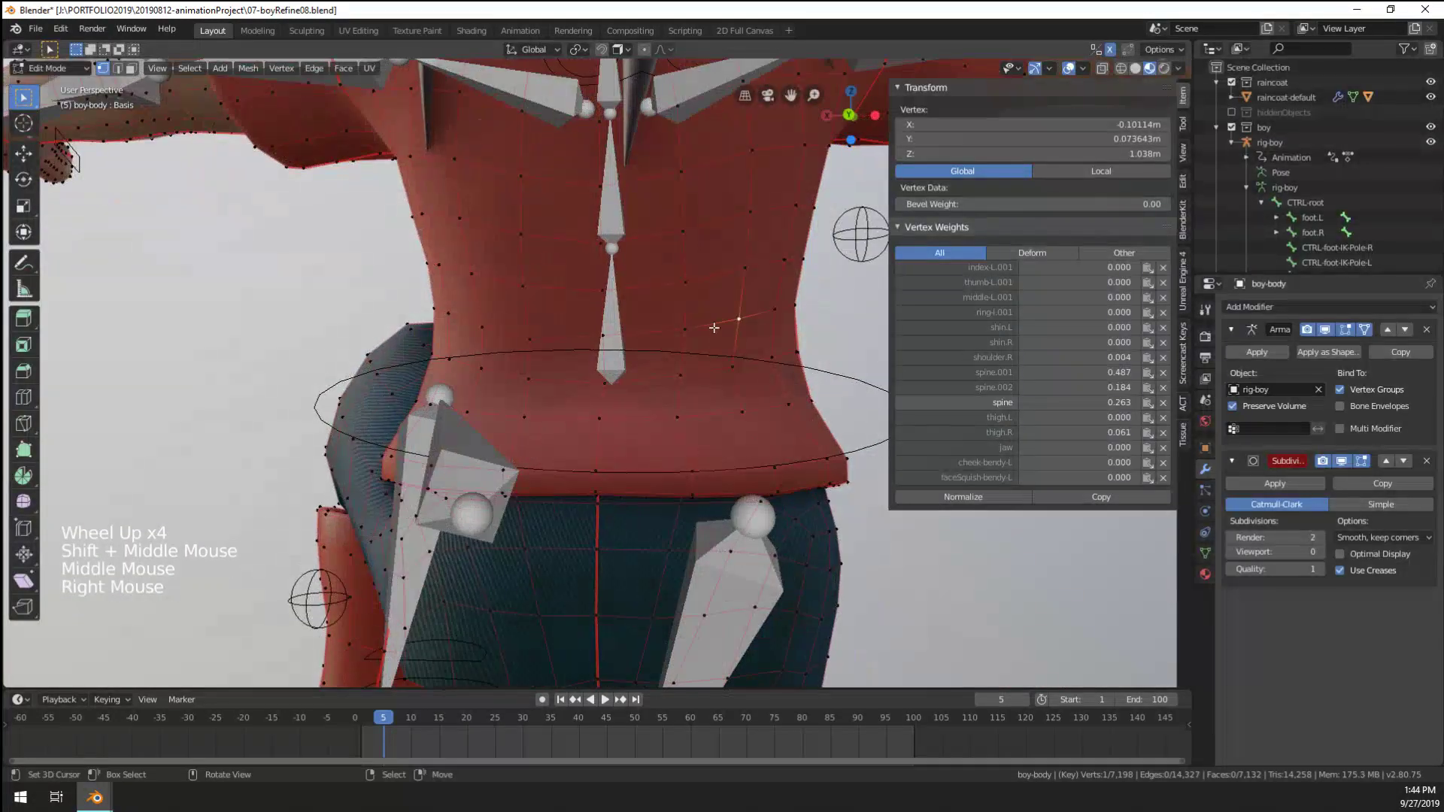
{"action": "right_click", "coordinate": [623, 188]}
{"action": "right_click", "coordinate": [623, 188]}
{"action": "right_click", "coordinate": [622, 188]}
{"action": "right_click", "coordinate": [519, 177]}
Examine how the bone weights are distributed on vertices of the forehead, brow and cheek
{"action": "scroll", "coordinate": [520, 178], "scroll_direction": "down", "scroll_amount": 2}
{"action": "middle_click_drag", "start_coordinate": [520, 175], "coordinate": [521, 241], "text": "shift"}
{"action": "middle_click_drag", "start_coordinate": [521, 169], "coordinate": [522, 226], "text": "shift"}
{"action": "right_click", "coordinate": [562, 274]}
{"action": "middle_click_drag", "start_coordinate": [662, 236], "coordinate": [673, 256], "text": "shift"}
{"action": "middle_click_drag", "start_coordinate": [673, 256], "coordinate": [535, 257]}
{"action": "right_click", "coordinate": [715, 361]}
{"action": "right_click", "coordinate": [716, 359]}
{"action": "right_click", "coordinate": [534, 257]}
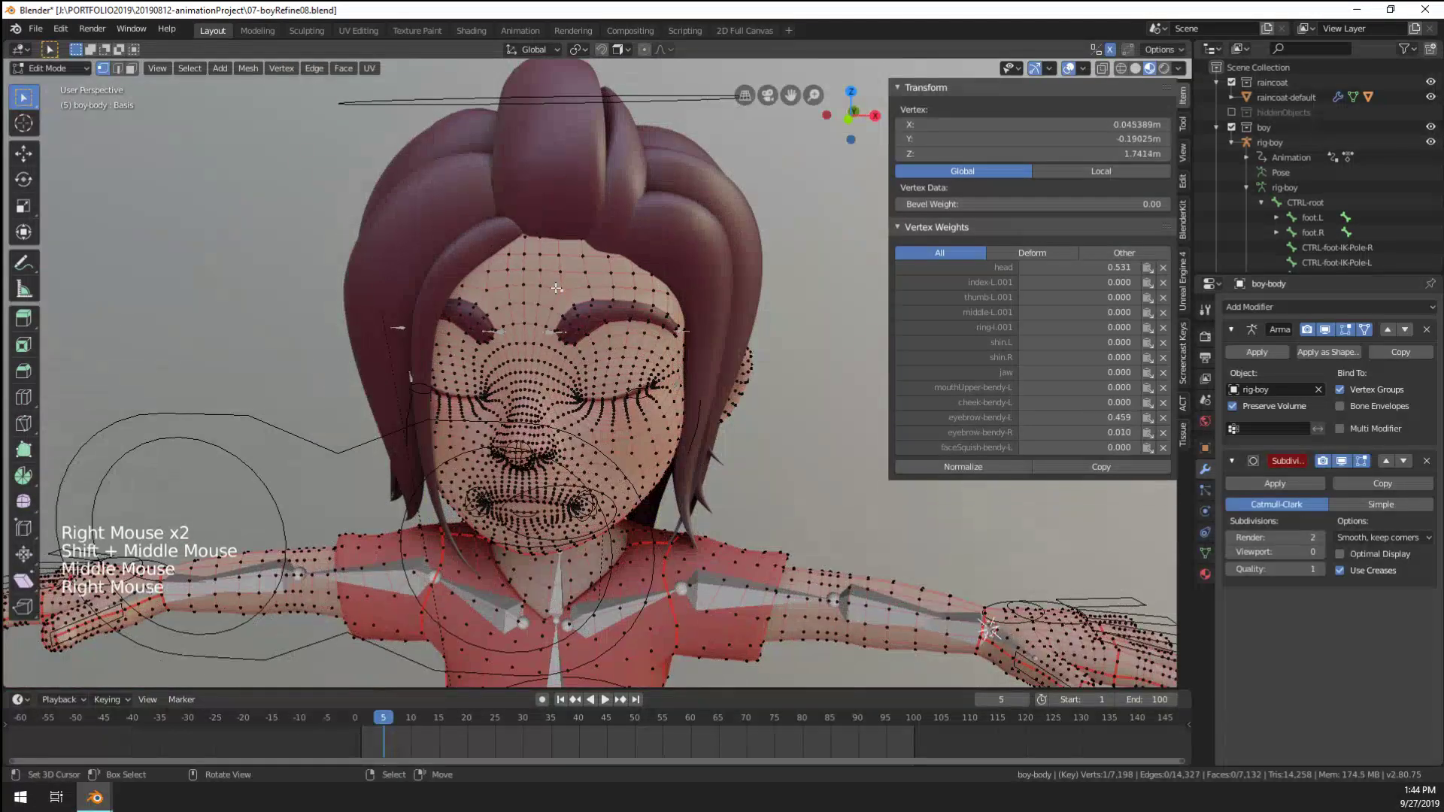
{"action": "right_click", "coordinate": [535, 257]}
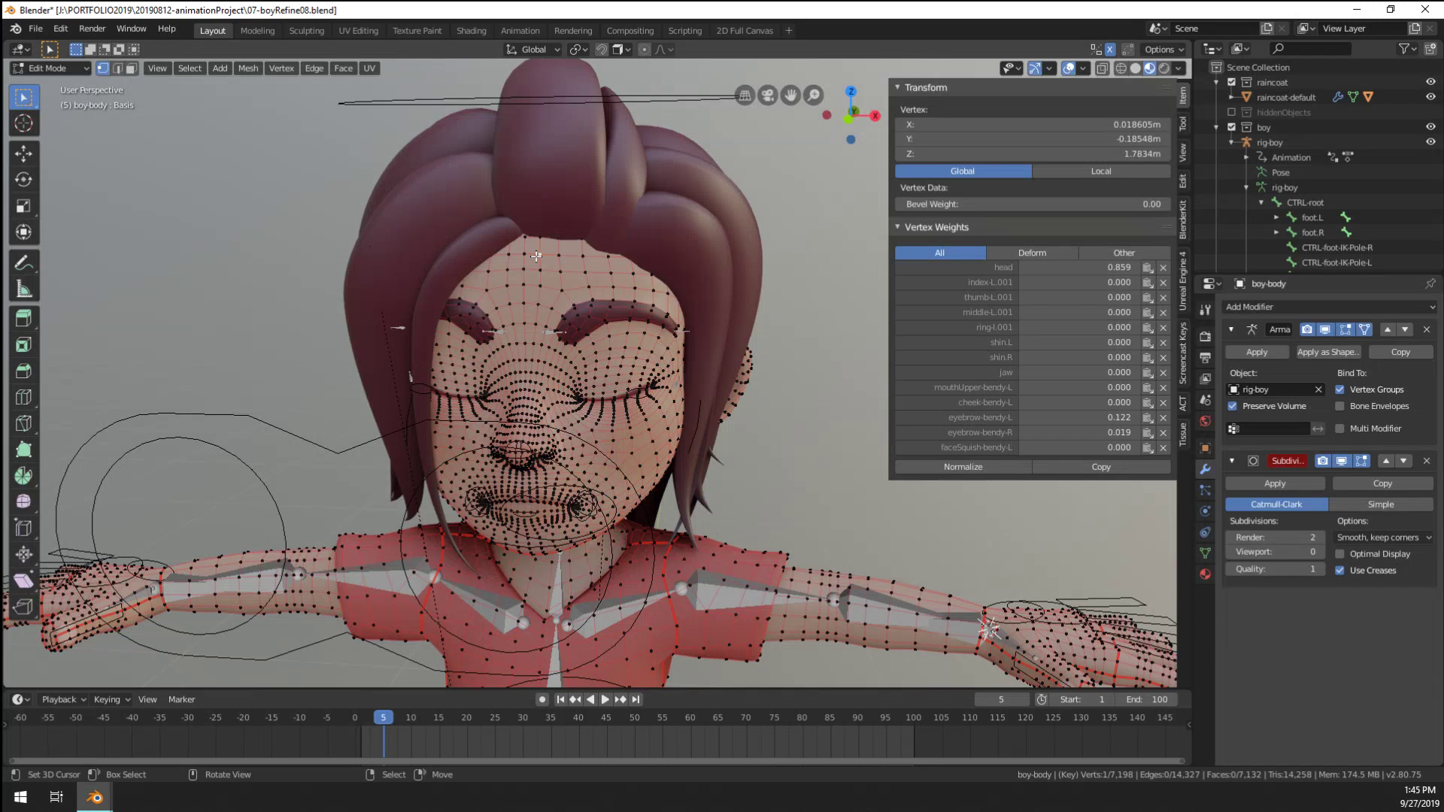
{"action": "right_click", "coordinate": [639, 290]}
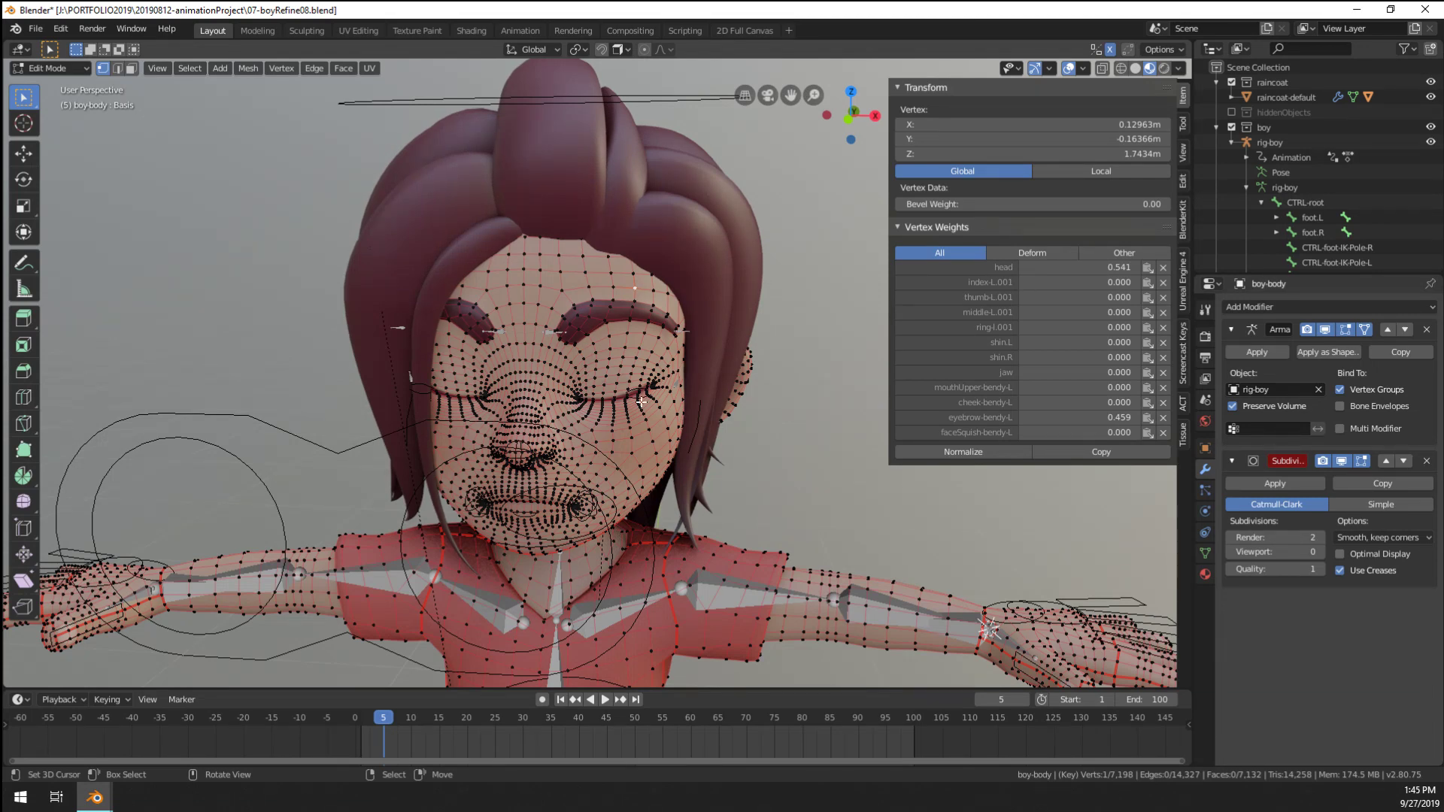
{"action": "right_click", "coordinate": [621, 454]}
Inspect the jaw and neck weights of a vertex under the chin and view the whole posed body
{"action": "middle_click_drag", "start_coordinate": [624, 472], "coordinate": [655, 372]}
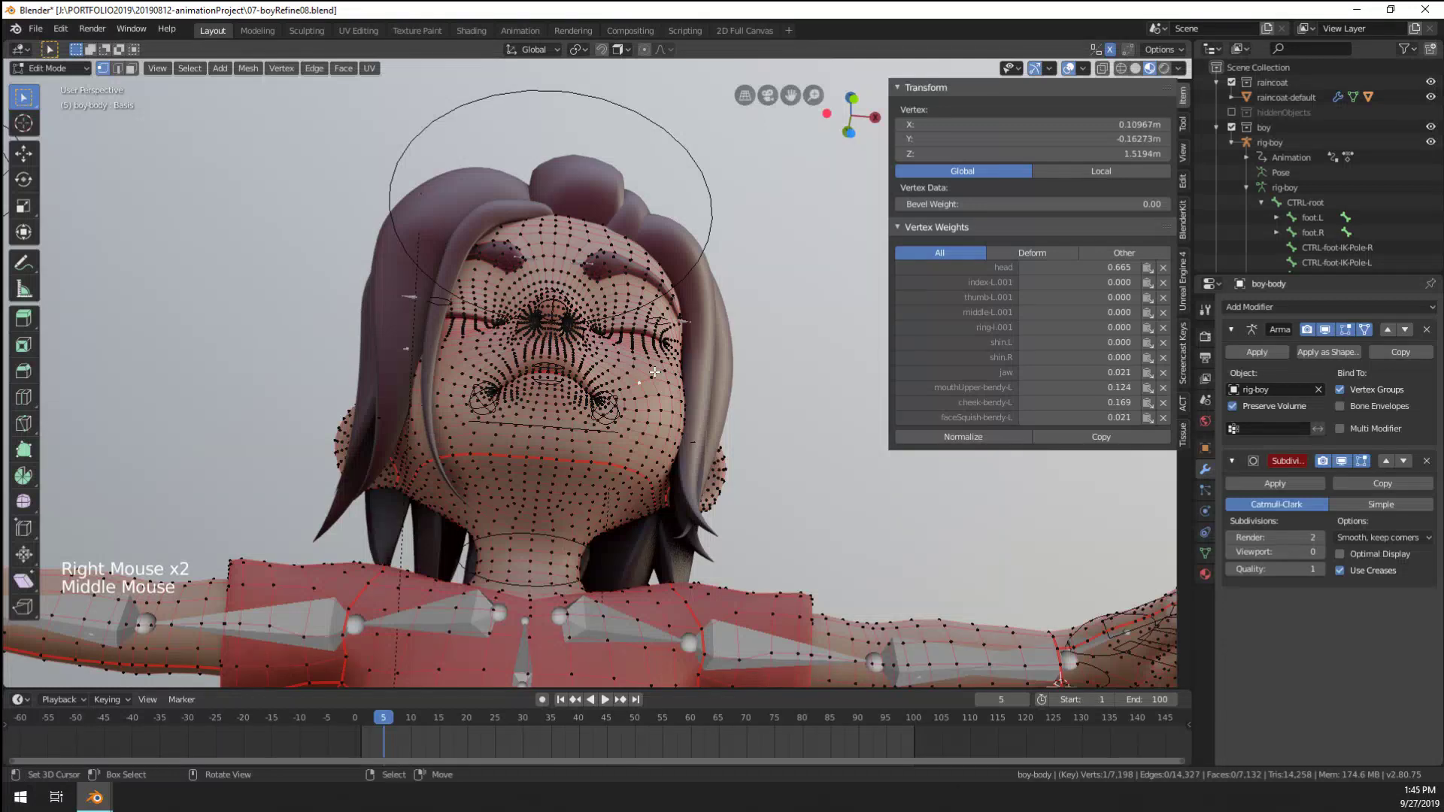
{"action": "scroll", "coordinate": [636, 378], "scroll_direction": "down", "scroll_amount": 2}
{"action": "right_click", "coordinate": [576, 446]}
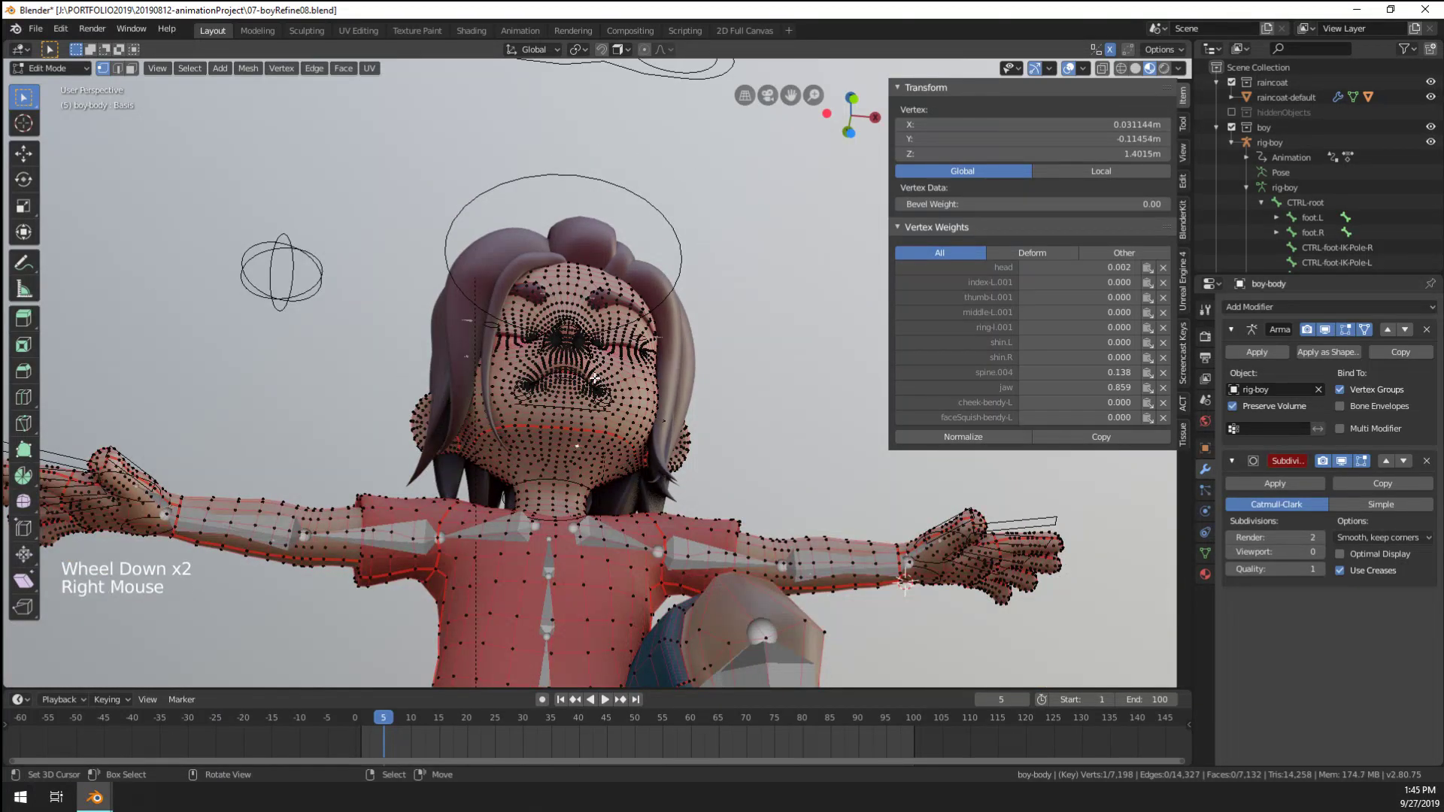
{"action": "scroll", "coordinate": [631, 291], "scroll_direction": "down", "scroll_amount": 2}
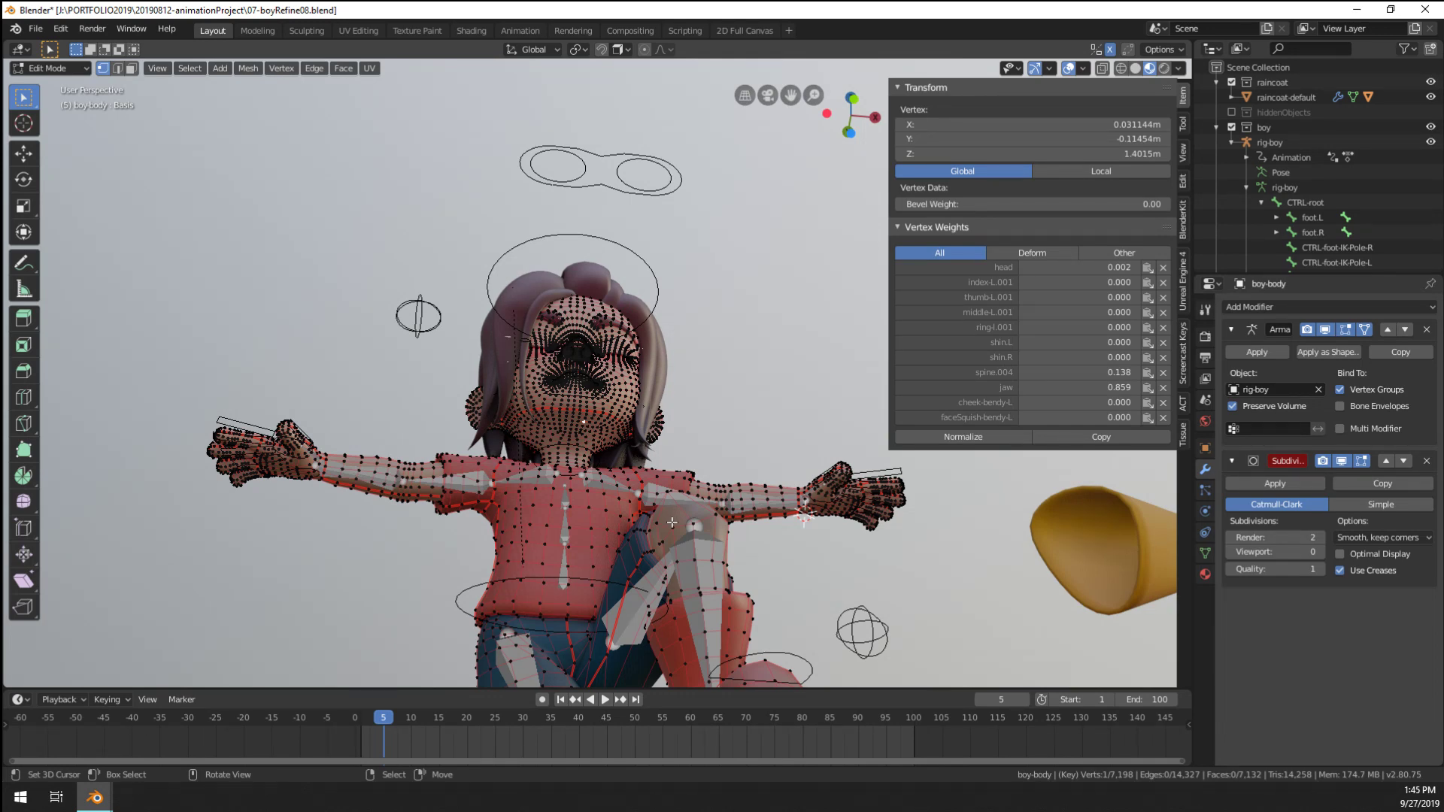
{"action": "scroll", "coordinate": [669, 525], "scroll_direction": "down", "scroll_amount": 1}
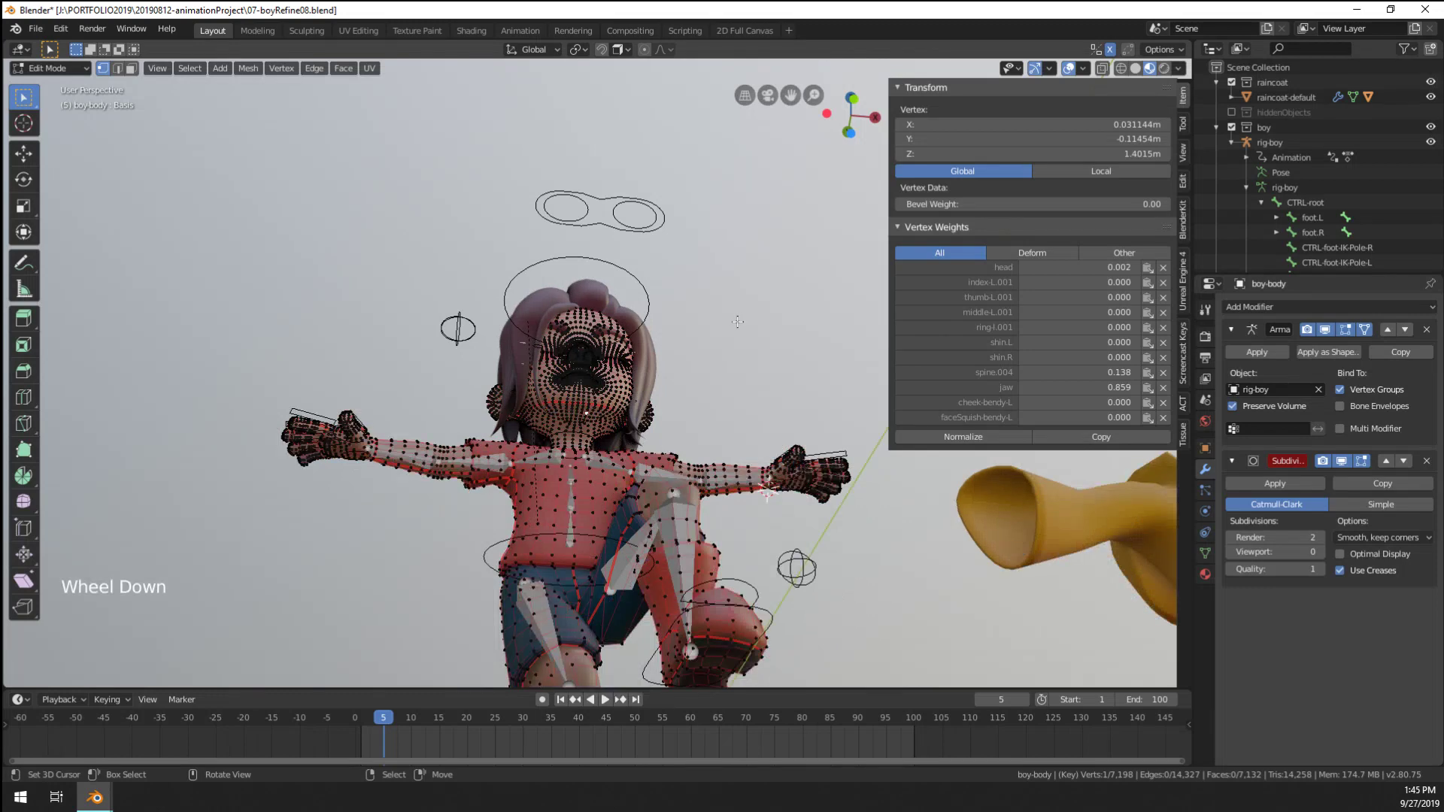
{"action": "middle_click_drag", "start_coordinate": [737, 322], "coordinate": [710, 333]}
{"action": "scroll", "coordinate": [710, 332], "scroll_direction": "up", "scroll_amount": 1}
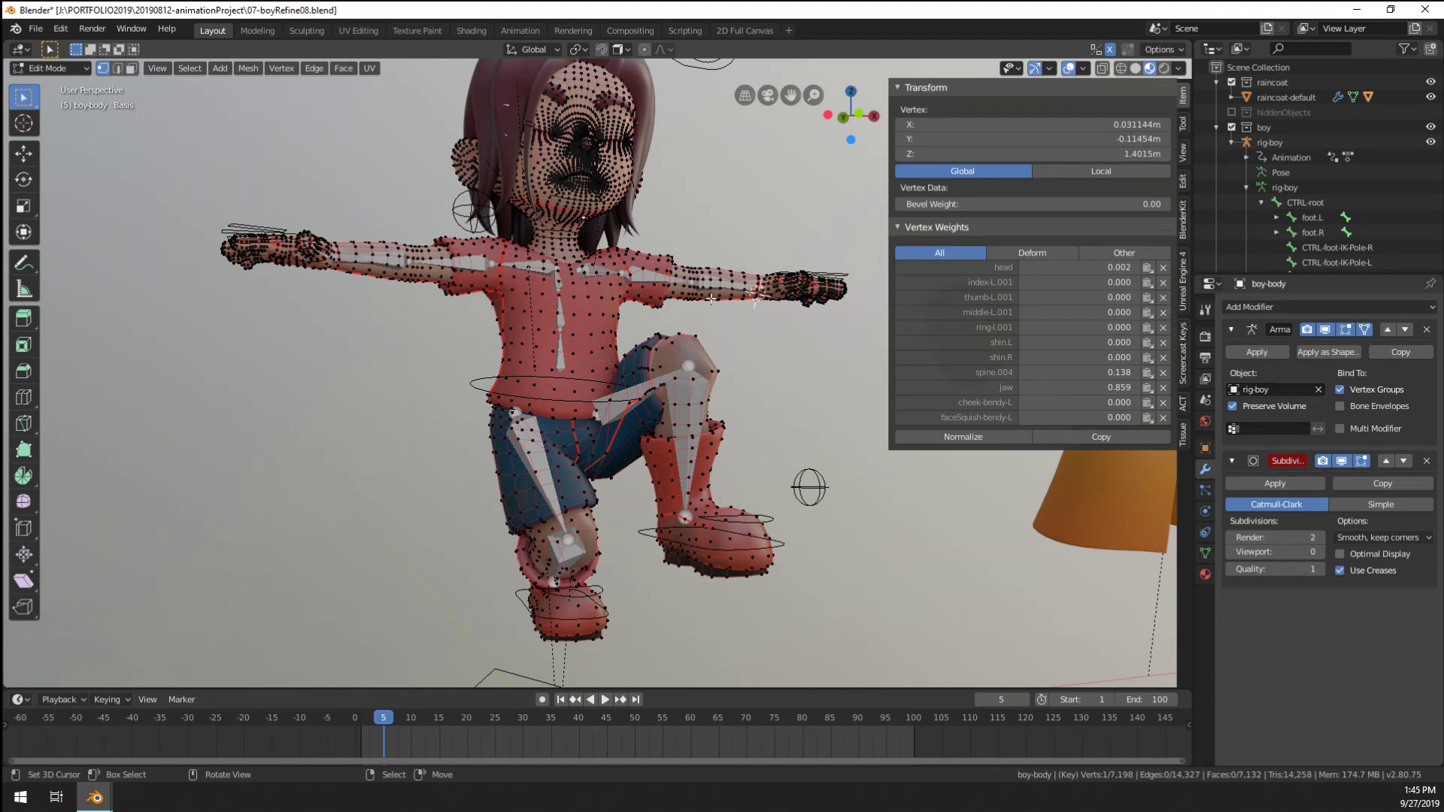
Select the horizontal edge loop around the waist of the shirt in Edit Mode
{"action": "key", "text": "ctrl+Tab"}
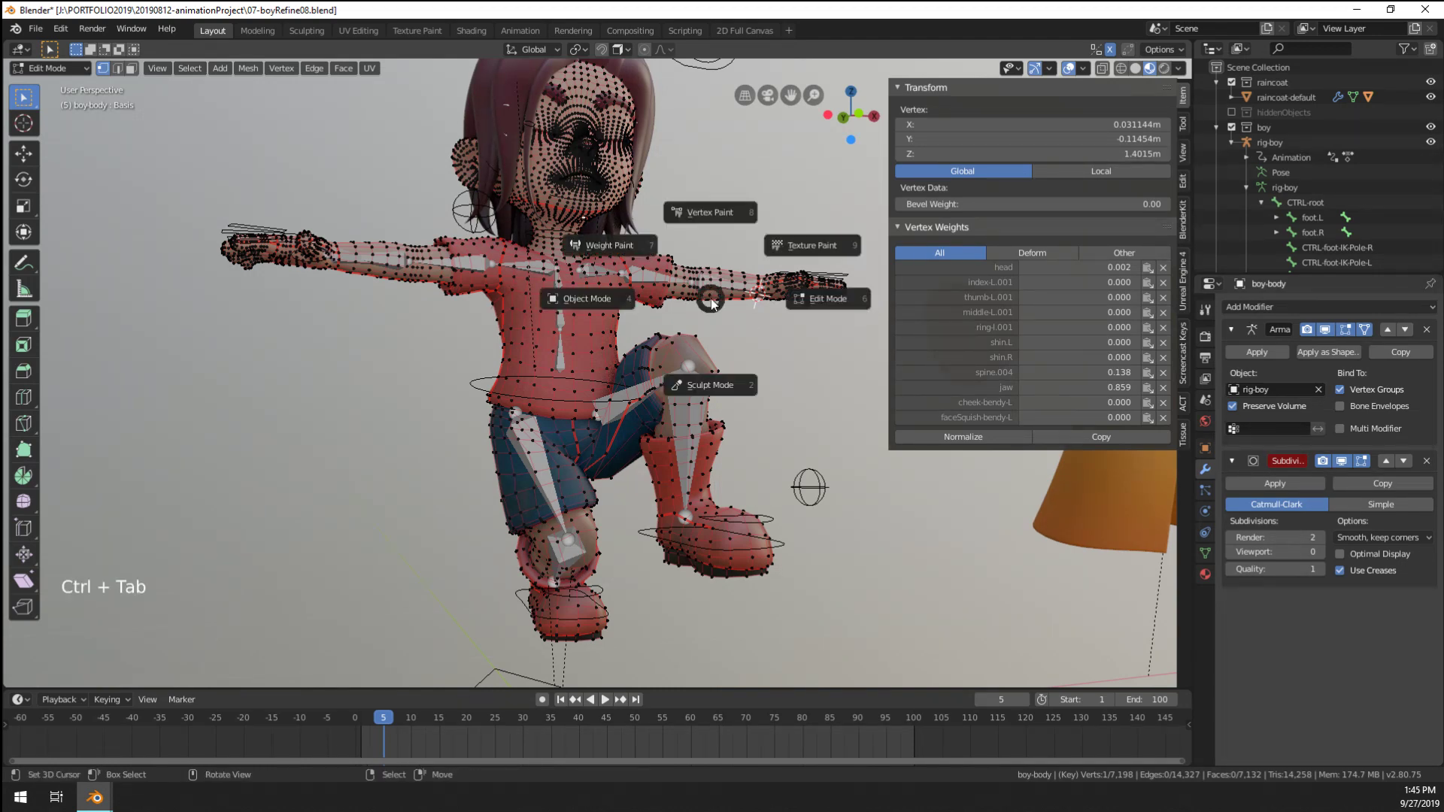
{"action": "key", "text": "Tab"}
{"action": "scroll", "coordinate": [484, 349], "scroll_direction": "up", "scroll_amount": 1}
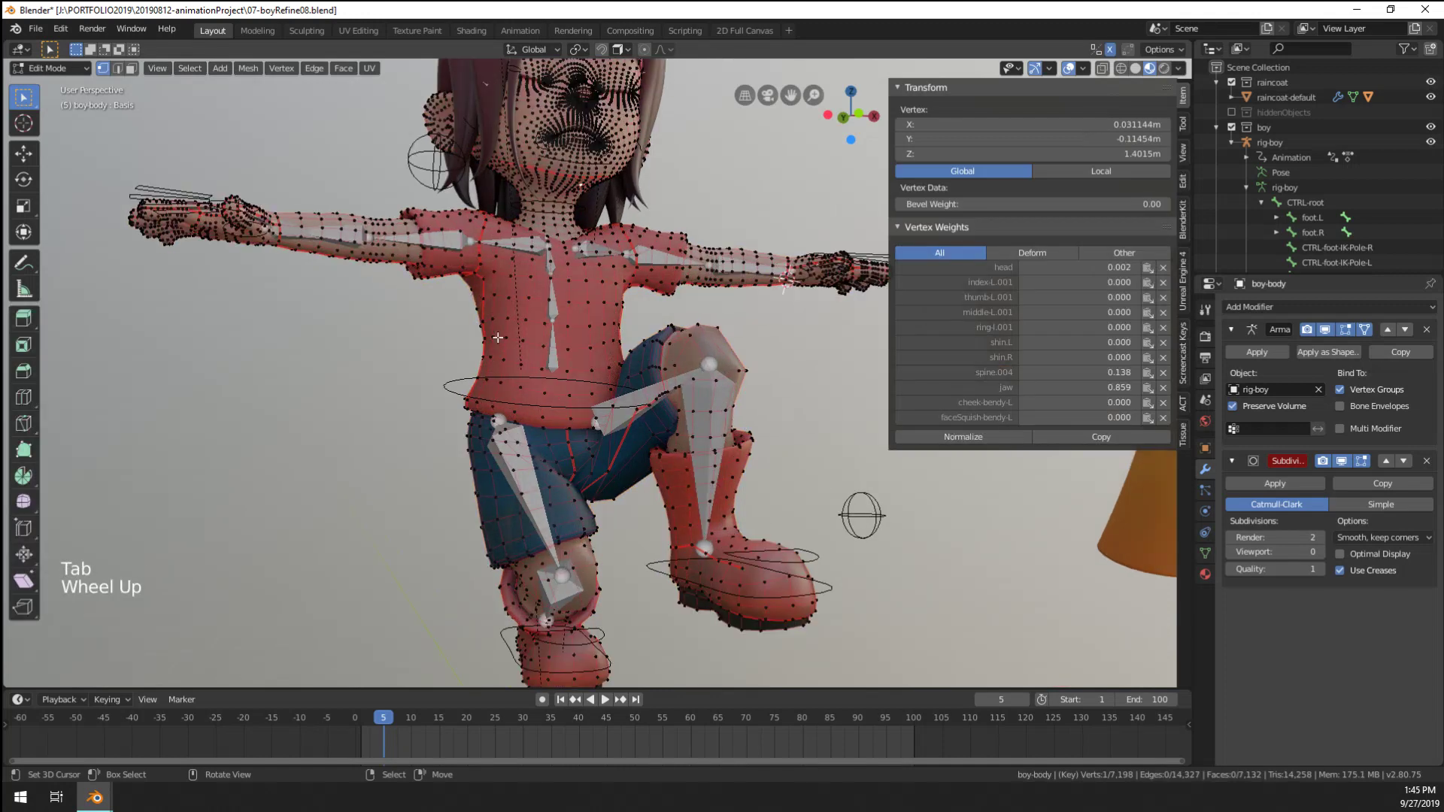
{"action": "right_click", "coordinate": [496, 332], "text": "alt"}
{"action": "middle_click_drag", "start_coordinate": [496, 332], "coordinate": [650, 355]}
{"action": "scroll", "coordinate": [647, 353], "scroll_direction": "up", "scroll_amount": 3}
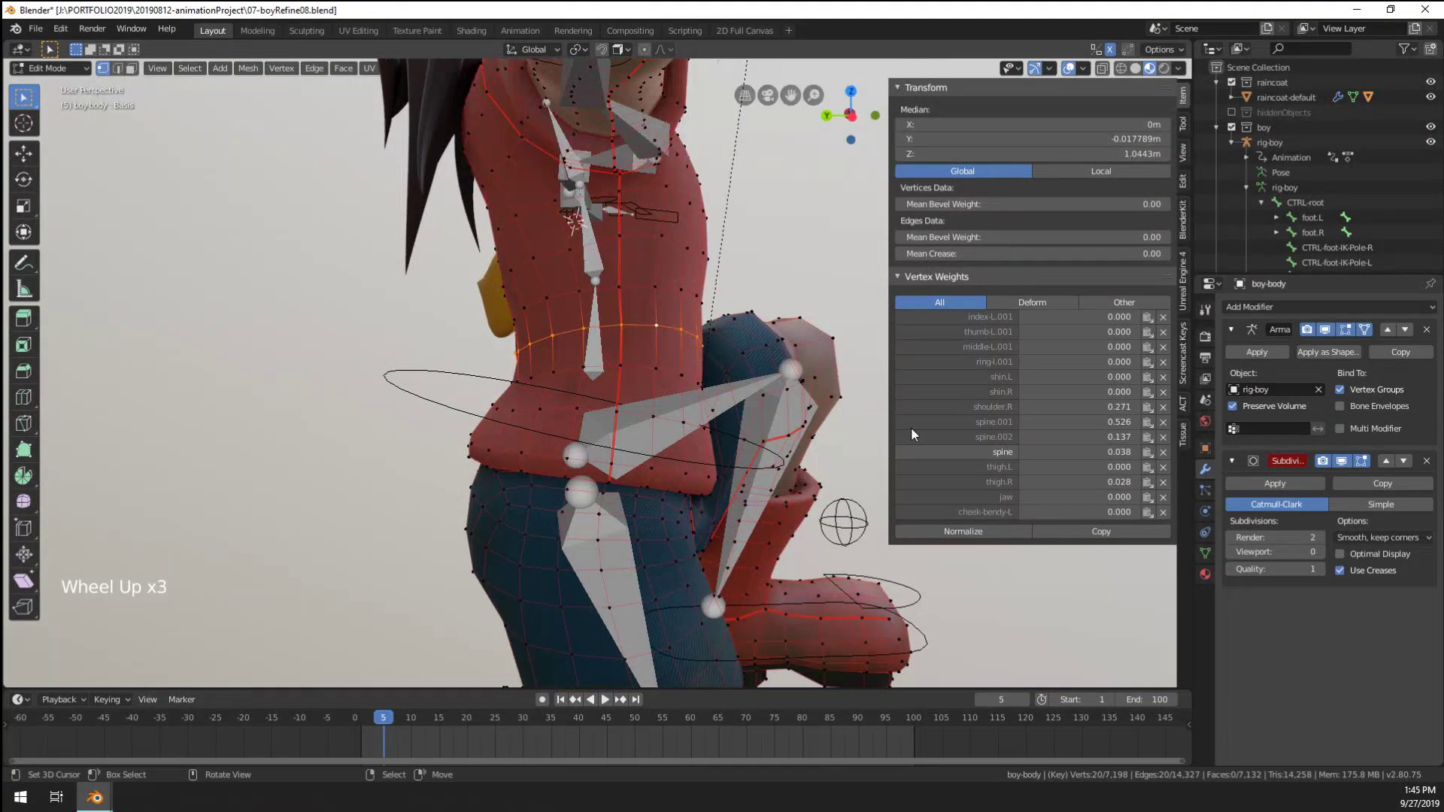
Delete the thigh.R and shoulder.R weights from the waist loop's active vertex, normalize it, and copy its weights to the loop
{"action": "left_click", "coordinate": [1168, 482]}
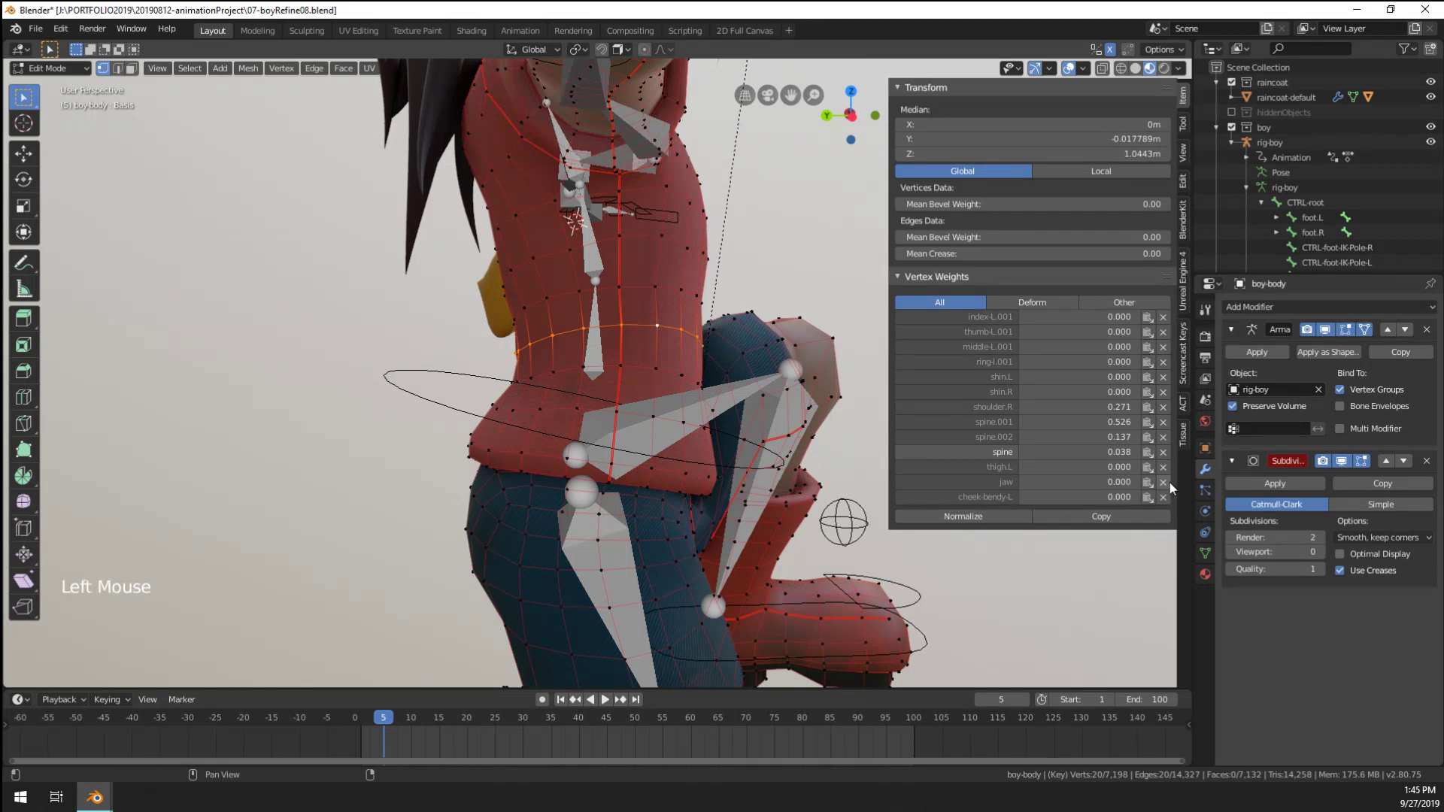
{"action": "left_click", "coordinate": [1163, 406]}
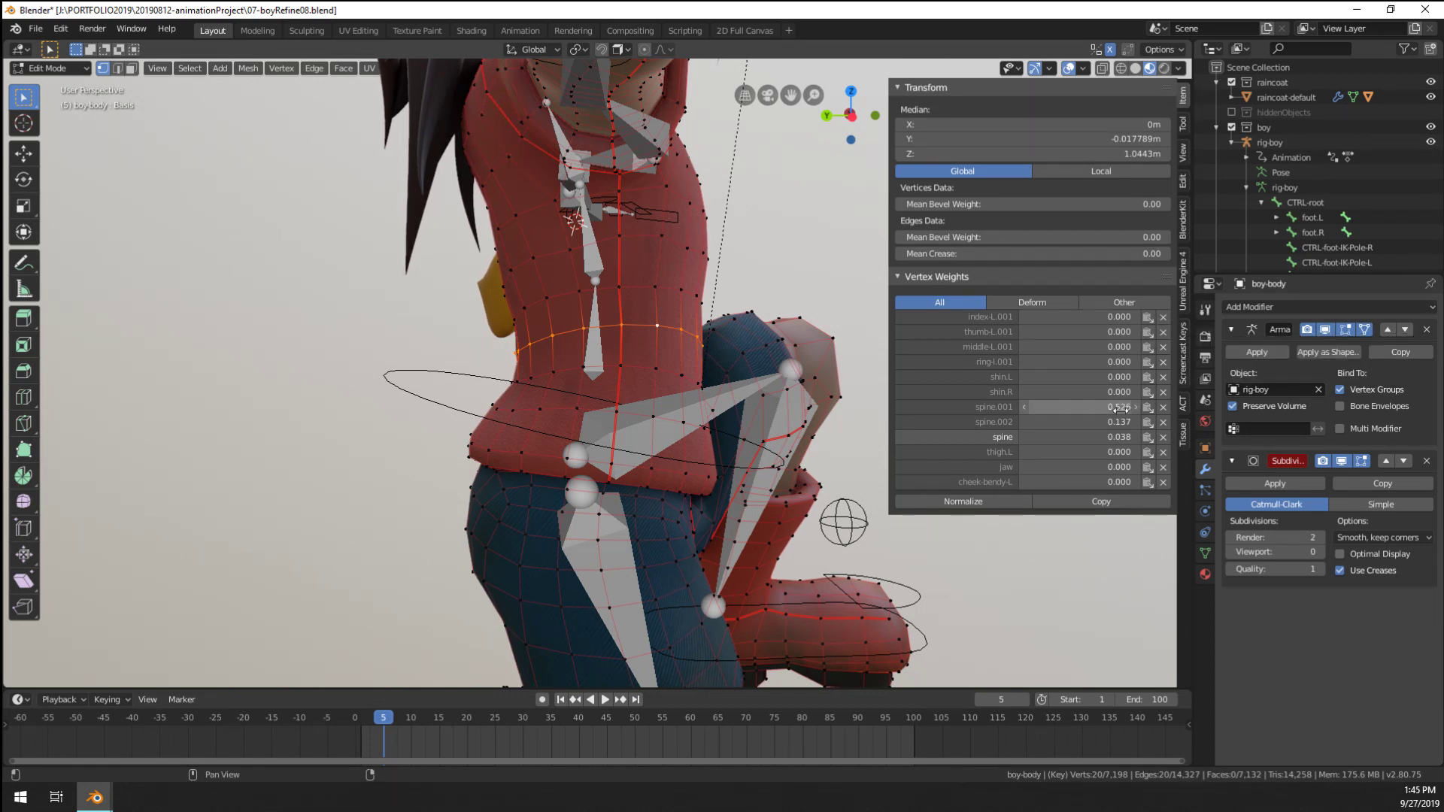
{"action": "left_click", "coordinate": [1000, 502]}
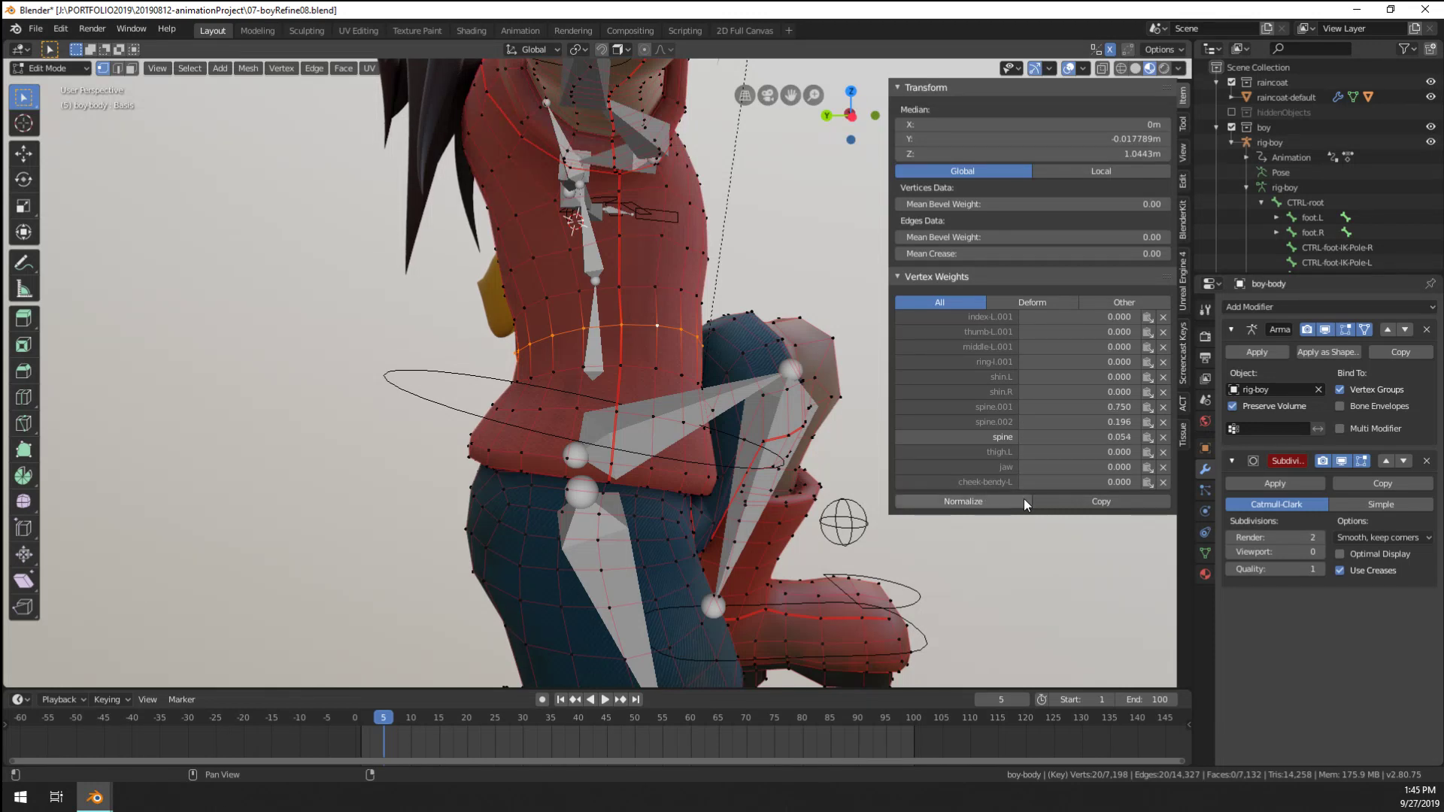
{"action": "left_click", "coordinate": [1083, 501]}
{"action": "middle_click_drag", "start_coordinate": [828, 482], "coordinate": [662, 450]}
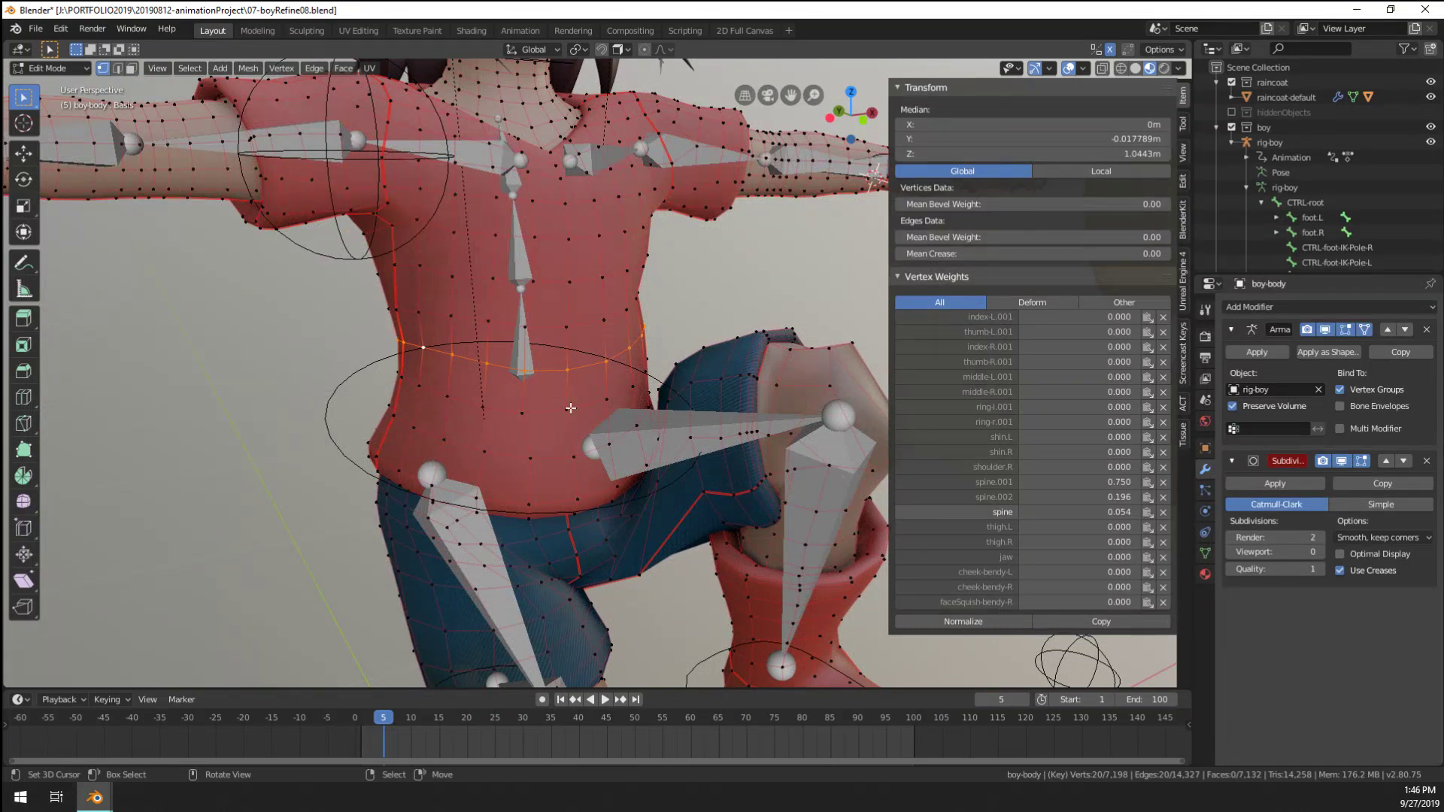
On the edge loop just above the waist, remove the active vertex's shoulder.R and shoulder.L weights, normalize it, and copy the weights to the loop
{"action": "right_click", "coordinate": [513, 328], "text": "alt"}
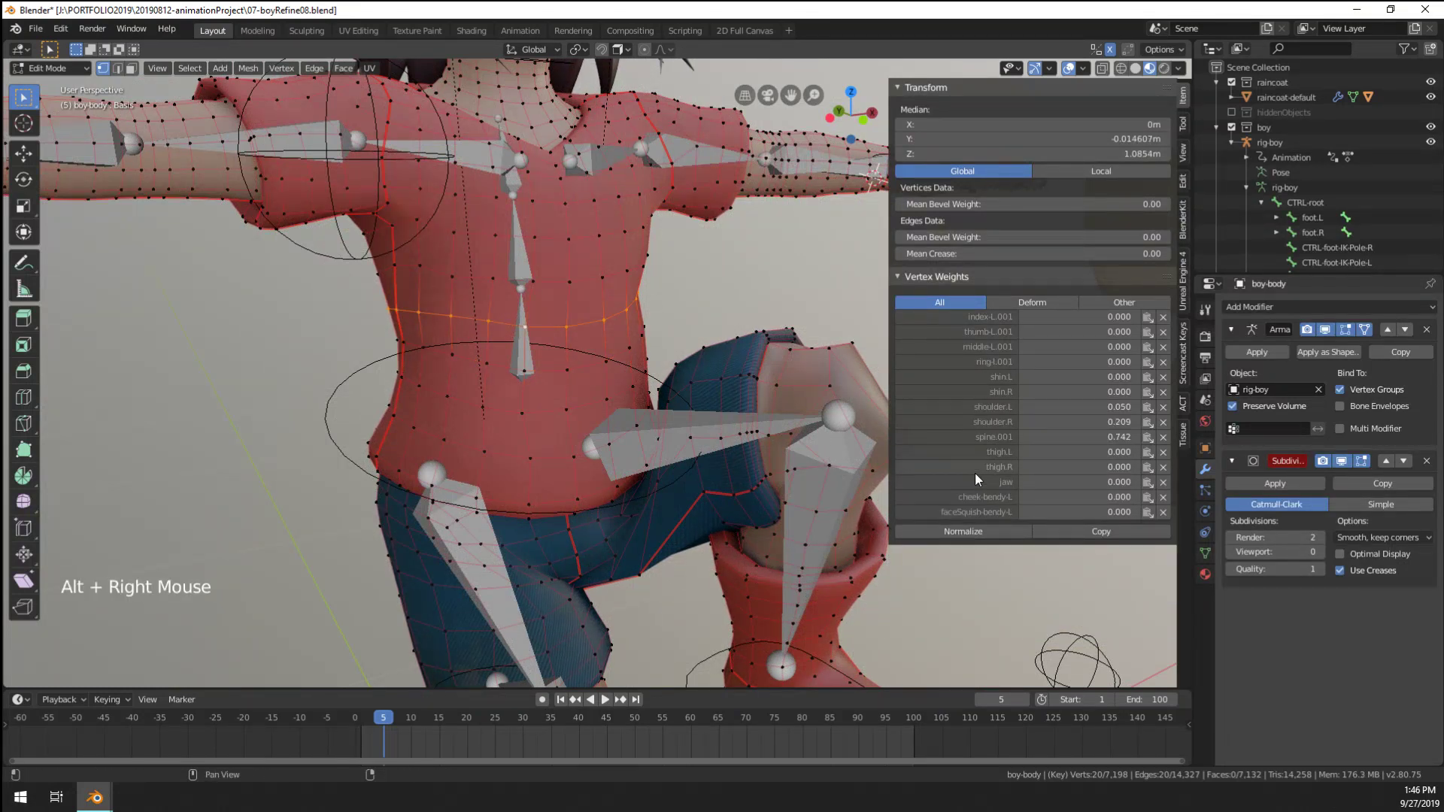
{"action": "left_click", "coordinate": [1000, 534]}
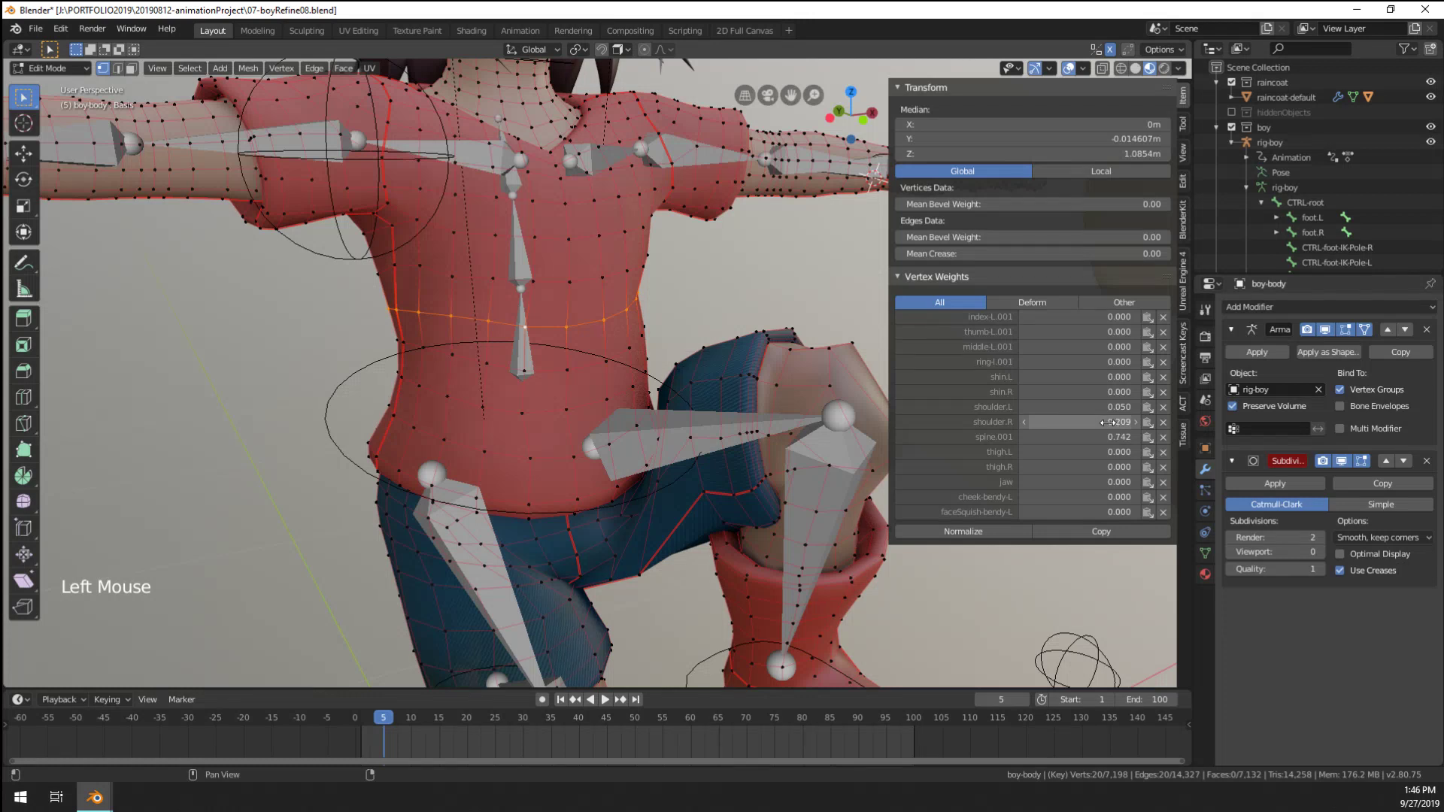
{"action": "left_click", "coordinate": [1163, 422]}
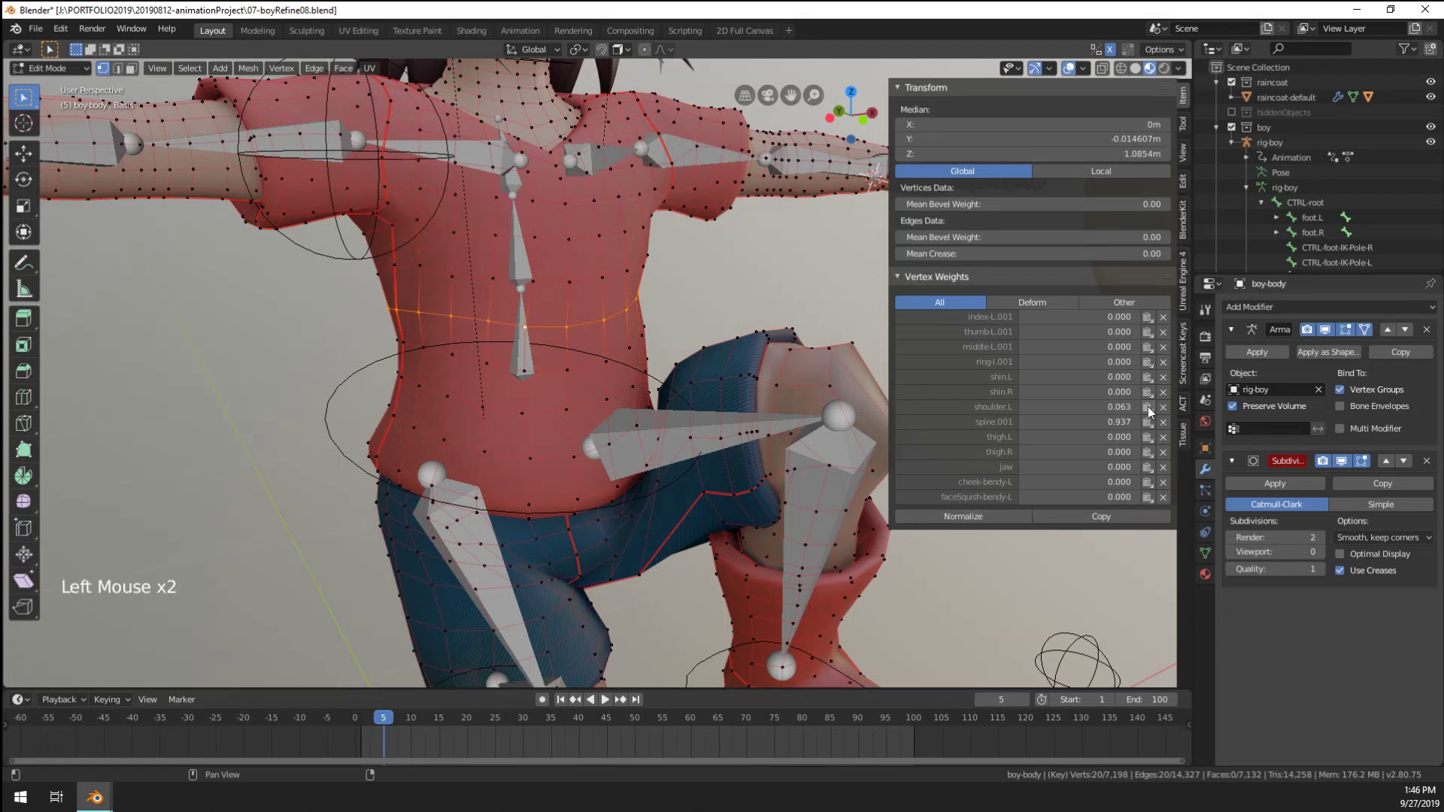
{"action": "left_click", "coordinate": [1163, 407]}
{"action": "left_click", "coordinate": [971, 503]}
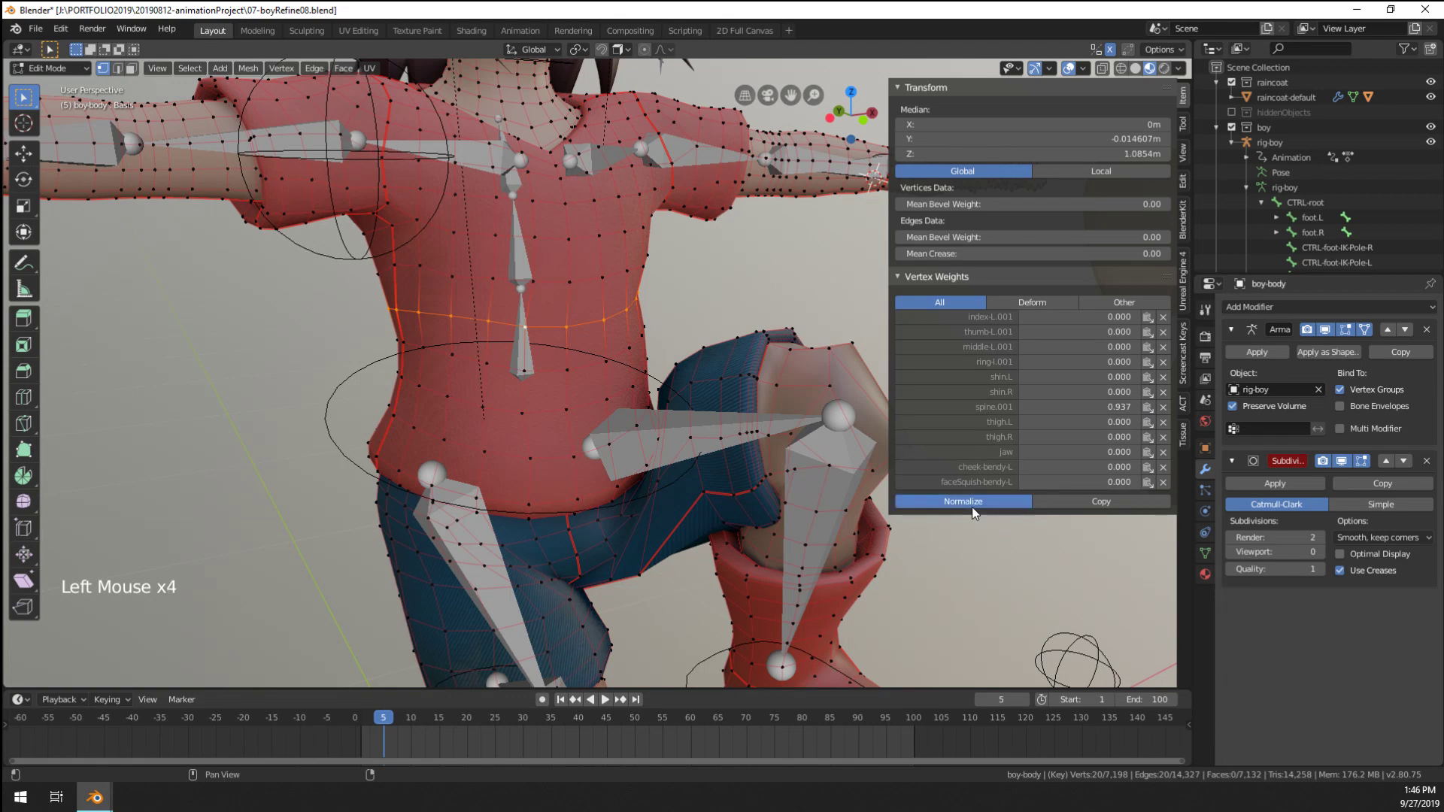
{"action": "left_click", "coordinate": [1103, 501]}
Select the next loop up at the lower ribs, remove the active vertex's shoulder.L and shoulder.R weights, and normalize it
{"action": "right_click", "coordinate": [517, 290], "text": "alt"}
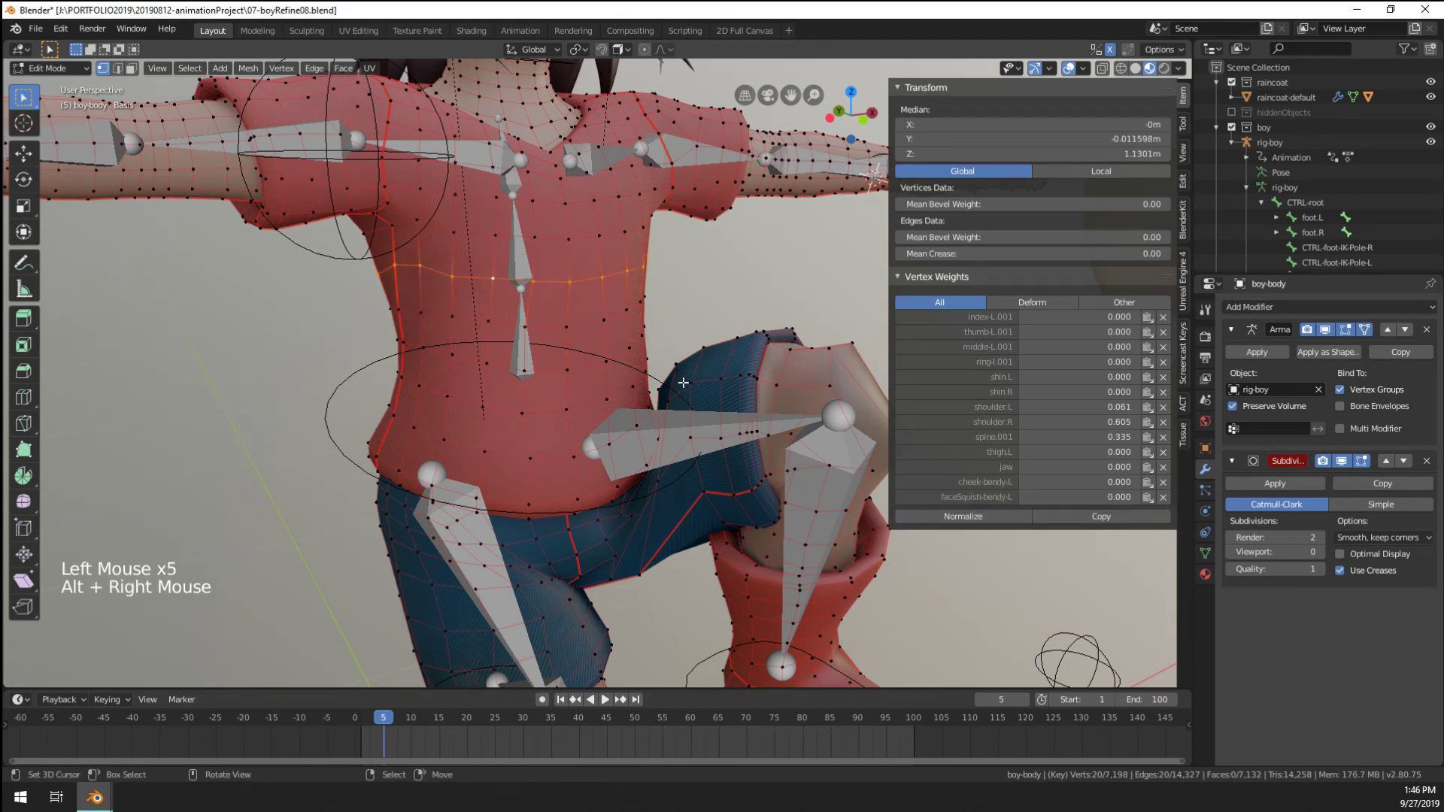
{"action": "middle_click_drag", "start_coordinate": [517, 290], "coordinate": [512, 338]}
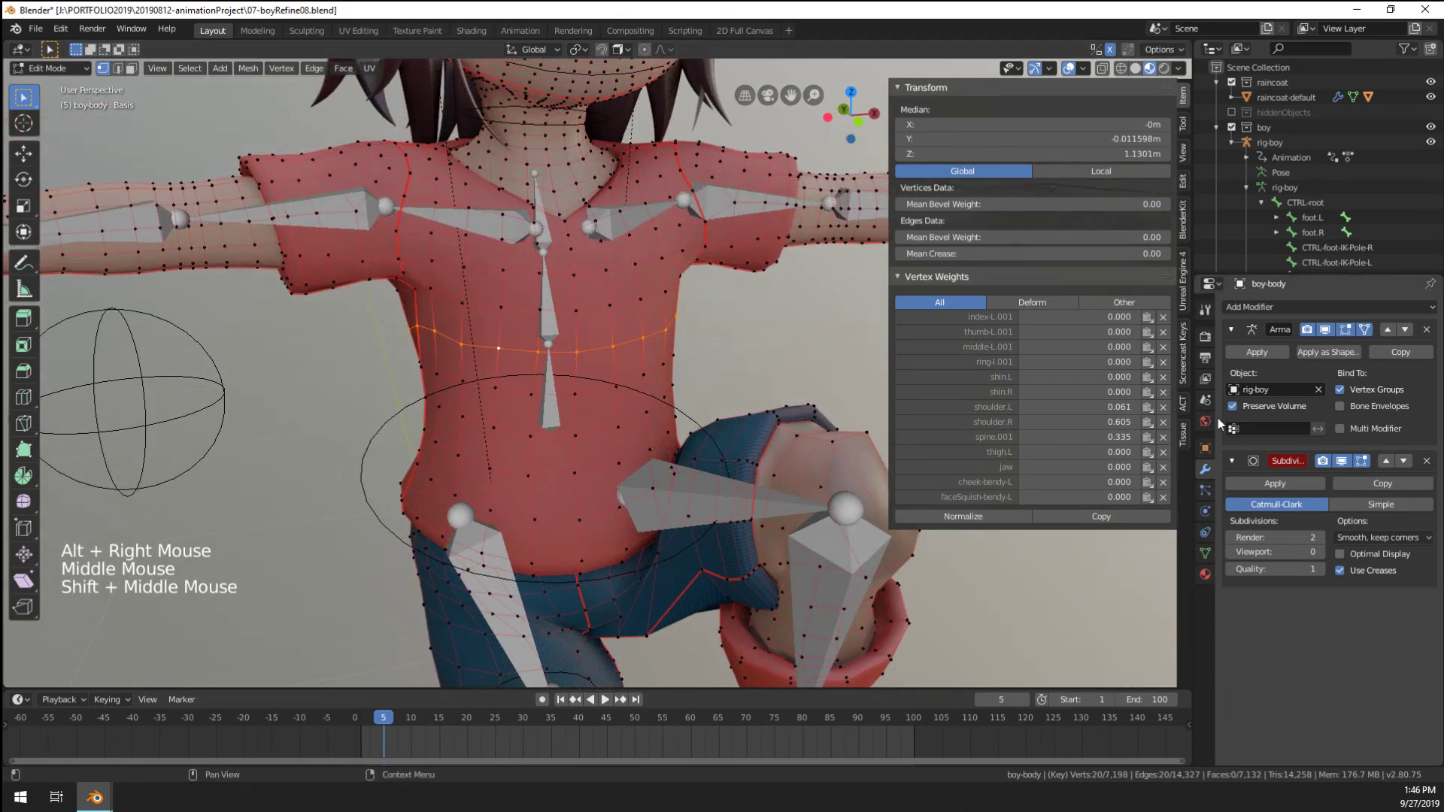
{"action": "left_click", "coordinate": [1163, 407]}
{"action": "left_click", "coordinate": [1166, 409]}
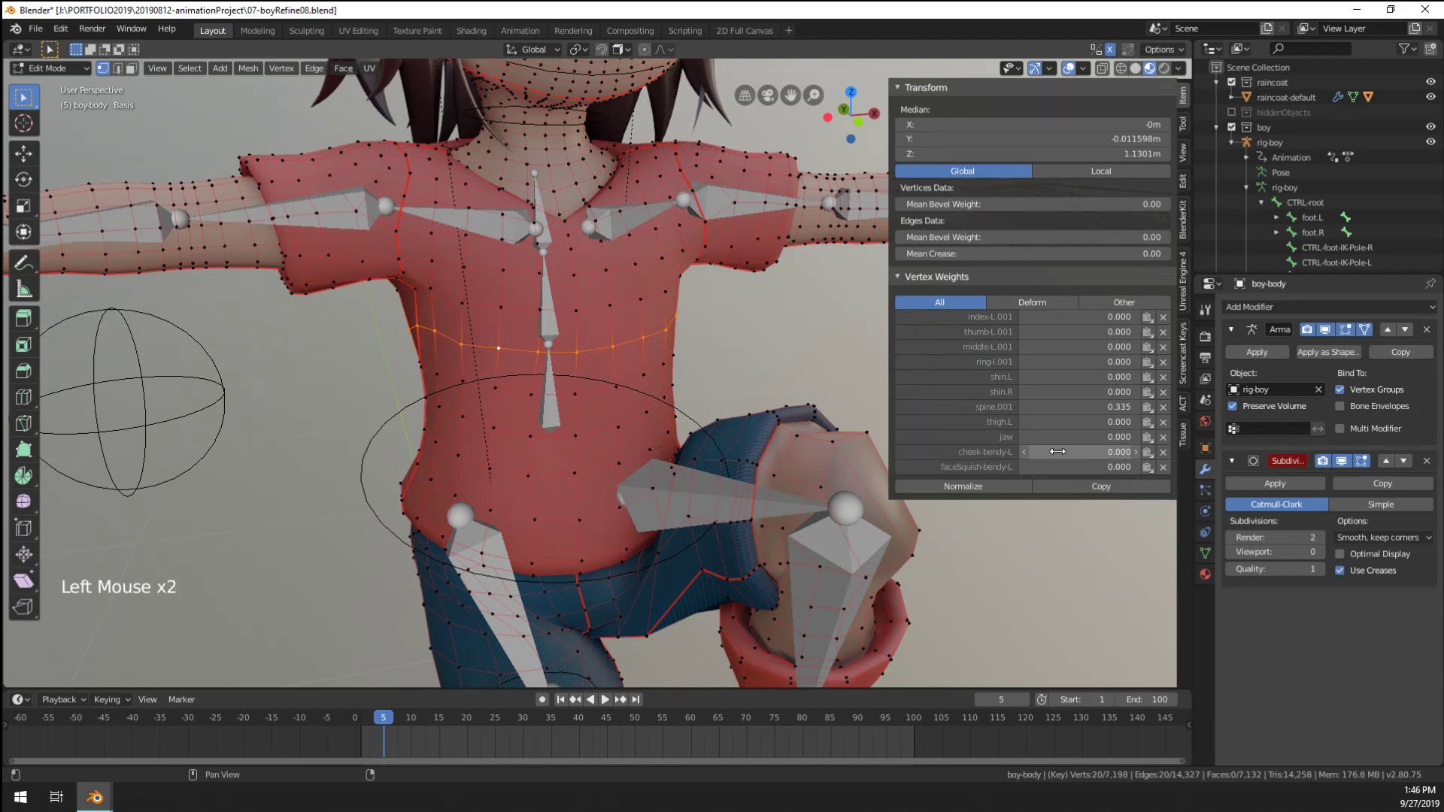
{"action": "left_click", "coordinate": [964, 486]}
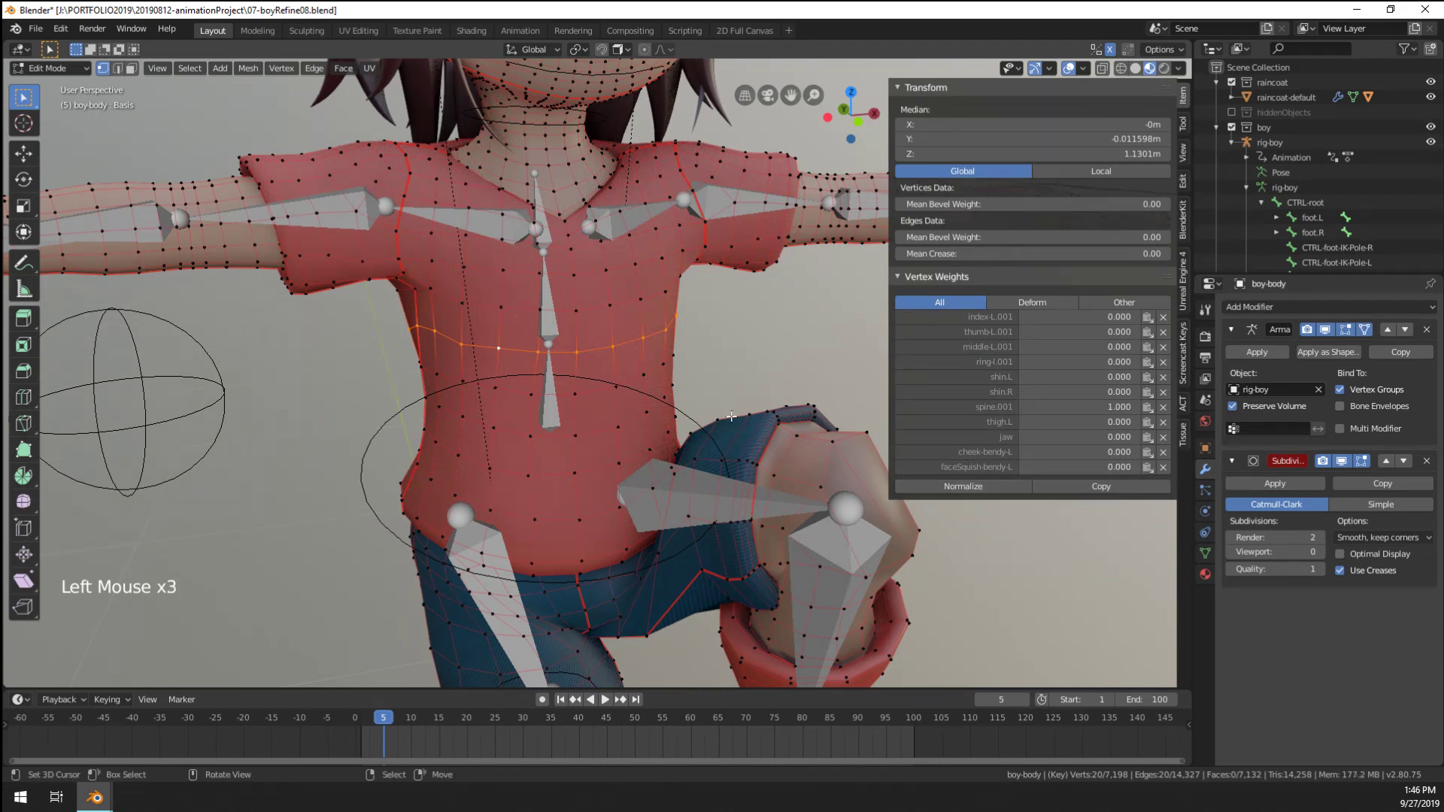
Select the edge loop across the upper chest and examine its shoulder and spine weights
{"action": "middle_click_drag", "start_coordinate": [497, 316], "coordinate": [500, 421], "text": "shift"}
{"action": "middle_click_drag", "start_coordinate": [500, 421], "coordinate": [397, 401]}
{"action": "right_click", "coordinate": [503, 409], "text": "alt"}
Switch to the rig in Pose Mode and raise the shoulder.R bone by rotating it about 26.6°
{"action": "key", "text": "ctrl+Tab"}
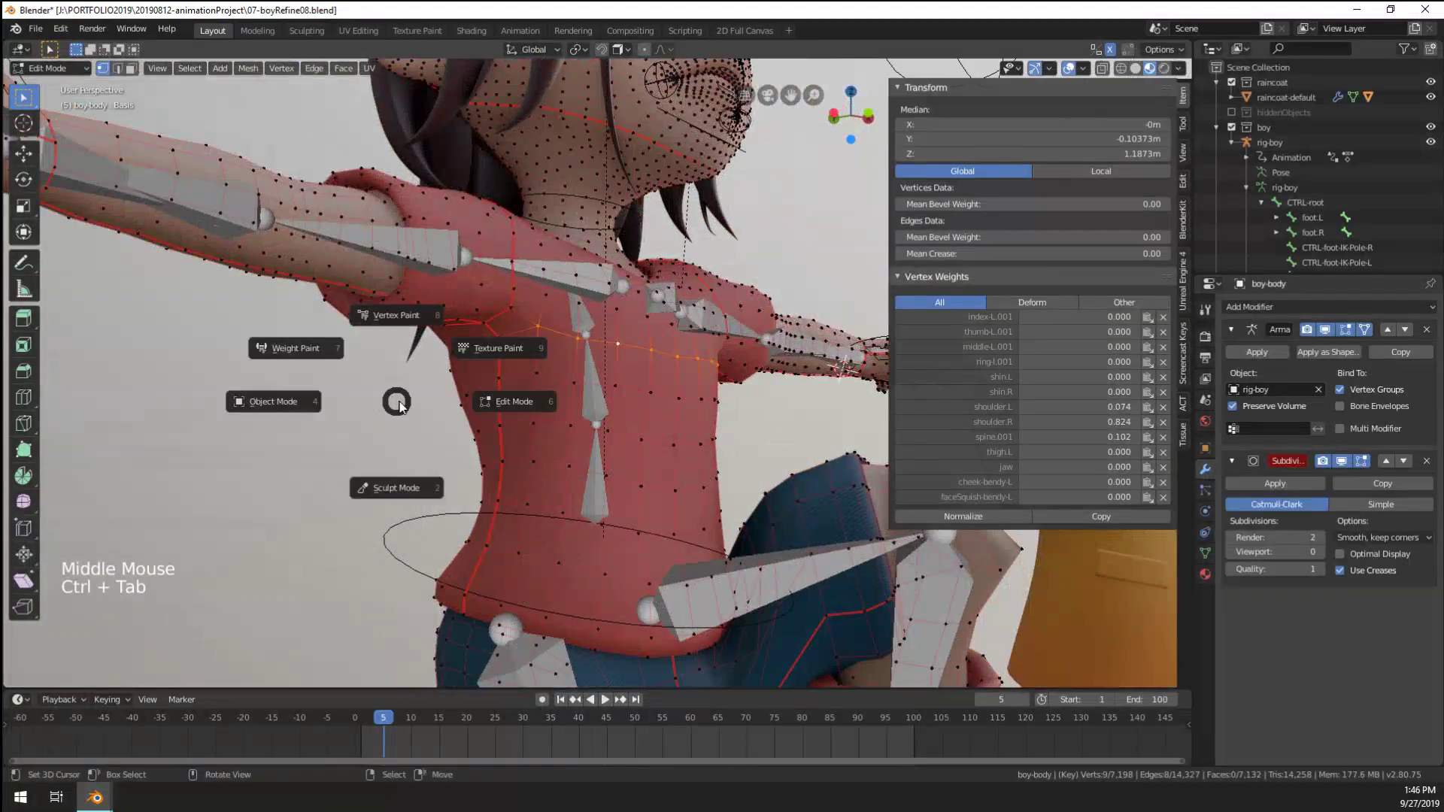
{"action": "left_click", "coordinate": [295, 440]}
{"action": "middle_click_drag", "start_coordinate": [295, 440], "coordinate": [432, 328]}
{"action": "right_click", "coordinate": [463, 297]}
{"action": "key", "text": "ctrl+Tab"}
{"action": "right_click", "coordinate": [481, 298]}
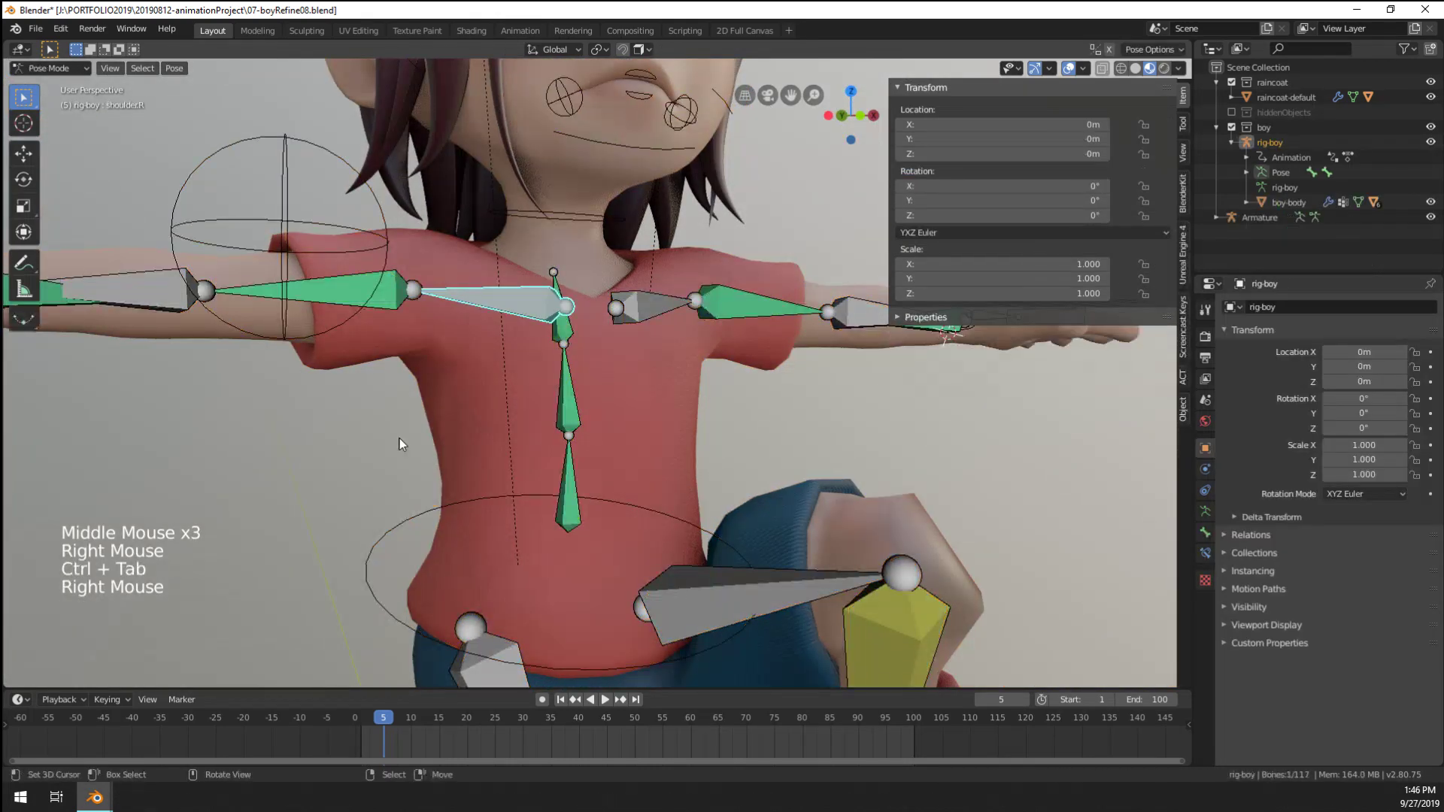
{"action": "key", "text": "r"}
{"action": "left_click", "coordinate": [572, 566]}
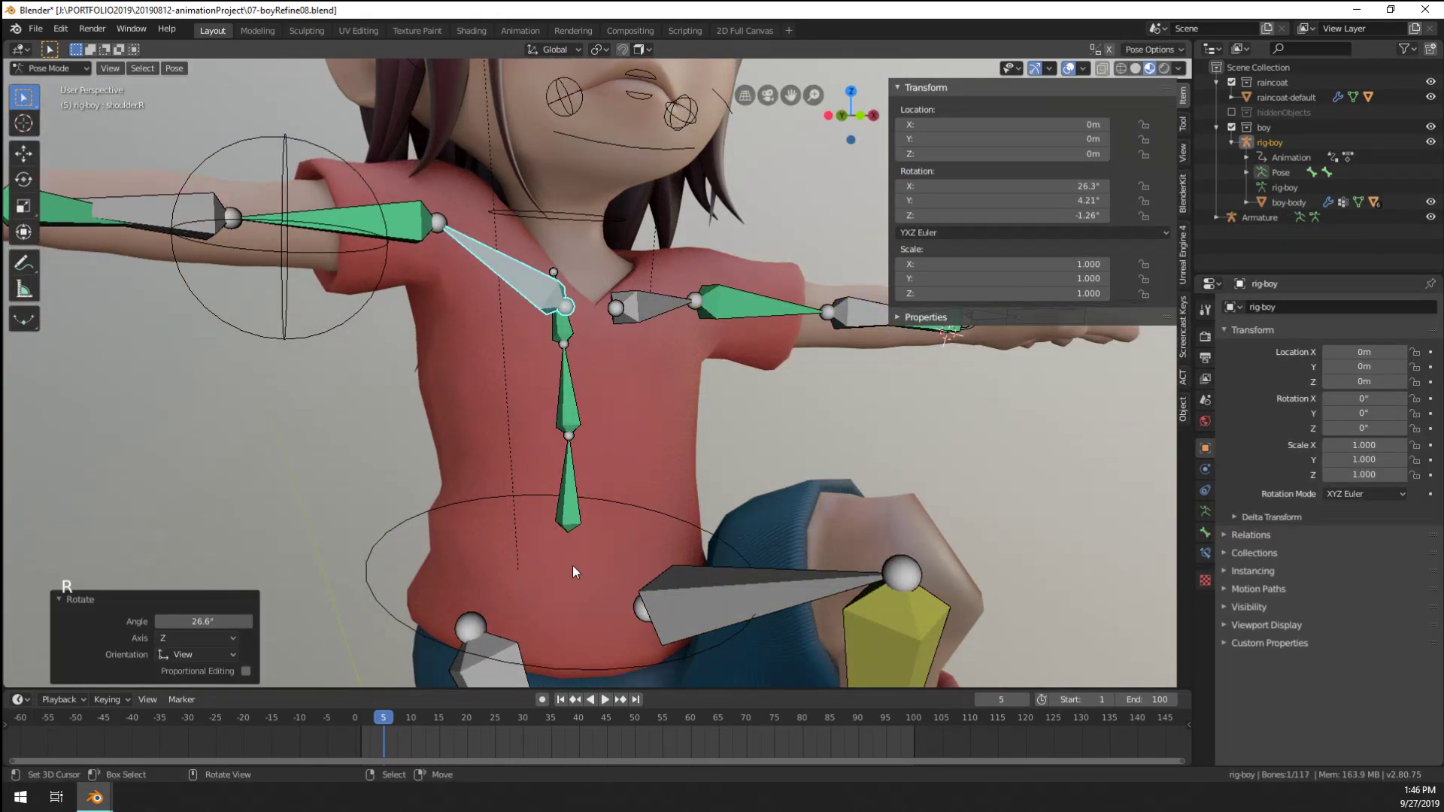
Return to the body mesh in Edit Mode and select the horizontal edge loop around the lower waist
{"action": "right_click", "coordinate": [557, 566]}
{"action": "key", "text": "ctrl+Tab"}
{"action": "right_click", "coordinate": [549, 572]}
{"action": "key", "text": "Tab"}
{"action": "right_click", "coordinate": [553, 561], "text": "alt"}
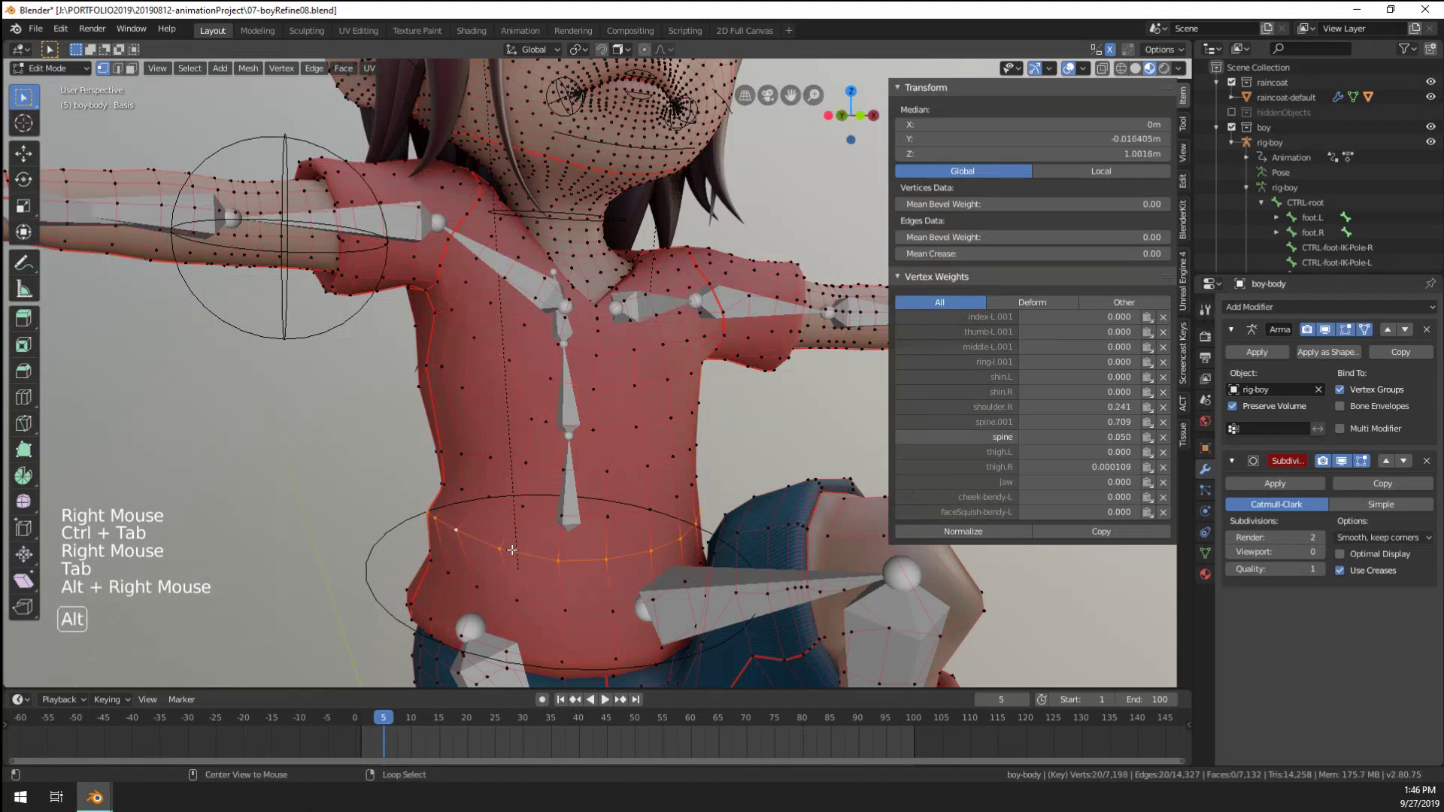
{"action": "middle_click_drag", "start_coordinate": [553, 561], "coordinate": [683, 577]}
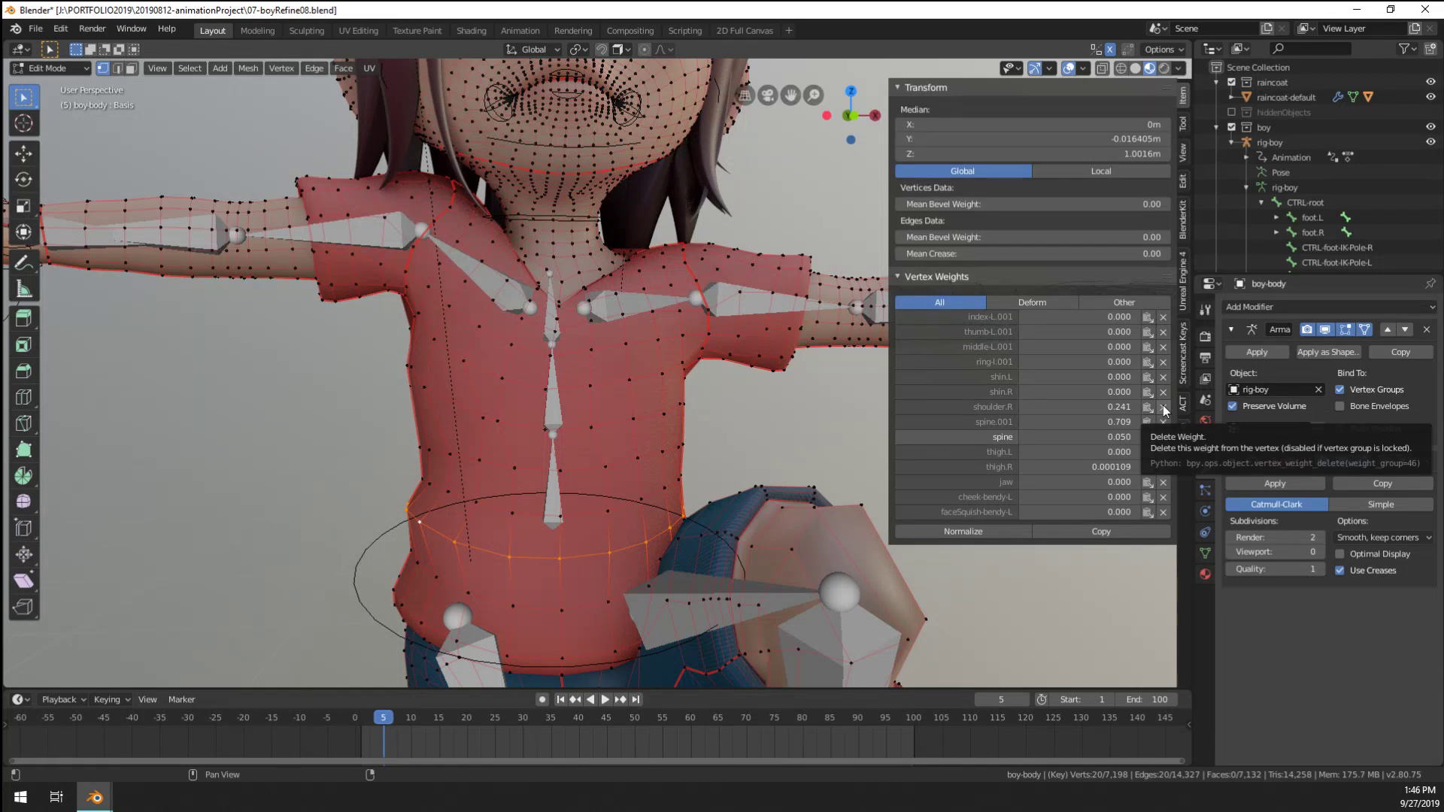
Delete the lower waist loop's shoulder.R weight on the active vertex, normalize it, and copy its weights to the loop
{"action": "scroll", "coordinate": [506, 451], "scroll_direction": "down", "scroll_amount": 2}
{"action": "middle_click_drag", "start_coordinate": [506, 451], "coordinate": [680, 472]}
{"action": "middle_click_drag", "start_coordinate": [680, 473], "coordinate": [524, 336]}
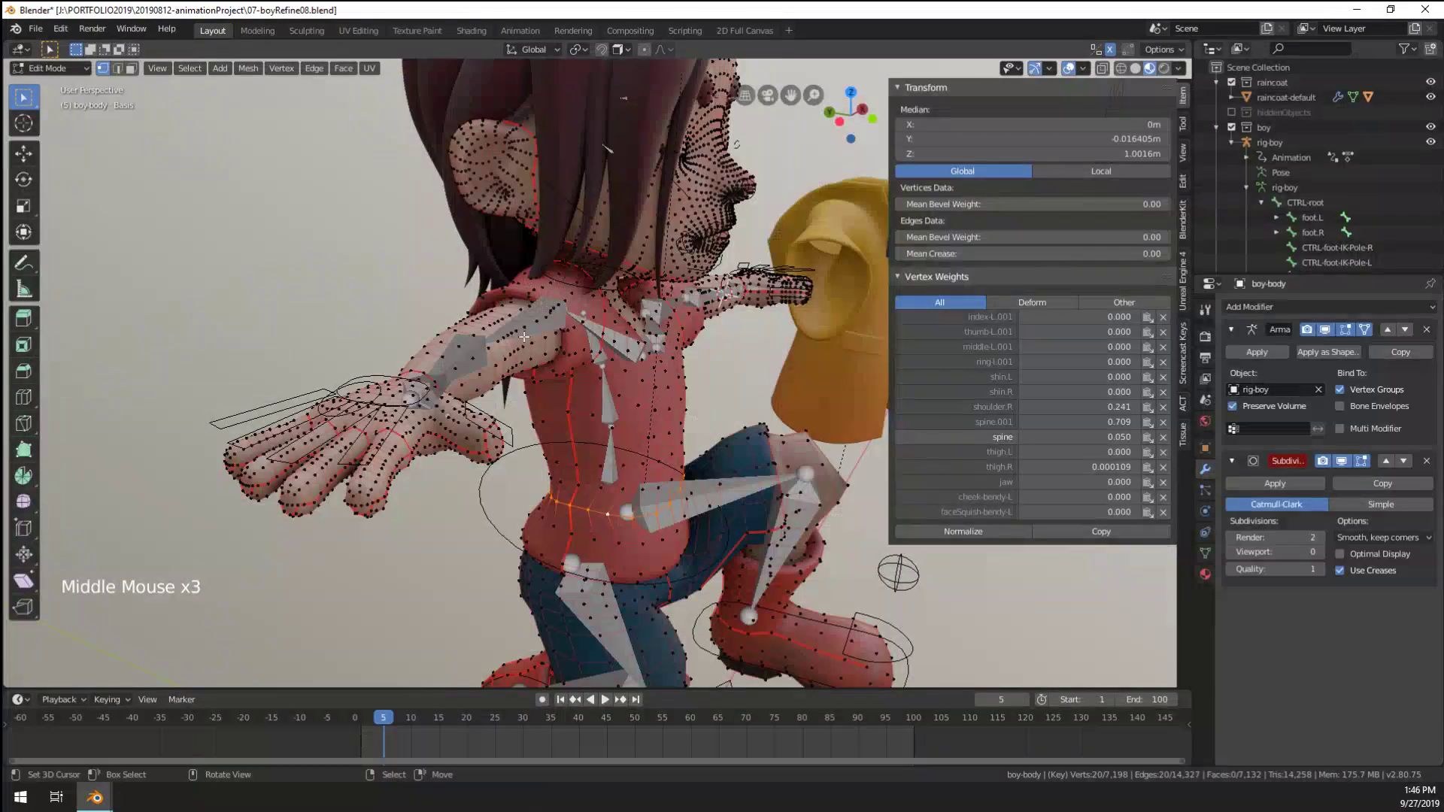
{"action": "mouse_move", "coordinate": [595, 392]}
{"action": "middle_mouse_down"}
{"action": "mouse_move", "coordinate": [572, 391]}
{"action": "mouse_move", "coordinate": [583, 410]}
{"action": "middle_mouse_up"}
{"action": "scroll", "coordinate": [572, 391], "scroll_direction": "up", "scroll_amount": 2}
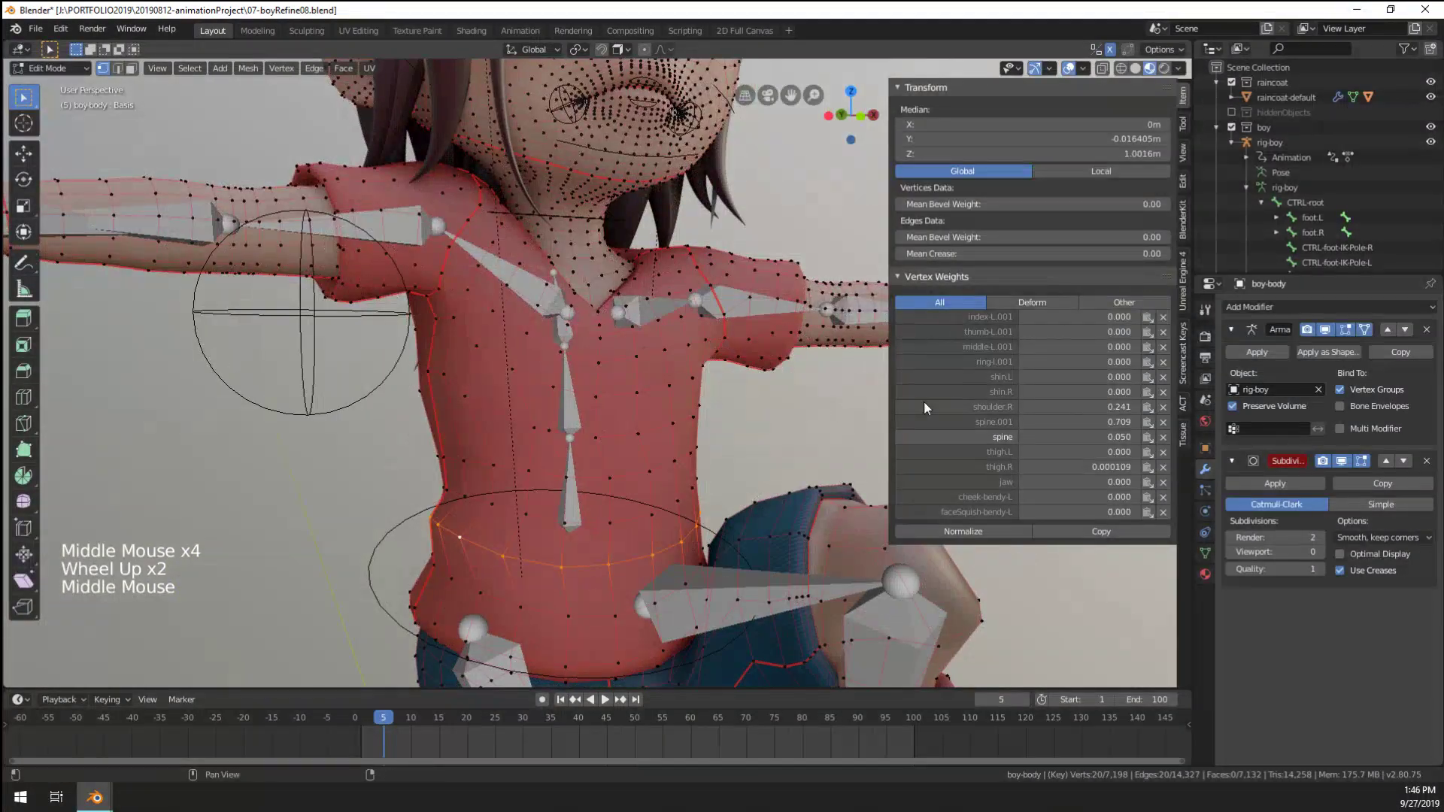
{"action": "left_click", "coordinate": [1162, 407]}
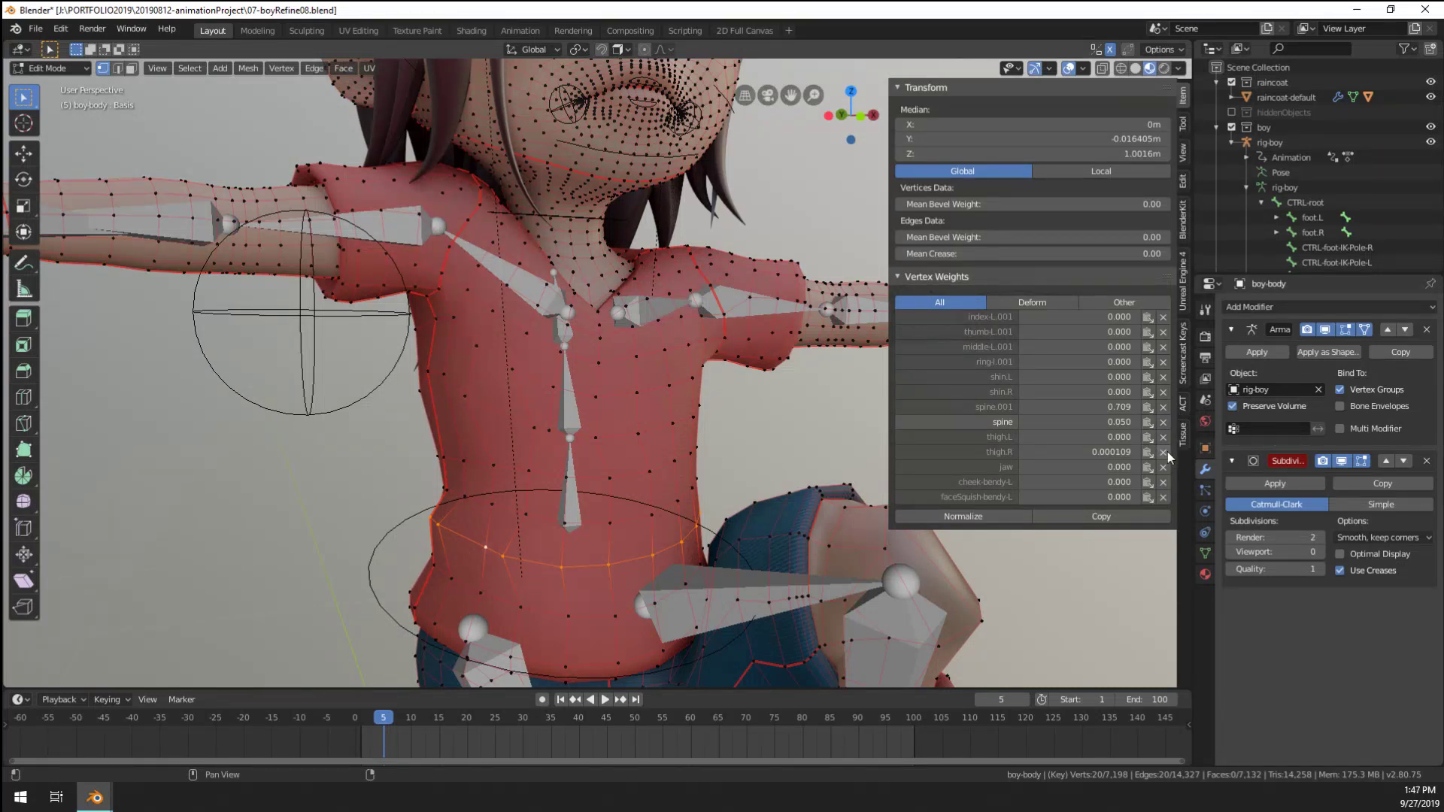
{"action": "left_click", "coordinate": [977, 519]}
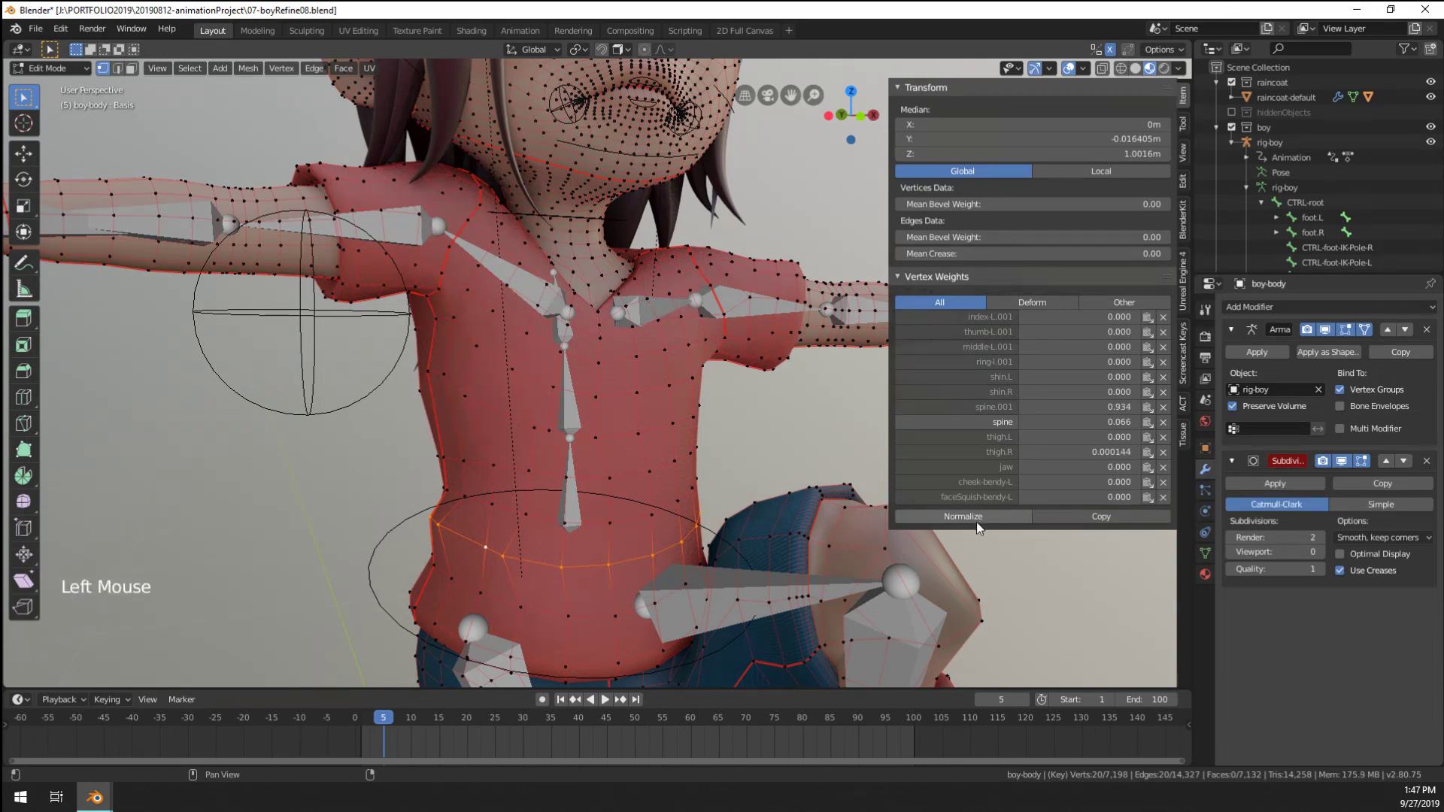
{"action": "left_click", "coordinate": [1091, 518]}
Select the loop around the ribs, delete the active vertex's shoulder.R and upper_arm.R weights, and copy its weights to the loop
{"action": "middle_click_drag", "start_coordinate": [526, 452], "coordinate": [541, 391]}
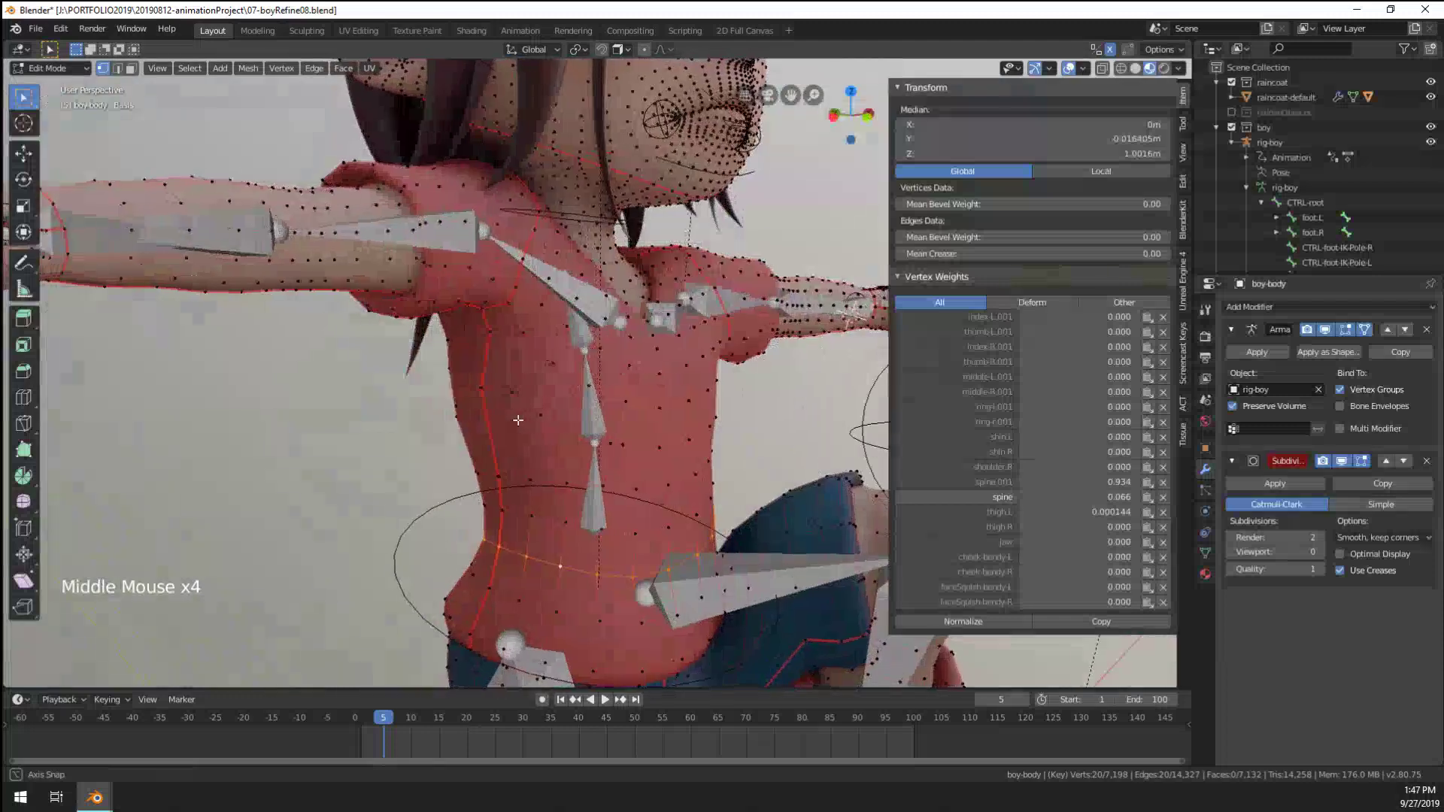
{"action": "scroll", "coordinate": [541, 391], "scroll_direction": "down", "scroll_amount": 2}
{"action": "right_click", "coordinate": [544, 388]}
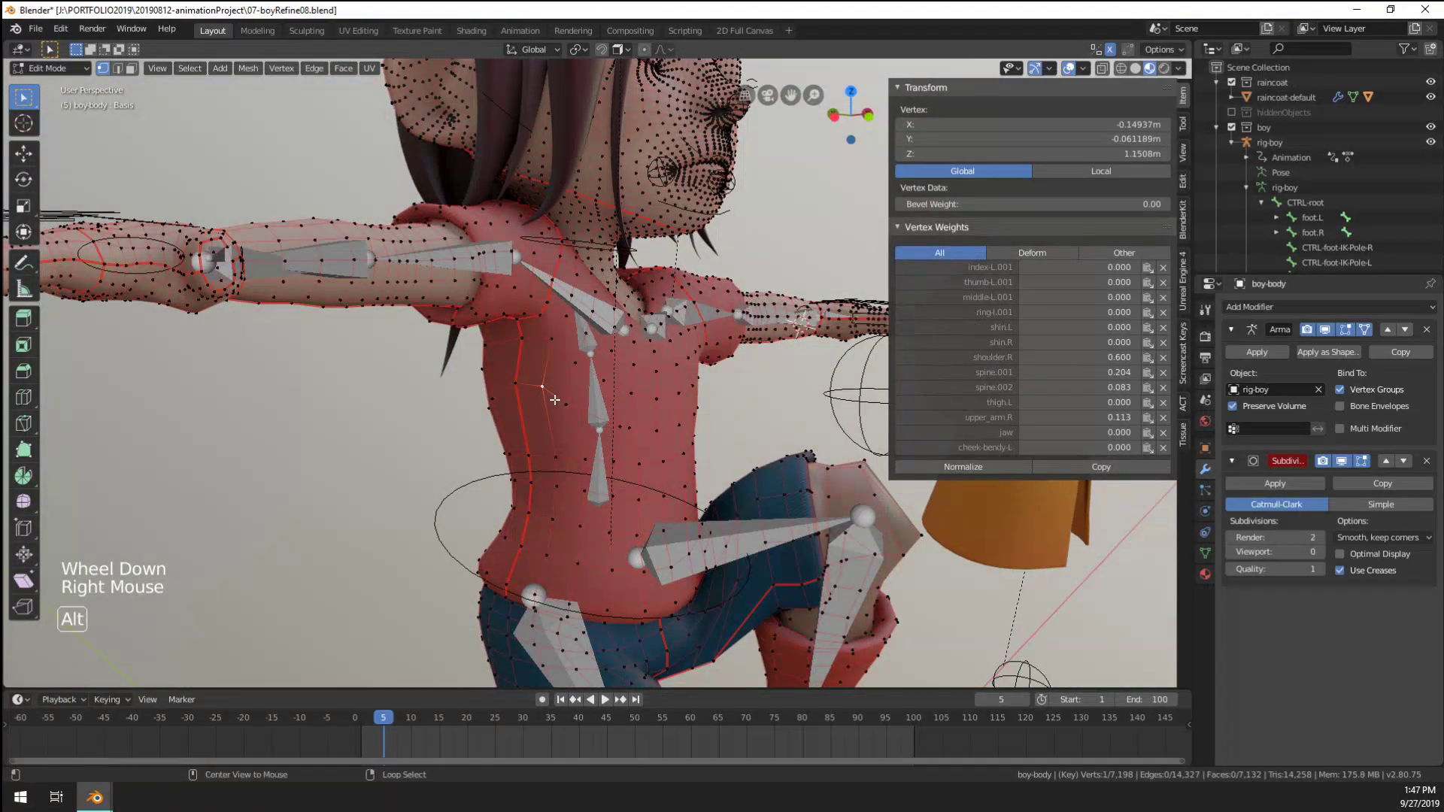
{"action": "right_click", "coordinate": [544, 389], "text": "alt"}
{"action": "middle_click_drag", "start_coordinate": [544, 389], "coordinate": [680, 391]}
{"action": "scroll", "coordinate": [681, 391], "scroll_direction": "up", "scroll_amount": 1}
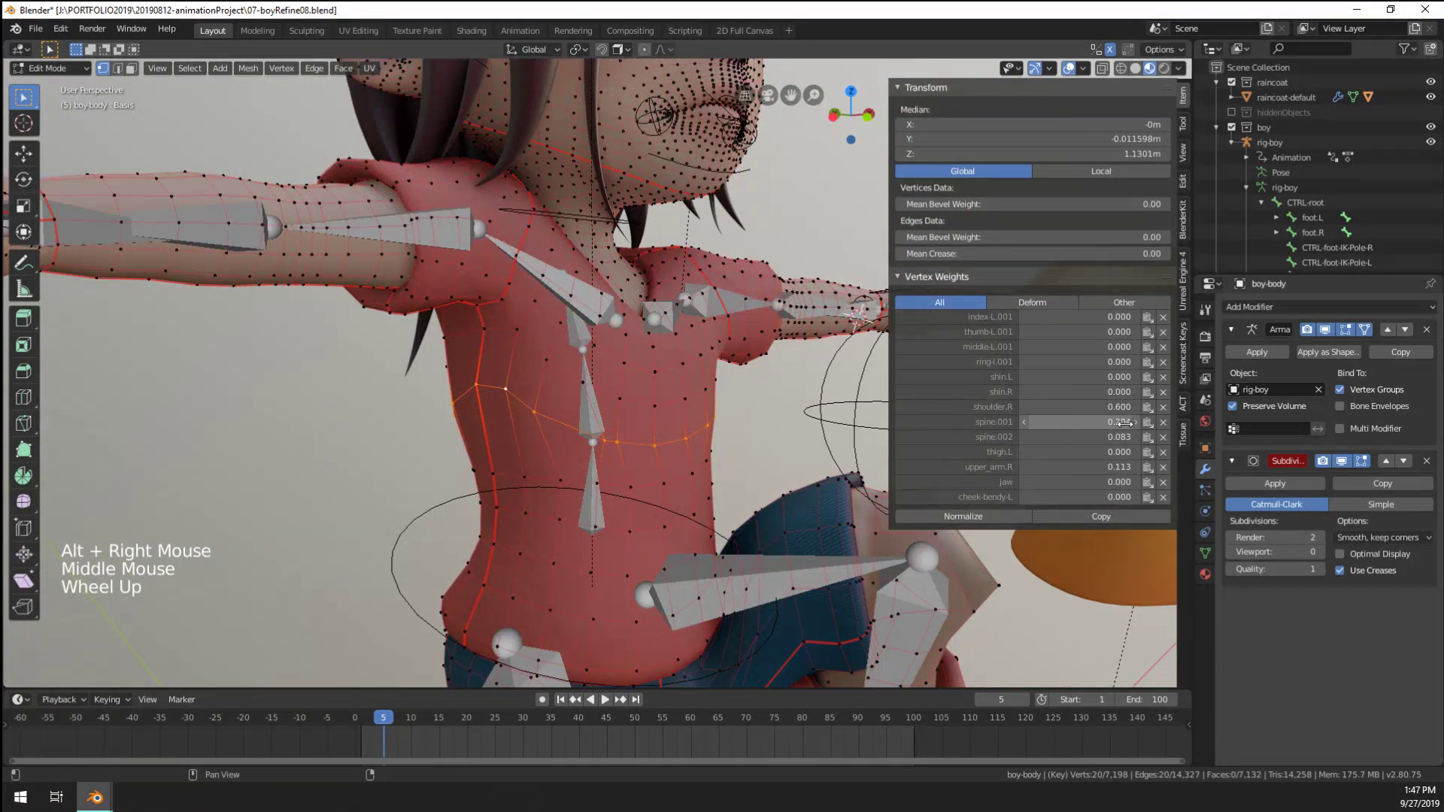
{"action": "left_click", "coordinate": [1168, 407]}
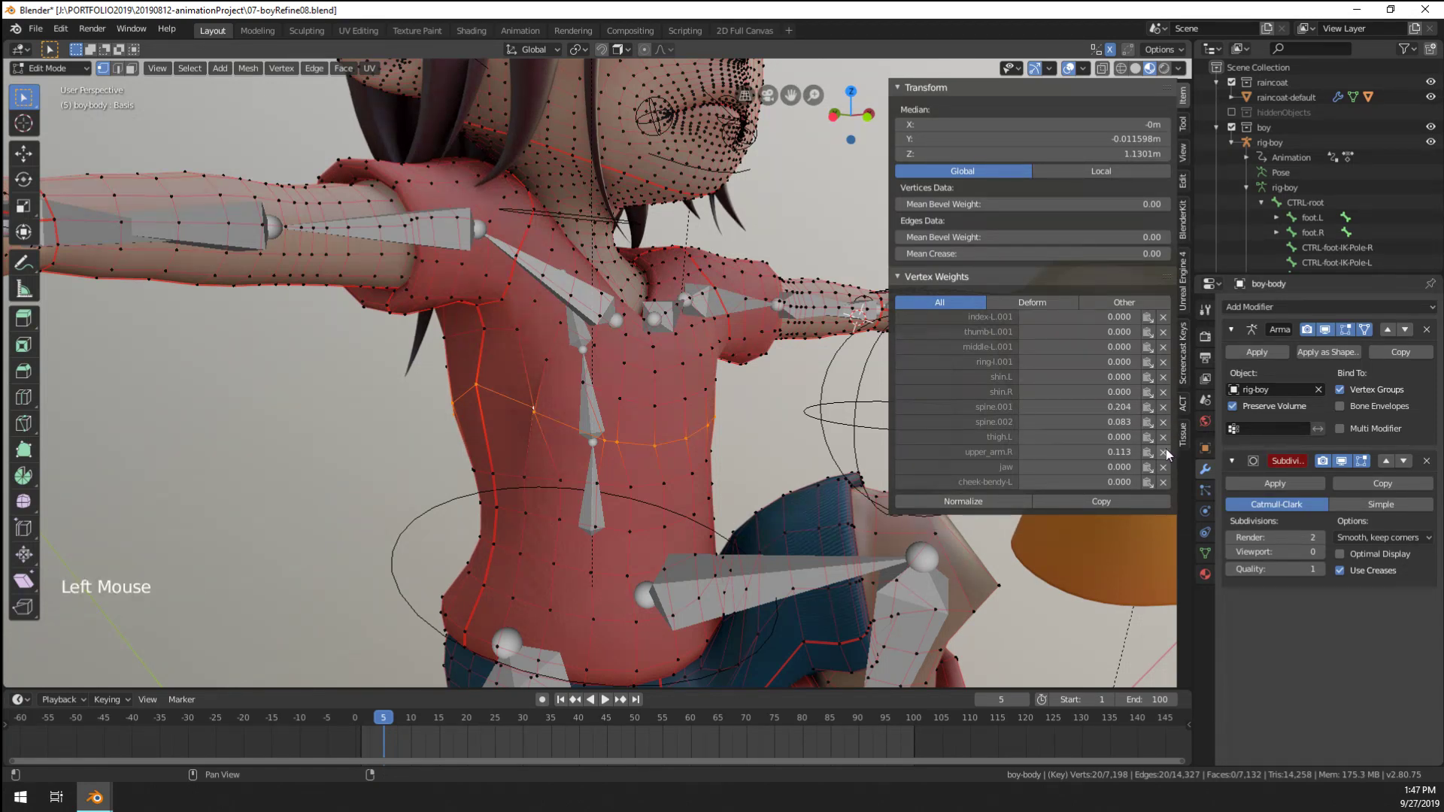
{"action": "left_click", "coordinate": [1165, 452]}
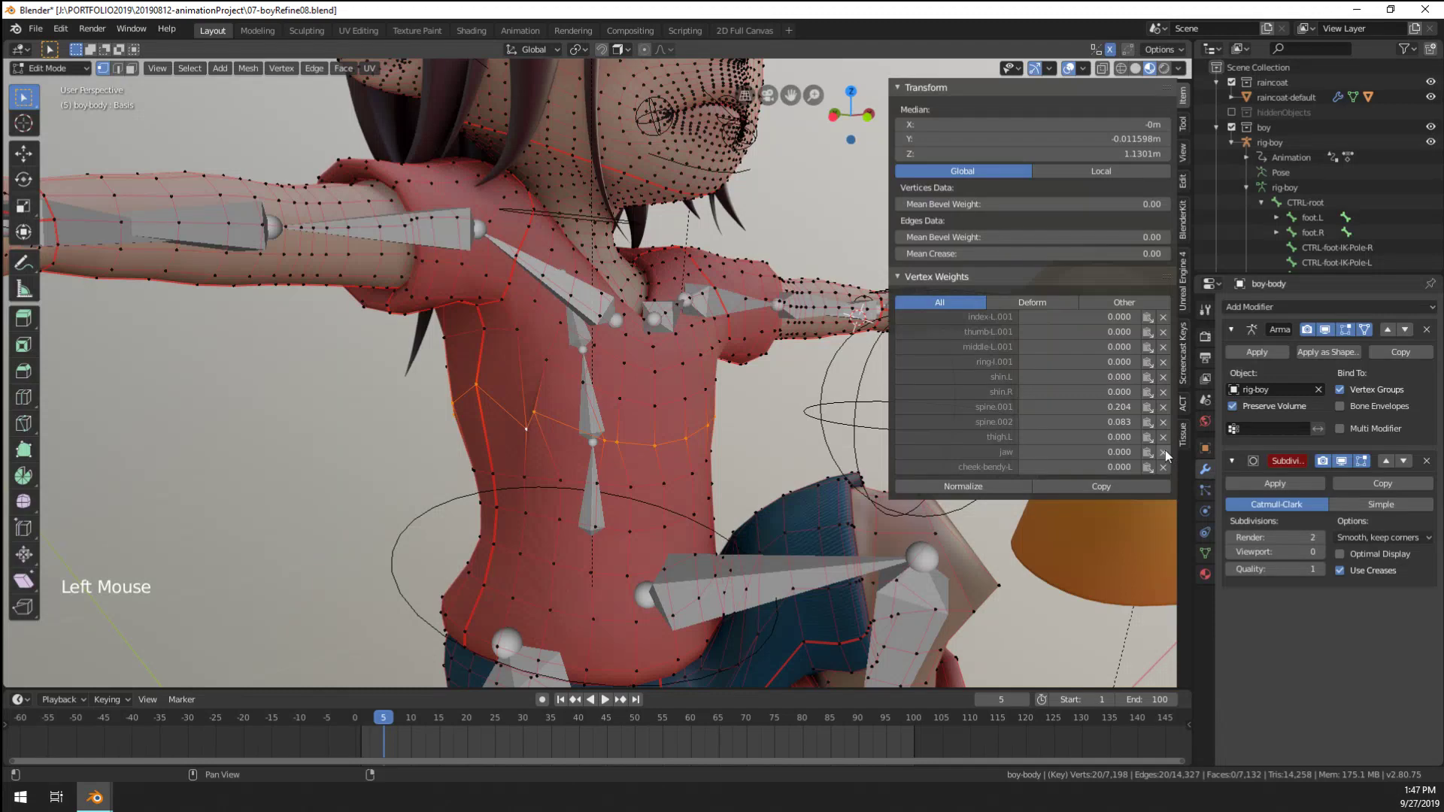
{"action": "key", "text": "ctrl+z"}
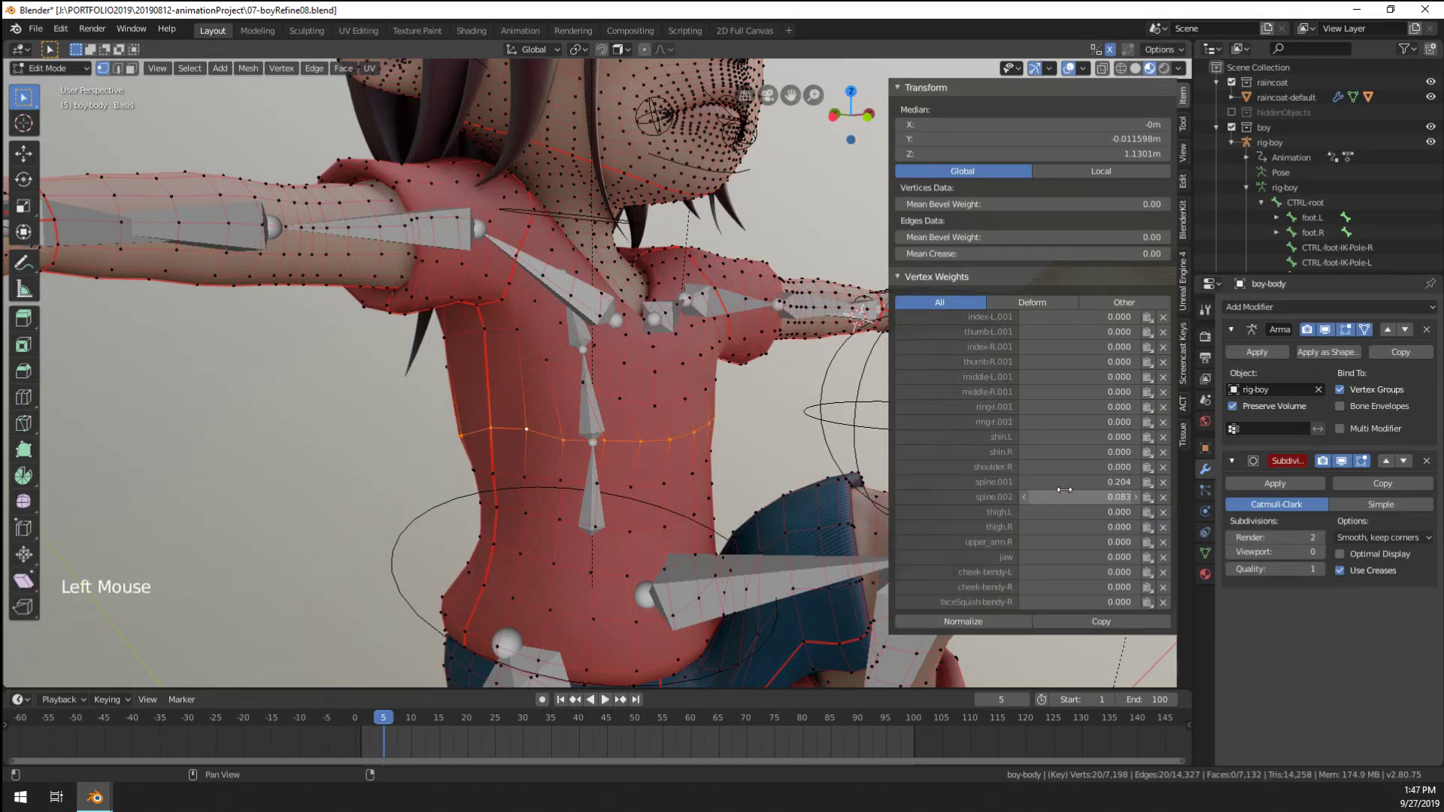
{"action": "middle_click_drag", "start_coordinate": [527, 376], "coordinate": [541, 361]}
{"action": "scroll", "coordinate": [541, 361], "scroll_direction": "up", "scroll_amount": 2}
{"action": "right_click", "coordinate": [647, 248], "text": "alt"}
{"action": "middle_click_drag", "start_coordinate": [647, 248], "coordinate": [587, 316]}
{"action": "middle_click_drag", "start_coordinate": [587, 316], "coordinate": [556, 361]}
{"action": "middle_click_drag", "start_coordinate": [556, 361], "coordinate": [583, 390]}
{"action": "right_click", "coordinate": [539, 383], "text": "alt+shift"}
{"action": "right_click", "coordinate": [646, 414], "text": "alt+shift"}
{"action": "right_click", "coordinate": [636, 420], "text": "shift"}
{"action": "scroll", "coordinate": [647, 413], "scroll_direction": "down", "scroll_amount": 1}
{"action": "scroll", "coordinate": [664, 383], "scroll_direction": "up", "scroll_amount": 1}
{"action": "scroll", "coordinate": [561, 327], "scroll_direction": "down", "scroll_amount": 1}
Select the shortest path of vertices across the front of the chest and examine the active vertex's bone weights
{"action": "right_click", "coordinate": [525, 347]}
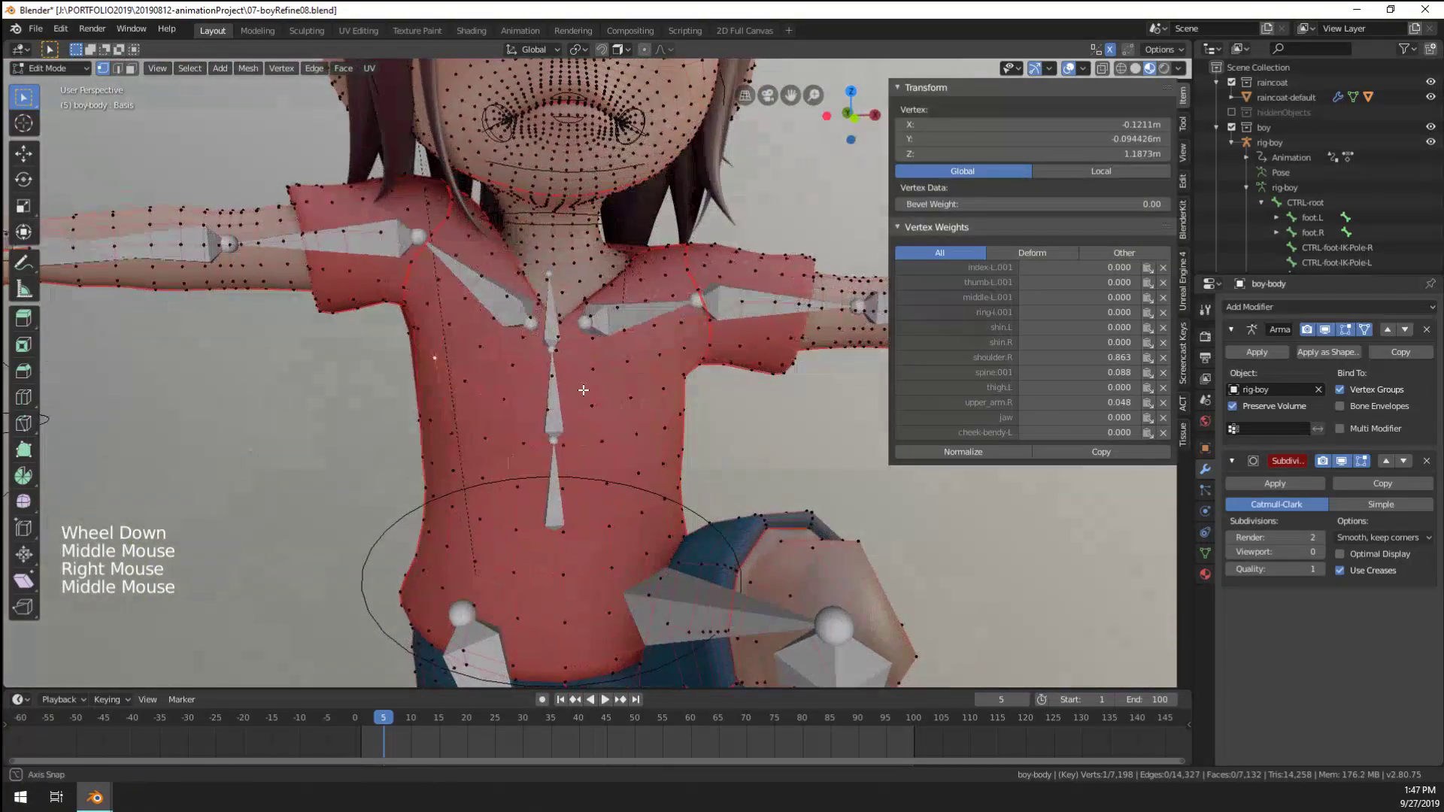
{"action": "right_click", "coordinate": [433, 373]}
{"action": "middle_click_drag", "start_coordinate": [432, 372], "coordinate": [481, 380]}
{"action": "right_click", "coordinate": [622, 391], "text": "ctrl"}
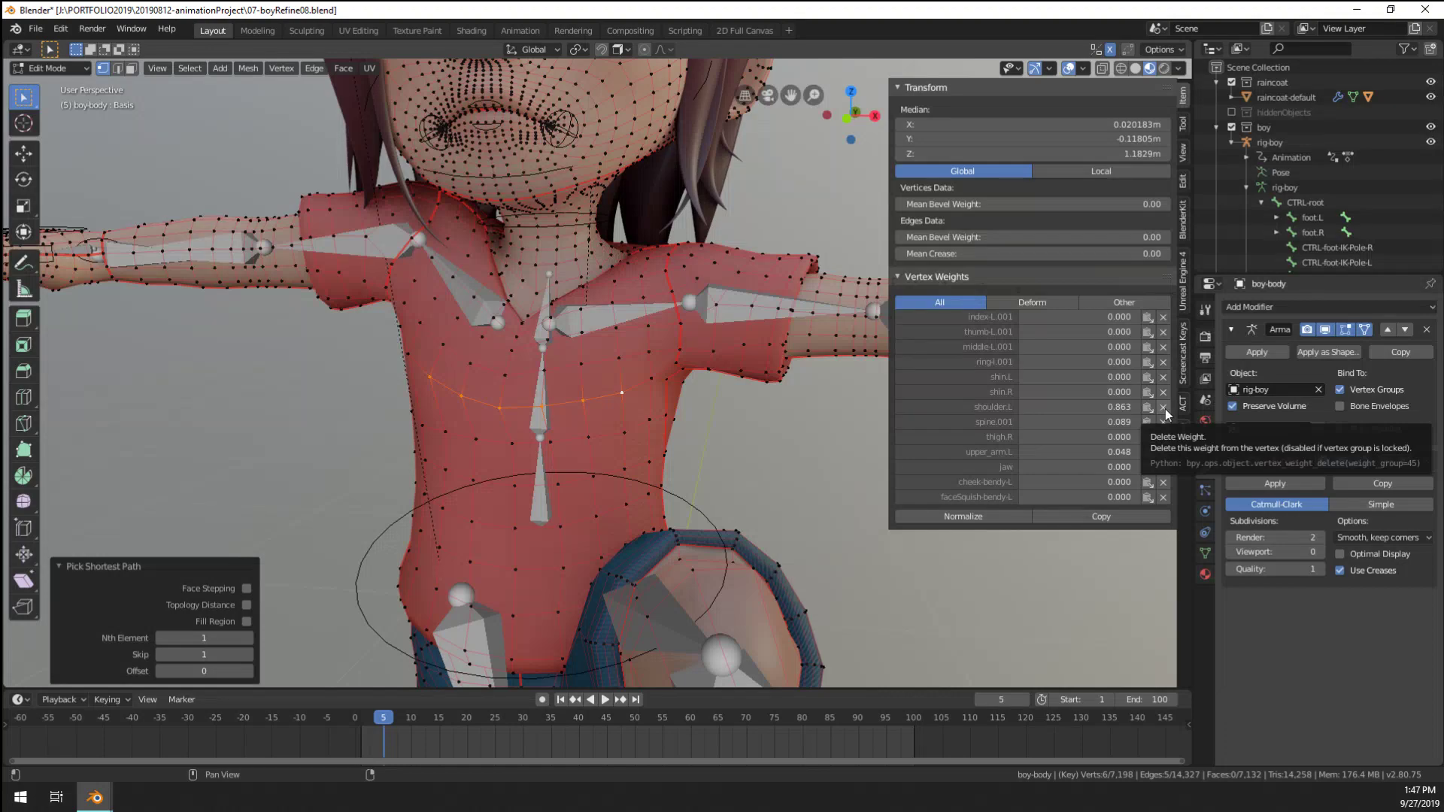
Leave Edit Mode and examine the torso and shoulder deformation on the whole posed body
{"action": "key", "text": "Tab"}
{"action": "scroll", "coordinate": [526, 353], "scroll_direction": "down", "scroll_amount": 2}
{"action": "middle_click_drag", "start_coordinate": [527, 354], "coordinate": [638, 474]}
{"action": "scroll", "coordinate": [208, 371], "scroll_direction": "down", "scroll_amount": 3}
{"action": "scroll", "coordinate": [207, 372], "scroll_direction": "down", "scroll_amount": 1}
{"action": "scroll", "coordinate": [471, 414], "scroll_direction": "up", "scroll_amount": 1}
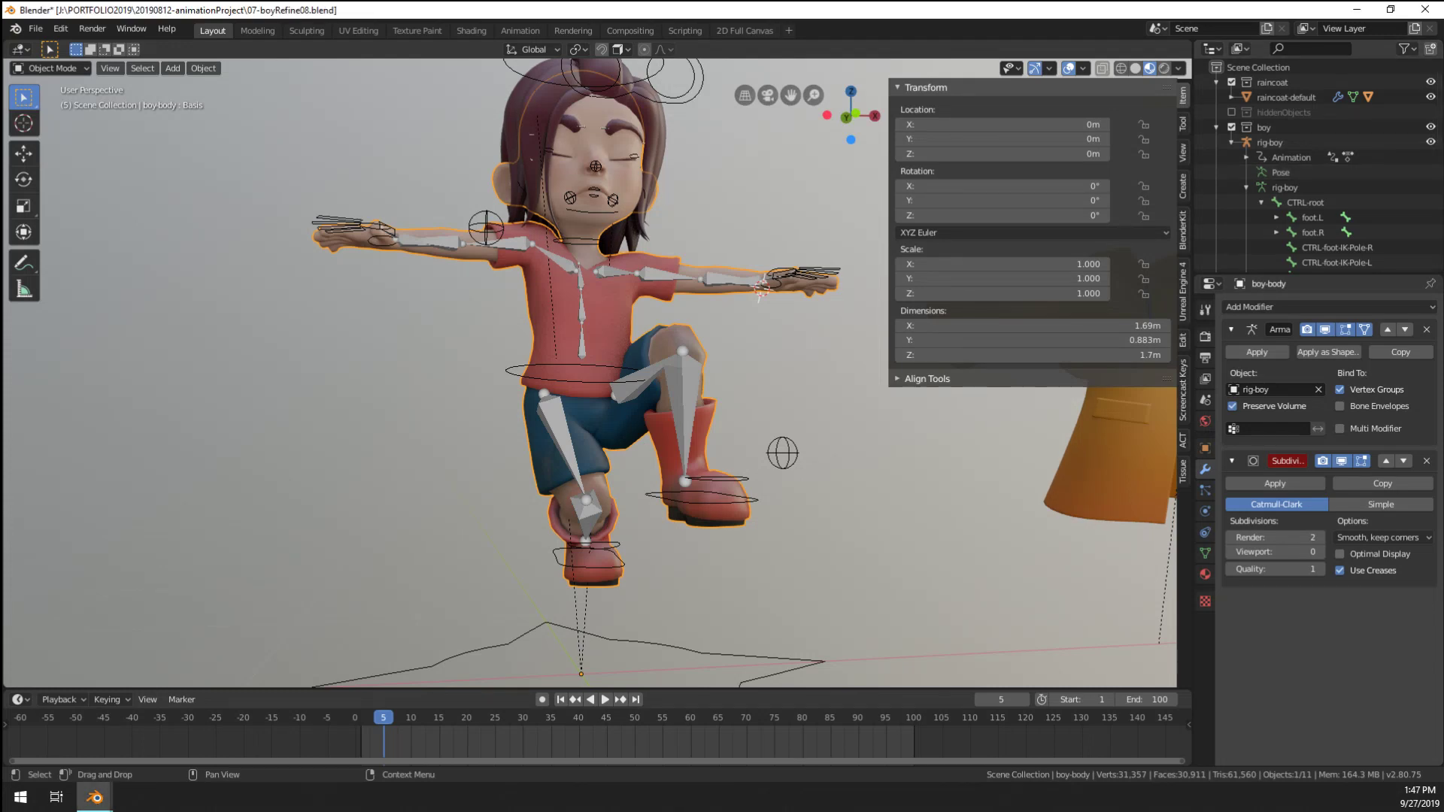
{"action": "middle_click_drag", "start_coordinate": [626, 394], "coordinate": [679, 385]}
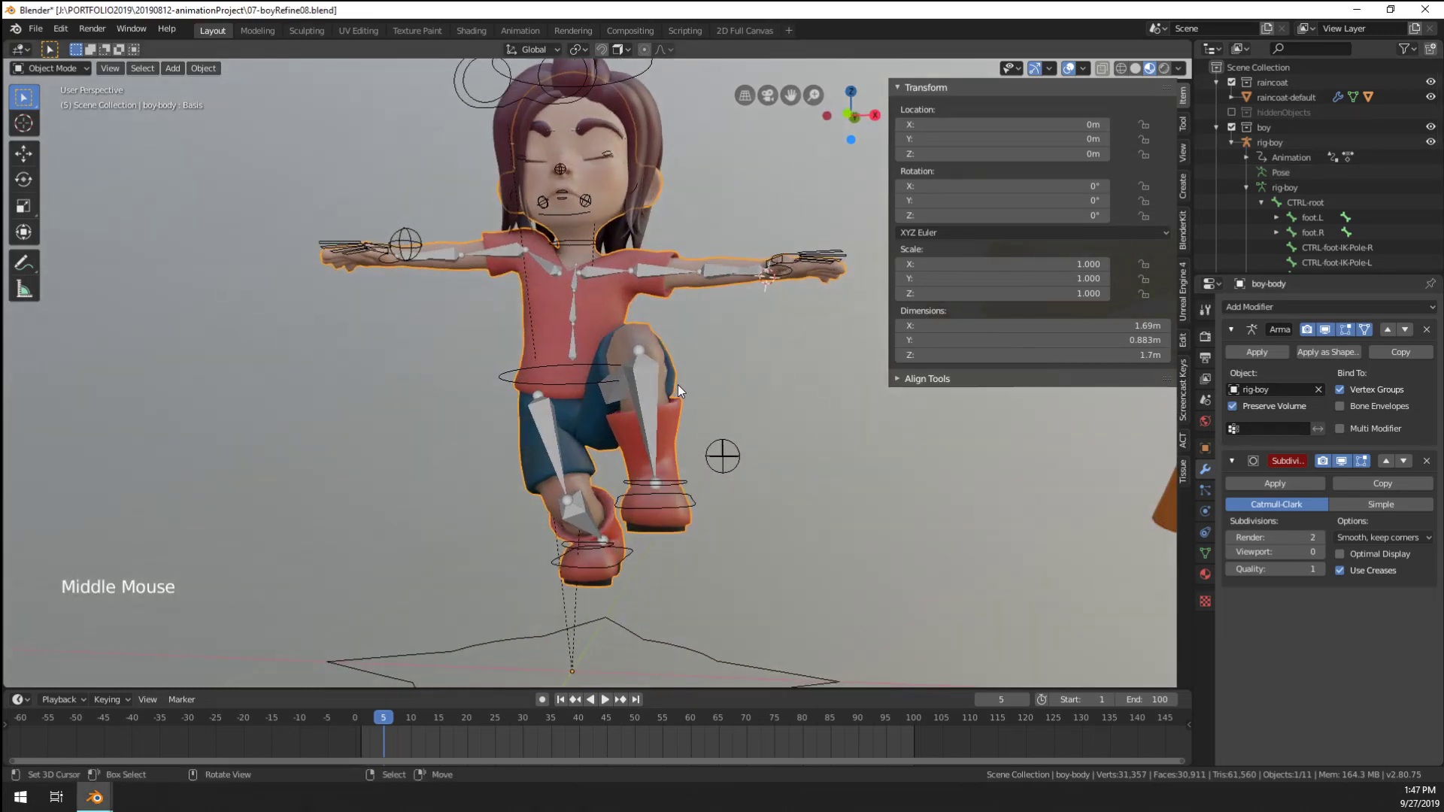
{"action": "scroll", "coordinate": [594, 387], "scroll_direction": "up", "scroll_amount": 2}
{"action": "middle_click_drag", "start_coordinate": [675, 255], "coordinate": [679, 339], "text": "shift"}
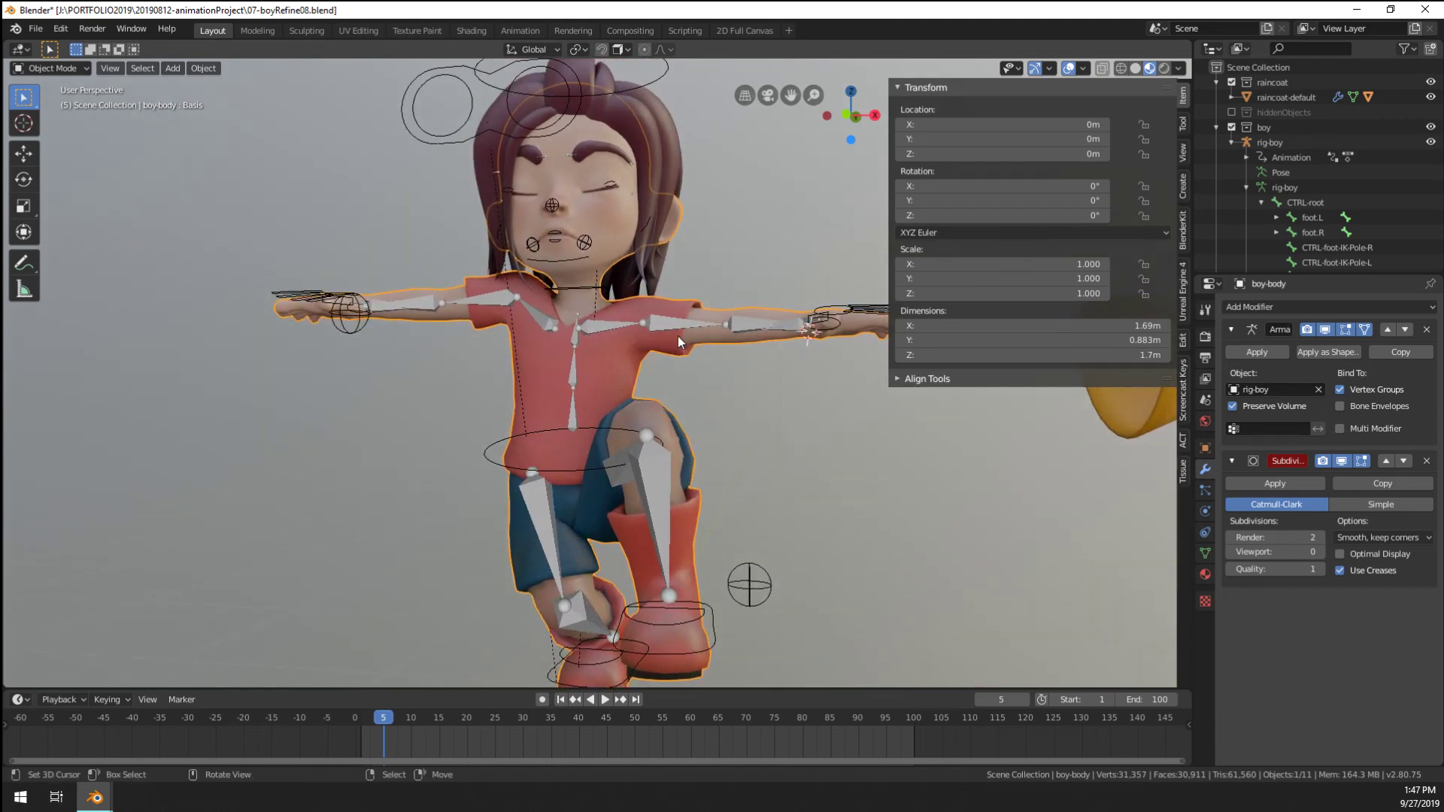
{"action": "middle_click_drag", "start_coordinate": [679, 336], "coordinate": [624, 512]}
Put the rig in Pose Mode and clear the location of the foot.R control
{"action": "right_click", "coordinate": [578, 556]}
{"action": "key", "text": "ctrl+Tab"}
{"action": "right_click", "coordinate": [575, 559]}
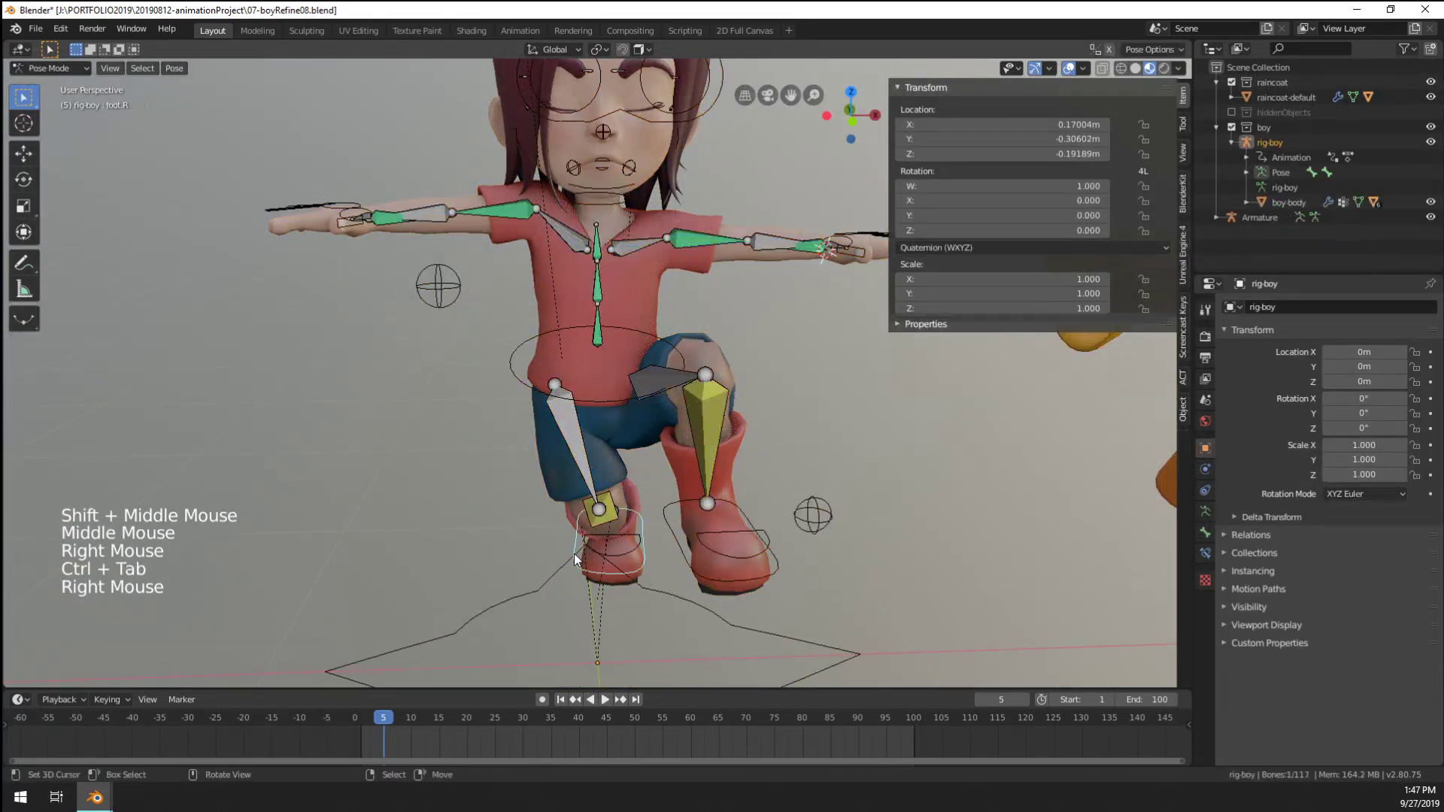
{"action": "key", "text": "alt+g"}
{"action": "scroll", "coordinate": [636, 448], "scroll_direction": "down", "scroll_amount": 2}
{"action": "middle_click_drag", "start_coordinate": [636, 448], "coordinate": [627, 383]}
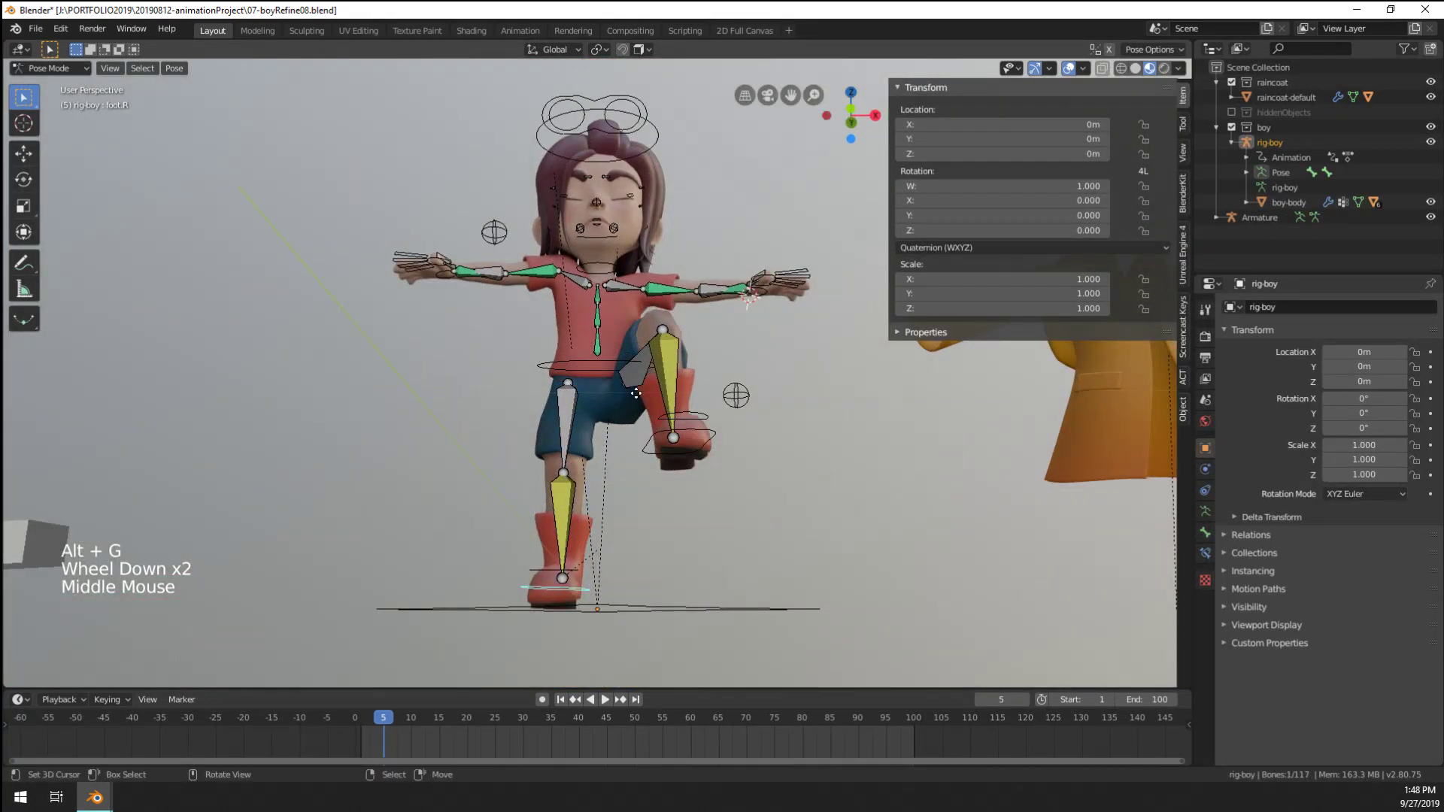
{"action": "key", "text": "g"}
{"action": "right_click", "coordinate": [599, 427]}
Clear the foot.L control's location, then lift the foot about 0.24 m and examine how the torso and hips deform
{"action": "right_click", "coordinate": [712, 433]}
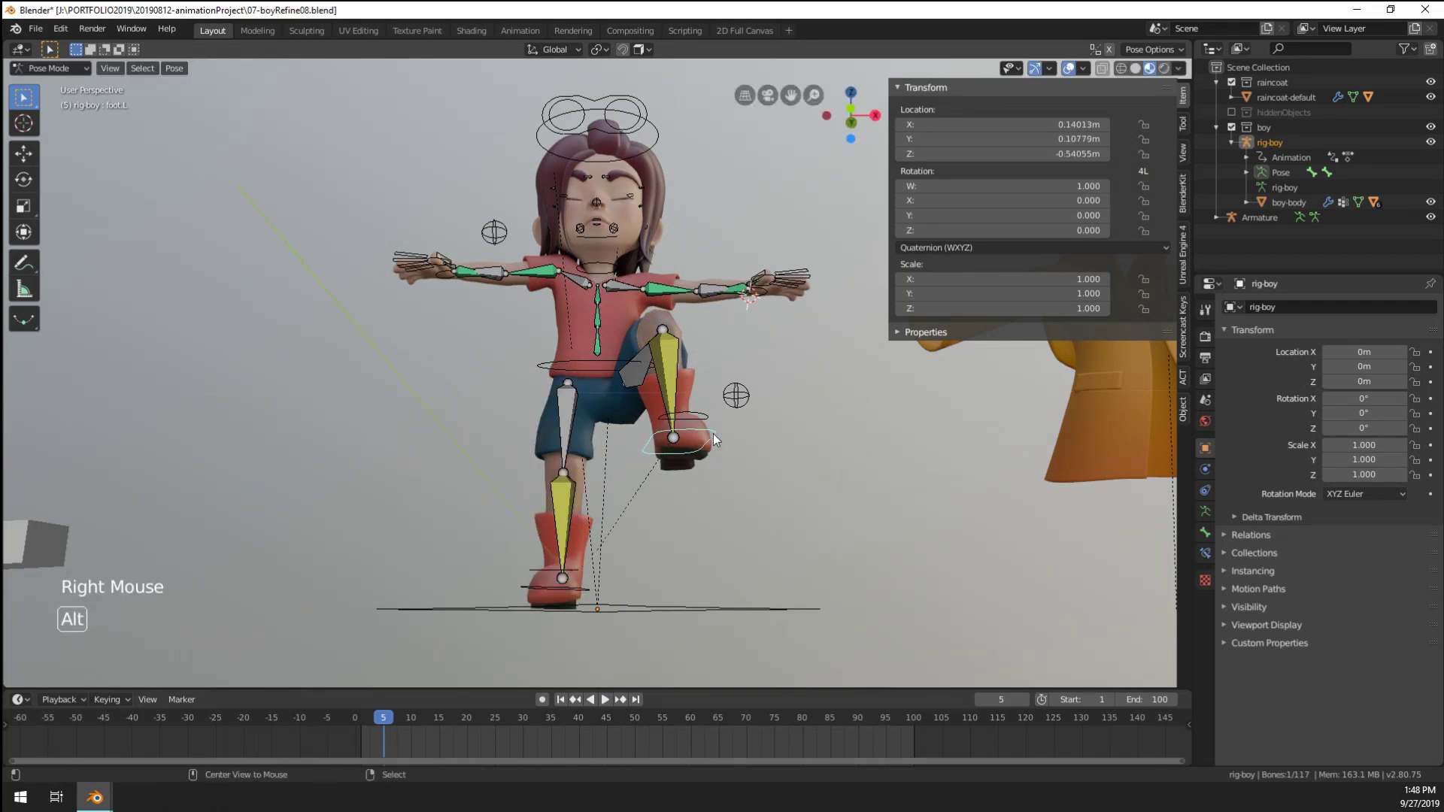
{"action": "key", "text": "alt+g"}
{"action": "middle_click_drag", "start_coordinate": [329, 477], "coordinate": [547, 479]}
{"action": "key", "text": "g"}
{"action": "left_click", "coordinate": [577, 387]}
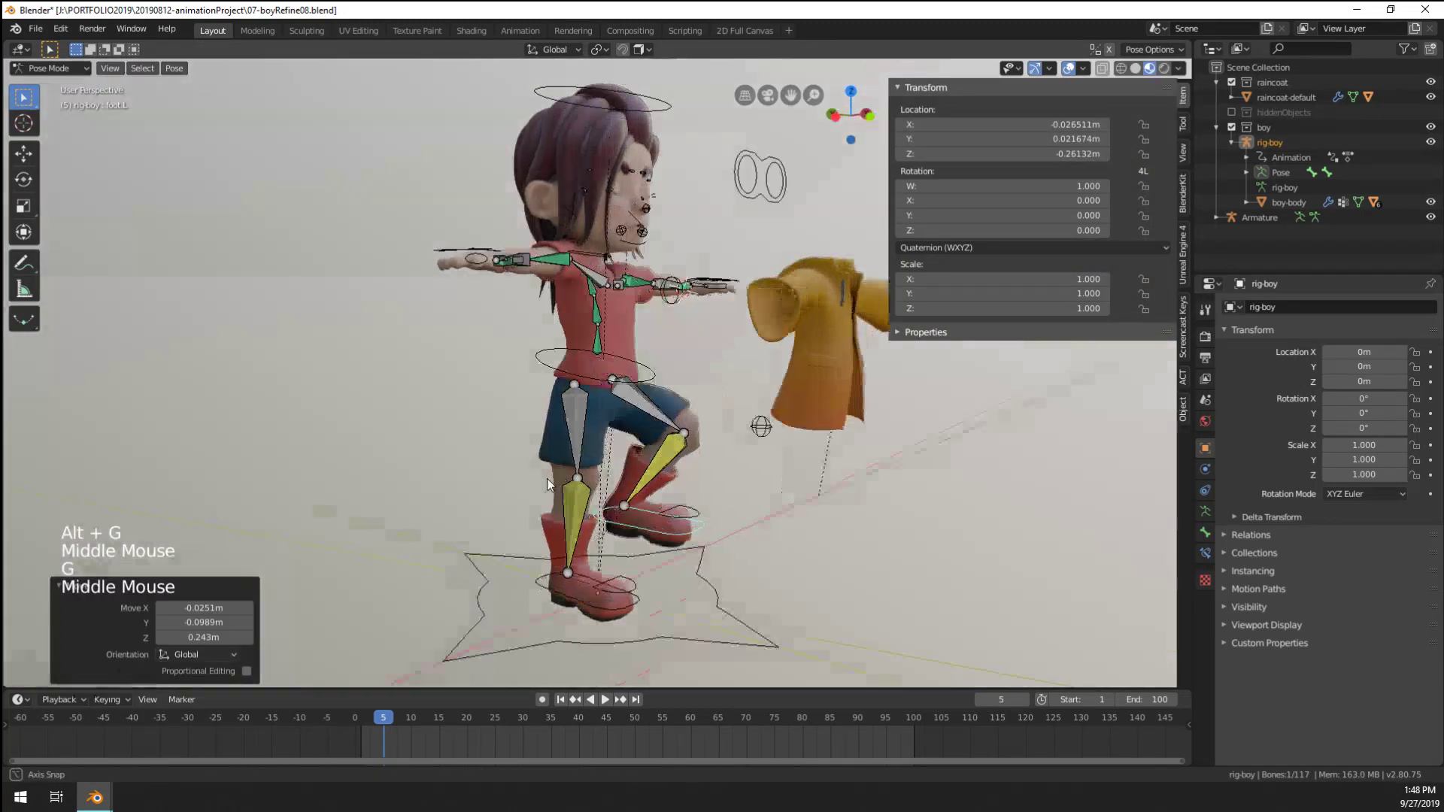
{"action": "scroll", "coordinate": [567, 403], "scroll_direction": "up", "scroll_amount": 5}
{"action": "middle_click_drag", "start_coordinate": [566, 404], "coordinate": [531, 515], "text": "shift"}
{"action": "scroll", "coordinate": [600, 489], "scroll_direction": "down", "scroll_amount": 9}
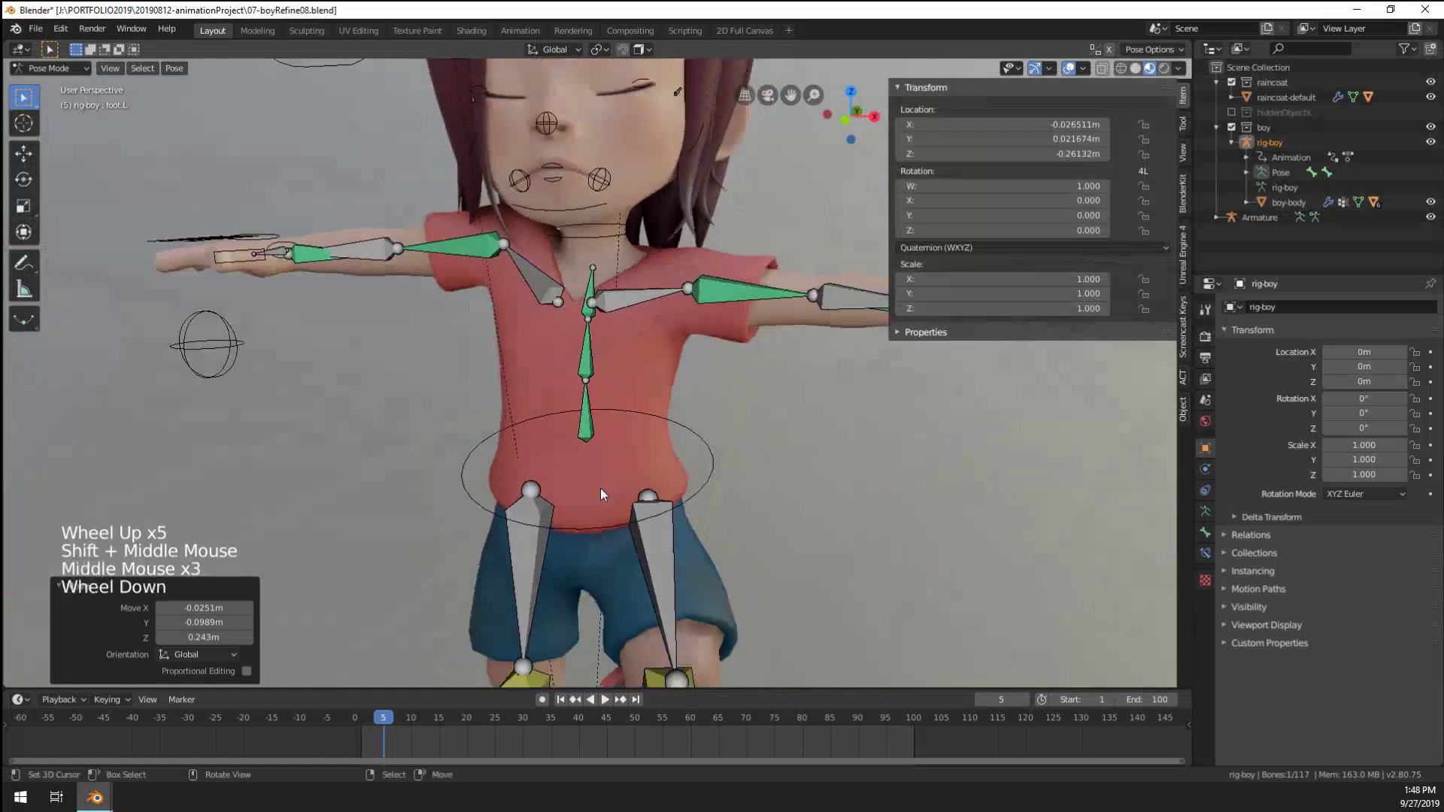
Return the rig to Object Mode, select the raincoat and clear its location so it sits on the boy
{"action": "scroll", "coordinate": [630, 469], "scroll_direction": "up", "scroll_amount": 3}
{"action": "middle_click_drag", "start_coordinate": [629, 469], "coordinate": [695, 403], "text": "shift"}
{"action": "right_click", "coordinate": [695, 403]}
{"action": "scroll", "coordinate": [699, 413], "scroll_direction": "up", "scroll_amount": 5}
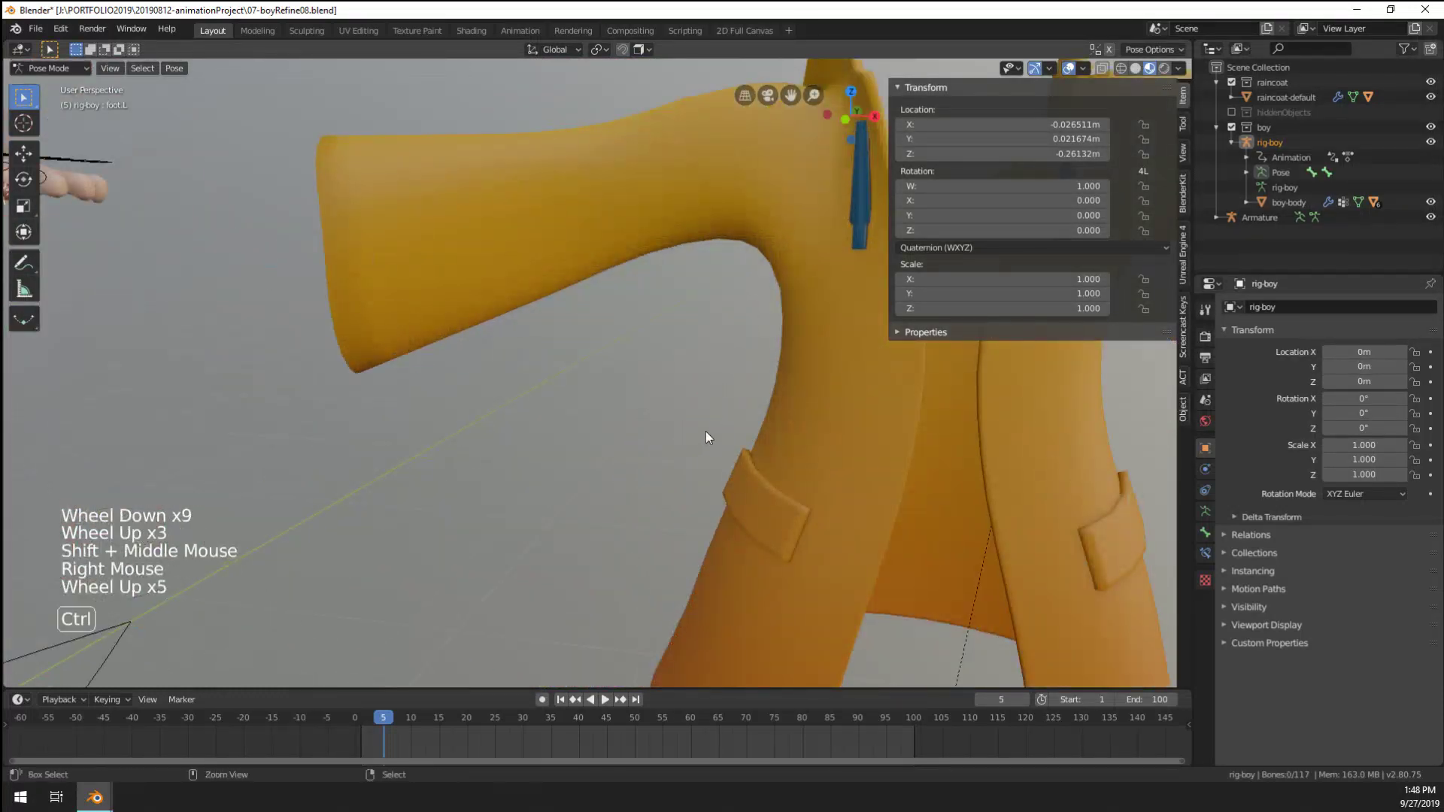
{"action": "key", "text": "ctrl+Tab"}
{"action": "right_click", "coordinate": [842, 464]}
{"action": "scroll", "coordinate": [680, 477], "scroll_direction": "down", "scroll_amount": 7}
{"action": "scroll", "coordinate": [680, 477], "scroll_direction": "up", "scroll_amount": 3}
{"action": "key", "text": "g"}
{"action": "right_click", "coordinate": [707, 454]}
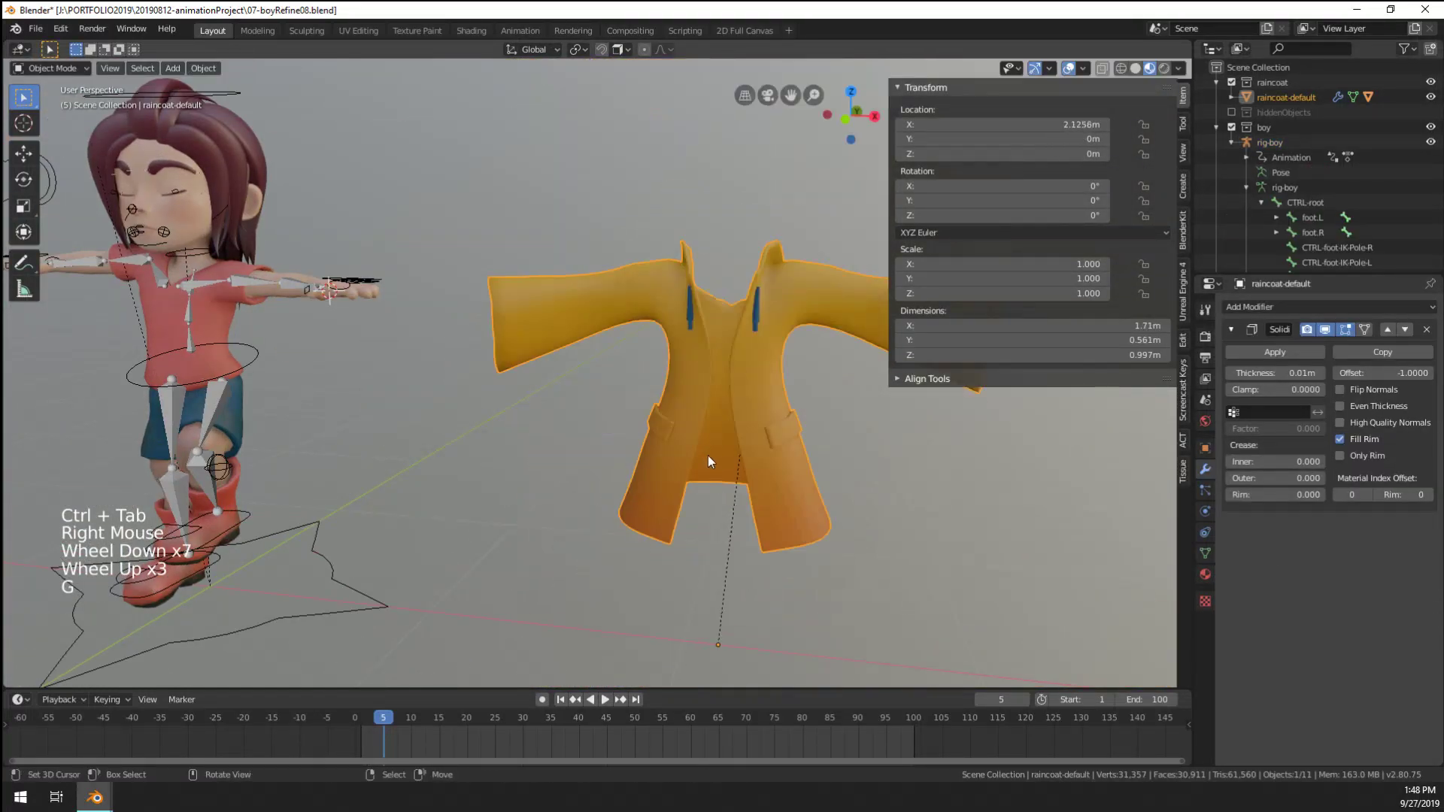
{"action": "middle_click_drag", "start_coordinate": [707, 455], "coordinate": [498, 449]}
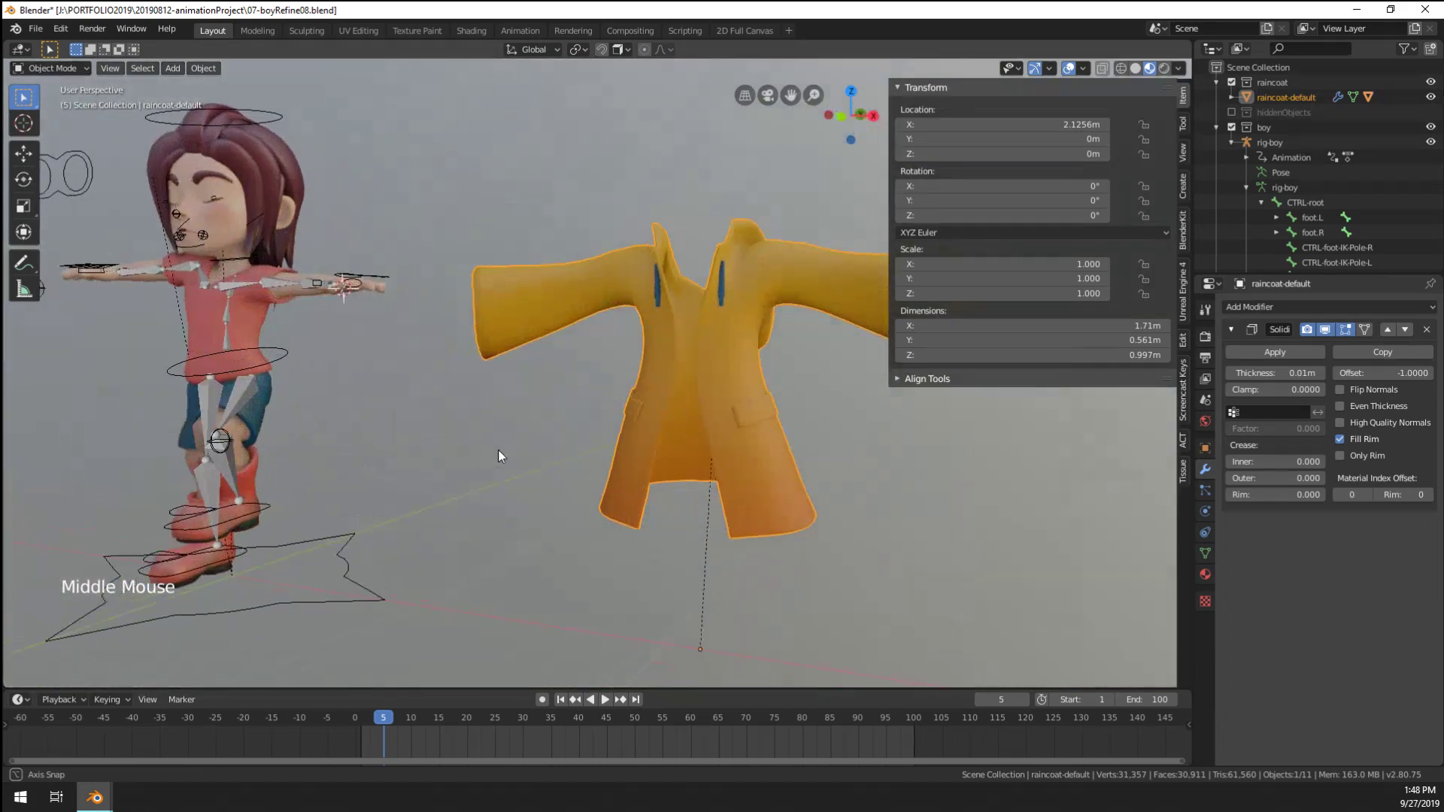
{"action": "scroll", "coordinate": [570, 450], "scroll_direction": "up", "scroll_amount": 5}
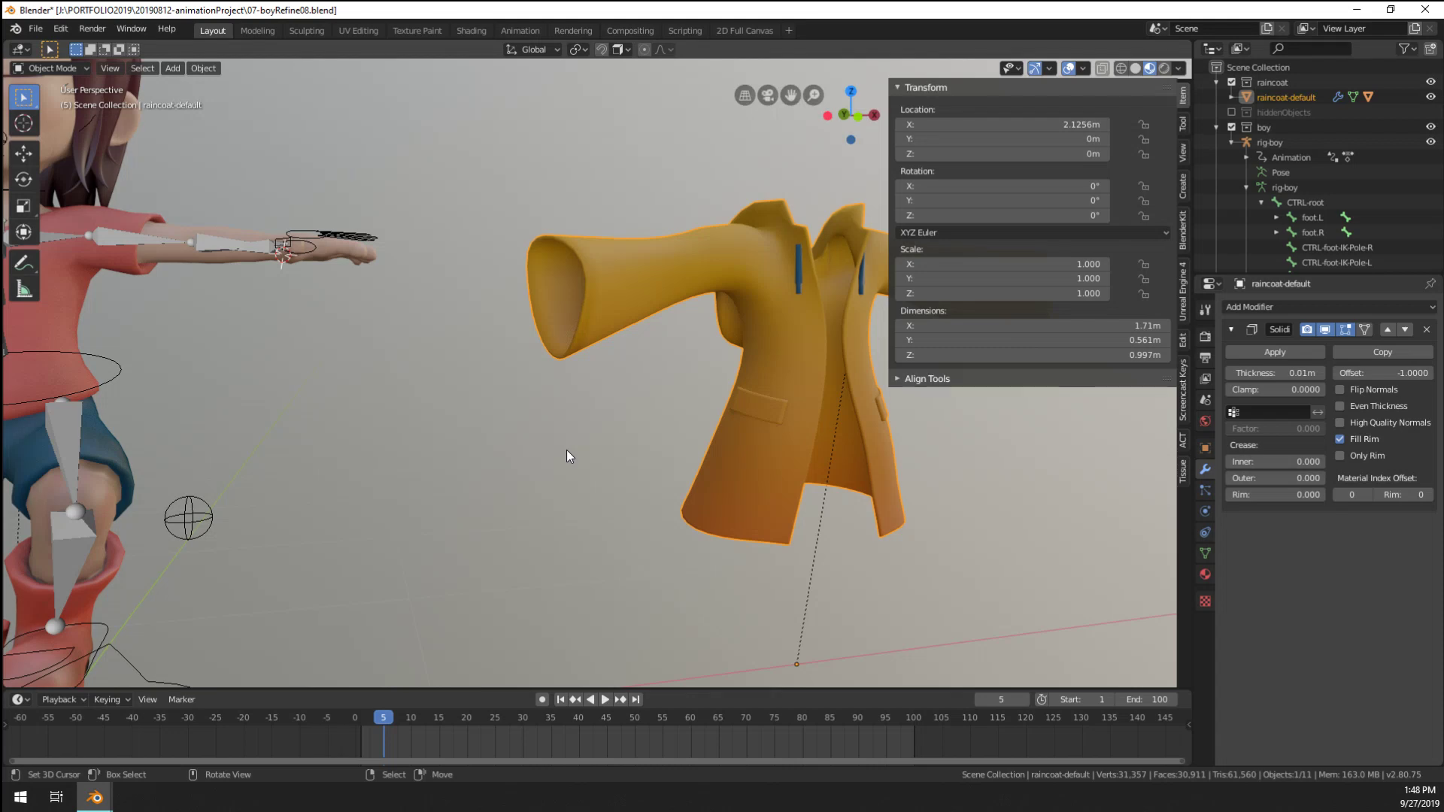
{"action": "scroll", "coordinate": [566, 450], "scroll_direction": "down", "scroll_amount": 3}
{"action": "middle_click_drag", "start_coordinate": [598, 442], "coordinate": [562, 462]}
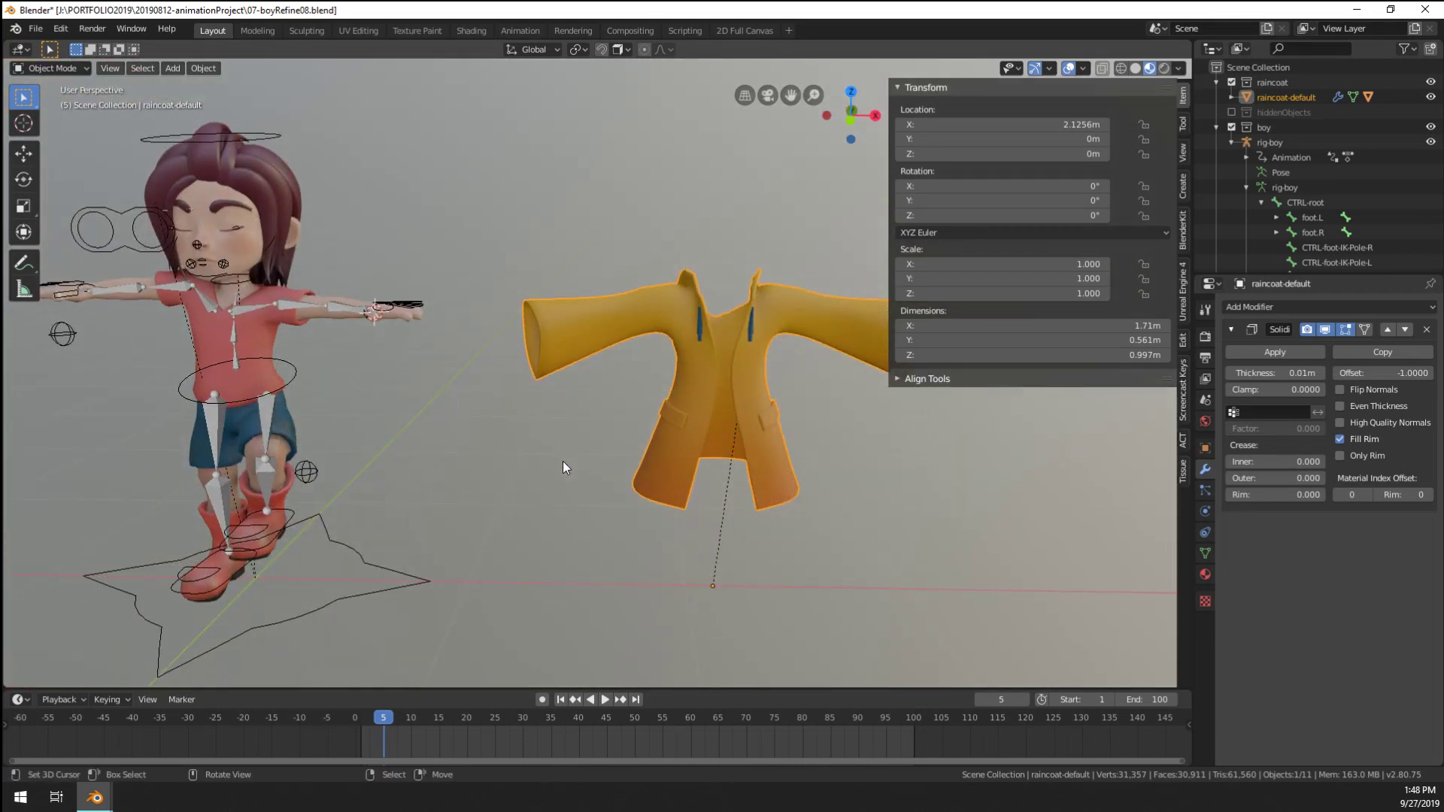
{"action": "key", "text": "alt+g"}
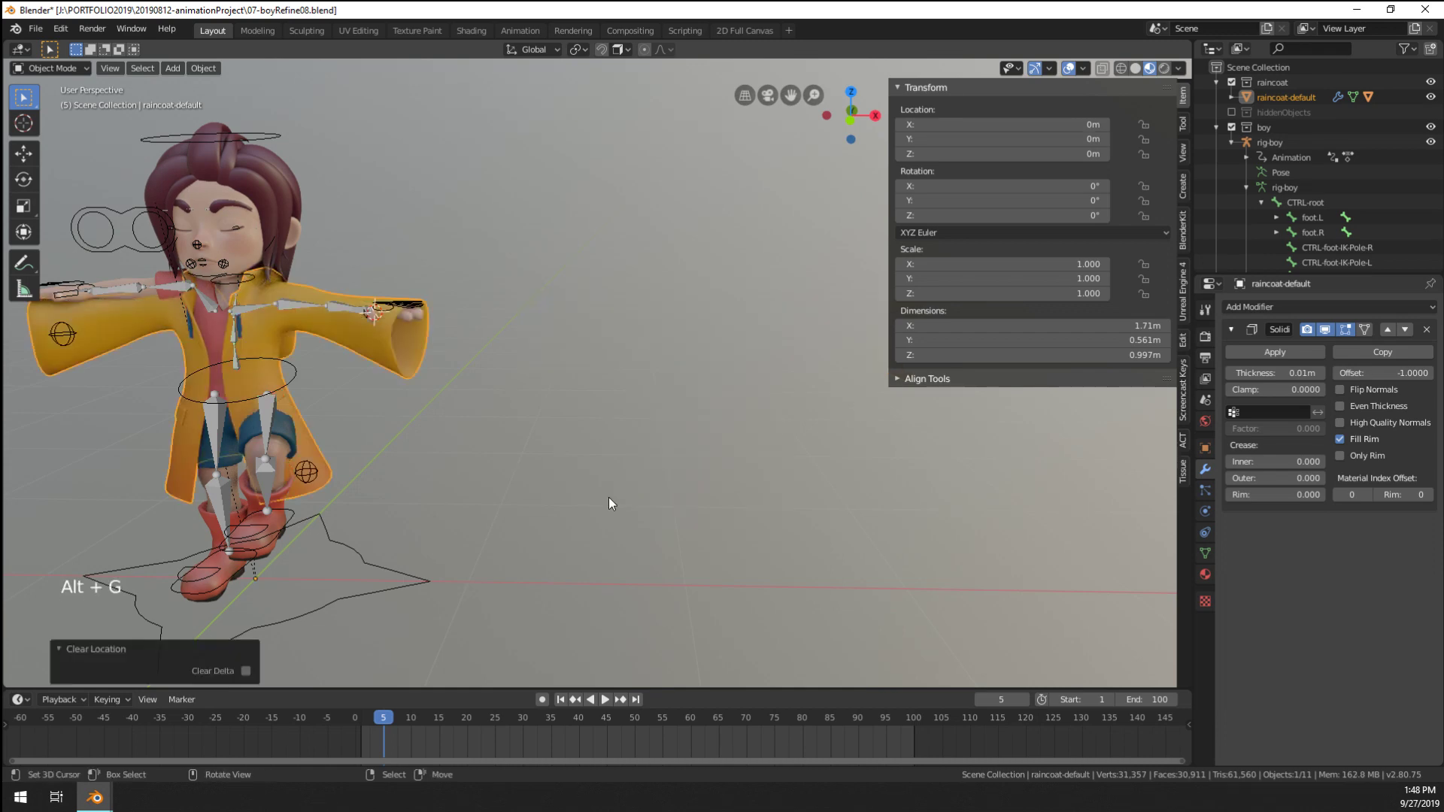
Put the boy's rig in Pose Mode and clear the rotation, location and scale of all its bones
{"action": "middle_click_drag", "start_coordinate": [608, 498], "coordinate": [359, 409], "text": "shift"}
{"action": "scroll", "coordinate": [360, 409], "scroll_direction": "up", "scroll_amount": 1}
{"action": "right_click", "coordinate": [419, 440]}
{"action": "key", "text": "ctrl+Tab"}
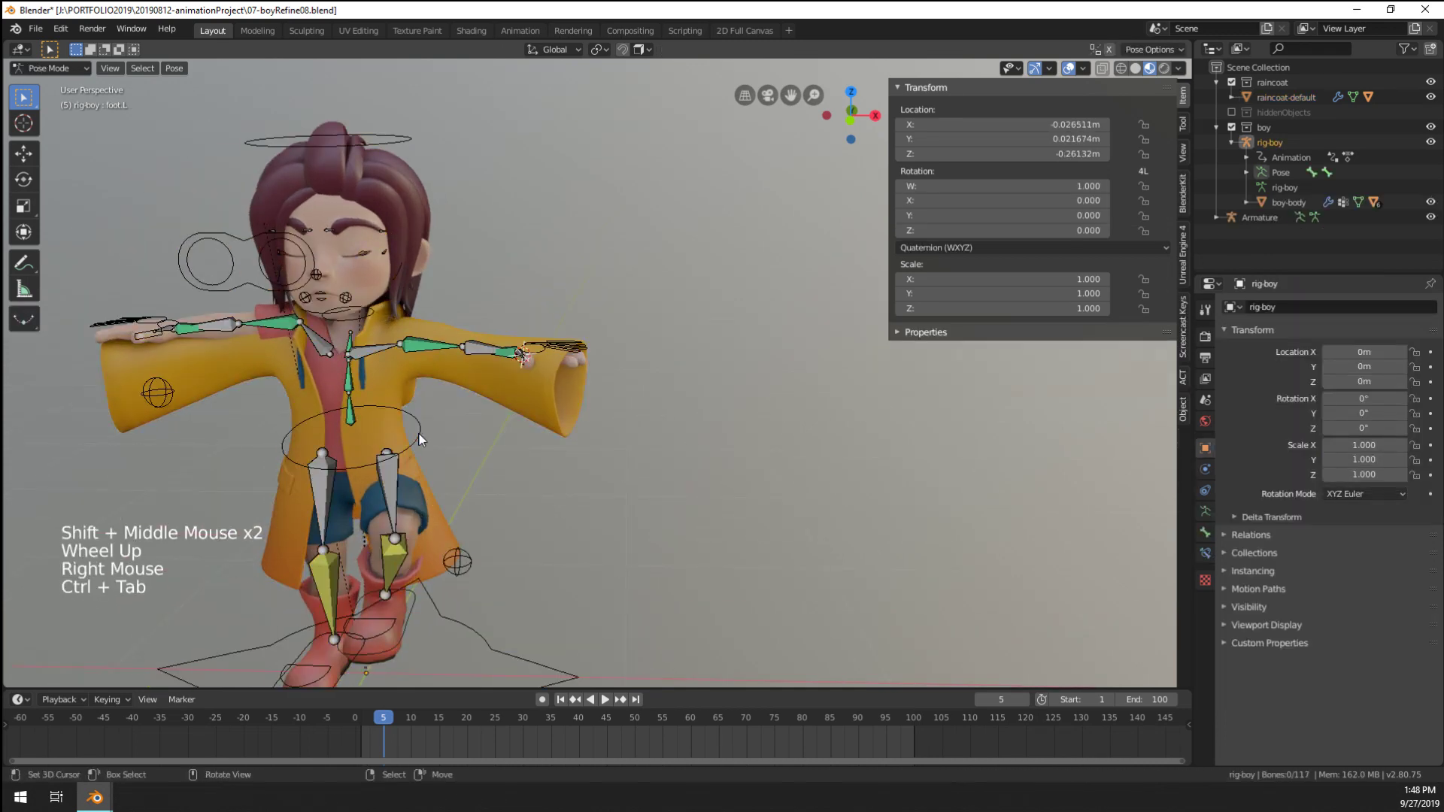
{"action": "right_click", "coordinate": [419, 440]}
{"action": "key", "text": "a"}
{"action": "key", "text": "alt+r"}
{"action": "key", "text": "alt+g"}
{"action": "key", "text": "alt+s"}
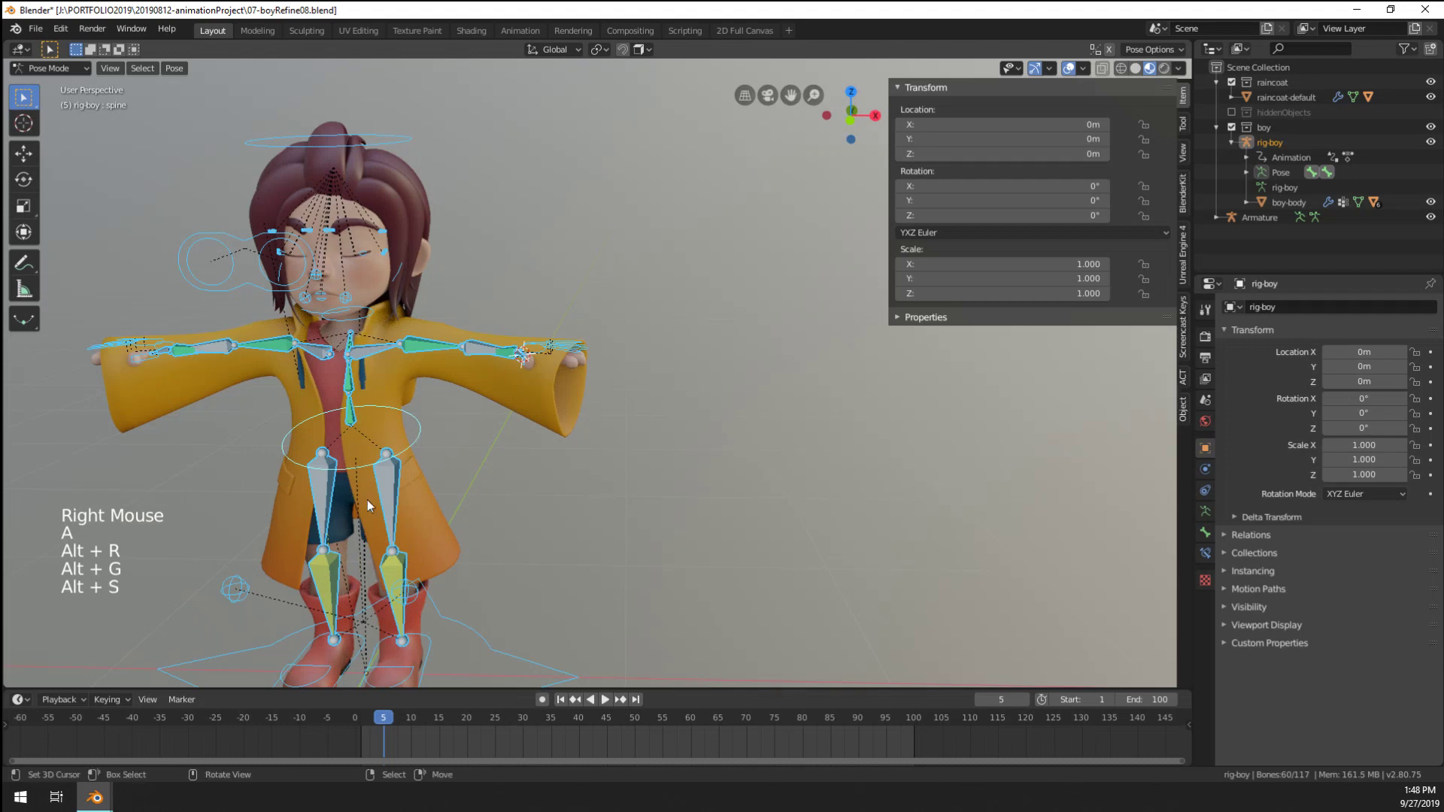
Leave Pose Mode, select the raincoat and examine how its collar, drawstrings and sleeves fit around the body
{"action": "middle_click_drag", "start_coordinate": [367, 500], "coordinate": [500, 405]}
{"action": "right_click", "coordinate": [215, 404]}
{"action": "key", "text": "ctrl+Tab"}
{"action": "right_click", "coordinate": [201, 408]}
{"action": "scroll", "coordinate": [201, 408], "scroll_direction": "up", "scroll_amount": 1}
{"action": "right_click", "coordinate": [343, 373], "text": "shift"}
{"action": "right_click", "coordinate": [499, 405]}
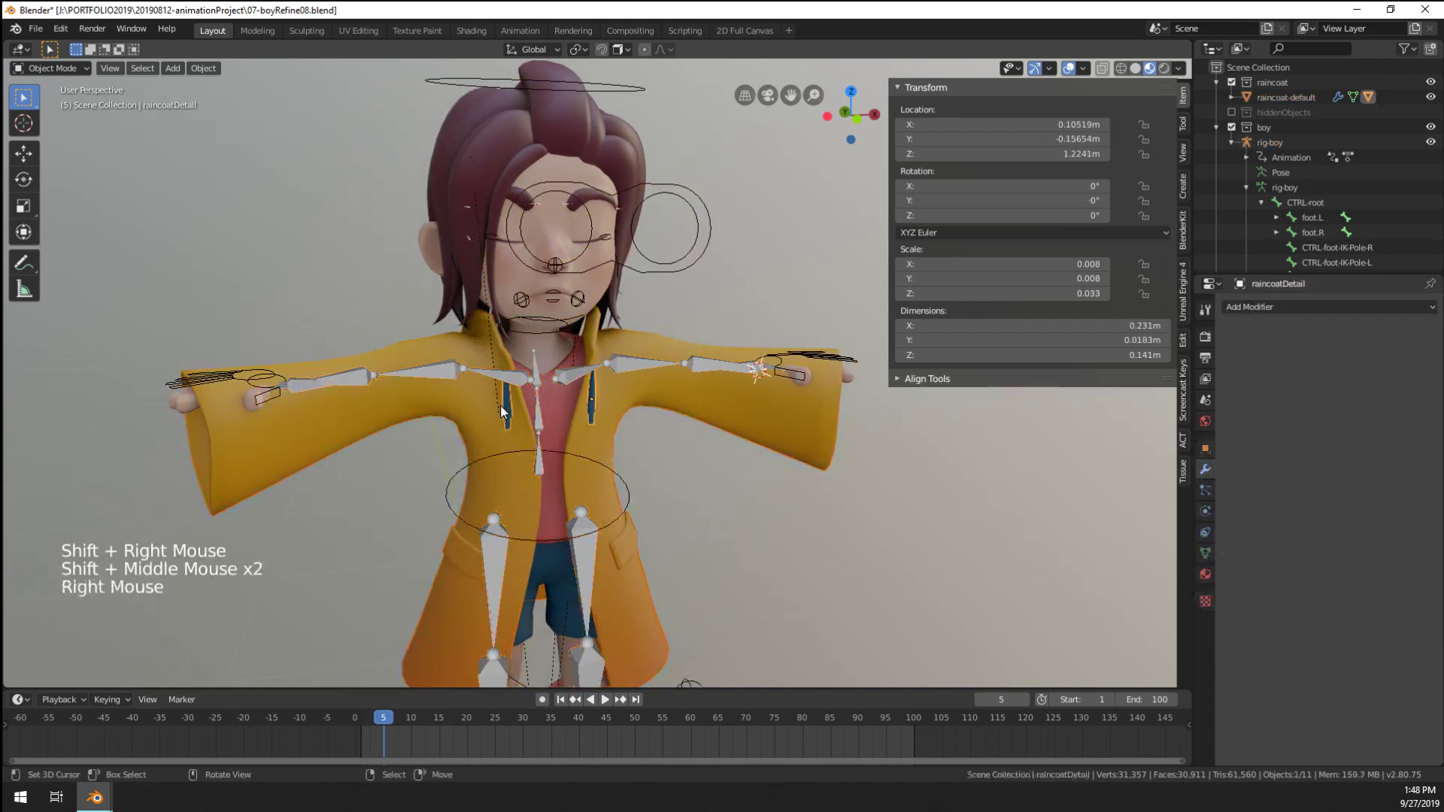
{"action": "right_click", "coordinate": [489, 411]}
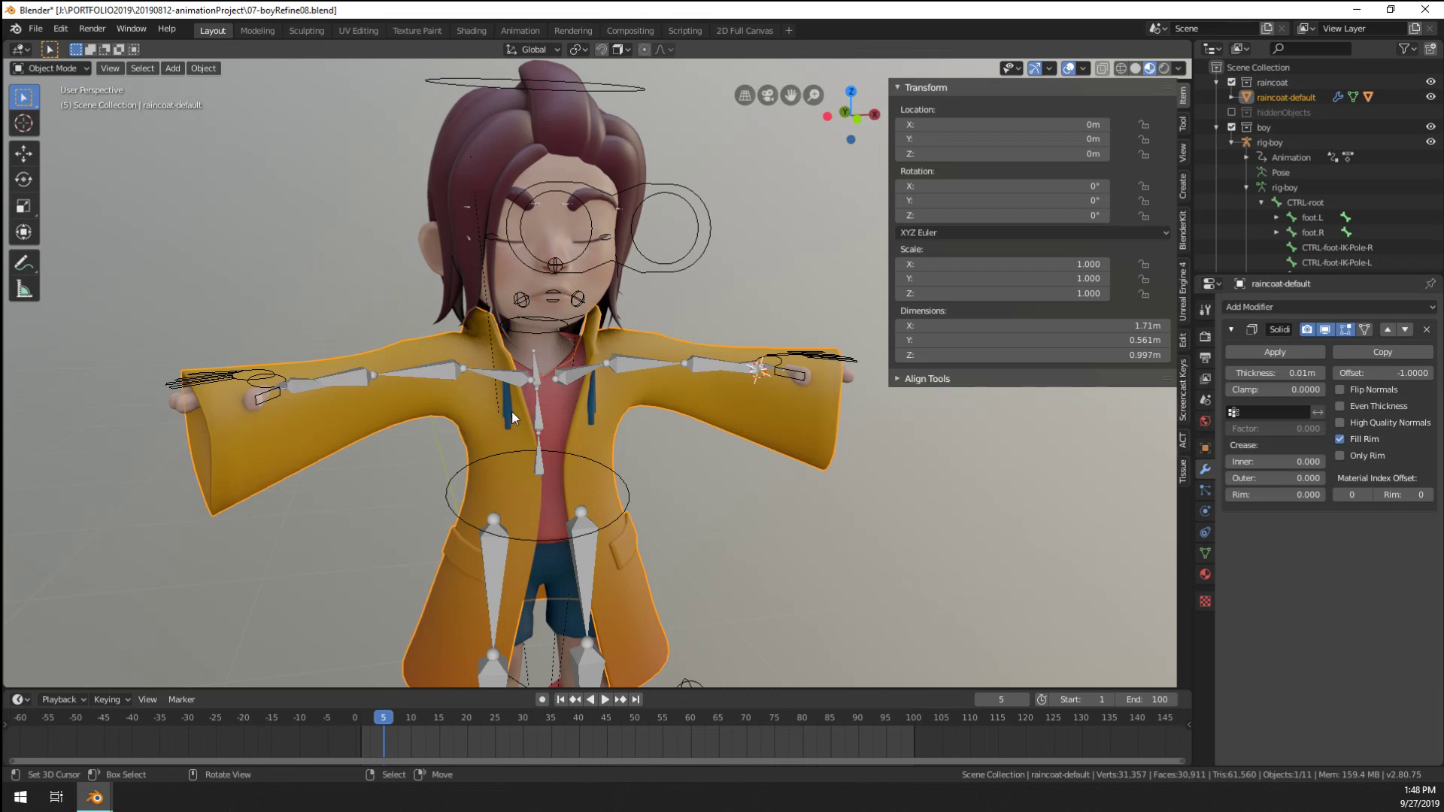
{"action": "right_click", "coordinate": [511, 419]}
{"action": "right_click", "coordinate": [464, 420]}
{"action": "middle_click_drag", "start_coordinate": [464, 420], "coordinate": [327, 450]}
{"action": "scroll", "coordinate": [336, 443], "scroll_direction": "up", "scroll_amount": 2}
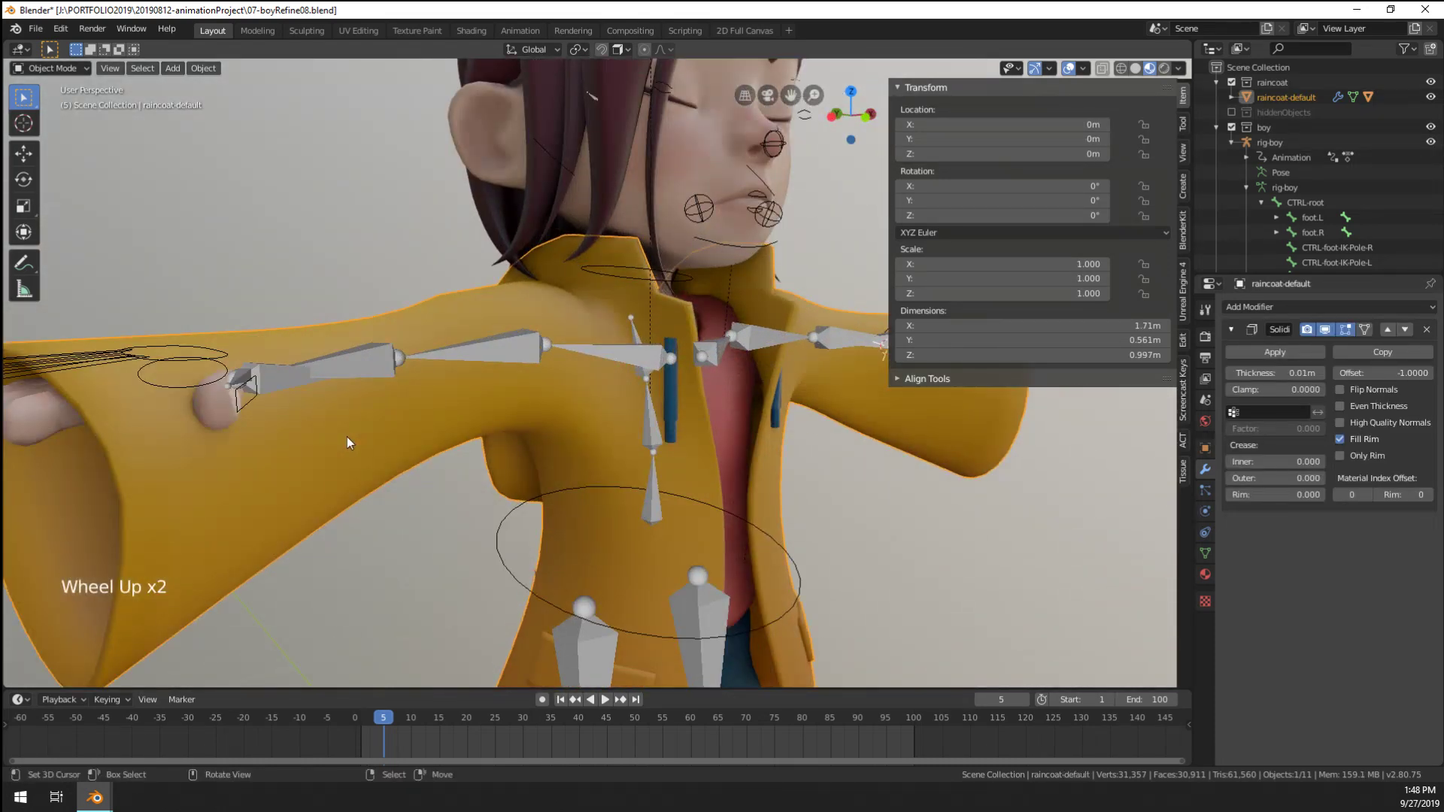
{"action": "mouse_move", "coordinate": [322, 457]}
{"action": "middle_mouse_down"}
{"action": "mouse_move", "coordinate": [380, 451]}
{"action": "mouse_move", "coordinate": [331, 453]}
{"action": "middle_mouse_up"}
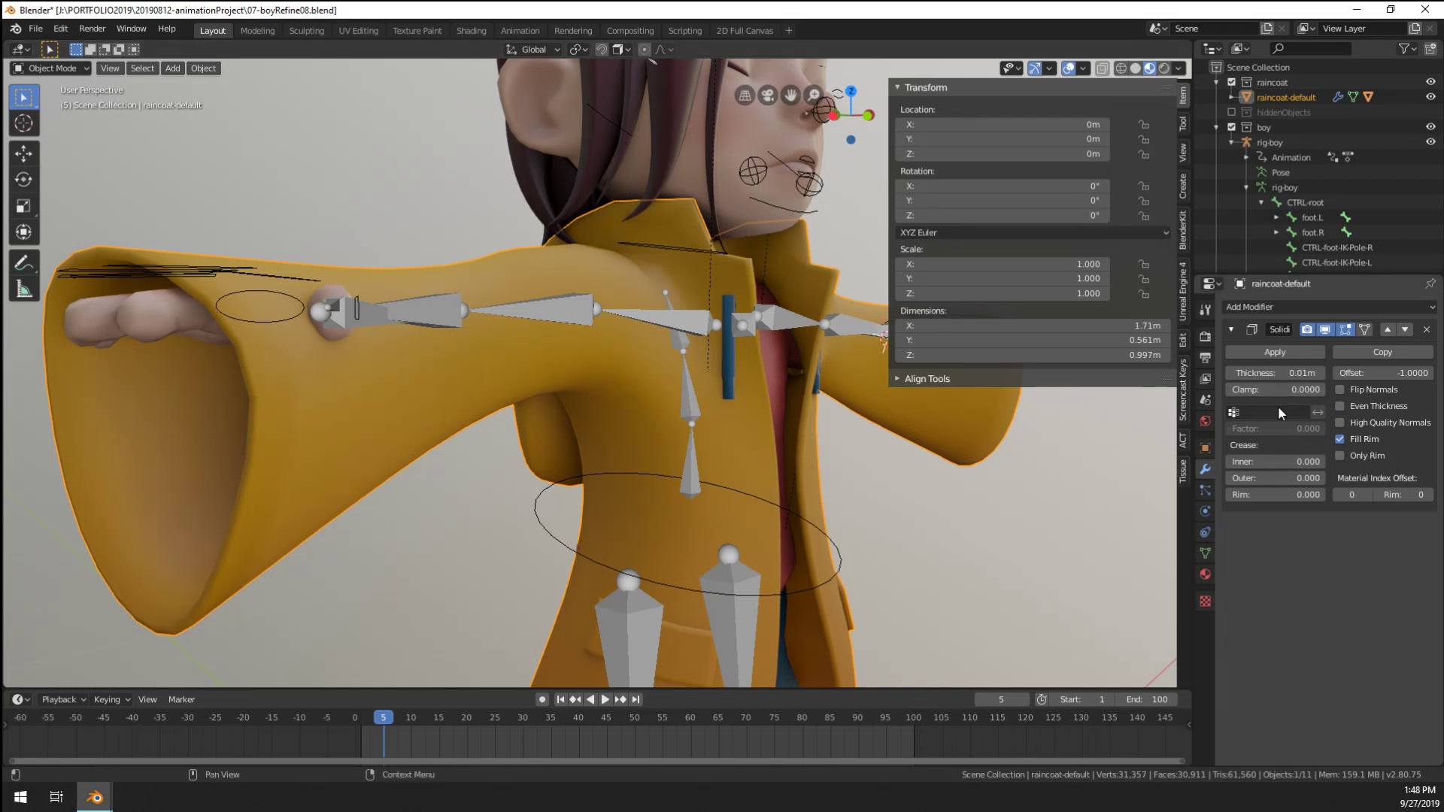
Add a vertex group named thickness to the raincoat and assign all its vertices to it with weight 1.000
{"action": "left_click", "coordinate": [1206, 556]}
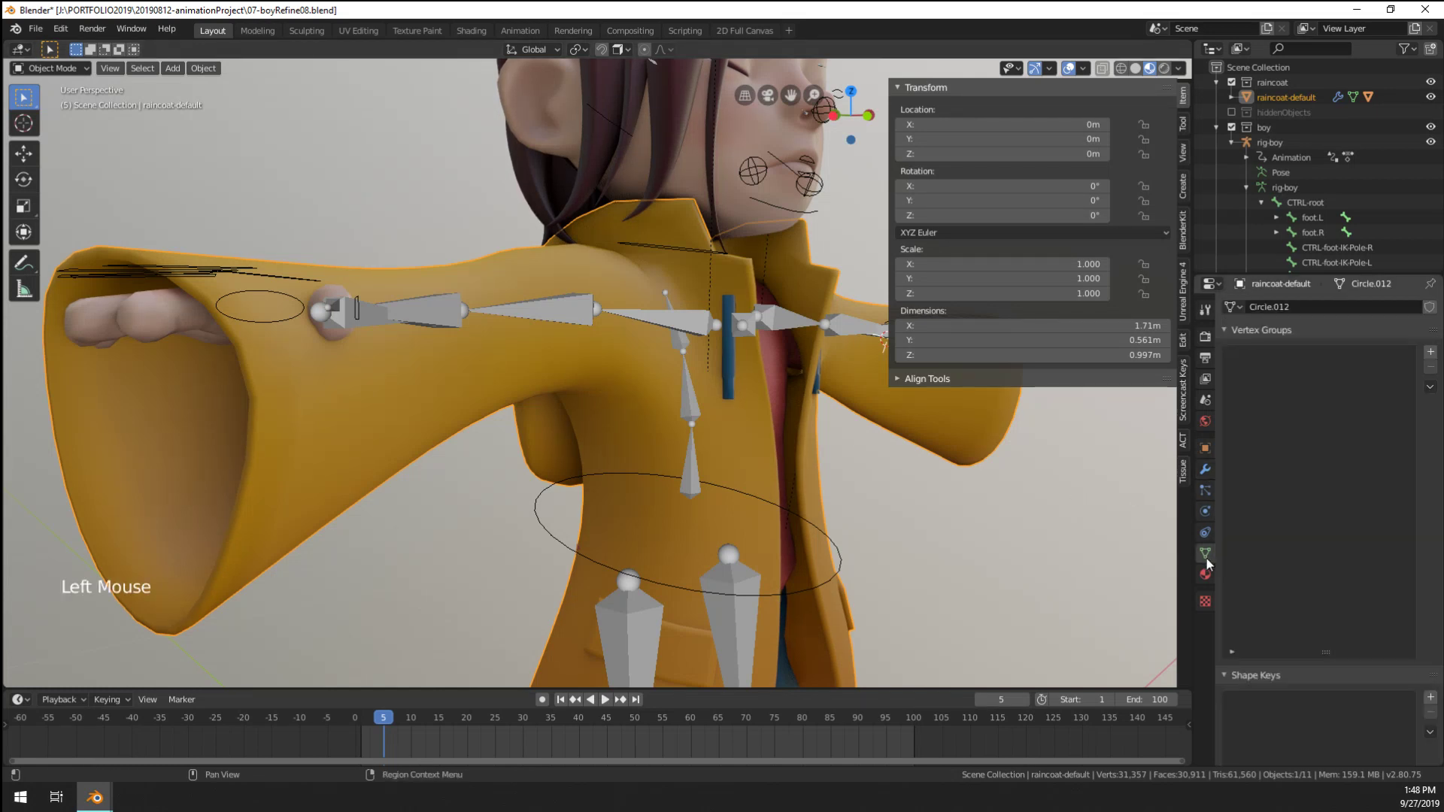
{"action": "left_click", "coordinate": [1431, 351]}
{"action": "key", "text": "Tab"}
{"action": "key", "text": "a"}
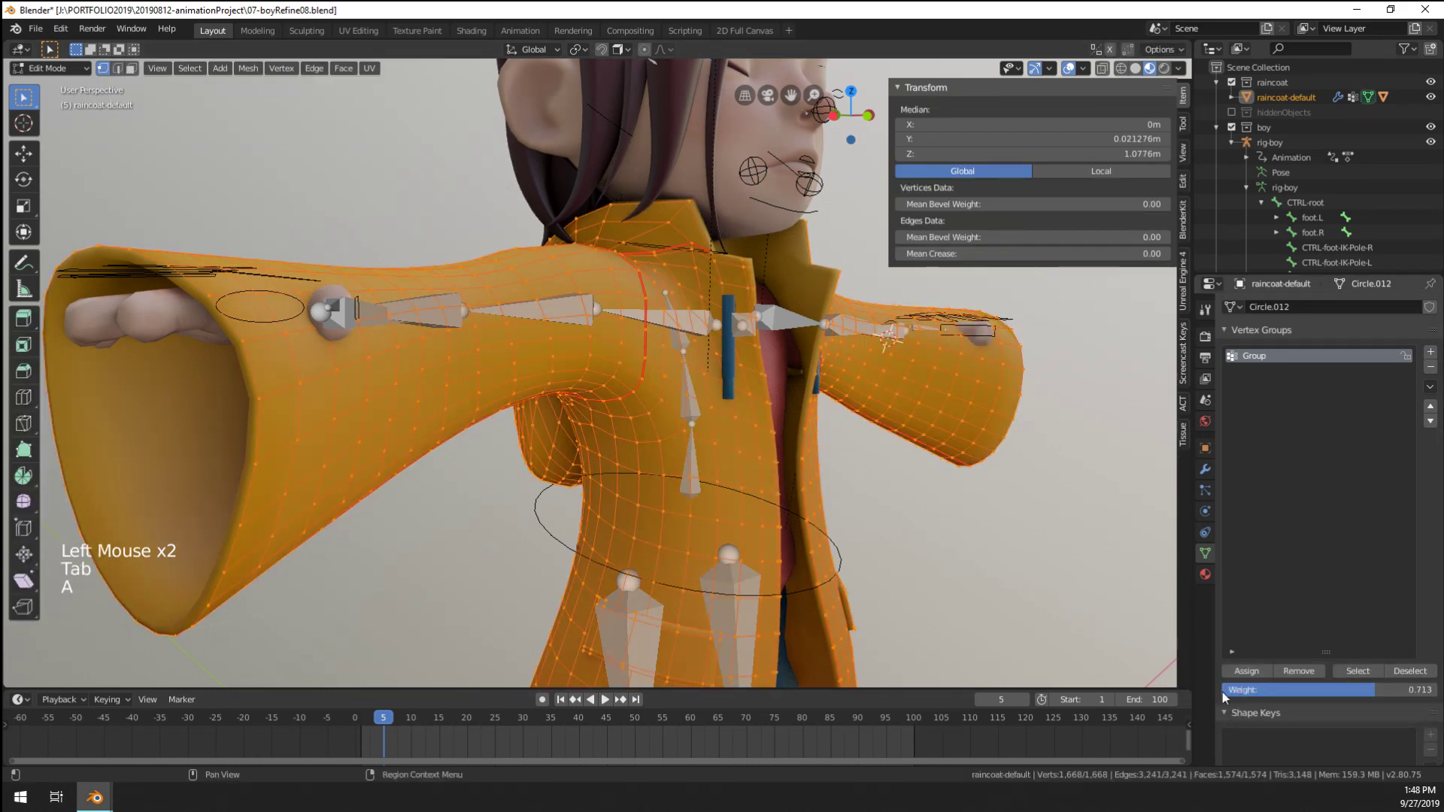
{"action": "left_click_drag", "start_coordinate": [1252, 690], "coordinate": [1429, 690]}
{"action": "left_click", "coordinate": [1262, 672]}
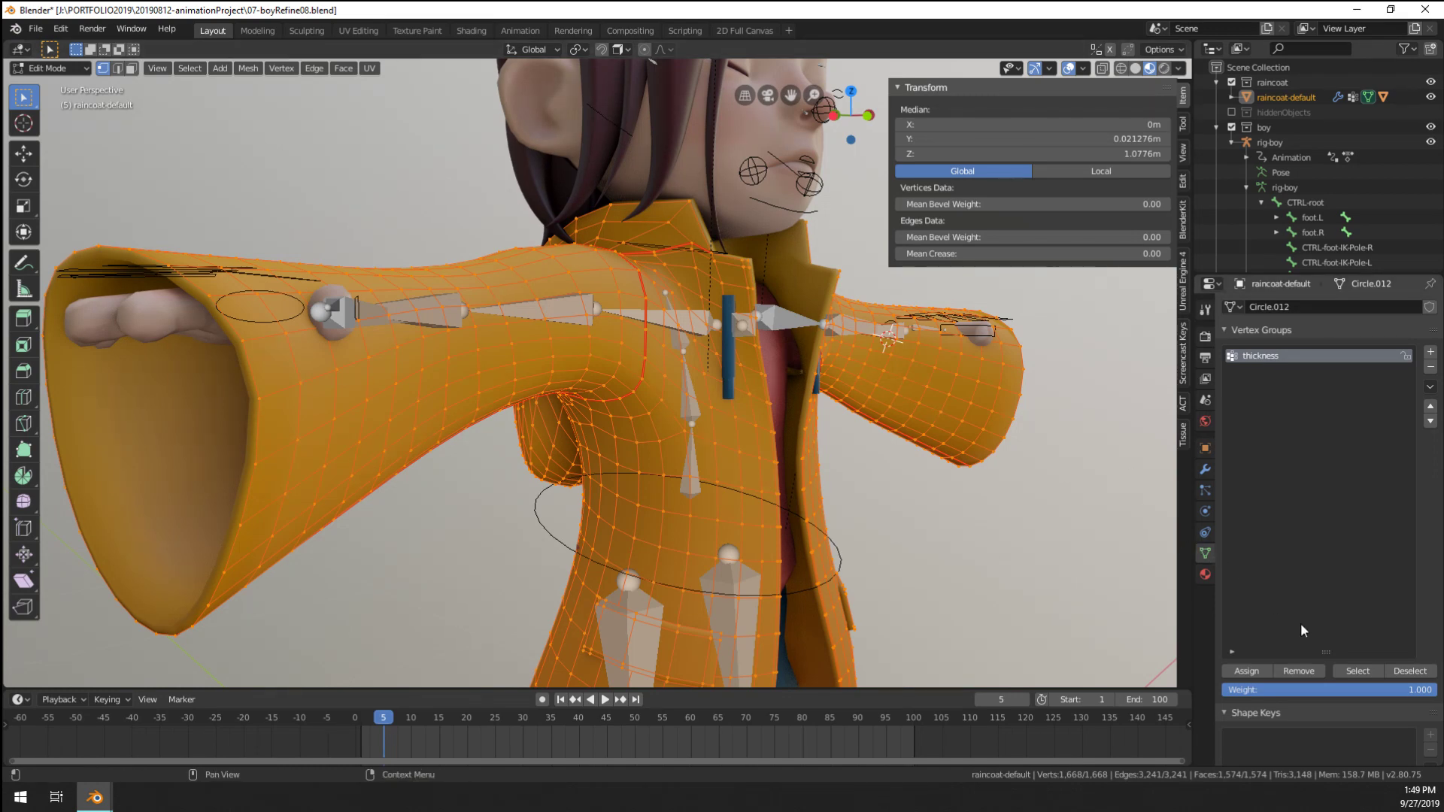
{"action": "left_click", "coordinate": [1258, 669]}
{"action": "middle_click_drag", "start_coordinate": [752, 451], "coordinate": [888, 474]}
{"action": "key", "text": "Tab"}
{"action": "middle_click_drag", "start_coordinate": [888, 474], "coordinate": [997, 483]}
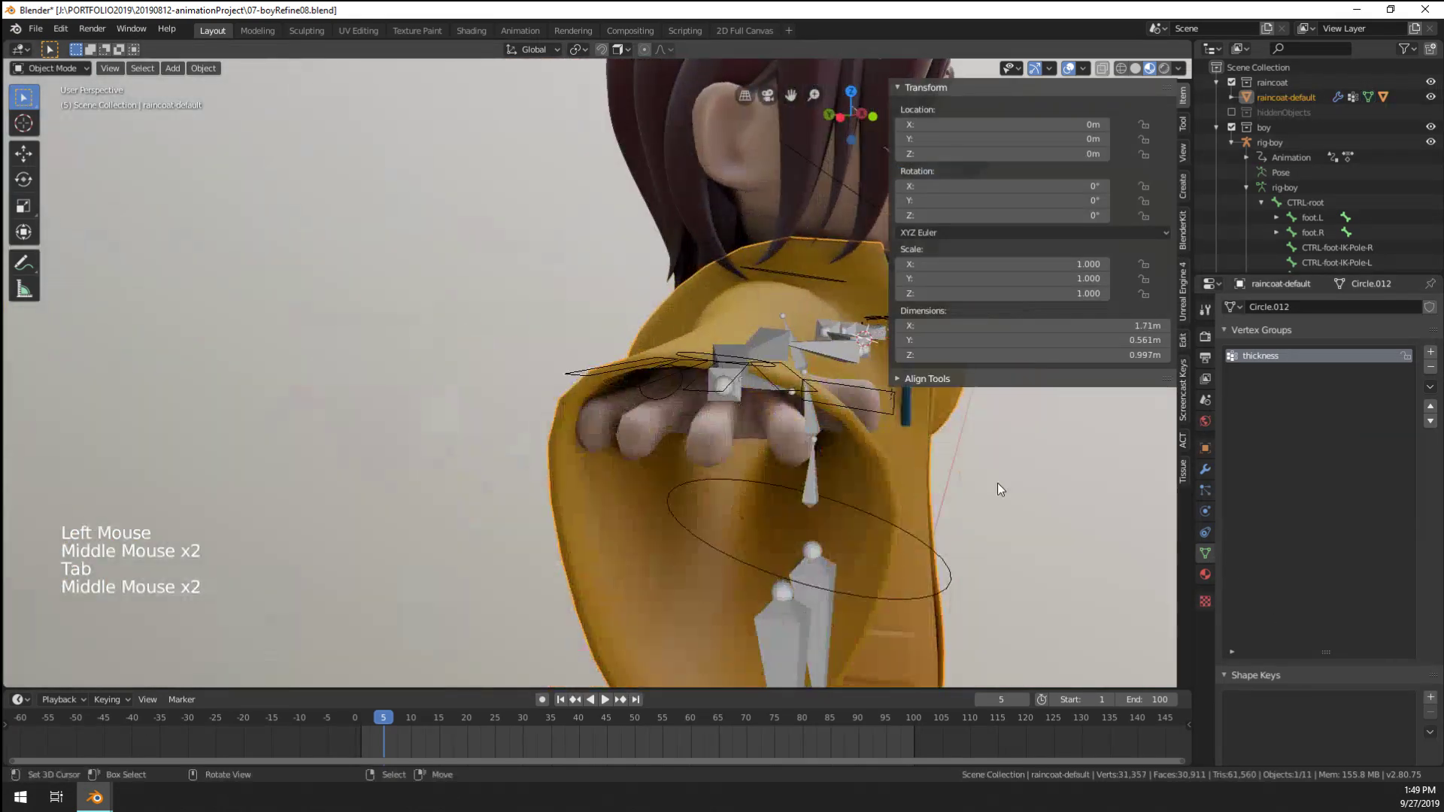
Set the thickness vertex group in the raincoat's Solidify modifier
{"action": "left_click", "coordinate": [1205, 469]}
{"action": "middle_click_drag", "start_coordinate": [918, 507], "coordinate": [747, 376]}
{"action": "left_click", "coordinate": [1312, 417]}
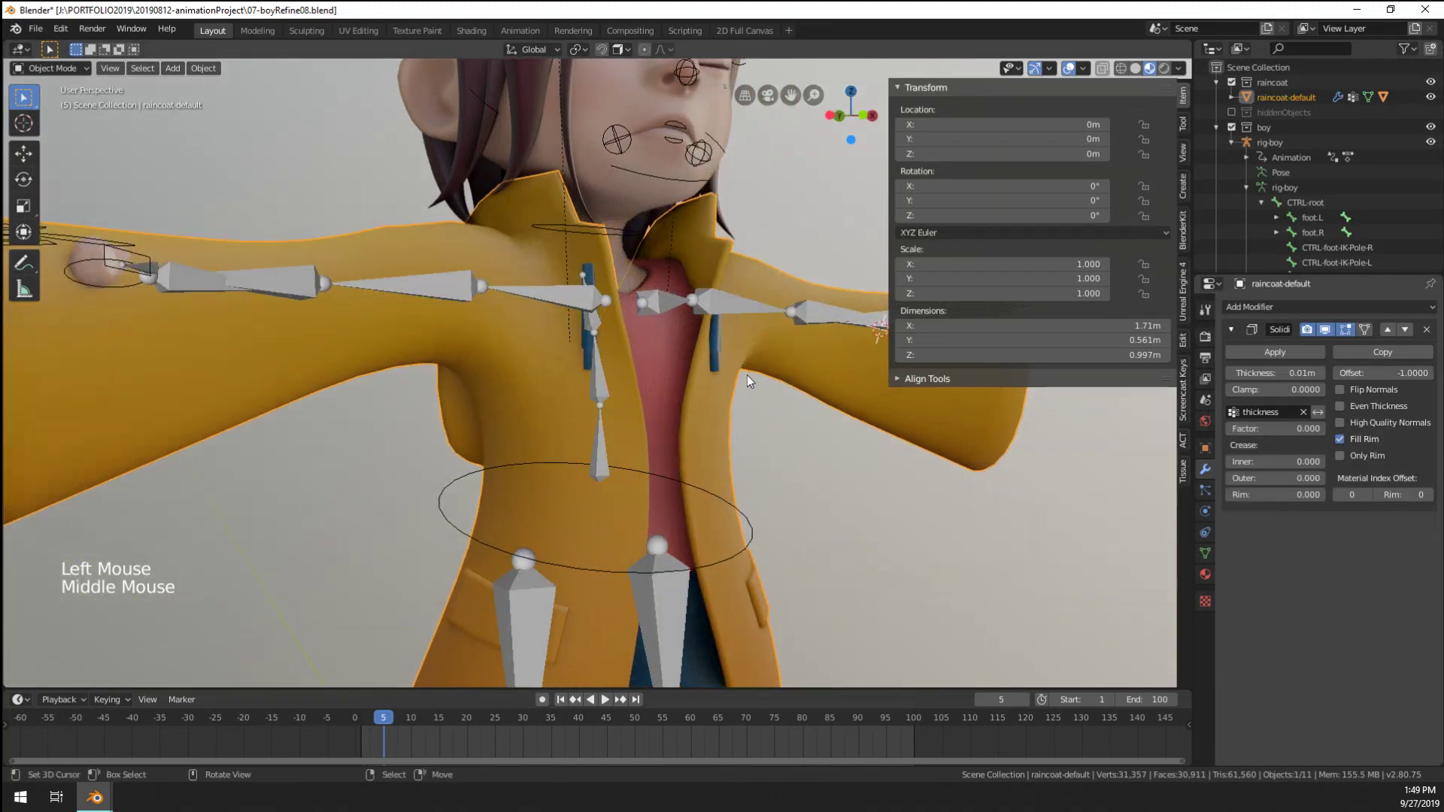
Join the blue drawstrings object into the raincoat mesh
{"action": "right_click", "coordinate": [712, 353]}
{"action": "right_click", "coordinate": [540, 395], "text": "shift"}
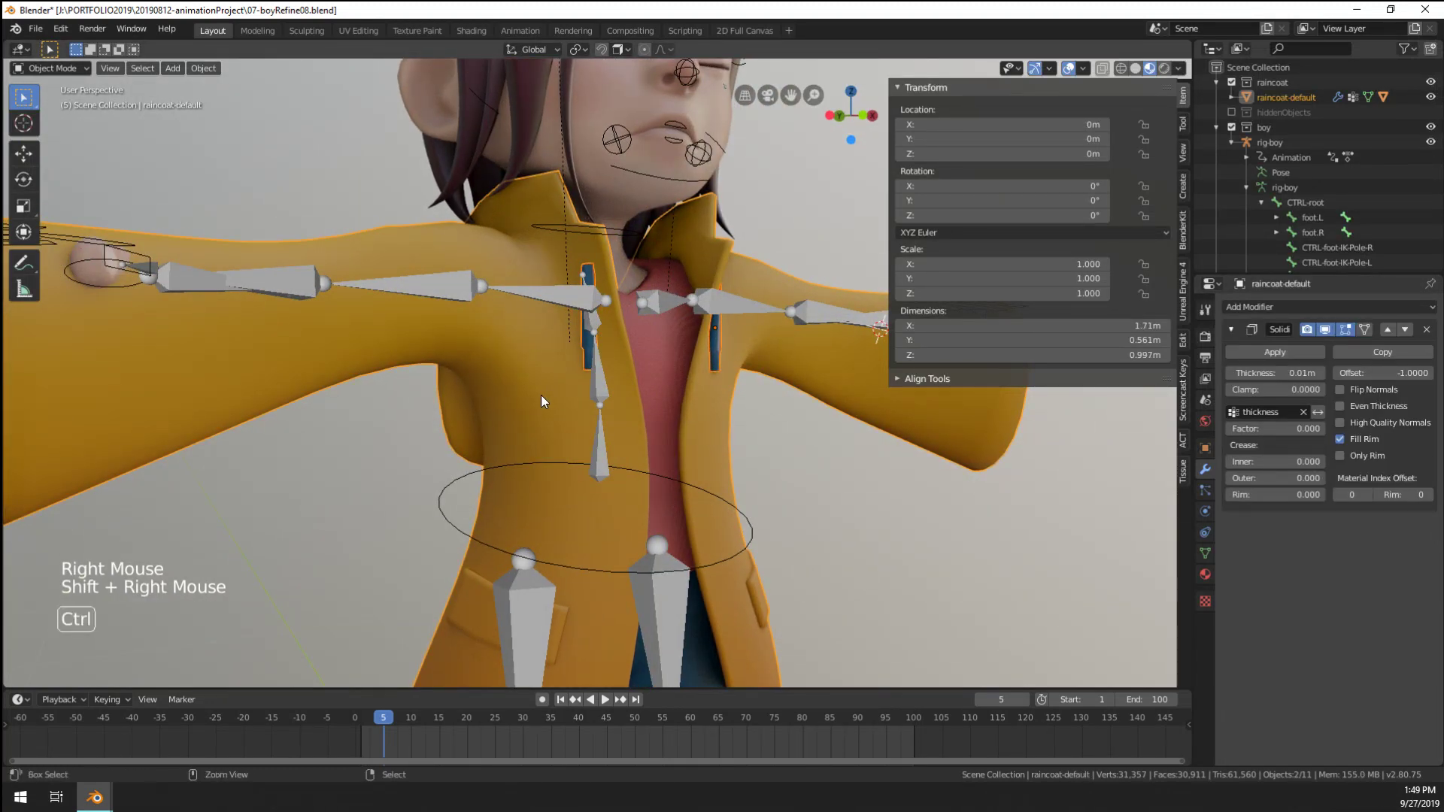
{"action": "key", "text": "ctrl+j"}
{"action": "scroll", "coordinate": [544, 376], "scroll_direction": "up", "scroll_amount": 3}
{"action": "right_click", "coordinate": [547, 352]}
{"action": "scroll", "coordinate": [548, 346], "scroll_direction": "down", "scroll_amount": 2}
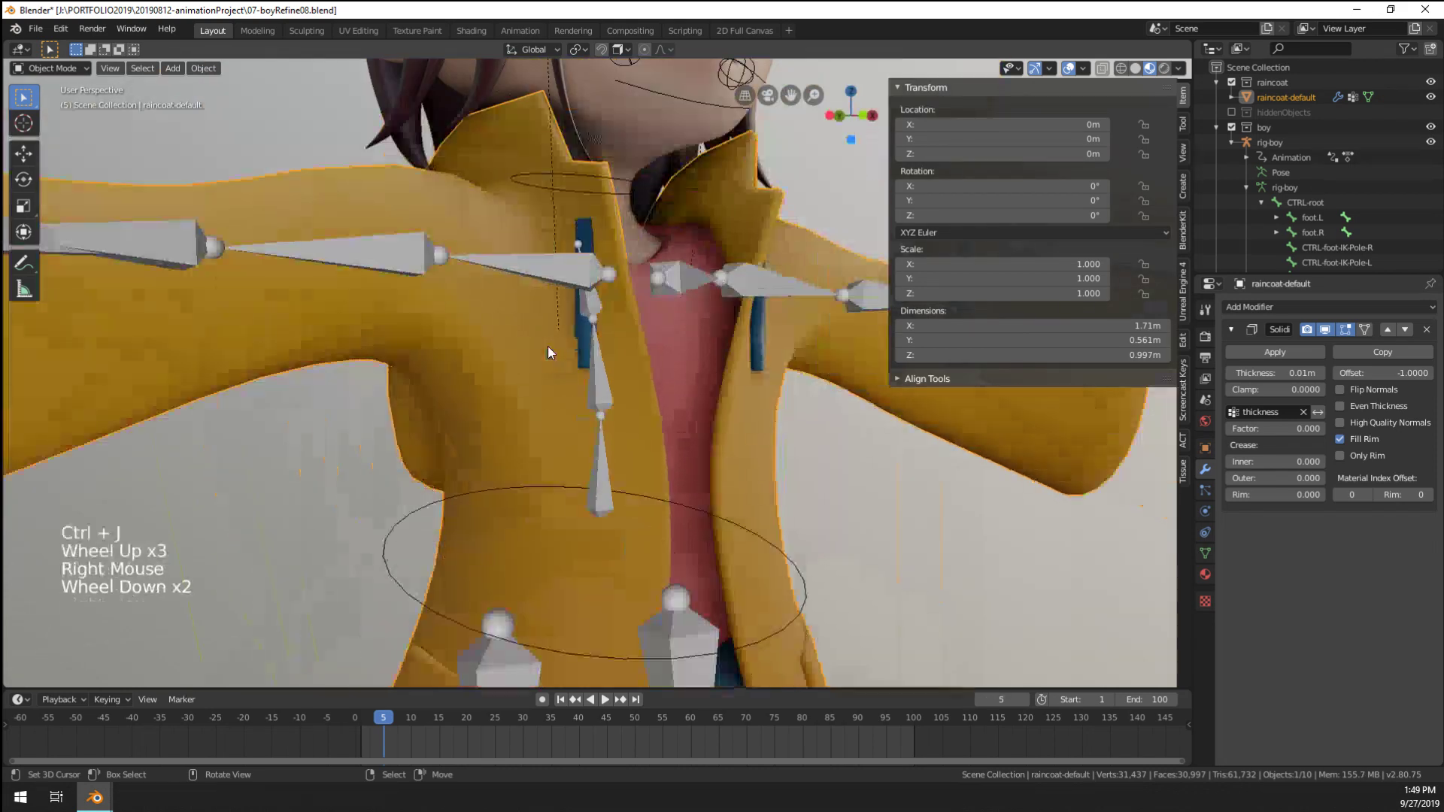
Select the top edge loop of the drawstring on the boy's right, enable X mirroring, and shrink and reposition the loop
{"action": "right_click", "coordinate": [589, 245]}
{"action": "middle_click_drag", "start_coordinate": [589, 245], "coordinate": [576, 375]}
{"action": "scroll", "coordinate": [576, 374], "scroll_direction": "up", "scroll_amount": 1}
{"action": "middle_click_drag", "start_coordinate": [541, 661], "coordinate": [557, 519], "text": "shift"}
{"action": "right_click", "coordinate": [522, 561]}
{"action": "key", "text": "Tab"}
{"action": "right_click", "coordinate": [511, 514], "text": "alt"}
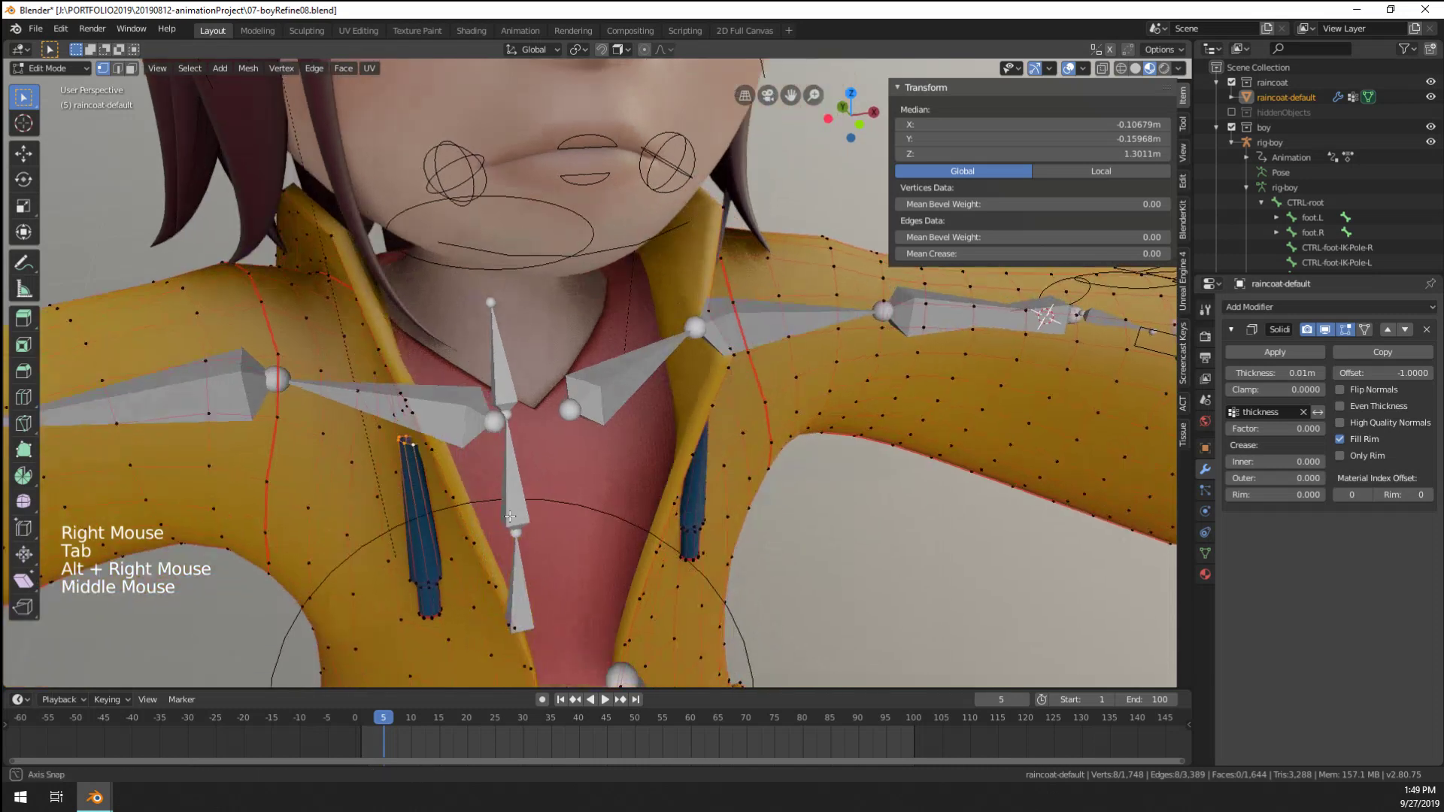
{"action": "key", "text": "s"}
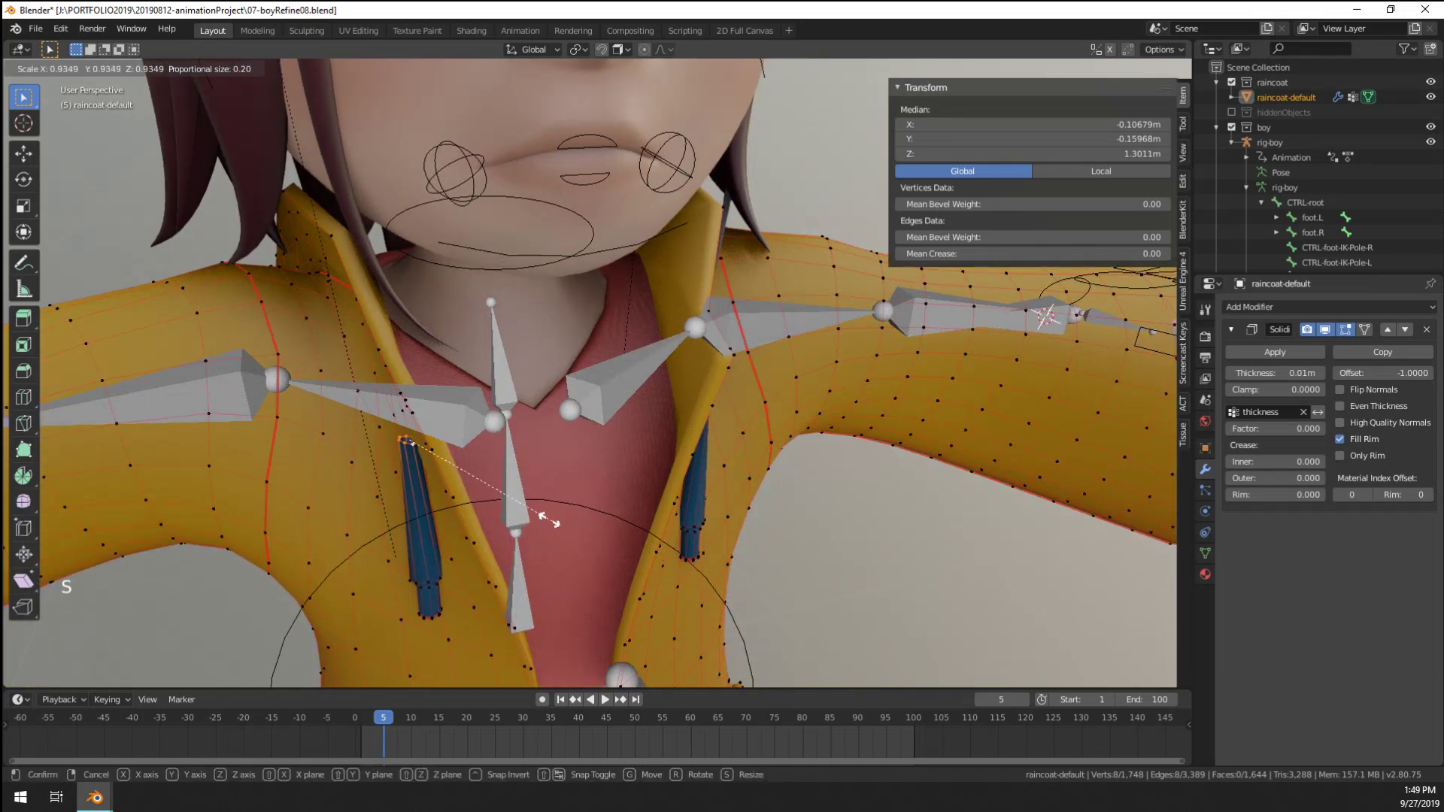
{"action": "left_click", "coordinate": [548, 519]}
{"action": "left_click", "coordinate": [1109, 49]}
{"action": "key", "text": "s"}
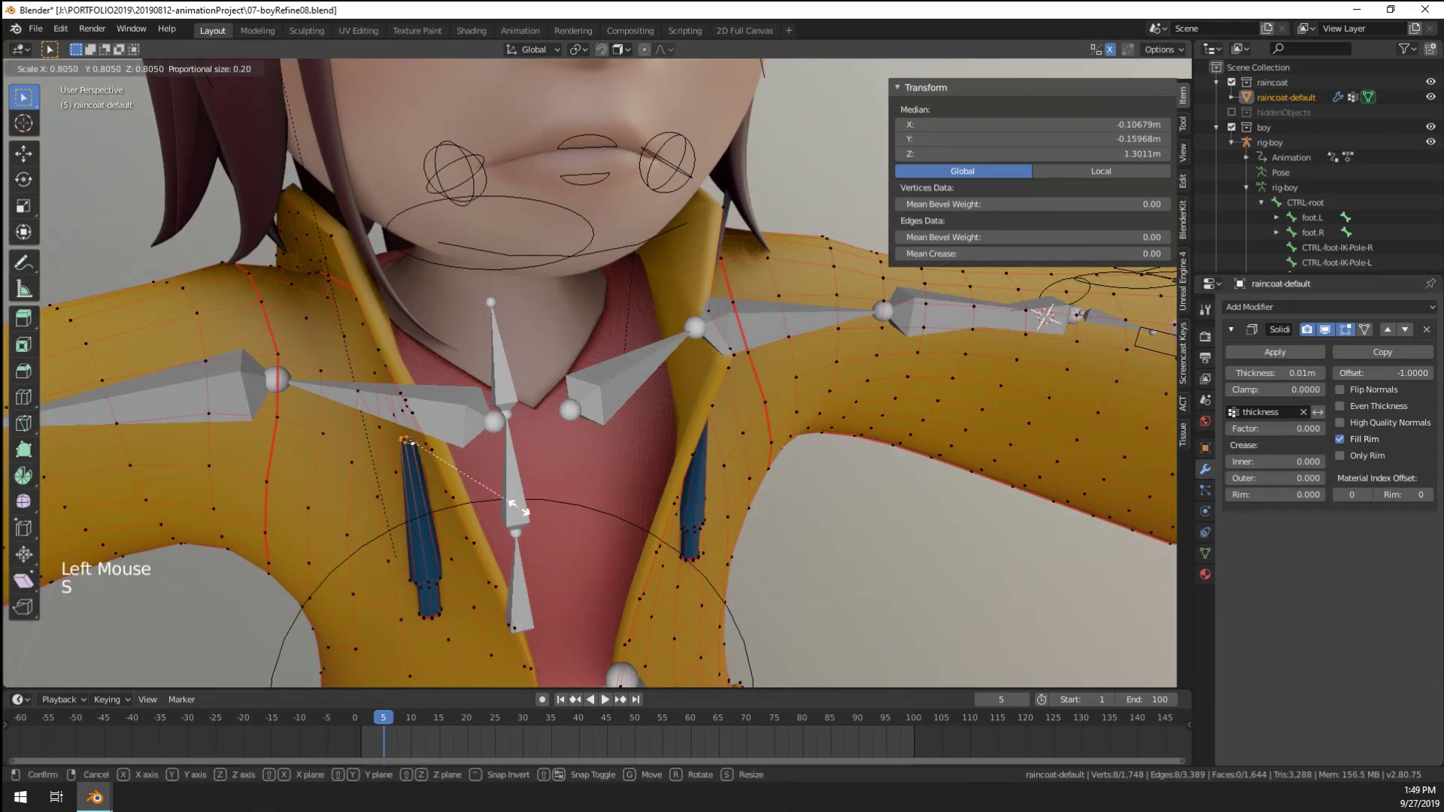
{"action": "key", "text": "g"}
{"action": "key", "text": "Tab"}
{"action": "scroll", "coordinate": [557, 529], "scroll_direction": "down", "scroll_amount": 2}
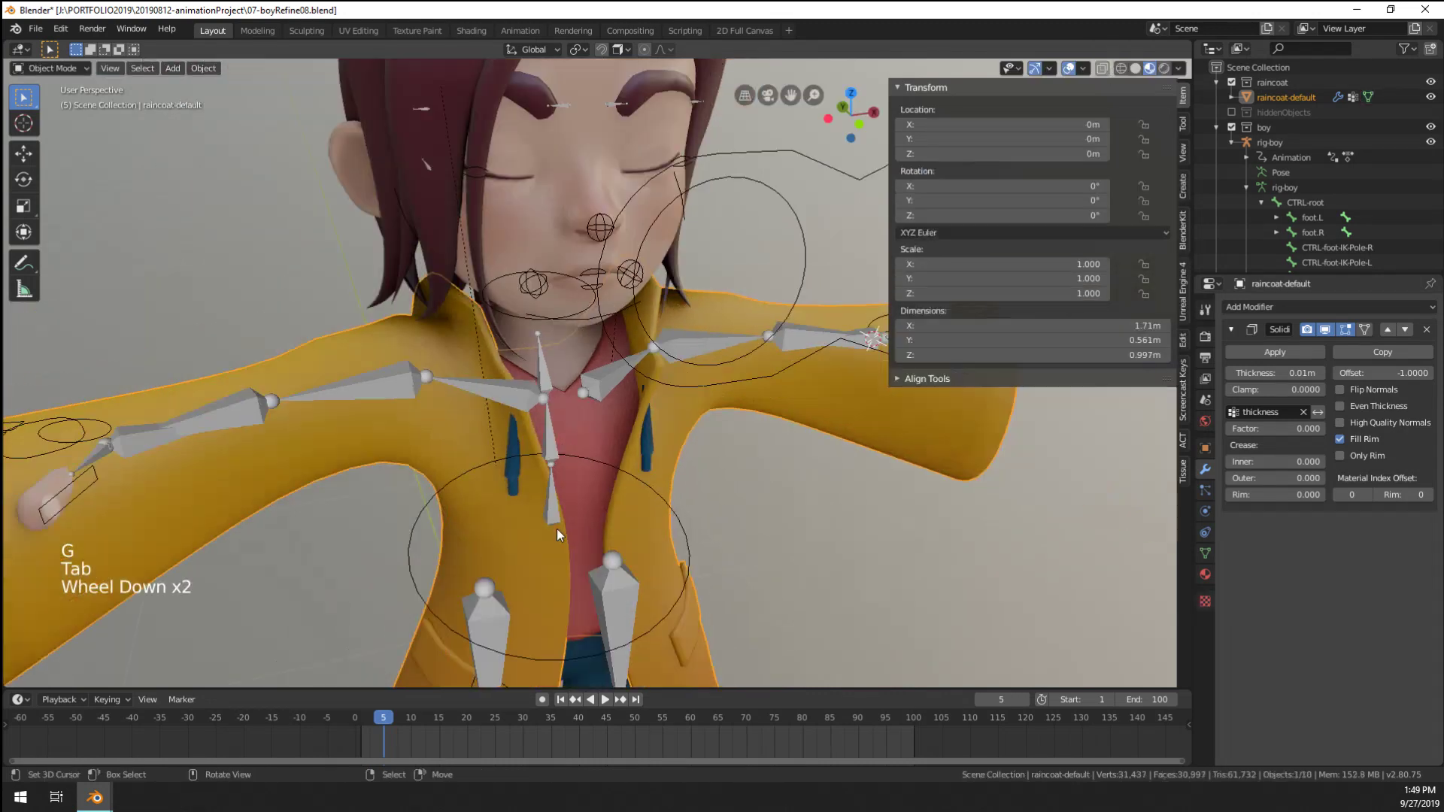
Scale the drawstring's top loop by a further 0.730 and adjust its position against the coat
{"action": "middle_click_drag", "start_coordinate": [556, 529], "coordinate": [573, 438]}
{"action": "scroll", "coordinate": [522, 422], "scroll_direction": "up", "scroll_amount": 1}
{"action": "scroll", "coordinate": [522, 422], "scroll_direction": "up", "scroll_amount": 2}
{"action": "key", "text": "Tab"}
{"action": "key", "text": "s"}
{"action": "left_click", "coordinate": [538, 387]}
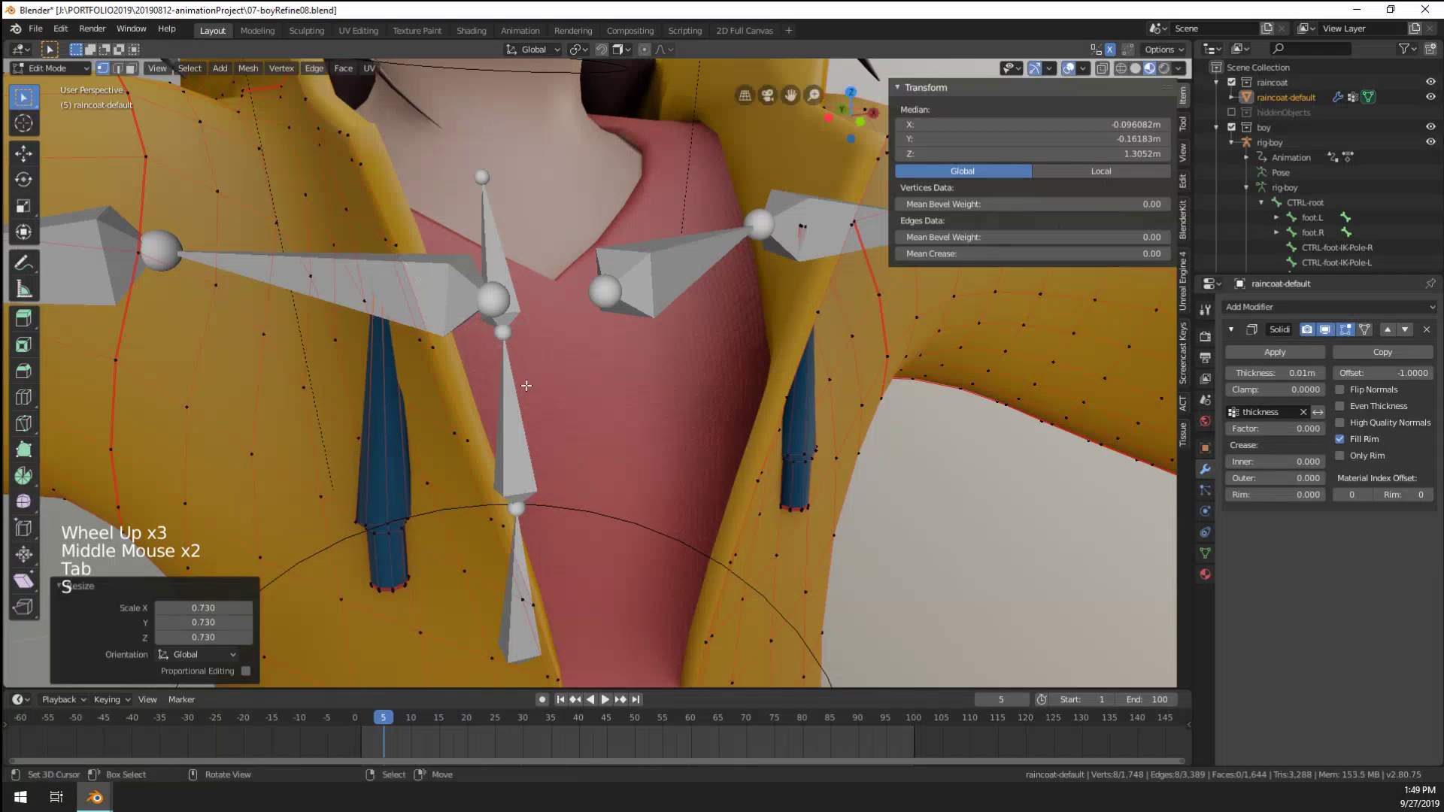
{"action": "middle_click_drag", "start_coordinate": [538, 388], "coordinate": [503, 395]}
{"action": "key", "text": "g"}
{"action": "key", "text": "Tab"}
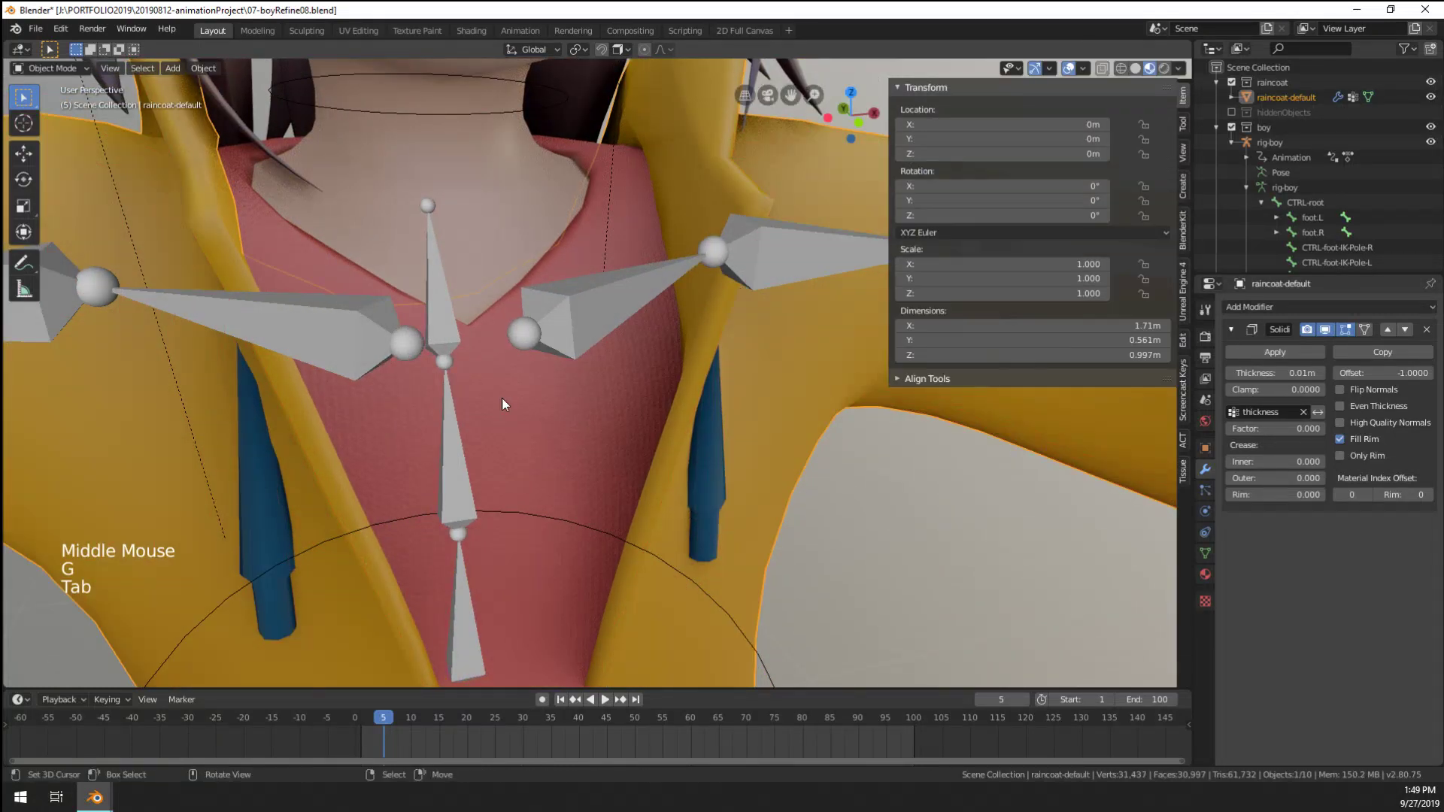
Select the edge loop around the right sleeve's cuff and check the vertex group weights it carries
{"action": "scroll", "coordinate": [386, 438], "scroll_direction": "down", "scroll_amount": 6}
{"action": "middle_click_drag", "start_coordinate": [385, 438], "coordinate": [377, 517]}
{"action": "scroll", "coordinate": [358, 495], "scroll_direction": "up", "scroll_amount": 1}
{"action": "scroll", "coordinate": [391, 484], "scroll_direction": "up", "scroll_amount": 1}
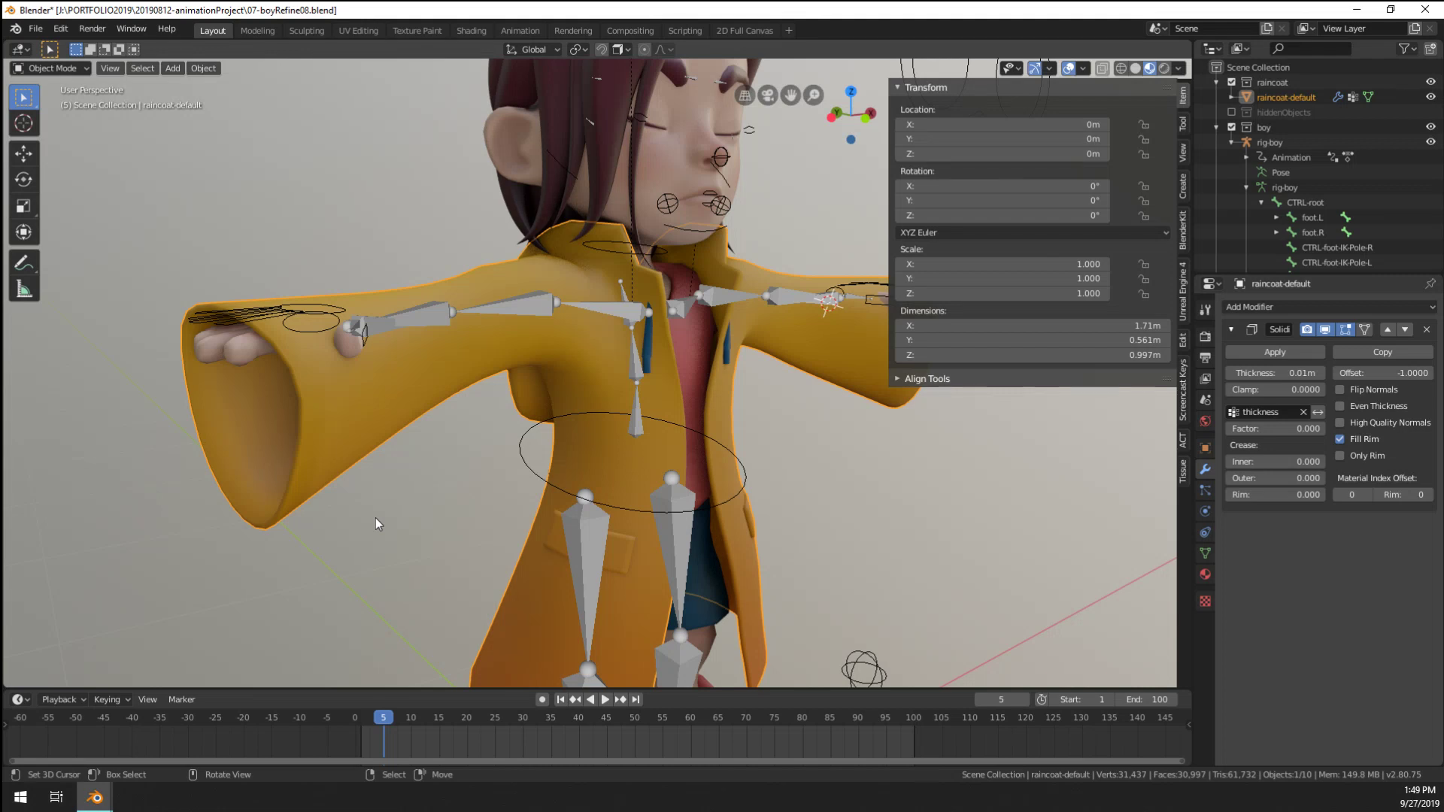
{"action": "key", "text": "Tab"}
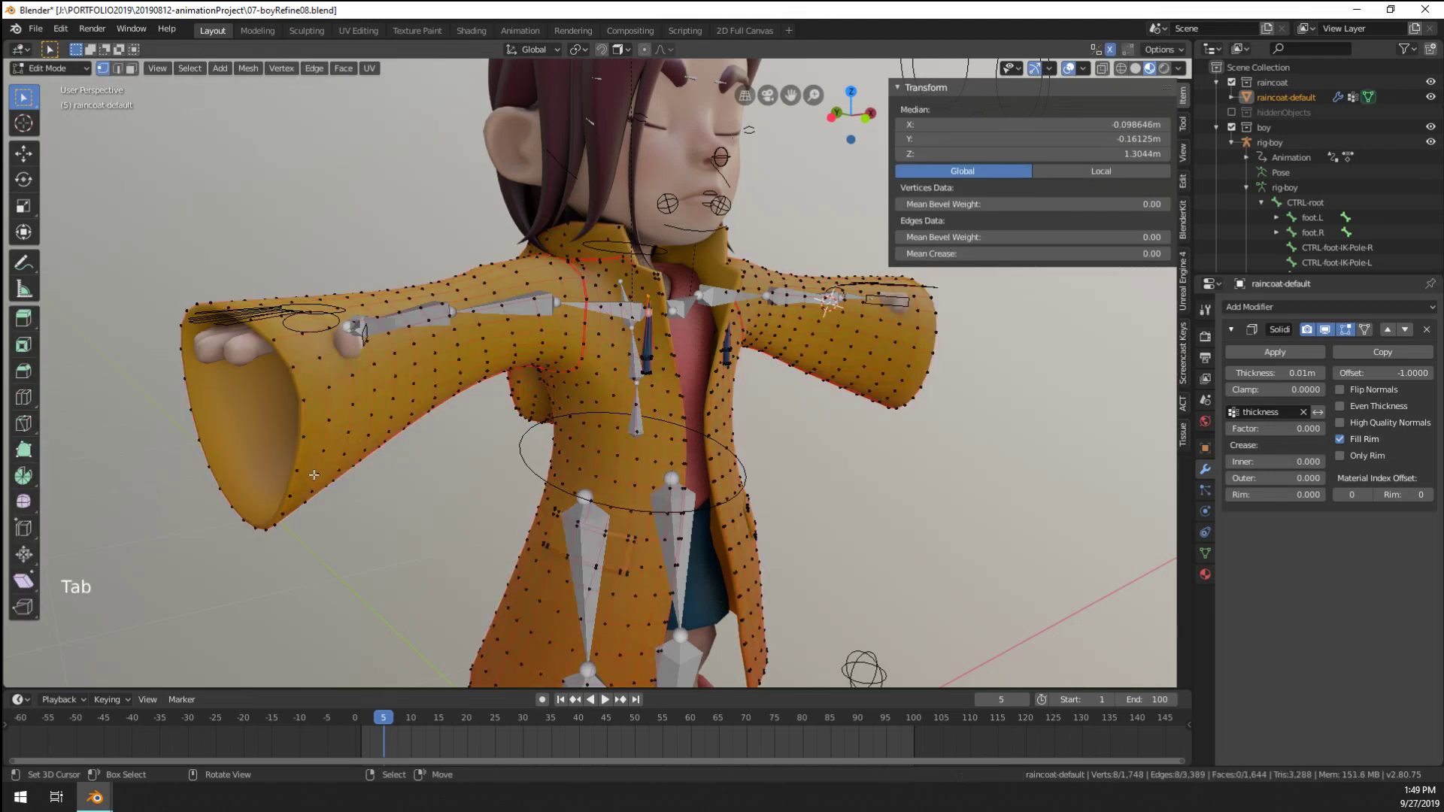
{"action": "right_click", "coordinate": [297, 432], "text": "alt"}
{"action": "right_click", "coordinate": [308, 425], "text": "alt"}
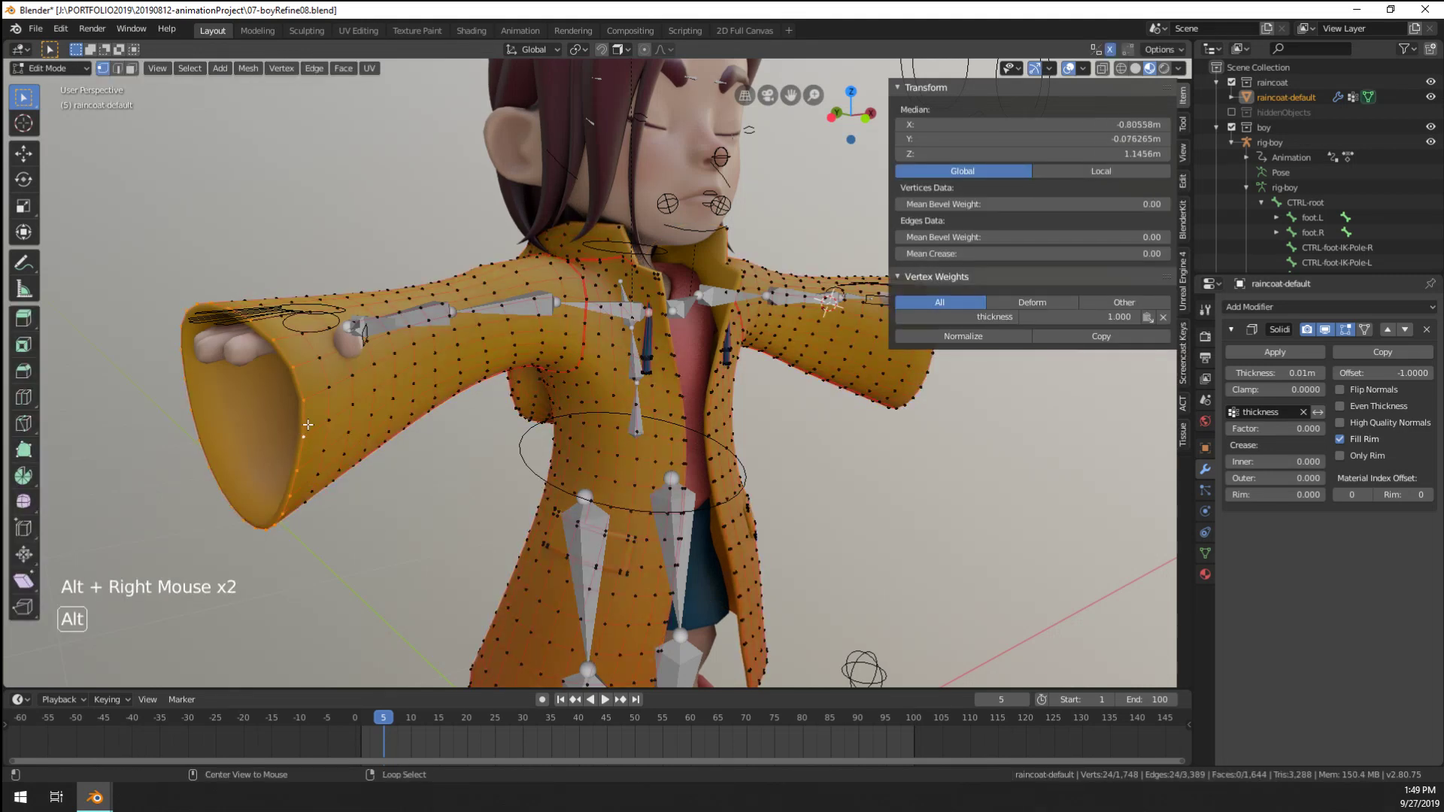
{"action": "middle_click_drag", "start_coordinate": [345, 469], "coordinate": [324, 472]}
{"action": "key", "text": "Tab"}
{"action": "right_click", "coordinate": [226, 368], "text": "shift"}
{"action": "right_click", "coordinate": [330, 438]}
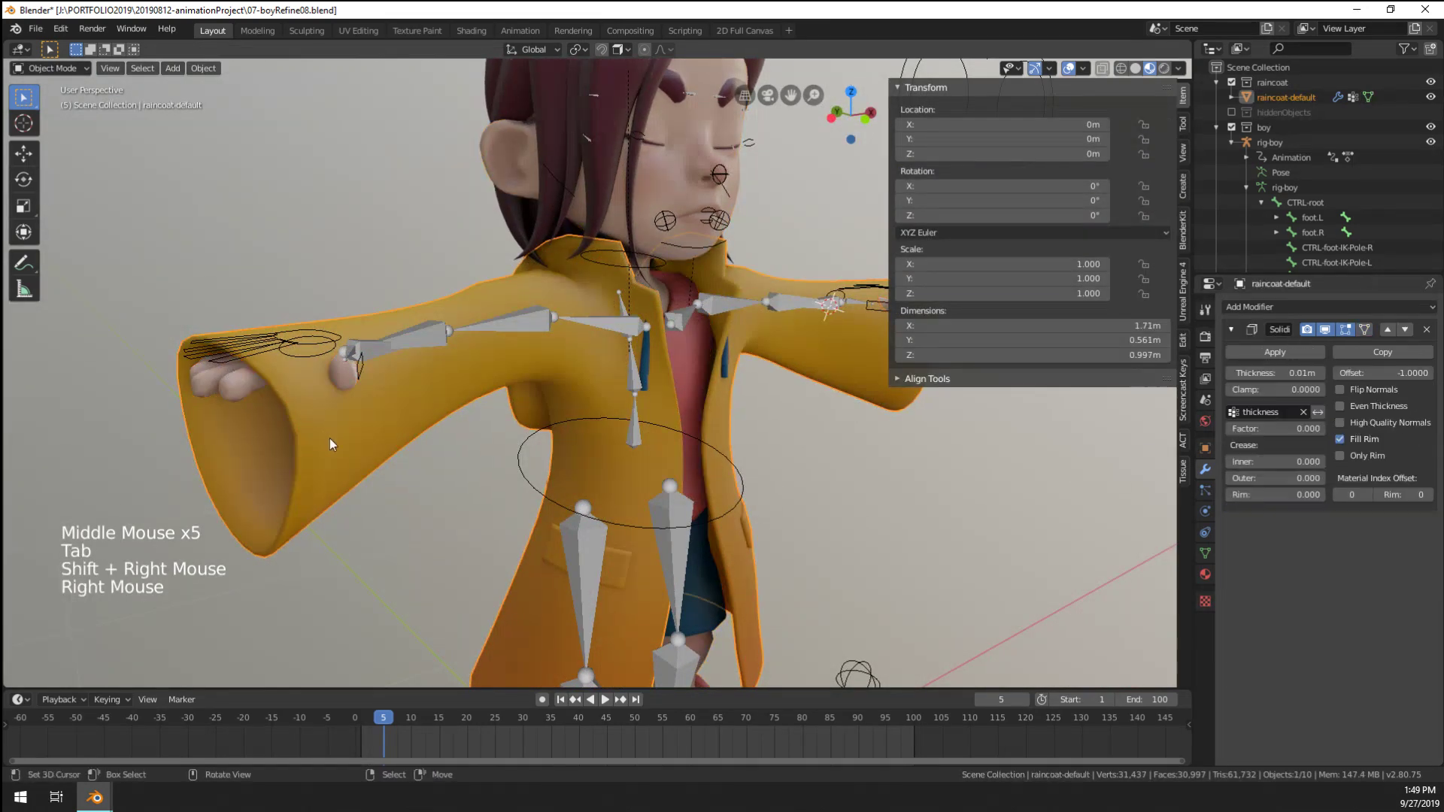
{"action": "right_click", "coordinate": [307, 345], "text": "shift"}
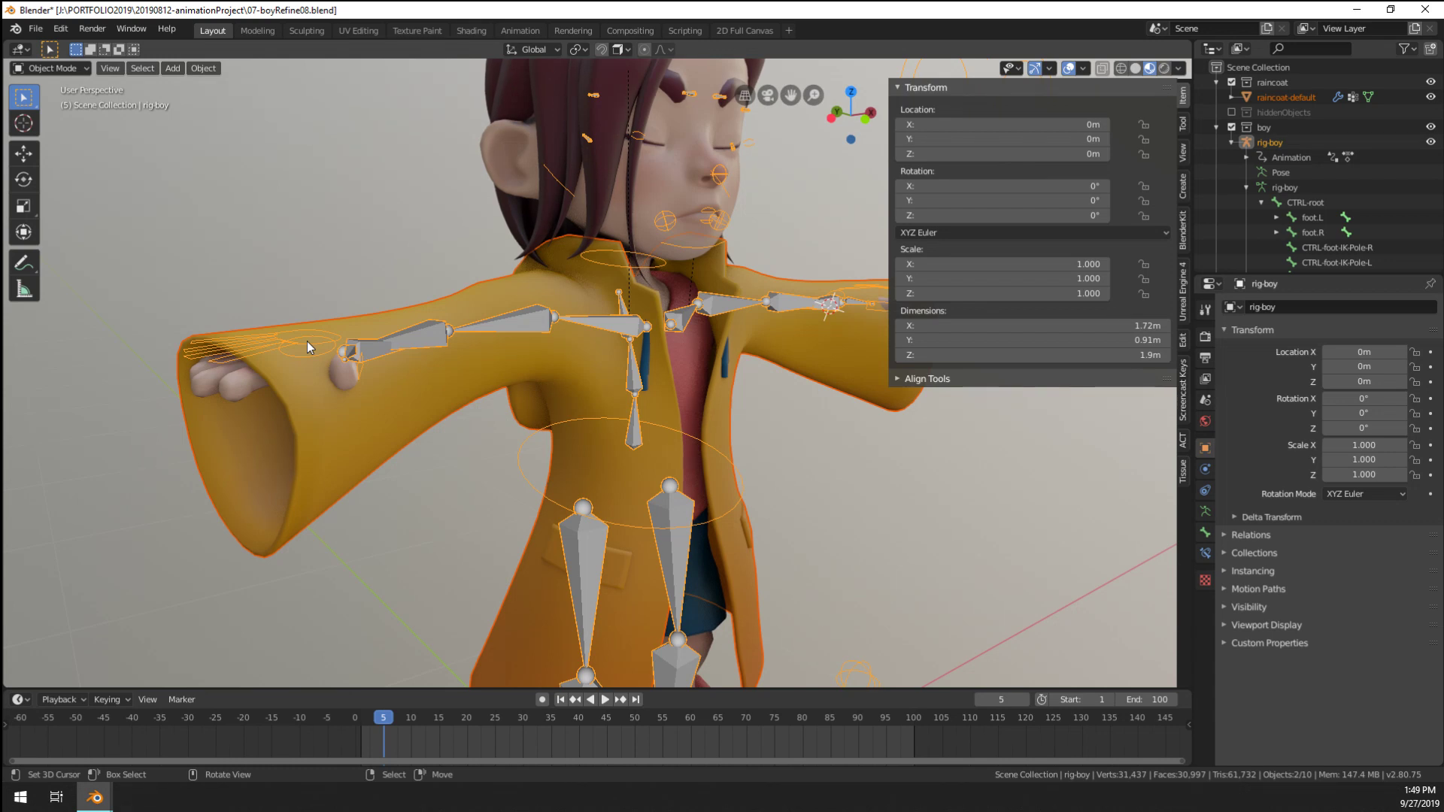
Add an Armature modifier to the raincoat and place it above the Solidify modifier in the stack
{"action": "right_click", "coordinate": [296, 424]}
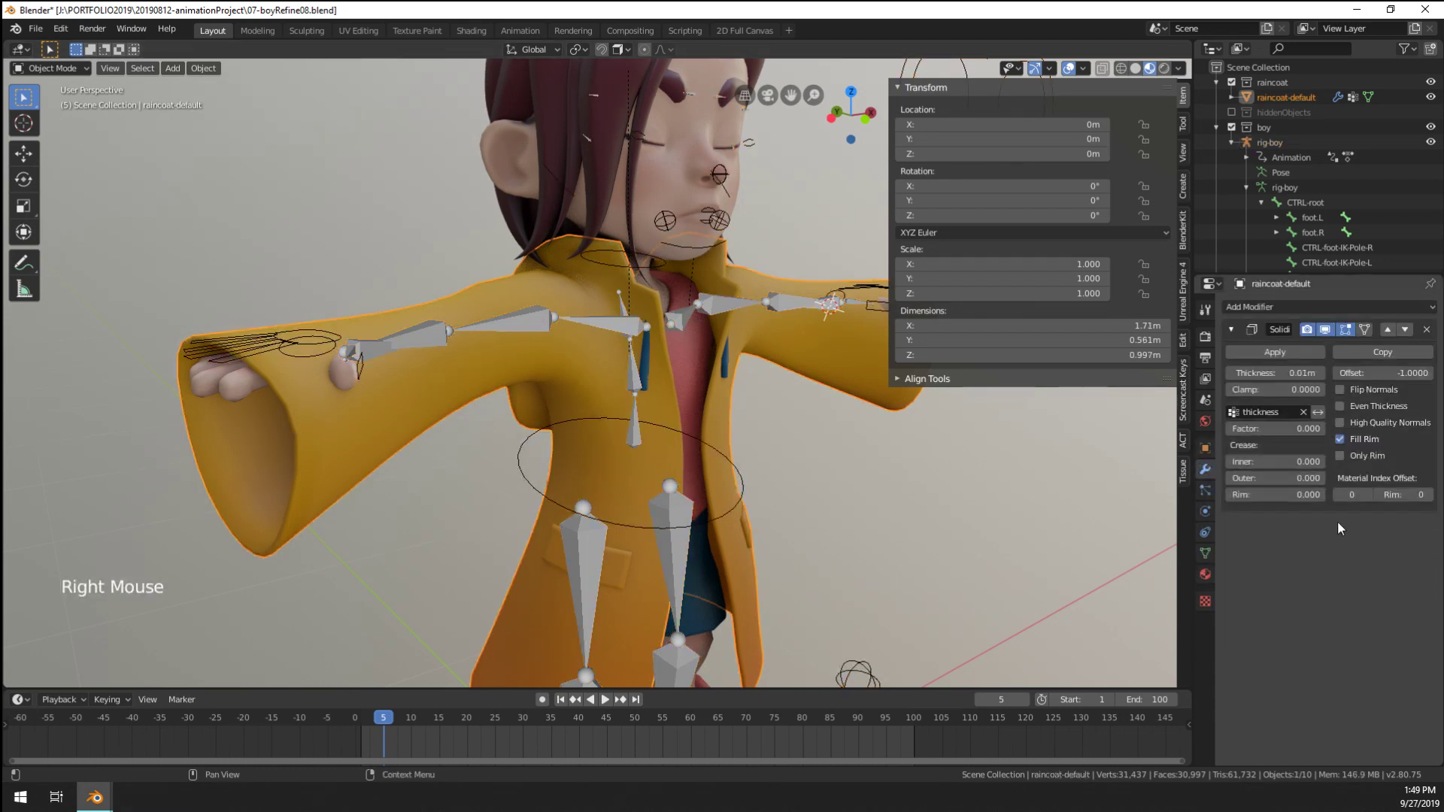
{"action": "left_click", "coordinate": [1204, 489]}
{"action": "left_click", "coordinate": [1204, 470]}
{"action": "left_click", "coordinate": [1258, 307]}
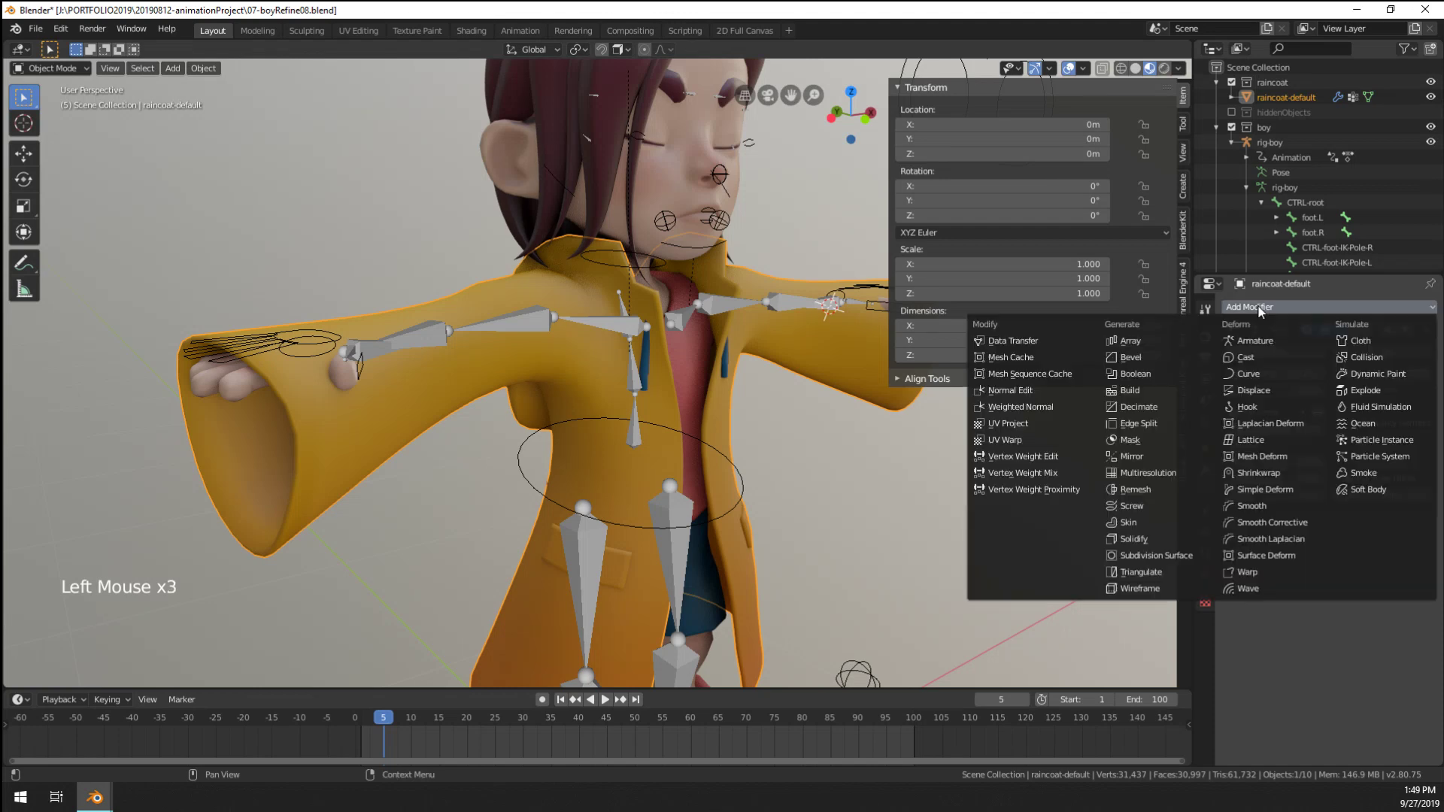
{"action": "left_click", "coordinate": [1254, 341]}
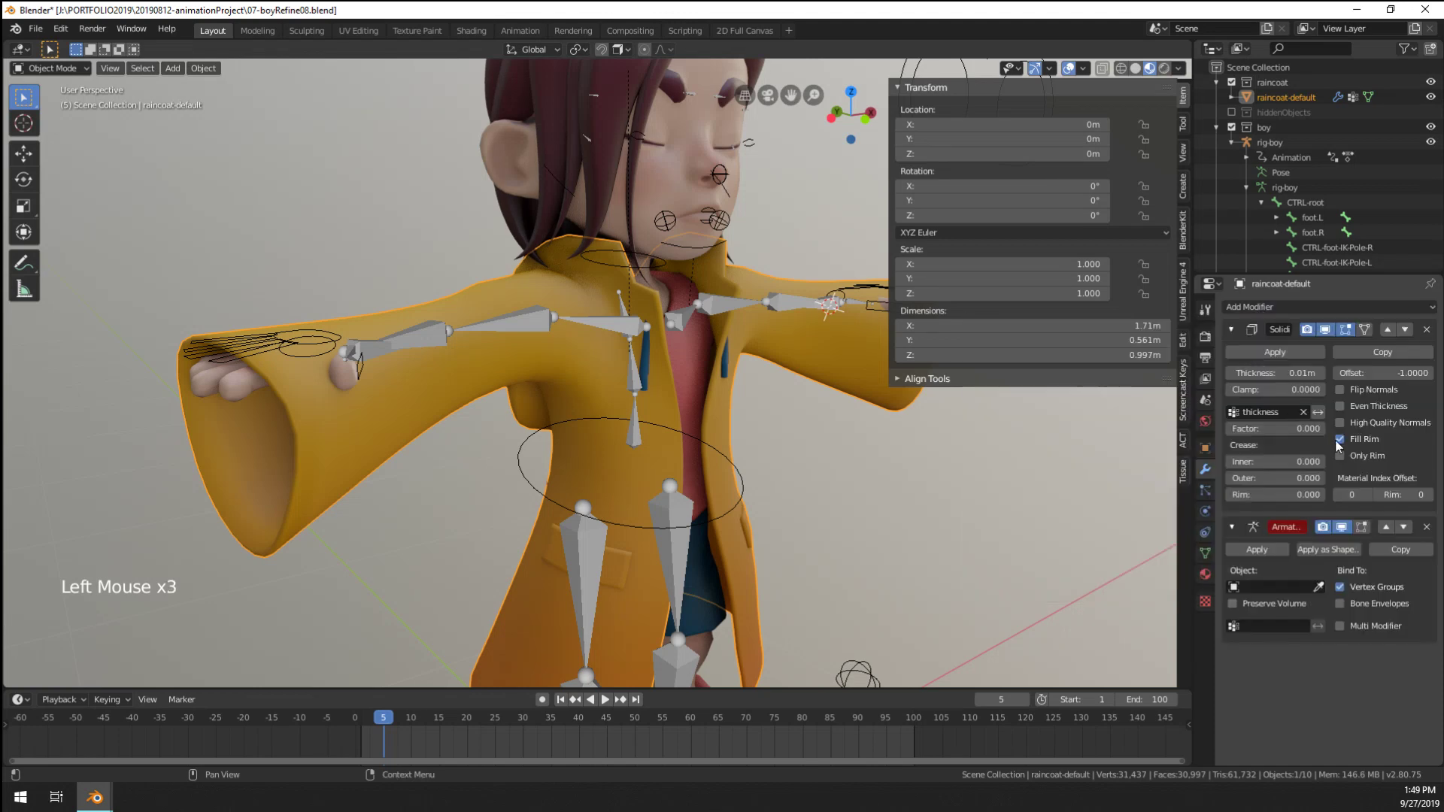
{"action": "left_click", "coordinate": [1386, 527]}
{"action": "middle_click", "coordinate": [642, 388]}
{"action": "middle_click", "coordinate": [643, 388]}
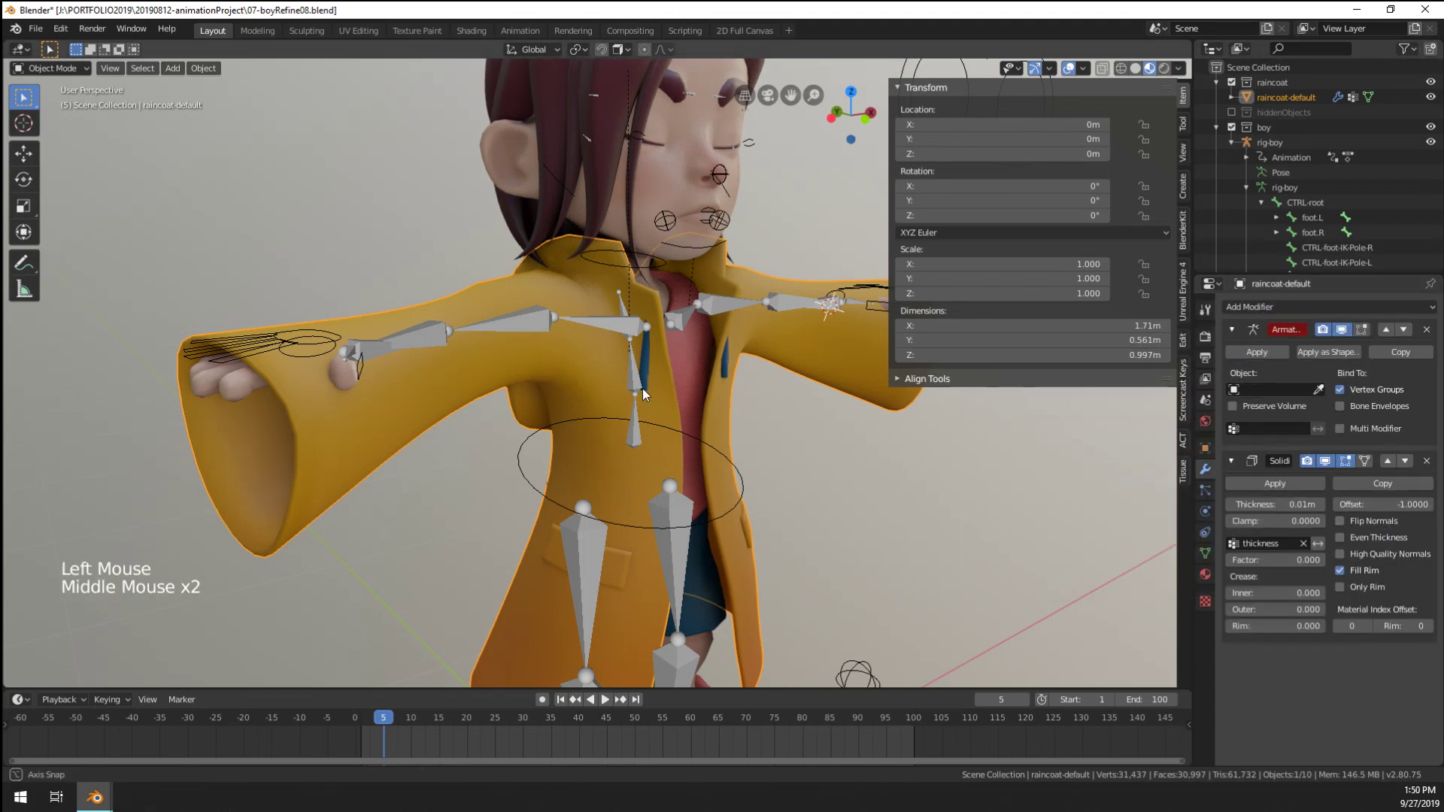
Set rig-boy as the target object of the raincoat's Armature modifier
{"action": "scroll", "coordinate": [642, 388], "scroll_direction": "up", "scroll_amount": 1}
{"action": "middle_click_drag", "start_coordinate": [643, 388], "coordinate": [527, 410]}
{"action": "left_click", "coordinate": [1279, 388]}
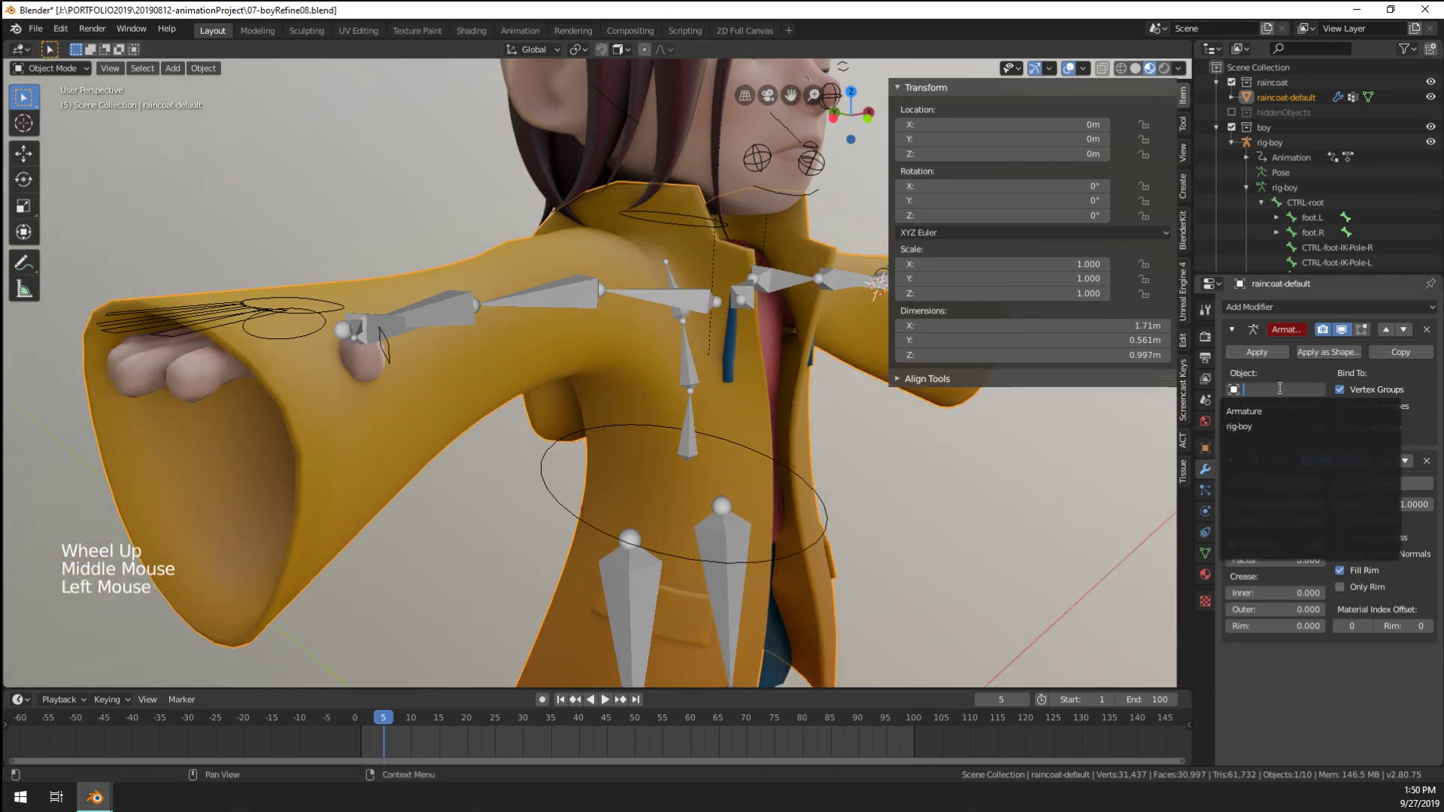
{"action": "left_click", "coordinate": [1241, 426]}
Delete the stray Armature object standing apart from the boy
{"action": "scroll", "coordinate": [928, 394], "scroll_direction": "down", "scroll_amount": 5}
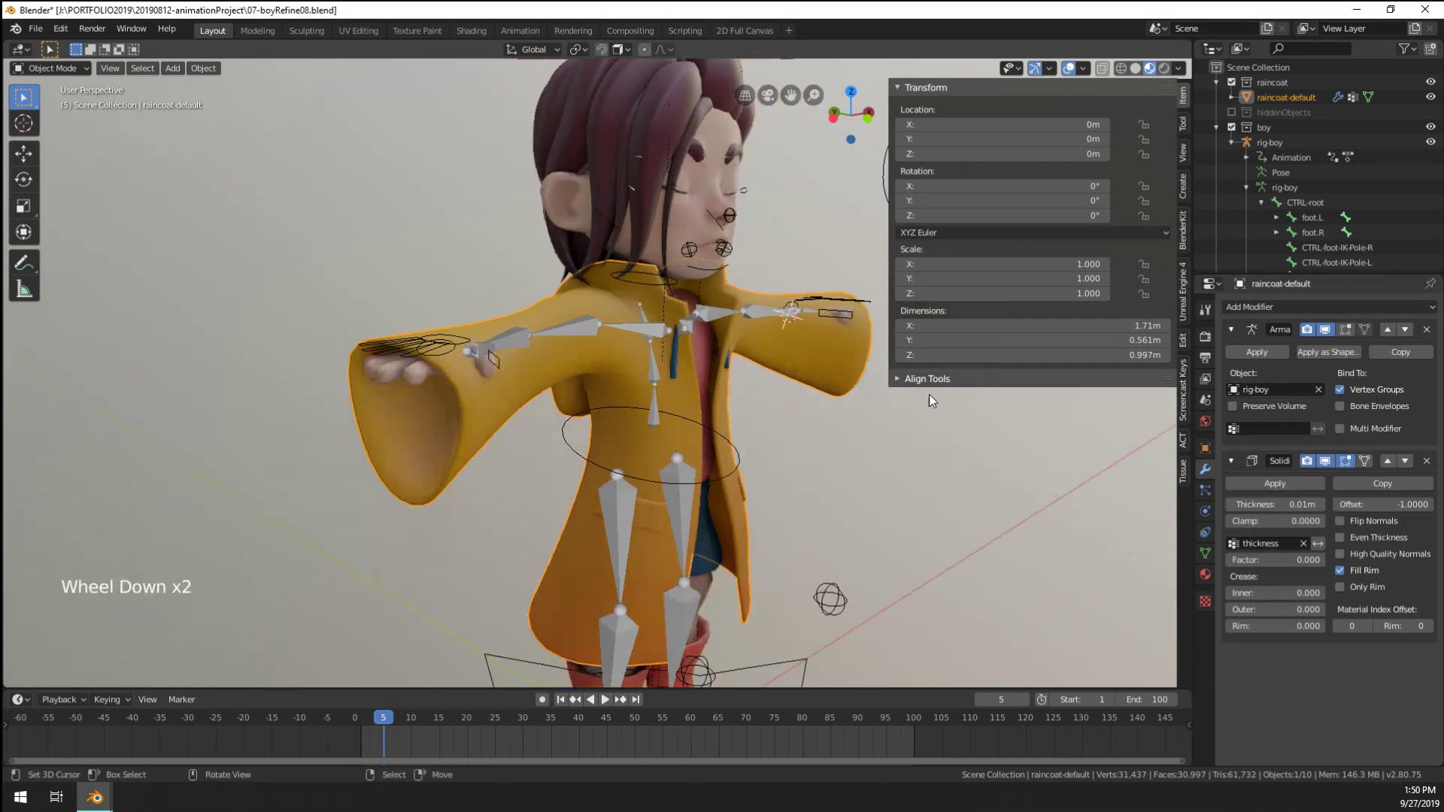
{"action": "middle_click_drag", "start_coordinate": [928, 394], "coordinate": [616, 460]}
{"action": "right_click", "coordinate": [255, 422]}
{"action": "right_click", "coordinate": [255, 421]}
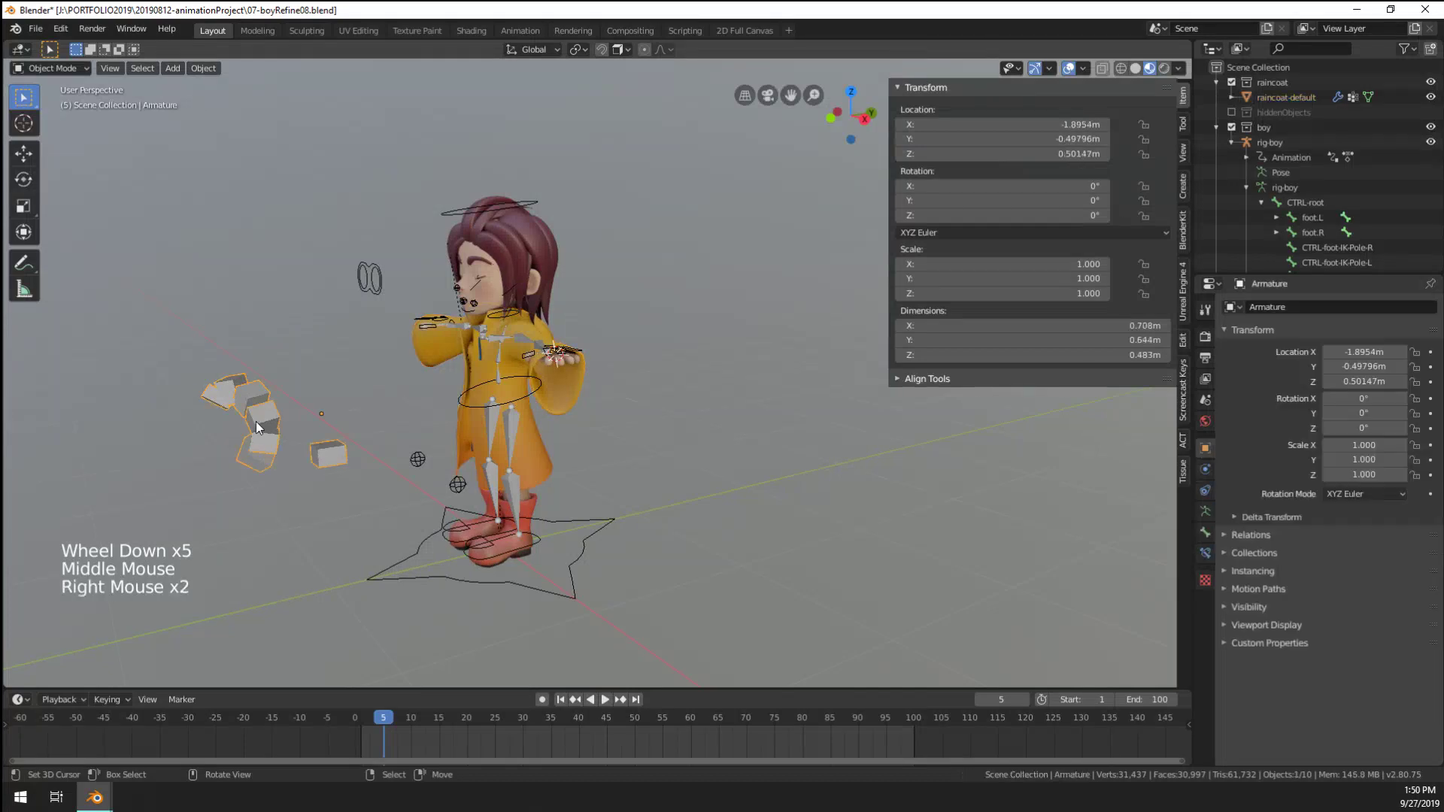
{"action": "key", "text": "x"}
Enable Preserve Volume in the raincoat's Armature modifier
{"action": "middle_click_drag", "start_coordinate": [246, 484], "coordinate": [382, 473]}
{"action": "scroll", "coordinate": [382, 472], "scroll_direction": "up", "scroll_amount": 3}
{"action": "right_click", "coordinate": [385, 395]}
{"action": "middle_click_drag", "start_coordinate": [385, 395], "coordinate": [526, 485]}
{"action": "scroll", "coordinate": [409, 477], "scroll_direction": "up", "scroll_amount": 2}
{"action": "middle_click_drag", "start_coordinate": [527, 485], "coordinate": [677, 493], "text": "shift"}
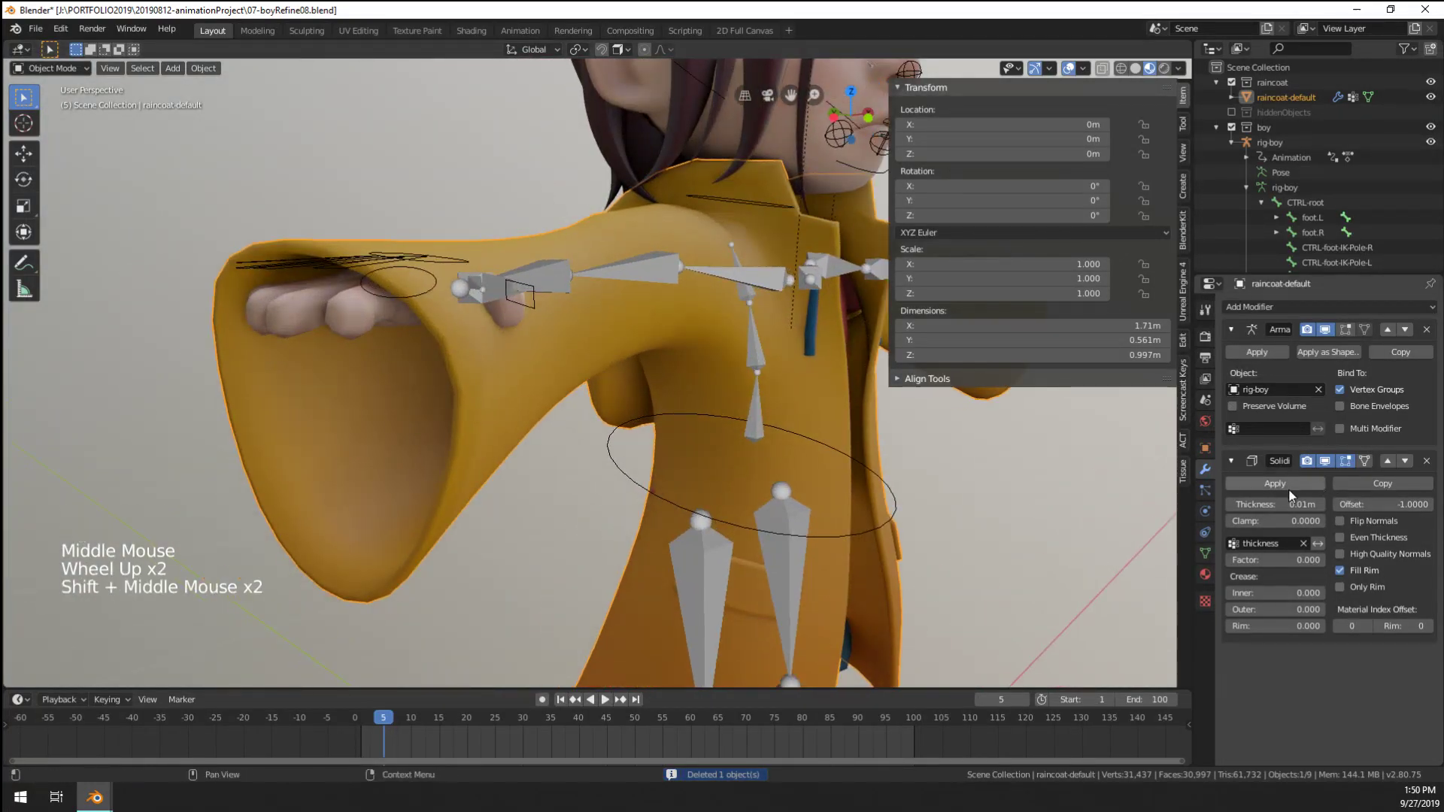
{"action": "left_click", "coordinate": [1266, 405]}
{"action": "middle_click_drag", "start_coordinate": [850, 476], "coordinate": [858, 476]}
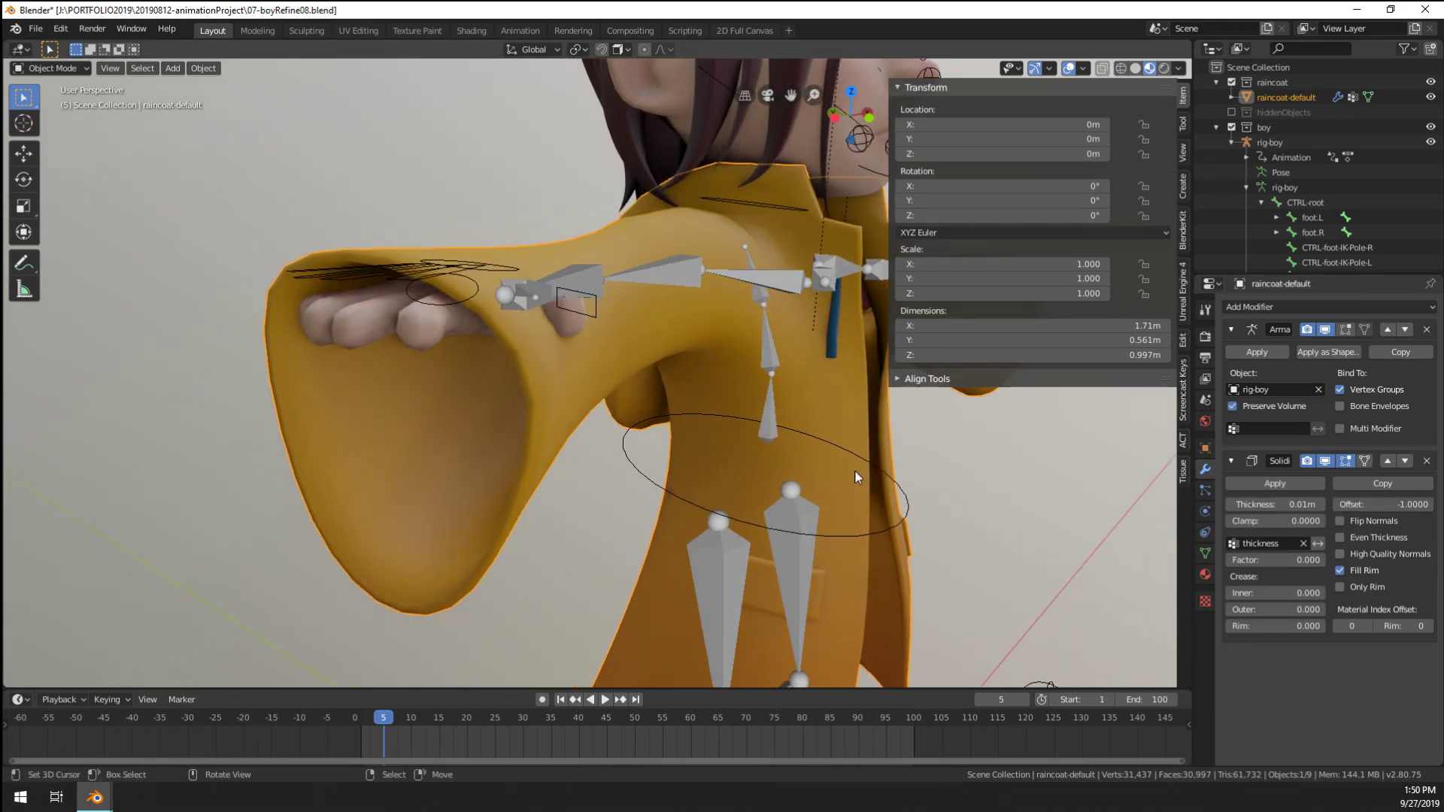
Examine the raincoat's vertex groups and how the coat lies over the rig's arm, spine and leg bones
{"action": "left_click", "coordinate": [1205, 554]}
{"action": "middle_click_drag", "start_coordinate": [636, 472], "coordinate": [658, 459], "text": "shift"}
{"action": "middle_click_drag", "start_coordinate": [658, 459], "coordinate": [734, 550]}
{"action": "scroll", "coordinate": [624, 441], "scroll_direction": "down", "scroll_amount": 10}
{"action": "scroll", "coordinate": [624, 444], "scroll_direction": "up", "scroll_amount": 8}
{"action": "scroll", "coordinate": [730, 546], "scroll_direction": "down", "scroll_amount": 2}
{"action": "scroll", "coordinate": [711, 541], "scroll_direction": "up", "scroll_amount": 1}
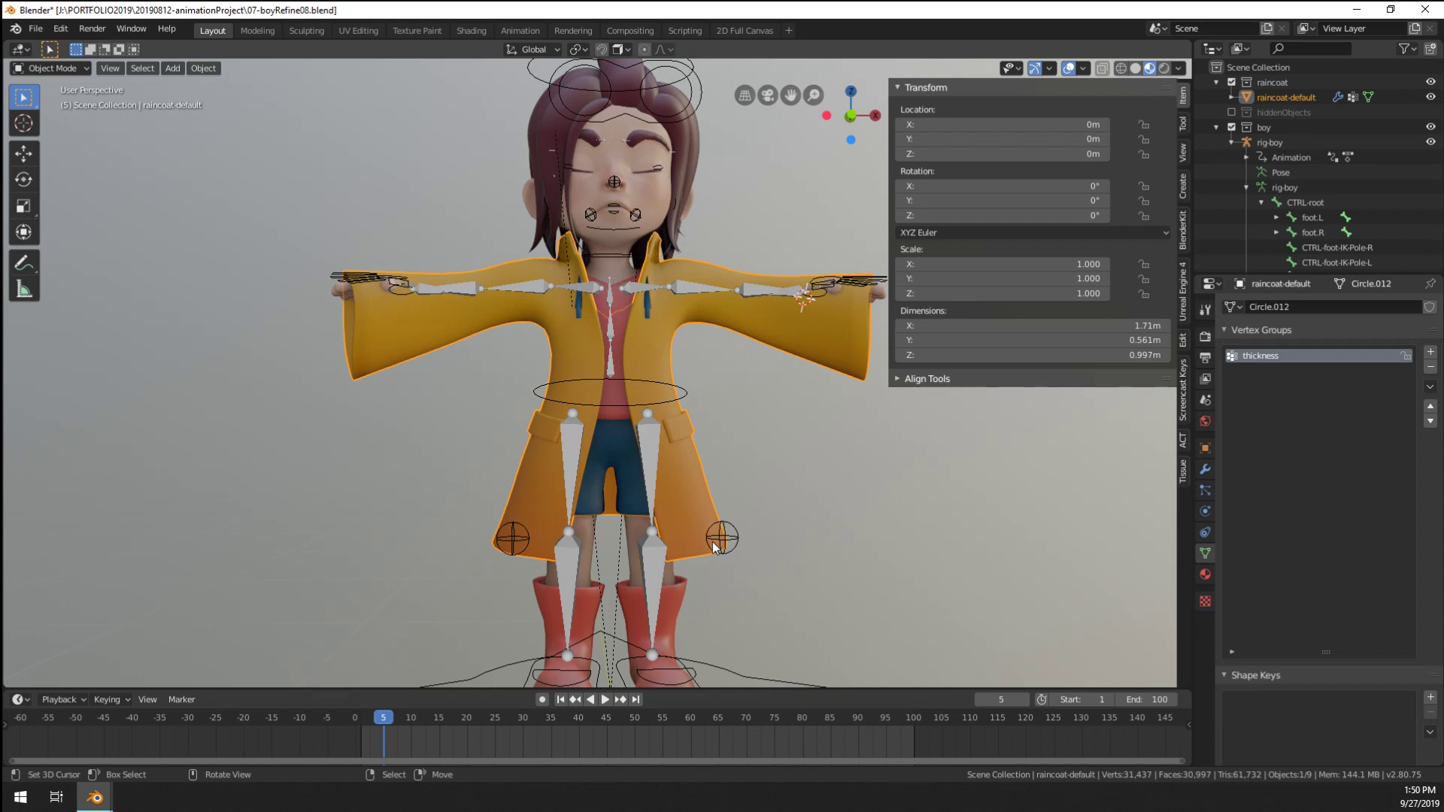
{"action": "scroll", "coordinate": [519, 407], "scroll_direction": "up", "scroll_amount": 1}
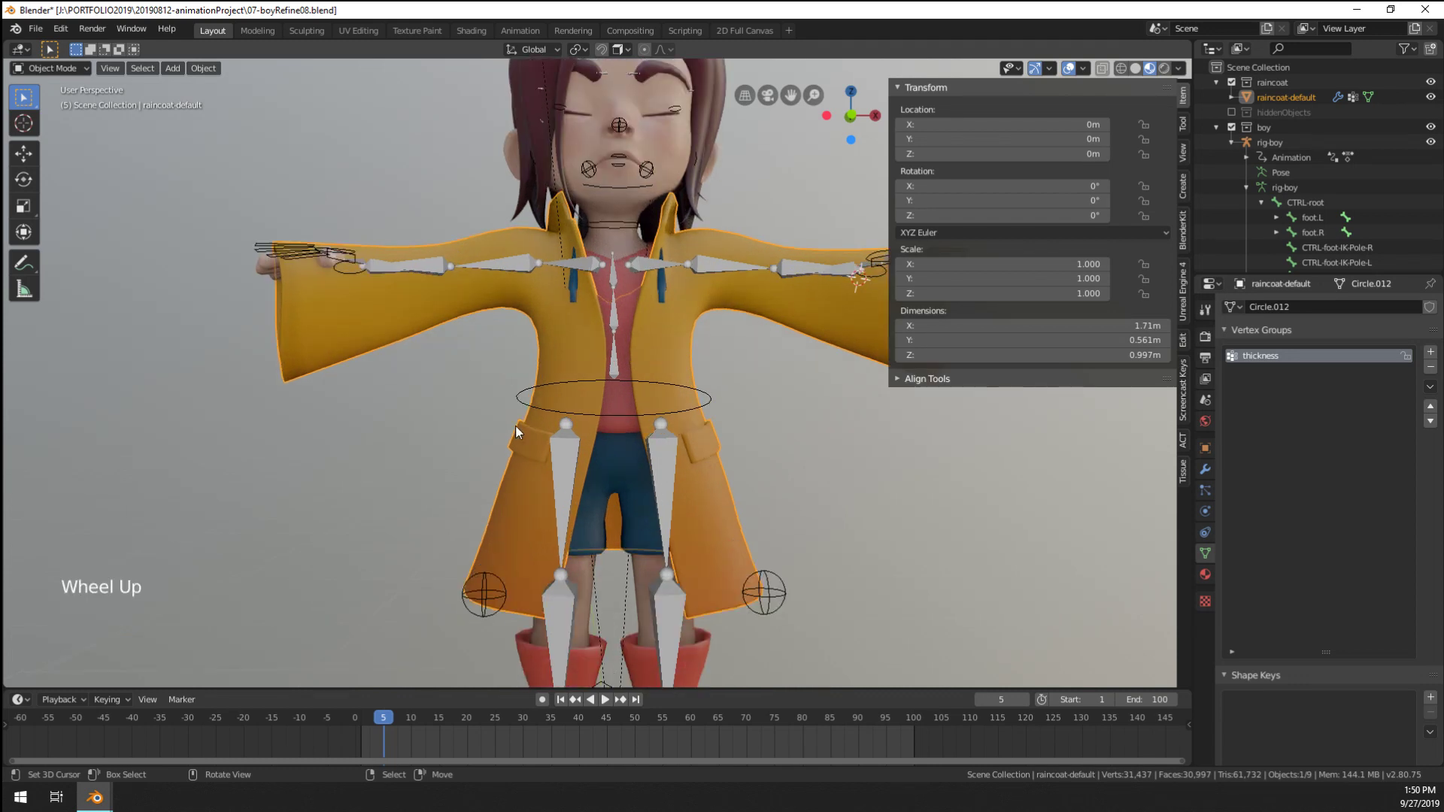
{"action": "middle_click_drag", "start_coordinate": [485, 534], "coordinate": [666, 585], "text": "shift"}
{"action": "scroll", "coordinate": [499, 499], "scroll_direction": "down", "scroll_amount": 1, "text": "shift"}
{"action": "scroll", "coordinate": [498, 511], "scroll_direction": "down", "scroll_amount": 1}
{"action": "scroll", "coordinate": [742, 587], "scroll_direction": "up", "scroll_amount": 1}
{"action": "middle_click_drag", "start_coordinate": [451, 405], "coordinate": [496, 368]}
{"action": "scroll", "coordinate": [472, 438], "scroll_direction": "down", "scroll_amount": 2}
{"action": "scroll", "coordinate": [472, 438], "scroll_direction": "up", "scroll_amount": 2}
{"action": "scroll", "coordinate": [471, 437], "scroll_direction": "up", "scroll_amount": 1}
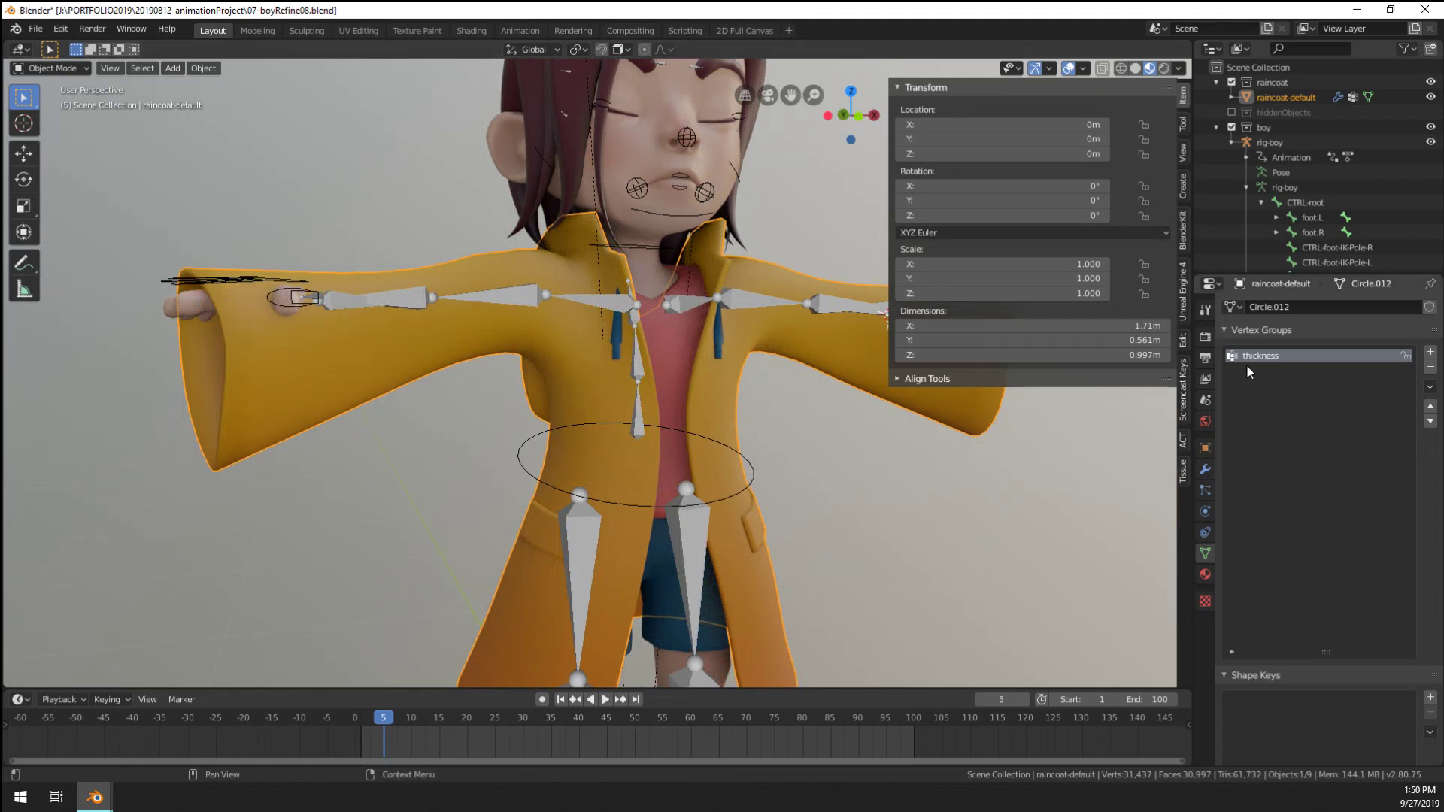
Add a vertex group named foreArm-L to the raincoat
{"action": "left_click", "coordinate": [1205, 468]}
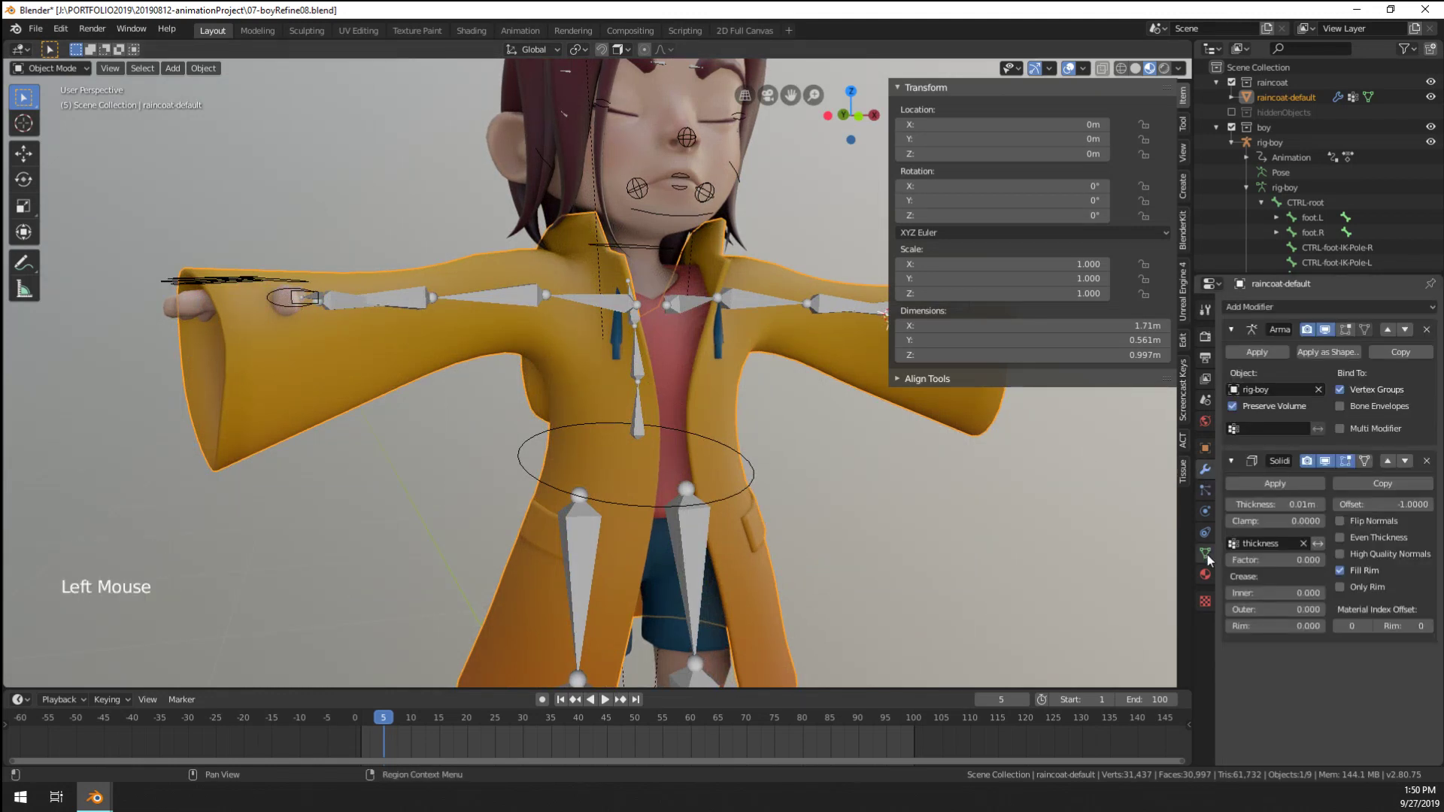
{"action": "left_click", "coordinate": [1206, 554]}
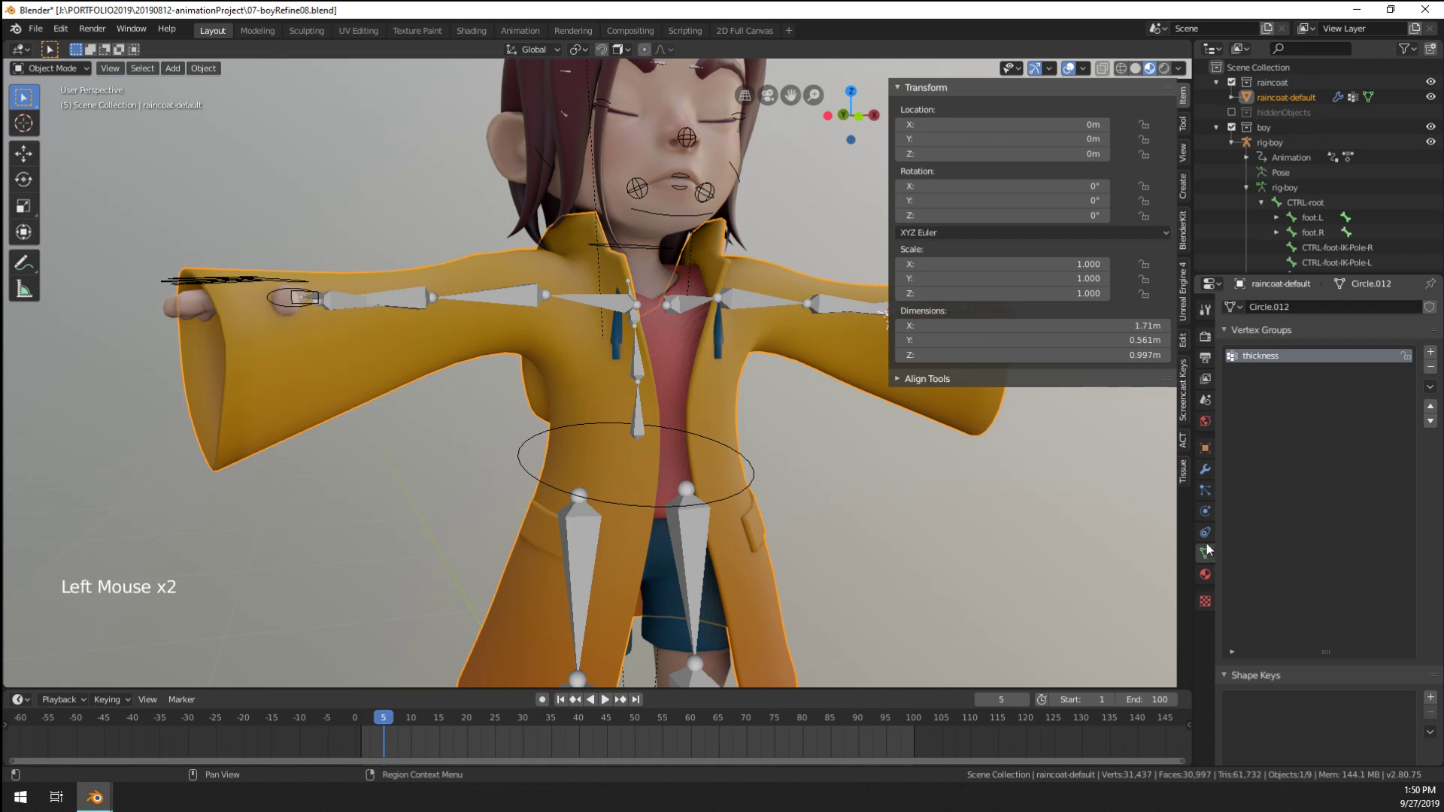
{"action": "left_click", "coordinate": [1431, 355]}
{"action": "left_click", "coordinate": [1300, 383]}
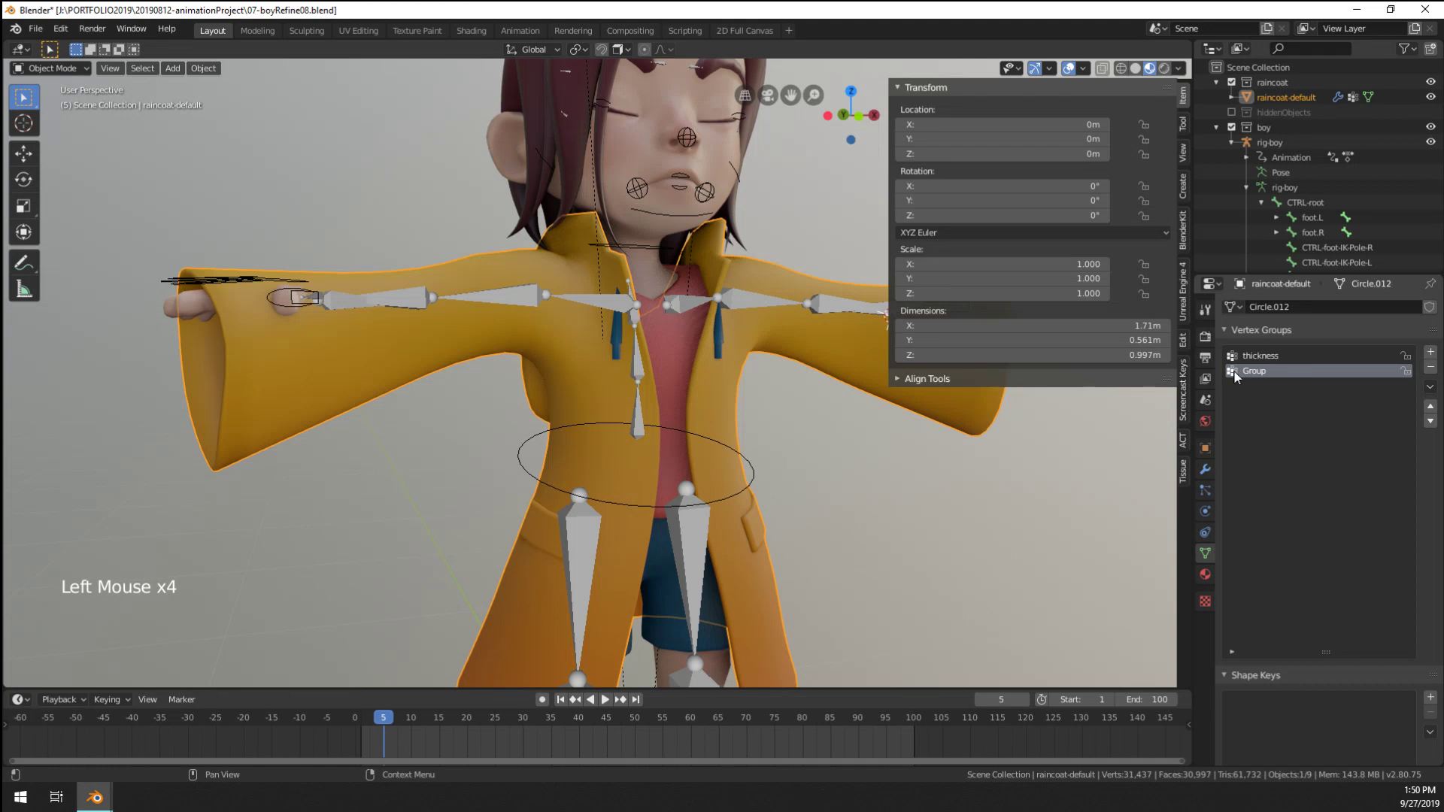
{"action": "type", "text": "foreArm-L"}
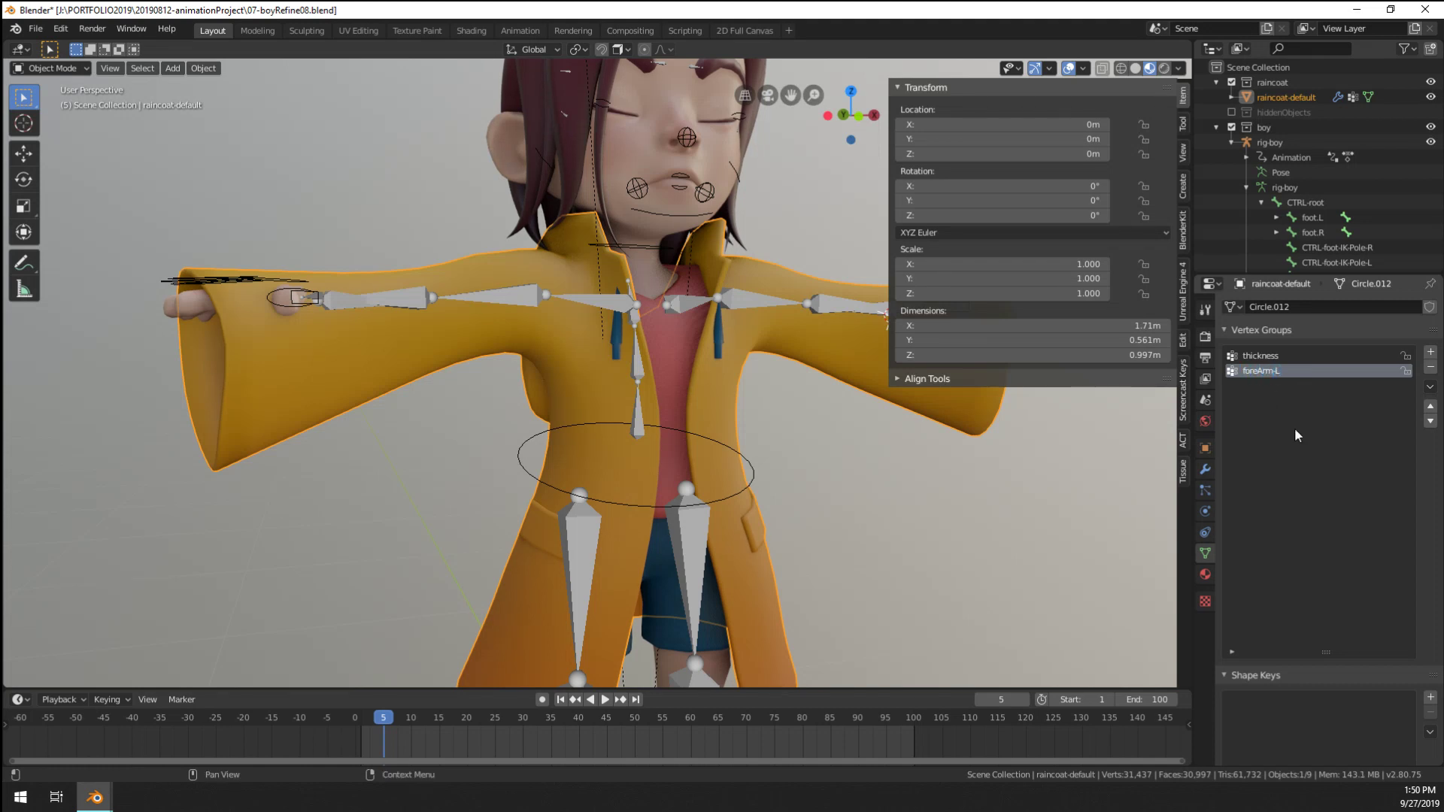
Check the exact names of the forearm and upper arm bones on the boy's right in rig-boy
{"action": "key", "text": "ctrl+Tab"}
{"action": "key", "text": "ctrl+Tab"}
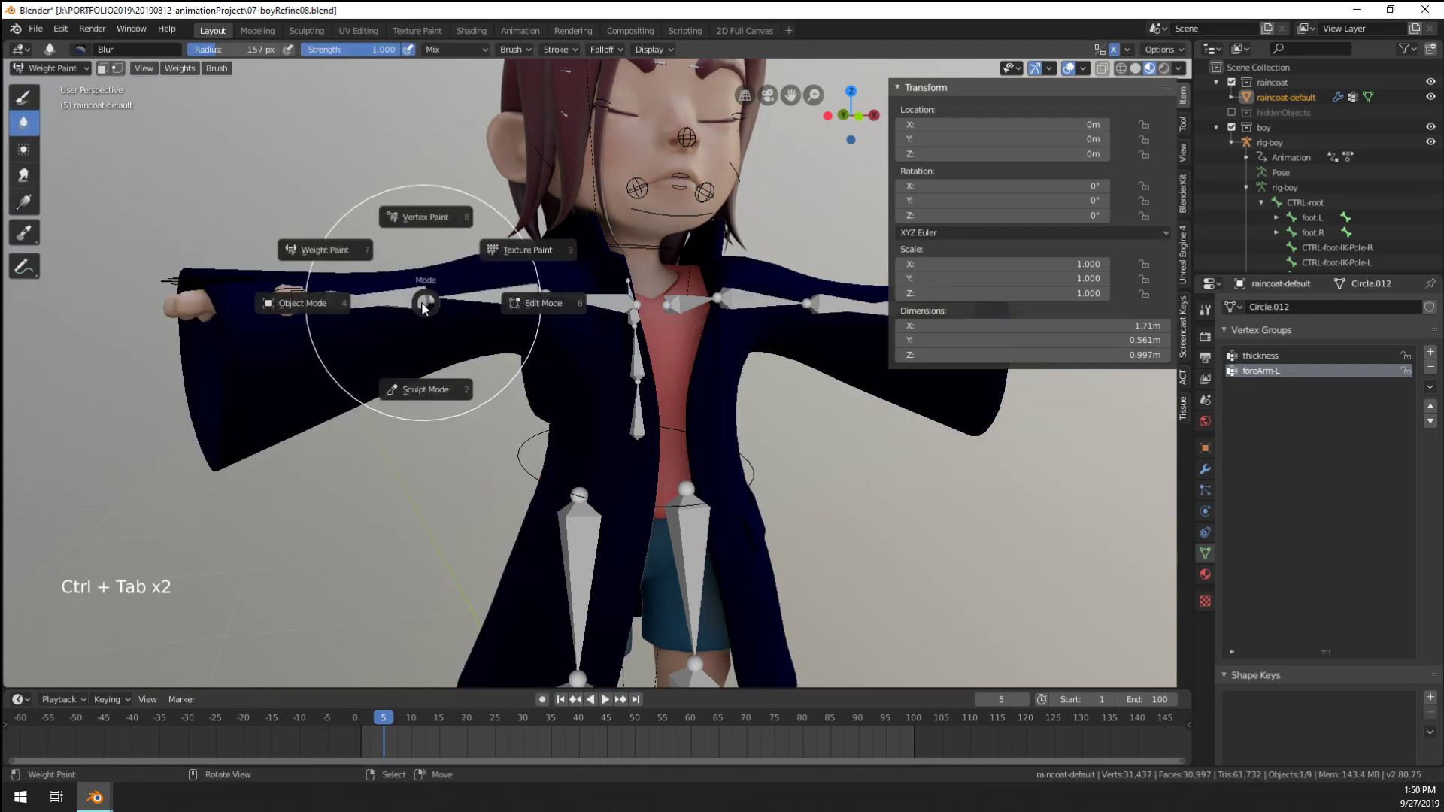
{"action": "right_click", "coordinate": [384, 298]}
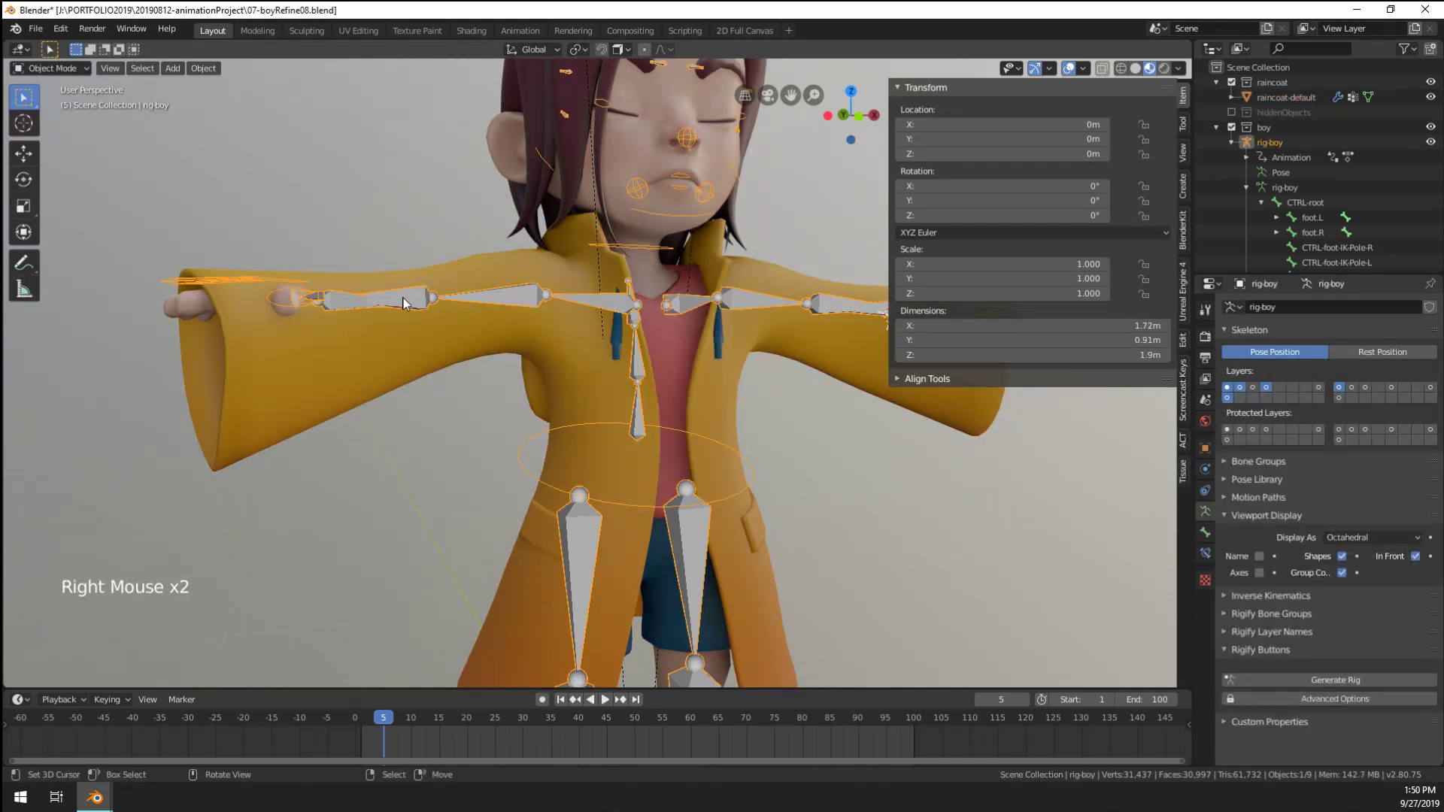
{"action": "key", "text": "Tab"}
{"action": "right_click", "coordinate": [403, 304]}
{"action": "left_click", "coordinate": [1205, 532]}
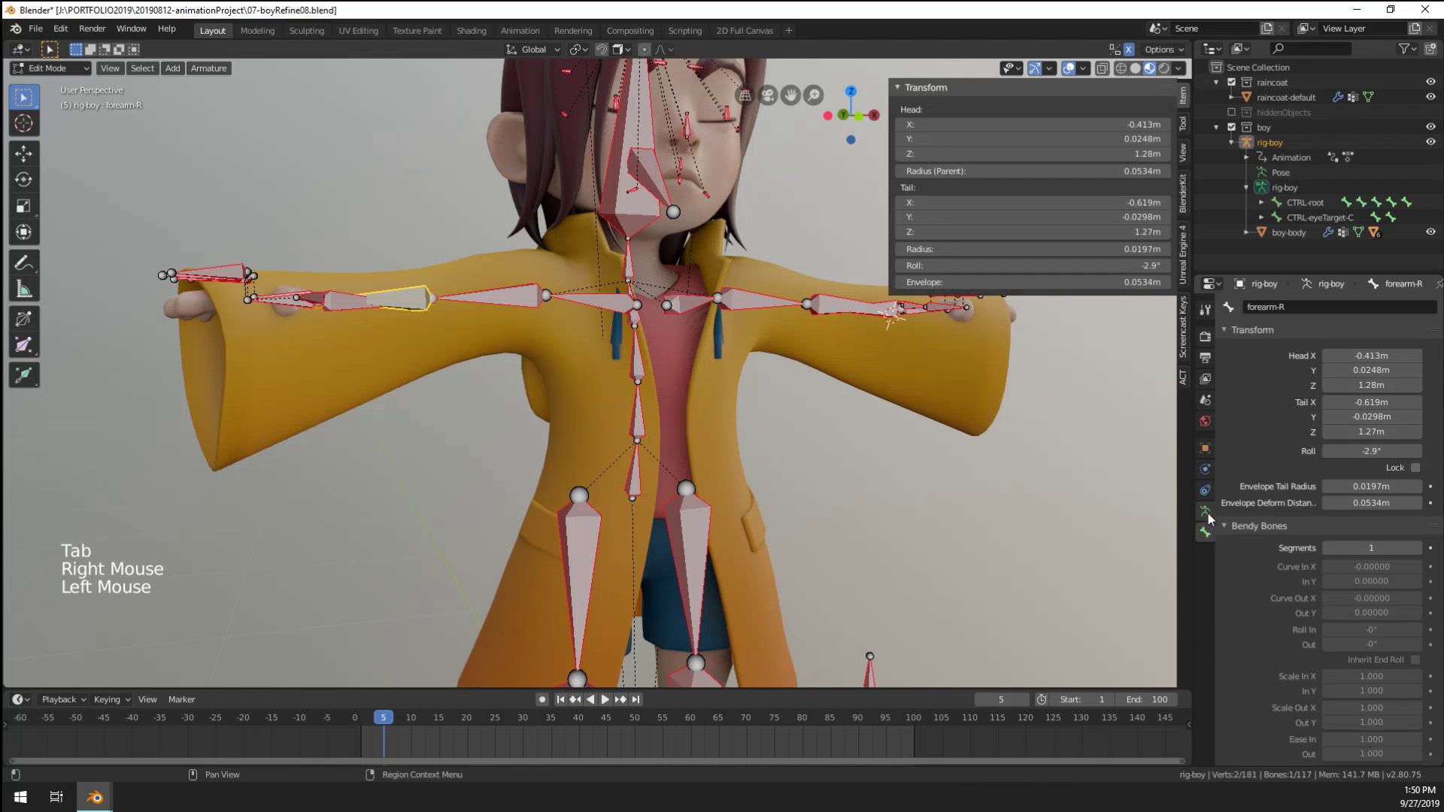
{"action": "scroll", "coordinate": [1207, 474], "scroll_direction": "up", "scroll_amount": 5}
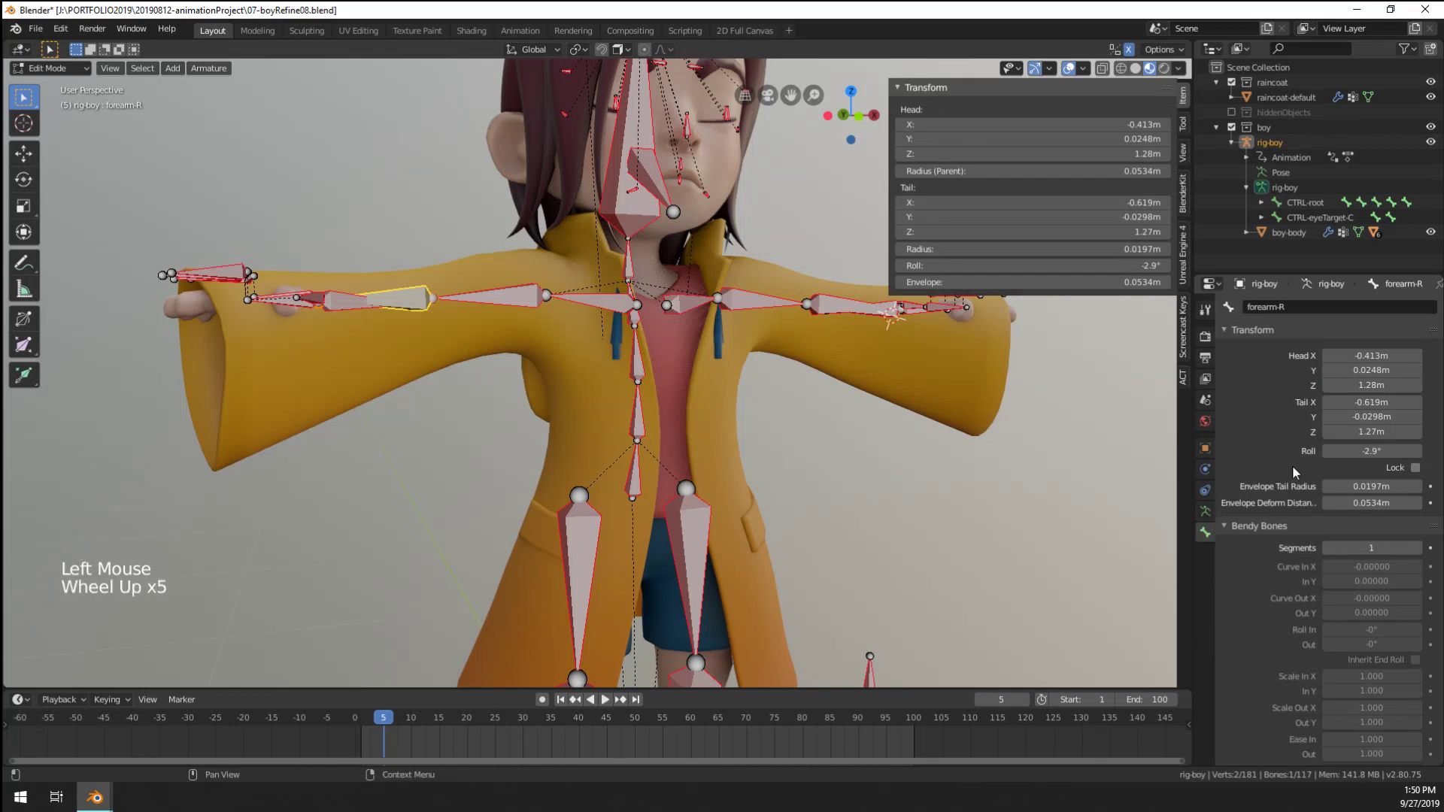
{"action": "right_click", "coordinate": [510, 286]}
{"action": "left_click", "coordinate": [1279, 308]}
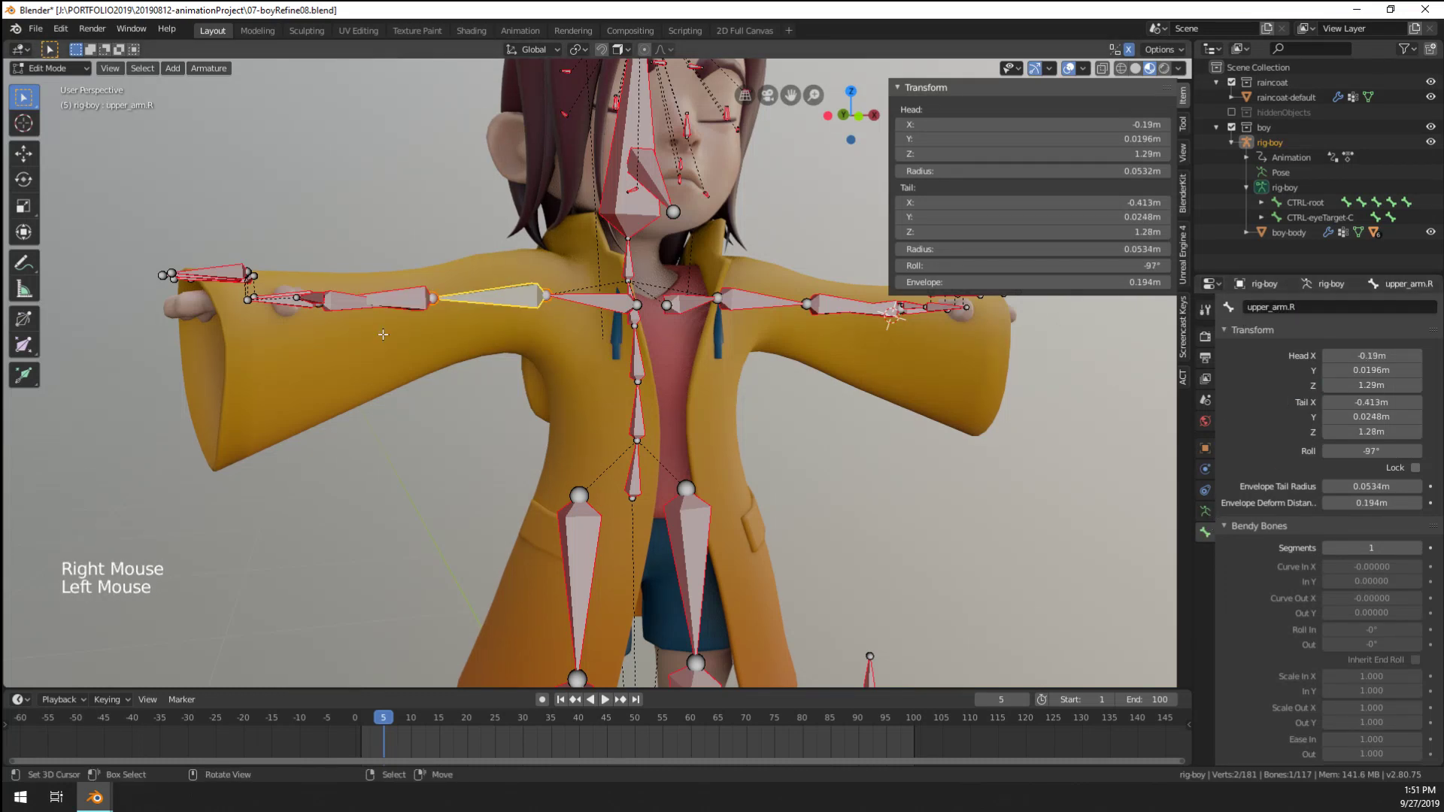
{"action": "right_click", "coordinate": [412, 297]}
{"action": "right_click", "coordinate": [412, 297]}
{"action": "key", "text": "ctrl+Tab"}
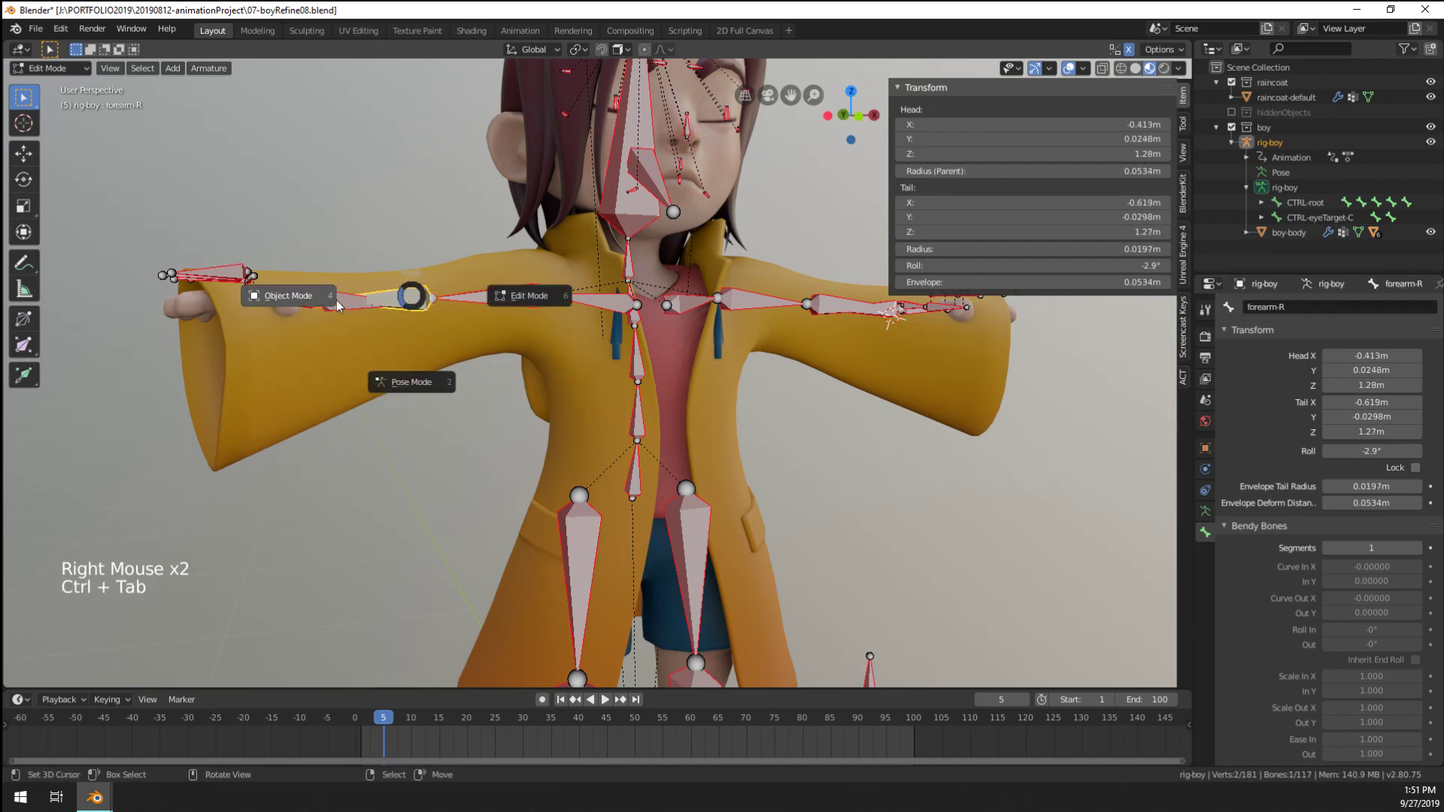
{"action": "left_click", "coordinate": [288, 295]}
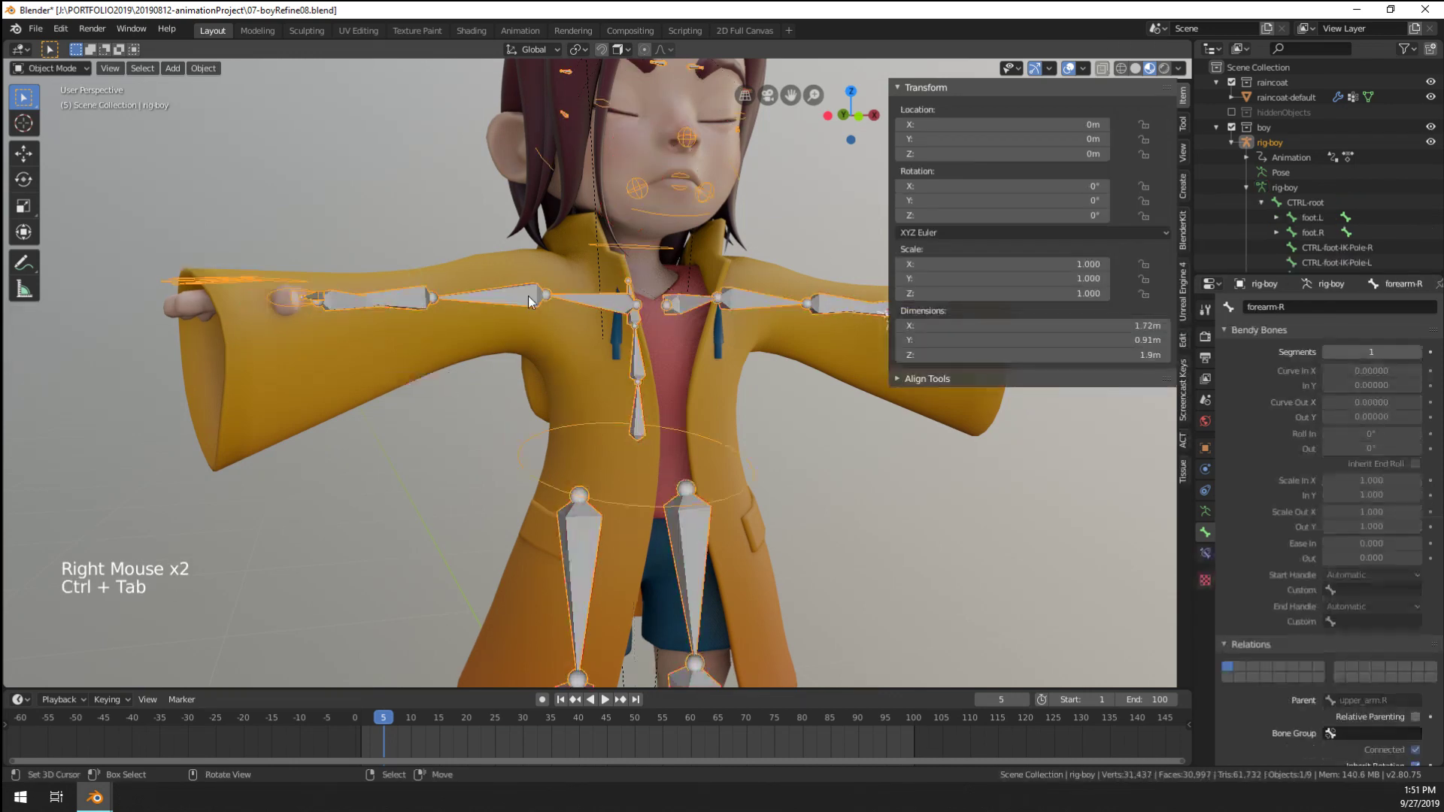
Rename the raincoat's foreArm-L vertex group as forearm-L to follow the rig's bone spelling
{"action": "left_click", "coordinate": [1208, 511]}
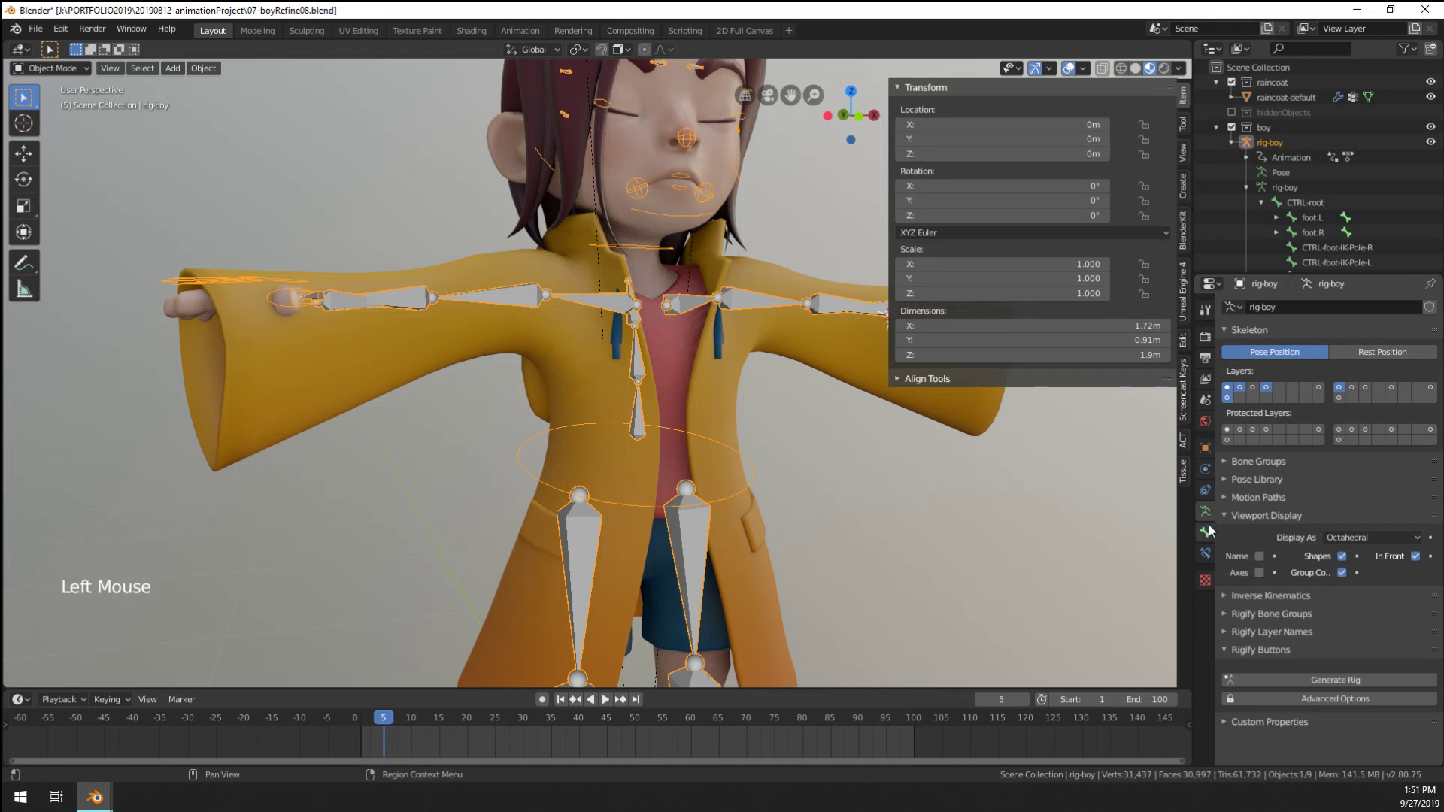
{"action": "left_click", "coordinate": [1208, 532]}
{"action": "left_click", "coordinate": [1206, 553]}
{"action": "right_click", "coordinate": [854, 403]}
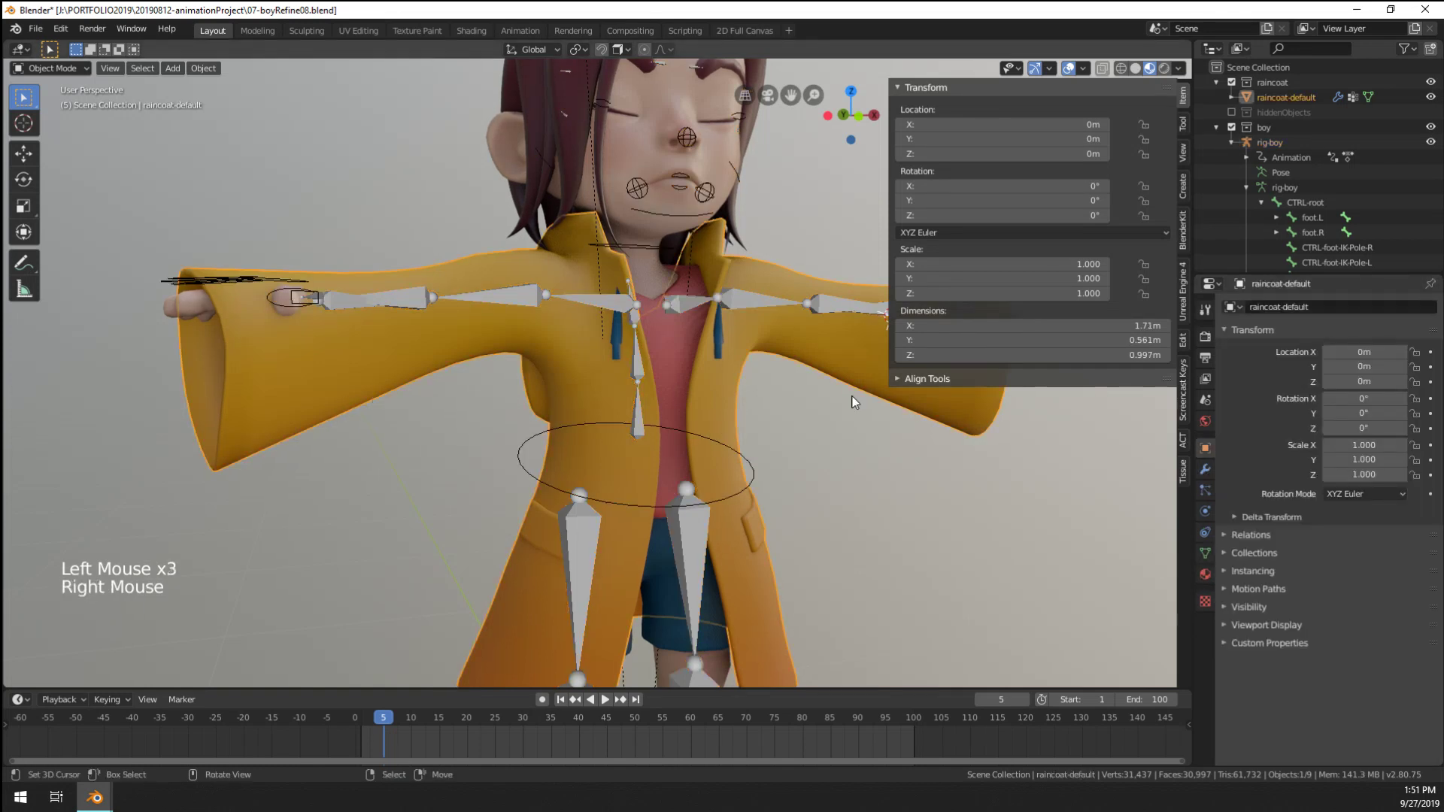
{"action": "left_click", "coordinate": [1205, 553]}
{"action": "double_click", "coordinate": [1262, 370]}
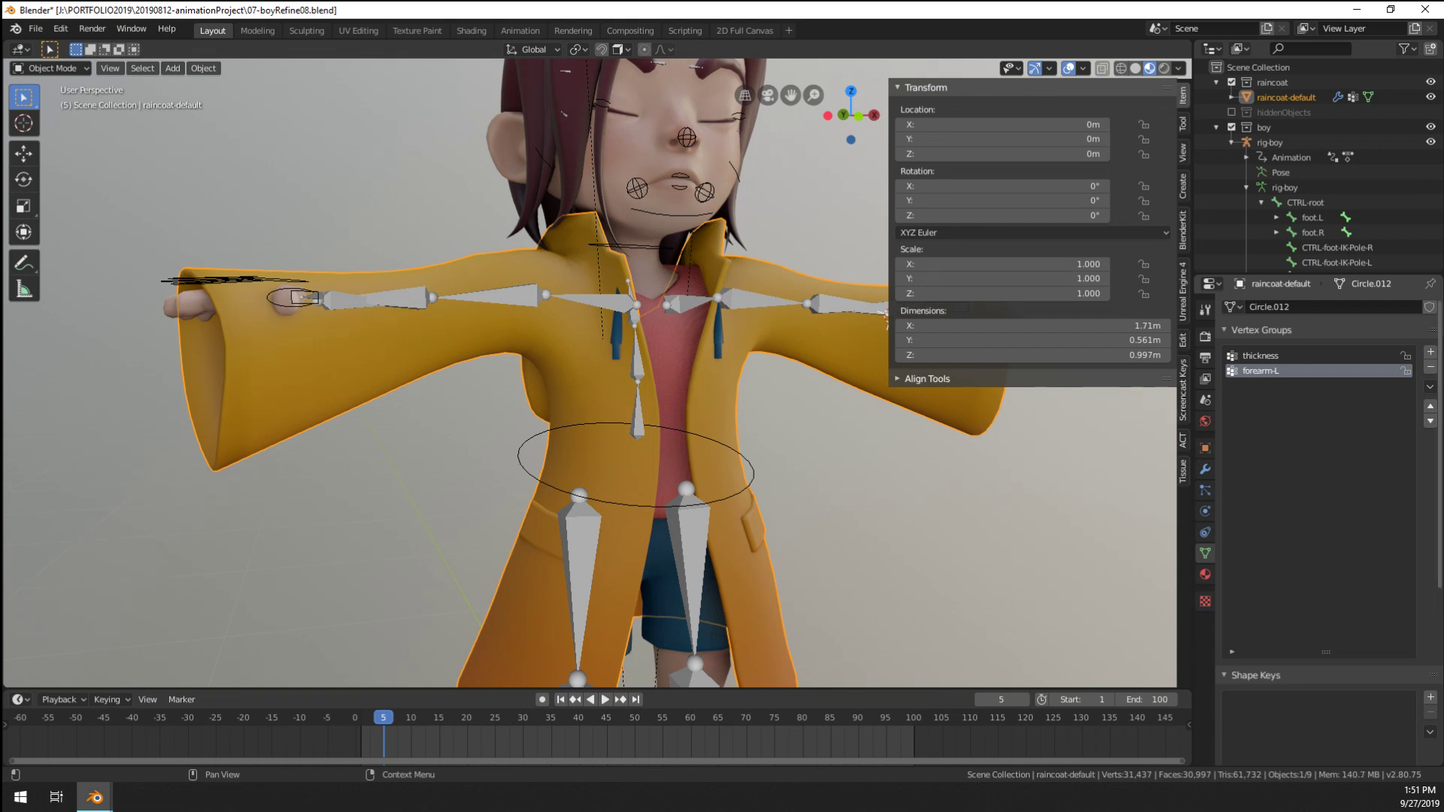
Add a raincoat vertex group named upper_arm-L
{"action": "left_click", "coordinate": [1431, 350]}
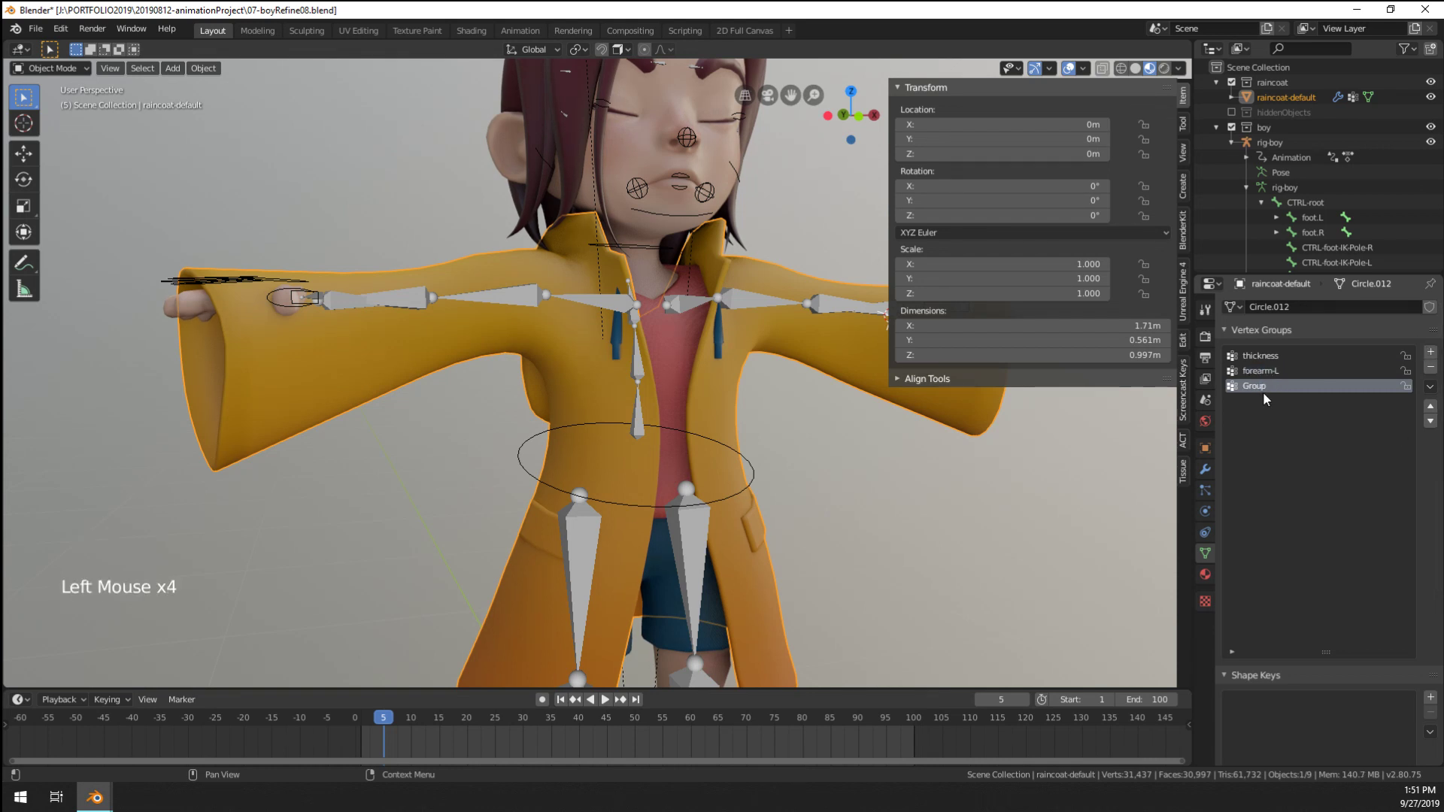
{"action": "type", "text": "upper_arm-"}
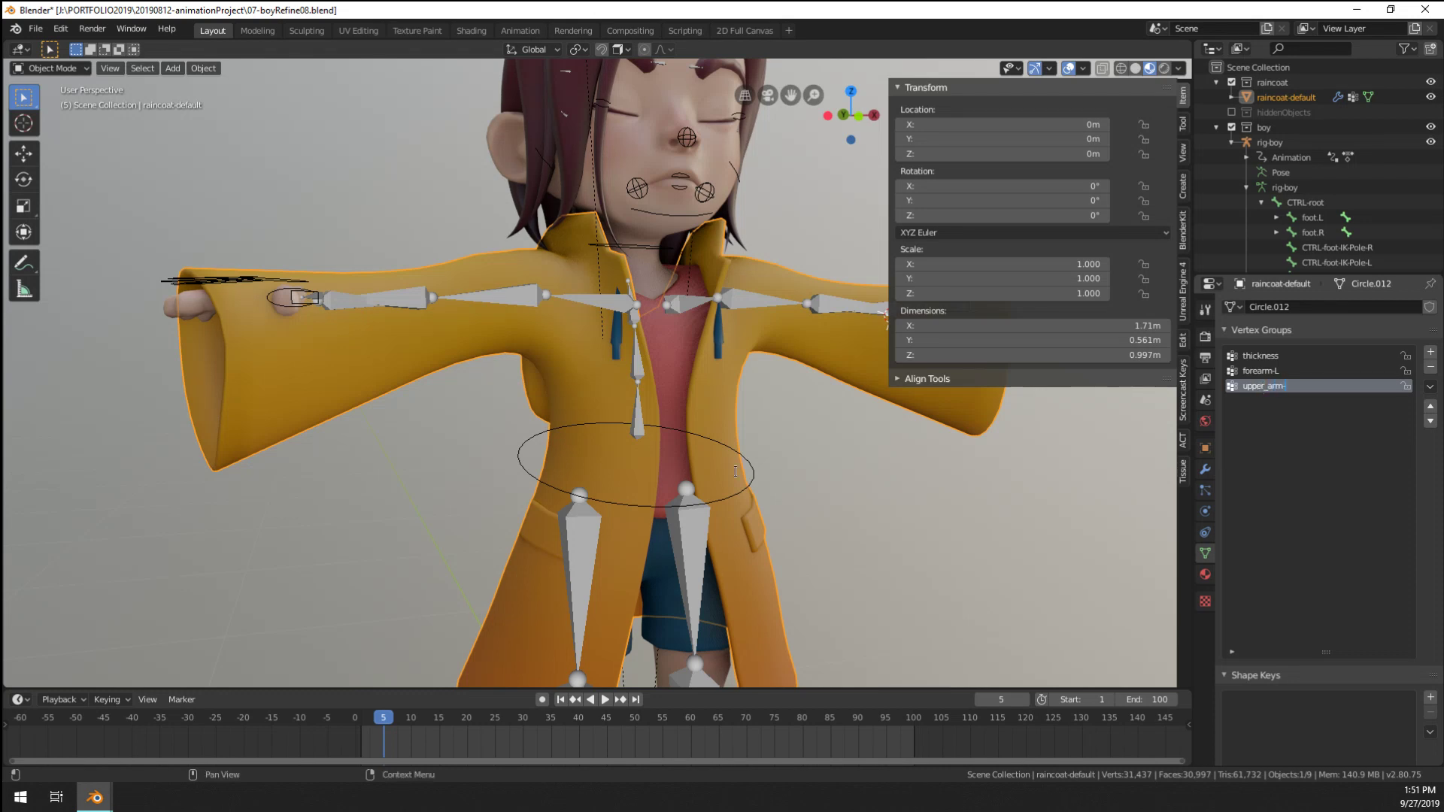
{"action": "type", "text": "L"}
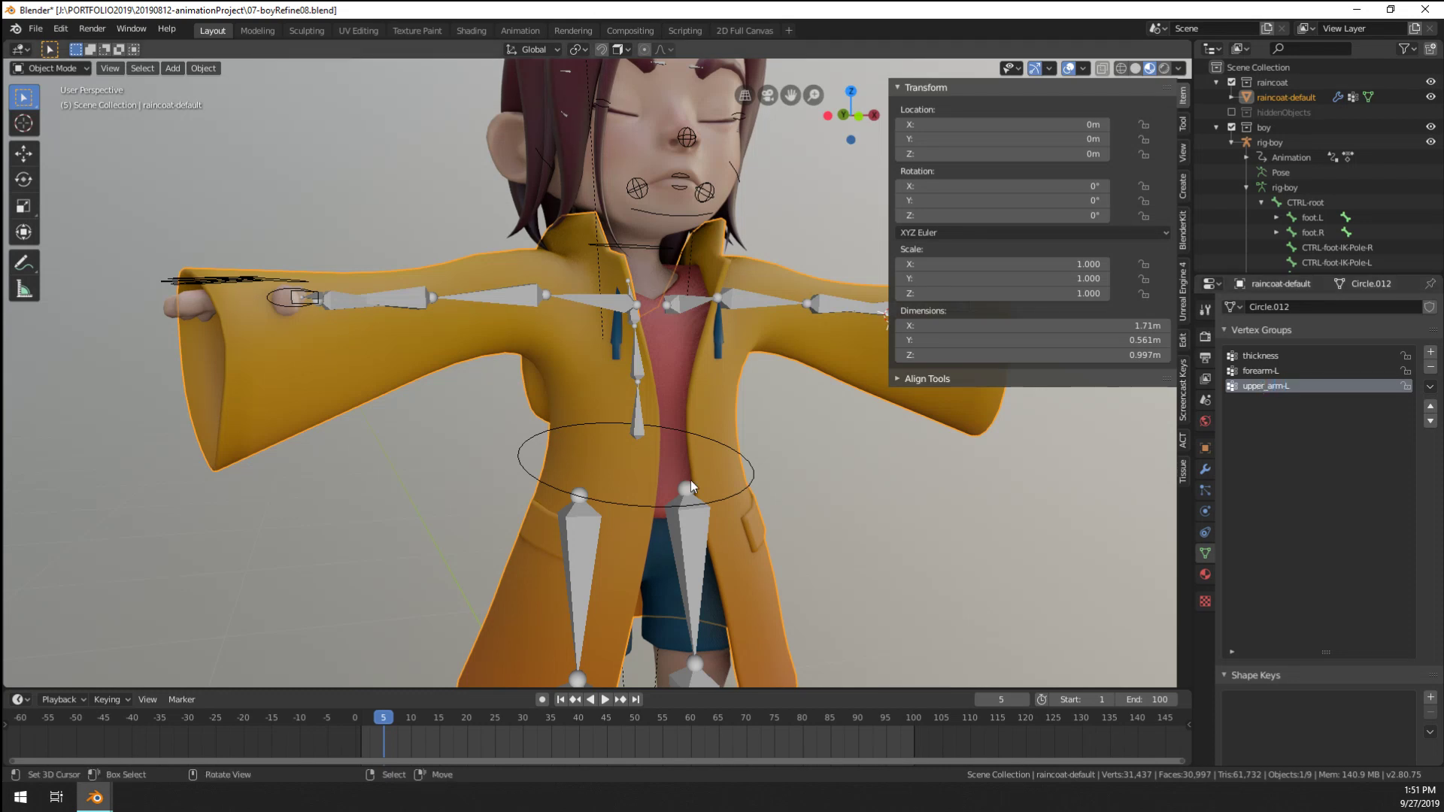
{"action": "key", "text": "Return"}
Add a raincoat vertex group named upper_arm-R, reusing the name of the left upper arm group
{"action": "left_click", "coordinate": [1432, 351]}
{"action": "double_click", "coordinate": [1276, 401]}
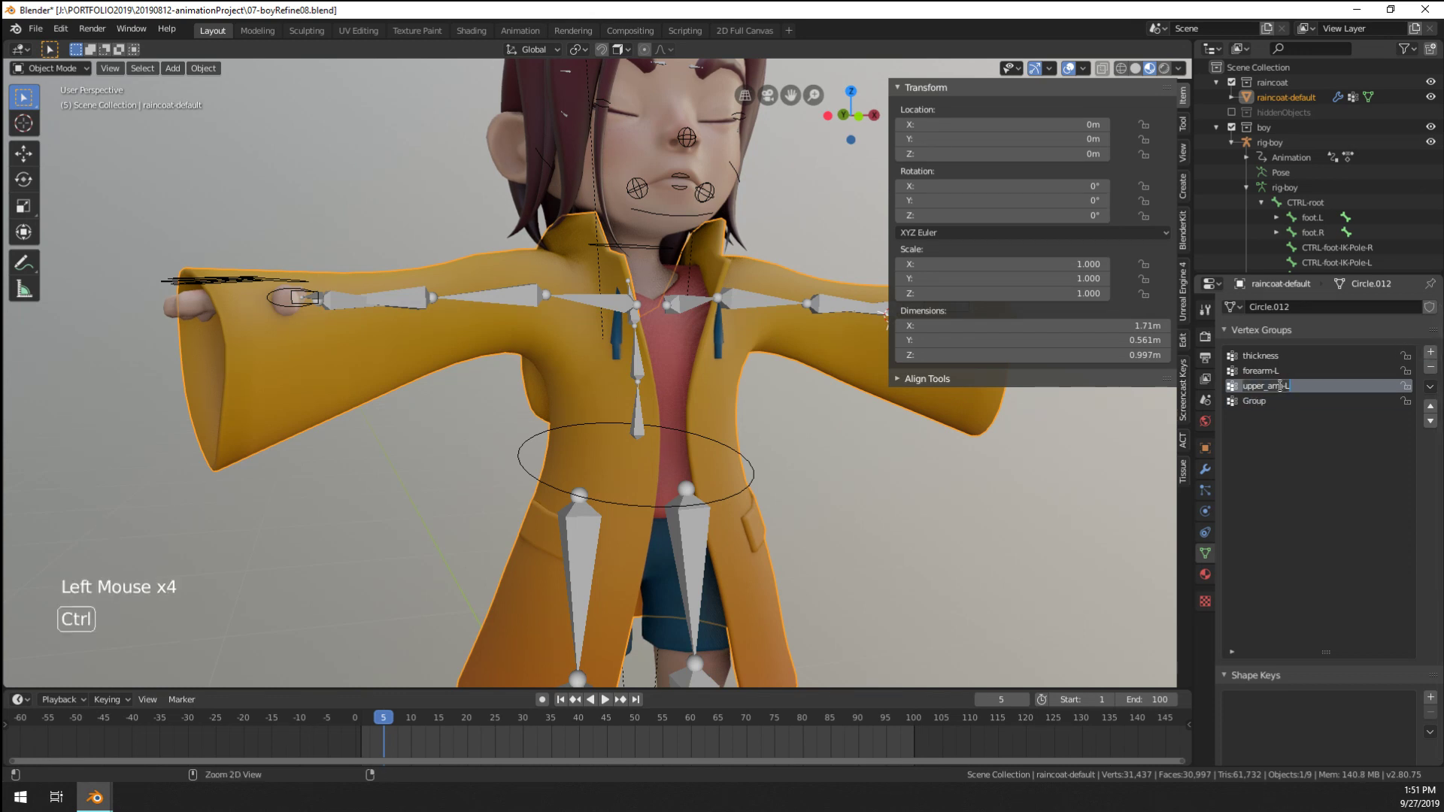
{"action": "double_click", "coordinate": [1277, 401]}
{"action": "type", "text": "upper_arm-R"}
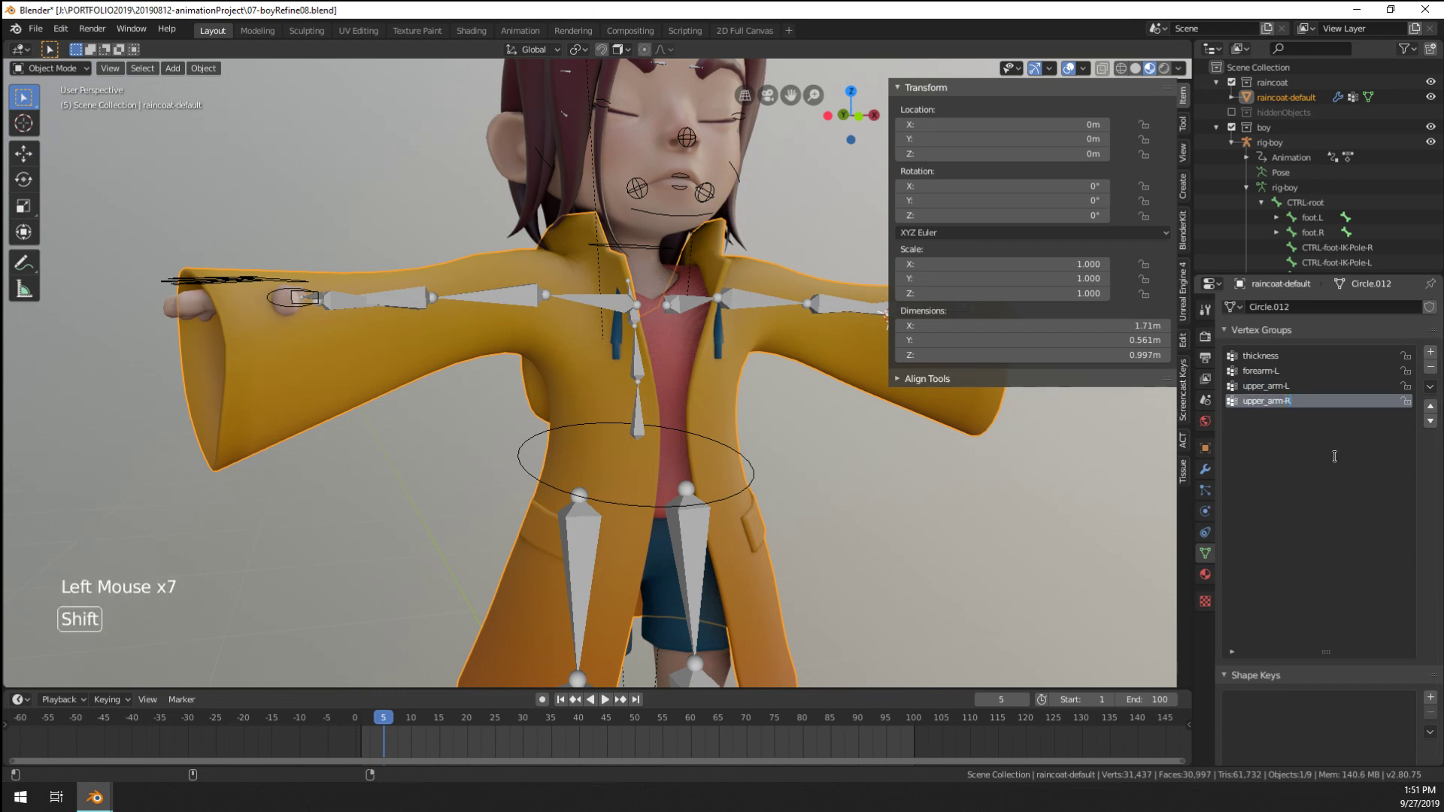
{"action": "key", "text": "Return"}
Add a raincoat vertex group named forearm-R, reusing the name of the left forearm group
{"action": "left_click", "coordinate": [1252, 372]}
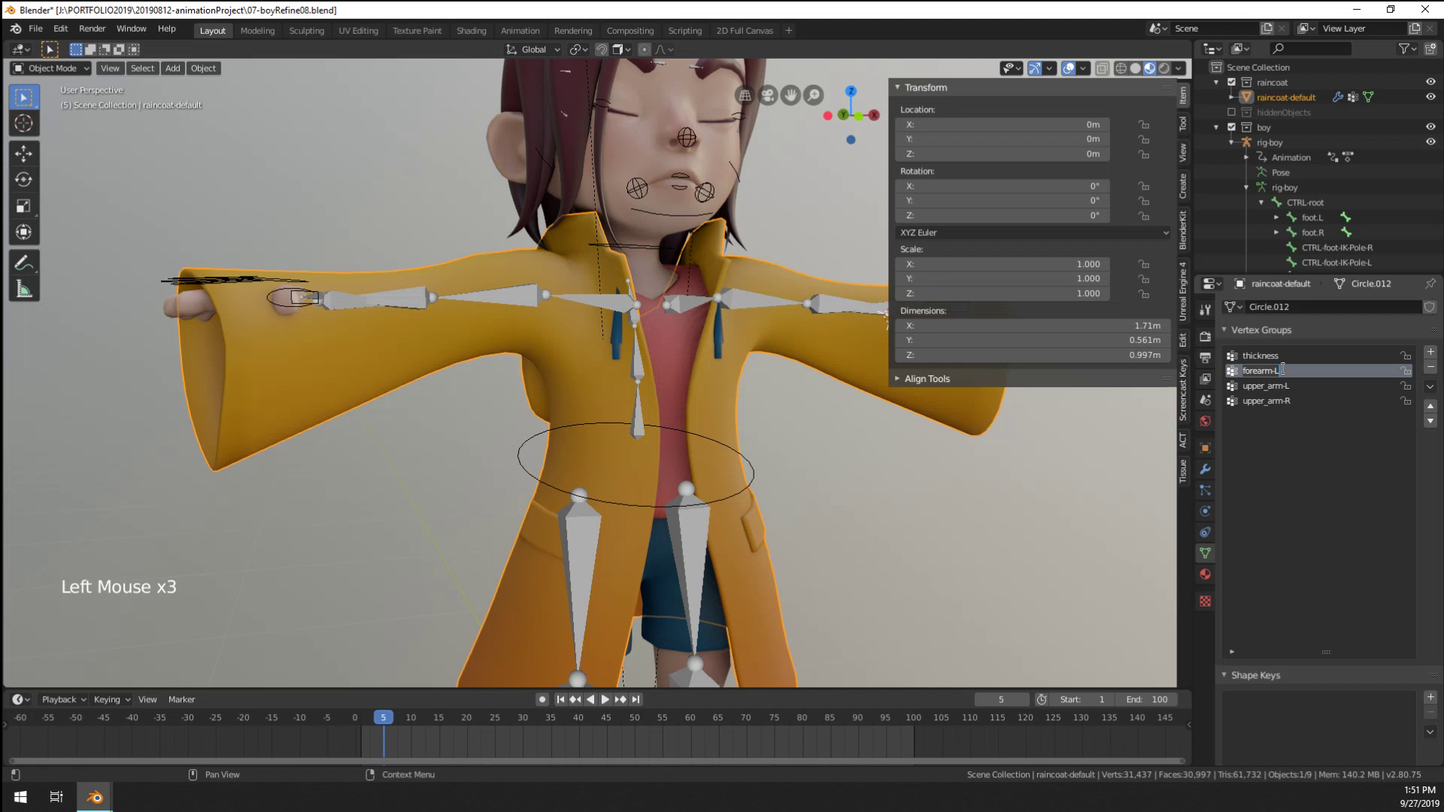
{"action": "left_click", "coordinate": [1431, 352]}
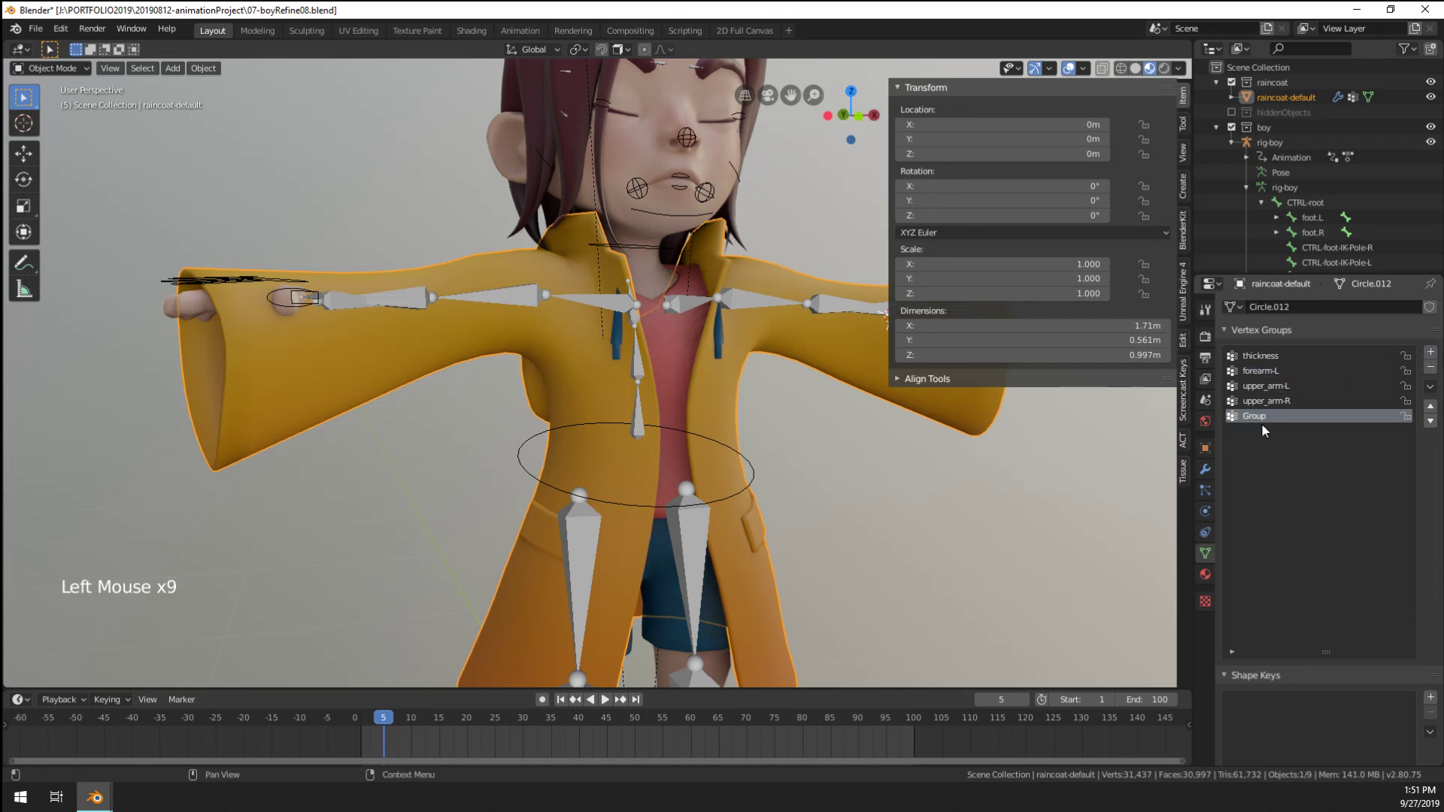
{"action": "type", "text": "forearm-L"}
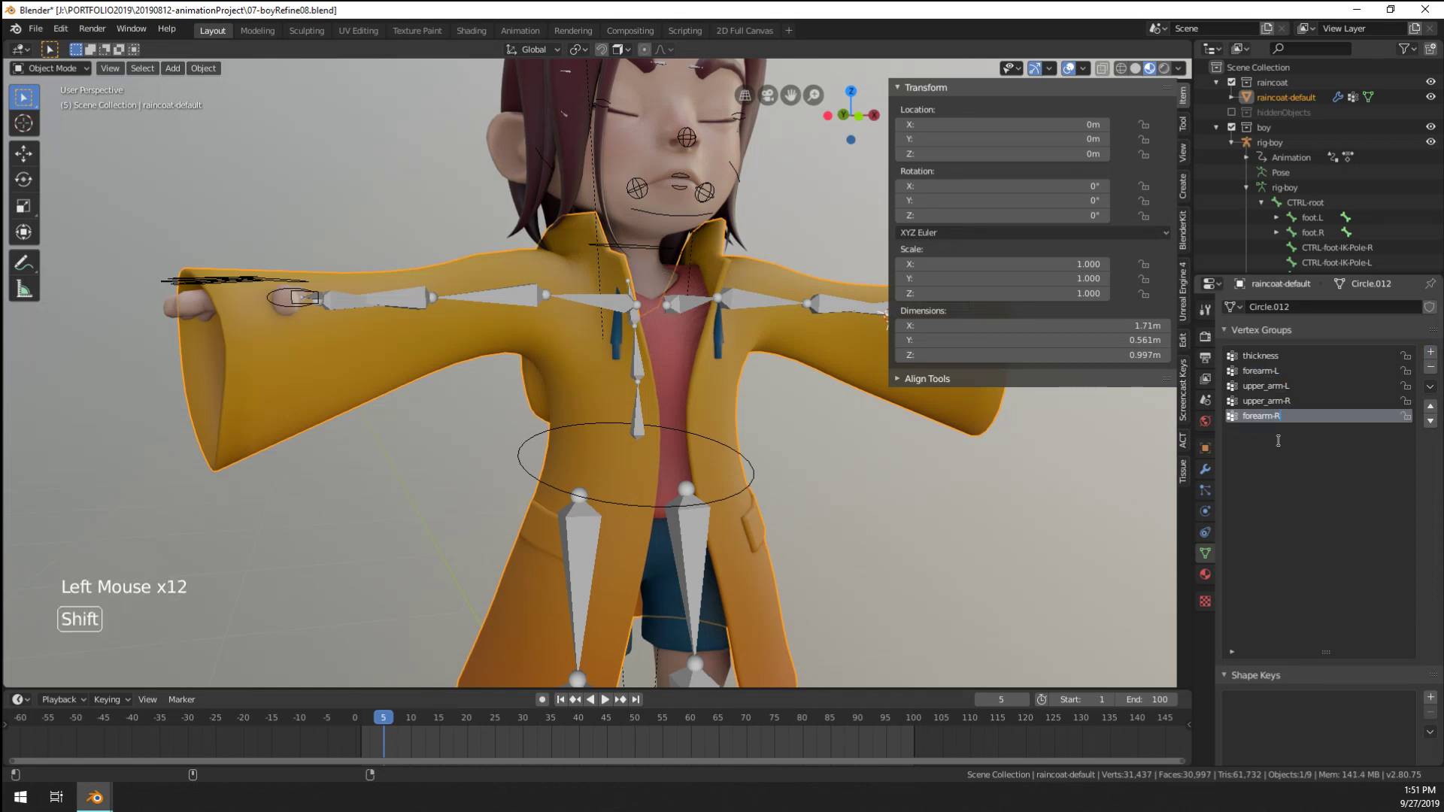
Move the forearm-R vertex group up the list to directly below thickness
{"action": "left_click", "coordinate": [1430, 406]}
{"action": "left_click", "coordinate": [1431, 406]}
{"action": "left_click", "coordinate": [1431, 406]}
{"action": "left_click", "coordinate": [1431, 406]}
{"action": "left_click", "coordinate": [1431, 406]}
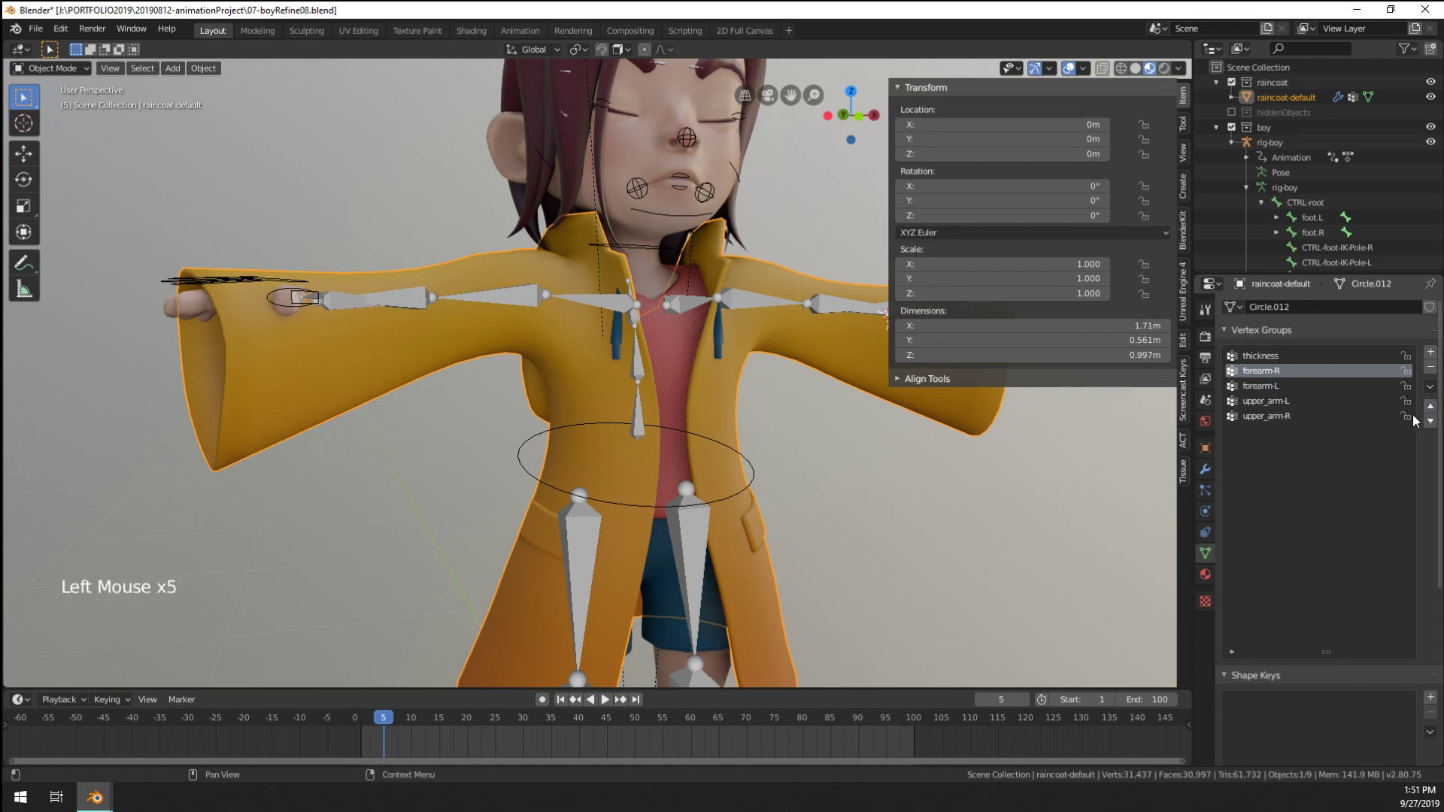
Move the forearm-R vertex group down the list to directly below forearm-L
{"action": "left_click", "coordinate": [1432, 422]}
{"action": "scroll", "coordinate": [954, 439], "scroll_direction": "down", "scroll_amount": 2}
{"action": "middle_click_drag", "start_coordinate": [954, 440], "coordinate": [713, 446]}
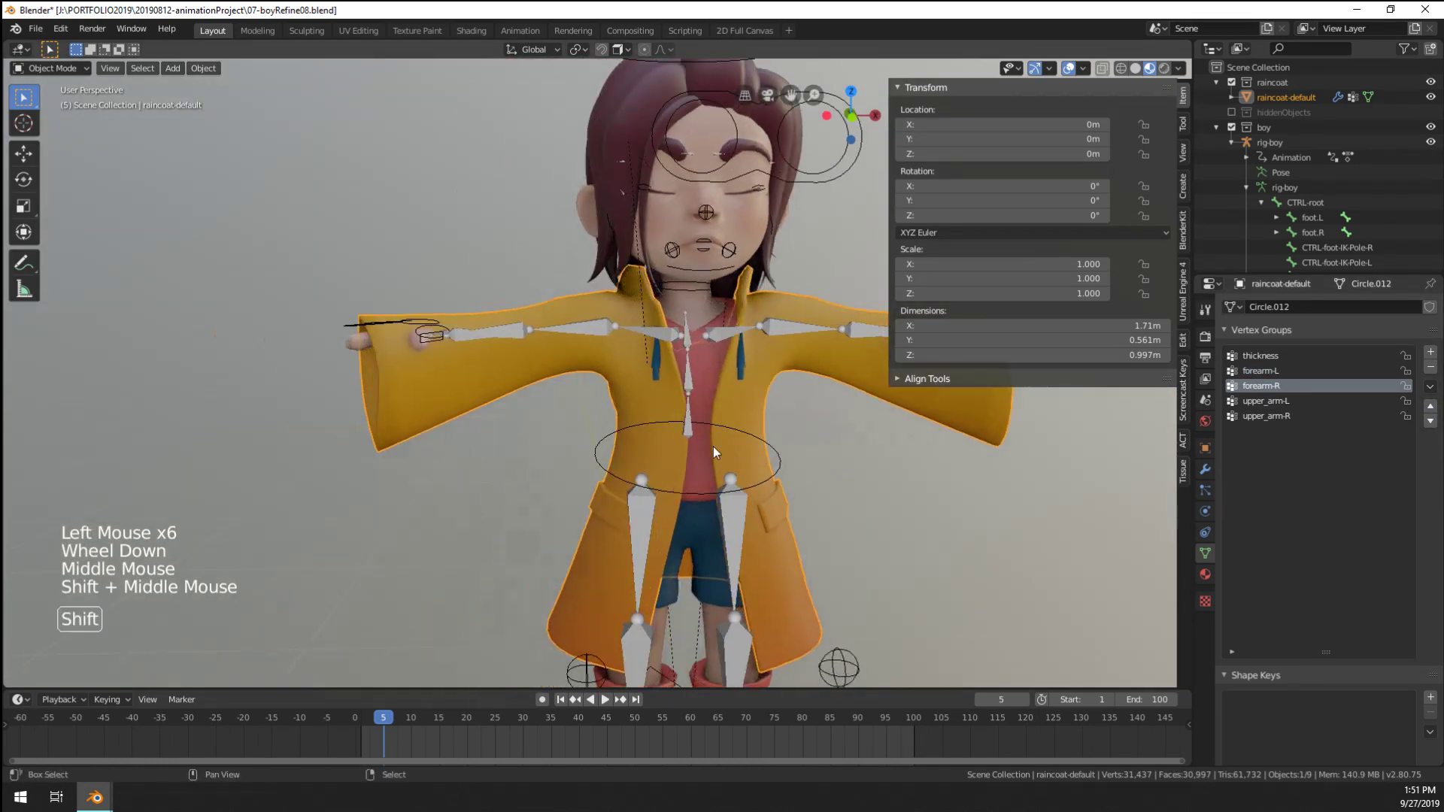
Select all vertices of the character's right sleeve from the elbow to the cuff and assign them to forearm-R with weight 1.000
{"action": "scroll", "coordinate": [446, 381], "scroll_direction": "up", "scroll_amount": 2}
{"action": "right_click", "coordinate": [447, 381]}
{"action": "key", "text": "Tab"}
{"action": "middle_click_drag", "start_coordinate": [446, 381], "coordinate": [466, 376]}
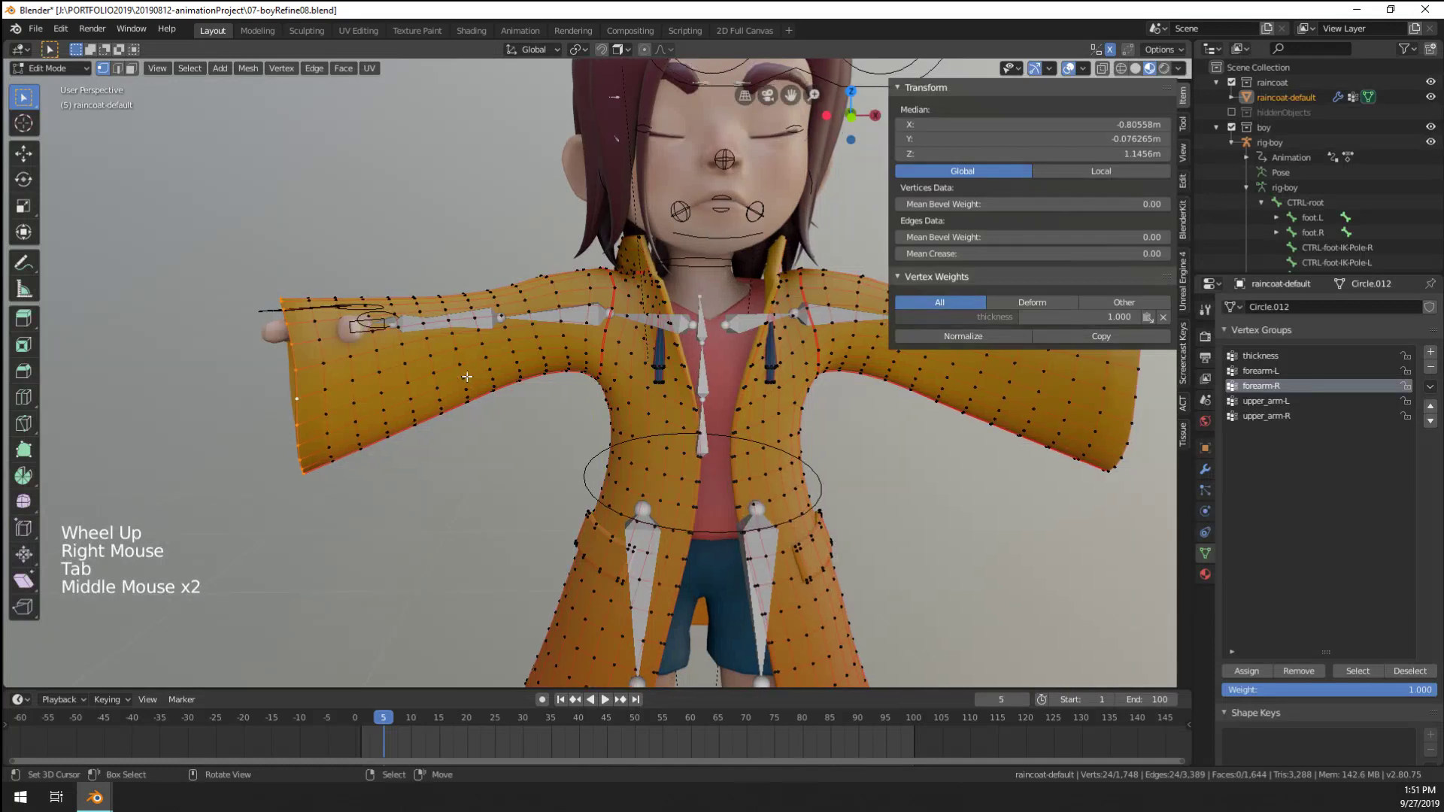
{"action": "right_click", "coordinate": [458, 343], "text": "alt"}
{"action": "right_click", "coordinate": [480, 338], "text": "alt"}
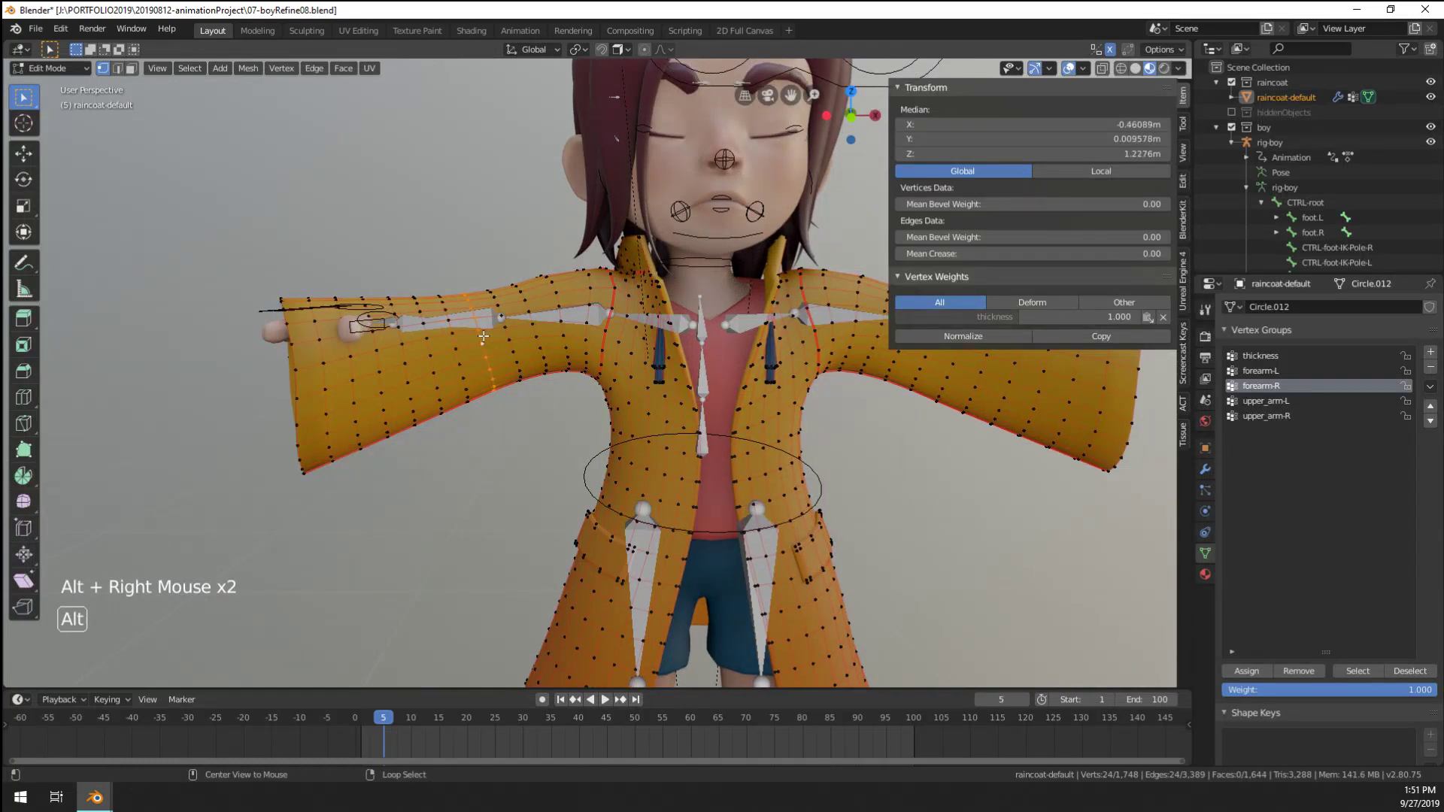
{"action": "key", "text": "z"}
{"action": "key", "text": "c"}
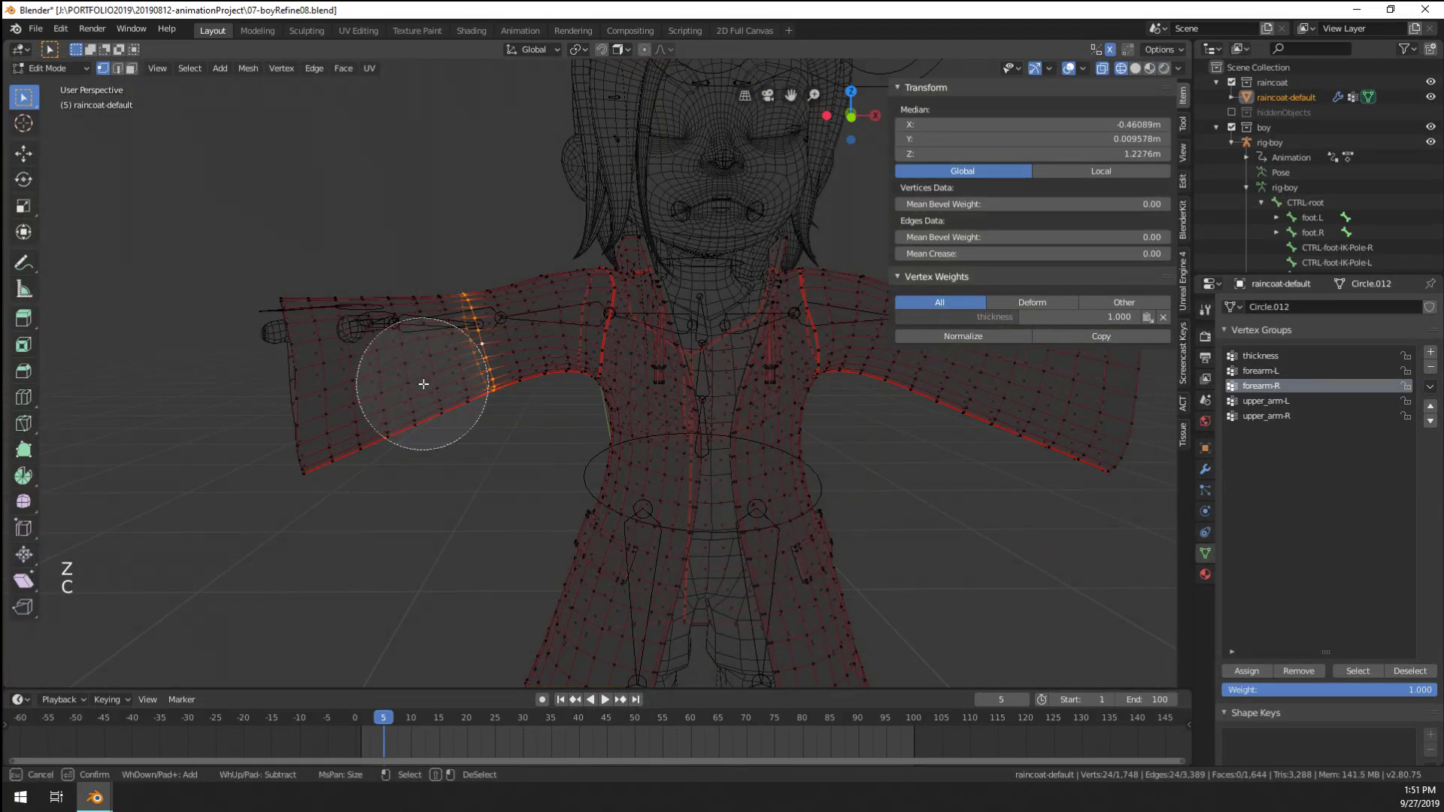
{"action": "scroll", "coordinate": [419, 380], "scroll_direction": "down", "scroll_amount": 3}
{"action": "mouse_move", "coordinate": [380, 419]}
{"action": "left_mouse_down"}
{"action": "mouse_move", "coordinate": [359, 360]}
{"action": "mouse_move", "coordinate": [380, 397]}
{"action": "left_mouse_up"}
{"action": "right_click", "coordinate": [381, 397]}
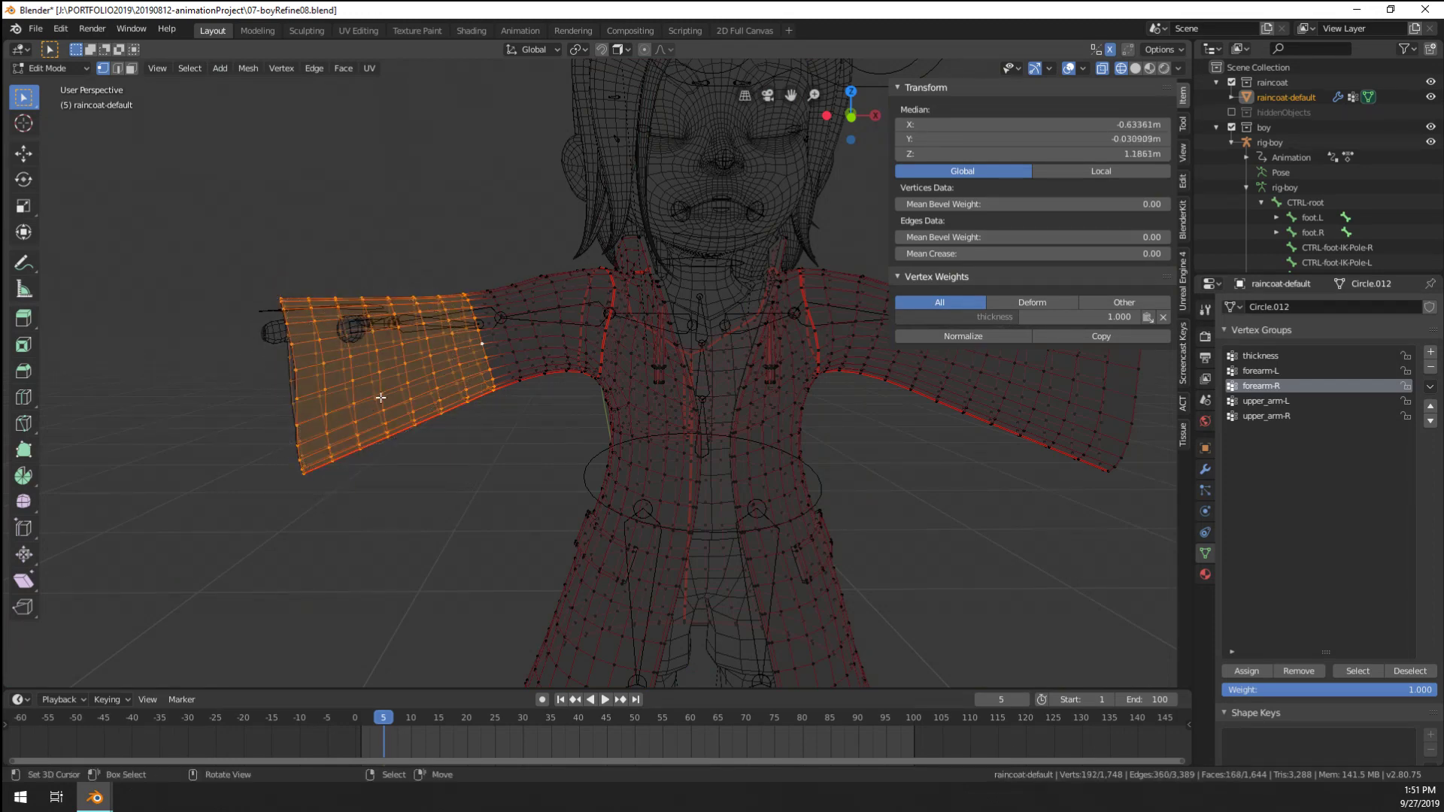
{"action": "middle_click_drag", "start_coordinate": [701, 491], "coordinate": [761, 499], "text": "shift"}
{"action": "scroll", "coordinate": [741, 489], "scroll_direction": "down", "scroll_amount": 2}
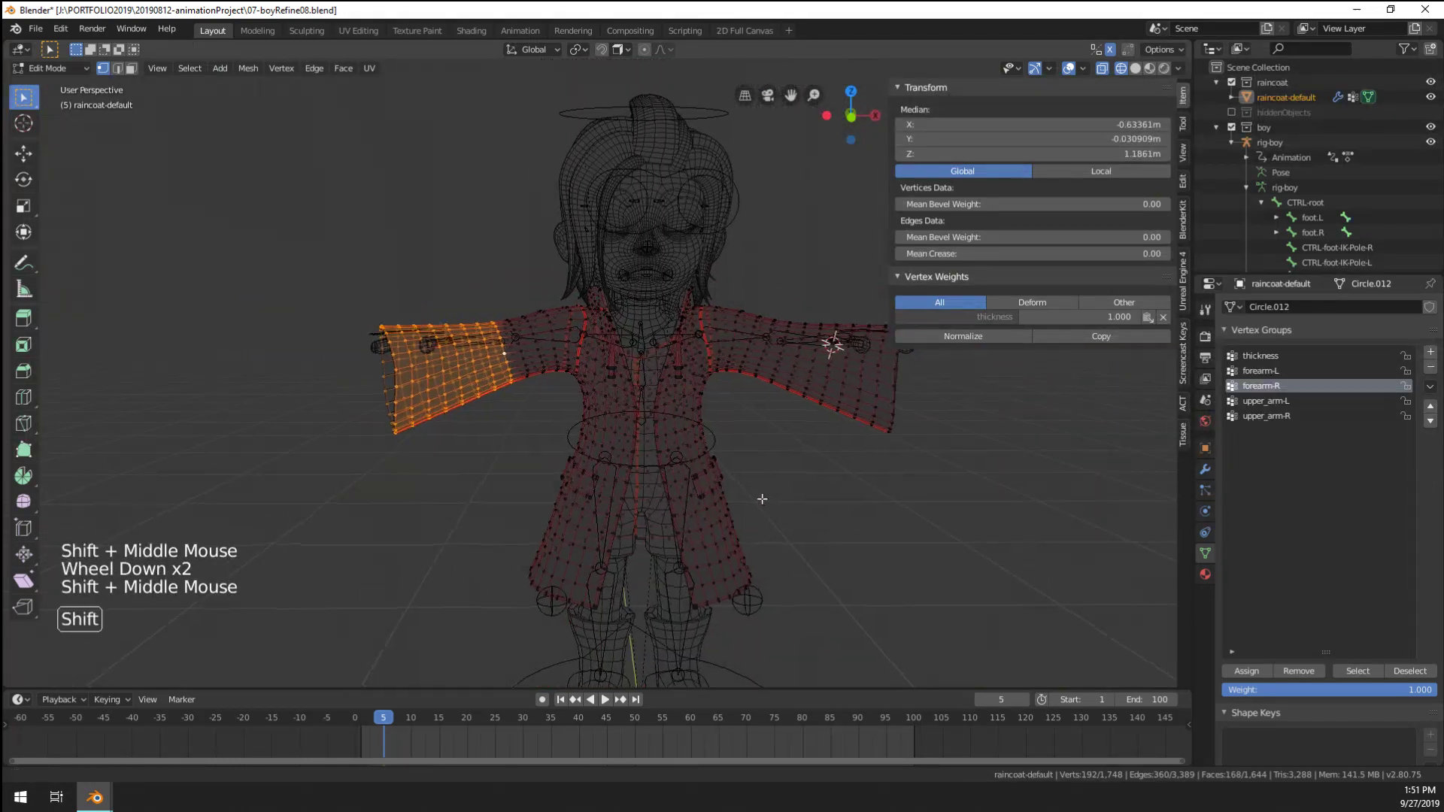
{"action": "key", "text": "KP_1"}
{"action": "scroll", "coordinate": [762, 498], "scroll_direction": "up", "scroll_amount": 1}
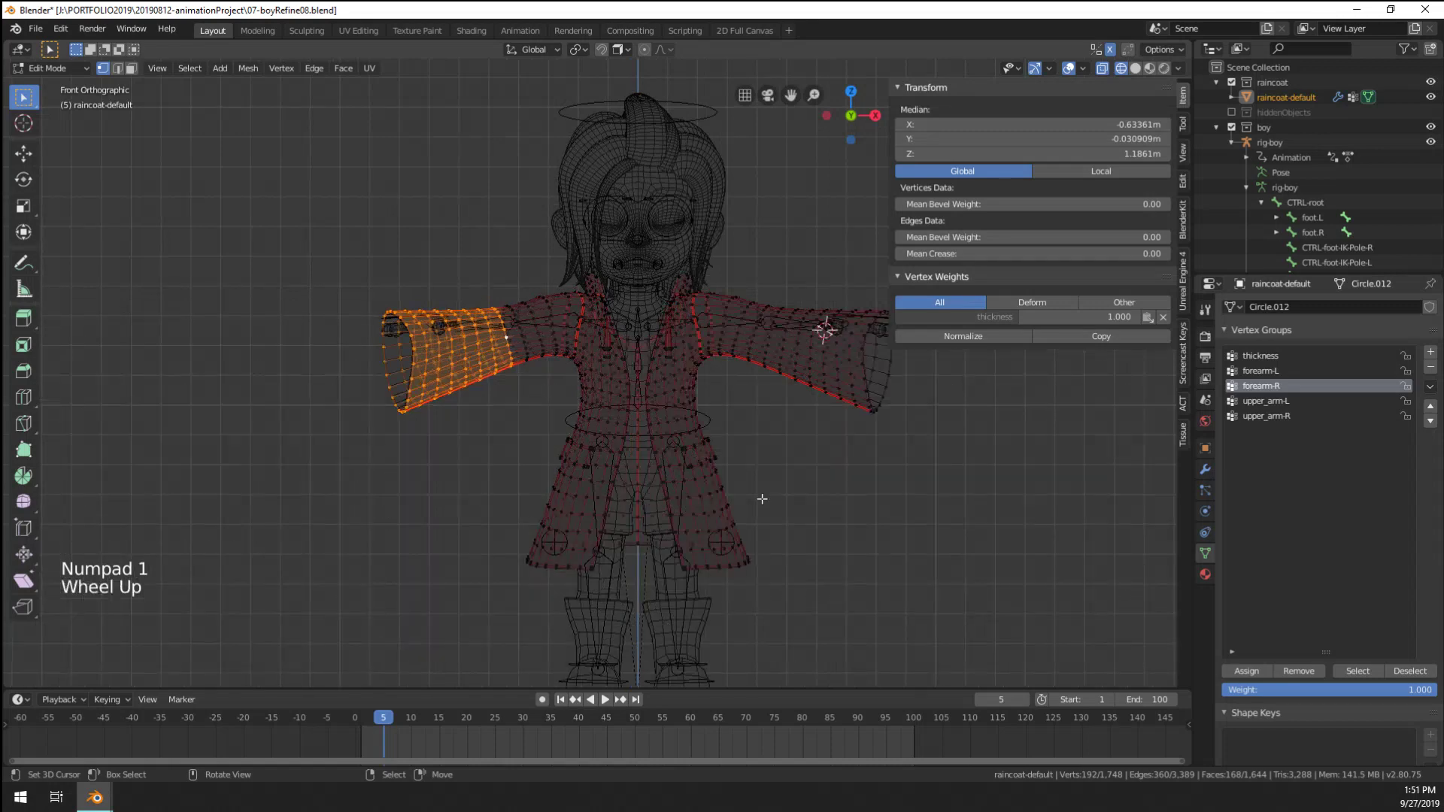
{"action": "left_click", "coordinate": [1246, 671]}
Assign the edge loop at the right elbow, just above the forearm section, to both forearm-R and upper_arm-R with weight 0.5
{"action": "scroll", "coordinate": [482, 308], "scroll_direction": "up", "scroll_amount": 4}
{"action": "middle_click_drag", "start_coordinate": [482, 308], "coordinate": [509, 428], "text": "shift"}
{"action": "scroll", "coordinate": [510, 429], "scroll_direction": "up", "scroll_amount": 1}
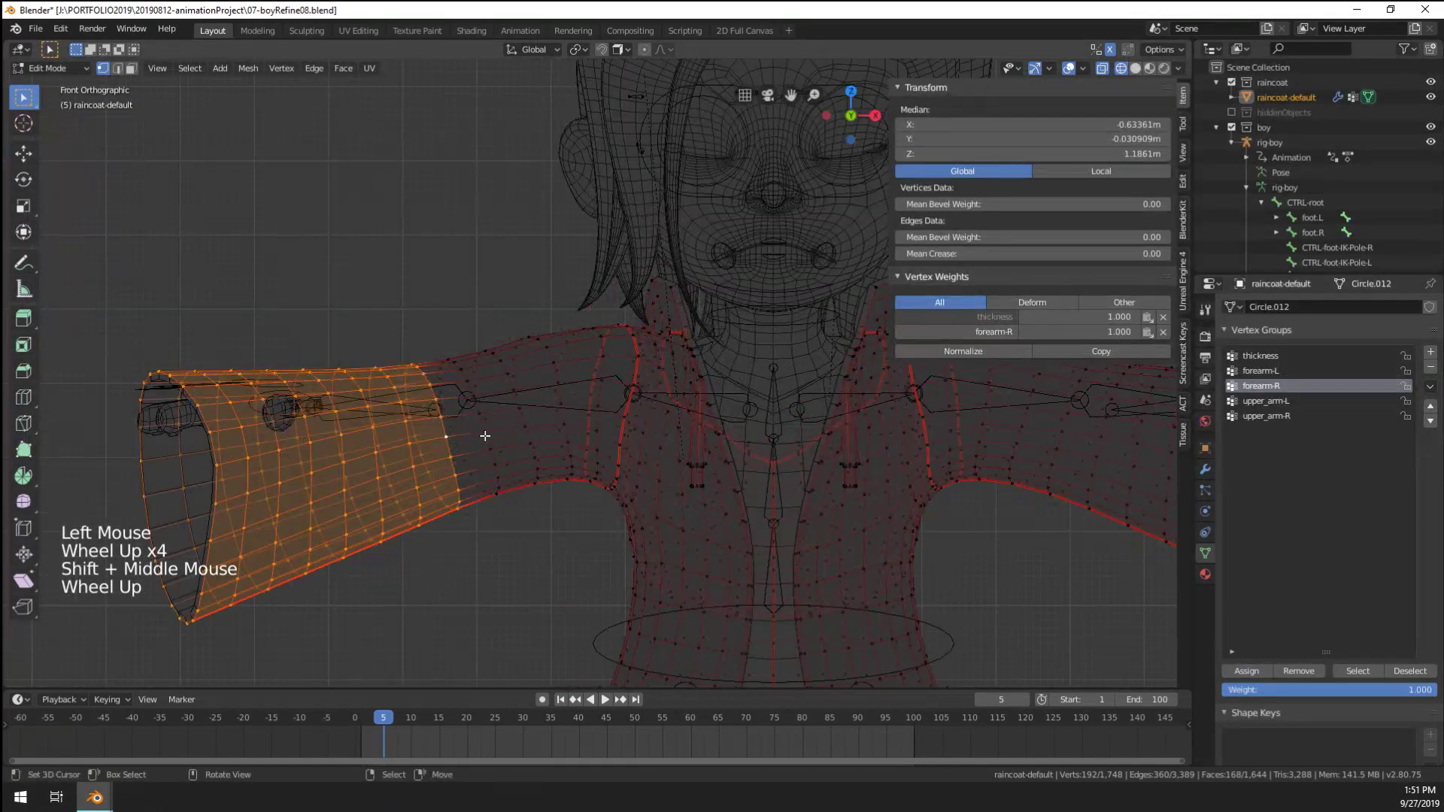
{"action": "right_click", "coordinate": [485, 431], "text": "alt"}
{"action": "left_click", "coordinate": [1358, 690]}
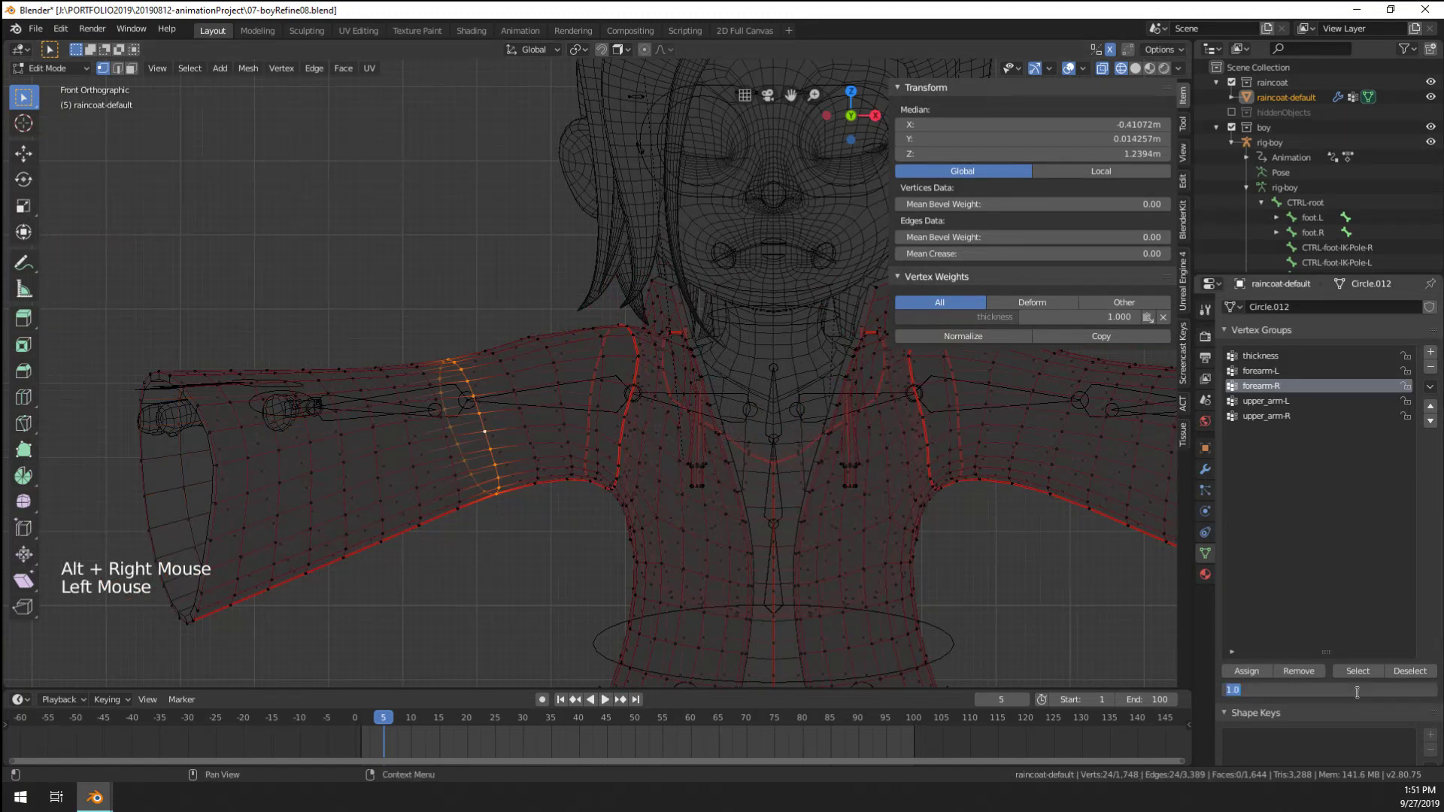
{"action": "type", "text": "0.5"}
{"action": "key", "text": "Return"}
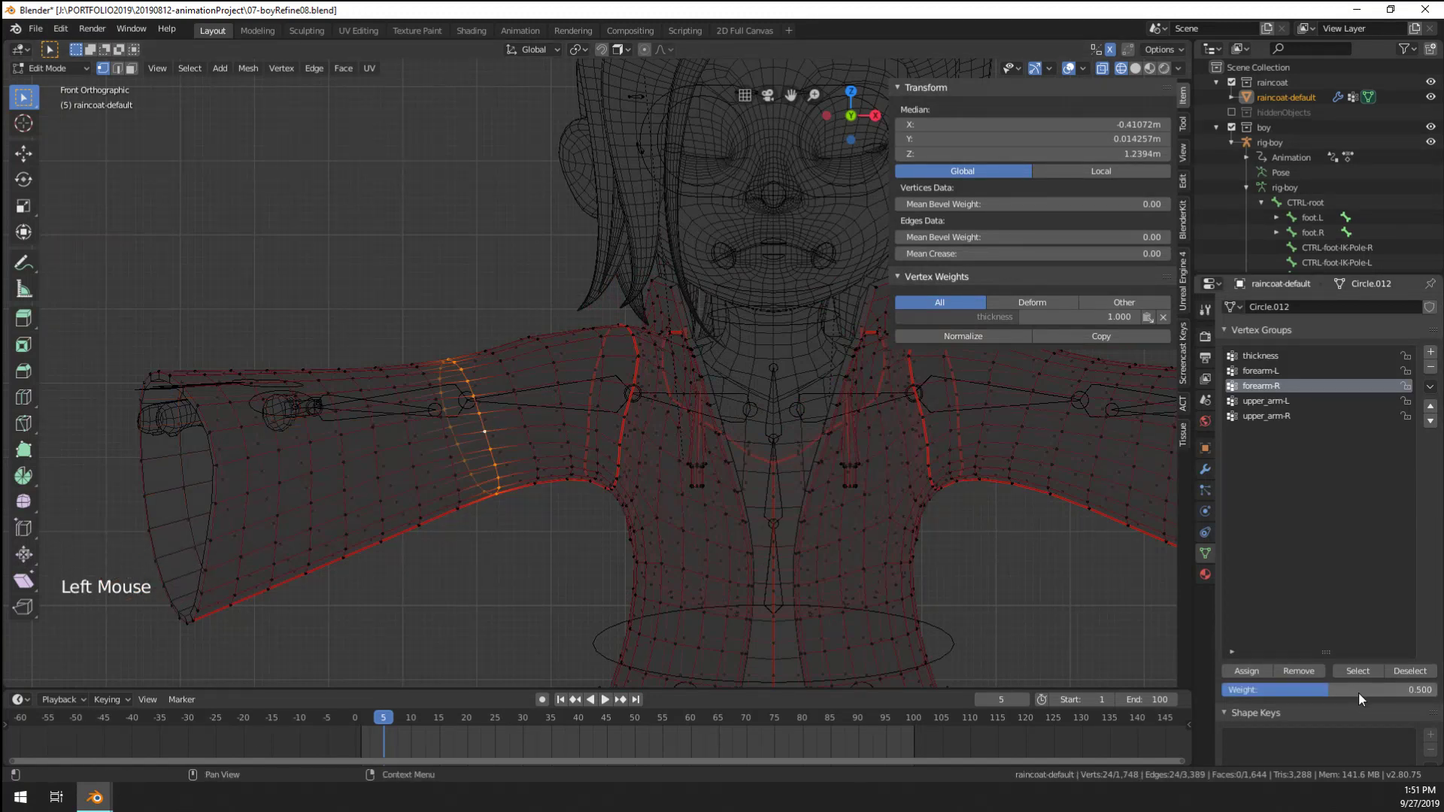
{"action": "left_click", "coordinate": [1261, 671]}
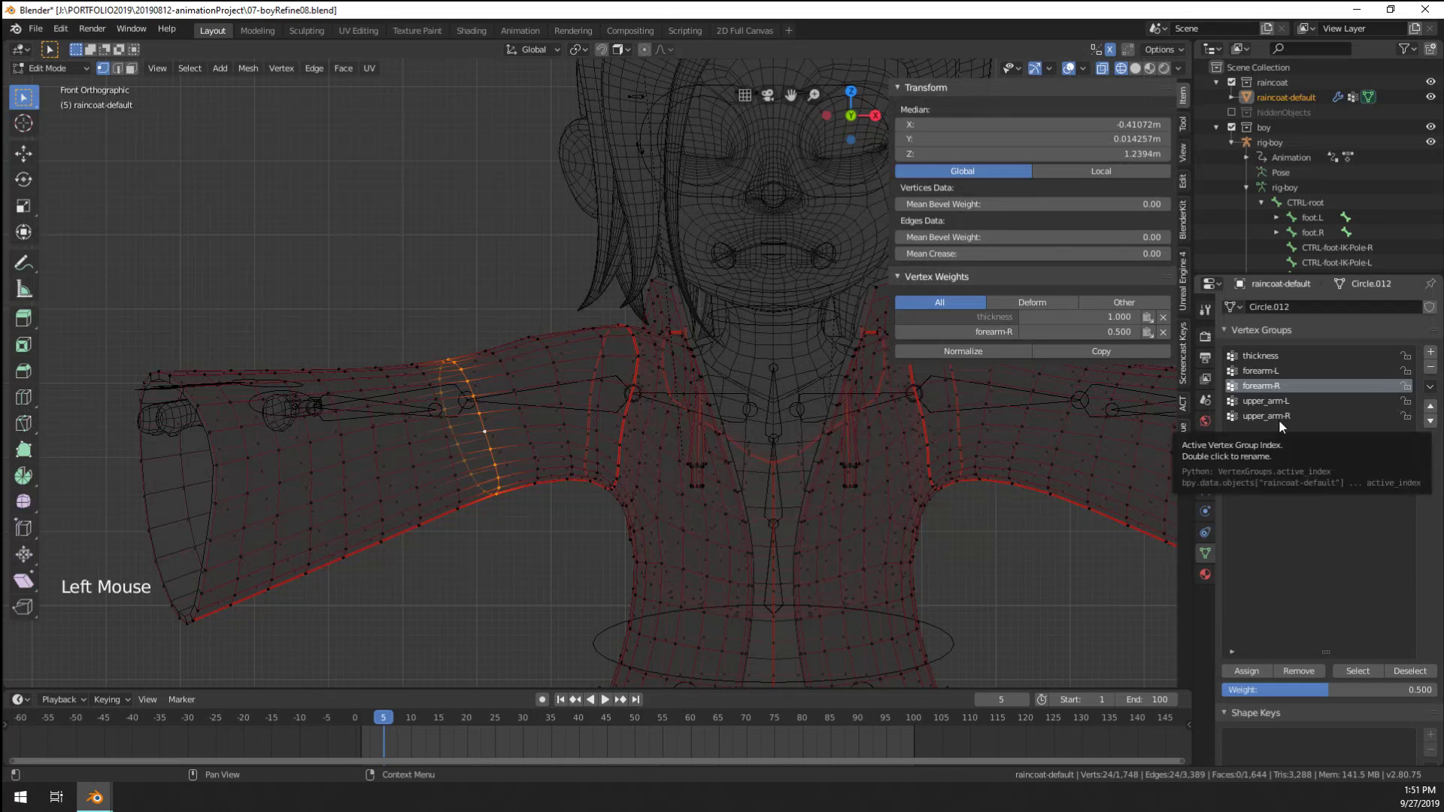
{"action": "left_click", "coordinate": [1278, 419]}
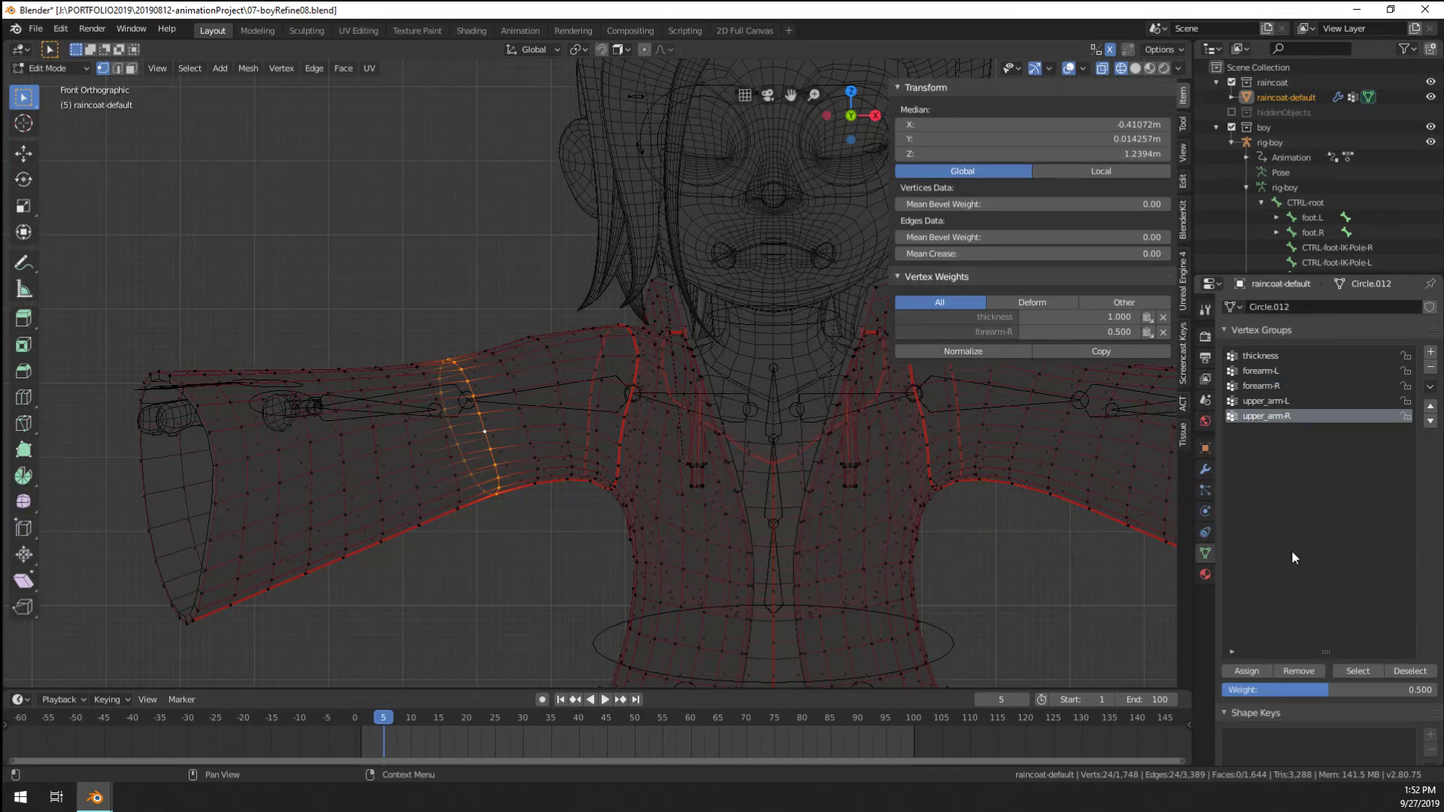
{"action": "left_click", "coordinate": [1247, 671]}
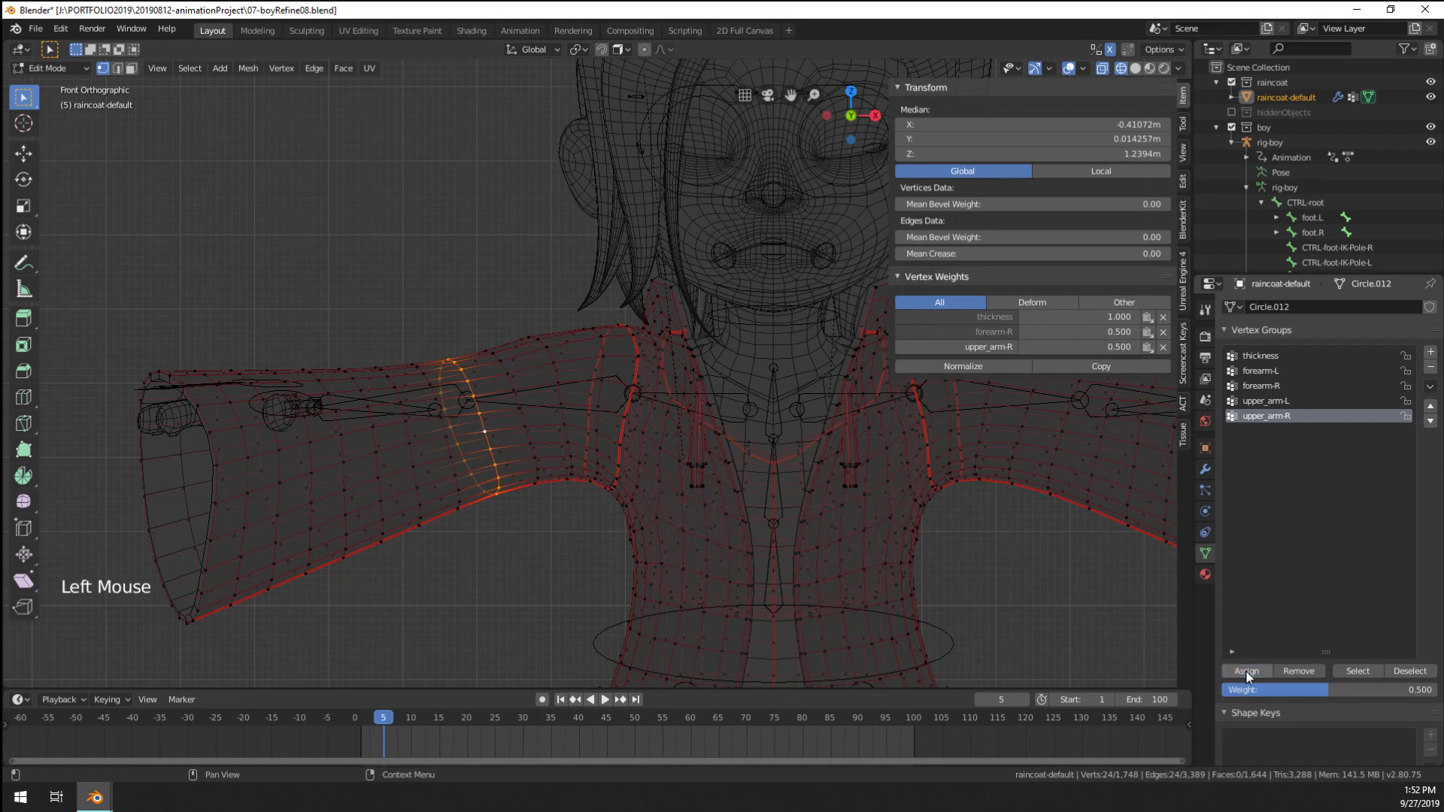
Select the right sleeve's vertices from just above the elbow loop up to the shoulder seam
{"action": "right_click", "coordinate": [521, 383], "text": "alt"}
{"action": "right_click", "coordinate": [560, 369], "text": "alt+shift"}
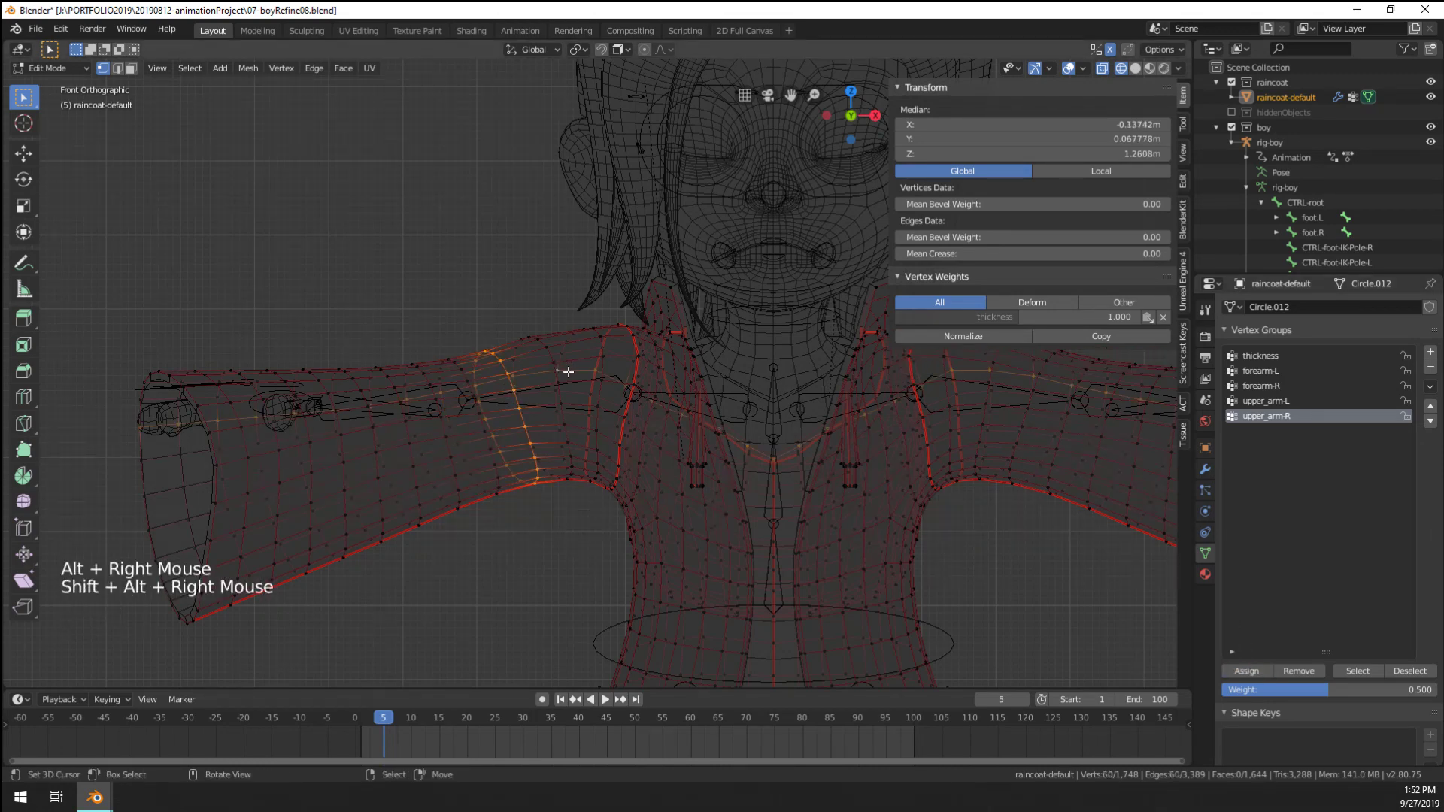
{"action": "key", "text": "ctrl+z"}
{"action": "right_click", "coordinate": [556, 368], "text": "alt+shift"}
{"action": "key", "text": "c"}
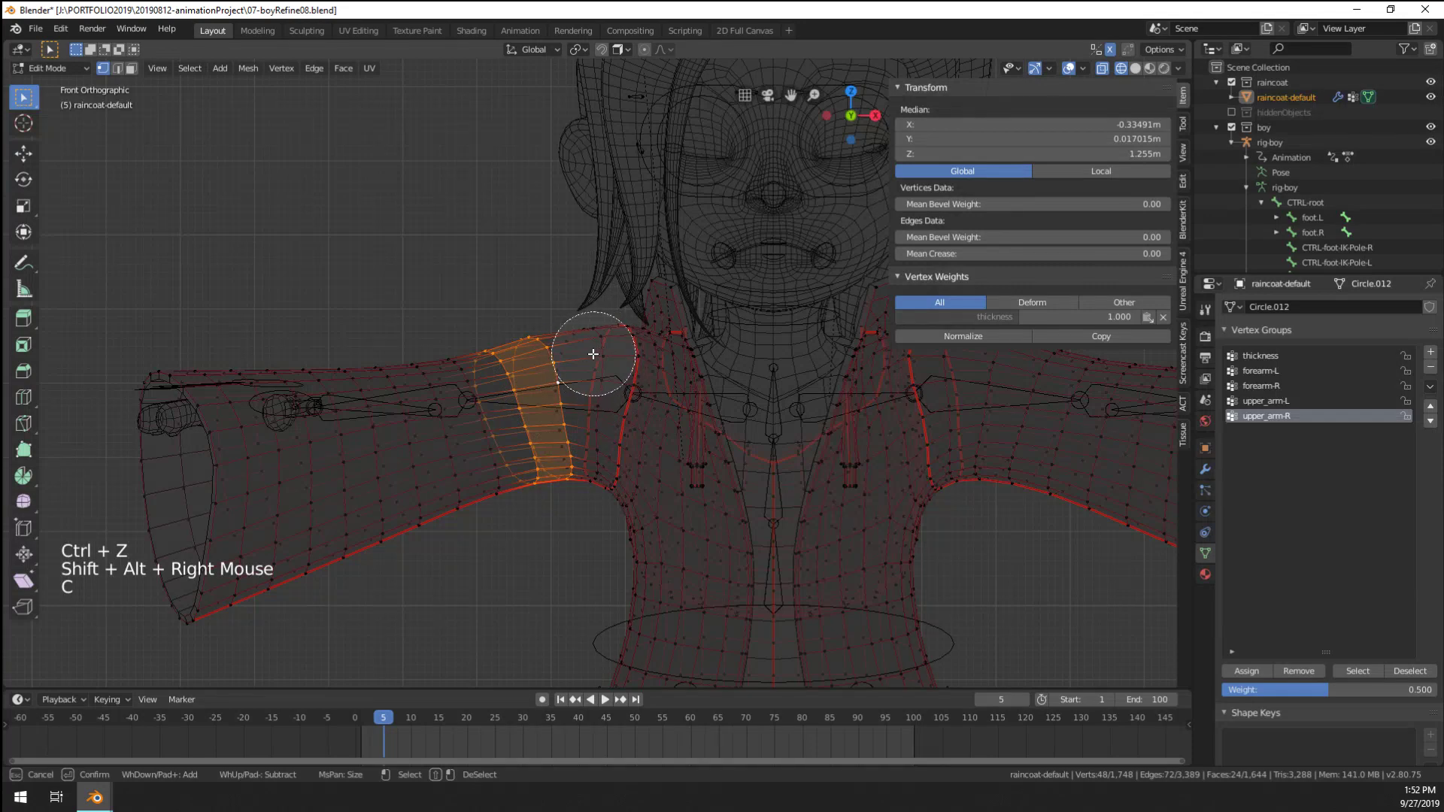
{"action": "mouse_move", "coordinate": [594, 355]}
{"action": "left_mouse_down"}
{"action": "mouse_move", "coordinate": [606, 470]}
{"action": "mouse_move", "coordinate": [622, 425]}
{"action": "left_mouse_up"}
{"action": "right_click", "coordinate": [621, 426]}
{"action": "mouse_move", "coordinate": [621, 426]}
{"action": "middle_mouse_down"}
{"action": "mouse_move", "coordinate": [706, 448]}
{"action": "mouse_move", "coordinate": [842, 436]}
{"action": "middle_mouse_up"}
{"action": "mouse_move", "coordinate": [842, 436]}
{"action": "middle_mouse_down", "text": "shift"}
{"action": "mouse_move", "coordinate": [786, 432]}
{"action": "mouse_move", "coordinate": [1053, 406]}
{"action": "mouse_move", "coordinate": [1003, 456]}
{"action": "mouse_move", "coordinate": [866, 474]}
{"action": "mouse_move", "coordinate": [899, 497]}
{"action": "mouse_move", "coordinate": [817, 599]}
{"action": "mouse_move", "coordinate": [797, 516]}
{"action": "mouse_move", "coordinate": [764, 531]}
{"action": "mouse_move", "coordinate": [834, 560]}
{"action": "middle_mouse_up", "text": "shift"}
Delete the thickness vertex group from the raincoat, using solid shading and Object Mode
{"action": "left_click", "coordinate": [1270, 355]}
{"action": "key", "text": "z"}
{"action": "left_click", "coordinate": [929, 474]}
{"action": "scroll", "coordinate": [923, 477], "scroll_direction": "down", "scroll_amount": 2}
{"action": "right_click", "coordinate": [822, 544]}
{"action": "key", "text": "Tab"}
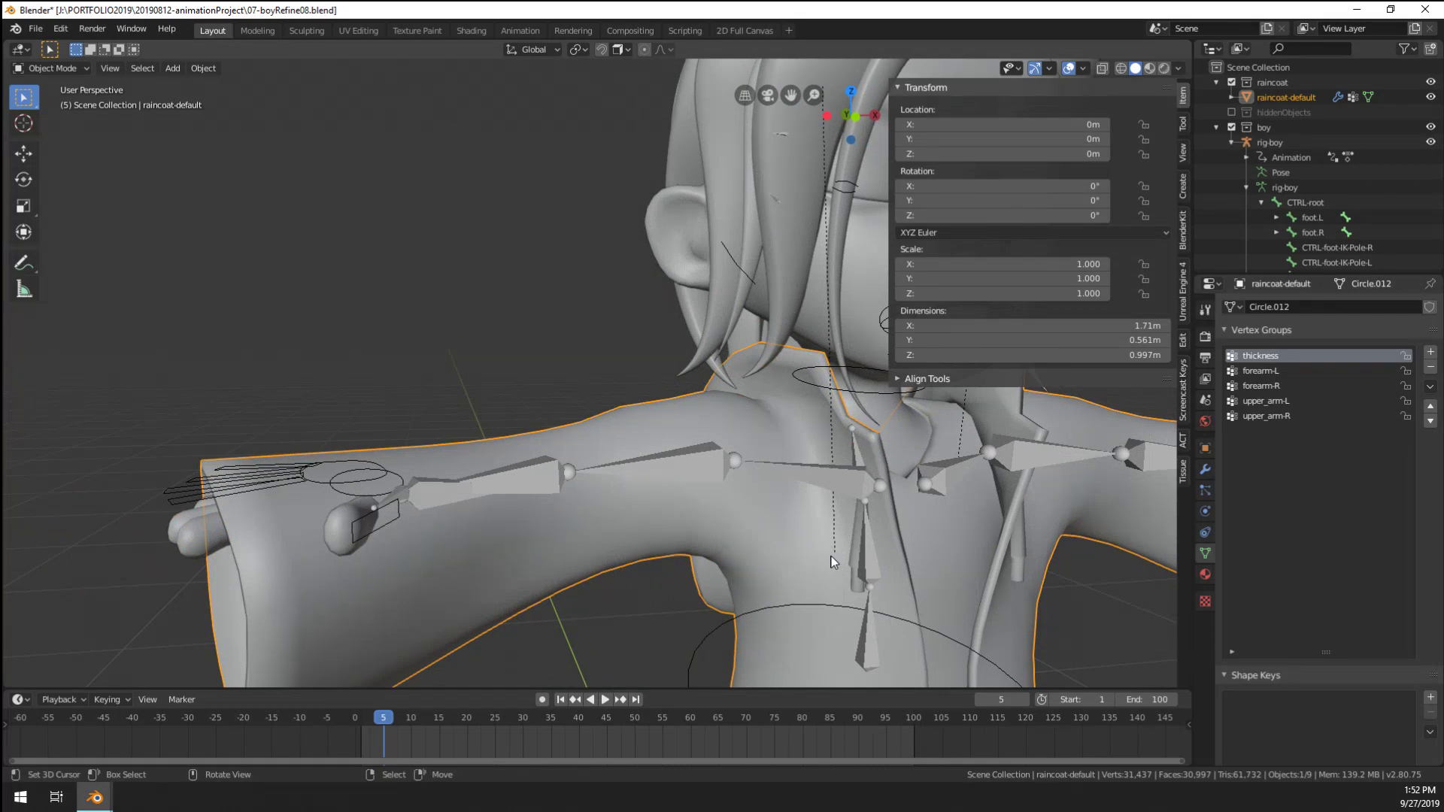
{"action": "key", "text": "Tab"}
{"action": "key", "text": "Tab"}
{"action": "left_click", "coordinate": [1432, 368]}
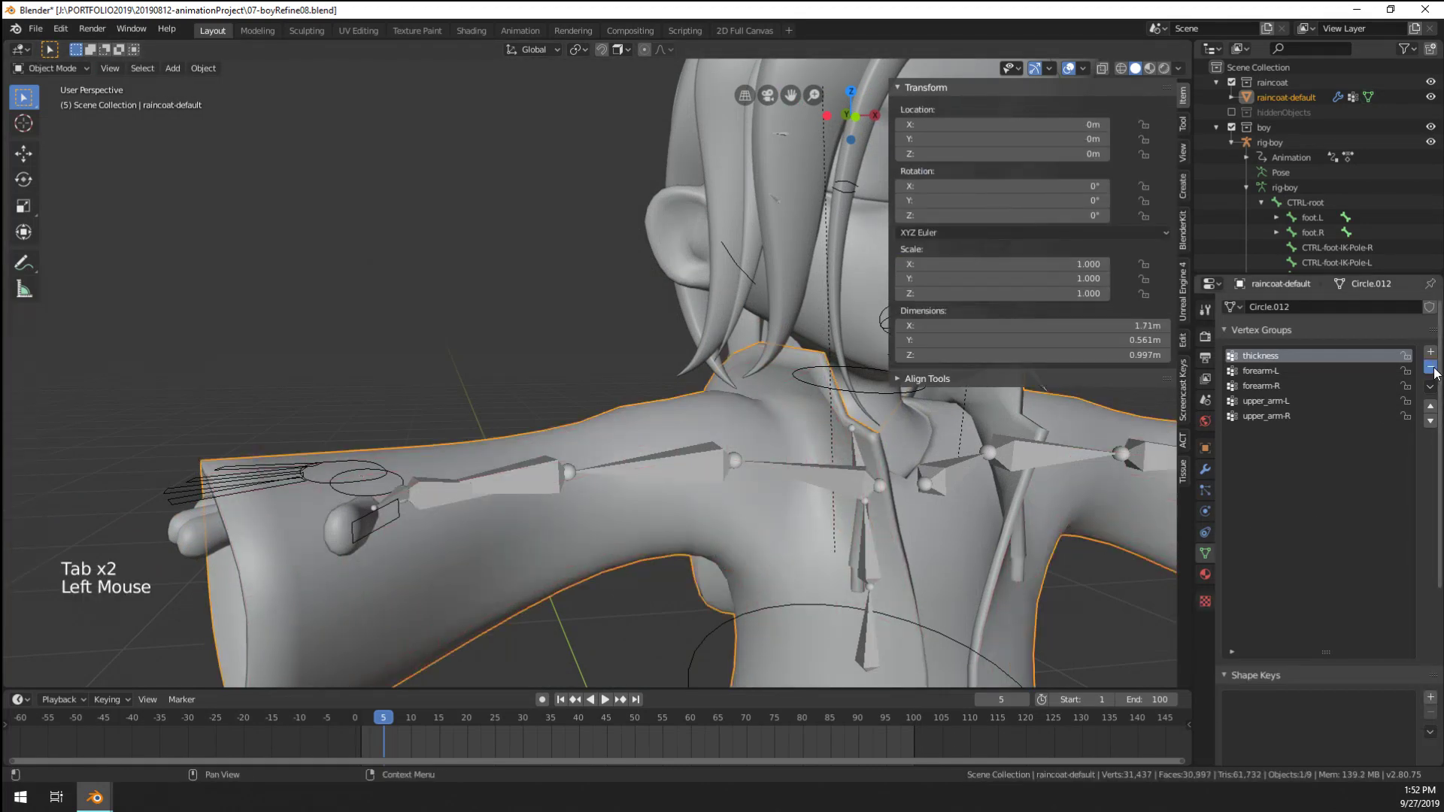
{"action": "key", "text": "Tab"}
{"action": "middle_click_drag", "start_coordinate": [677, 540], "coordinate": [680, 506]}
{"action": "key", "text": "Tab"}
{"action": "key", "text": "Tab"}
{"action": "scroll", "coordinate": [741, 509], "scroll_direction": "up", "scroll_amount": 1}
{"action": "scroll", "coordinate": [741, 509], "scroll_direction": "down", "scroll_amount": 1}
{"action": "scroll", "coordinate": [671, 506], "scroll_direction": "down", "scroll_amount": 2}
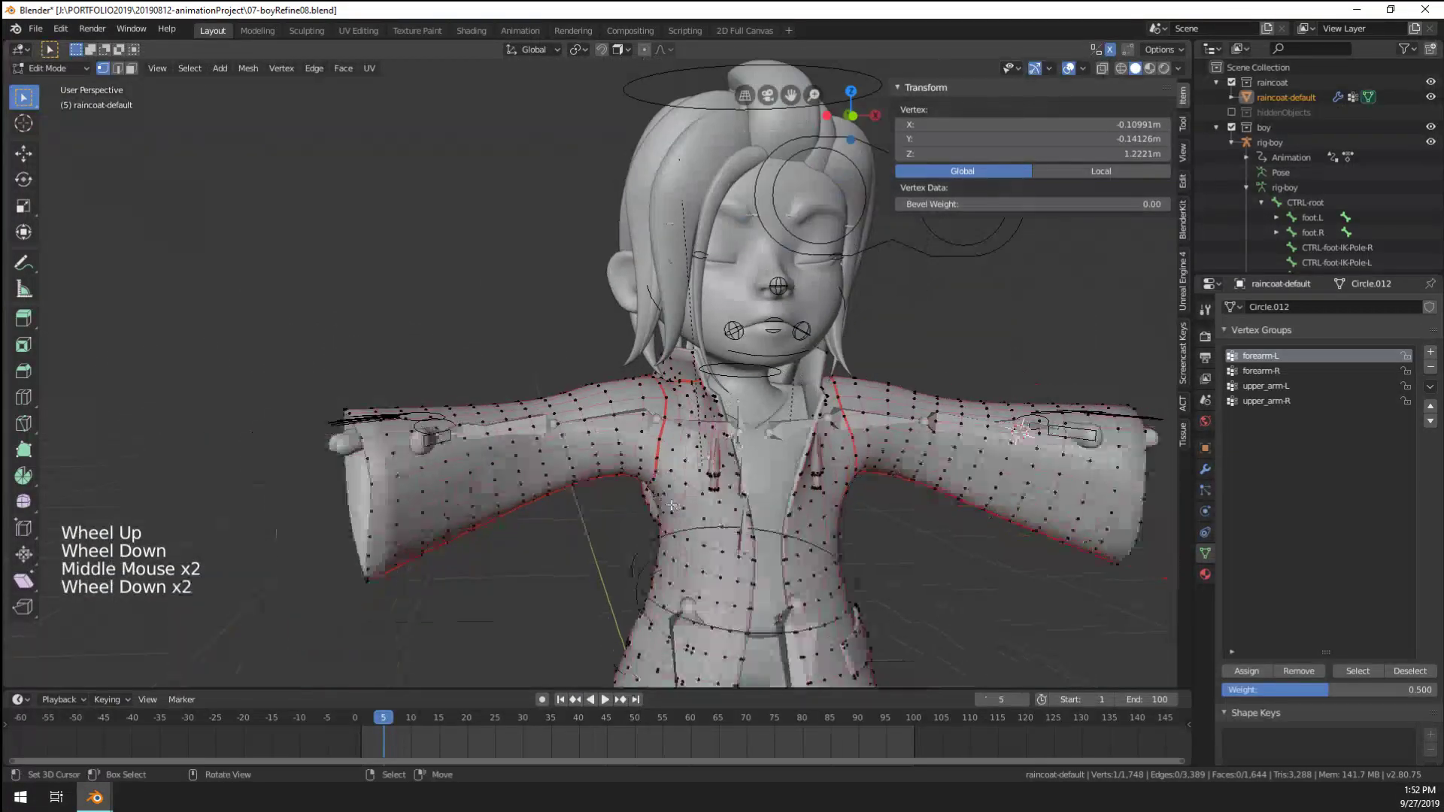
{"action": "key", "text": "Tab"}
Switch the raincoat to Weight Paint mode and make forearm-R the active vertex group
{"action": "key", "text": "ctrl+Tab"}
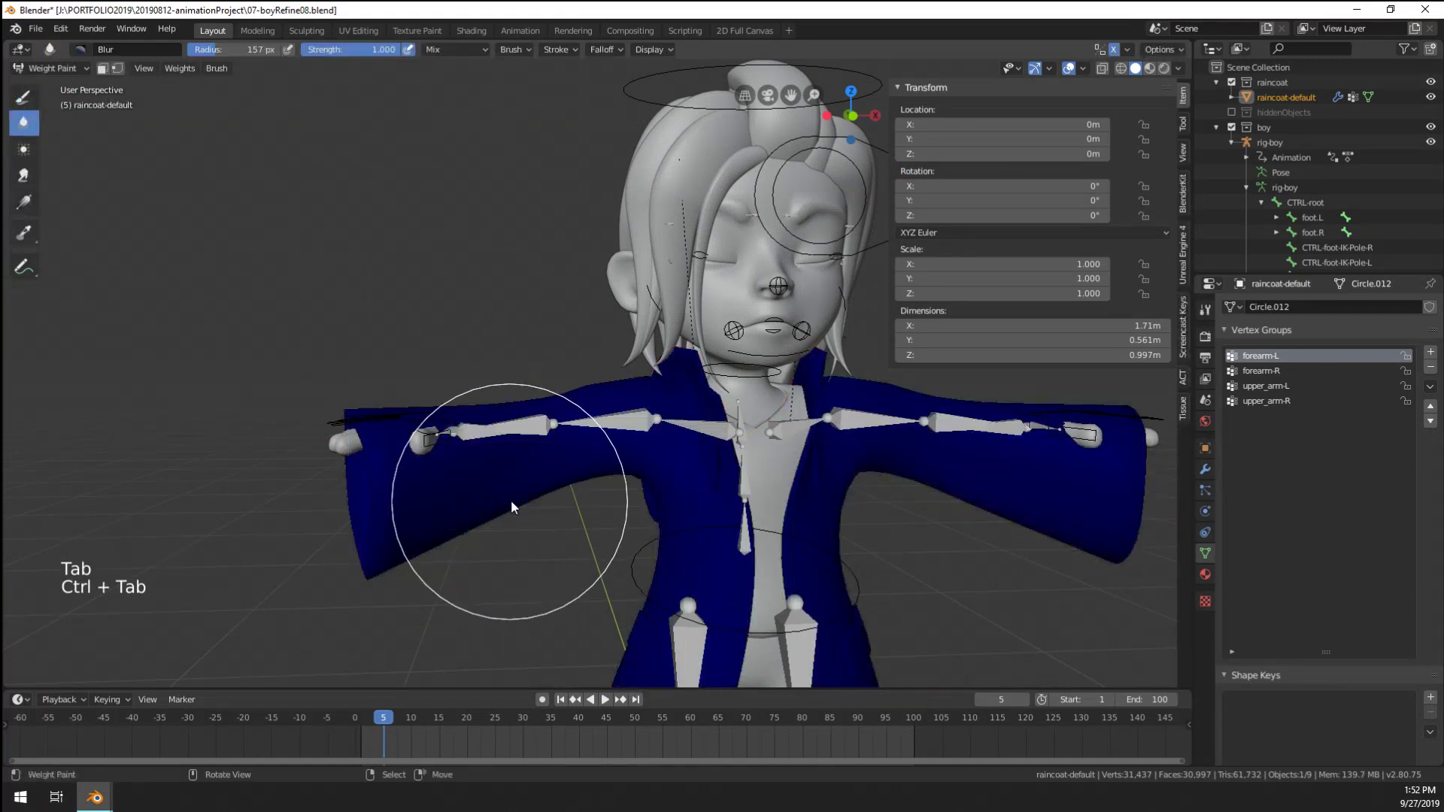
{"action": "left_click", "coordinate": [485, 576], "text": "shift"}
{"action": "left_click", "coordinate": [481, 584]}
{"action": "middle_click_drag", "start_coordinate": [589, 508], "coordinate": [629, 497]}
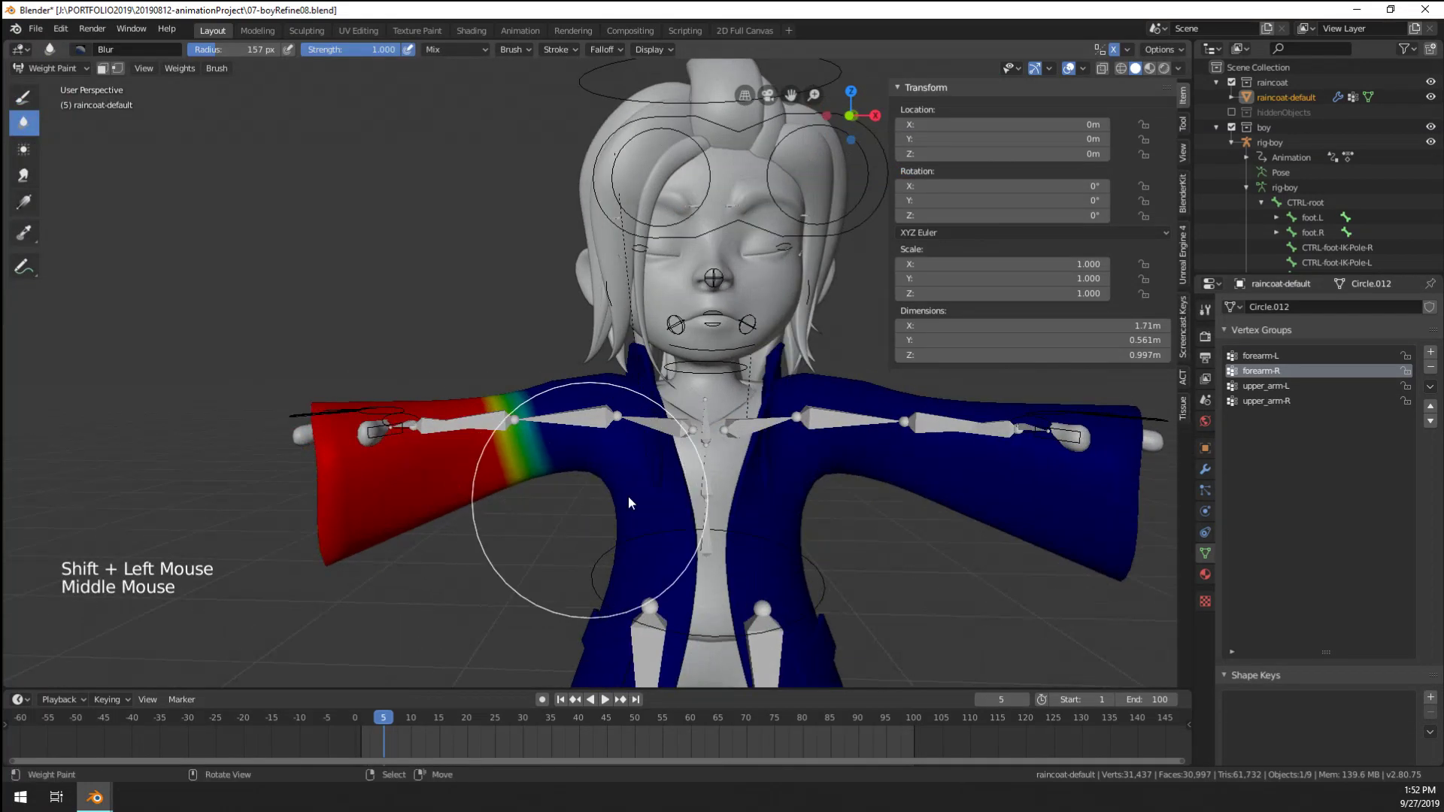
{"action": "left_click", "coordinate": [1067, 509], "text": "shift"}
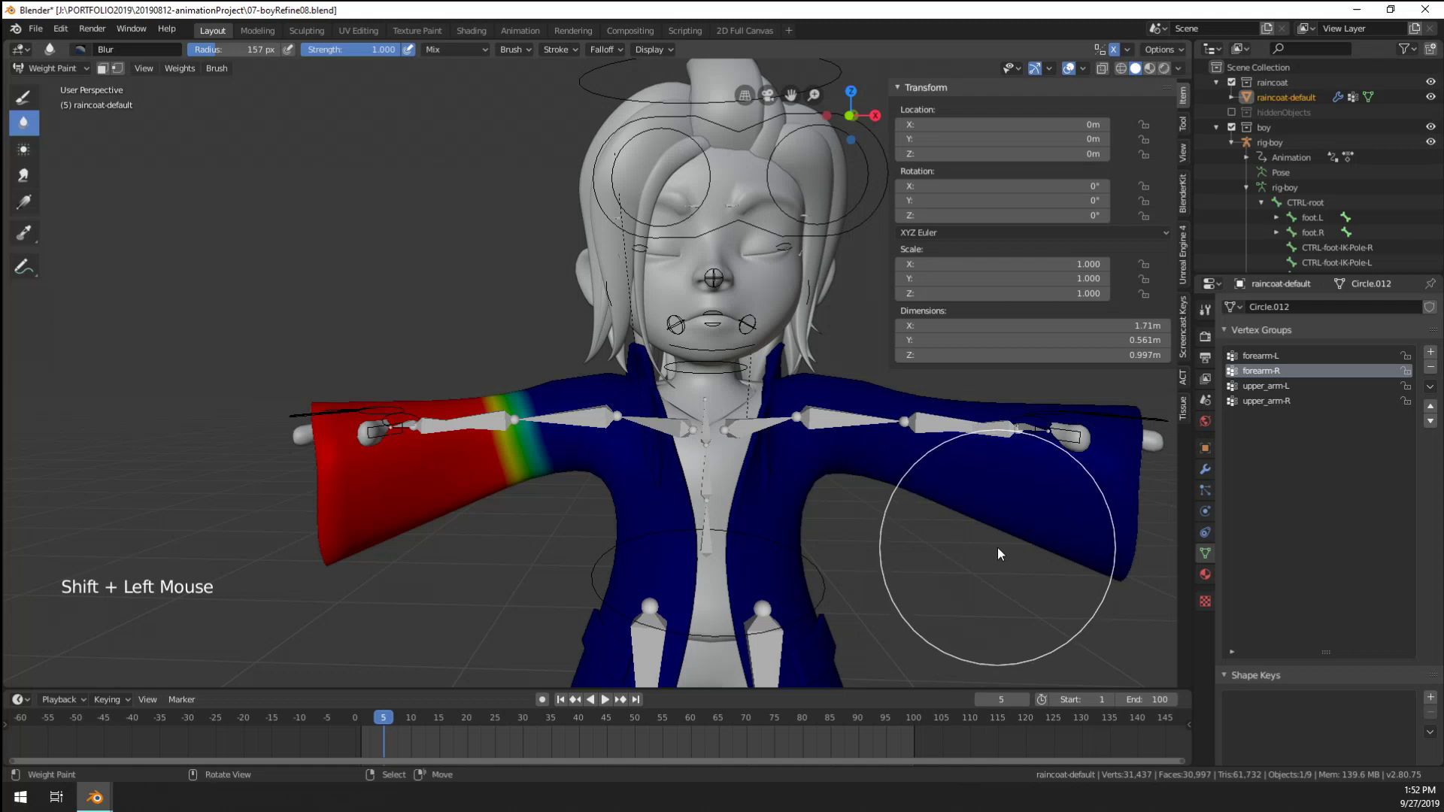
Mirror the forearm-R weights with group names flipped, and compare the forearm-L and forearm-R groups
{"action": "left_click", "coordinate": [179, 67]}
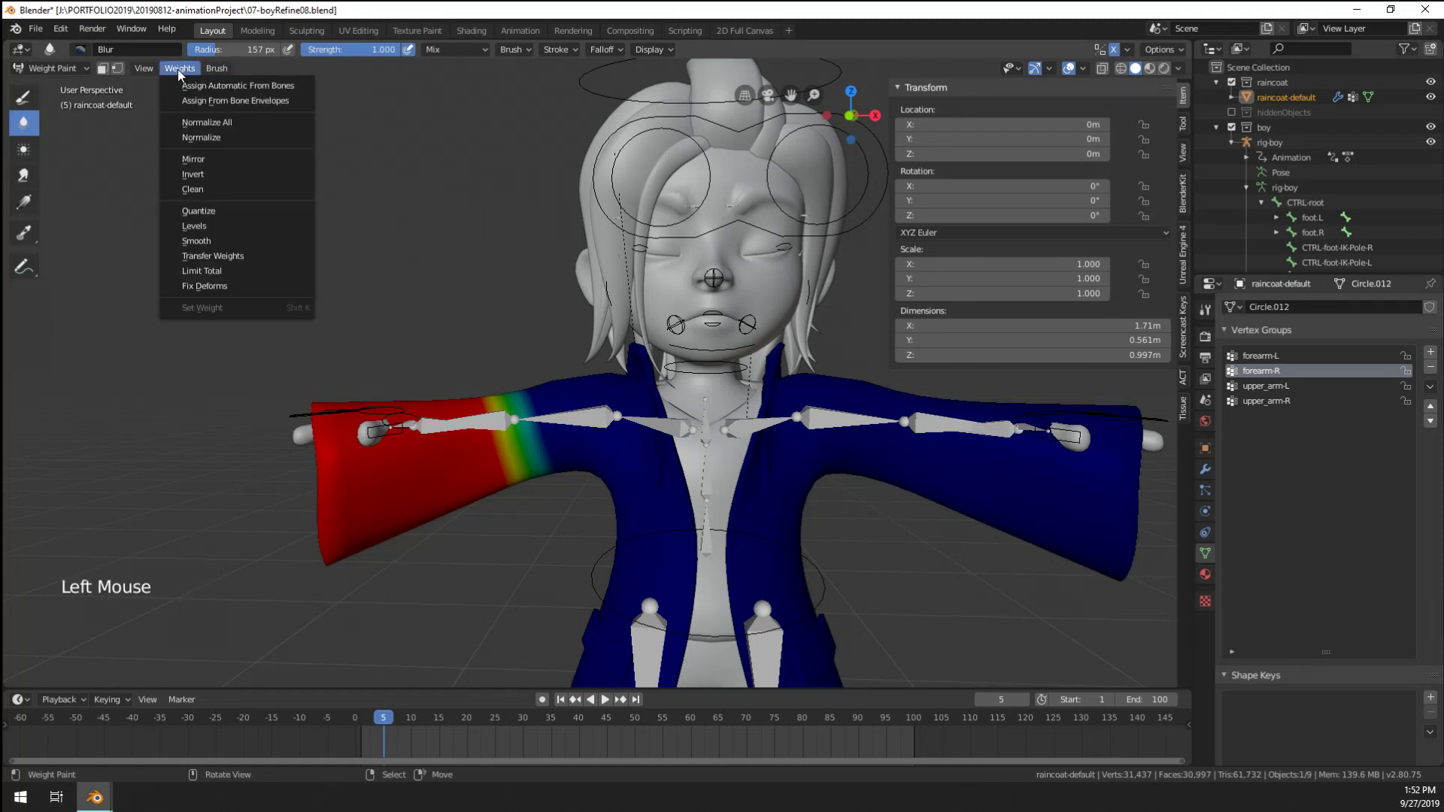
{"action": "left_click", "coordinate": [226, 164]}
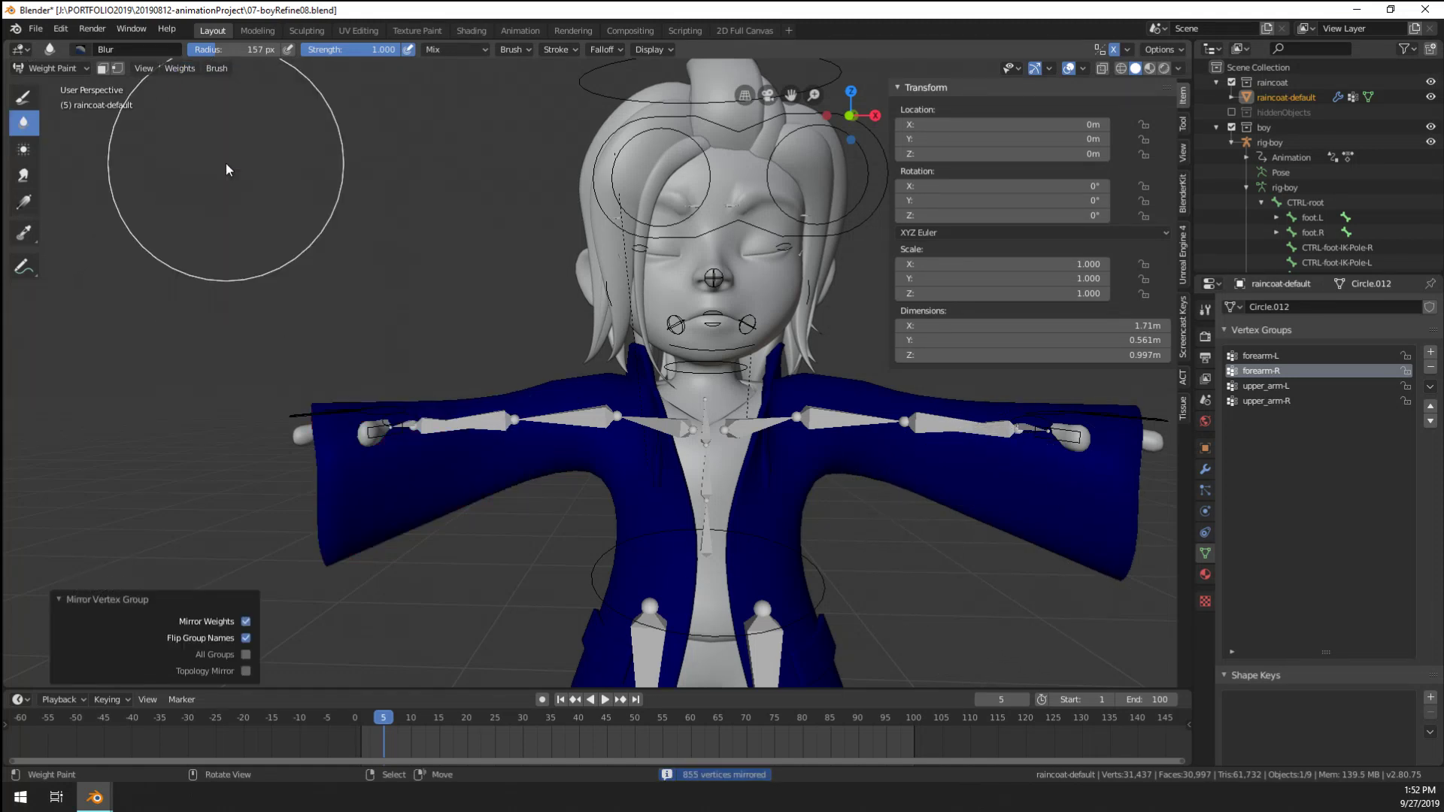
{"action": "scroll", "coordinate": [477, 272], "scroll_direction": "down", "scroll_amount": 6}
{"action": "middle_click_drag", "start_coordinate": [478, 290], "coordinate": [504, 325]}
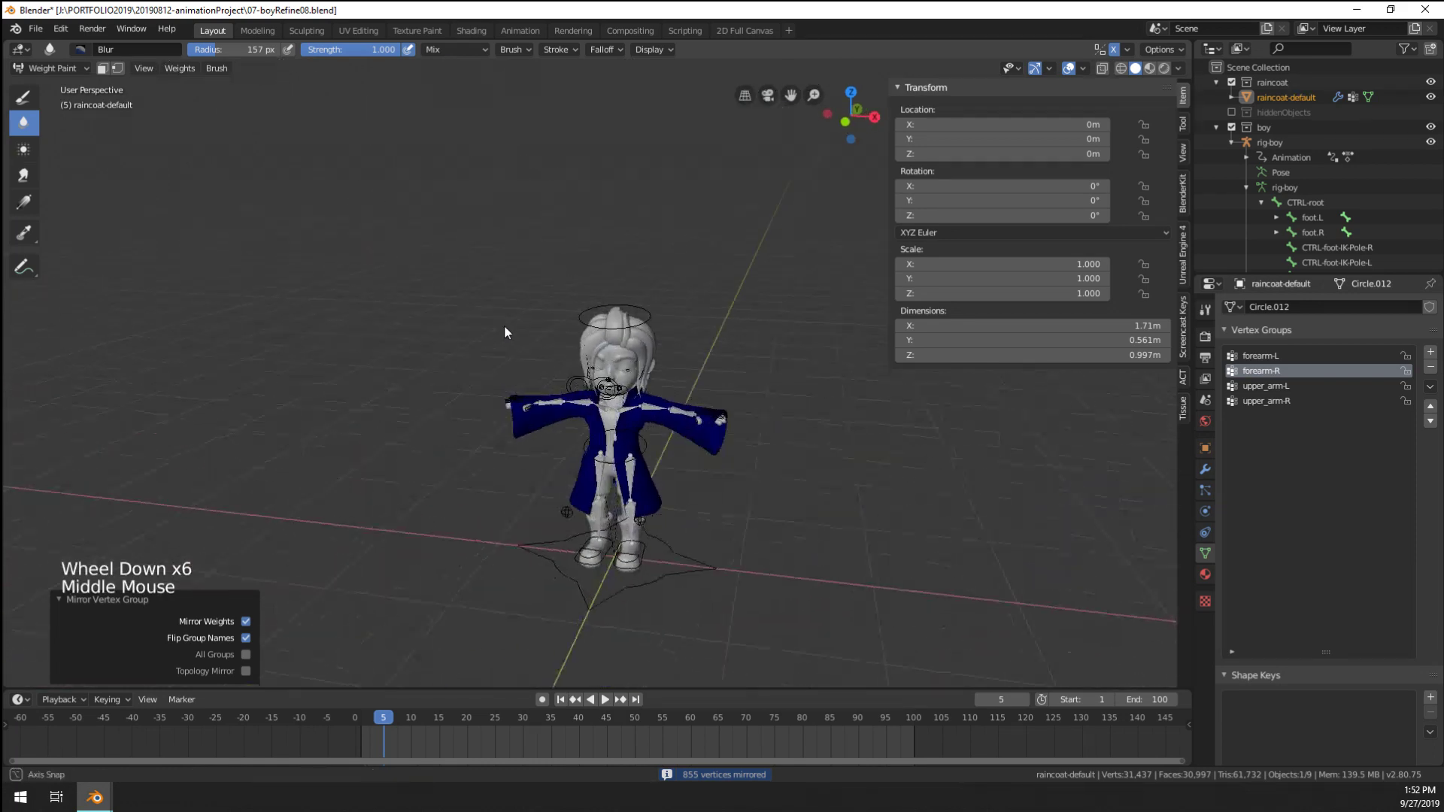
{"action": "scroll", "coordinate": [504, 325], "scroll_direction": "up", "scroll_amount": 5}
{"action": "left_click", "coordinate": [1263, 361]}
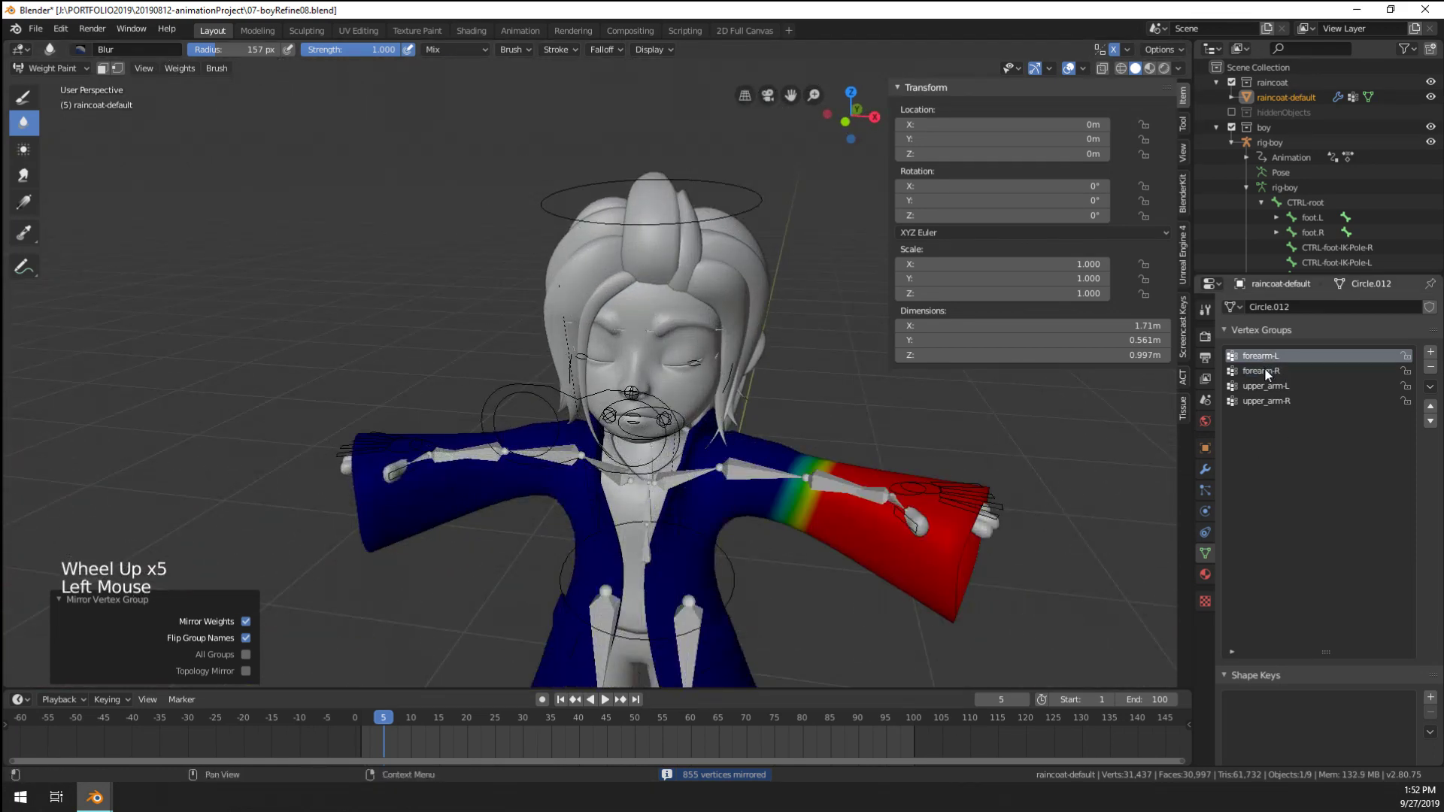
{"action": "left_click", "coordinate": [1267, 371]}
{"action": "left_click", "coordinate": [1261, 356]}
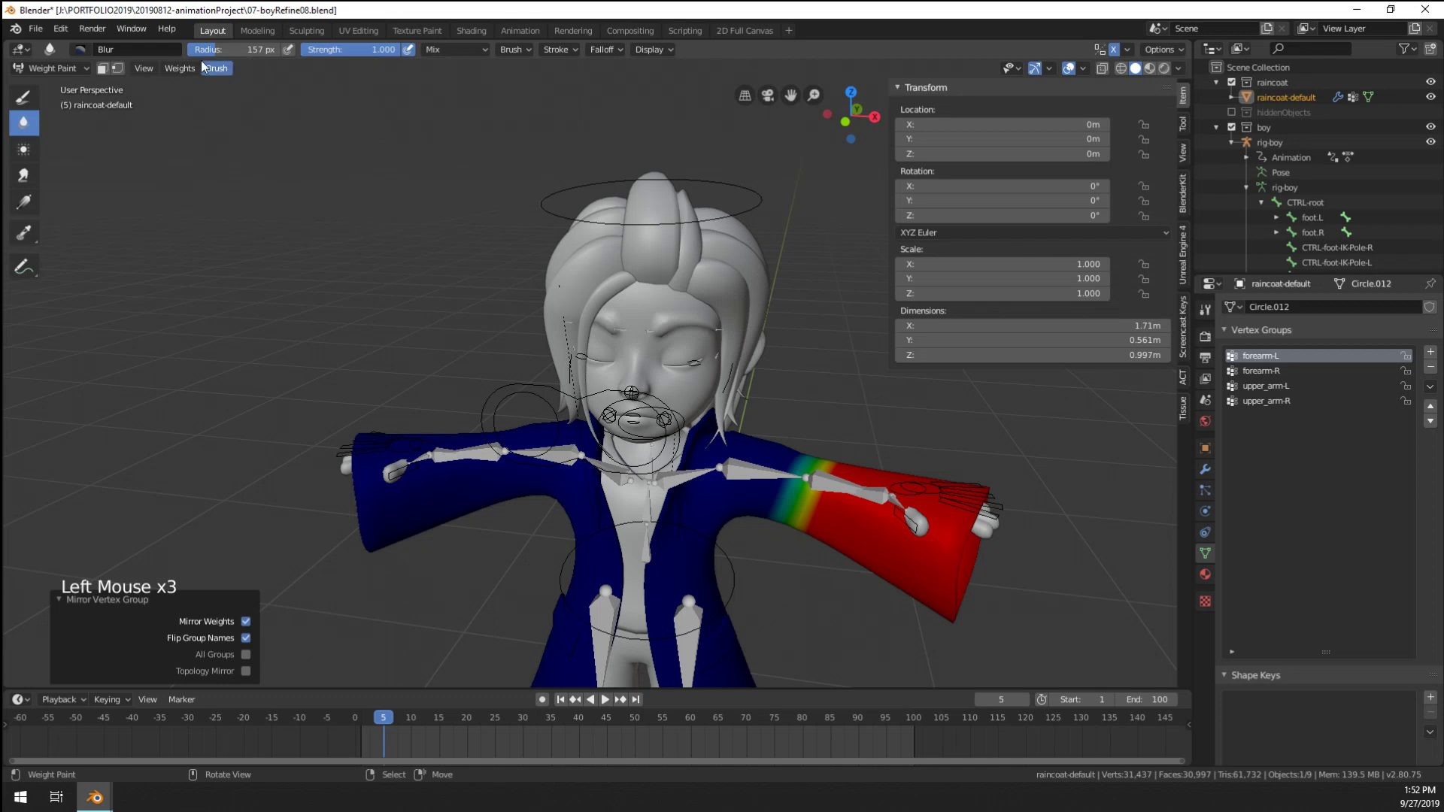
Mirror the forearm-L weights back to the right sleeve and compare both forearm groups again
{"action": "left_click", "coordinate": [179, 67]}
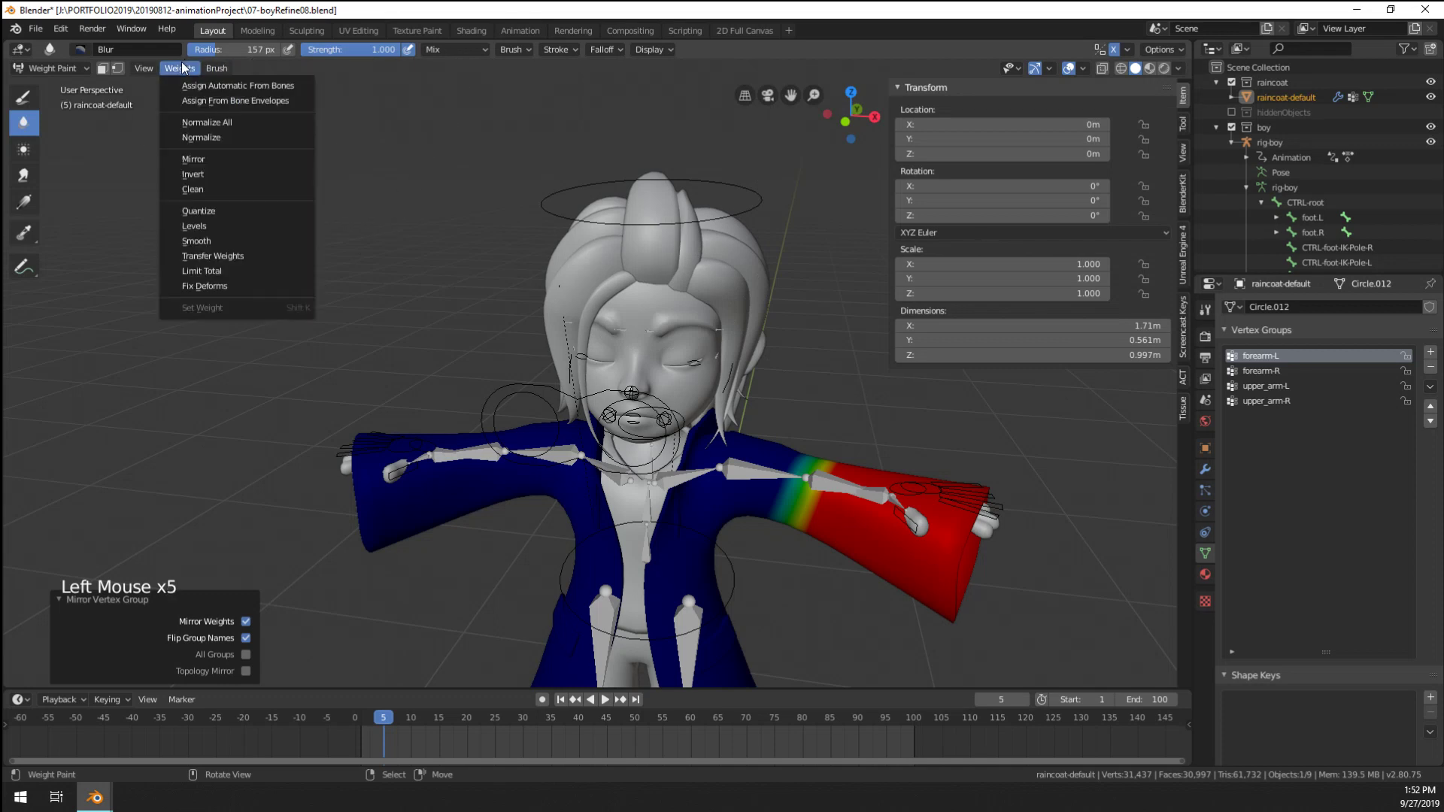
{"action": "left_click", "coordinate": [233, 157]}
{"action": "left_click", "coordinate": [1278, 371]}
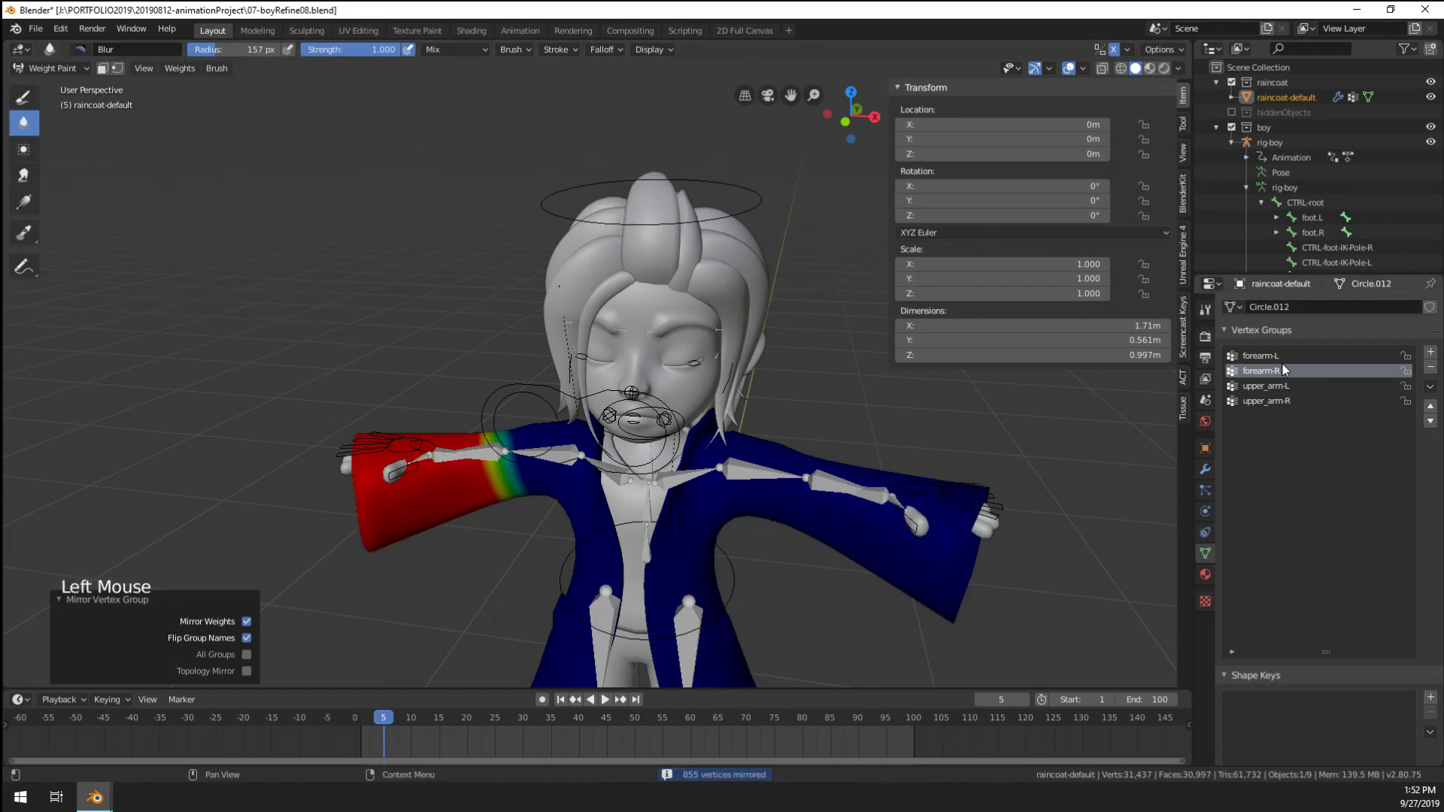
{"action": "left_click", "coordinate": [1271, 356]}
{"action": "left_click", "coordinate": [1280, 370]}
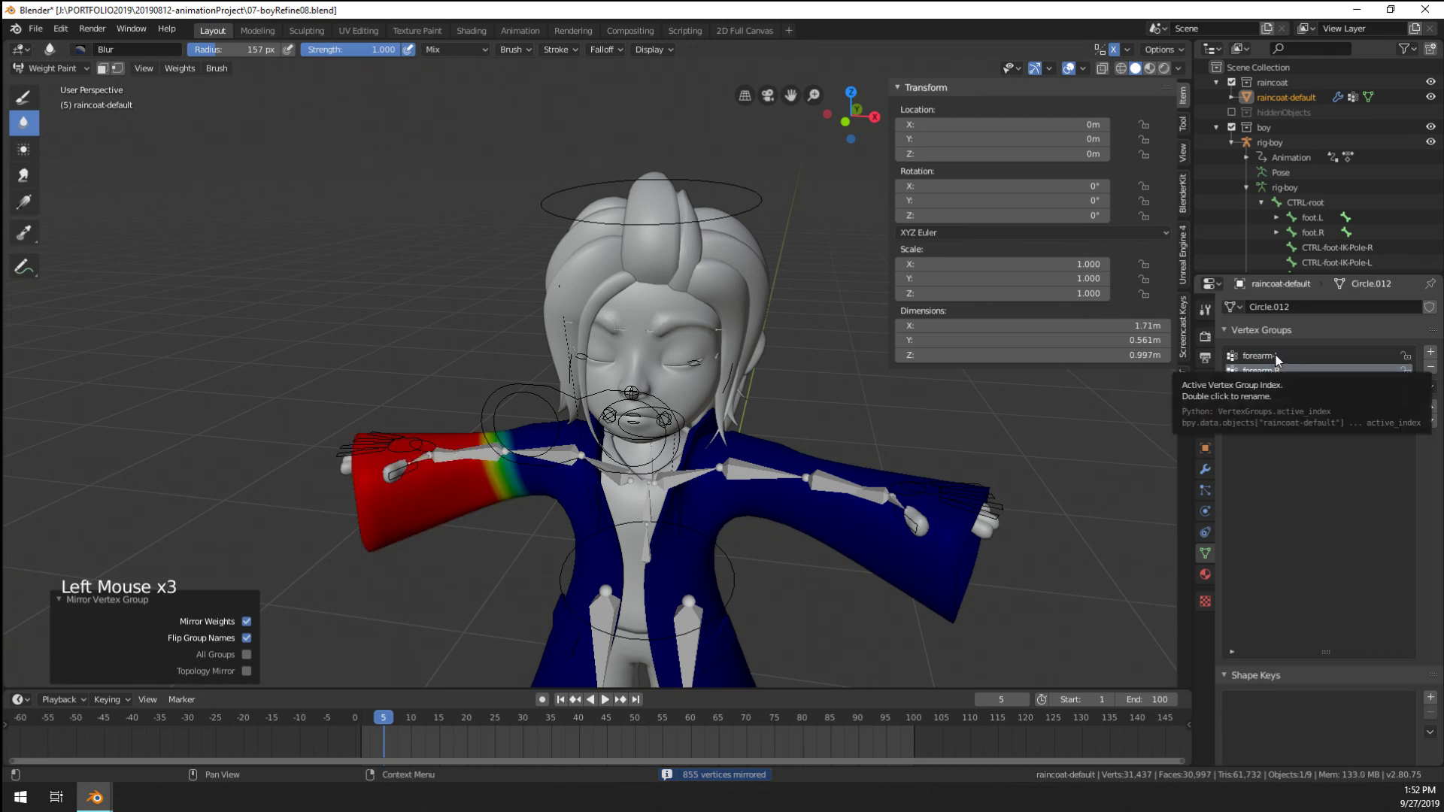
{"action": "left_click", "coordinate": [1273, 356]}
{"action": "left_click", "coordinate": [1278, 371]}
Mirror the active forearm weights with flipped group names, trying the Topology Mirror option before turning it back off
{"action": "left_click", "coordinate": [179, 66]}
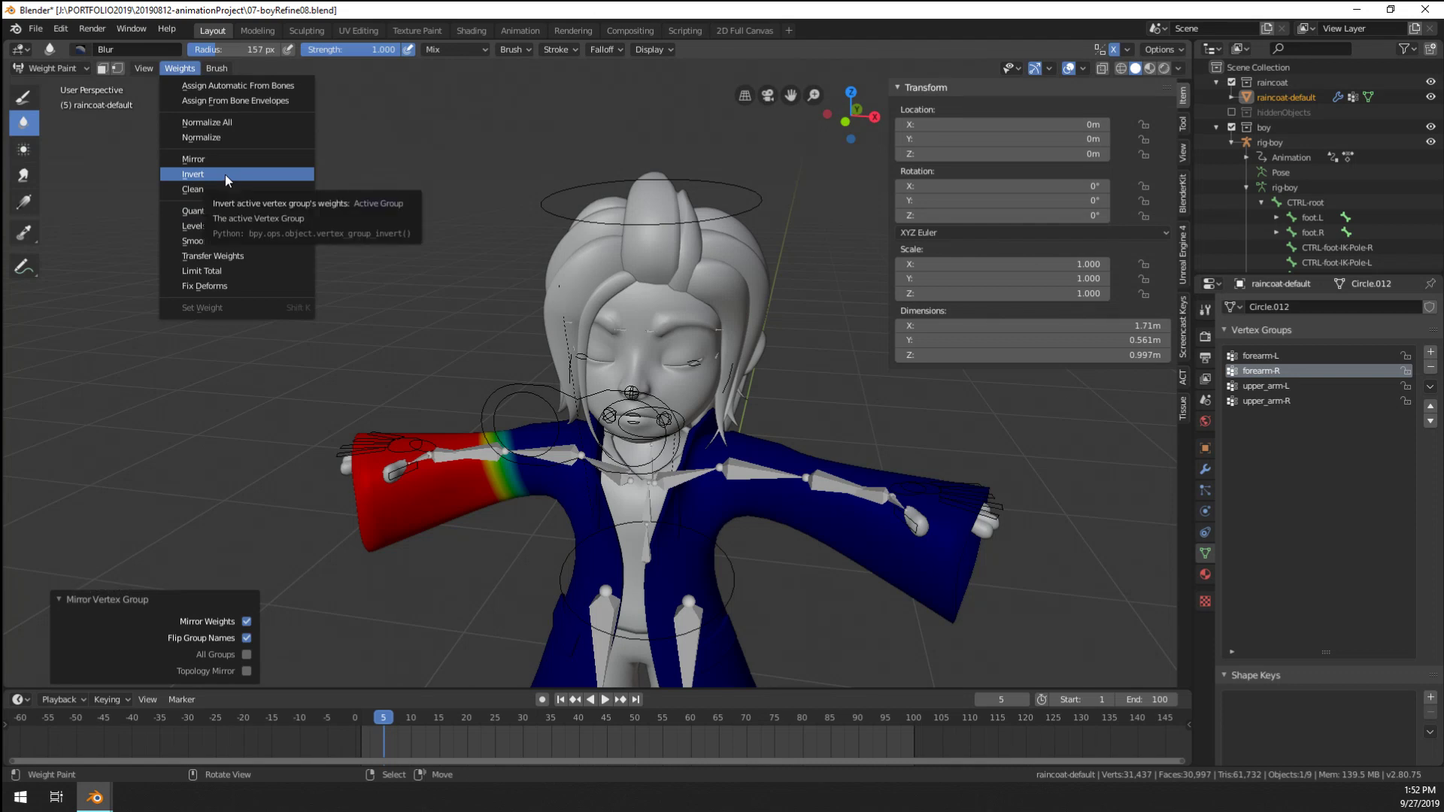
{"action": "left_click", "coordinate": [268, 161]}
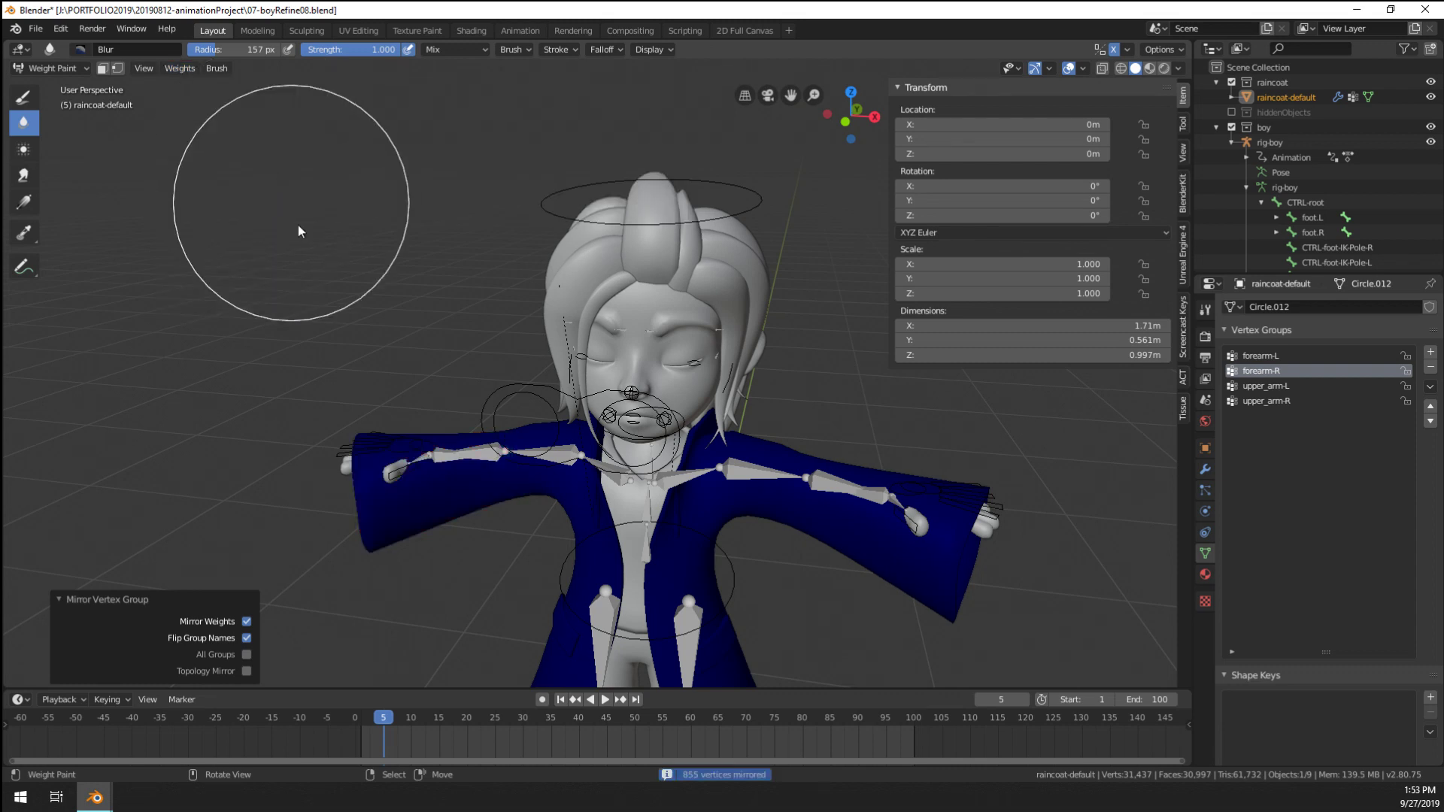
{"action": "left_click", "coordinate": [247, 671]}
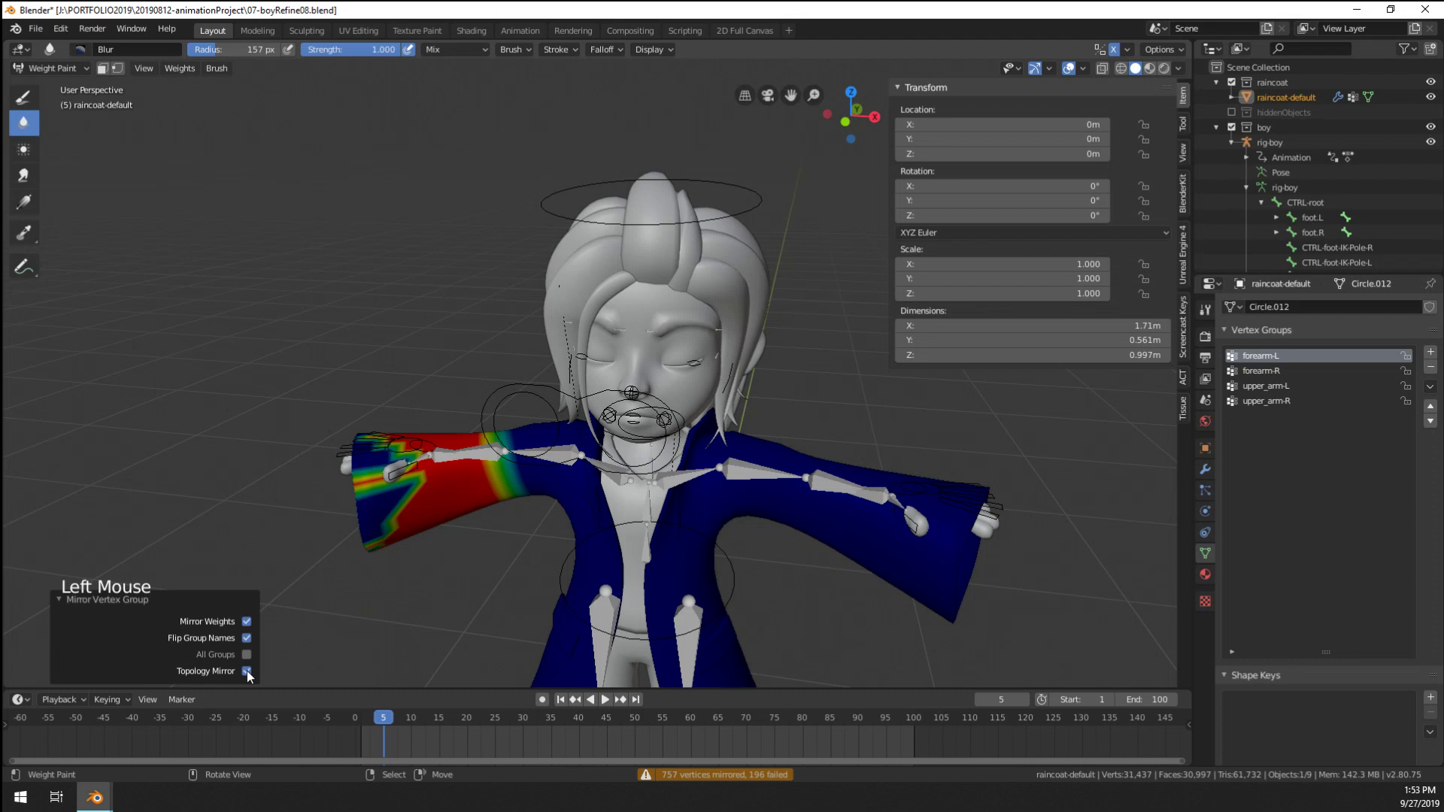
{"action": "left_click", "coordinate": [247, 671]}
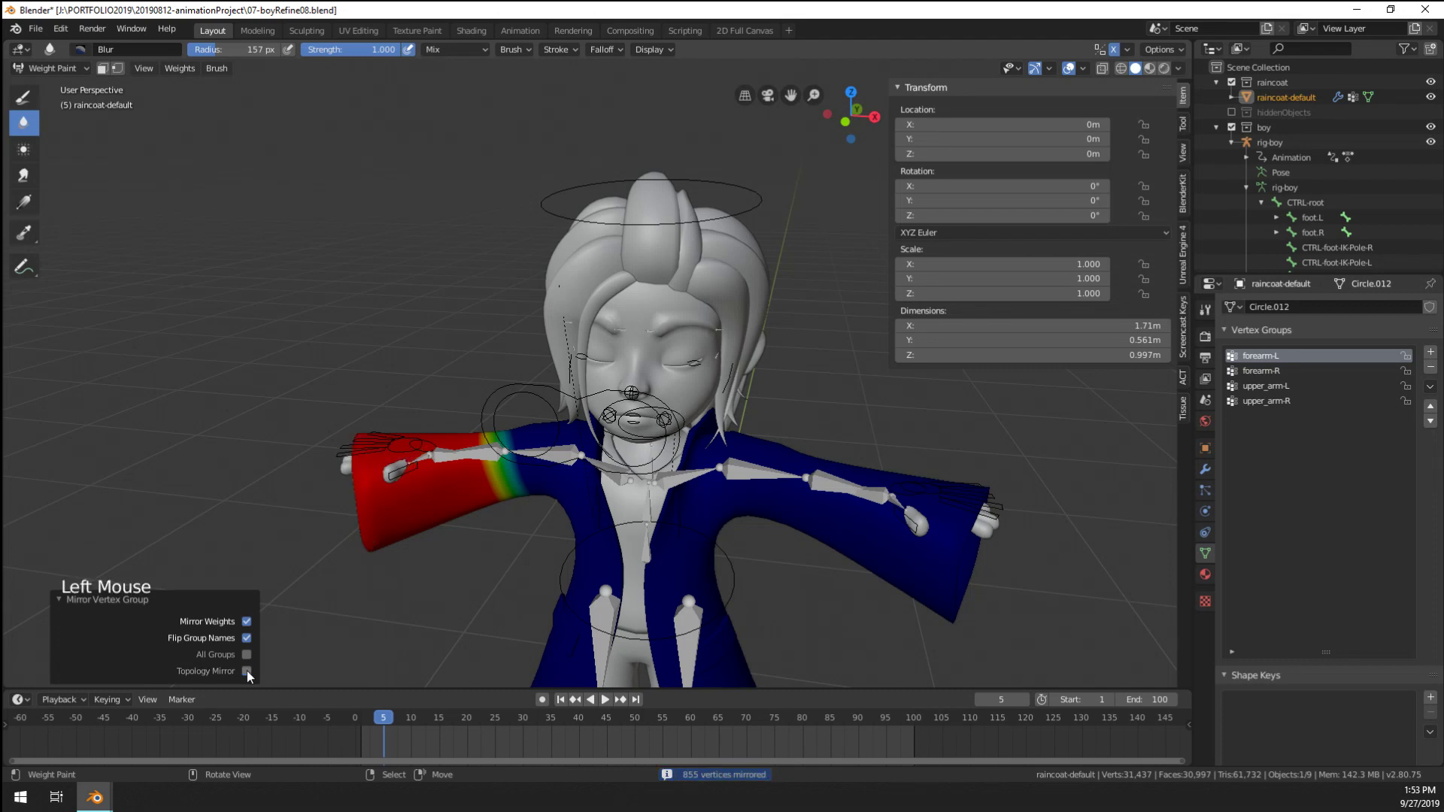
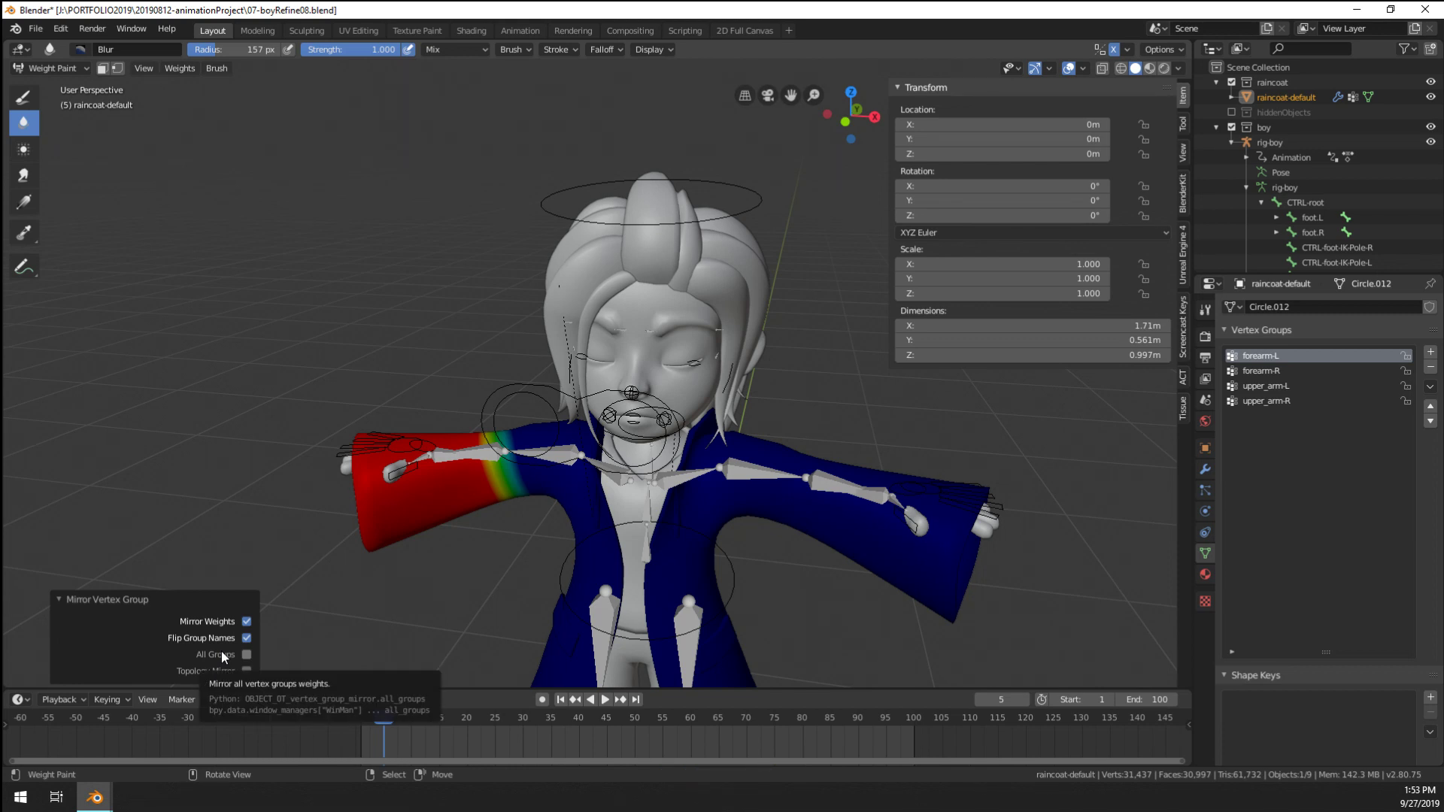
Turn off Mirror Weights for the mirror operation and compare the forearm-R and forearm-L groups
{"action": "left_click", "coordinate": [248, 622]}
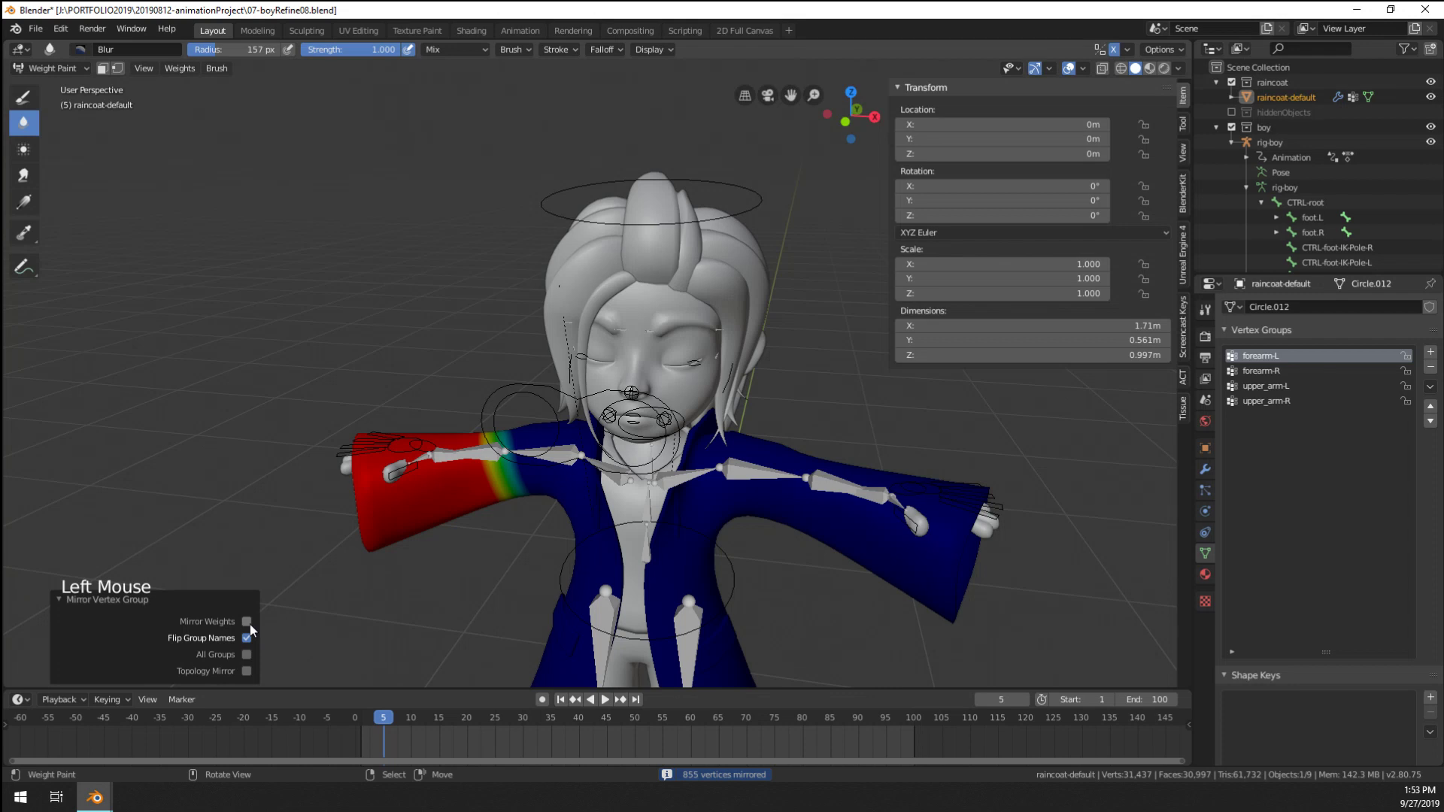
{"action": "left_click", "coordinate": [1254, 371]}
{"action": "left_click", "coordinate": [1261, 357]}
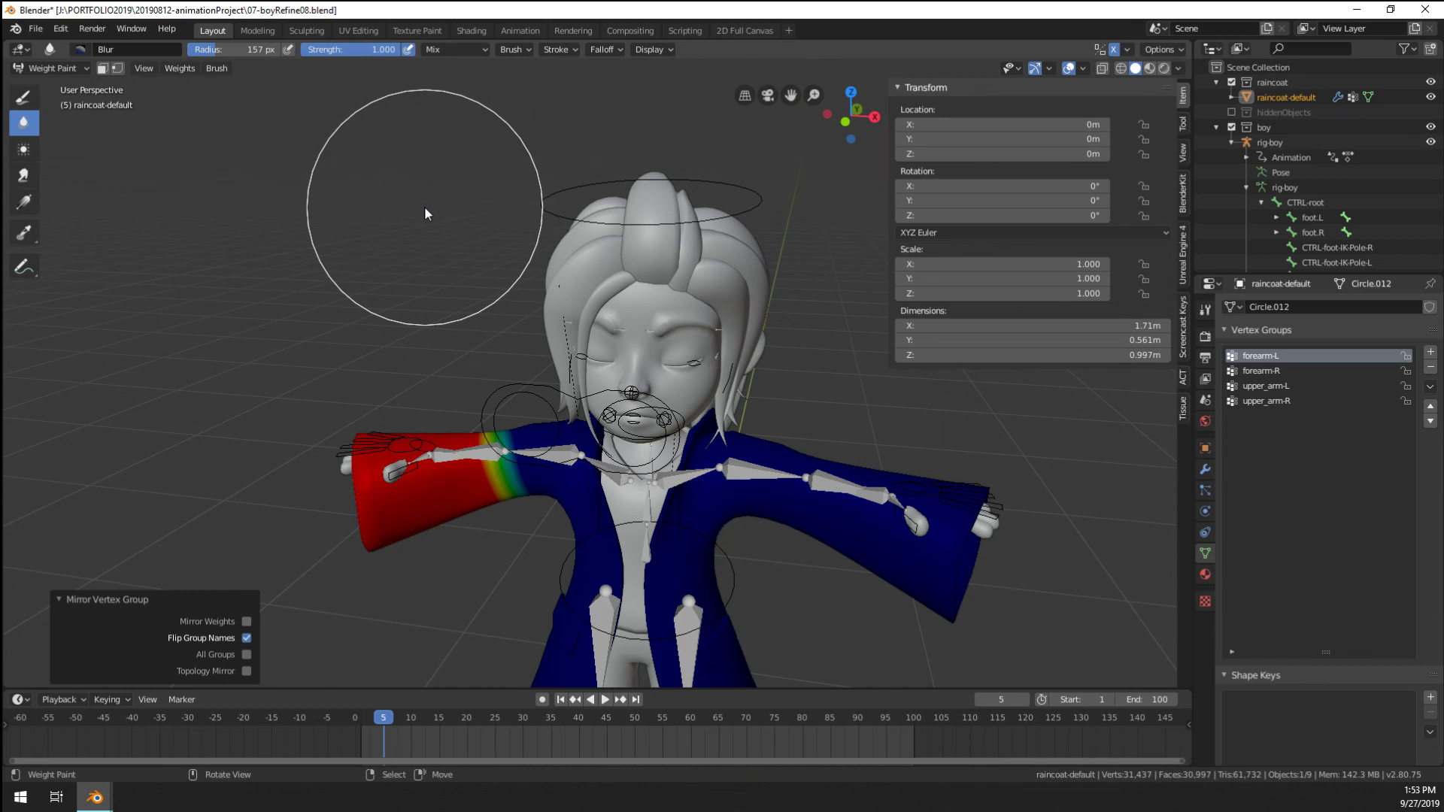
Delete the forearm-R vertex group, and make a copy of forearm-L and remove it again
{"action": "left_click", "coordinate": [1261, 371]}
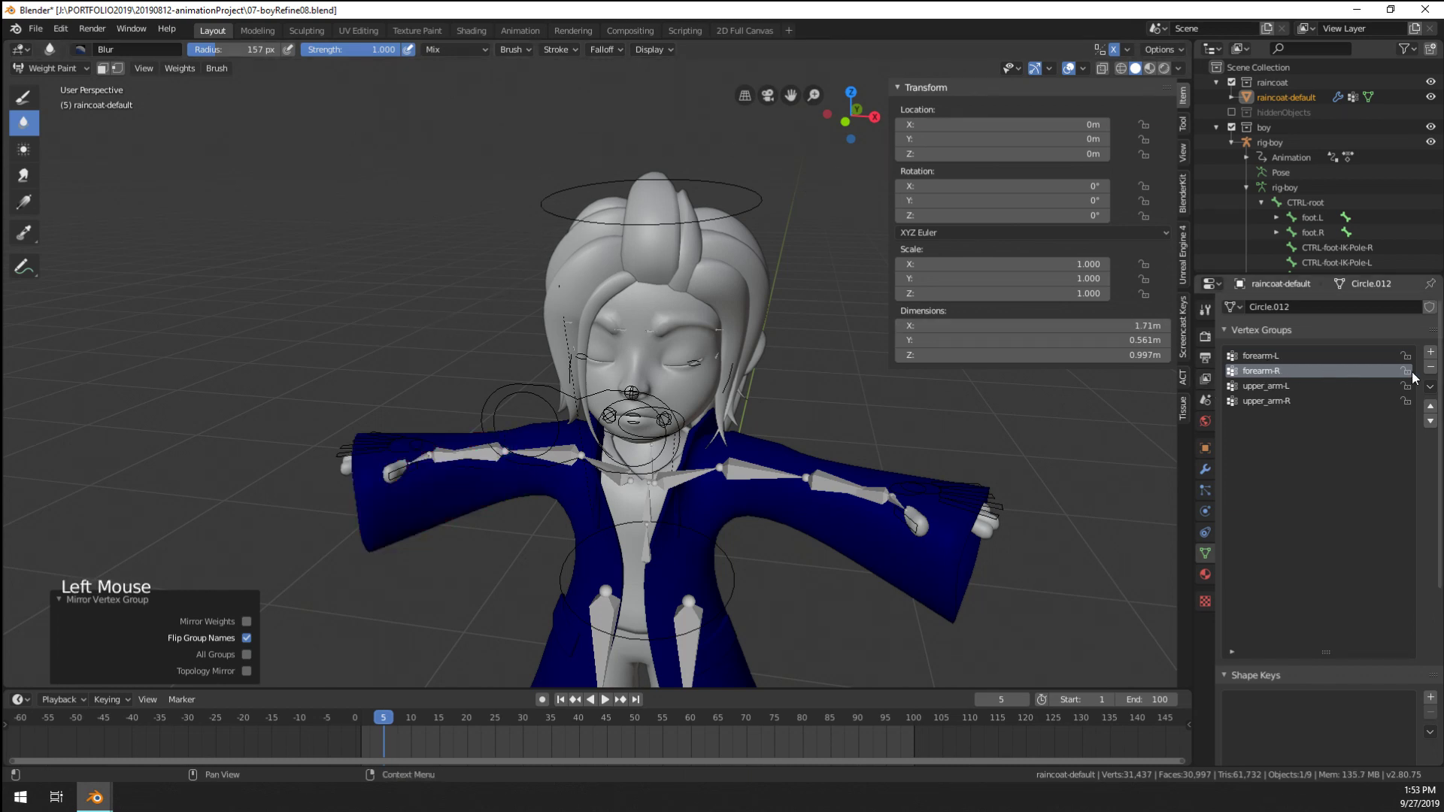
{"action": "left_click", "coordinate": [1431, 368]}
{"action": "left_click", "coordinate": [1432, 386]}
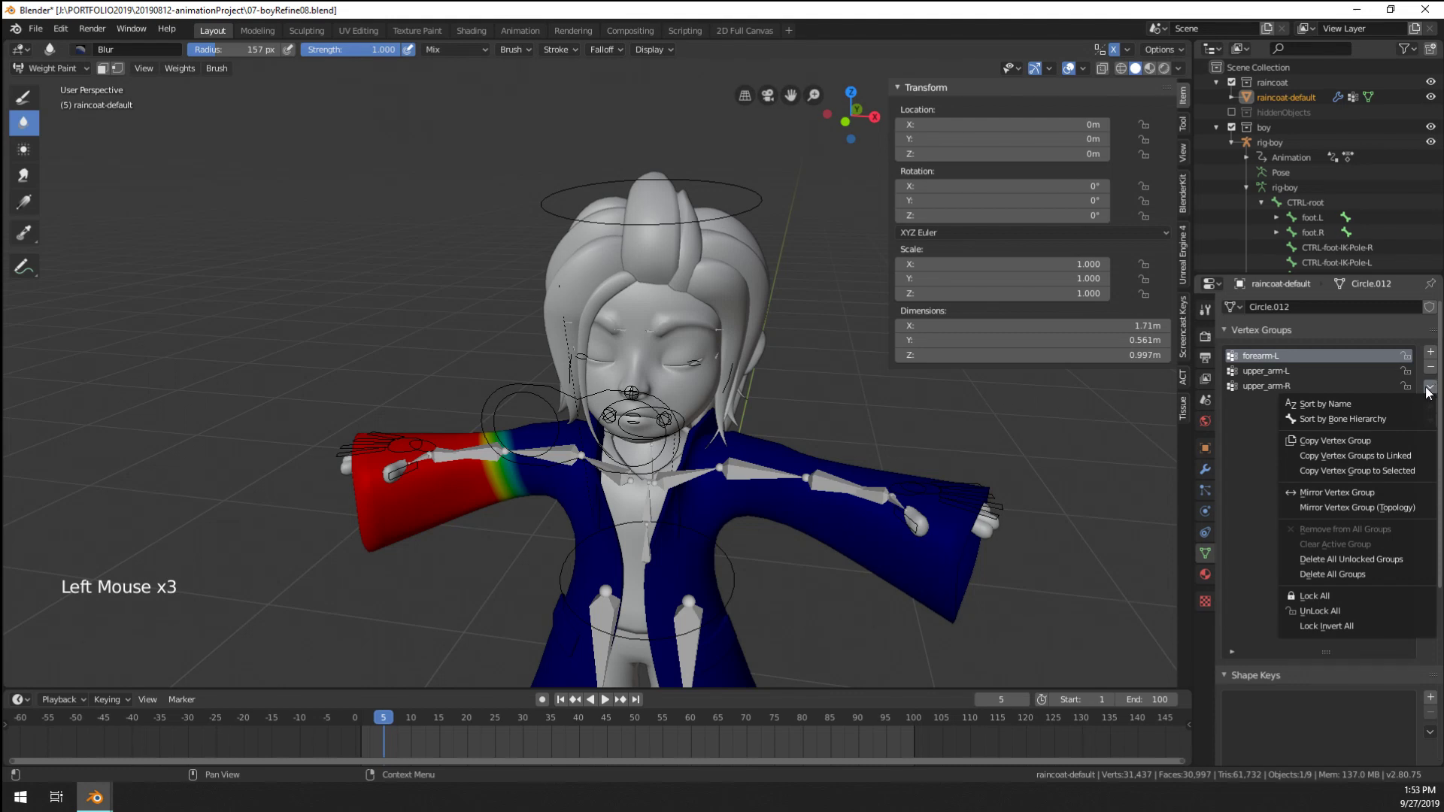
{"action": "left_click", "coordinate": [1371, 440]}
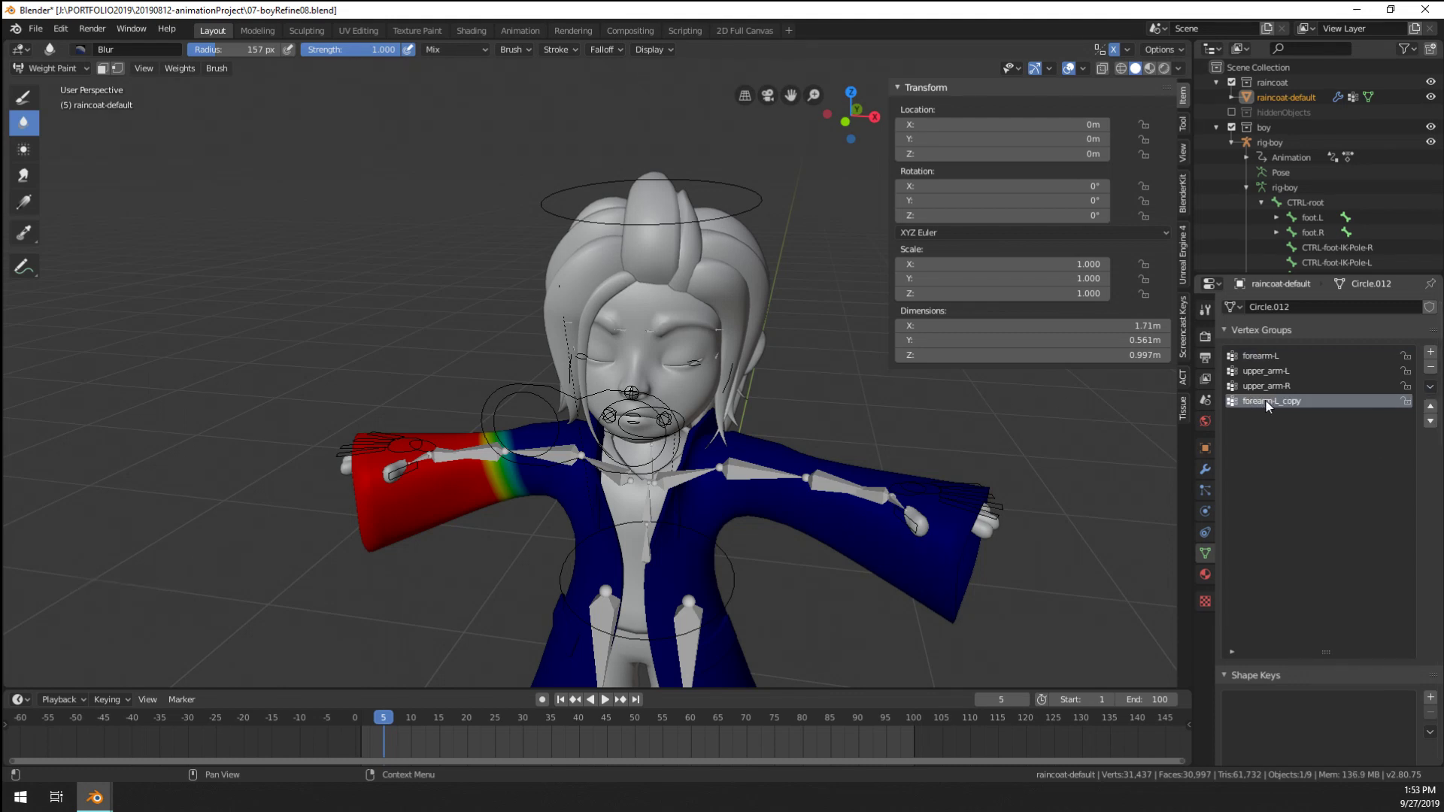
{"action": "left_click", "coordinate": [1431, 368]}
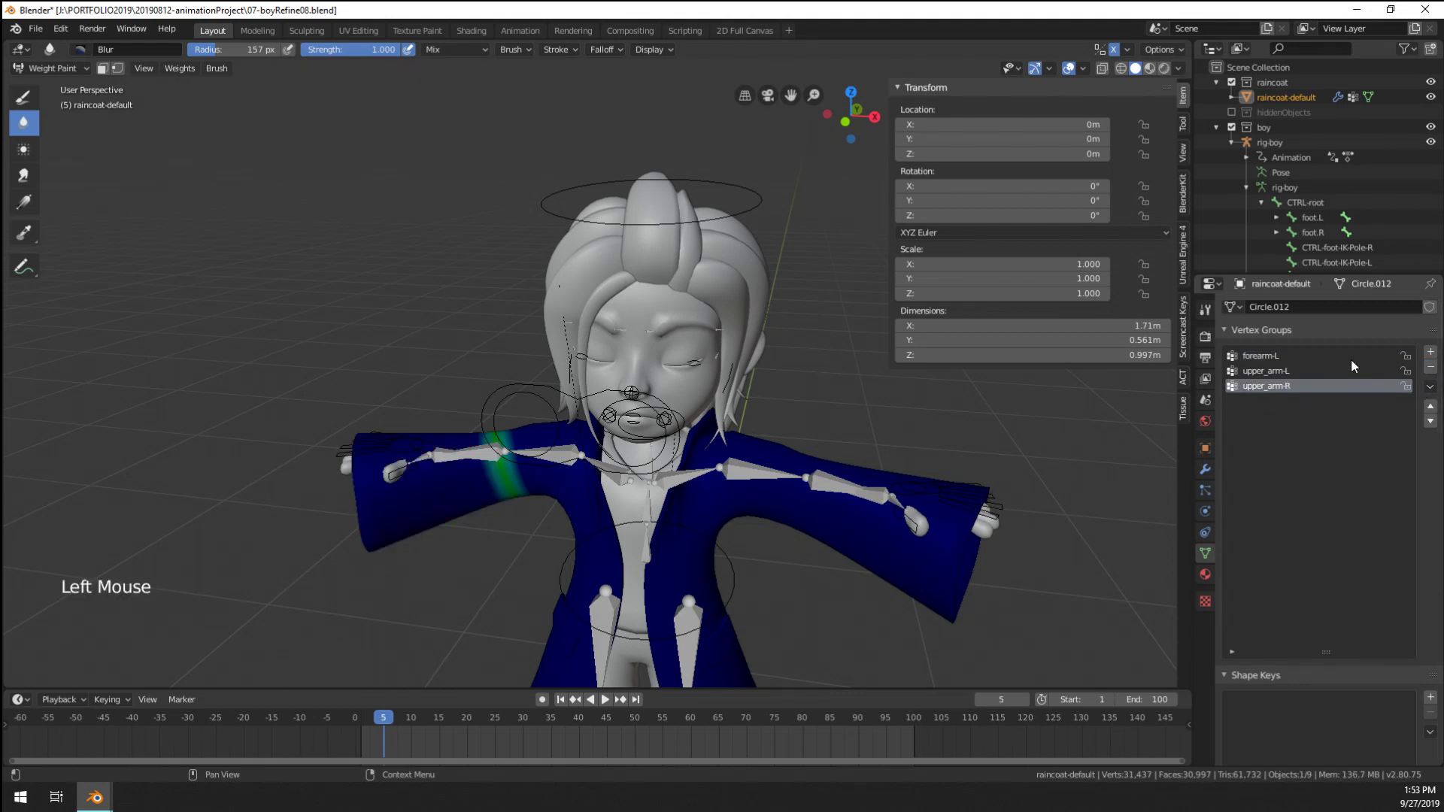
Try mirroring the forearm-L vertex group with the Mirror Vertex Group command and check the remaining groups
{"action": "left_click", "coordinate": [1433, 386]}
{"action": "left_click", "coordinate": [1375, 489]}
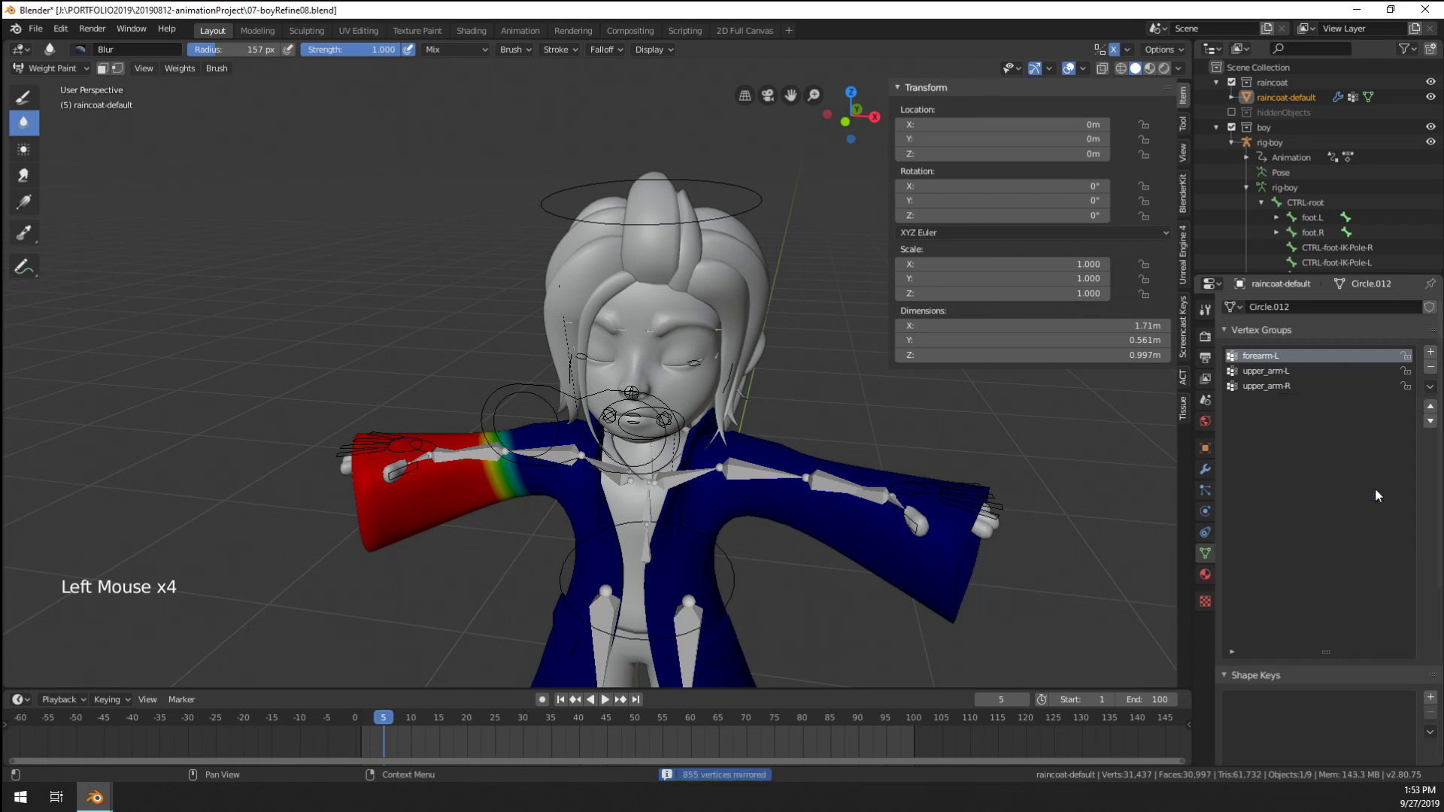
{"action": "left_click", "coordinate": [1297, 370]}
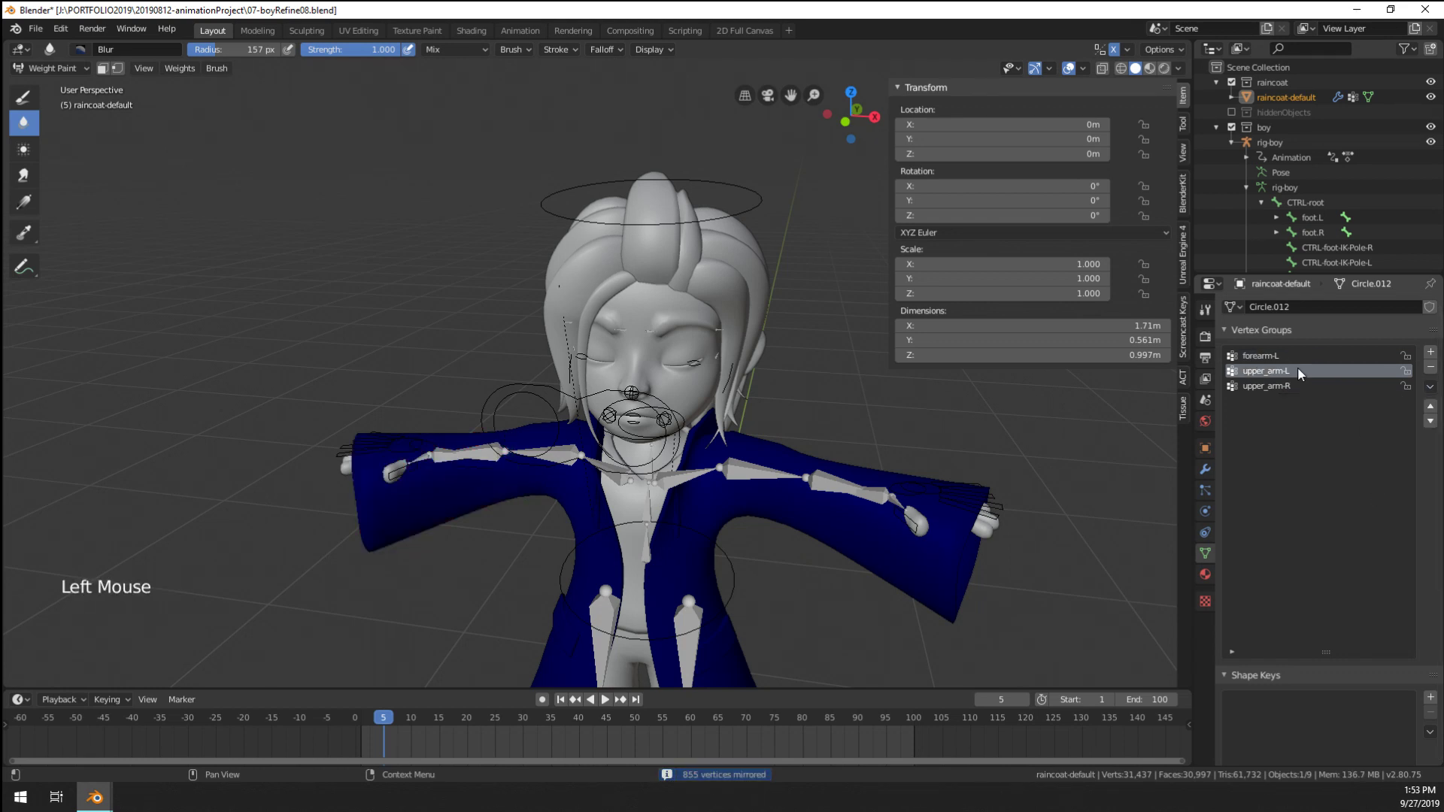
{"action": "left_click", "coordinate": [1297, 356]}
{"action": "left_click", "coordinate": [1433, 389]}
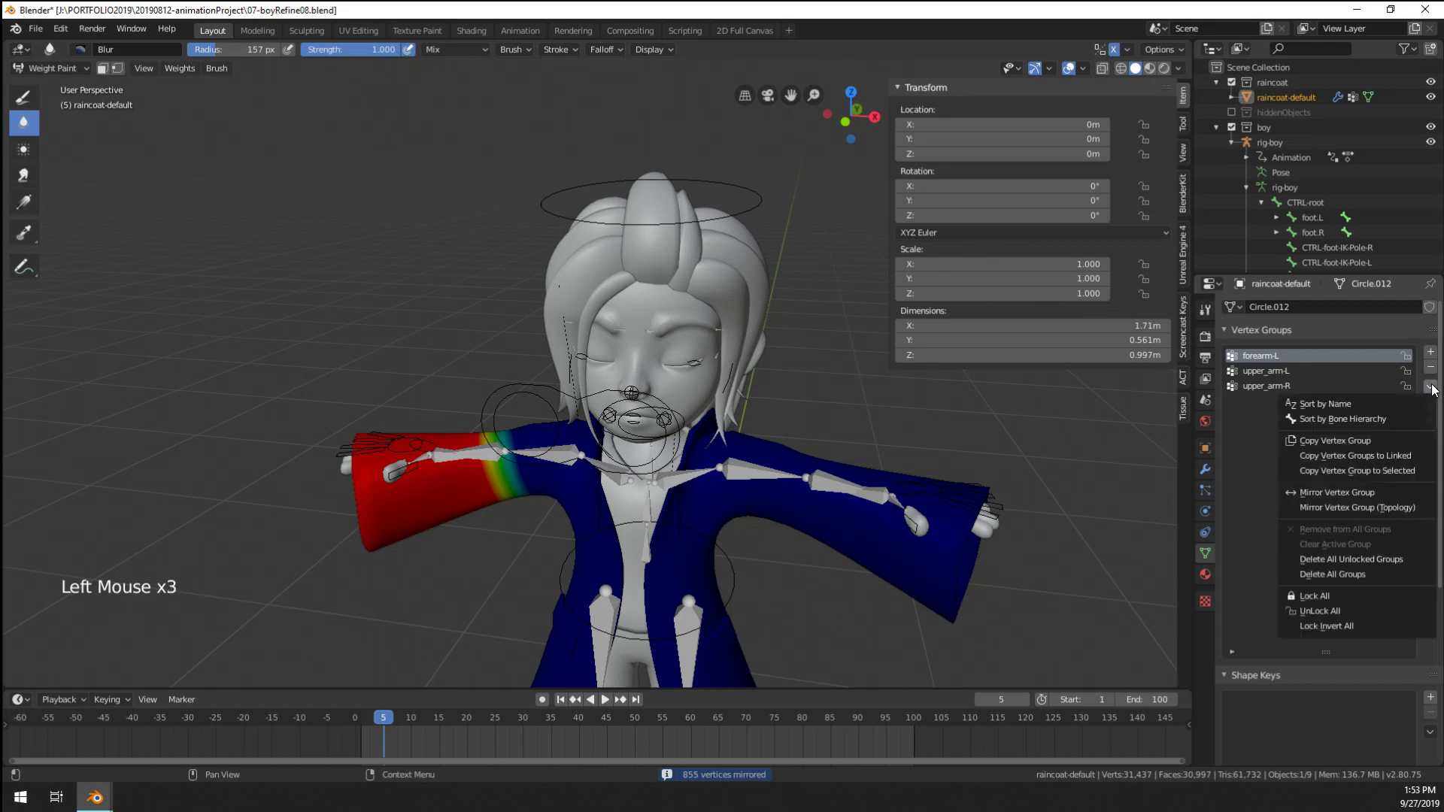
{"action": "left_click", "coordinate": [1382, 496]}
{"action": "left_click", "coordinate": [1271, 386]}
{"action": "left_click", "coordinate": [1273, 356]}
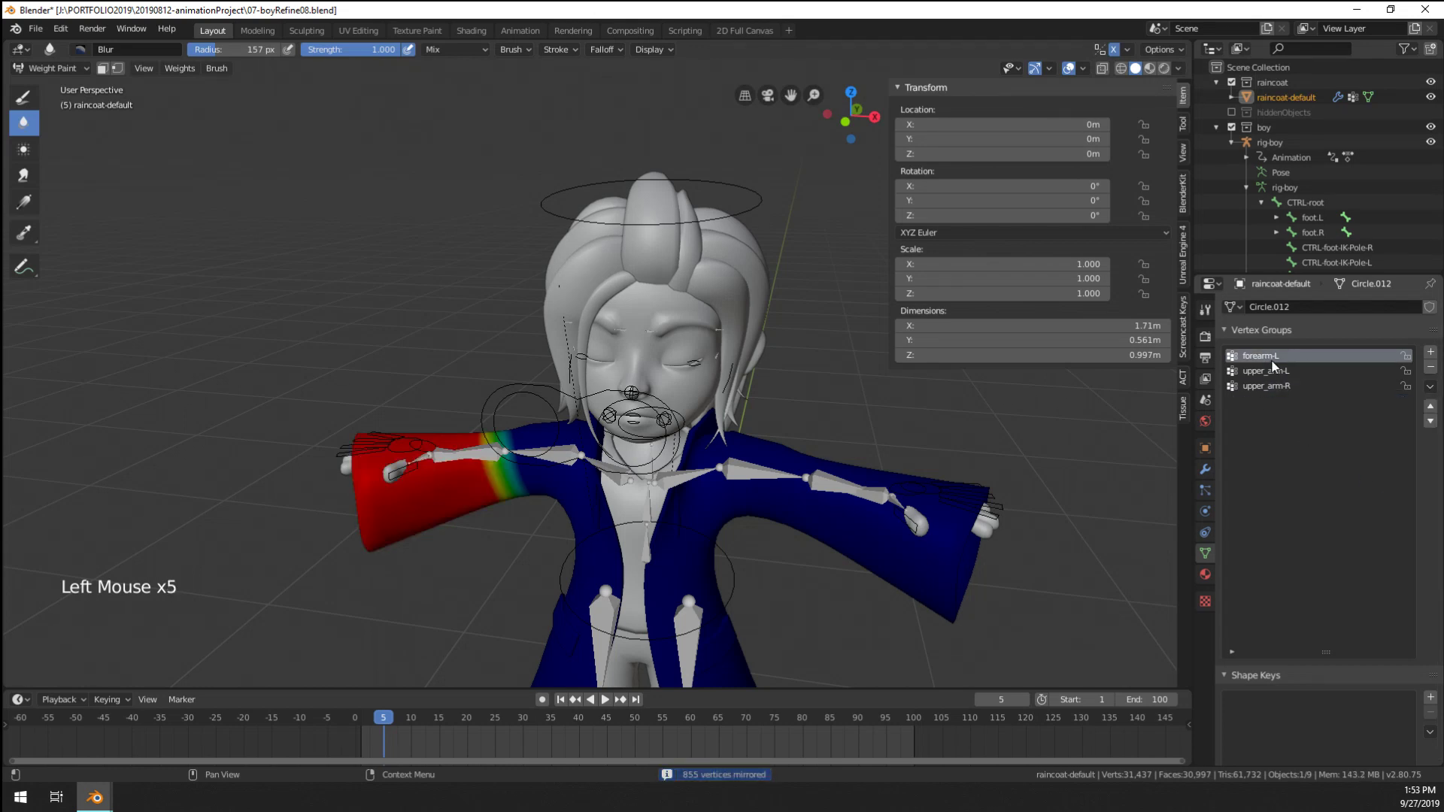
Copy the forearm-L vertex group and rename the copy to forearm-R
{"action": "left_click", "coordinate": [1429, 388]}
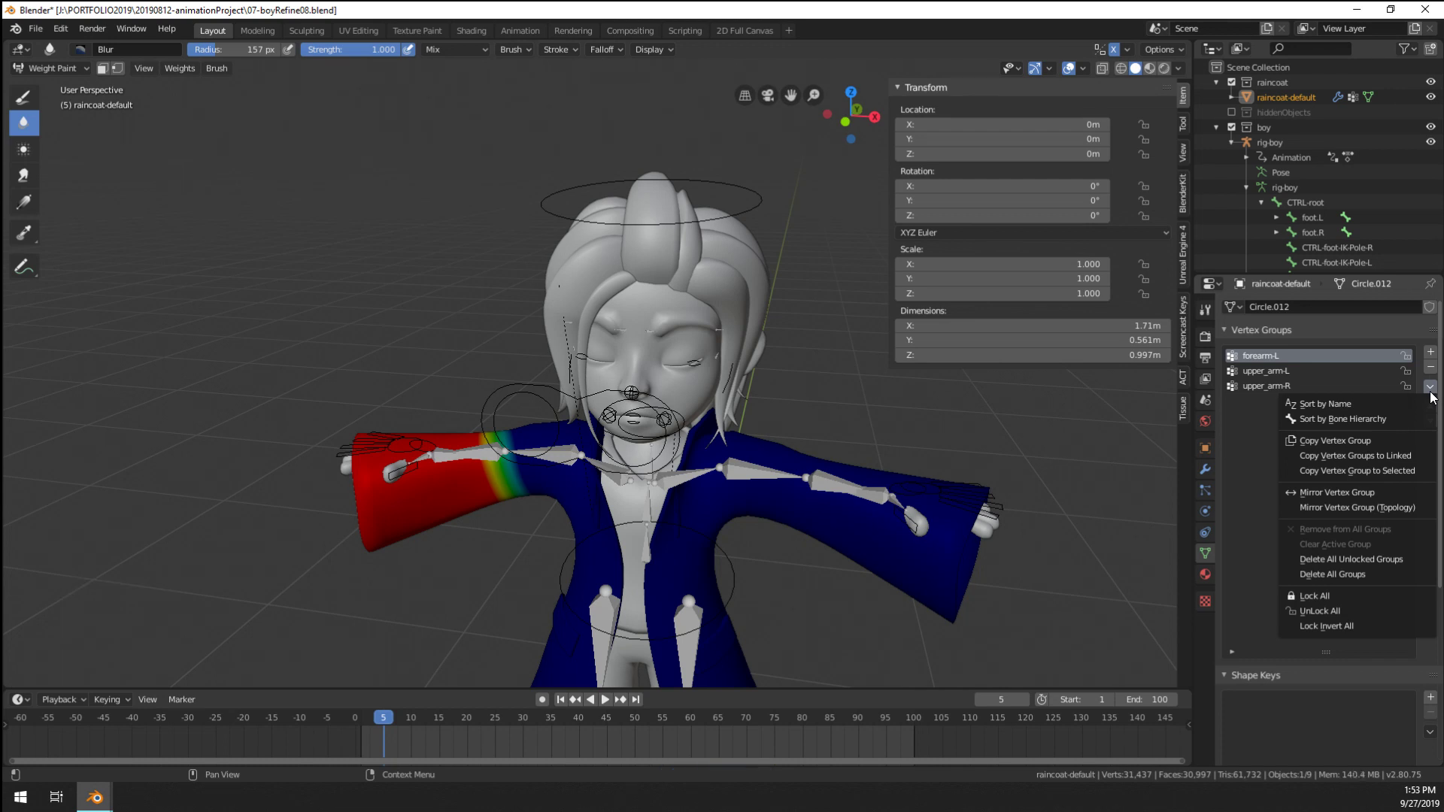
{"action": "left_click", "coordinate": [1335, 441]}
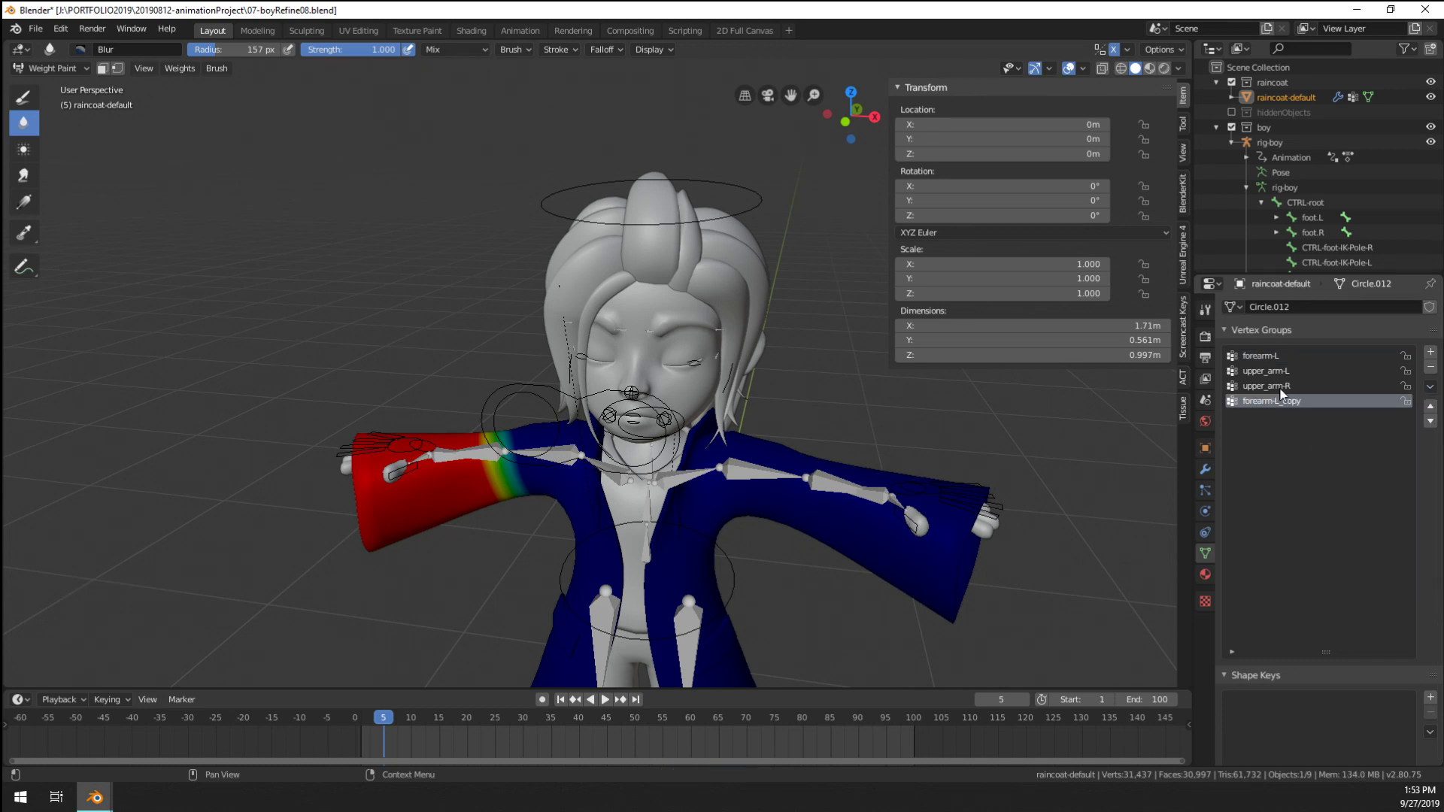
{"action": "double_click", "coordinate": [1265, 402]}
{"action": "key", "text": "BackSpace"}
{"action": "key", "text": "BackSpace"}
{"action": "key", "text": "BackSpace"}
{"action": "key", "text": "BackSpace"}
{"action": "key", "text": "BackSpace"}
{"action": "key", "text": "BackSpace"}
{"action": "type", "text": "R"}
Mirror with flipped group names from forearm-L, compare both forearm groups, and turn on Mirror Weights for the operation
{"action": "left_click", "coordinate": [1278, 356]}
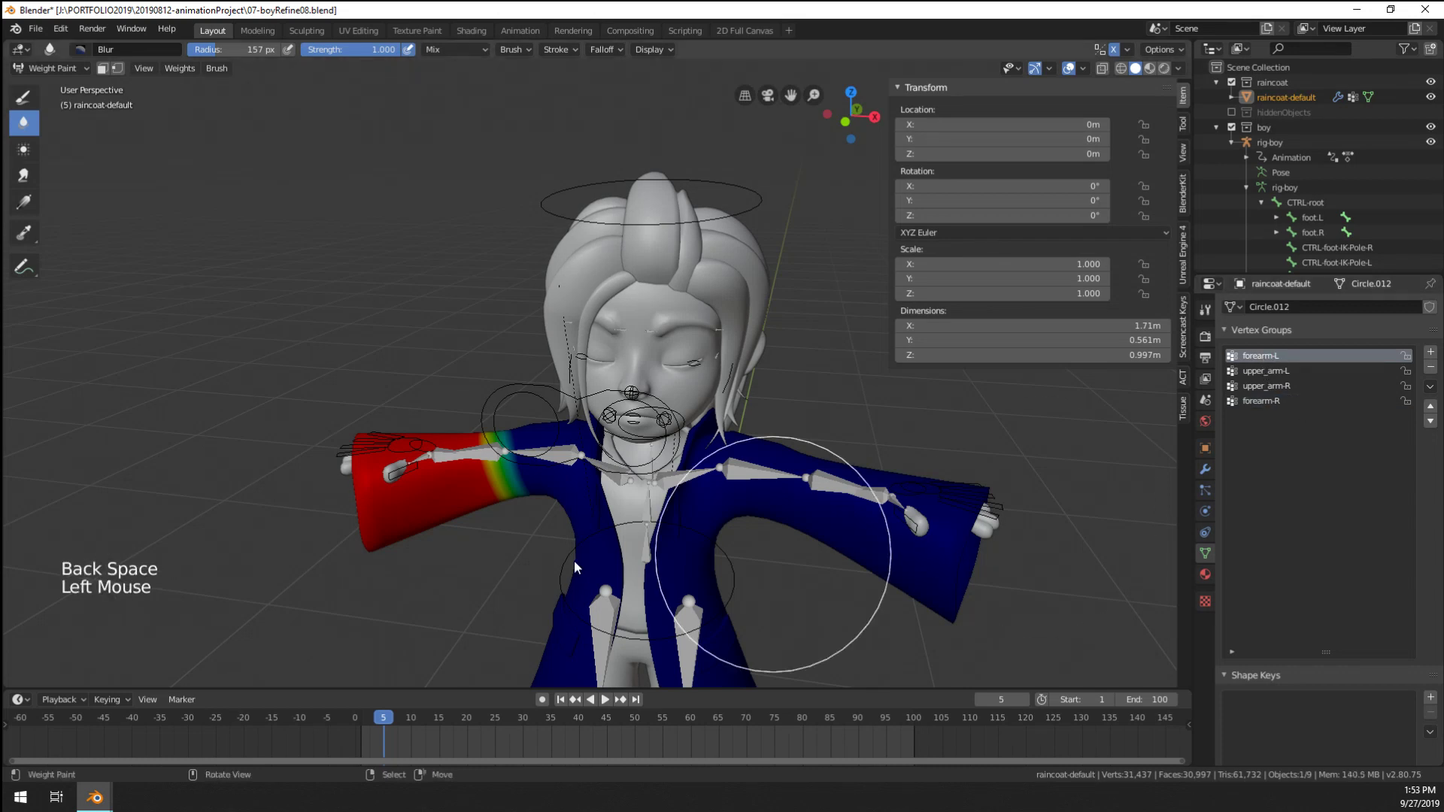
{"action": "left_click", "coordinate": [179, 68]}
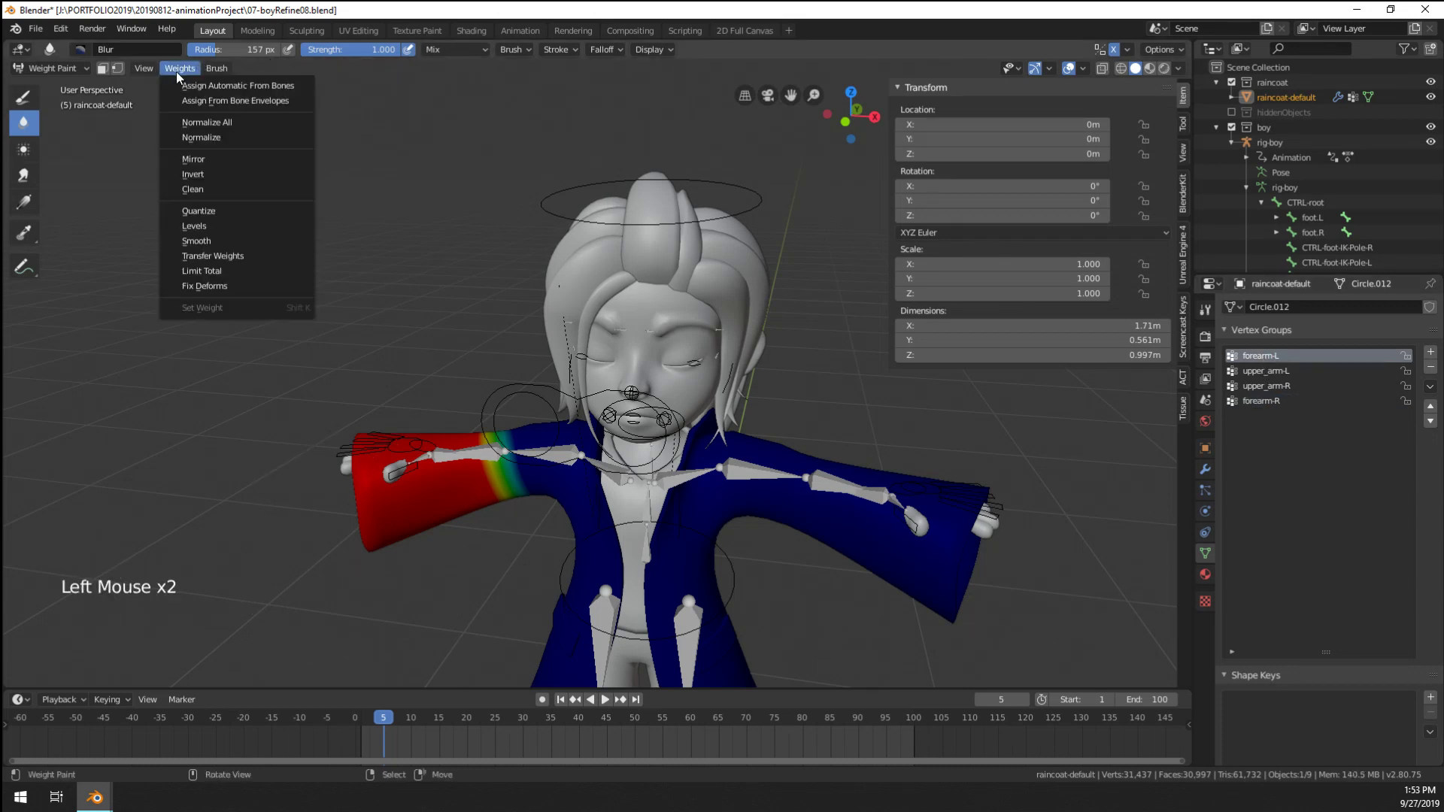
{"action": "left_click", "coordinate": [227, 159]}
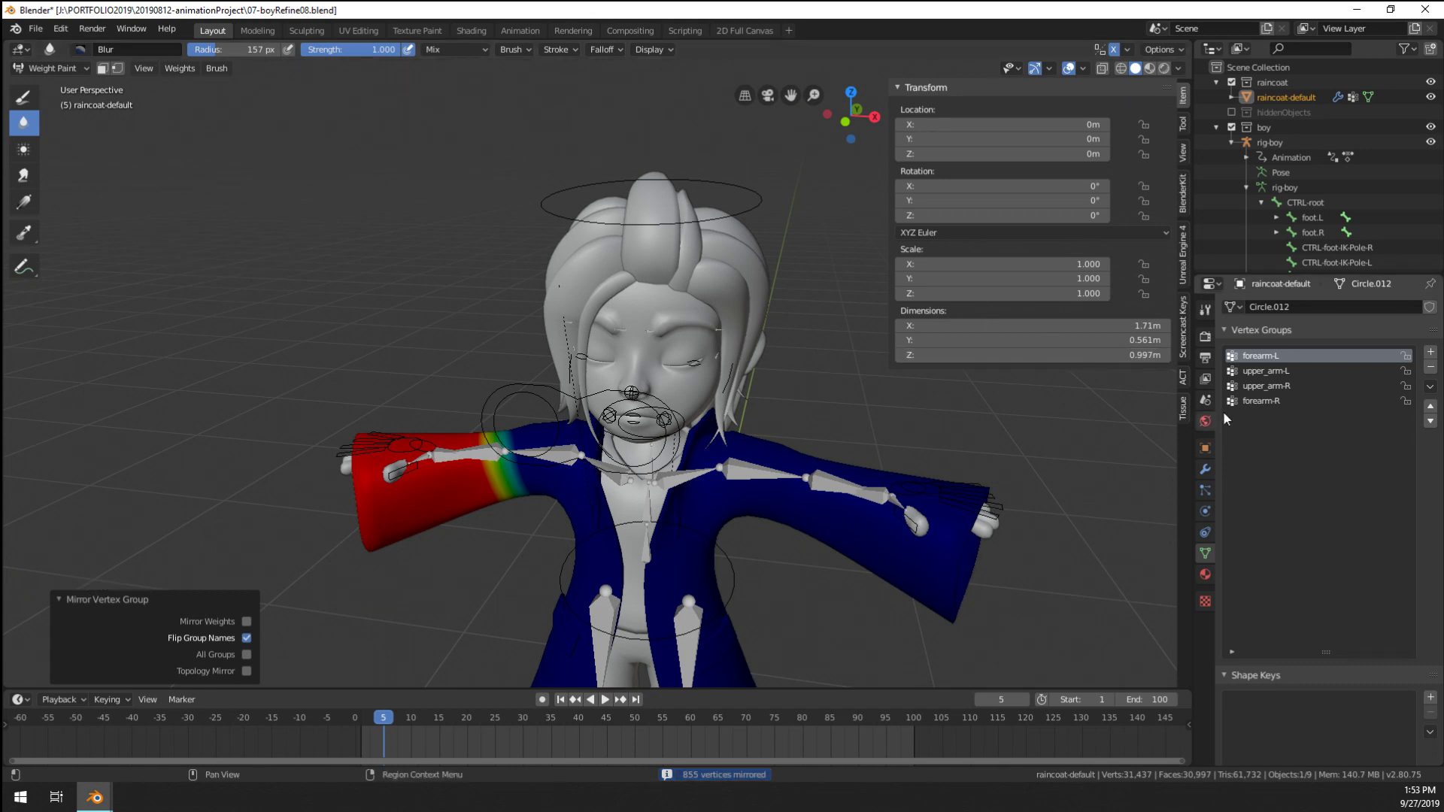
{"action": "left_click", "coordinate": [1270, 386]}
{"action": "left_click", "coordinate": [1274, 403]}
{"action": "left_click", "coordinate": [1269, 359]}
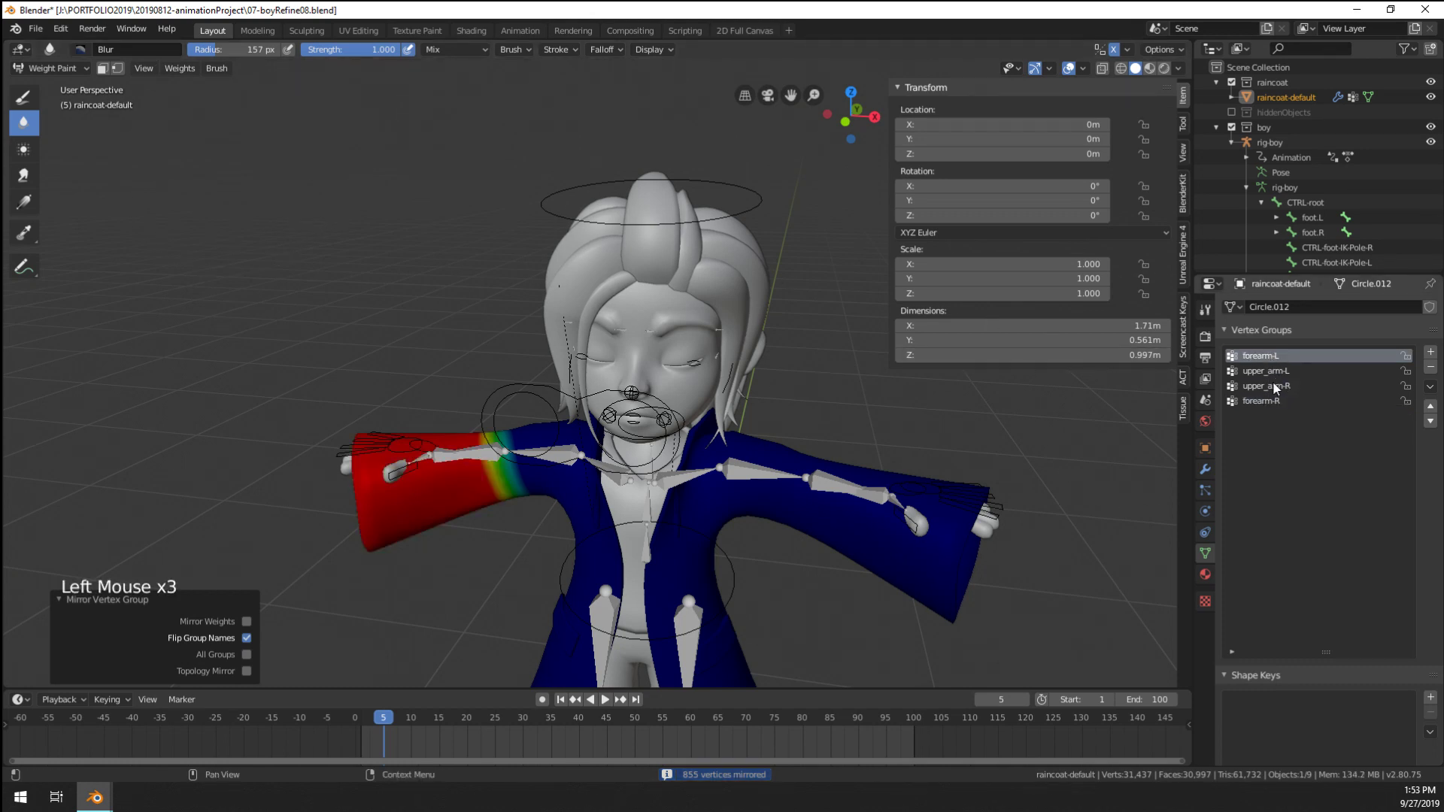
{"action": "left_click", "coordinate": [1274, 401]}
{"action": "left_click", "coordinate": [1271, 358]}
{"action": "left_click", "coordinate": [1275, 402]}
{"action": "left_click", "coordinate": [1274, 352]}
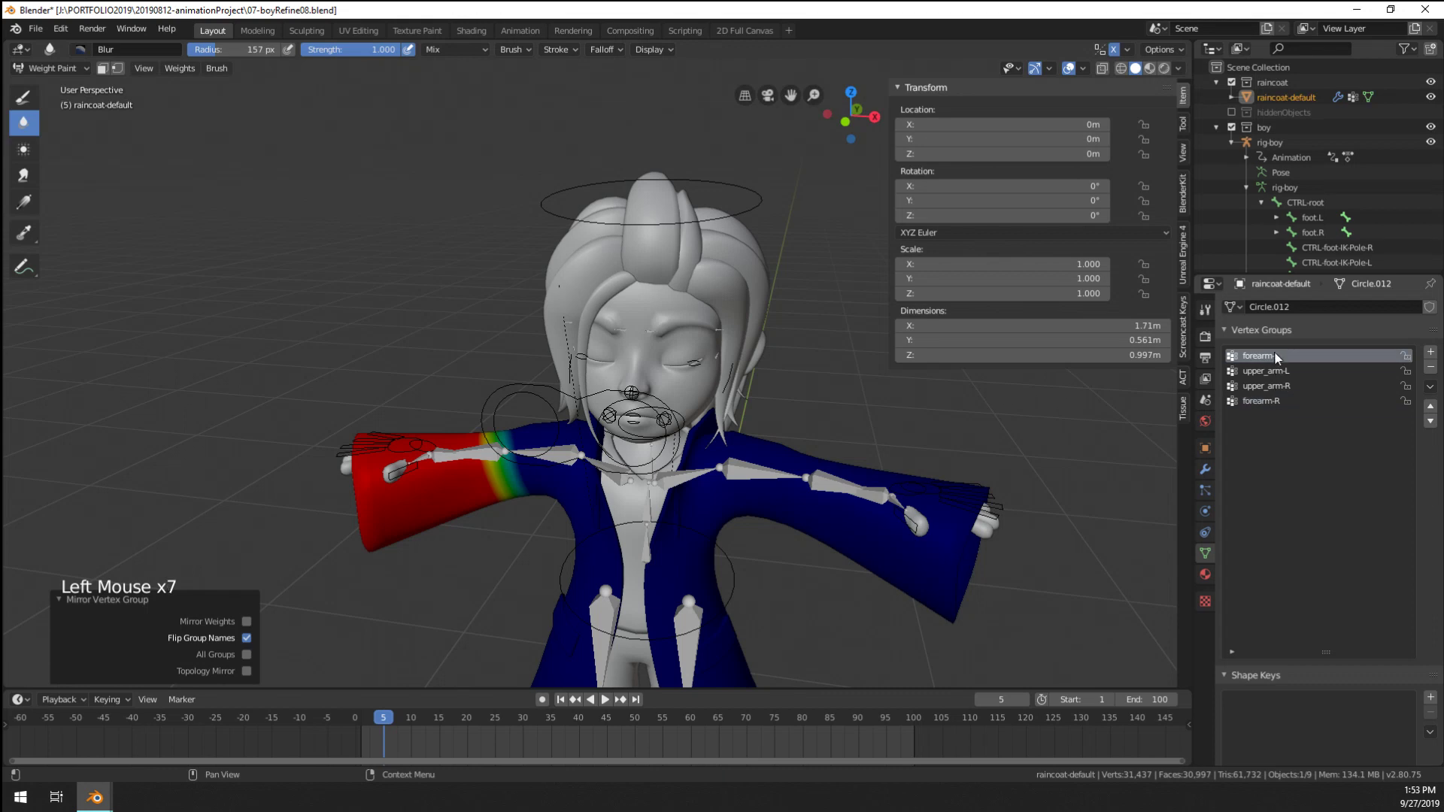
{"action": "left_click", "coordinate": [247, 621]}
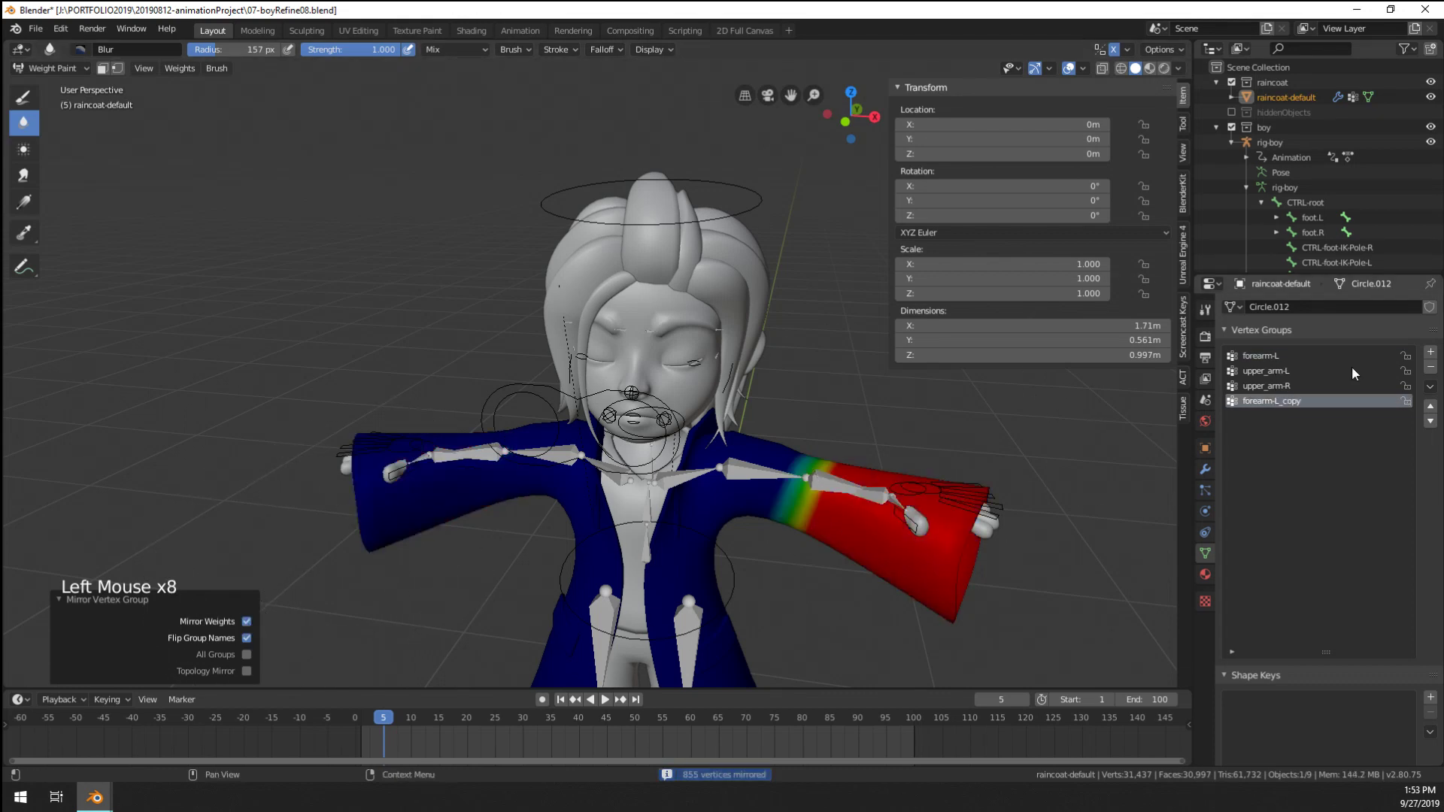
Rename the right-sleeve group to forearm-R and the forearm-L_copy group to forearm-L
{"action": "left_click", "coordinate": [1271, 359]}
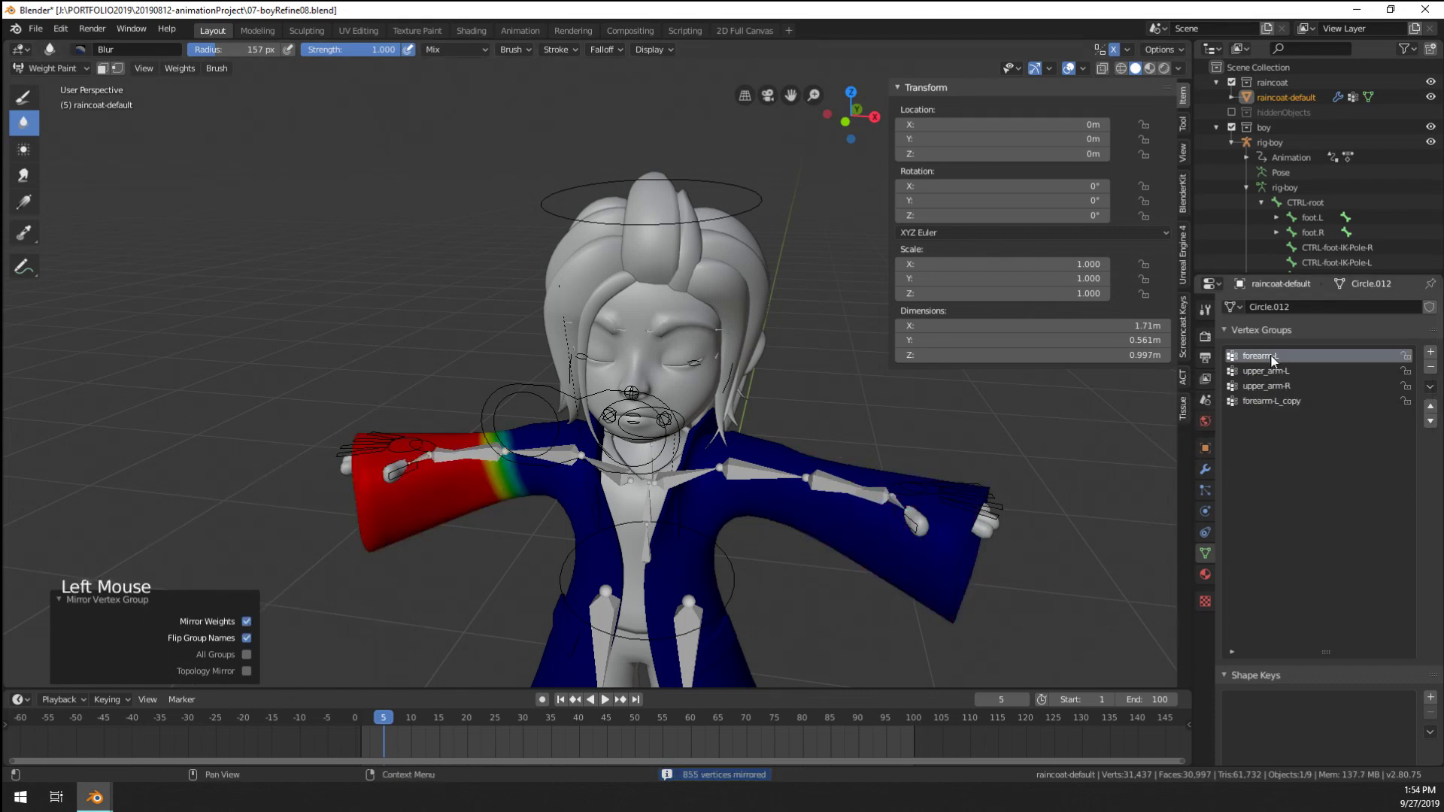
{"action": "double_click", "coordinate": [1279, 358]}
{"action": "key", "text": "BackSpace"}
{"action": "type", "text": "R"}
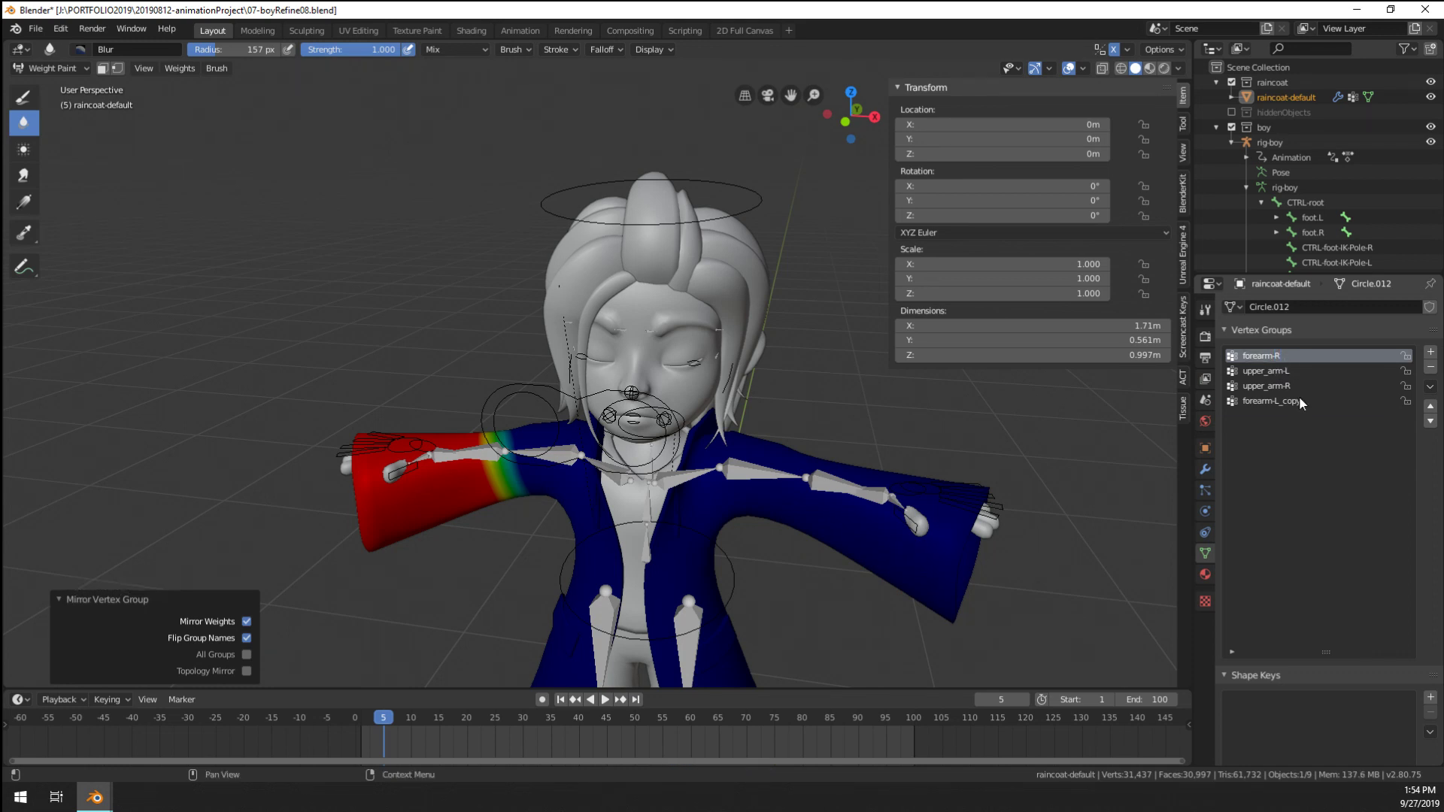
{"action": "triple_click", "coordinate": [1298, 399]}
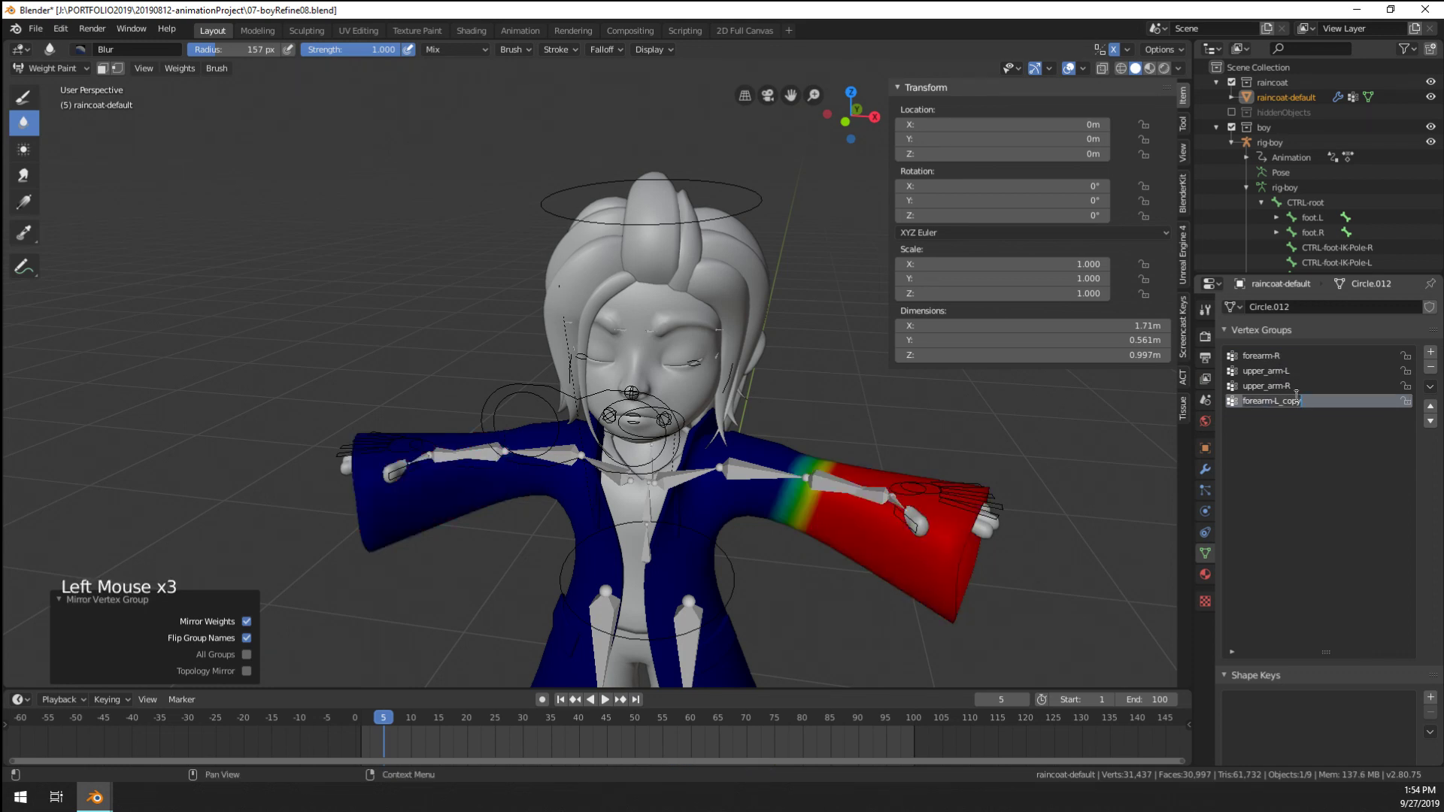
Delete the upper_arm-R vertex group and make upper_arm-L the active group
{"action": "left_click", "coordinate": [1342, 386]}
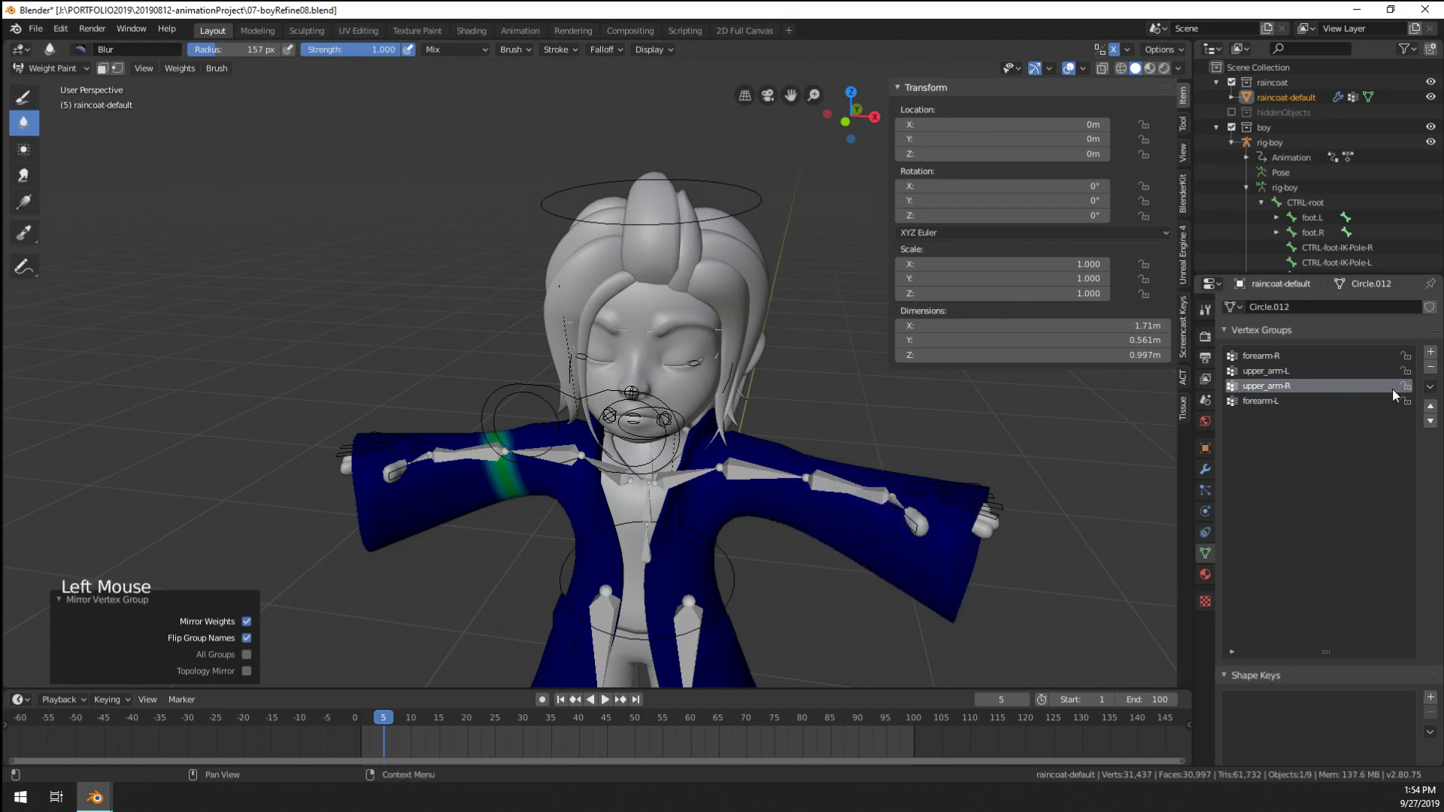
{"action": "left_click", "coordinate": [1431, 367]}
{"action": "left_click", "coordinate": [1343, 373]}
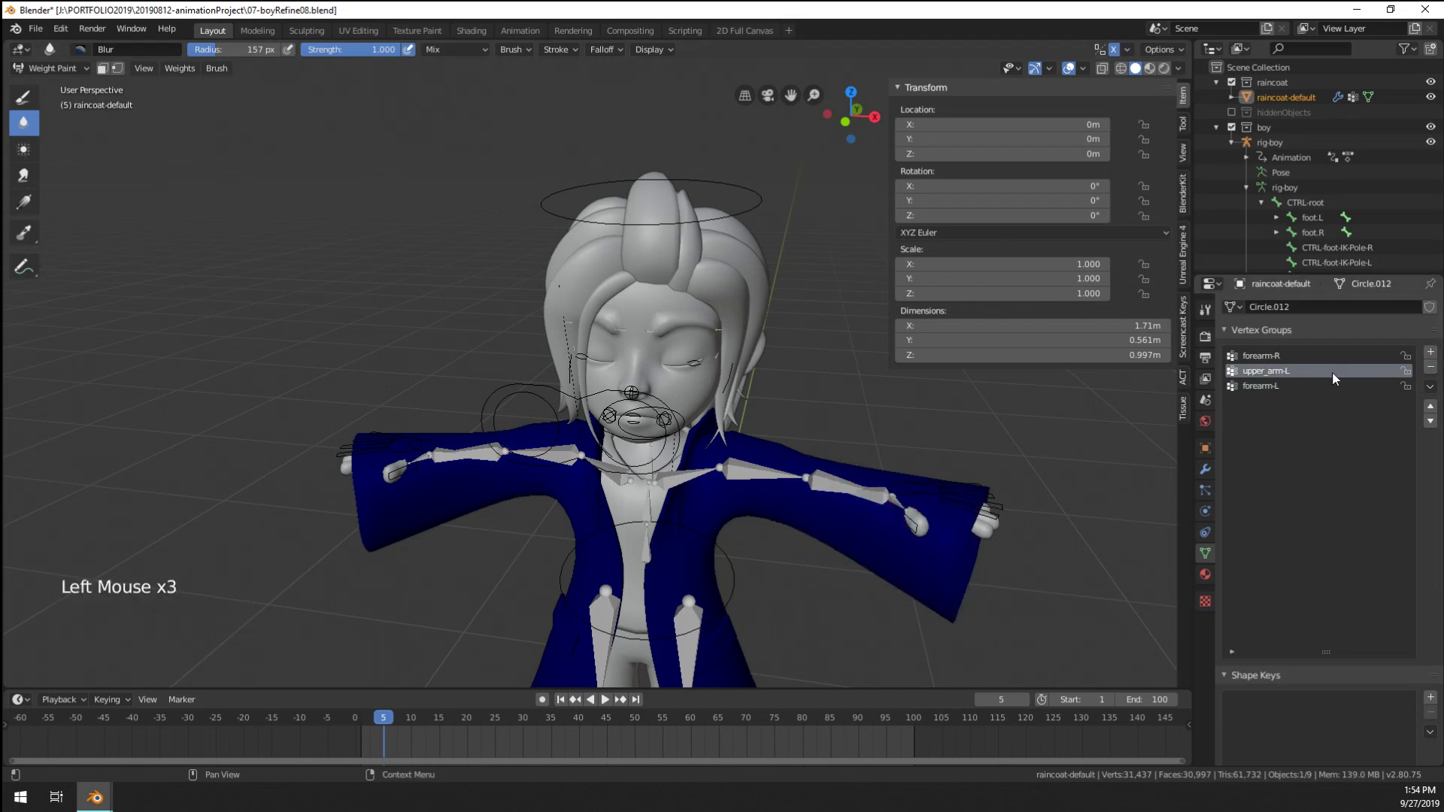
Paint weight 1.000 for upper_arm-L around the right upper arm of the raincoat with the Draw brush
{"action": "middle_click_drag", "start_coordinate": [1007, 412], "coordinate": [598, 363]}
{"action": "scroll", "coordinate": [581, 431], "scroll_direction": "up", "scroll_amount": 2}
{"action": "scroll", "coordinate": [639, 411], "scroll_direction": "up", "scroll_amount": 1}
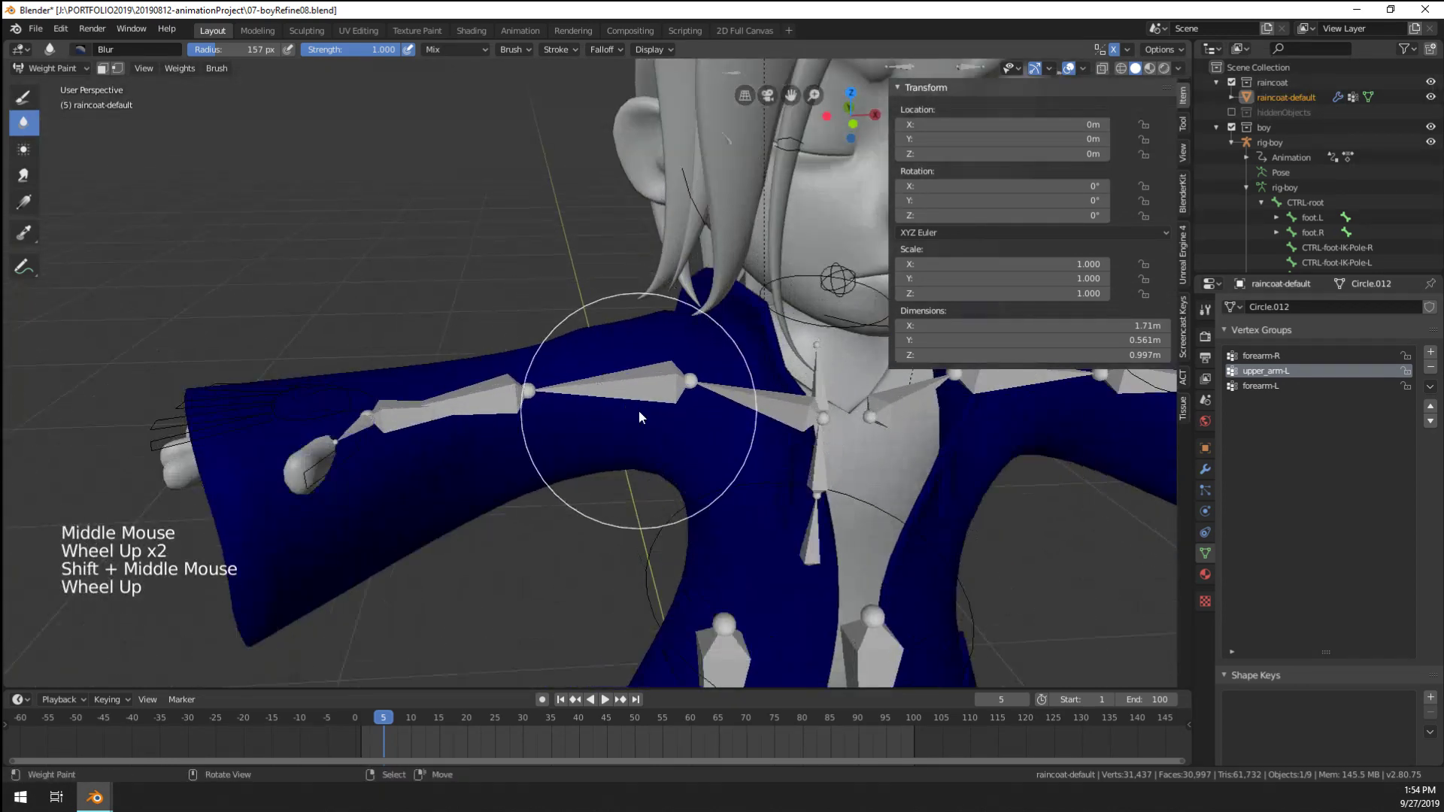
{"action": "middle_click_drag", "start_coordinate": [639, 410], "coordinate": [633, 408]}
{"action": "scroll", "coordinate": [633, 409], "scroll_direction": "up", "scroll_amount": 1}
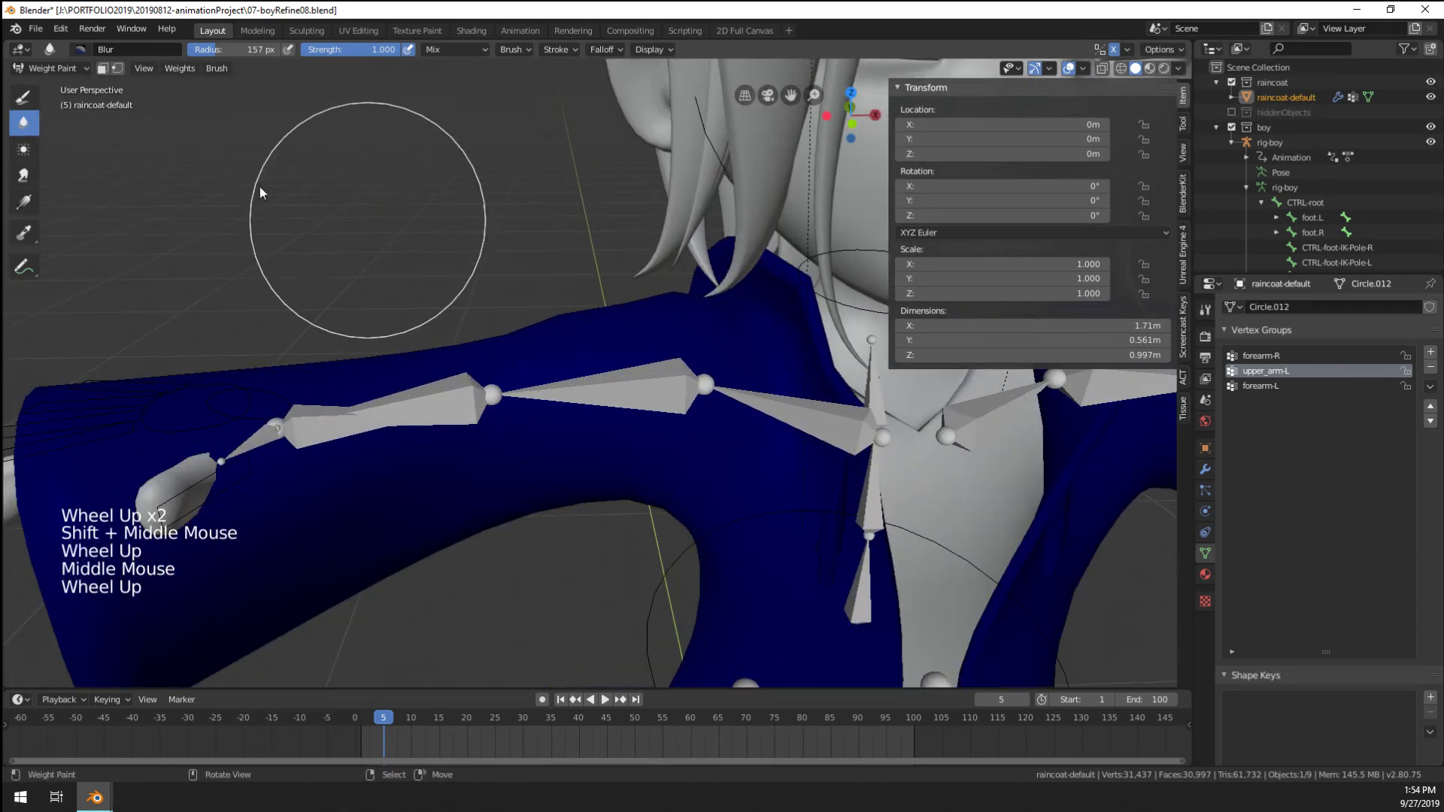
{"action": "left_click", "coordinate": [24, 98]}
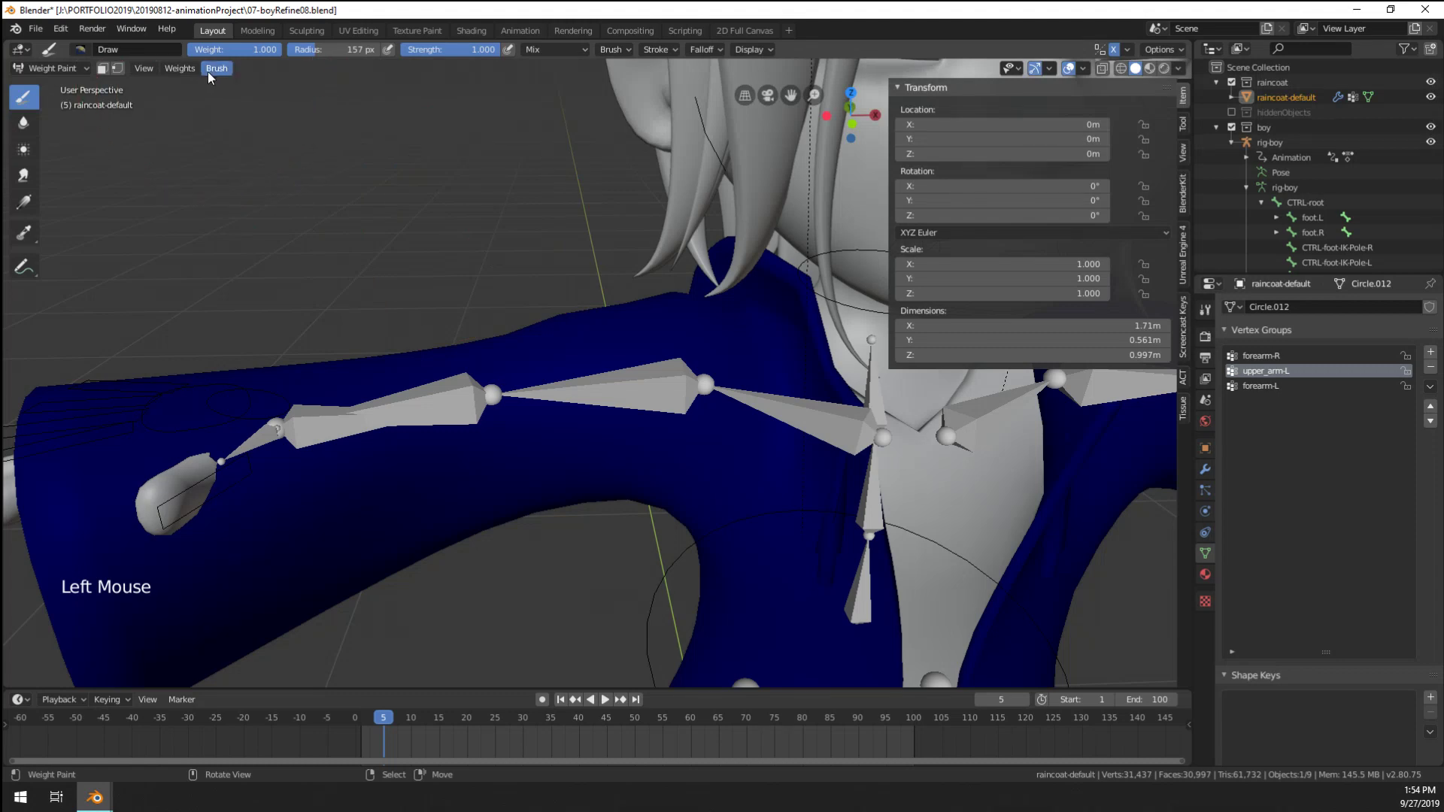
{"action": "left_click", "coordinate": [208, 70]}
{"action": "left_click", "coordinate": [613, 49]}
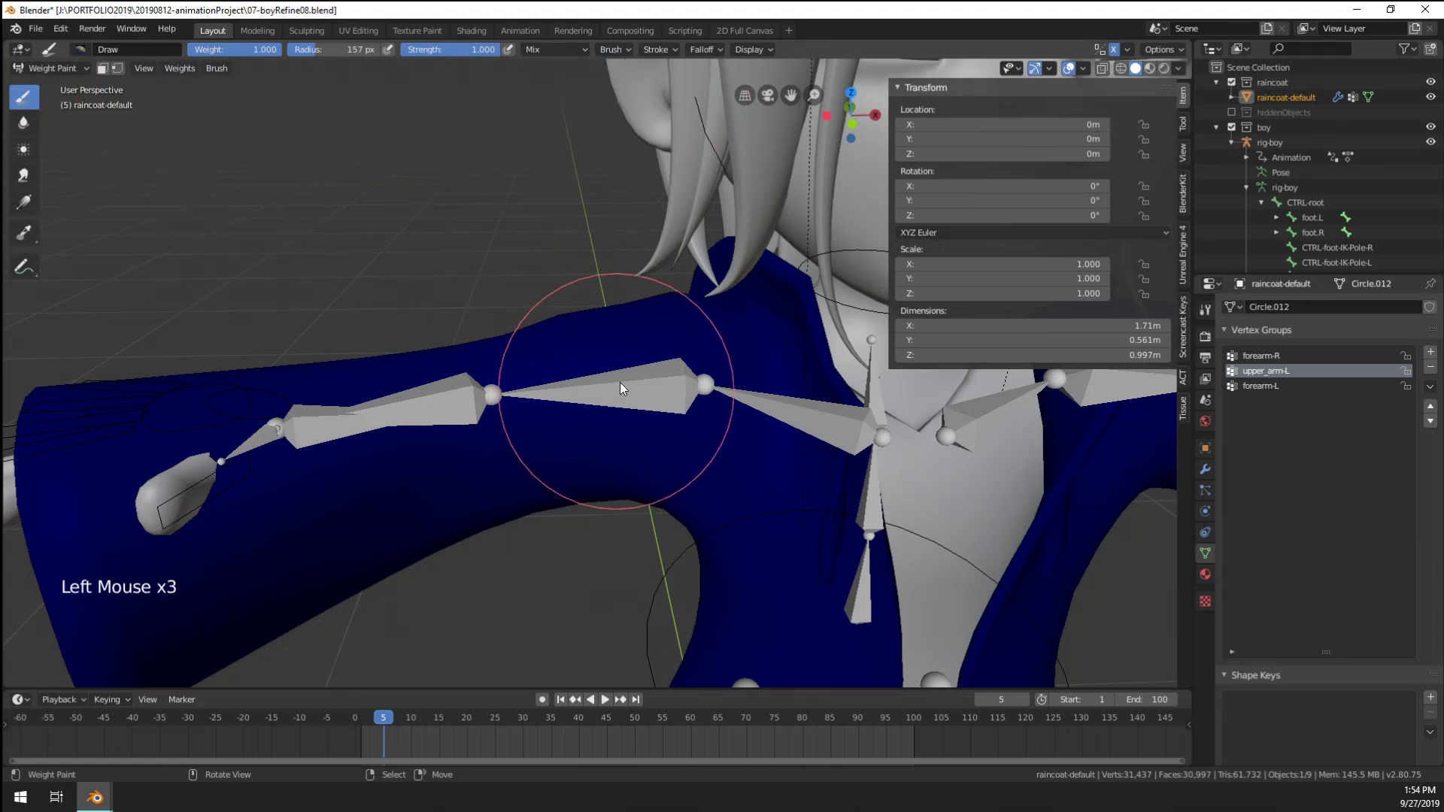
{"action": "left_click_drag", "start_coordinate": [619, 382], "coordinate": [651, 393]}
{"action": "middle_click_drag", "start_coordinate": [652, 392], "coordinate": [650, 377]}
{"action": "mouse_move", "coordinate": [650, 378]}
{"action": "left_mouse_down"}
{"action": "mouse_move", "coordinate": [624, 458]}
{"action": "mouse_move", "coordinate": [595, 434]}
{"action": "left_mouse_up"}
{"action": "mouse_move", "coordinate": [594, 435]}
{"action": "middle_mouse_down"}
{"action": "mouse_move", "coordinate": [603, 445]}
{"action": "mouse_move", "coordinate": [895, 385]}
{"action": "mouse_move", "coordinate": [678, 439]}
{"action": "mouse_move", "coordinate": [700, 323]}
{"action": "mouse_move", "coordinate": [699, 359]}
{"action": "mouse_move", "coordinate": [721, 364]}
{"action": "mouse_move", "coordinate": [670, 370]}
{"action": "middle_mouse_up"}
{"action": "left_click", "coordinate": [699, 360]}
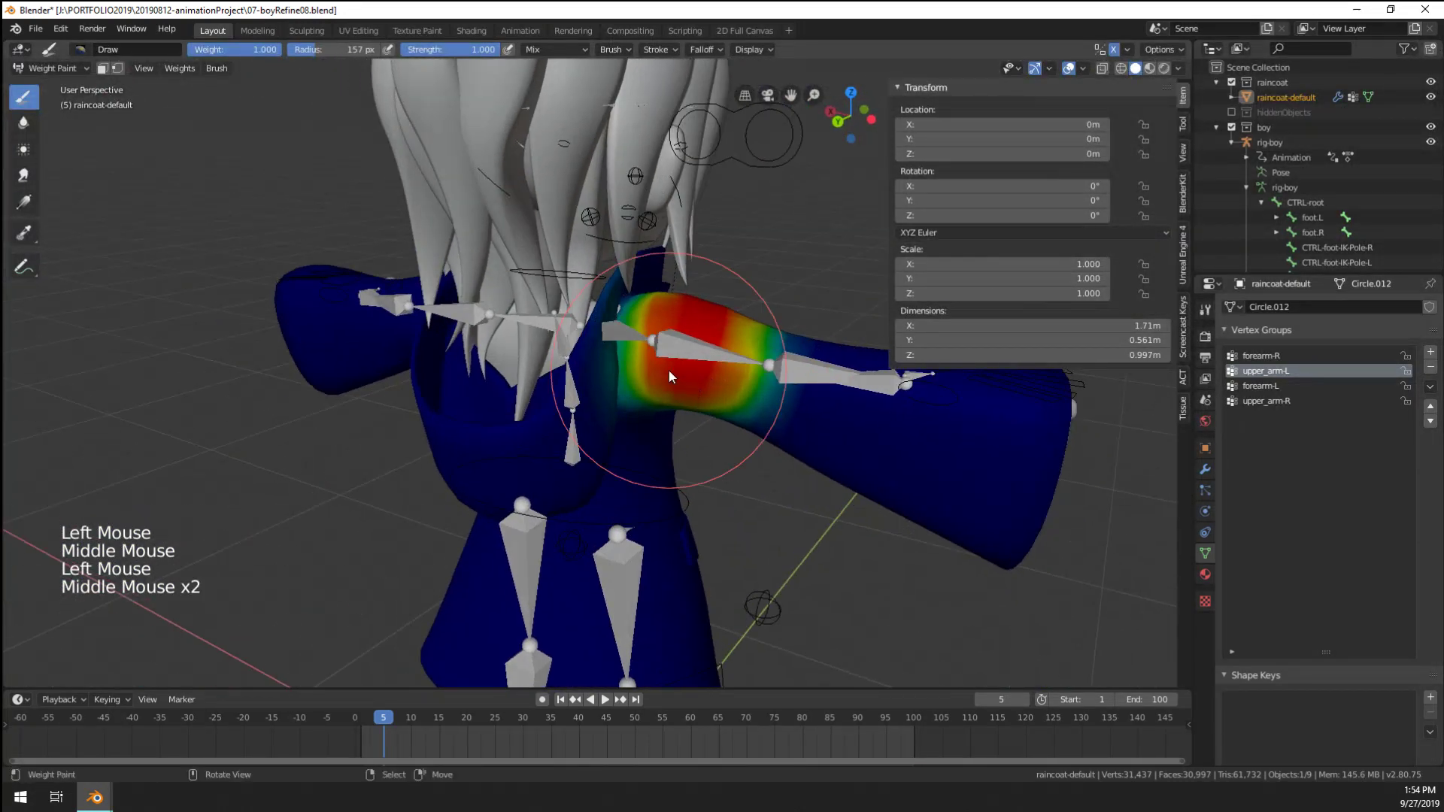
{"action": "scroll", "coordinate": [661, 399], "scroll_direction": "up", "scroll_amount": 4}
Undo the last weight strokes on the right upper arm and reduce the brush radius to 60 px
{"action": "key", "text": "ctrl+z"}
{"action": "key", "text": "ctrl+z"}
{"action": "key", "text": "ctrl+z"}
{"action": "key", "text": "f"}
{"action": "key", "text": "f"}
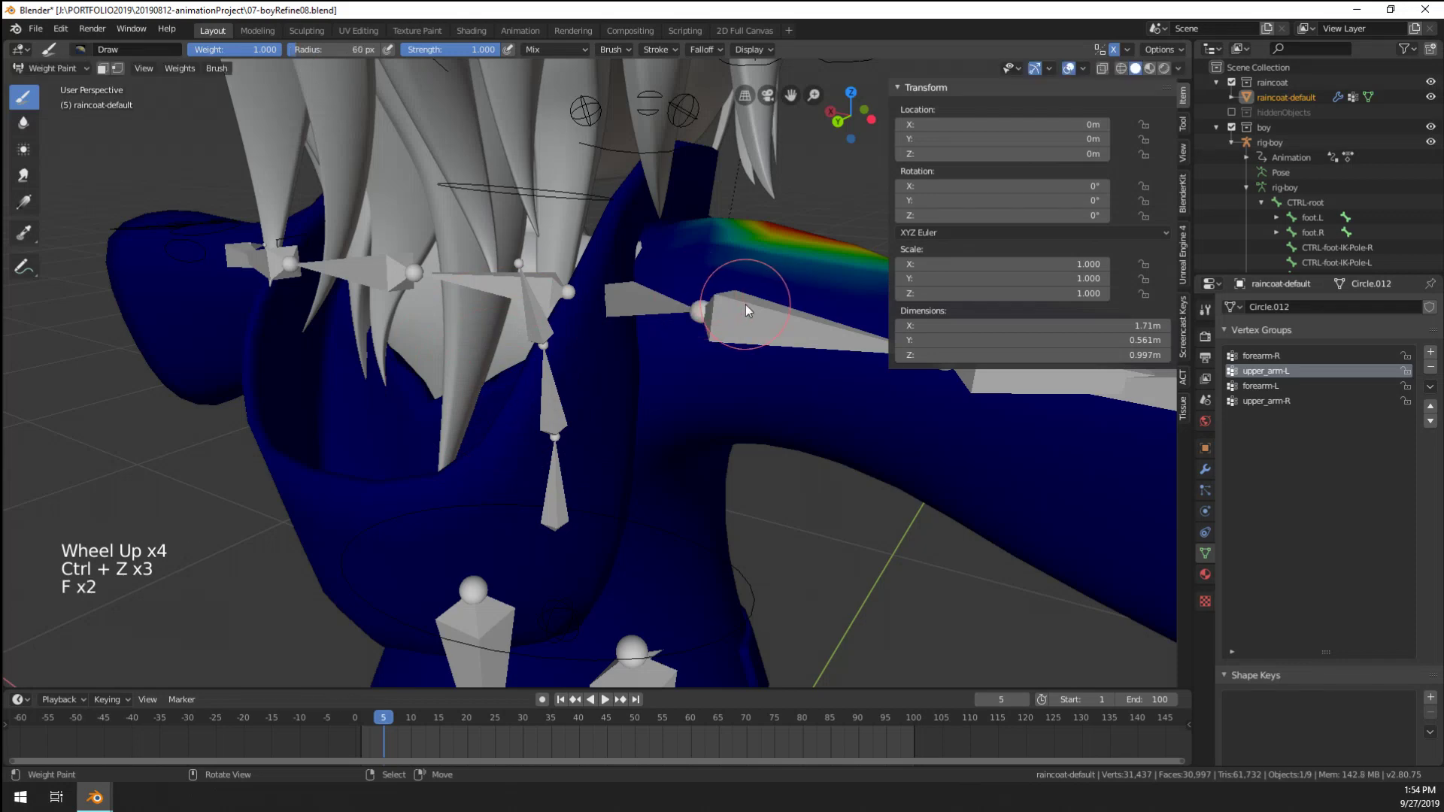
Enlarge the brush radius to 115 px and paint weight 1.000 for upper_arm-L across the back of the coat's right upper arm
{"action": "left_click", "coordinate": [755, 405]}
{"action": "middle_click_drag", "start_coordinate": [755, 405], "coordinate": [691, 411], "text": "shift"}
{"action": "key", "text": "f"}
{"action": "left_click", "coordinate": [750, 332]}
{"action": "left_click_drag", "start_coordinate": [751, 333], "coordinate": [741, 308]}
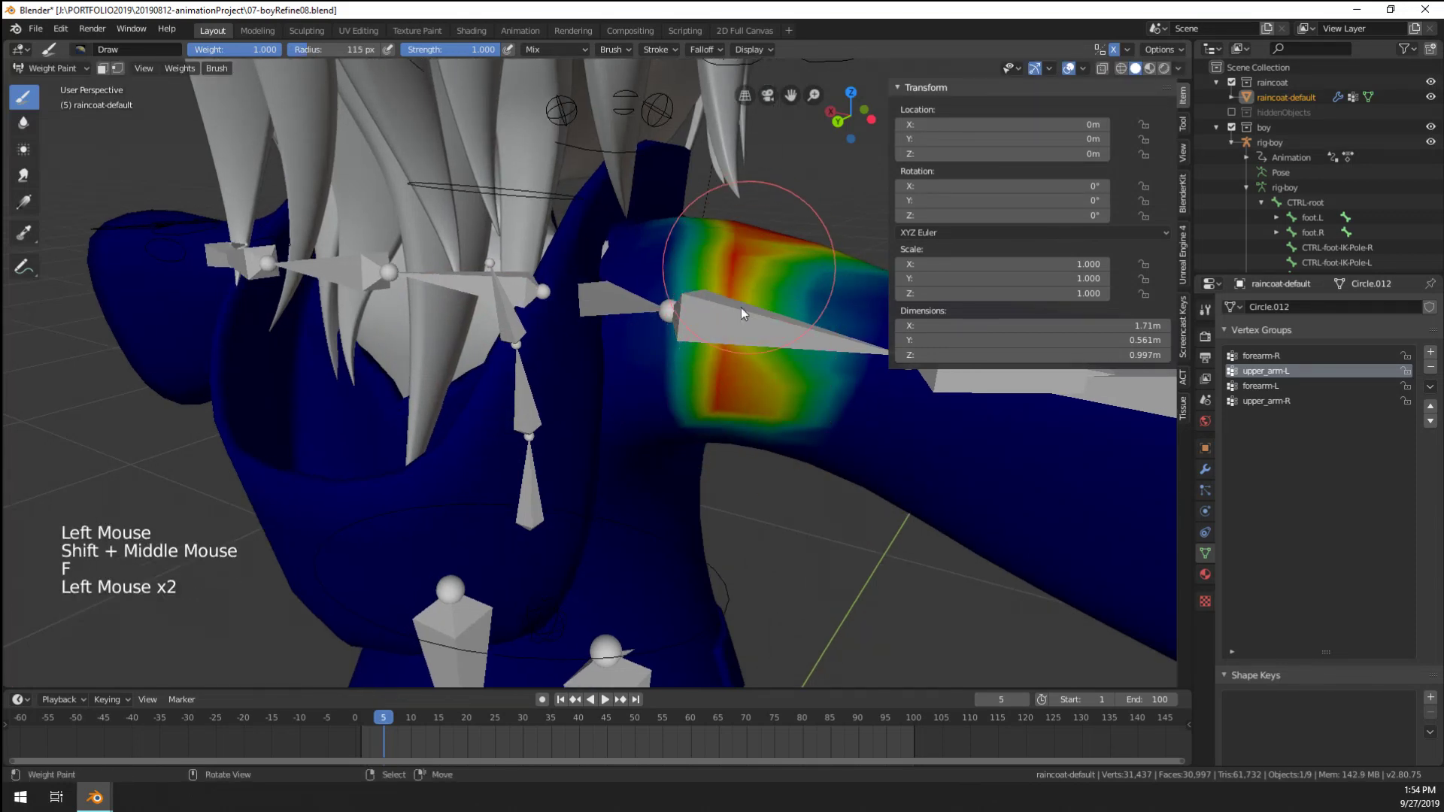
Fill the rear and underside of the right upper arm with upper_arm-L weight 1.000 between shoulder and elbow
{"action": "mouse_move", "coordinate": [741, 308]}
{"action": "middle_mouse_down"}
{"action": "mouse_move", "coordinate": [778, 403]}
{"action": "mouse_move", "coordinate": [494, 336]}
{"action": "mouse_move", "coordinate": [722, 391]}
{"action": "mouse_move", "coordinate": [734, 382]}
{"action": "middle_mouse_up"}
{"action": "left_click", "coordinate": [702, 386]}
{"action": "left_click", "coordinate": [782, 391]}
{"action": "left_click", "coordinate": [747, 397]}
{"action": "mouse_move", "coordinate": [734, 381]}
{"action": "middle_mouse_down", "text": "shift"}
{"action": "mouse_move", "coordinate": [746, 372]}
{"action": "mouse_move", "coordinate": [663, 327]}
{"action": "middle_mouse_up", "text": "shift"}
{"action": "left_click", "coordinate": [680, 407]}
{"action": "left_click", "coordinate": [689, 397]}
{"action": "mouse_move", "coordinate": [689, 397]}
{"action": "middle_mouse_down"}
{"action": "mouse_move", "coordinate": [477, 433]}
{"action": "mouse_move", "coordinate": [478, 417]}
{"action": "mouse_move", "coordinate": [513, 425]}
{"action": "middle_mouse_up"}
{"action": "left_click", "coordinate": [580, 601]}
Paint upper_arm-L weight 1.000 over the front and lower side of the right upper arm up to the armpit
{"action": "middle_click_drag", "start_coordinate": [513, 425], "coordinate": [514, 229]}
{"action": "left_click", "coordinate": [589, 348]}
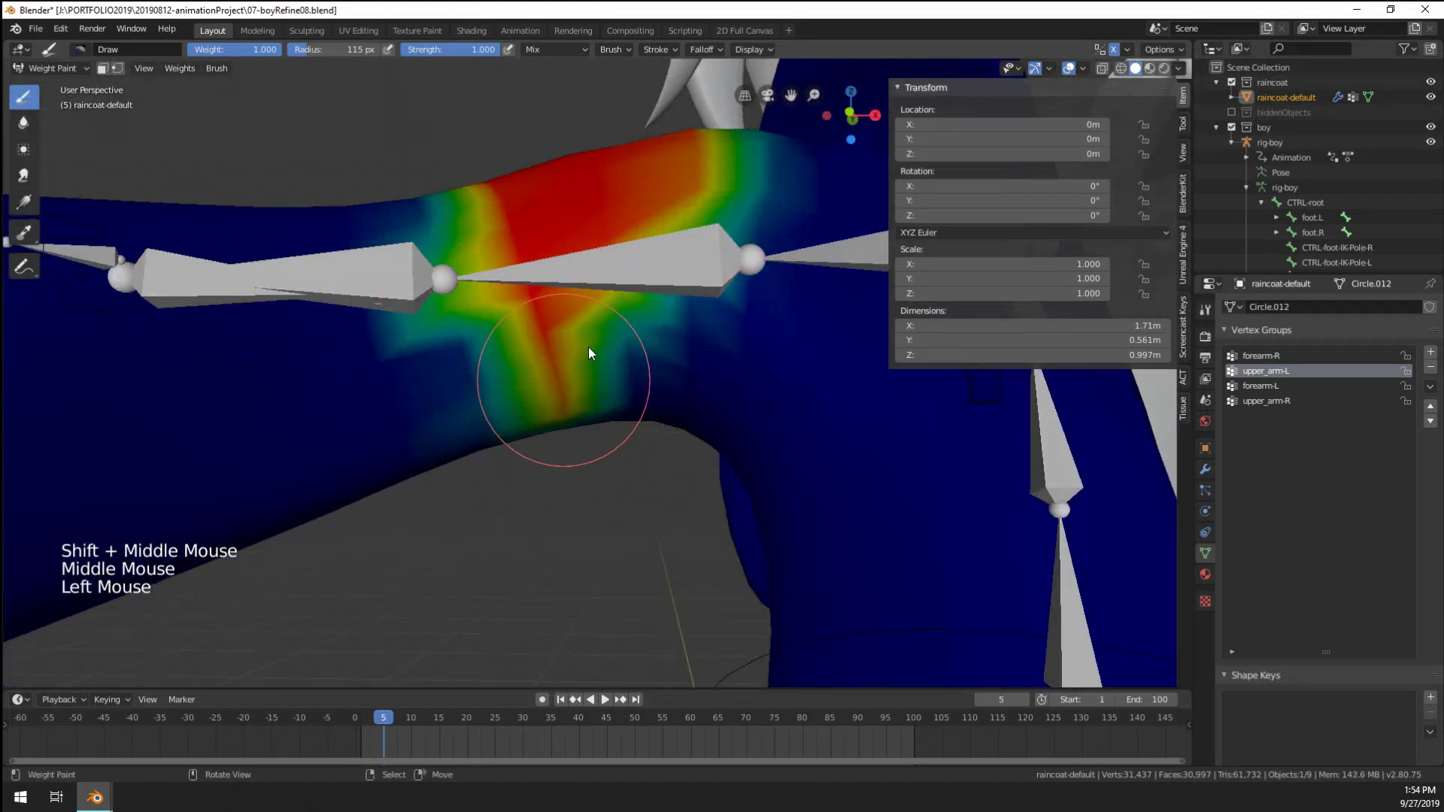
{"action": "left_click", "coordinate": [626, 353]}
{"action": "left_click", "coordinate": [639, 407]}
{"action": "left_click", "coordinate": [647, 379]}
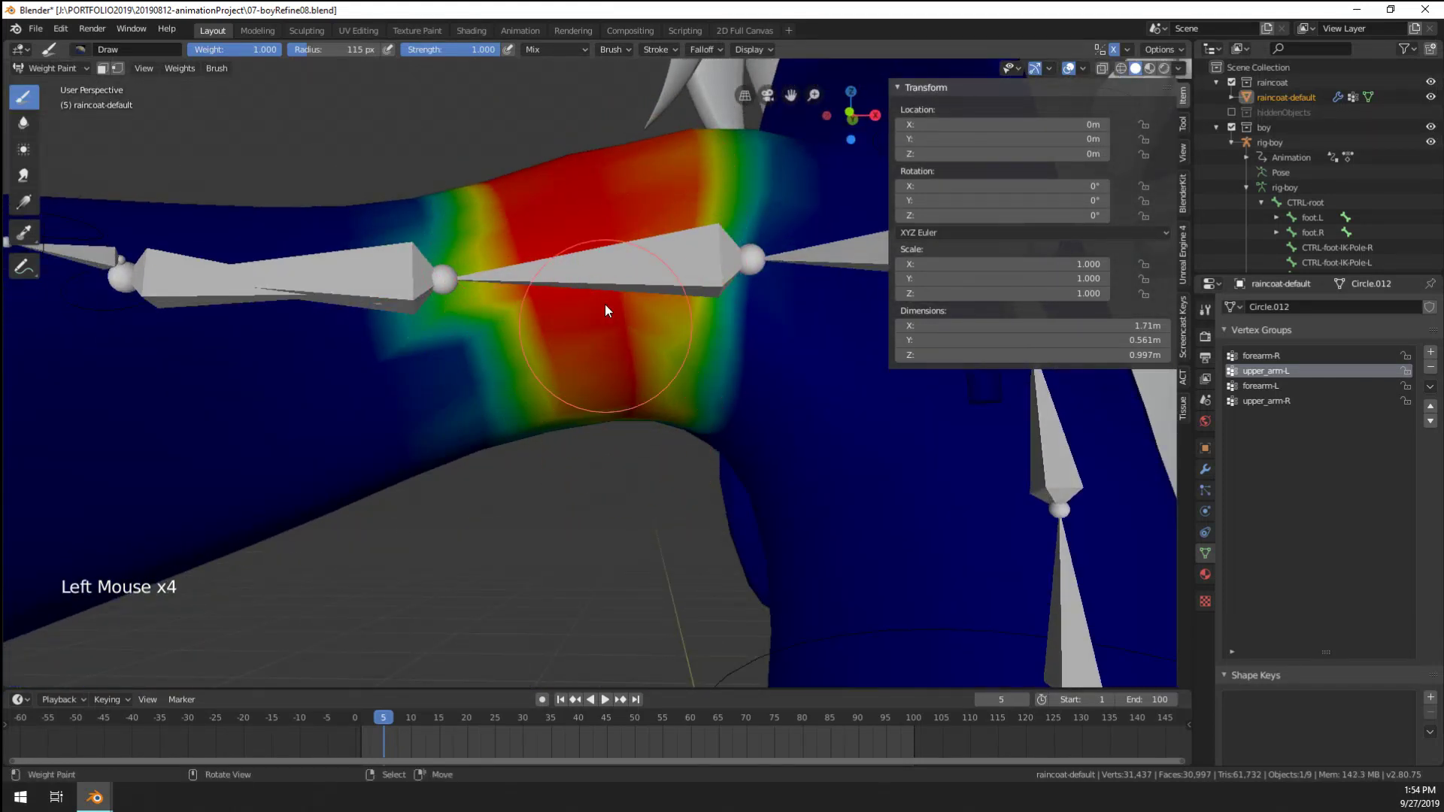
{"action": "left_click", "coordinate": [647, 273]}
{"action": "left_click", "coordinate": [628, 454]}
{"action": "left_click", "coordinate": [642, 415]}
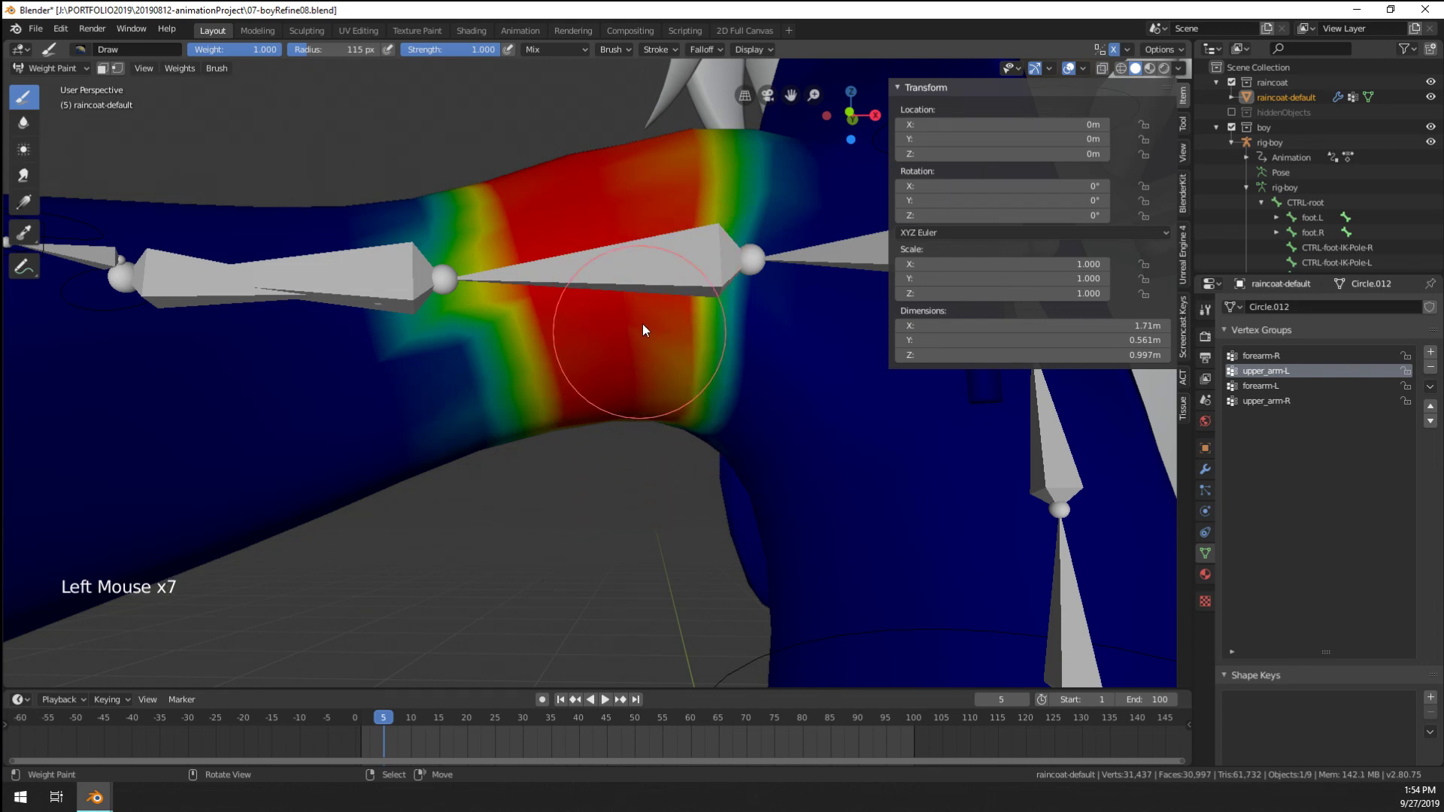
{"action": "left_click", "coordinate": [658, 520]}
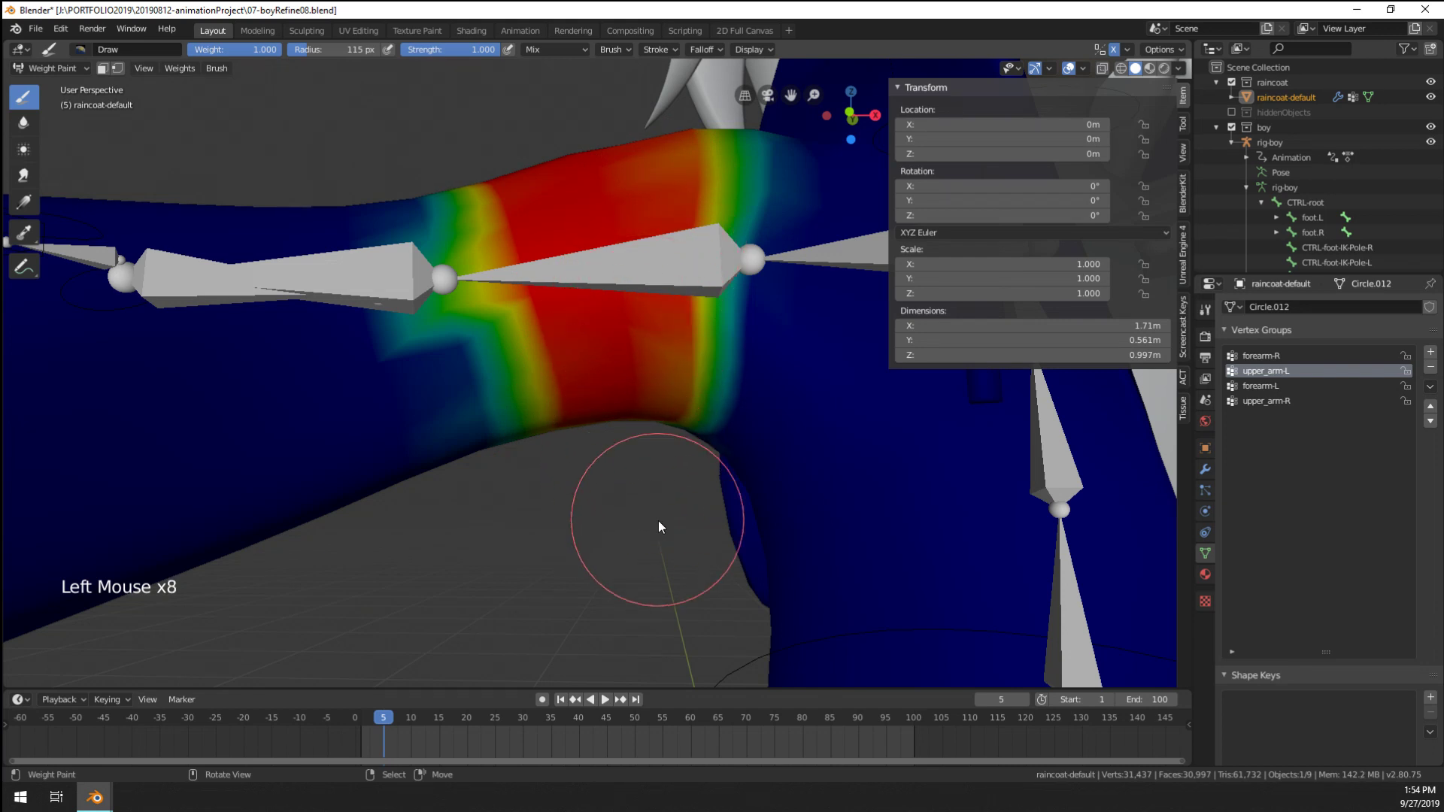
{"action": "left_click", "coordinate": [740, 514]}
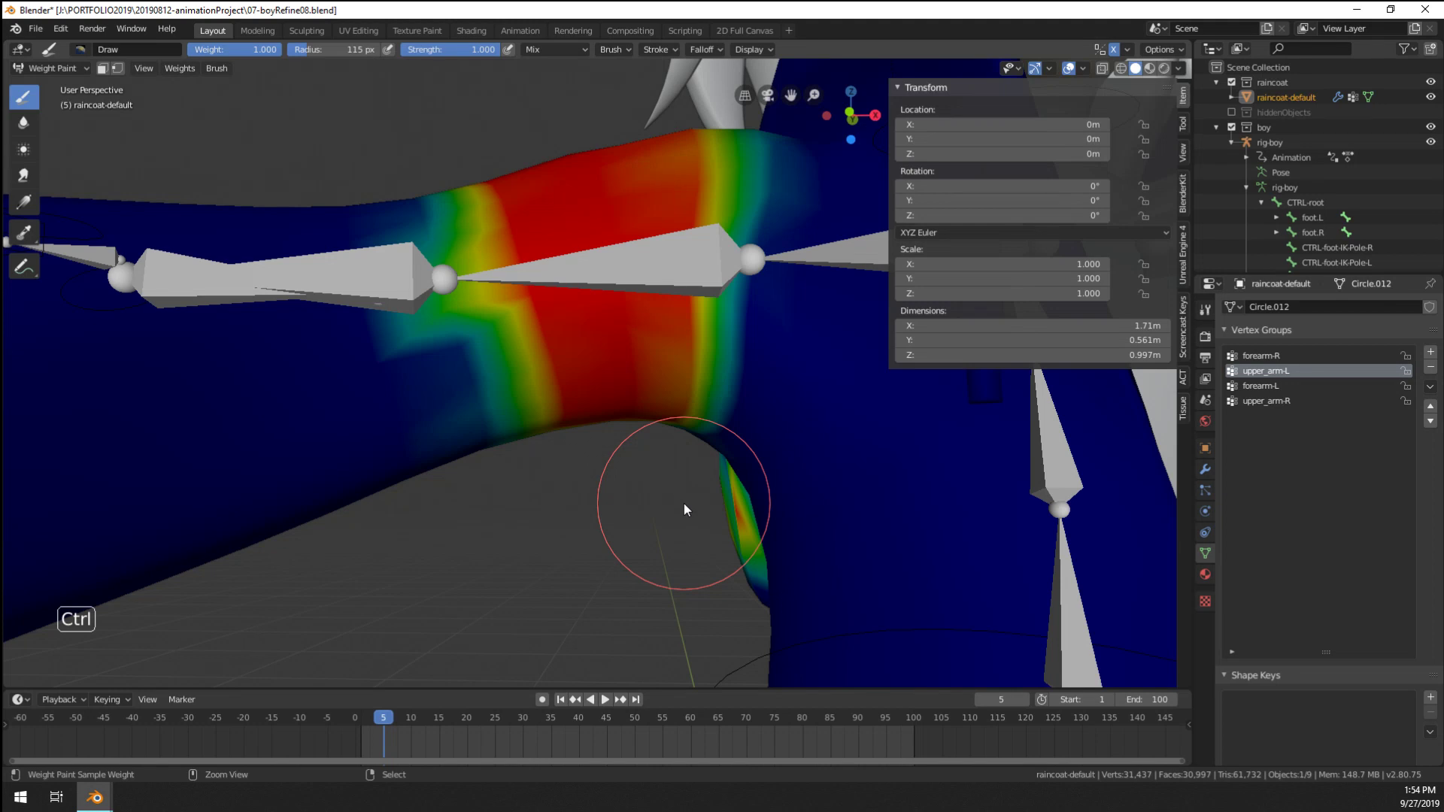
{"action": "key", "text": "ctrl+z"}
{"action": "left_click", "coordinate": [662, 480]}
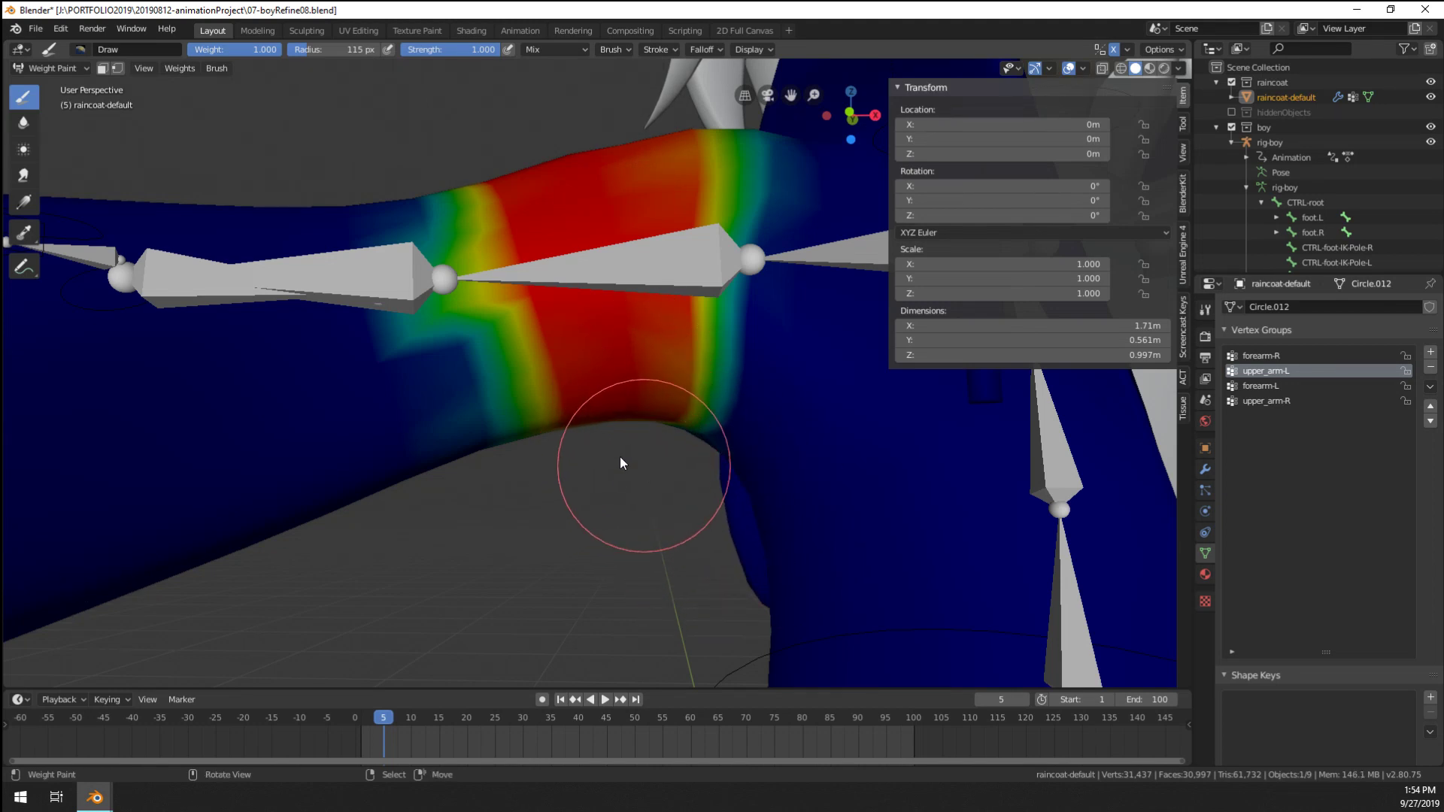
{"action": "mouse_move", "coordinate": [622, 459]}
{"action": "middle_mouse_down"}
{"action": "mouse_move", "coordinate": [880, 464]}
{"action": "mouse_move", "coordinate": [677, 421]}
{"action": "middle_mouse_up"}
{"action": "left_click", "coordinate": [472, 375]}
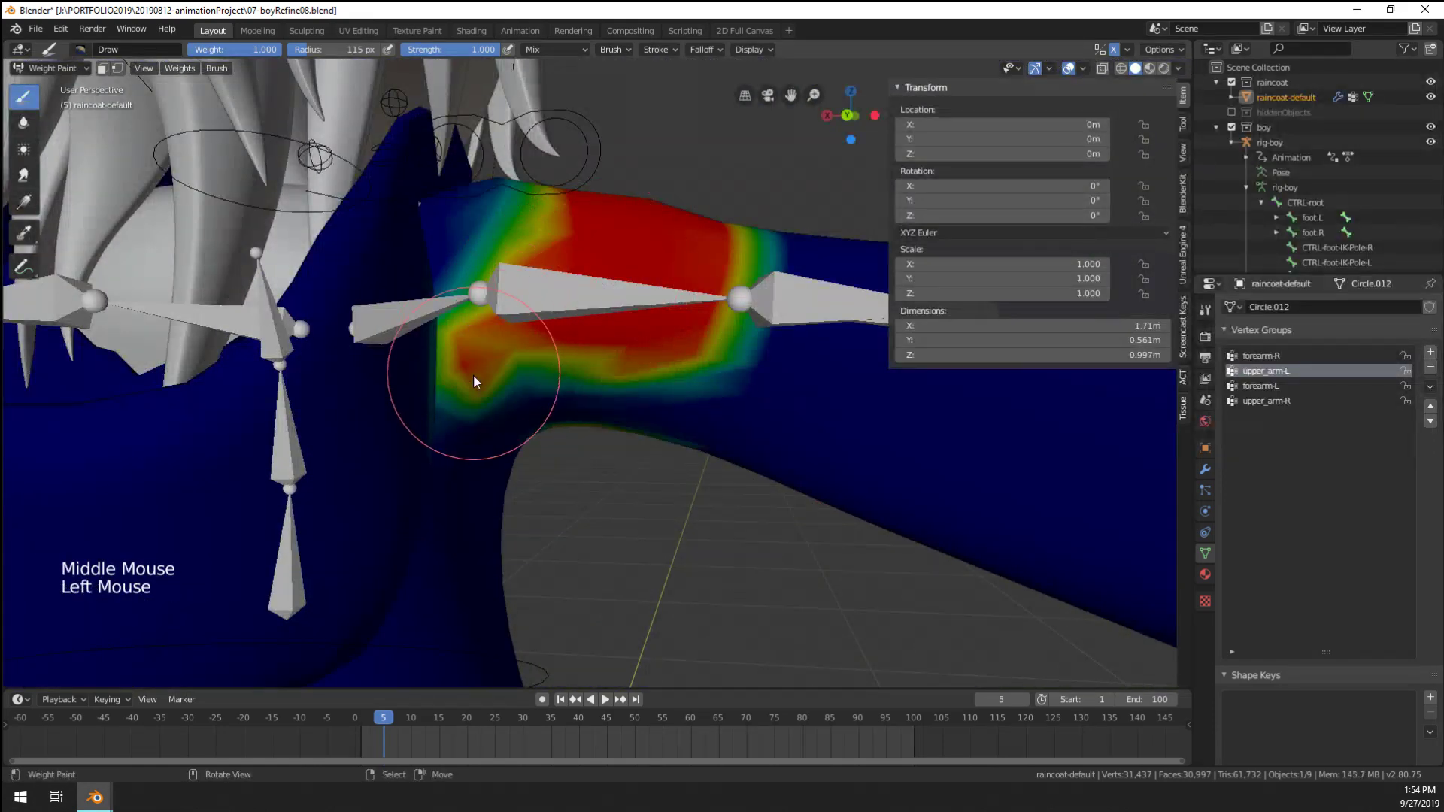
{"action": "mouse_move", "coordinate": [532, 401]}
{"action": "middle_mouse_down"}
{"action": "mouse_move", "coordinate": [447, 422]}
{"action": "mouse_move", "coordinate": [452, 436]}
{"action": "middle_mouse_up"}
{"action": "key", "text": "ctrl+z"}
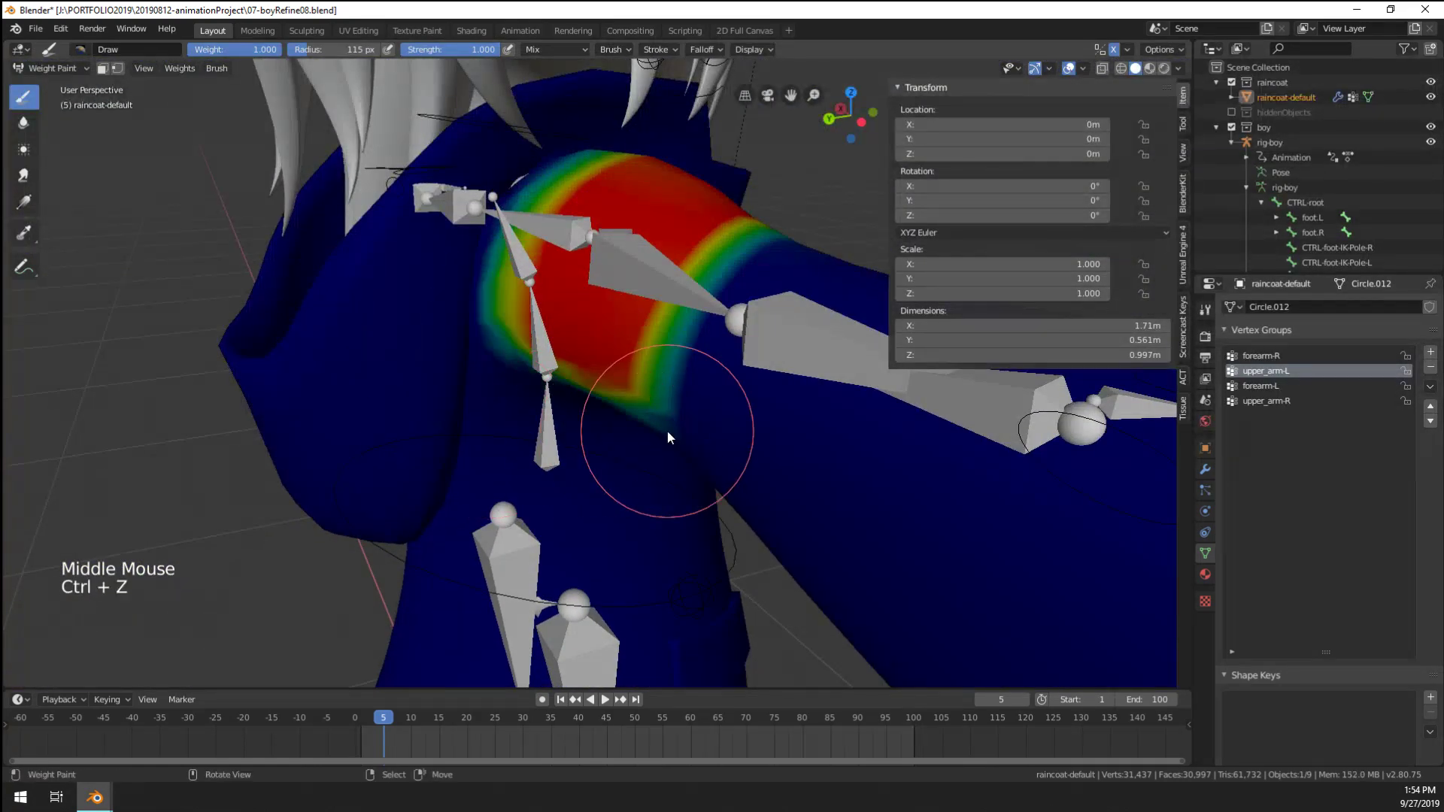
Paint upper_arm-L weight 1.000 along the underside of the right upper arm toward the elbow joint
{"action": "mouse_move", "coordinate": [666, 431]}
{"action": "middle_mouse_down"}
{"action": "mouse_move", "coordinate": [504, 409]}
{"action": "mouse_move", "coordinate": [457, 263]}
{"action": "mouse_move", "coordinate": [538, 192]}
{"action": "middle_mouse_up"}
{"action": "mouse_move", "coordinate": [519, 361]}
{"action": "left_mouse_down"}
{"action": "mouse_move", "coordinate": [521, 373]}
{"action": "mouse_move", "coordinate": [618, 318]}
{"action": "mouse_move", "coordinate": [602, 399]}
{"action": "mouse_move", "coordinate": [544, 337]}
{"action": "left_mouse_up"}
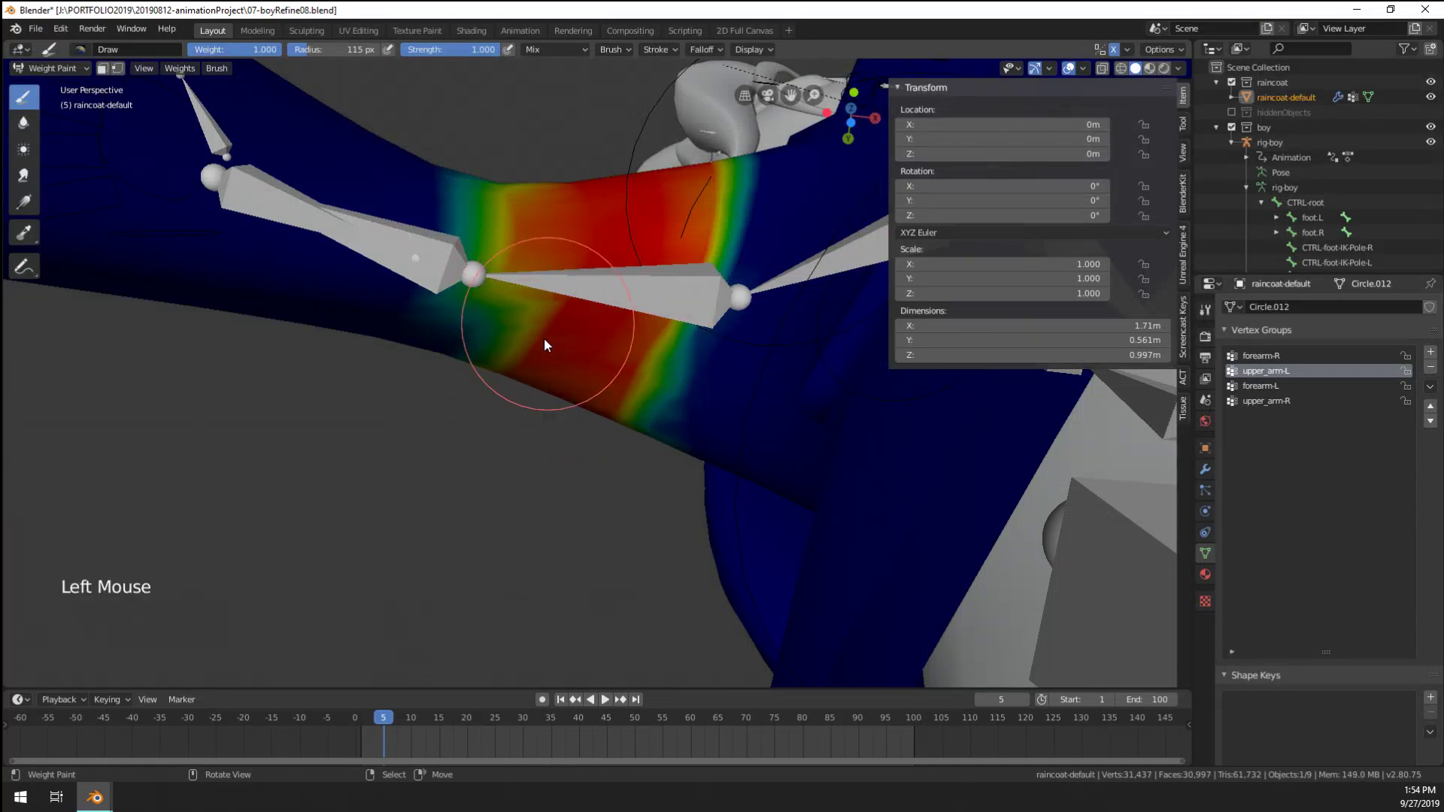
{"action": "mouse_move", "coordinate": [544, 337]}
{"action": "middle_mouse_down"}
{"action": "mouse_move", "coordinate": [591, 327]}
{"action": "mouse_move", "coordinate": [590, 297]}
{"action": "middle_mouse_up"}
{"action": "mouse_move", "coordinate": [590, 297]}
{"action": "left_mouse_down"}
{"action": "mouse_move", "coordinate": [594, 270]}
{"action": "mouse_move", "coordinate": [512, 336]}
{"action": "left_mouse_up"}
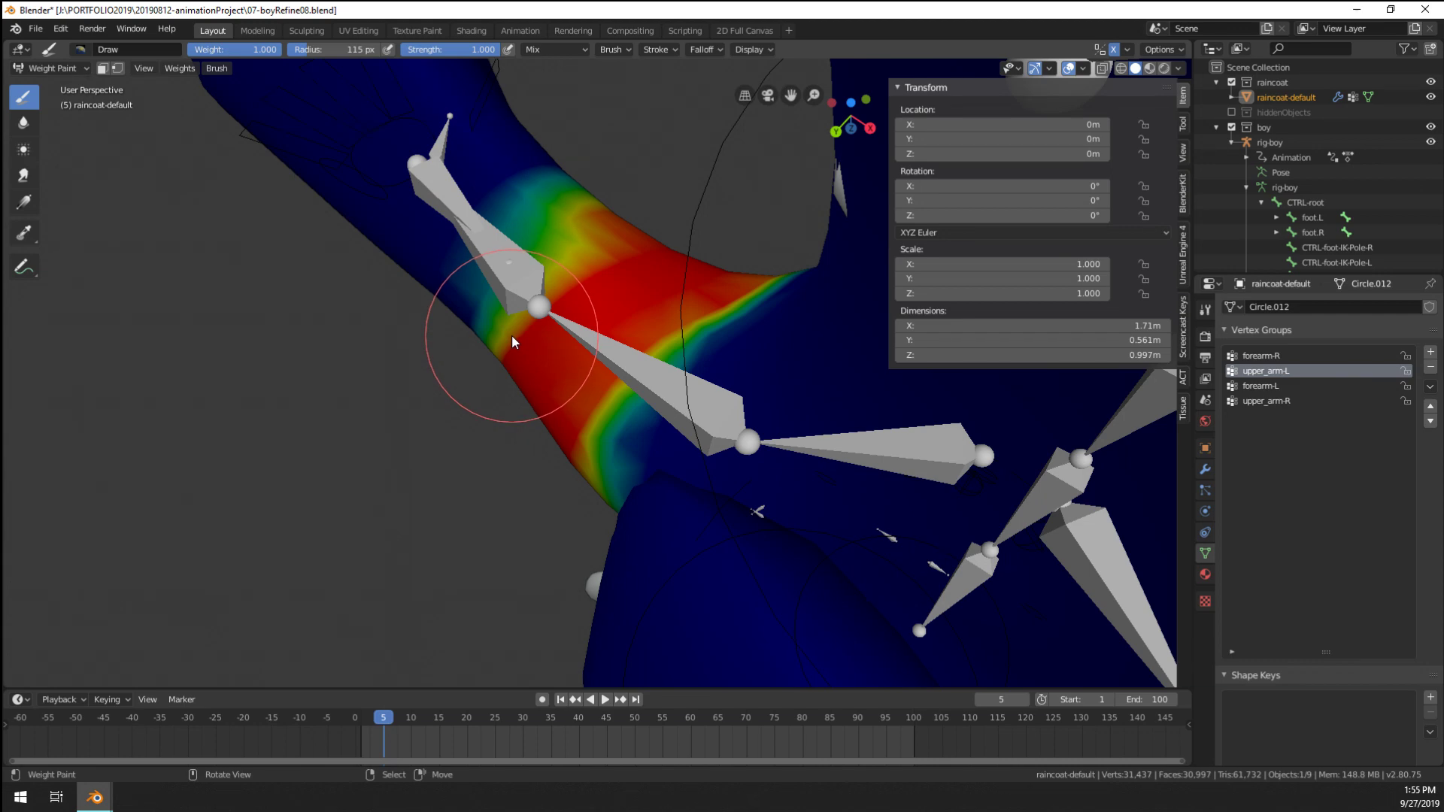
{"action": "mouse_move", "coordinate": [550, 265]}
{"action": "left_mouse_down"}
{"action": "mouse_move", "coordinate": [534, 333]}
{"action": "mouse_move", "coordinate": [539, 293]}
{"action": "left_mouse_up"}
{"action": "scroll", "coordinate": [549, 264], "scroll_direction": "down", "scroll_amount": 5}
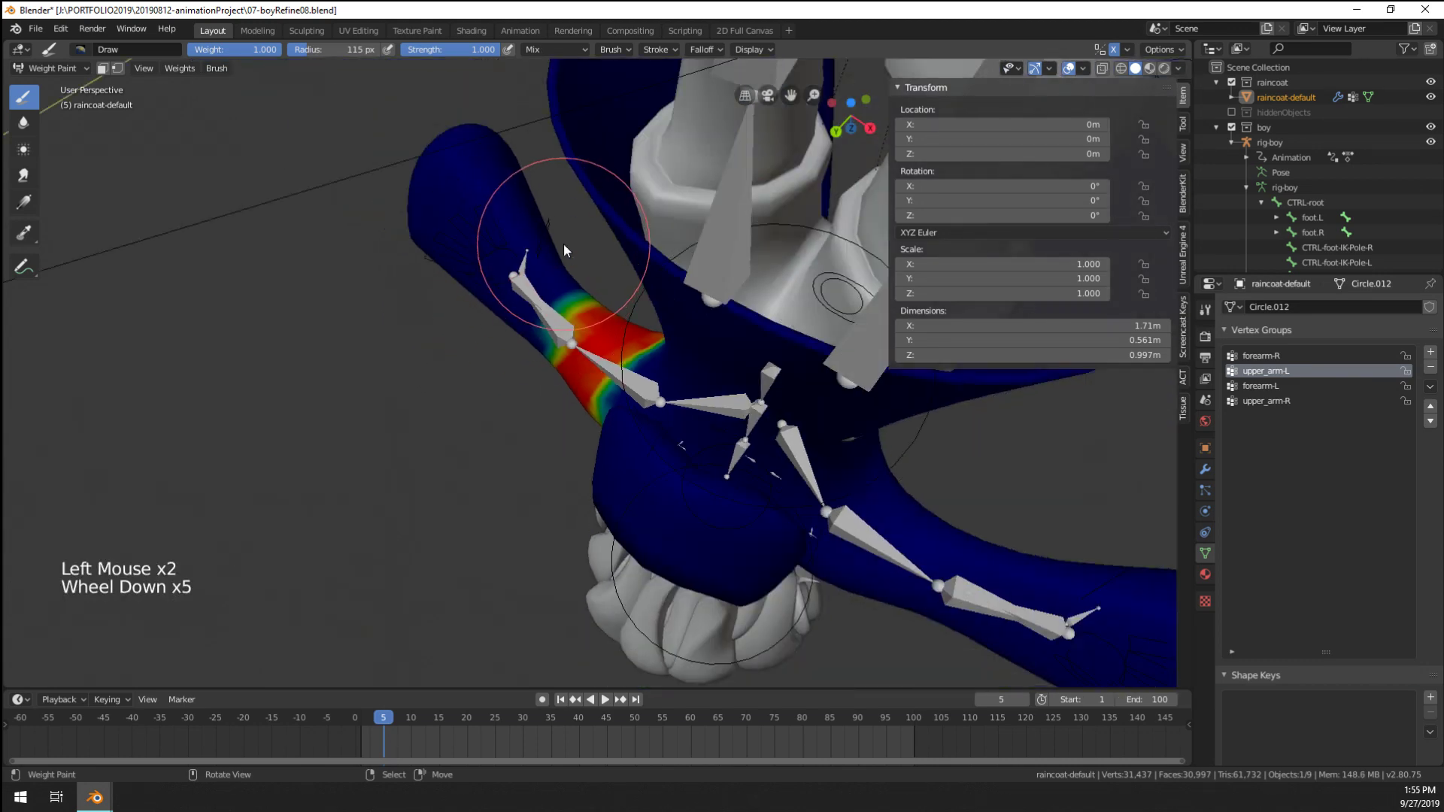
Touch up the upper_arm-L weights around the elbow end of the right upper arm
{"action": "mouse_move", "coordinate": [562, 244]}
{"action": "middle_mouse_down"}
{"action": "mouse_move", "coordinate": [534, 391]}
{"action": "mouse_move", "coordinate": [444, 437]}
{"action": "mouse_move", "coordinate": [201, 432]}
{"action": "mouse_move", "coordinate": [643, 382]}
{"action": "mouse_move", "coordinate": [579, 426]}
{"action": "mouse_move", "coordinate": [596, 449]}
{"action": "middle_mouse_up"}
{"action": "scroll", "coordinate": [422, 406], "scroll_direction": "down", "scroll_amount": 4}
{"action": "scroll", "coordinate": [576, 425], "scroll_direction": "up", "scroll_amount": 3}
{"action": "scroll", "coordinate": [575, 425], "scroll_direction": "down", "scroll_amount": 1}
{"action": "scroll", "coordinate": [575, 419], "scroll_direction": "down", "scroll_amount": 1}
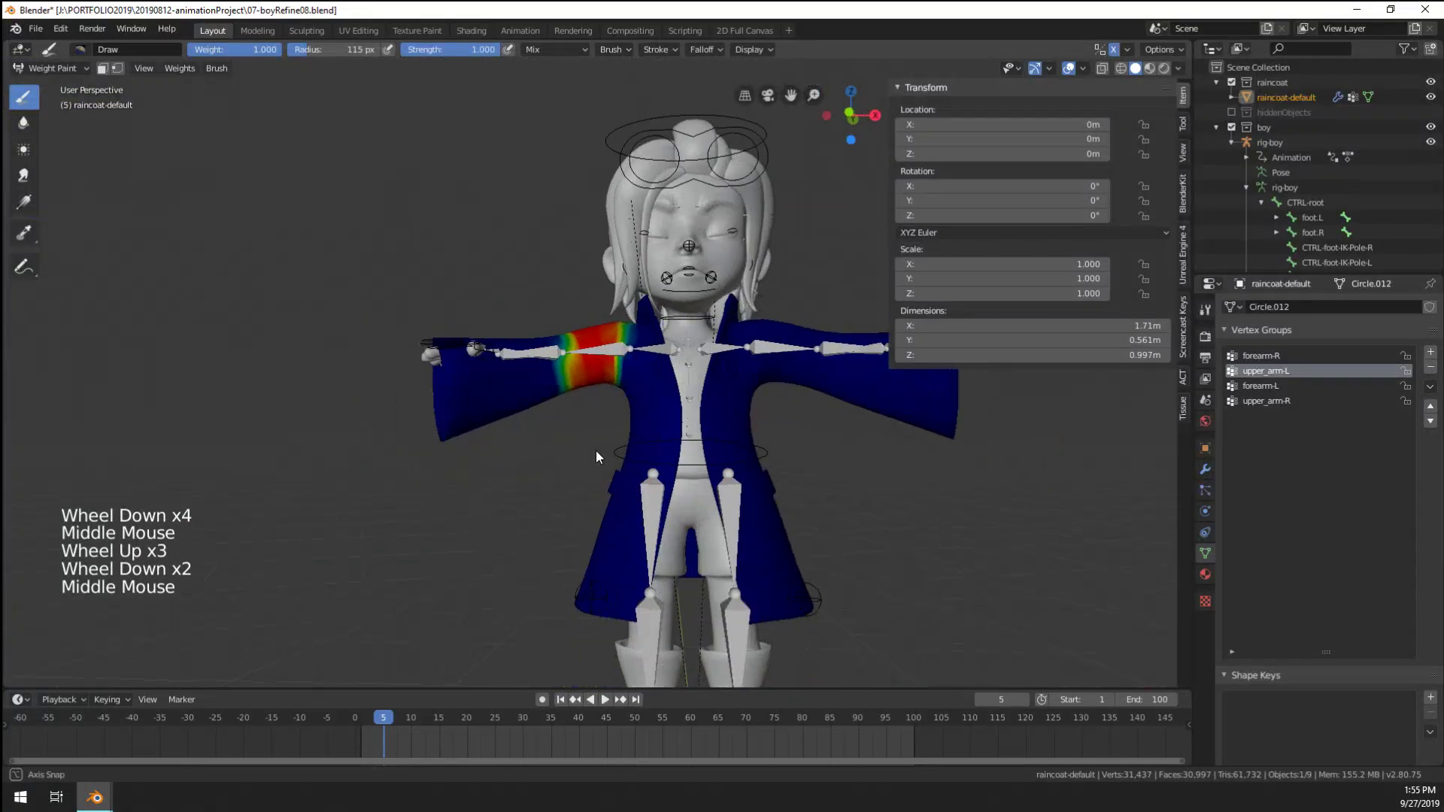
{"action": "scroll", "coordinate": [598, 445], "scroll_direction": "up", "scroll_amount": 5}
{"action": "scroll", "coordinate": [557, 337], "scroll_direction": "up", "scroll_amount": 1}
{"action": "left_click_drag", "start_coordinate": [557, 337], "coordinate": [567, 350]}
{"action": "mouse_move", "coordinate": [567, 350]}
{"action": "middle_mouse_down"}
{"action": "mouse_move", "coordinate": [671, 364]}
{"action": "mouse_move", "coordinate": [580, 420]}
{"action": "mouse_move", "coordinate": [644, 419]}
{"action": "mouse_move", "coordinate": [551, 389]}
{"action": "mouse_move", "coordinate": [620, 403]}
{"action": "mouse_move", "coordinate": [525, 502]}
{"action": "mouse_move", "coordinate": [321, 480]}
{"action": "mouse_move", "coordinate": [972, 410]}
{"action": "middle_mouse_up"}
{"action": "scroll", "coordinate": [579, 420], "scroll_direction": "up", "scroll_amount": 3}
{"action": "left_click", "coordinate": [551, 390]}
{"action": "left_click", "coordinate": [525, 301]}
{"action": "scroll", "coordinate": [575, 405], "scroll_direction": "down", "scroll_amount": 3}
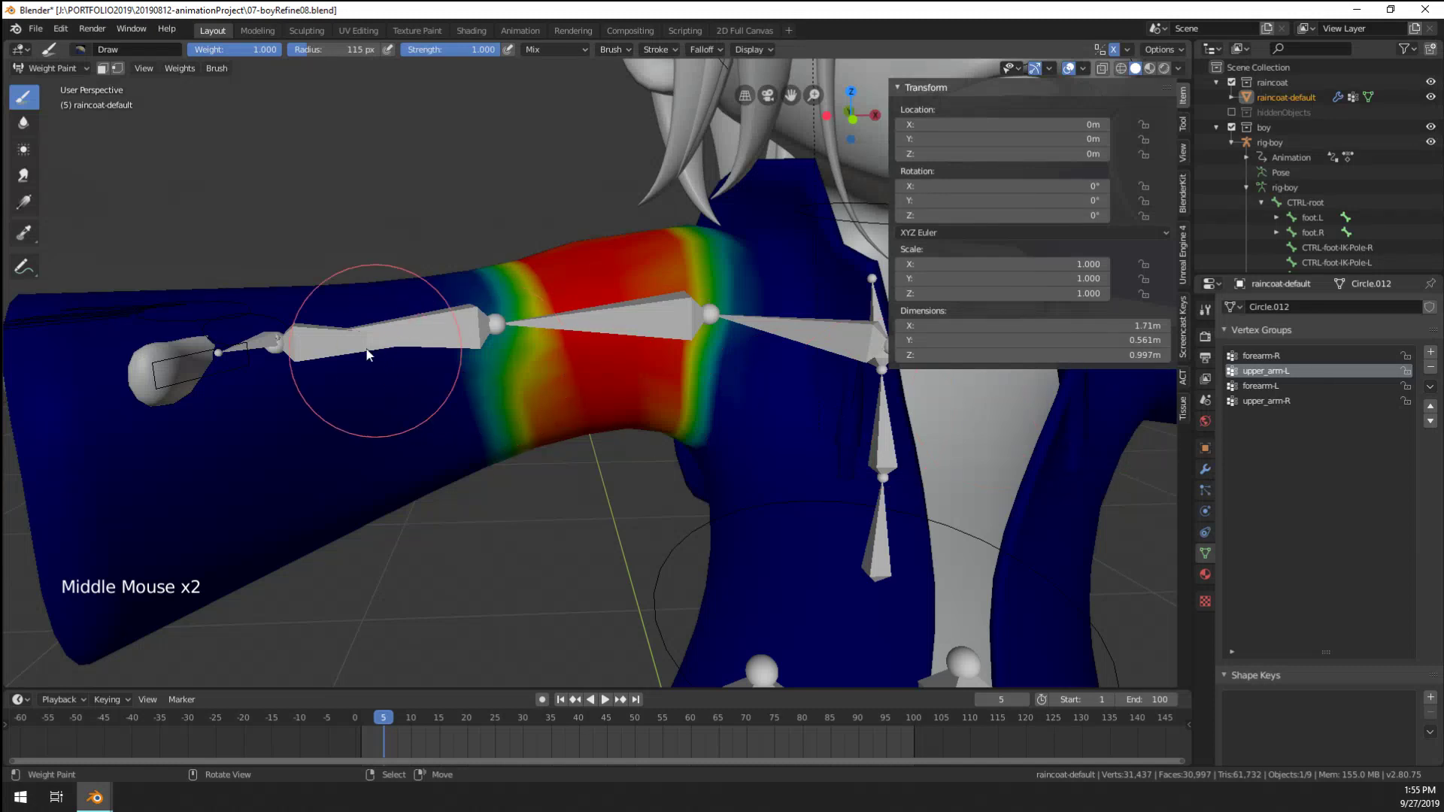
Duplicate the upper_arm-L vertex group
{"action": "left_click", "coordinate": [1431, 387]}
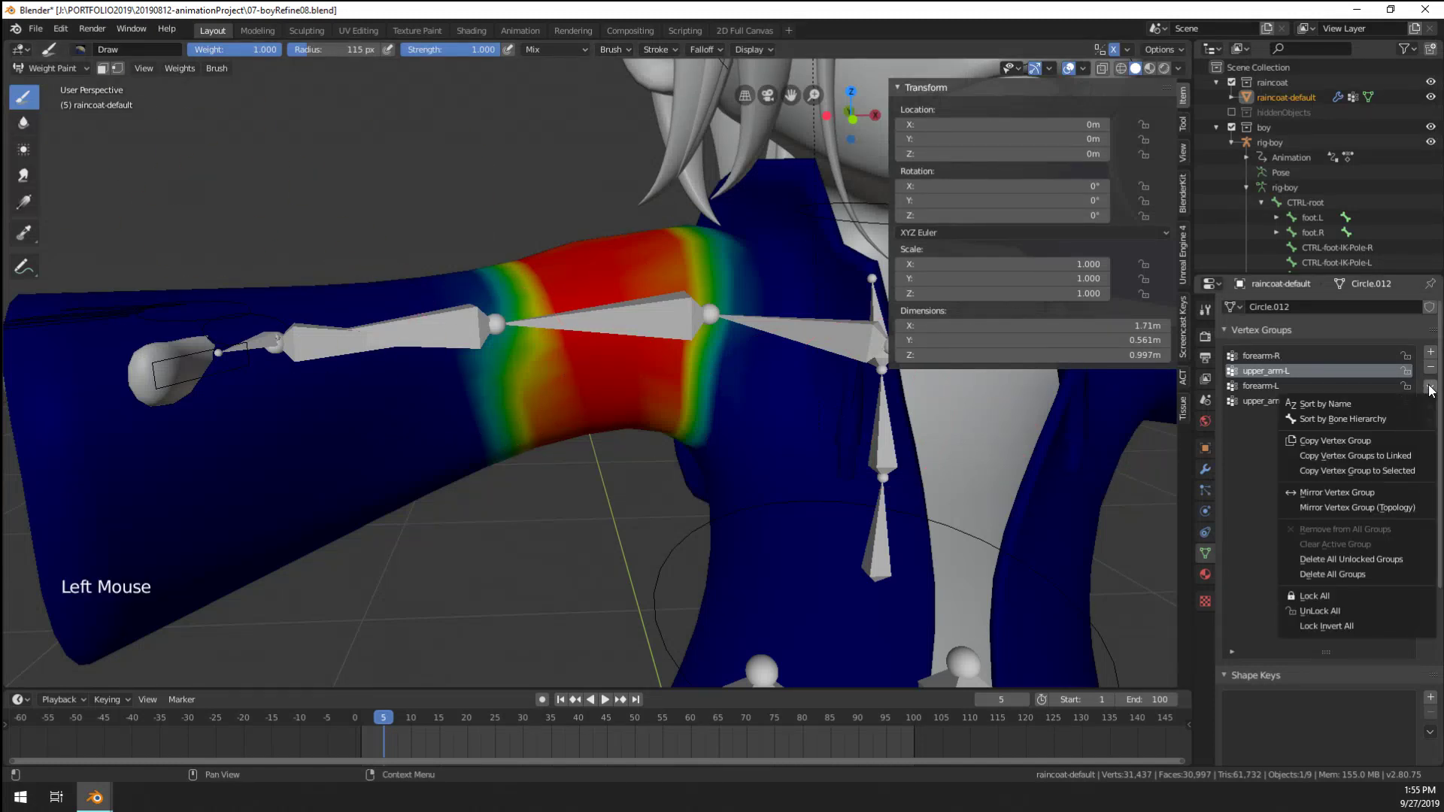
{"action": "left_click", "coordinate": [1413, 440]}
{"action": "double_click", "coordinate": [1296, 416]}
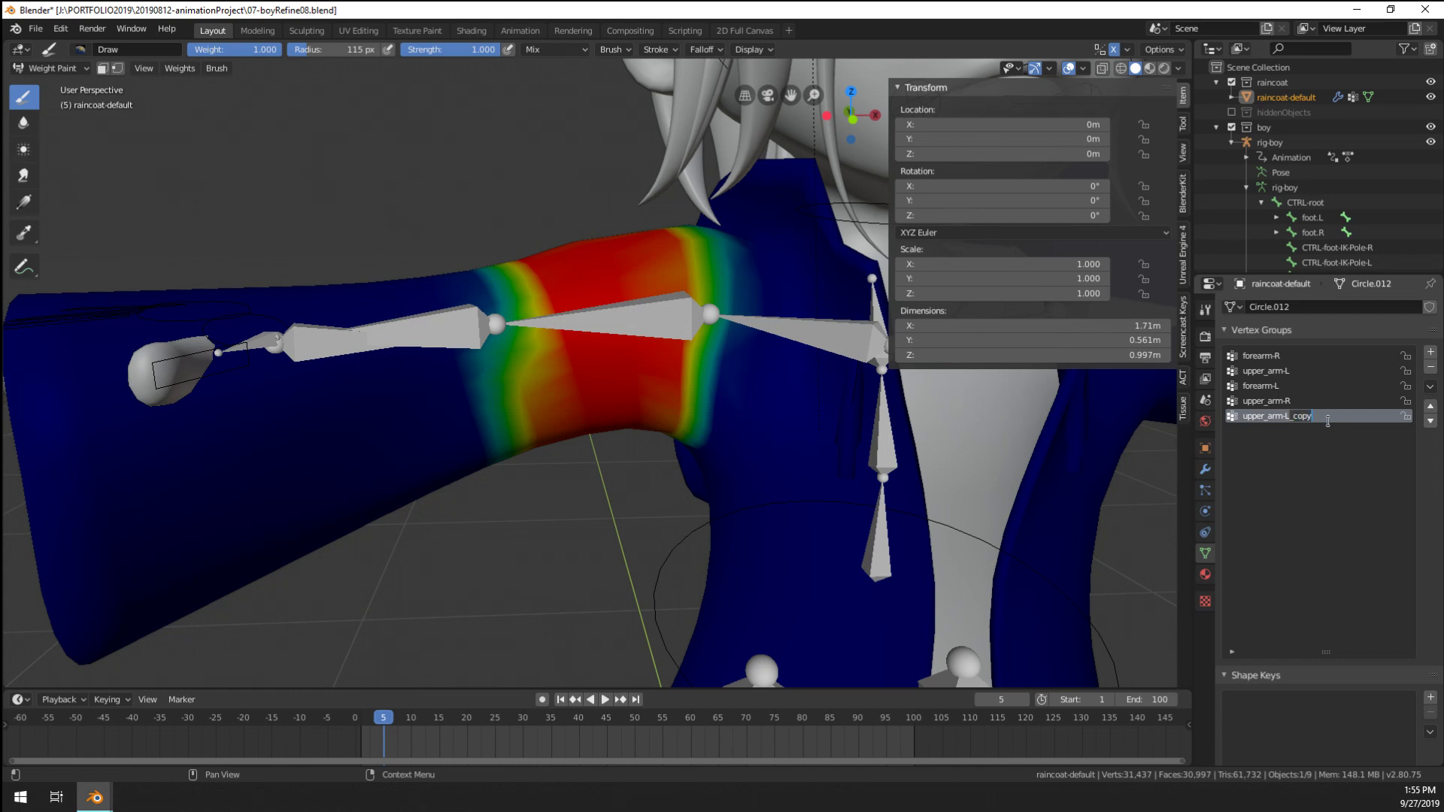
Rename the painted upper_arm-L group to upper_arm-R and the opposite arm's existing upper_arm-R group to upper_arm-L
{"action": "double_click", "coordinate": [1284, 371]}
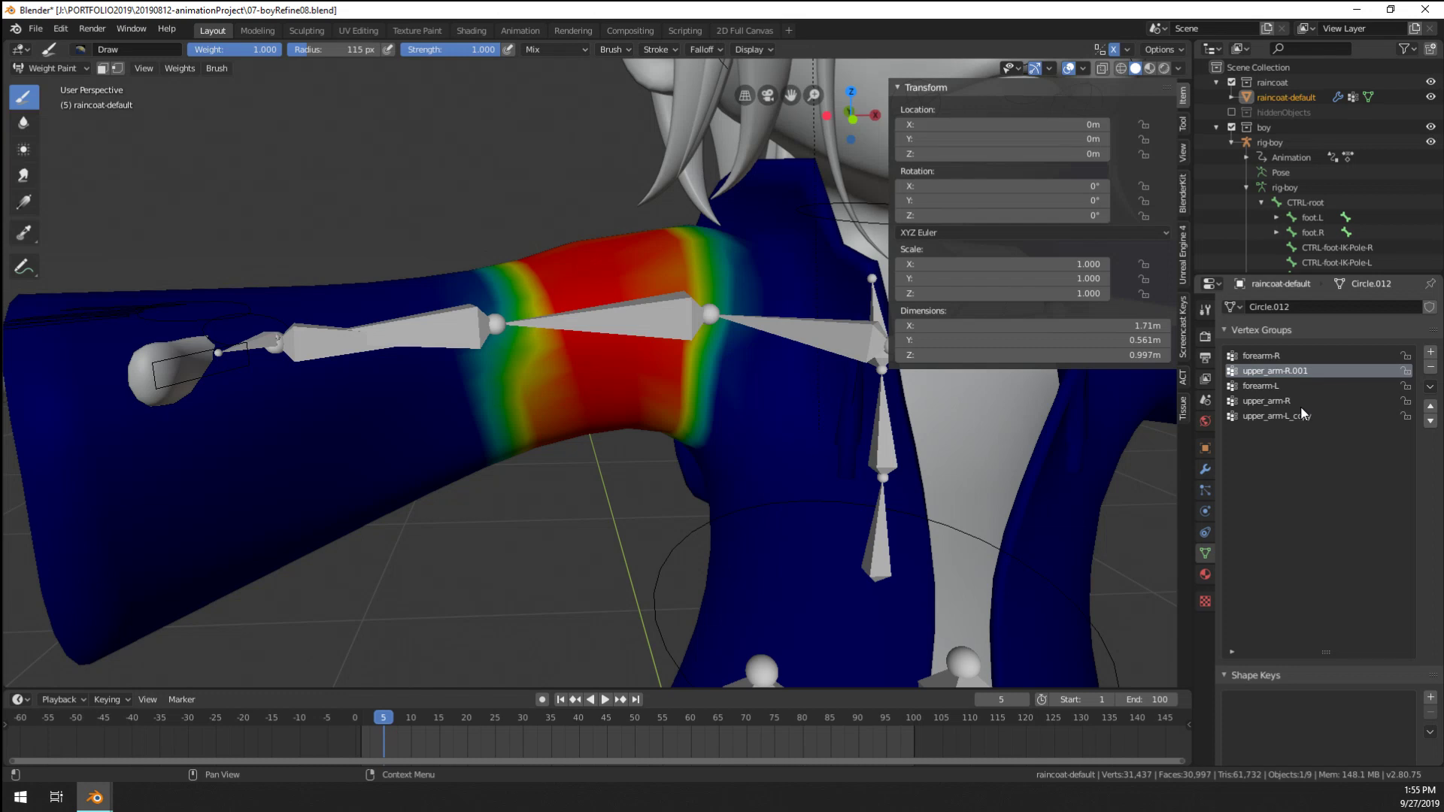
{"action": "left_click", "coordinate": [1288, 402]}
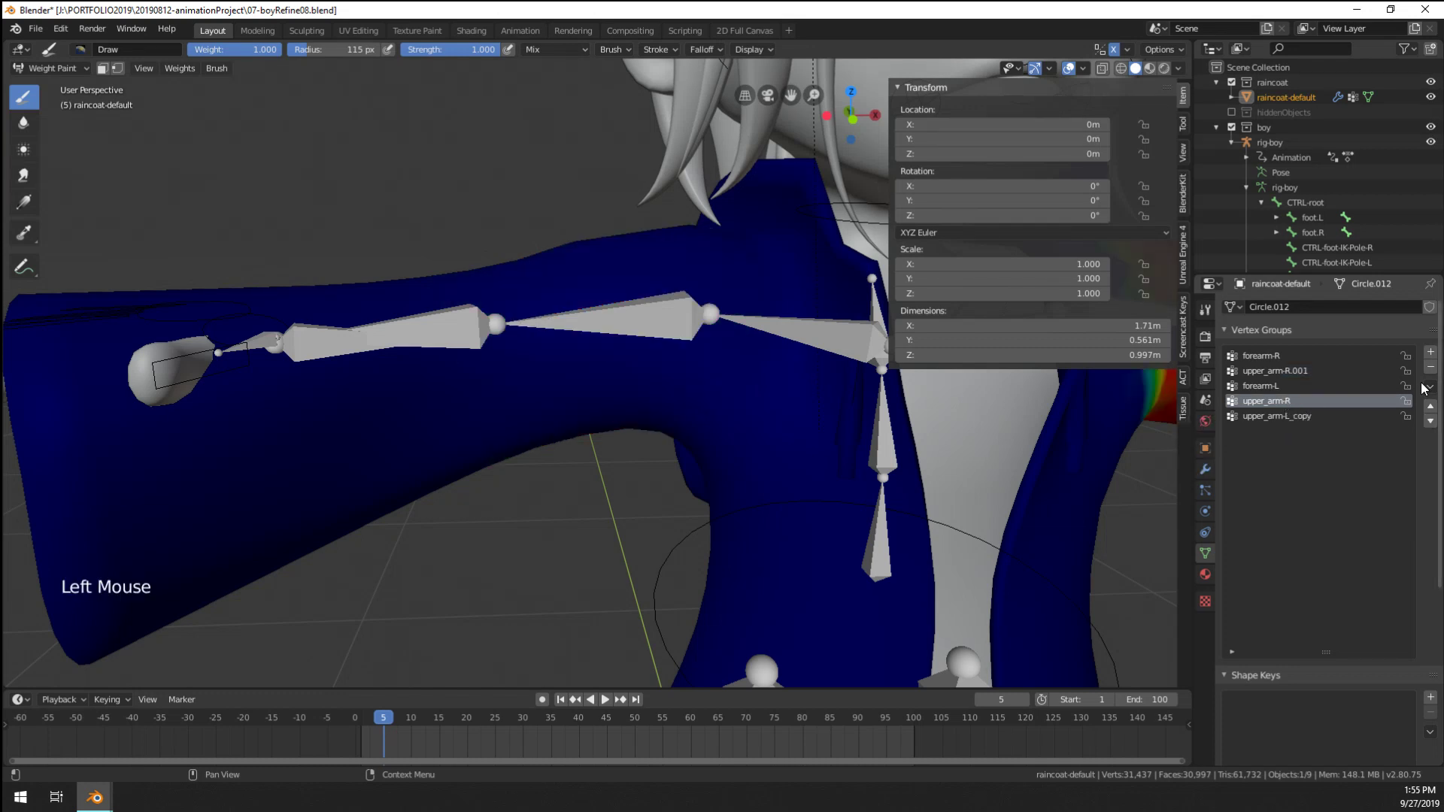
{"action": "scroll", "coordinate": [837, 408], "scroll_direction": "down", "scroll_amount": 4}
{"action": "middle_click_drag", "start_coordinate": [838, 408], "coordinate": [833, 405]}
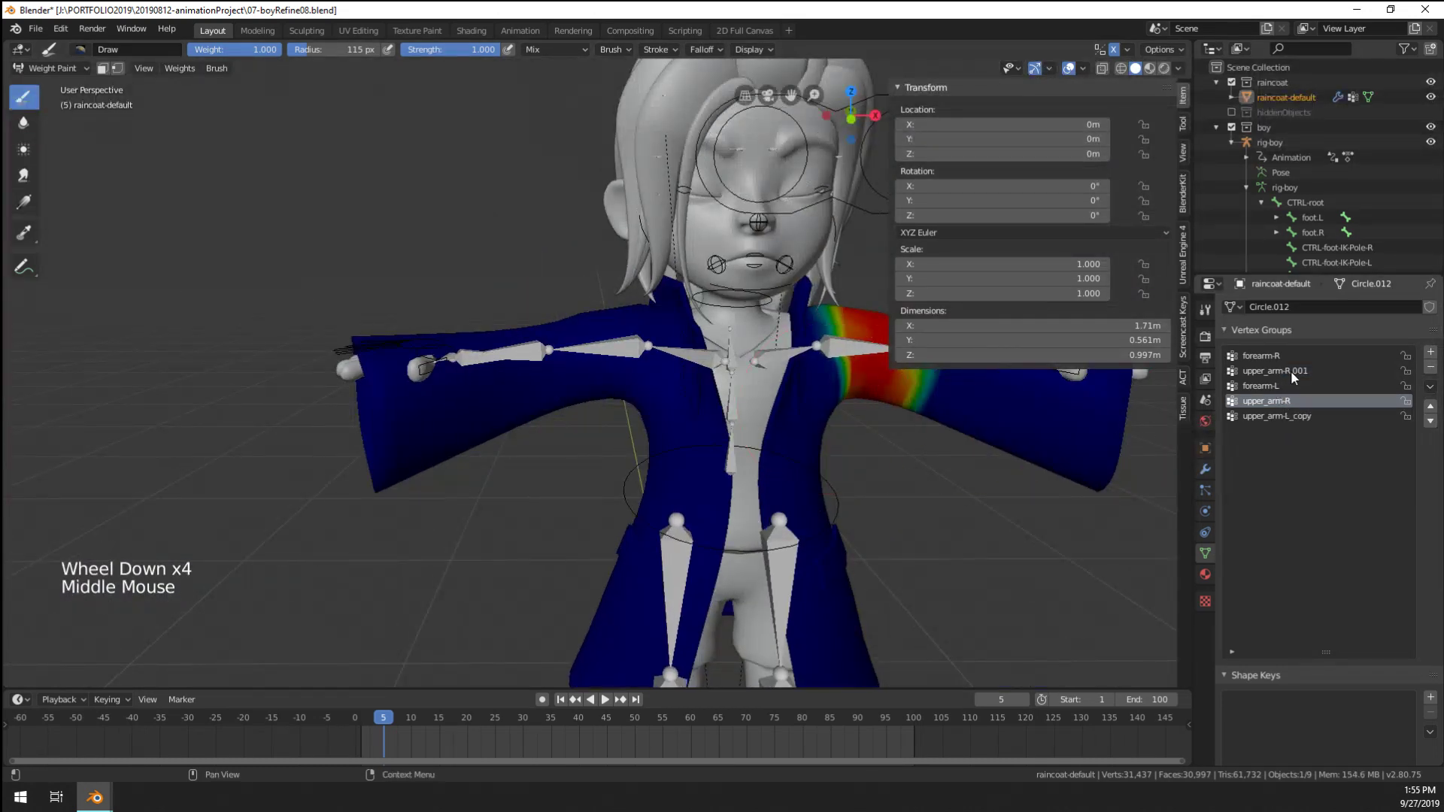
{"action": "triple_click", "coordinate": [1290, 401]}
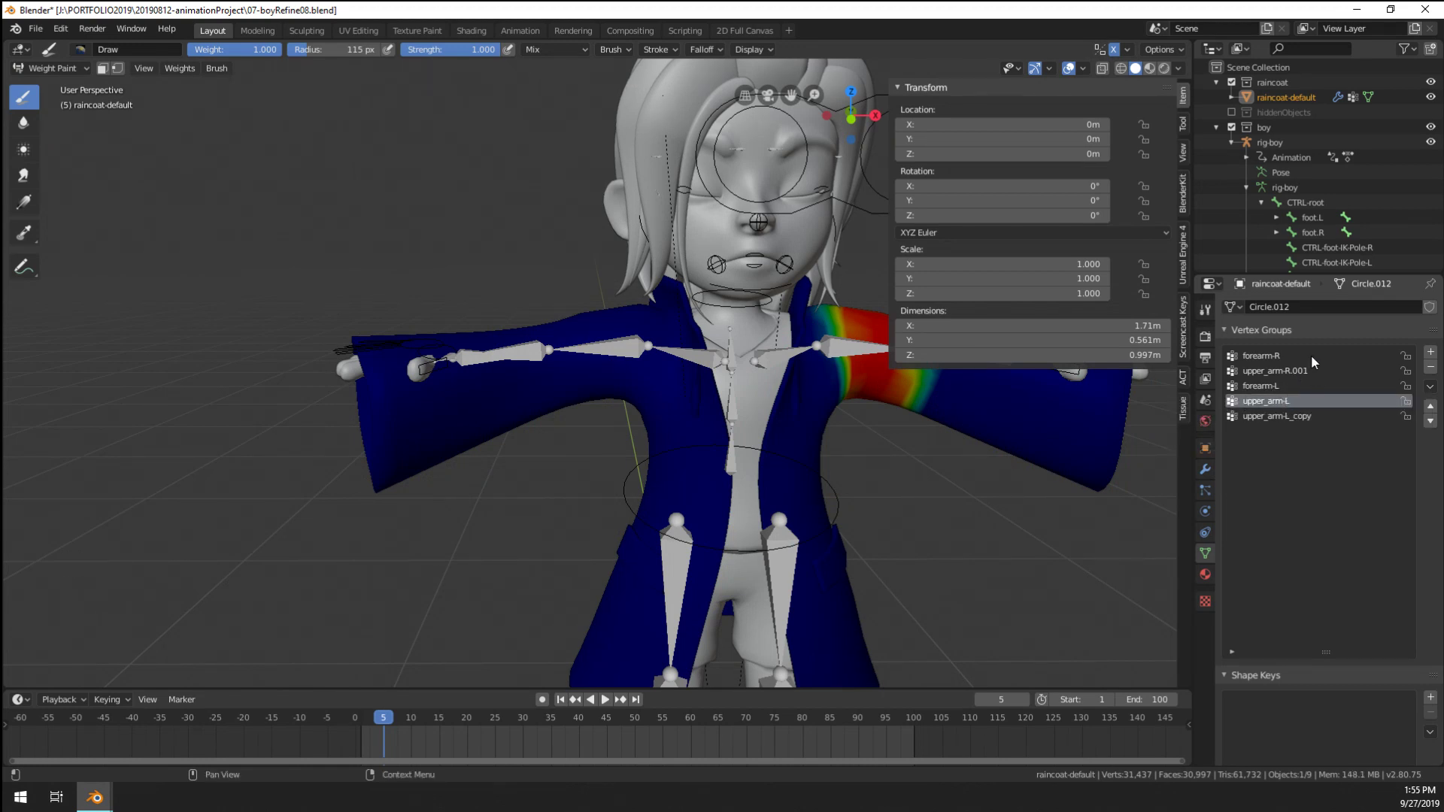
Delete the upper_arm-L_copy group and rename upper_arm-R.001 to upper_arm-R
{"action": "left_click", "coordinate": [1314, 371]}
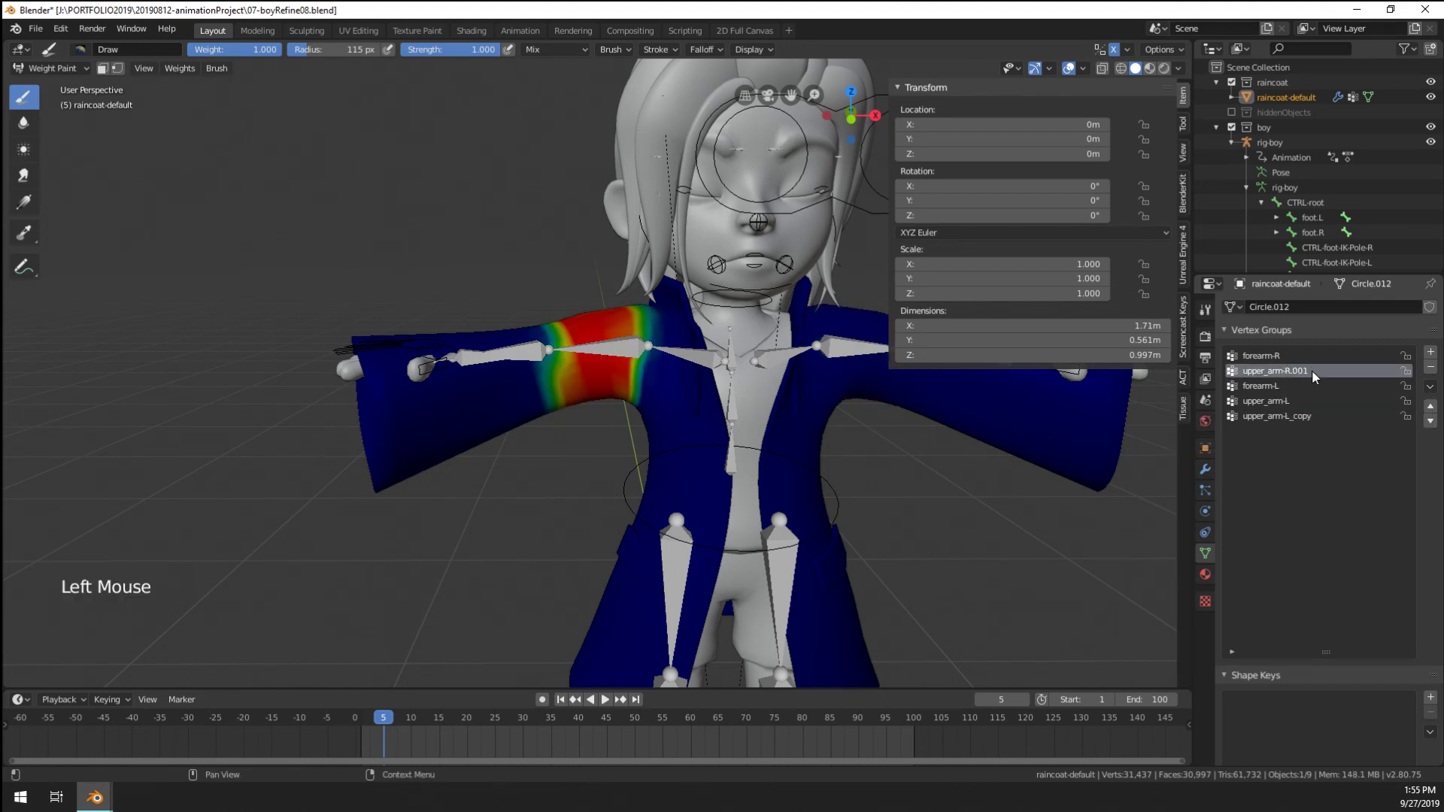
{"action": "left_click", "coordinate": [1306, 419]}
{"action": "left_click", "coordinate": [1432, 372]}
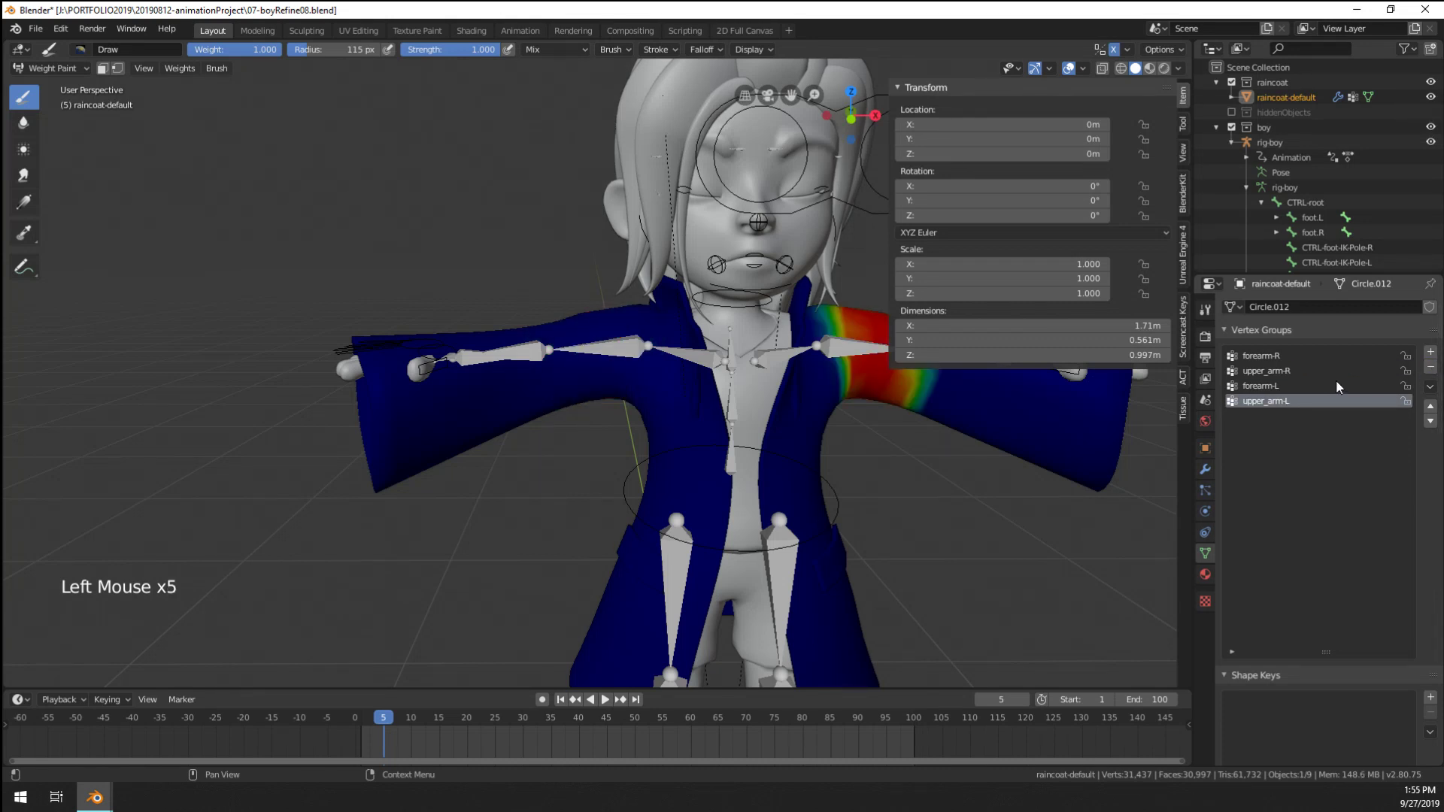
Move upper_arm-R below forearm-L in the group order and check the weights of each arm group
{"action": "left_click", "coordinate": [1266, 371]}
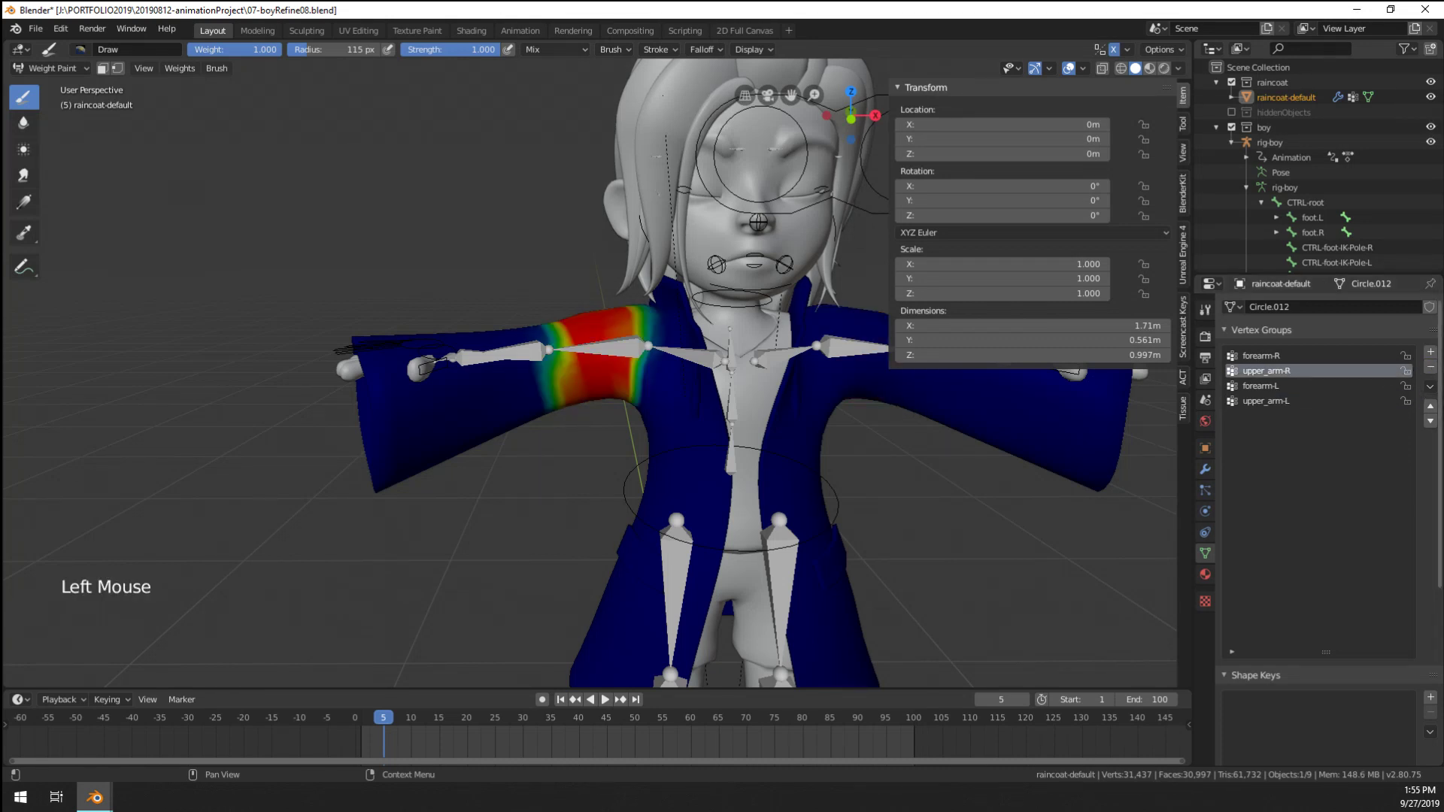
{"action": "left_click", "coordinate": [1431, 422]}
{"action": "left_click", "coordinate": [1306, 358]}
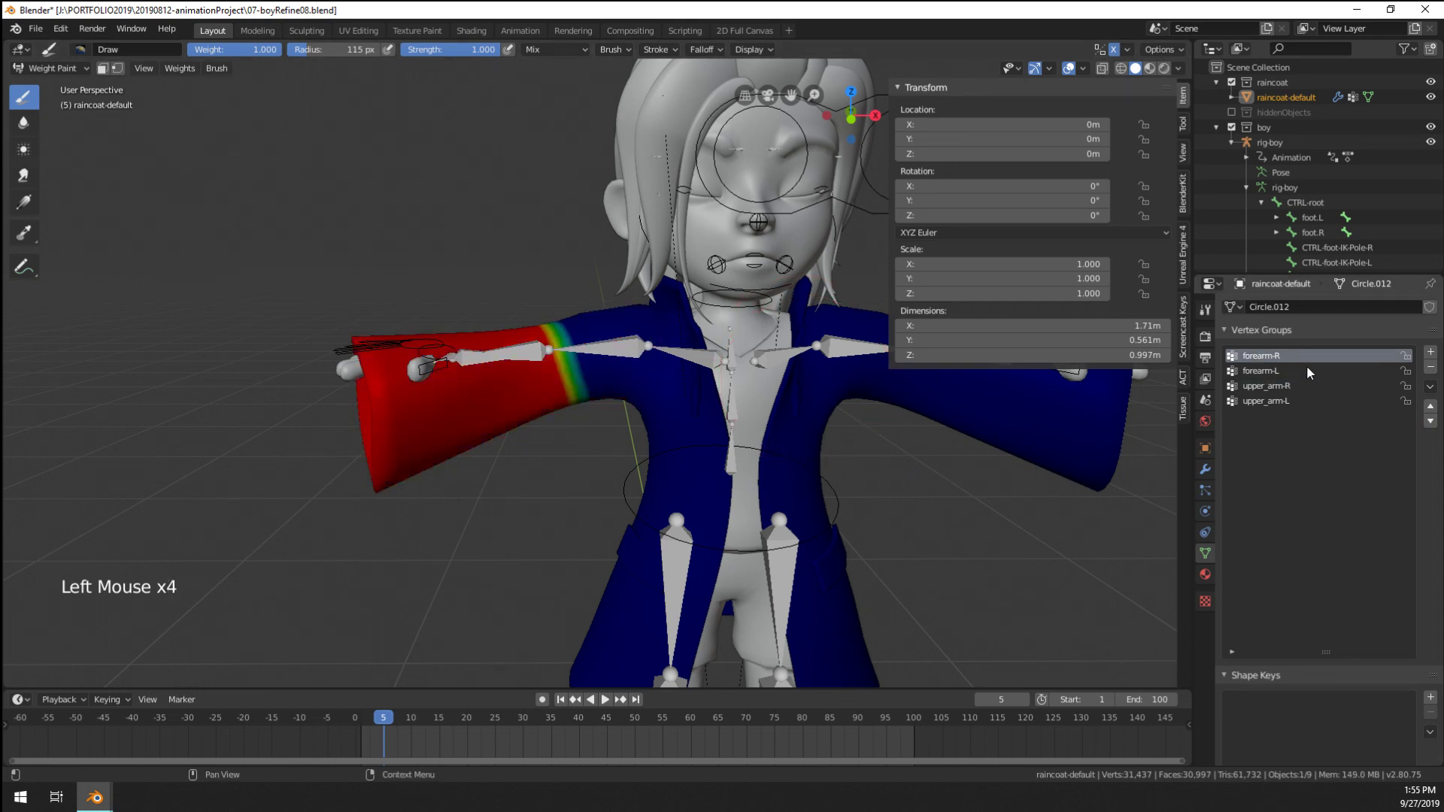
{"action": "left_click", "coordinate": [1309, 371]}
{"action": "left_click", "coordinate": [1314, 386]}
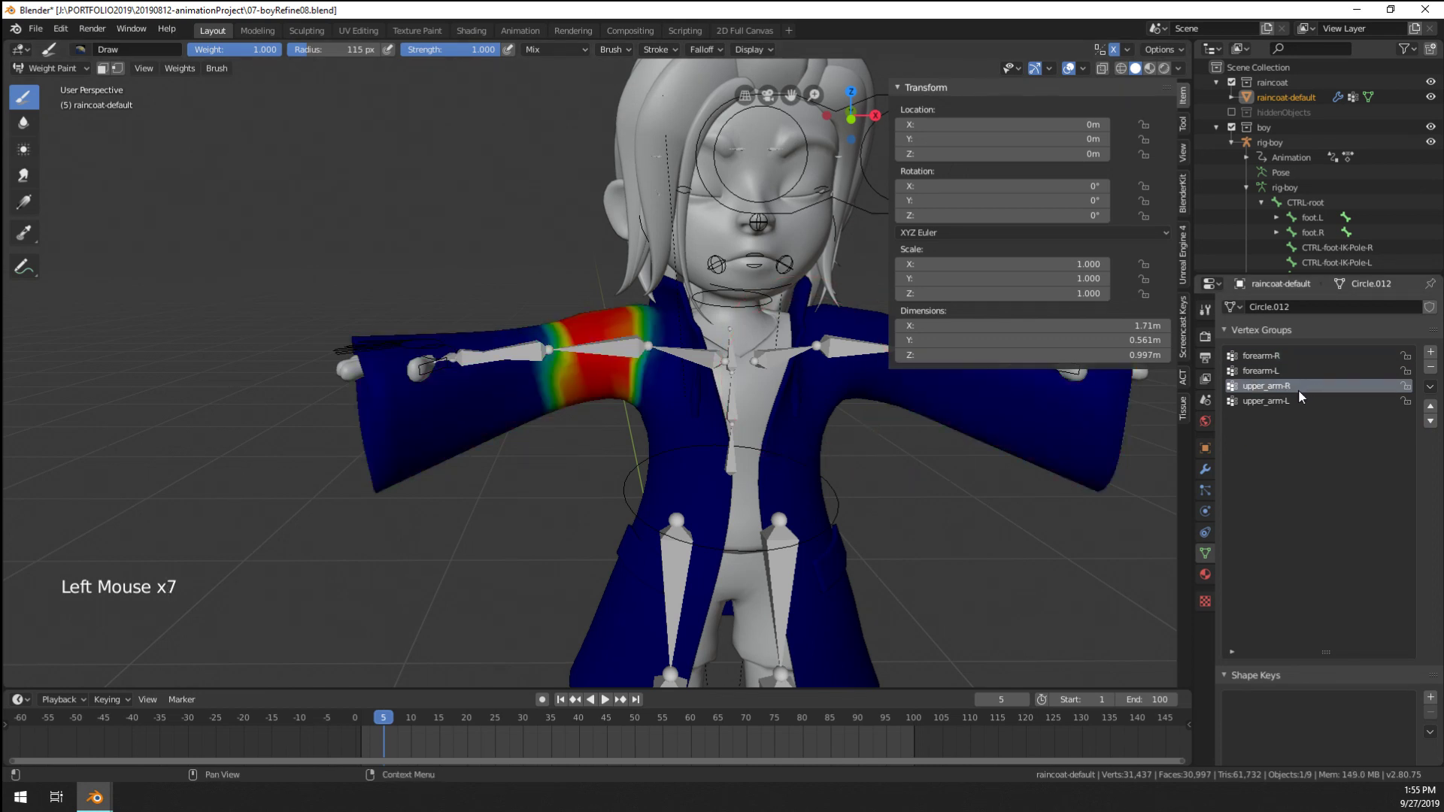
{"action": "left_click", "coordinate": [1296, 401]}
With upper_arm-R active, reduce the brush radius to 103 px and extend its weight over the front of the elbow
{"action": "left_click", "coordinate": [1283, 358]}
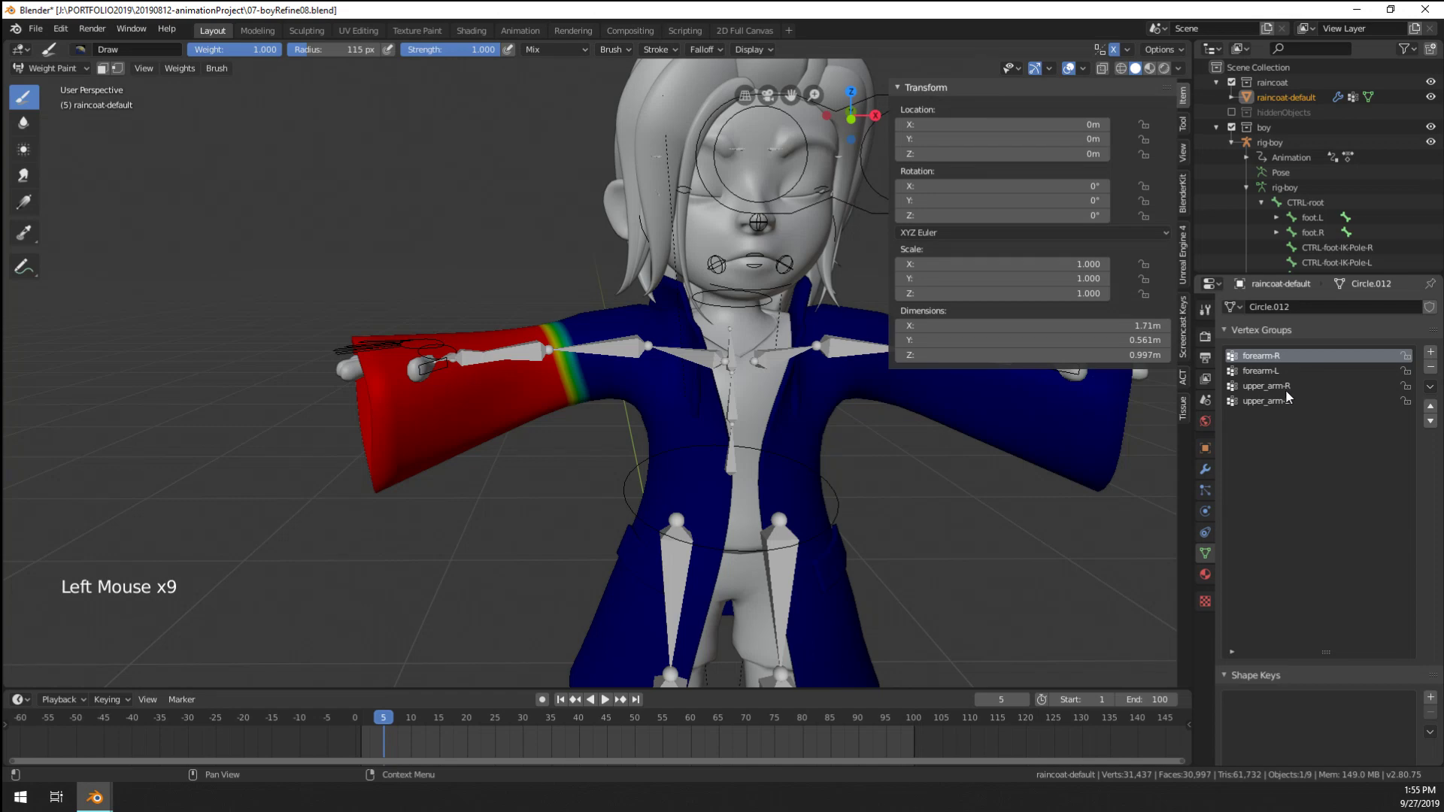
{"action": "left_click", "coordinate": [1286, 386]}
{"action": "left_click", "coordinate": [1286, 358]}
{"action": "left_click", "coordinate": [1287, 386]}
{"action": "middle_click_drag", "start_coordinate": [571, 353], "coordinate": [561, 362]}
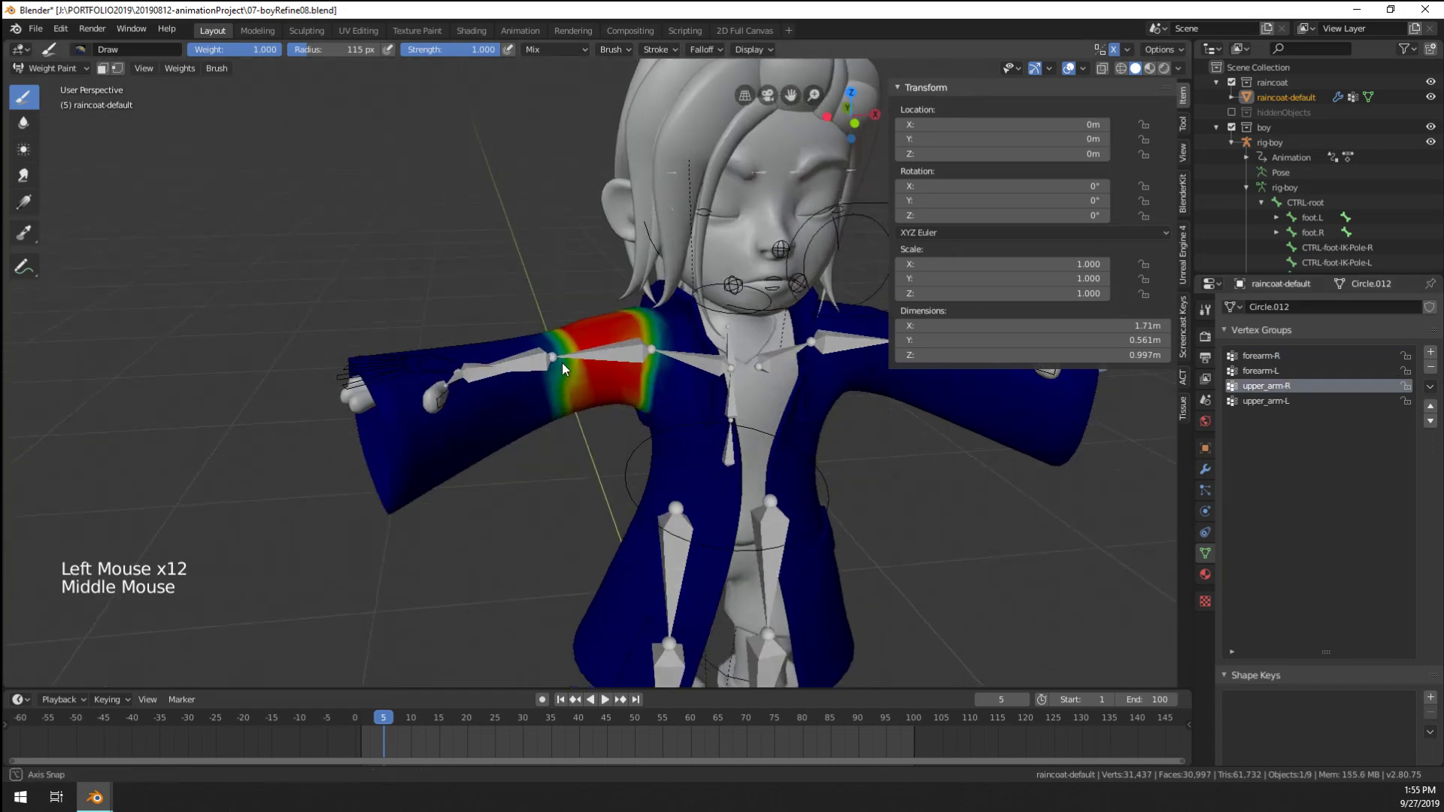
{"action": "scroll", "coordinate": [526, 355], "scroll_direction": "up", "scroll_amount": 5}
{"action": "key", "text": "f"}
{"action": "key", "text": "f"}
{"action": "left_click", "coordinate": [444, 270]}
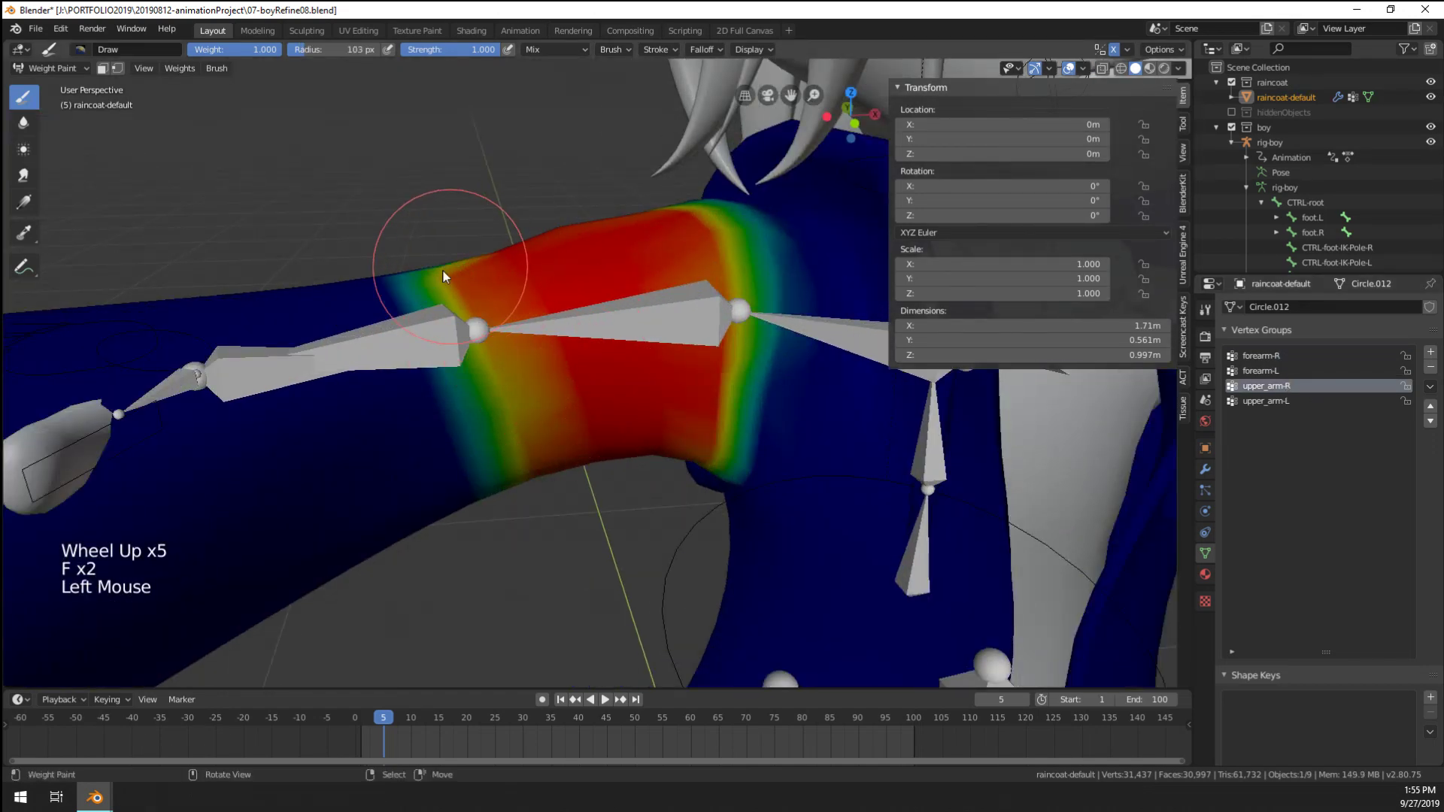
Extend the upper_arm-R weight around the back and underside of the right elbow
{"action": "mouse_move", "coordinate": [444, 271]}
{"action": "middle_mouse_down"}
{"action": "mouse_move", "coordinate": [482, 358]}
{"action": "mouse_move", "coordinate": [644, 333]}
{"action": "mouse_move", "coordinate": [742, 265]}
{"action": "middle_mouse_up"}
{"action": "left_click", "coordinate": [482, 348]}
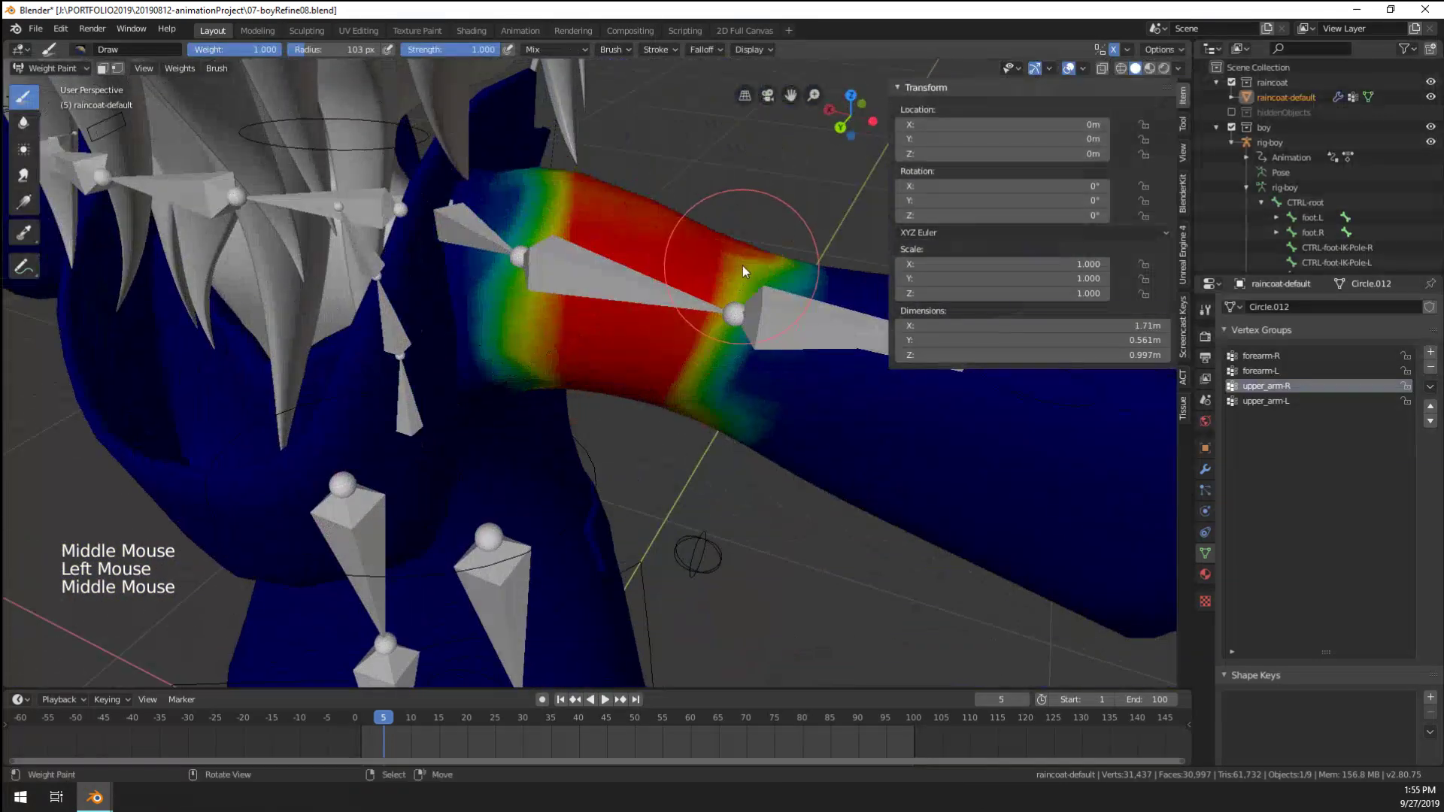
{"action": "left_click", "coordinate": [730, 361]}
{"action": "left_click", "coordinate": [747, 295]}
{"action": "mouse_move", "coordinate": [732, 336]}
{"action": "middle_mouse_down"}
{"action": "mouse_move", "coordinate": [711, 313]}
{"action": "mouse_move", "coordinate": [692, 361]}
{"action": "middle_mouse_up"}
{"action": "left_click", "coordinate": [689, 382]}
{"action": "mouse_move", "coordinate": [683, 472]}
{"action": "middle_mouse_down"}
{"action": "mouse_move", "coordinate": [482, 390]}
{"action": "mouse_move", "coordinate": [396, 526]}
{"action": "middle_mouse_up"}
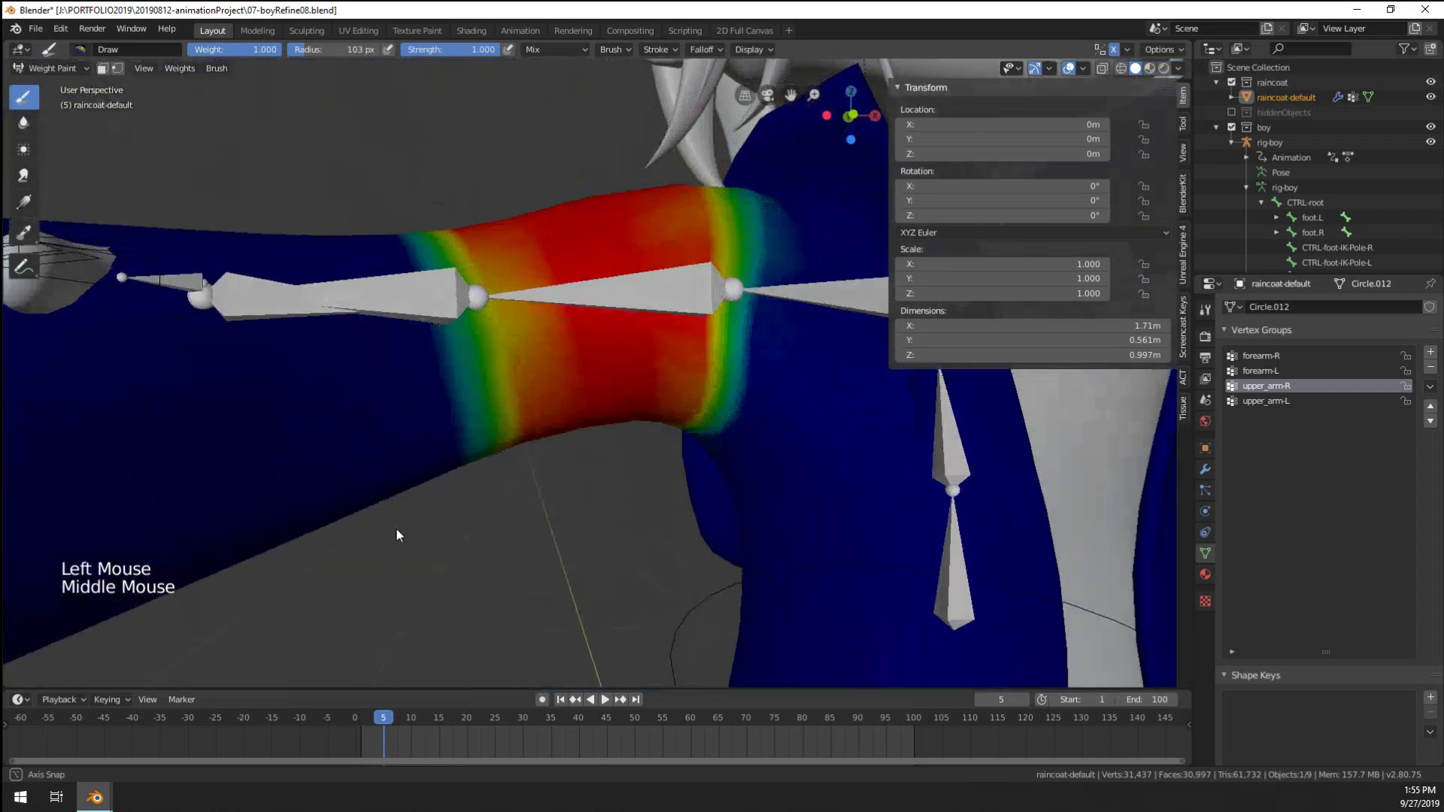
{"action": "left_click", "coordinate": [557, 371]}
Compare the forearm-R and upper_arm-R weights where they meet at the right elbow
{"action": "scroll", "coordinate": [491, 195], "scroll_direction": "down", "scroll_amount": 3}
{"action": "scroll", "coordinate": [492, 196], "scroll_direction": "down", "scroll_amount": 1}
{"action": "middle_click_drag", "start_coordinate": [492, 196], "coordinate": [489, 263]}
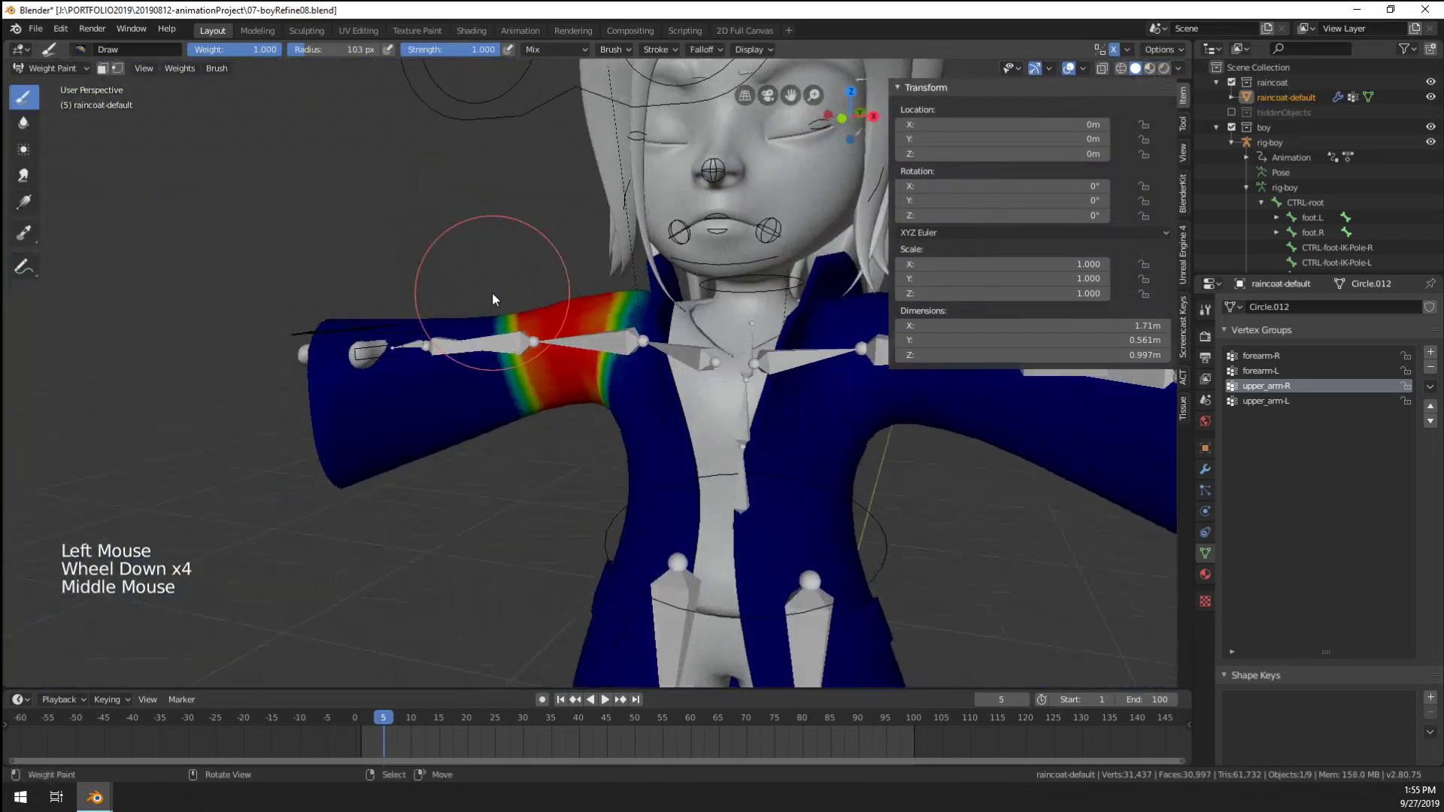
{"action": "left_click", "coordinate": [1271, 374]}
{"action": "left_click", "coordinate": [1272, 385]}
{"action": "left_click", "coordinate": [1262, 356]}
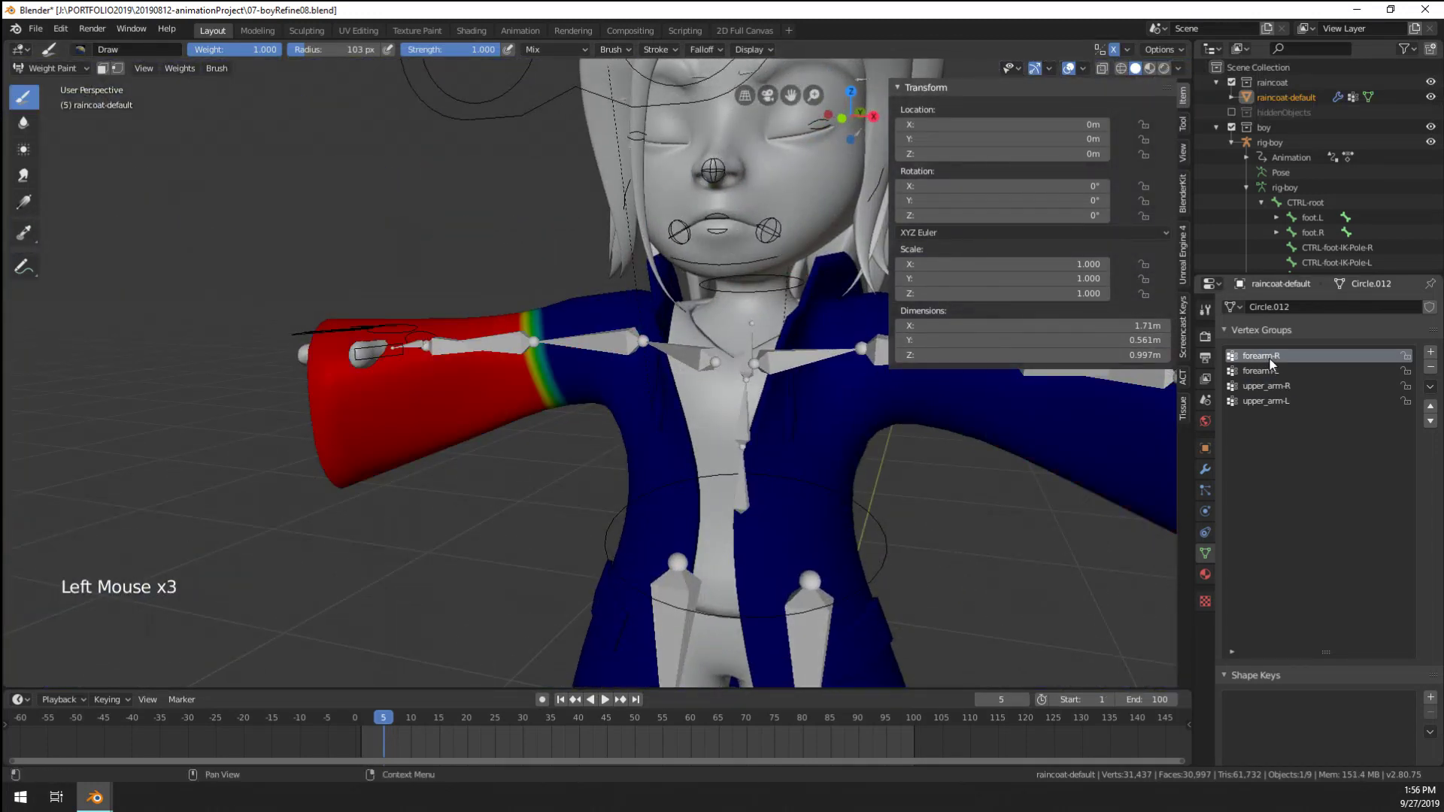
{"action": "left_click", "coordinate": [1276, 388]}
{"action": "left_click", "coordinate": [1275, 359]}
{"action": "left_click", "coordinate": [1271, 386]}
In edit mode, select the vertical edge loop around the right elbow and normalize its forearm-R and upper_arm-R vertex weights
{"action": "scroll", "coordinate": [818, 319], "scroll_direction": "down", "scroll_amount": 3}
{"action": "middle_click_drag", "start_coordinate": [818, 319], "coordinate": [717, 355]}
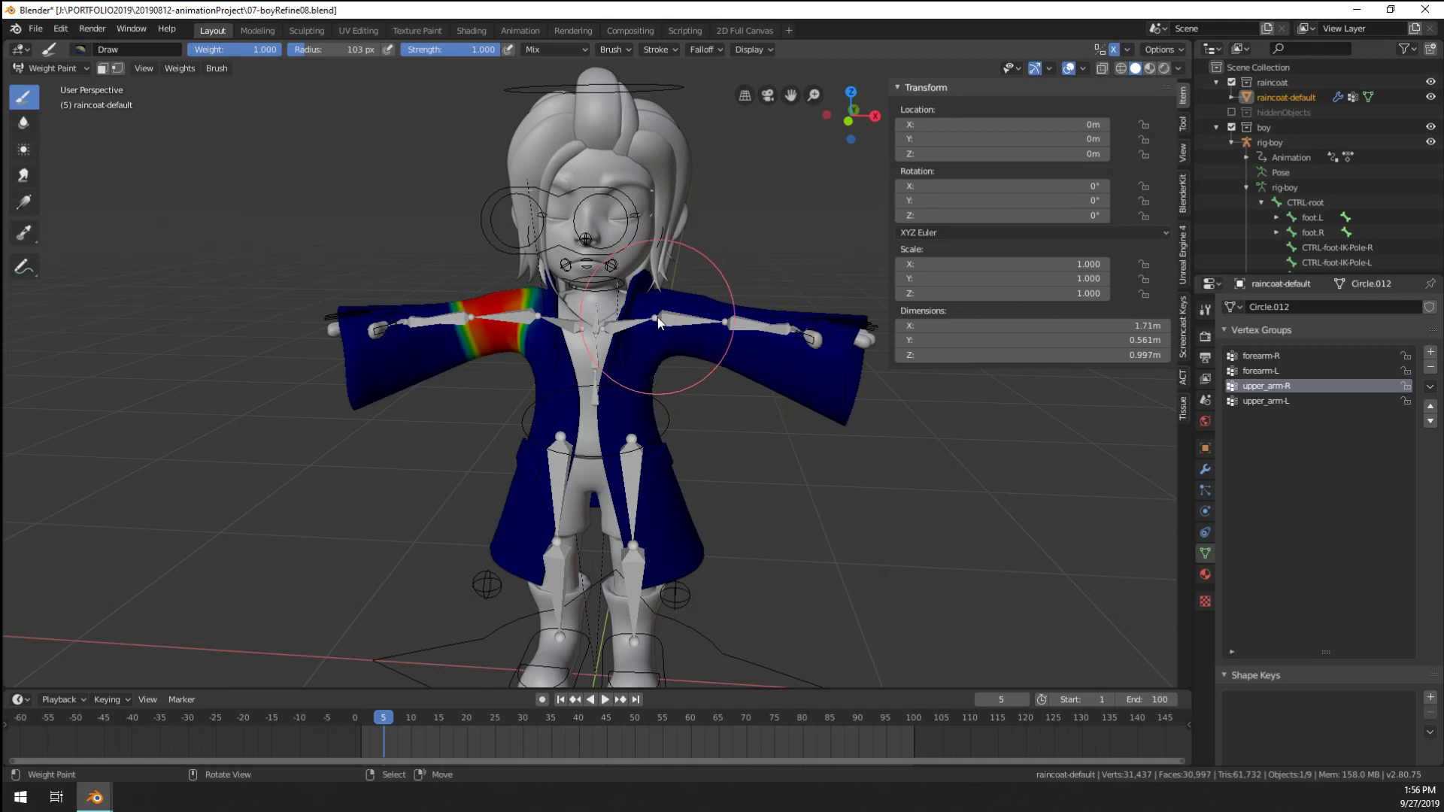
{"action": "scroll", "coordinate": [669, 313], "scroll_direction": "up", "scroll_amount": 2}
{"action": "scroll", "coordinate": [669, 313], "scroll_direction": "down", "scroll_amount": 2}
{"action": "mouse_move", "coordinate": [669, 315]}
{"action": "middle_mouse_down"}
{"action": "mouse_move", "coordinate": [683, 329]}
{"action": "mouse_move", "coordinate": [672, 294]}
{"action": "middle_mouse_up"}
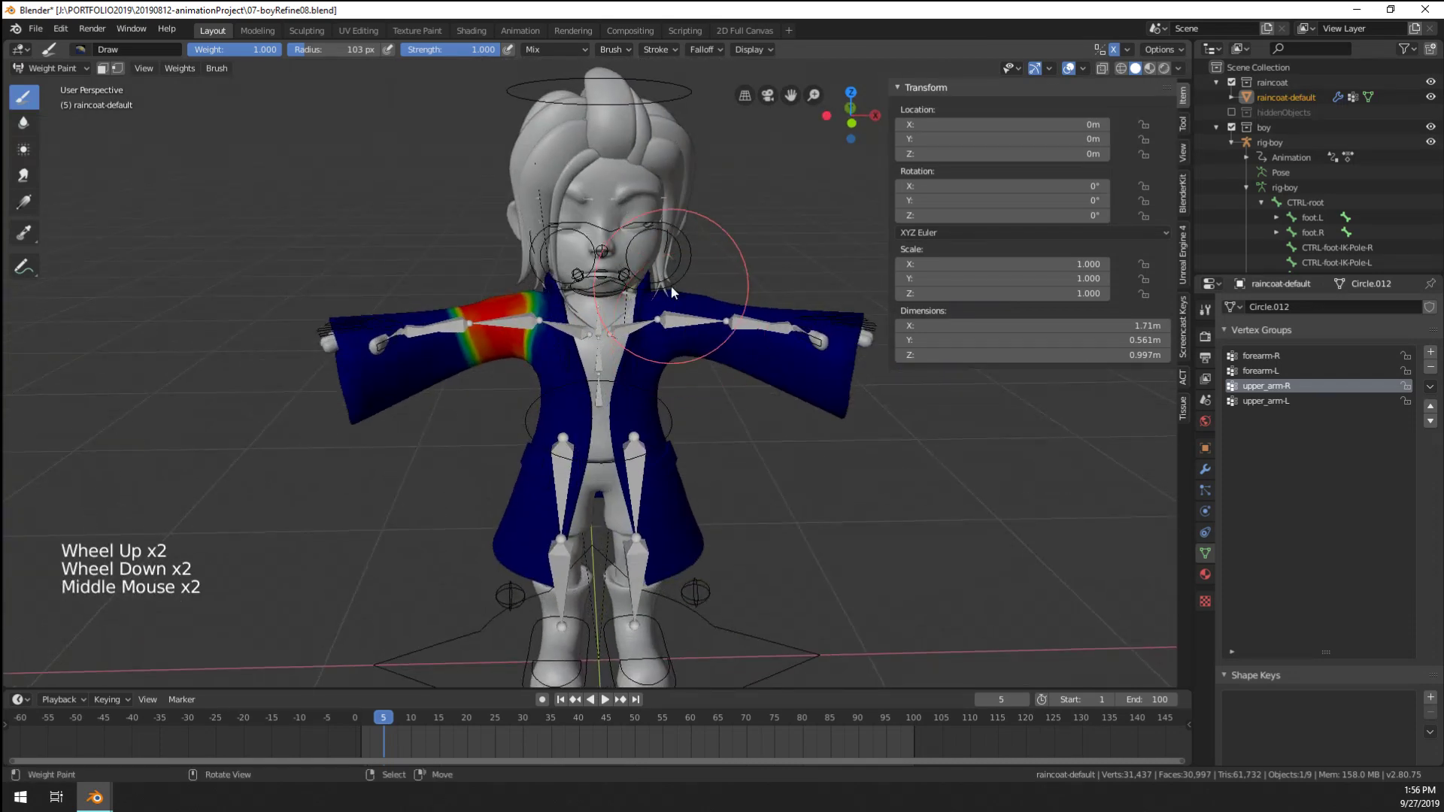
{"action": "scroll", "coordinate": [672, 292], "scroll_direction": "up", "scroll_amount": 1}
{"action": "left_click", "coordinate": [51, 68]}
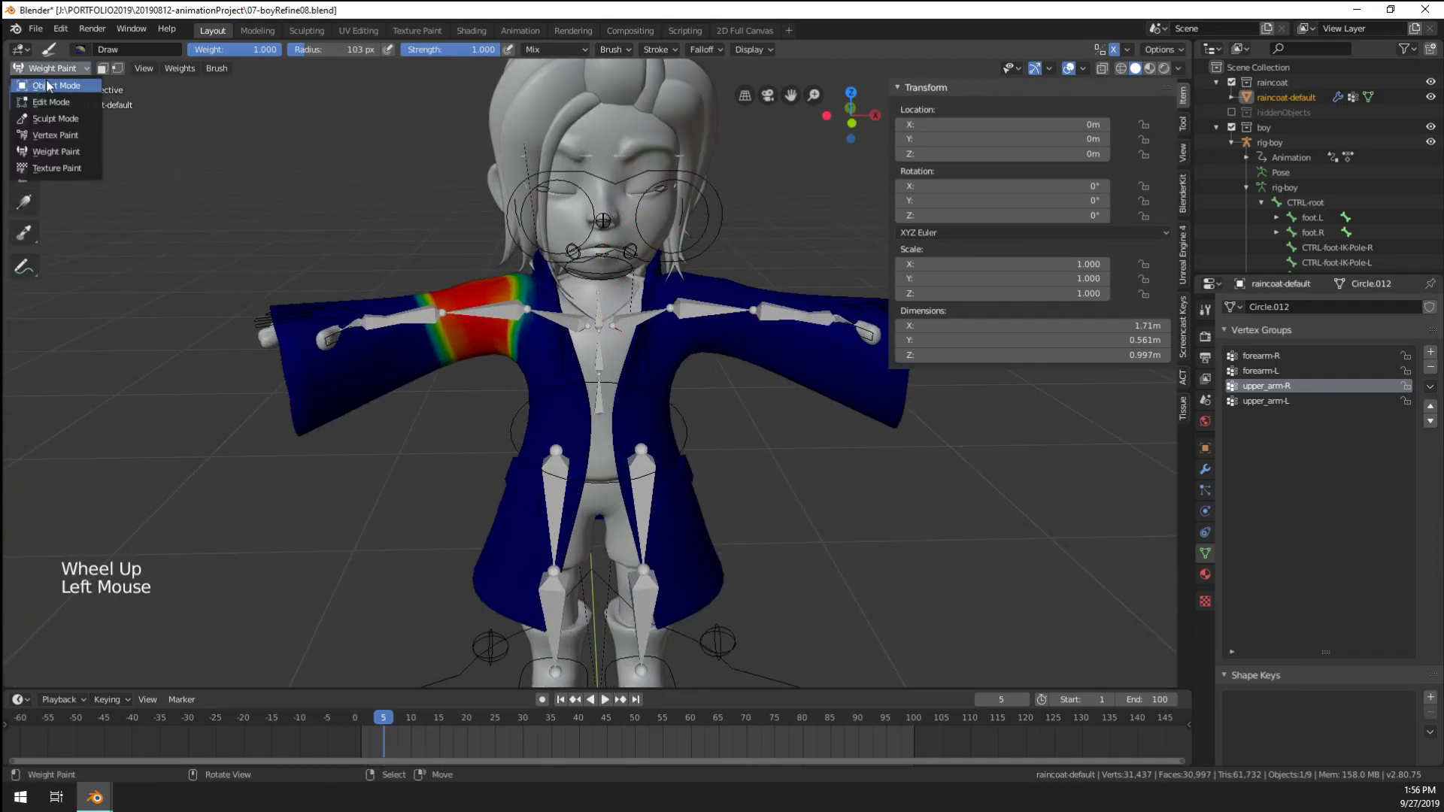
{"action": "left_click", "coordinate": [47, 80]}
{"action": "key", "text": "Tab"}
{"action": "right_click", "coordinate": [423, 329], "text": "alt"}
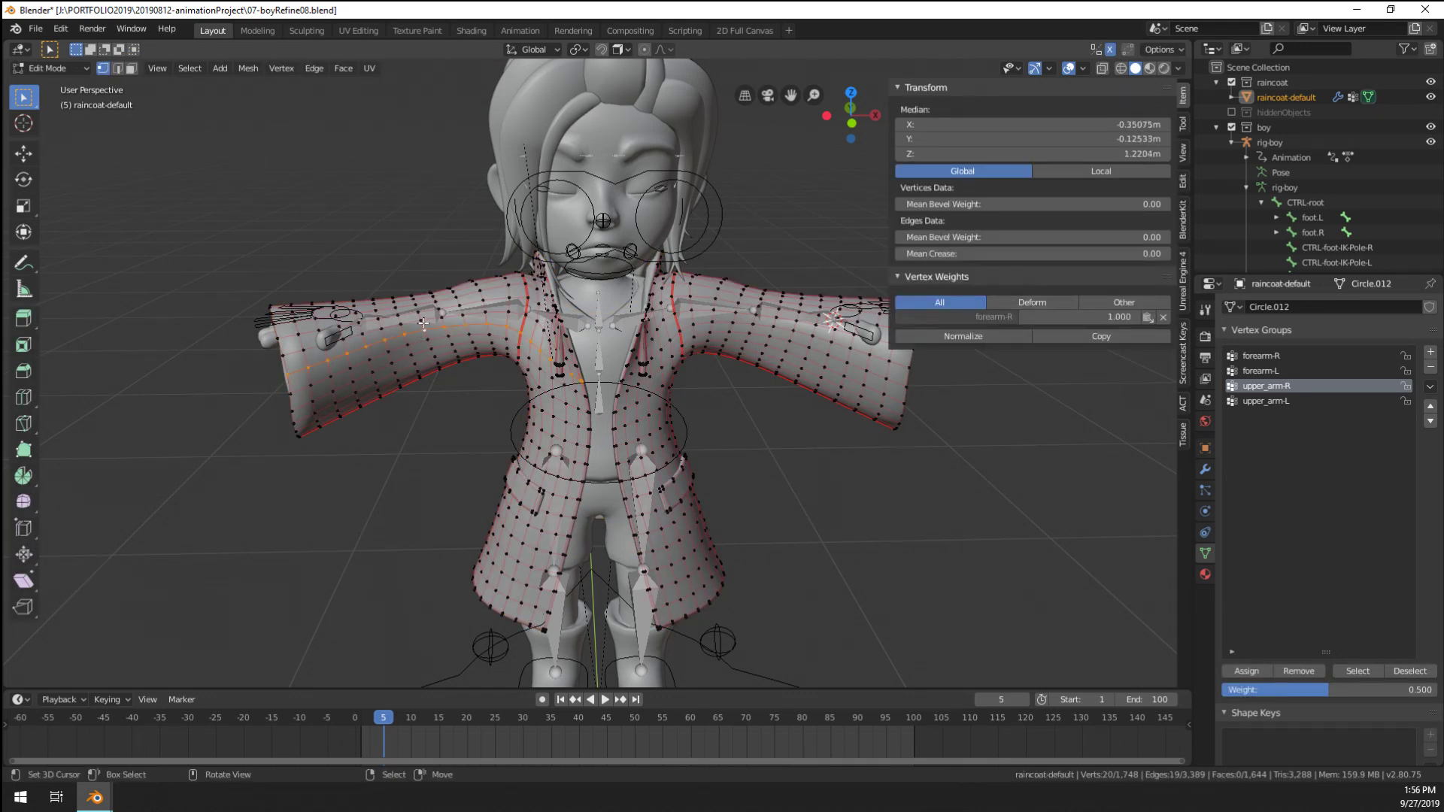
{"action": "right_click", "coordinate": [423, 324]}
{"action": "right_click", "coordinate": [442, 315]}
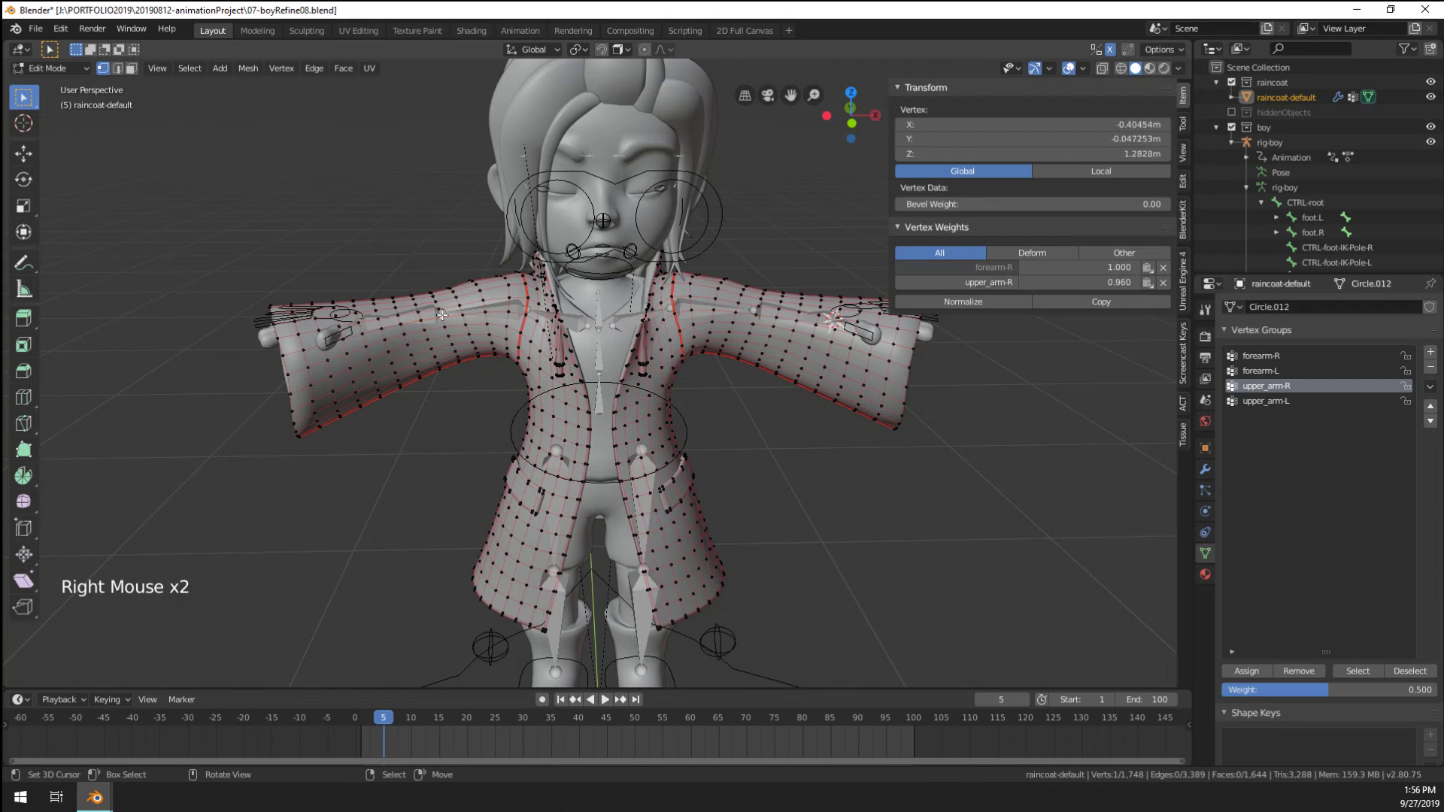
{"action": "right_click", "coordinate": [446, 317], "text": "alt"}
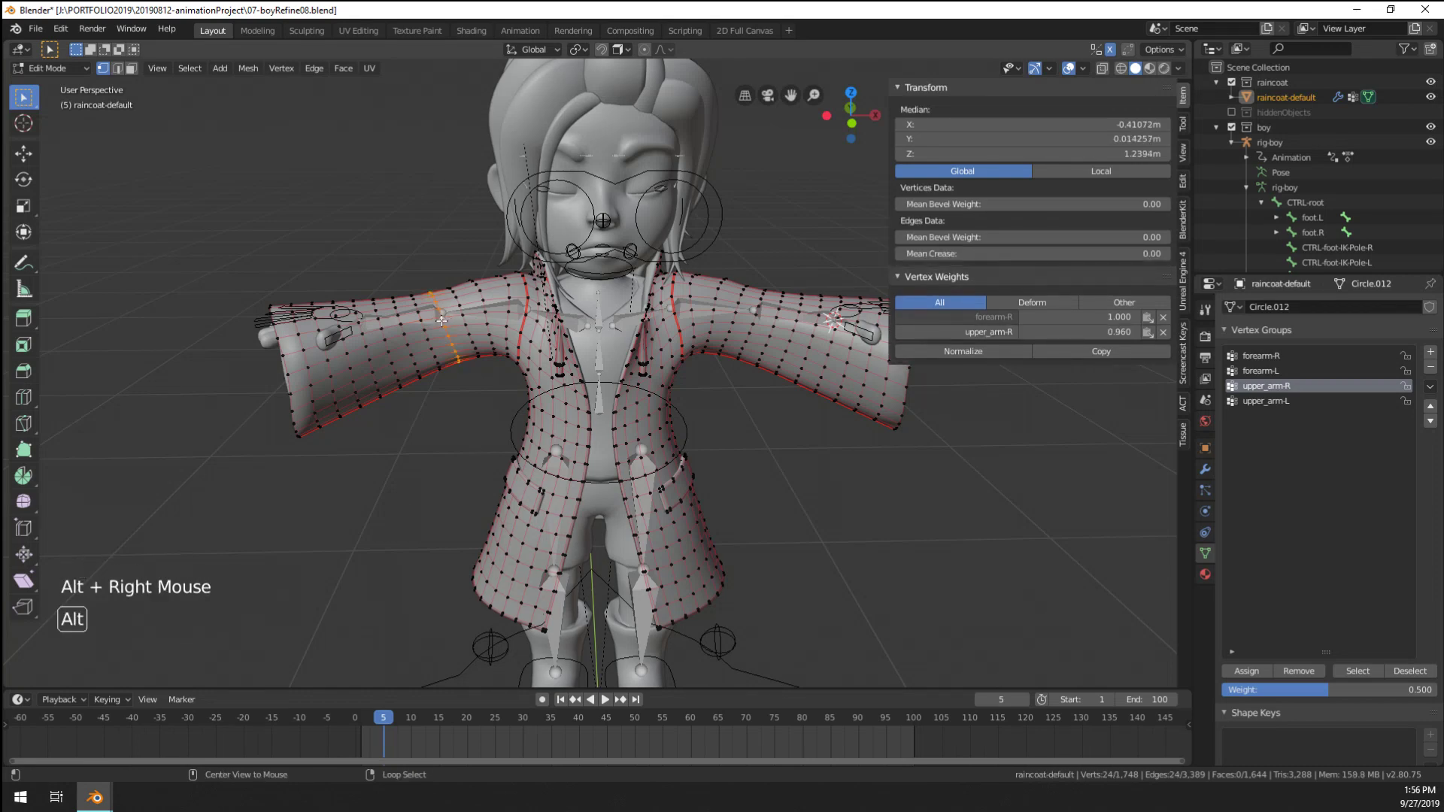
{"action": "double_click", "coordinate": [1005, 349]}
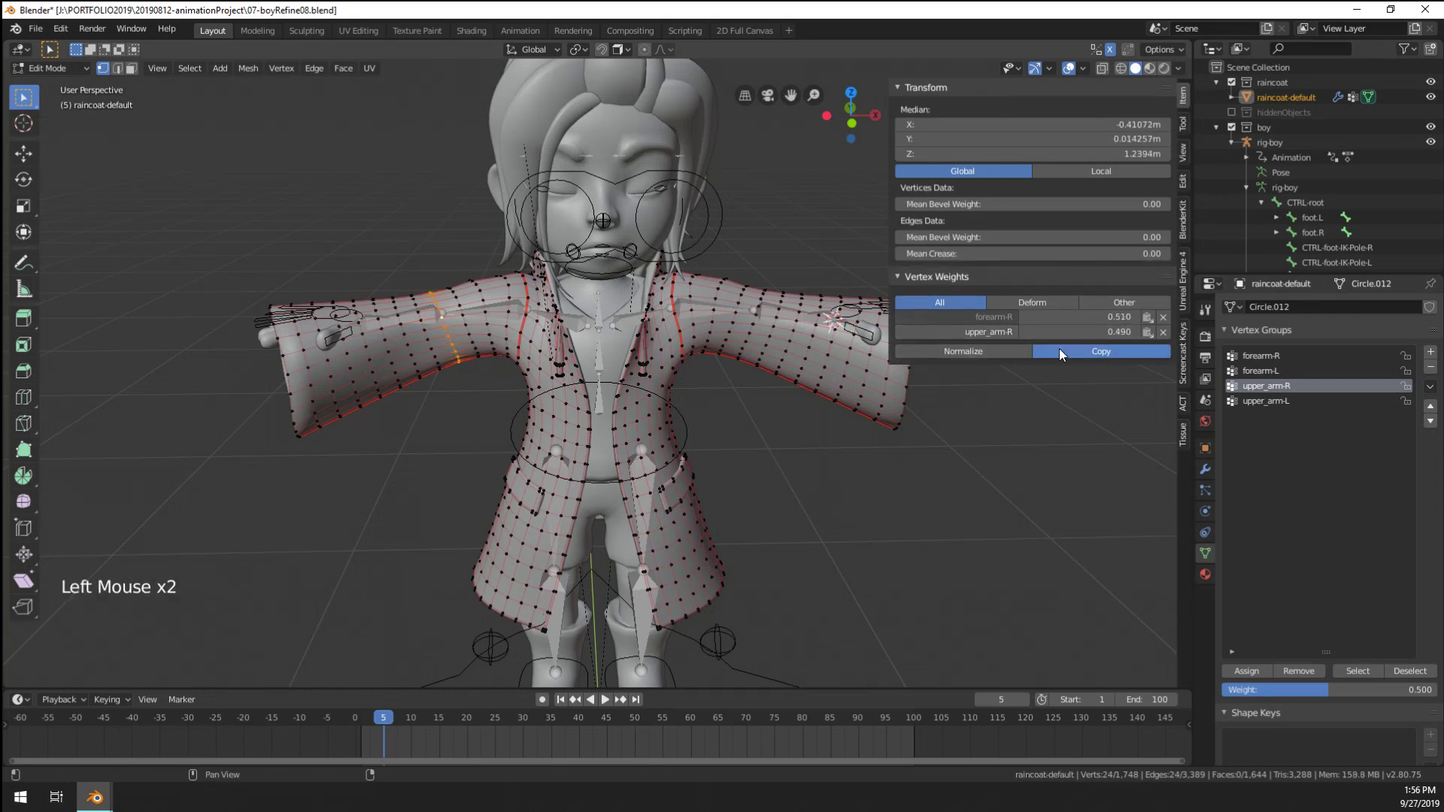
Check the vertex weights of an edge loop on the right upper sleeve, closer to the shoulder, and return to object mode
{"action": "scroll", "coordinate": [470, 303], "scroll_direction": "up", "scroll_amount": 2}
{"action": "right_click", "coordinate": [401, 294], "text": "alt"}
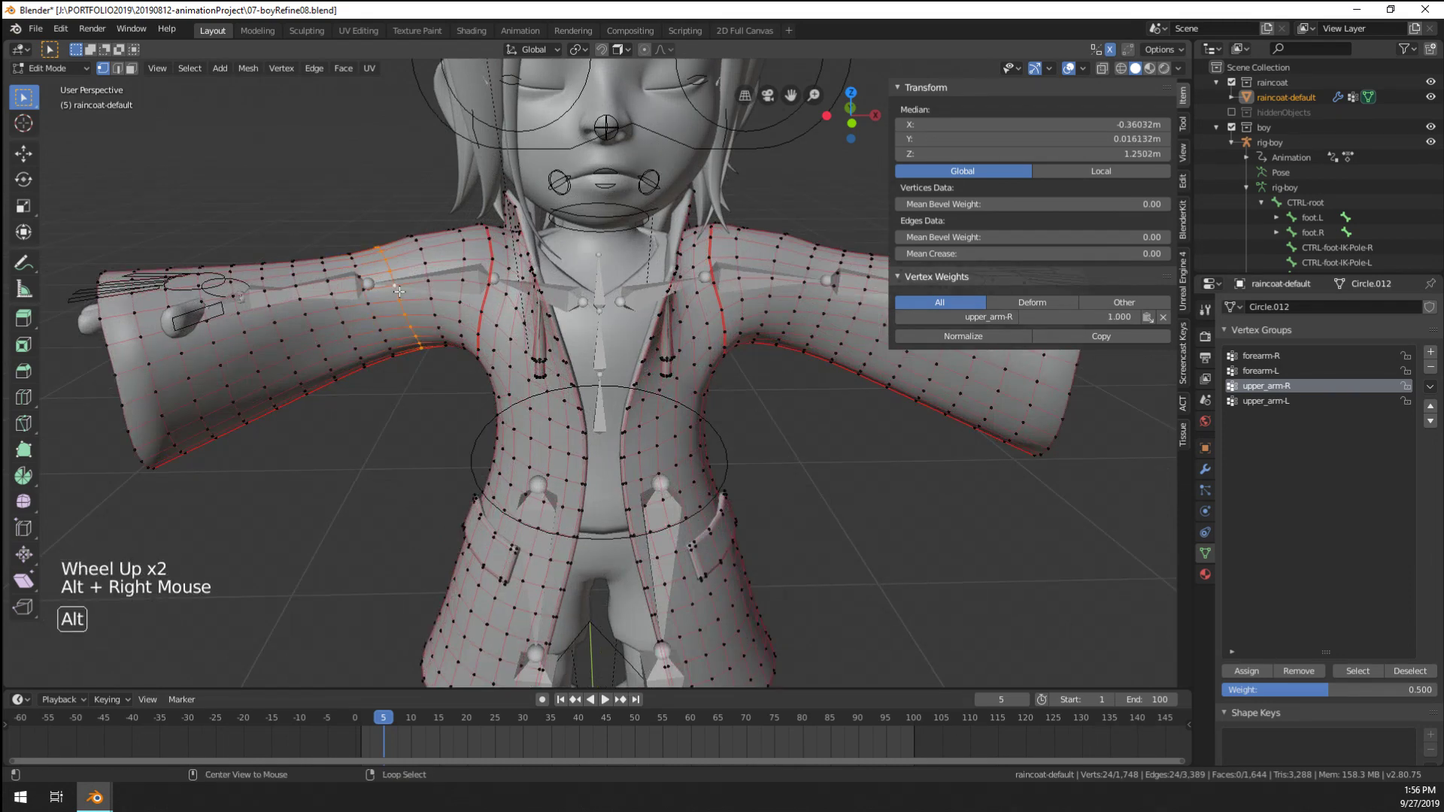
{"action": "scroll", "coordinate": [687, 344], "scroll_direction": "down", "scroll_amount": 2}
{"action": "key", "text": "Tab"}
{"action": "scroll", "coordinate": [791, 336], "scroll_direction": "down", "scroll_amount": 1}
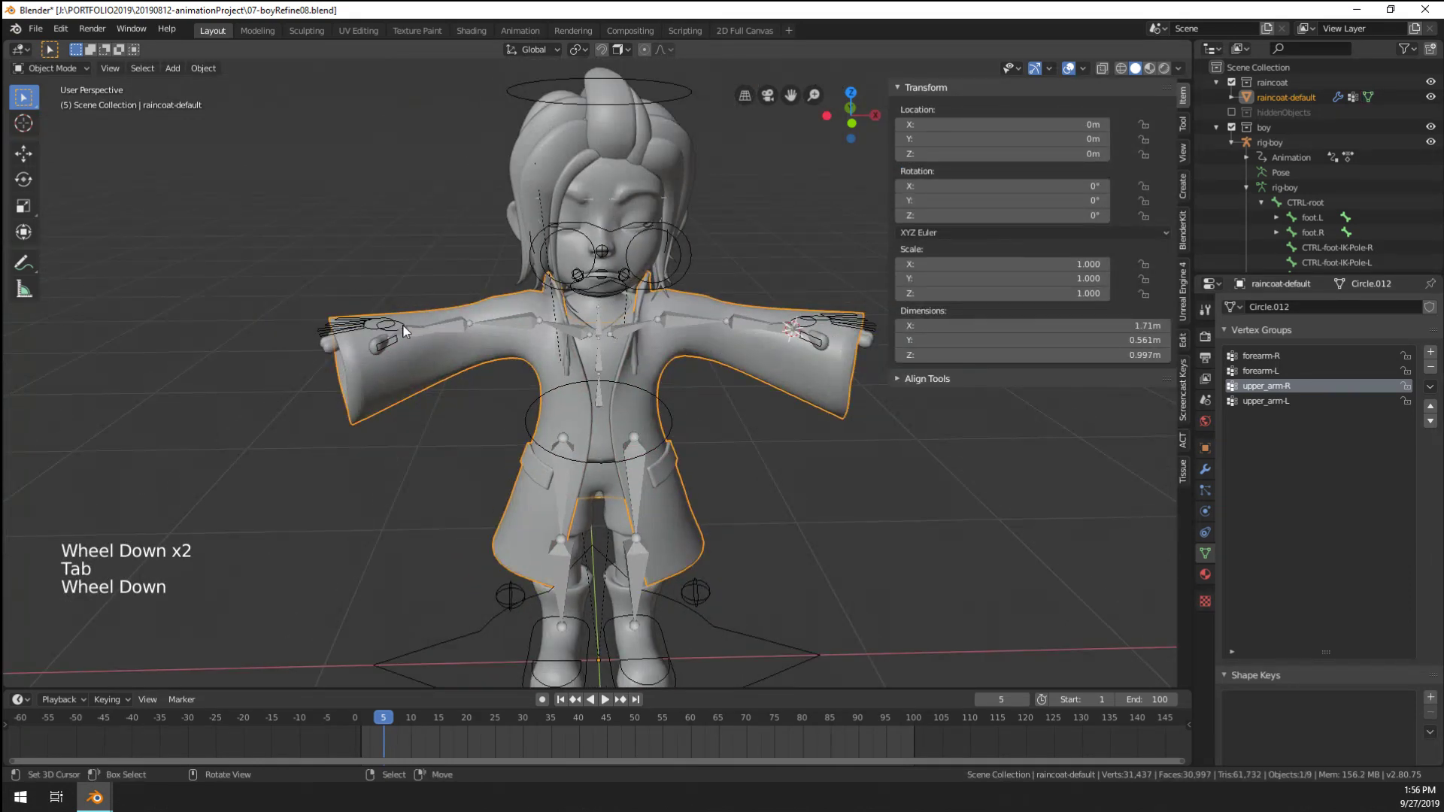
Put rig-boy in pose mode and rotate the forearm-R bone by about 77.6° to bend the right elbow forward
{"action": "right_click", "coordinate": [438, 323]}
{"action": "right_click", "coordinate": [444, 324]}
{"action": "key", "text": "ctrl+Tab"}
{"action": "middle_click_drag", "start_coordinate": [444, 324], "coordinate": [534, 445]}
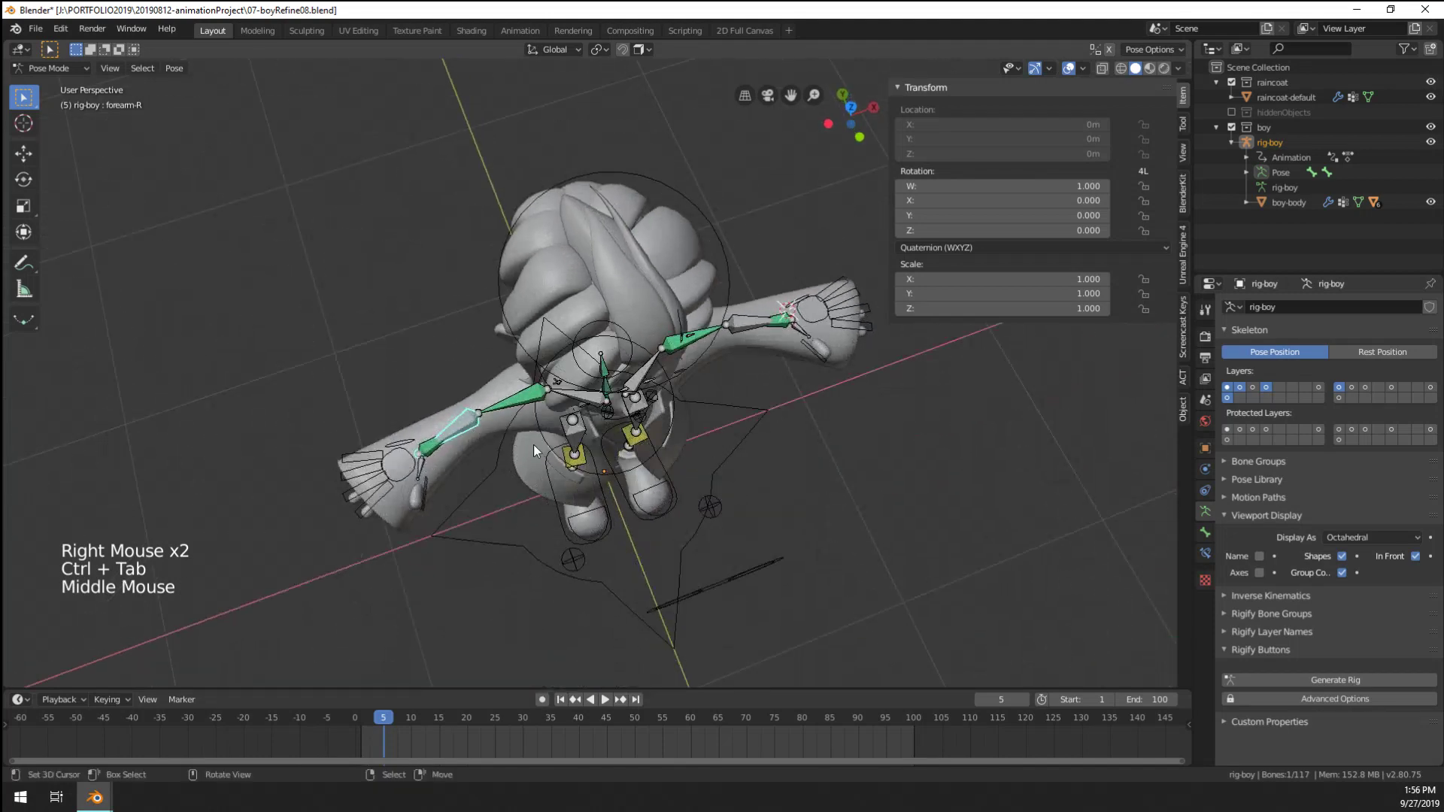
{"action": "key", "text": "r"}
{"action": "left_click", "coordinate": [527, 376]}
{"action": "middle_click_drag", "start_coordinate": [527, 376], "coordinate": [638, 320]}
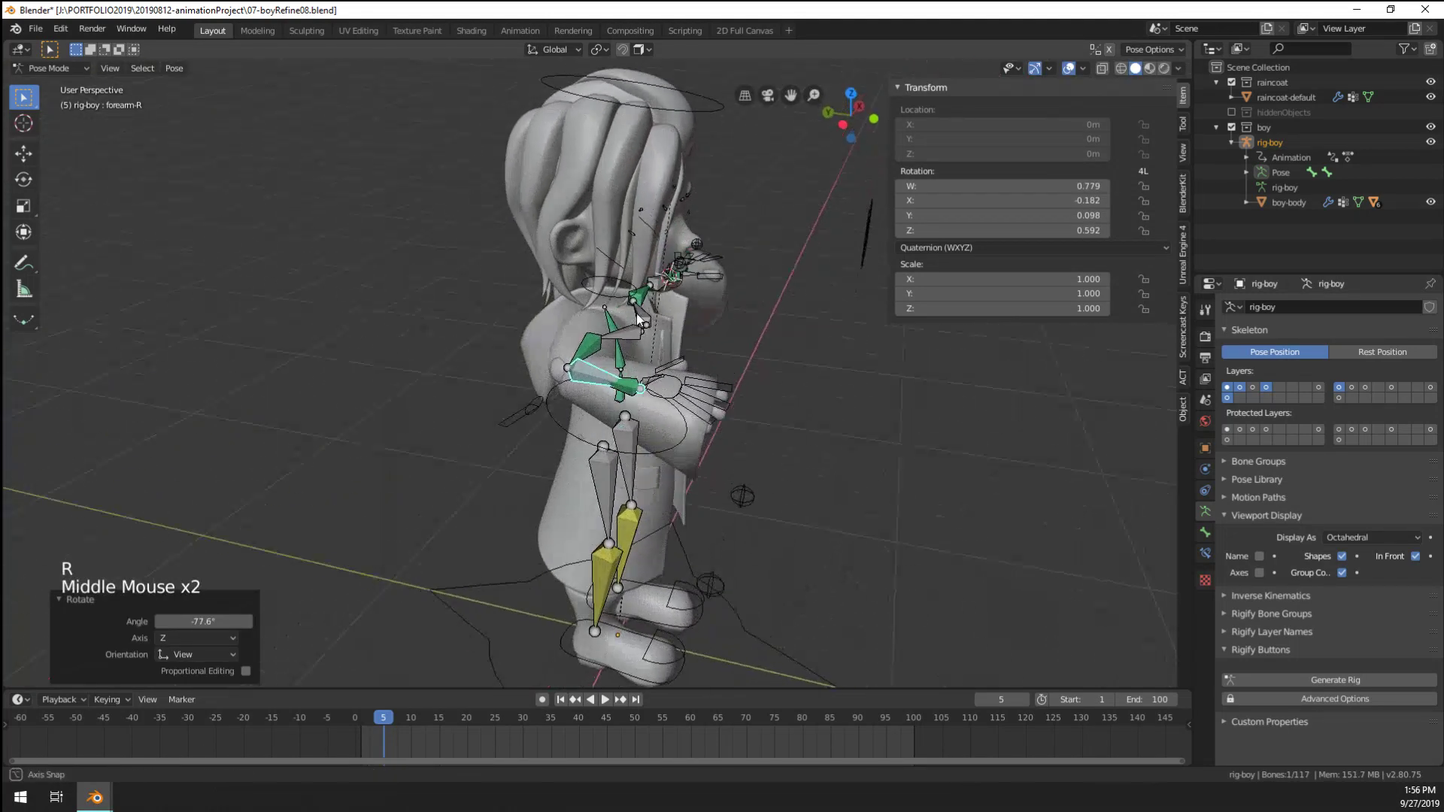
Return to object mode, select the raincoat and enable Preserve Volume on its Armature modifier
{"action": "scroll", "coordinate": [590, 382], "scroll_direction": "up", "scroll_amount": 4}
{"action": "right_click", "coordinate": [531, 326]}
{"action": "right_click", "coordinate": [531, 272]}
{"action": "key", "text": "ctrl+Tab"}
{"action": "right_click", "coordinate": [531, 272]}
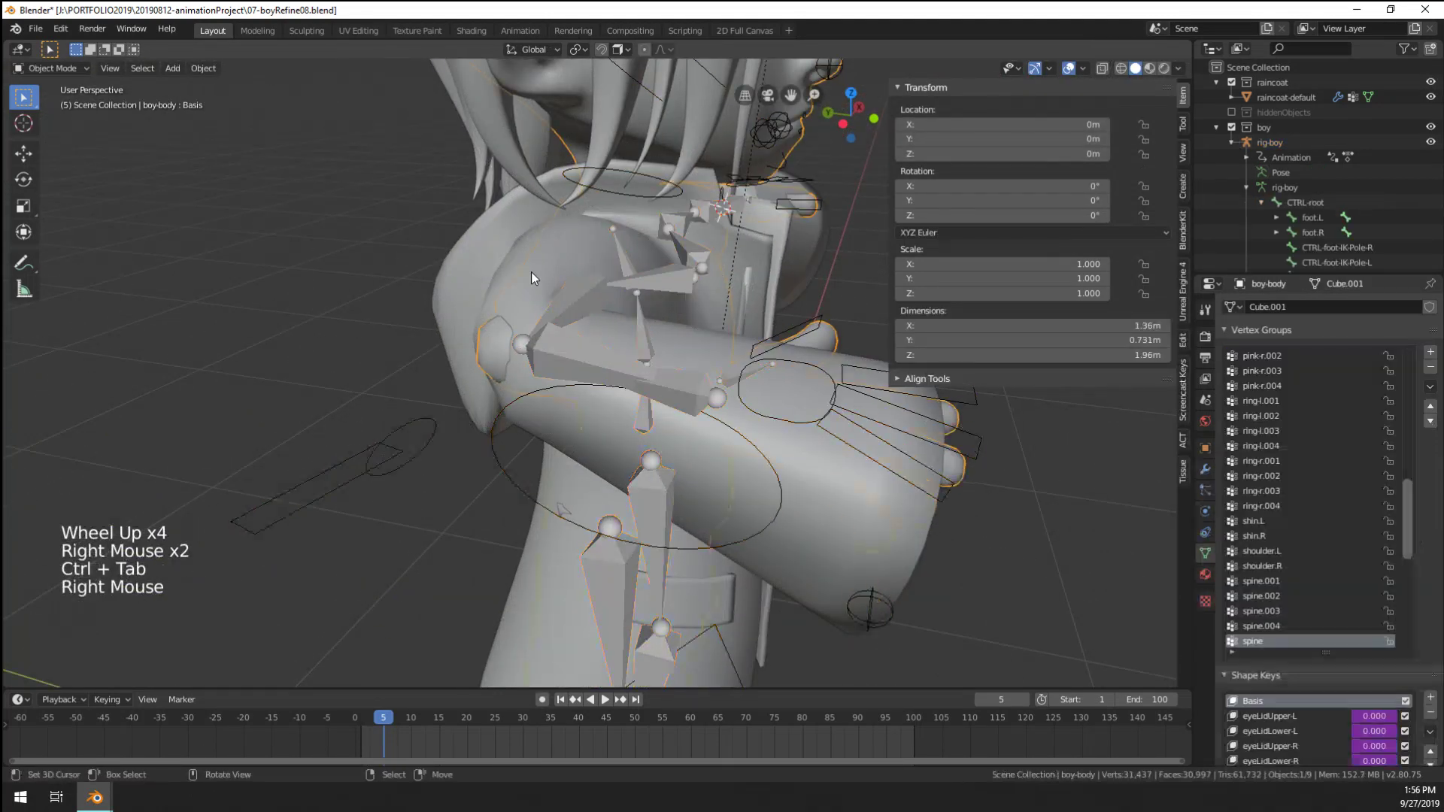
{"action": "right_click", "coordinate": [531, 273]}
{"action": "left_click", "coordinate": [1205, 470]}
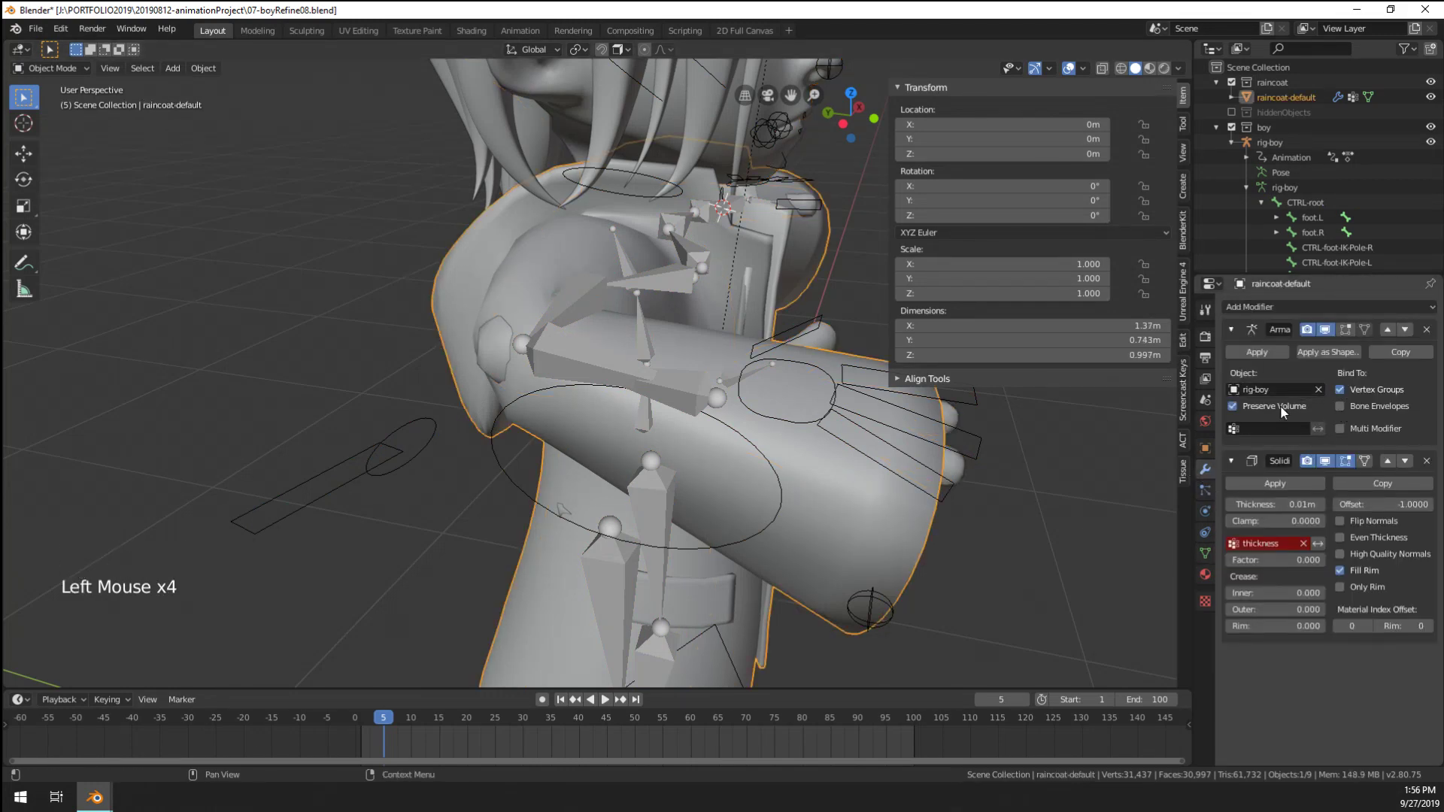
Select the upper_arm.R bone in pose mode and rotate it by about 65° to lower the right arm
{"action": "scroll", "coordinate": [453, 381], "scroll_direction": "down", "scroll_amount": 2}
{"action": "middle_click_drag", "start_coordinate": [453, 381], "coordinate": [489, 325]}
{"action": "right_click", "coordinate": [489, 325]}
{"action": "key", "text": "ctrl+Tab"}
{"action": "right_click", "coordinate": [489, 325]}
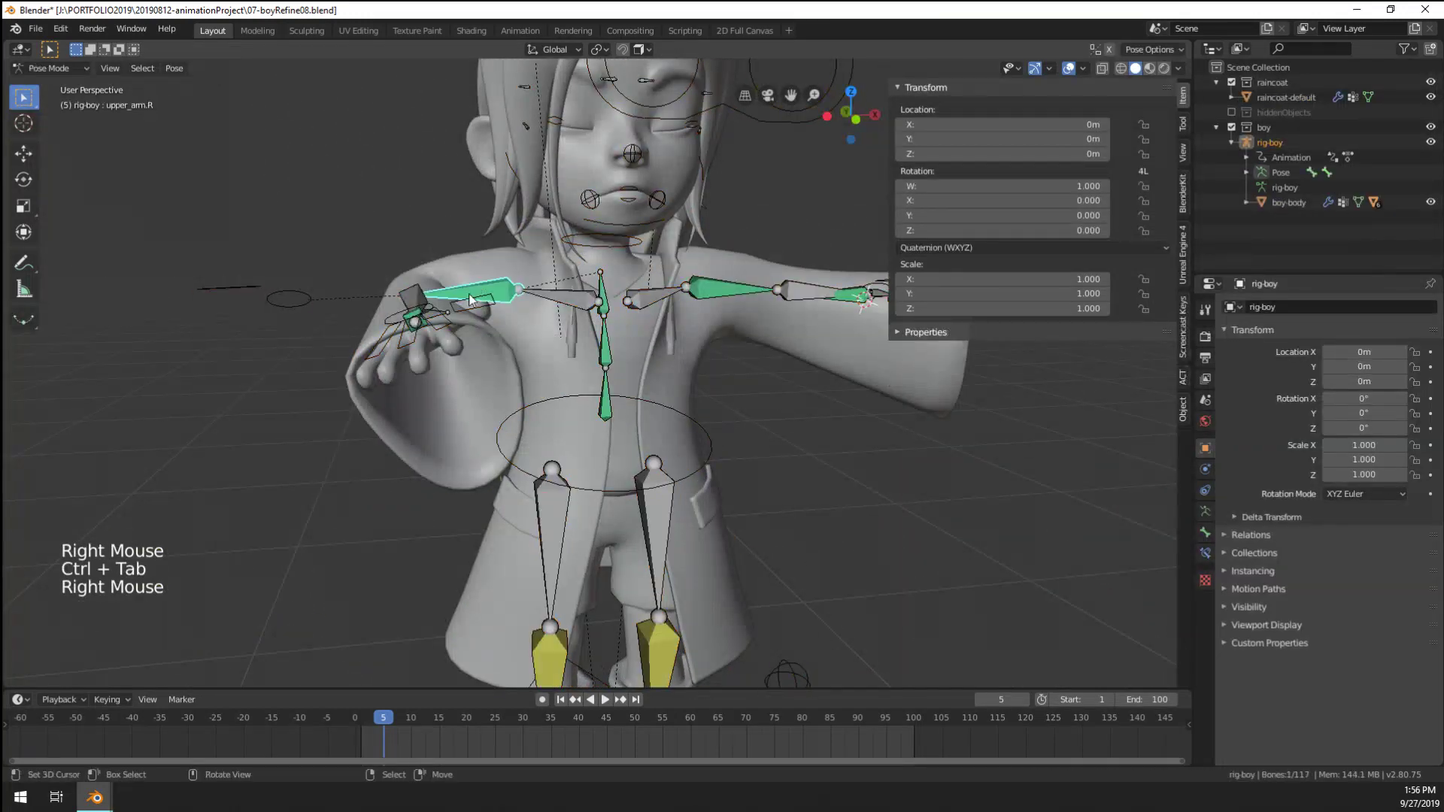
{"action": "key", "text": "r"}
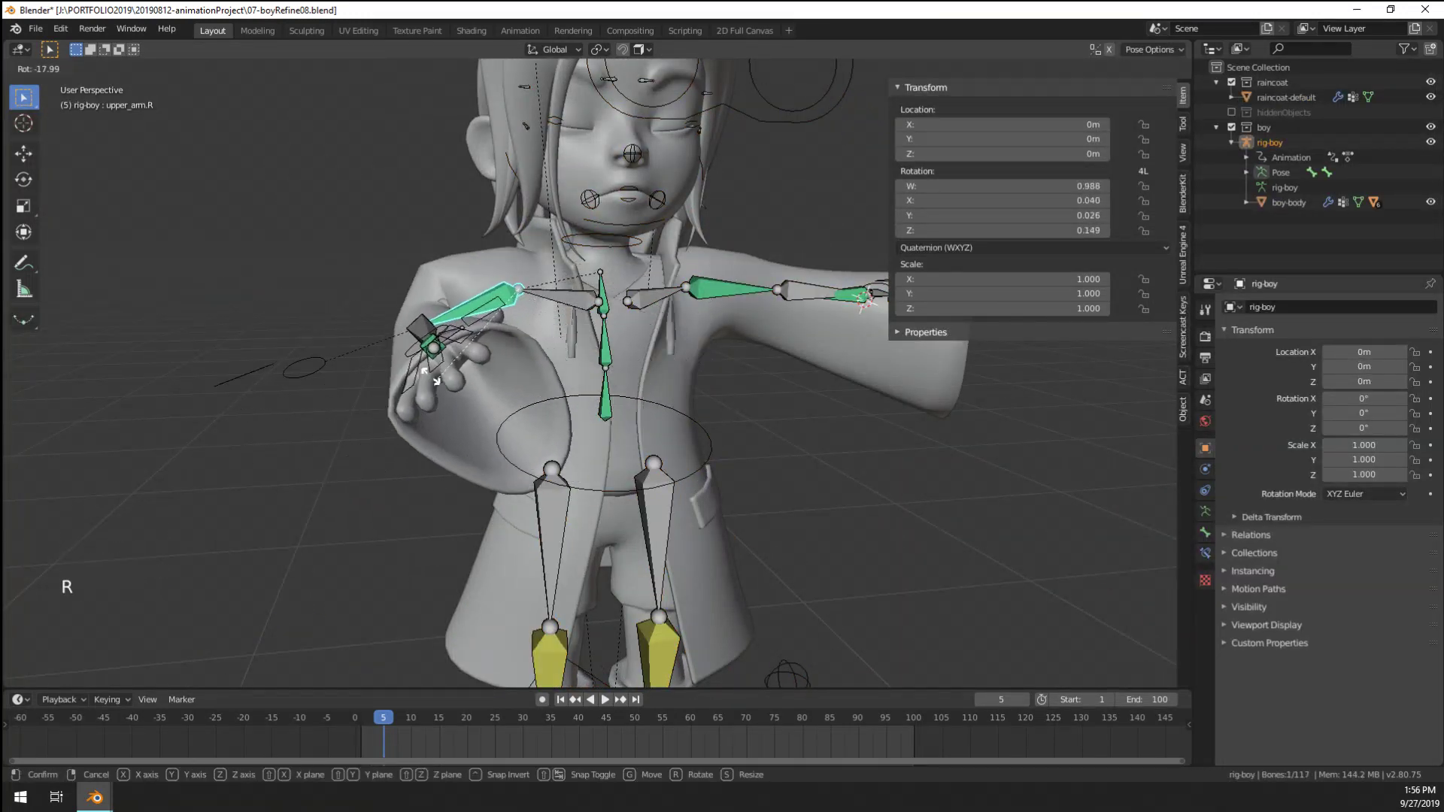
{"action": "right_click", "coordinate": [422, 353]}
{"action": "key", "text": "r"}
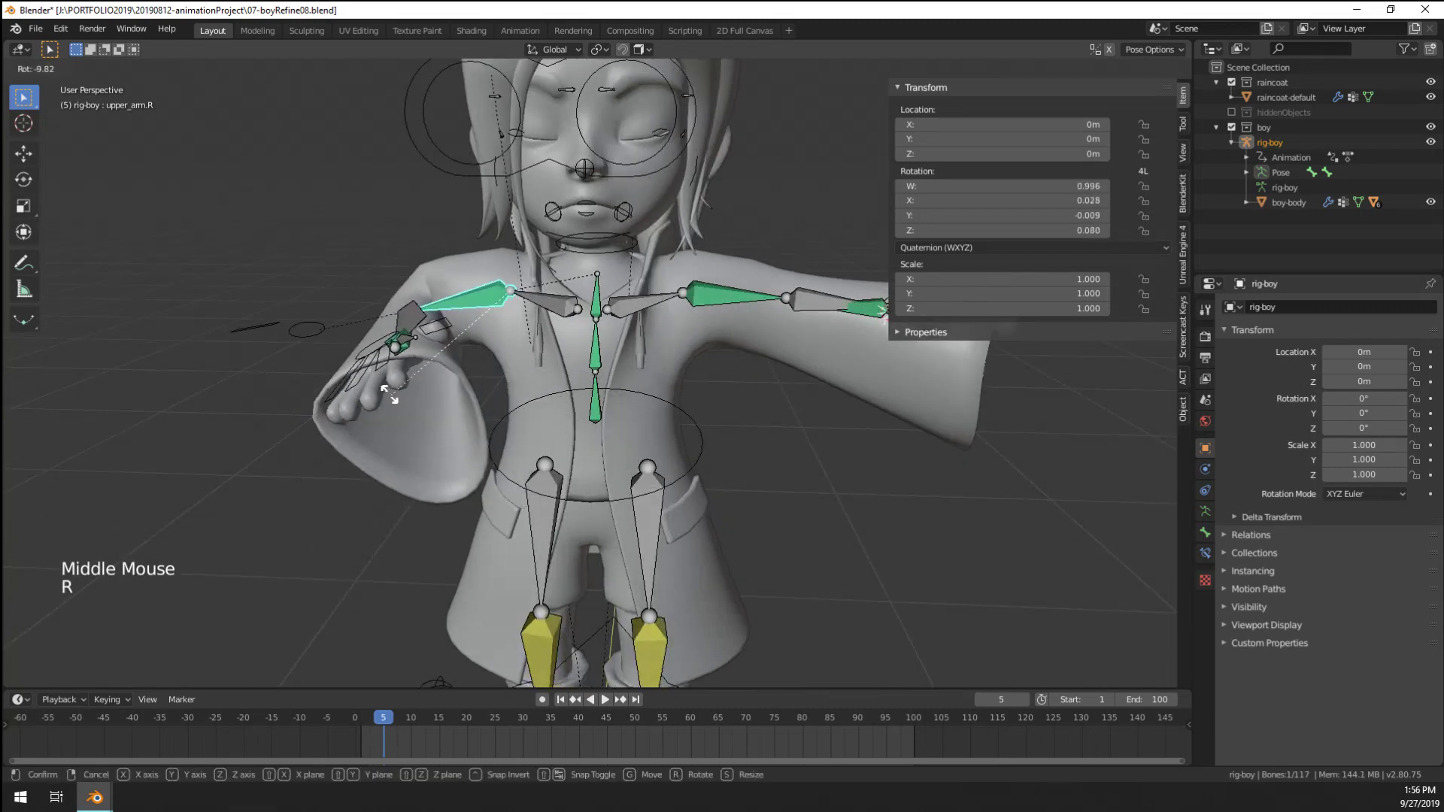
{"action": "left_click", "coordinate": [543, 462]}
Rotate the upper_arm.R bone a further 4.49° or so with the character seen from behind
{"action": "middle_click_drag", "start_coordinate": [544, 462], "coordinate": [782, 376]}
{"action": "key", "text": "r"}
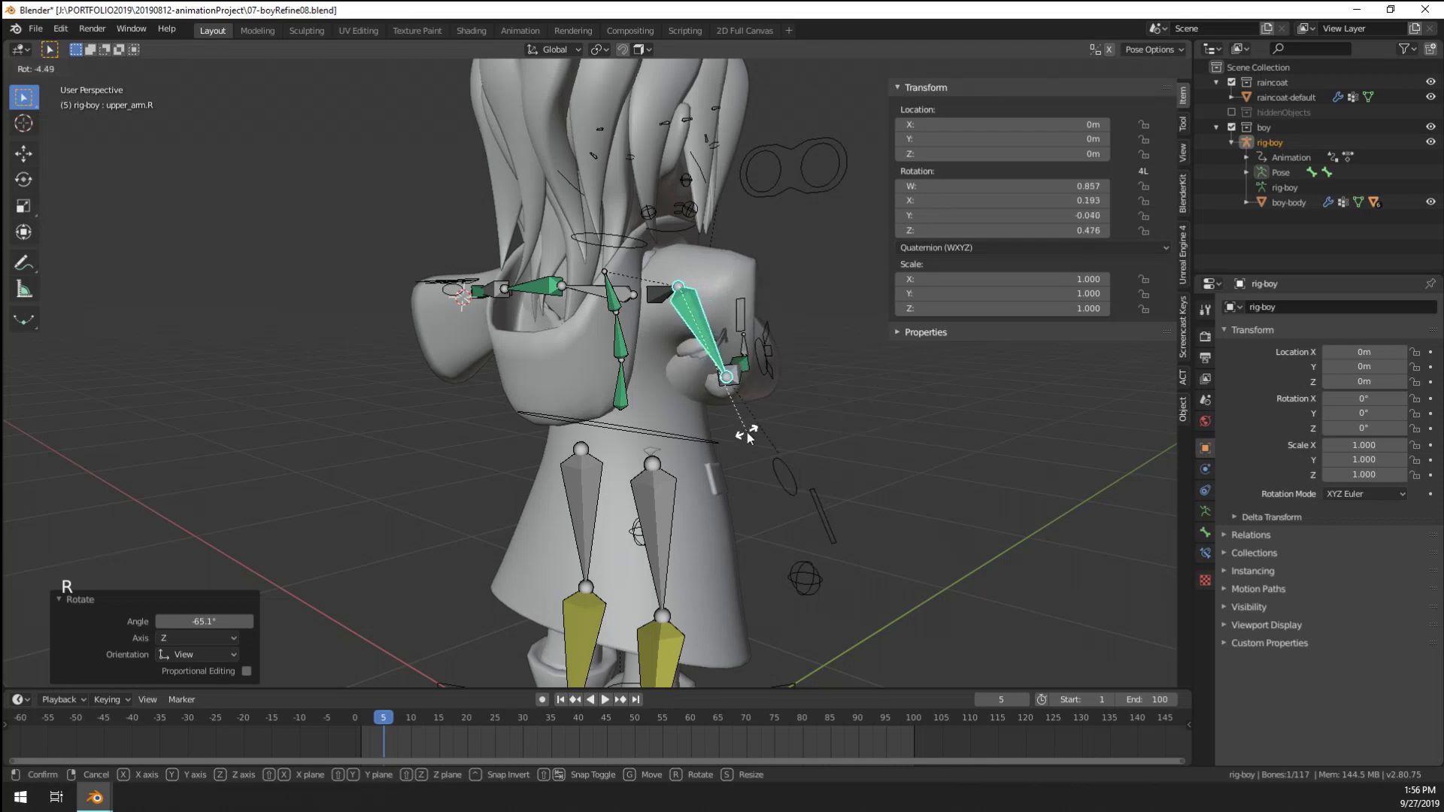
{"action": "left_click", "coordinate": [737, 422]}
{"action": "middle_click_drag", "start_coordinate": [738, 422], "coordinate": [457, 458]}
{"action": "scroll", "coordinate": [382, 333], "scroll_direction": "up", "scroll_amount": 2}
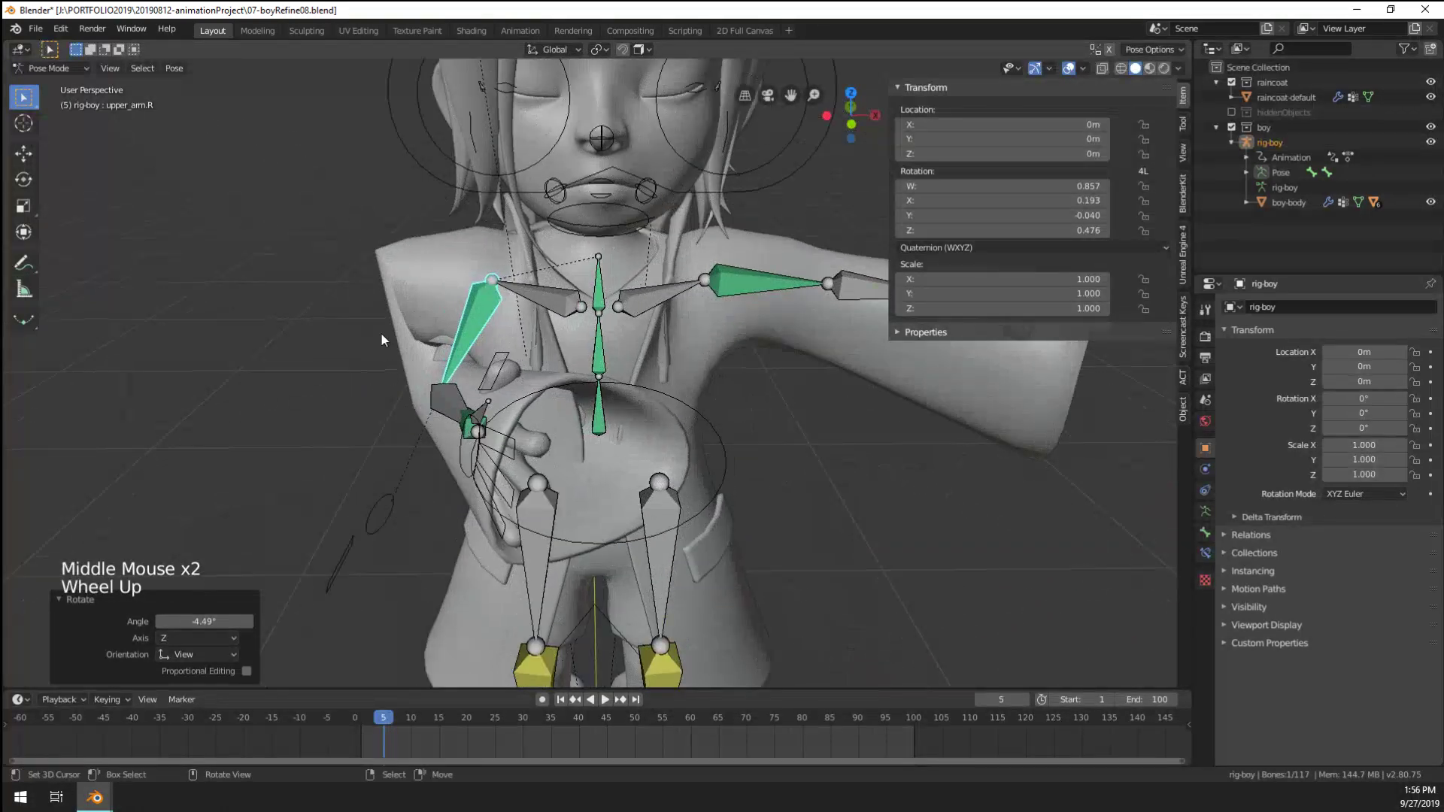
Inspect the raincoat's upper_arm-R weights on the deformed right sleeve in weight paint mode
{"action": "right_click", "coordinate": [408, 281]}
{"action": "key", "text": "ctrl+Tab"}
{"action": "right_click", "coordinate": [408, 282]}
{"action": "key", "text": "ctrl+Tab"}
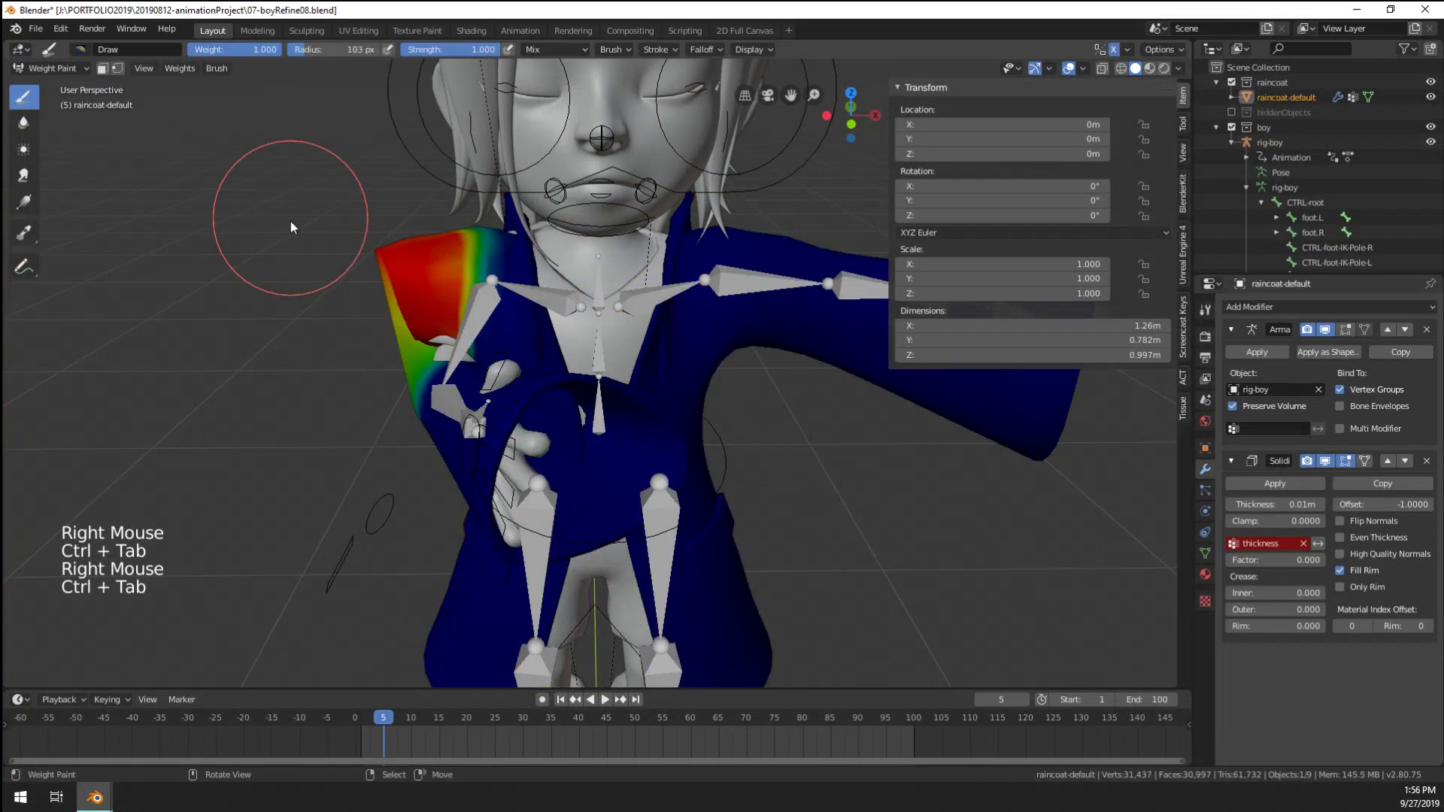
{"action": "mouse_move", "coordinate": [291, 221]}
{"action": "middle_mouse_down"}
{"action": "mouse_move", "coordinate": [390, 325]}
{"action": "mouse_move", "coordinate": [754, 412]}
{"action": "middle_mouse_up"}
{"action": "key", "text": "ctrl+Tab"}
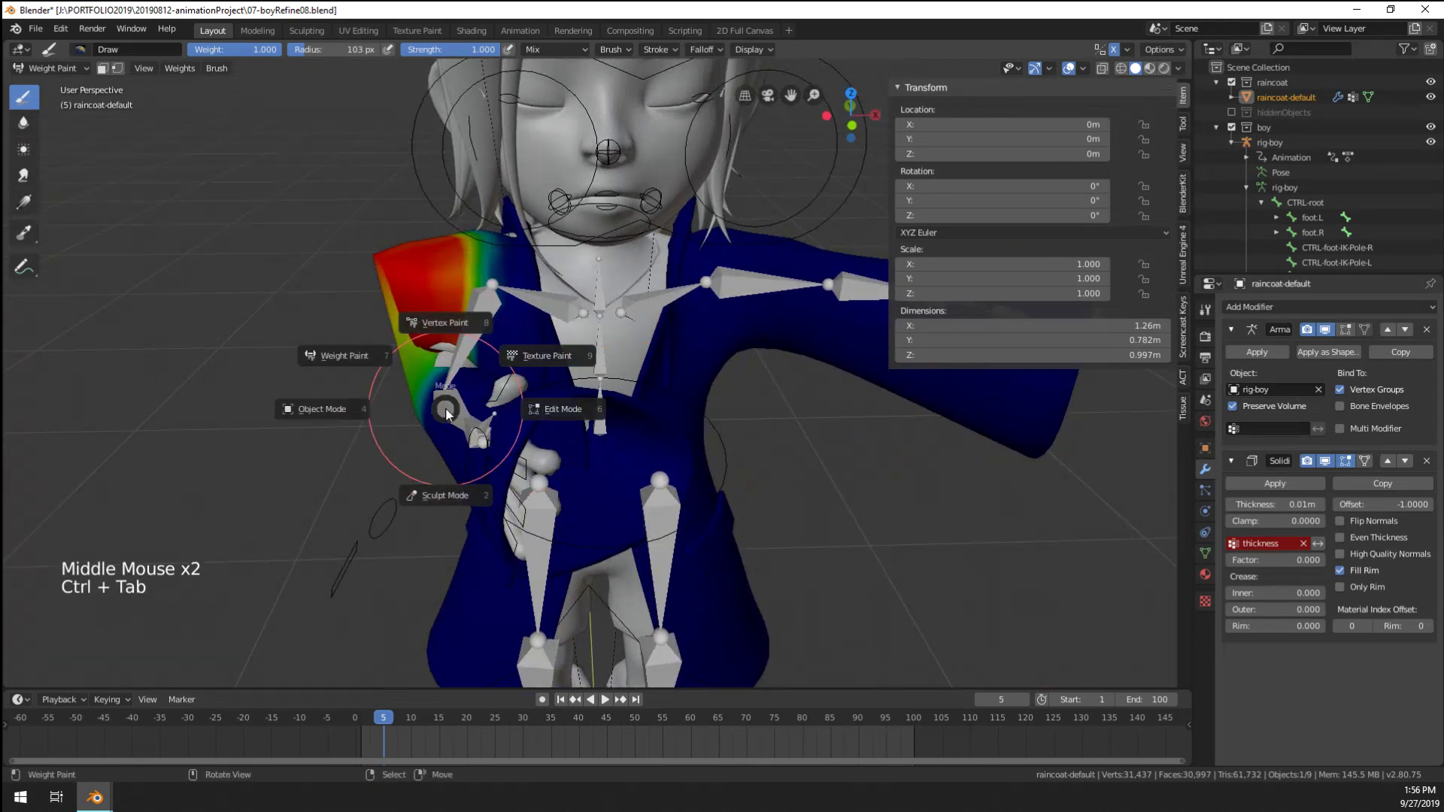
Select the rig's right upper arm bone in pose mode and copy its exact name, upper_arm.R
{"action": "right_click", "coordinate": [491, 328]}
{"action": "right_click", "coordinate": [476, 323]}
{"action": "key", "text": "ctrl+Tab"}
{"action": "right_click", "coordinate": [477, 323]}
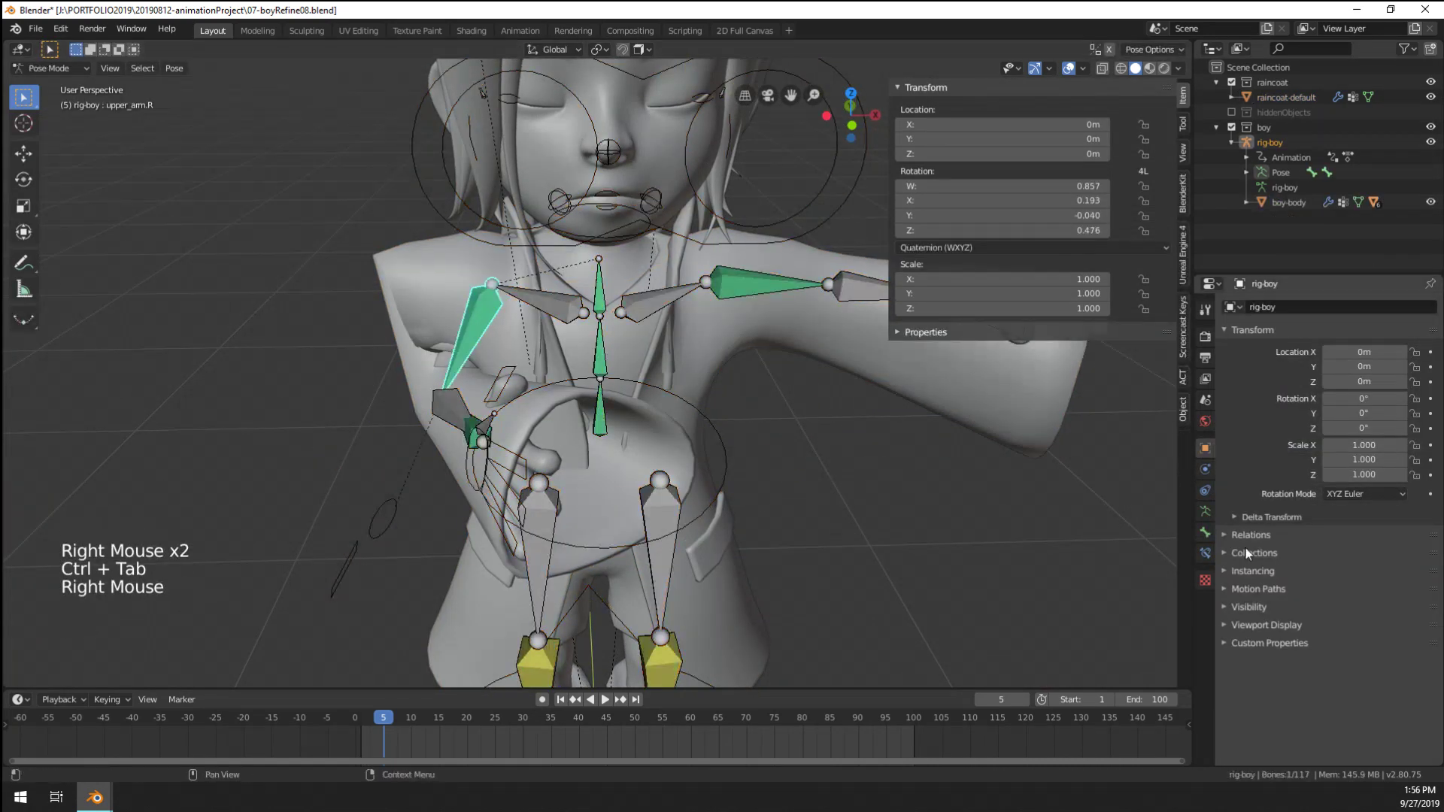
{"action": "left_click", "coordinate": [1205, 534]}
{"action": "double_click", "coordinate": [1306, 308]}
{"action": "key", "text": "ctrl+c"}
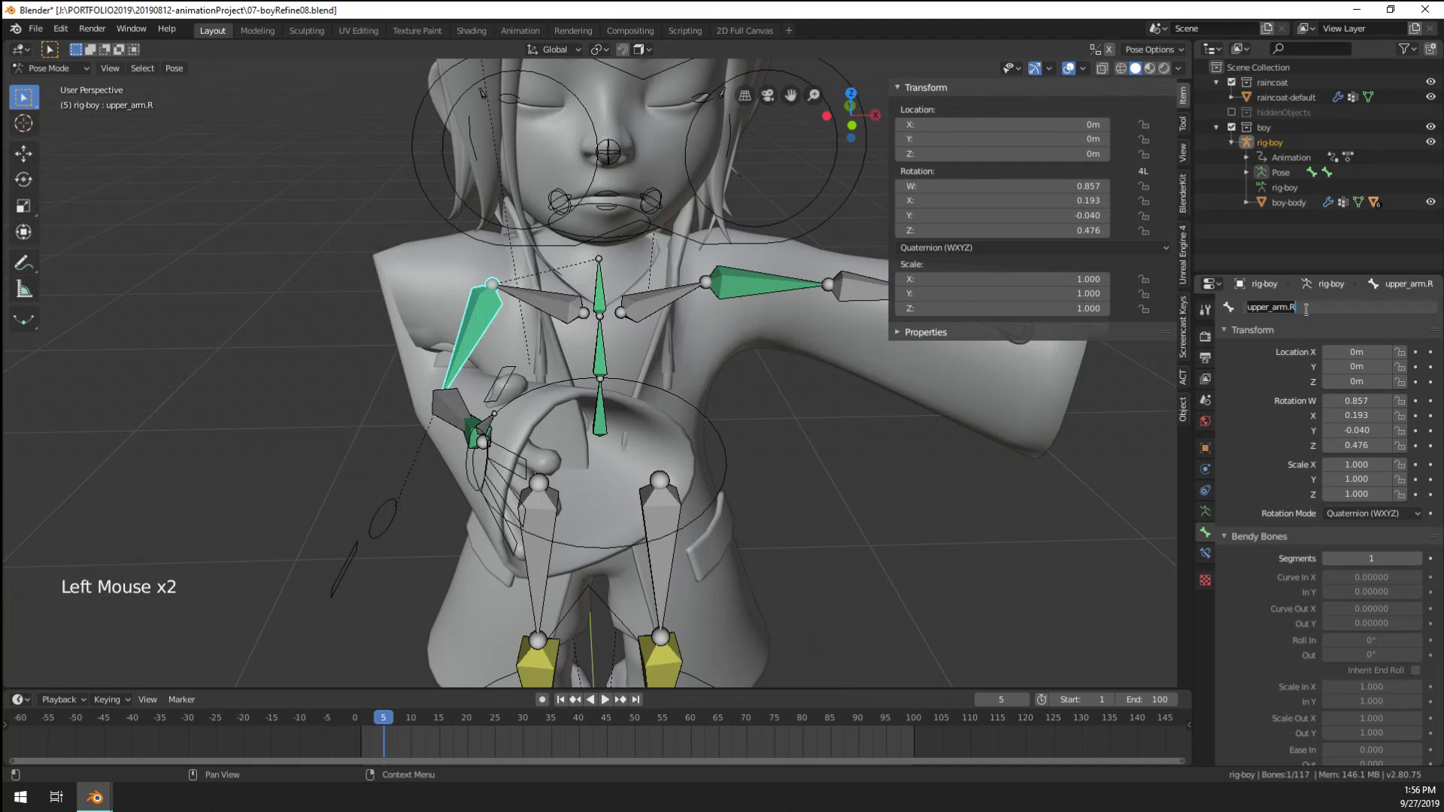
Return to the raincoat in weight paint mode and rename its upper_arm-R vertex group to upper_arm.R with the copied bone name
{"action": "key", "text": "ctrl+Tab"}
{"action": "right_click", "coordinate": [423, 277]}
{"action": "right_click", "coordinate": [424, 277]}
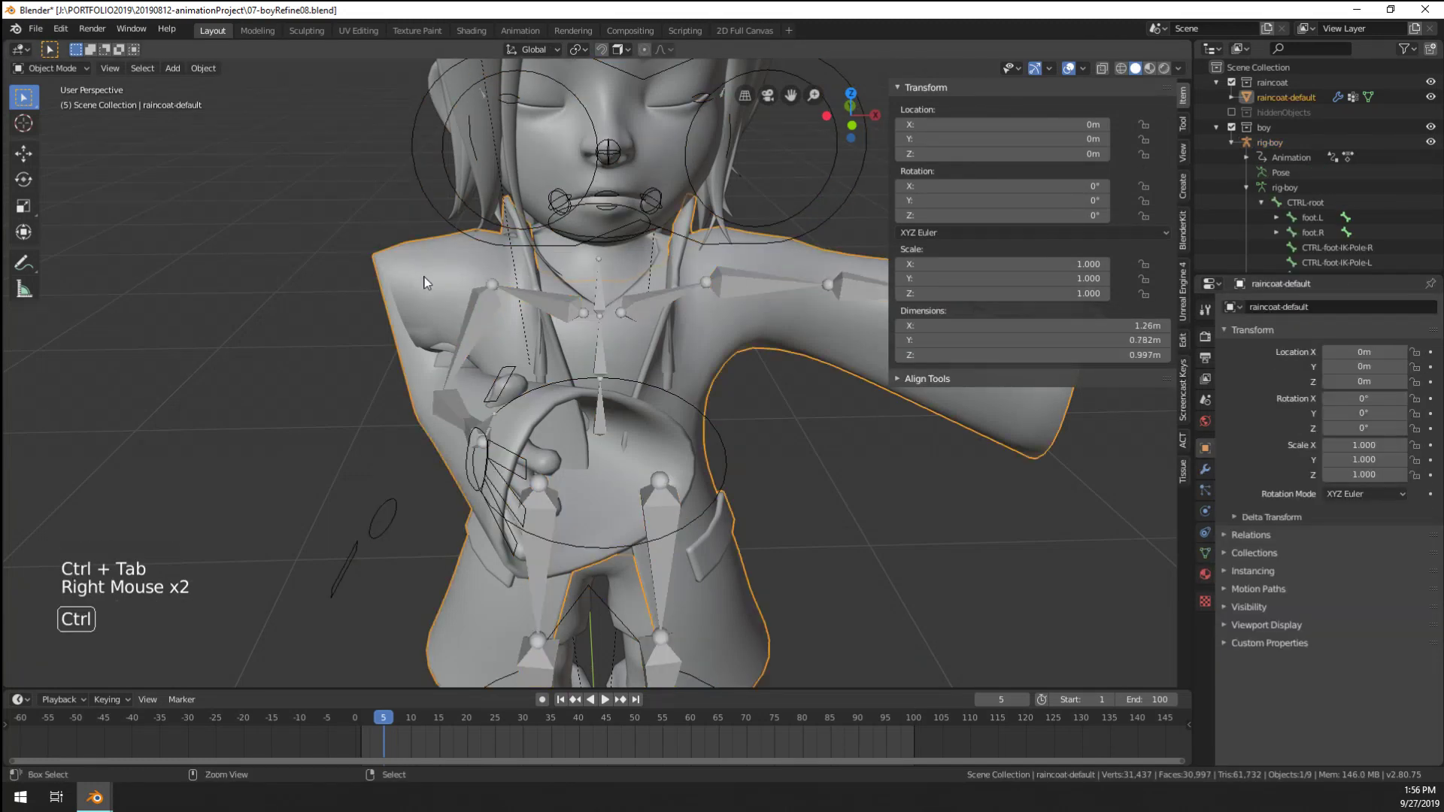
{"action": "key", "text": "ctrl+Tab"}
{"action": "left_click", "coordinate": [323, 224]}
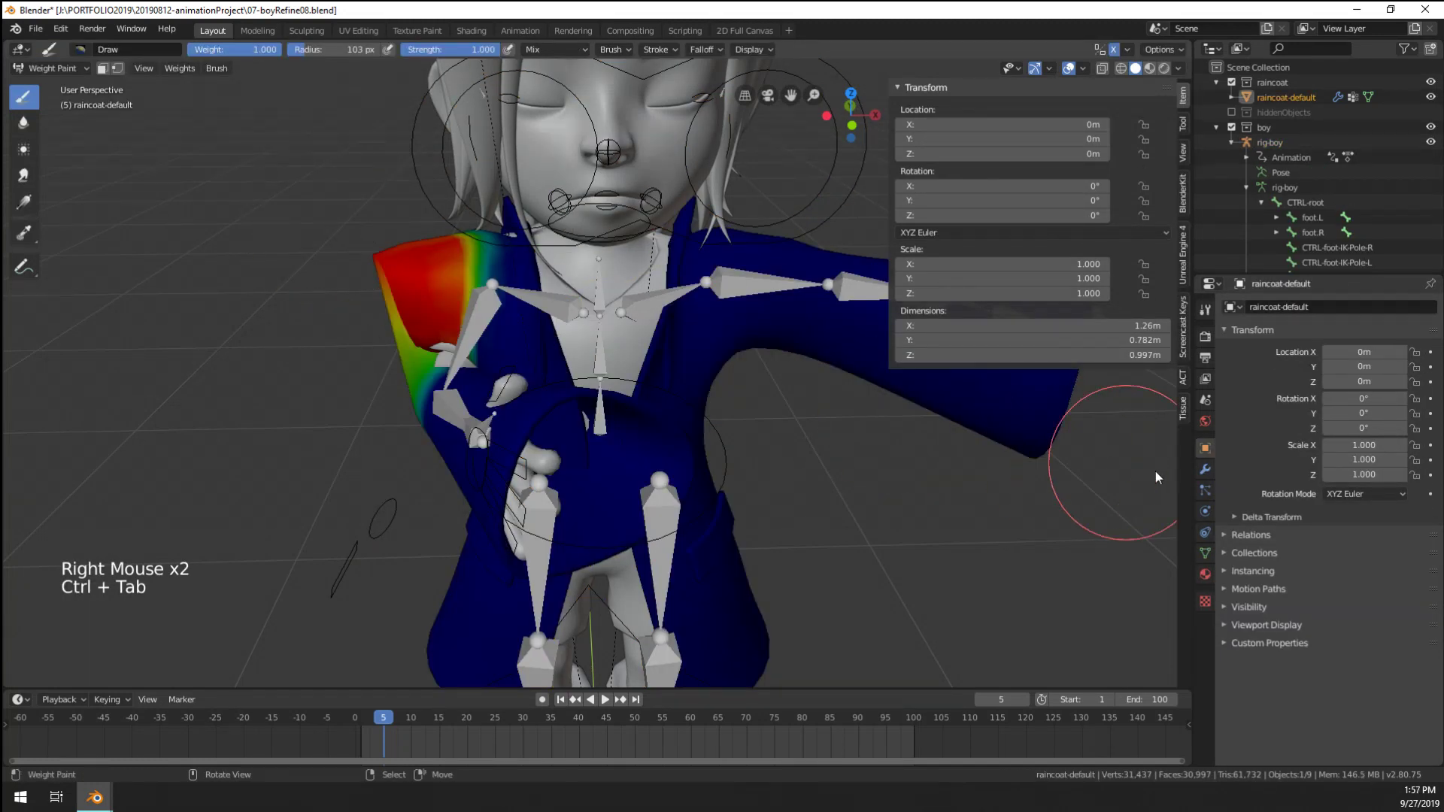
{"action": "left_click", "coordinate": [1205, 553]}
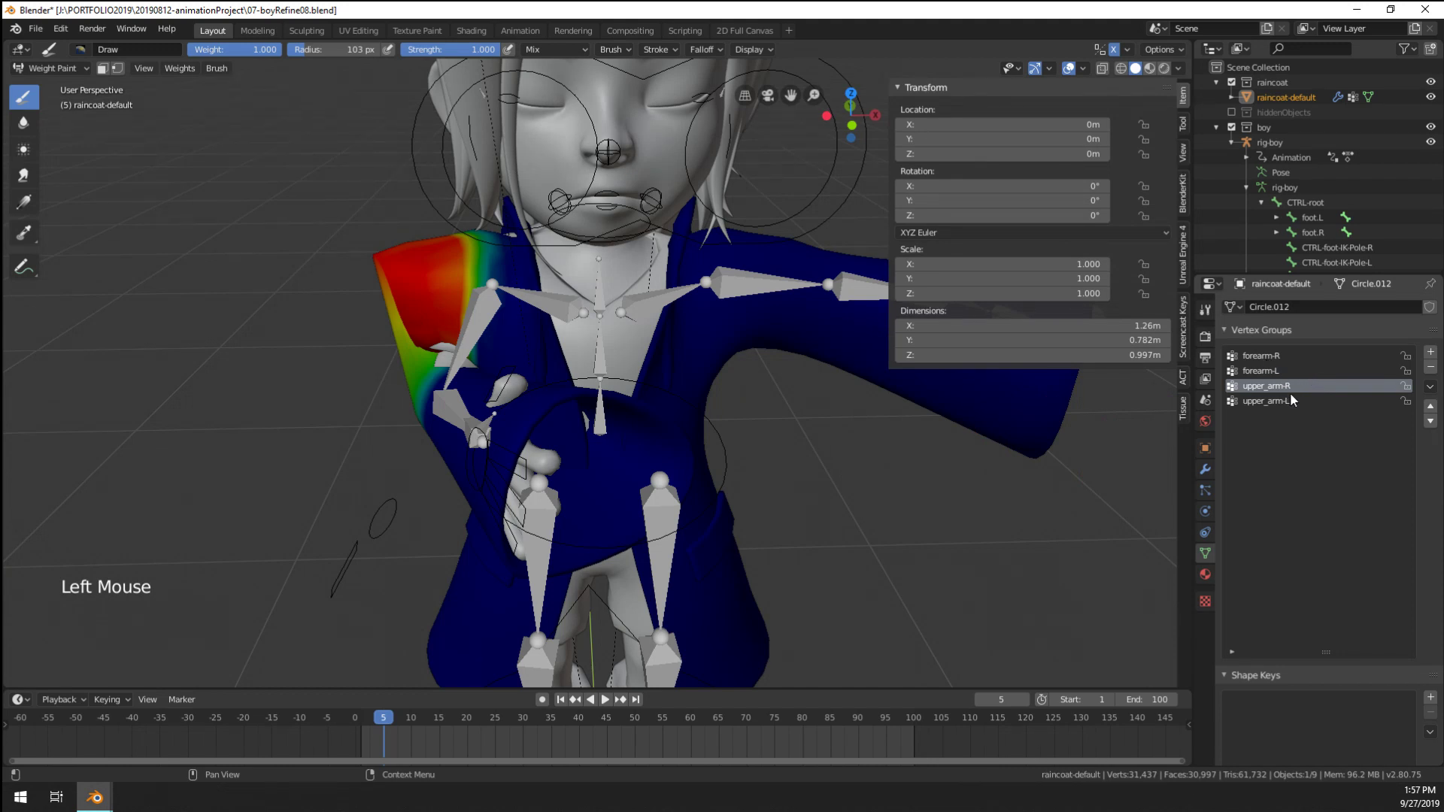
{"action": "double_click", "coordinate": [1294, 387]}
{"action": "key", "text": "ctrl+v"}
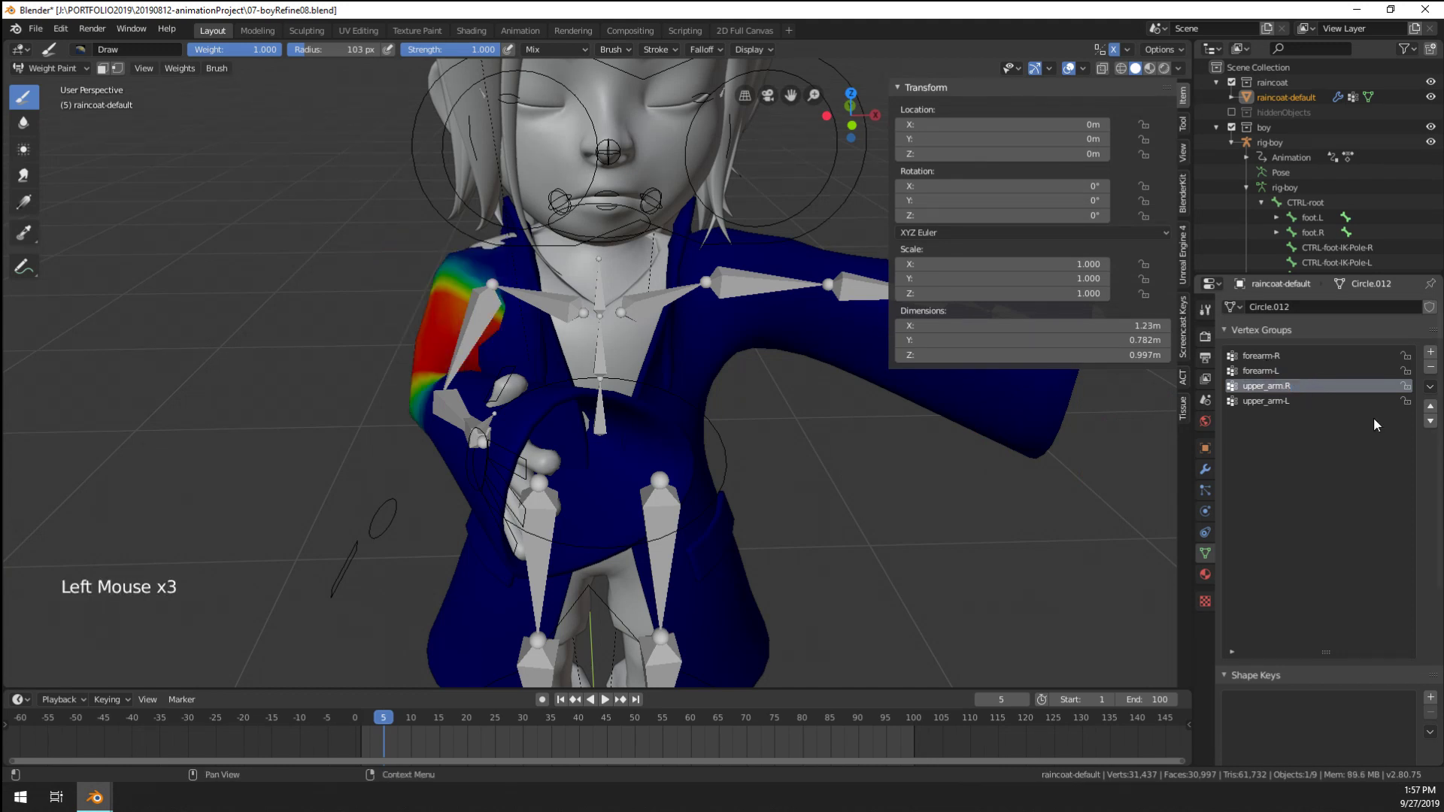
Rename the raincoat's upper_arm-L vertex group to upper_arm.L
{"action": "left_click", "coordinate": [1288, 401]}
{"action": "double_click", "coordinate": [1288, 401]}
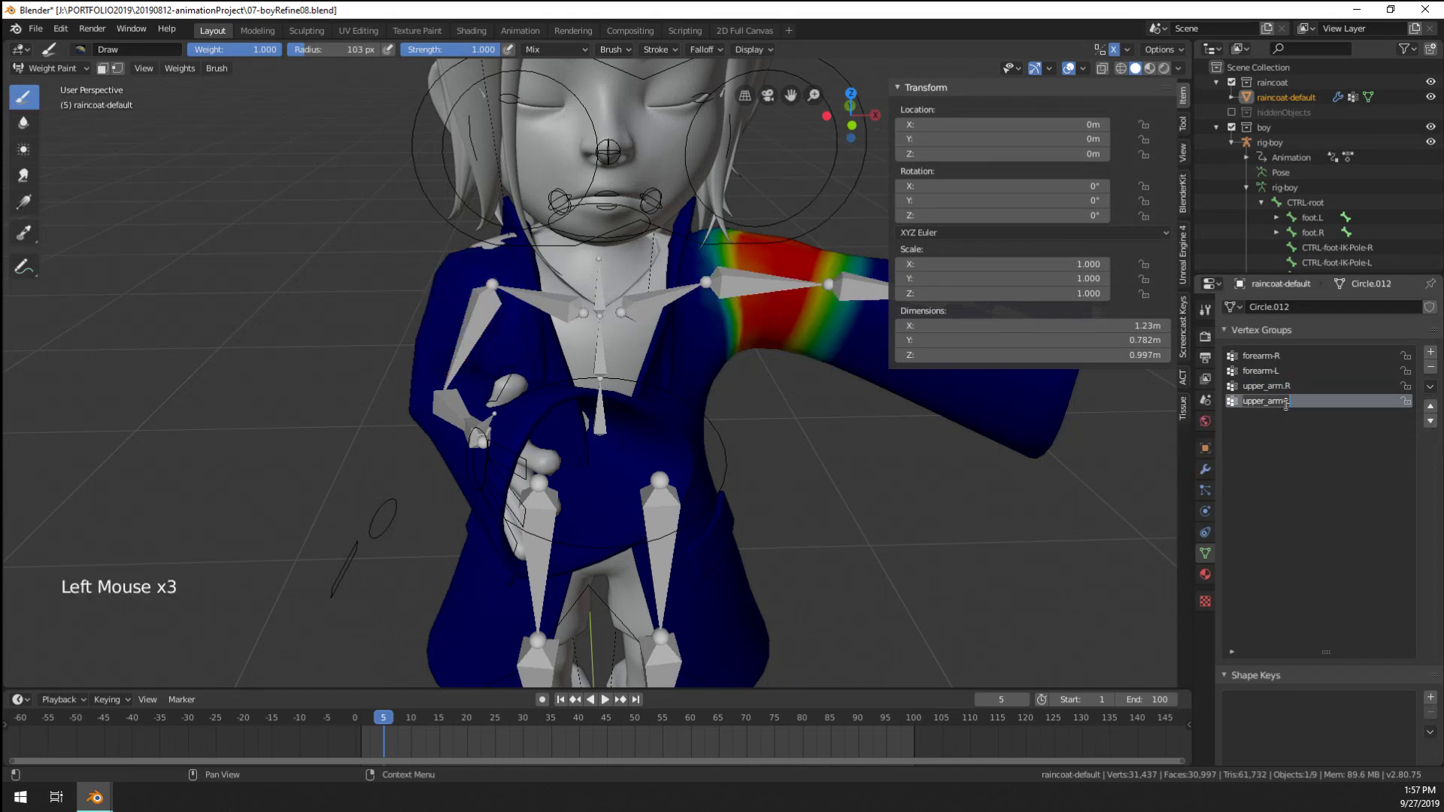
{"action": "key", "text": "ctrl+v"}
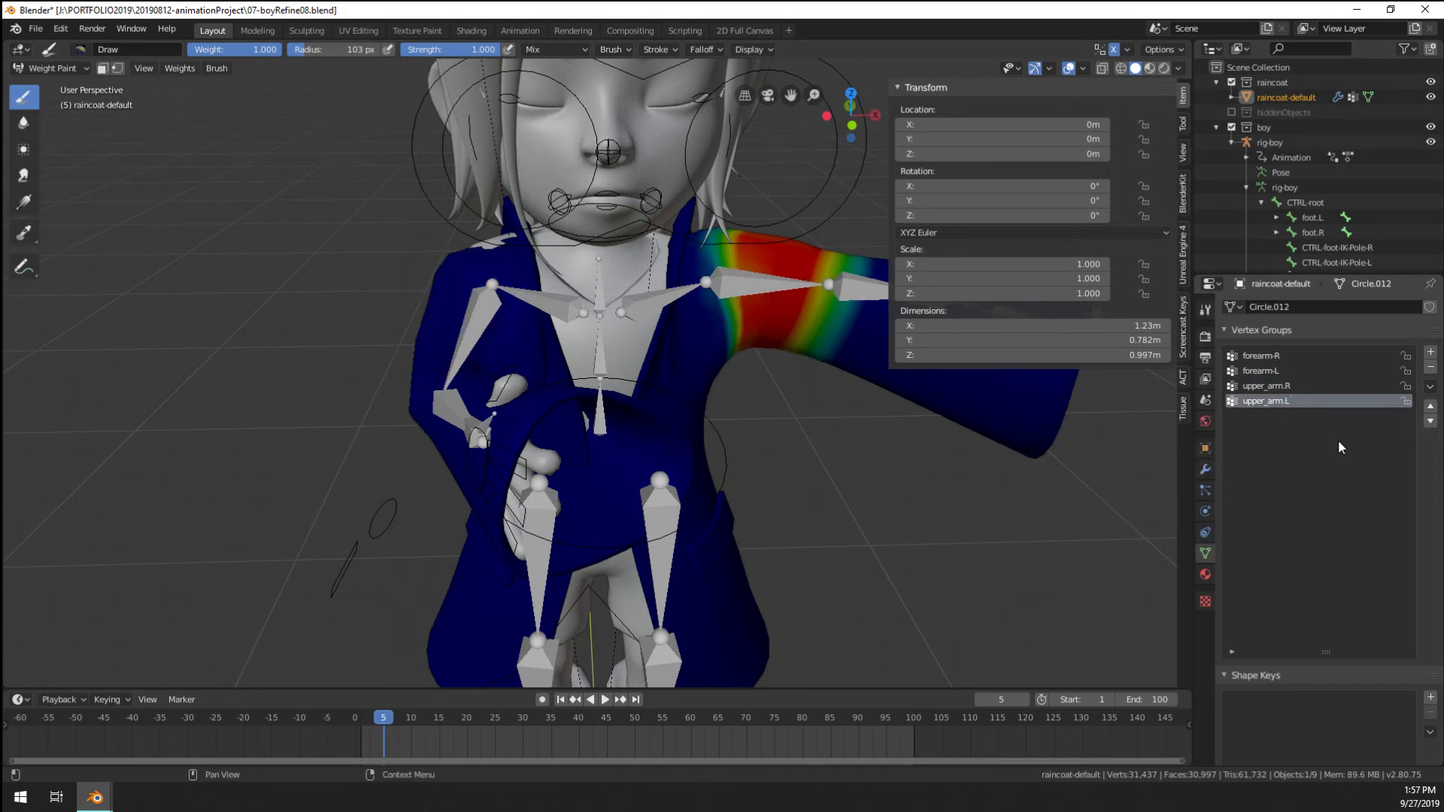
Put rig-boy in pose mode and rotate the forearm-R bone by about 83° so the right arm hangs nearly straight
{"action": "middle_click_drag", "start_coordinate": [742, 387], "coordinate": [870, 344]}
{"action": "key", "text": "ctrl+Tab"}
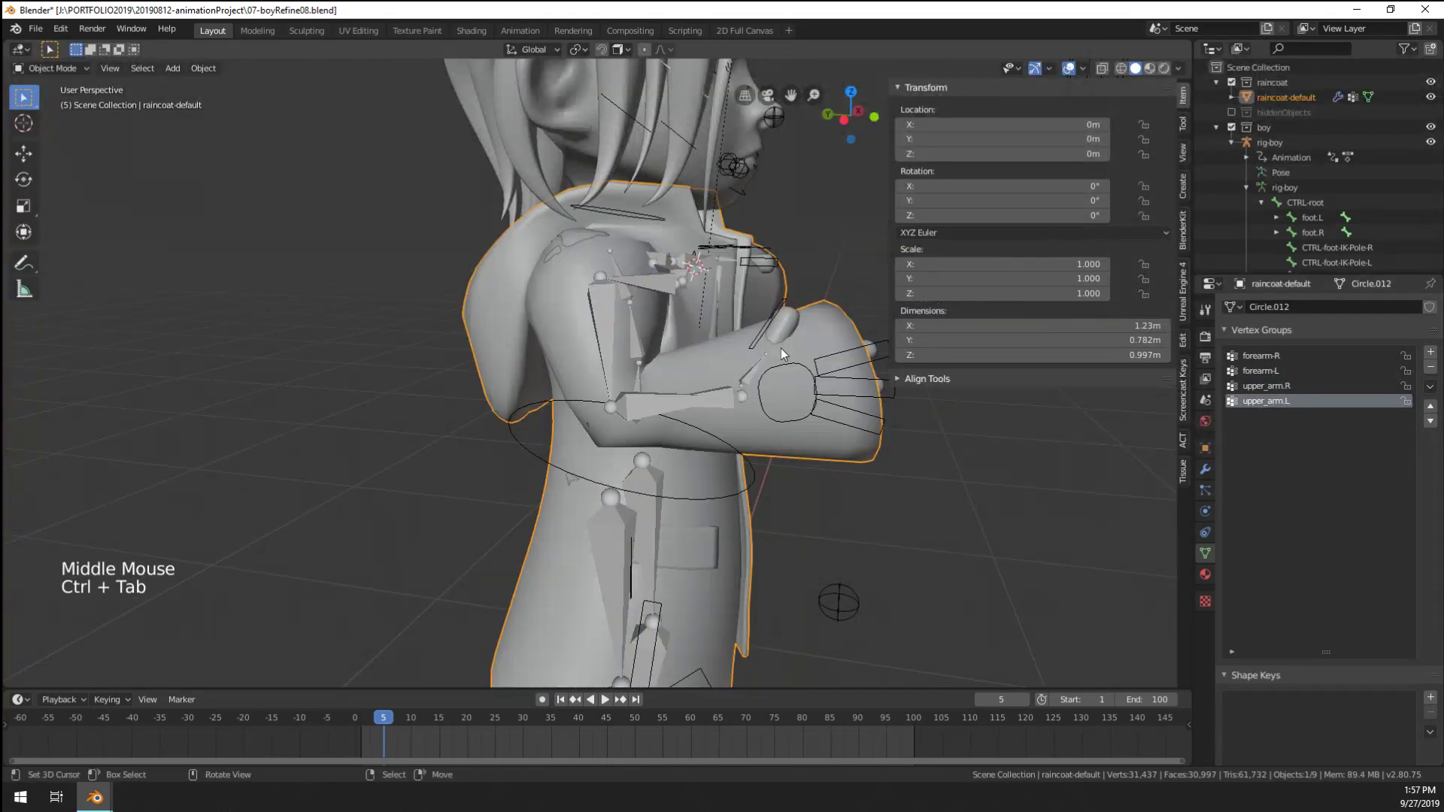
{"action": "scroll", "coordinate": [722, 362], "scroll_direction": "down", "scroll_amount": 1}
{"action": "right_click", "coordinate": [670, 387]}
{"action": "key", "text": "ctrl+Tab"}
{"action": "right_click", "coordinate": [657, 397]}
{"action": "key", "text": "r"}
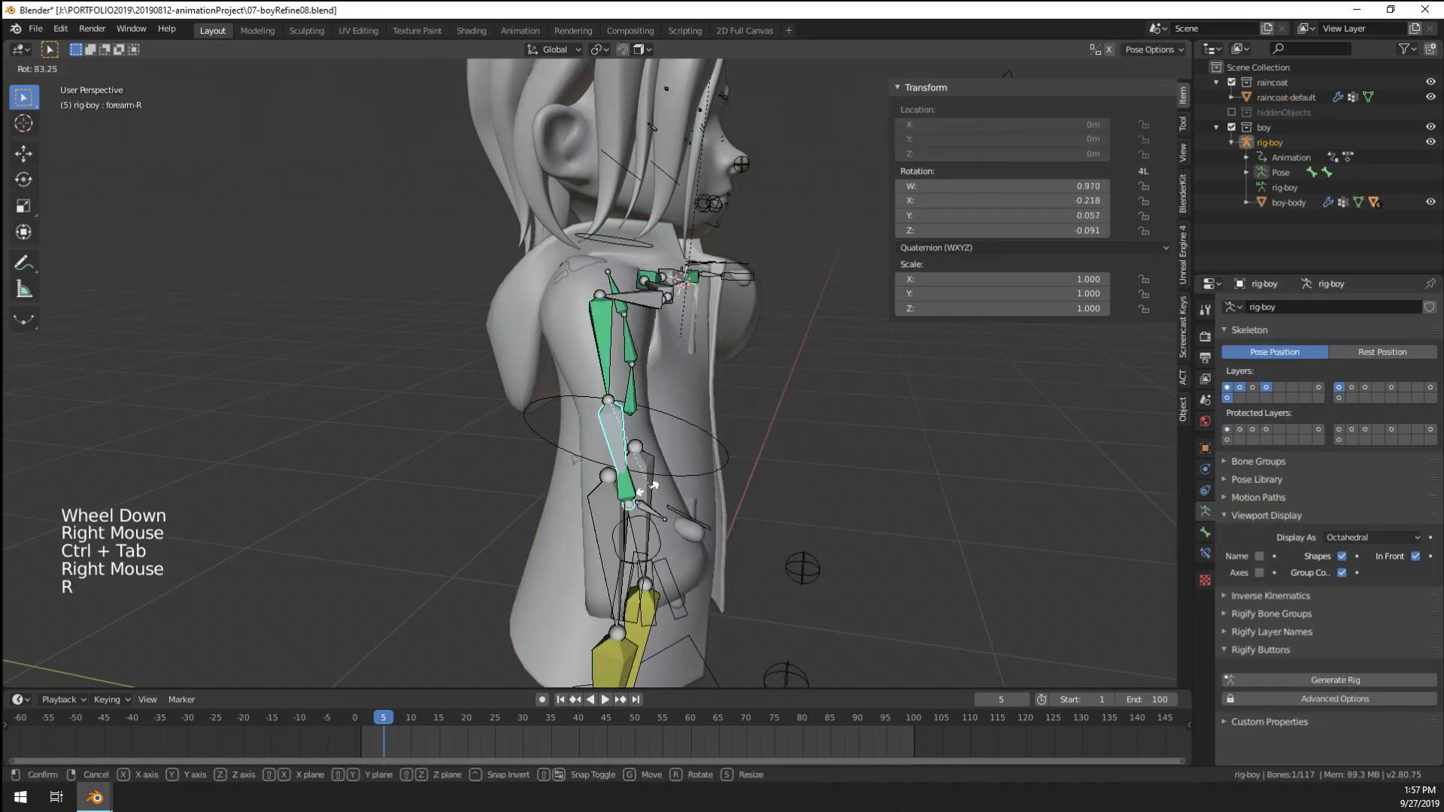
{"action": "left_click", "coordinate": [634, 454]}
Adjust the upper_arm.R bone's rotation from the front and swing the forearm-R bone outward by about 22°
{"action": "middle_click_drag", "start_coordinate": [635, 455], "coordinate": [472, 326]}
{"action": "right_click", "coordinate": [472, 326]}
{"action": "key", "text": "r"}
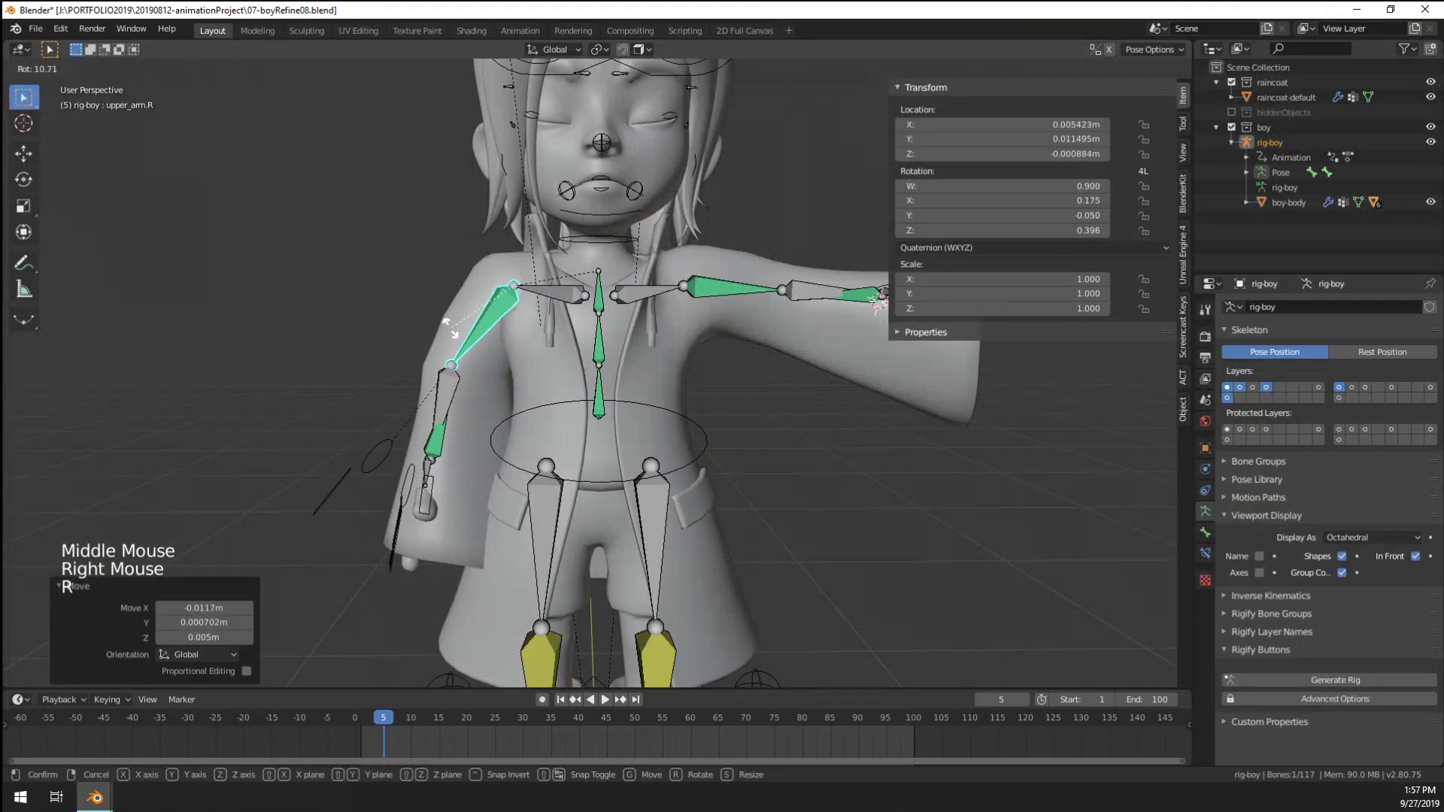
{"action": "right_click", "coordinate": [451, 376]}
{"action": "key", "text": "r"}
{"action": "right_click", "coordinate": [430, 419]}
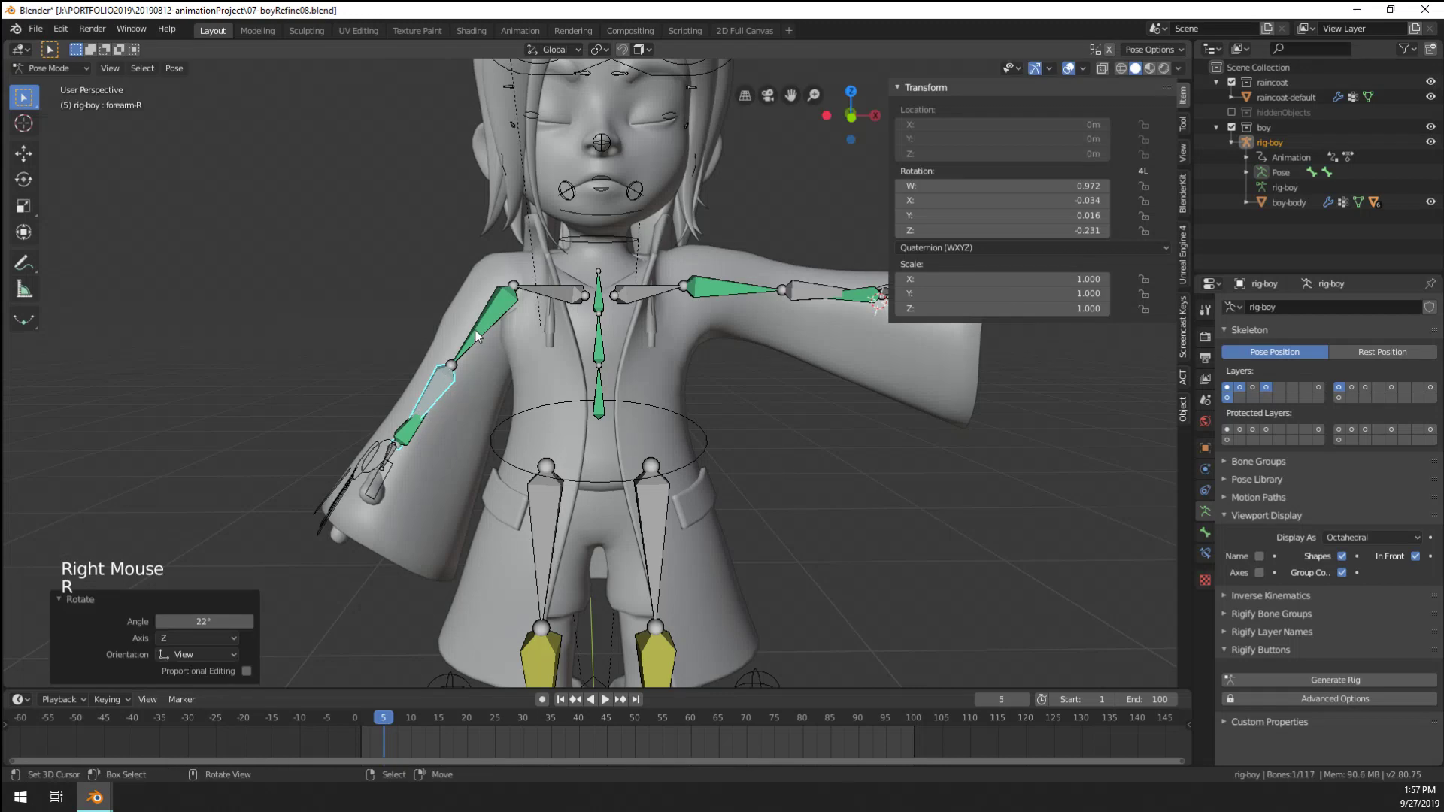
Fine-tune the upper_arm.R bone with a rotation of about 3.34°
{"action": "right_click", "coordinate": [493, 323]}
{"action": "key", "text": "r"}
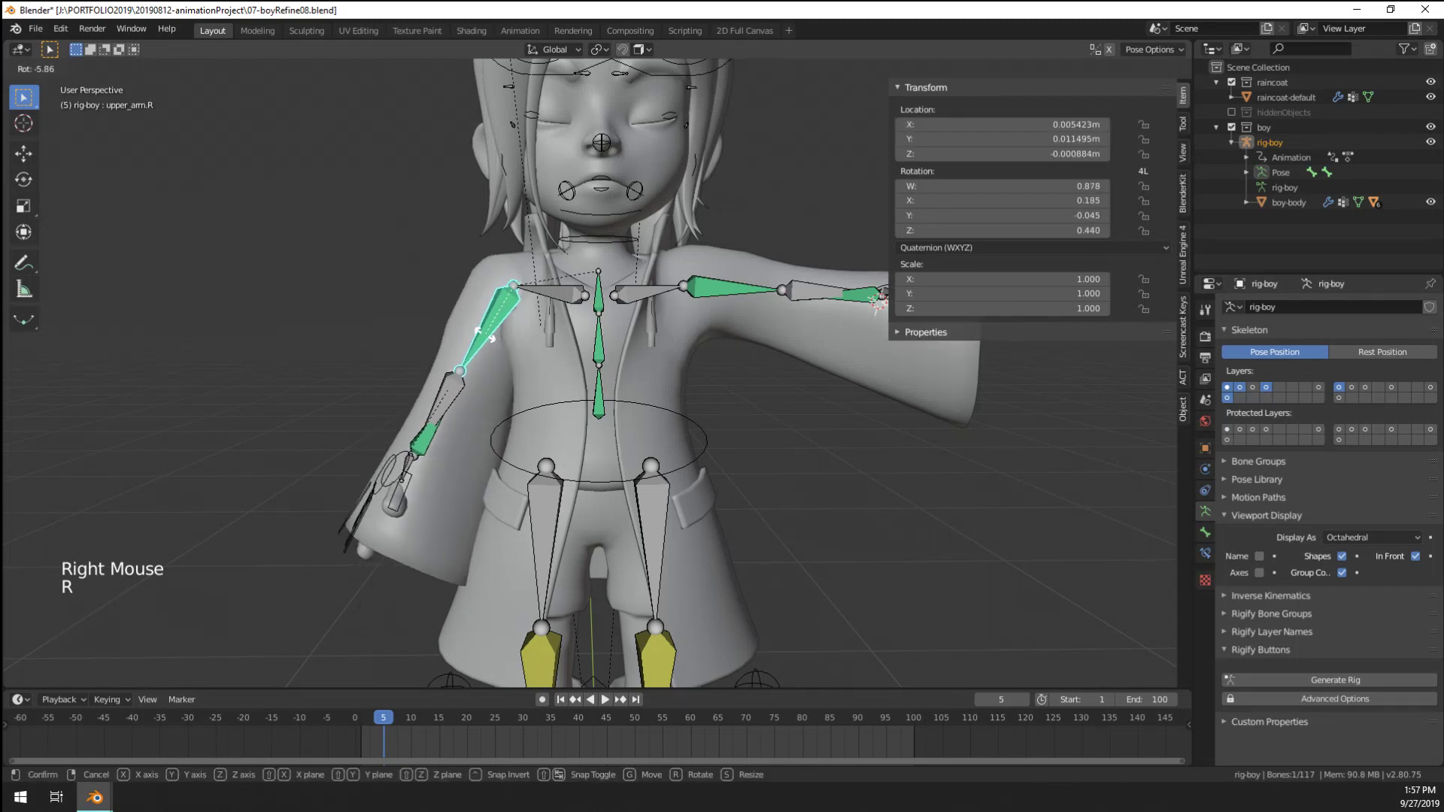
{"action": "left_click", "coordinate": [498, 370]}
{"action": "middle_click_drag", "start_coordinate": [498, 370], "coordinate": [475, 350]}
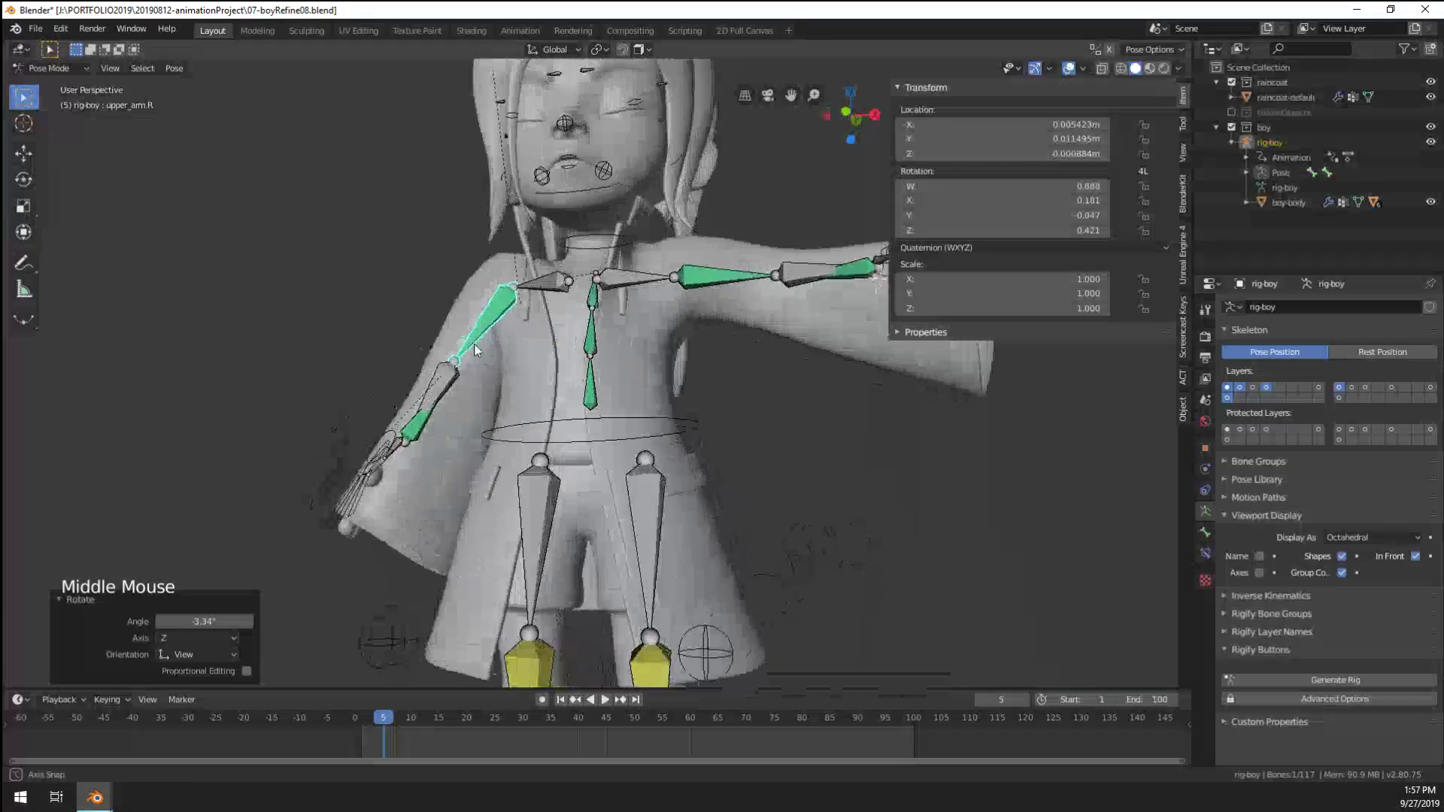
Rotate the upper_arm.L bone by about 50.1° to lower the left arm to match the right one
{"action": "right_click", "coordinate": [751, 268]}
{"action": "middle_click_drag", "start_coordinate": [751, 268], "coordinate": [760, 361]}
{"action": "key", "text": "r"}
{"action": "left_click", "coordinate": [766, 392]}
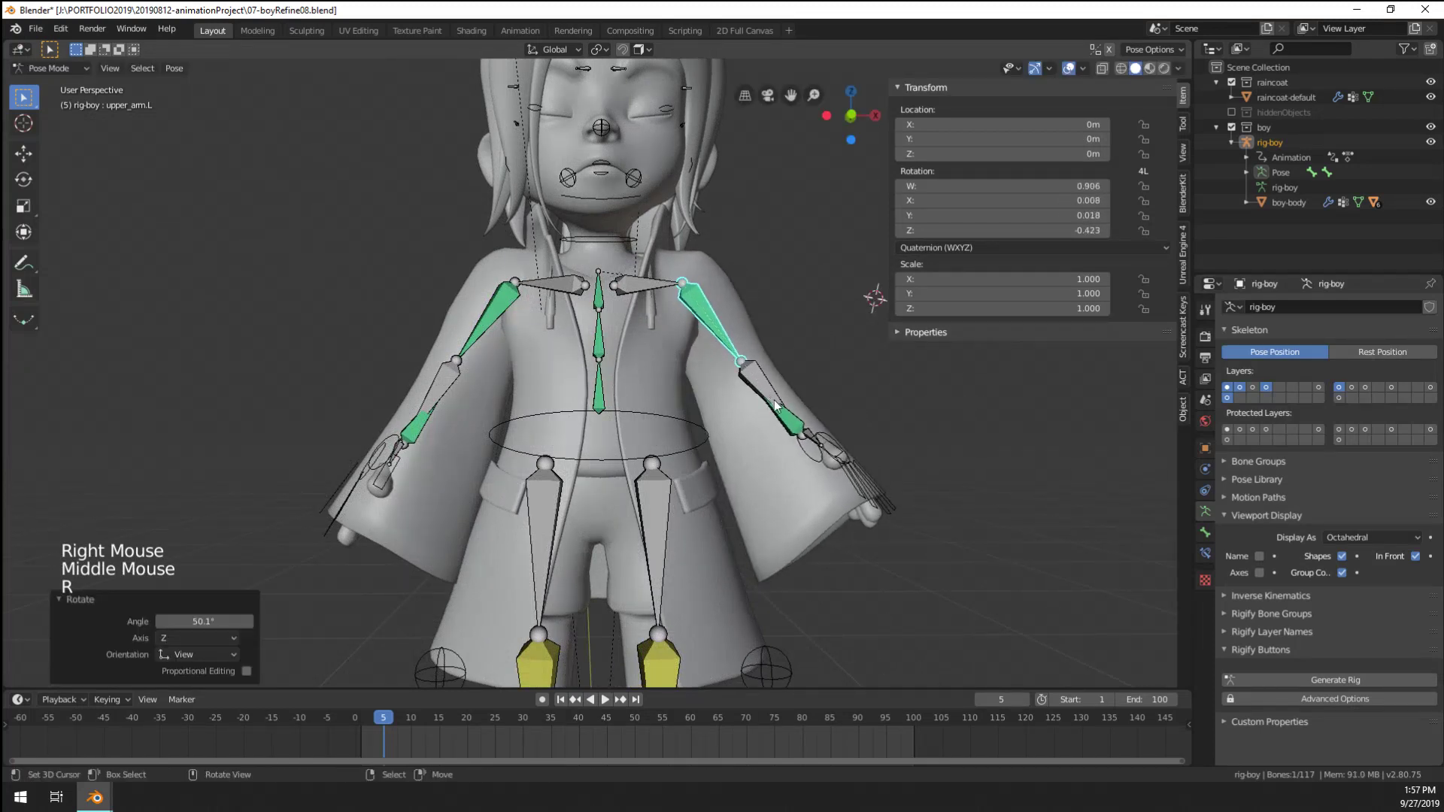
Rotate the forearm-L bone inward by about 14.6° and fine-tune the rotation of the left arm bones
{"action": "right_click", "coordinate": [767, 392]}
{"action": "right_click", "coordinate": [767, 392]}
{"action": "key", "text": "r"}
{"action": "key", "text": "r"}
{"action": "right_click", "coordinate": [771, 391]}
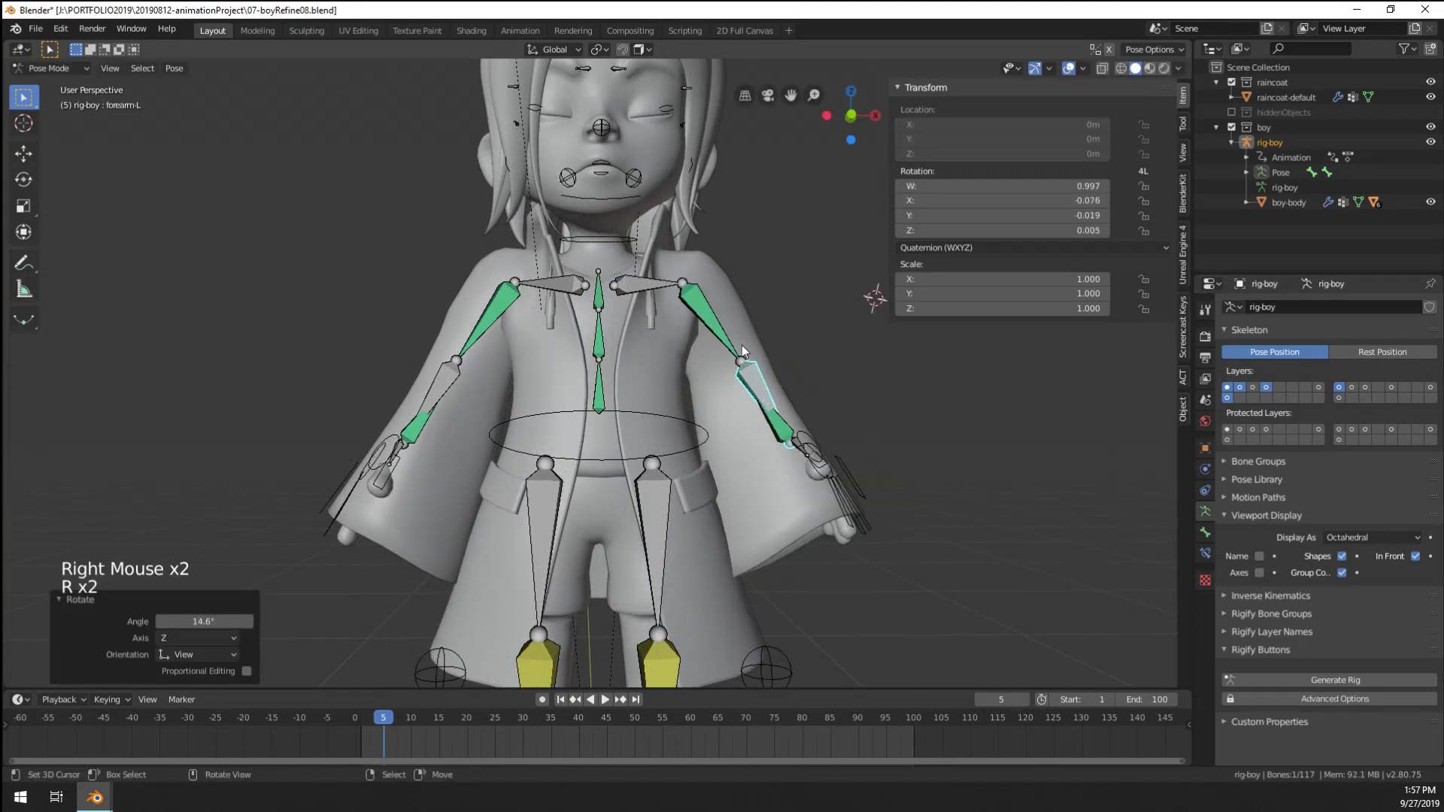
{"action": "key", "text": "r"}
{"action": "right_click", "coordinate": [763, 384]}
{"action": "key", "text": "r"}
{"action": "left_click", "coordinate": [757, 376]}
Raise both shoulders slightly by rotating the shoulder.L bone about -6.5° and the shoulder.R bone about 5°
{"action": "scroll", "coordinate": [753, 378], "scroll_direction": "down", "scroll_amount": 1}
{"action": "middle_click_drag", "start_coordinate": [752, 378], "coordinate": [647, 290]}
{"action": "right_click", "coordinate": [646, 291]}
{"action": "key", "text": "r"}
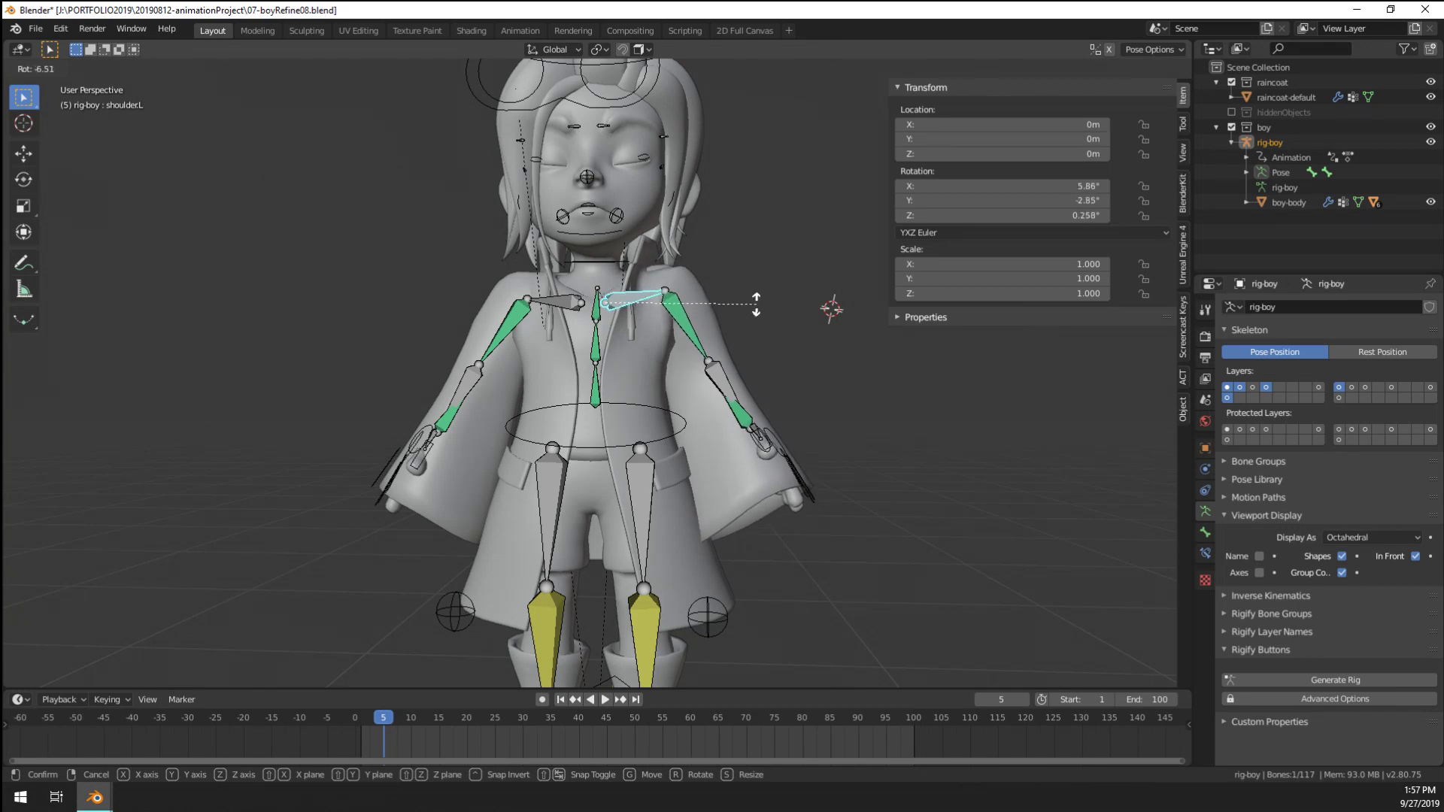
{"action": "left_click", "coordinate": [752, 309]}
{"action": "right_click", "coordinate": [553, 300]}
{"action": "key", "text": "r"}
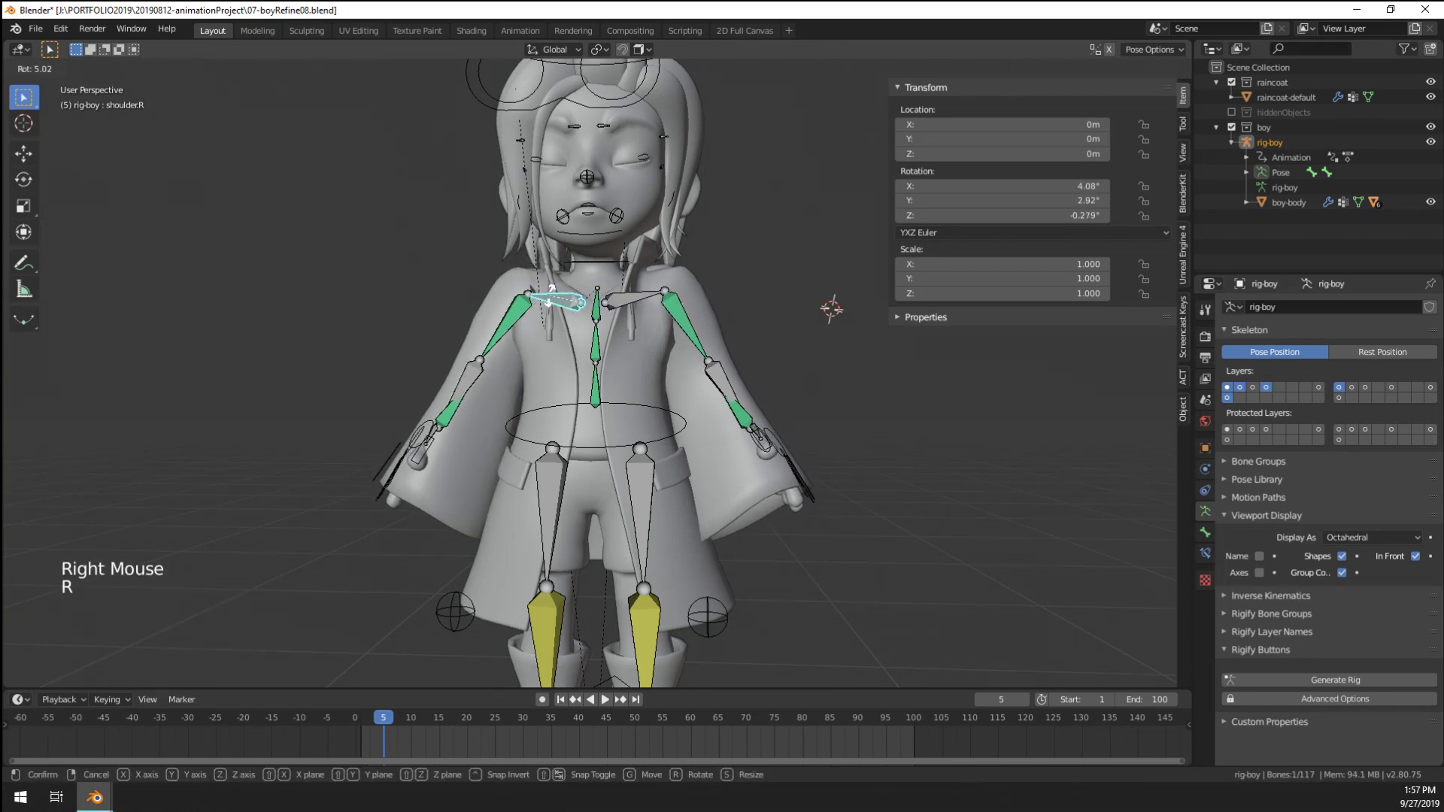
{"action": "right_click", "coordinate": [553, 293]}
Return rig-boy to object mode, select the raincoat-default mesh and examine the posed sleeves
{"action": "scroll", "coordinate": [673, 340], "scroll_direction": "up", "scroll_amount": 2}
{"action": "middle_click_drag", "start_coordinate": [672, 340], "coordinate": [665, 400]}
{"action": "right_click", "coordinate": [681, 359]}
{"action": "key", "text": "ctrl+Tab"}
{"action": "right_click", "coordinate": [689, 394]}
{"action": "right_click", "coordinate": [689, 394]}
{"action": "scroll", "coordinate": [665, 401], "scroll_direction": "down", "scroll_amount": 9}
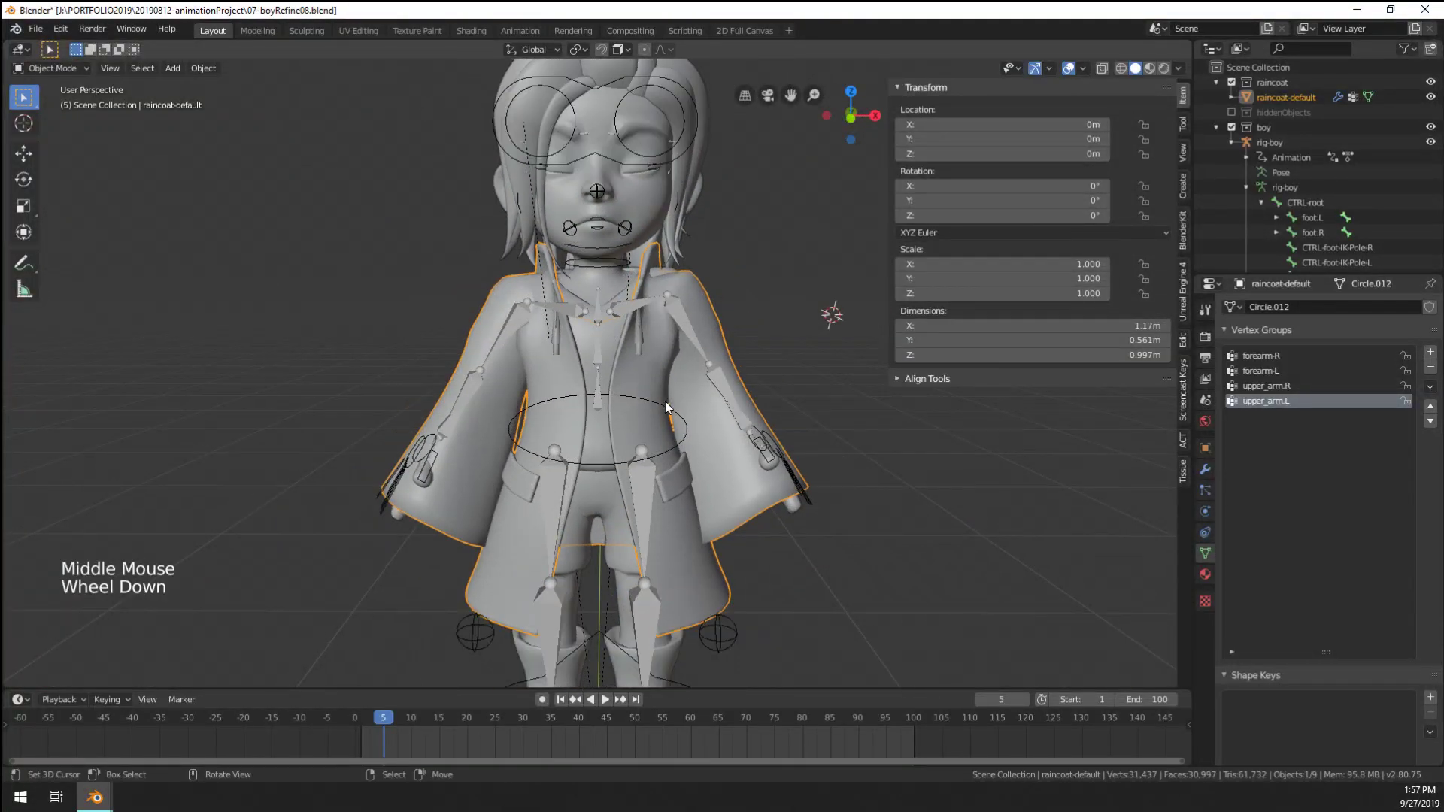
{"action": "scroll", "coordinate": [665, 402], "scroll_direction": "up", "scroll_amount": 9}
{"action": "middle_click_drag", "start_coordinate": [665, 400], "coordinate": [687, 441]}
{"action": "scroll", "coordinate": [741, 468], "scroll_direction": "down", "scroll_amount": 3}
{"action": "scroll", "coordinate": [739, 467], "scroll_direction": "up", "scroll_amount": 2}
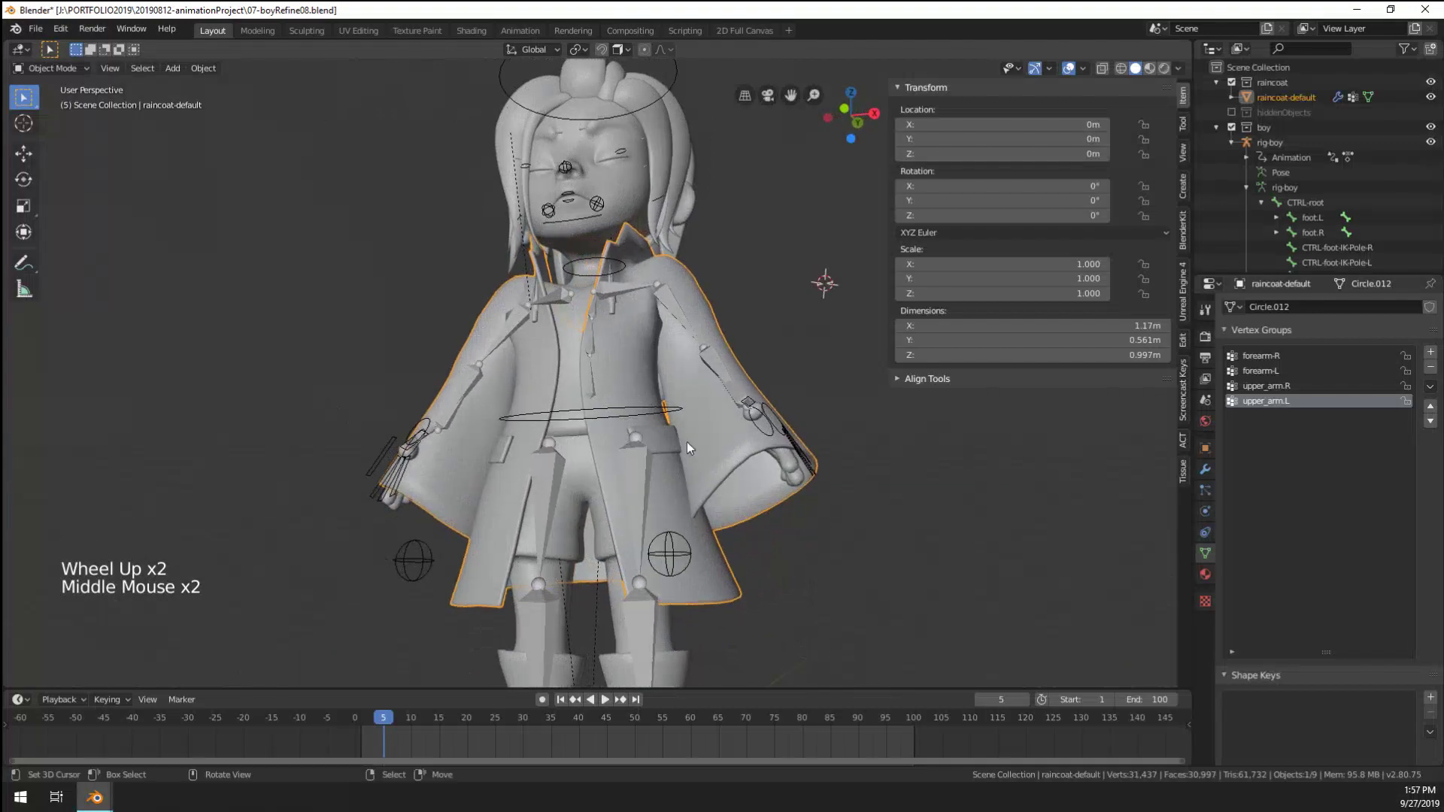
Display the viewport in LookDev shading and view the whole coloured character from the front
{"action": "left_click", "coordinate": [1152, 70]}
{"action": "scroll", "coordinate": [629, 333], "scroll_direction": "down", "scroll_amount": 2}
{"action": "mouse_move", "coordinate": [629, 333]}
{"action": "middle_mouse_down"}
{"action": "mouse_move", "coordinate": [647, 355]}
{"action": "mouse_move", "coordinate": [579, 399]}
{"action": "mouse_move", "coordinate": [322, 419]}
{"action": "mouse_move", "coordinate": [527, 406]}
{"action": "mouse_move", "coordinate": [810, 323]}
{"action": "middle_mouse_up"}
{"action": "scroll", "coordinate": [647, 355], "scroll_direction": "down", "scroll_amount": 3}
{"action": "scroll", "coordinate": [810, 324], "scroll_direction": "up", "scroll_amount": 1}
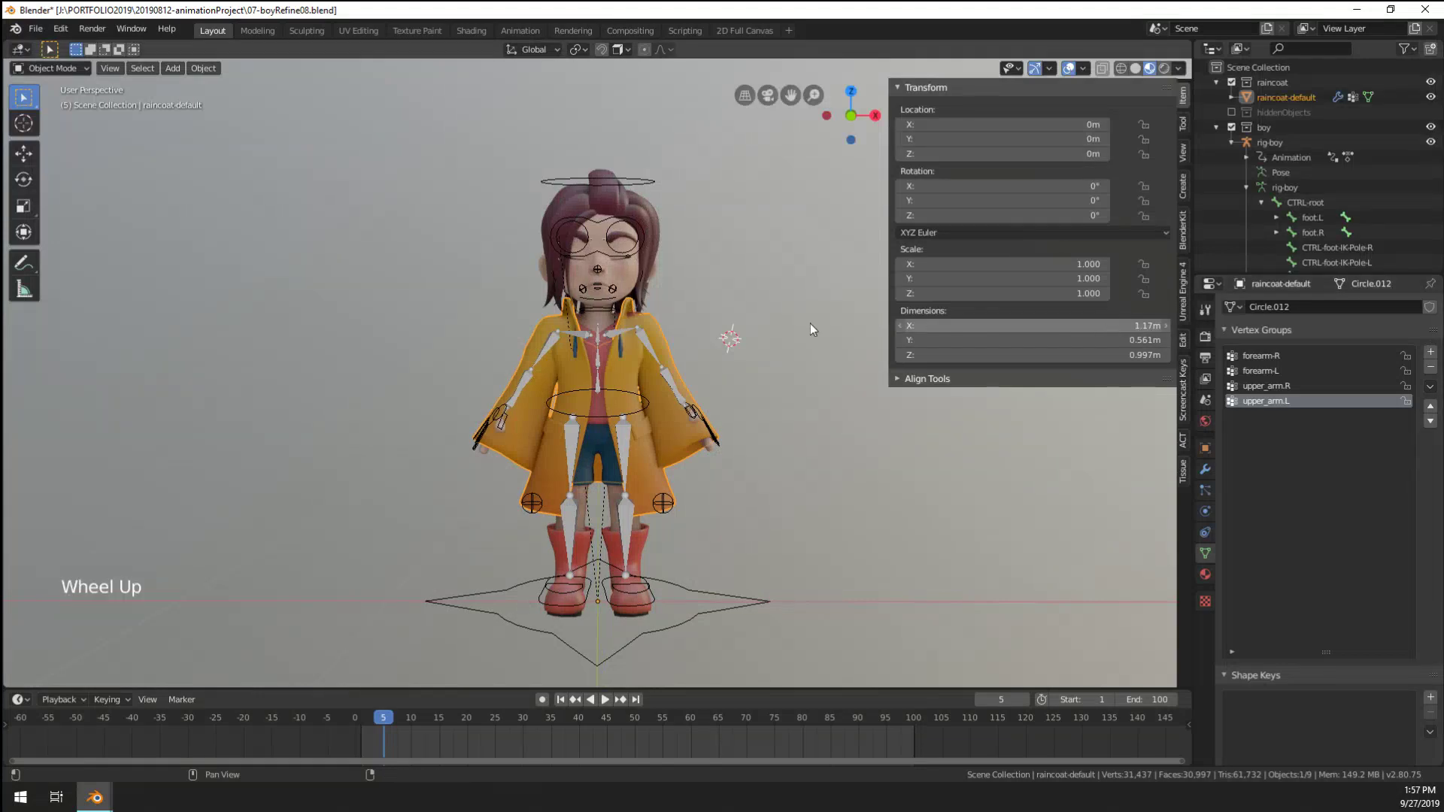
Put rig-boy in pose mode and open the left eye, moving eyelid-upper.L up about 0.31 m and eyelid-lower.L down about 0.15 m
{"action": "scroll", "coordinate": [810, 323], "scroll_direction": "up", "scroll_amount": 4}
{"action": "middle_click_drag", "start_coordinate": [675, 242], "coordinate": [653, 197], "text": "shift"}
{"action": "right_click", "coordinate": [649, 178]}
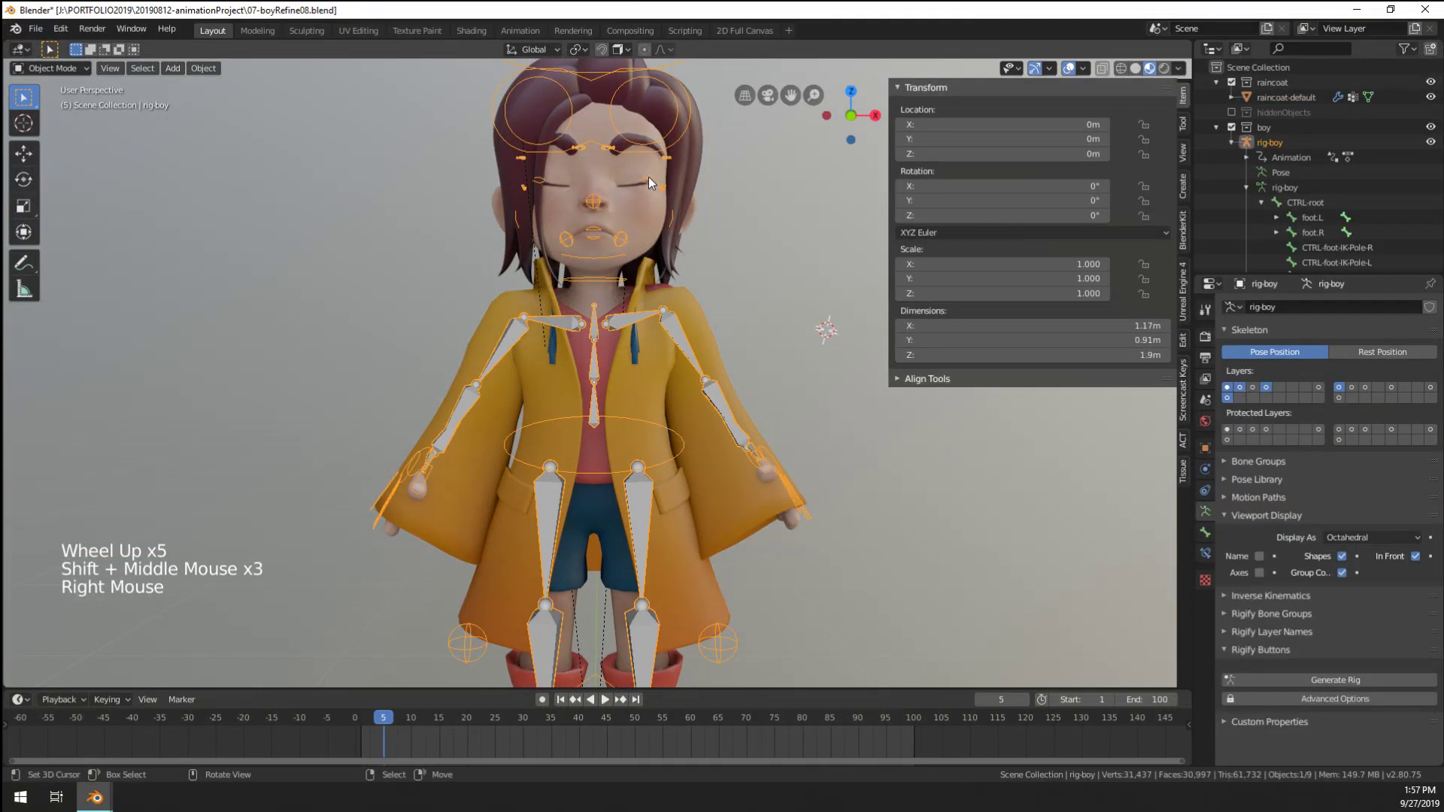
{"action": "key", "text": "ctrl+Tab"}
{"action": "right_click", "coordinate": [647, 178]}
{"action": "key", "text": "g"}
{"action": "left_click", "coordinate": [675, 156]}
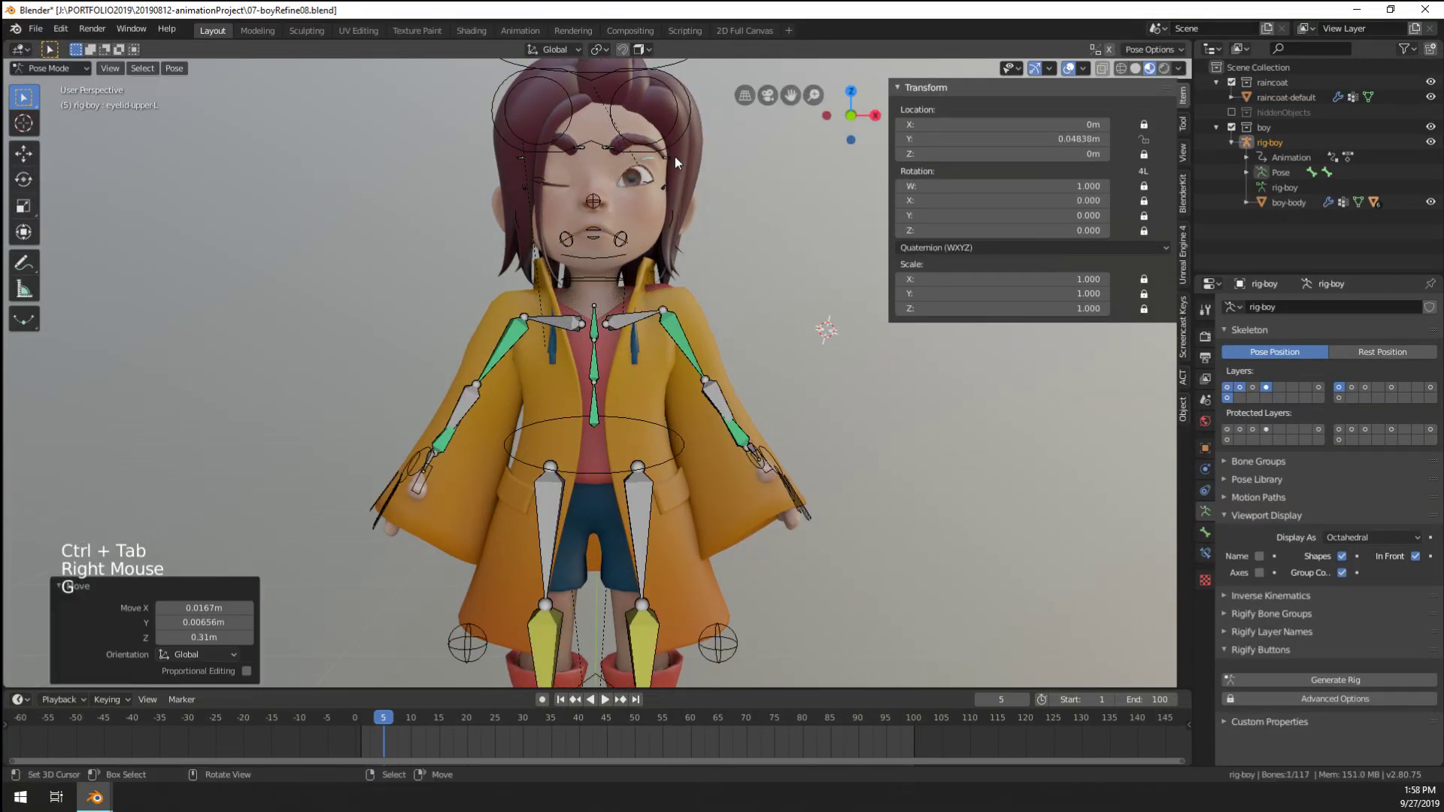
{"action": "right_click", "coordinate": [653, 179]}
{"action": "key", "text": "g"}
{"action": "left_click", "coordinate": [545, 182]}
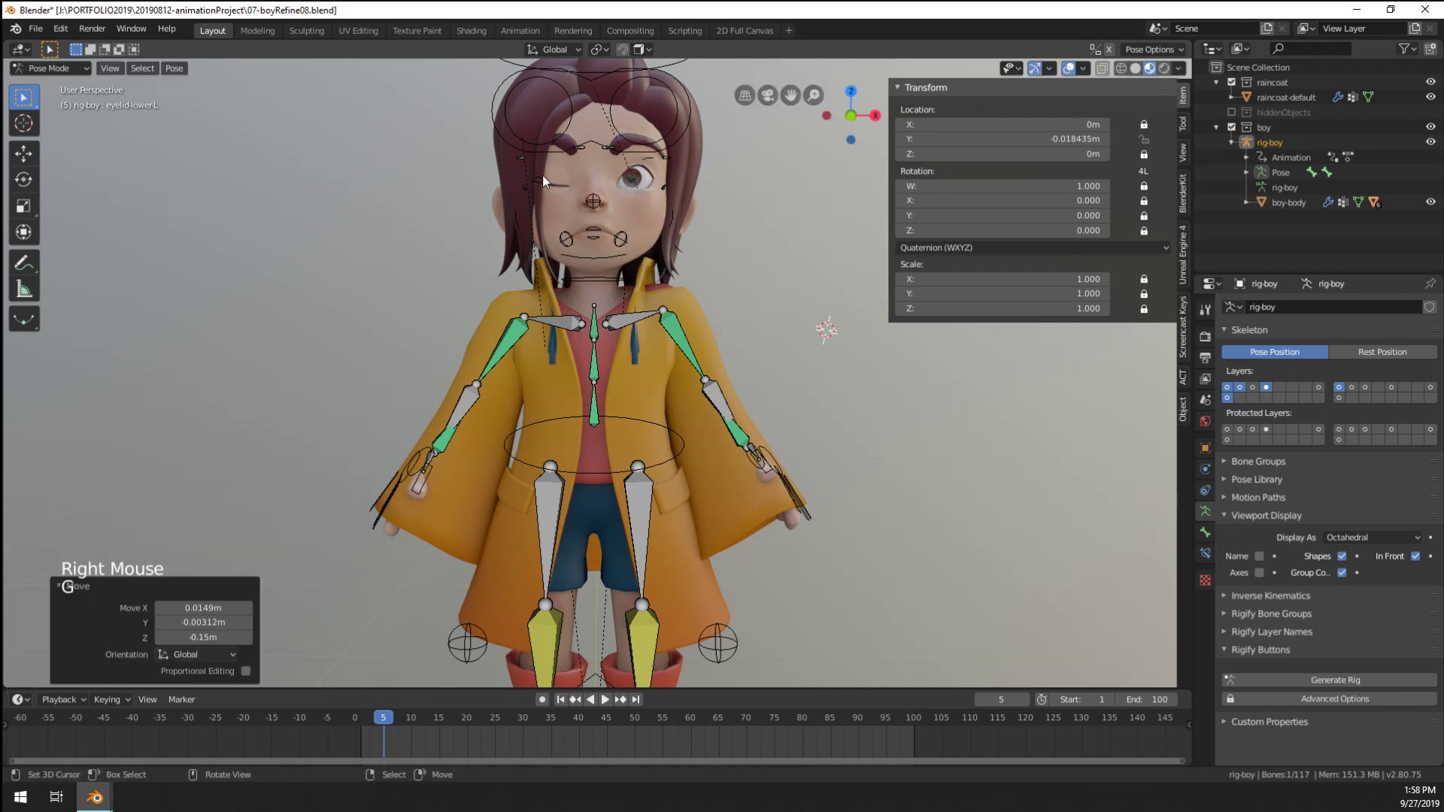
Open the right eye by moving its upper eyelid bone up and eyelid-lower.R down, then clear the bone selection
{"action": "right_click", "coordinate": [543, 170]}
{"action": "key", "text": "g"}
{"action": "left_click", "coordinate": [543, 164]}
{"action": "right_click", "coordinate": [540, 188]}
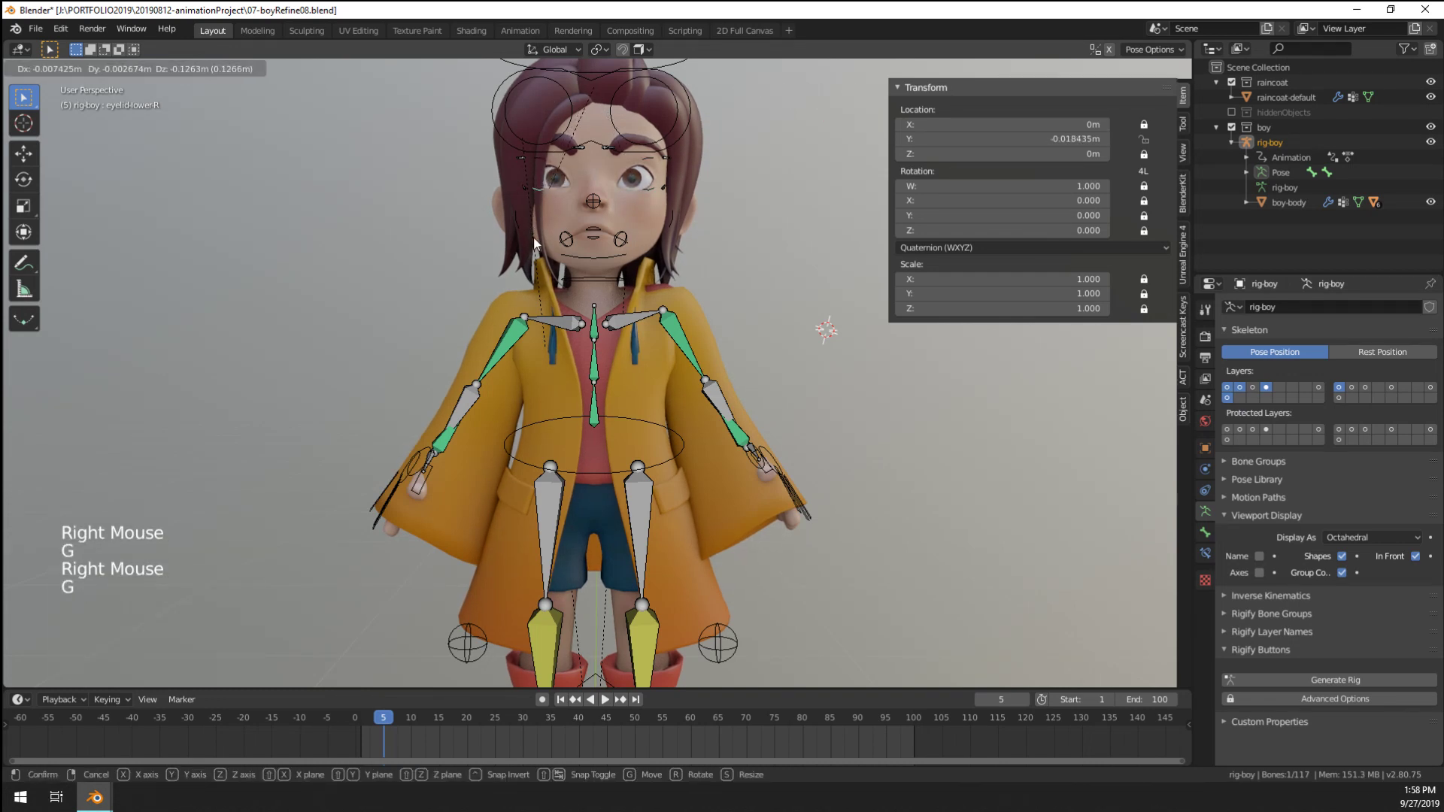
{"action": "key", "text": "g"}
{"action": "left_click", "coordinate": [535, 235]}
{"action": "scroll", "coordinate": [752, 331], "scroll_direction": "up", "scroll_amount": 2}
{"action": "right_click", "coordinate": [793, 383]}
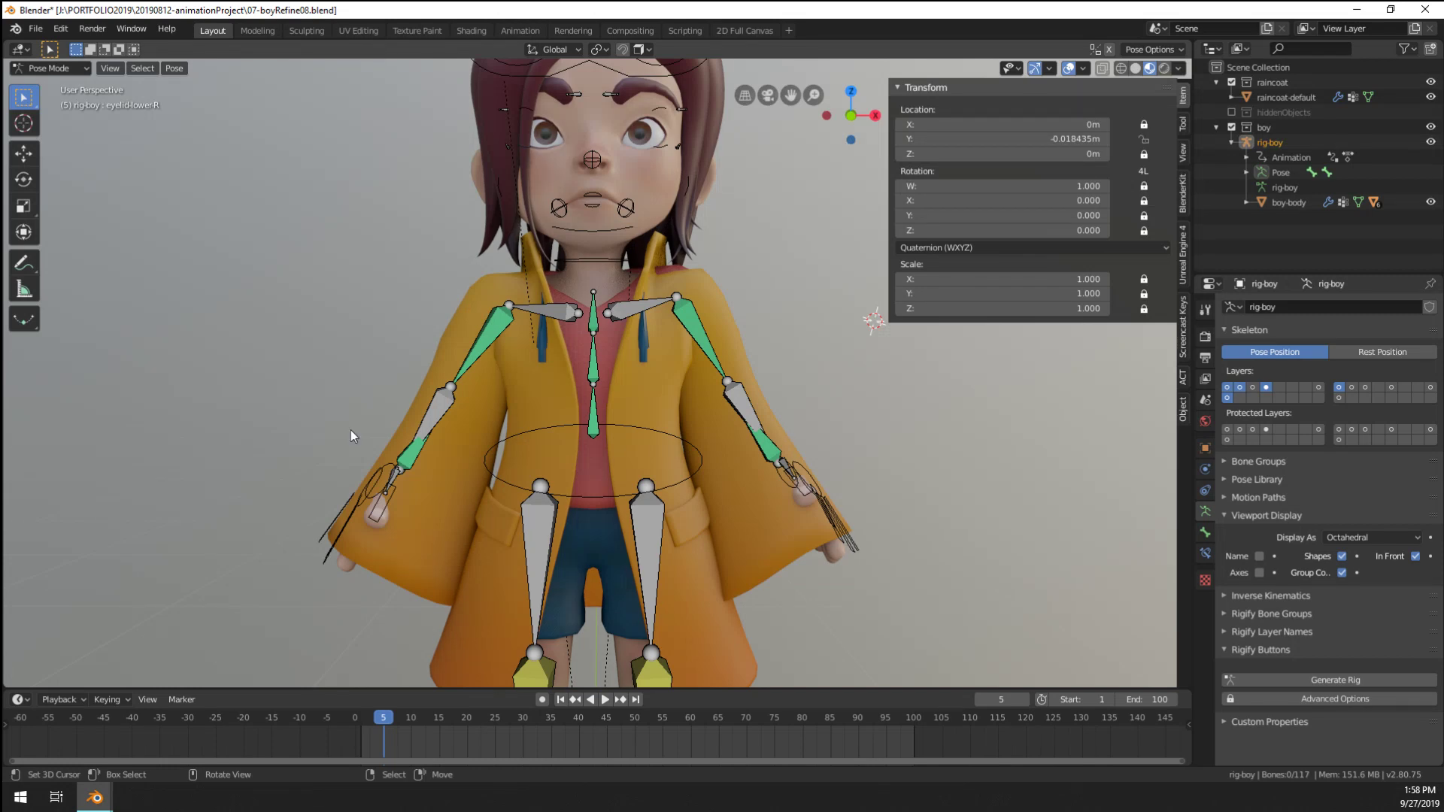
Leave Pose Mode, select the raincoat object and switch to the Shading workspace
{"action": "scroll", "coordinate": [351, 429], "scroll_direction": "down", "scroll_amount": 4}
{"action": "middle_click", "coordinate": [510, 489]}
{"action": "middle_click_drag", "start_coordinate": [510, 488], "coordinate": [556, 237]}
{"action": "scroll", "coordinate": [587, 376], "scroll_direction": "up", "scroll_amount": 5}
{"action": "key", "text": "ctrl+Tab"}
{"action": "right_click", "coordinate": [554, 383]}
{"action": "scroll", "coordinate": [553, 383], "scroll_direction": "up", "scroll_amount": 1}
{"action": "scroll", "coordinate": [553, 382], "scroll_direction": "down", "scroll_amount": 2}
{"action": "left_click", "coordinate": [466, 31]}
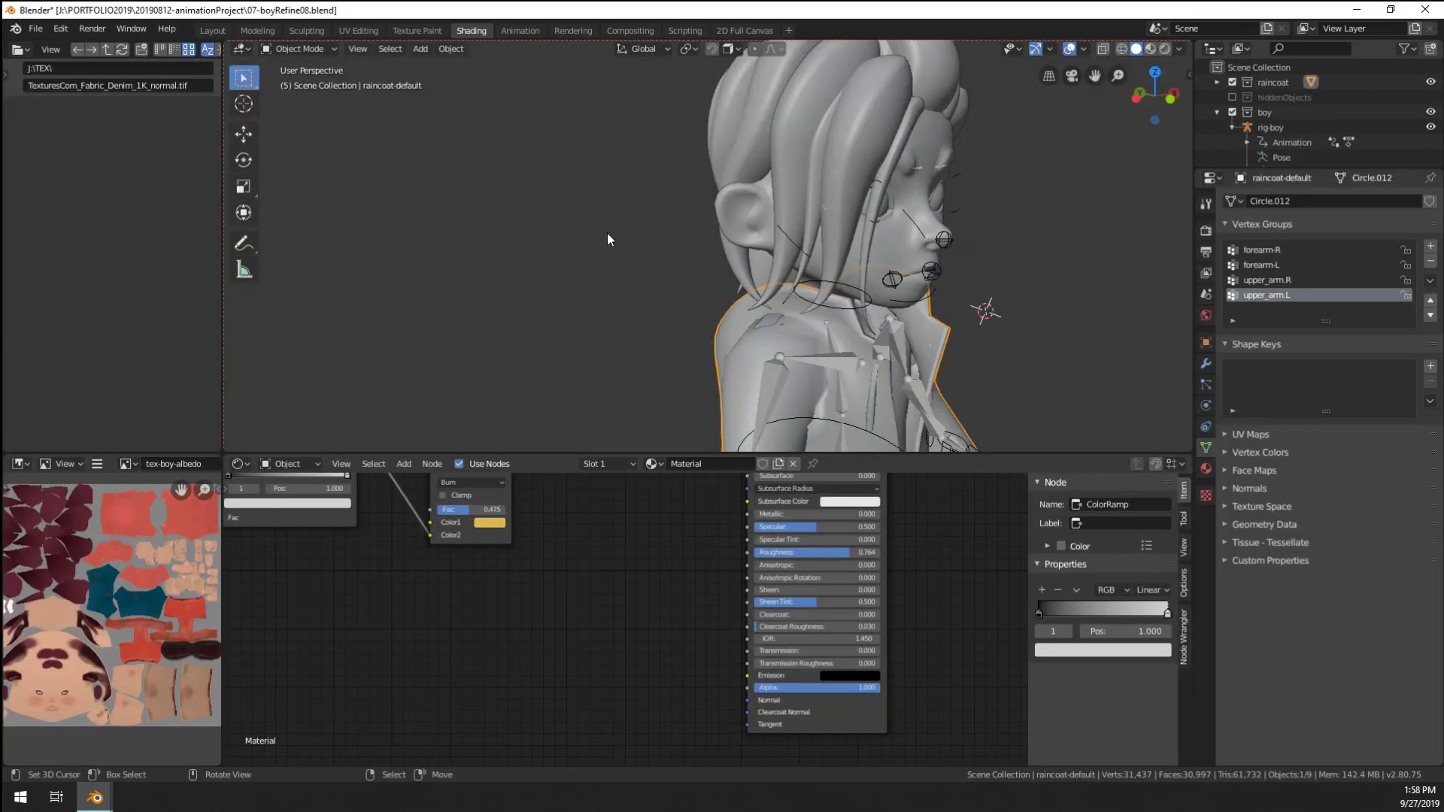
Display the Shading workspace's 3D view in LookDev shading with the raincoat in frame
{"action": "middle_click_drag", "start_coordinate": [797, 372], "coordinate": [1146, 65]}
{"action": "key", "text": "z"}
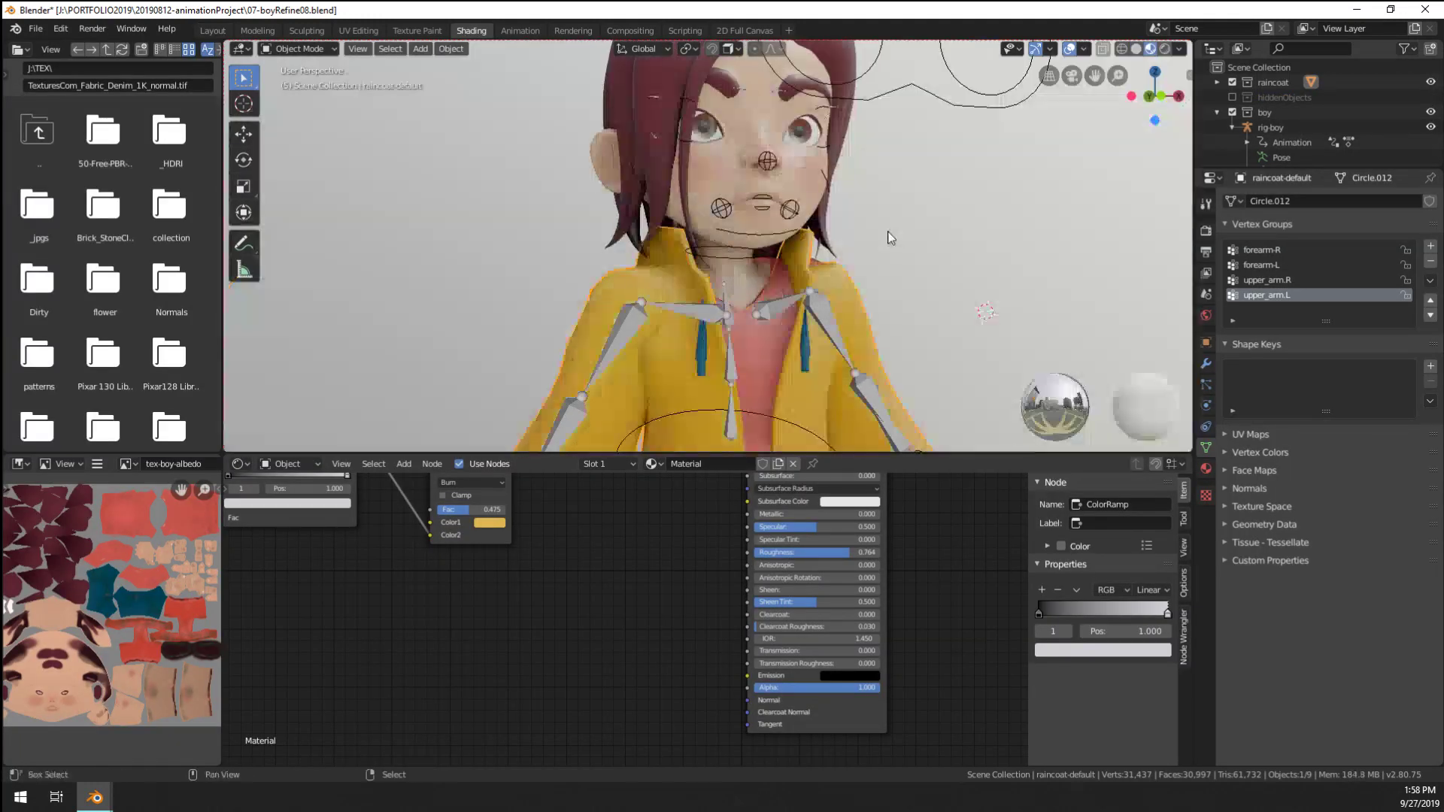
{"action": "middle_click_drag", "start_coordinate": [853, 313], "coordinate": [825, 213], "text": "shift"}
{"action": "scroll", "coordinate": [825, 214], "scroll_direction": "down", "scroll_amount": 1}
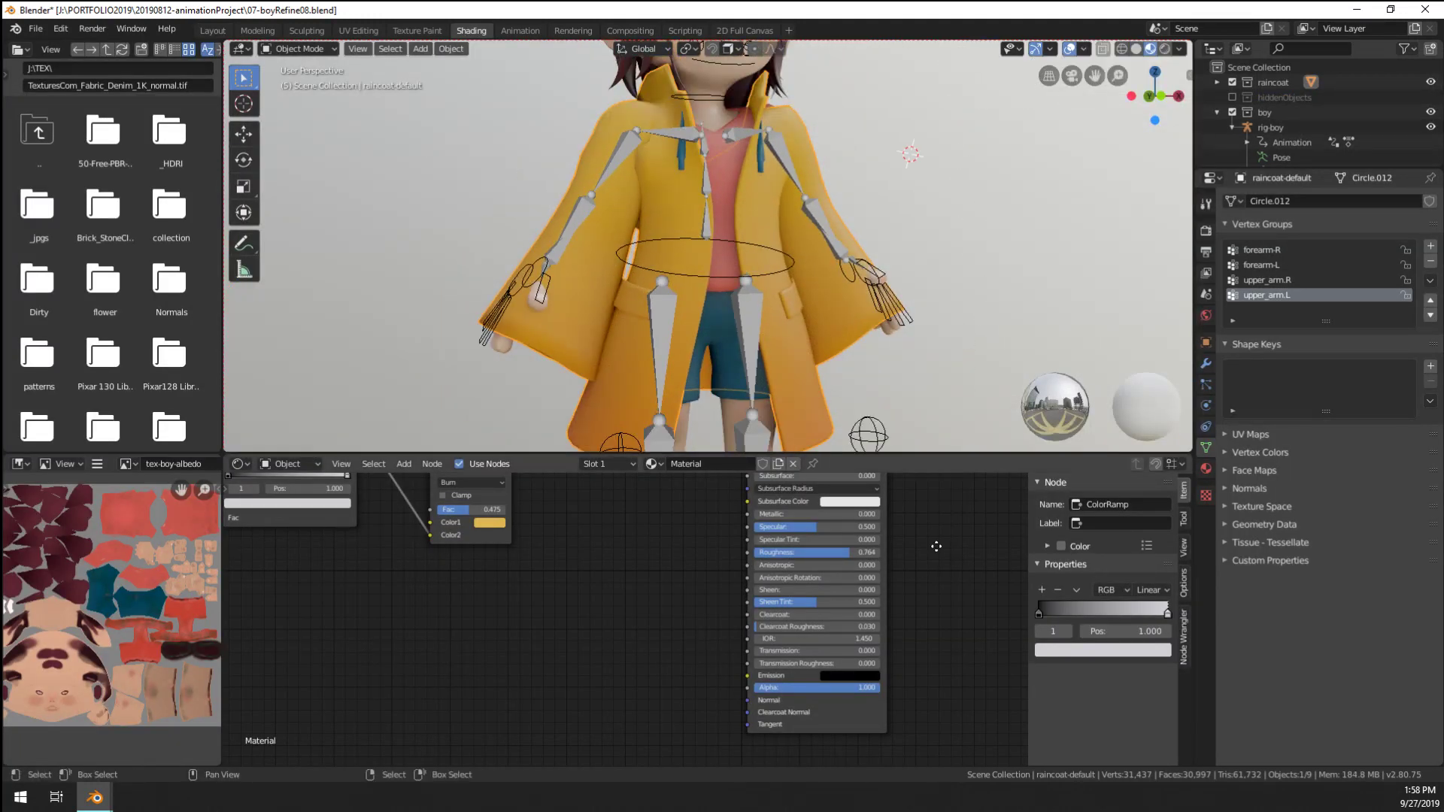
Lower the Roughness of the raincoat's Principled BSDF to about 0.195
{"action": "left_click_drag", "start_coordinate": [850, 553], "coordinate": [797, 552]}
{"action": "scroll", "coordinate": [827, 301], "scroll_direction": "up", "scroll_amount": 4}
{"action": "middle_click_drag", "start_coordinate": [848, 284], "coordinate": [782, 421]}
{"action": "middle_click_drag", "start_coordinate": [782, 301], "coordinate": [740, 320]}
{"action": "scroll", "coordinate": [740, 320], "scroll_direction": "up", "scroll_amount": 2}
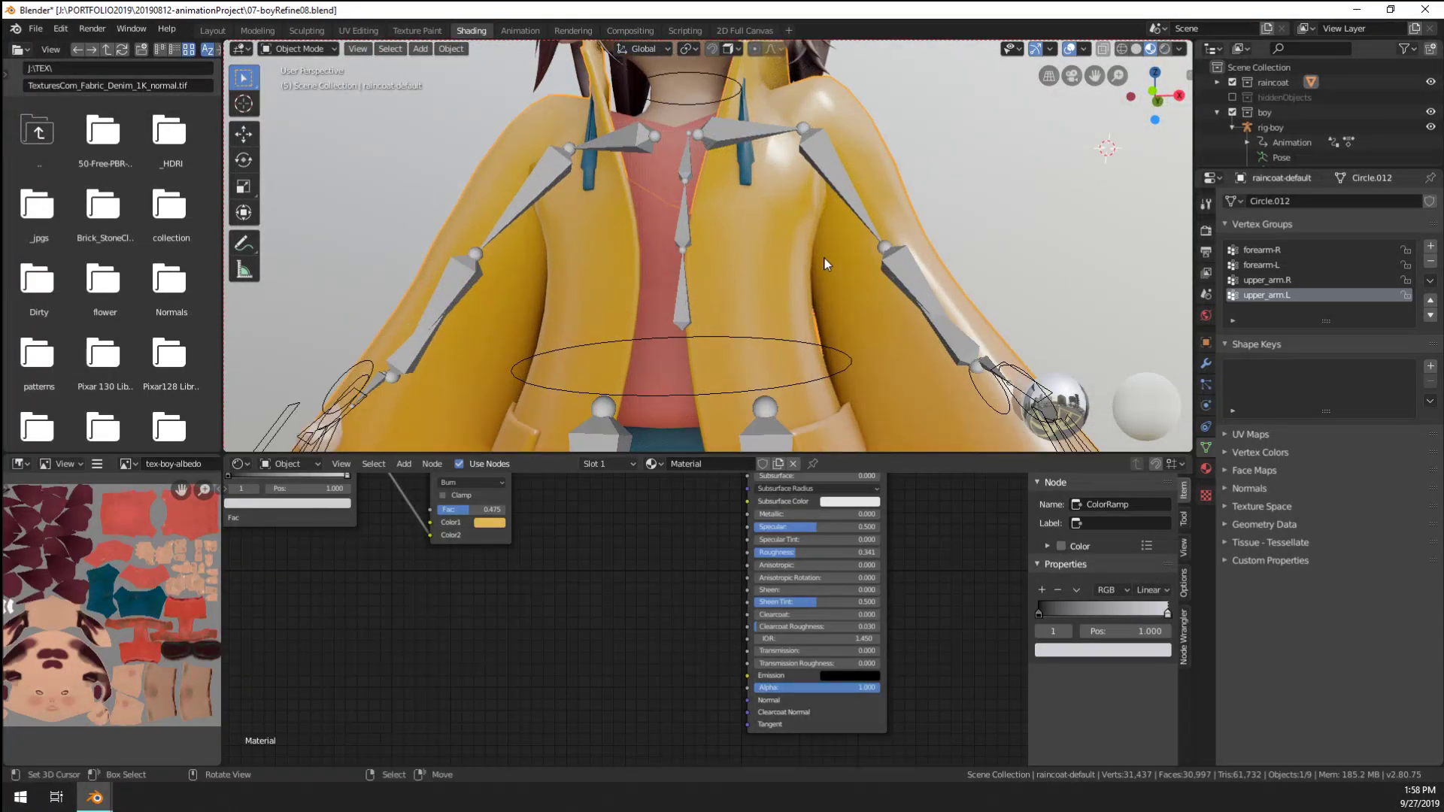
{"action": "middle_click_drag", "start_coordinate": [835, 260], "coordinate": [908, 266]}
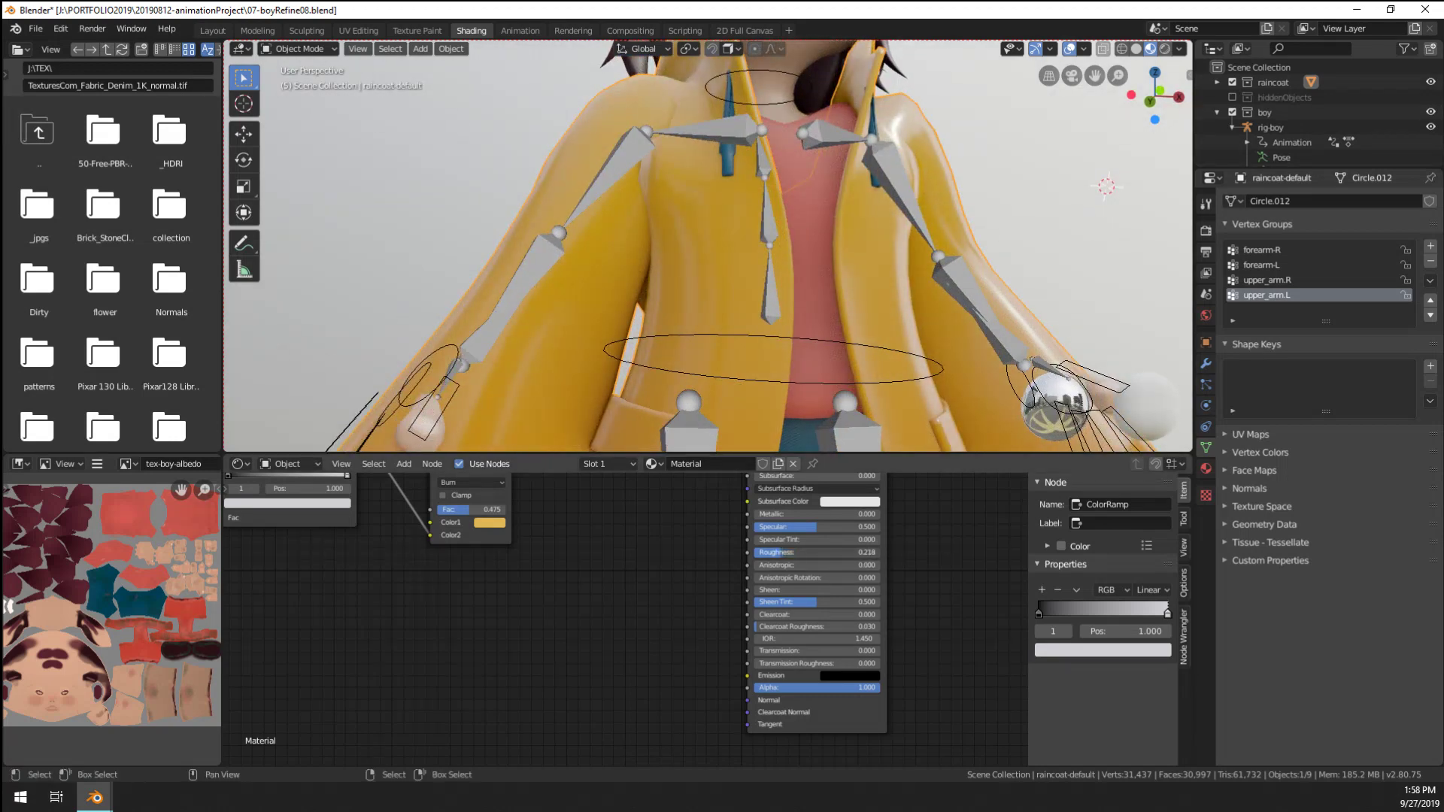
Open the Dirty folder inside TEX and add WipingResidueMedium002_OVERLAY_3K.jpg as an image texture node below the Burn node
{"action": "mouse_move", "coordinate": [501, 585]}
{"action": "middle_mouse_down"}
{"action": "mouse_move", "coordinate": [549, 590]}
{"action": "mouse_move", "coordinate": [554, 699]}
{"action": "mouse_move", "coordinate": [609, 652]}
{"action": "middle_mouse_up"}
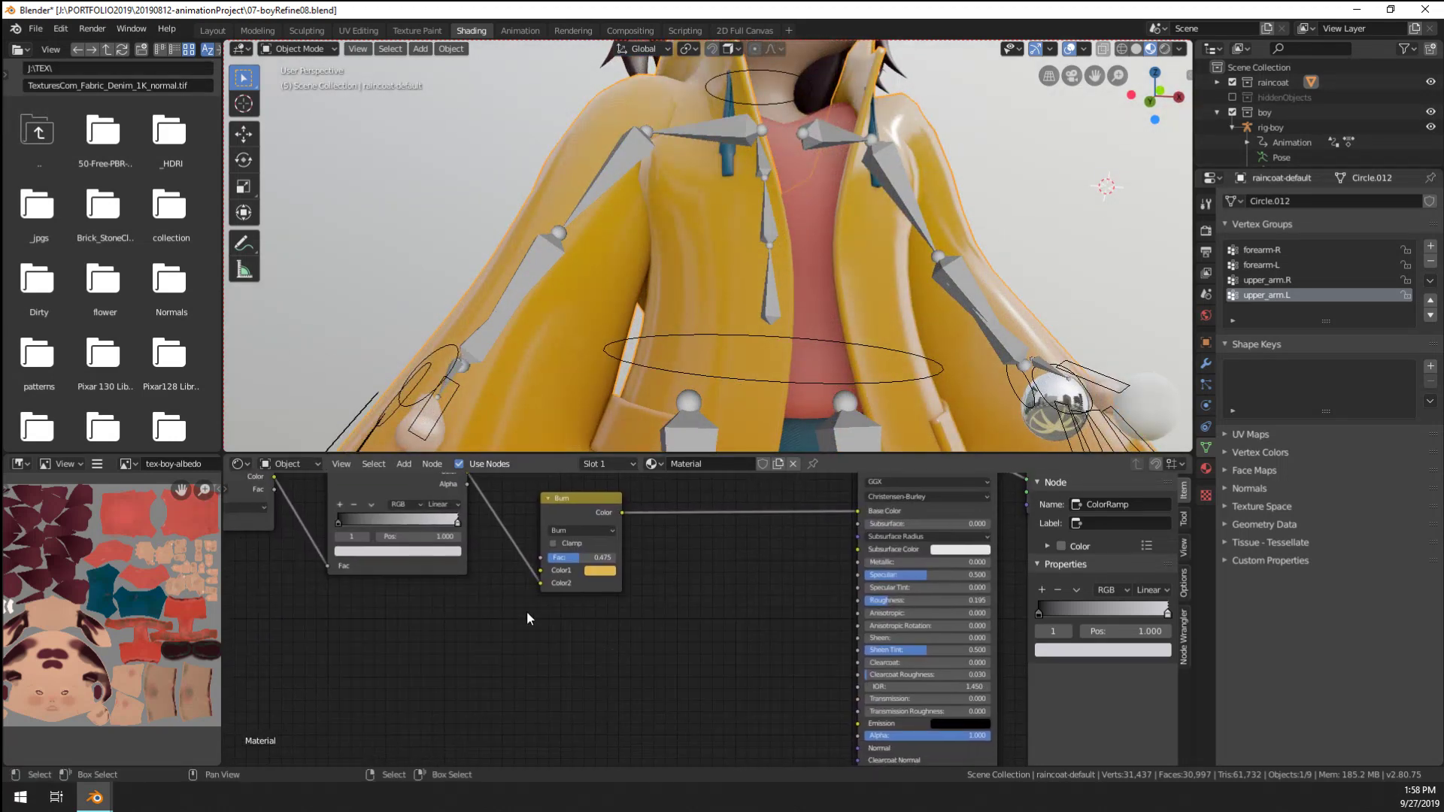
{"action": "key", "text": "t"}
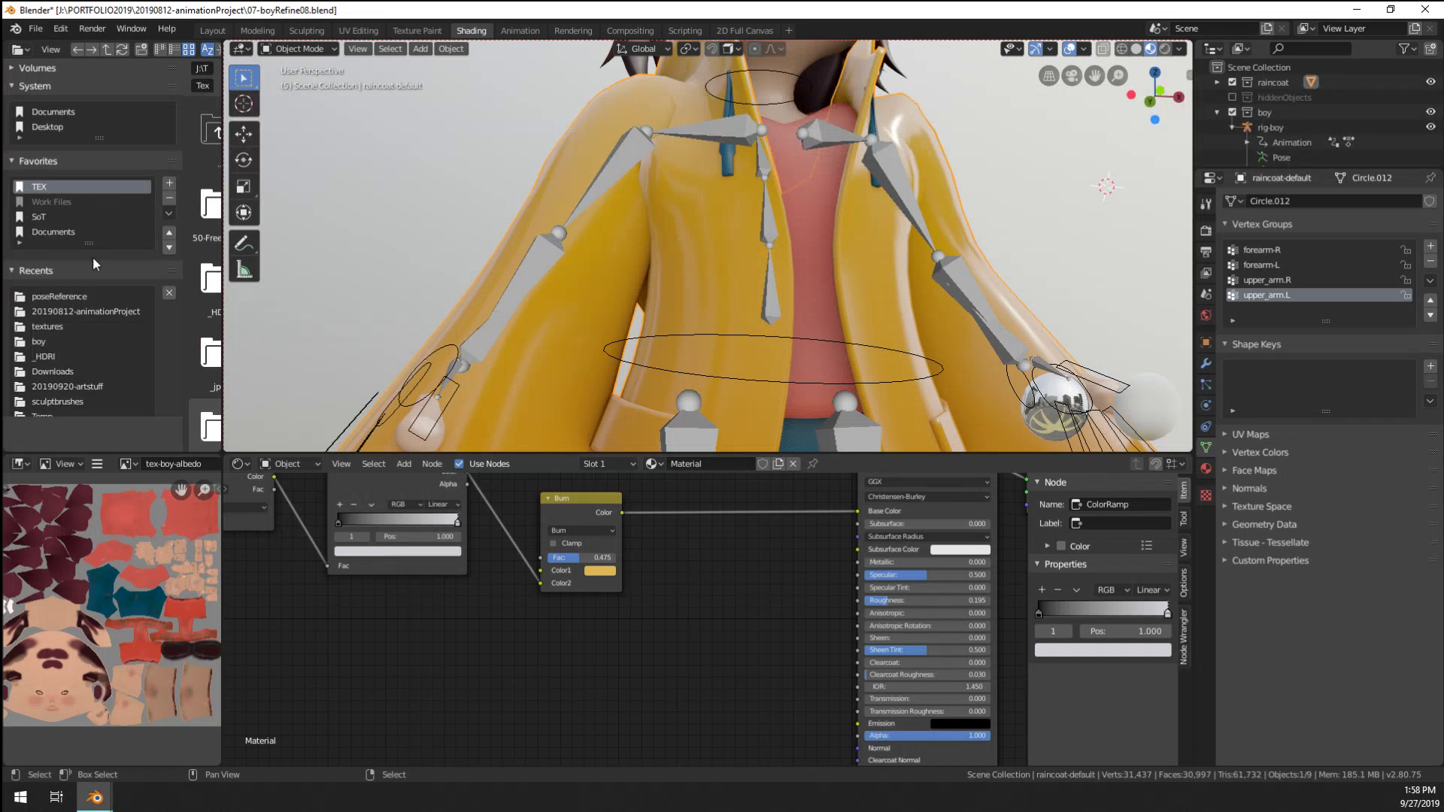
{"action": "scroll", "coordinate": [77, 331], "scroll_direction": "down", "scroll_amount": 2}
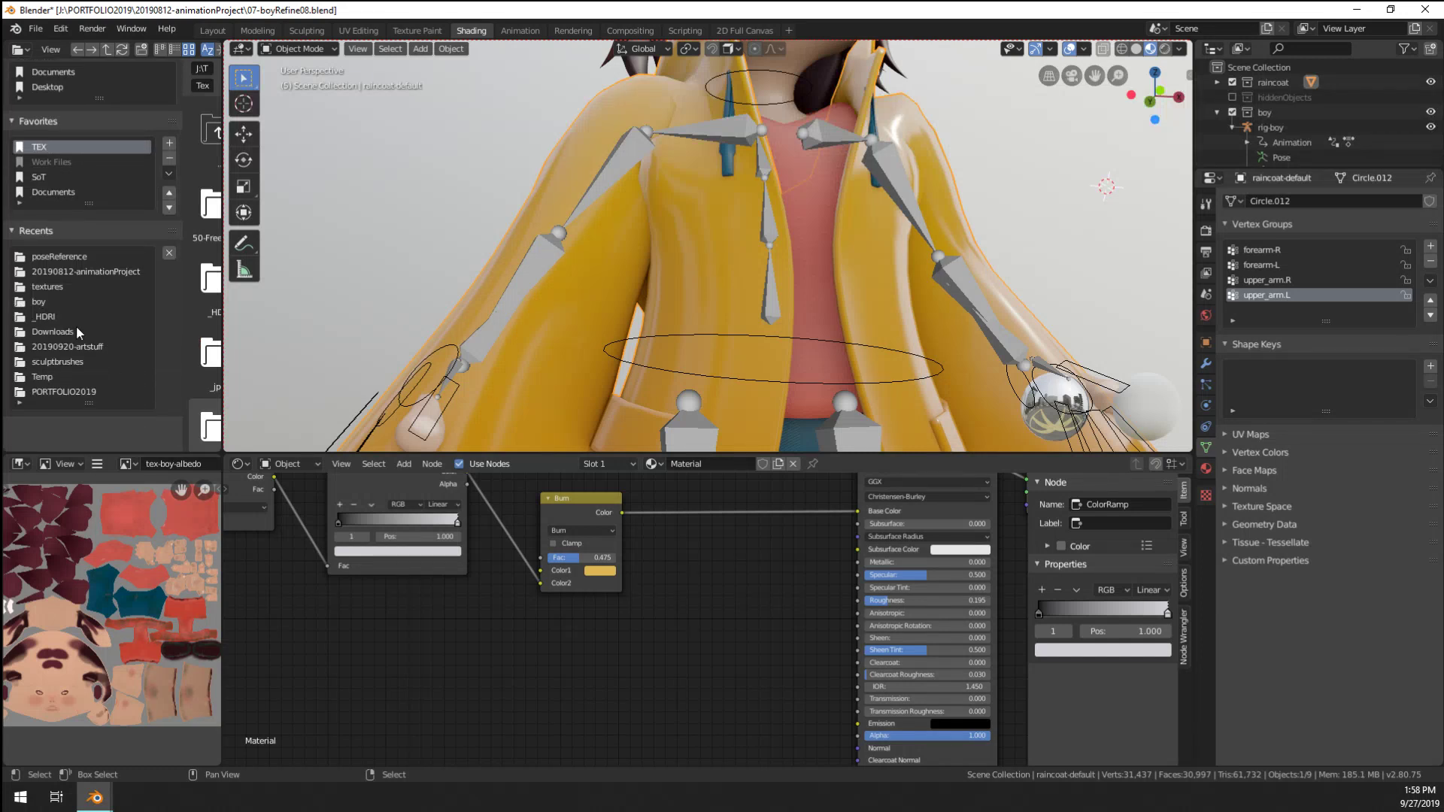
{"action": "left_click", "coordinate": [48, 146]}
{"action": "key", "text": "t"}
{"action": "scroll", "coordinate": [155, 272], "scroll_direction": "down", "scroll_amount": 5}
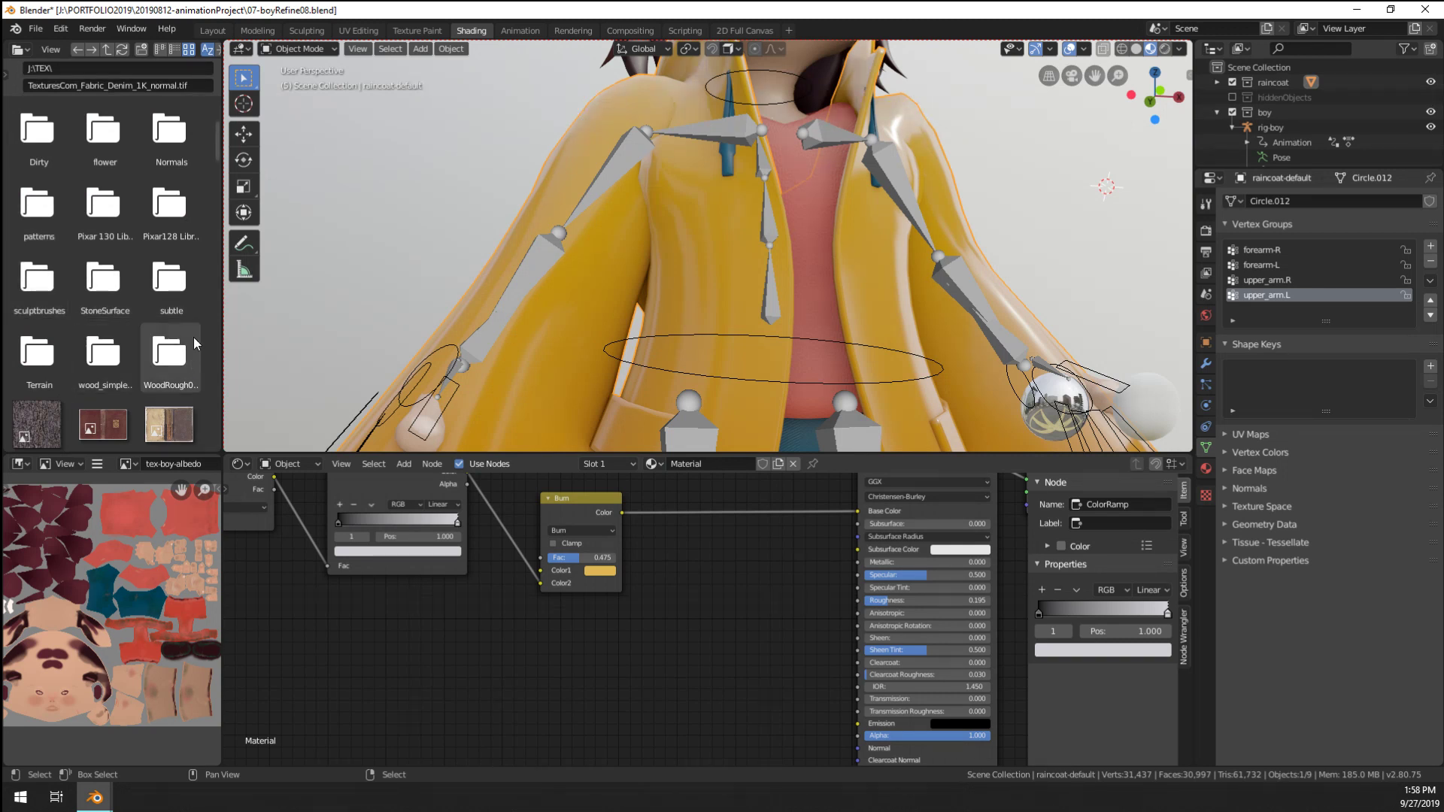
{"action": "scroll", "coordinate": [159, 278], "scroll_direction": "up", "scroll_amount": 2}
{"action": "scroll", "coordinate": [158, 271], "scroll_direction": "up", "scroll_amount": 1}
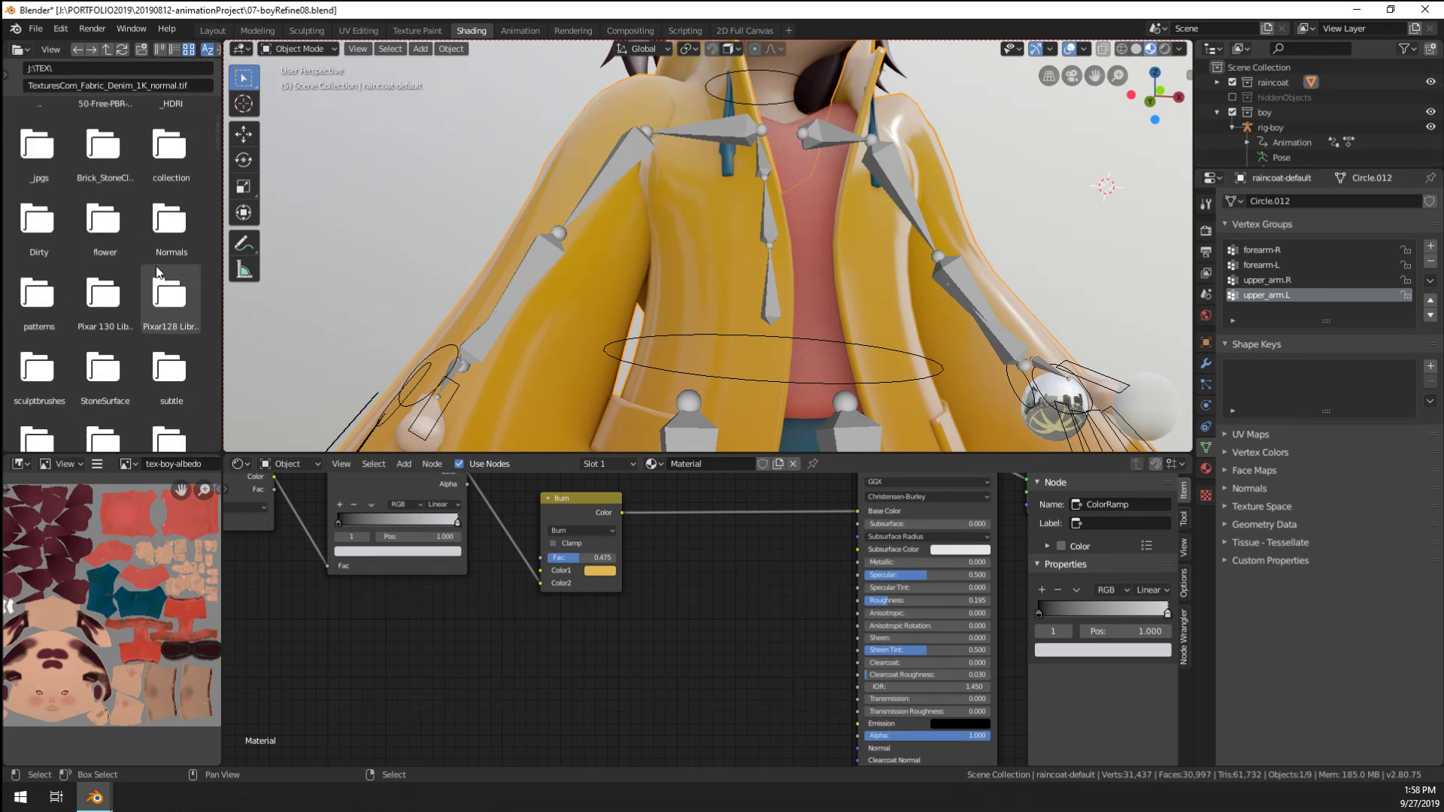
{"action": "double_click", "coordinate": [46, 227]}
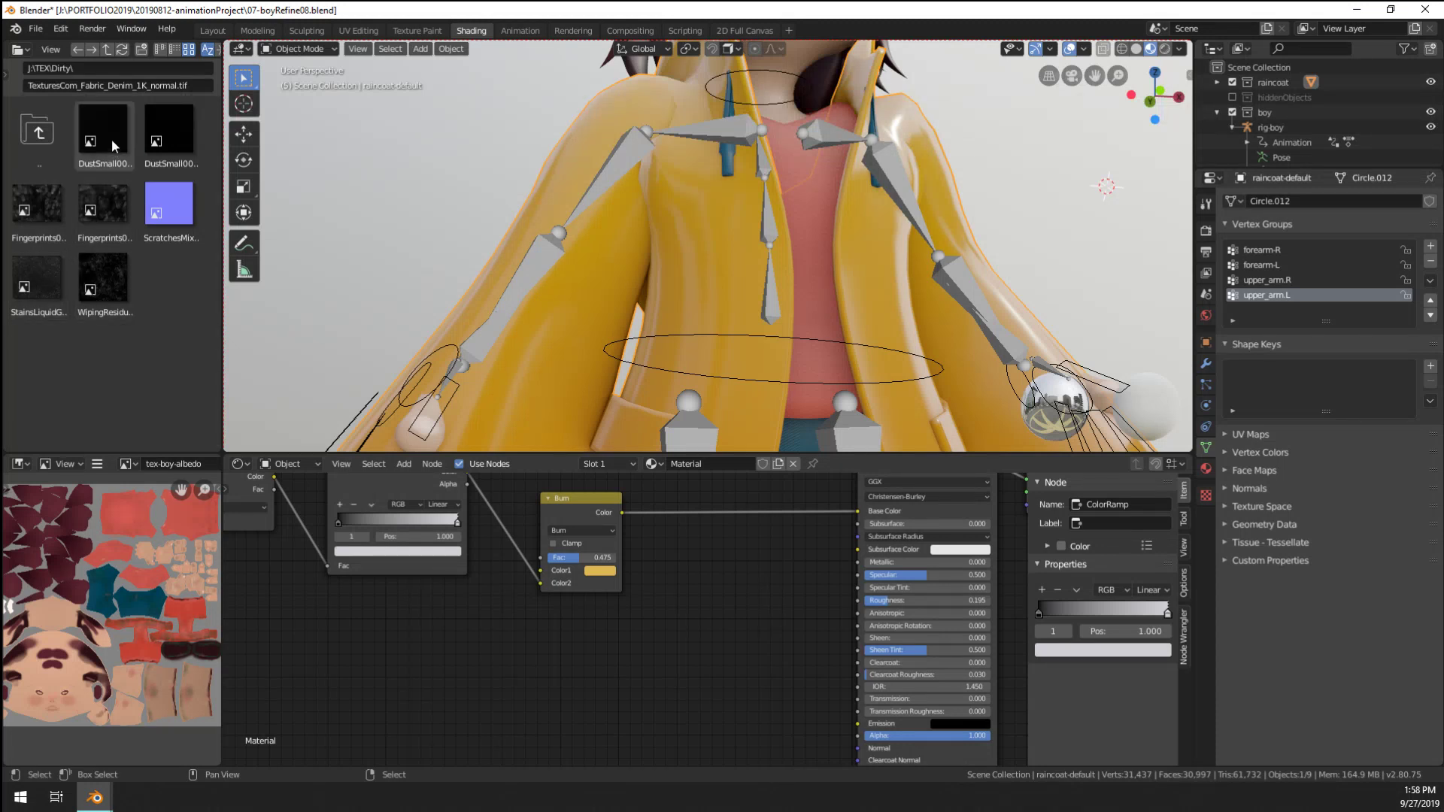
{"action": "left_click_drag", "start_coordinate": [115, 268], "coordinate": [511, 670]}
{"action": "left_click_drag", "start_coordinate": [592, 578], "coordinate": [468, 620]}
Add a ColorRamp fed by the wiping residue image's color and preview the ramp's output on the raincoat
{"action": "key", "text": "shift+a"}
{"action": "mouse_move", "coordinate": [513, 718]}
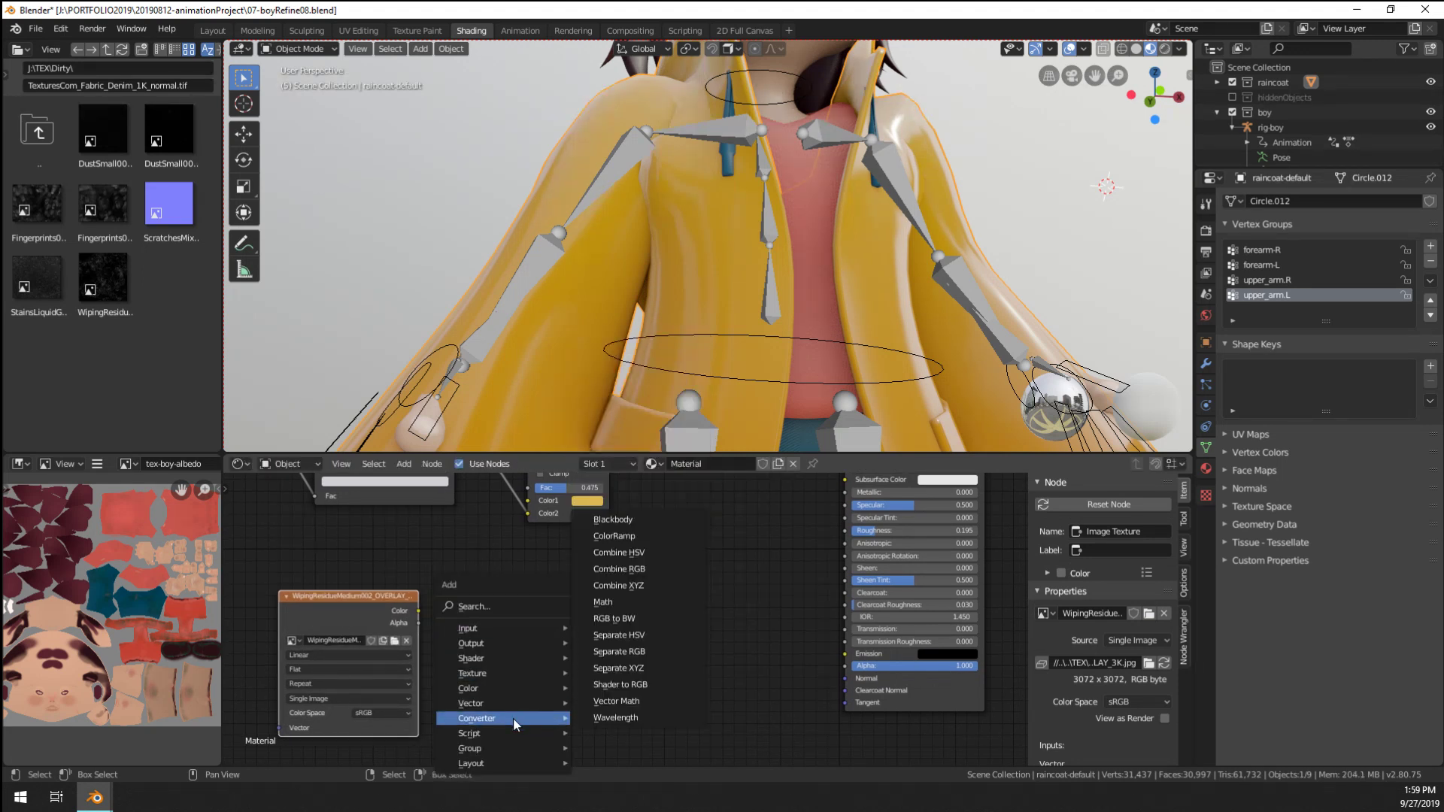
{"action": "left_click", "coordinate": [642, 536]}
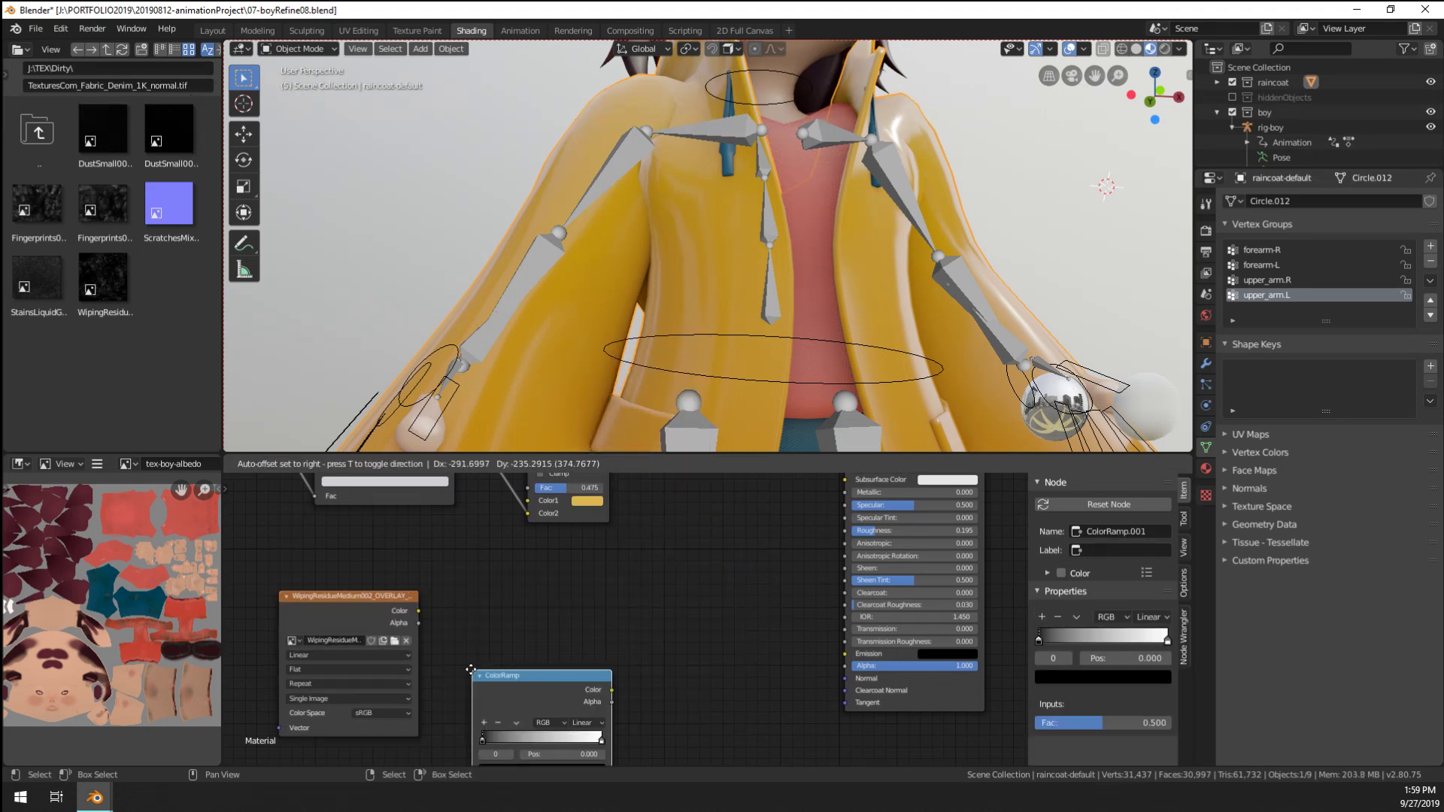
{"action": "left_click", "coordinate": [538, 610]}
{"action": "left_click_drag", "start_coordinate": [418, 610], "coordinate": [474, 707]}
{"action": "left_click", "coordinate": [555, 611], "text": "ctrl+shift"}
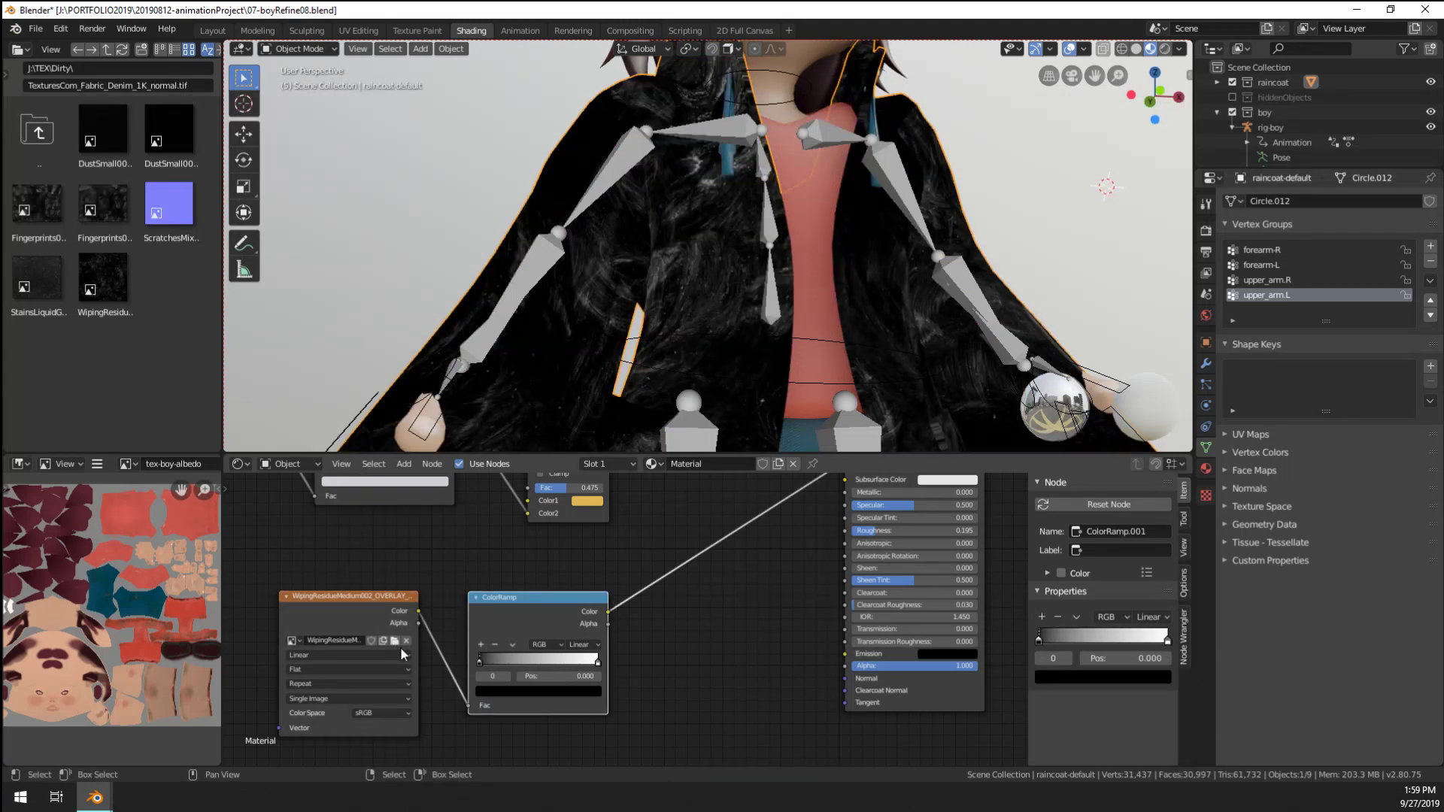
Add Texture Coordinate and Mapping nodes to the wiping residue image and set the mapping scale to 7.7 on all axes
{"action": "left_click", "coordinate": [331, 609]}
{"action": "key", "text": "ctrl+t"}
{"action": "middle_click_drag", "start_coordinate": [332, 610], "coordinate": [453, 639]}
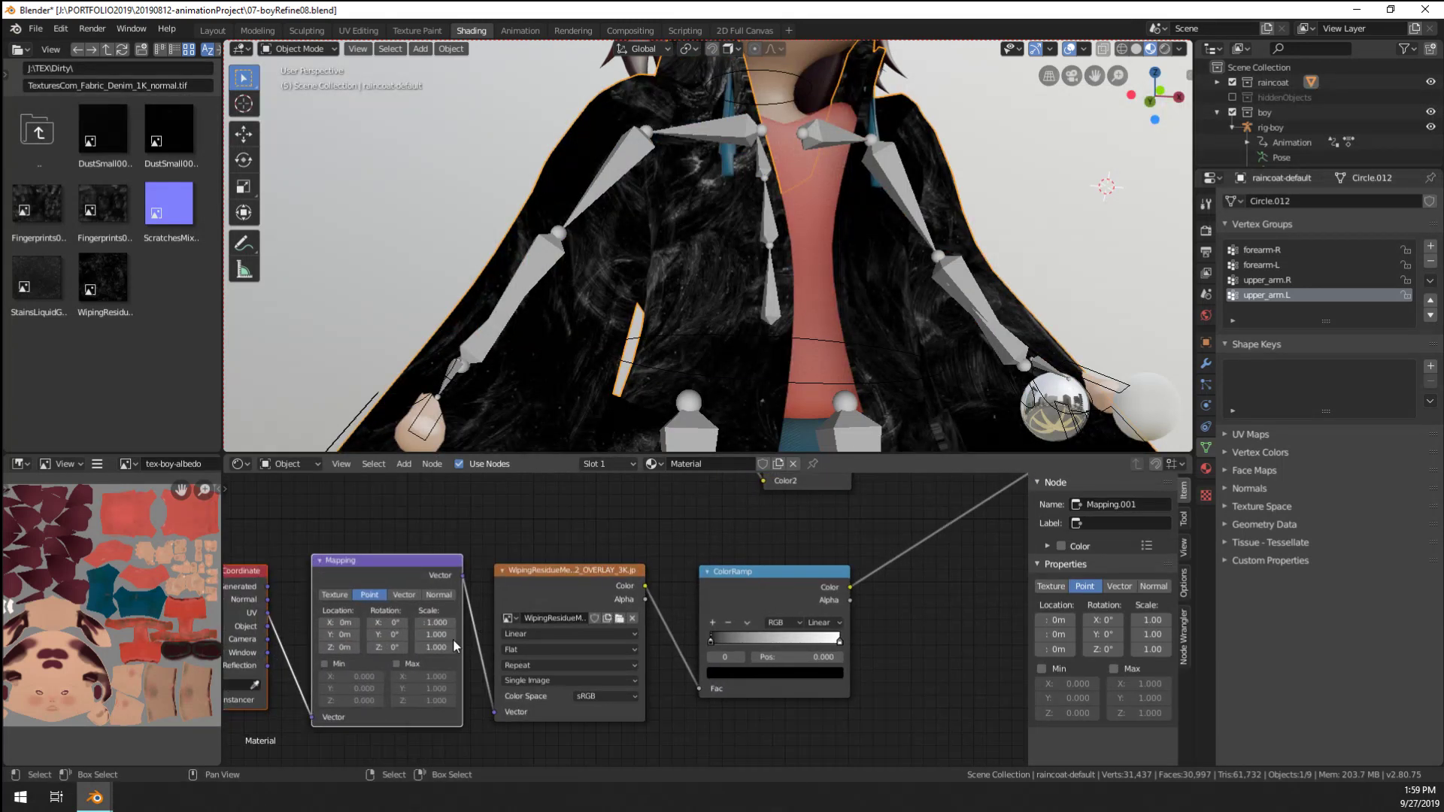
{"action": "left_click_drag", "start_coordinate": [436, 622], "coordinate": [521, 635]}
Set the wiping residue image's projection to Box and link Generated coordinates into its Mapping node
{"action": "left_click", "coordinate": [538, 635]}
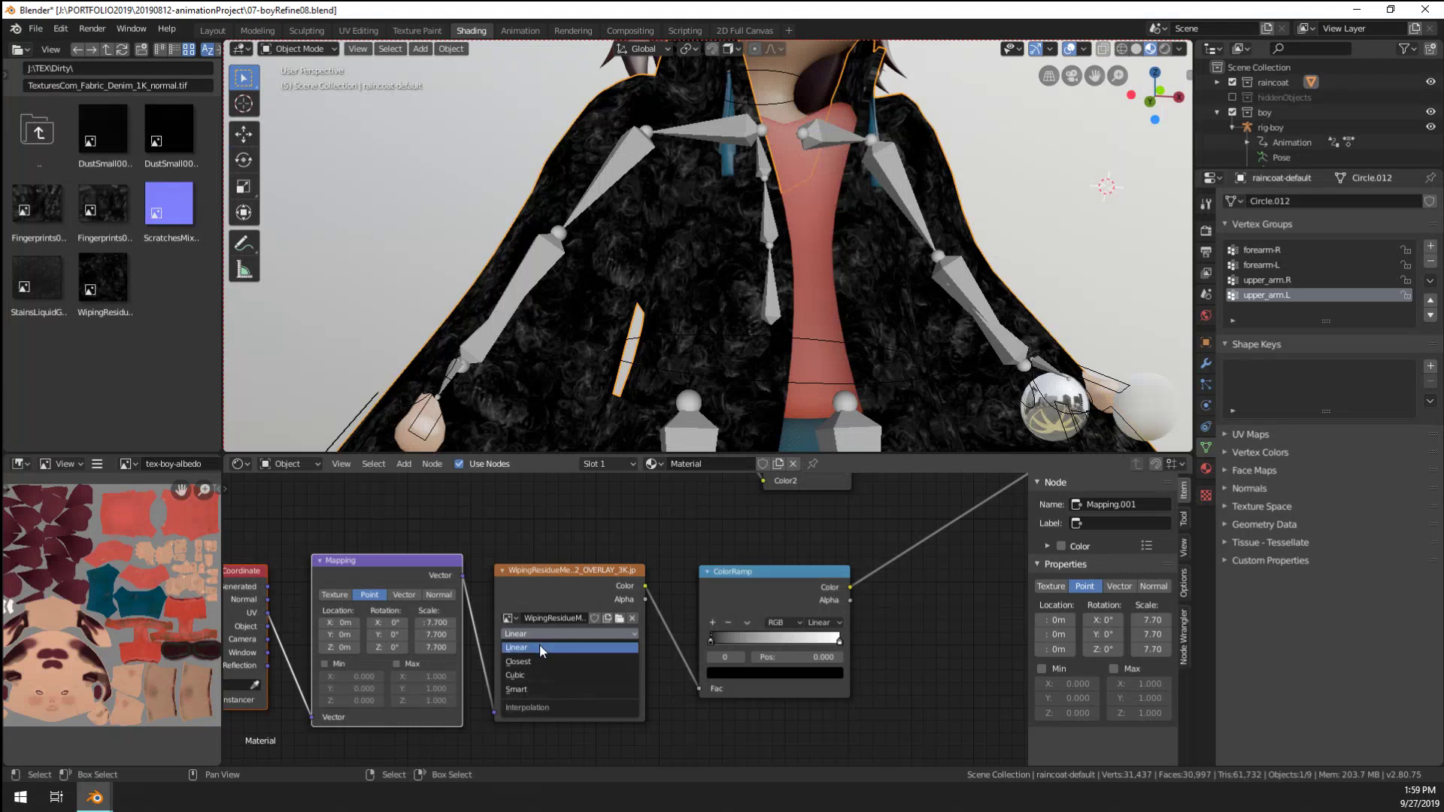
{"action": "left_click", "coordinate": [539, 644]}
{"action": "left_click", "coordinate": [548, 650]}
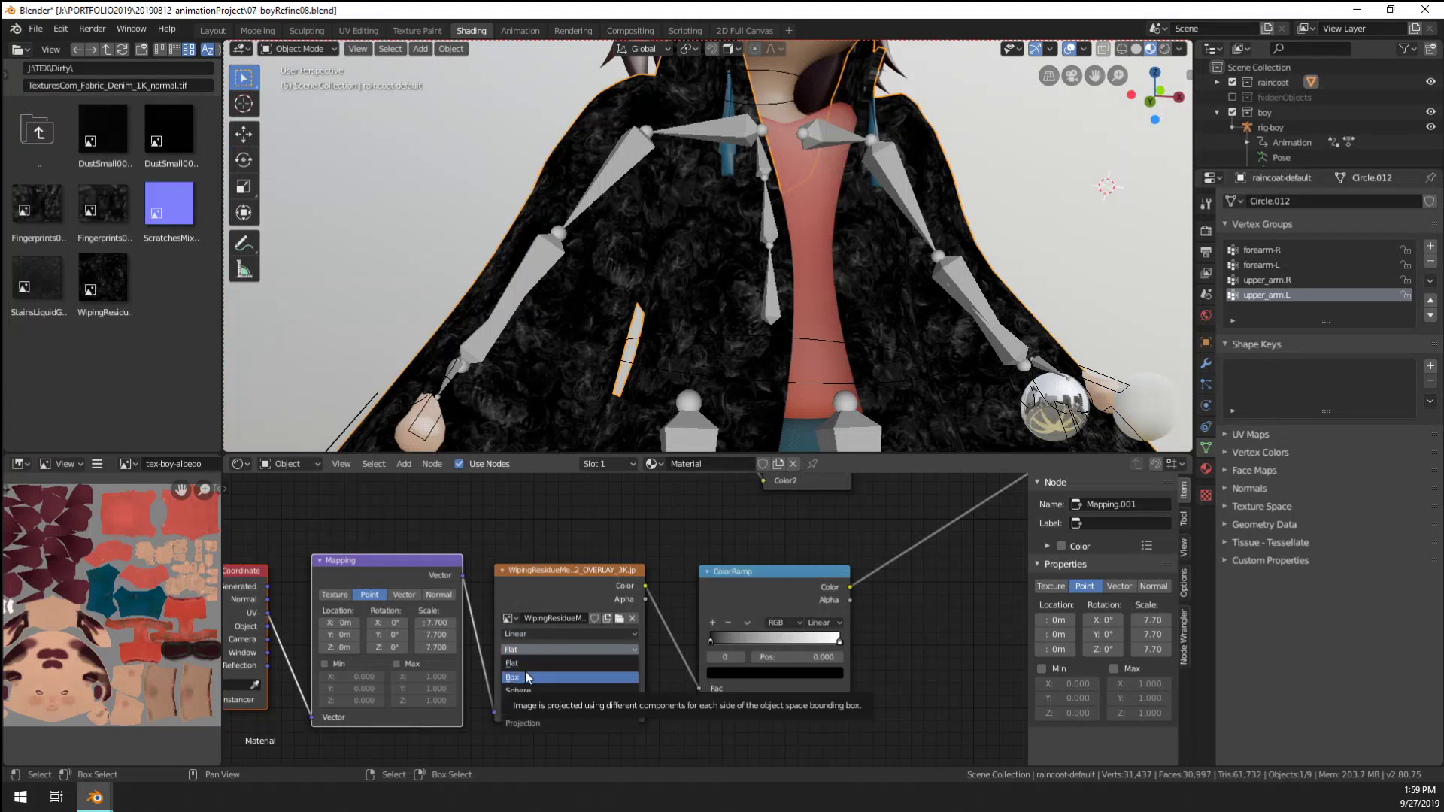
{"action": "left_click", "coordinate": [523, 671]}
{"action": "left_click_drag", "start_coordinate": [268, 585], "coordinate": [321, 710]}
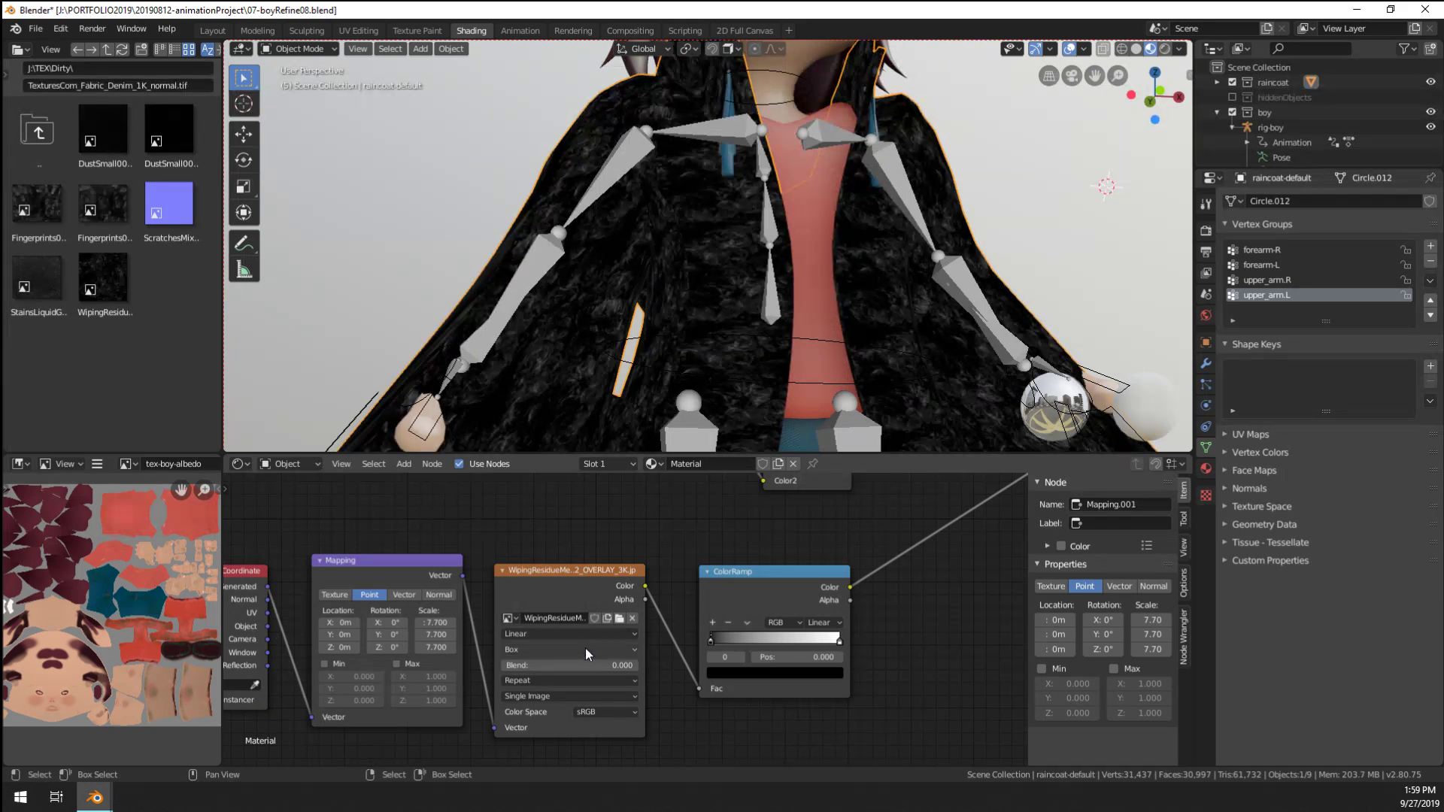
Set the residue texture's mapping scale to 4.6 on all axes and its box Blend to about 0.091
{"action": "mouse_move", "coordinate": [434, 622]}
{"action": "left_mouse_down"}
{"action": "mouse_move", "coordinate": [435, 647]}
{"action": "mouse_move", "coordinate": [410, 648]}
{"action": "mouse_move", "coordinate": [449, 623]}
{"action": "left_mouse_up"}
{"action": "left_click_drag", "start_coordinate": [579, 665], "coordinate": [595, 664]}
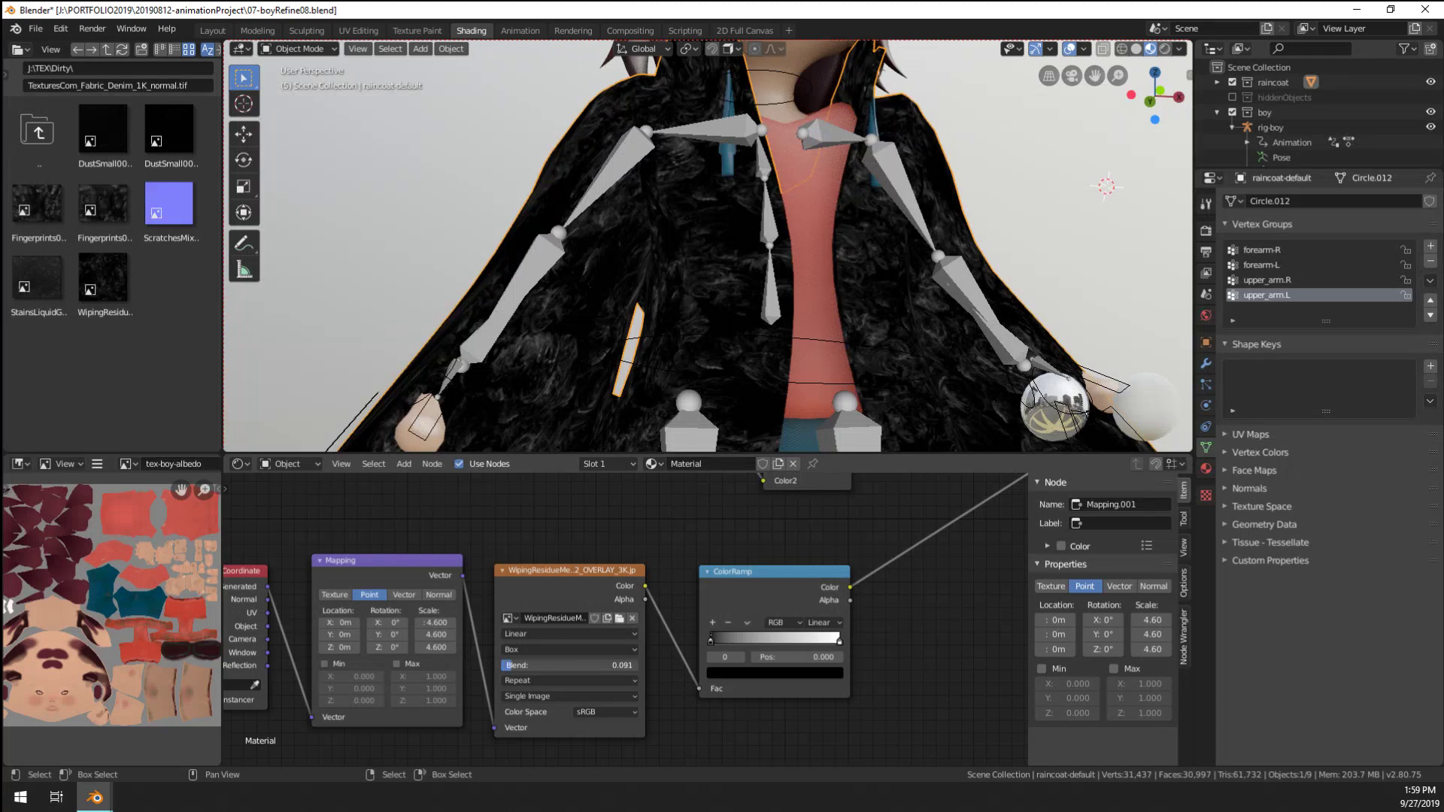
{"action": "scroll", "coordinate": [639, 233], "scroll_direction": "down", "scroll_amount": 5}
{"action": "middle_click_drag", "start_coordinate": [639, 233], "coordinate": [604, 277]}
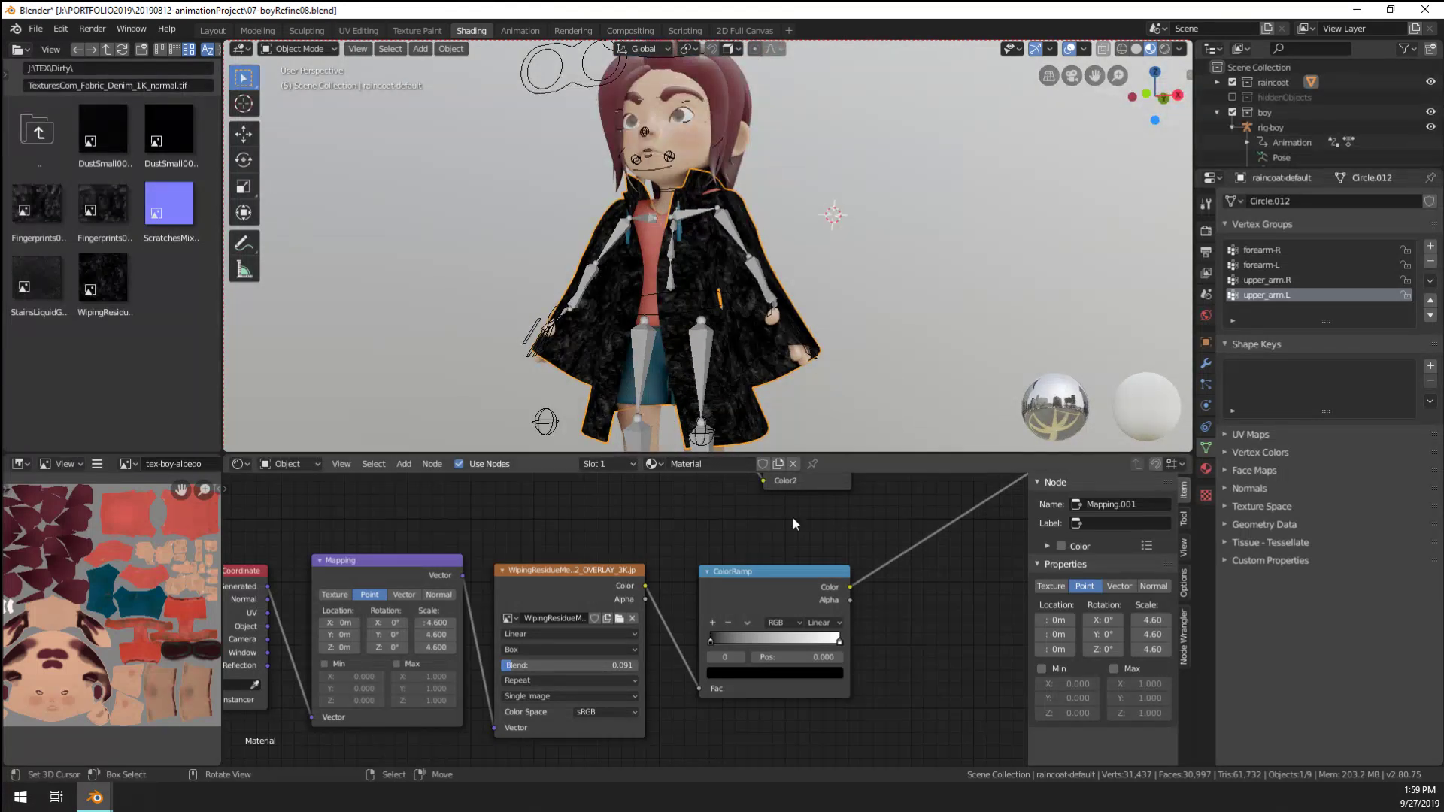
{"action": "scroll", "coordinate": [725, 530], "scroll_direction": "down", "scroll_amount": 1}
{"action": "middle_click_drag", "start_coordinate": [725, 530], "coordinate": [603, 607]}
{"action": "key", "text": "shift+a"}
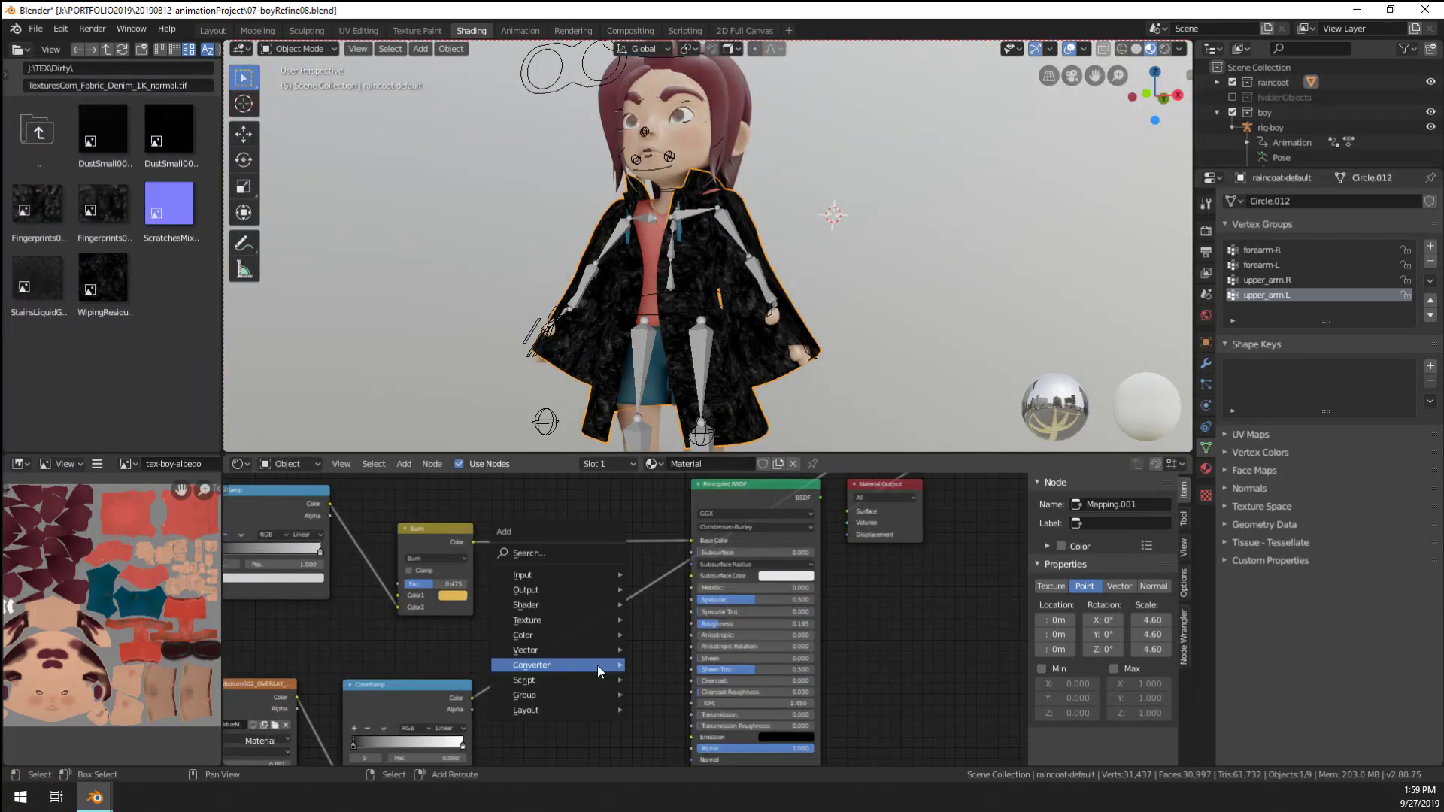
{"action": "mouse_move", "coordinate": [563, 642]}
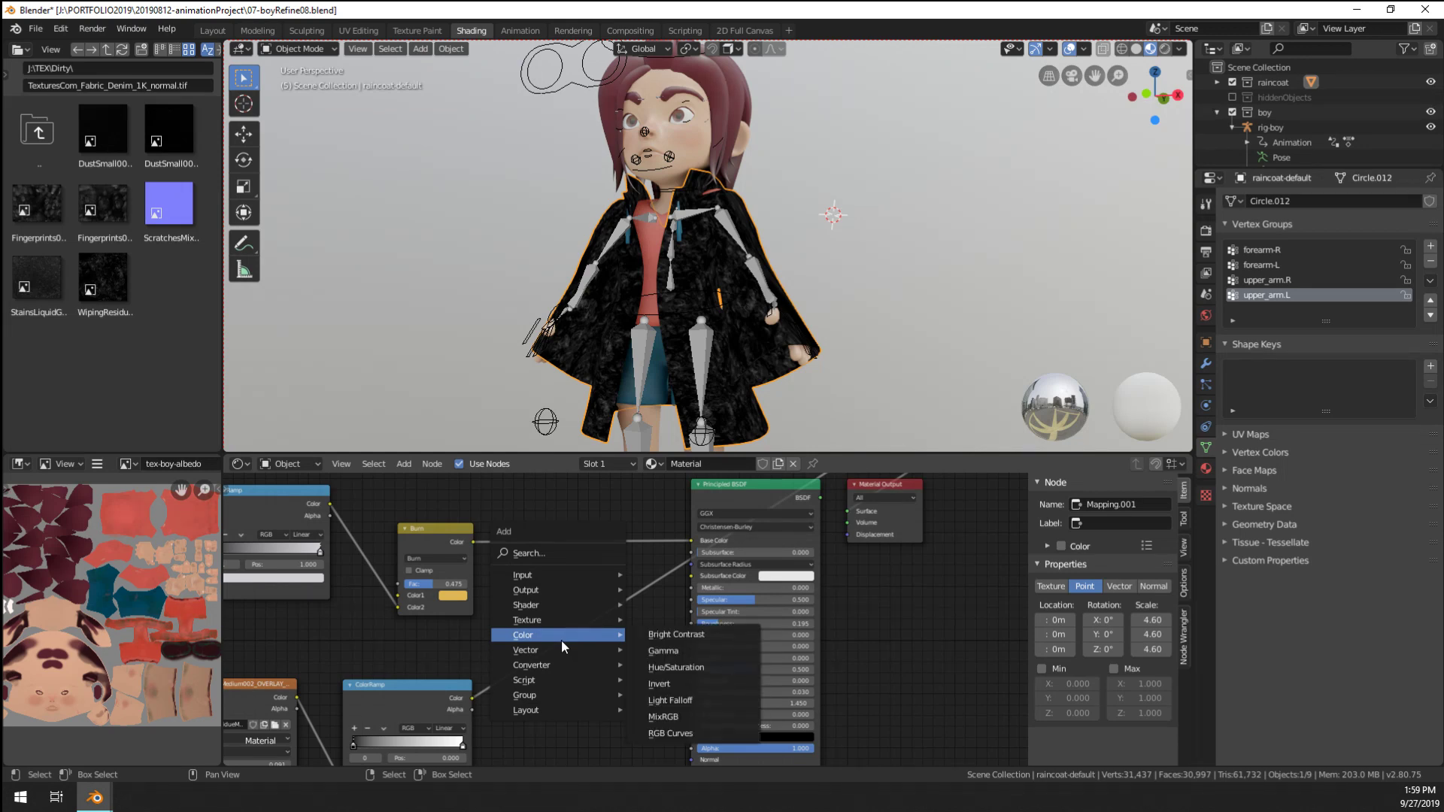
Move the white stop of the residue ColorRamp to about position 0.077
{"action": "middle_click_drag", "start_coordinate": [431, 688], "coordinate": [629, 663]}
{"action": "scroll", "coordinate": [574, 633], "scroll_direction": "up", "scroll_amount": 4}
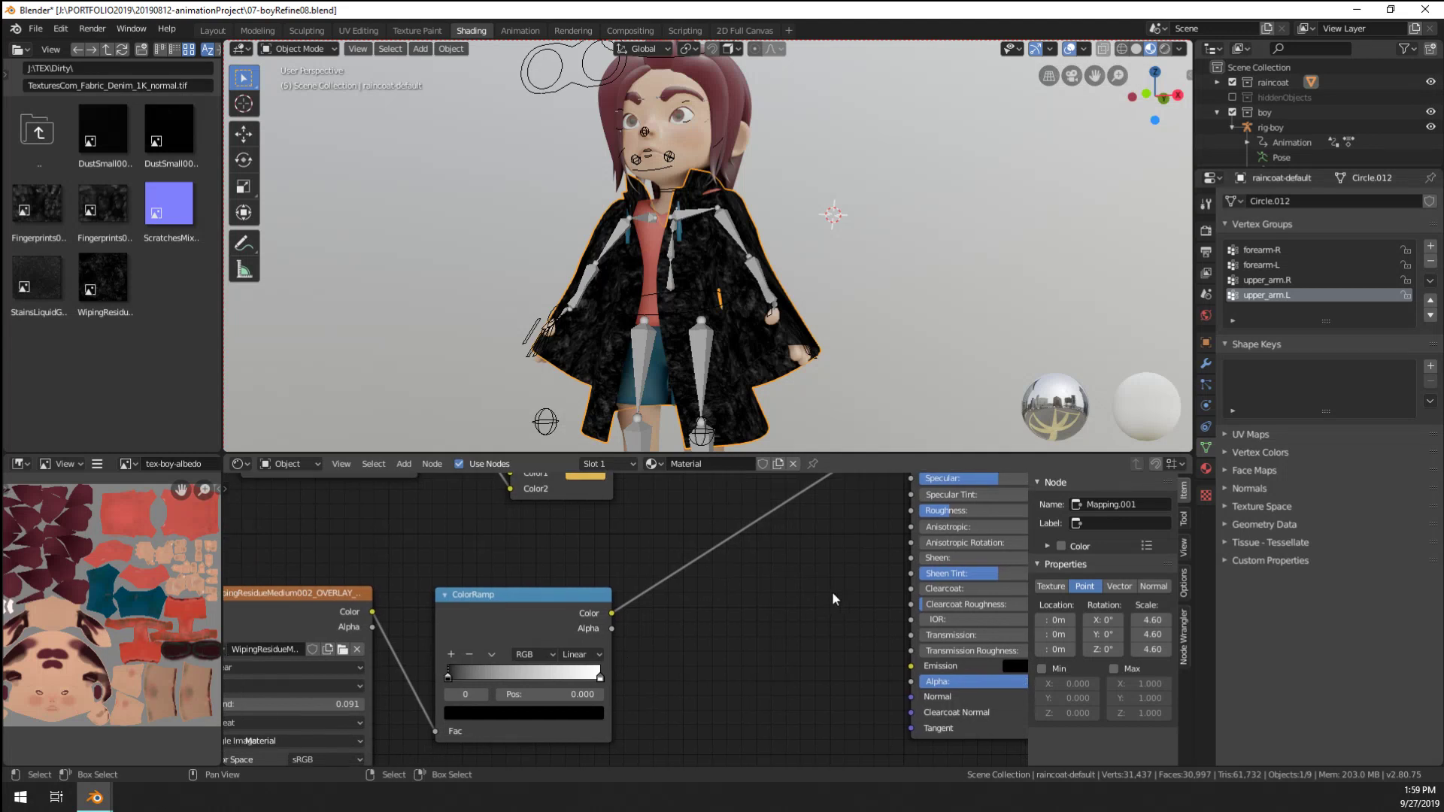
{"action": "scroll", "coordinate": [496, 677], "scroll_direction": "up", "scroll_amount": 2}
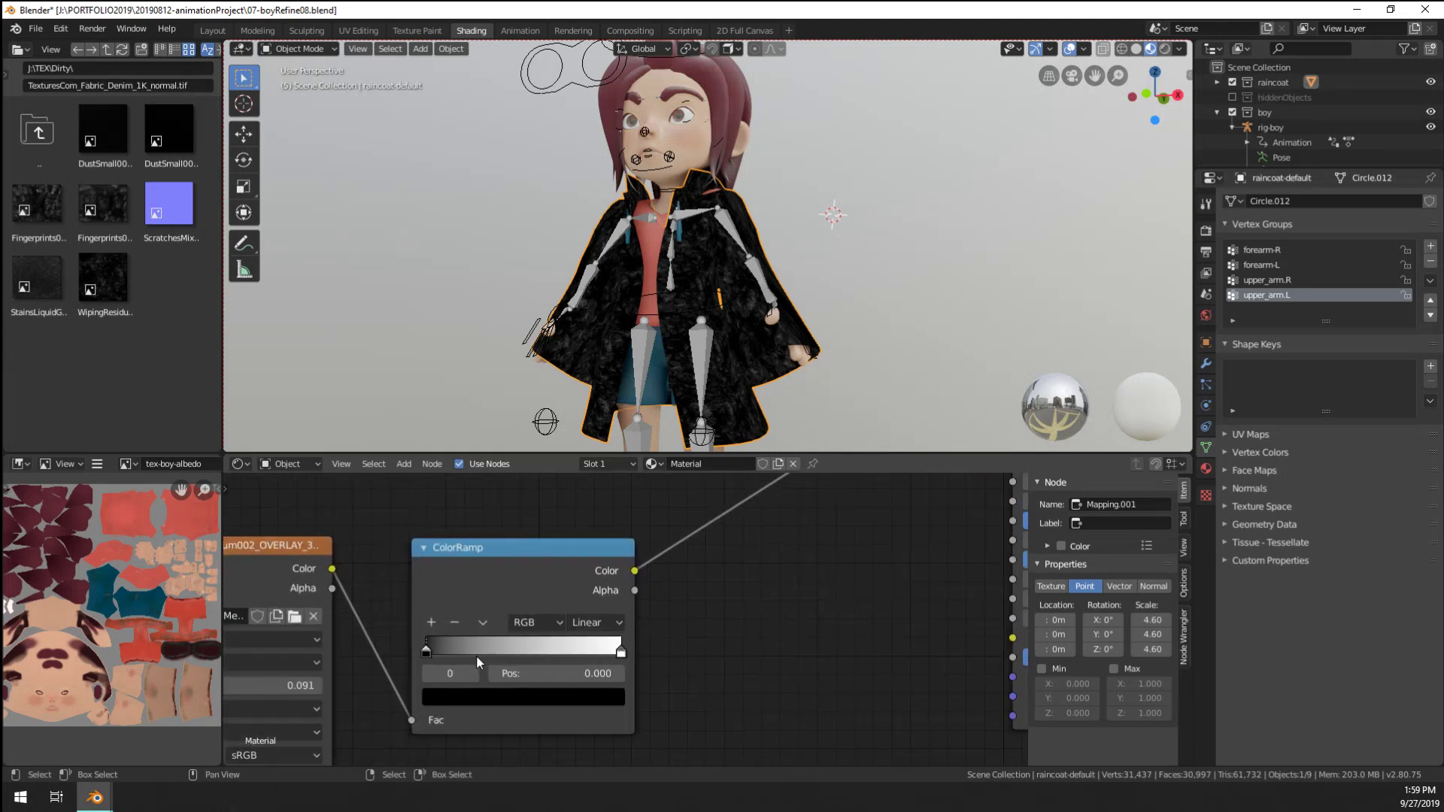
{"action": "left_click", "coordinate": [476, 696]}
{"action": "left_click_drag", "start_coordinate": [445, 655], "coordinate": [444, 643]}
{"action": "left_click_drag", "start_coordinate": [611, 648], "coordinate": [430, 652]}
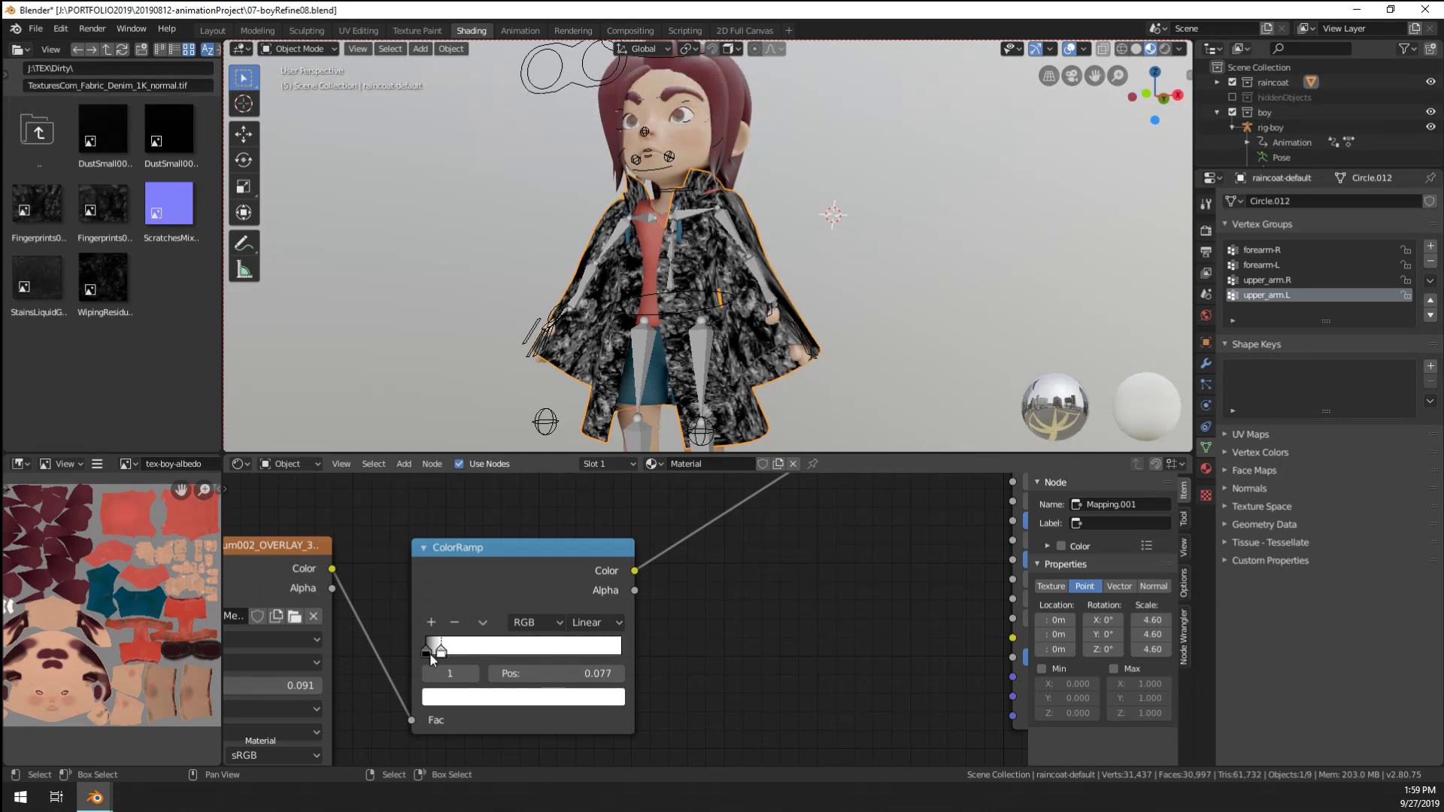
Darken the ColorRamp's white stop to an HSV value of 0.23
{"action": "scroll", "coordinate": [430, 653], "scroll_direction": "up", "scroll_amount": 2}
{"action": "left_click", "coordinate": [529, 673]}
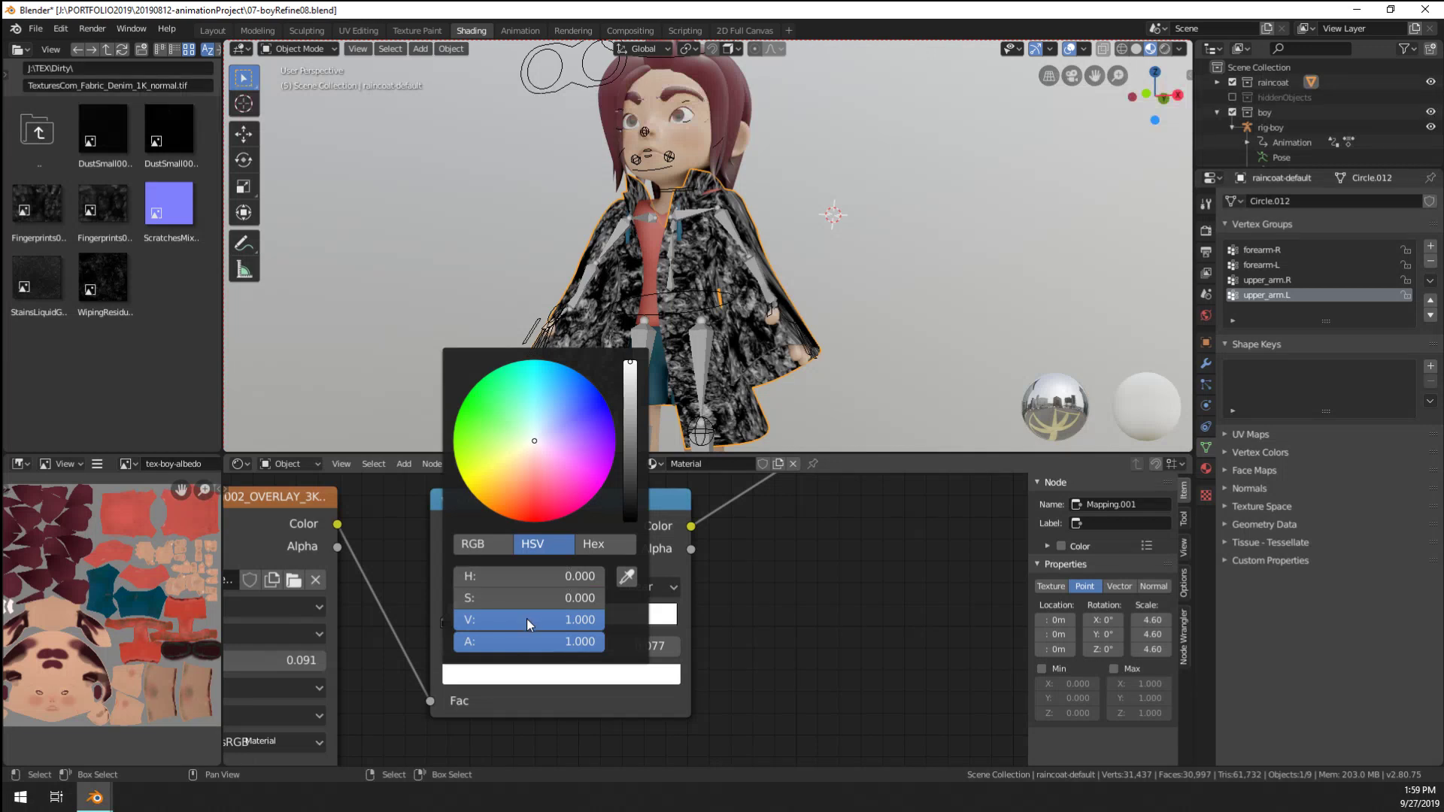
{"action": "left_click_drag", "start_coordinate": [527, 621], "coordinate": [405, 621]}
{"action": "left_click", "coordinate": [527, 620]}
{"action": "left_click", "coordinate": [532, 619]}
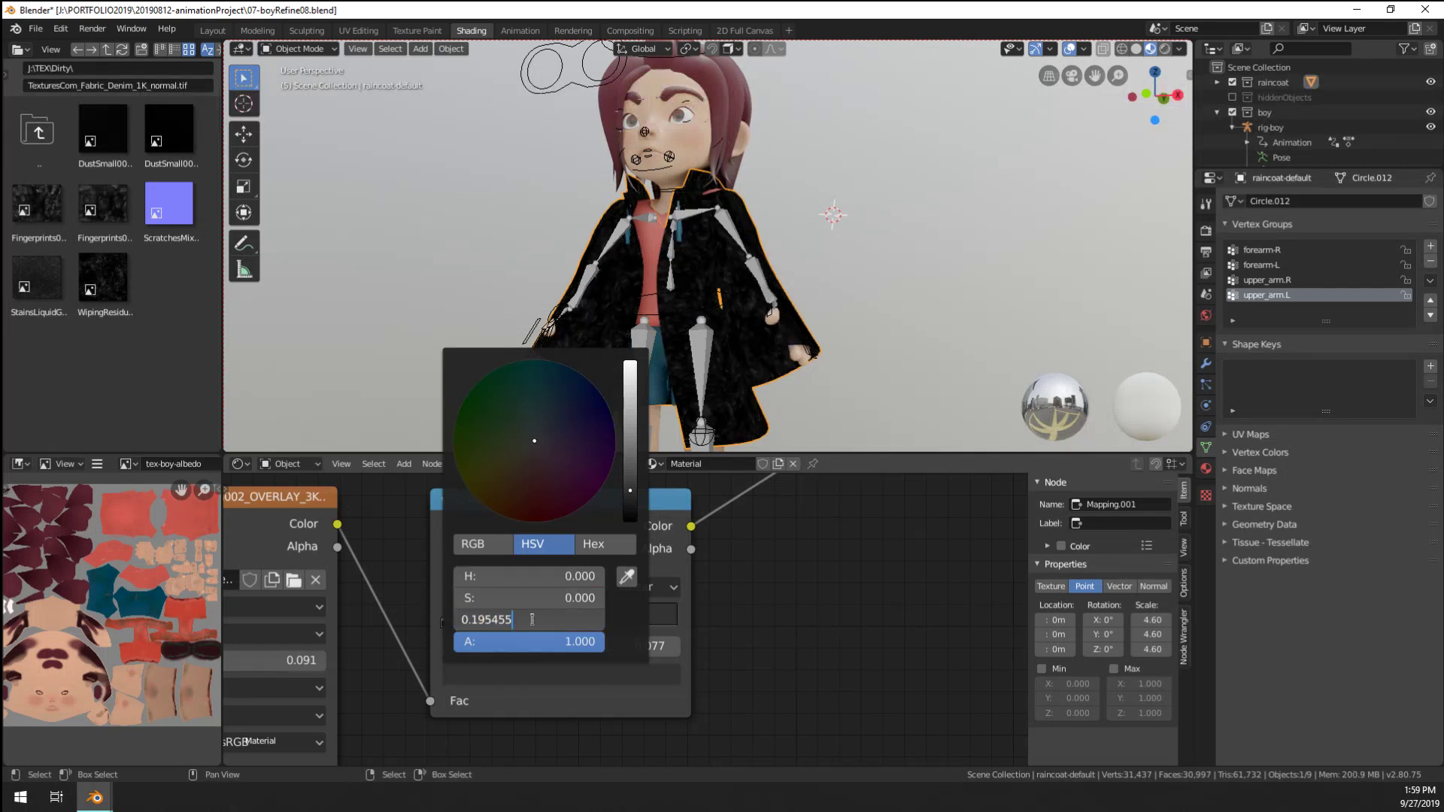
{"action": "left_click_drag", "start_coordinate": [532, 620], "coordinate": [472, 611]}
{"action": "type", "text": "11"}
{"action": "key", "text": "Return"}
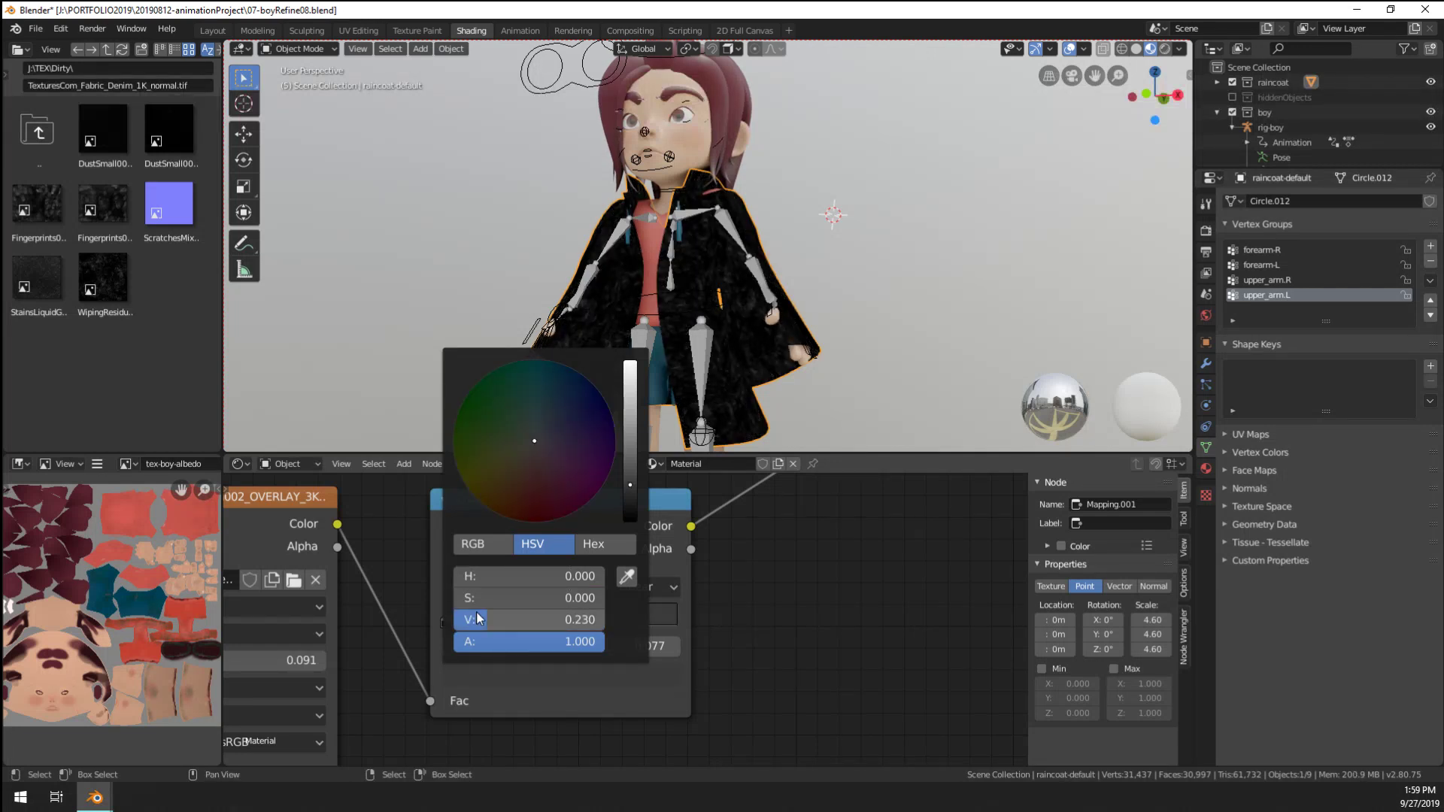
Lighten the ColorRamp's black stop to an HSV value of 0.19
{"action": "left_click", "coordinate": [446, 619]}
{"action": "left_click", "coordinate": [461, 671]}
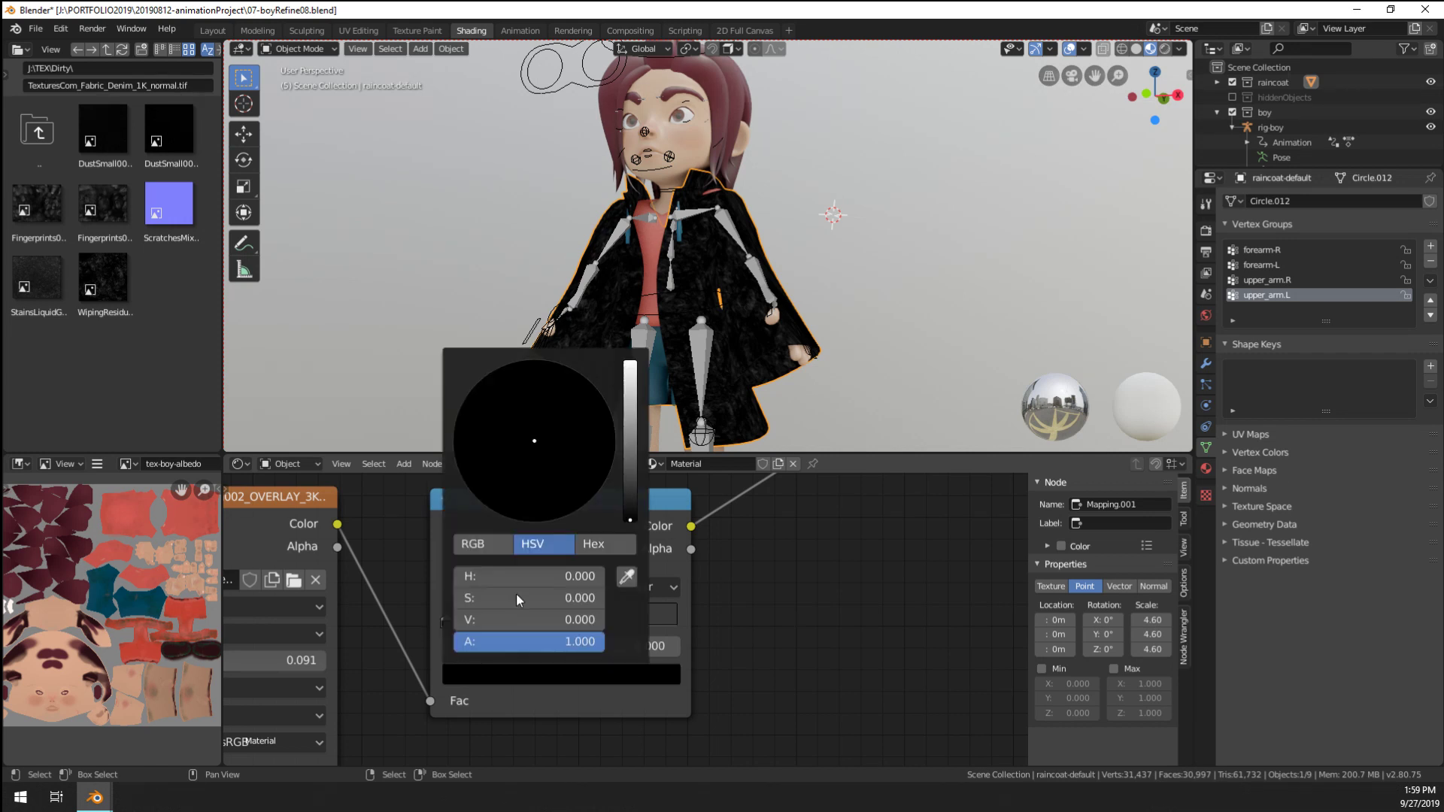
{"action": "key", "text": "ctrl+v"}
{"action": "left_click", "coordinate": [540, 624]}
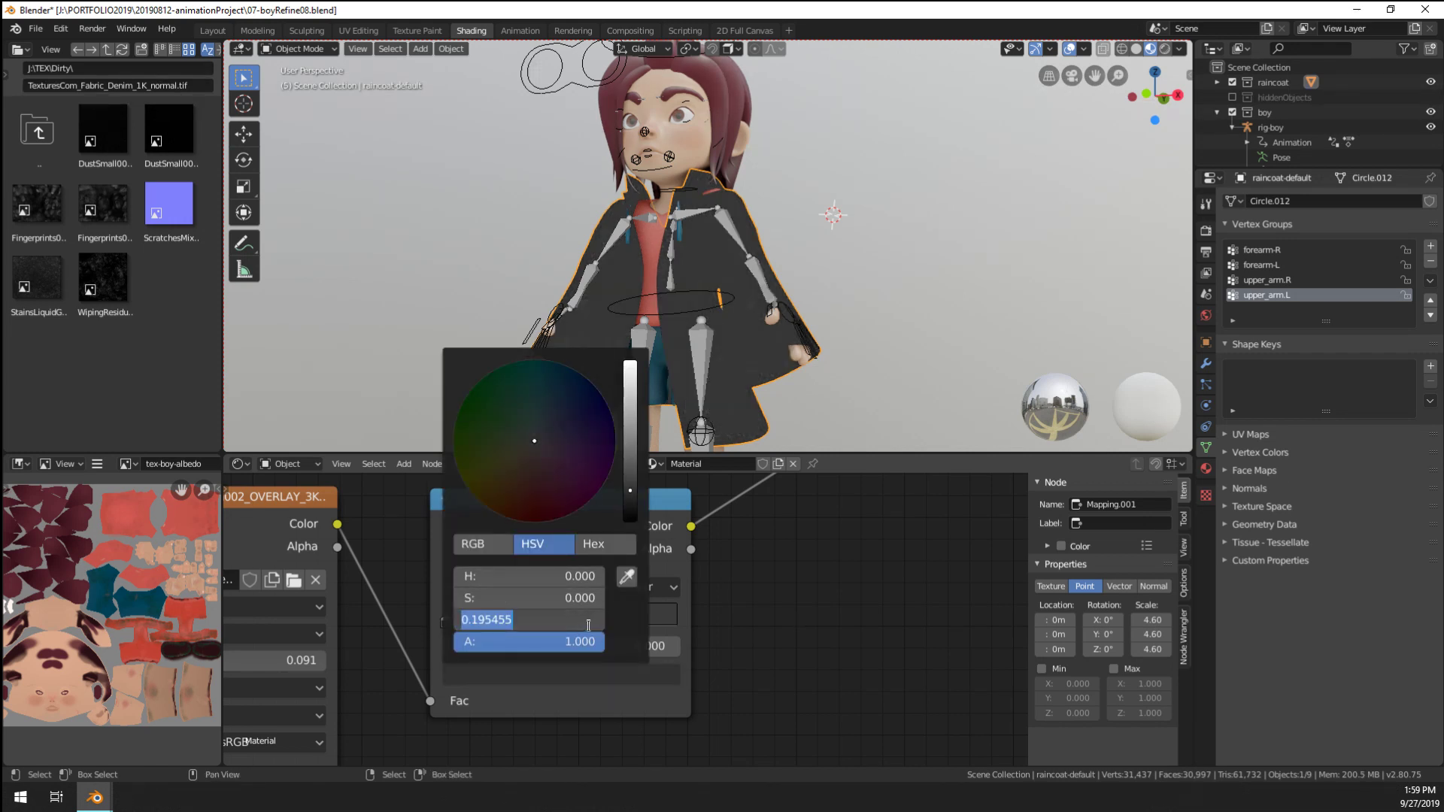
{"action": "left_click", "coordinate": [586, 624]}
{"action": "key", "text": "Return"}
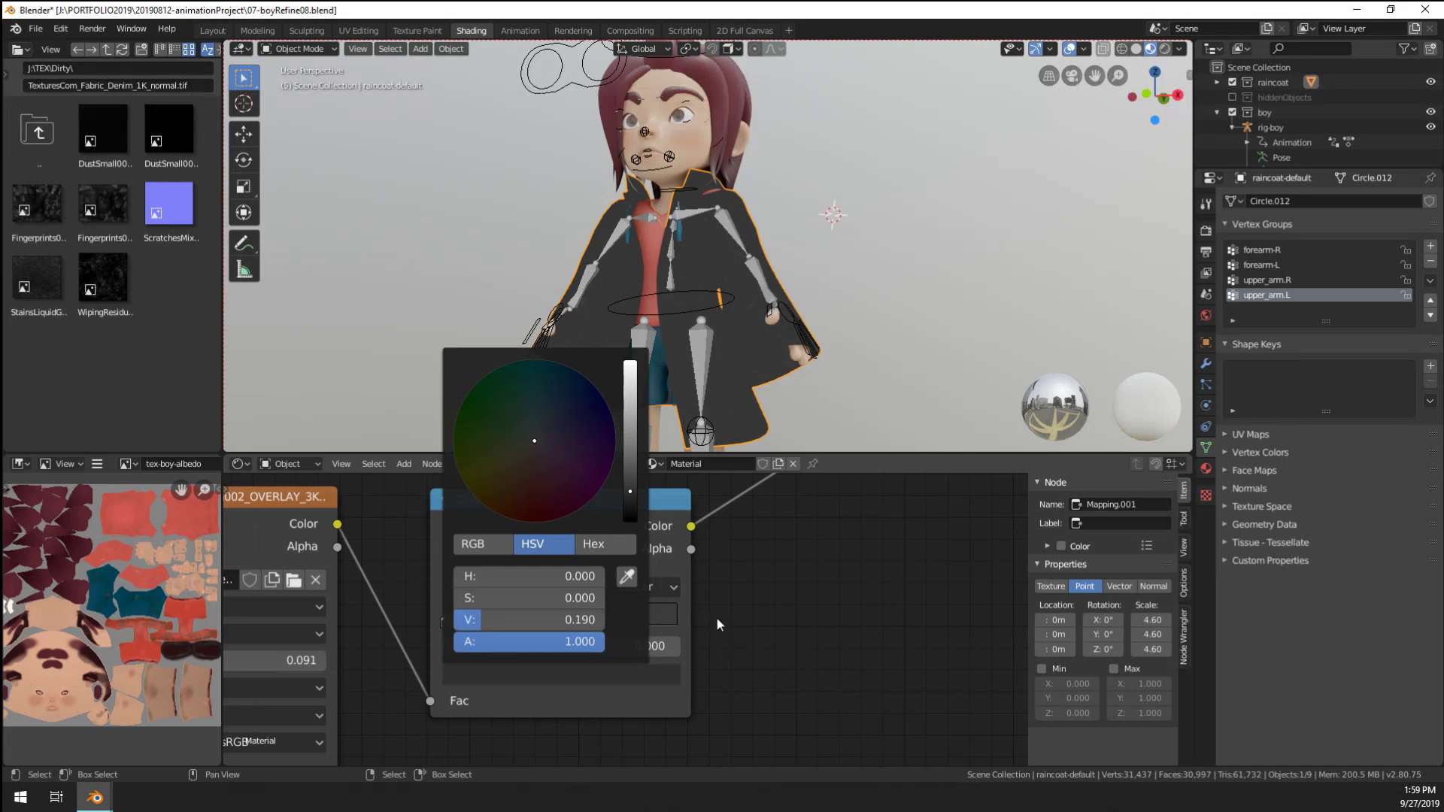
Link the residue ColorRamp's color to the Principled BSDF's Roughness and preview the full shader on the raincoat
{"action": "scroll", "coordinate": [746, 635], "scroll_direction": "down", "scroll_amount": 4}
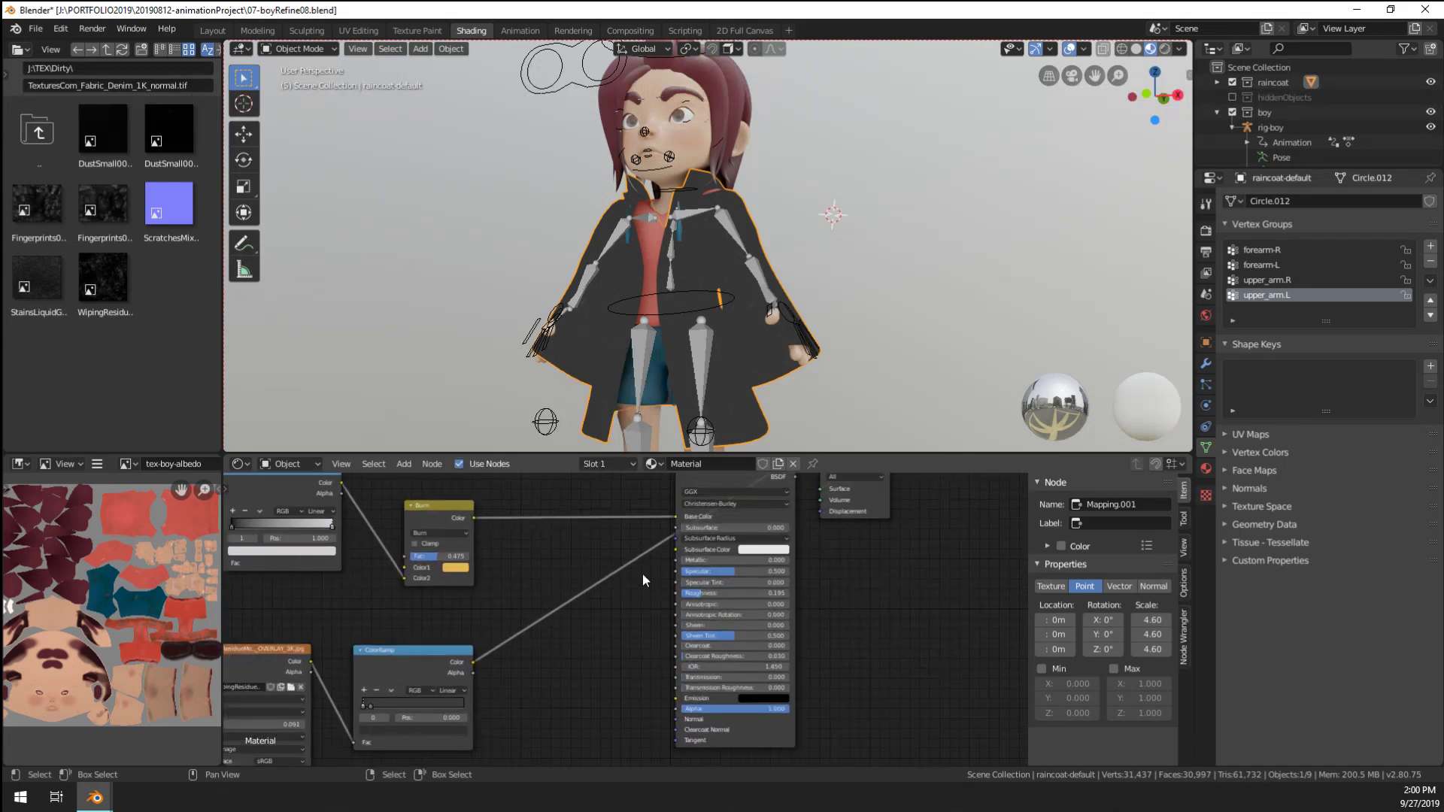
{"action": "left_click_drag", "start_coordinate": [477, 659], "coordinate": [677, 593]}
{"action": "left_click", "coordinate": [674, 548], "text": "ctrl+shift"}
{"action": "scroll", "coordinate": [720, 282], "scroll_direction": "up", "scroll_amount": 5}
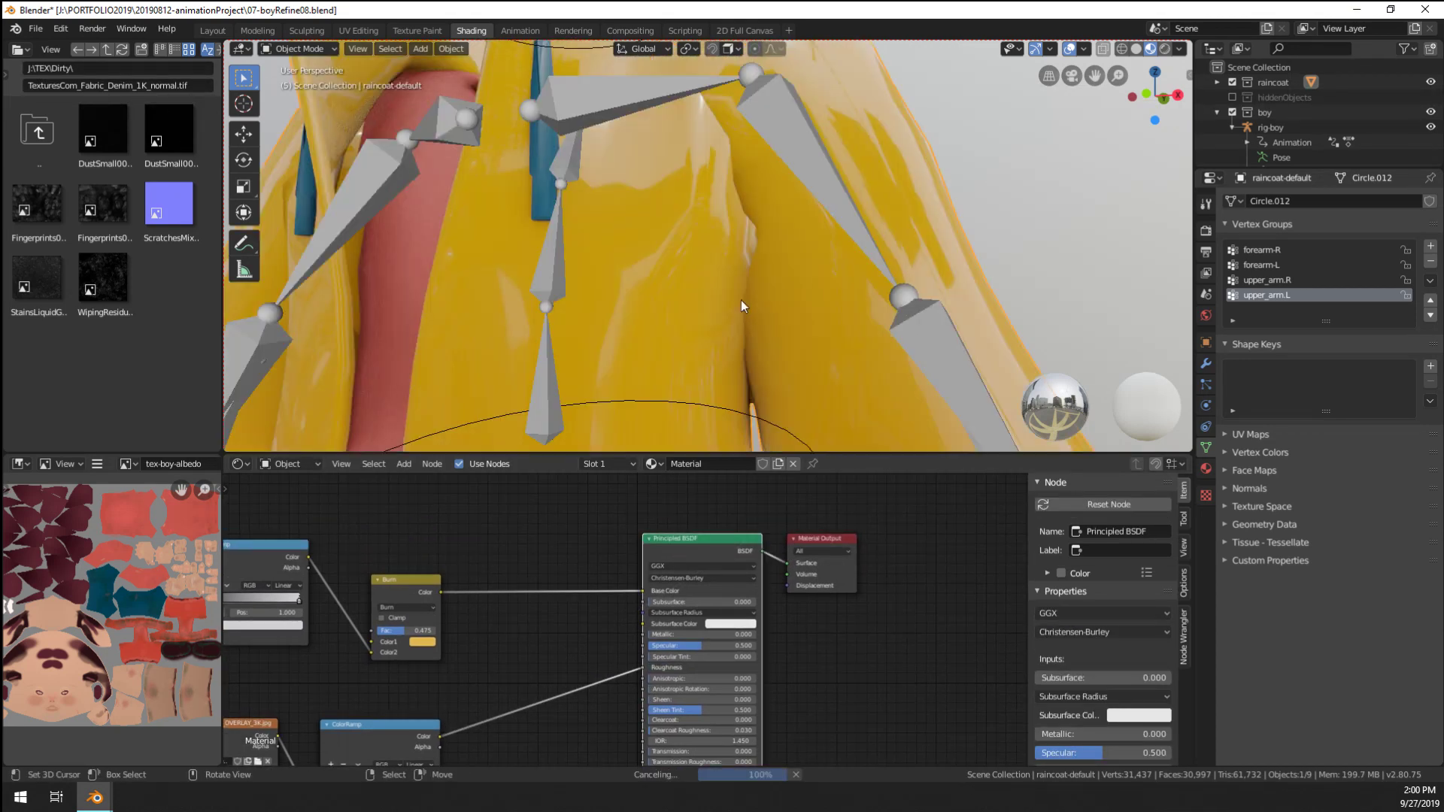
{"action": "scroll", "coordinate": [723, 309], "scroll_direction": "up", "scroll_amount": 6}
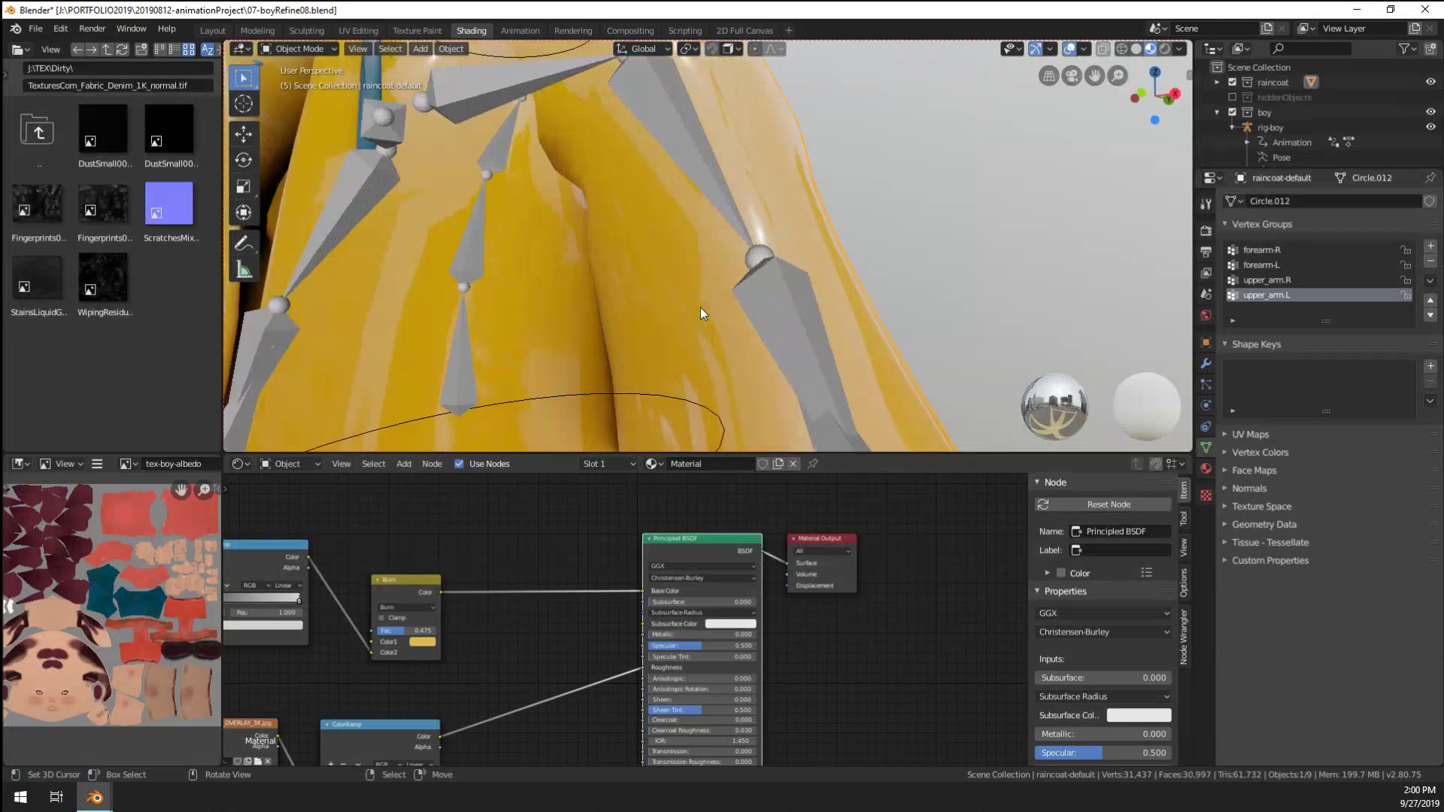
{"action": "middle_click_drag", "start_coordinate": [520, 599], "coordinate": [573, 500]}
{"action": "middle_click_drag", "start_coordinate": [565, 604], "coordinate": [617, 543]}
{"action": "scroll", "coordinate": [563, 588], "scroll_direction": "up", "scroll_amount": 3}
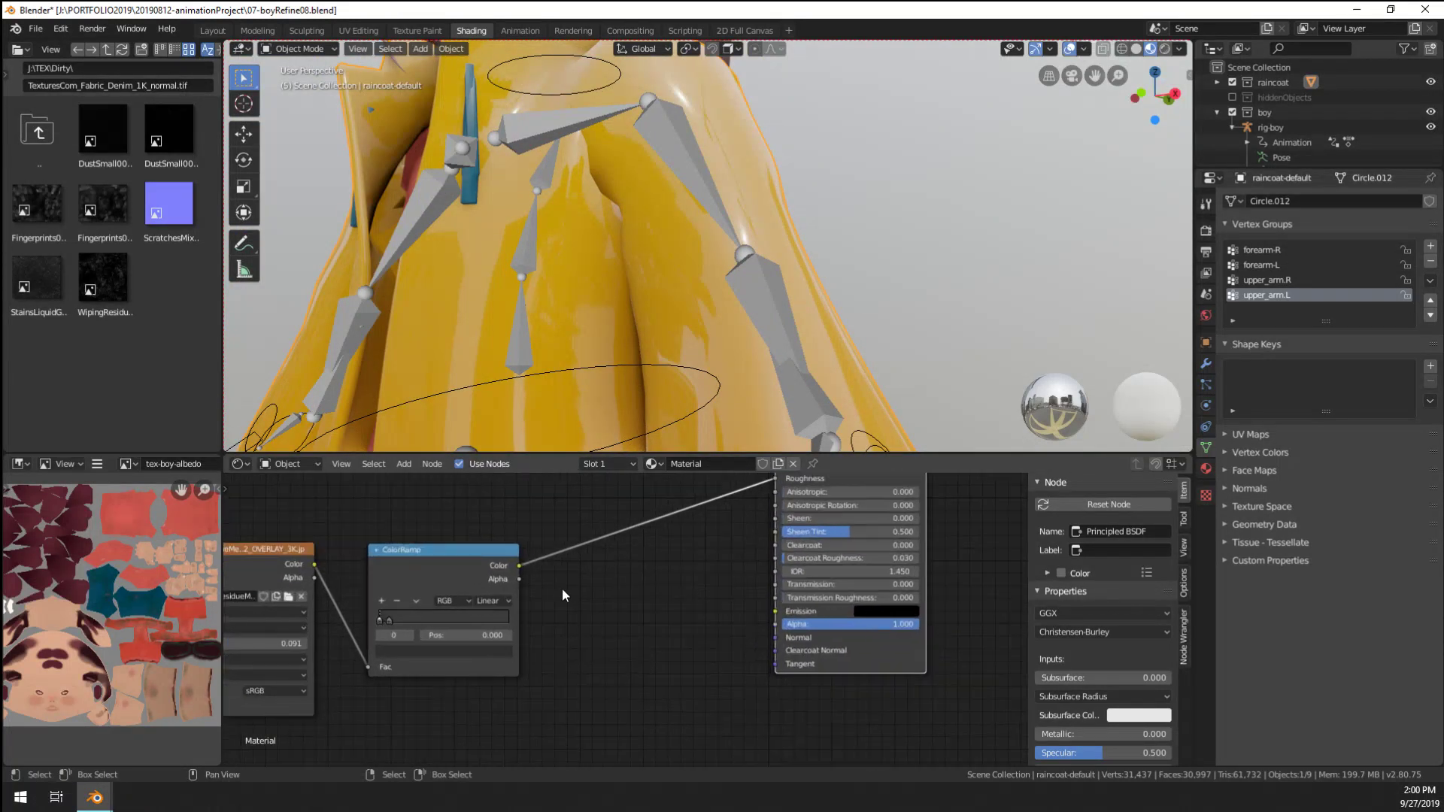
Move the lighter stop of the residue ColorRamp to position 0.073
{"action": "middle_click_drag", "start_coordinate": [563, 589], "coordinate": [611, 605]}
{"action": "scroll", "coordinate": [611, 604], "scroll_direction": "up", "scroll_amount": 4}
{"action": "middle_click_drag", "start_coordinate": [335, 635], "coordinate": [485, 624]}
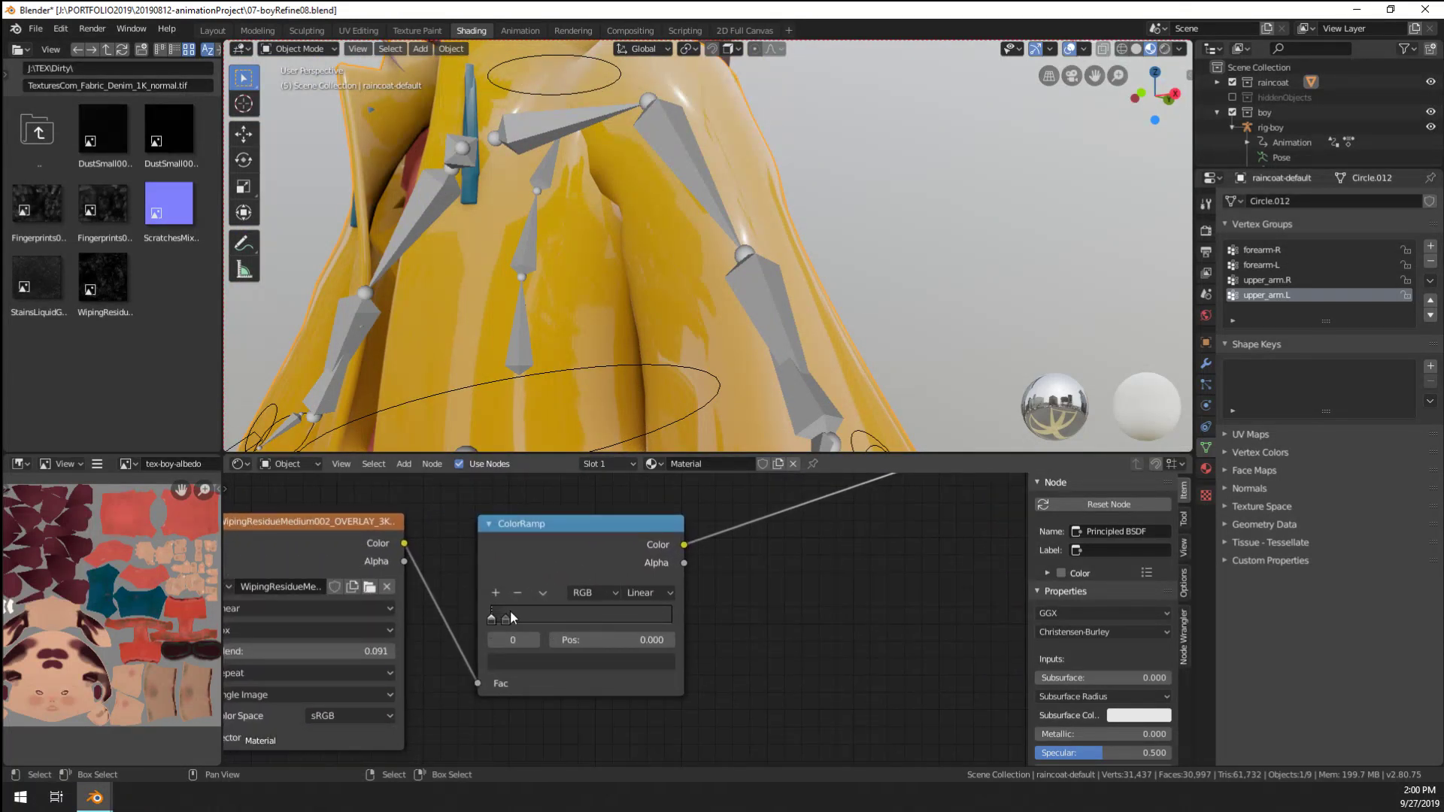
{"action": "mouse_move", "coordinate": [510, 615]}
{"action": "left_mouse_down"}
{"action": "mouse_move", "coordinate": [545, 615]}
{"action": "mouse_move", "coordinate": [498, 617]}
{"action": "left_mouse_up"}
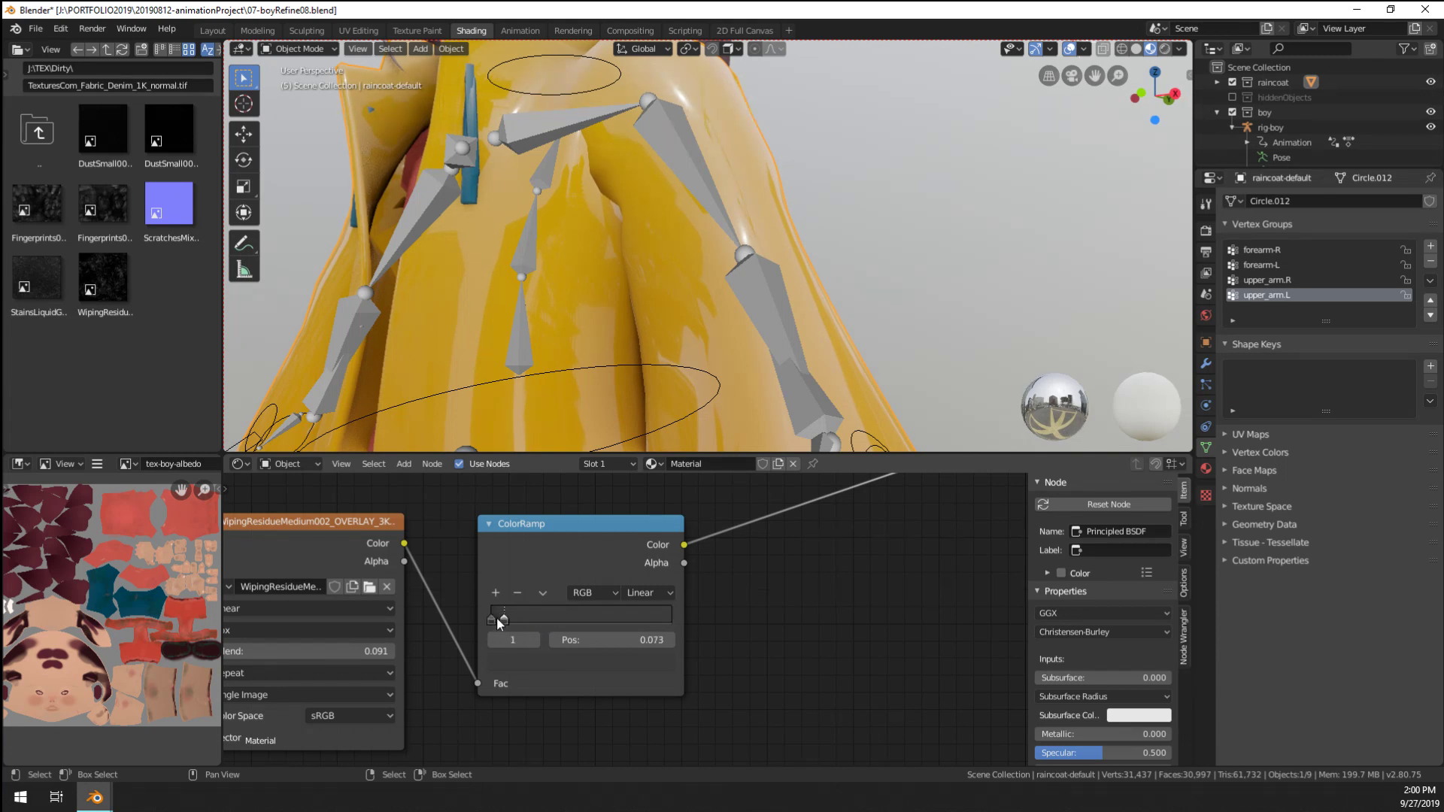
Link the residue ColorRamp's Alpha output to the Principled BSDF's Roughness
{"action": "scroll", "coordinate": [706, 619], "scroll_direction": "down", "scroll_amount": 2}
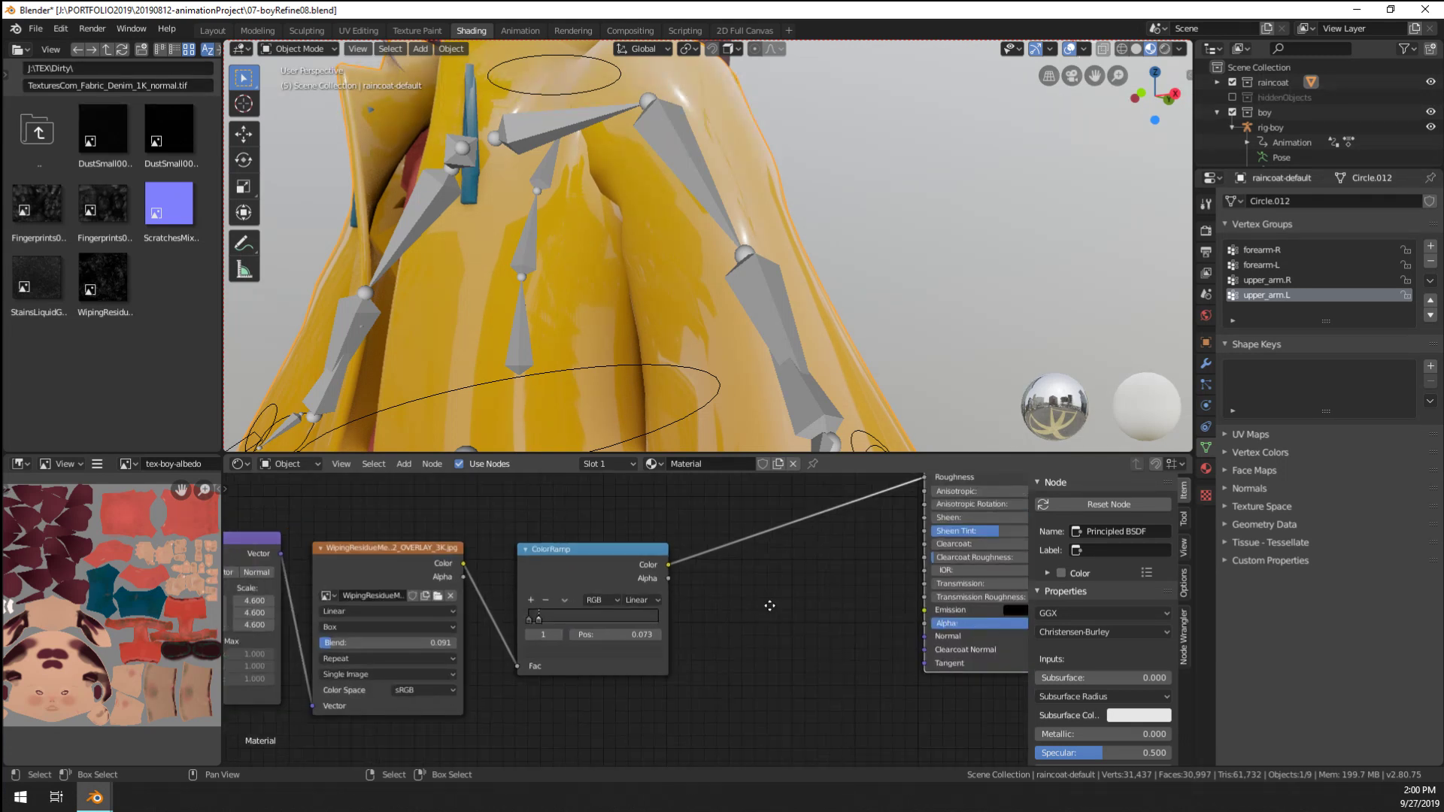
{"action": "middle_click_drag", "start_coordinate": [770, 599], "coordinate": [733, 638]}
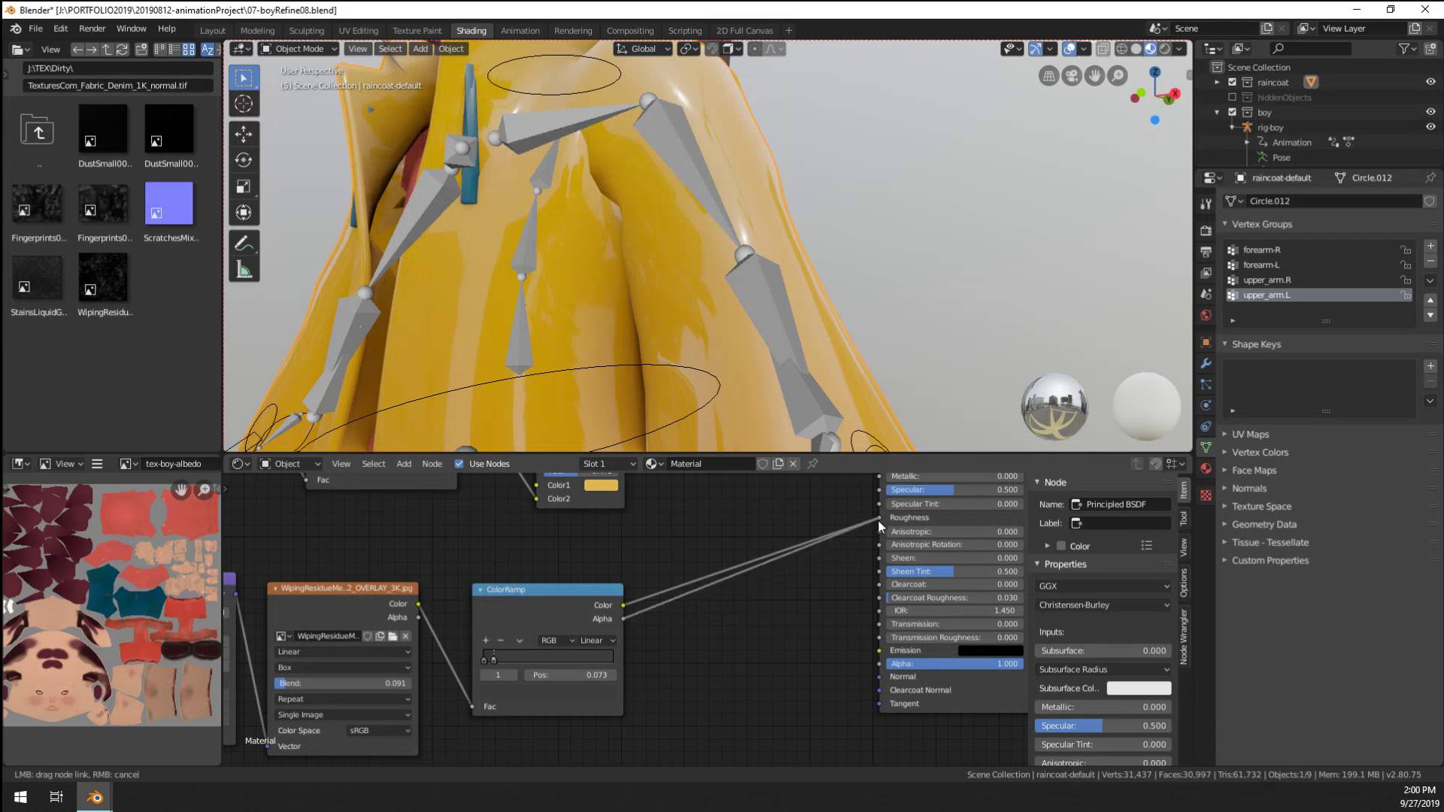
{"action": "left_click_drag", "start_coordinate": [879, 524], "coordinate": [880, 519]}
Set the wiping residue image texture's color space to Linear
{"action": "scroll", "coordinate": [693, 639], "scroll_direction": "left", "scroll_amount": 2, "text": "ctrl"}
{"action": "left_click", "coordinate": [421, 729]}
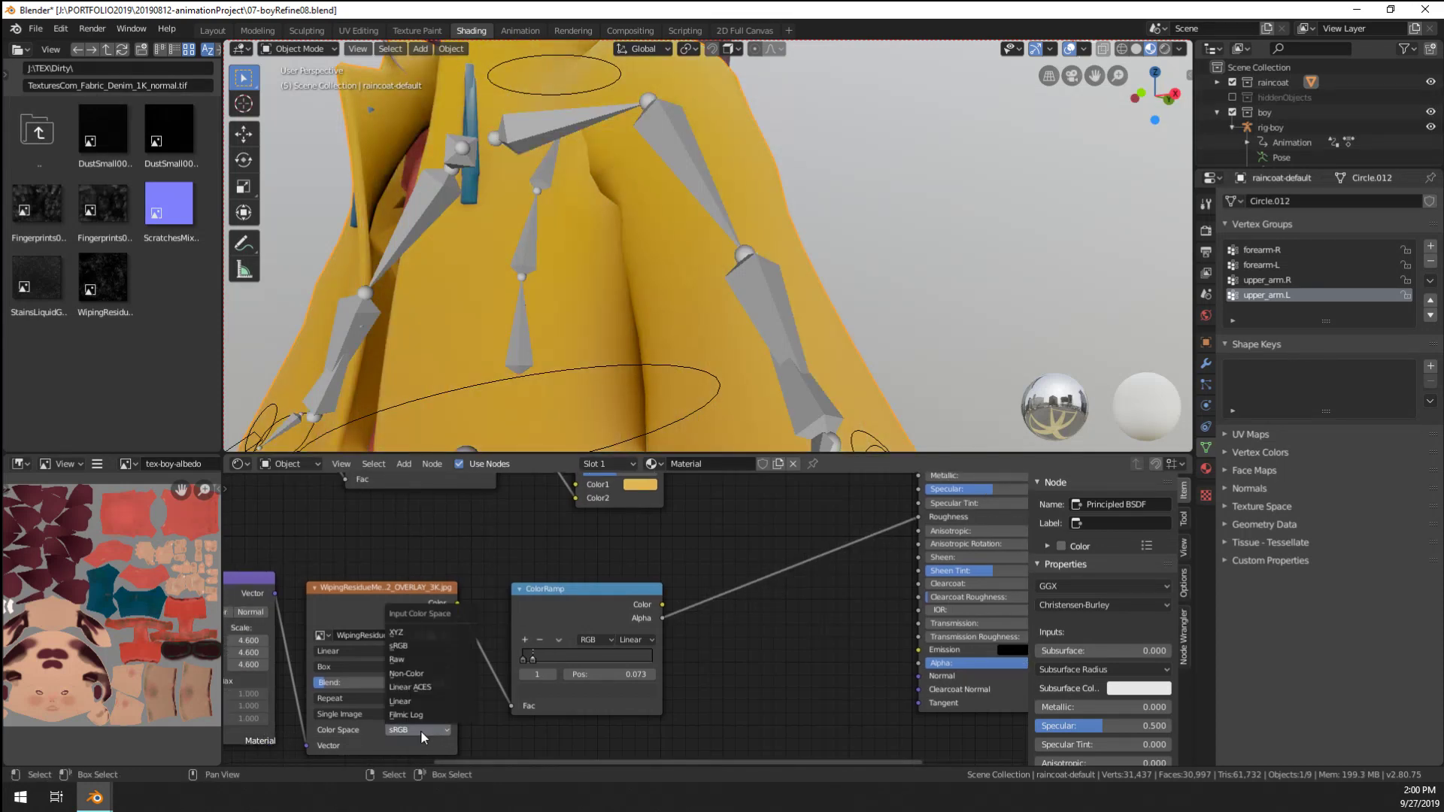
{"action": "left_click", "coordinate": [406, 701]}
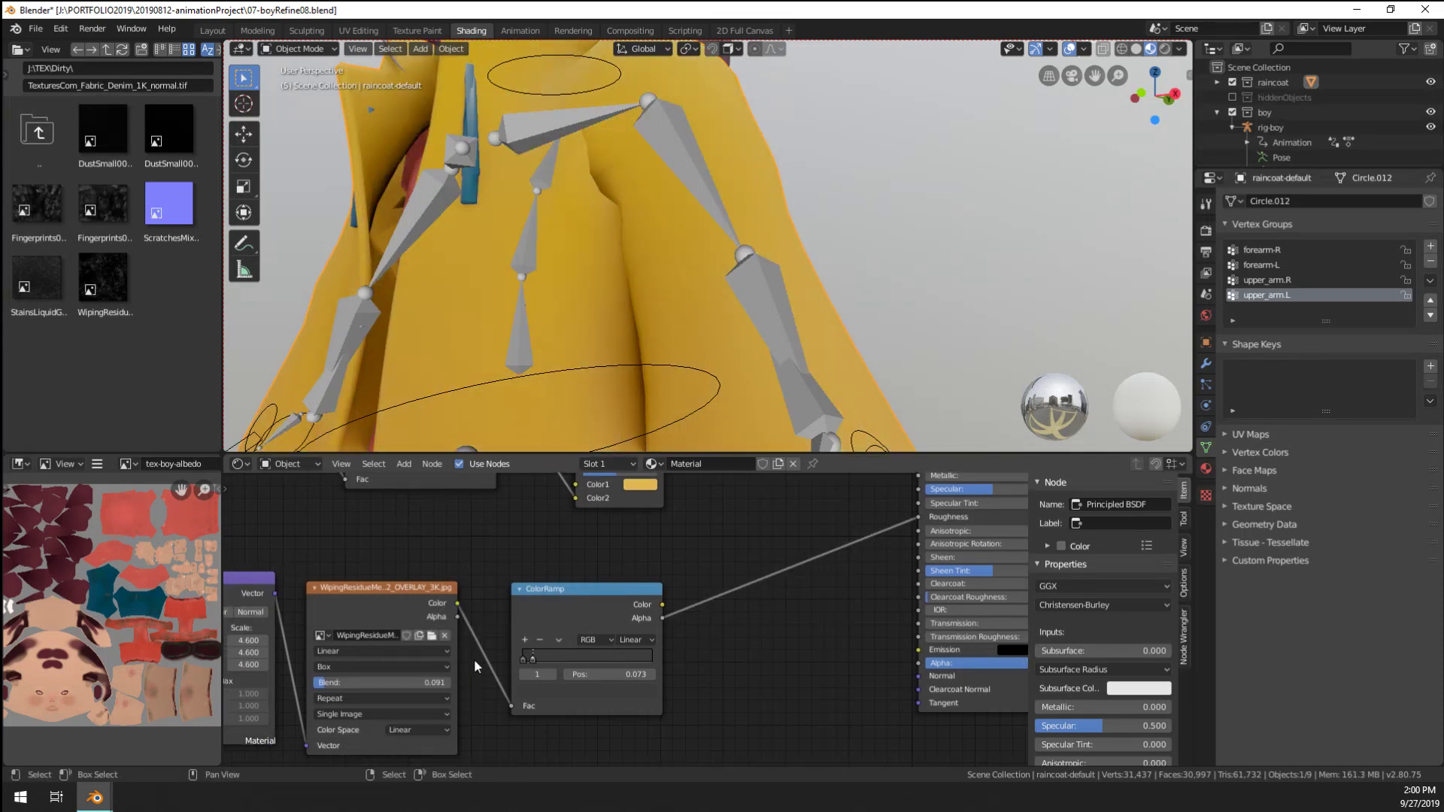
Preview the residue ColorRamp on the raincoat, move its lighter stop to position 0.068, and restore the full shader preview
{"action": "left_click", "coordinate": [555, 613], "text": "ctrl+shift"}
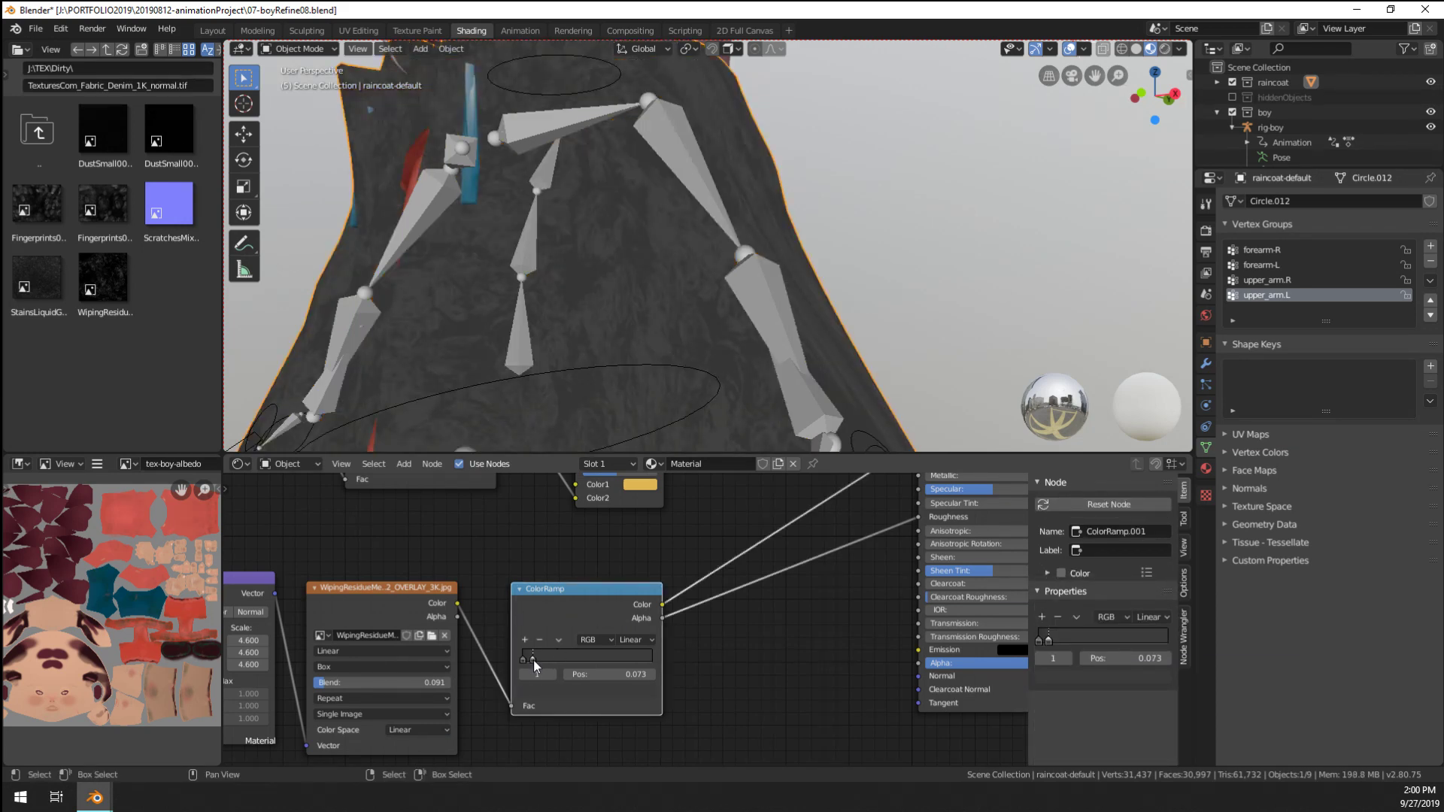
{"action": "middle_click_drag", "start_coordinate": [529, 660], "coordinate": [712, 593]}
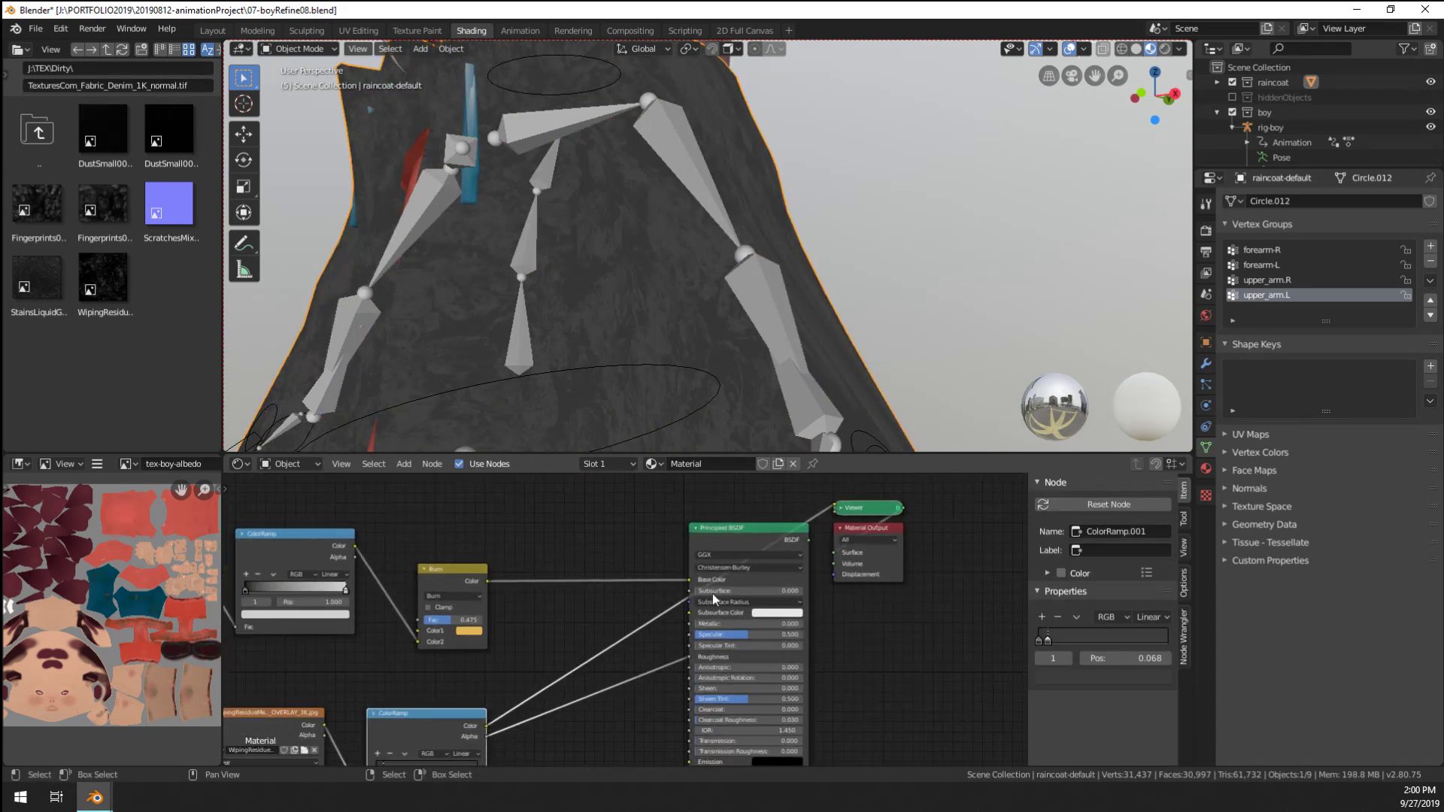
{"action": "left_click", "coordinate": [733, 540], "text": "ctrl+shift"}
Link the residue ColorRamp's Color output to the Principled BSDF's Roughness in place of Alpha
{"action": "middle_click_drag", "start_coordinate": [733, 540], "coordinate": [548, 678]}
{"action": "scroll", "coordinate": [578, 617], "scroll_direction": "up", "scroll_amount": 3}
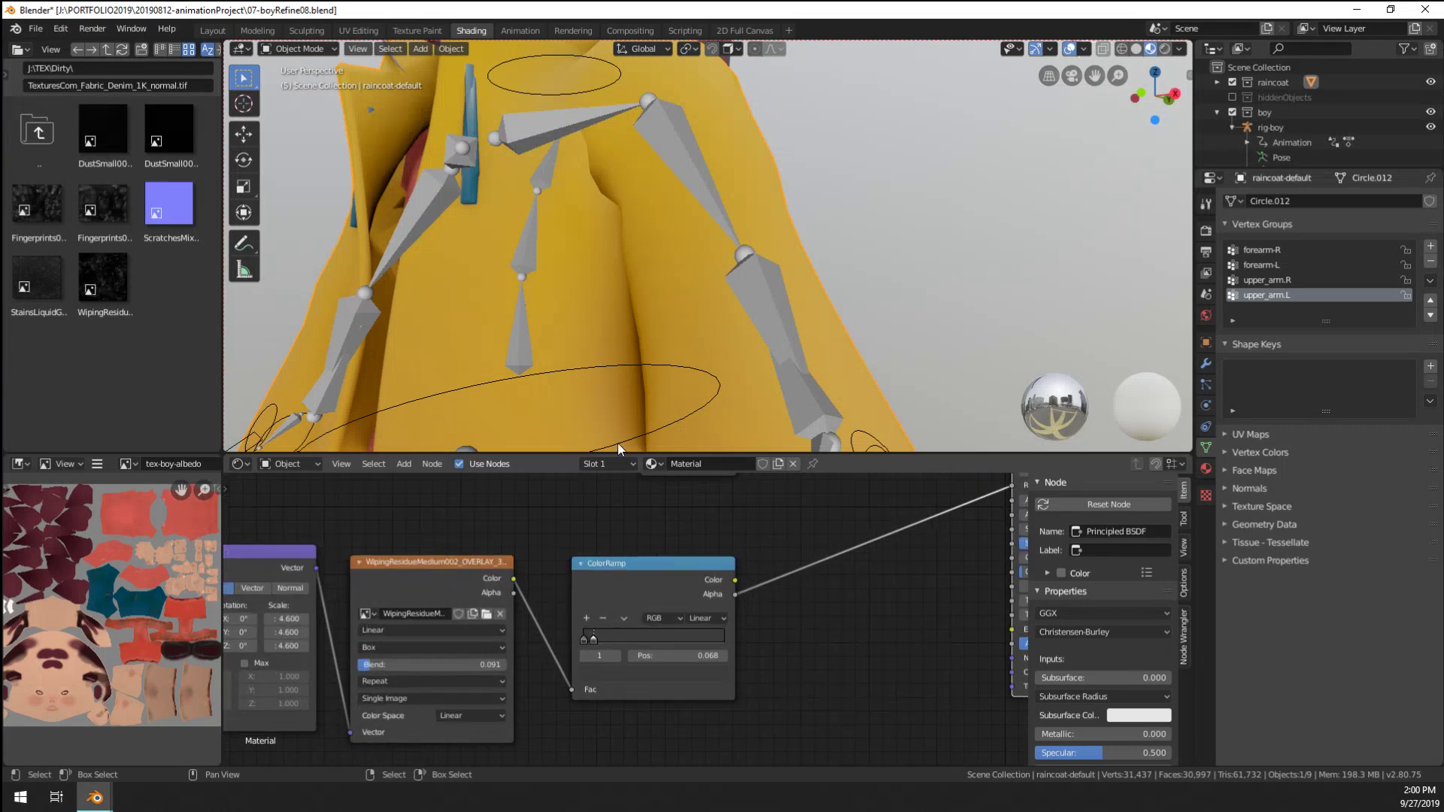
{"action": "scroll", "coordinate": [647, 315], "scroll_direction": "down", "scroll_amount": 5}
{"action": "scroll", "coordinate": [646, 316], "scroll_direction": "up", "scroll_amount": 4}
{"action": "scroll", "coordinate": [865, 554], "scroll_direction": "down", "scroll_amount": 1}
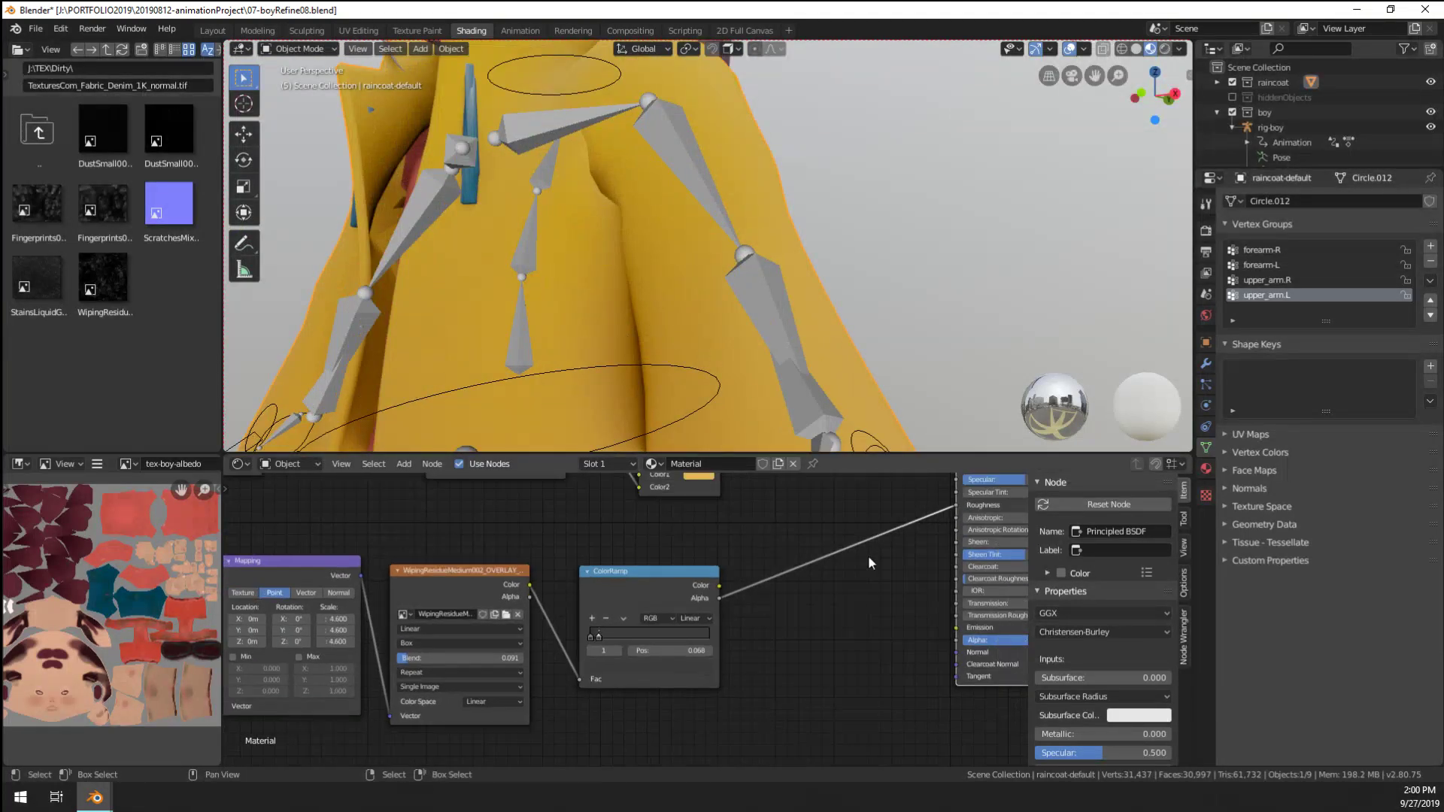
{"action": "mouse_move", "coordinate": [839, 469]}
{"action": "middle_mouse_down"}
{"action": "mouse_move", "coordinate": [790, 510]}
{"action": "mouse_move", "coordinate": [707, 672]}
{"action": "middle_mouse_up"}
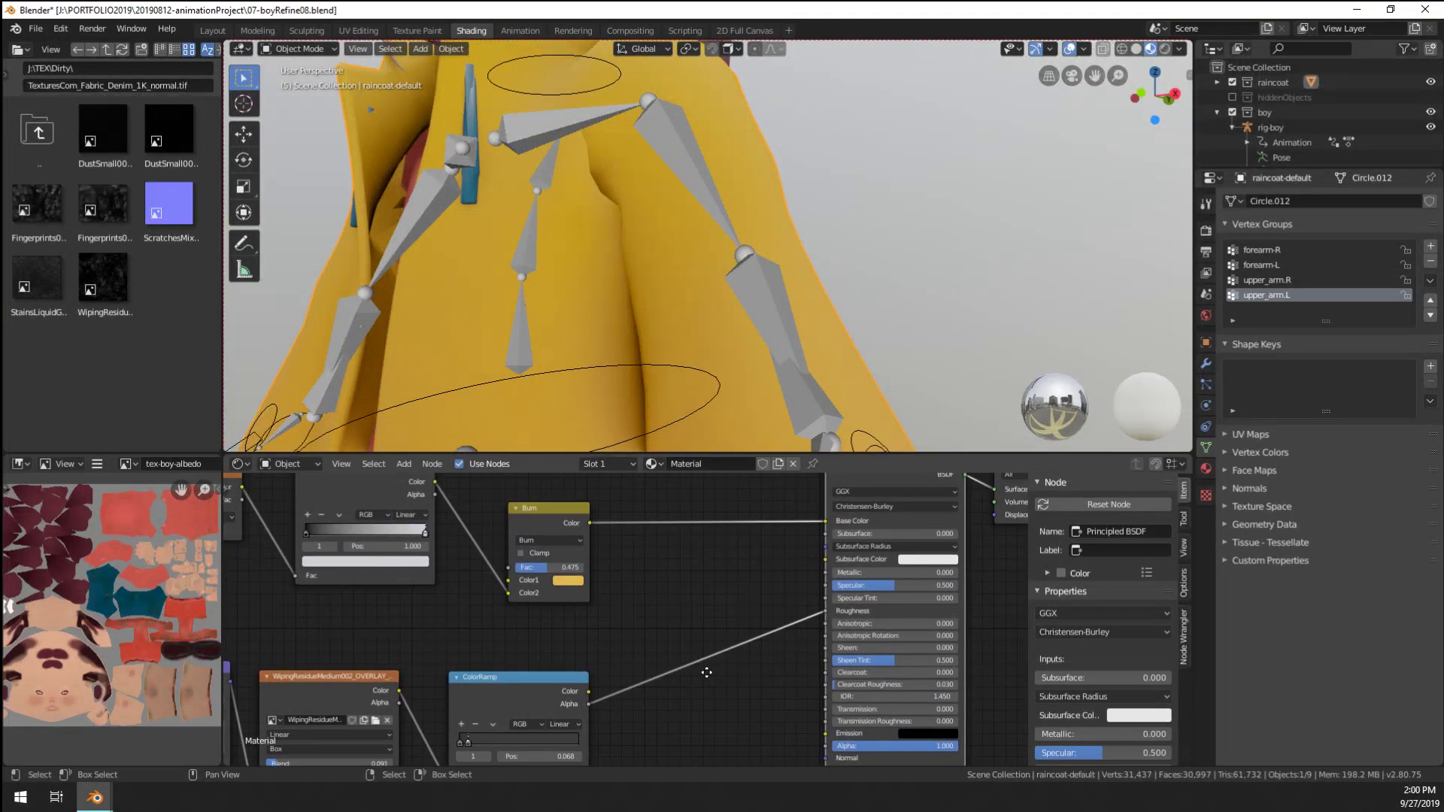
{"action": "left_click_drag", "start_coordinate": [592, 693], "coordinate": [826, 611]}
Move the residue ColorRamp's lighter stop to position 0.091 and brighten it to an HSV value of about 0.557
{"action": "middle_click_drag", "start_coordinate": [752, 624], "coordinate": [841, 549]}
{"action": "middle_click_drag", "start_coordinate": [613, 308], "coordinate": [649, 300]}
{"action": "scroll", "coordinate": [535, 695], "scroll_direction": "up", "scroll_amount": 3}
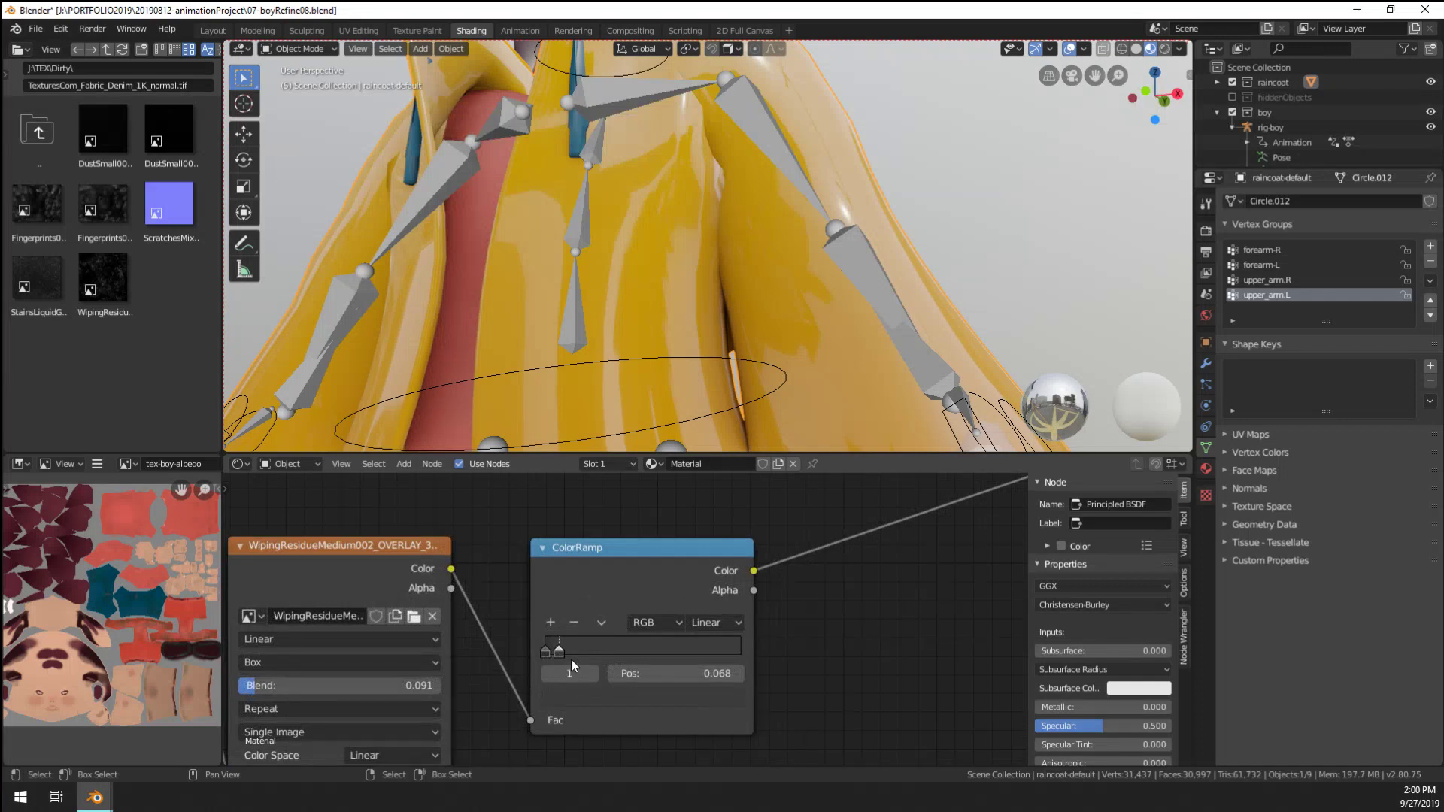
{"action": "left_click_drag", "start_coordinate": [561, 648], "coordinate": [617, 651]}
{"action": "left_click", "coordinate": [589, 699]}
{"action": "scroll", "coordinate": [728, 297], "scroll_direction": "down", "scroll_amount": 5}
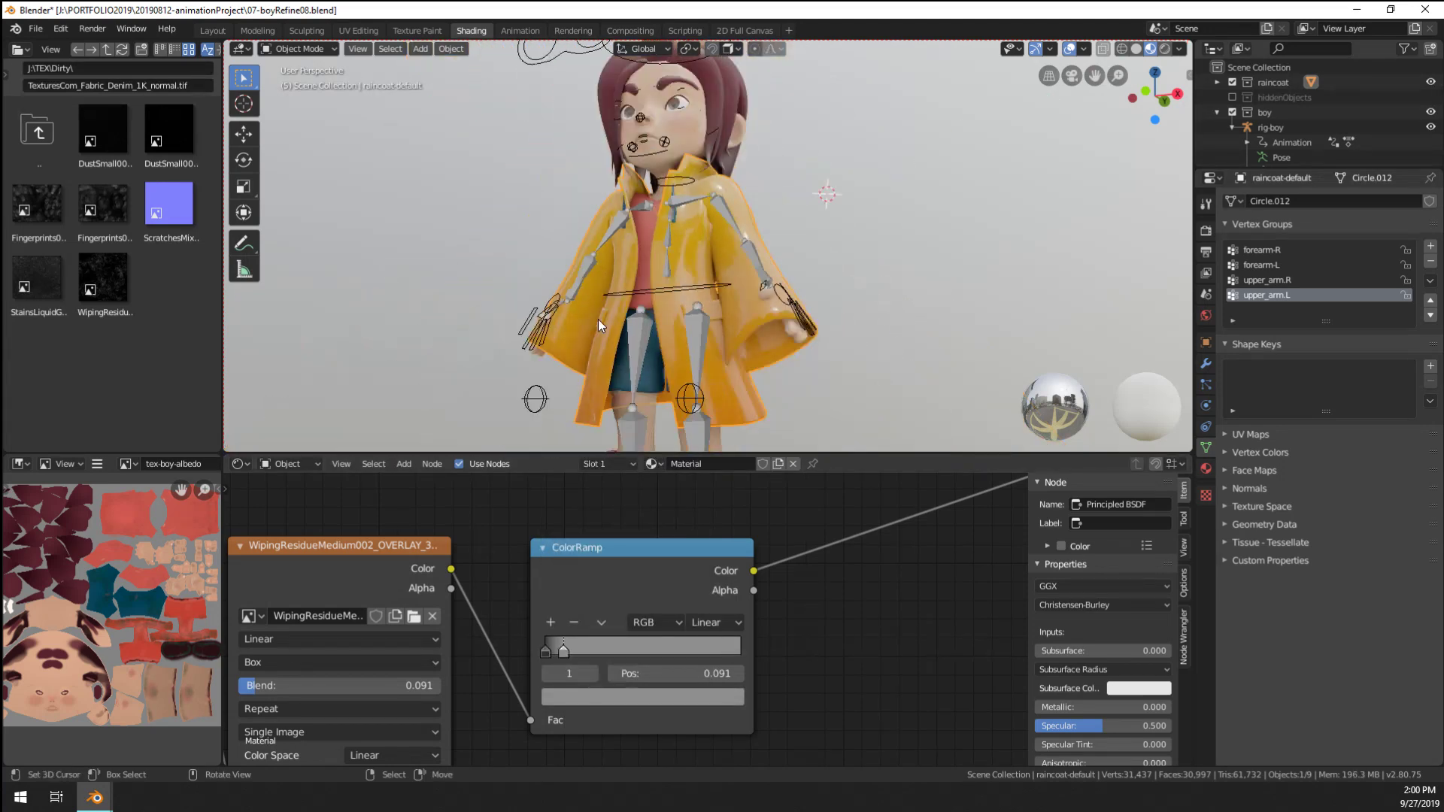
Move the residue ColorRamp's lighter stop to position 0.155 and set its dark stop to an HSV value of about 0.25
{"action": "middle_click_drag", "start_coordinate": [598, 319], "coordinate": [707, 376]}
{"action": "scroll", "coordinate": [716, 323], "scroll_direction": "up", "scroll_amount": 6}
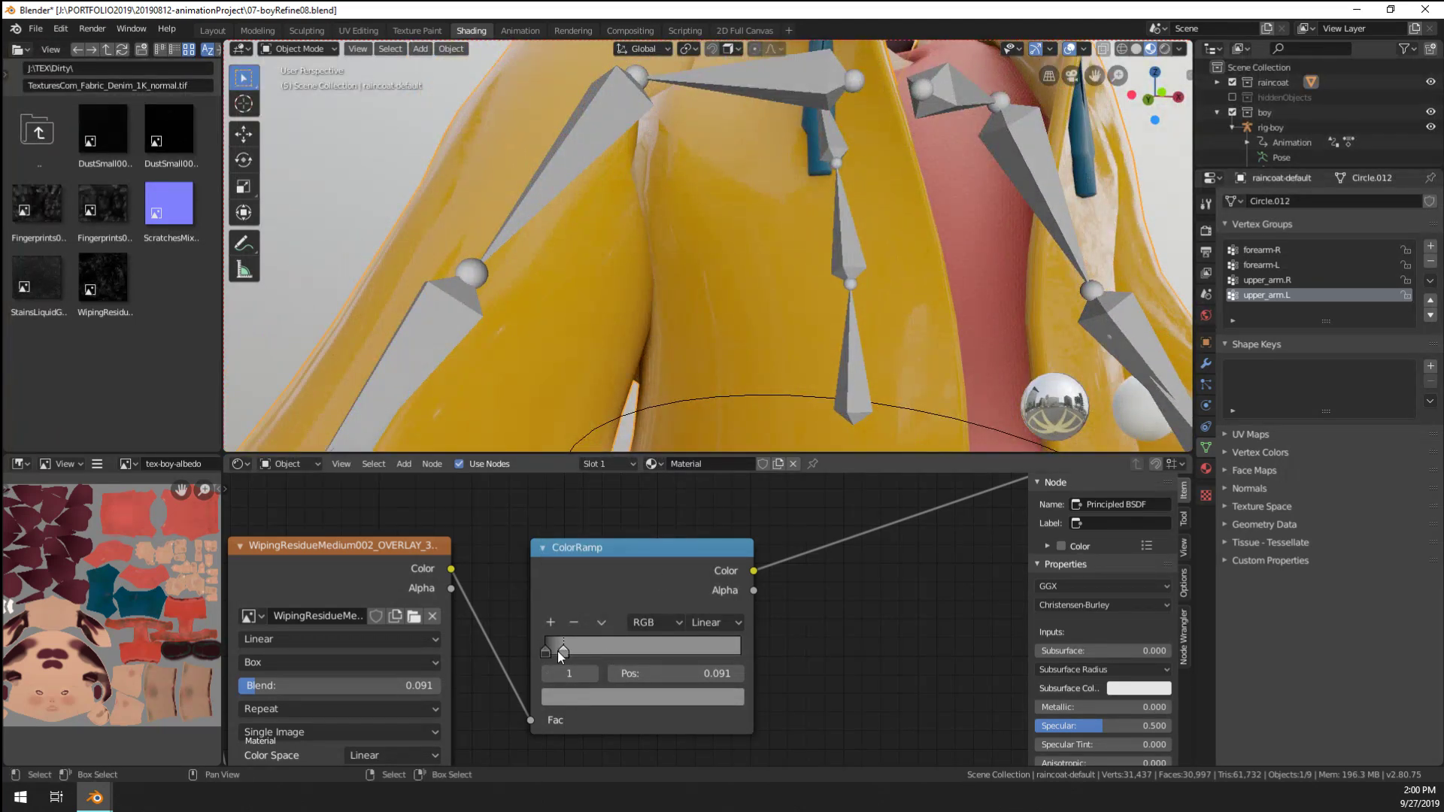
{"action": "mouse_move", "coordinate": [557, 651]}
{"action": "left_mouse_down"}
{"action": "mouse_move", "coordinate": [585, 644]}
{"action": "mouse_move", "coordinate": [558, 653]}
{"action": "mouse_move", "coordinate": [574, 656]}
{"action": "left_mouse_up"}
{"action": "left_click", "coordinate": [547, 652]}
{"action": "left_click", "coordinate": [570, 695]}
{"action": "mouse_move", "coordinate": [700, 552]}
{"action": "left_mouse_down"}
{"action": "mouse_move", "coordinate": [701, 466]}
{"action": "mouse_move", "coordinate": [702, 527]}
{"action": "left_mouse_up"}
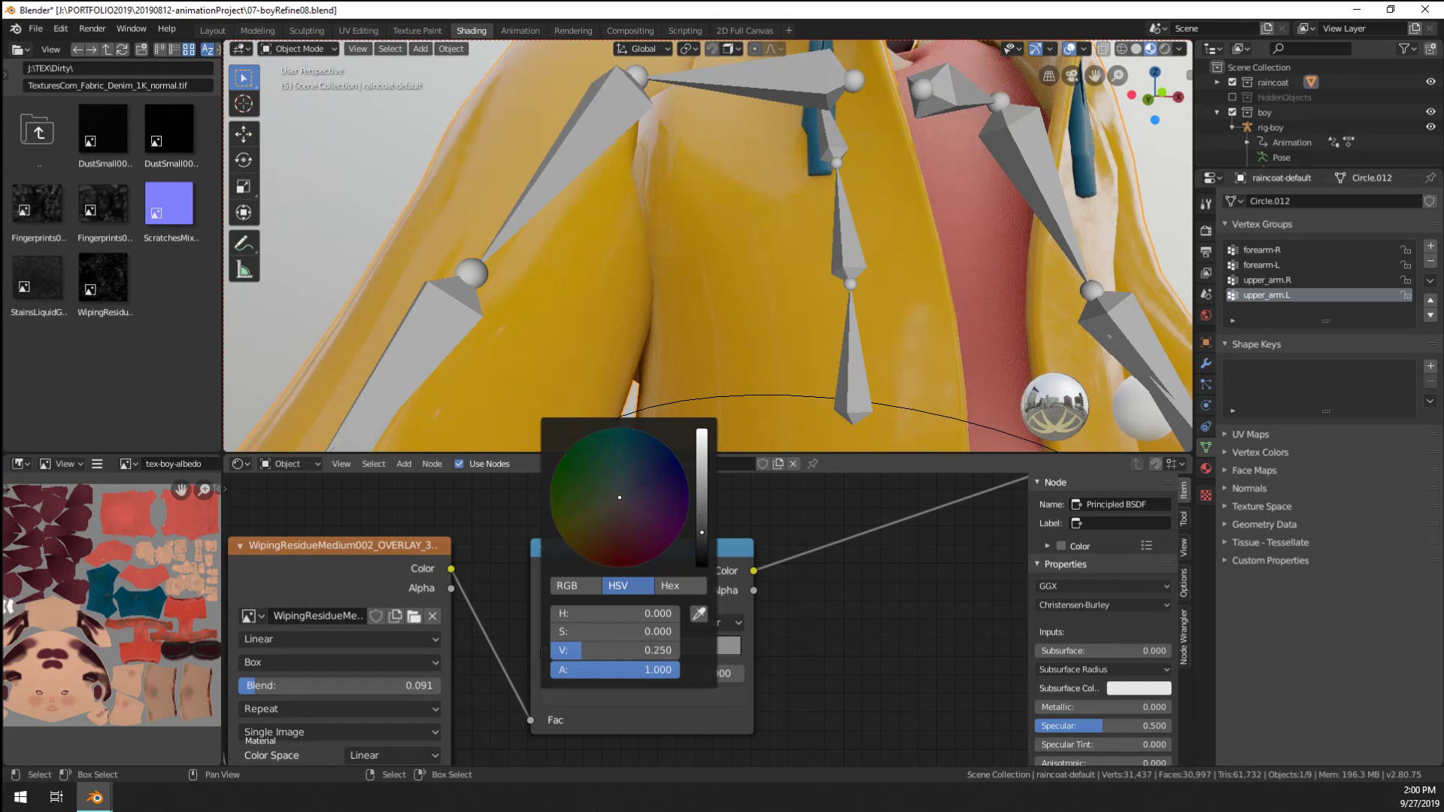
Darken the residue ColorRamp's lighter stop to an HSV value of about 0.47 and fine-tune its brightness against the raincoat
{"action": "left_click", "coordinate": [646, 697]}
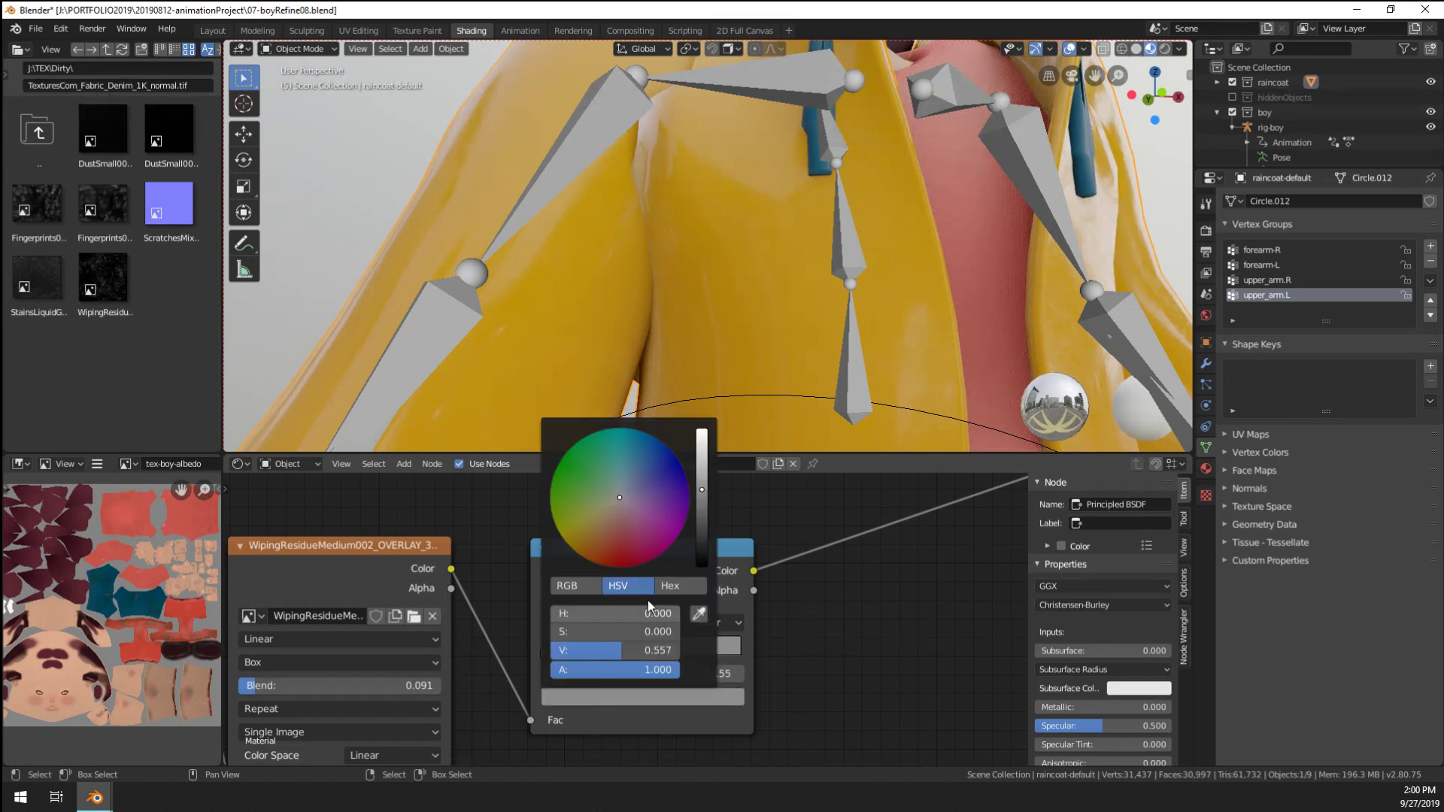
{"action": "mouse_move", "coordinate": [699, 500]}
{"action": "left_mouse_down"}
{"action": "mouse_move", "coordinate": [701, 455]}
{"action": "mouse_move", "coordinate": [702, 519]}
{"action": "left_mouse_up"}
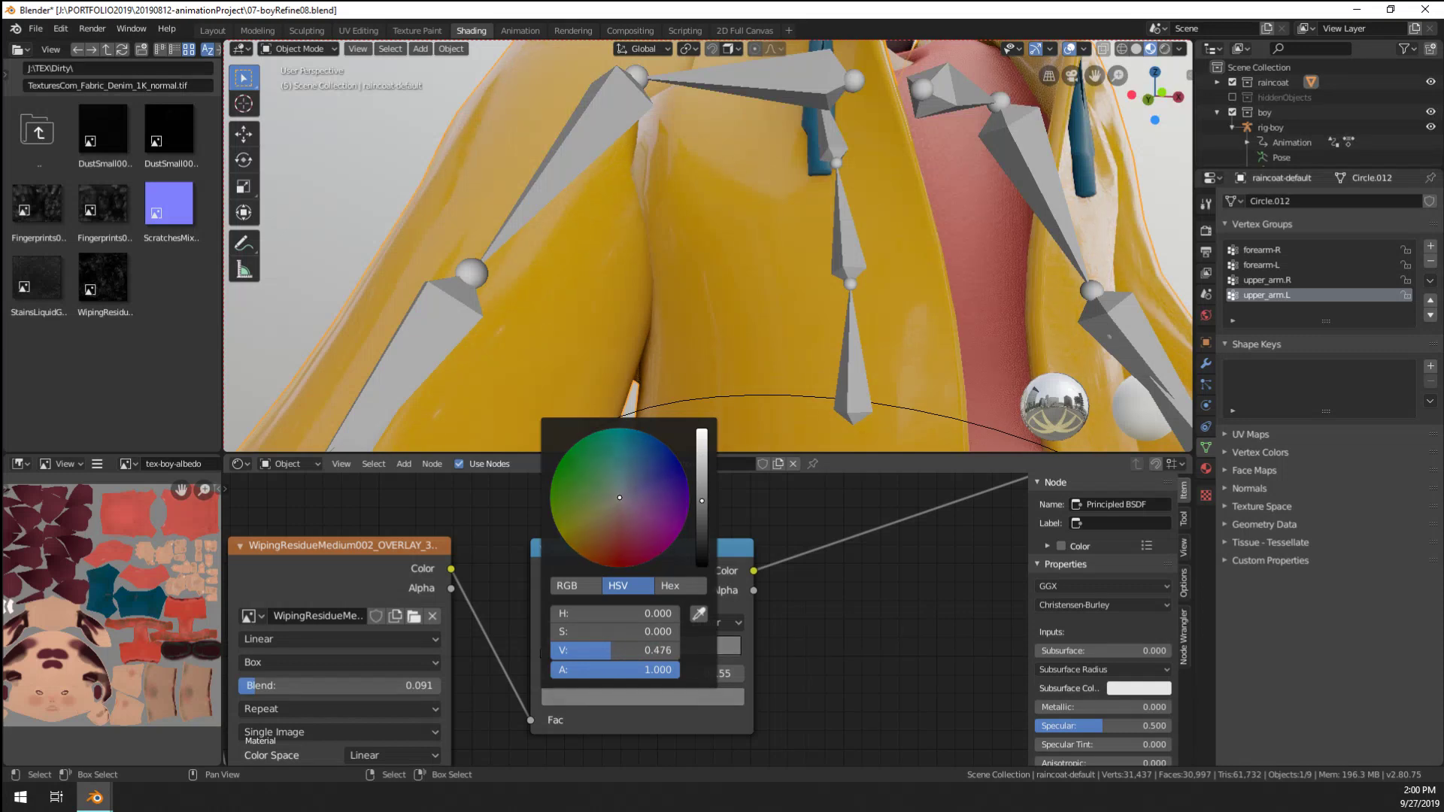
{"action": "scroll", "coordinate": [900, 341], "scroll_direction": "down", "scroll_amount": 4}
{"action": "left_click", "coordinate": [599, 698]}
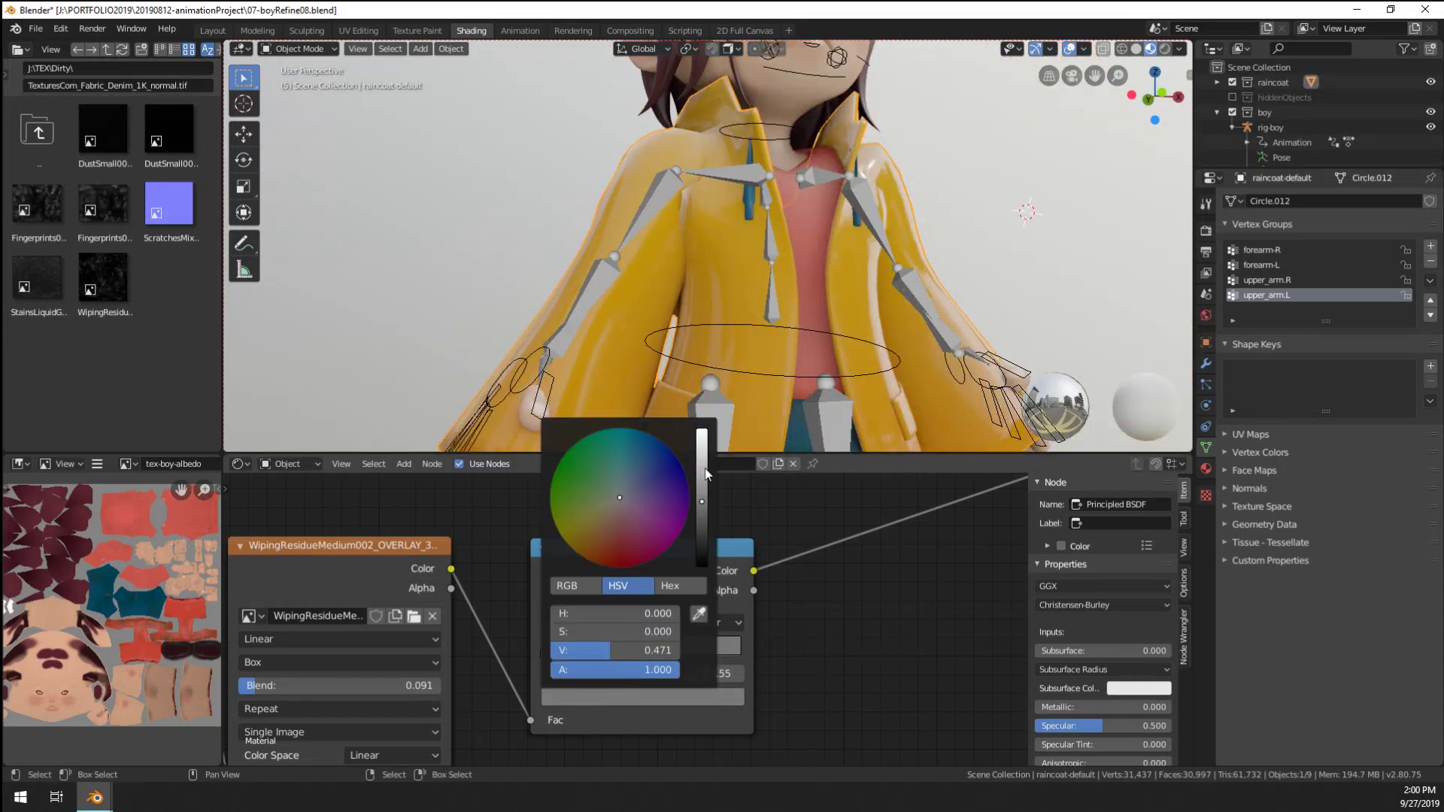
{"action": "left_click_drag", "start_coordinate": [706, 468], "coordinate": [702, 496]}
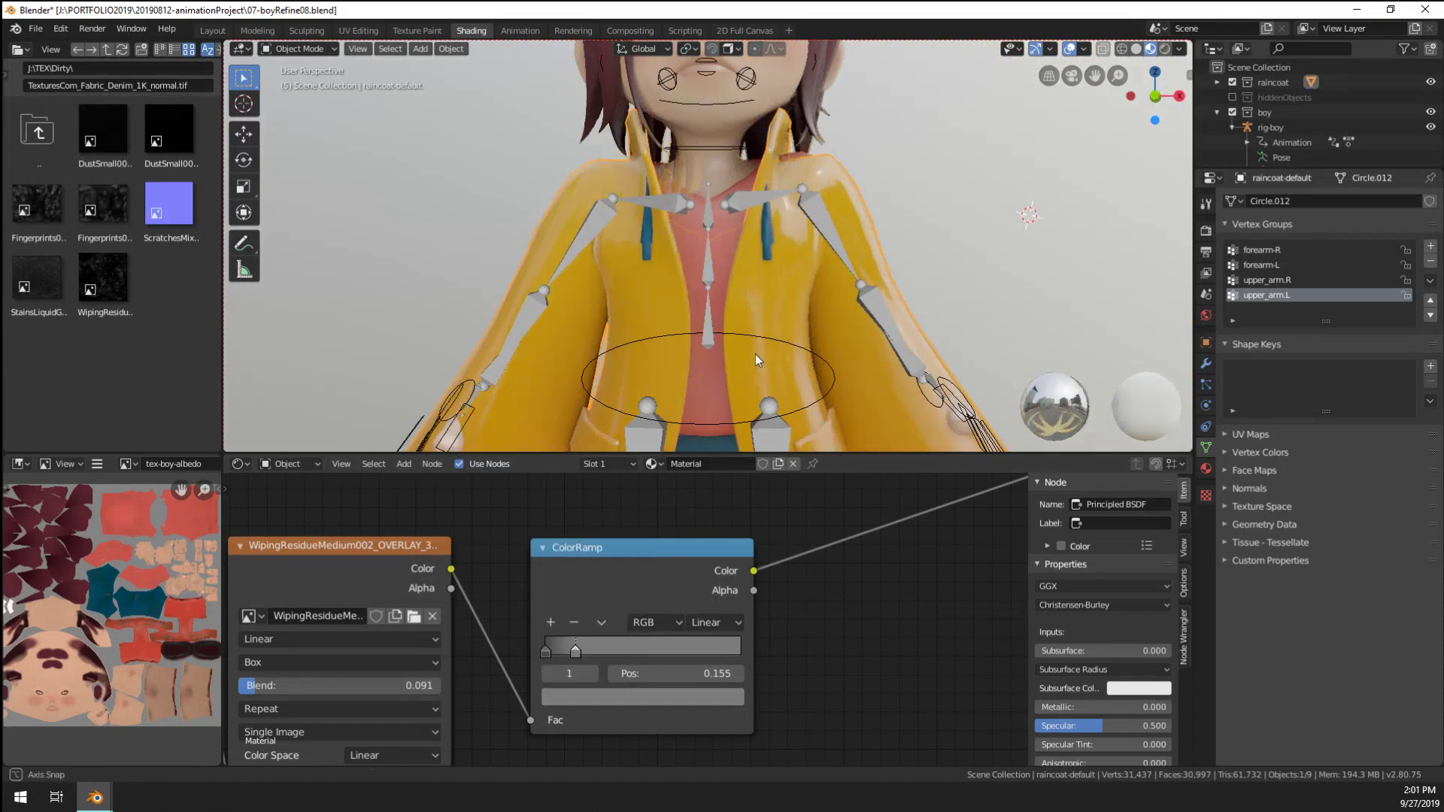
Move the residue ColorRamp's lighter stop to position 0.100 and brighten it to a lighter grey
{"action": "scroll", "coordinate": [741, 359], "scroll_direction": "up", "scroll_amount": 3}
{"action": "scroll", "coordinate": [730, 363], "scroll_direction": "up", "scroll_amount": 2}
{"action": "scroll", "coordinate": [703, 355], "scroll_direction": "down", "scroll_amount": 5}
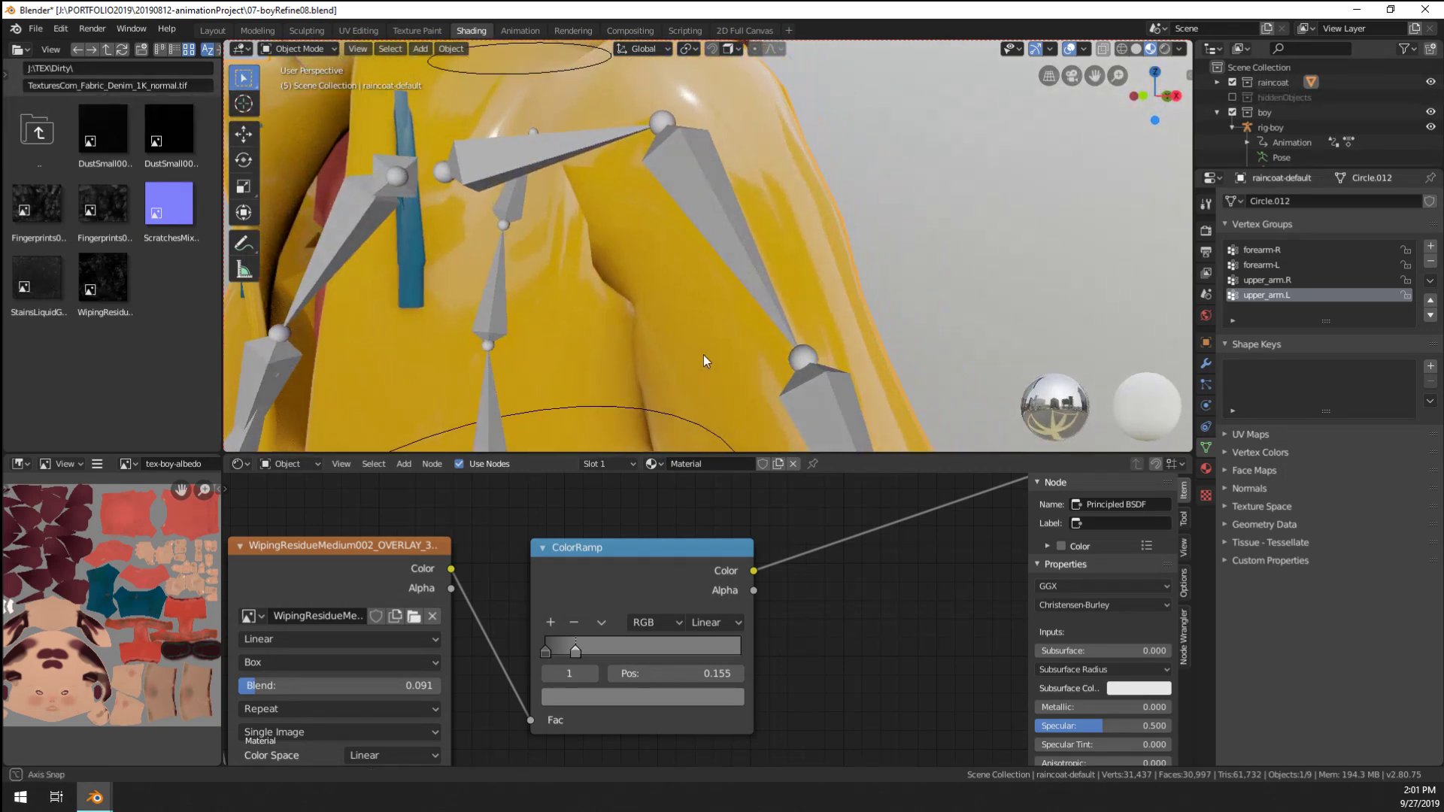
{"action": "middle_click_drag", "start_coordinate": [701, 355], "coordinate": [484, 253]}
{"action": "scroll", "coordinate": [548, 332], "scroll_direction": "up", "scroll_amount": 5}
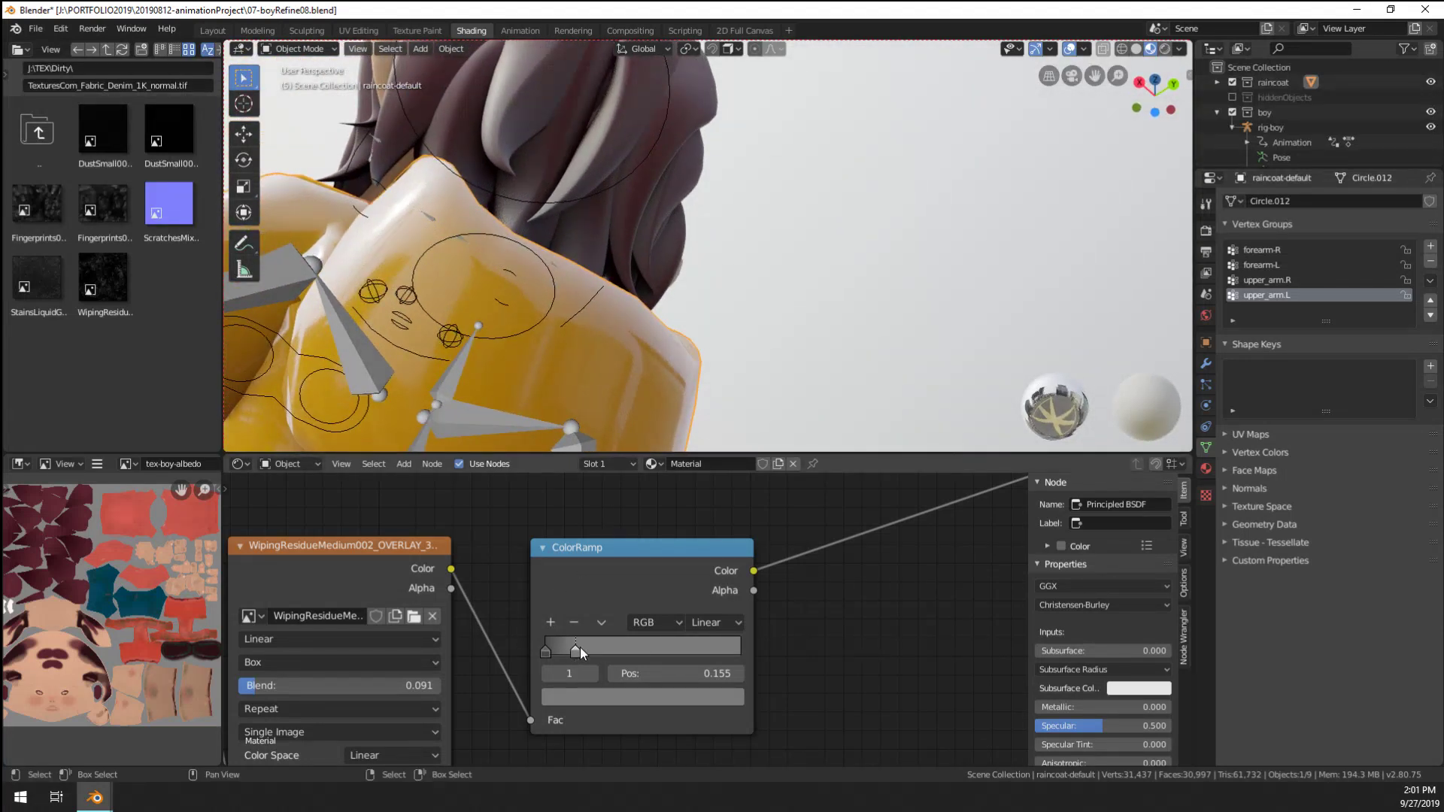
{"action": "mouse_move", "coordinate": [576, 650]}
{"action": "left_mouse_down"}
{"action": "mouse_move", "coordinate": [741, 645]}
{"action": "mouse_move", "coordinate": [579, 653]}
{"action": "left_mouse_up"}
{"action": "left_click", "coordinate": [570, 696]}
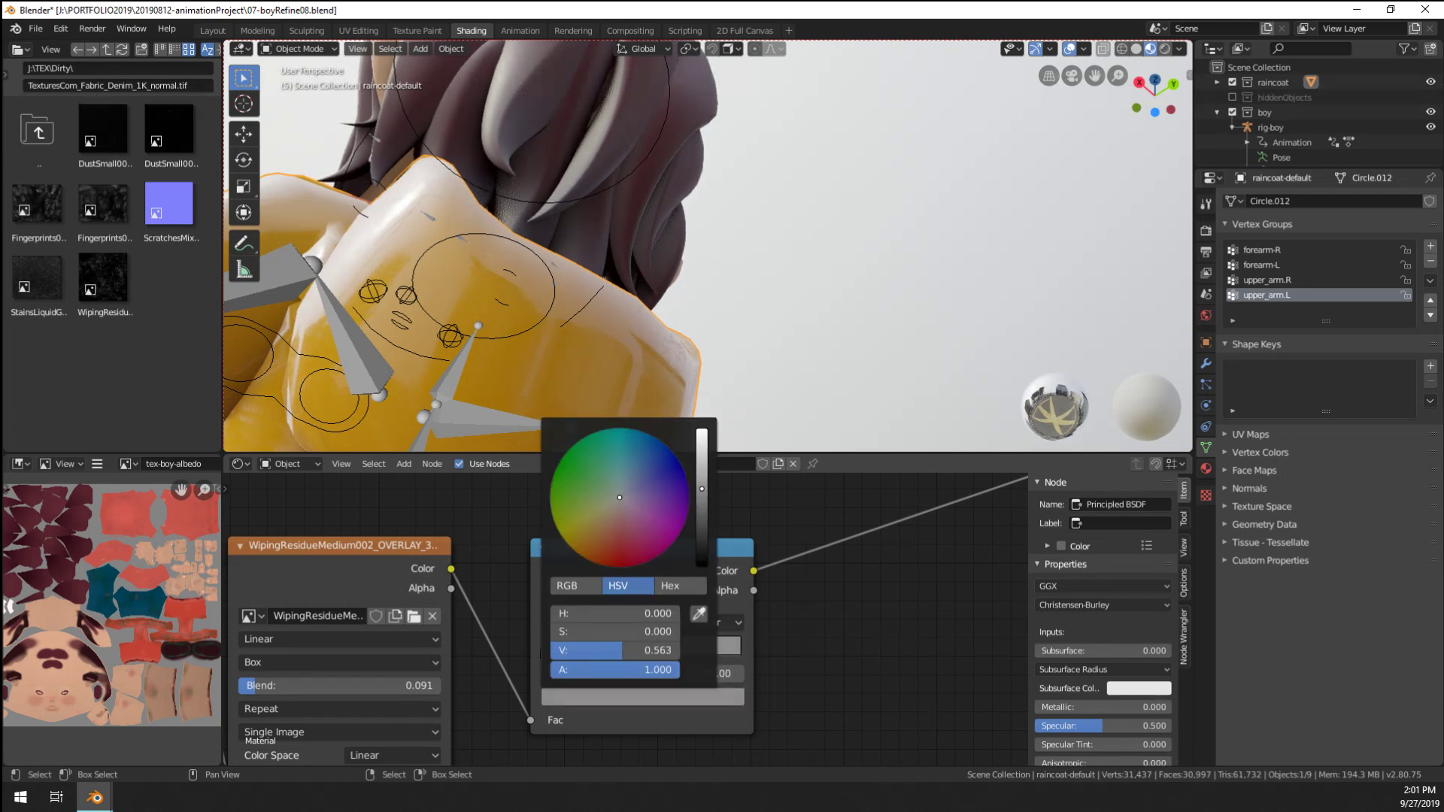
{"action": "scroll", "coordinate": [653, 544], "scroll_direction": "up", "scroll_amount": 2}
{"action": "scroll", "coordinate": [653, 545], "scroll_direction": "down", "scroll_amount": 3}
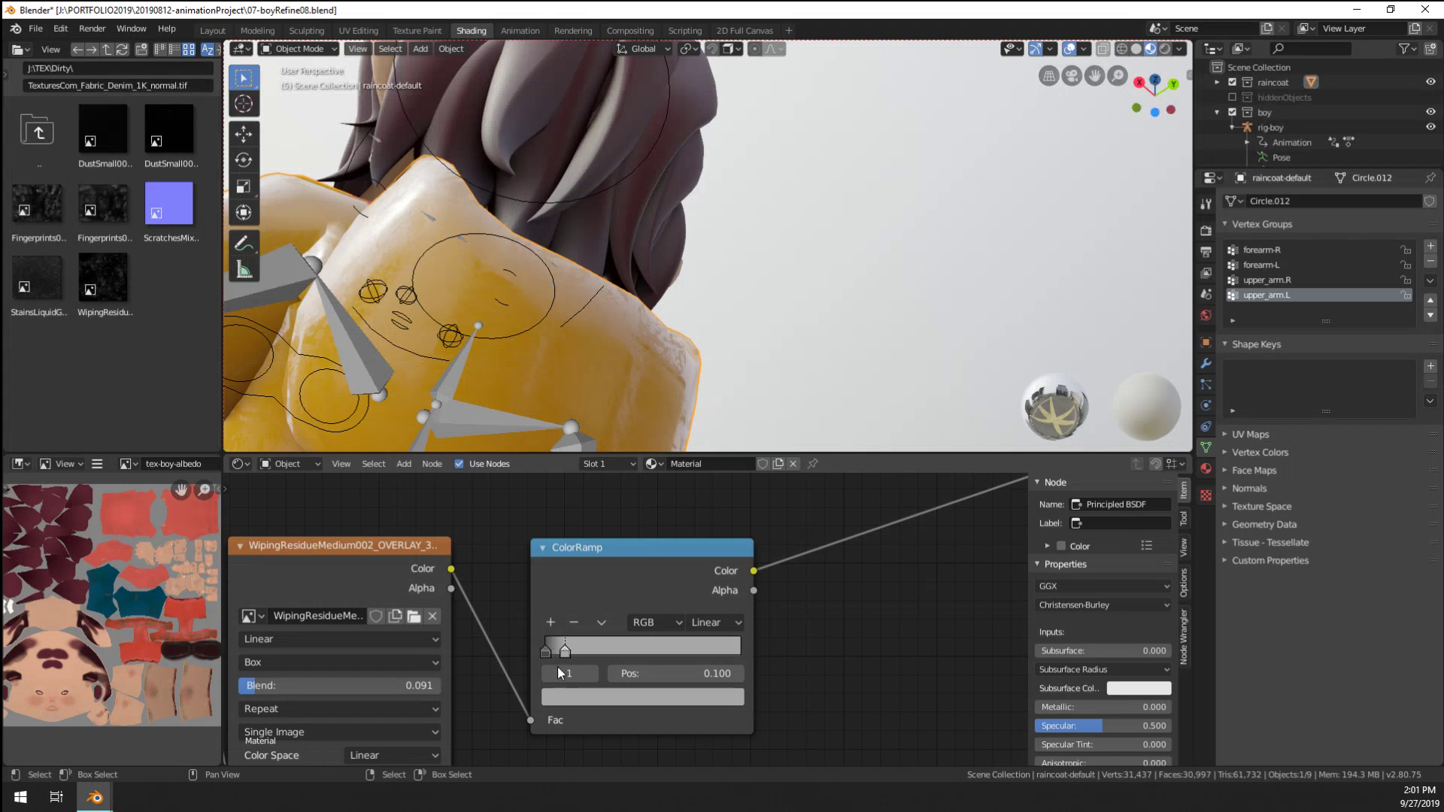
Lighten the residue ColorRamp's dark stop at position 0 to a medium grey
{"action": "left_click", "coordinate": [545, 652]}
{"action": "left_click", "coordinate": [570, 698]}
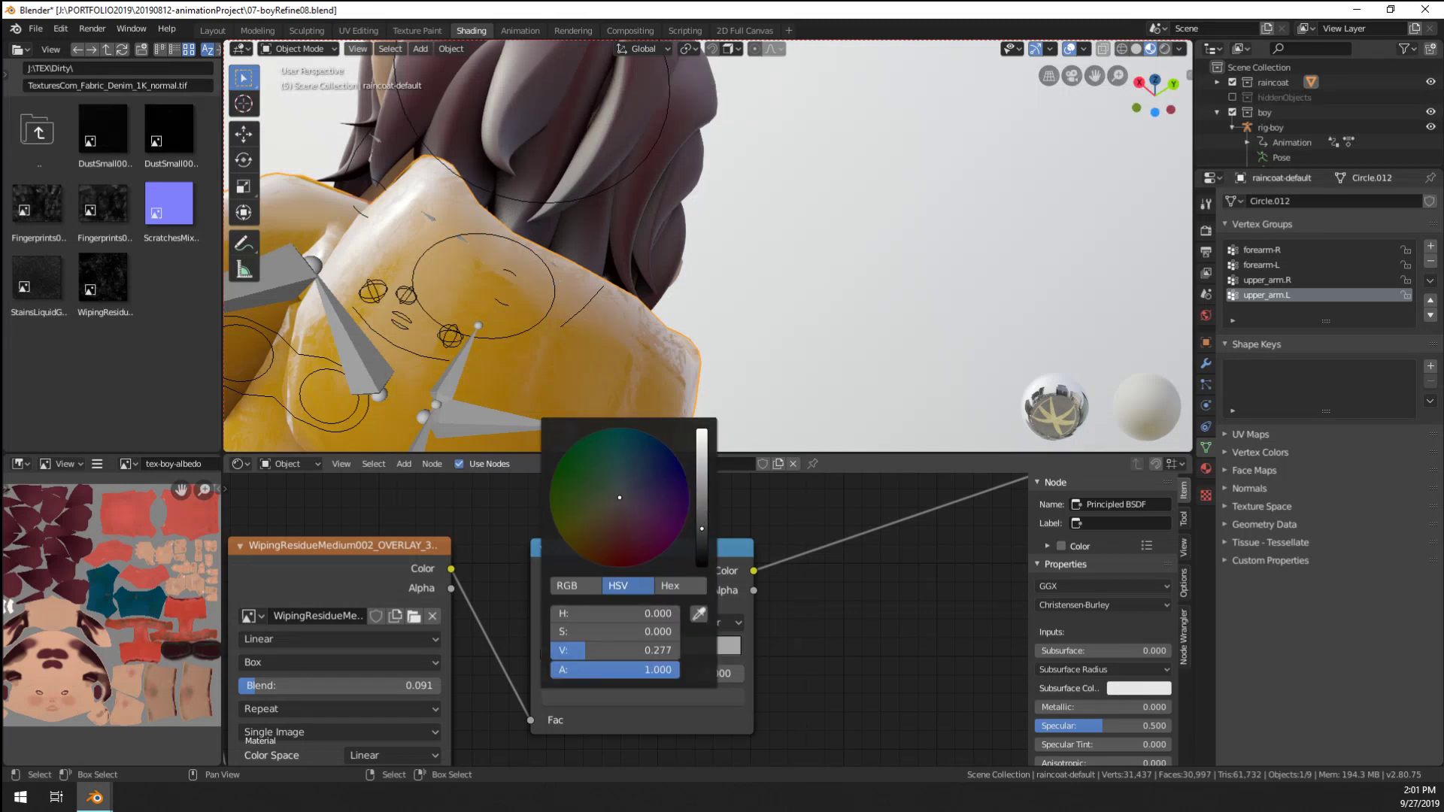
{"action": "mouse_move", "coordinate": [702, 529]}
{"action": "left_mouse_down"}
{"action": "mouse_move", "coordinate": [701, 484]}
{"action": "mouse_move", "coordinate": [701, 505]}
{"action": "left_mouse_up"}
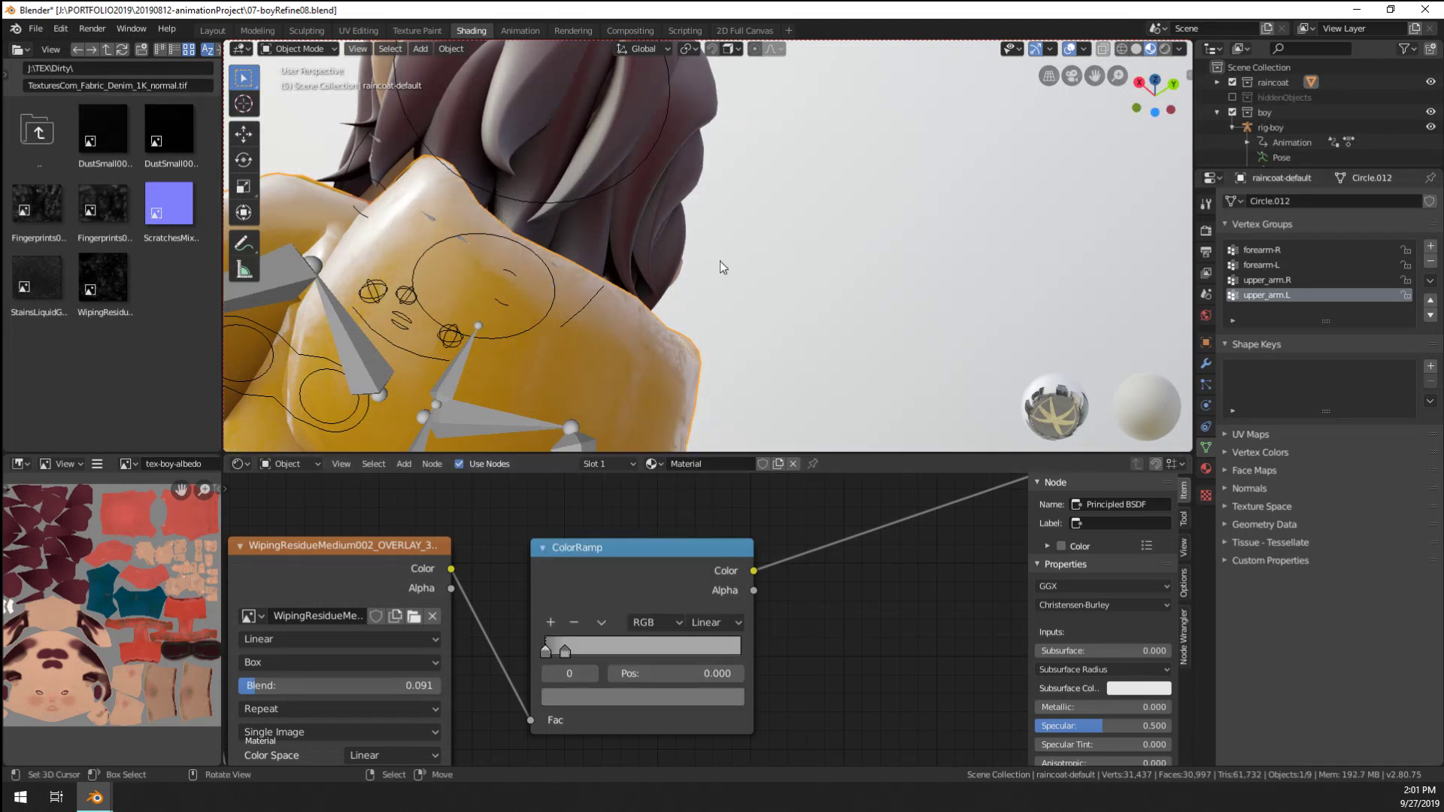
Examine the raincoat's gloss and residue variation from several angles, both close up and at full-figure distance
{"action": "middle_click_drag", "start_coordinate": [720, 260], "coordinate": [580, 344]}
{"action": "scroll", "coordinate": [580, 344], "scroll_direction": "down", "scroll_amount": 4}
{"action": "scroll", "coordinate": [744, 329], "scroll_direction": "up", "scroll_amount": 5}
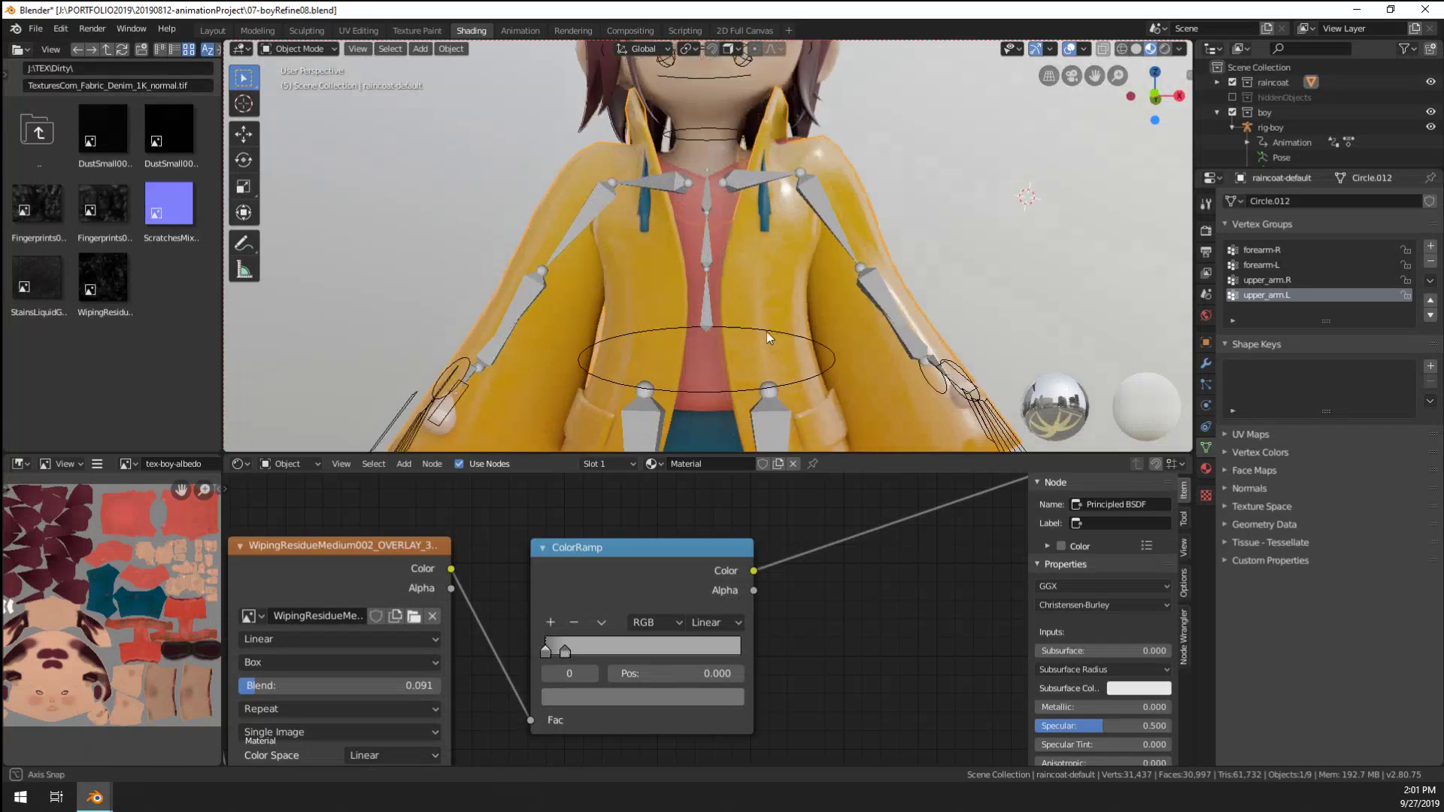
{"action": "middle_click_drag", "start_coordinate": [767, 334], "coordinate": [724, 295]}
{"action": "scroll", "coordinate": [667, 255], "scroll_direction": "up", "scroll_amount": 5}
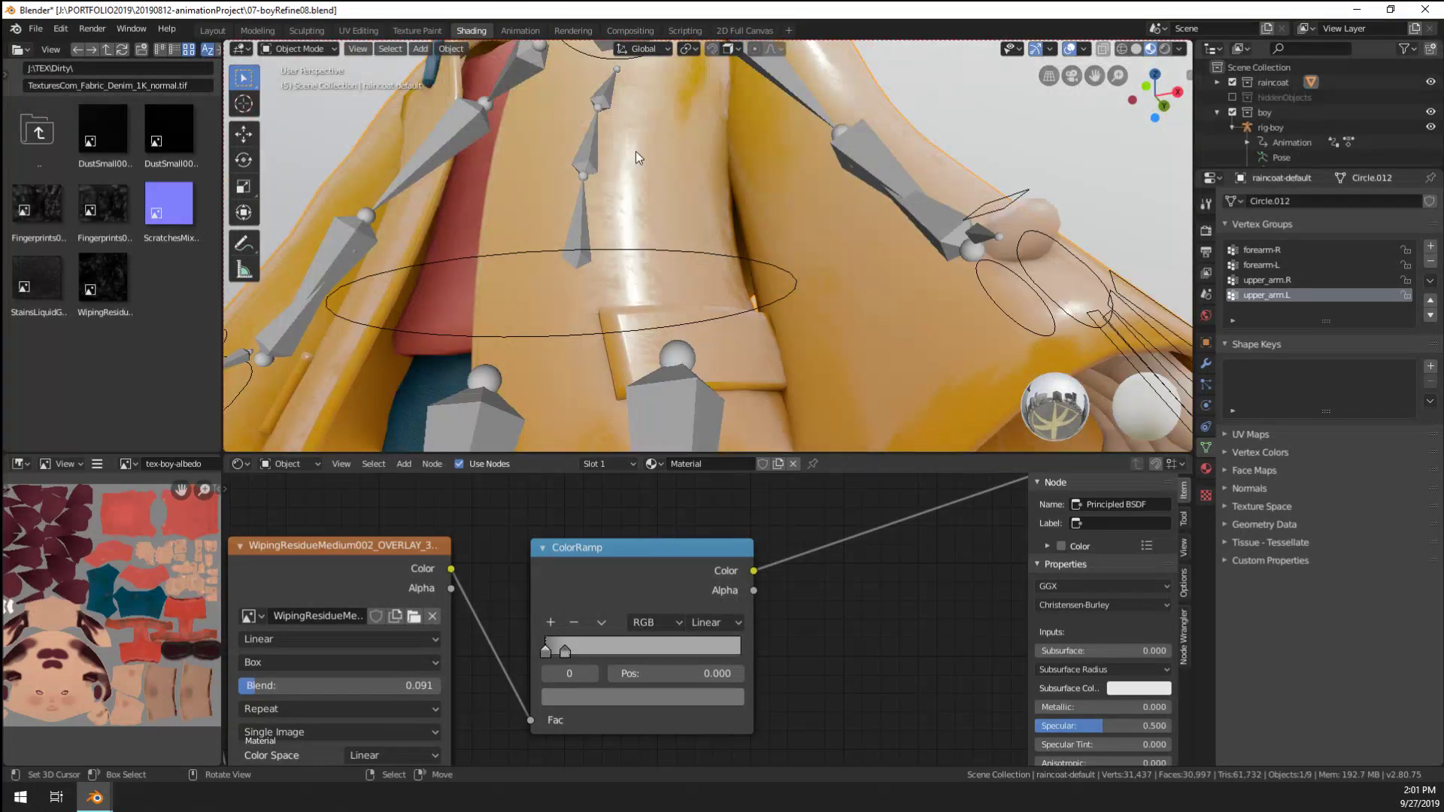
{"action": "scroll", "coordinate": [635, 151], "scroll_direction": "down", "scroll_amount": 5}
{"action": "middle_click_drag", "start_coordinate": [662, 196], "coordinate": [719, 309]}
{"action": "scroll", "coordinate": [787, 273], "scroll_direction": "down", "scroll_amount": 5}
{"action": "scroll", "coordinate": [688, 305], "scroll_direction": "down", "scroll_amount": 3}
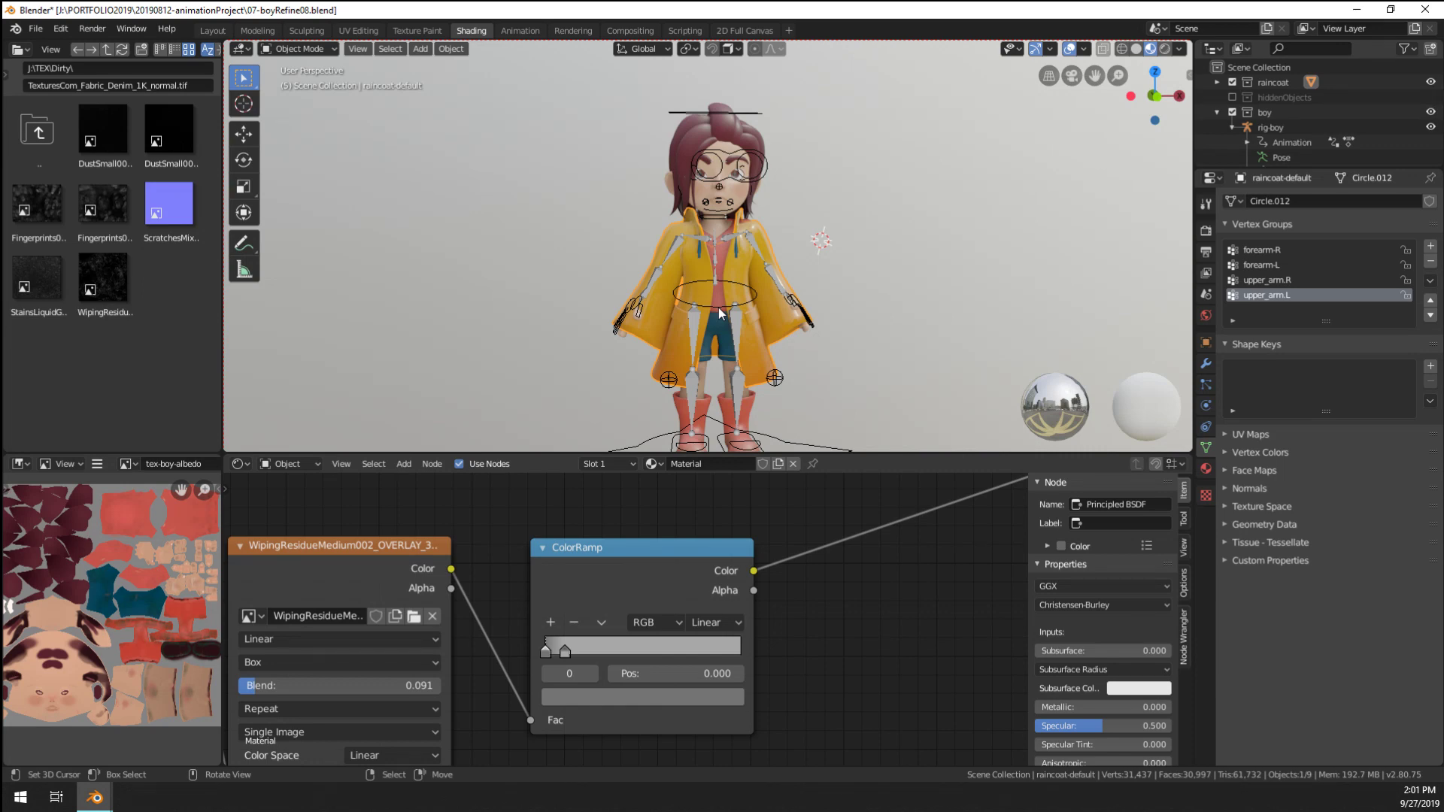
{"action": "scroll", "coordinate": [735, 170], "scroll_direction": "up", "scroll_amount": 5}
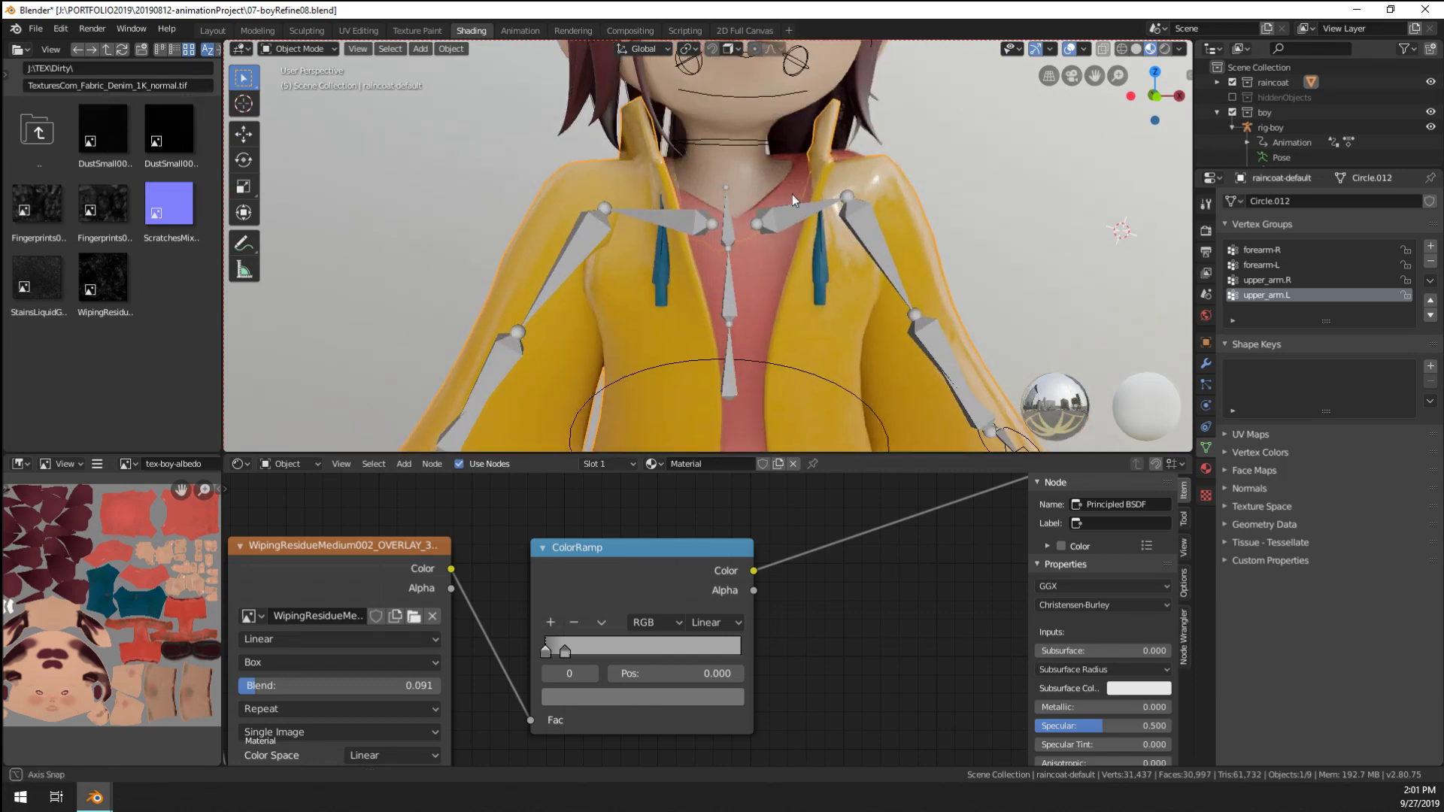
{"action": "scroll", "coordinate": [769, 219], "scroll_direction": "up", "scroll_amount": 2}
Switch to the Layout workspace and frame the character from the front
{"action": "left_click", "coordinate": [209, 30]}
{"action": "scroll", "coordinate": [582, 413], "scroll_direction": "down", "scroll_amount": 2}
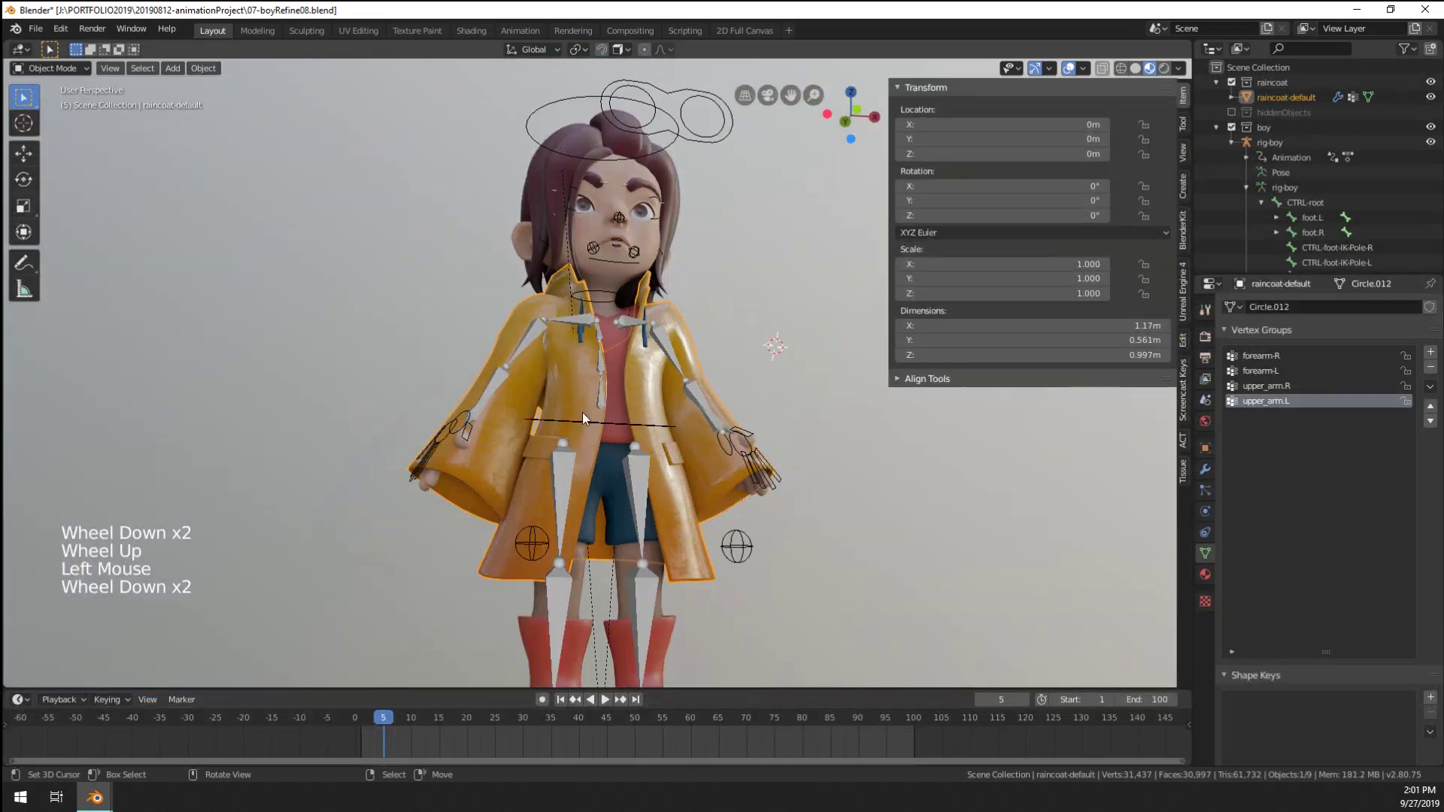
{"action": "middle_click_drag", "start_coordinate": [582, 412], "coordinate": [616, 496]}
{"action": "middle_click_drag", "start_coordinate": [616, 496], "coordinate": [631, 474], "text": "shift"}
{"action": "scroll", "coordinate": [701, 358], "scroll_direction": "up", "scroll_amount": 1}
Try moving the rig's spine control about 0.3 m down in Pose Mode to test how the raincoat follows the body
{"action": "right_click", "coordinate": [683, 356]}
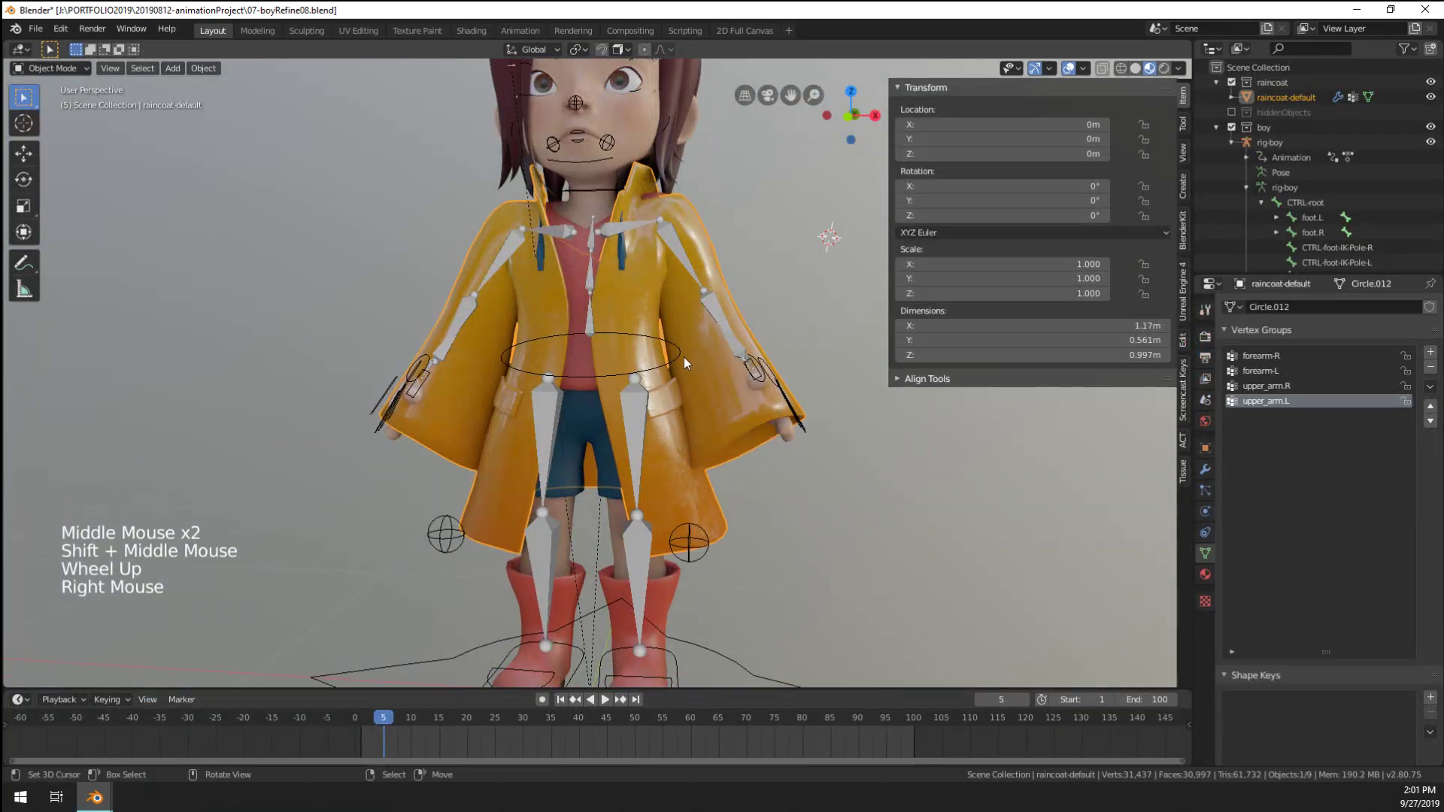
{"action": "right_click", "coordinate": [677, 358]}
{"action": "key", "text": "ctrl+Tab"}
{"action": "right_click", "coordinate": [675, 358]}
{"action": "key", "text": "g"}
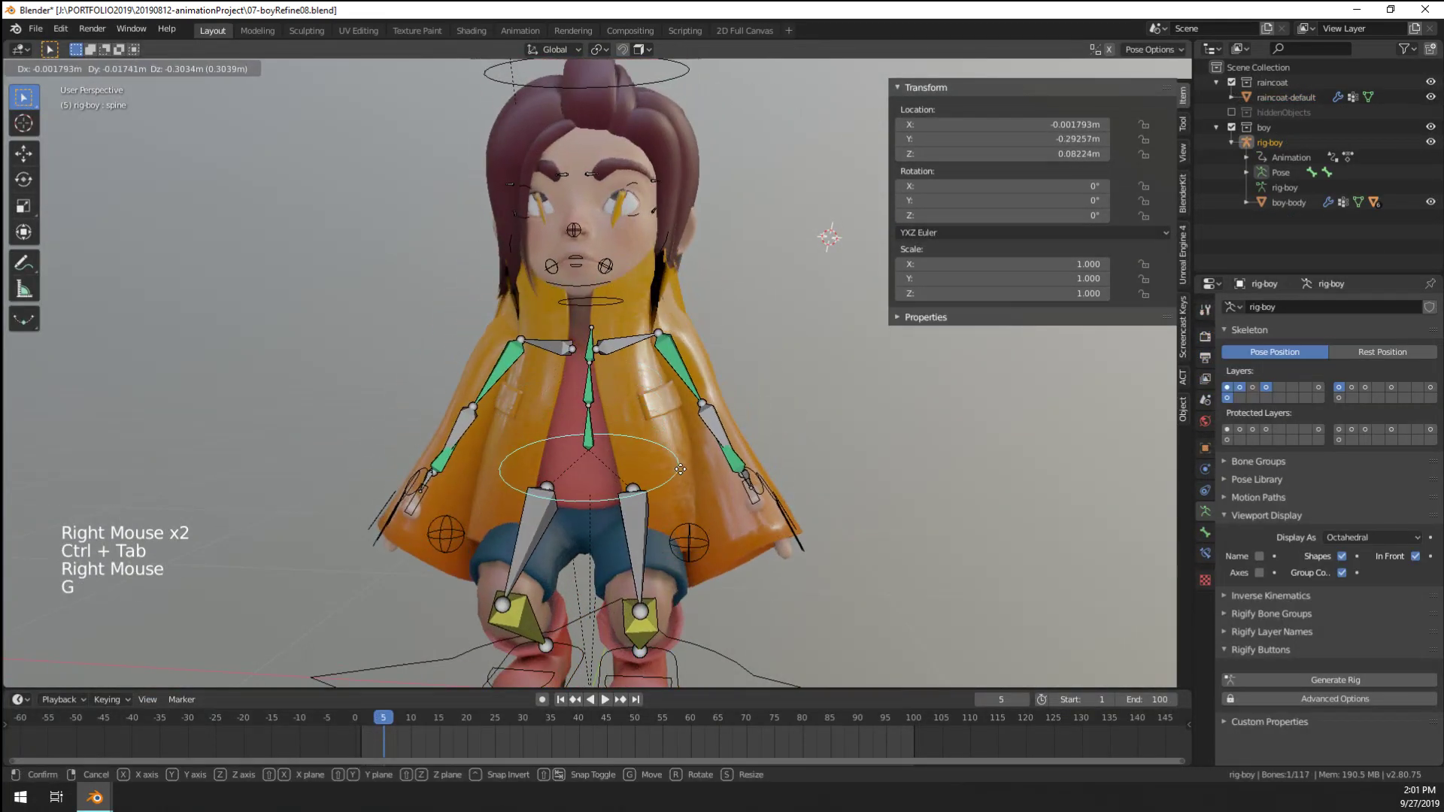
{"action": "right_click", "coordinate": [663, 427]}
{"action": "scroll", "coordinate": [689, 502], "scroll_direction": "up", "scroll_amount": 1}
{"action": "right_click", "coordinate": [690, 503]}
{"action": "key", "text": "ctrl+Tab"}
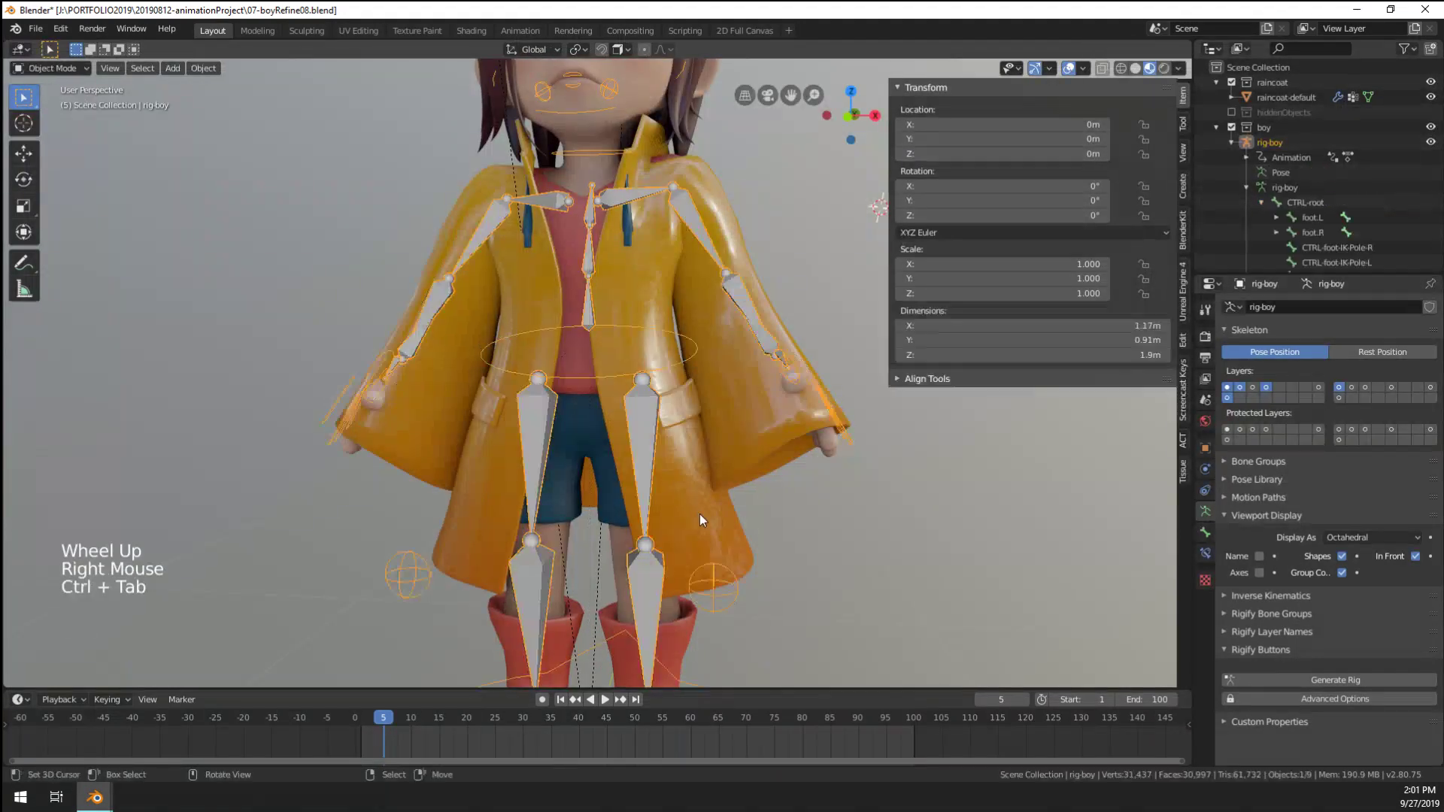
Select the raincoat and open its mesh in Edit Mode
{"action": "right_click", "coordinate": [699, 513]}
{"action": "middle_click_drag", "start_coordinate": [662, 292], "coordinate": [641, 396], "text": "shift"}
{"action": "scroll", "coordinate": [640, 407], "scroll_direction": "up", "scroll_amount": 1}
{"action": "key", "text": "Tab"}
{"action": "key", "text": "Tab"}
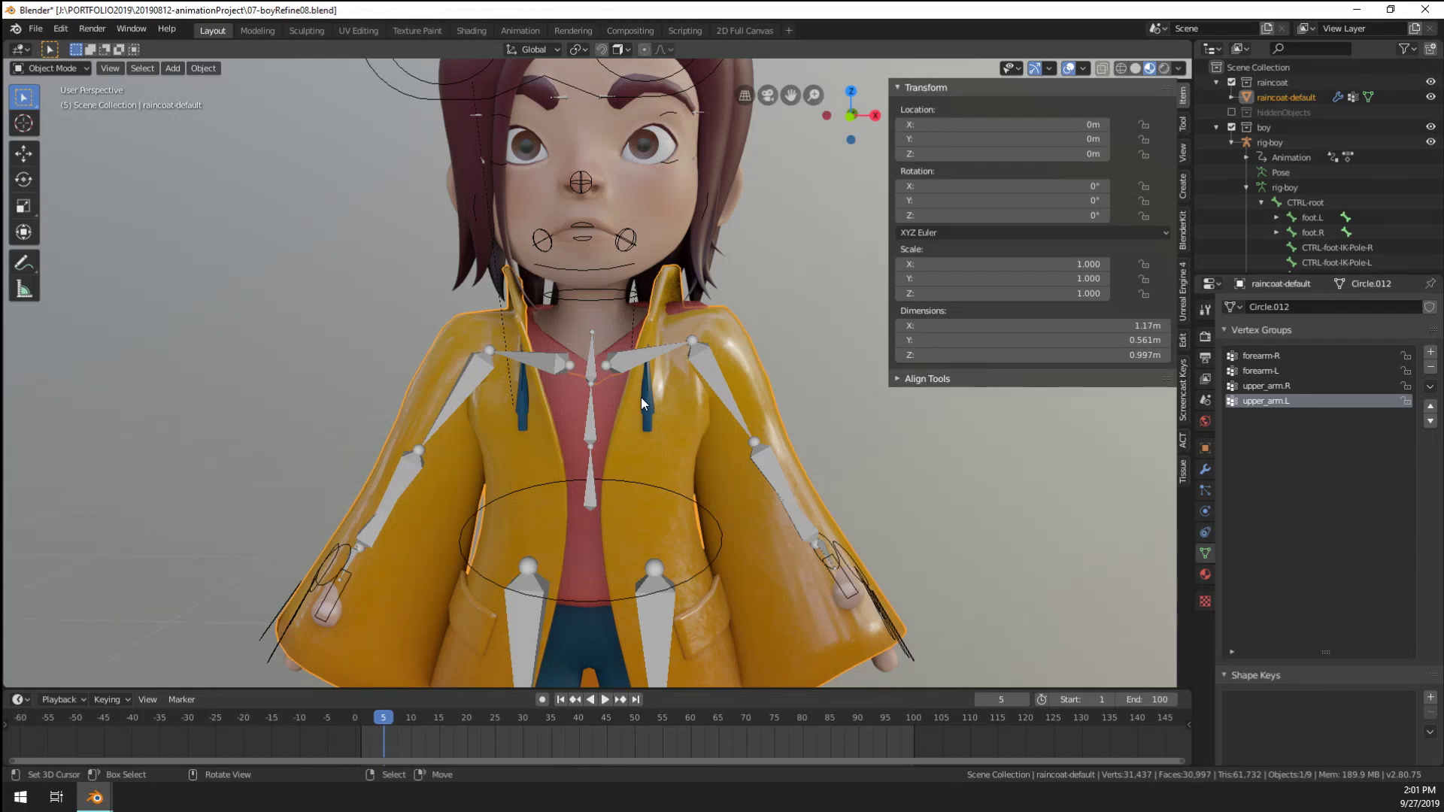
{"action": "key", "text": "Tab"}
{"action": "scroll", "coordinate": [641, 397], "scroll_direction": "down", "scroll_amount": 1}
{"action": "middle_click_drag", "start_coordinate": [641, 397], "coordinate": [698, 342], "text": "shift"}
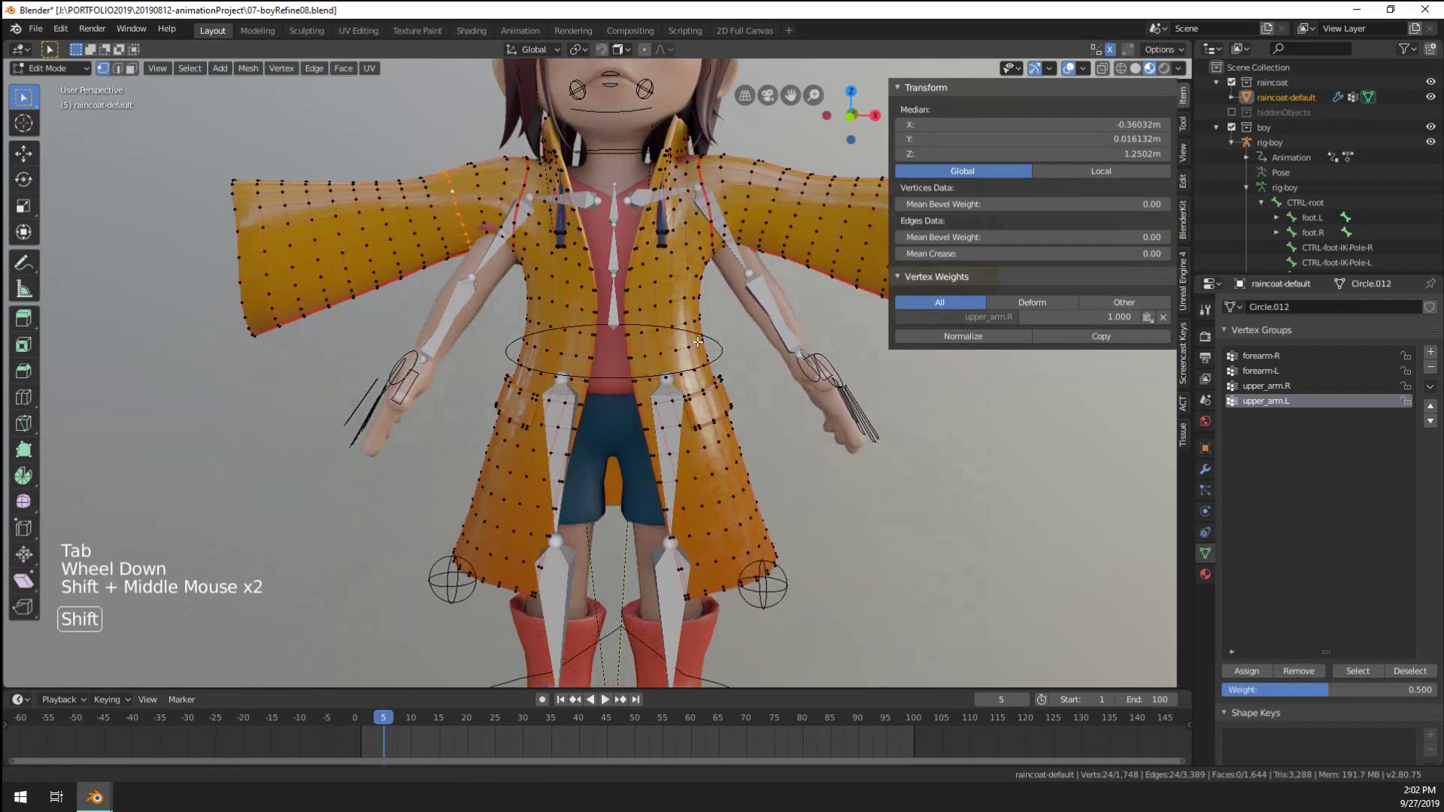
Try selecting the raincoat's body by growing the selection upward from the hem's edge loop
{"action": "right_click", "coordinate": [715, 590], "text": "alt"}
{"action": "key", "text": "ctrl+KP_Add"}
{"action": "key", "text": "ctrl+KP_Add"}
{"action": "key", "text": "ctrl+KP_Add"}
{"action": "key", "text": "ctrl+KP_Add"}
{"action": "key", "text": "ctrl+KP_Add"}
{"action": "key", "text": "ctrl+KP_Add"}
{"action": "key", "text": "ctrl+KP_Add"}
{"action": "key", "text": "ctrl+KP_Add"}
{"action": "key", "text": "ctrl+KP_Add"}
{"action": "key", "text": "ctrl+KP_Add"}
{"action": "key", "text": "ctrl+KP_Add"}
{"action": "key", "text": "ctrl+KP_Add"}
{"action": "key", "text": "ctrl+KP_Add"}
{"action": "key", "text": "ctrl+KP_Add"}
{"action": "key", "text": "ctrl+KP_Add"}
{"action": "key", "text": "ctrl+KP_Add"}
{"action": "key", "text": "ctrl+KP_Add"}
{"action": "key", "text": "ctrl+KP_Add"}
{"action": "key", "text": "ctrl+KP_Add"}
{"action": "key", "text": "ctrl+KP_Add"}
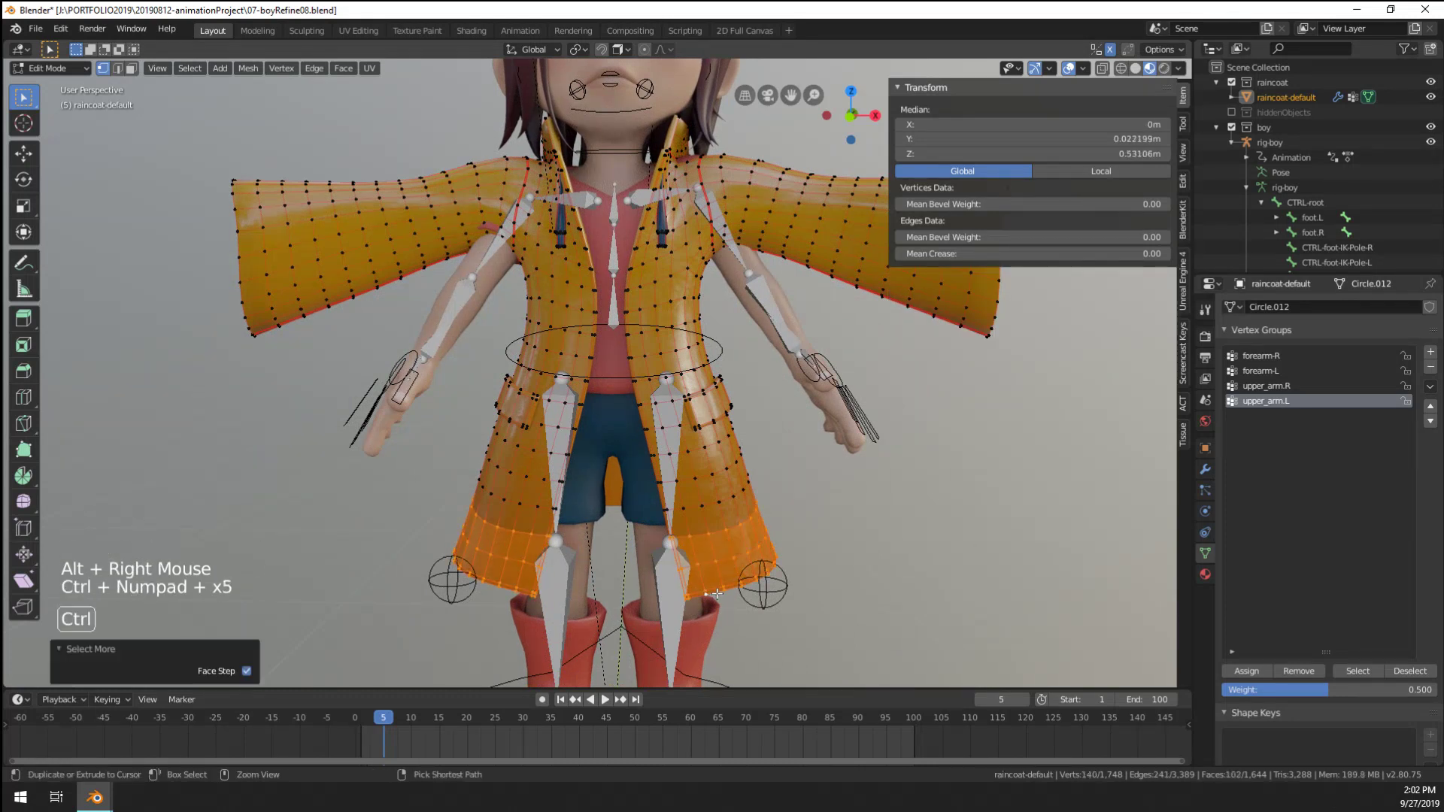
{"action": "key", "text": "ctrl+KP_Add"}
{"action": "key", "text": "ctrl+KP_Add"}
{"action": "key", "text": "ctrl+KP_Add"}
{"action": "key", "text": "ctrl+KP_Add"}
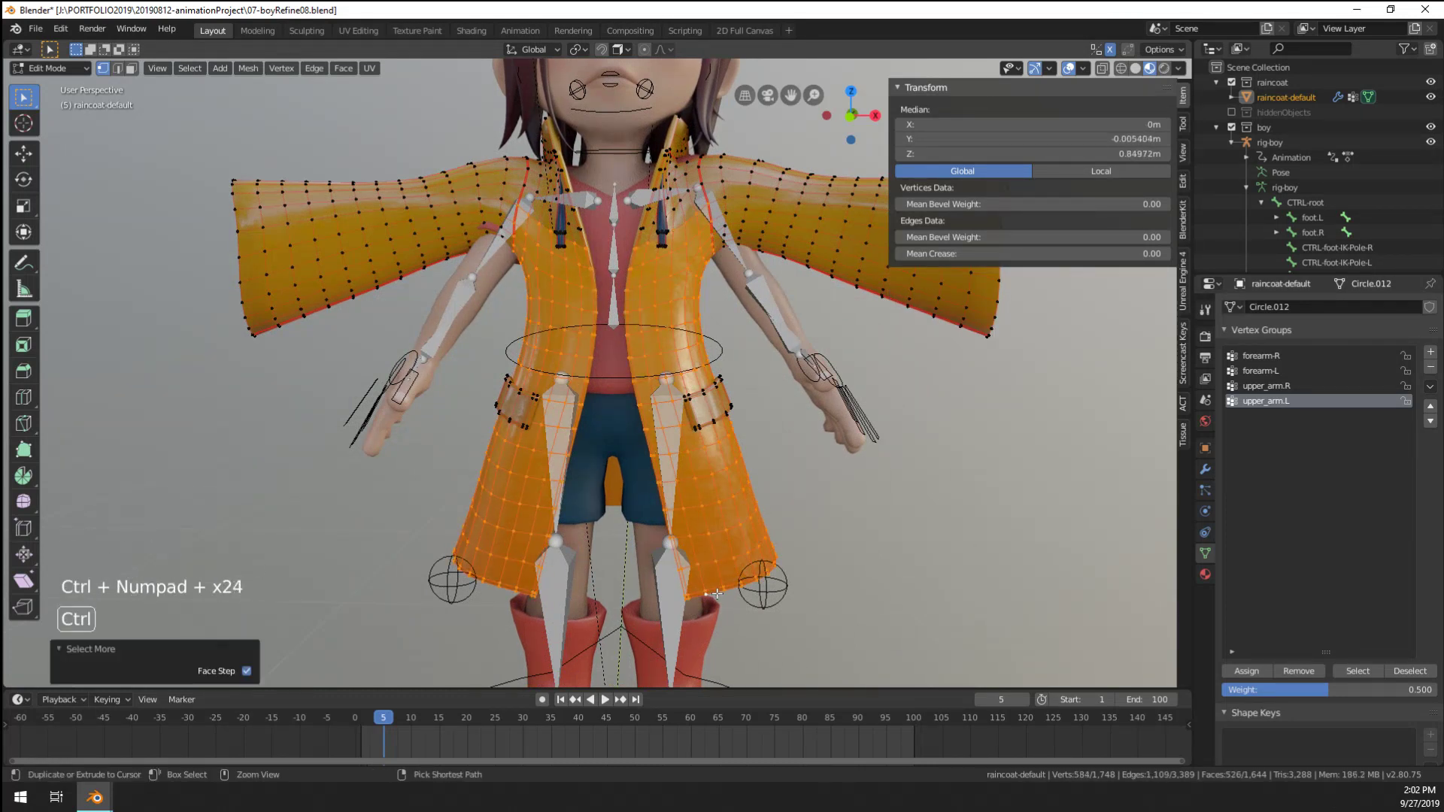
Select the raincoat's body panels, collar and pocket flaps as linked regions delimited by seams, leaving the sleeves out
{"action": "right_click", "coordinate": [716, 594]}
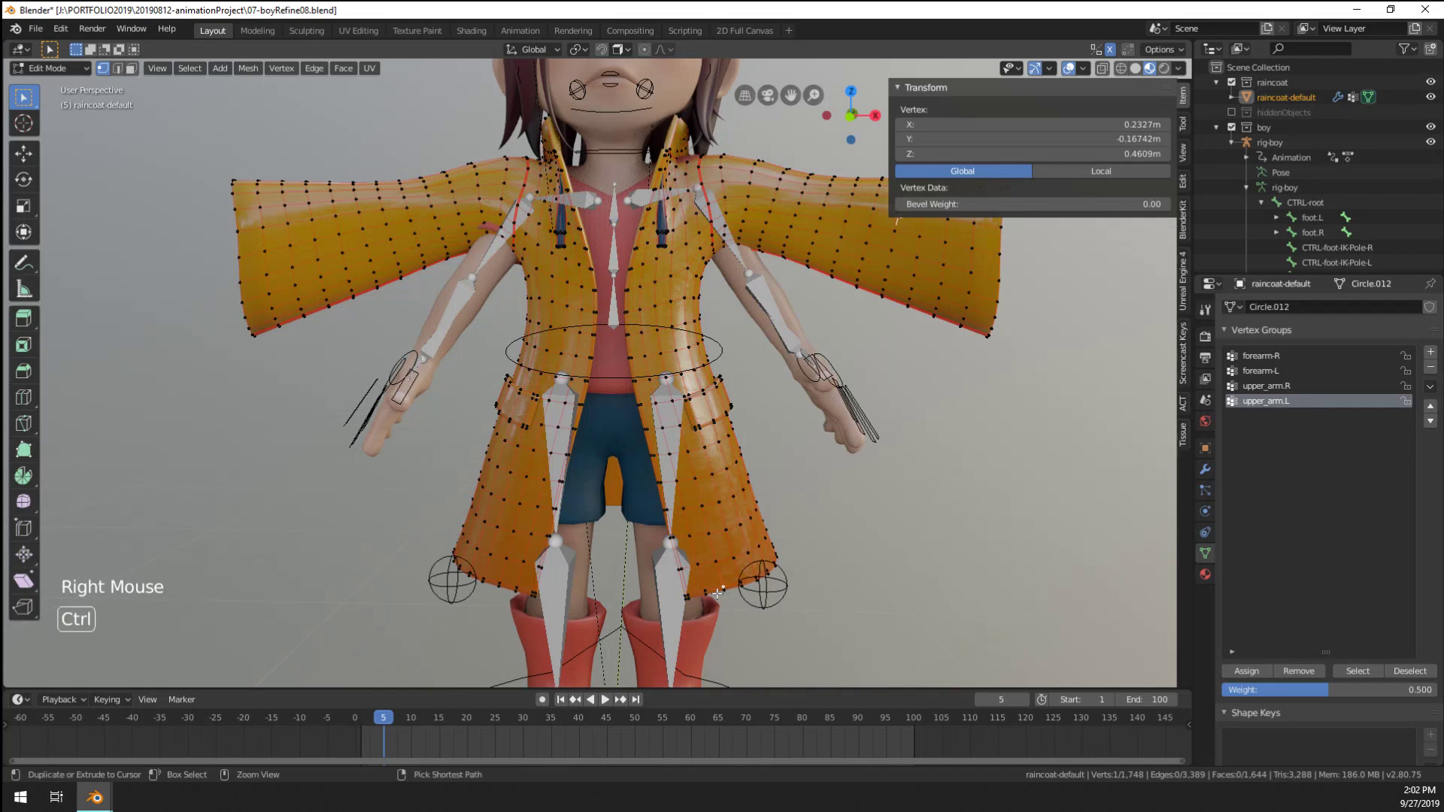
{"action": "key", "text": "ctrl+l"}
{"action": "right_click", "coordinate": [465, 481], "text": "shift"}
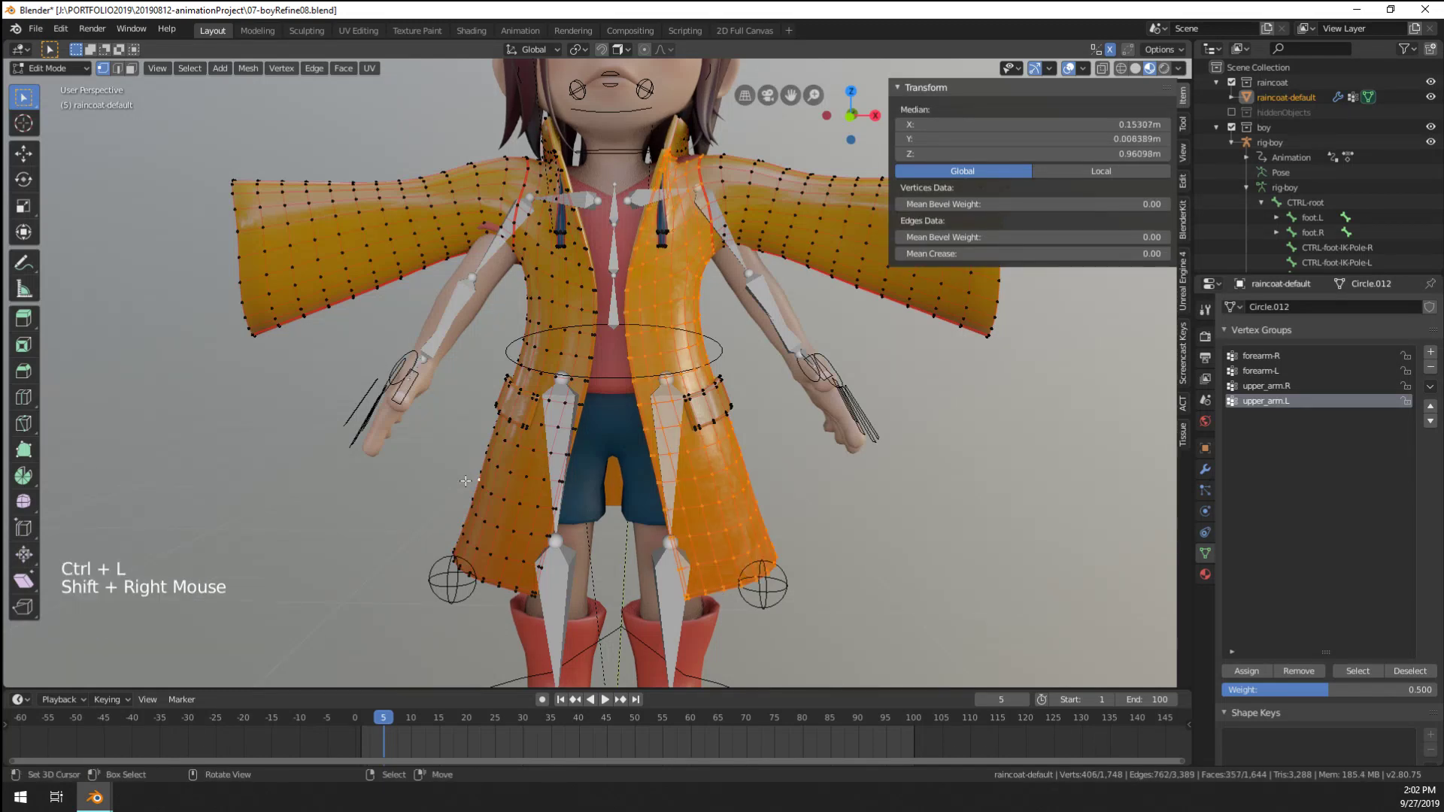
{"action": "key", "text": "ctrl+l"}
{"action": "right_click", "coordinate": [544, 166], "text": "shift"}
{"action": "middle_click_drag", "start_coordinate": [562, 242], "coordinate": [396, 426], "text": "shift"}
{"action": "key", "text": "ctrl+l"}
{"action": "right_click", "coordinate": [577, 370], "text": "shift"}
{"action": "key", "text": "ctrl+l"}
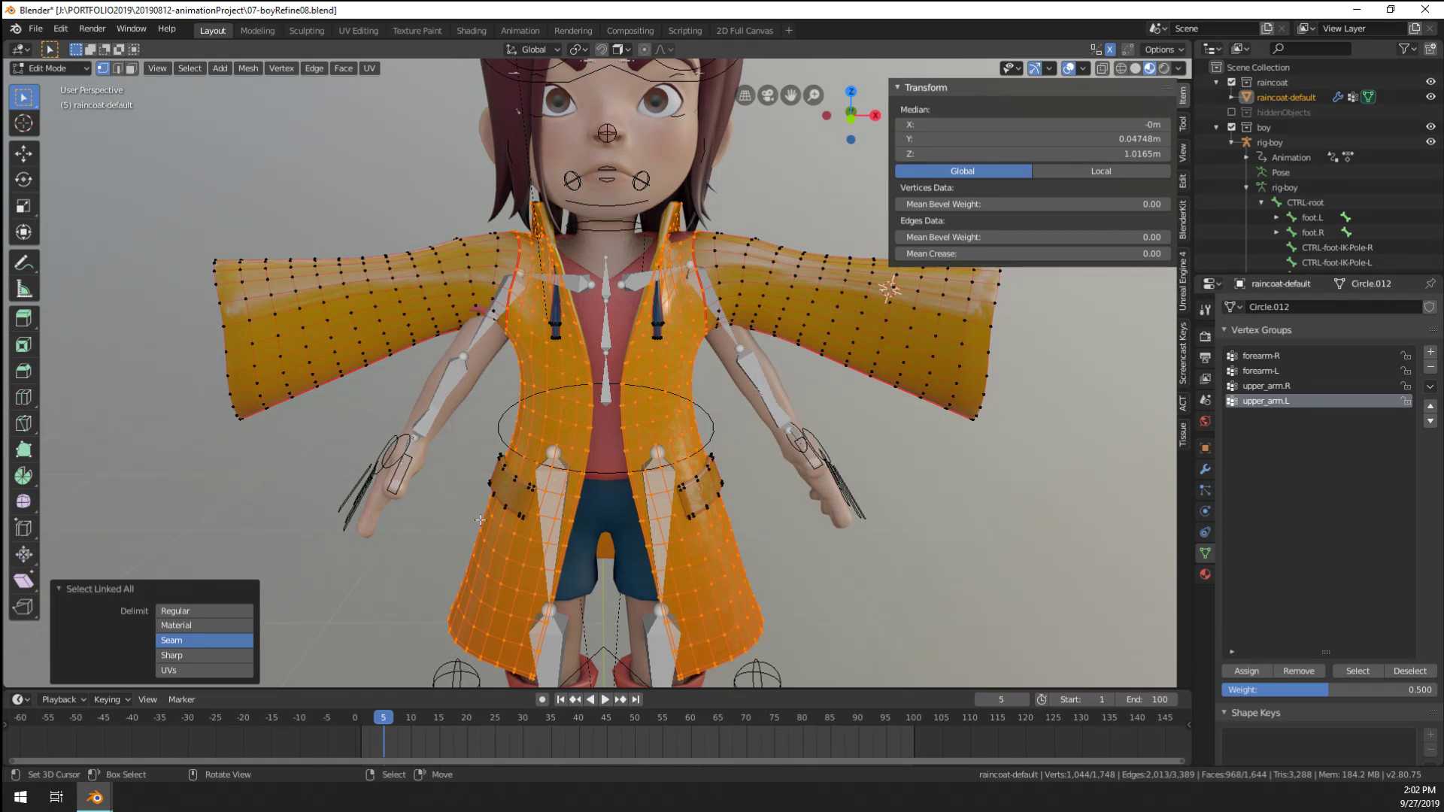
{"action": "middle_click_drag", "start_coordinate": [694, 497], "coordinate": [677, 489]}
{"action": "middle_click_drag", "start_coordinate": [677, 489], "coordinate": [661, 460]}
{"action": "scroll", "coordinate": [658, 467], "scroll_direction": "up", "scroll_amount": 2}
{"action": "scroll", "coordinate": [660, 460], "scroll_direction": "down", "scroll_amount": 3}
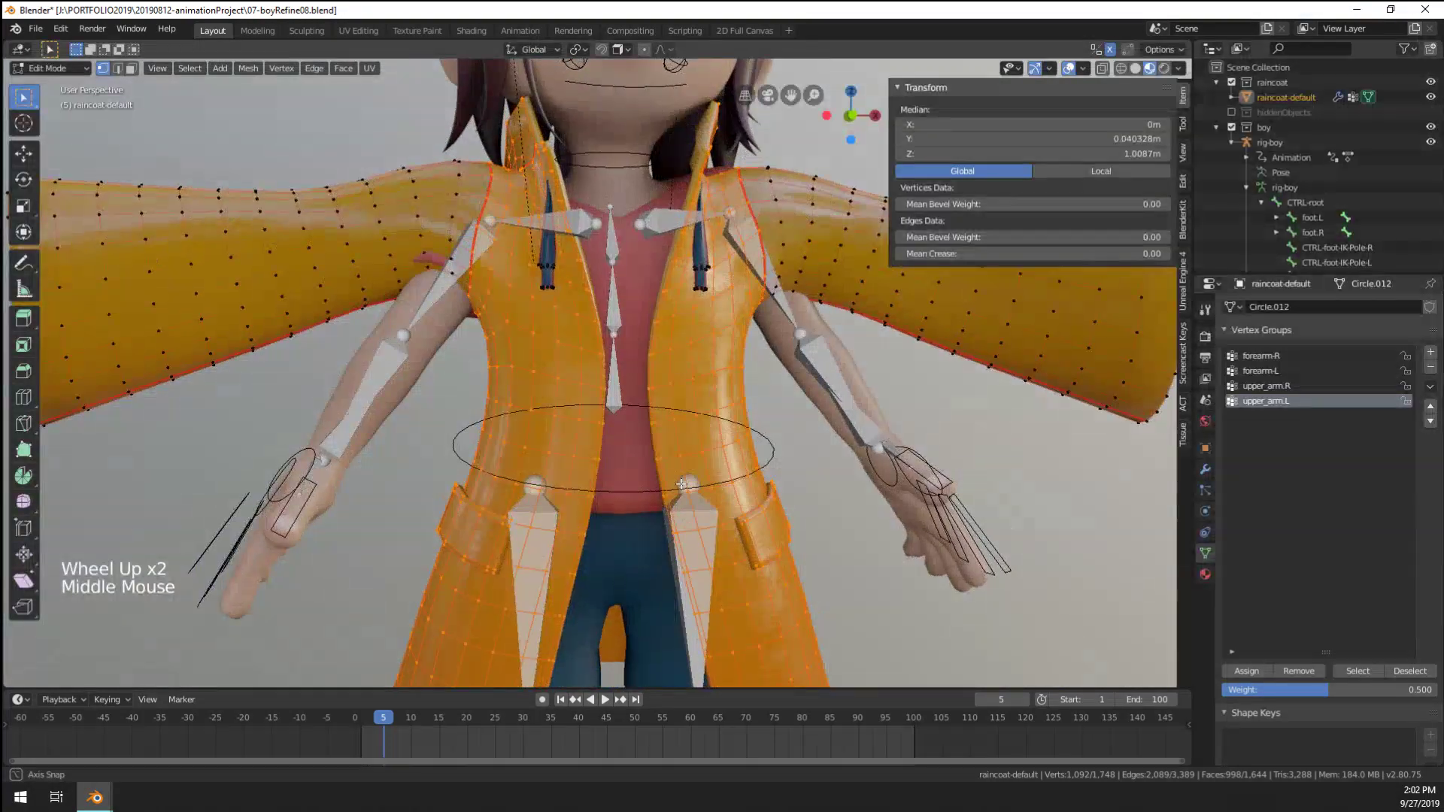
Compare the raincoat's fit on the character in Object Mode and Edit Mode, examining body, sleeves and hem from front and side
{"action": "key", "text": "Tab"}
{"action": "middle_click_drag", "start_coordinate": [678, 519], "coordinate": [656, 543]}
{"action": "scroll", "coordinate": [662, 512], "scroll_direction": "up", "scroll_amount": 1}
{"action": "scroll", "coordinate": [647, 511], "scroll_direction": "up", "scroll_amount": 2}
{"action": "scroll", "coordinate": [661, 518], "scroll_direction": "down", "scroll_amount": 3}
{"action": "scroll", "coordinate": [667, 555], "scroll_direction": "down", "scroll_amount": 2}
{"action": "scroll", "coordinate": [655, 543], "scroll_direction": "up", "scroll_amount": 3}
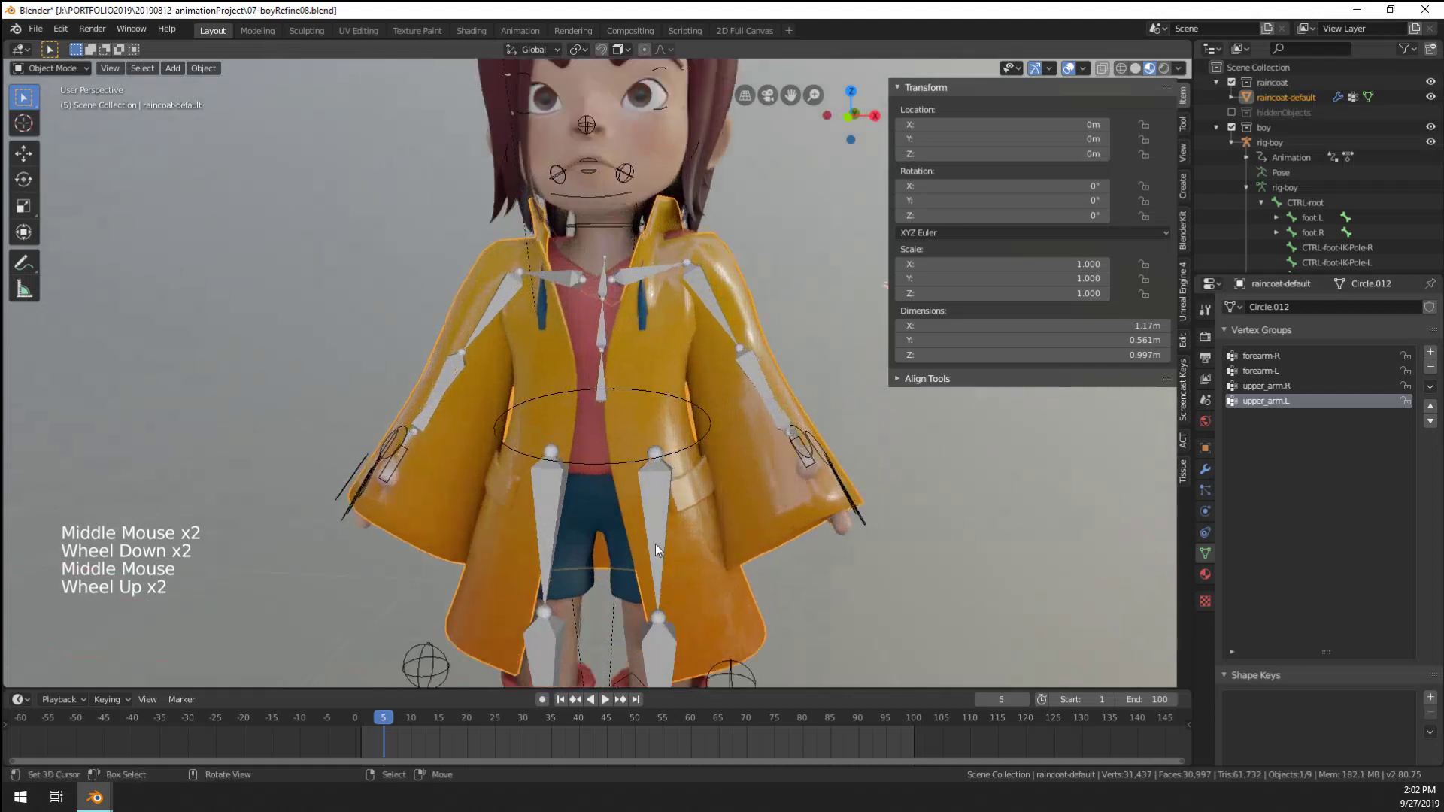
{"action": "scroll", "coordinate": [656, 544], "scroll_direction": "down", "scroll_amount": 3}
{"action": "key", "text": "Tab"}
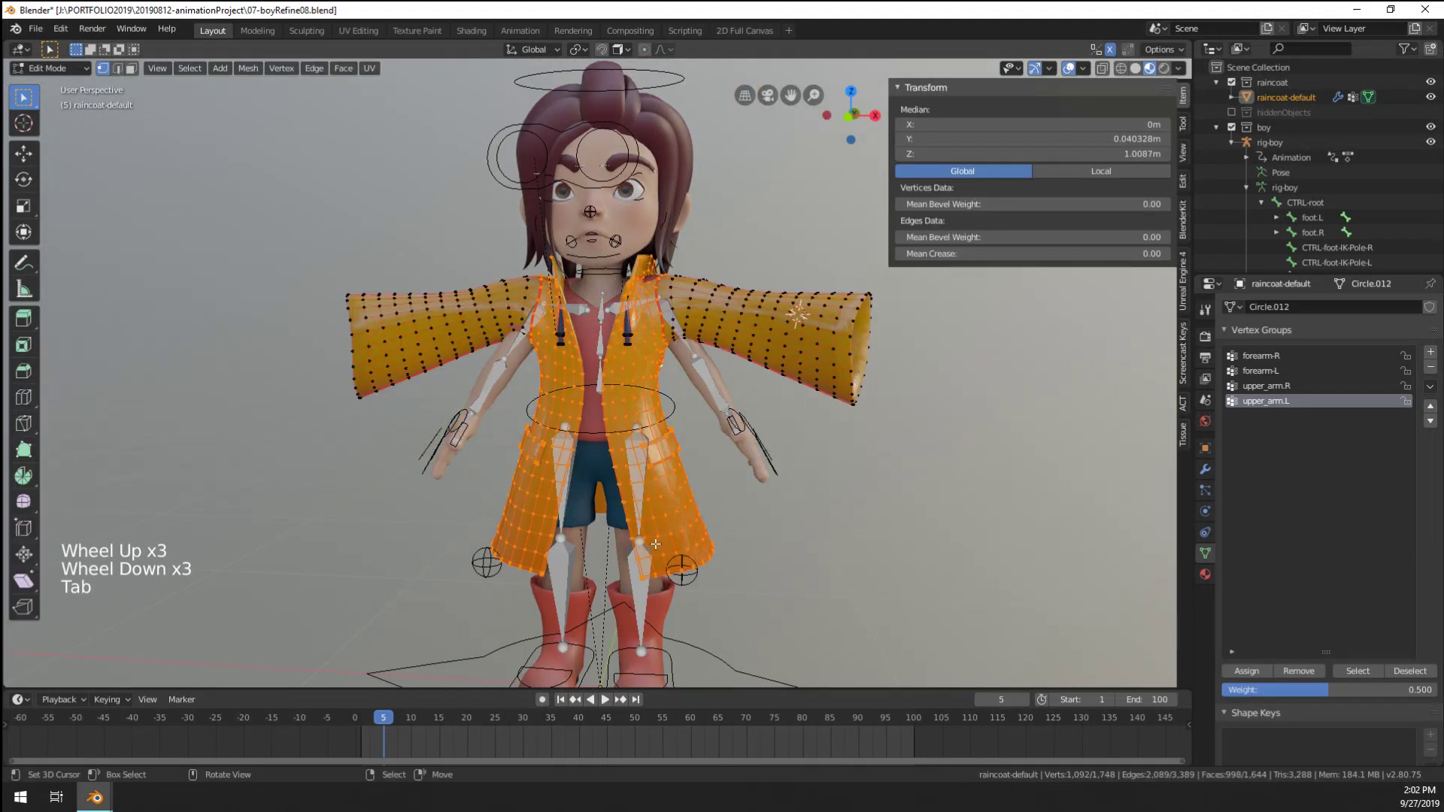
{"action": "scroll", "coordinate": [656, 544], "scroll_direction": "up", "scroll_amount": 5}
{"action": "middle_click_drag", "start_coordinate": [656, 544], "coordinate": [620, 376]}
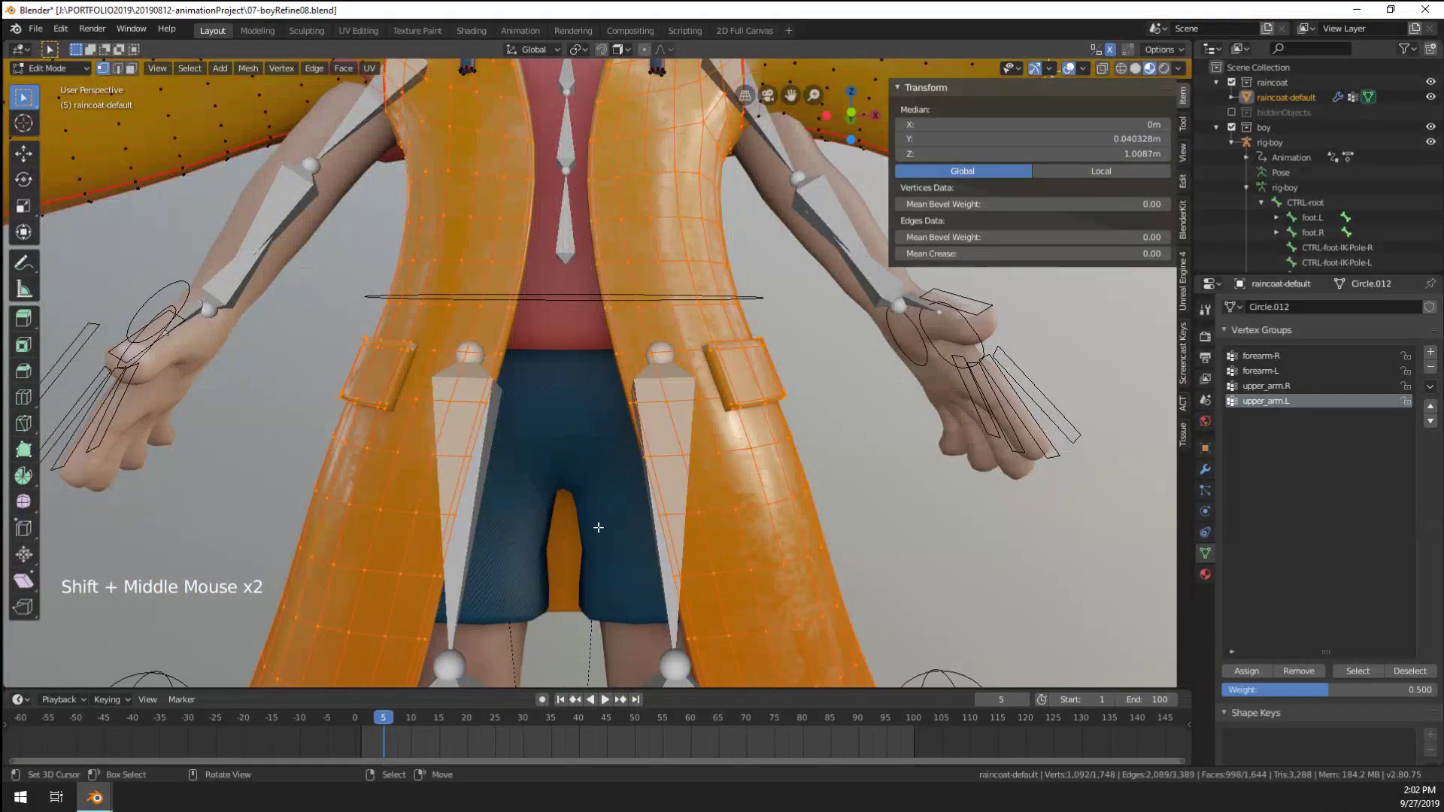
{"action": "mouse_move", "coordinate": [598, 528]}
{"action": "middle_mouse_down"}
{"action": "mouse_move", "coordinate": [570, 516]}
{"action": "mouse_move", "coordinate": [490, 527]}
{"action": "mouse_move", "coordinate": [597, 521]}
{"action": "middle_mouse_up"}
{"action": "key", "text": "Tab"}
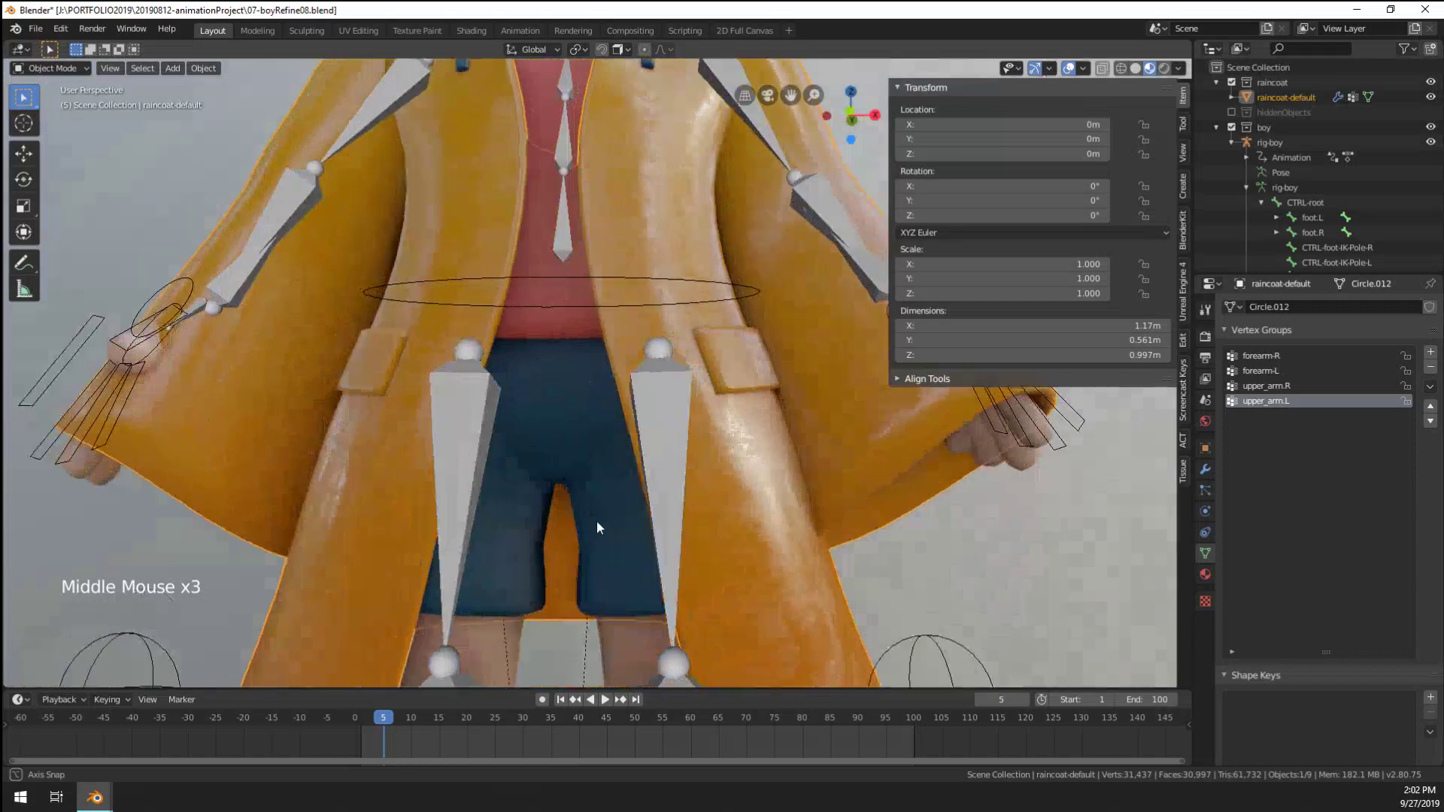
{"action": "scroll", "coordinate": [603, 522], "scroll_direction": "down", "scroll_amount": 3}
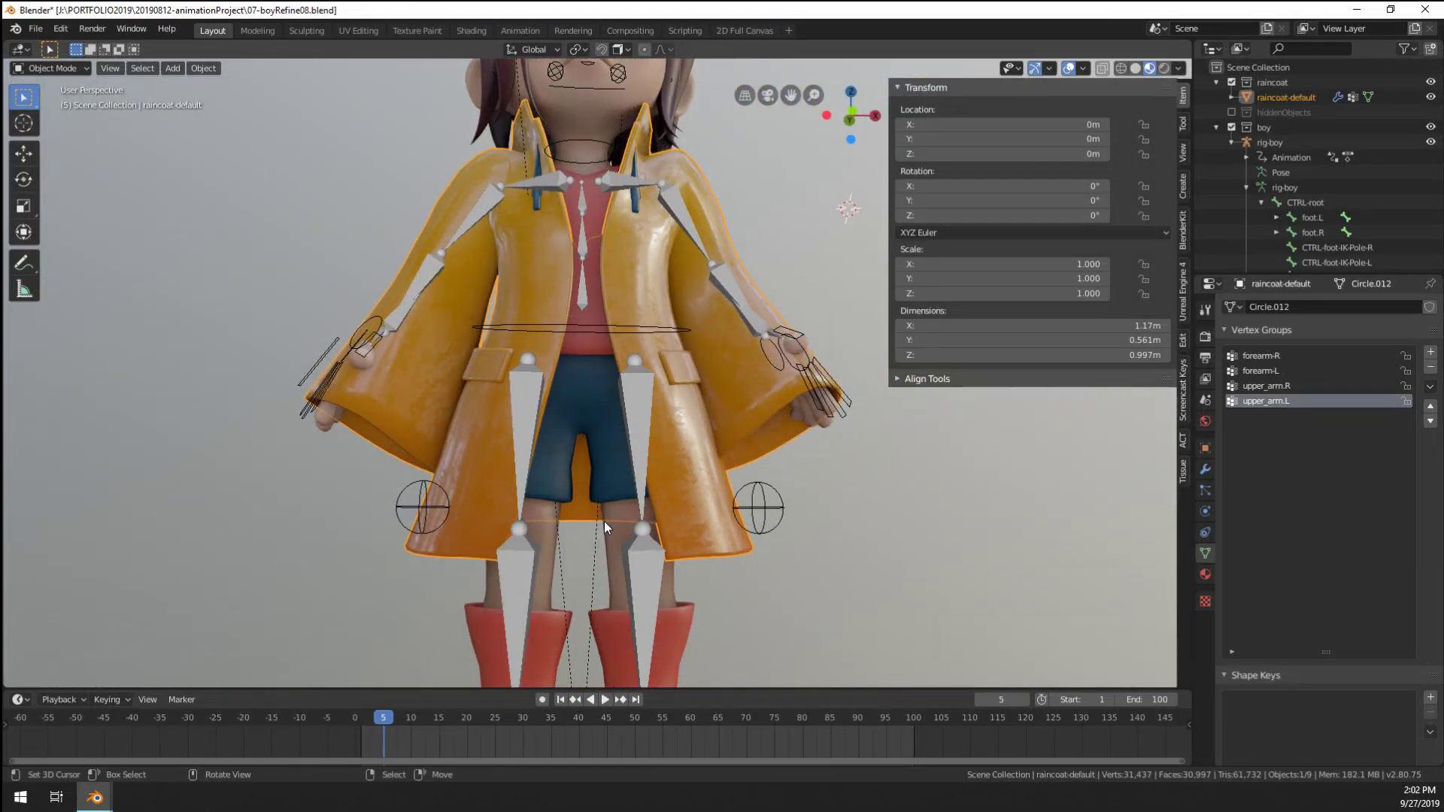
{"action": "scroll", "coordinate": [603, 521], "scroll_direction": "down", "scroll_amount": 2}
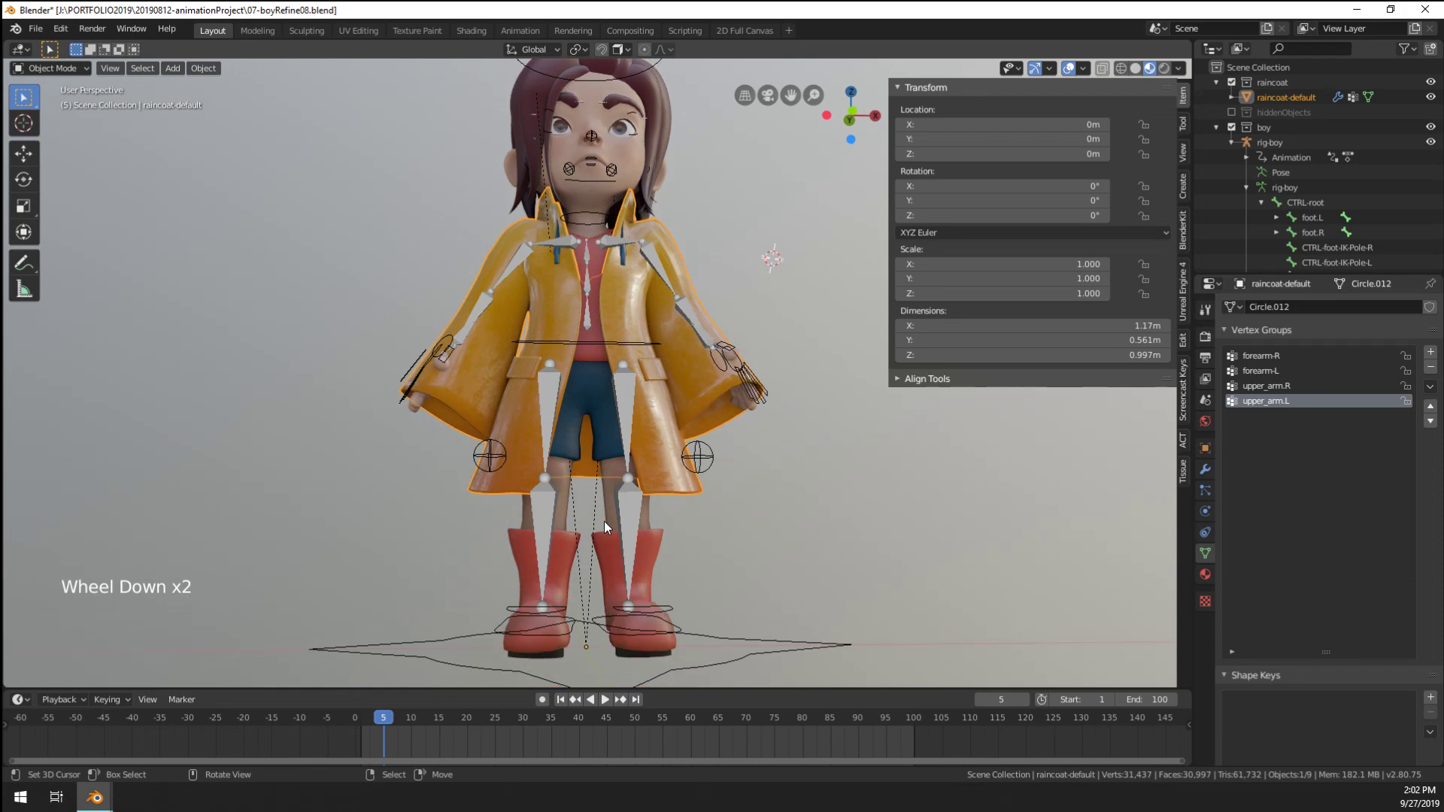
{"action": "scroll", "coordinate": [603, 522], "scroll_direction": "up", "scroll_amount": 1}
{"action": "middle_click_drag", "start_coordinate": [603, 521], "coordinate": [594, 348]}
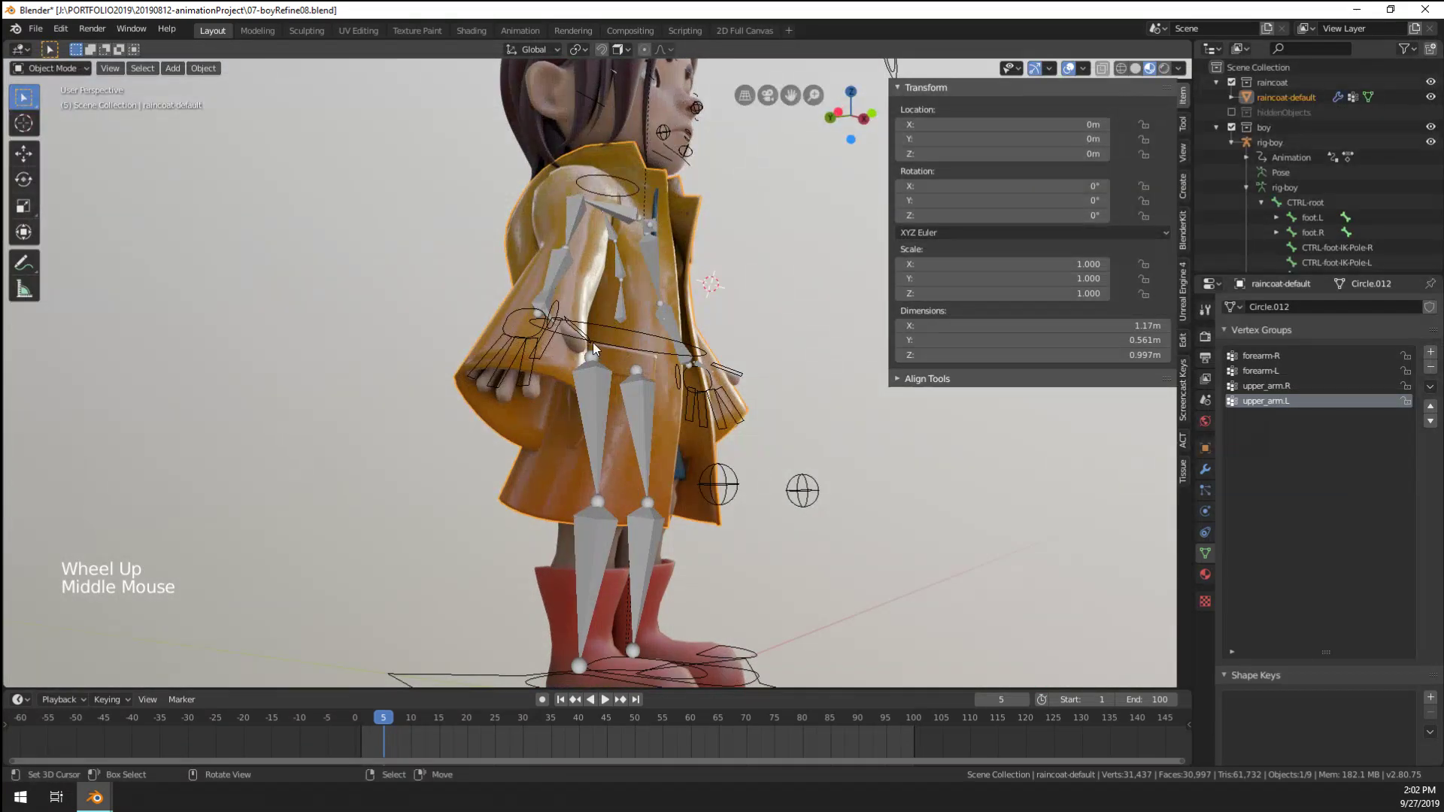
In the rig's Pose Mode, rotate the right forearm bone about -44.5° around its local Y axis and adjust its angle from the front
{"action": "right_click", "coordinate": [554, 282]}
{"action": "key", "text": "ctrl+Tab"}
{"action": "right_click", "coordinate": [556, 268], "text": "ctrl"}
{"action": "middle_click_drag", "start_coordinate": [557, 268], "coordinate": [557, 251]}
{"action": "right_click", "coordinate": [557, 250]}
{"action": "key", "text": "r"}
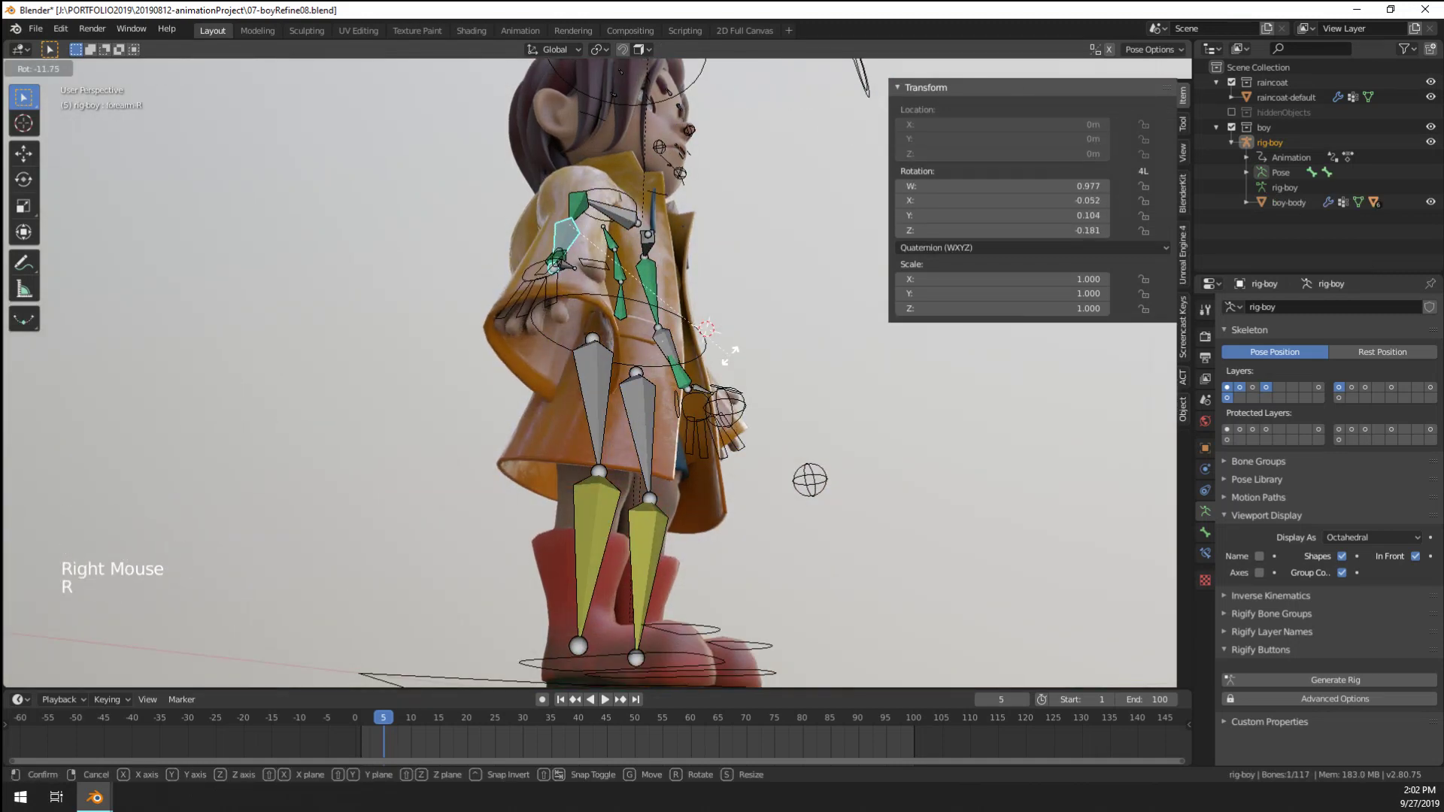
{"action": "left_click", "coordinate": [536, 476]}
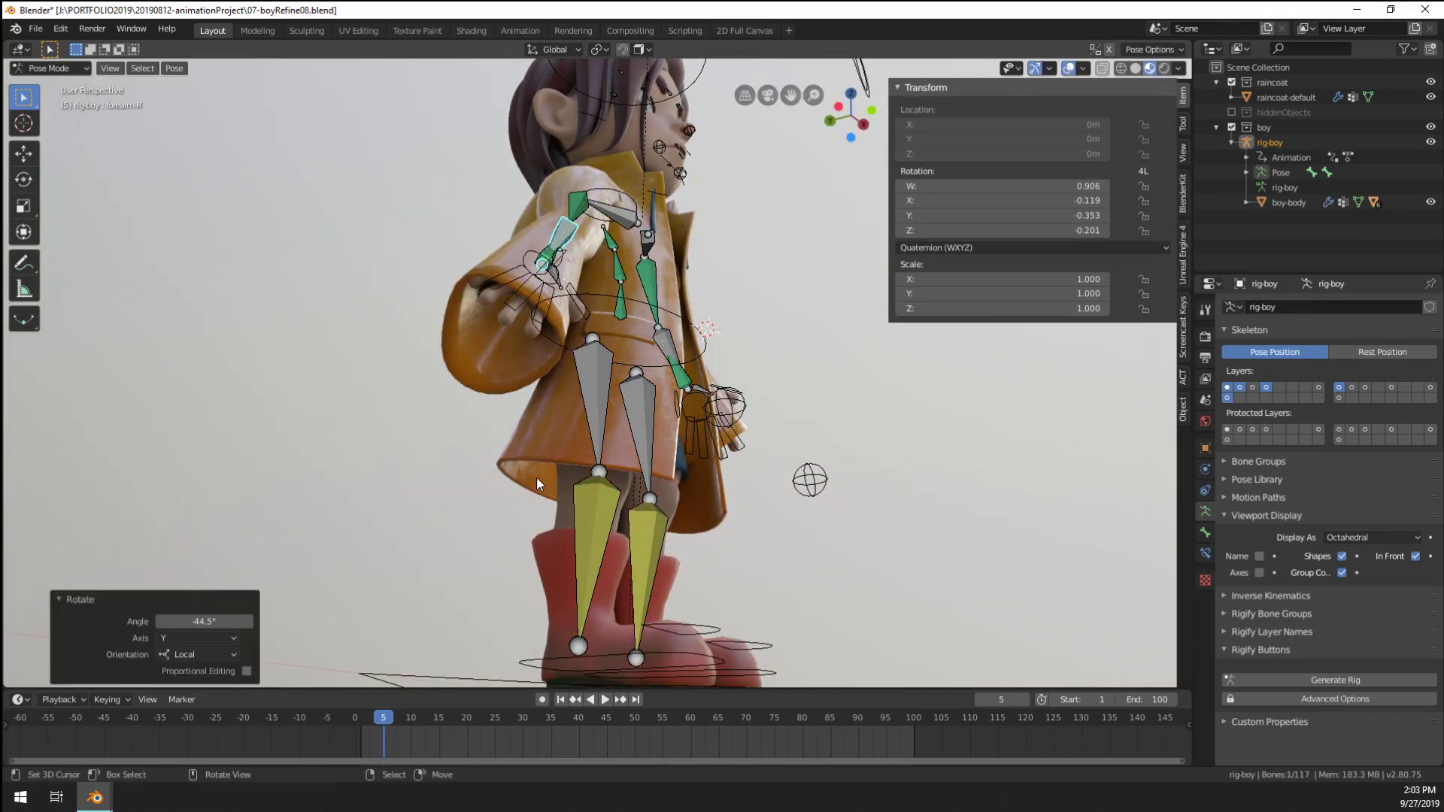
{"action": "middle_click_drag", "start_coordinate": [536, 477], "coordinate": [448, 521]}
{"action": "key", "text": "r"}
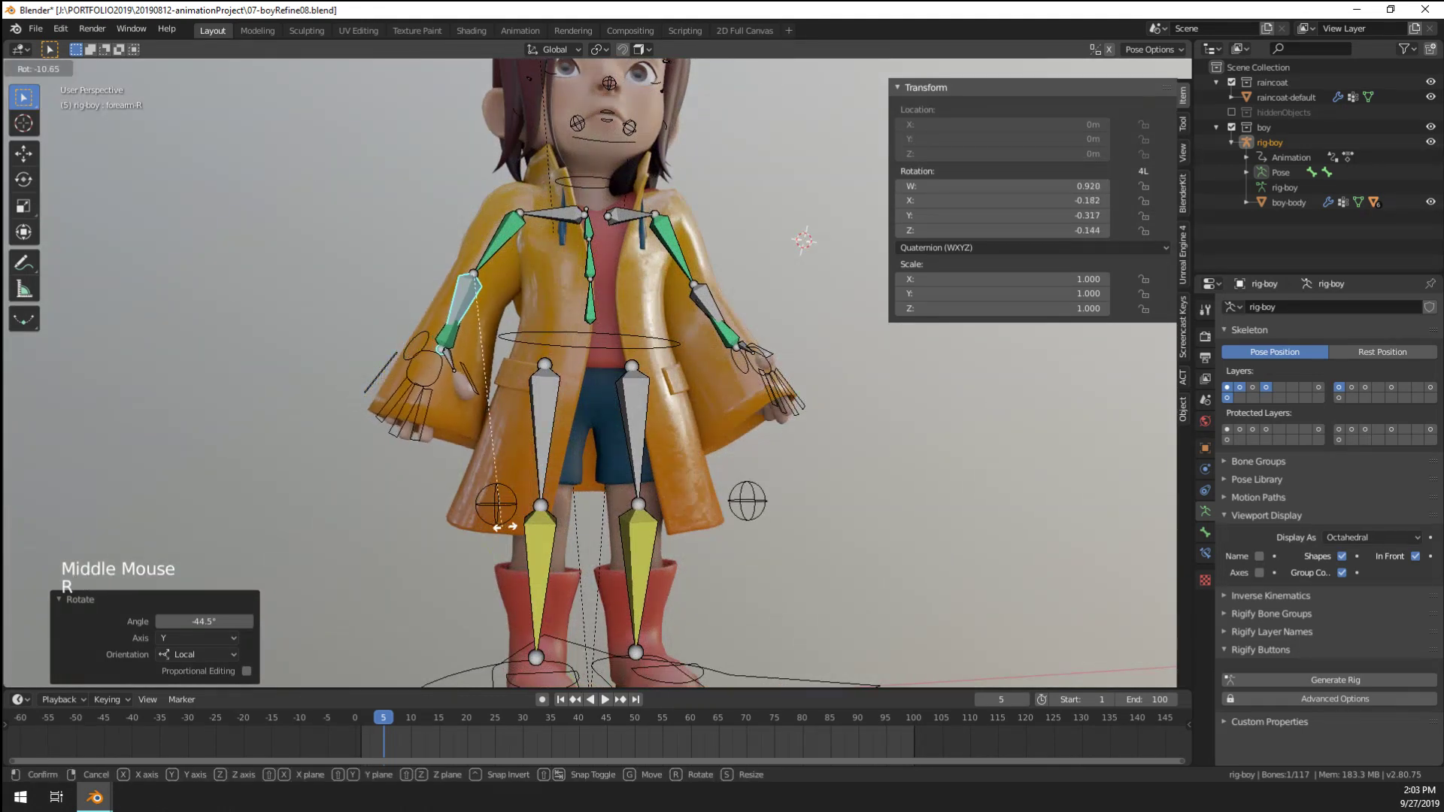
{"action": "left_click", "coordinate": [427, 346]}
Rotate the right hand control about 28.5° around its local Y axis and a further 11.6° or so in the view plane
{"action": "right_click", "coordinate": [428, 361]}
{"action": "key", "text": "r"}
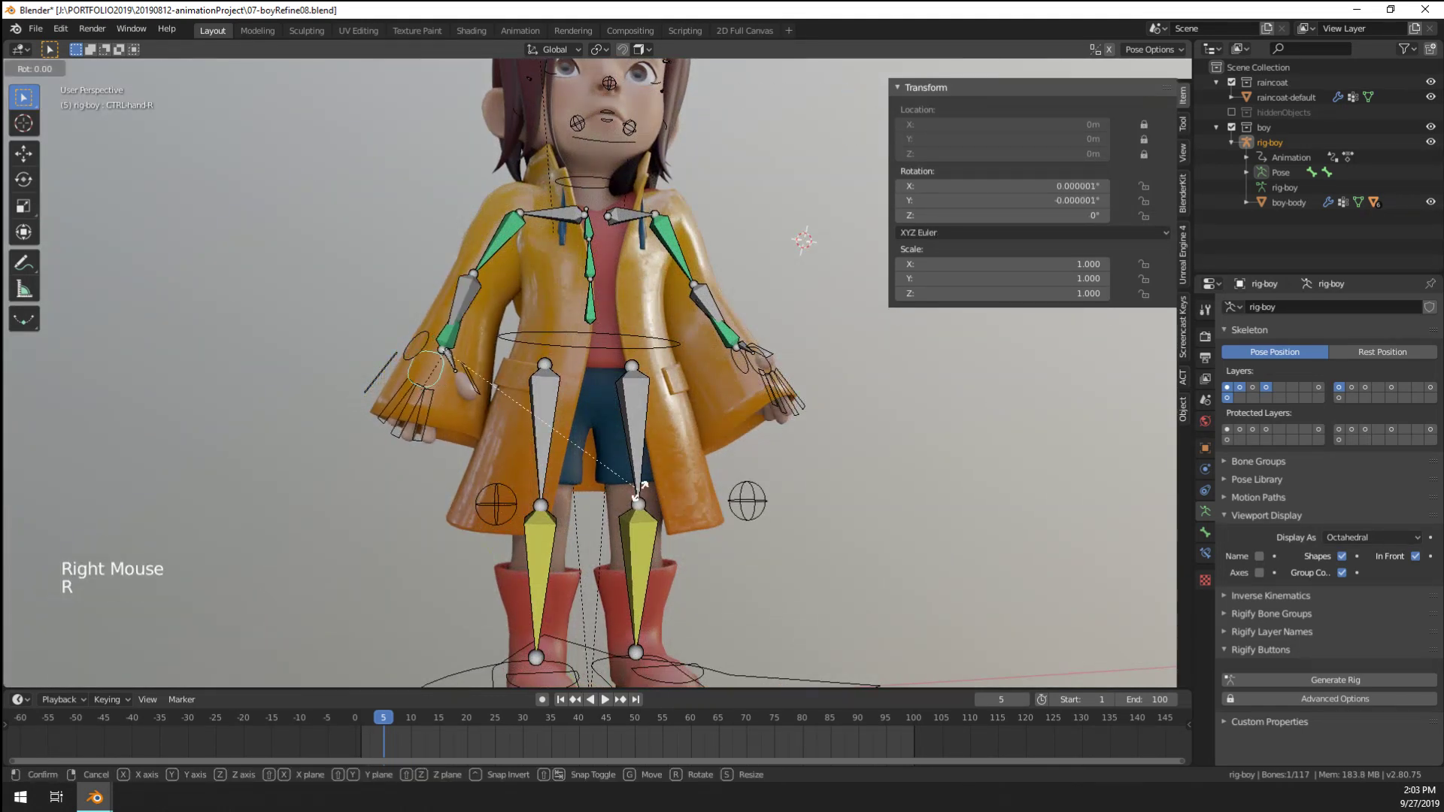
{"action": "left_click", "coordinate": [572, 383]}
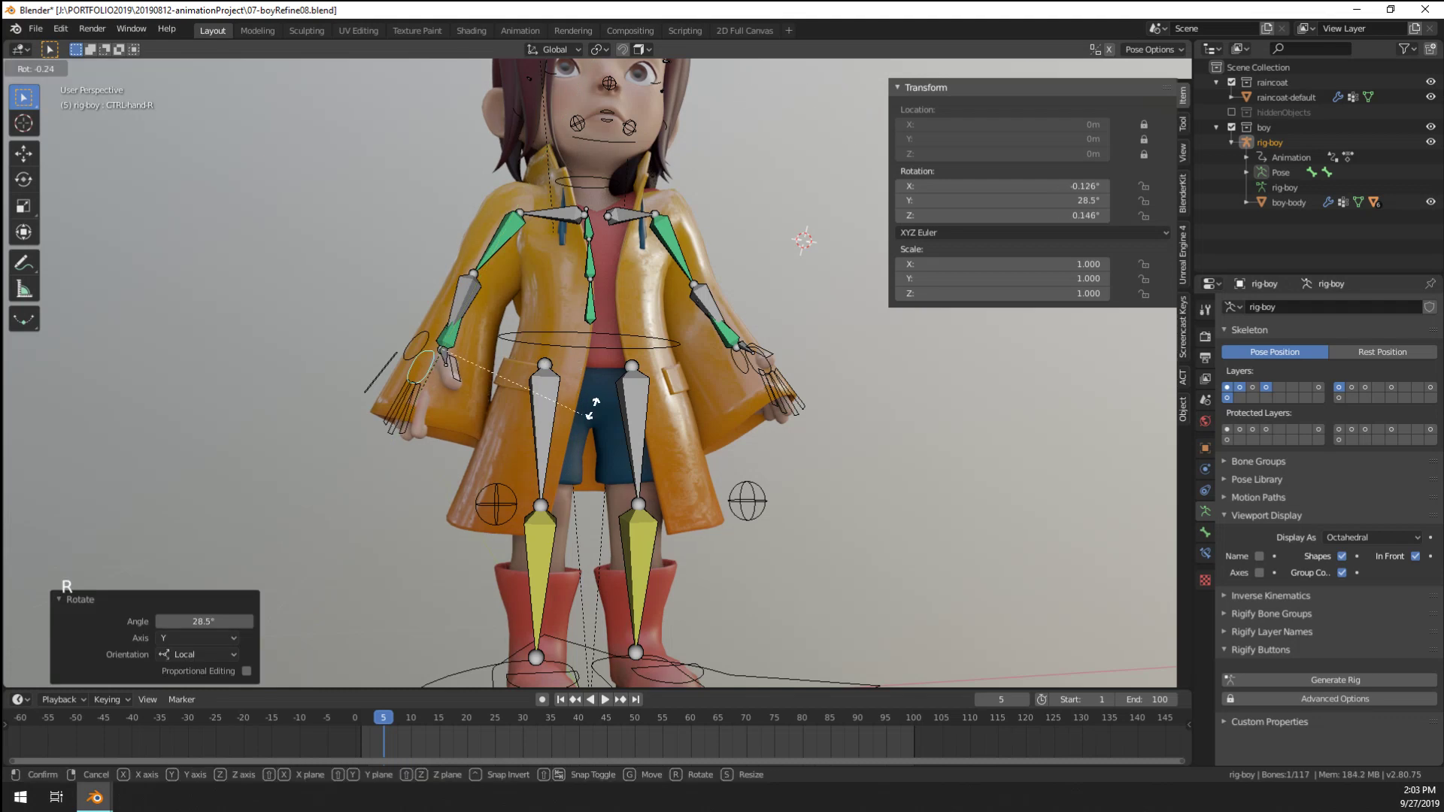
{"action": "middle_click_drag", "start_coordinate": [561, 430], "coordinate": [526, 489]}
{"action": "key", "text": "r"}
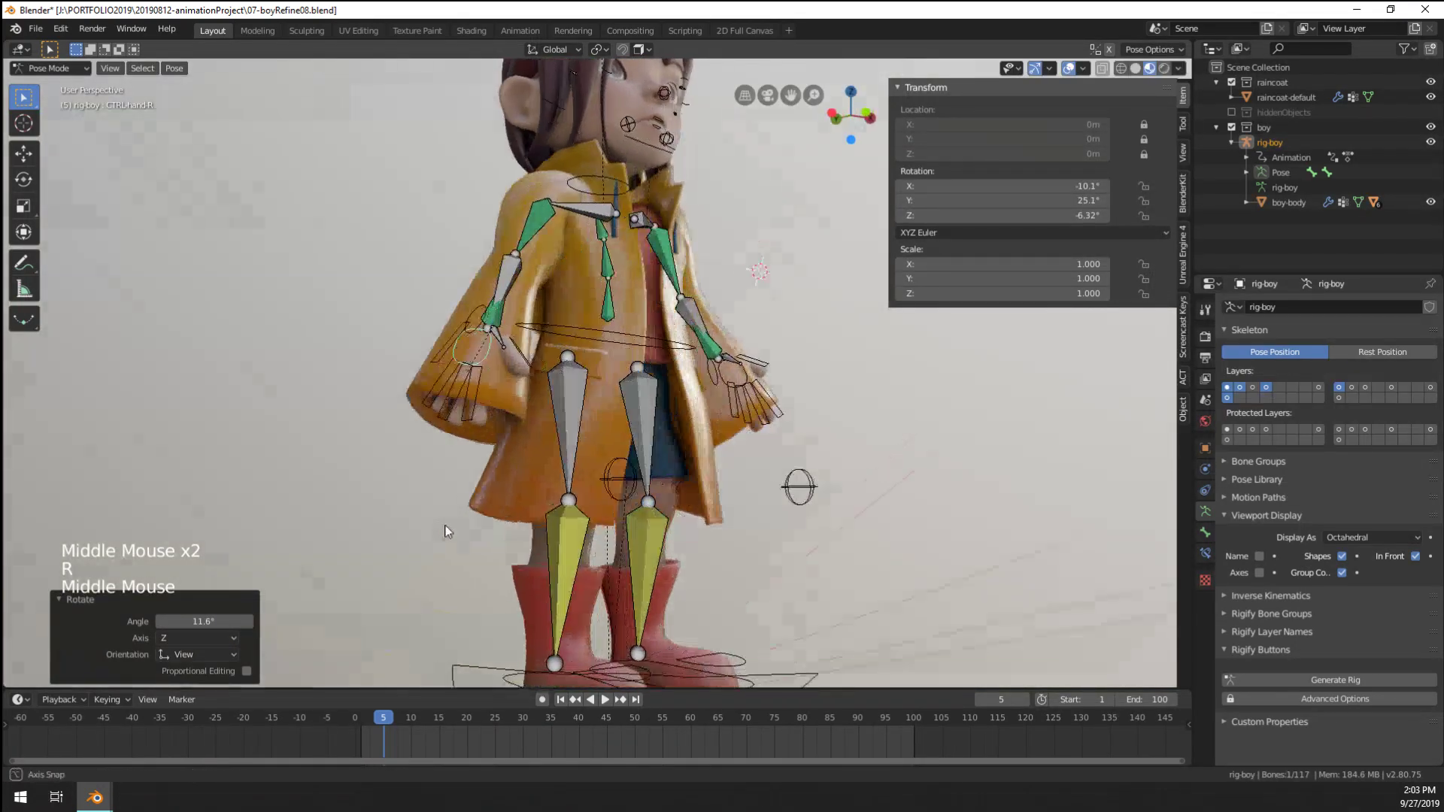
{"action": "scroll", "coordinate": [527, 482], "scroll_direction": "up", "scroll_amount": 2}
{"action": "right_click", "coordinate": [444, 327]}
{"action": "key", "text": "s"}
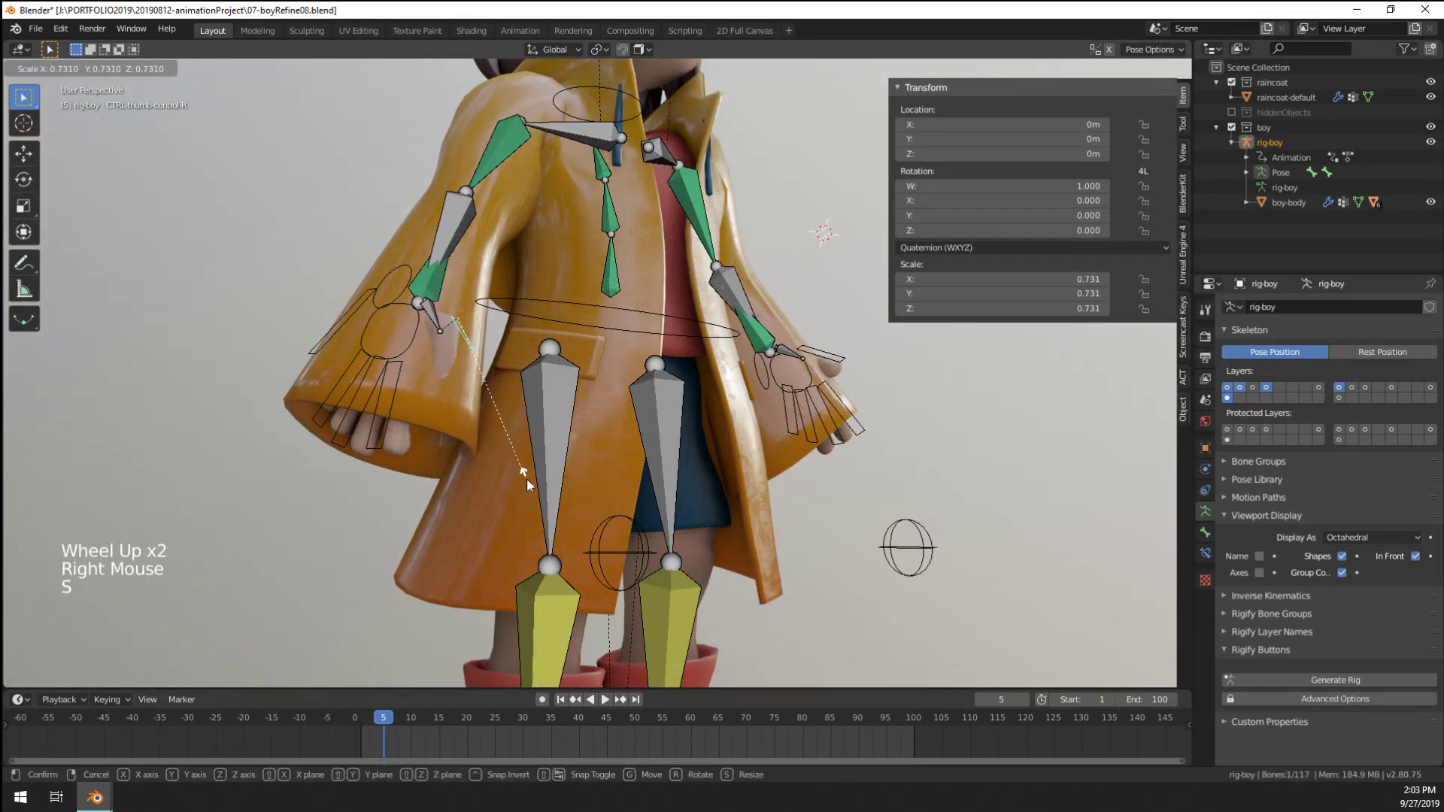
{"action": "right_click", "coordinate": [526, 485]}
Rotate the right thumb's bone so the thumb rests closer to the hand
{"action": "middle_click_drag", "start_coordinate": [526, 482], "coordinate": [553, 353]}
{"action": "key", "text": "r"}
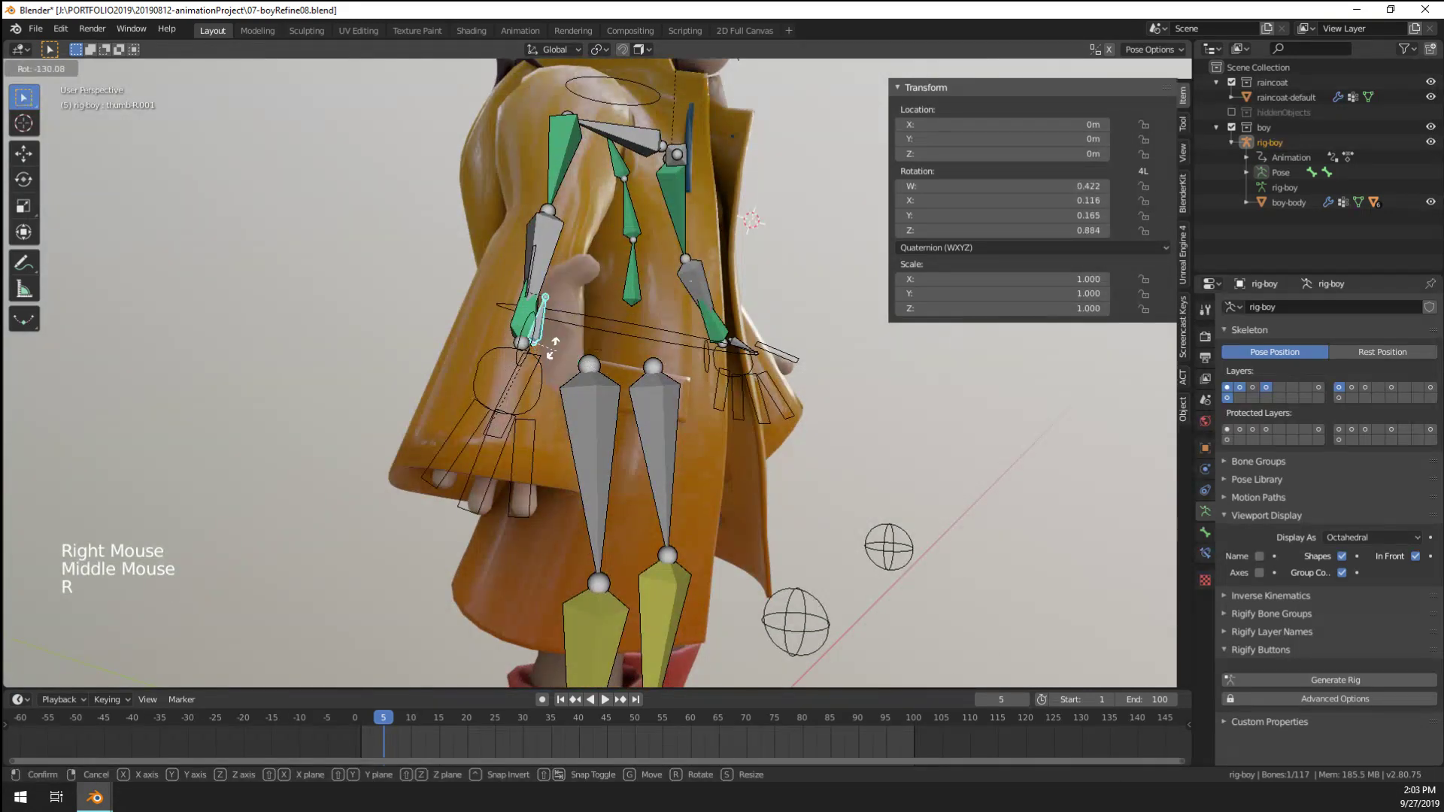
{"action": "key", "text": "r"}
{"action": "left_click", "coordinate": [466, 391]}
{"action": "middle_click_drag", "start_coordinate": [466, 391], "coordinate": [344, 521]}
Clear the bone selection and examine the posed right arm and raincoat sleeve from the front
{"action": "scroll", "coordinate": [450, 557], "scroll_direction": "down", "scroll_amount": 1}
{"action": "right_click", "coordinate": [450, 556]}
{"action": "mouse_move", "coordinate": [450, 556]}
{"action": "middle_mouse_down"}
{"action": "mouse_move", "coordinate": [572, 531]}
{"action": "mouse_move", "coordinate": [601, 435]}
{"action": "mouse_move", "coordinate": [649, 445]}
{"action": "mouse_move", "coordinate": [652, 402]}
{"action": "mouse_move", "coordinate": [668, 410]}
{"action": "mouse_move", "coordinate": [677, 429]}
{"action": "mouse_move", "coordinate": [441, 548]}
{"action": "middle_mouse_up"}
{"action": "scroll", "coordinate": [481, 481], "scroll_direction": "down", "scroll_amount": 2}
{"action": "scroll", "coordinate": [516, 414], "scroll_direction": "up", "scroll_amount": 1}
{"action": "middle_click_drag", "start_coordinate": [517, 413], "coordinate": [599, 325]}
{"action": "scroll", "coordinate": [594, 331], "scroll_direction": "up", "scroll_amount": 2}
{"action": "scroll", "coordinate": [591, 338], "scroll_direction": "down", "scroll_amount": 1}
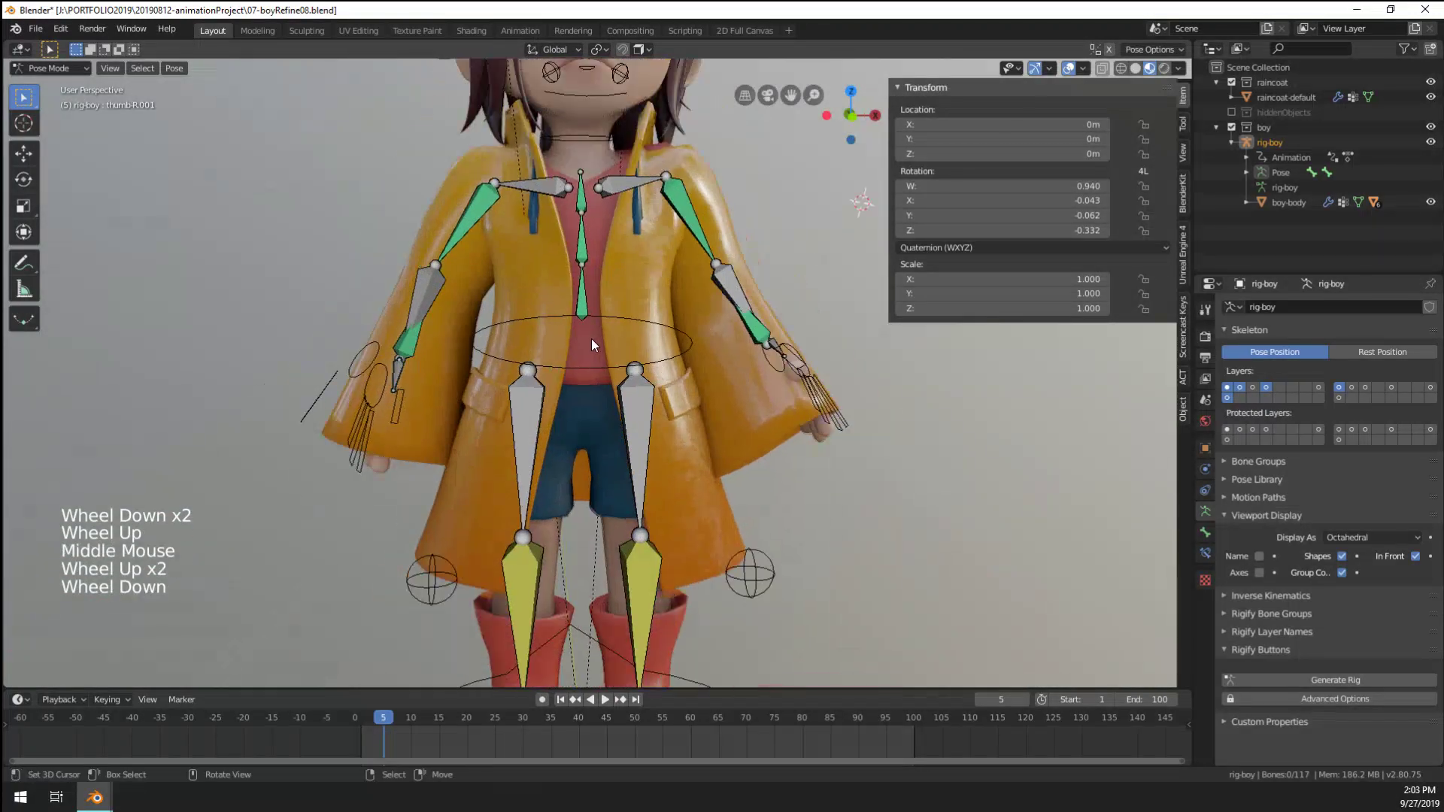
{"action": "middle_click_drag", "start_coordinate": [616, 416], "coordinate": [606, 435]}
{"action": "scroll", "coordinate": [606, 435], "scroll_direction": "down", "scroll_amount": 1}
{"action": "scroll", "coordinate": [677, 443], "scroll_direction": "up", "scroll_amount": 1}
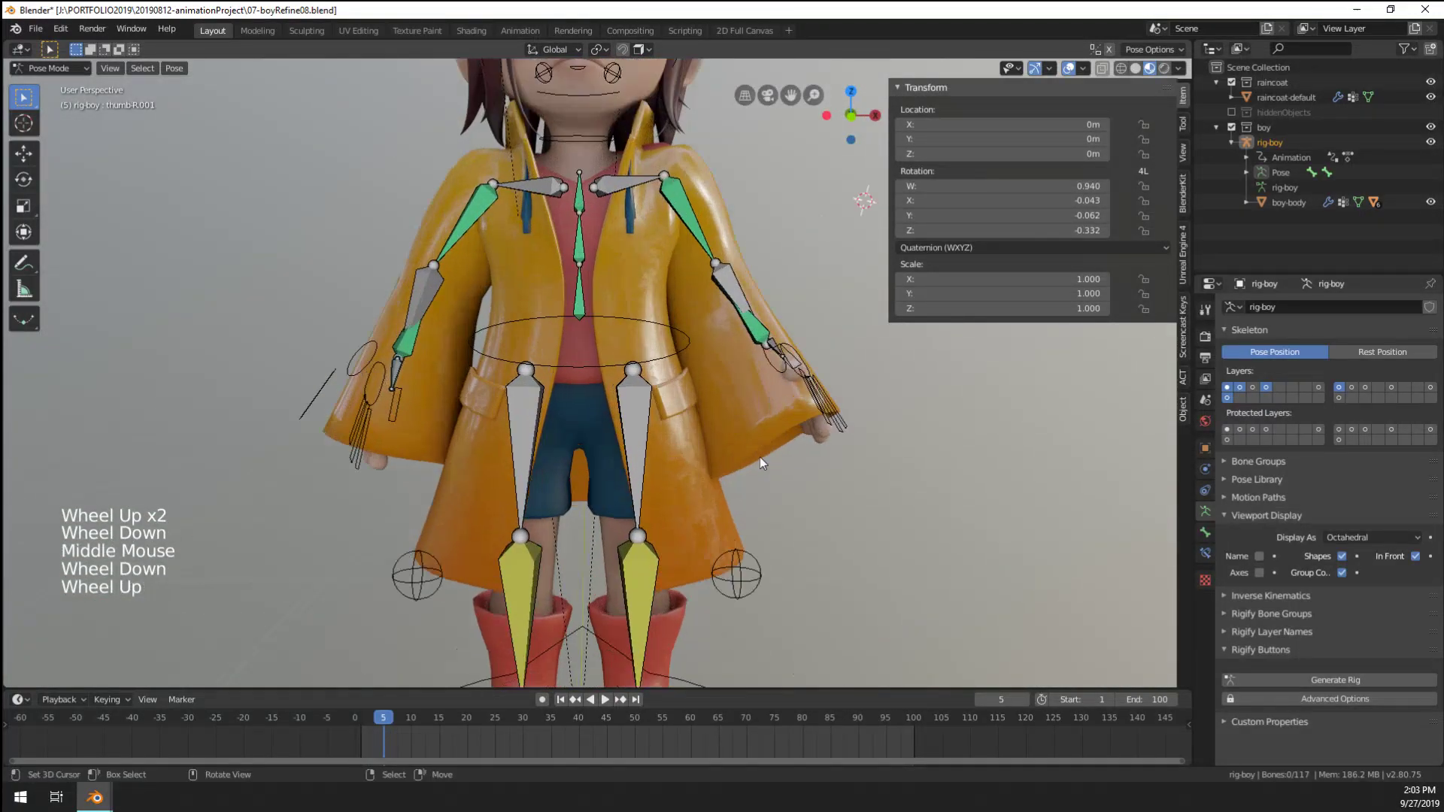
Rotate the left hand control about 20.8° in the view plane so the hand turns down inside the sleeve
{"action": "right_click", "coordinate": [752, 330]}
{"action": "key", "text": "r"}
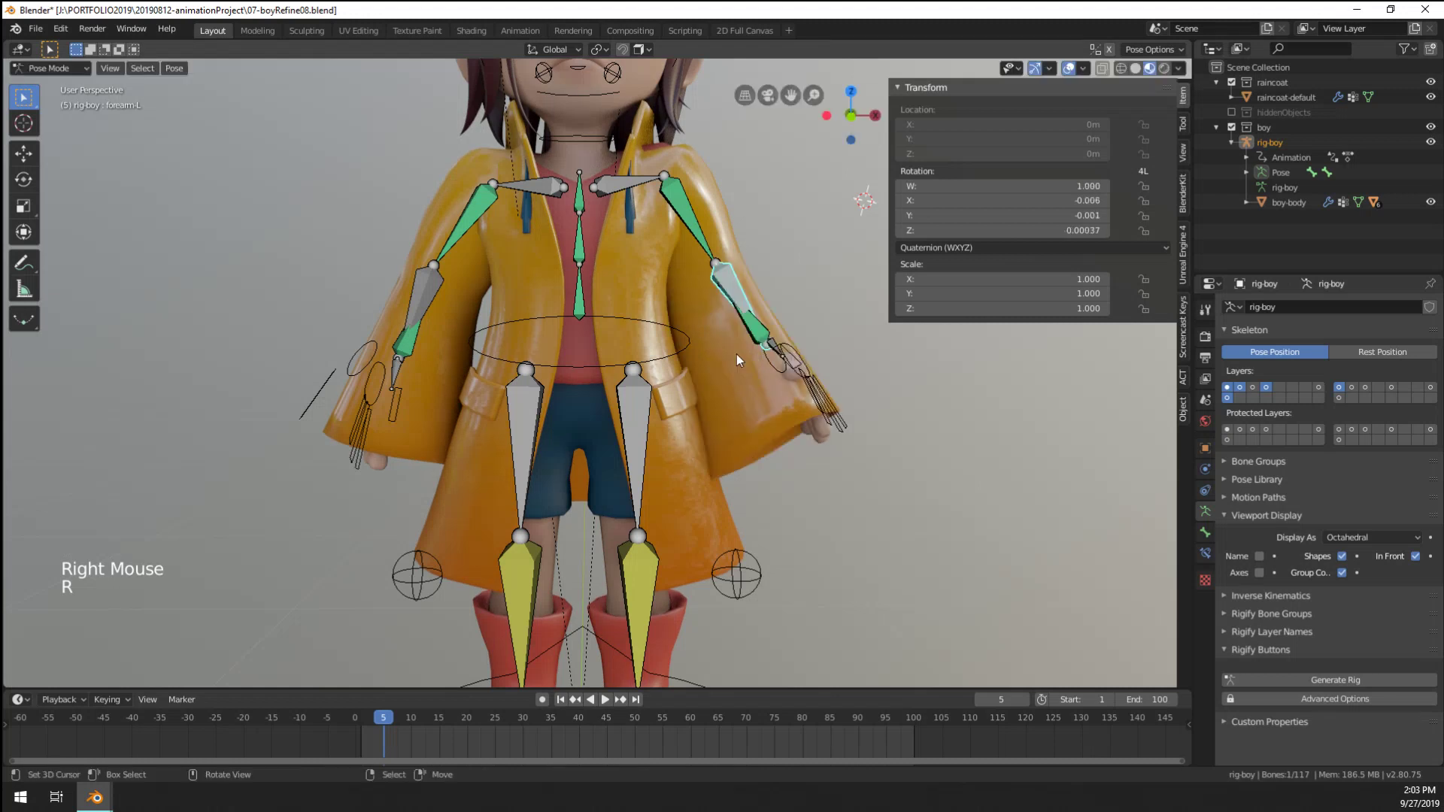
{"action": "right_click", "coordinate": [771, 362]}
{"action": "right_click", "coordinate": [793, 364]}
{"action": "right_click", "coordinate": [811, 368]}
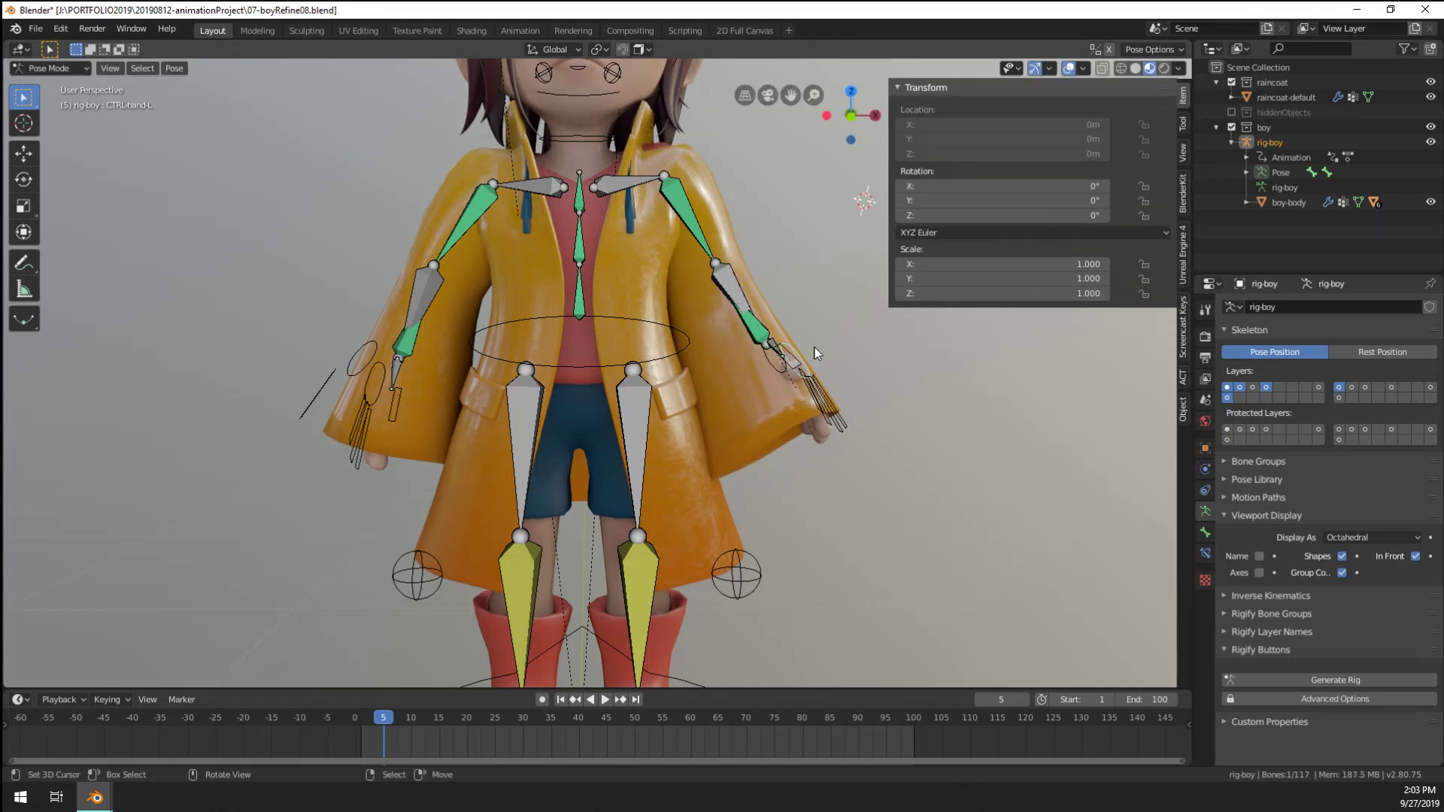
{"action": "key", "text": "r"}
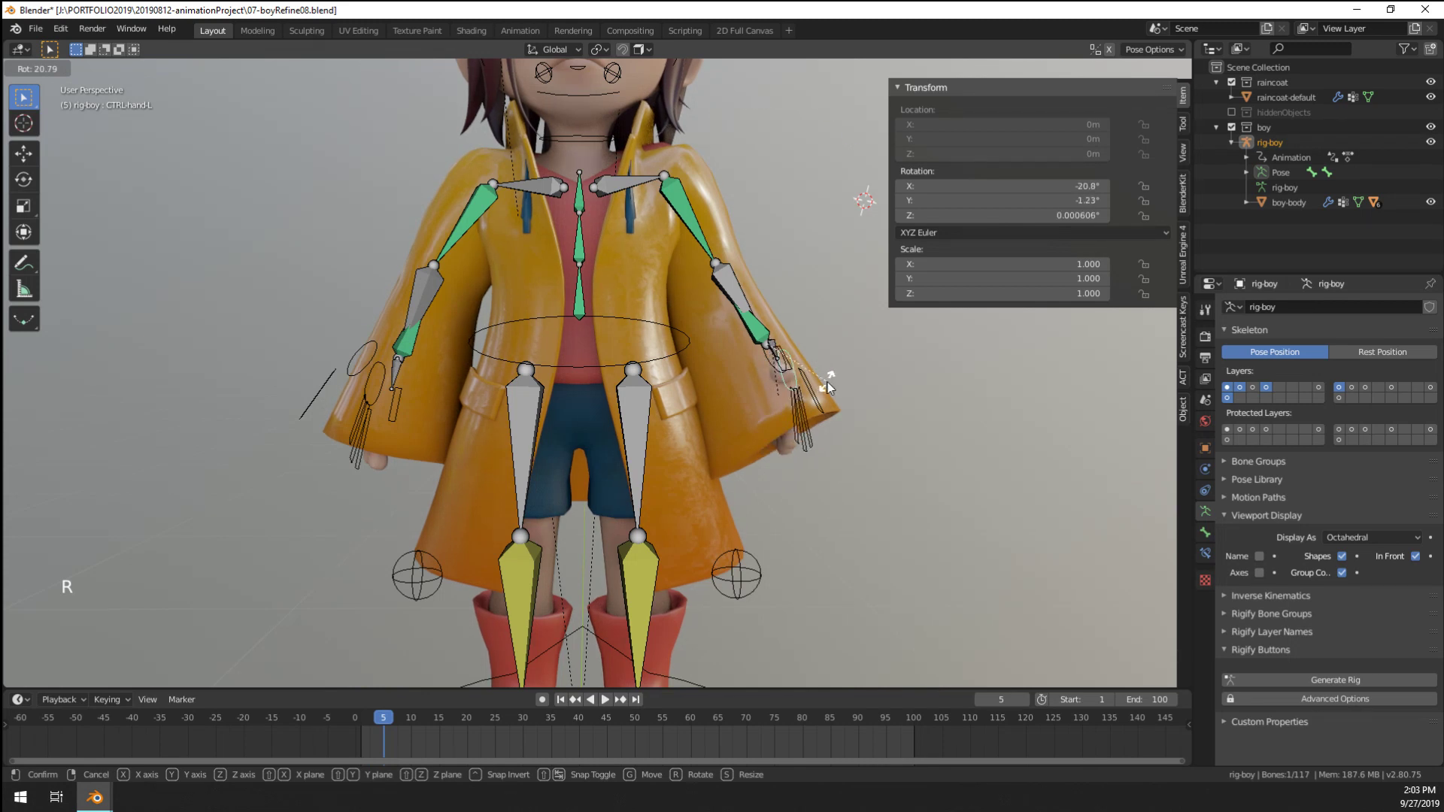
{"action": "left_click", "coordinate": [827, 382]}
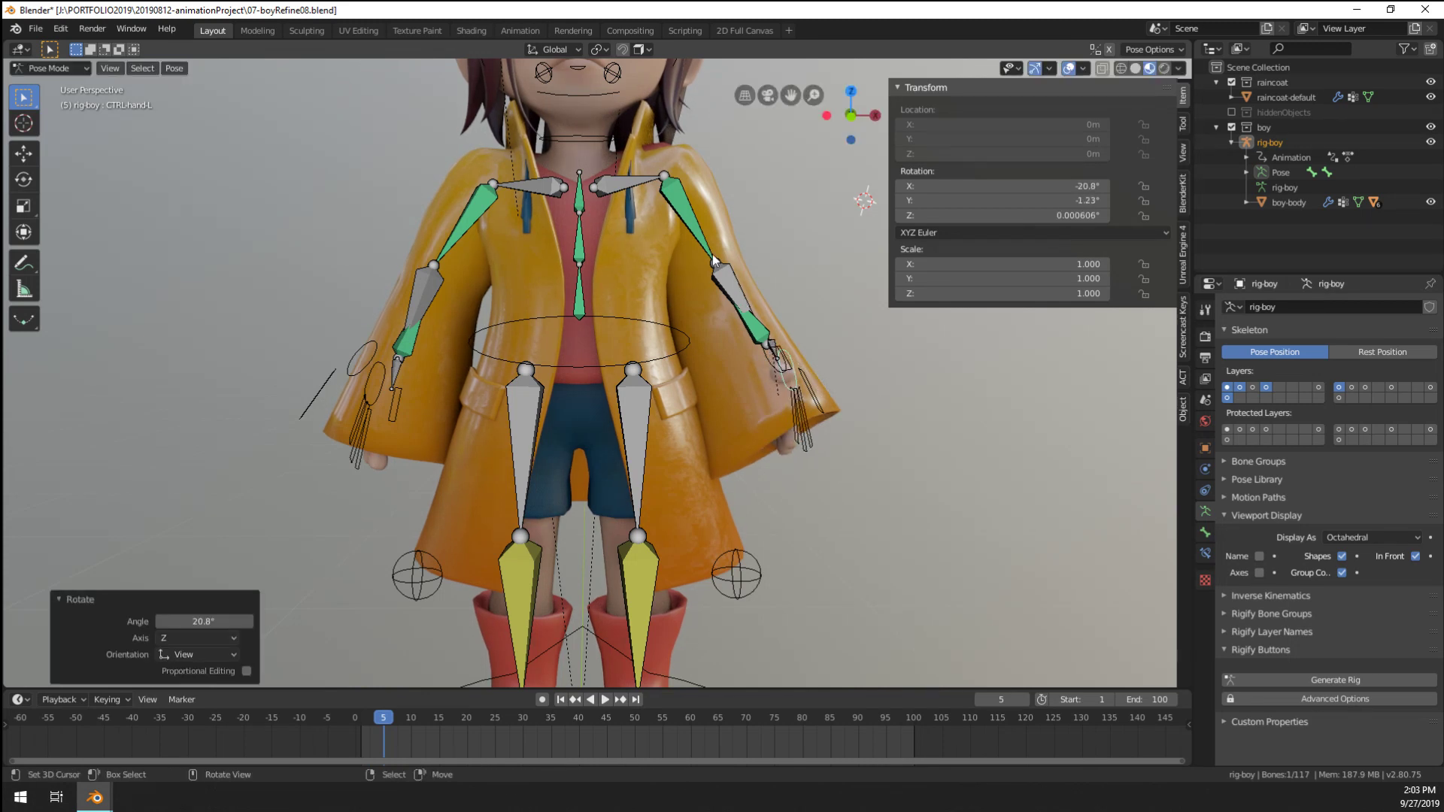
Try rotating the right thumb bone again in Pose Mode
{"action": "right_click", "coordinate": [400, 370]}
{"action": "key", "text": "r"}
{"action": "left_click", "coordinate": [693, 382]}
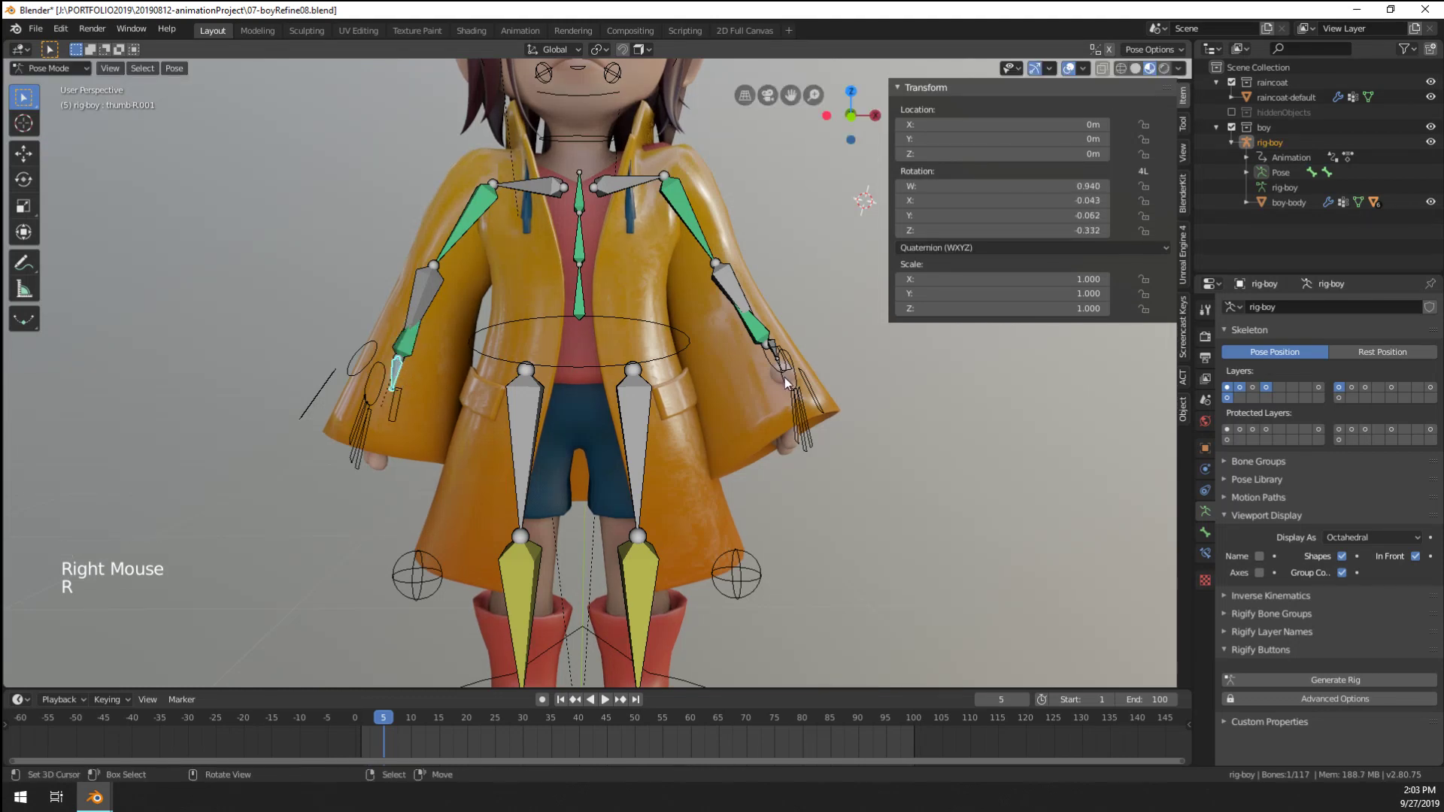
{"action": "middle_click_drag", "start_coordinate": [785, 382], "coordinate": [596, 477]}
{"action": "right_click", "coordinate": [564, 395]}
{"action": "key", "text": "r"}
{"action": "right_click", "coordinate": [572, 427]}
Leave Pose Mode, select the raincoat and open its mesh in Edit Mode
{"action": "key", "text": "ctrl+Tab"}
{"action": "right_click", "coordinate": [670, 517]}
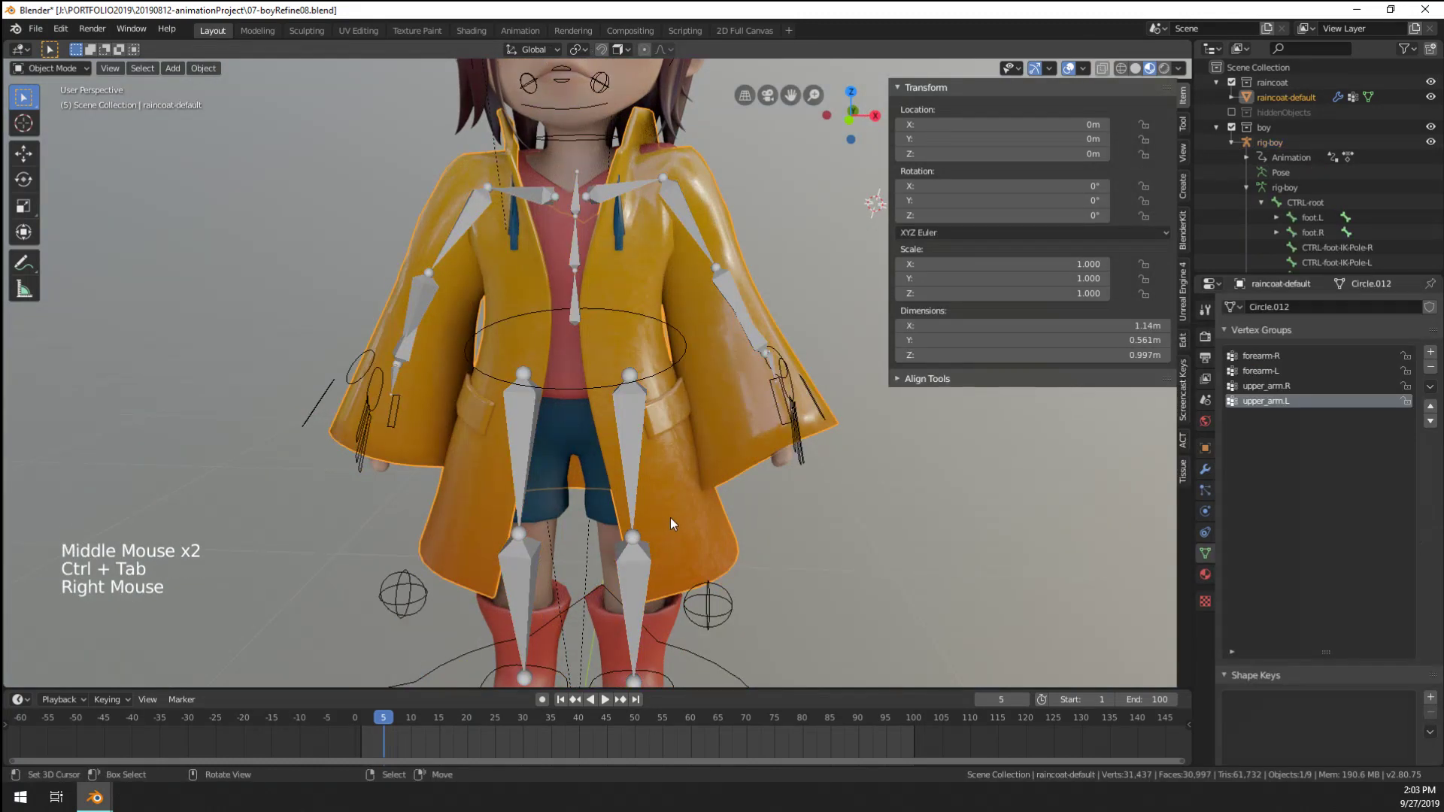
{"action": "scroll", "coordinate": [670, 517], "scroll_direction": "up", "scroll_amount": 1}
{"action": "mouse_move", "coordinate": [670, 517]}
{"action": "middle_mouse_down"}
{"action": "mouse_move", "coordinate": [666, 529]}
{"action": "mouse_move", "coordinate": [670, 511]}
{"action": "middle_mouse_up"}
{"action": "key", "text": "Tab"}
Select the hem's edge loop, grow the selection up to the waist, and shrink it by one ring in front view
{"action": "right_click", "coordinate": [724, 576], "text": "alt"}
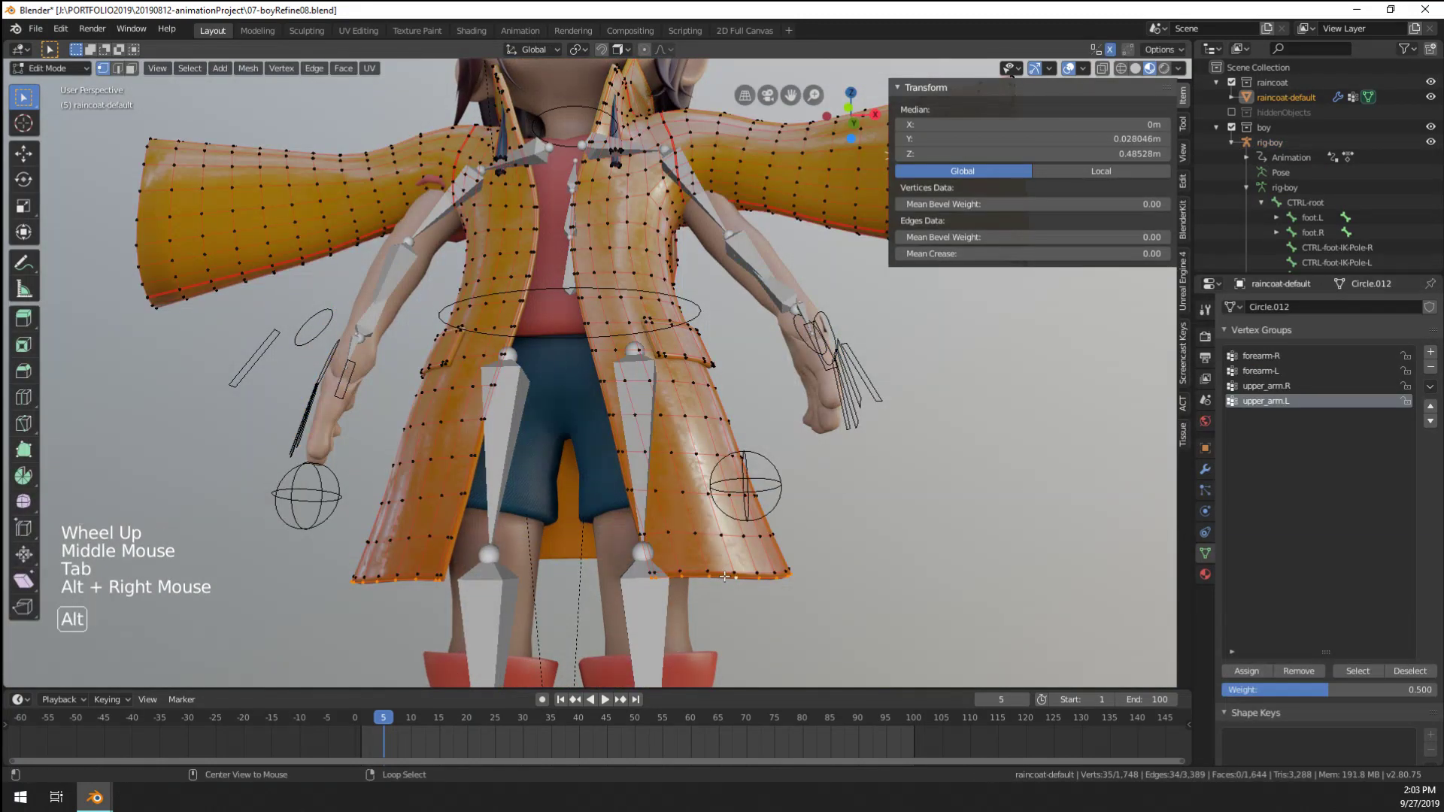
{"action": "key", "text": "ctrl+KP_Add"}
{"action": "key", "text": "ctrl+KP_Add"}
{"action": "key", "text": "ctrl+KP_Add"}
{"action": "key", "text": "ctrl+KP_Add"}
{"action": "key", "text": "ctrl+KP_Add"}
{"action": "key", "text": "ctrl+KP_Add"}
{"action": "key", "text": "ctrl+KP_Add"}
{"action": "key", "text": "ctrl+KP_Add"}
{"action": "key", "text": "ctrl+KP_Add"}
{"action": "key", "text": "ctrl+KP_Add"}
{"action": "key", "text": "ctrl+KP_Add"}
{"action": "key", "text": "ctrl+KP_Add"}
{"action": "key", "text": "ctrl+KP_Add"}
{"action": "key", "text": "ctrl+KP_Add"}
{"action": "key", "text": "ctrl+KP_Add"}
{"action": "key", "text": "ctrl+KP_Add"}
{"action": "key", "text": "ctrl+KP_Add"}
{"action": "key", "text": "ctrl+KP_Add"}
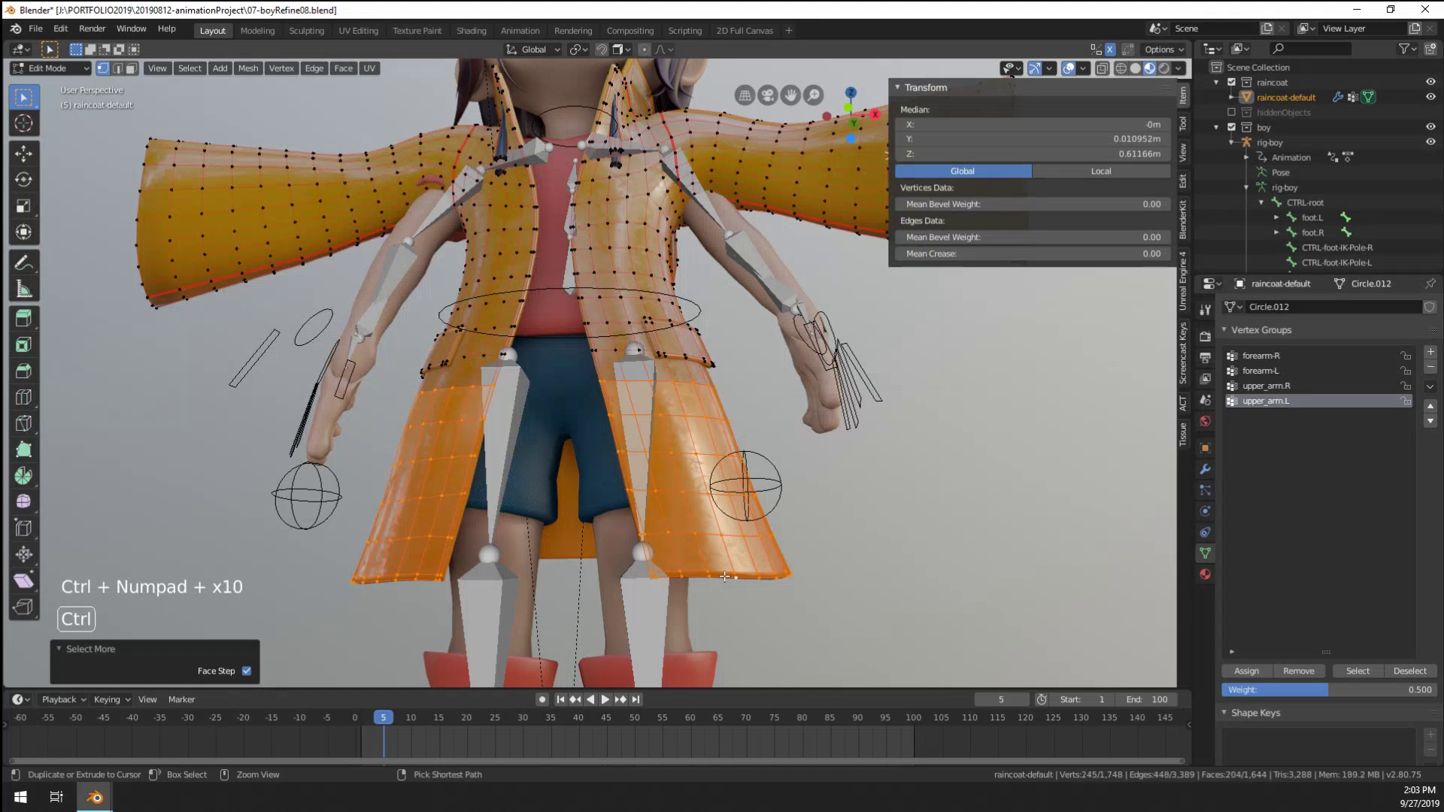
{"action": "scroll", "coordinate": [724, 576], "scroll_direction": "down", "scroll_amount": 1}
{"action": "middle_click_drag", "start_coordinate": [725, 576], "coordinate": [756, 637]}
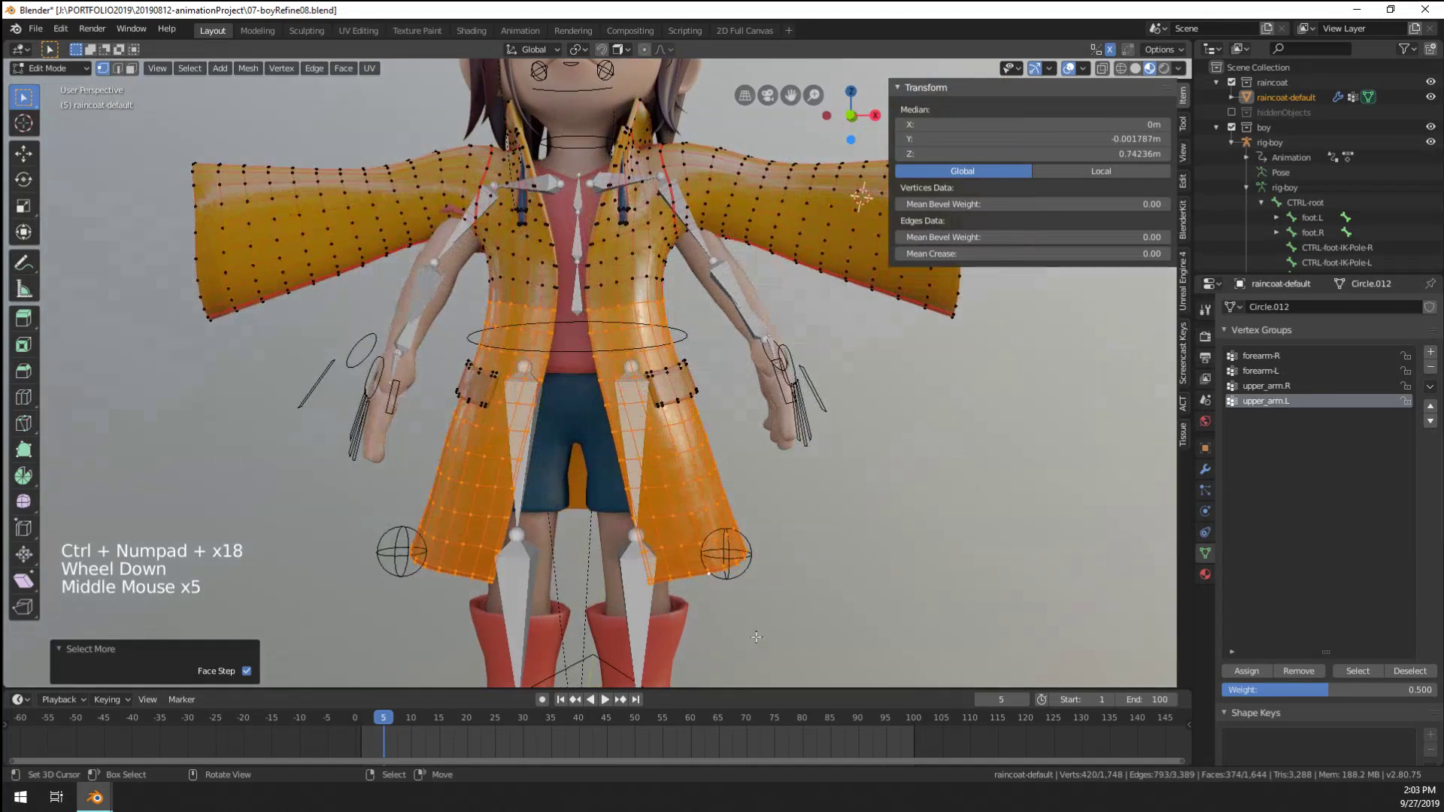
{"action": "key", "text": "KP_1"}
{"action": "key", "text": "ctrl+KP_Subtract"}
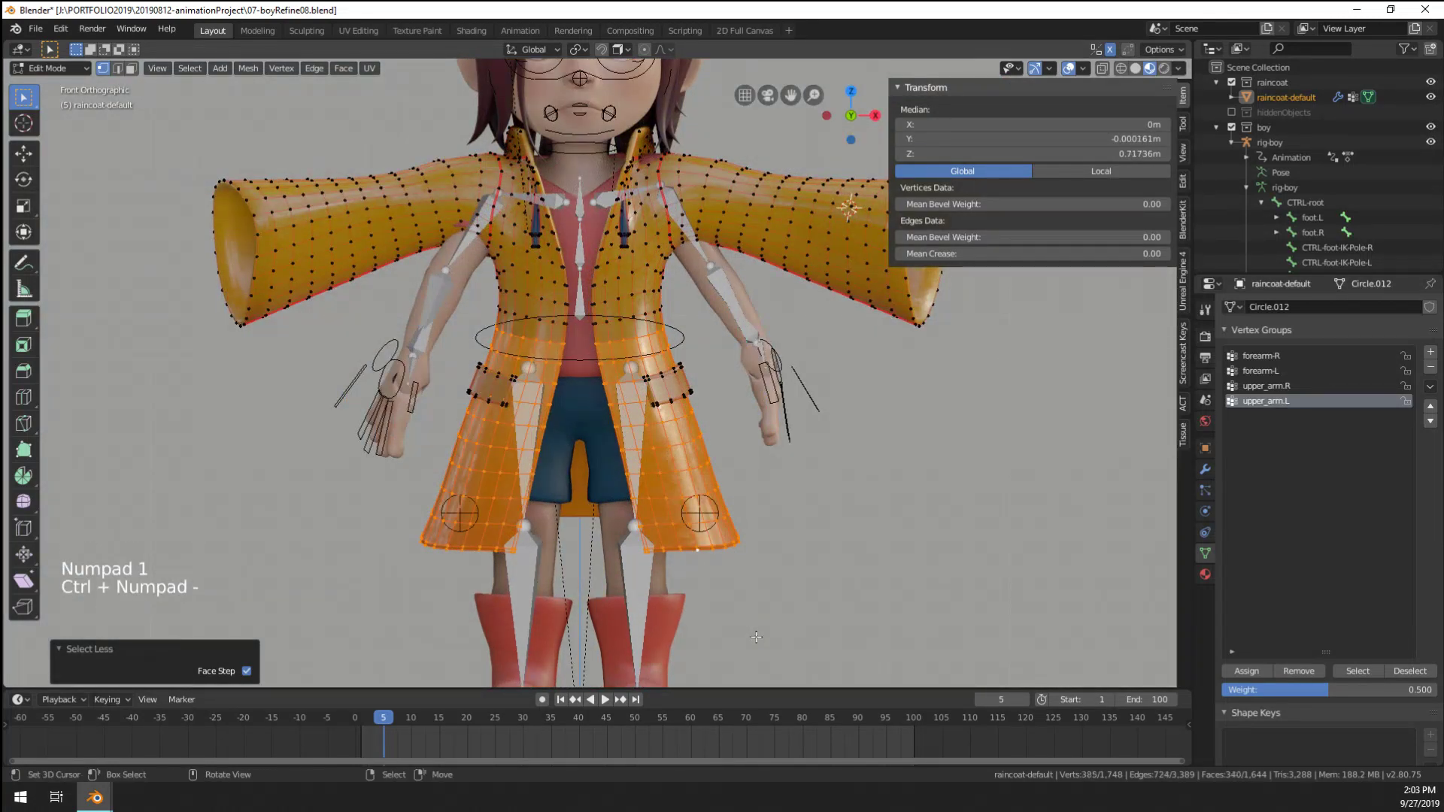
Add the pocket flaps on both sides to the selected lower coat with circle select
{"action": "scroll", "coordinate": [513, 431], "scroll_direction": "up", "scroll_amount": 3}
{"action": "key", "text": "x"}
{"action": "key", "text": "c"}
{"action": "left_click_drag", "start_coordinate": [519, 407], "coordinate": [602, 435]}
{"action": "middle_click_drag", "start_coordinate": [603, 436], "coordinate": [712, 489]}
{"action": "key", "text": "KP_1"}
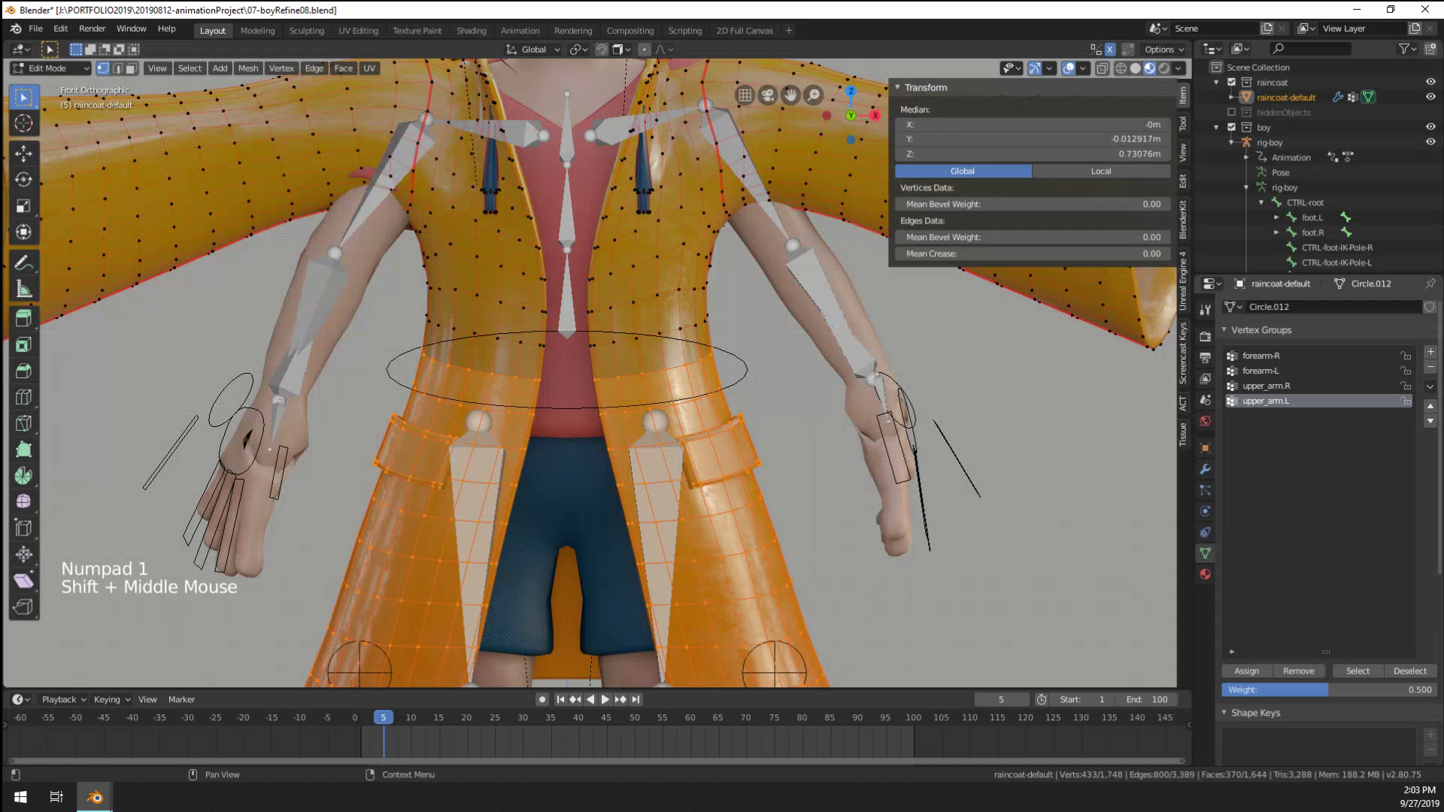
Create a vertex group named spine and assign the selected lower part of the coat to it
{"action": "left_click", "coordinate": [1429, 354]}
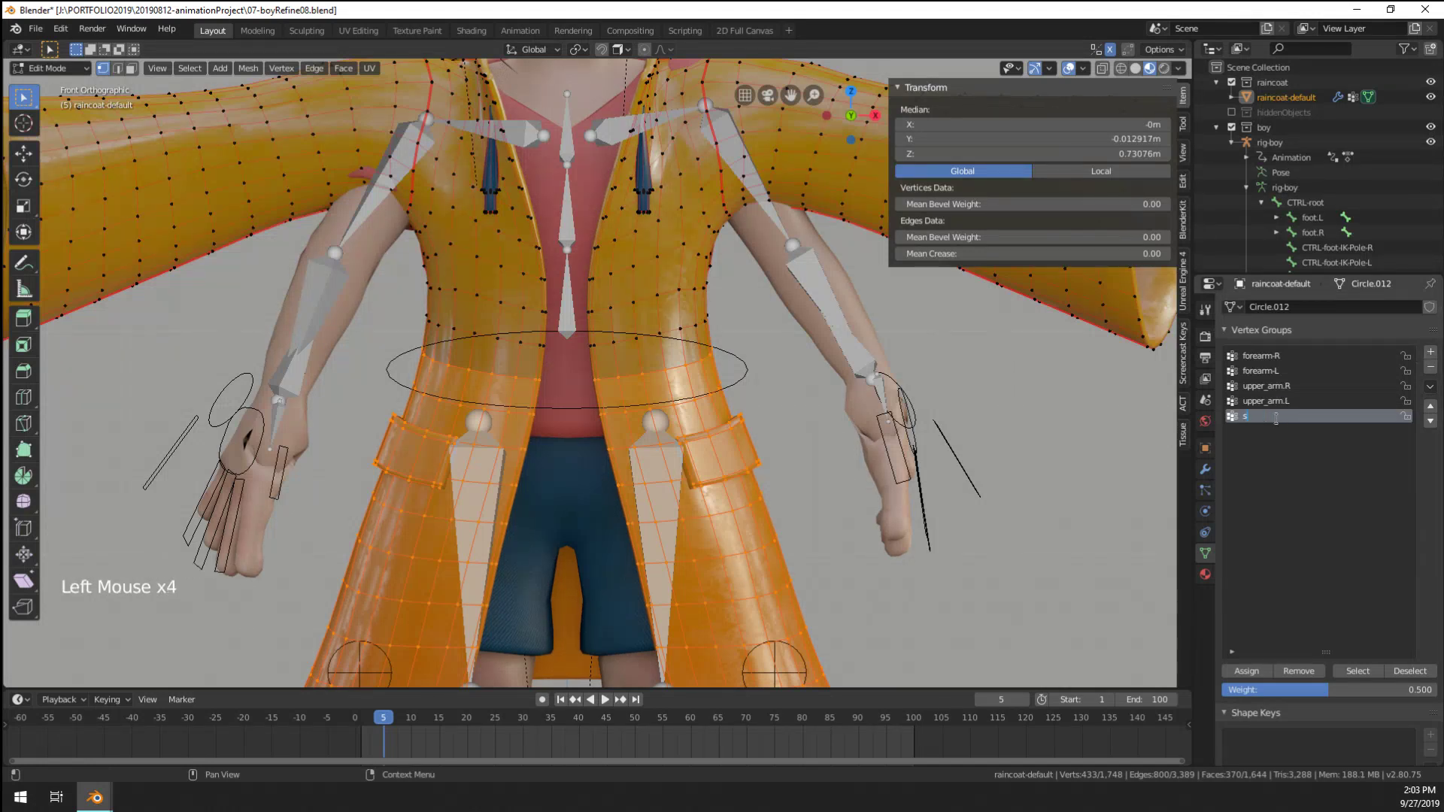
{"action": "left_click", "coordinate": [1246, 671]}
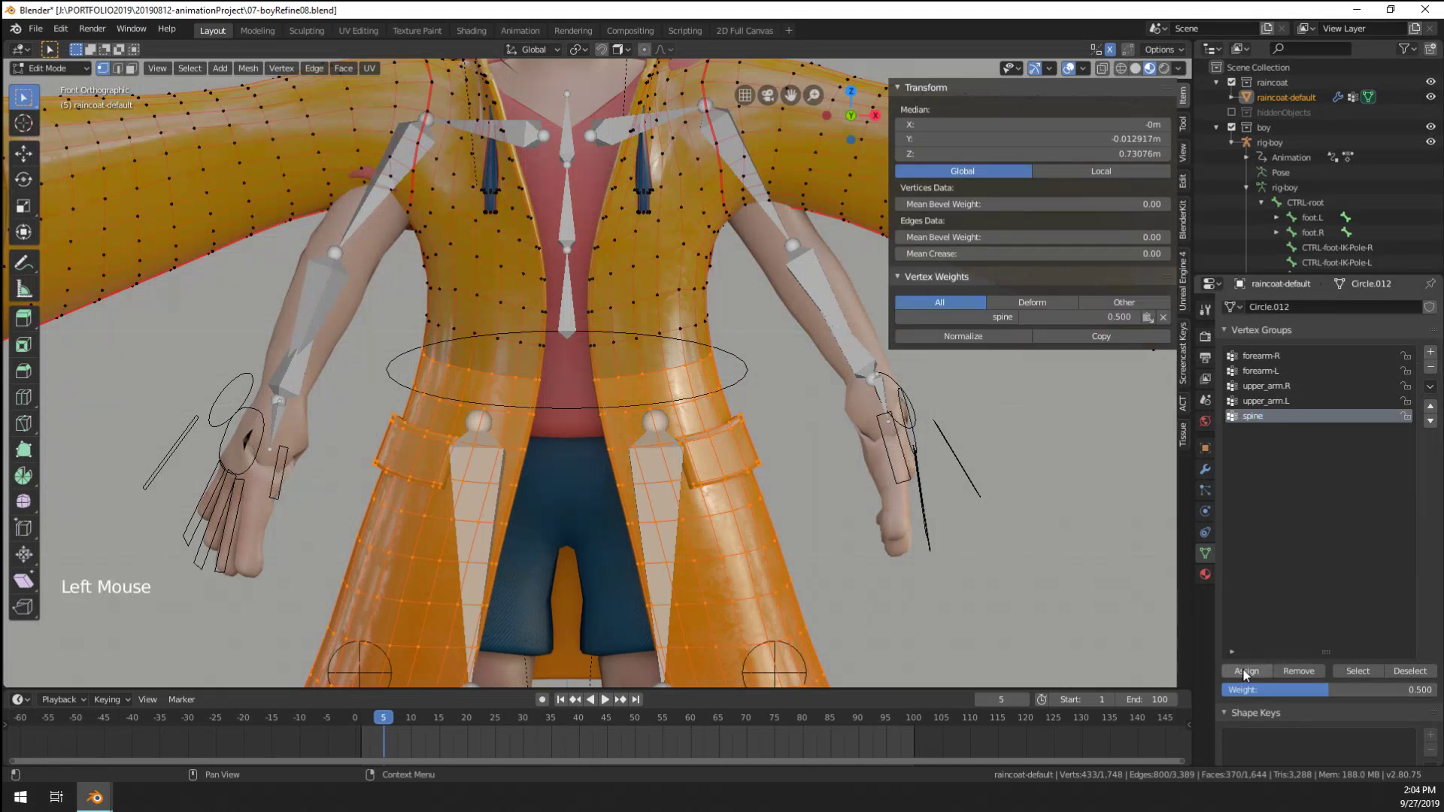
Select the coat's horizontal edge loops from the waist up to below the chest on both front halves
{"action": "middle_click_drag", "start_coordinate": [583, 356], "coordinate": [530, 435], "text": "shift"}
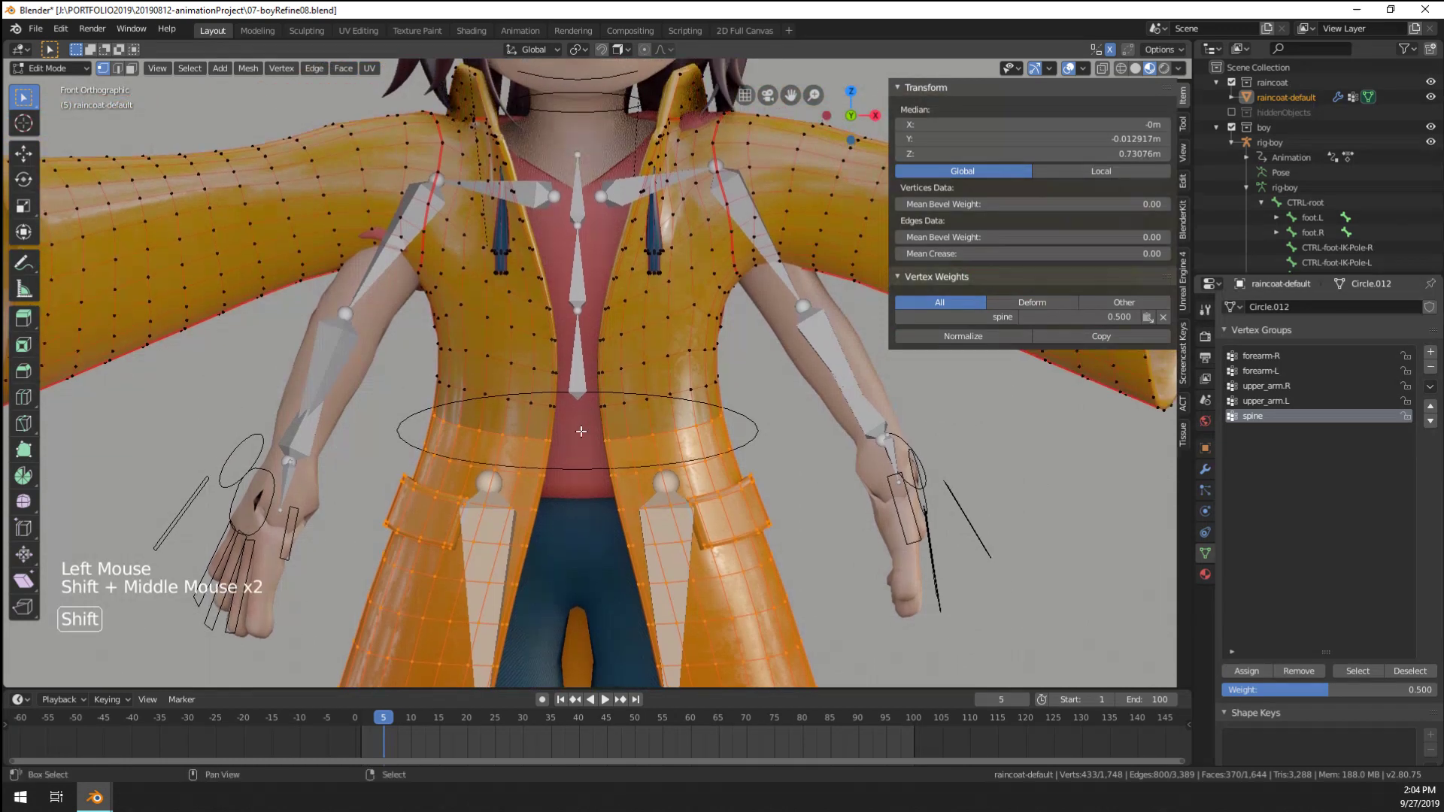
{"action": "right_click", "coordinate": [527, 439], "text": "alt"}
{"action": "right_click", "coordinate": [504, 434], "text": "alt"}
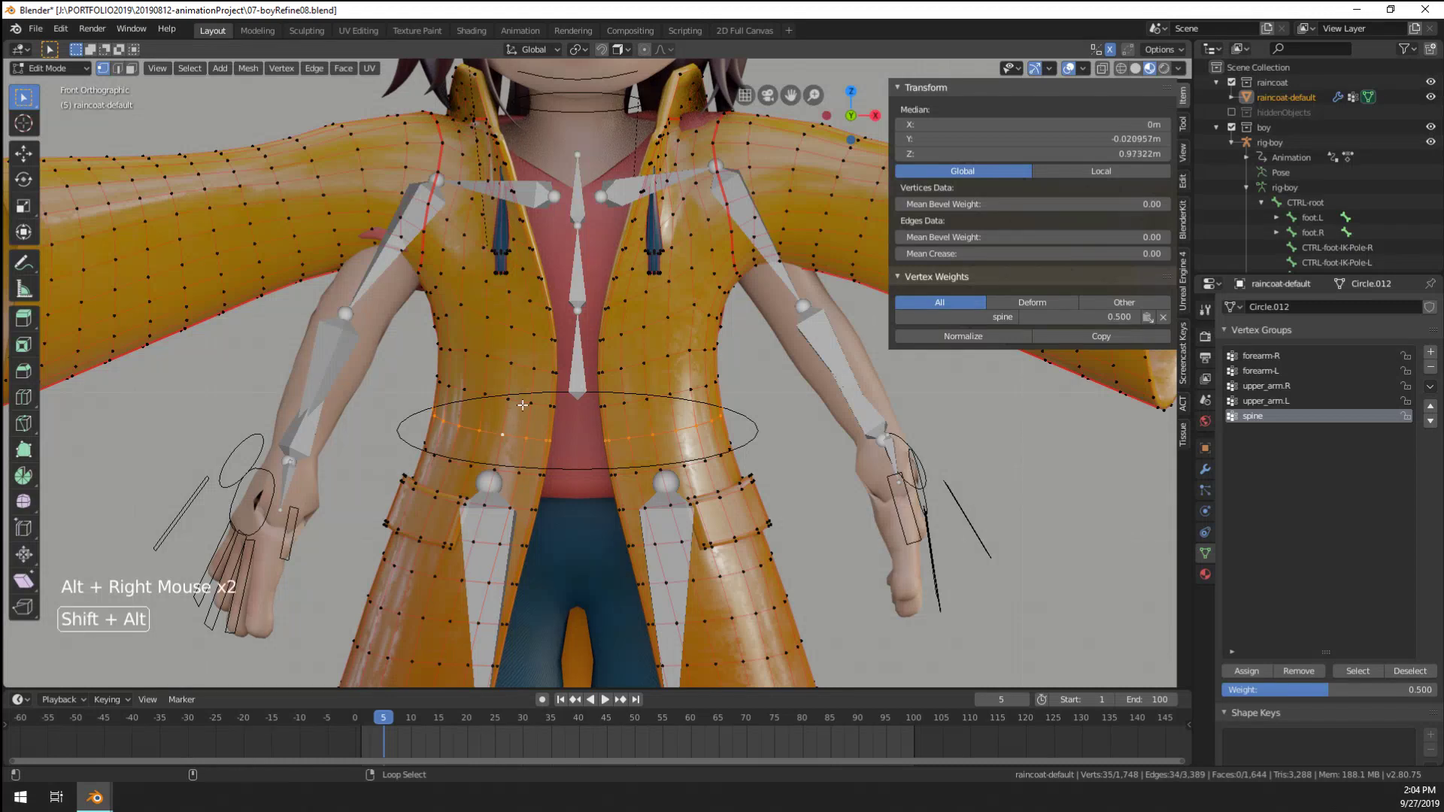
{"action": "right_click", "coordinate": [526, 395], "text": "alt+shift"}
{"action": "right_click", "coordinate": [524, 350], "text": "alt+shift"}
{"action": "right_click", "coordinate": [519, 333], "text": "alt+shift"}
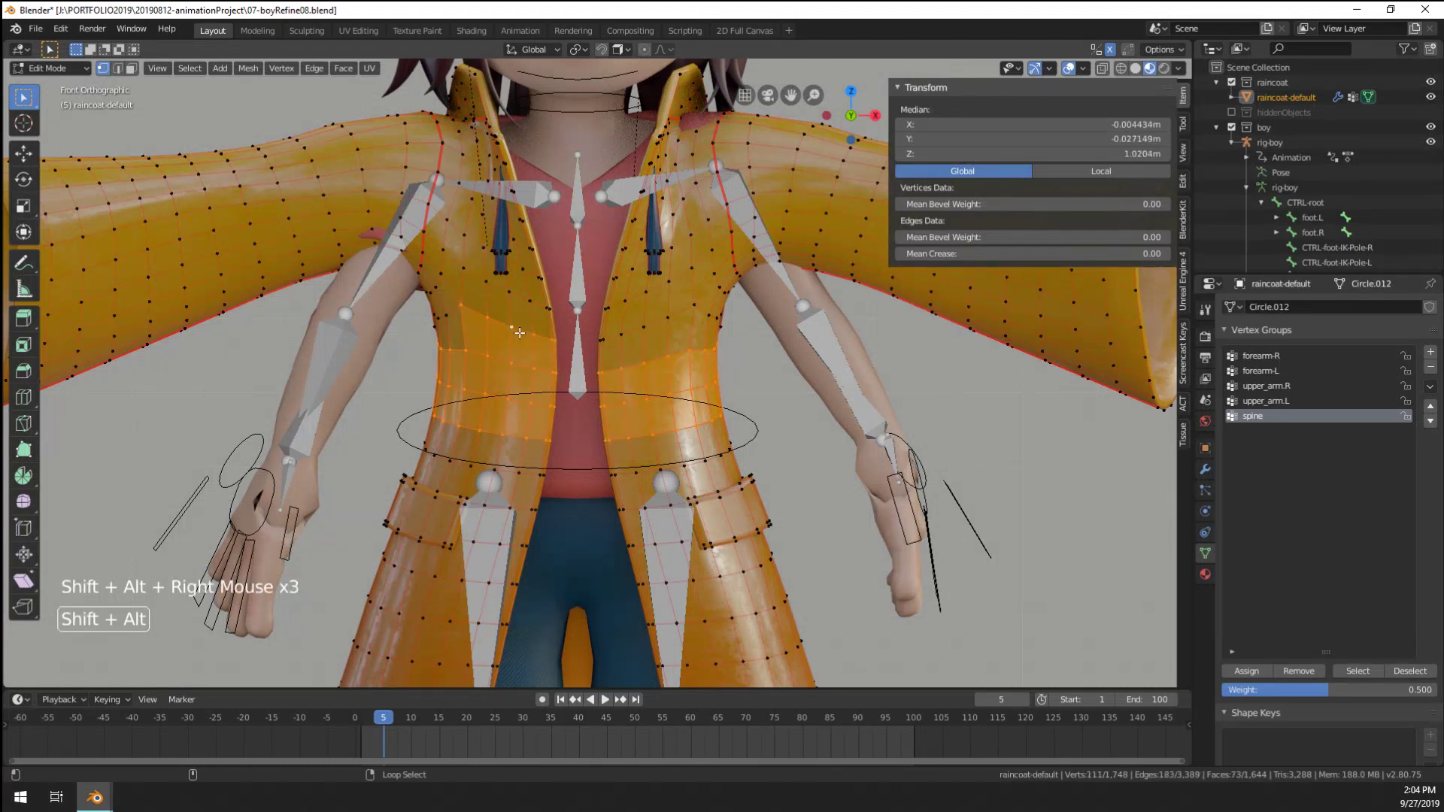
{"action": "right_click", "coordinate": [634, 332], "text": "alt+shift"}
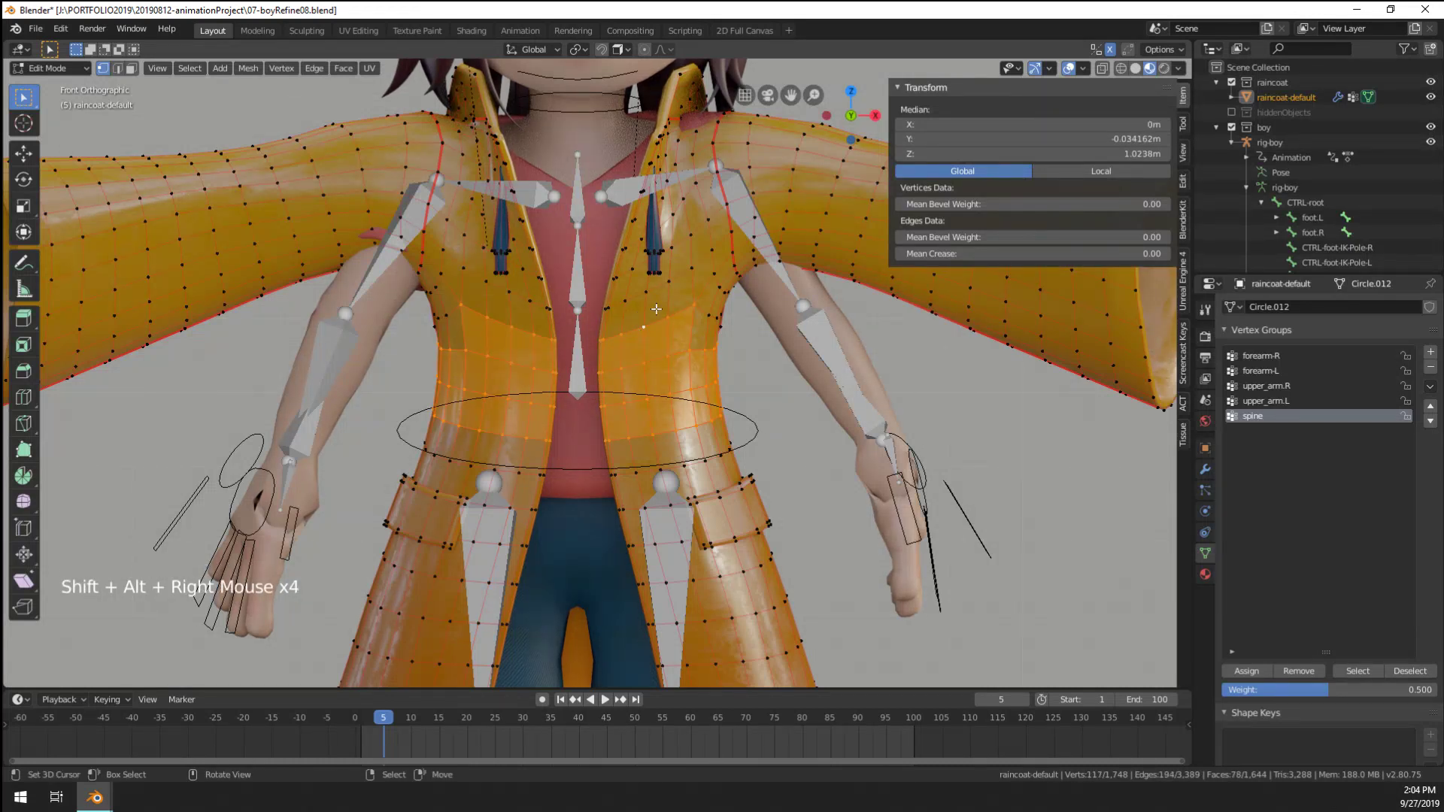
Switch to wireframe and add the back vertices of the waist band to the selection with circle select
{"action": "middle_click_drag", "start_coordinate": [634, 331], "coordinate": [634, 362], "text": "shift"}
{"action": "key", "text": "z"}
{"action": "left_click", "coordinate": [598, 347]}
{"action": "key", "text": "c"}
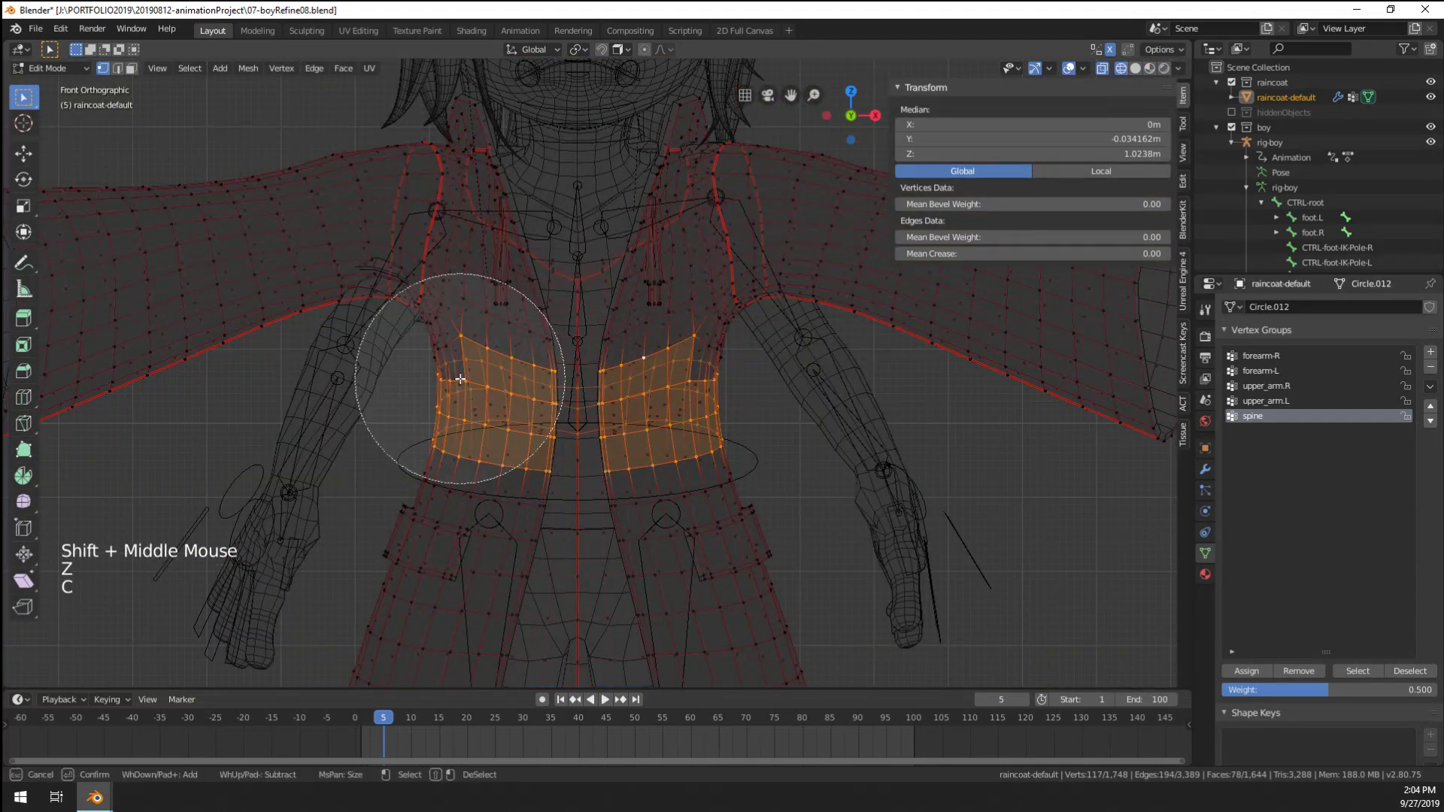
{"action": "mouse_move", "coordinate": [472, 413]}
{"action": "left_mouse_down"}
{"action": "mouse_move", "coordinate": [579, 462]}
{"action": "mouse_move", "coordinate": [481, 546]}
{"action": "mouse_move", "coordinate": [516, 532]}
{"action": "left_mouse_up"}
{"action": "right_click", "coordinate": [527, 459]}
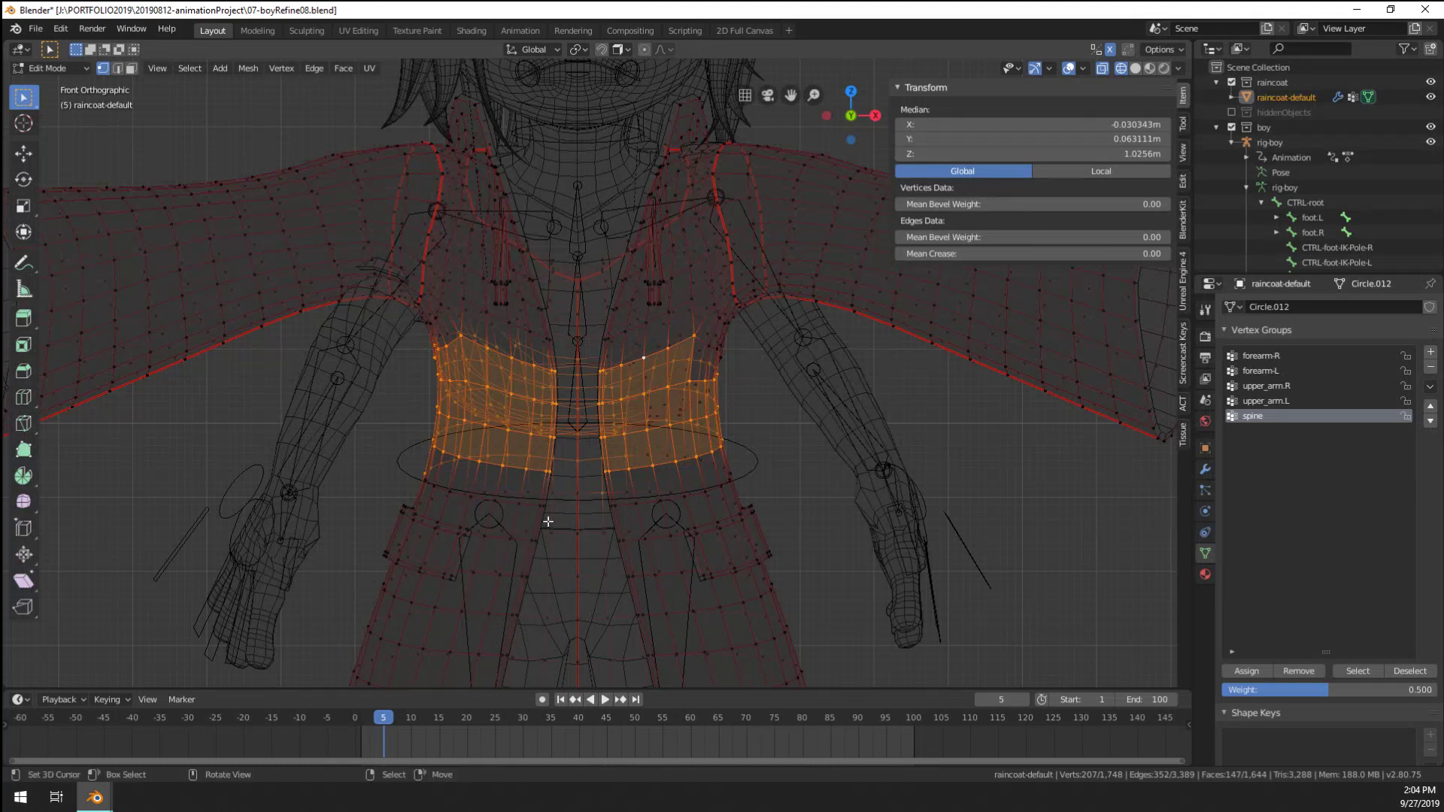
{"action": "key", "text": "c"}
{"action": "mouse_move", "coordinate": [528, 370]}
{"action": "left_mouse_down"}
{"action": "mouse_move", "coordinate": [543, 391]}
{"action": "mouse_move", "coordinate": [518, 385]}
{"action": "mouse_move", "coordinate": [686, 343]}
{"action": "mouse_move", "coordinate": [737, 284]}
{"action": "mouse_move", "coordinate": [590, 308]}
{"action": "mouse_move", "coordinate": [522, 300]}
{"action": "left_mouse_up"}
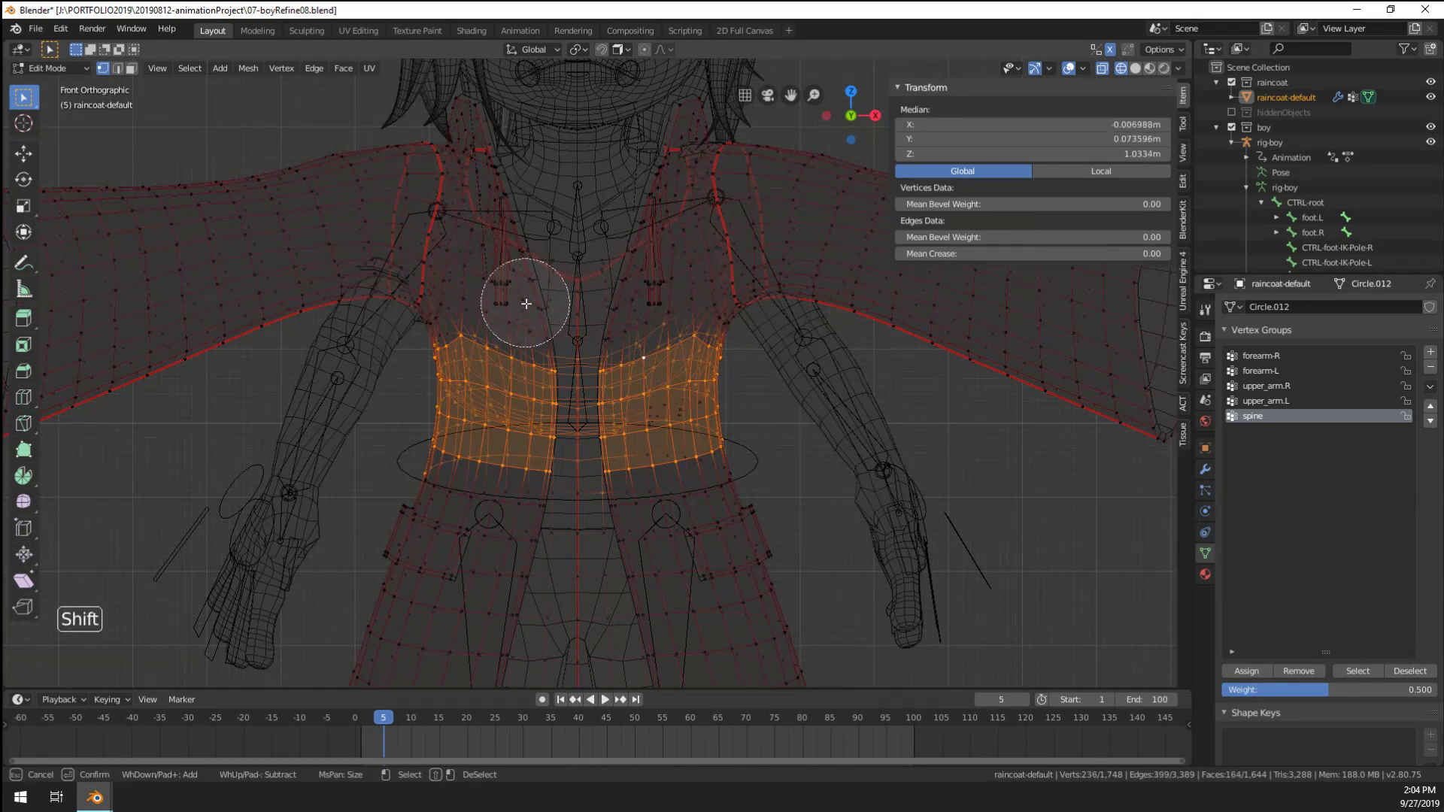
{"action": "right_click", "coordinate": [538, 308]}
{"action": "scroll", "coordinate": [620, 367], "scroll_direction": "up", "scroll_amount": 1}
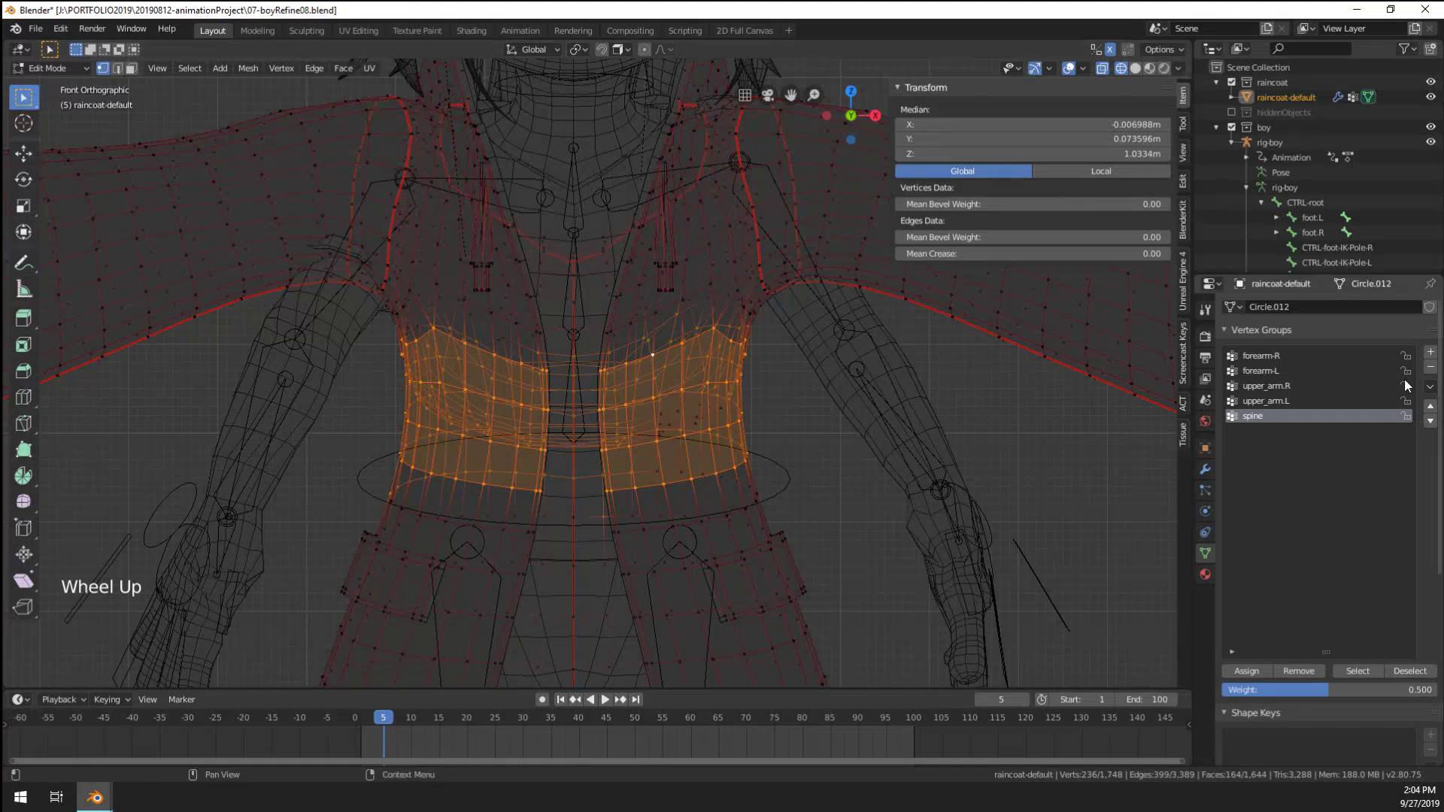
Create a vertex group named spine.01, assign the selected waist band to it, and leave Edit Mode
{"action": "left_click", "coordinate": [1430, 351]}
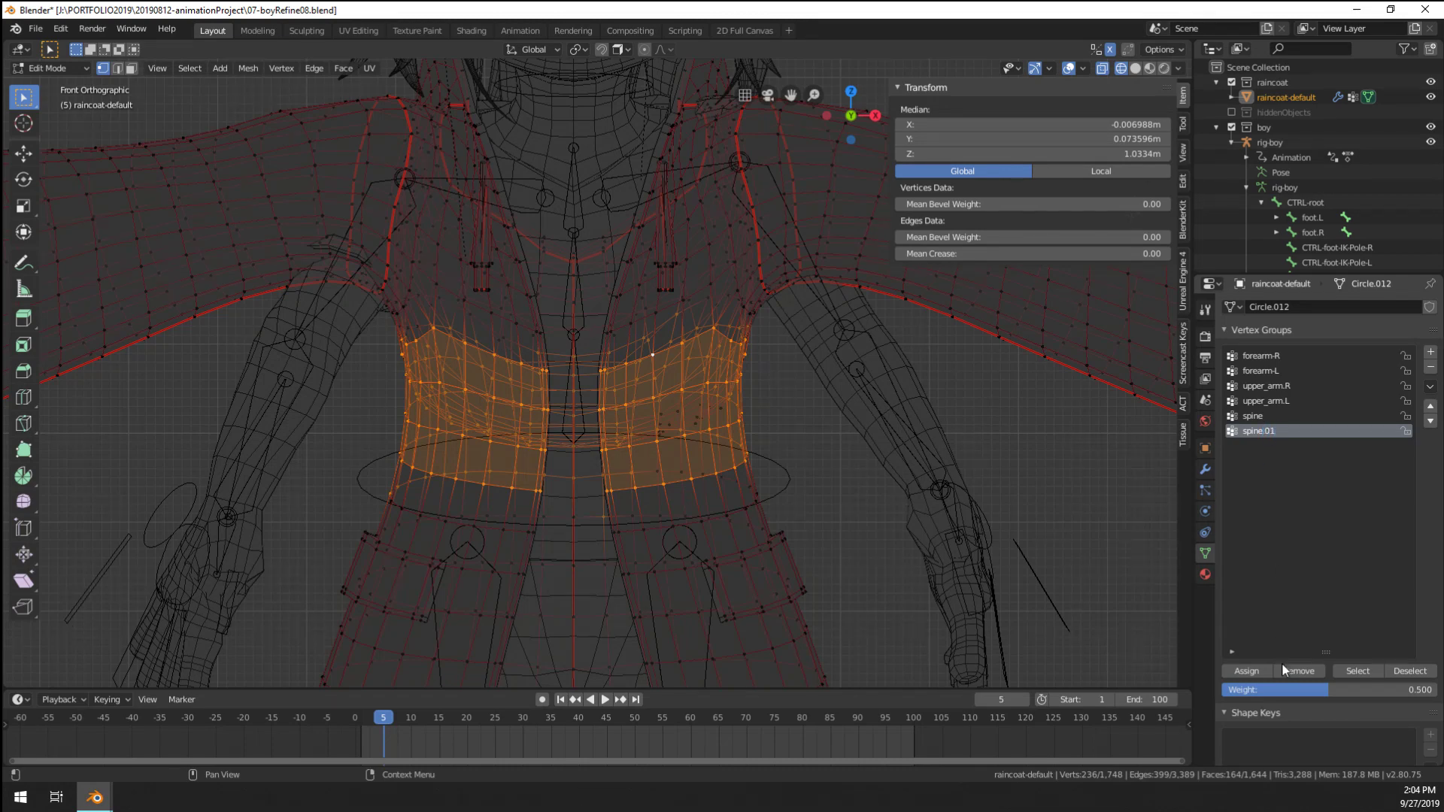
{"action": "left_click", "coordinate": [1246, 671]}
{"action": "key", "text": "Tab"}
Put the boy's rig in Pose Mode and check the names of the spine bones in the bone properties
{"action": "key", "text": "ctrl+Tab"}
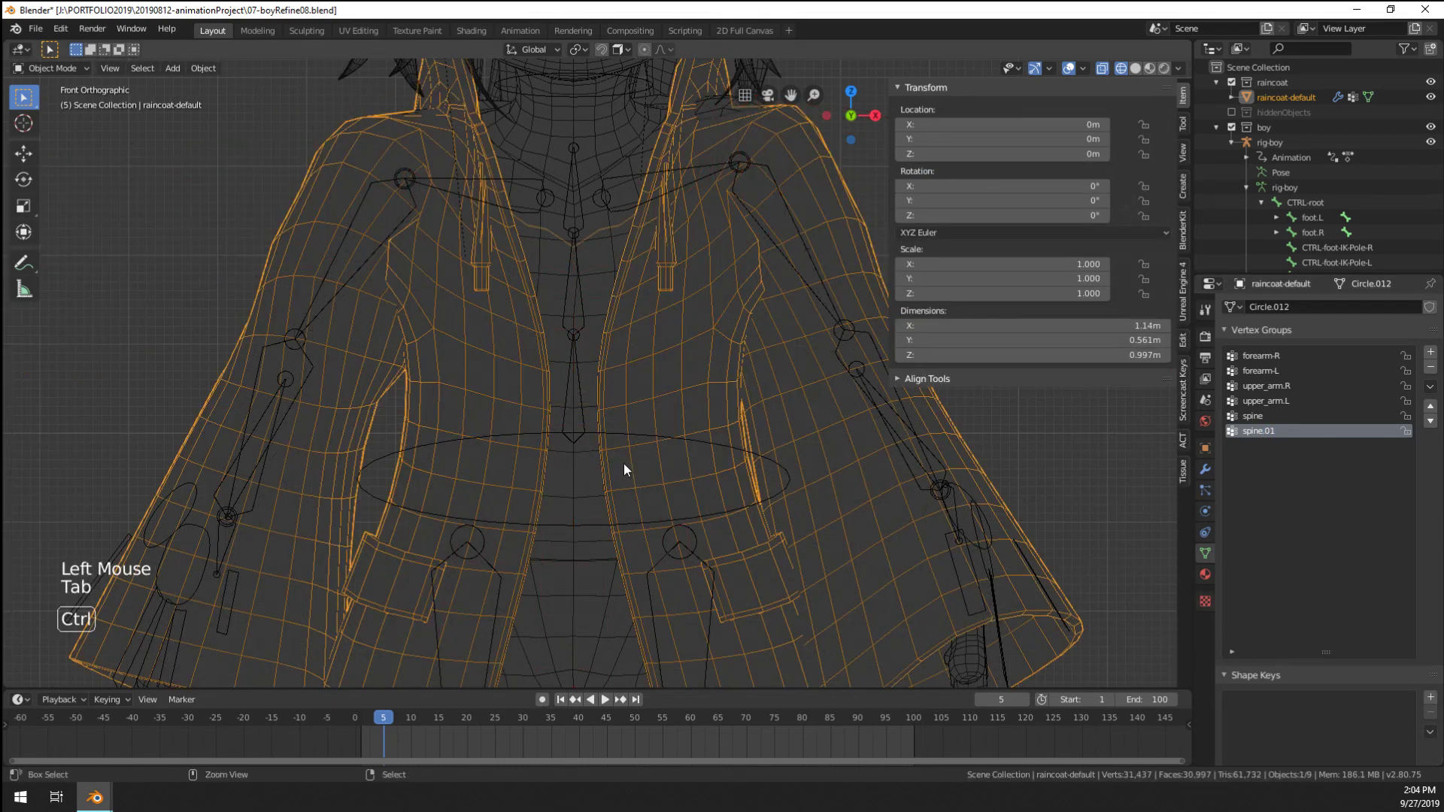
{"action": "right_click", "coordinate": [585, 432]}
{"action": "key", "text": "ctrl+Tab"}
{"action": "right_click", "coordinate": [585, 432]}
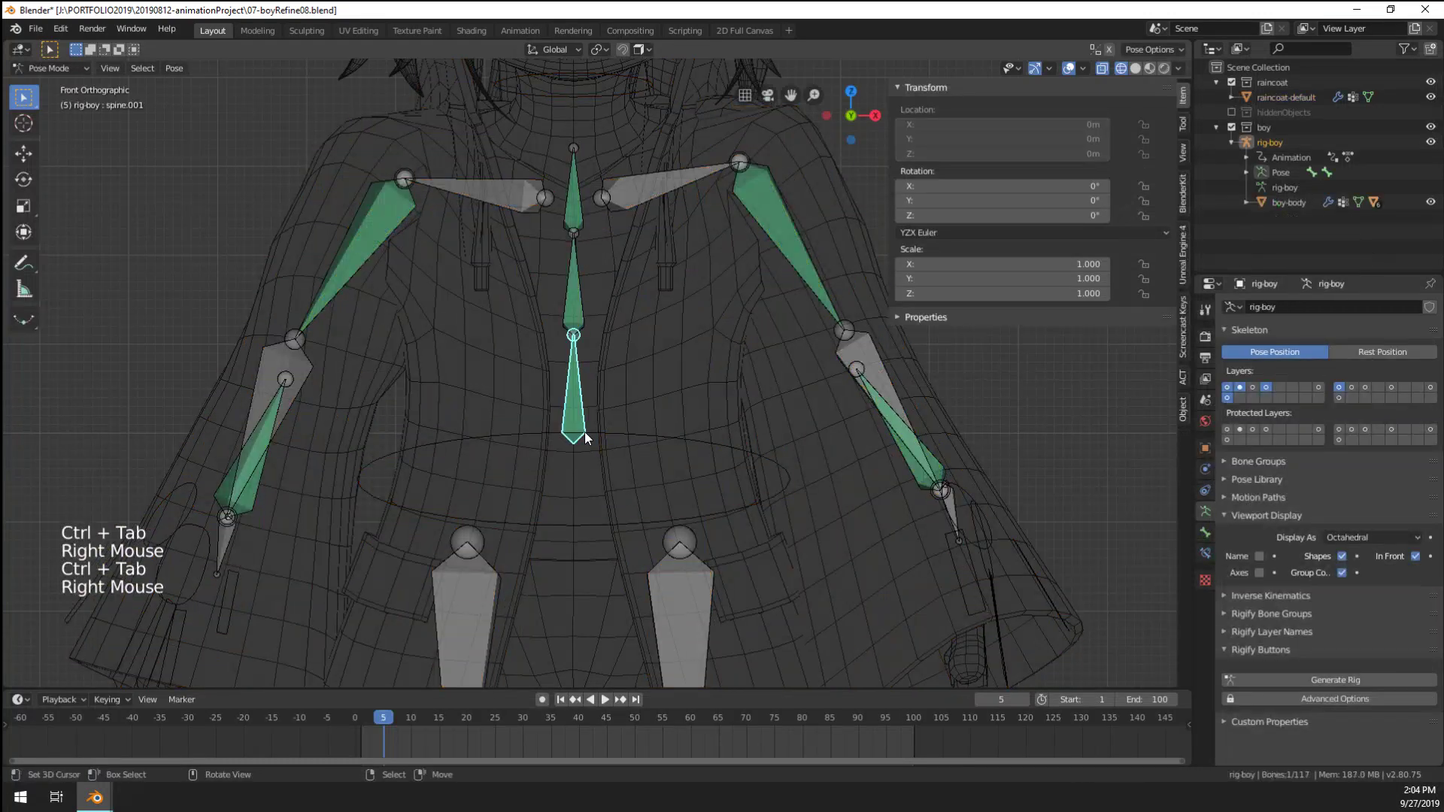
{"action": "left_click", "coordinate": [1208, 533]}
{"action": "right_click", "coordinate": [573, 278]}
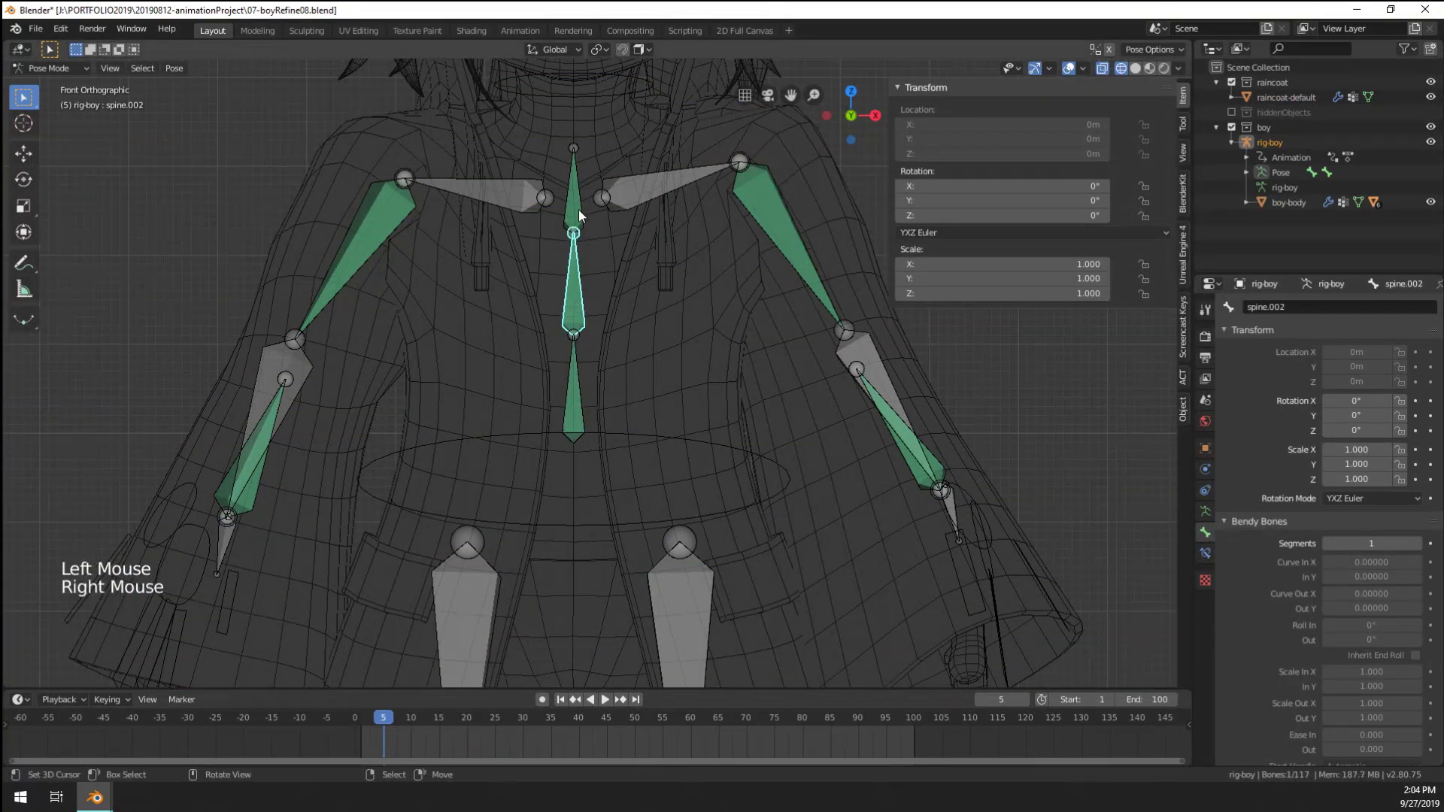
{"action": "right_click", "coordinate": [579, 209]}
Leave Pose Mode, select the raincoat and rename its spine.01 vertex group to spine.001
{"action": "right_click", "coordinate": [716, 489]}
{"action": "key", "text": "ctrl+Tab"}
{"action": "right_click", "coordinate": [743, 485]}
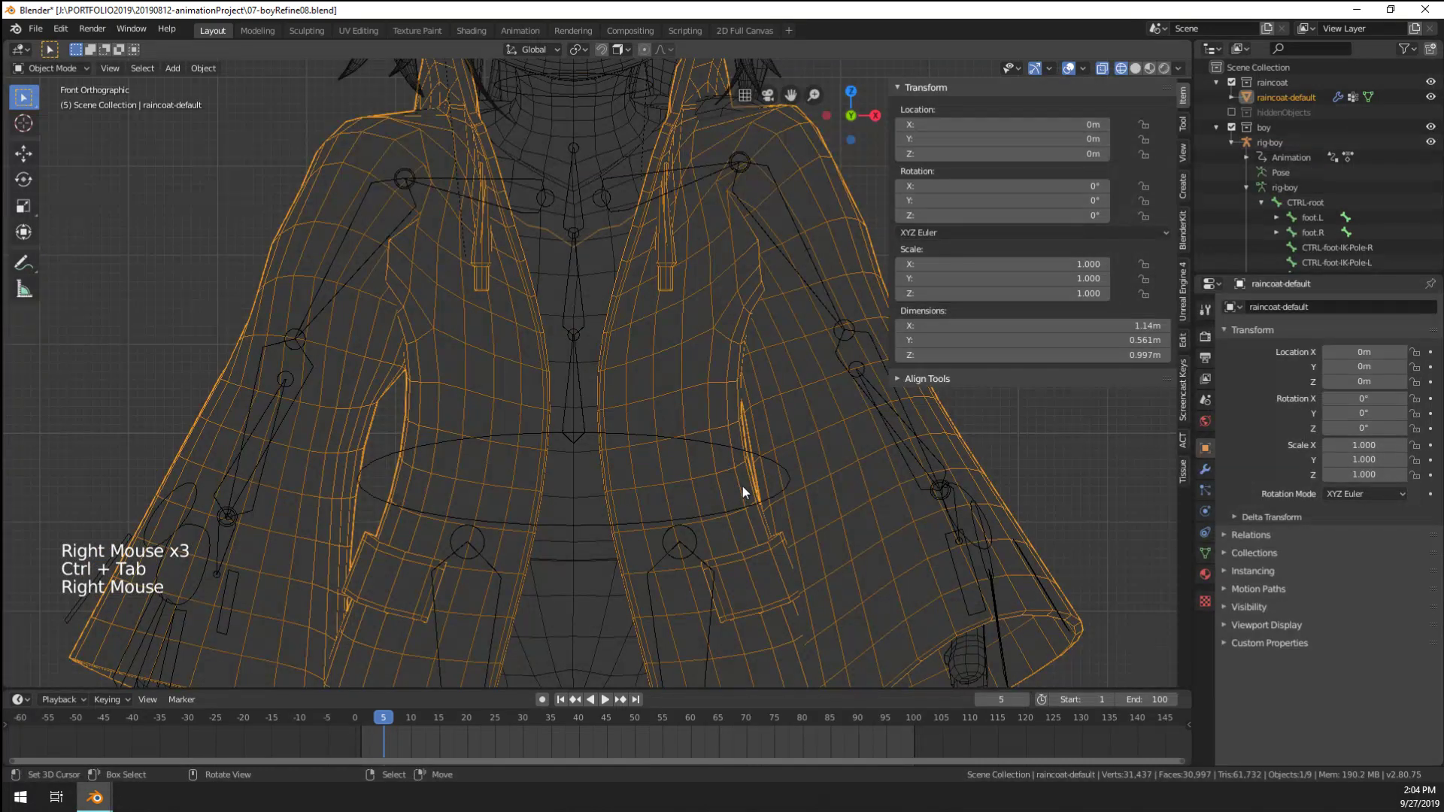
{"action": "left_click", "coordinate": [1205, 553]}
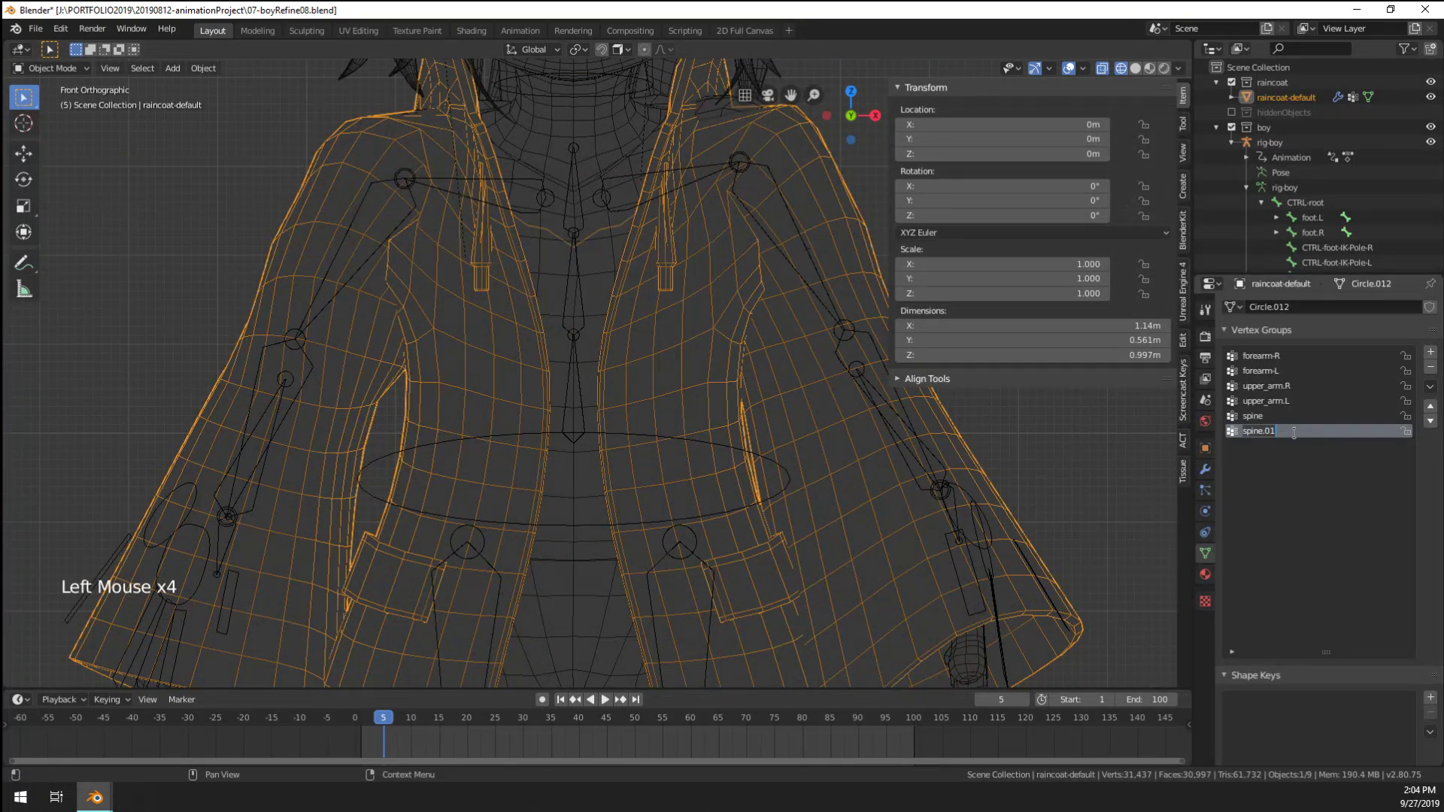
{"action": "key", "text": "ctrl+Tab"}
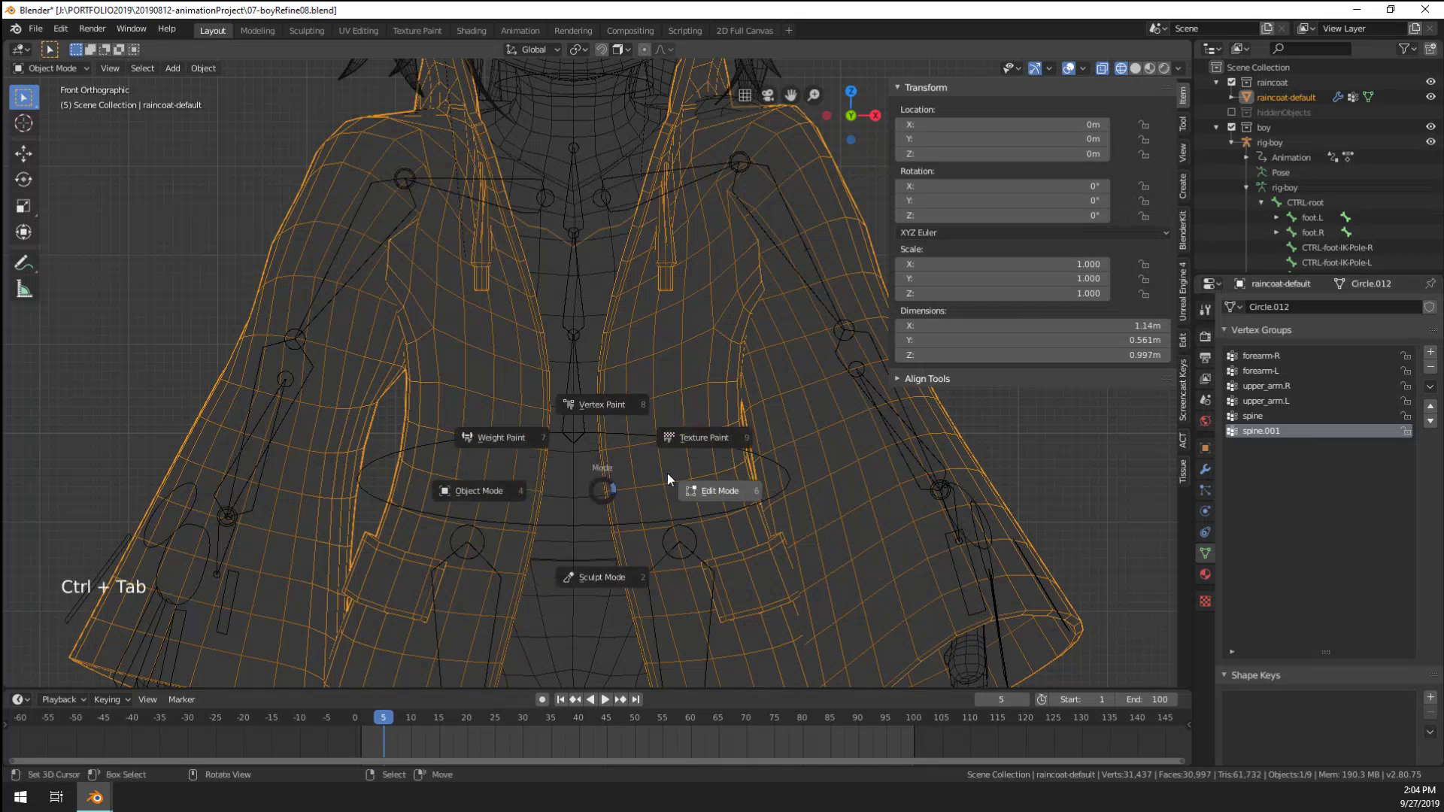
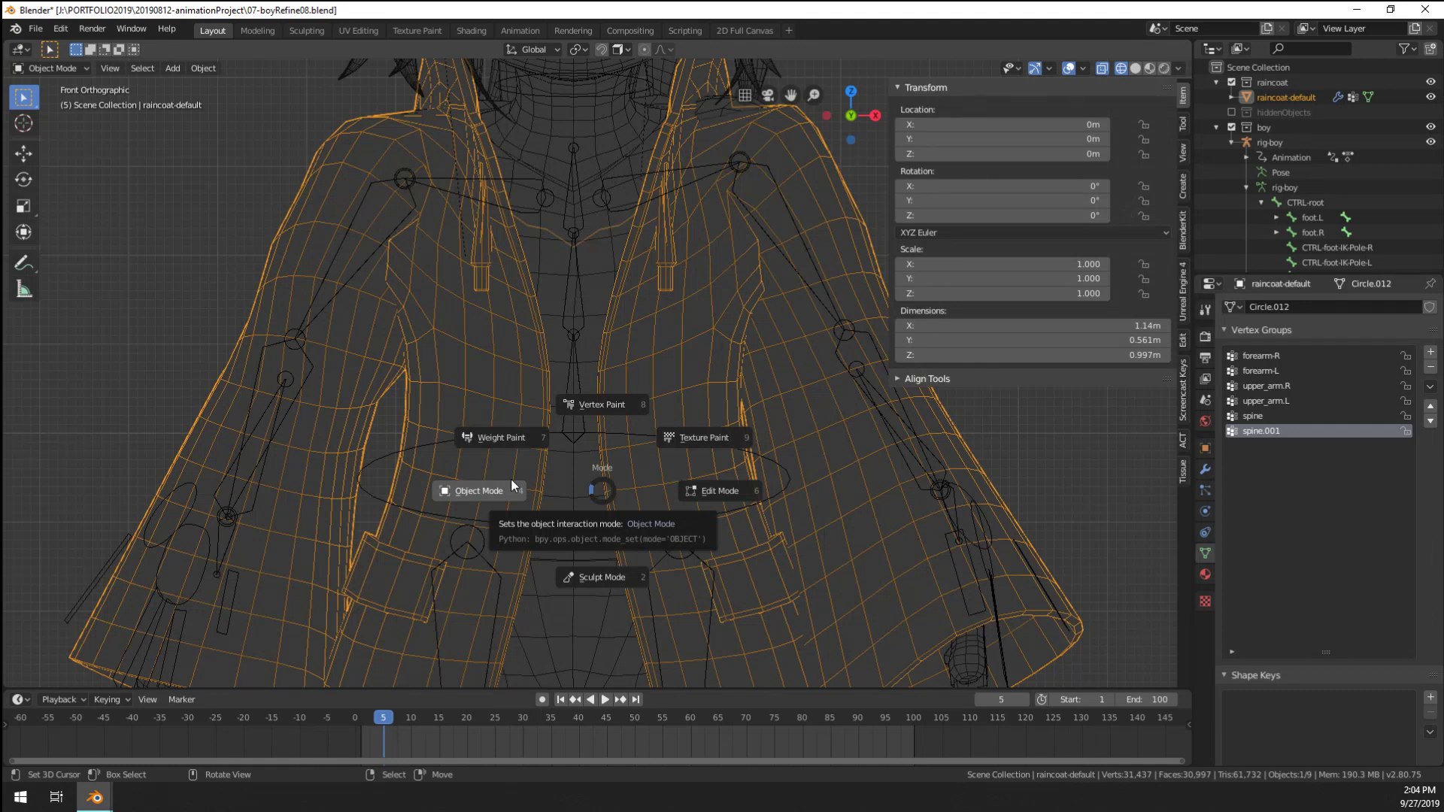
{"action": "left_click", "coordinate": [478, 489]}
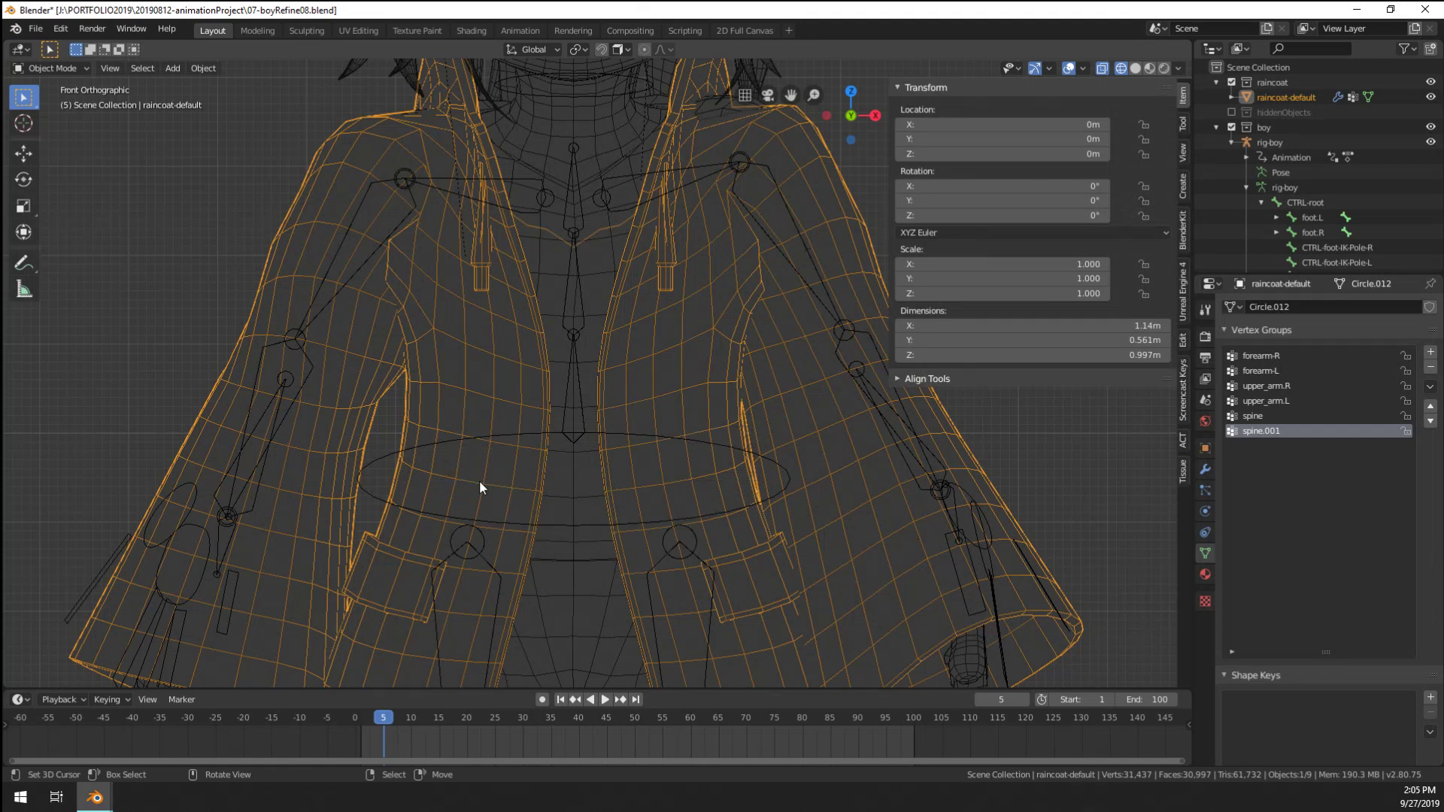
{"action": "key", "text": "ctrl+Tab"}
{"action": "left_click", "coordinate": [549, 451]}
{"action": "key", "text": "shift+Tab"}
{"action": "key", "text": "ctrl+Tab"}
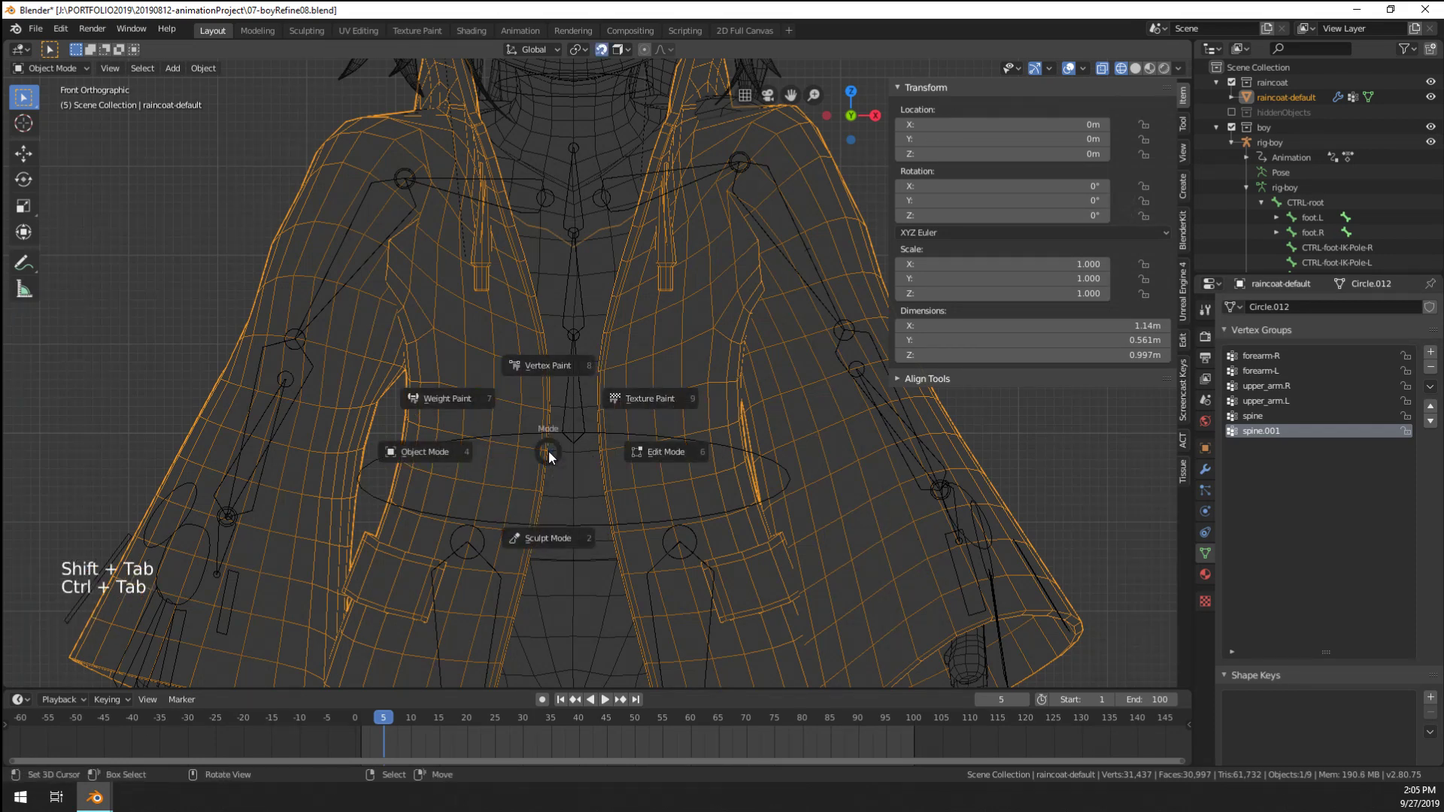
Switch the viewport to solid shading and save the file
{"action": "left_click", "coordinate": [1135, 69]}
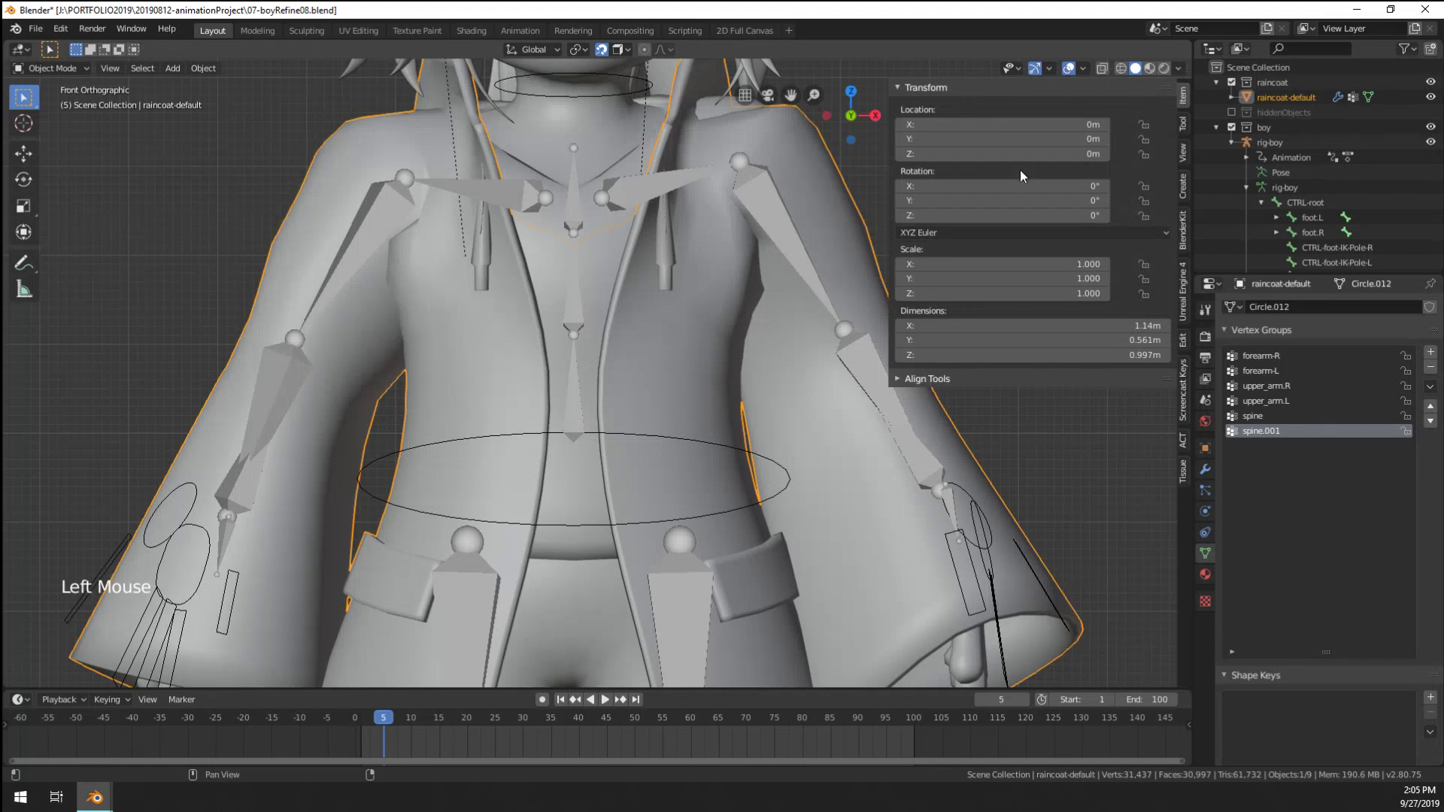
{"action": "key", "text": "shift+z"}
{"action": "key", "text": "shift+z"}
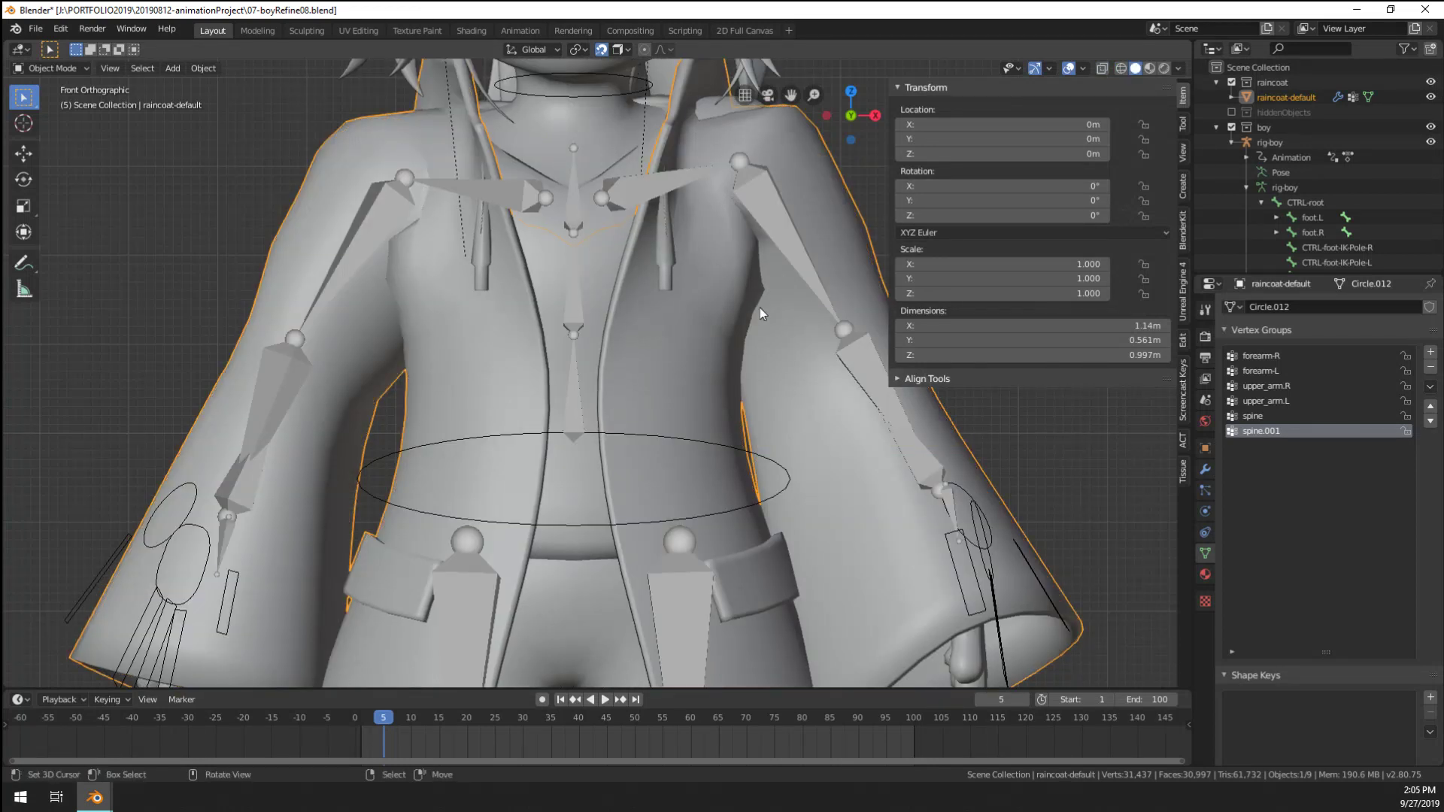
{"action": "key", "text": "ctrl+s"}
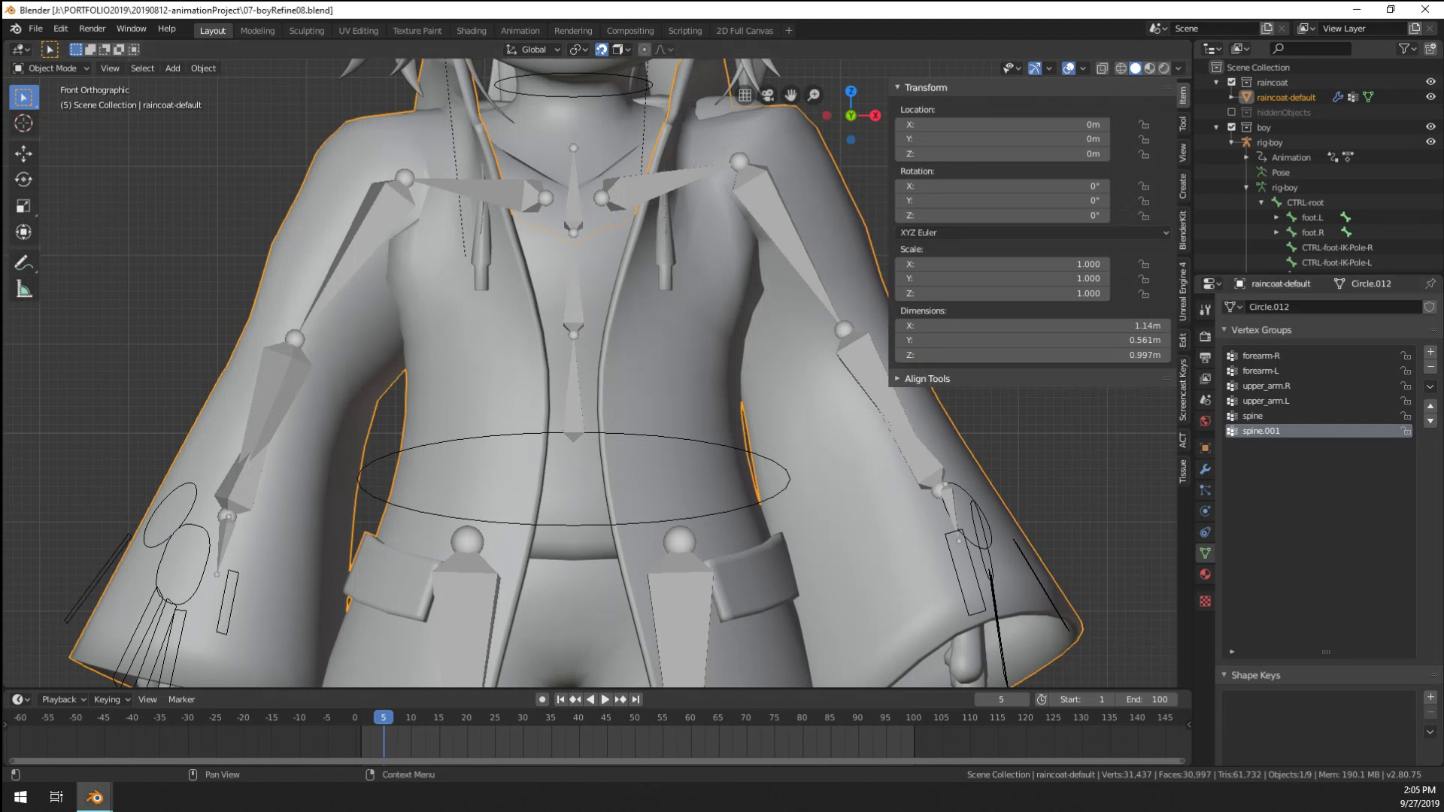
Examine how the raincoat sits on the boy's body from several angles and distances
{"action": "middle_click_drag", "start_coordinate": [3, 354], "coordinate": [543, 380]}
{"action": "scroll", "coordinate": [365, 335], "scroll_direction": "down", "scroll_amount": 3}
{"action": "scroll", "coordinate": [874, 432], "scroll_direction": "down", "scroll_amount": 1}
{"action": "scroll", "coordinate": [872, 432], "scroll_direction": "up", "scroll_amount": 1}
{"action": "scroll", "coordinate": [805, 355], "scroll_direction": "down", "scroll_amount": 1}
{"action": "scroll", "coordinate": [805, 355], "scroll_direction": "up", "scroll_amount": 2}
{"action": "scroll", "coordinate": [742, 294], "scroll_direction": "up", "scroll_amount": 2}
{"action": "scroll", "coordinate": [758, 346], "scroll_direction": "down", "scroll_amount": 2}
{"action": "scroll", "coordinate": [648, 321], "scroll_direction": "down", "scroll_amount": 1}
{"action": "scroll", "coordinate": [763, 386], "scroll_direction": "down", "scroll_amount": 3}
{"action": "scroll", "coordinate": [543, 380], "scroll_direction": "up", "scroll_amount": 4}
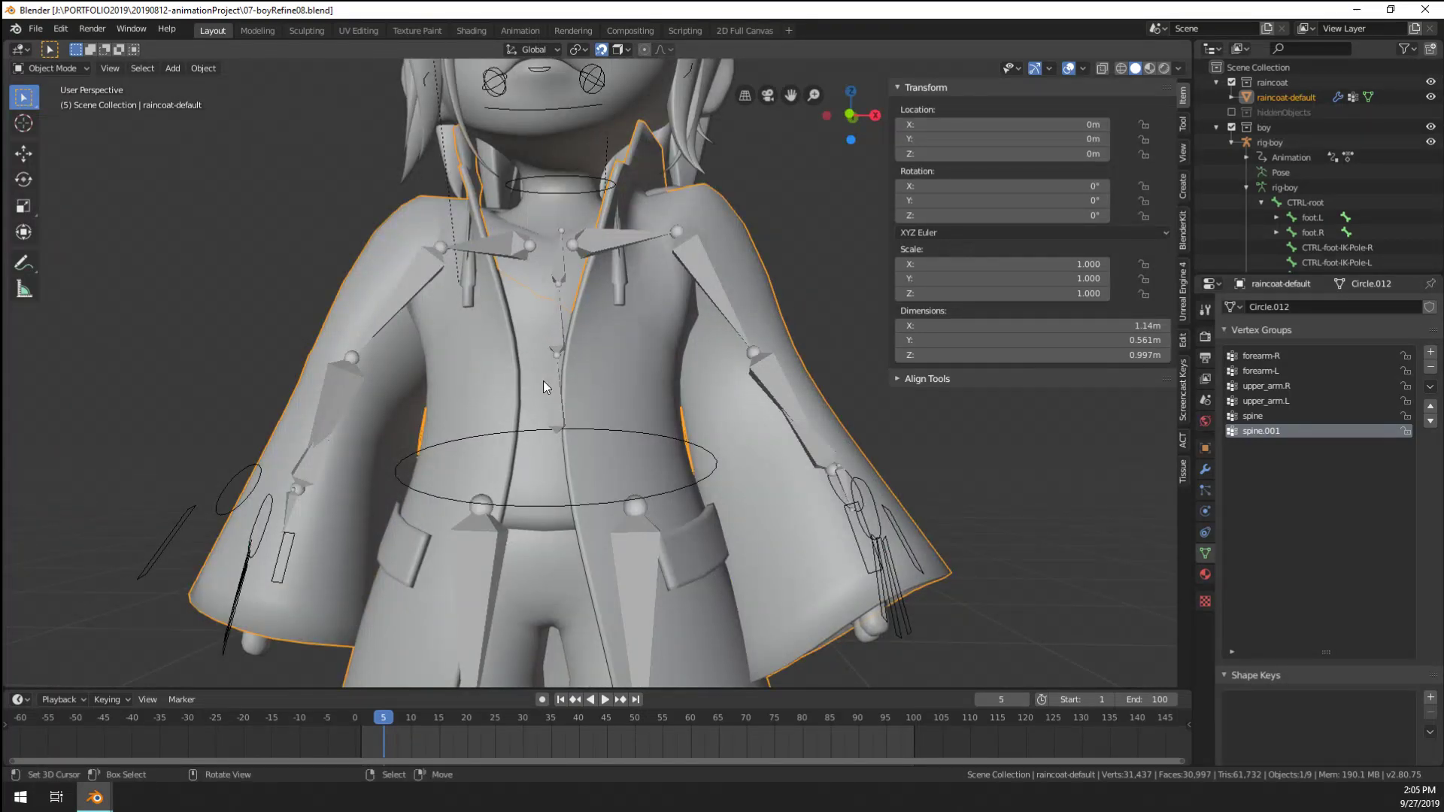
{"action": "scroll", "coordinate": [543, 381], "scroll_direction": "up", "scroll_amount": 2}
{"action": "scroll", "coordinate": [543, 381], "scroll_direction": "down", "scroll_amount": 4}
{"action": "scroll", "coordinate": [603, 404], "scroll_direction": "down", "scroll_amount": 1}
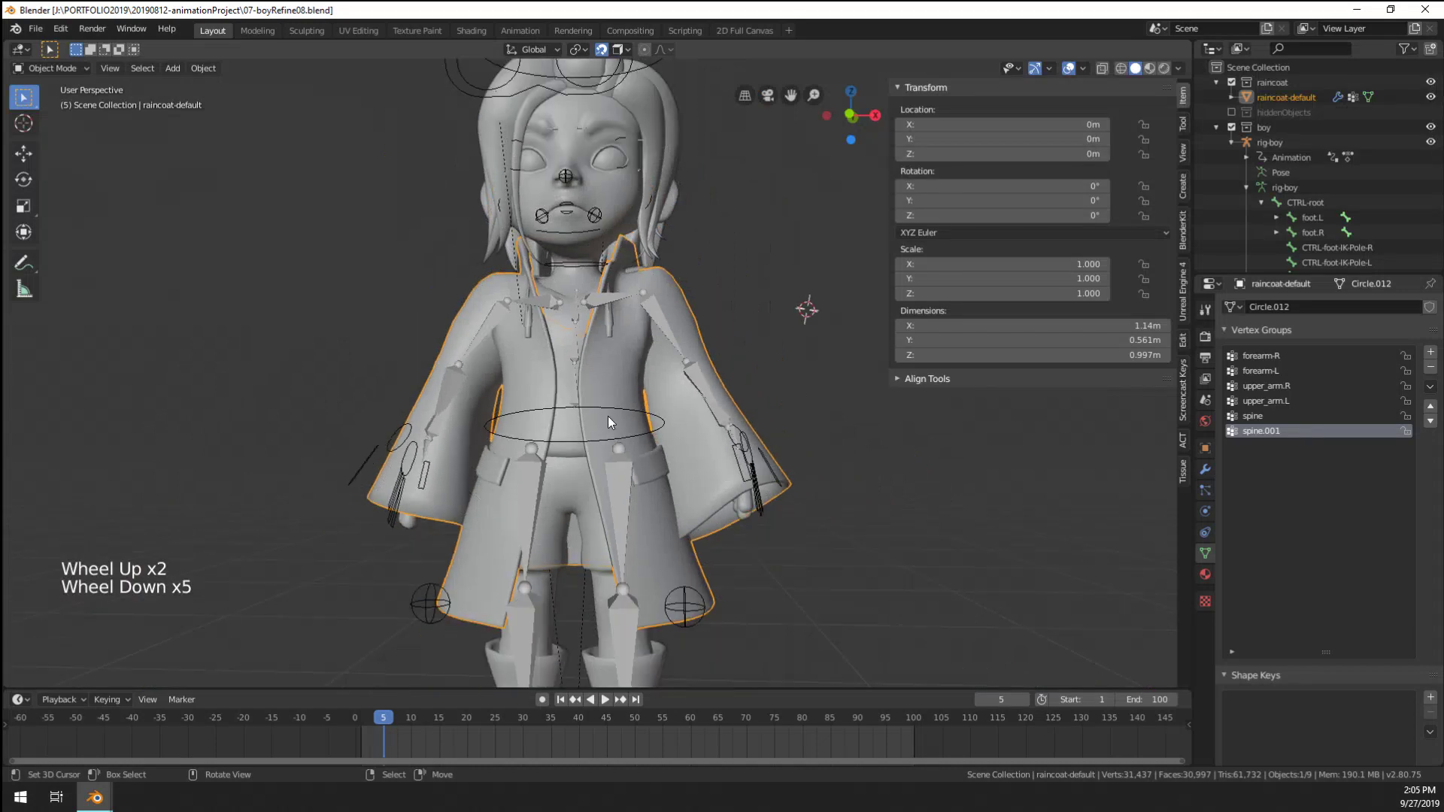
{"action": "mouse_move", "coordinate": [608, 416]}
{"action": "middle_mouse_down"}
{"action": "mouse_move", "coordinate": [580, 399]}
{"action": "mouse_move", "coordinate": [629, 423]}
{"action": "middle_mouse_up"}
{"action": "scroll", "coordinate": [580, 399], "scroll_direction": "down", "scroll_amount": 1}
{"action": "scroll", "coordinate": [580, 399], "scroll_direction": "up", "scroll_amount": 2}
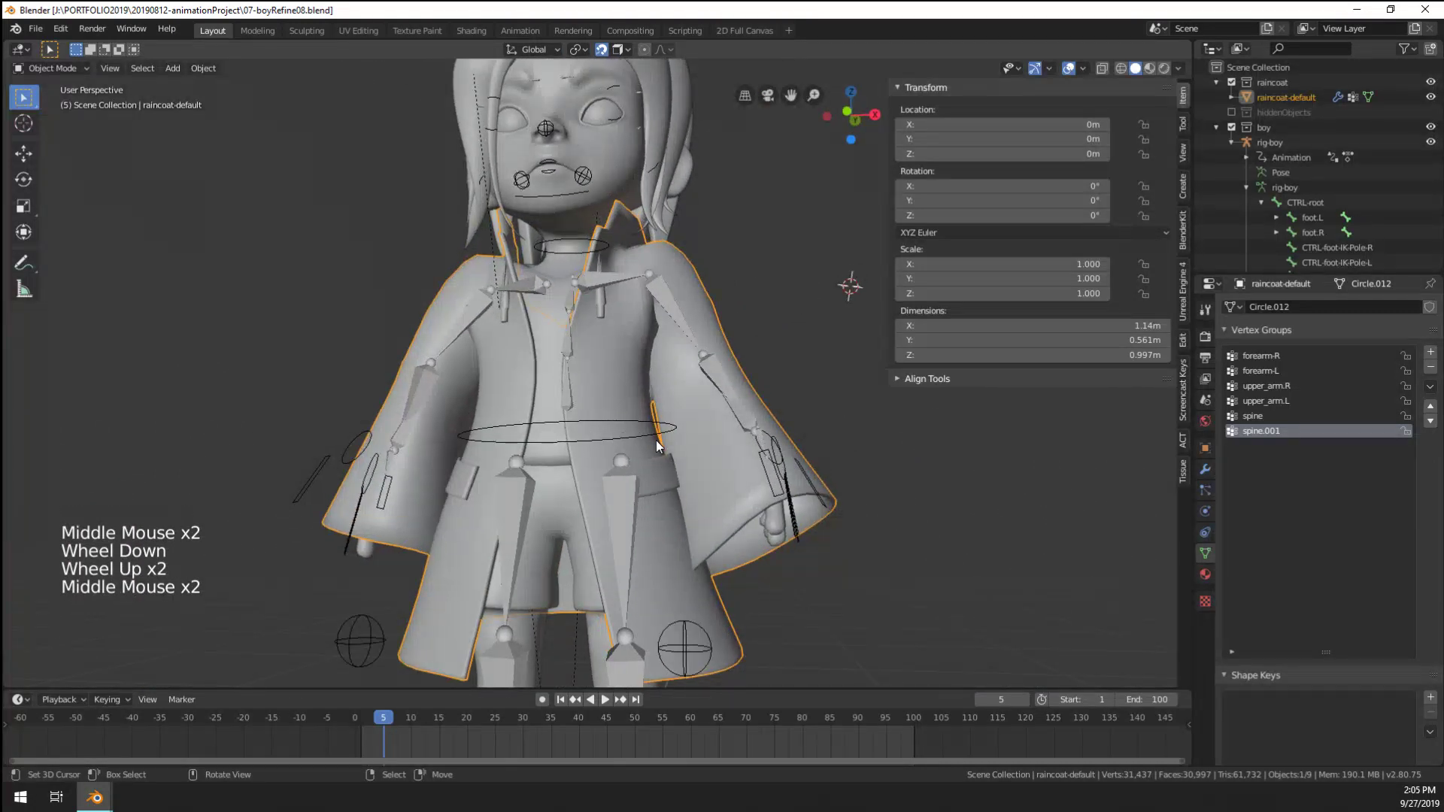
Put the rig in Pose Mode and try moving the spine control ring at the waist
{"action": "right_click", "coordinate": [671, 426]}
{"action": "key", "text": "ctrl+Tab"}
{"action": "right_click", "coordinate": [670, 426]}
{"action": "key", "text": "g"}
{"action": "right_click", "coordinate": [710, 427]}
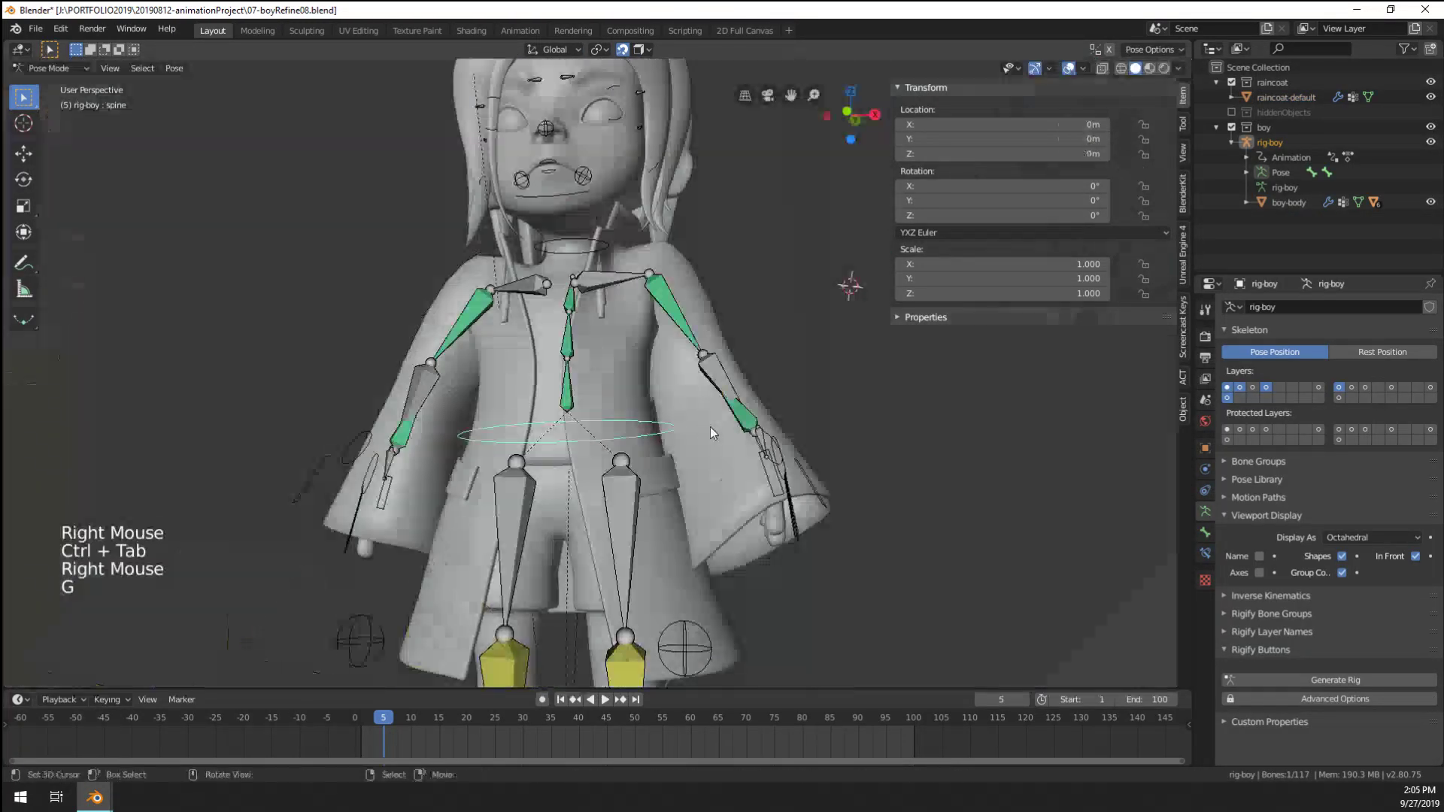
Turn snapping off and test the coat by trying to move the waist's spine control ring again
{"action": "scroll", "coordinate": [781, 155], "scroll_direction": "down", "scroll_amount": 1}
{"action": "left_click", "coordinate": [622, 49]}
{"action": "scroll", "coordinate": [634, 346], "scroll_direction": "up", "scroll_amount": 2}
{"action": "key", "text": "g"}
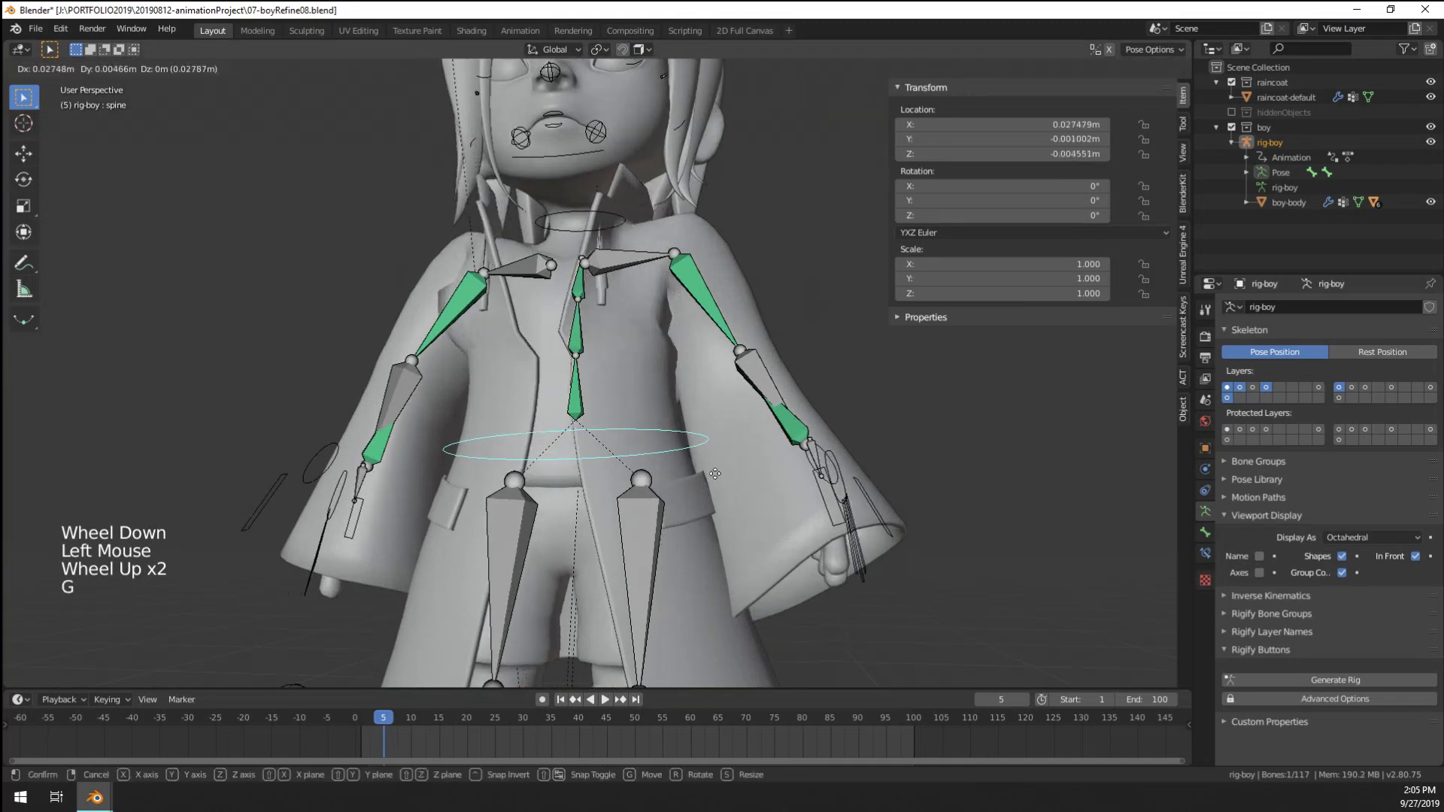
{"action": "scroll", "coordinate": [670, 473], "scroll_direction": "down", "scroll_amount": 3}
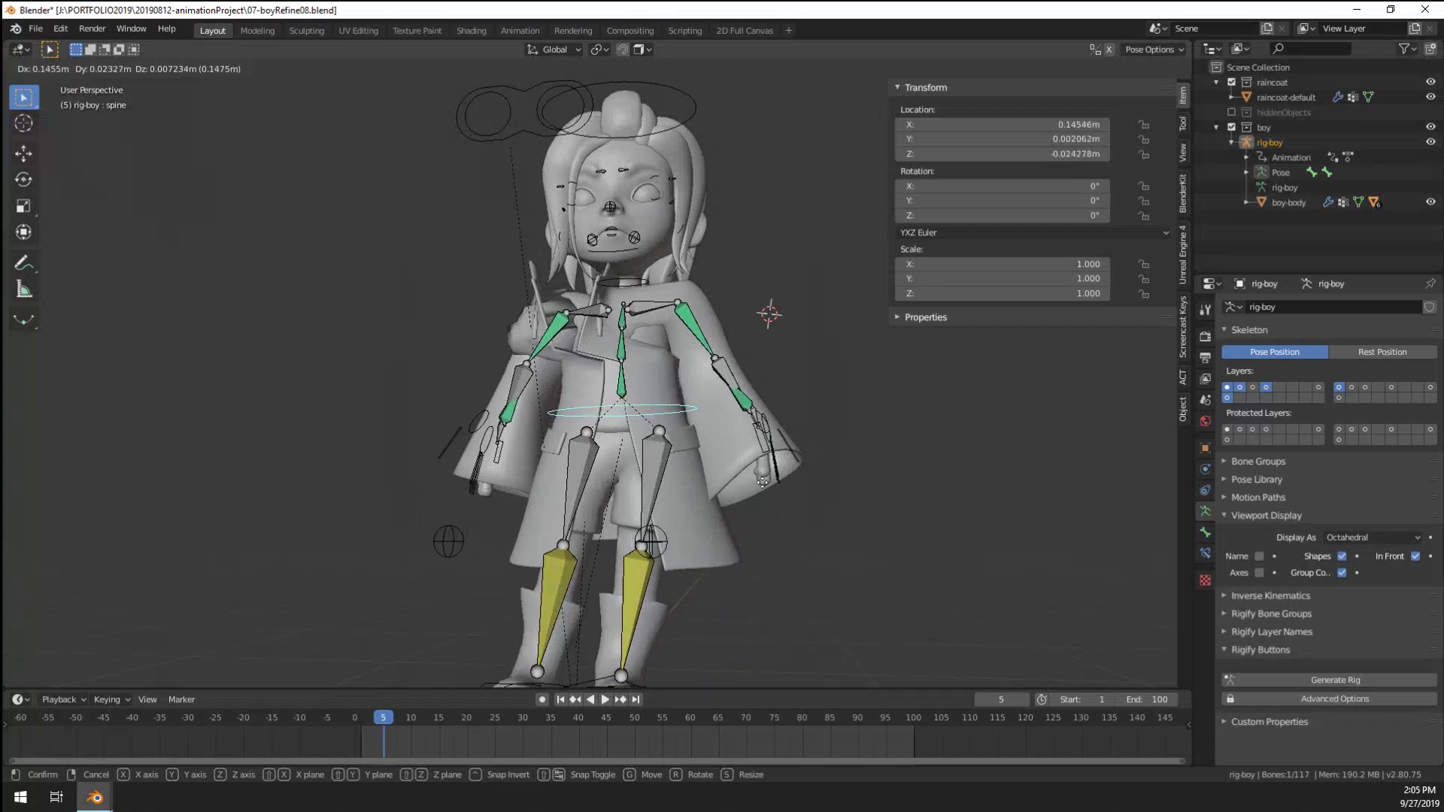
{"action": "scroll", "coordinate": [567, 386], "scroll_direction": "up", "scroll_amount": 4}
{"action": "right_click", "coordinate": [567, 386]}
Select the spine.001 bone and try rotating it to test the coat's deformation
{"action": "left_click", "coordinate": [556, 408]}
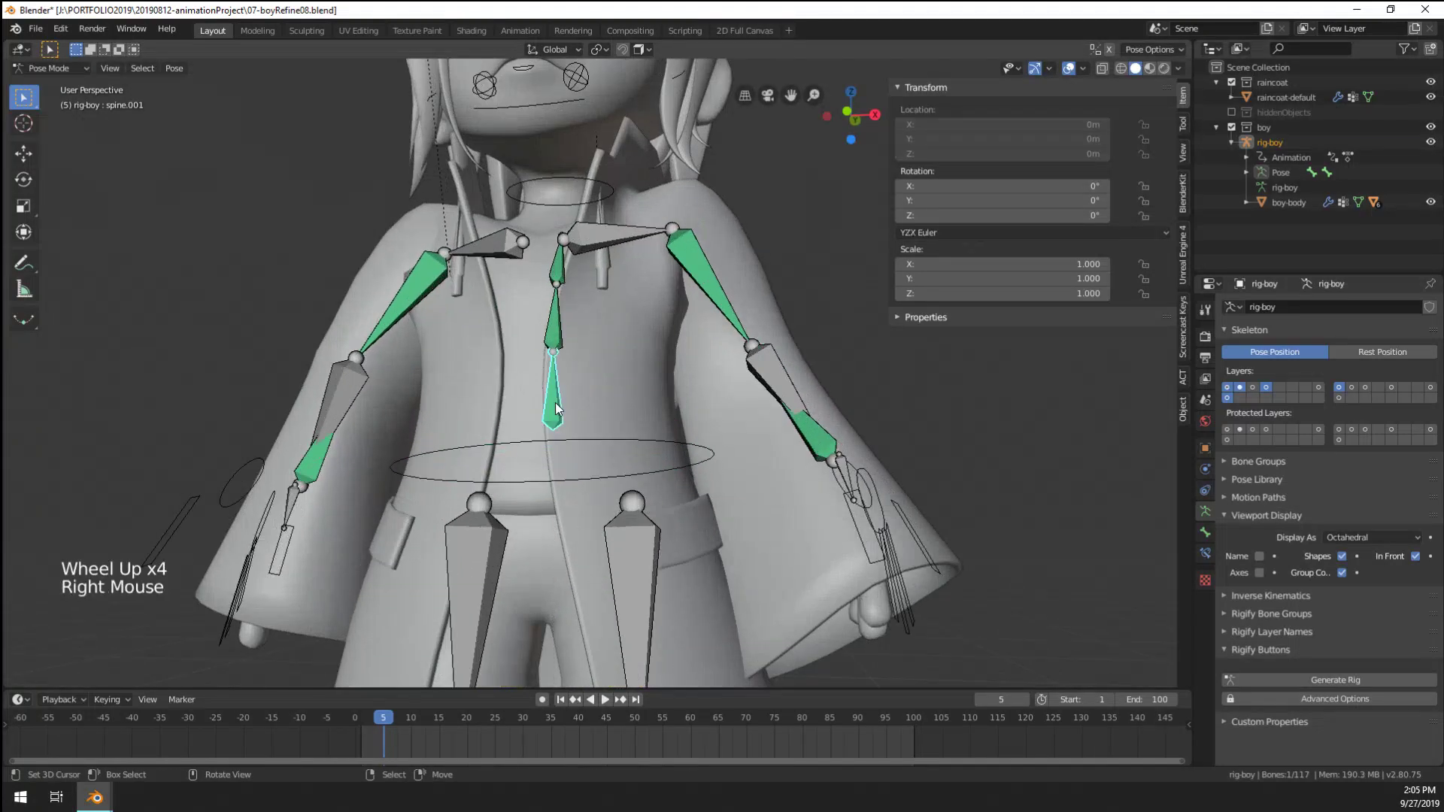
{"action": "key", "text": "r"}
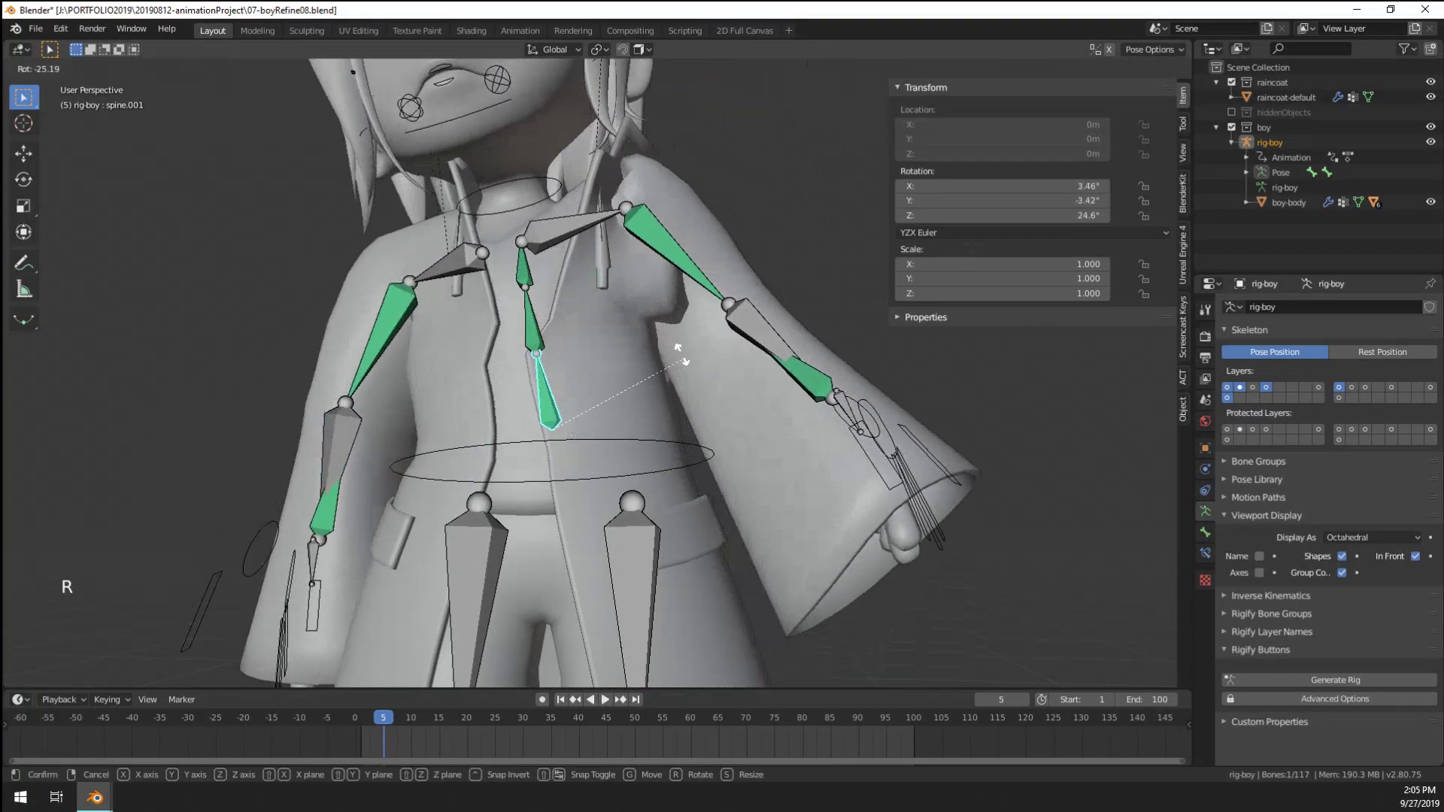
{"action": "right_click", "coordinate": [625, 310]}
Leave Pose Mode, open the raincoat's mesh in Edit Mode and hide the selected waist band
{"action": "key", "text": "ctrl+Tab"}
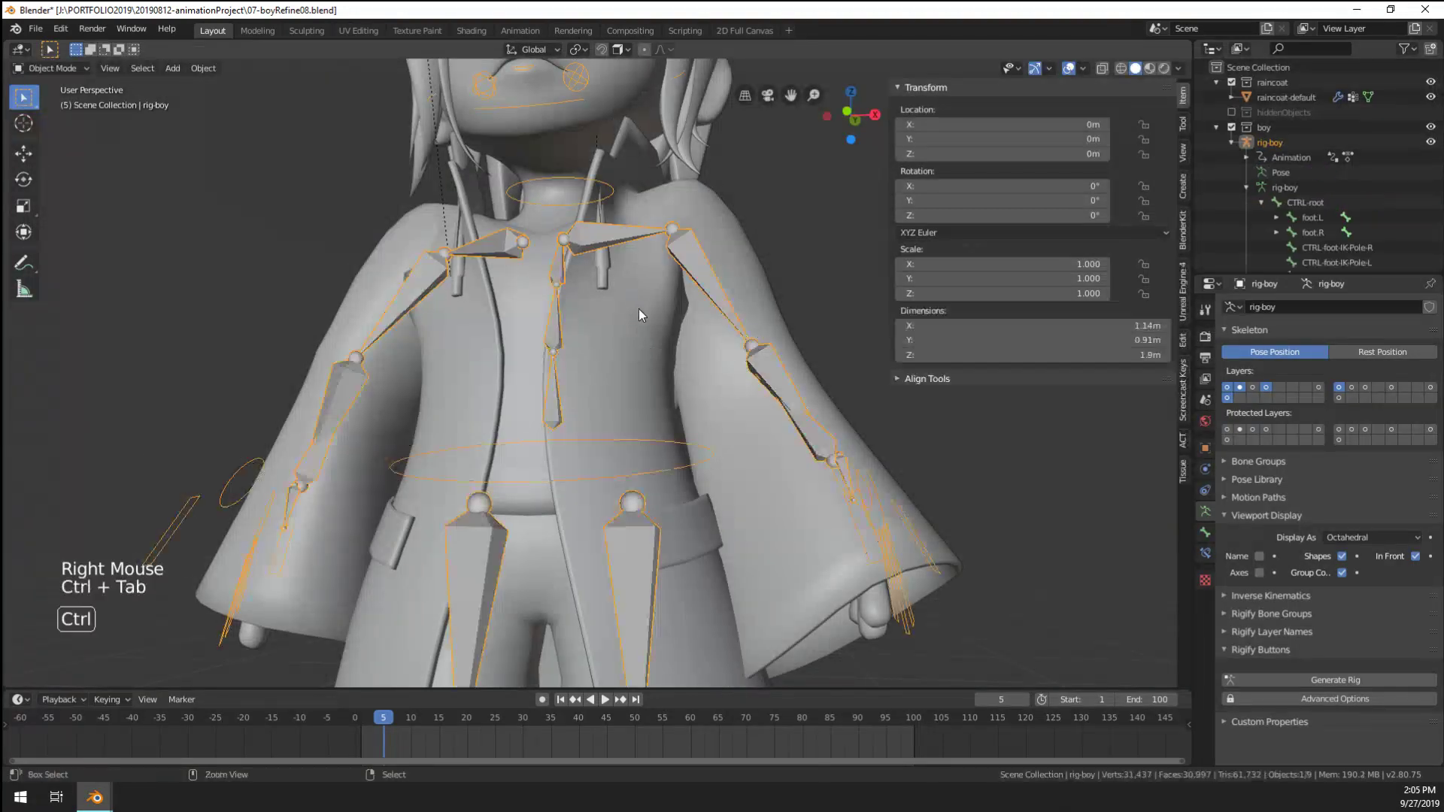
{"action": "right_click", "coordinate": [639, 309]}
{"action": "key", "text": "Tab"}
{"action": "middle_click_drag", "start_coordinate": [639, 309], "coordinate": [782, 371], "text": "shift"}
{"action": "key", "text": "h"}
Select the linked geometry of the left and right sleeves in turn and hide both
{"action": "right_click", "coordinate": [636, 374], "text": "alt"}
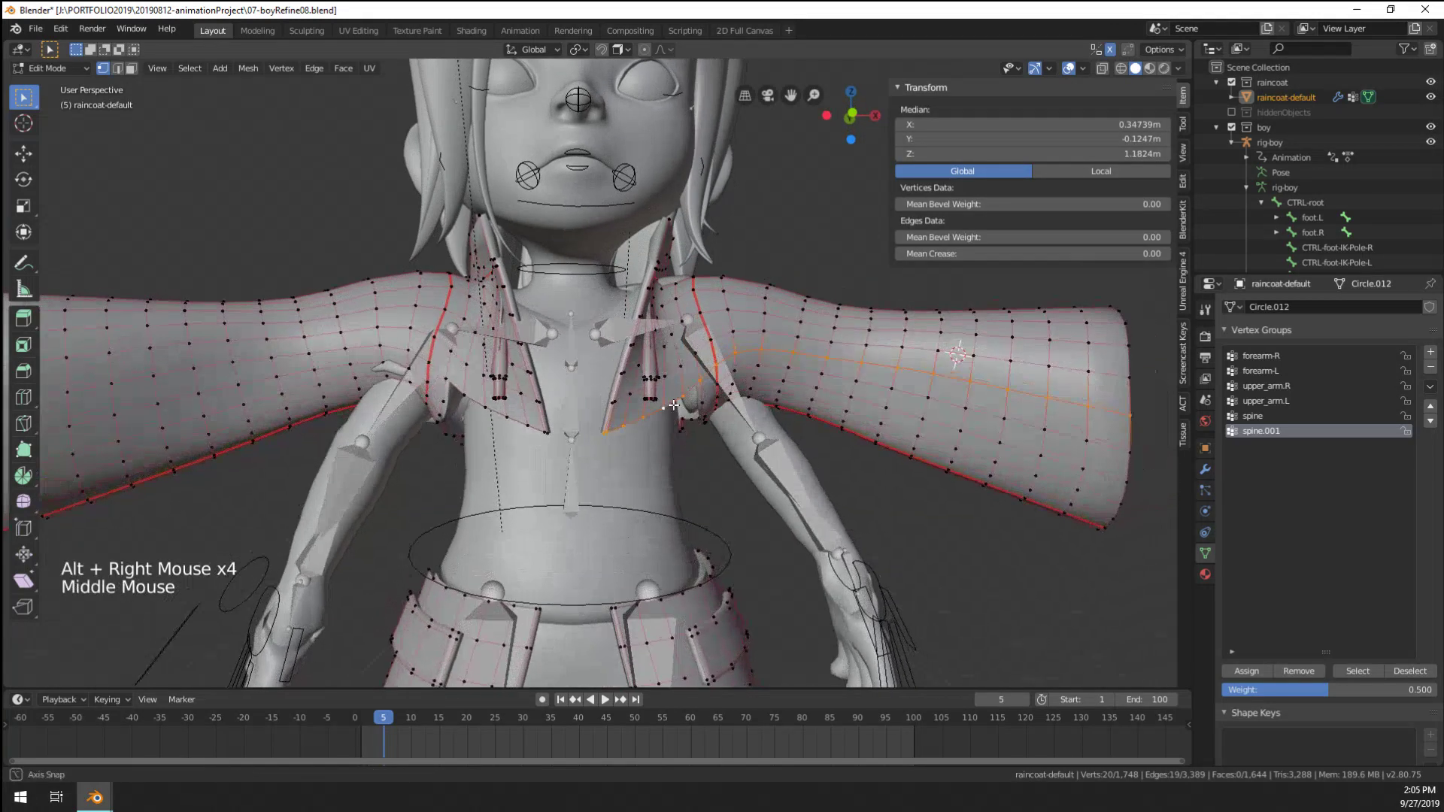
{"action": "right_click", "coordinate": [790, 368]}
{"action": "key", "text": "ctrl+l"}
{"action": "key", "text": "h"}
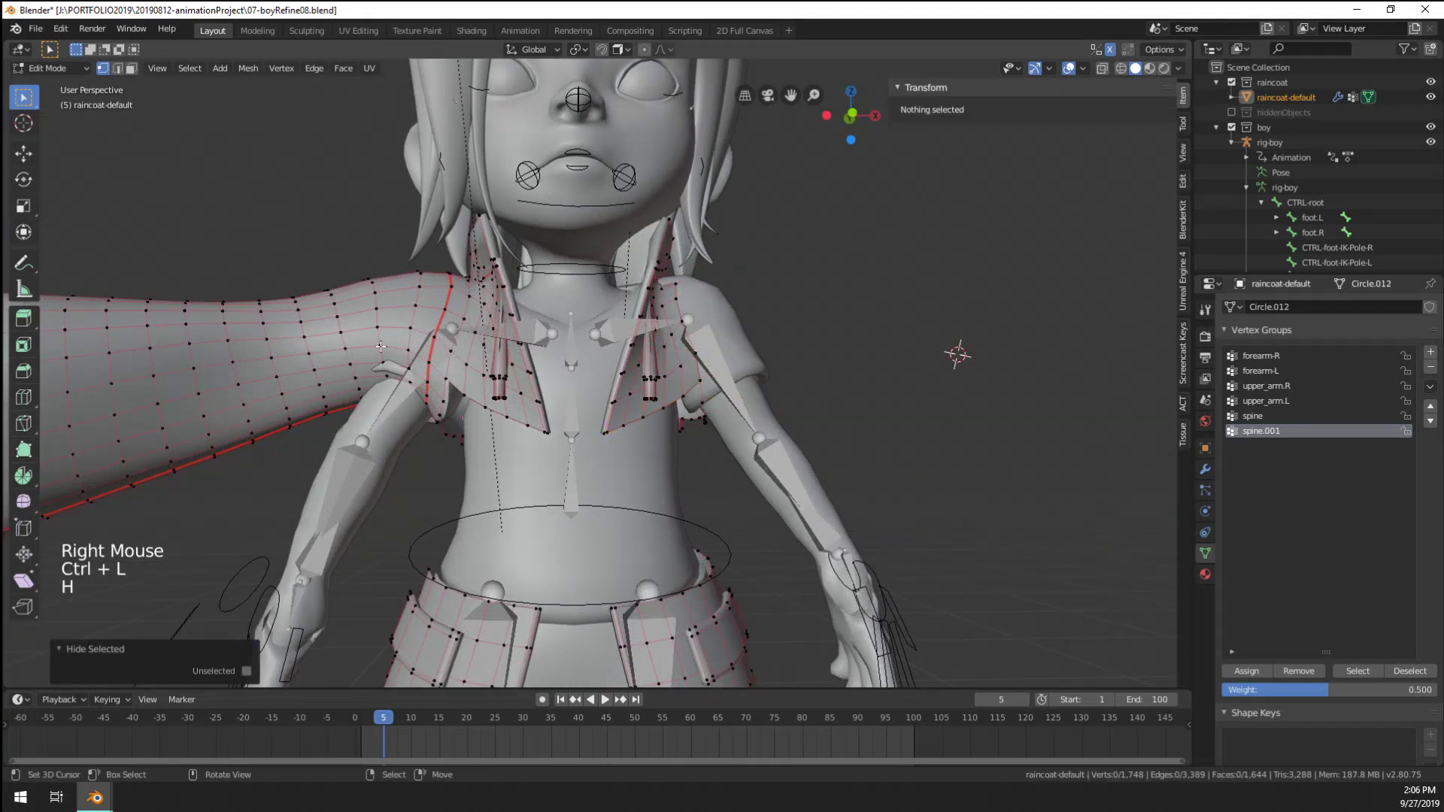
{"action": "right_click", "coordinate": [179, 326]}
{"action": "key", "text": "ctrl+l"}
{"action": "key", "text": "h"}
Select the linked geometry of the coat's hood and collar, delimited by seams
{"action": "middle_click_drag", "start_coordinate": [179, 327], "coordinate": [595, 412]}
{"action": "right_click", "coordinate": [455, 387]}
{"action": "right_click", "coordinate": [452, 392], "text": "shift"}
{"action": "key", "text": "ctrl+l"}
{"action": "key", "text": "KP_1"}
{"action": "key", "text": "KP_3"}
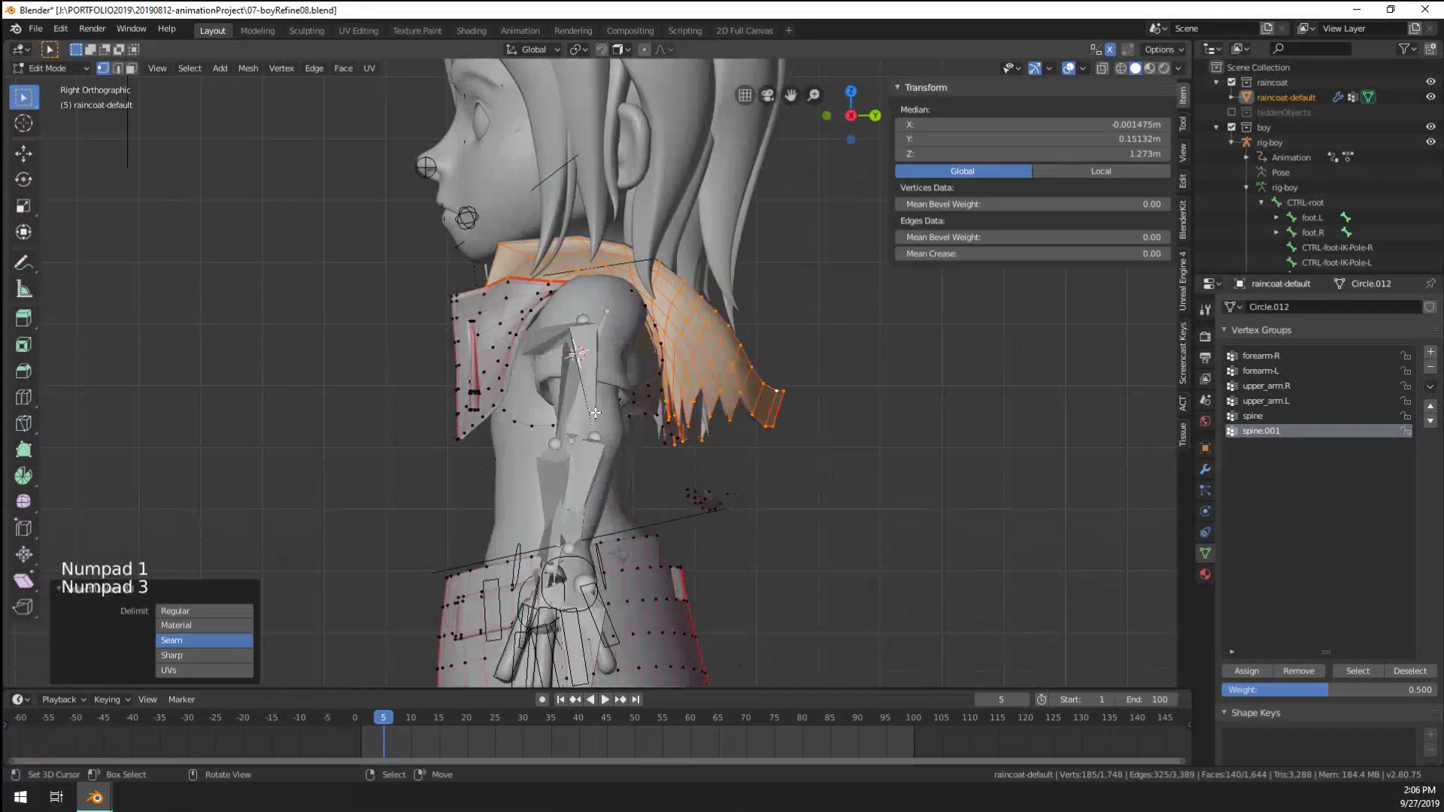
Switch to wireframe shading in the front view and deselect all of the raincoat's mesh
{"action": "key", "text": "z"}
{"action": "left_click", "coordinate": [487, 418]}
{"action": "key", "text": "ctrl+KP_3"}
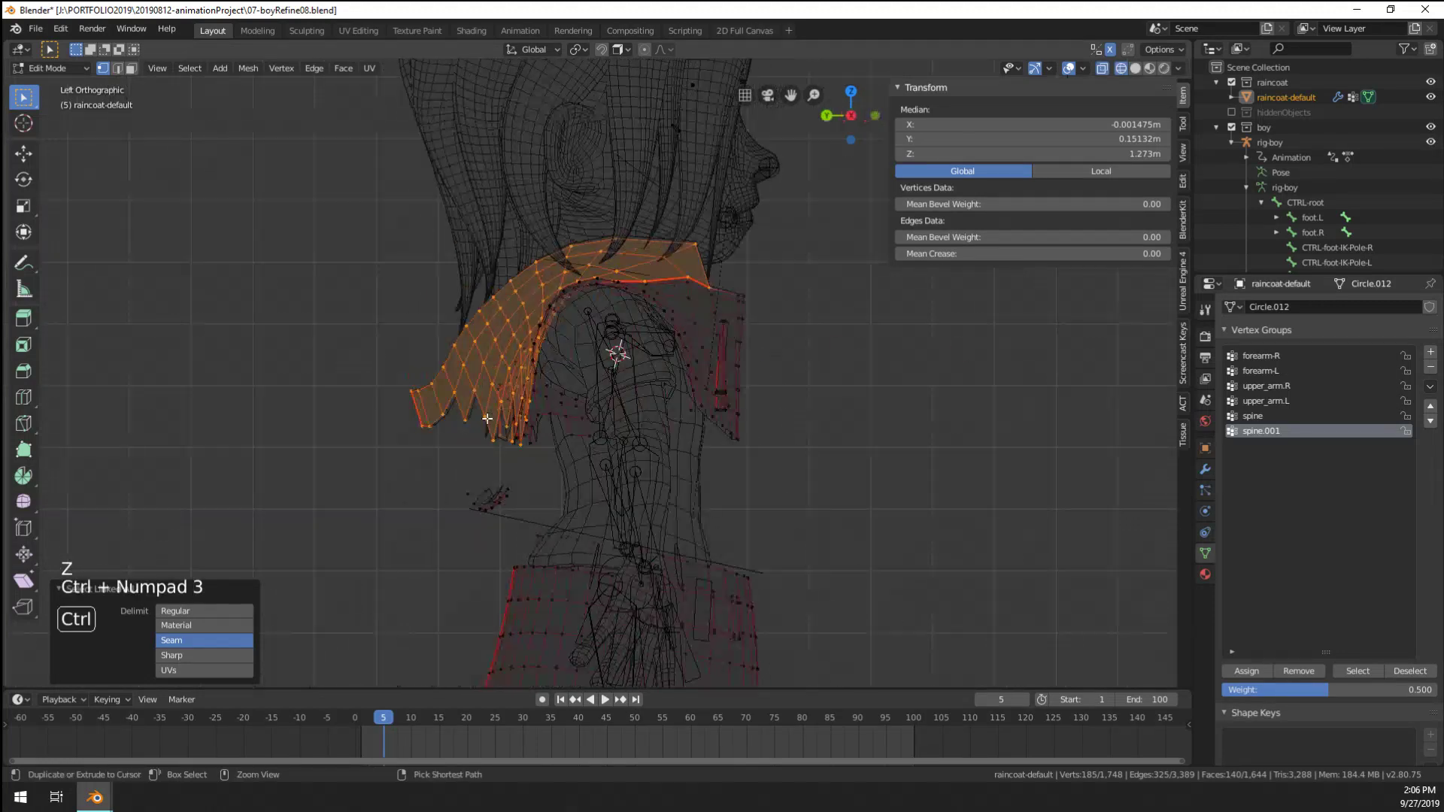
{"action": "key", "text": "ctrl+KP_1"}
{"action": "key", "text": "KP_1"}
{"action": "key", "text": "b"}
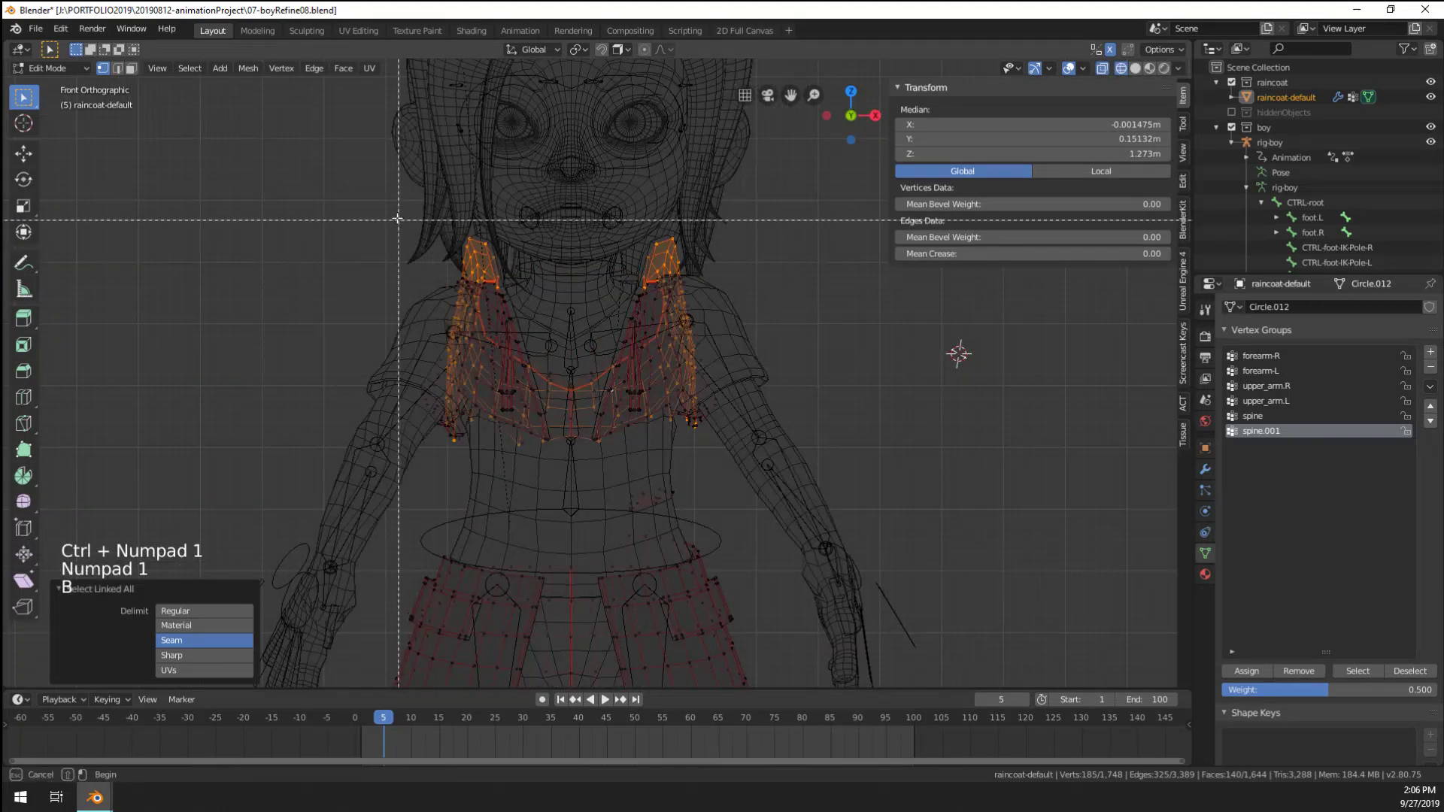
{"action": "left_click_drag", "start_coordinate": [374, 188], "coordinate": [766, 461]}
{"action": "key", "text": "a"}
{"action": "key", "text": "a"}
{"action": "key", "text": "a"}
Box-select the lower chest section of the coat and assign it to a new vertex group named spine.002
{"action": "key", "text": "b"}
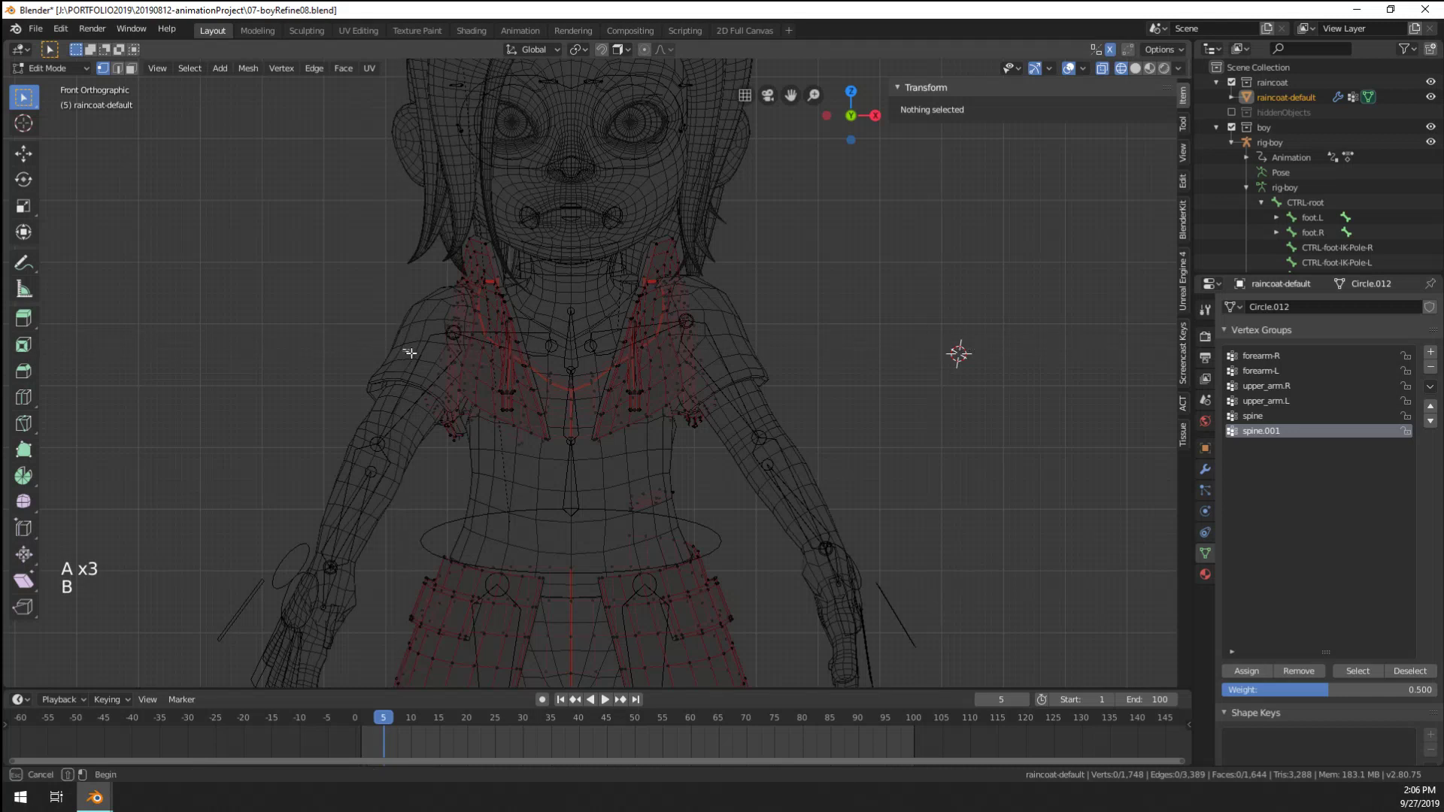
{"action": "left_click_drag", "start_coordinate": [403, 348], "coordinate": [756, 454]}
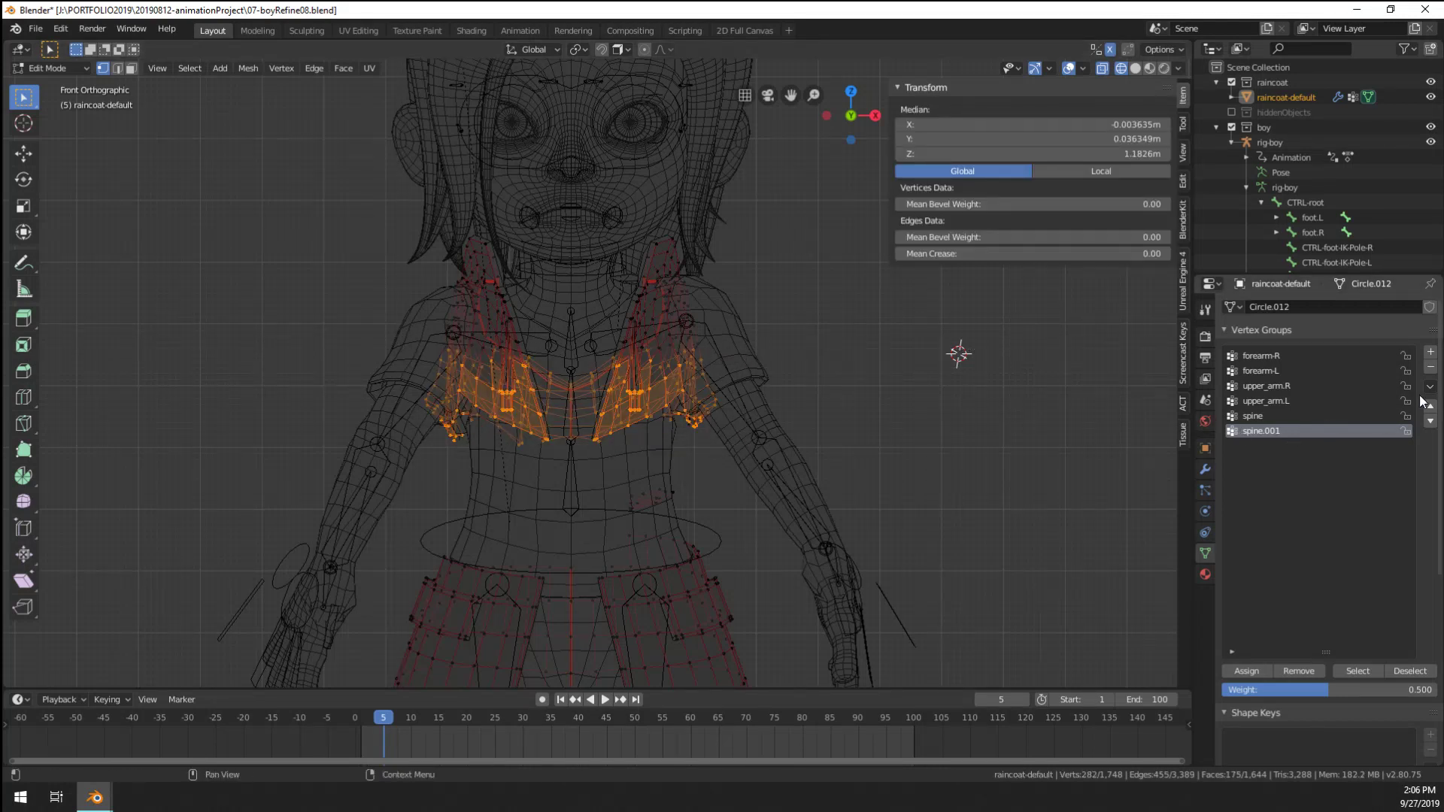
{"action": "left_click", "coordinate": [1432, 351]}
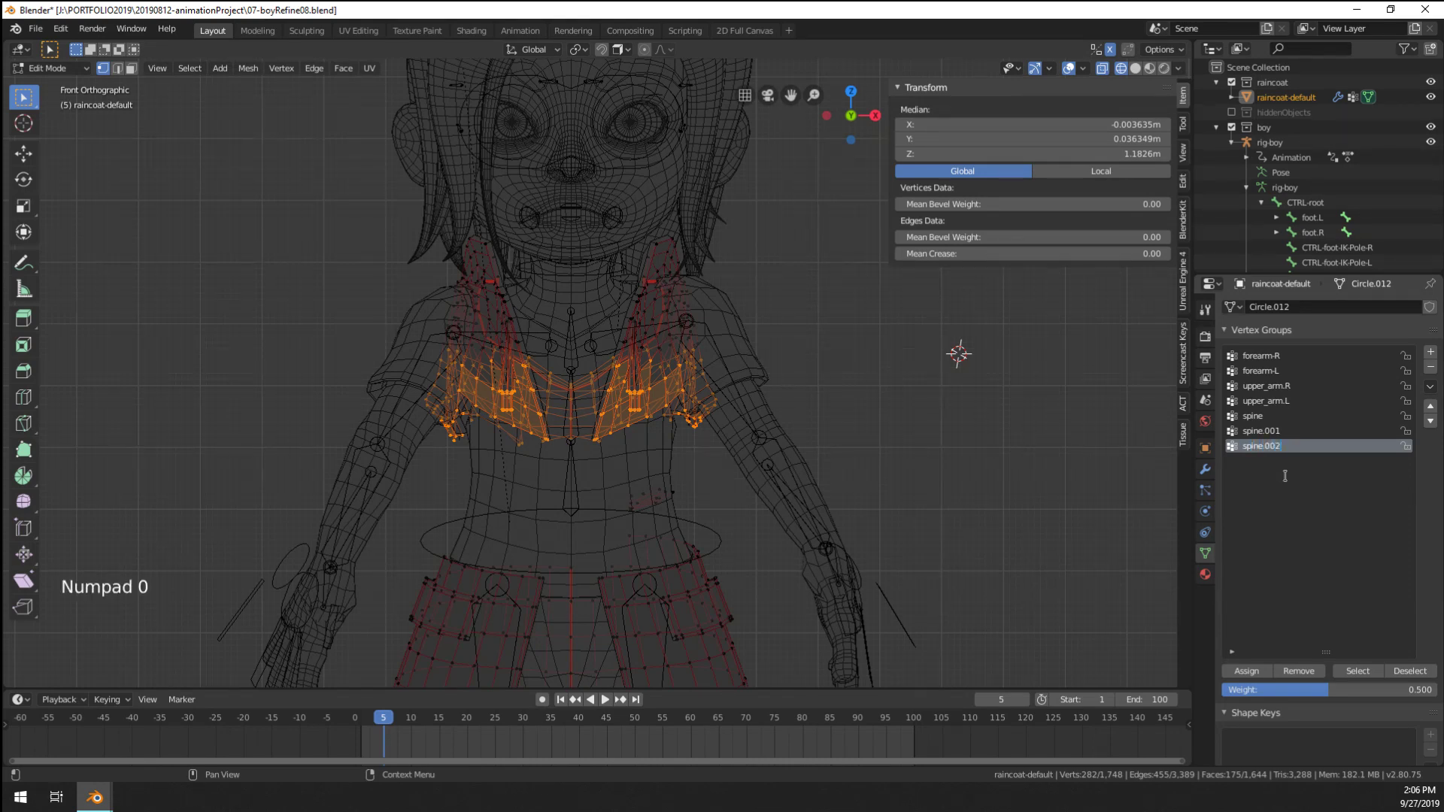
{"action": "left_click", "coordinate": [1269, 669]}
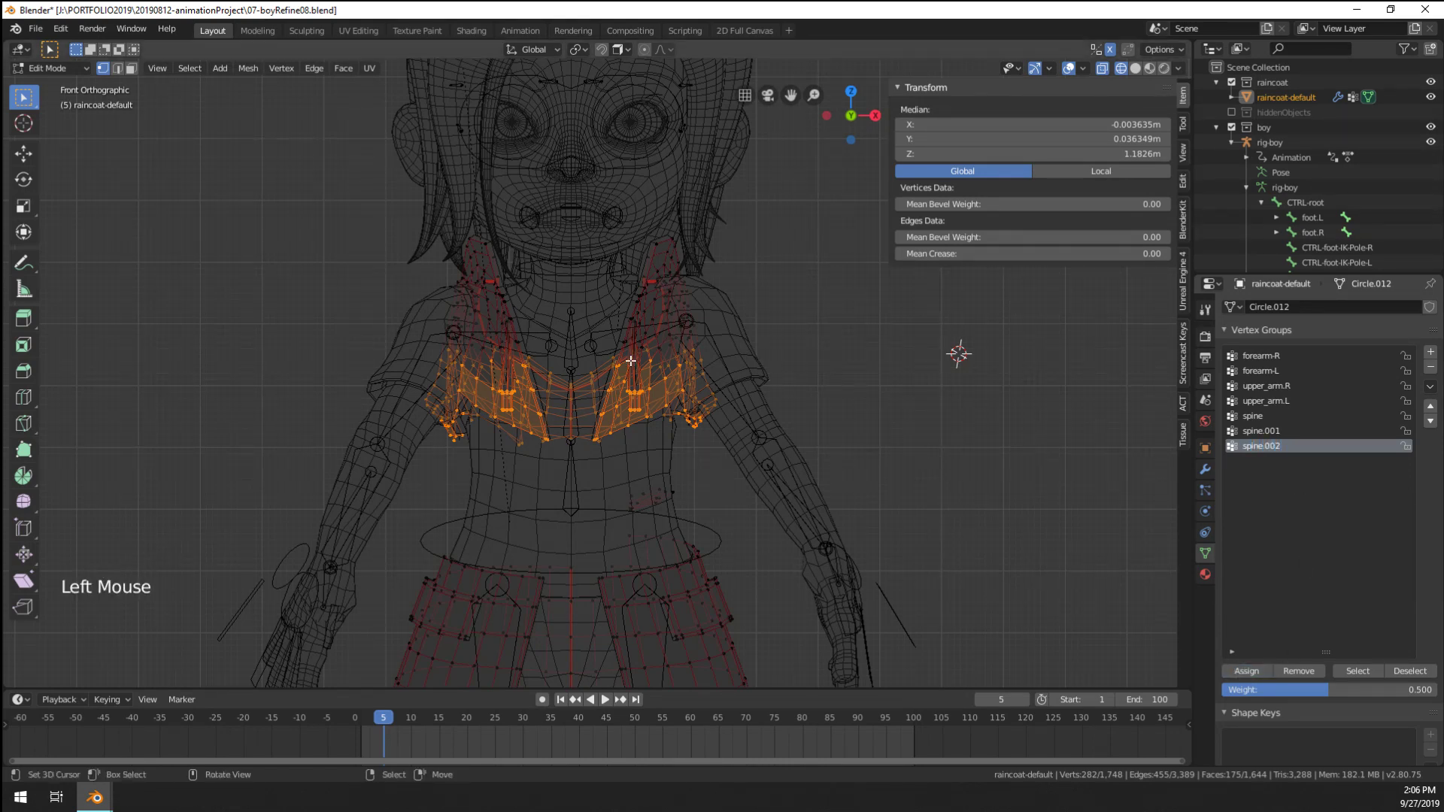
Hide the chest section, select the remaining shoulder and collar geometry and assign it to a new vertex group named spine.003
{"action": "key", "text": "h"}
{"action": "key", "text": "b"}
{"action": "left_click_drag", "start_coordinate": [348, 122], "coordinate": [699, 354]}
{"action": "left_click", "coordinate": [1429, 350]}
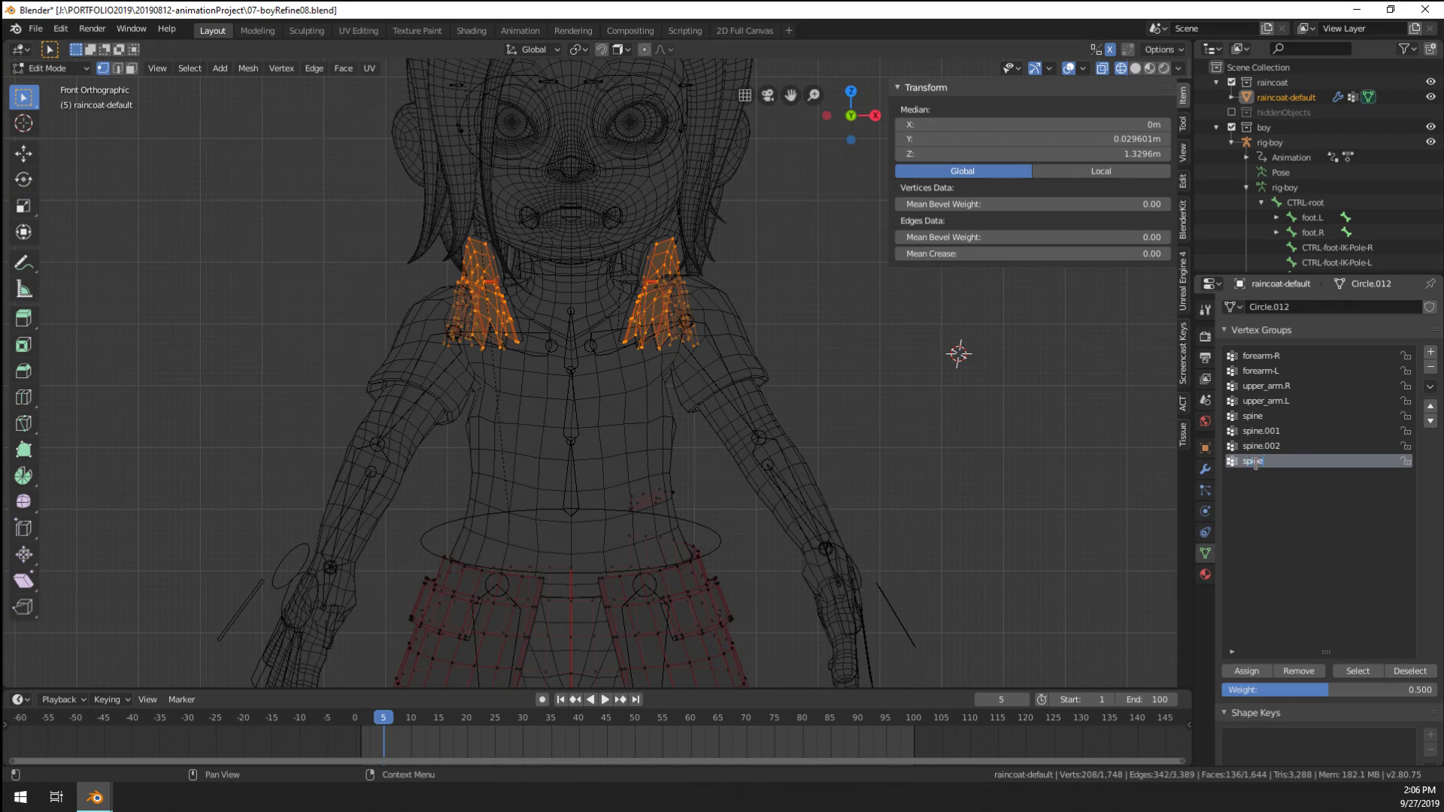
{"action": "left_click", "coordinate": [1260, 672]}
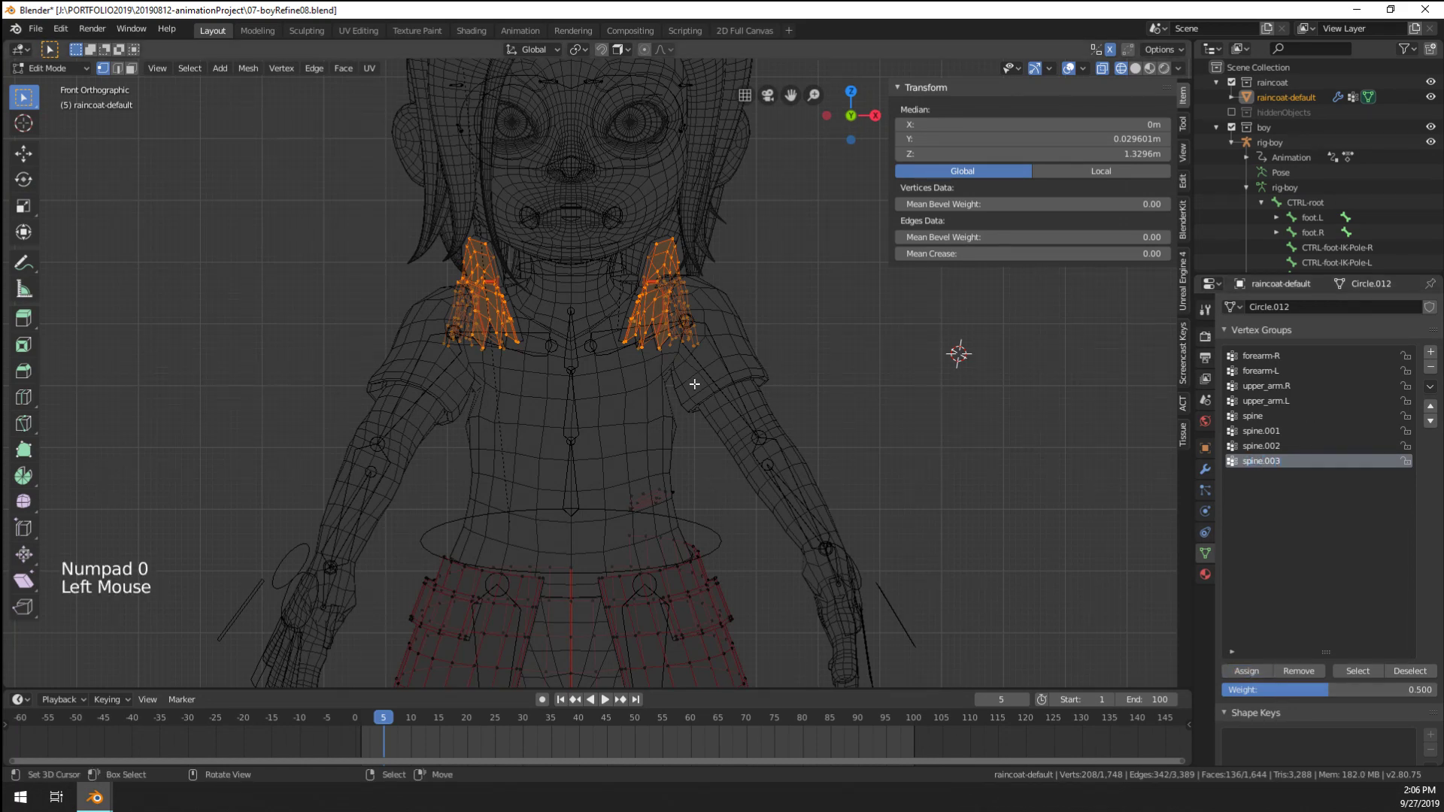
Reveal all hidden geometry of the raincoat and return to solid shading
{"action": "key", "text": "Tab"}
{"action": "key", "text": "Tab"}
{"action": "key", "text": "alt+h"}
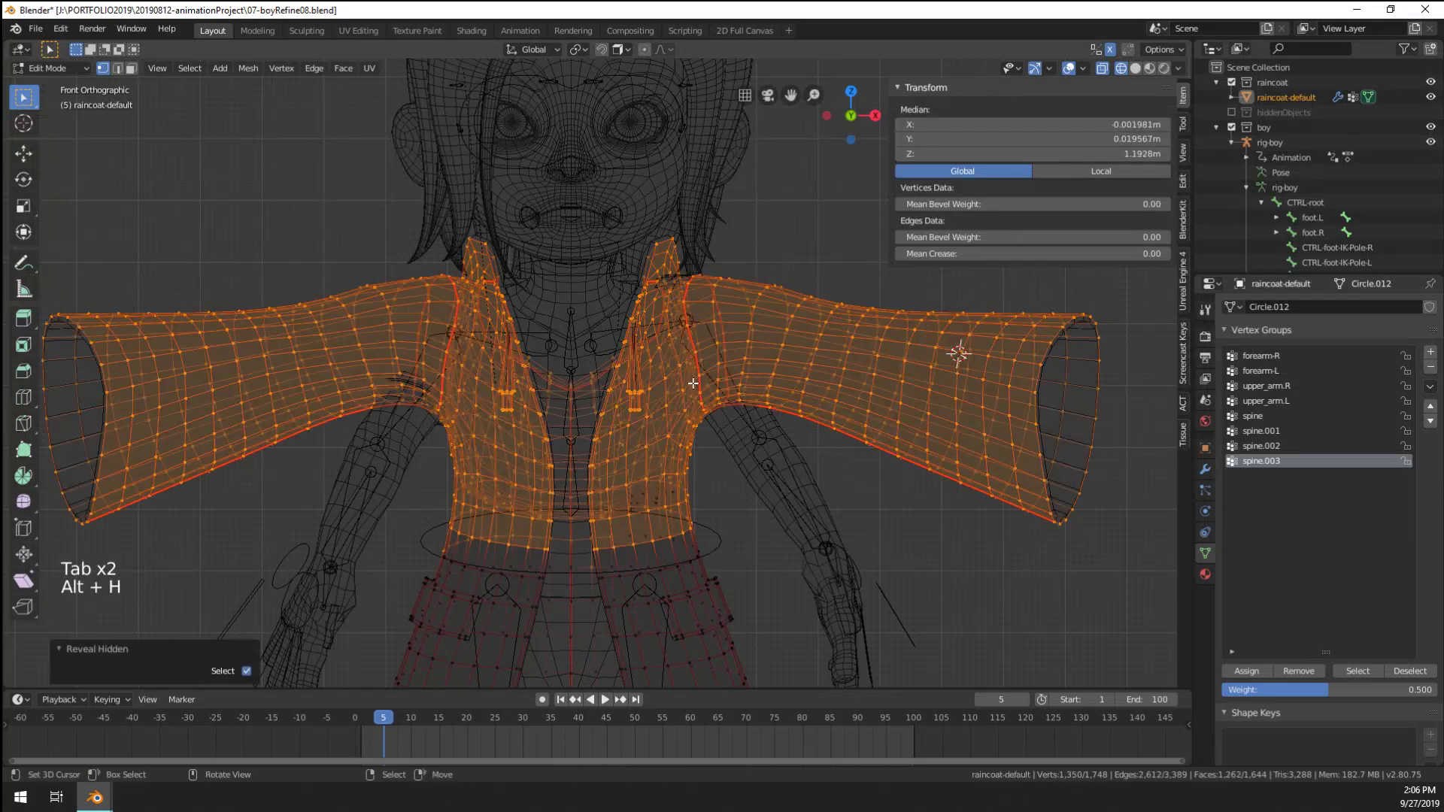
{"action": "key", "text": "z"}
{"action": "scroll", "coordinate": [675, 438], "scroll_direction": "down", "scroll_amount": 3}
{"action": "key", "text": "ctrl+Tab"}
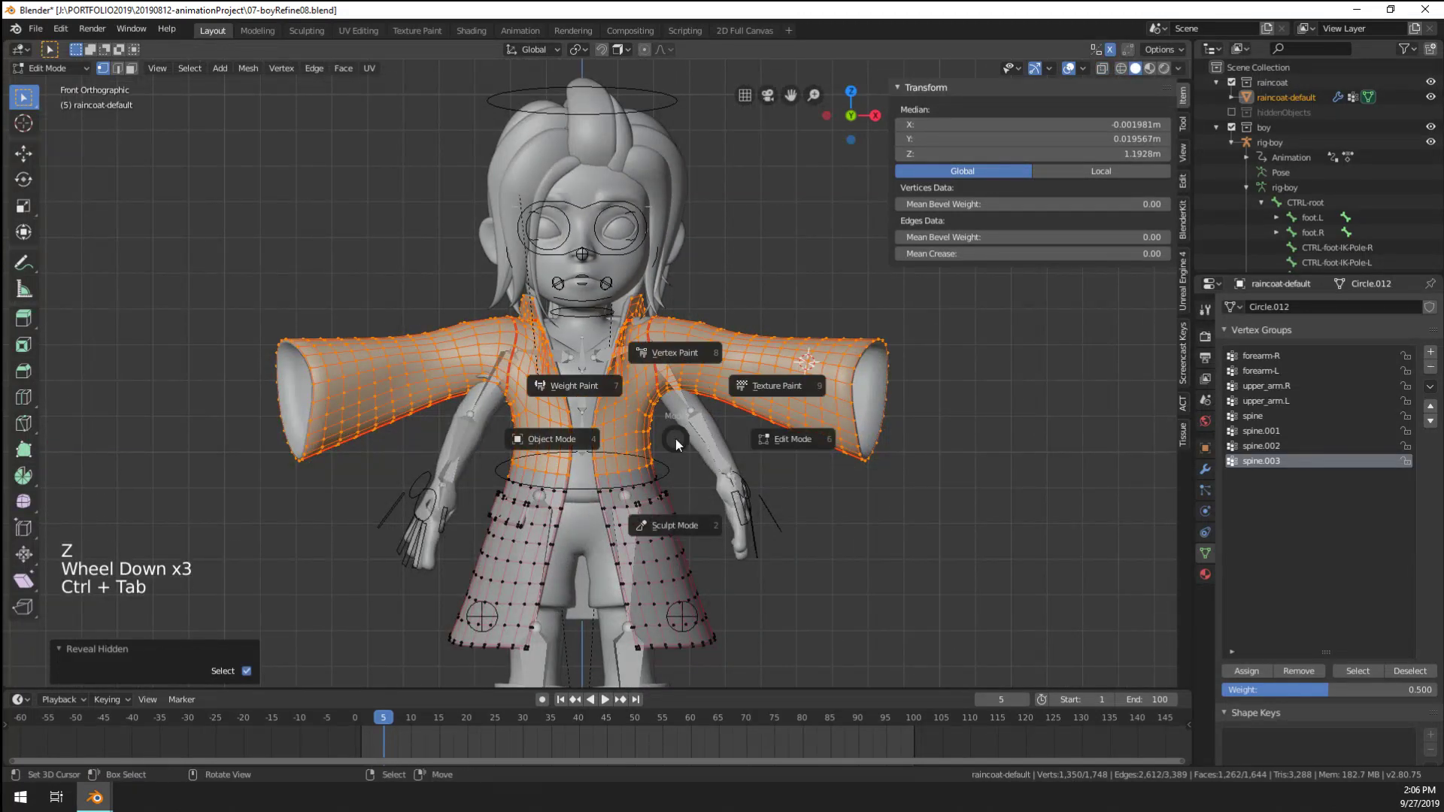
Leave Edit Mode, put the boy's rig in Pose Mode and try rotating the spine.002 bone
{"action": "key", "text": "Tab"}
{"action": "key", "text": "ctrl+Tab"}
{"action": "scroll", "coordinate": [593, 421], "scroll_direction": "up", "scroll_amount": 1}
{"action": "right_click", "coordinate": [600, 419]}
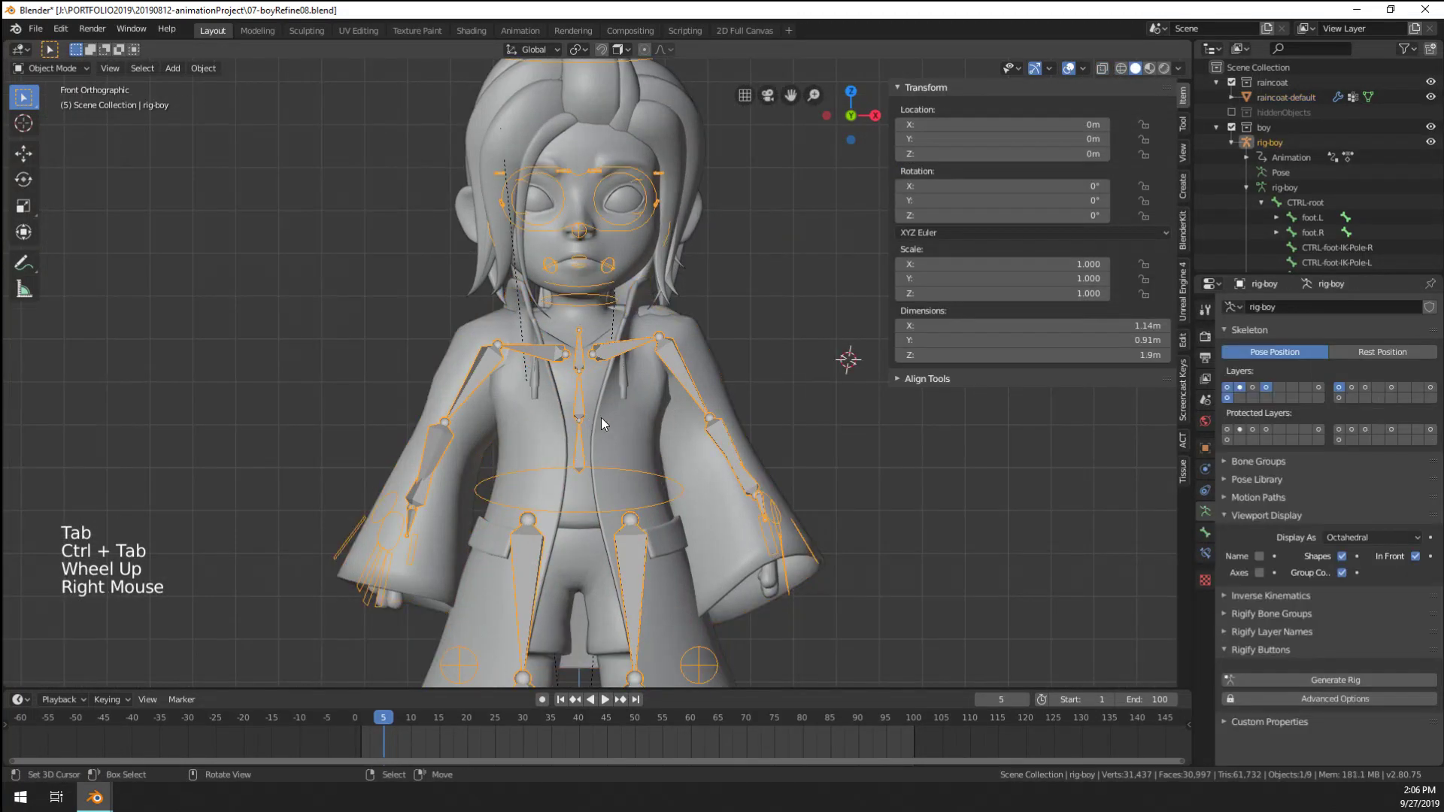
{"action": "key", "text": "ctrl+Tab"}
{"action": "right_click", "coordinate": [594, 406]}
{"action": "key", "text": "r"}
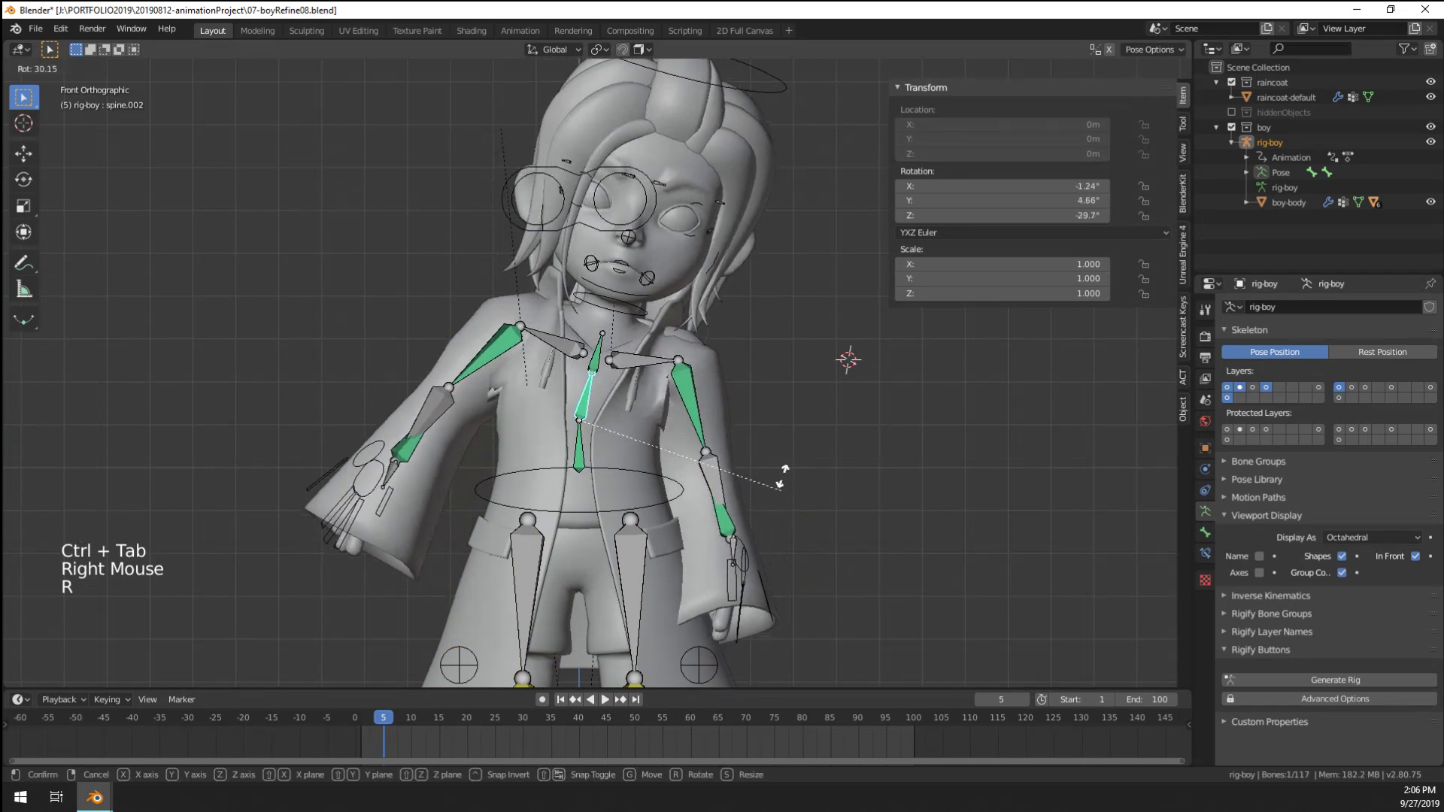
{"action": "right_click", "coordinate": [760, 370]}
Move the spine control bone about -1.38 m along X to expose coat vertices that do not follow the rig
{"action": "right_click", "coordinate": [680, 481]}
{"action": "key", "text": "g"}
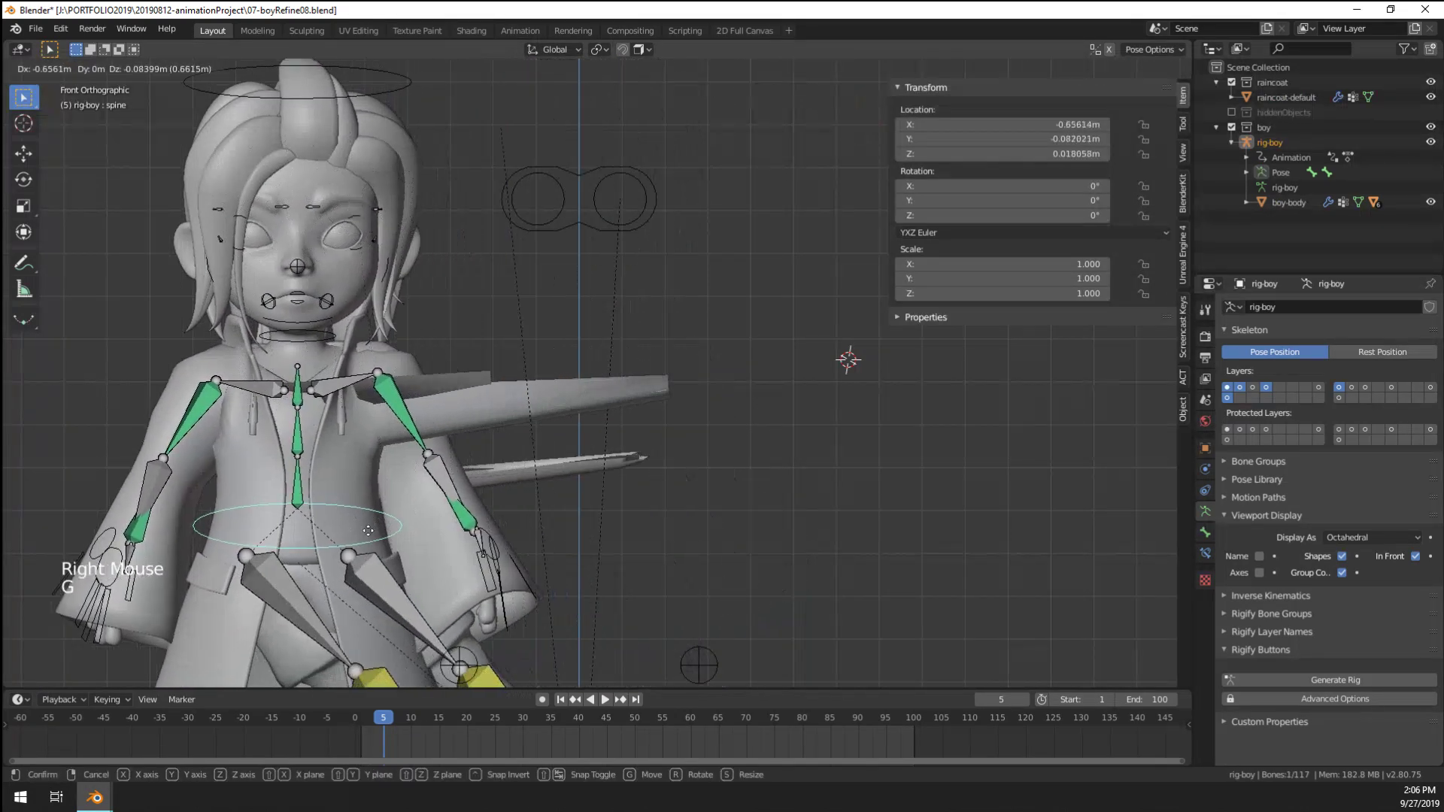
{"action": "left_click", "coordinate": [134, 495]}
{"action": "scroll", "coordinate": [534, 402], "scroll_direction": "down", "scroll_amount": 1}
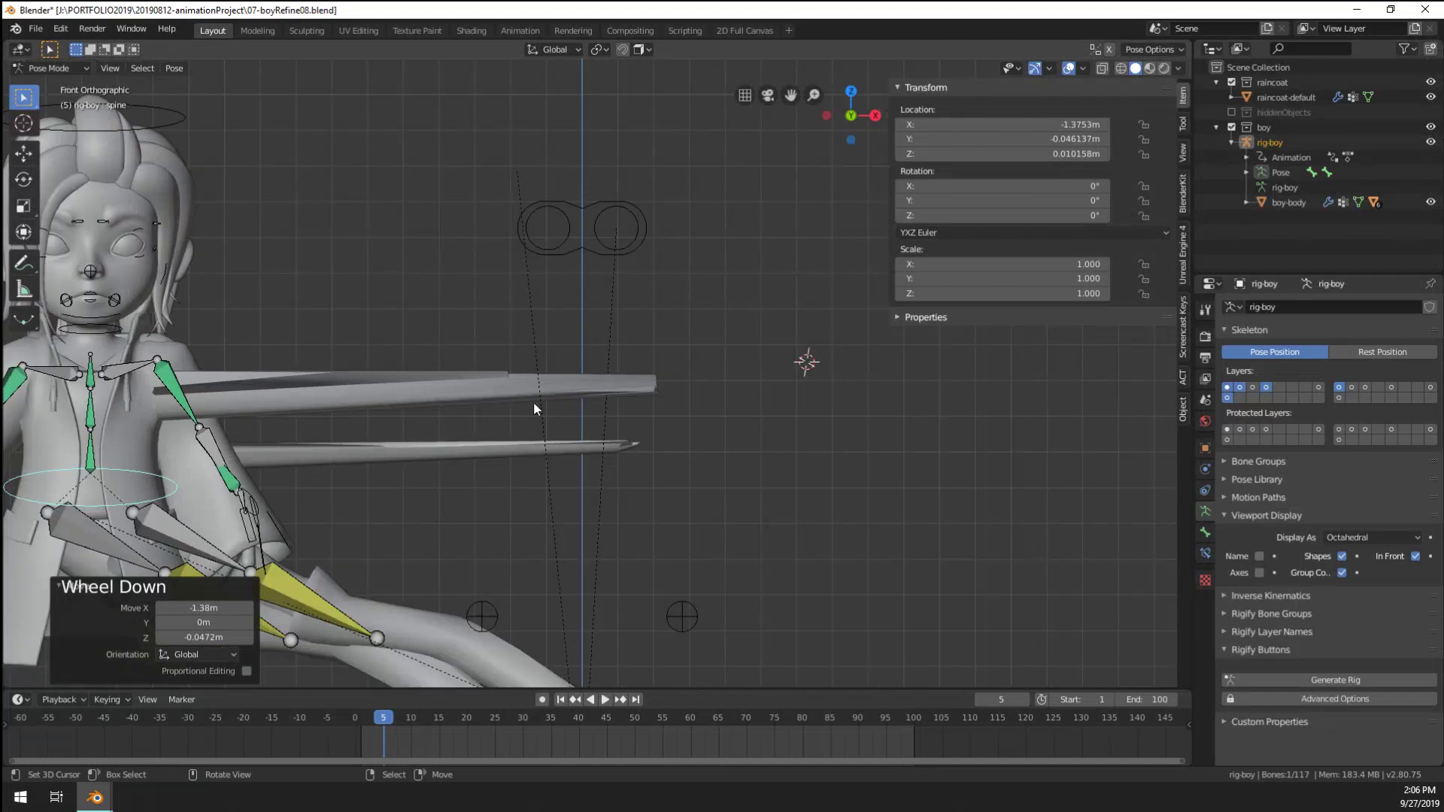
Leave Pose Mode, select the raincoat and open its mesh in Edit Mode
{"action": "right_click", "coordinate": [454, 398]}
{"action": "key", "text": "Tab"}
{"action": "key", "text": "Tab"}
{"action": "key", "text": "ctrl+Tab"}
{"action": "right_click", "coordinate": [460, 405]}
{"action": "key", "text": "Tab"}
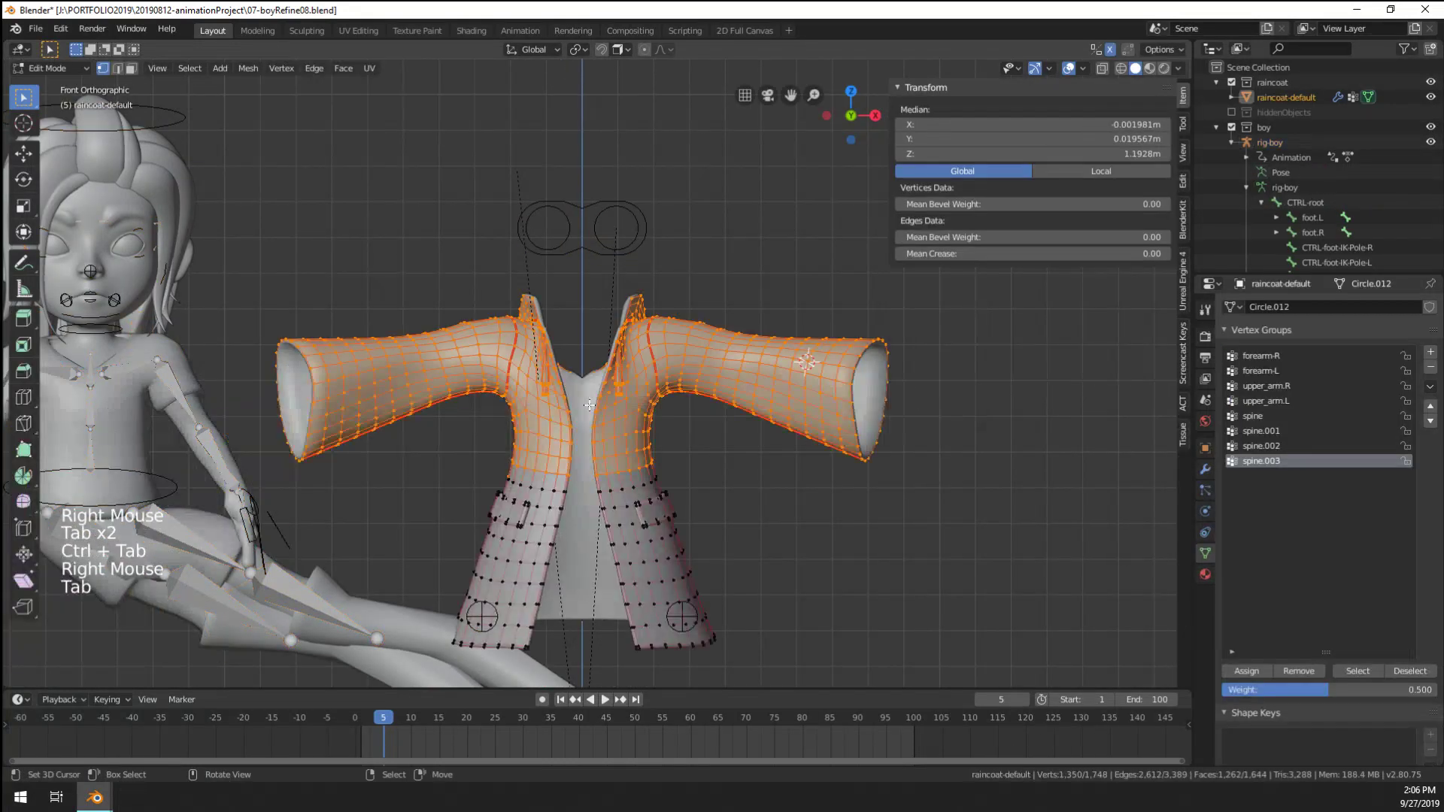
Enable the raincoat's Armature modifier in Edit Mode so the mesh is edited in its posed shape
{"action": "middle_click_drag", "start_coordinate": [460, 405], "coordinate": [527, 391]}
{"action": "key", "text": "Tab"}
{"action": "key", "text": "Tab"}
{"action": "key", "text": "Tab"}
{"action": "left_click", "coordinate": [1204, 469]}
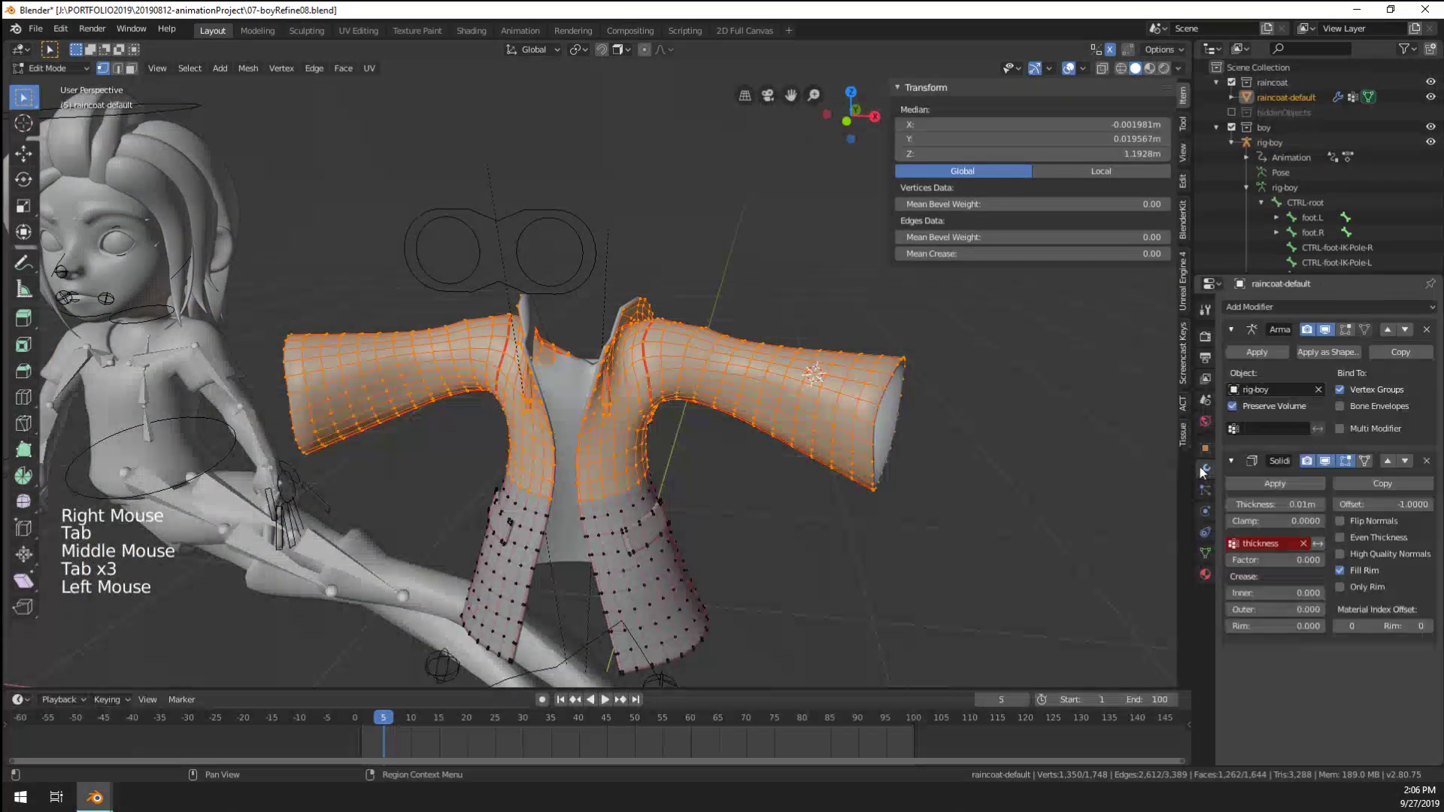
{"action": "left_click", "coordinate": [1351, 329]}
Box-select a cluster of stray vertices stretched away from the coat and assign it to the spine.001 vertex group
{"action": "middle_click_drag", "start_coordinate": [622, 494], "coordinate": [574, 429]}
{"action": "key", "text": "a"}
{"action": "key", "text": "a"}
{"action": "key", "text": "a"}
{"action": "key", "text": "b"}
{"action": "left_click_drag", "start_coordinate": [574, 429], "coordinate": [630, 491]}
{"action": "scroll", "coordinate": [665, 517], "scroll_direction": "up", "scroll_amount": 2}
{"action": "scroll", "coordinate": [665, 517], "scroll_direction": "down", "scroll_amount": 1}
{"action": "middle_click_drag", "start_coordinate": [665, 516], "coordinate": [651, 515]}
{"action": "middle_click_drag", "start_coordinate": [609, 526], "coordinate": [452, 519], "text": "shift"}
{"action": "middle_click_drag", "start_coordinate": [527, 519], "coordinate": [798, 481], "text": "shift"}
{"action": "scroll", "coordinate": [526, 489], "scroll_direction": "down", "scroll_amount": 2}
{"action": "left_click", "coordinate": [1206, 552]}
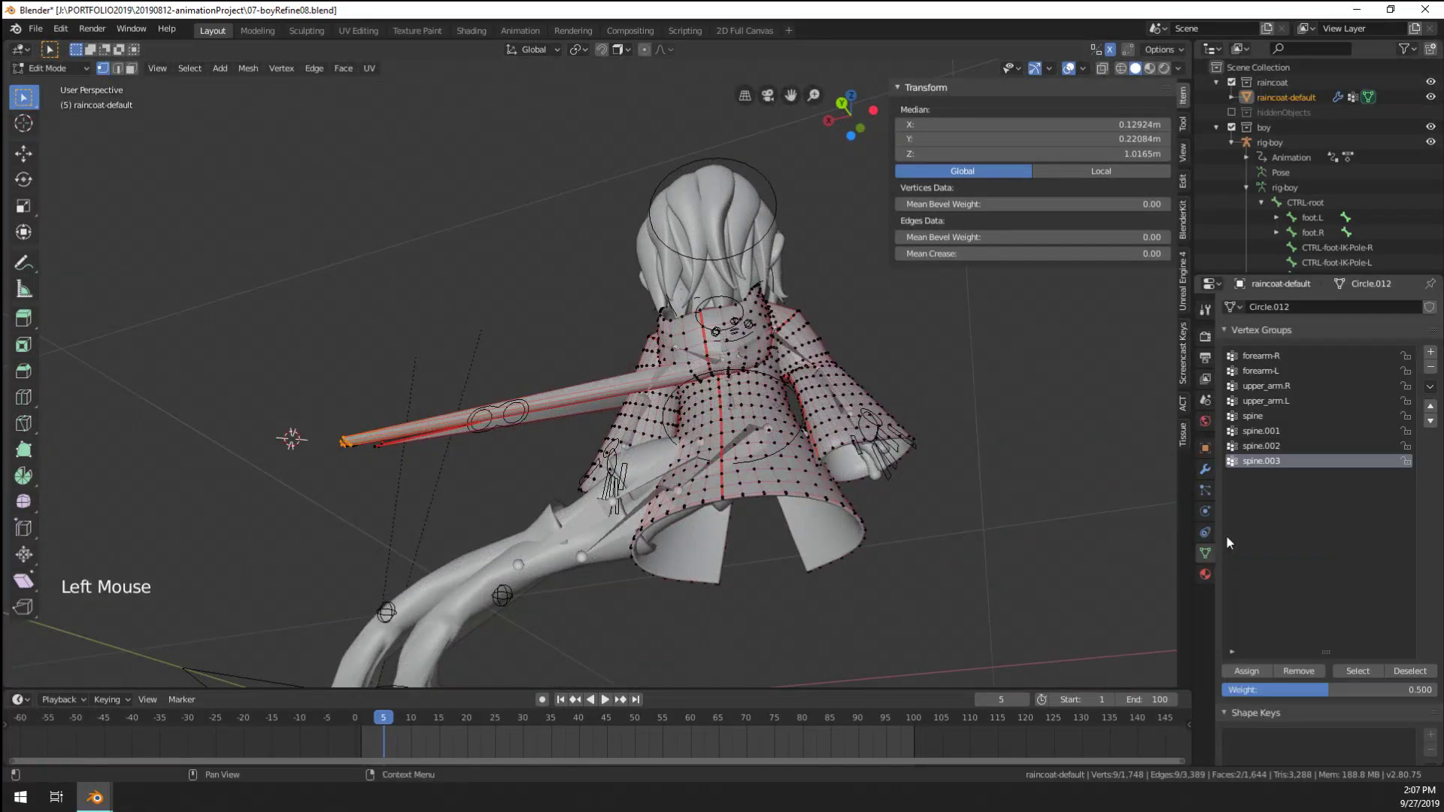
{"action": "left_click", "coordinate": [1285, 444]}
{"action": "left_click", "coordinate": [1285, 433]}
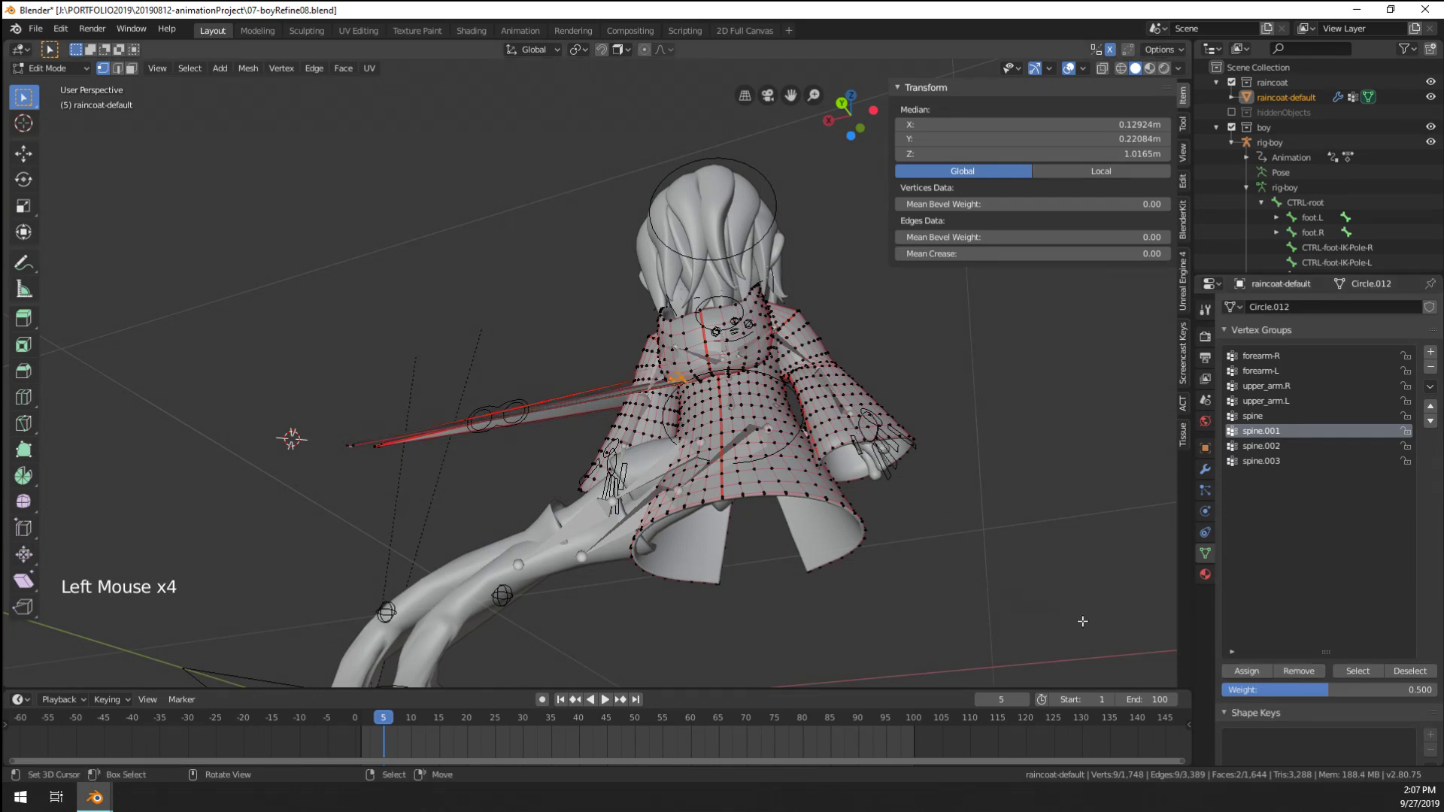
Select the remaining vertices at the tip of the lower stretched spike and assign them to spine.001
{"action": "middle_click_drag", "start_coordinate": [752, 519], "coordinate": [683, 519]}
{"action": "key", "text": "a"}
{"action": "key", "text": "a"}
{"action": "key", "text": "a"}
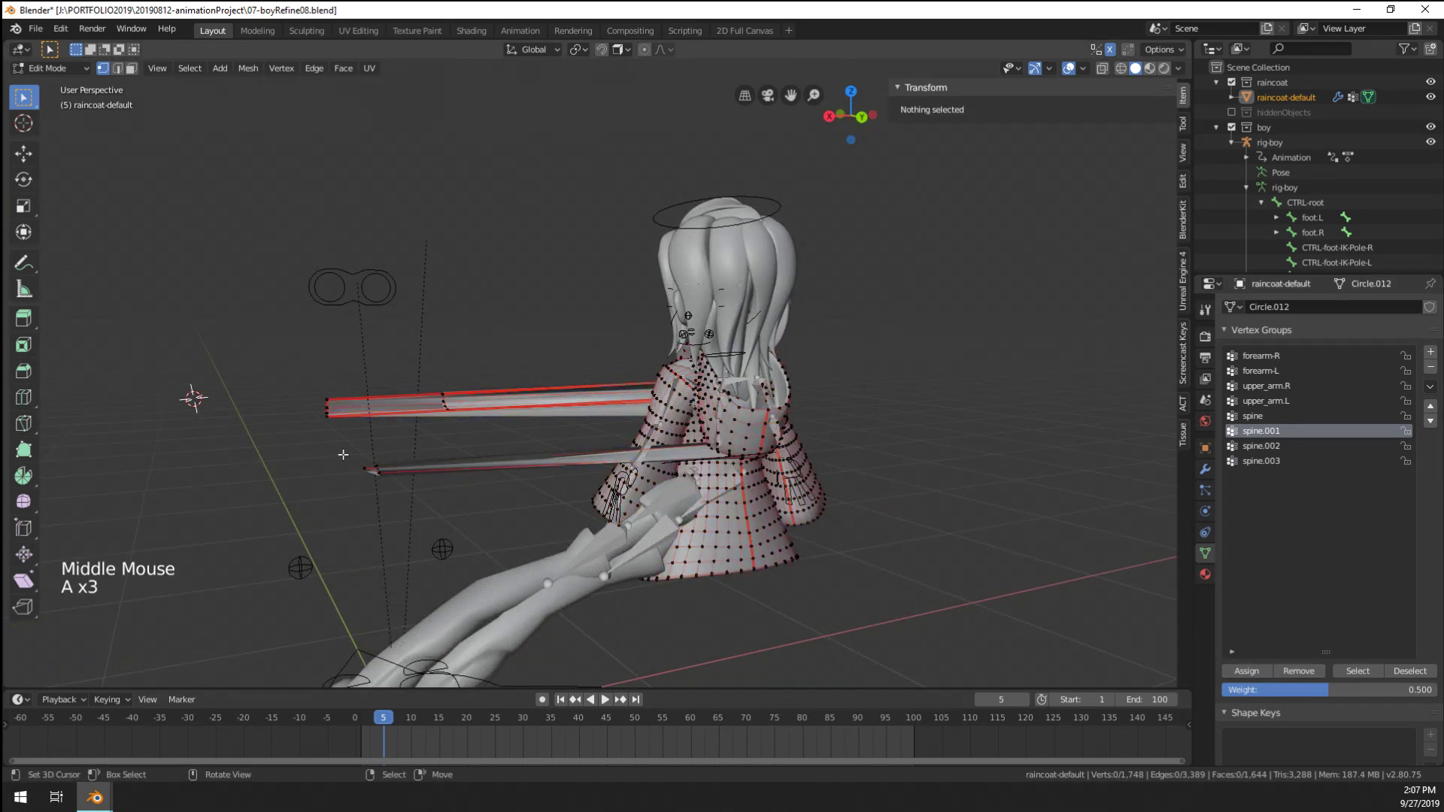
{"action": "key", "text": "b"}
{"action": "left_click_drag", "start_coordinate": [338, 451], "coordinate": [391, 489]}
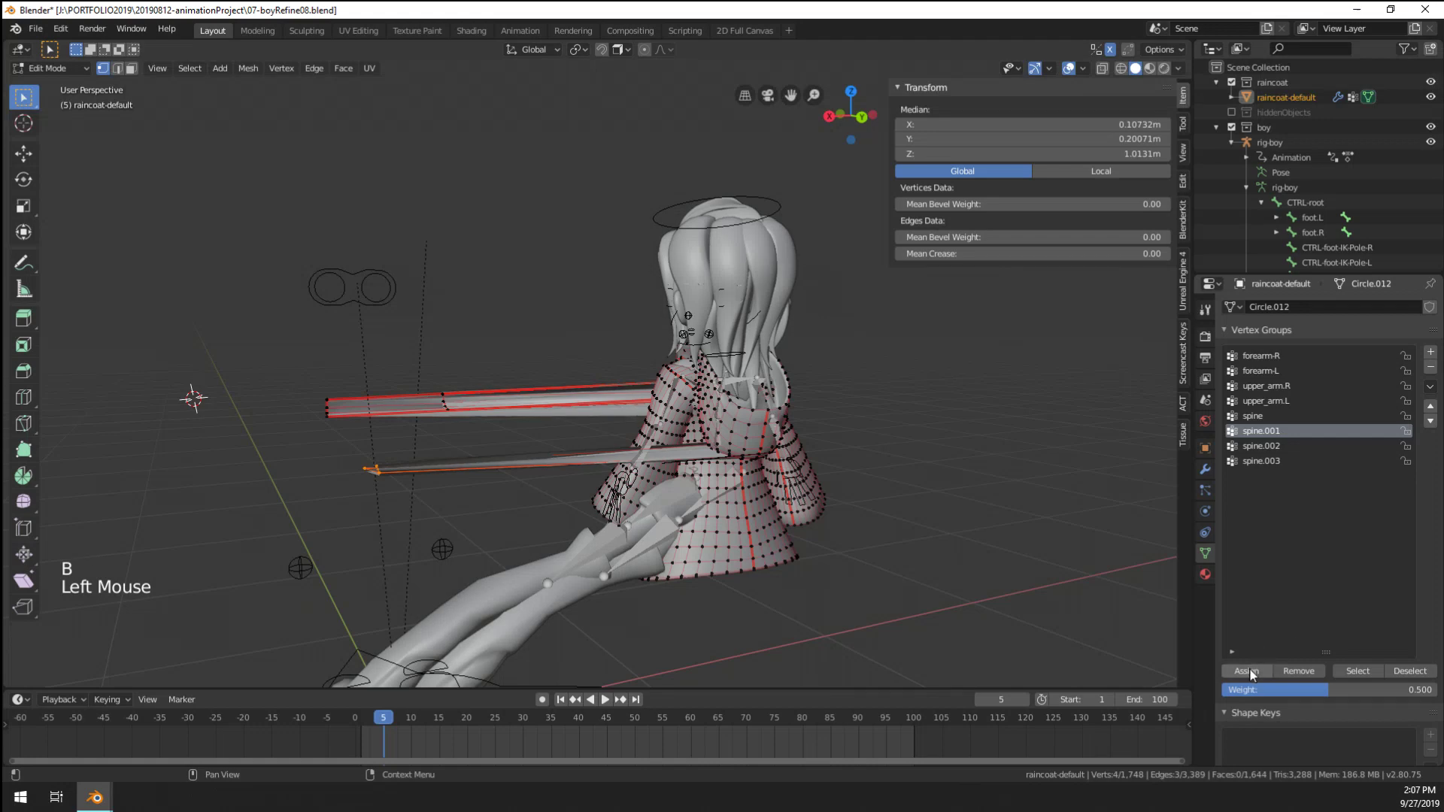
{"action": "left_click", "coordinate": [1246, 671]}
Switch to wireframe shading and box-select the vertices at the end of the upper stretched spike
{"action": "middle_click_drag", "start_coordinate": [526, 376], "coordinate": [324, 389]}
{"action": "key", "text": "a"}
{"action": "key", "text": "a"}
{"action": "key", "text": "a"}
{"action": "key", "text": "z"}
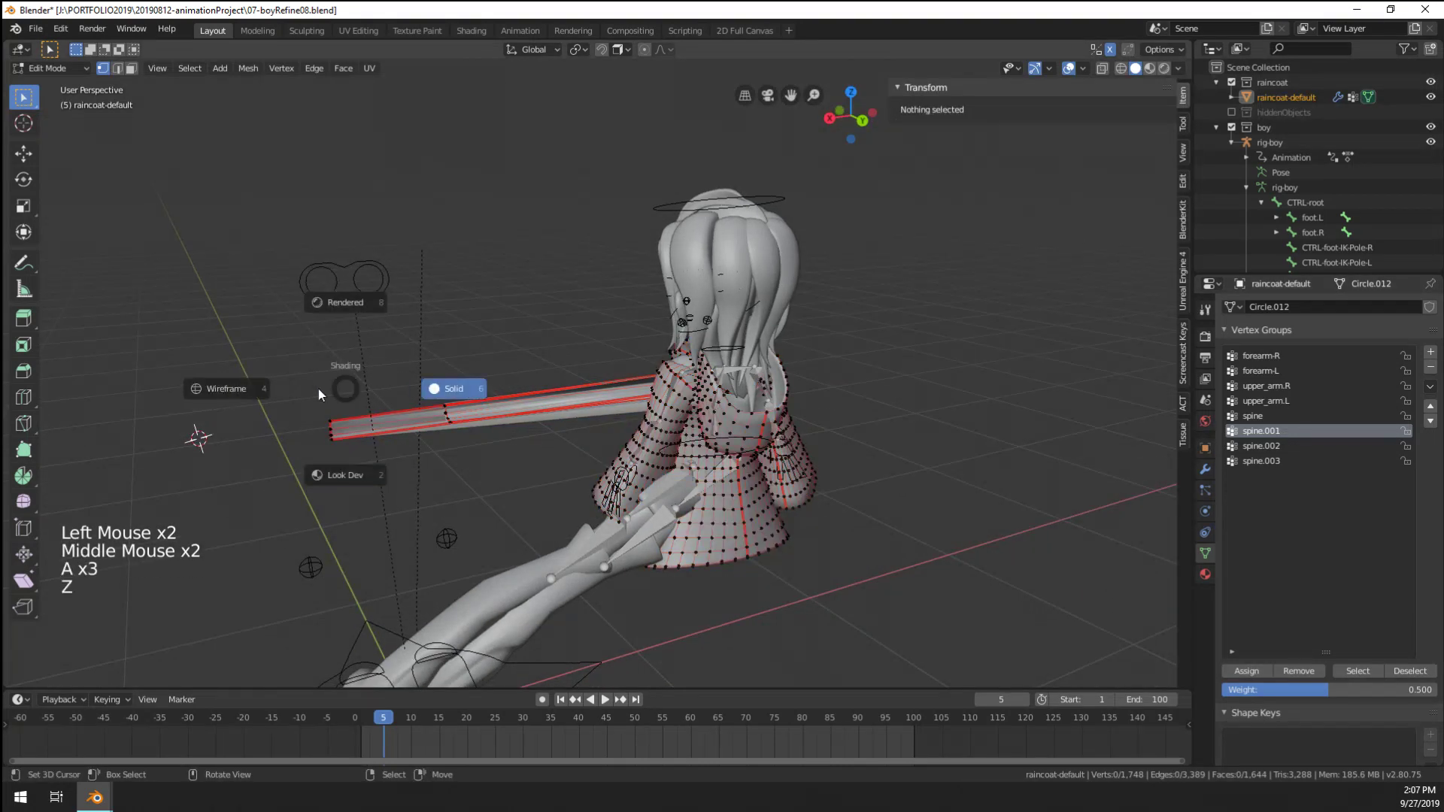
{"action": "key", "text": "b"}
{"action": "left_click_drag", "start_coordinate": [281, 364], "coordinate": [506, 499]}
{"action": "middle_click_drag", "start_coordinate": [506, 500], "coordinate": [788, 396]}
{"action": "scroll", "coordinate": [496, 395], "scroll_direction": "up", "scroll_amount": 2}
Select only the nearer group of stray vertices on the upper spike and try moving it
{"action": "key", "text": "a"}
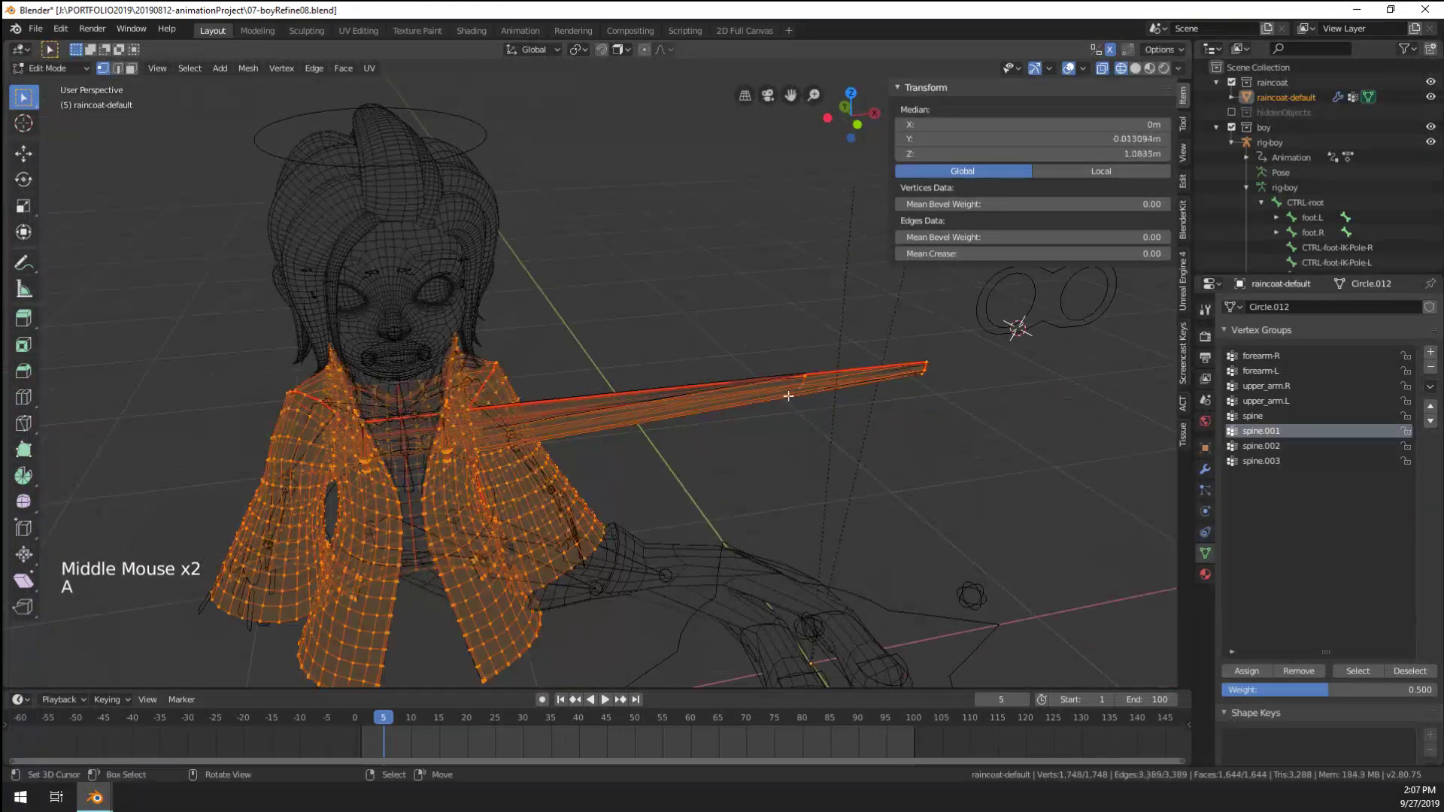
{"action": "key", "text": "a"}
{"action": "key", "text": "a"}
{"action": "key", "text": "b"}
{"action": "left_click_drag", "start_coordinate": [793, 338], "coordinate": [743, 429]}
{"action": "key", "text": "g"}
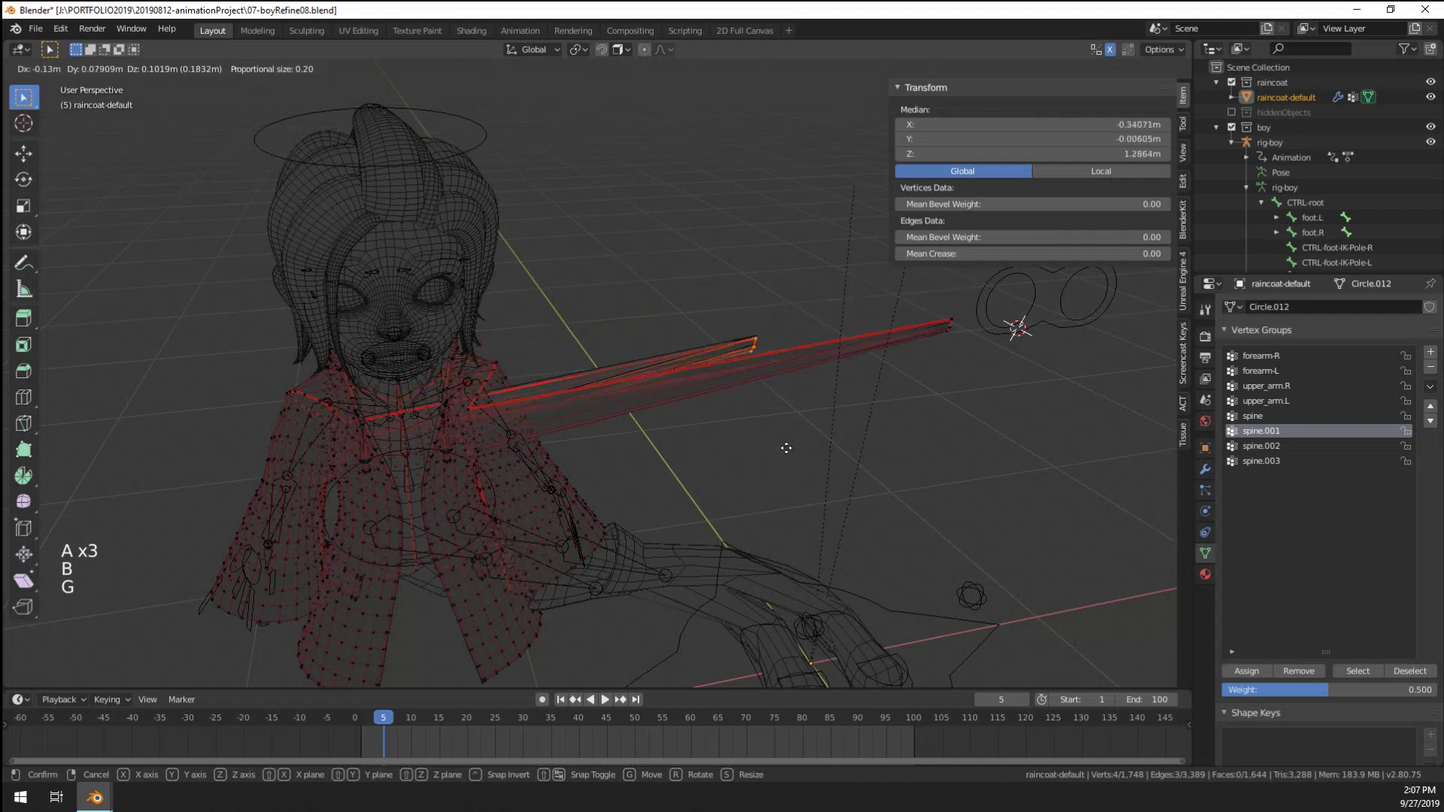
{"action": "left_click", "coordinate": [691, 447]}
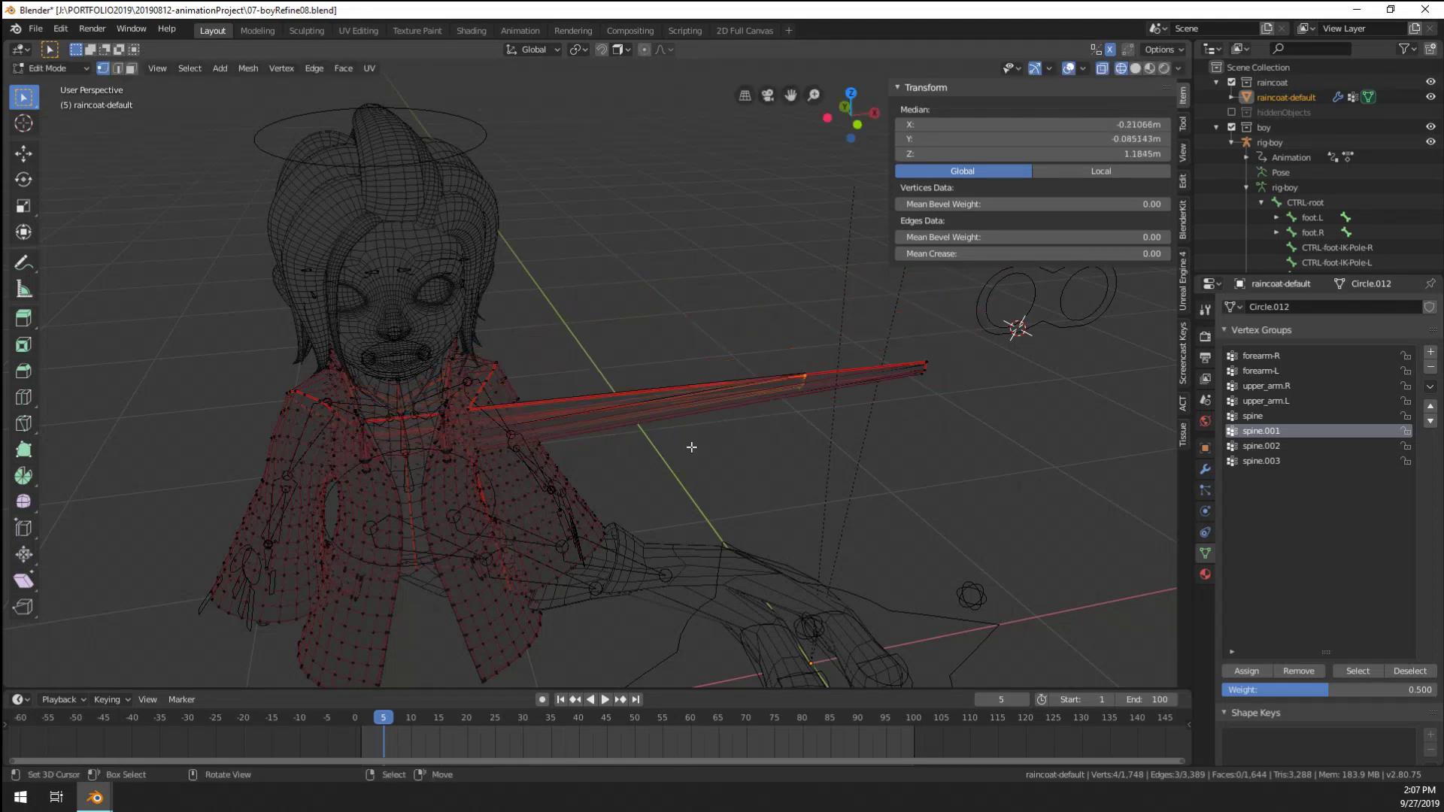
Reselect the nearer stray vertices of the upper spike and make spine.002 the active vertex group
{"action": "key", "text": "a"}
{"action": "key", "text": "a"}
{"action": "key", "text": "a"}
{"action": "key", "text": "b"}
{"action": "left_click_drag", "start_coordinate": [814, 343], "coordinate": [737, 440]}
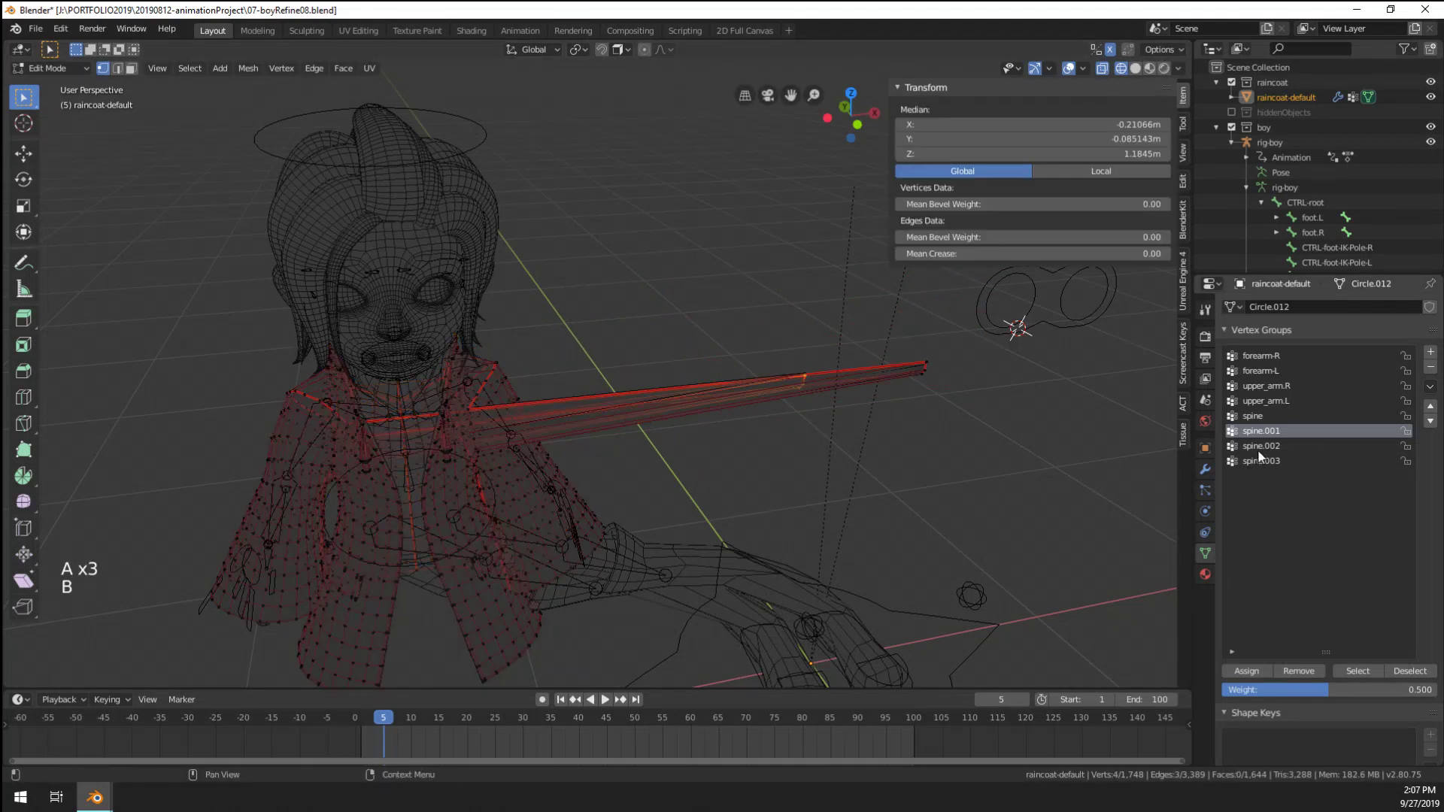
{"action": "left_click", "coordinate": [1261, 448]}
{"action": "middle_click_drag", "start_coordinate": [865, 467], "coordinate": [733, 470]}
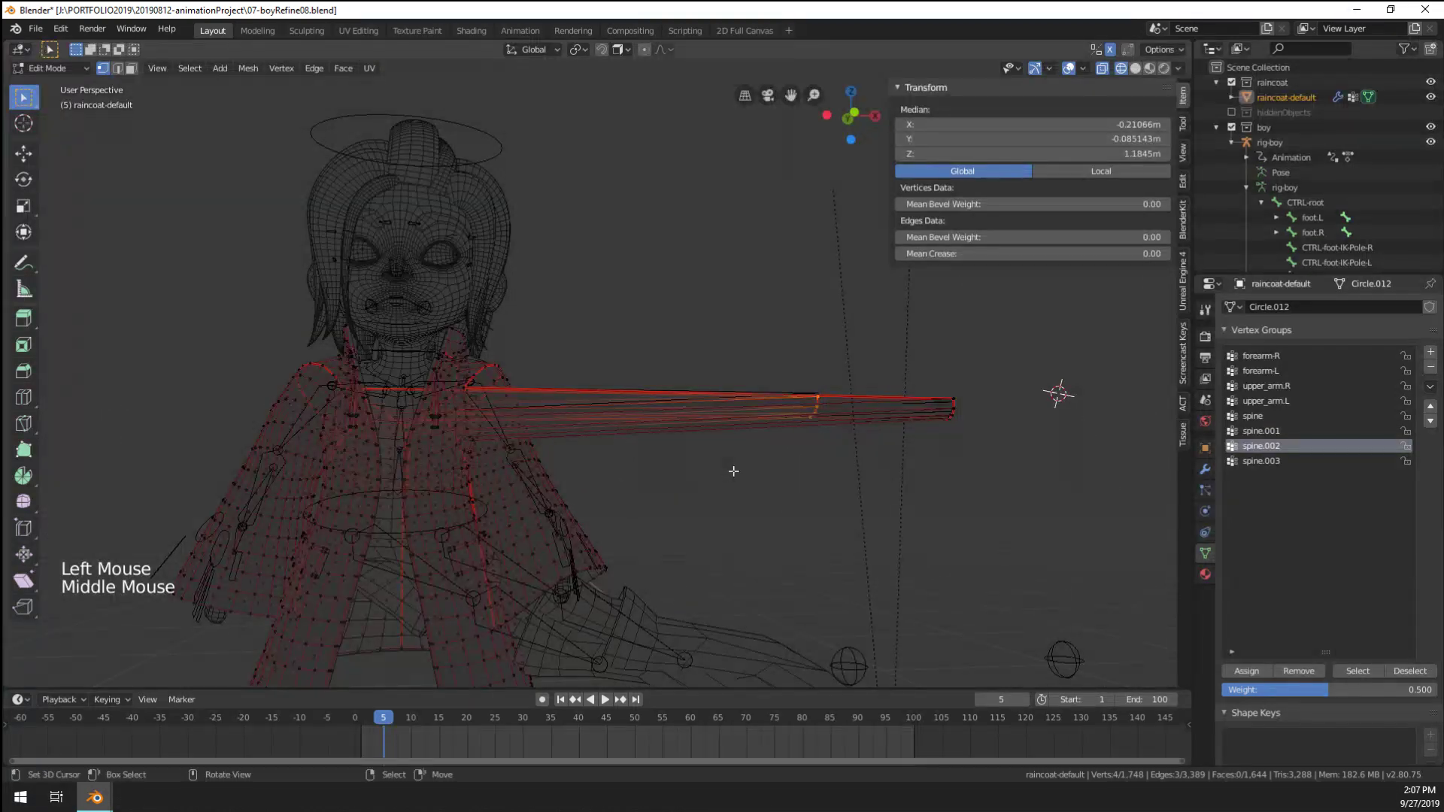
Select both groups of stray vertices on the upper spike and assign them to the spine.003 vertex group
{"action": "key", "text": "a"}
{"action": "key", "text": "a"}
{"action": "key", "text": "a"}
{"action": "key", "text": "b"}
{"action": "left_click_drag", "start_coordinate": [831, 351], "coordinate": [753, 414]}
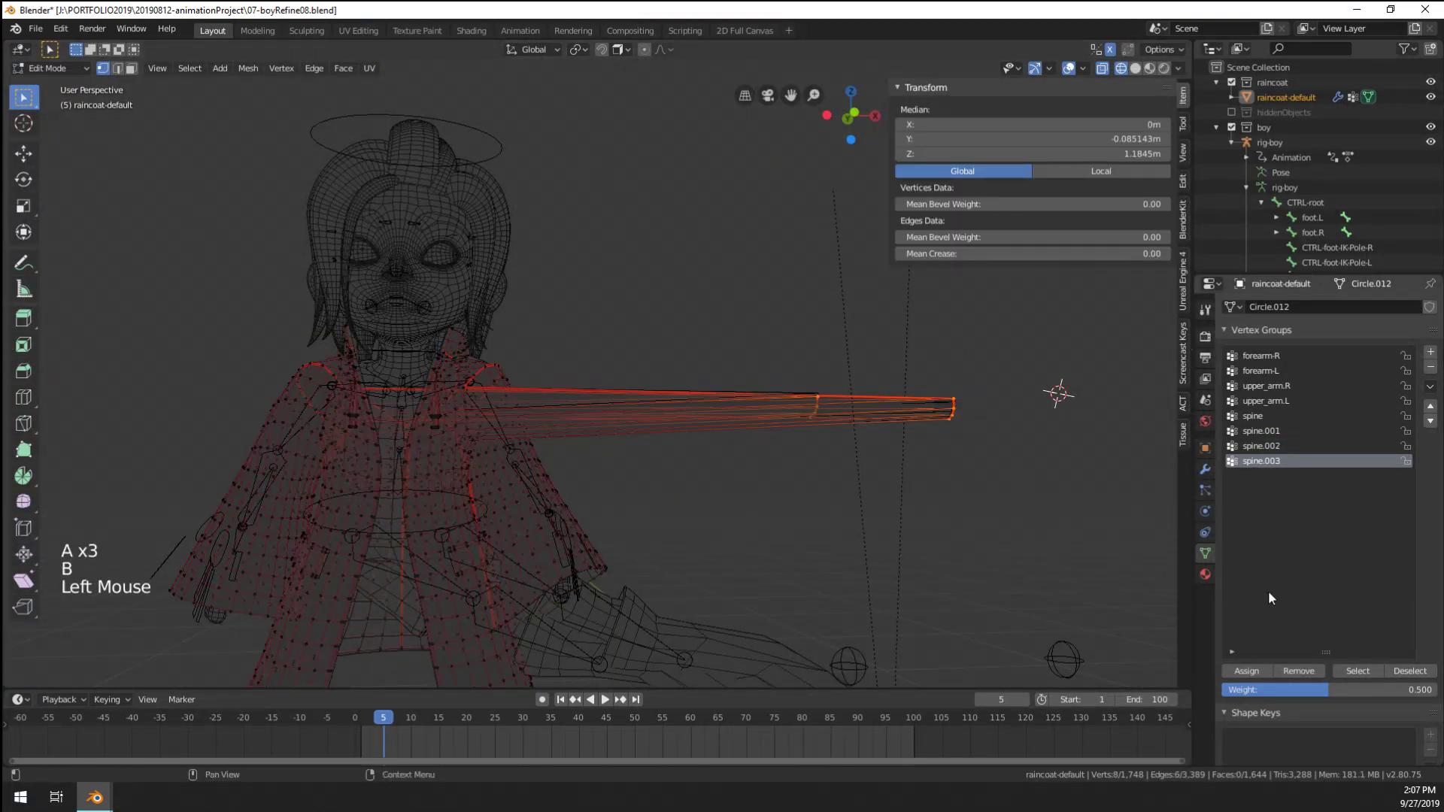
{"action": "left_click", "coordinate": [1255, 673]}
Return to solid shading and switch the raincoat to Object Mode
{"action": "key", "text": "z"}
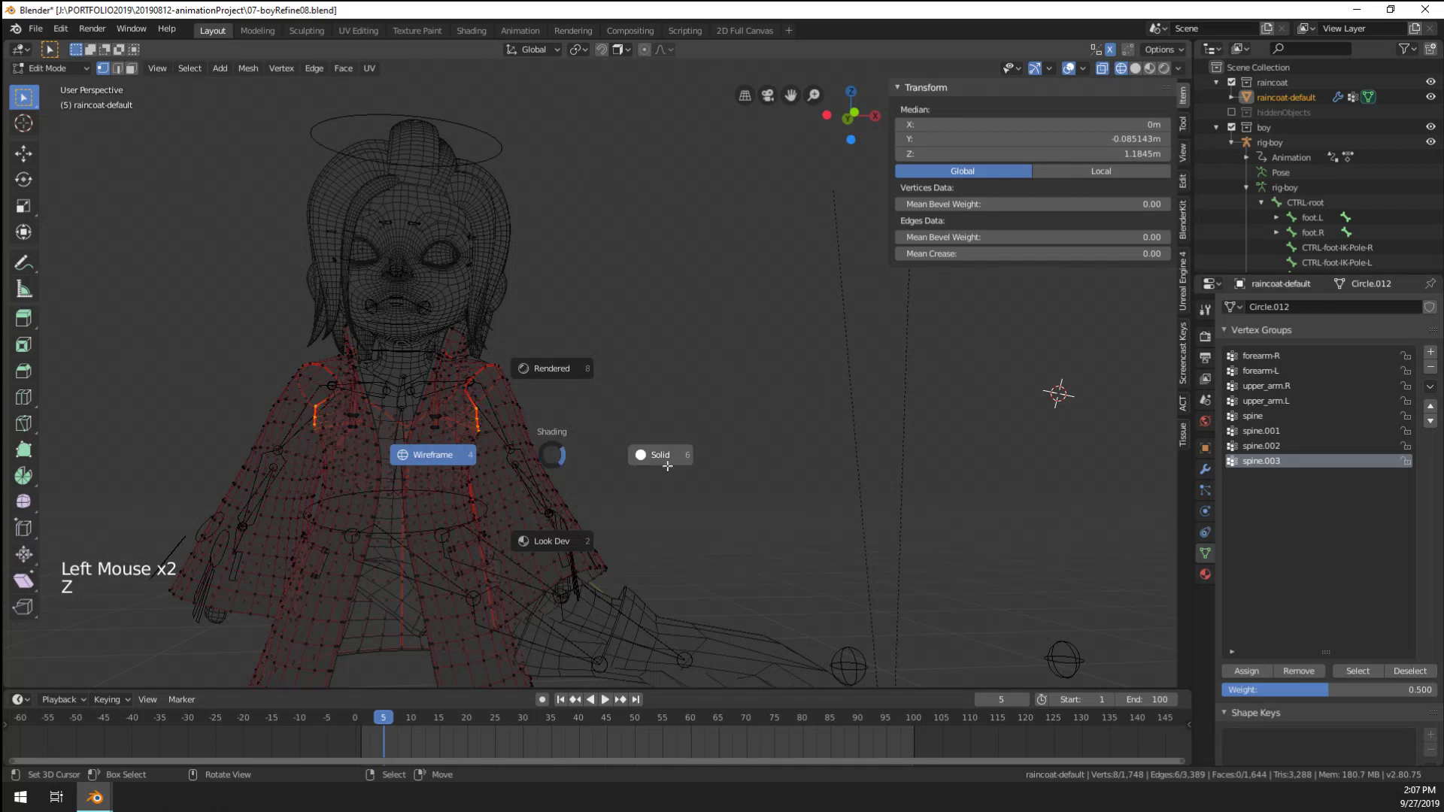
{"action": "middle_click_drag", "start_coordinate": [667, 466], "coordinate": [476, 474], "text": "shift"}
{"action": "scroll", "coordinate": [497, 474], "scroll_direction": "up", "scroll_amount": 4}
{"action": "key", "text": "ctrl+Tab"}
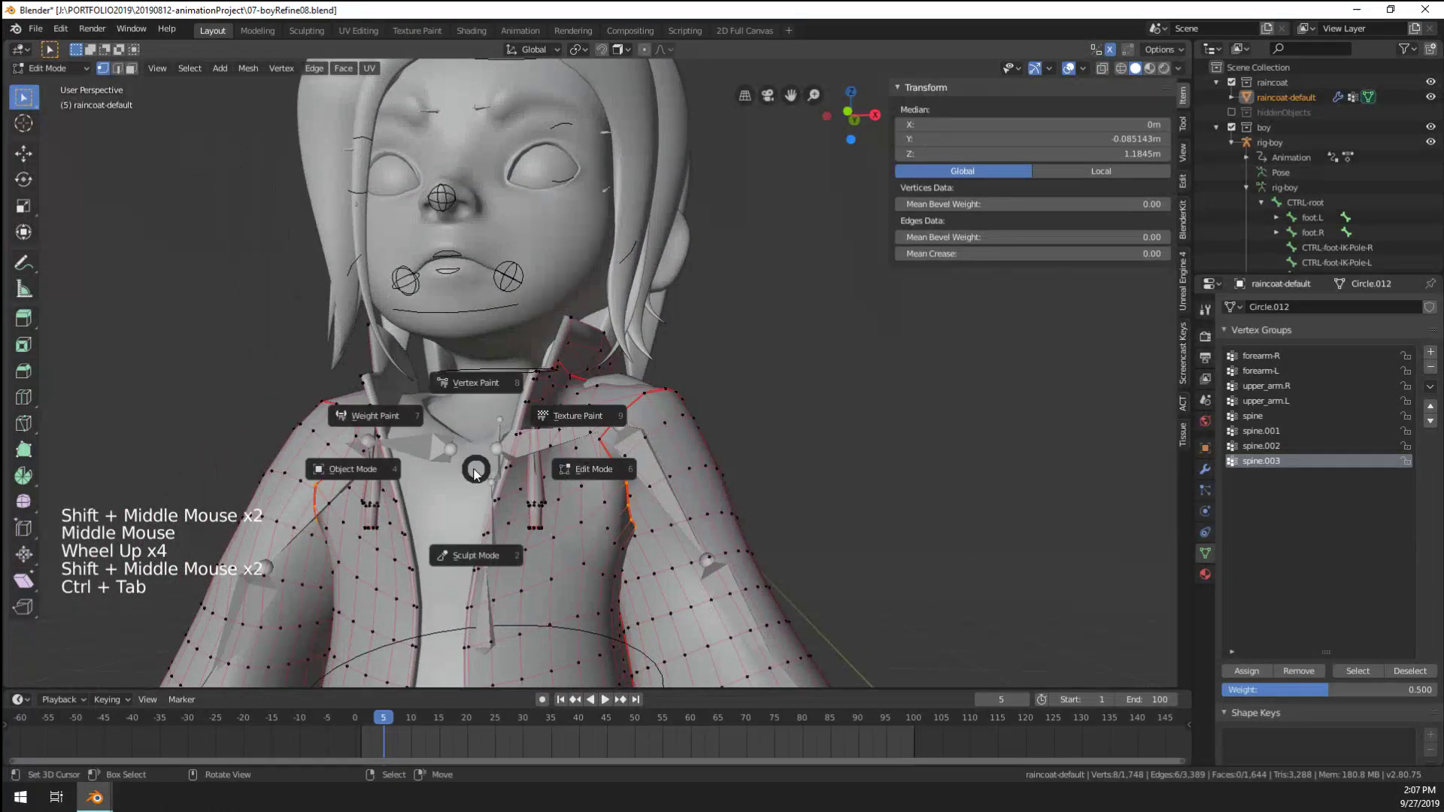
{"action": "key", "text": "ctrl+Tab"}
{"action": "scroll", "coordinate": [481, 526], "scroll_direction": "down", "scroll_amount": 3}
{"action": "middle_click_drag", "start_coordinate": [494, 576], "coordinate": [553, 425], "text": "shift"}
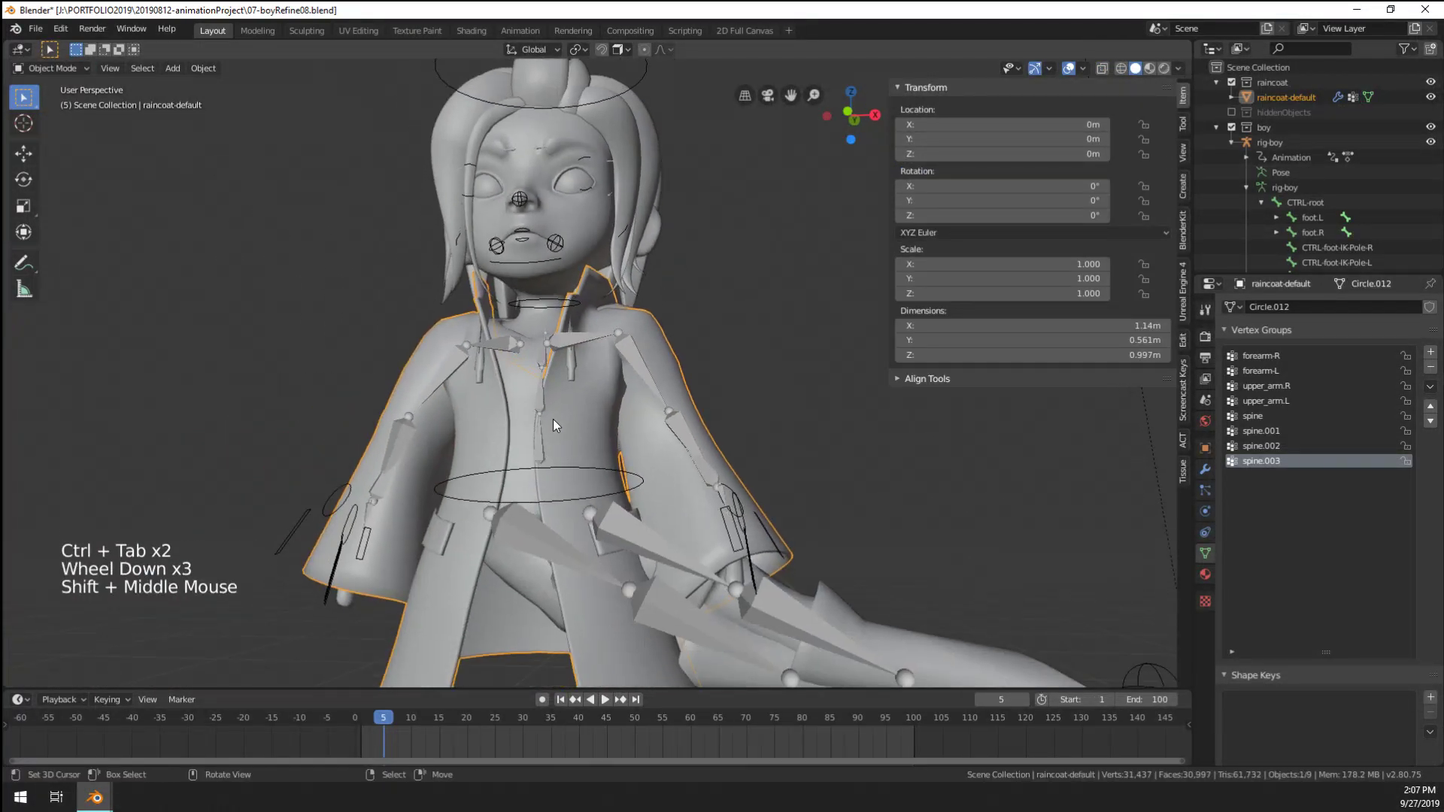
Put the boy's rig in Pose Mode and rotate the spine.001 bone by about 37° to check the coat's deformation
{"action": "right_click", "coordinate": [530, 430]}
{"action": "right_click", "coordinate": [543, 437]}
{"action": "key", "text": "ctrl+Tab"}
{"action": "right_click", "coordinate": [543, 436]}
{"action": "key", "text": "r"}
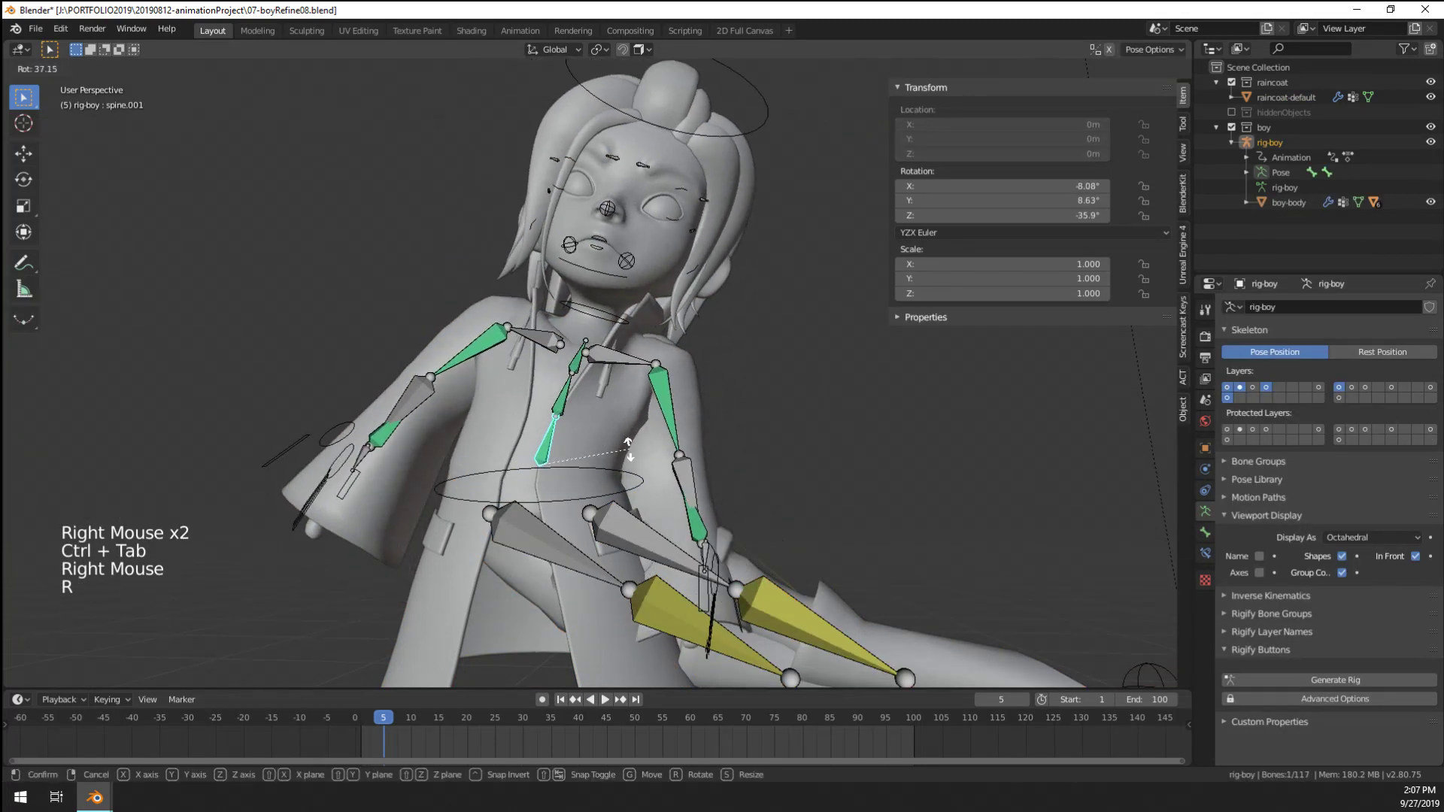
{"action": "left_click", "coordinate": [629, 449]}
Try rotating the spine.002 bone to test how the coat's chest deforms
{"action": "right_click", "coordinate": [570, 406]}
{"action": "key", "text": "r"}
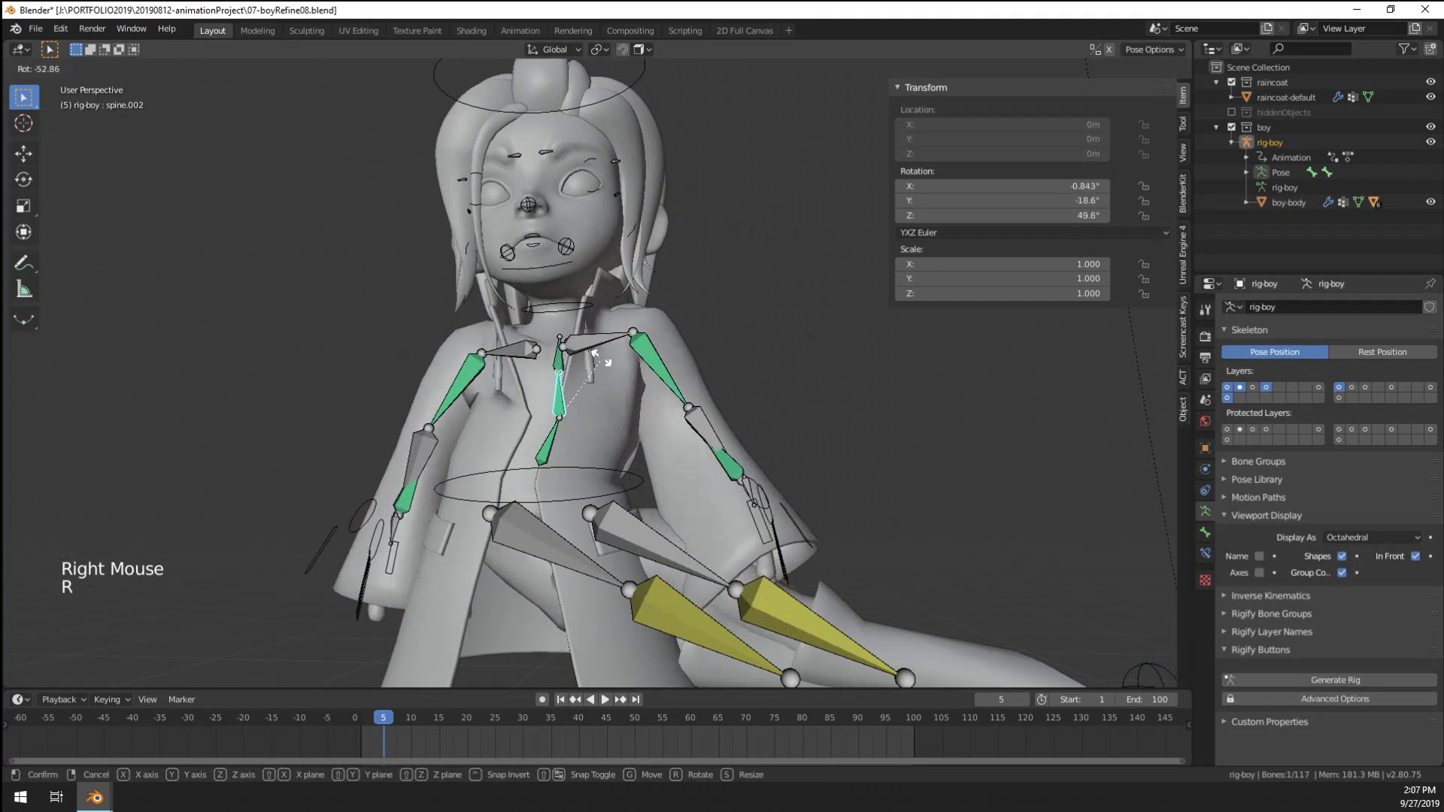
{"action": "right_click", "coordinate": [601, 358]}
{"action": "middle_click_drag", "start_coordinate": [601, 358], "coordinate": [614, 420]}
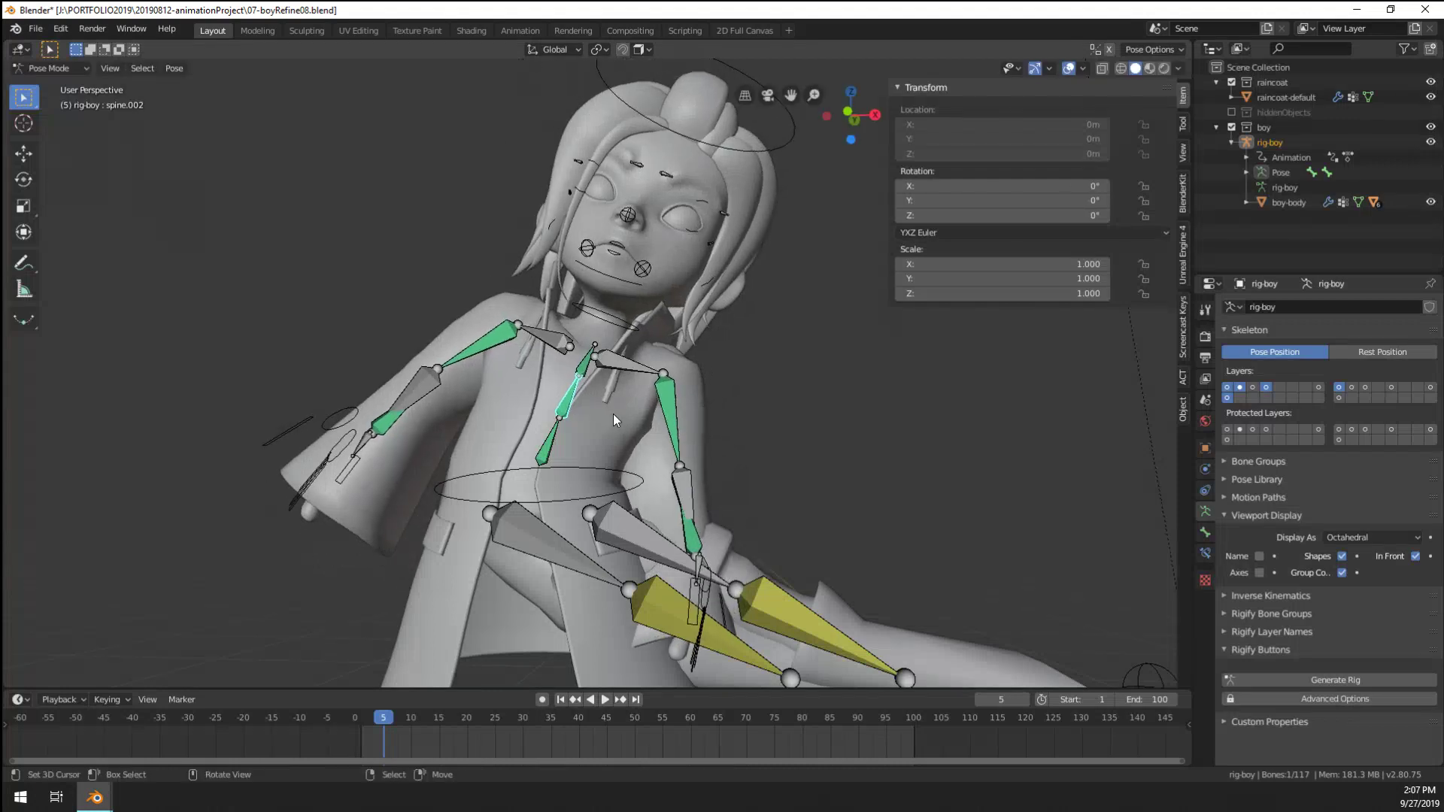
Try moving and scaling the spine.003 bone, and select the spine.002 bone again
{"action": "key", "text": "g"}
{"action": "scroll", "coordinate": [601, 391], "scroll_direction": "down", "scroll_amount": 3}
{"action": "middle_click", "coordinate": [625, 421]}
{"action": "middle_click", "coordinate": [639, 444]}
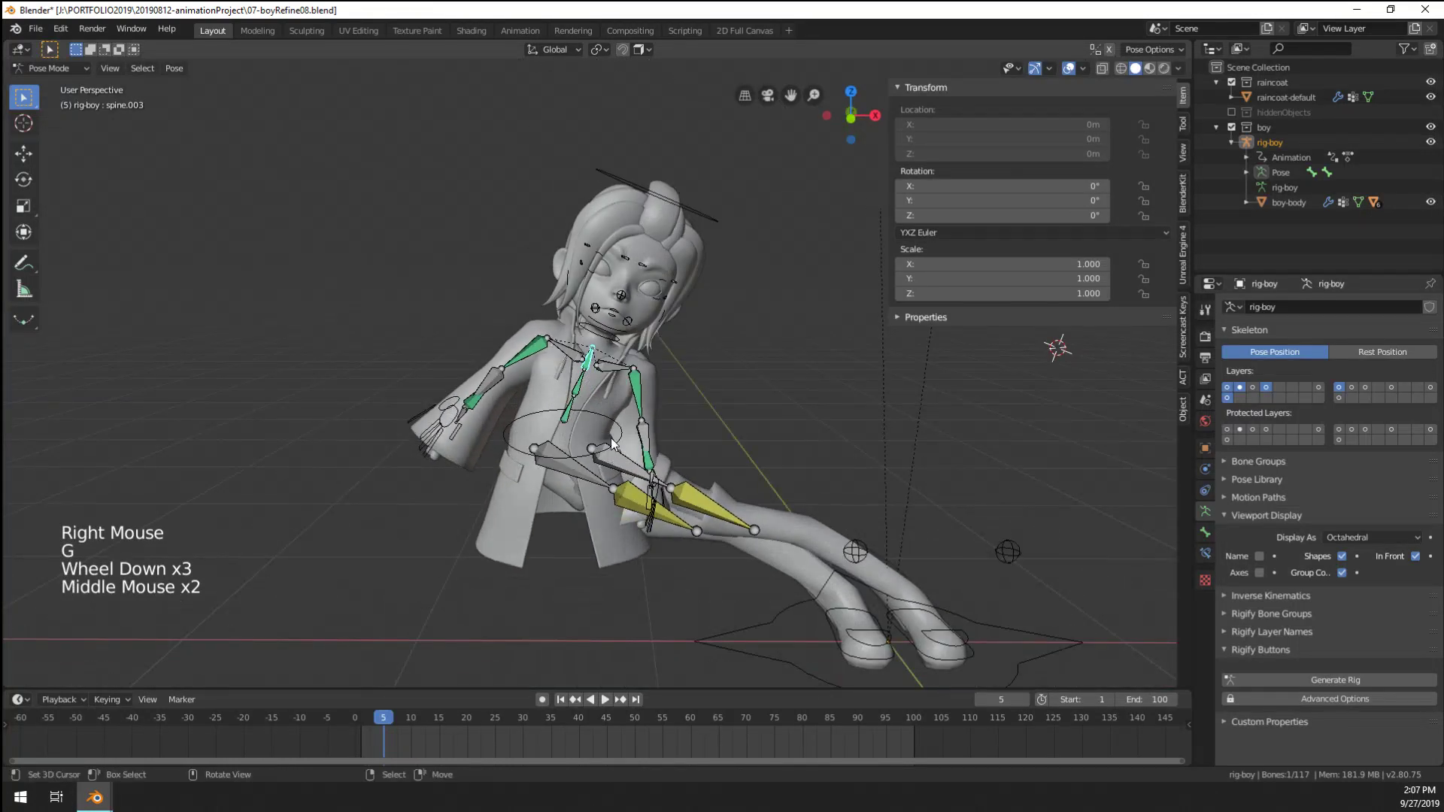
{"action": "right_click", "coordinate": [646, 450]}
{"action": "key", "text": "s"}
{"action": "right_click", "coordinate": [647, 443]}
{"action": "right_click", "coordinate": [604, 373]}
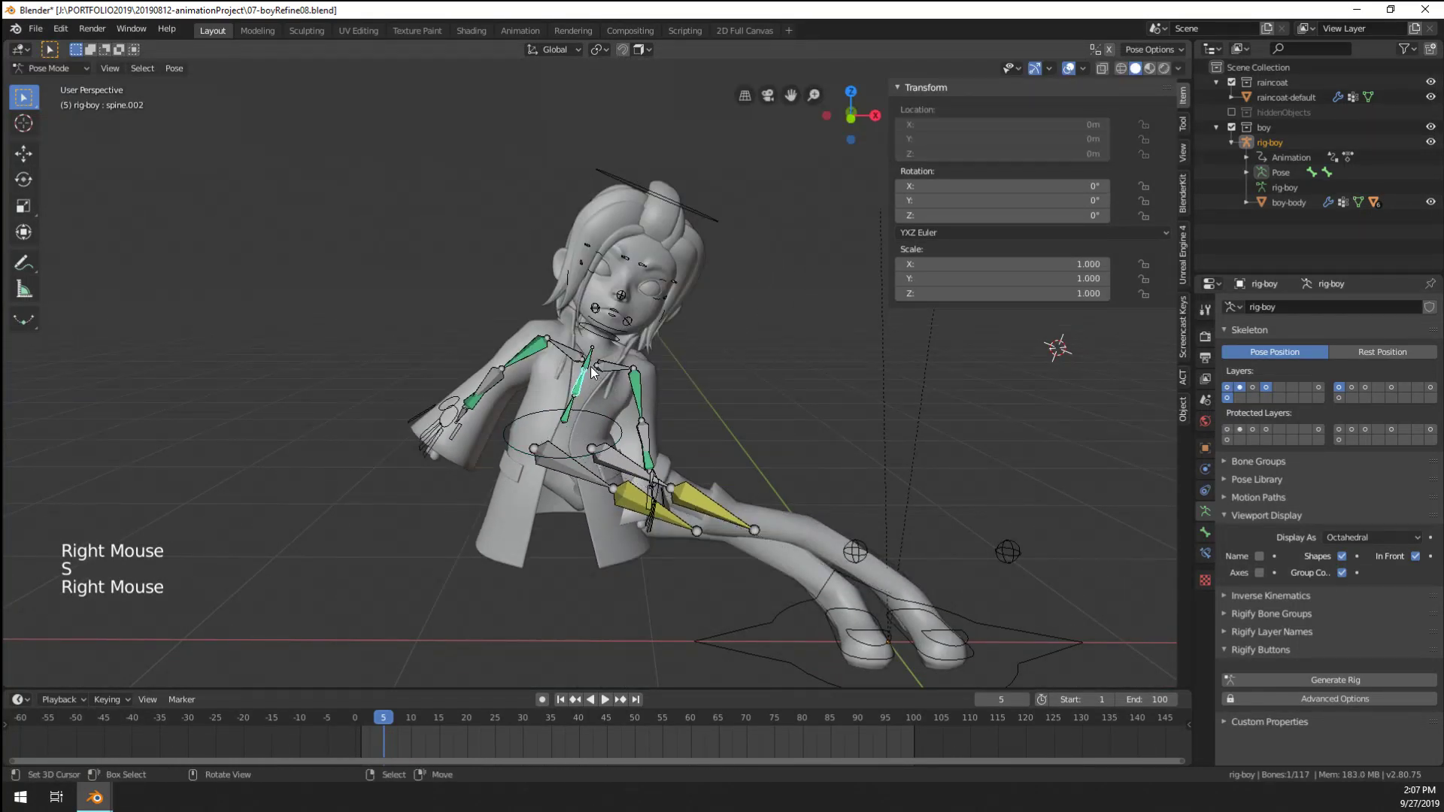
Try scaling the spine.003 bone, and rotate it by about -41.5° to check the coat's upper chest
{"action": "key", "text": "s"}
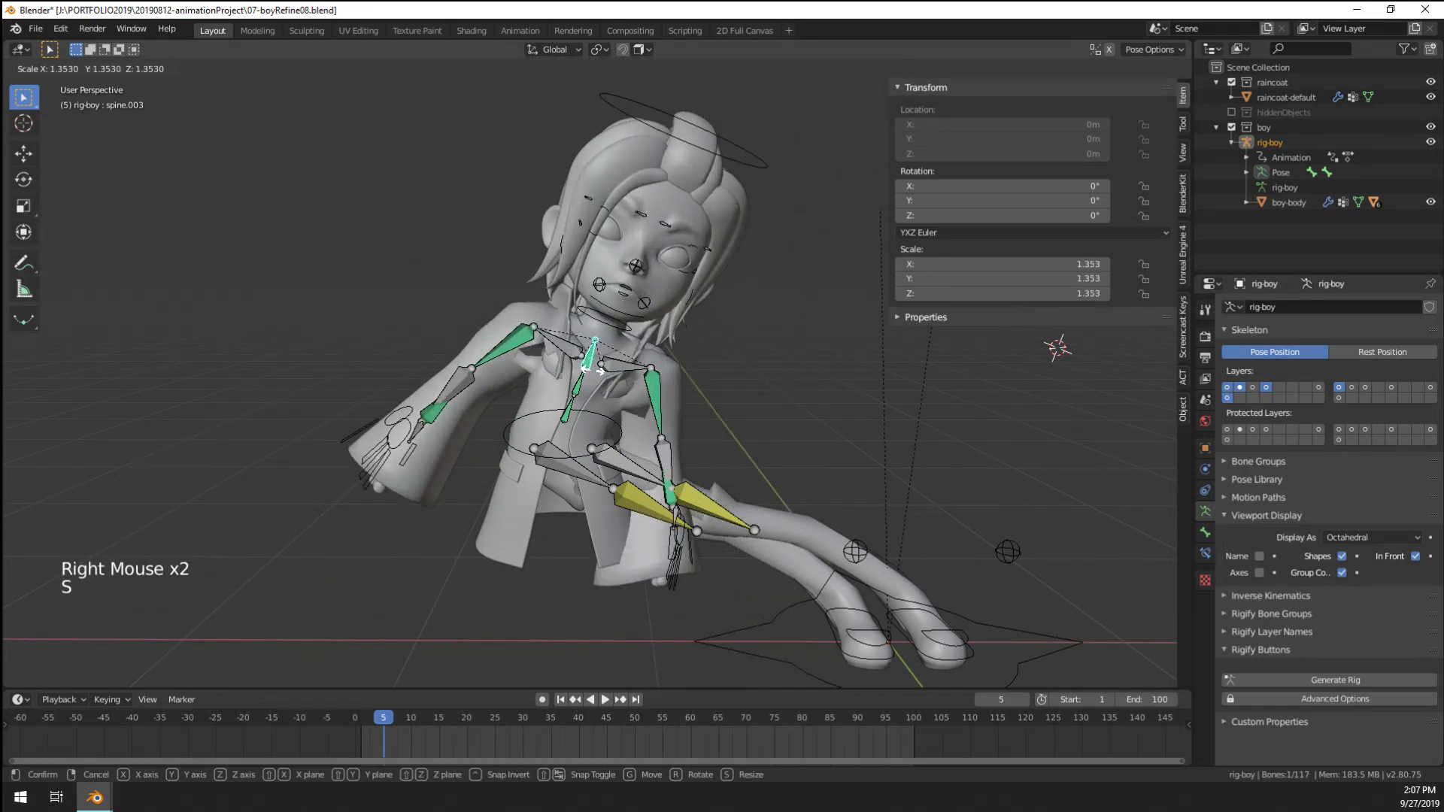
{"action": "right_click", "coordinate": [560, 390]}
{"action": "scroll", "coordinate": [560, 390], "scroll_direction": "up", "scroll_amount": 2}
{"action": "scroll", "coordinate": [561, 390], "scroll_direction": "up", "scroll_amount": 1}
{"action": "middle_click_drag", "start_coordinate": [615, 401], "coordinate": [655, 403]}
{"action": "key", "text": "r"}
{"action": "left_click", "coordinate": [677, 308]}
{"action": "scroll", "coordinate": [676, 308], "scroll_direction": "up", "scroll_amount": 1}
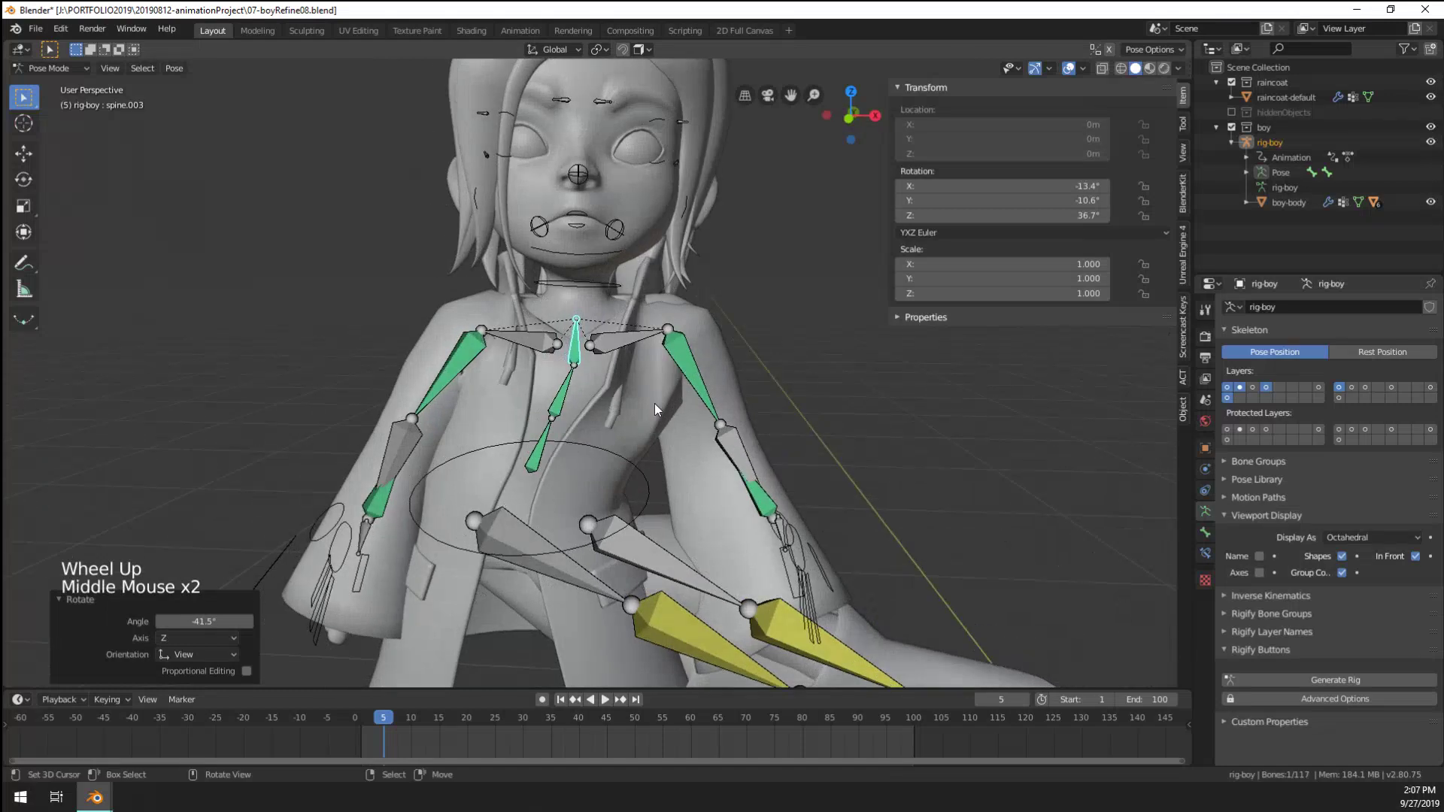
Switch the rig to Object Mode and hide the boy's body mesh
{"action": "right_click", "coordinate": [654, 403]}
{"action": "key", "text": "ctrl+Tab"}
{"action": "right_click", "coordinate": [614, 239]}
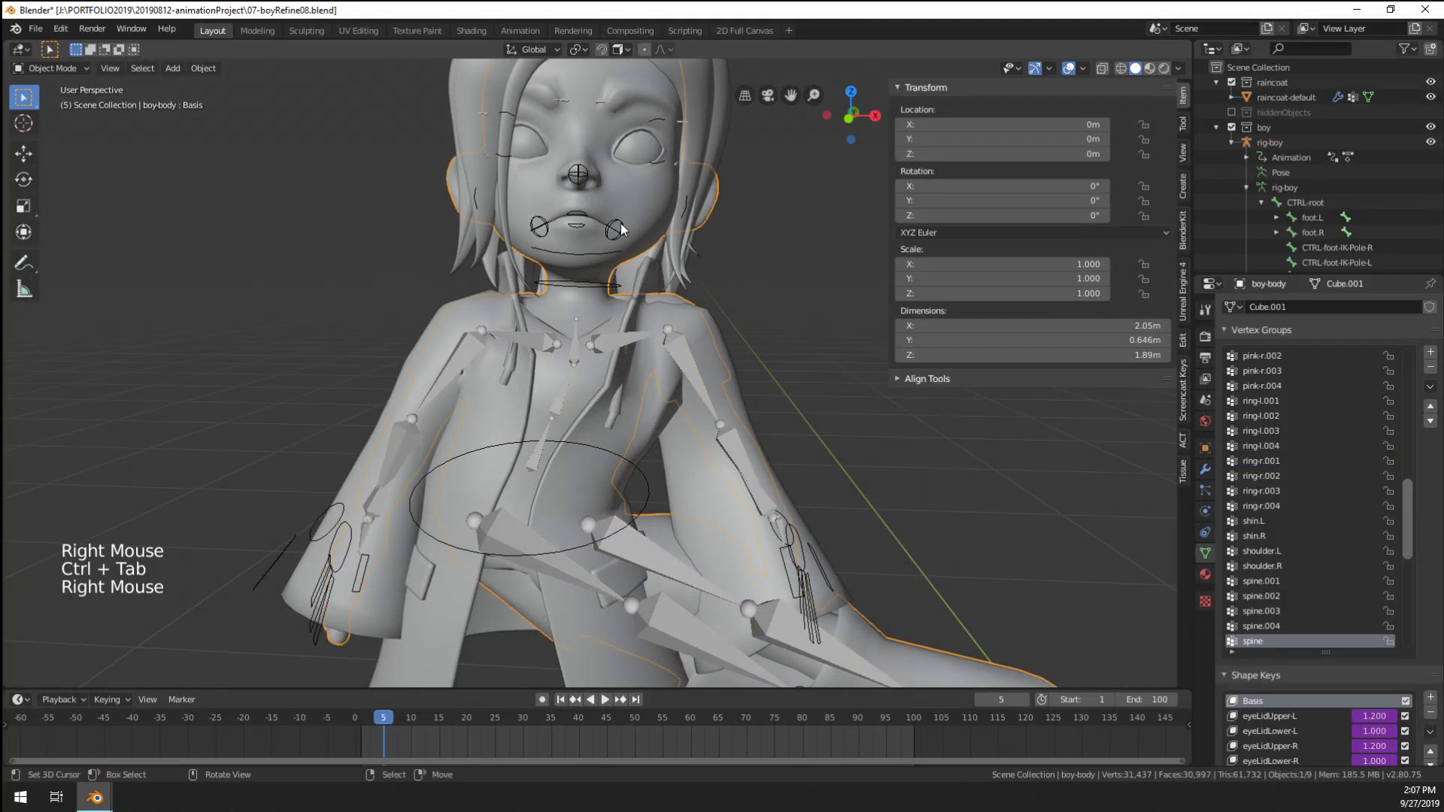
{"action": "key", "text": "h"}
Select the raincoat and examine its chest and collar deformation in Material Preview shading
{"action": "right_click", "coordinate": [725, 394]}
{"action": "key", "text": "ctrl+Tab"}
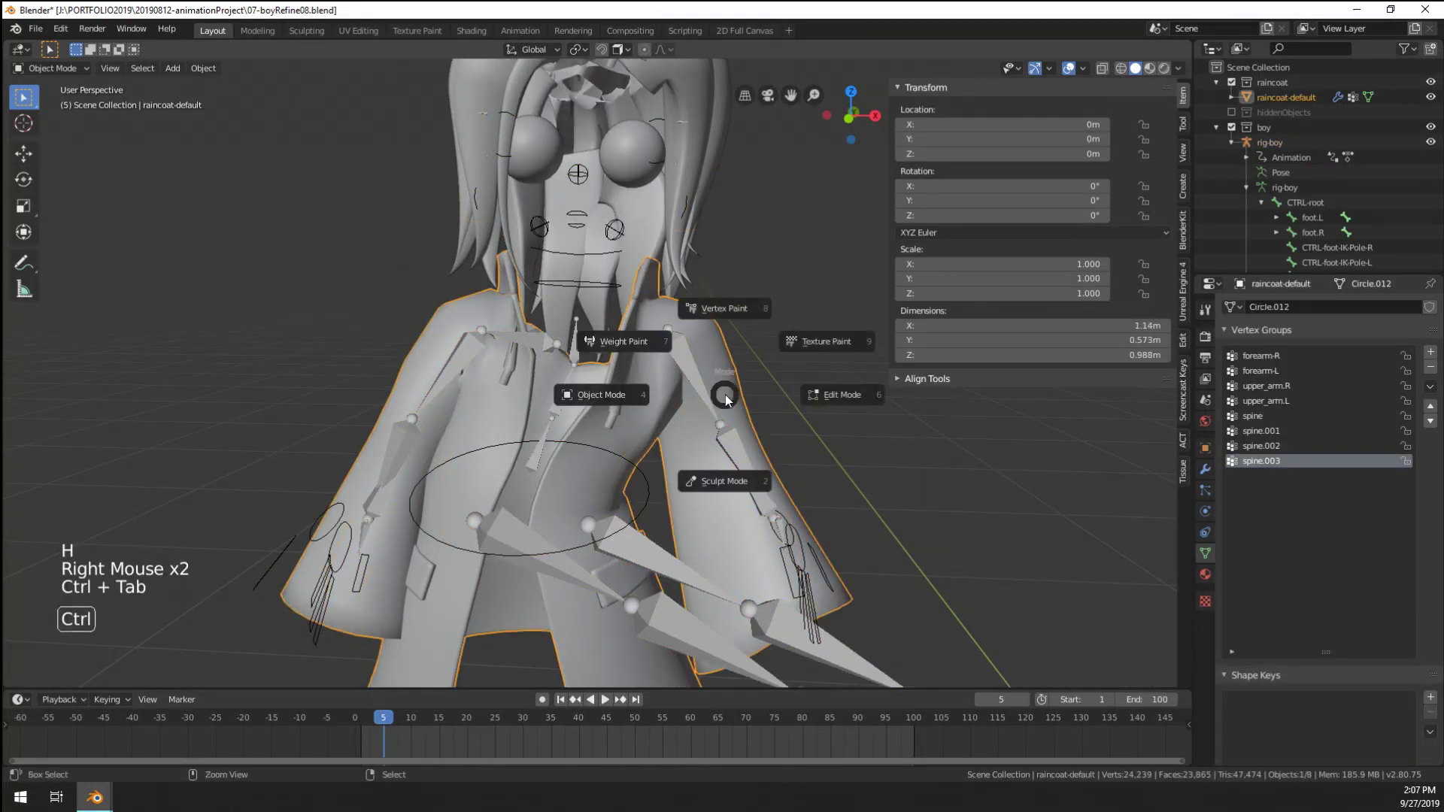
{"action": "left_click", "coordinate": [1149, 69]}
{"action": "mouse_move", "coordinate": [560, 418]}
{"action": "middle_mouse_down"}
{"action": "mouse_move", "coordinate": [464, 414]}
{"action": "mouse_move", "coordinate": [702, 430]}
{"action": "mouse_move", "coordinate": [540, 427]}
{"action": "mouse_move", "coordinate": [616, 431]}
{"action": "middle_mouse_up"}
{"action": "scroll", "coordinate": [587, 421], "scroll_direction": "down", "scroll_amount": 3}
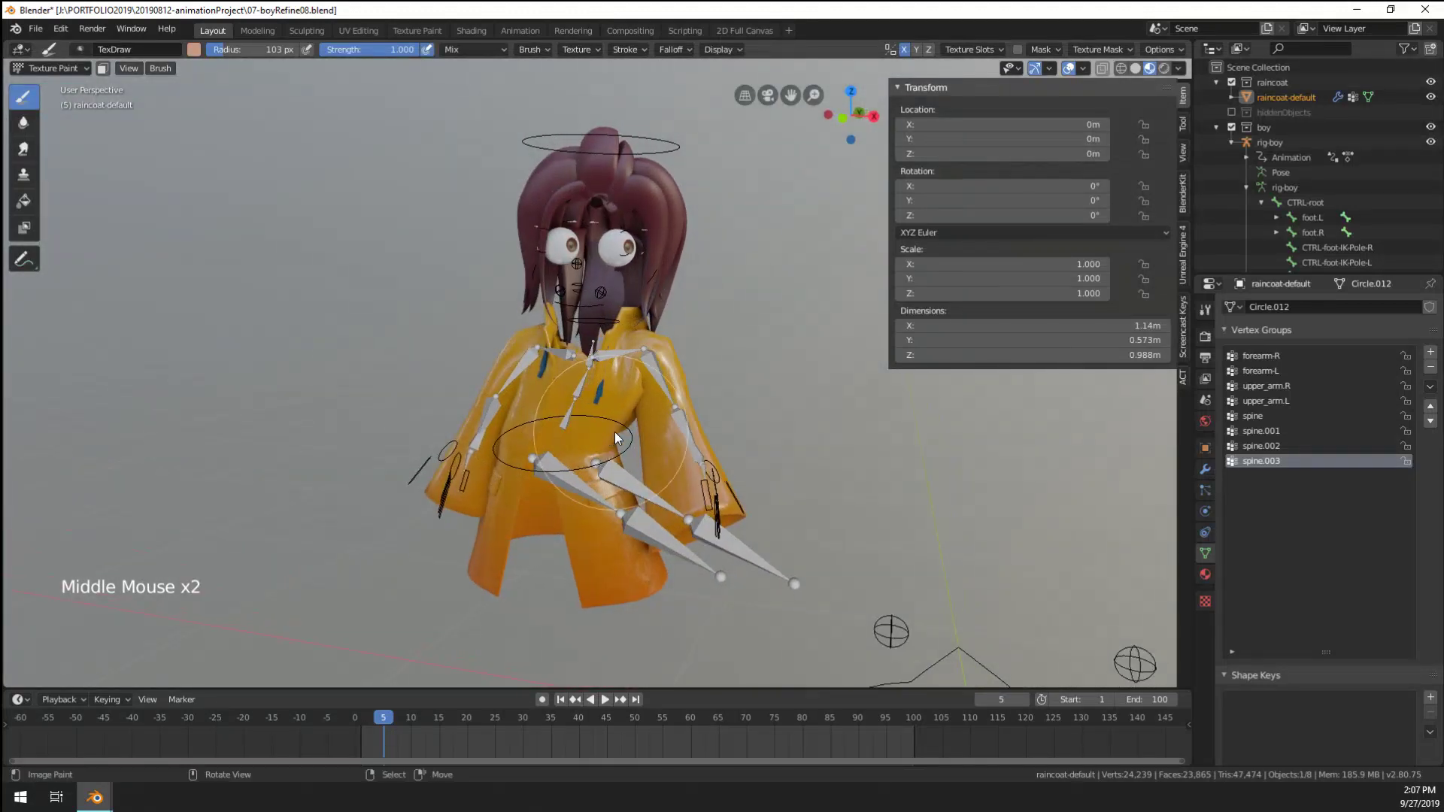
{"action": "scroll", "coordinate": [471, 507], "scroll_direction": "up", "scroll_amount": 5}
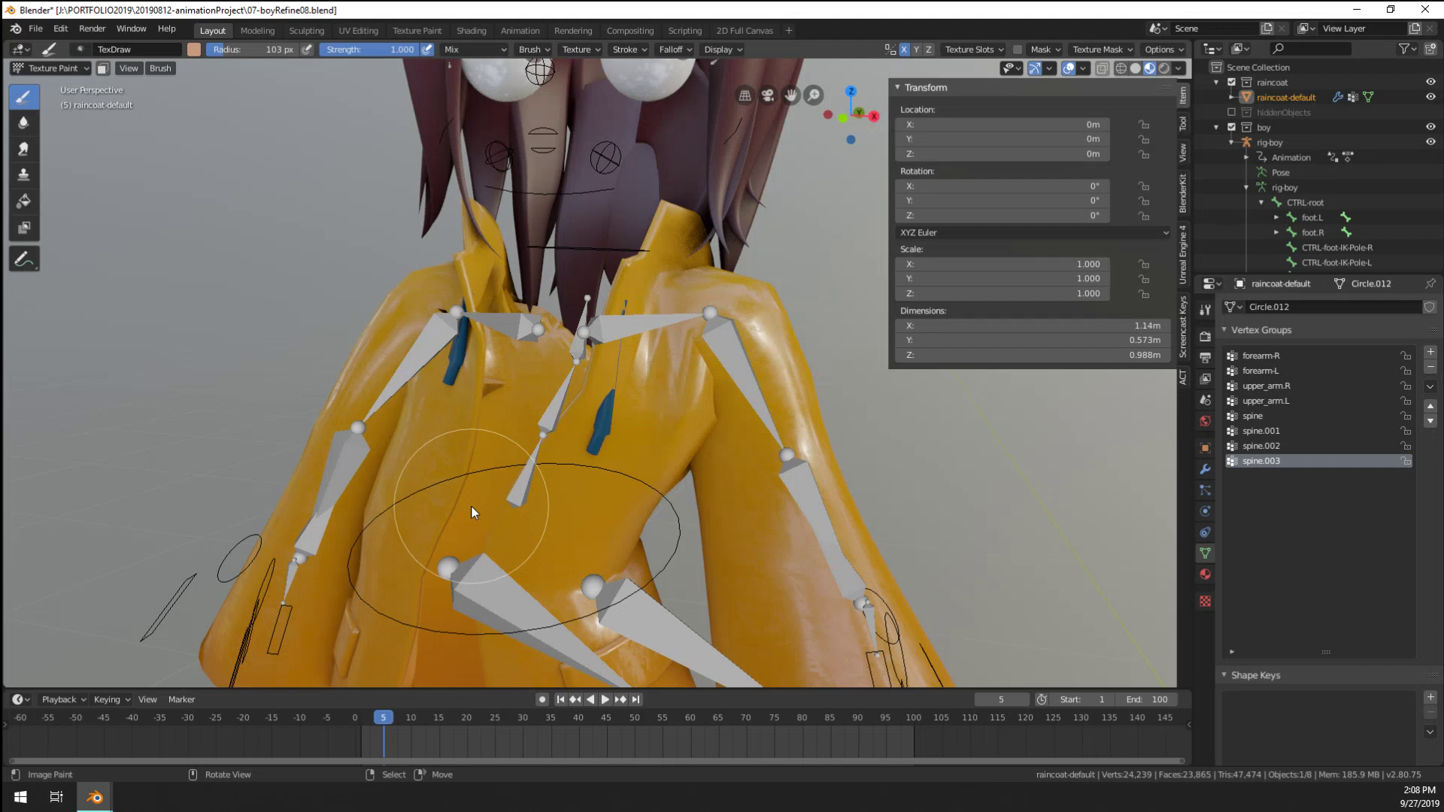
{"action": "scroll", "coordinate": [470, 507], "scroll_direction": "down", "scroll_amount": 3}
{"action": "scroll", "coordinate": [549, 441], "scroll_direction": "up", "scroll_amount": 5}
{"action": "mouse_move", "coordinate": [549, 441]}
{"action": "middle_mouse_down"}
{"action": "mouse_move", "coordinate": [576, 239]}
{"action": "mouse_move", "coordinate": [571, 337]}
{"action": "middle_mouse_up"}
Put the raincoat in Weight Paint mode and return the viewport to solid shading
{"action": "key", "text": "ctrl+Tab"}
{"action": "right_click", "coordinate": [547, 344]}
{"action": "scroll", "coordinate": [548, 338], "scroll_direction": "down", "scroll_amount": 4}
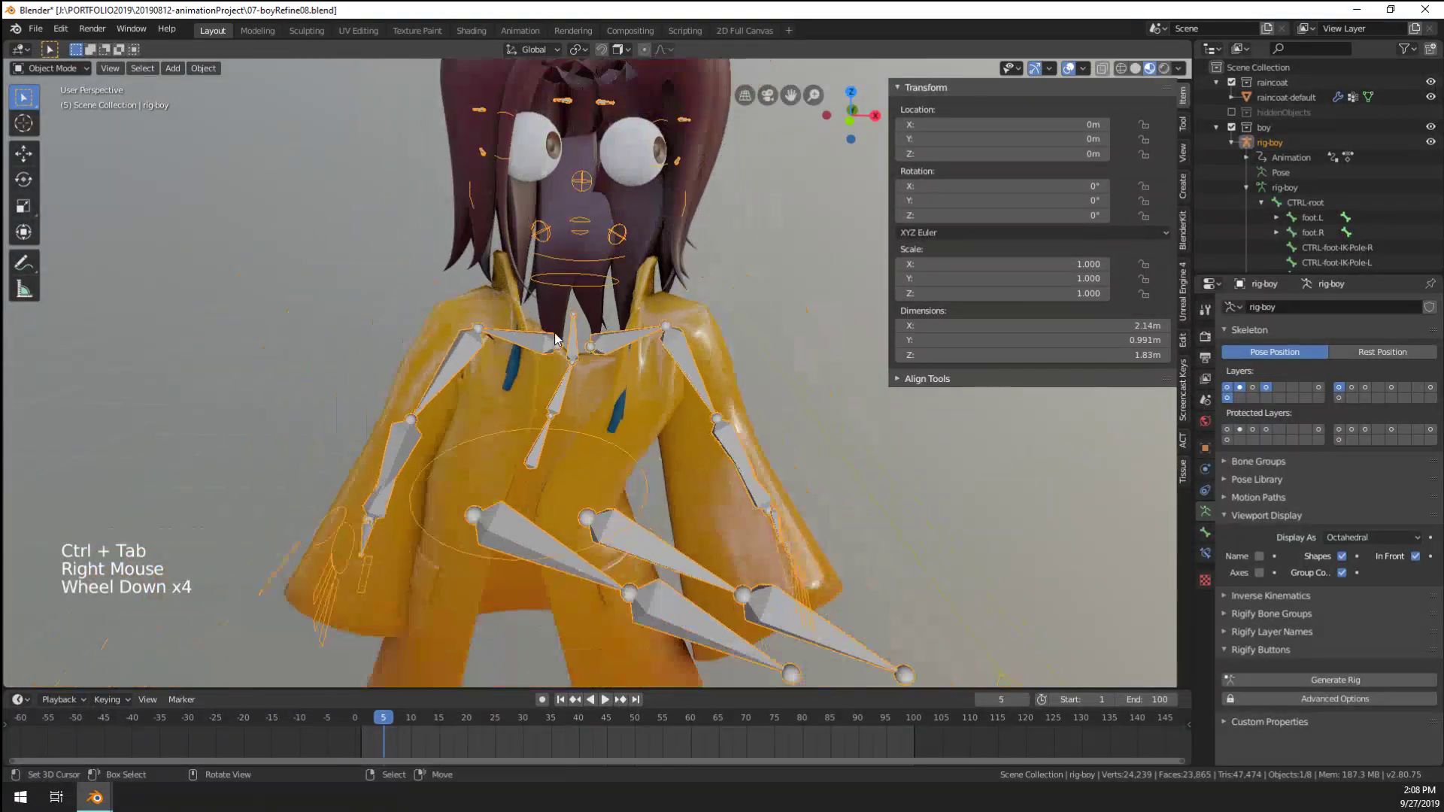
{"action": "scroll", "coordinate": [598, 349], "scroll_direction": "up", "scroll_amount": 3}
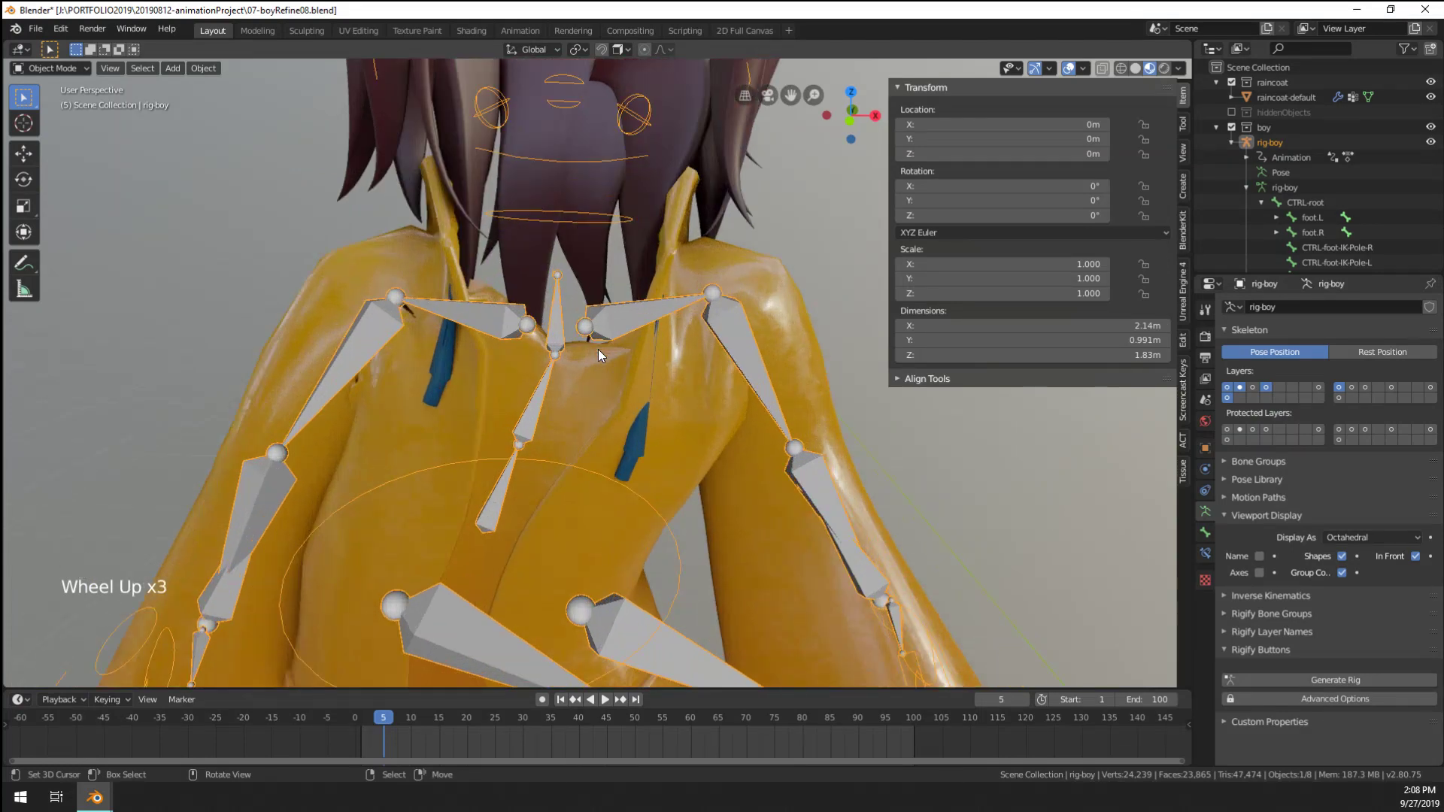
{"action": "right_click", "coordinate": [693, 417]}
{"action": "key", "text": "ctrl+Tab"}
{"action": "left_click", "coordinate": [634, 367]}
{"action": "scroll", "coordinate": [692, 422], "scroll_direction": "down", "scroll_amount": 3}
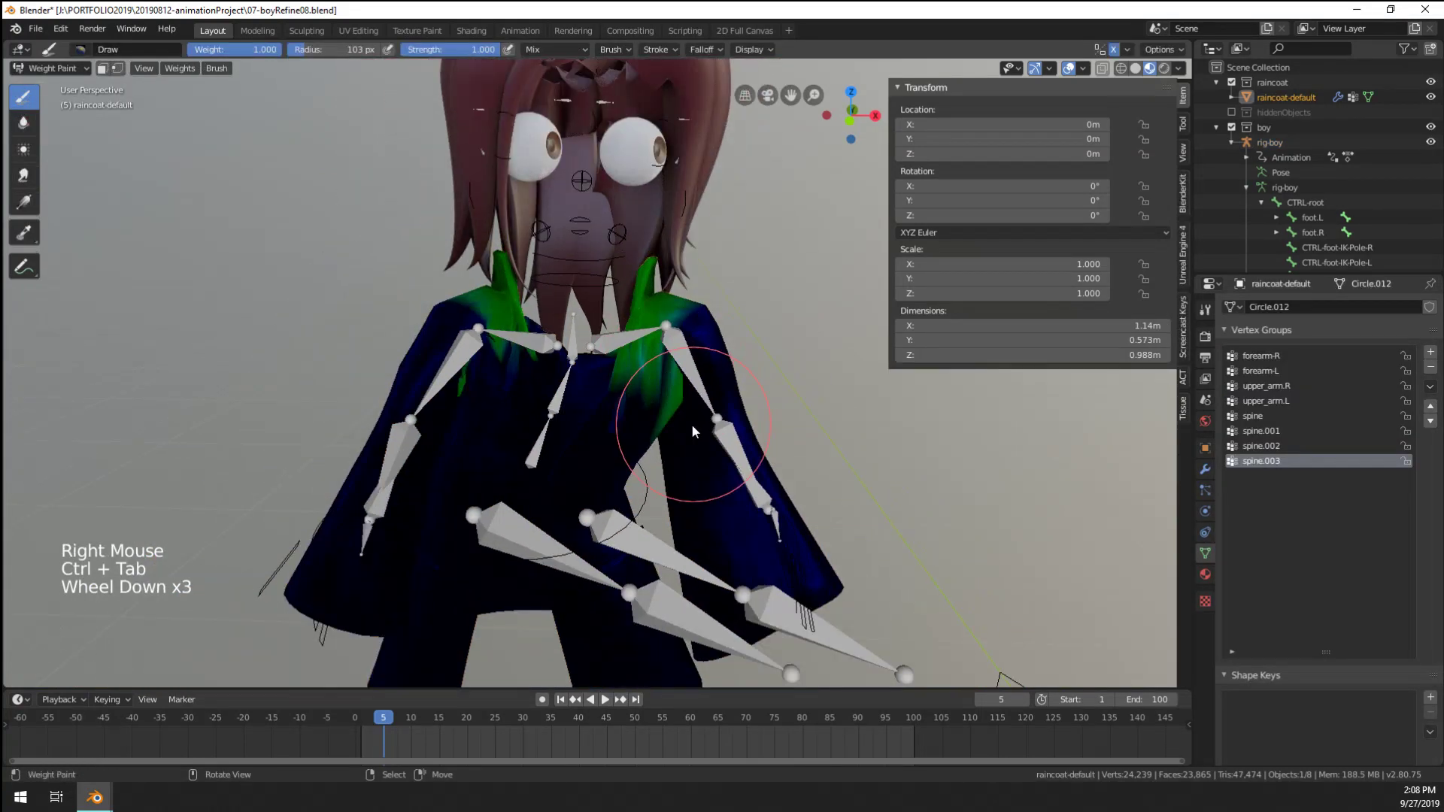
{"action": "mouse_move", "coordinate": [692, 422]}
{"action": "middle_mouse_down"}
{"action": "mouse_move", "coordinate": [650, 388]}
{"action": "mouse_move", "coordinate": [585, 383]}
{"action": "mouse_move", "coordinate": [616, 355]}
{"action": "mouse_move", "coordinate": [530, 340]}
{"action": "middle_mouse_up"}
{"action": "left_click", "coordinate": [1136, 67]}
{"action": "scroll", "coordinate": [650, 389], "scroll_direction": "up", "scroll_amount": 1}
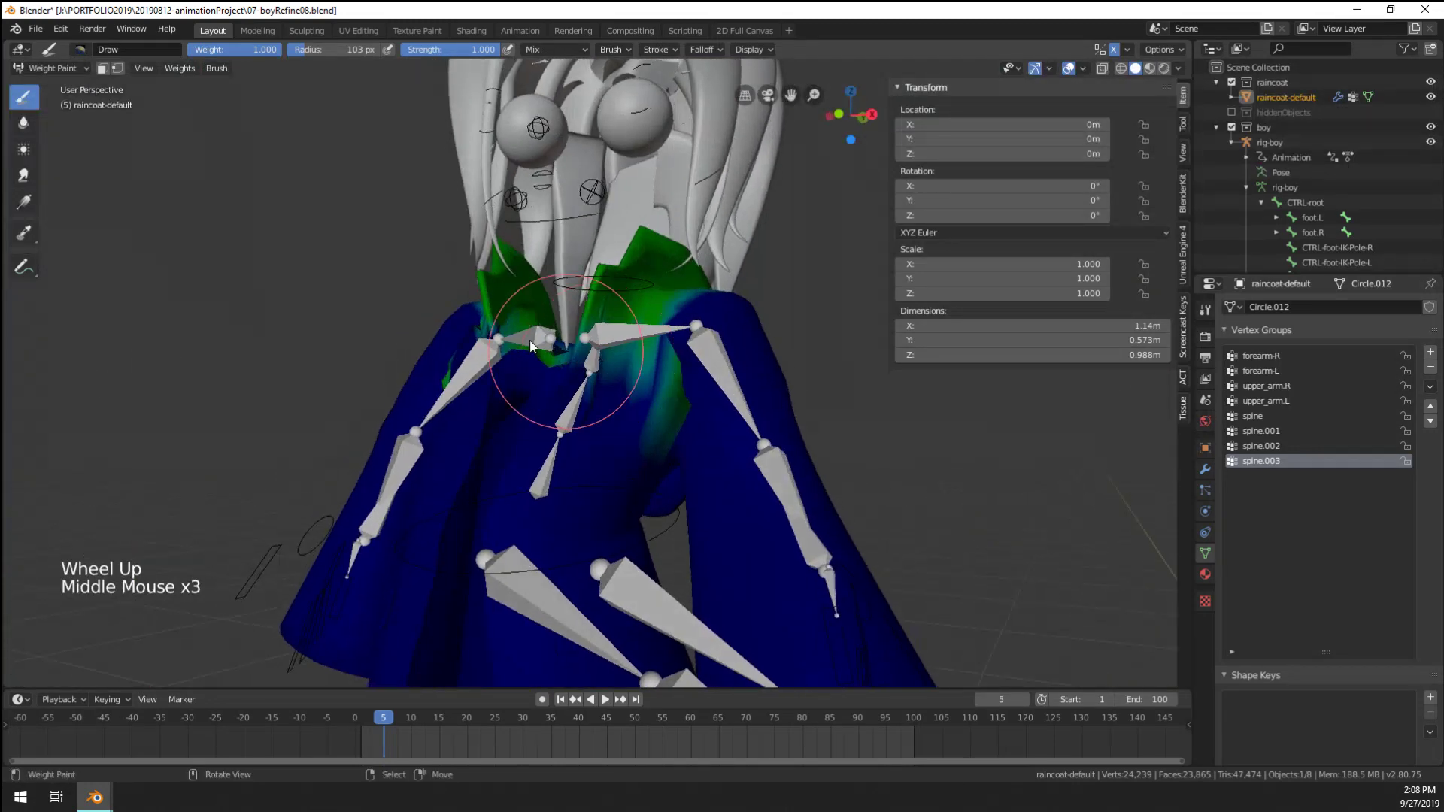
Normalize the raincoat's weights for the spine.003 and spine.002 vertex groups, leaving spine.003 as the active group
{"action": "left_click", "coordinate": [184, 67]}
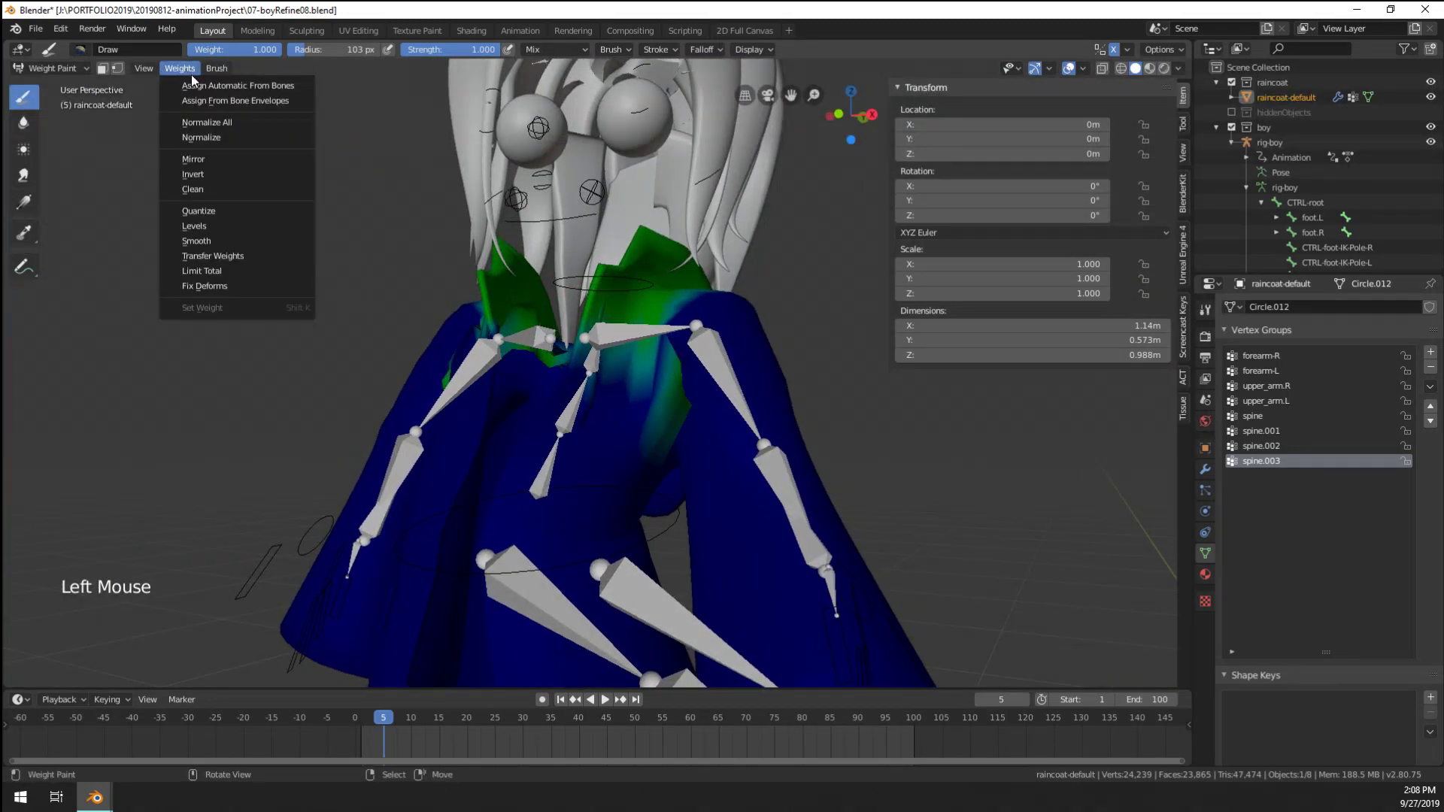
{"action": "left_click", "coordinate": [206, 124]}
{"action": "left_click", "coordinate": [1276, 450]}
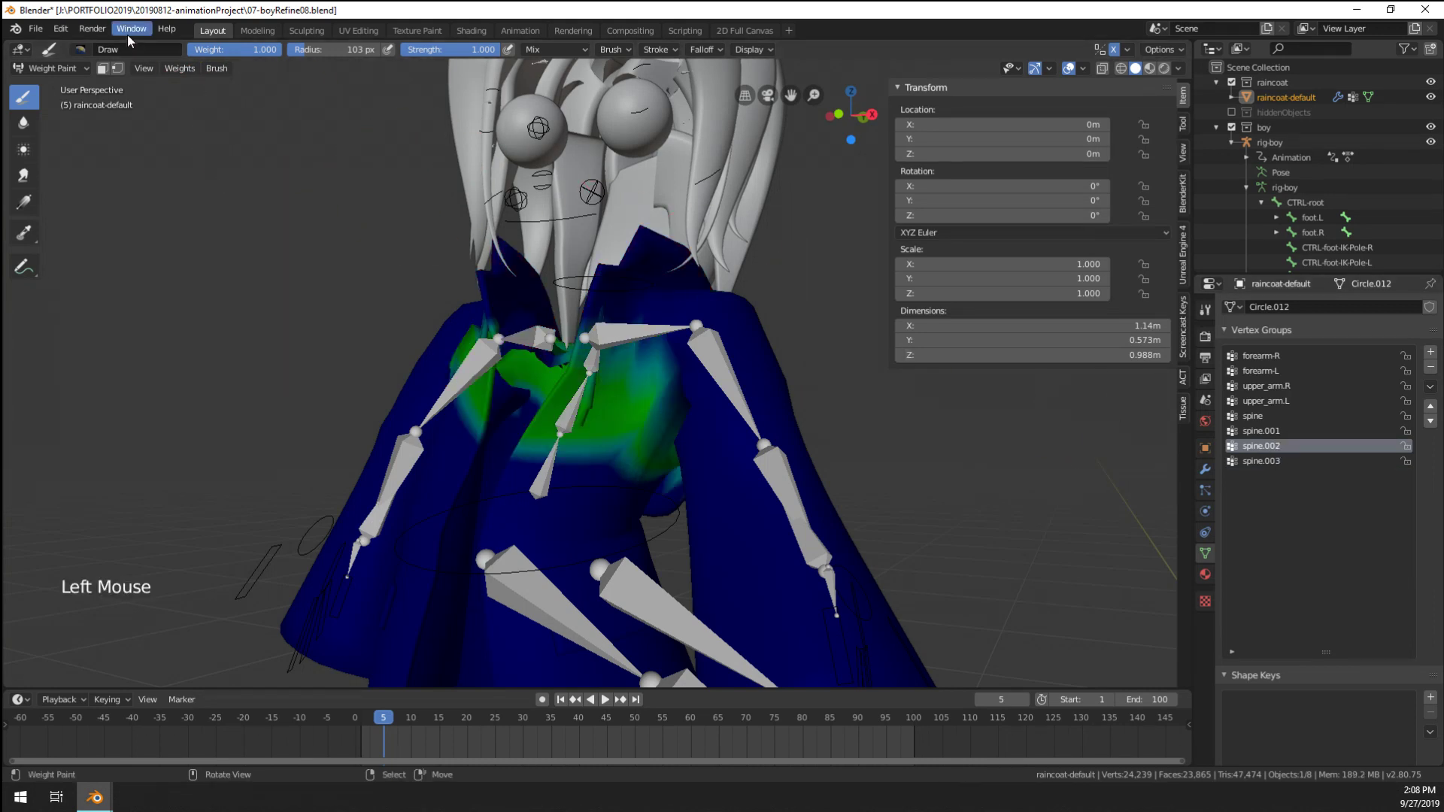
{"action": "left_click", "coordinate": [184, 67]}
{"action": "left_click", "coordinate": [203, 139]}
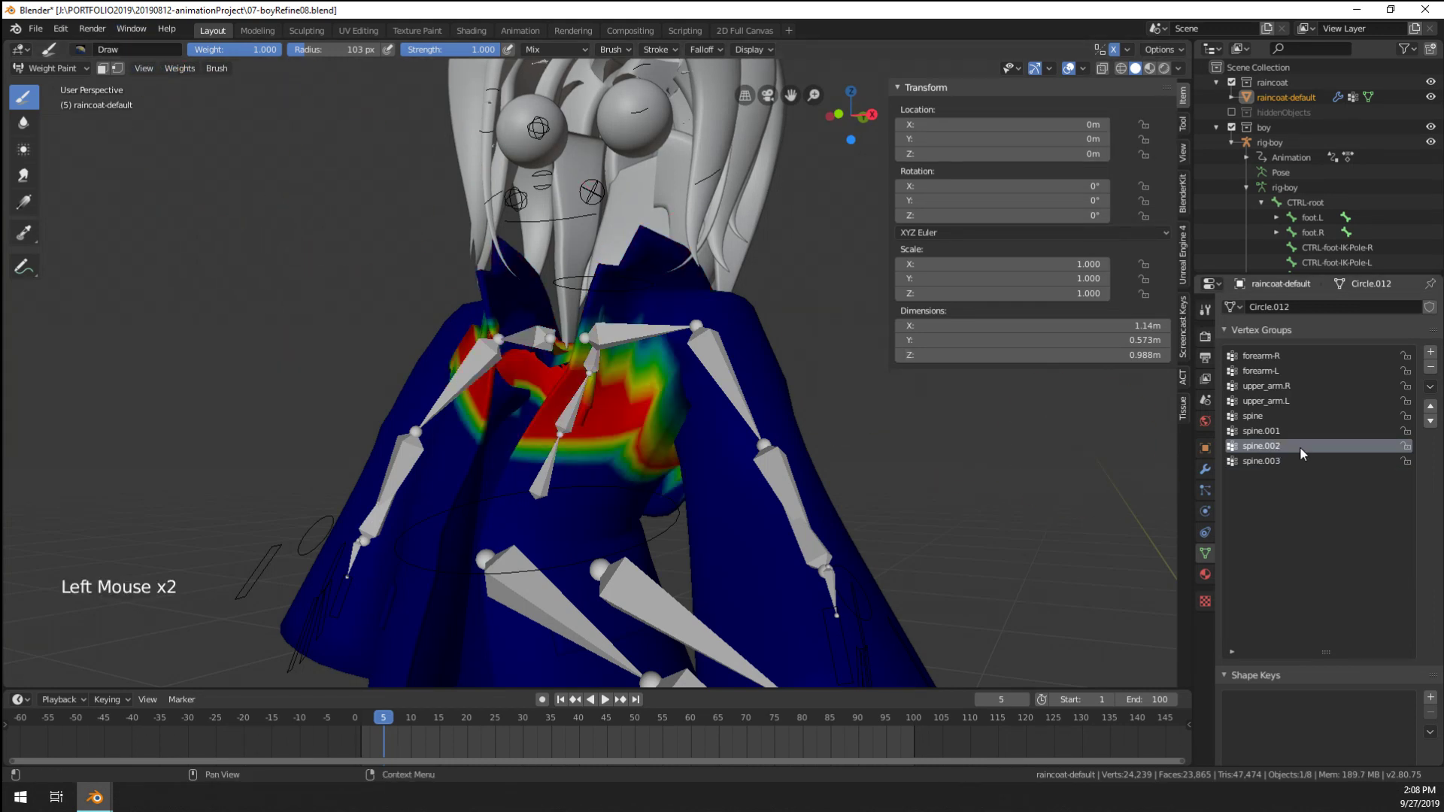
{"action": "left_click", "coordinate": [1271, 461]}
{"action": "left_click", "coordinate": [170, 69]}
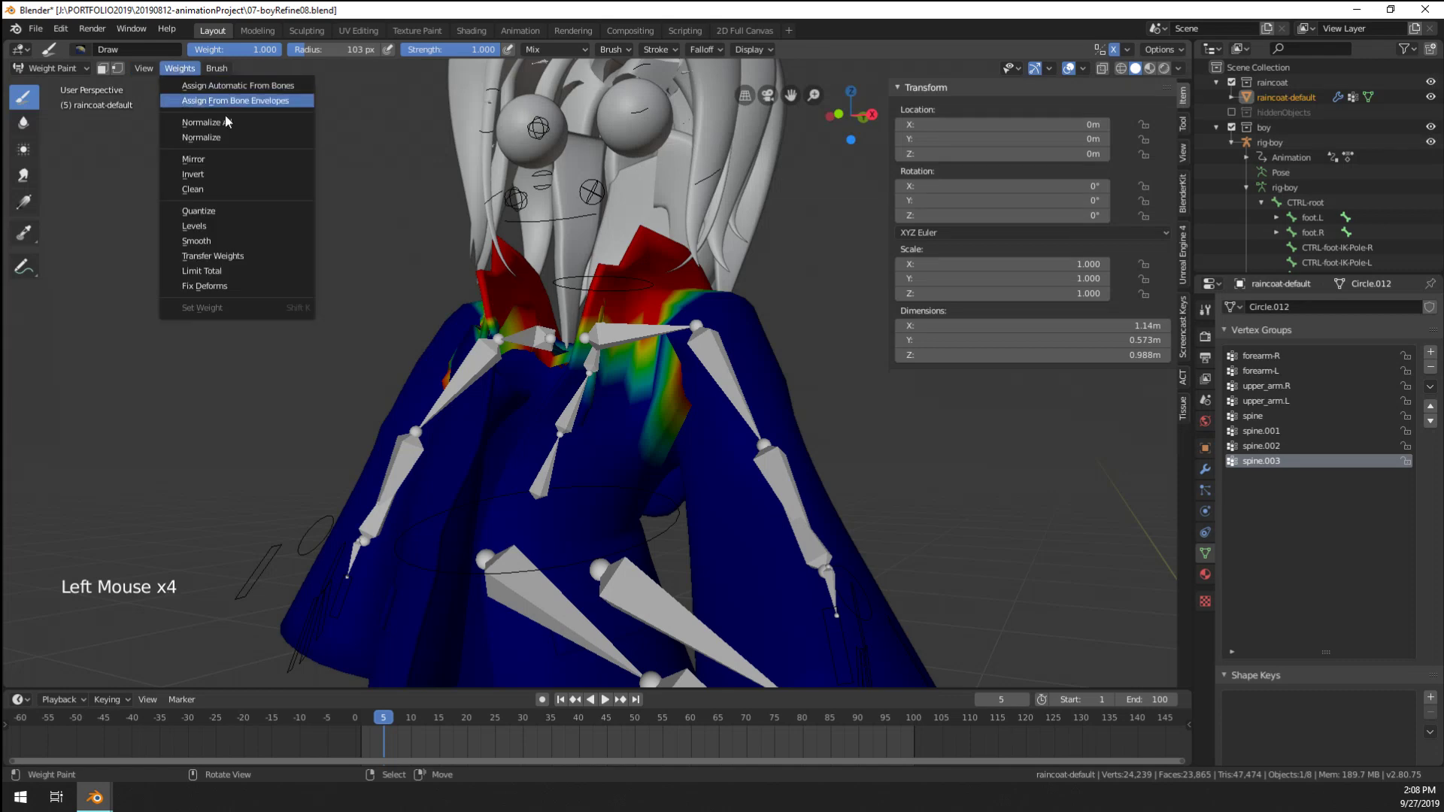
Soften the spine.003 weights around the coat's front shoulder with a Blur brush of 161 px radius, and save the file
{"action": "middle_click_drag", "start_coordinate": [237, 142], "coordinate": [534, 281]}
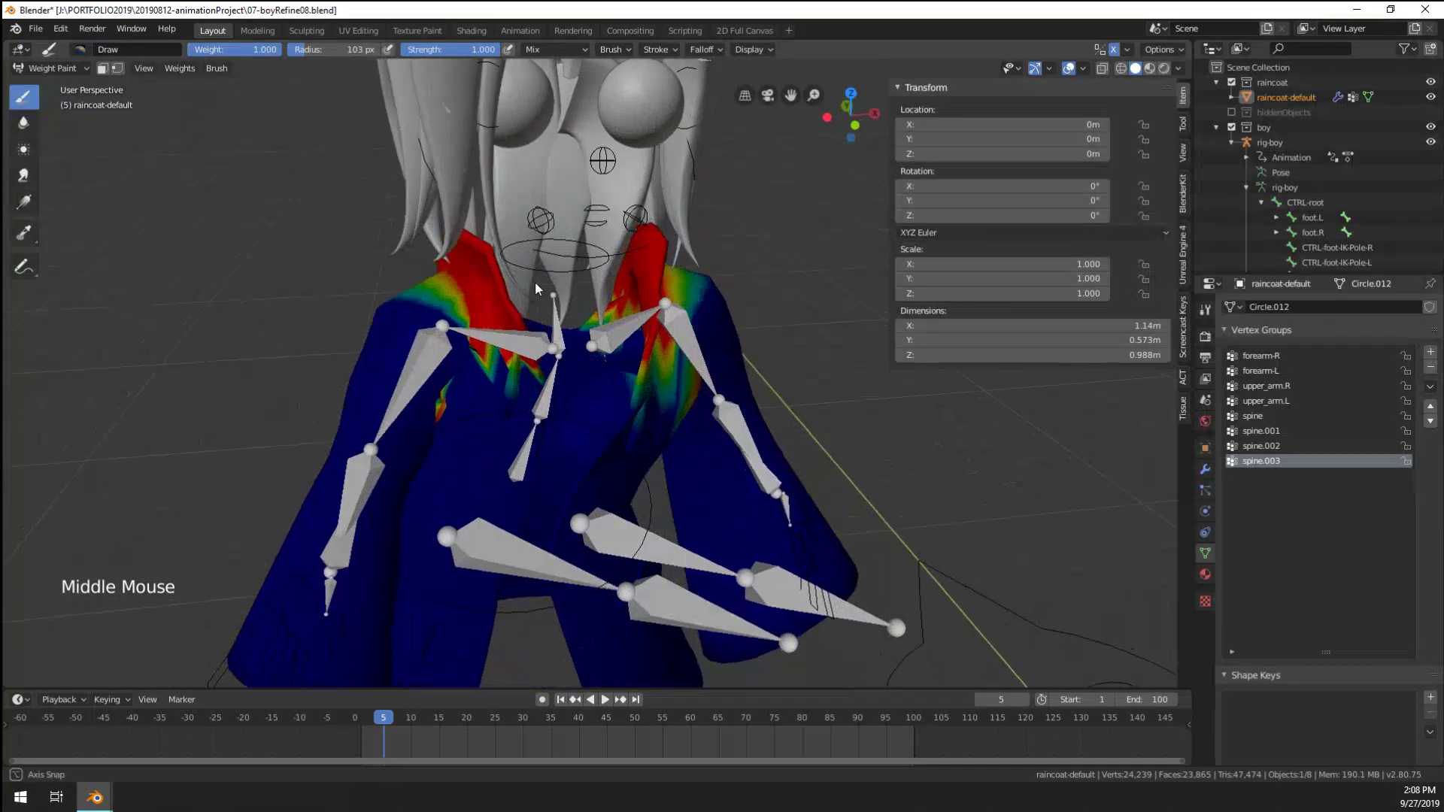
{"action": "scroll", "coordinate": [535, 281], "scroll_direction": "up", "scroll_amount": 2}
{"action": "left_click", "coordinate": [23, 122]}
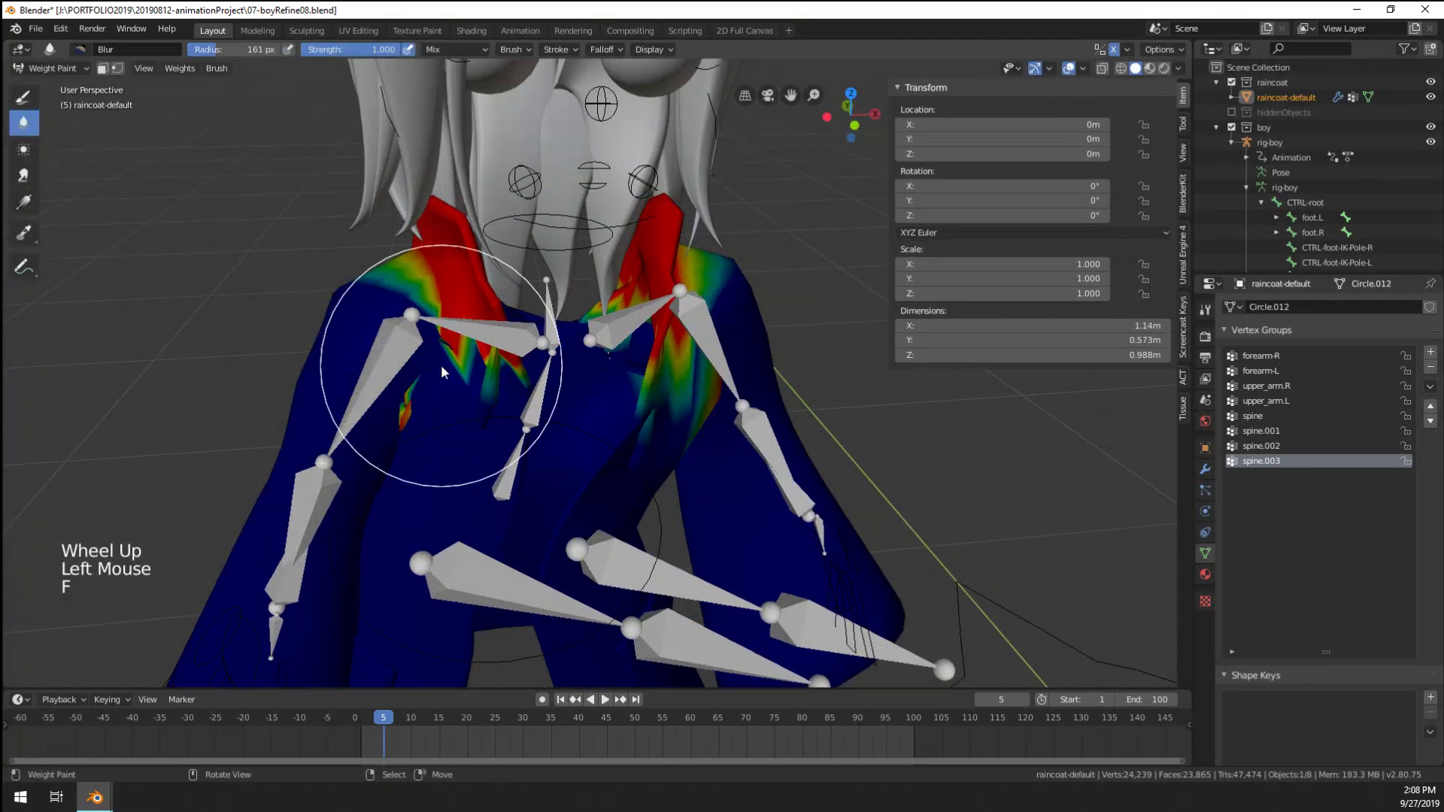
{"action": "mouse_move", "coordinate": [421, 342]}
{"action": "left_mouse_down"}
{"action": "mouse_move", "coordinate": [434, 358]}
{"action": "mouse_move", "coordinate": [413, 296]}
{"action": "left_mouse_up"}
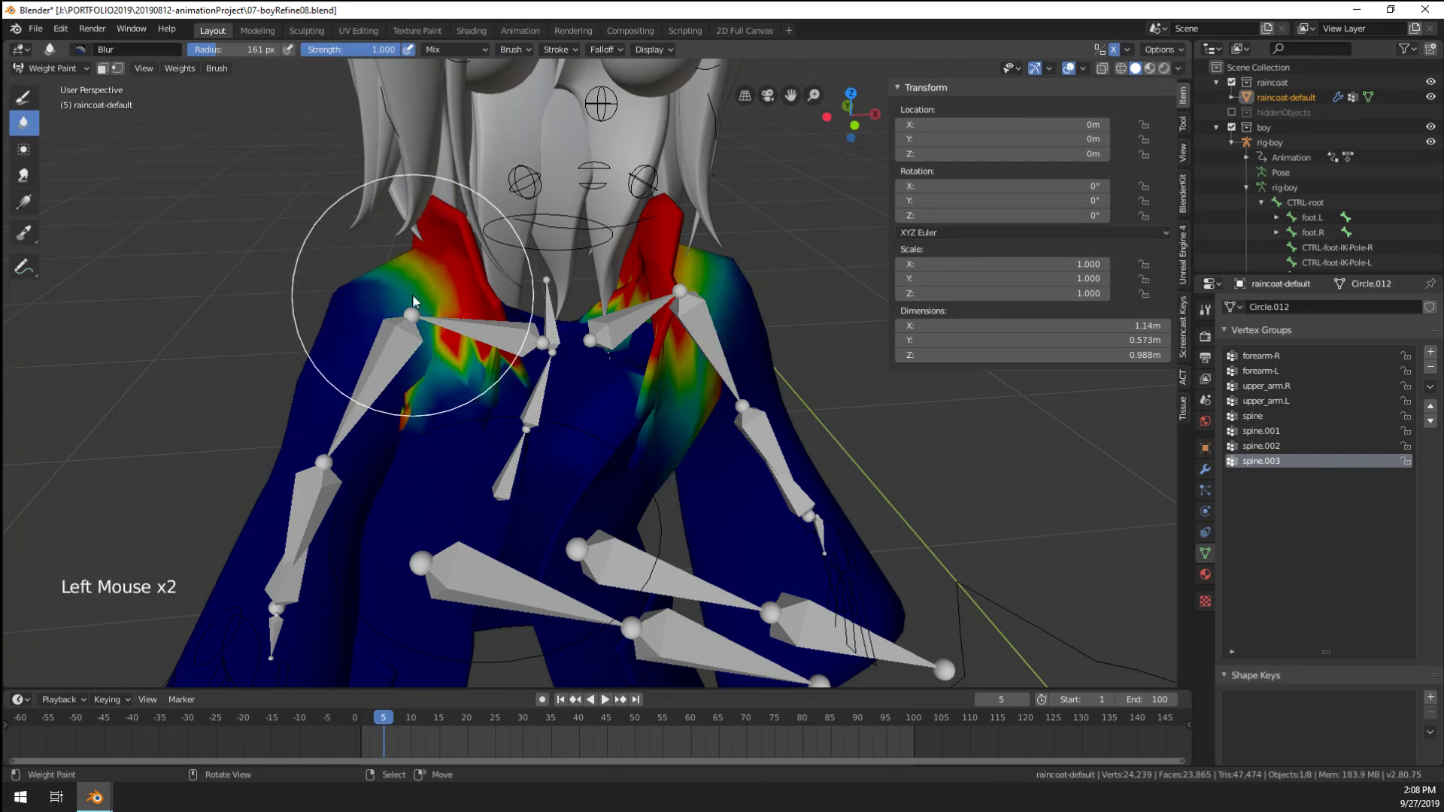
{"action": "key", "text": "ctrl+s"}
Blur the ragged lower edge of the spine.003 weights across the raincoat's upper back
{"action": "middle_click_drag", "start_coordinate": [238, 325], "coordinate": [485, 322]}
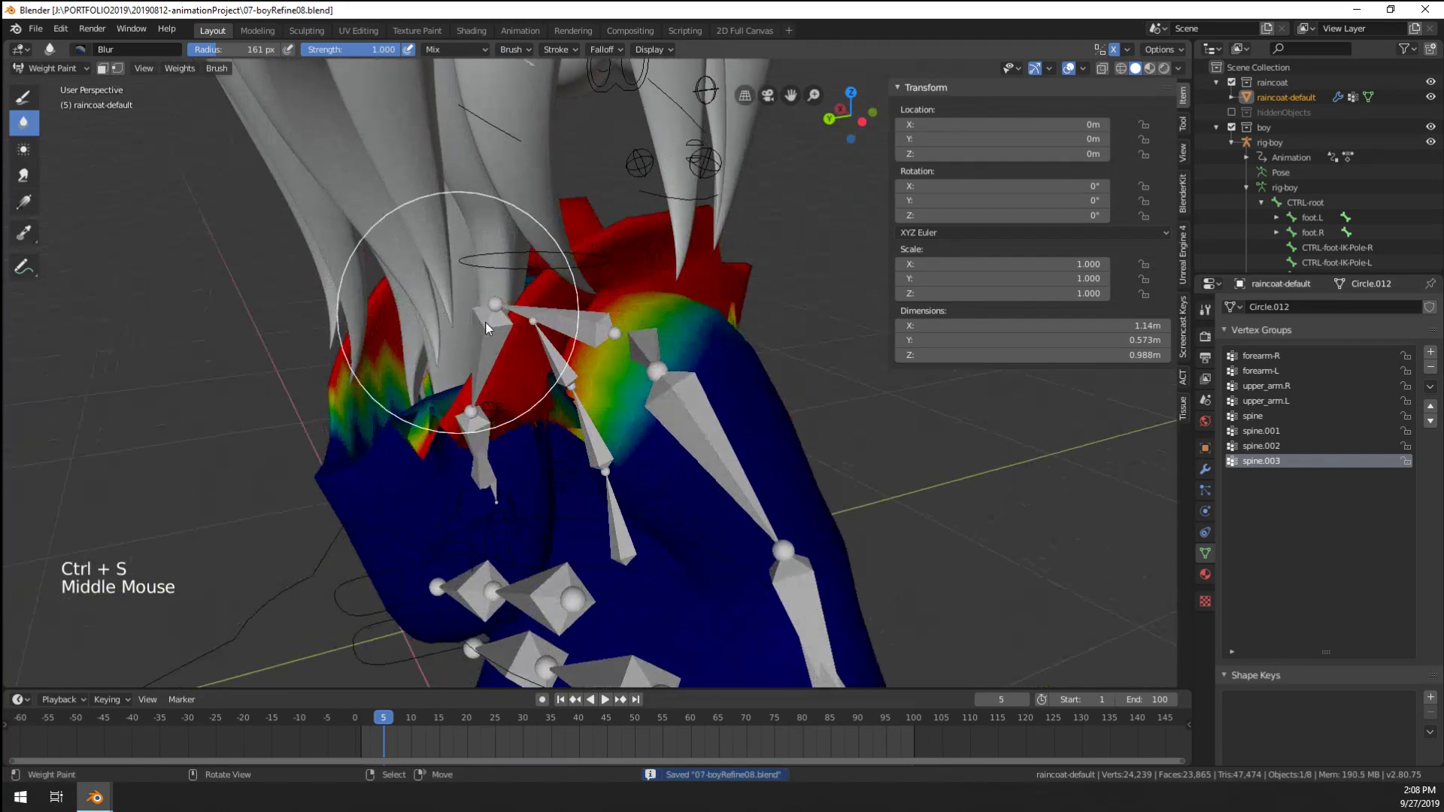
{"action": "left_click_drag", "start_coordinate": [527, 346], "coordinate": [603, 388]}
{"action": "left_click", "coordinate": [550, 407]}
{"action": "left_click", "coordinate": [545, 411]}
{"action": "left_click", "coordinate": [543, 413]}
{"action": "left_click", "coordinate": [489, 425]}
{"action": "left_click", "coordinate": [446, 433]}
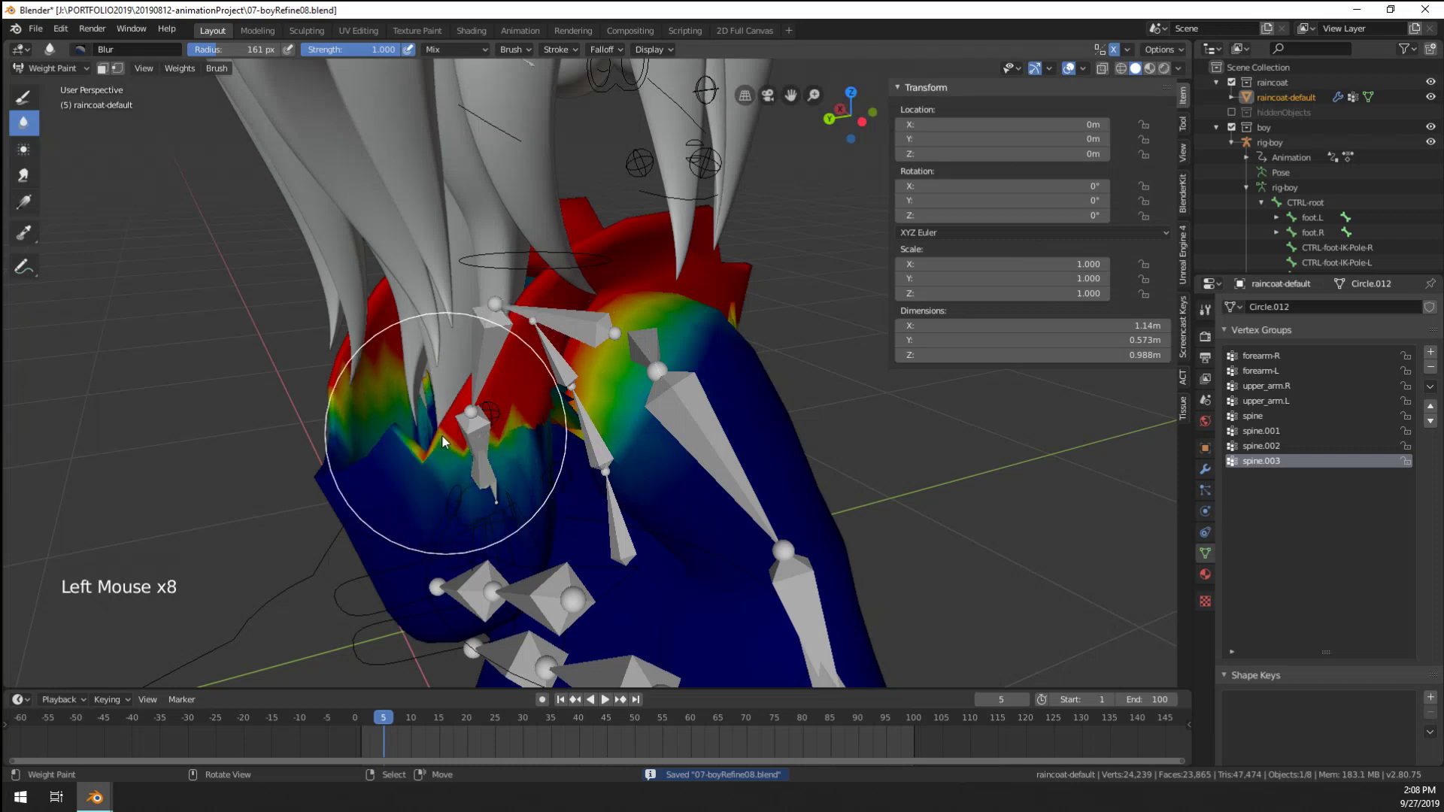
{"action": "left_click", "coordinate": [410, 445]}
{"action": "middle_click_drag", "start_coordinate": [400, 448], "coordinate": [463, 468]}
{"action": "left_click", "coordinate": [496, 466]}
{"action": "left_click", "coordinate": [537, 447]}
{"action": "left_click", "coordinate": [473, 460]}
{"action": "left_click", "coordinate": [413, 471]}
{"action": "left_click", "coordinate": [415, 472]}
{"action": "left_click", "coordinate": [526, 433]}
{"action": "left_click", "coordinate": [566, 409]}
{"action": "left_click", "coordinate": [560, 399]}
{"action": "left_click", "coordinate": [547, 380]}
Blur the spine.003 weights around the raincoat's shoulders and front chest below the collar
{"action": "mouse_move", "coordinate": [538, 367]}
{"action": "middle_mouse_down"}
{"action": "mouse_move", "coordinate": [531, 353]}
{"action": "mouse_move", "coordinate": [572, 323]}
{"action": "mouse_move", "coordinate": [760, 323]}
{"action": "middle_mouse_up"}
{"action": "left_click", "coordinate": [519, 331]}
{"action": "left_click", "coordinate": [506, 315]}
{"action": "left_click", "coordinate": [512, 315]}
{"action": "left_click", "coordinate": [722, 336]}
{"action": "left_click", "coordinate": [669, 353]}
{"action": "left_click", "coordinate": [615, 372]}
{"action": "mouse_move", "coordinate": [615, 371]}
{"action": "middle_mouse_down"}
{"action": "mouse_move", "coordinate": [666, 358]}
{"action": "mouse_move", "coordinate": [636, 374]}
{"action": "mouse_move", "coordinate": [483, 359]}
{"action": "mouse_move", "coordinate": [511, 352]}
{"action": "middle_mouse_up"}
{"action": "left_click", "coordinate": [654, 363]}
{"action": "left_click", "coordinate": [639, 370]}
{"action": "left_click", "coordinate": [626, 377]}
{"action": "left_click", "coordinate": [630, 378]}
{"action": "left_click", "coordinate": [625, 376]}
{"action": "left_click", "coordinate": [621, 375]}
{"action": "left_click", "coordinate": [617, 361]}
{"action": "left_click", "coordinate": [610, 346]}
{"action": "left_click", "coordinate": [606, 331]}
{"action": "left_click", "coordinate": [483, 361]}
{"action": "left_click", "coordinate": [482, 367]}
{"action": "left_click", "coordinate": [480, 372]}
{"action": "left_click", "coordinate": [480, 371]}
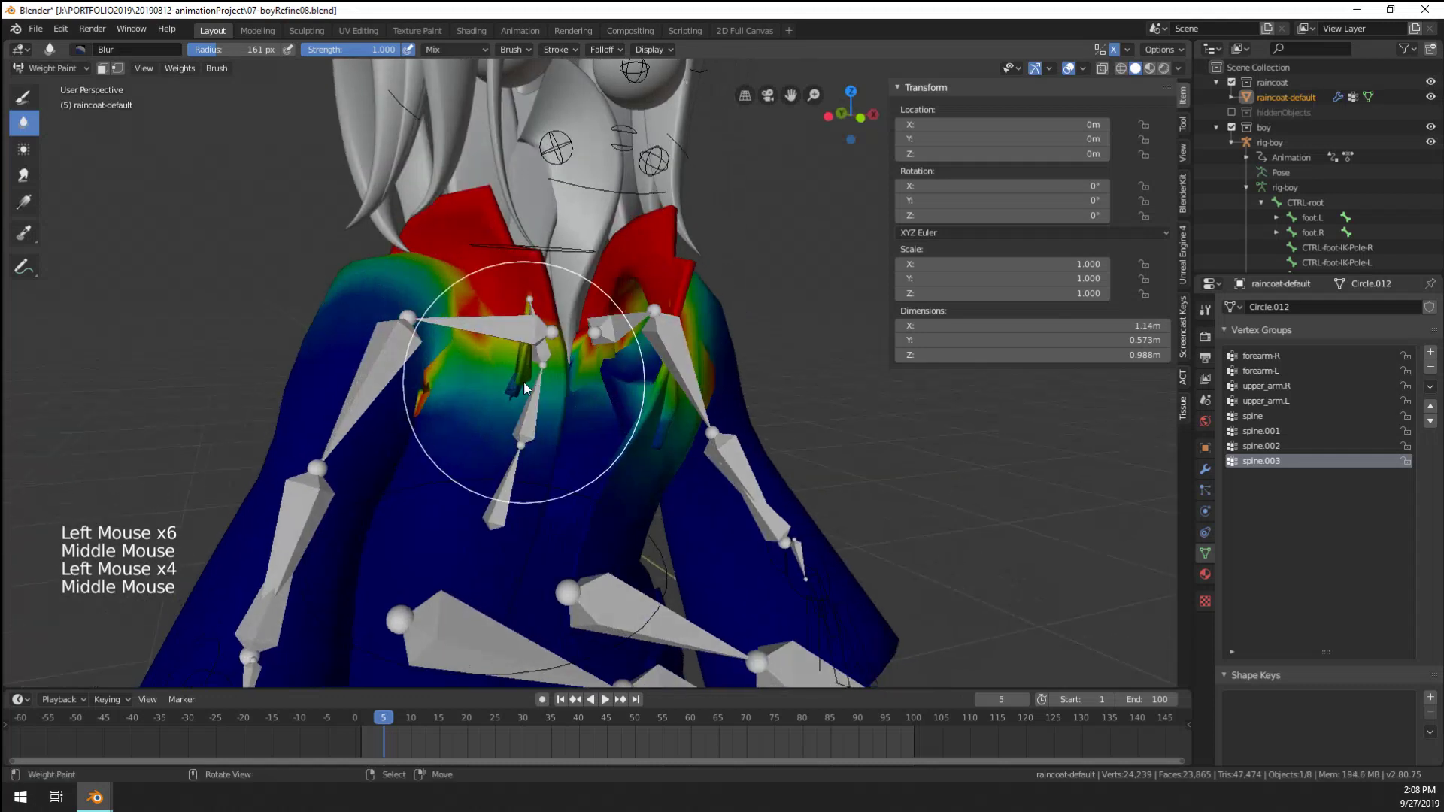
{"action": "left_click", "coordinate": [513, 350]}
{"action": "left_click", "coordinate": [516, 347]}
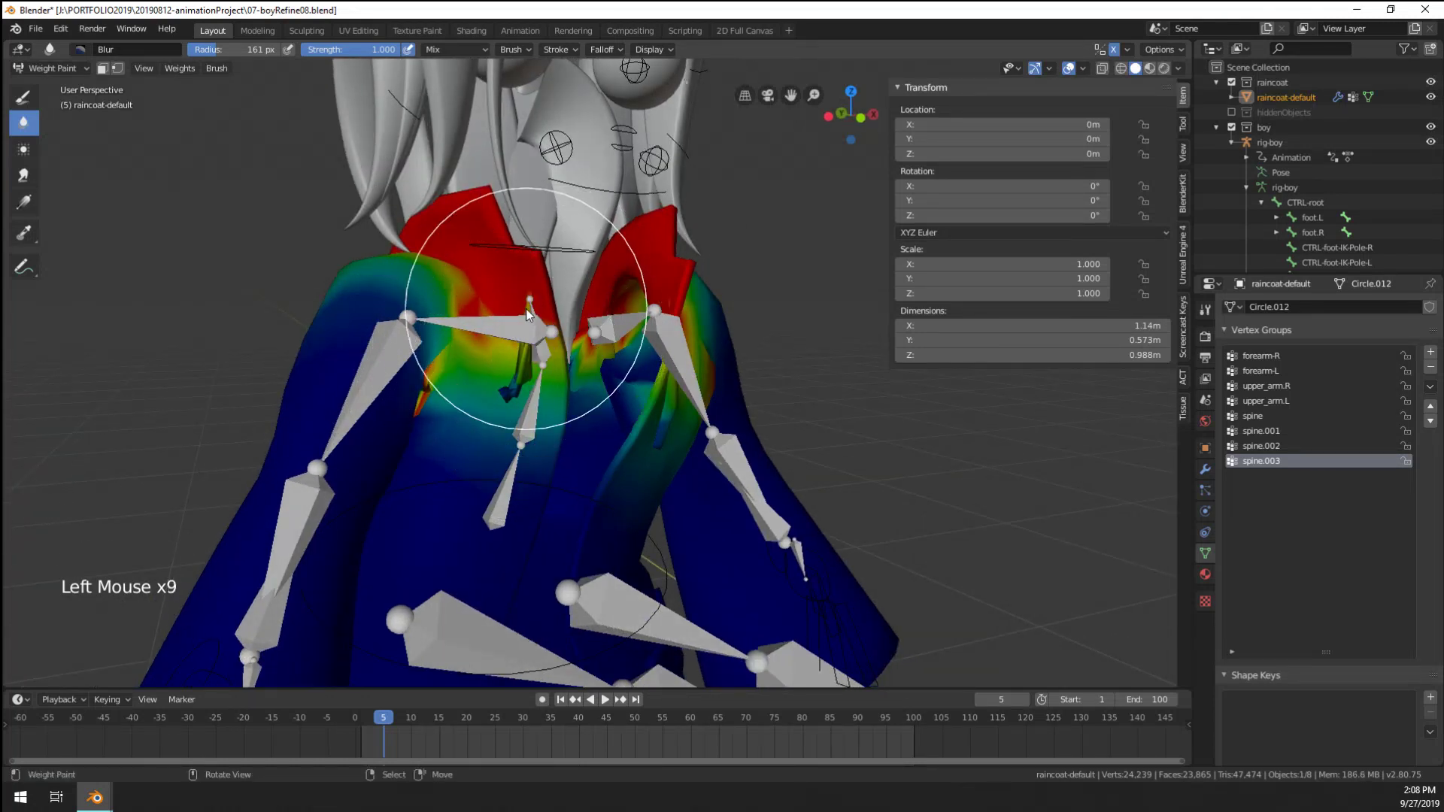
Pull the spine.003 weights down the coat's front with the Smear brush at 115 px radius and 0.500 strength
{"action": "key", "text": "f"}
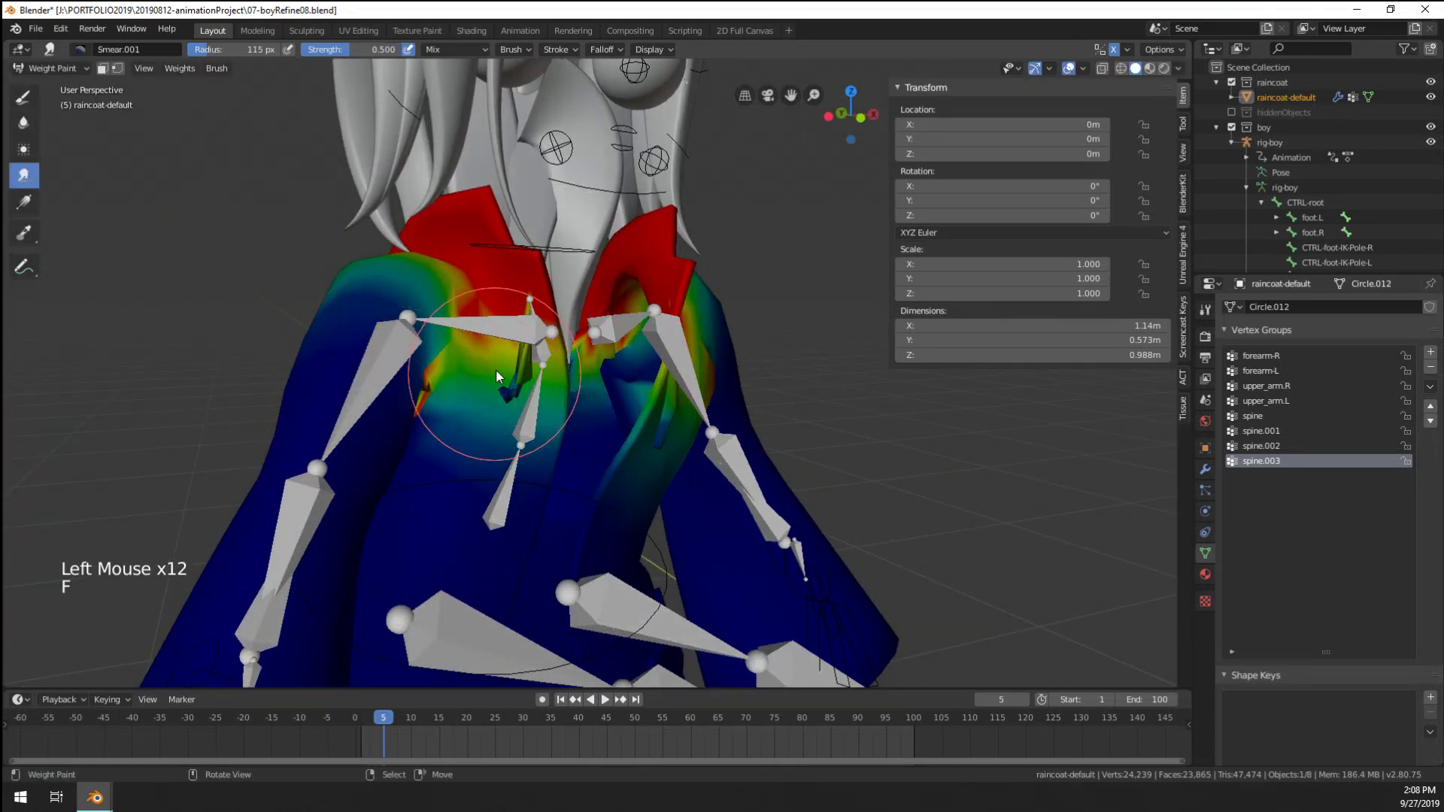
{"action": "left_click_drag", "start_coordinate": [516, 331], "coordinate": [525, 434]}
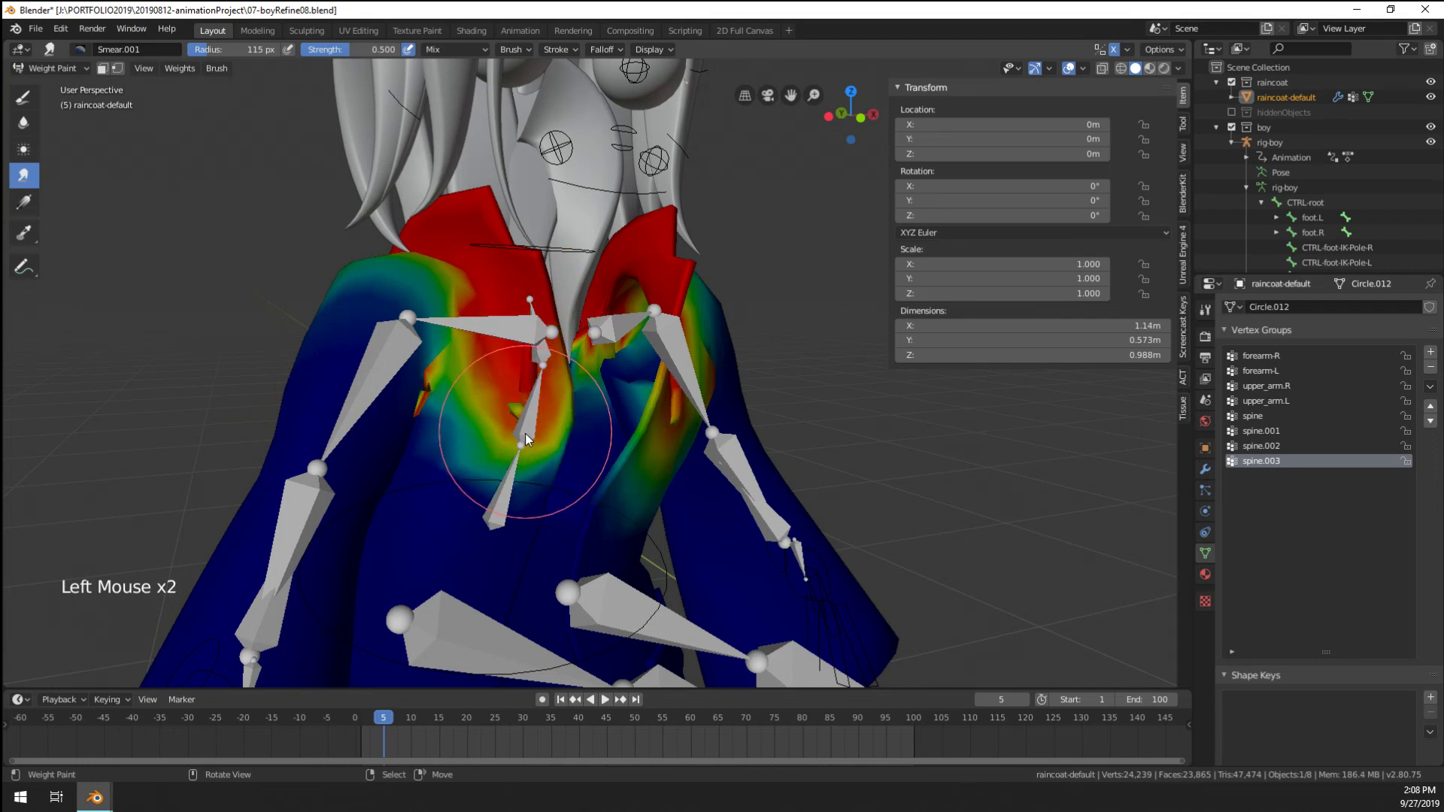
{"action": "mouse_move", "coordinate": [519, 418]}
{"action": "middle_mouse_down"}
{"action": "mouse_move", "coordinate": [567, 425]}
{"action": "mouse_move", "coordinate": [385, 408]}
{"action": "mouse_move", "coordinate": [501, 408]}
{"action": "middle_mouse_up"}
{"action": "left_click_drag", "start_coordinate": [495, 376], "coordinate": [498, 371]}
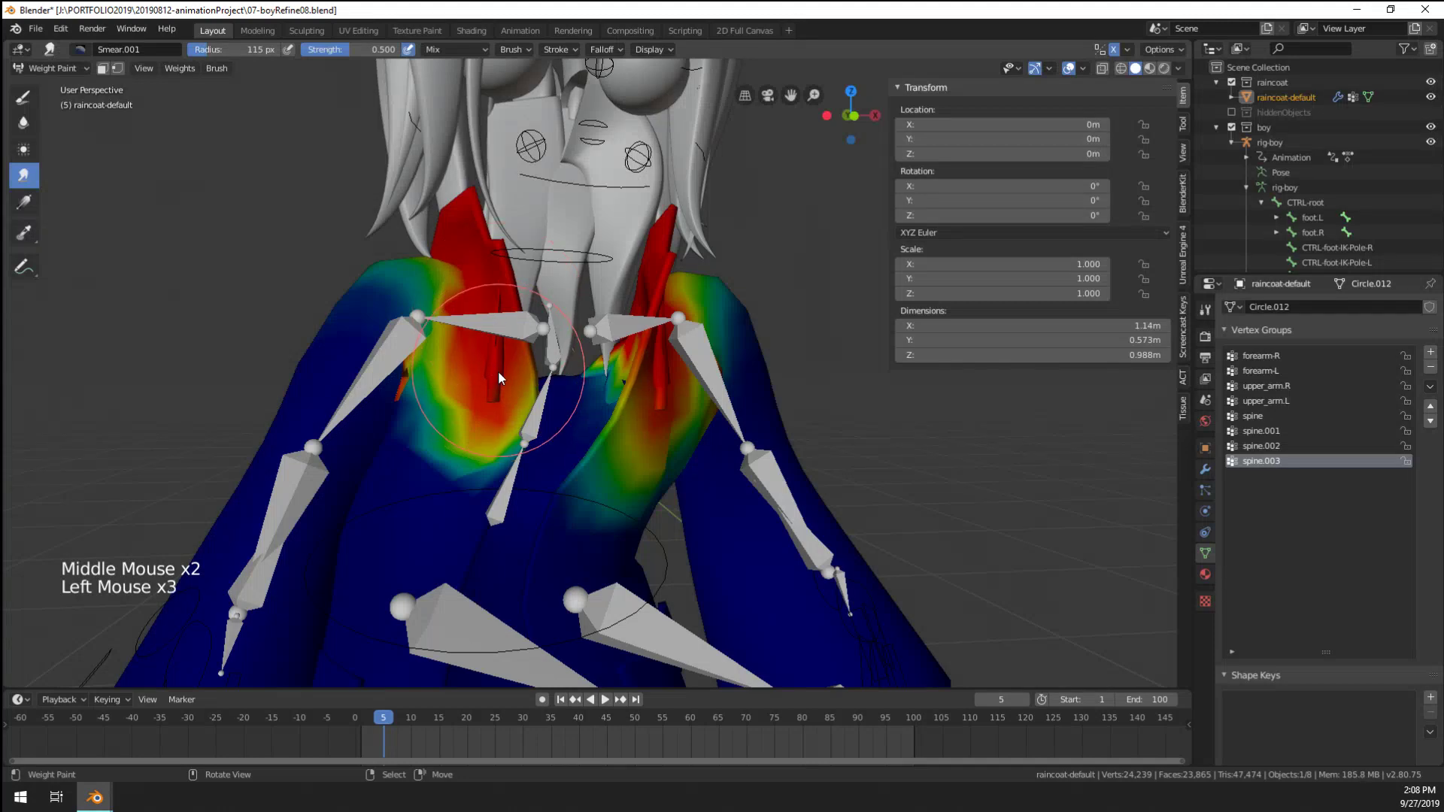
Sample the vertex groups influencing the coat's chest, and make the spine.002 group active
{"action": "mouse_move", "coordinate": [498, 372]}
{"action": "middle_mouse_down"}
{"action": "mouse_move", "coordinate": [462, 363]}
{"action": "mouse_move", "coordinate": [547, 336]}
{"action": "mouse_move", "coordinate": [470, 405]}
{"action": "mouse_move", "coordinate": [598, 363]}
{"action": "mouse_move", "coordinate": [560, 437]}
{"action": "middle_mouse_up"}
{"action": "scroll", "coordinate": [577, 346], "scroll_direction": "down", "scroll_amount": 4}
{"action": "scroll", "coordinate": [598, 364], "scroll_direction": "up", "scroll_amount": 2}
{"action": "left_click", "coordinate": [497, 455], "text": "shift"}
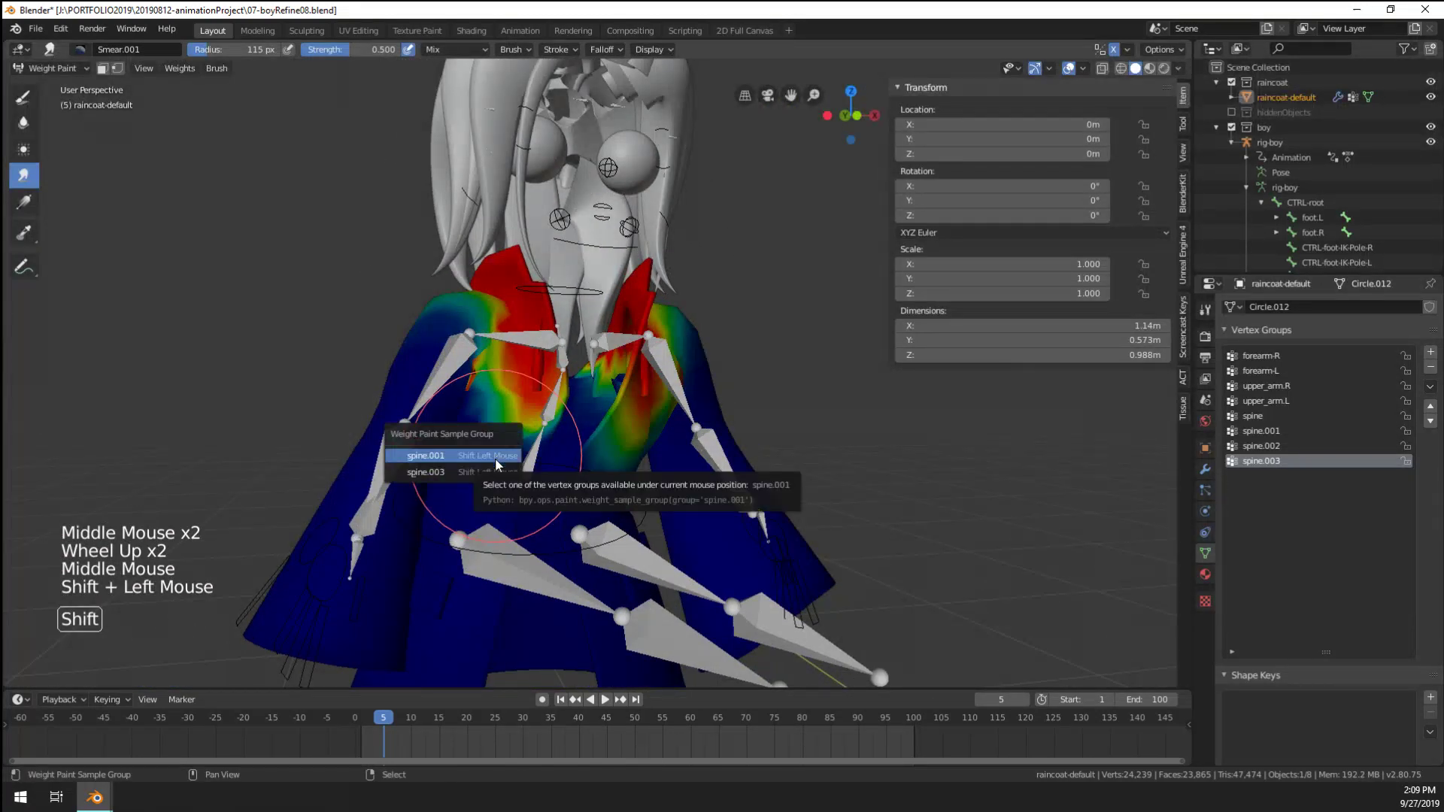
{"action": "left_click", "coordinate": [487, 417], "text": "shift"}
{"action": "middle_click_drag", "start_coordinate": [496, 418], "coordinate": [558, 426]}
{"action": "left_click", "coordinate": [1271, 446]}
{"action": "scroll", "coordinate": [504, 404], "scroll_direction": "up", "scroll_amount": 3}
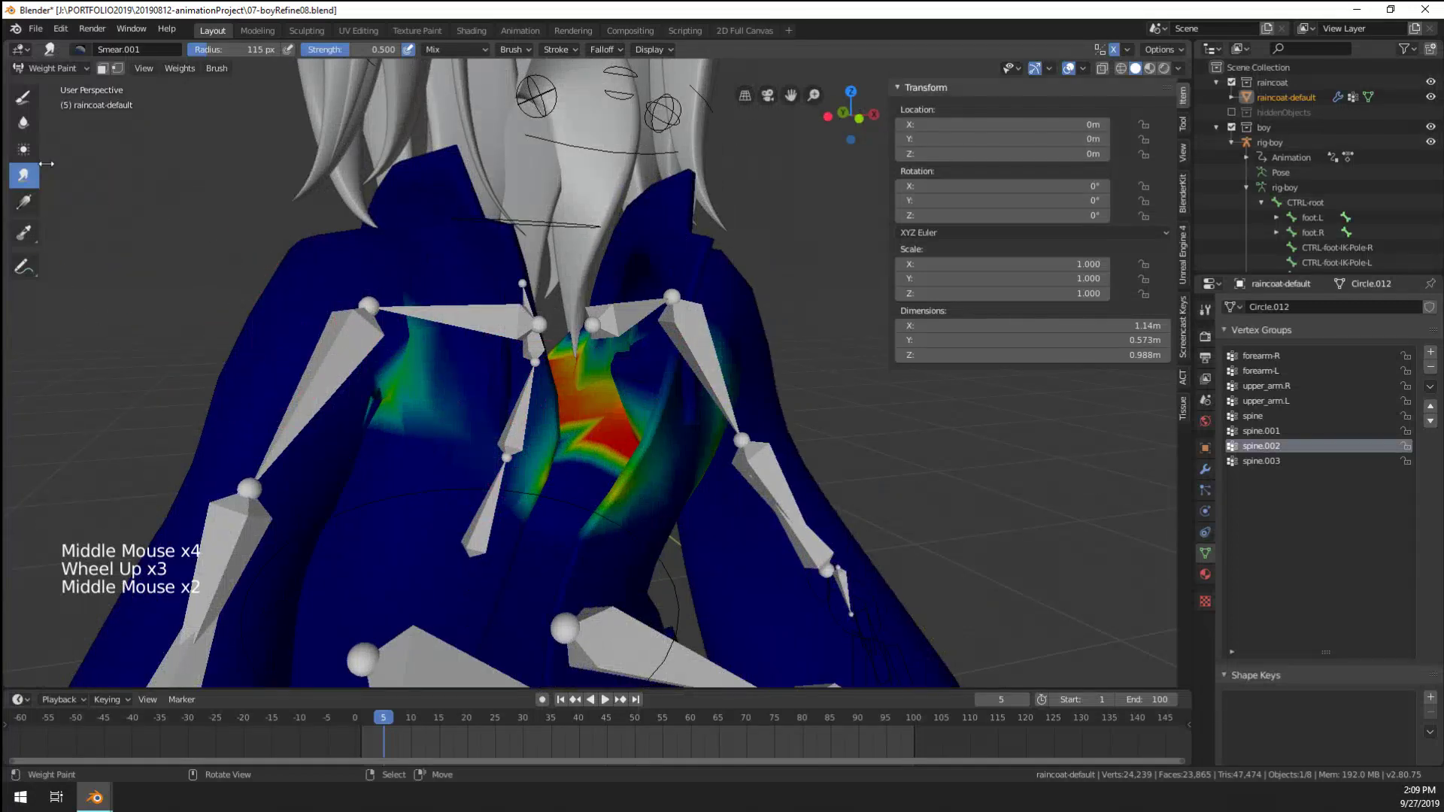
Paint spine.002 weight 1.000 across the coat's chest with an 86 px Draw brush, undoing the first strokes and repainting lower down
{"action": "left_click", "coordinate": [23, 97]}
{"action": "key", "text": "f"}
{"action": "left_click_drag", "start_coordinate": [386, 459], "coordinate": [518, 522]}
{"action": "middle_click_drag", "start_coordinate": [517, 522], "coordinate": [432, 491]}
{"action": "key", "text": "ctrl+z"}
{"action": "key", "text": "ctrl+z"}
{"action": "key", "text": "ctrl+z"}
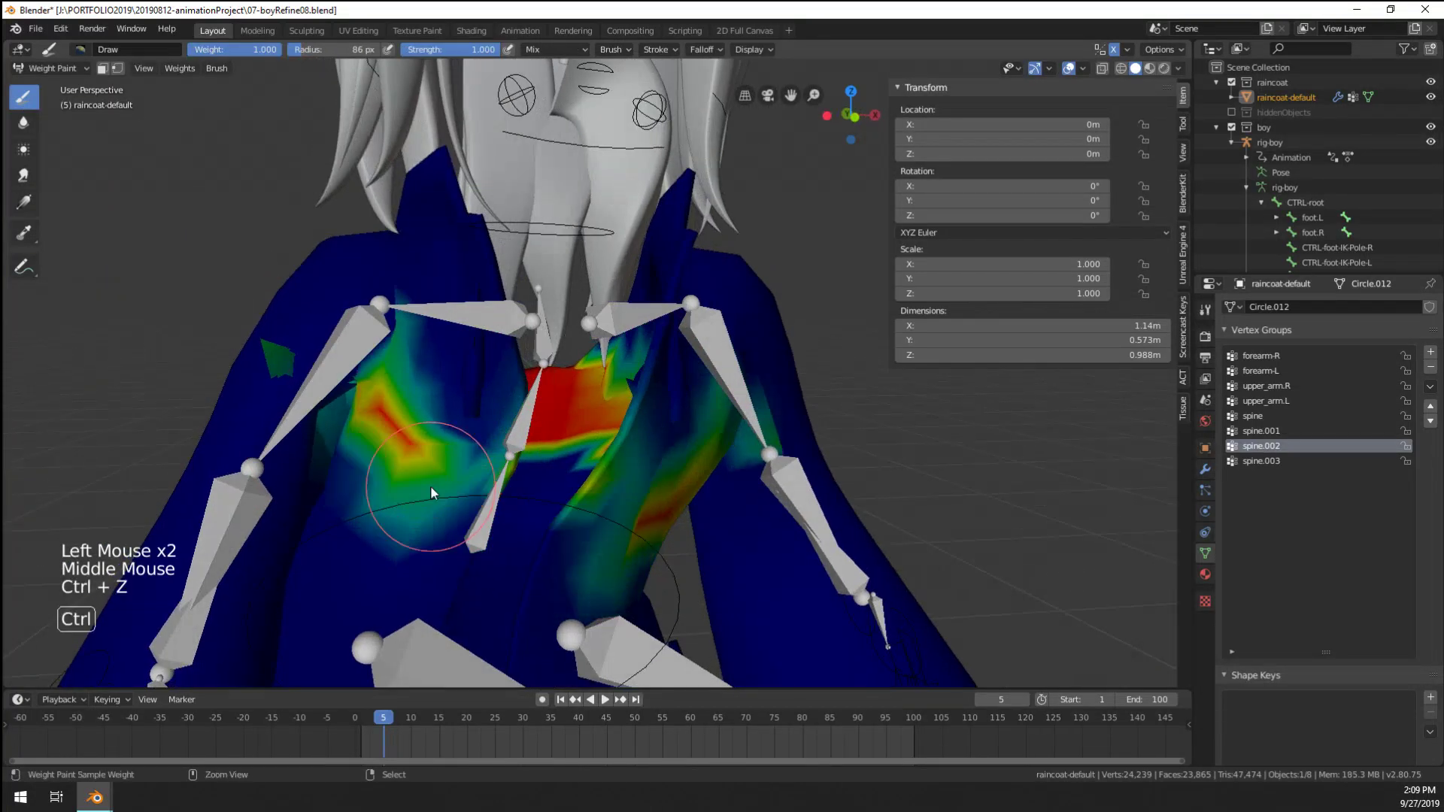
{"action": "mouse_move", "coordinate": [379, 472]}
{"action": "left_mouse_down"}
{"action": "mouse_move", "coordinate": [432, 509]}
{"action": "mouse_move", "coordinate": [398, 466]}
{"action": "left_mouse_up"}
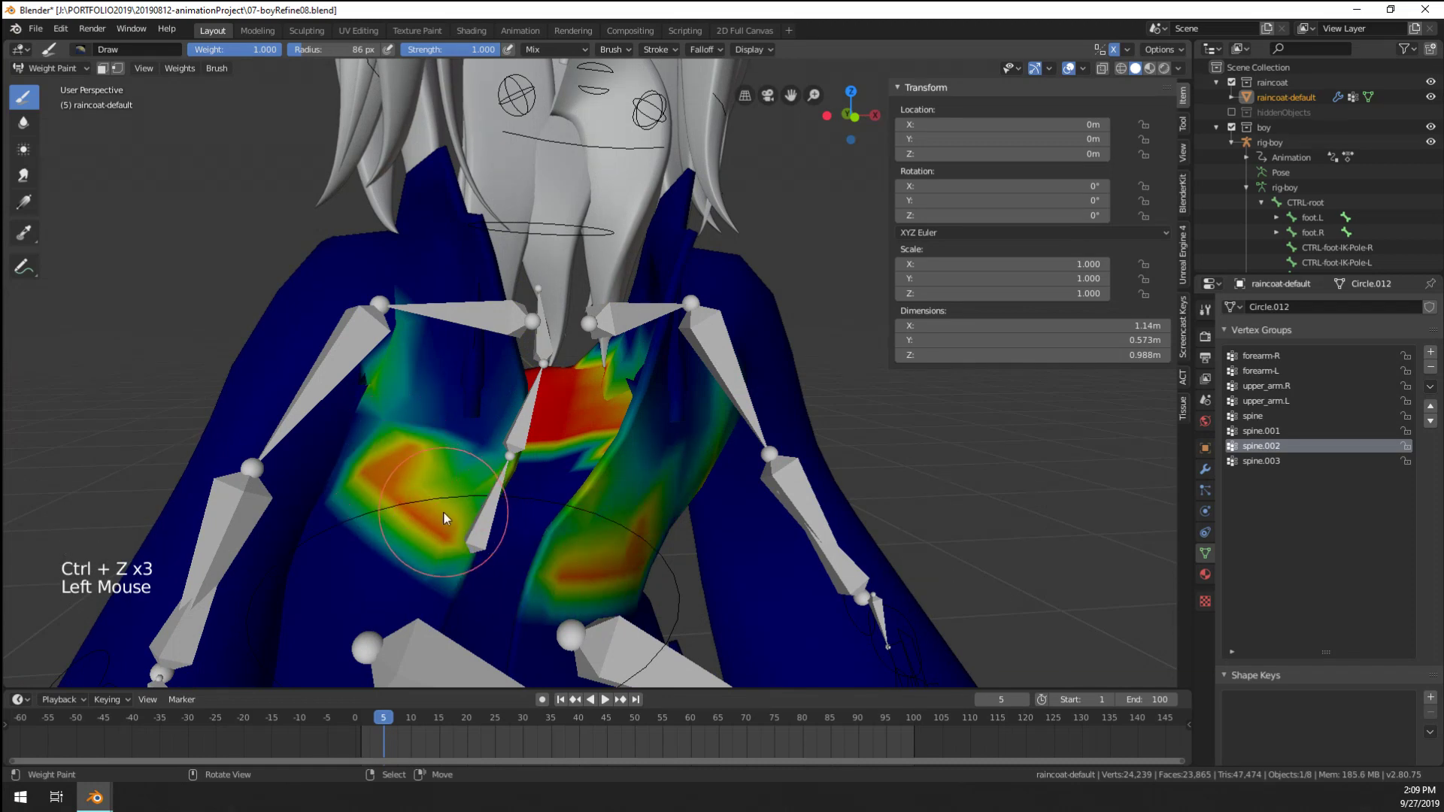
Leave Weight Paint for Object Mode, select the boy's rig and put it in Pose Mode
{"action": "mouse_move", "coordinate": [445, 519]}
{"action": "middle_mouse_down"}
{"action": "mouse_move", "coordinate": [530, 482]}
{"action": "mouse_move", "coordinate": [544, 451]}
{"action": "mouse_move", "coordinate": [594, 476]}
{"action": "middle_mouse_up"}
{"action": "scroll", "coordinate": [594, 477], "scroll_direction": "down", "scroll_amount": 5}
{"action": "key", "text": "ctrl+Tab"}
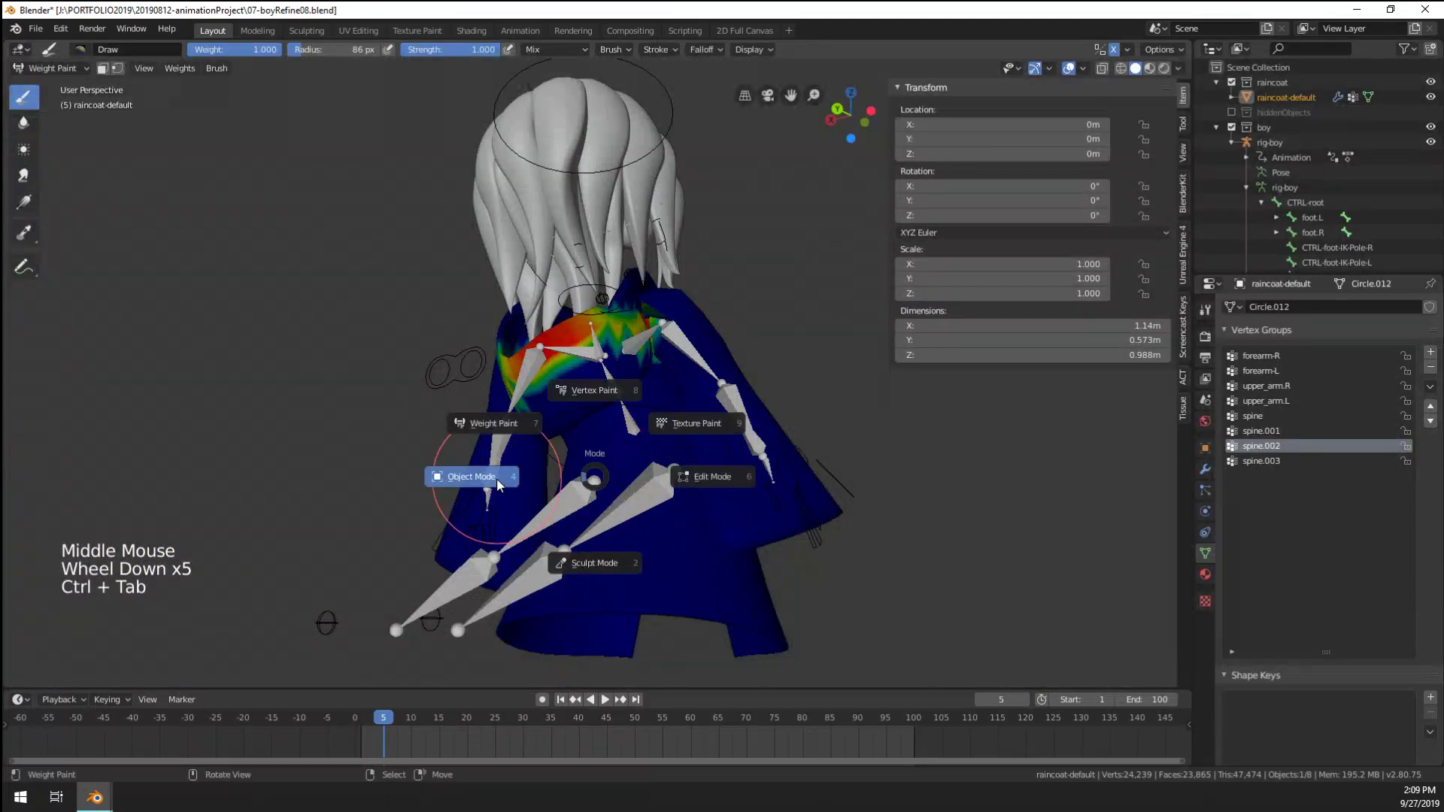
{"action": "key", "text": "ctrl+Tab"}
{"action": "right_click", "coordinate": [692, 355]}
{"action": "right_click", "coordinate": [692, 355]}
{"action": "key", "text": "ctrl+Tab"}
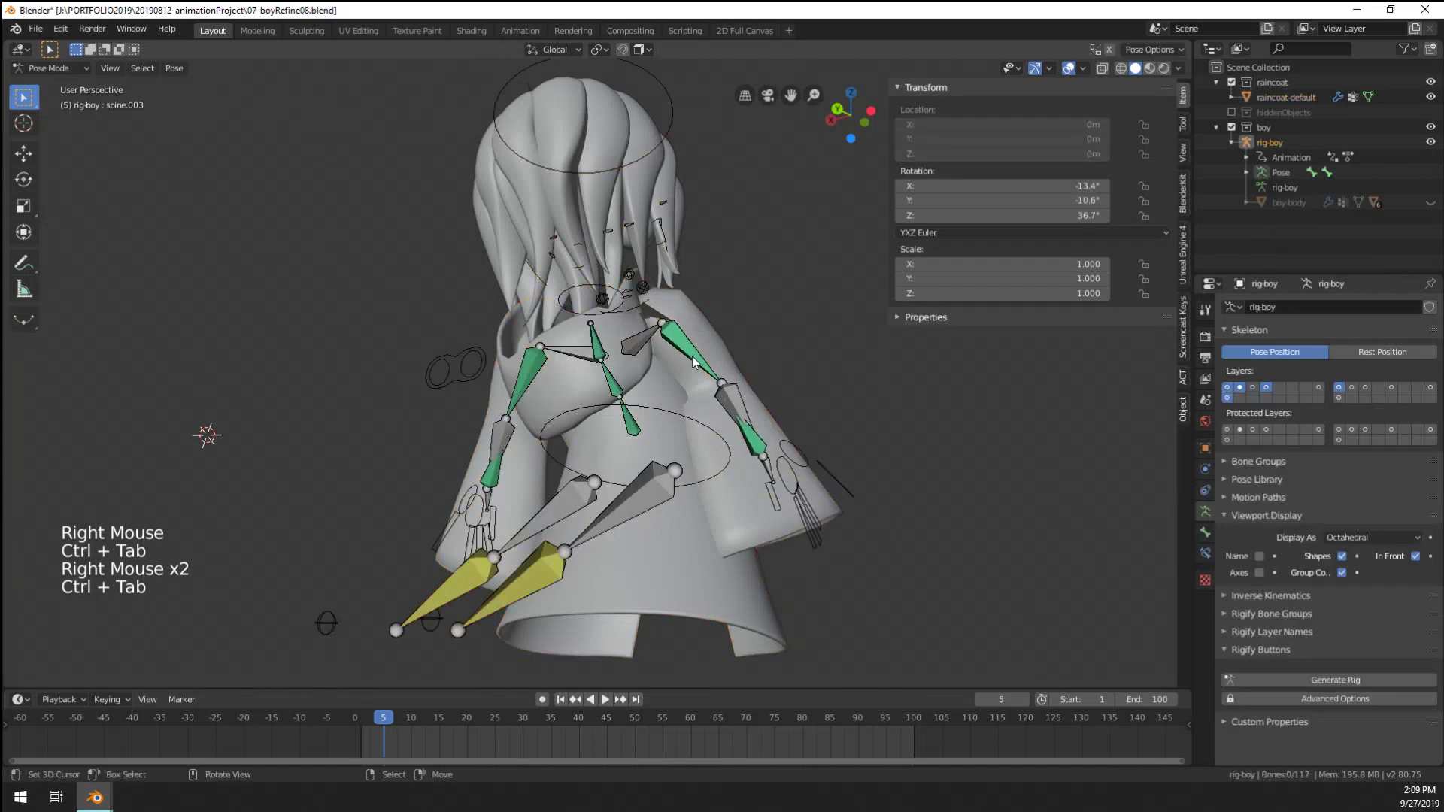
Raise both arms by rotating the upper_arm.R bone about -131° and the upper_arm.L bone about 124°
{"action": "right_click", "coordinate": [692, 355]}
{"action": "middle_click_drag", "start_coordinate": [692, 355], "coordinate": [640, 353]}
{"action": "key", "text": "r"}
{"action": "left_click", "coordinate": [740, 246]}
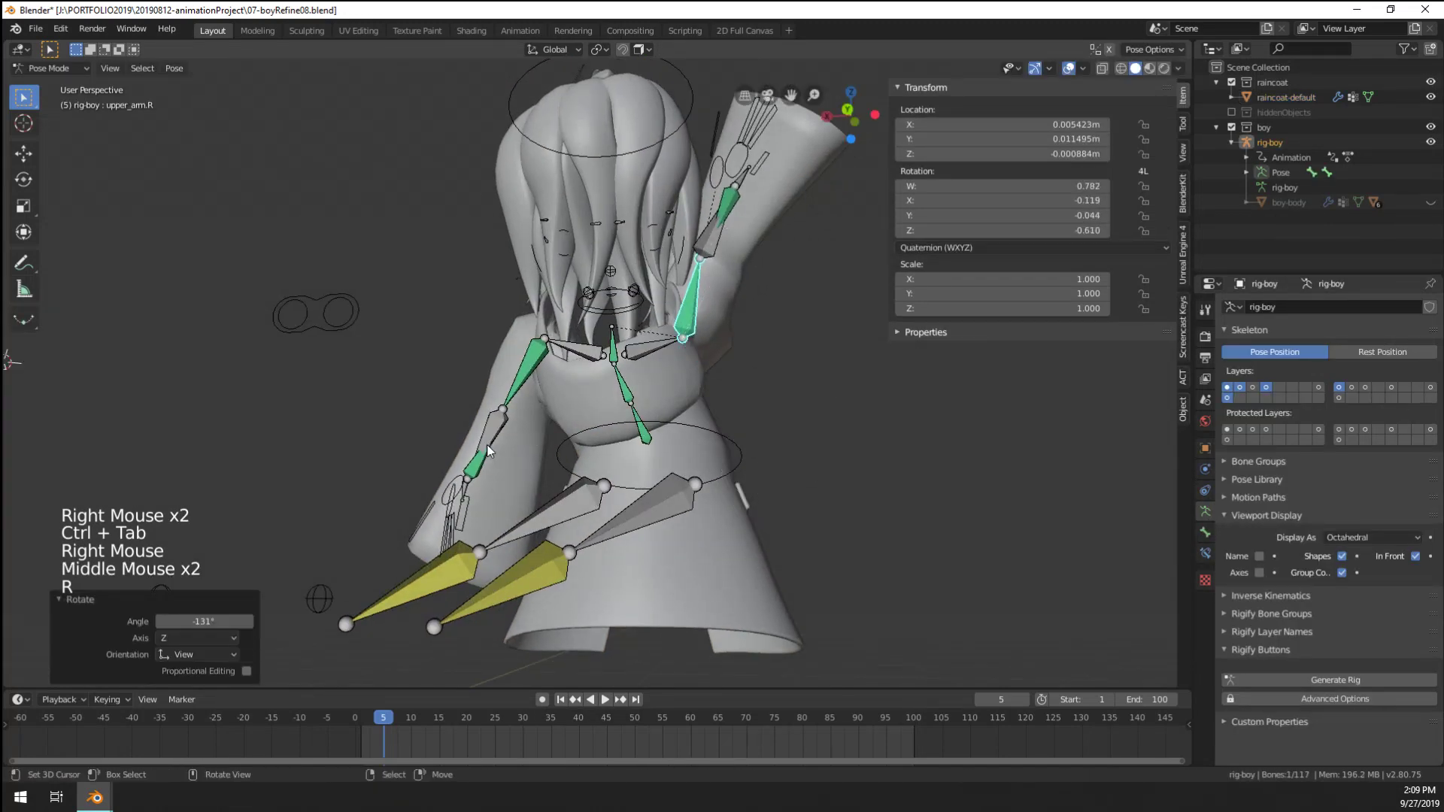
{"action": "right_click", "coordinate": [516, 380]}
{"action": "key", "text": "r"}
{"action": "left_click", "coordinate": [444, 301]}
Show the raised-arm pose in Material Preview shading and inspect the raincoat's deformation from the front
{"action": "middle_click_drag", "start_coordinate": [443, 301], "coordinate": [452, 489]}
{"action": "scroll", "coordinate": [532, 448], "scroll_direction": "up", "scroll_amount": 3}
{"action": "scroll", "coordinate": [436, 480], "scroll_direction": "down", "scroll_amount": 2}
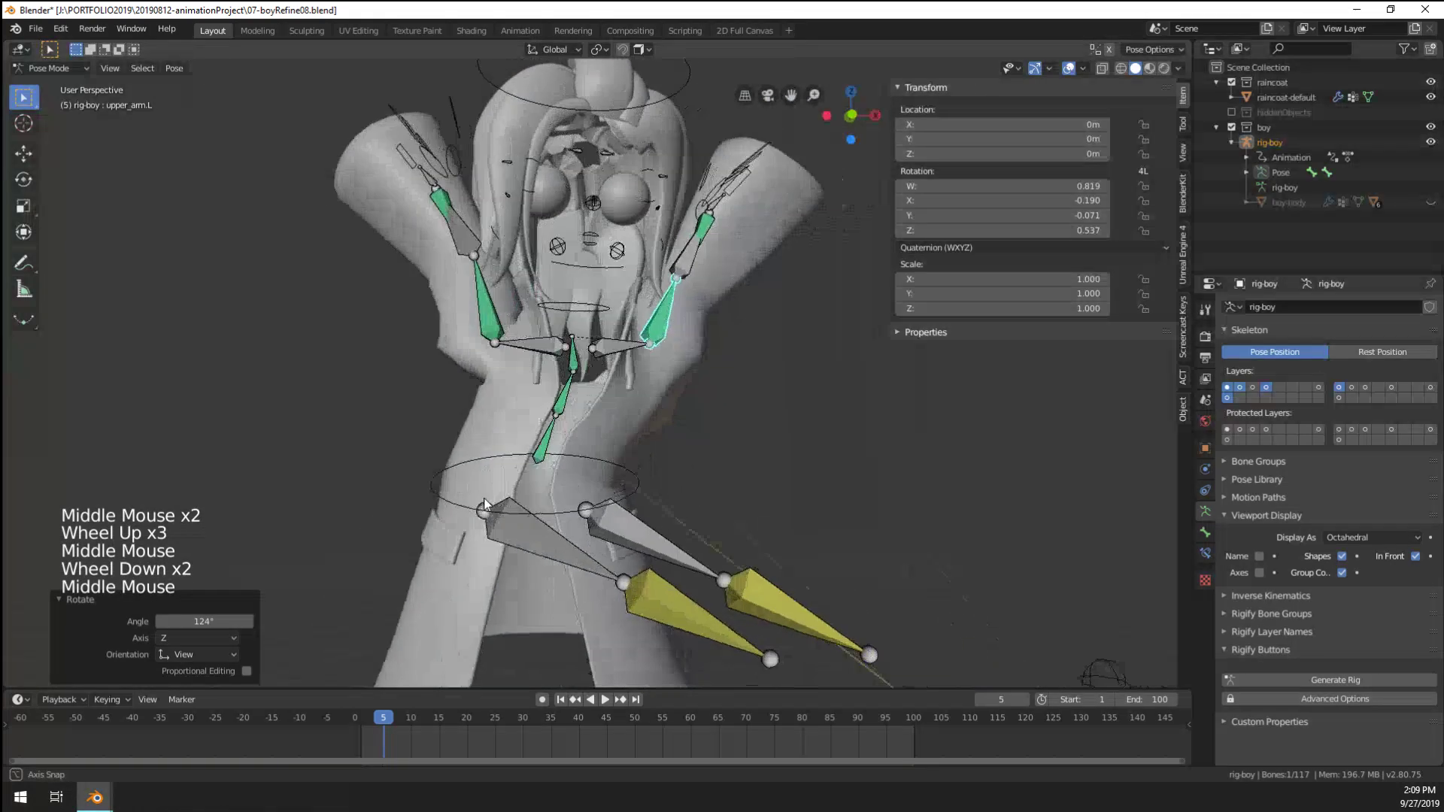
{"action": "left_click", "coordinate": [1149, 68]}
{"action": "scroll", "coordinate": [594, 382], "scroll_direction": "down", "scroll_amount": 2}
{"action": "mouse_move", "coordinate": [594, 382]}
{"action": "middle_mouse_down"}
{"action": "mouse_move", "coordinate": [534, 383]}
{"action": "mouse_move", "coordinate": [555, 379]}
{"action": "middle_mouse_up"}
{"action": "middle_click_drag", "start_coordinate": [554, 380], "coordinate": [547, 391]}
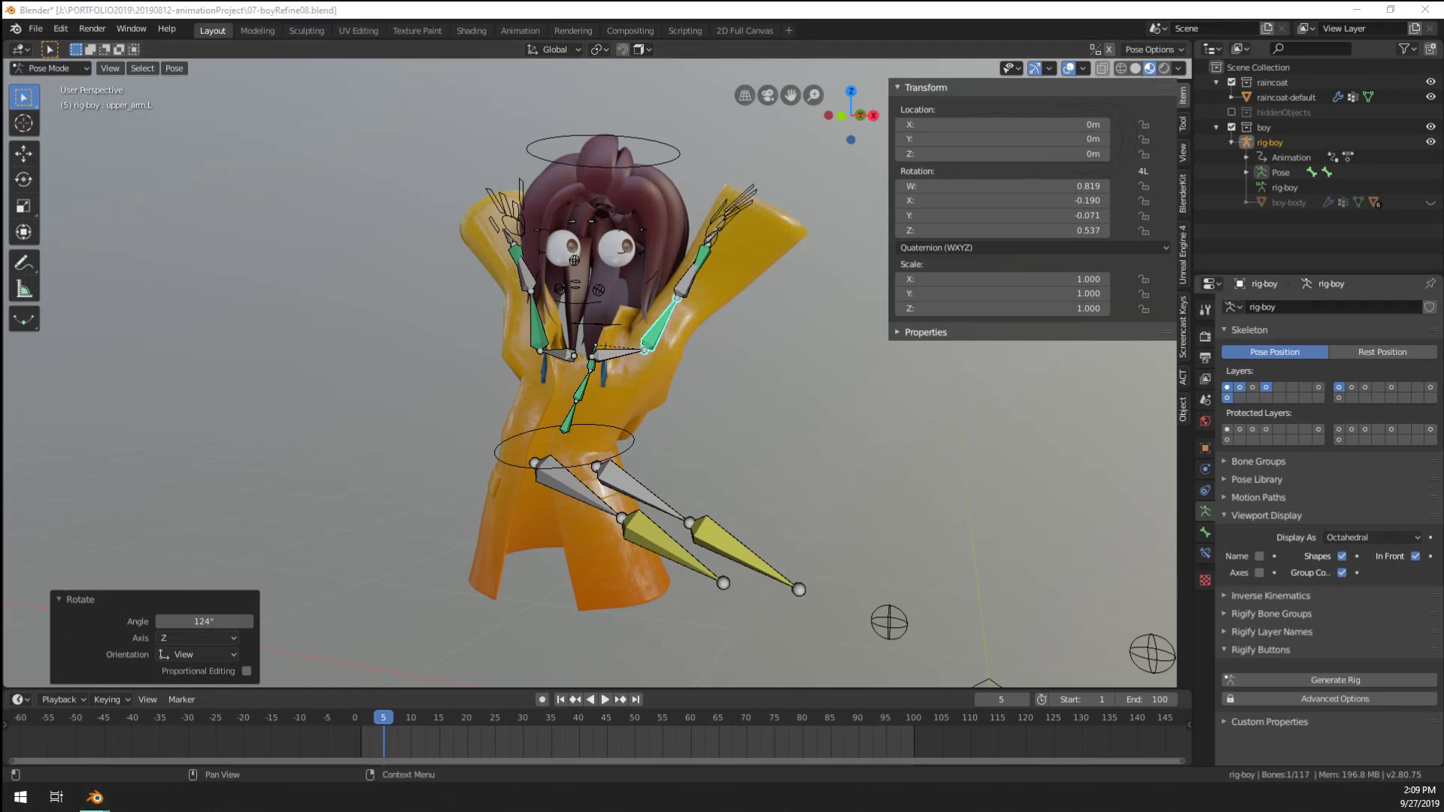
Capture a screenshot of the posed raincoat with Snipping Tool and move its window out of the way
{"action": "key", "text": "ctrl+shift+s"}
{"action": "left_click_drag", "start_coordinate": [422, 87], "coordinate": [847, 660]}
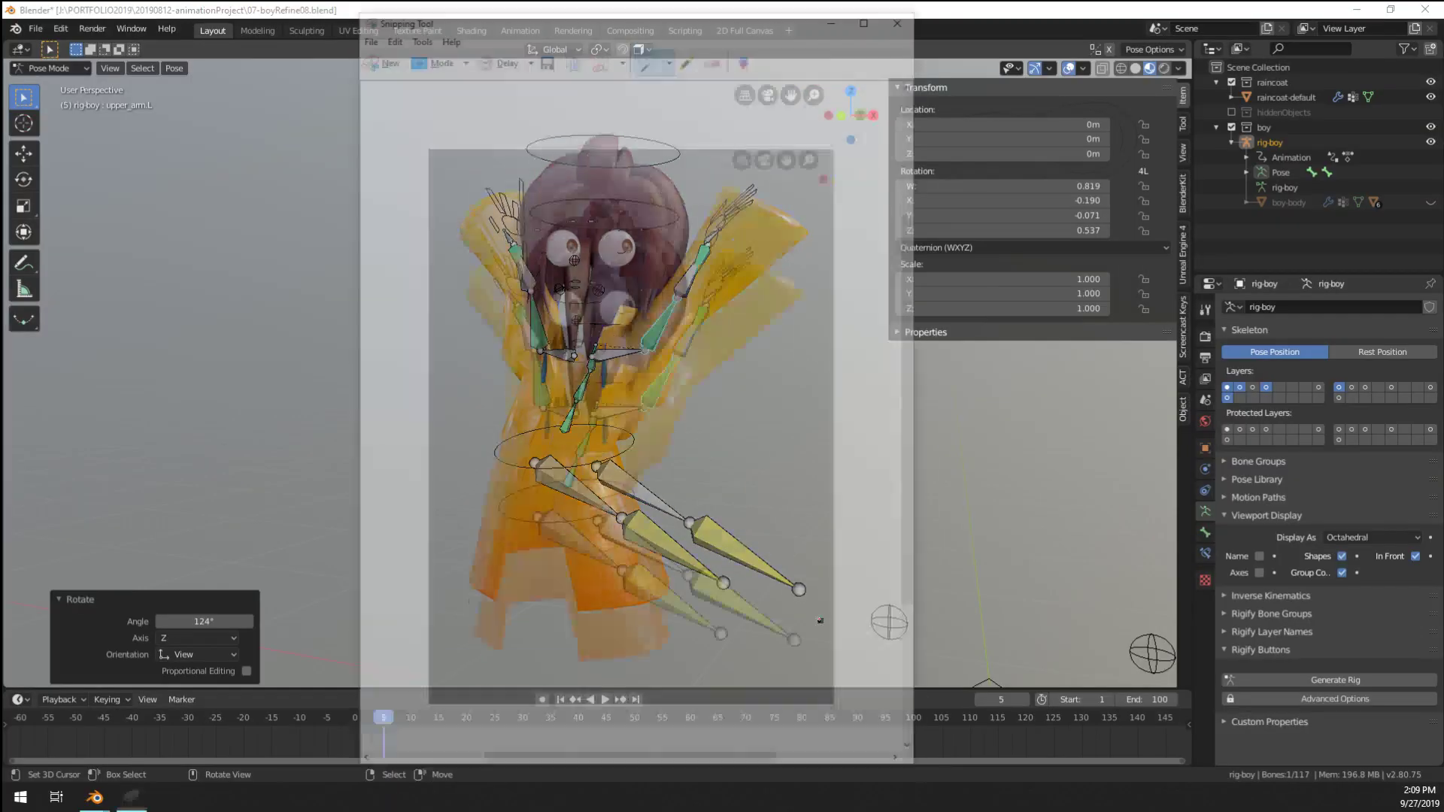
{"action": "left_click_drag", "start_coordinate": [620, 15], "coordinate": [1440, 135]}
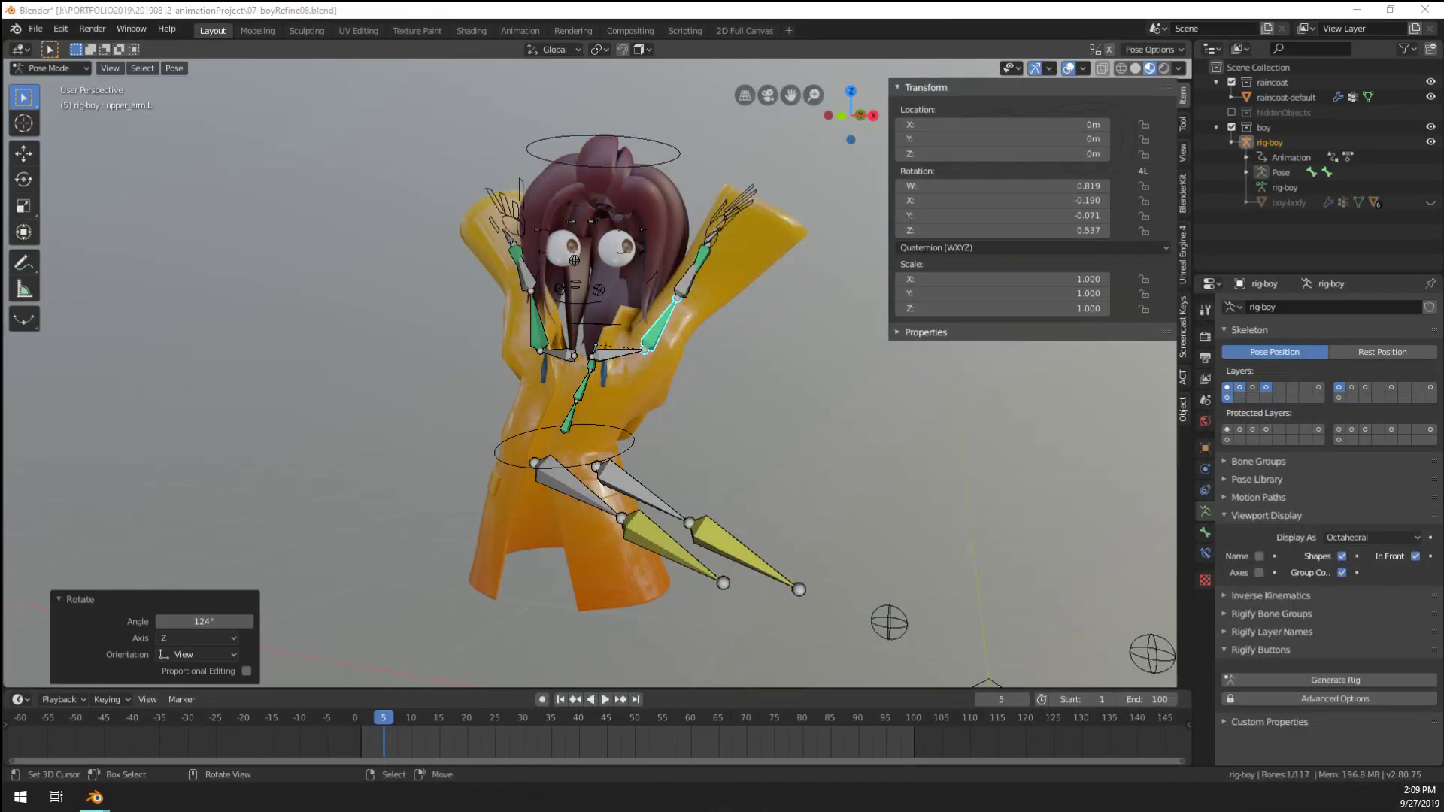
Leave Pose Mode, select the yellow raincoat and put it in Weight Paint mode with the spine.002 vertex group shown
{"action": "middle_click_drag", "start_coordinate": [560, 384], "coordinate": [568, 389]}
{"action": "scroll", "coordinate": [568, 389], "scroll_direction": "up", "scroll_amount": 2}
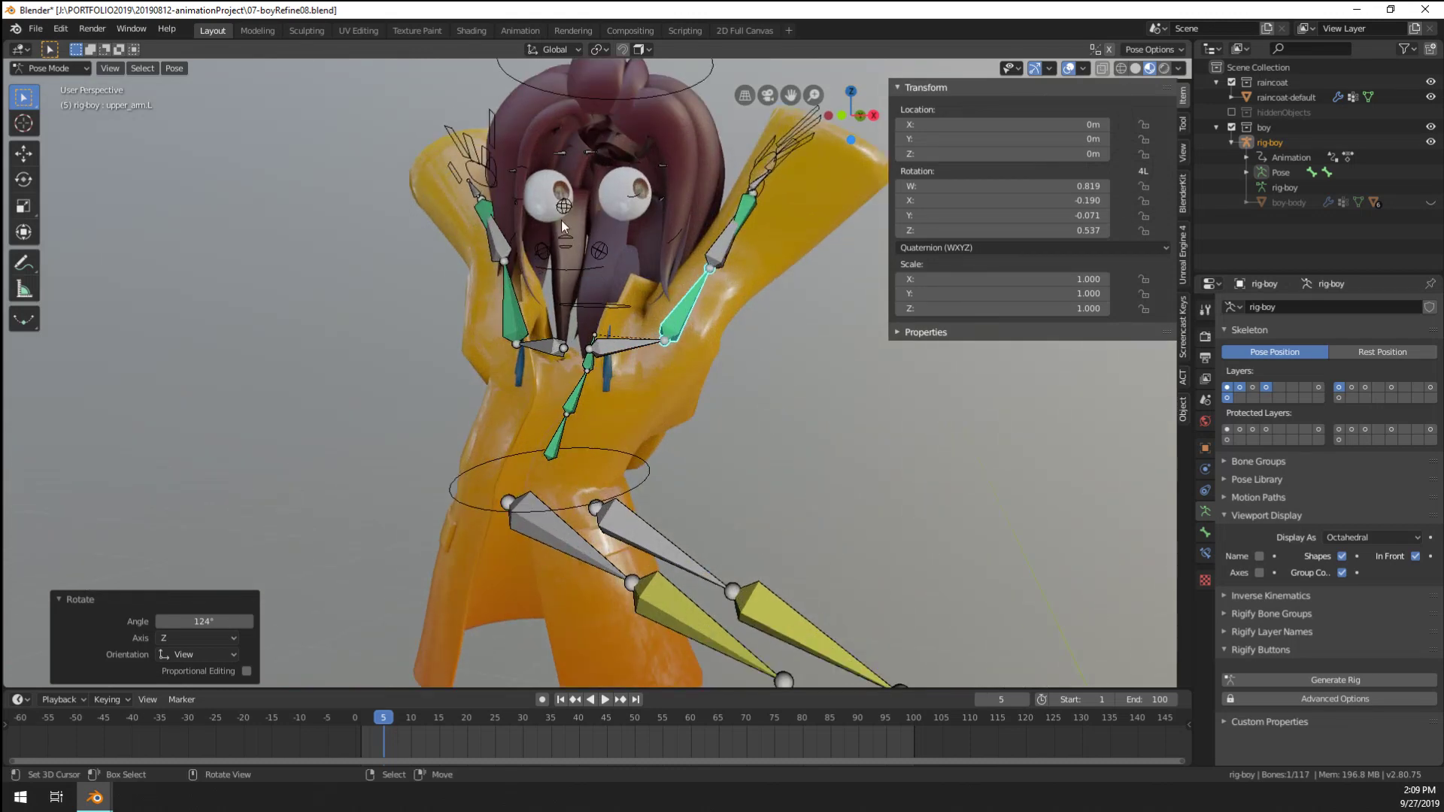
{"action": "scroll", "coordinate": [563, 226], "scroll_direction": "down", "scroll_amount": 3}
{"action": "middle_click_drag", "start_coordinate": [575, 263], "coordinate": [586, 324]}
{"action": "scroll", "coordinate": [586, 328], "scroll_direction": "up", "scroll_amount": 2}
{"action": "right_click", "coordinate": [675, 405]}
{"action": "right_click", "coordinate": [674, 377]}
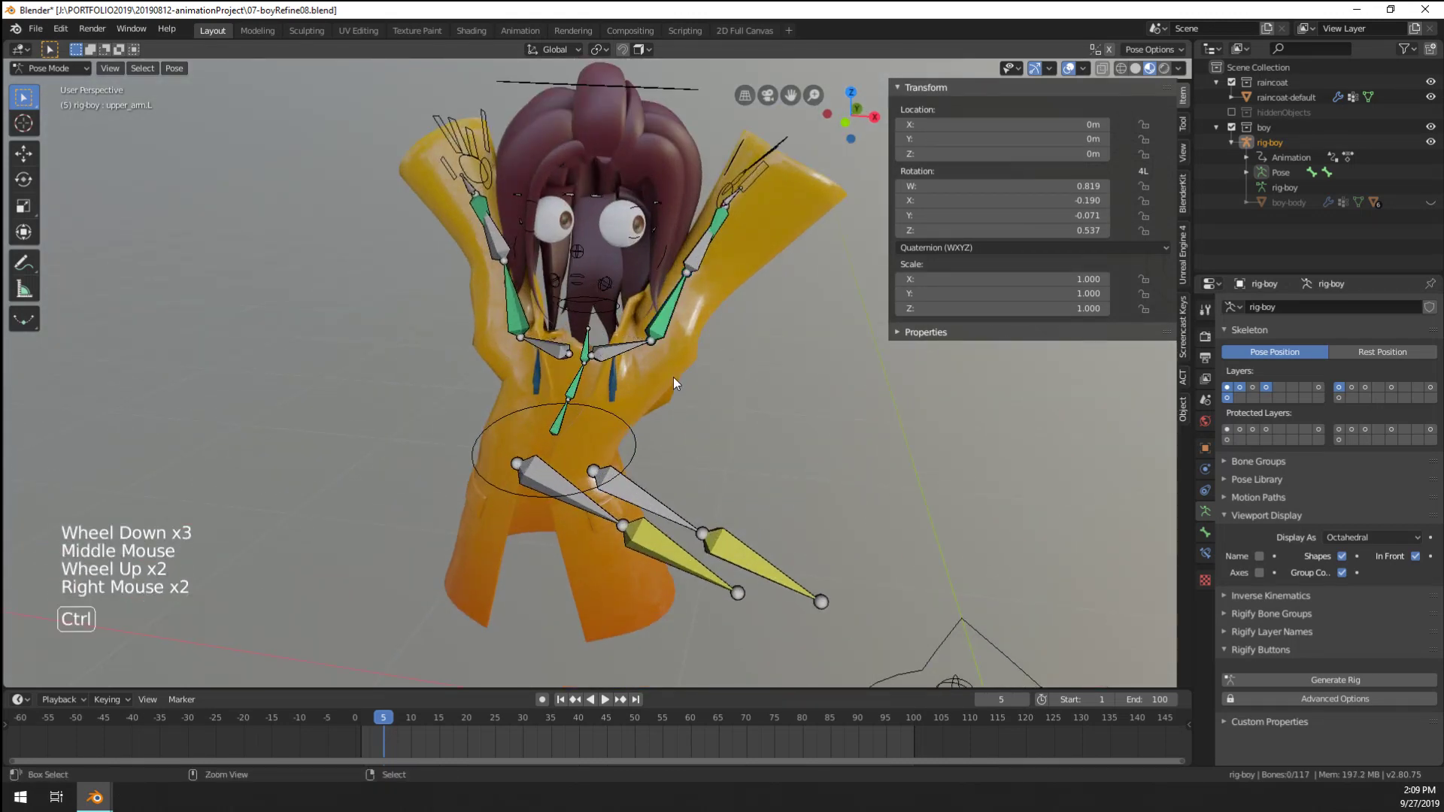
{"action": "key", "text": "ctrl+Tab"}
{"action": "right_click", "coordinate": [674, 377]}
{"action": "key", "text": "ctrl+Tab"}
{"action": "middle_click", "coordinate": [589, 344]}
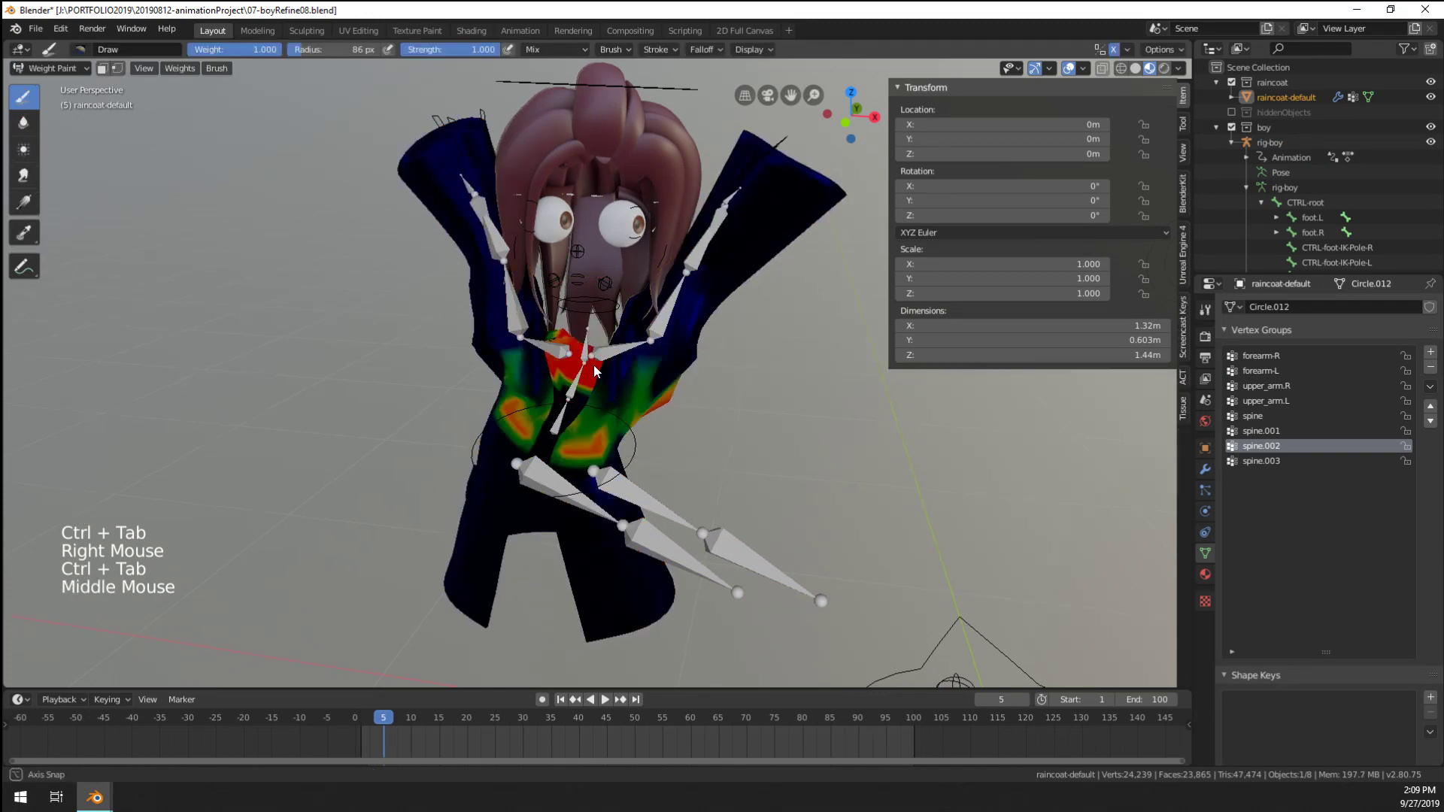
Switch the viewport to Solid shading with the raincoat's side in view
{"action": "scroll", "coordinate": [594, 364], "scroll_direction": "up", "scroll_amount": 4}
{"action": "middle_click_drag", "start_coordinate": [711, 398], "coordinate": [628, 355]}
{"action": "scroll", "coordinate": [628, 355], "scroll_direction": "down", "scroll_amount": 2}
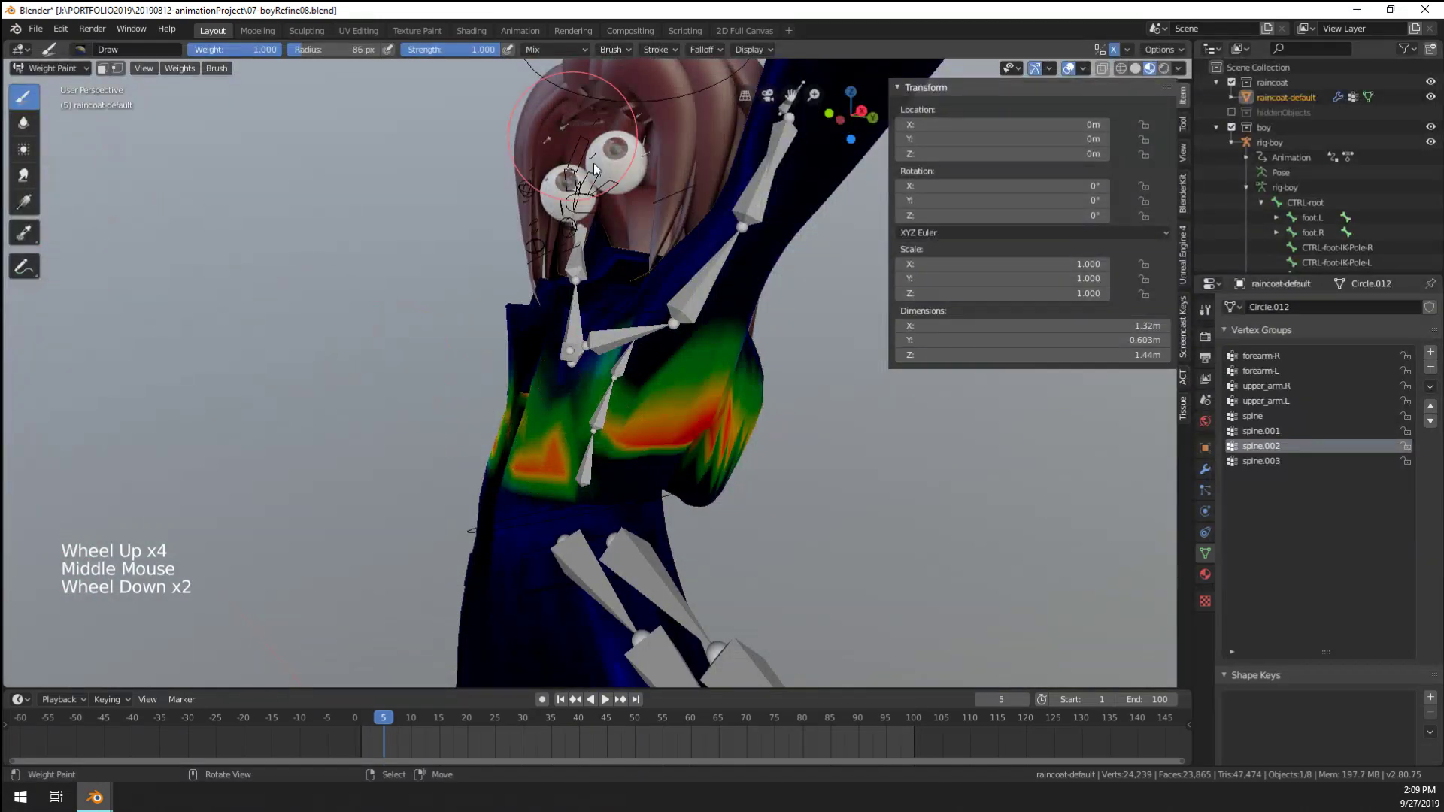
{"action": "left_click", "coordinate": [1136, 68]}
{"action": "middle_click_drag", "start_coordinate": [357, 312], "coordinate": [336, 299]}
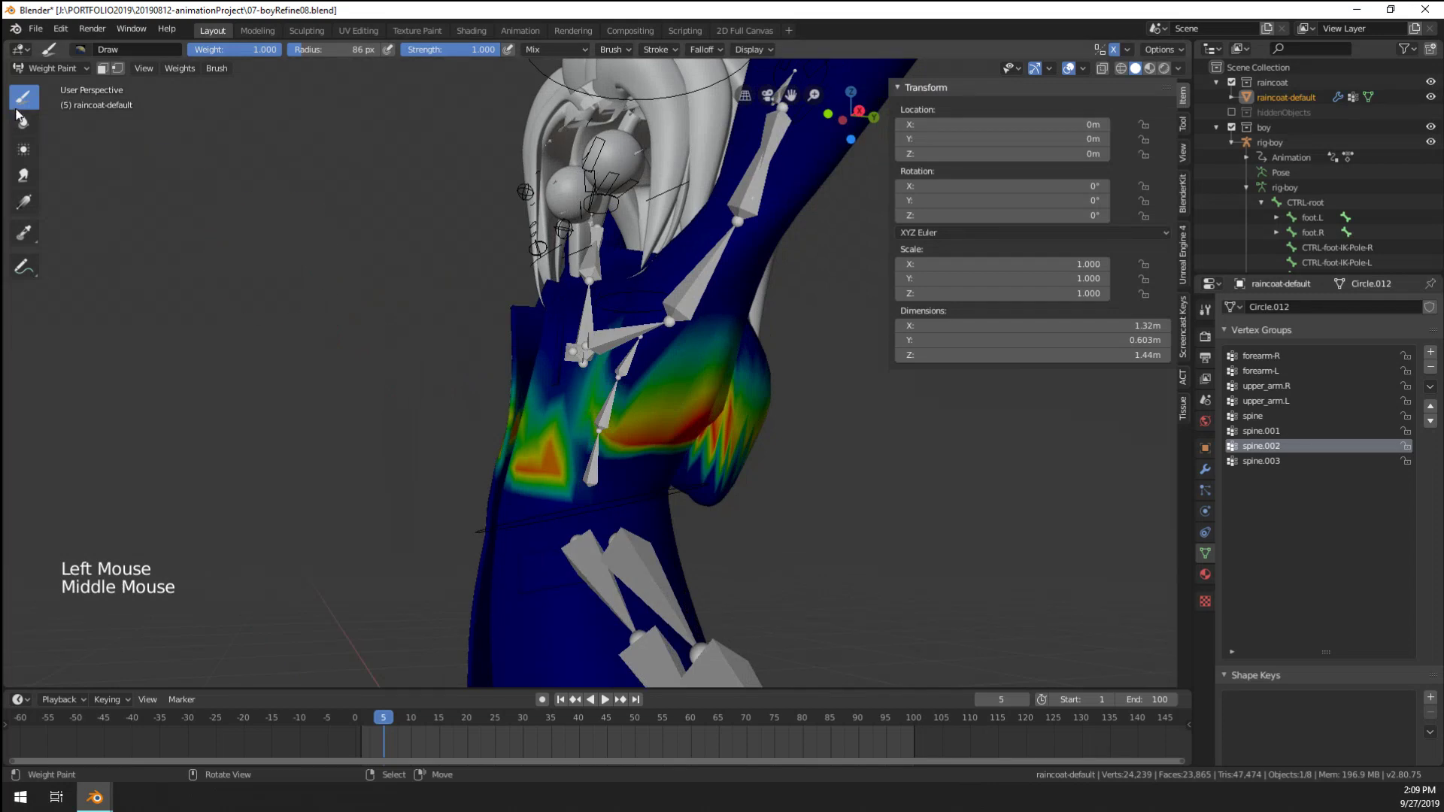
Smooth the spine.002 weights across the raincoat's side, from the chest to the back, using the Blur brush
{"action": "left_click", "coordinate": [23, 120]}
{"action": "key", "text": "f"}
{"action": "left_click", "coordinate": [585, 440]}
{"action": "left_click", "coordinate": [602, 435]}
{"action": "left_click", "coordinate": [616, 428]}
{"action": "left_click", "coordinate": [633, 422]}
{"action": "left_click", "coordinate": [633, 423]}
{"action": "middle_click_drag", "start_coordinate": [633, 423], "coordinate": [582, 408]}
{"action": "left_click", "coordinate": [602, 412]}
{"action": "left_click", "coordinate": [635, 418]}
{"action": "left_click", "coordinate": [668, 425]}
{"action": "left_click", "coordinate": [742, 413]}
{"action": "left_click", "coordinate": [742, 413]}
{"action": "mouse_move", "coordinate": [742, 413]}
{"action": "middle_mouse_down"}
{"action": "mouse_move", "coordinate": [804, 422]}
{"action": "mouse_move", "coordinate": [782, 421]}
{"action": "middle_mouse_up"}
Paint spine.002 weight on the raincoat's chest and side using the Draw brush at weight 1.000 and 74 px radius
{"action": "left_click", "coordinate": [23, 96]}
{"action": "key", "text": "f"}
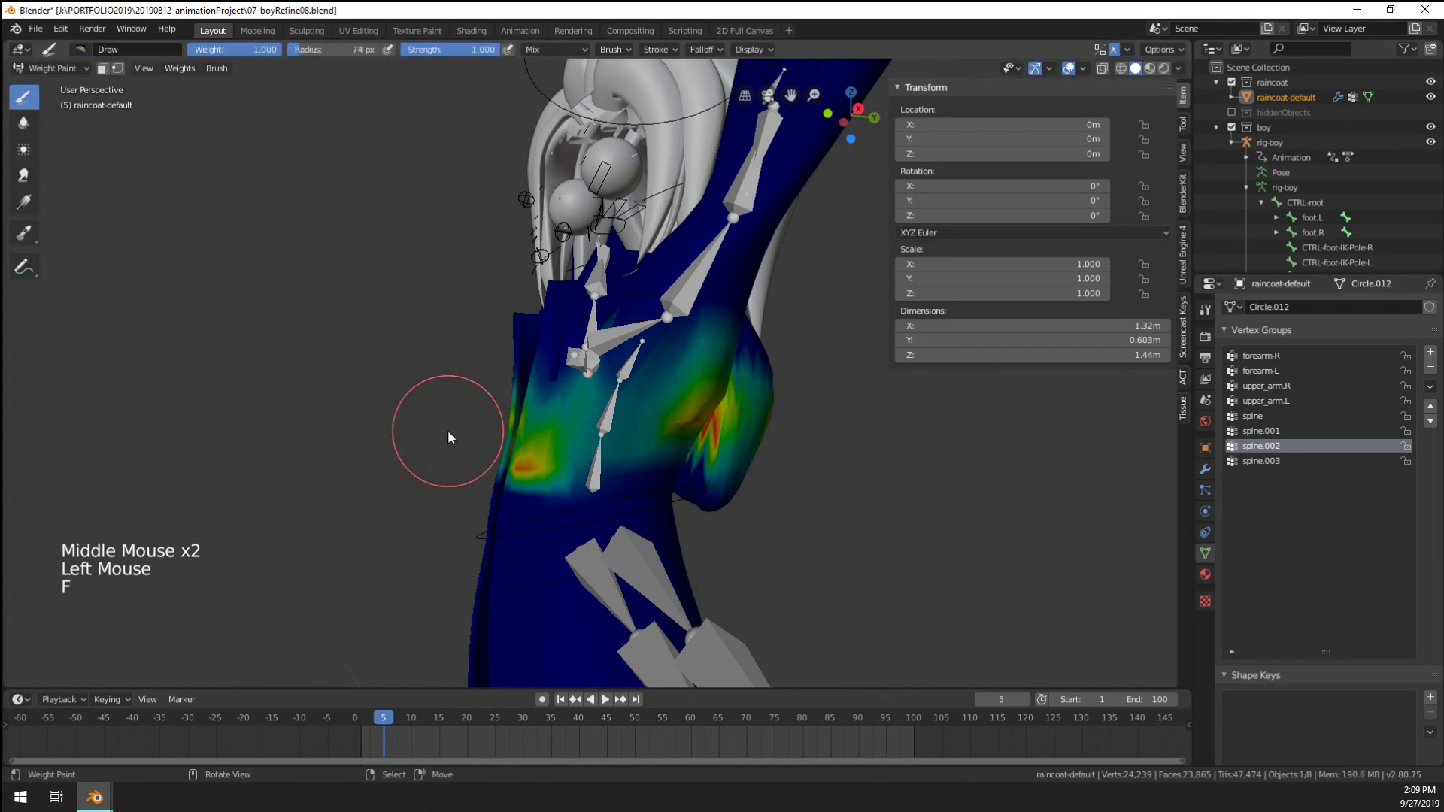
{"action": "left_click", "coordinate": [583, 413]}
{"action": "mouse_move", "coordinate": [583, 413]}
{"action": "middle_mouse_down"}
{"action": "mouse_move", "coordinate": [640, 429]}
{"action": "mouse_move", "coordinate": [556, 439]}
{"action": "mouse_move", "coordinate": [613, 408]}
{"action": "middle_mouse_up"}
{"action": "left_click", "coordinate": [557, 439]}
{"action": "mouse_move", "coordinate": [613, 407]}
{"action": "middle_mouse_down"}
{"action": "mouse_move", "coordinate": [630, 395]}
{"action": "mouse_move", "coordinate": [565, 436]}
{"action": "mouse_move", "coordinate": [592, 434]}
{"action": "middle_mouse_up"}
{"action": "left_click", "coordinate": [698, 409]}
{"action": "left_click_drag", "start_coordinate": [598, 421], "coordinate": [651, 390]}
{"action": "left_click", "coordinate": [618, 392]}
Paint full spine.002 weight over the hood hanging at the raincoat's back
{"action": "middle_click_drag", "start_coordinate": [618, 393], "coordinate": [688, 406]}
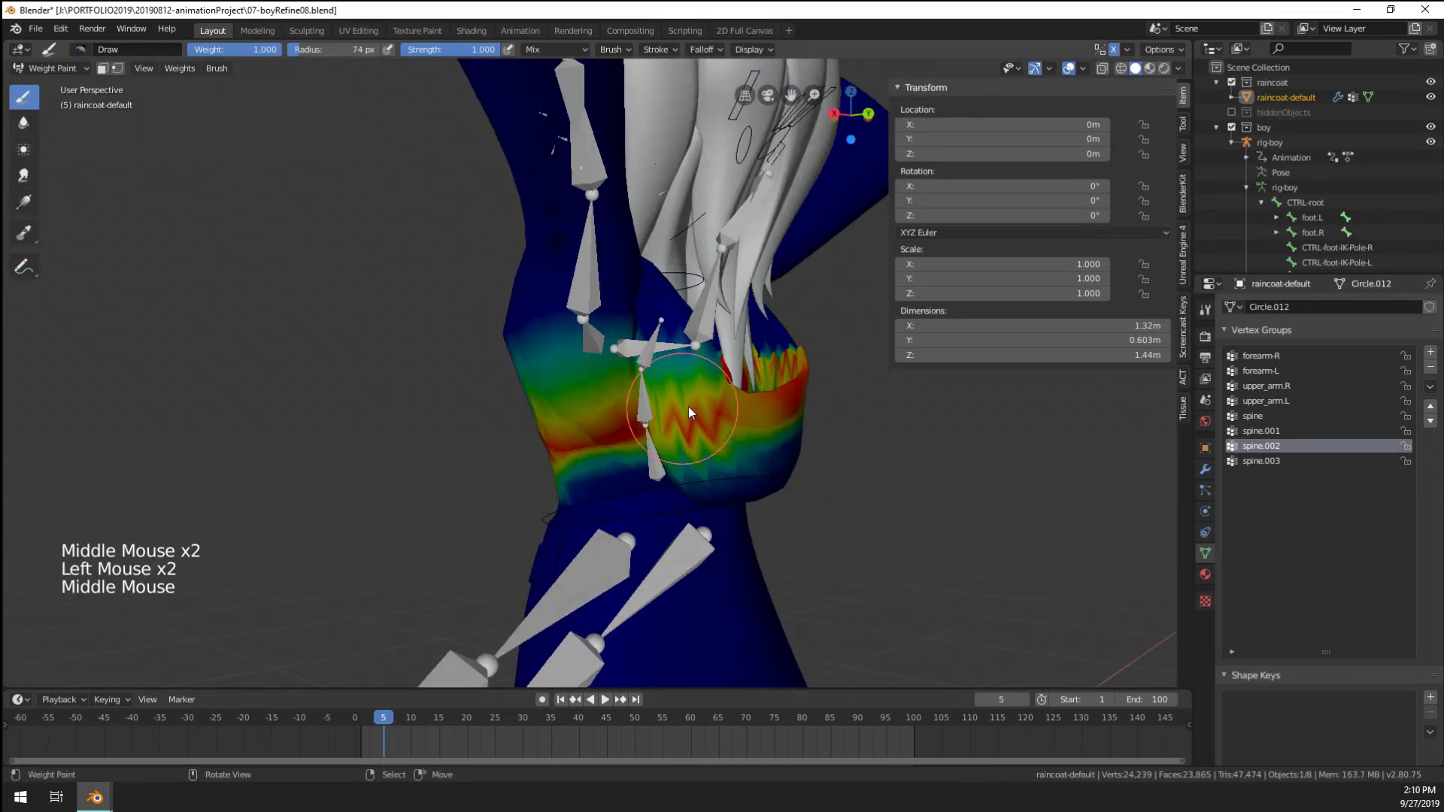
{"action": "mouse_move", "coordinate": [688, 406]}
{"action": "left_mouse_down"}
{"action": "mouse_move", "coordinate": [664, 412]}
{"action": "mouse_move", "coordinate": [707, 403]}
{"action": "left_mouse_up"}
{"action": "left_click", "coordinate": [707, 403]}
{"action": "middle_click_drag", "start_coordinate": [707, 403], "coordinate": [769, 411]}
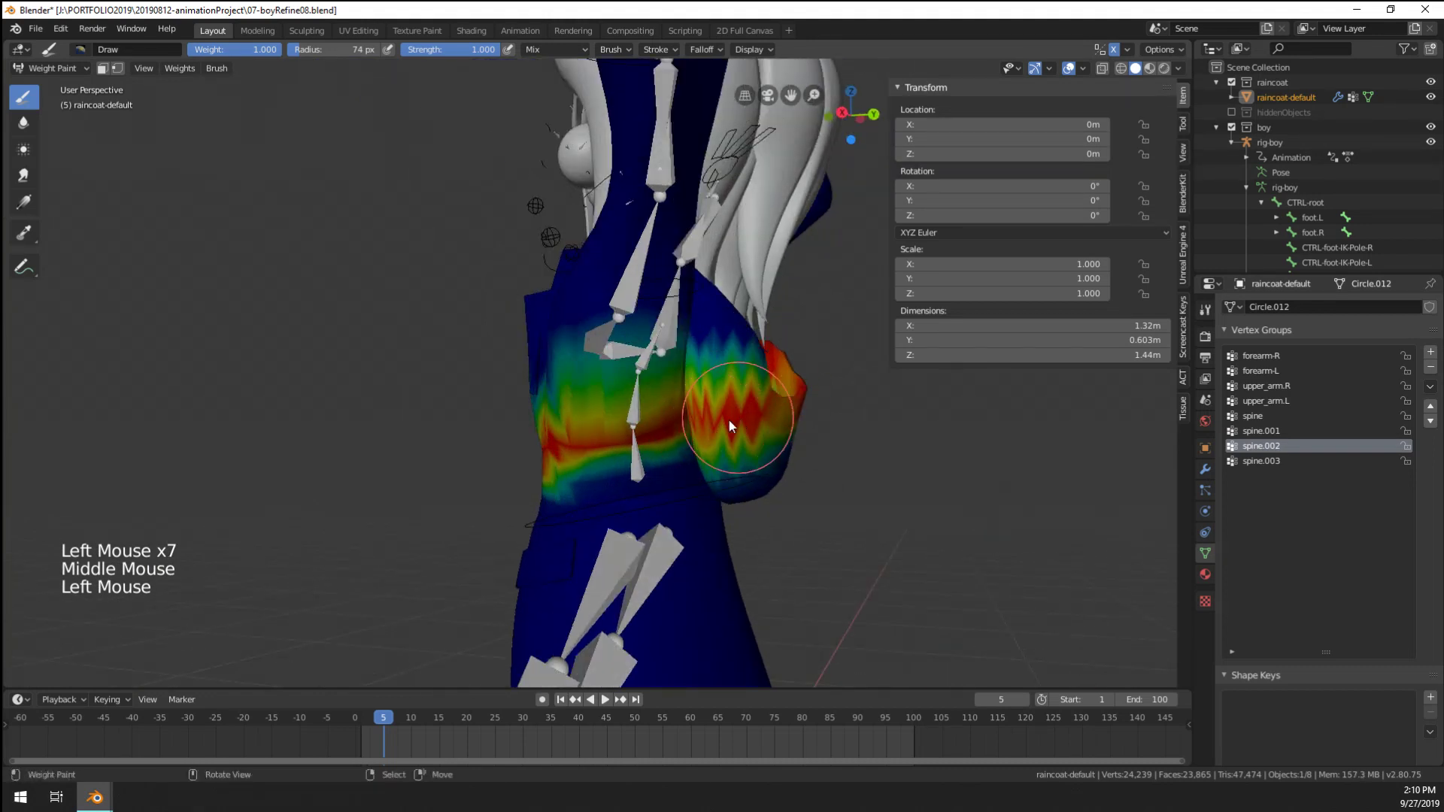
{"action": "middle_click_drag", "start_coordinate": [697, 446], "coordinate": [677, 444]}
{"action": "middle_click_drag", "start_coordinate": [676, 444], "coordinate": [662, 440]}
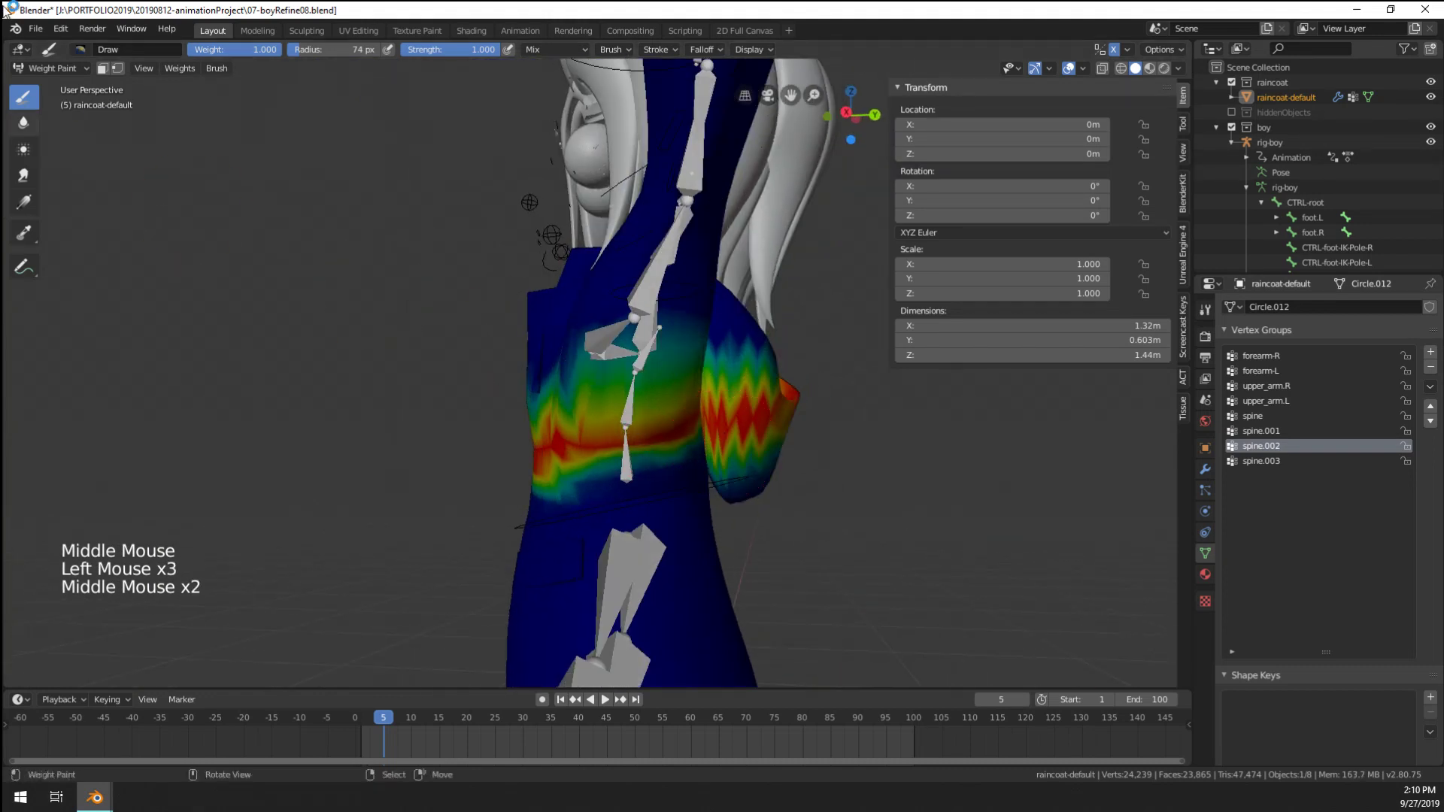
Smooth the spine.002 weights on the raincoat's side and hood using the Blur brush at 103 px radius
{"action": "left_click", "coordinate": [25, 130]}
{"action": "key", "text": "f"}
{"action": "left_click", "coordinate": [641, 436]}
{"action": "mouse_move", "coordinate": [641, 435]}
{"action": "middle_mouse_down"}
{"action": "mouse_move", "coordinate": [601, 453]}
{"action": "mouse_move", "coordinate": [514, 449]}
{"action": "mouse_move", "coordinate": [677, 354]}
{"action": "mouse_move", "coordinate": [445, 495]}
{"action": "mouse_move", "coordinate": [314, 552]}
{"action": "mouse_move", "coordinate": [692, 483]}
{"action": "middle_mouse_up"}
{"action": "left_click", "coordinate": [515, 448]}
{"action": "left_click", "coordinate": [562, 440]}
{"action": "left_click", "coordinate": [578, 444]}
{"action": "left_click", "coordinate": [692, 484]}
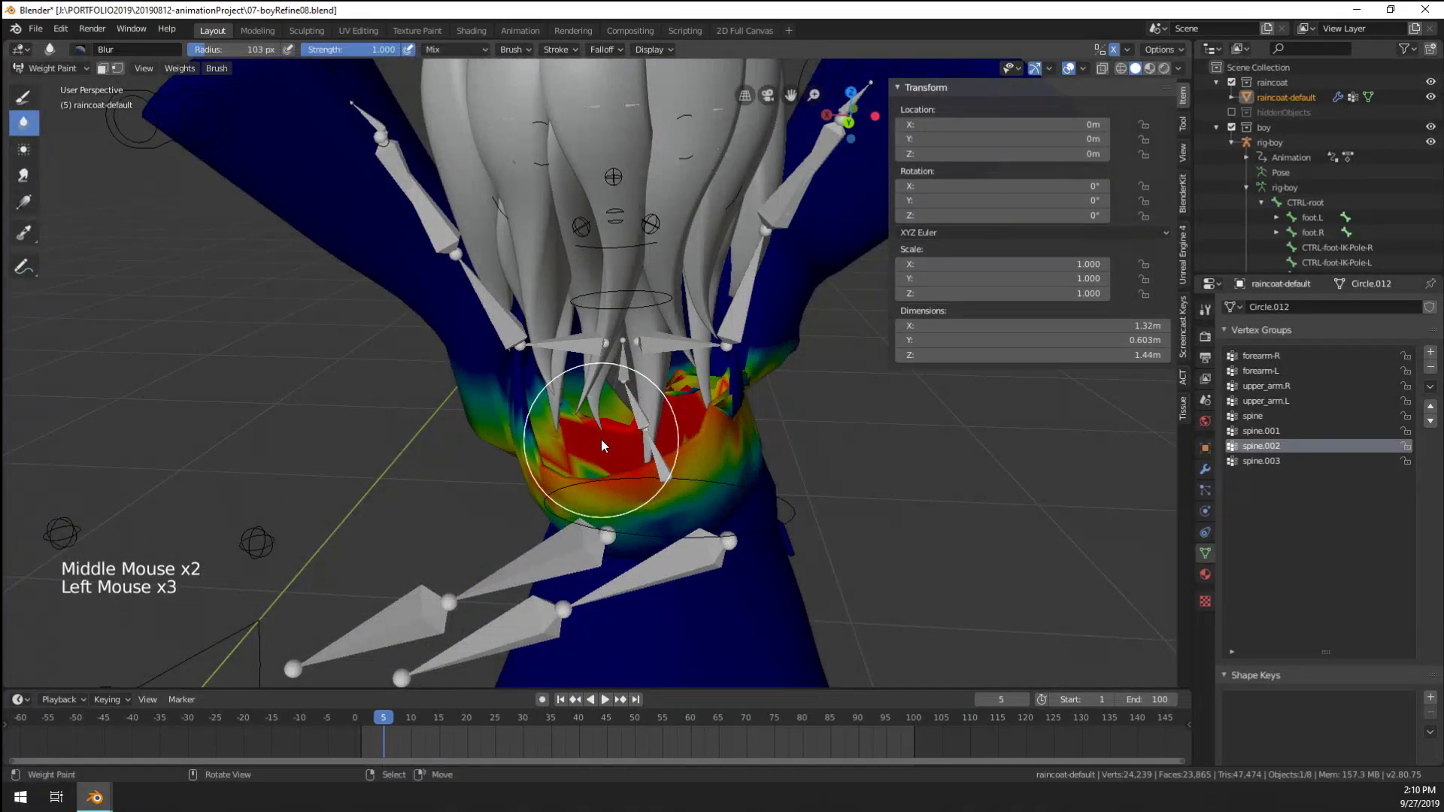
{"action": "left_click", "coordinate": [576, 455]}
{"action": "left_click", "coordinate": [576, 455]}
{"action": "left_click", "coordinate": [576, 455]}
{"action": "mouse_move", "coordinate": [576, 455]}
{"action": "middle_mouse_down"}
{"action": "mouse_move", "coordinate": [584, 471]}
{"action": "mouse_move", "coordinate": [705, 391]}
{"action": "middle_mouse_up"}
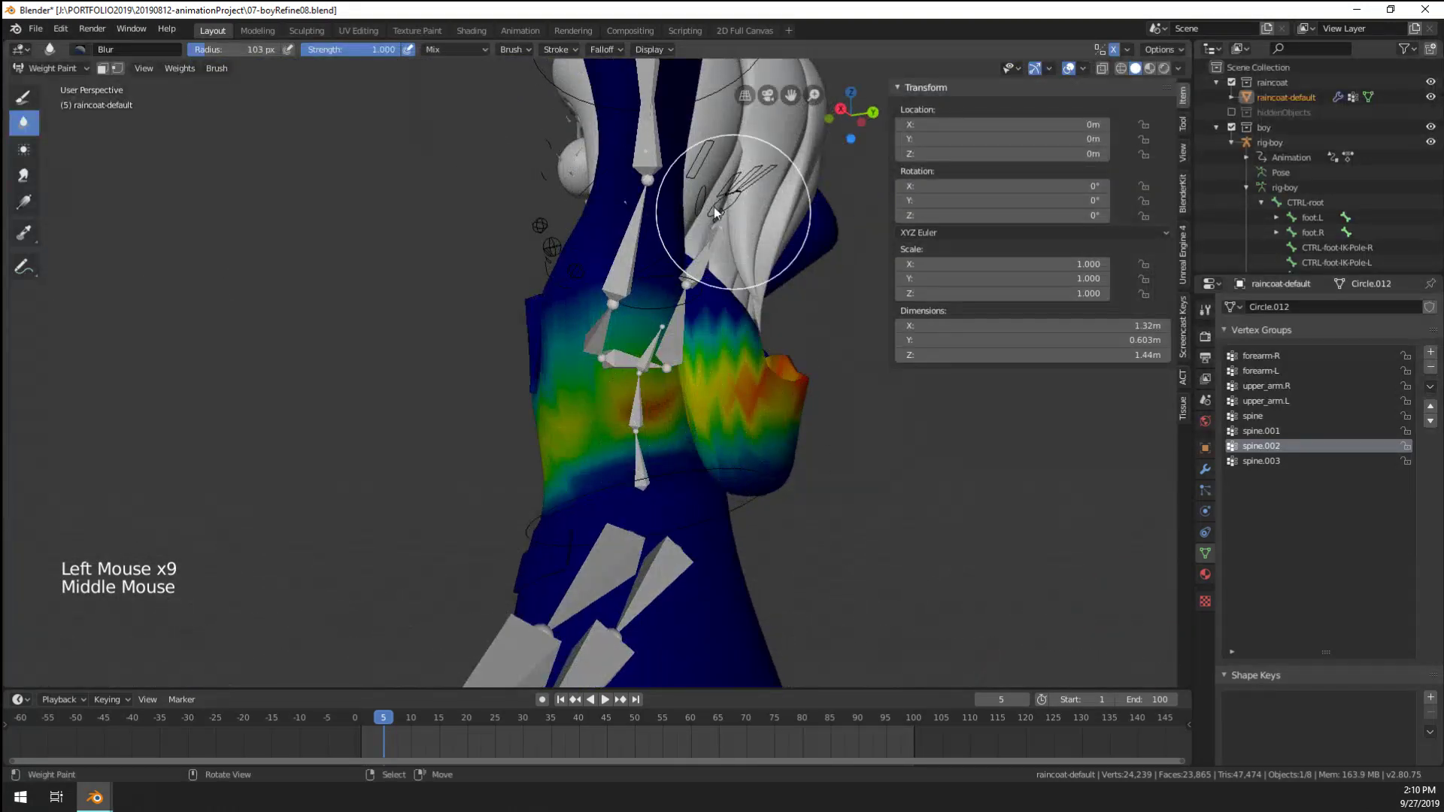
Blur the remaining uneven spine.002 weights between the raincoat's side and back
{"action": "middle_click_drag", "start_coordinate": [715, 206], "coordinate": [812, 452]}
{"action": "scroll", "coordinate": [378, 484], "scroll_direction": "down", "scroll_amount": 1}
{"action": "mouse_move", "coordinate": [377, 484]}
{"action": "middle_mouse_down"}
{"action": "mouse_move", "coordinate": [639, 459]}
{"action": "mouse_move", "coordinate": [821, 472]}
{"action": "mouse_move", "coordinate": [500, 415]}
{"action": "middle_mouse_up"}
{"action": "left_click_drag", "start_coordinate": [615, 418], "coordinate": [526, 480]}
{"action": "middle_click_drag", "start_coordinate": [526, 480], "coordinate": [686, 428]}
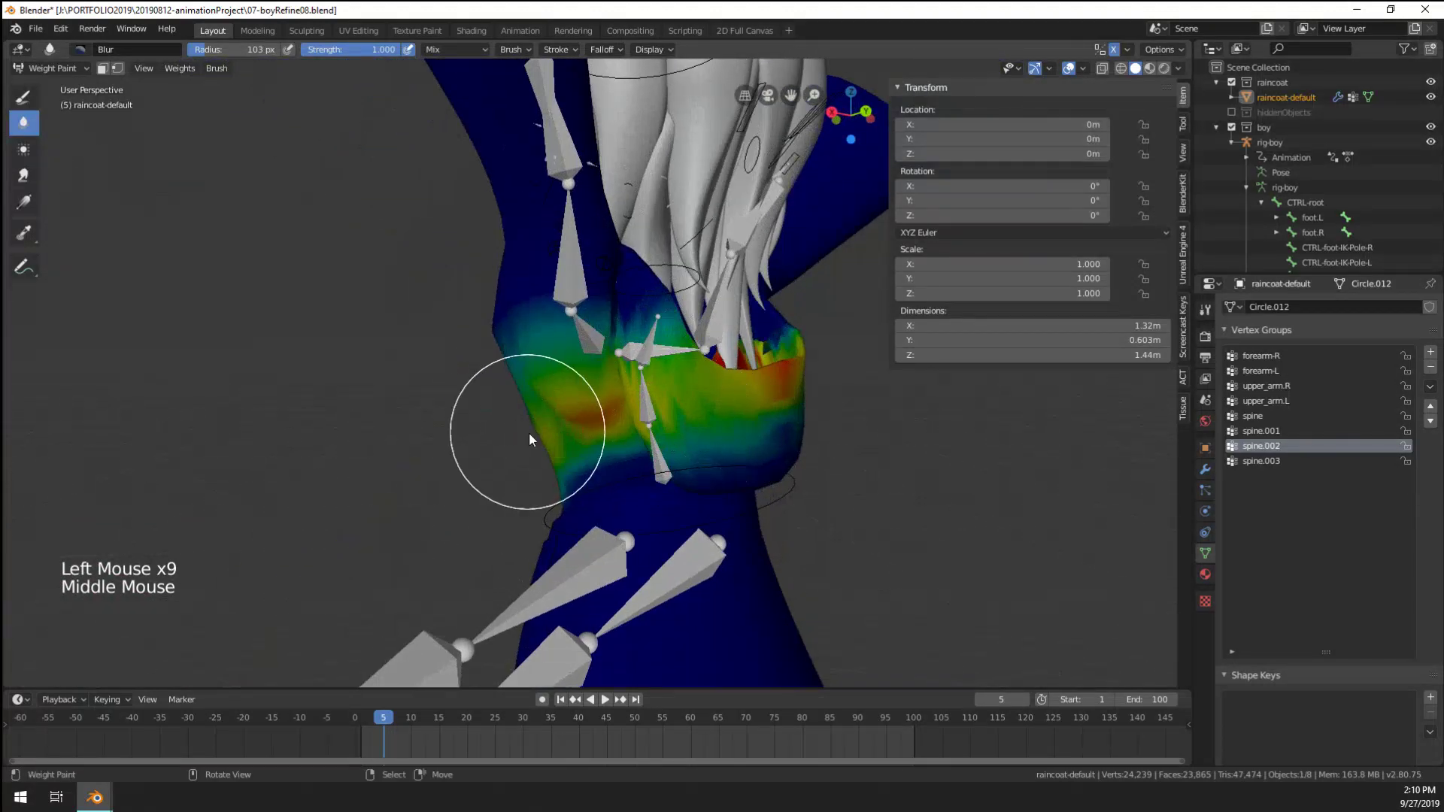
Blur the spine.002 weights on the raincoat's front and below the raised right arm
{"action": "middle_click_drag", "start_coordinate": [529, 431], "coordinate": [801, 440]}
{"action": "scroll", "coordinate": [725, 475], "scroll_direction": "down", "scroll_amount": 2}
{"action": "middle_click_drag", "start_coordinate": [725, 475], "coordinate": [718, 501]}
{"action": "scroll", "coordinate": [447, 417], "scroll_direction": "up", "scroll_amount": 2}
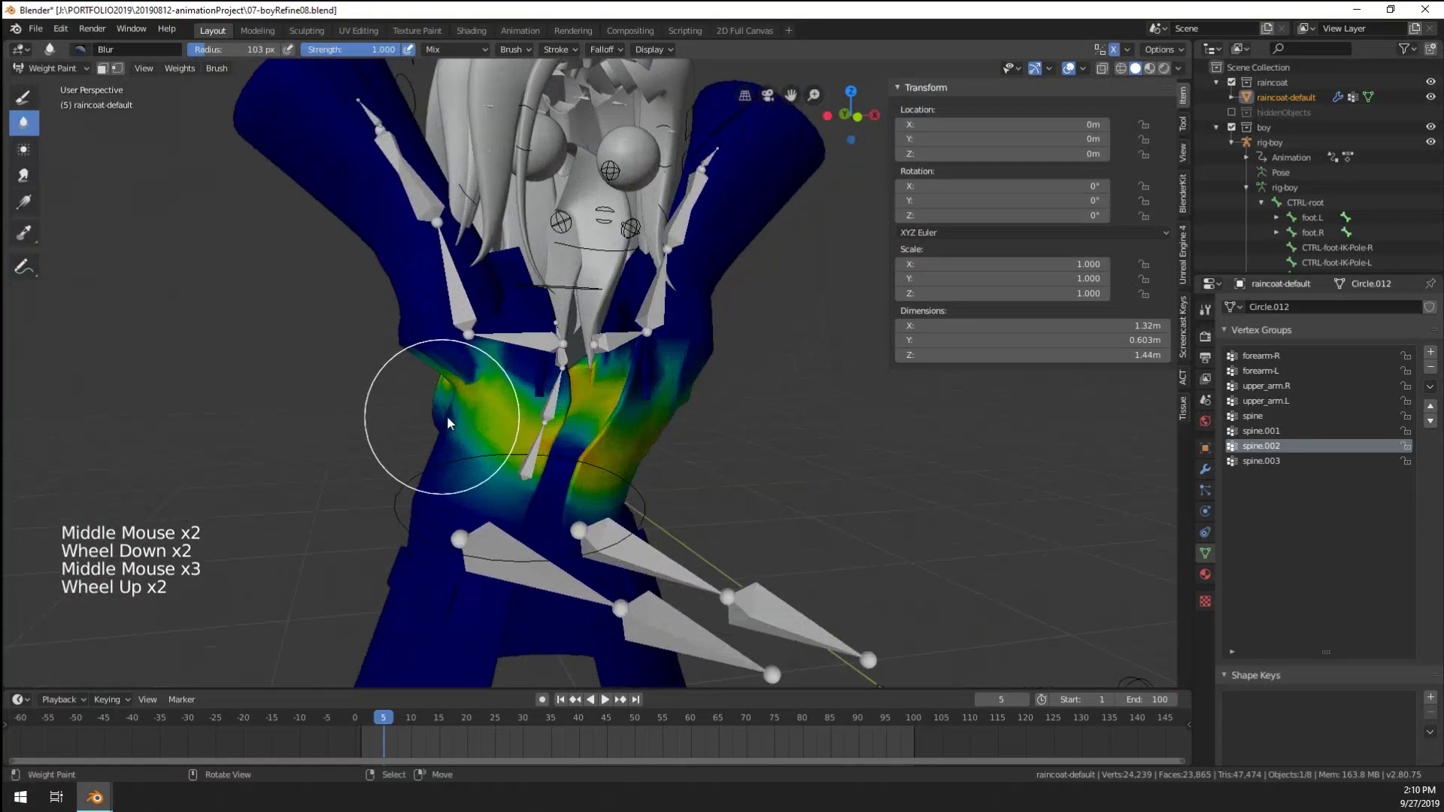
{"action": "middle_click_drag", "start_coordinate": [447, 417], "coordinate": [513, 315]}
{"action": "left_click_drag", "start_coordinate": [513, 315], "coordinate": [495, 301]}
{"action": "left_click_drag", "start_coordinate": [495, 300], "coordinate": [477, 288]}
{"action": "left_click_drag", "start_coordinate": [476, 288], "coordinate": [458, 273]}
{"action": "middle_click_drag", "start_coordinate": [459, 273], "coordinate": [417, 337]}
{"action": "left_click", "coordinate": [460, 364]}
{"action": "left_click", "coordinate": [501, 388]}
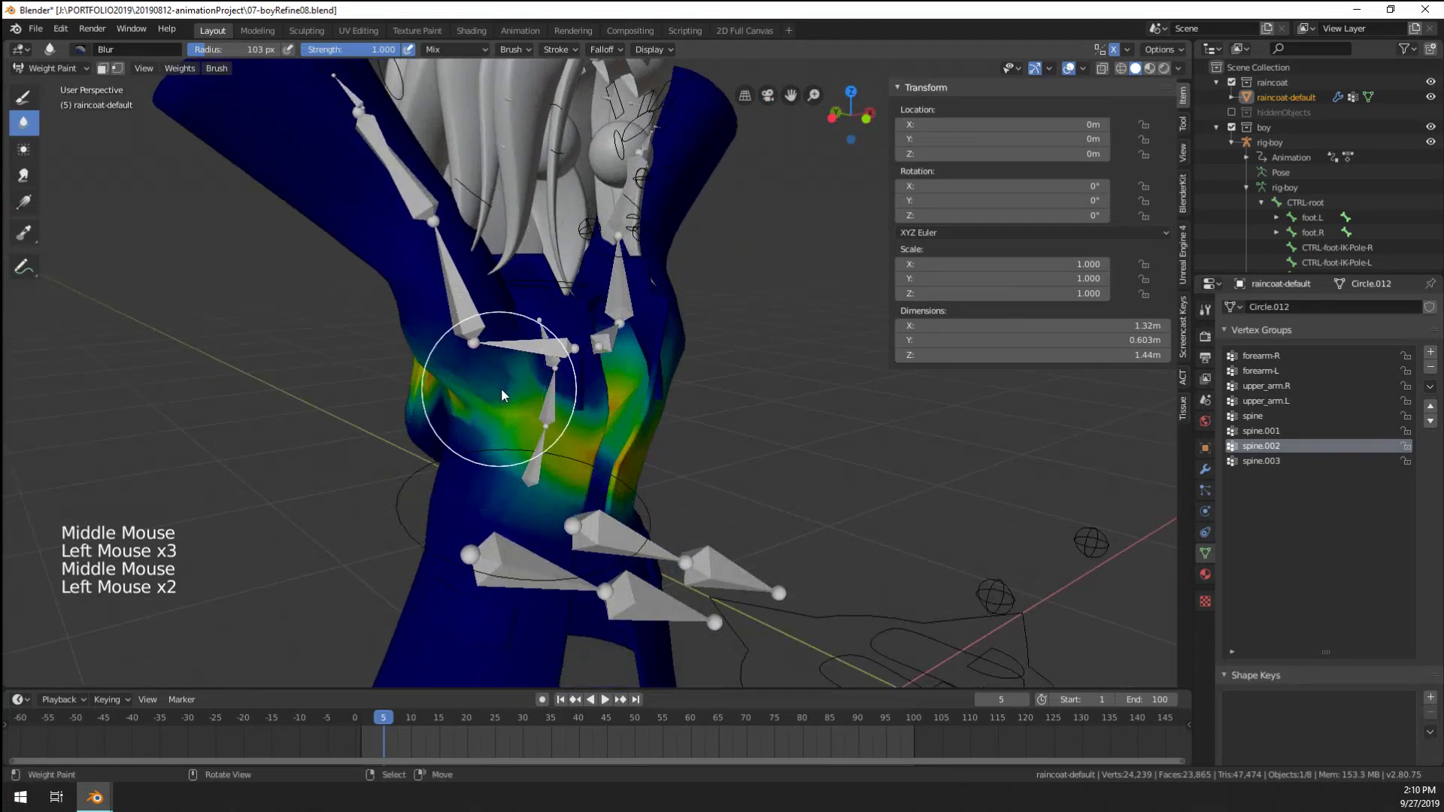
{"action": "left_click", "coordinate": [501, 388]}
{"action": "mouse_move", "coordinate": [501, 388]}
{"action": "middle_mouse_down"}
{"action": "mouse_move", "coordinate": [449, 390]}
{"action": "mouse_move", "coordinate": [481, 391]}
{"action": "middle_mouse_up"}
{"action": "mouse_move", "coordinate": [481, 391]}
{"action": "middle_mouse_down"}
{"action": "mouse_move", "coordinate": [516, 394]}
{"action": "mouse_move", "coordinate": [520, 376]}
{"action": "middle_mouse_up"}
Return to Object Mode, put the boy's rig in Pose Mode and open the bone properties of shoulder.R
{"action": "key", "text": "ctrl+Tab"}
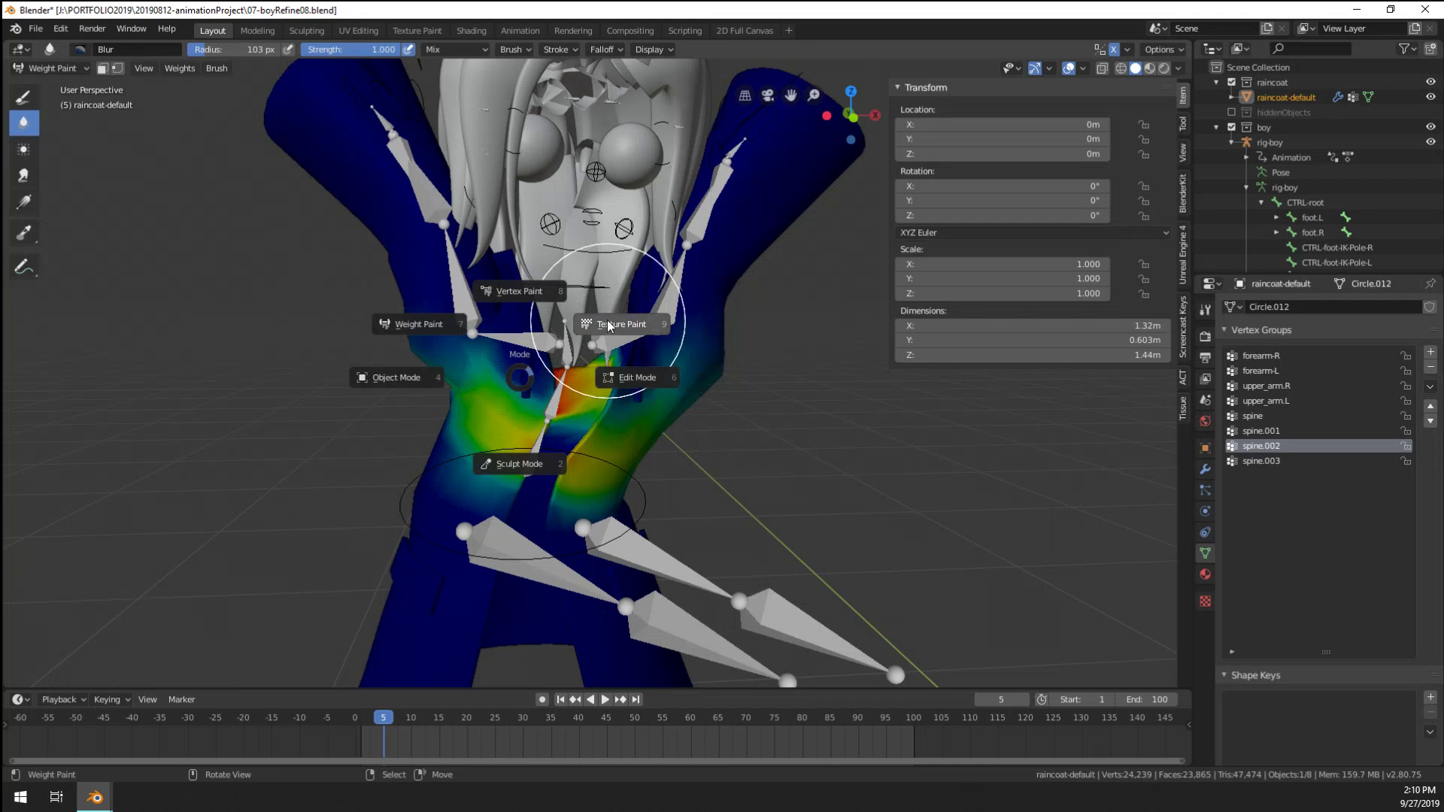
{"action": "left_click", "coordinate": [406, 378]}
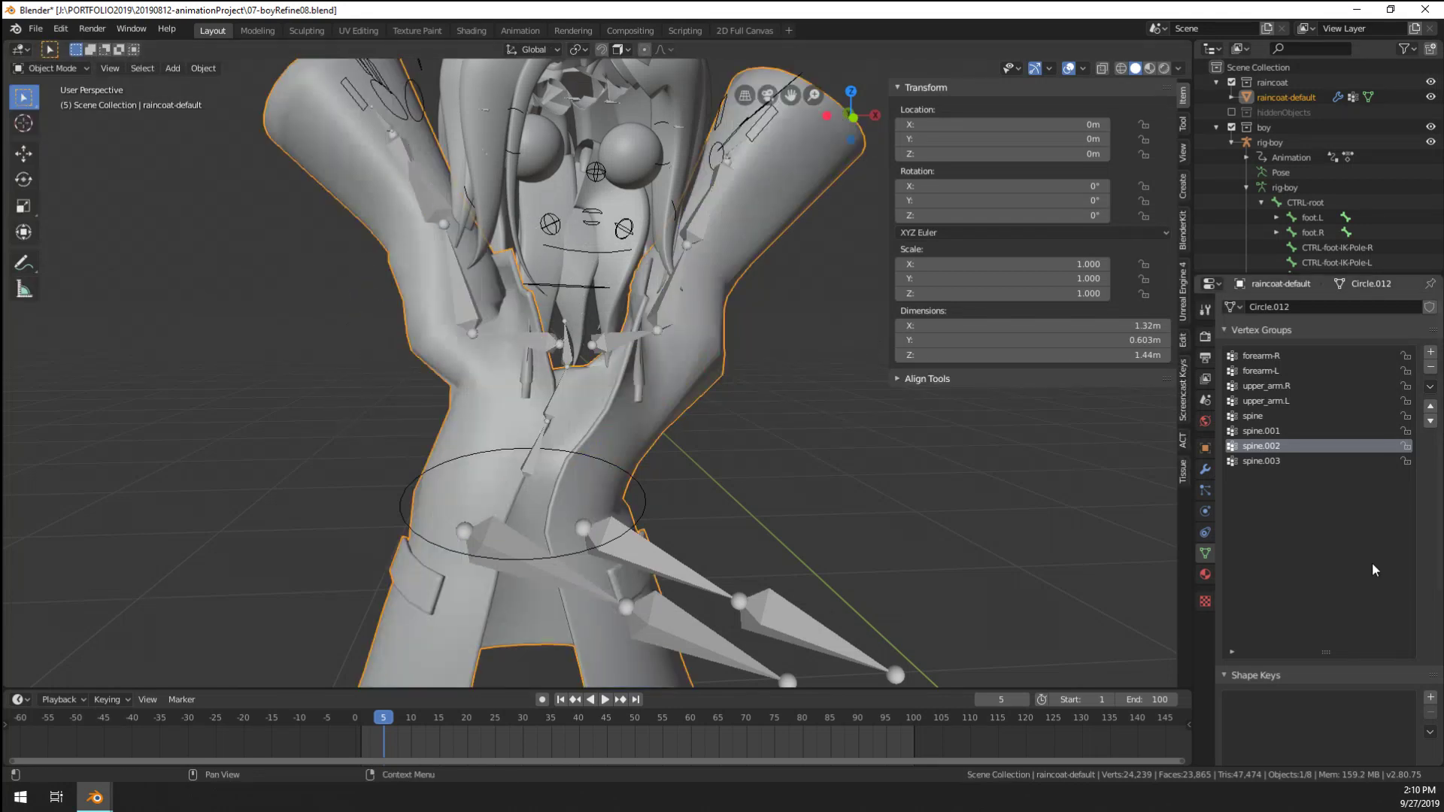
{"action": "right_click", "coordinate": [529, 327]}
{"action": "key", "text": "ctrl+Tab"}
{"action": "right_click", "coordinate": [528, 331]}
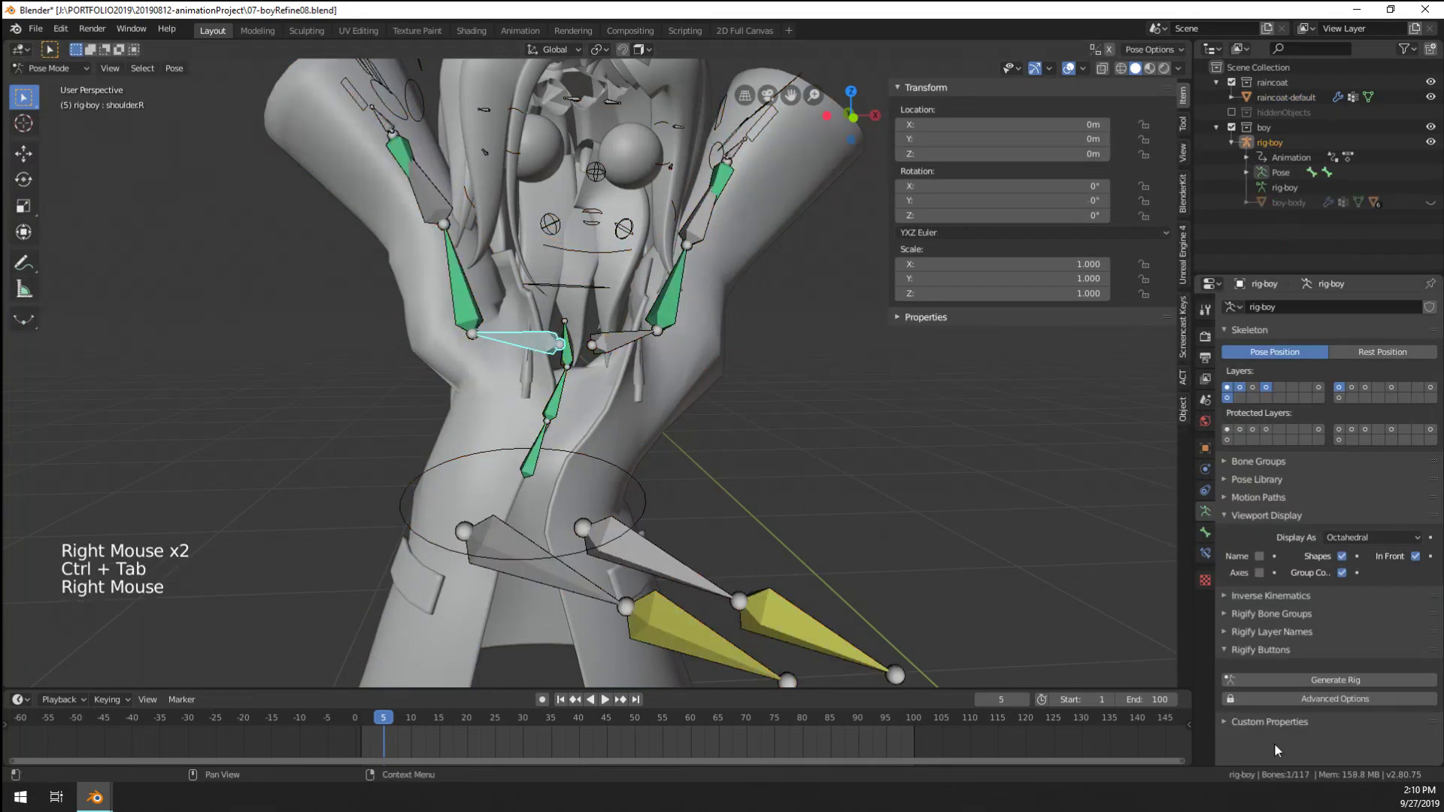
{"action": "left_click", "coordinate": [1206, 535]}
{"action": "left_click", "coordinate": [1206, 553]}
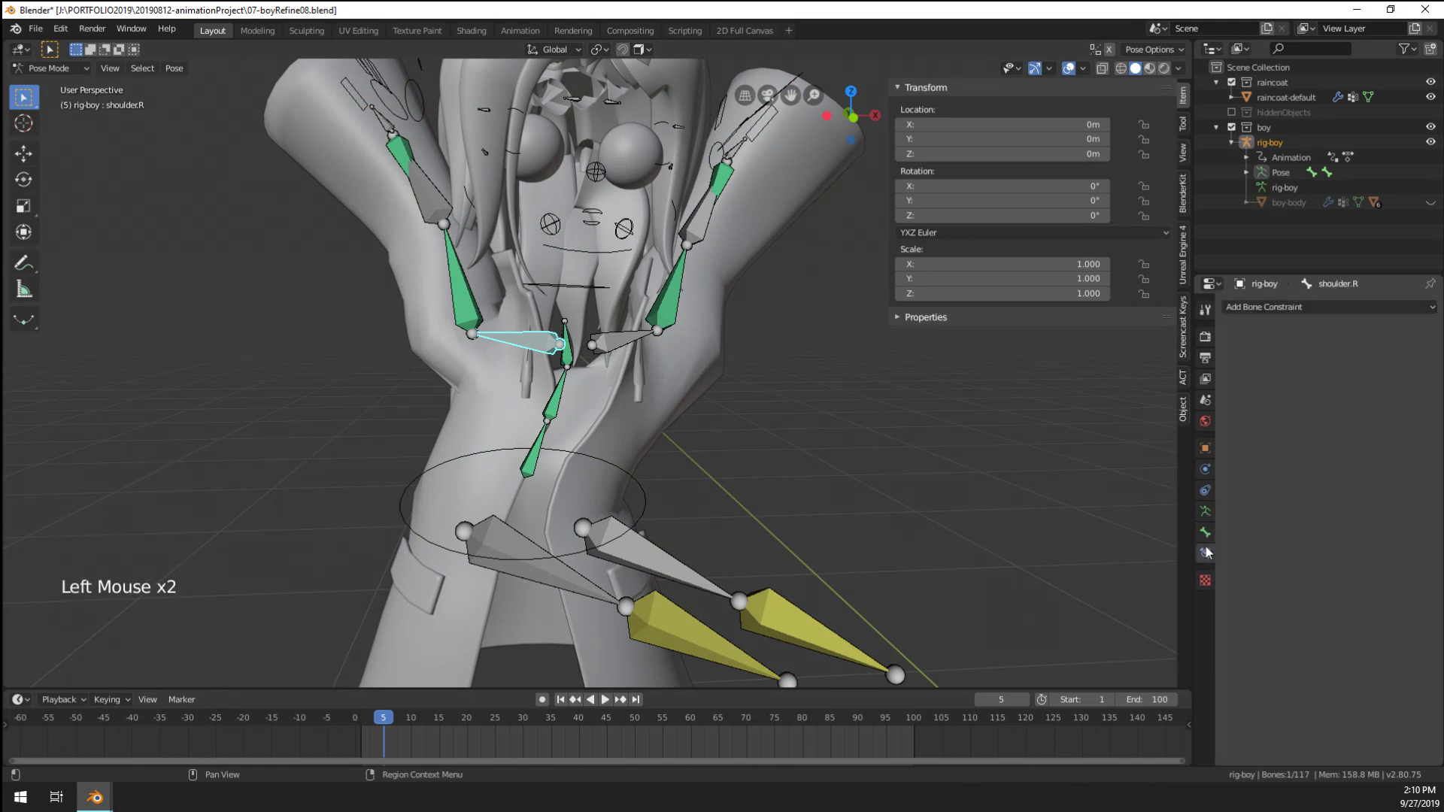
{"action": "left_click", "coordinate": [1206, 511]}
{"action": "left_click", "coordinate": [1206, 553]}
{"action": "left_click", "coordinate": [1205, 534]}
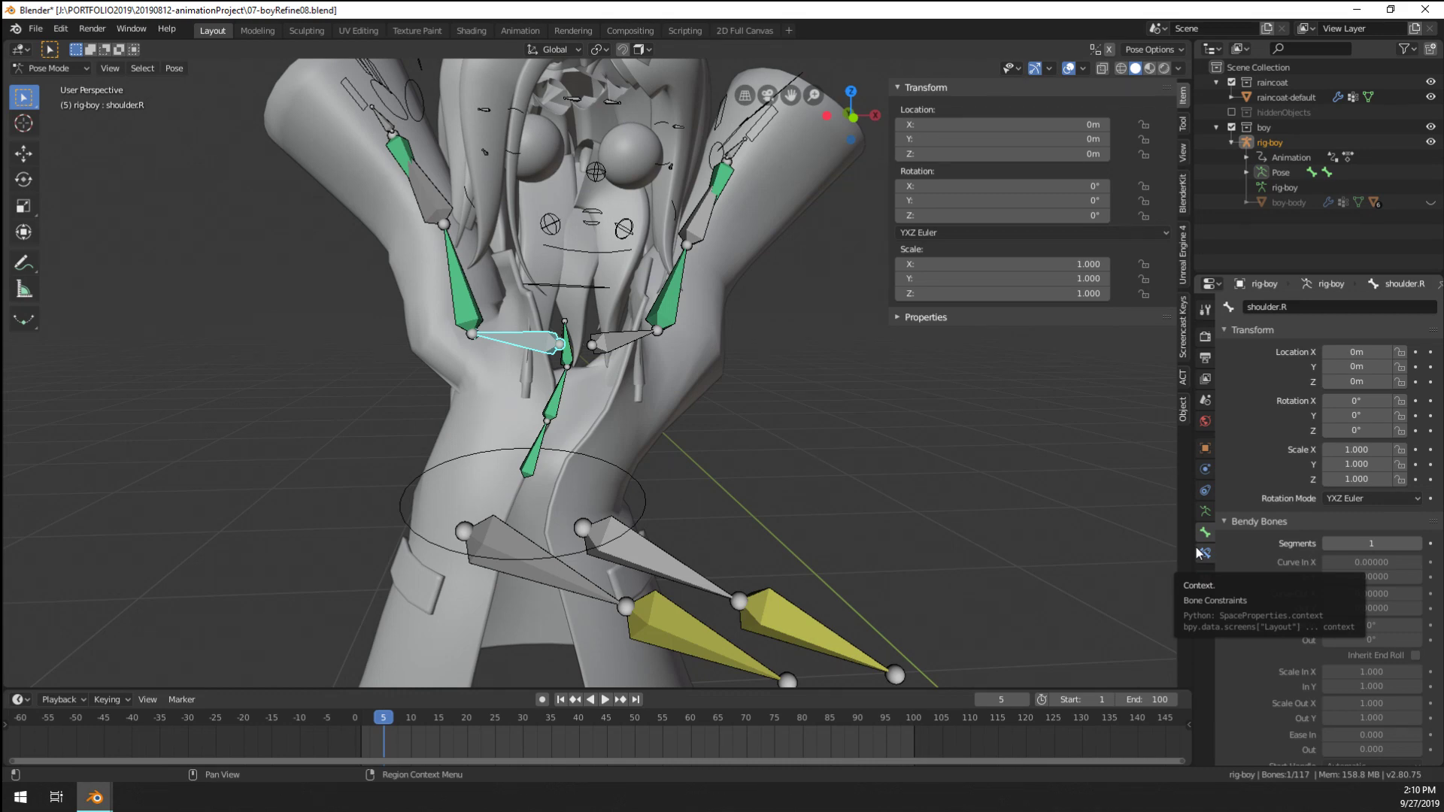
Try to move the spine control bone at the hips
{"action": "scroll", "coordinate": [596, 468], "scroll_direction": "down", "scroll_amount": 3}
{"action": "scroll", "coordinate": [596, 467], "scroll_direction": "up", "scroll_amount": 1}
{"action": "scroll", "coordinate": [597, 468], "scroll_direction": "down", "scroll_amount": 1}
{"action": "right_click", "coordinate": [622, 460]}
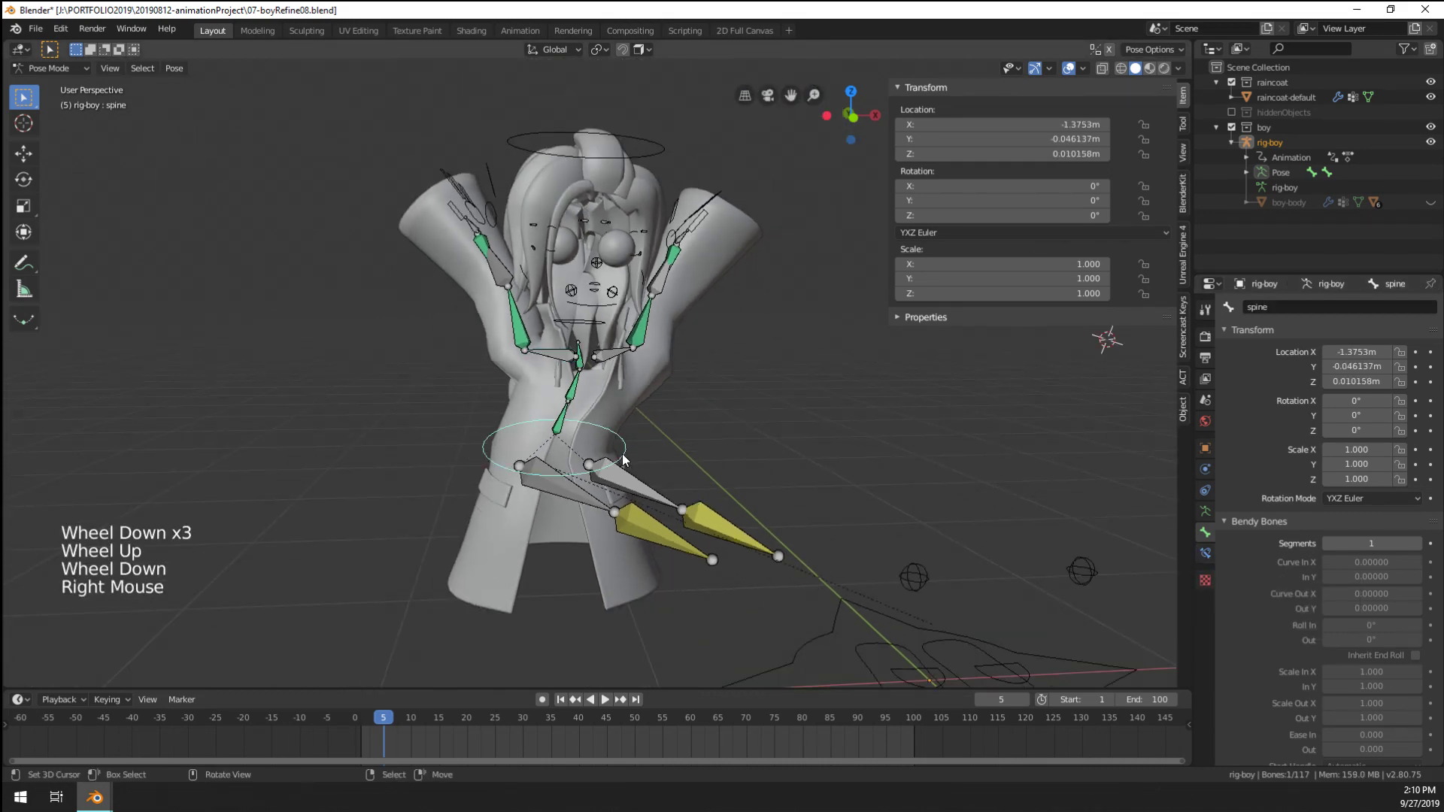
{"action": "key", "text": "g"}
{"action": "right_click", "coordinate": [767, 518]}
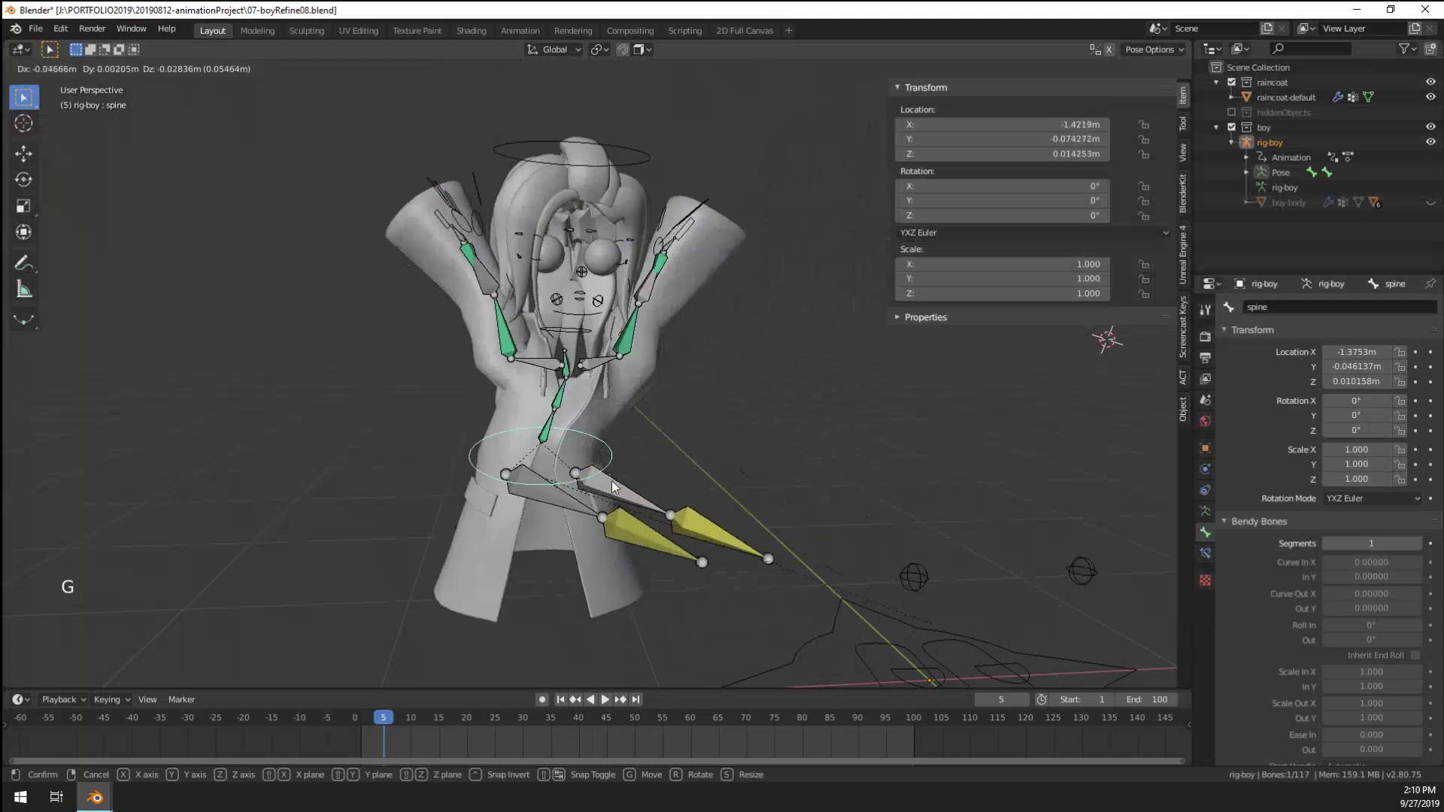
Put the raincoat in Edit Mode and select the edge loop around its right shoulder
{"action": "scroll", "coordinate": [611, 459], "scroll_direction": "up", "scroll_amount": 6}
{"action": "middle_click_drag", "start_coordinate": [610, 458], "coordinate": [744, 467], "text": "shift"}
{"action": "right_click", "coordinate": [786, 422]}
{"action": "right_click", "coordinate": [793, 443]}
{"action": "key", "text": "ctrl+Tab"}
{"action": "right_click", "coordinate": [792, 444]}
{"action": "key", "text": "Tab"}
{"action": "right_click", "coordinate": [835, 503], "text": "alt"}
{"action": "right_click", "coordinate": [369, 426], "text": "alt+shift"}
{"action": "middle_click_drag", "start_coordinate": [886, 515], "coordinate": [373, 392]}
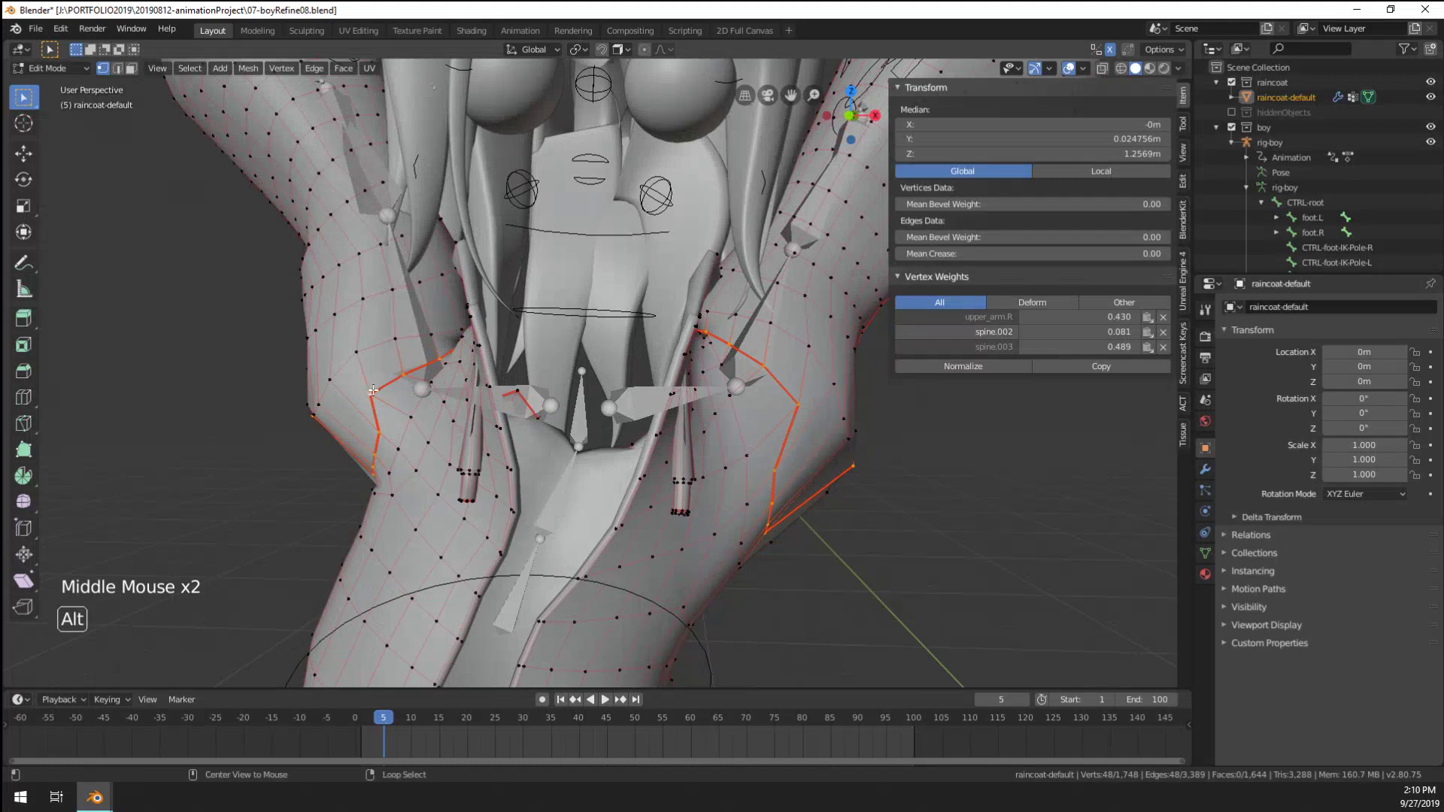
{"action": "right_click", "coordinate": [372, 391], "text": "alt"}
Add two vertex groups to the raincoat, named shoulder-R and shoulder-L
{"action": "left_click", "coordinate": [1205, 554]}
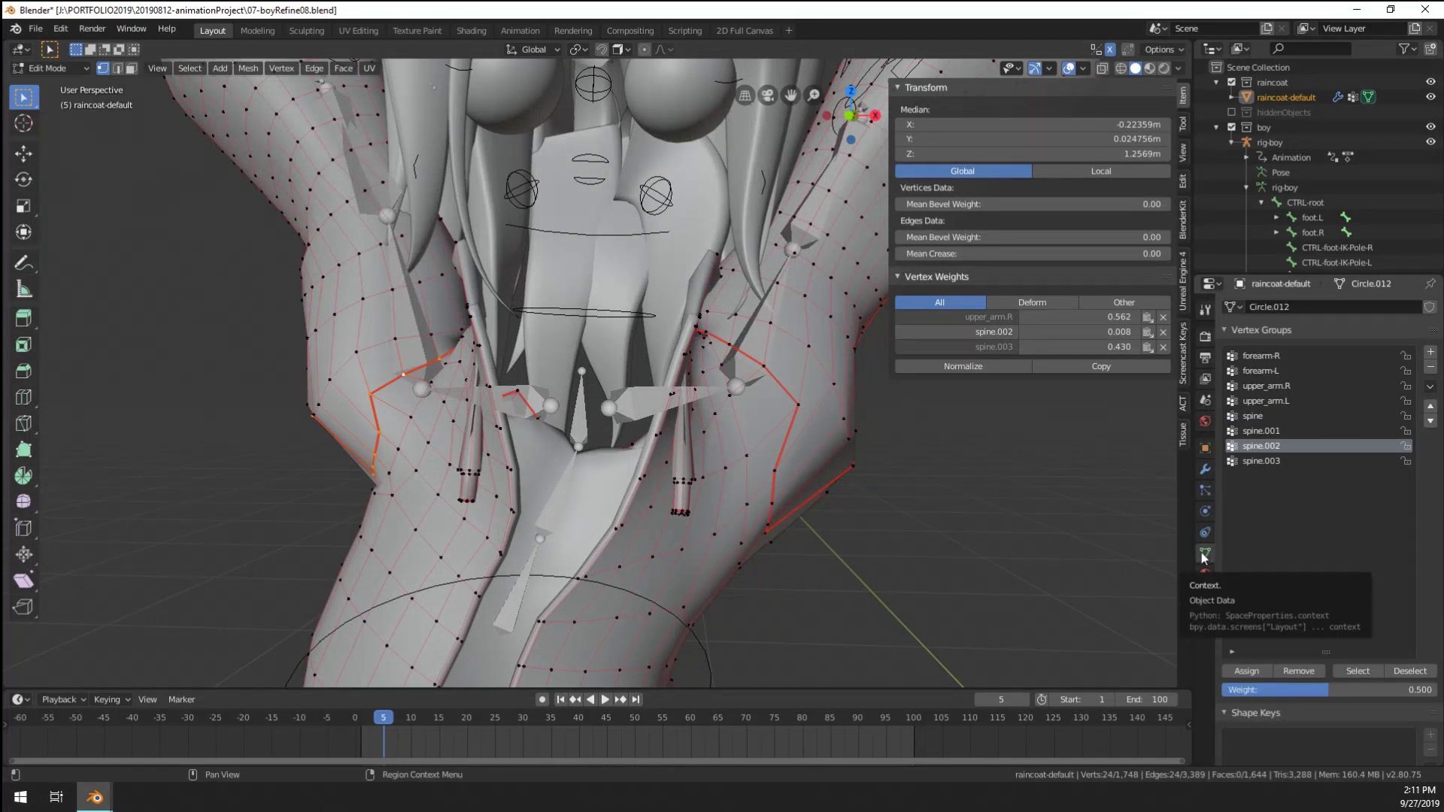
{"action": "left_click", "coordinate": [1429, 352]}
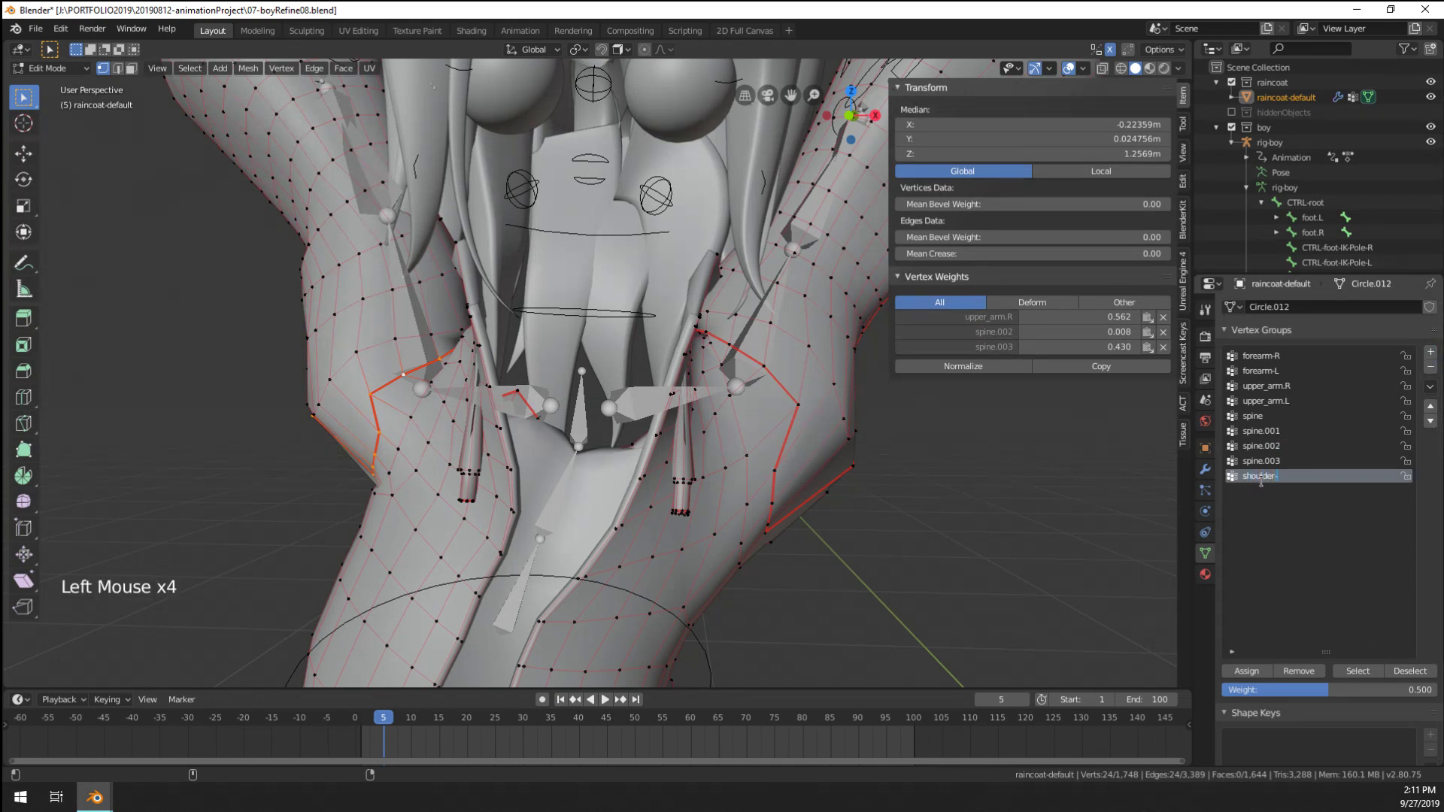
{"action": "type", "text": "L"}
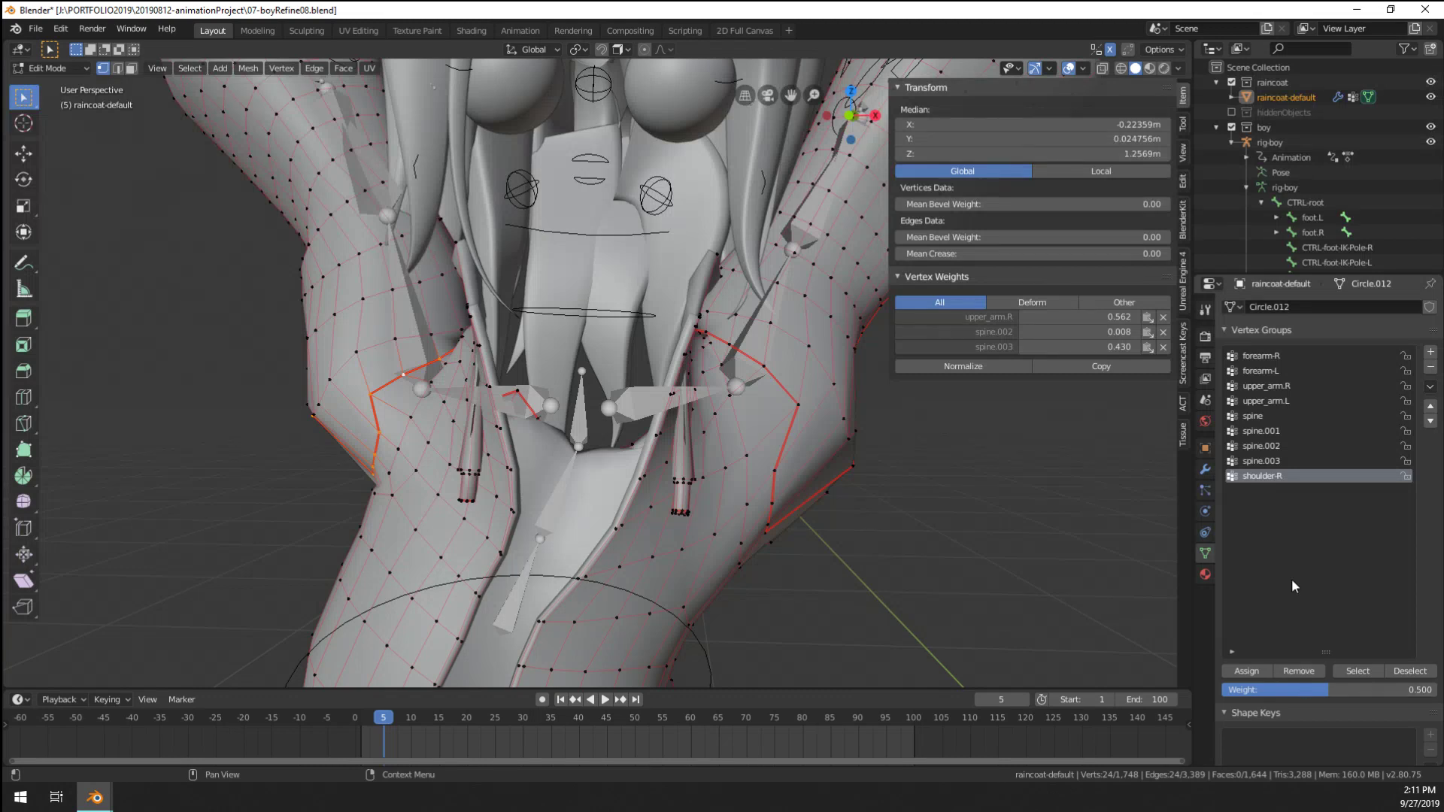
{"action": "left_click", "coordinate": [1428, 353]}
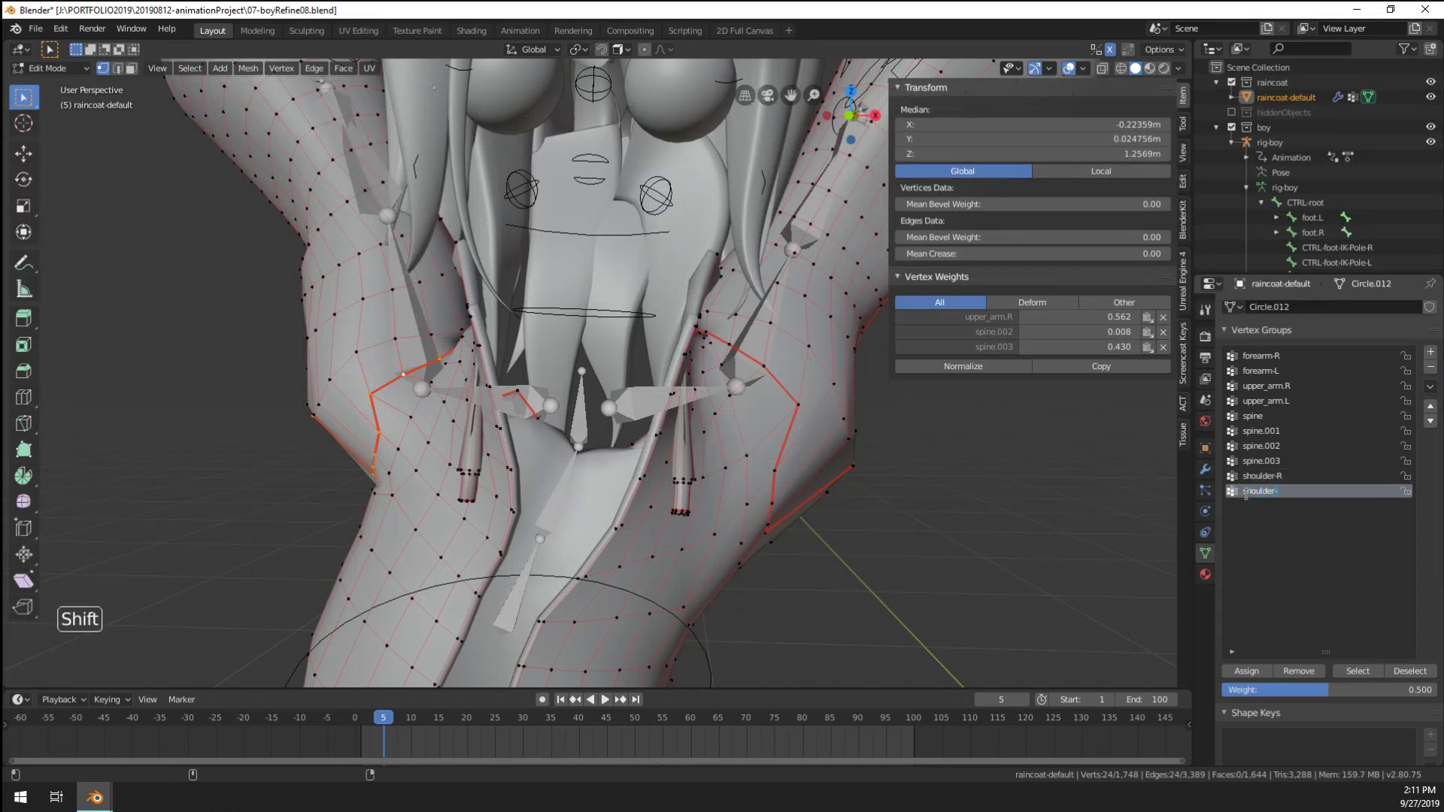
Put the boy's rig back in Pose Mode and check the right shoulder bone's exact name in its bone properties
{"action": "key", "text": "ctrl+Tab"}
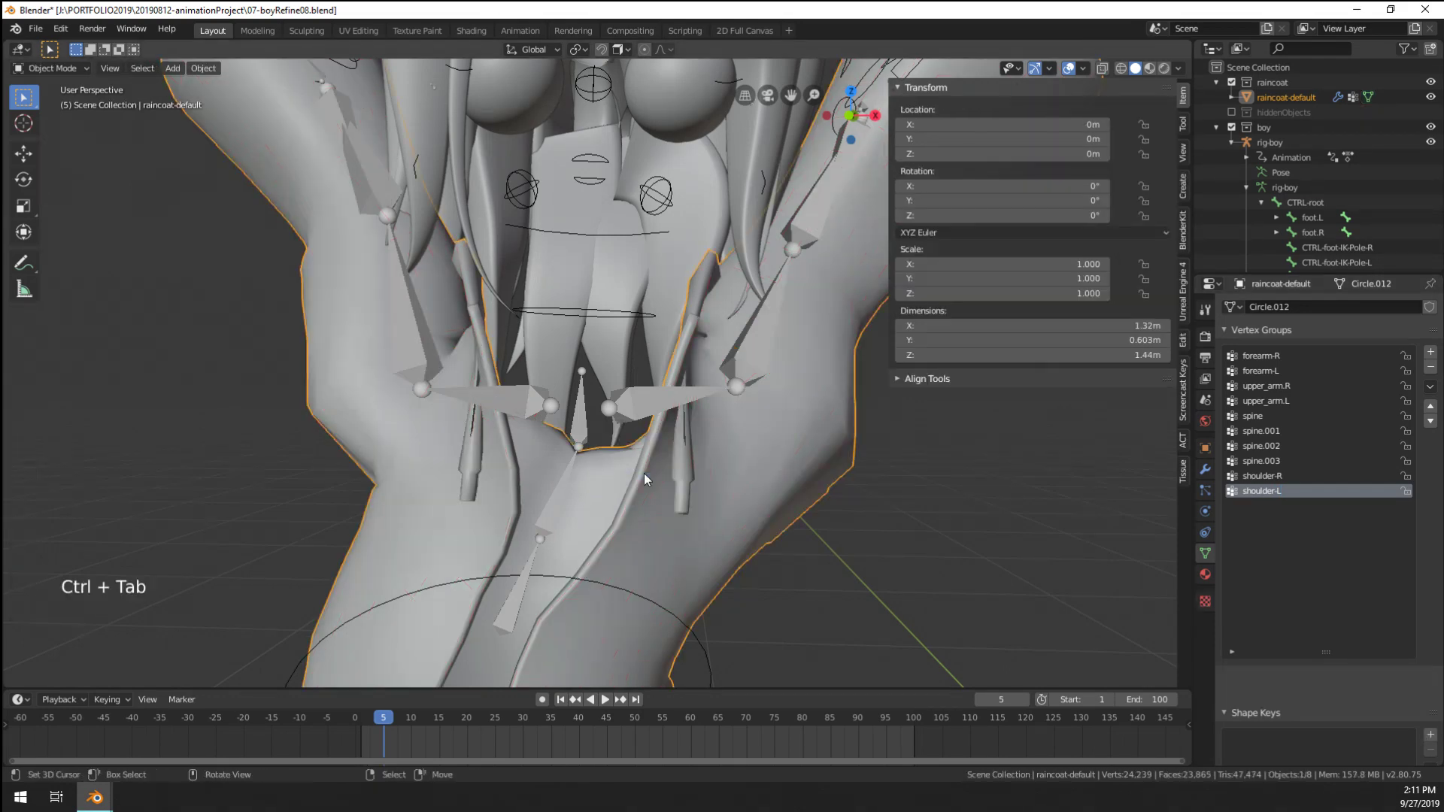
{"action": "right_click", "coordinate": [445, 436]}
{"action": "right_click", "coordinate": [443, 377]}
{"action": "key", "text": "ctrl+Tab"}
{"action": "right_click", "coordinate": [503, 399]}
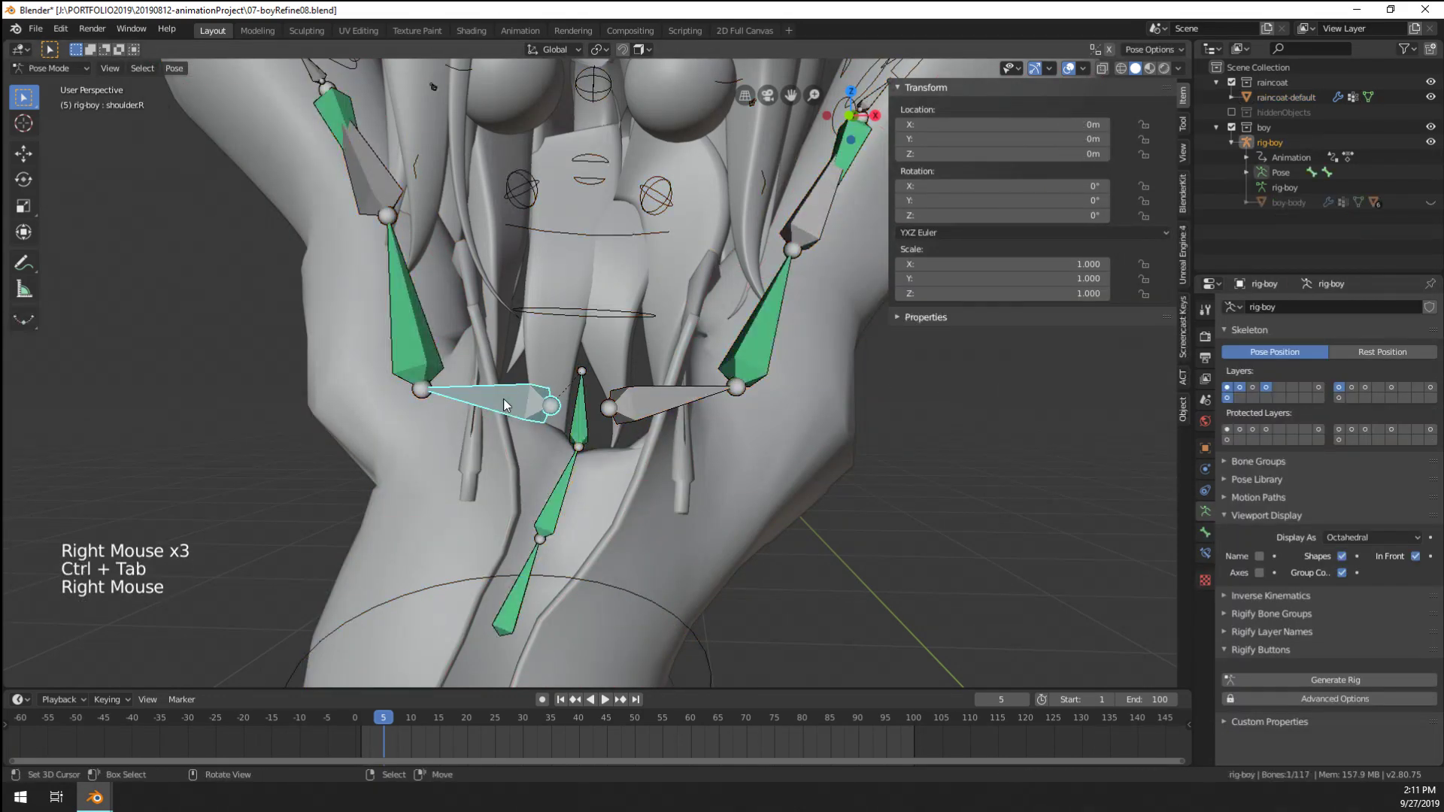
{"action": "left_click", "coordinate": [1205, 531]}
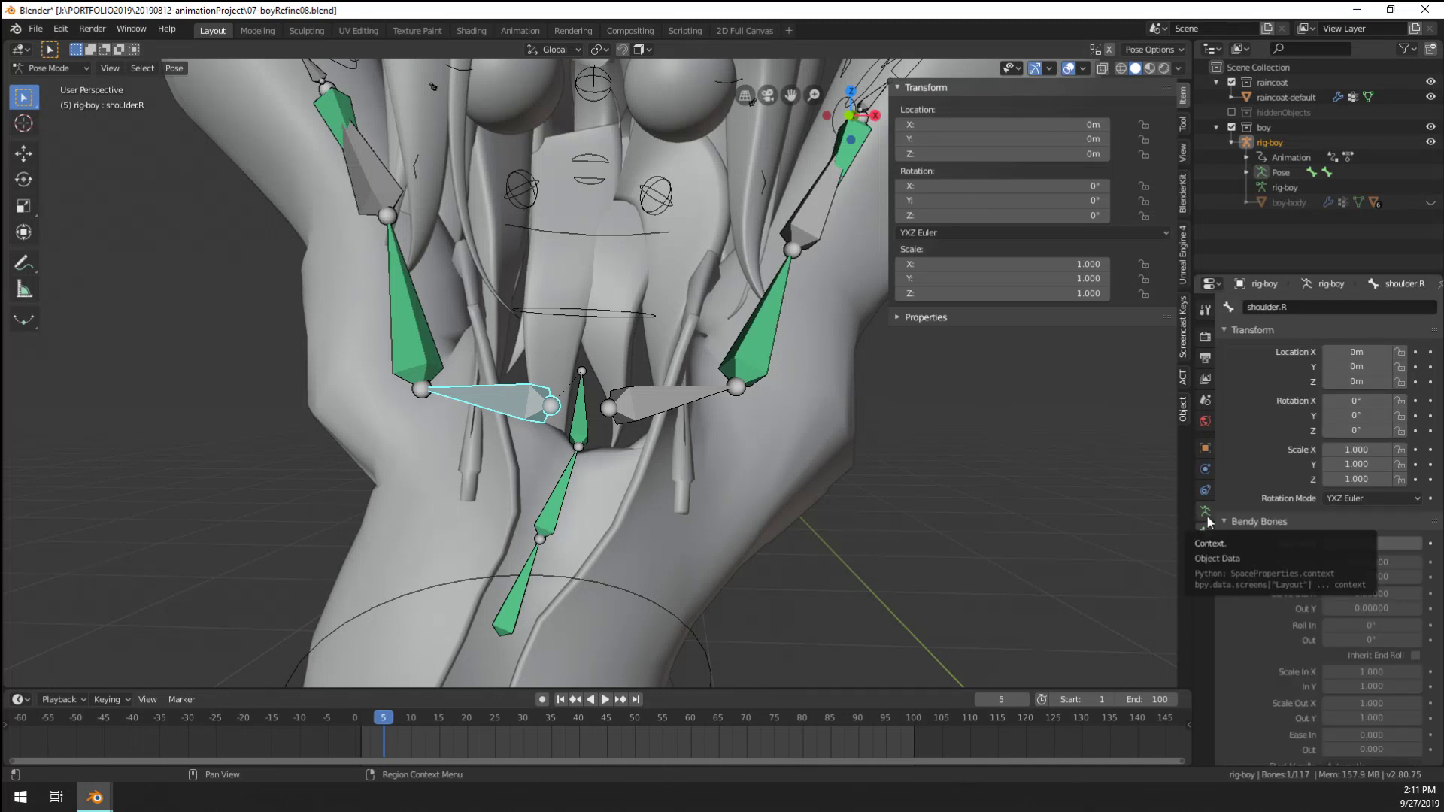
Leave Pose Mode, put the raincoat in Weight Paint mode and show its vertex groups
{"action": "right_click", "coordinate": [434, 407]}
{"action": "key", "text": "ctrl+Tab"}
{"action": "right_click", "coordinate": [442, 461]}
{"action": "key", "text": "ctrl+Tab"}
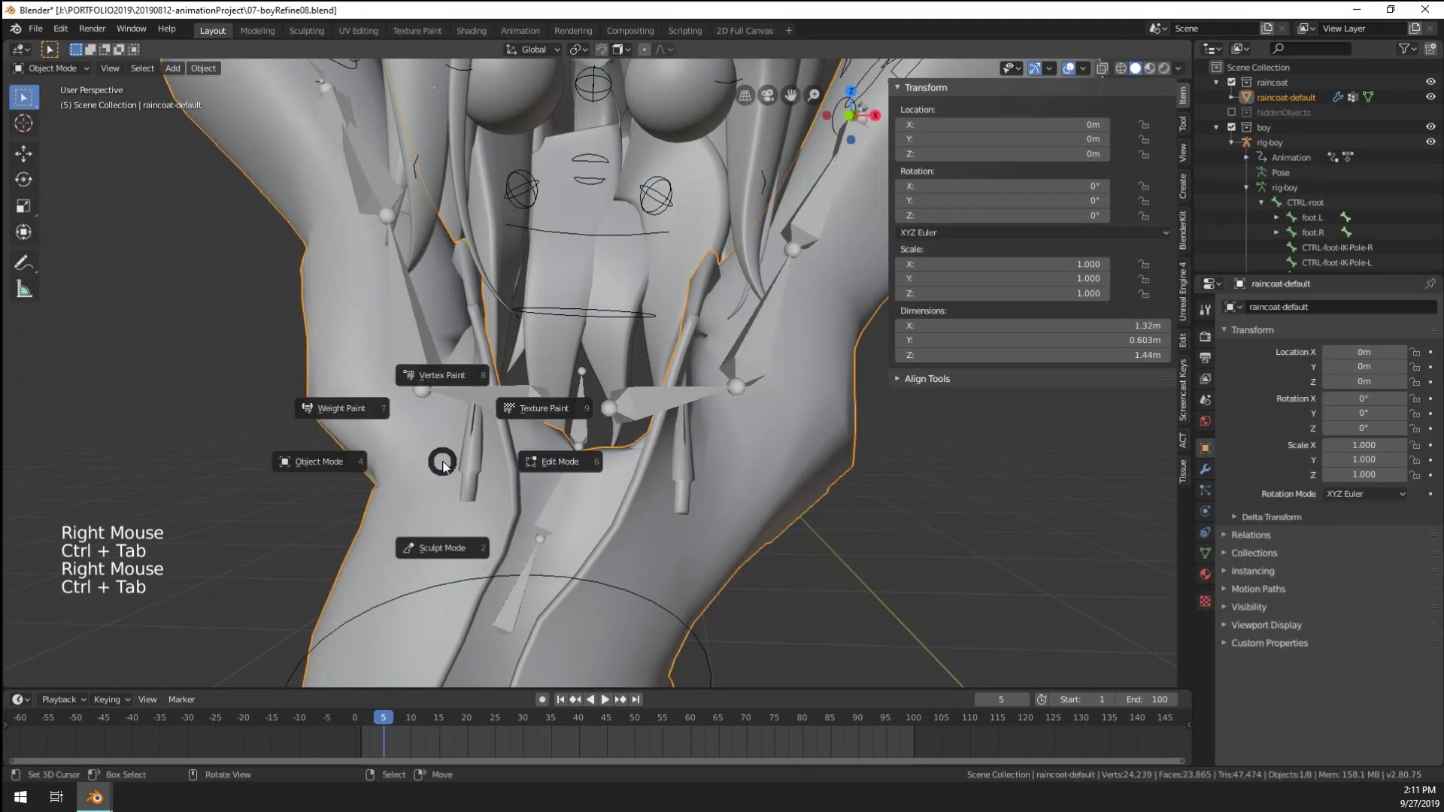
{"action": "key", "text": "ctrl+Tab"}
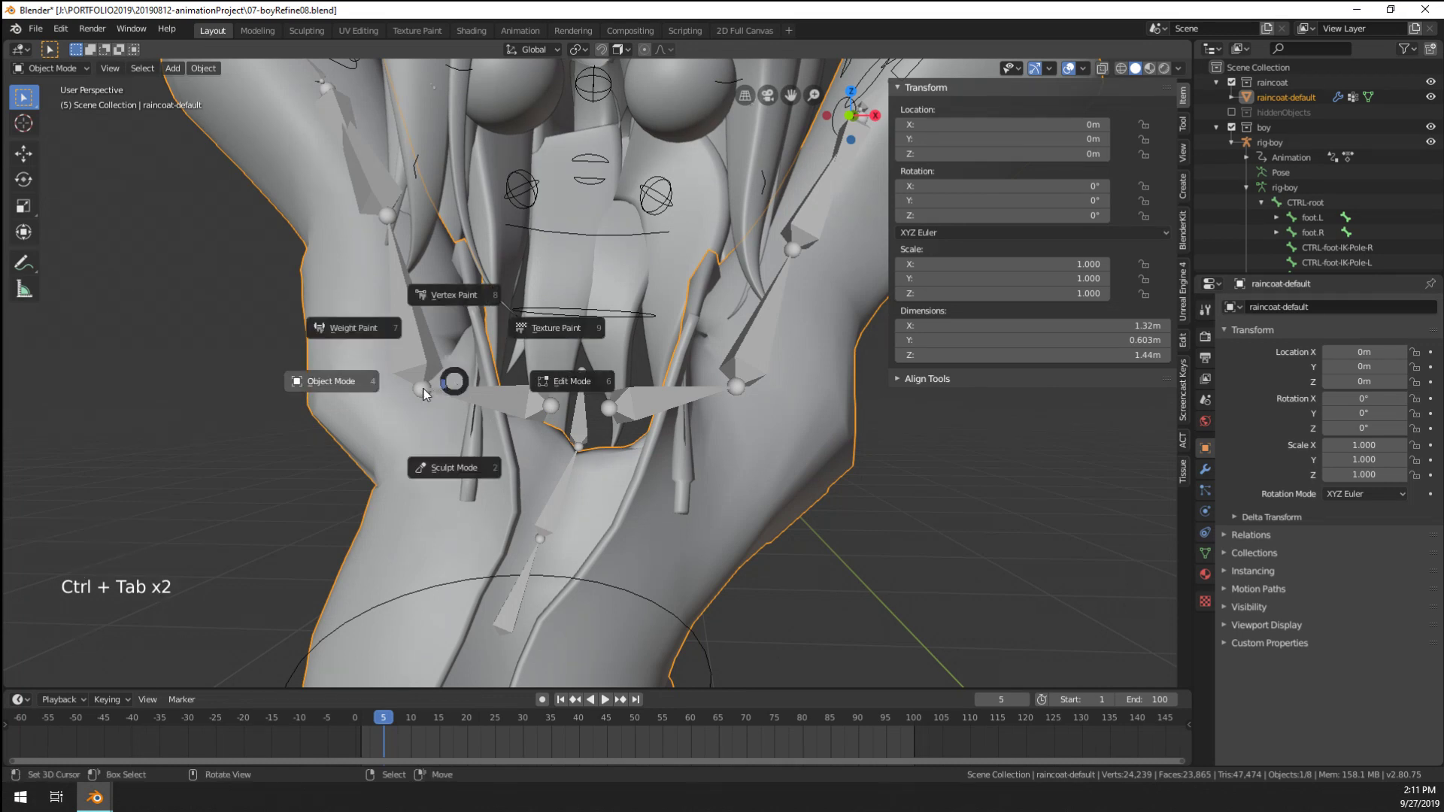
{"action": "left_click", "coordinate": [1206, 554]}
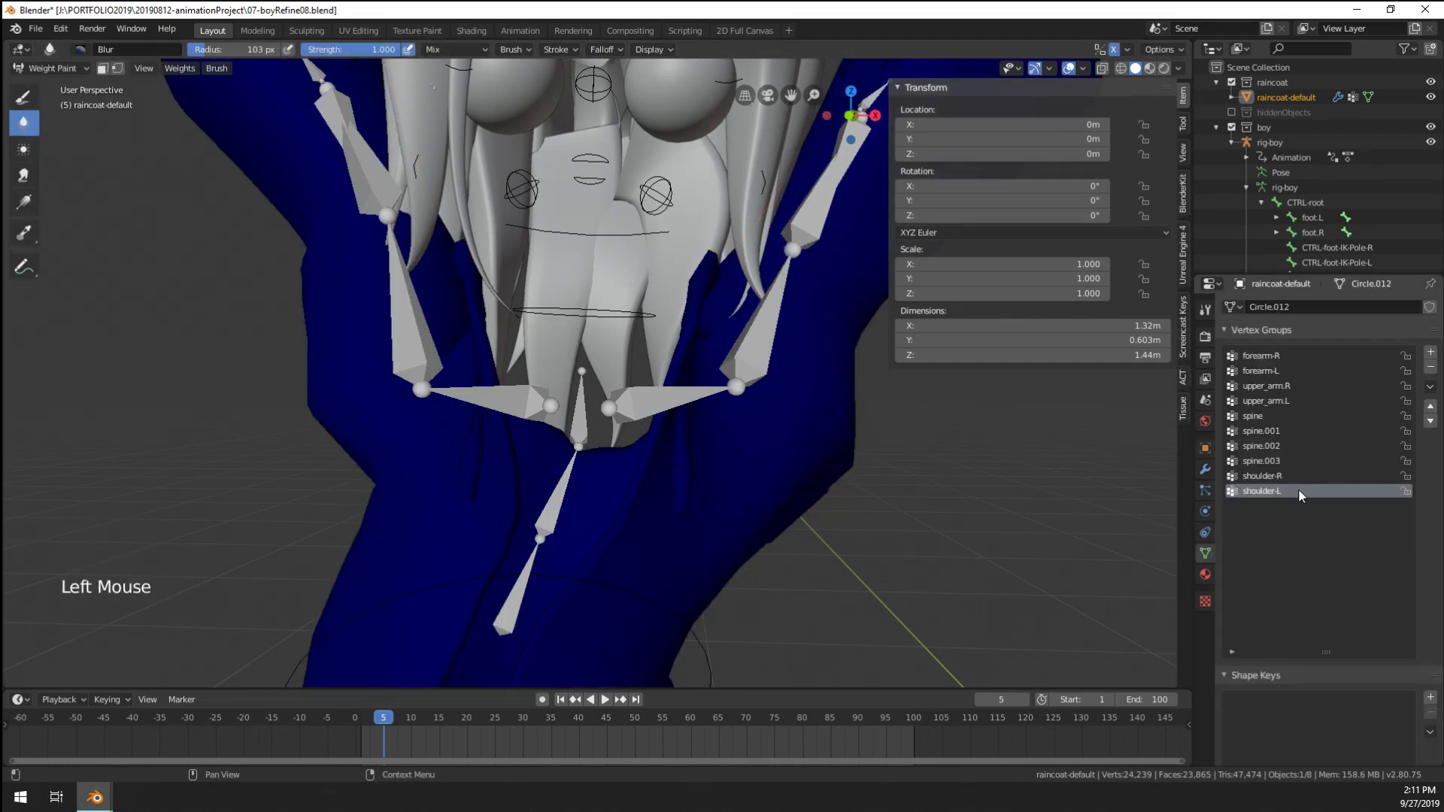
Rename the two shoulder vertex groups to shoulder.R and shoulder.L
{"action": "double_click", "coordinate": [1276, 476]}
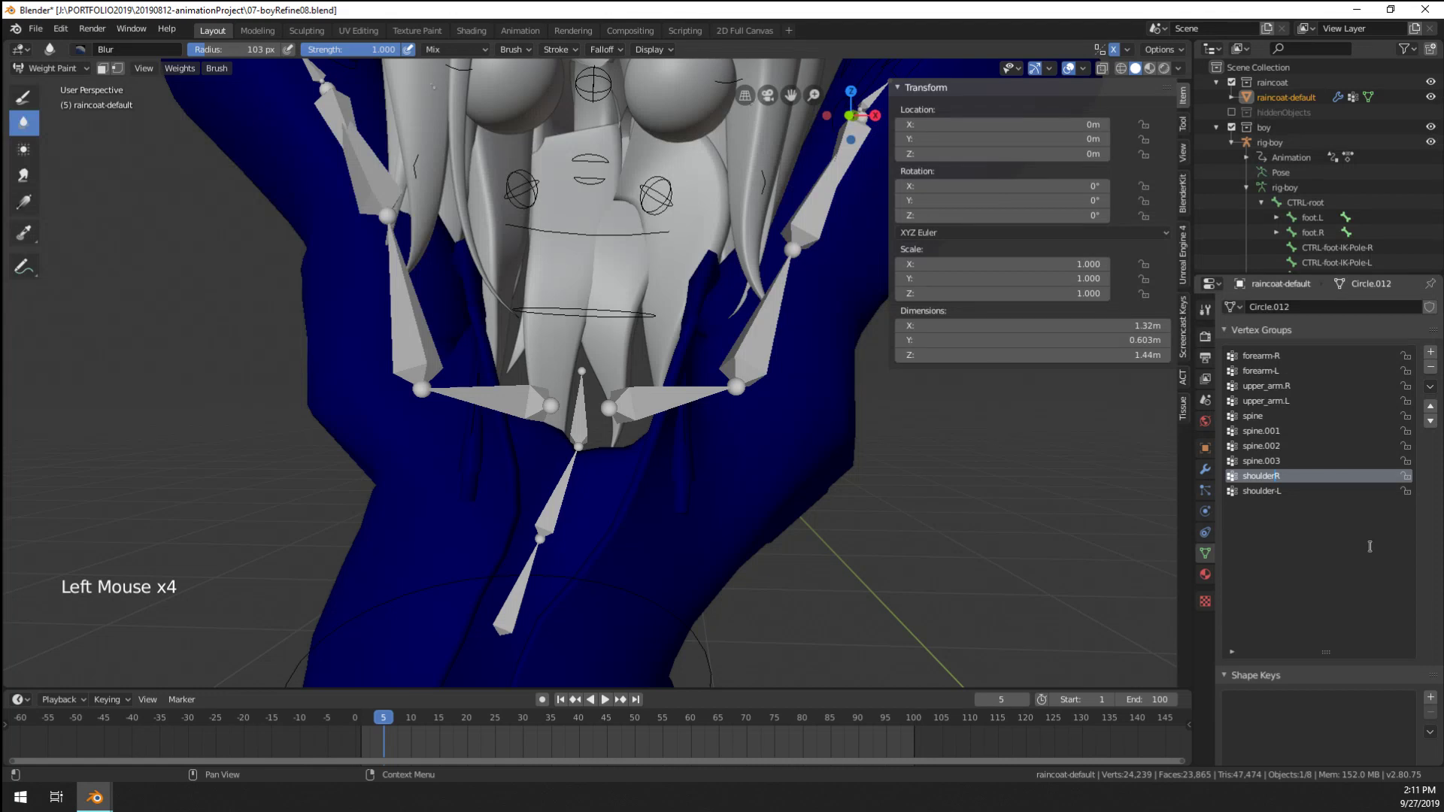
{"action": "double_click", "coordinate": [1273, 491]}
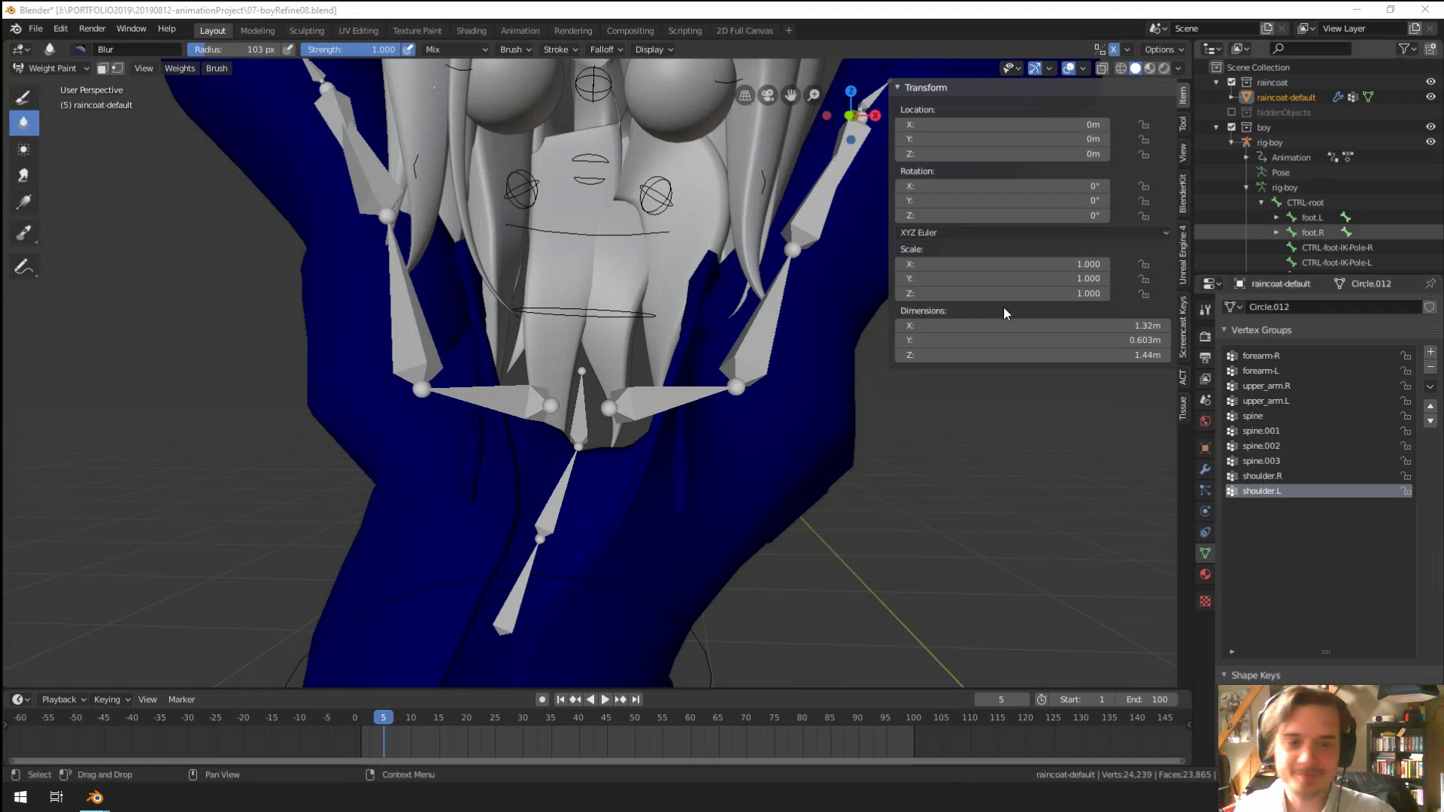
{"action": "mouse_move", "coordinate": [451, 406]}
{"action": "middle_mouse_down"}
{"action": "mouse_move", "coordinate": [426, 415]}
{"action": "mouse_move", "coordinate": [478, 407]}
{"action": "middle_mouse_up"}
{"action": "scroll", "coordinate": [478, 408], "scroll_direction": "up", "scroll_amount": 1}
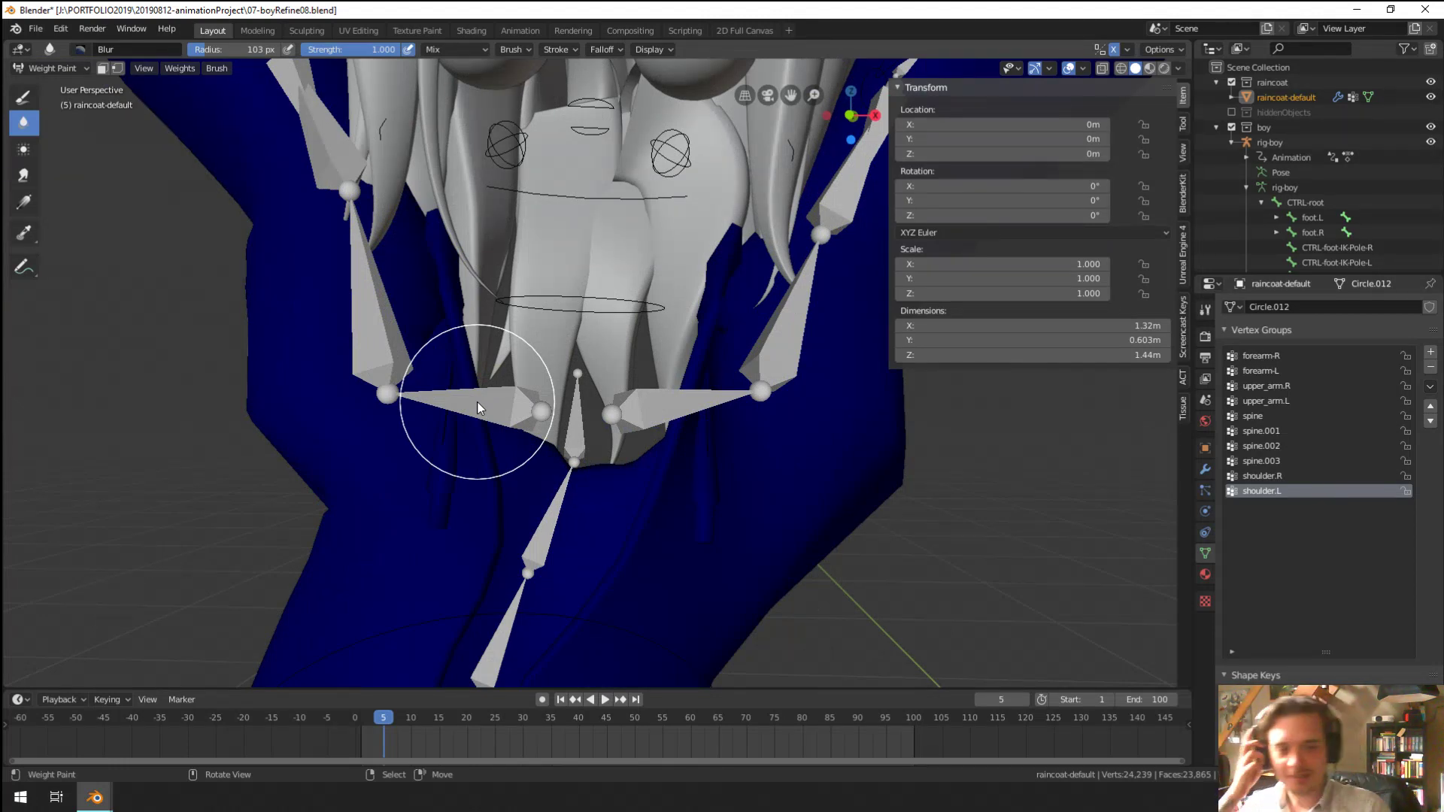
Assign the selected edge loop around the raincoat's right shoulder to the shoulder.R vertex group
{"action": "middle_click_drag", "start_coordinate": [426, 353], "coordinate": [387, 403]}
{"action": "left_click", "coordinate": [1263, 477]}
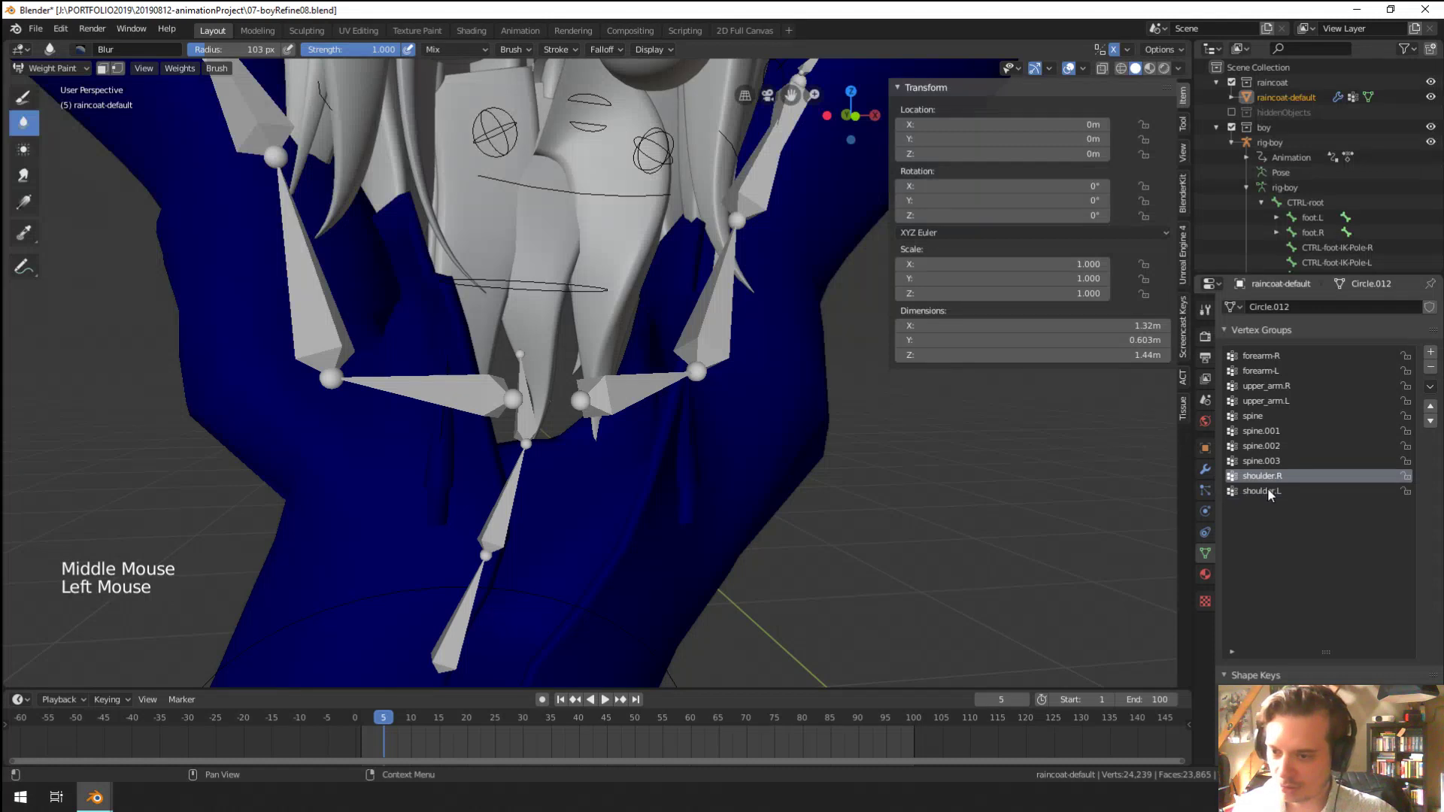
{"action": "left_click", "coordinate": [1263, 491]}
{"action": "key", "text": "Tab"}
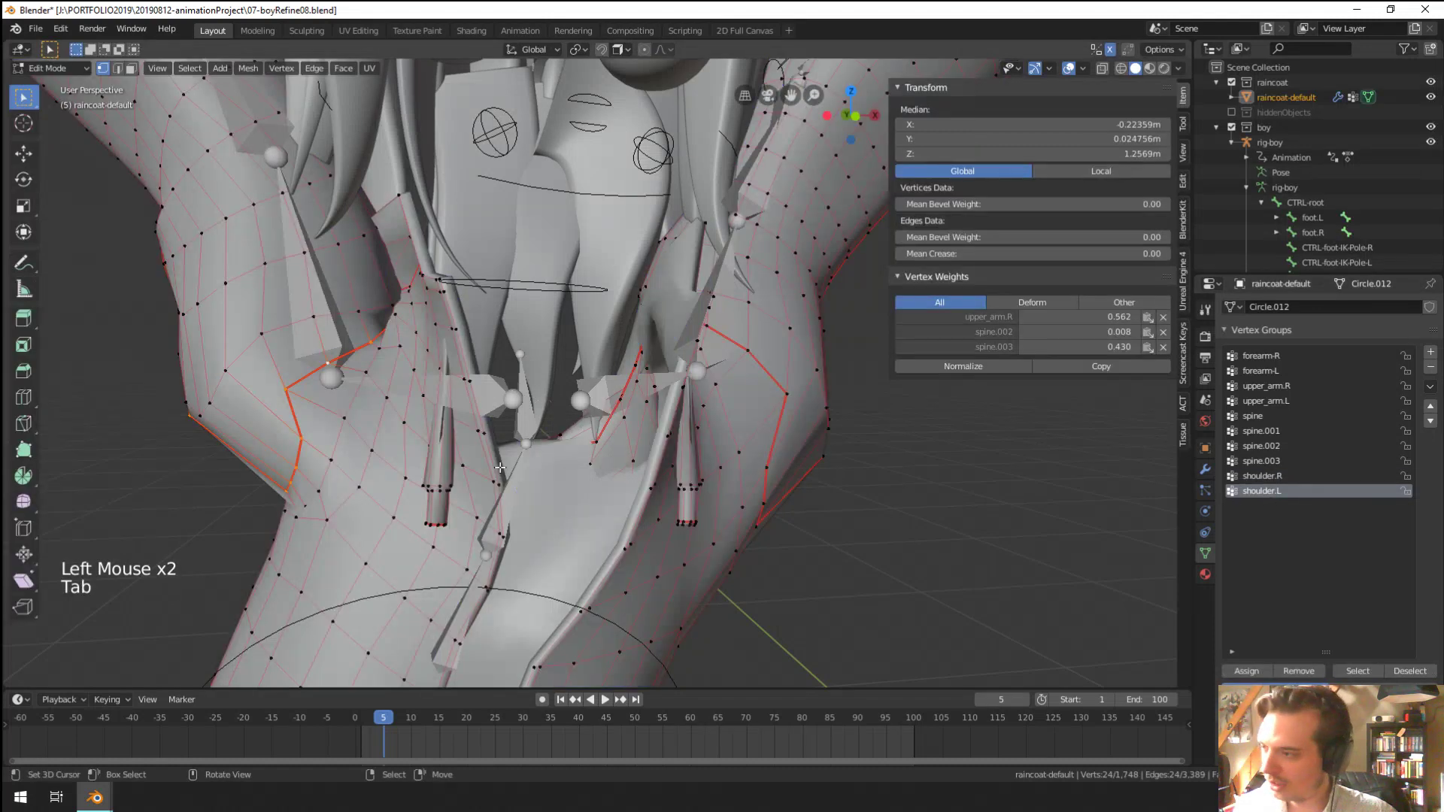
{"action": "left_click", "coordinate": [1234, 477]}
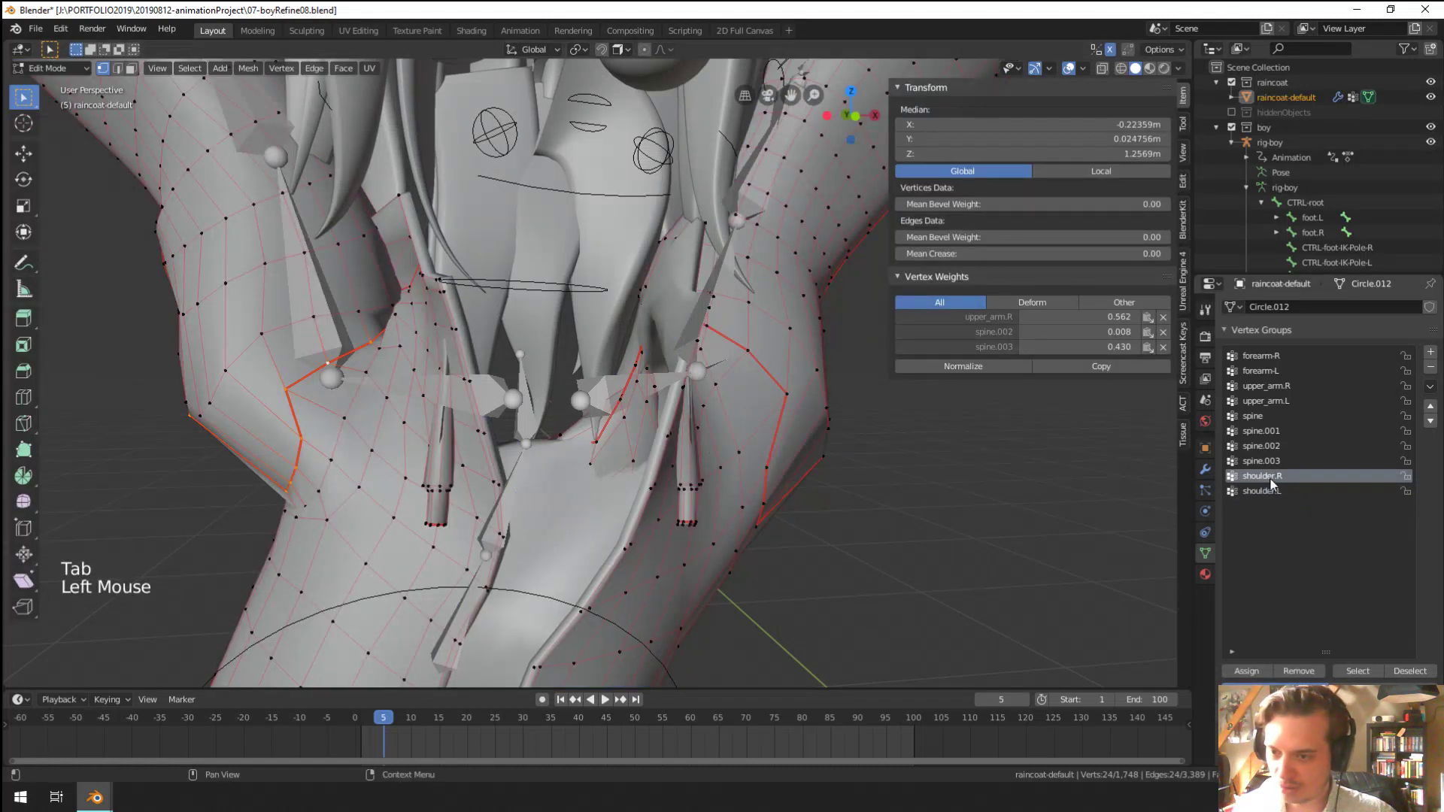
{"action": "left_click", "coordinate": [1263, 671]}
{"action": "key", "text": "Tab"}
{"action": "mouse_move", "coordinate": [451, 421]}
{"action": "middle_mouse_down"}
{"action": "mouse_move", "coordinate": [423, 427]}
{"action": "mouse_move", "coordinate": [494, 412]}
{"action": "mouse_move", "coordinate": [436, 398]}
{"action": "middle_mouse_up"}
{"action": "scroll", "coordinate": [494, 412], "scroll_direction": "down", "scroll_amount": 3}
Raise the vertex weight to 1.000 and reassign the right shoulder loop to shoulder.R
{"action": "key", "text": "Tab"}
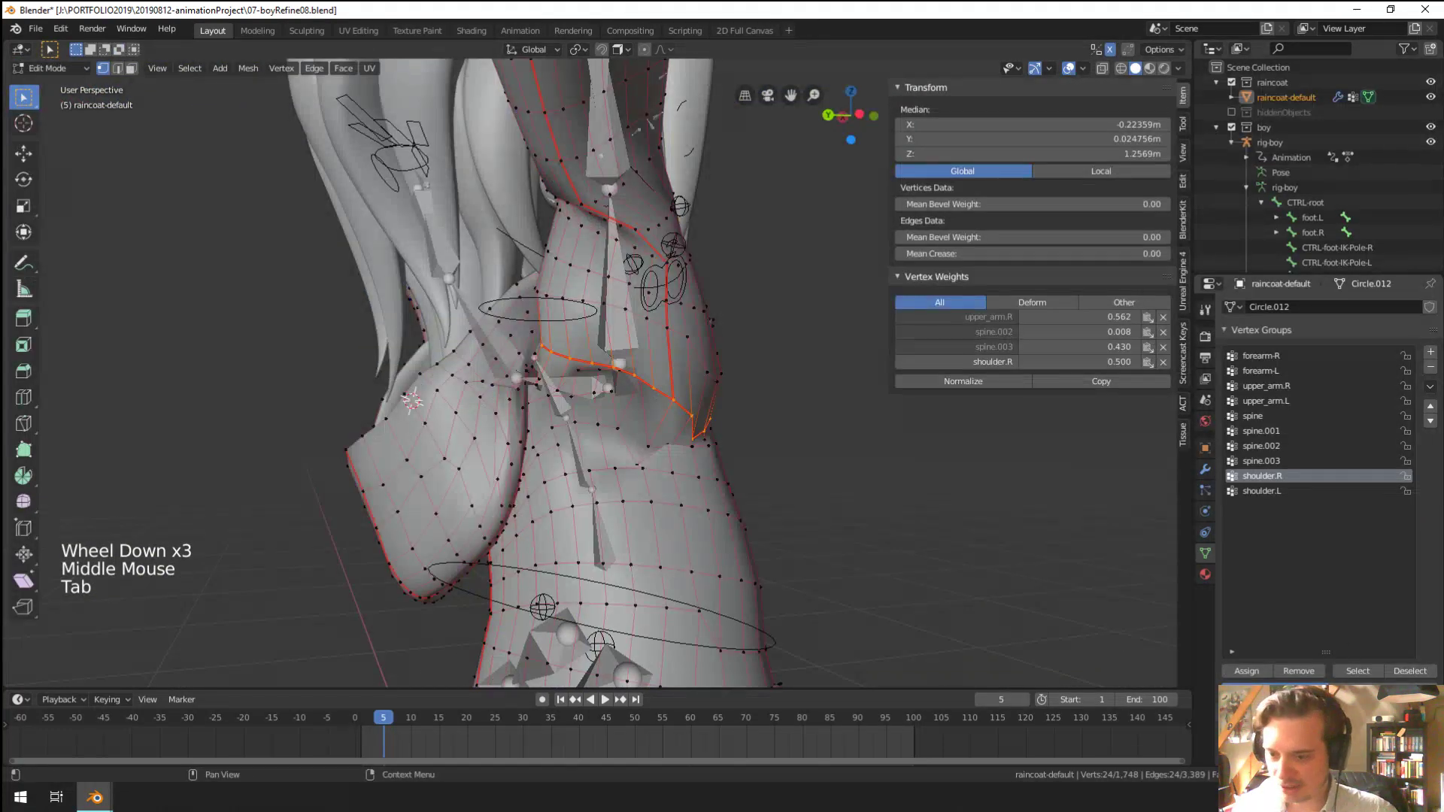
{"action": "left_click_drag", "start_coordinate": [1294, 689], "coordinate": [1421, 690]}
{"action": "left_click", "coordinate": [1246, 672]}
{"action": "key", "text": "Tab"}
{"action": "middle_click_drag", "start_coordinate": [744, 520], "coordinate": [568, 513]}
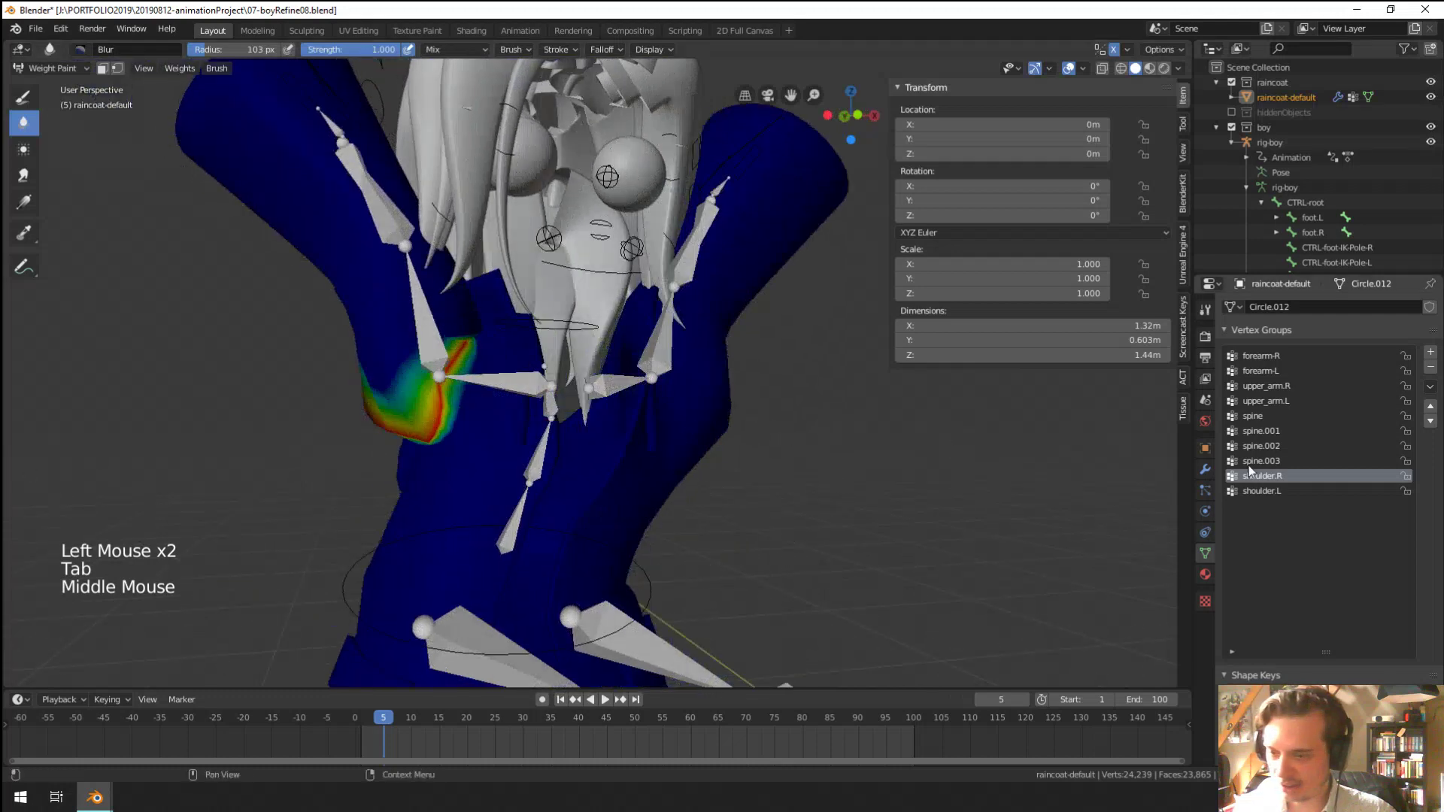
Select the matching edge loop around the raincoat's left shoulder and assign it to shoulder.L at full weight
{"action": "left_click", "coordinate": [1291, 489]}
{"action": "middle_click_drag", "start_coordinate": [865, 481], "coordinate": [761, 469]}
{"action": "key", "text": "Tab"}
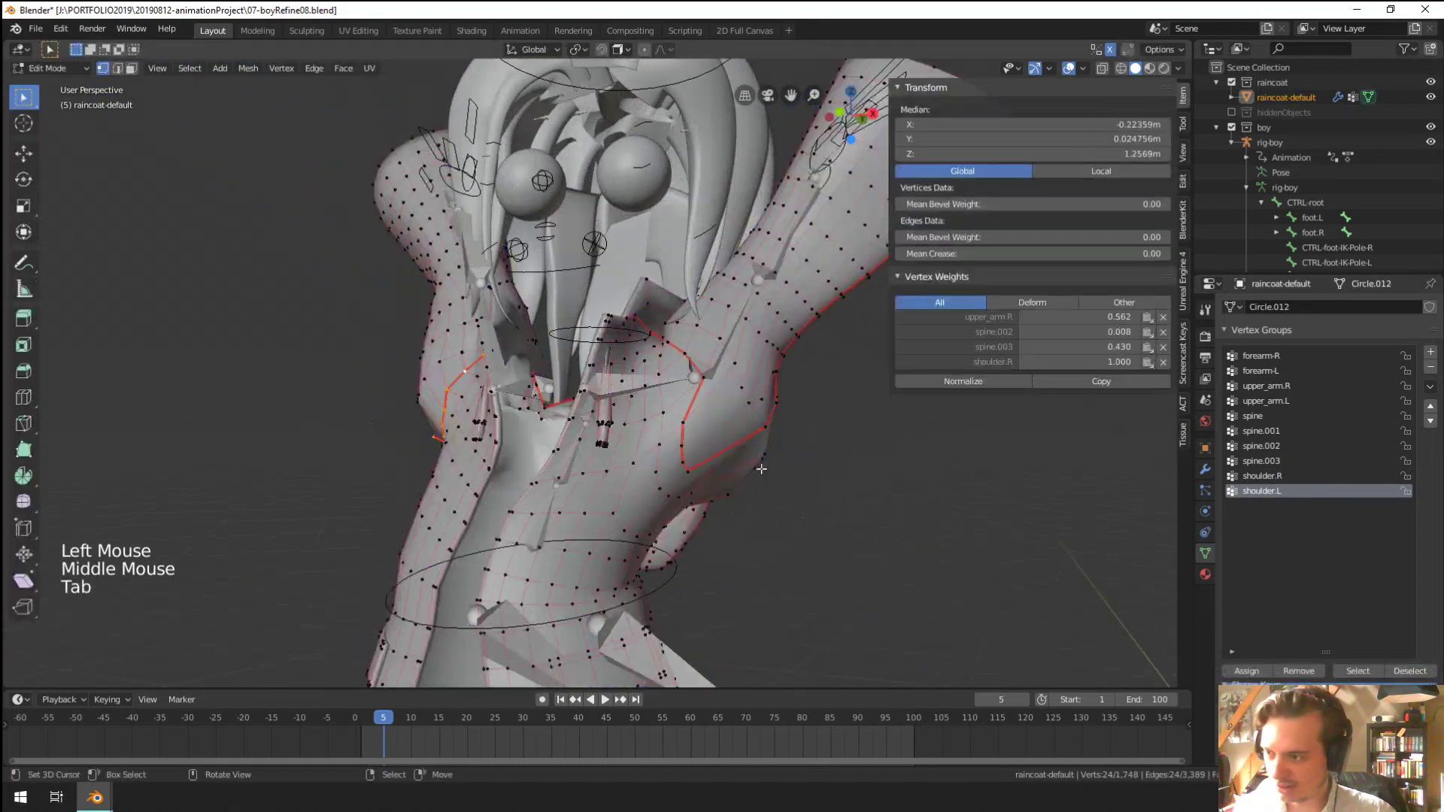
{"action": "scroll", "coordinate": [761, 468], "scroll_direction": "up", "scroll_amount": 2}
{"action": "right_click", "coordinate": [726, 481], "text": "alt"}
{"action": "left_click", "coordinate": [1261, 674]}
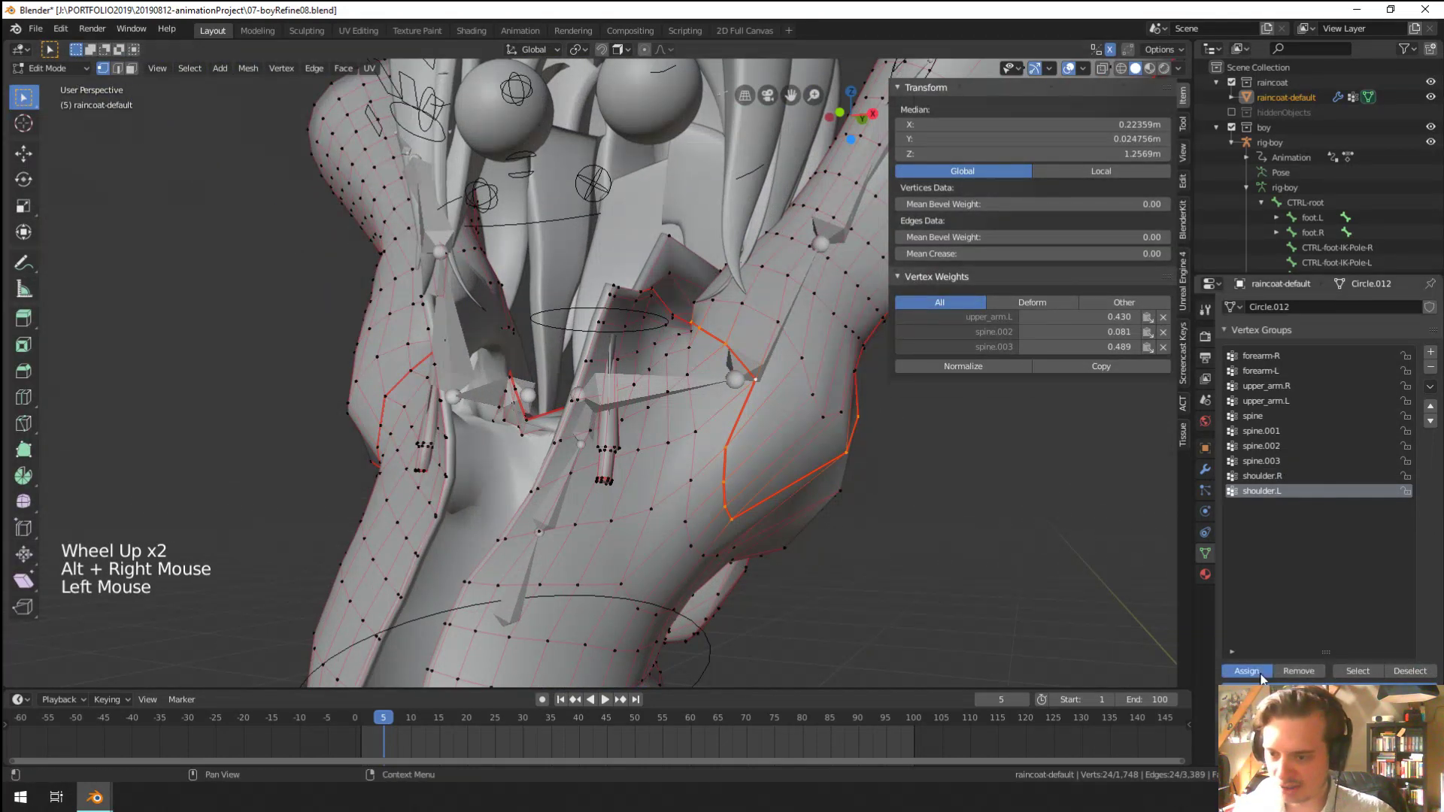
{"action": "key", "text": "Tab"}
{"action": "middle_click_drag", "start_coordinate": [485, 453], "coordinate": [488, 451]}
{"action": "scroll", "coordinate": [487, 452], "scroll_direction": "down", "scroll_amount": 2}
{"action": "mouse_move", "coordinate": [487, 451]}
{"action": "middle_mouse_down"}
{"action": "mouse_move", "coordinate": [450, 399]}
{"action": "mouse_move", "coordinate": [513, 438]}
{"action": "middle_mouse_up"}
{"action": "scroll", "coordinate": [513, 438], "scroll_direction": "up", "scroll_amount": 1}
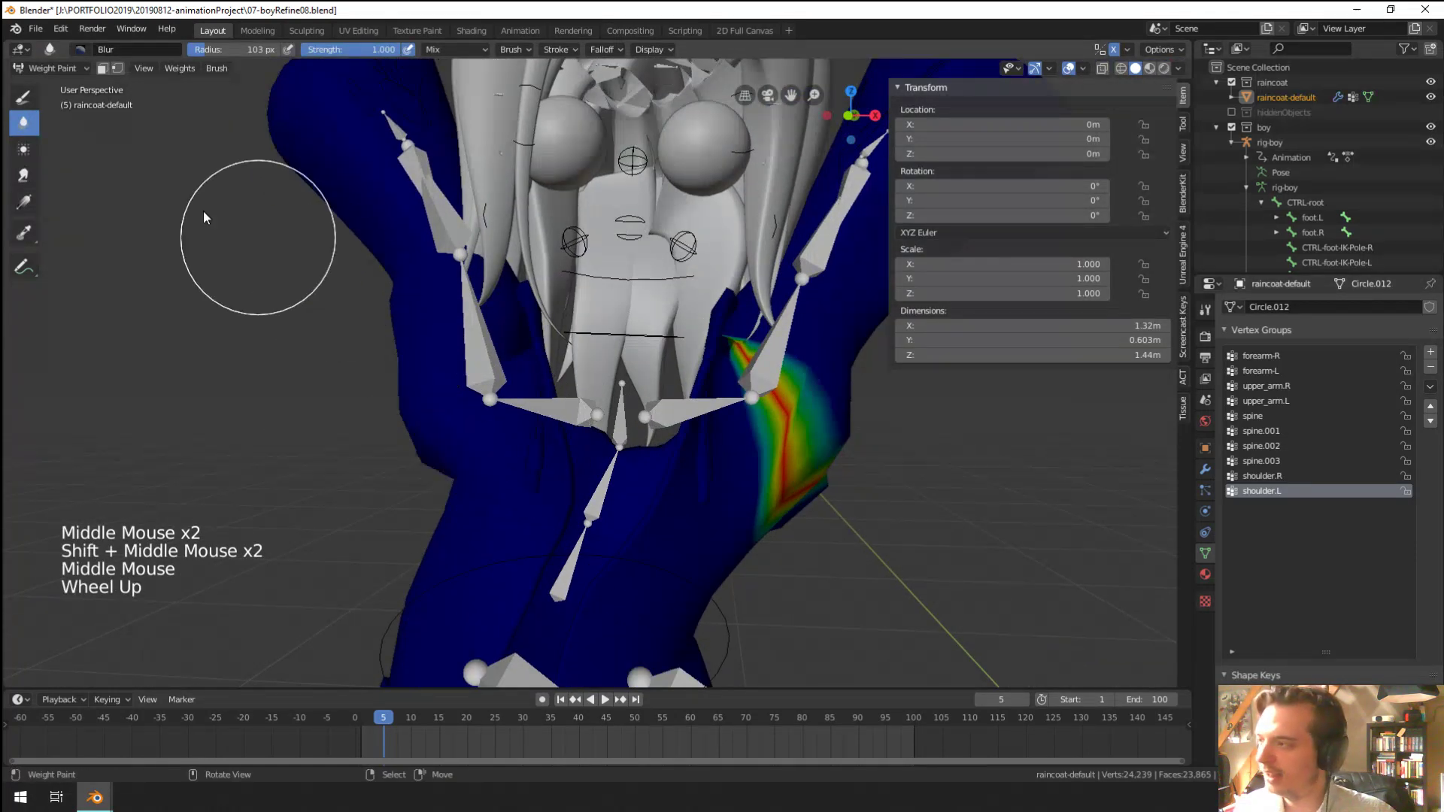
Leave Weight Paint mode, select the boy's rig and put it in Pose Mode
{"action": "left_click", "coordinate": [24, 124]}
{"action": "scroll", "coordinate": [687, 413], "scroll_direction": "down", "scroll_amount": 3}
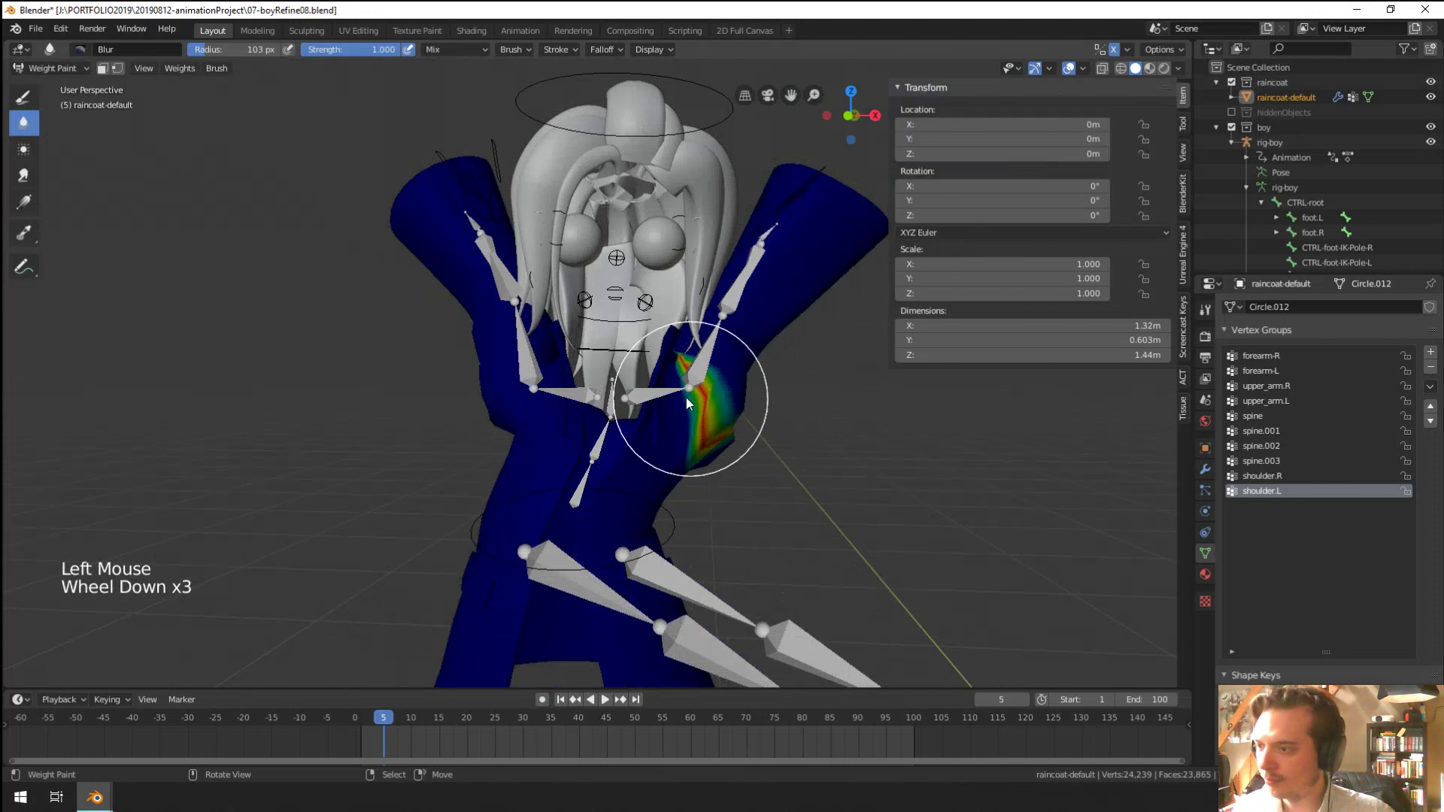
{"action": "right_click", "coordinate": [678, 394]}
{"action": "key", "text": "ctrl+Tab"}
{"action": "right_click", "coordinate": [654, 393]}
{"action": "key", "text": "ctrl+Tab"}
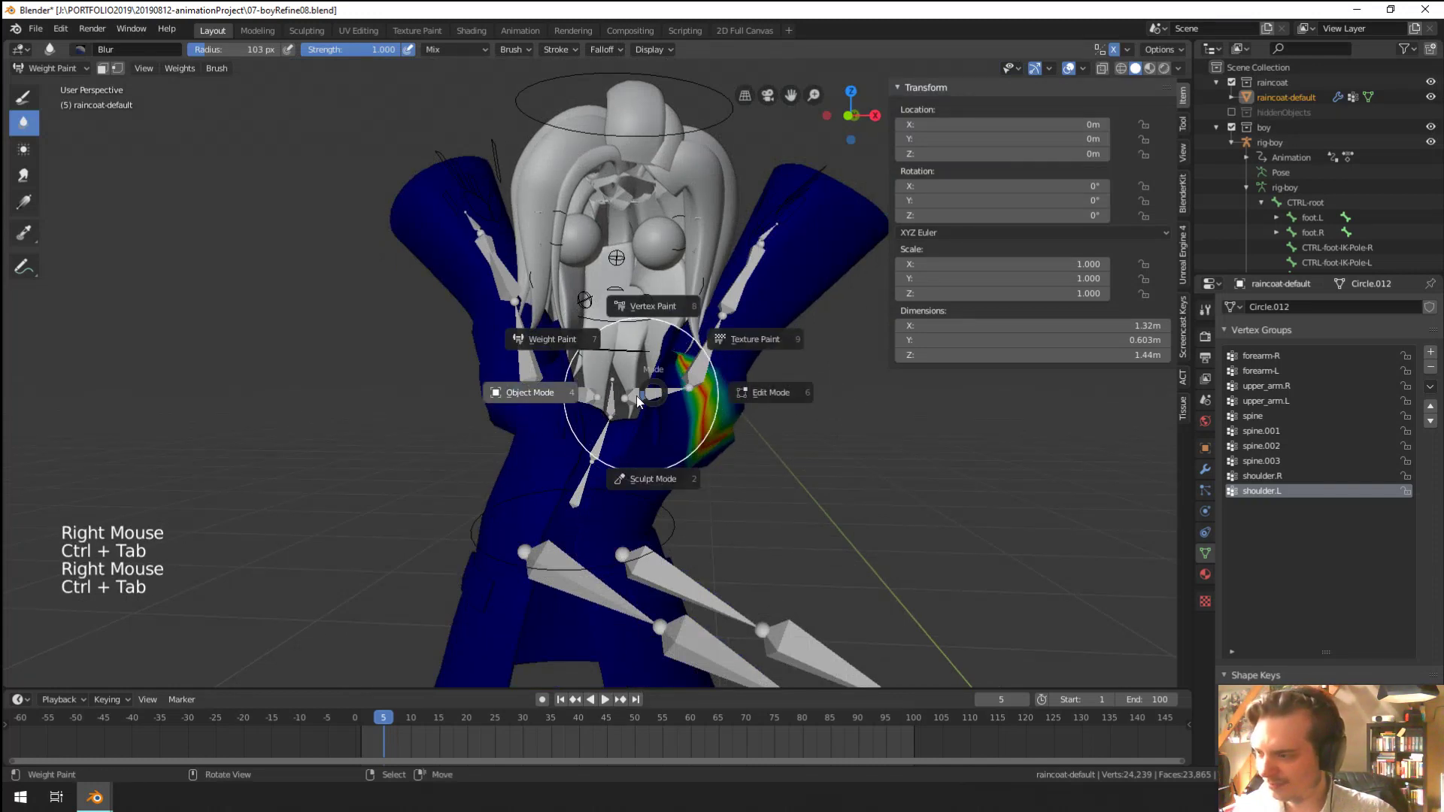
{"action": "left_click", "coordinate": [637, 401]}
{"action": "right_click", "coordinate": [675, 394]}
{"action": "key", "text": "ctrl+Tab"}
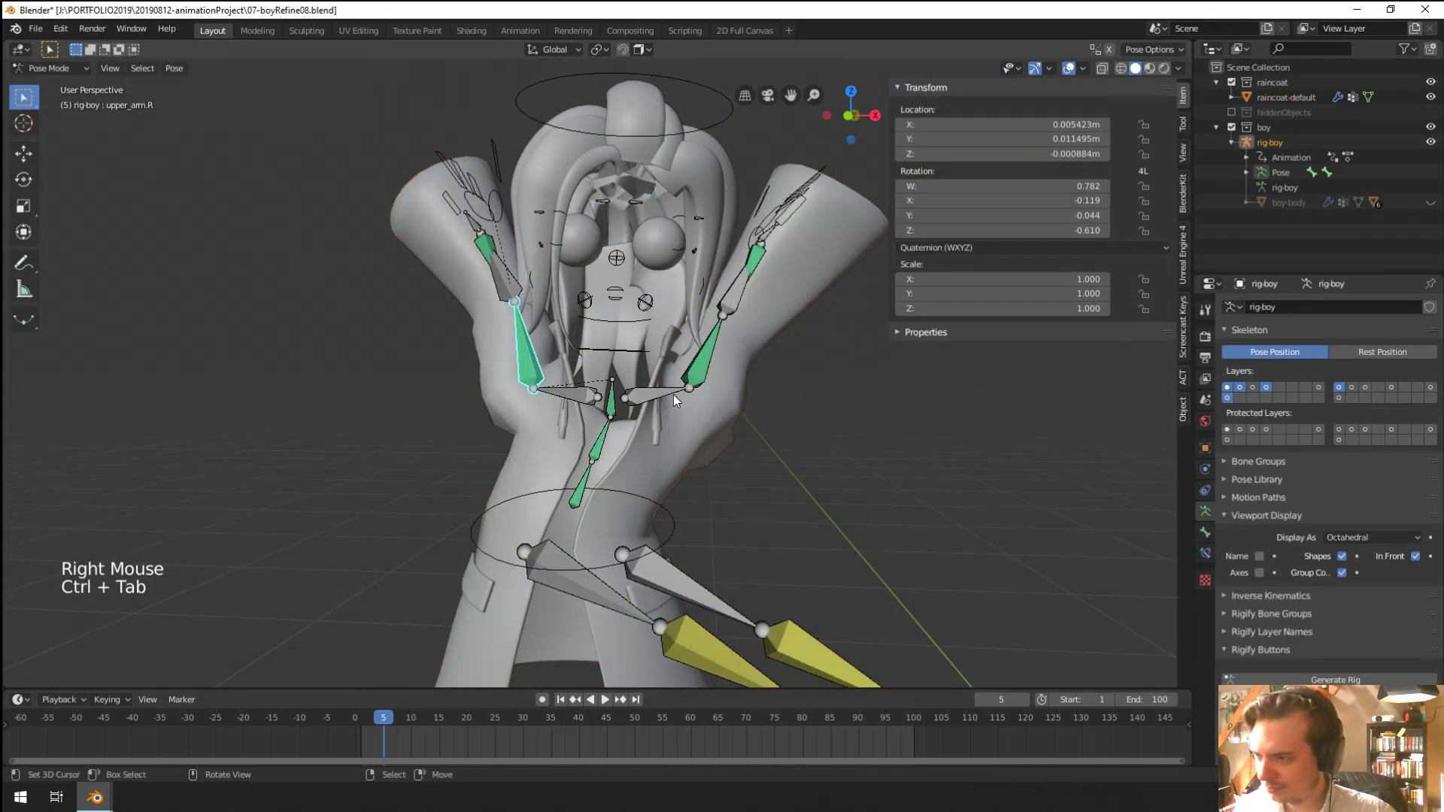
Move the left shoulder bone outward from the torso and rotate the left upper arm bone by 59.6°
{"action": "right_click", "coordinate": [674, 395]}
{"action": "key", "text": "g"}
{"action": "right_click", "coordinate": [801, 416]}
{"action": "key", "text": "r"}
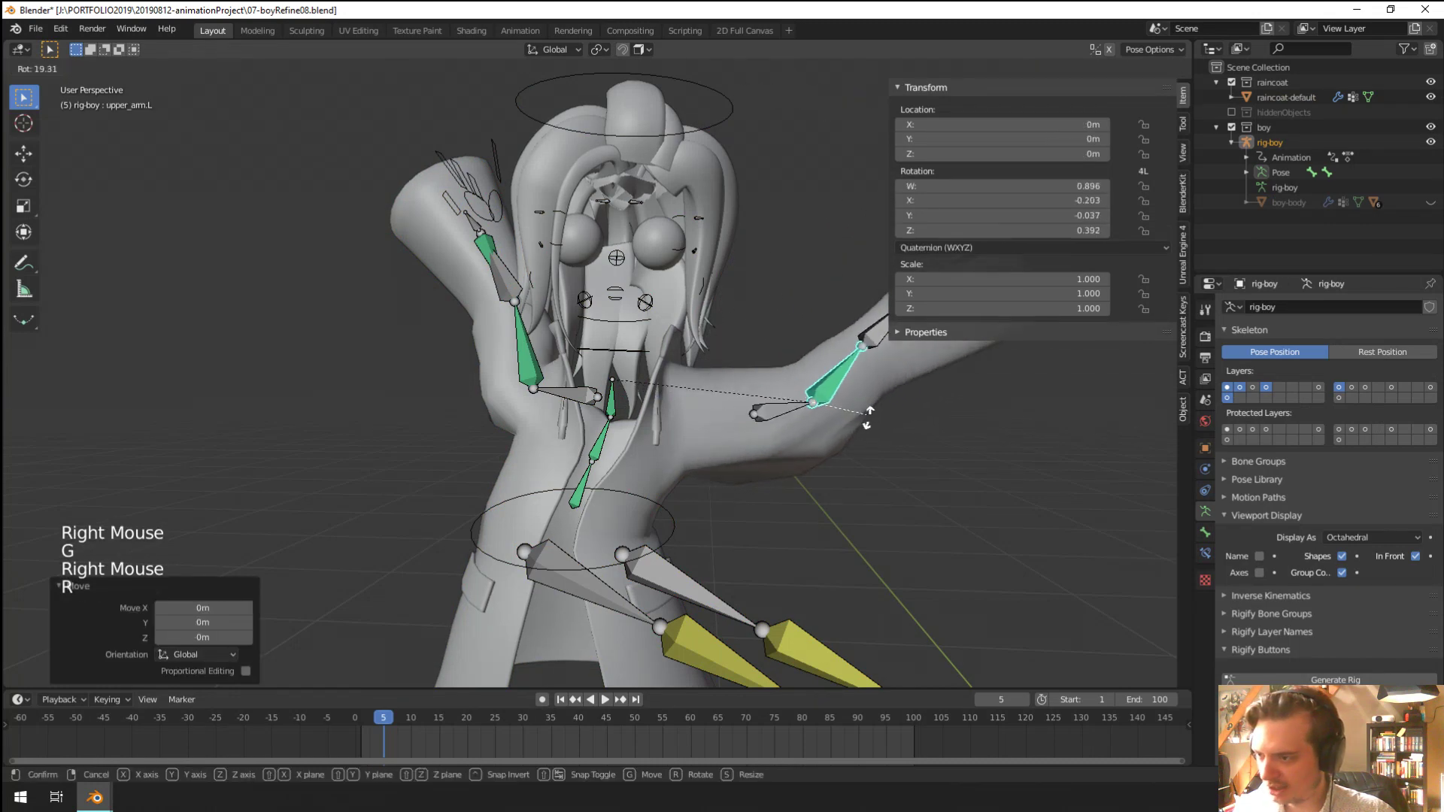
{"action": "left_click", "coordinate": [877, 489]}
{"action": "middle_click_drag", "start_coordinate": [877, 490], "coordinate": [630, 402]}
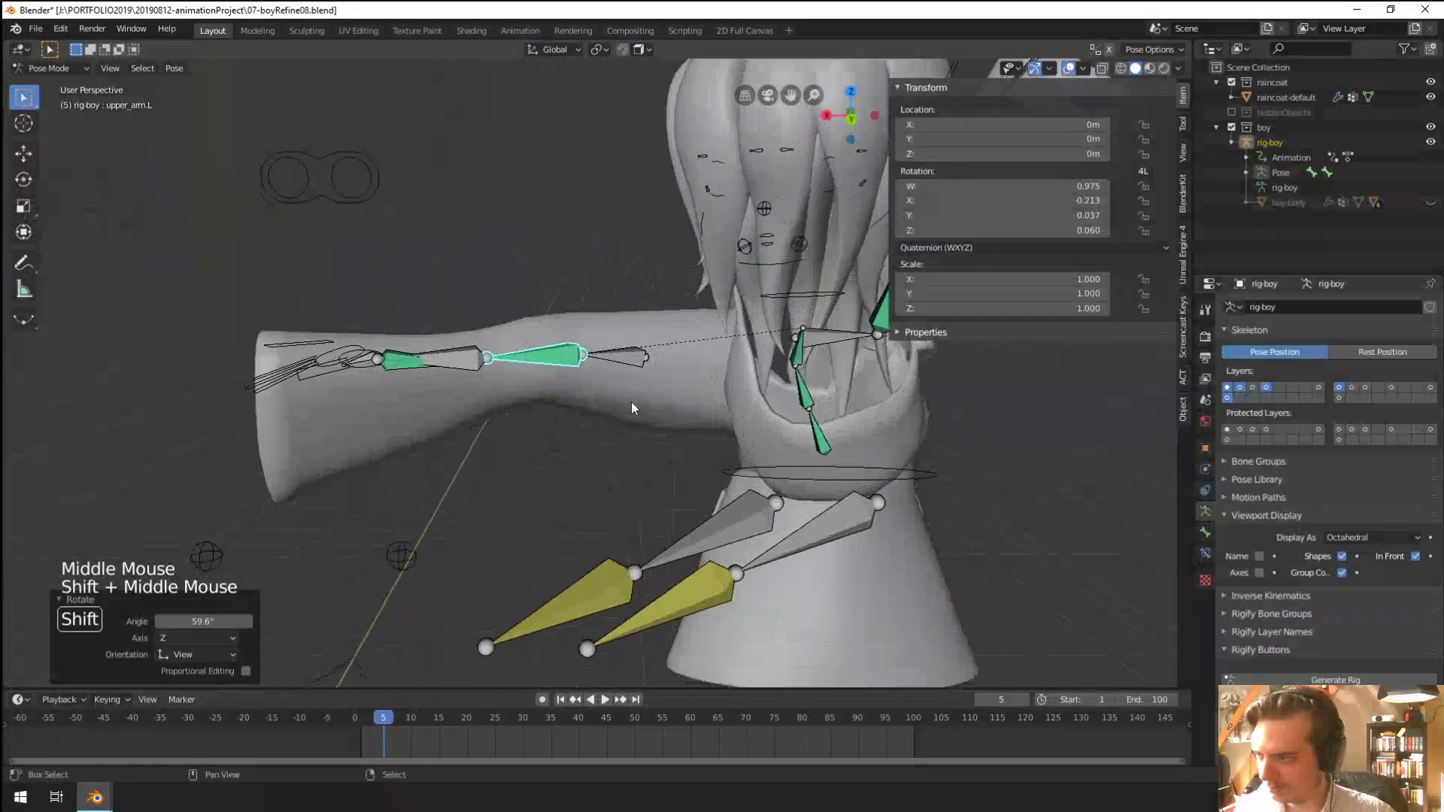
Leave Pose Mode, select the raincoat and return it to Weight Paint mode
{"action": "scroll", "coordinate": [639, 418], "scroll_direction": "up", "scroll_amount": 2}
{"action": "right_click", "coordinate": [651, 426]}
{"action": "key", "text": "ctrl+Tab"}
{"action": "right_click", "coordinate": [652, 427]}
{"action": "key", "text": "ctrl+Tab"}
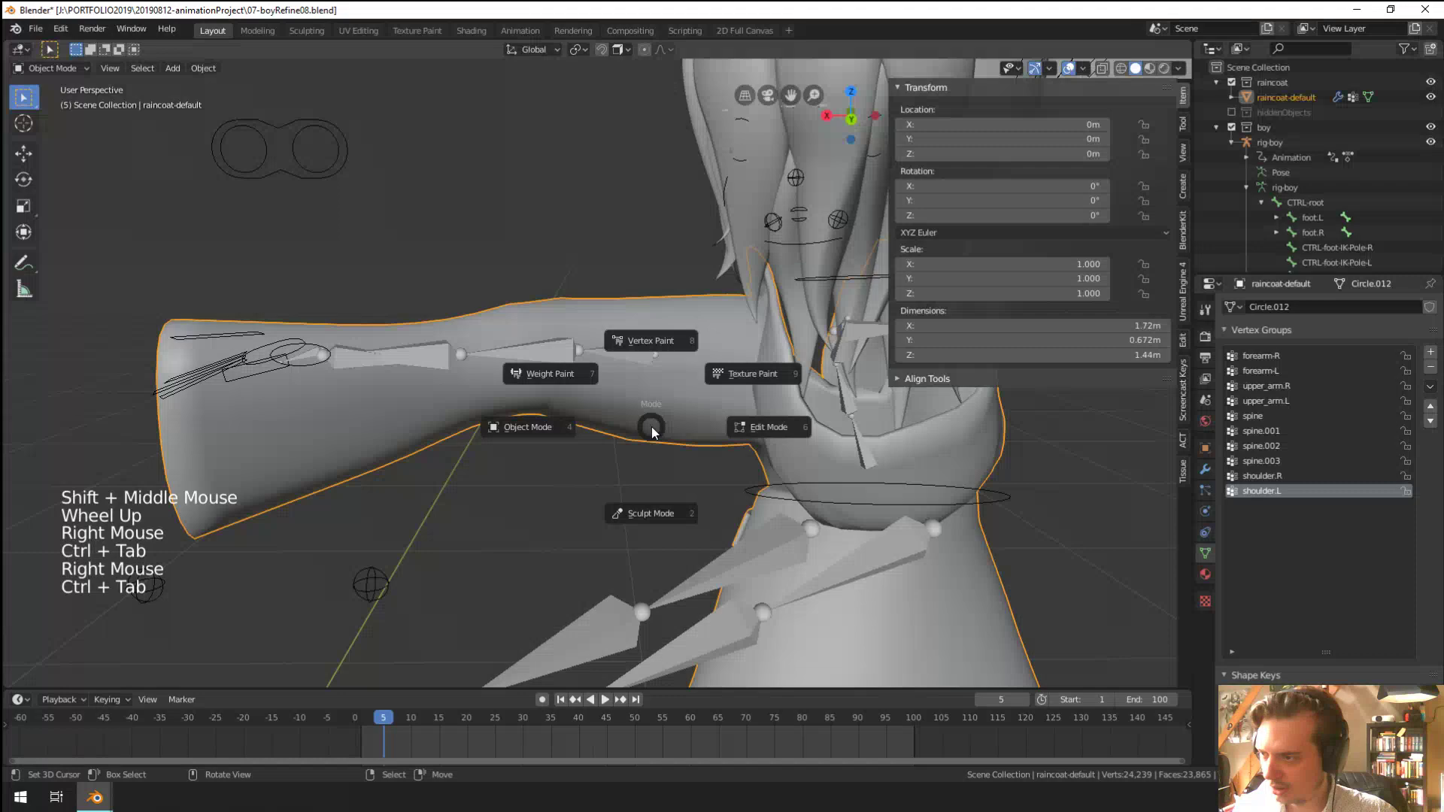
{"action": "left_click", "coordinate": [553, 378]}
Paint shoulder.L weight over the front and top of the stretched left shoulder with the Draw brush, enlarging its radius to 167 px
{"action": "mouse_move", "coordinate": [553, 377]}
{"action": "middle_mouse_down"}
{"action": "mouse_move", "coordinate": [635, 390]}
{"action": "mouse_move", "coordinate": [581, 432]}
{"action": "mouse_move", "coordinate": [561, 407]}
{"action": "middle_mouse_up"}
{"action": "scroll", "coordinate": [635, 390], "scroll_direction": "up", "scroll_amount": 1}
{"action": "scroll", "coordinate": [561, 407], "scroll_direction": "up", "scroll_amount": 2}
{"action": "left_click", "coordinate": [23, 96]}
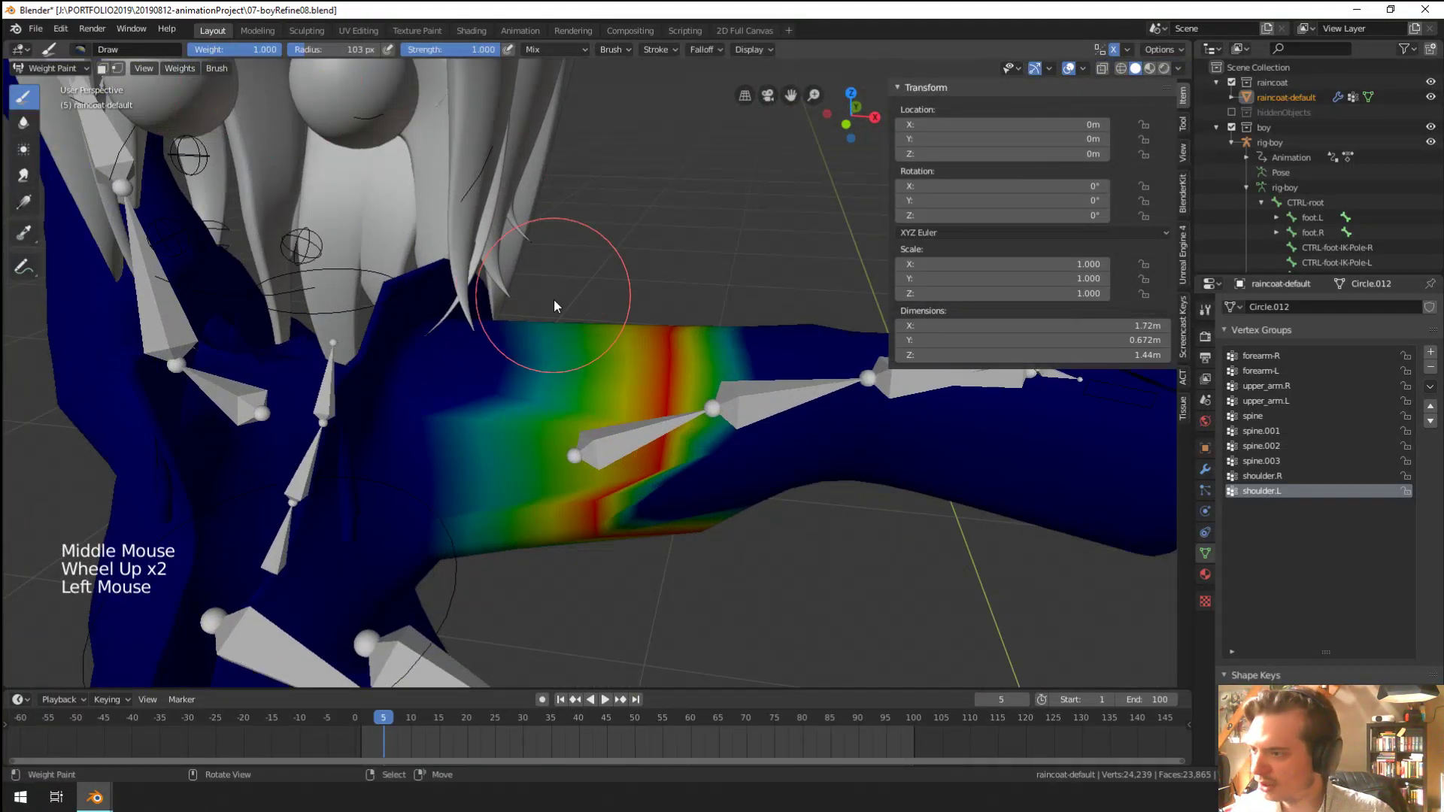
{"action": "left_click", "coordinate": [555, 301]}
{"action": "left_click", "coordinate": [564, 331]}
{"action": "left_click", "coordinate": [572, 357]}
{"action": "middle_click_drag", "start_coordinate": [572, 356], "coordinate": [547, 398]}
{"action": "key", "text": "f"}
{"action": "left_click", "coordinate": [588, 331]}
{"action": "left_click", "coordinate": [543, 342]}
{"action": "left_click", "coordinate": [543, 342]}
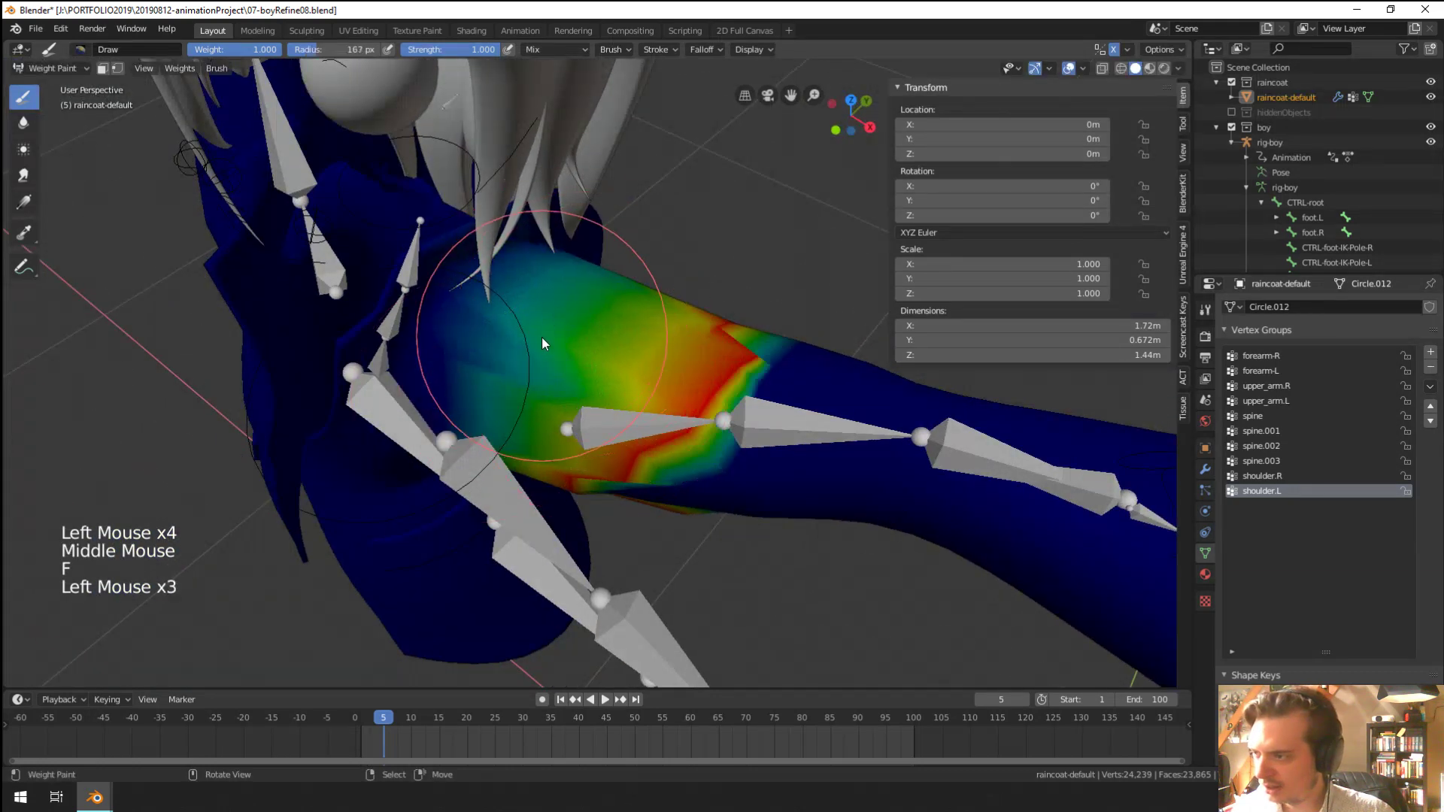
{"action": "left_click", "coordinate": [540, 343]}
{"action": "left_click", "coordinate": [538, 351]}
{"action": "left_click", "coordinate": [568, 334]}
{"action": "left_click", "coordinate": [605, 312]}
Paint shoulder.L weight over the back of the left shoulder at full strength and switch to the Blur brush
{"action": "middle_click_drag", "start_coordinate": [605, 311], "coordinate": [402, 315]}
{"action": "left_click", "coordinate": [610, 406]}
{"action": "left_click", "coordinate": [623, 481]}
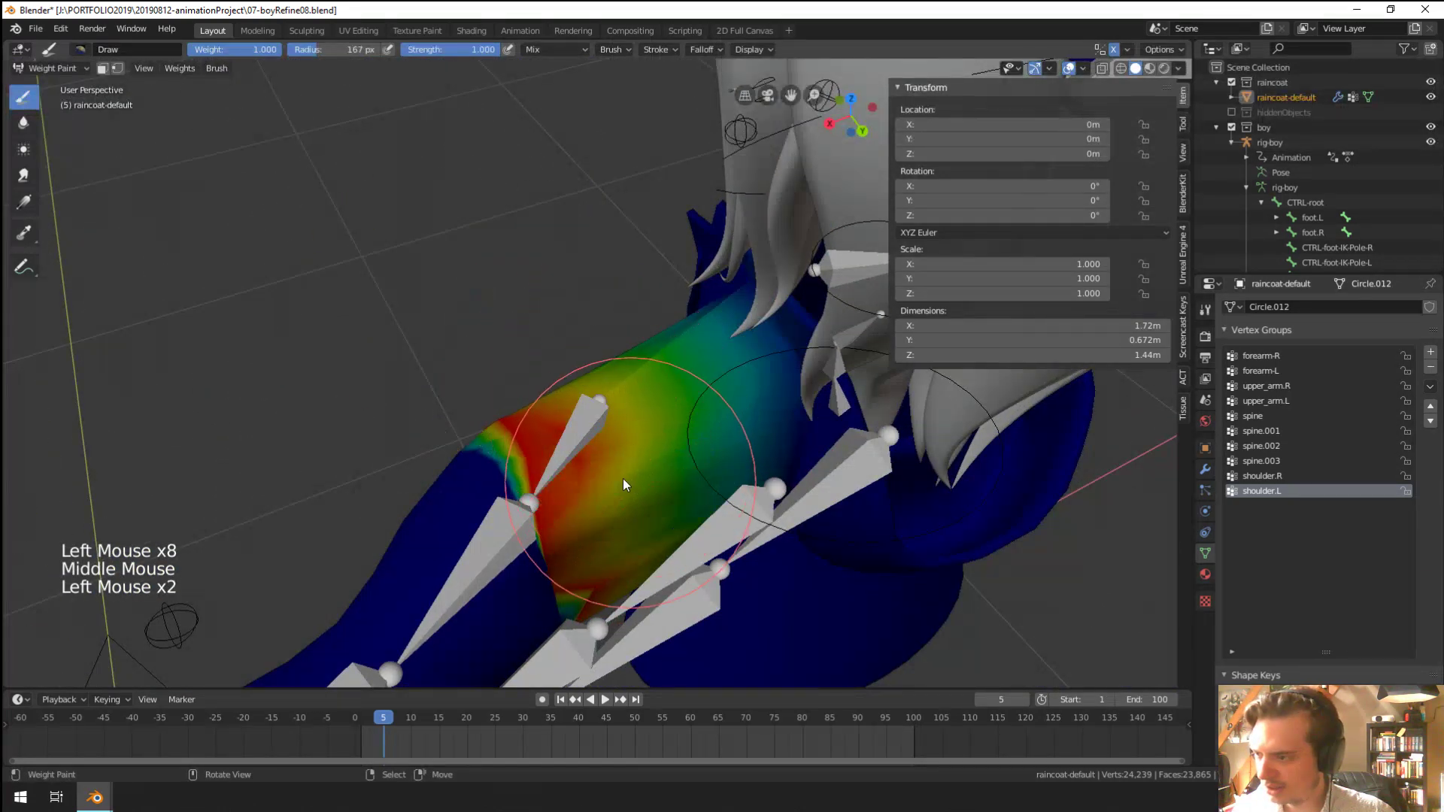
{"action": "middle_click_drag", "start_coordinate": [623, 481], "coordinate": [571, 405]}
{"action": "left_click", "coordinate": [572, 404]}
{"action": "left_click", "coordinate": [577, 455]}
{"action": "left_click", "coordinate": [584, 509]}
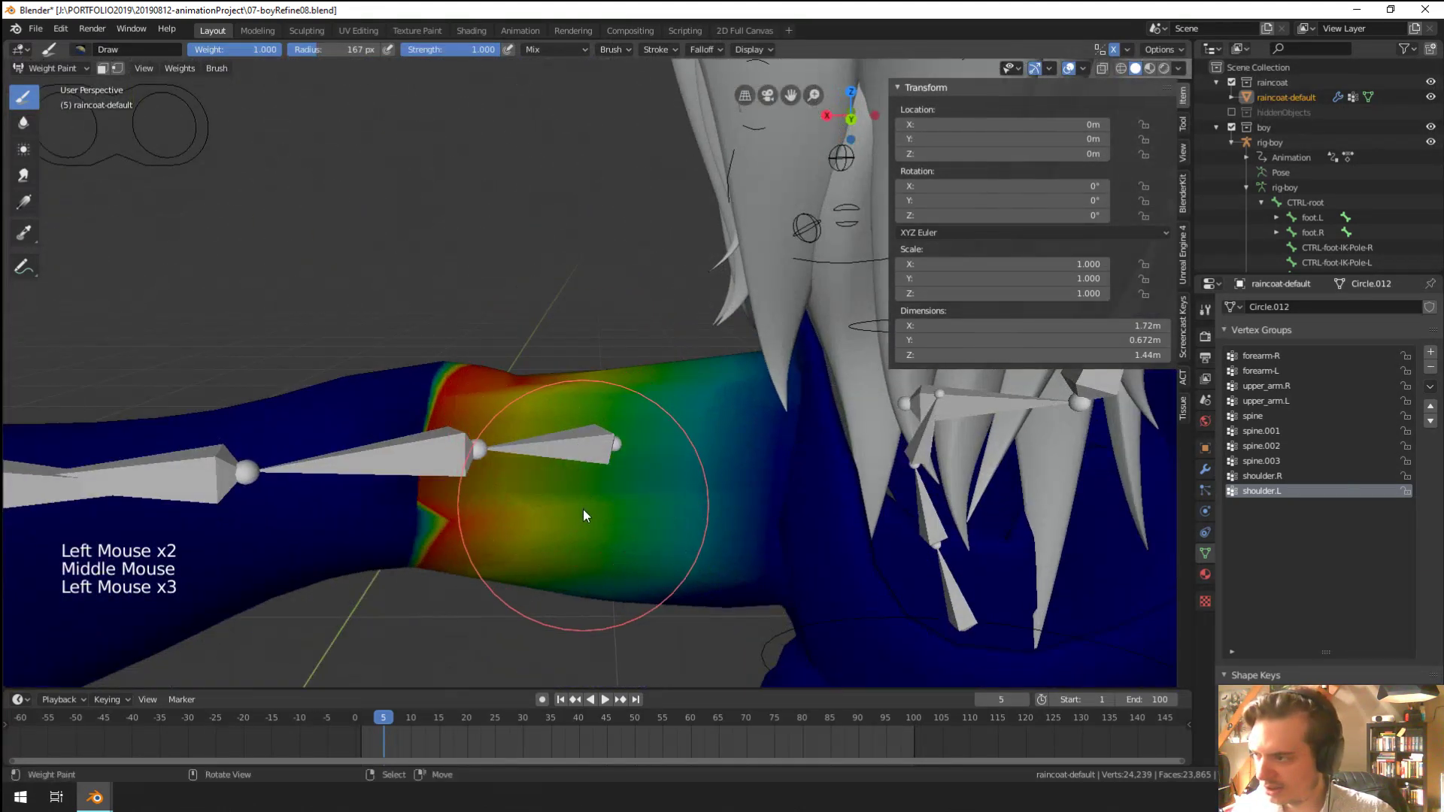
{"action": "left_click", "coordinate": [23, 122]}
Try to blur the shoulder.L weights on the back of the left sleeve and undo the strokes
{"action": "left_click", "coordinate": [376, 421]}
{"action": "left_click", "coordinate": [425, 495]}
{"action": "left_click", "coordinate": [435, 522]}
{"action": "left_click", "coordinate": [445, 553]}
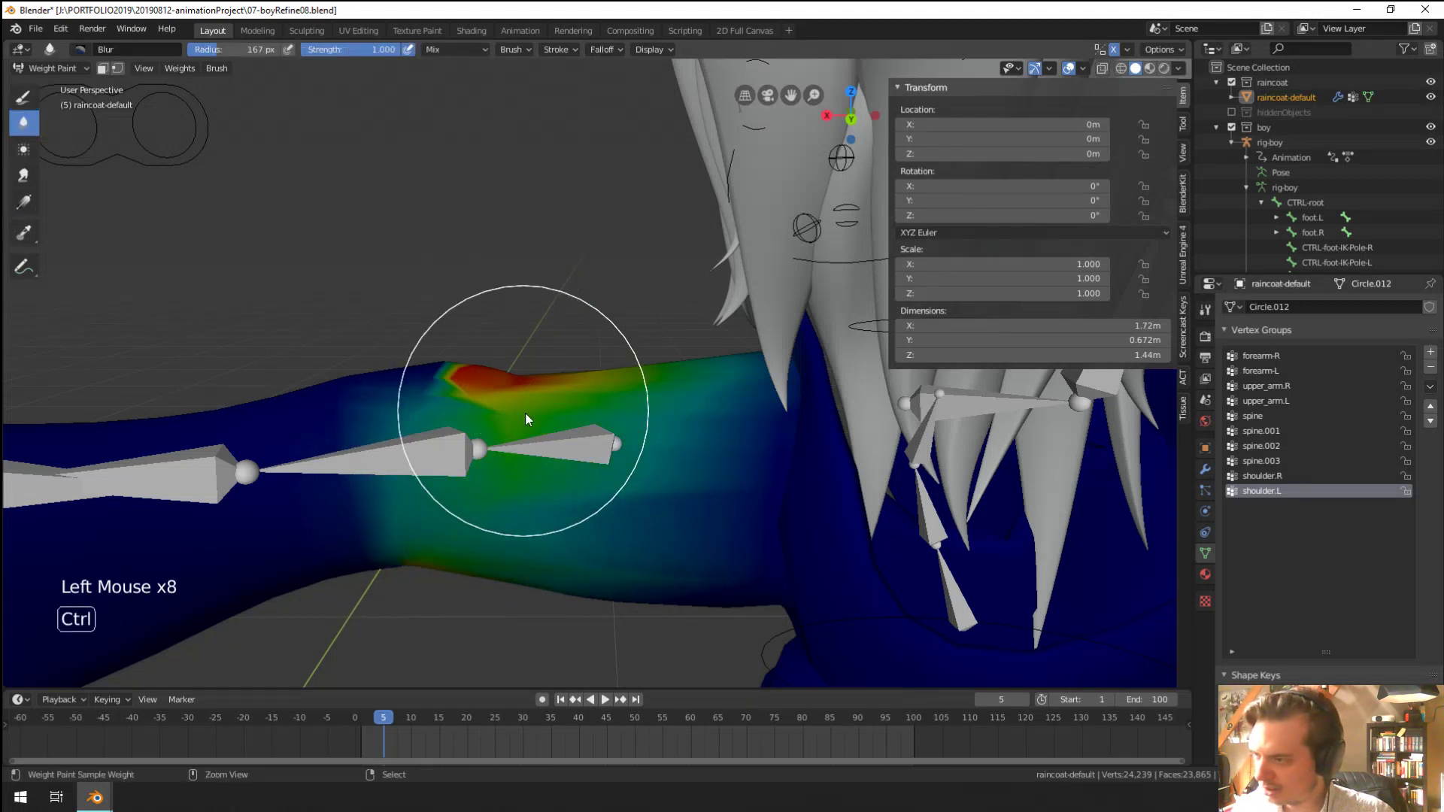
{"action": "key", "text": "ctrl+z"}
{"action": "key", "text": "ctrl+z"}
{"action": "key", "text": "ctrl+z"}
{"action": "key", "text": "ctrl+z"}
{"action": "key", "text": "ctrl+z"}
{"action": "key", "text": "ctrl+z"}
{"action": "key", "text": "ctrl+z"}
Blur the shoulder.L weights around the back, underside and front of the left shoulder
{"action": "left_click", "coordinate": [648, 459]}
{"action": "left_click", "coordinate": [647, 517]}
{"action": "mouse_move", "coordinate": [647, 519]}
{"action": "middle_mouse_down"}
{"action": "mouse_move", "coordinate": [516, 535]}
{"action": "mouse_move", "coordinate": [513, 521]}
{"action": "middle_mouse_up"}
{"action": "left_click_drag", "start_coordinate": [454, 436], "coordinate": [445, 602]}
{"action": "middle_click_drag", "start_coordinate": [445, 602], "coordinate": [443, 526]}
{"action": "middle_click_drag", "start_coordinate": [443, 519], "coordinate": [435, 360]}
{"action": "left_click_drag", "start_coordinate": [421, 312], "coordinate": [373, 526]}
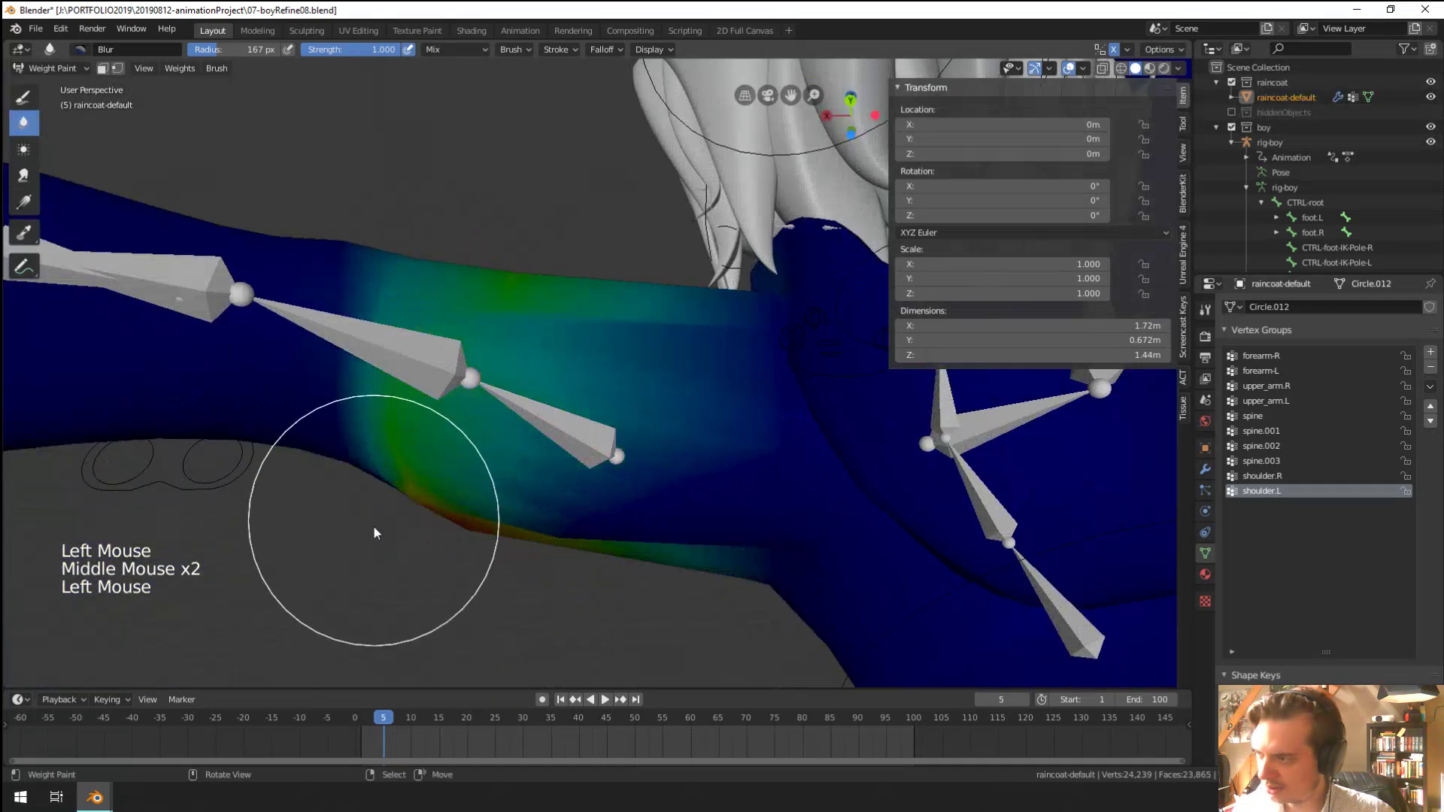
{"action": "middle_click_drag", "start_coordinate": [375, 528], "coordinate": [425, 304]}
{"action": "left_click_drag", "start_coordinate": [425, 304], "coordinate": [416, 361]}
{"action": "mouse_move", "coordinate": [416, 361]}
{"action": "middle_mouse_down"}
{"action": "mouse_move", "coordinate": [805, 507]}
{"action": "mouse_move", "coordinate": [728, 500]}
{"action": "mouse_move", "coordinate": [724, 541]}
{"action": "middle_mouse_up"}
{"action": "left_click_drag", "start_coordinate": [723, 541], "coordinate": [722, 556]}
{"action": "left_click", "coordinate": [709, 504]}
{"action": "middle_click_drag", "start_coordinate": [708, 504], "coordinate": [670, 498]}
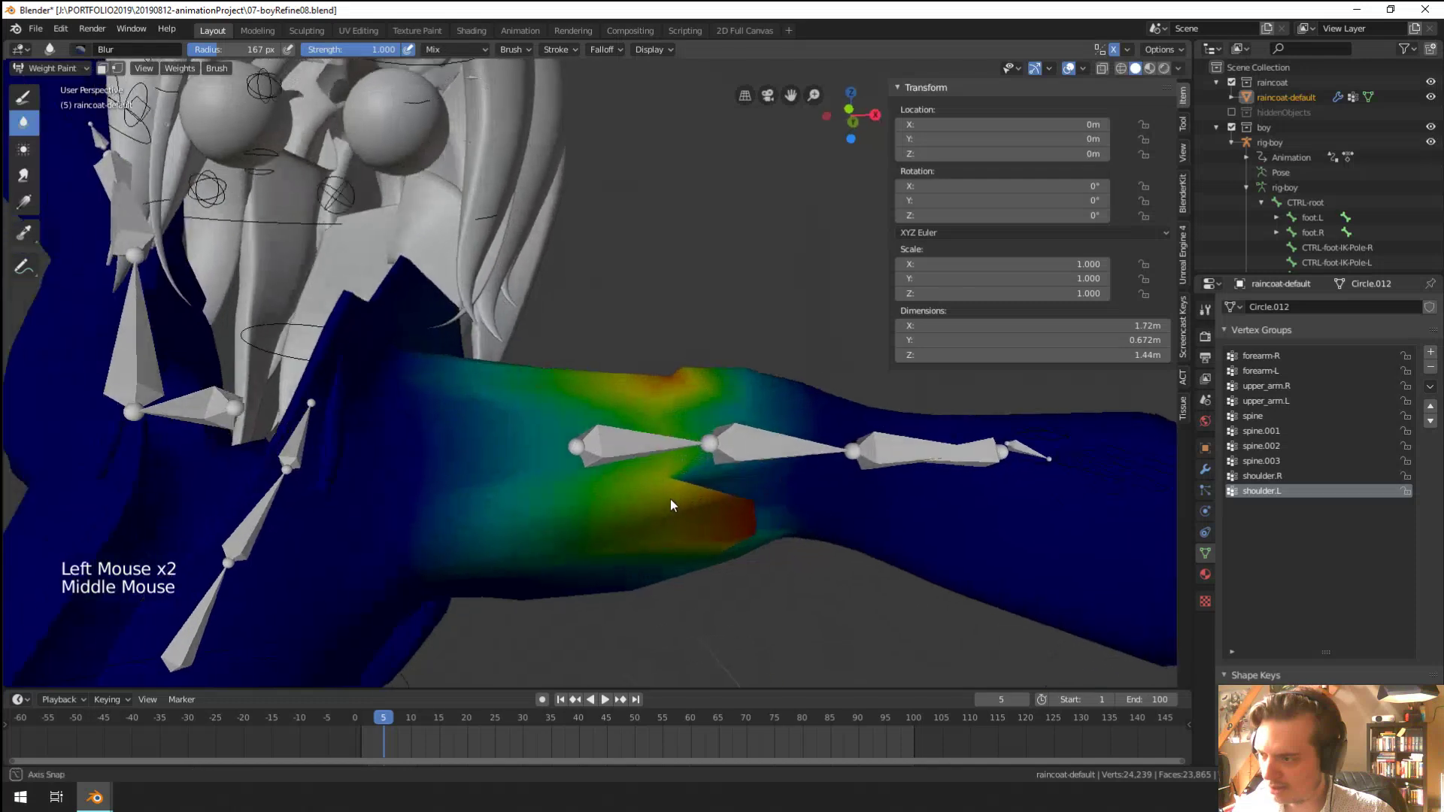
Use the Draw brush at weight 1.000 to strengthen shoulder.L on the front and top of the left shoulder
{"action": "left_click", "coordinate": [23, 97]}
{"action": "left_click", "coordinate": [532, 451]}
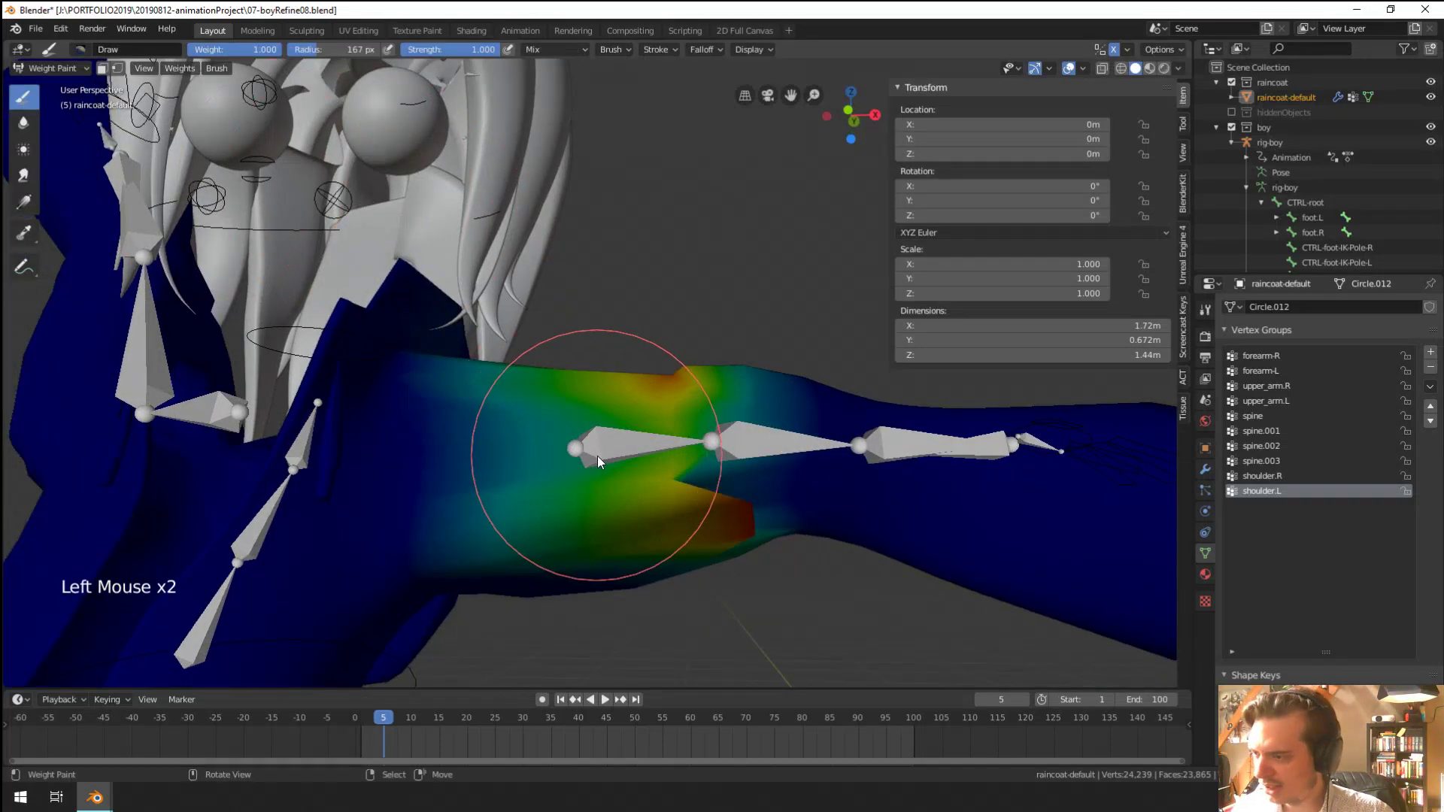
{"action": "left_click", "coordinate": [602, 482]}
{"action": "left_click", "coordinate": [661, 505]}
{"action": "left_click", "coordinate": [677, 481]}
{"action": "left_click", "coordinate": [688, 421]}
{"action": "left_click", "coordinate": [692, 365]}
{"action": "left_click", "coordinate": [693, 365]}
{"action": "middle_click_drag", "start_coordinate": [693, 365], "coordinate": [674, 471]}
{"action": "left_click", "coordinate": [697, 332]}
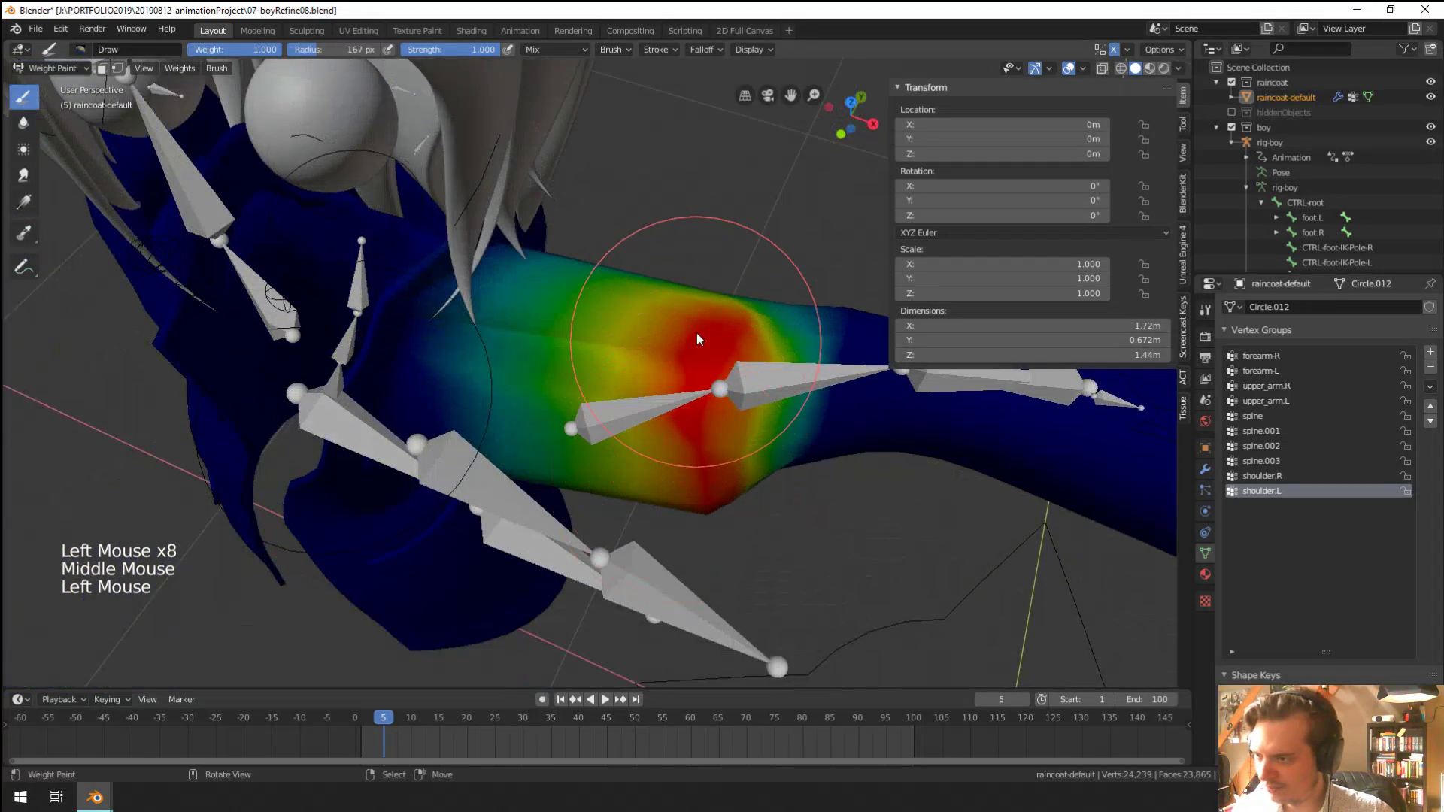
Strengthen the shoulder.L weight on the back and underside of the left shoulder with the Draw brush
{"action": "middle_click_drag", "start_coordinate": [697, 333], "coordinate": [594, 339]}
{"action": "left_click_drag", "start_coordinate": [594, 341], "coordinate": [592, 431]}
{"action": "mouse_move", "coordinate": [593, 430]}
{"action": "middle_mouse_down"}
{"action": "mouse_move", "coordinate": [653, 393]}
{"action": "mouse_move", "coordinate": [524, 323]}
{"action": "mouse_move", "coordinate": [498, 535]}
{"action": "mouse_move", "coordinate": [525, 530]}
{"action": "middle_mouse_up"}
{"action": "left_click", "coordinate": [498, 535]}
{"action": "left_click", "coordinate": [534, 534]}
{"action": "left_click", "coordinate": [480, 516]}
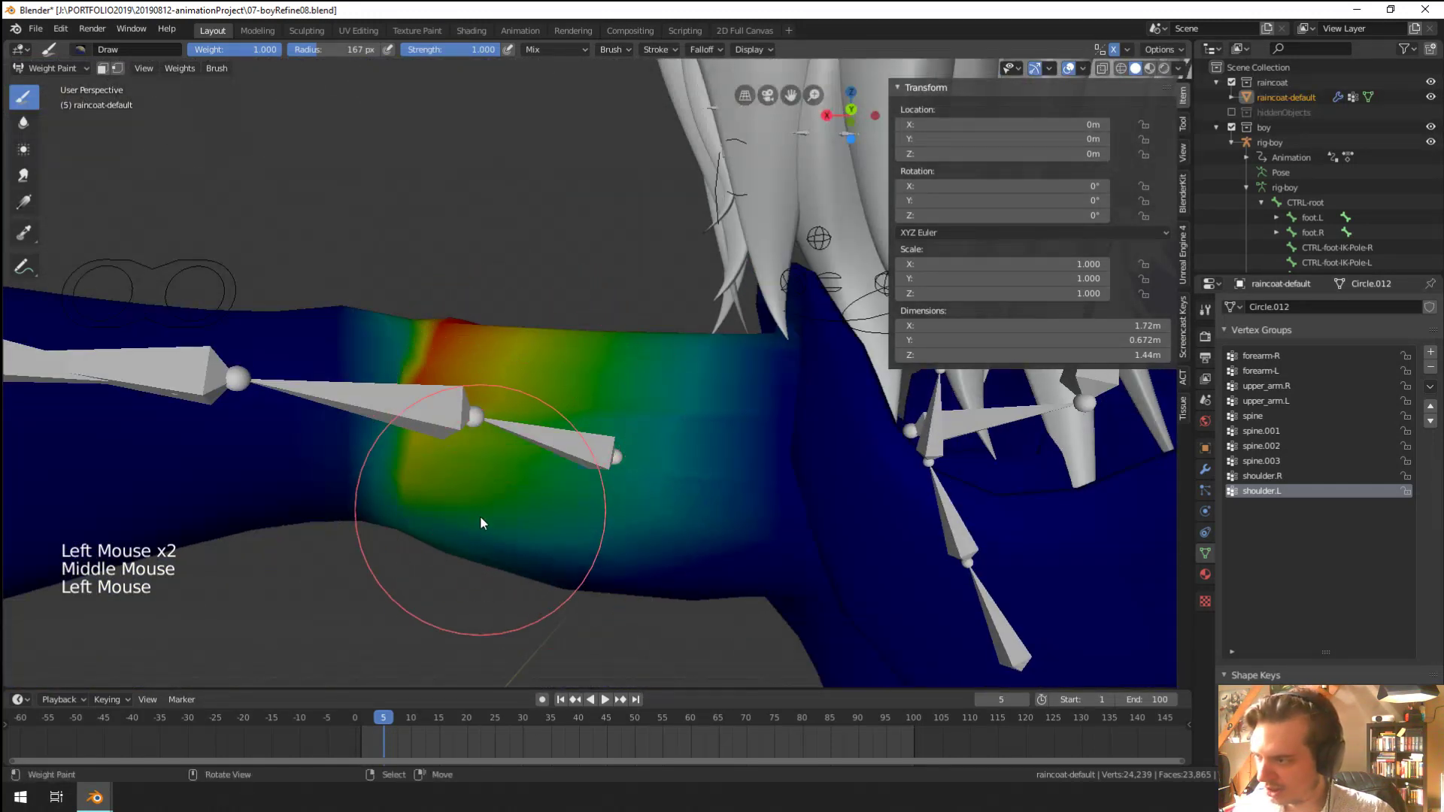
{"action": "left_click", "coordinate": [454, 545]}
Switch to wireframe shading and extend the shoulder.L weight across the back of the shoulder towards the torso
{"action": "key", "text": "z"}
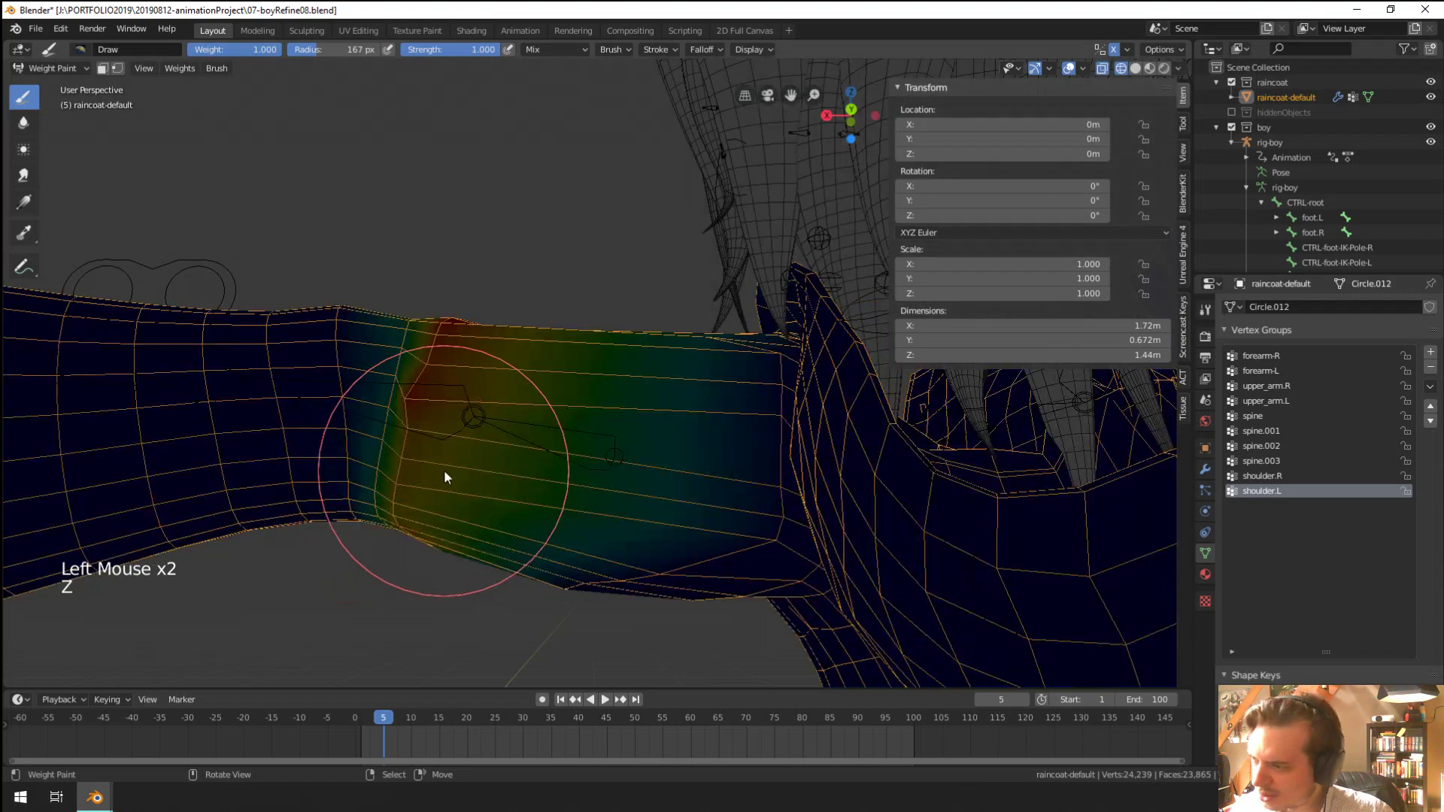
{"action": "mouse_move", "coordinate": [445, 477]}
{"action": "middle_mouse_down"}
{"action": "mouse_move", "coordinate": [471, 419]}
{"action": "mouse_move", "coordinate": [537, 438]}
{"action": "middle_mouse_up"}
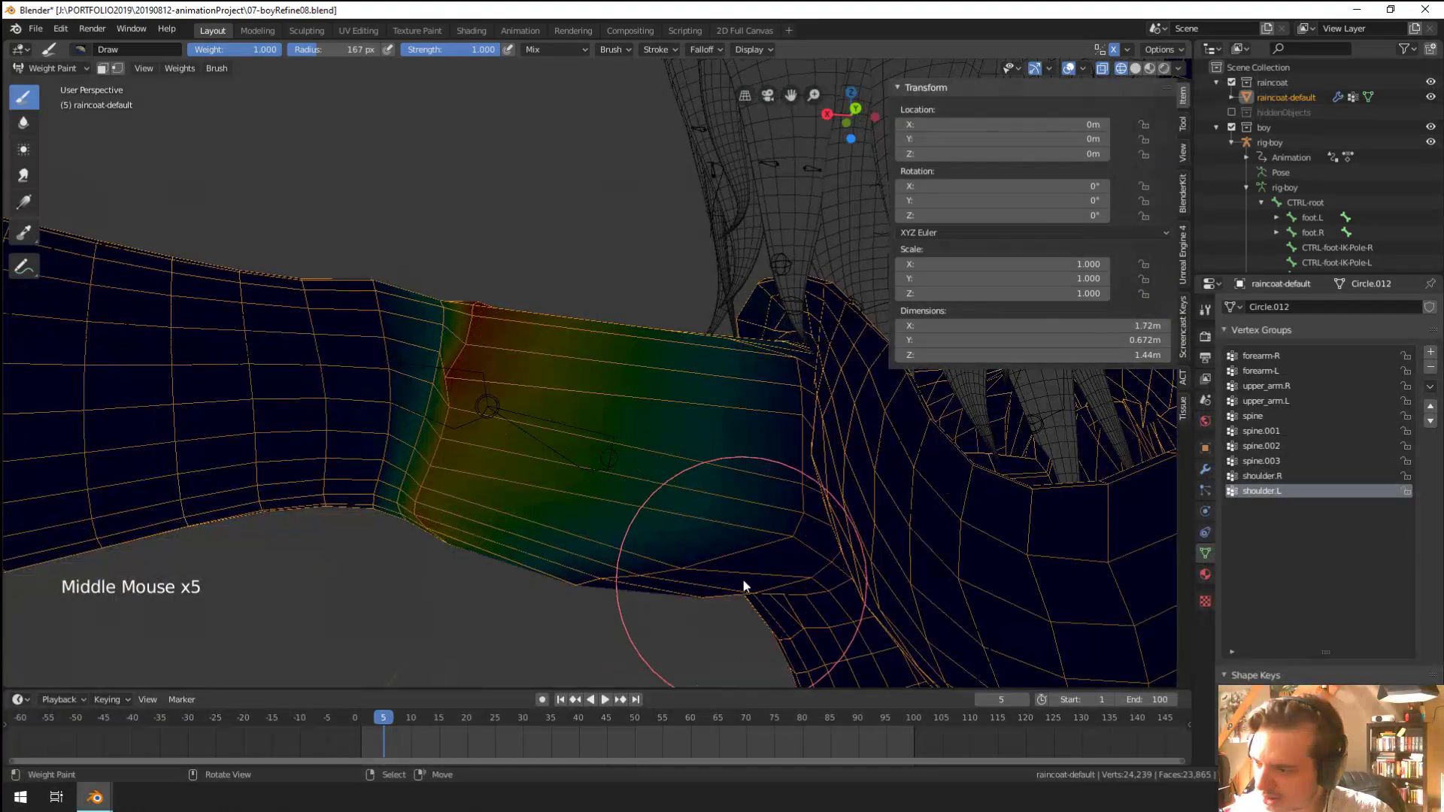
{"action": "left_click_drag", "start_coordinate": [745, 584], "coordinate": [767, 493]}
{"action": "middle_click_drag", "start_coordinate": [767, 494], "coordinate": [756, 404]}
{"action": "left_click_drag", "start_coordinate": [757, 405], "coordinate": [687, 391]}
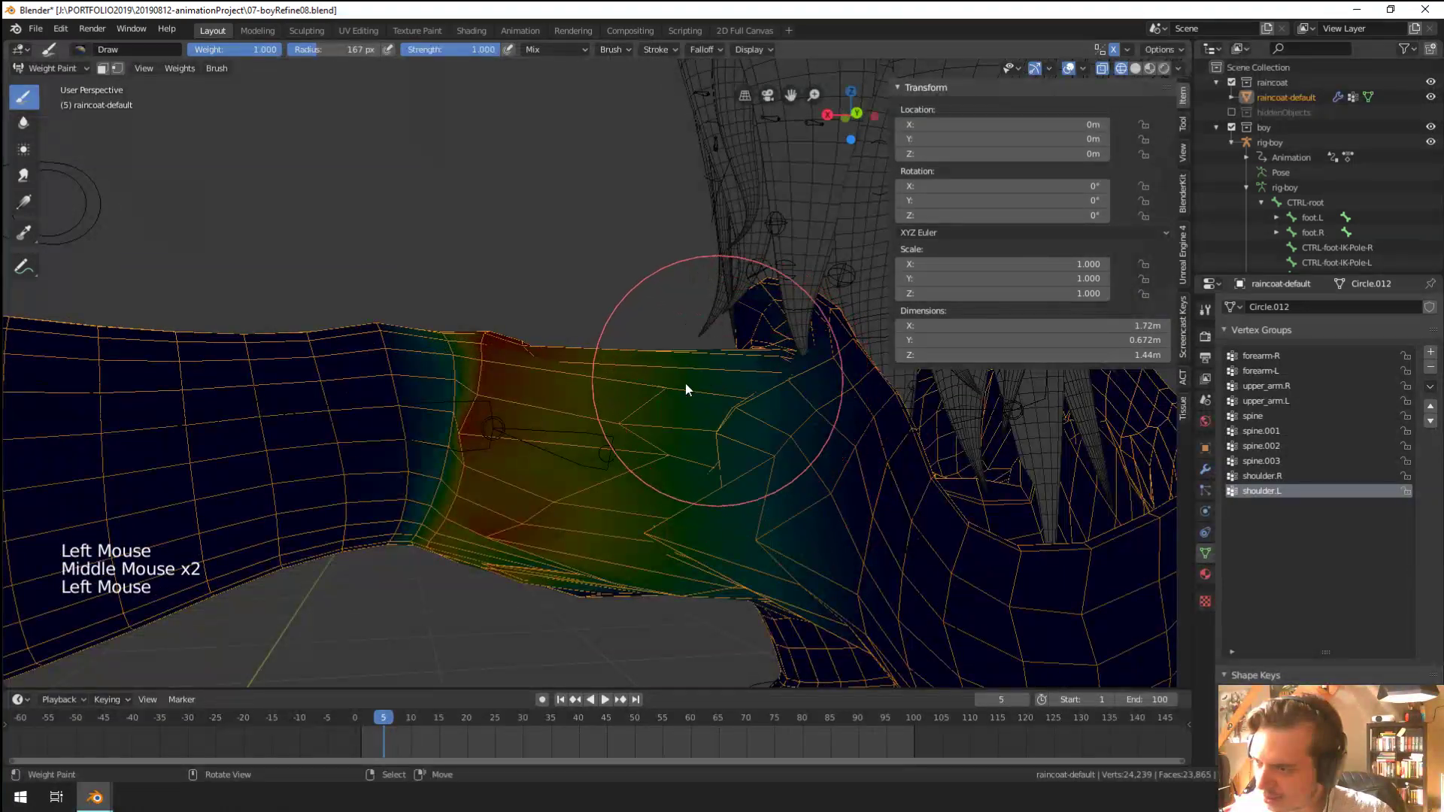
{"action": "middle_click_drag", "start_coordinate": [687, 390], "coordinate": [702, 483]}
{"action": "left_click_drag", "start_coordinate": [702, 484], "coordinate": [661, 387]}
Reduce the brush radius to 133 px and paint shoulder.L weight over the shoulder's side and front
{"action": "mouse_move", "coordinate": [661, 386]}
{"action": "middle_mouse_down"}
{"action": "mouse_move", "coordinate": [751, 380]}
{"action": "mouse_move", "coordinate": [615, 337]}
{"action": "middle_mouse_up"}
{"action": "key", "text": "f"}
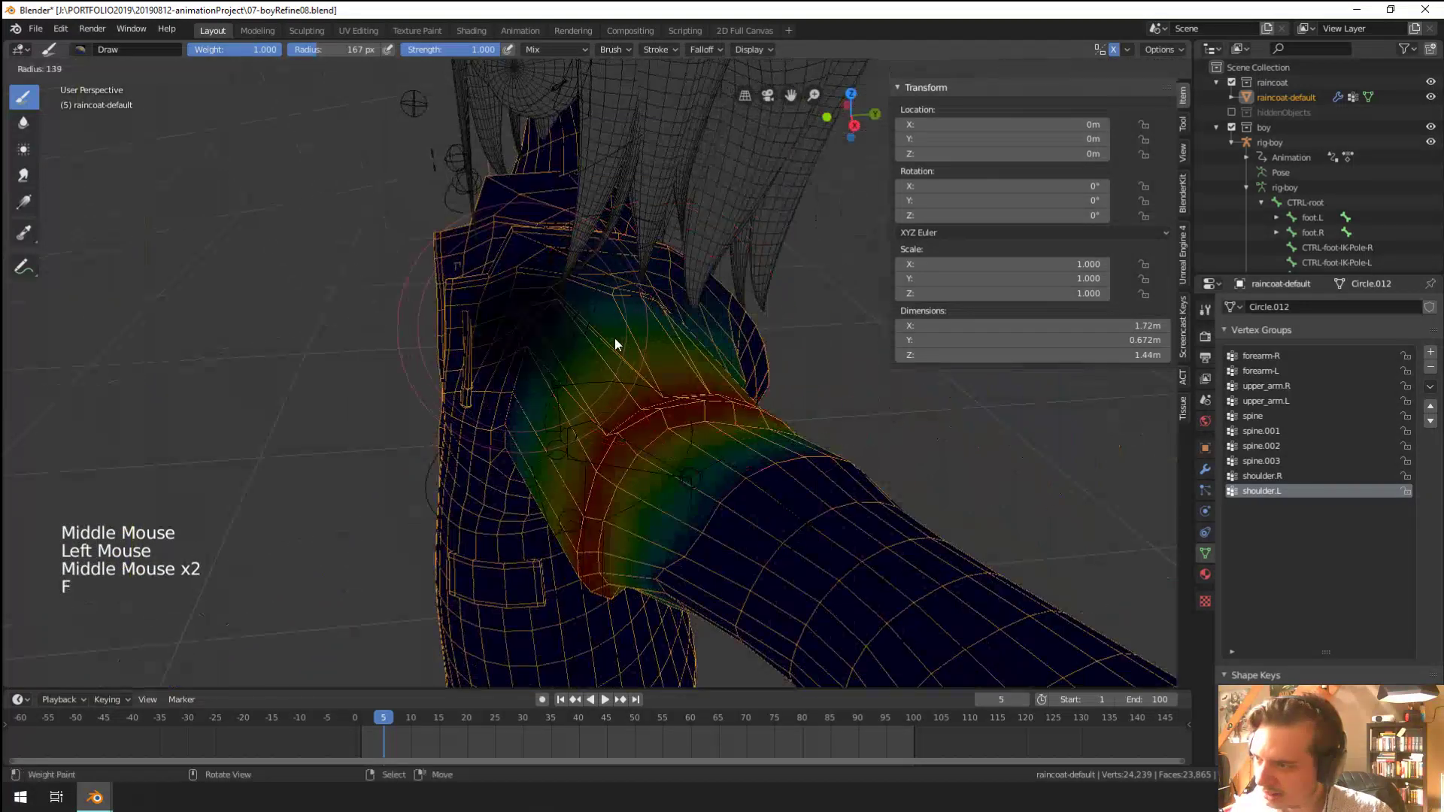
{"action": "left_click_drag", "start_coordinate": [621, 292], "coordinate": [521, 378]}
{"action": "middle_click_drag", "start_coordinate": [520, 377], "coordinate": [698, 369]}
{"action": "left_click_drag", "start_coordinate": [698, 369], "coordinate": [602, 455]}
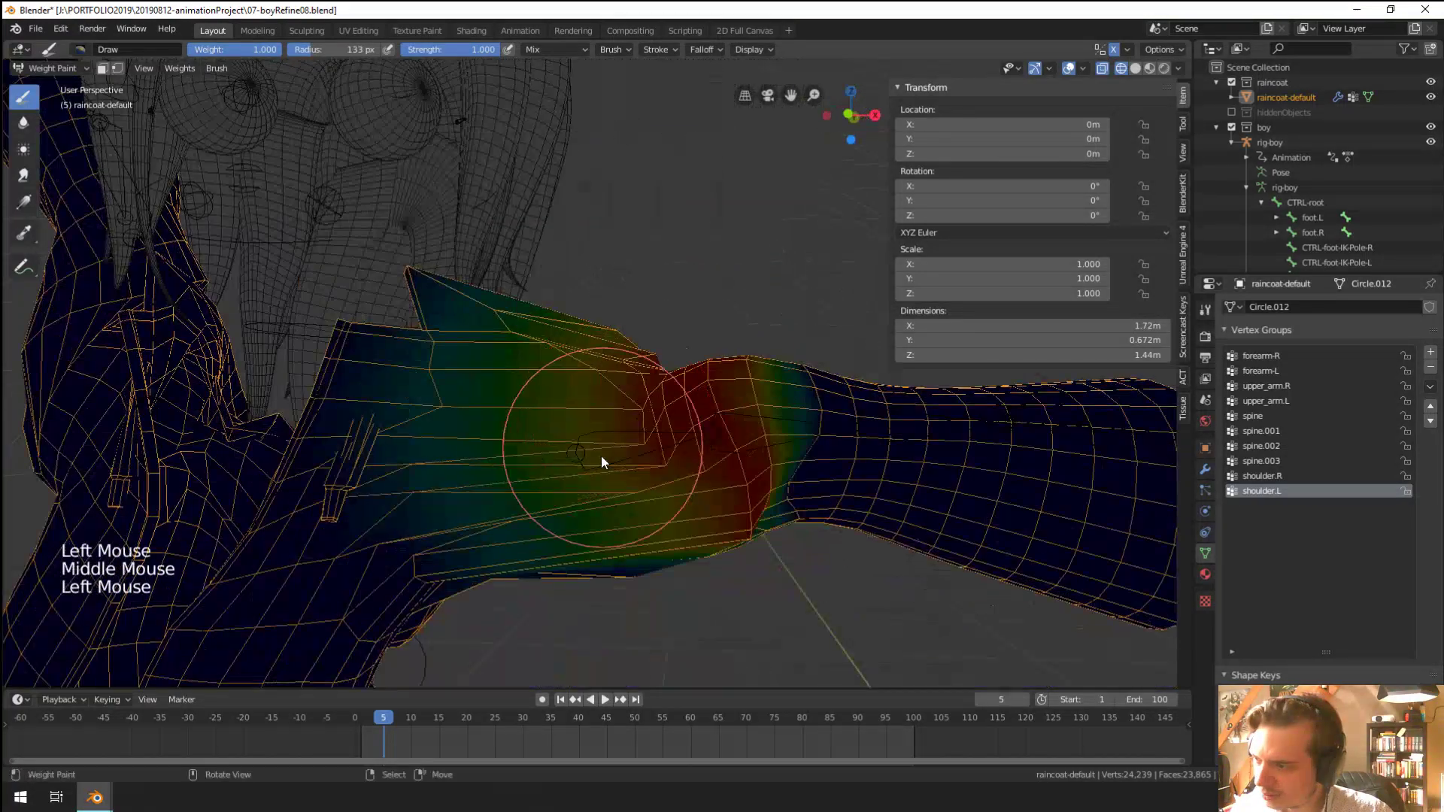
Set the brush weight to 0.000 and radius to 107 px, and erase shoulder.L weight near the torso at the back
{"action": "mouse_move", "coordinate": [601, 456]}
{"action": "middle_mouse_down"}
{"action": "mouse_move", "coordinate": [725, 428]}
{"action": "mouse_move", "coordinate": [657, 509]}
{"action": "mouse_move", "coordinate": [454, 468]}
{"action": "mouse_move", "coordinate": [564, 409]}
{"action": "mouse_move", "coordinate": [105, 83]}
{"action": "middle_mouse_up"}
{"action": "left_click_drag", "start_coordinate": [246, 49], "coordinate": [188, 49]}
{"action": "mouse_move", "coordinate": [714, 377]}
{"action": "left_mouse_down"}
{"action": "mouse_move", "coordinate": [616, 328]}
{"action": "mouse_move", "coordinate": [659, 336]}
{"action": "mouse_move", "coordinate": [666, 285]}
{"action": "mouse_move", "coordinate": [750, 285]}
{"action": "mouse_move", "coordinate": [771, 324]}
{"action": "left_mouse_up"}
{"action": "mouse_move", "coordinate": [771, 323]}
{"action": "left_mouse_down"}
{"action": "mouse_move", "coordinate": [792, 427]}
{"action": "mouse_move", "coordinate": [776, 445]}
{"action": "left_mouse_up"}
{"action": "key", "text": "f"}
{"action": "left_click", "coordinate": [797, 391]}
{"action": "left_click_drag", "start_coordinate": [797, 391], "coordinate": [782, 364]}
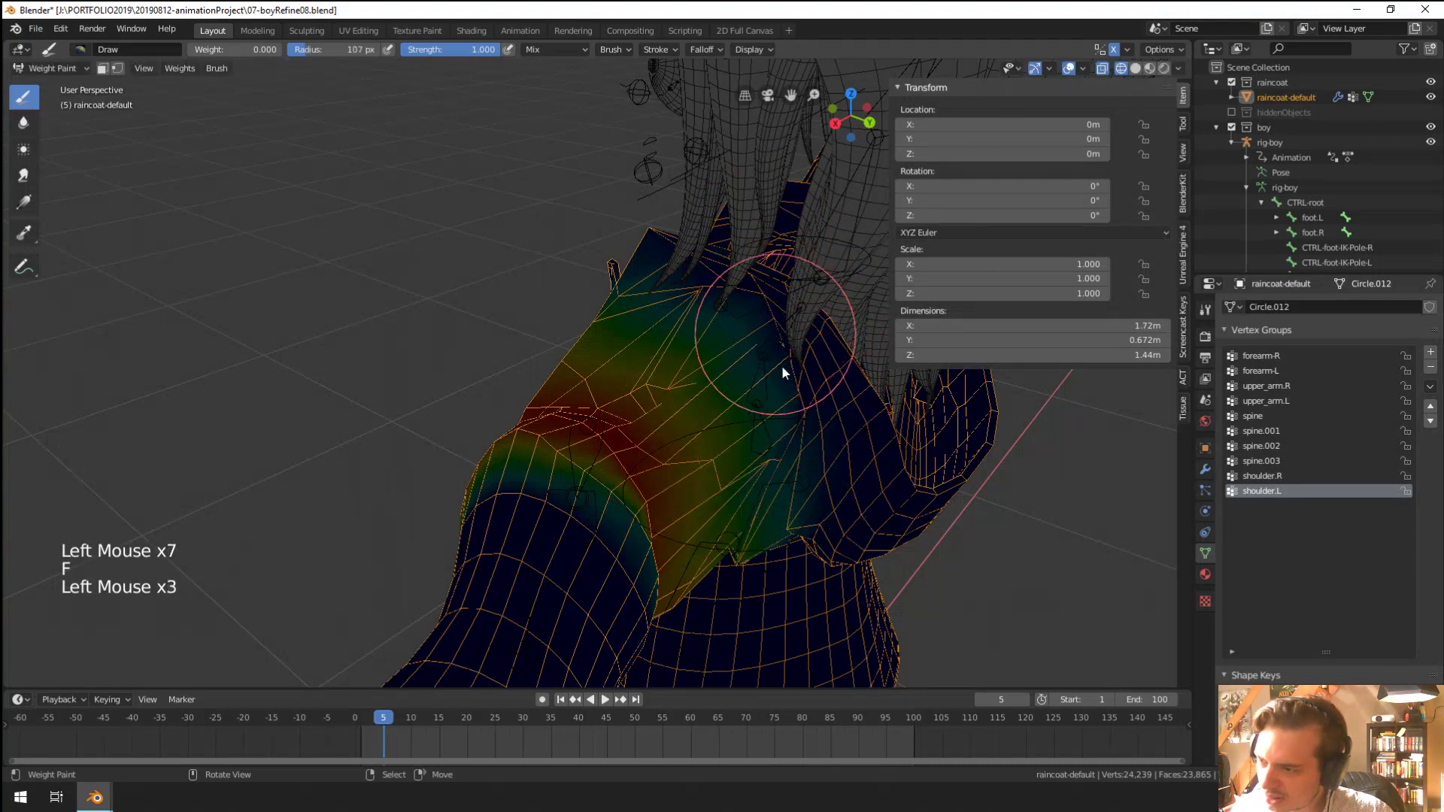
{"action": "left_click_drag", "start_coordinate": [807, 526], "coordinate": [820, 558]}
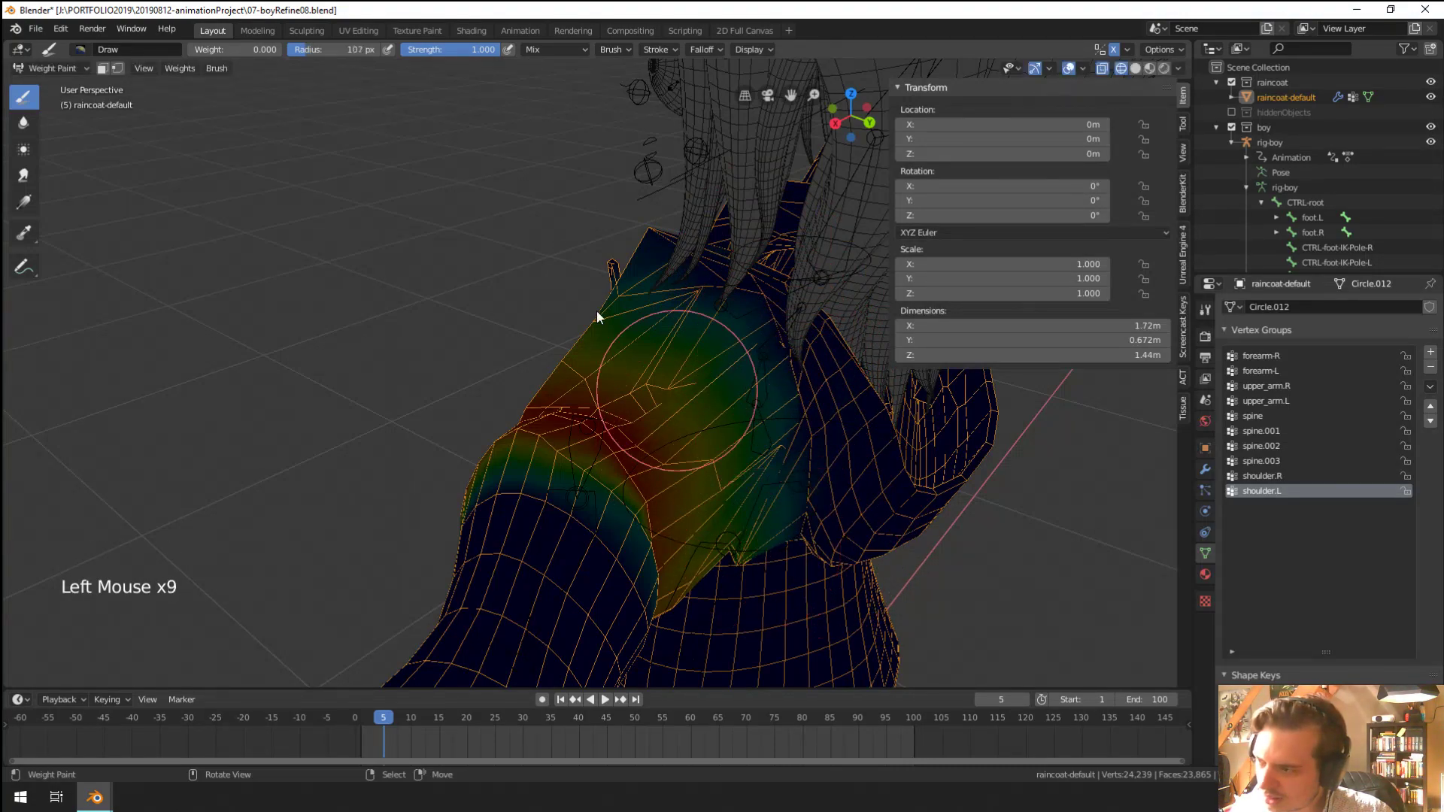
Erase shoulder.L weight along the front of the torso beside the left shoulder
{"action": "mouse_move", "coordinate": [597, 310]}
{"action": "middle_mouse_down"}
{"action": "mouse_move", "coordinate": [769, 319]}
{"action": "mouse_move", "coordinate": [386, 420]}
{"action": "mouse_move", "coordinate": [480, 339]}
{"action": "mouse_move", "coordinate": [417, 281]}
{"action": "middle_mouse_up"}
{"action": "left_click", "coordinate": [416, 282]}
{"action": "mouse_move", "coordinate": [416, 282]}
{"action": "left_mouse_down"}
{"action": "mouse_move", "coordinate": [399, 349]}
{"action": "mouse_move", "coordinate": [350, 360]}
{"action": "mouse_move", "coordinate": [401, 424]}
{"action": "left_mouse_up"}
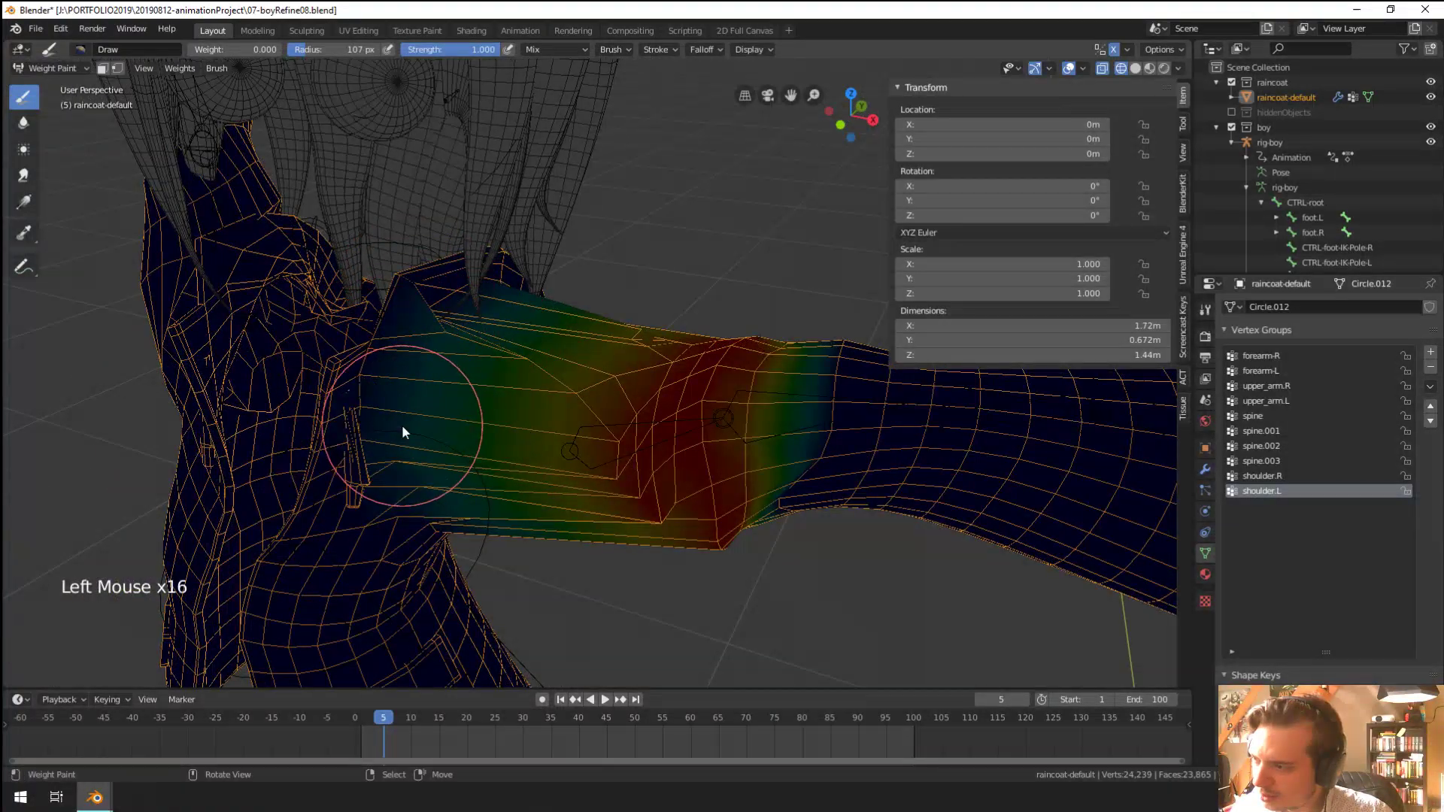
Shrink the brush radius to 42 px and erase the shoulder.L weight along the hood edge behind the left shoulder
{"action": "middle_click_drag", "start_coordinate": [752, 331], "coordinate": [435, 298]}
{"action": "scroll", "coordinate": [648, 504], "scroll_direction": "down", "scroll_amount": 2}
{"action": "scroll", "coordinate": [705, 473], "scroll_direction": "up", "scroll_amount": 1}
{"action": "middle_click_drag", "start_coordinate": [648, 504], "coordinate": [741, 460]}
{"action": "scroll", "coordinate": [706, 474], "scroll_direction": "up", "scroll_amount": 1}
{"action": "scroll", "coordinate": [705, 474], "scroll_direction": "down", "scroll_amount": 1}
{"action": "middle_click_drag", "start_coordinate": [741, 460], "coordinate": [780, 448]}
{"action": "key", "text": "f"}
{"action": "left_click", "coordinate": [703, 413]}
{"action": "left_click", "coordinate": [741, 449]}
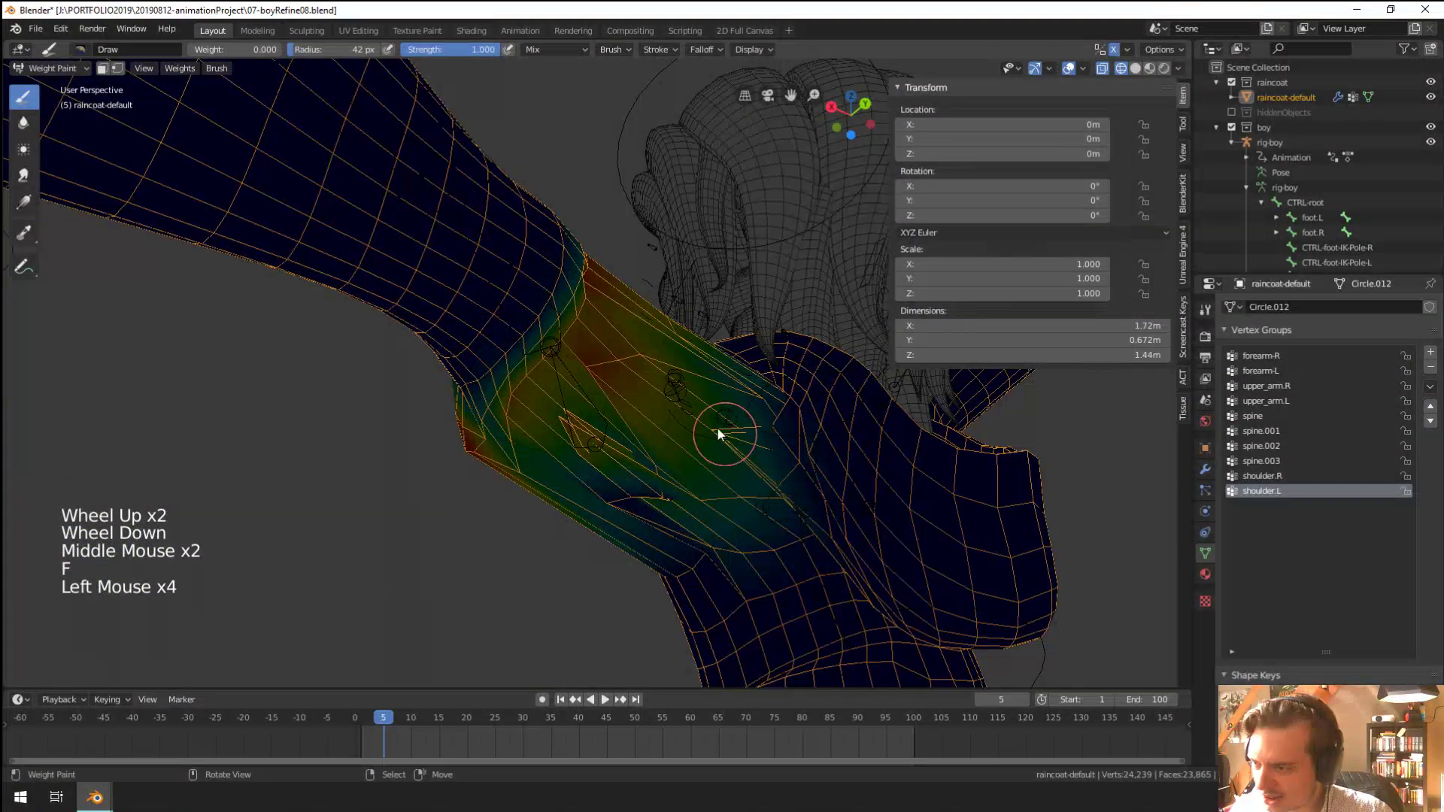
{"action": "left_click", "coordinate": [795, 496]}
{"action": "left_click_drag", "start_coordinate": [795, 497], "coordinate": [817, 512]}
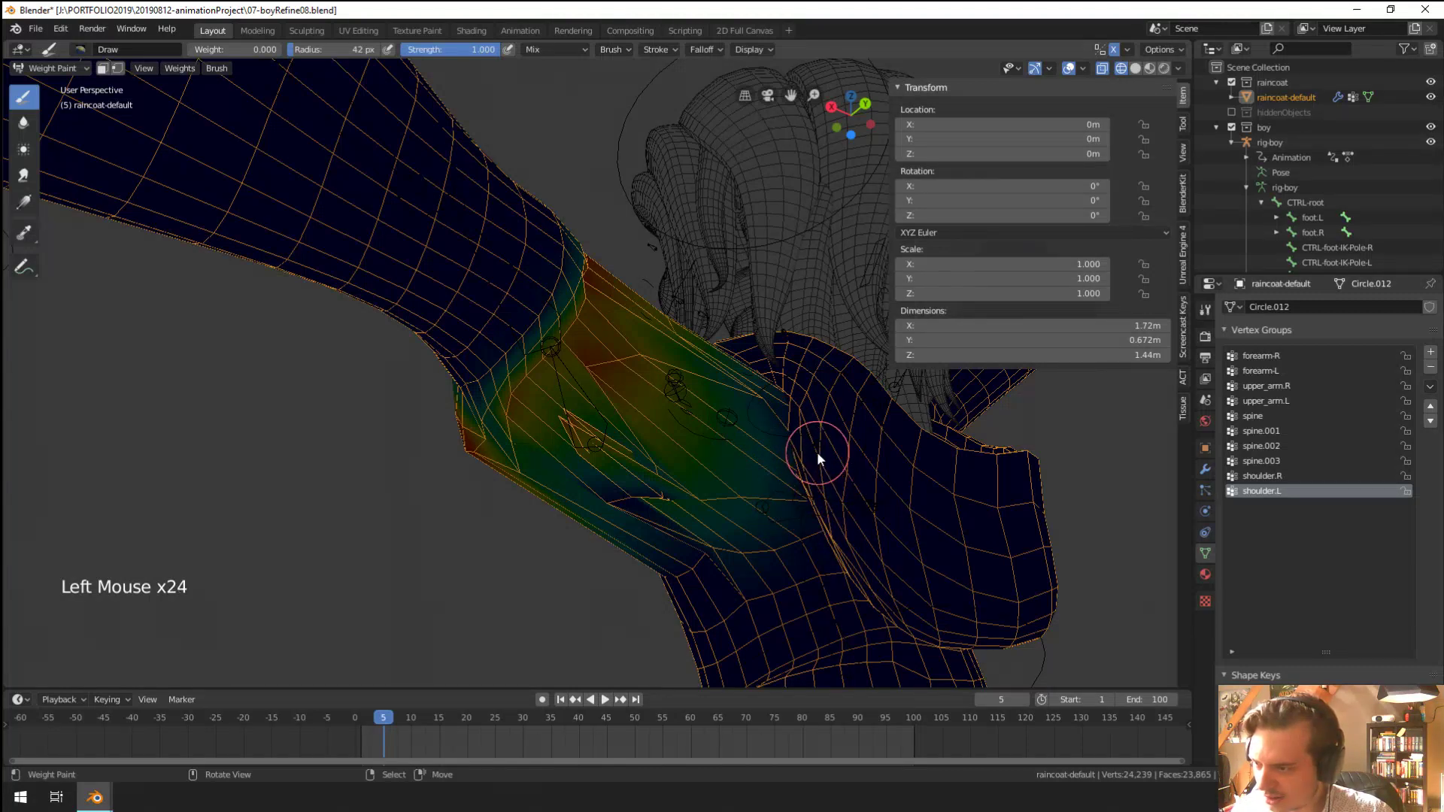
Set the brush weight to 1.000 and paint shoulder.L weight over the underside of the left shoulder and armpit
{"action": "left_click", "coordinate": [566, 418]}
{"action": "mouse_move", "coordinate": [566, 418]}
{"action": "middle_mouse_down"}
{"action": "mouse_move", "coordinate": [728, 471]}
{"action": "mouse_move", "coordinate": [743, 446]}
{"action": "middle_mouse_up"}
{"action": "key", "text": "ctrl+z"}
{"action": "scroll", "coordinate": [743, 447], "scroll_direction": "up", "scroll_amount": 1}
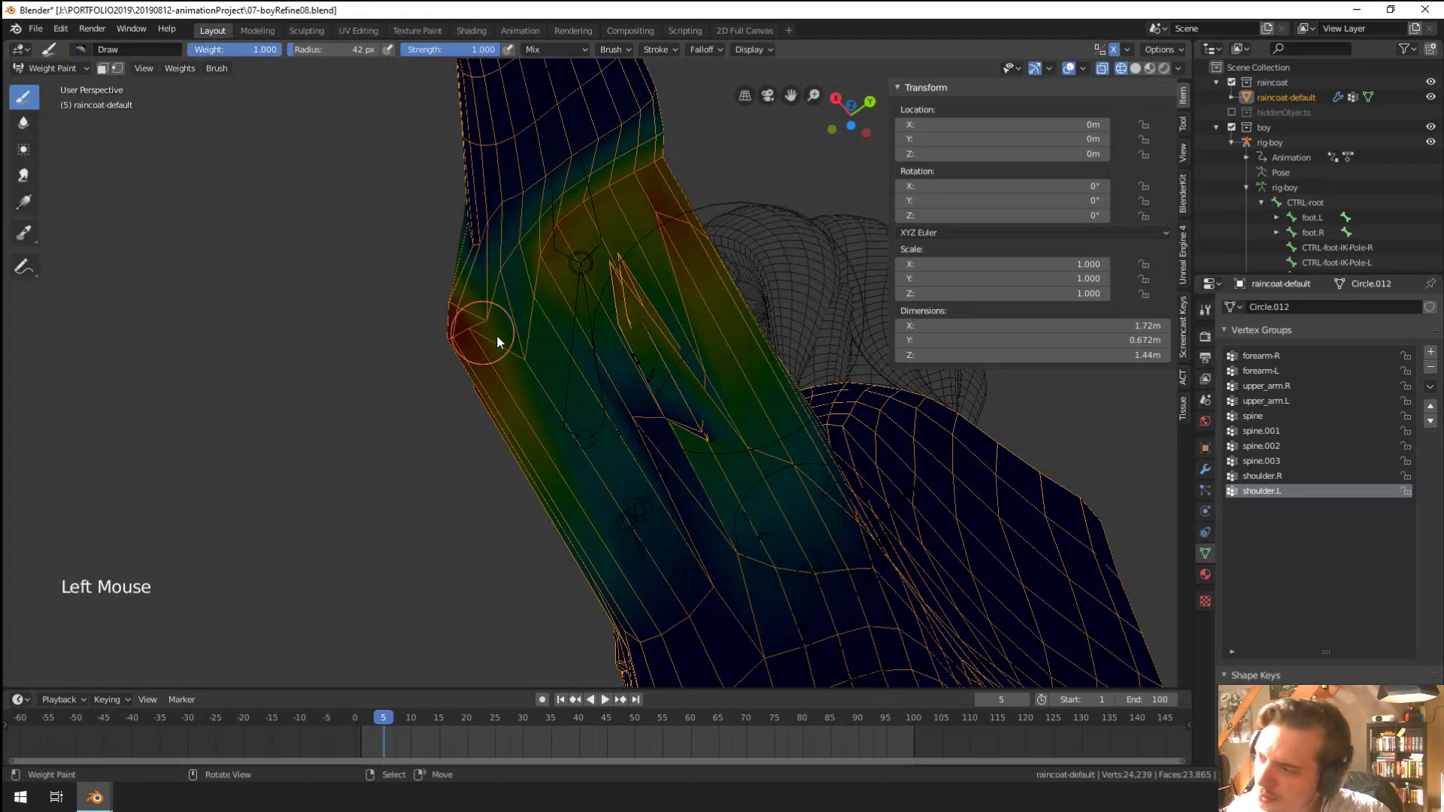
{"action": "left_click_drag", "start_coordinate": [621, 391], "coordinate": [685, 419]}
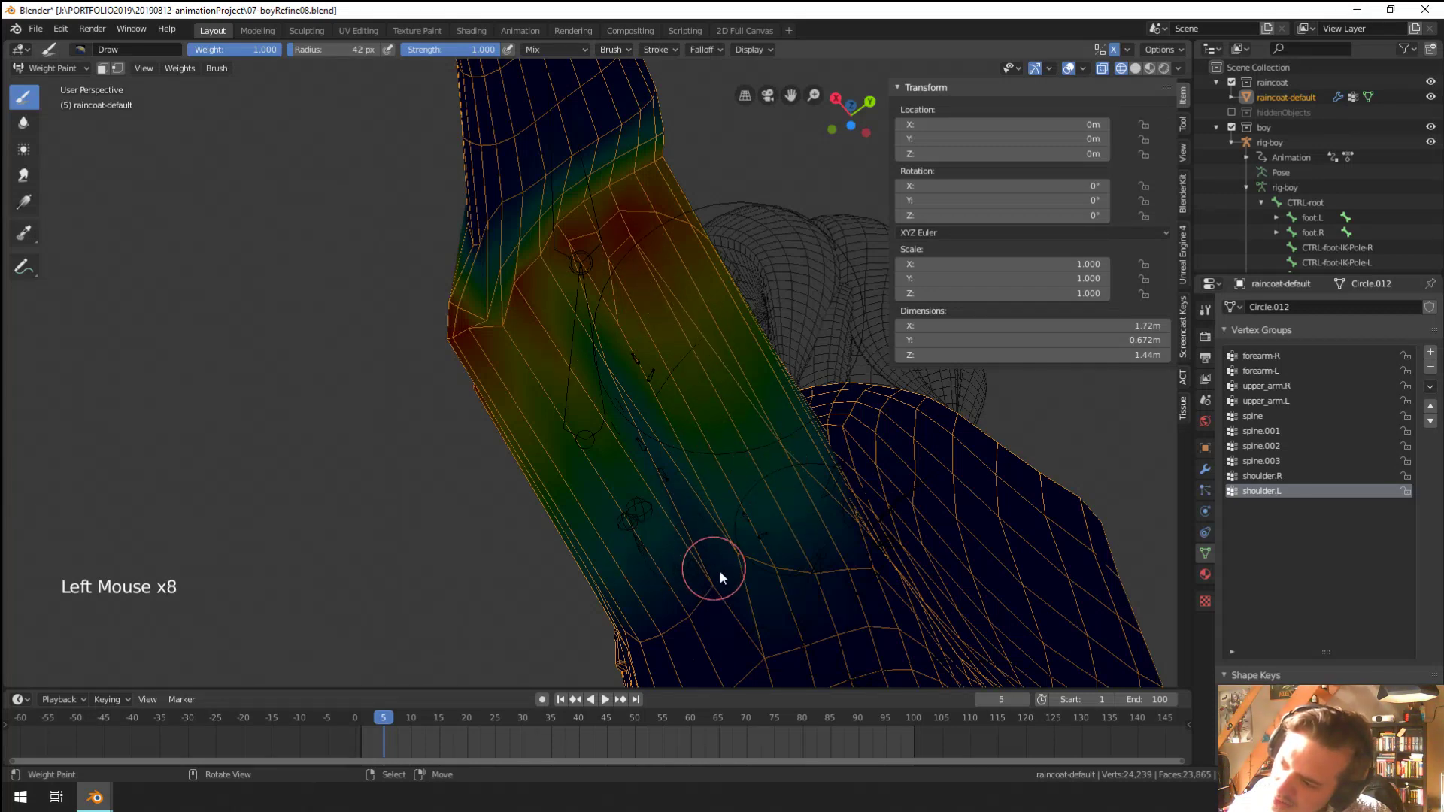
{"action": "scroll", "coordinate": [755, 636], "scroll_direction": "down", "scroll_amount": 3}
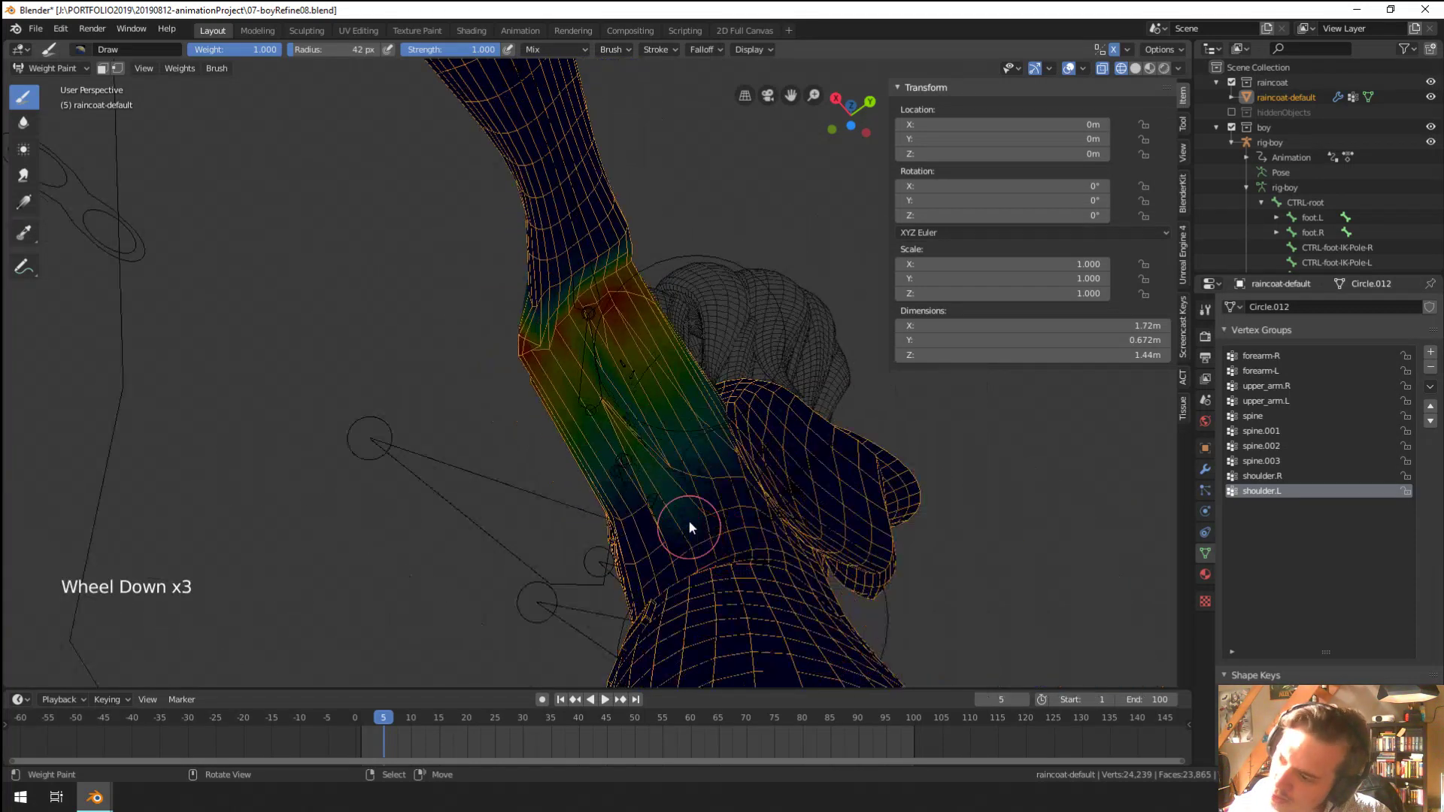
Fill in missing shoulder.L weight along the lower armpit and the front of the left shoulder
{"action": "mouse_move", "coordinate": [688, 521]}
{"action": "middle_mouse_down"}
{"action": "mouse_move", "coordinate": [605, 566]}
{"action": "mouse_move", "coordinate": [570, 531]}
{"action": "mouse_move", "coordinate": [676, 474]}
{"action": "mouse_move", "coordinate": [678, 413]}
{"action": "middle_mouse_up"}
{"action": "key", "text": "ctrl+z"}
{"action": "scroll", "coordinate": [677, 462], "scroll_direction": "up", "scroll_amount": 2}
{"action": "left_click", "coordinate": [480, 275]}
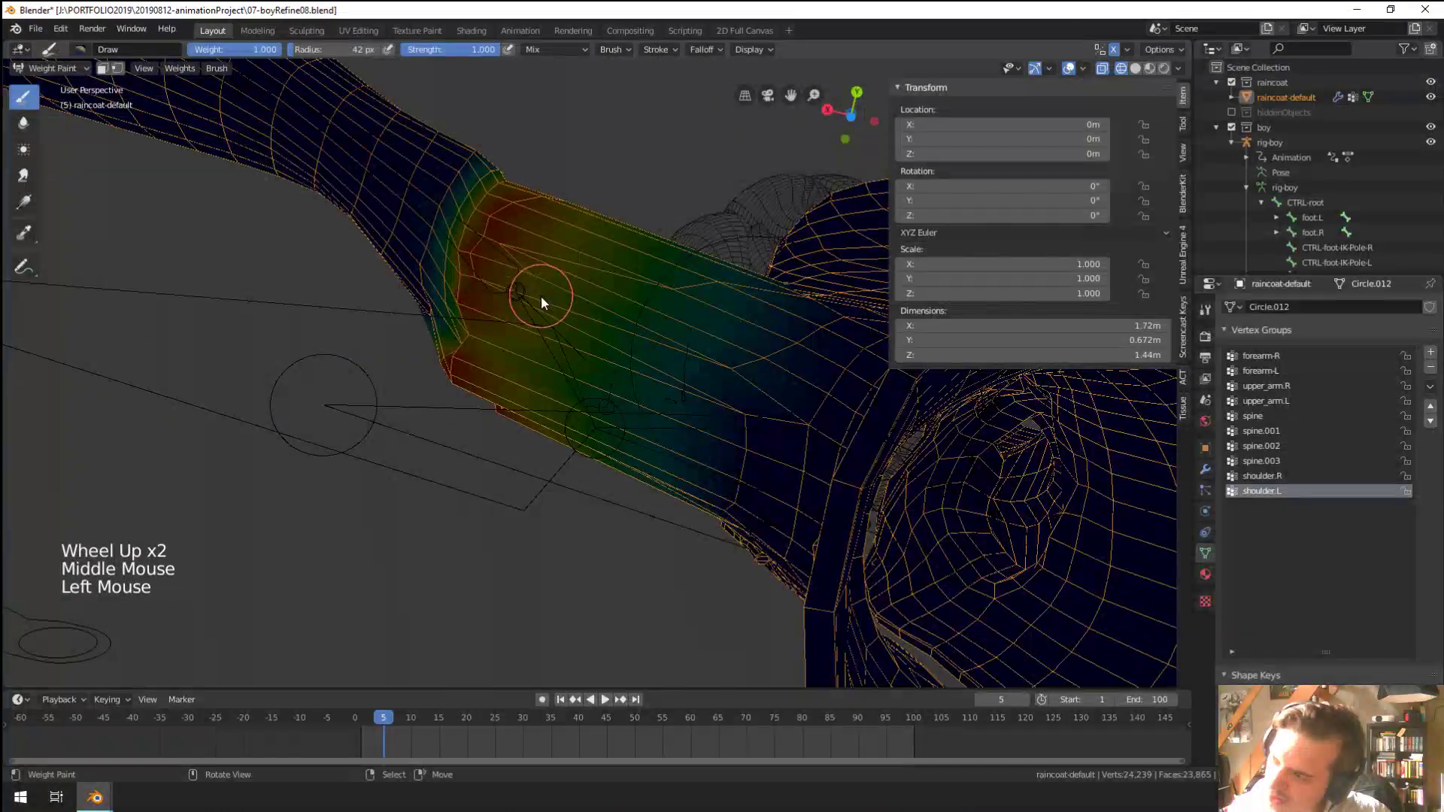
{"action": "middle_click_drag", "start_coordinate": [540, 296], "coordinate": [575, 329]}
{"action": "left_click", "coordinate": [691, 564]}
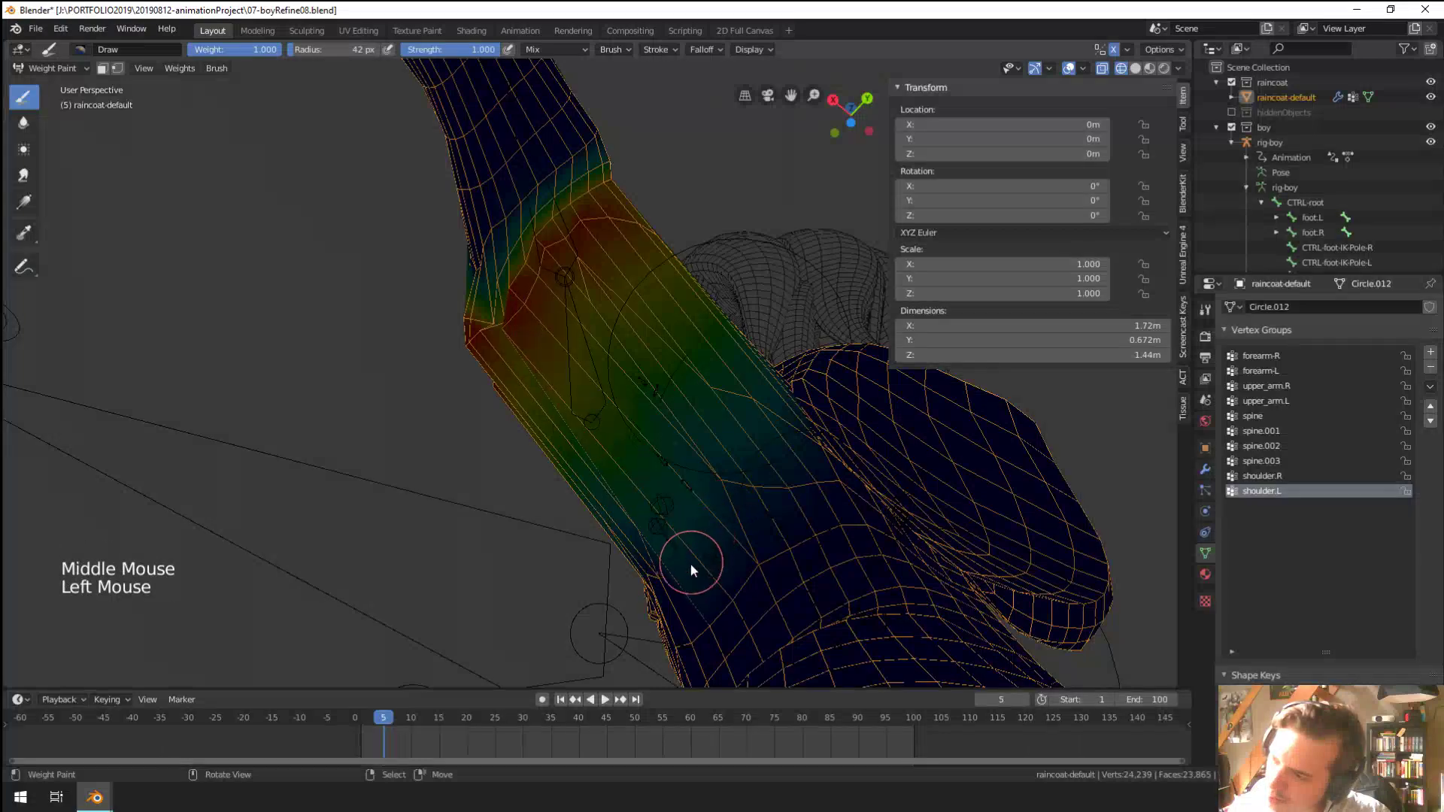
{"action": "mouse_move", "coordinate": [691, 564]}
{"action": "middle_mouse_down"}
{"action": "mouse_move", "coordinate": [719, 563]}
{"action": "mouse_move", "coordinate": [402, 553]}
{"action": "mouse_move", "coordinate": [453, 573]}
{"action": "mouse_move", "coordinate": [509, 564]}
{"action": "mouse_move", "coordinate": [481, 525]}
{"action": "mouse_move", "coordinate": [518, 589]}
{"action": "middle_mouse_up"}
{"action": "left_click", "coordinate": [485, 533]}
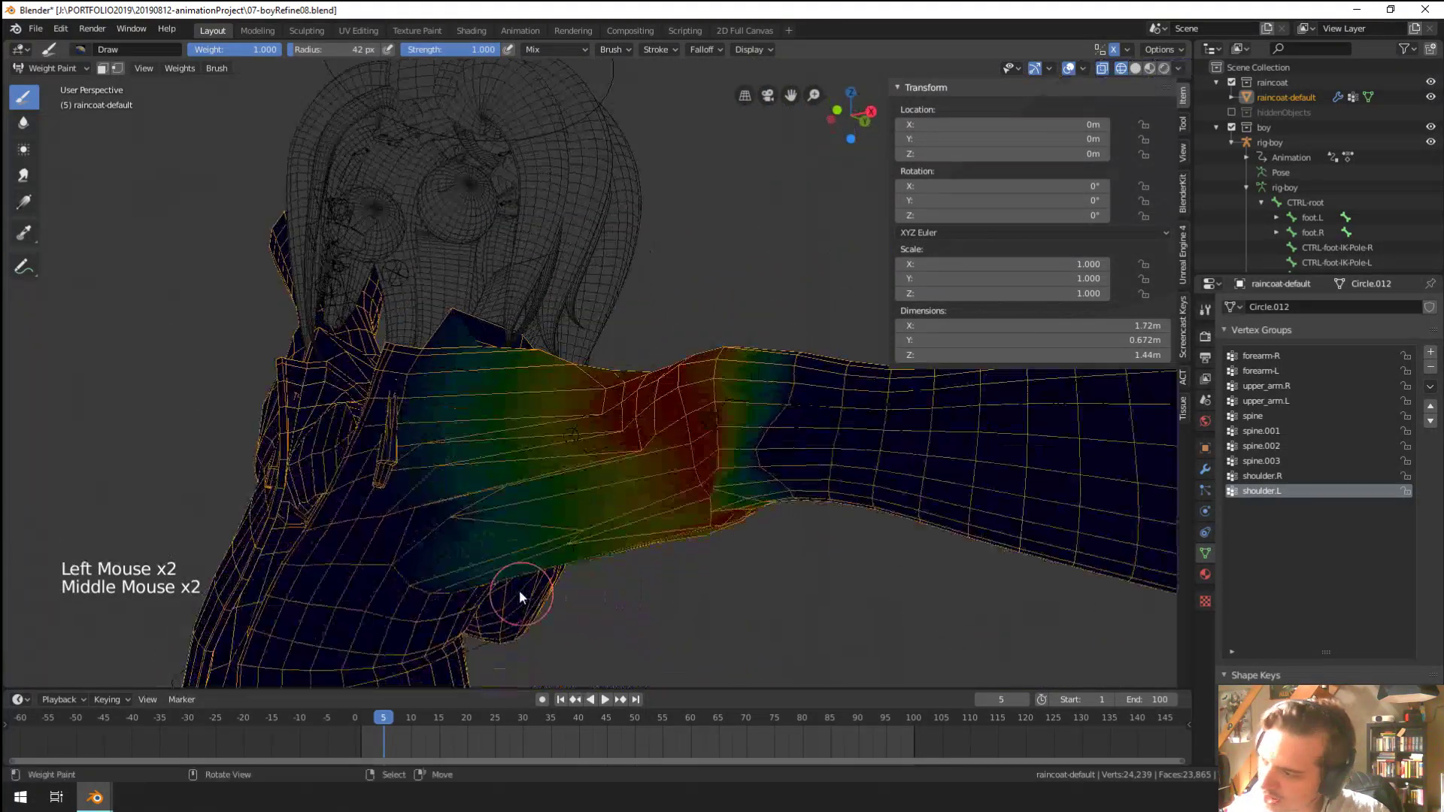
{"action": "left_click", "coordinate": [530, 485]}
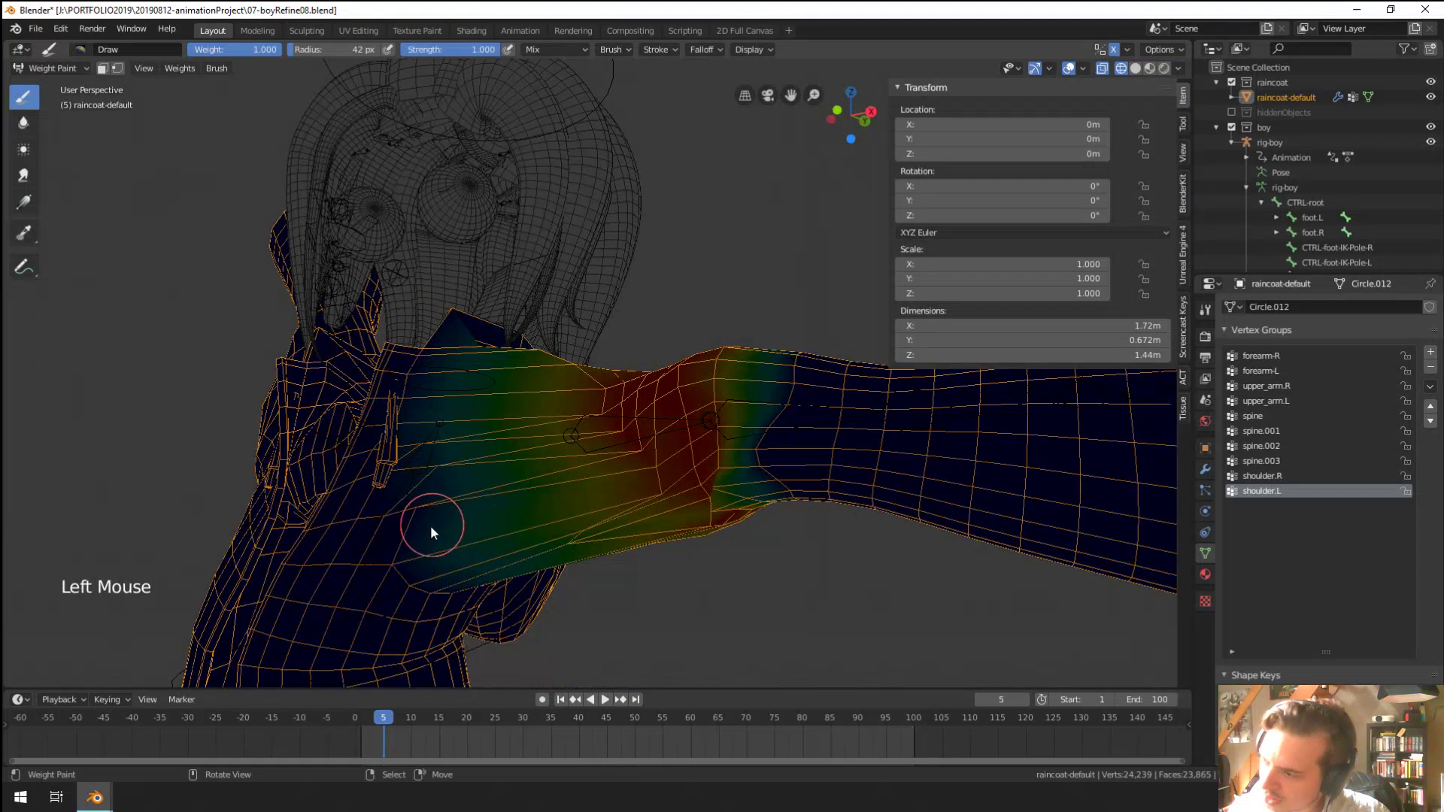
Switch to the Blur brush at 168 px radius and smooth the shoulder.L weights across the front of the shoulder
{"action": "scroll", "coordinate": [421, 532], "scroll_direction": "down", "scroll_amount": 1}
{"action": "mouse_move", "coordinate": [437, 528]}
{"action": "middle_mouse_down"}
{"action": "mouse_move", "coordinate": [482, 519]}
{"action": "mouse_move", "coordinate": [504, 444]}
{"action": "mouse_move", "coordinate": [466, 435]}
{"action": "middle_mouse_up"}
{"action": "left_click", "coordinate": [24, 123]}
{"action": "key", "text": "f"}
{"action": "left_click", "coordinate": [570, 462]}
{"action": "left_click", "coordinate": [573, 481]}
{"action": "left_click", "coordinate": [560, 489]}
{"action": "left_click", "coordinate": [548, 493]}
{"action": "left_click", "coordinate": [519, 425]}
{"action": "left_click", "coordinate": [558, 416]}
{"action": "left_click", "coordinate": [545, 391]}
{"action": "left_click", "coordinate": [530, 368]}
{"action": "left_click", "coordinate": [517, 352]}
Blur the shoulder.L weights around the back of the left shoulder
{"action": "middle_click_drag", "start_coordinate": [518, 352], "coordinate": [621, 483]}
{"action": "left_click", "coordinate": [578, 430]}
{"action": "left_click", "coordinate": [585, 441]}
{"action": "left_click", "coordinate": [635, 409]}
{"action": "left_click", "coordinate": [635, 409]}
{"action": "middle_click_drag", "start_coordinate": [635, 409], "coordinate": [655, 451]}
{"action": "middle_click_drag", "start_coordinate": [655, 451], "coordinate": [679, 498]}
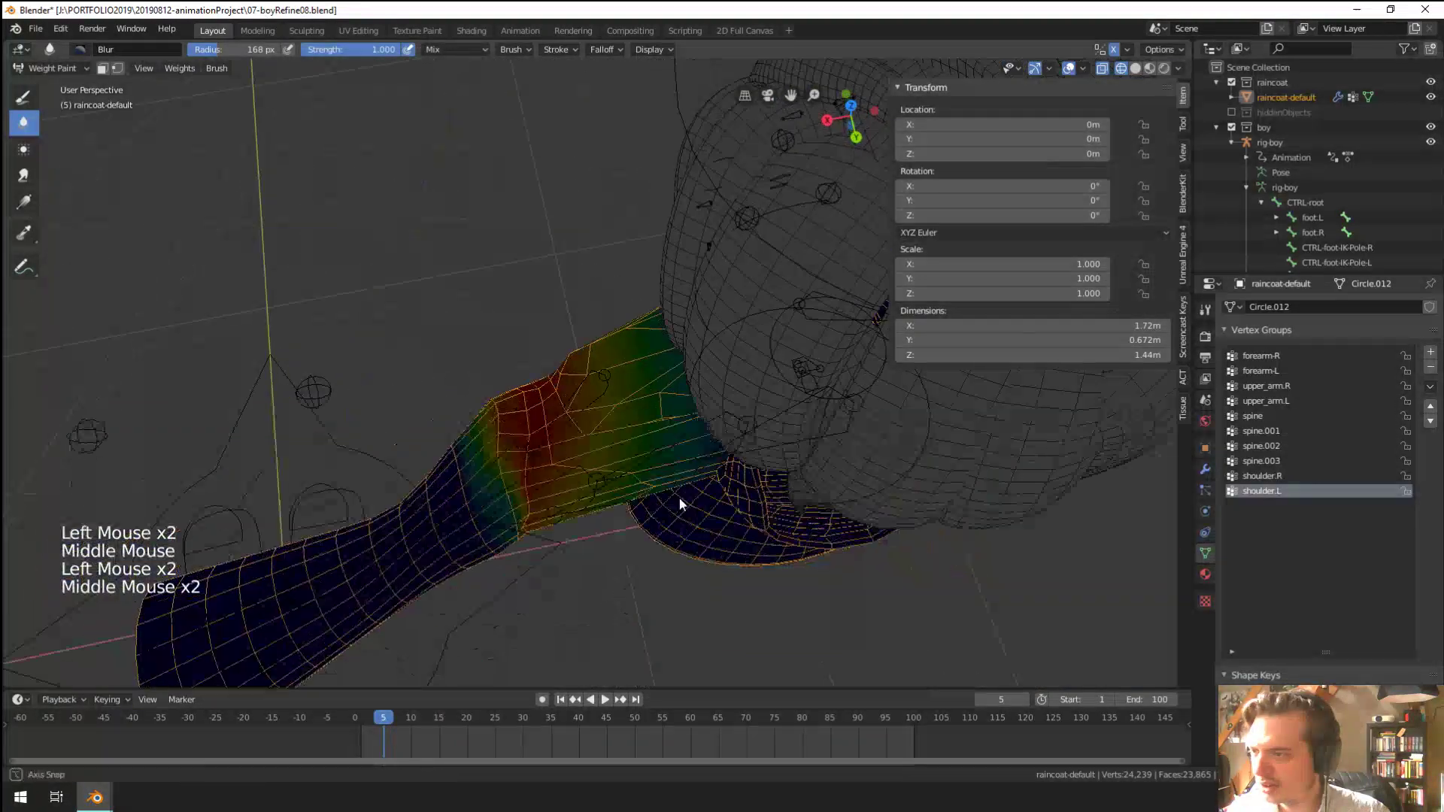
Reduce the Blur brush radius to 136 px and smooth the shoulder.L weights over the top of the shoulder
{"action": "key", "text": "f"}
{"action": "left_click", "coordinate": [632, 427]}
{"action": "left_click", "coordinate": [632, 428]}
{"action": "mouse_move", "coordinate": [632, 427]}
{"action": "middle_mouse_down"}
{"action": "mouse_move", "coordinate": [632, 355]}
{"action": "mouse_move", "coordinate": [616, 380]}
{"action": "middle_mouse_up"}
{"action": "key", "text": "f"}
{"action": "double_click", "coordinate": [551, 336]}
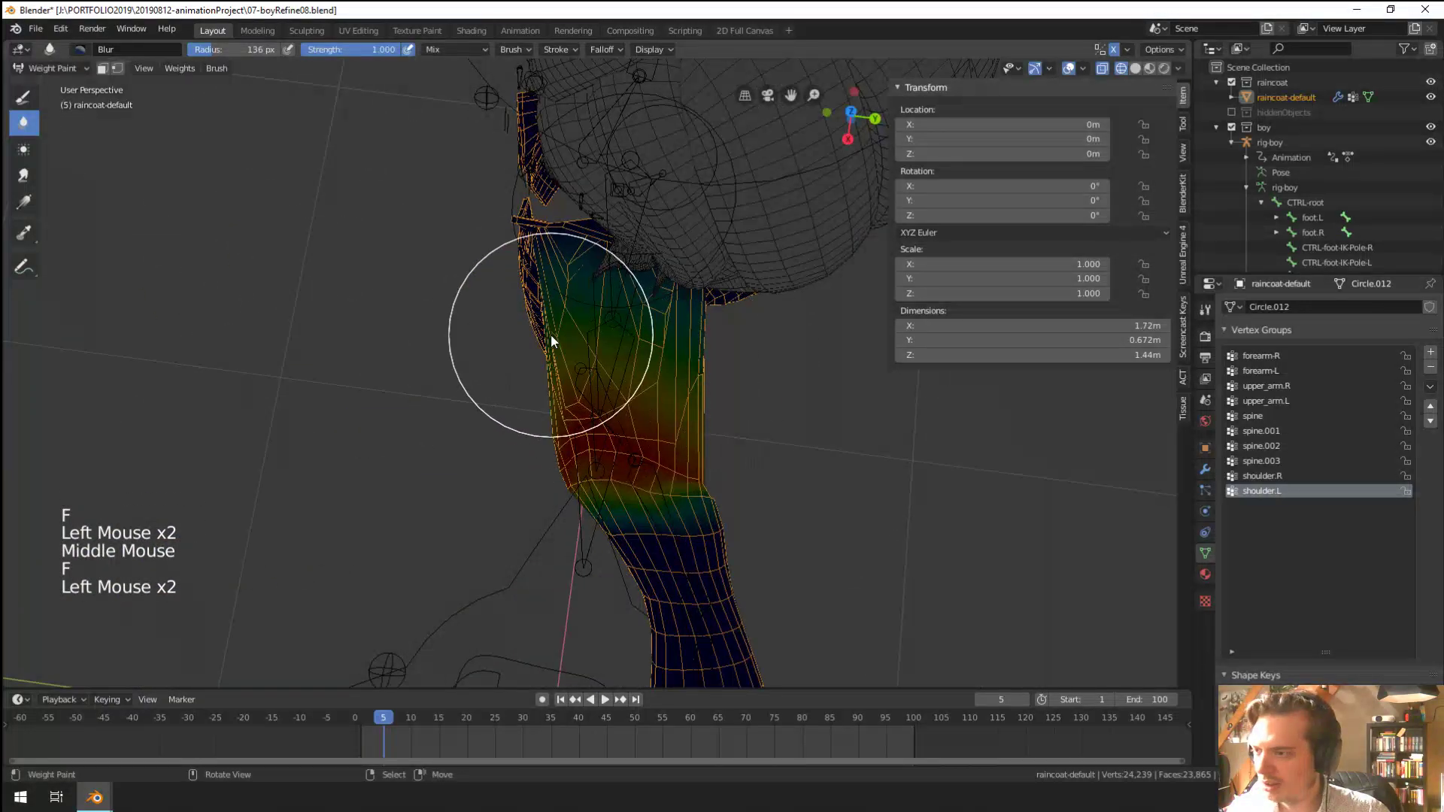
{"action": "double_click", "coordinate": [556, 338]}
Blur the shoulder.L weights along the front and lower edge of the left sleeve near the armpit
{"action": "middle_click_drag", "start_coordinate": [557, 339], "coordinate": [668, 287]}
{"action": "left_click", "coordinate": [585, 421]}
{"action": "triple_click", "coordinate": [601, 475]}
{"action": "triple_click", "coordinate": [621, 494]}
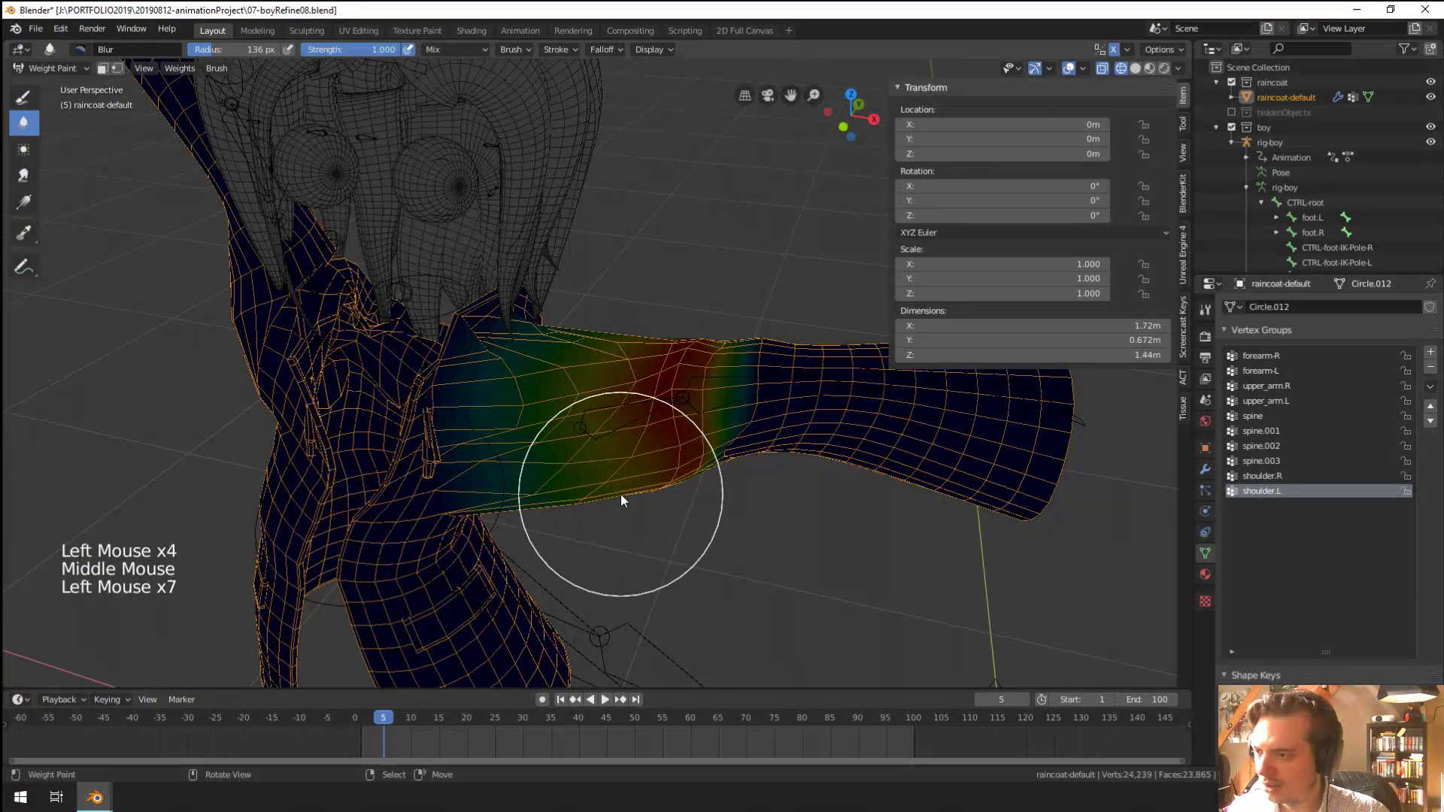
{"action": "triple_click", "coordinate": [626, 495]}
{"action": "mouse_move", "coordinate": [626, 494]}
{"action": "middle_mouse_down"}
{"action": "mouse_move", "coordinate": [593, 426]}
{"action": "mouse_move", "coordinate": [488, 301]}
{"action": "middle_mouse_up"}
{"action": "middle_click_drag", "start_coordinate": [488, 300], "coordinate": [387, 167]}
Return to Object Mode and show the scene in Material Preview shading
{"action": "left_click", "coordinate": [47, 68]}
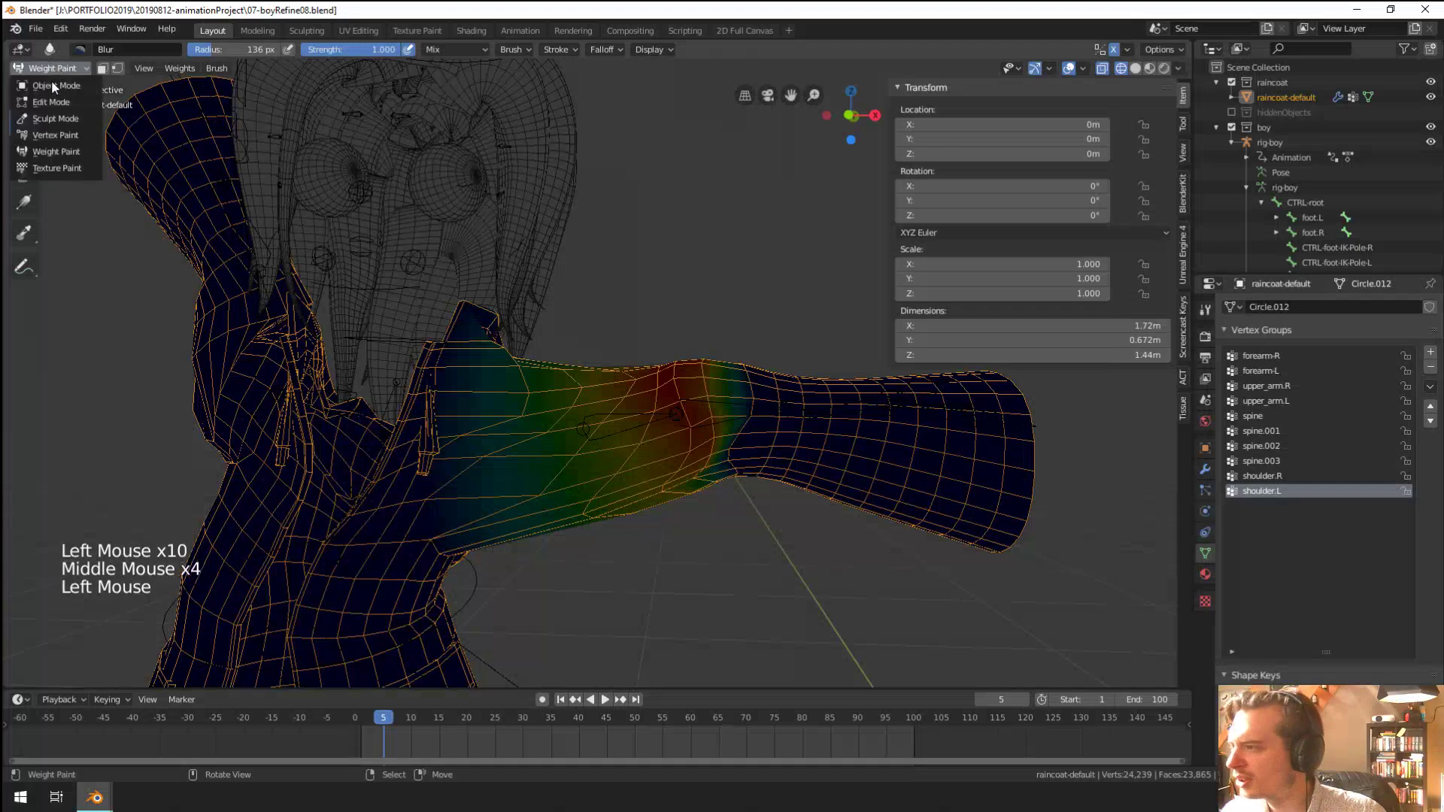
{"action": "left_click", "coordinate": [51, 81]}
{"action": "key", "text": "z"}
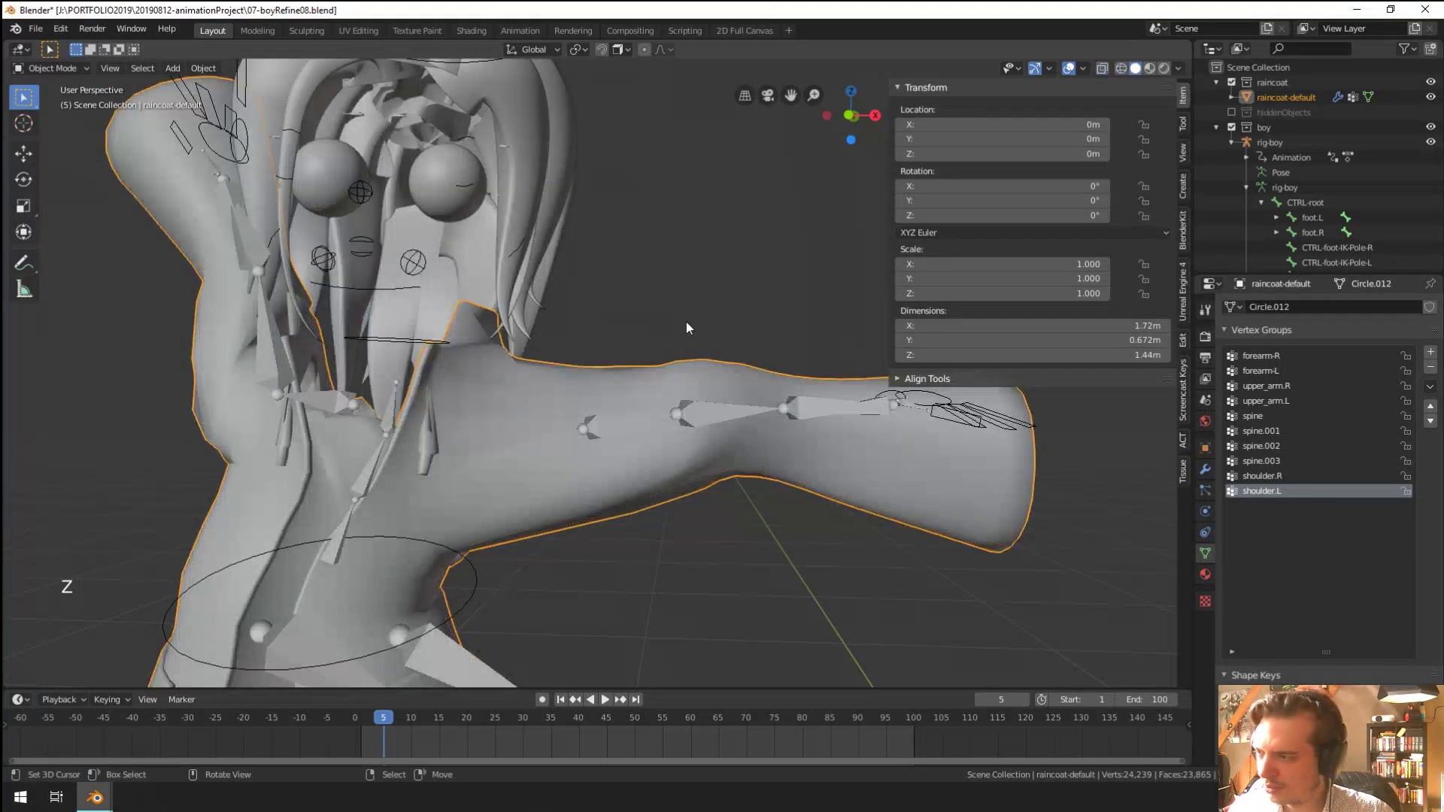
{"action": "left_click", "coordinate": [1149, 68]}
{"action": "mouse_move", "coordinate": [559, 368]}
{"action": "middle_mouse_down"}
{"action": "mouse_move", "coordinate": [612, 413]}
{"action": "mouse_move", "coordinate": [563, 407]}
{"action": "mouse_move", "coordinate": [590, 391]}
{"action": "middle_mouse_up"}
Enter Pose Mode on the boy's rig, clear the shoulder.L bone's location and rotate it to test the coat
{"action": "right_click", "coordinate": [616, 413]}
{"action": "key", "text": "ctrl+Tab"}
{"action": "right_click", "coordinate": [616, 421]}
{"action": "key", "text": "alt+g"}
{"action": "key", "text": "r"}
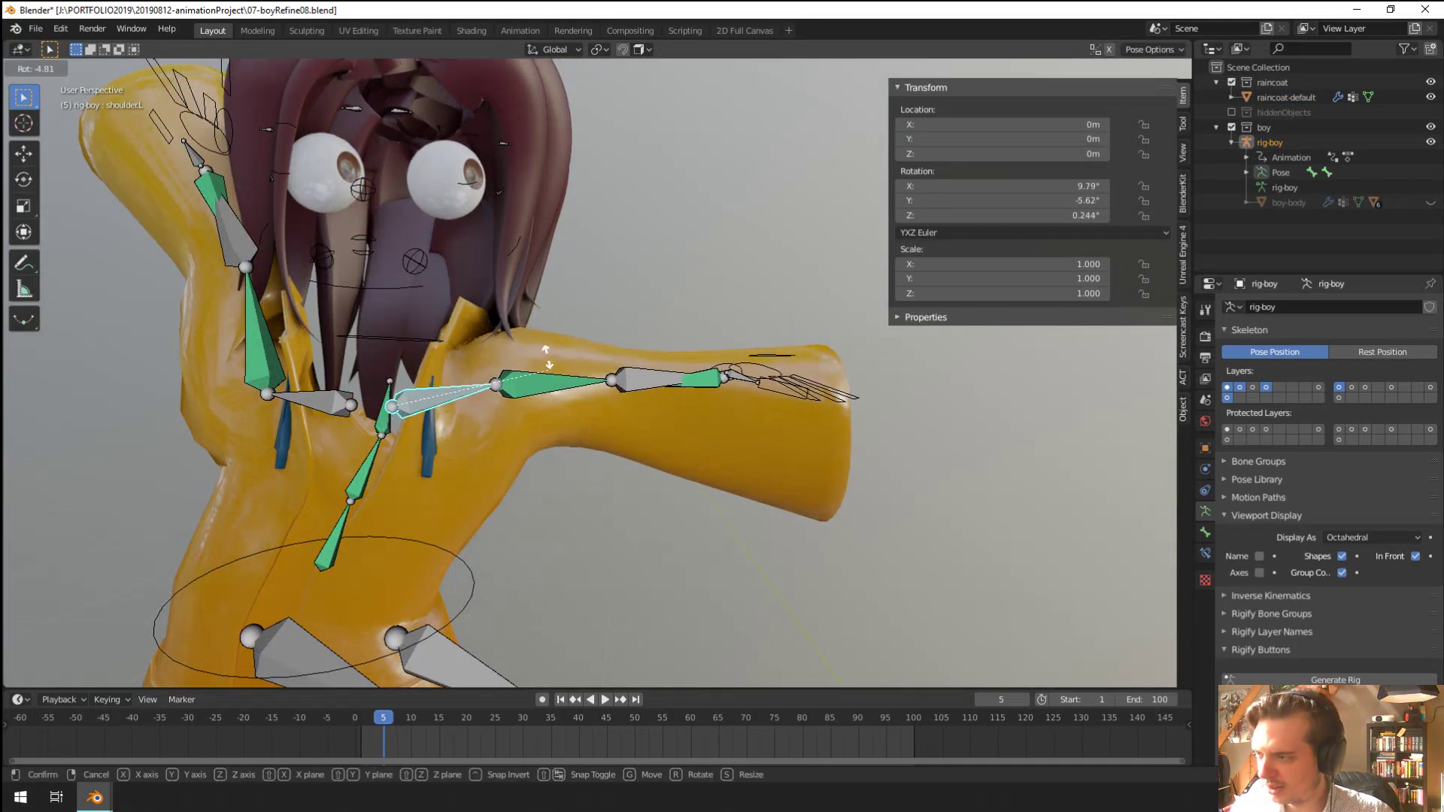
{"action": "left_click", "coordinate": [546, 406]}
Rotate upper_arm.L down by 83.3° and adjust the shoulder.L rotation to test the lowered arm
{"action": "right_click", "coordinate": [545, 406]}
{"action": "key", "text": "r"}
{"action": "scroll", "coordinate": [530, 481], "scroll_direction": "down", "scroll_amount": 3}
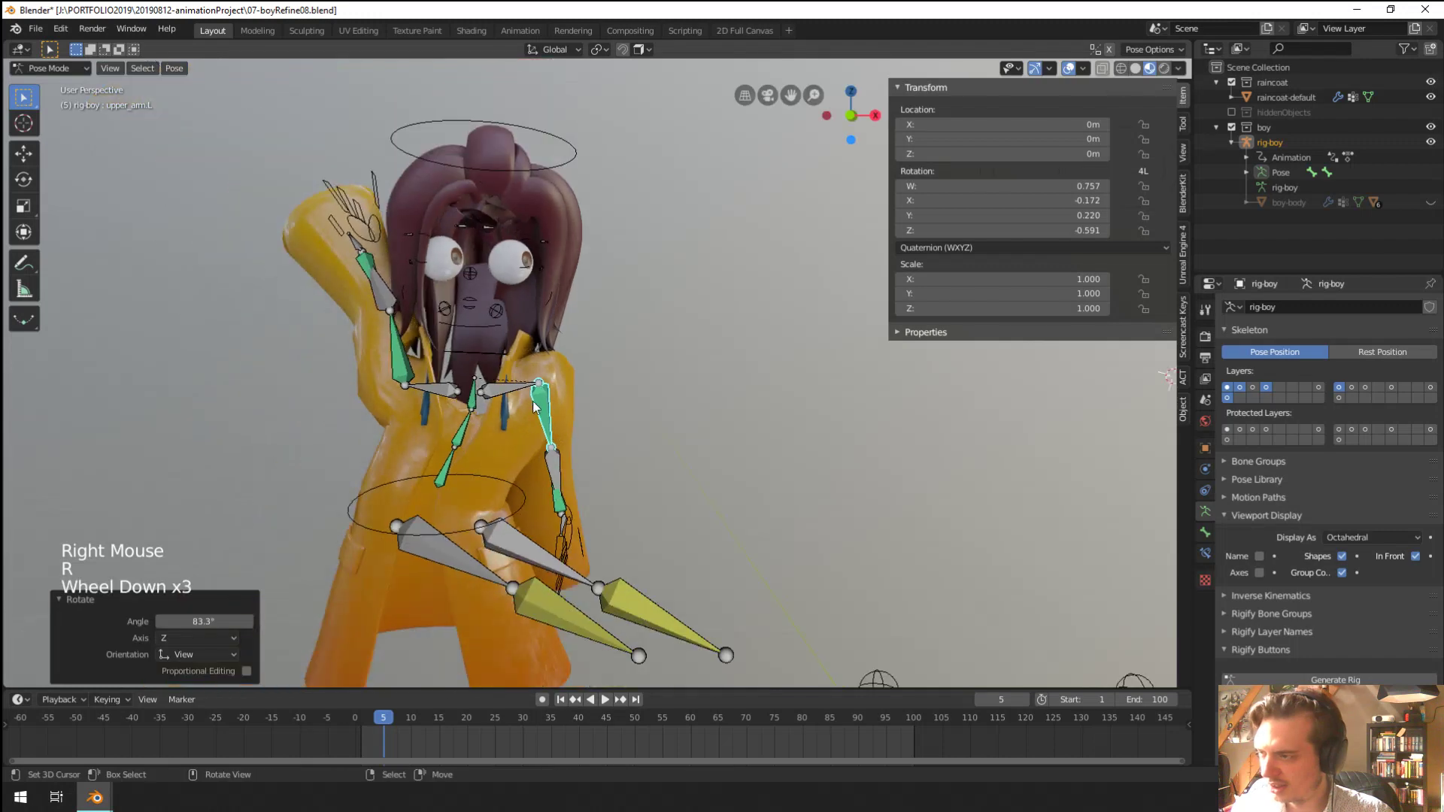
{"action": "right_click", "coordinate": [567, 370]}
{"action": "key", "text": "r"}
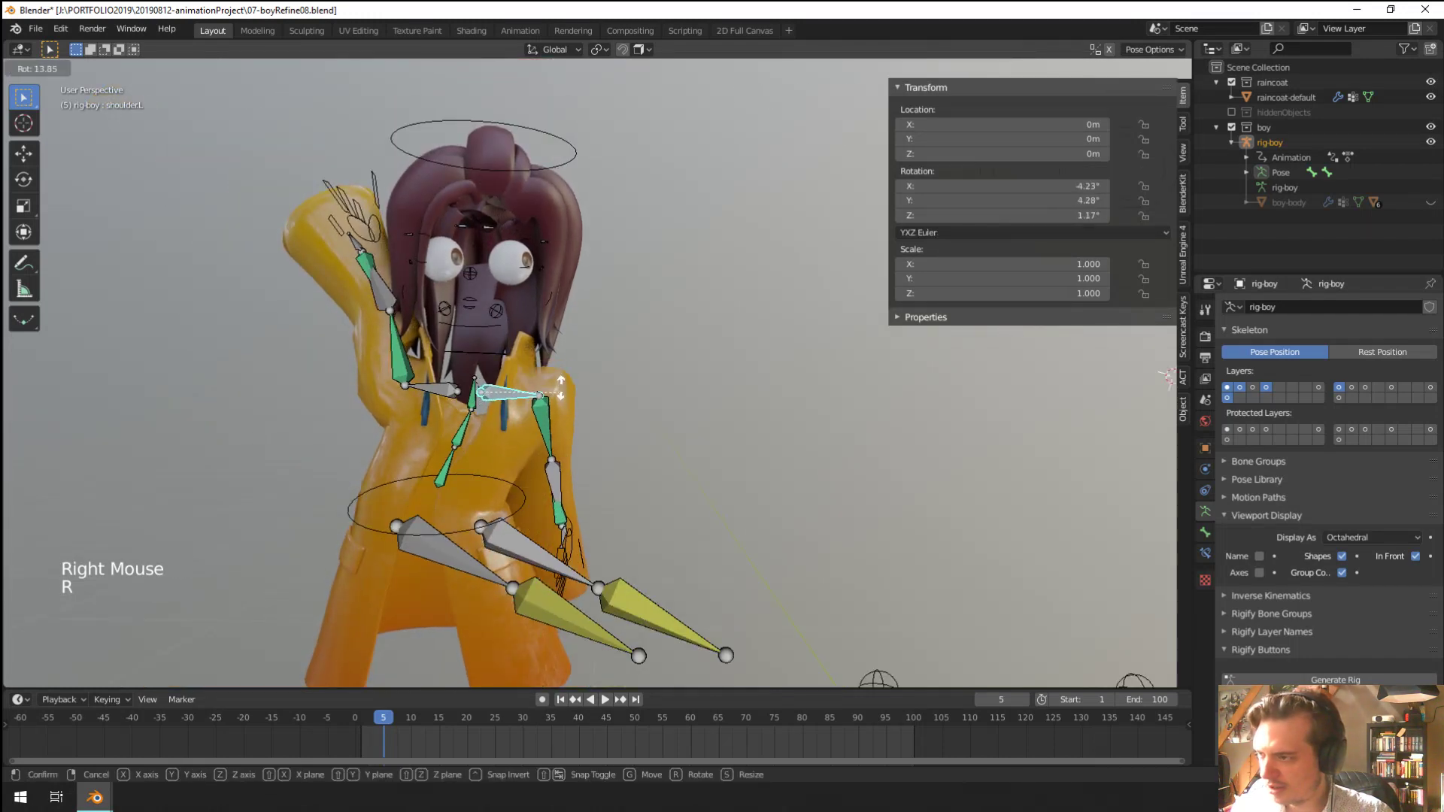
{"action": "left_click", "coordinate": [374, 406]}
Rotate the shoulder.R bone and turn upper_arm.R by -27.6° to test the coat's right shoulder
{"action": "right_click", "coordinate": [445, 391]}
{"action": "right_click", "coordinate": [446, 391]}
{"action": "key", "text": "r"}
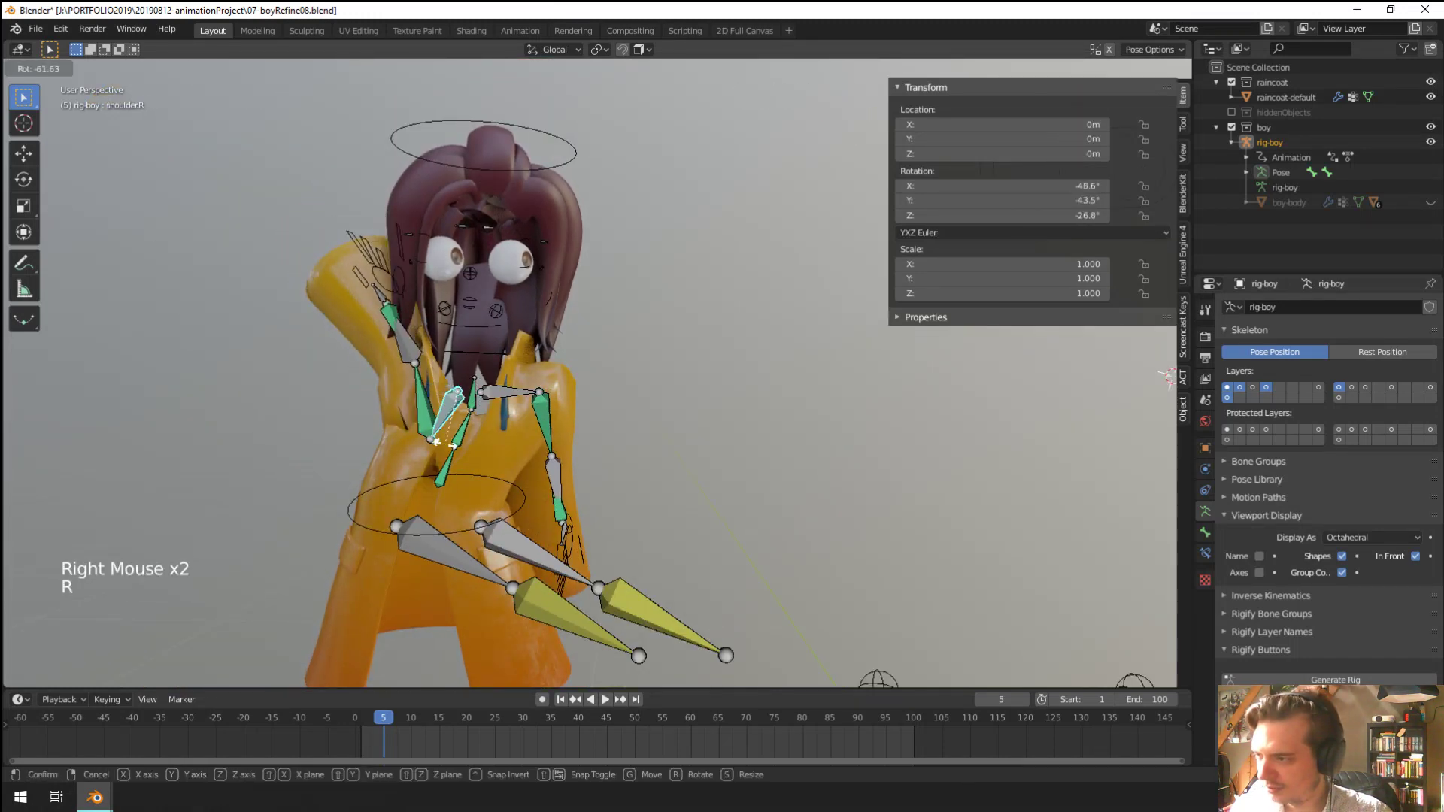
{"action": "left_click", "coordinate": [411, 370]}
{"action": "right_click", "coordinate": [401, 349]}
{"action": "key", "text": "r"}
{"action": "left_click", "coordinate": [388, 351]}
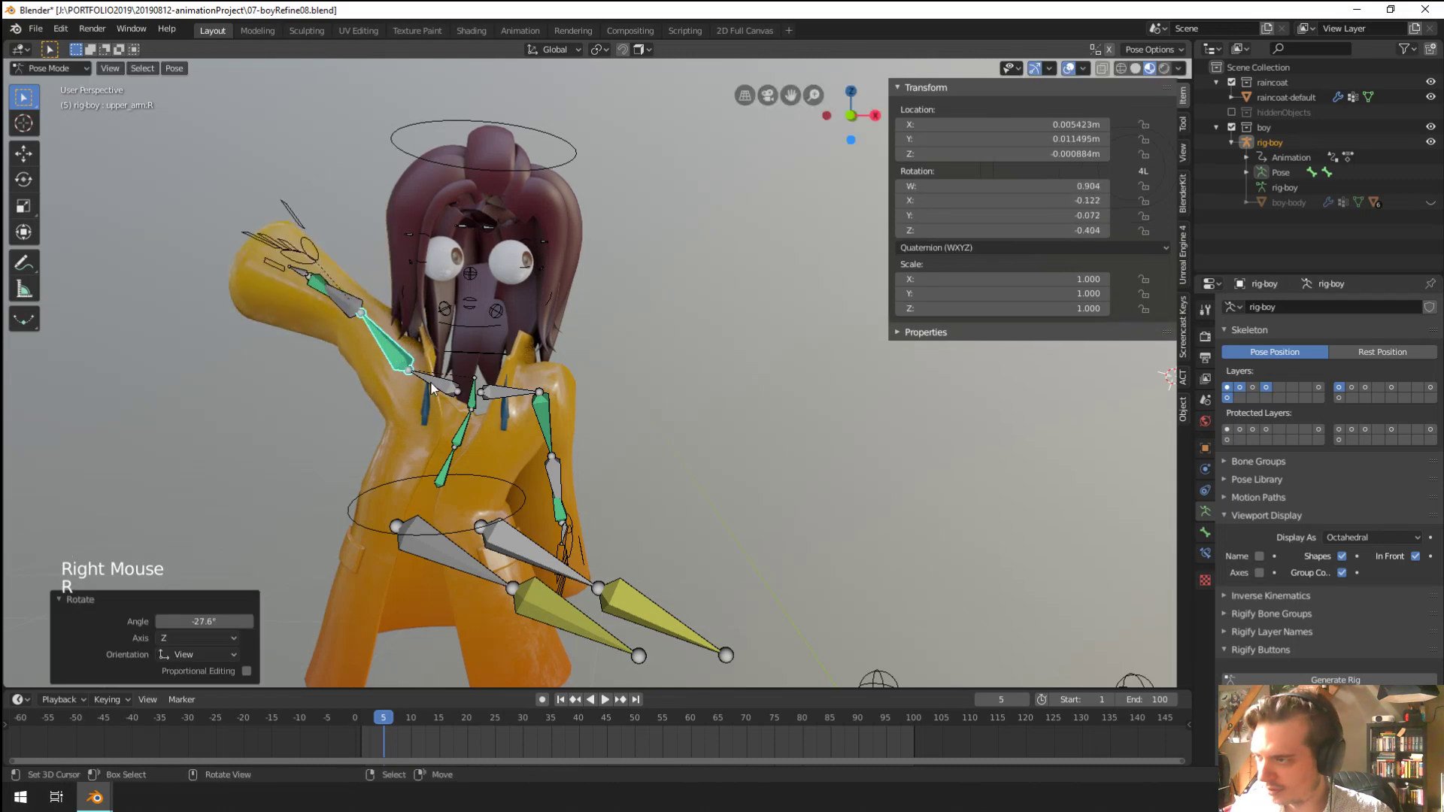
{"action": "right_click", "coordinate": [431, 378]}
{"action": "key", "text": "r"}
{"action": "left_click", "coordinate": [431, 373]}
Swing upper_arm.L away from the body, finishing with a 16.6° rotation
{"action": "right_click", "coordinate": [551, 436]}
{"action": "key", "text": "r"}
{"action": "left_click", "coordinate": [578, 420]}
{"action": "key", "text": "r"}
{"action": "left_click", "coordinate": [568, 435]}
{"action": "scroll", "coordinate": [568, 434], "scroll_direction": "down", "scroll_amount": 2}
{"action": "scroll", "coordinate": [568, 434], "scroll_direction": "up", "scroll_amount": 1}
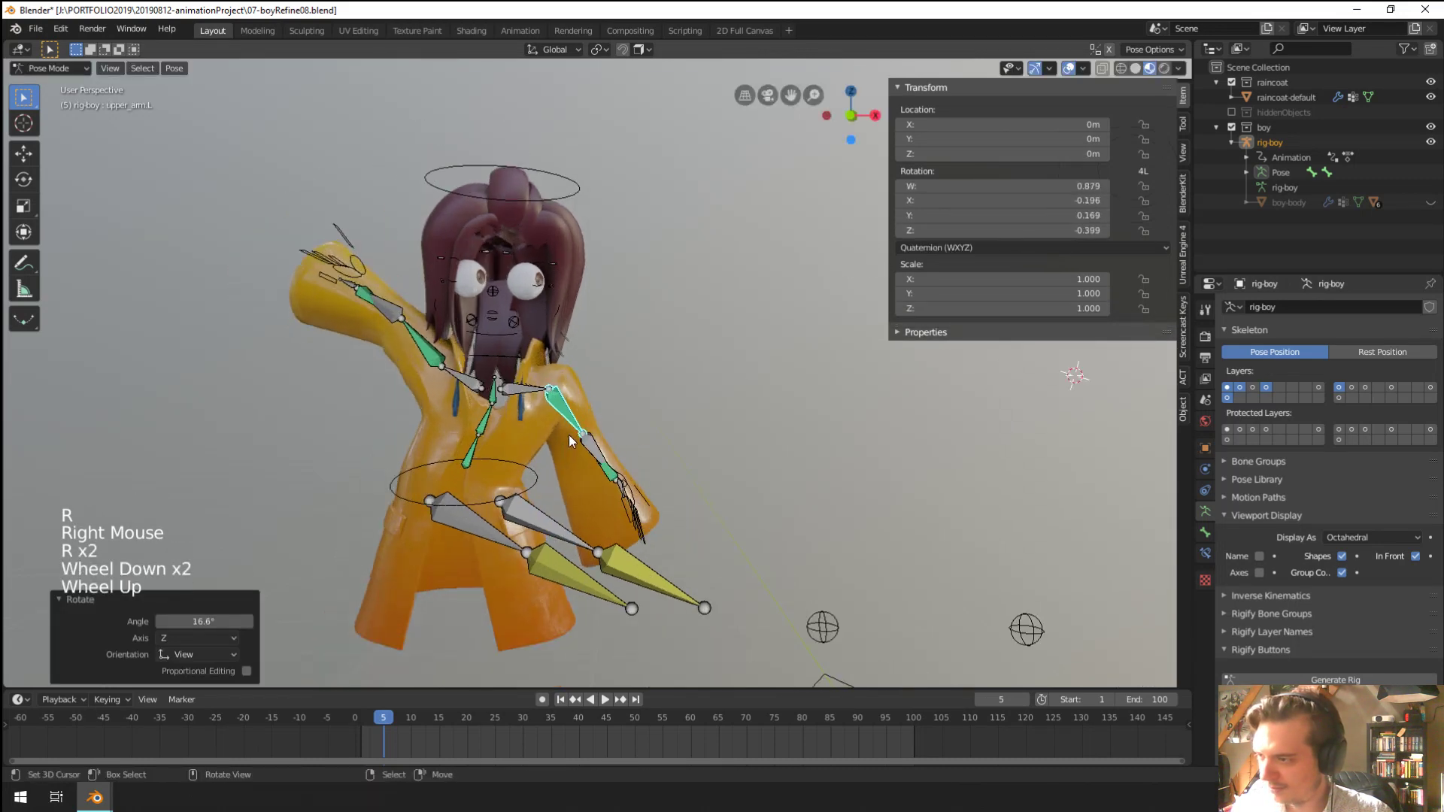
Tilt the spine hip control and move it by -0.00624 m X, -0.137 m Y and -0.0204 m Z
{"action": "middle_click_drag", "start_coordinate": [568, 435], "coordinate": [571, 474]}
{"action": "right_click", "coordinate": [610, 482]}
{"action": "key", "text": "r"}
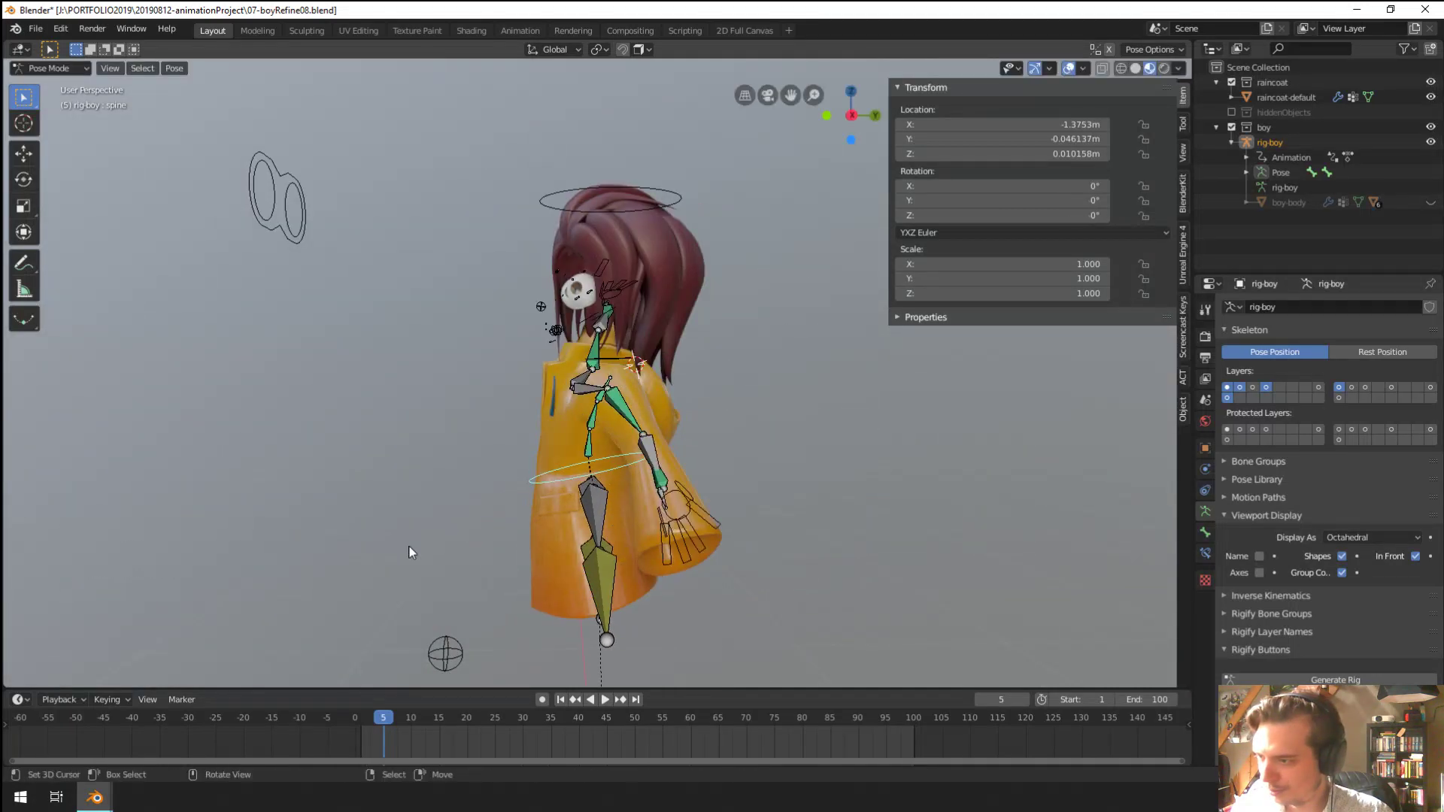
{"action": "left_click", "coordinate": [410, 519]}
{"action": "key", "text": "g"}
{"action": "left_click", "coordinate": [527, 507]}
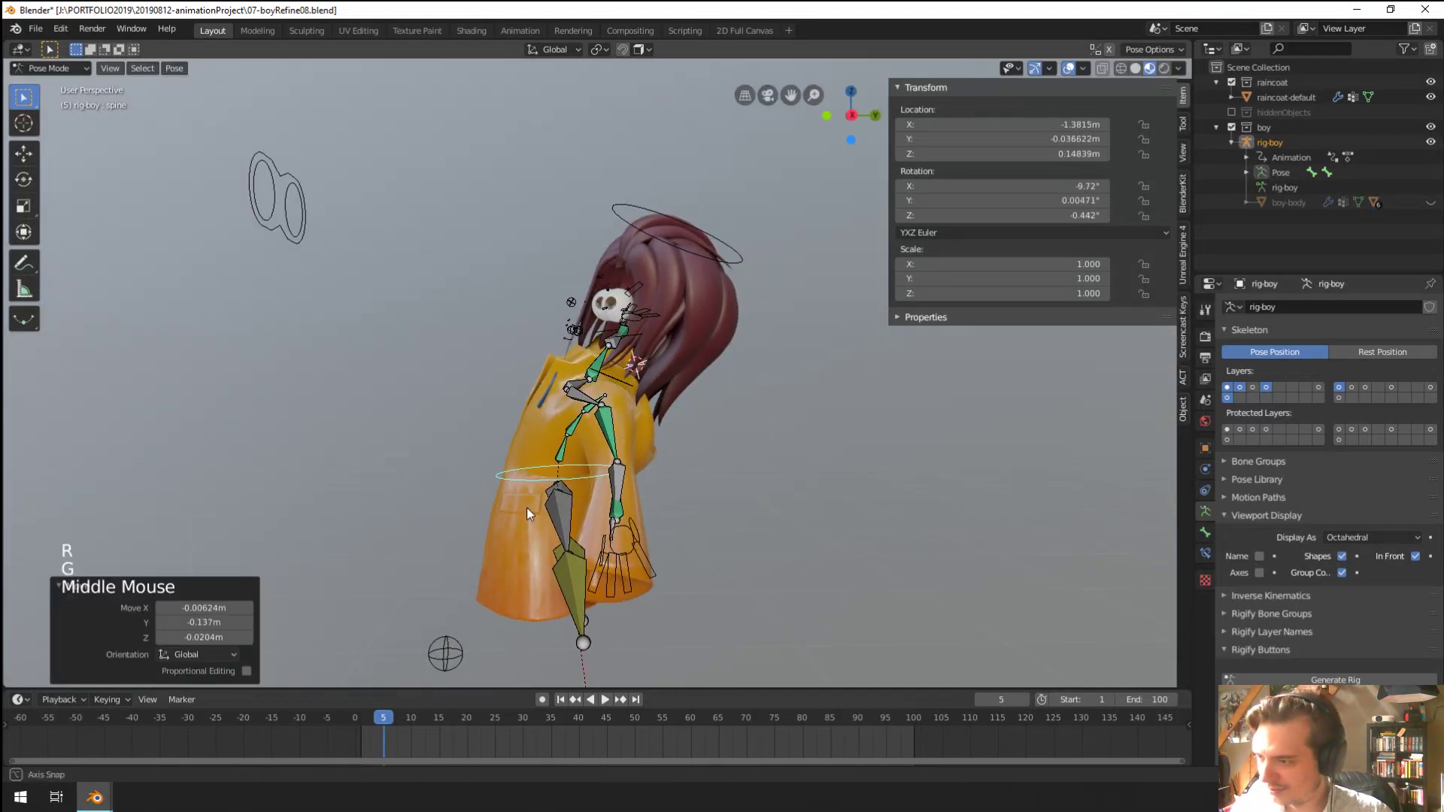
{"action": "middle_click_drag", "start_coordinate": [526, 508], "coordinate": [684, 516]}
{"action": "scroll", "coordinate": [566, 518], "scroll_direction": "up", "scroll_amount": 1}
{"action": "middle_click_drag", "start_coordinate": [566, 518], "coordinate": [574, 531]}
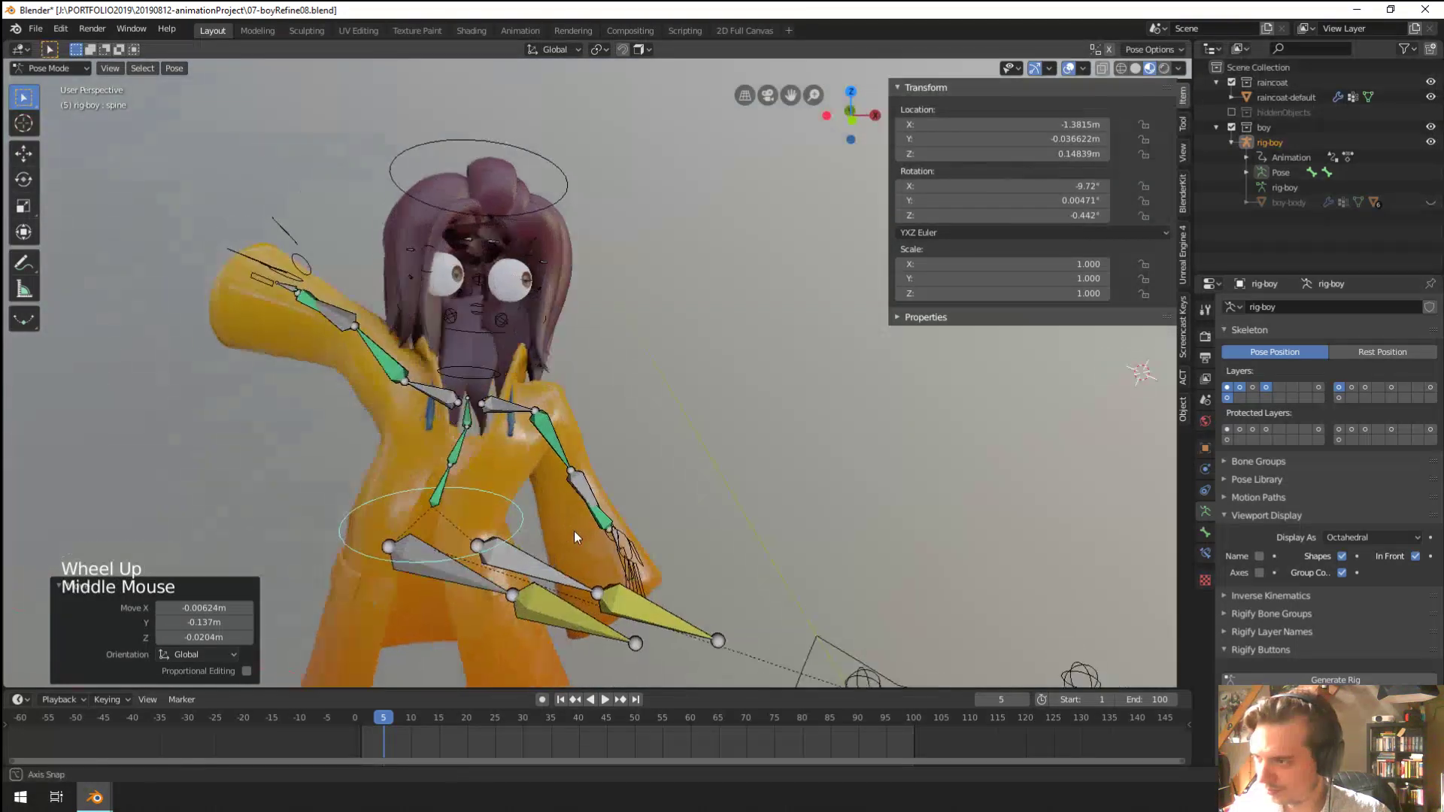
{"action": "scroll", "coordinate": [575, 531], "scroll_direction": "down", "scroll_amount": 2}
Leave Pose Mode and unhide the boy's body to view it inside the raincoat
{"action": "key", "text": "ctrl+Tab"}
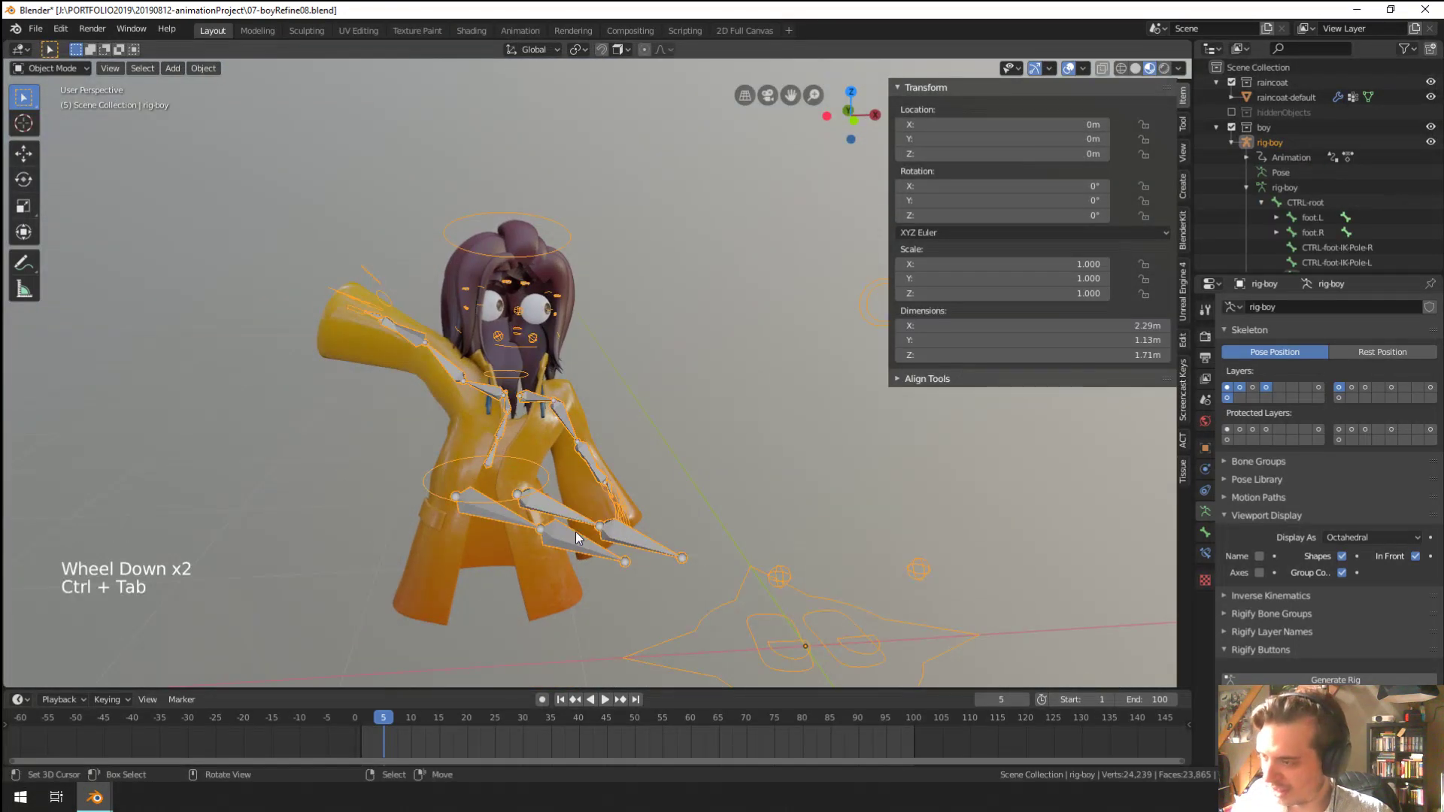
{"action": "key", "text": "alt+h"}
{"action": "middle_click_drag", "start_coordinate": [576, 537], "coordinate": [477, 522]}
{"action": "scroll", "coordinate": [495, 518], "scroll_direction": "up", "scroll_amount": 2}
{"action": "scroll", "coordinate": [668, 502], "scroll_direction": "down", "scroll_amount": 2}
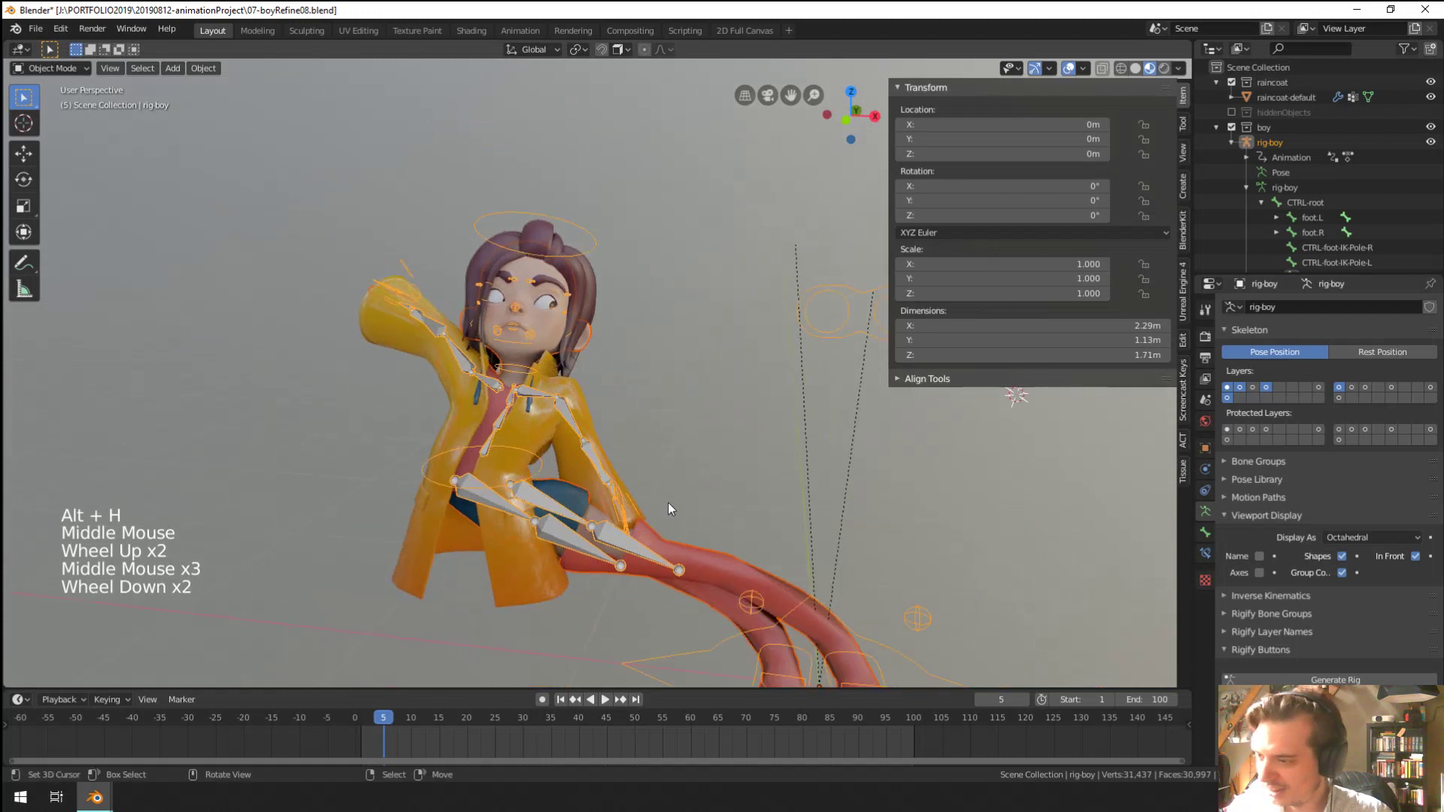
Reset the rotation, location and scale of all the rig's bones in Pose Mode
{"action": "key", "text": "ctrl+Tab"}
{"action": "key", "text": "a"}
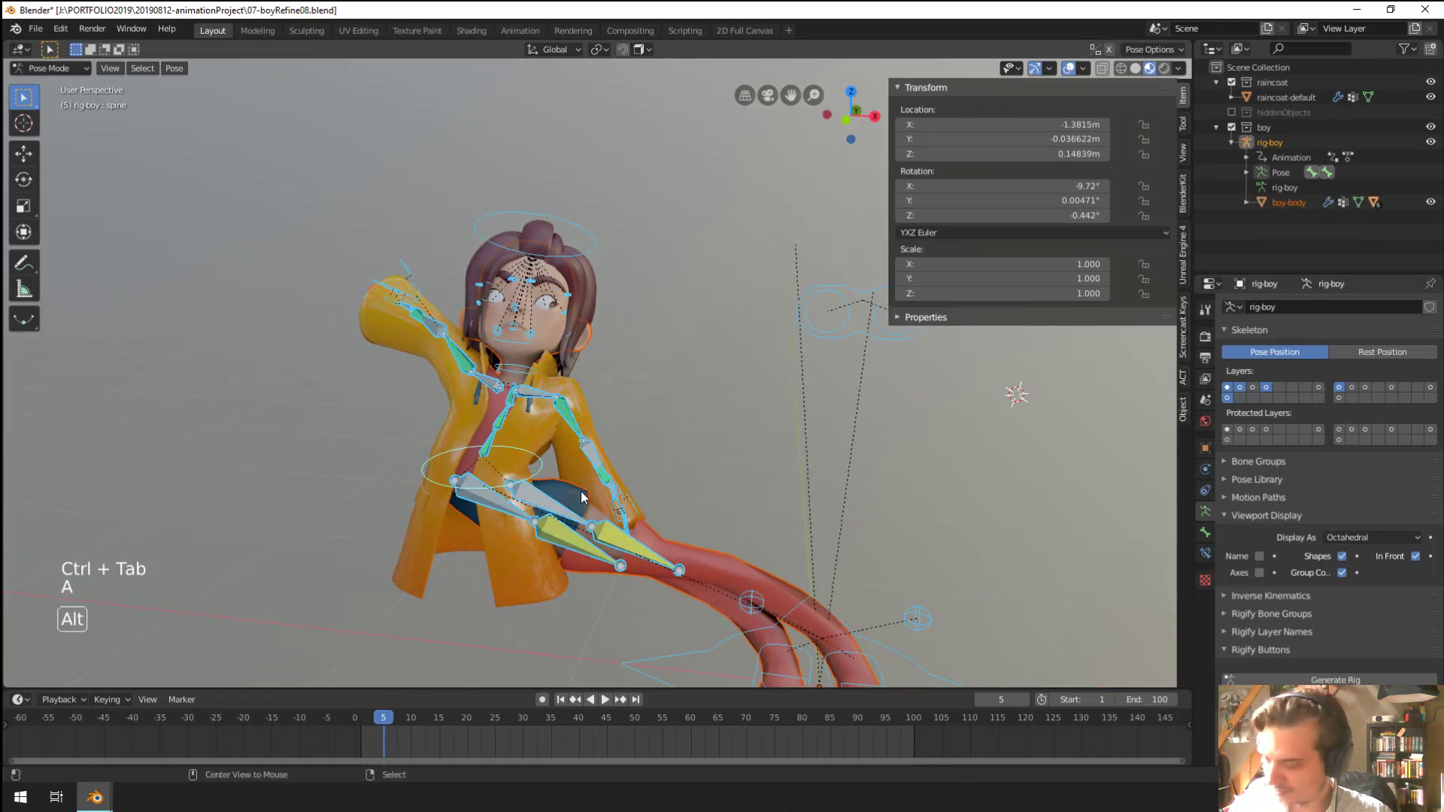
{"action": "key", "text": "alt+r"}
{"action": "key", "text": "alt+g"}
{"action": "key", "text": "alt+s"}
{"action": "middle_click_drag", "start_coordinate": [742, 602], "coordinate": [700, 564]}
{"action": "middle_click_drag", "start_coordinate": [699, 564], "coordinate": [680, 545], "text": "shift"}
{"action": "middle_click_drag", "start_coordinate": [680, 545], "coordinate": [488, 493], "text": "shift"}
{"action": "scroll", "coordinate": [480, 490], "scroll_direction": "up", "scroll_amount": 1}
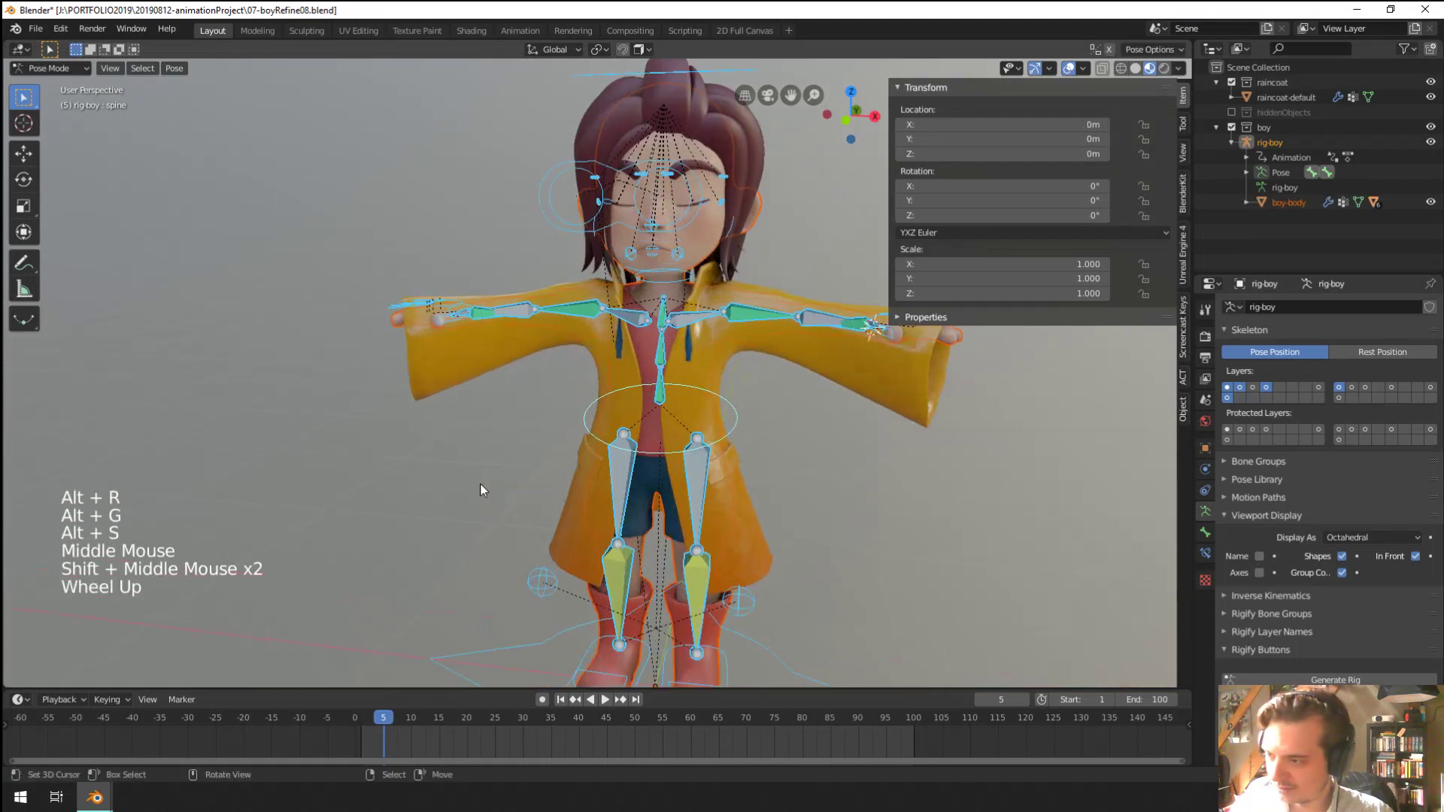
{"action": "right_click", "coordinate": [740, 434]}
{"action": "middle_click_drag", "start_coordinate": [738, 434], "coordinate": [711, 462]}
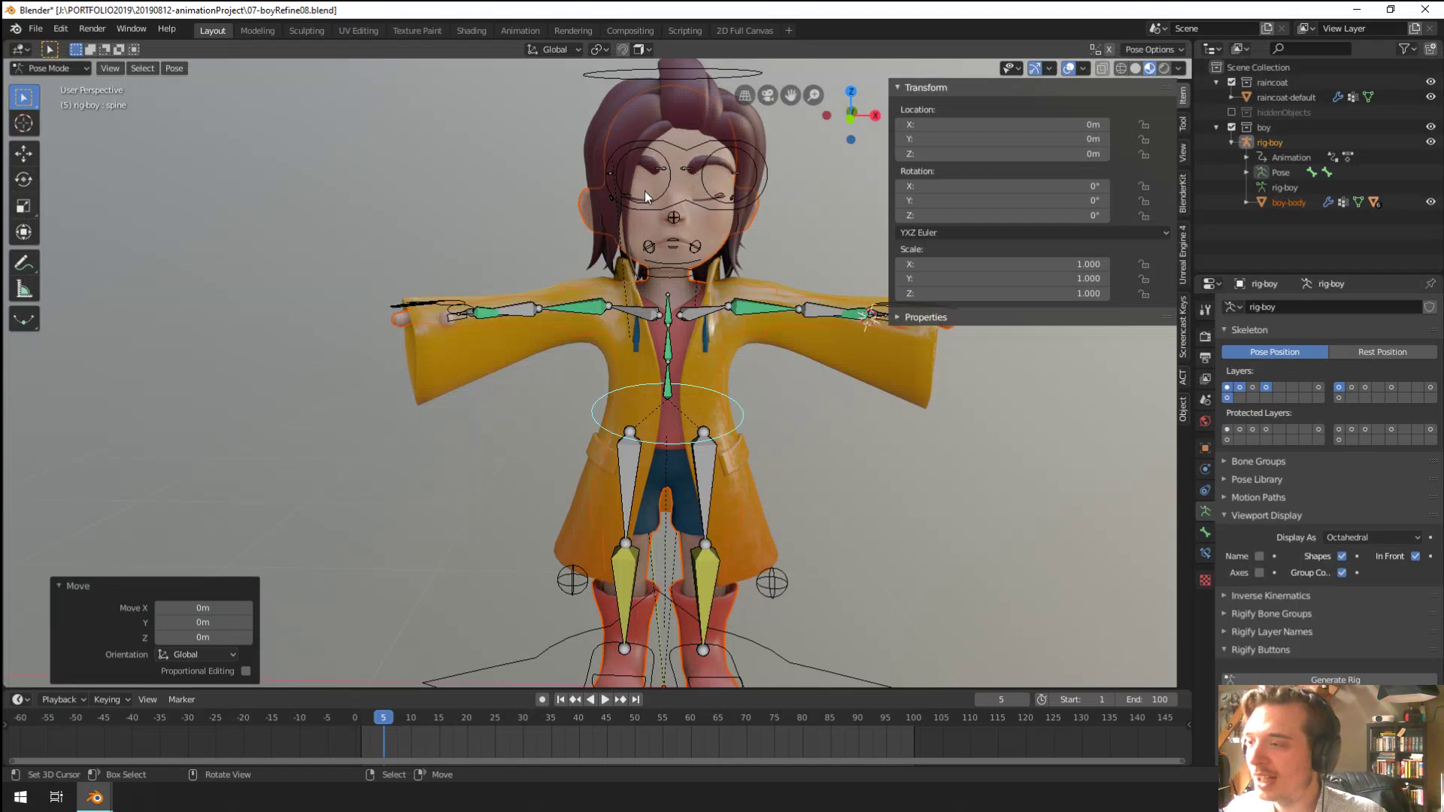
Move the upper and lower eyelid controls of the boy's right eye to open the eye
{"action": "right_click", "coordinate": [620, 195]}
{"action": "right_click", "coordinate": [625, 196]}
{"action": "scroll", "coordinate": [642, 253], "scroll_direction": "up", "scroll_amount": 3}
{"action": "middle_click_drag", "start_coordinate": [659, 182], "coordinate": [643, 282], "text": "shift"}
{"action": "scroll", "coordinate": [642, 252], "scroll_direction": "up", "scroll_amount": 1}
{"action": "middle_click_drag", "start_coordinate": [643, 282], "coordinate": [641, 309], "text": "shift"}
{"action": "middle_click_drag", "start_coordinate": [641, 309], "coordinate": [663, 466]}
{"action": "scroll", "coordinate": [639, 305], "scroll_direction": "up", "scroll_amount": 1}
{"action": "key", "text": "g"}
{"action": "left_click", "coordinate": [561, 357]}
{"action": "right_click", "coordinate": [531, 384]}
{"action": "key", "text": "g"}
Raise the upper eyelid control of the left eye and adjust its lower eyelid to open the eye
{"action": "right_click", "coordinate": [715, 315]}
{"action": "key", "text": "g"}
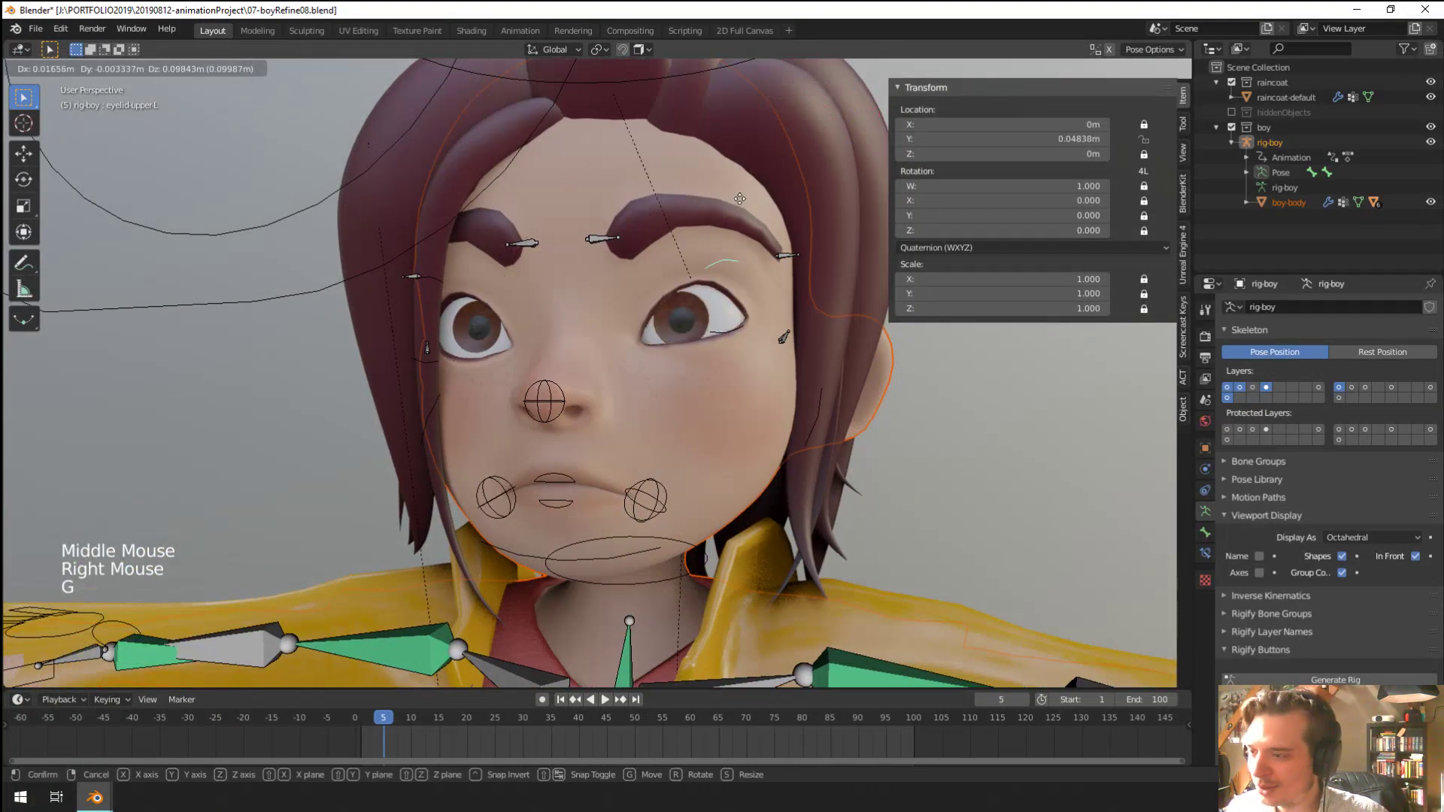
{"action": "left_click", "coordinate": [742, 328]}
{"action": "right_click", "coordinate": [740, 331]}
{"action": "key", "text": "g"}
{"action": "left_click", "coordinate": [715, 421]}
{"action": "scroll", "coordinate": [716, 422], "scroll_direction": "down", "scroll_amount": 2}
{"action": "middle_click_drag", "start_coordinate": [715, 423], "coordinate": [666, 481]}
Save the file and return the rig to Object Mode
{"action": "scroll", "coordinate": [623, 555], "scroll_direction": "down", "scroll_amount": 2}
{"action": "scroll", "coordinate": [671, 495], "scroll_direction": "down", "scroll_amount": 1}
{"action": "scroll", "coordinate": [666, 481], "scroll_direction": "down", "scroll_amount": 1}
{"action": "middle_click_drag", "start_coordinate": [667, 482], "coordinate": [691, 444]}
{"action": "key", "text": "ctrl+s"}
{"action": "right_click", "coordinate": [773, 477]}
{"action": "key", "text": "ctrl+Tab"}
Examine the raincoat on the full character in its reset pose from several angles
{"action": "scroll", "coordinate": [626, 555], "scroll_direction": "down", "scroll_amount": 2}
{"action": "middle_click_drag", "start_coordinate": [626, 555], "coordinate": [639, 511], "text": "shift"}
{"action": "middle_click_drag", "start_coordinate": [639, 511], "coordinate": [659, 463]}
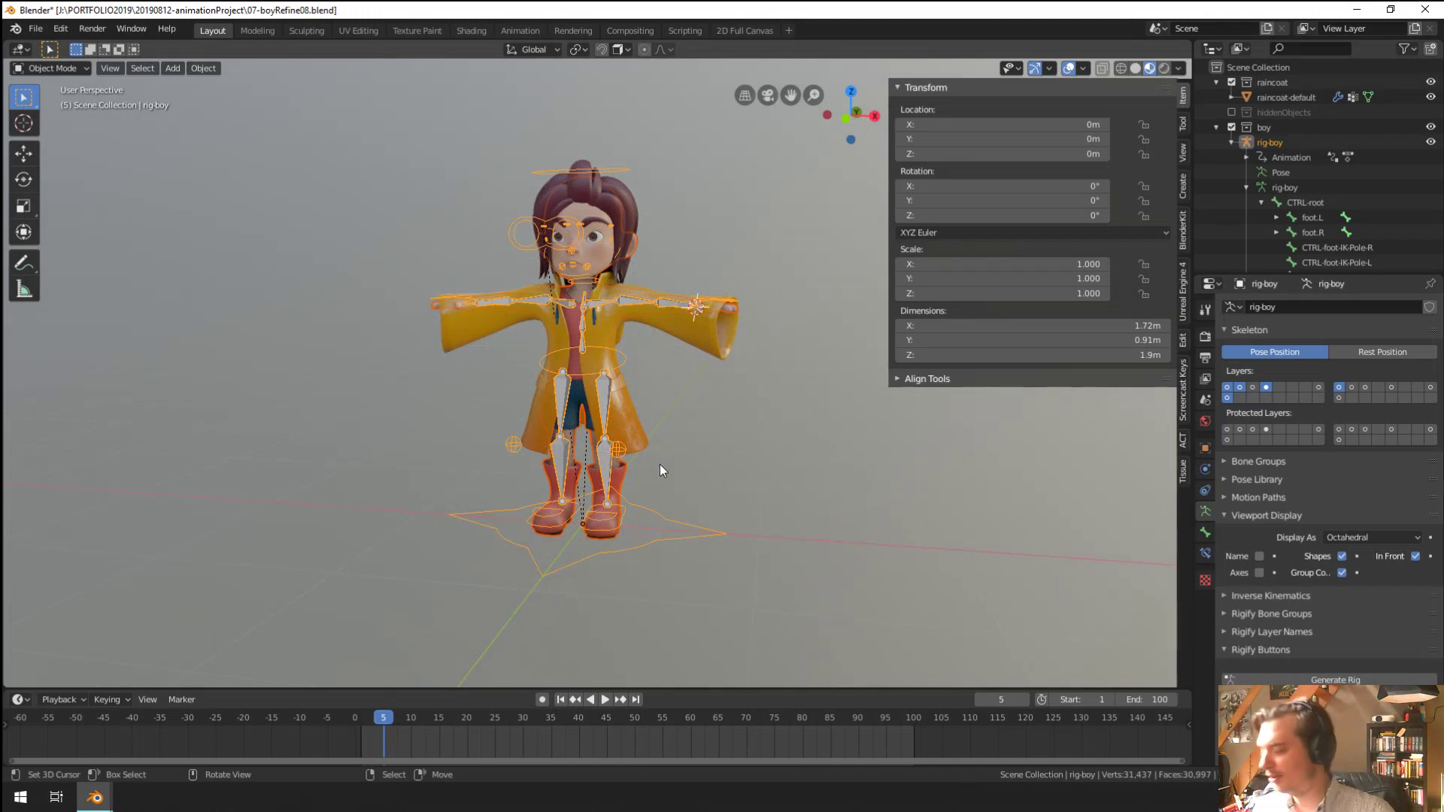
{"action": "scroll", "coordinate": [688, 431], "scroll_direction": "up", "scroll_amount": 4}
{"action": "middle_click_drag", "start_coordinate": [689, 432], "coordinate": [706, 495], "text": "shift"}
{"action": "middle_click_drag", "start_coordinate": [562, 298], "coordinate": [621, 387]}
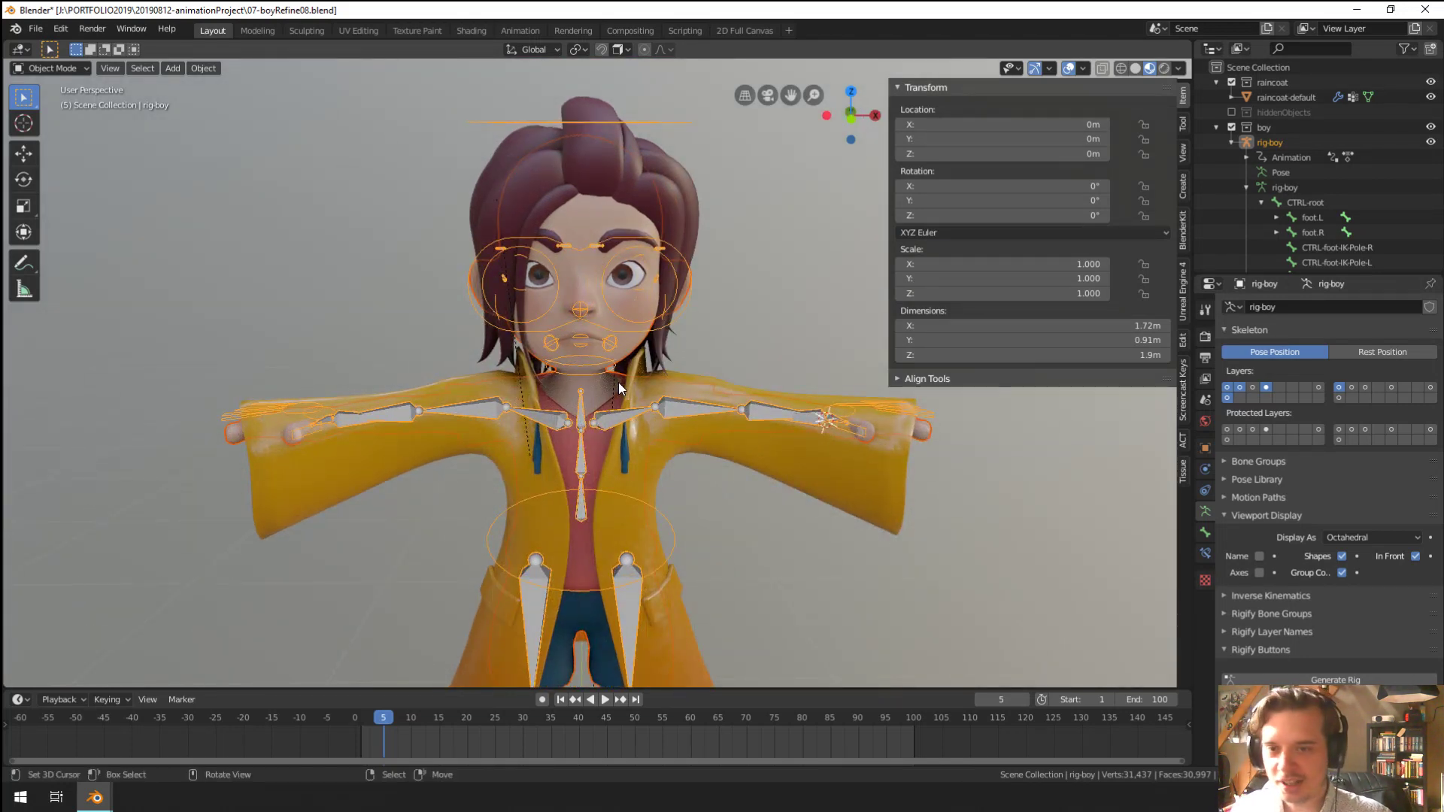
{"action": "middle_click_drag", "start_coordinate": [620, 387], "coordinate": [526, 376]}
{"action": "scroll", "coordinate": [526, 376], "scroll_direction": "down", "scroll_amount": 1}
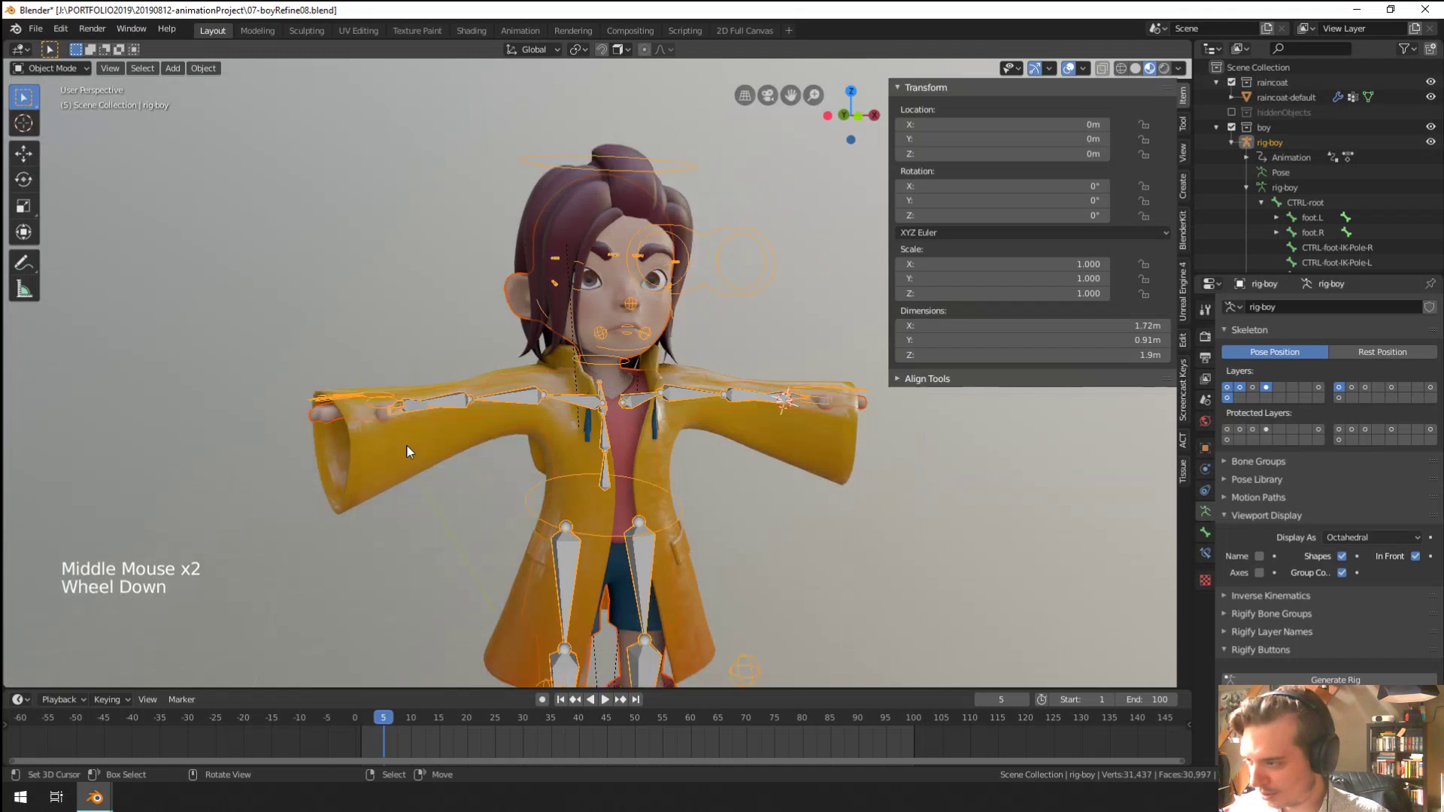
Select the raincoat and inspect its skirt and upper part around the boy's body
{"action": "right_click", "coordinate": [480, 511]}
{"action": "scroll", "coordinate": [557, 353], "scroll_direction": "down", "scroll_amount": 1}
{"action": "middle_click_drag", "start_coordinate": [479, 512], "coordinate": [511, 402], "text": "shift"}
{"action": "scroll", "coordinate": [599, 256], "scroll_direction": "up", "scroll_amount": 1}
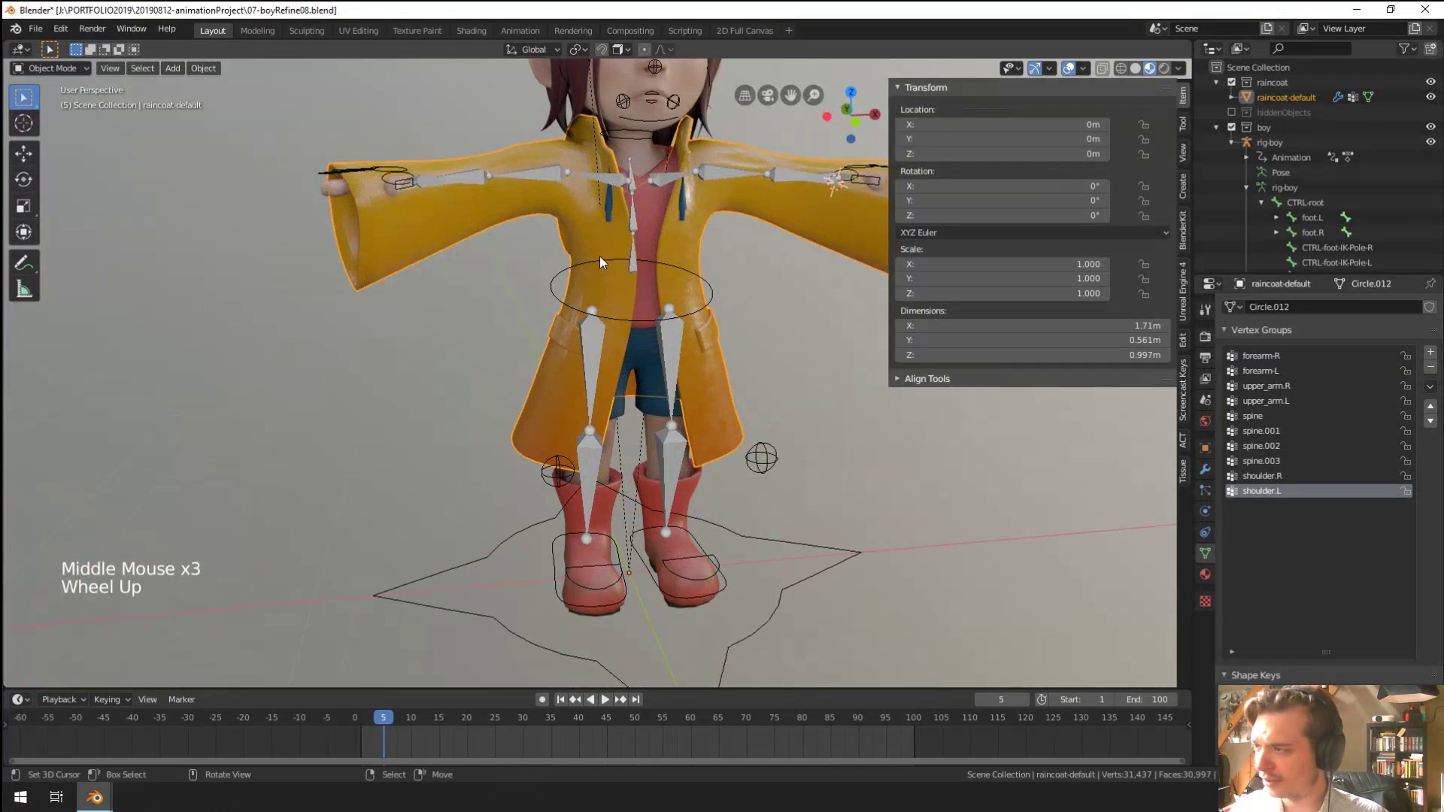
{"action": "middle_click_drag", "start_coordinate": [598, 256], "coordinate": [585, 346], "text": "shift"}
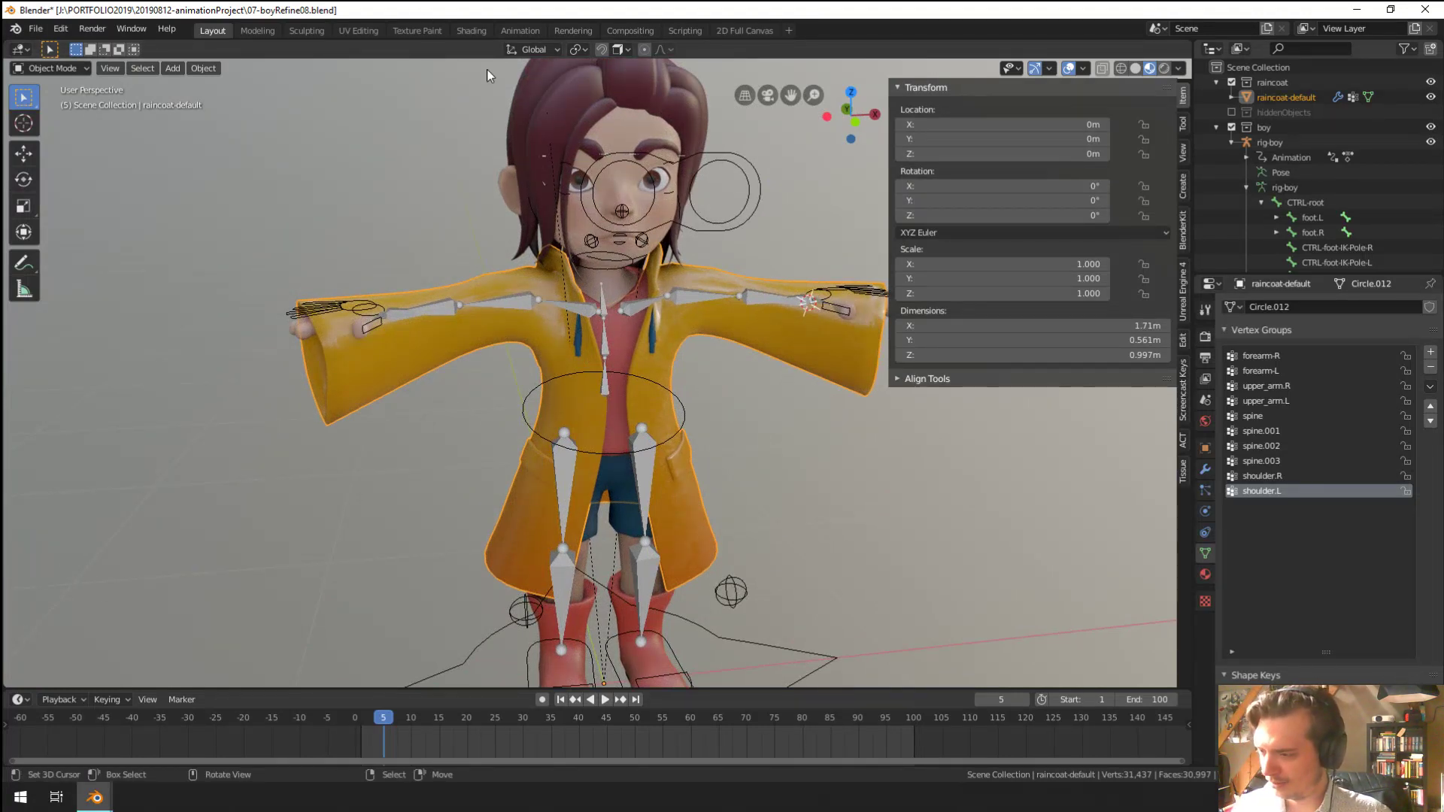
{"action": "scroll", "coordinate": [665, 355], "scroll_direction": "down", "scroll_amount": 1}
{"action": "middle_click_drag", "start_coordinate": [664, 355], "coordinate": [662, 391]}
Select the boy's rig, raise the left foot control in Pose Mode to bend the leg, and return to Object Mode
{"action": "right_click", "coordinate": [623, 431]}
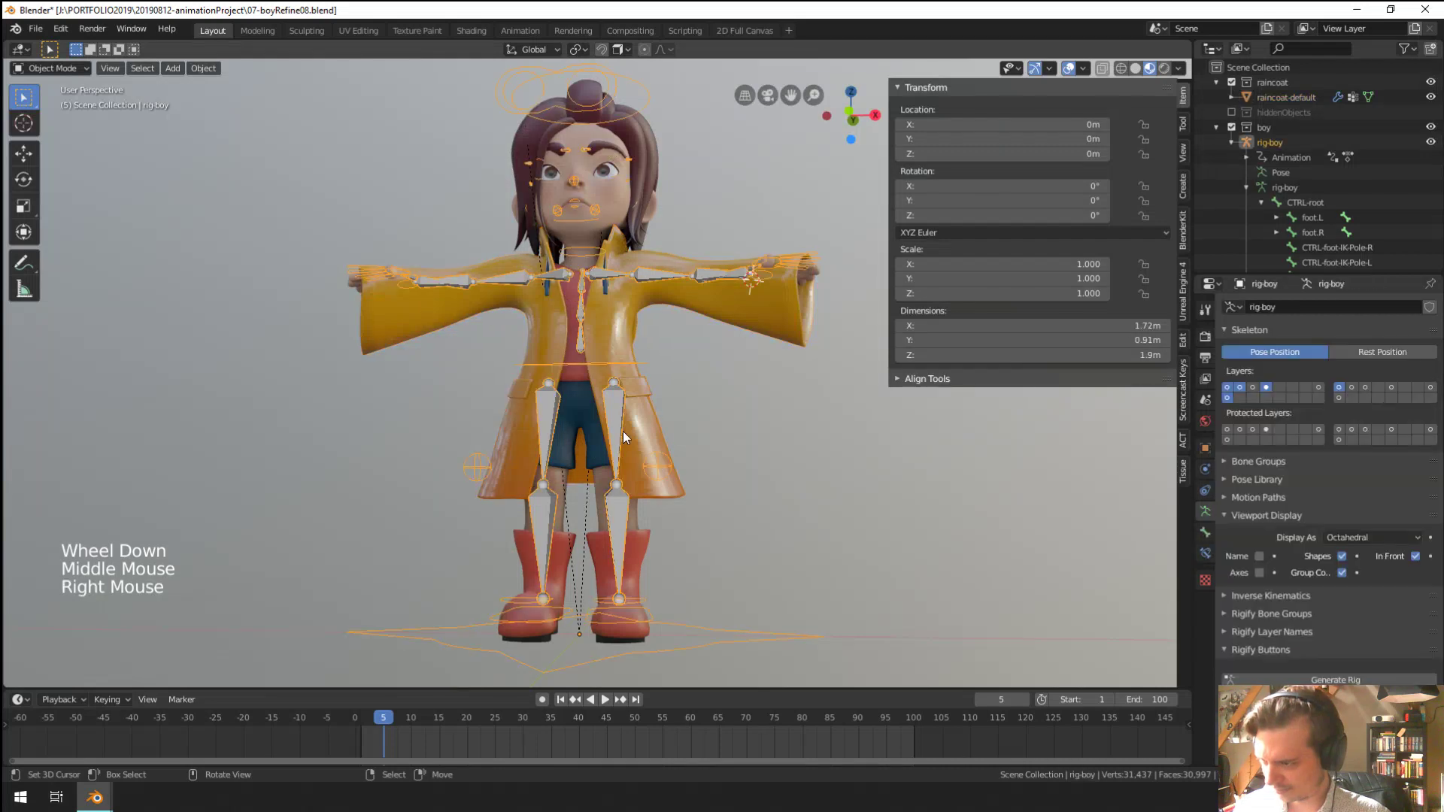
{"action": "key", "text": "ctrl+Tab"}
{"action": "right_click", "coordinate": [623, 570]}
{"action": "middle_click_drag", "start_coordinate": [751, 584], "coordinate": [610, 575]}
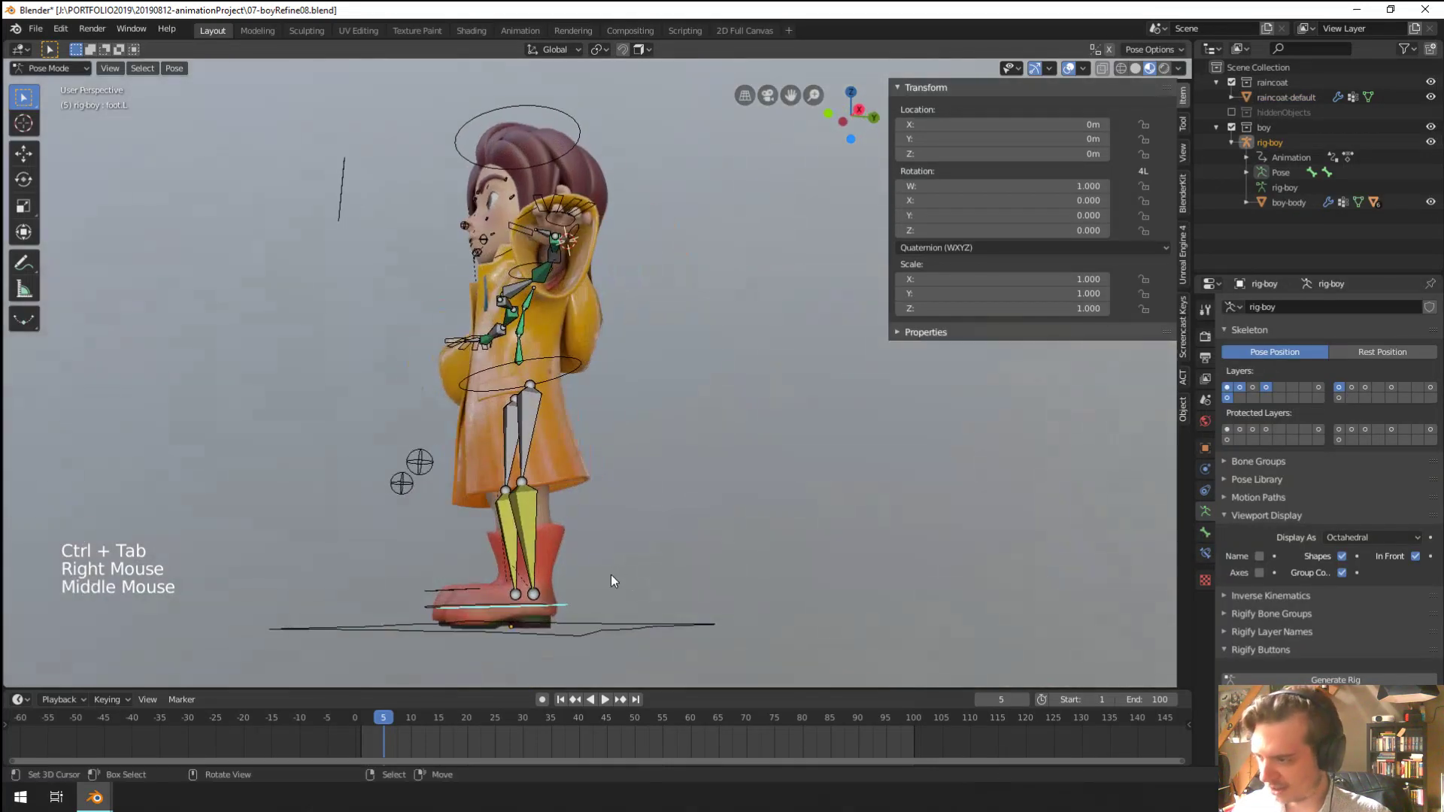
{"action": "key", "text": "g"}
{"action": "left_click", "coordinate": [572, 519]}
{"action": "middle_click_drag", "start_coordinate": [572, 519], "coordinate": [666, 520]}
{"action": "scroll", "coordinate": [659, 543], "scroll_direction": "up", "scroll_amount": 2}
{"action": "right_click", "coordinate": [655, 552]}
{"action": "key", "text": "ctrl+Tab"}
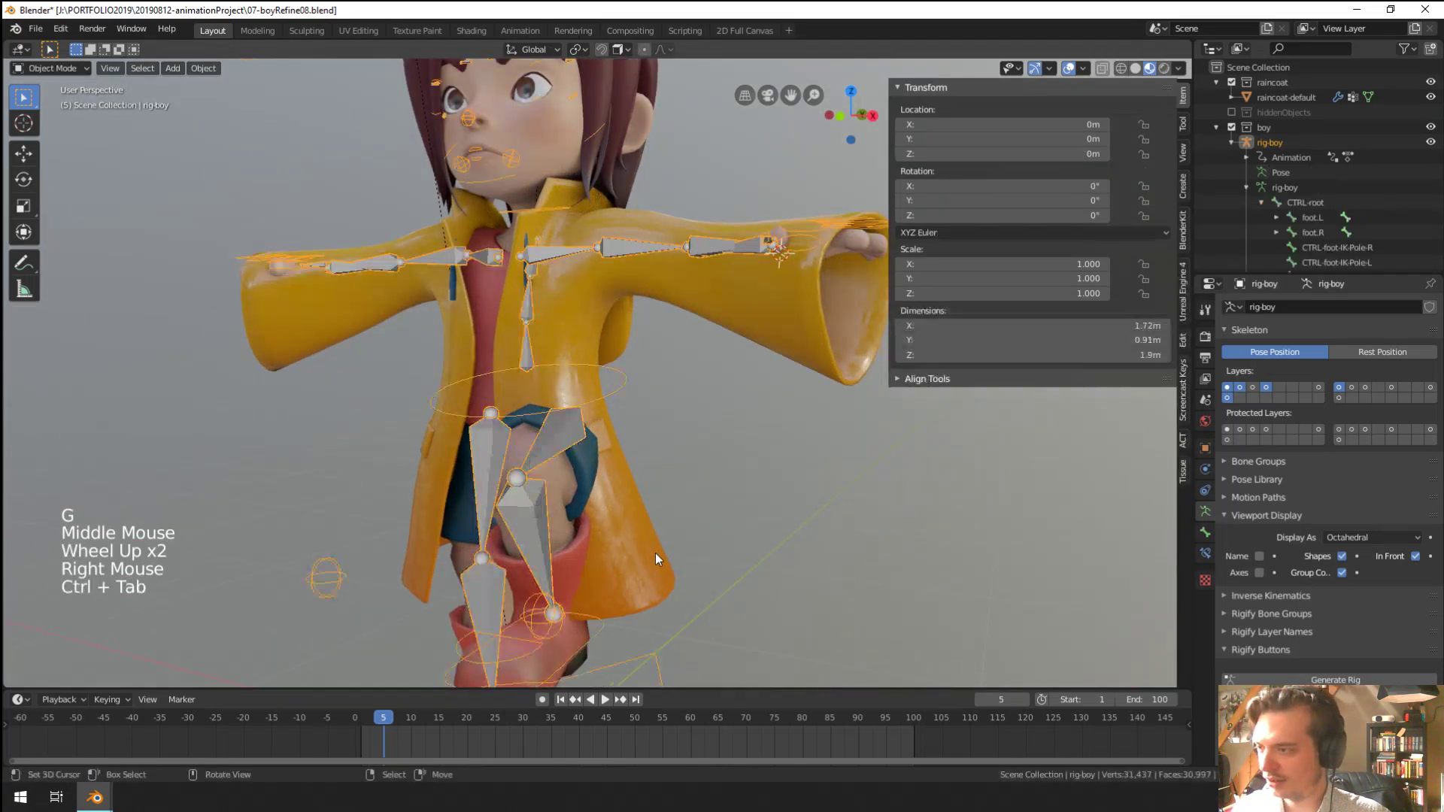
Select the raincoat and add a Basis shape key to it
{"action": "right_click", "coordinate": [655, 553]}
{"action": "middle_click_drag", "start_coordinate": [590, 575], "coordinate": [677, 579]}
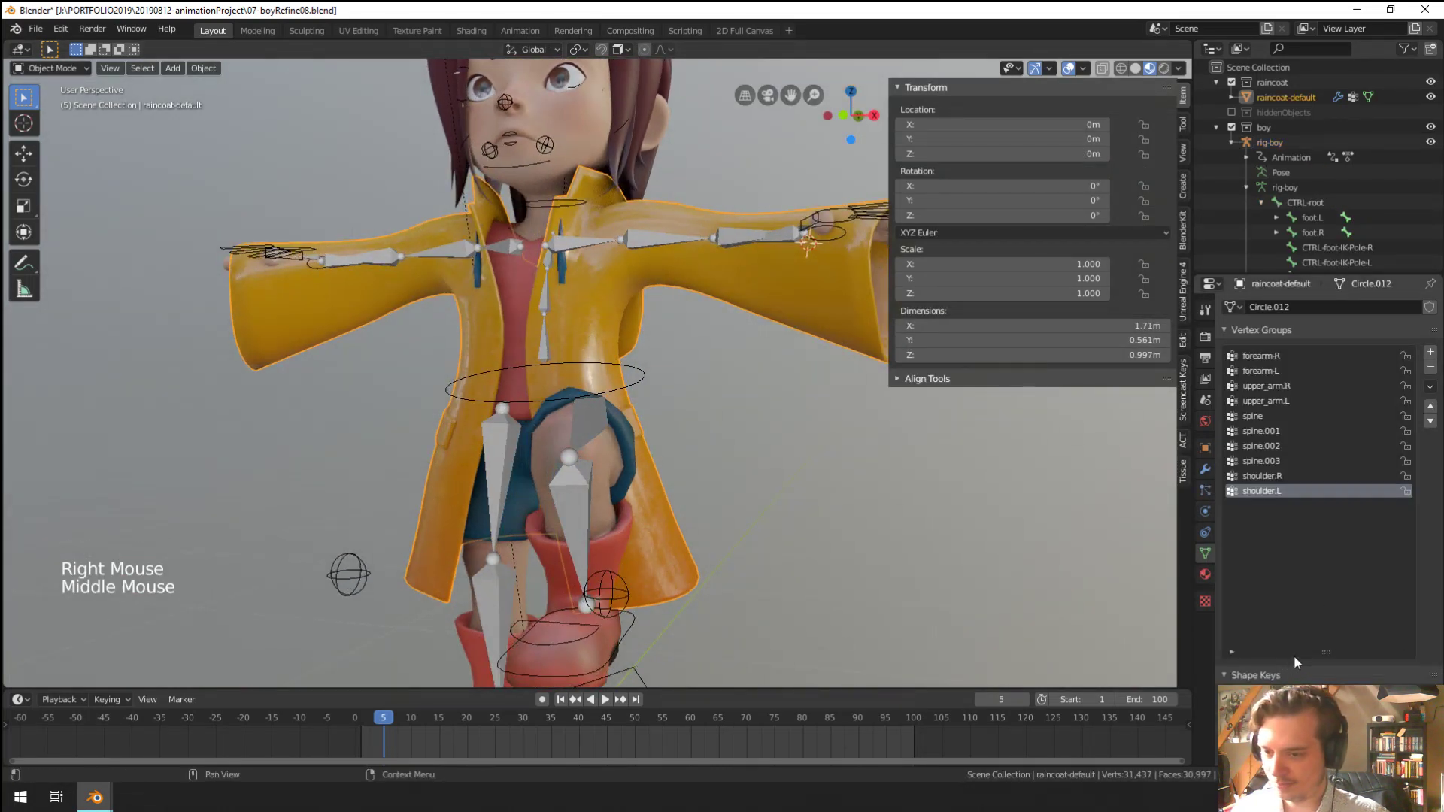
{"action": "left_click_drag", "start_coordinate": [1314, 648], "coordinate": [1313, 505]}
{"action": "scroll", "coordinate": [1303, 611], "scroll_direction": "down", "scroll_amount": 4}
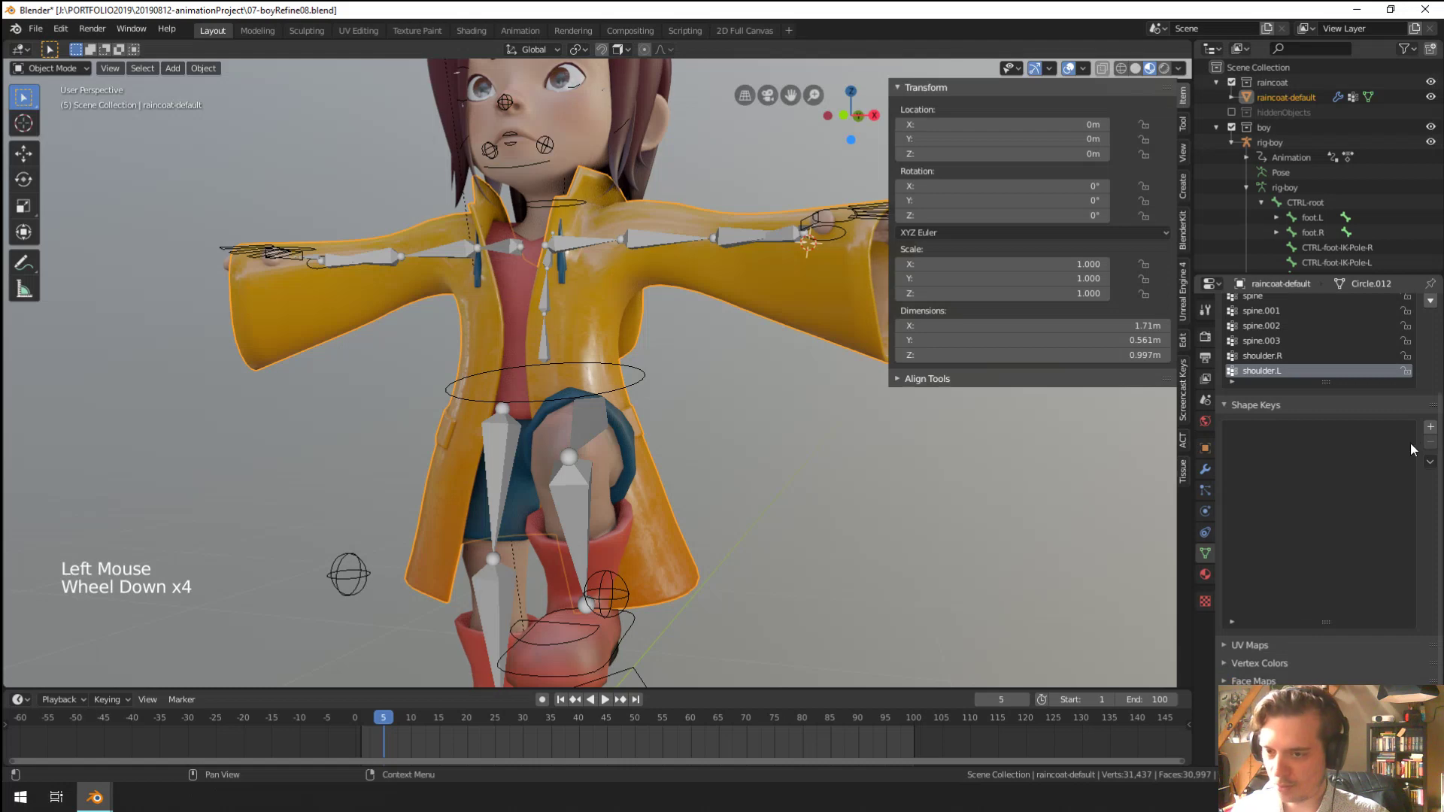
{"action": "left_click", "coordinate": [1430, 426]}
Edit the raincoat mesh, enable proportional editing and try moving a front hem vertex near the raised leg
{"action": "key", "text": "Tab"}
{"action": "right_click", "coordinate": [643, 596]}
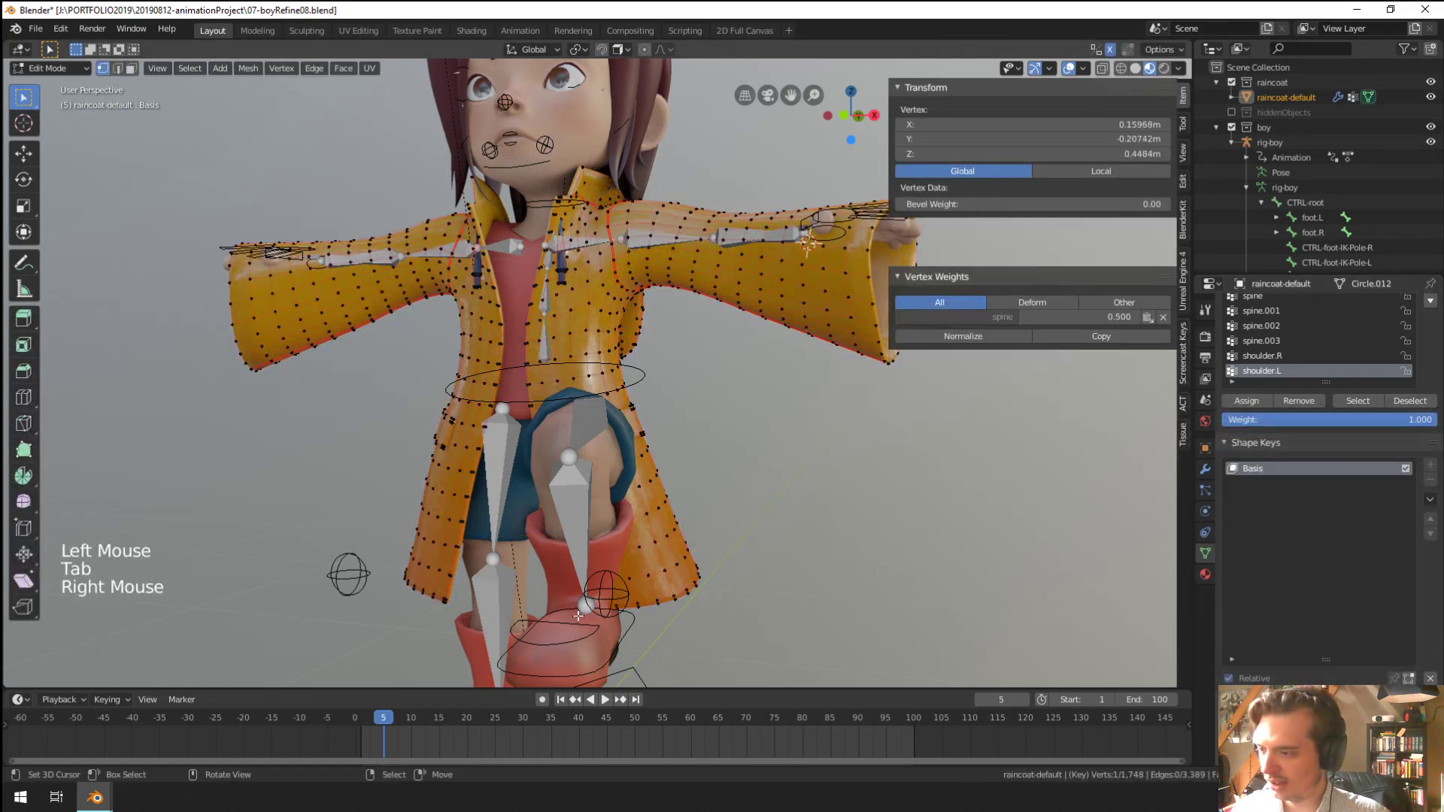
{"action": "middle_click_drag", "start_coordinate": [643, 596], "coordinate": [669, 542]}
{"action": "key", "text": "g"}
{"action": "key", "text": "Escape"}
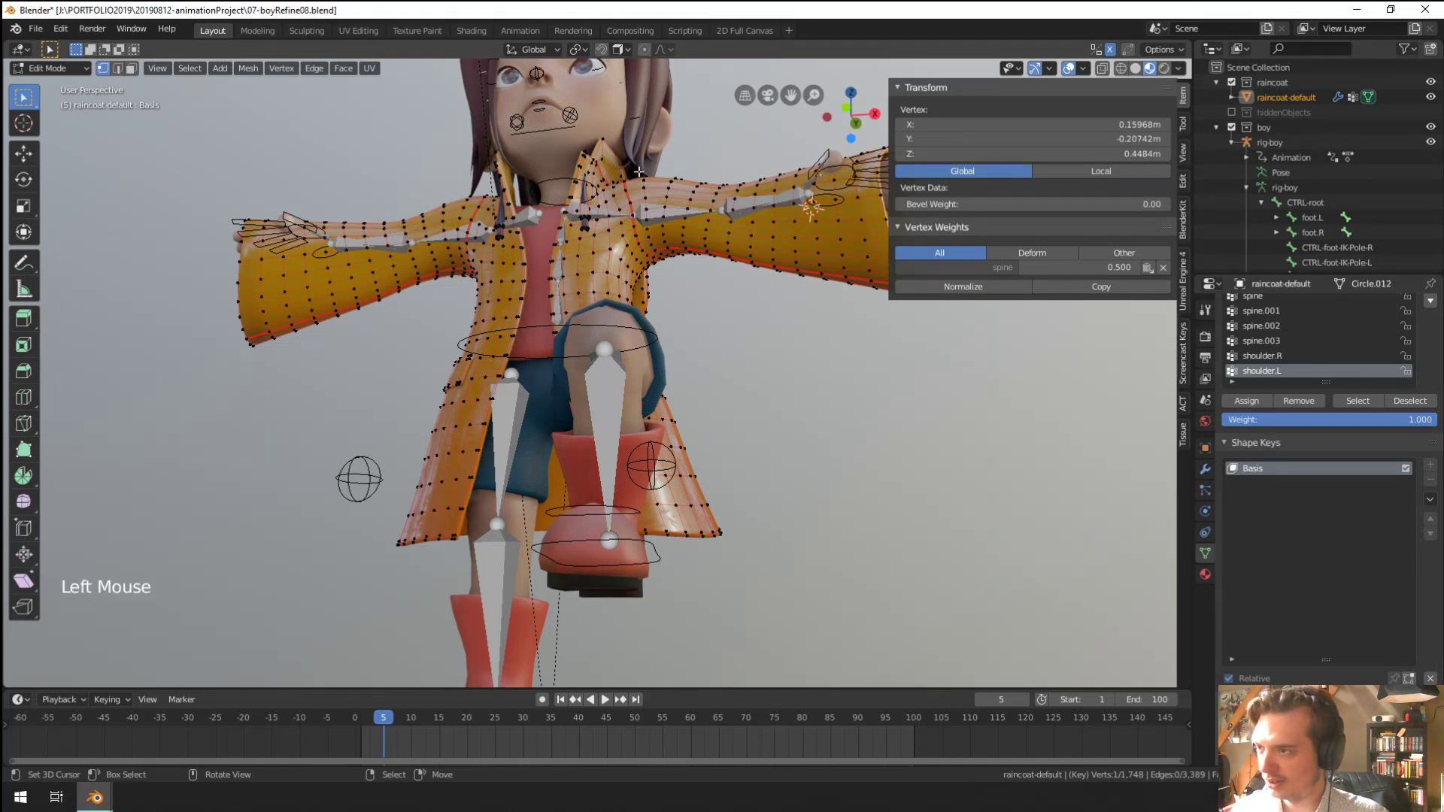
{"action": "left_click", "coordinate": [644, 49]}
{"action": "scroll", "coordinate": [707, 353], "scroll_direction": "down", "scroll_amount": 2}
{"action": "middle_click_drag", "start_coordinate": [707, 353], "coordinate": [714, 368]}
{"action": "key", "text": "g"}
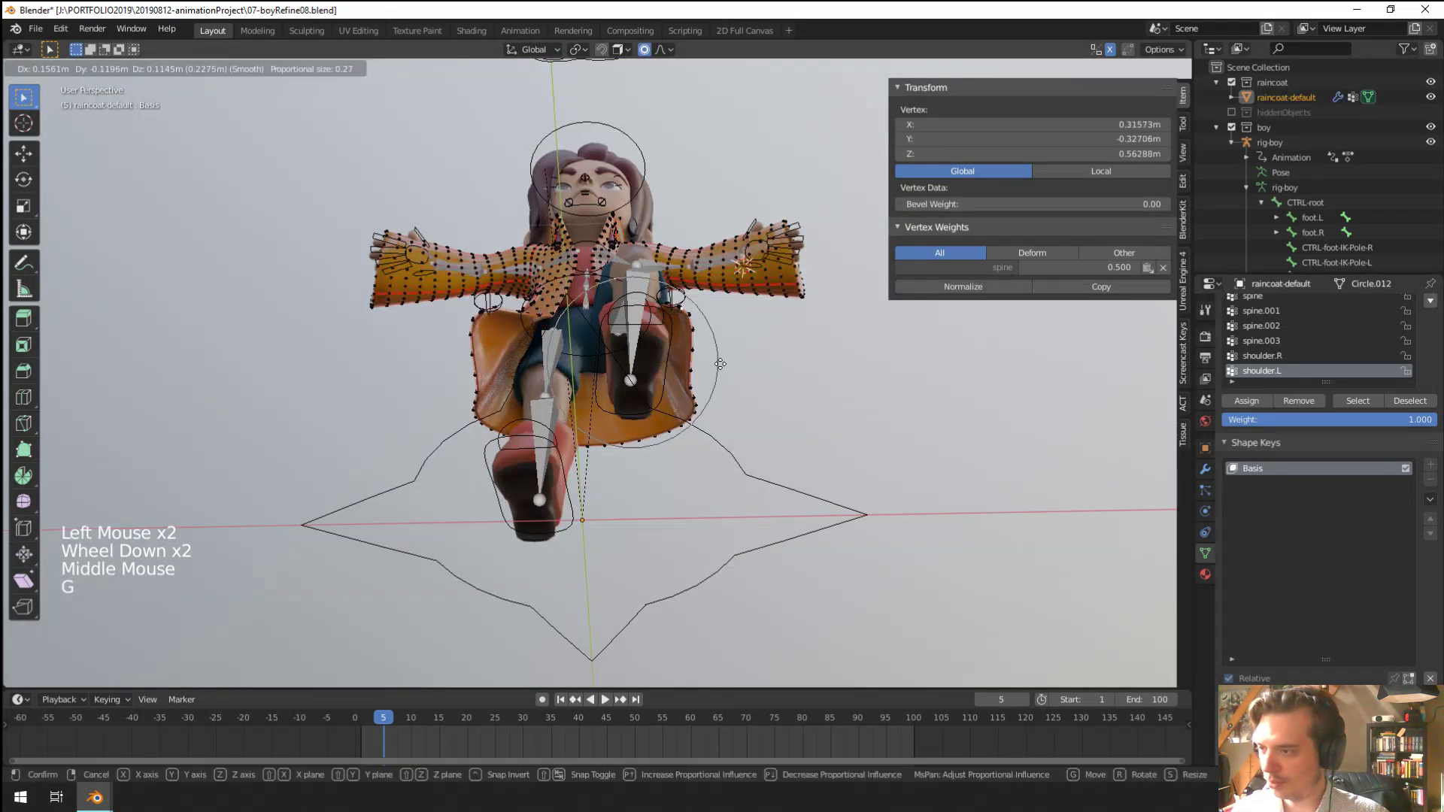
{"action": "key", "text": "Escape"}
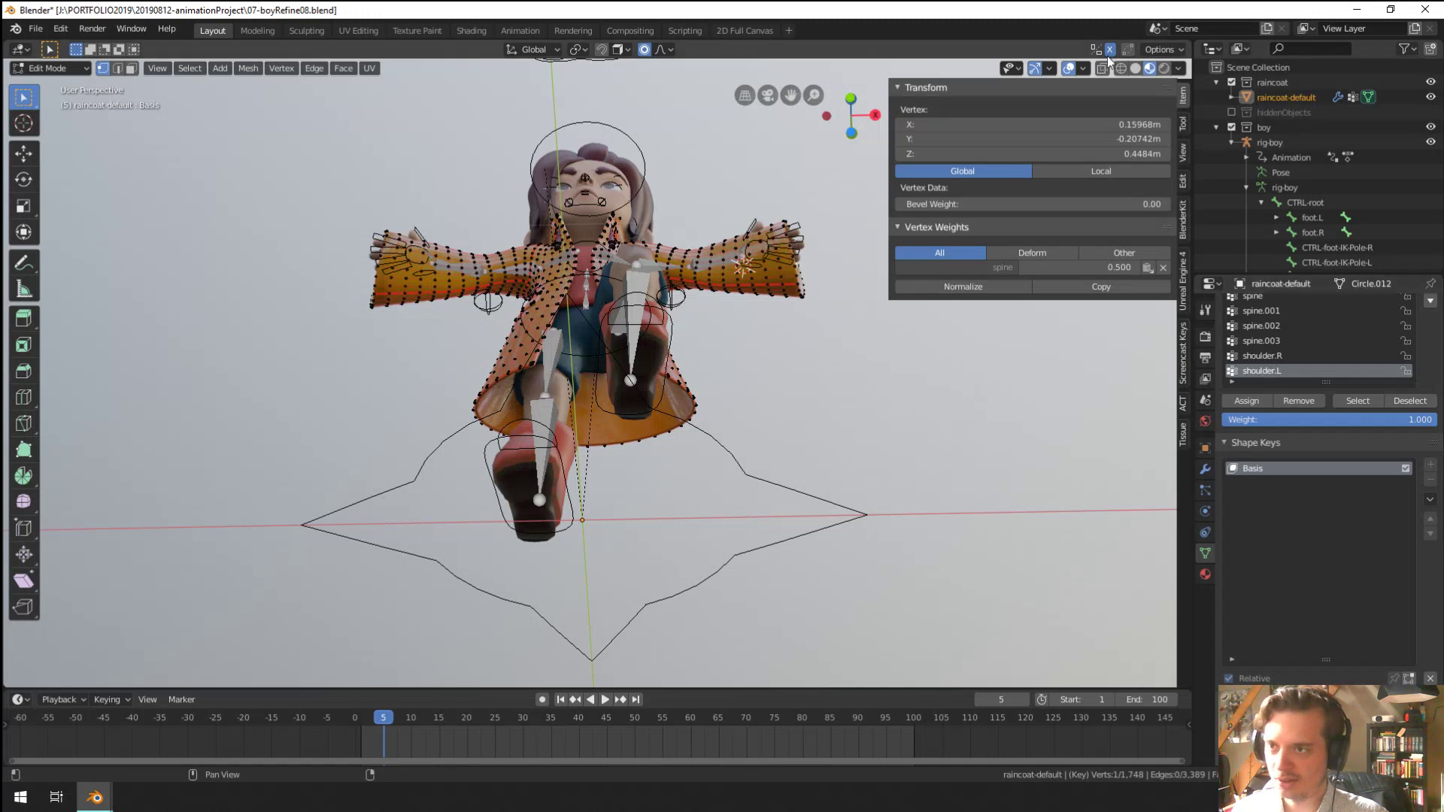
Try to pull the coat's left front edge outward around the raised thigh using proportional moves on the Basis shape
{"action": "key", "text": "g"}
{"action": "left_click", "coordinate": [656, 376]}
{"action": "middle_click_drag", "start_coordinate": [656, 376], "coordinate": [619, 441]}
{"action": "right_click", "coordinate": [656, 433]}
{"action": "key", "text": "g"}
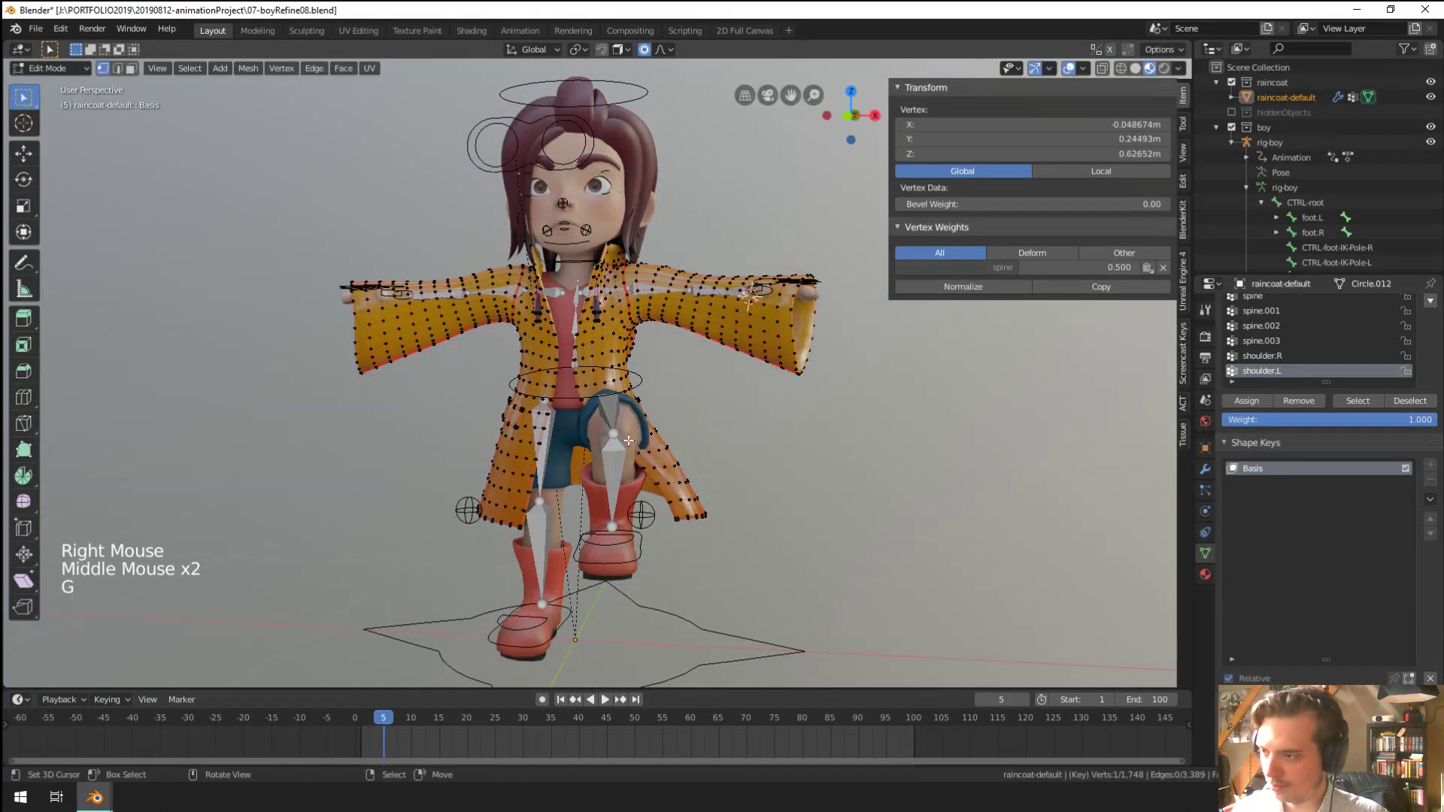
{"action": "right_click", "coordinate": [639, 419]}
{"action": "key", "text": "g"}
{"action": "right_click", "coordinate": [643, 410]}
{"action": "key", "text": "g"}
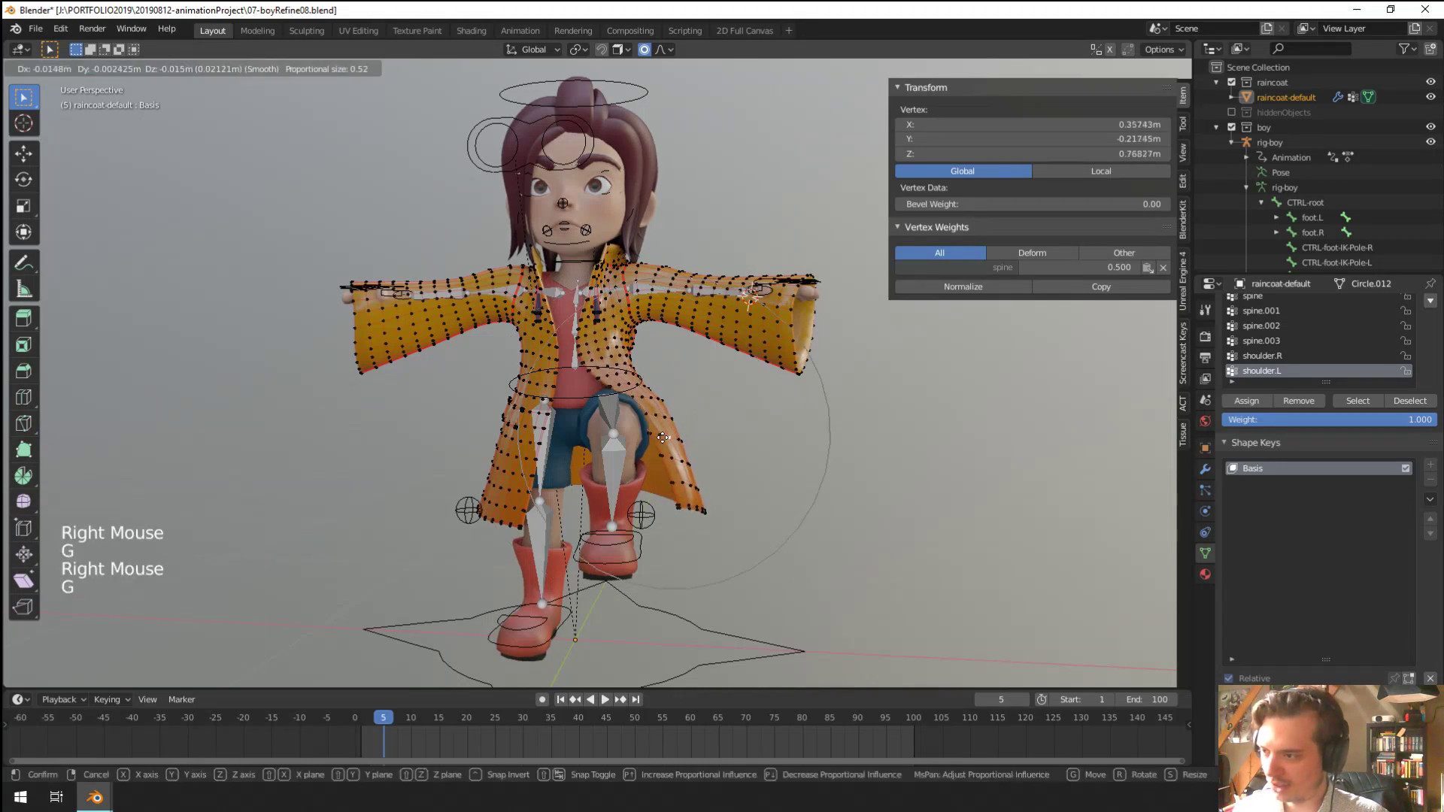
{"action": "right_click", "coordinate": [656, 437]}
{"action": "key", "text": "g"}
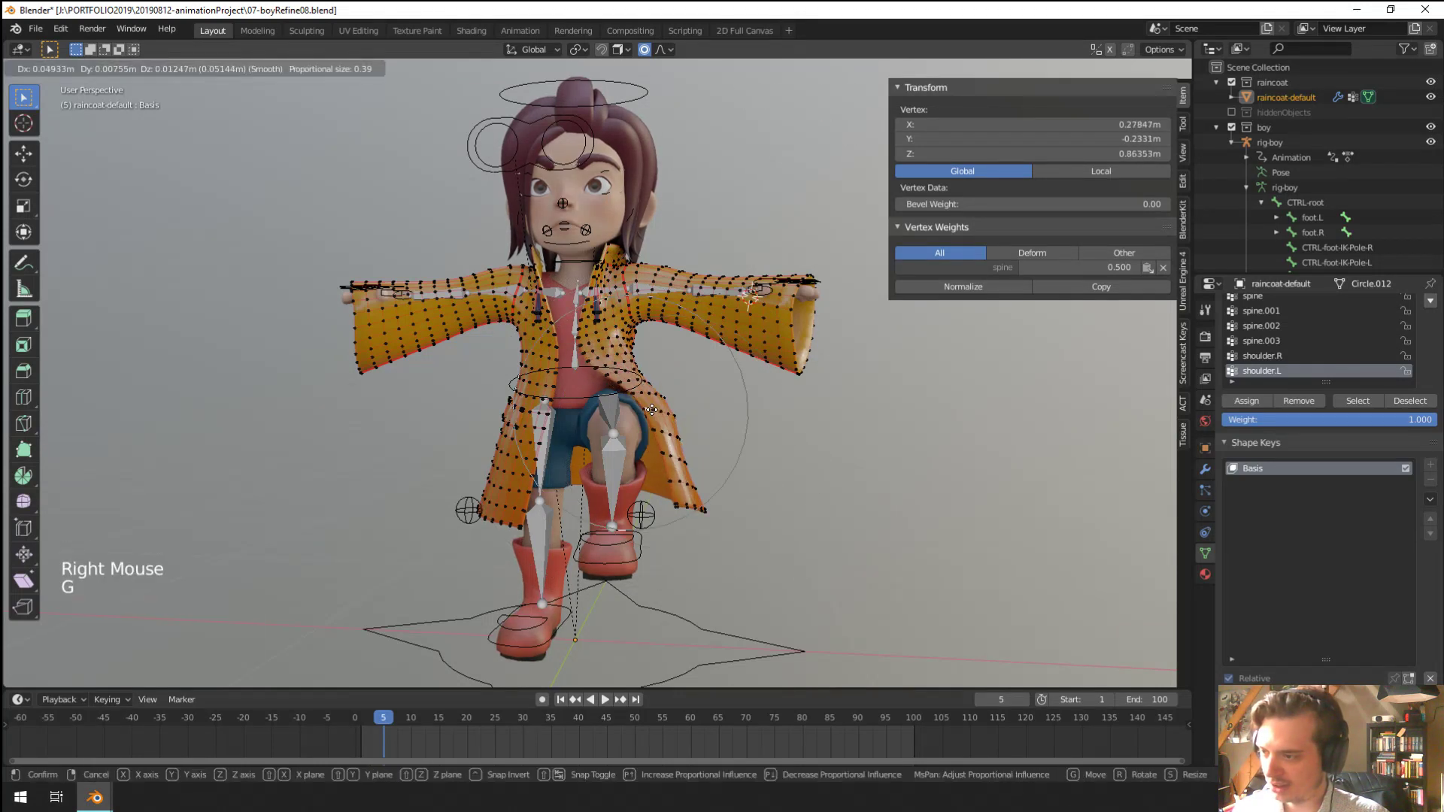
{"action": "right_click", "coordinate": [653, 407]}
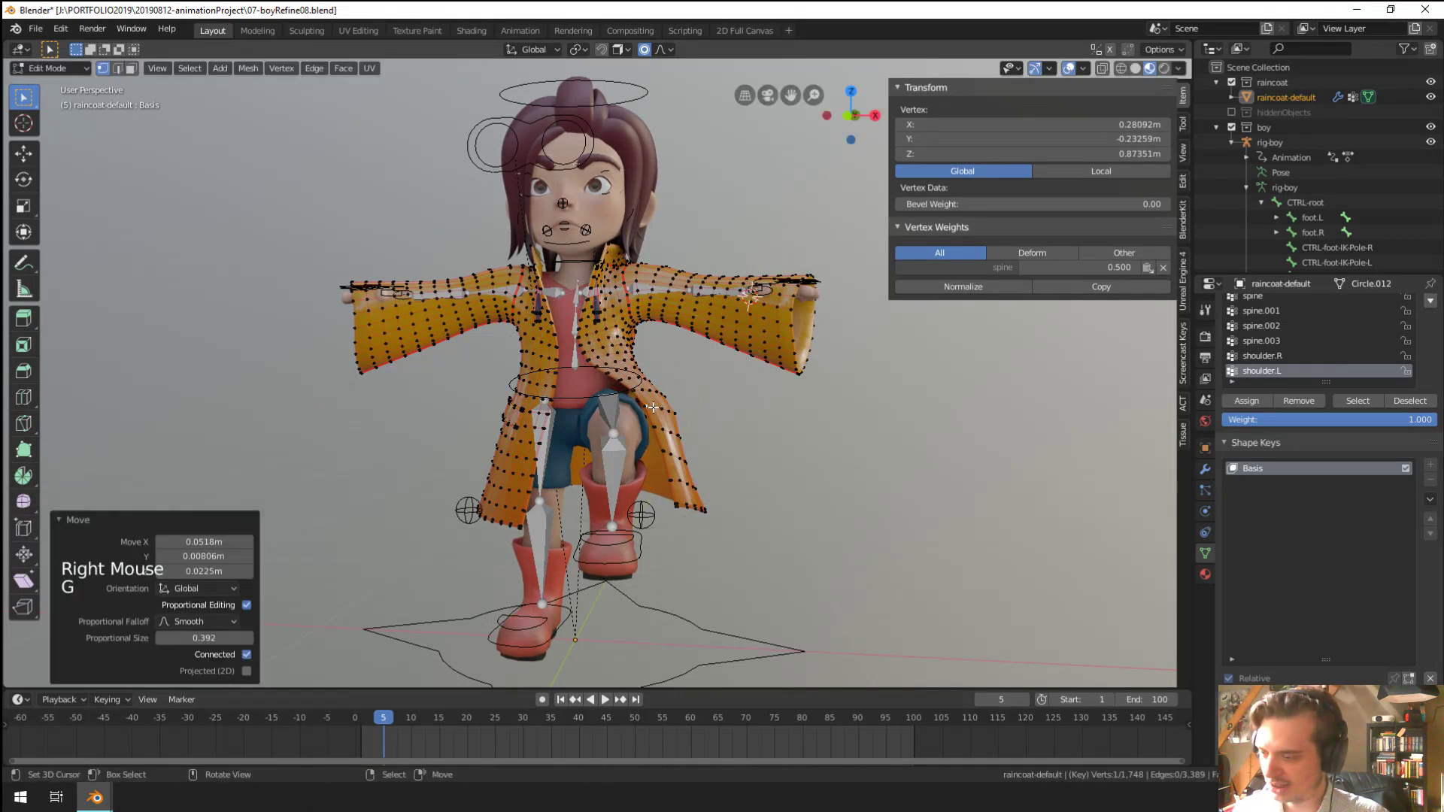
Try to refine the left skirt panel beside the raised knee with smaller proportional moves
{"action": "left_click", "coordinate": [678, 476]}
{"action": "middle_click_drag", "start_coordinate": [677, 476], "coordinate": [632, 486]}
{"action": "right_click", "coordinate": [614, 478]}
{"action": "key", "text": "g"}
{"action": "left_click", "coordinate": [613, 479]}
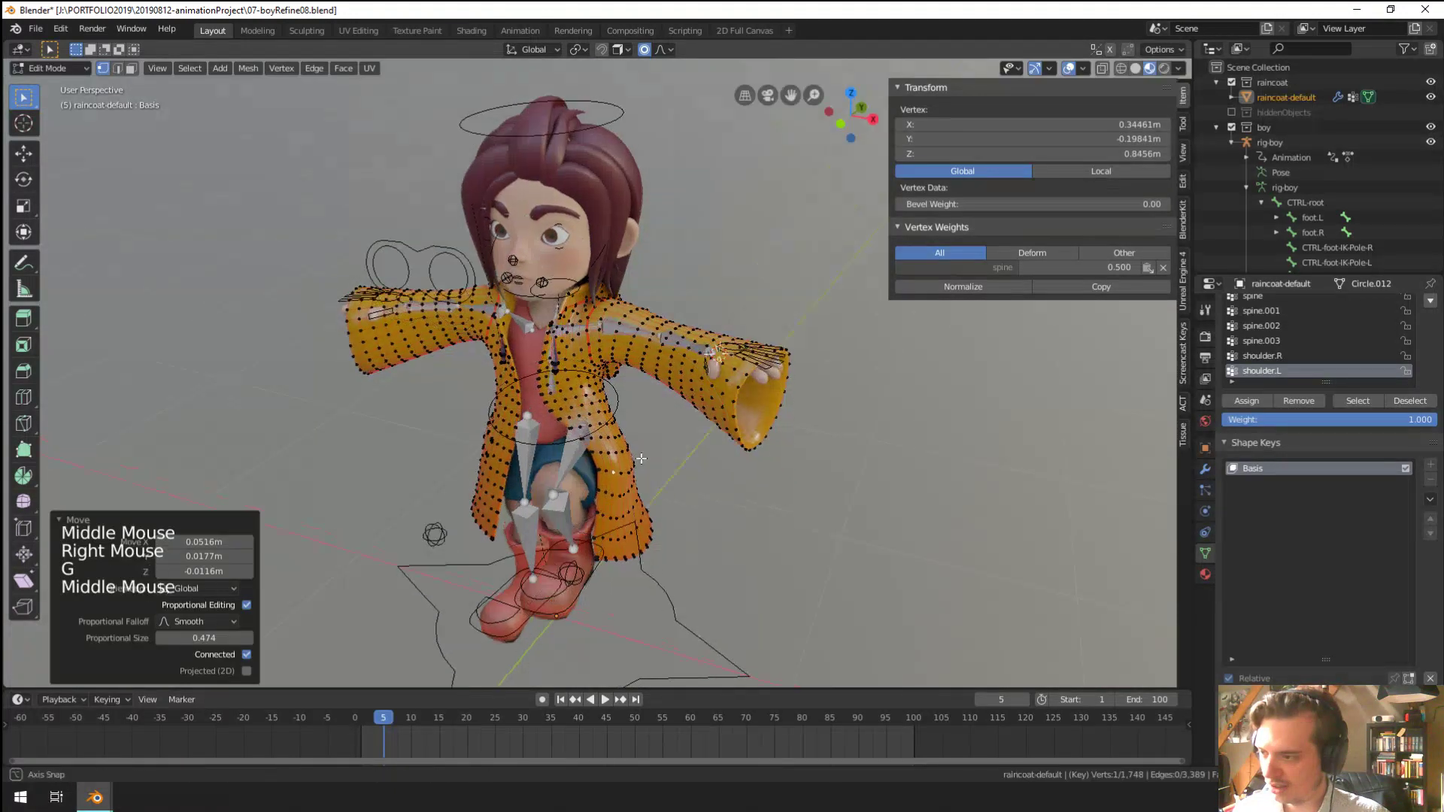
{"action": "scroll", "coordinate": [632, 485], "scroll_direction": "up", "scroll_amount": 3}
{"action": "right_click", "coordinate": [662, 490]}
{"action": "key", "text": "g"}
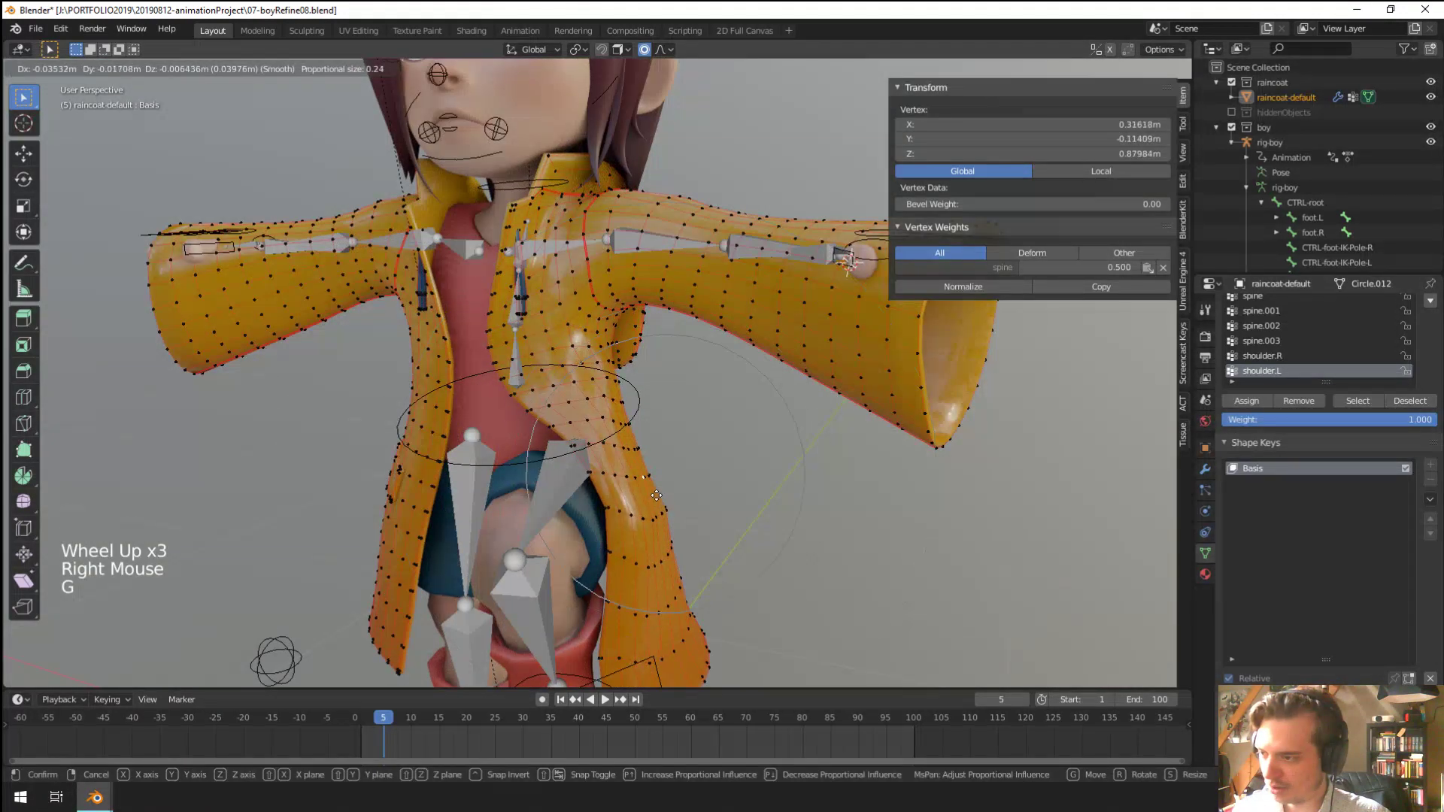
{"action": "left_click", "coordinate": [653, 501]}
{"action": "right_click", "coordinate": [638, 512]}
{"action": "key", "text": "g"}
{"action": "left_click", "coordinate": [628, 515]}
Try one more proportional move on the side of the left skirt panel and compare it in Object Mode
{"action": "middle_click_drag", "start_coordinate": [628, 516], "coordinate": [667, 436]}
{"action": "right_click", "coordinate": [617, 481]}
{"action": "key", "text": "g"}
{"action": "left_click", "coordinate": [613, 466]}
{"action": "scroll", "coordinate": [607, 434], "scroll_direction": "down", "scroll_amount": 2}
{"action": "scroll", "coordinate": [667, 436], "scroll_direction": "up", "scroll_amount": 2}
{"action": "key", "text": "Tab"}
{"action": "scroll", "coordinate": [666, 431], "scroll_direction": "down", "scroll_amount": 2}
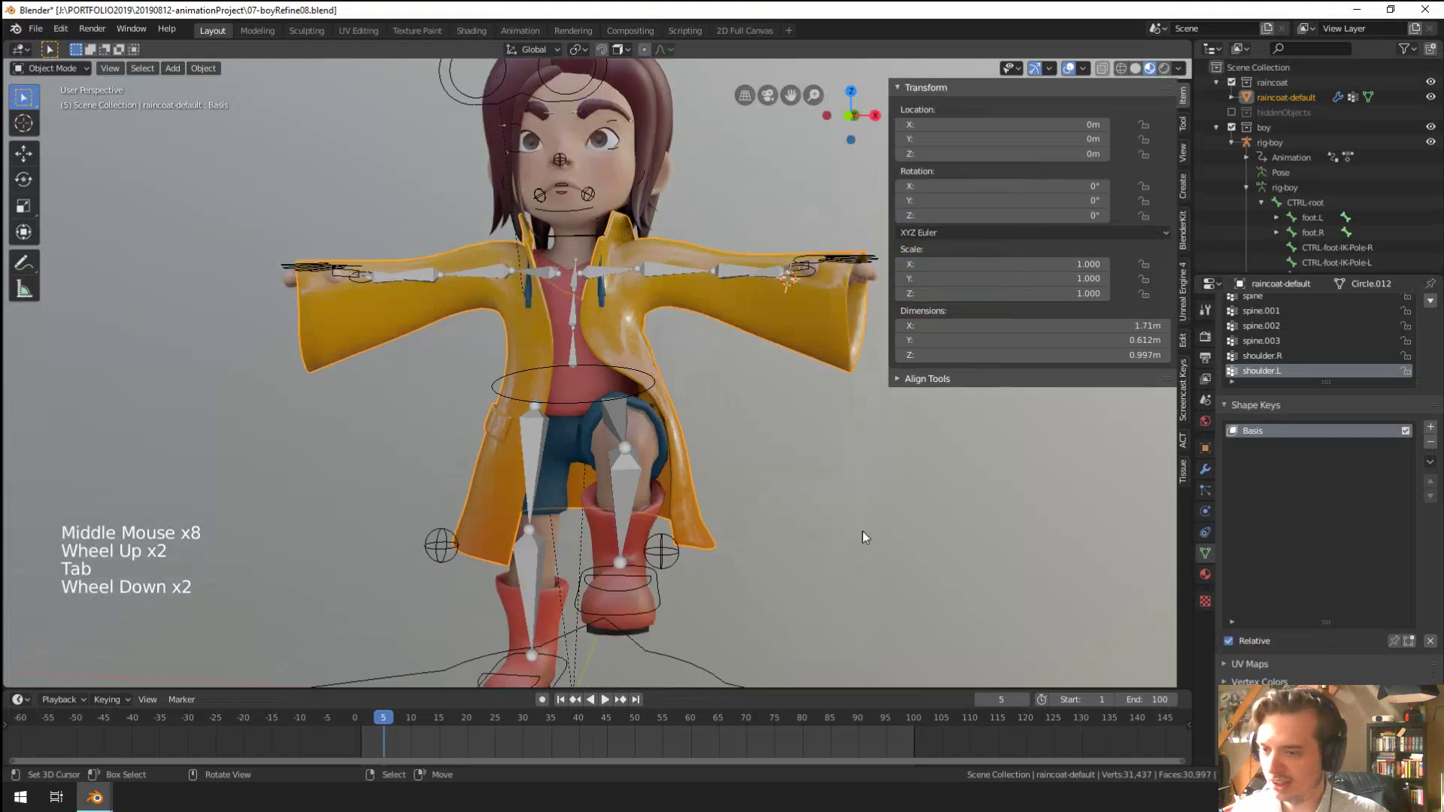
{"action": "key", "text": "Tab"}
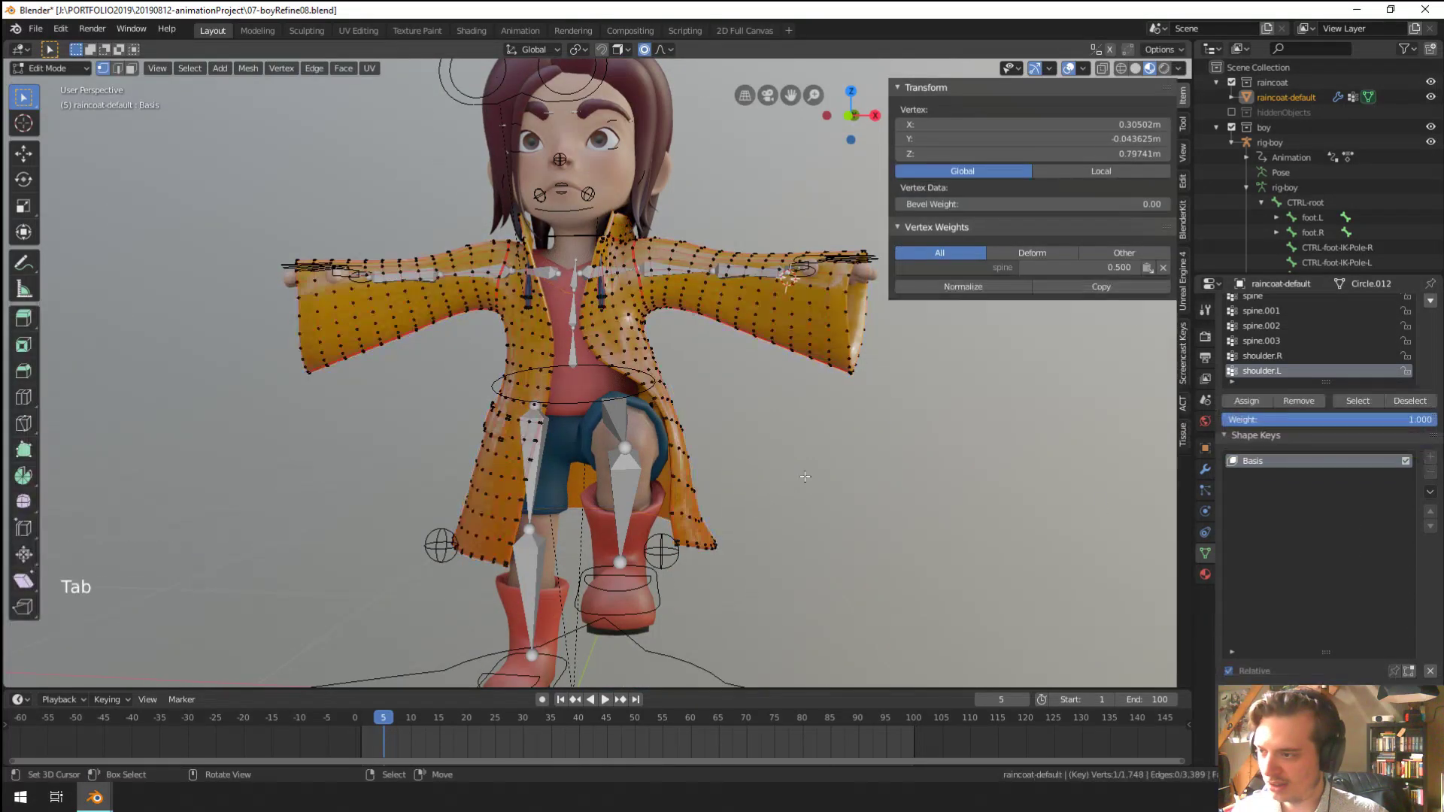
{"action": "key", "text": "Tab"}
Undo all the skirt edits made on the Basis shape key and return to Object Mode
{"action": "key", "text": "ctrl+z"}
{"action": "key", "text": "ctrl+z"}
{"action": "key", "text": "ctrl+z"}
{"action": "key", "text": "ctrl+z"}
{"action": "key", "text": "ctrl+z"}
{"action": "key", "text": "ctrl+z"}
{"action": "key", "text": "ctrl+z"}
{"action": "key", "text": "ctrl+z"}
{"action": "key", "text": "ctrl+z"}
{"action": "key", "text": "ctrl+z"}
{"action": "key", "text": "ctrl+z"}
{"action": "key", "text": "ctrl+z"}
{"action": "key", "text": "ctrl+z"}
{"action": "key", "text": "ctrl+z"}
{"action": "key", "text": "ctrl+z"}
{"action": "key", "text": "ctrl+z"}
{"action": "key", "text": "ctrl+z"}
{"action": "key", "text": "ctrl+z"}
{"action": "key", "text": "ctrl+z"}
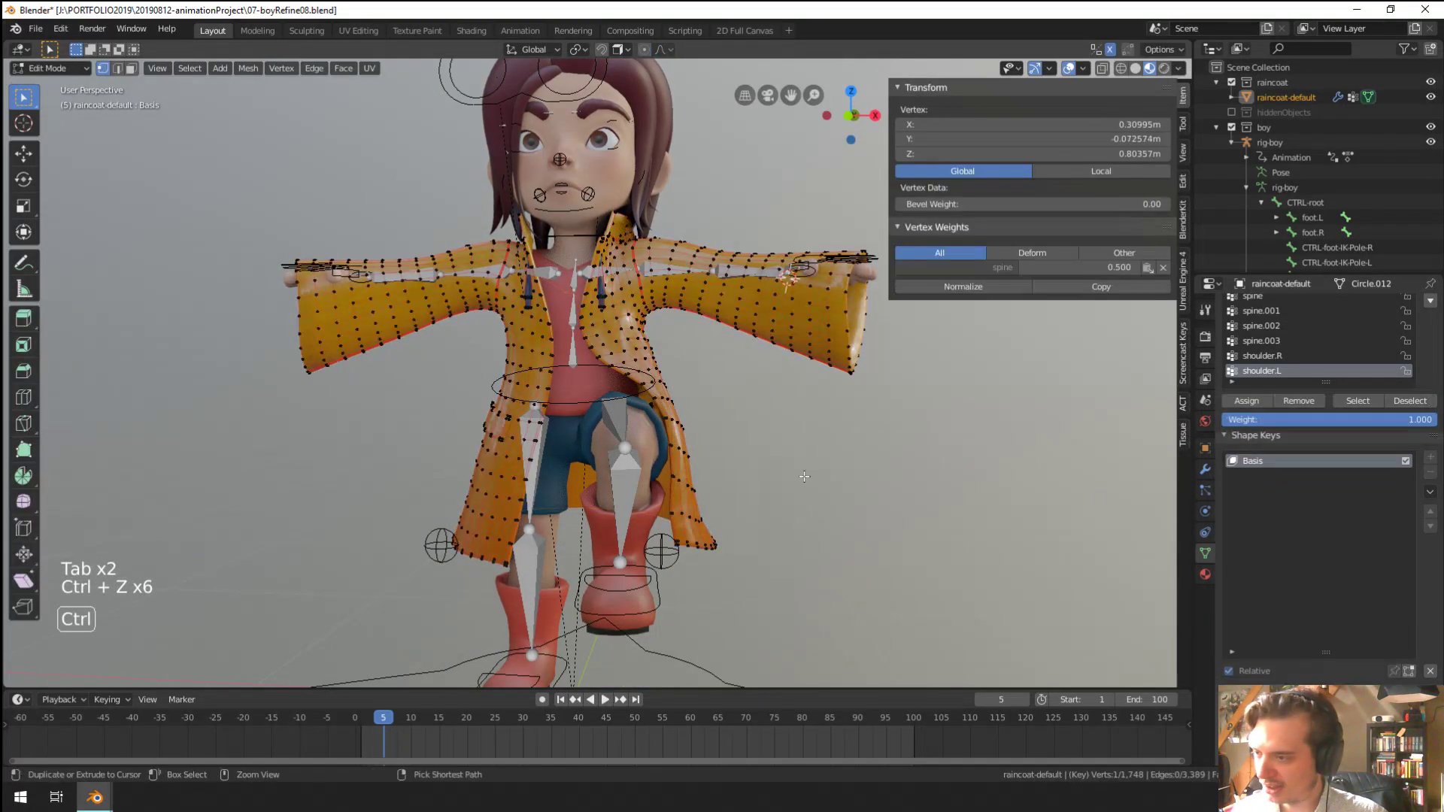
{"action": "key", "text": "ctrl+z"}
{"action": "key", "text": "ctrl+z"}
{"action": "key", "text": "ctrl+z"}
{"action": "key", "text": "ctrl+z"}
{"action": "key", "text": "ctrl+z"}
{"action": "key", "text": "ctrl+z"}
{"action": "key", "text": "ctrl+z"}
{"action": "key", "text": "ctrl+z"}
{"action": "key", "text": "ctrl+z"}
{"action": "key", "text": "ctrl+z"}
{"action": "key", "text": "ctrl+z"}
{"action": "key", "text": "ctrl+z"}
{"action": "key", "text": "ctrl+z"}
{"action": "key", "text": "ctrl+z"}
{"action": "key", "text": "ctrl+z"}
{"action": "key", "text": "ctrl+z"}
{"action": "key", "text": "ctrl+z"}
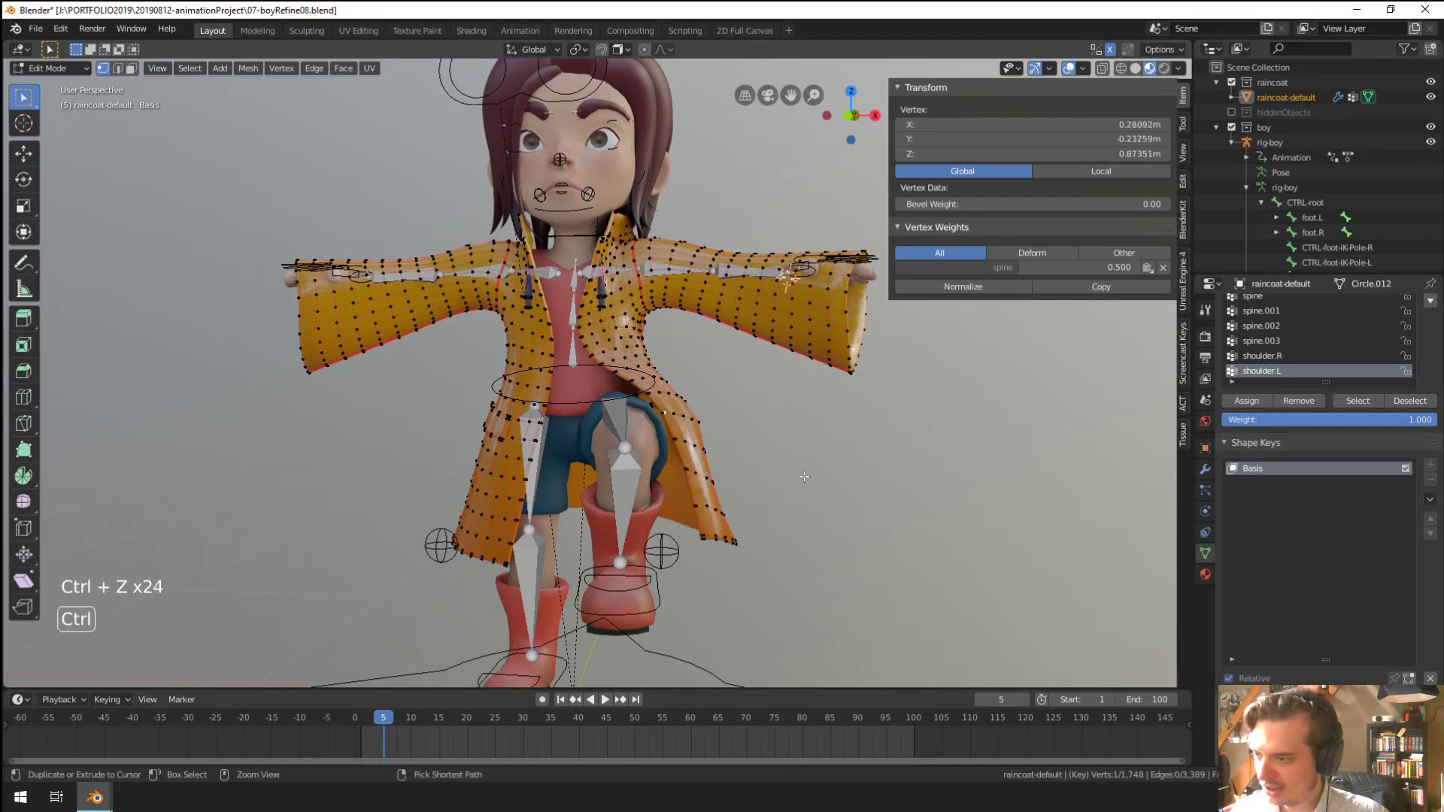
{"action": "key", "text": "ctrl+z"}
{"action": "key", "text": "ctrl+z"}
{"action": "key", "text": "ctrl+z"}
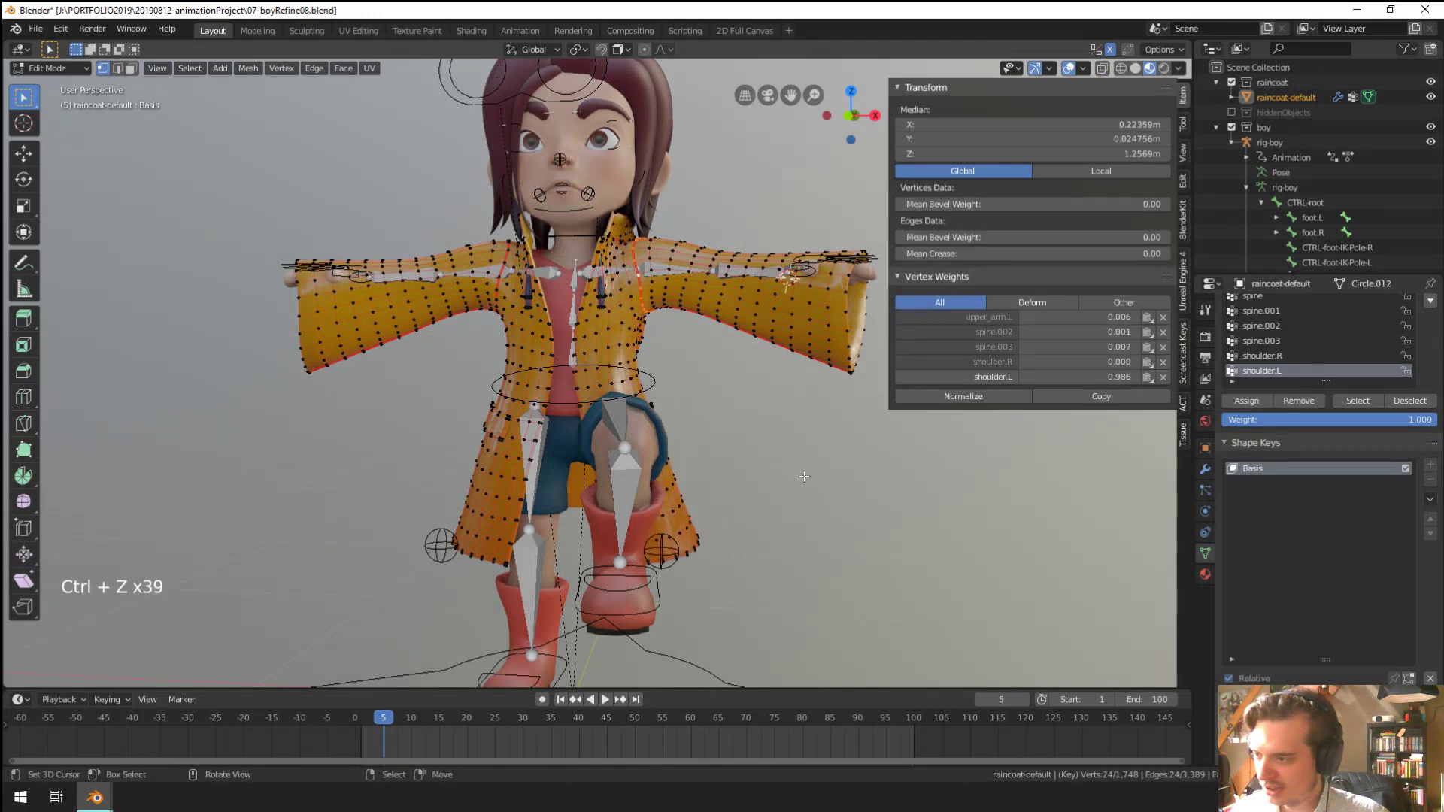
{"action": "key", "text": "Tab"}
{"action": "middle_click_drag", "start_coordinate": [804, 476], "coordinate": [677, 493]}
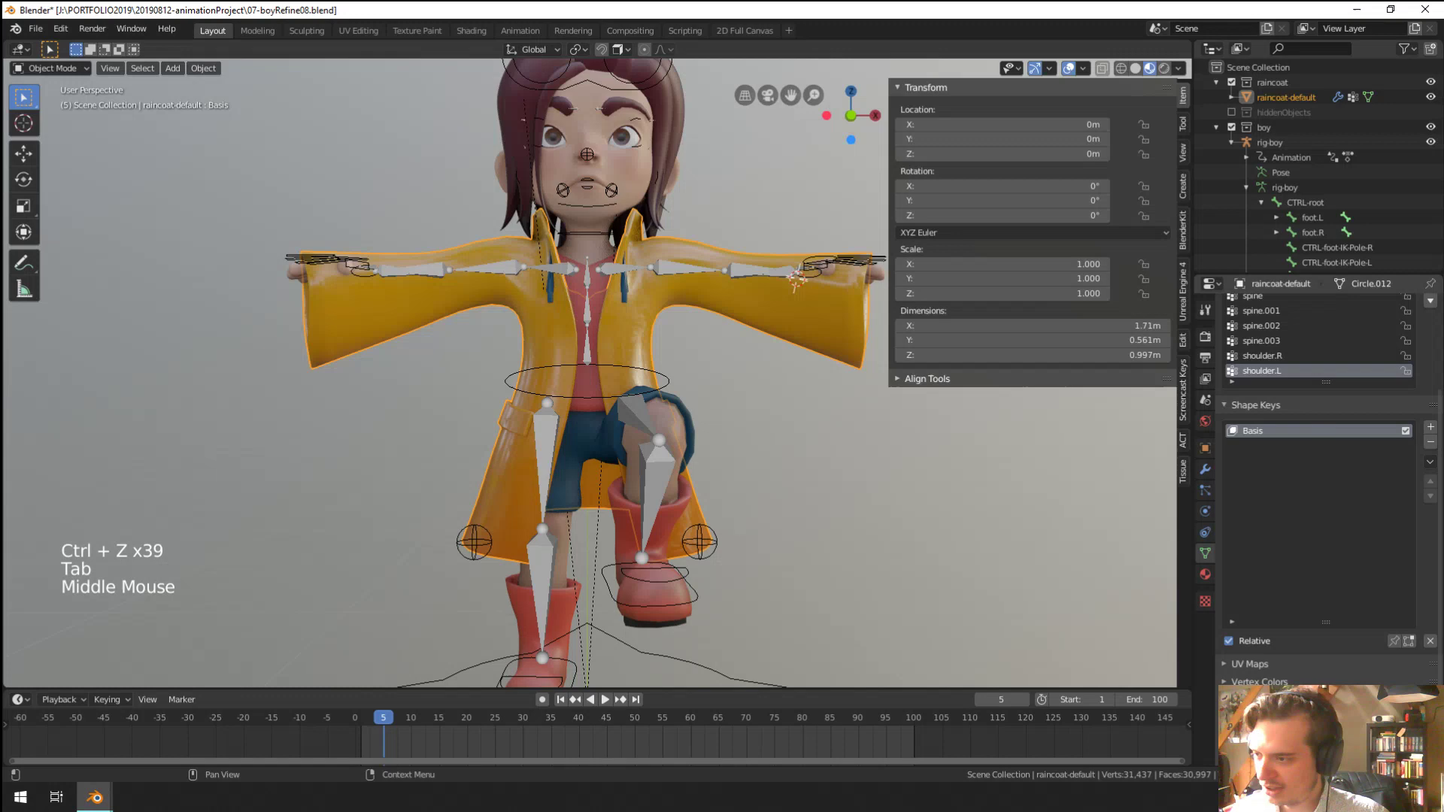
Add a second shape key to the raincoat and enter Edit Mode on it
{"action": "left_click", "coordinate": [1430, 427]}
{"action": "scroll", "coordinate": [1010, 546], "scroll_direction": "up", "scroll_amount": 2}
{"action": "key", "text": "Tab"}
{"action": "scroll", "coordinate": [722, 541], "scroll_direction": "down", "scroll_amount": 1}
{"action": "middle_click_drag", "start_coordinate": [752, 526], "coordinate": [707, 549]}
Turn on proportional editing and pull the raincoat's left hem outward beside the raised leg
{"action": "right_click", "coordinate": [703, 553]}
{"action": "key", "text": "g"}
{"action": "right_click", "coordinate": [689, 580]}
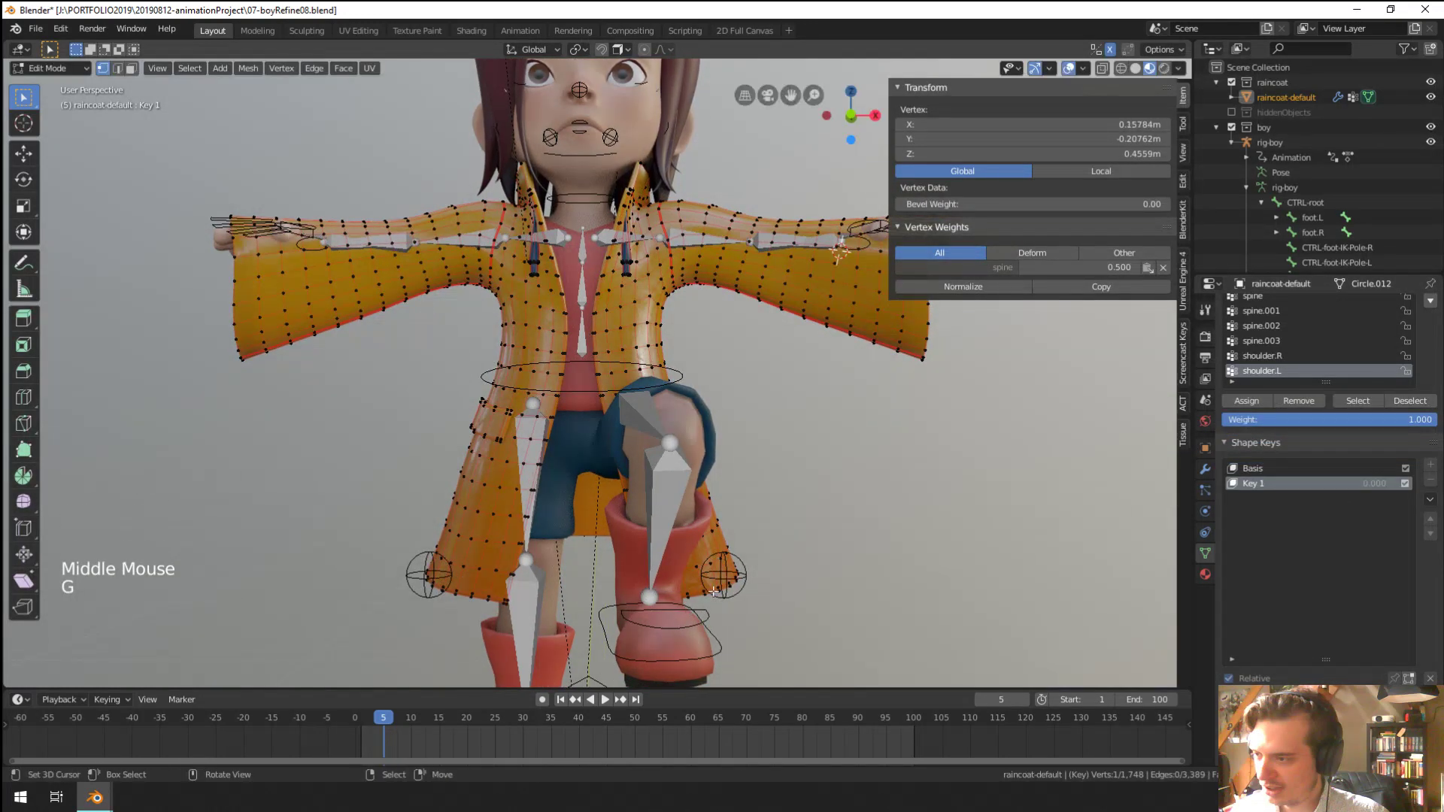
{"action": "left_click", "coordinate": [1119, 50]}
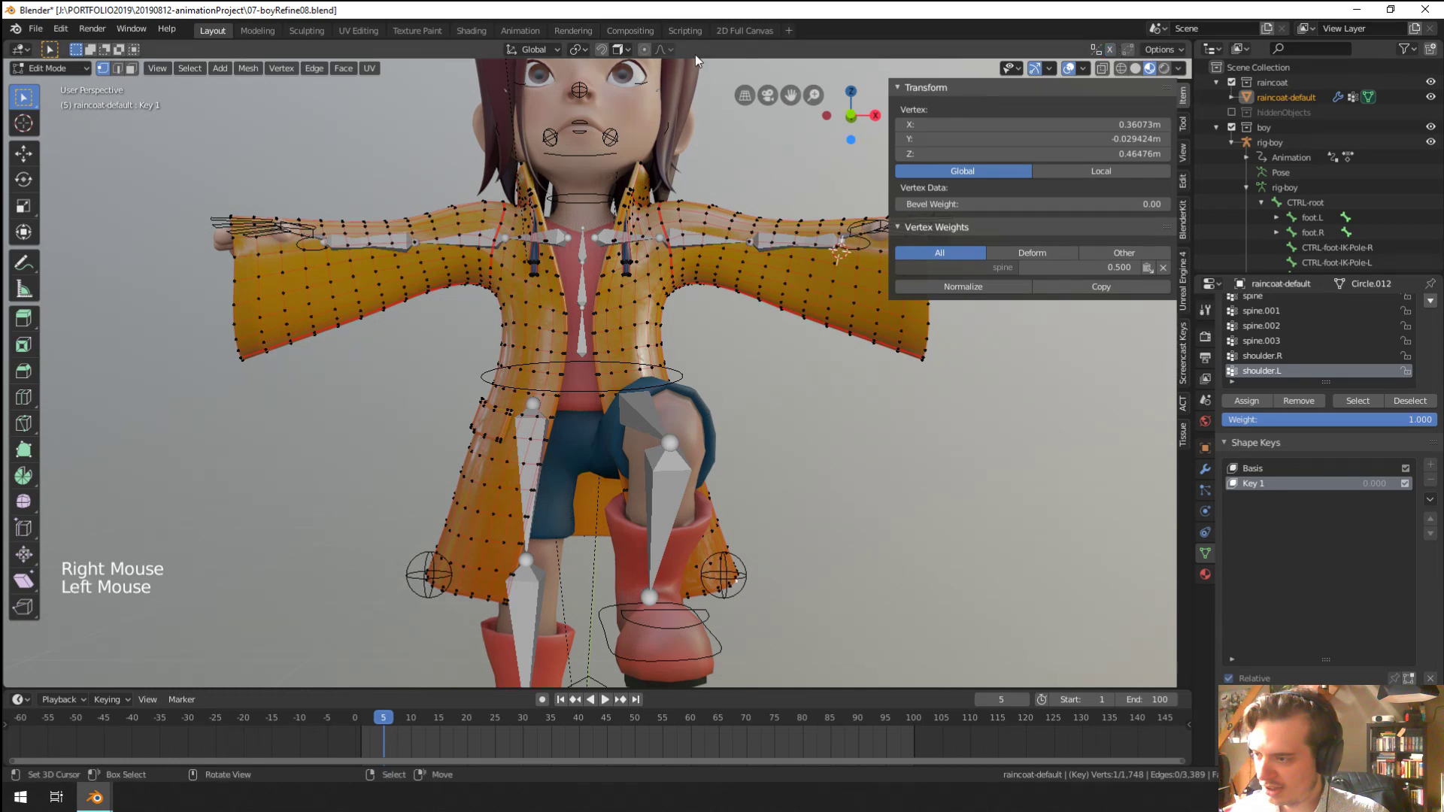
{"action": "left_click", "coordinate": [645, 50]}
{"action": "key", "text": "g"}
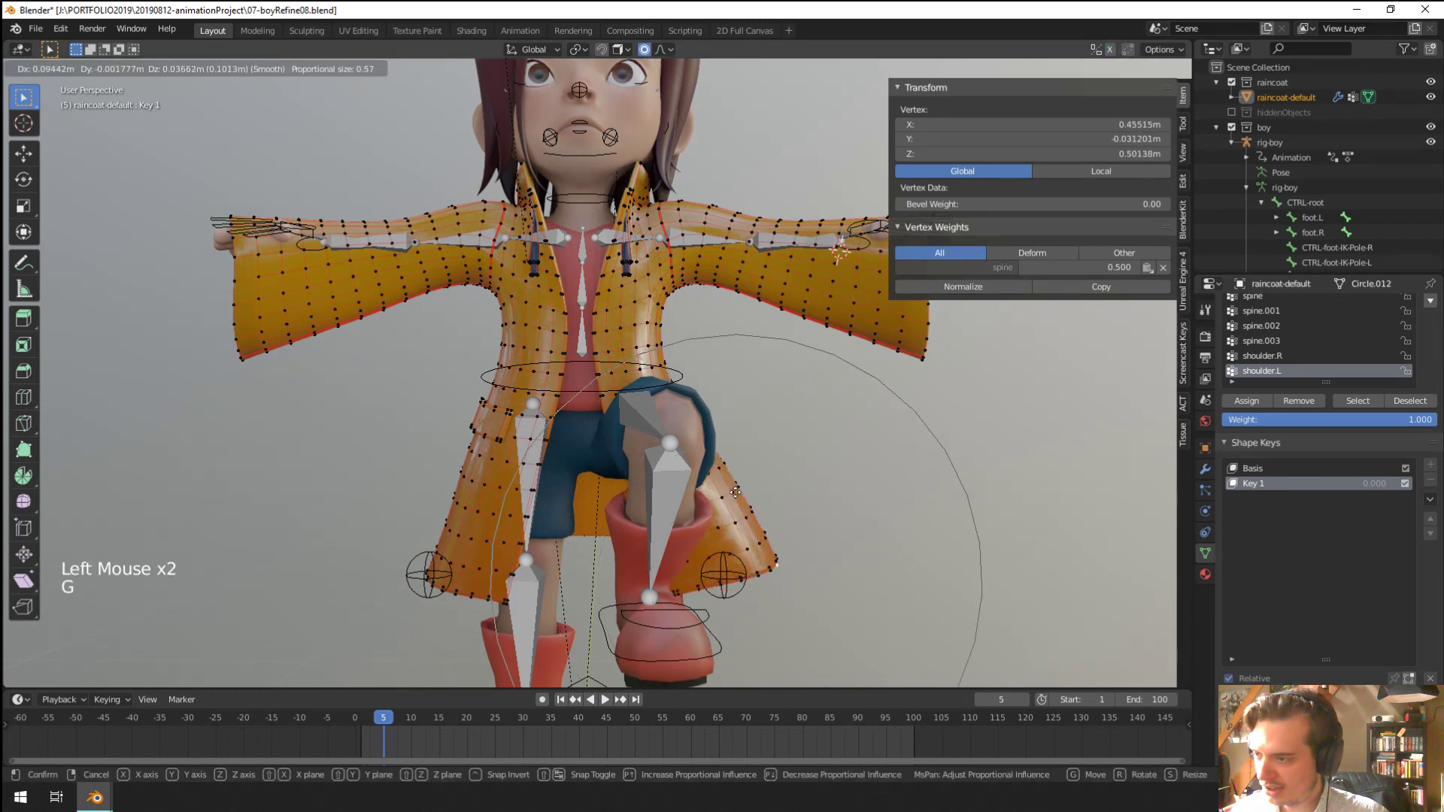
{"action": "left_click", "coordinate": [672, 467]}
Move the left front edge and lower panel of the coat outward to clear the raised thigh and boot
{"action": "right_click", "coordinate": [707, 526]}
{"action": "key", "text": "g"}
{"action": "scroll", "coordinate": [722, 512], "scroll_direction": "up", "scroll_amount": 6}
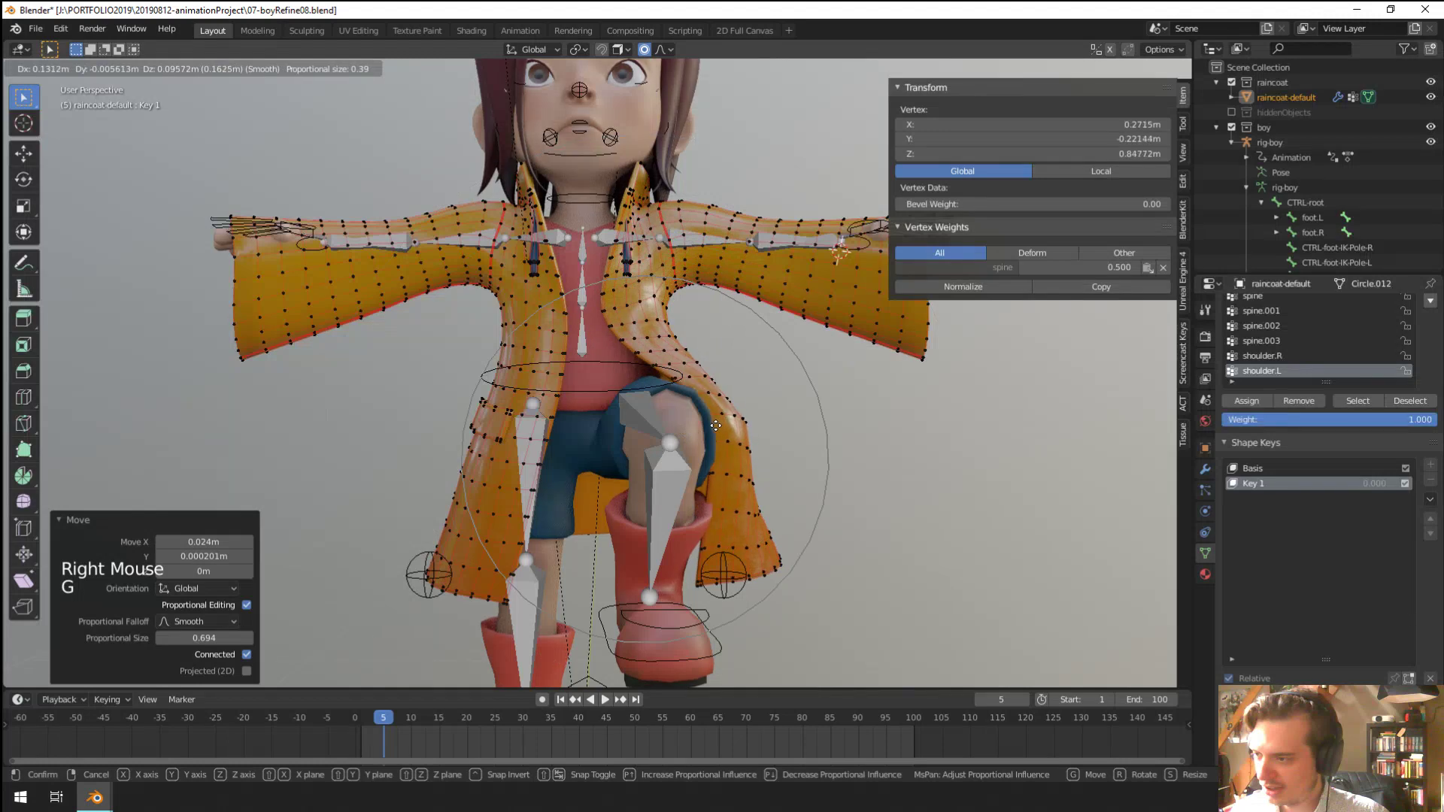
{"action": "left_click", "coordinate": [750, 500]}
{"action": "right_click", "coordinate": [741, 511]}
{"action": "key", "text": "g"}
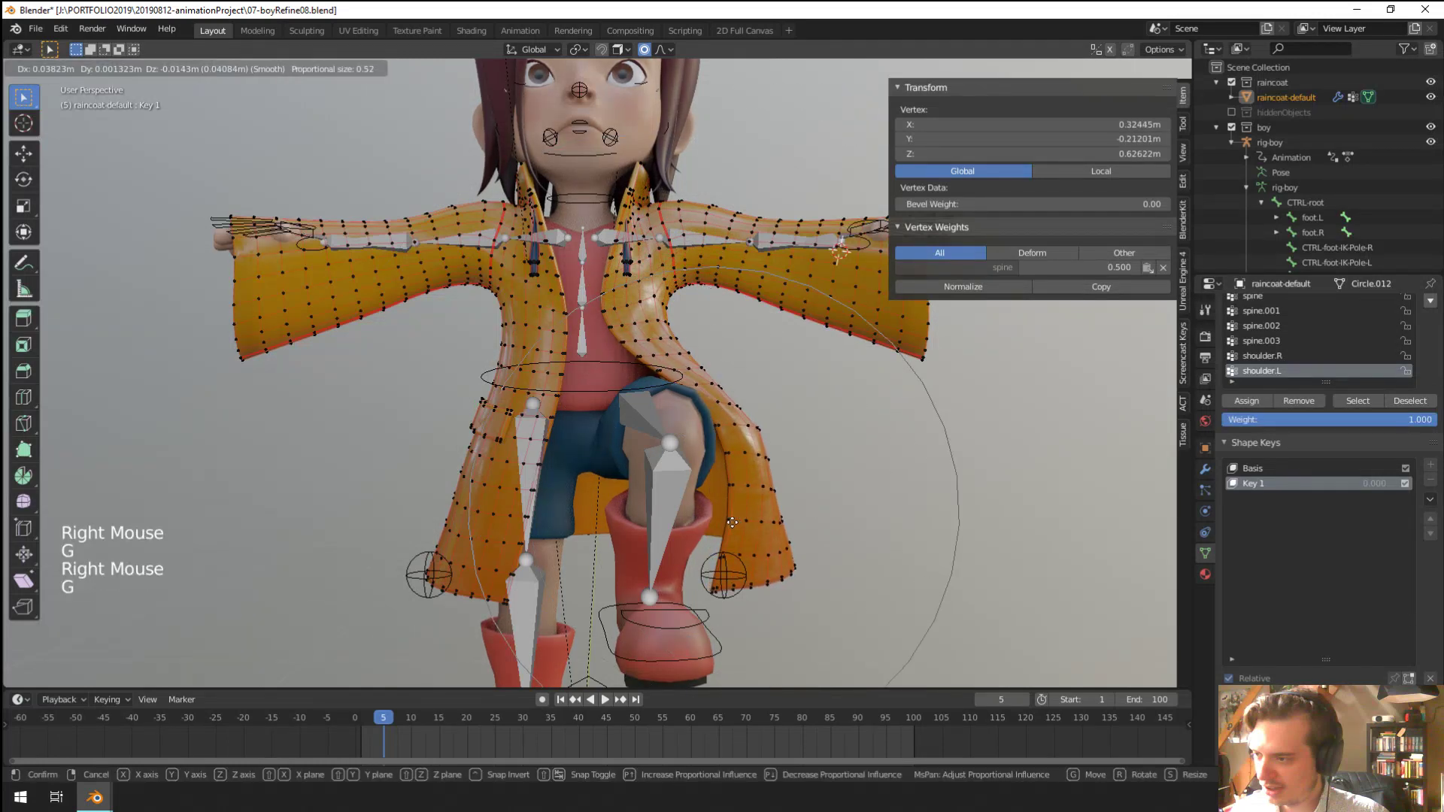
{"action": "middle_click", "coordinate": [707, 489]}
{"action": "middle_click", "coordinate": [701, 483]}
{"action": "middle_click_drag", "start_coordinate": [699, 481], "coordinate": [646, 452]}
Refine the left skirt panel around the raised knee with further proportional vertex moves
{"action": "right_click", "coordinate": [444, 485]}
{"action": "key", "text": "g"}
{"action": "key", "text": "g"}
{"action": "right_click", "coordinate": [641, 447]}
{"action": "key", "text": "g"}
{"action": "left_click", "coordinate": [642, 447]}
Return to Object Mode and set the new shape key's value to 1.000
{"action": "key", "text": "Tab"}
{"action": "left_click_drag", "start_coordinate": [1346, 659], "coordinate": [1411, 660]}
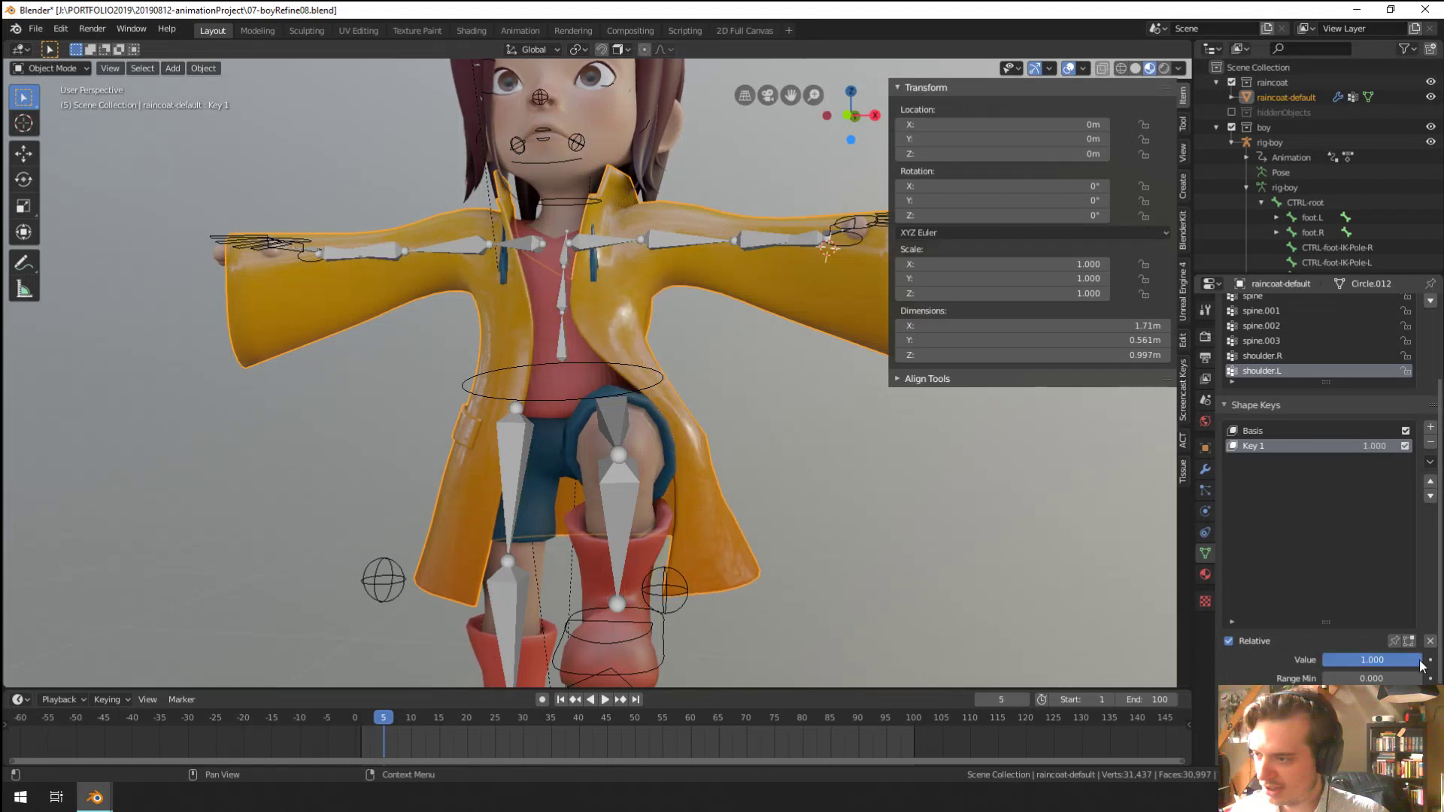
{"action": "scroll", "coordinate": [797, 478], "scroll_direction": "down", "scroll_amount": 3}
{"action": "middle_click_drag", "start_coordinate": [737, 451], "coordinate": [832, 506]}
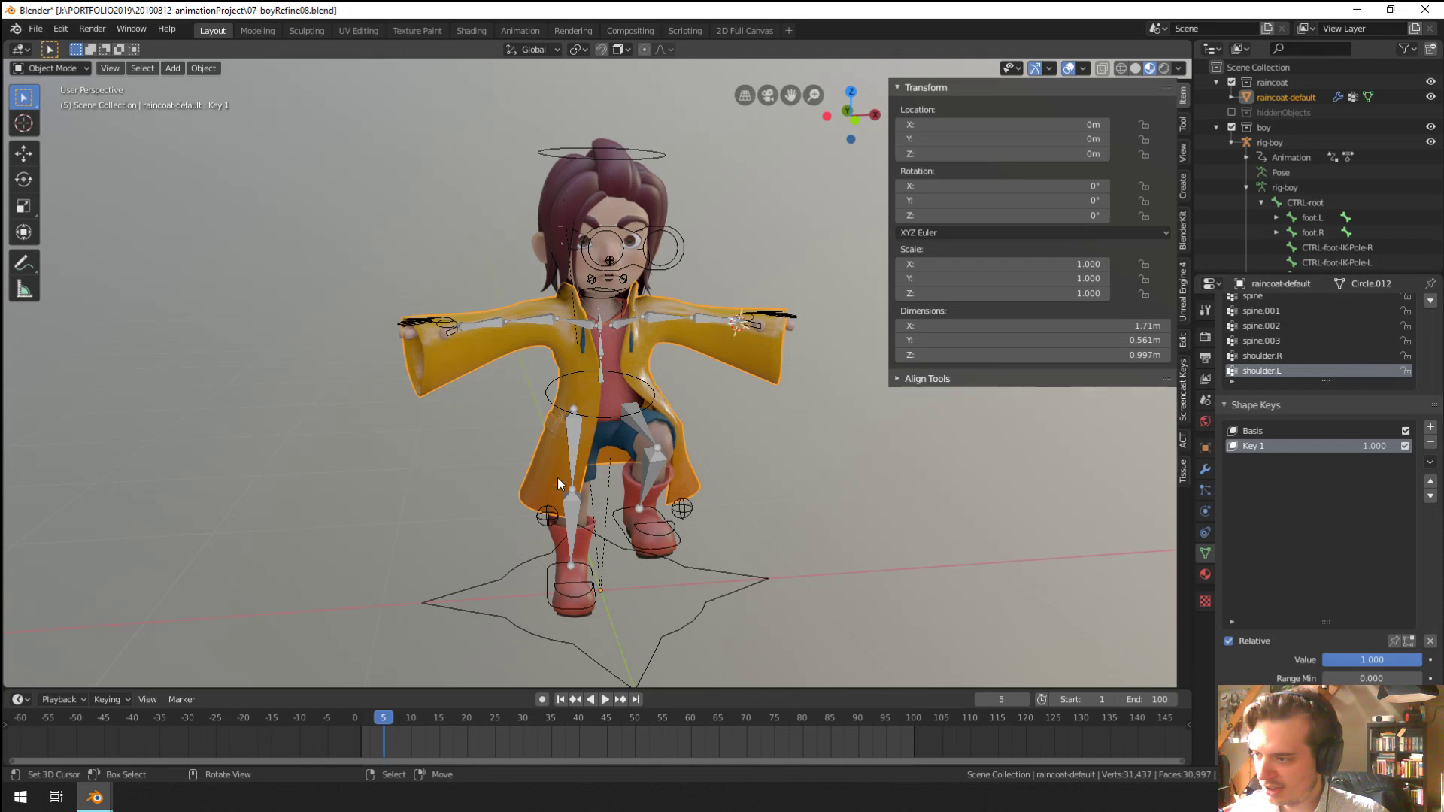
Examine the raincoat's reshaped skirt around the raised leg from several angles and distances
{"action": "middle_click_drag", "start_coordinate": [526, 508], "coordinate": [511, 466]}
{"action": "scroll", "coordinate": [481, 404], "scroll_direction": "up", "scroll_amount": 3}
{"action": "scroll", "coordinate": [480, 404], "scroll_direction": "down", "scroll_amount": 2}
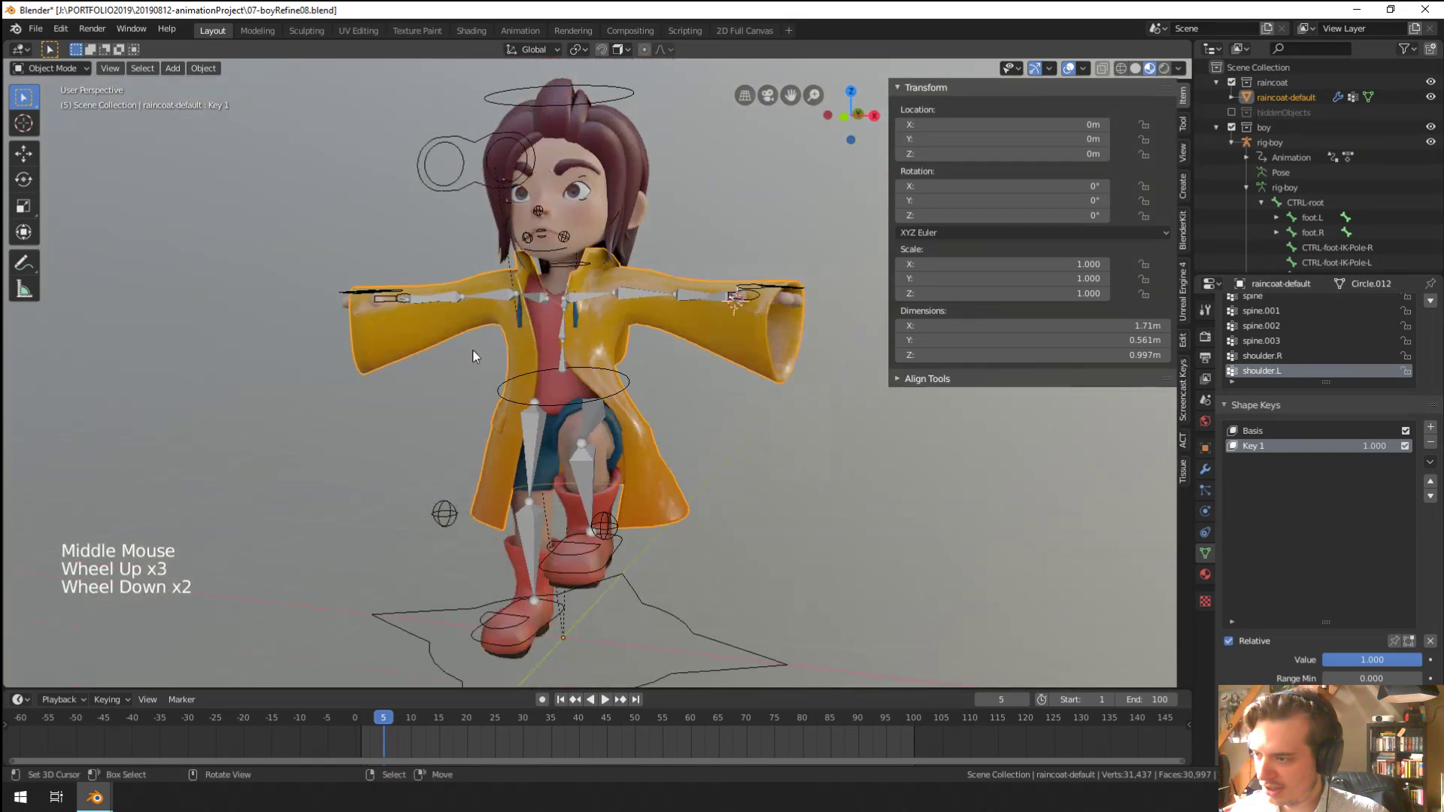
{"action": "scroll", "coordinate": [472, 354], "scroll_direction": "down", "scroll_amount": 1}
{"action": "scroll", "coordinate": [476, 255], "scroll_direction": "up", "scroll_amount": 2}
{"action": "middle_click_drag", "start_coordinate": [476, 256], "coordinate": [490, 315], "text": "shift"}
{"action": "scroll", "coordinate": [490, 315], "scroll_direction": "up", "scroll_amount": 1}
{"action": "scroll", "coordinate": [526, 395], "scroll_direction": "down", "scroll_amount": 2}
{"action": "middle_click_drag", "start_coordinate": [527, 394], "coordinate": [521, 430]}
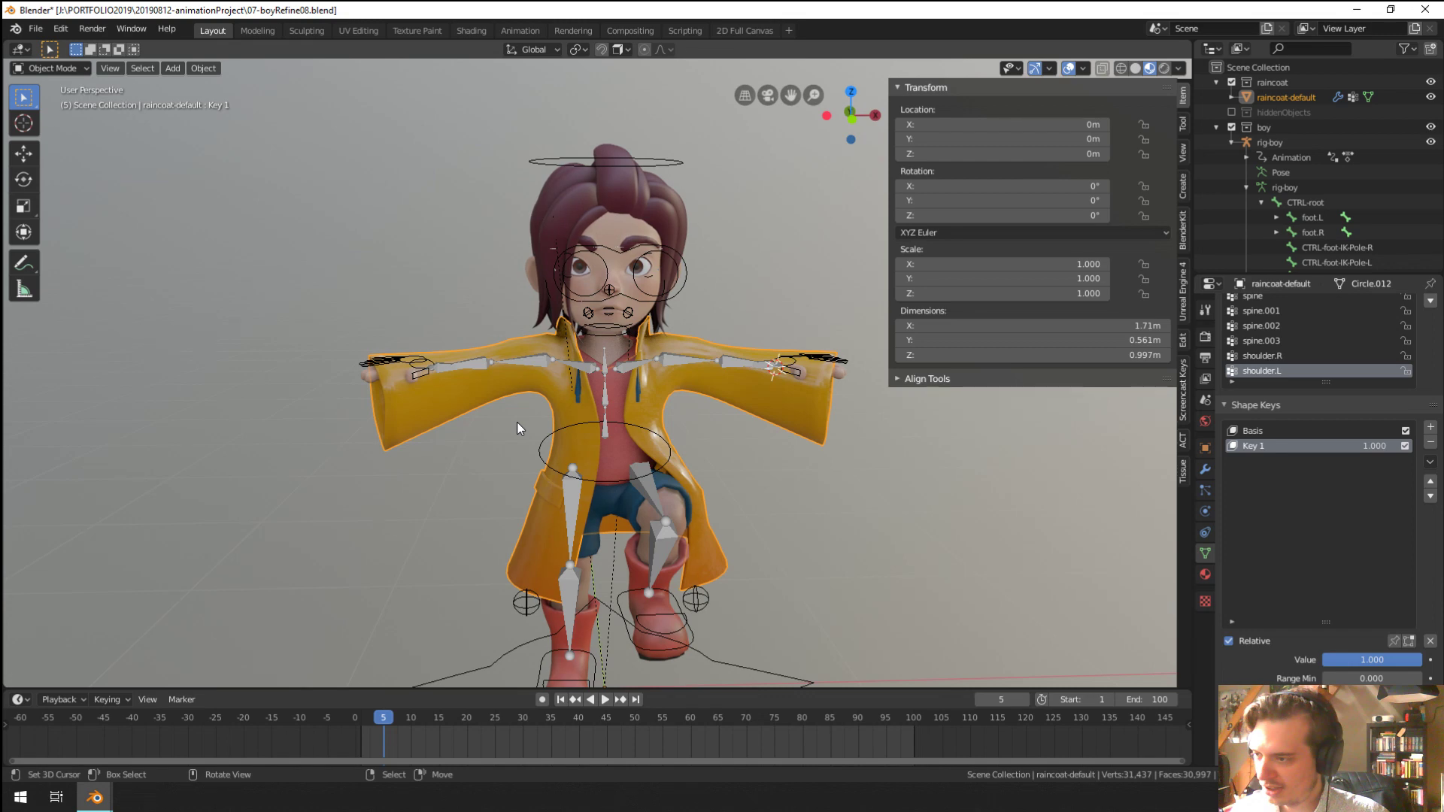
{"action": "middle_click_drag", "start_coordinate": [419, 366], "coordinate": [560, 427]}
{"action": "scroll", "coordinate": [391, 360], "scroll_direction": "up", "scroll_amount": 1}
{"action": "scroll", "coordinate": [458, 324], "scroll_direction": "up", "scroll_amount": 1}
{"action": "middle_click_drag", "start_coordinate": [560, 427], "coordinate": [494, 404], "text": "shift"}
{"action": "scroll", "coordinate": [536, 446], "scroll_direction": "down", "scroll_amount": 2}
{"action": "scroll", "coordinate": [552, 392], "scroll_direction": "up", "scroll_amount": 1}
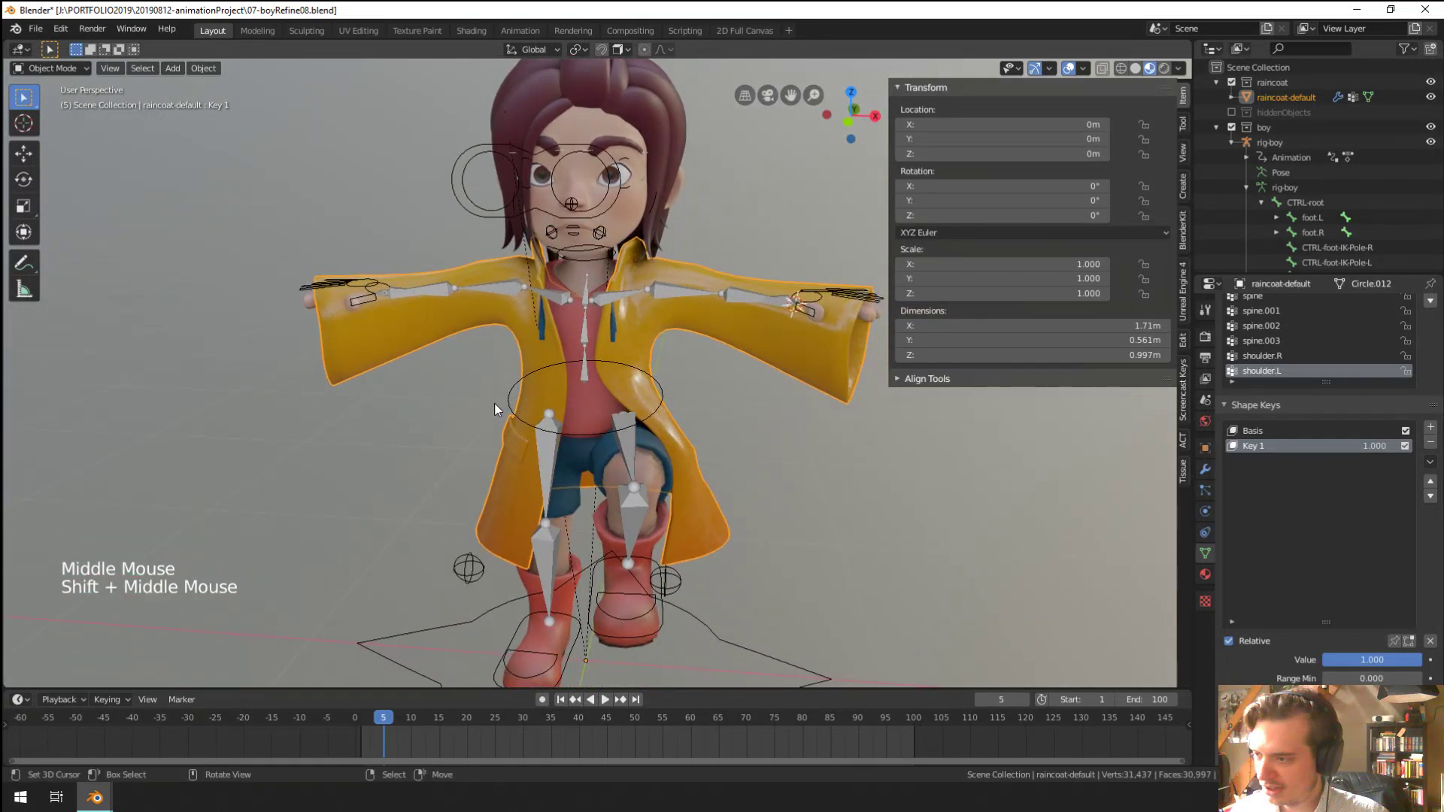
Save the file and switch to the Blender window containing 08-testScene.blend
{"action": "key", "text": "ctrl+s"}
{"action": "scroll", "coordinate": [503, 362], "scroll_direction": "down", "scroll_amount": 2}
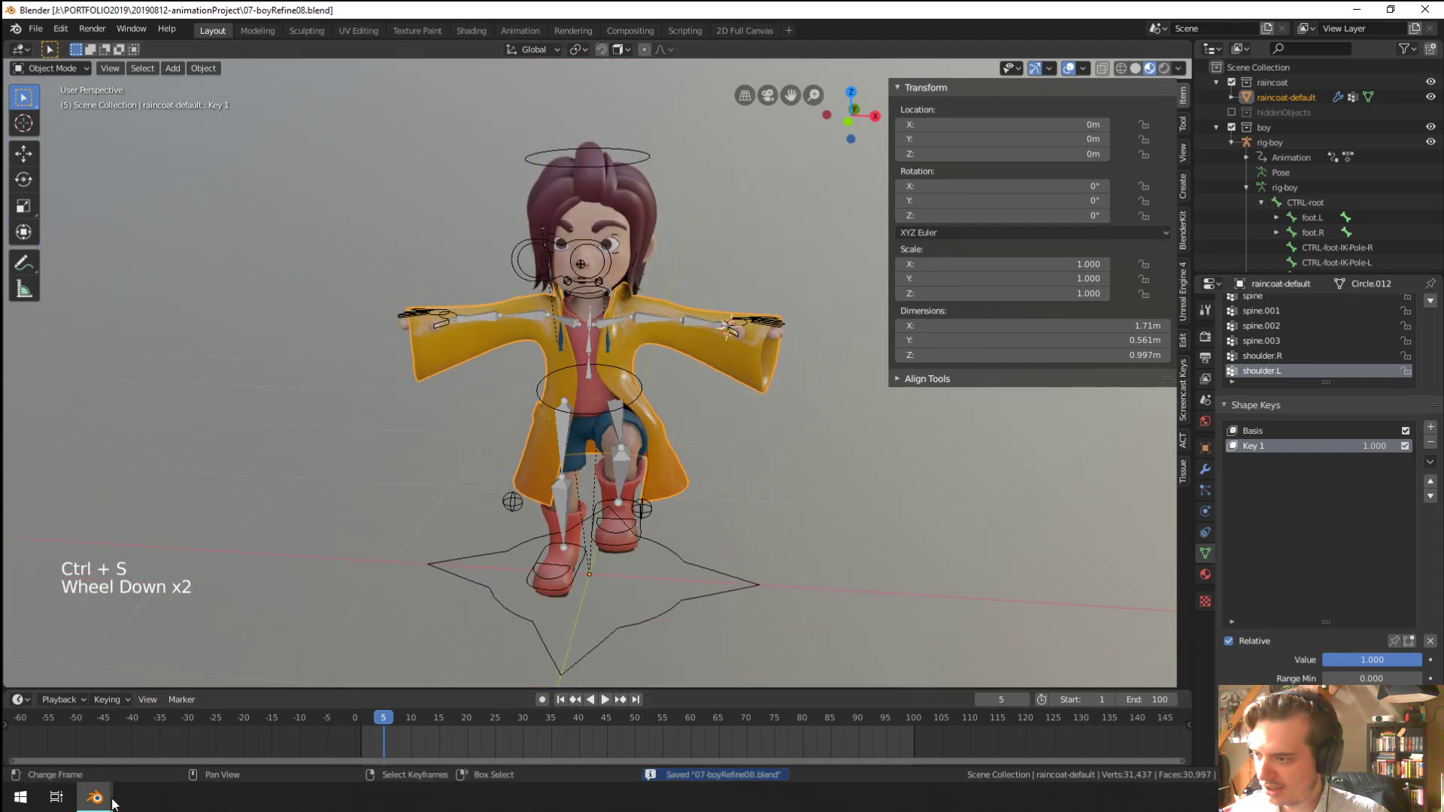
{"action": "mouse_move", "coordinate": [94, 797]}
{"action": "left_click", "coordinate": [178, 741]}
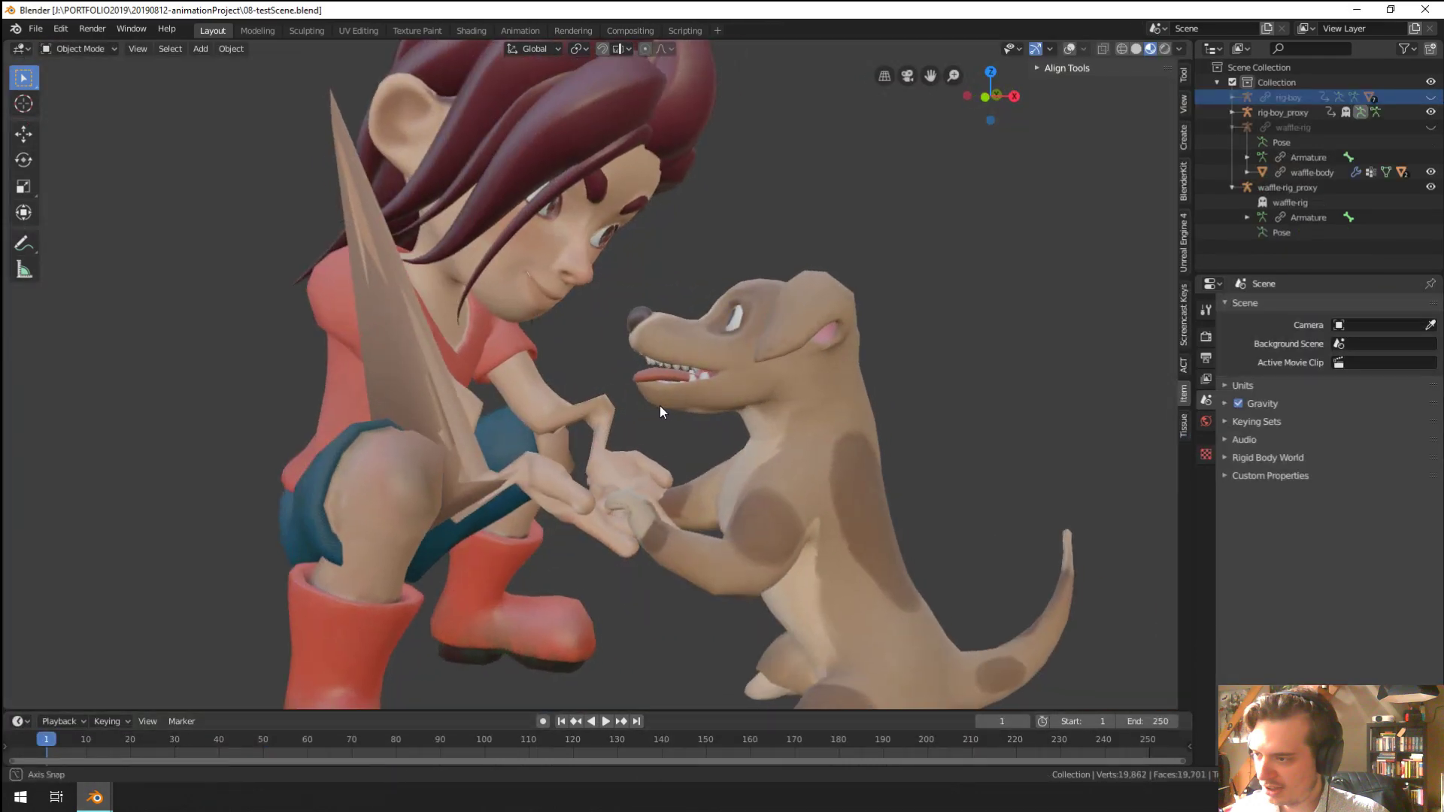
Reopen the recent file 08-testScene.blend and select the boy's body mesh, staying in Object Mode
{"action": "left_click", "coordinate": [33, 28]}
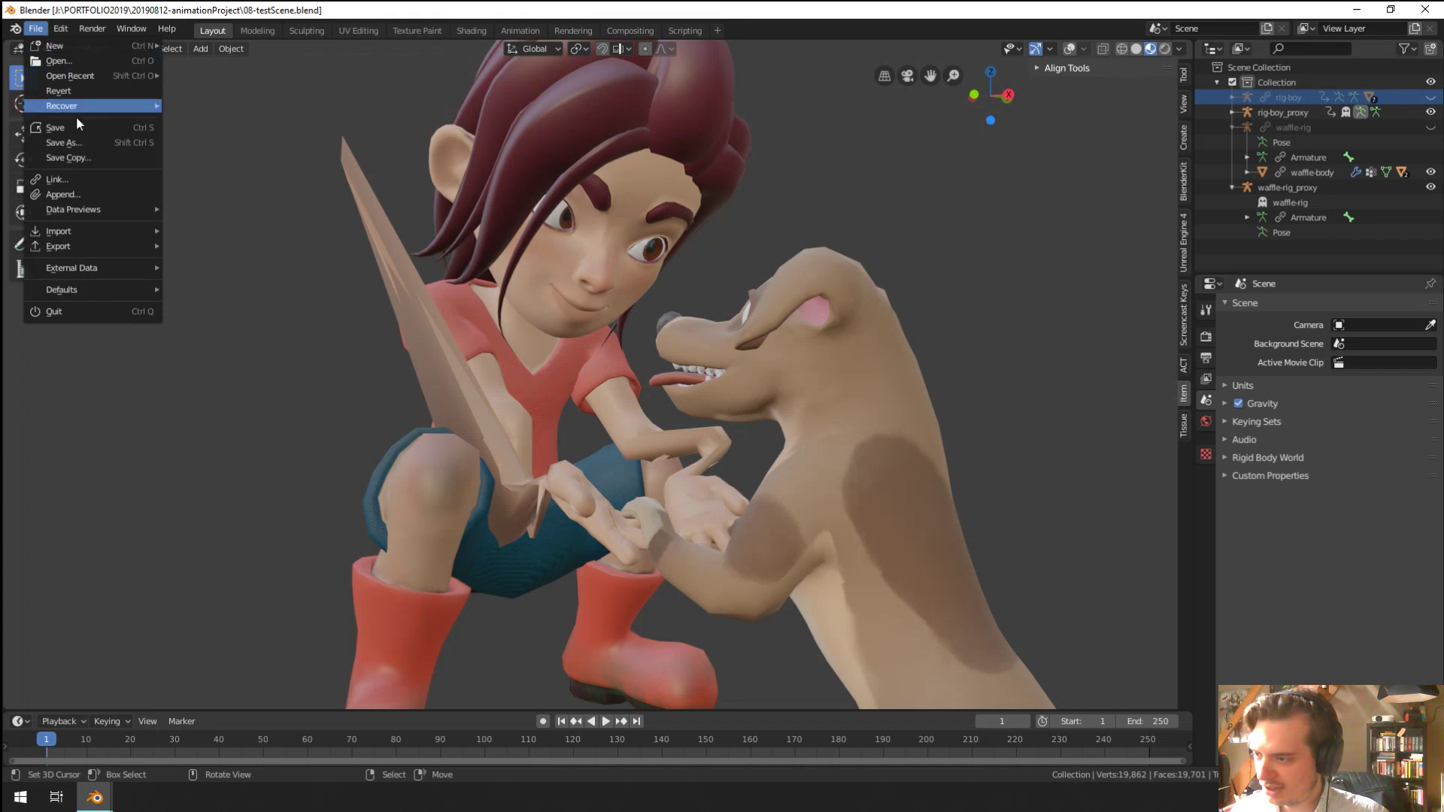
{"action": "mouse_move", "coordinate": [98, 76]}
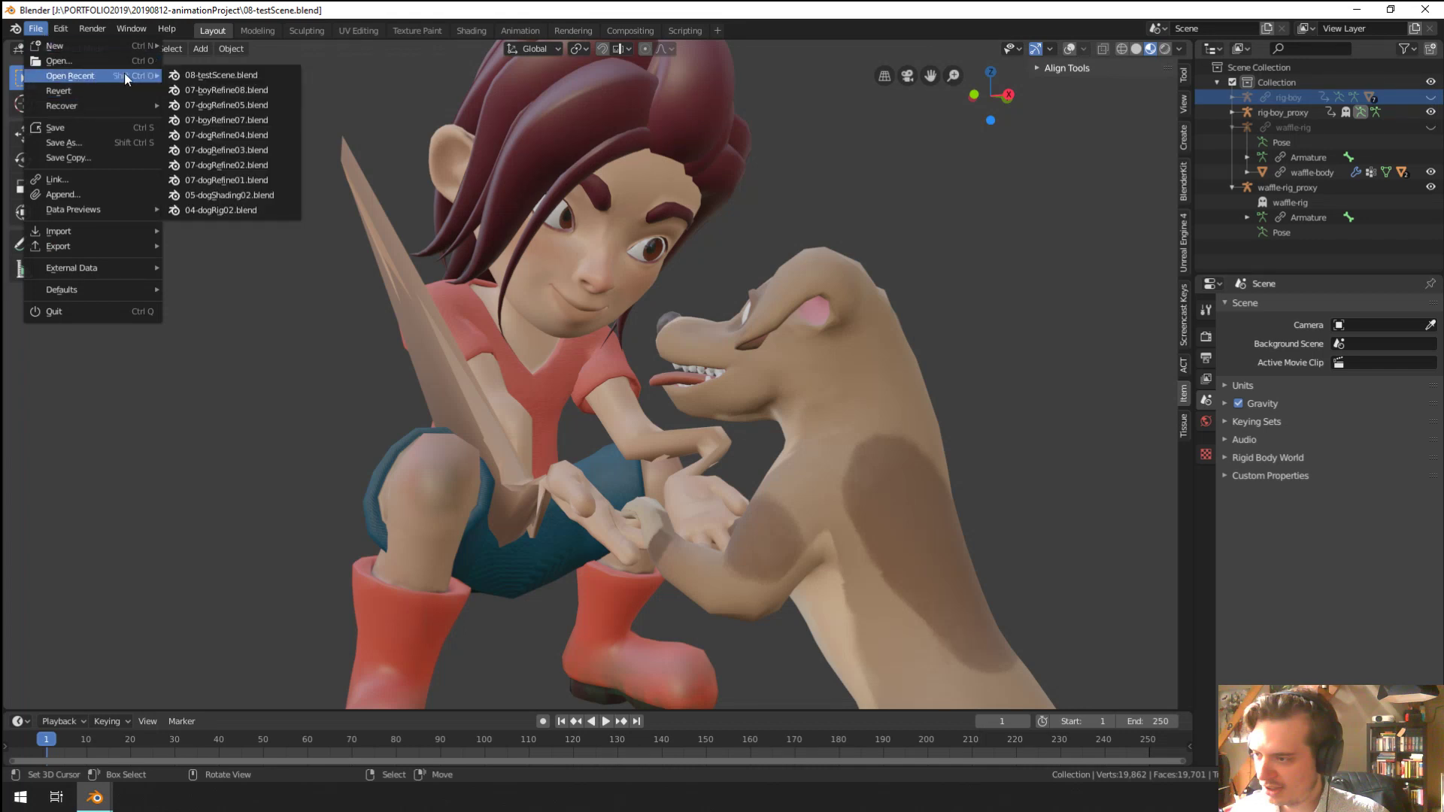
{"action": "left_click", "coordinate": [223, 76]}
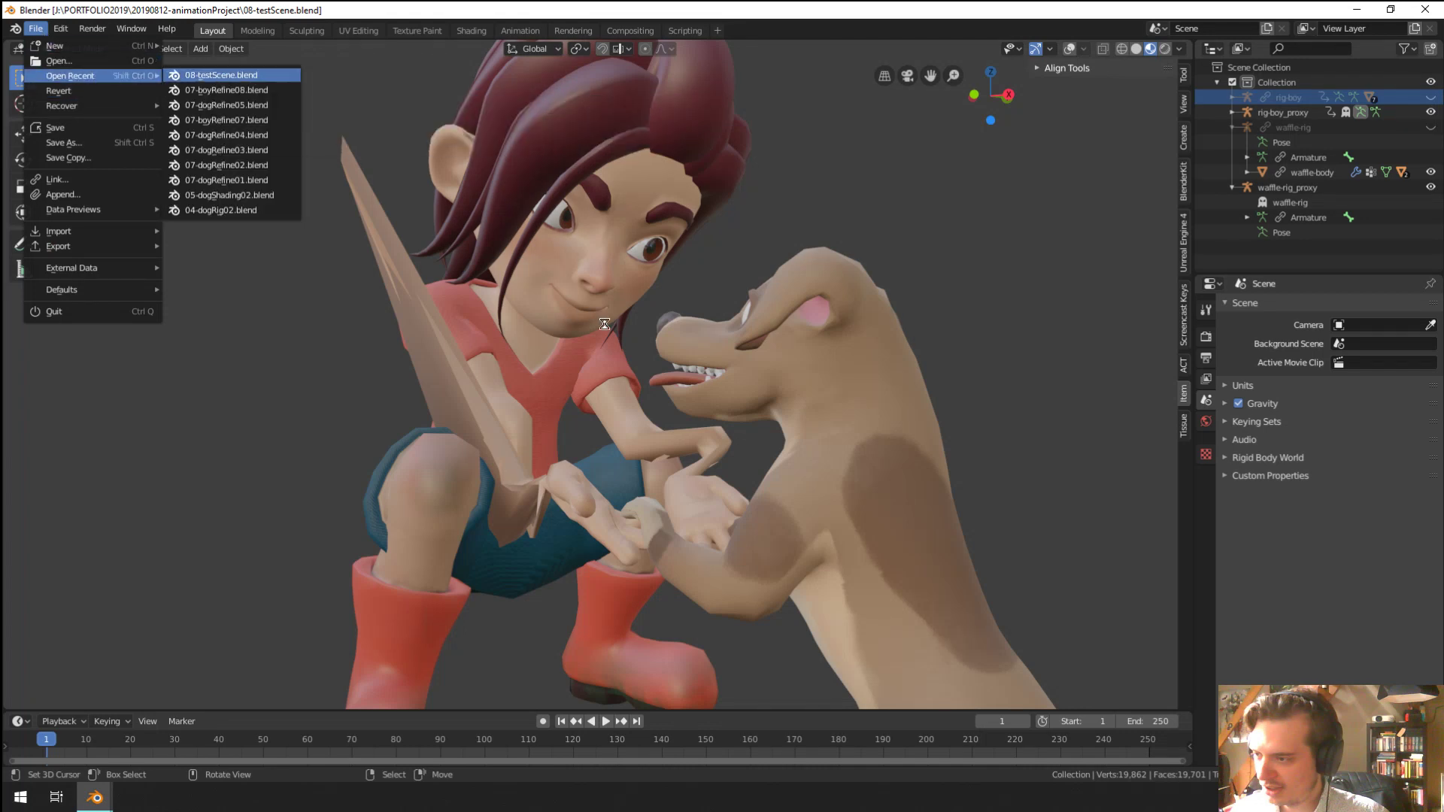
{"action": "middle_click_drag", "start_coordinate": [629, 395], "coordinate": [604, 466]}
{"action": "scroll", "coordinate": [599, 483], "scroll_direction": "up", "scroll_amount": 4}
{"action": "right_click", "coordinate": [597, 518]}
{"action": "key", "text": "ctrl+Tab"}
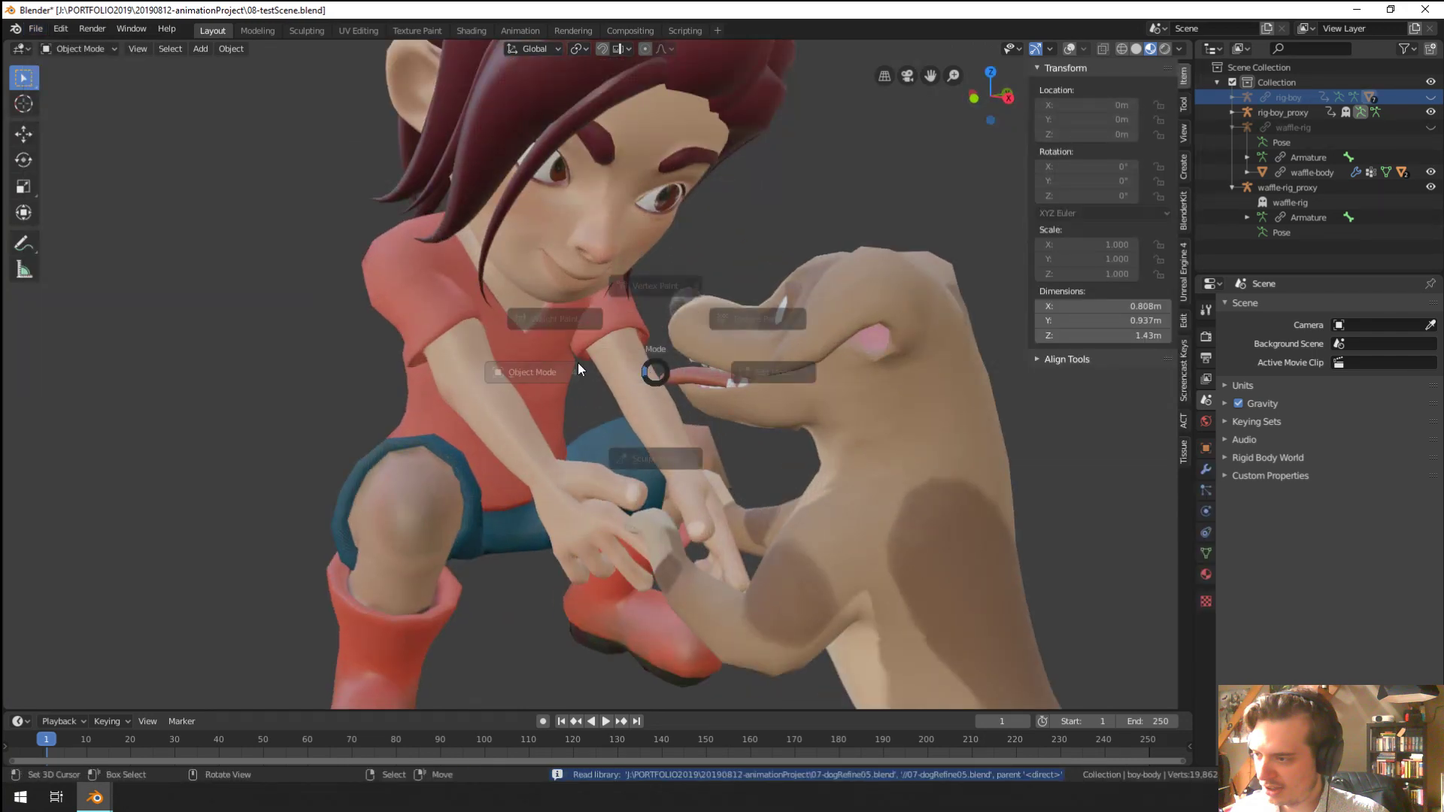
{"action": "left_click", "coordinate": [577, 377]}
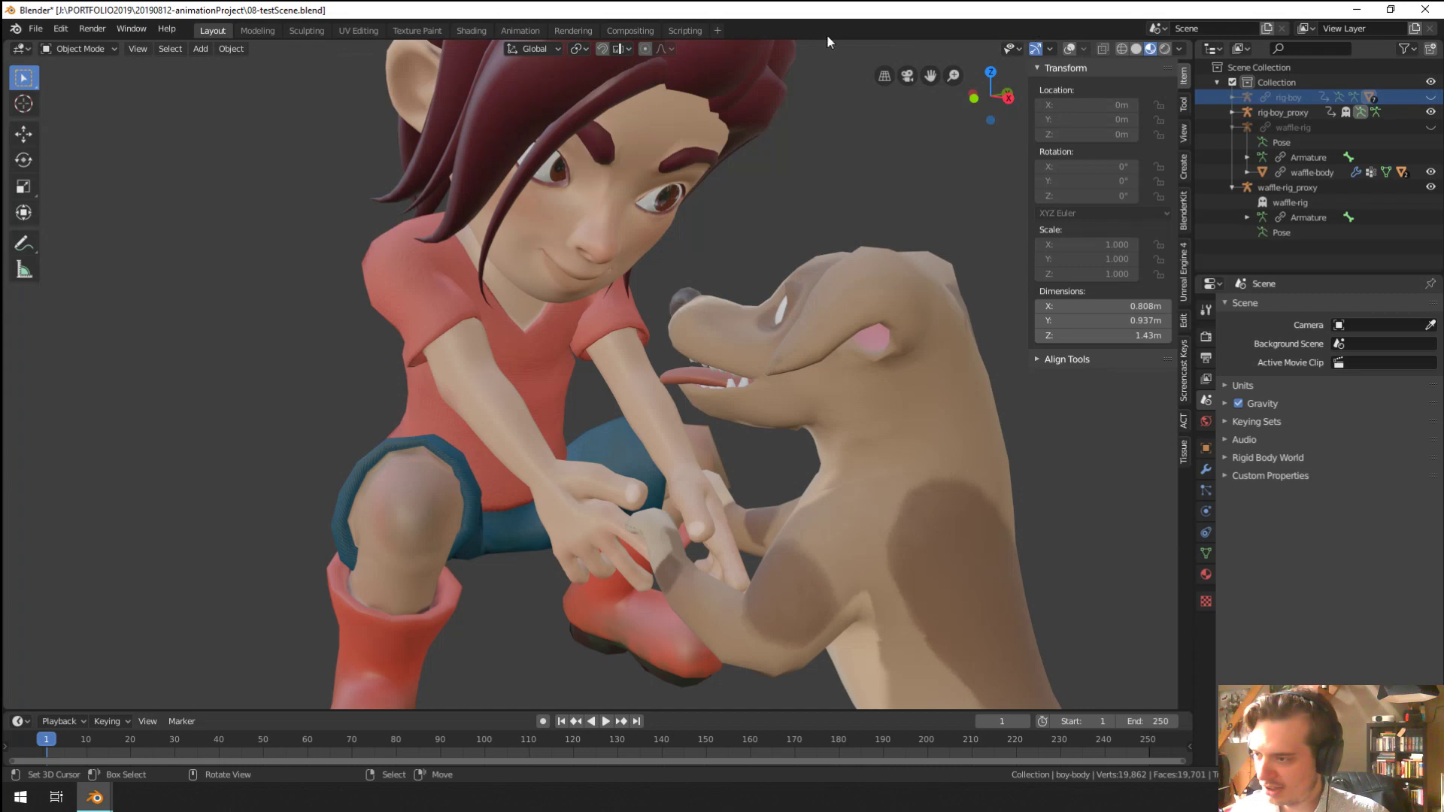
Show the viewport overlays and put the rig-boy_proxy armature into Pose Mode
{"action": "left_click", "coordinate": [1071, 47]}
{"action": "right_click", "coordinate": [590, 495]}
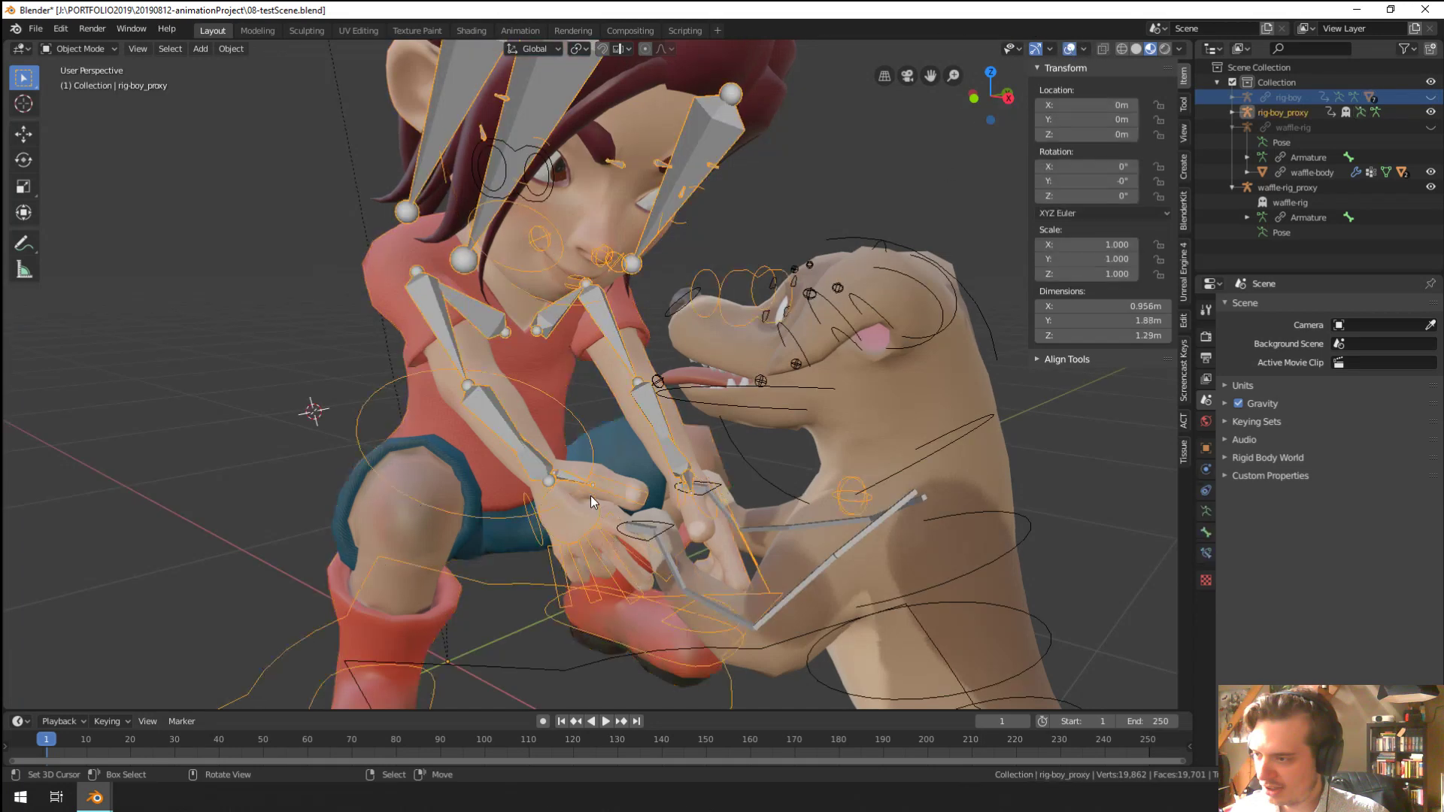
{"action": "key", "text": "ctrl+Tab"}
{"action": "middle_click_drag", "start_coordinate": [612, 501], "coordinate": [517, 454]}
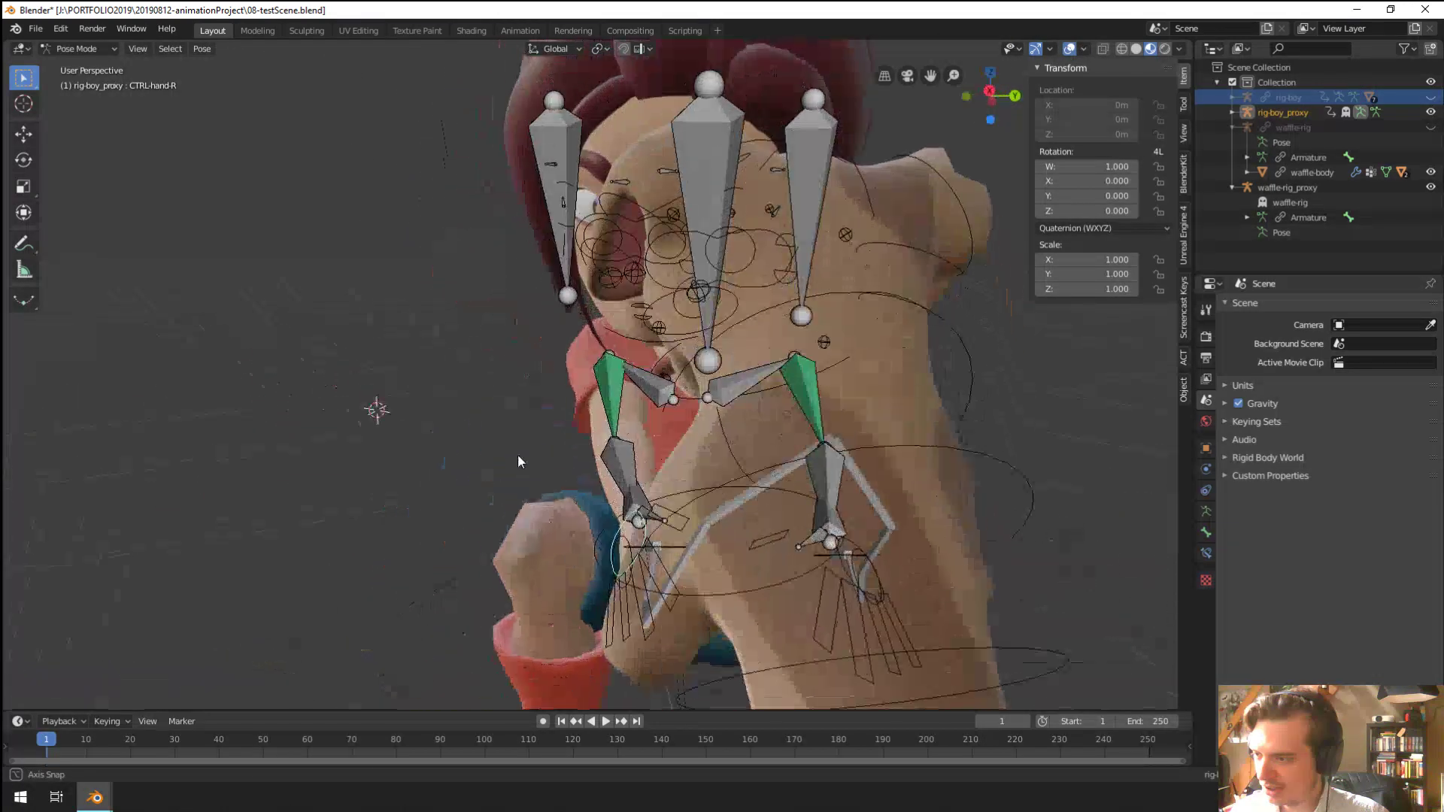
Rotate the CTRL-hand-R bone several ways to test how the boy's right wrist and forearm deform
{"action": "key", "text": "r"}
{"action": "left_click", "coordinate": [607, 358]}
{"action": "middle_click_drag", "start_coordinate": [608, 358], "coordinate": [773, 426]}
{"action": "key", "text": "r"}
{"action": "left_click", "coordinate": [632, 462]}
{"action": "middle_click_drag", "start_coordinate": [632, 463], "coordinate": [596, 478]}
{"action": "scroll", "coordinate": [602, 482], "scroll_direction": "up", "scroll_amount": 6}
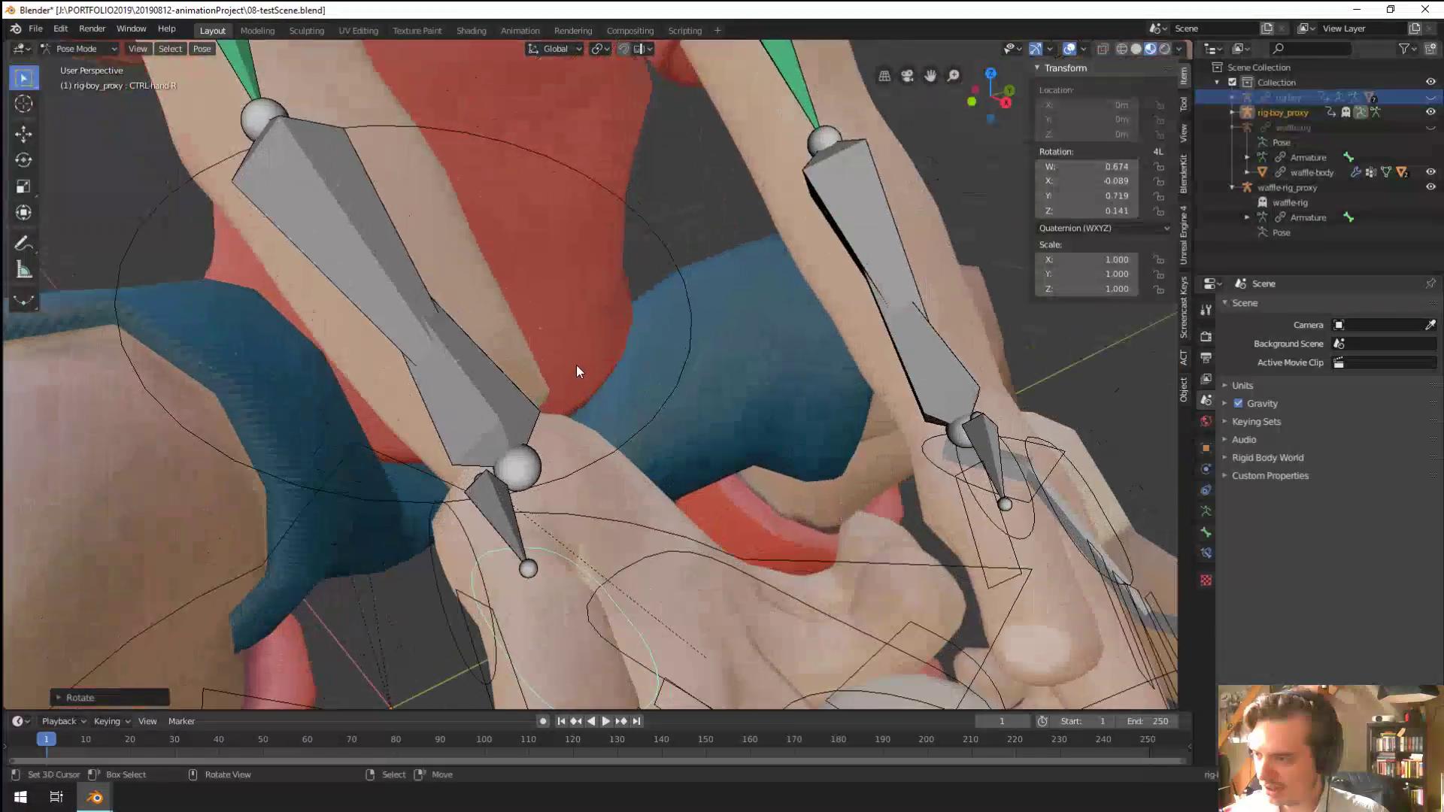
{"action": "scroll", "coordinate": [576, 364], "scroll_direction": "down", "scroll_amount": 4}
{"action": "scroll", "coordinate": [577, 414], "scroll_direction": "down", "scroll_amount": 2}
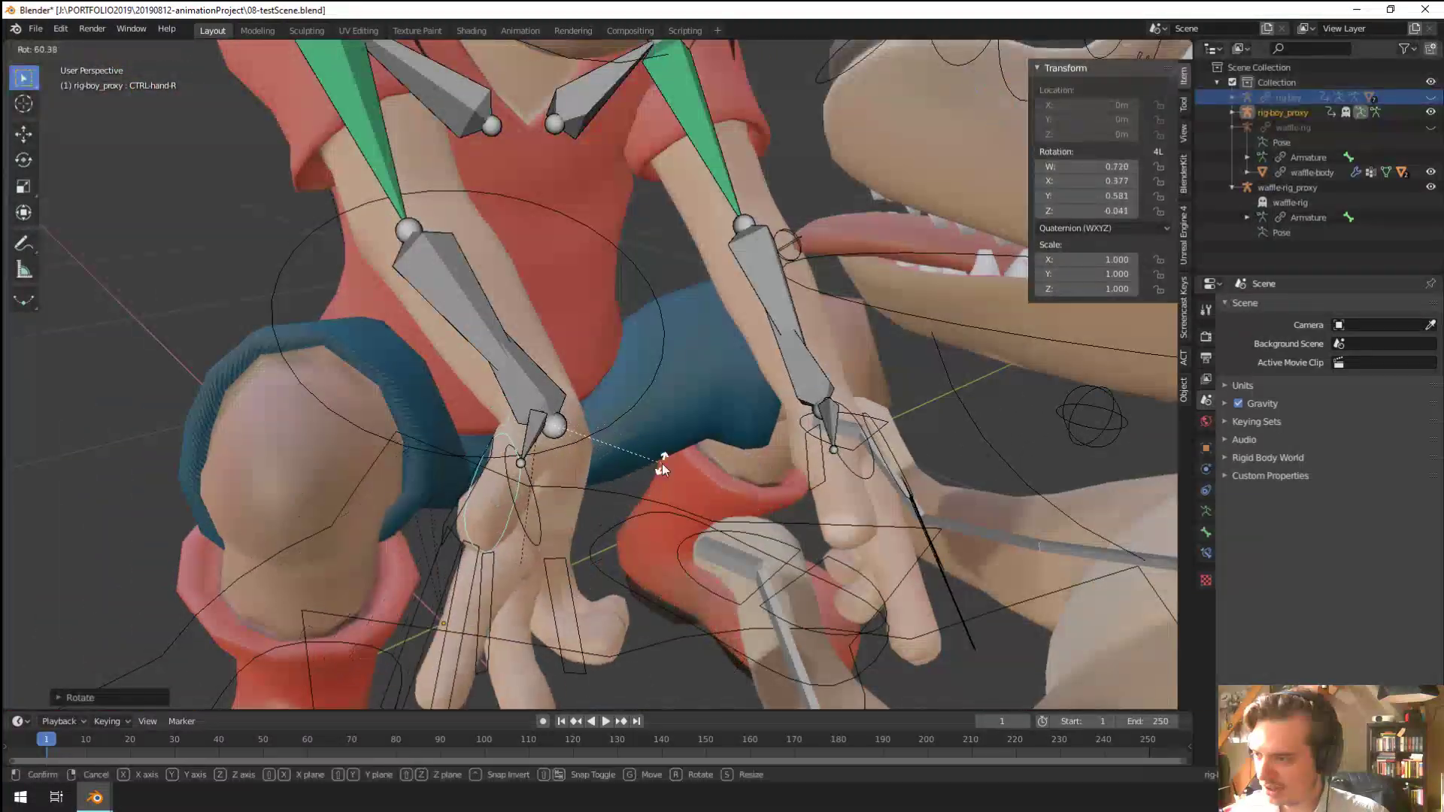
Add a Copy Rotation bone constraint to the spin bone in the boy's right forearm
{"action": "left_click", "coordinate": [562, 391]}
{"action": "left_click", "coordinate": [1206, 531]}
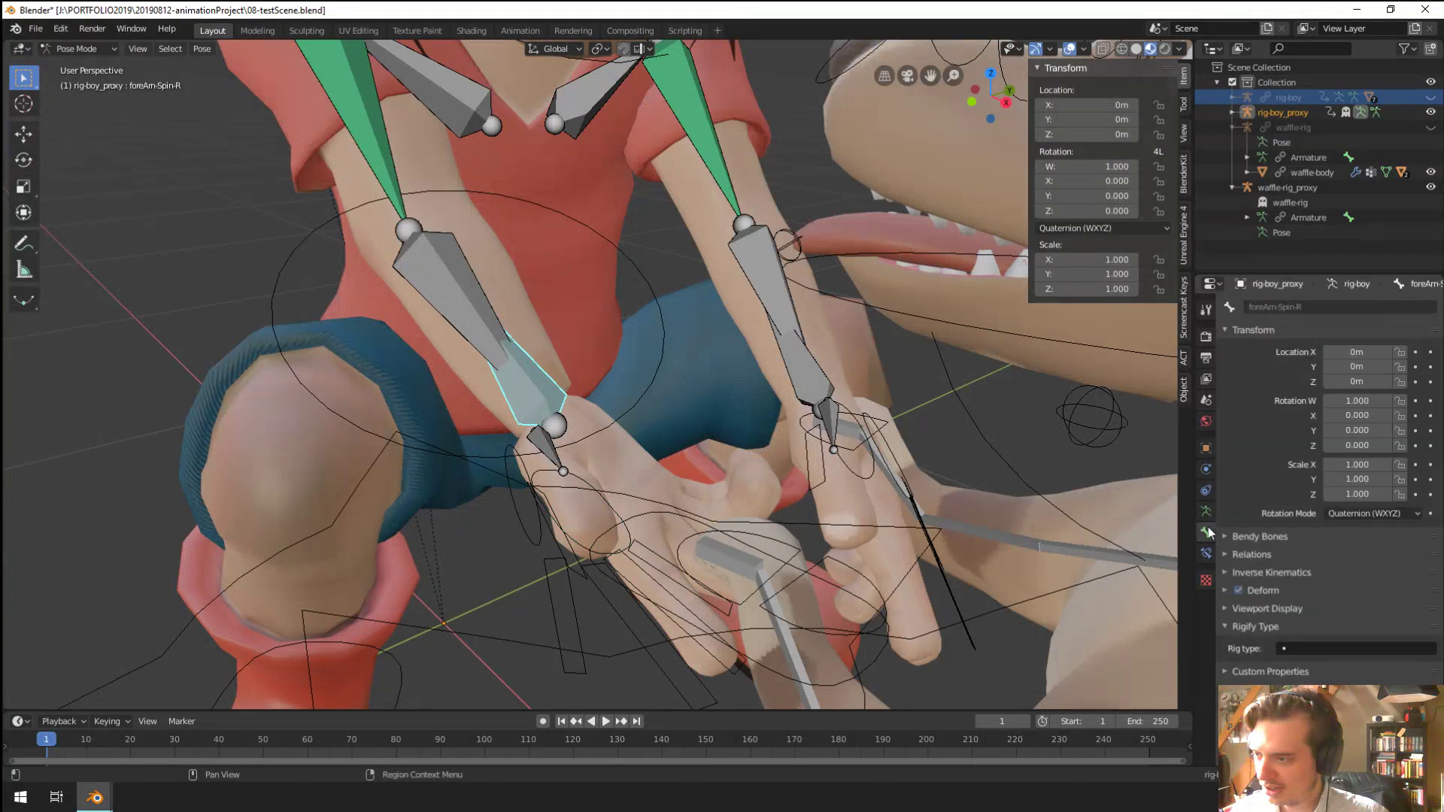
{"action": "left_click", "coordinate": [1206, 553]}
{"action": "left_click", "coordinate": [1269, 307]}
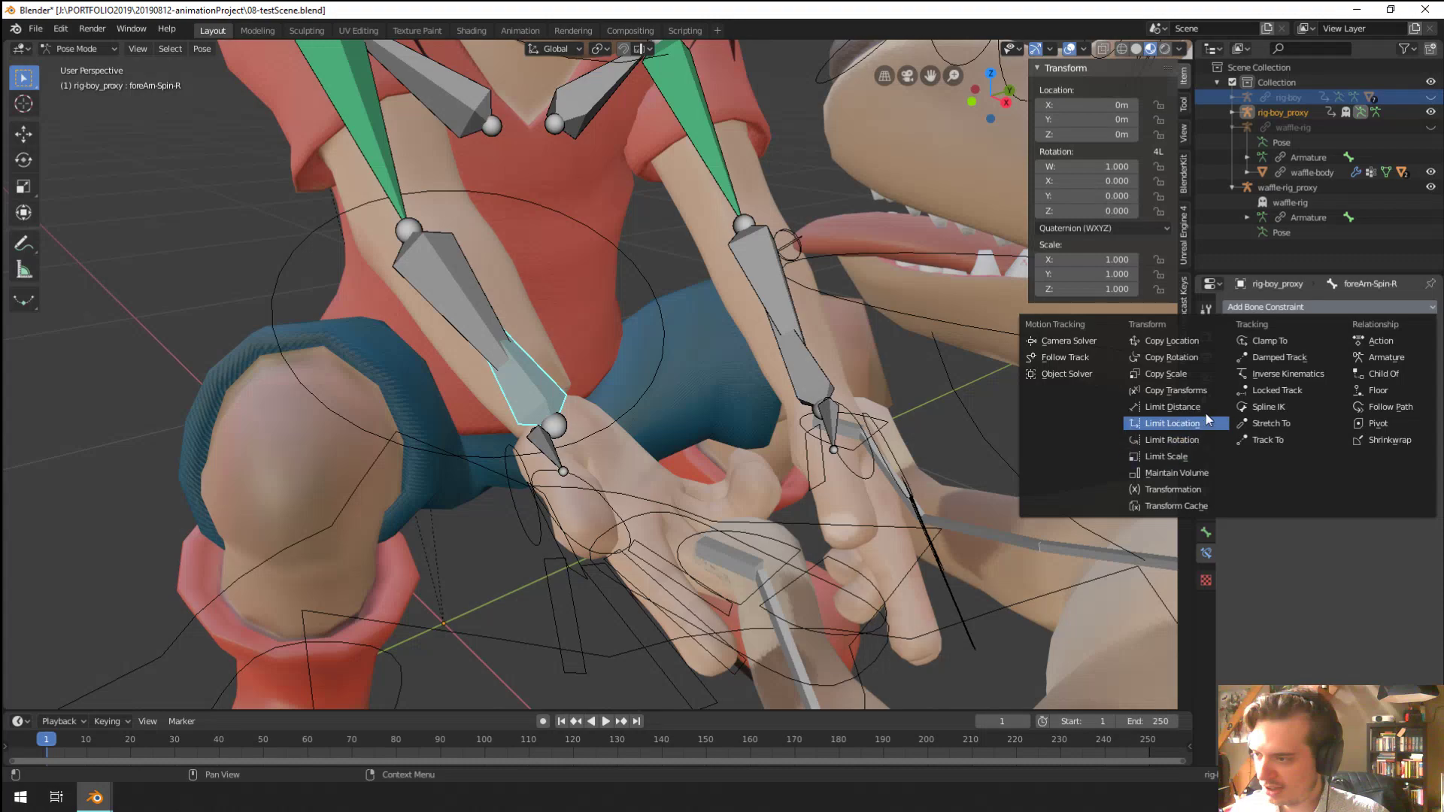
{"action": "left_click", "coordinate": [1208, 359]}
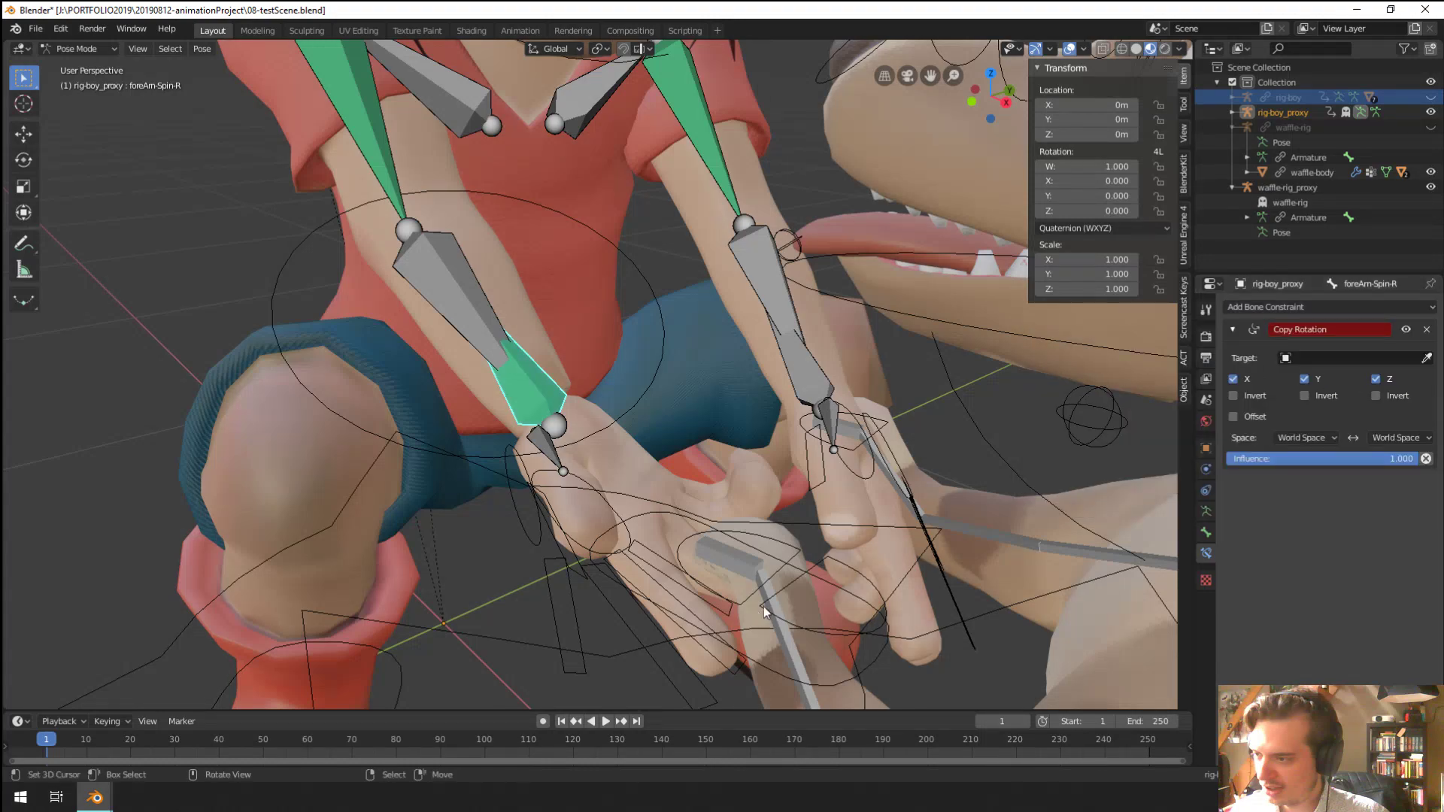
{"action": "middle_click_drag", "start_coordinate": [765, 606], "coordinate": [652, 524]}
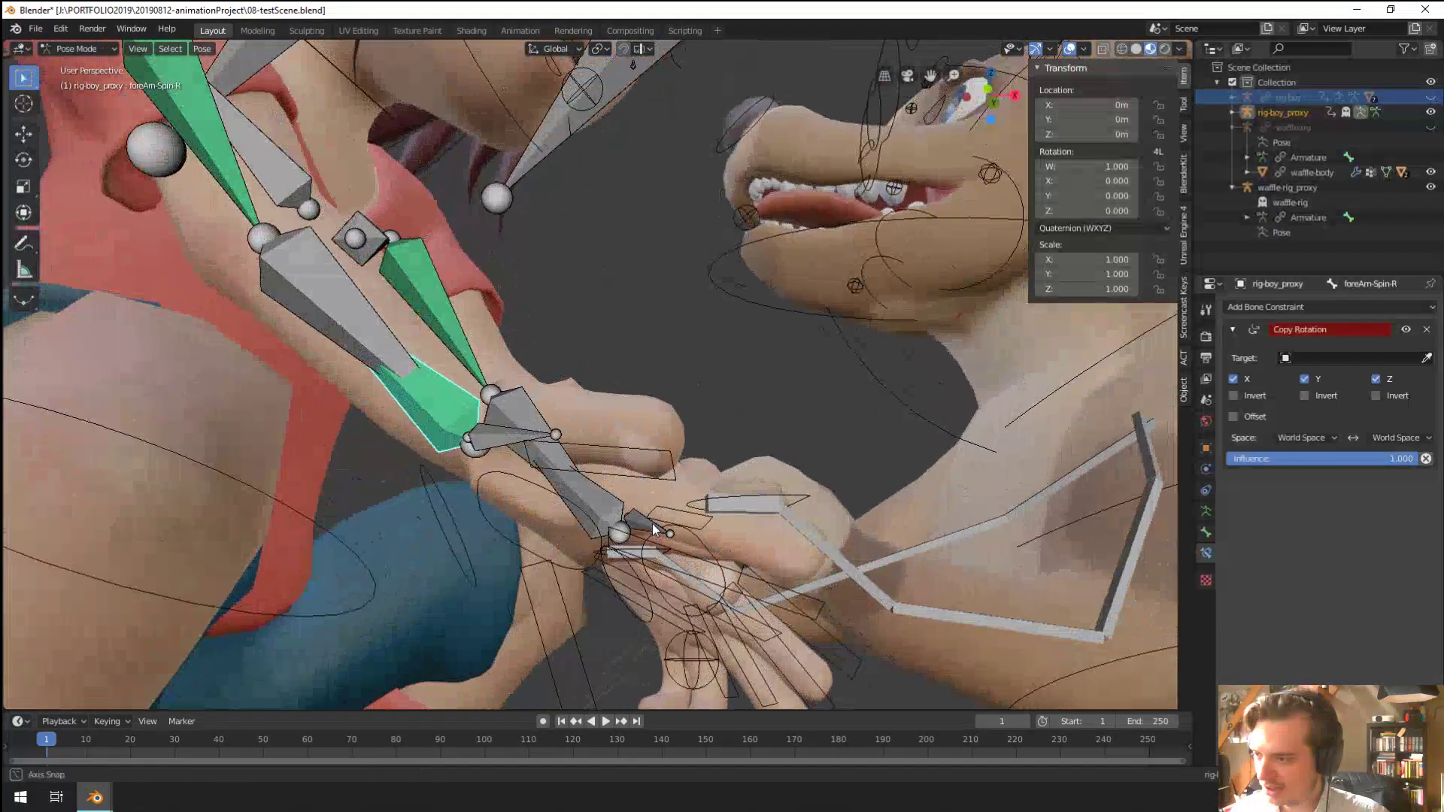
{"action": "key", "text": "F3"}
{"action": "type", "text": "reload"}
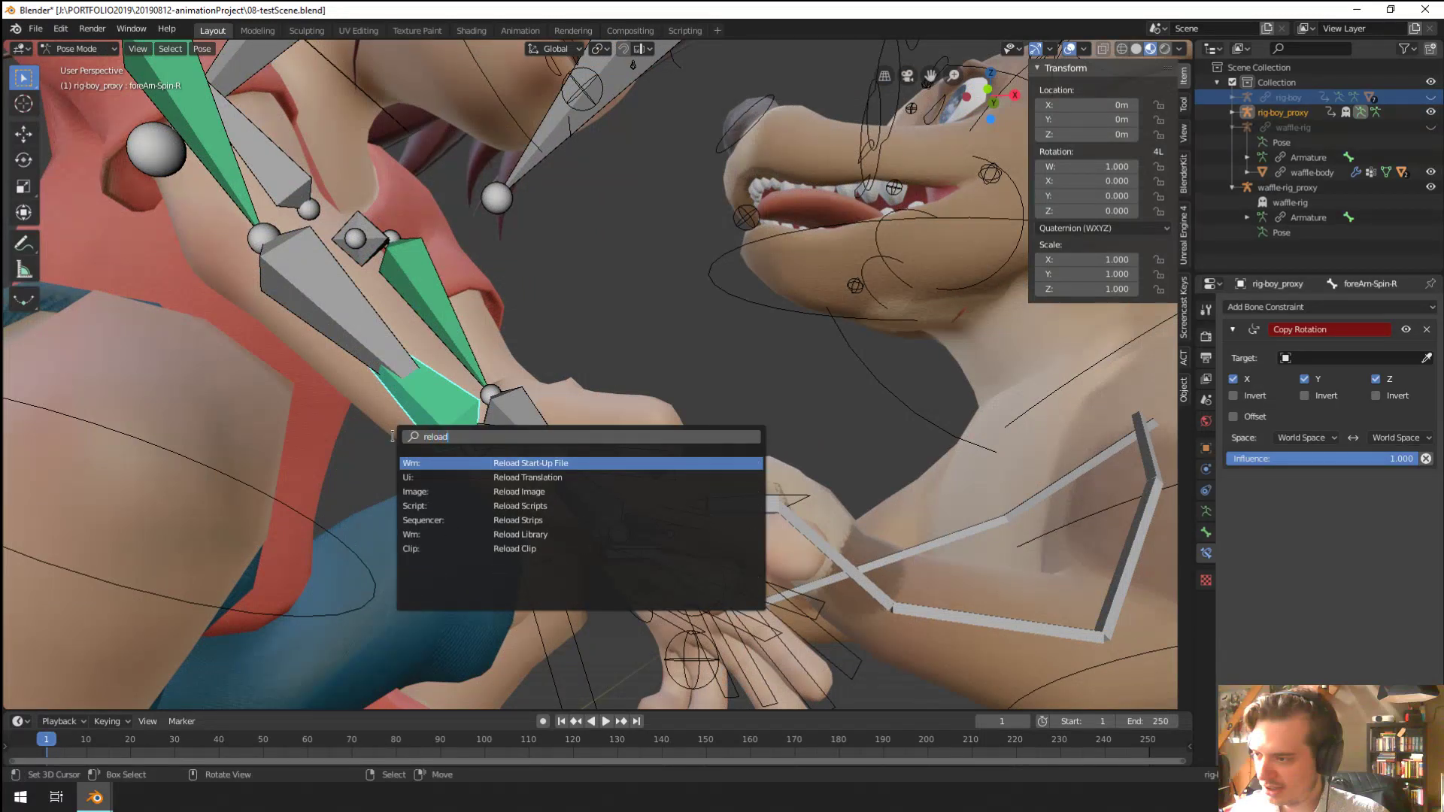
{"action": "key", "text": "Escape"}
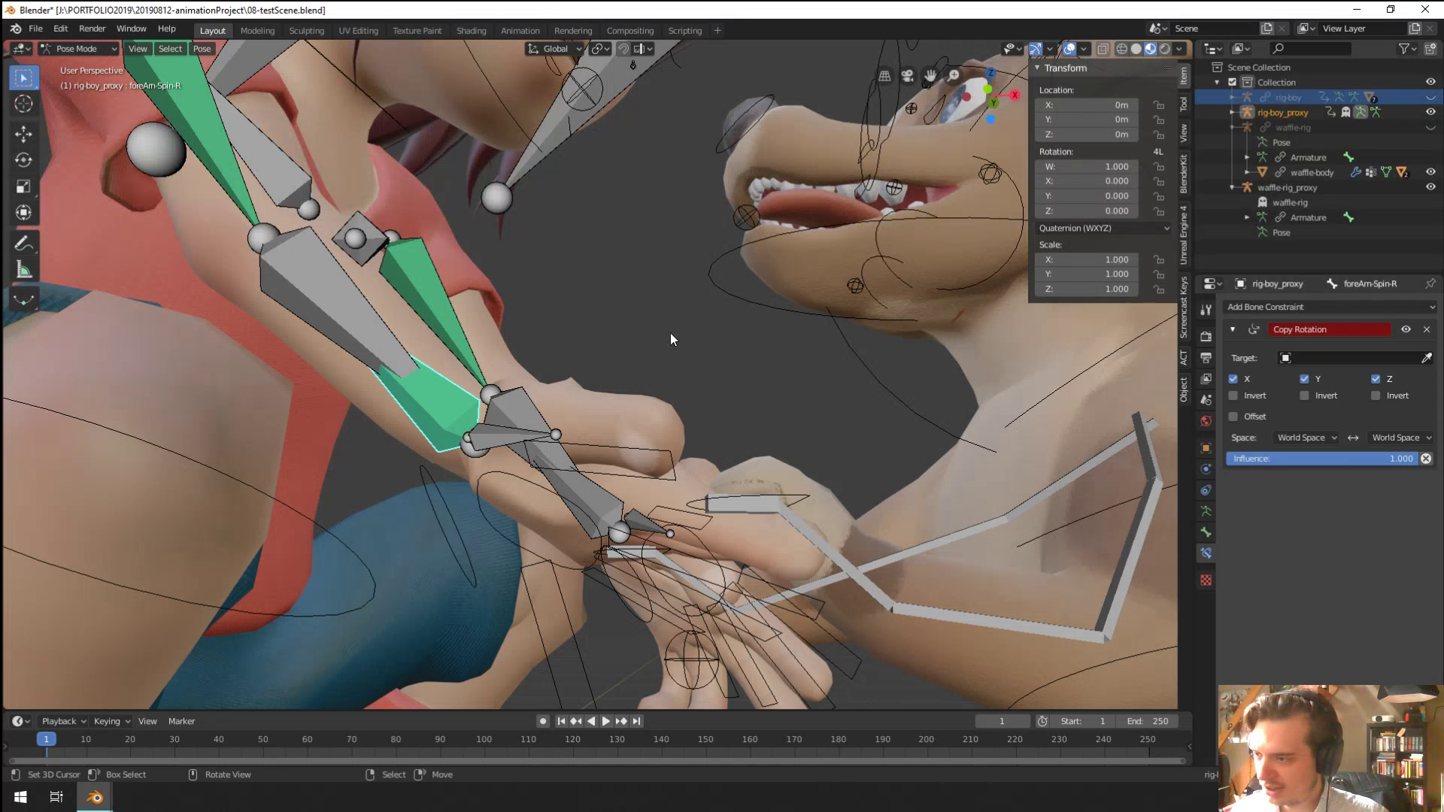
Limit the Copy Rotation constraint to inverted Y rotation, with rig-boy as target and CTRL-hand-R as its bone
{"action": "left_click", "coordinate": [1233, 379]}
{"action": "left_click", "coordinate": [1376, 379]}
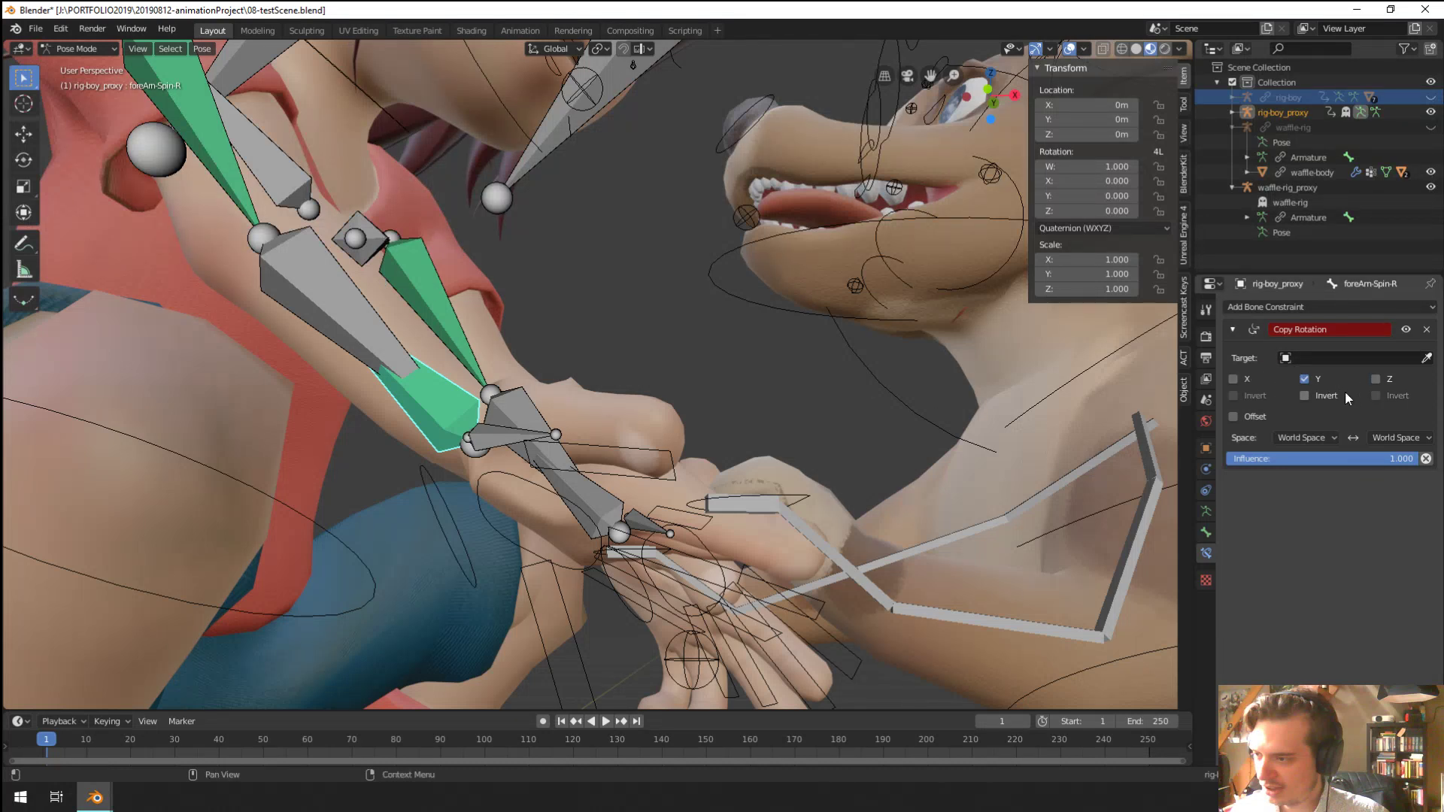
{"action": "left_click", "coordinate": [1330, 359]}
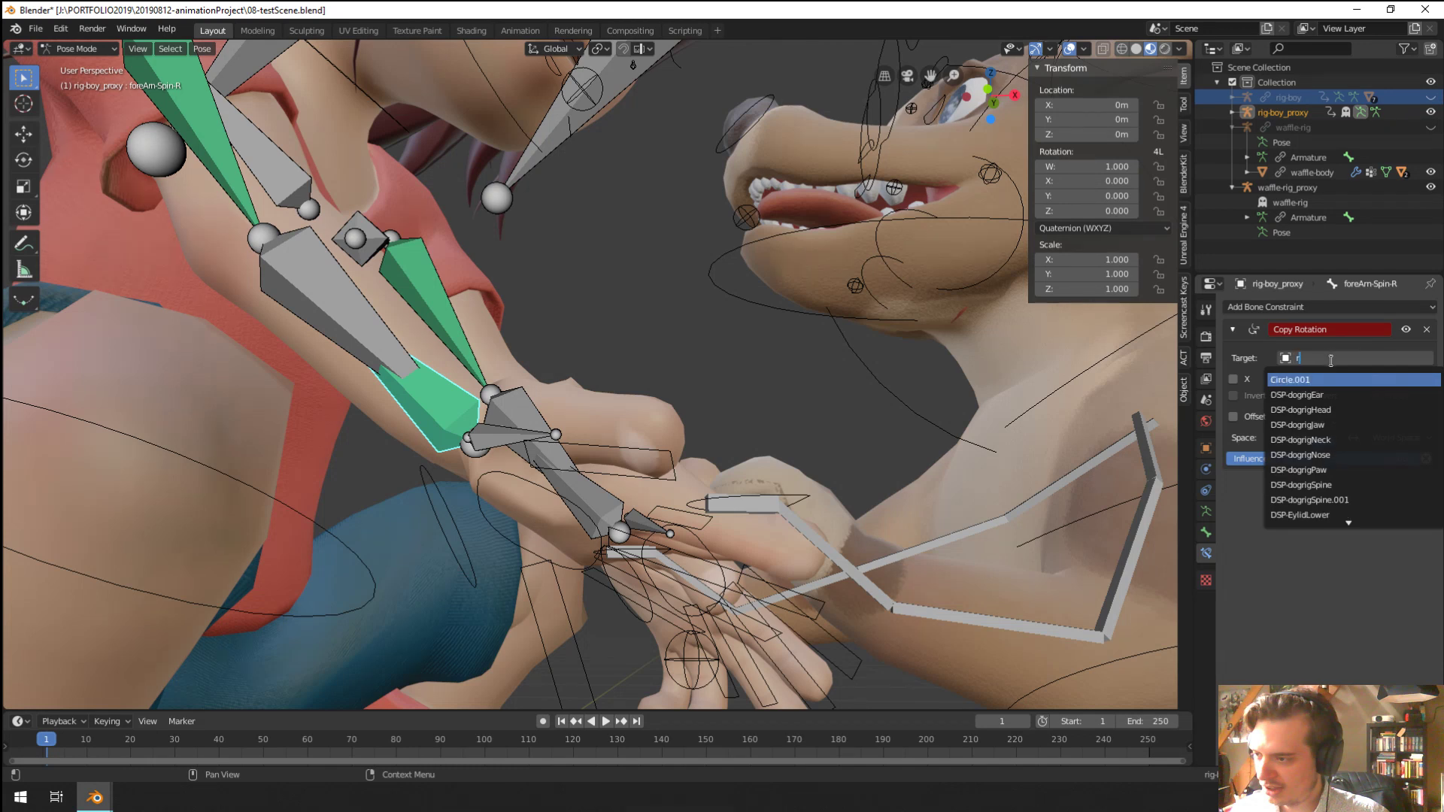
{"action": "type", "text": "boy"}
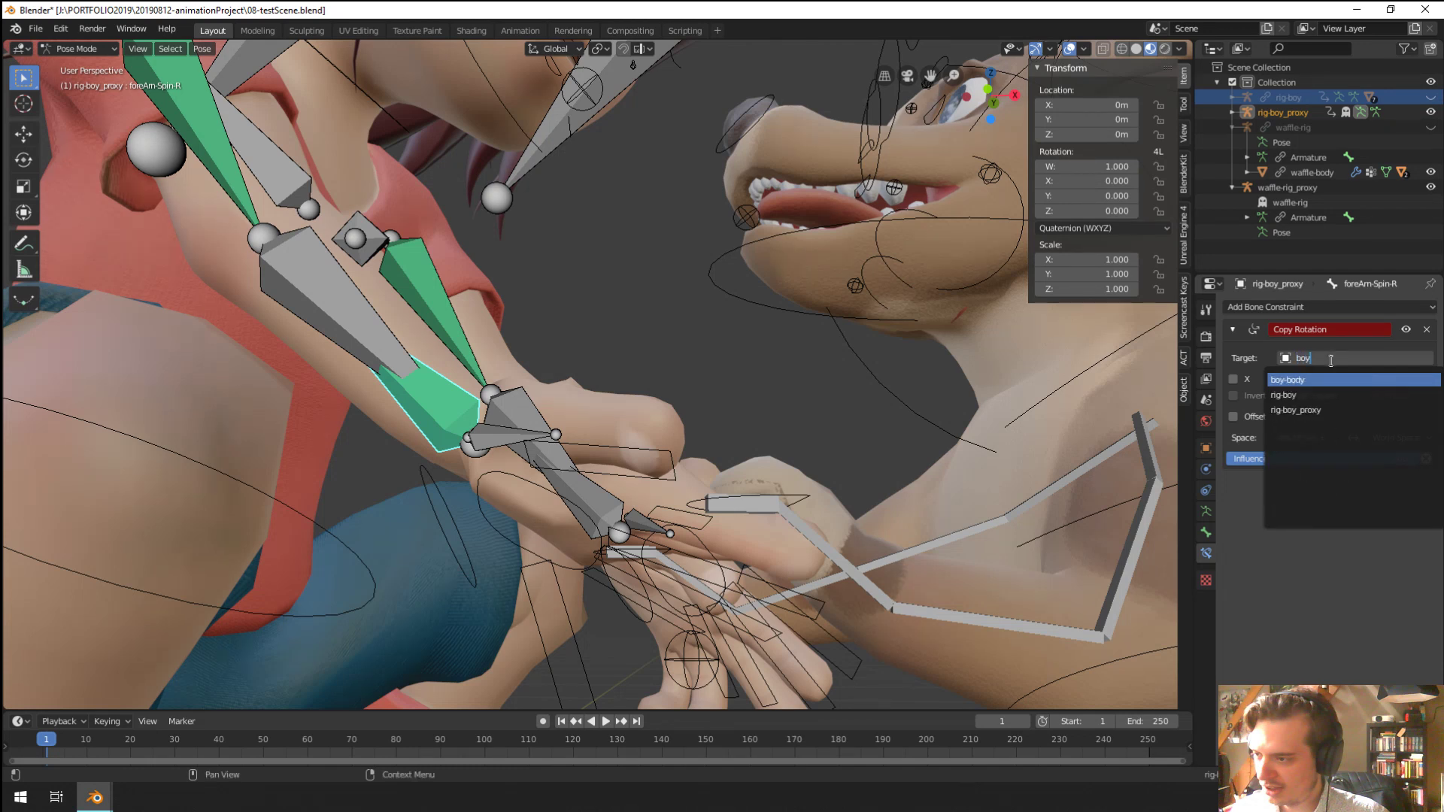
{"action": "key", "text": "Down"}
{"action": "key", "text": "Return"}
{"action": "left_click", "coordinate": [1338, 379]}
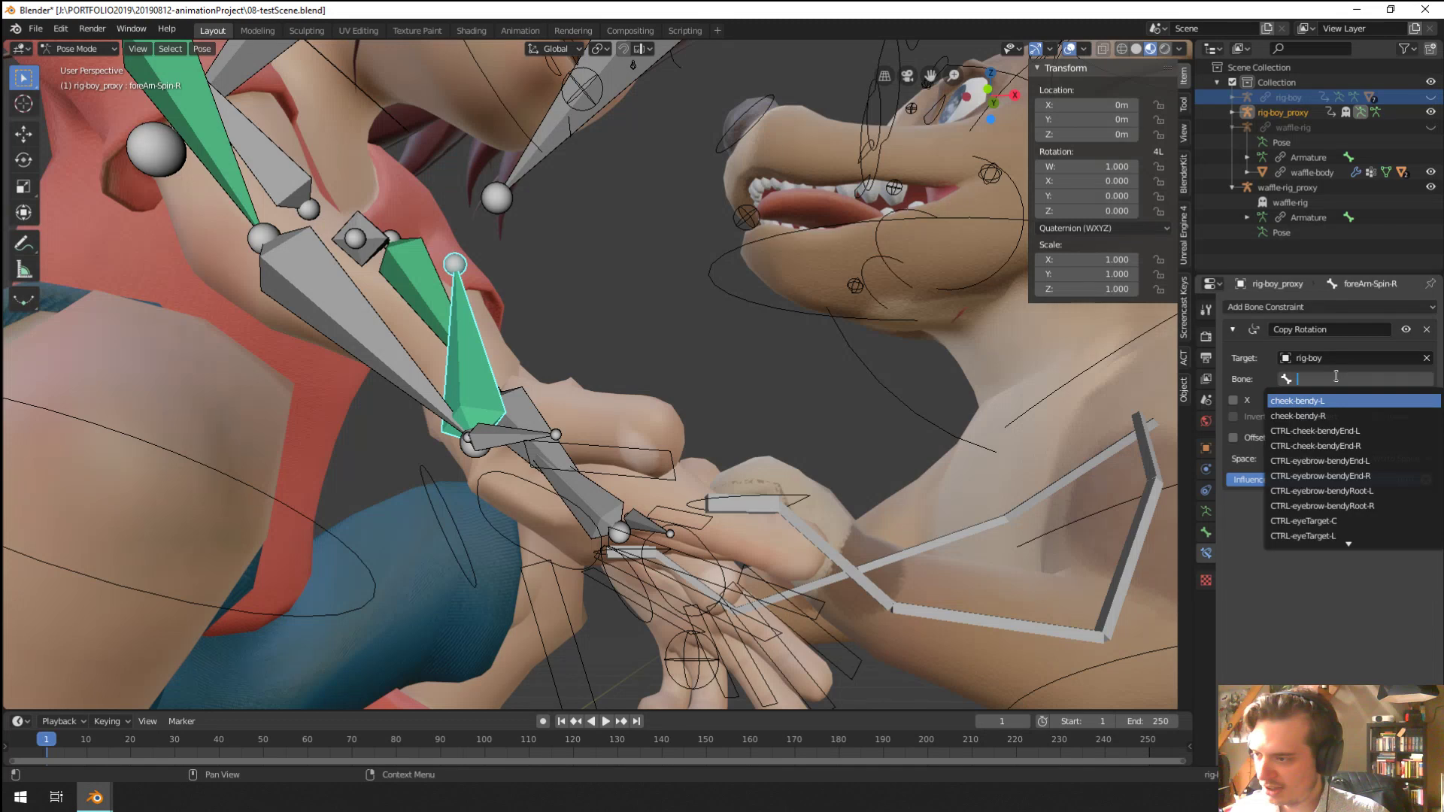
{"action": "type", "text": "hand"}
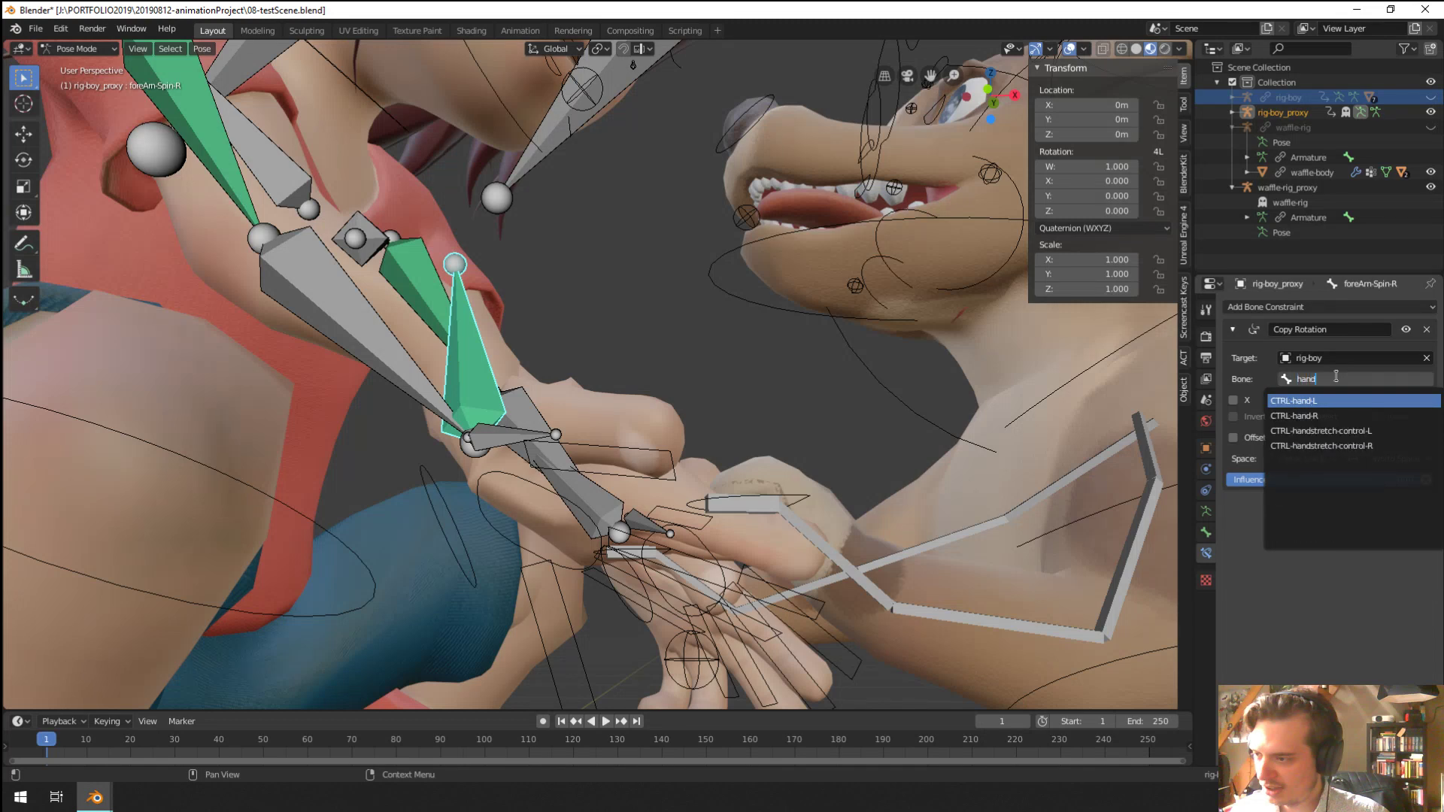
{"action": "left_click", "coordinate": [1338, 416]}
Set both the target and owner space of the Copy Rotation constraint to Local Space
{"action": "left_click", "coordinate": [1307, 459]}
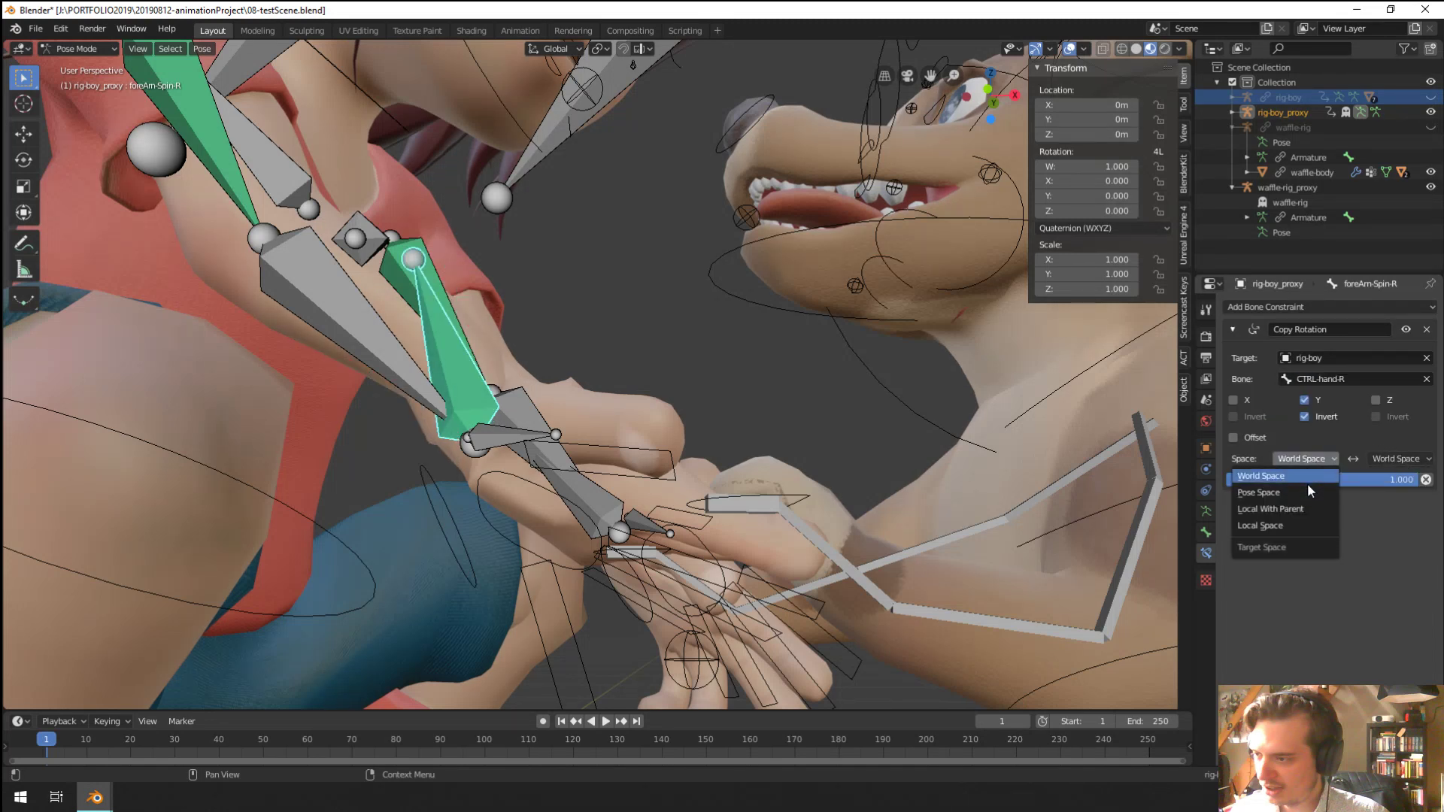
{"action": "left_click", "coordinate": [1277, 526]}
{"action": "left_click", "coordinate": [1380, 459]}
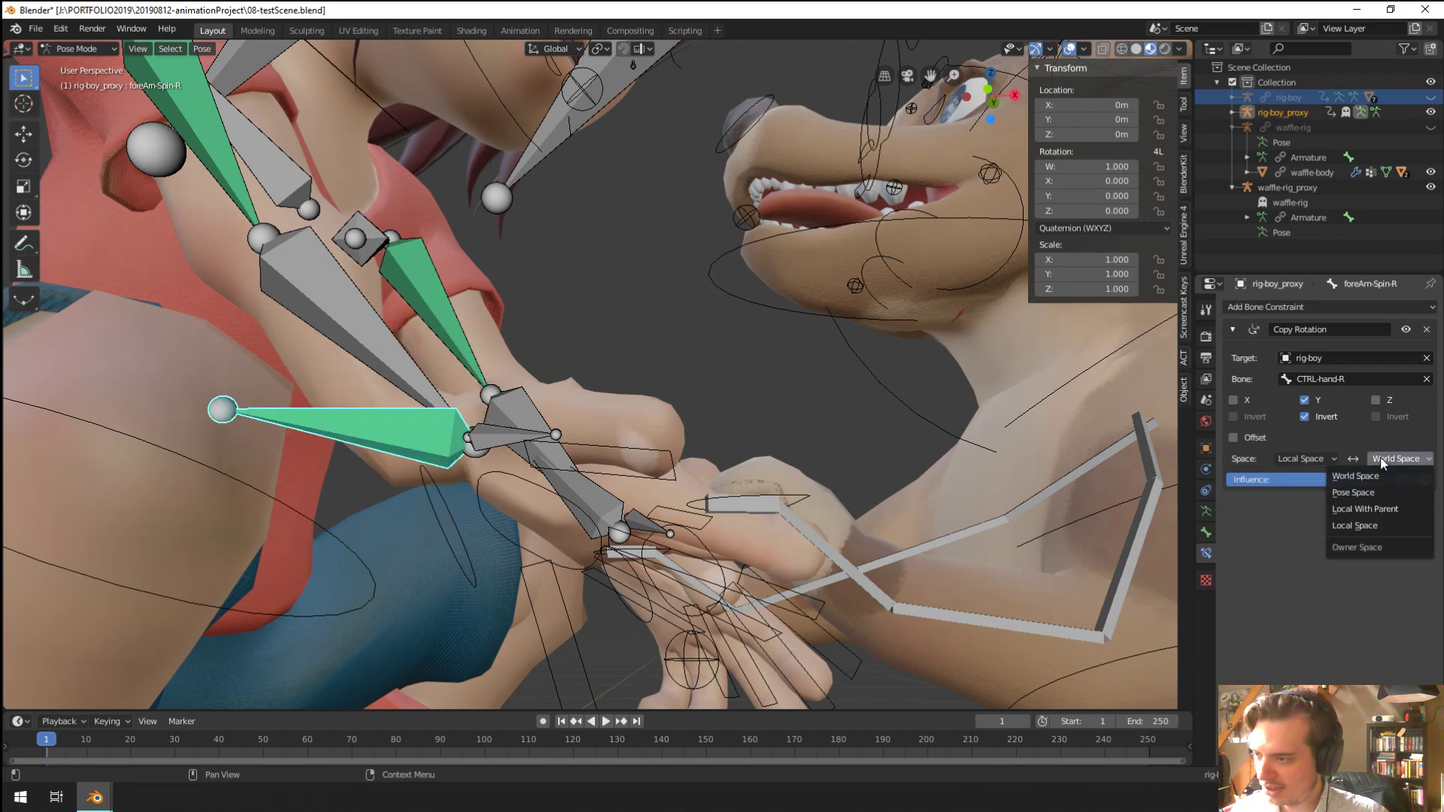
{"action": "left_click", "coordinate": [1356, 526]}
Deselect the bones, return to Object Mode and select the boy-body mesh at the right forearm
{"action": "middle_click_drag", "start_coordinate": [1020, 449], "coordinate": [456, 470]}
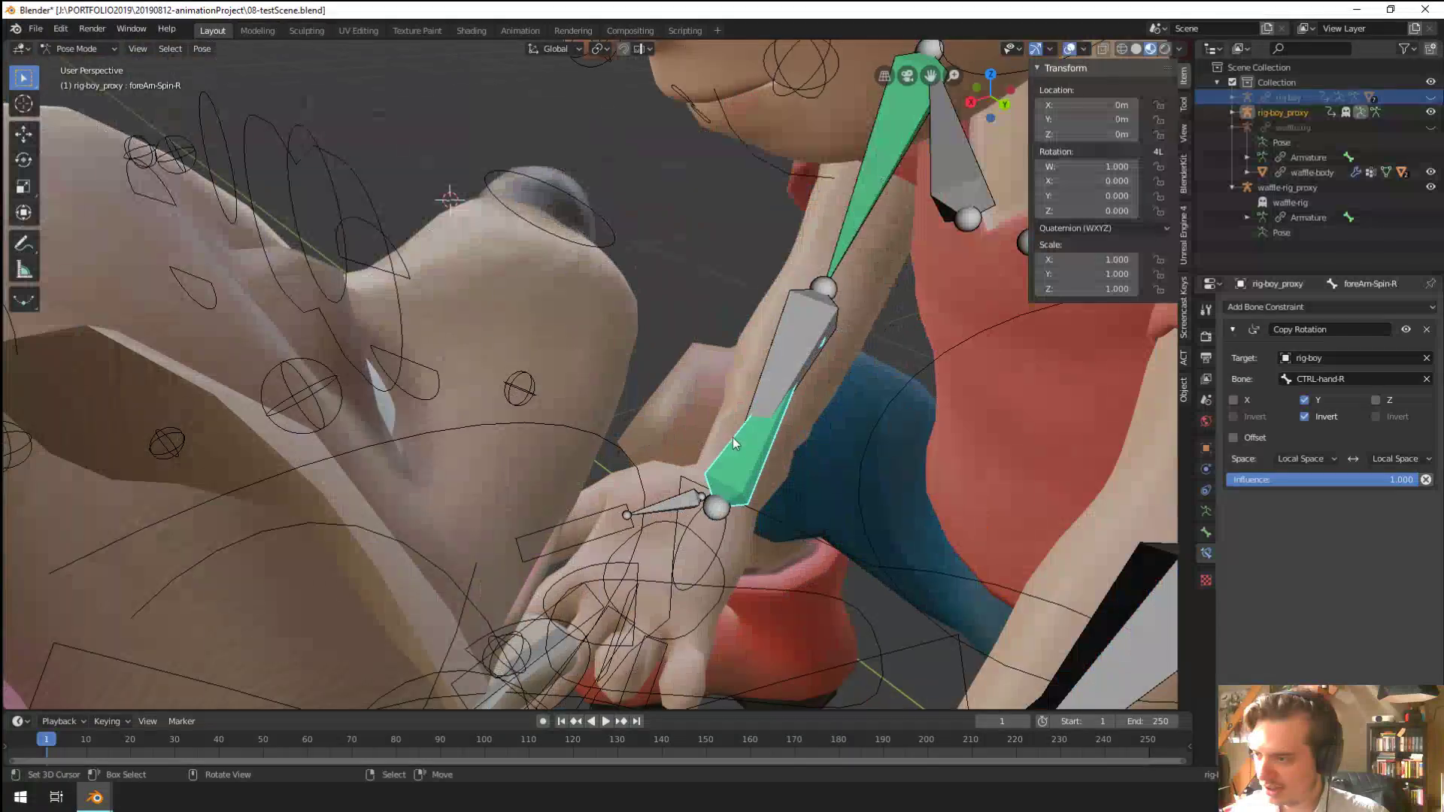
{"action": "middle_click_drag", "start_coordinate": [745, 369], "coordinate": [670, 380], "text": "shift"}
{"action": "scroll", "coordinate": [671, 380], "scroll_direction": "up", "scroll_amount": 4}
{"action": "key", "text": "alt+a"}
{"action": "middle_click_drag", "start_coordinate": [748, 477], "coordinate": [683, 437], "text": "shift"}
{"action": "key", "text": "ctrl+Tab"}
{"action": "left_click", "coordinate": [842, 363]}
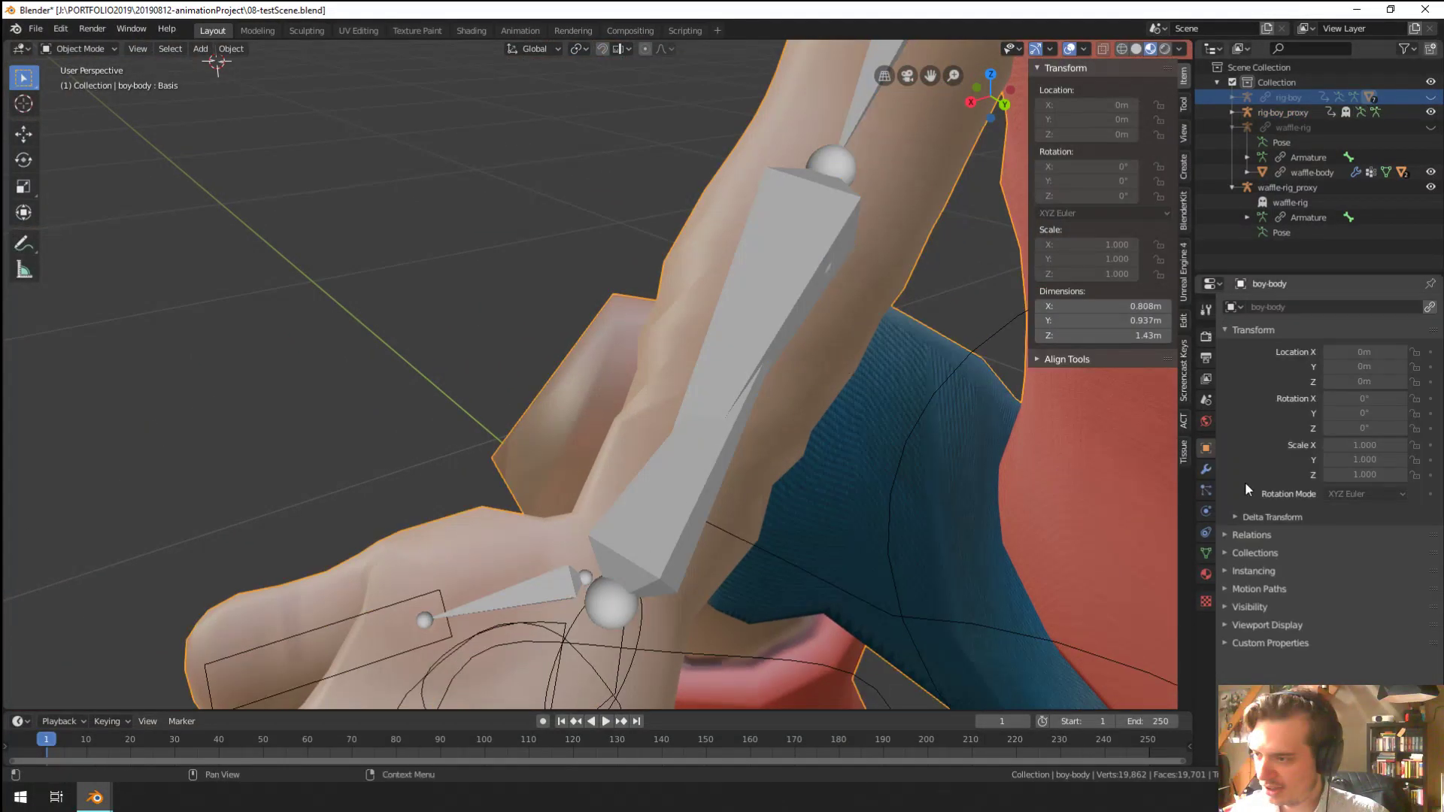
Show the modifiers of boy-body in the test scene and switch to the 07-boyRefine08.blend window
{"action": "left_click", "coordinate": [1206, 469]}
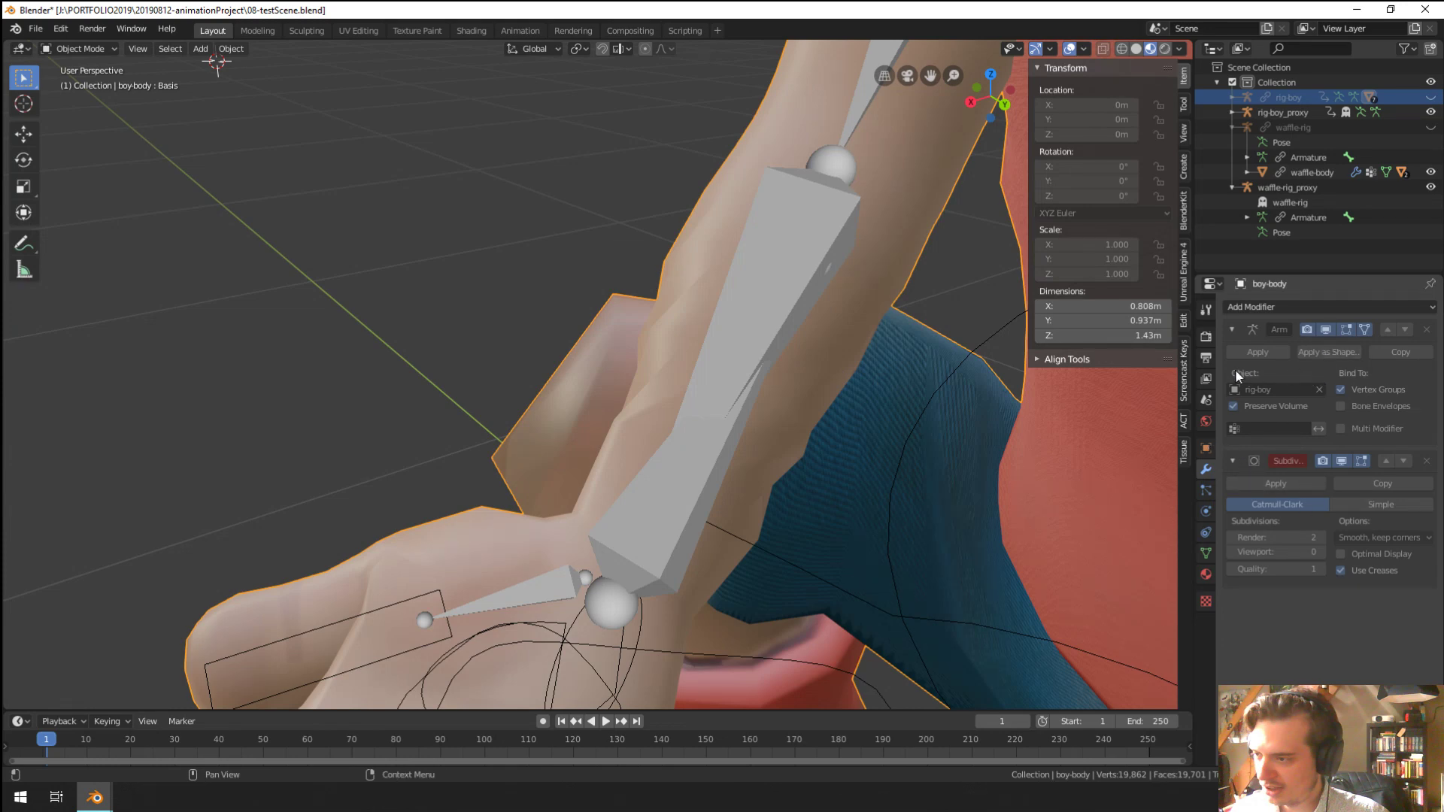
{"action": "scroll", "coordinate": [823, 373], "scroll_direction": "down", "scroll_amount": 5}
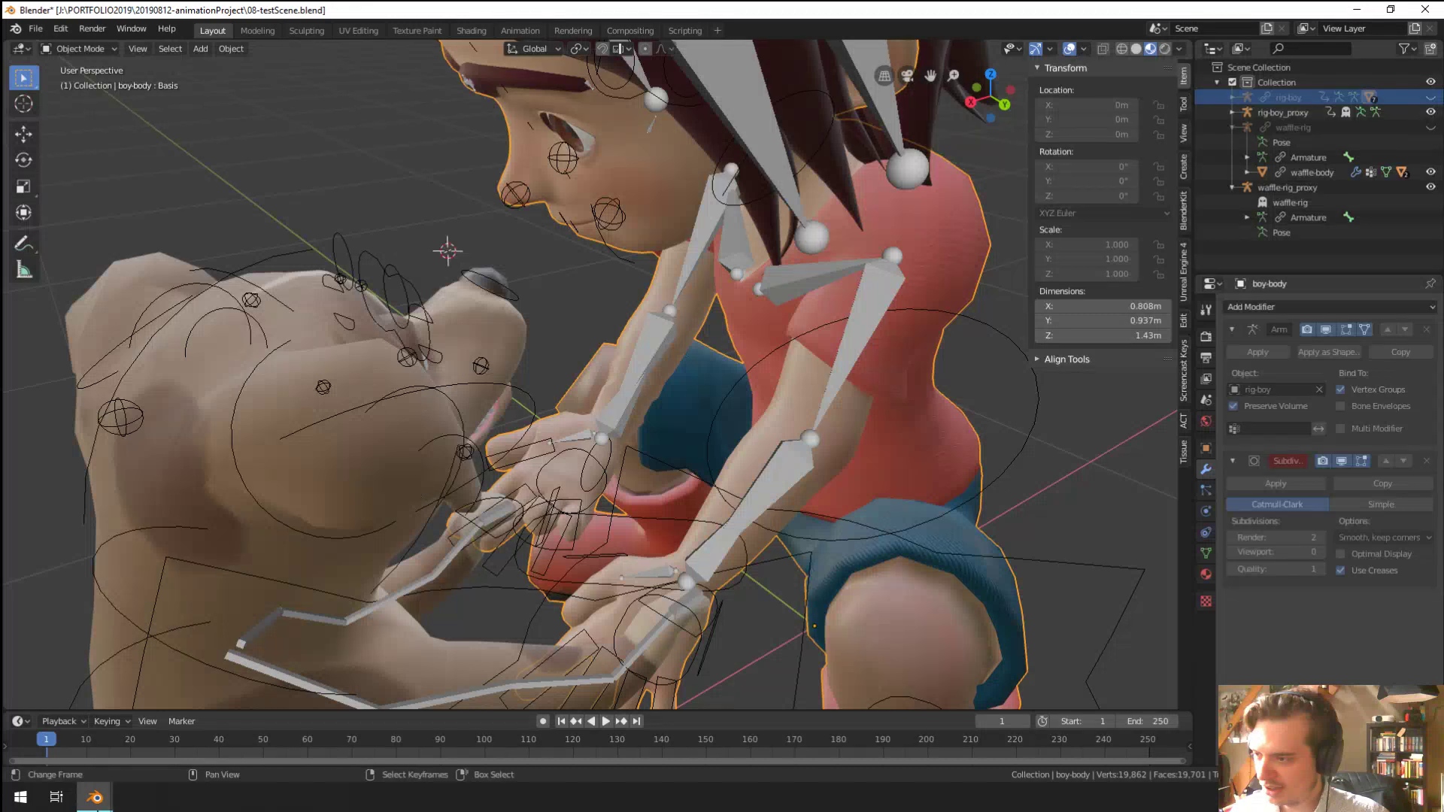
{"action": "left_click", "coordinate": [95, 797]}
{"action": "left_click", "coordinate": [90, 731]}
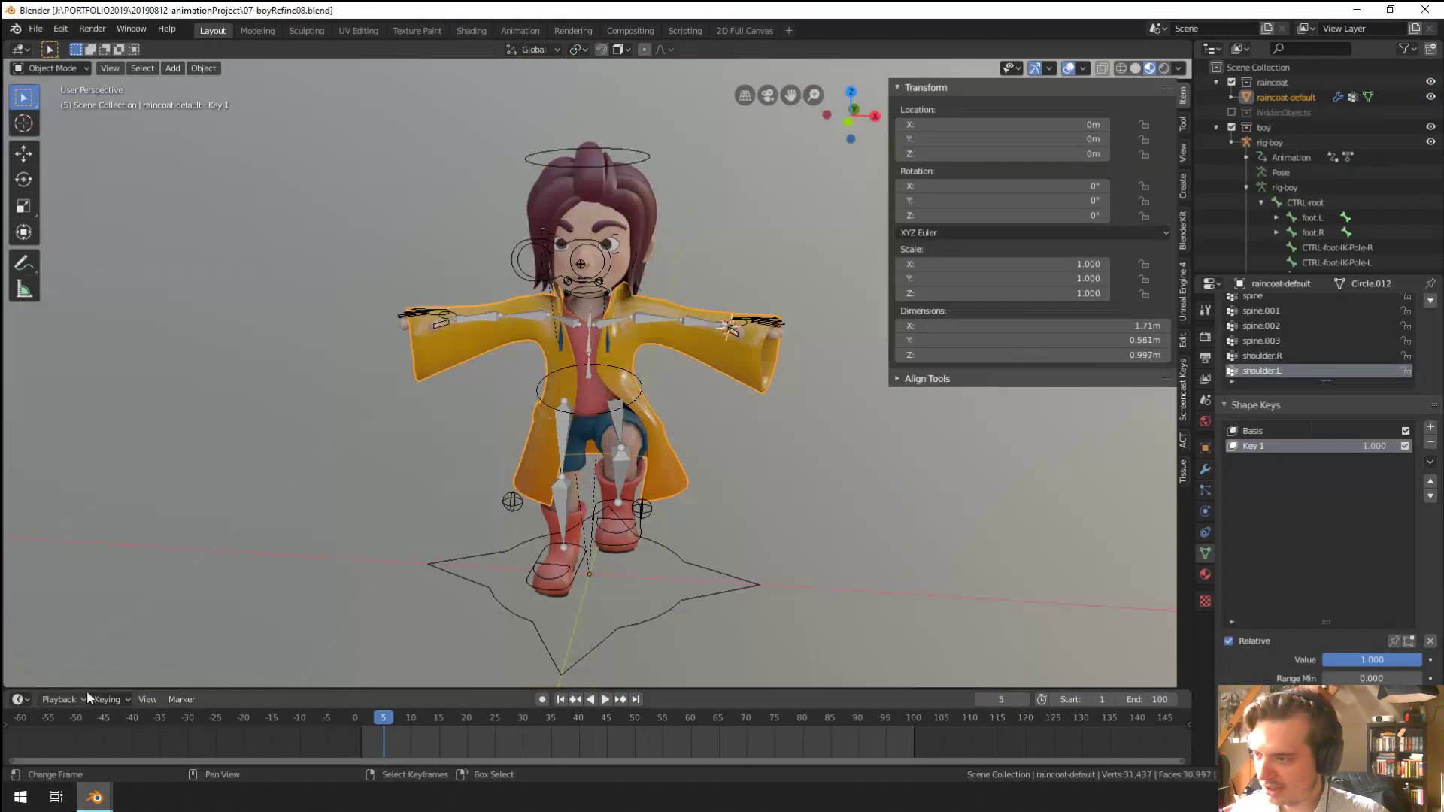
Set the boy-body Subdivision modifier's viewport level to 1 and save 07-boyRefine08.blend
{"action": "scroll", "coordinate": [578, 395], "scroll_direction": "up", "scroll_amount": 4}
{"action": "right_click", "coordinate": [549, 453]}
{"action": "right_click", "coordinate": [592, 450]}
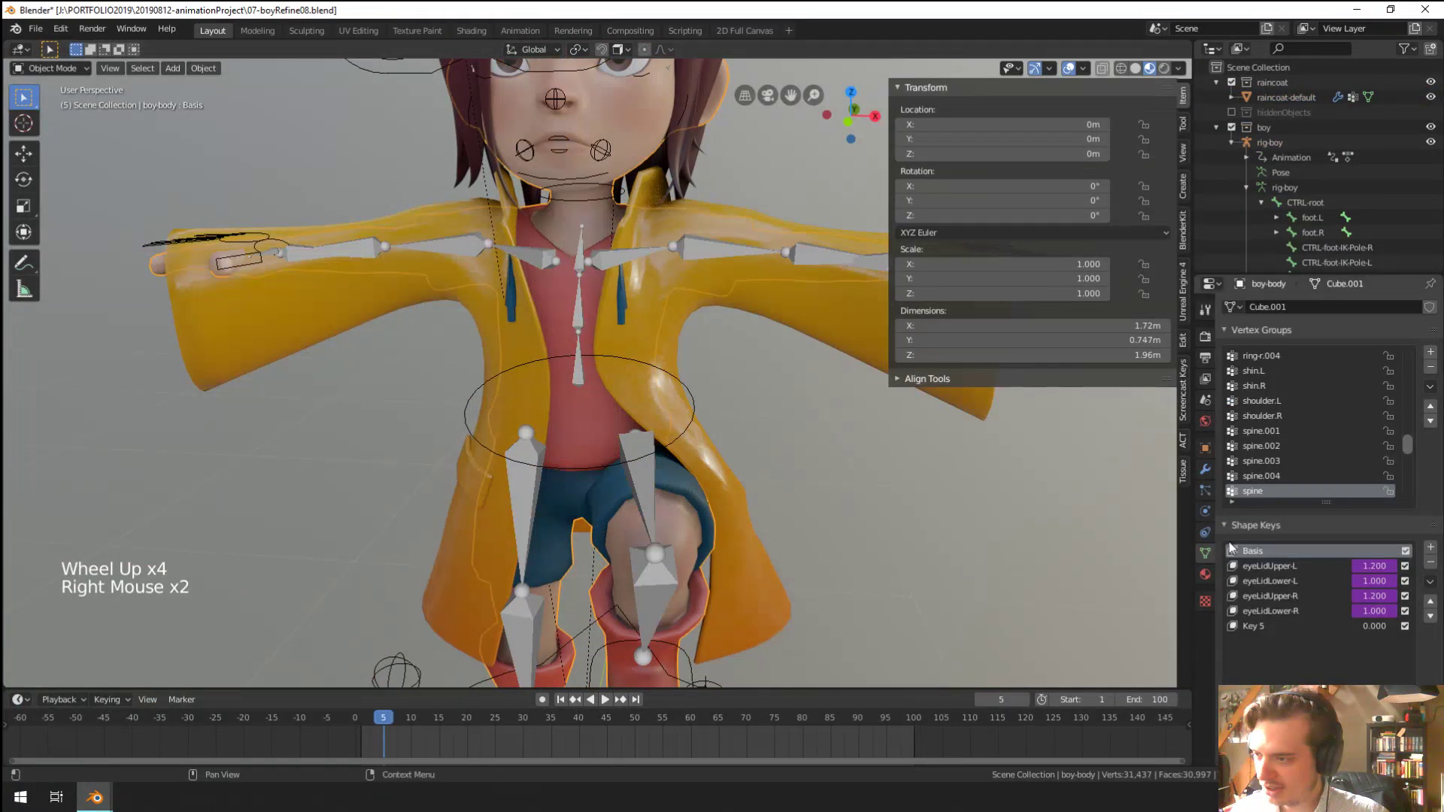
{"action": "left_click", "coordinate": [1205, 469]}
{"action": "left_click", "coordinate": [1316, 551]}
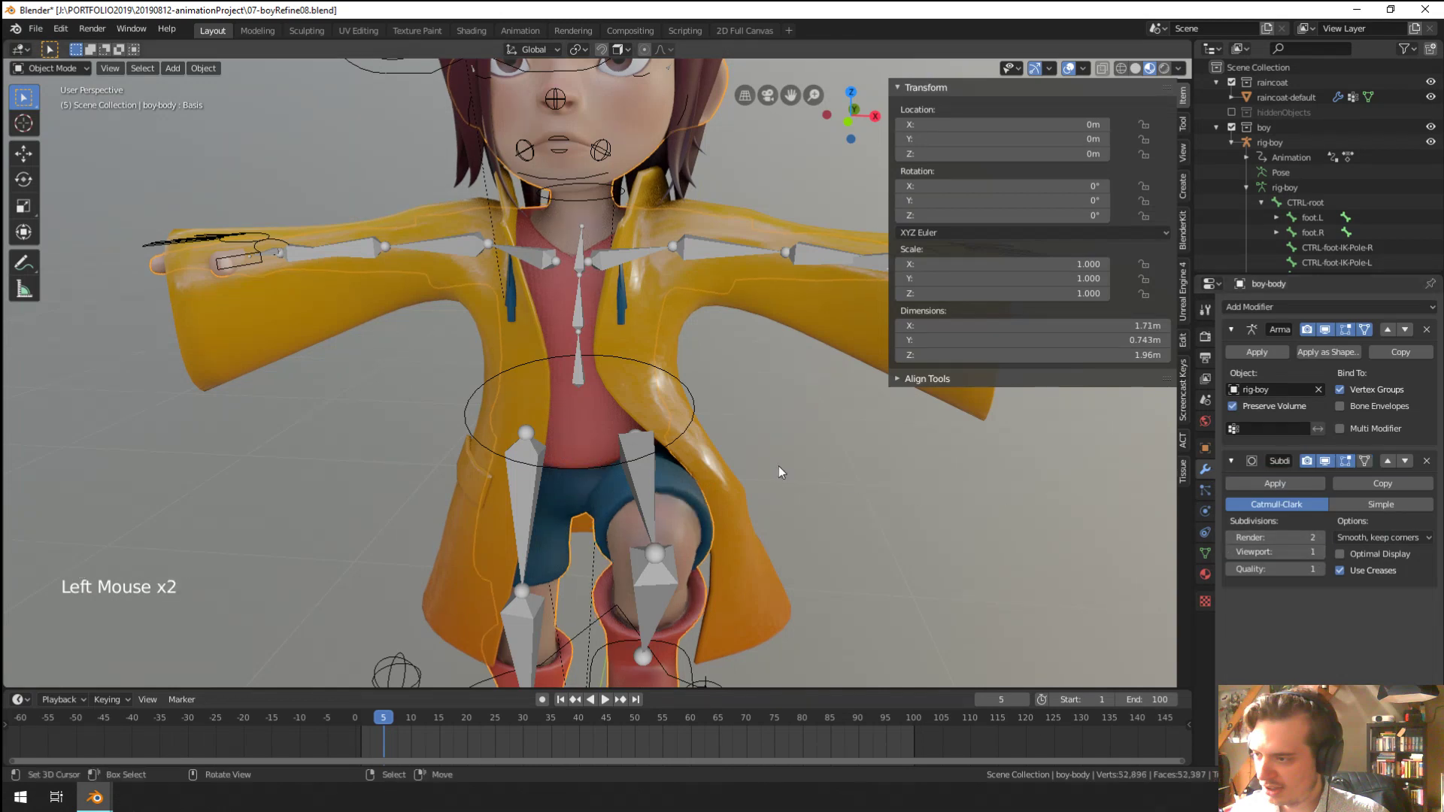
{"action": "key", "text": "ctrl+s"}
{"action": "left_click", "coordinate": [35, 28]}
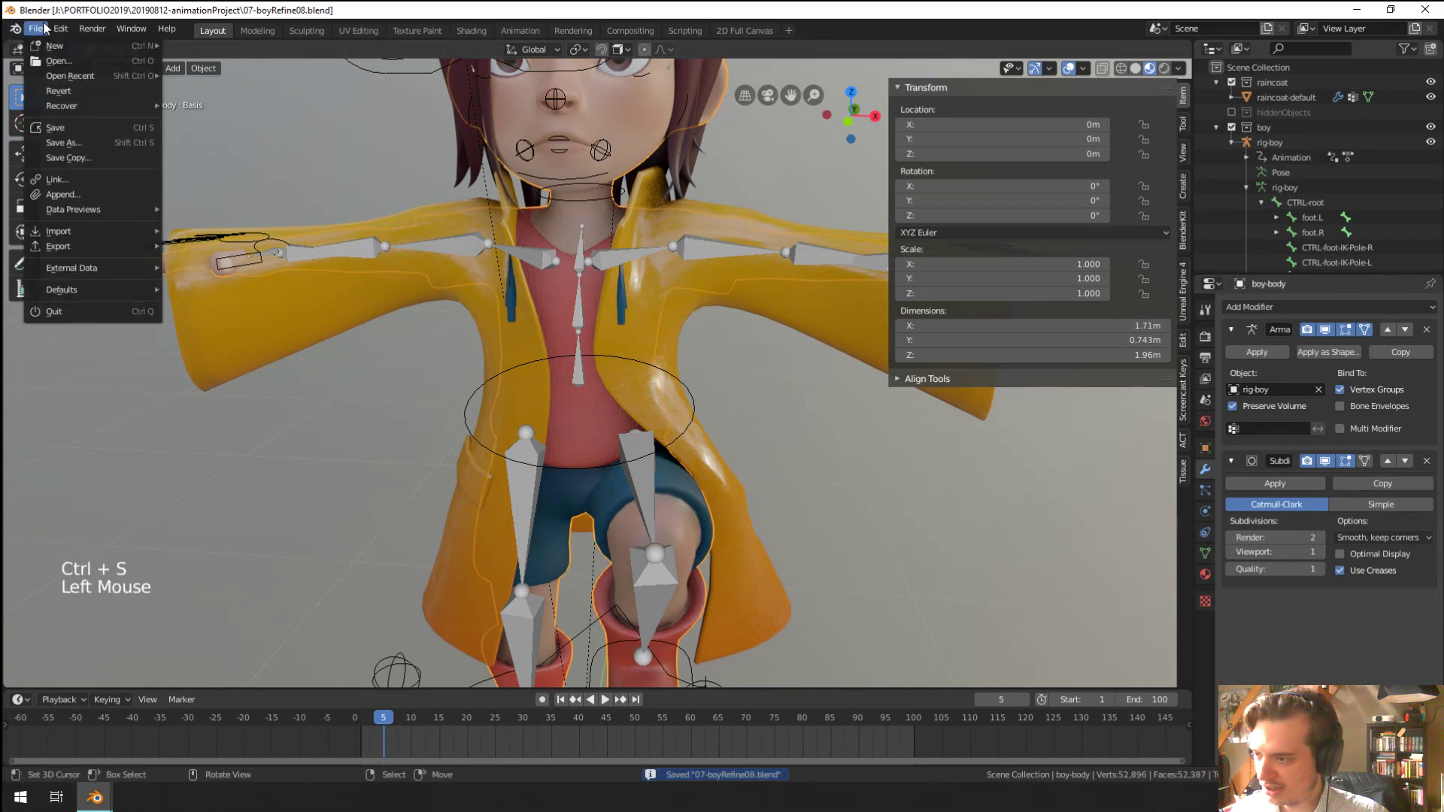
{"action": "left_click", "coordinate": [81, 91]}
Return to the test scene window, save it, and reload 08-testScene.blend from the recent files
{"action": "mouse_move", "coordinate": [95, 797]}
{"action": "left_click", "coordinate": [237, 729]}
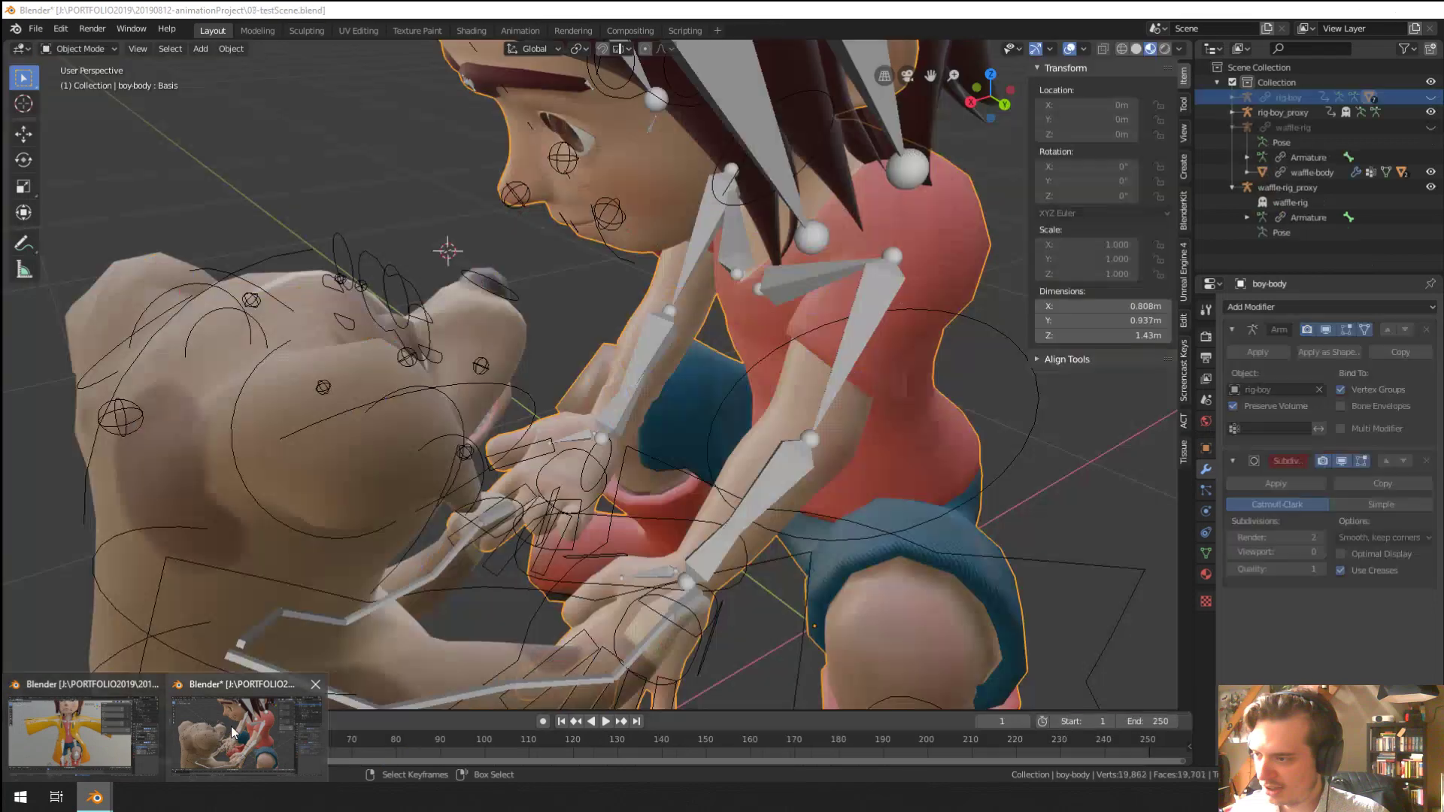
{"action": "key", "text": "ctrl+s"}
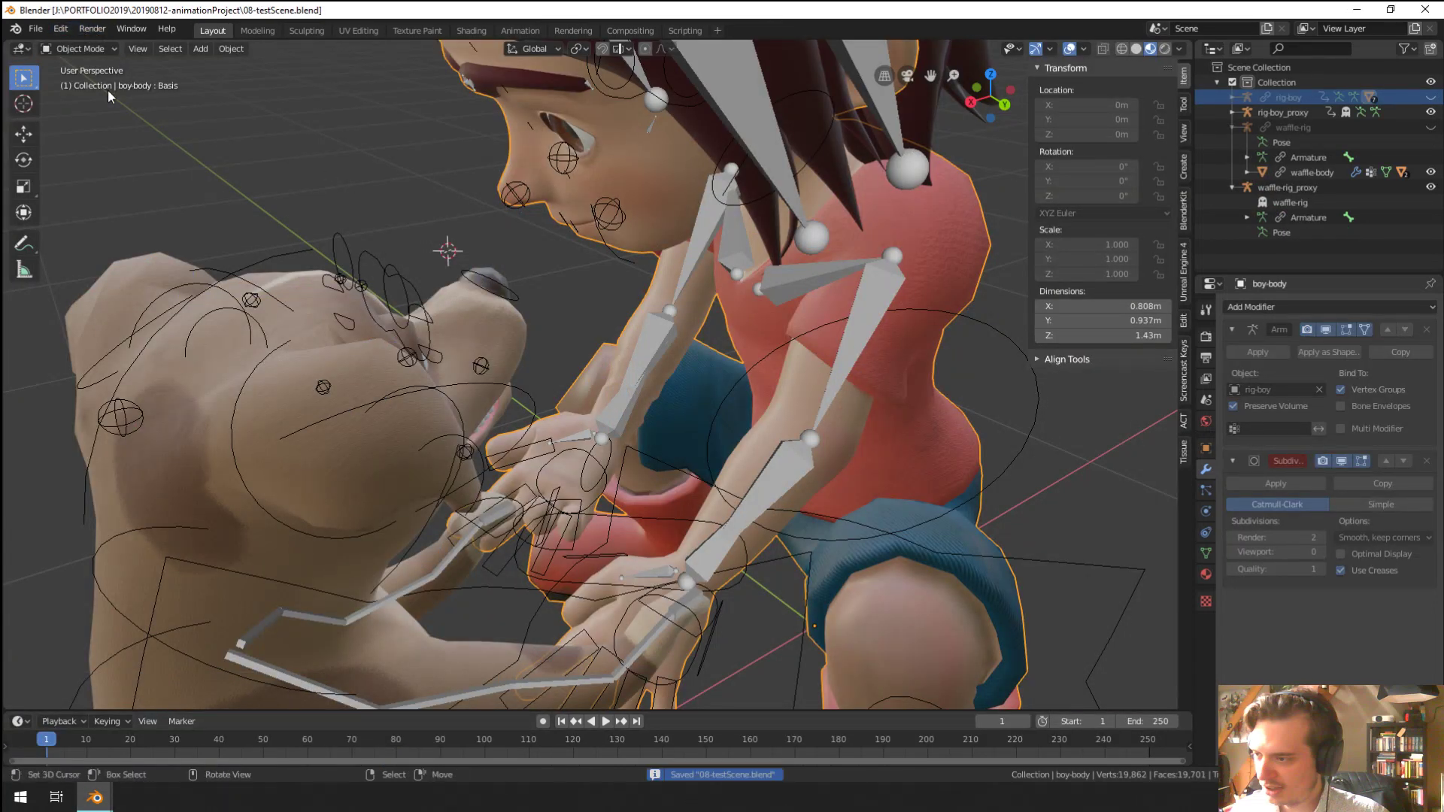
{"action": "left_click", "coordinate": [36, 28]}
{"action": "mouse_move", "coordinate": [87, 80]}
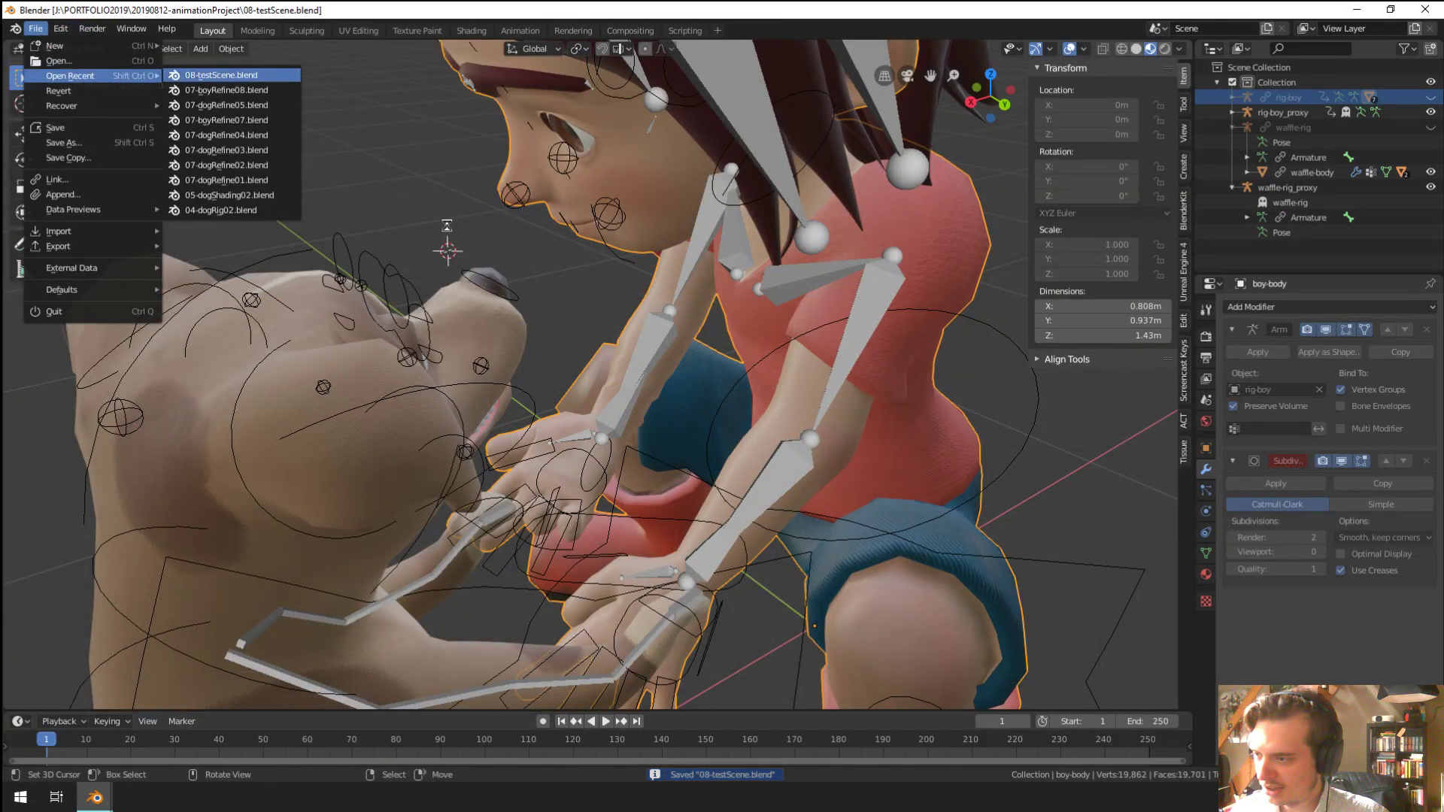
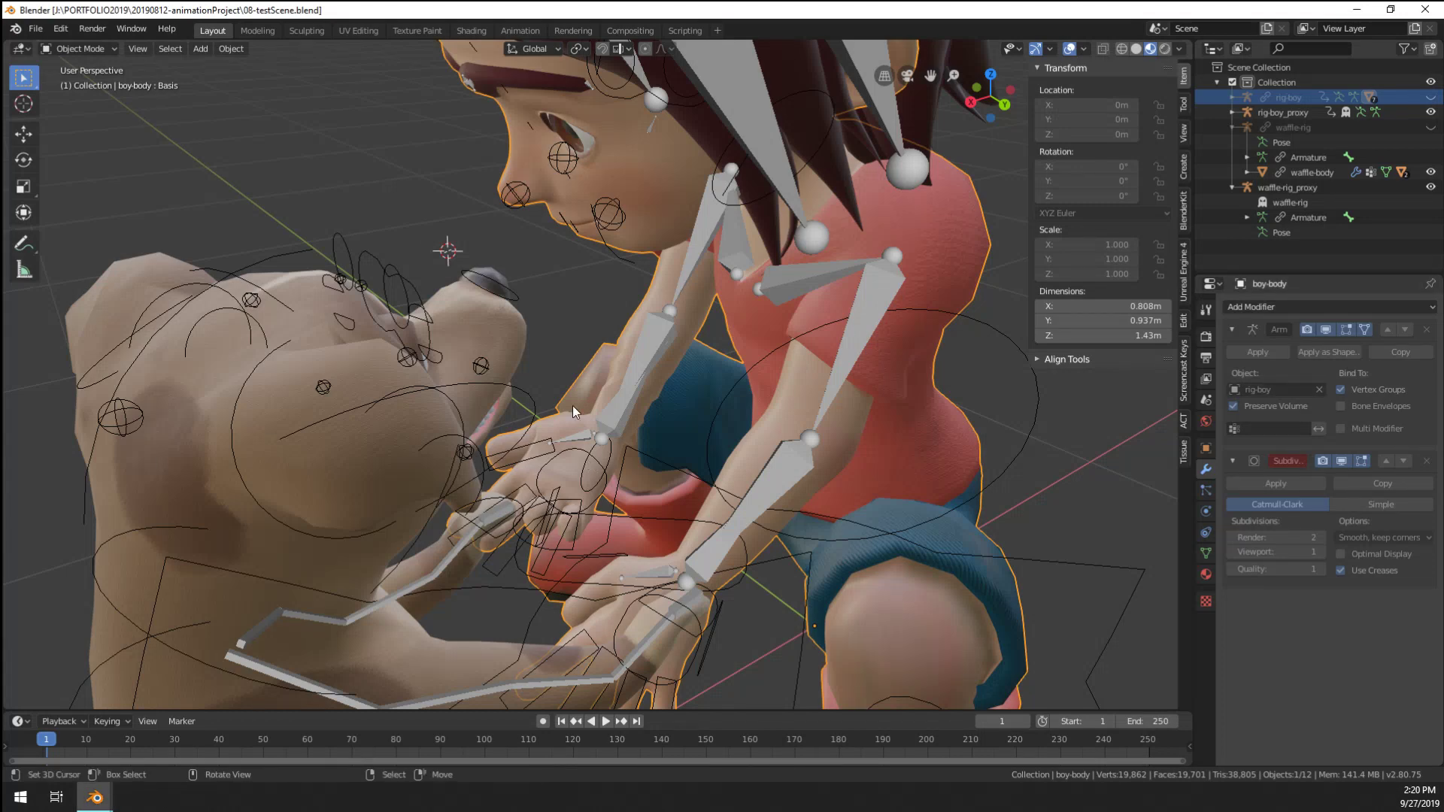
Put rig-boy_proxy into Pose Mode and rotate the boy's left hand control, CTRL-hand-L, to start turning the palm
{"action": "mouse_move", "coordinate": [572, 410]}
{"action": "middle_mouse_down"}
{"action": "mouse_move", "coordinate": [507, 403]}
{"action": "mouse_move", "coordinate": [572, 439]}
{"action": "middle_mouse_up"}
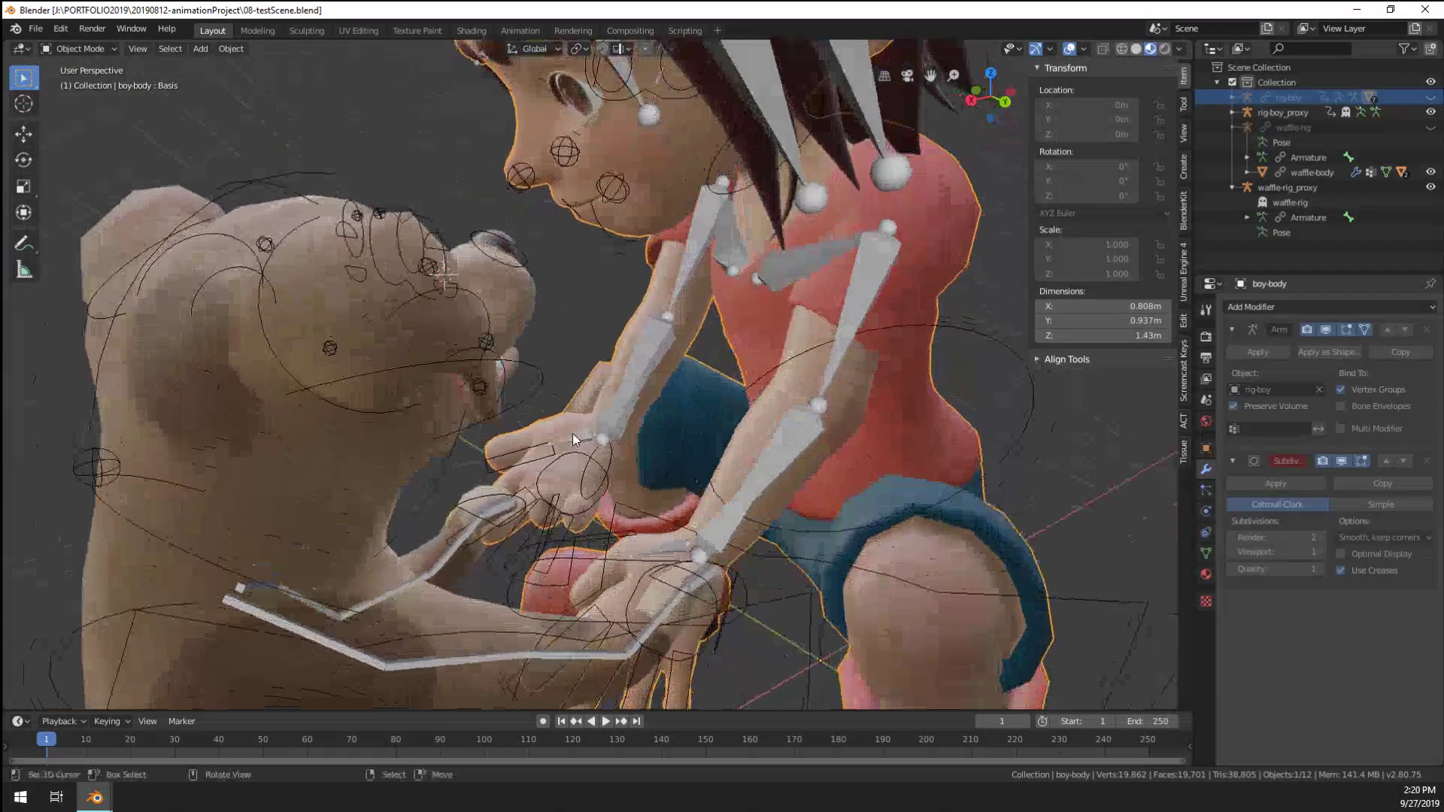
{"action": "right_click", "coordinate": [744, 588]}
{"action": "middle_click_drag", "start_coordinate": [745, 588], "coordinate": [798, 496]}
{"action": "key", "text": "ctrl+Tab"}
{"action": "key", "text": "r"}
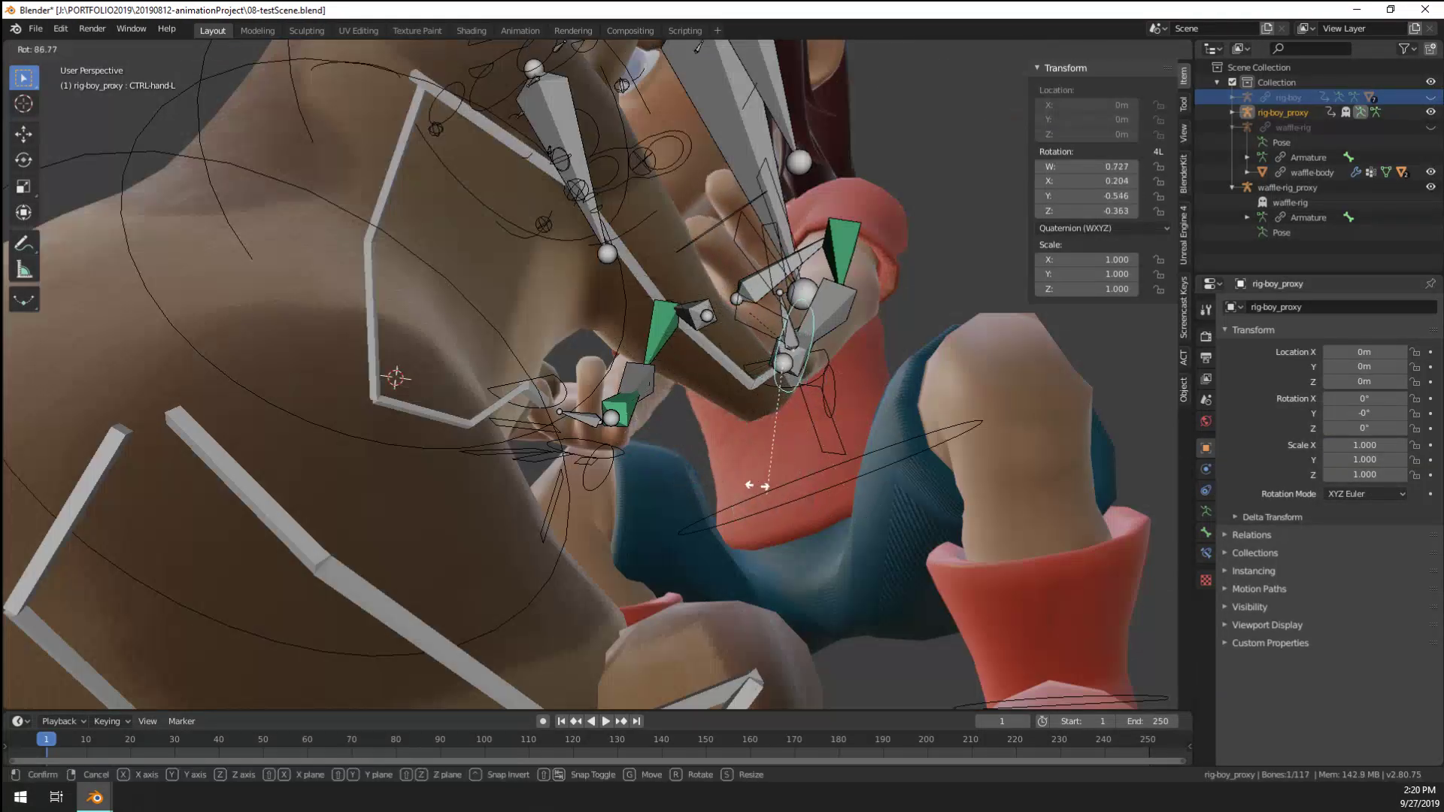
{"action": "left_click", "coordinate": [737, 443]}
Refine the rotation of CTRL-hand-L from several views to turn the boy's left palm upward under the dog's paw
{"action": "middle_click_drag", "start_coordinate": [737, 444], "coordinate": [787, 466]}
{"action": "key", "text": "r"}
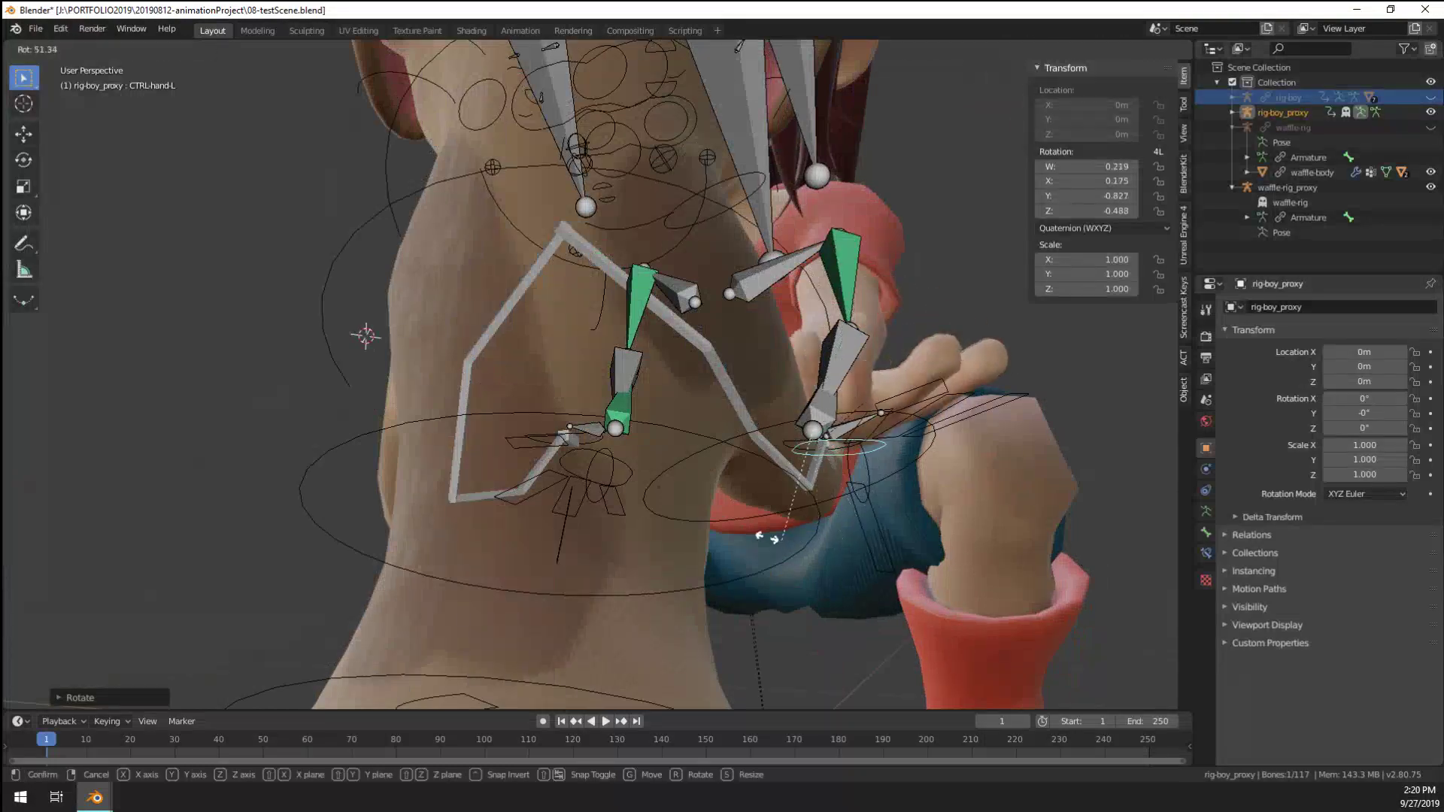
{"action": "left_click", "coordinate": [765, 543]}
{"action": "mouse_move", "coordinate": [766, 543]}
{"action": "middle_mouse_down"}
{"action": "mouse_move", "coordinate": [715, 502]}
{"action": "mouse_move", "coordinate": [724, 440]}
{"action": "mouse_move", "coordinate": [771, 526]}
{"action": "middle_mouse_up"}
{"action": "key", "text": "r"}
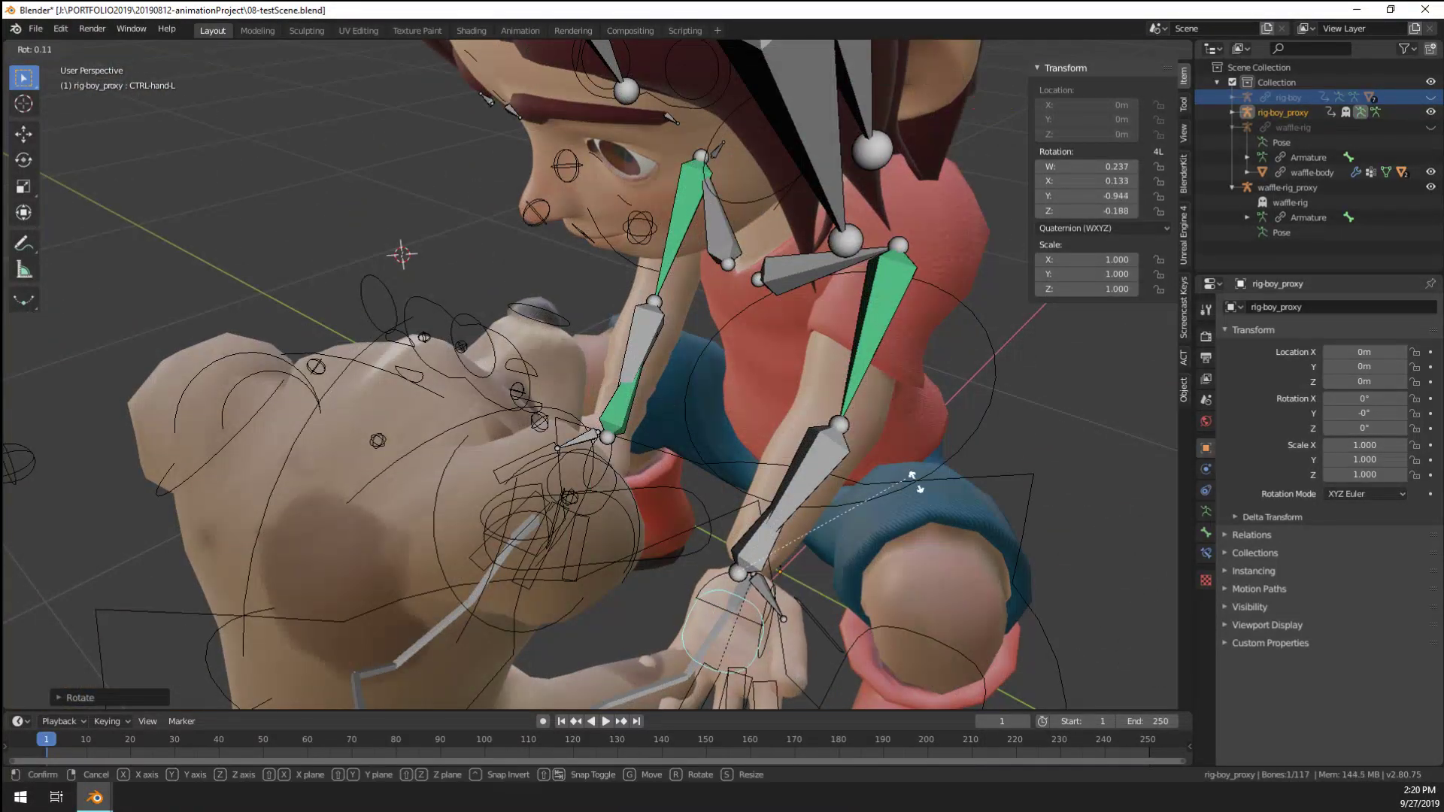
{"action": "left_click", "coordinate": [903, 531]}
Rotate the boy's left forearm bone, forearm-L, to adjust the reach toward the dog
{"action": "middle_click_drag", "start_coordinate": [902, 531], "coordinate": [760, 473]}
{"action": "key", "text": "r"}
{"action": "left_click", "coordinate": [700, 440]}
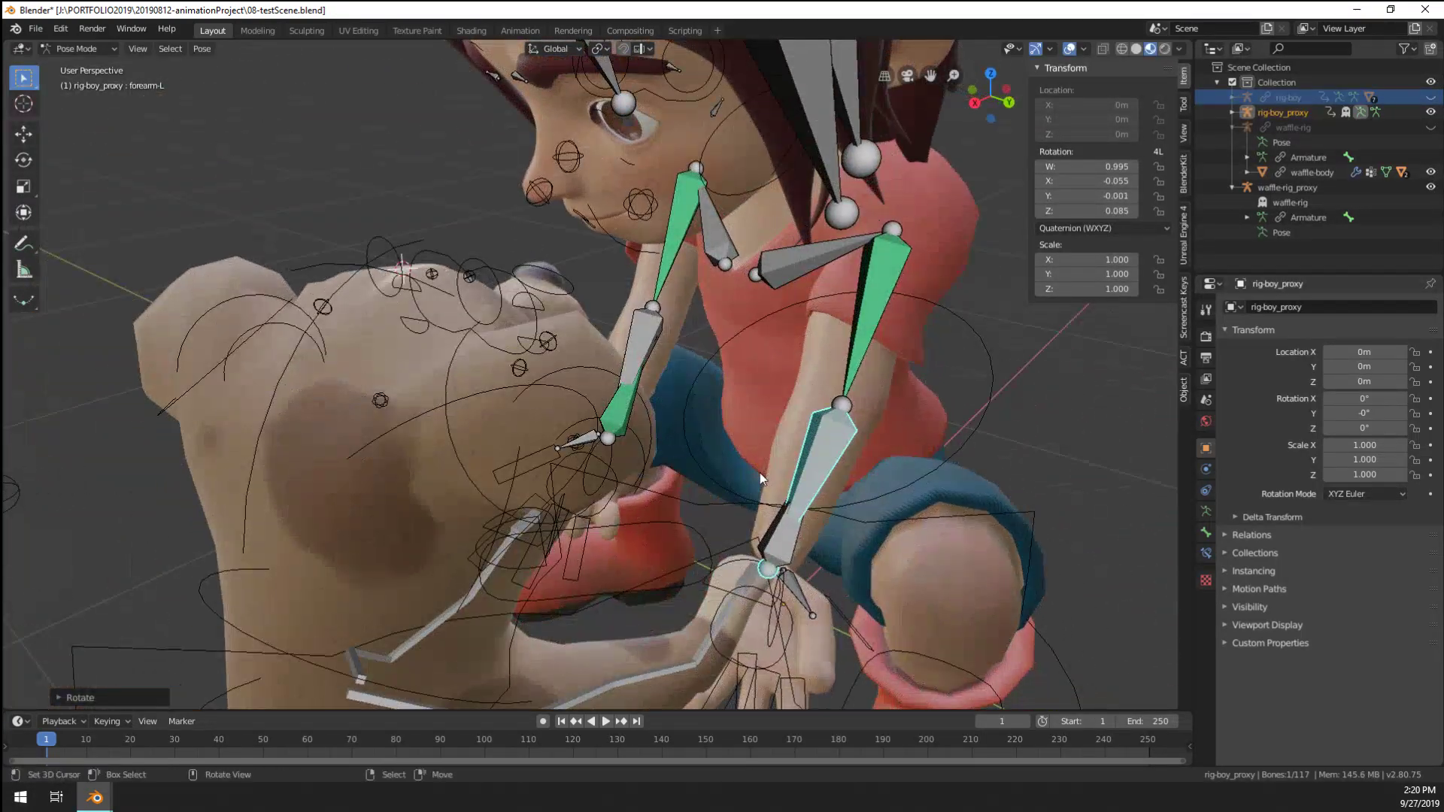
Move the boy's spine control to about X -0.017 m, Y -0.406 m, Z 0.028 m in the crouching pose
{"action": "scroll", "coordinate": [752, 493], "scroll_direction": "down", "scroll_amount": 8}
{"action": "left_click", "coordinate": [741, 378]}
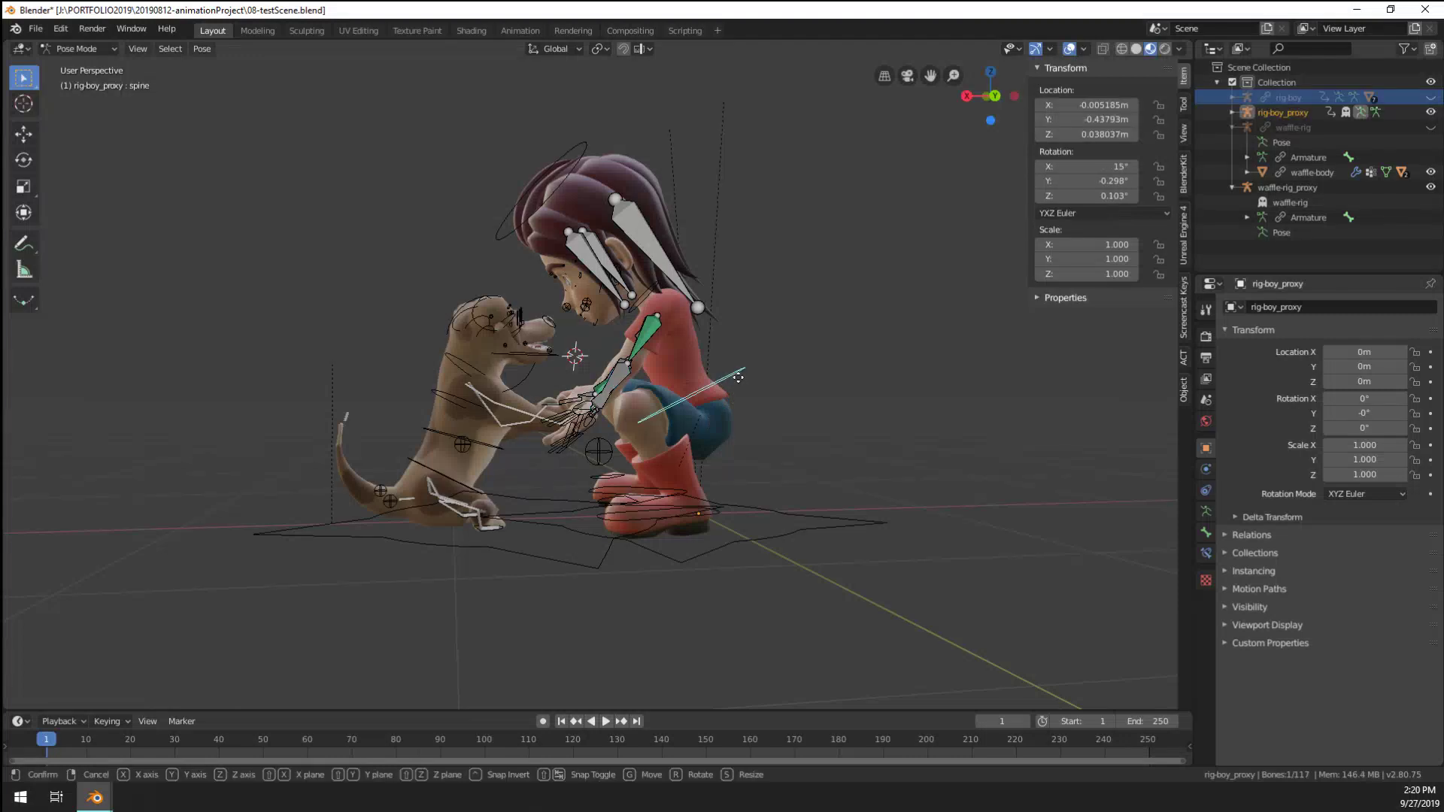
{"action": "key", "text": "g"}
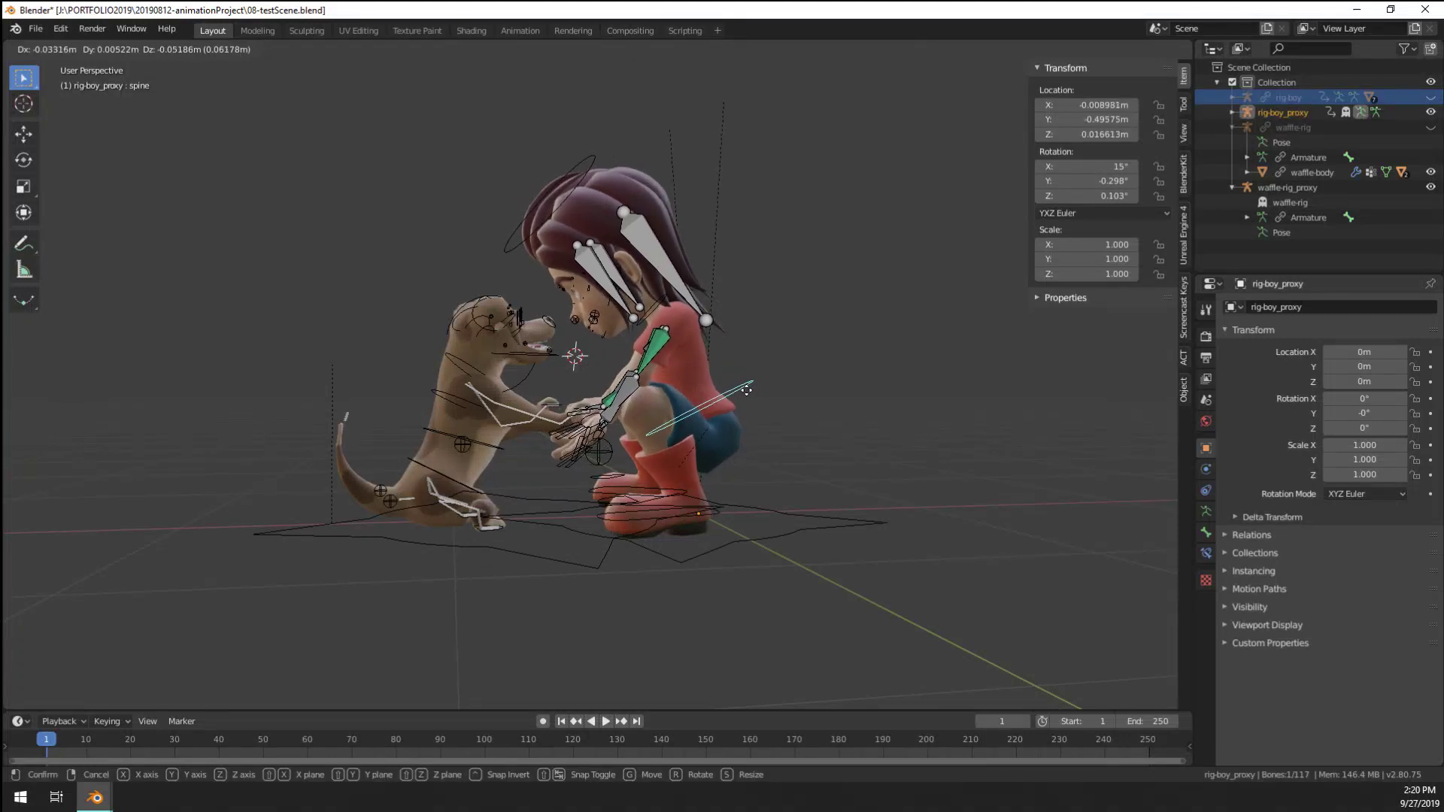
{"action": "left_click", "coordinate": [608, 355]}
{"action": "scroll", "coordinate": [608, 355], "scroll_direction": "up", "scroll_amount": 1}
{"action": "scroll", "coordinate": [633, 381], "scroll_direction": "up", "scroll_amount": 4}
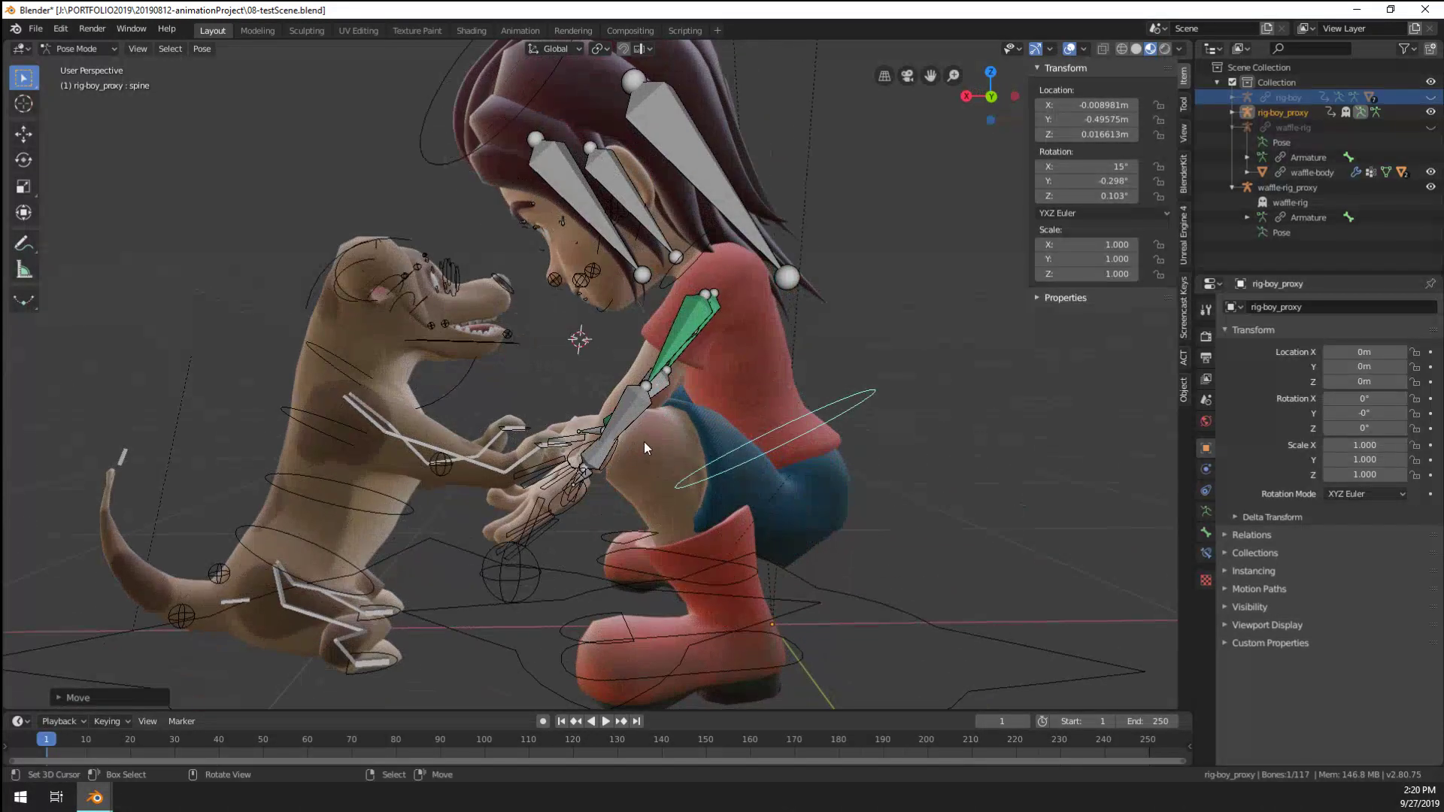
{"action": "right_click", "coordinate": [648, 439], "text": "shift"}
{"action": "key", "text": "g"}
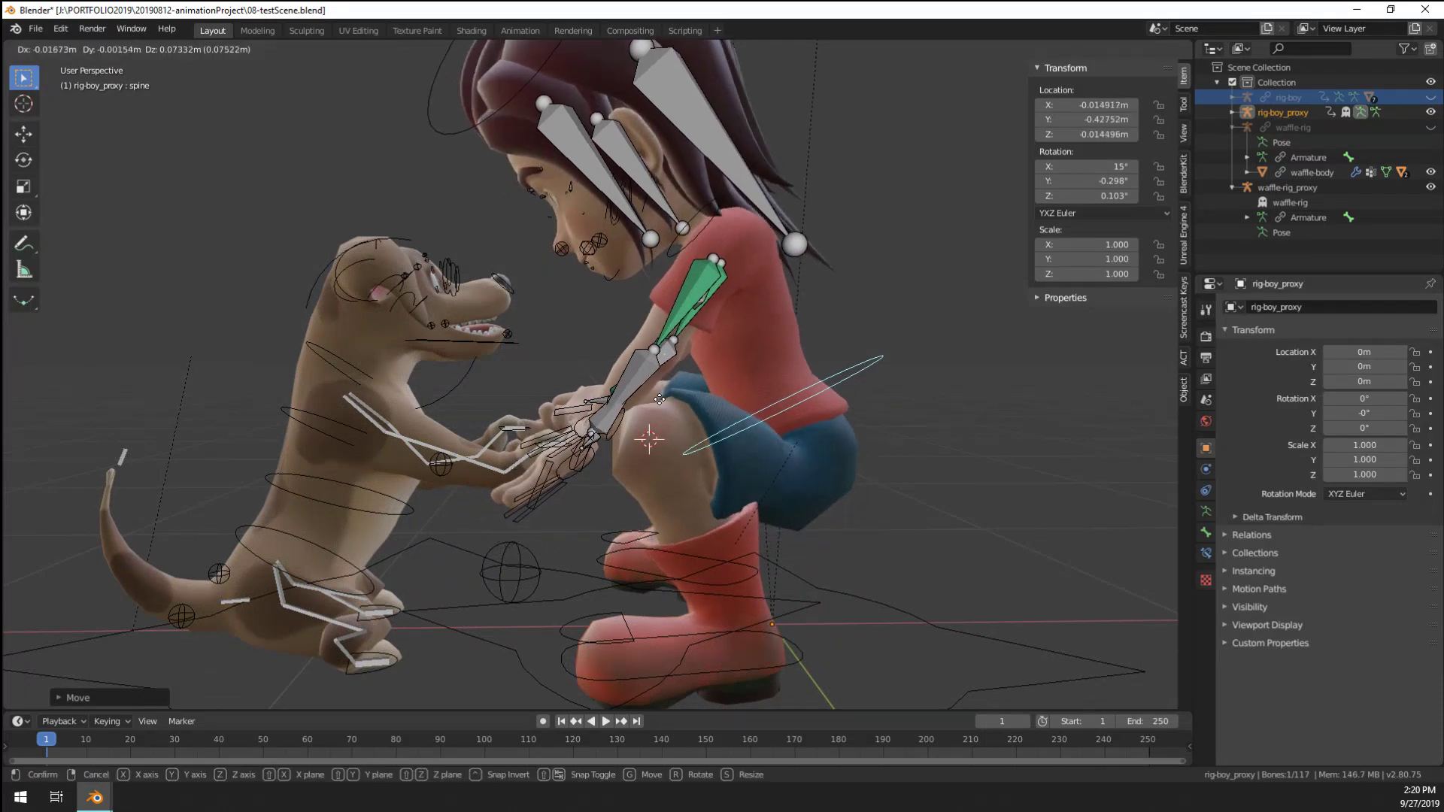
{"action": "left_click", "coordinate": [659, 400]}
{"action": "middle_click_drag", "start_coordinate": [659, 400], "coordinate": [737, 617]}
{"action": "key", "text": "g"}
{"action": "left_click", "coordinate": [677, 431]}
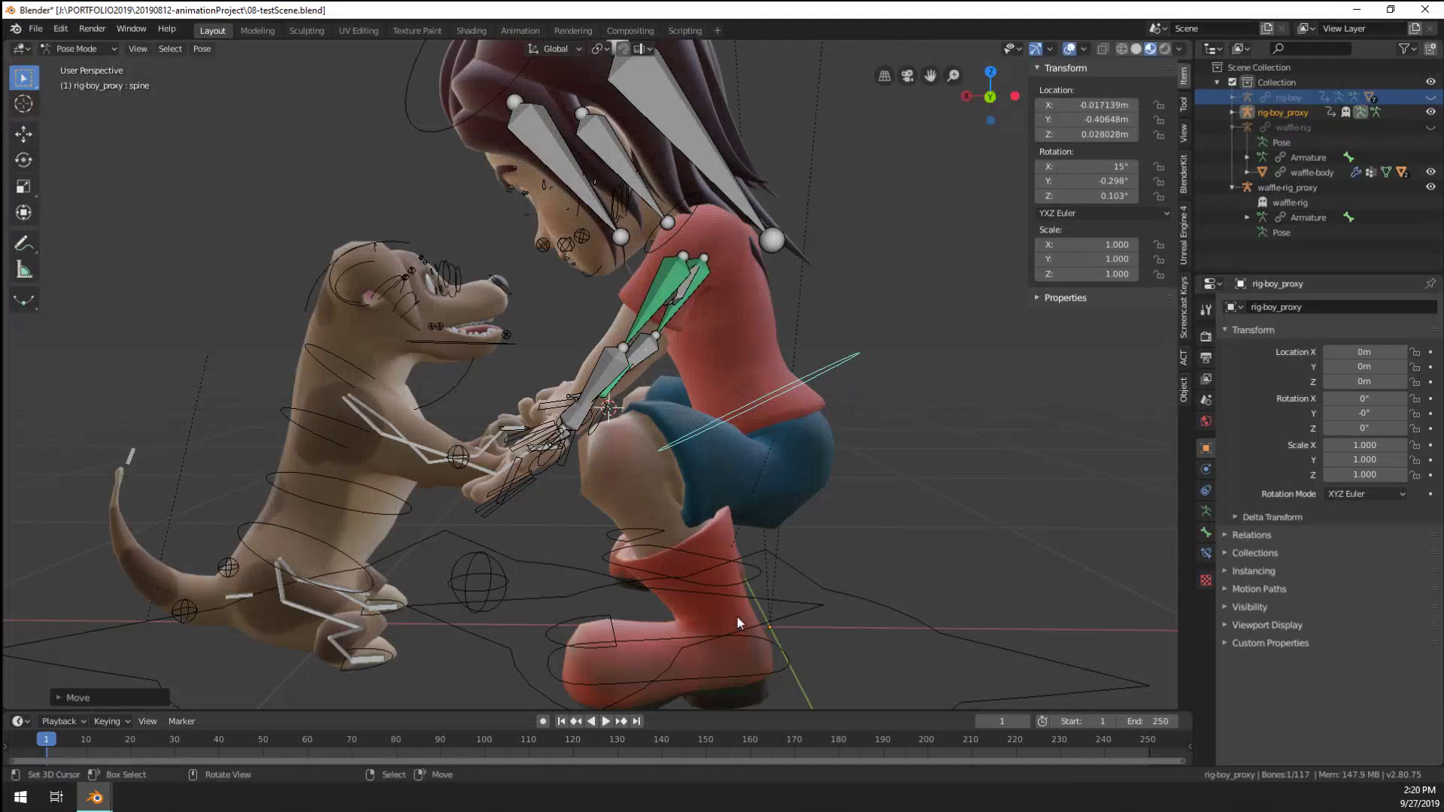
Move both of the boy's foot controls together along the global X axis
{"action": "left_click", "coordinate": [777, 619]}
{"action": "left_click", "coordinate": [758, 569], "text": "shift"}
{"action": "key", "text": "g"}
{"action": "key", "text": "y"}
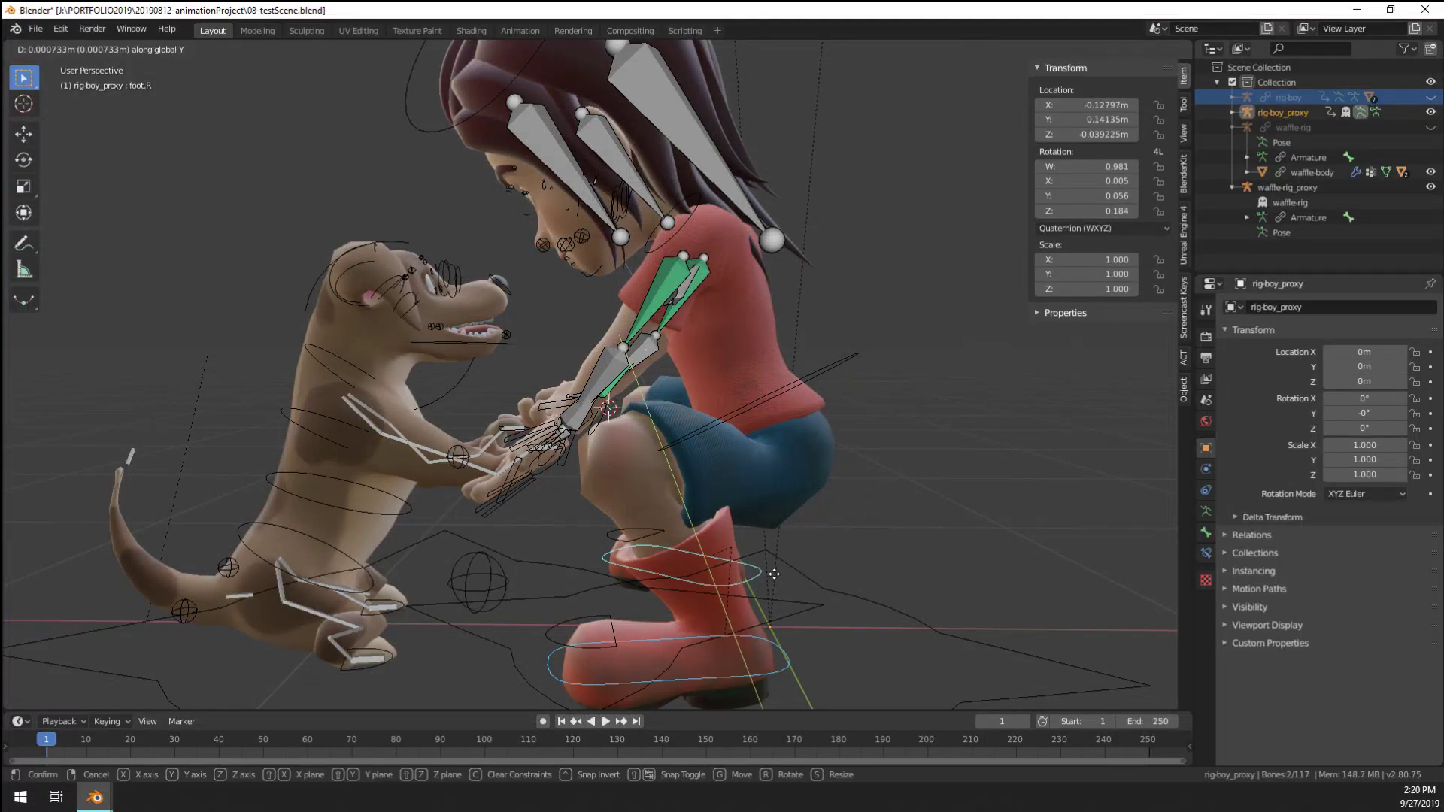
{"action": "key", "text": "x"}
{"action": "left_click", "coordinate": [782, 575]}
Rotate the boy's left forearm, forearm-L, to realign the left hand beneath the dog's paw
{"action": "middle_click_drag", "start_coordinate": [782, 575], "coordinate": [602, 462]}
{"action": "scroll", "coordinate": [598, 509], "scroll_direction": "up", "scroll_amount": 6}
{"action": "scroll", "coordinate": [675, 517], "scroll_direction": "down", "scroll_amount": 5}
{"action": "left_click", "coordinate": [649, 500]}
{"action": "scroll", "coordinate": [648, 500], "scroll_direction": "up", "scroll_amount": 2}
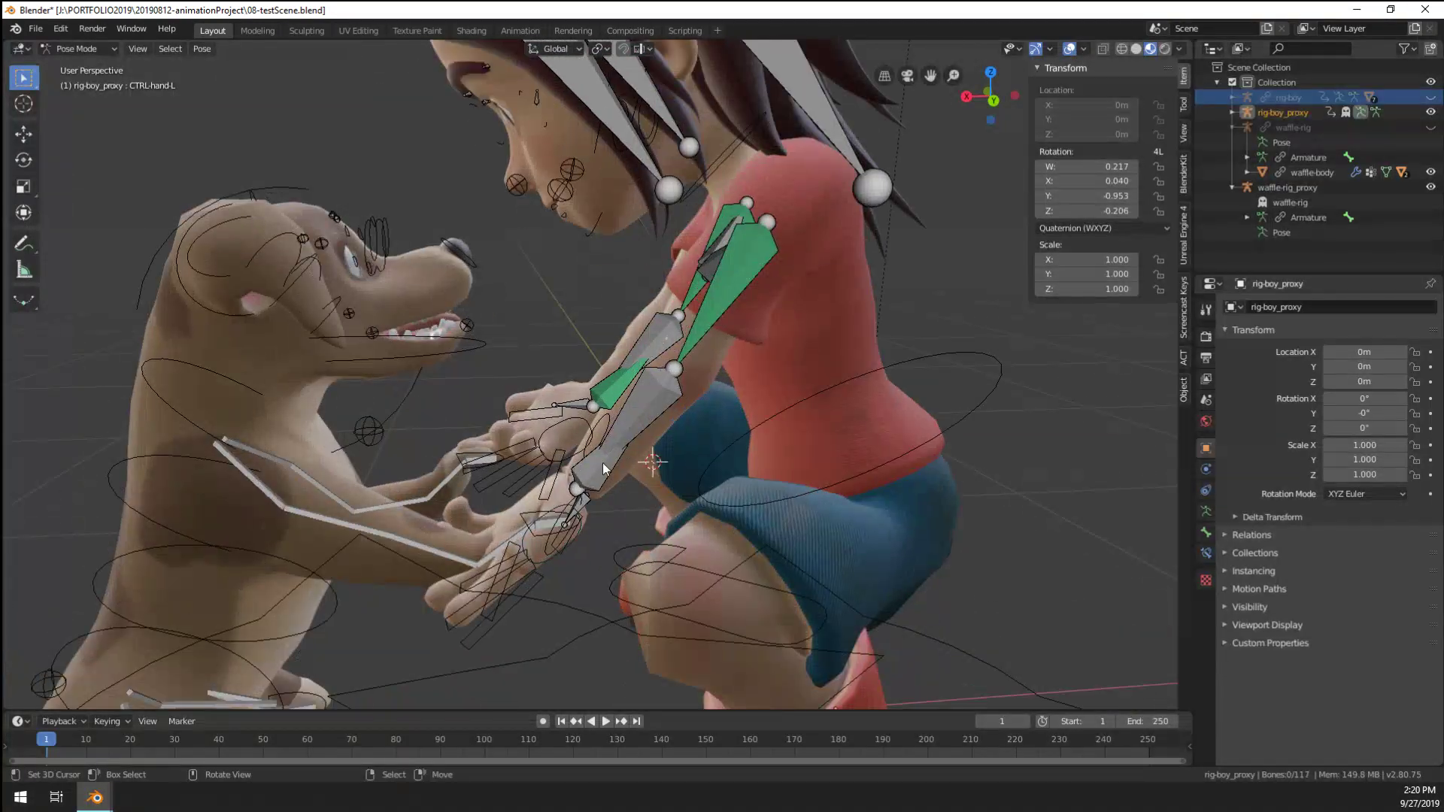
{"action": "left_click", "coordinate": [603, 462]}
{"action": "key", "text": "r"}
{"action": "left_click", "coordinate": [645, 519]}
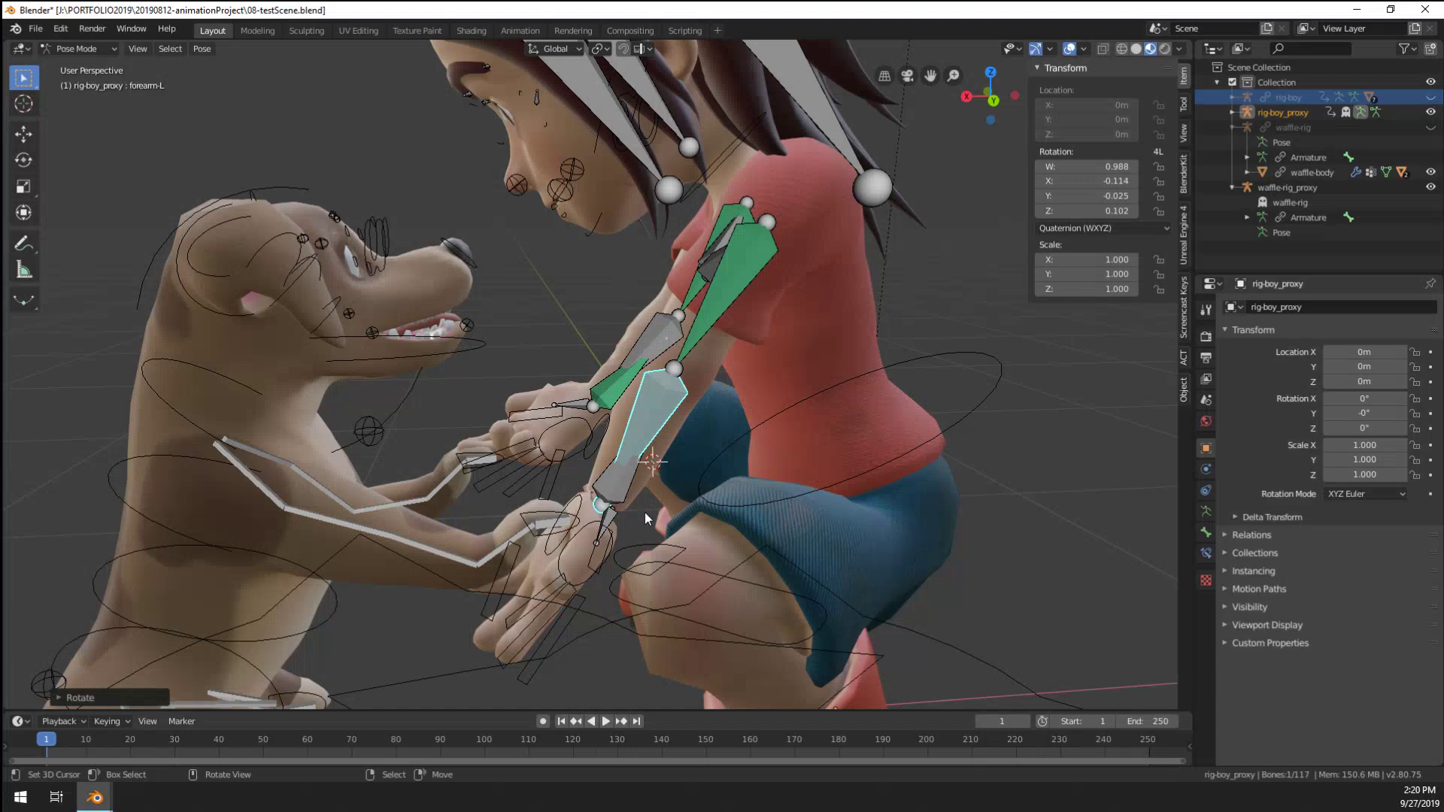
{"action": "key", "text": "r"}
{"action": "left_click", "coordinate": [602, 546]}
Rotate the boy's right hand control, CTRL-hand-R, to fit the hand under the dog's other paw
{"action": "mouse_move", "coordinate": [602, 546]}
{"action": "middle_mouse_down"}
{"action": "mouse_move", "coordinate": [679, 537]}
{"action": "mouse_move", "coordinate": [583, 558]}
{"action": "middle_mouse_up"}
{"action": "scroll", "coordinate": [583, 558], "scroll_direction": "up", "scroll_amount": 2}
{"action": "left_click", "coordinate": [602, 490]}
{"action": "middle_click_drag", "start_coordinate": [601, 490], "coordinate": [701, 485]}
{"action": "scroll", "coordinate": [701, 485], "scroll_direction": "up", "scroll_amount": 2}
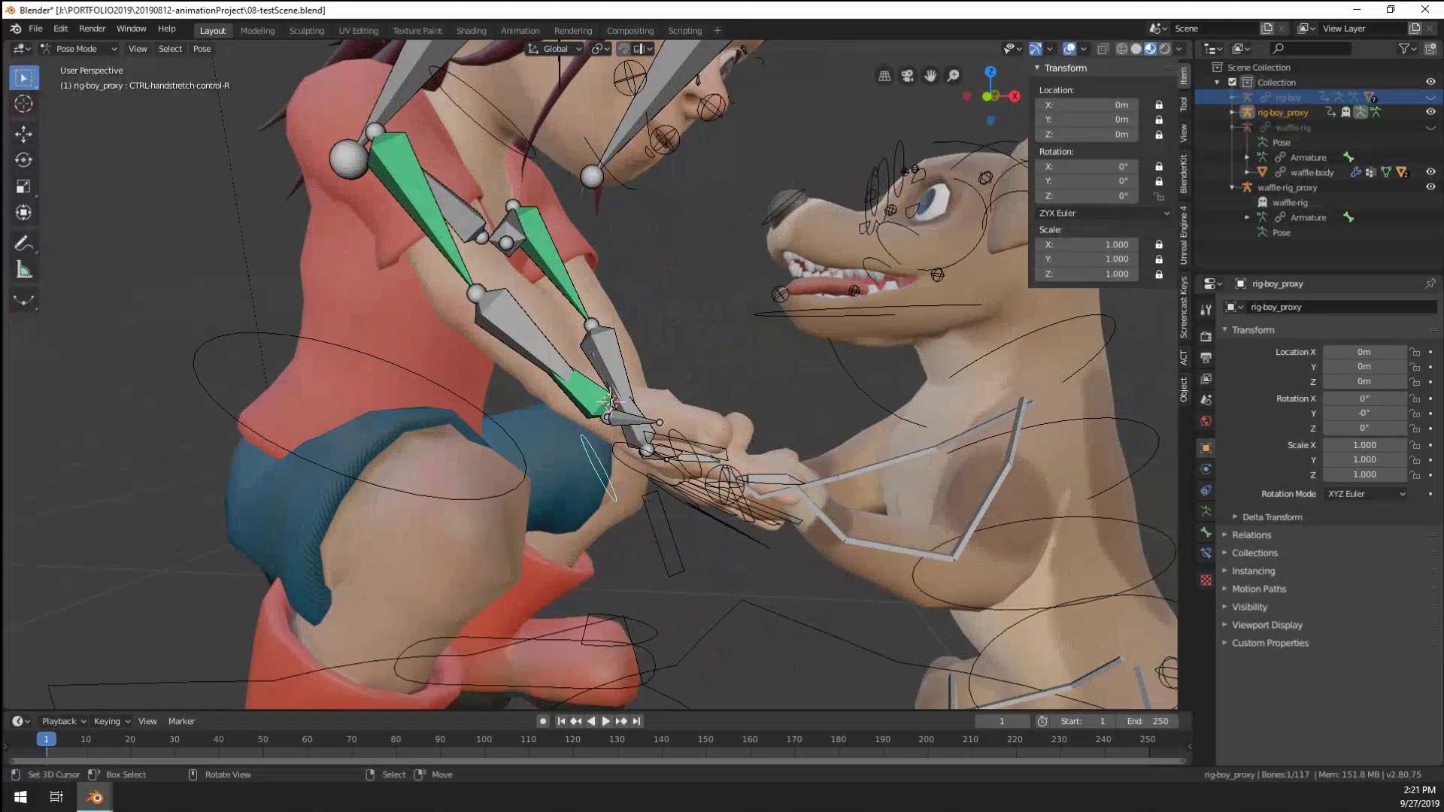
{"action": "left_click", "coordinate": [653, 481]}
{"action": "key", "text": "r"}
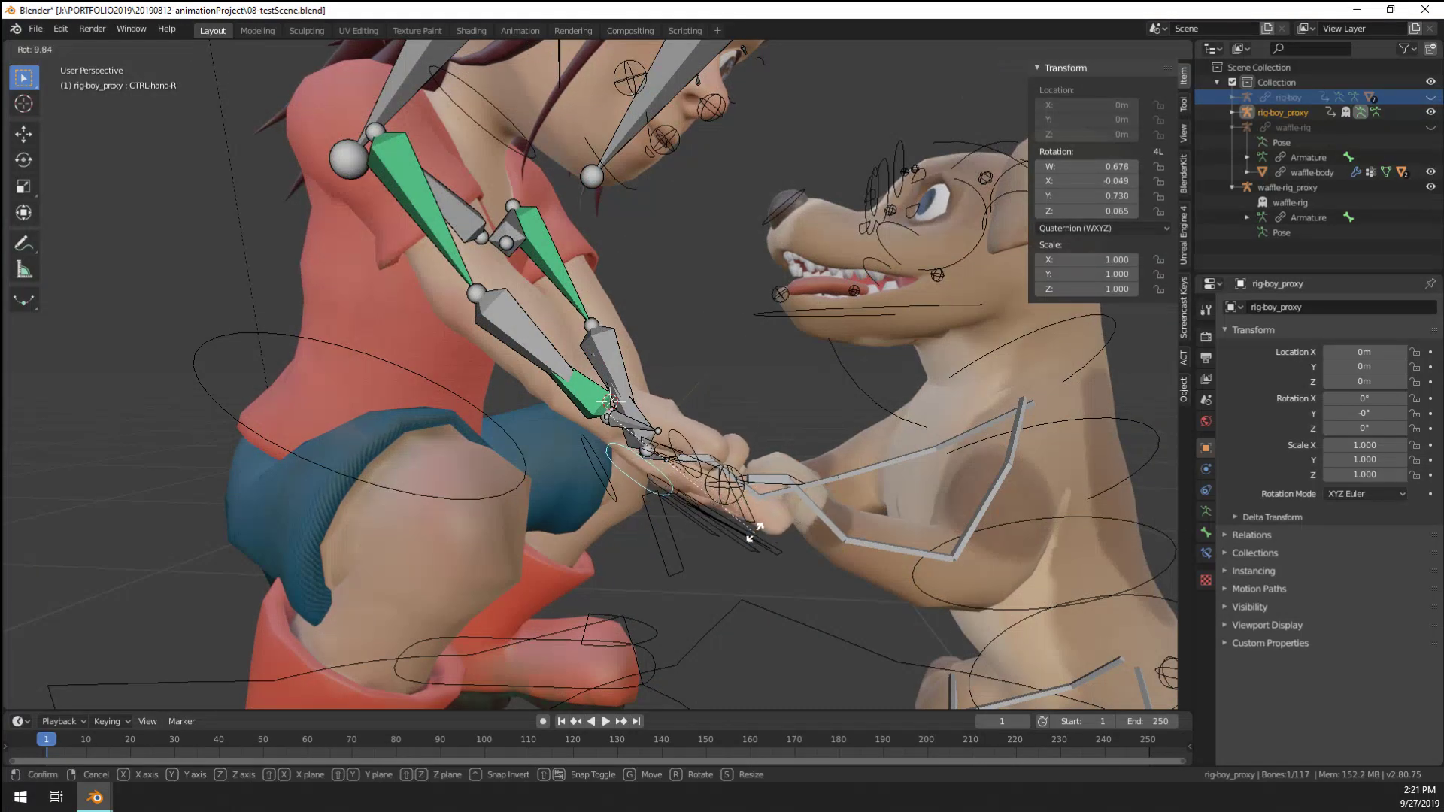
{"action": "left_click", "coordinate": [754, 531]}
Scale the boy's right index finger control to about 0.941 to curl the finger
{"action": "middle_click_drag", "start_coordinate": [755, 530], "coordinate": [651, 568]}
{"action": "left_click", "coordinate": [684, 615]}
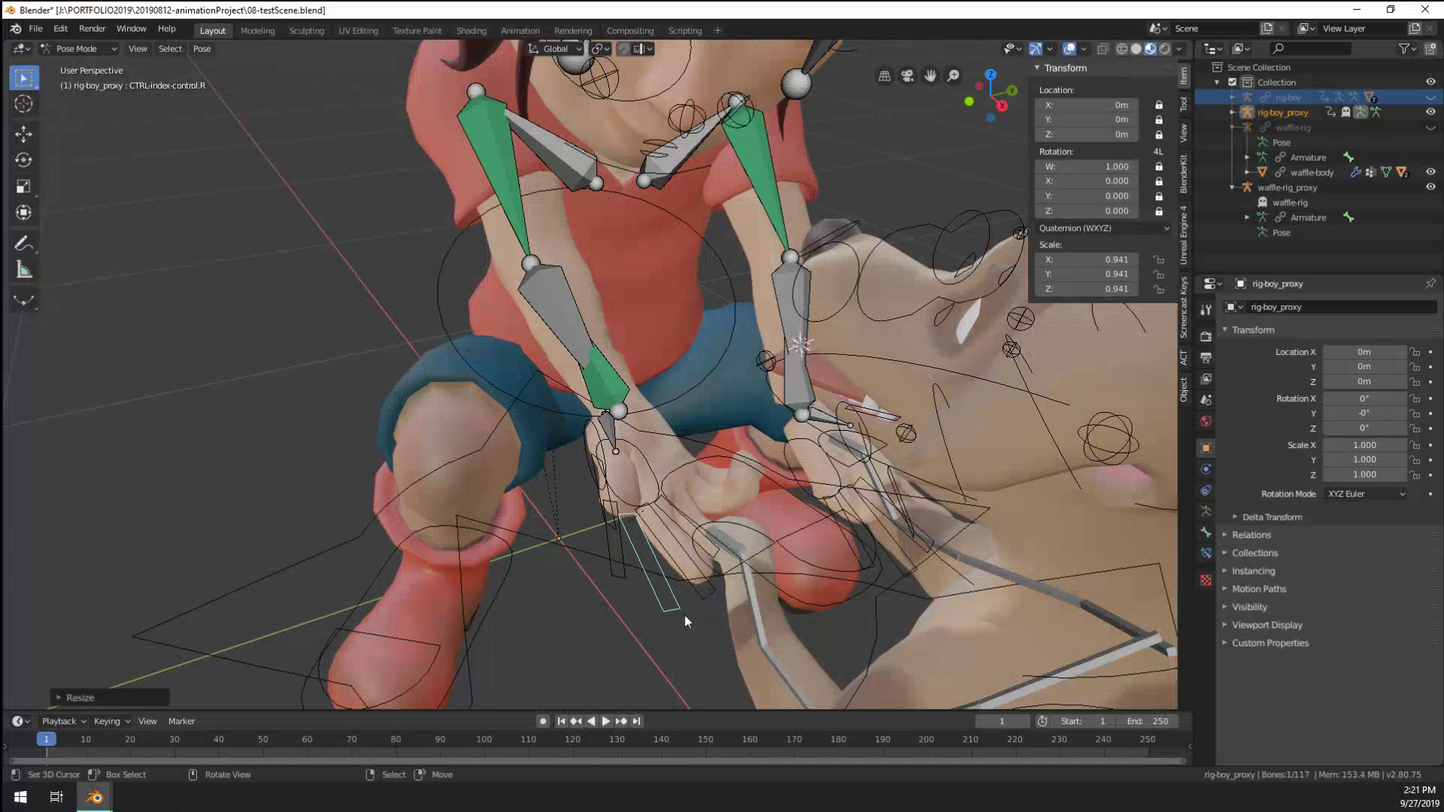
{"action": "middle_click_drag", "start_coordinate": [684, 616], "coordinate": [699, 407]}
Display the rig's armature settings and rotate the boy's right hand-stretch control, CTRL-handstretch-control-R
{"action": "left_click", "coordinate": [1206, 512]}
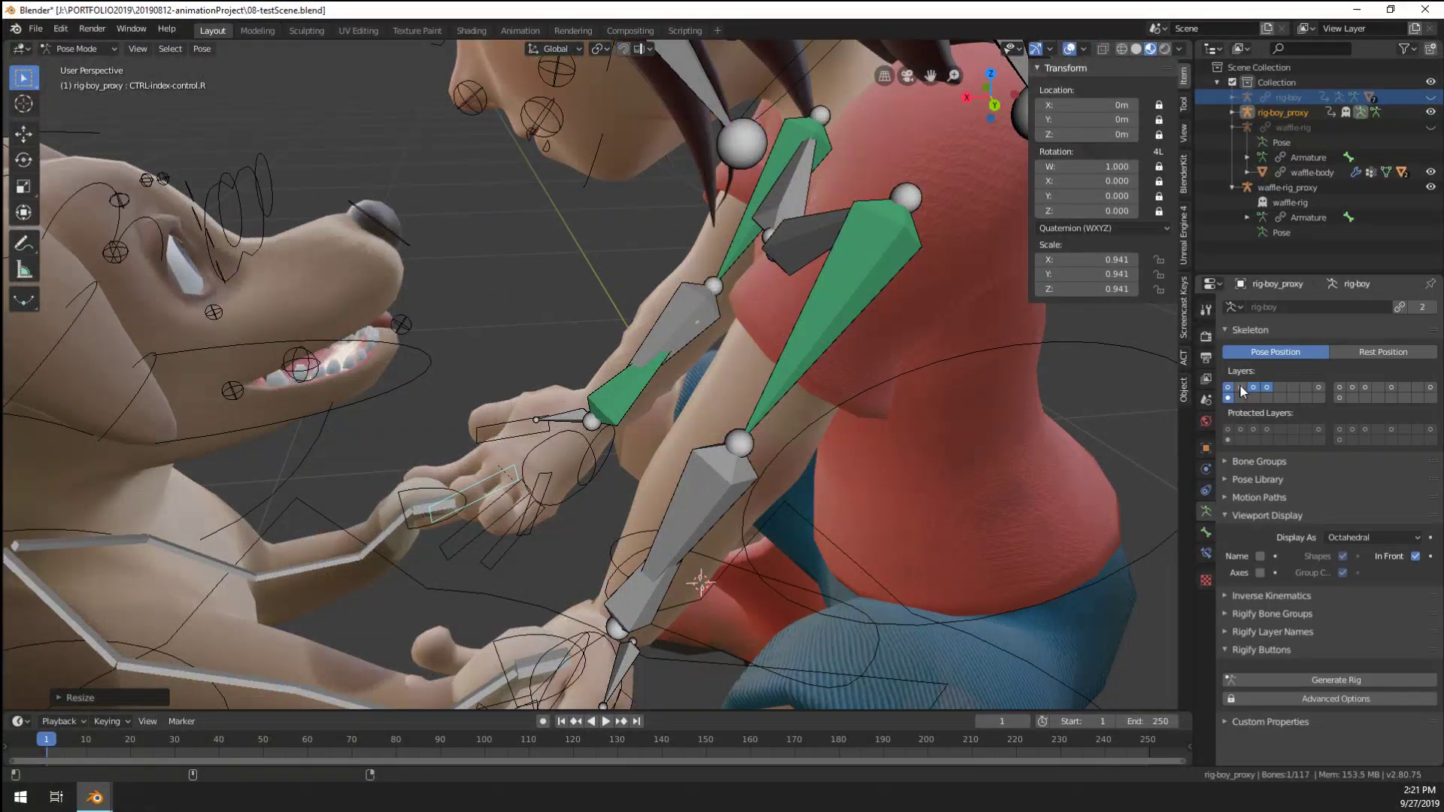
{"action": "middle_click_drag", "start_coordinate": [978, 451], "coordinate": [636, 500]}
{"action": "left_click", "coordinate": [598, 474]}
{"action": "key", "text": "r"}
{"action": "left_click", "coordinate": [677, 420]}
{"action": "key", "text": "r"}
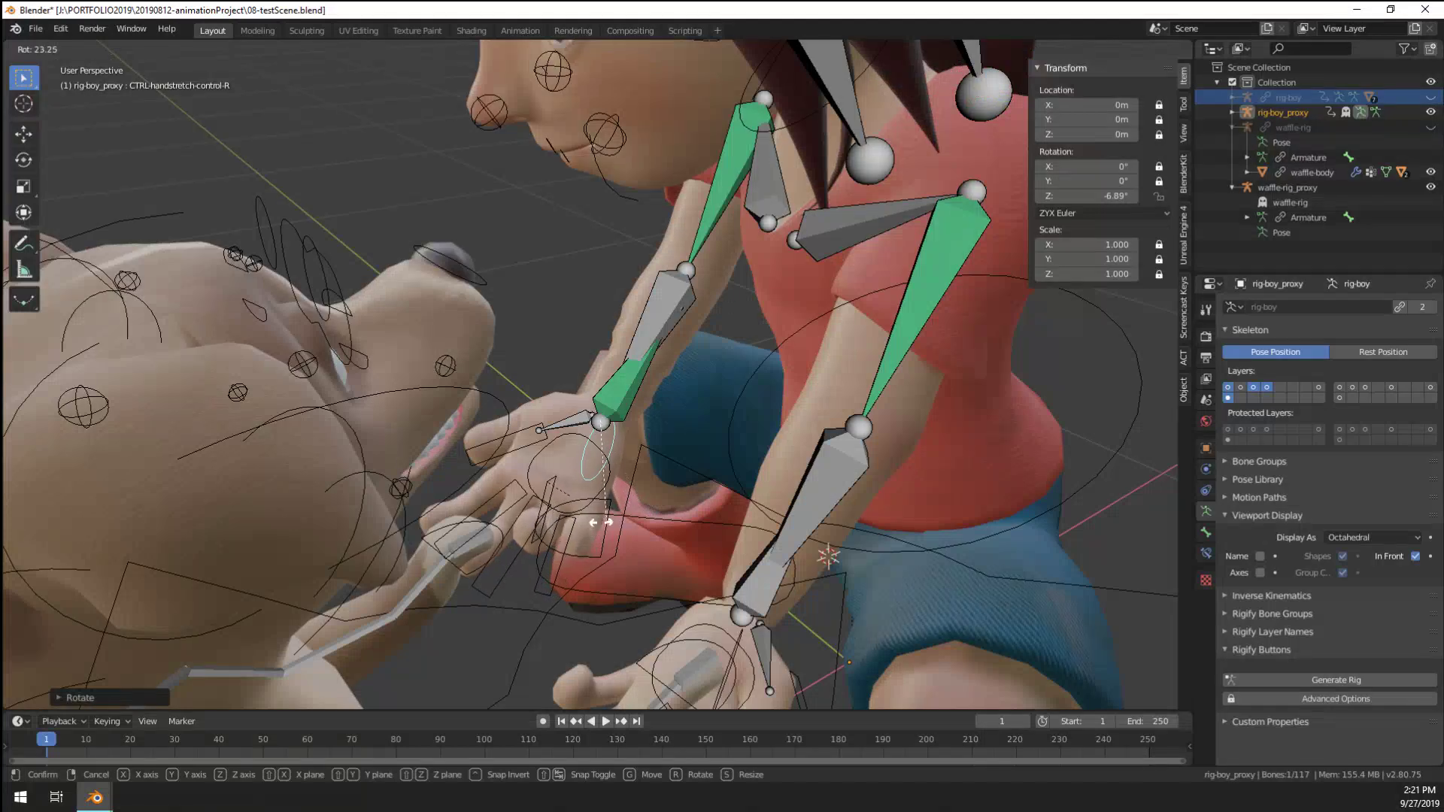
{"action": "left_click", "coordinate": [547, 553]}
Rotate the boy's left thumb control, CTRL-thumb-control-L, to reposition the thumb
{"action": "middle_click_drag", "start_coordinate": [548, 552], "coordinate": [723, 494]}
{"action": "left_click", "coordinate": [853, 557]}
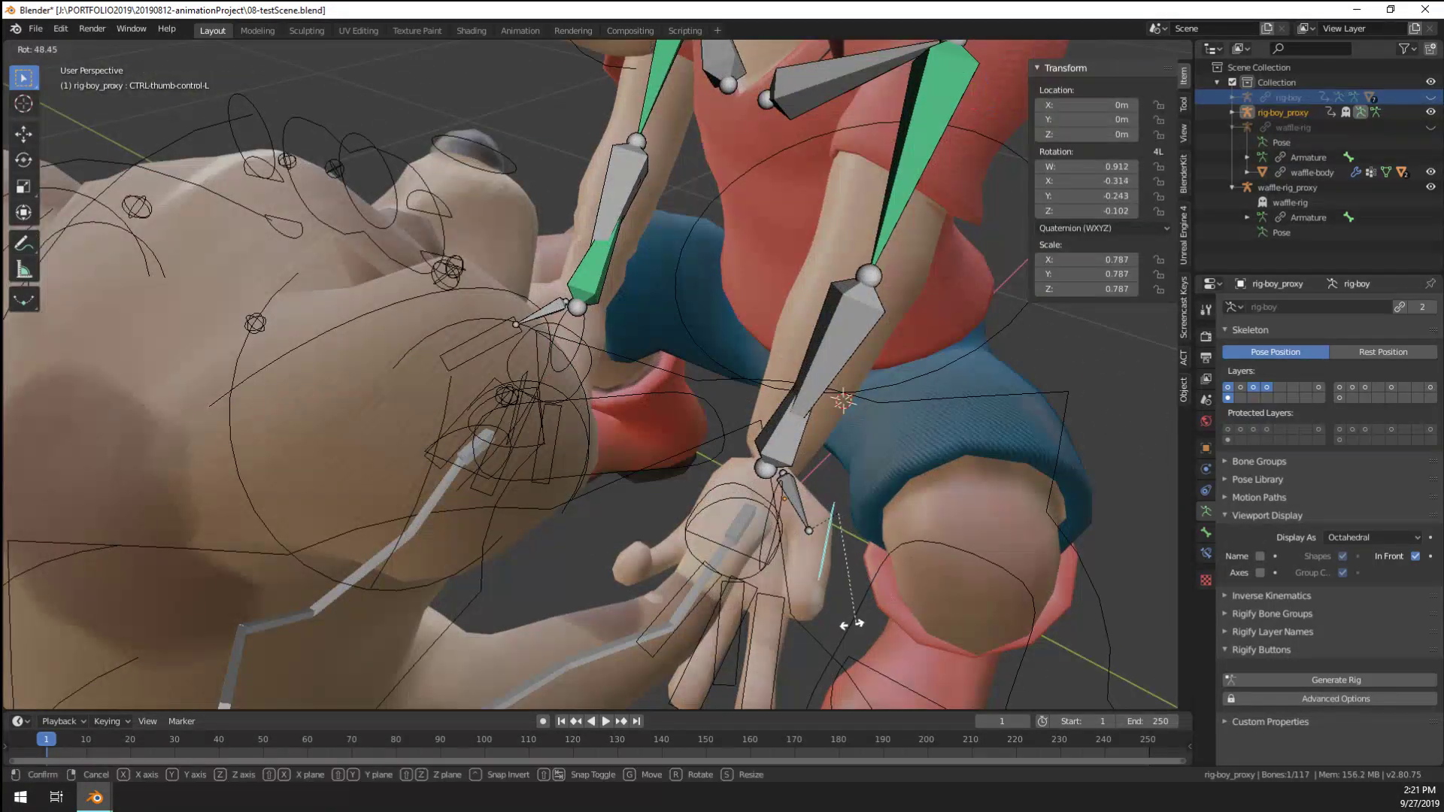
{"action": "middle_click_drag", "start_coordinate": [865, 570], "coordinate": [971, 322]}
{"action": "scroll", "coordinate": [698, 494], "scroll_direction": "up", "scroll_amount": 5}
{"action": "scroll", "coordinate": [707, 563], "scroll_direction": "down", "scroll_amount": 4}
Rotate the boy's left hand-stretch control, CTRL-handstretch-control-L, to about 4.32° on Z
{"action": "left_click", "coordinate": [692, 530]}
{"action": "left_click", "coordinate": [620, 625]}
{"action": "middle_click_drag", "start_coordinate": [620, 624], "coordinate": [648, 562]}
{"action": "left_click", "coordinate": [494, 581]}
{"action": "middle_click_drag", "start_coordinate": [494, 581], "coordinate": [517, 617]}
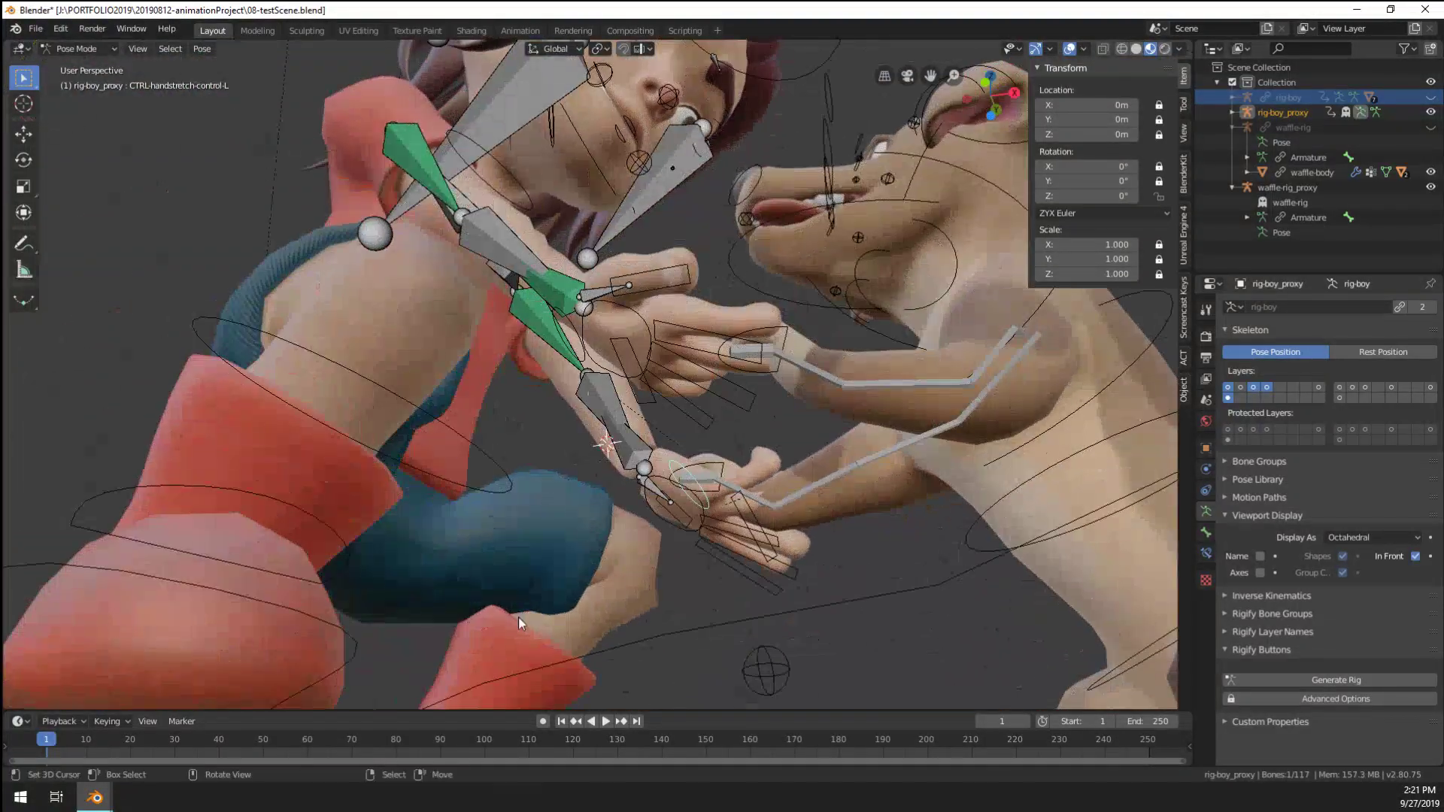
{"action": "key", "text": "r"}
{"action": "right_click", "coordinate": [745, 546]}
{"action": "middle_click_drag", "start_coordinate": [744, 546], "coordinate": [697, 437]}
{"action": "key", "text": "r"}
{"action": "left_click", "coordinate": [530, 555]}
{"action": "key", "text": "r"}
{"action": "right_click", "coordinate": [686, 562]}
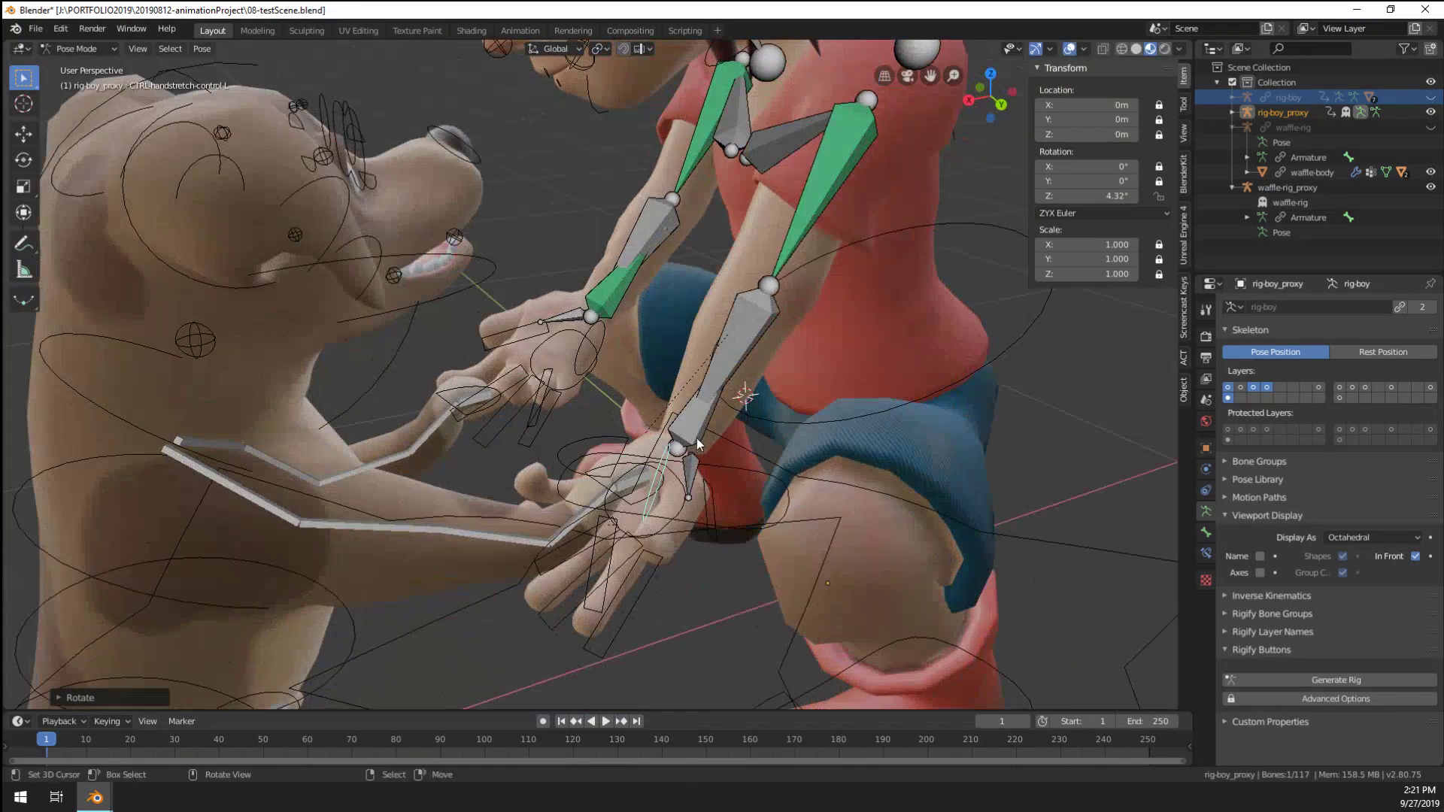
Copy the right forearm spin bone's constraints to the left forearm spin bone with Copy Constraints to Selected Bones
{"action": "key", "text": "ctrl+Tab"}
{"action": "key", "text": "ctrl+Tab"}
{"action": "left_click", "coordinate": [697, 444]}
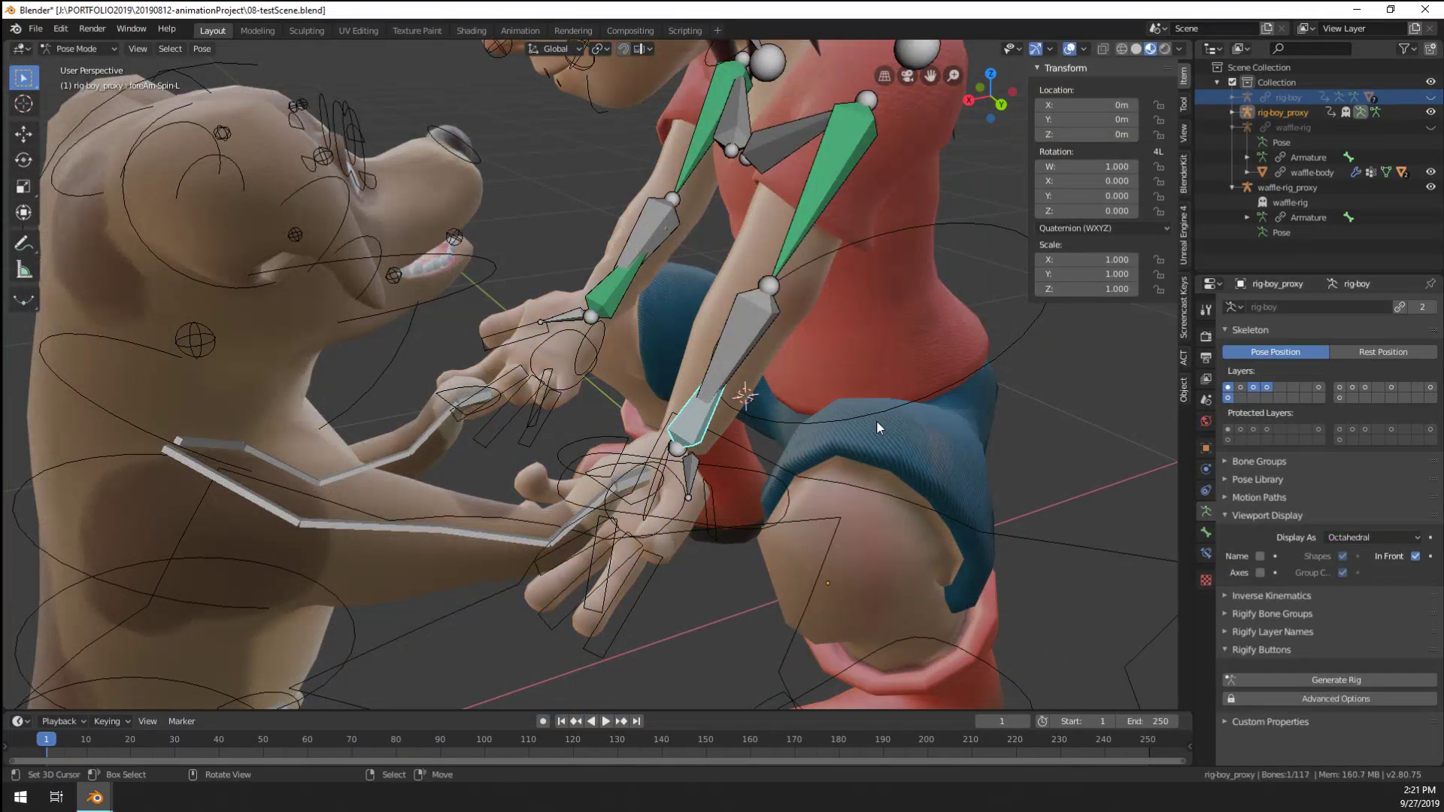
{"action": "key", "text": "F3"}
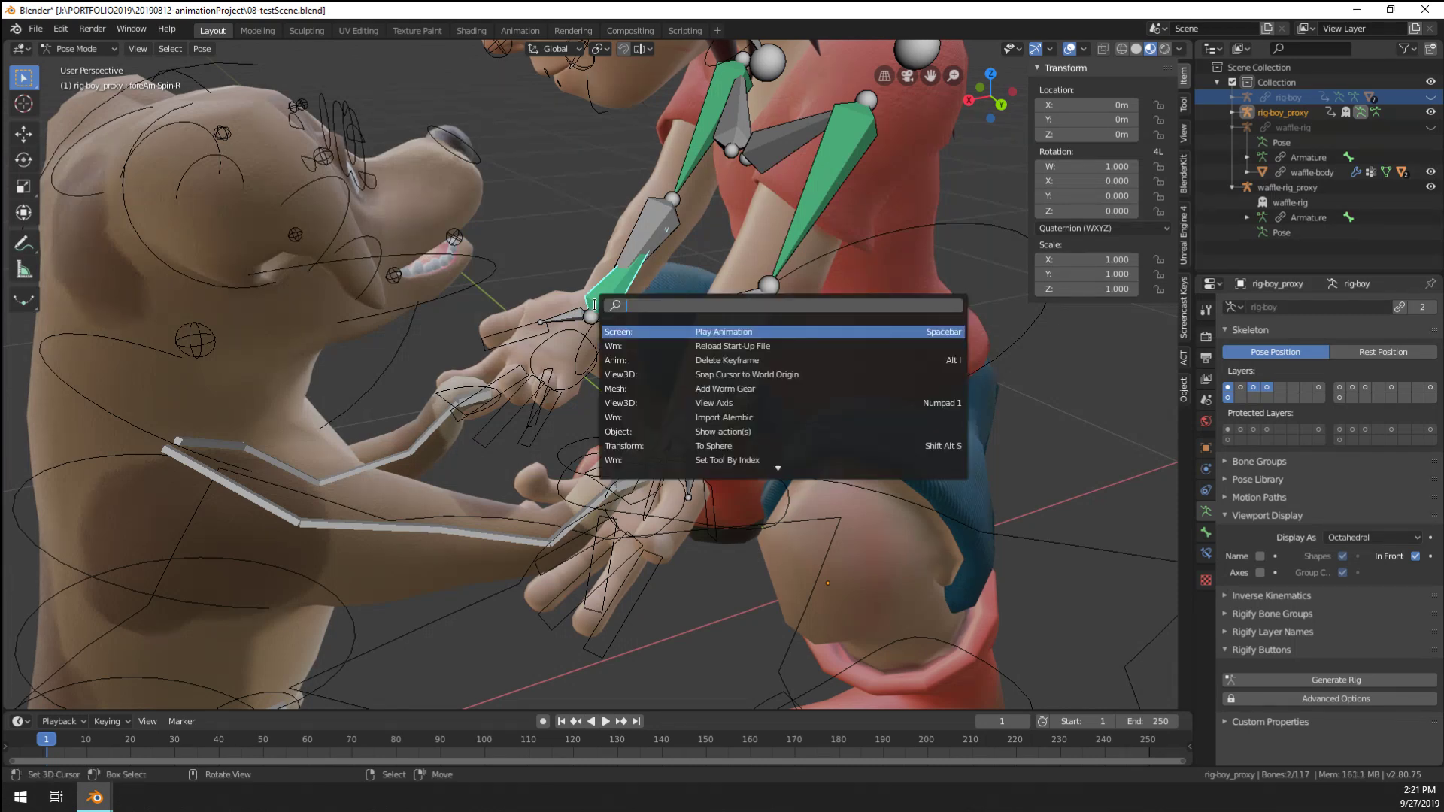
{"action": "type", "text": "copy"}
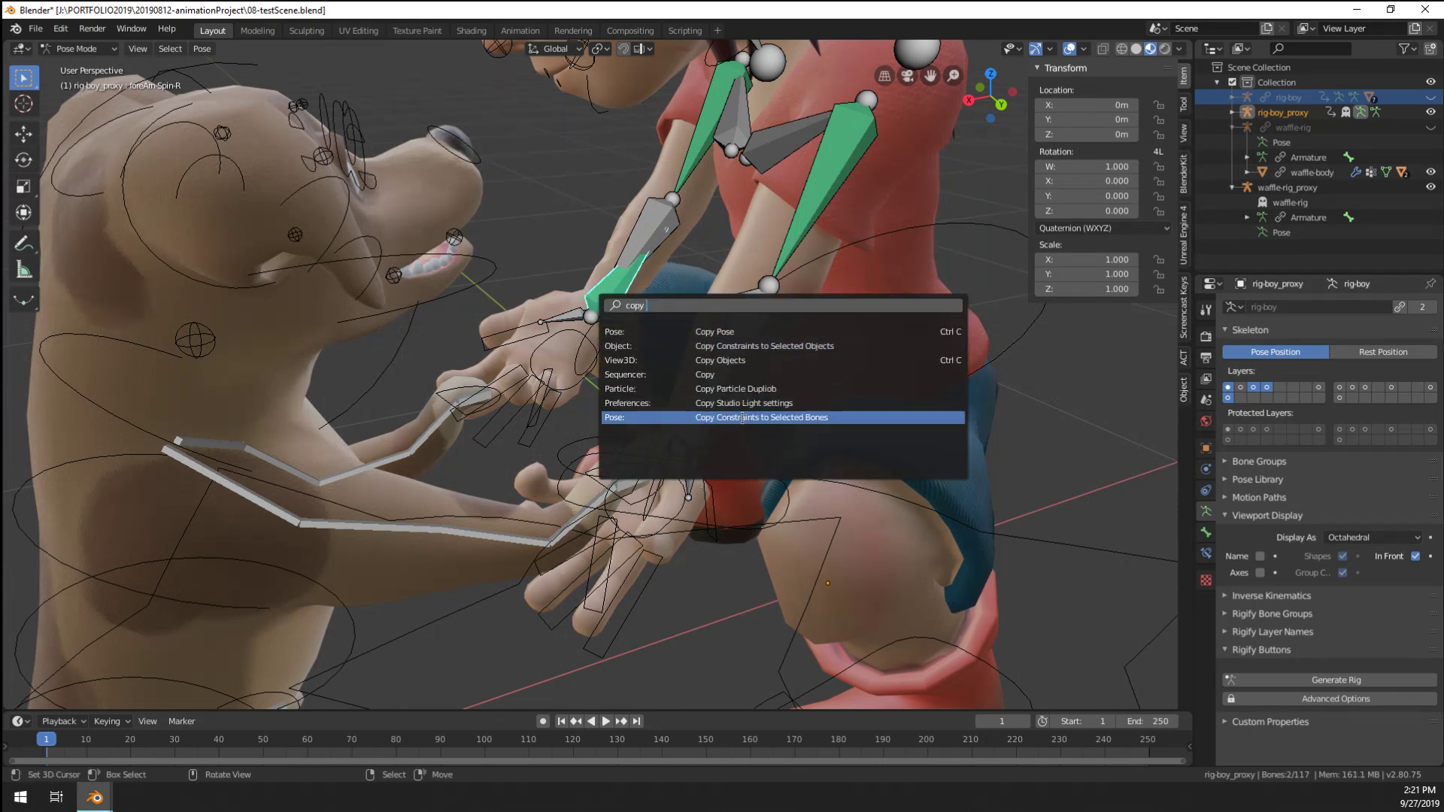
{"action": "left_click", "coordinate": [742, 418]}
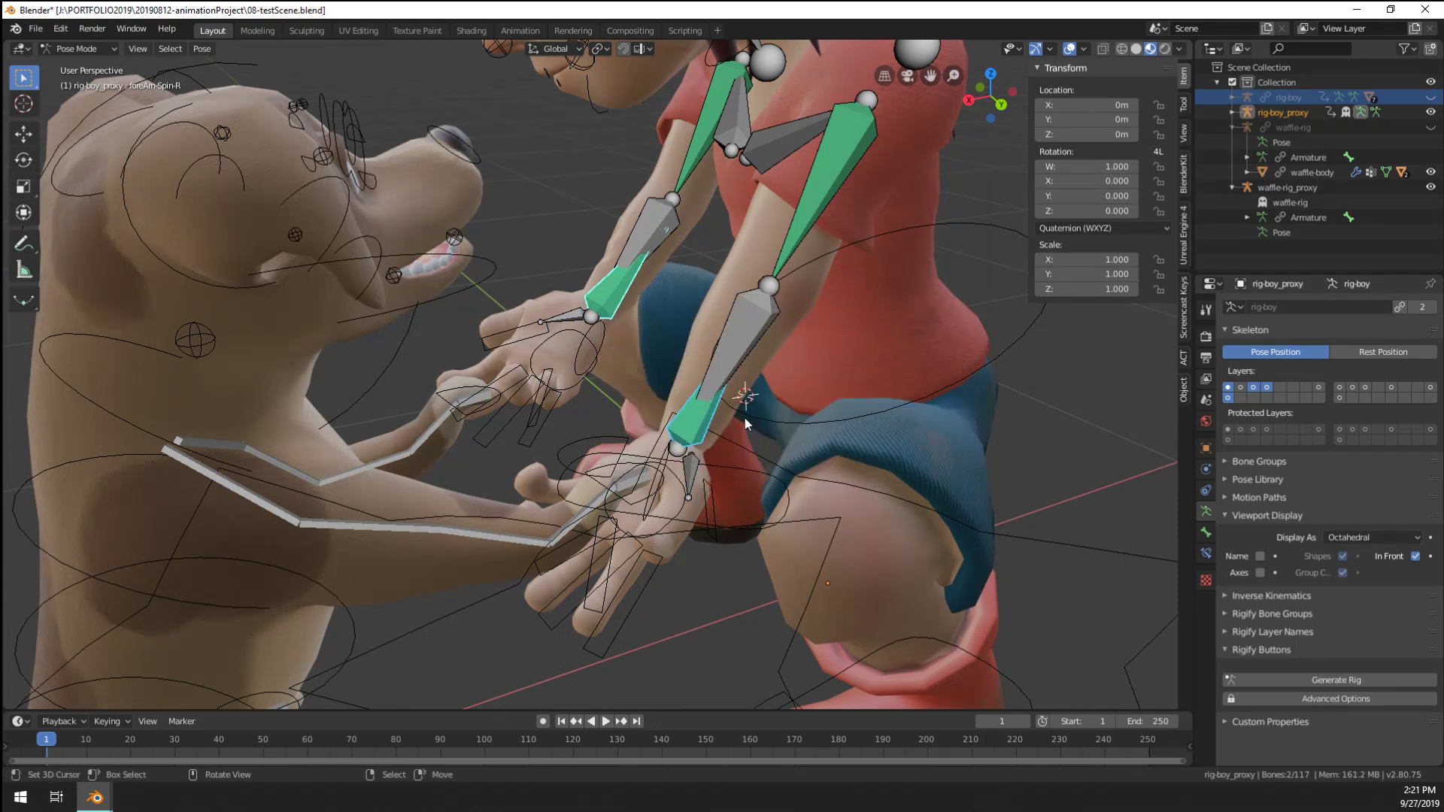
Set the target bone of the left forearm spin bone's Copy Rotation constraint to CTRL-hand-L
{"action": "left_click", "coordinate": [1206, 554]}
{"action": "left_click", "coordinate": [1363, 380]}
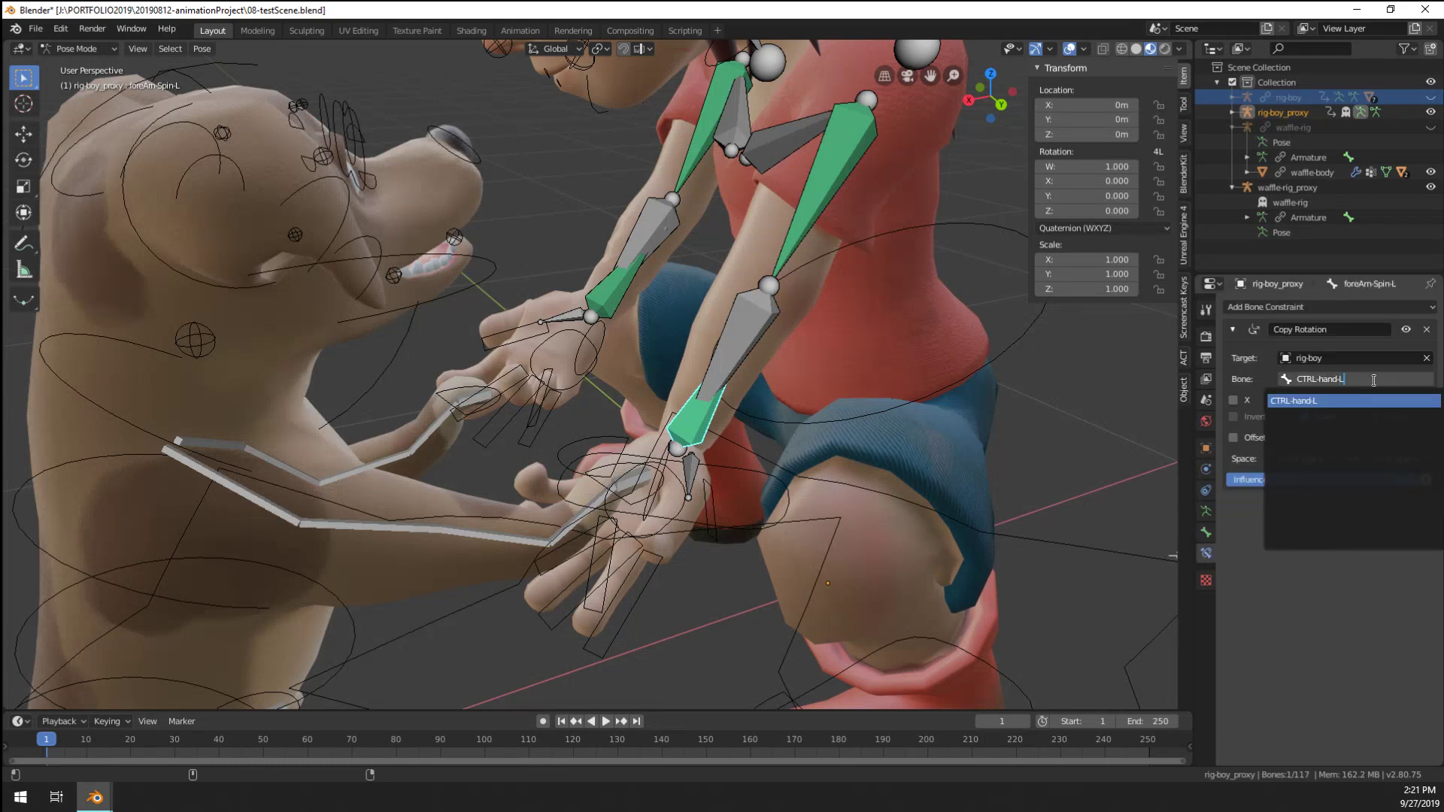
{"action": "key", "text": "Return"}
Turn off Simplify in the scene's render settings so the characters show their full subdivision
{"action": "middle_click_drag", "start_coordinate": [961, 368], "coordinate": [988, 361]}
{"action": "right_click", "coordinate": [782, 302]}
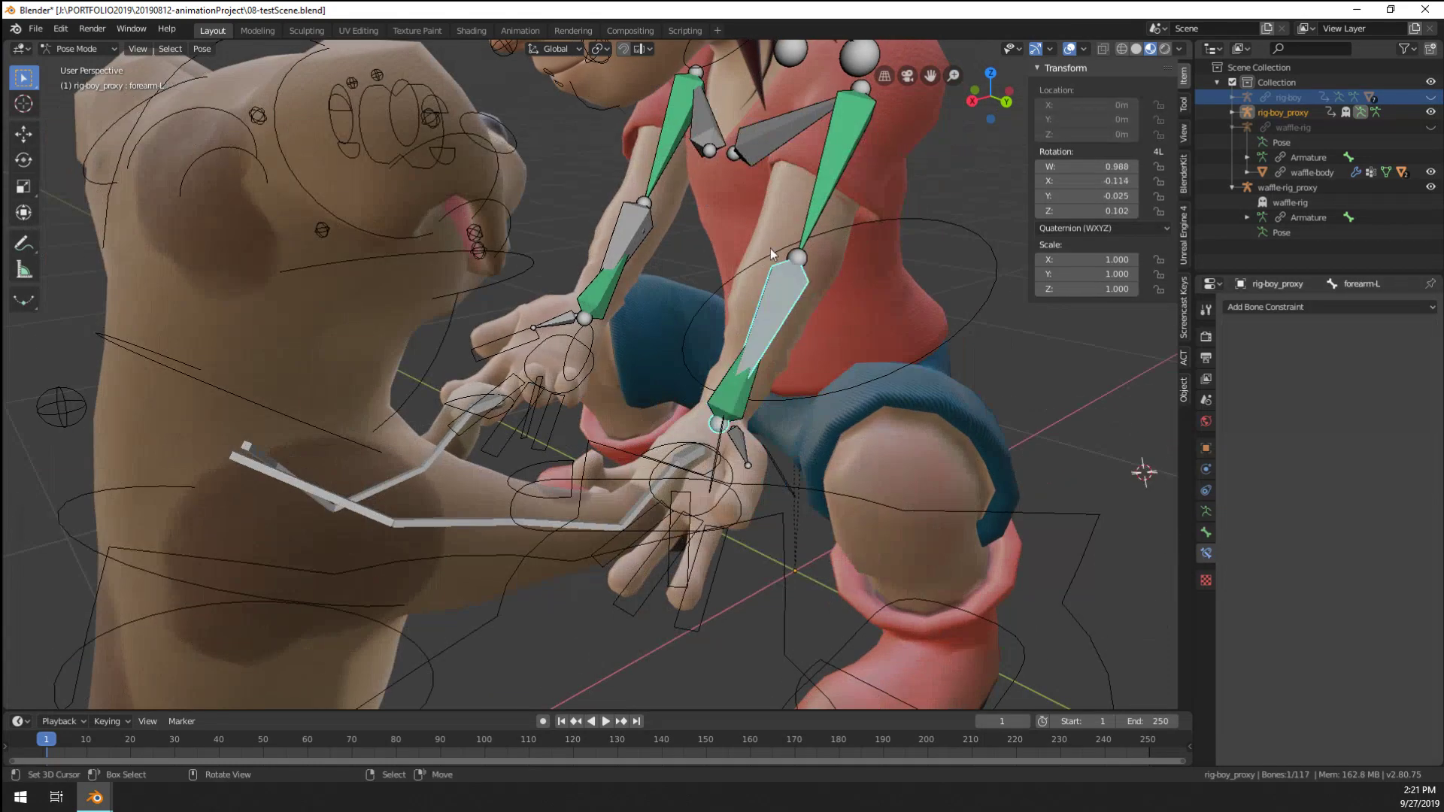
{"action": "right_click", "coordinate": [922, 314]}
{"action": "left_click", "coordinate": [1205, 336]}
{"action": "scroll", "coordinate": [1280, 655], "scroll_direction": "down", "scroll_amount": 3}
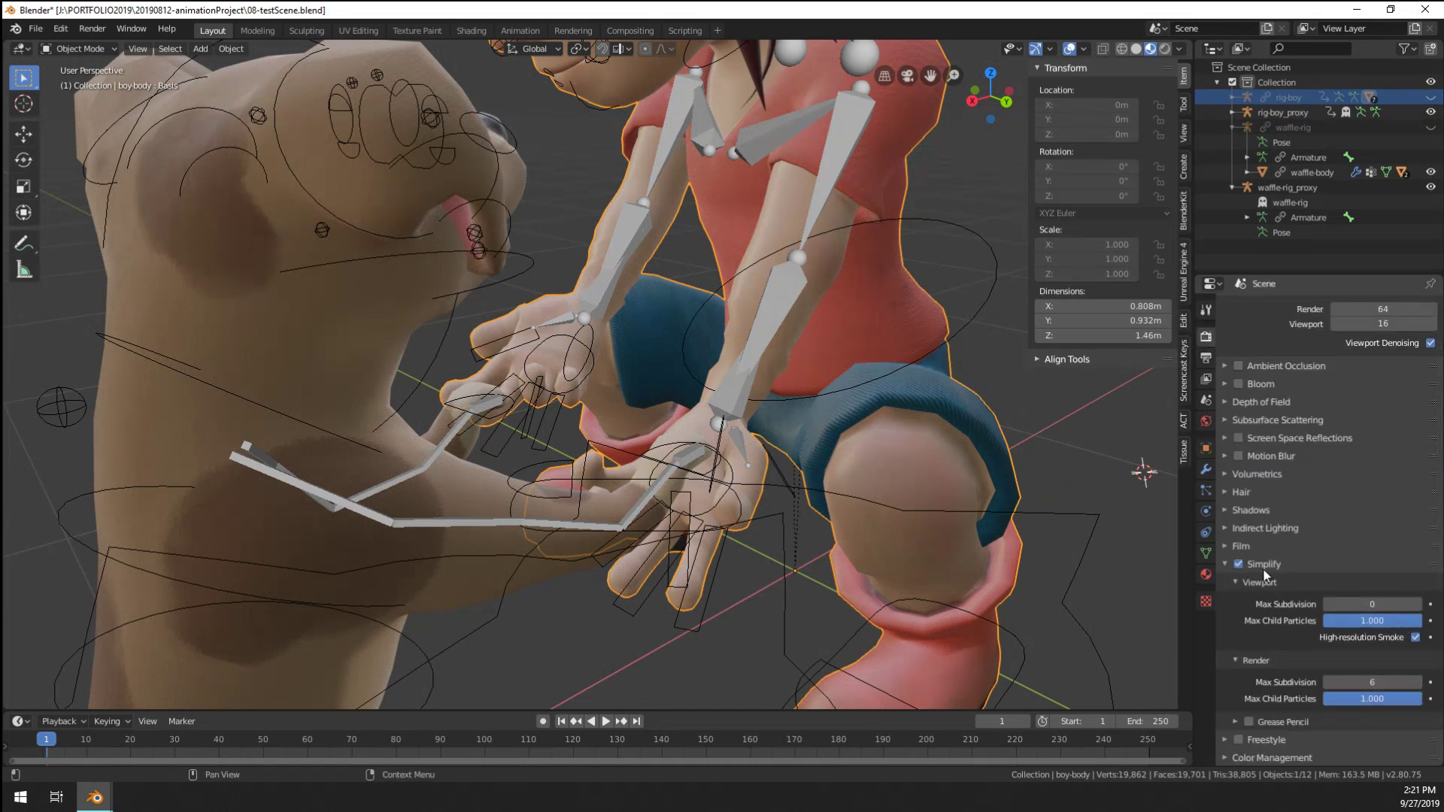
{"action": "left_click", "coordinate": [1239, 564]}
Clear the rotation of the boy's left hand control, CTRL-hand-L, and twist it around its local Y axis
{"action": "middle_click_drag", "start_coordinate": [828, 286], "coordinate": [612, 426]}
{"action": "right_click", "coordinate": [612, 423]}
{"action": "key", "text": "ctrl+Tab"}
{"action": "middle_click_drag", "start_coordinate": [572, 572], "coordinate": [686, 539]}
{"action": "key", "text": "alt+r"}
{"action": "key", "text": "y"}
{"action": "key", "text": "y"}
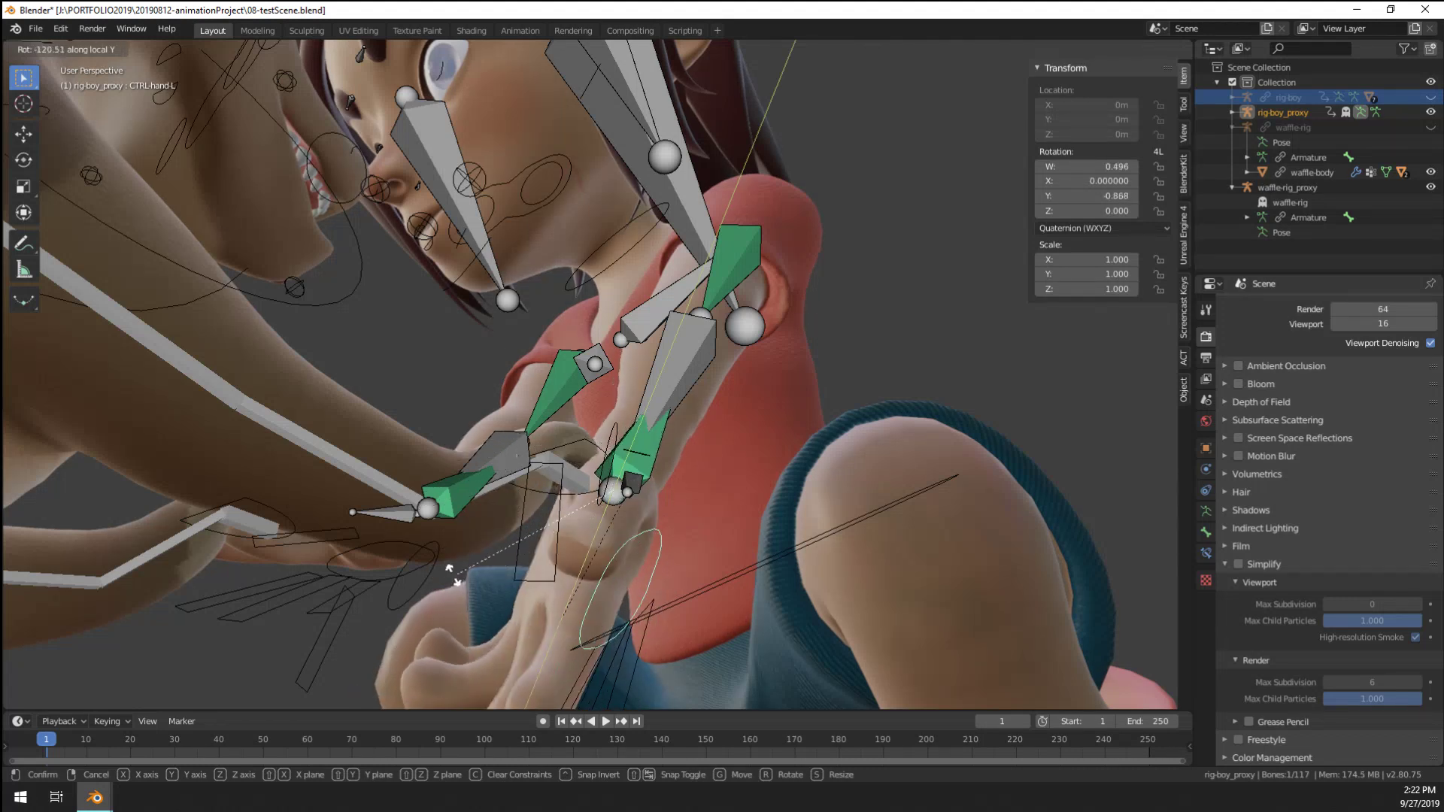
{"action": "left_click", "coordinate": [416, 473]}
Leave Pose Mode, select the boy-body mesh and inspect its modifier settings
{"action": "middle_click_drag", "start_coordinate": [421, 476], "coordinate": [639, 557]}
{"action": "key", "text": "ctrl+Tab"}
{"action": "left_click", "coordinate": [670, 318]}
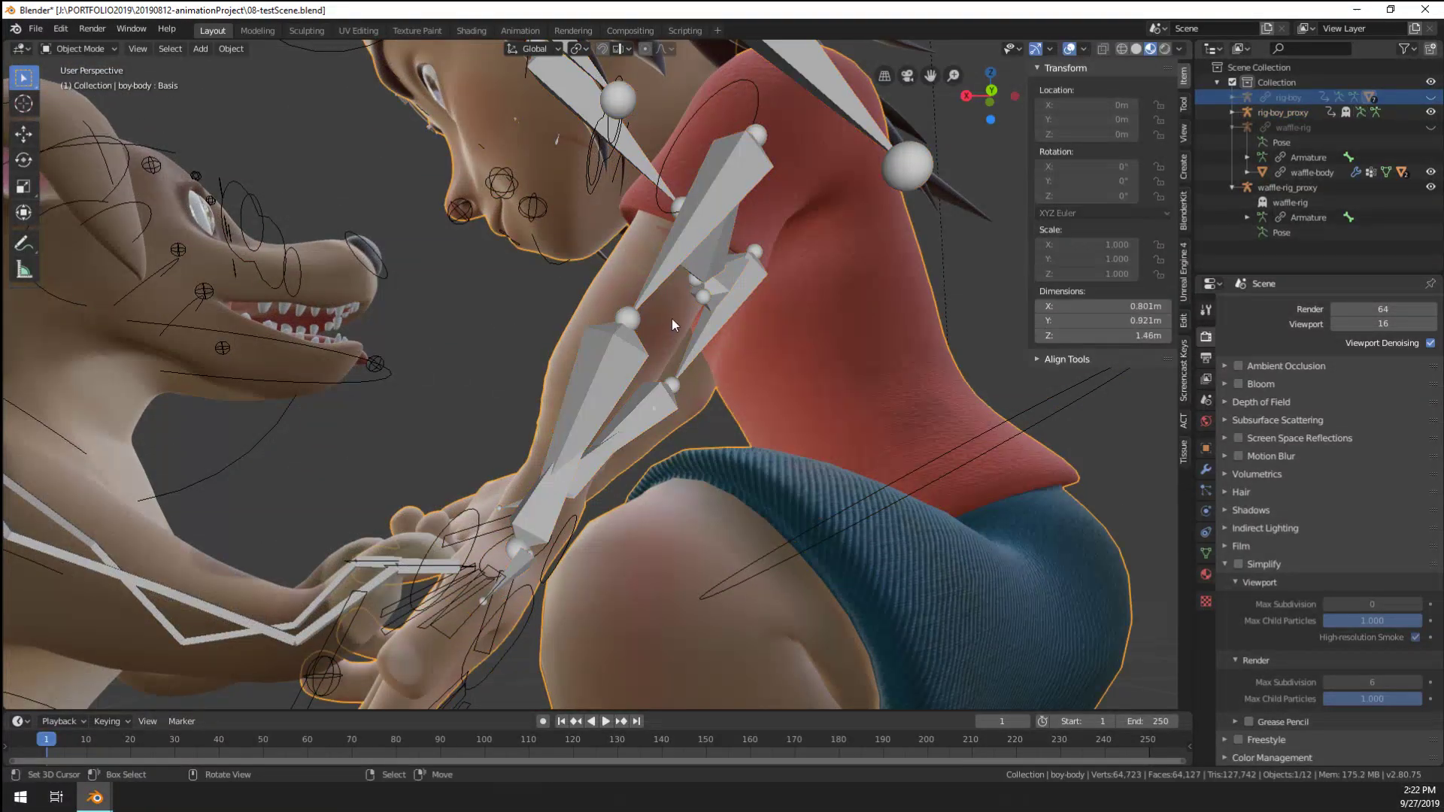
{"action": "left_click", "coordinate": [1205, 470]}
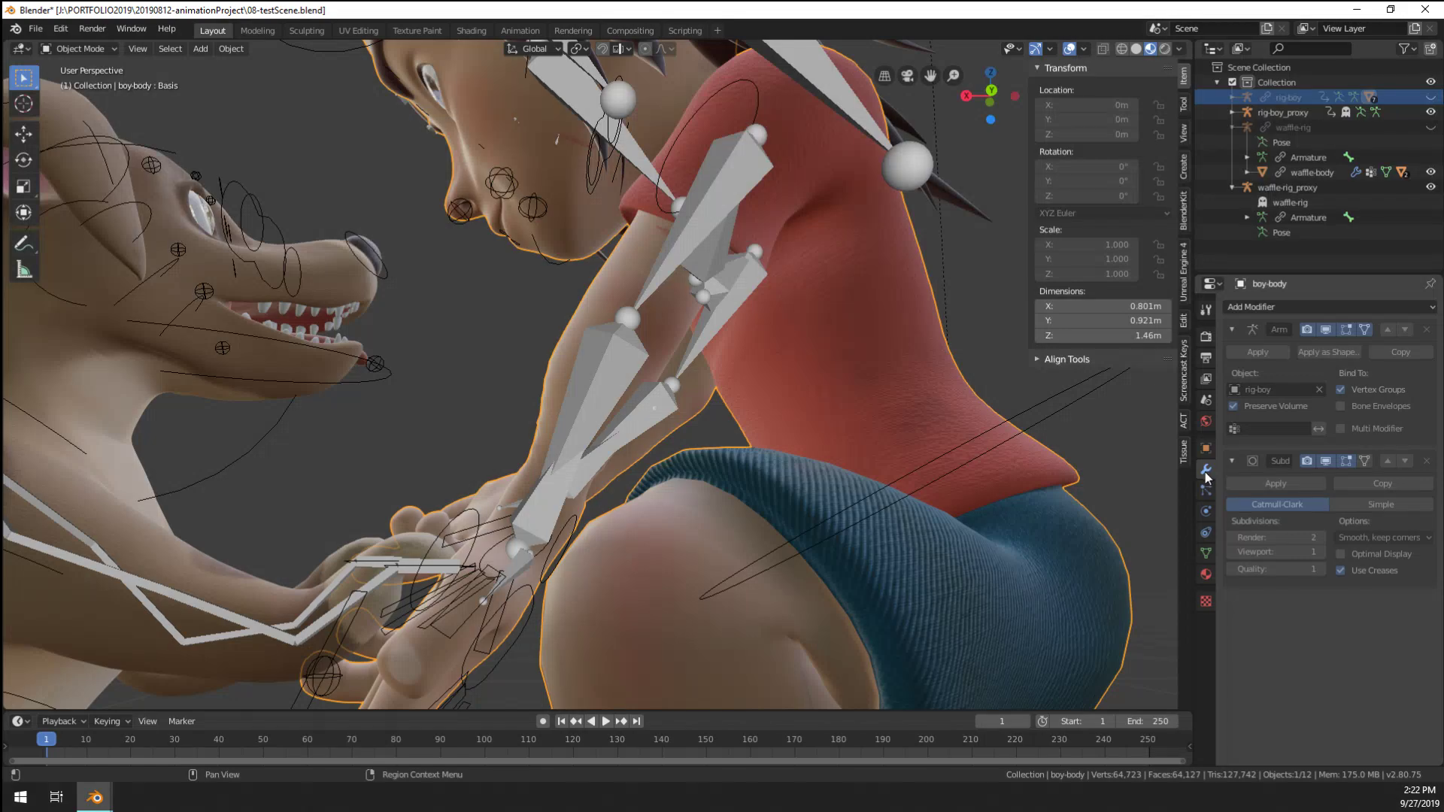
{"action": "left_click", "coordinate": [500, 459]}
Return the boy rig to Pose Mode and rotate the left forearm bone, forearm-L, around its local Y axis
{"action": "middle_click_drag", "start_coordinate": [499, 459], "coordinate": [755, 488]}
{"action": "key", "text": "ctrl+Tab"}
{"action": "left_click", "coordinate": [707, 422]}
{"action": "key", "text": "r"}
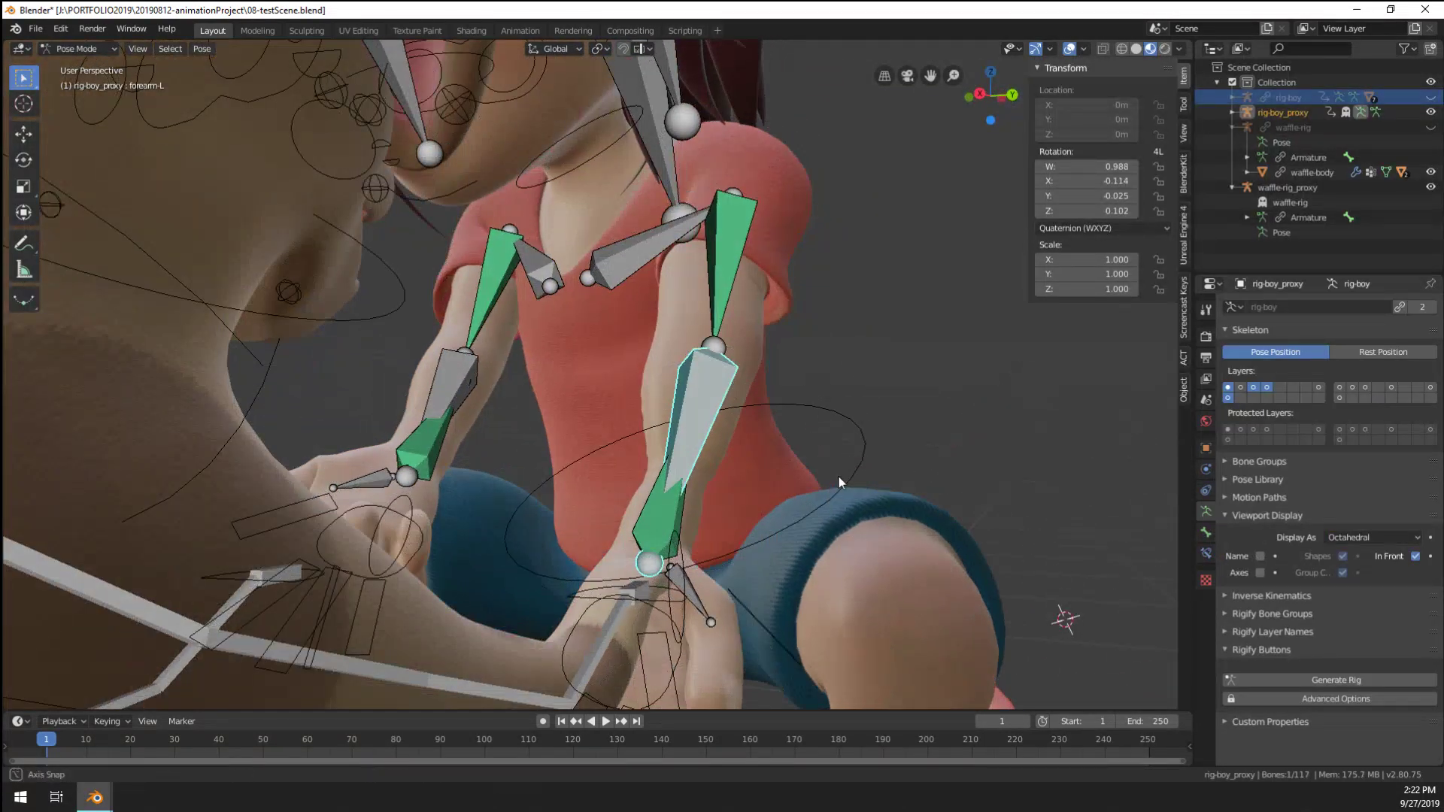
{"action": "key", "text": "y"}
{"action": "key", "text": "y"}
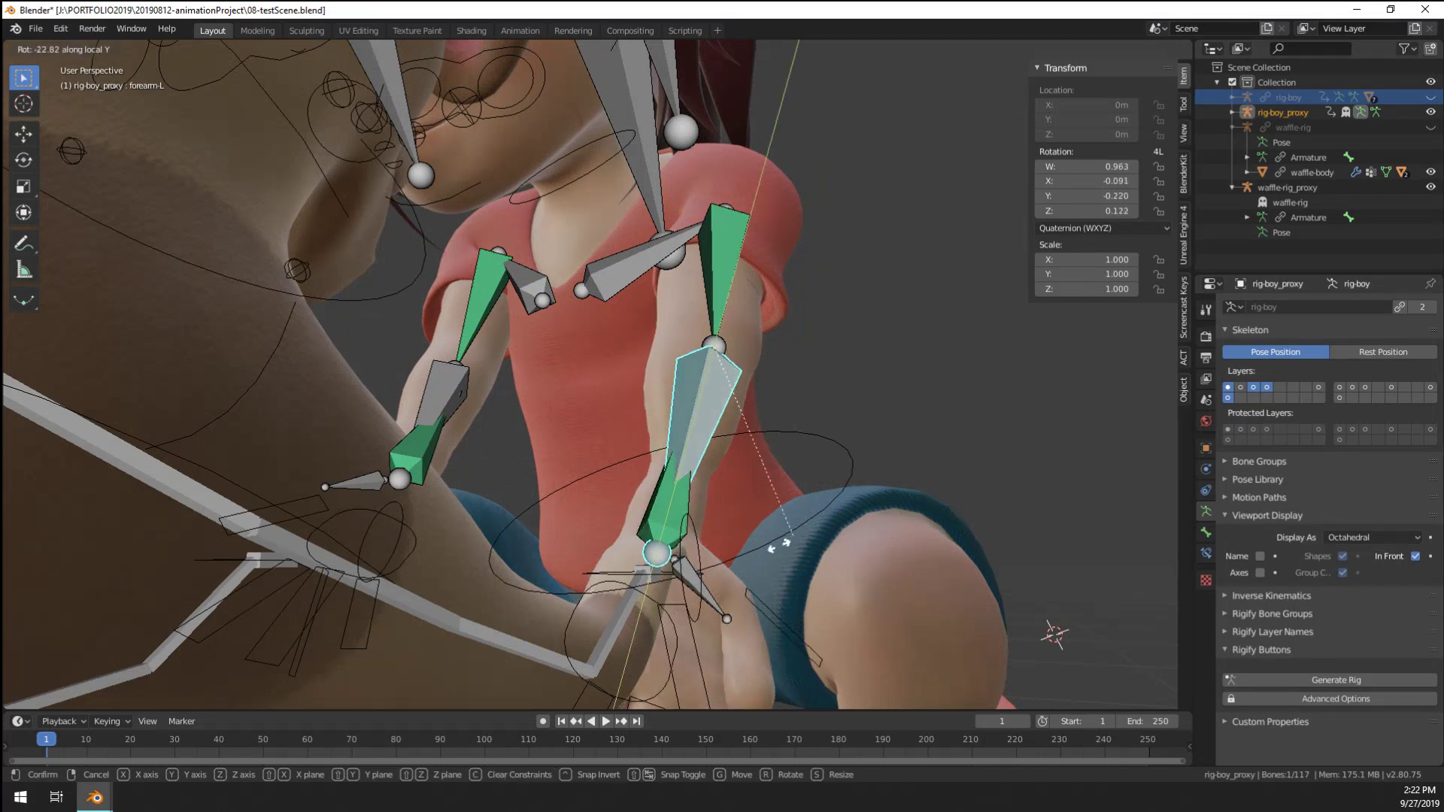
{"action": "left_click", "coordinate": [754, 558]}
Rotate the boy's left hand control, CTRL-hand-L, about 80° around its local Y axis
{"action": "middle_click_drag", "start_coordinate": [693, 620], "coordinate": [675, 611]}
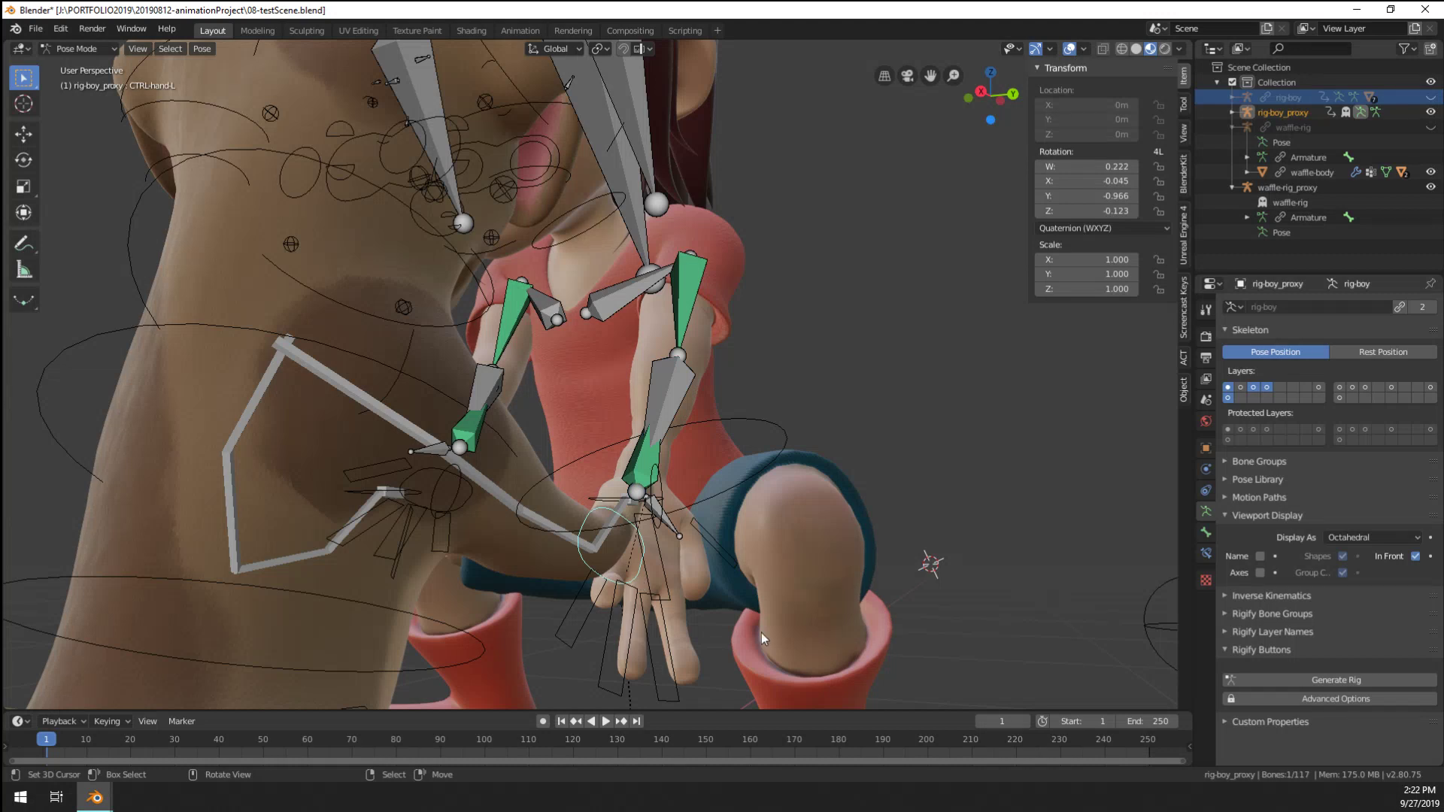
{"action": "key", "text": "r"}
{"action": "key", "text": "y"}
{"action": "key", "text": "y"}
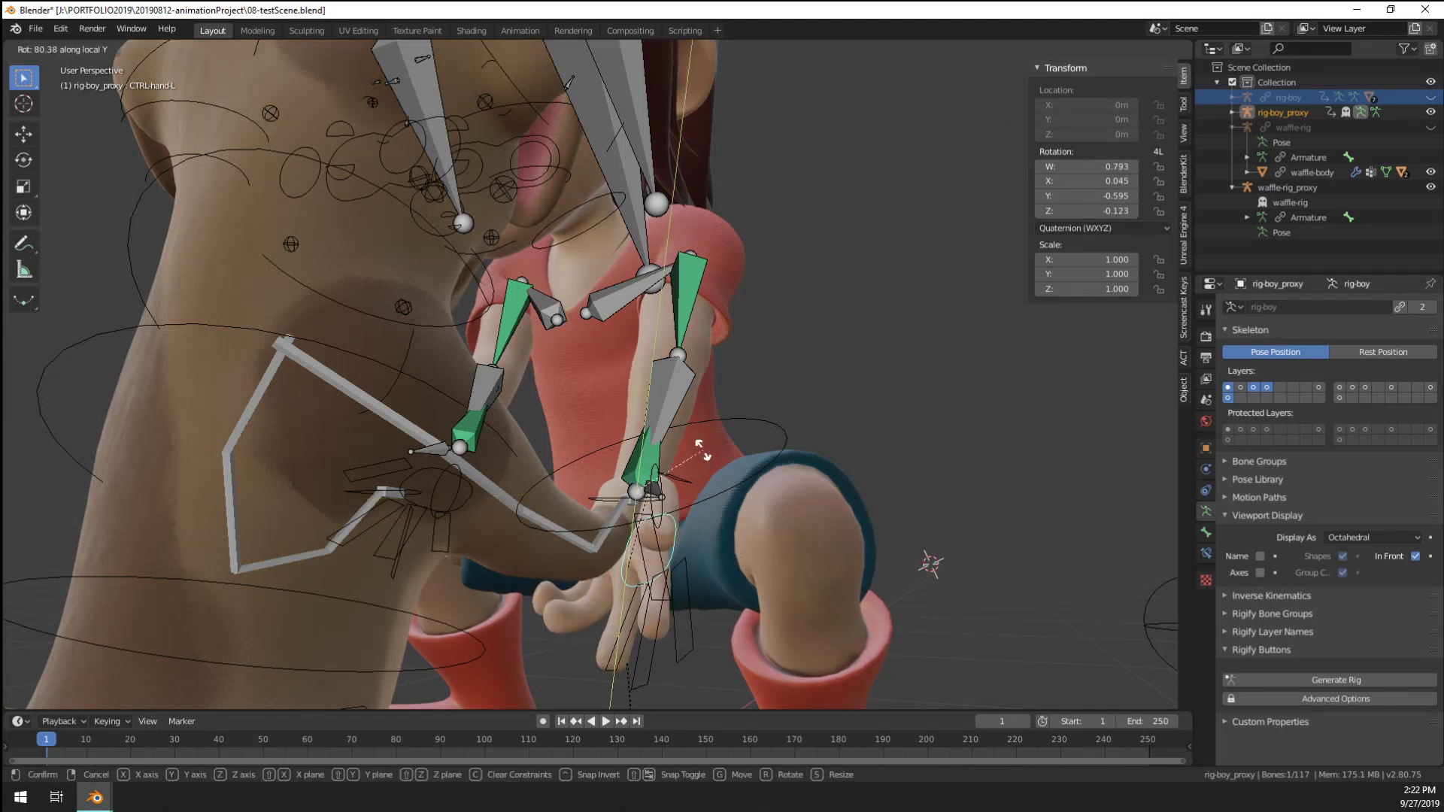
{"action": "left_click", "coordinate": [675, 439]}
Rotate the boy's left upper arm bone, upper_arm.L, about -11° around its local Y axis
{"action": "left_click", "coordinate": [684, 305]}
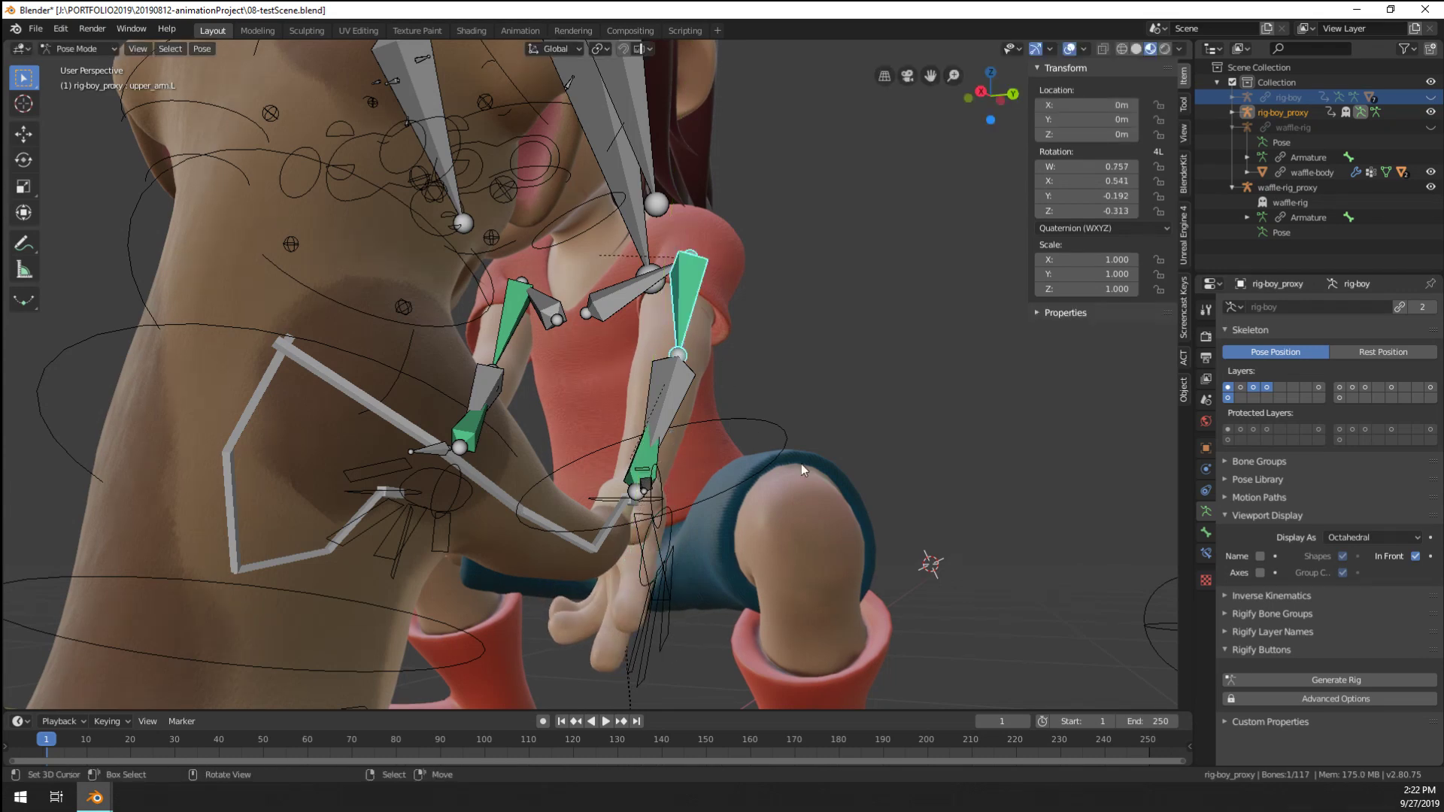
{"action": "key", "text": "y"}
{"action": "key", "text": "y"}
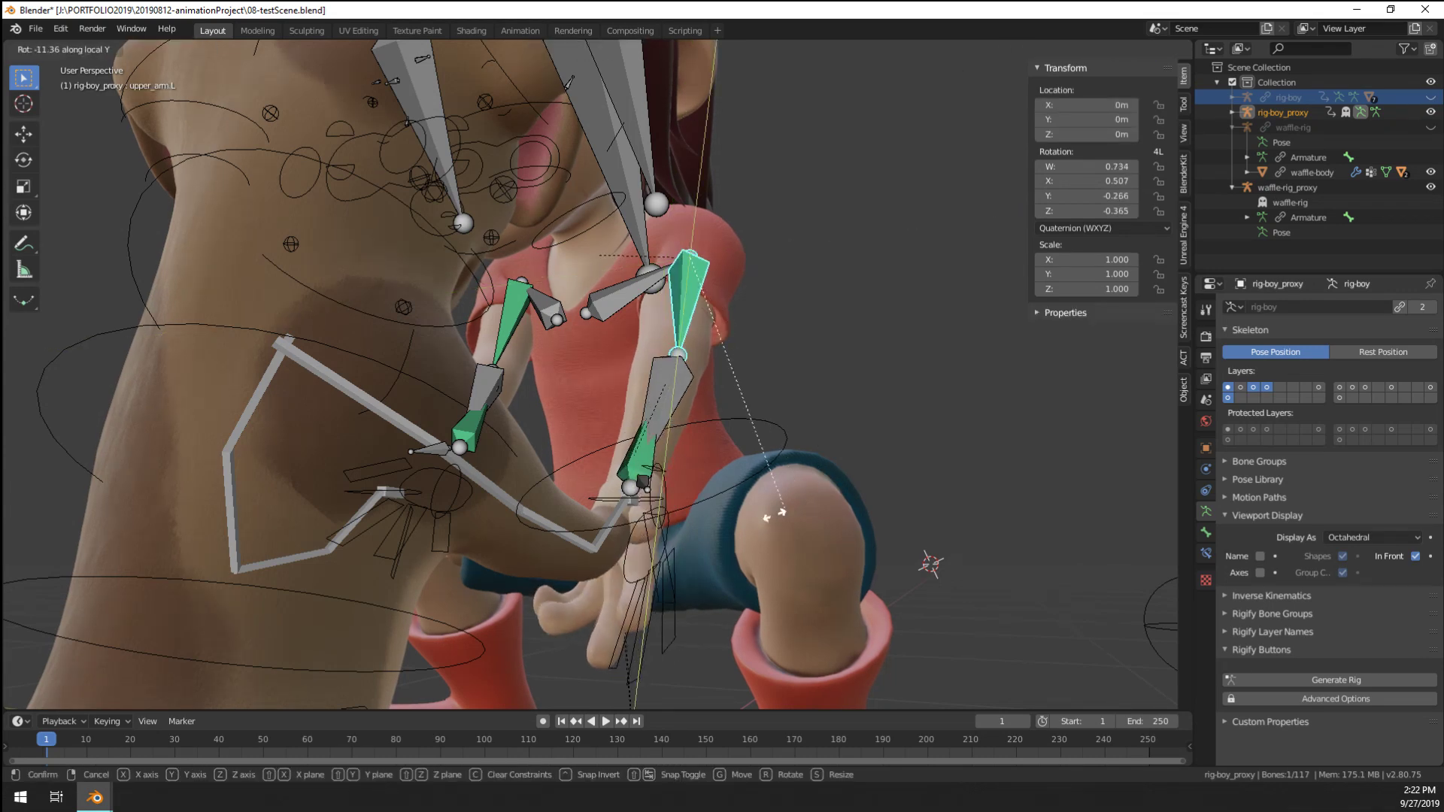
{"action": "left_click", "coordinate": [765, 518]}
Adjust the left arm from the front by rotating the left shoulder bone, shoulder.L
{"action": "middle_click_drag", "start_coordinate": [765, 517], "coordinate": [680, 585]}
{"action": "key", "text": "r"}
{"action": "left_click", "coordinate": [656, 551]}
{"action": "left_click", "coordinate": [606, 549]}
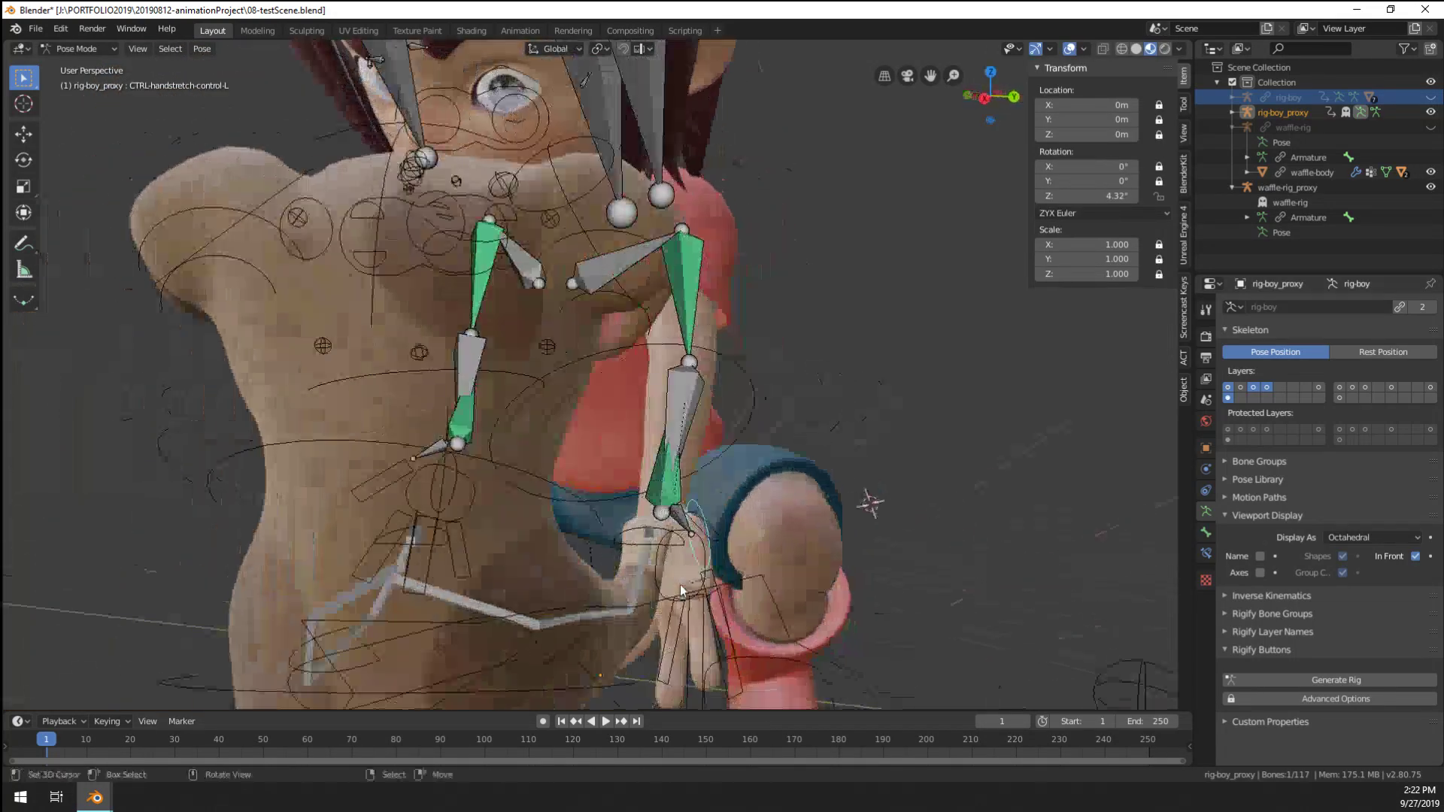
{"action": "key", "text": "r"}
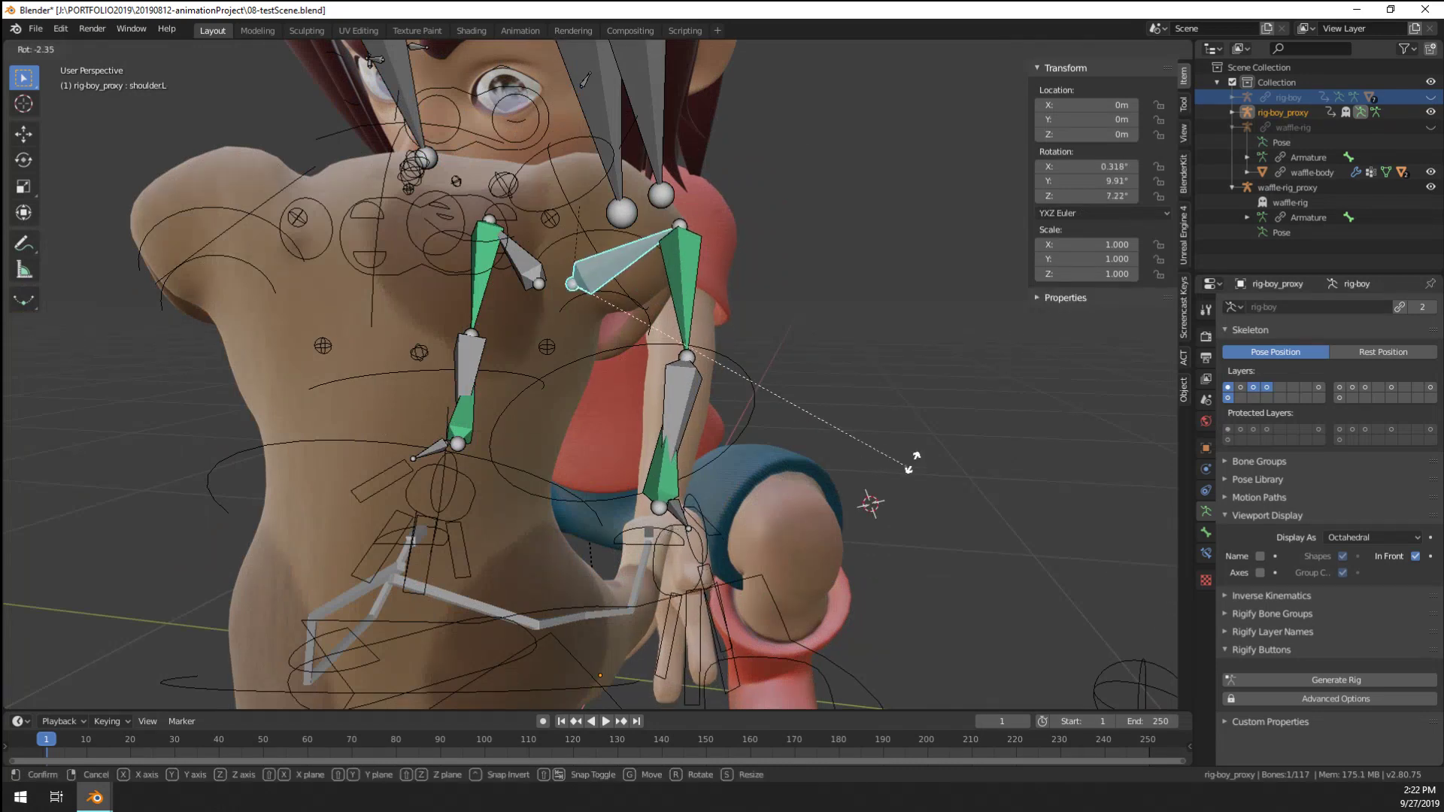
{"action": "left_click", "coordinate": [912, 436]}
Rotate CTRL-hand-L freely in the side view so the left hand reaches under the dog's paw
{"action": "middle_click_drag", "start_coordinate": [912, 435], "coordinate": [575, 562]}
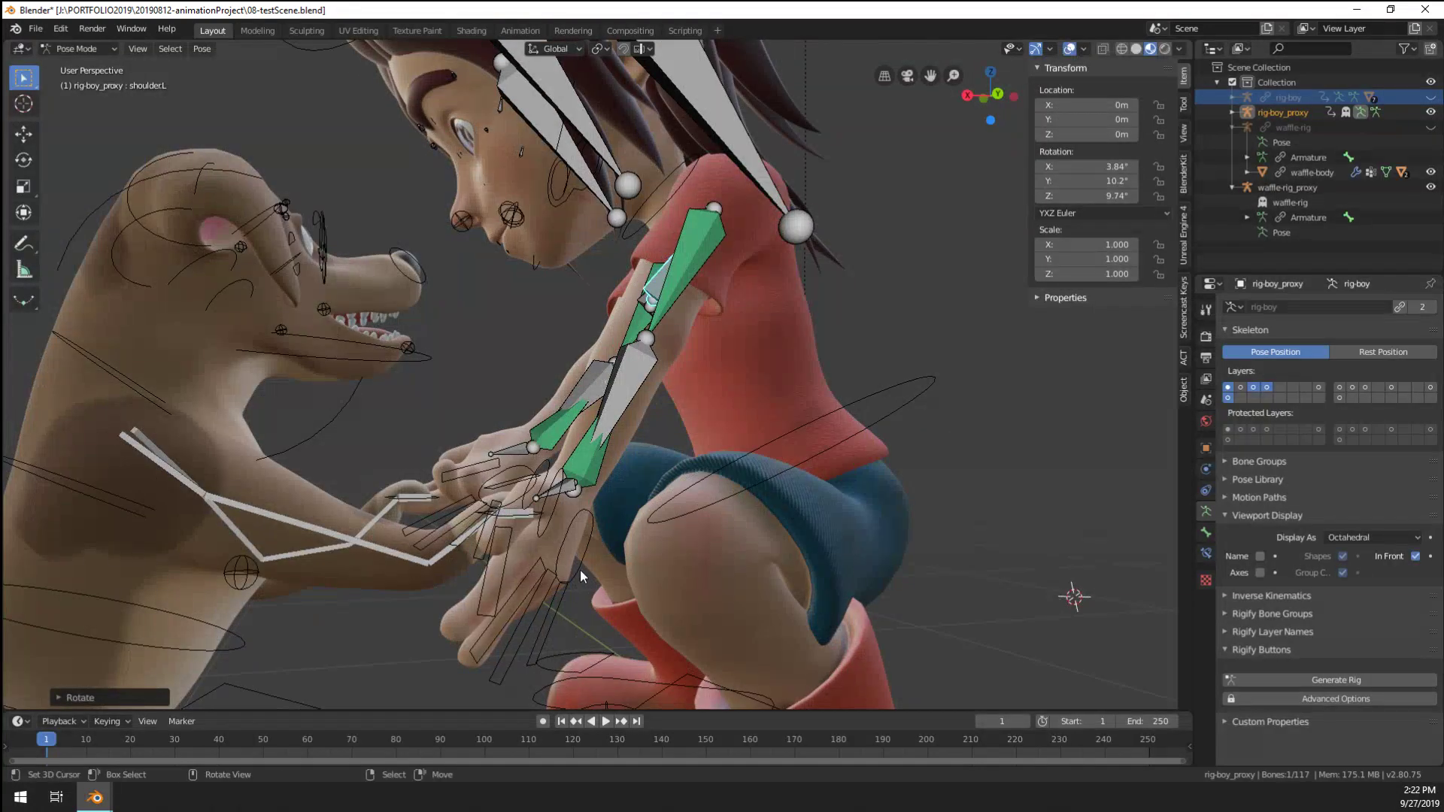
{"action": "left_click", "coordinate": [580, 570]}
{"action": "key", "text": "r"}
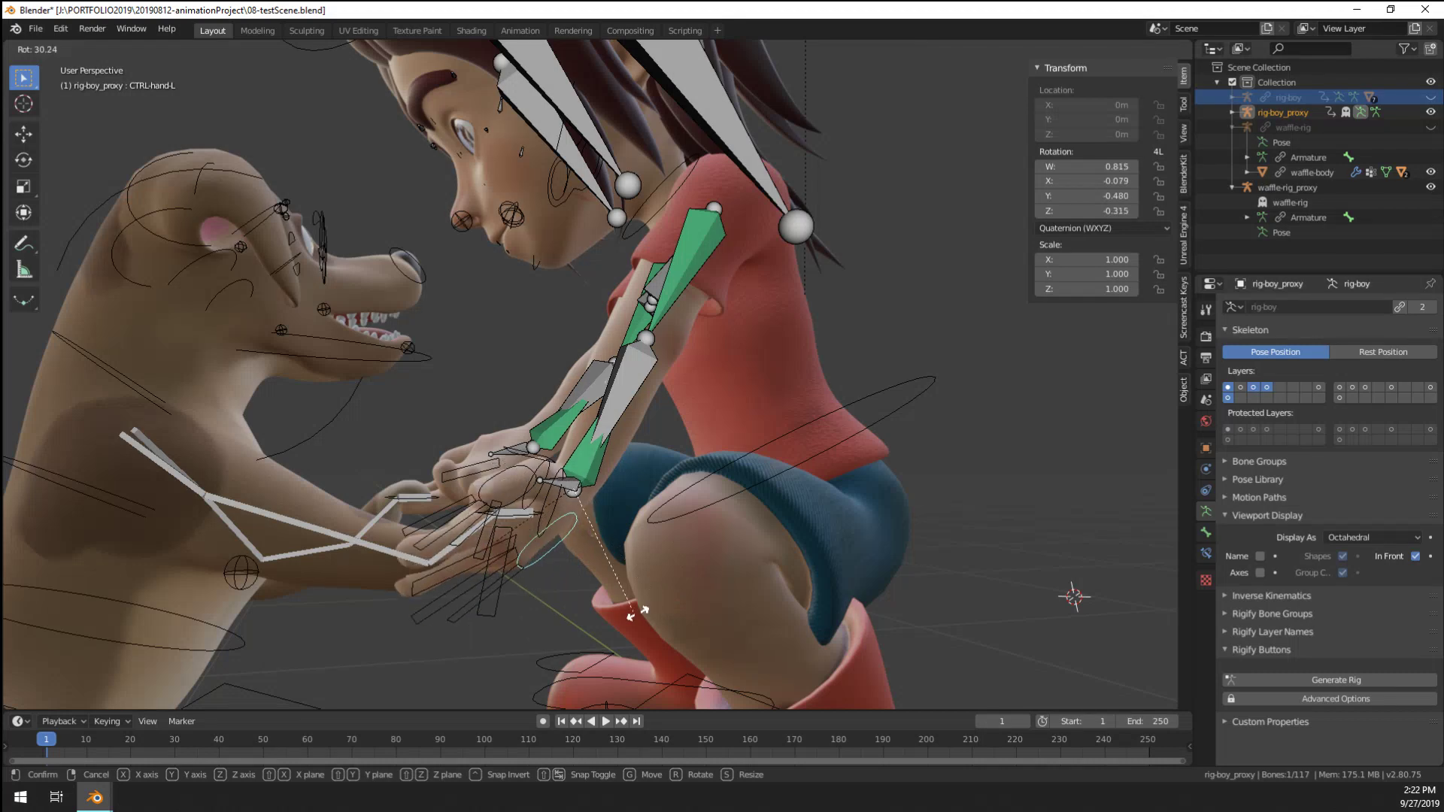
{"action": "left_click", "coordinate": [669, 614]}
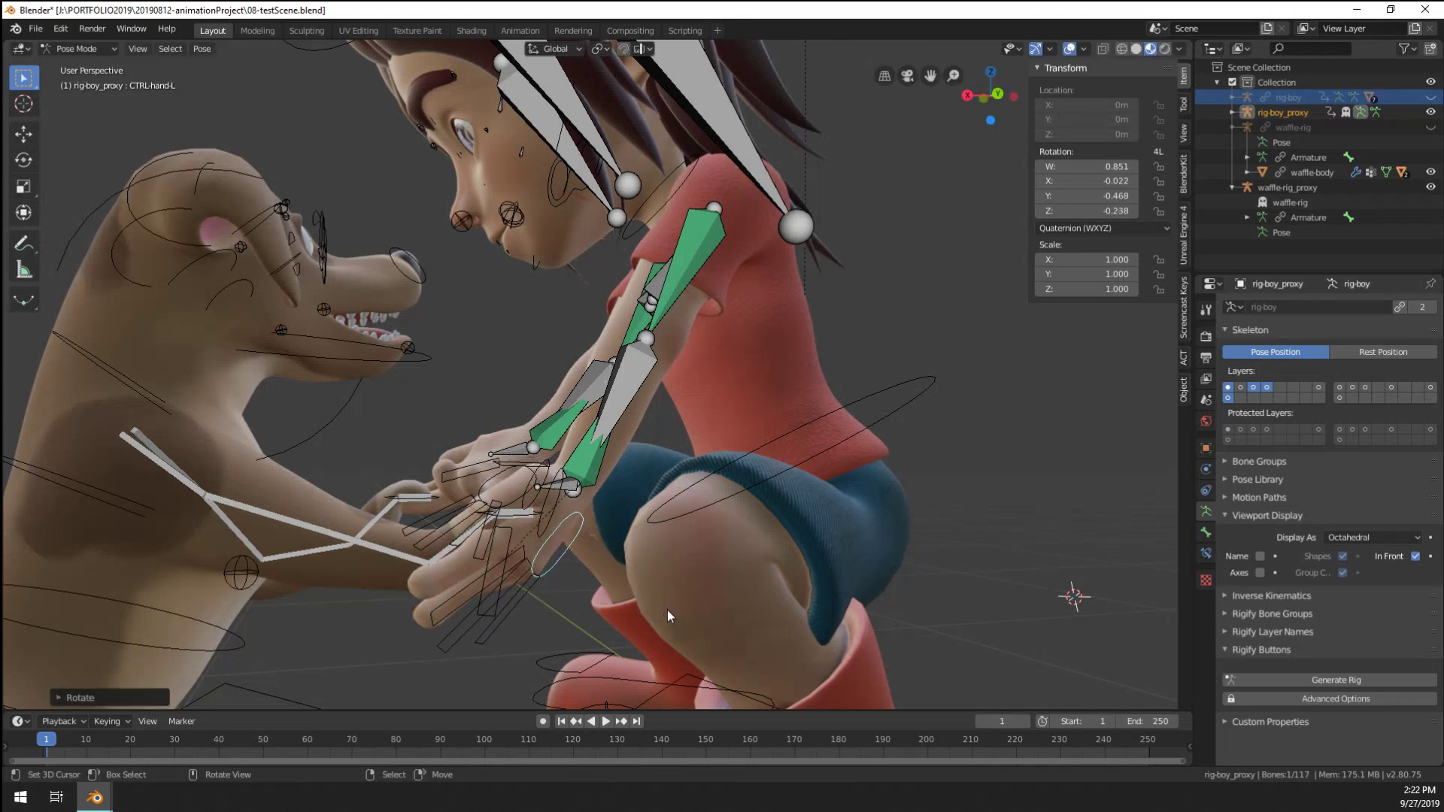
Turn Simplify back on in the scene's render settings with the boy's left foot control, foot.L, selected
{"action": "middle_click_drag", "start_coordinate": [666, 611], "coordinate": [715, 594]}
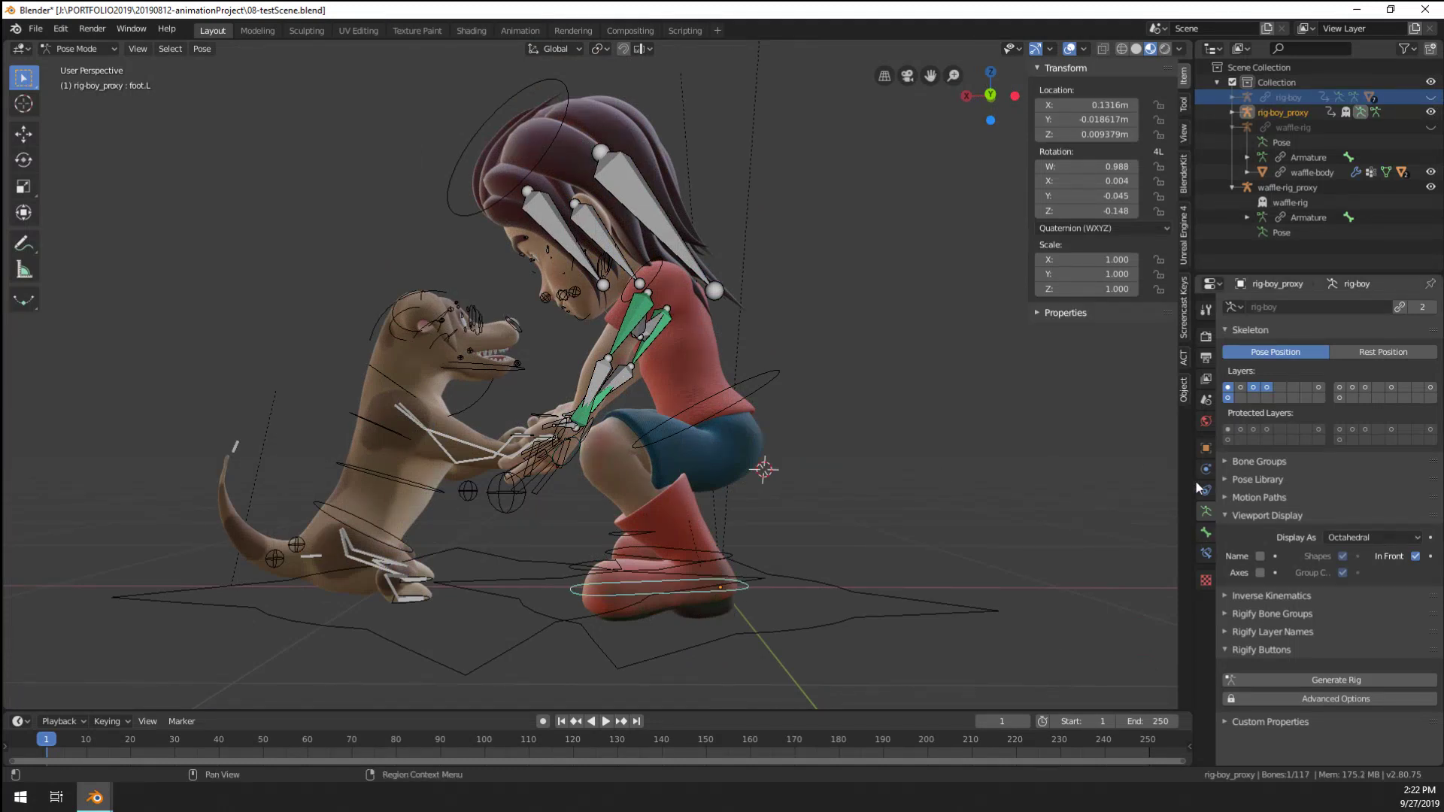
{"action": "left_click", "coordinate": [1206, 336]}
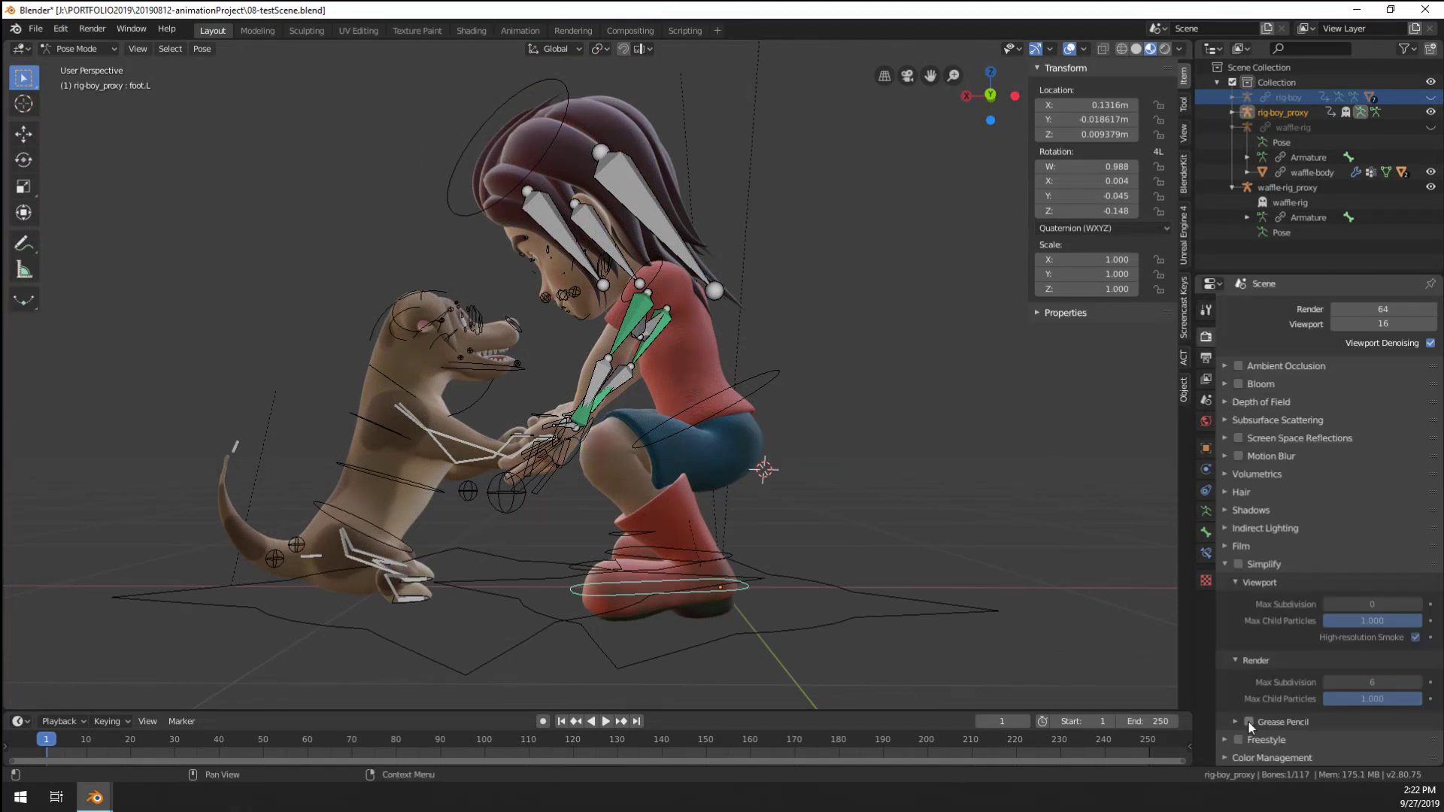
{"action": "left_click", "coordinate": [1238, 564]}
{"action": "scroll", "coordinate": [755, 605], "scroll_direction": "up", "scroll_amount": 1}
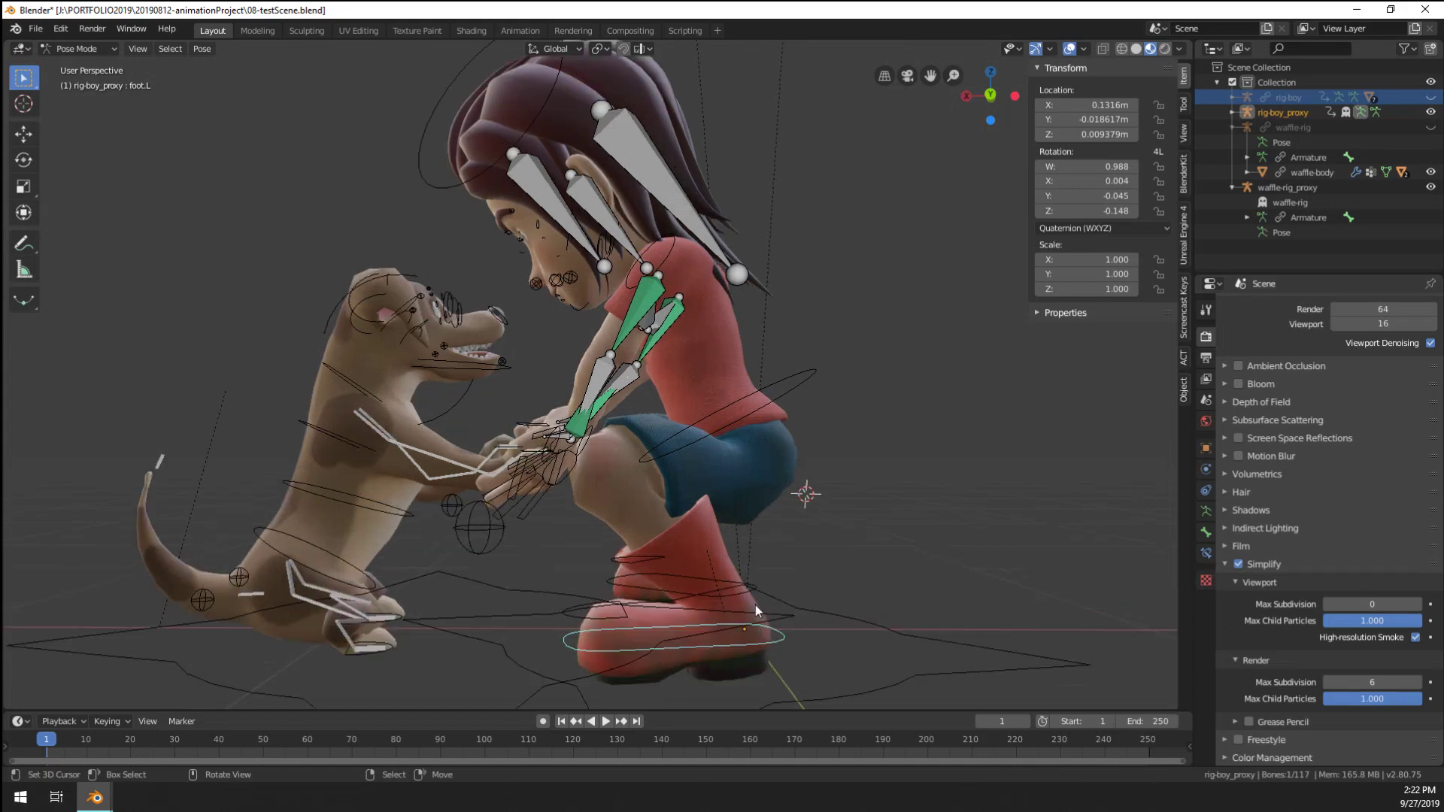
Move the boy's left foot control, foot.L, behind the body and rotate it about -82° for a kneeling leg
{"action": "key", "text": "g"}
{"action": "left_click", "coordinate": [937, 639]}
{"action": "key", "text": "r"}
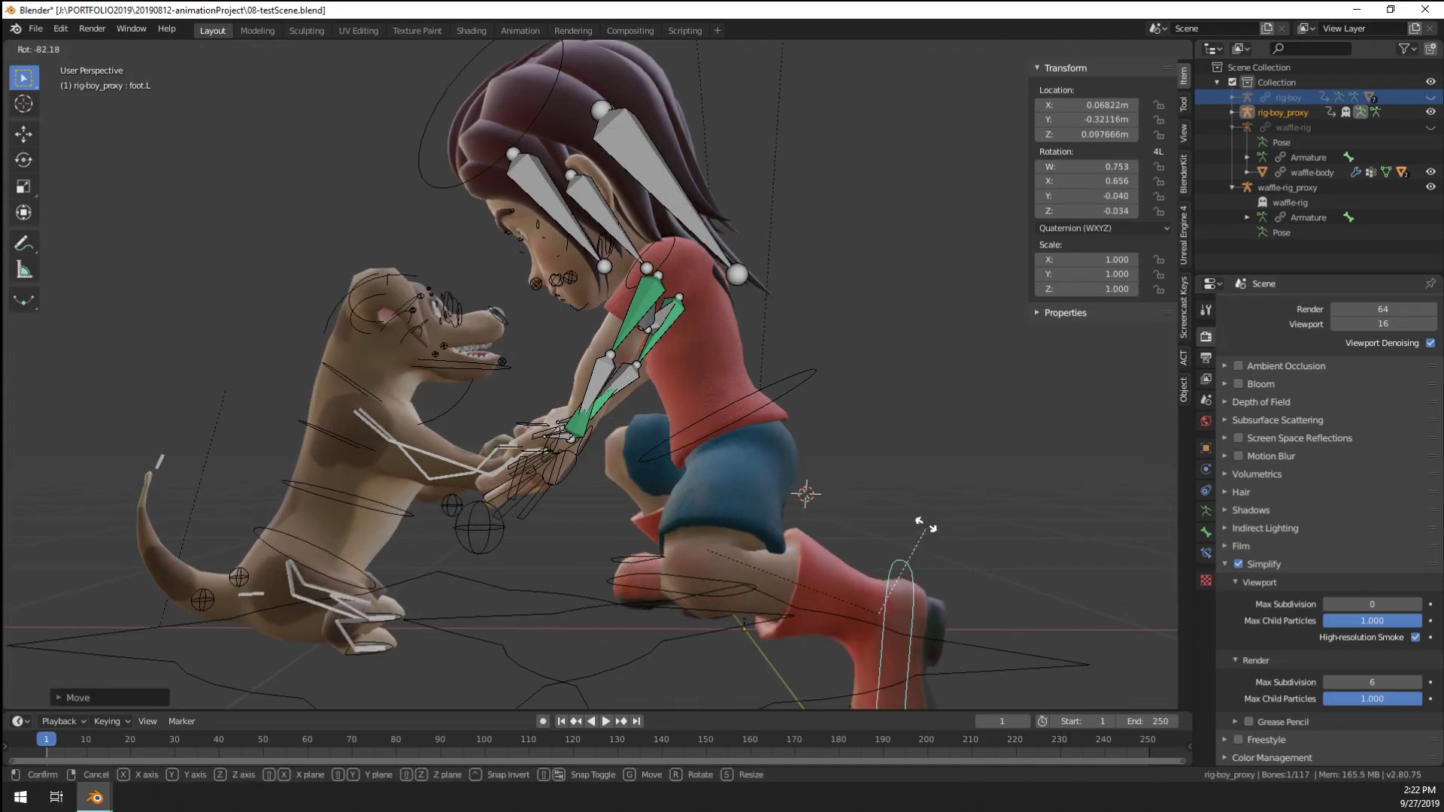
{"action": "left_click", "coordinate": [887, 526]}
Move the left leg's pole control, CTRL-foot-IK-Pole-L, forward and down near the dog's feet to aim the knee
{"action": "middle_click_drag", "start_coordinate": [887, 527], "coordinate": [996, 560]}
{"action": "left_click", "coordinate": [656, 604]}
{"action": "middle_click_drag", "start_coordinate": [662, 601], "coordinate": [816, 578]}
{"action": "key", "text": "g"}
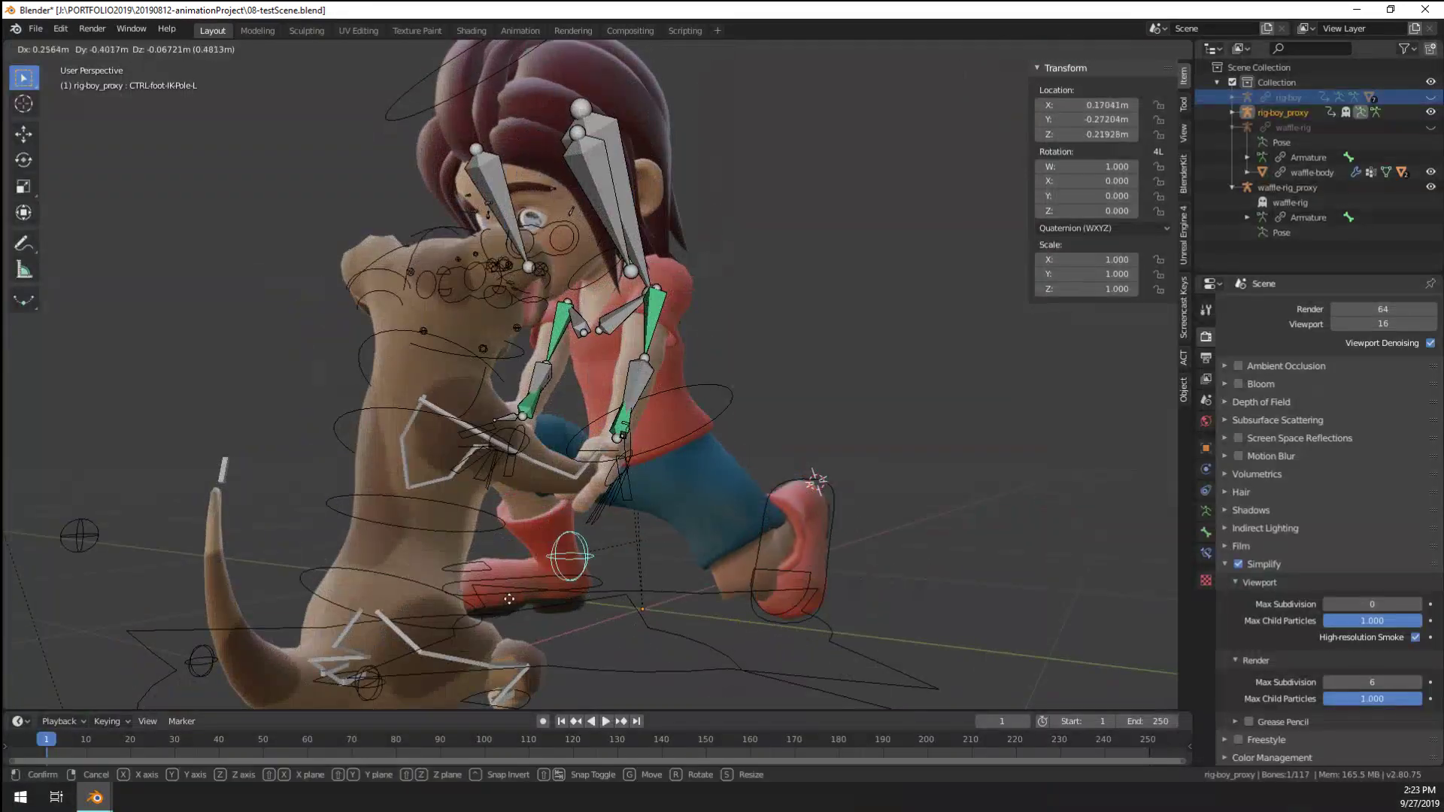
{"action": "left_click", "coordinate": [363, 606]}
{"action": "middle_click_drag", "start_coordinate": [363, 606], "coordinate": [783, 592]}
{"action": "key", "text": "g"}
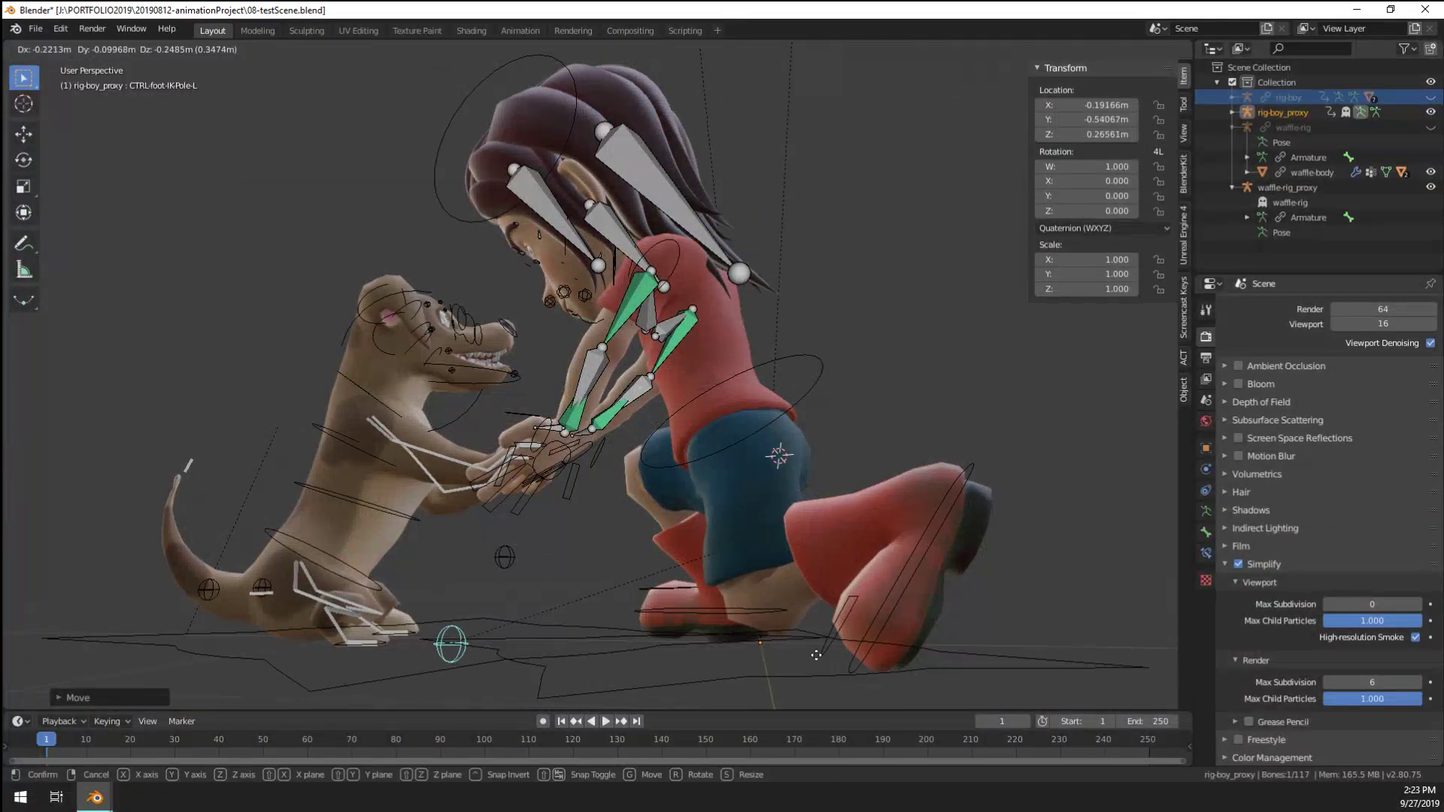
{"action": "left_click", "coordinate": [790, 652]}
Bend the left toe with toe.L, then refine the rotation and placement of foot.L for the kneeling leg
{"action": "left_click", "coordinate": [889, 638]}
{"action": "left_click", "coordinate": [894, 616]}
{"action": "left_click", "coordinate": [835, 630]}
{"action": "key", "text": "r"}
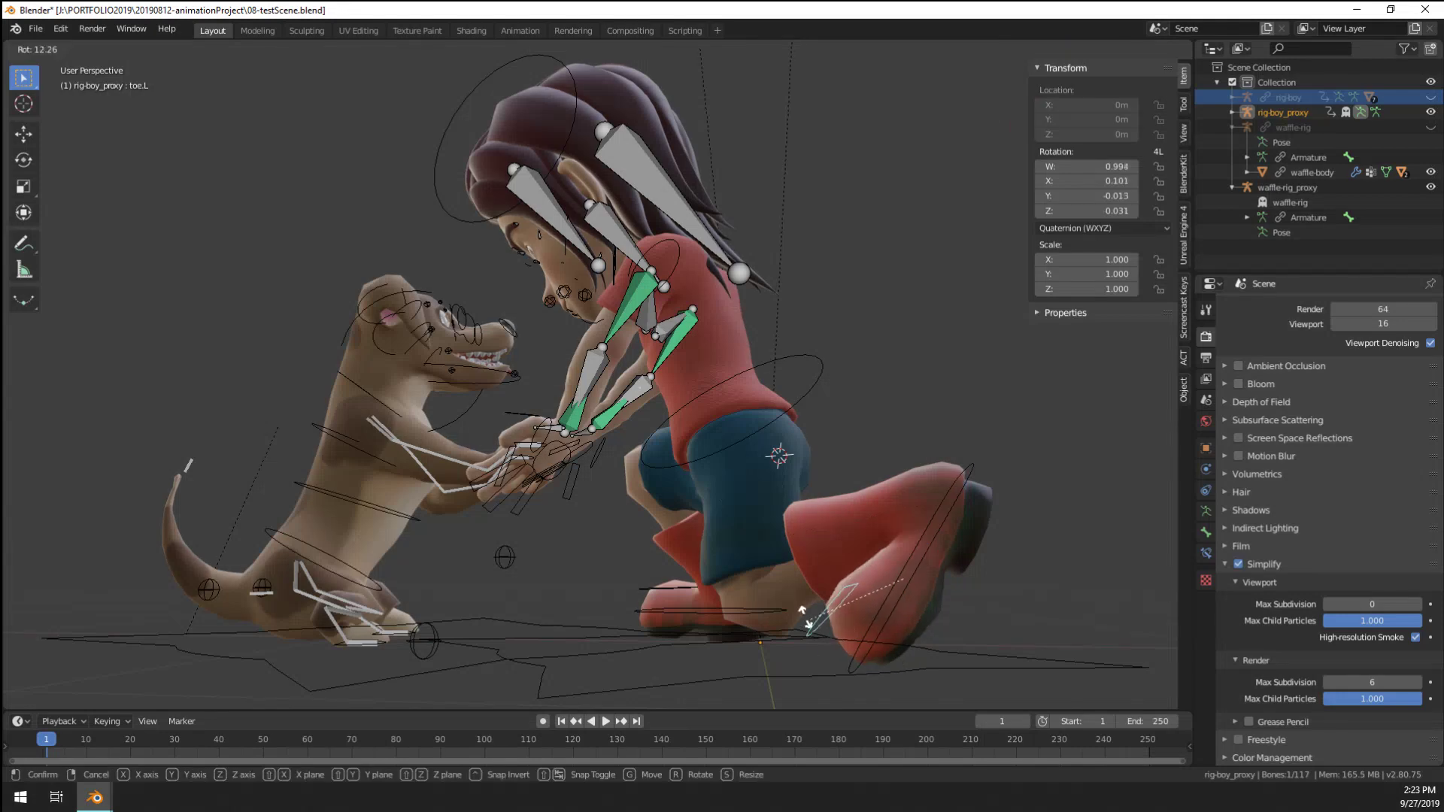
{"action": "left_click", "coordinate": [803, 568]}
{"action": "left_click", "coordinate": [932, 557]}
{"action": "key", "text": "r"}
{"action": "left_click", "coordinate": [990, 511]}
{"action": "middle_click_drag", "start_coordinate": [981, 538], "coordinate": [679, 588]}
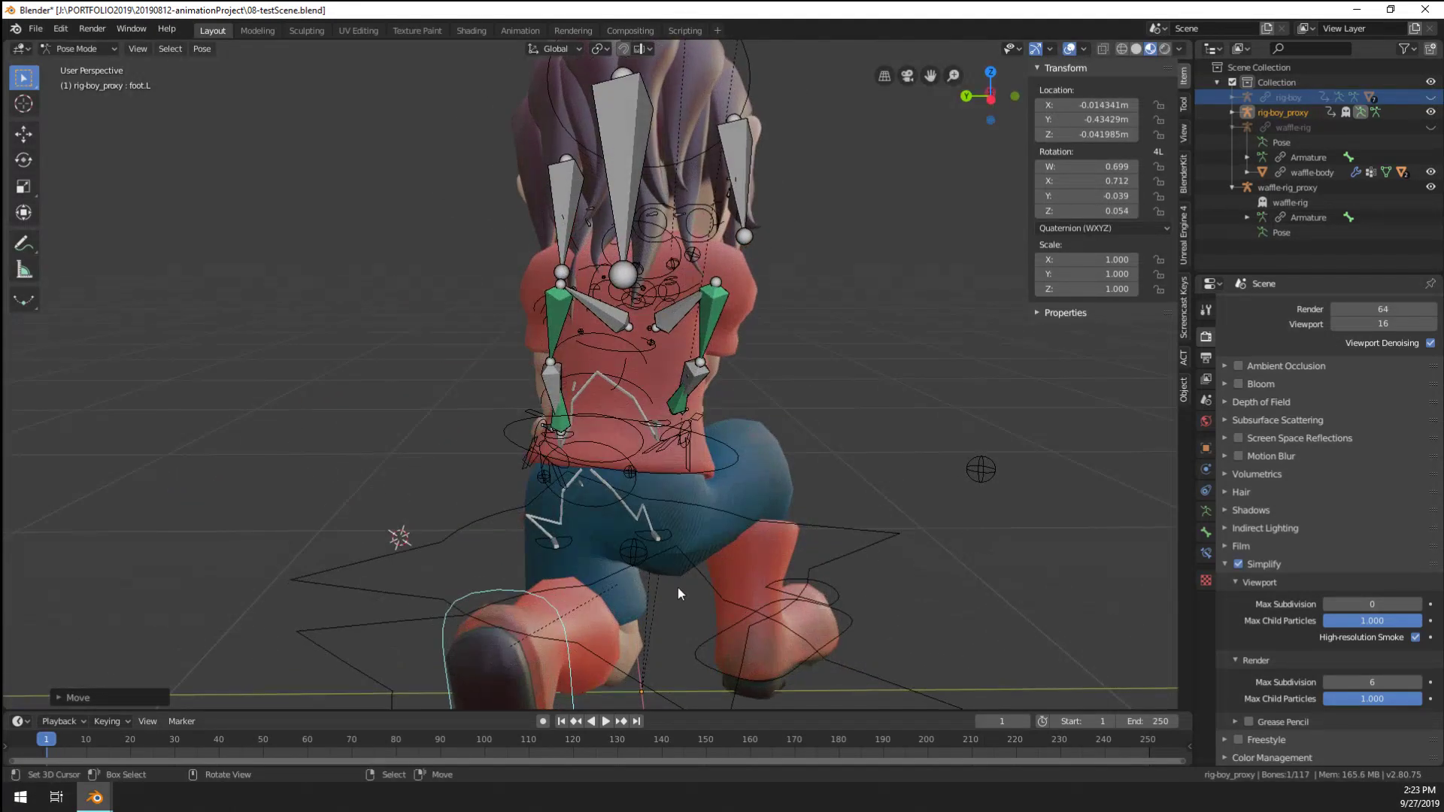
Fine-tune the position of CTRL-foot-IK-Pole-L from behind the boy to correct the kneeling knee's direction
{"action": "left_click", "coordinate": [649, 562]}
{"action": "key", "text": "r"}
{"action": "left_click_drag", "start_coordinate": [648, 562], "coordinate": [645, 560]}
{"action": "left_click_drag", "start_coordinate": [637, 554], "coordinate": [593, 550]}
{"action": "middle_click_drag", "start_coordinate": [594, 551], "coordinate": [677, 519]}
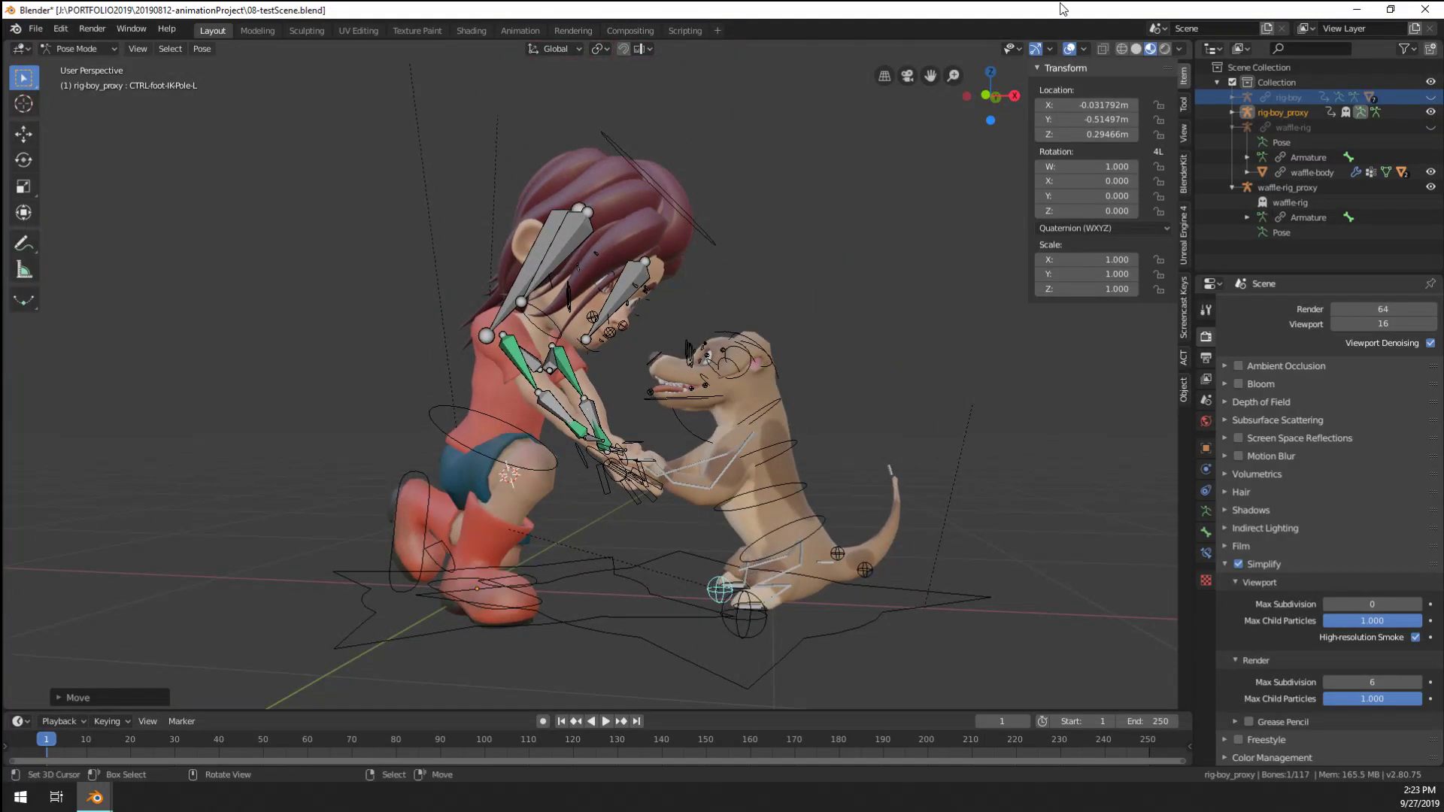
Hide the viewport overlays and inspect the kneeling pose and the hands without bones
{"action": "left_click", "coordinate": [1069, 48]}
{"action": "middle_click_drag", "start_coordinate": [786, 279], "coordinate": [747, 334]}
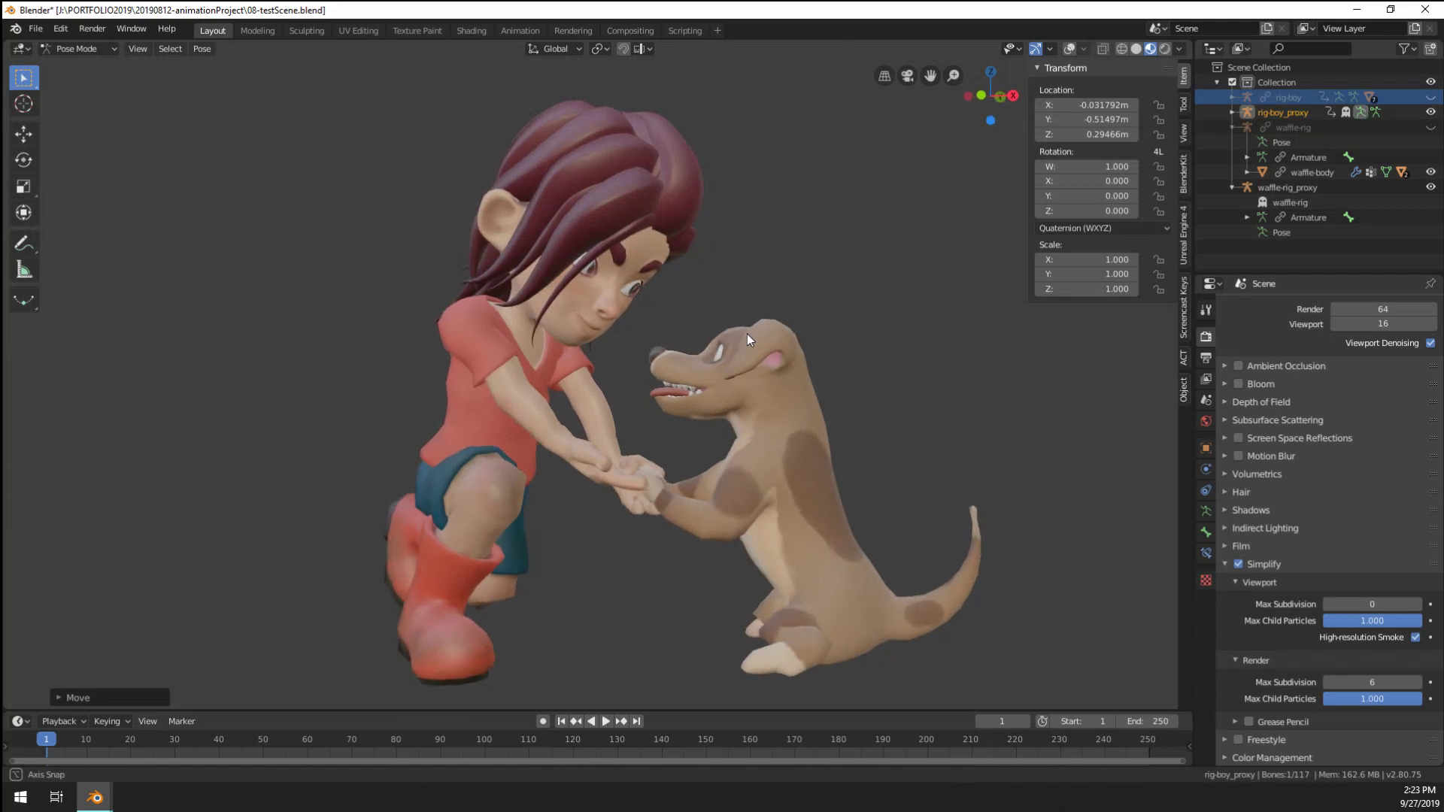
{"action": "scroll", "coordinate": [747, 334], "scroll_direction": "down", "scroll_amount": 1}
{"action": "scroll", "coordinate": [747, 334], "scroll_direction": "up", "scroll_amount": 1}
{"action": "scroll", "coordinate": [660, 412], "scroll_direction": "up", "scroll_amount": 4}
{"action": "middle_click_drag", "start_coordinate": [660, 412], "coordinate": [553, 457]}
{"action": "scroll", "coordinate": [552, 457], "scroll_direction": "up", "scroll_amount": 5}
Leave Pose Mode, select the boy-body mesh and switch to the Blender window with 07-boyRefine08.blend
{"action": "key", "text": "ctrl+Tab"}
{"action": "right_click", "coordinate": [517, 548]}
{"action": "key", "text": "ctrl+Tab"}
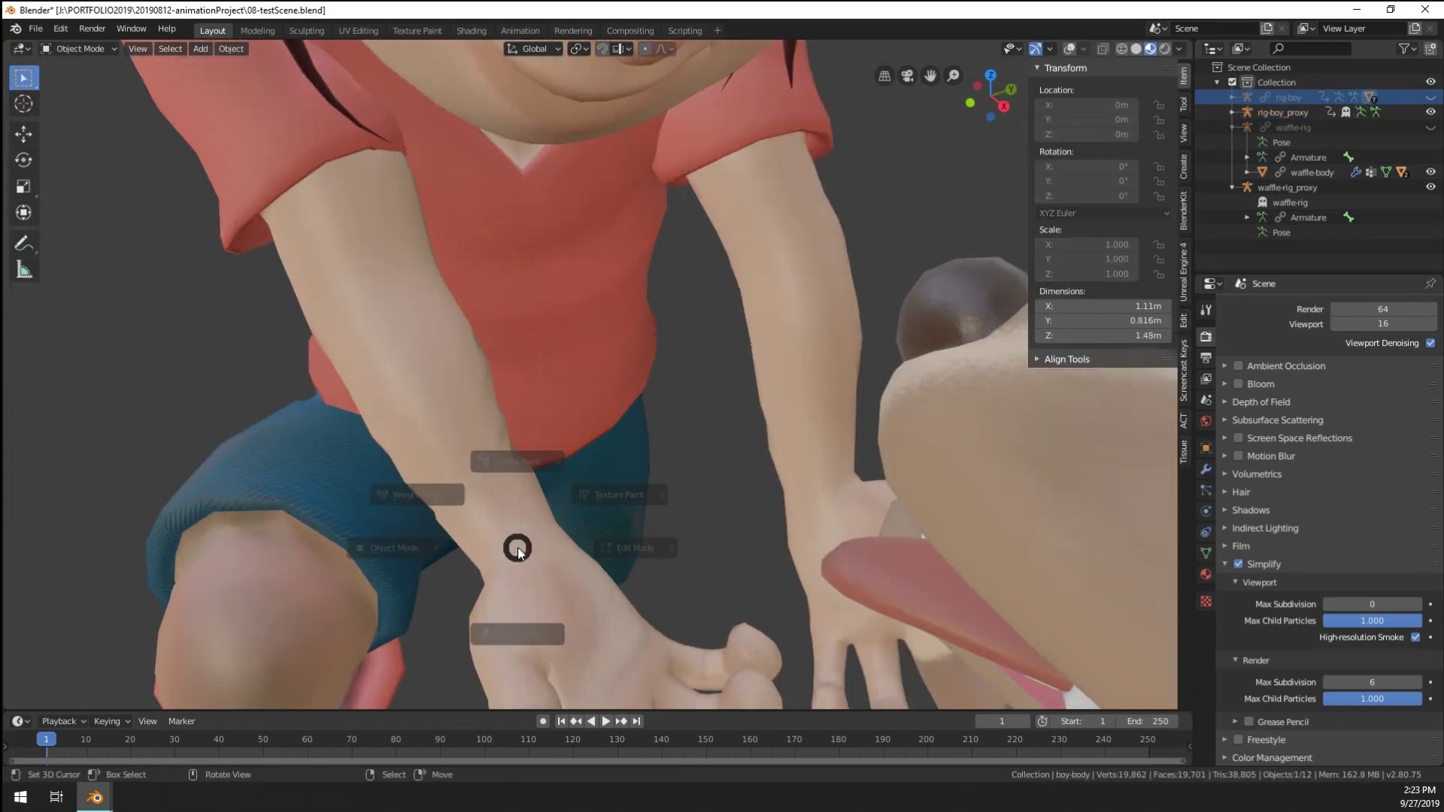
{"action": "left_click", "coordinate": [135, 757]}
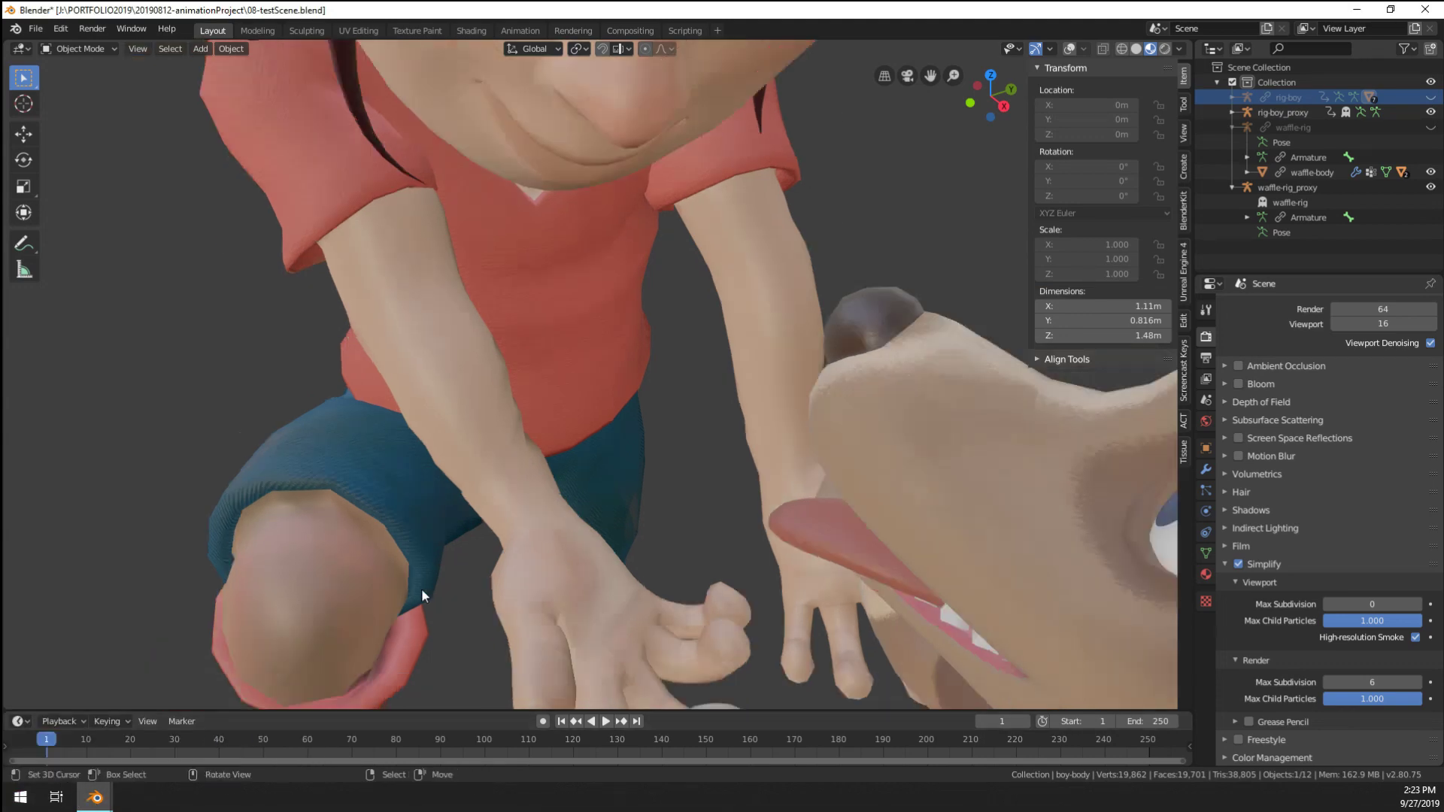
{"action": "mouse_move", "coordinate": [94, 798]}
{"action": "left_click", "coordinate": [72, 745]}
Select the raincoat-default mesh and move it about -2.04 m along X, clear of the character
{"action": "scroll", "coordinate": [368, 584], "scroll_direction": "down", "scroll_amount": 5}
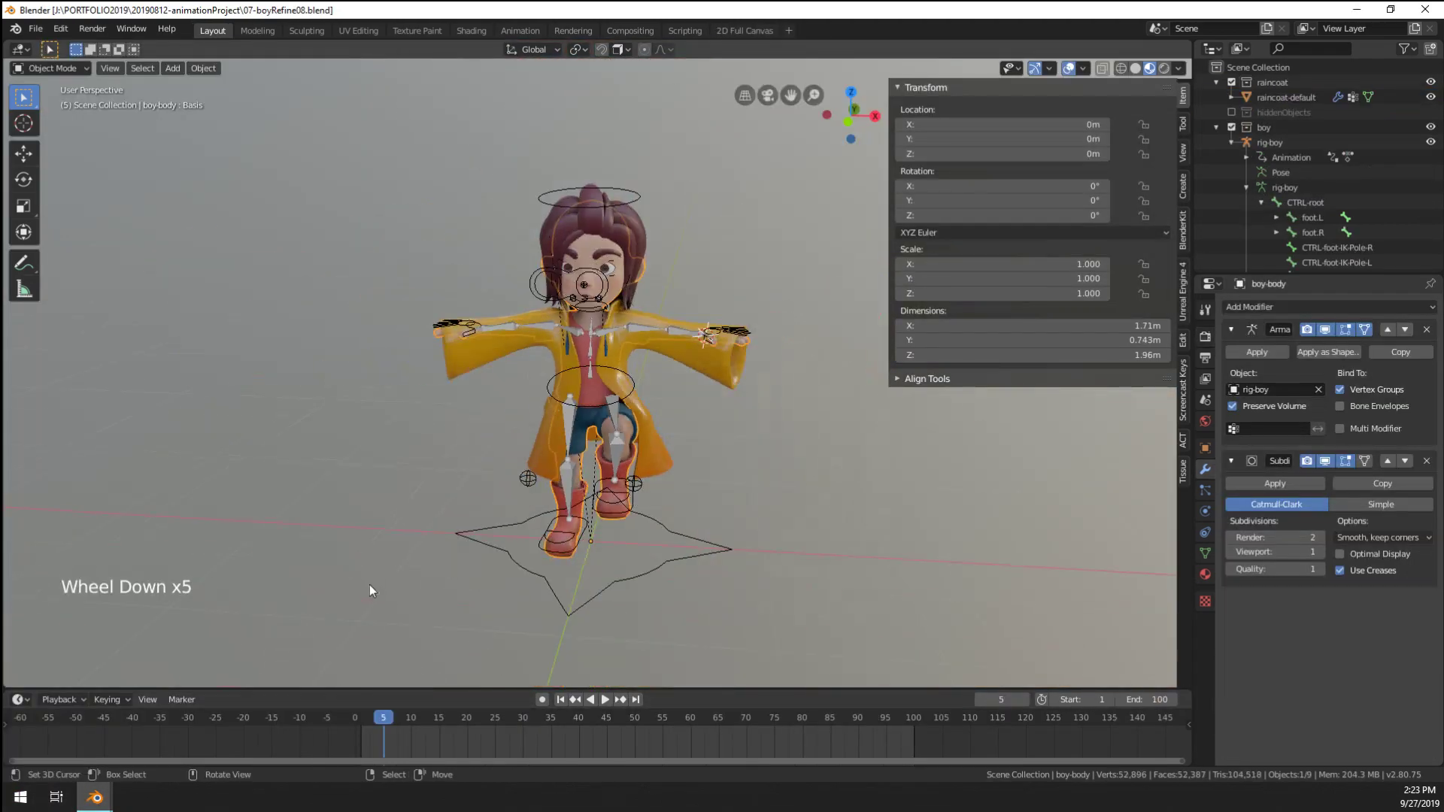
{"action": "scroll", "coordinate": [368, 584], "scroll_direction": "up", "scroll_amount": 2}
{"action": "middle_click_drag", "start_coordinate": [369, 584], "coordinate": [371, 585]}
{"action": "mouse_move", "coordinate": [504, 540]}
{"action": "middle_mouse_down"}
{"action": "mouse_move", "coordinate": [693, 525]}
{"action": "mouse_move", "coordinate": [484, 531]}
{"action": "middle_mouse_up"}
{"action": "scroll", "coordinate": [548, 413], "scroll_direction": "up", "scroll_amount": 2}
{"action": "right_click", "coordinate": [556, 493]}
{"action": "right_click", "coordinate": [556, 494]}
{"action": "scroll", "coordinate": [556, 493], "scroll_direction": "down", "scroll_amount": 3}
{"action": "scroll", "coordinate": [556, 493], "scroll_direction": "up", "scroll_amount": 1}
{"action": "middle_click_drag", "start_coordinate": [556, 493], "coordinate": [504, 512]}
{"action": "middle_click_drag", "start_coordinate": [504, 511], "coordinate": [454, 520]}
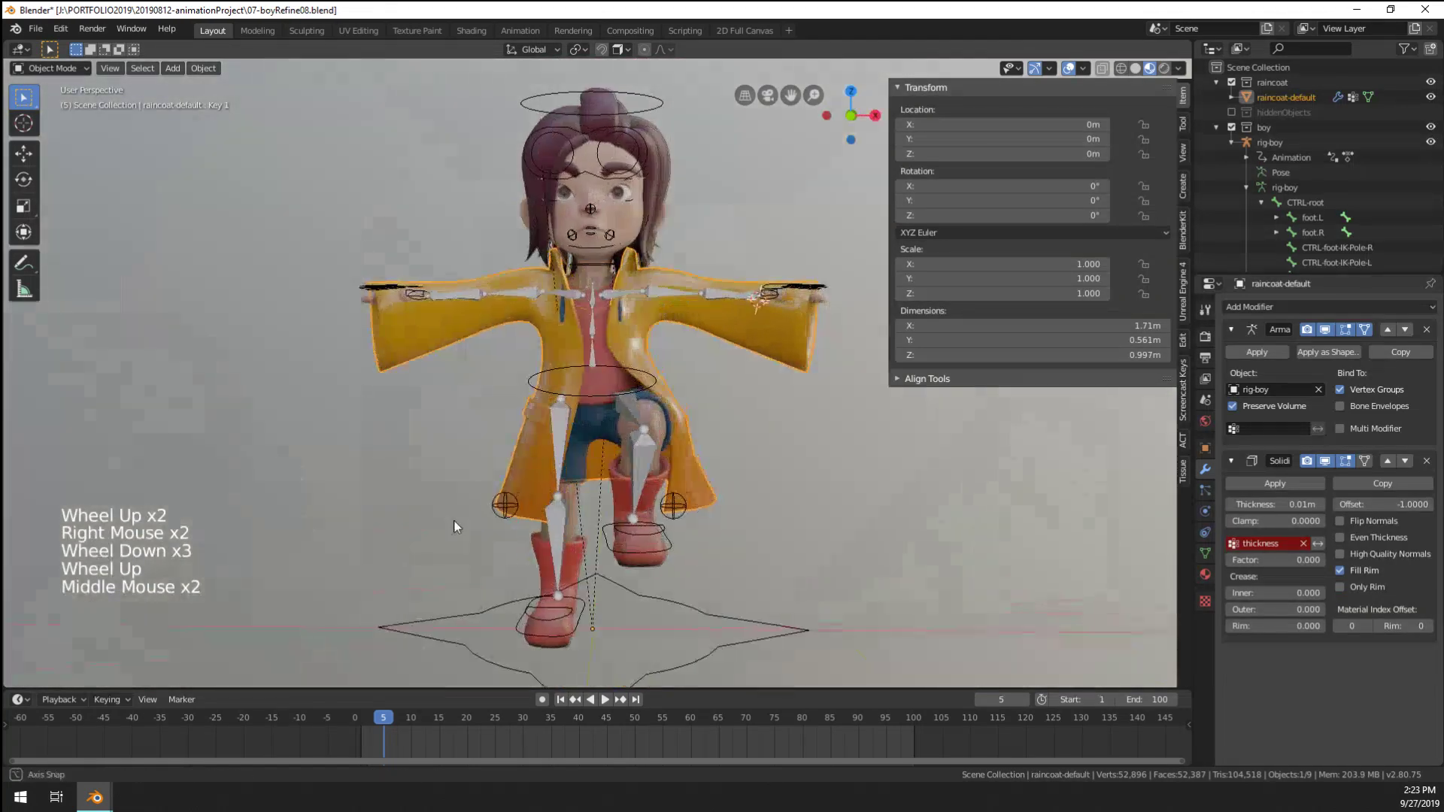
{"action": "key", "text": "g"}
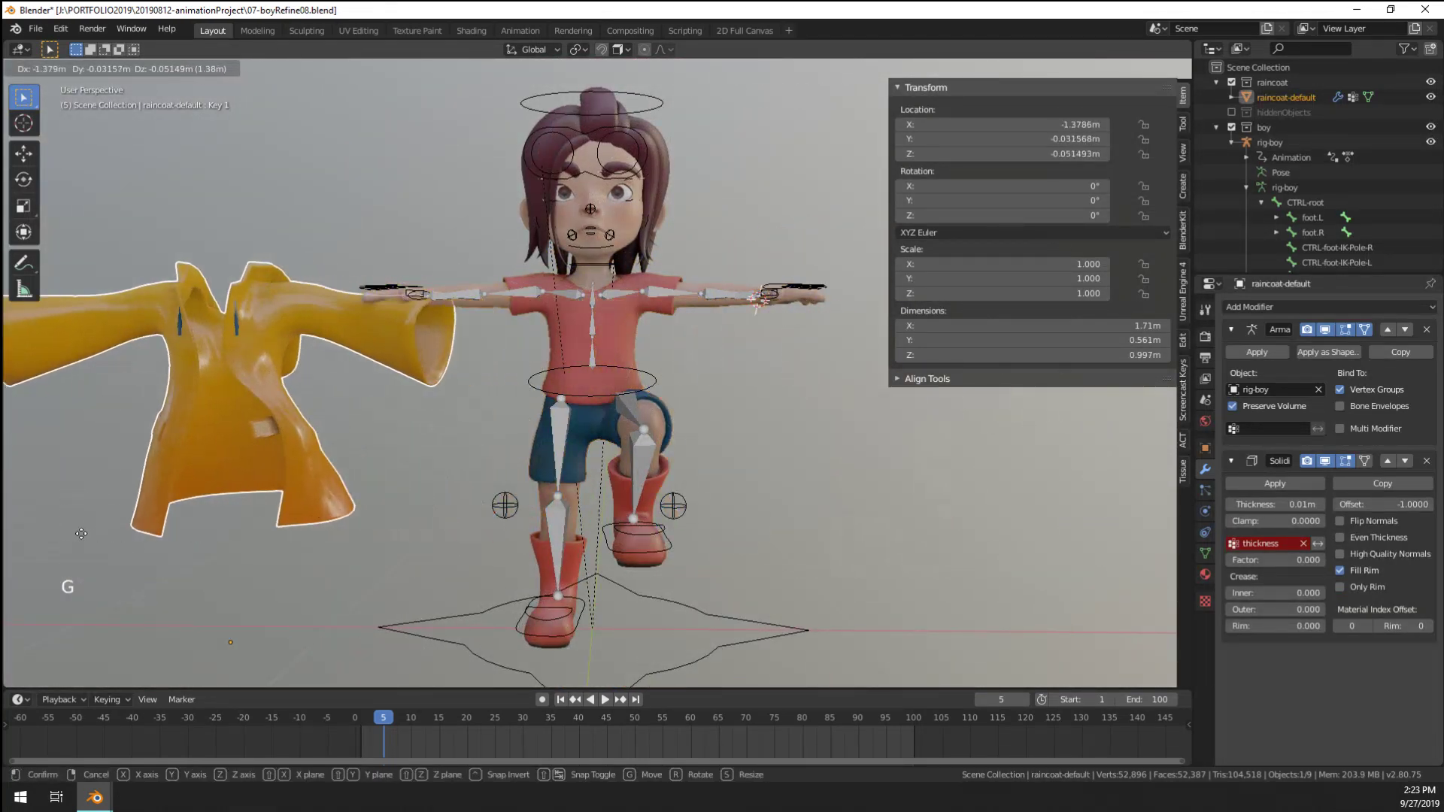
{"action": "right_click", "coordinate": [83, 572]}
{"action": "key", "text": "g"}
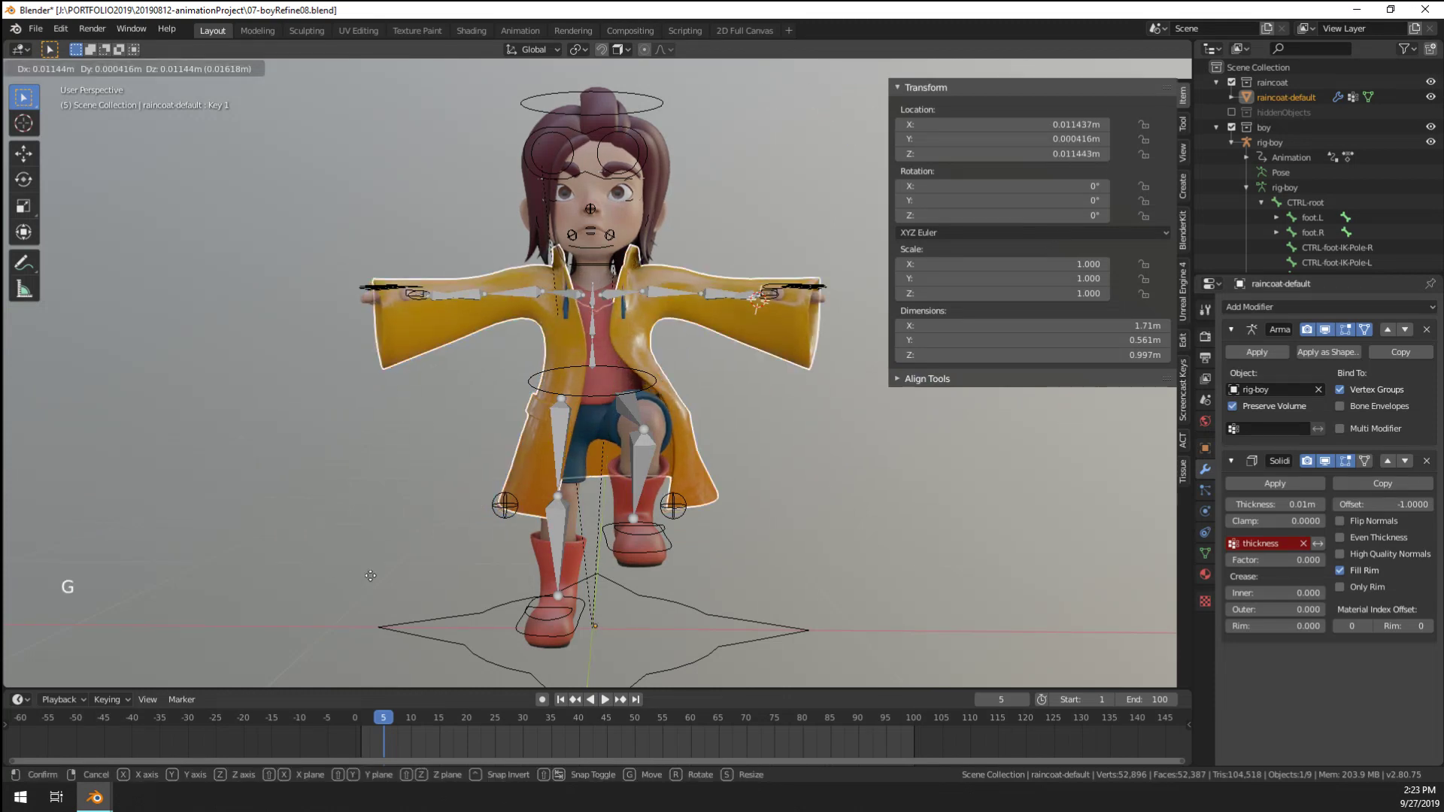
{"action": "left_click", "coordinate": [1247, 484]}
{"action": "scroll", "coordinate": [529, 435], "scroll_direction": "down", "scroll_amount": 5}
{"action": "middle_click_drag", "start_coordinate": [530, 430], "coordinate": [549, 437]}
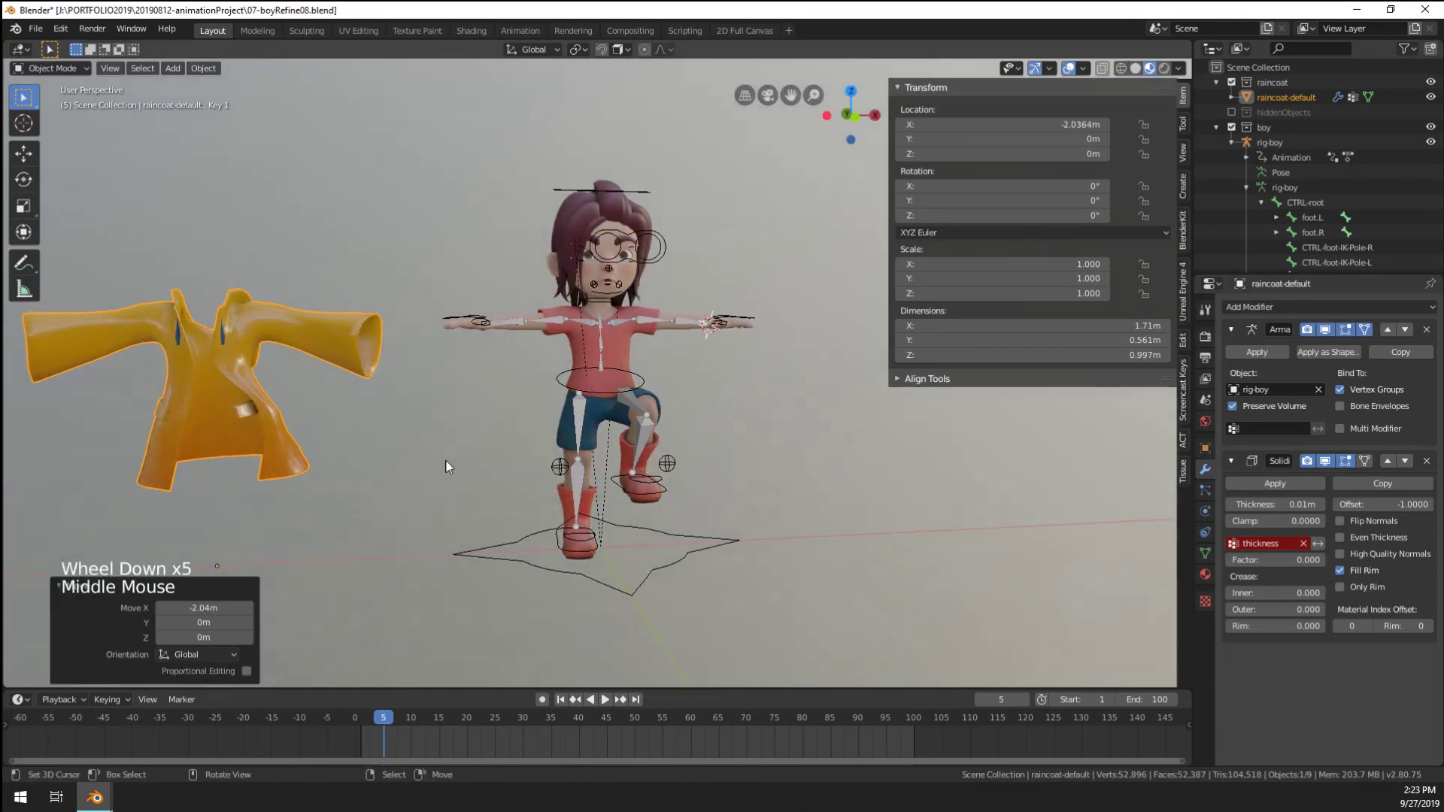
Display the raincoat's mesh data with its vertex groups and shape keys
{"action": "scroll", "coordinate": [549, 436], "scroll_direction": "up", "scroll_amount": 1}
{"action": "left_click", "coordinate": [1206, 554]}
{"action": "middle_click_drag", "start_coordinate": [865, 526], "coordinate": [895, 519], "text": "shift"}
{"action": "middle_click_drag", "start_coordinate": [895, 519], "coordinate": [924, 507], "text": "shift"}
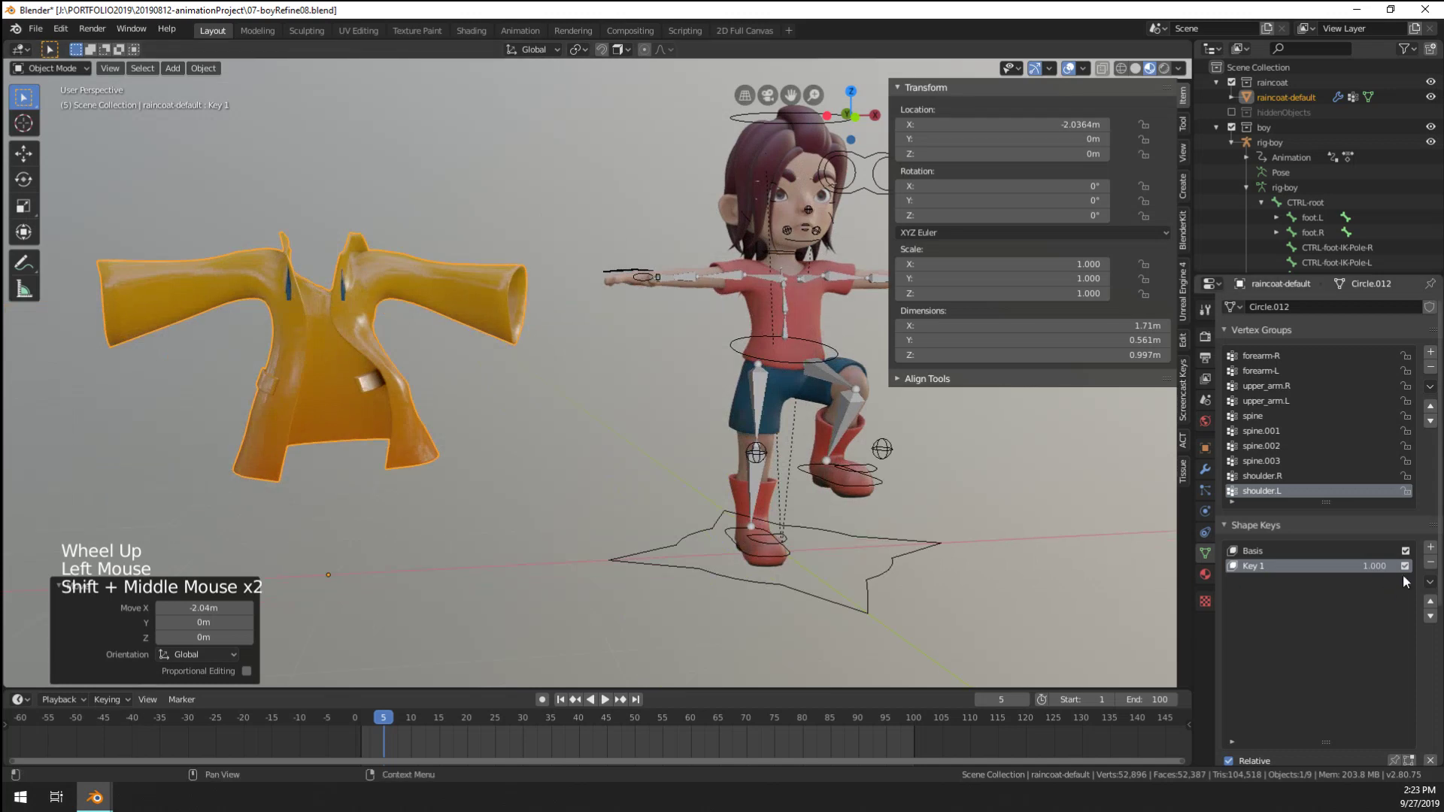
Select the rig-boy armature and enter Pose Mode
{"action": "left_click", "coordinate": [1431, 582]}
{"action": "left_click", "coordinate": [1354, 669]}
{"action": "left_click", "coordinate": [413, 419]}
{"action": "scroll", "coordinate": [472, 407], "scroll_direction": "up", "scroll_amount": 1}
{"action": "middle_click_drag", "start_coordinate": [413, 419], "coordinate": [621, 300]}
{"action": "scroll", "coordinate": [547, 489], "scroll_direction": "up", "scroll_amount": 2}
{"action": "scroll", "coordinate": [546, 489], "scroll_direction": "up", "scroll_amount": 1}
{"action": "right_click", "coordinate": [621, 300]}
{"action": "key", "text": "ctrl+Tab"}
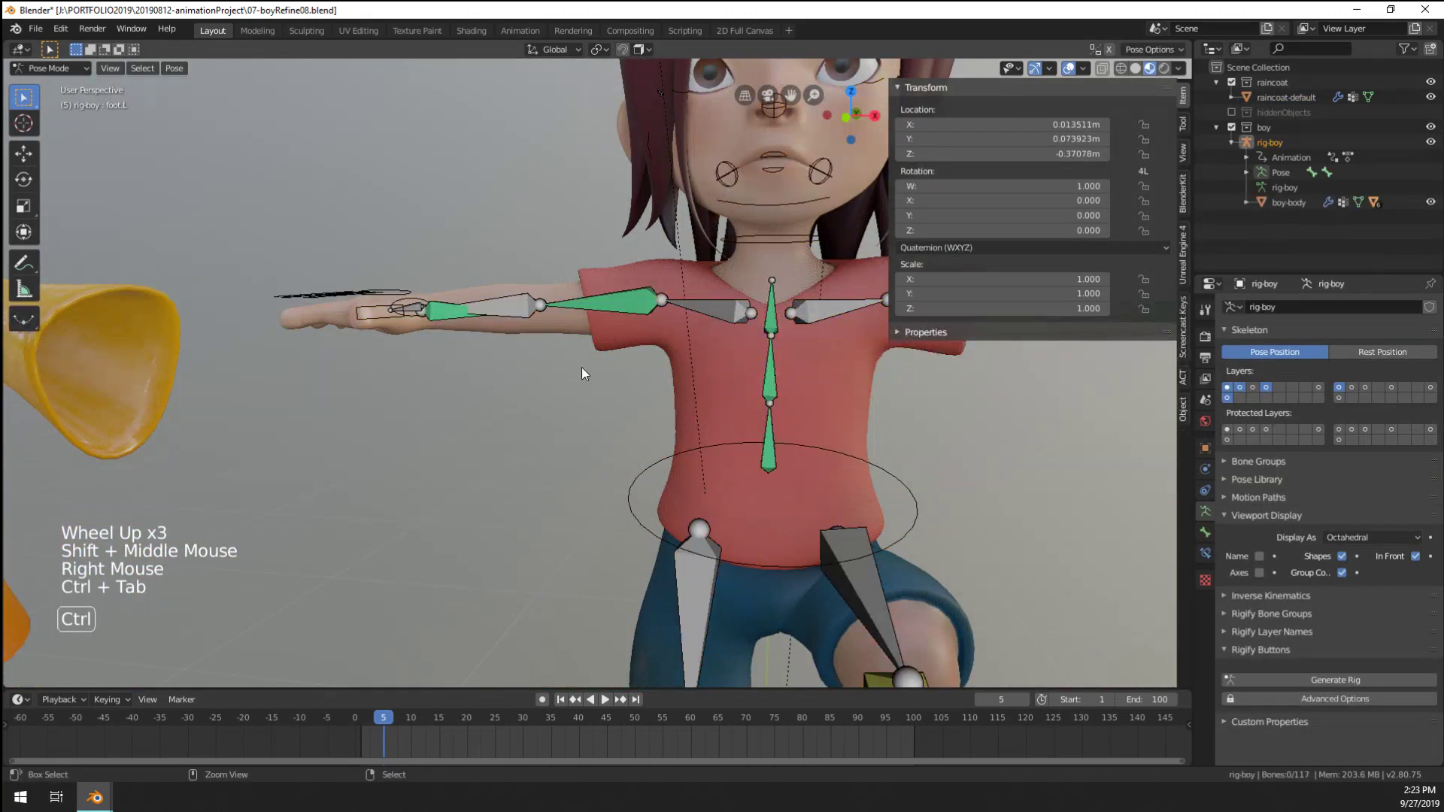
Select the right hand's control bone CTRL-hand-R and try rotating it
{"action": "right_click", "coordinate": [496, 310]}
{"action": "middle_click_drag", "start_coordinate": [496, 310], "coordinate": [665, 485]}
{"action": "scroll", "coordinate": [665, 485], "scroll_direction": "up", "scroll_amount": 3}
{"action": "right_click", "coordinate": [700, 466]}
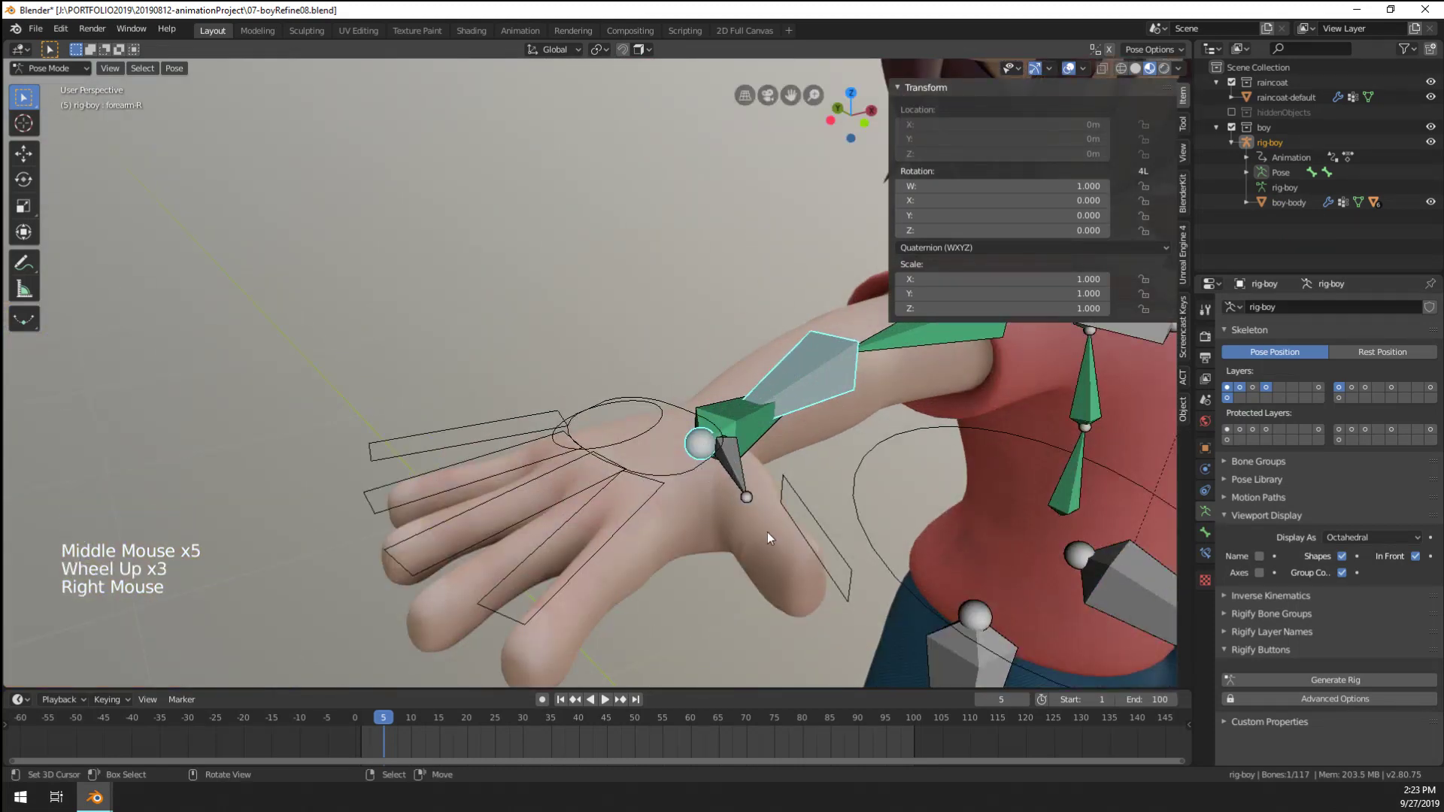
{"action": "right_click", "coordinate": [680, 472]}
{"action": "key", "text": "r"}
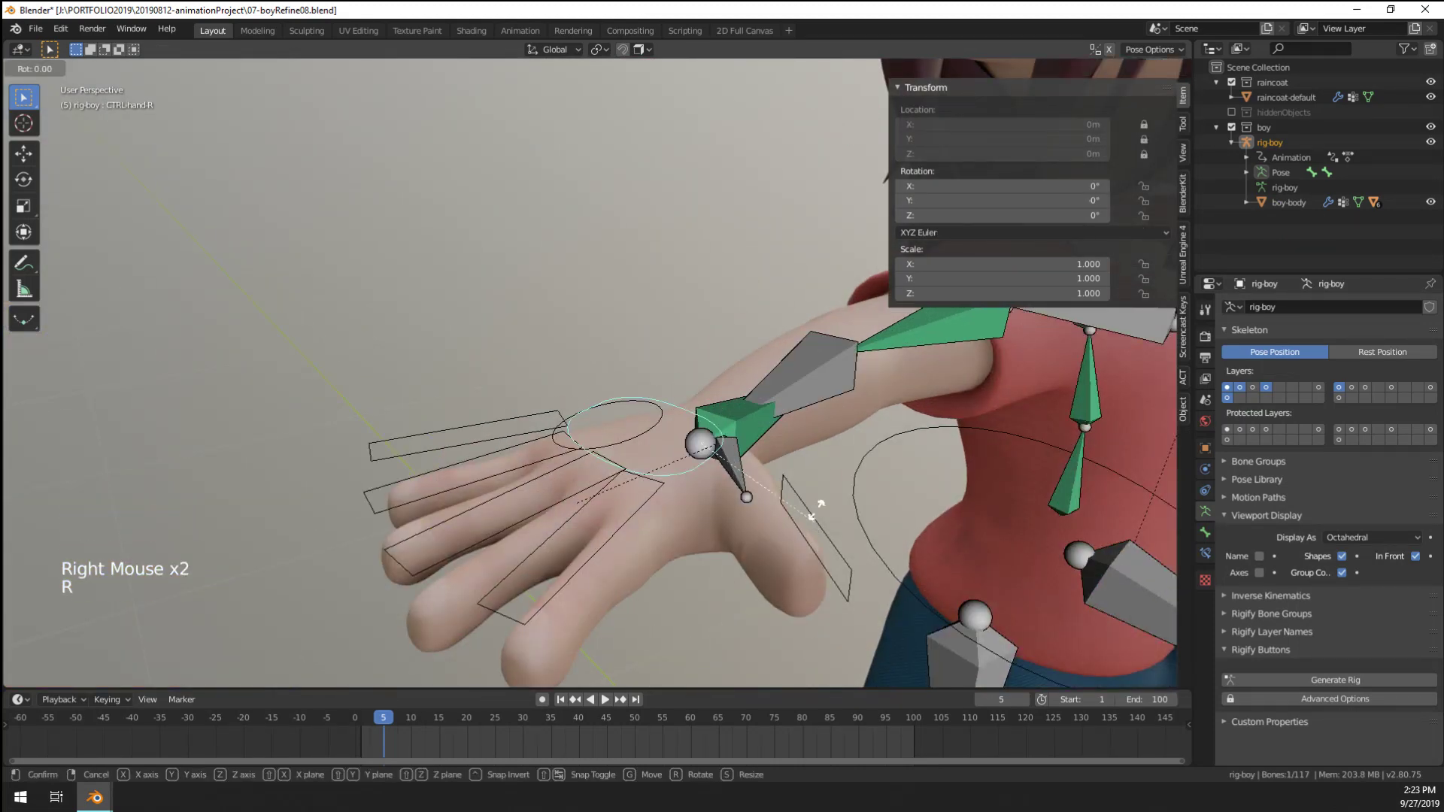
{"action": "right_click", "coordinate": [741, 399]}
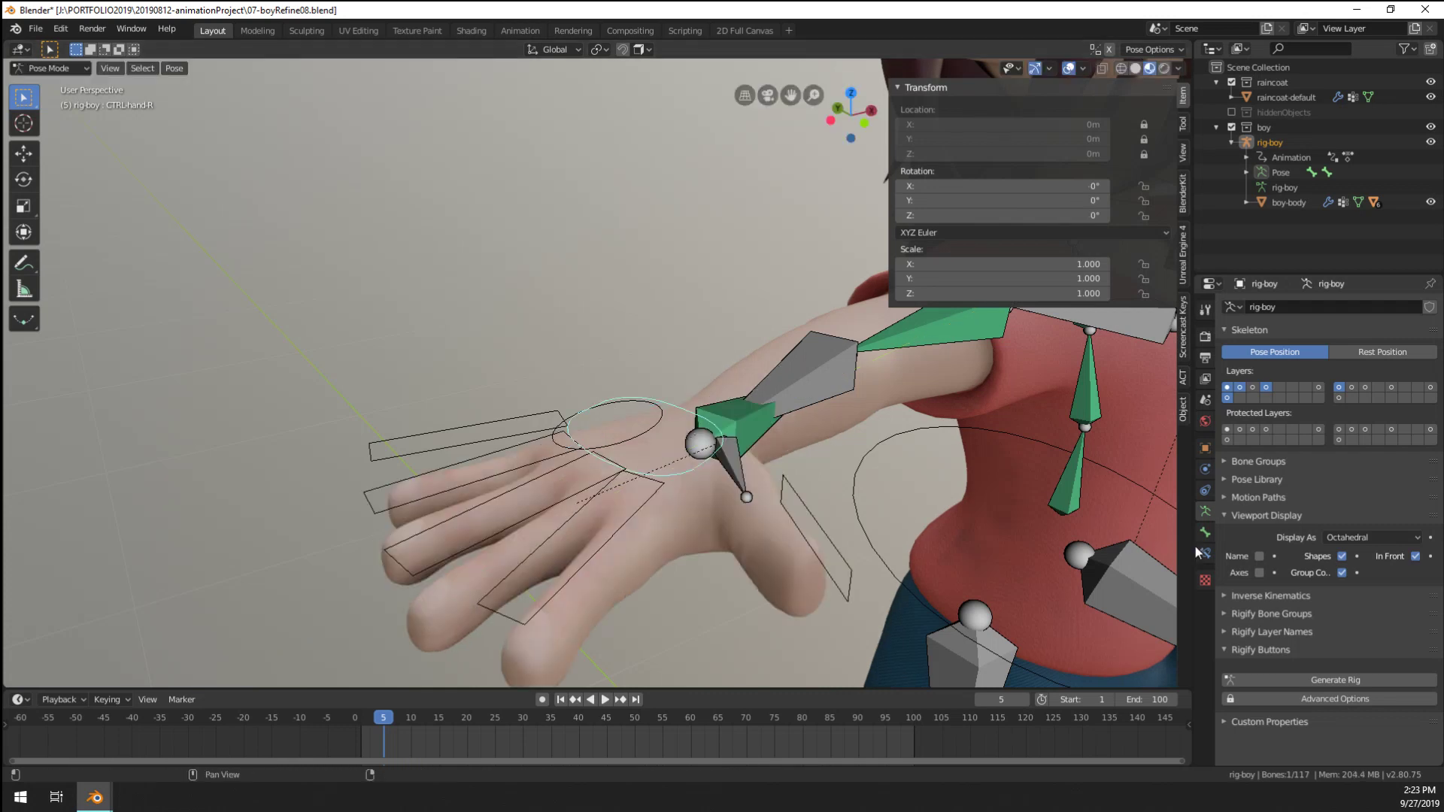
Return to Object Mode, select the boy-body mesh and lower its viewport subdivision level to 0
{"action": "key", "text": "ctrl+Tab"}
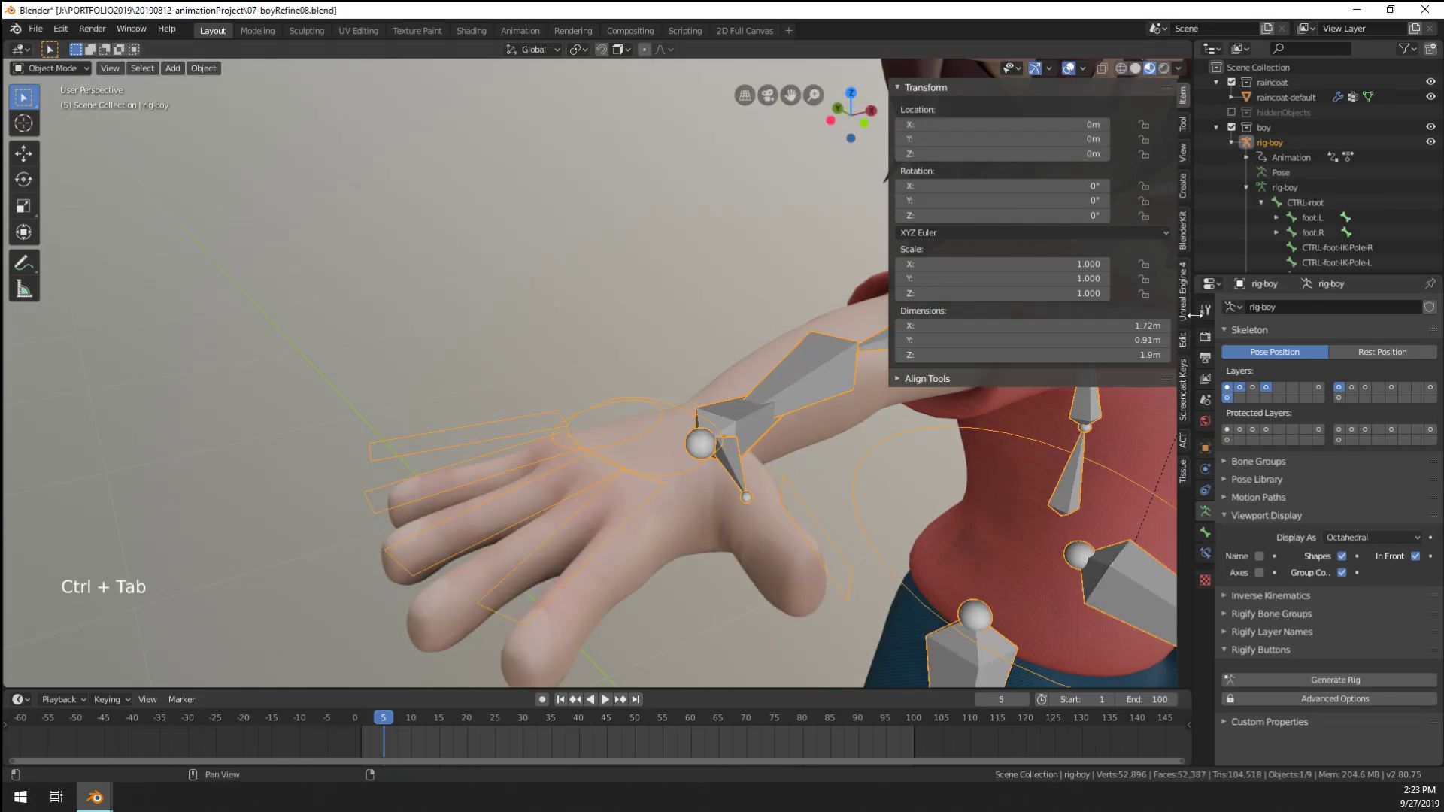
{"action": "right_click", "coordinate": [845, 416]}
{"action": "right_click", "coordinate": [845, 416]}
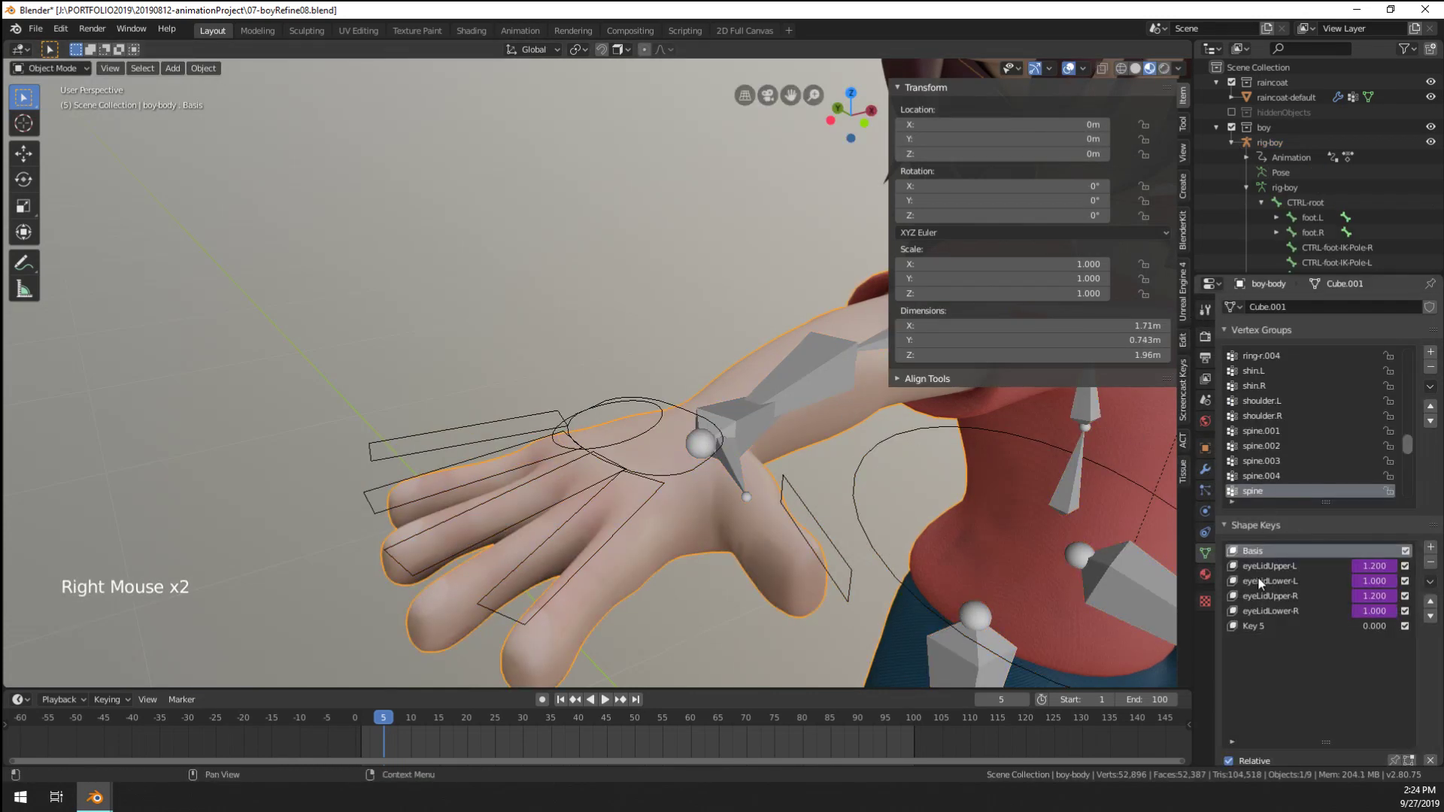
{"action": "left_click", "coordinate": [1205, 468]}
{"action": "left_click", "coordinate": [1234, 531]}
{"action": "left_click", "coordinate": [1232, 552]}
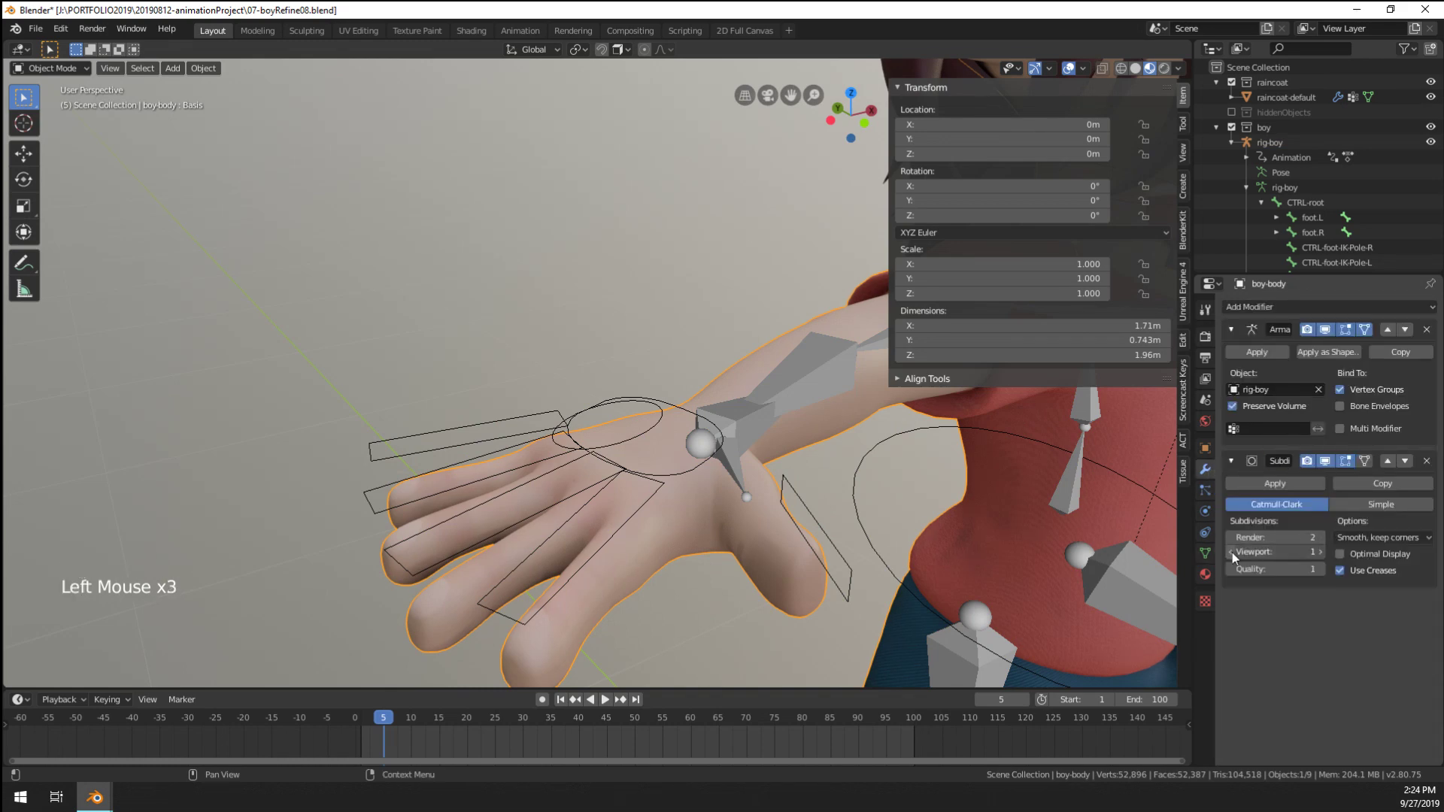
Return to posing rig-boy and twist the right hand control 163° around its local Y axis
{"action": "right_click", "coordinate": [670, 467]}
{"action": "right_click", "coordinate": [686, 475]}
{"action": "key", "text": "ctrl+Tab"}
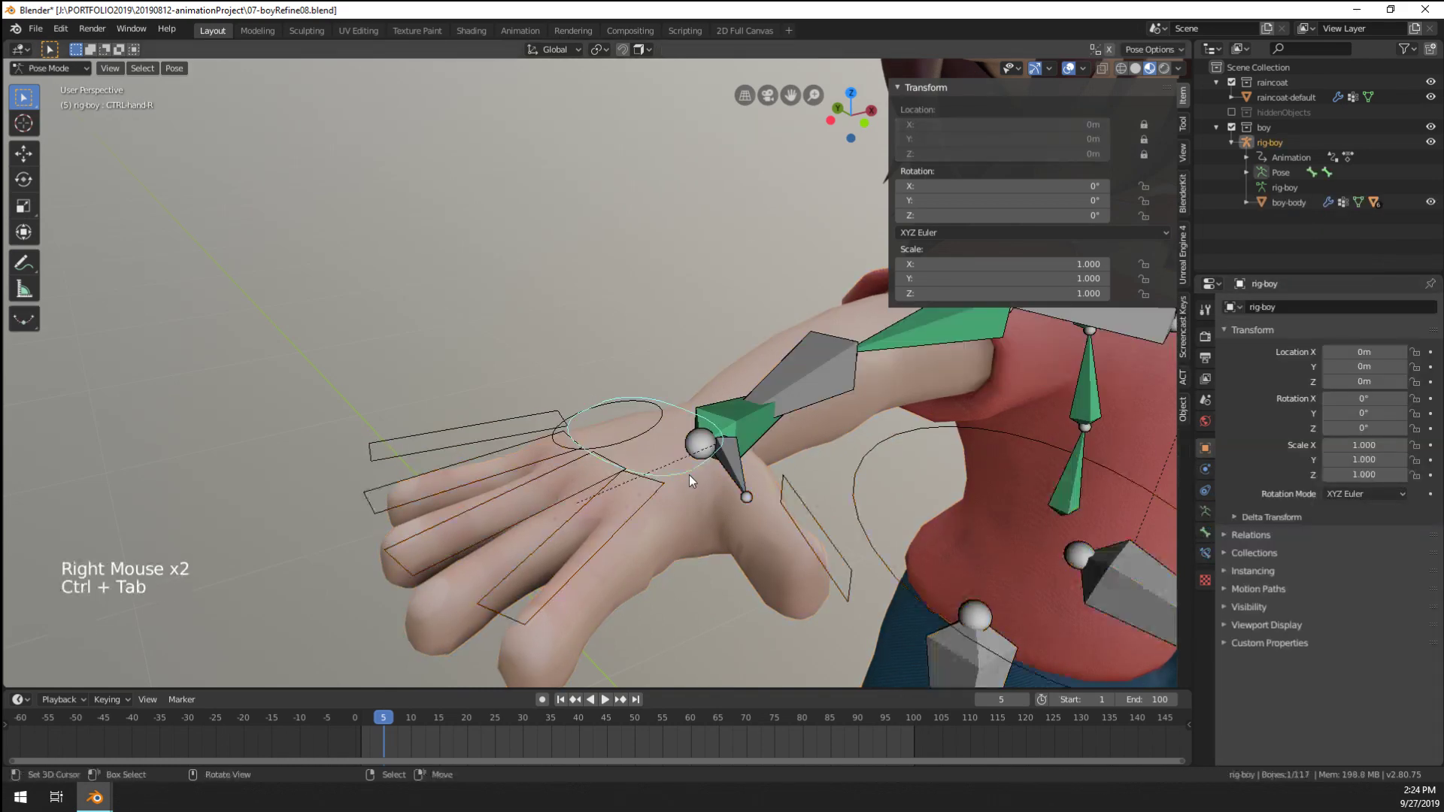
{"action": "key", "text": "r"}
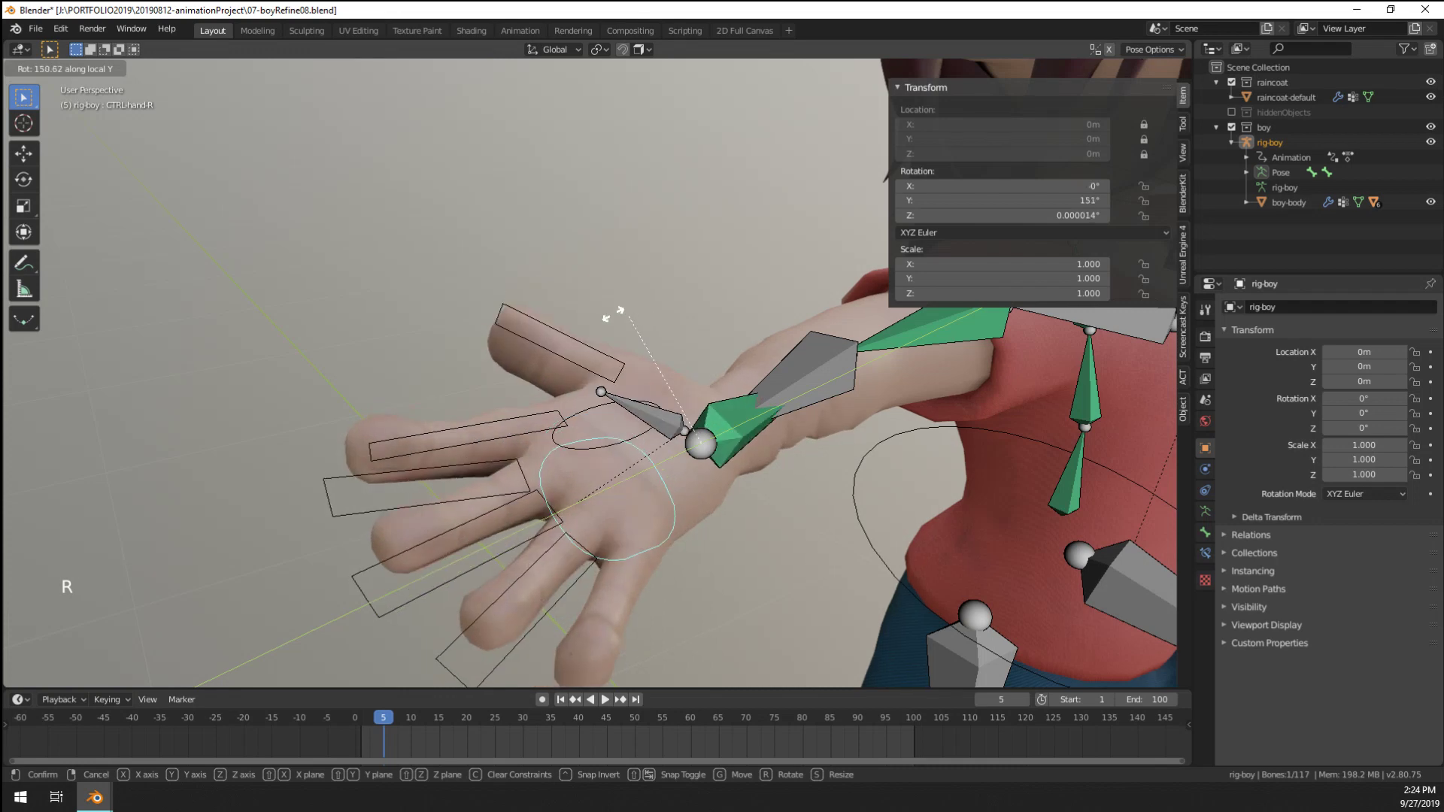
{"action": "left_click", "coordinate": [640, 343]}
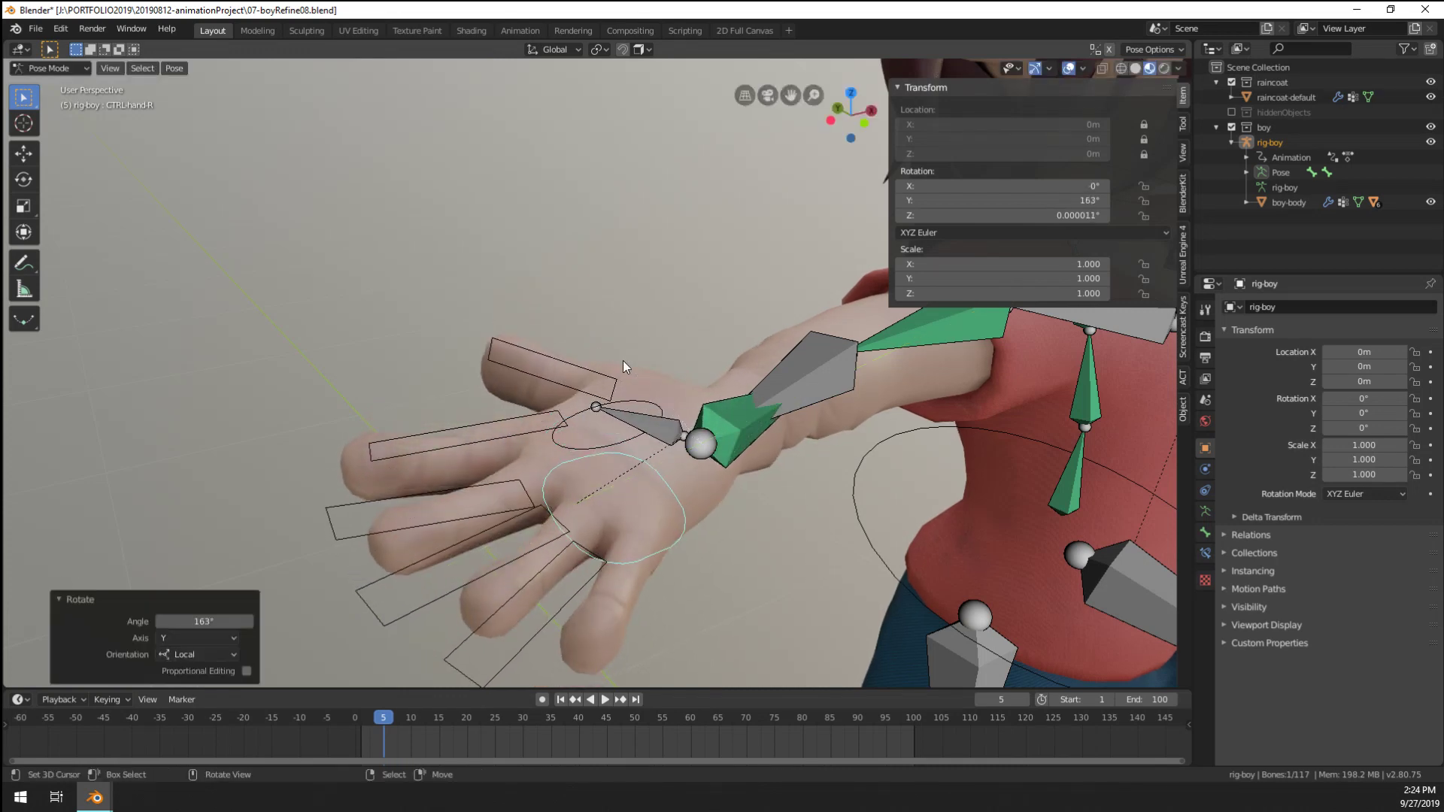
Switch the boy-body mesh to Weight Paint mode and sample the foreArm-Spin-R vertex group at the right wrist
{"action": "middle_click_drag", "start_coordinate": [623, 359], "coordinate": [634, 439]}
{"action": "right_click", "coordinate": [608, 522]}
{"action": "key", "text": "ctrl+Tab"}
{"action": "right_click", "coordinate": [602, 522]}
{"action": "key", "text": "ctrl+Tab"}
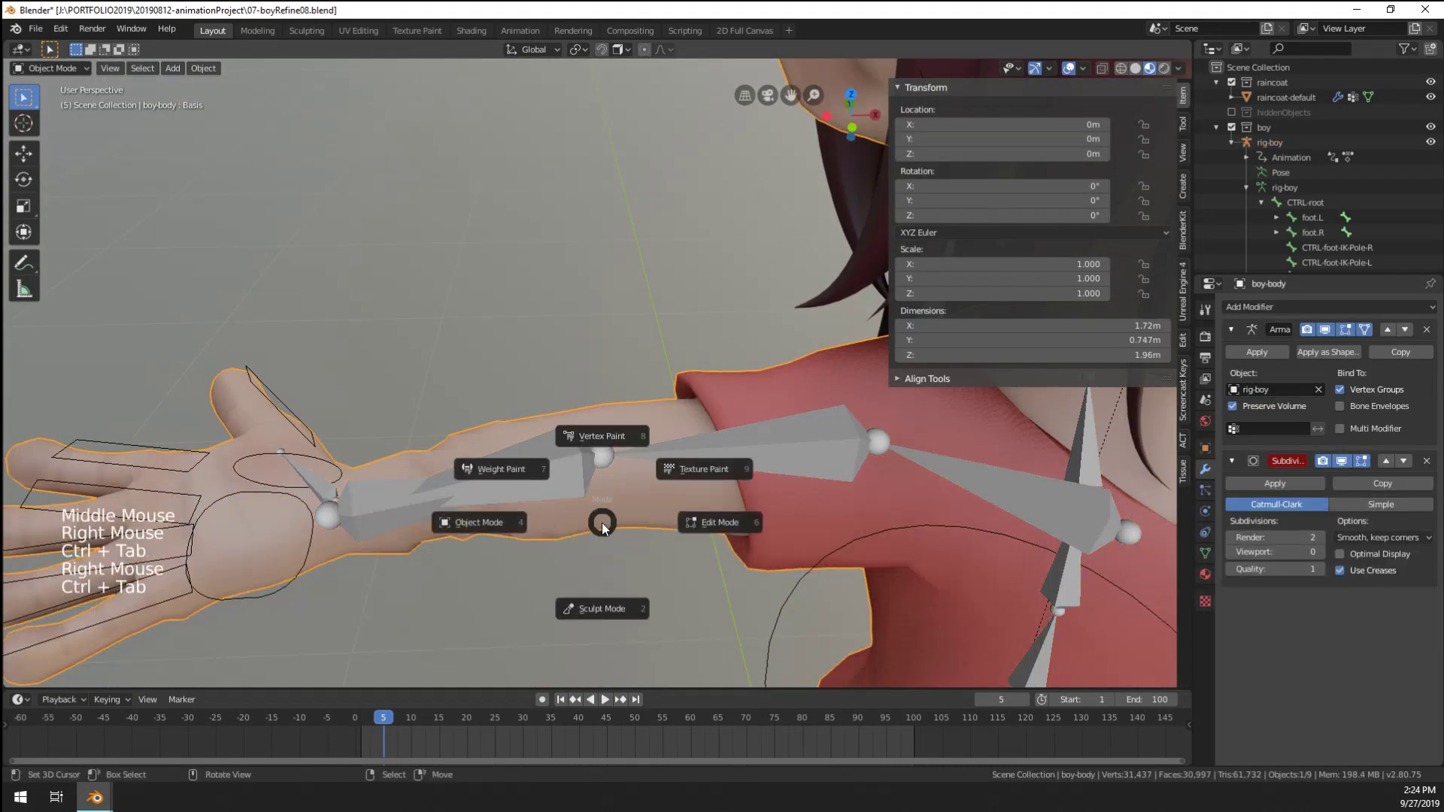
{"action": "middle_click_drag", "start_coordinate": [519, 463], "coordinate": [593, 482], "text": "shift"}
{"action": "left_click", "coordinate": [561, 512], "text": "shift"}
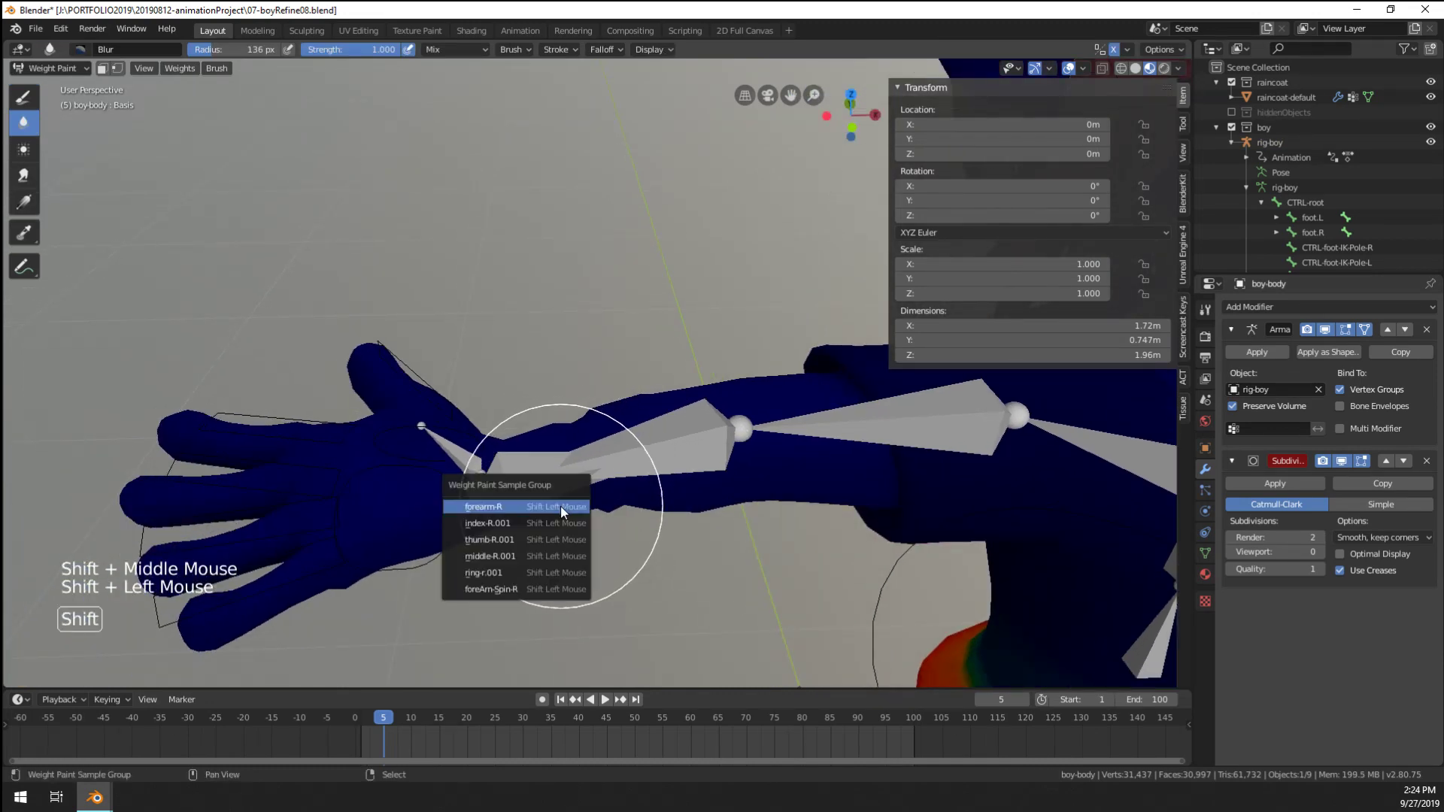
{"action": "left_click", "coordinate": [525, 584]}
{"action": "middle_click_drag", "start_coordinate": [602, 557], "coordinate": [607, 552]}
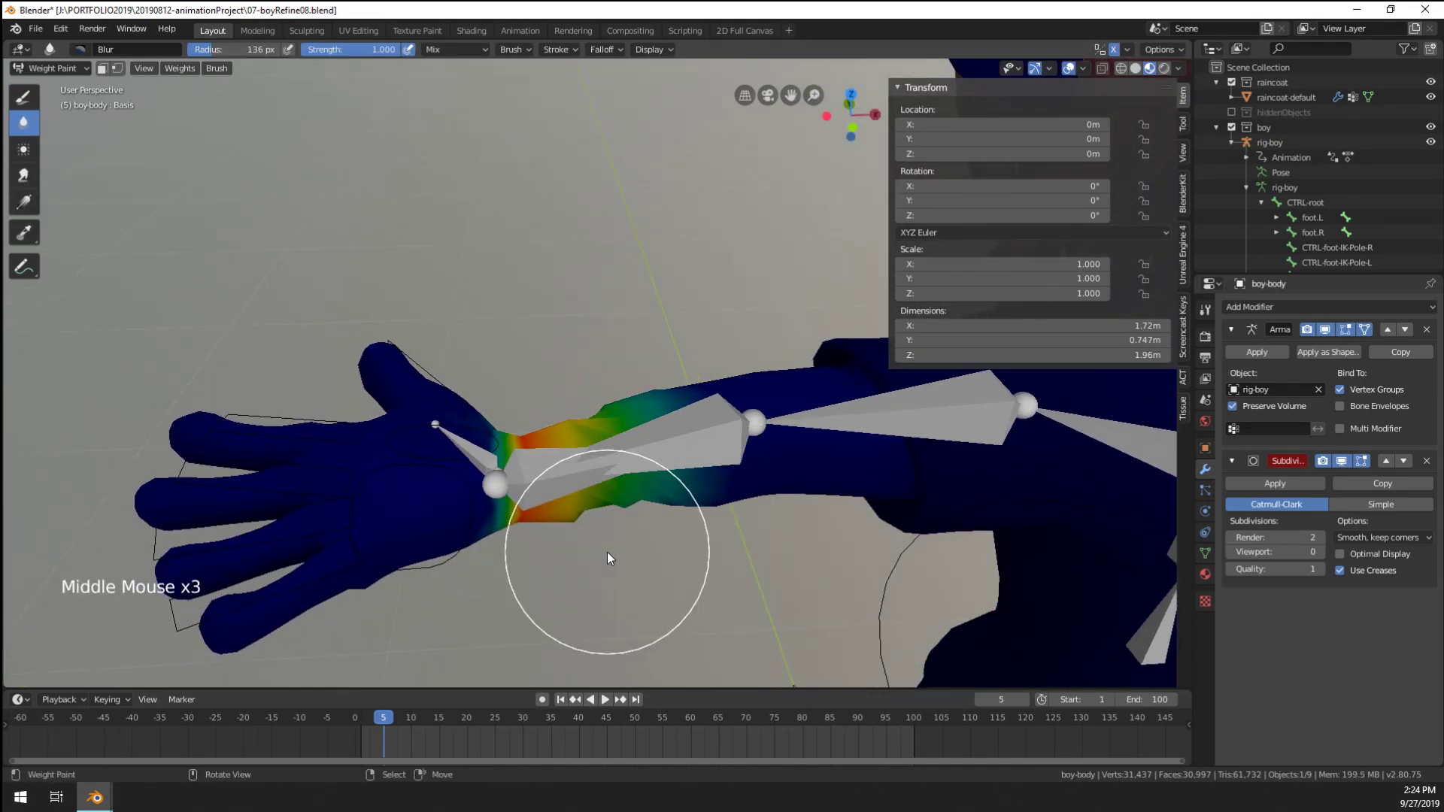
Paint foreArm-Spin-R weight at 1.000 around the right forearm near the wrist with the Draw brush
{"action": "scroll", "coordinate": [534, 461], "scroll_direction": "up", "scroll_amount": 2}
{"action": "left_click", "coordinate": [25, 96]}
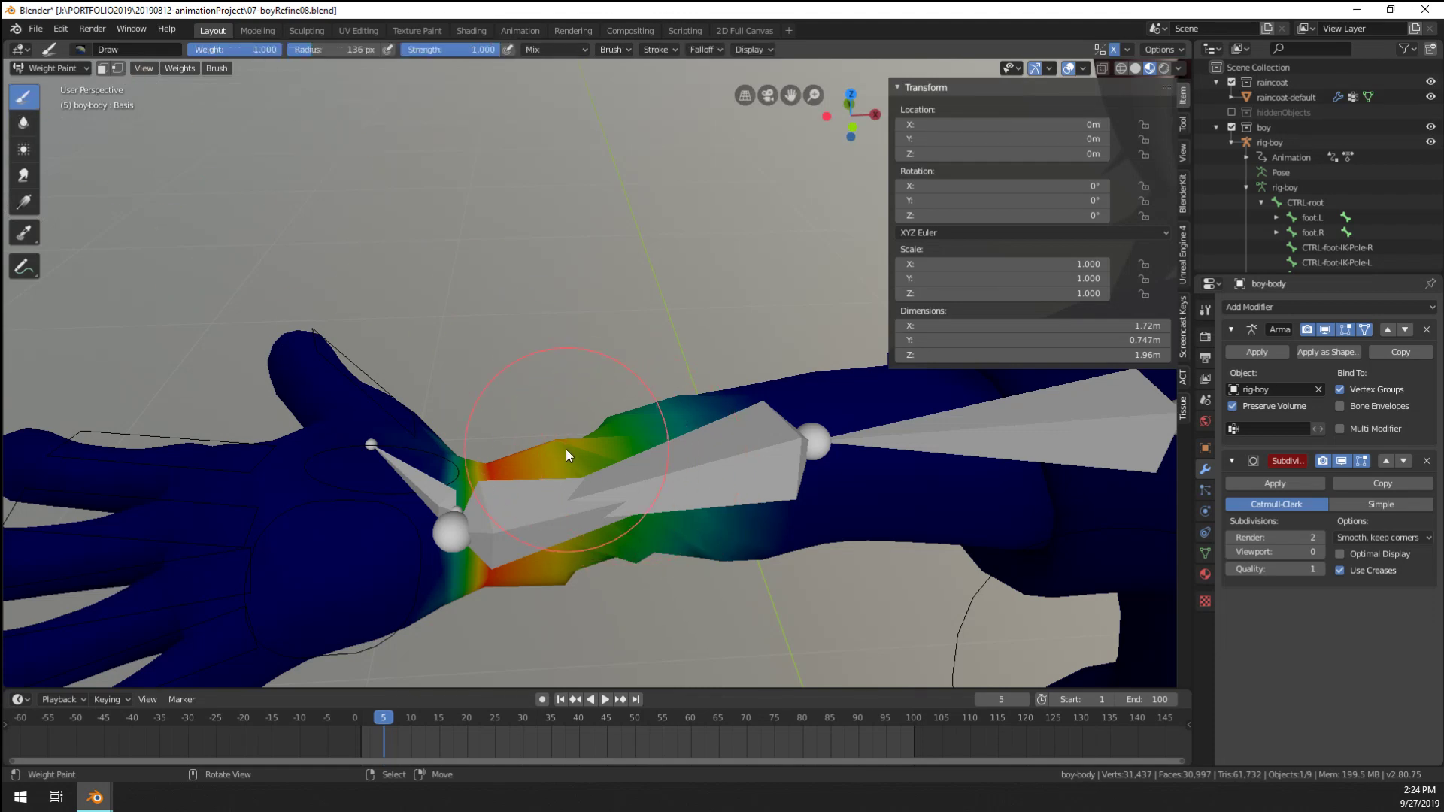
{"action": "mouse_move", "coordinate": [565, 449]}
{"action": "left_mouse_down"}
{"action": "mouse_move", "coordinate": [589, 544]}
{"action": "mouse_move", "coordinate": [572, 466]}
{"action": "left_mouse_up"}
{"action": "mouse_move", "coordinate": [572, 466]}
{"action": "middle_mouse_down"}
{"action": "mouse_move", "coordinate": [746, 530]}
{"action": "mouse_move", "coordinate": [505, 510]}
{"action": "mouse_move", "coordinate": [547, 498]}
{"action": "mouse_move", "coordinate": [595, 448]}
{"action": "middle_mouse_up"}
{"action": "scroll", "coordinate": [531, 340], "scroll_direction": "up", "scroll_amount": 2}
{"action": "left_click_drag", "start_coordinate": [531, 340], "coordinate": [531, 394]}
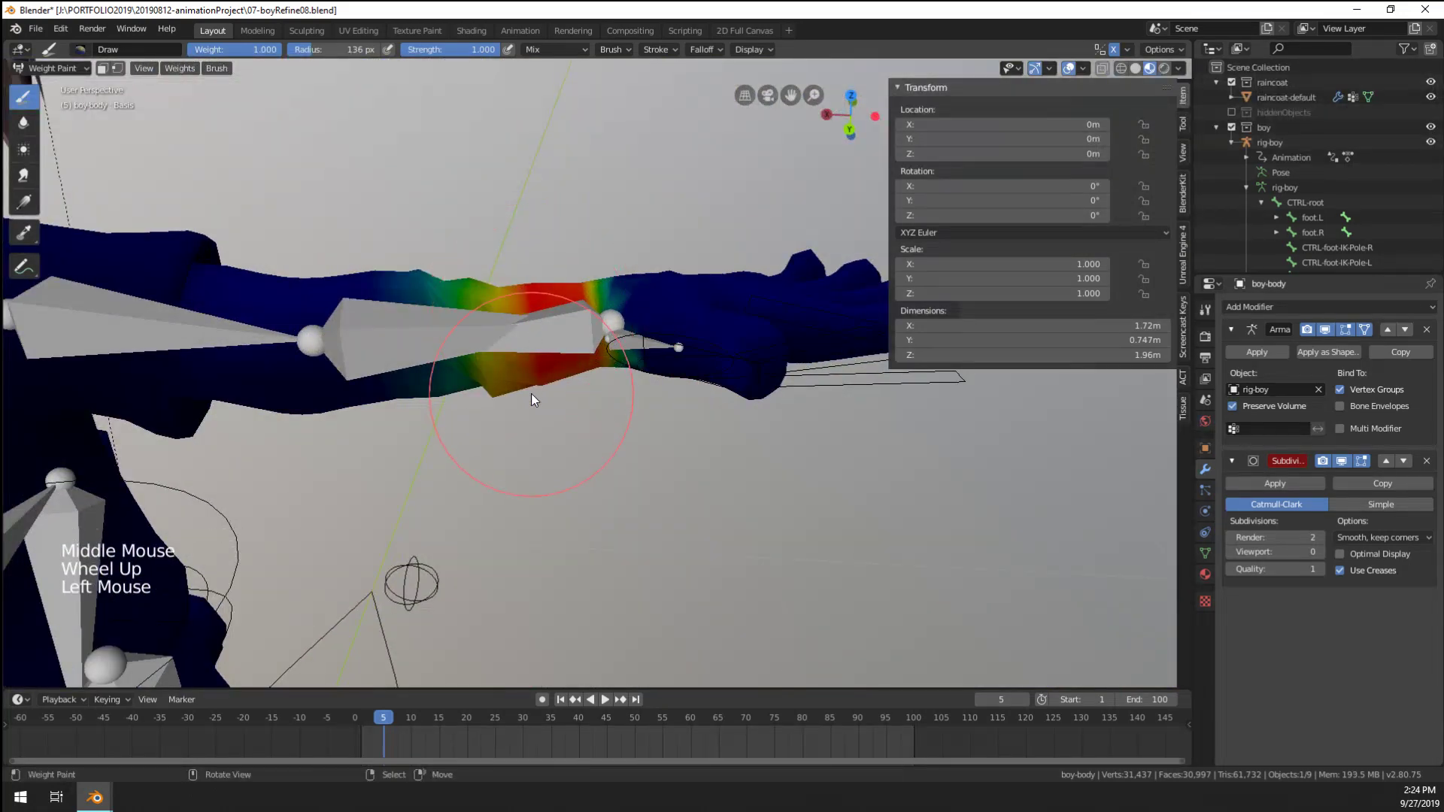
{"action": "mouse_move", "coordinate": [531, 394]}
{"action": "middle_mouse_down"}
{"action": "mouse_move", "coordinate": [556, 309]}
{"action": "mouse_move", "coordinate": [536, 218]}
{"action": "middle_mouse_up"}
{"action": "left_click_drag", "start_coordinate": [536, 219], "coordinate": [531, 225]}
Enlarge the Blur brush to 230 px and smooth the foreArm-Spin-R weights along the upper and front sides of the forearm
{"action": "middle_click_drag", "start_coordinate": [531, 224], "coordinate": [545, 373]}
{"action": "scroll", "coordinate": [545, 373], "scroll_direction": "up", "scroll_amount": 2}
{"action": "left_click", "coordinate": [22, 129]}
{"action": "scroll", "coordinate": [444, 371], "scroll_direction": "up", "scroll_amount": 2}
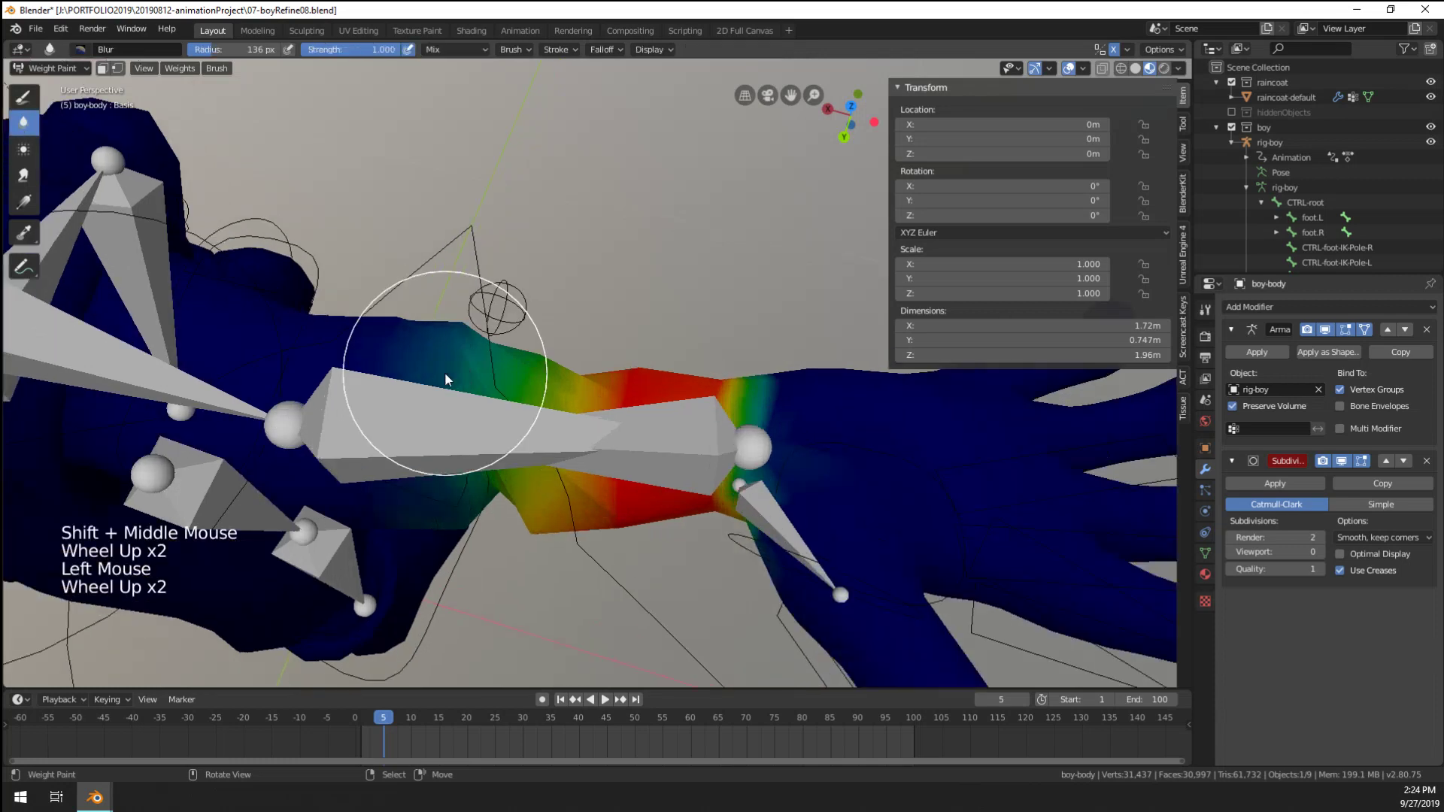
{"action": "key", "text": "f"}
{"action": "left_click", "coordinate": [602, 443]}
{"action": "left_click", "coordinate": [544, 426]}
{"action": "left_click", "coordinate": [543, 425]}
{"action": "left_click", "coordinate": [510, 398]}
{"action": "left_click", "coordinate": [510, 399]}
{"action": "left_click", "coordinate": [512, 394]}
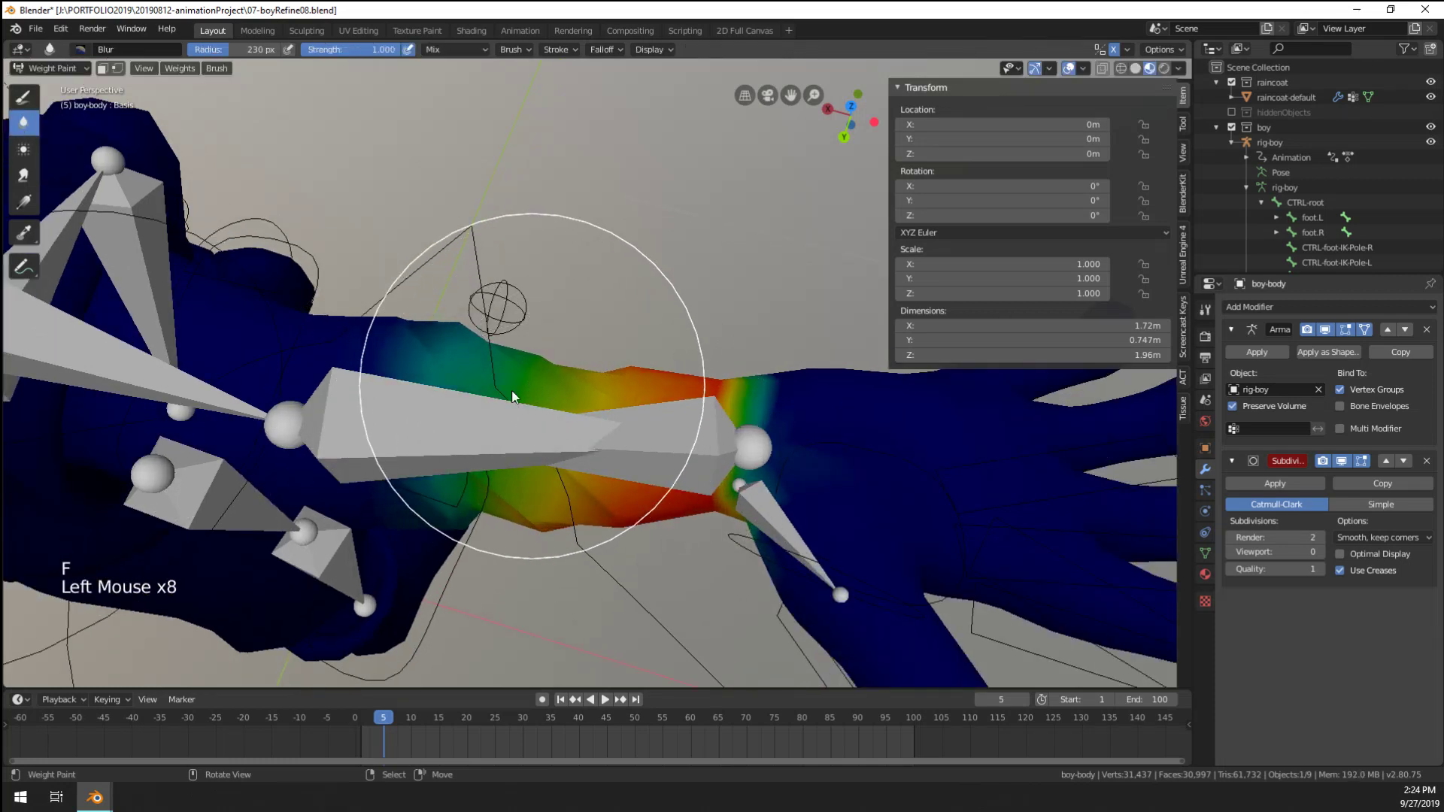
{"action": "left_click", "coordinate": [496, 387]}
{"action": "left_click", "coordinate": [479, 381]}
{"action": "left_click", "coordinate": [527, 388]}
{"action": "left_click", "coordinate": [571, 394]}
{"action": "left_click", "coordinate": [582, 391]}
{"action": "left_click", "coordinate": [595, 388]}
{"action": "left_click", "coordinate": [594, 388]}
{"action": "left_click", "coordinate": [579, 444]}
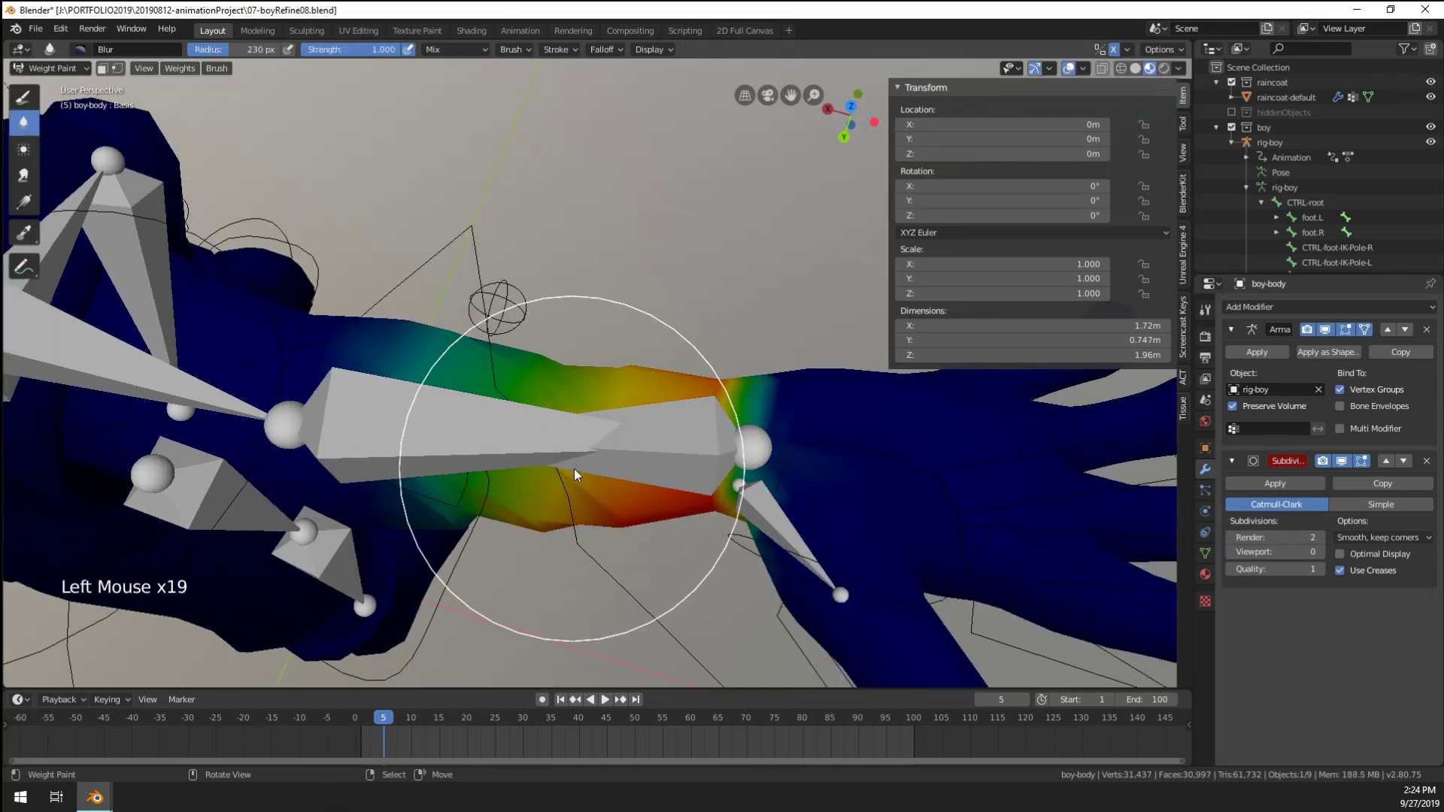
{"action": "middle_click_drag", "start_coordinate": [575, 468], "coordinate": [590, 410]}
{"action": "left_click", "coordinate": [564, 403]}
{"action": "left_click", "coordinate": [536, 392]}
{"action": "left_click", "coordinate": [519, 380]}
{"action": "left_click", "coordinate": [500, 367]}
{"action": "left_click", "coordinate": [481, 353]}
{"action": "left_click", "coordinate": [518, 363]}
{"action": "left_click", "coordinate": [561, 378]}
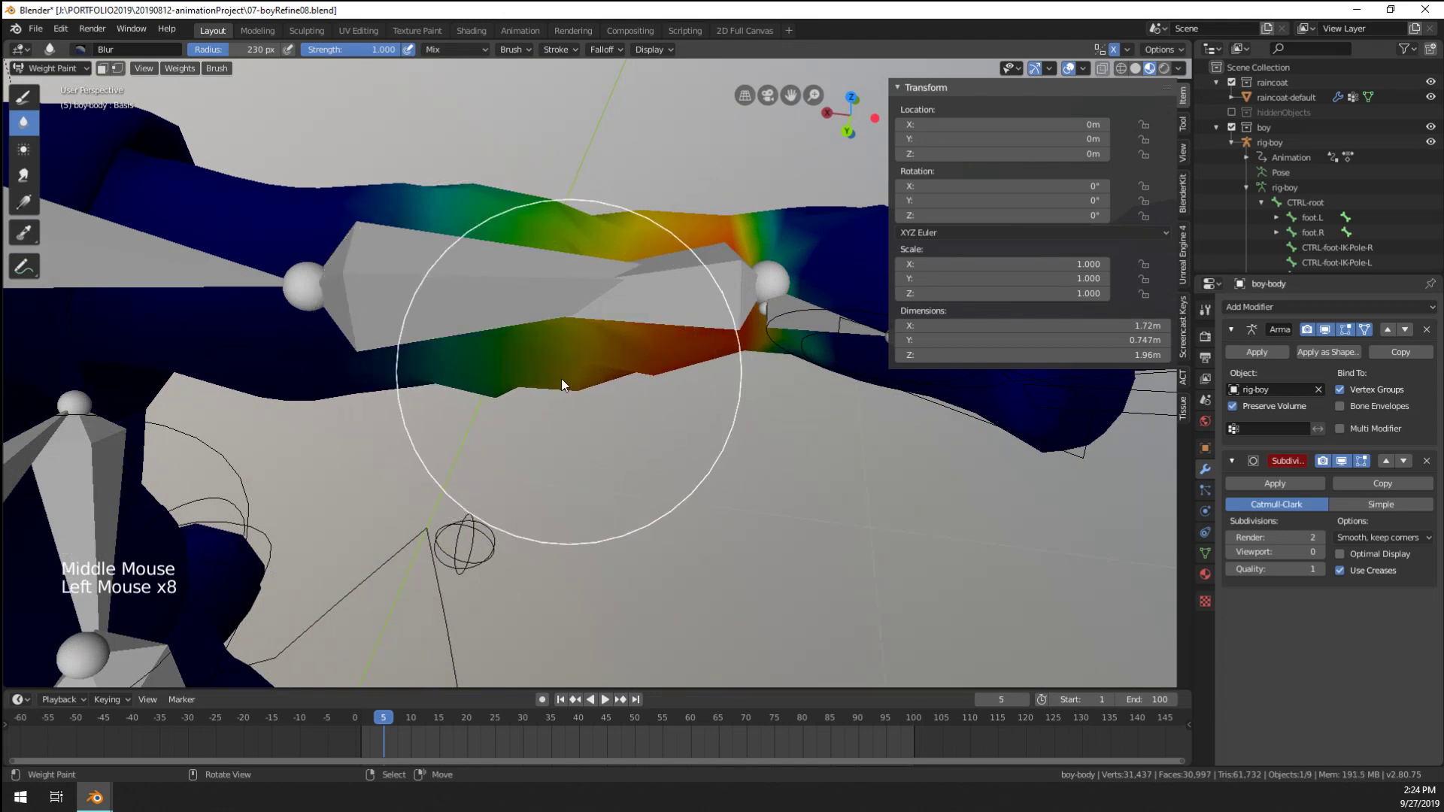
{"action": "left_click", "coordinate": [526, 384]}
{"action": "left_click", "coordinate": [484, 387]}
{"action": "left_click", "coordinate": [511, 376]}
{"action": "left_click", "coordinate": [542, 361]}
Blur the foreArm-Spin-R weights on the underside and remaining sides of the right forearm
{"action": "mouse_move", "coordinate": [557, 354]}
{"action": "middle_mouse_down"}
{"action": "mouse_move", "coordinate": [584, 339]}
{"action": "mouse_move", "coordinate": [598, 210]}
{"action": "mouse_move", "coordinate": [591, 346]}
{"action": "middle_mouse_up"}
{"action": "middle_click_drag", "start_coordinate": [590, 345], "coordinate": [580, 476]}
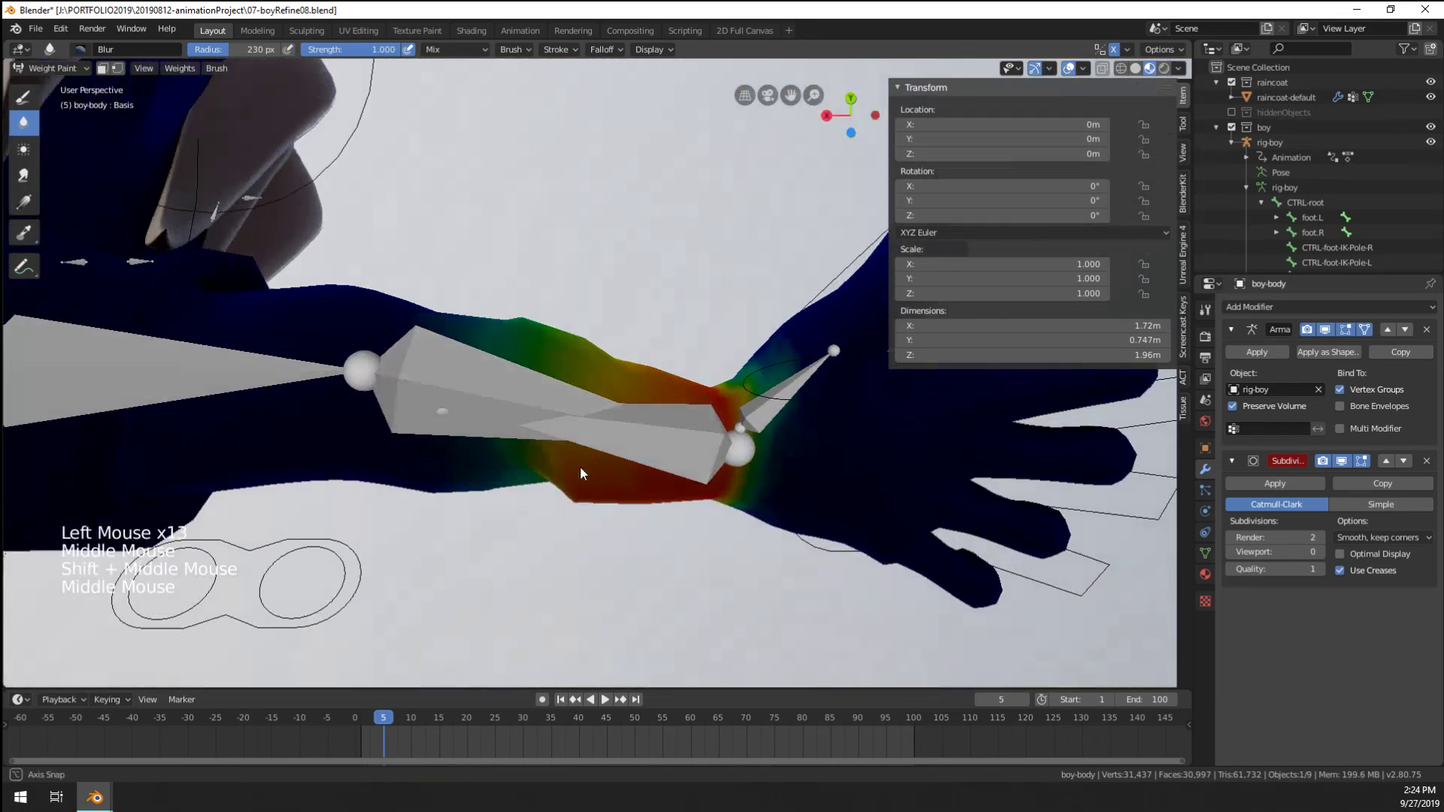
{"action": "left_click", "coordinate": [557, 455]}
{"action": "left_click", "coordinate": [518, 435]}
{"action": "left_click", "coordinate": [496, 433]}
{"action": "left_click", "coordinate": [473, 431]}
{"action": "left_click", "coordinate": [500, 436]}
{"action": "left_click", "coordinate": [534, 444]}
{"action": "left_click", "coordinate": [571, 440]}
{"action": "left_click", "coordinate": [590, 429]}
{"action": "left_click", "coordinate": [609, 418]}
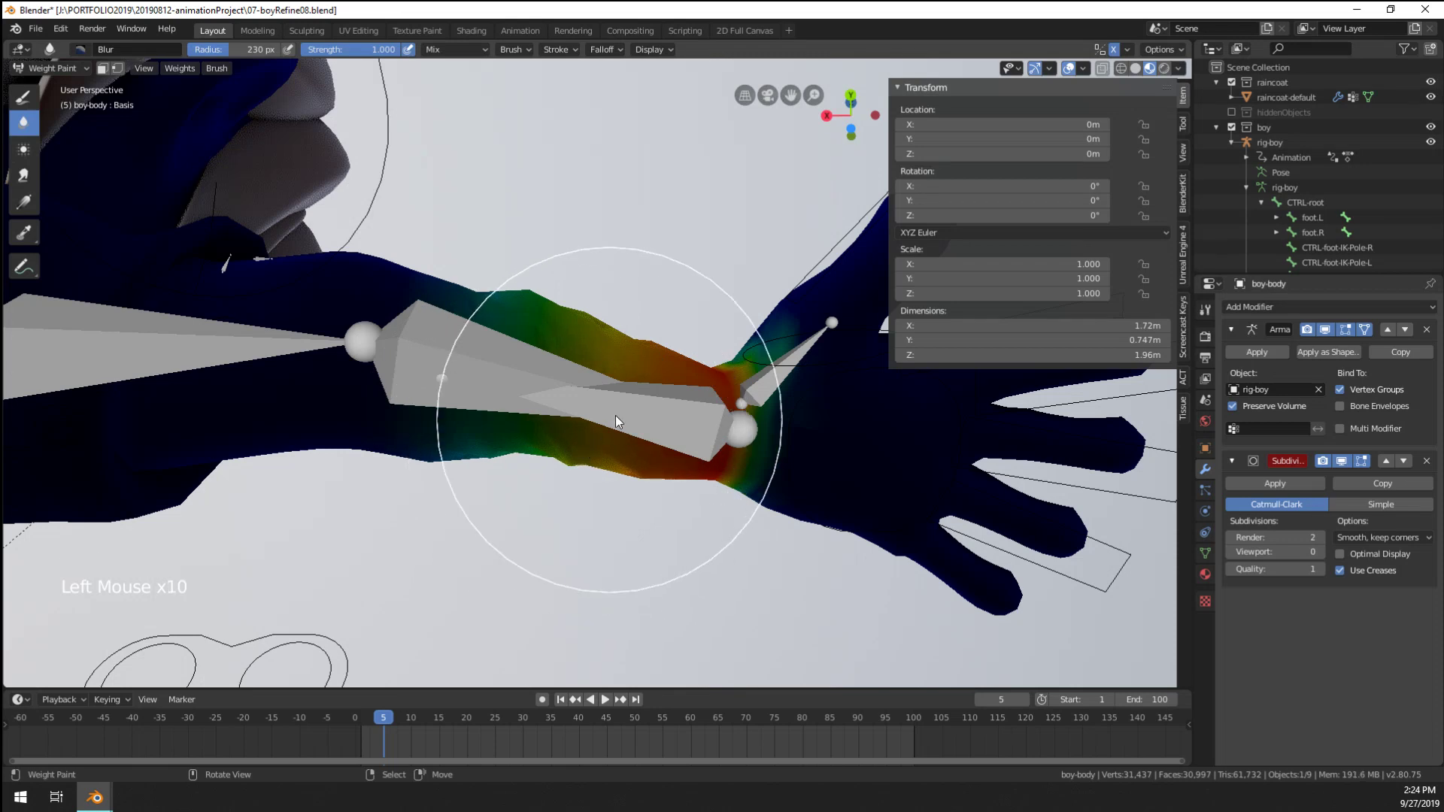
{"action": "middle_click_drag", "start_coordinate": [616, 415], "coordinate": [602, 495]}
{"action": "left_click", "coordinate": [602, 482]}
{"action": "left_click", "coordinate": [599, 455]}
{"action": "left_click", "coordinate": [571, 447]}
{"action": "left_click", "coordinate": [534, 444]}
{"action": "middle_click_drag", "start_coordinate": [516, 449], "coordinate": [535, 599]}
{"action": "left_click", "coordinate": [527, 448]}
{"action": "left_click", "coordinate": [553, 457]}
{"action": "left_click", "coordinate": [576, 469]}
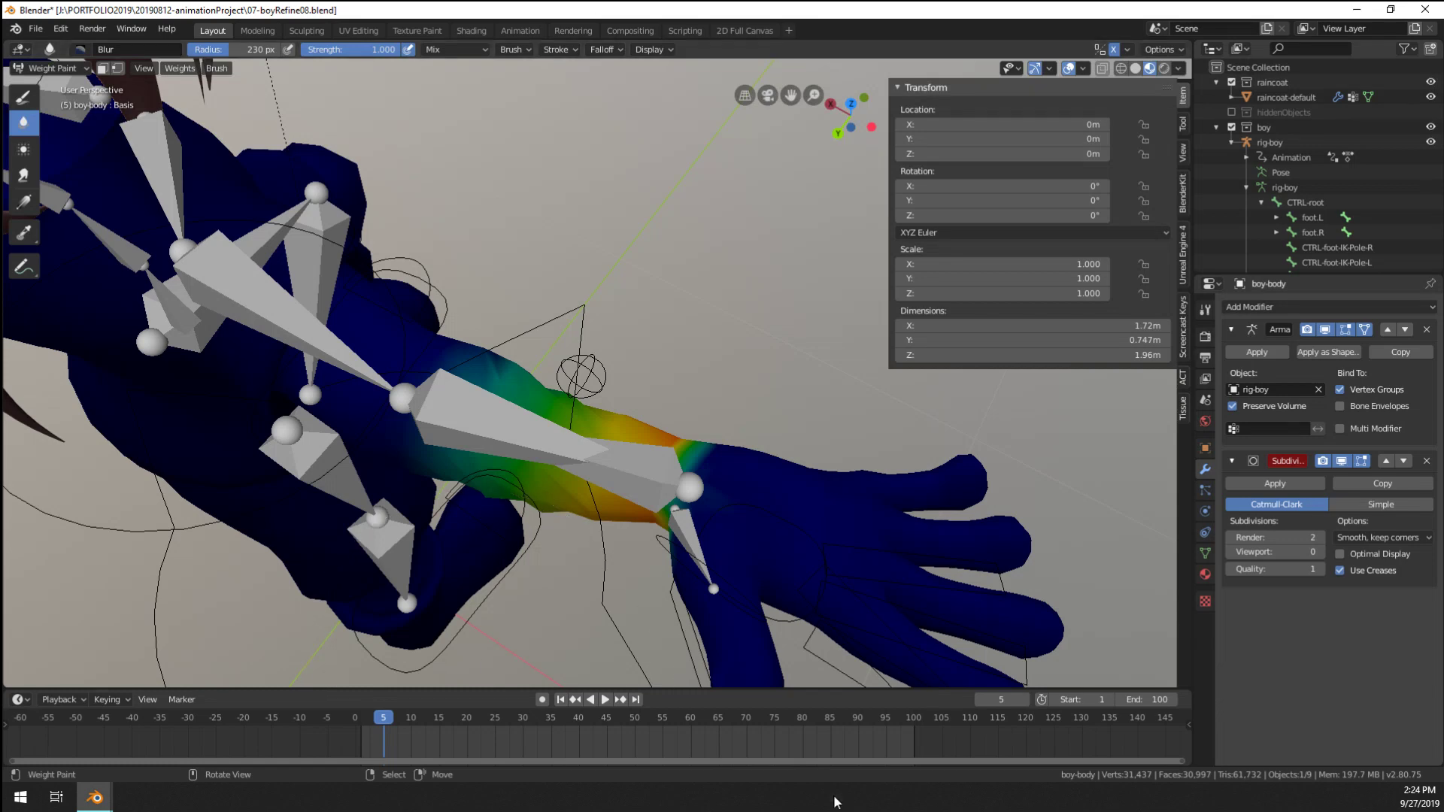
Blur the foreArm-Spin-R weights from mid-forearm toward the elbow, working from above the arm
{"action": "mouse_move", "coordinate": [737, 526]}
{"action": "middle_mouse_down"}
{"action": "mouse_move", "coordinate": [805, 521]}
{"action": "mouse_move", "coordinate": [618, 512]}
{"action": "mouse_move", "coordinate": [463, 474]}
{"action": "mouse_move", "coordinate": [555, 557]}
{"action": "middle_mouse_up"}
{"action": "scroll", "coordinate": [618, 512], "scroll_direction": "up", "scroll_amount": 2}
{"action": "left_click", "coordinate": [472, 474]}
{"action": "left_click", "coordinate": [479, 474]}
{"action": "left_click", "coordinate": [487, 475]}
{"action": "left_click", "coordinate": [478, 385]}
{"action": "left_click", "coordinate": [476, 380]}
{"action": "left_click", "coordinate": [475, 377]}
{"action": "left_click", "coordinate": [475, 378]}
{"action": "left_click", "coordinate": [466, 378]}
{"action": "left_click", "coordinate": [455, 380]}
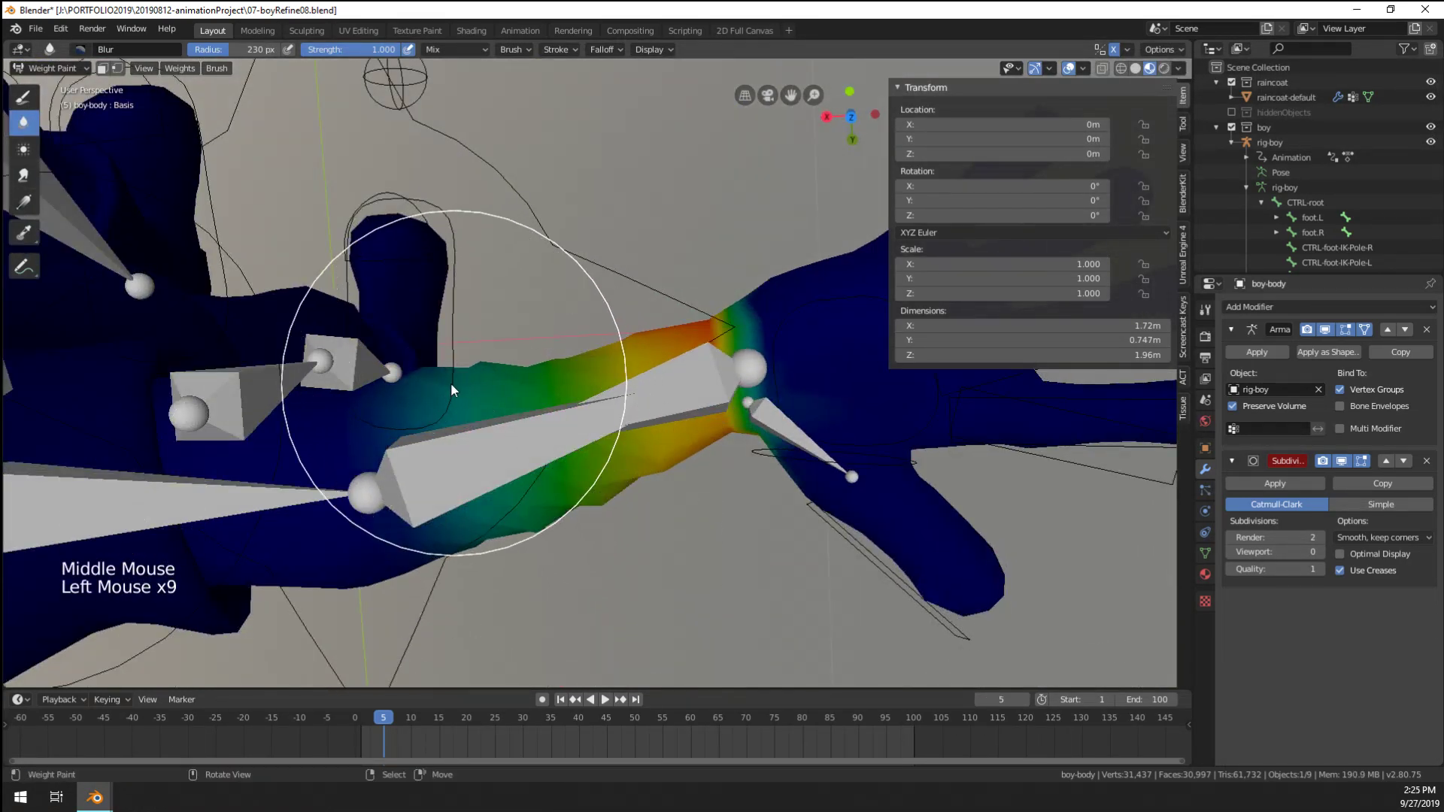
{"action": "left_click", "coordinate": [445, 383]}
{"action": "left_click", "coordinate": [440, 385]}
{"action": "left_click", "coordinate": [481, 379]}
{"action": "left_click", "coordinate": [518, 374]}
{"action": "left_click", "coordinate": [527, 374]}
{"action": "left_click", "coordinate": [537, 376]}
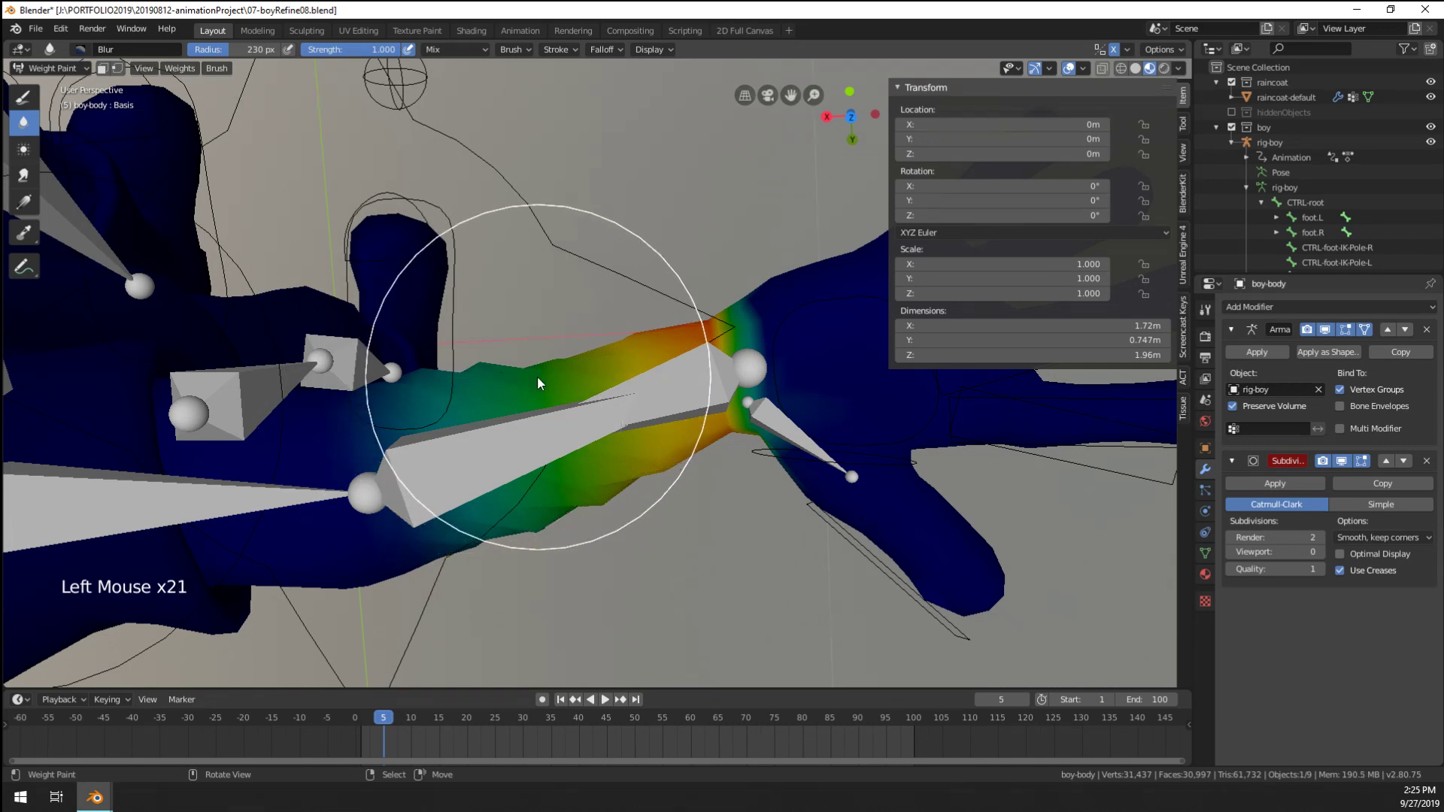
Strengthen the foreArm-Spin-R weights around the forearm with the Draw brush at weight 1.000, reducing its radius to 178 px
{"action": "left_click", "coordinate": [23, 96]}
{"action": "left_click", "coordinate": [629, 399]}
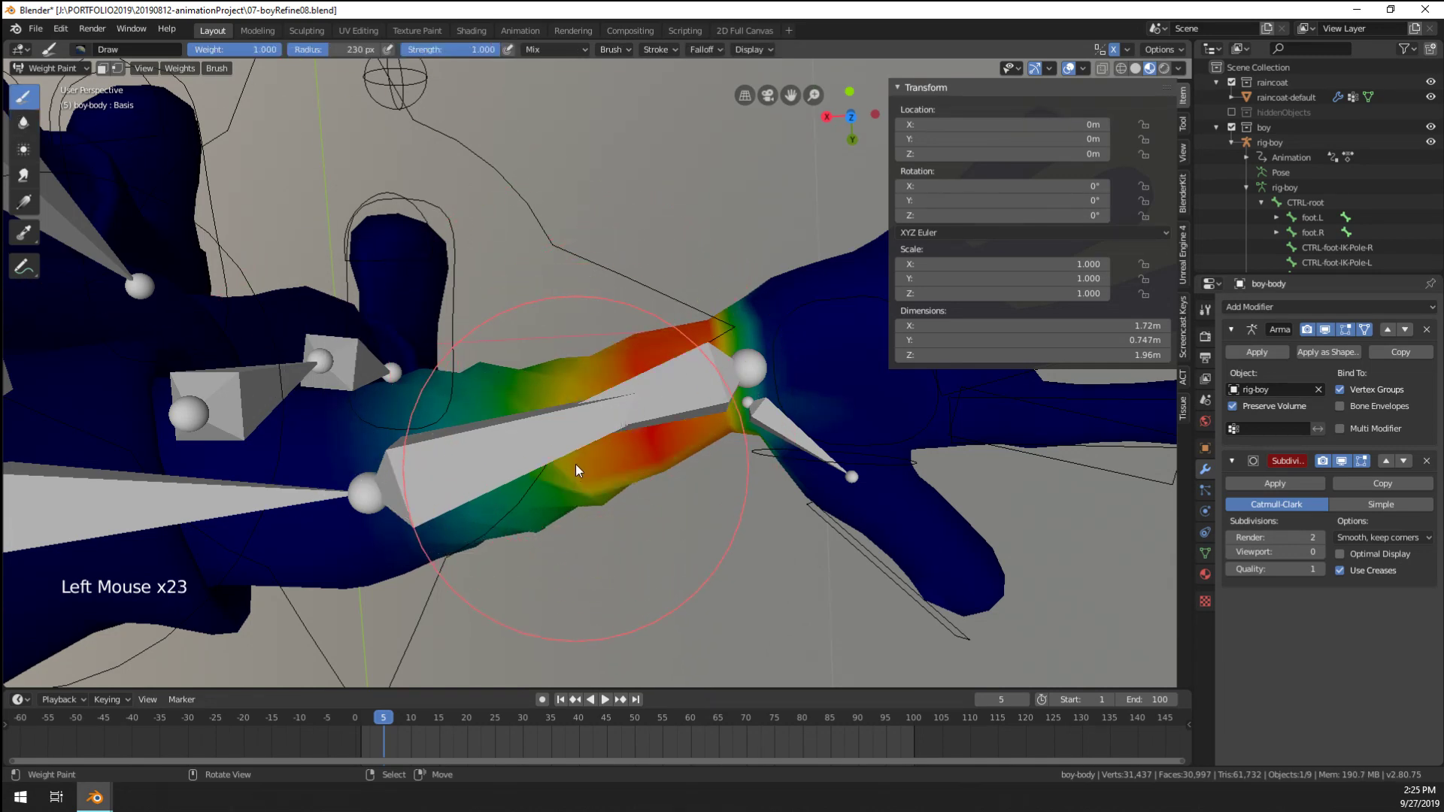
{"action": "middle_click_drag", "start_coordinate": [576, 463], "coordinate": [539, 472]}
{"action": "key", "text": "f"}
{"action": "left_click", "coordinate": [564, 511]}
{"action": "left_click", "coordinate": [600, 561]}
{"action": "left_click", "coordinate": [600, 561]}
{"action": "middle_click_drag", "start_coordinate": [600, 561], "coordinate": [572, 342]}
{"action": "left_click", "coordinate": [585, 436]}
{"action": "left_click", "coordinate": [597, 537]}
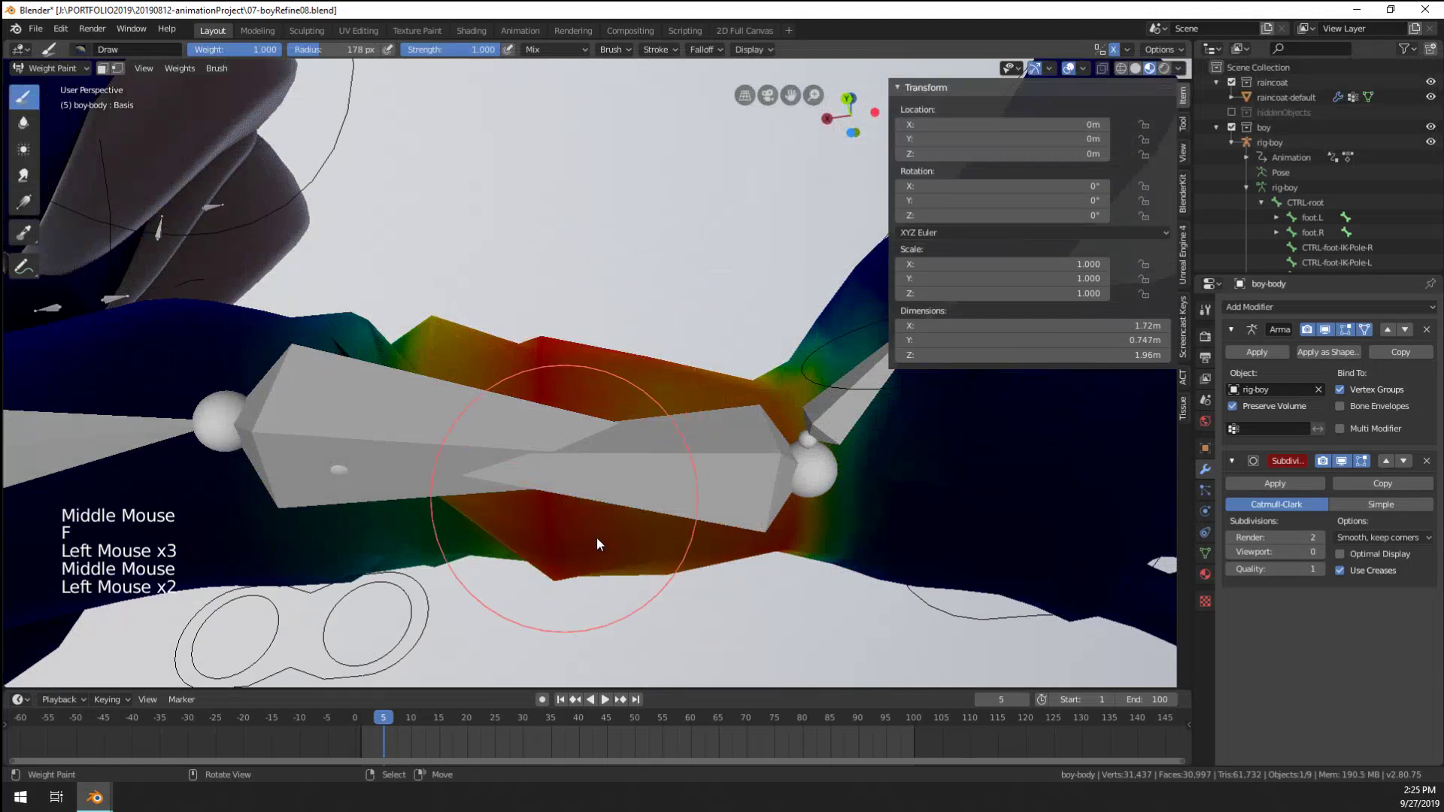
{"action": "left_click", "coordinate": [576, 534]}
{"action": "left_click", "coordinate": [553, 530]}
{"action": "left_click", "coordinate": [534, 528]}
{"action": "middle_click_drag", "start_coordinate": [534, 528], "coordinate": [560, 474]}
{"action": "middle_click_drag", "start_coordinate": [561, 474], "coordinate": [585, 423]}
{"action": "left_click", "coordinate": [547, 309]}
{"action": "left_click", "coordinate": [572, 226]}
{"action": "left_click", "coordinate": [584, 181]}
{"action": "left_click", "coordinate": [585, 170]}
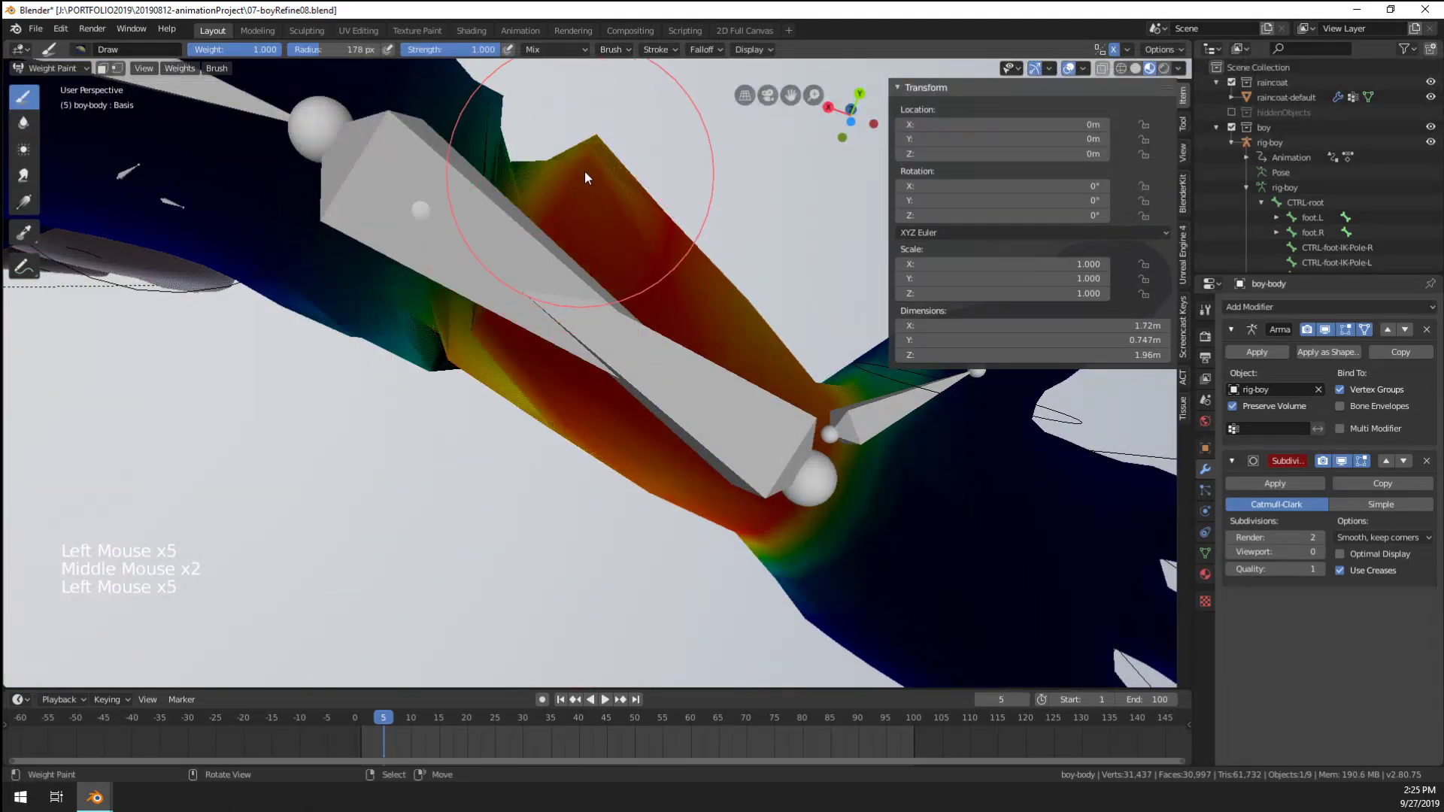
{"action": "left_click", "coordinate": [590, 168]}
{"action": "left_click", "coordinate": [597, 157]}
{"action": "left_click", "coordinate": [597, 156]}
{"action": "mouse_move", "coordinate": [597, 156]}
{"action": "middle_mouse_down"}
{"action": "mouse_move", "coordinate": [584, 318]}
{"action": "mouse_move", "coordinate": [606, 284]}
{"action": "mouse_move", "coordinate": [565, 246]}
{"action": "middle_mouse_up"}
{"action": "scroll", "coordinate": [606, 284], "scroll_direction": "down", "scroll_amount": 1}
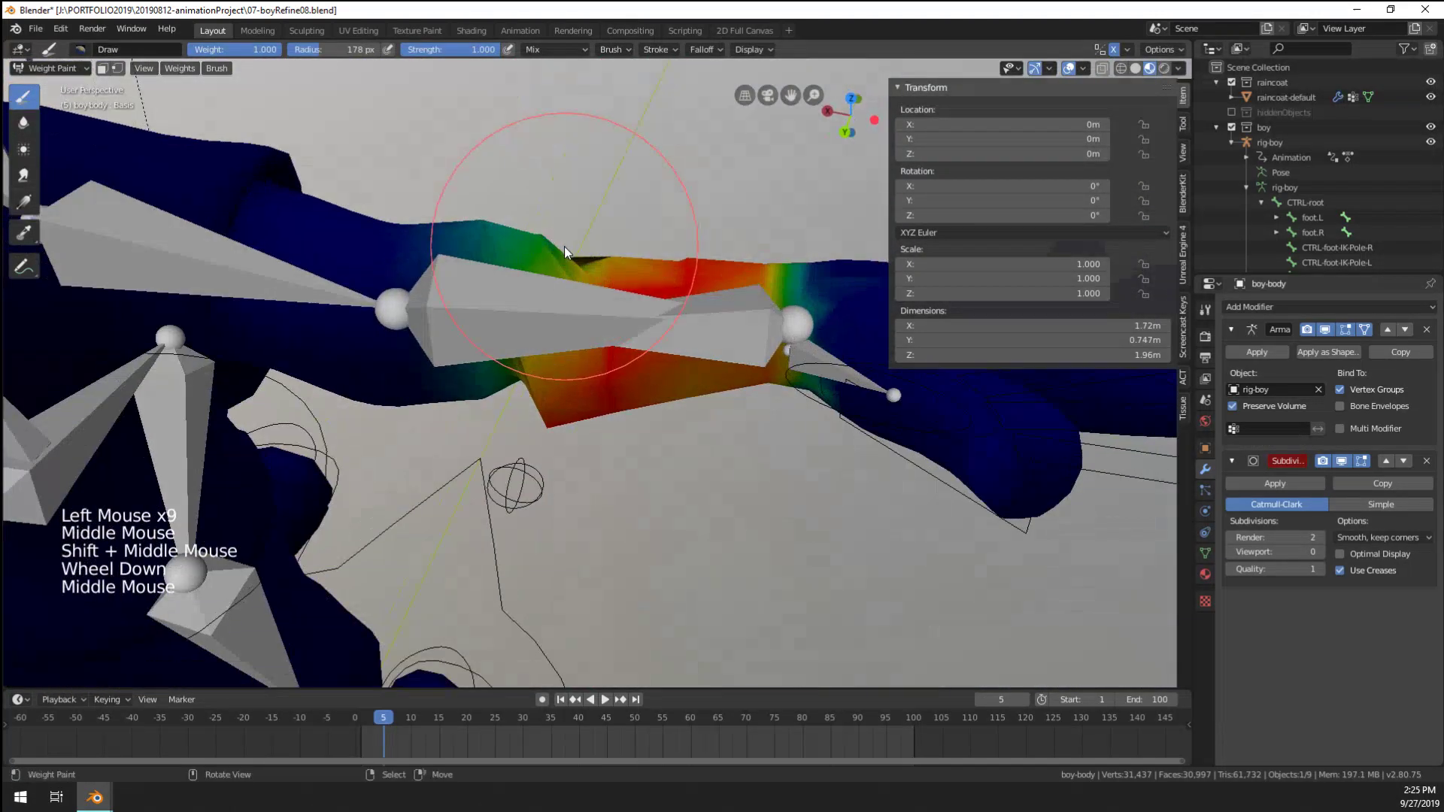
Even out the foreArm-Spin-R weights along the right forearm using the Average brush with a 271 px radius
{"action": "left_click", "coordinate": [24, 150]}
{"action": "middle_click_drag", "start_coordinate": [376, 293], "coordinate": [423, 341]}
{"action": "key", "text": "f"}
{"action": "left_click", "coordinate": [487, 343]}
{"action": "left_click", "coordinate": [519, 330]}
{"action": "left_click", "coordinate": [548, 321]}
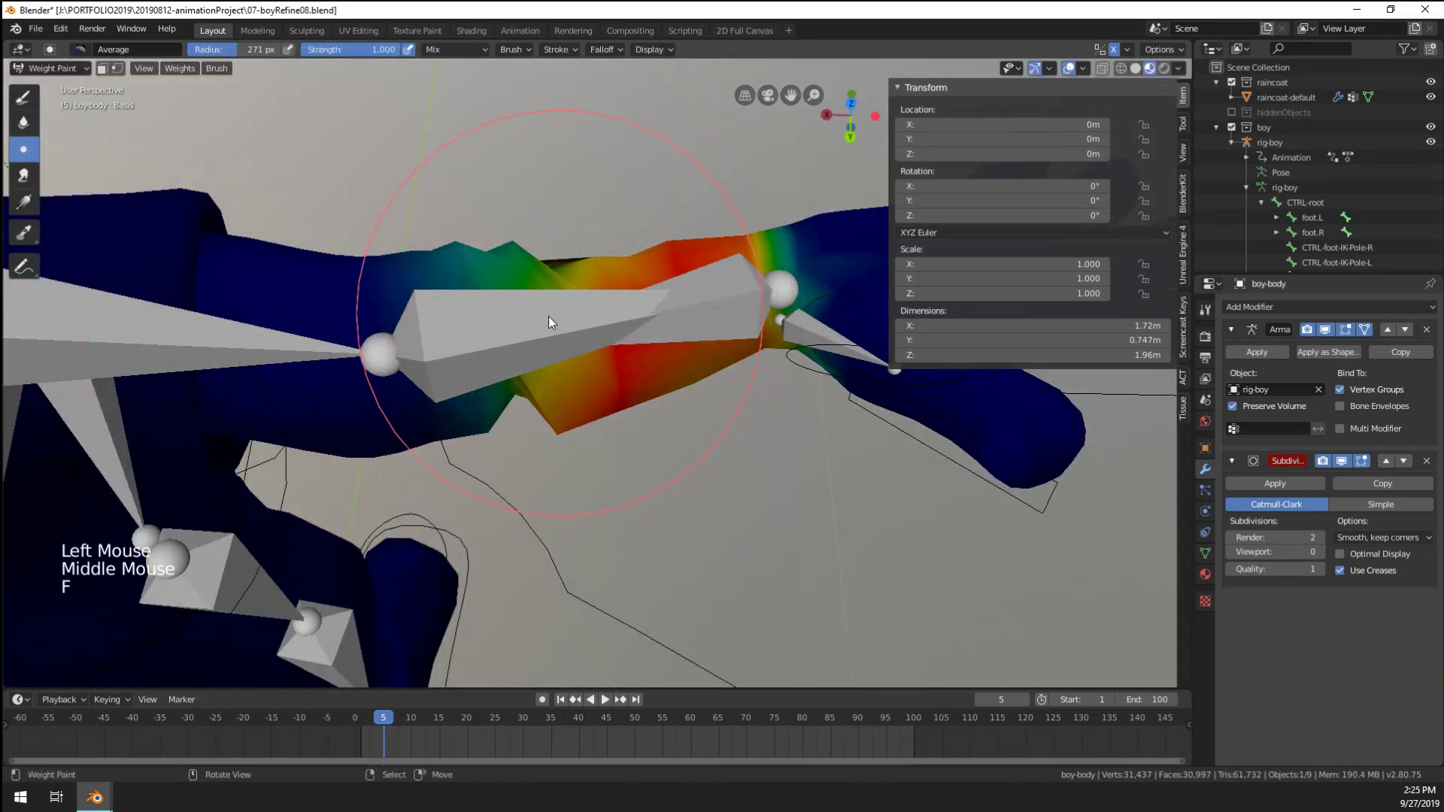
{"action": "left_click", "coordinate": [530, 329]}
{"action": "left_click", "coordinate": [511, 337]}
{"action": "left_click", "coordinate": [549, 328]}
{"action": "left_click", "coordinate": [585, 320]}
{"action": "left_click", "coordinate": [564, 328]}
{"action": "left_click", "coordinate": [541, 336]}
{"action": "left_click", "coordinate": [545, 333]}
{"action": "left_click", "coordinate": [561, 327]}
{"action": "left_click", "coordinate": [571, 320]}
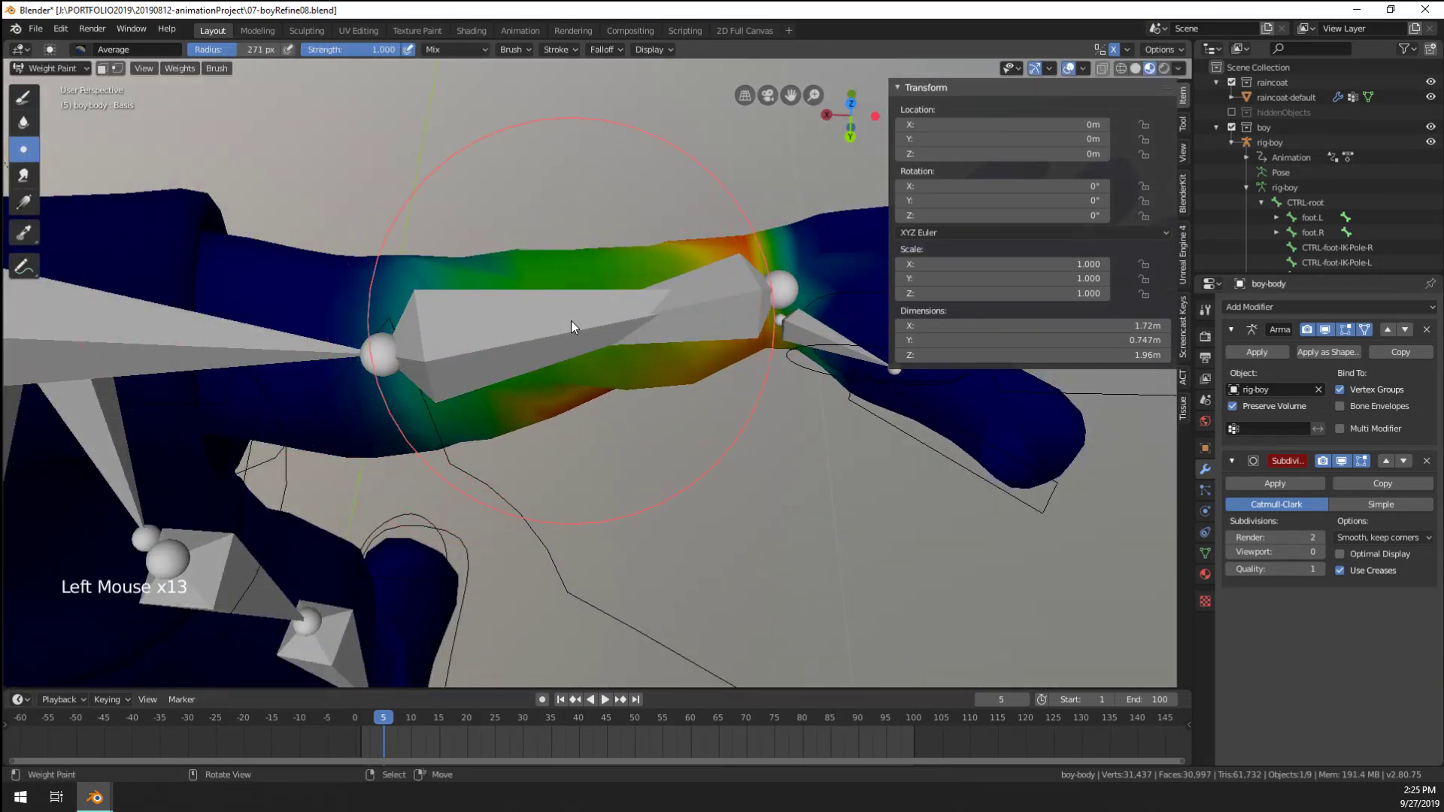
{"action": "left_click", "coordinate": [571, 320]}
{"action": "left_click", "coordinate": [562, 341]}
Average the foreArm-Spin-R weights on the upper side of the forearm between elbow and mid-forearm
{"action": "middle_click_drag", "start_coordinate": [562, 341], "coordinate": [526, 126]}
{"action": "middle_click_drag", "start_coordinate": [519, 346], "coordinate": [557, 312]}
{"action": "middle_click_drag", "start_coordinate": [556, 312], "coordinate": [599, 278]}
{"action": "left_click", "coordinate": [530, 373]}
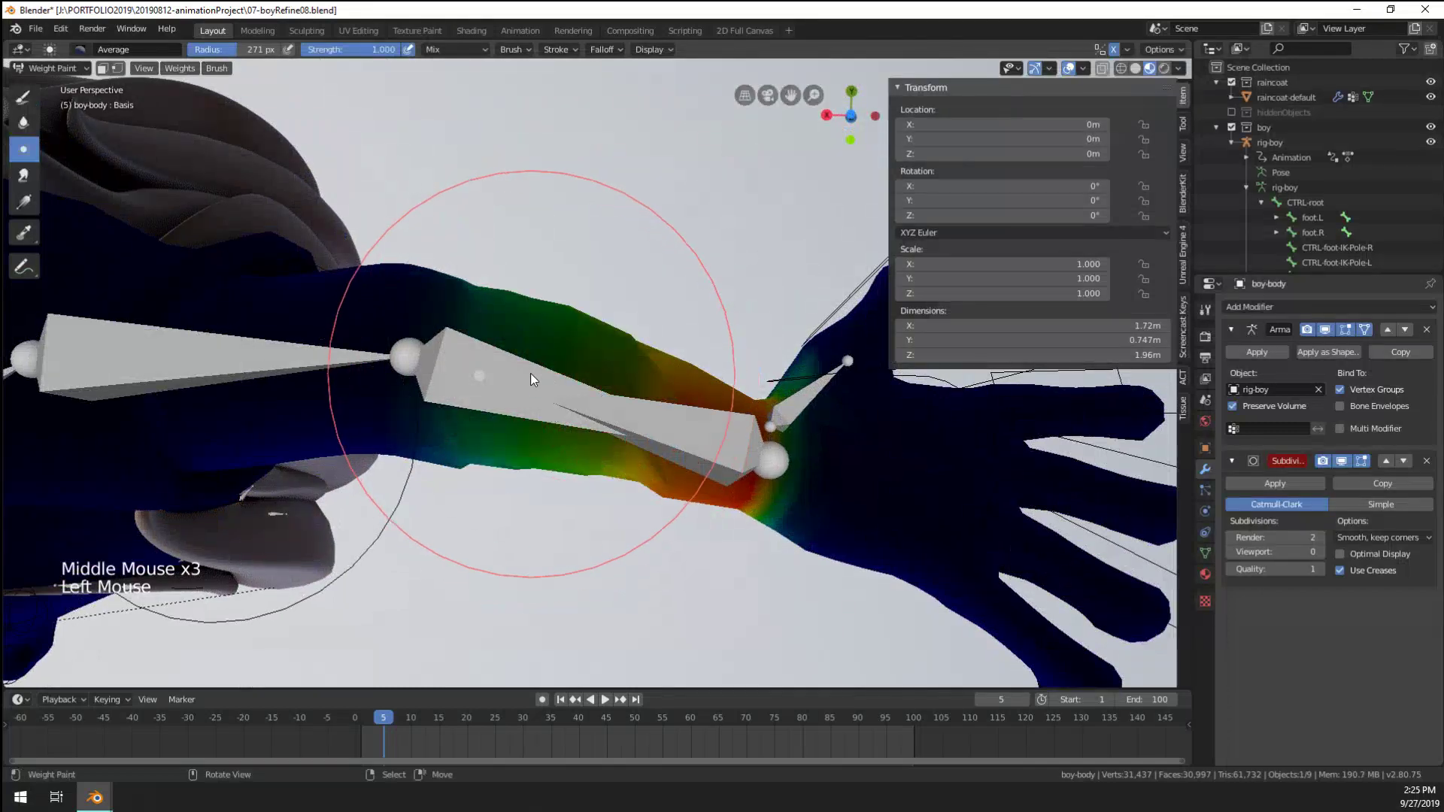
{"action": "left_click", "coordinate": [530, 372]}
{"action": "left_click", "coordinate": [526, 379]}
{"action": "left_click", "coordinate": [522, 389]}
{"action": "left_click", "coordinate": [516, 399]}
{"action": "left_click", "coordinate": [527, 391]}
Smear the foreArm-Spin-R weights across the rear and upper forearm with a 176 px Smear brush at strength 0.500
{"action": "mouse_move", "coordinate": [538, 387]}
{"action": "middle_mouse_down"}
{"action": "mouse_move", "coordinate": [555, 377]}
{"action": "mouse_move", "coordinate": [495, 530]}
{"action": "mouse_move", "coordinate": [634, 566]}
{"action": "mouse_move", "coordinate": [498, 346]}
{"action": "mouse_move", "coordinate": [421, 316]}
{"action": "middle_mouse_up"}
{"action": "scroll", "coordinate": [634, 566], "scroll_direction": "up", "scroll_amount": 1}
{"action": "left_click", "coordinate": [23, 175]}
{"action": "key", "text": "f"}
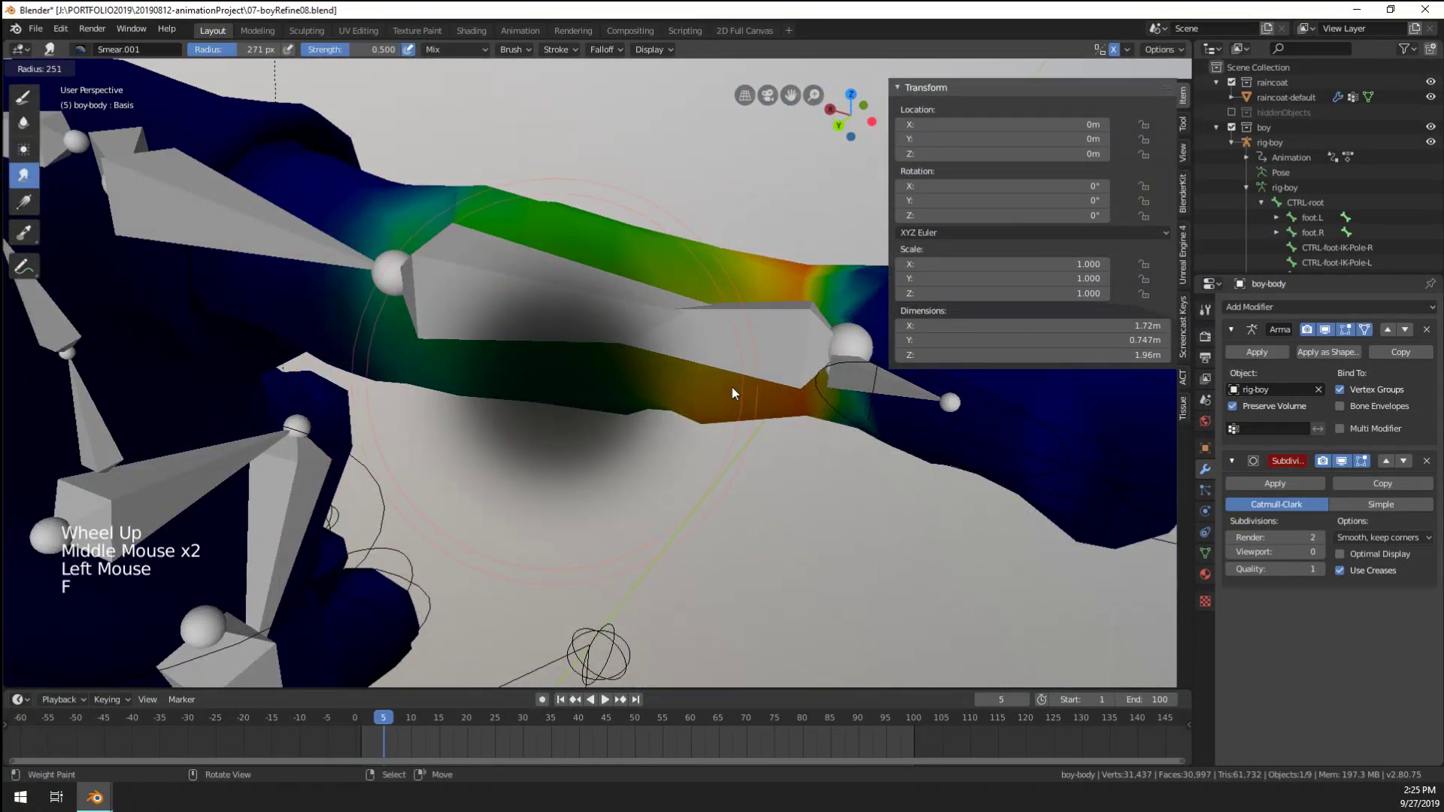
{"action": "left_click", "coordinate": [547, 353]}
{"action": "left_click_drag", "start_coordinate": [639, 335], "coordinate": [606, 284]}
{"action": "middle_click_drag", "start_coordinate": [606, 284], "coordinate": [678, 444]}
{"action": "left_click", "coordinate": [647, 323]}
{"action": "left_click_drag", "start_coordinate": [678, 444], "coordinate": [666, 315]}
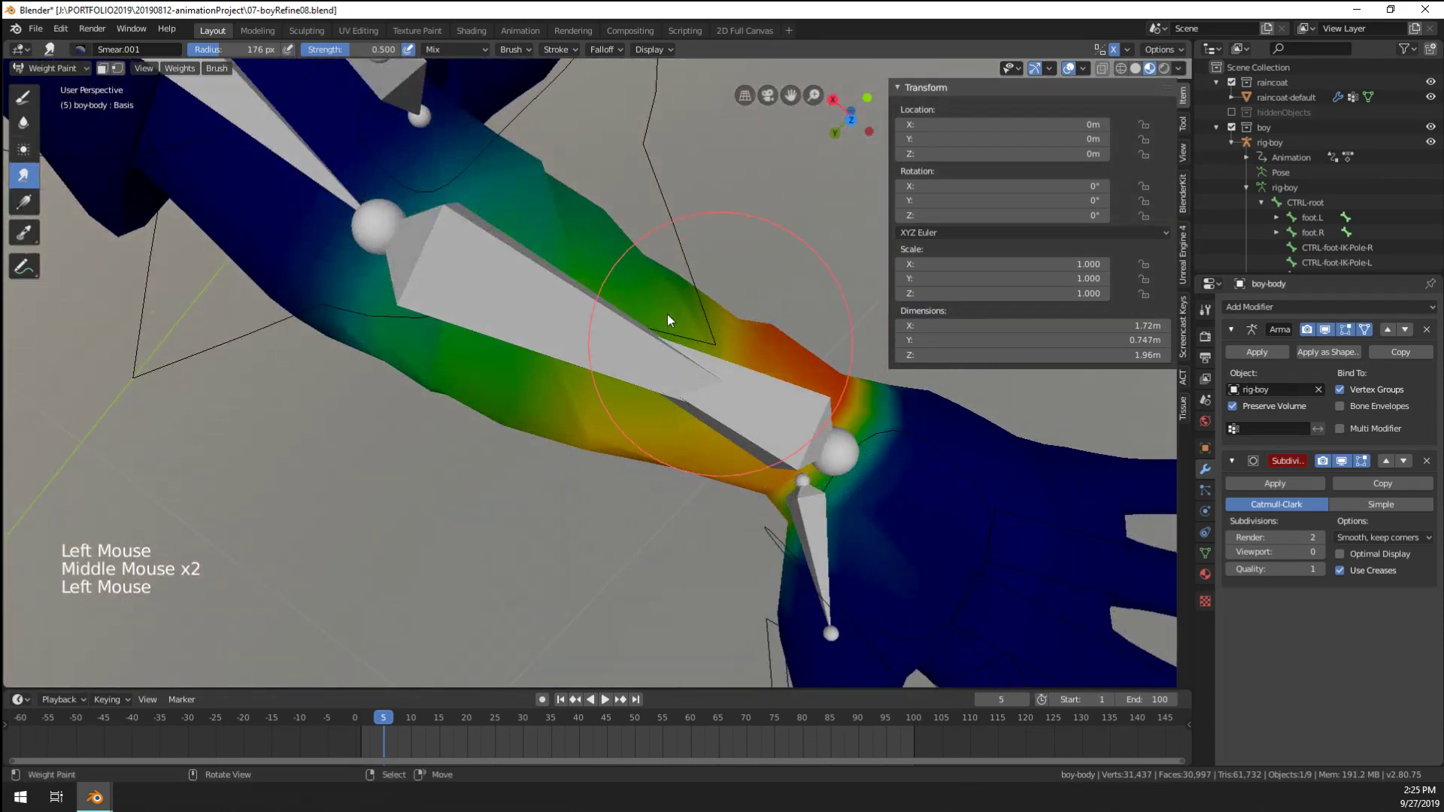
Smear the strong wrist-side weights toward the elbow around the front of the right forearm
{"action": "middle_click", "coordinate": [697, 345]}
{"action": "mouse_move", "coordinate": [697, 345]}
{"action": "middle_mouse_down"}
{"action": "mouse_move", "coordinate": [300, 251]}
{"action": "mouse_move", "coordinate": [308, 208]}
{"action": "mouse_move", "coordinate": [152, 176]}
{"action": "mouse_move", "coordinate": [540, 363]}
{"action": "mouse_move", "coordinate": [617, 273]}
{"action": "mouse_move", "coordinate": [561, 292]}
{"action": "middle_mouse_up"}
{"action": "left_click_drag", "start_coordinate": [561, 292], "coordinate": [666, 297]}
{"action": "mouse_move", "coordinate": [666, 296]}
{"action": "middle_mouse_down"}
{"action": "mouse_move", "coordinate": [760, 319]}
{"action": "mouse_move", "coordinate": [614, 280]}
{"action": "middle_mouse_up"}
{"action": "mouse_move", "coordinate": [614, 280]}
{"action": "left_mouse_down"}
{"action": "mouse_move", "coordinate": [602, 300]}
{"action": "mouse_move", "coordinate": [671, 300]}
{"action": "left_mouse_up"}
{"action": "middle_click_drag", "start_coordinate": [671, 300], "coordinate": [607, 339]}
{"action": "mouse_move", "coordinate": [607, 339]}
{"action": "left_mouse_down"}
{"action": "mouse_move", "coordinate": [507, 331]}
{"action": "mouse_move", "coordinate": [633, 358]}
{"action": "mouse_move", "coordinate": [620, 334]}
{"action": "left_mouse_up"}
{"action": "mouse_move", "coordinate": [620, 333]}
{"action": "middle_mouse_down"}
{"action": "mouse_move", "coordinate": [654, 332]}
{"action": "mouse_move", "coordinate": [536, 299]}
{"action": "middle_mouse_up"}
{"action": "left_click_drag", "start_coordinate": [535, 299], "coordinate": [589, 295]}
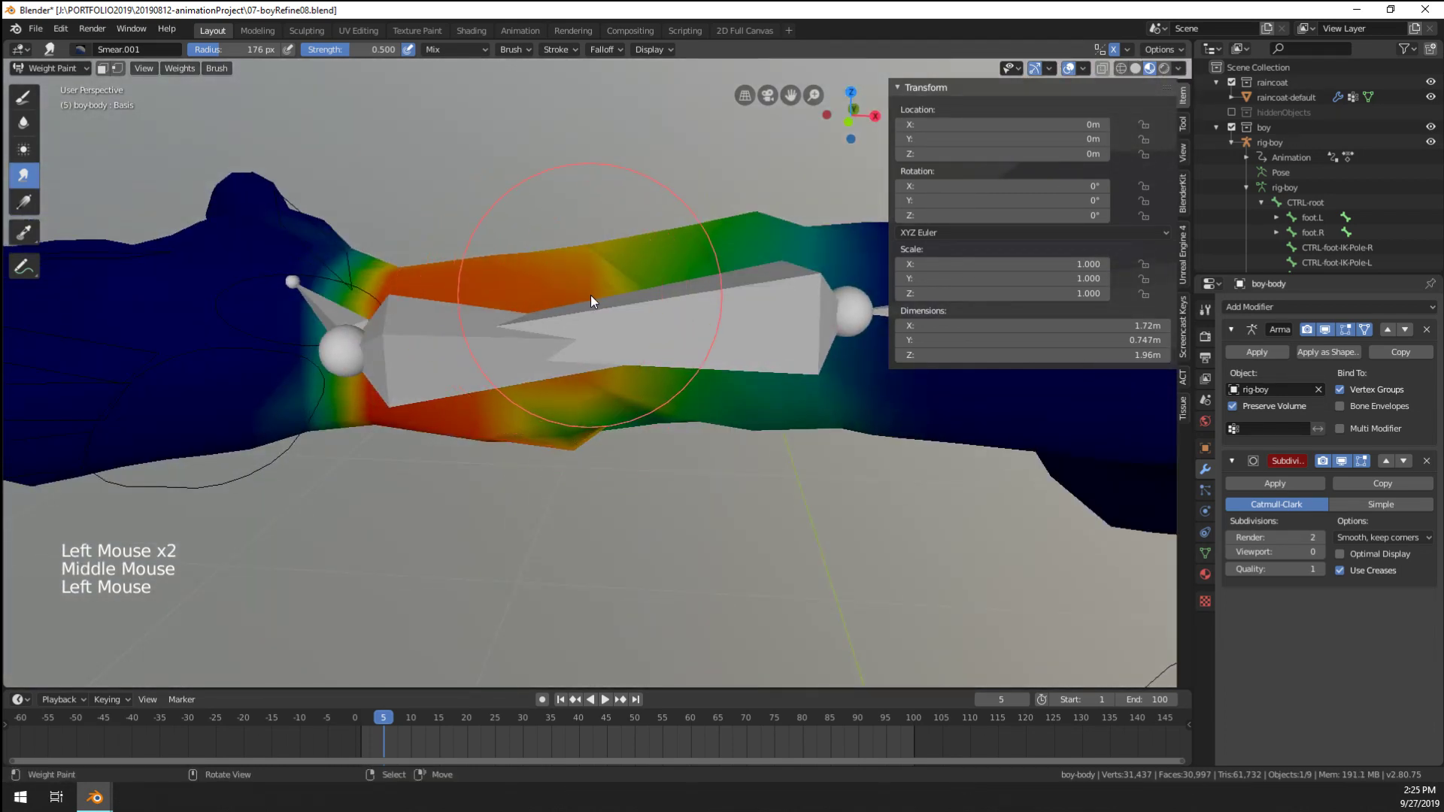
Smear the foreArm-Spin-R weights toward the elbow along the underside and top of the forearm
{"action": "mouse_move", "coordinate": [590, 295]}
{"action": "middle_mouse_down"}
{"action": "mouse_move", "coordinate": [597, 277]}
{"action": "mouse_move", "coordinate": [579, 266]}
{"action": "middle_mouse_up"}
{"action": "mouse_move", "coordinate": [579, 266]}
{"action": "left_mouse_down"}
{"action": "mouse_move", "coordinate": [616, 333]}
{"action": "mouse_move", "coordinate": [554, 344]}
{"action": "mouse_move", "coordinate": [642, 439]}
{"action": "left_mouse_up"}
{"action": "mouse_move", "coordinate": [642, 439]}
{"action": "middle_mouse_down"}
{"action": "mouse_move", "coordinate": [658, 226]}
{"action": "mouse_move", "coordinate": [619, 356]}
{"action": "middle_mouse_up"}
{"action": "mouse_move", "coordinate": [617, 350]}
{"action": "left_mouse_down"}
{"action": "mouse_move", "coordinate": [653, 381]}
{"action": "mouse_move", "coordinate": [647, 428]}
{"action": "left_mouse_up"}
{"action": "mouse_move", "coordinate": [648, 427]}
{"action": "middle_mouse_down"}
{"action": "mouse_move", "coordinate": [585, 273]}
{"action": "mouse_move", "coordinate": [528, 319]}
{"action": "middle_mouse_up"}
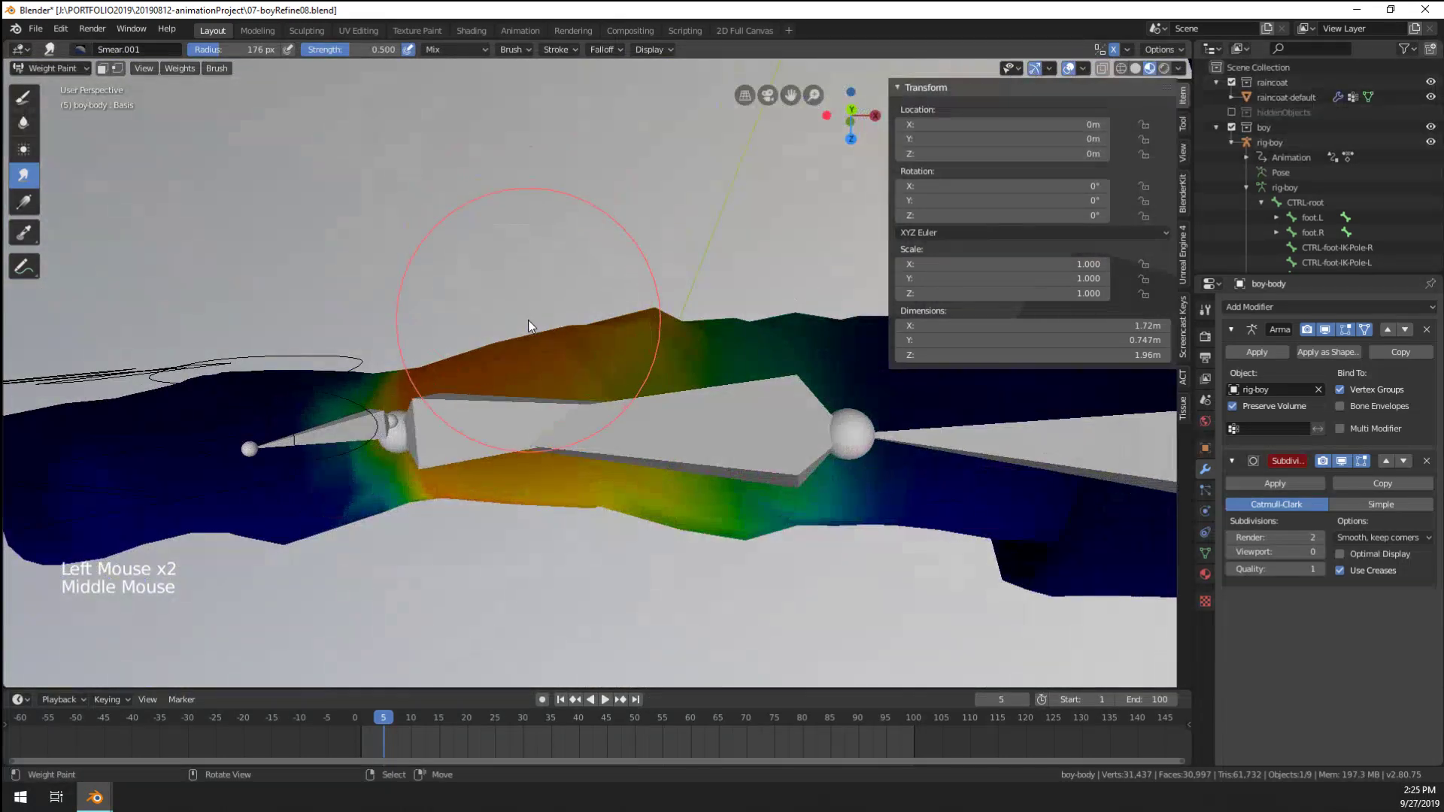
{"action": "left_click_drag", "start_coordinate": [528, 319], "coordinate": [627, 370]}
{"action": "middle_click_drag", "start_coordinate": [665, 474], "coordinate": [542, 429]}
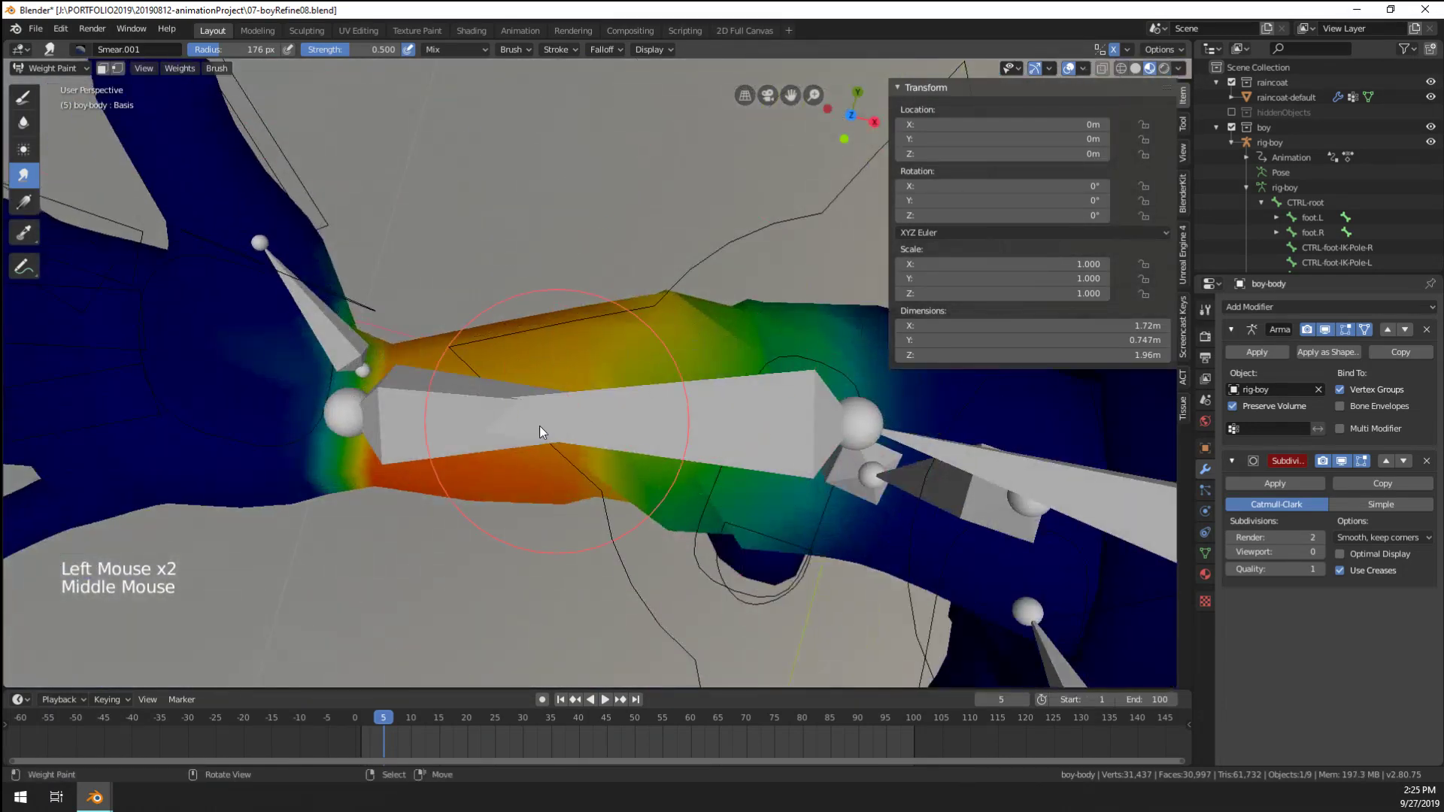
{"action": "mouse_move", "coordinate": [542, 428]}
{"action": "left_mouse_down"}
{"action": "mouse_move", "coordinate": [606, 409]}
{"action": "mouse_move", "coordinate": [483, 410]}
{"action": "mouse_move", "coordinate": [656, 445]}
{"action": "left_mouse_up"}
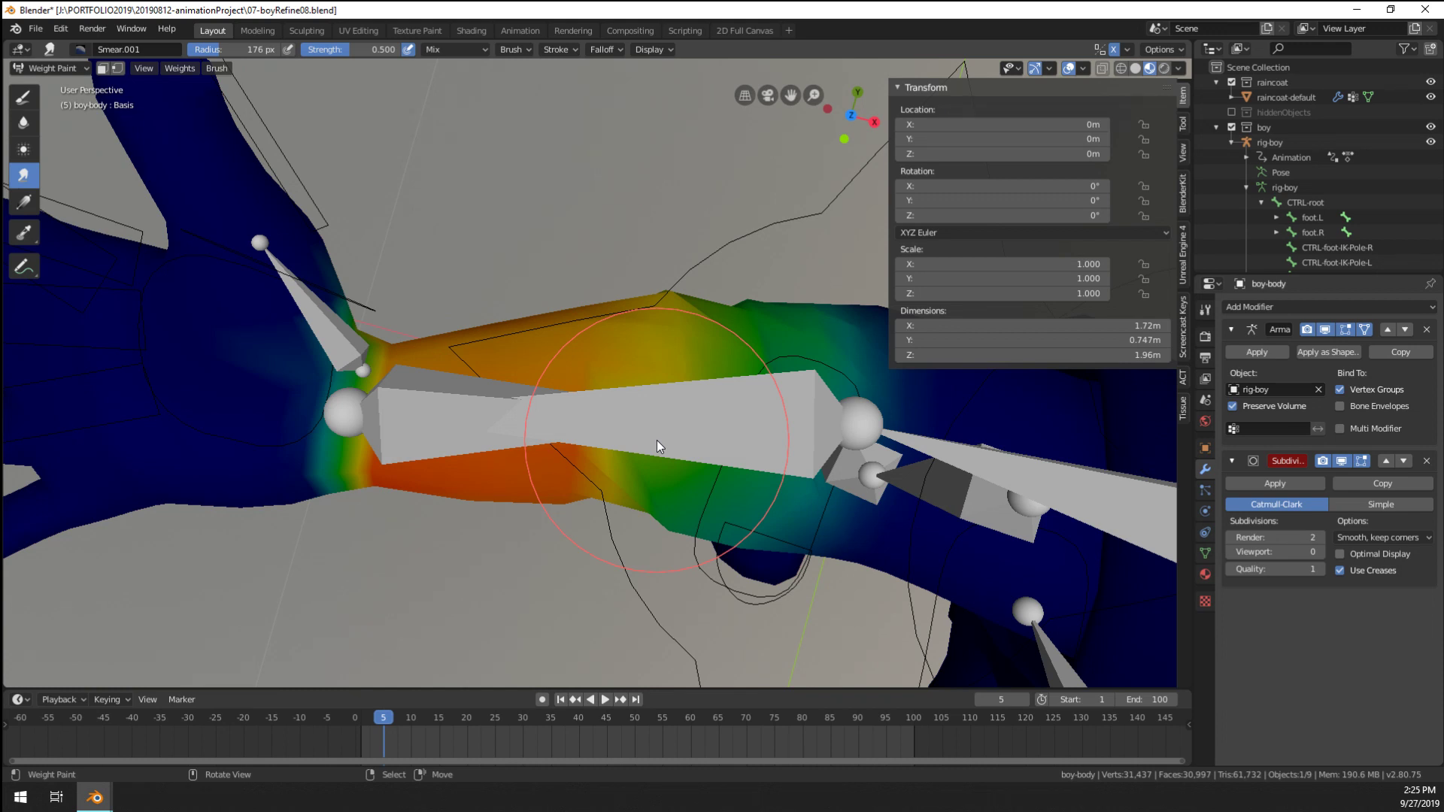
Extend the strong foreArm-Spin-R weights past mid-forearm with further Smear strokes from above and the thumb side
{"action": "mouse_move", "coordinate": [566, 470]}
{"action": "left_mouse_down"}
{"action": "mouse_move", "coordinate": [545, 375]}
{"action": "mouse_move", "coordinate": [602, 407]}
{"action": "left_mouse_up"}
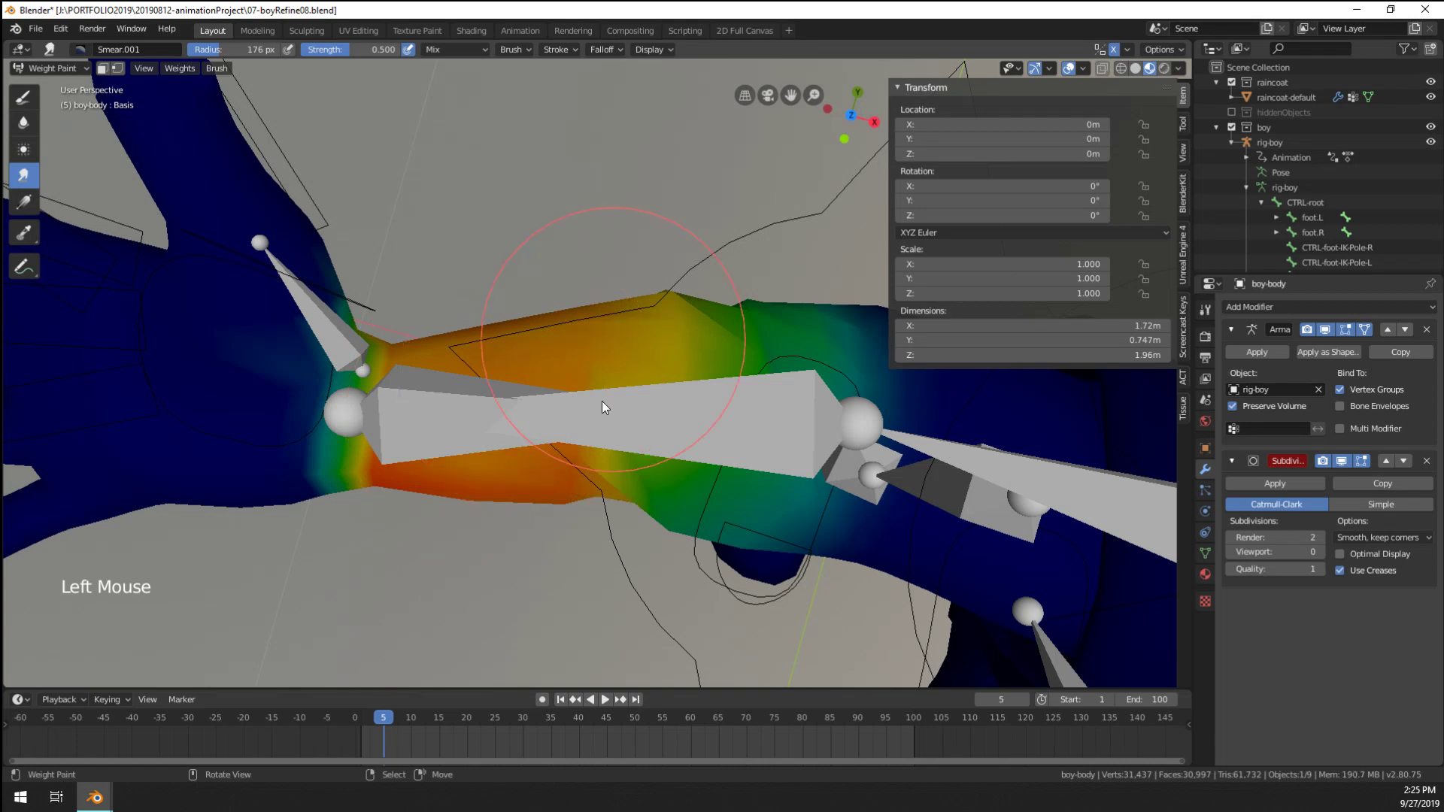
{"action": "middle_click_drag", "start_coordinate": [601, 407], "coordinate": [561, 409]}
{"action": "mouse_move", "coordinate": [561, 409]}
{"action": "left_mouse_down"}
{"action": "mouse_move", "coordinate": [641, 390]}
{"action": "mouse_move", "coordinate": [555, 348]}
{"action": "mouse_move", "coordinate": [616, 413]}
{"action": "left_mouse_up"}
{"action": "scroll", "coordinate": [616, 412], "scroll_direction": "down", "scroll_amount": 1}
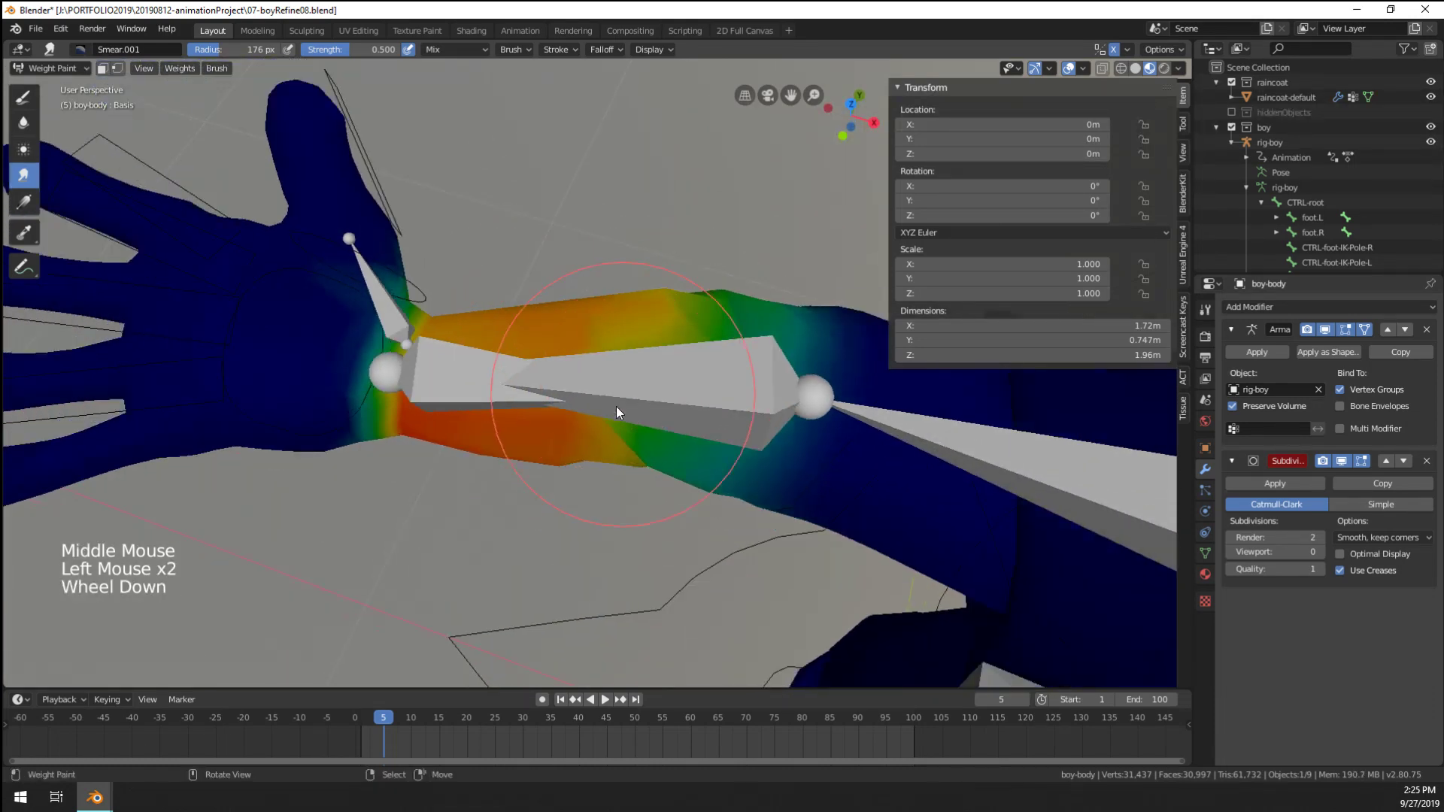
{"action": "mouse_move", "coordinate": [616, 412]}
{"action": "middle_mouse_down"}
{"action": "mouse_move", "coordinate": [610, 553]}
{"action": "mouse_move", "coordinate": [599, 390]}
{"action": "mouse_move", "coordinate": [581, 419]}
{"action": "middle_mouse_up"}
{"action": "mouse_move", "coordinate": [581, 419]}
{"action": "left_mouse_down"}
{"action": "mouse_move", "coordinate": [653, 433]}
{"action": "mouse_move", "coordinate": [577, 300]}
{"action": "mouse_move", "coordinate": [660, 341]}
{"action": "left_mouse_up"}
{"action": "mouse_move", "coordinate": [660, 341]}
{"action": "middle_mouse_down"}
{"action": "mouse_move", "coordinate": [655, 418]}
{"action": "mouse_move", "coordinate": [655, 330]}
{"action": "mouse_move", "coordinate": [509, 458]}
{"action": "mouse_move", "coordinate": [502, 429]}
{"action": "middle_mouse_up"}
{"action": "mouse_move", "coordinate": [503, 429]}
{"action": "left_mouse_down"}
{"action": "mouse_move", "coordinate": [556, 337]}
{"action": "mouse_move", "coordinate": [489, 390]}
{"action": "left_mouse_up"}
{"action": "middle_click_drag", "start_coordinate": [490, 390], "coordinate": [497, 399]}
{"action": "left_click_drag", "start_coordinate": [496, 399], "coordinate": [594, 421]}
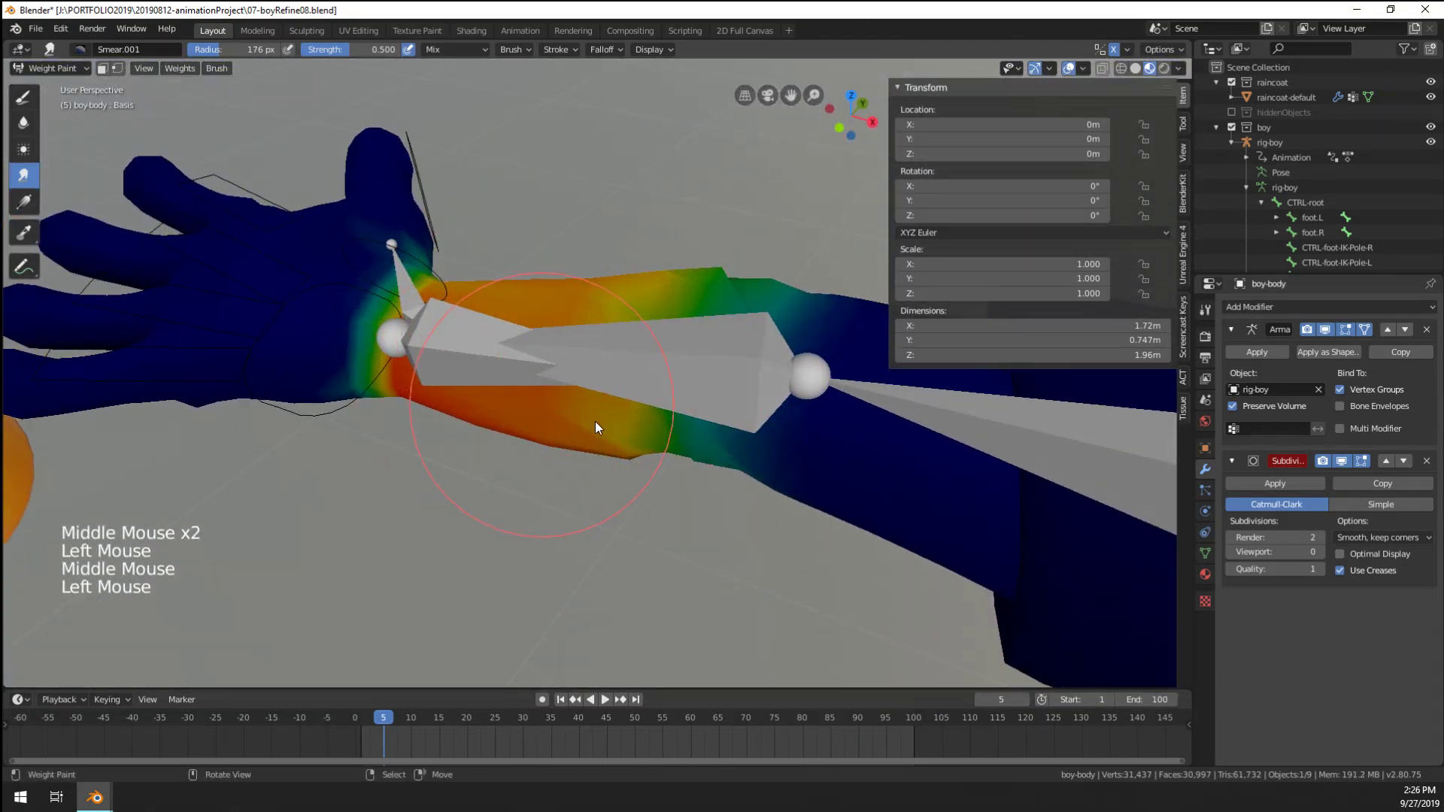
{"action": "middle_click_drag", "start_coordinate": [625, 274], "coordinate": [544, 358]}
{"action": "mouse_move", "coordinate": [544, 358]}
{"action": "left_mouse_down"}
{"action": "mouse_move", "coordinate": [652, 395]}
{"action": "mouse_move", "coordinate": [648, 324]}
{"action": "left_mouse_up"}
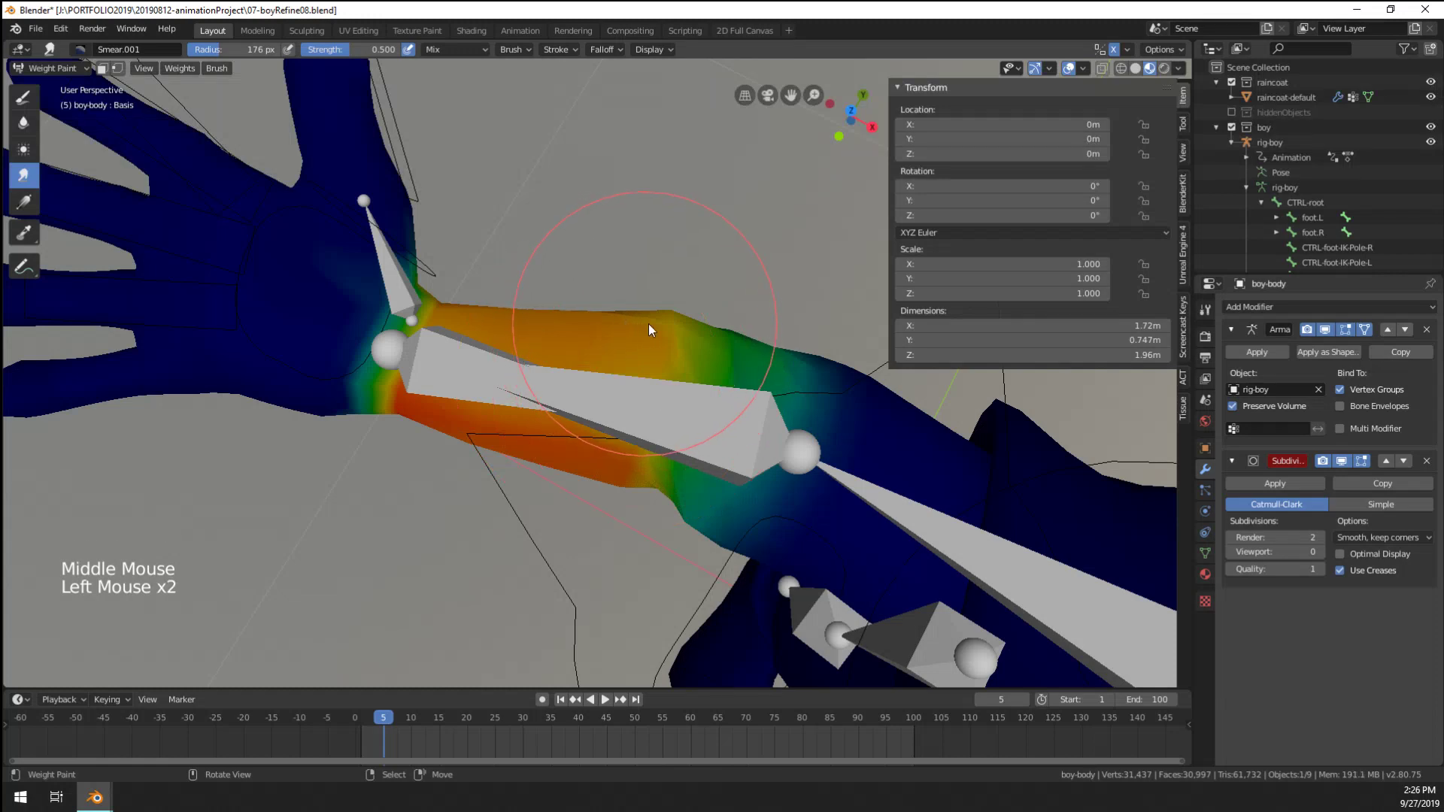
Smear the remaining uneven weights near the elbow on the forearm's underside and front
{"action": "middle_click_drag", "start_coordinate": [550, 389], "coordinate": [598, 264]}
{"action": "scroll", "coordinate": [598, 263], "scroll_direction": "down", "scroll_amount": 1}
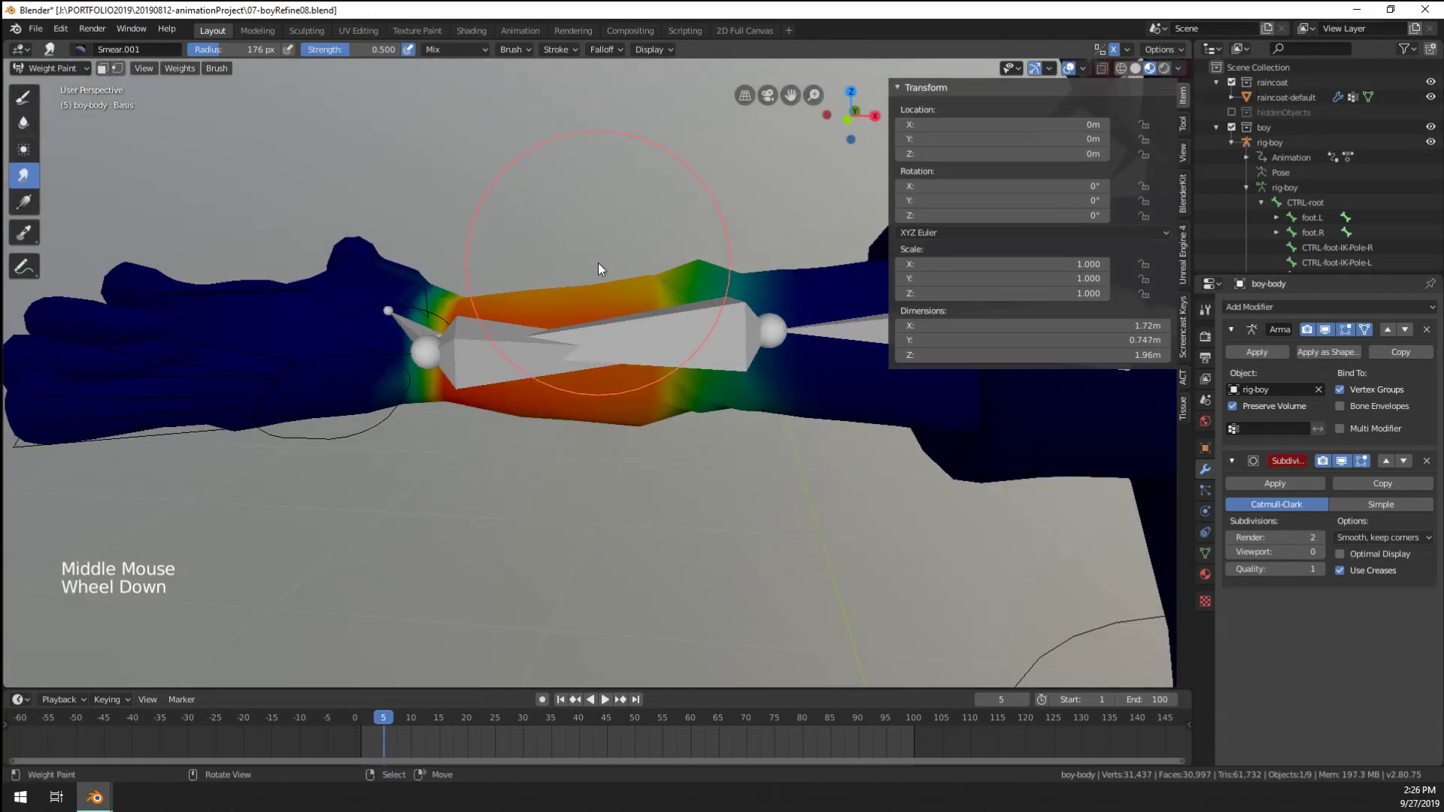
{"action": "scroll", "coordinate": [598, 263], "scroll_direction": "down", "scroll_amount": 1}
{"action": "scroll", "coordinate": [547, 340], "scroll_direction": "up", "scroll_amount": 1}
{"action": "middle_click_drag", "start_coordinate": [547, 340], "coordinate": [570, 263]}
{"action": "scroll", "coordinate": [570, 263], "scroll_direction": "up", "scroll_amount": 4}
{"action": "left_click_drag", "start_coordinate": [558, 305], "coordinate": [723, 385]}
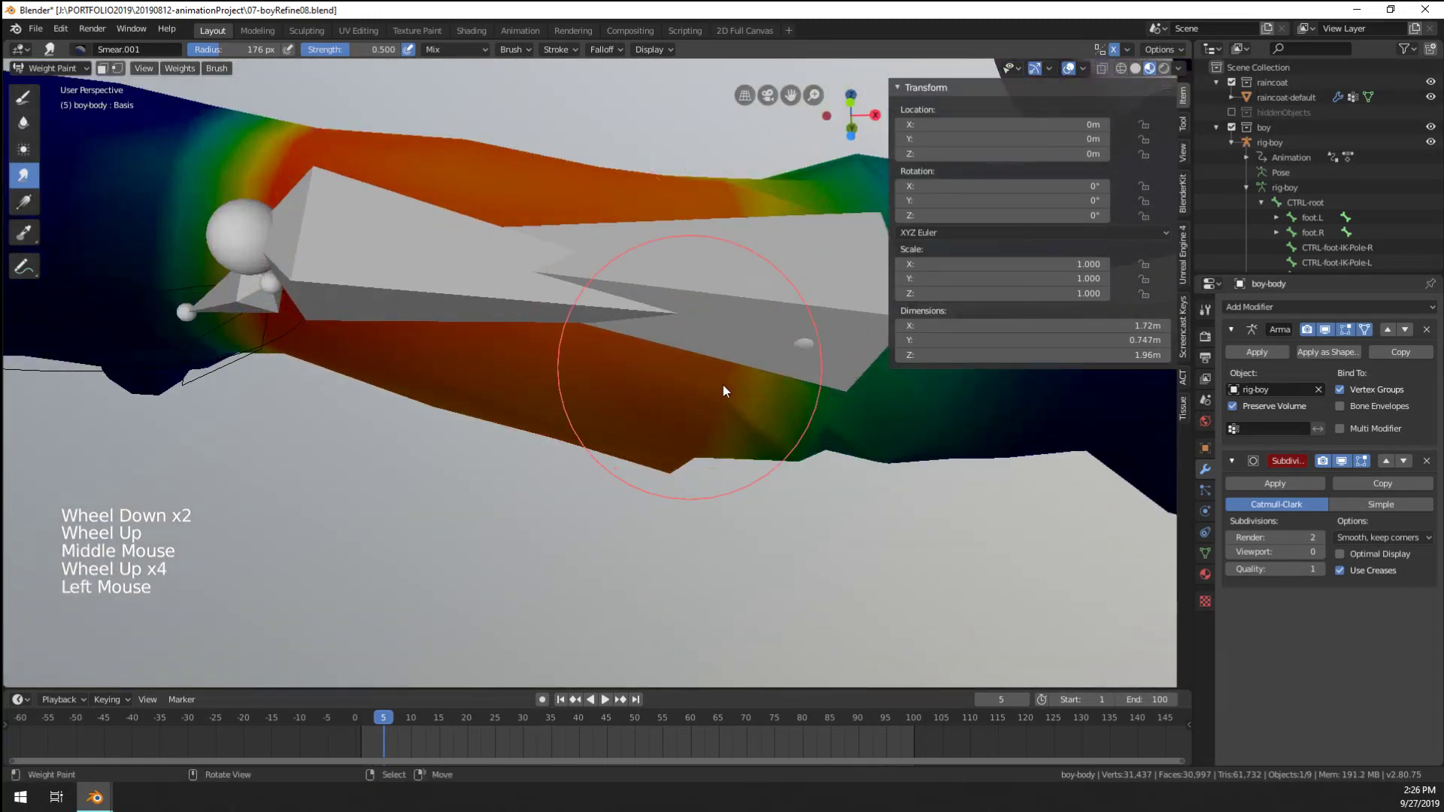
{"action": "scroll", "coordinate": [671, 392], "scroll_direction": "down", "scroll_amount": 4}
{"action": "middle_click_drag", "start_coordinate": [671, 393], "coordinate": [539, 345]}
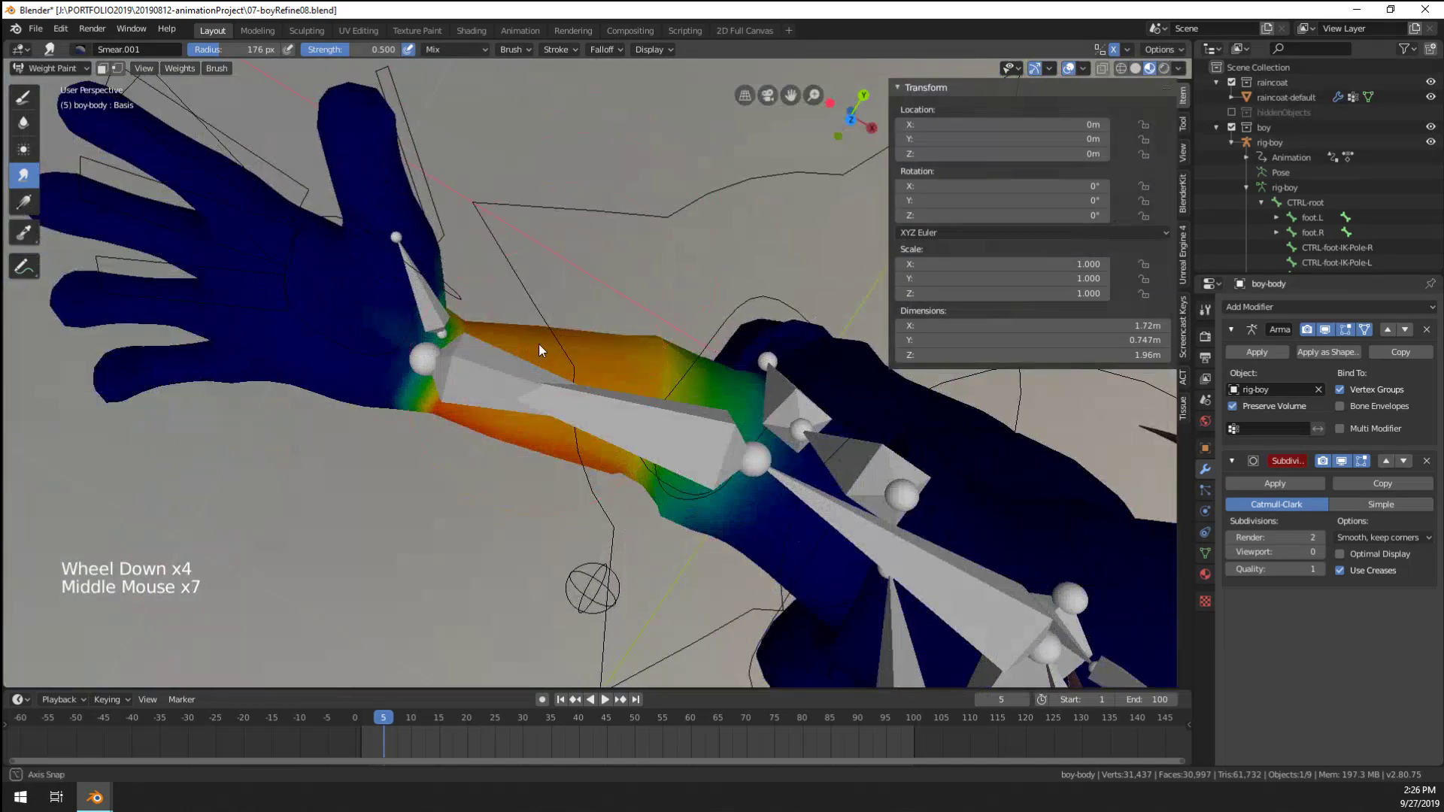
{"action": "scroll", "coordinate": [526, 372], "scroll_direction": "down", "scroll_amount": 2}
{"action": "middle_click_drag", "start_coordinate": [518, 399], "coordinate": [589, 368]}
{"action": "scroll", "coordinate": [540, 404], "scroll_direction": "up", "scroll_amount": 8}
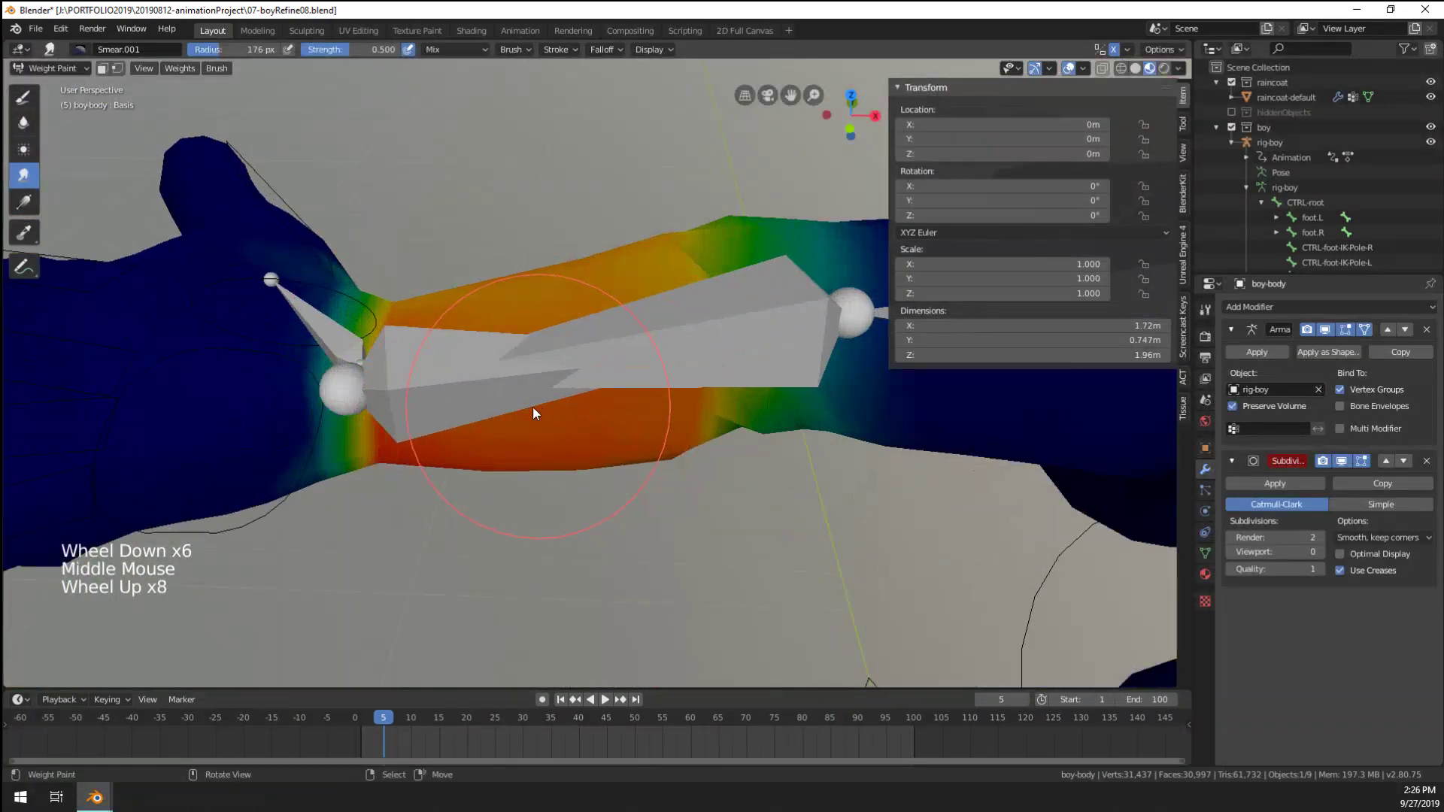
{"action": "left_click_drag", "start_coordinate": [532, 408], "coordinate": [561, 237]}
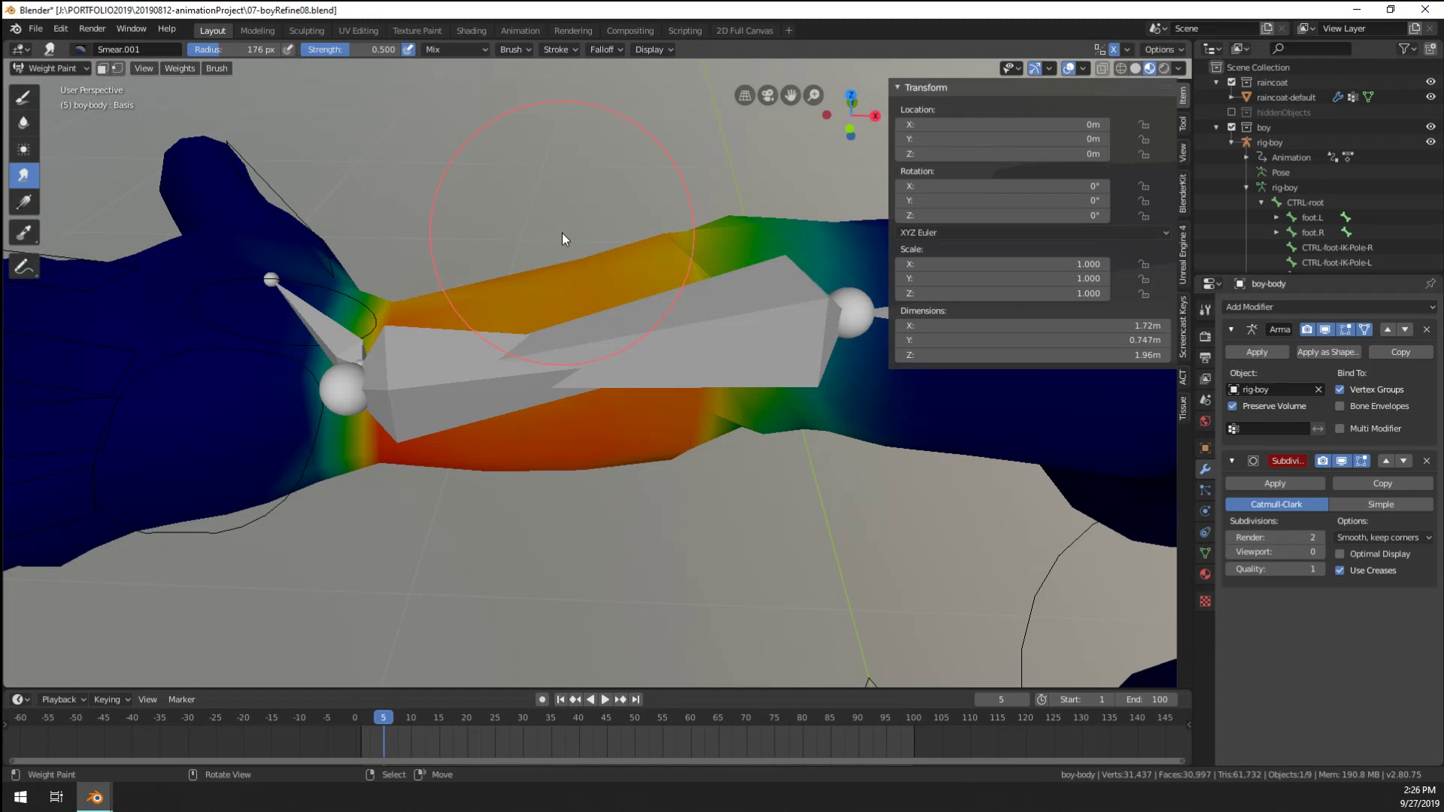
Return boy-body to Object Mode and raise its Subdivision modifier's viewport level to 1
{"action": "scroll", "coordinate": [538, 325], "scroll_direction": "down", "scroll_amount": 11}
{"action": "middle_click_drag", "start_coordinate": [538, 324], "coordinate": [495, 393]}
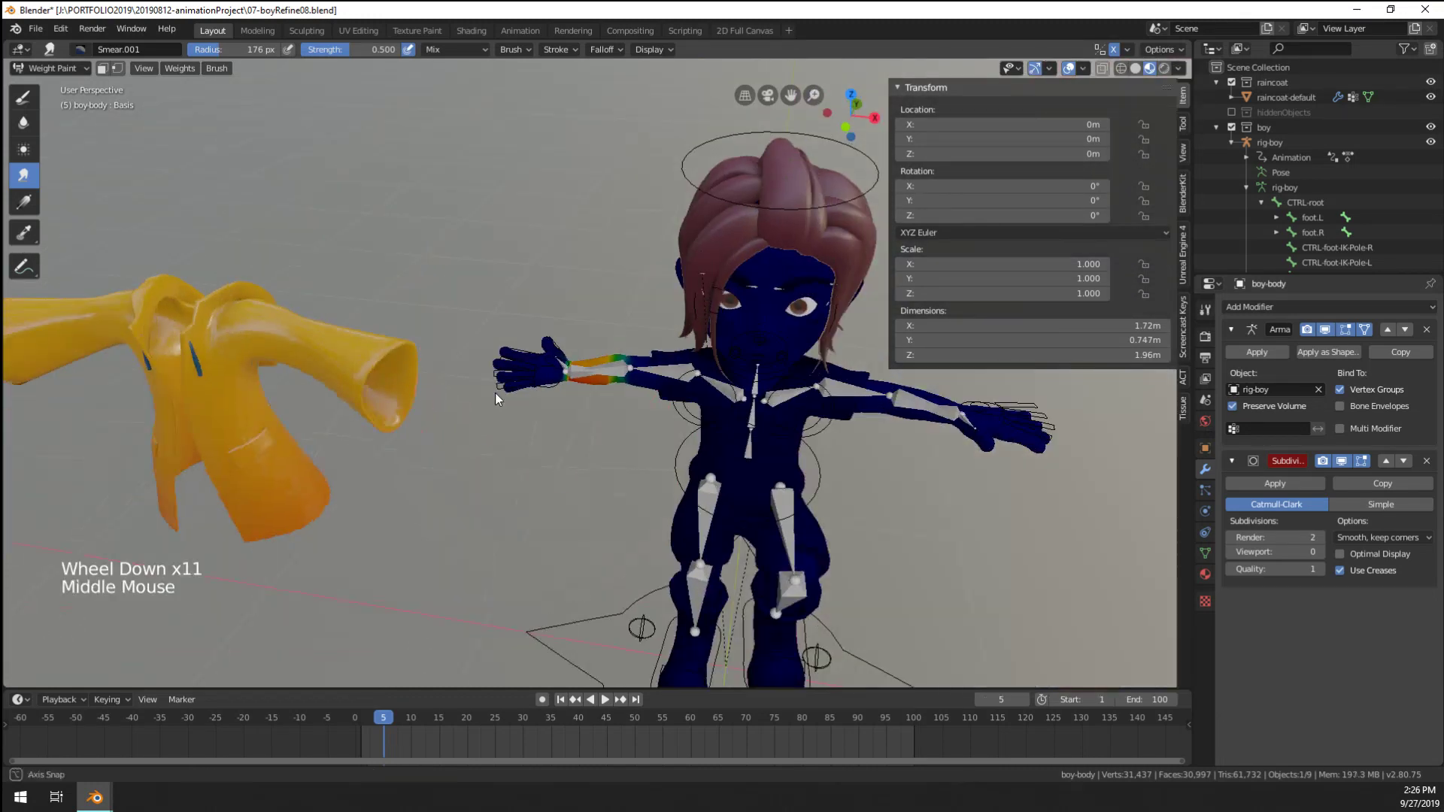
{"action": "scroll", "coordinate": [516, 395], "scroll_direction": "up", "scroll_amount": 4}
{"action": "scroll", "coordinate": [516, 395], "scroll_direction": "up", "scroll_amount": 4}
{"action": "key", "text": "ctrl+Tab"}
{"action": "scroll", "coordinate": [557, 467], "scroll_direction": "down", "scroll_amount": 2}
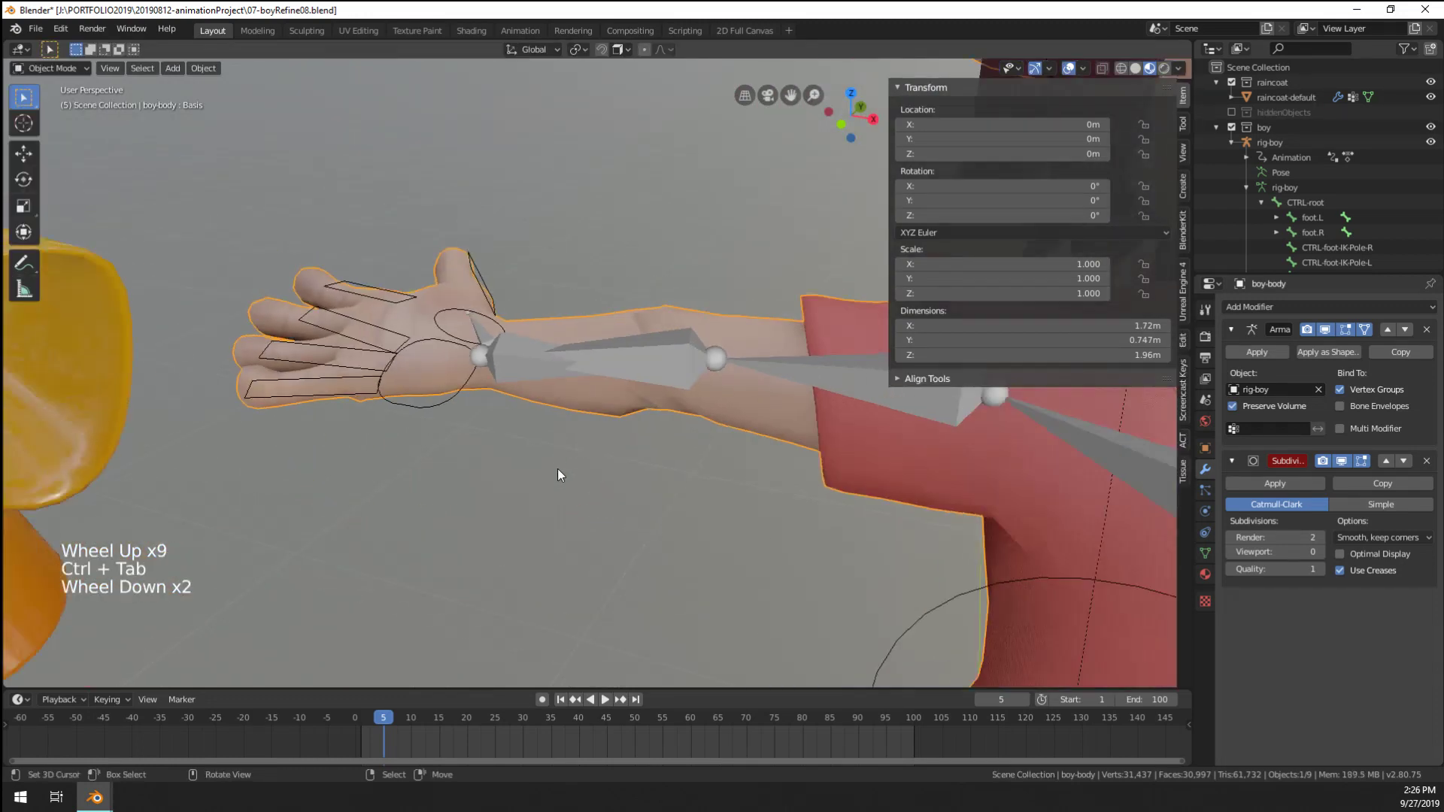
{"action": "scroll", "coordinate": [558, 468], "scroll_direction": "up", "scroll_amount": 1}
{"action": "scroll", "coordinate": [618, 466], "scroll_direction": "down", "scroll_amount": 1}
{"action": "mouse_move", "coordinate": [558, 467]}
{"action": "middle_mouse_down"}
{"action": "mouse_move", "coordinate": [618, 466]}
{"action": "mouse_move", "coordinate": [601, 425]}
{"action": "middle_mouse_up"}
{"action": "scroll", "coordinate": [618, 466], "scroll_direction": "down", "scroll_amount": 2}
{"action": "scroll", "coordinate": [618, 437], "scroll_direction": "up", "scroll_amount": 7}
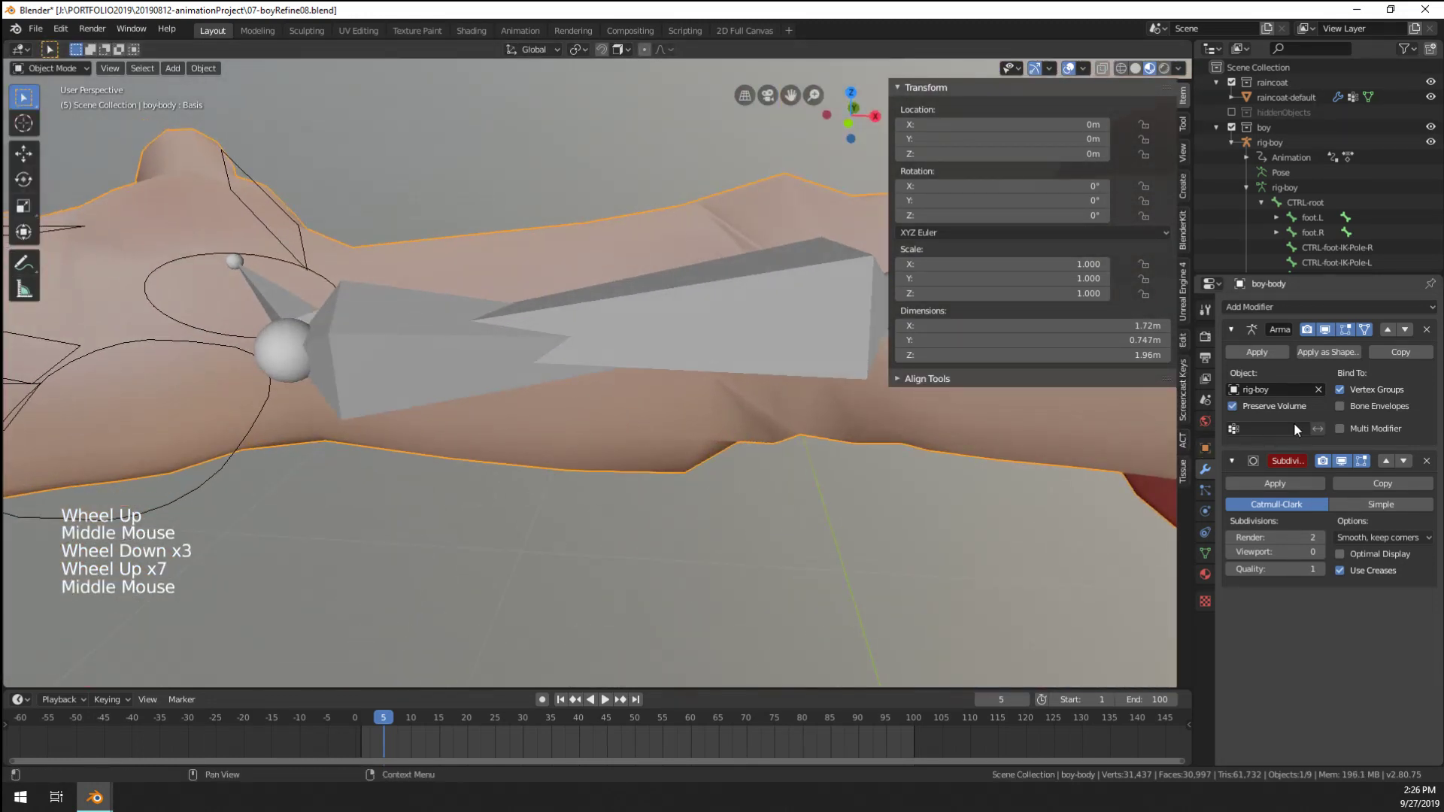
{"action": "left_click", "coordinate": [1318, 553]}
{"action": "scroll", "coordinate": [748, 439], "scroll_direction": "down", "scroll_amount": 2}
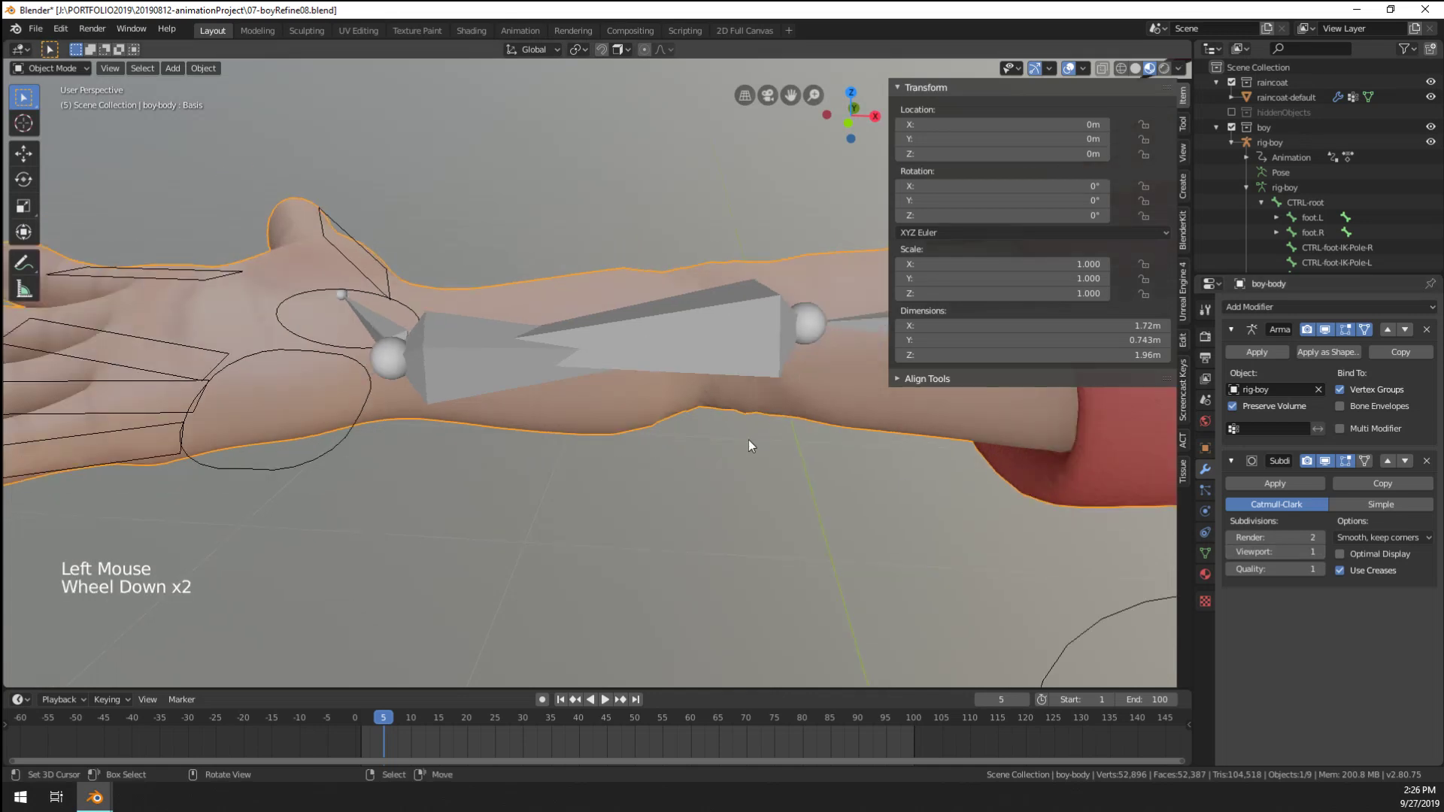
{"action": "middle_click_drag", "start_coordinate": [748, 439], "coordinate": [761, 481]}
Re-enter Weight Paint mode and soften the elbow-side weight transition all around the forearm with the 176 px Blur brush
{"action": "key", "text": "ctrl+Tab"}
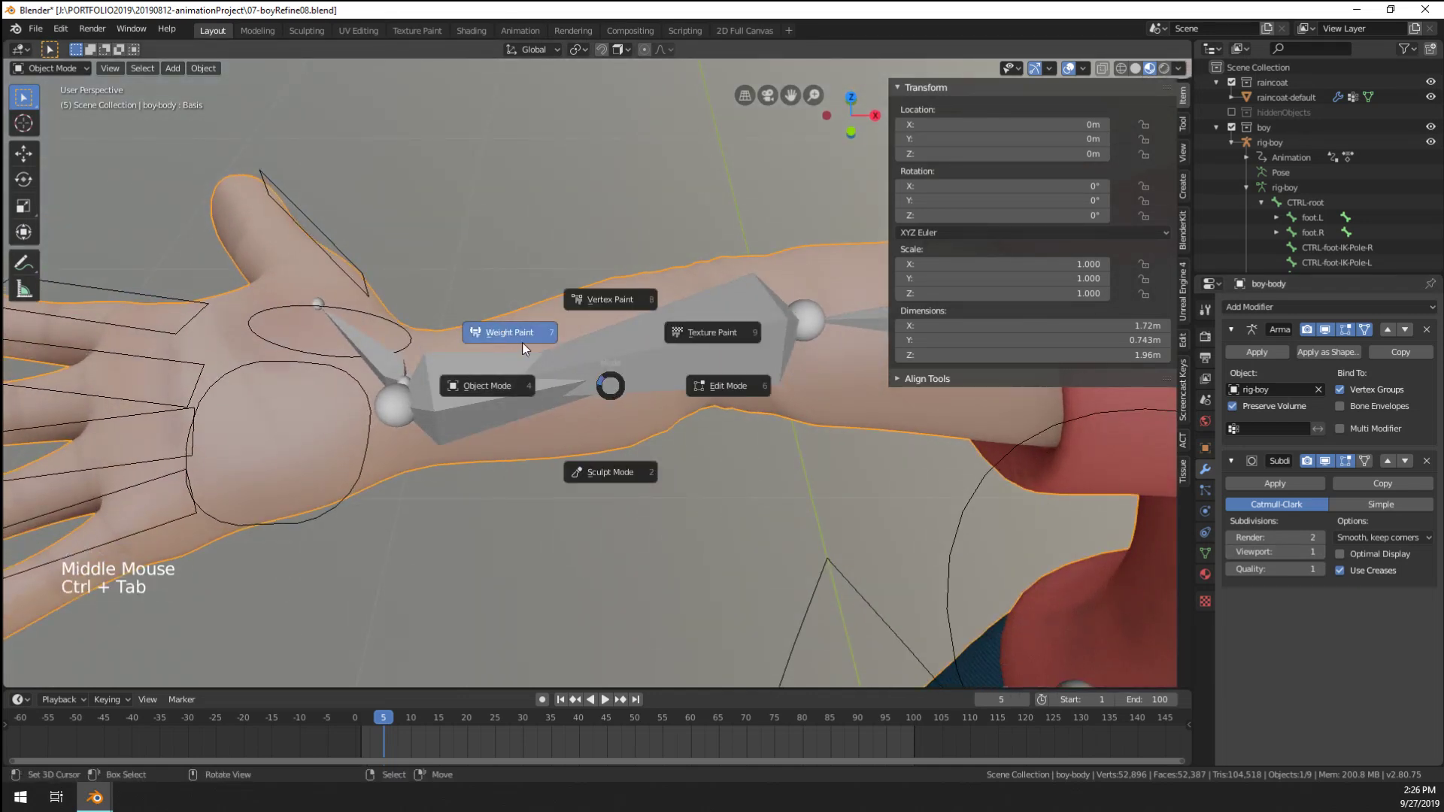
{"action": "middle_click_drag", "start_coordinate": [651, 430], "coordinate": [594, 451]}
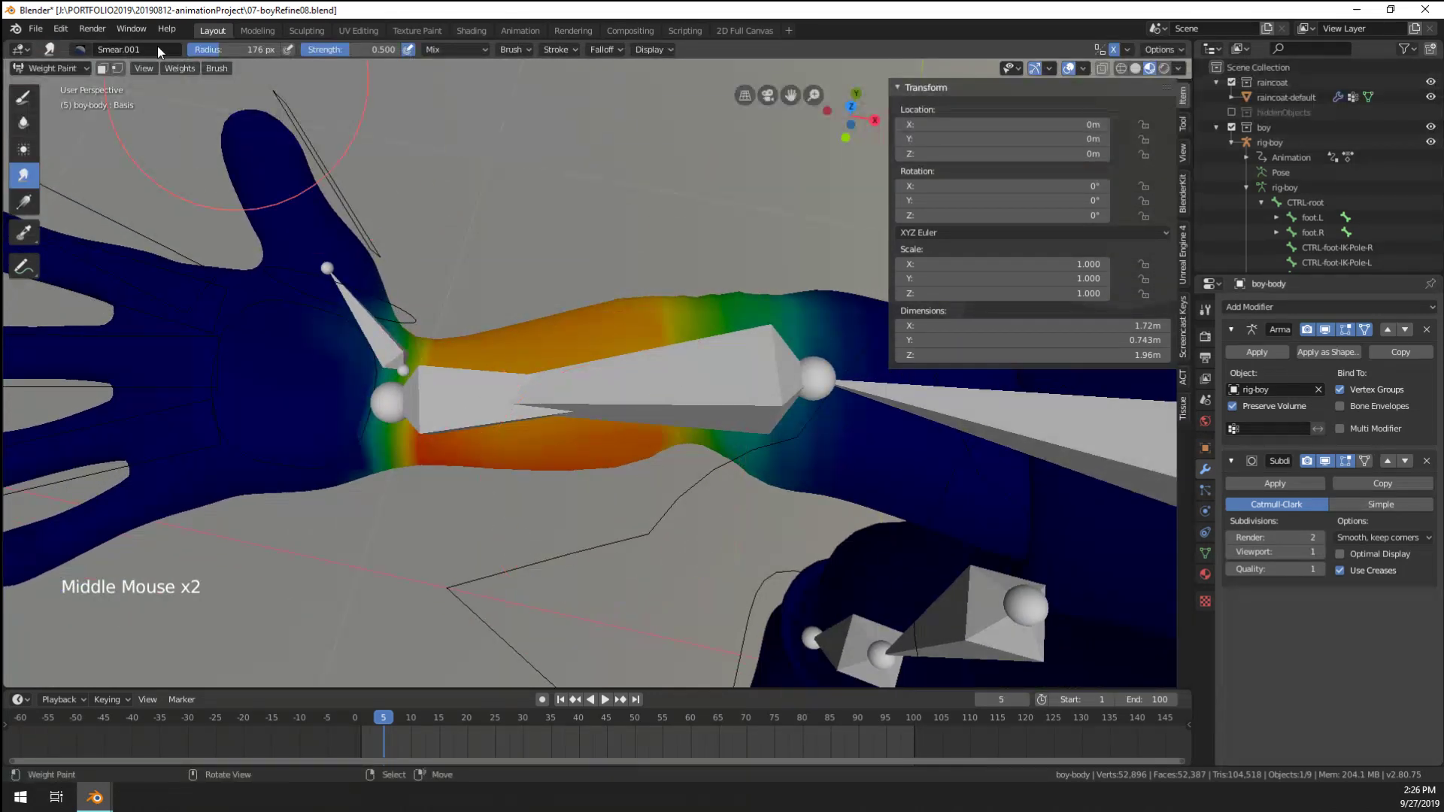
{"action": "left_click", "coordinate": [23, 135]}
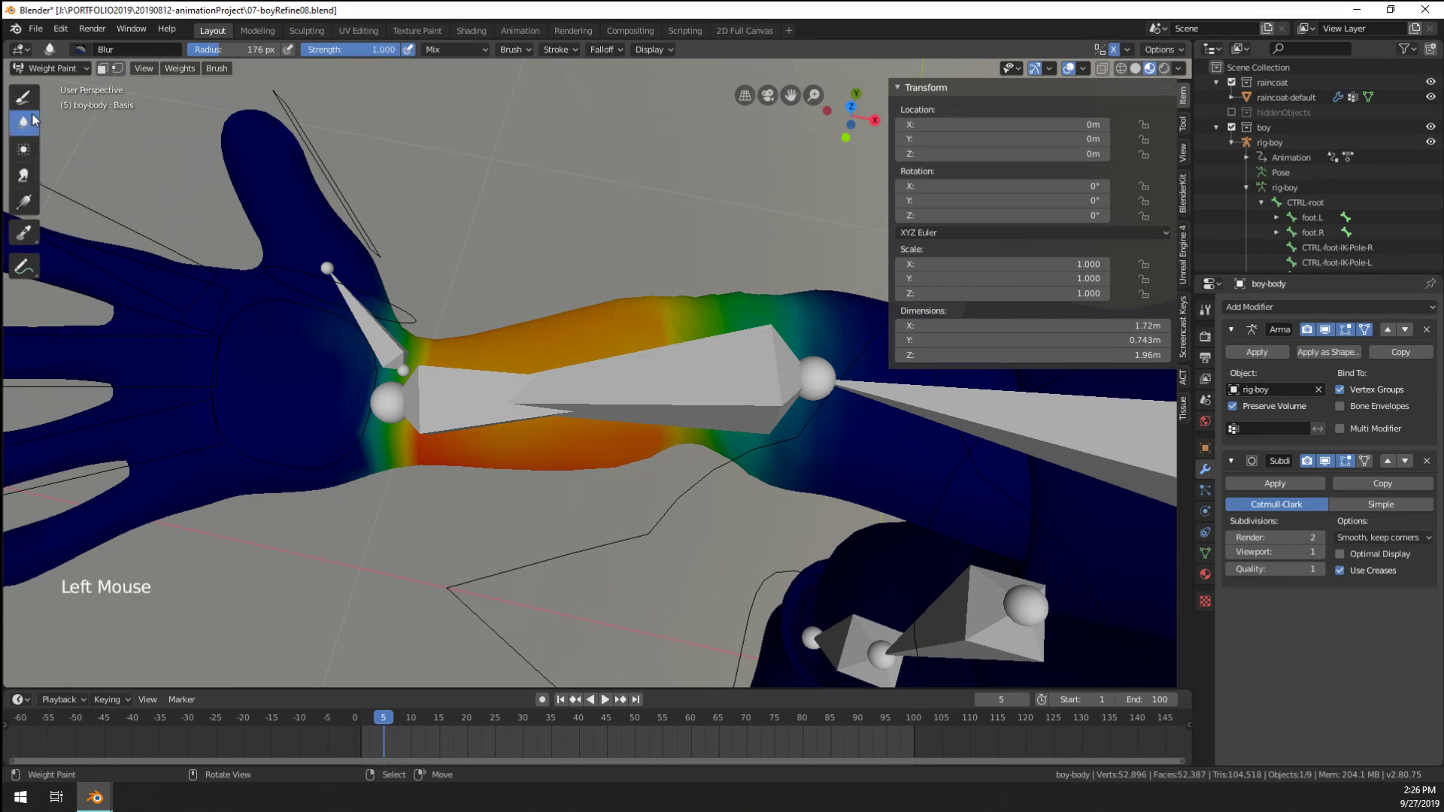
{"action": "left_click", "coordinate": [668, 336]}
{"action": "left_click", "coordinate": [675, 337]}
{"action": "left_click", "coordinate": [670, 301]}
{"action": "mouse_move", "coordinate": [670, 301]}
{"action": "middle_mouse_down"}
{"action": "mouse_move", "coordinate": [728, 327]}
{"action": "mouse_move", "coordinate": [728, 408]}
{"action": "mouse_move", "coordinate": [680, 227]}
{"action": "middle_mouse_up"}
{"action": "left_click", "coordinate": [657, 356]}
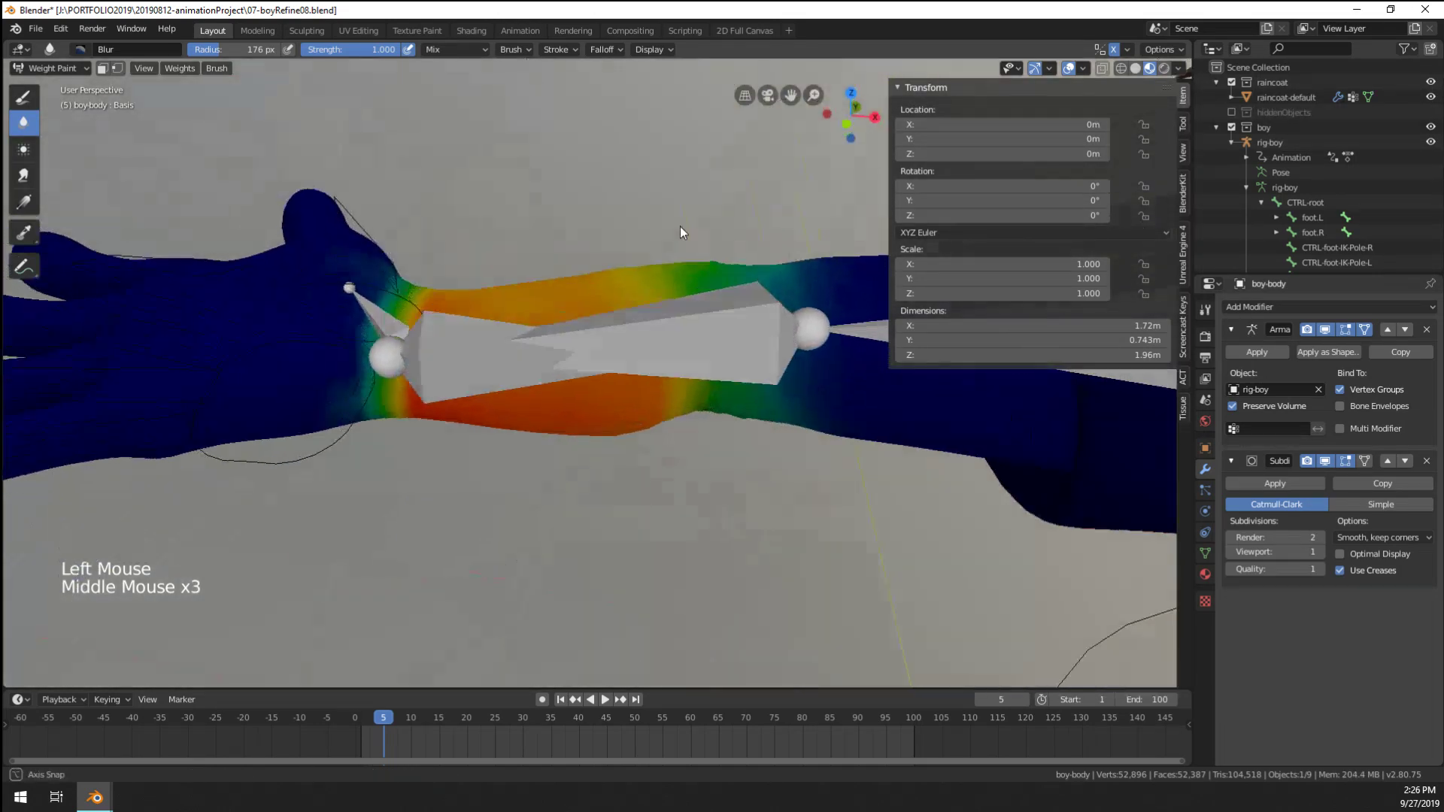
{"action": "left_click", "coordinate": [687, 446]}
{"action": "middle_click_drag", "start_coordinate": [688, 445], "coordinate": [665, 320]}
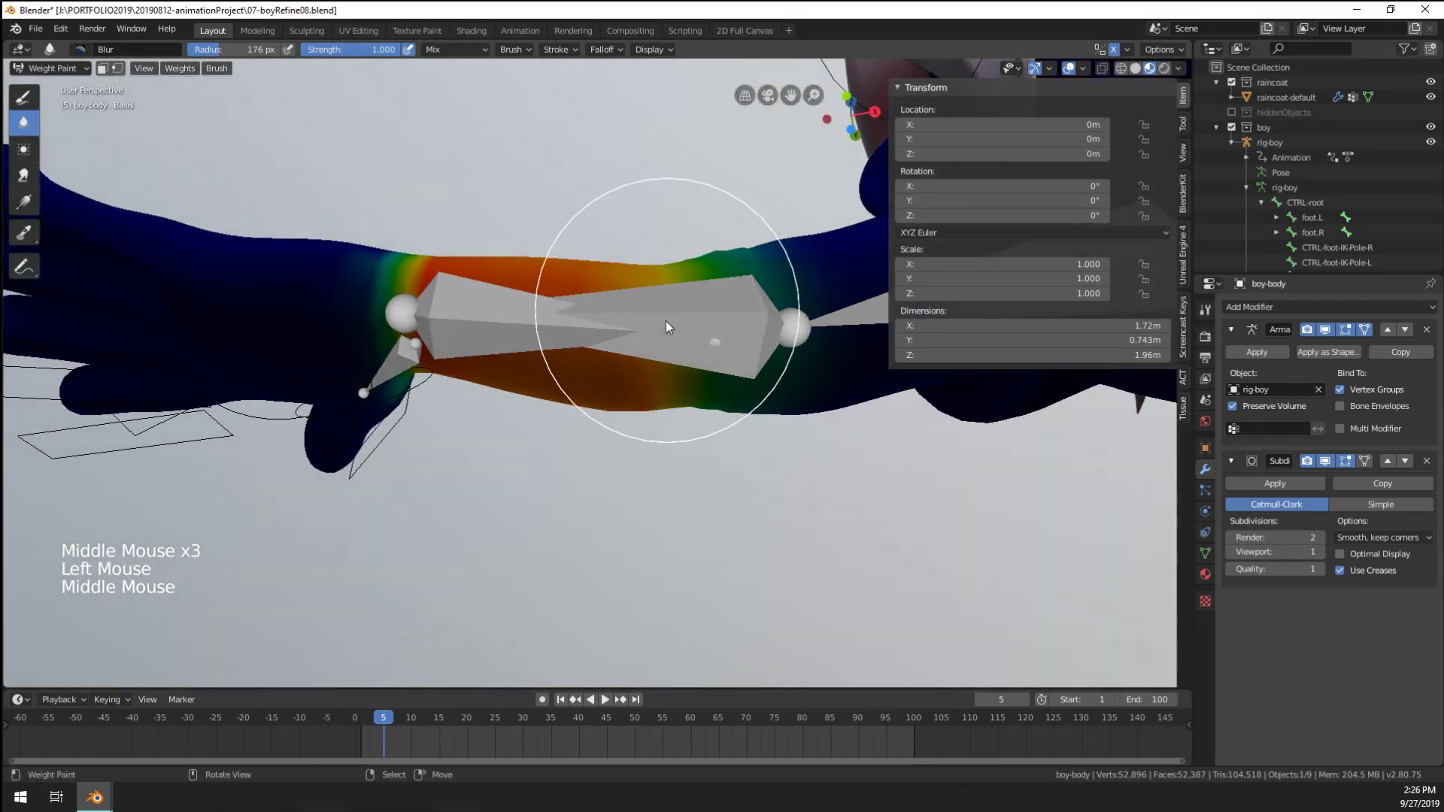
{"action": "left_click", "coordinate": [679, 439]}
{"action": "middle_click_drag", "start_coordinate": [679, 440], "coordinate": [684, 216]}
Switch boy-body back to Object Mode and examine the right forearm's surface from the front and behind
{"action": "scroll", "coordinate": [684, 218], "scroll_direction": "down", "scroll_amount": 8}
{"action": "middle_click_drag", "start_coordinate": [627, 409], "coordinate": [575, 261]}
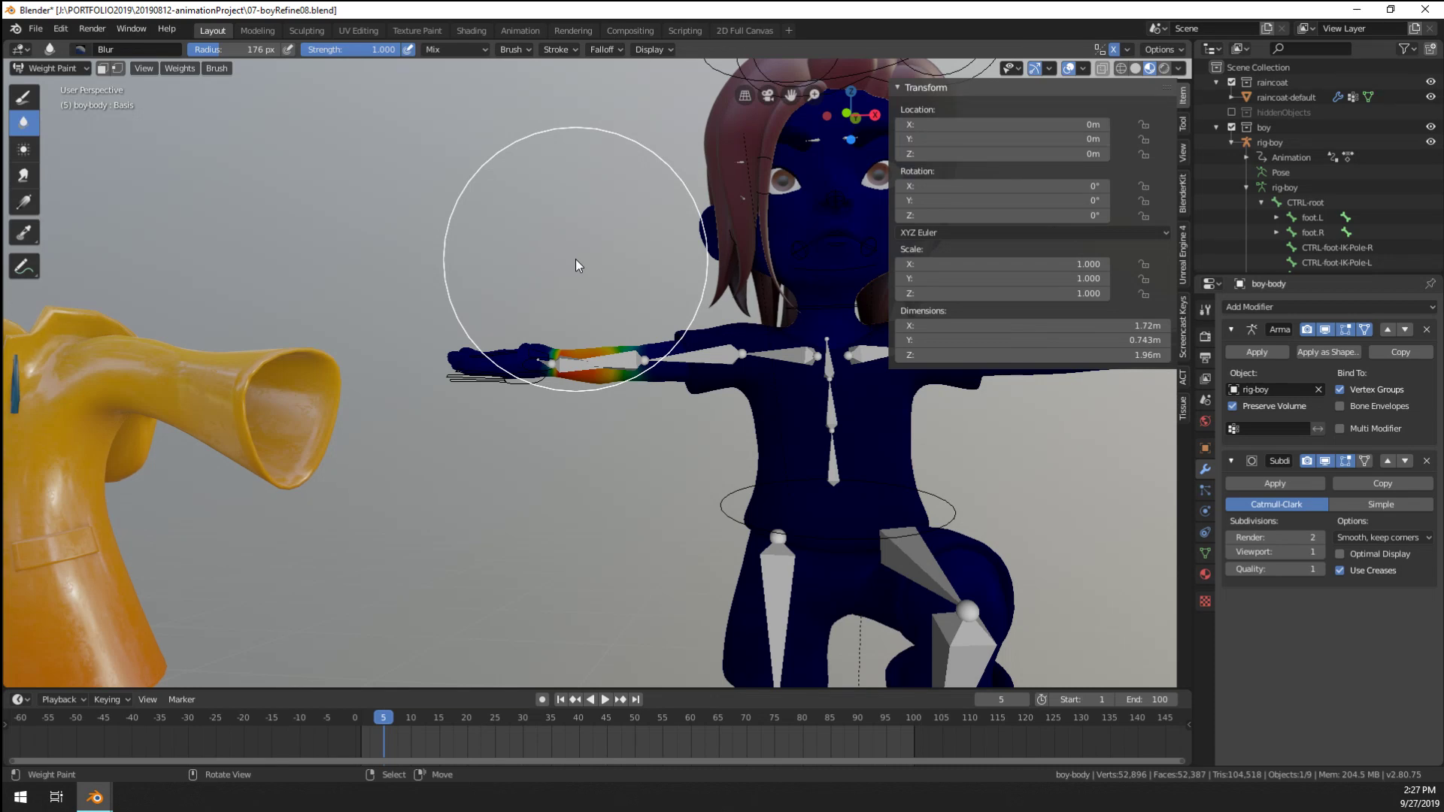
{"action": "mouse_move", "coordinate": [575, 267]}
{"action": "middle_mouse_down"}
{"action": "mouse_move", "coordinate": [615, 375]}
{"action": "mouse_move", "coordinate": [541, 425]}
{"action": "middle_mouse_up"}
{"action": "scroll", "coordinate": [584, 279], "scroll_direction": "up", "scroll_amount": 6}
{"action": "scroll", "coordinate": [542, 426], "scroll_direction": "up", "scroll_amount": 3}
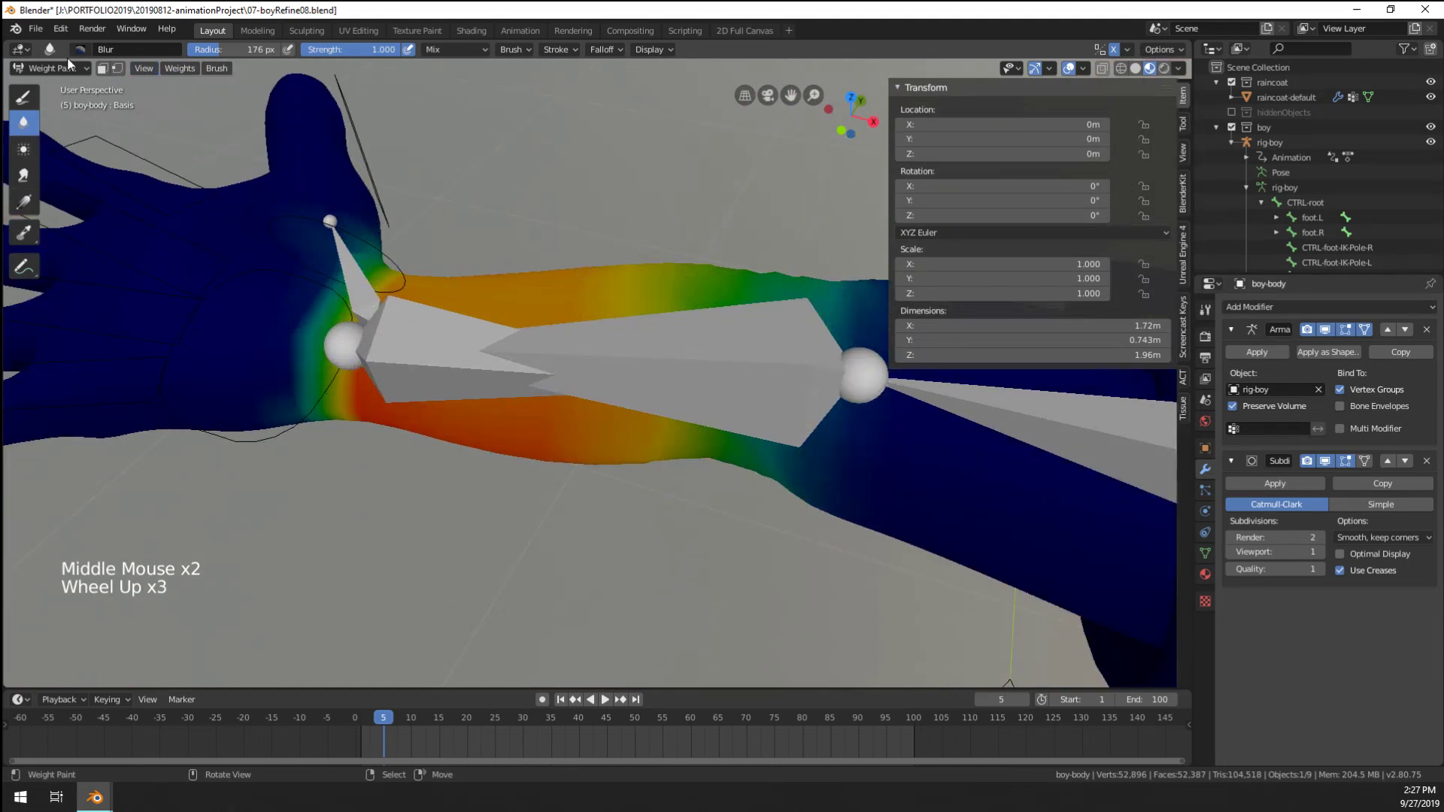
{"action": "left_click", "coordinate": [39, 68]}
{"action": "left_click", "coordinate": [53, 89]}
{"action": "scroll", "coordinate": [615, 347], "scroll_direction": "down", "scroll_amount": 6}
{"action": "mouse_move", "coordinate": [616, 347]}
{"action": "middle_mouse_down"}
{"action": "mouse_move", "coordinate": [622, 383]}
{"action": "mouse_move", "coordinate": [558, 341]}
{"action": "mouse_move", "coordinate": [380, 293]}
{"action": "mouse_move", "coordinate": [305, 292]}
{"action": "mouse_move", "coordinate": [634, 471]}
{"action": "mouse_move", "coordinate": [679, 363]}
{"action": "mouse_move", "coordinate": [463, 445]}
{"action": "mouse_move", "coordinate": [573, 458]}
{"action": "mouse_move", "coordinate": [629, 419]}
{"action": "middle_mouse_up"}
{"action": "scroll", "coordinate": [620, 387], "scroll_direction": "up", "scroll_amount": 4}
{"action": "scroll", "coordinate": [620, 387], "scroll_direction": "up", "scroll_amount": 2}
{"action": "scroll", "coordinate": [305, 291], "scroll_direction": "down", "scroll_amount": 5}
{"action": "scroll", "coordinate": [635, 471], "scroll_direction": "down", "scroll_amount": 1}
{"action": "scroll", "coordinate": [595, 462], "scroll_direction": "down", "scroll_amount": 1}
{"action": "scroll", "coordinate": [463, 445], "scroll_direction": "down", "scroll_amount": 7}
{"action": "scroll", "coordinate": [568, 433], "scroll_direction": "up", "scroll_amount": 5}
{"action": "scroll", "coordinate": [630, 419], "scroll_direction": "up", "scroll_amount": 2}
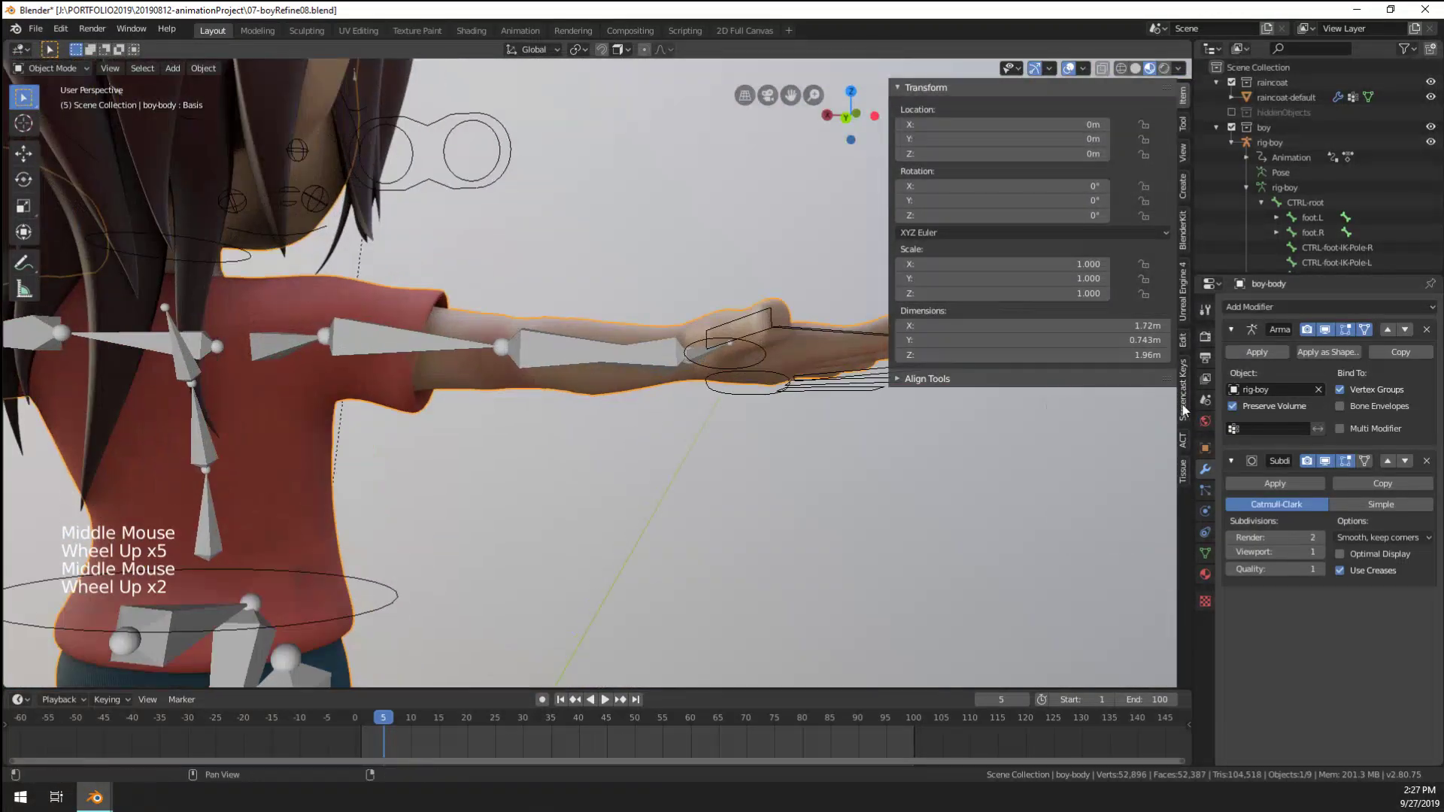
Put rig-boy in Pose Mode and rotate the CTRL-hand-R bone by -61.4° about its local Y axis
{"action": "right_click", "coordinate": [752, 372]}
{"action": "key", "text": "ctrl+Tab"}
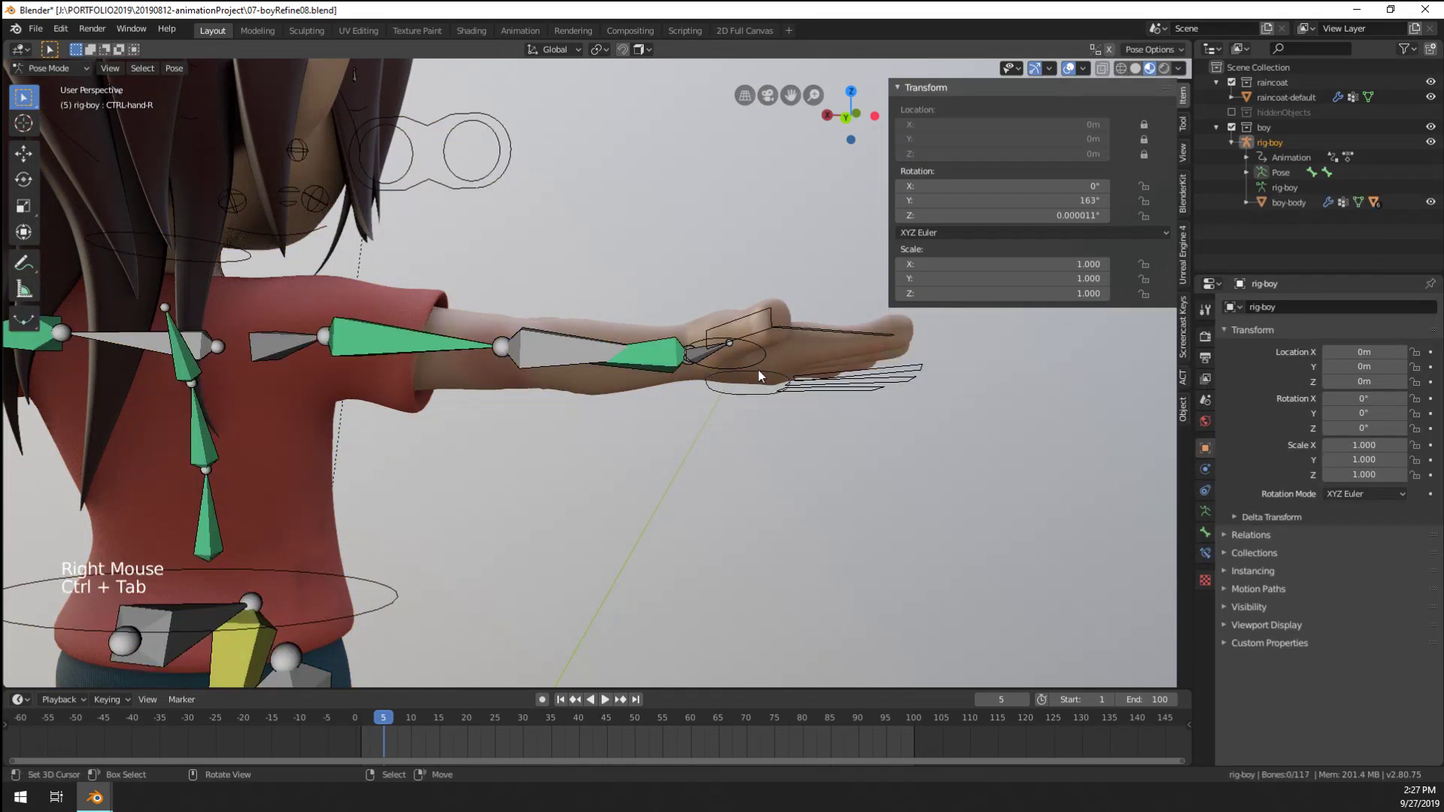
{"action": "right_click", "coordinate": [758, 371]}
{"action": "middle_click_drag", "start_coordinate": [759, 370], "coordinate": [606, 435]}
{"action": "key", "text": "r"}
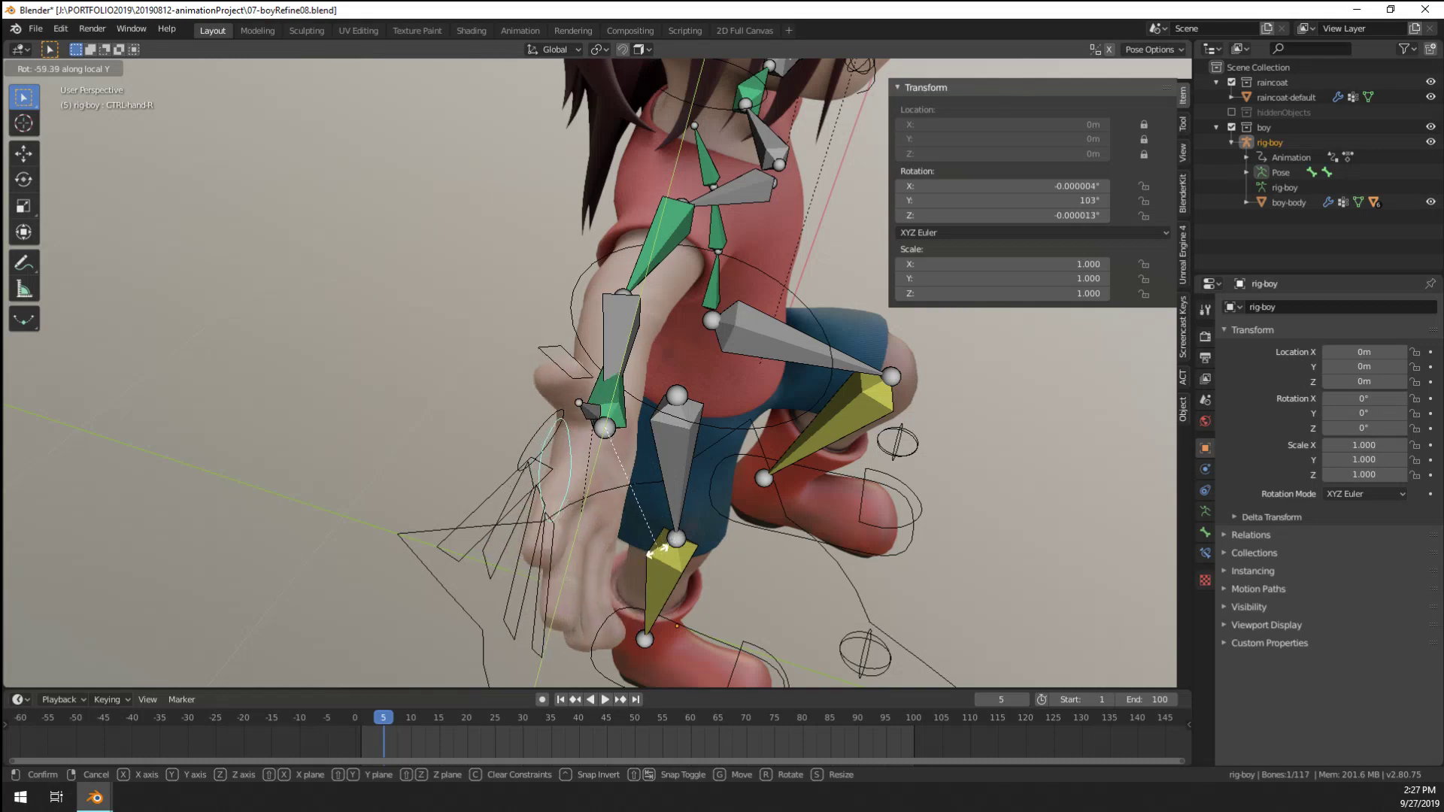
{"action": "left_click", "coordinate": [575, 427]}
{"action": "middle_click_drag", "start_coordinate": [571, 423], "coordinate": [404, 512]}
{"action": "scroll", "coordinate": [559, 456], "scroll_direction": "down", "scroll_amount": 6}
{"action": "scroll", "coordinate": [560, 456], "scroll_direction": "up", "scroll_amount": 10}
{"action": "middle_click_drag", "start_coordinate": [559, 455], "coordinate": [566, 495]}
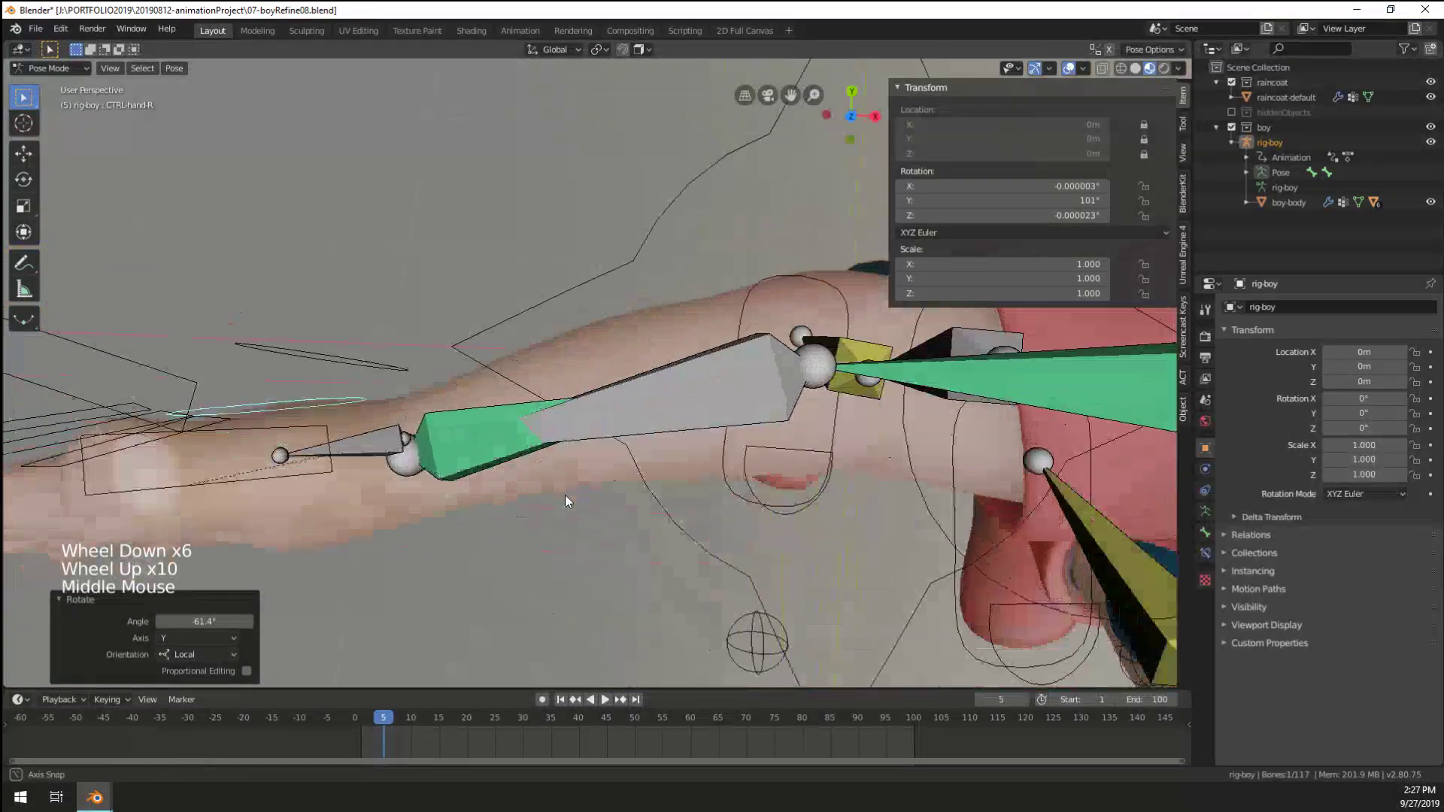
Bend the right hand at the wrist by rotating CTRL-hand-R -74.2° about the view's Z axis
{"action": "key", "text": "r"}
{"action": "left_click", "coordinate": [499, 262]}
{"action": "scroll", "coordinate": [589, 418], "scroll_direction": "down", "scroll_amount": 6}
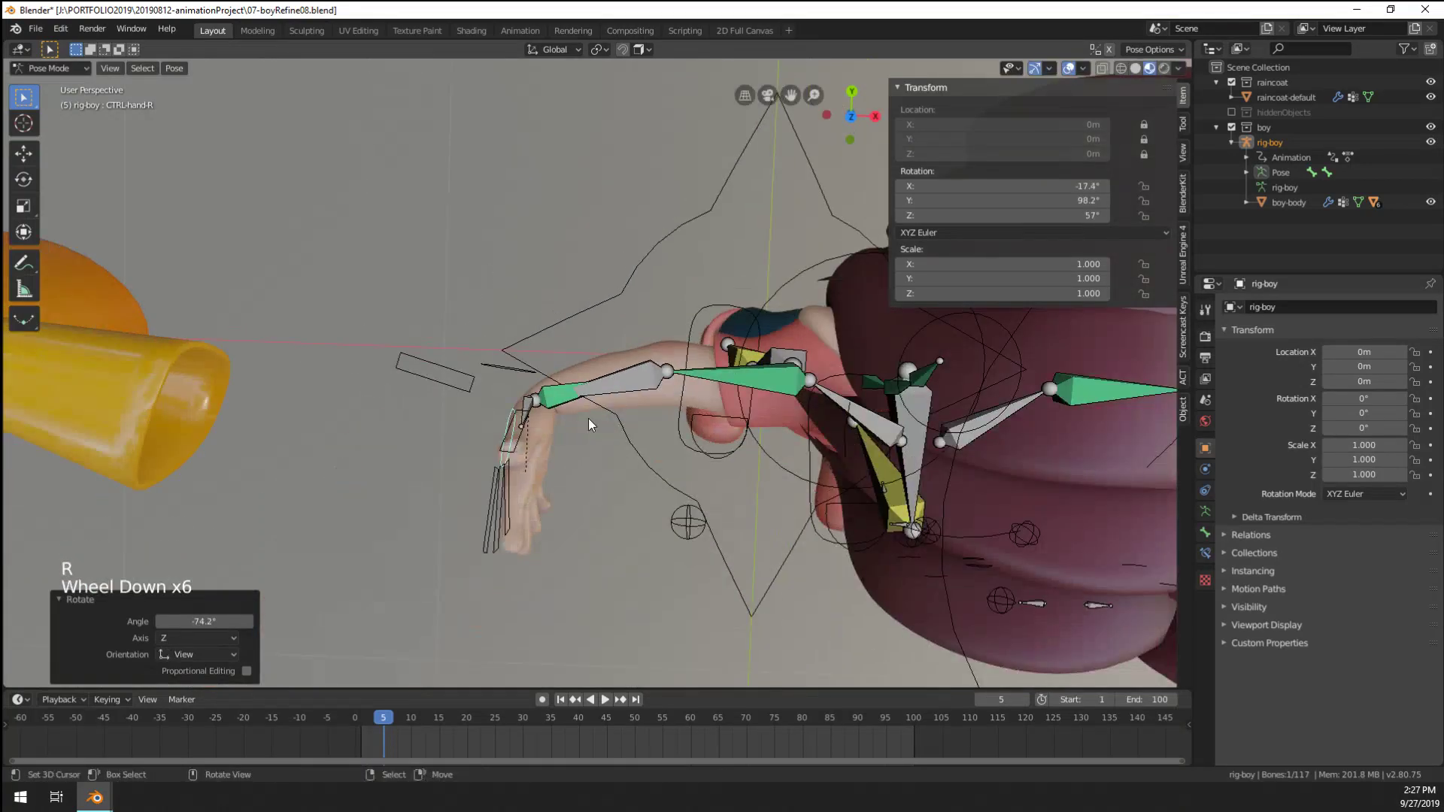
{"action": "middle_click_drag", "start_coordinate": [589, 418], "coordinate": [662, 296]}
{"action": "scroll", "coordinate": [662, 295], "scroll_direction": "down", "scroll_amount": 2}
{"action": "scroll", "coordinate": [572, 431], "scroll_direction": "up", "scroll_amount": 2}
{"action": "key", "text": "ctrl"}
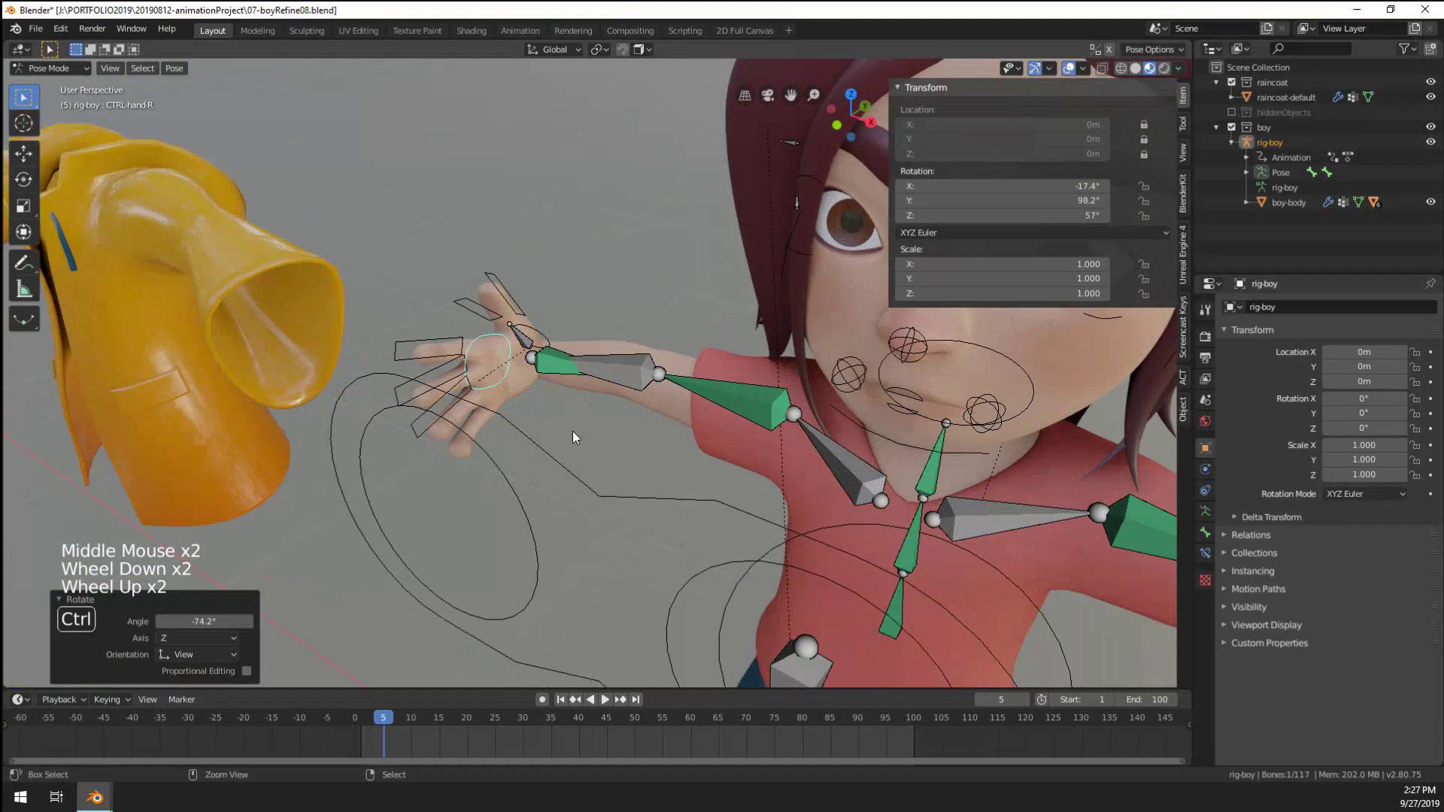
Save 07-boyRefine08.blend, switch to the other Blender window and save 08-testScene.blend
{"action": "key", "text": "ctrl+s"}
{"action": "left_click", "coordinate": [35, 28]}
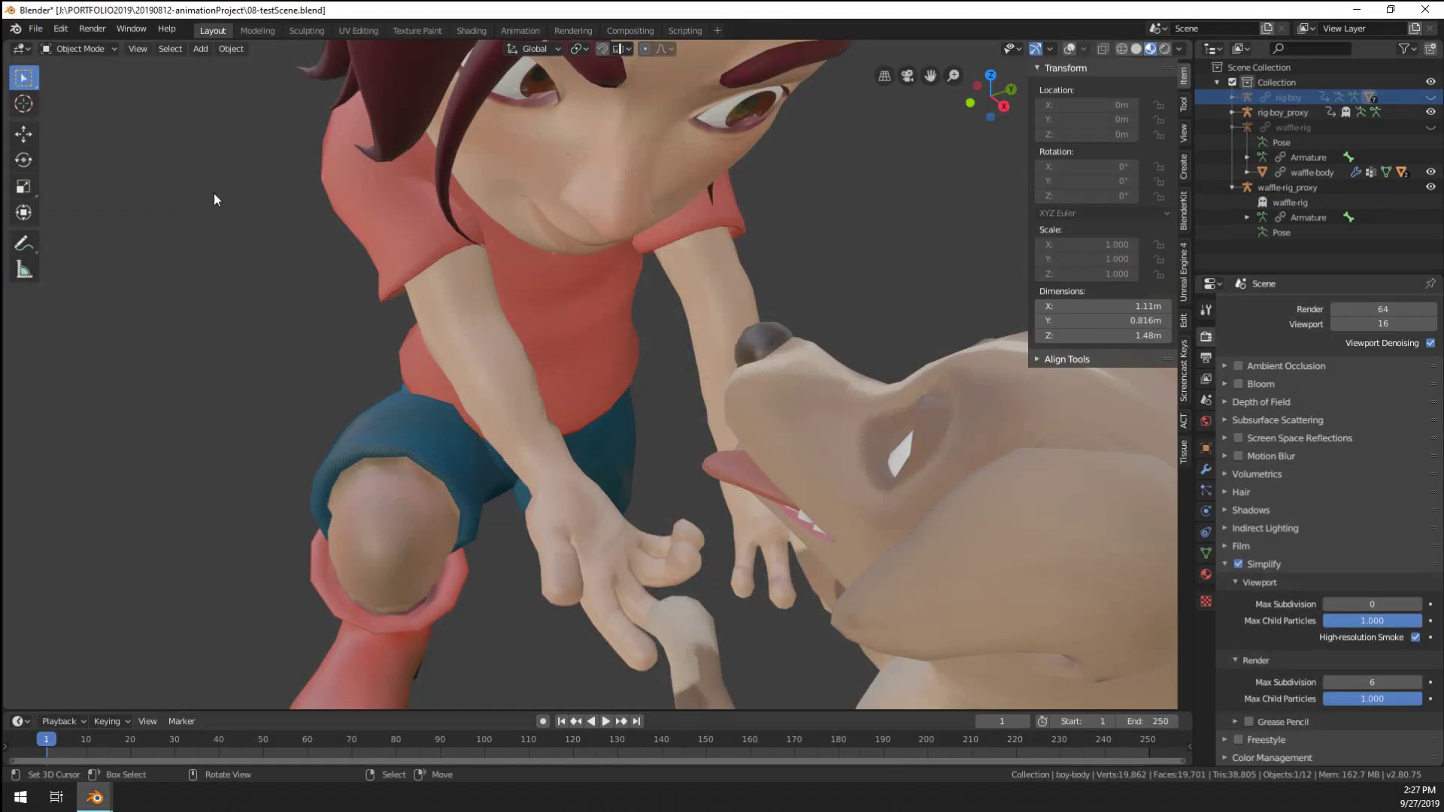
{"action": "left_click", "coordinate": [35, 29]}
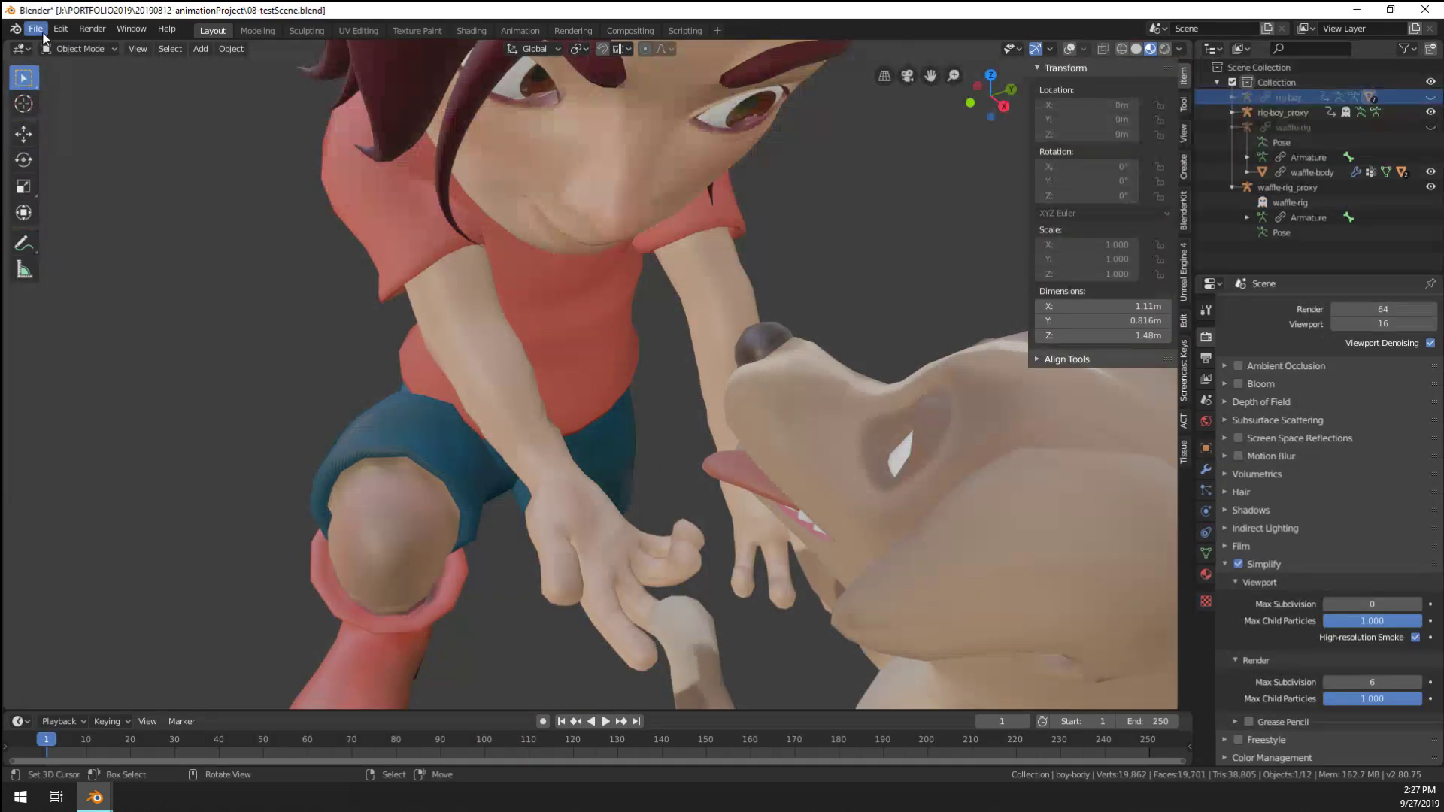
{"action": "left_click", "coordinate": [39, 32]}
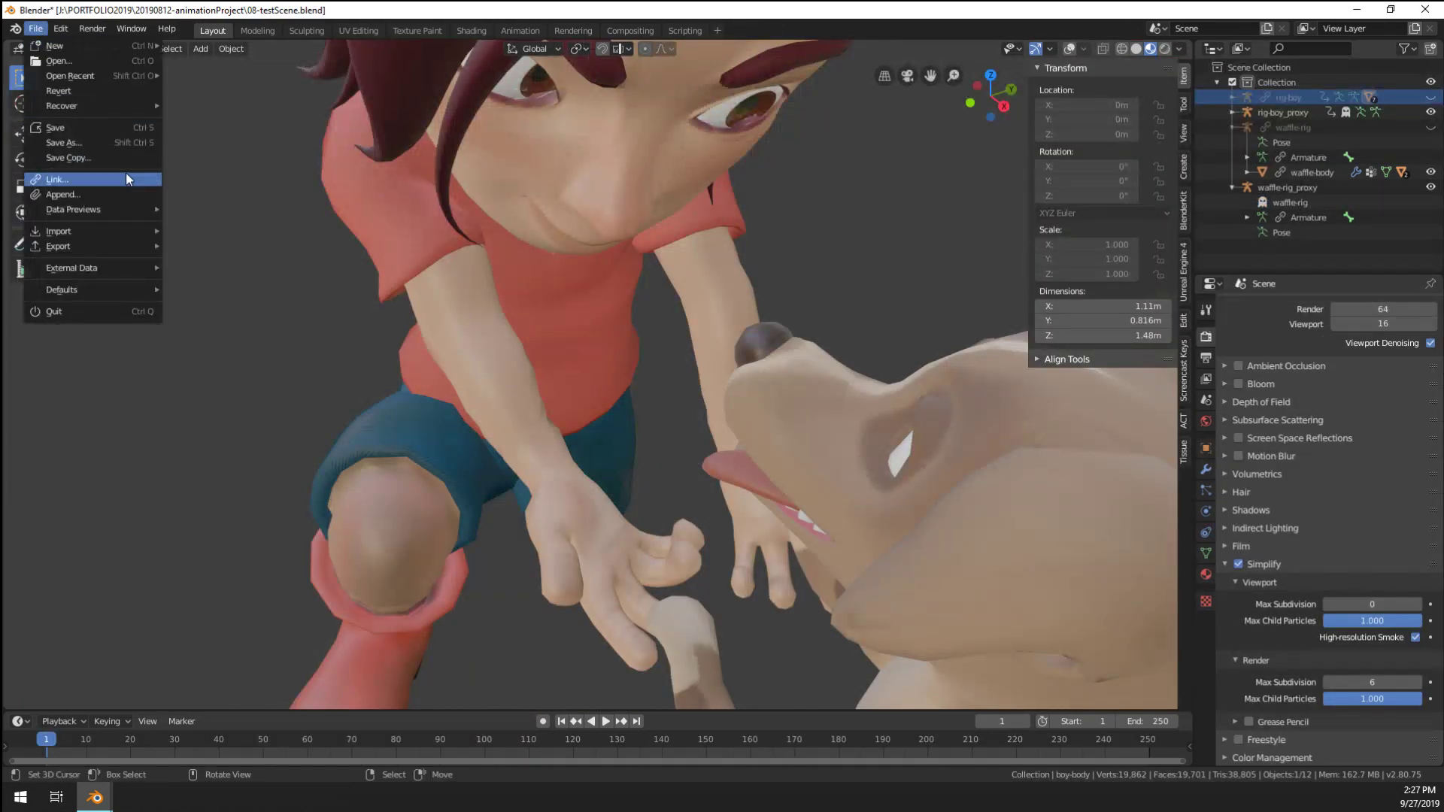
{"action": "mouse_move", "coordinate": [87, 78]}
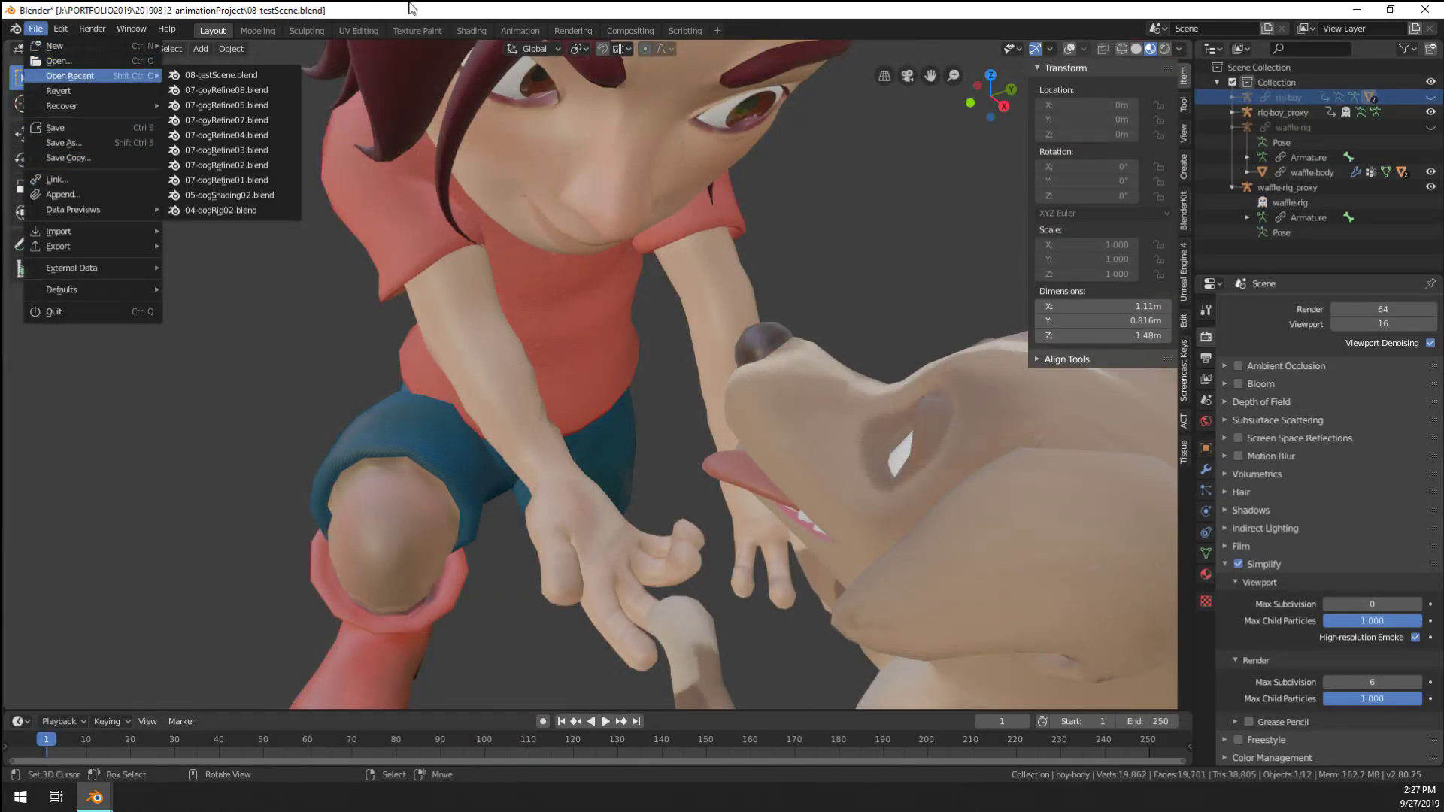
{"action": "left_click", "coordinate": [219, 75]}
{"action": "key", "text": "ctrl+s"}
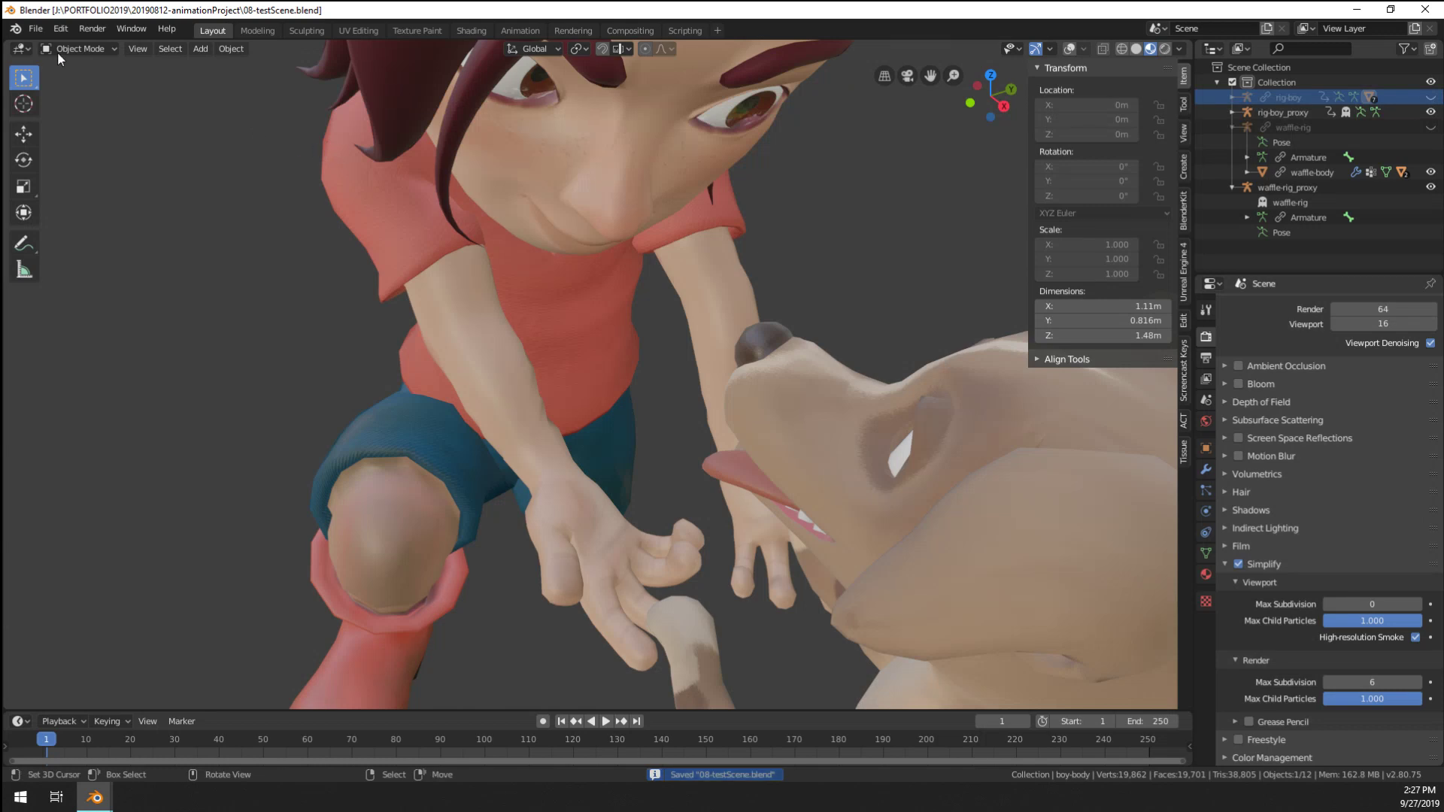
Reopen 08-testScene.blend from the recent files so the linked boy character is reloaded
{"action": "left_click", "coordinate": [35, 28]}
{"action": "mouse_move", "coordinate": [104, 107]}
{"action": "mouse_move", "coordinate": [102, 74]}
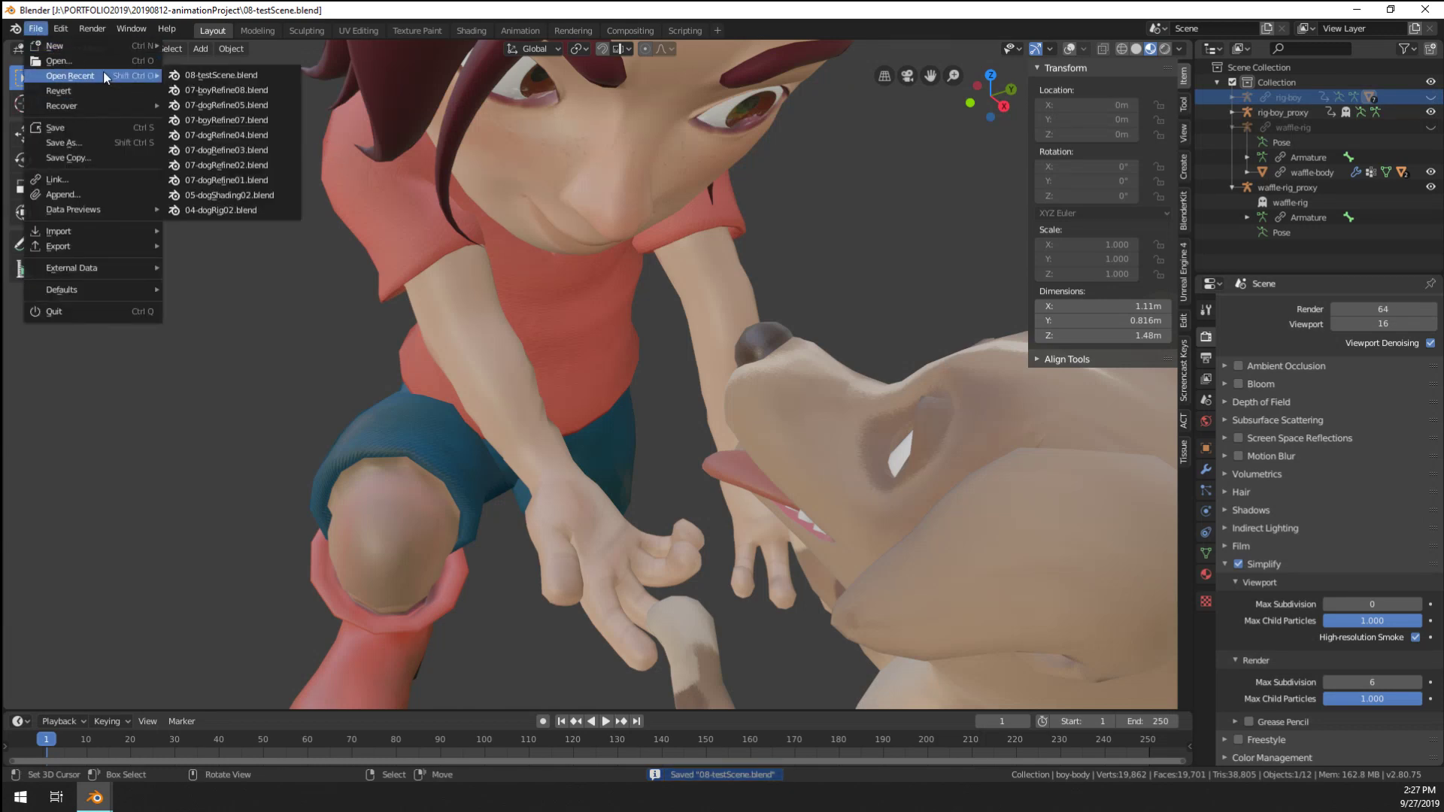
{"action": "left_click", "coordinate": [224, 77]}
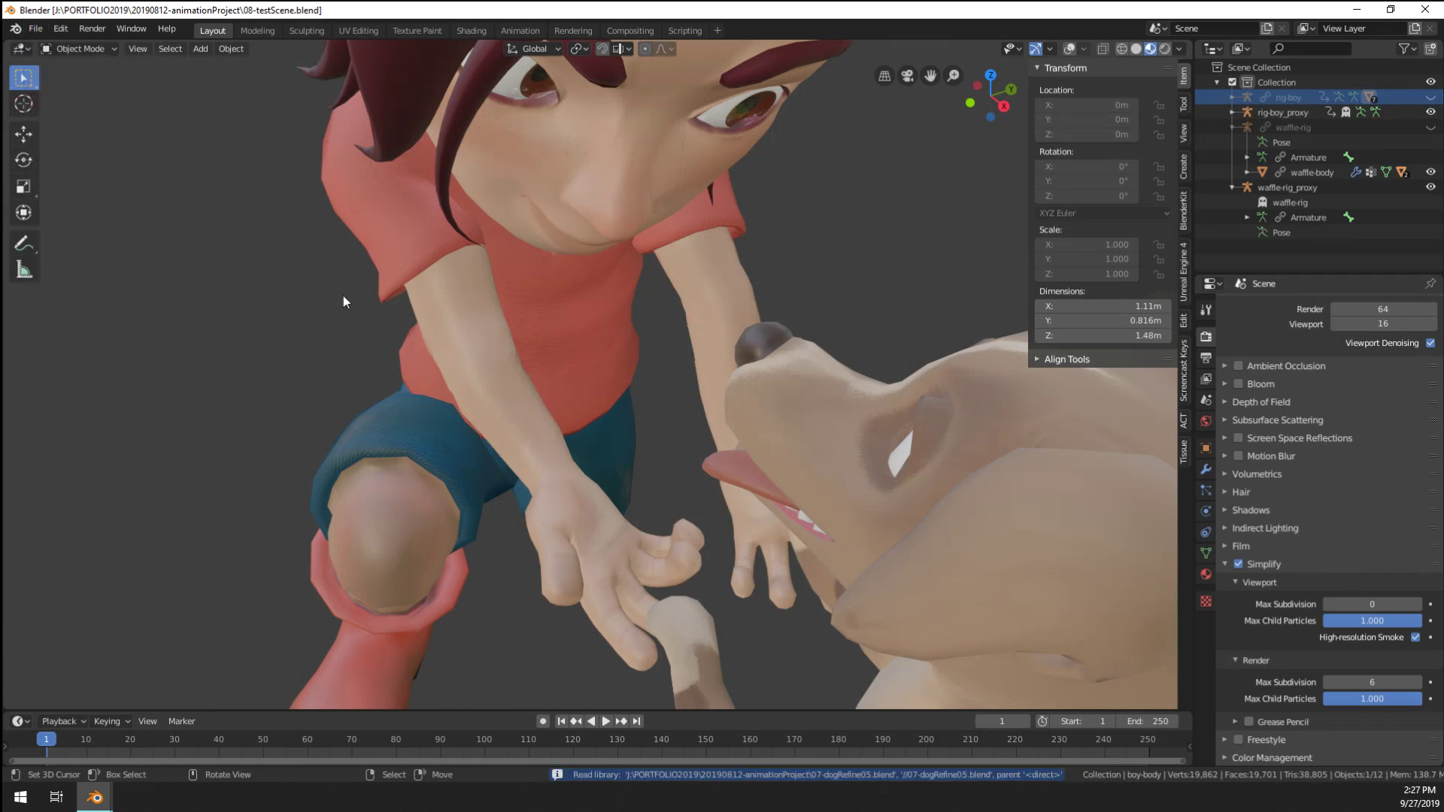
Turn on the viewport overlays so the boy's and dog's rig controls are displayed
{"action": "middle_click_drag", "start_coordinate": [535, 498], "coordinate": [518, 427]}
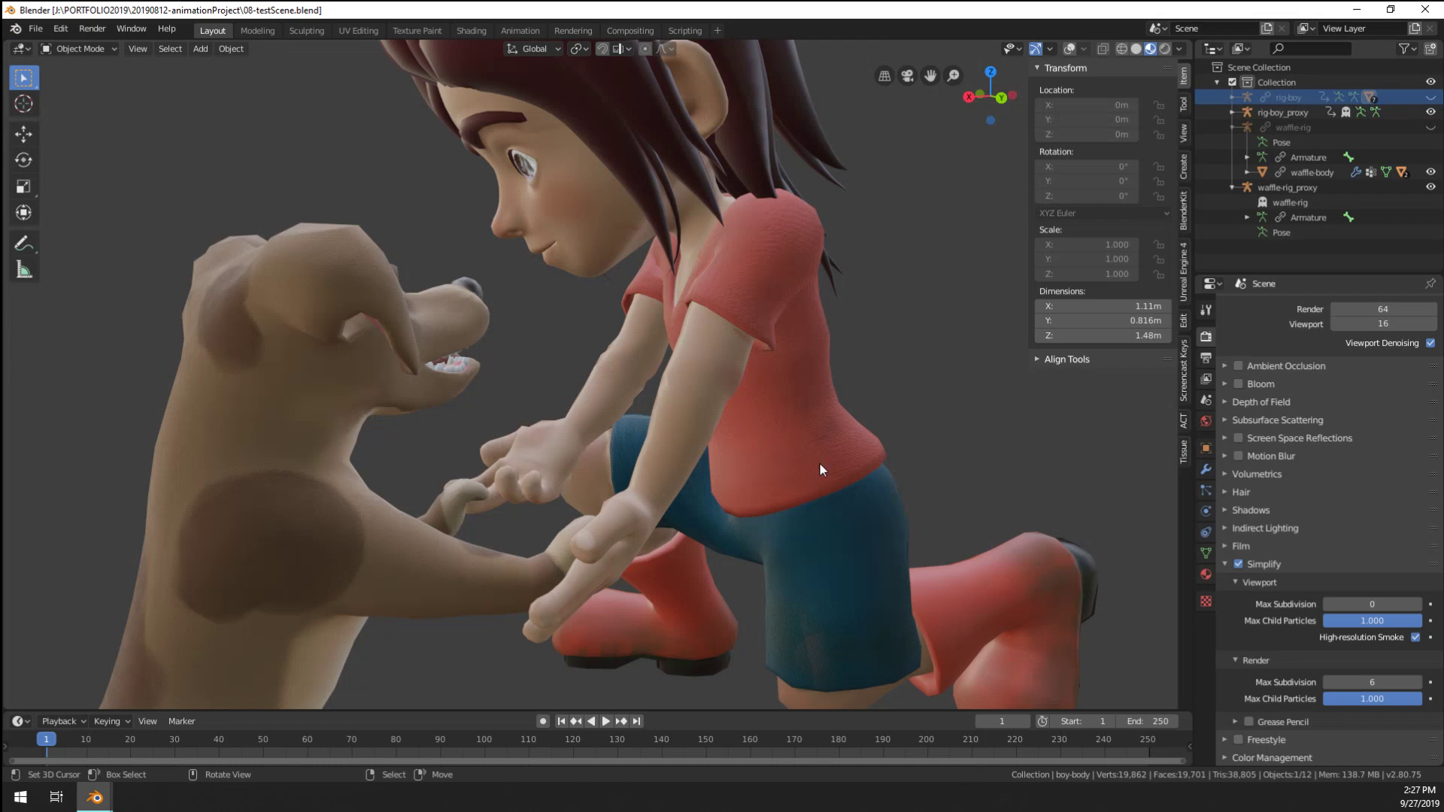
{"action": "scroll", "coordinate": [822, 466], "scroll_direction": "down", "scroll_amount": 3}
{"action": "left_click", "coordinate": [1070, 48]}
{"action": "scroll", "coordinate": [751, 336], "scroll_direction": "up", "scroll_amount": 2}
{"action": "scroll", "coordinate": [742, 388], "scroll_direction": "down", "scroll_amount": 1}
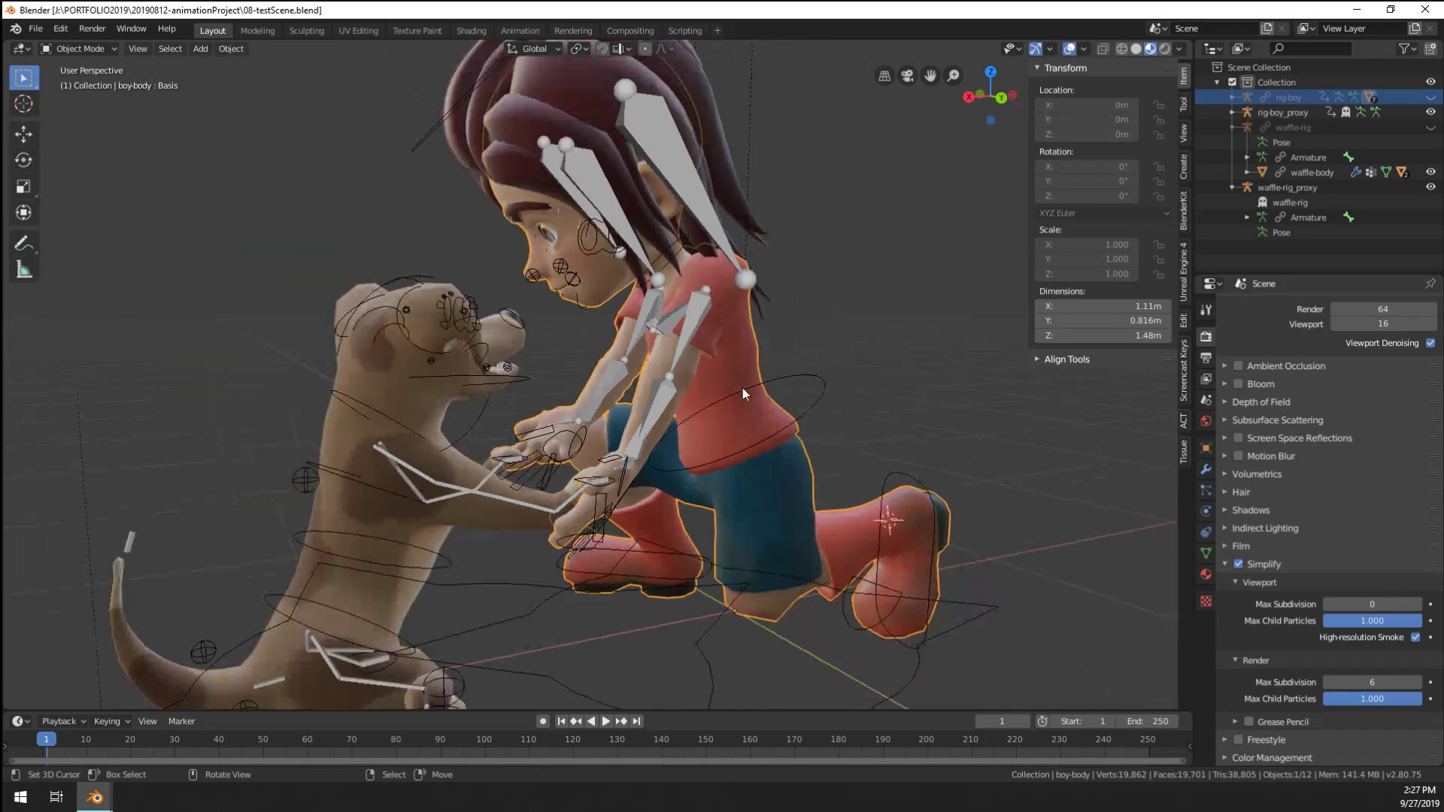
Put rig-boy_proxy in Pose Mode and try rotating its spine control to bend the torso
{"action": "left_click", "coordinate": [799, 388]}
{"action": "key", "text": "ctrl+Tab"}
{"action": "middle_click_drag", "start_coordinate": [808, 391], "coordinate": [823, 396]}
{"action": "key", "text": "r"}
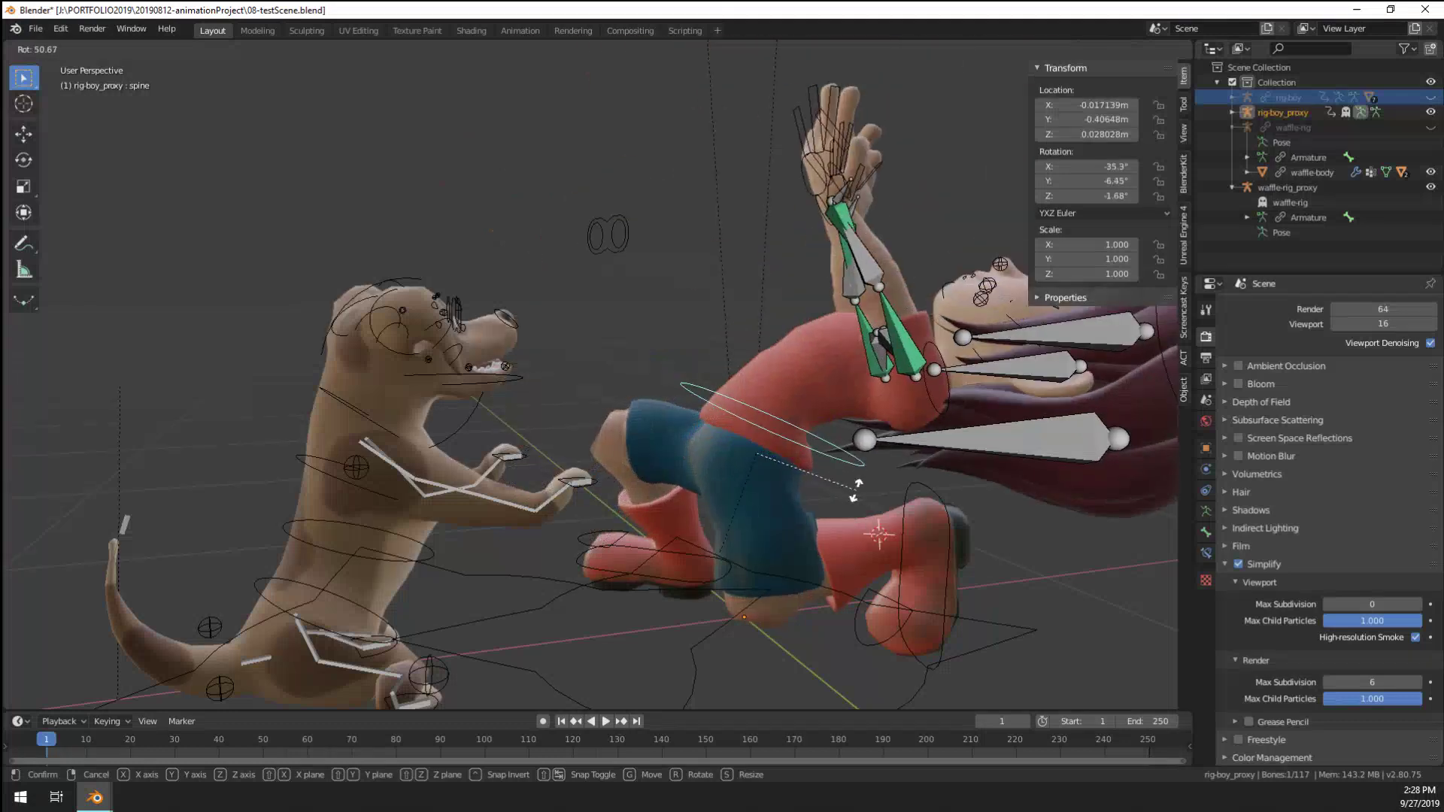
{"action": "left_click", "coordinate": [856, 381]}
{"action": "middle_click_drag", "start_coordinate": [856, 380], "coordinate": [972, 431]}
Additionally display the second bone layer in the rig-boy armature's skeleton settings
{"action": "left_click", "coordinate": [1205, 511]}
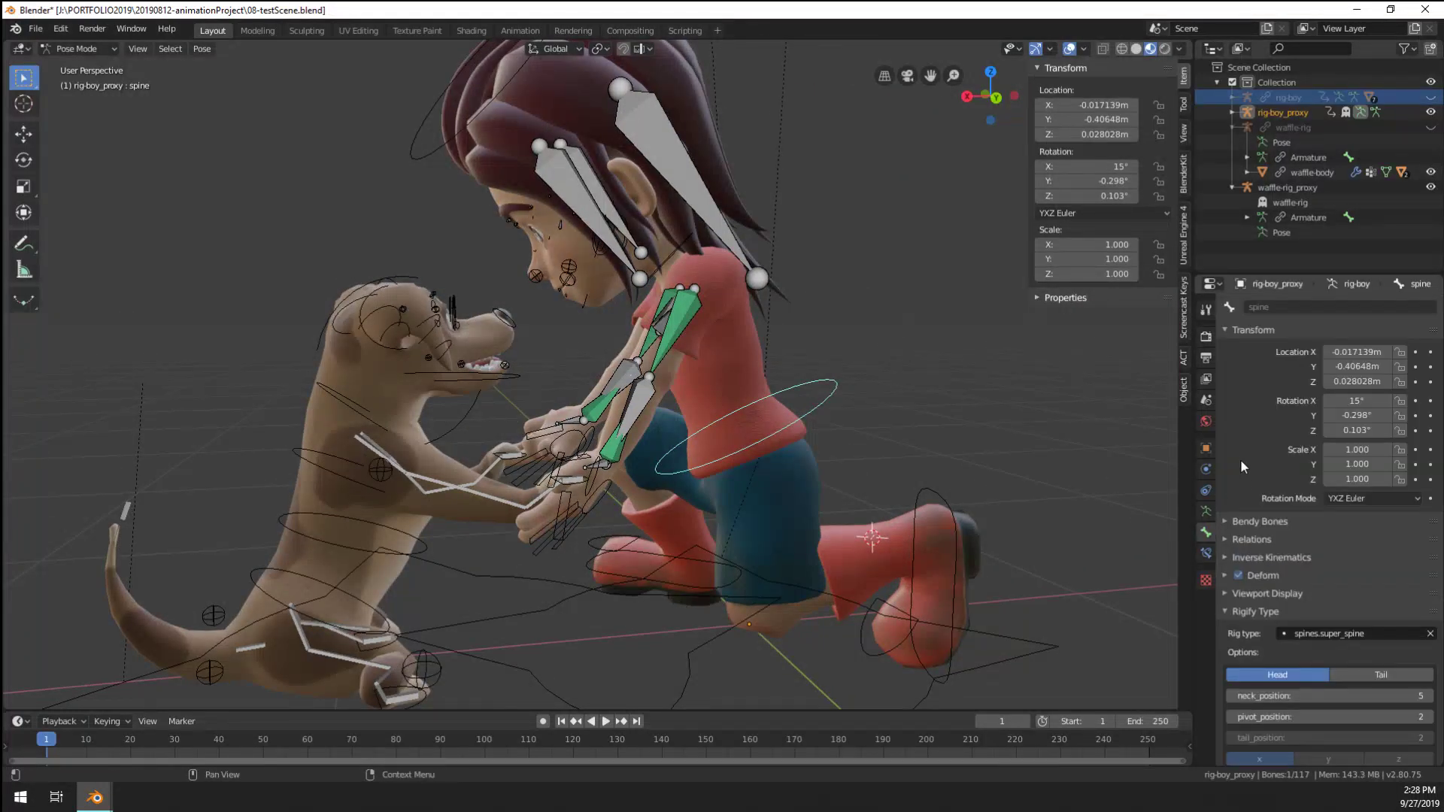
{"action": "left_click", "coordinate": [1207, 511]}
{"action": "left_click", "coordinate": [1240, 390], "text": "shift"}
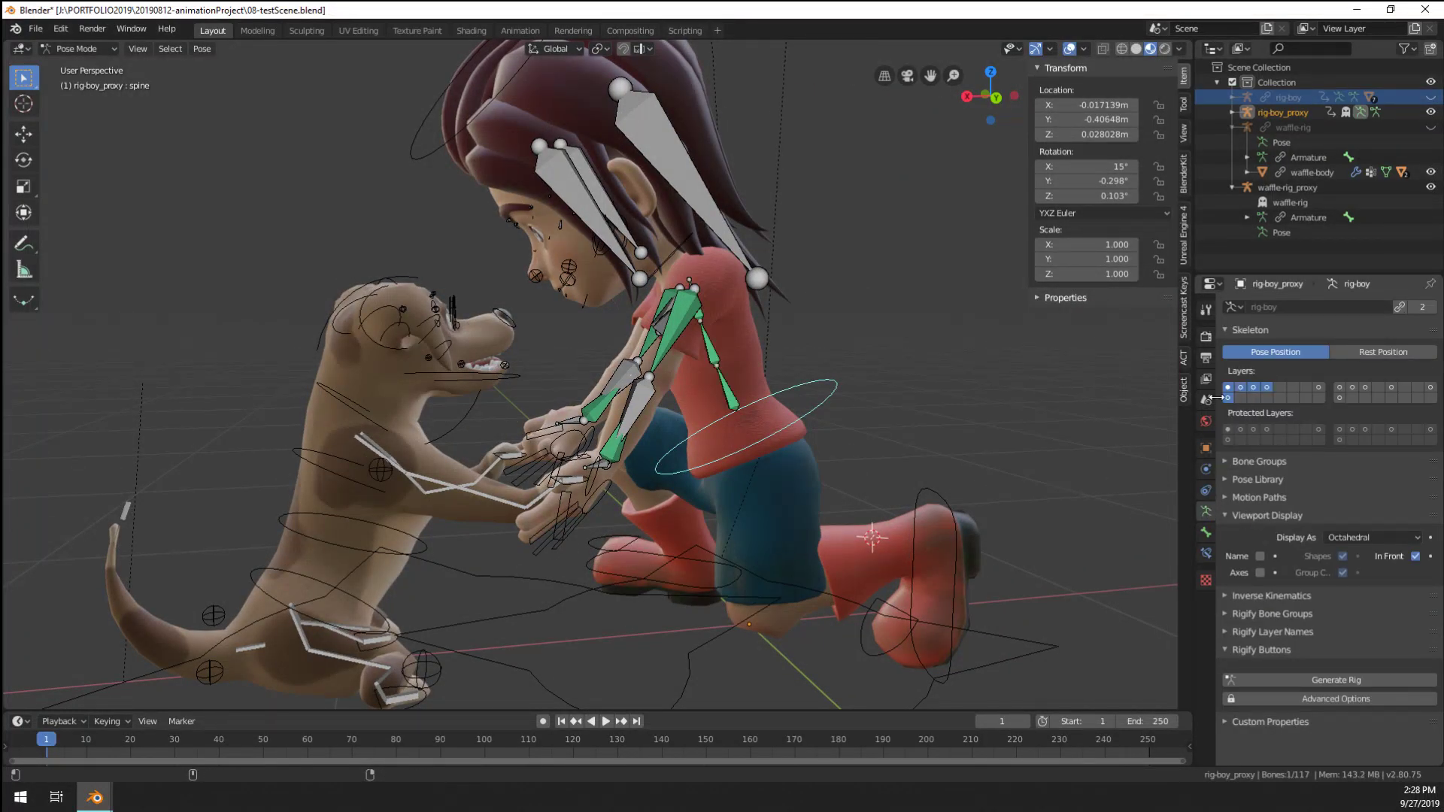
Adjust the boy's torso lean by rotating the lower back bone and spine.003
{"action": "left_click", "coordinate": [718, 393]}
{"action": "middle_click_drag", "start_coordinate": [718, 392], "coordinate": [731, 358]}
{"action": "key", "text": "r"}
{"action": "left_click", "coordinate": [827, 316]}
{"action": "right_click", "coordinate": [691, 291]}
{"action": "key", "text": "r"}
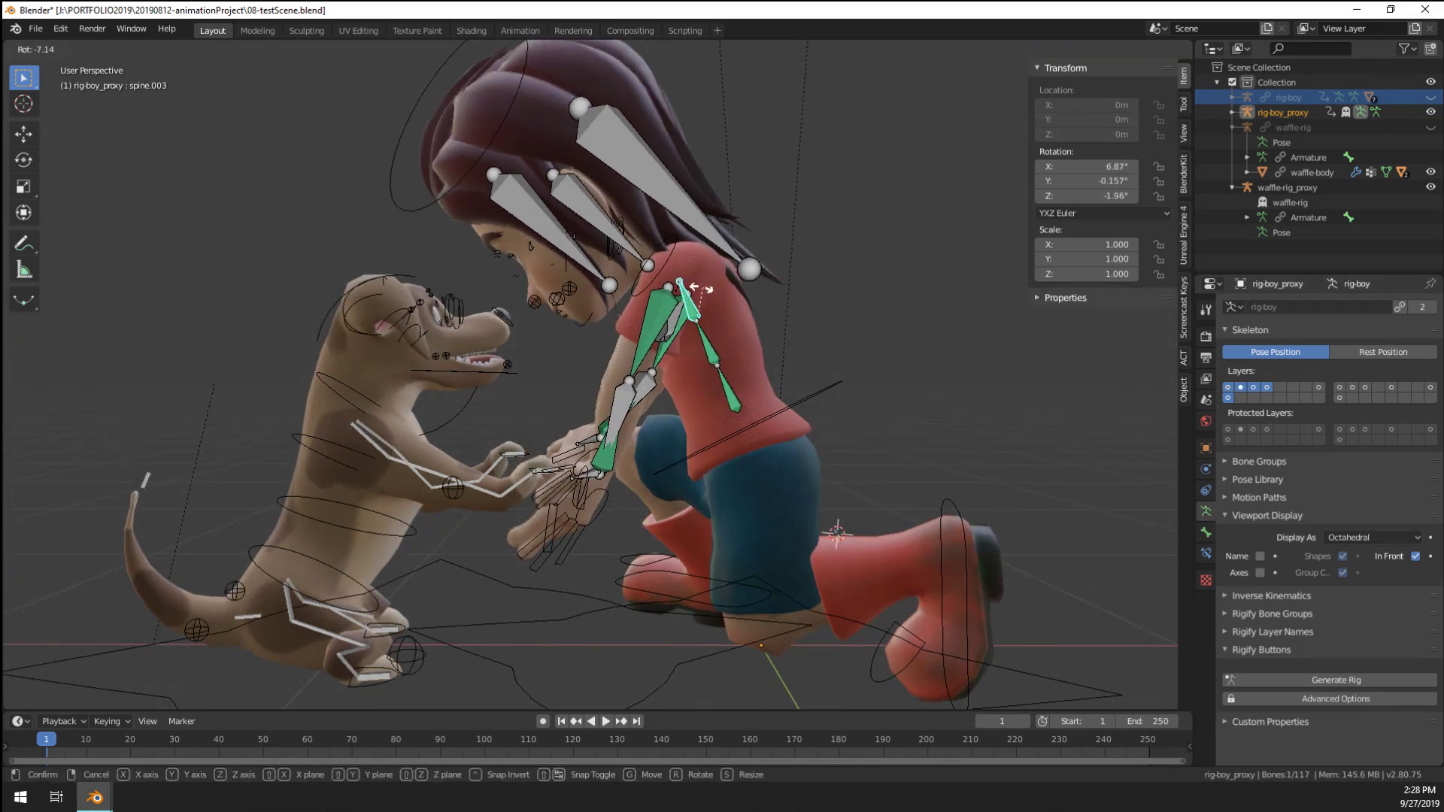
{"action": "left_click", "coordinate": [660, 306]}
Rotate and move upper_arm.L so the boy's left hand reaches towards the dog's paws
{"action": "right_click", "coordinate": [660, 306]}
{"action": "key", "text": "r"}
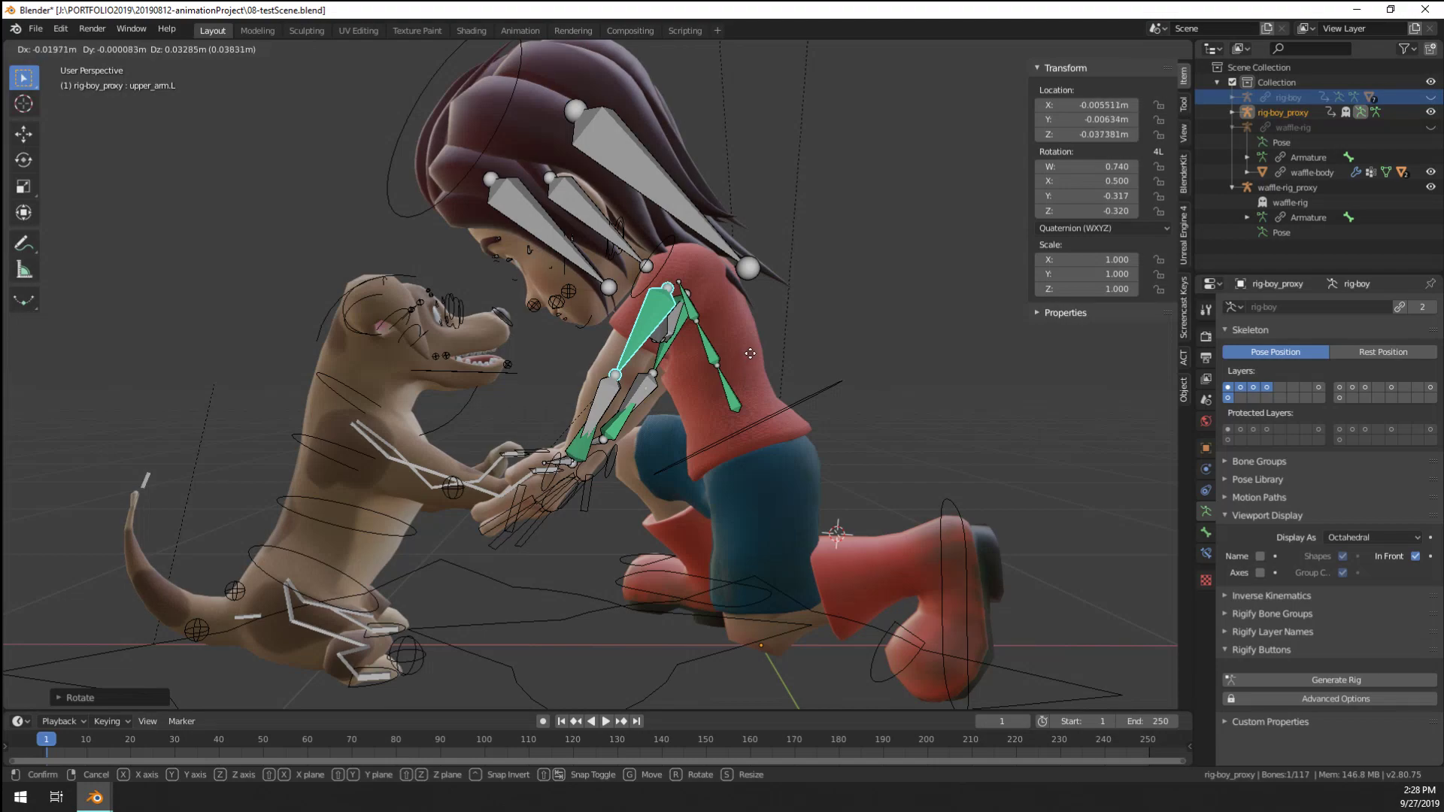
{"action": "left_click", "coordinate": [739, 345]}
Rotate upper_arm.R to bring the boy's right hand to the dog's paws
{"action": "mouse_move", "coordinate": [738, 345]}
{"action": "middle_mouse_down"}
{"action": "mouse_move", "coordinate": [845, 363]}
{"action": "mouse_move", "coordinate": [861, 490]}
{"action": "mouse_move", "coordinate": [805, 335]}
{"action": "mouse_move", "coordinate": [714, 356]}
{"action": "middle_mouse_up"}
{"action": "scroll", "coordinate": [714, 356], "scroll_direction": "up", "scroll_amount": 3}
{"action": "right_click", "coordinate": [496, 325]}
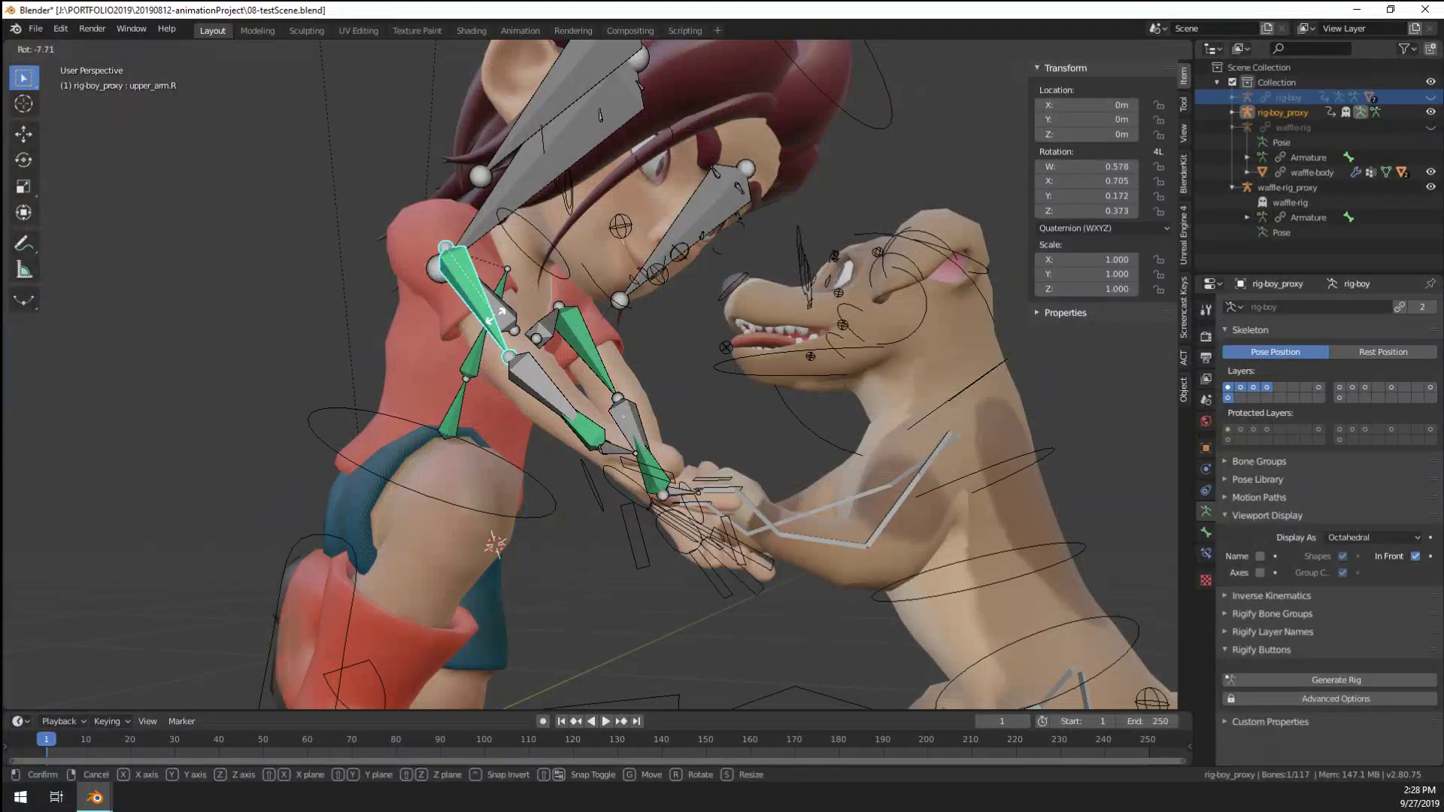
{"action": "middle_click_drag", "start_coordinate": [498, 325], "coordinate": [657, 350]}
{"action": "key", "text": "r"}
{"action": "left_click", "coordinate": [684, 461]}
Examine the boy-and-dog pose up close with the overlays hidden, and show the overlays again
{"action": "scroll", "coordinate": [694, 359], "scroll_direction": "down", "scroll_amount": 3}
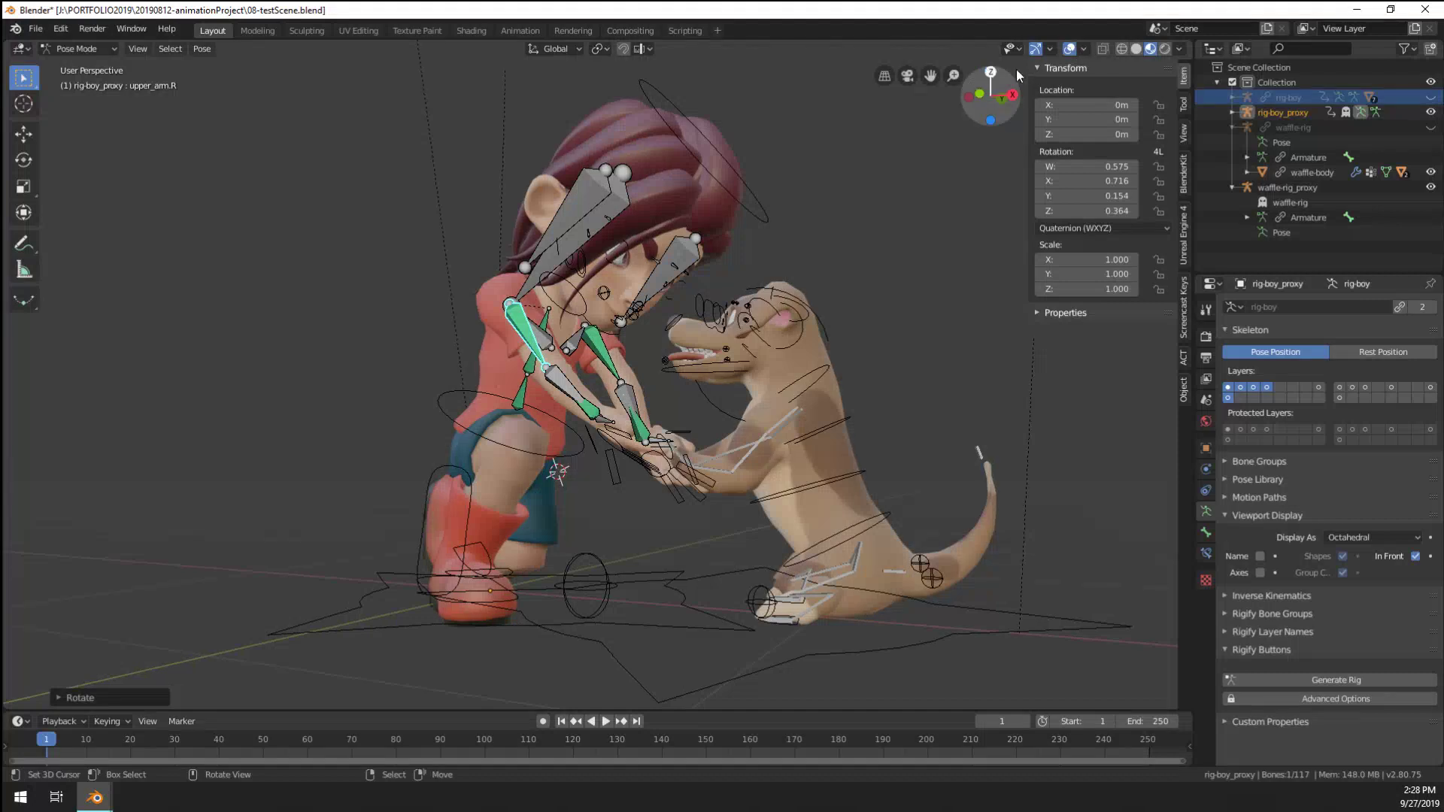
{"action": "left_click", "coordinate": [1069, 49]}
{"action": "middle_click_drag", "start_coordinate": [791, 355], "coordinate": [658, 327]}
{"action": "scroll", "coordinate": [579, 300], "scroll_direction": "up", "scroll_amount": 4}
{"action": "left_click", "coordinate": [1069, 48]}
{"action": "scroll", "coordinate": [884, 310], "scroll_direction": "down", "scroll_amount": 5}
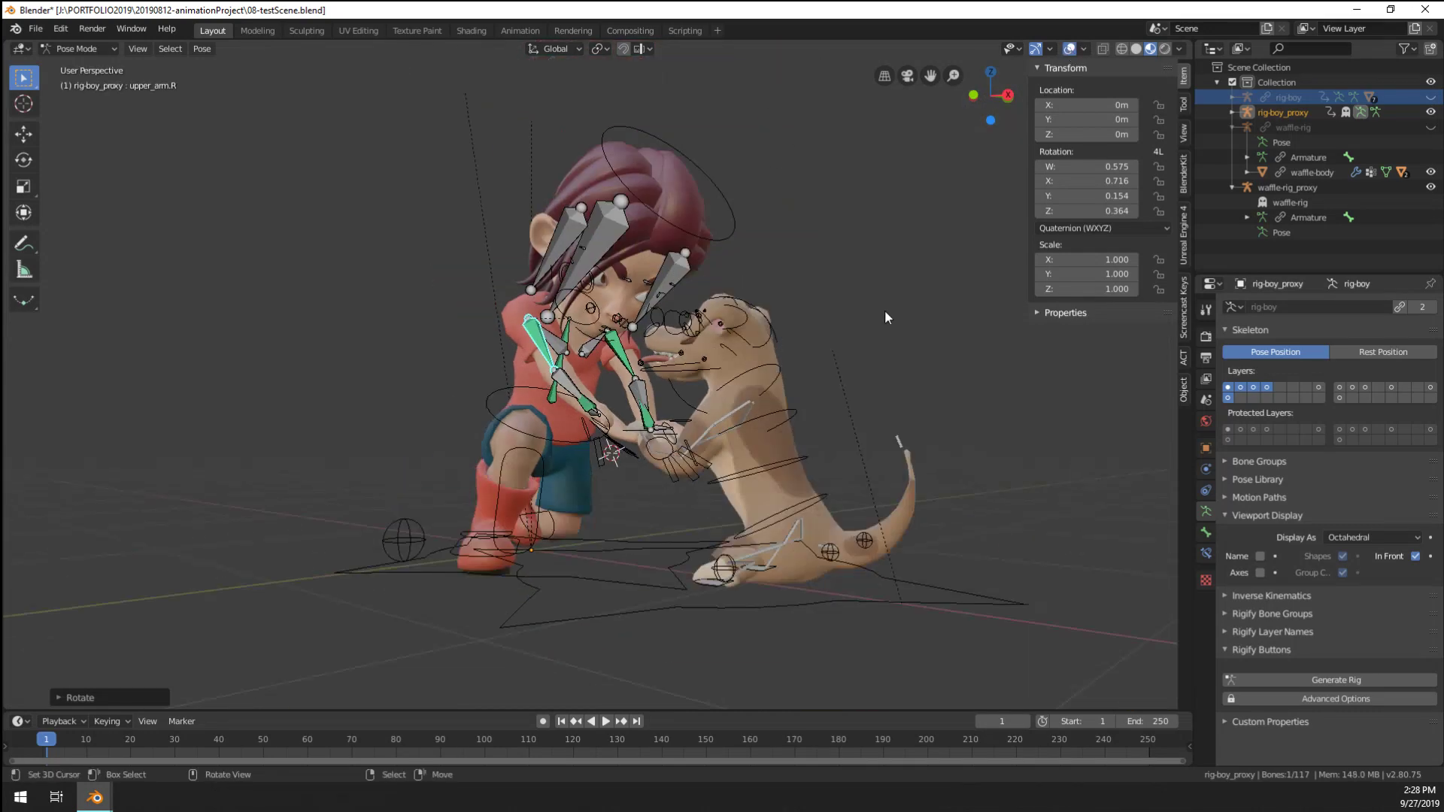
Reposition the boy's gaze control and CTRL-eyeTarget-L to aim his eyes at the dog
{"action": "scroll", "coordinate": [868, 390], "scroll_direction": "up", "scroll_amount": 3}
{"action": "right_click", "coordinate": [707, 329]}
{"action": "middle_click_drag", "start_coordinate": [707, 329], "coordinate": [611, 358]}
{"action": "key", "text": "g"}
{"action": "left_click", "coordinate": [600, 319]}
{"action": "scroll", "coordinate": [601, 319], "scroll_direction": "up", "scroll_amount": 4}
{"action": "right_click", "coordinate": [703, 341]}
{"action": "key", "text": "g"}
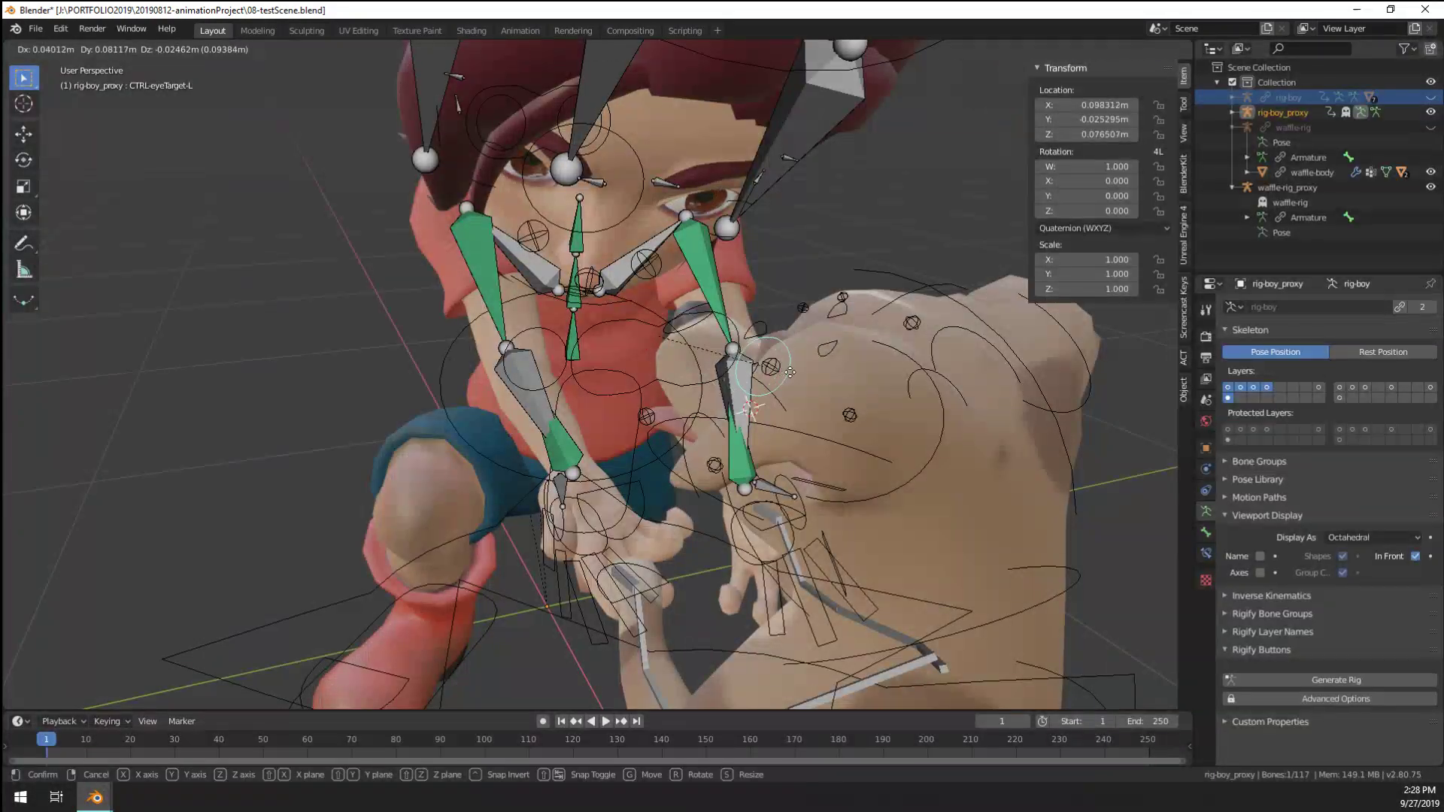
{"action": "left_click", "coordinate": [744, 353]}
Move CTRL-eyeTarget-R to adjust the direction of the boy's right eye
{"action": "middle_click_drag", "start_coordinate": [745, 353], "coordinate": [719, 301]}
{"action": "right_click", "coordinate": [568, 186]}
{"action": "key", "text": "g"}
{"action": "left_click", "coordinate": [594, 192]}
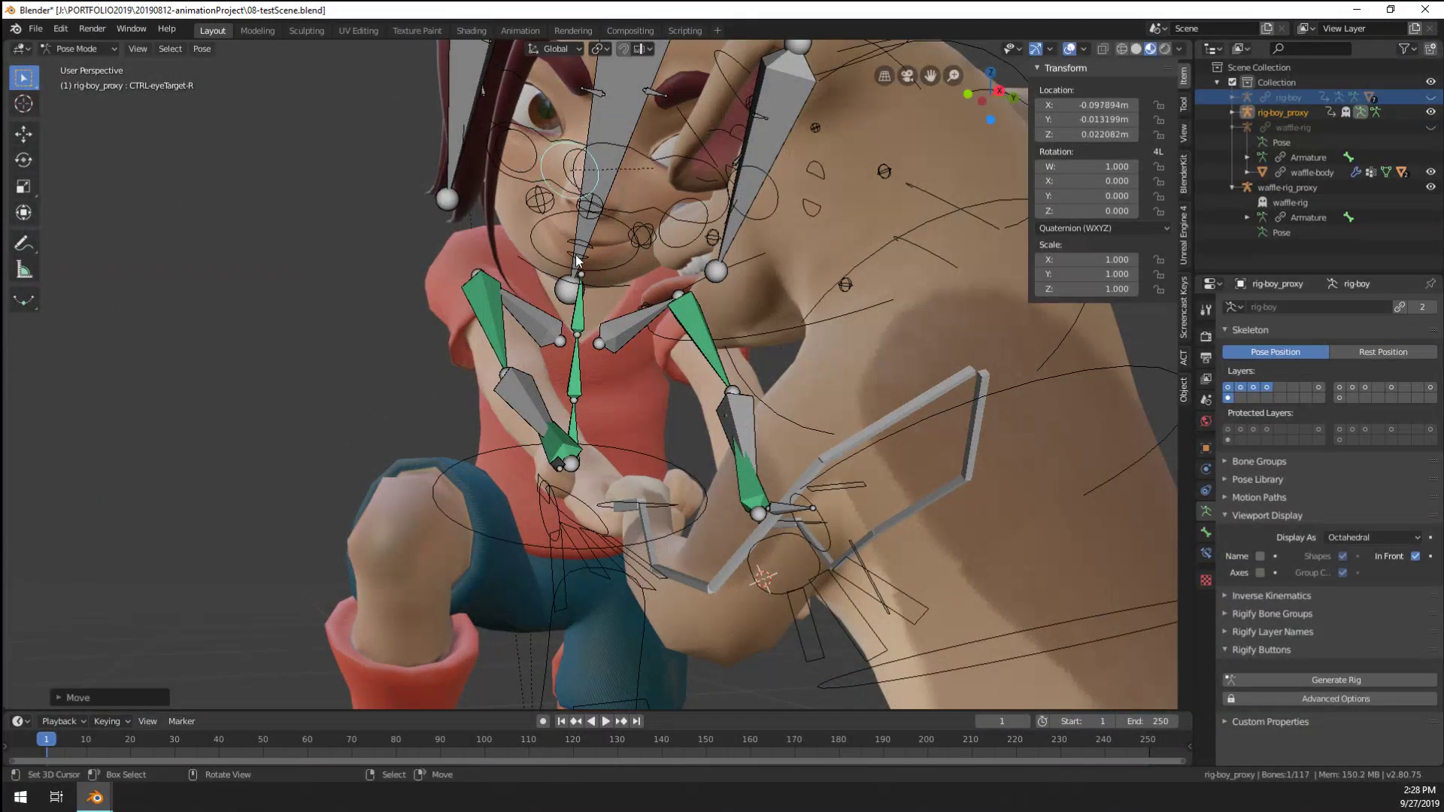
Select all visible bones of rig-boy_proxy and save 08-testScene.blend
{"action": "middle_click_drag", "start_coordinate": [594, 192], "coordinate": [694, 343]}
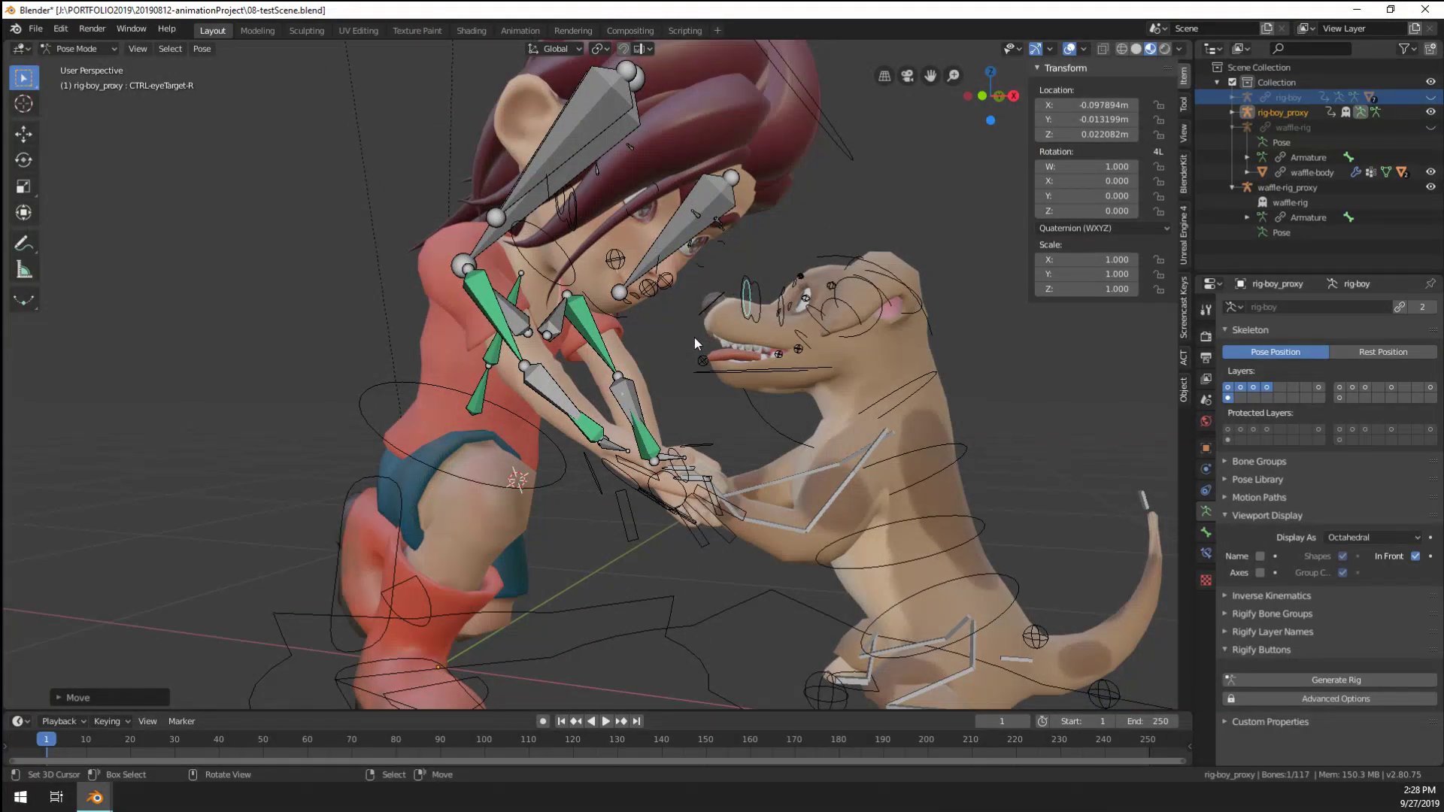
{"action": "scroll", "coordinate": [694, 337], "scroll_direction": "down", "scroll_amount": 2}
{"action": "middle_click_drag", "start_coordinate": [693, 337], "coordinate": [638, 339]}
{"action": "scroll", "coordinate": [638, 339], "scroll_direction": "up", "scroll_amount": 4}
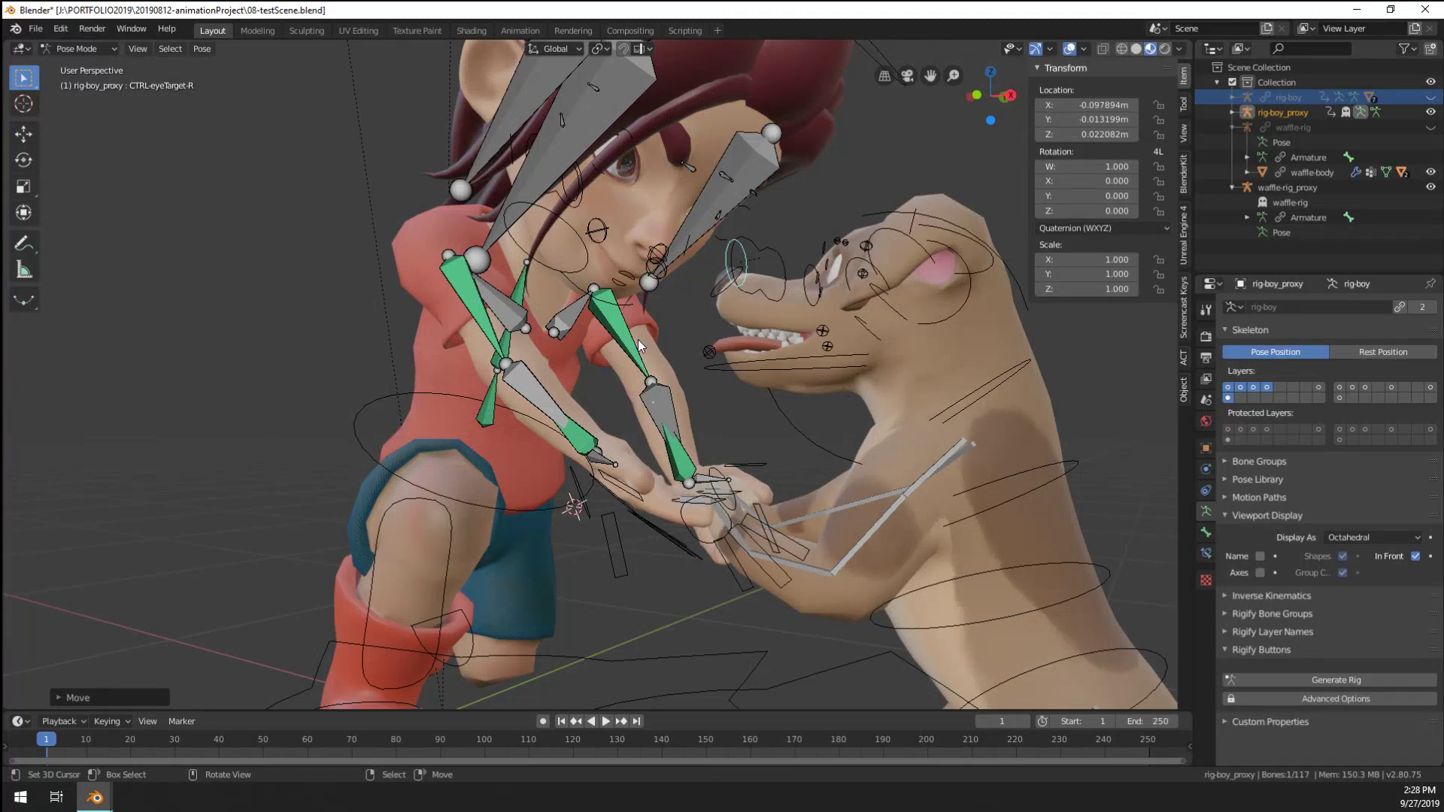
{"action": "key", "text": "a"}
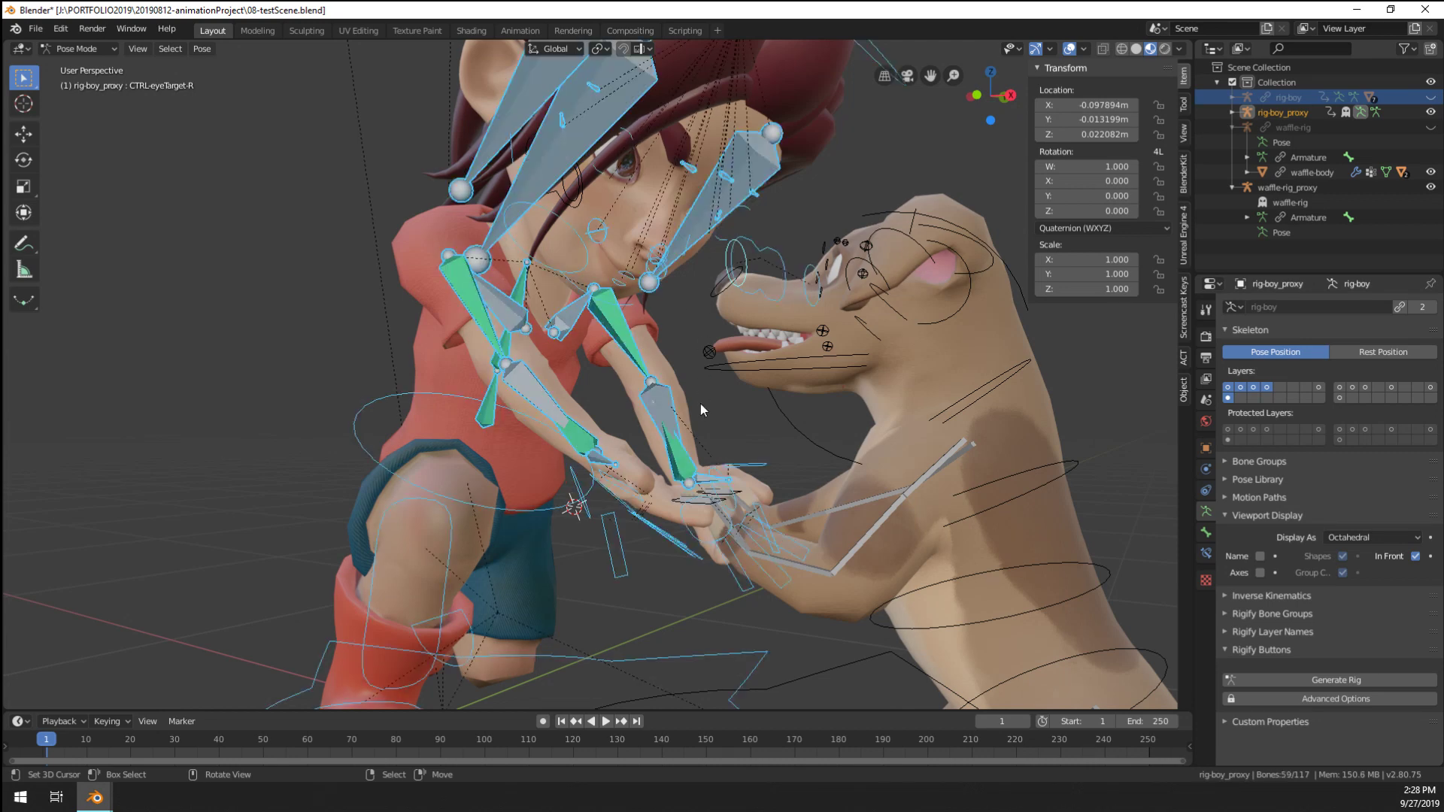
{"action": "scroll", "coordinate": [701, 403], "scroll_direction": "down", "scroll_amount": 3}
{"action": "scroll", "coordinate": [701, 433], "scroll_direction": "up", "scroll_amount": 2}
{"action": "key", "text": "ctrl+s"}
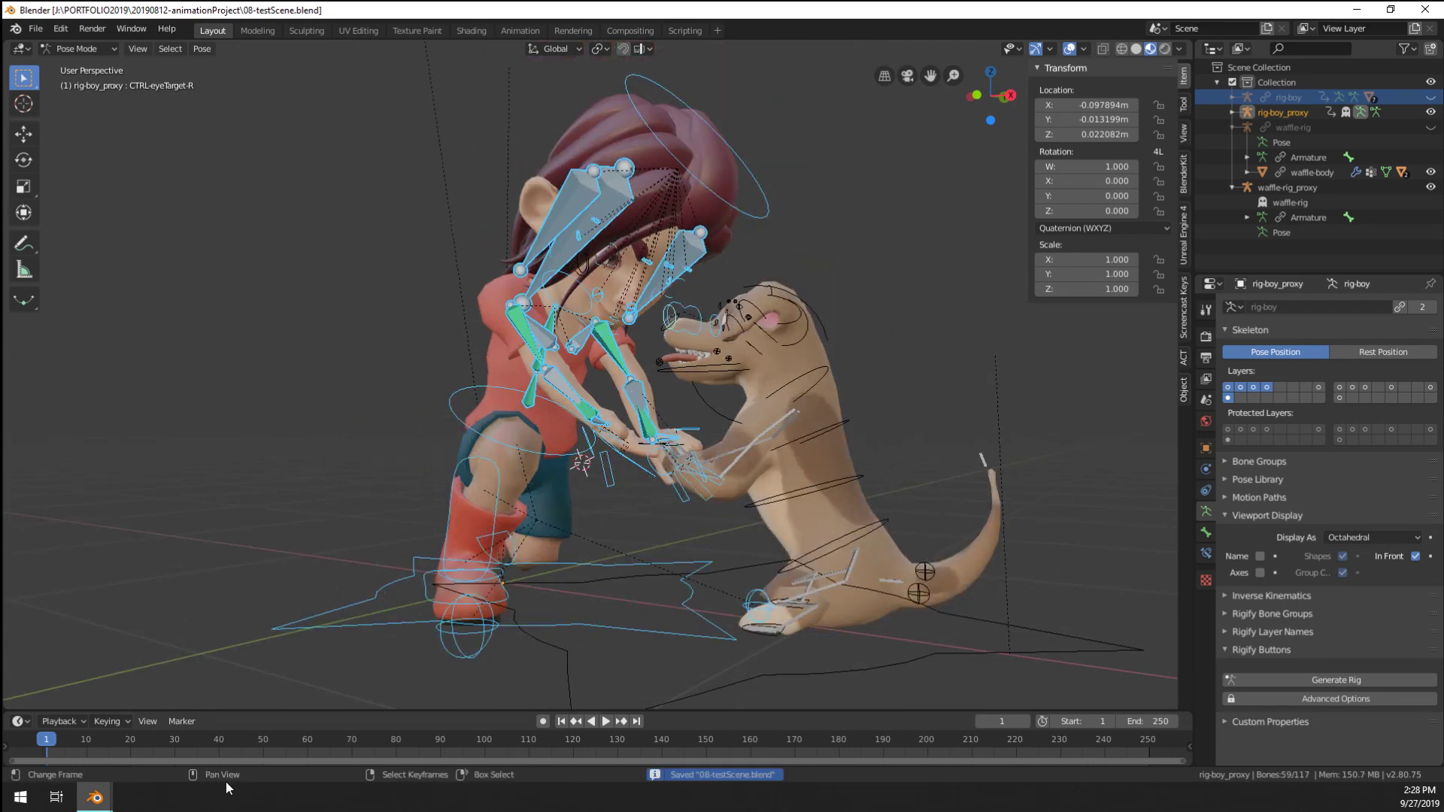
Switch back to the 07-boyRefine08.blend window and return rig-boy to Object Mode
{"action": "mouse_move", "coordinate": [95, 796]}
{"action": "left_click", "coordinate": [95, 751]}
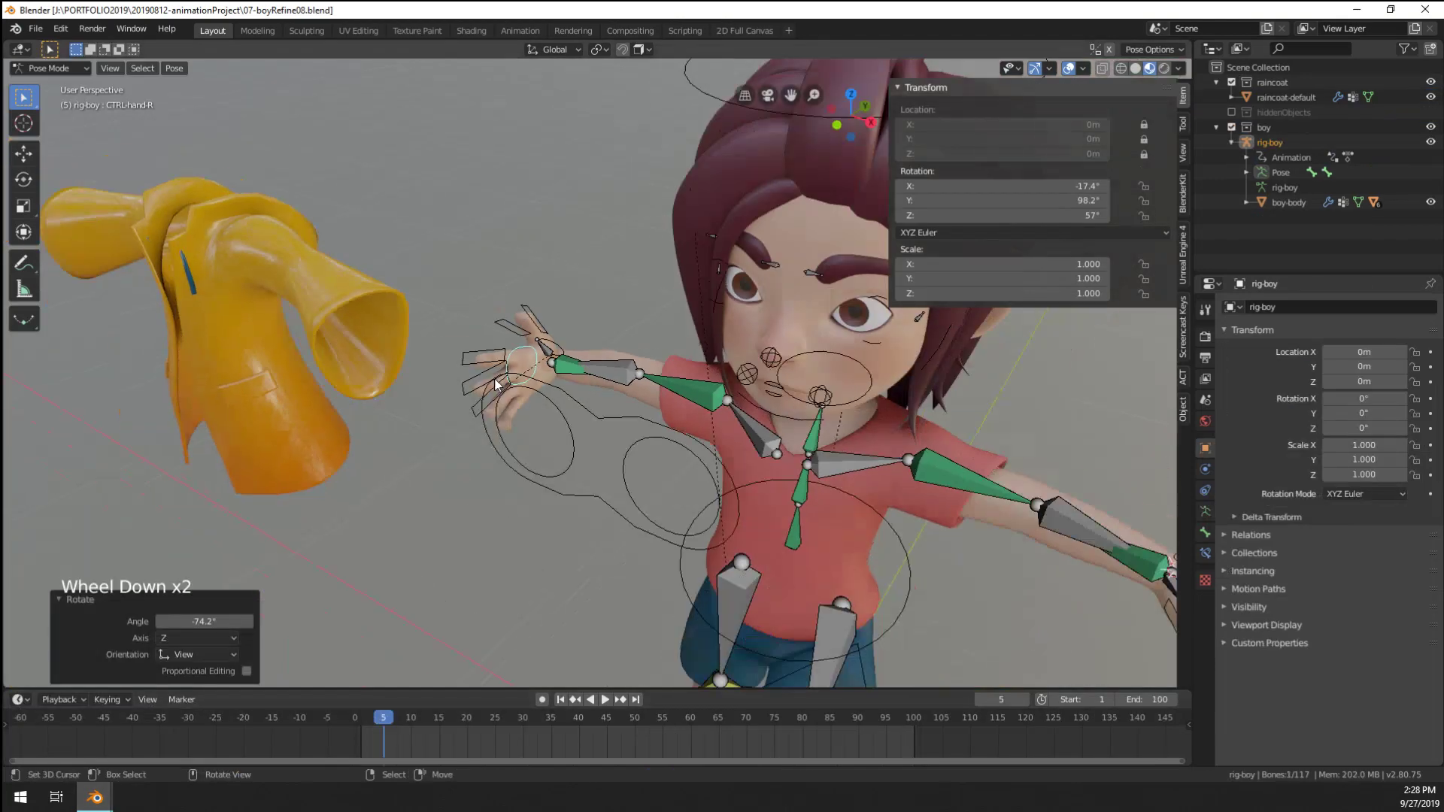
{"action": "key", "text": "ctrl+Tab"}
Select the eyeOuter object and display the settings of its temp-transparent material
{"action": "middle_click_drag", "start_coordinate": [608, 430], "coordinate": [586, 346]}
{"action": "right_click", "coordinate": [739, 287]}
{"action": "right_click", "coordinate": [739, 286]}
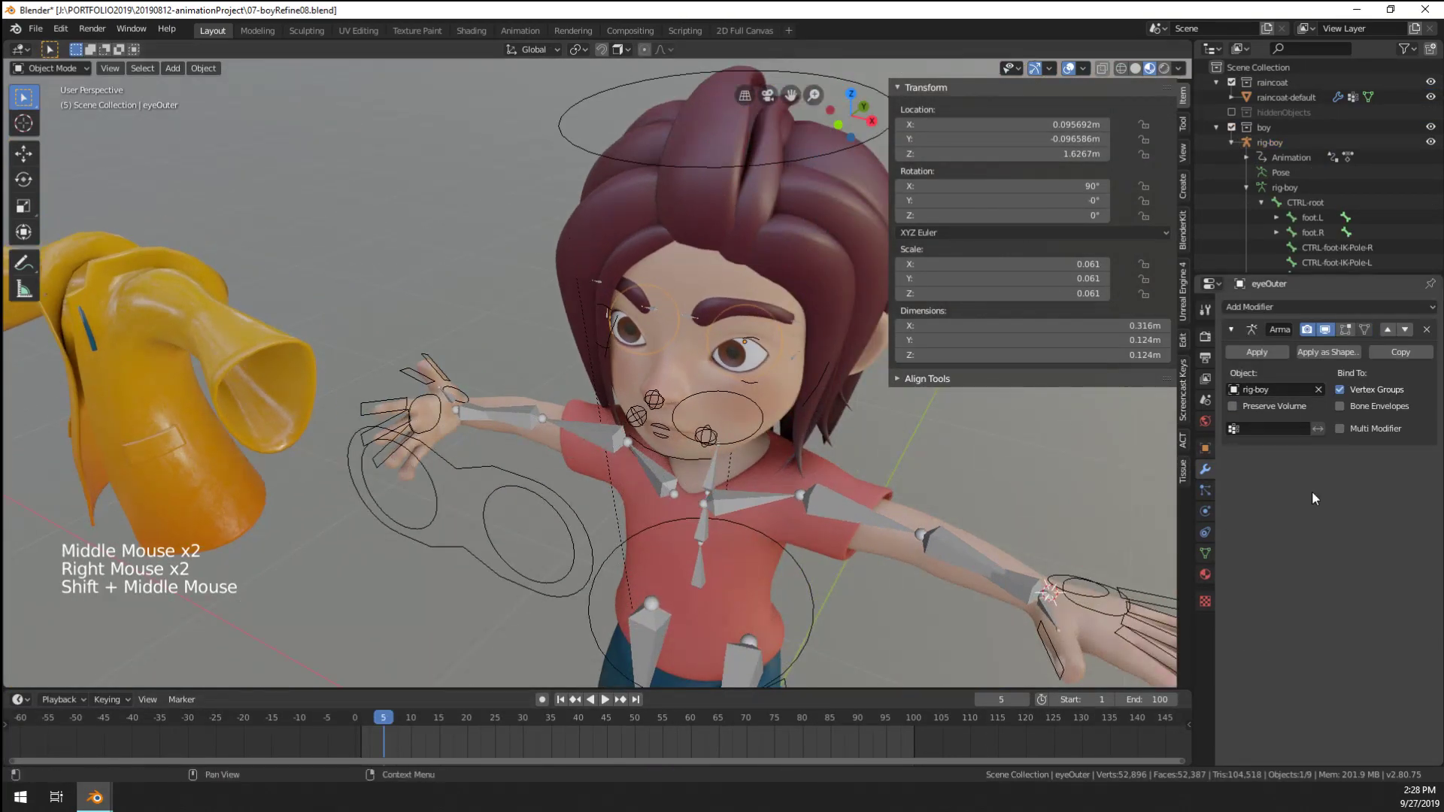
{"action": "left_click", "coordinate": [1205, 574]}
{"action": "left_click", "coordinate": [1205, 574]}
{"action": "left_click", "coordinate": [1205, 575]}
{"action": "left_click", "coordinate": [1206, 575]}
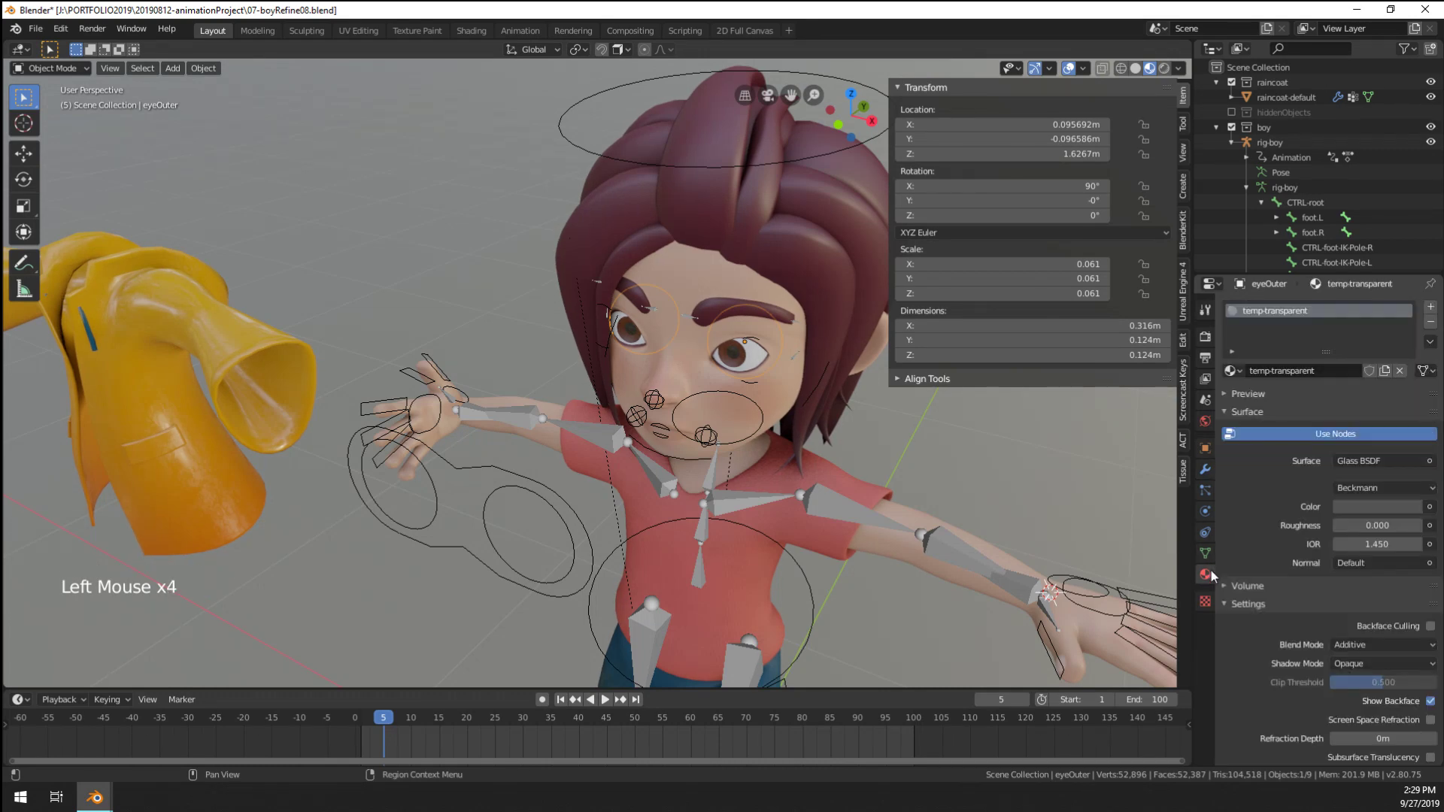
Select the eyeInner object behind the outer eye surface
{"action": "scroll", "coordinate": [633, 295], "scroll_direction": "up", "scroll_amount": 2}
{"action": "right_click", "coordinate": [633, 297]}
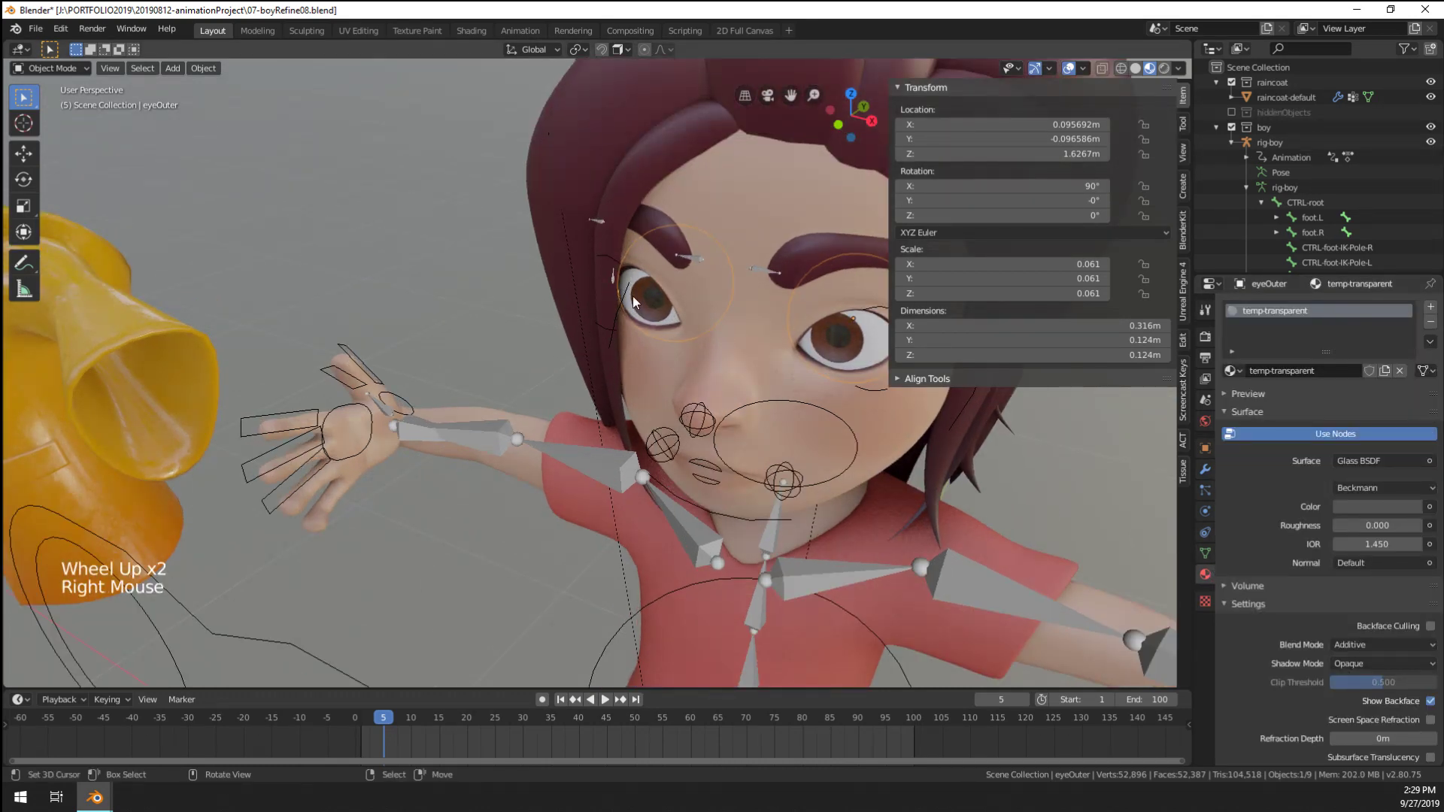
{"action": "right_click", "coordinate": [633, 300]}
{"action": "right_click", "coordinate": [633, 301]}
{"action": "right_click", "coordinate": [633, 301]}
{"action": "right_click", "coordinate": [633, 301]}
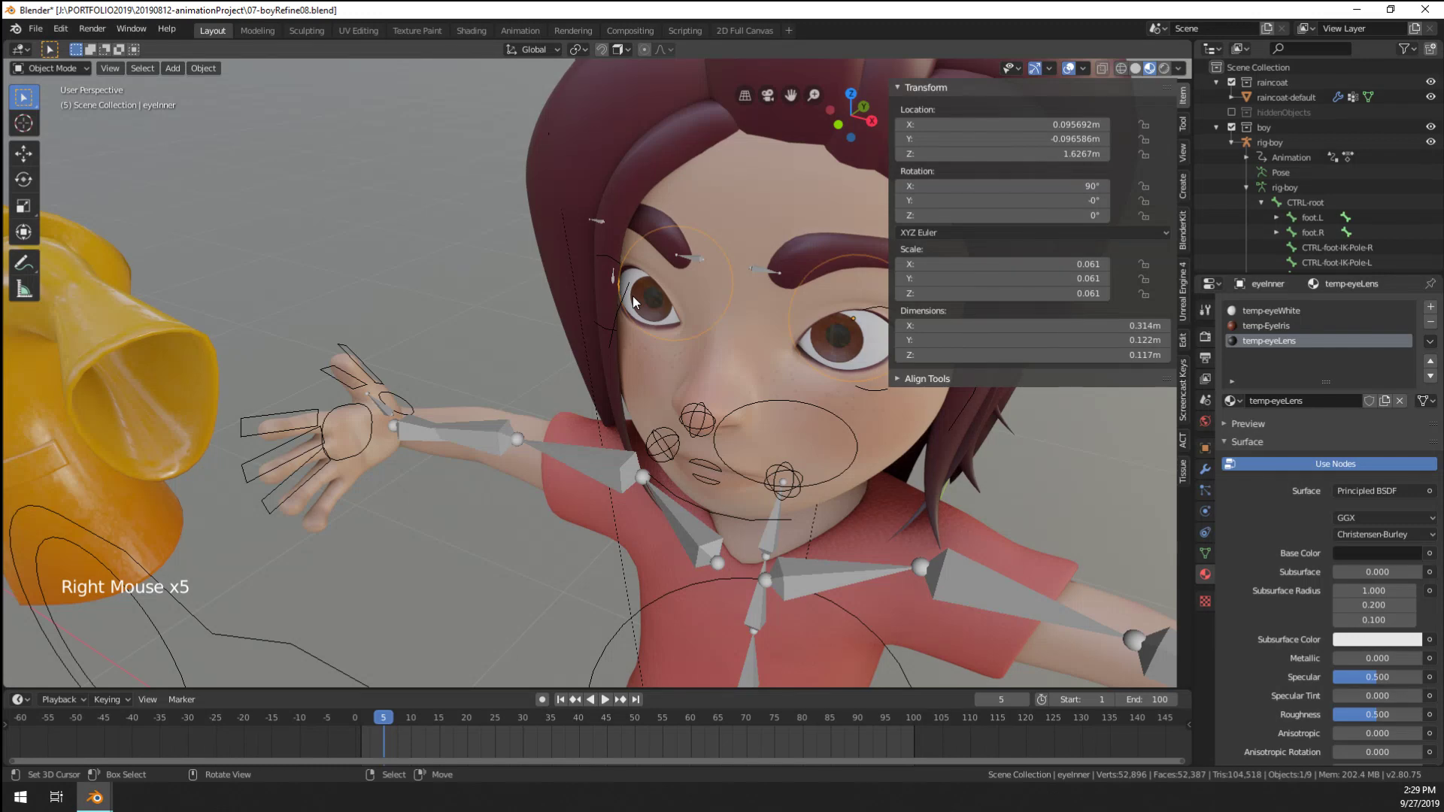
Examine eyeInner's UV layout over the tex-boy-albedo image in the UV Editing workspace
{"action": "middle_click_drag", "start_coordinate": [571, 421], "coordinate": [406, 526]}
{"action": "scroll", "coordinate": [422, 553], "scroll_direction": "down", "scroll_amount": 3}
{"action": "scroll", "coordinate": [422, 554], "scroll_direction": "up", "scroll_amount": 2}
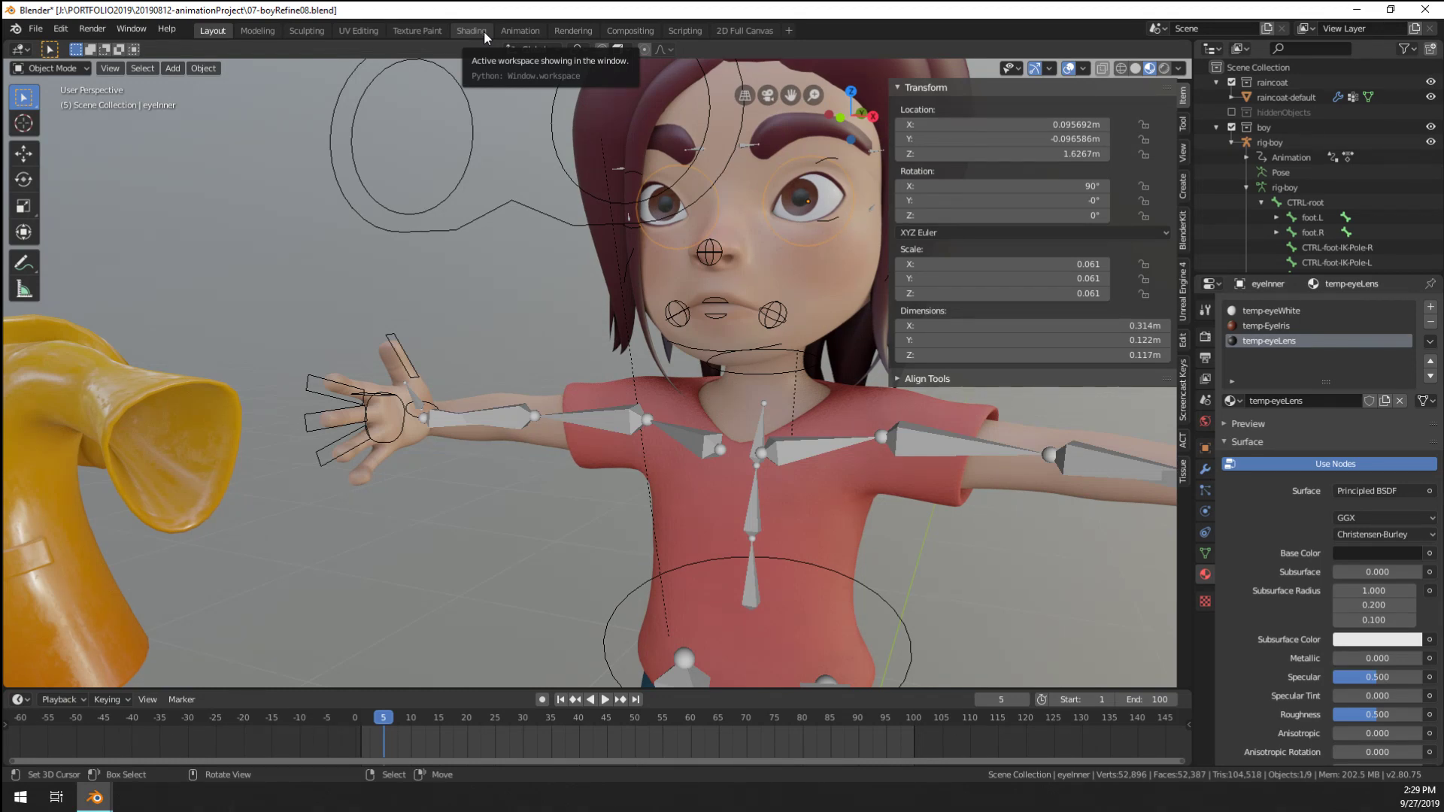
{"action": "left_click", "coordinate": [372, 30]}
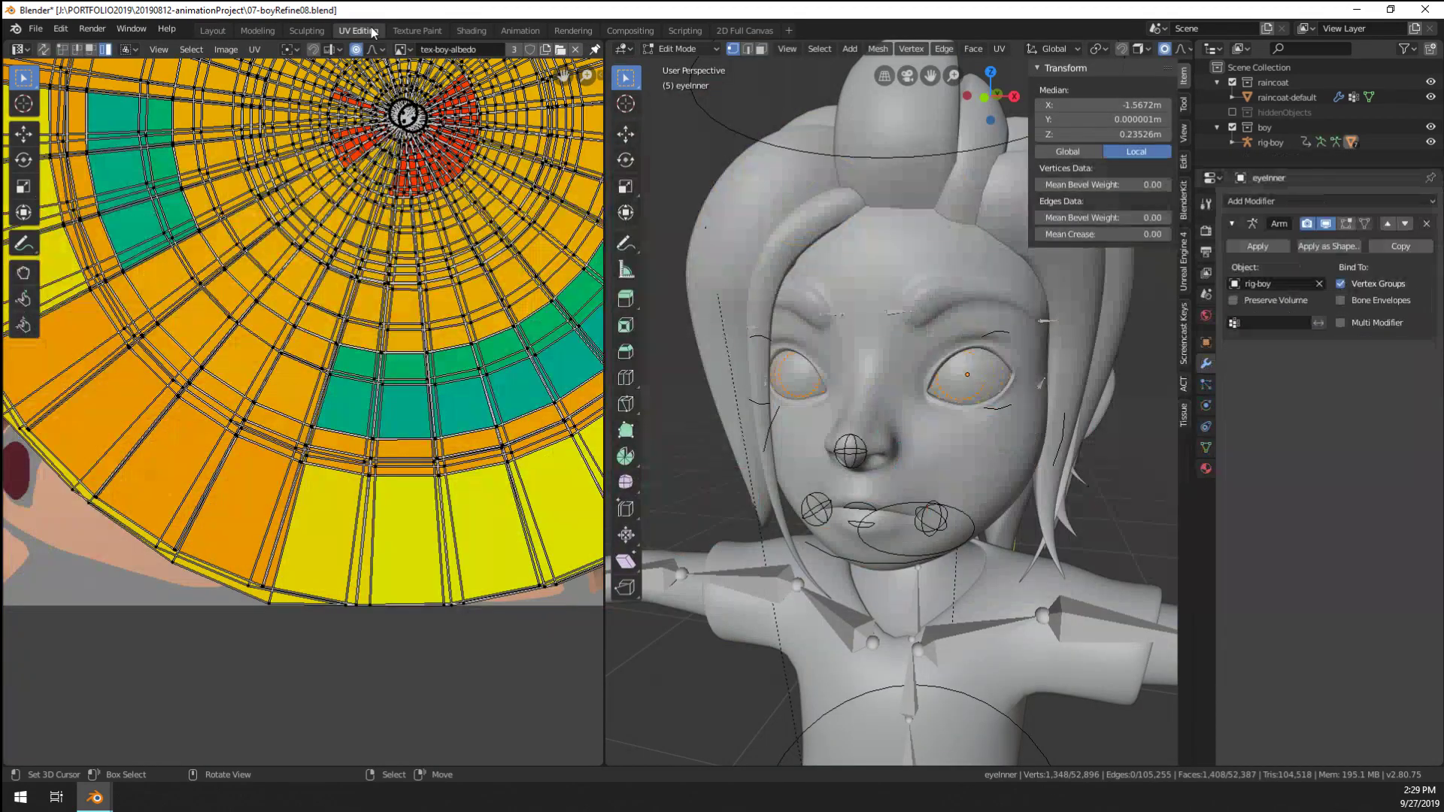
{"action": "scroll", "coordinate": [340, 269], "scroll_direction": "down", "scroll_amount": 5}
{"action": "scroll", "coordinate": [341, 269], "scroll_direction": "up", "scroll_amount": 5}
{"action": "scroll", "coordinate": [341, 269], "scroll_direction": "up", "scroll_amount": 3}
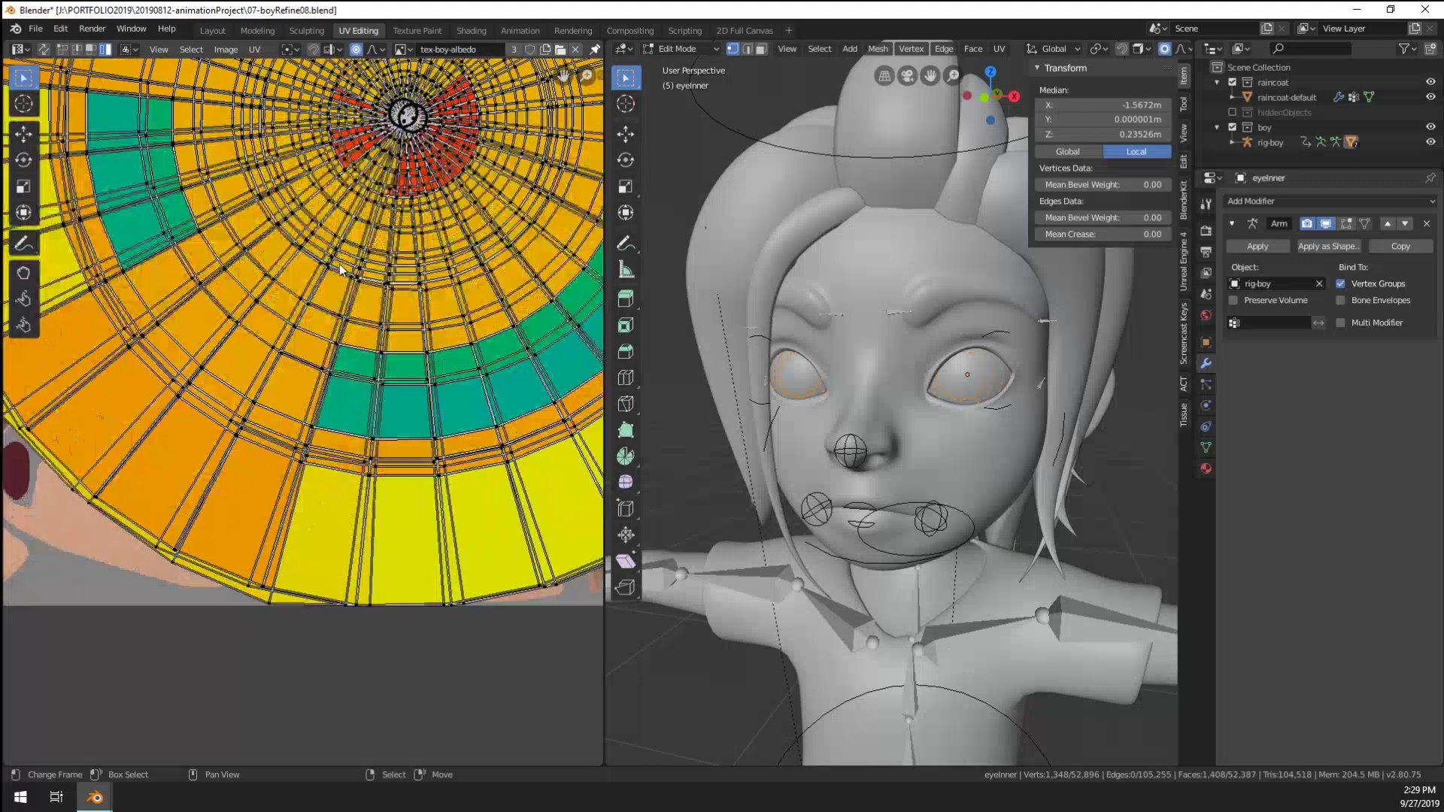
{"action": "scroll", "coordinate": [341, 269], "scroll_direction": "down", "scroll_amount": 5}
{"action": "scroll", "coordinate": [340, 270], "scroll_direction": "up", "scroll_amount": 2}
In the Shading workspace, hide the viewport overlays around the boy's eyes and frame the temp-eyeLens node tree
{"action": "left_click", "coordinate": [471, 30]}
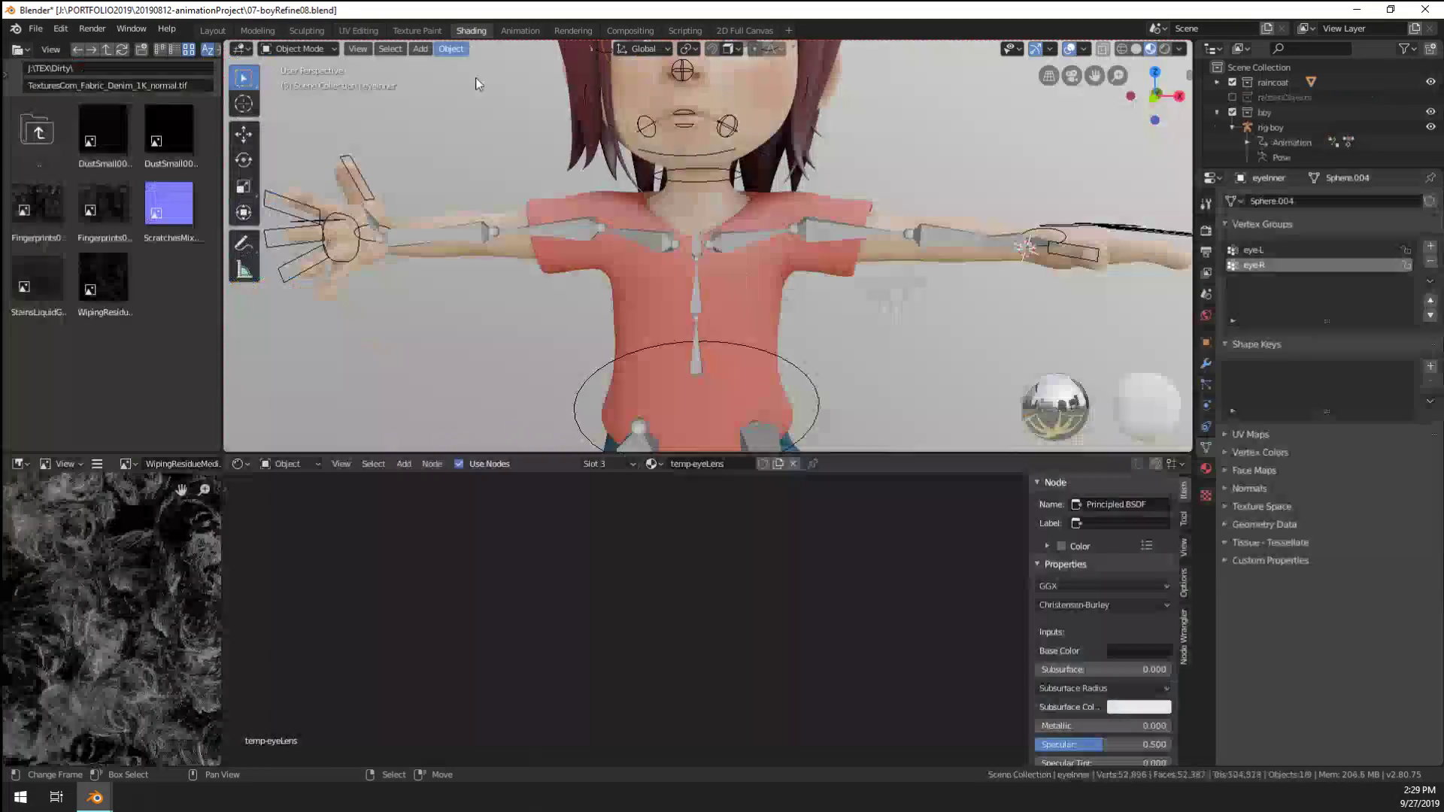
{"action": "scroll", "coordinate": [728, 338], "scroll_direction": "up", "scroll_amount": 6}
{"action": "scroll", "coordinate": [728, 338], "scroll_direction": "down", "scroll_amount": 6}
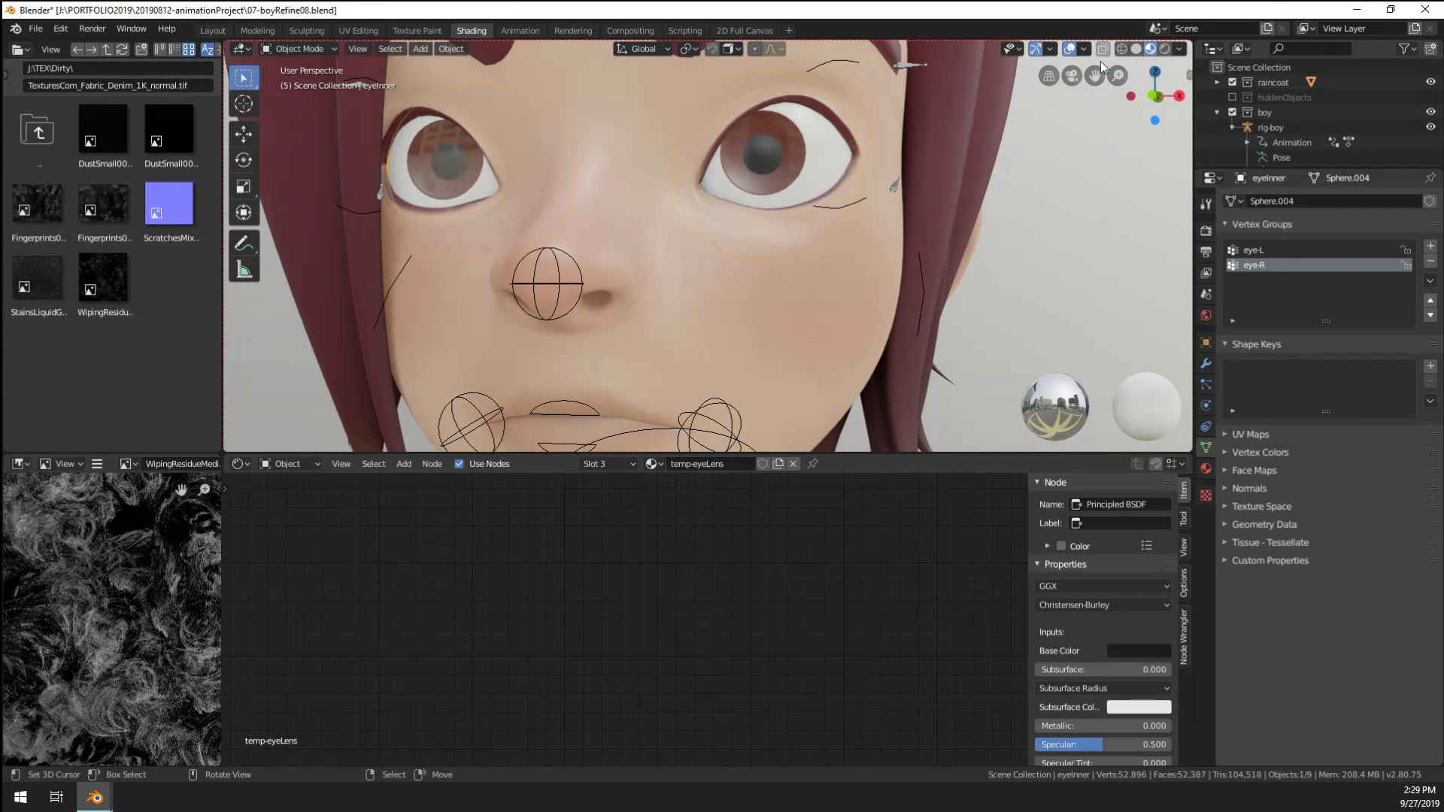
{"action": "left_click", "coordinate": [1069, 49]}
{"action": "middle_click_drag", "start_coordinate": [680, 247], "coordinate": [721, 286], "text": "shift"}
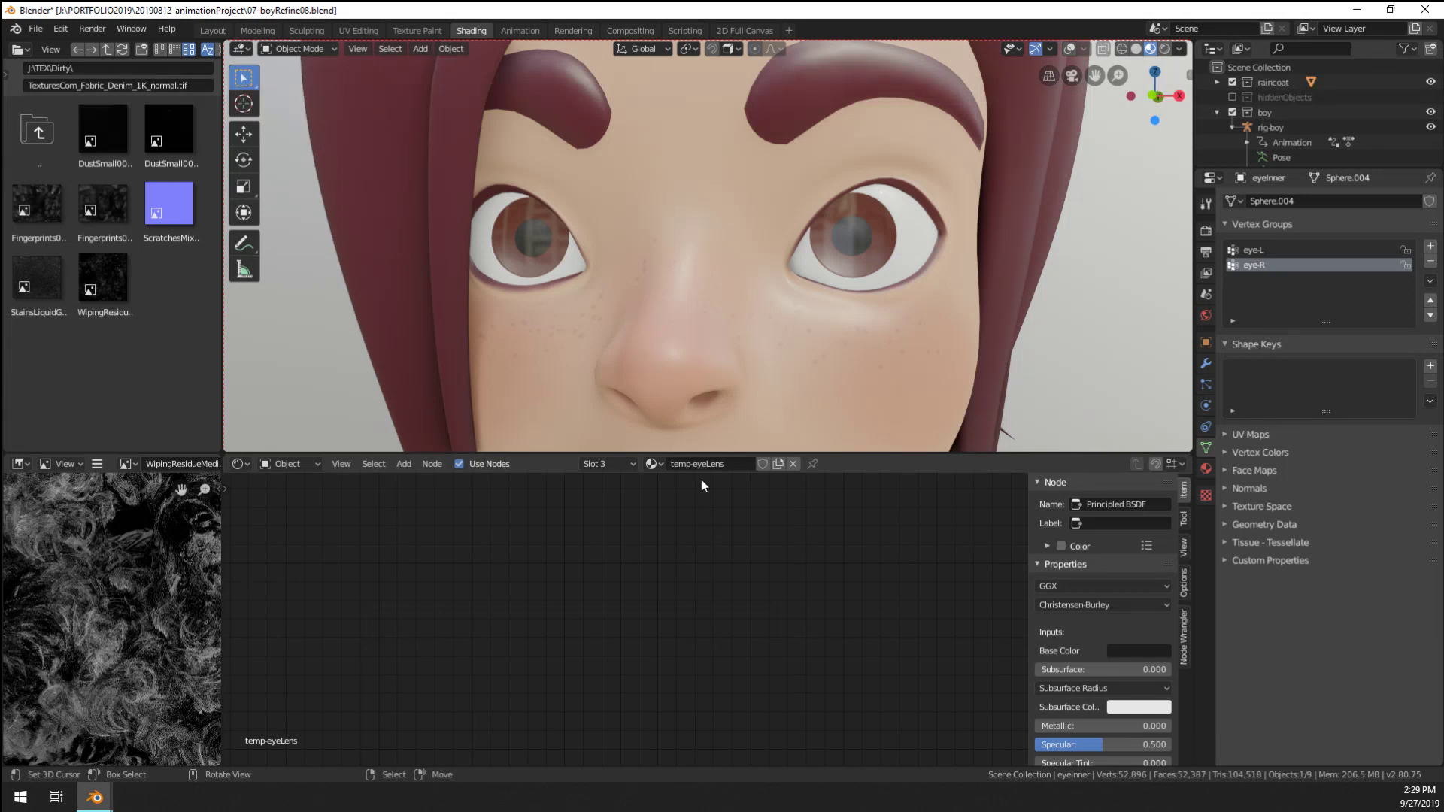
{"action": "key", "text": "Home"}
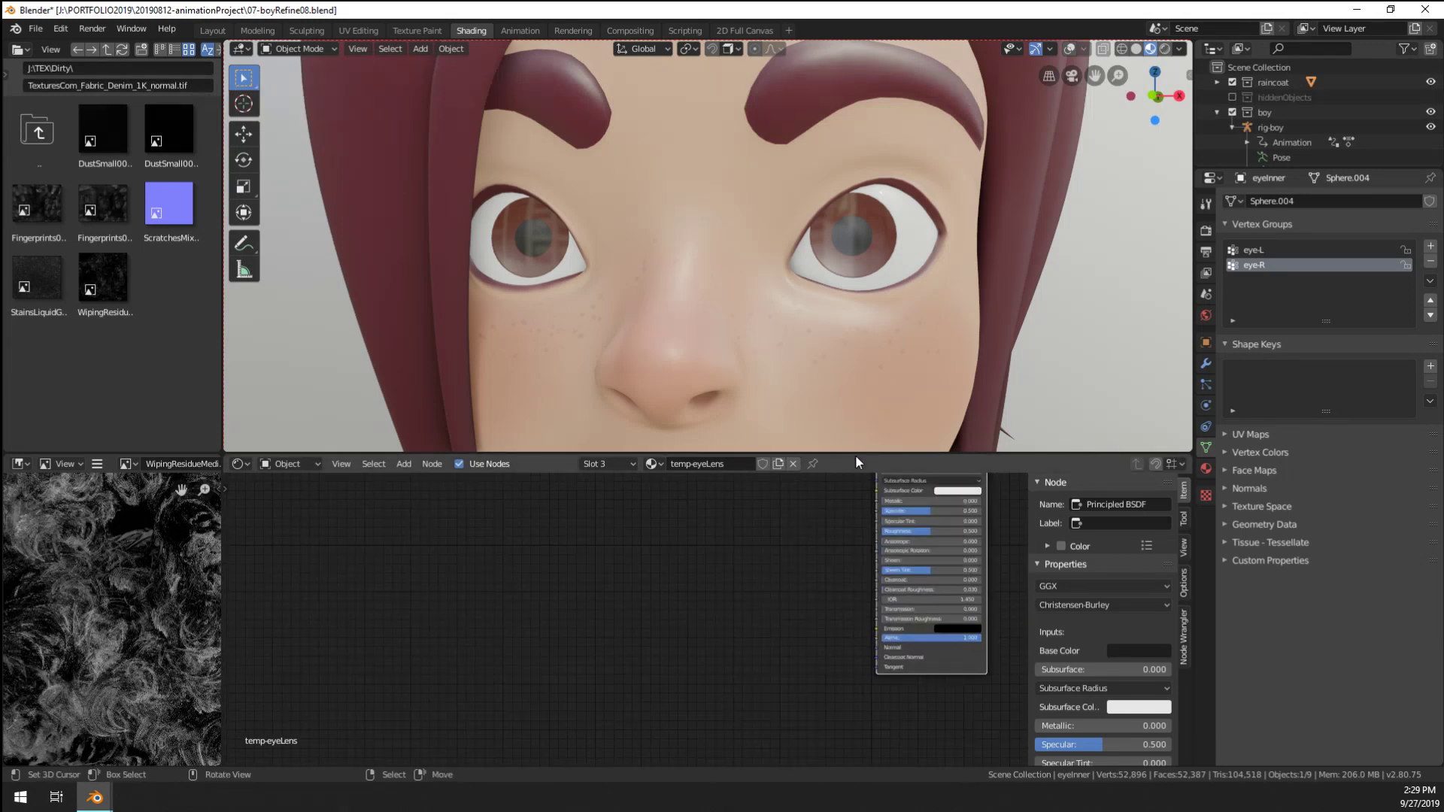
Enlarge the node editor and duplicate temp-eyeLens's Principled BSDF node, placing the copy directly above the original
{"action": "left_click_drag", "start_coordinate": [855, 452], "coordinate": [857, 288]}
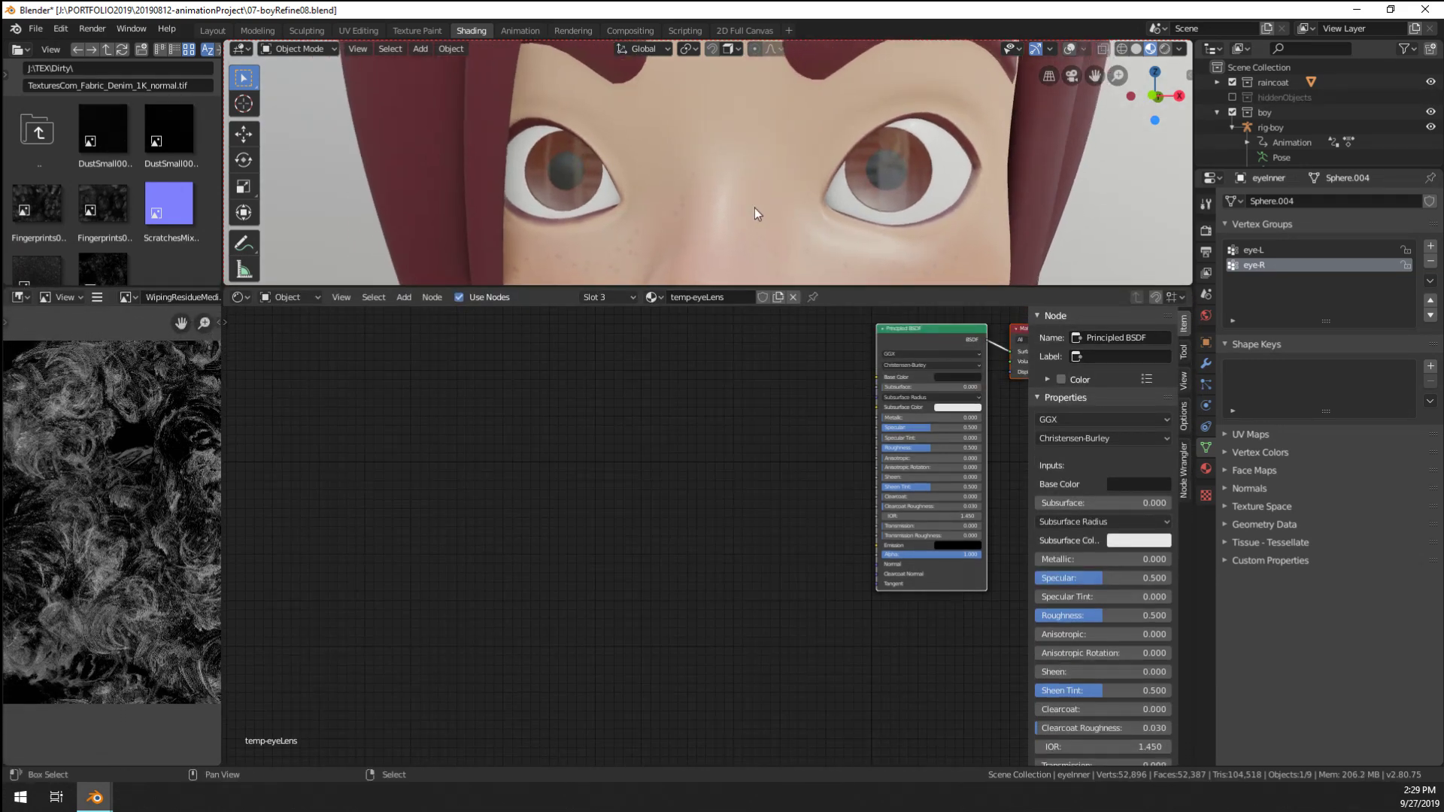
{"action": "middle_click_drag", "start_coordinate": [849, 412], "coordinate": [693, 510]}
{"action": "middle_click_drag", "start_coordinate": [783, 434], "coordinate": [667, 430]}
{"action": "key", "text": "alt+a"}
{"action": "key", "text": "b"}
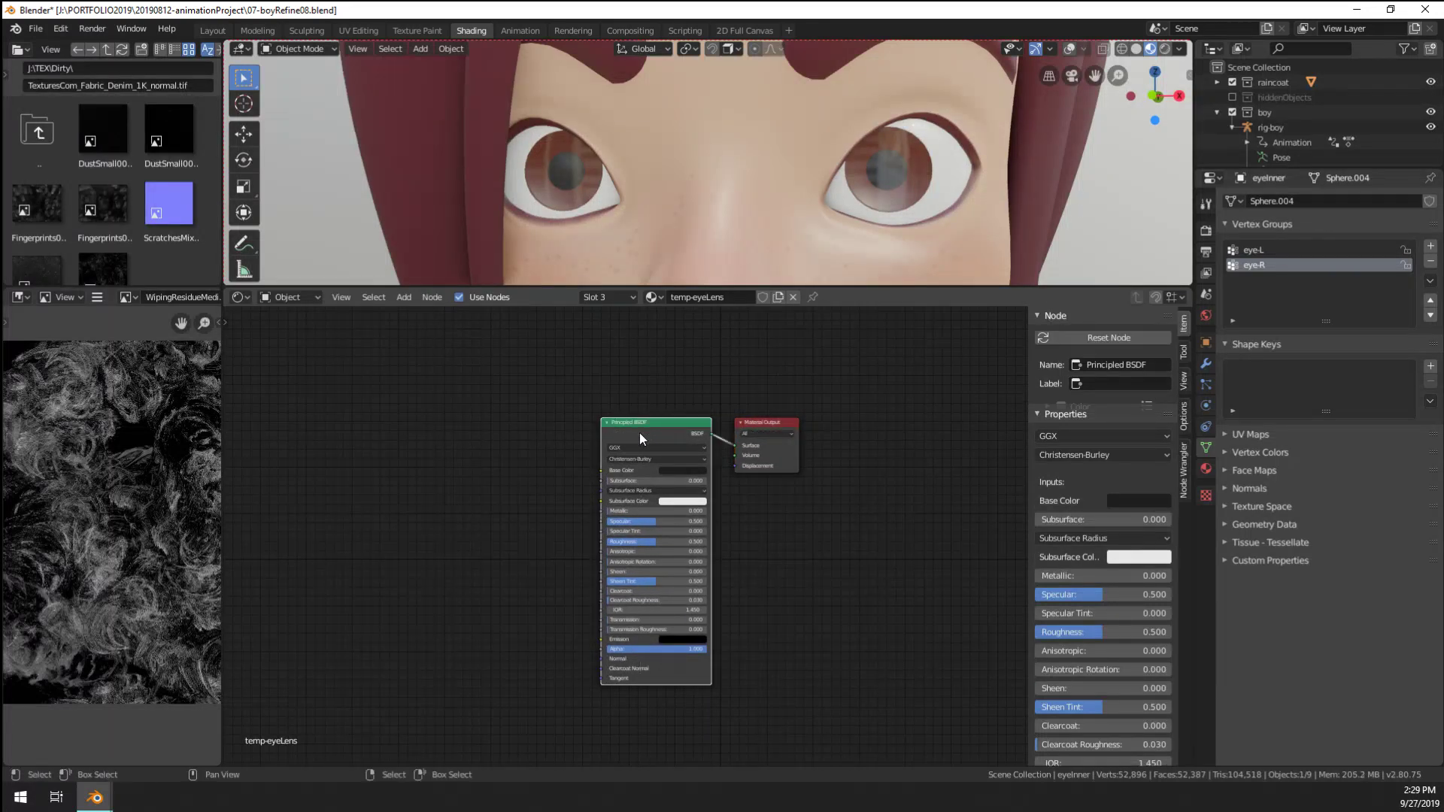
{"action": "key", "text": "g"}
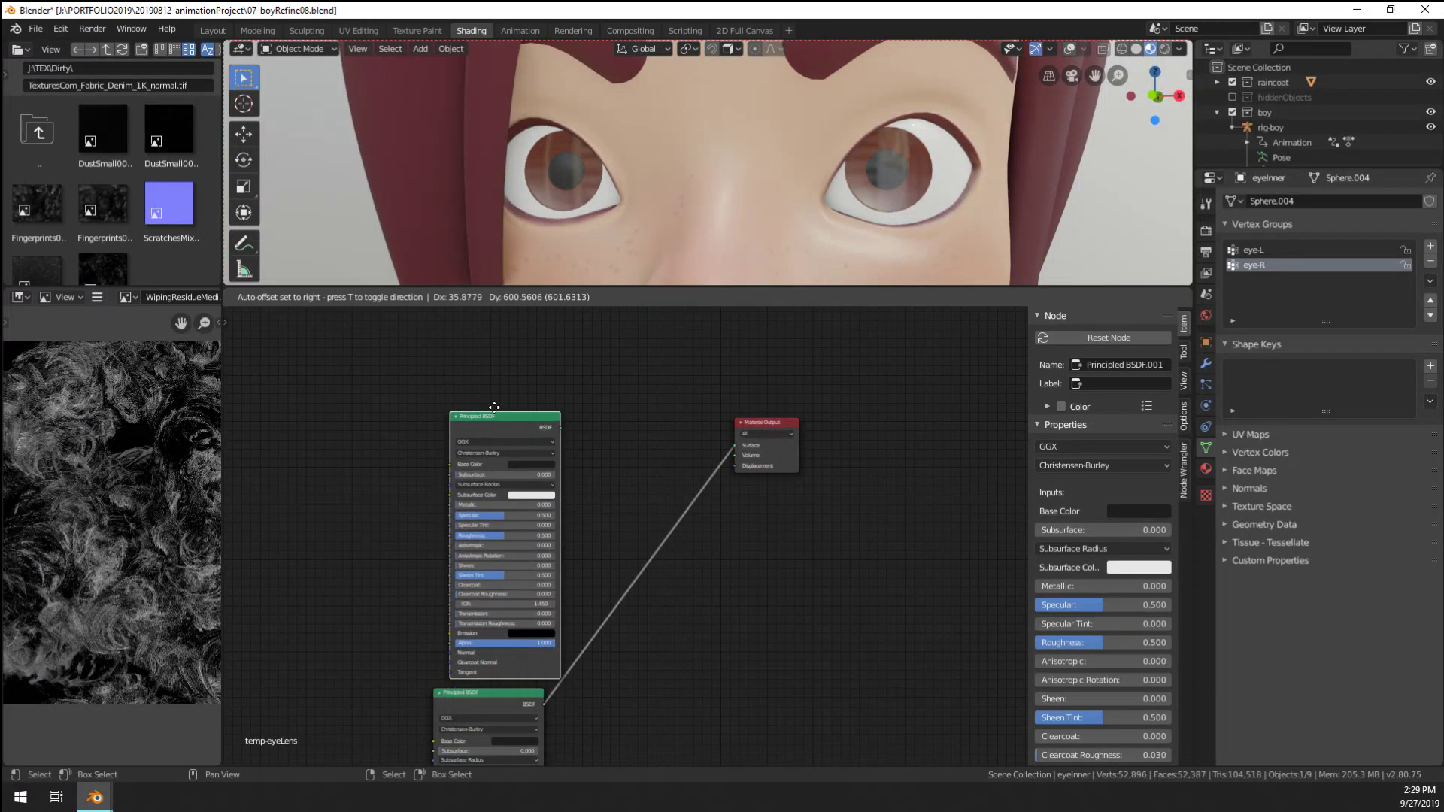
{"action": "left_click", "coordinate": [490, 411]}
Duplicate the Principled BSDF node once more and place this third copy above the other two
{"action": "middle_click_drag", "start_coordinate": [560, 420], "coordinate": [605, 613]}
{"action": "key", "text": "shift+d"}
{"action": "left_click", "coordinate": [590, 707]}
{"action": "key", "text": "h"}
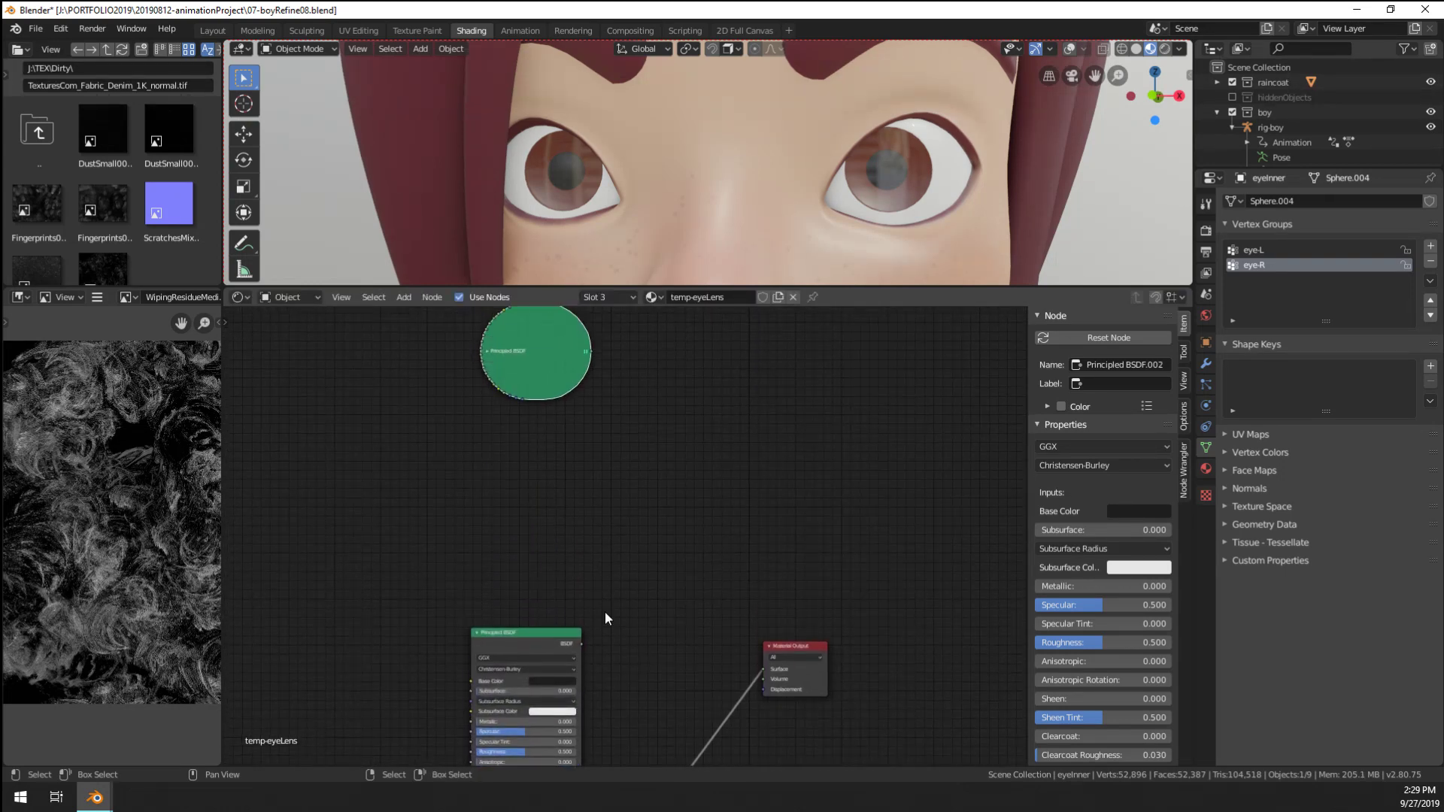
{"action": "key", "text": "h"}
{"action": "scroll", "coordinate": [607, 555], "scroll_direction": "down", "scroll_amount": 1}
{"action": "key", "text": "g"}
{"action": "left_click", "coordinate": [605, 594]}
{"action": "middle_click_drag", "start_coordinate": [627, 681], "coordinate": [704, 394]}
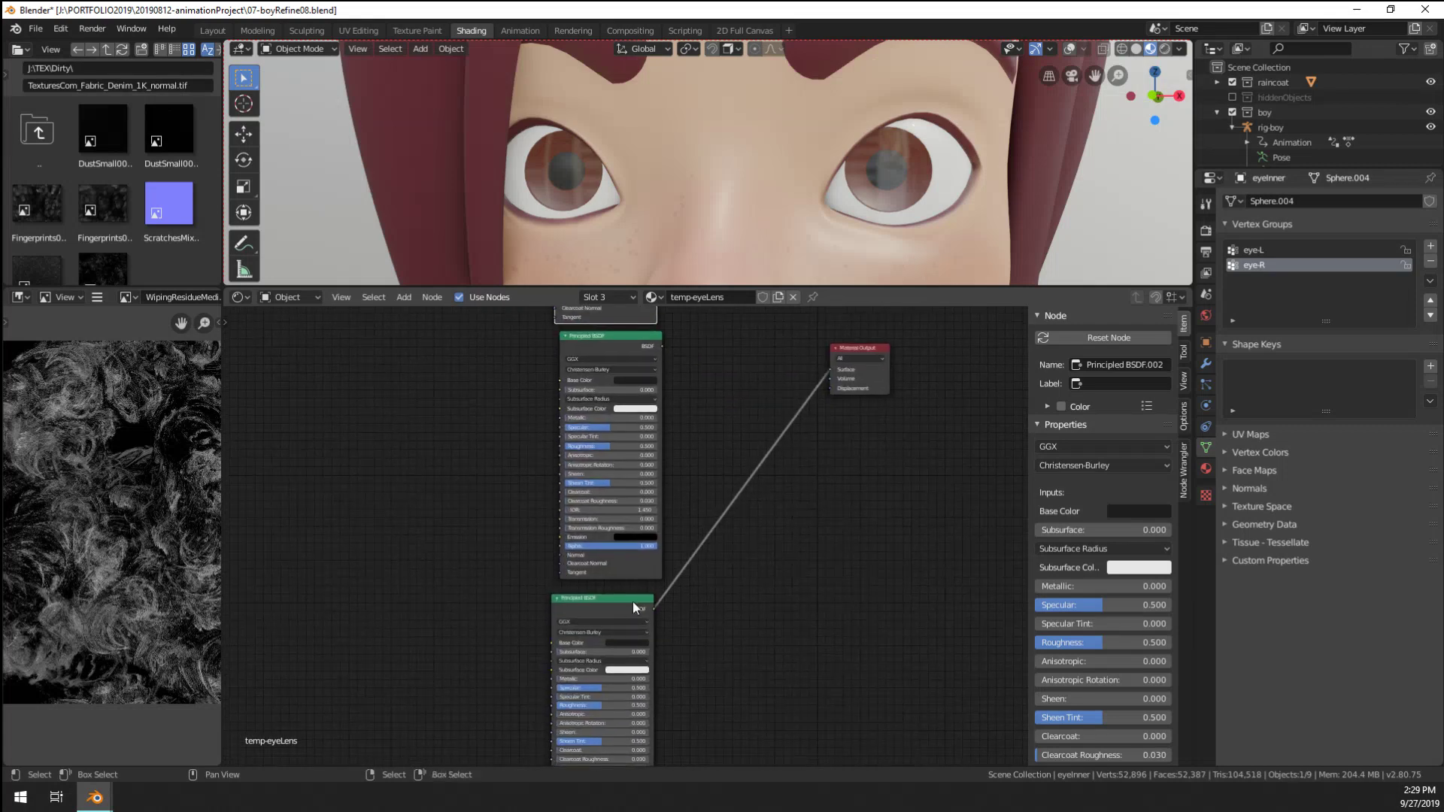
Line up the three Principled BSDF nodes in a vertical column
{"action": "left_click", "coordinate": [617, 605]}
{"action": "middle_click_drag", "start_coordinate": [620, 376], "coordinate": [649, 552]}
{"action": "left_click_drag", "start_coordinate": [639, 529], "coordinate": [634, 529]}
{"action": "middle_click_drag", "start_coordinate": [701, 613], "coordinate": [670, 632]}
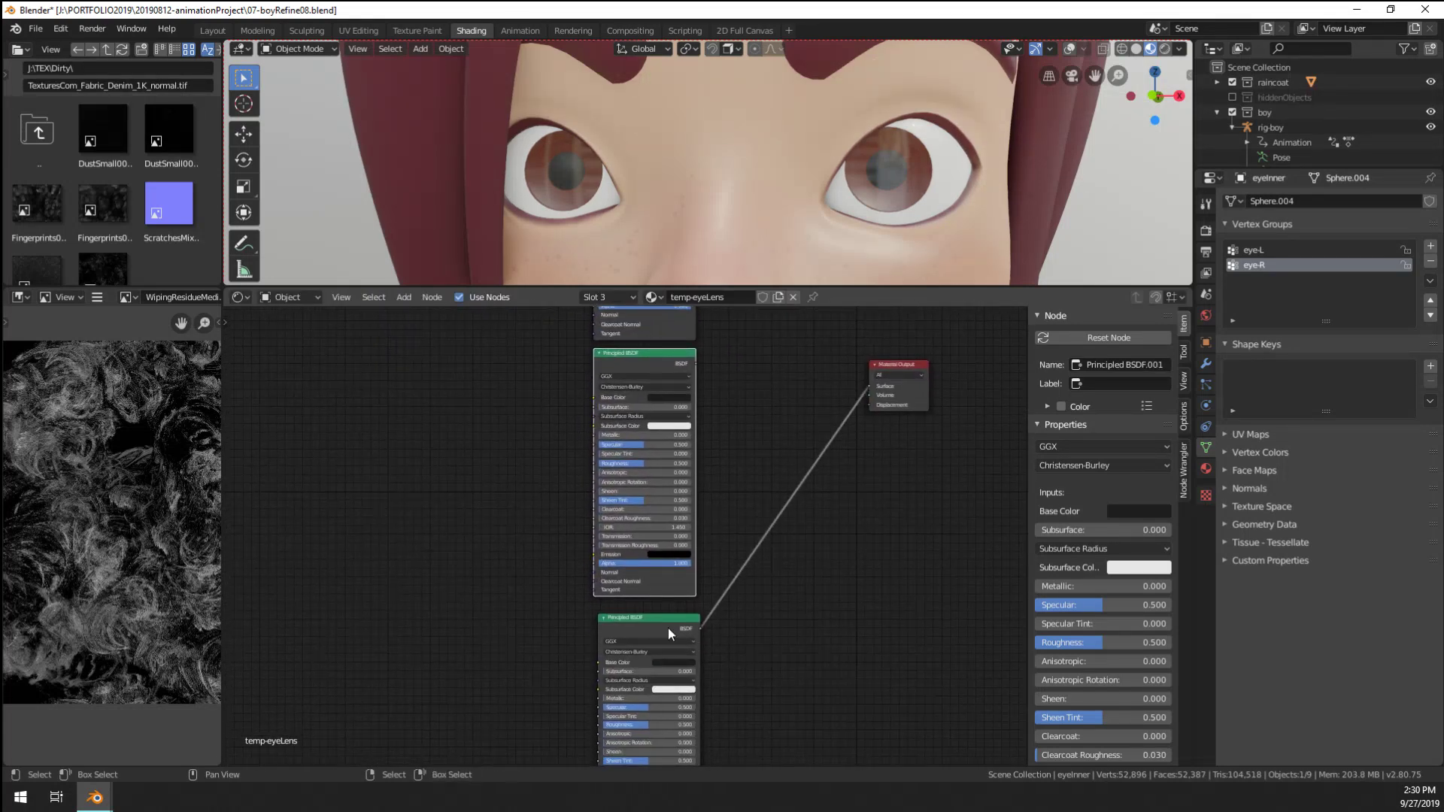
{"action": "left_click", "coordinate": [670, 633]}
{"action": "scroll", "coordinate": [663, 569], "scroll_direction": "down", "scroll_amount": 1}
{"action": "scroll", "coordinate": [662, 563], "scroll_direction": "up", "scroll_amount": 1}
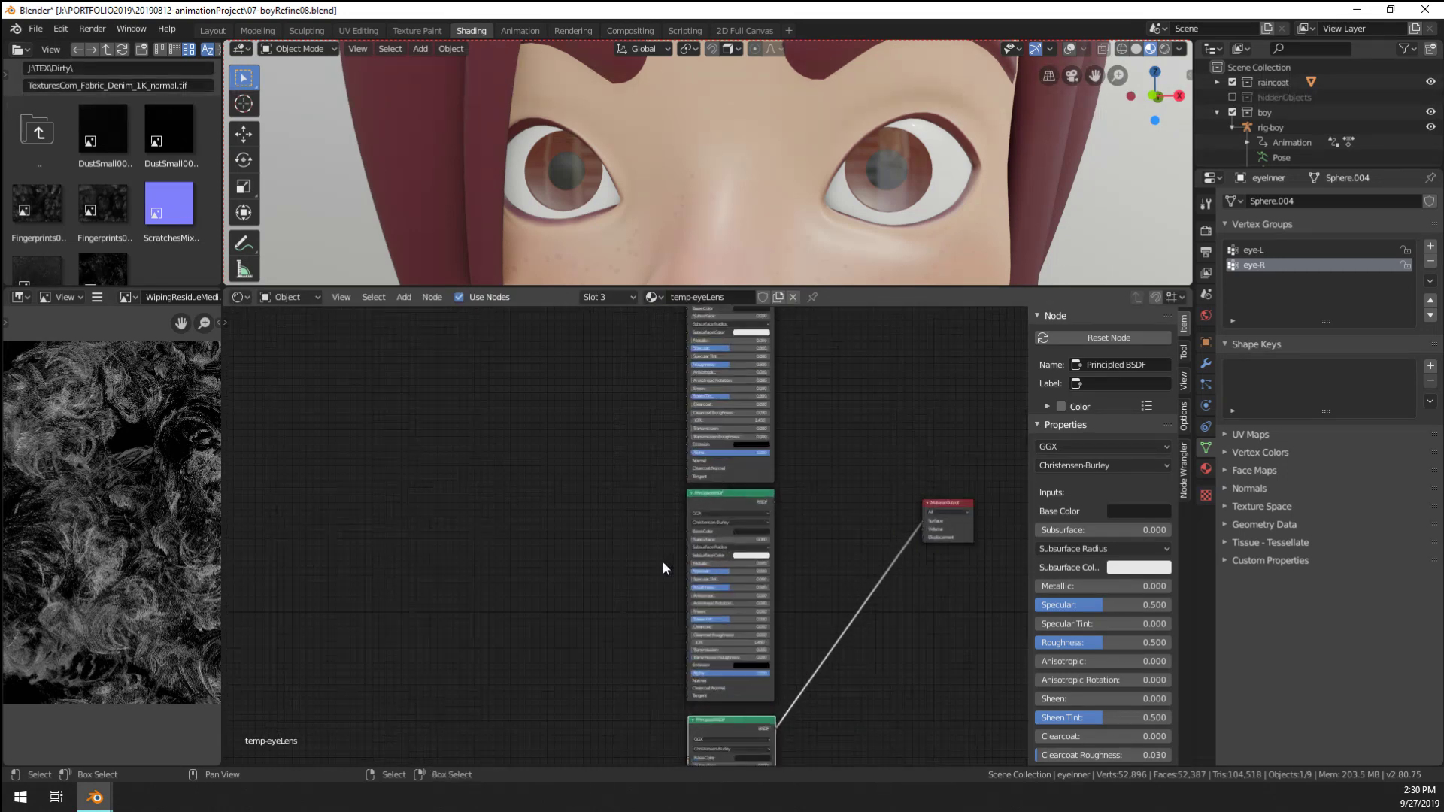
Add a Gradient Texture node beside the Principled BSDF nodes and preview its color output on the eyes
{"action": "middle_click_drag", "start_coordinate": [552, 497], "coordinate": [603, 584]}
{"action": "key", "text": "shift+a"}
{"action": "mouse_move", "coordinate": [530, 537]}
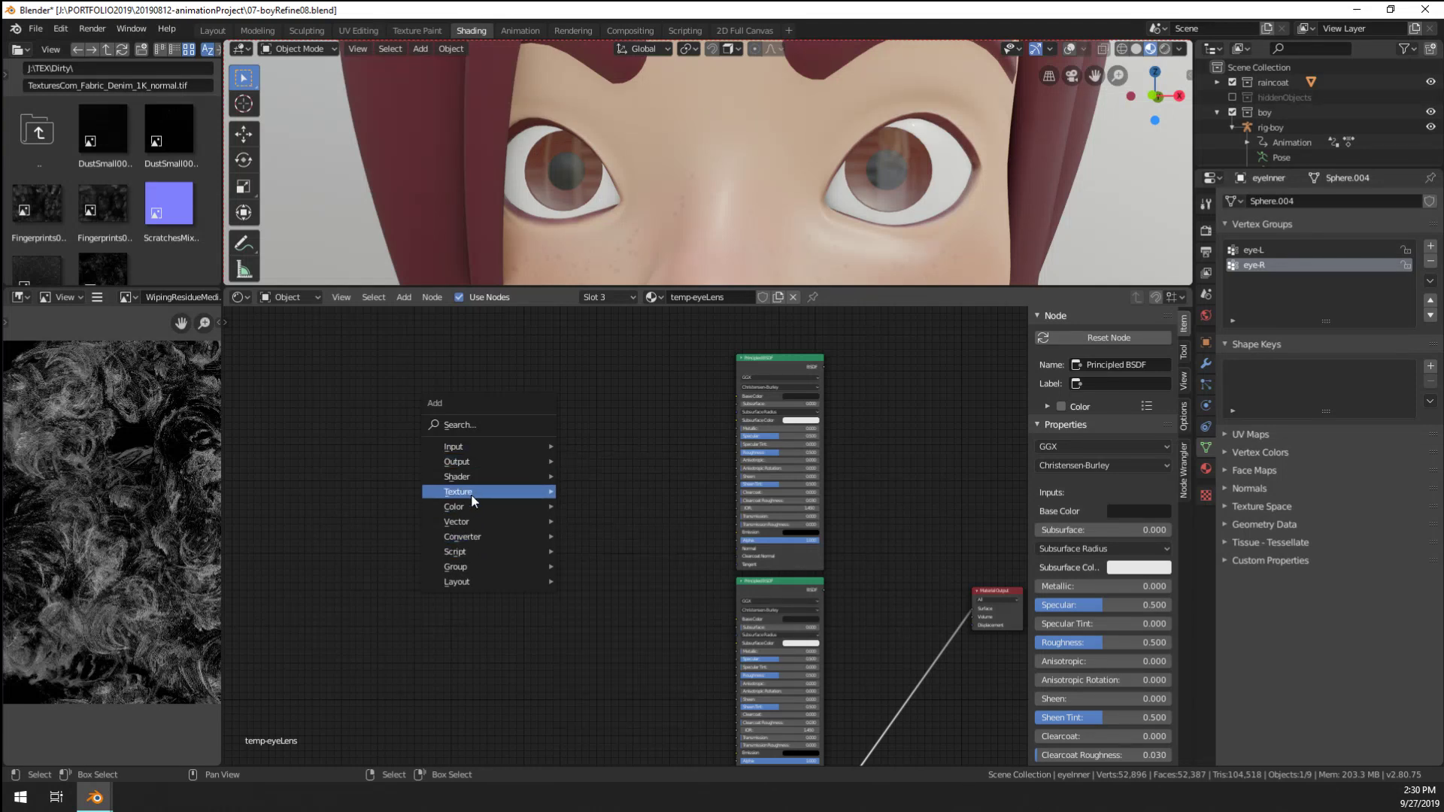
{"action": "mouse_move", "coordinate": [471, 494]}
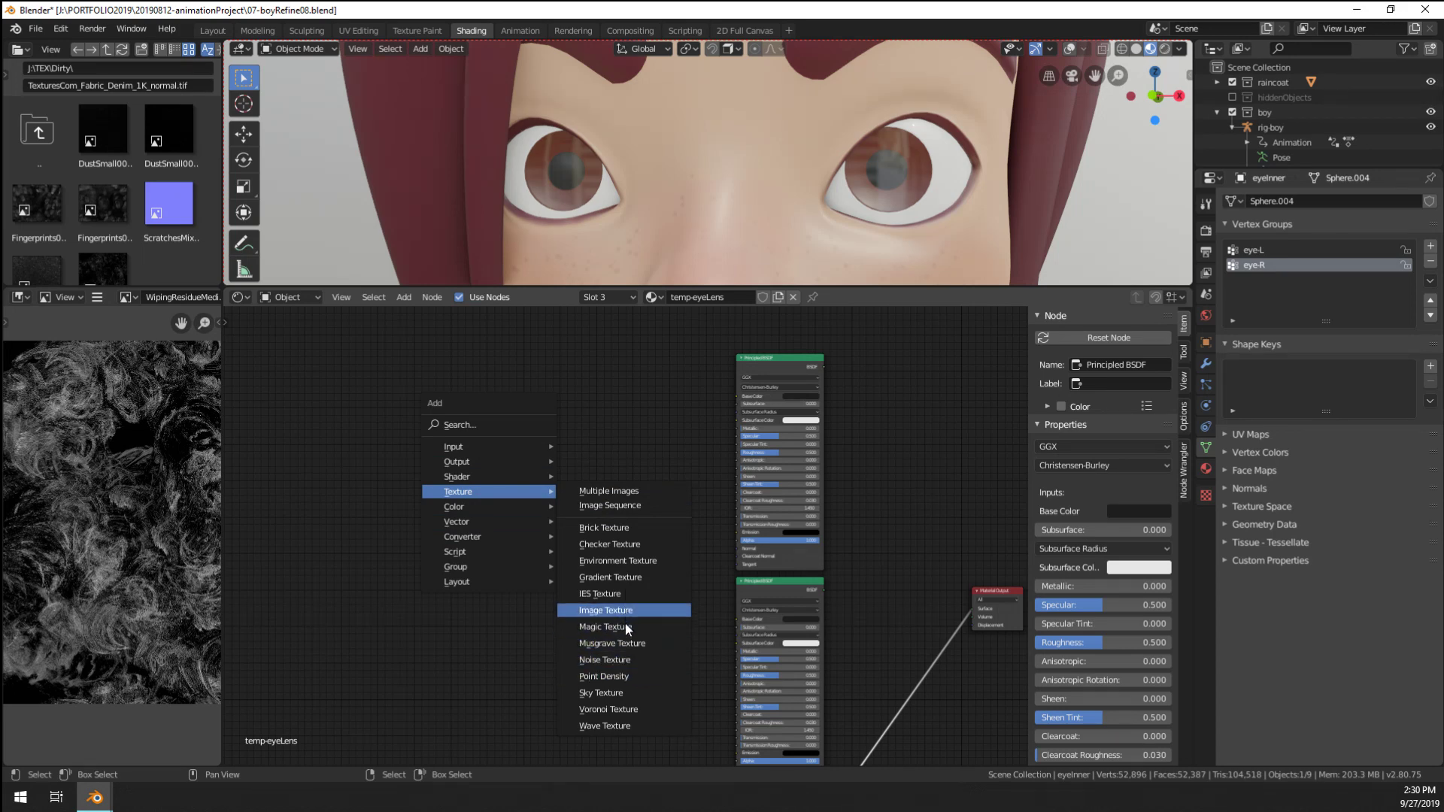
{"action": "left_click", "coordinate": [630, 580]}
{"action": "left_click", "coordinate": [364, 509]}
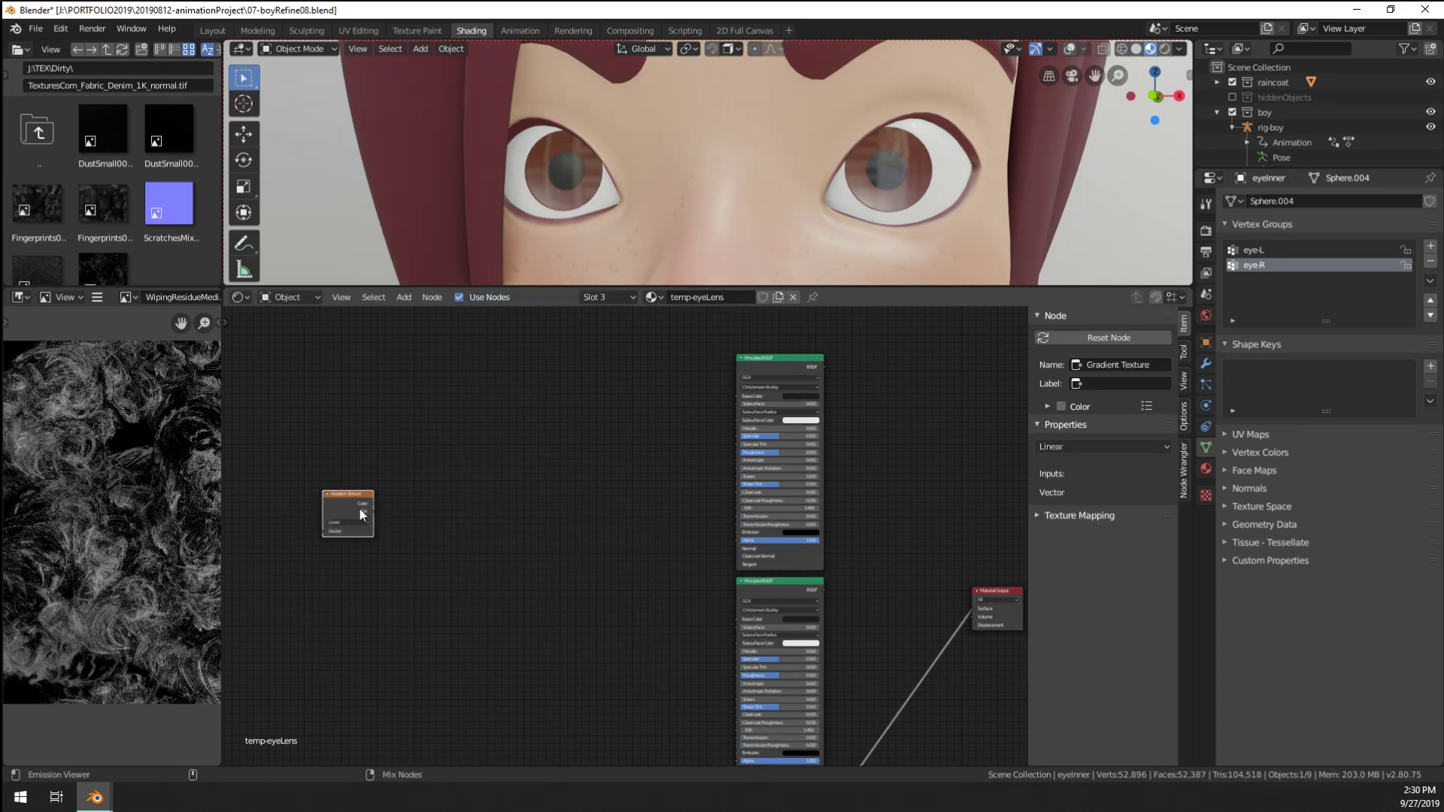
{"action": "left_click", "coordinate": [359, 509], "text": "ctrl+shift"}
{"action": "middle_click_drag", "start_coordinate": [350, 602], "coordinate": [363, 613]}
Remove the temp-eyeWhite and temp-EyeIris material slots from eyeInner, keeping only temp-eyeLens
{"action": "left_click", "coordinate": [1206, 468]}
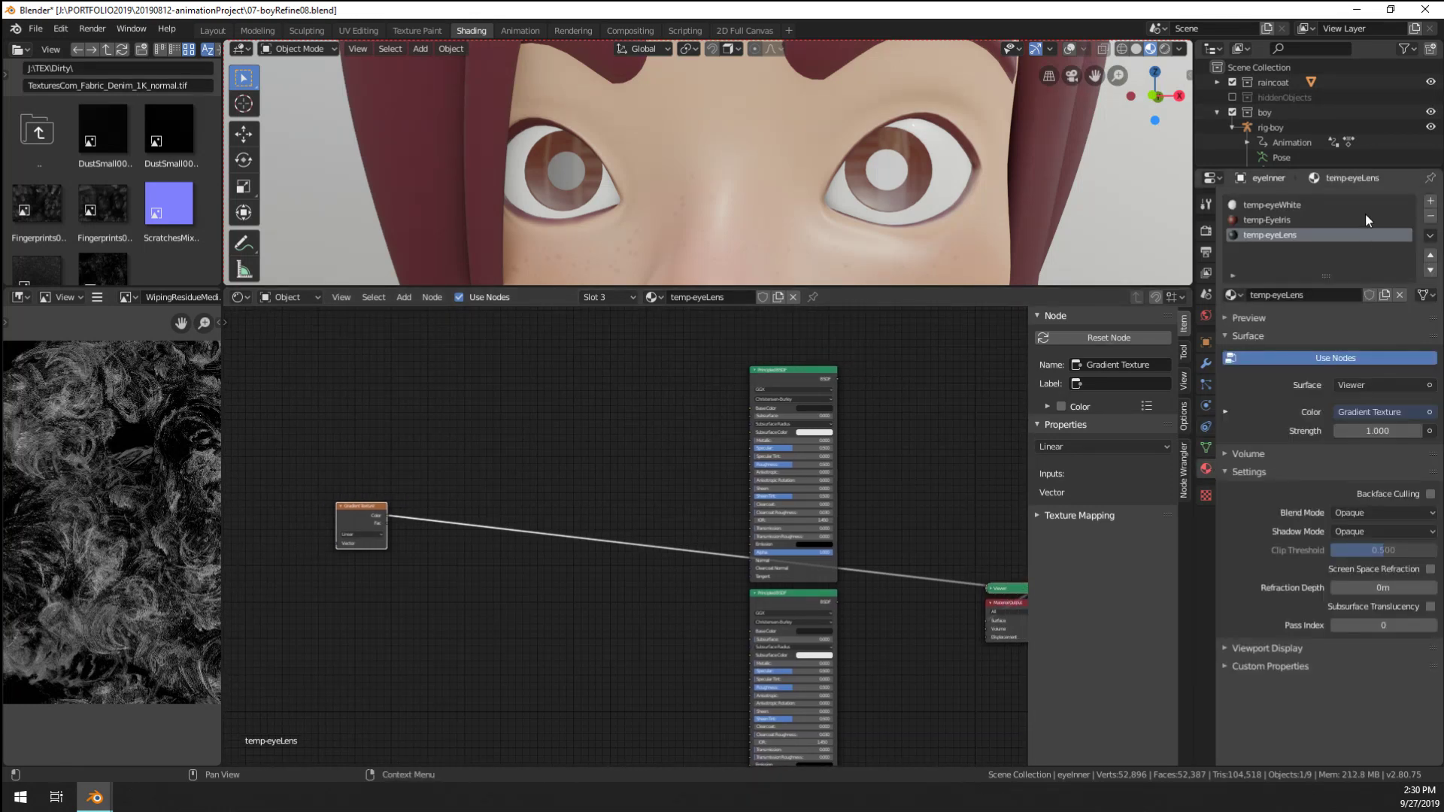
{"action": "left_click", "coordinate": [1340, 208]}
{"action": "left_click", "coordinate": [1431, 217]}
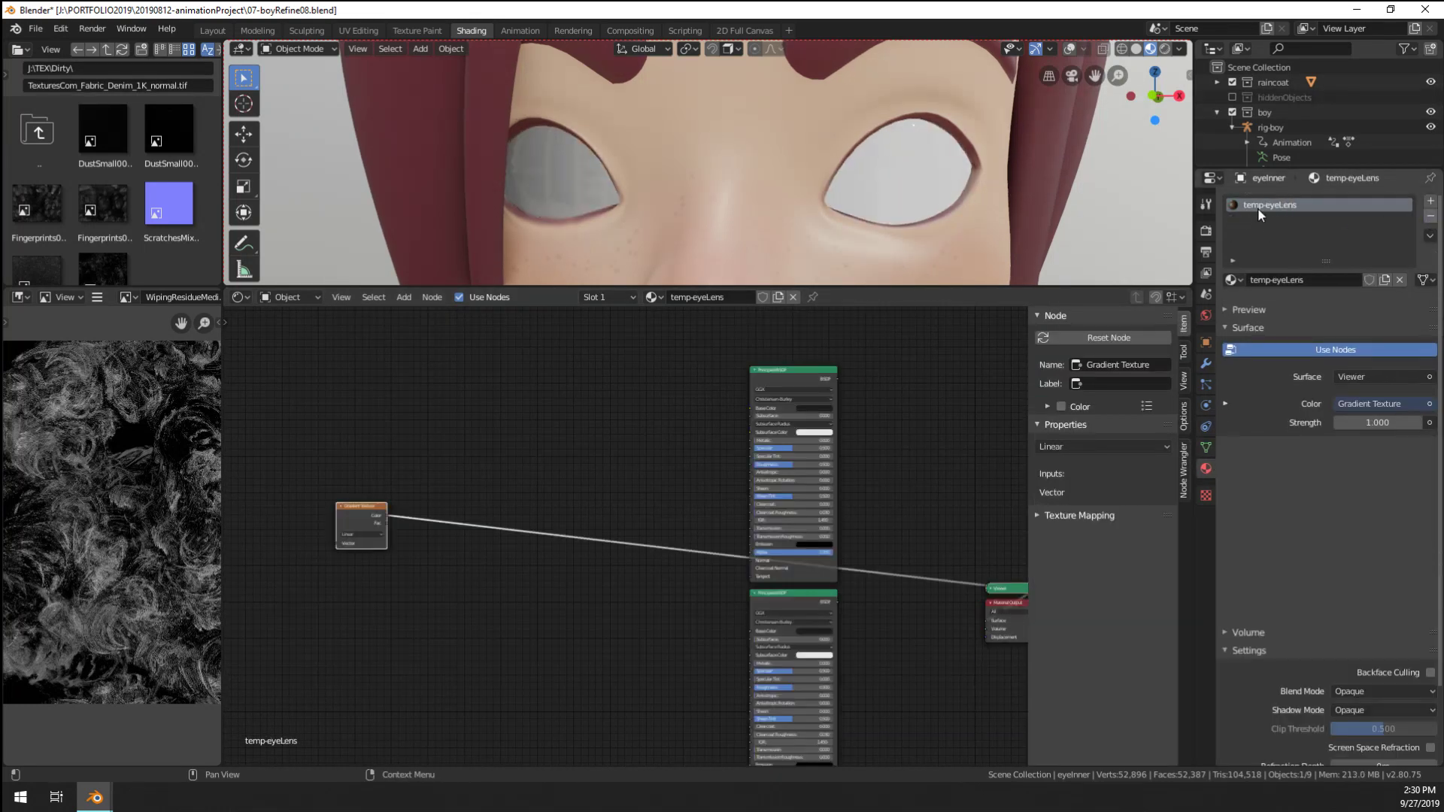
Rename the temp-eyeLens material to shader-eye
{"action": "double_click", "coordinate": [1275, 278]}
{"action": "type", "text": "eye"}
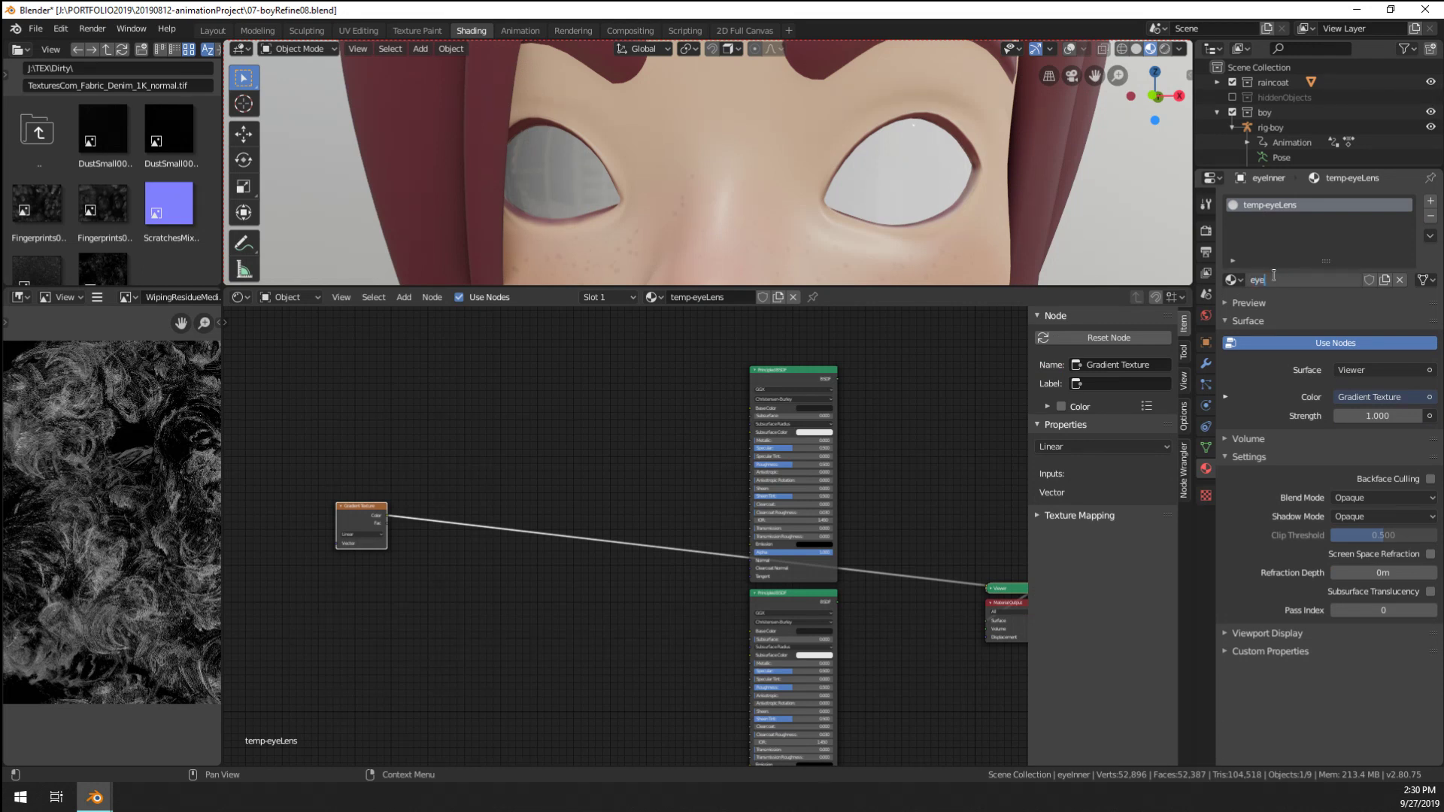
{"action": "key", "text": "Home"}
{"action": "type", "text": "shade-"}
{"action": "key", "text": "End"}
{"action": "key", "text": "Return"}
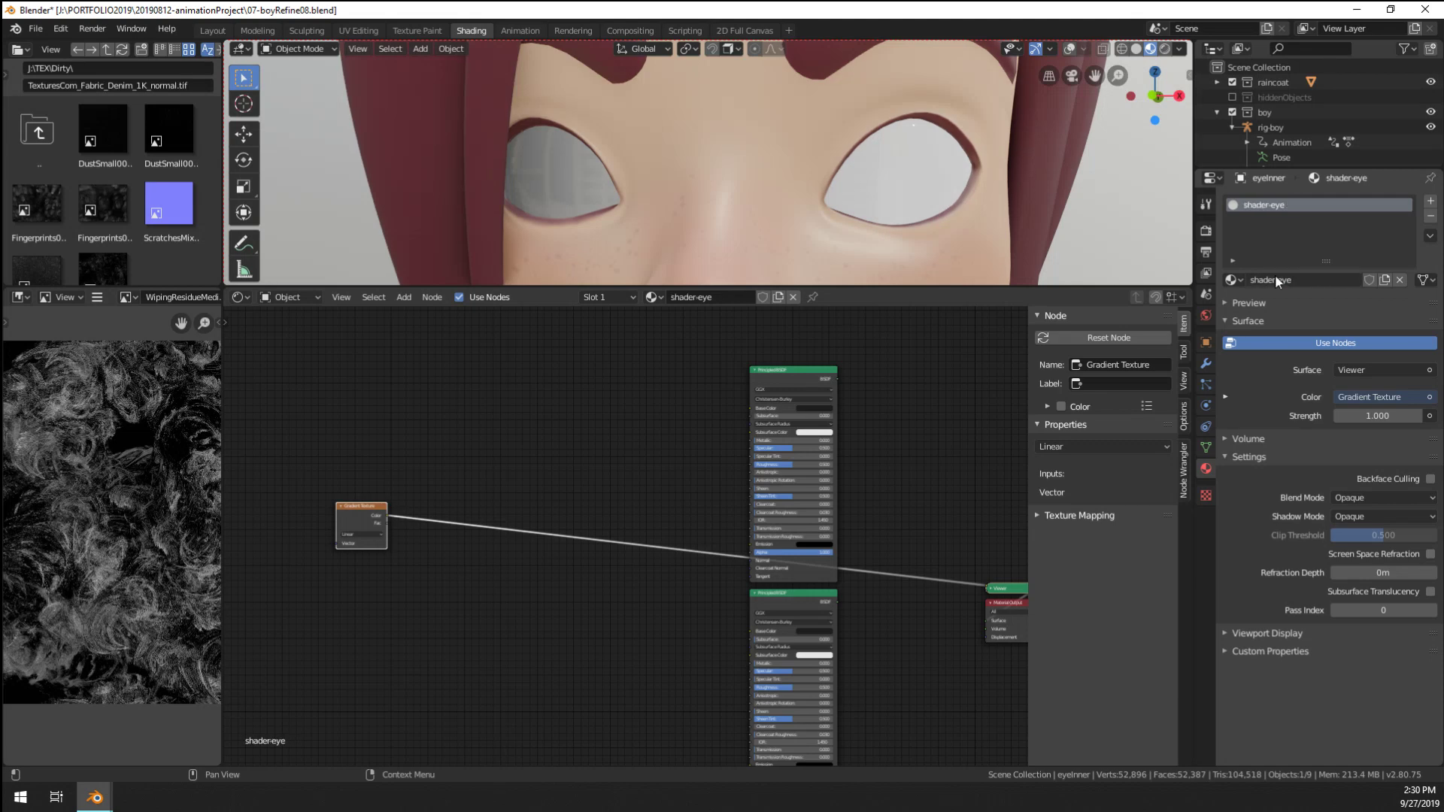
Add Mapping and Texture Coordinate nodes to the Gradient Texture and feed the Mapping node from the UV output
{"action": "scroll", "coordinate": [247, 503], "scroll_direction": "up", "scroll_amount": 2}
{"action": "left_click_drag", "start_coordinate": [247, 503], "coordinate": [394, 519]}
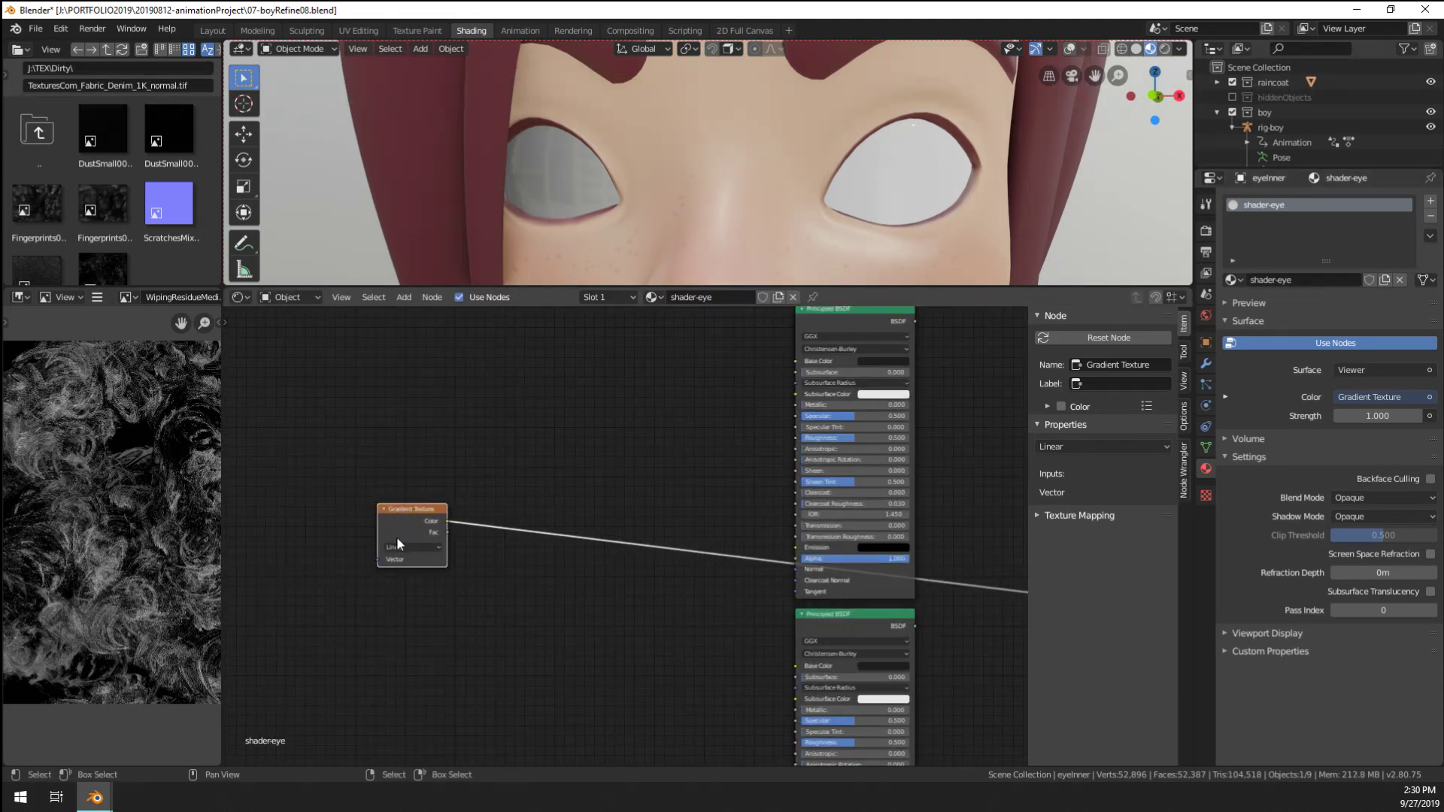
{"action": "key", "text": "ctrl+t"}
{"action": "scroll", "coordinate": [484, 532], "scroll_direction": "up", "scroll_amount": 2}
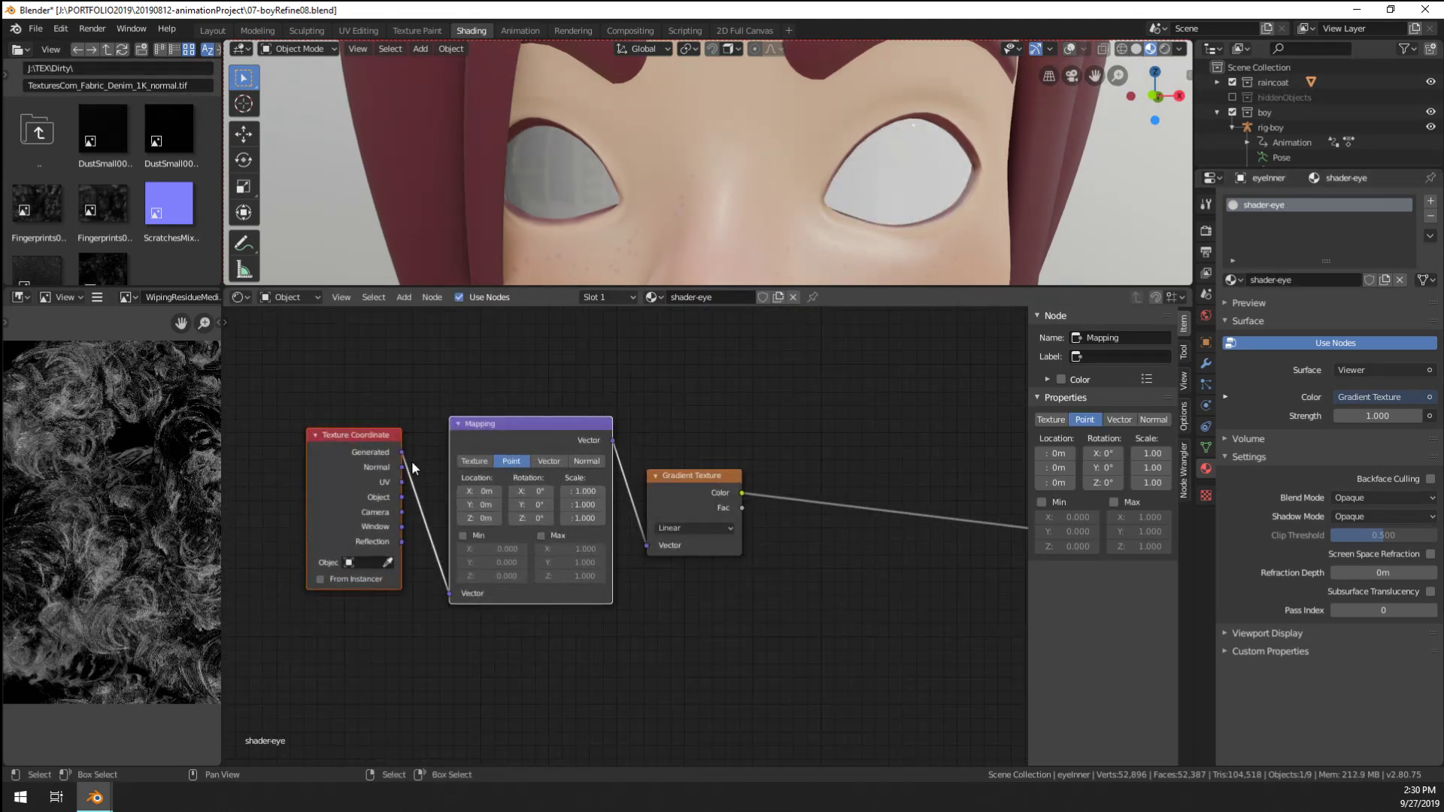
{"action": "scroll", "coordinate": [558, 564], "scroll_direction": "right", "scroll_amount": 2, "text": "ctrl"}
{"action": "scroll", "coordinate": [595, 563], "scroll_direction": "up", "scroll_amount": 1}
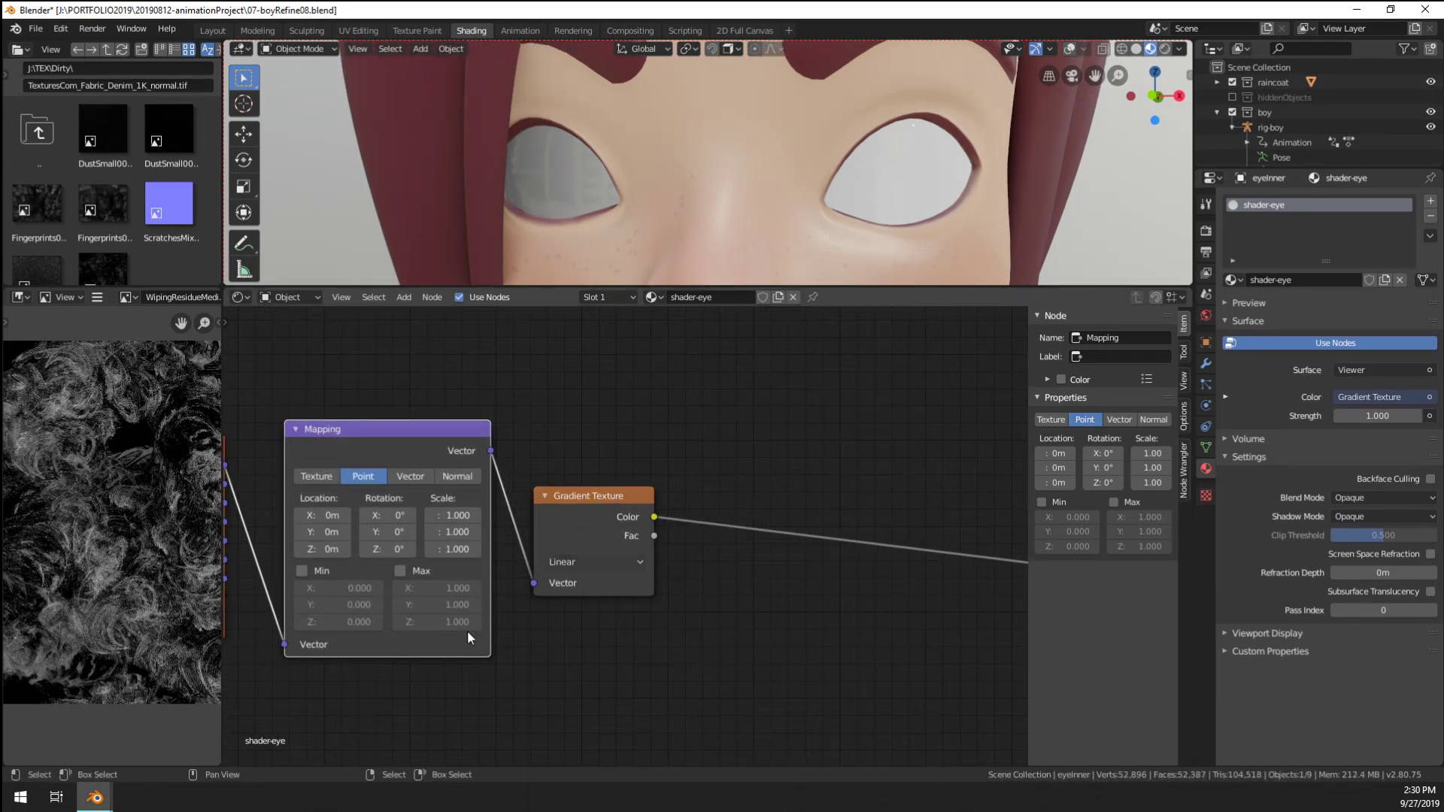
{"action": "scroll", "coordinate": [432, 519], "scroll_direction": "left", "scroll_amount": 3, "text": "ctrl"}
{"action": "left_click_drag", "start_coordinate": [388, 504], "coordinate": [451, 637]}
{"action": "scroll", "coordinate": [611, 594], "scroll_direction": "right", "scroll_amount": 3, "text": "ctrl"}
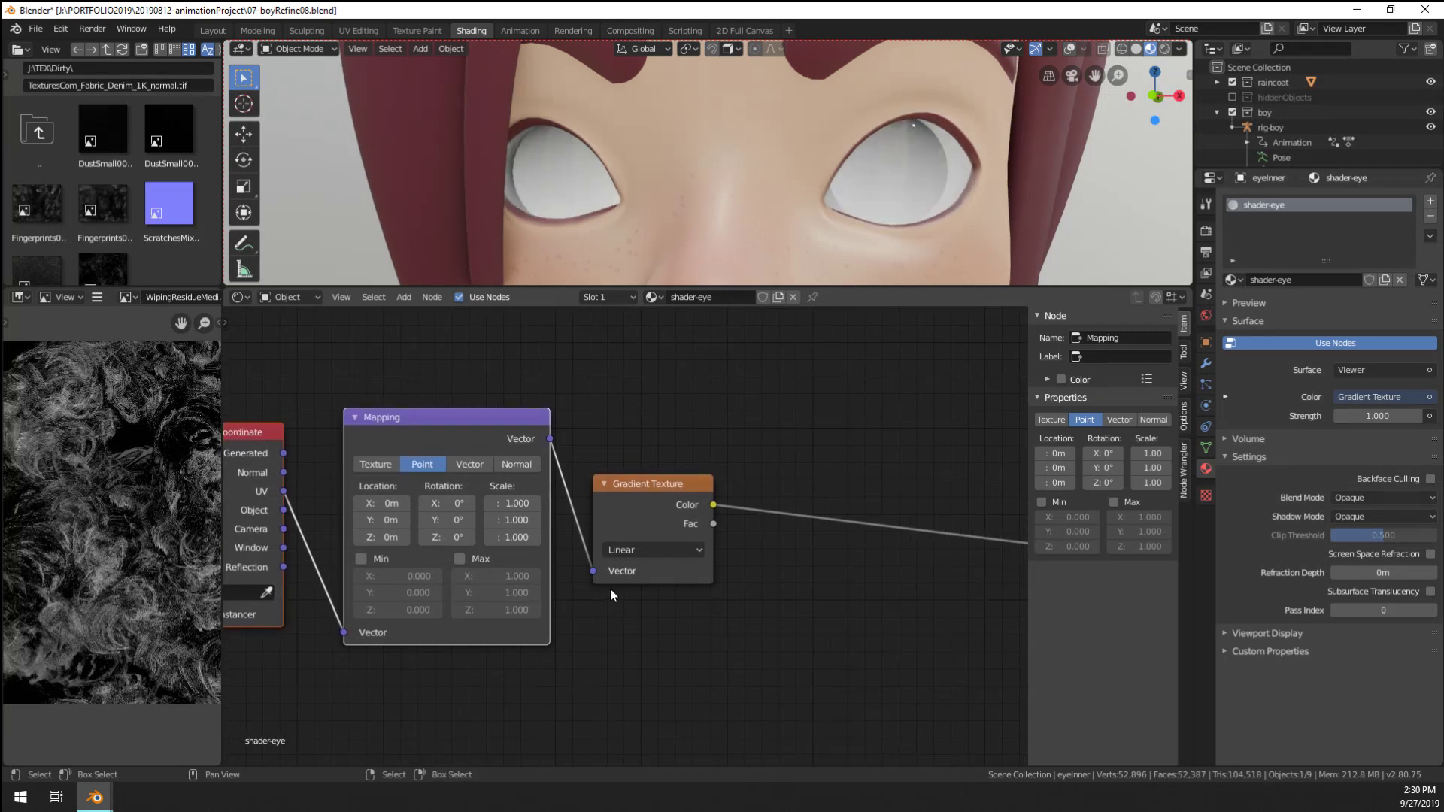
Enter Edit Mode on eyeInner and isolate it in the UV Editing workspace
{"action": "middle_click_drag", "start_coordinate": [832, 279], "coordinate": [854, 280]}
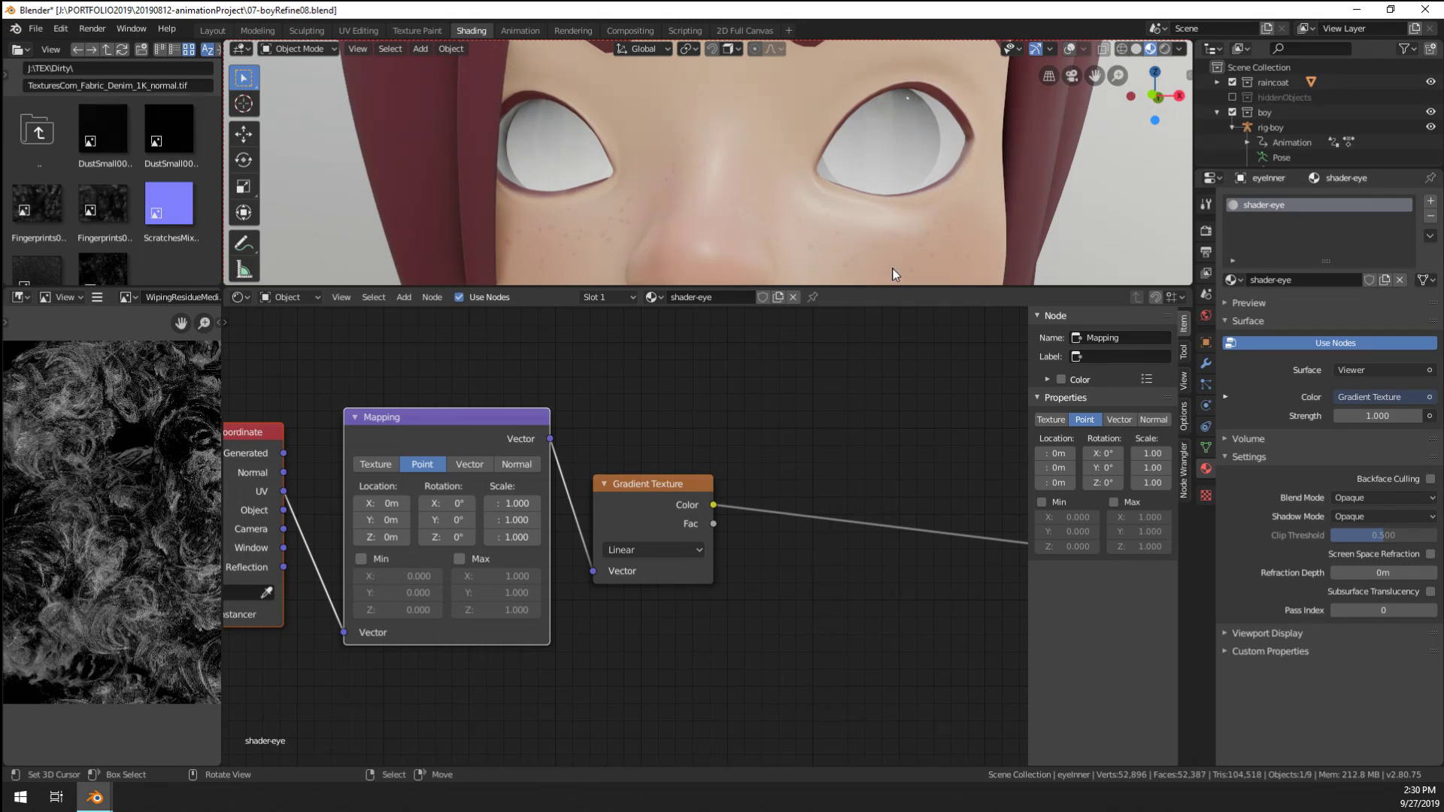
{"action": "key", "text": "Tab"}
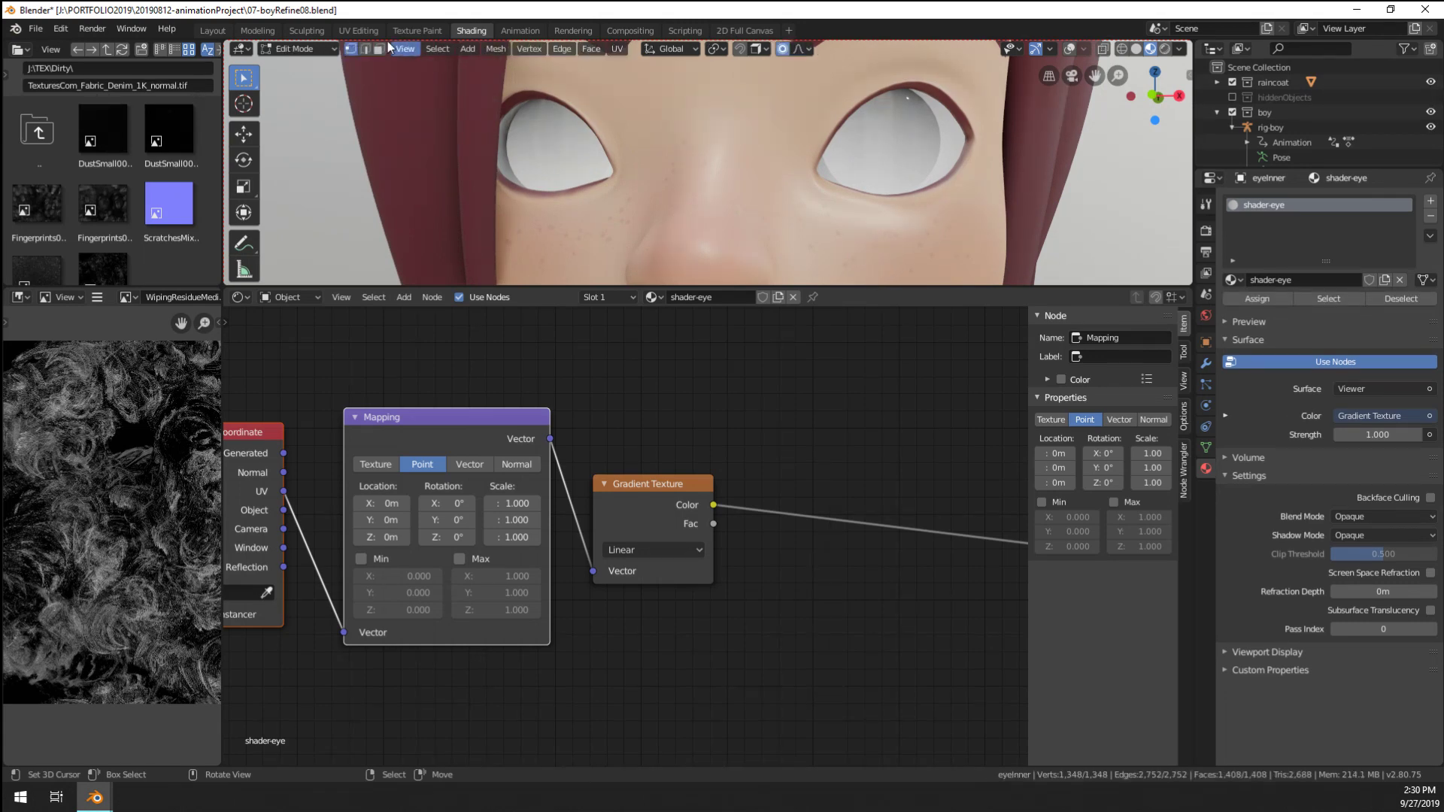
{"action": "left_click", "coordinate": [361, 31]}
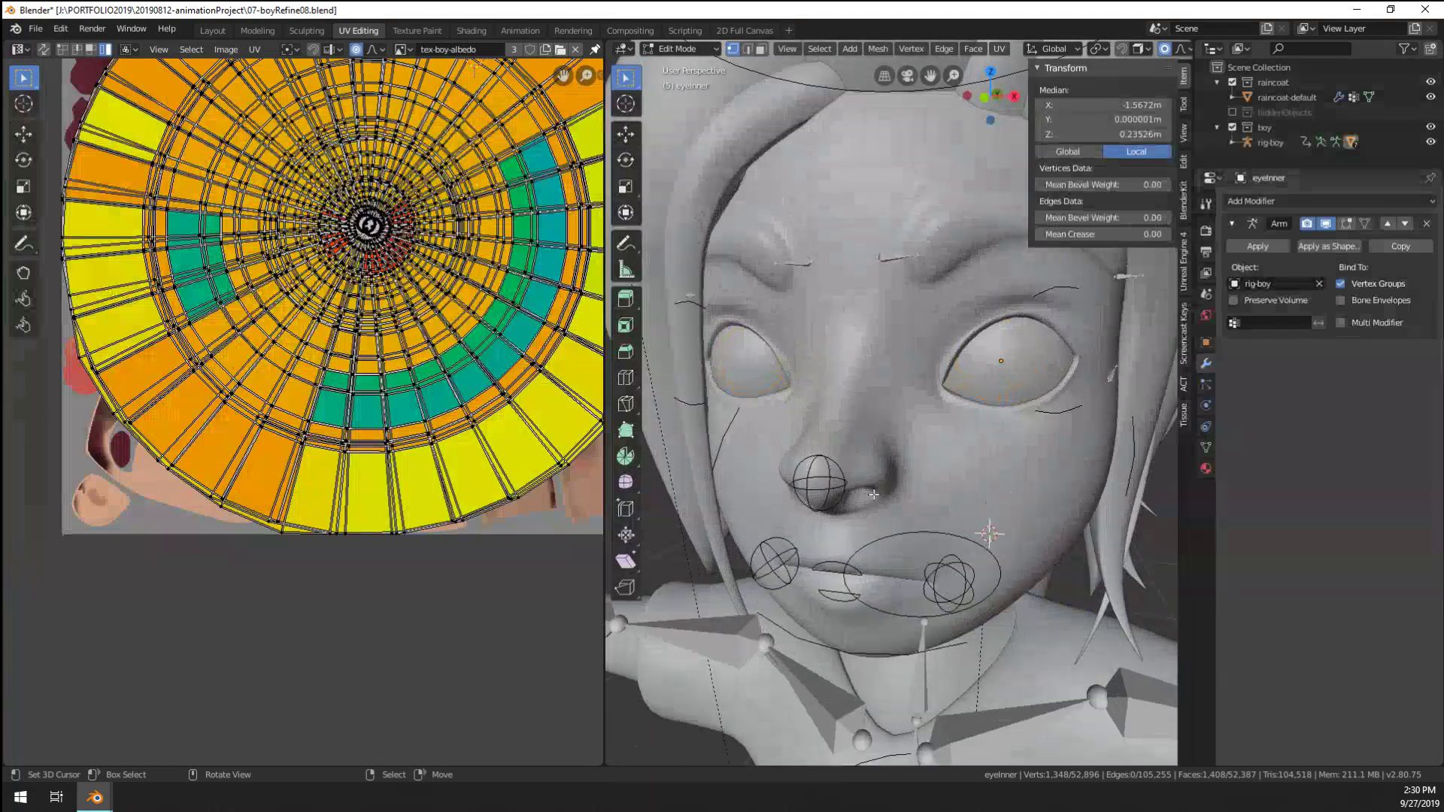
{"action": "key", "text": "KP_Divide"}
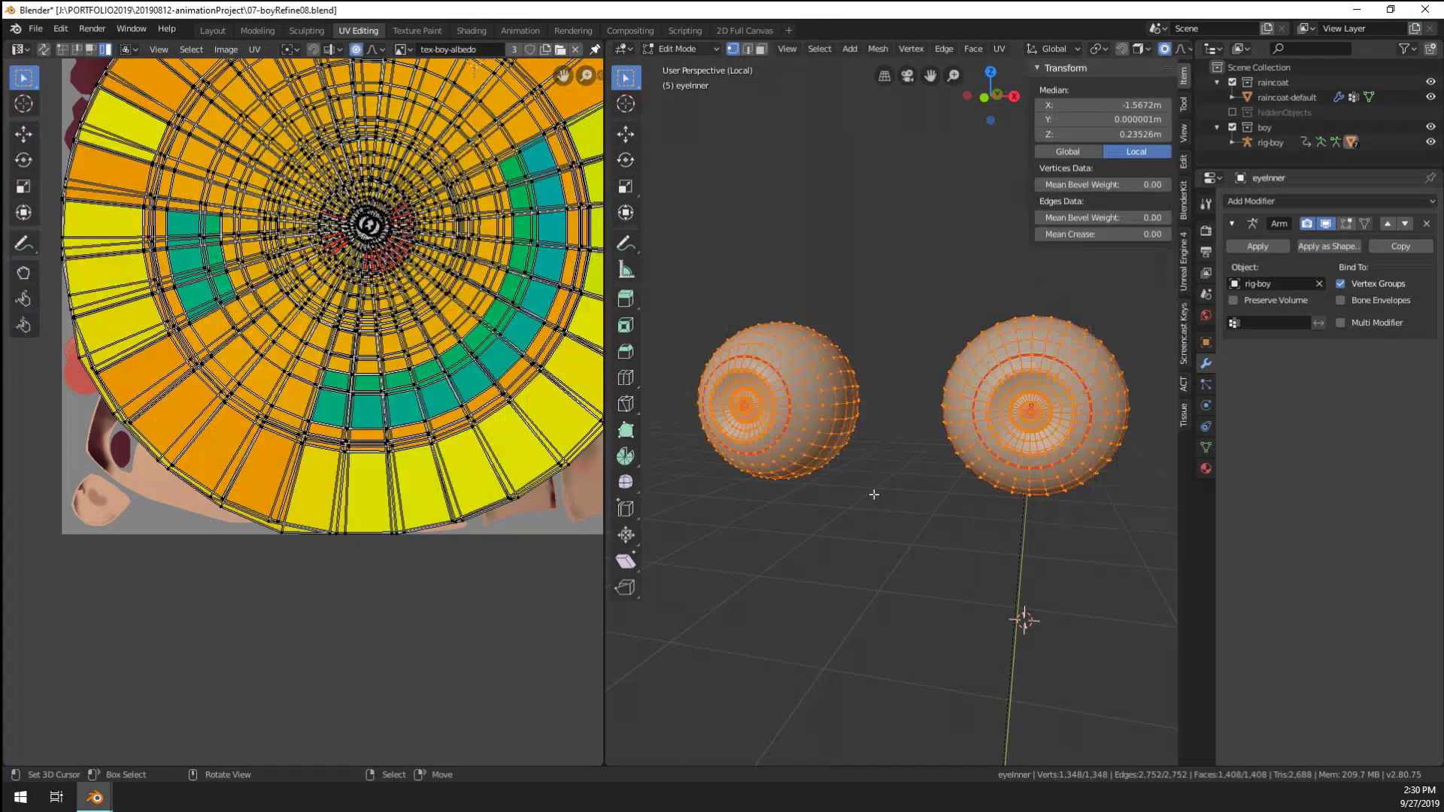
{"action": "scroll", "coordinate": [850, 474], "scroll_direction": "up", "scroll_amount": 3}
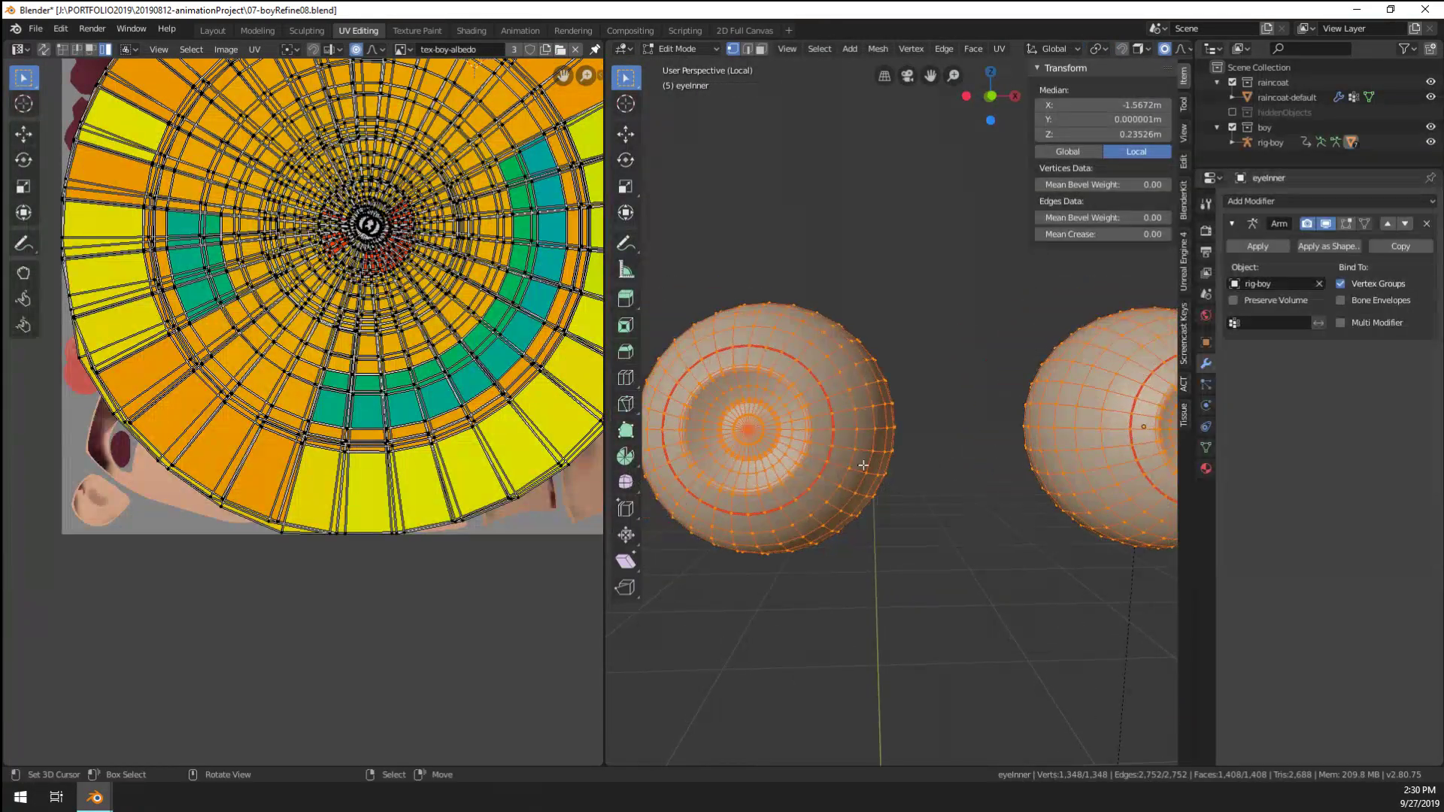
Select the outer shell of both eyeballs as linked geometry delimited by seams
{"action": "left_click", "coordinate": [863, 465]}
{"action": "key", "text": "ctrl+l"}
{"action": "scroll", "coordinate": [919, 520], "scroll_direction": "down", "scroll_amount": 2}
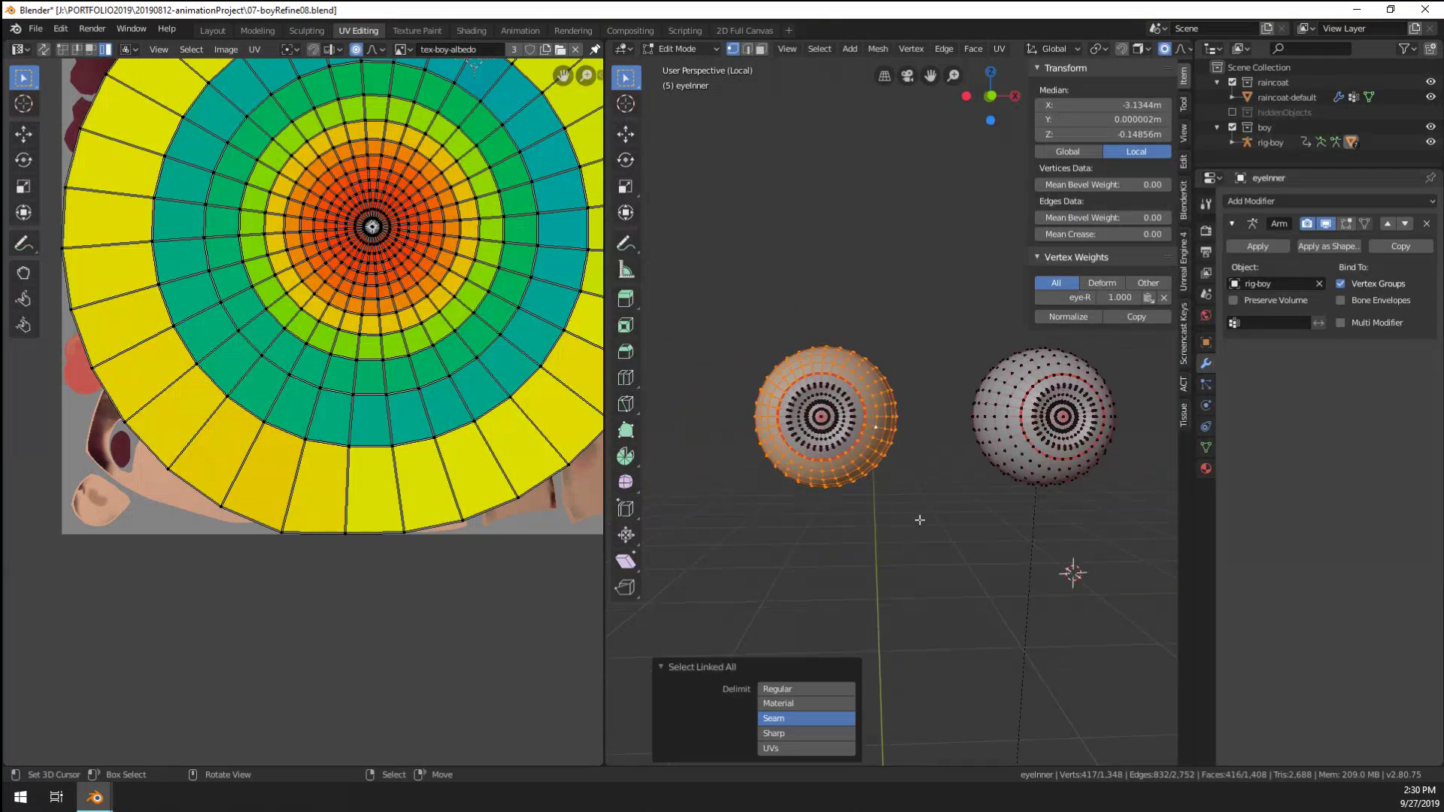
{"action": "middle_click_drag", "start_coordinate": [920, 519], "coordinate": [859, 537], "text": "shift"}
{"action": "right_click", "coordinate": [943, 473], "text": "ctrl"}
{"action": "key", "text": "ctrl+l"}
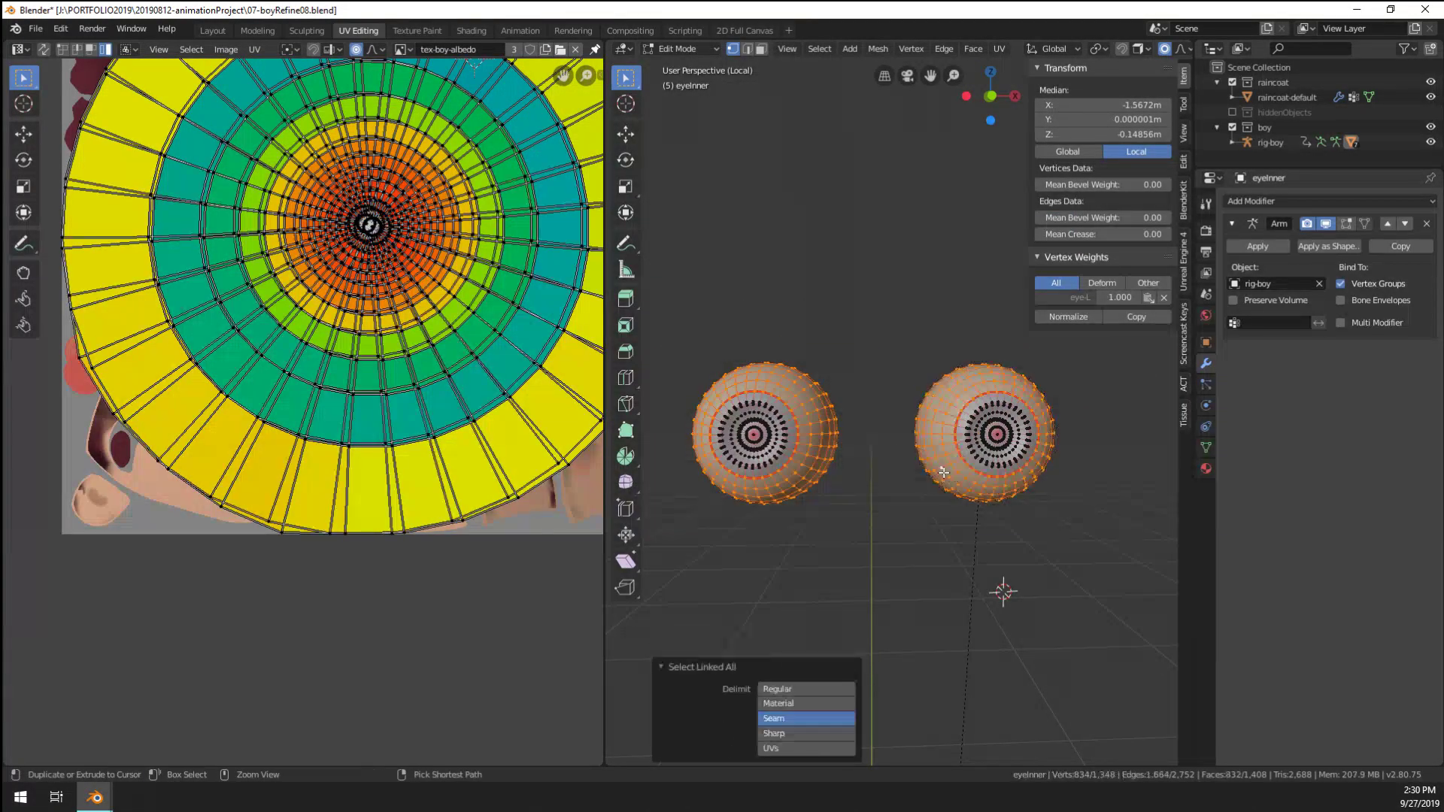
{"action": "scroll", "coordinate": [944, 472], "scroll_direction": "up", "scroll_amount": 2}
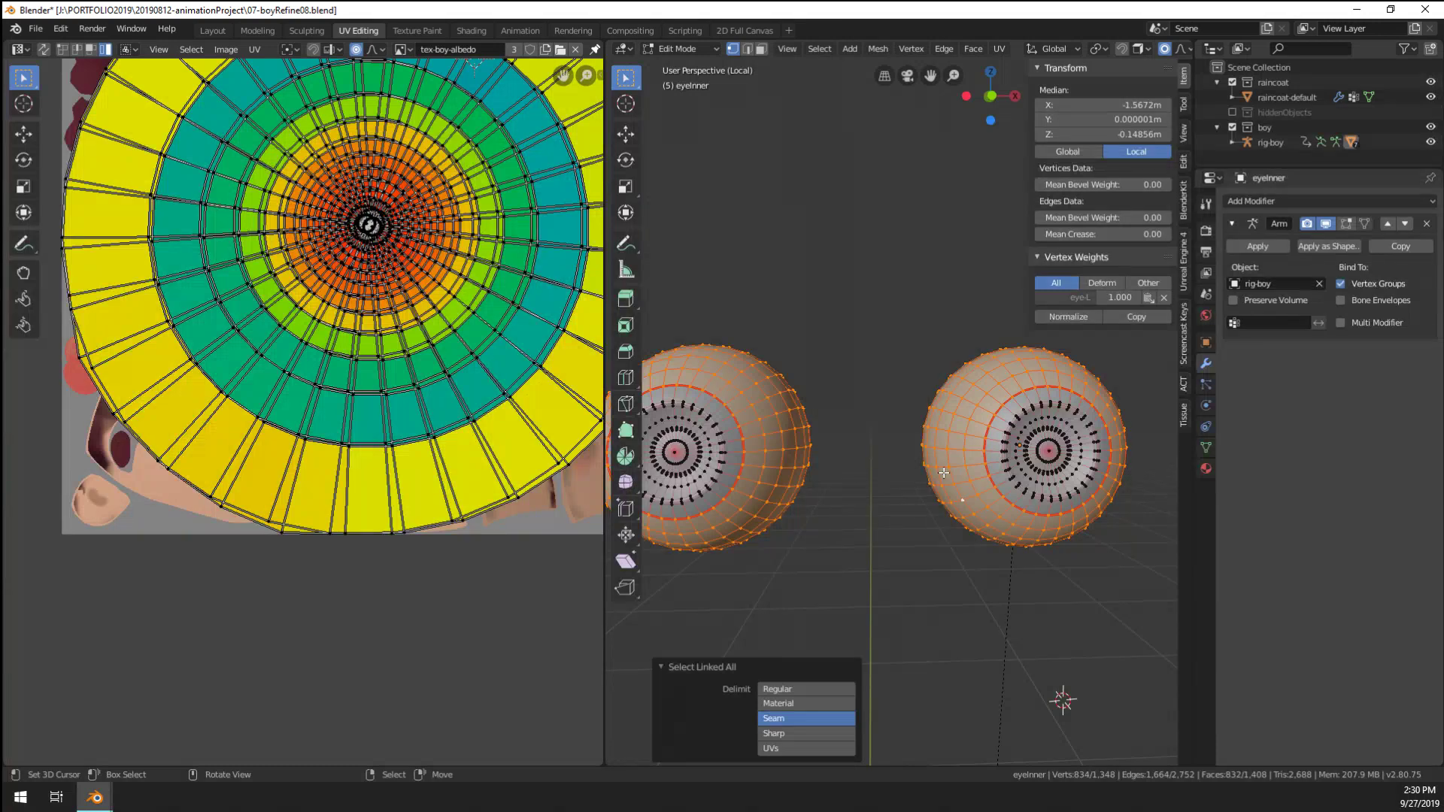
{"action": "scroll", "coordinate": [519, 502], "scroll_direction": "down", "scroll_amount": 2}
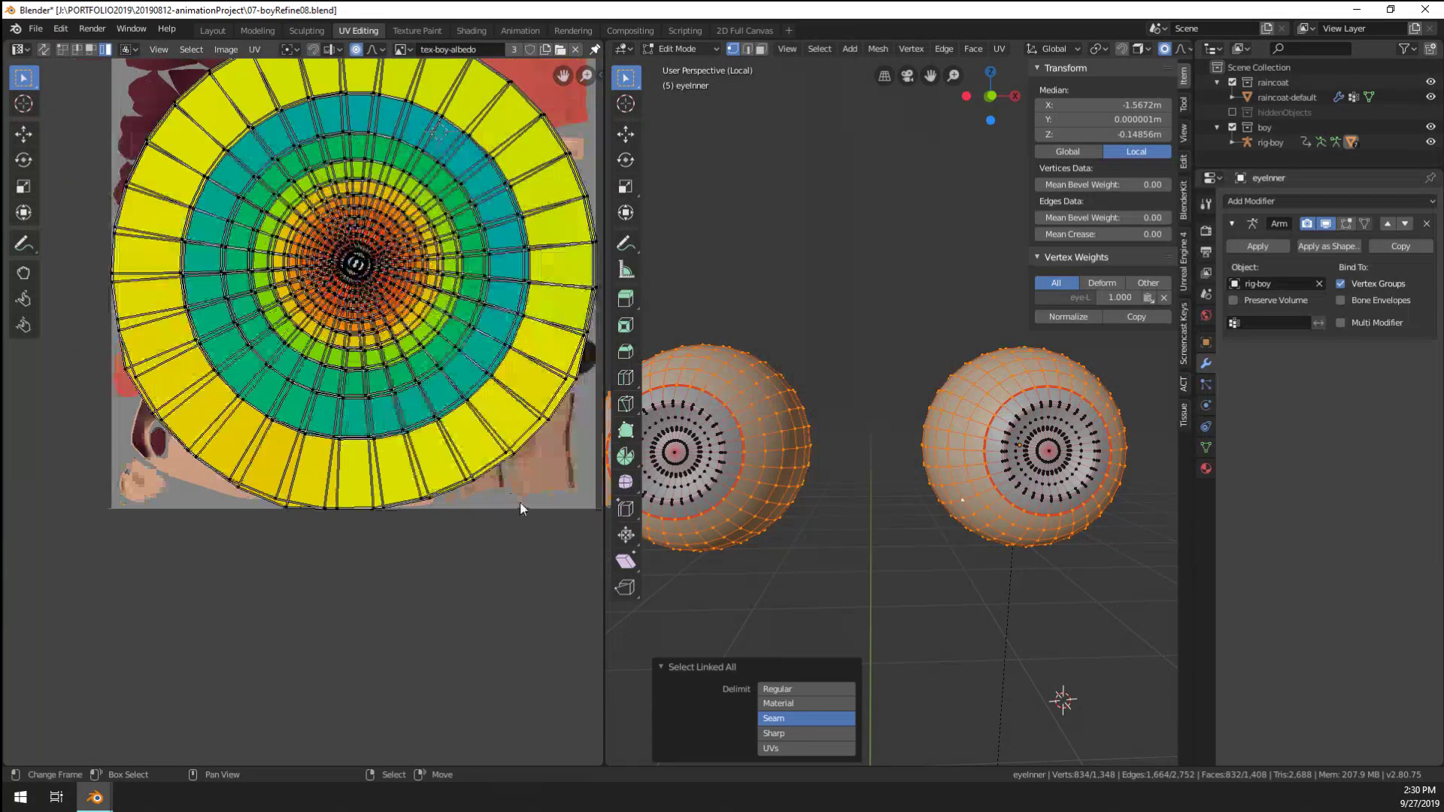
Scale the shells' UVs down to a small disc and move it to the lower-left corner of the tex-boy-albedo image
{"action": "key", "text": "a"}
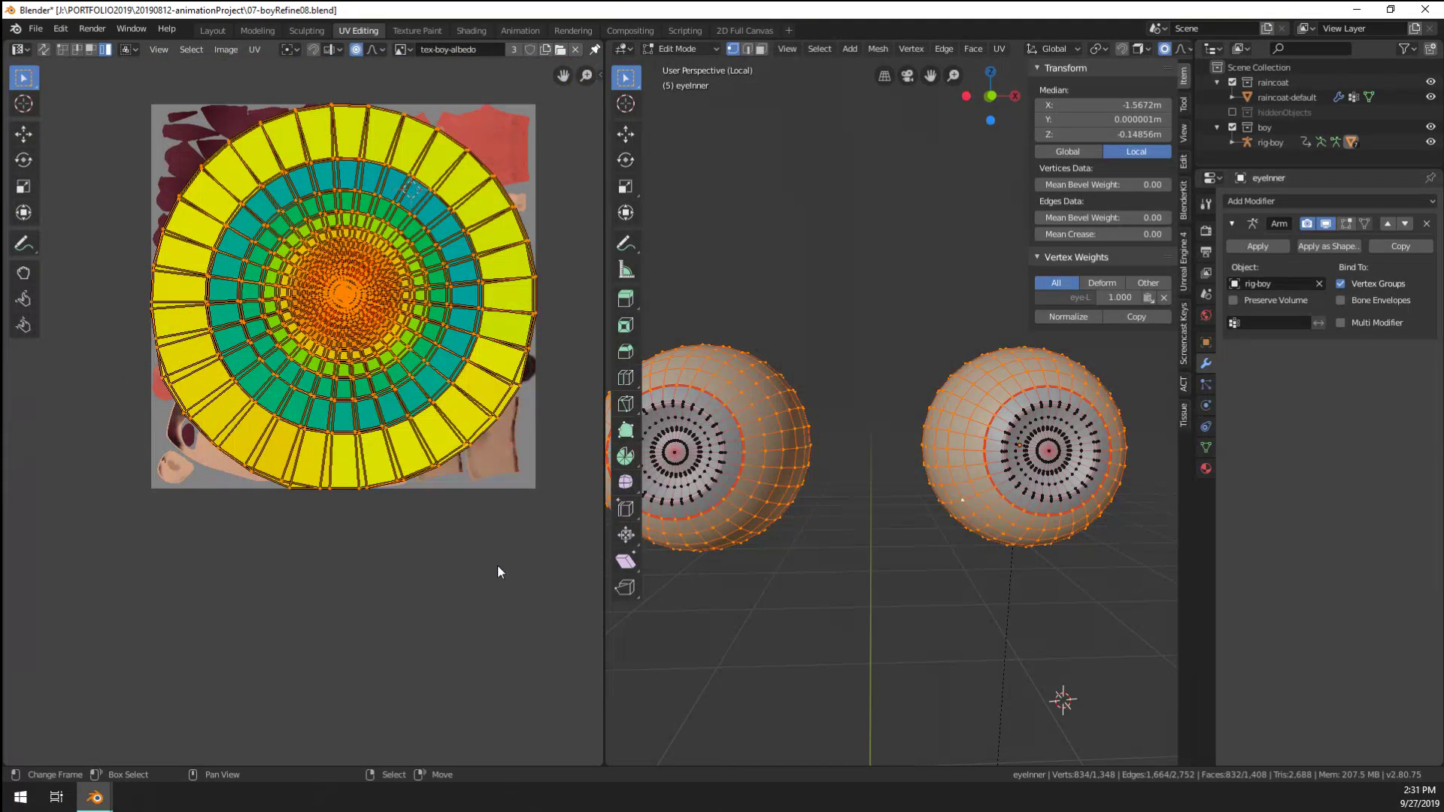
{"action": "key", "text": "s"}
{"action": "left_click", "coordinate": [349, 321]}
{"action": "key", "text": "g"}
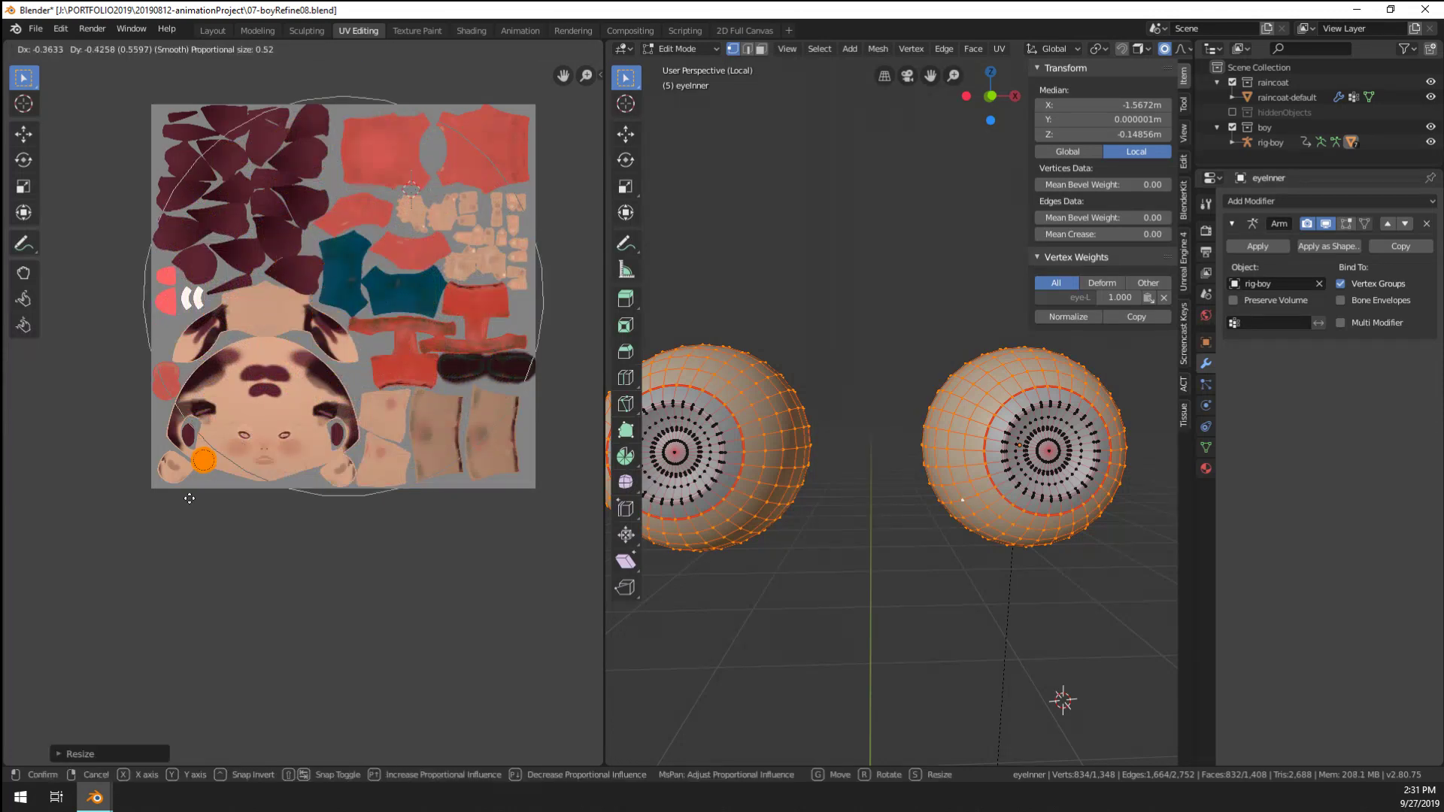
{"action": "left_click", "coordinate": [198, 509]}
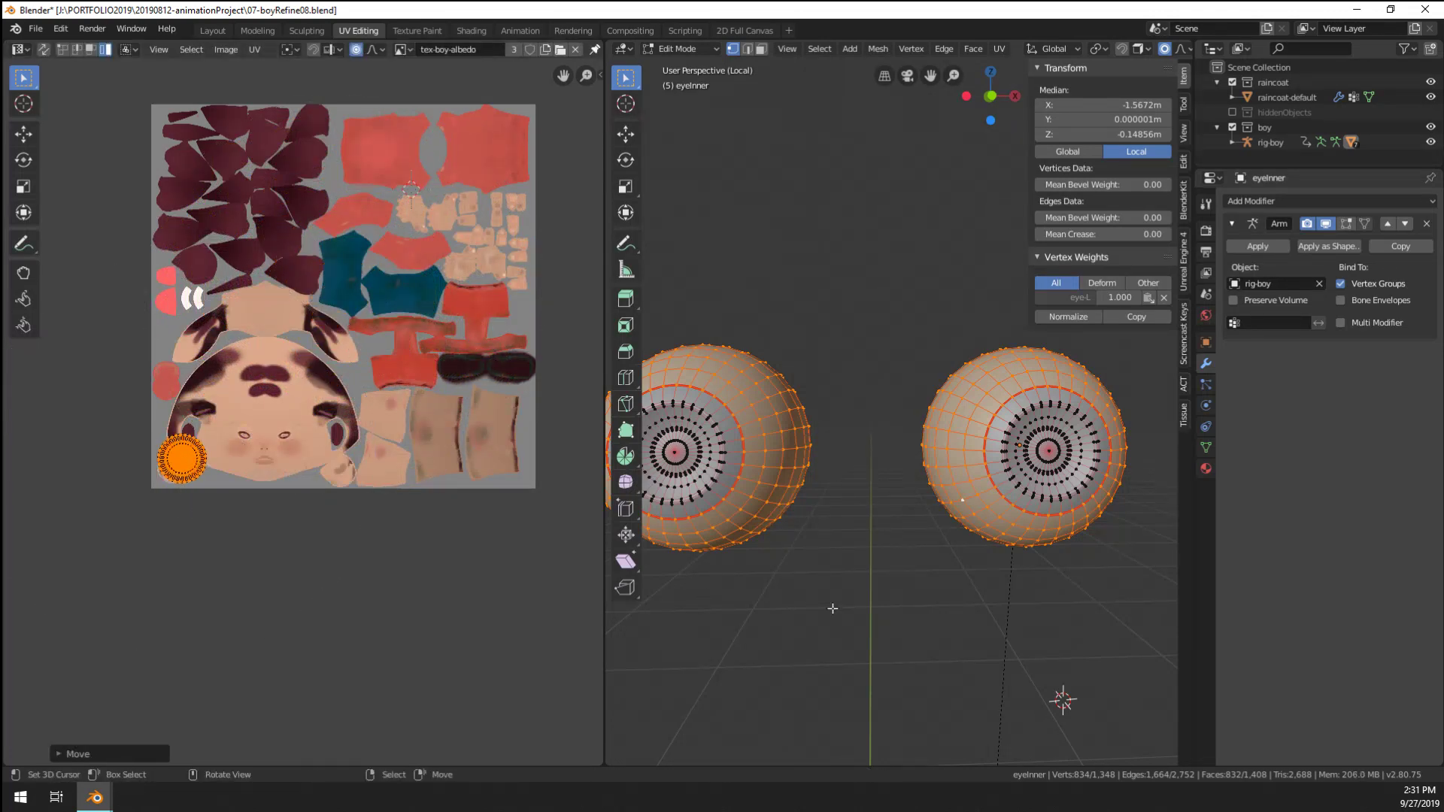
Show the UVs of the whole eyeInner mesh, then select the small shell island and enlarge it slightly in its corner
{"action": "key", "text": "a"}
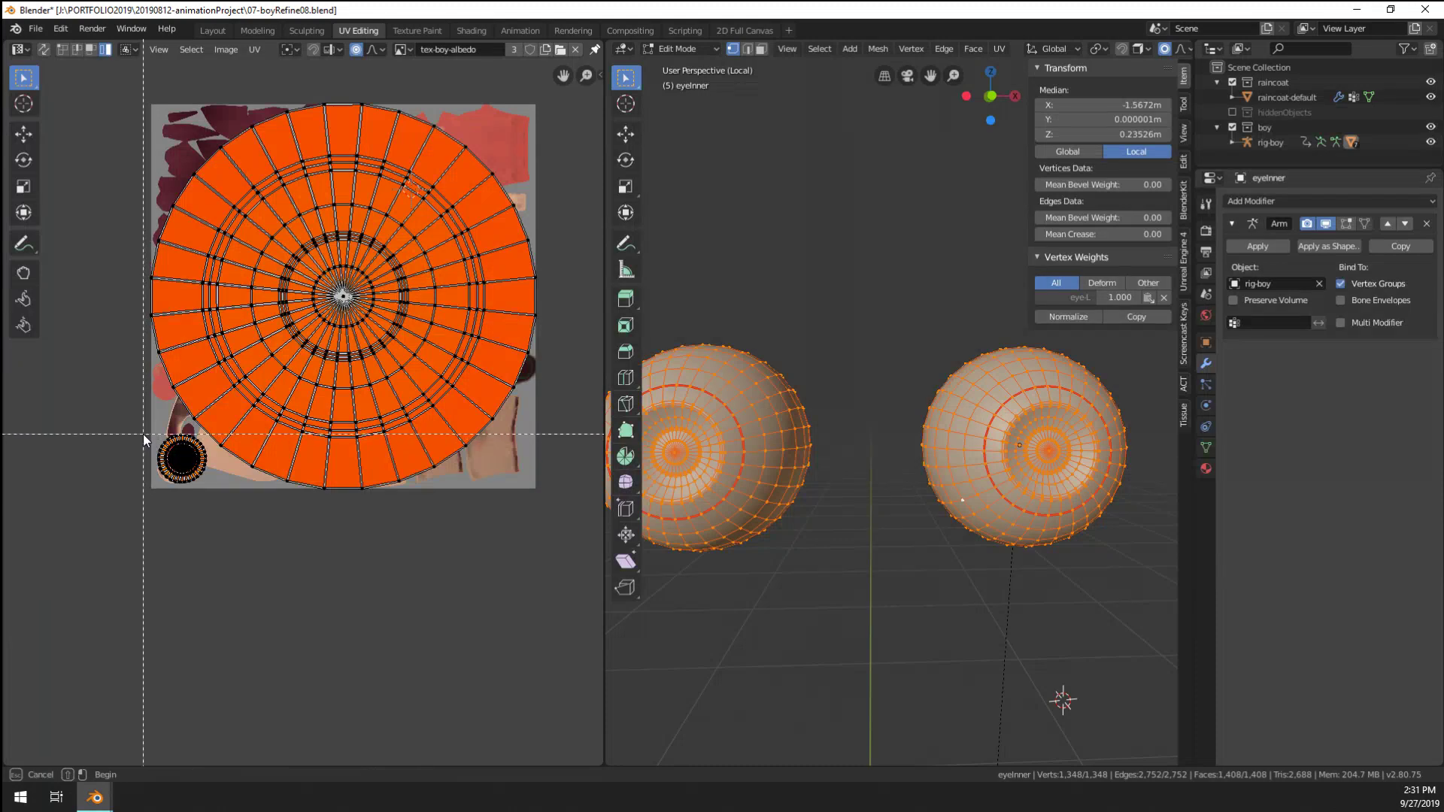
{"action": "scroll", "coordinate": [192, 495], "scroll_direction": "up", "scroll_amount": 3}
{"action": "scroll", "coordinate": [232, 523], "scroll_direction": "up", "scroll_amount": 3}
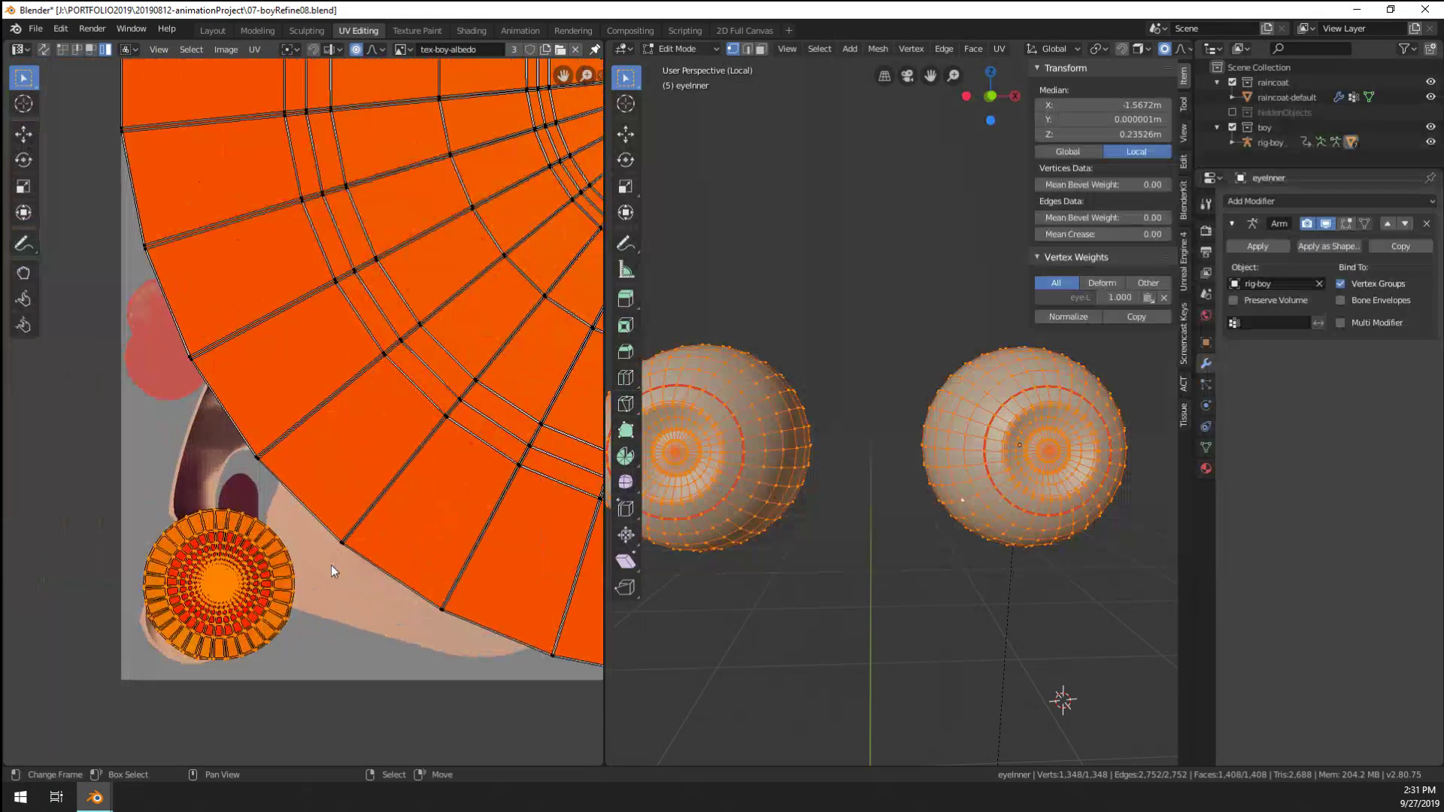
{"action": "key", "text": "g"}
{"action": "left_click", "coordinate": [367, 579]}
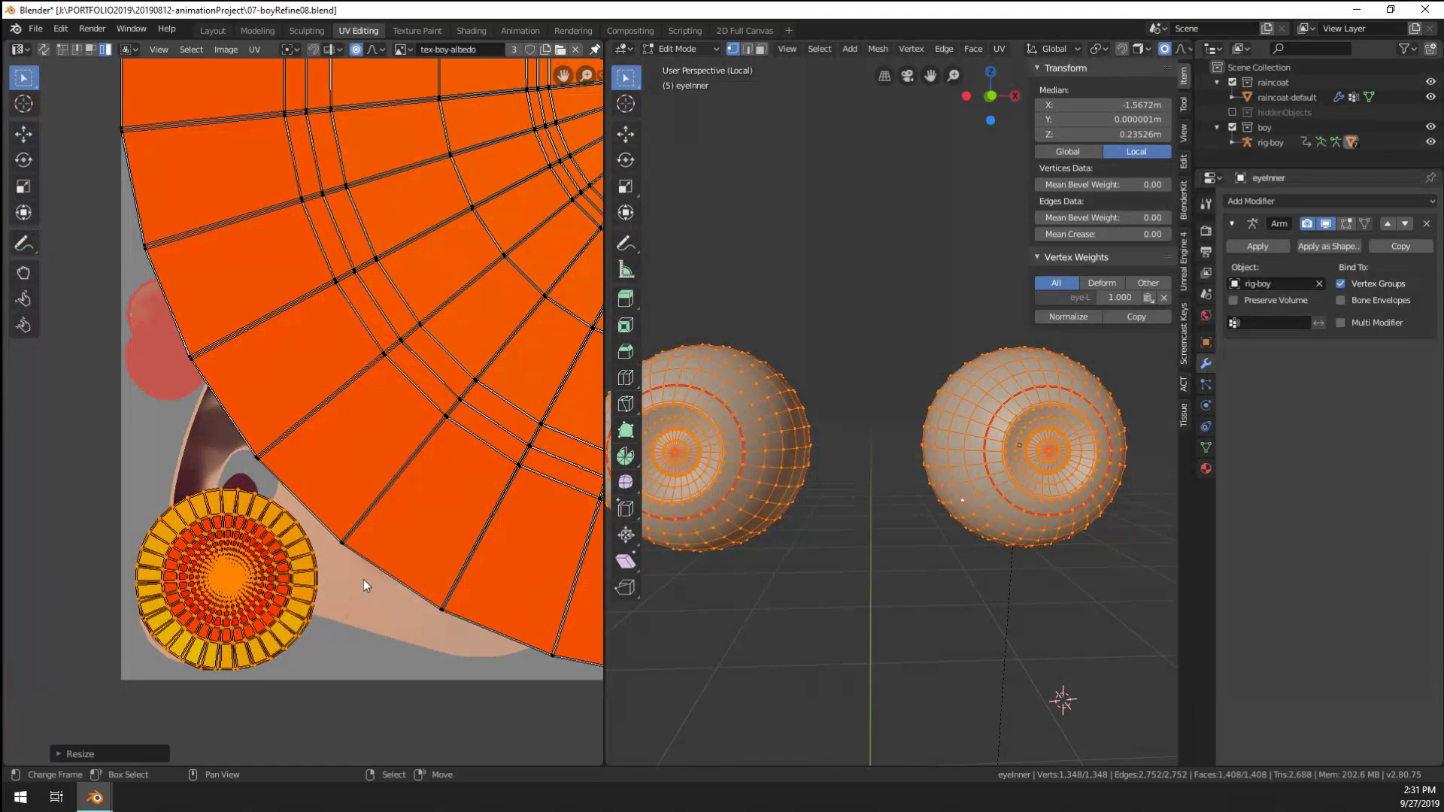
Leave Edit Mode on eyeInner and return to the shader-eye node tree in the Shading workspace
{"action": "key", "text": "Tab"}
{"action": "scroll", "coordinate": [963, 508], "scroll_direction": "down", "scroll_amount": 3}
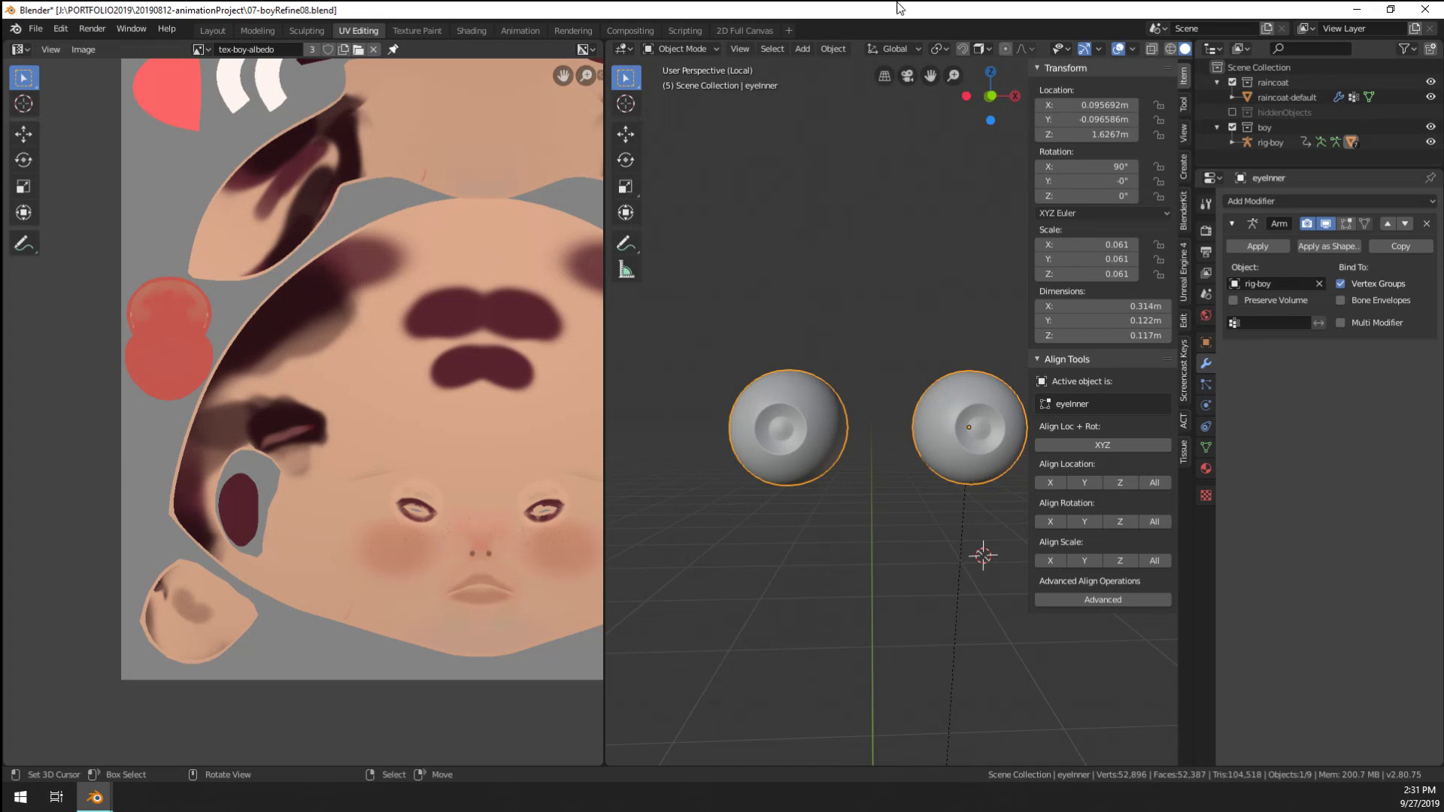
{"action": "left_click", "coordinate": [472, 30]}
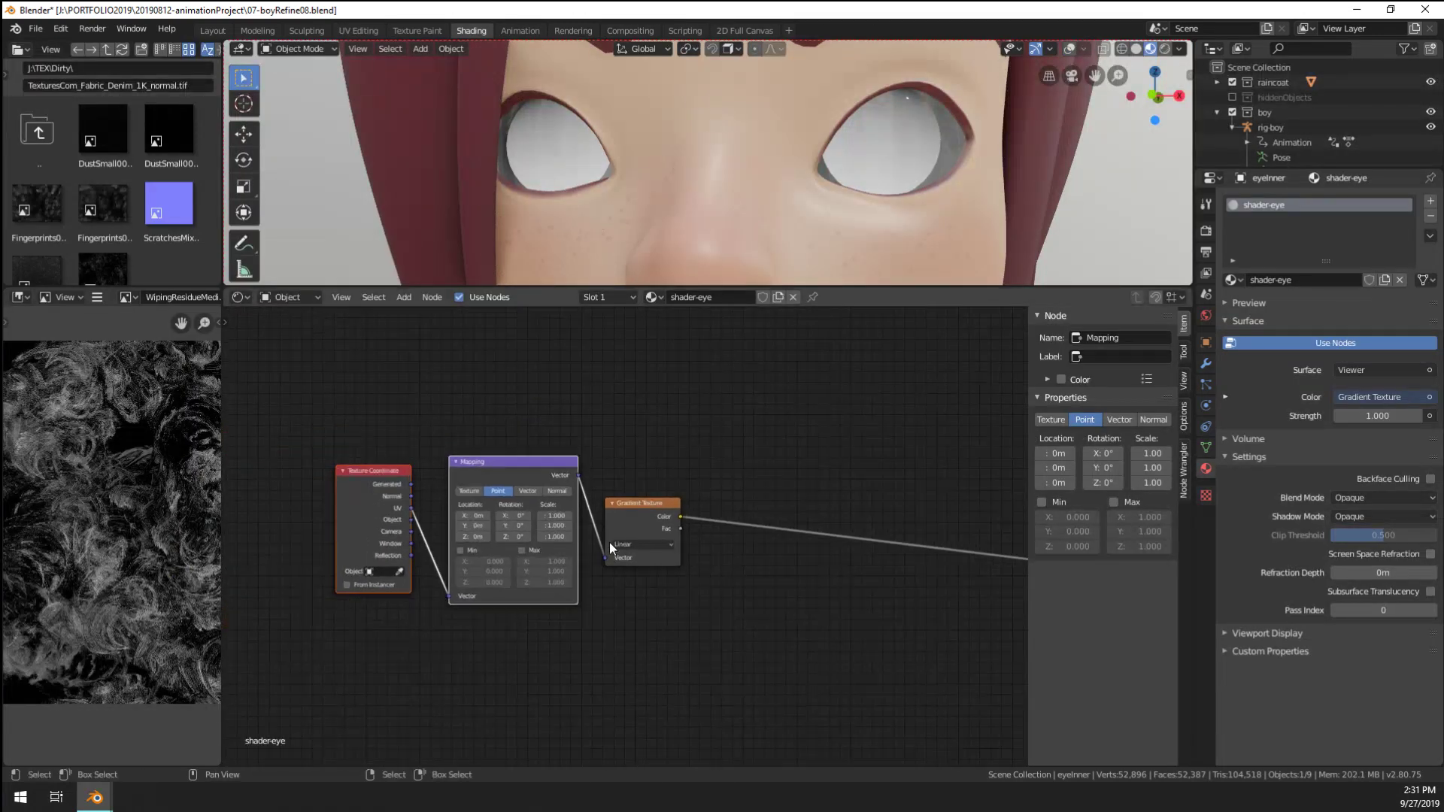
{"action": "scroll", "coordinate": [665, 505], "scroll_direction": "up", "scroll_amount": 2}
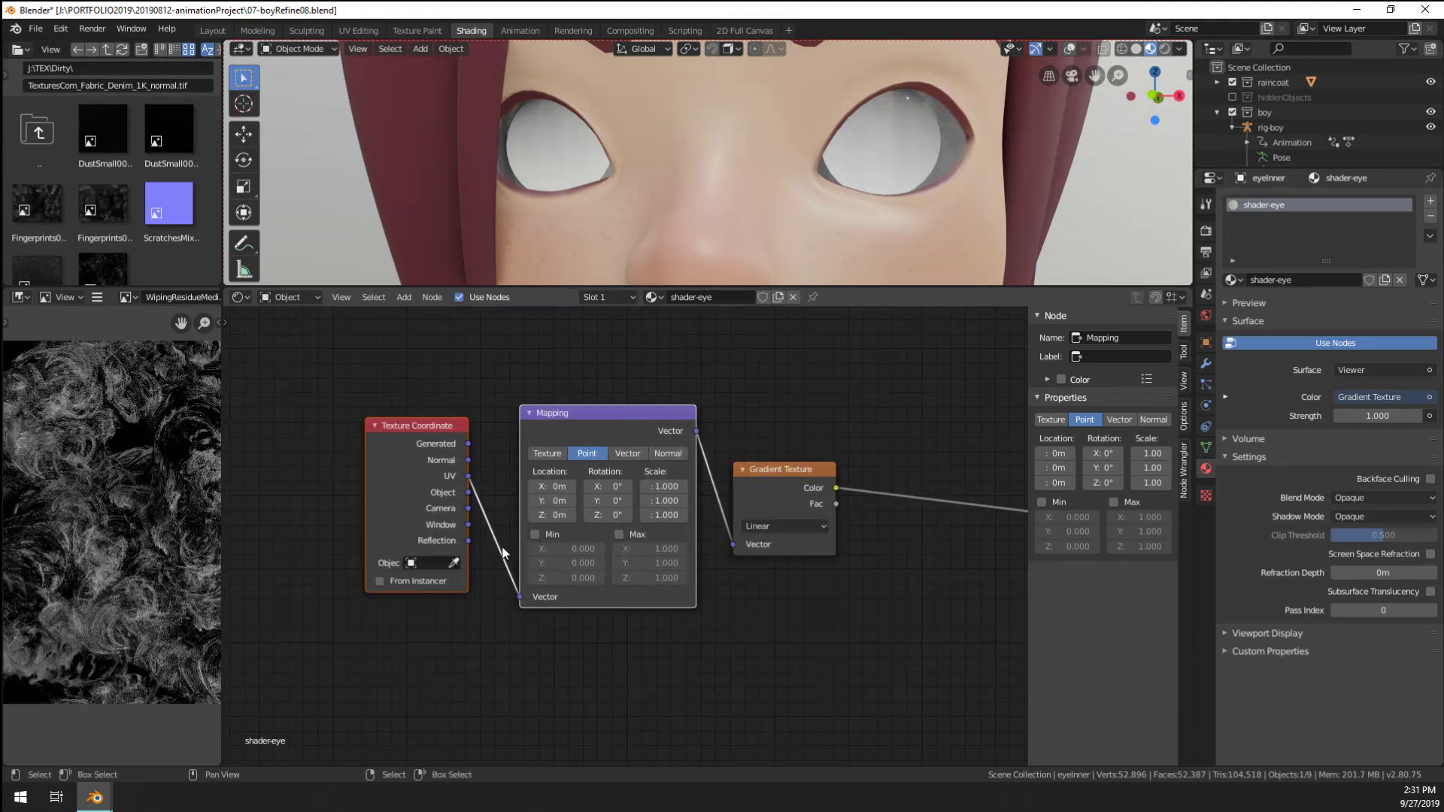
{"action": "mouse_move", "coordinate": [505, 540]}
{"action": "middle_mouse_down"}
{"action": "mouse_move", "coordinate": [566, 547]}
{"action": "mouse_move", "coordinate": [495, 546]}
{"action": "middle_mouse_up"}
{"action": "scroll", "coordinate": [878, 621], "scroll_direction": "up", "scroll_amount": 2}
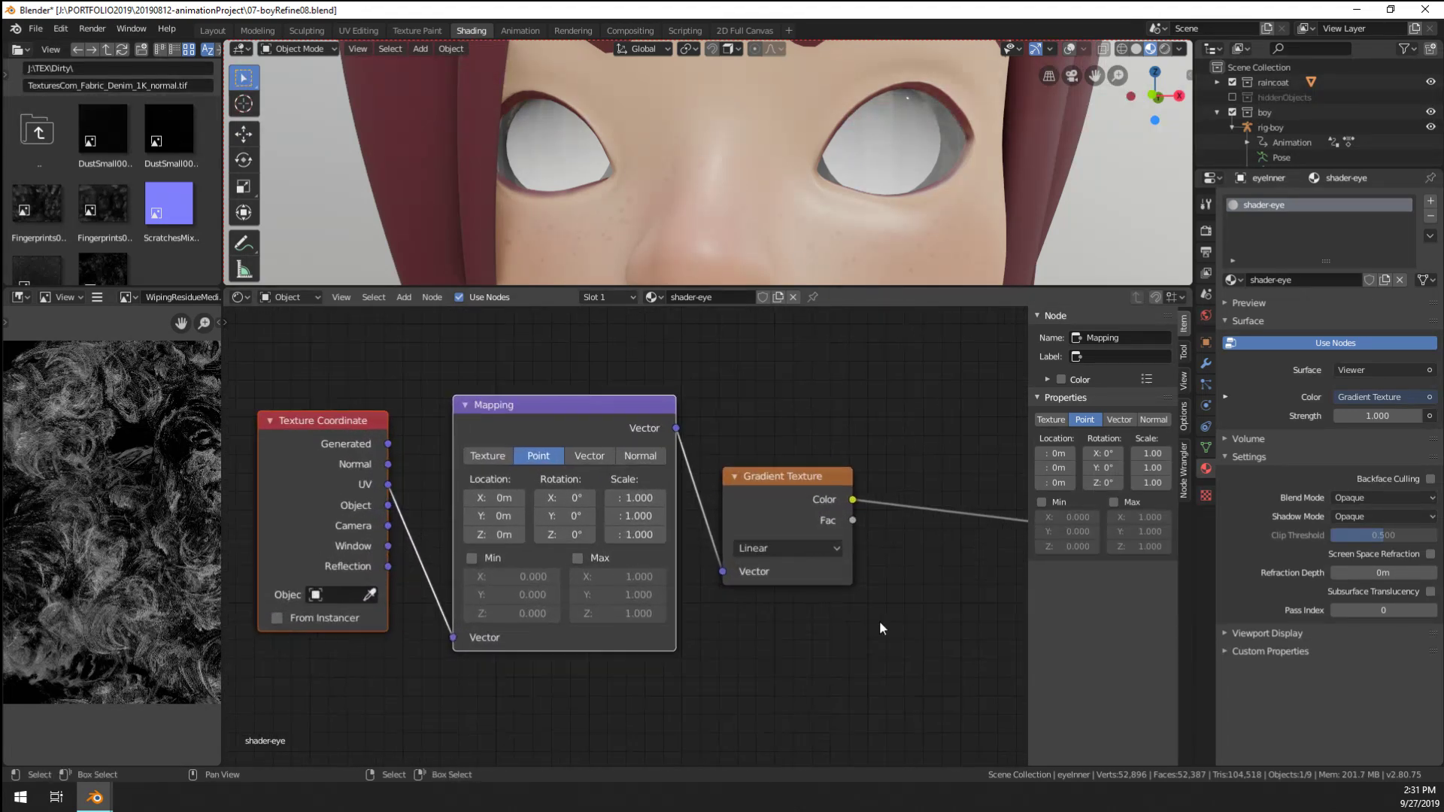
{"action": "left_click", "coordinate": [806, 551]}
Add a plane mesh to the scene and move it about -0.8 m in X, -0.1 m in Y and 0.13 m in Z
{"action": "scroll", "coordinate": [710, 137], "scroll_direction": "down", "scroll_amount": 5}
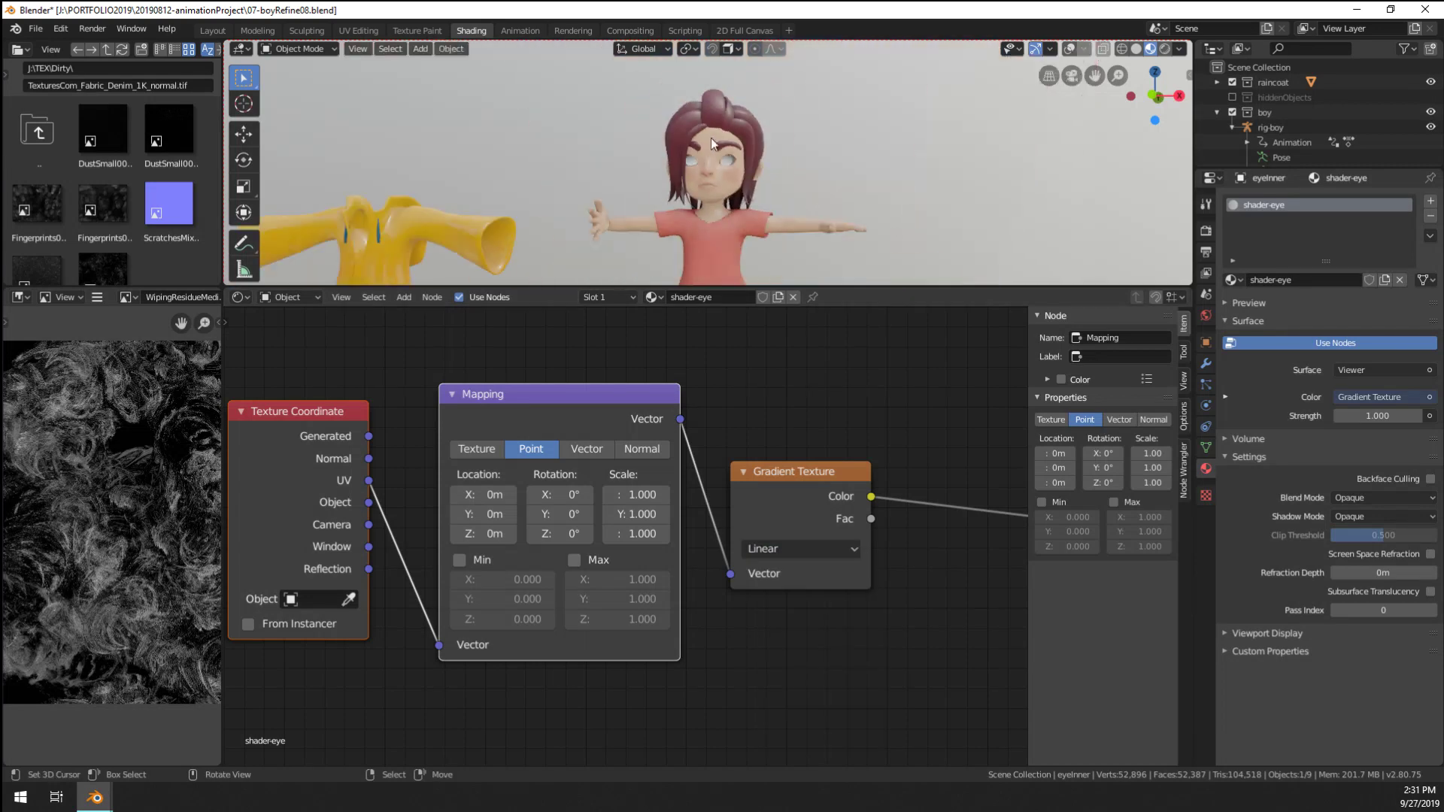
{"action": "key", "text": "shift+a"}
{"action": "mouse_move", "coordinate": [719, 187]}
{"action": "left_click", "coordinate": [775, 190]}
{"action": "key", "text": "g"}
{"action": "left_click", "coordinate": [716, 191]}
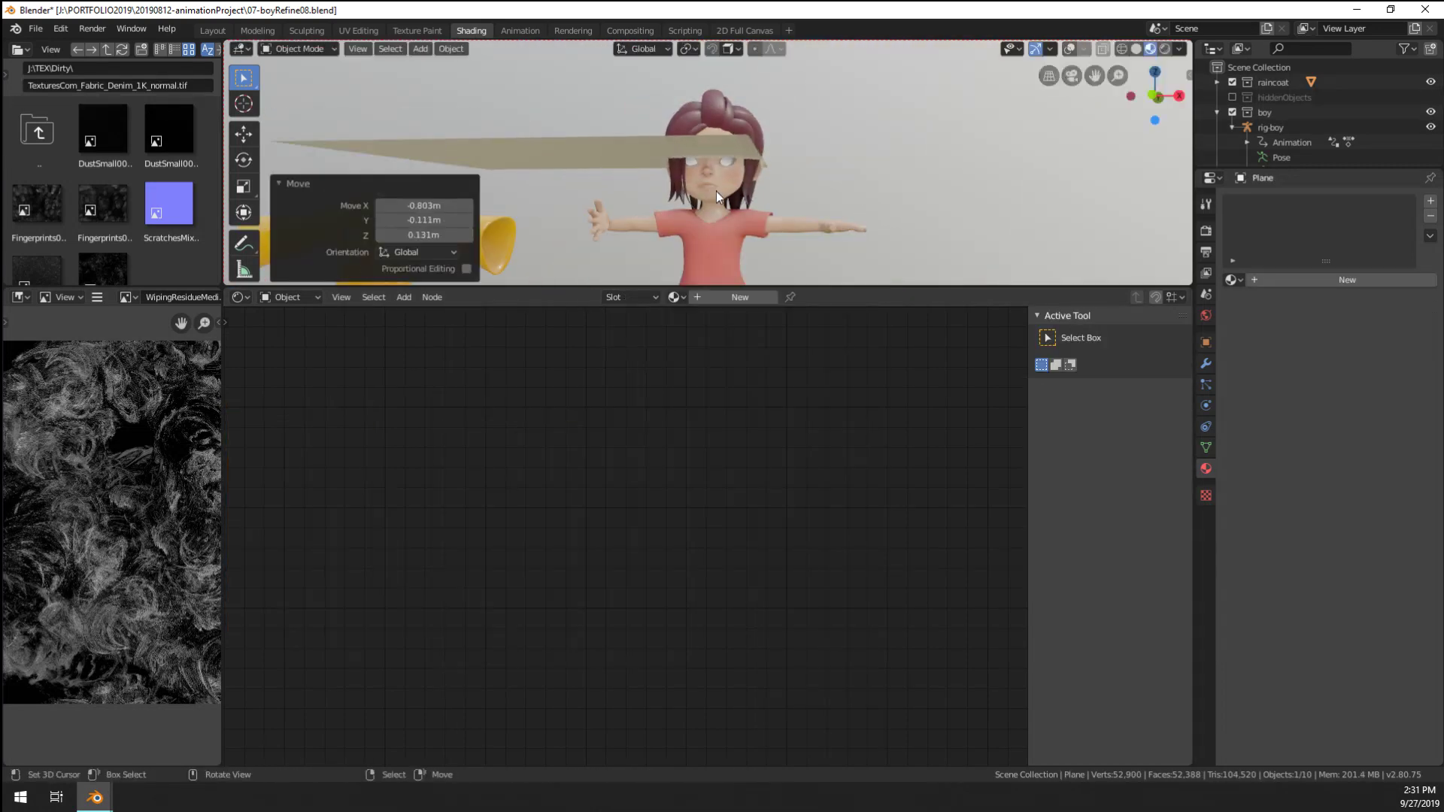
Rotate the plane around its local X axis so it stands upright, and scale it down to about 0.13
{"action": "key", "text": "r"}
{"action": "key", "text": "x"}
{"action": "key", "text": "x"}
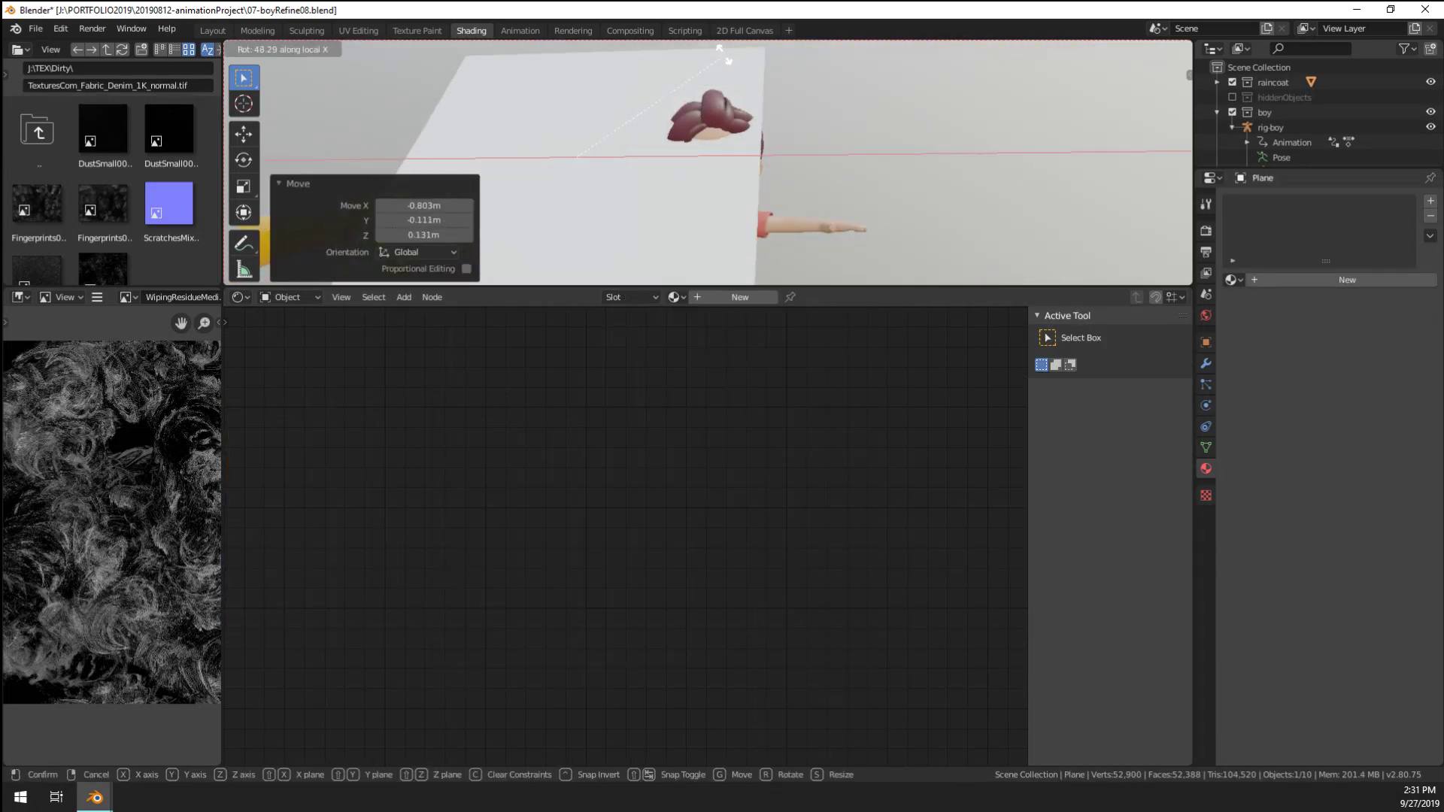
{"action": "left_click", "coordinate": [635, 225]}
{"action": "key", "text": "s"}
{"action": "left_click", "coordinate": [632, 194]}
Shrink the plane further and place it beside the boy's hair at eye height as a test card
{"action": "scroll", "coordinate": [614, 193], "scroll_direction": "up", "scroll_amount": 4}
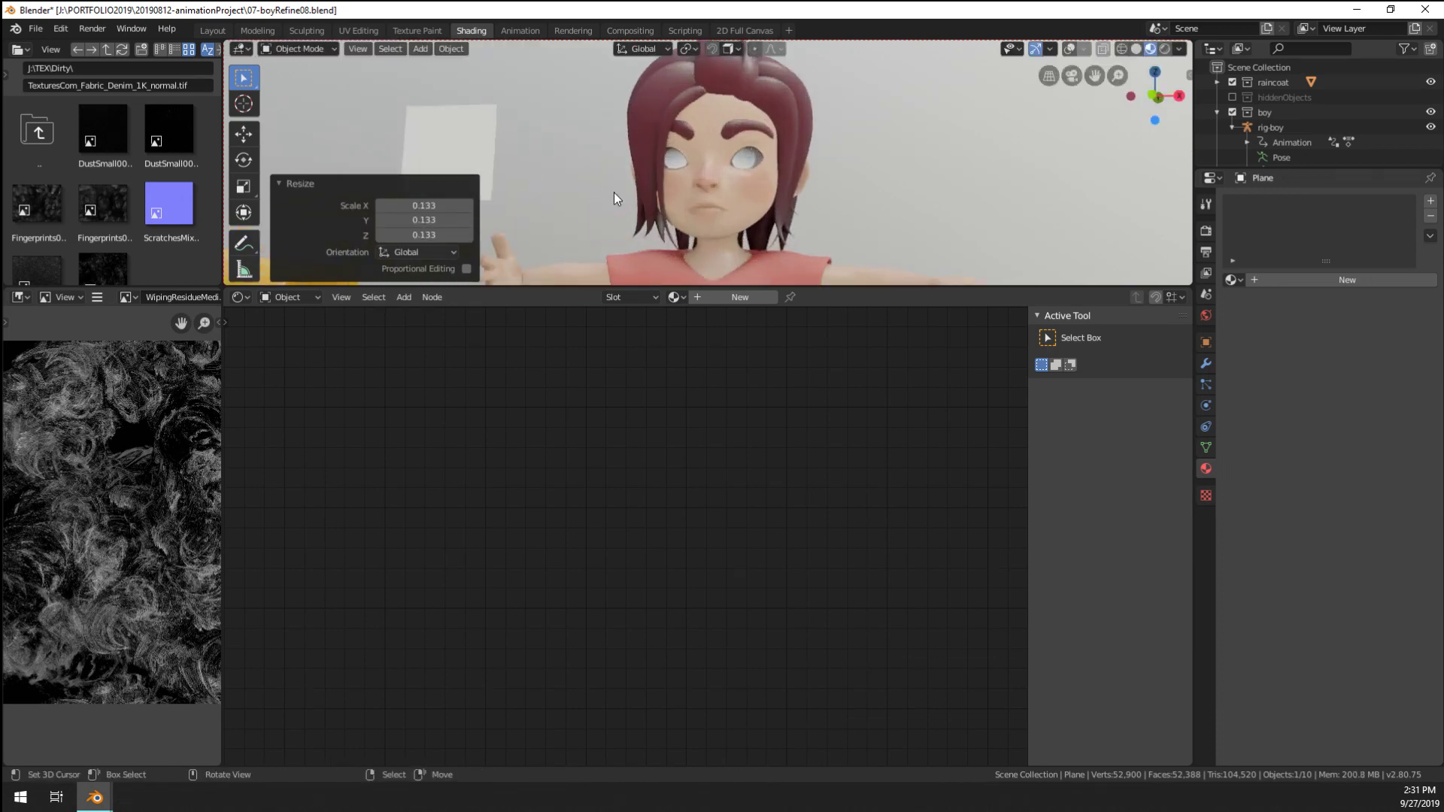
{"action": "key", "text": "g"}
{"action": "left_click", "coordinate": [691, 196]}
{"action": "scroll", "coordinate": [747, 193], "scroll_direction": "up", "scroll_amount": 5}
{"action": "middle_click_drag", "start_coordinate": [595, 179], "coordinate": [765, 228], "text": "shift"}
{"action": "key", "text": "g"}
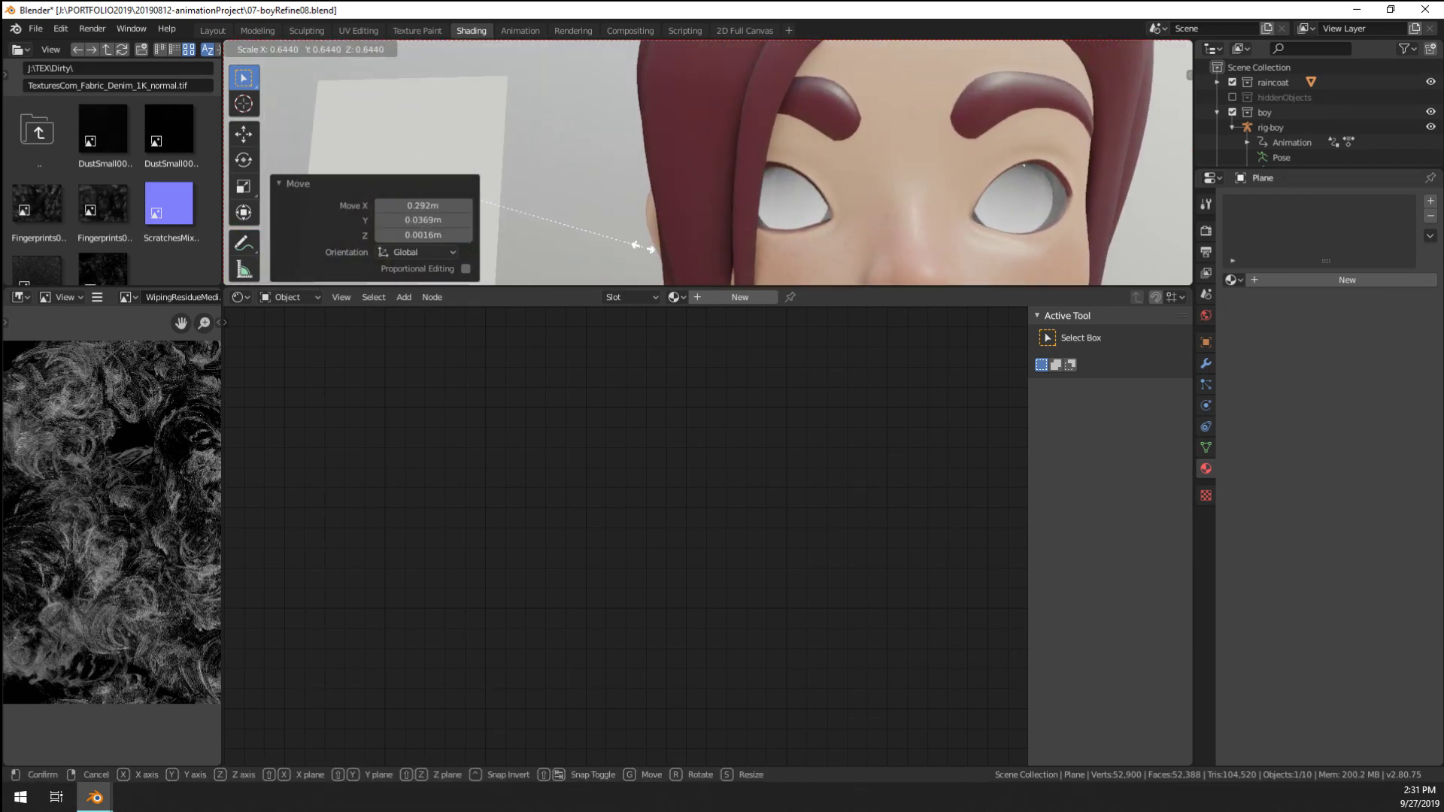
{"action": "left_click", "coordinate": [870, 241]}
{"action": "middle_click_drag", "start_coordinate": [870, 242], "coordinate": [844, 194], "text": "shift"}
{"action": "scroll", "coordinate": [858, 216], "scroll_direction": "up", "scroll_amount": 2}
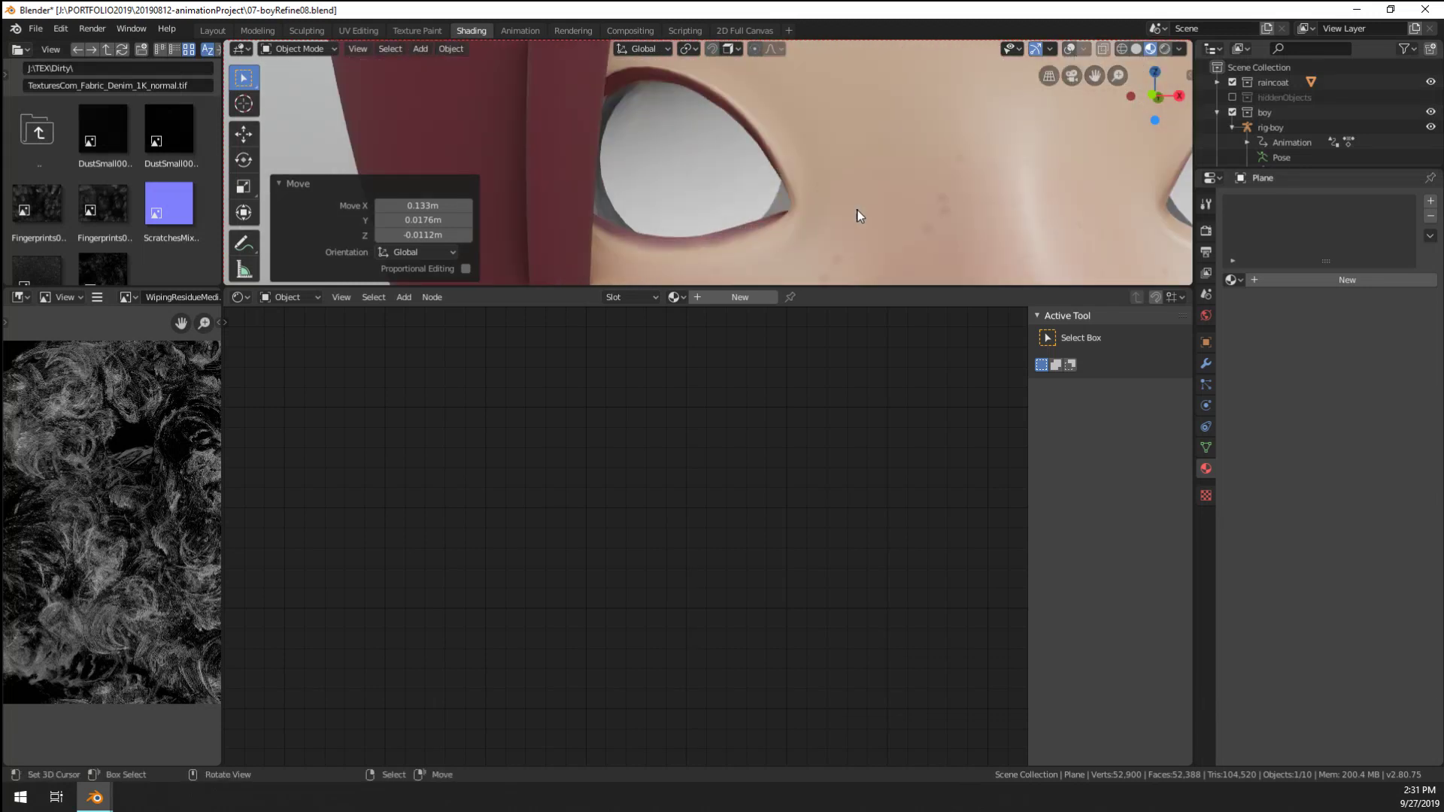
{"action": "scroll", "coordinate": [858, 216], "scroll_direction": "down", "scroll_amount": 4}
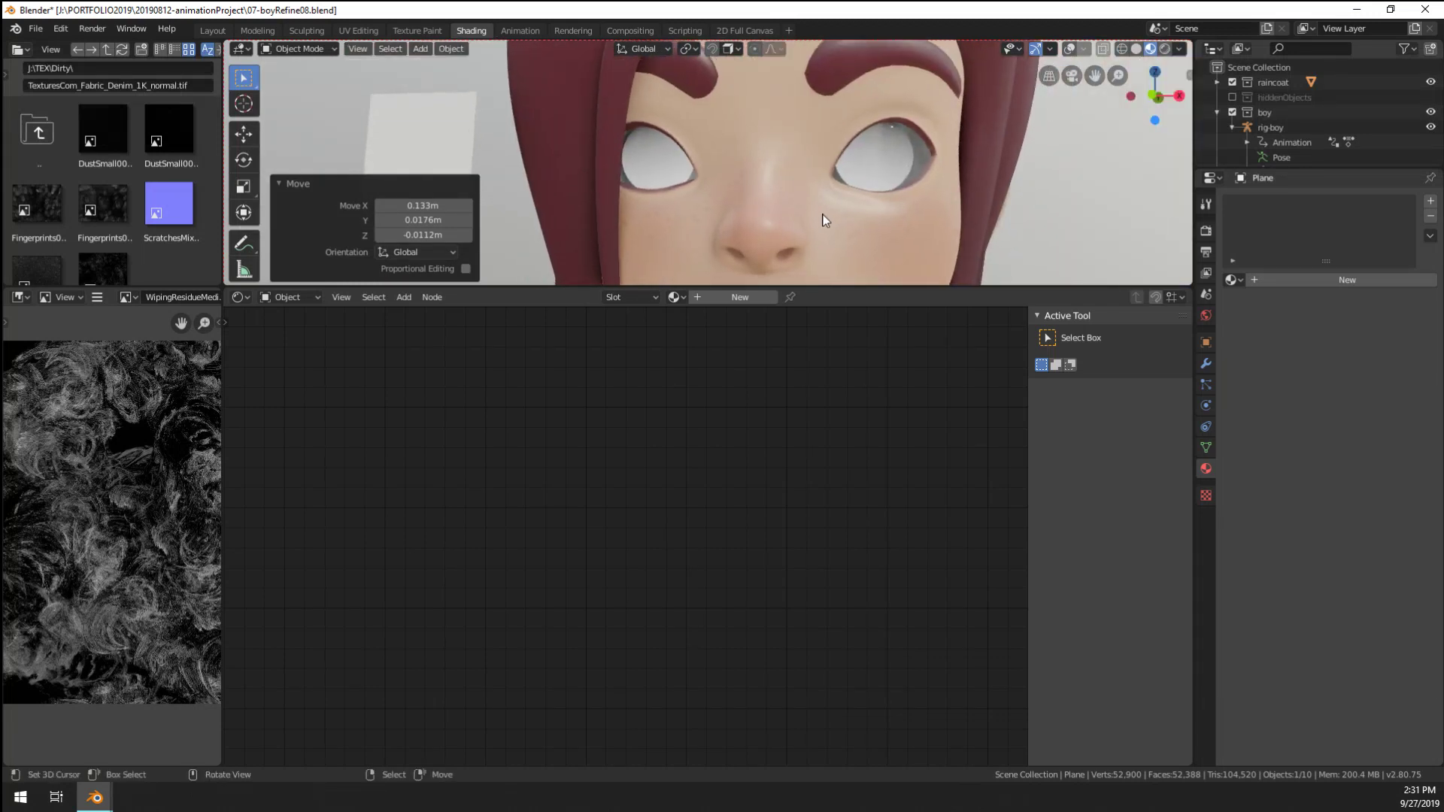
Hide the 3D viewport's tool strip and select the eyeInner mesh to show its shader-eye node tree
{"action": "key", "text": "t"}
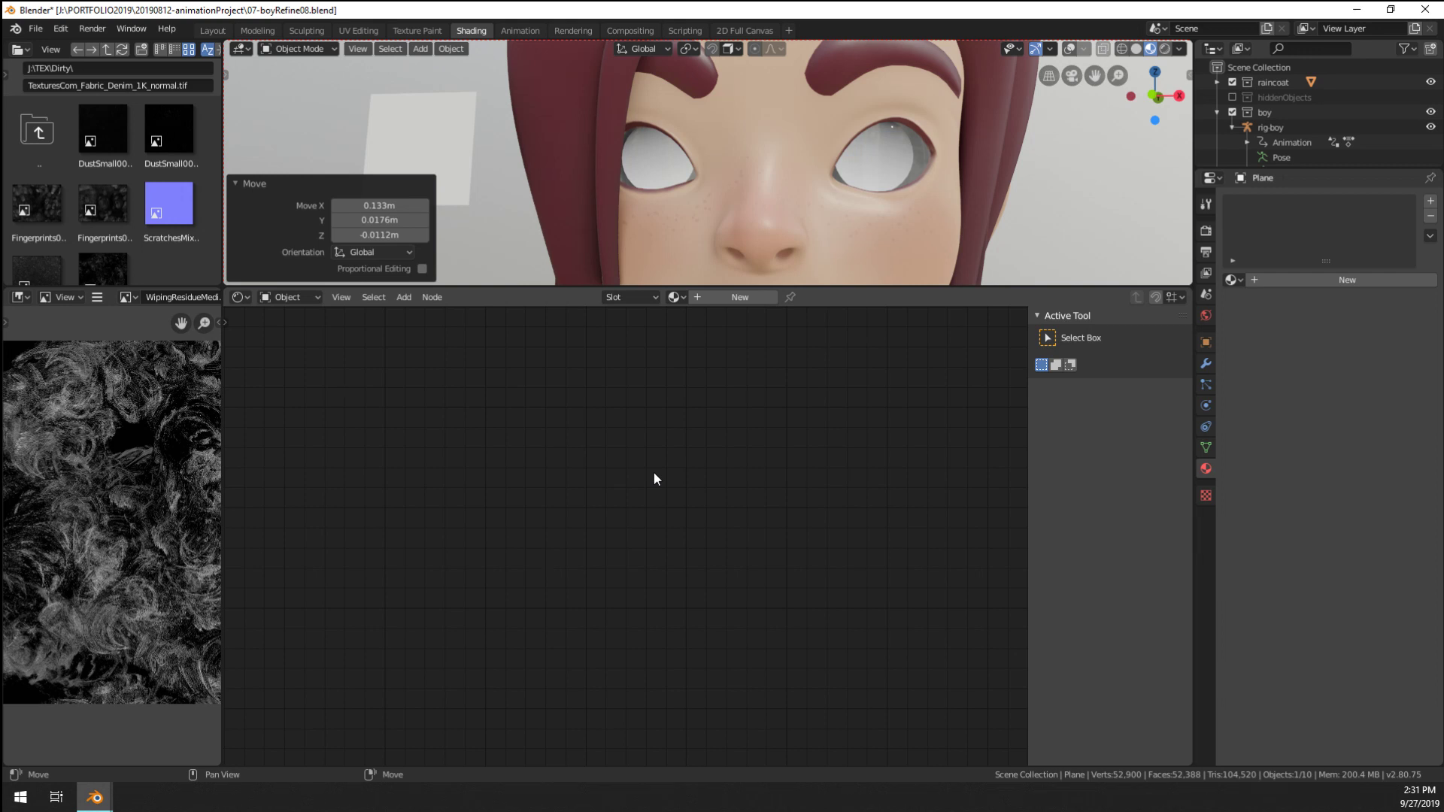
{"action": "left_click", "coordinate": [941, 241]}
{"action": "left_click", "coordinate": [871, 158]}
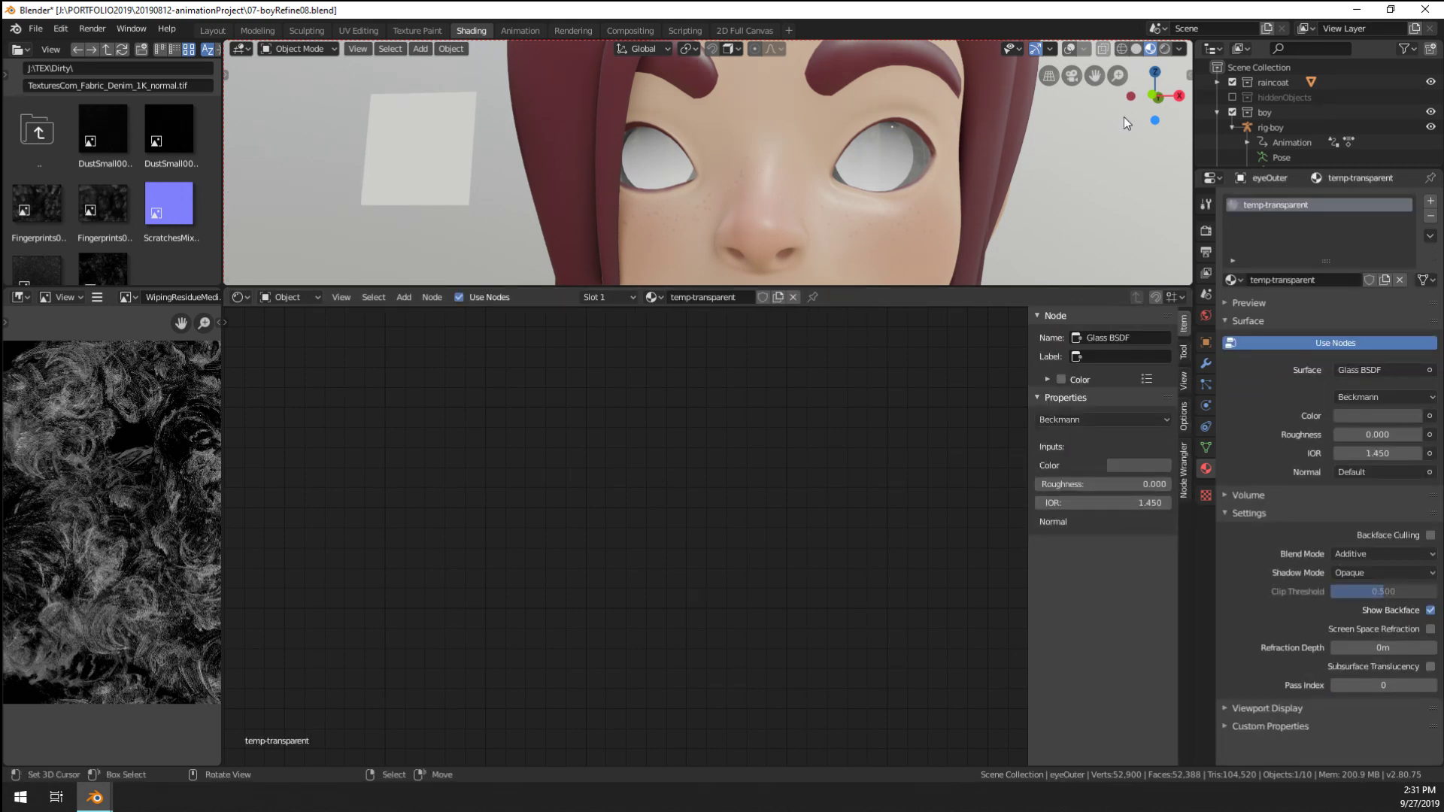
{"action": "left_click", "coordinate": [863, 170]}
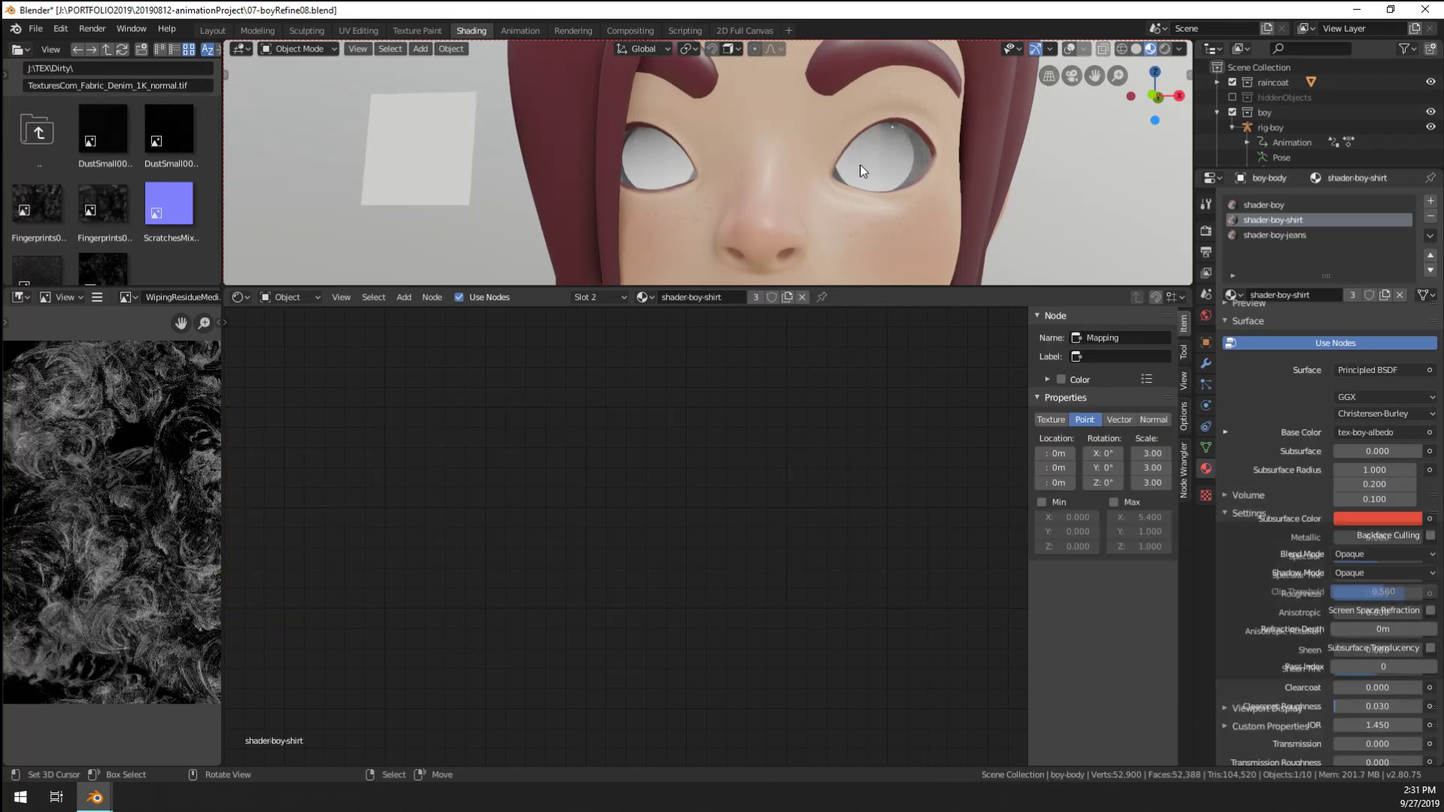
{"action": "left_click", "coordinate": [863, 170]}
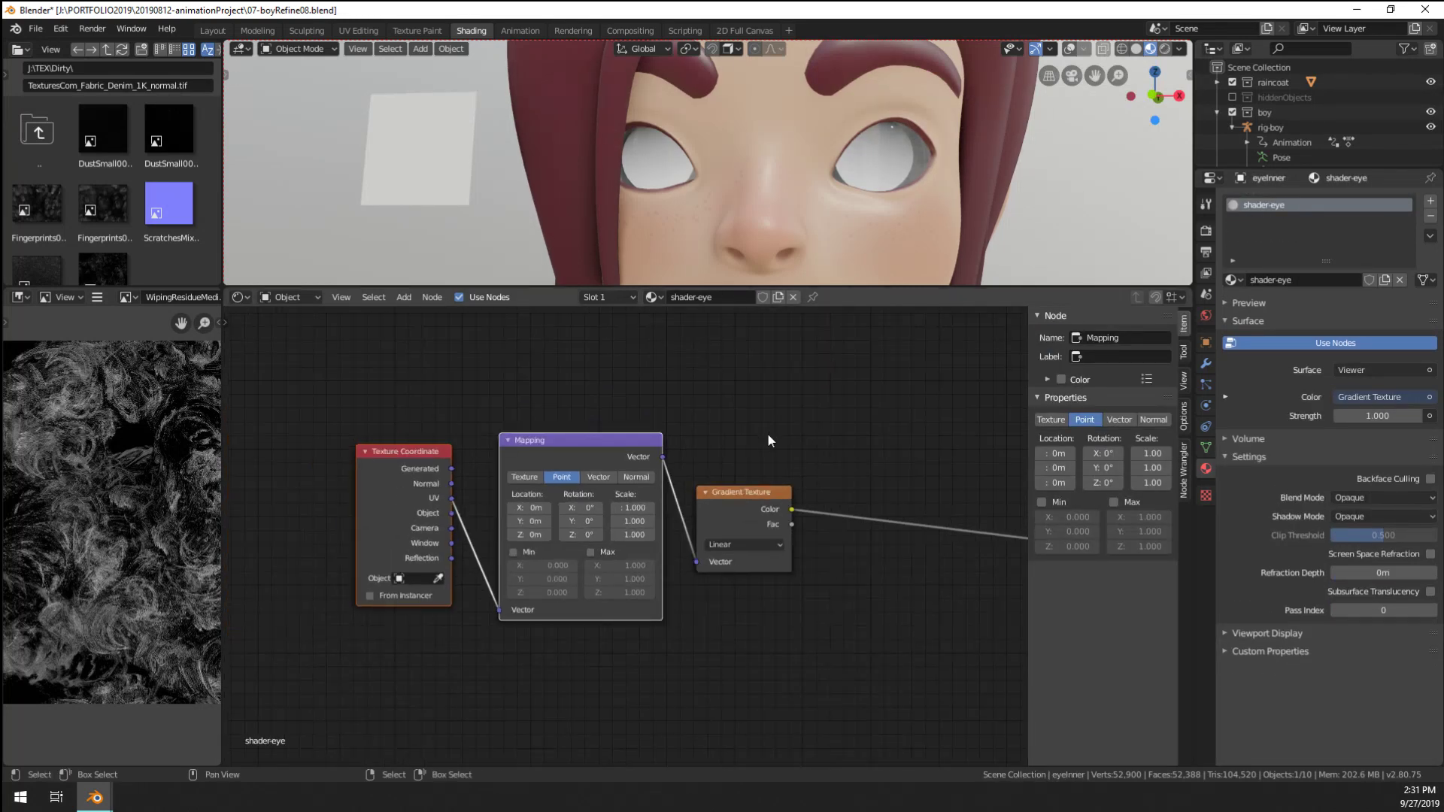
{"action": "middle_click_drag", "start_coordinate": [768, 436], "coordinate": [719, 434]}
{"action": "middle_click_drag", "start_coordinate": [813, 557], "coordinate": [770, 539]}
{"action": "scroll", "coordinate": [701, 536], "scroll_direction": "up", "scroll_amount": 1}
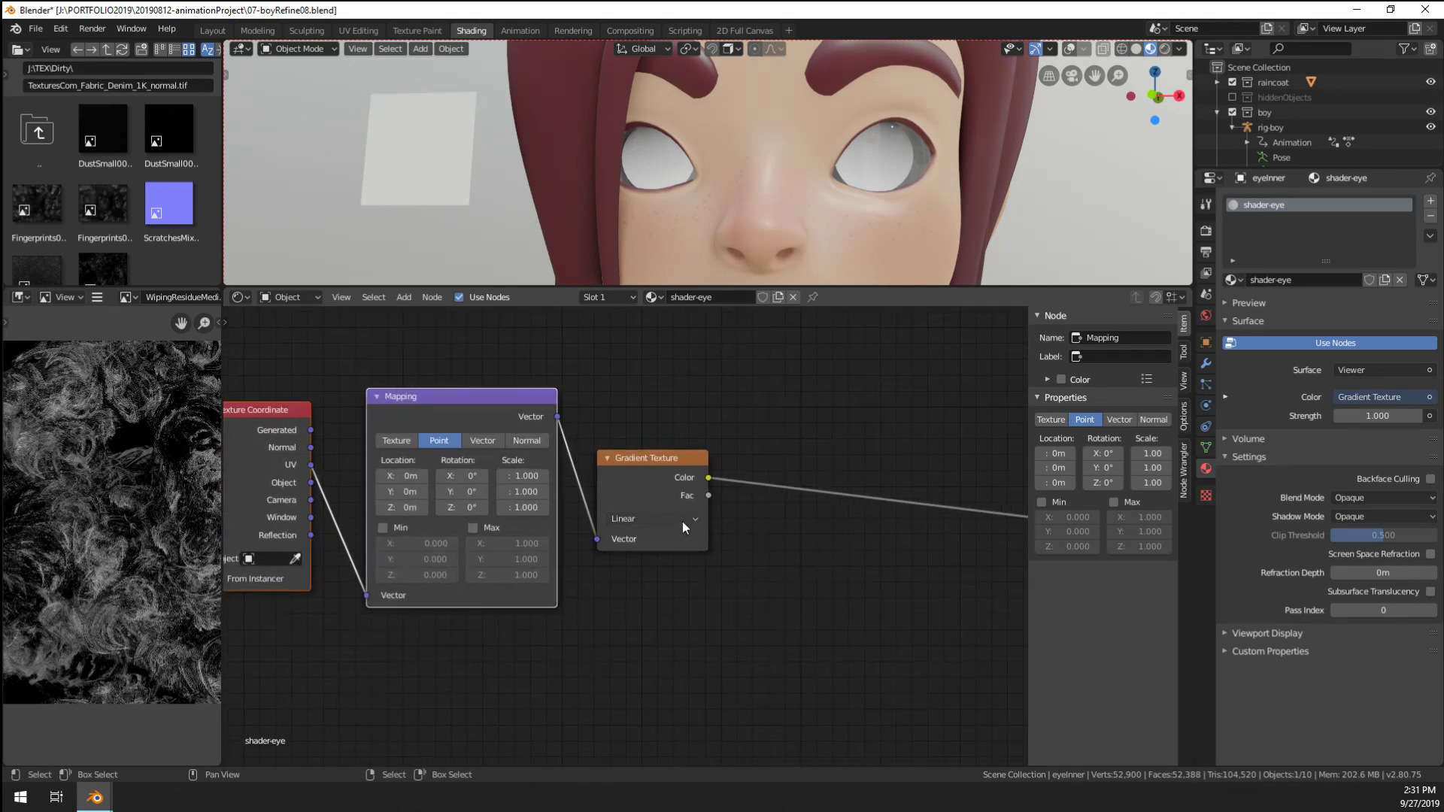
Select the test plane and assign it the existing shader-eye material
{"action": "right_click", "coordinate": [384, 137]}
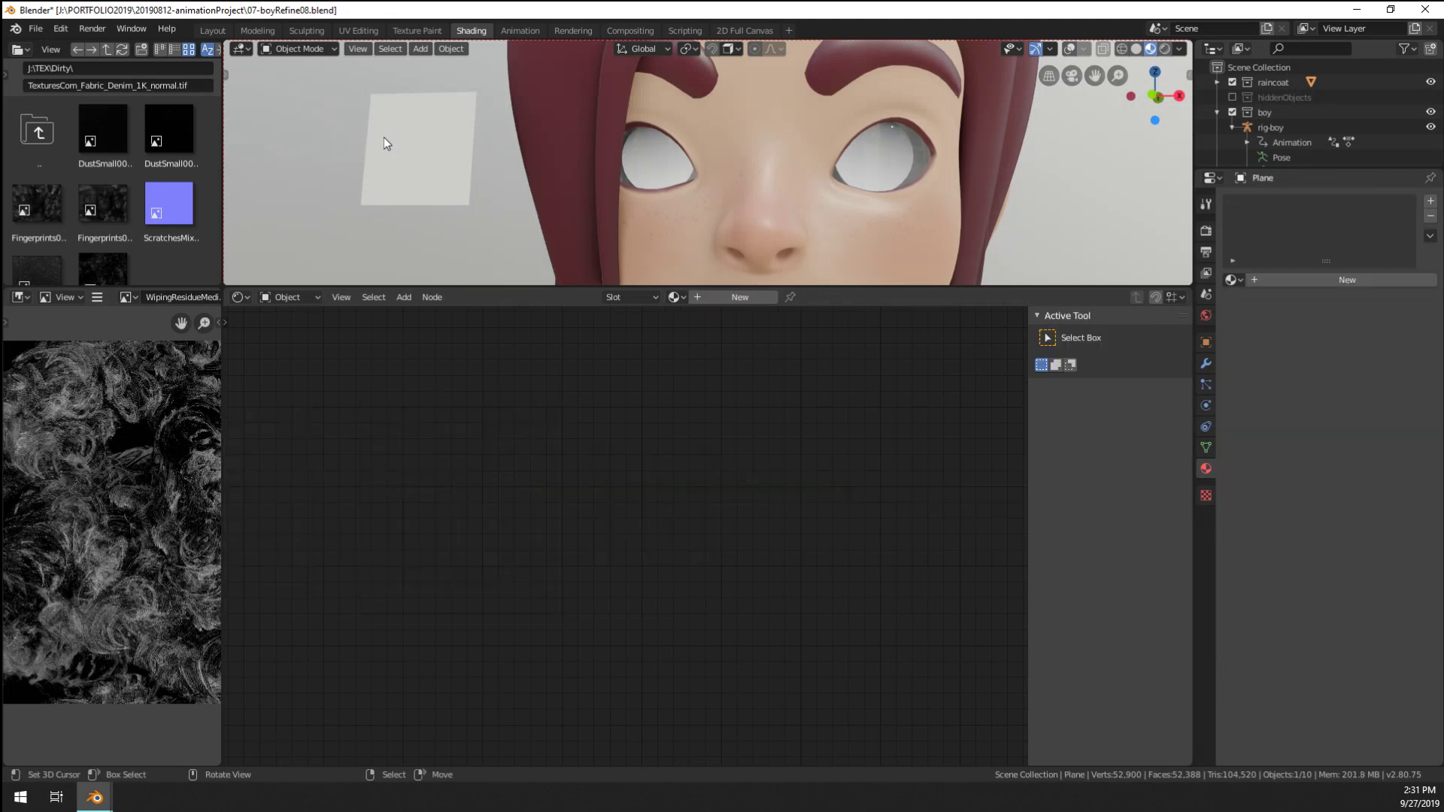
{"action": "left_click", "coordinate": [1231, 280]}
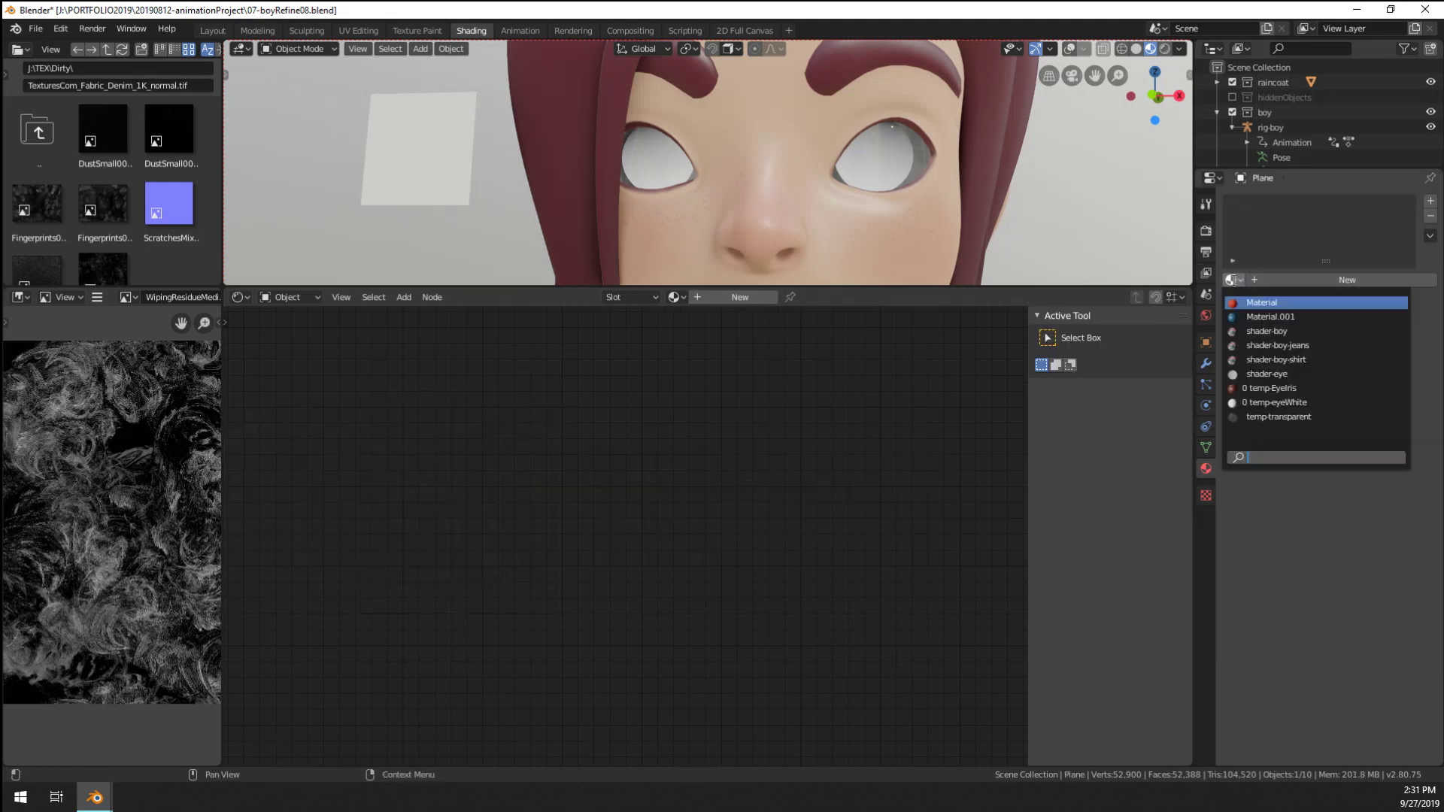
{"action": "left_click", "coordinate": [1271, 374]}
{"action": "middle_click_drag", "start_coordinate": [504, 400], "coordinate": [601, 413]}
{"action": "scroll", "coordinate": [602, 414], "scroll_direction": "up", "scroll_amount": 1}
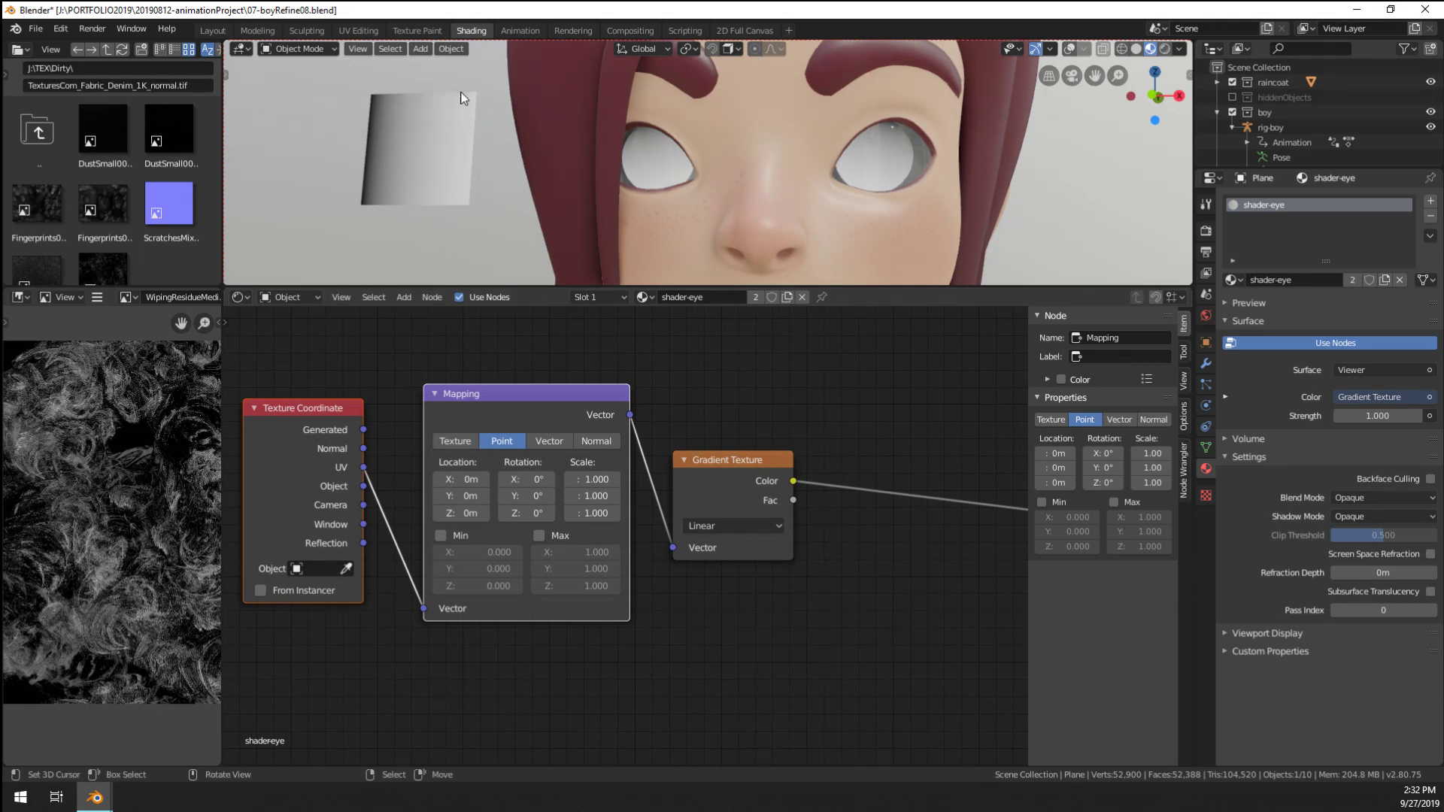
Try the Diagonal gradient type with the Mapping node's X location at -1.2 m
{"action": "left_click", "coordinate": [745, 524]}
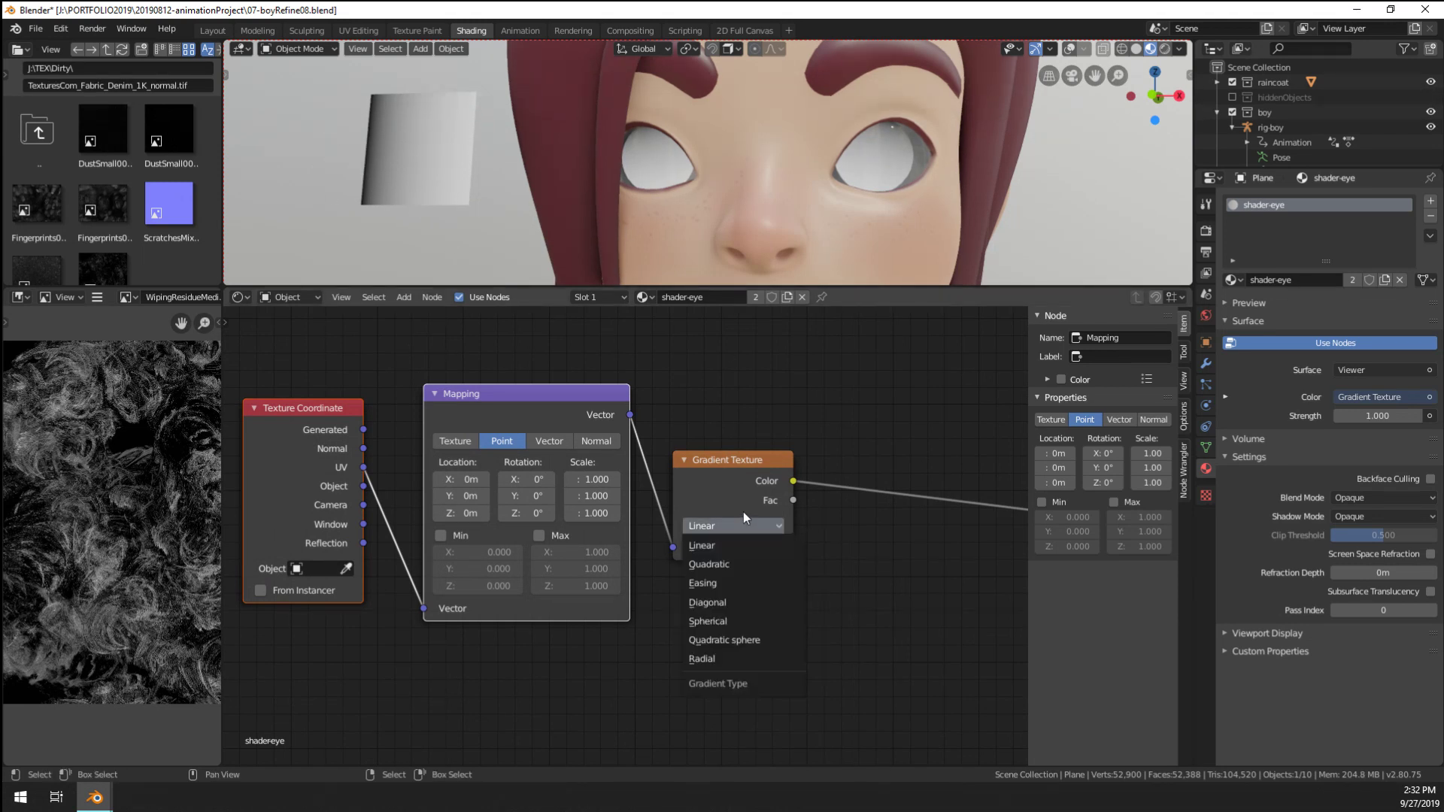
{"action": "left_click", "coordinate": [724, 603]}
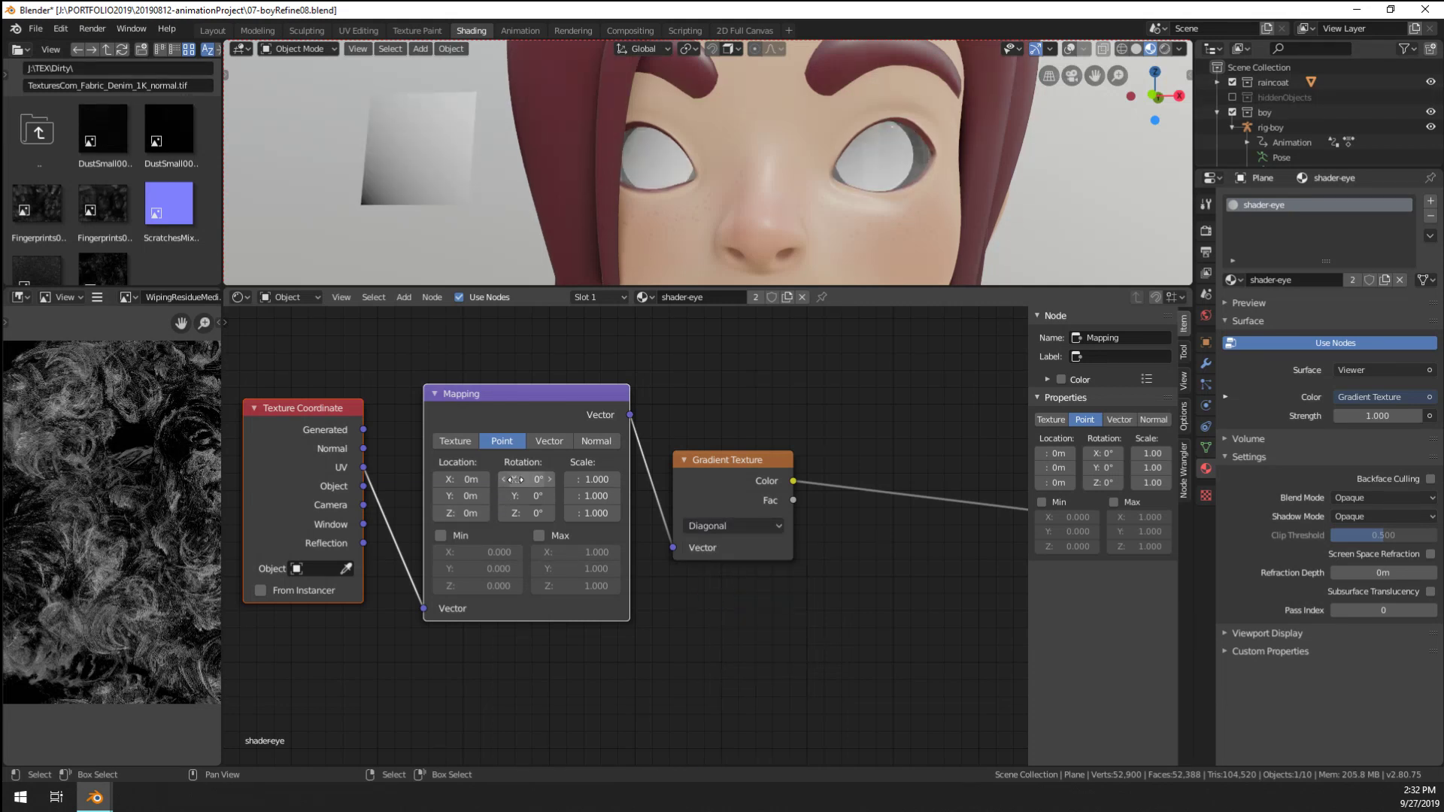
{"action": "mouse_move", "coordinate": [462, 479]}
{"action": "left_mouse_down"}
{"action": "mouse_move", "coordinate": [518, 479]}
{"action": "mouse_move", "coordinate": [368, 479]}
{"action": "left_mouse_up"}
{"action": "left_click", "coordinate": [464, 479]}
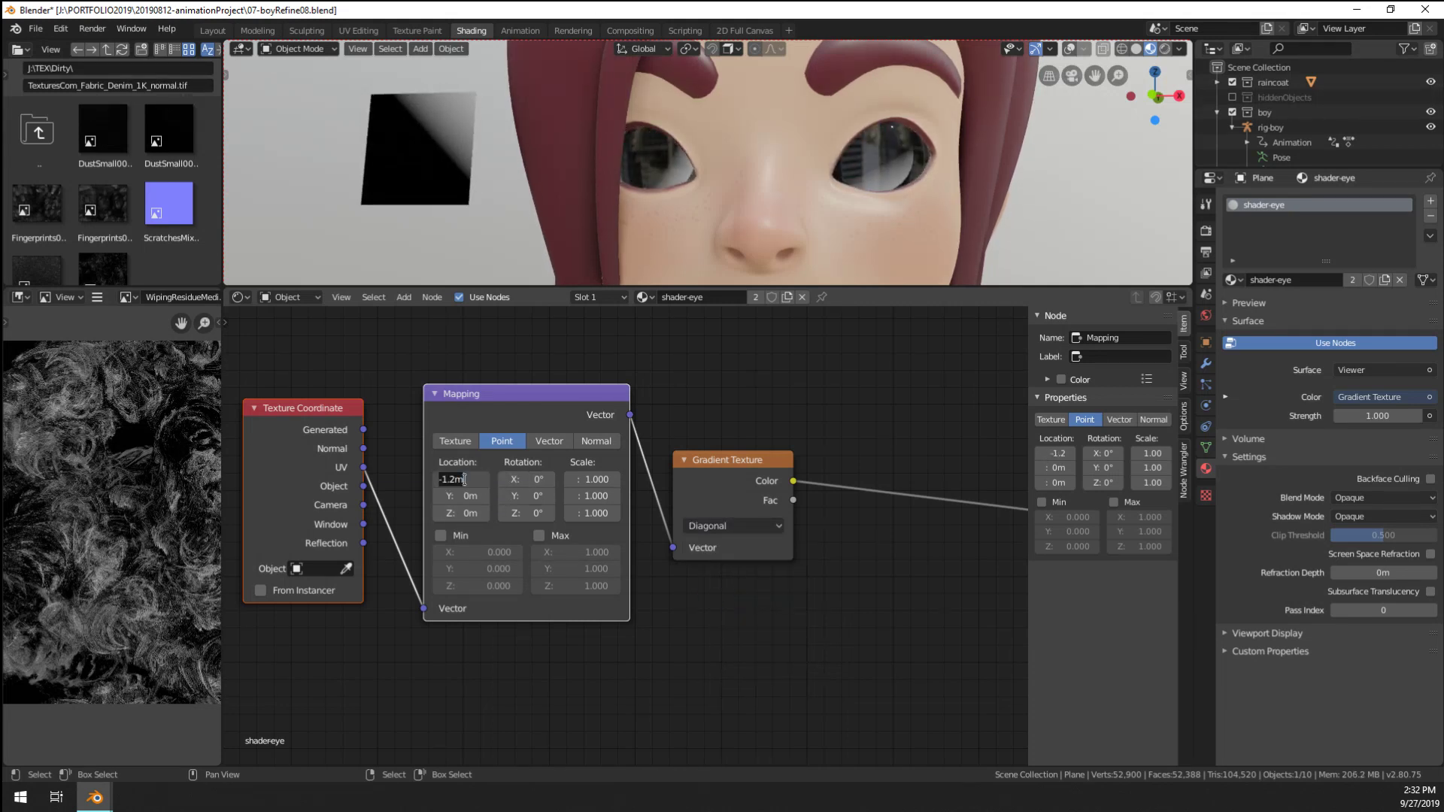
{"action": "key", "text": "Return"}
Set the gradient type to Spherical and the Mapping node's X and Y locations to -0.5 m
{"action": "left_click", "coordinate": [746, 526]}
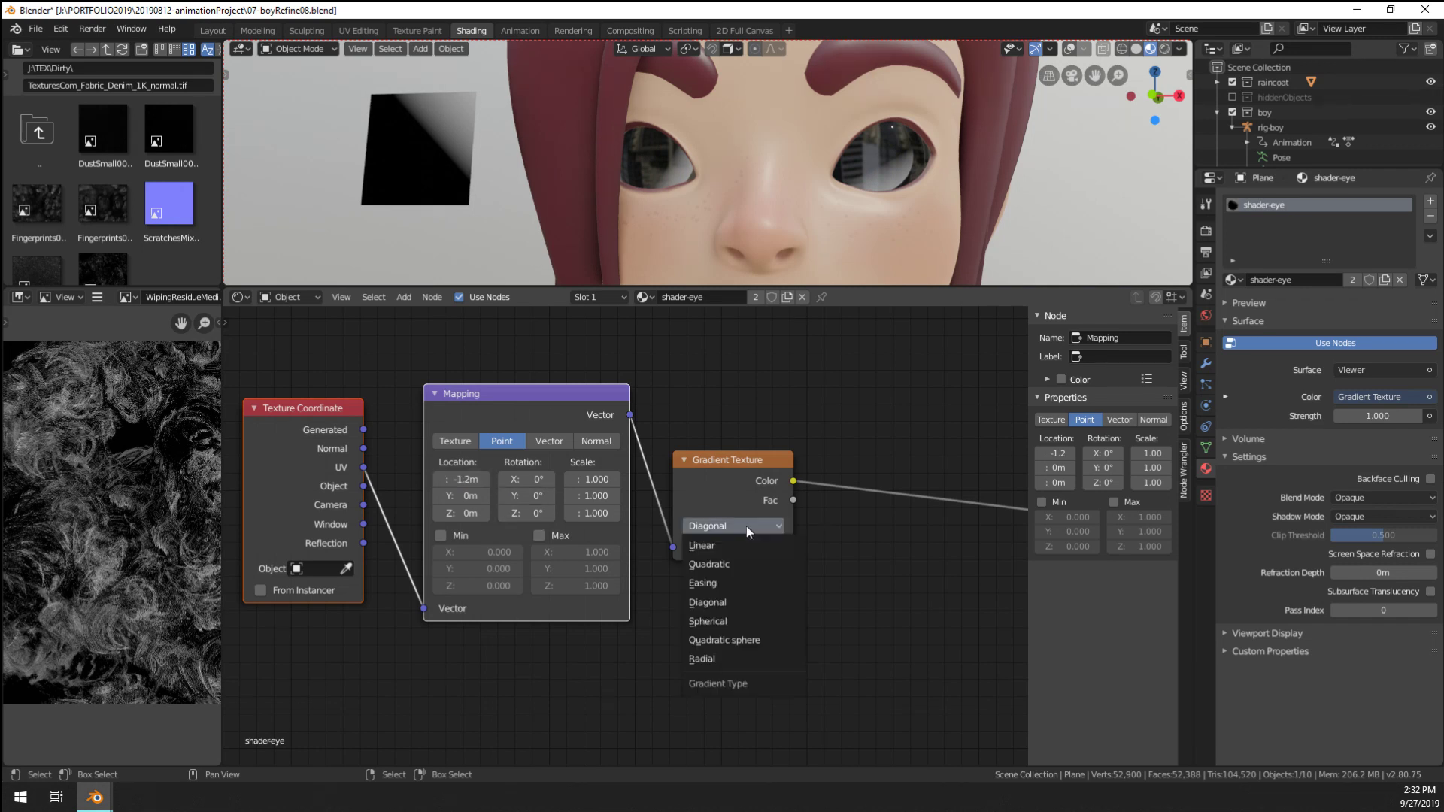
{"action": "left_click", "coordinate": [727, 621]}
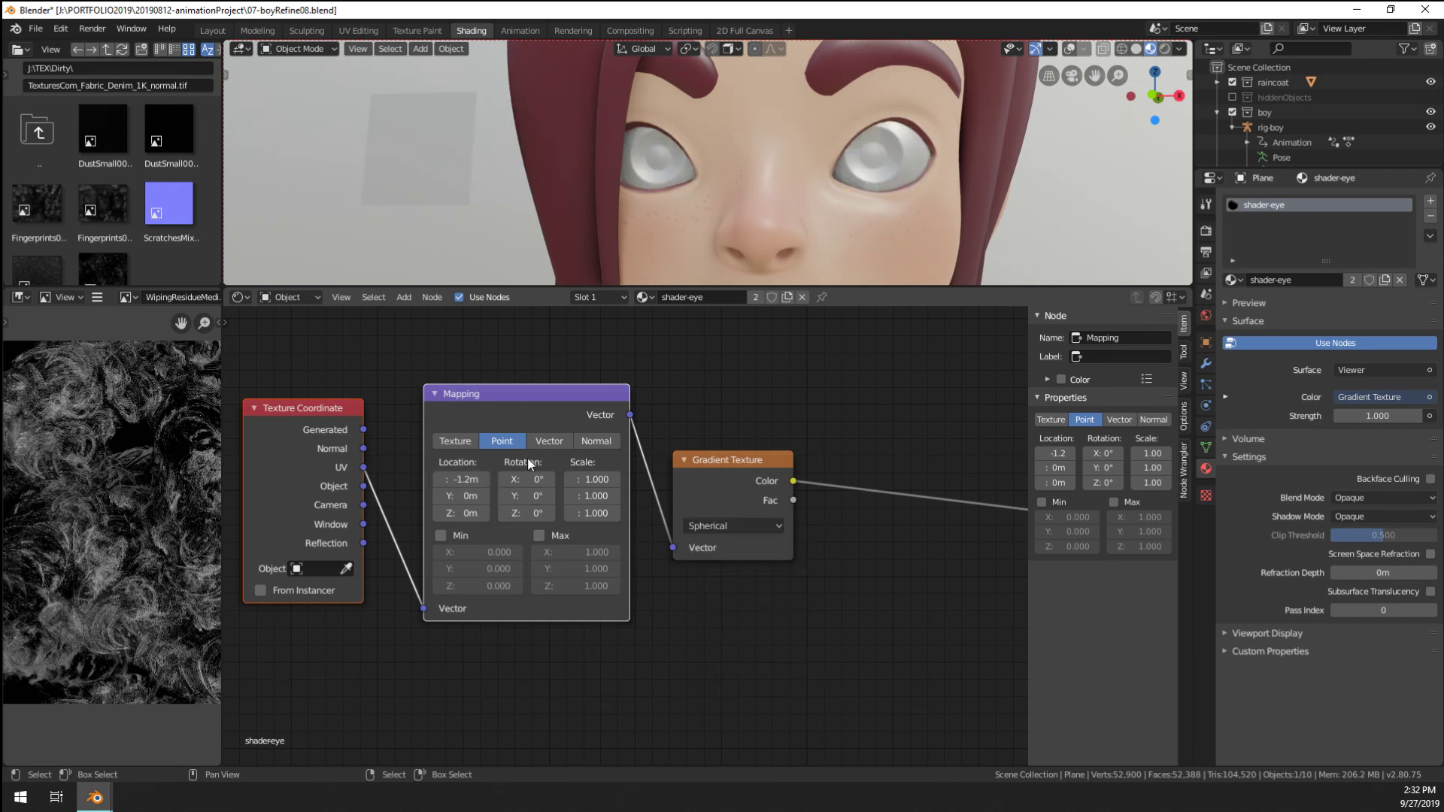
{"action": "left_click", "coordinate": [456, 479]}
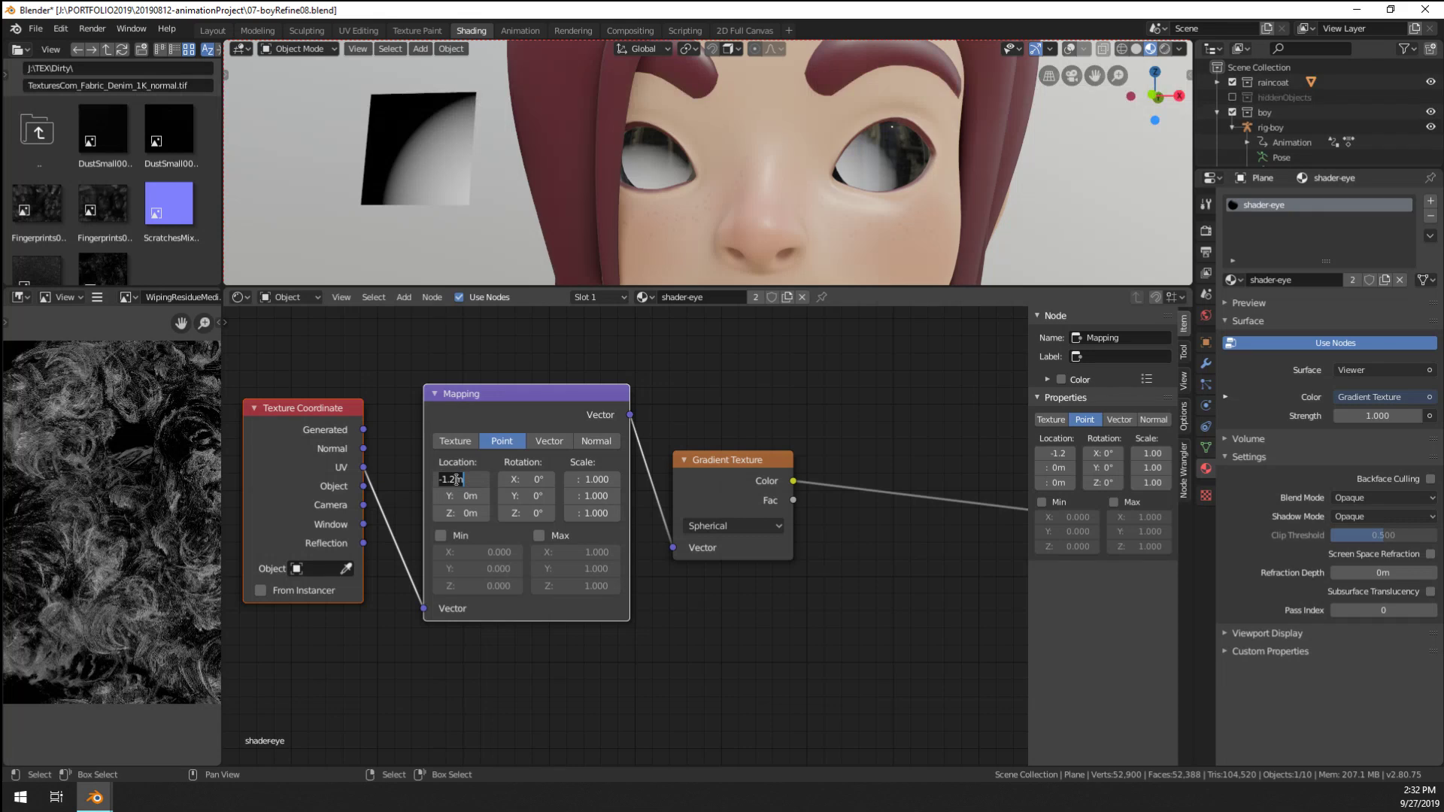
{"action": "type", "text": "-0.5"}
{"action": "key", "text": "Tab"}
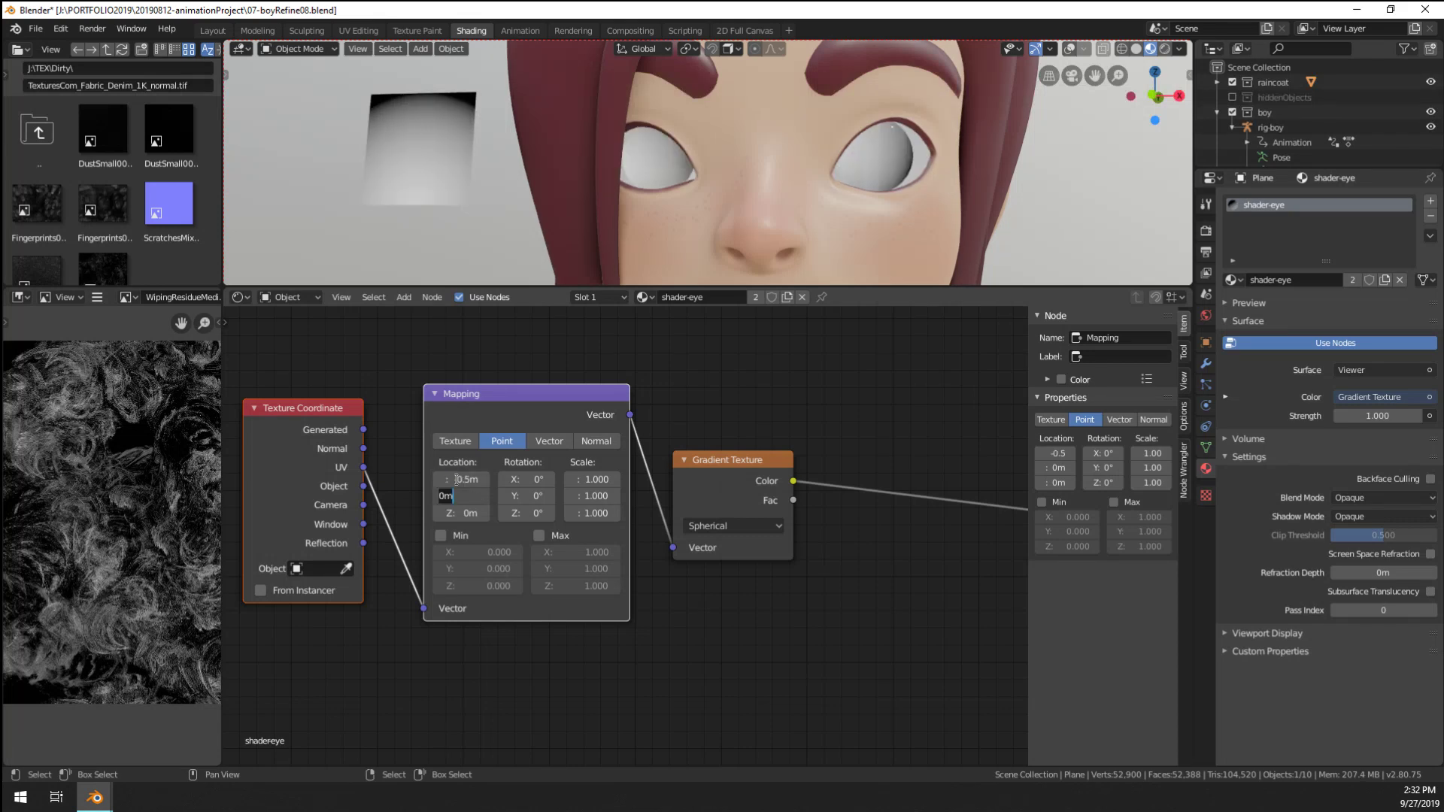
{"action": "type", "text": "-0.5"}
{"action": "key", "text": "Return"}
Insert a ColorRamp after the Gradient Texture and move its black stop to position 0.755
{"action": "middle_click_drag", "start_coordinate": [687, 594], "coordinate": [646, 589]}
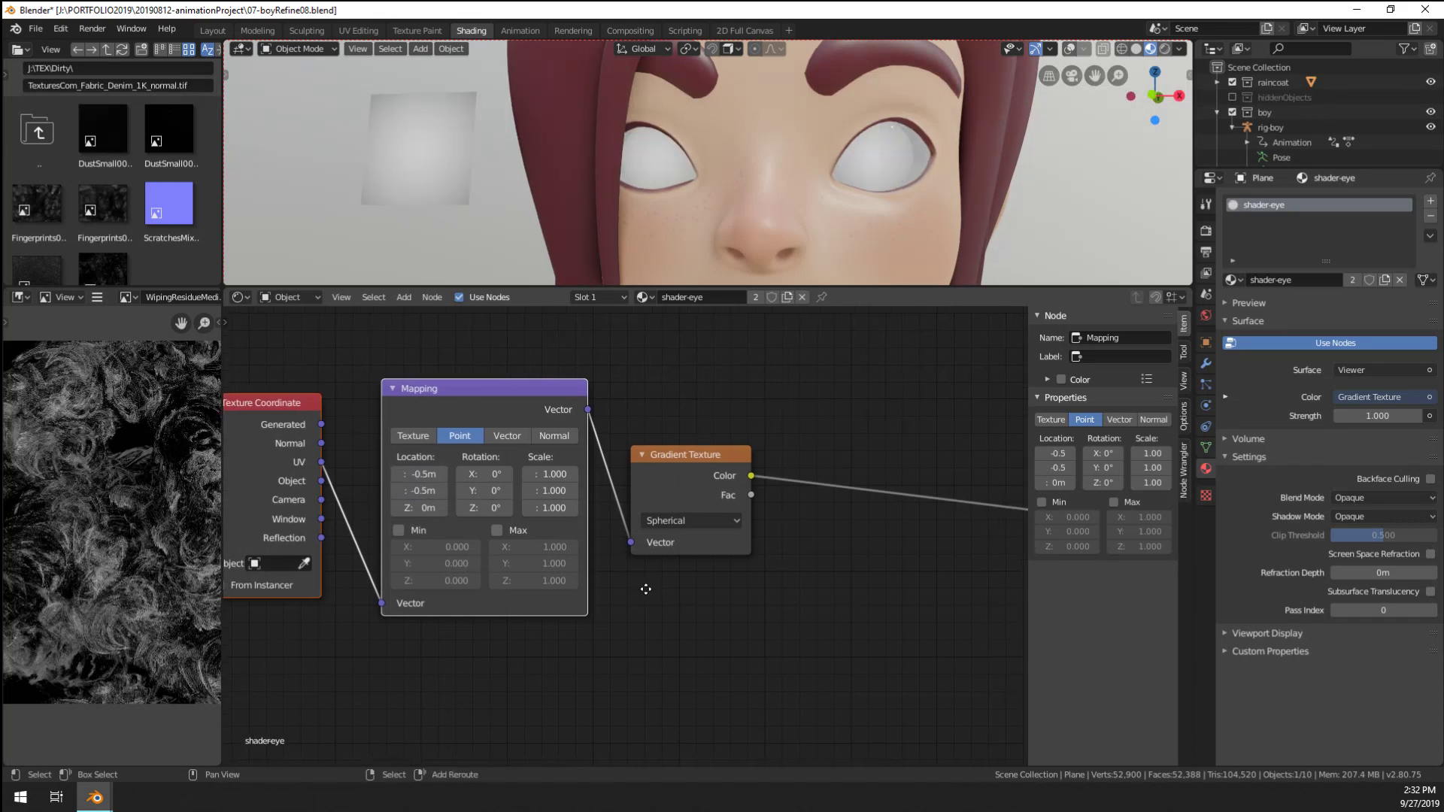
{"action": "scroll", "coordinate": [645, 589], "scroll_direction": "down", "scroll_amount": 2}
{"action": "key", "text": "shift+a"}
{"action": "mouse_move", "coordinate": [707, 625]}
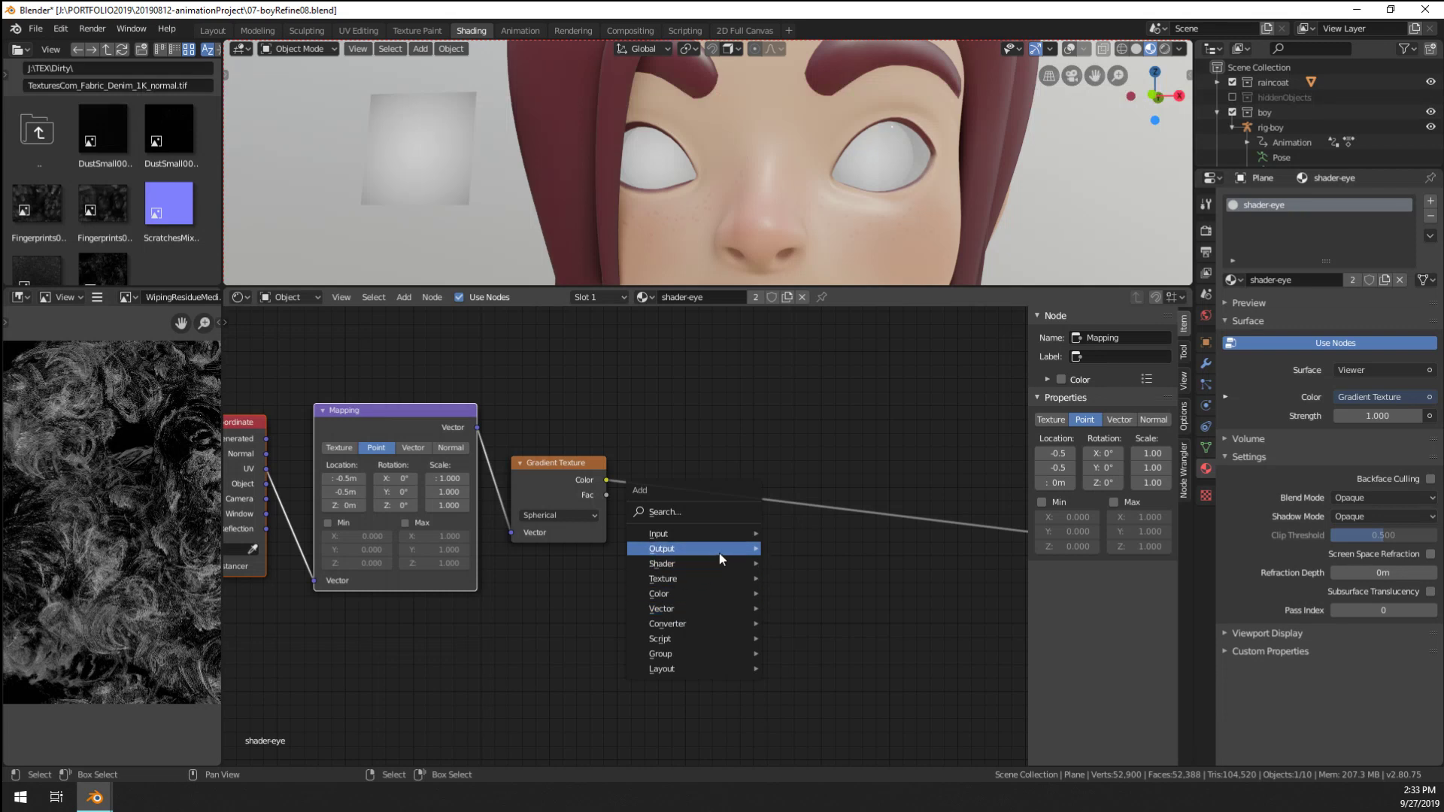
{"action": "mouse_move", "coordinate": [720, 553]}
{"action": "mouse_move", "coordinate": [726, 597]}
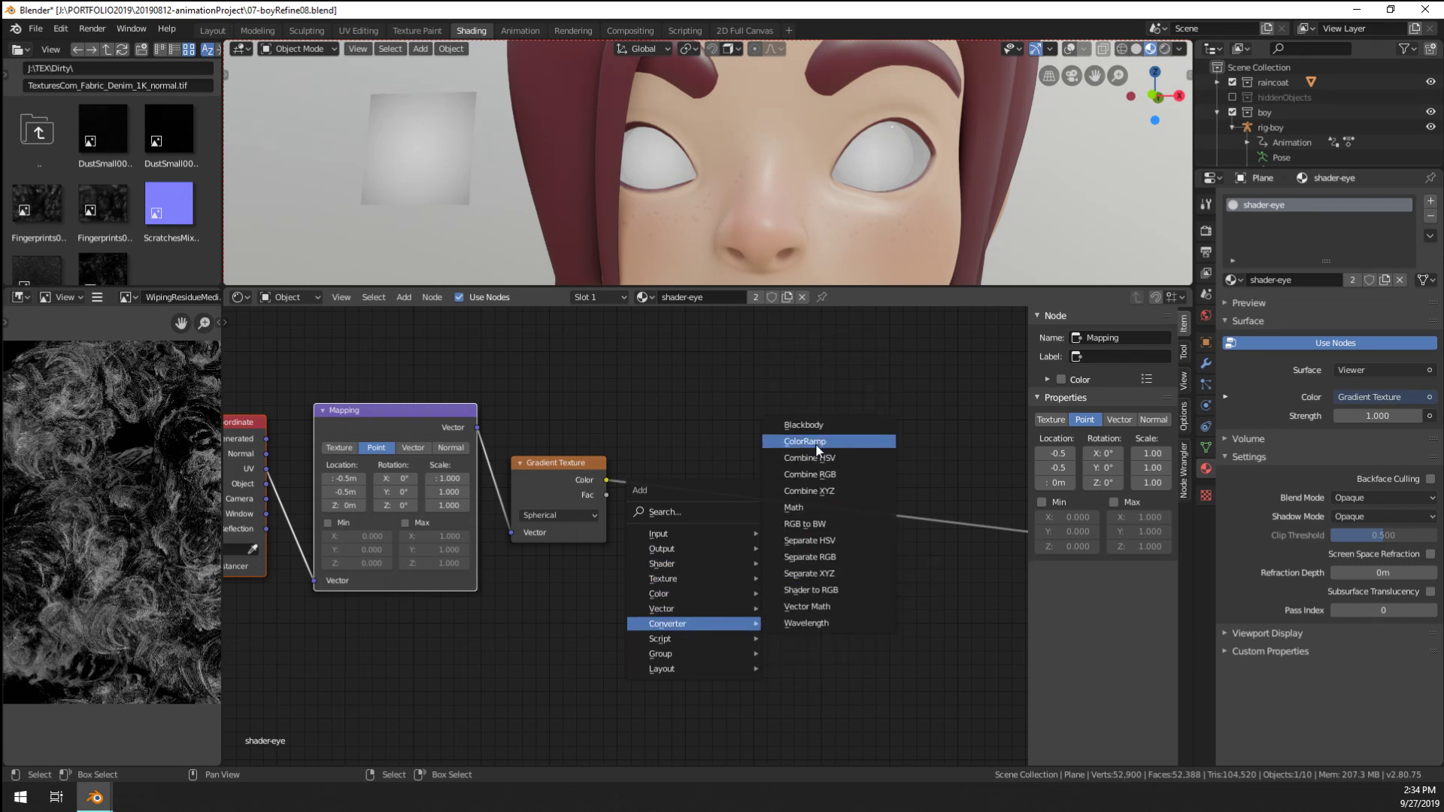
{"action": "left_click", "coordinate": [818, 447]}
{"action": "left_click", "coordinate": [751, 589]}
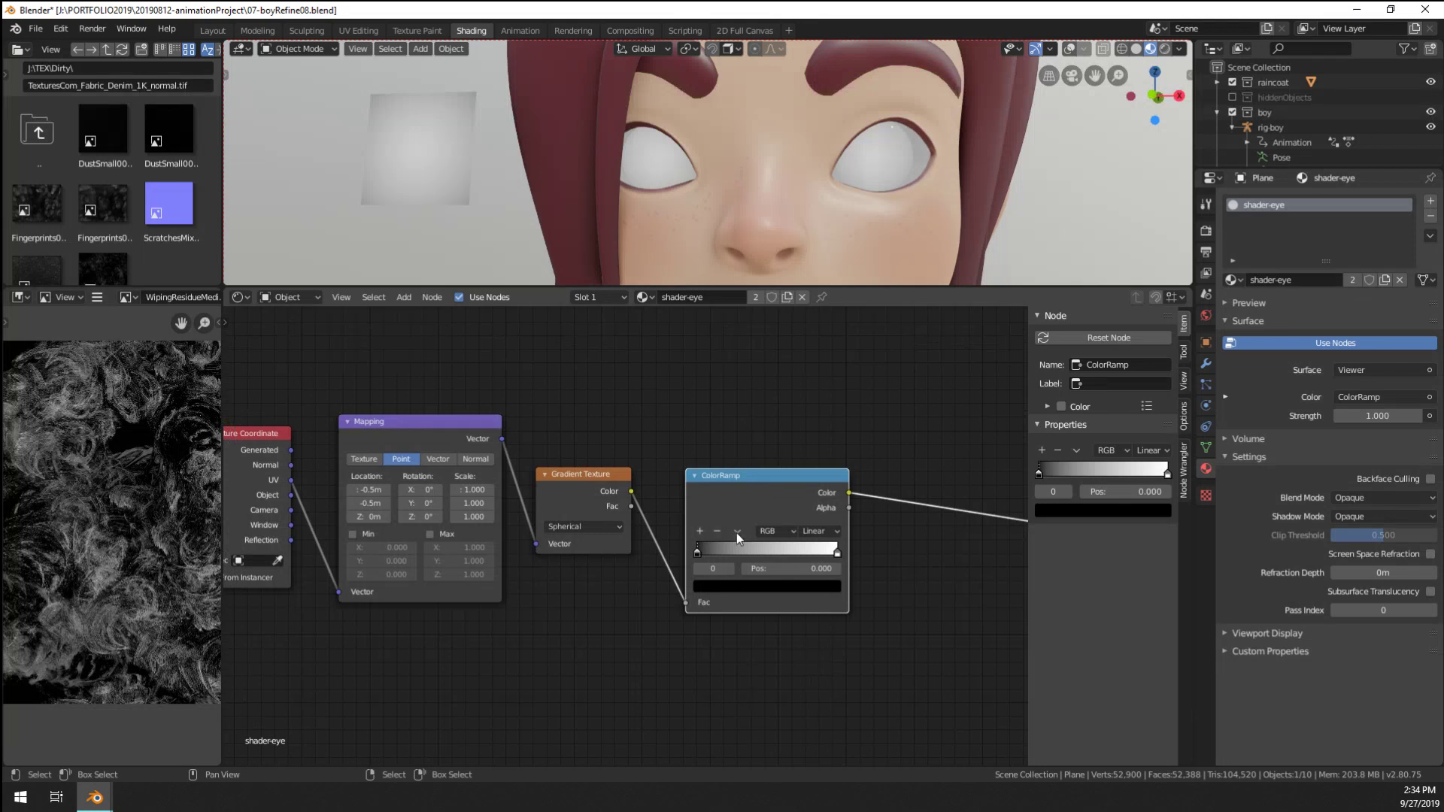
{"action": "left_click_drag", "start_coordinate": [702, 553], "coordinate": [816, 557]}
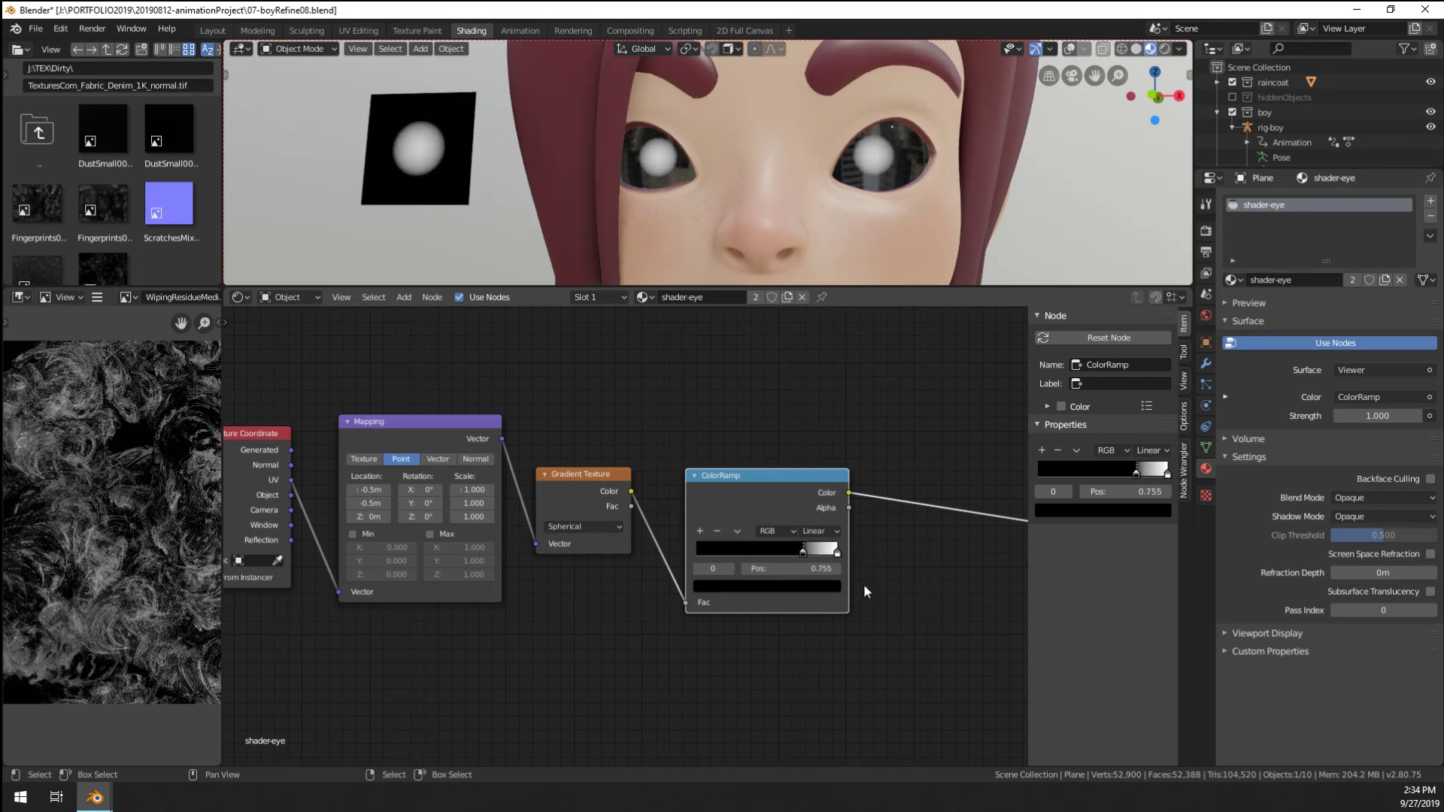
Move the Texture Coordinate, Mapping, Gradient Texture and ColorRamp nodes together to above the Principled BSDF column
{"action": "scroll", "coordinate": [863, 583], "scroll_direction": "down", "scroll_amount": 4}
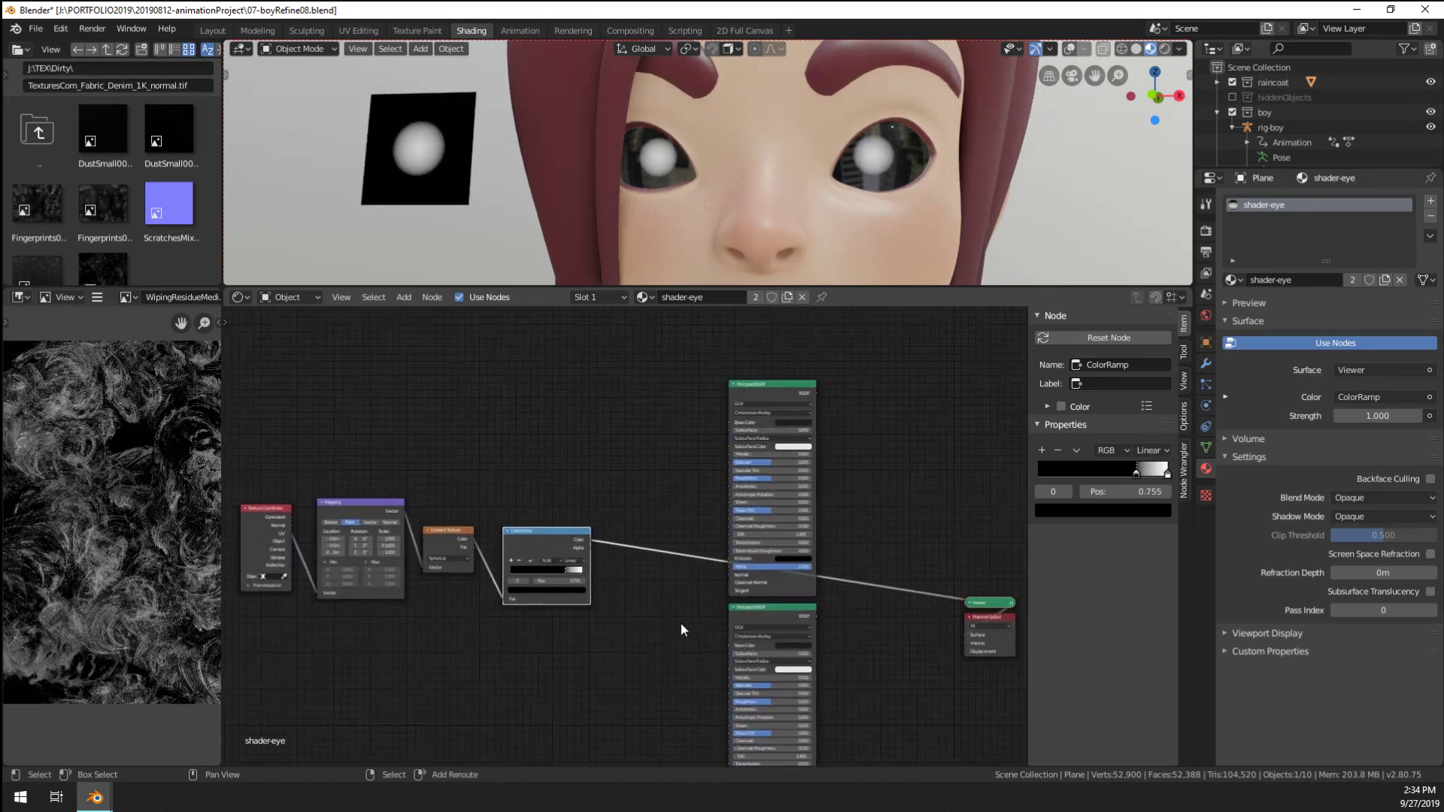
{"action": "scroll", "coordinate": [681, 628], "scroll_direction": "down", "scroll_amount": 1}
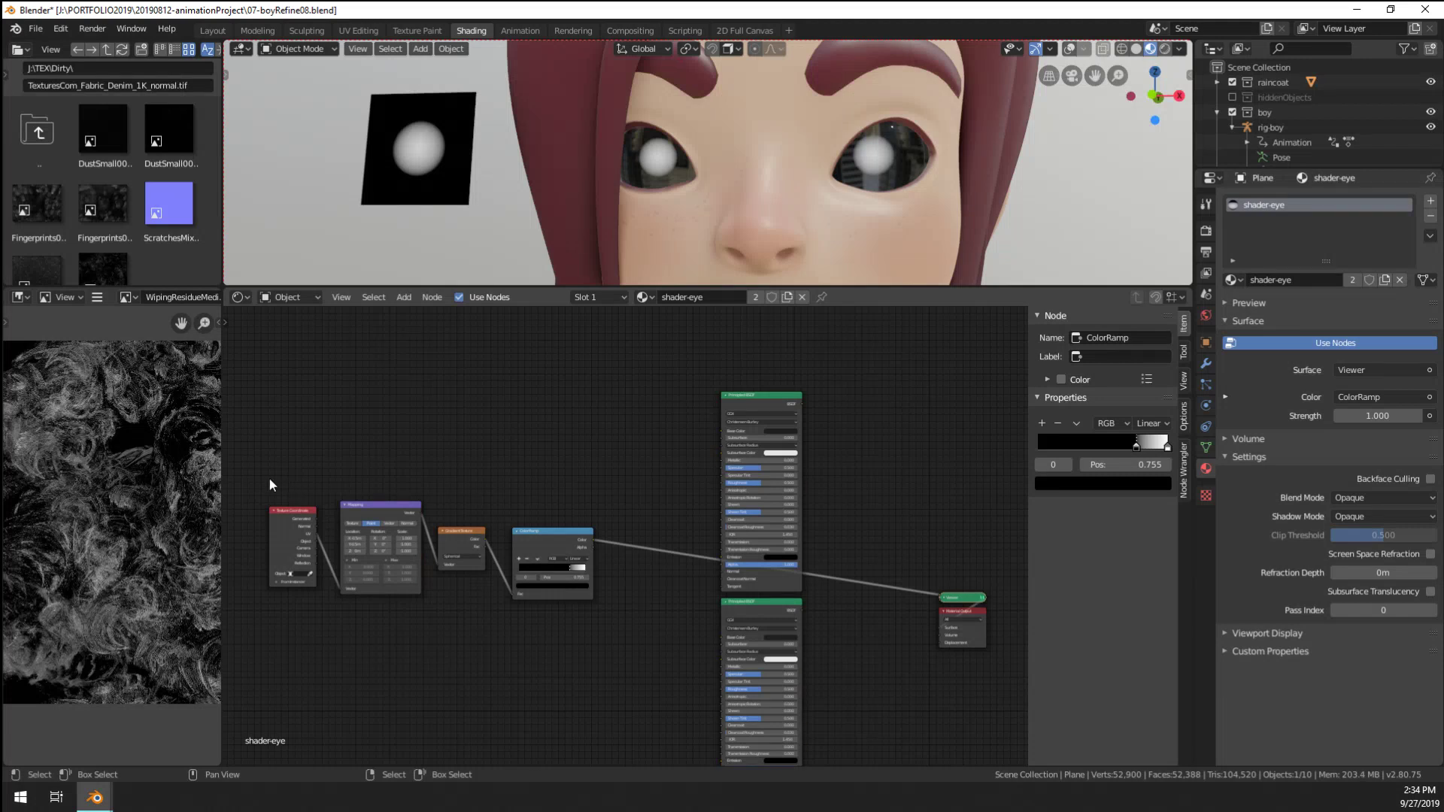
{"action": "left_click_drag", "start_coordinate": [267, 481], "coordinate": [567, 638]}
{"action": "key", "text": "g"}
{"action": "left_click", "coordinate": [674, 458]}
{"action": "scroll", "coordinate": [639, 602], "scroll_direction": "down", "scroll_amount": 3}
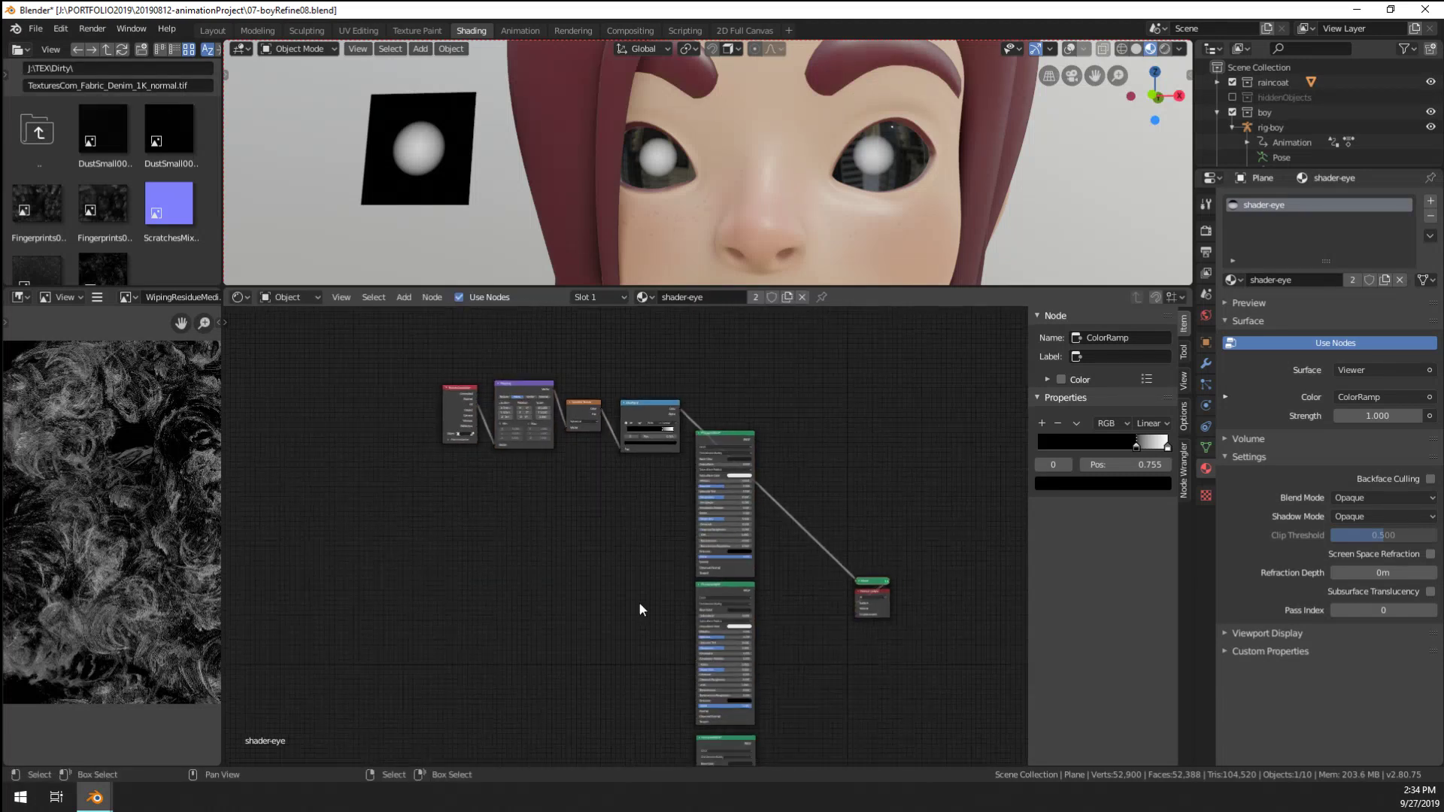
Select the stacked Principled BSDF nodes and place them directly beneath the ColorRamp node
{"action": "key", "text": "b"}
{"action": "left_click_drag", "start_coordinate": [608, 516], "coordinate": [725, 677]}
{"action": "key", "text": "g"}
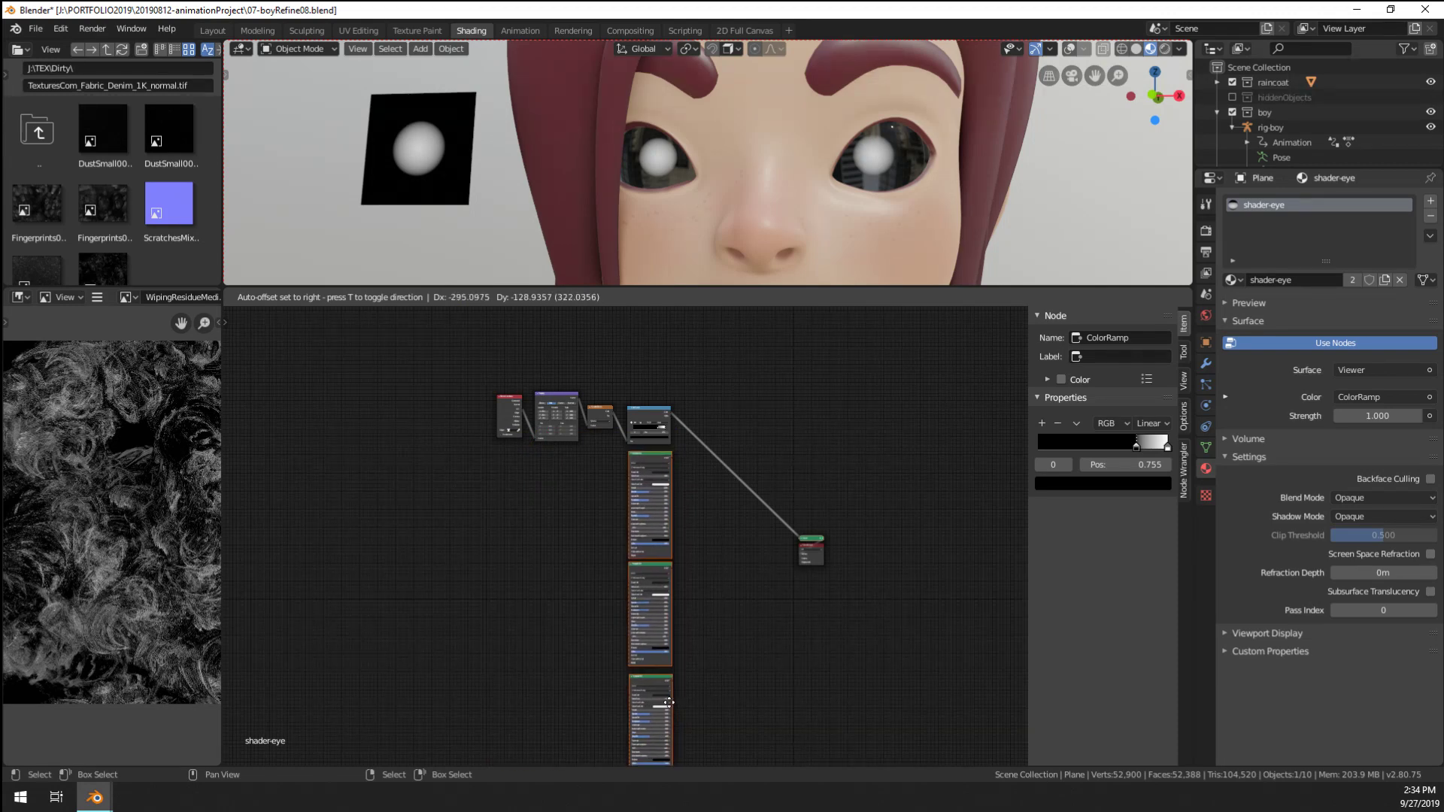
{"action": "left_click", "coordinate": [710, 607]}
{"action": "scroll", "coordinate": [710, 608], "scroll_direction": "up", "scroll_amount": 4}
{"action": "key", "text": "shift+a"}
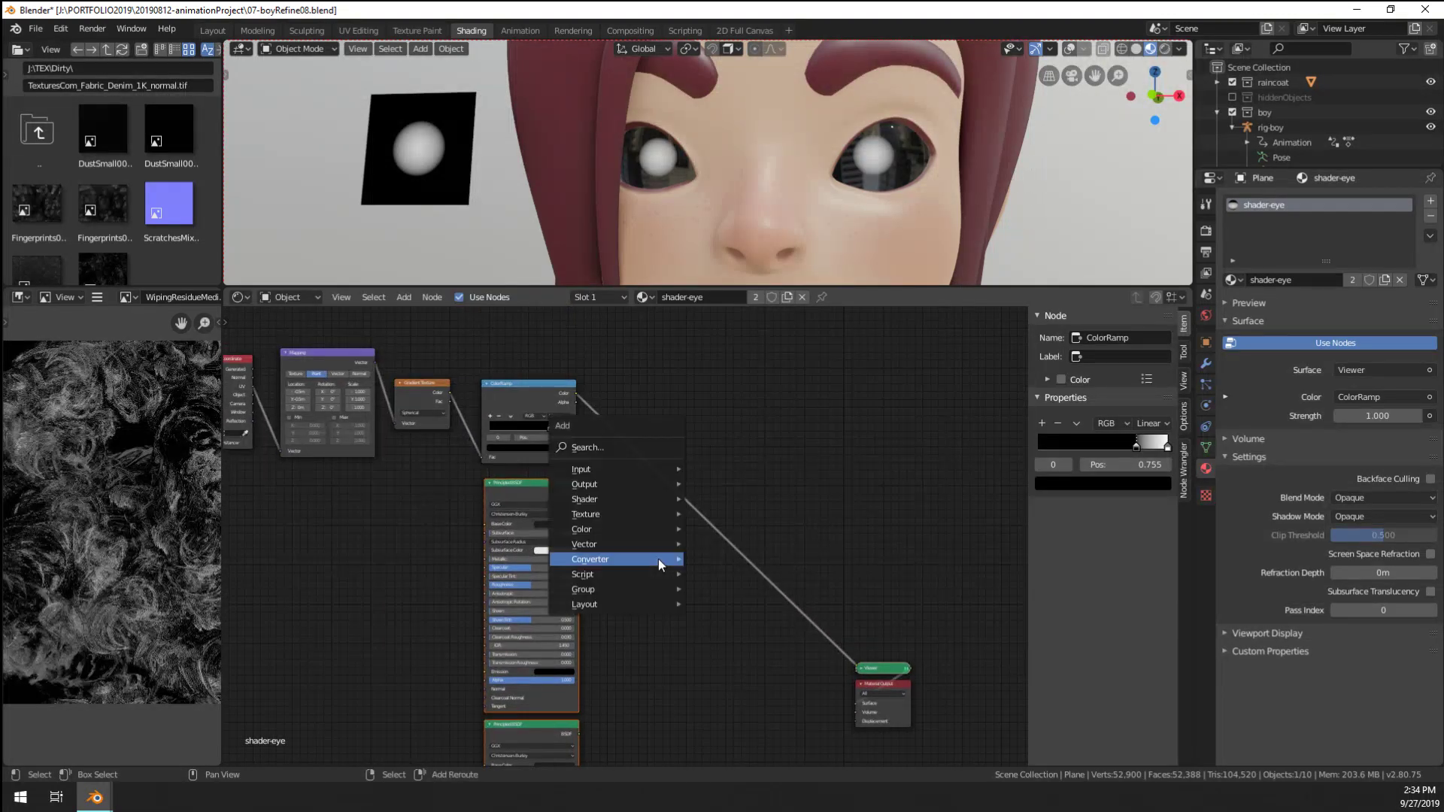
{"action": "mouse_move", "coordinate": [615, 562]}
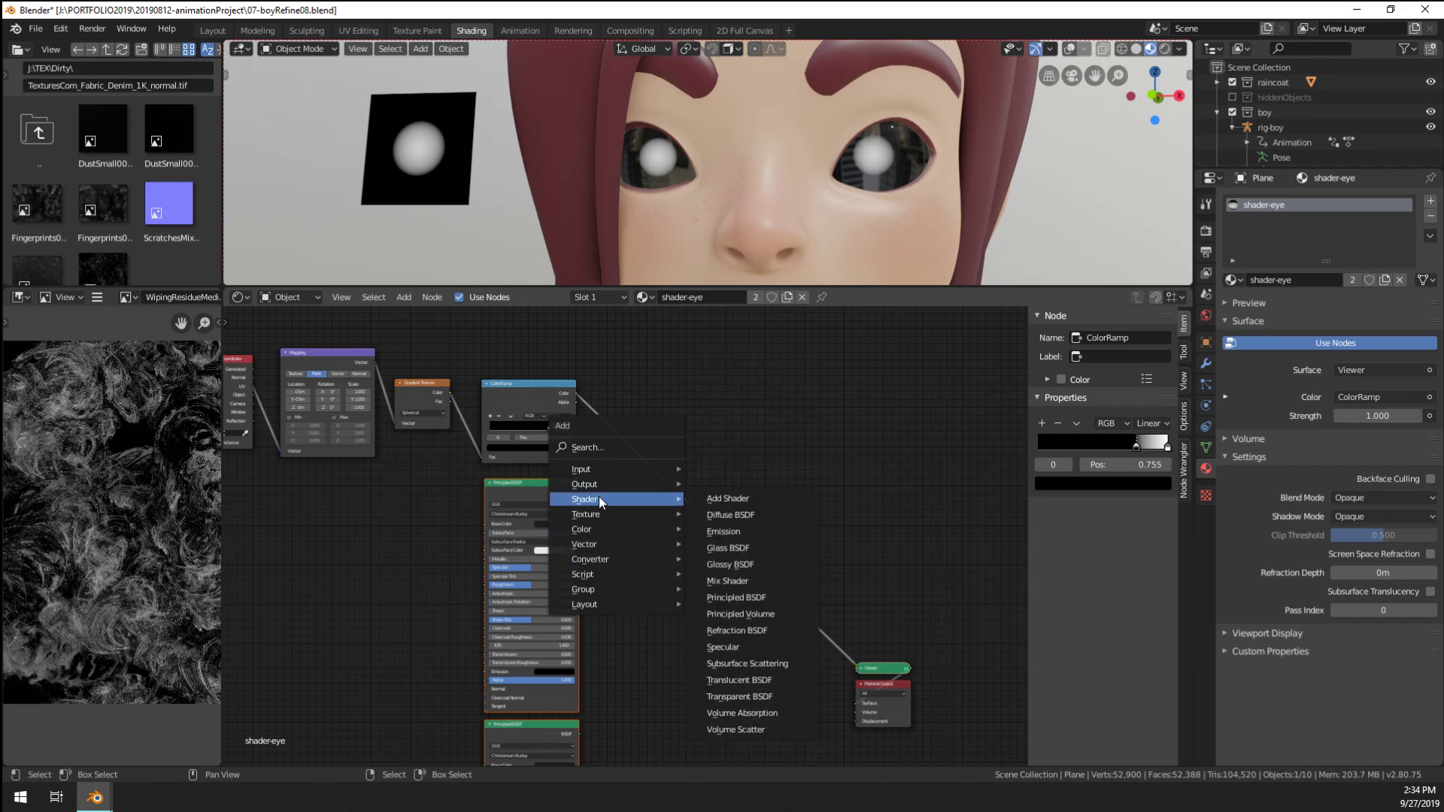
Combine the first two Principled BSDF nodes with a Mix Shader and place it beside them with more spacing
{"action": "left_click", "coordinate": [525, 489]}
{"action": "middle_click_drag", "start_coordinate": [525, 489], "coordinate": [541, 424]}
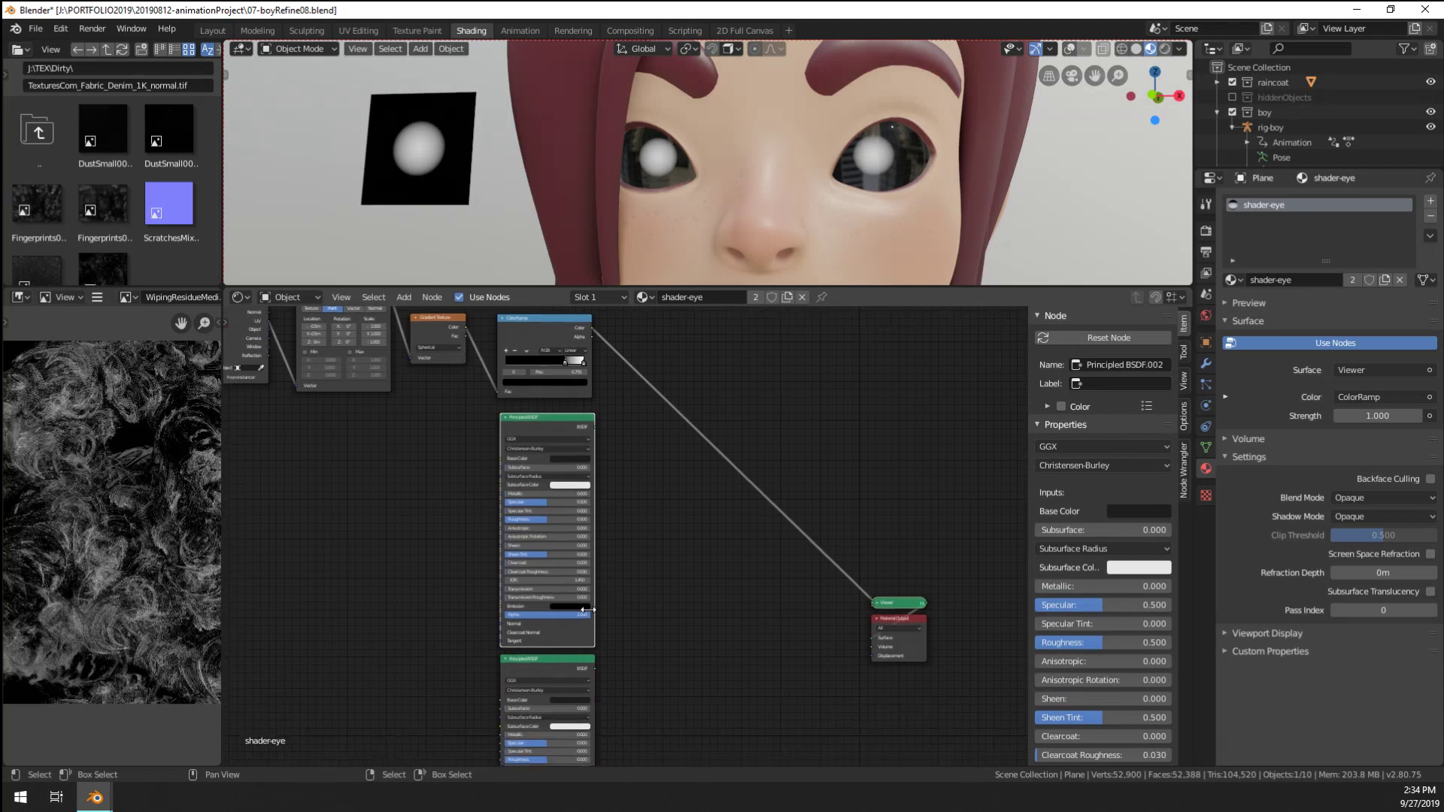
{"action": "left_click", "coordinate": [547, 661]}
{"action": "key", "text": "ctrl+KP_0"}
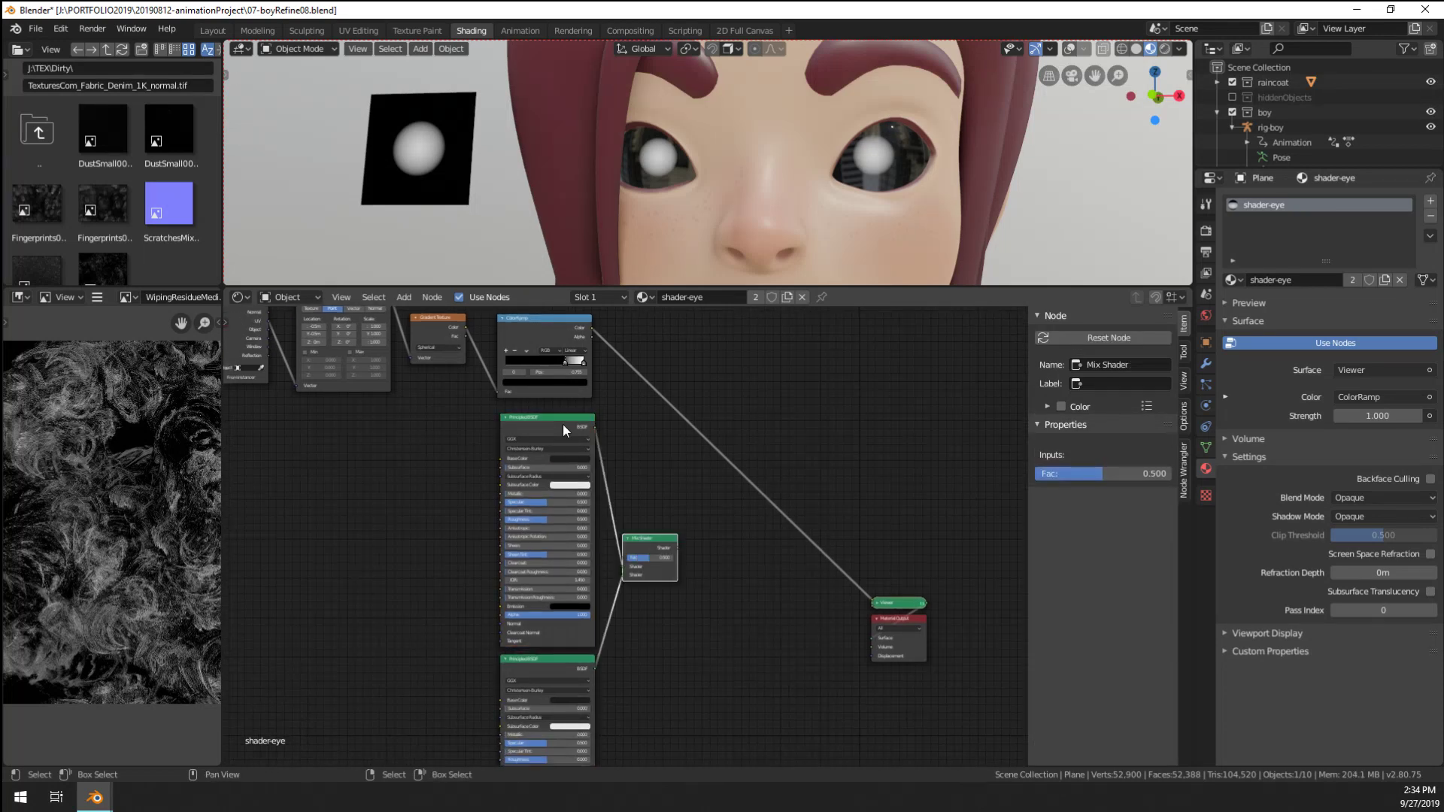
{"action": "scroll", "coordinate": [562, 424], "scroll_direction": "up", "scroll_amount": 1}
{"action": "left_click_drag", "start_coordinate": [652, 537], "coordinate": [727, 536]}
{"action": "middle_click_drag", "start_coordinate": [717, 469], "coordinate": [692, 522]}
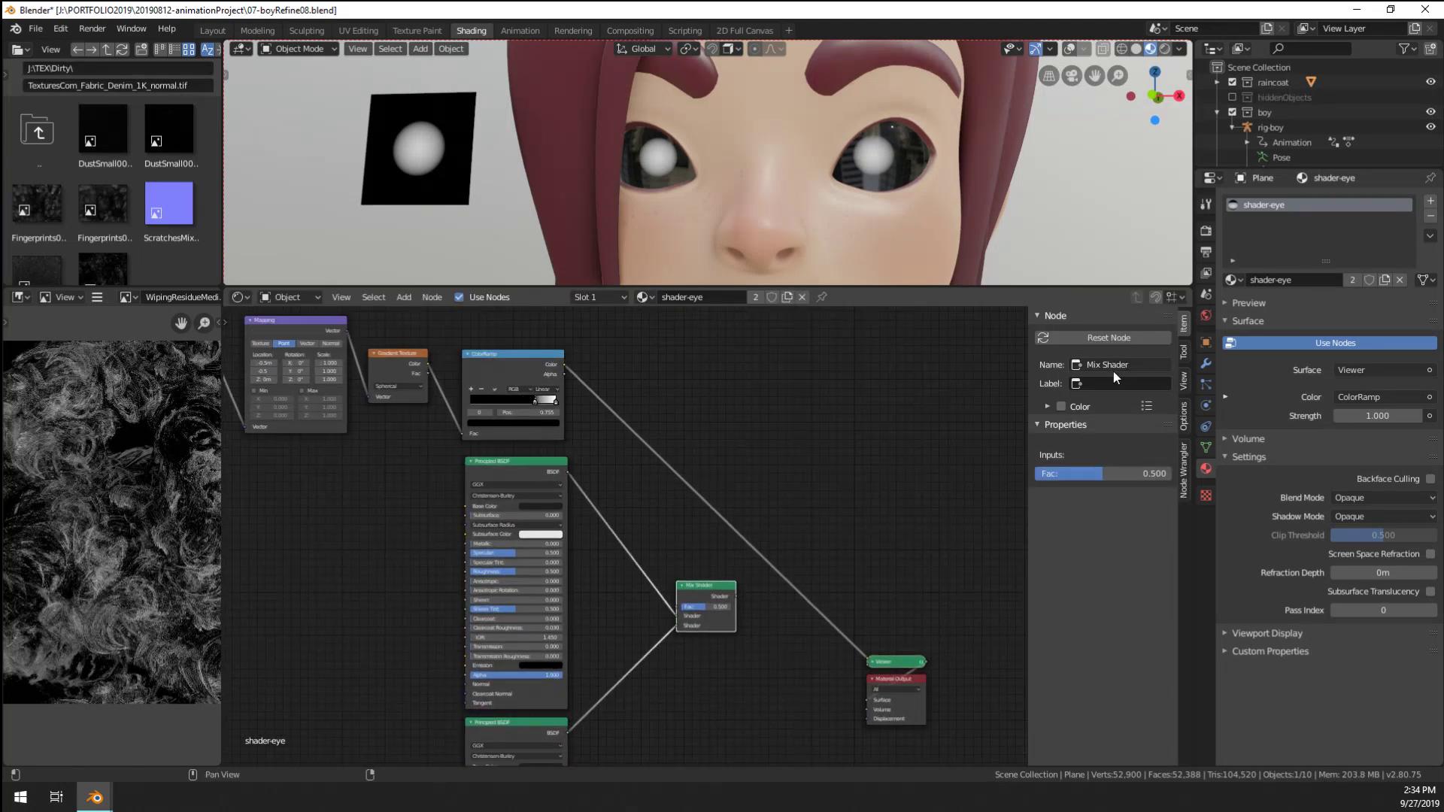
Enable the Screencast Keys display in the 3D viewport
{"action": "key", "text": "n"}
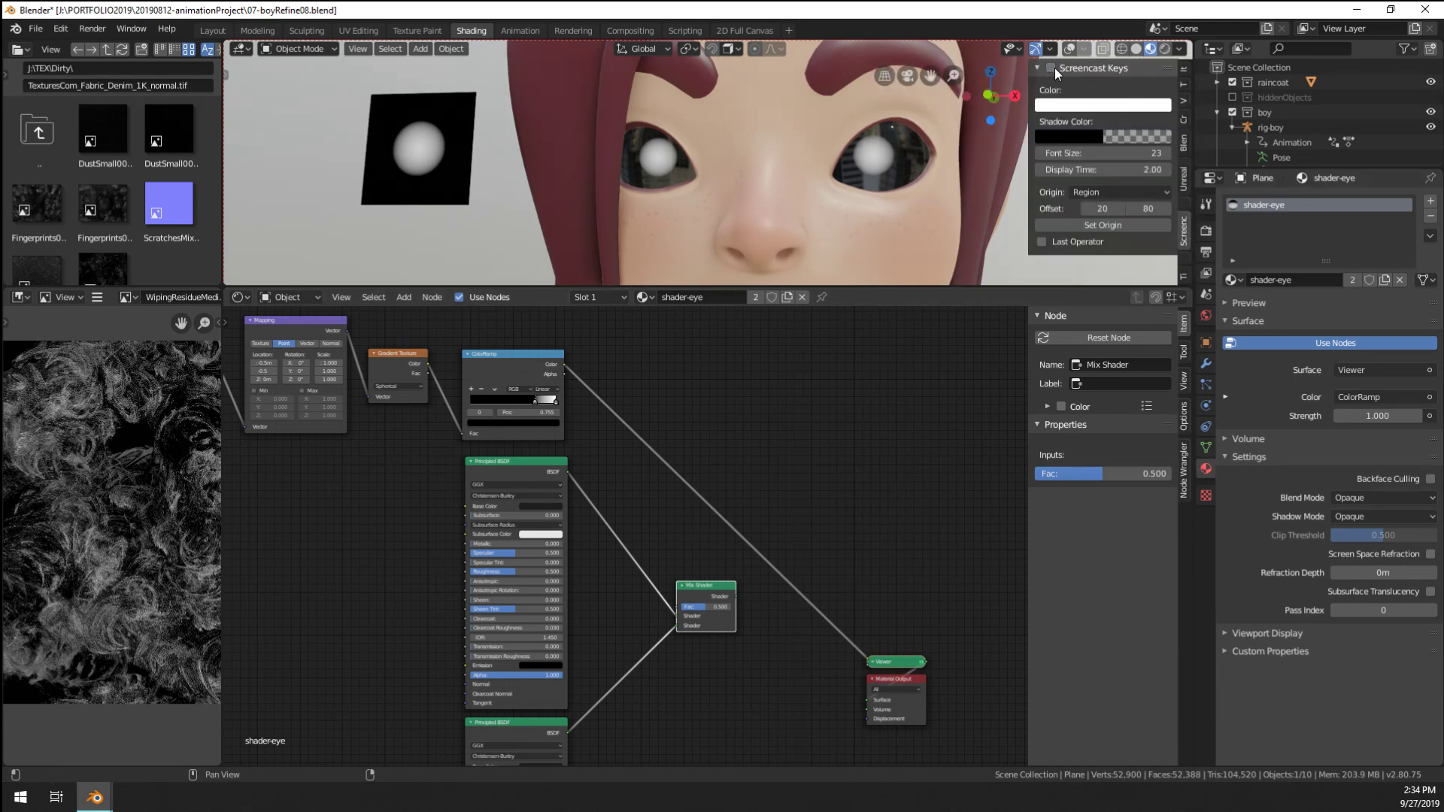
{"action": "key", "text": "n"}
{"action": "middle_click", "coordinate": [766, 561]}
{"action": "middle_click_drag", "start_coordinate": [766, 562], "coordinate": [784, 523]}
Adjust the Mix Shader's placement, connect the ColorRamp's Color output to its Fac input and preview the Mix Shader on the eye
{"action": "left_click_drag", "start_coordinate": [743, 547], "coordinate": [708, 555]}
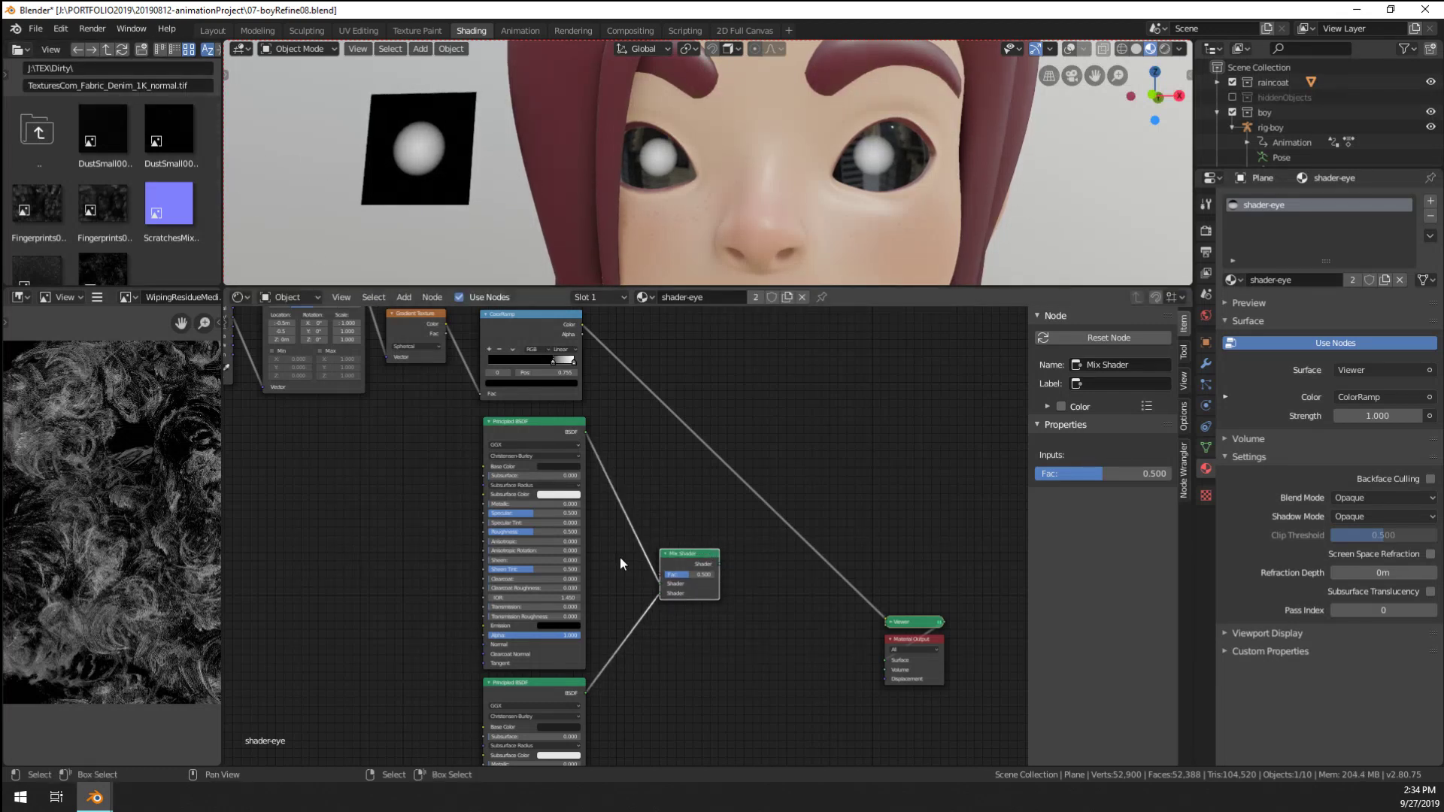
{"action": "left_click_drag", "start_coordinate": [697, 556], "coordinate": [702, 547]}
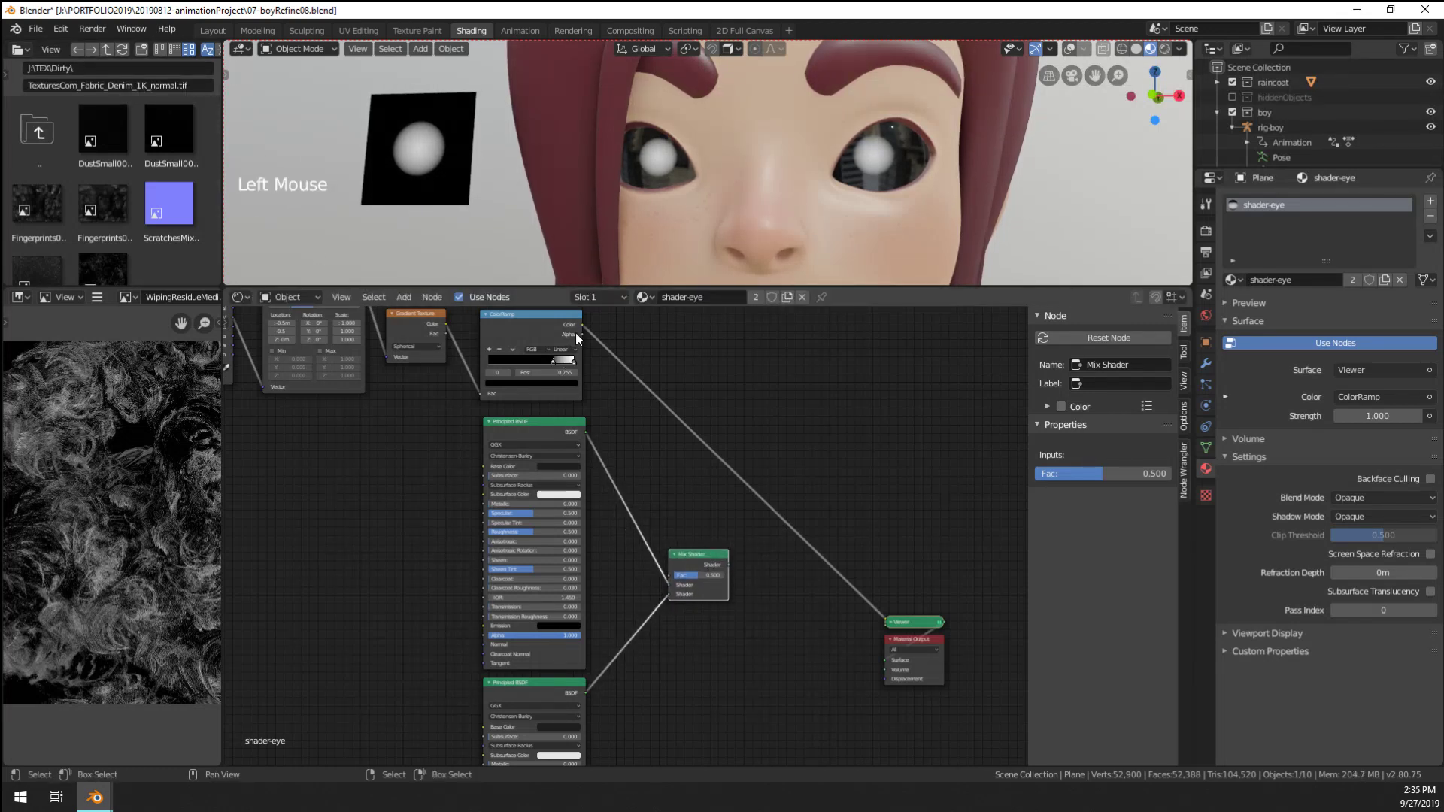
{"action": "left_click_drag", "start_coordinate": [575, 332], "coordinate": [675, 576]}
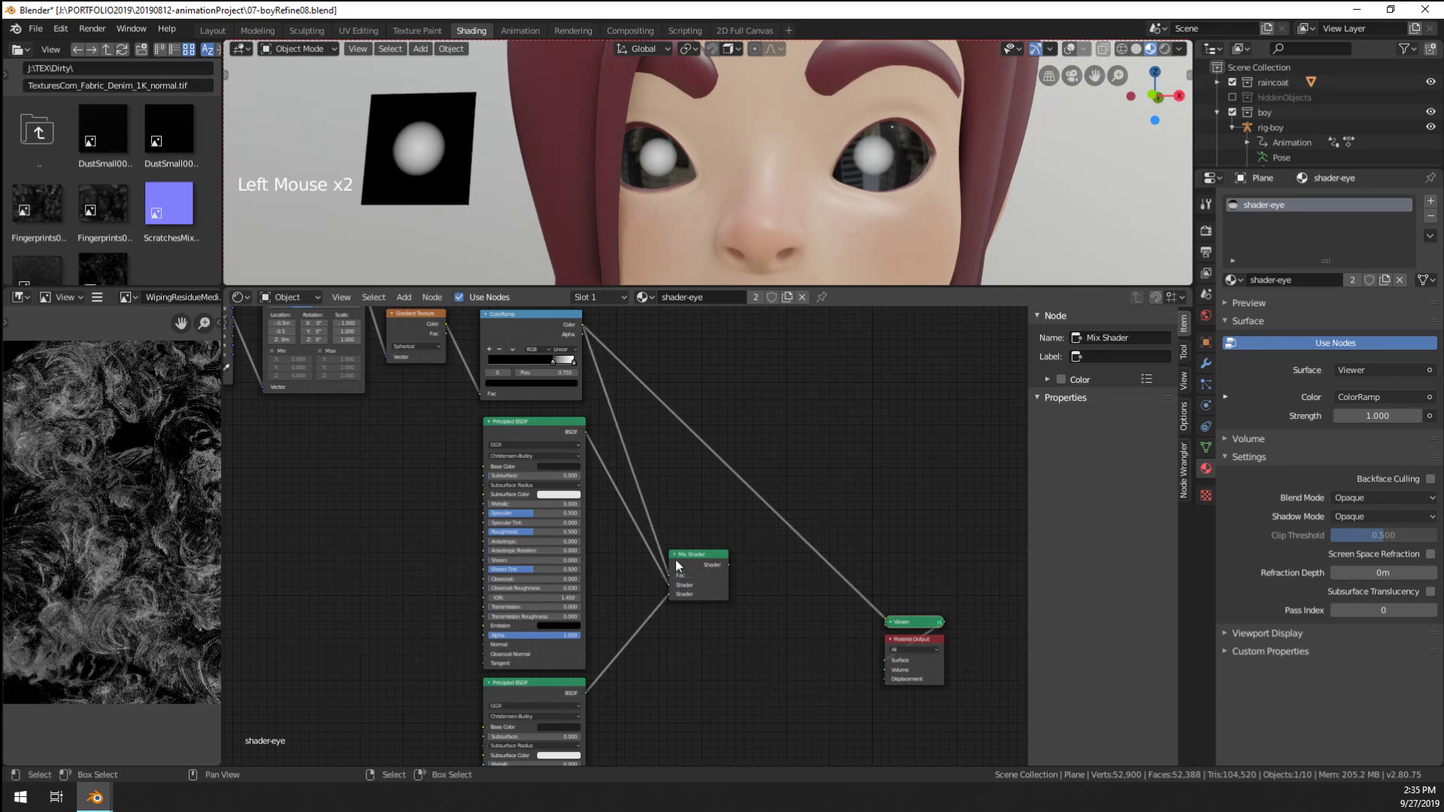
{"action": "left_click", "coordinate": [693, 565], "text": "ctrl+shift"}
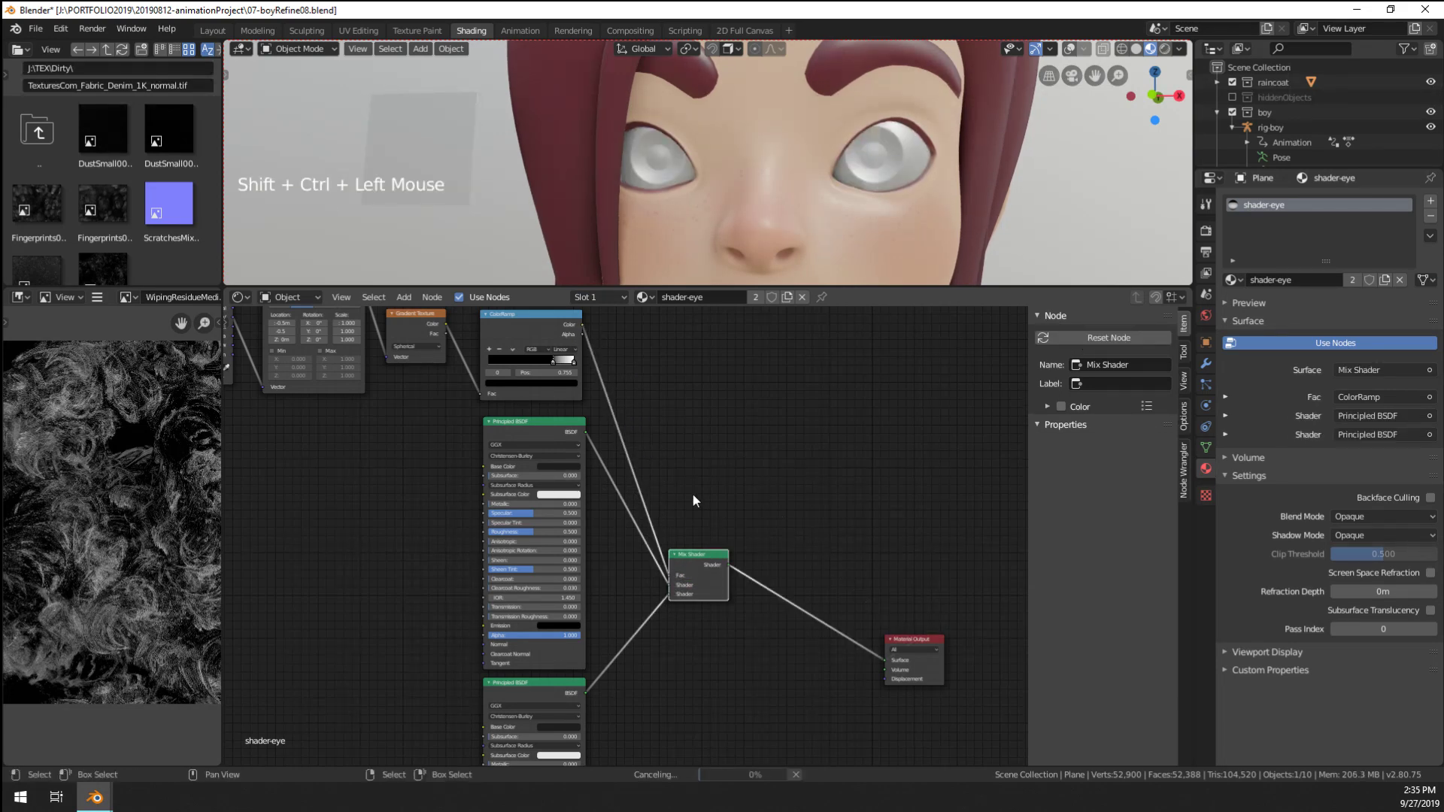
Move the Texture Coordinate, Mapping, Gradient Texture and ColorRamp nodes up to make room above the Principled BSDF column
{"action": "scroll", "coordinate": [684, 508], "scroll_direction": "up", "scroll_amount": 1}
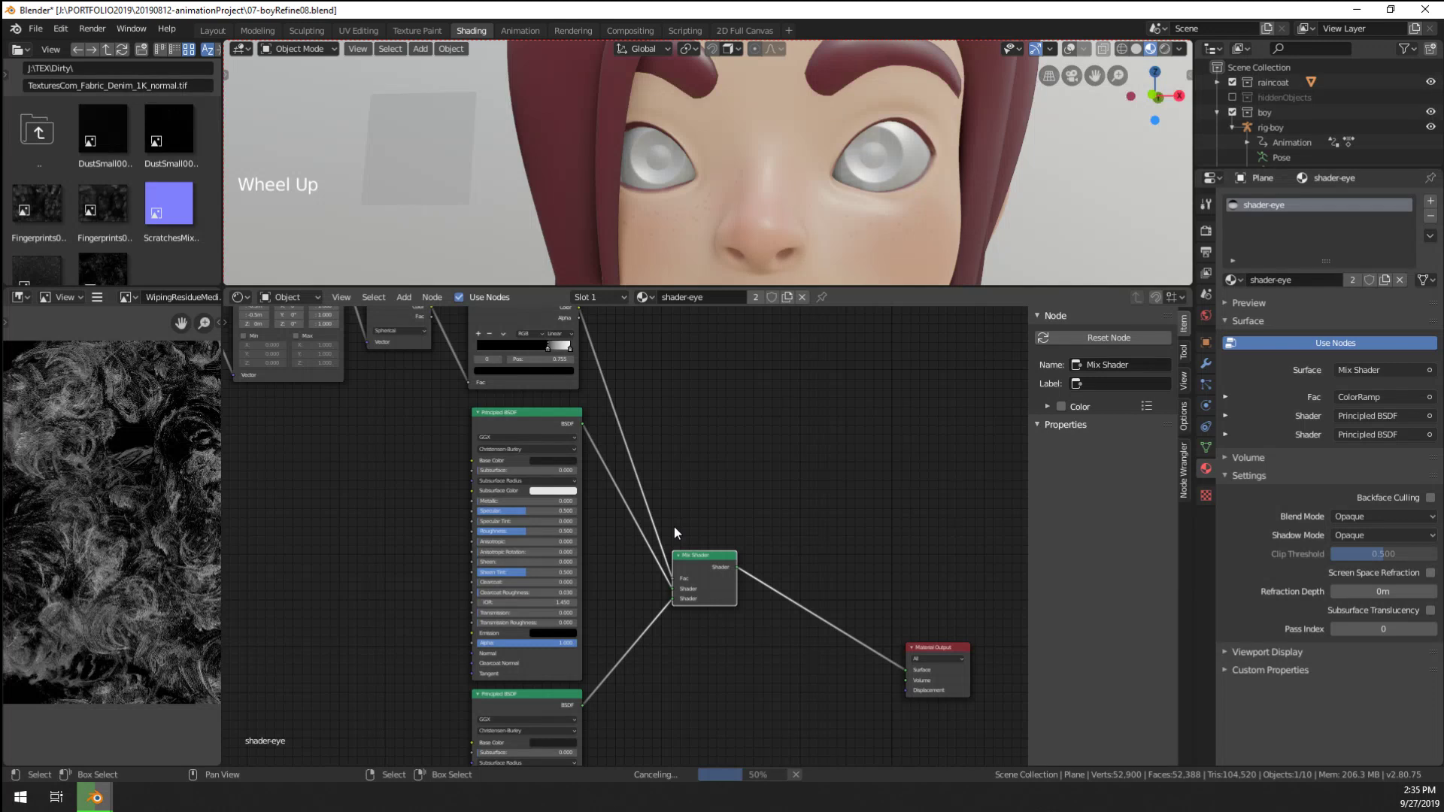
{"action": "scroll", "coordinate": [674, 527], "scroll_direction": "up", "scroll_amount": 1}
{"action": "scroll", "coordinate": [662, 466], "scroll_direction": "down", "scroll_amount": 5}
{"action": "middle_click_drag", "start_coordinate": [654, 421], "coordinate": [449, 472]}
{"action": "key", "text": "a"}
{"action": "key", "text": "a"}
{"action": "key", "text": "a"}
{"action": "key", "text": "b"}
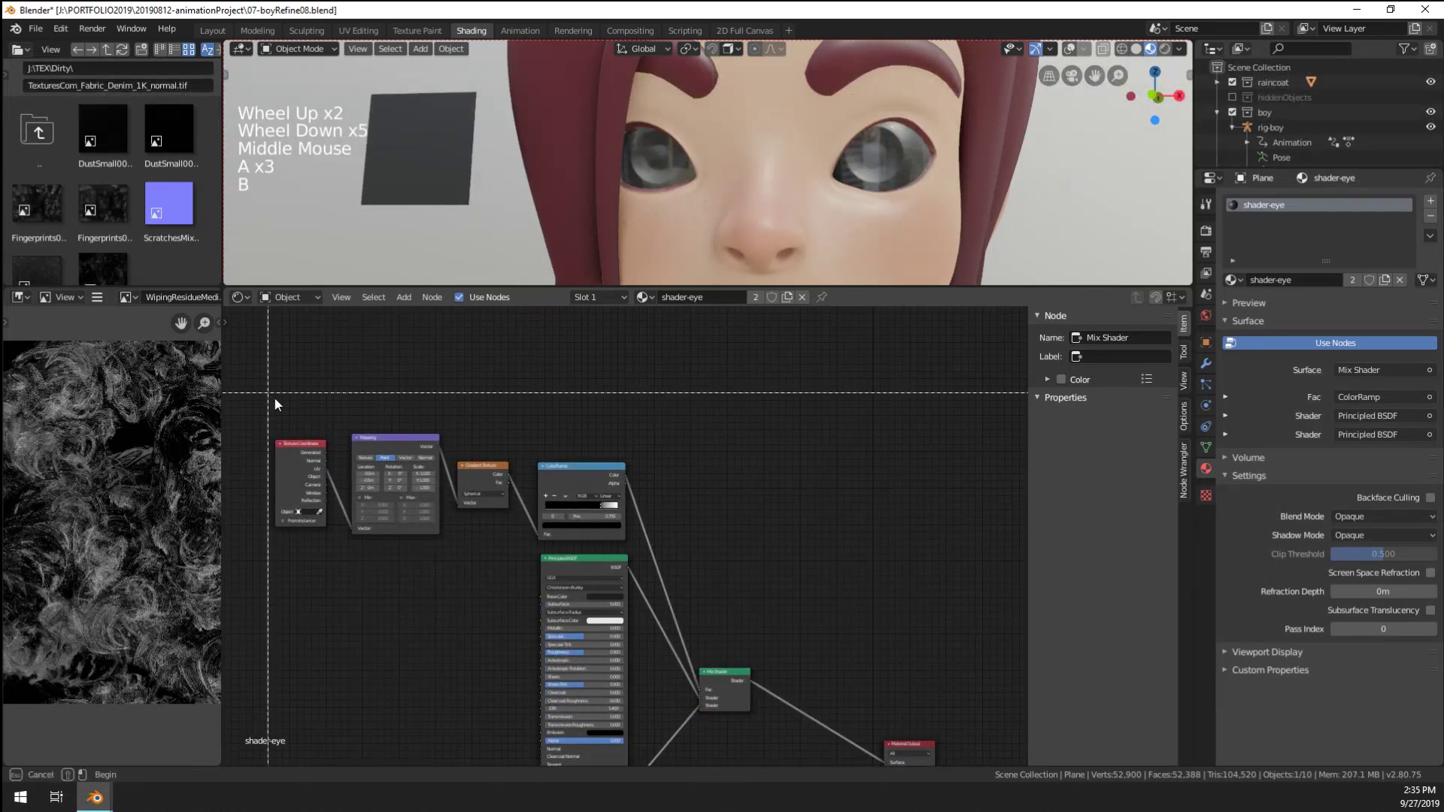
{"action": "left_click_drag", "start_coordinate": [273, 395], "coordinate": [676, 510]}
{"action": "key", "text": "g"}
{"action": "left_click", "coordinate": [674, 432]}
Duplicate the ColorRamp node and stack the two ramps above the first Principled BSDF
{"action": "left_click", "coordinate": [601, 400]}
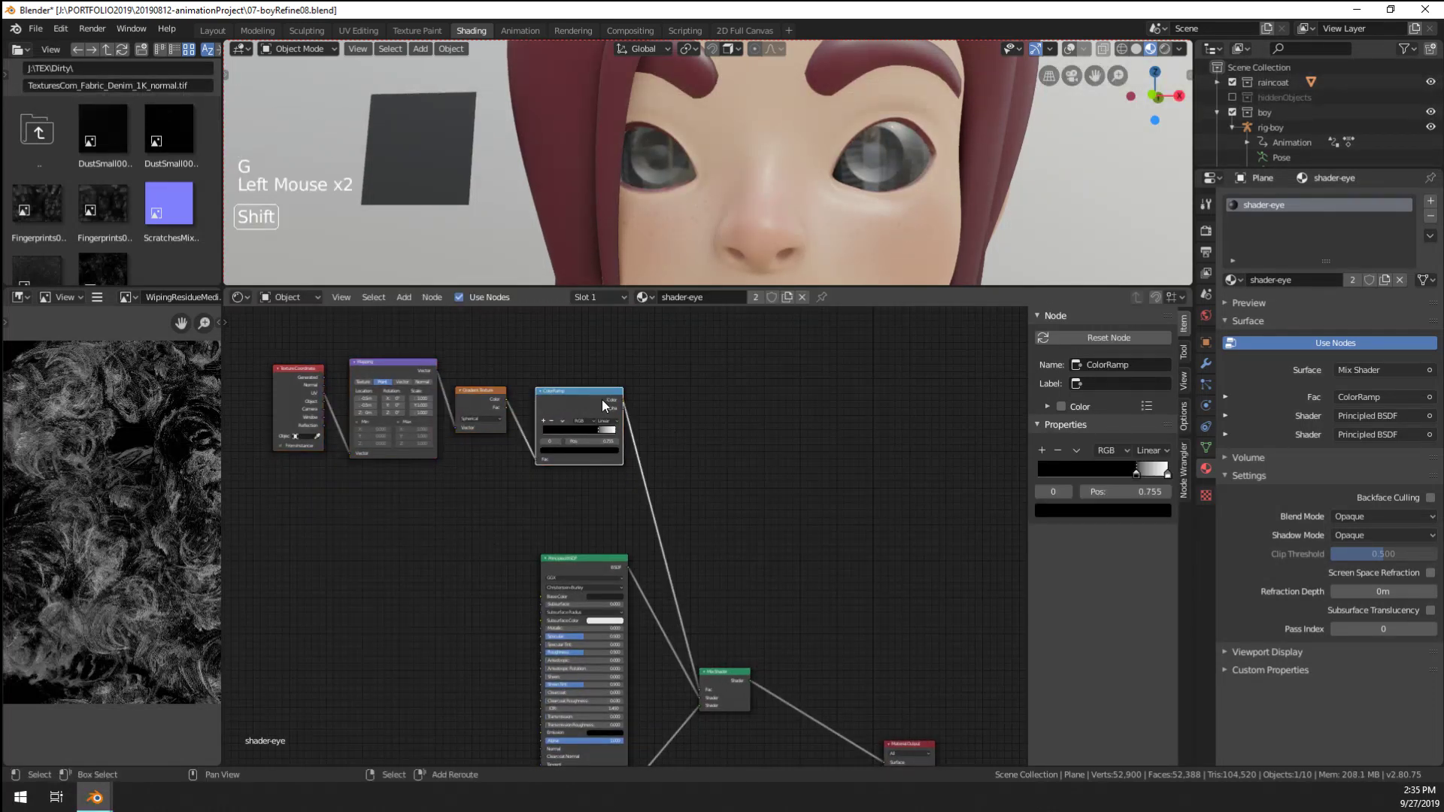
{"action": "key", "text": "shift+d"}
{"action": "left_click", "coordinate": [587, 474]}
{"action": "key", "text": "g"}
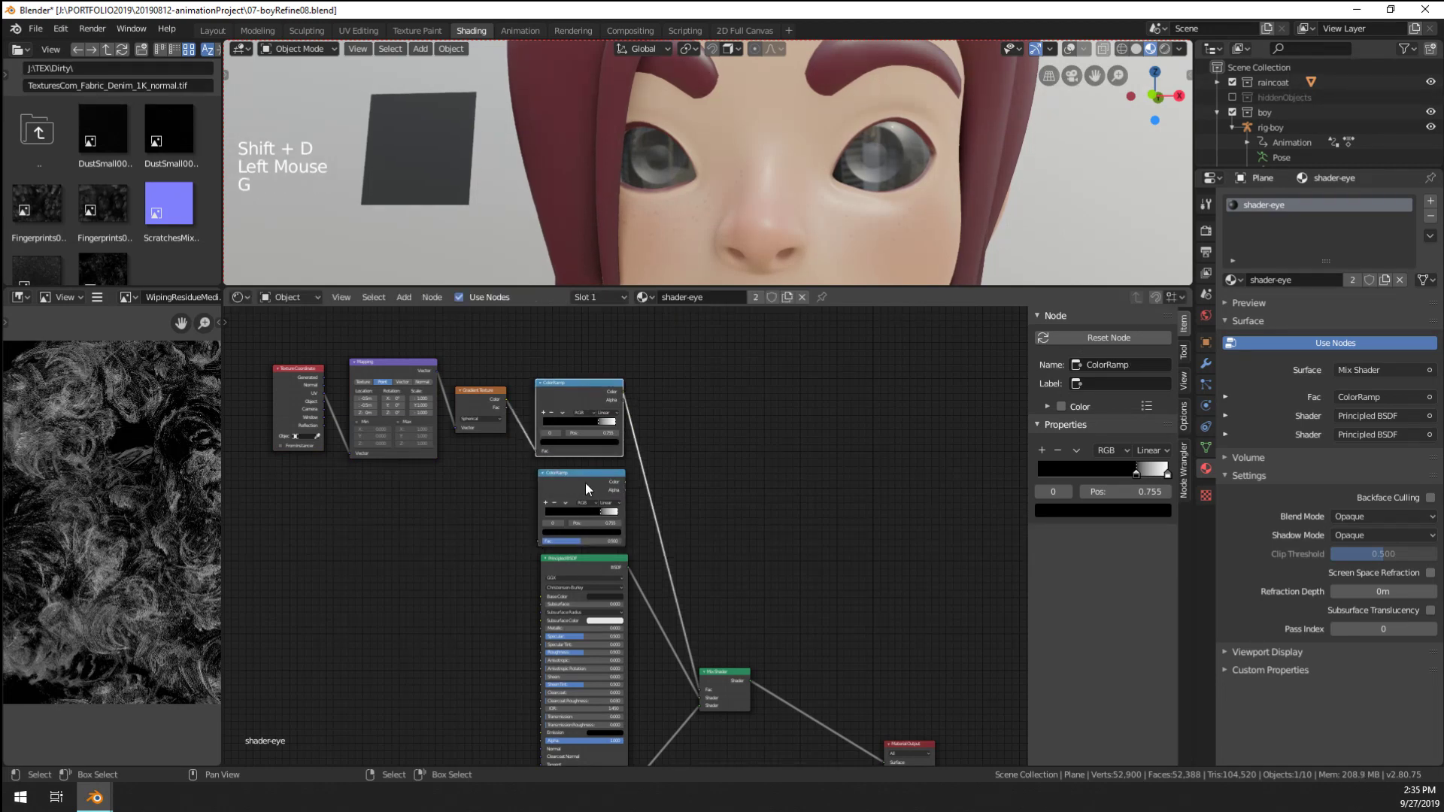
{"action": "left_click", "coordinate": [584, 483]}
Preview the original ColorRamp and move its black stop to position 0.623 and its white stop to 0.695
{"action": "left_click", "coordinate": [583, 483], "text": "ctrl+shift"}
{"action": "left_click", "coordinate": [588, 394], "text": "ctrl+shift"}
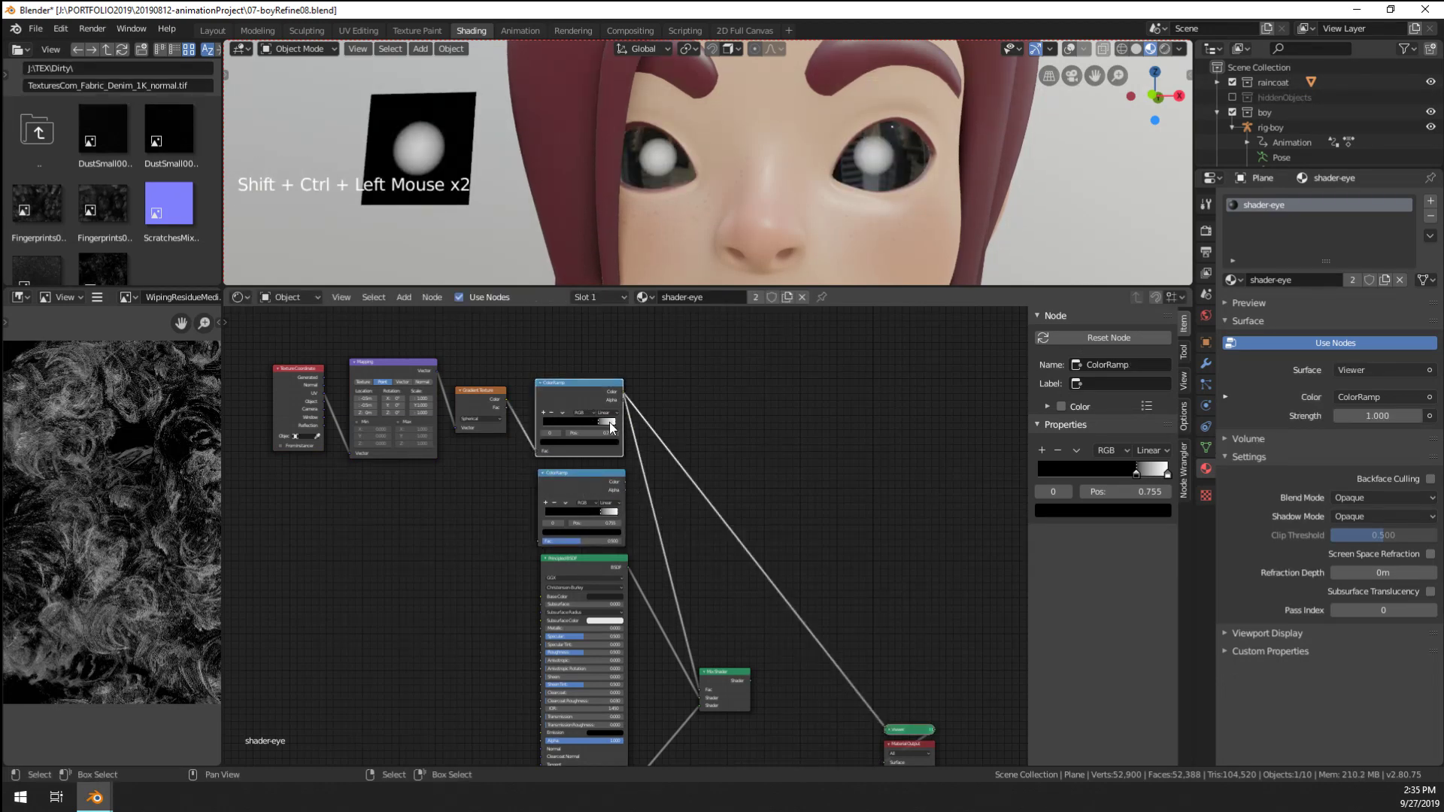
{"action": "mouse_move", "coordinate": [610, 424]}
{"action": "left_mouse_down"}
{"action": "mouse_move", "coordinate": [556, 429]}
{"action": "mouse_move", "coordinate": [587, 431]}
{"action": "left_mouse_up"}
{"action": "scroll", "coordinate": [779, 179], "scroll_direction": "up", "scroll_amount": 3}
{"action": "scroll", "coordinate": [786, 200], "scroll_direction": "down", "scroll_amount": 1}
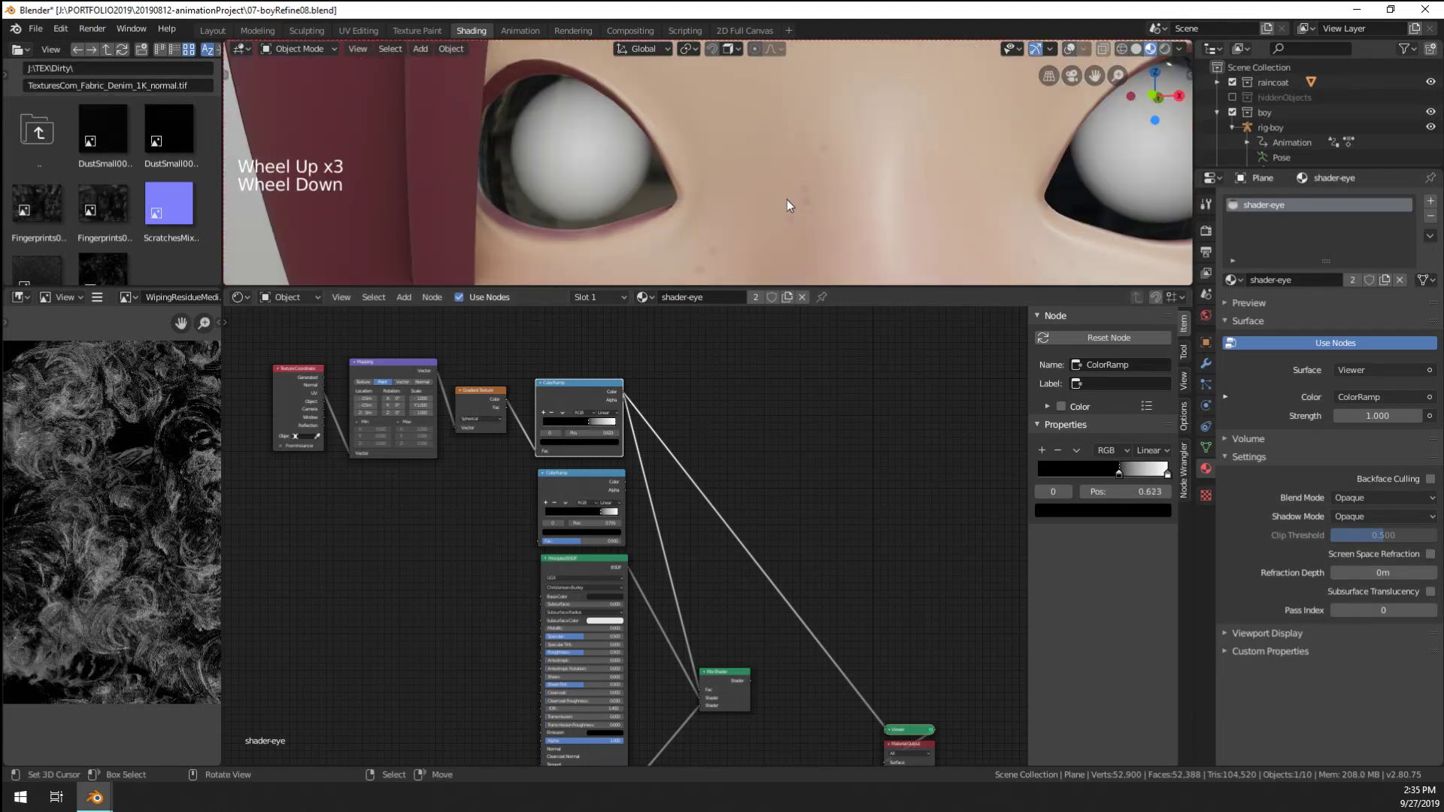
{"action": "scroll", "coordinate": [788, 200], "scroll_direction": "down", "scroll_amount": 1}
{"action": "middle_click_drag", "start_coordinate": [790, 201], "coordinate": [785, 201]}
{"action": "scroll", "coordinate": [782, 202], "scroll_direction": "down", "scroll_amount": 1}
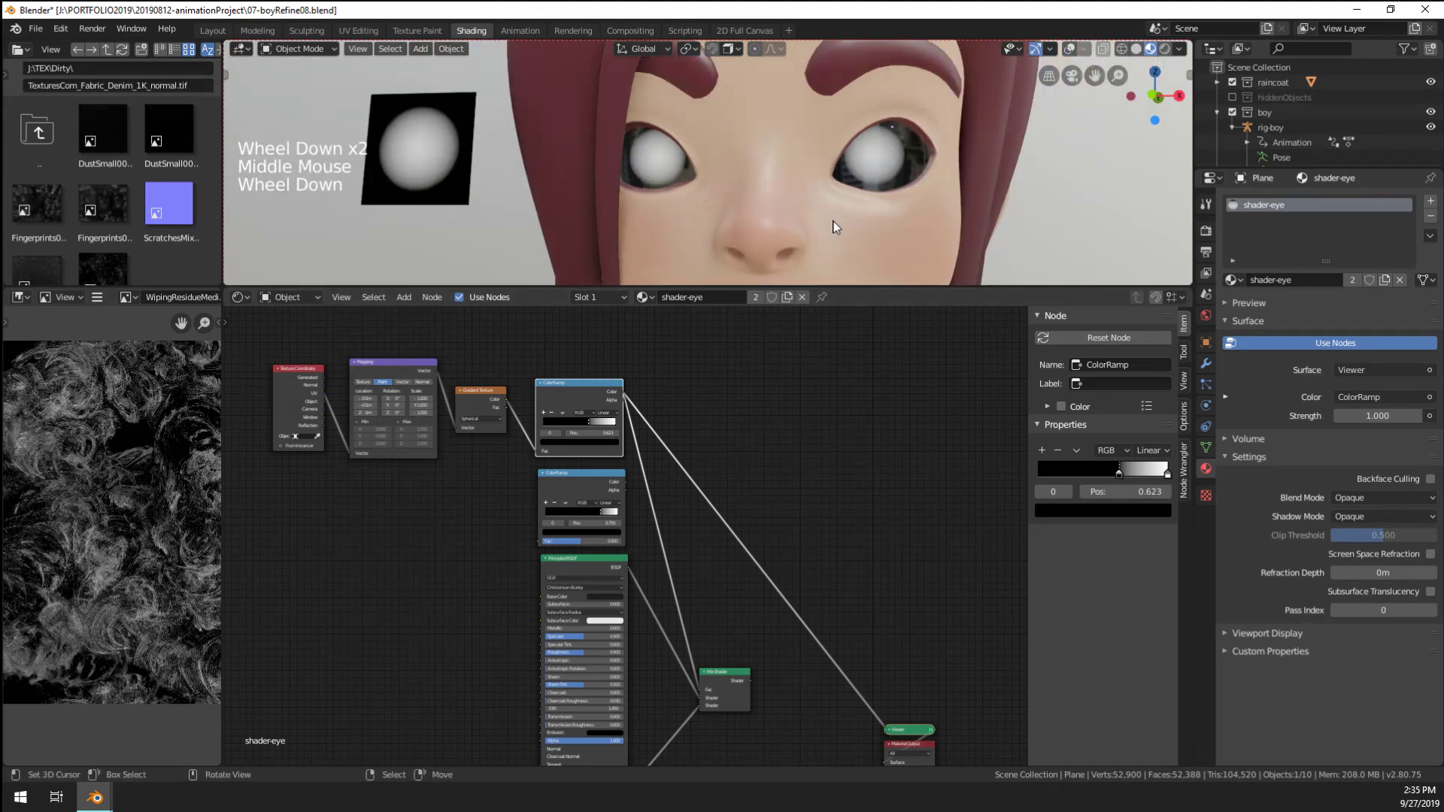
{"action": "scroll", "coordinate": [580, 376], "scroll_direction": "up", "scroll_amount": 3}
{"action": "left_click_drag", "start_coordinate": [616, 391], "coordinate": [586, 397]}
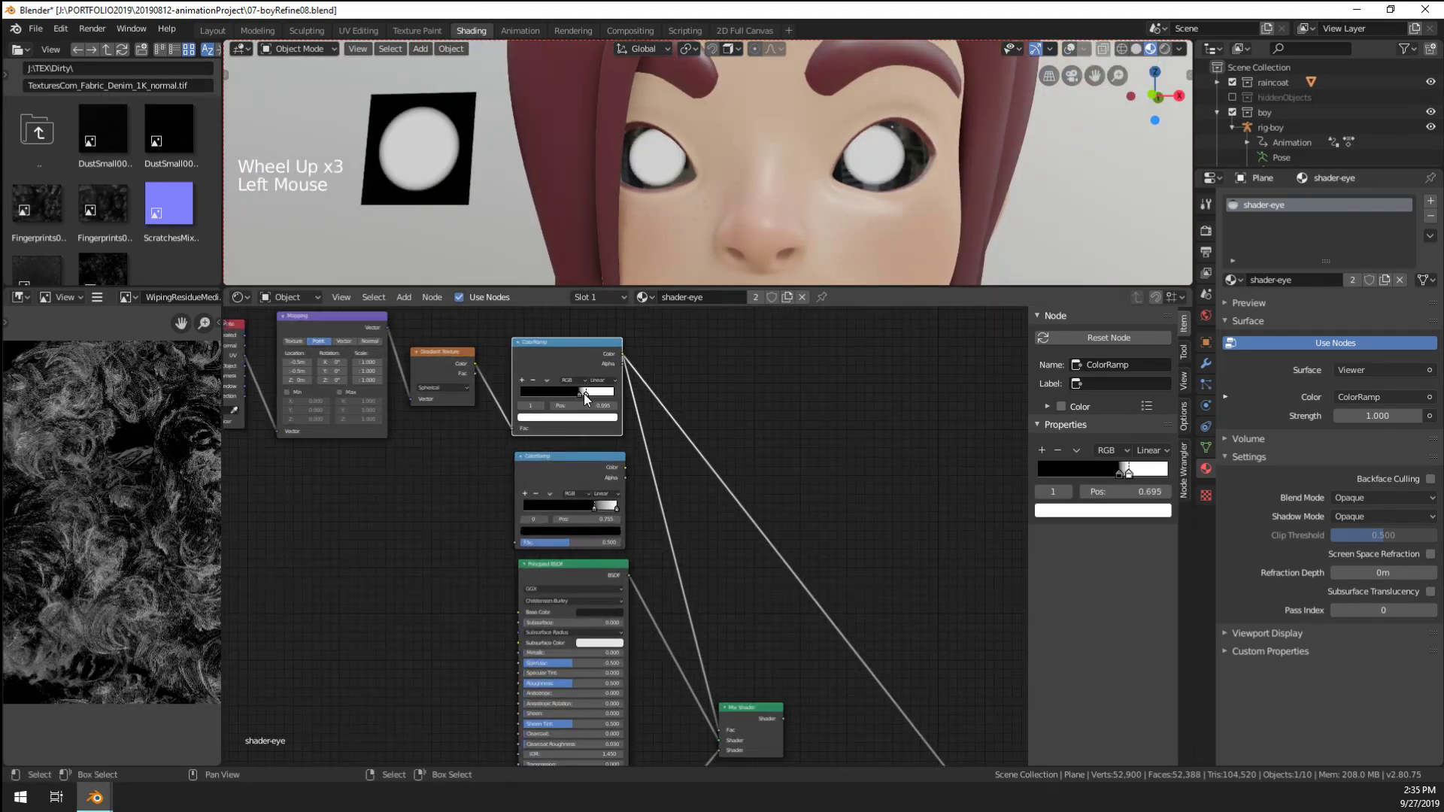
Examine how the ColorRamp, Principled BSDF column and Mix Shader are arranged against the mask shown on the eyes
{"action": "scroll", "coordinate": [716, 552], "scroll_direction": "down", "scroll_amount": 2}
{"action": "middle_click_drag", "start_coordinate": [739, 566], "coordinate": [684, 558], "text": "shift"}
{"action": "scroll", "coordinate": [684, 558], "scroll_direction": "down", "scroll_amount": 1, "text": "shift"}
{"action": "scroll", "coordinate": [683, 558], "scroll_direction": "down", "scroll_amount": 1}
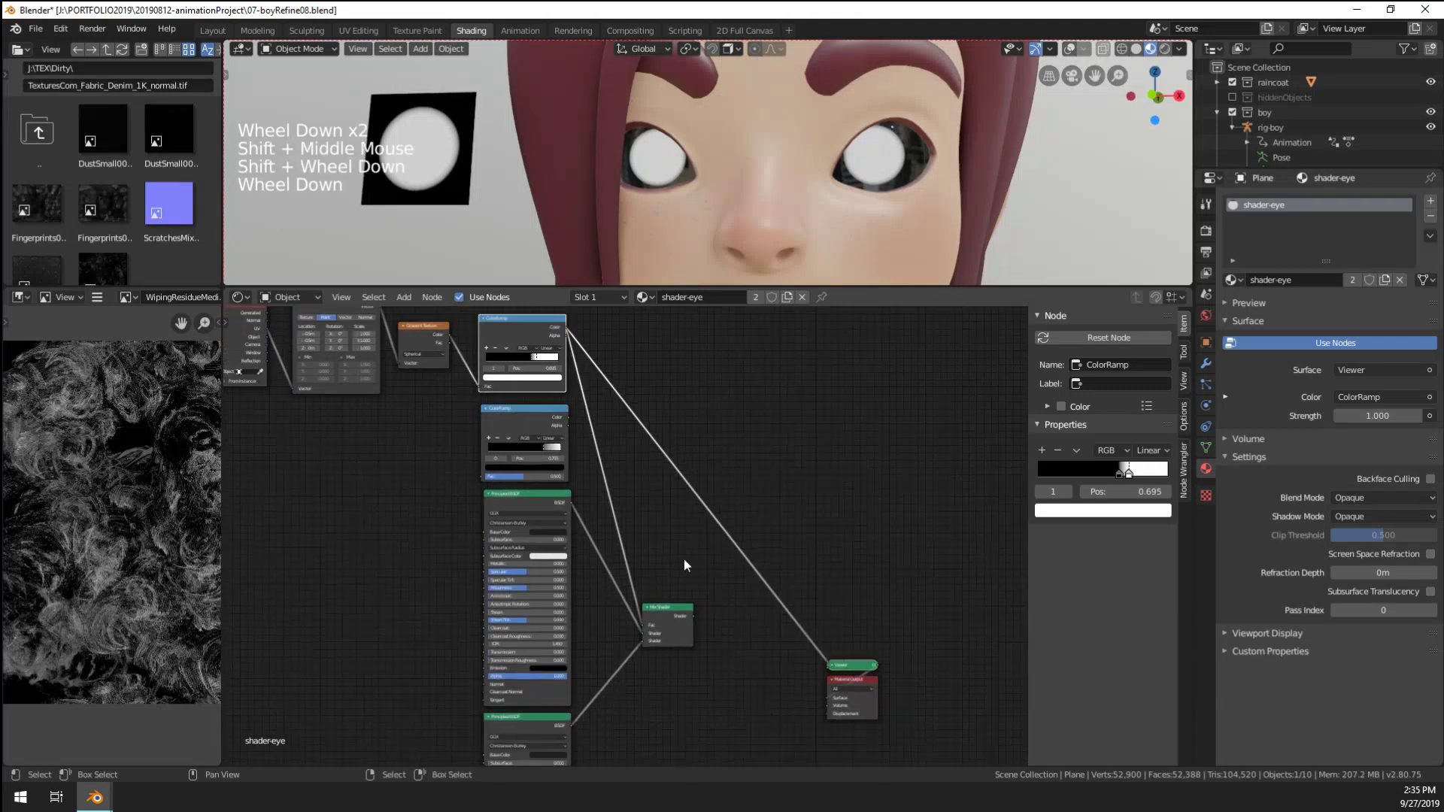
{"action": "middle_click_drag", "start_coordinate": [685, 489], "coordinate": [655, 469], "text": "shift"}
{"action": "scroll", "coordinate": [656, 469], "scroll_direction": "down", "scroll_amount": 1}
{"action": "scroll", "coordinate": [805, 137], "scroll_direction": "down", "scroll_amount": 5}
{"action": "scroll", "coordinate": [805, 137], "scroll_direction": "up", "scroll_amount": 5}
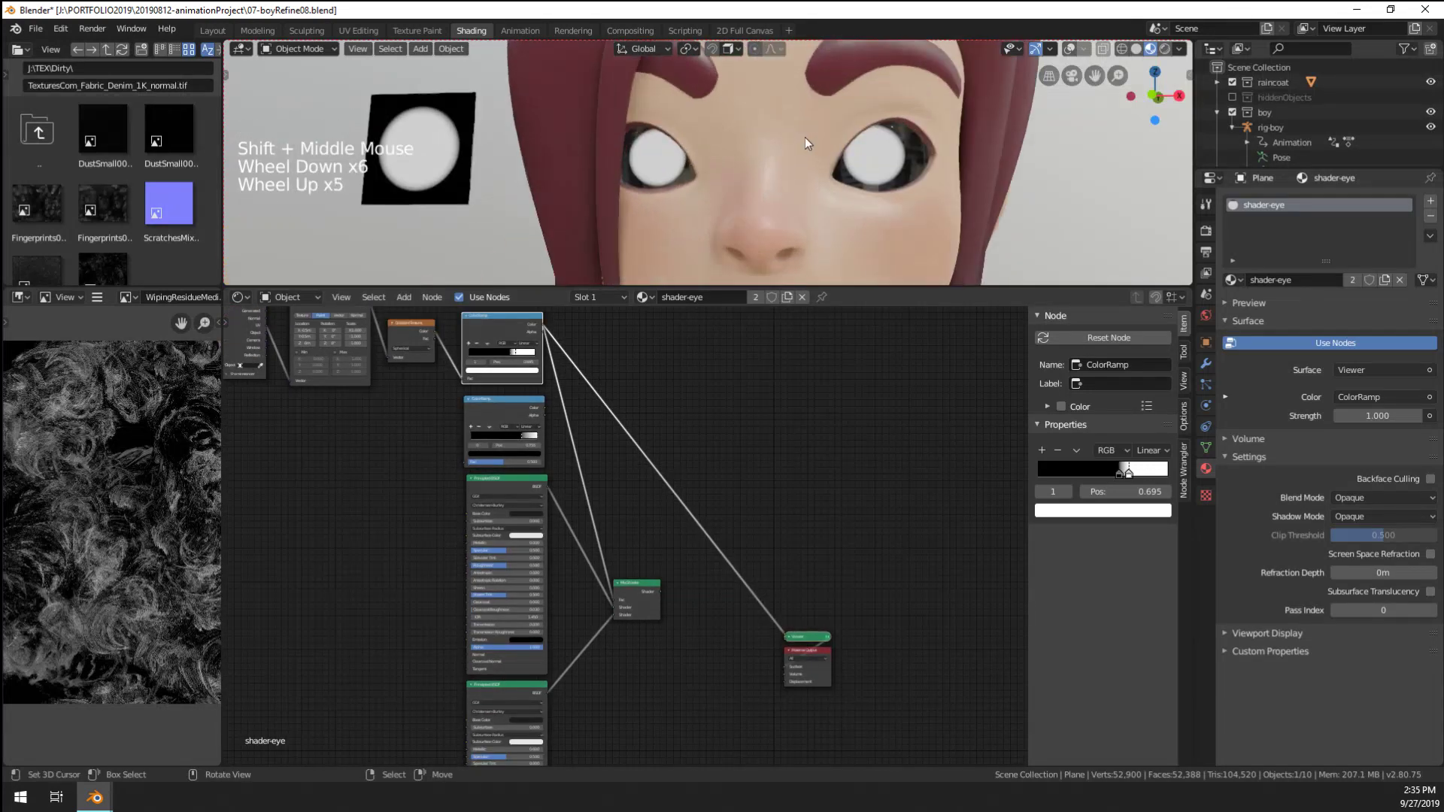
{"action": "middle_click_drag", "start_coordinate": [645, 537], "coordinate": [672, 542]}
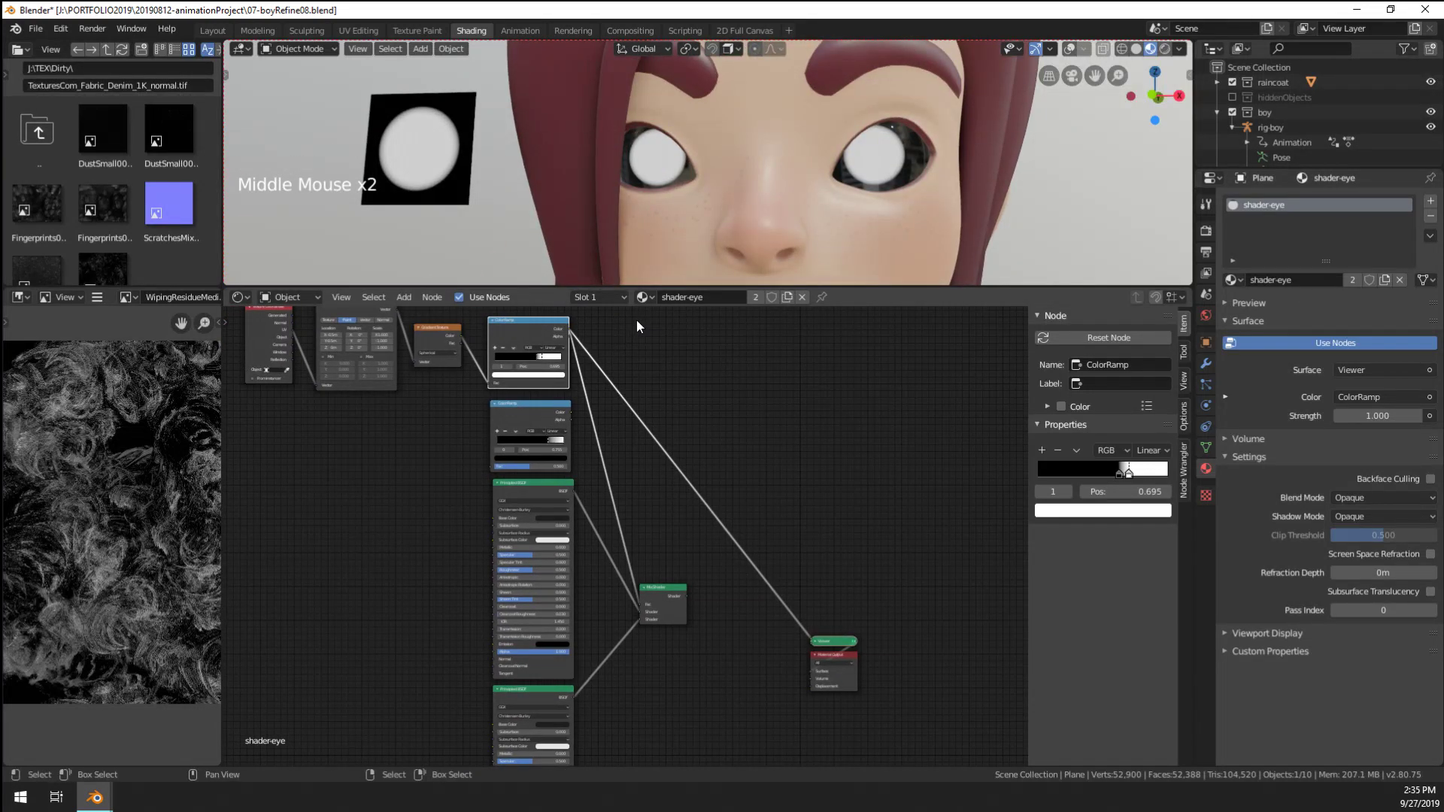
{"action": "middle_click_drag", "start_coordinate": [659, 599], "coordinate": [707, 399]}
{"action": "scroll", "coordinate": [670, 507], "scroll_direction": "down", "scroll_amount": 8}
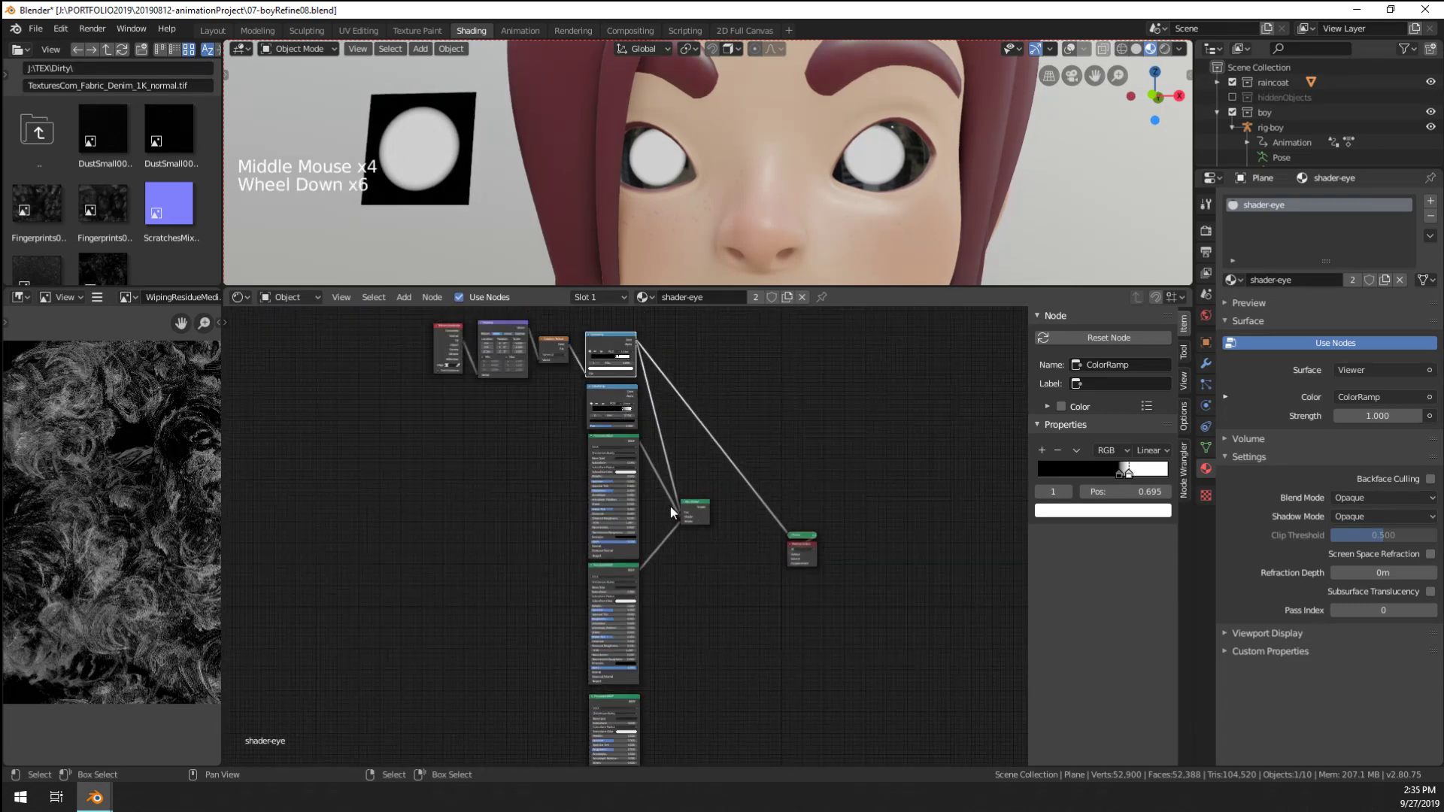
{"action": "scroll", "coordinate": [668, 511], "scroll_direction": "up", "scroll_amount": 5}
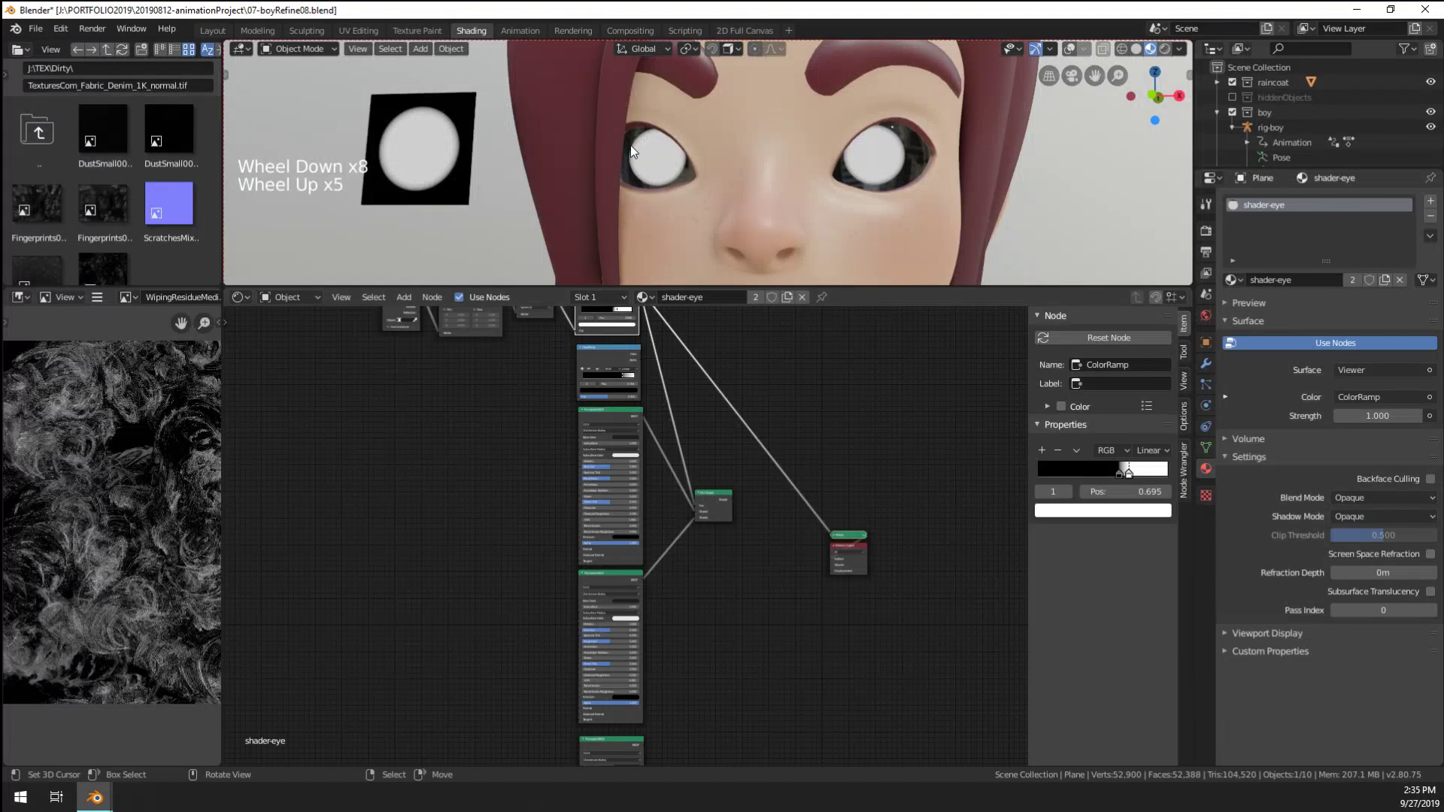
Set the first Principled BSDF's Base Color to white with a value of 1.000
{"action": "scroll", "coordinate": [683, 526], "scroll_direction": "up", "scroll_amount": 4}
{"action": "middle_click_drag", "start_coordinate": [683, 526], "coordinate": [698, 567], "text": "shift"}
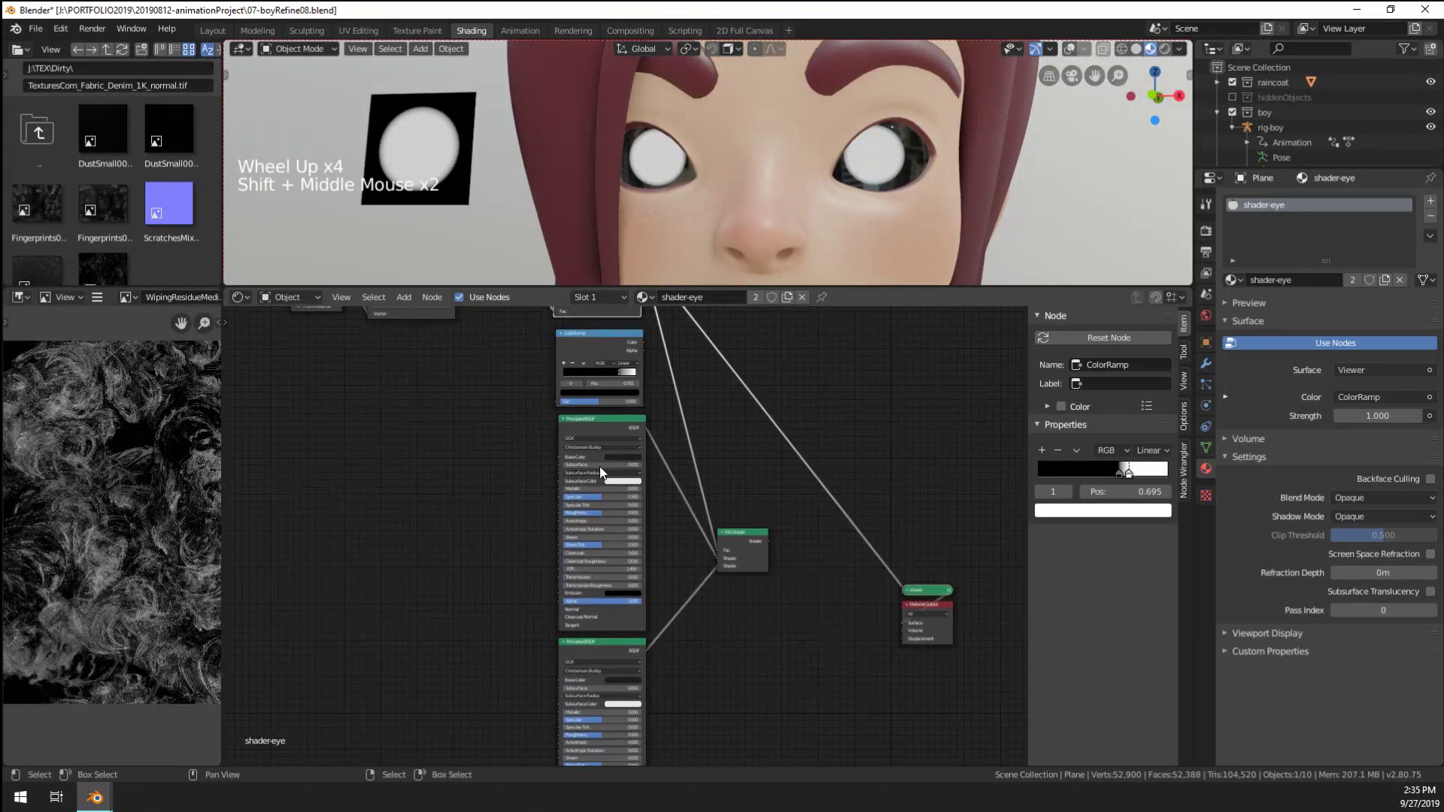
{"action": "scroll", "coordinate": [615, 467], "scroll_direction": "up", "scroll_amount": 4}
{"action": "left_click", "coordinate": [621, 427]}
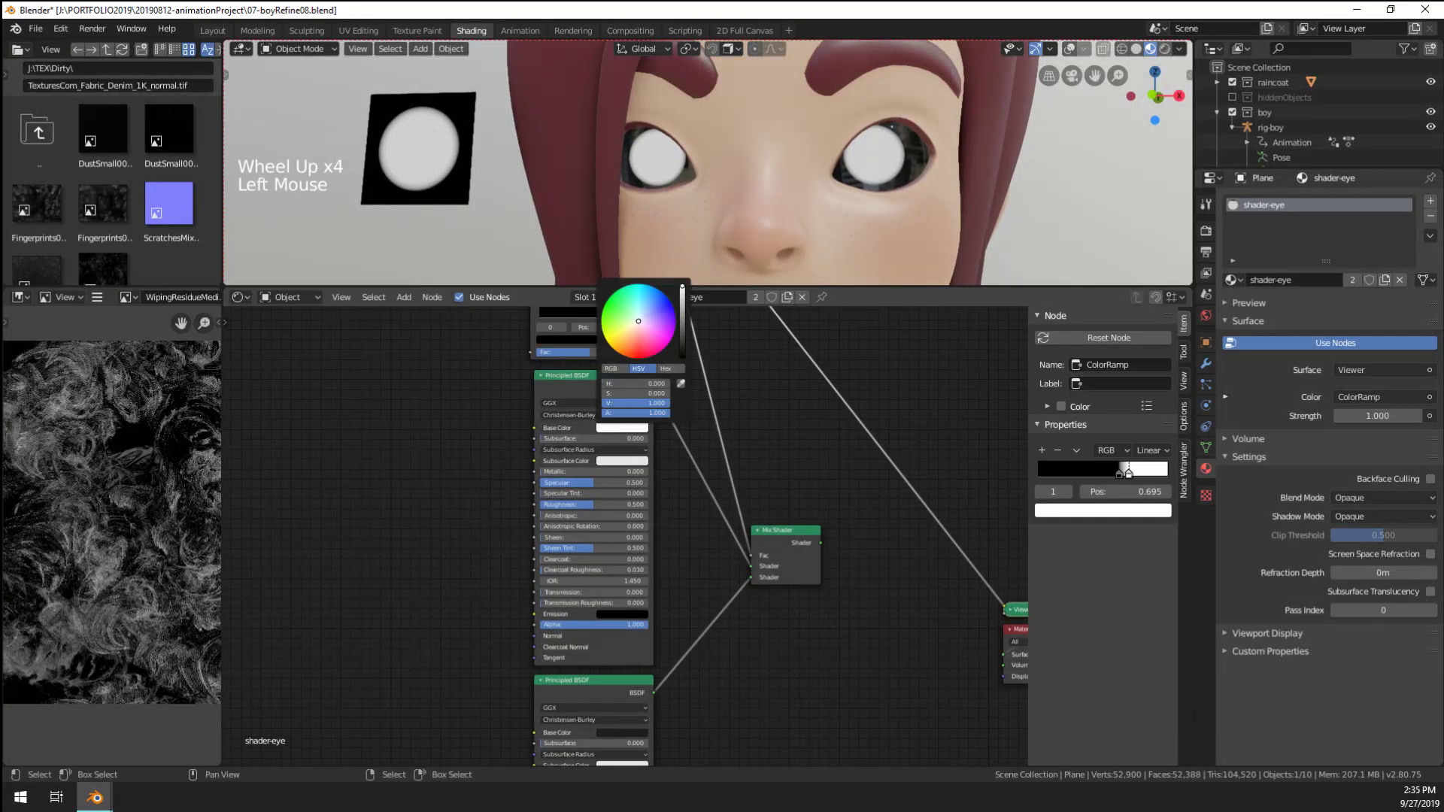
Shift the Mix Shader aside, duplicate it and insert the copy on the link from the second Principled BSDF
{"action": "scroll", "coordinate": [738, 564], "scroll_direction": "down", "scroll_amount": 7}
{"action": "middle_click_drag", "start_coordinate": [751, 549], "coordinate": [643, 506]}
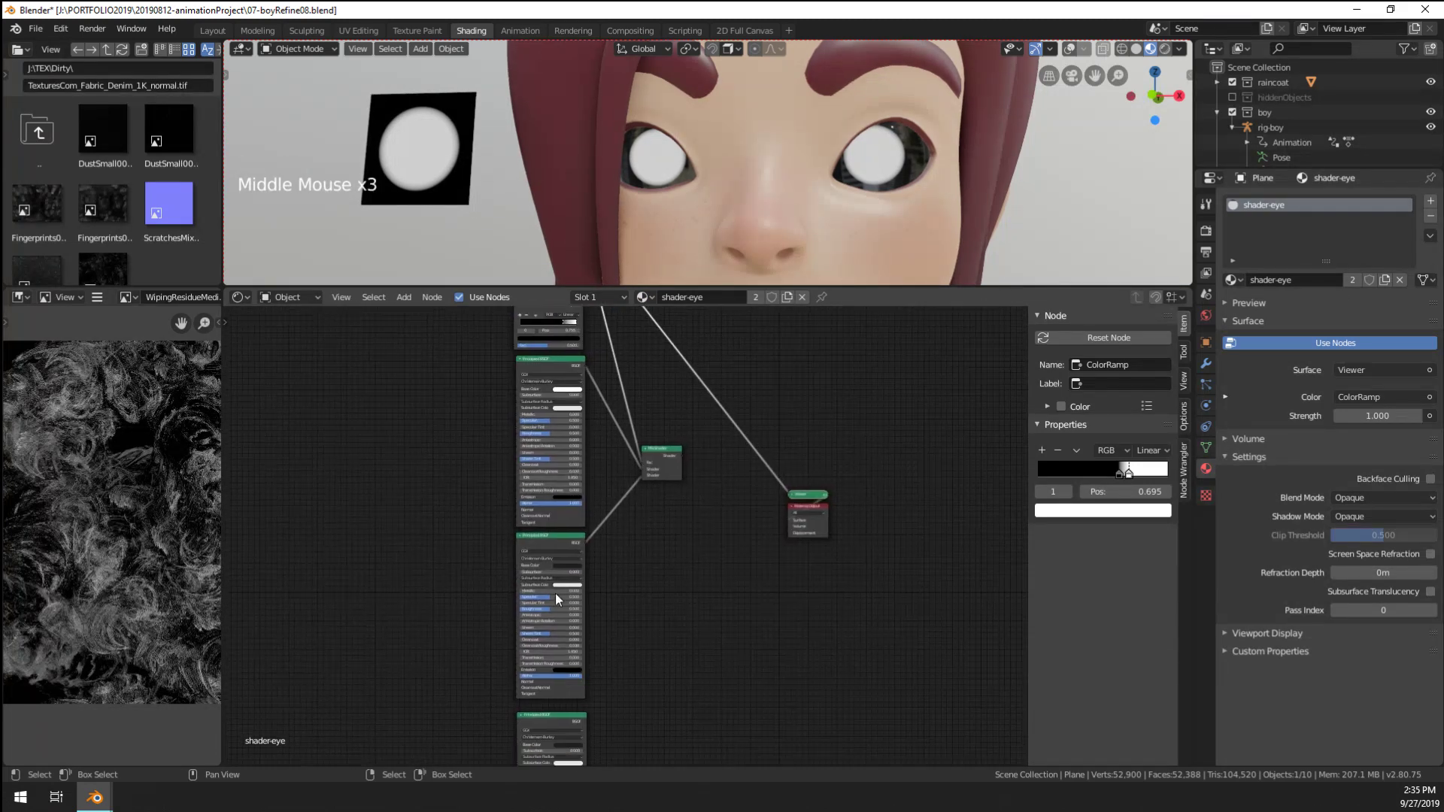
{"action": "left_click", "coordinate": [676, 473]}
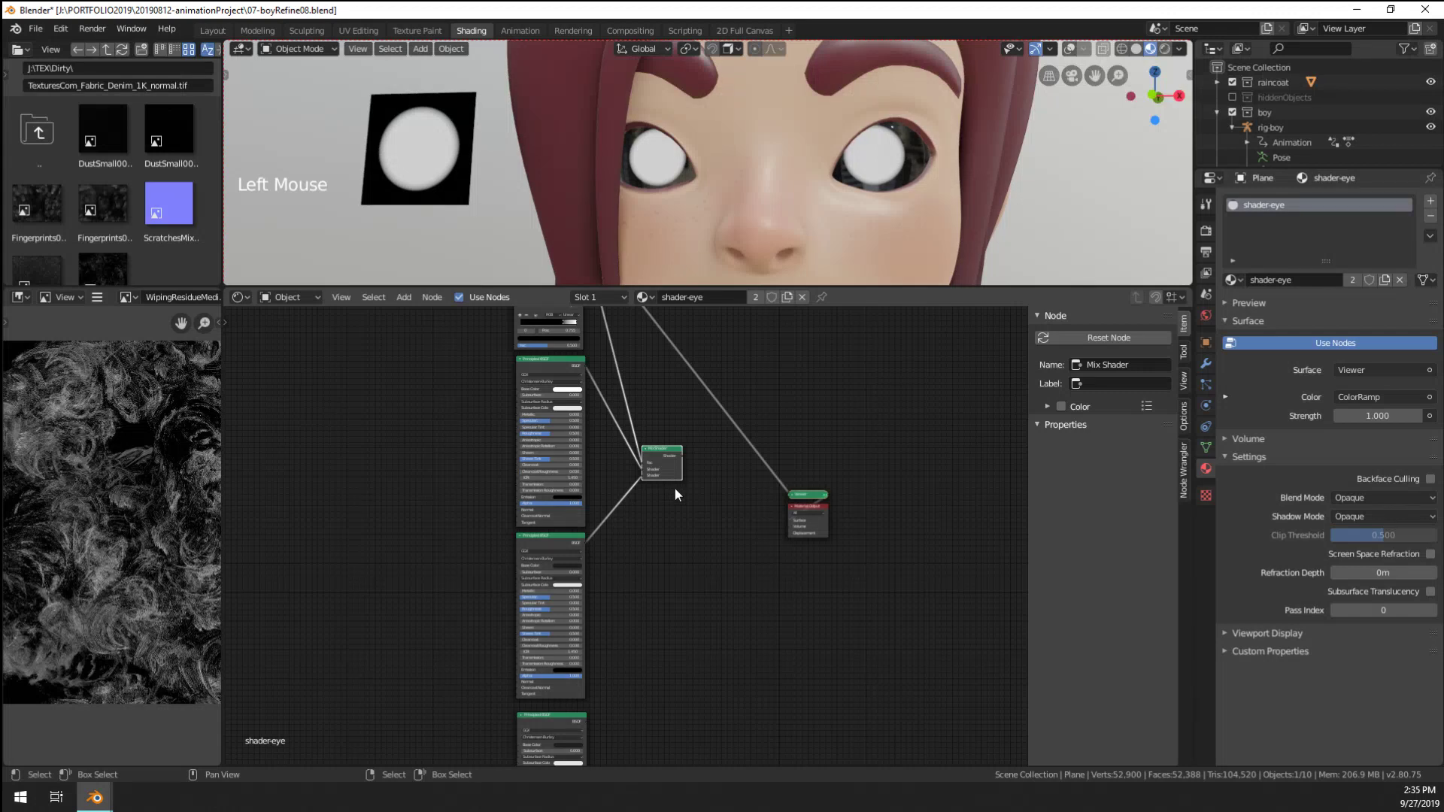
{"action": "left_click_drag", "start_coordinate": [675, 460], "coordinate": [742, 476]}
{"action": "key", "text": "shift+d"}
{"action": "left_click", "coordinate": [684, 511]}
Connect the third Principled BSDF's output to the second Shader input of the new Mix Shader
{"action": "scroll", "coordinate": [621, 553], "scroll_direction": "up", "scroll_amount": 10}
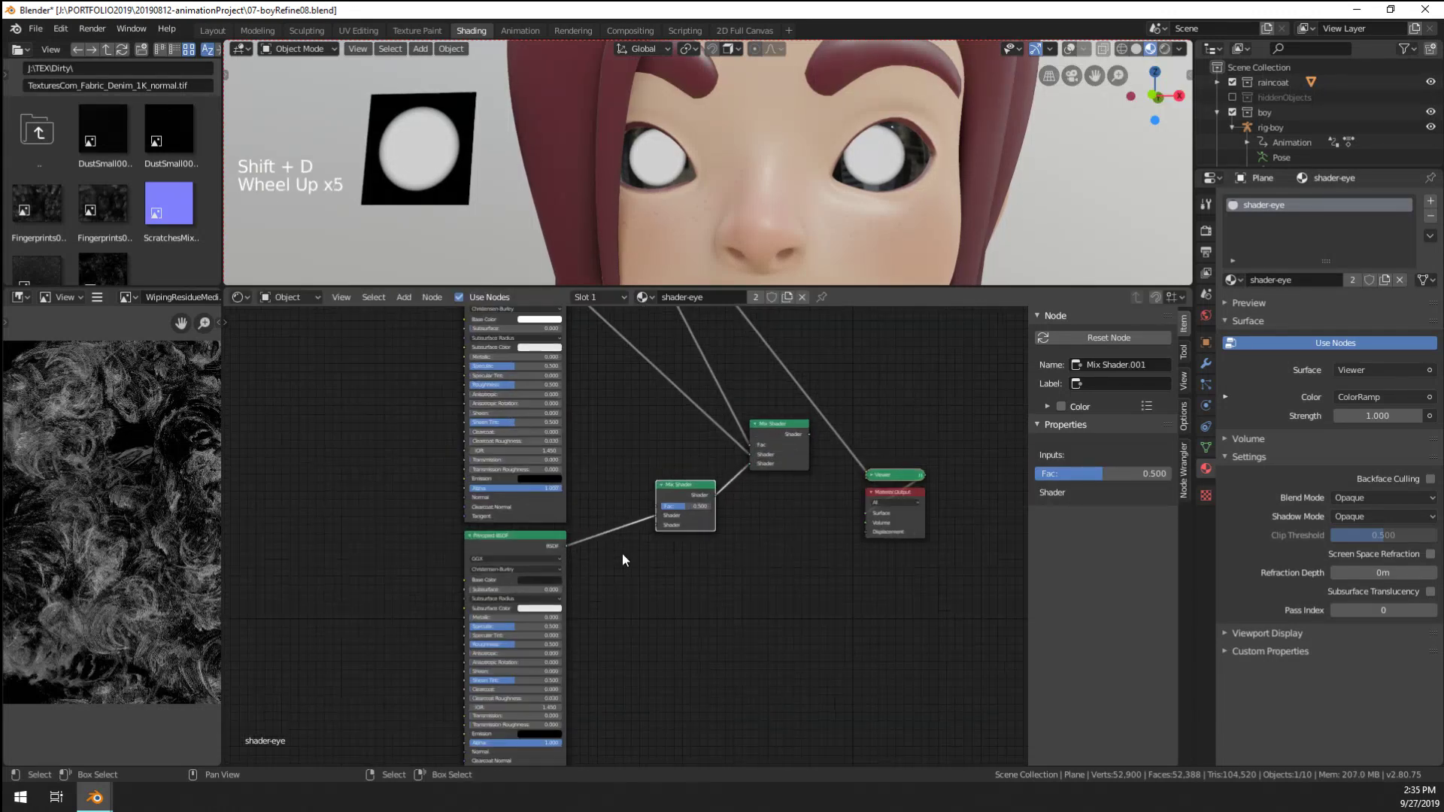
{"action": "scroll", "coordinate": [662, 549], "scroll_direction": "down", "scroll_amount": 14}
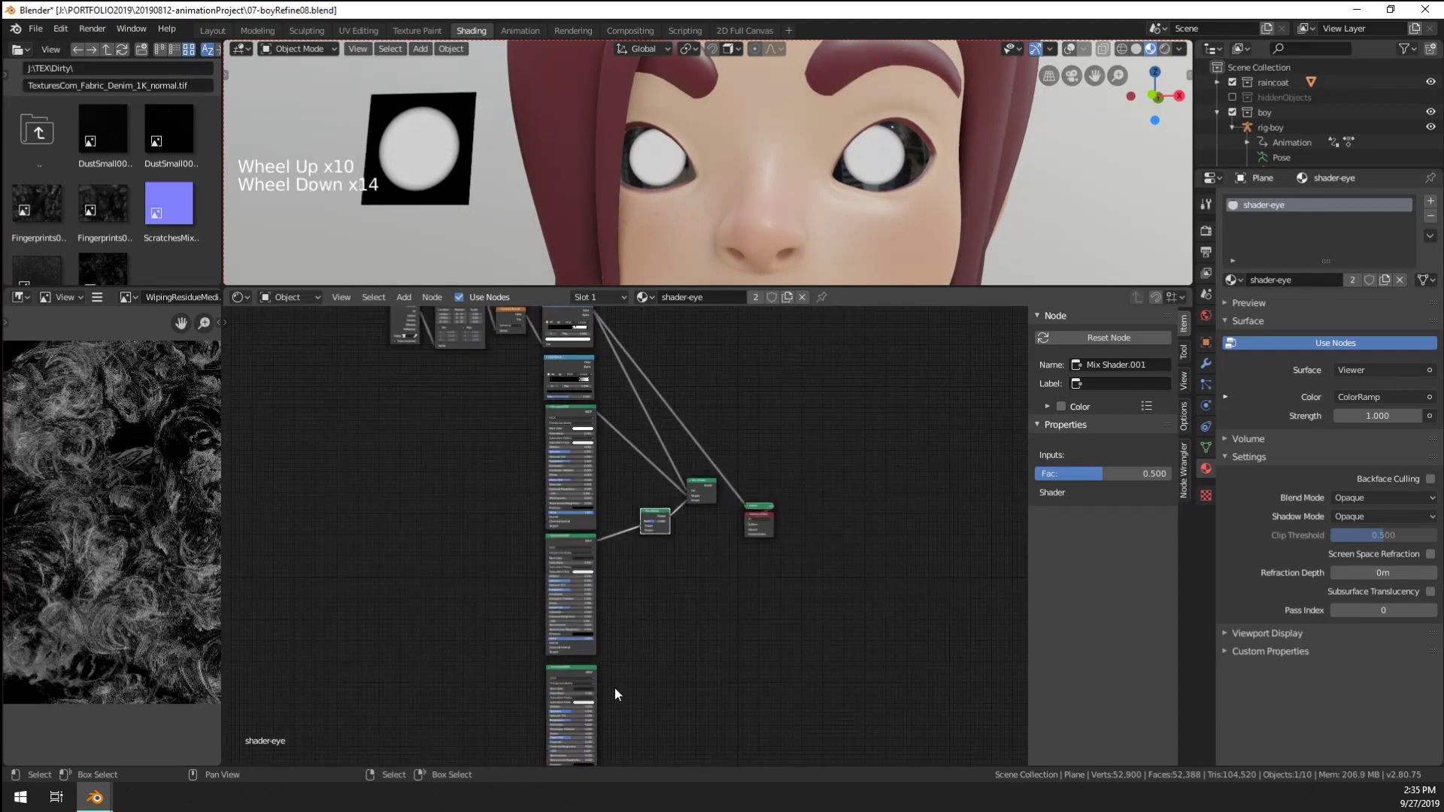
{"action": "left_click_drag", "start_coordinate": [598, 672], "coordinate": [643, 530]}
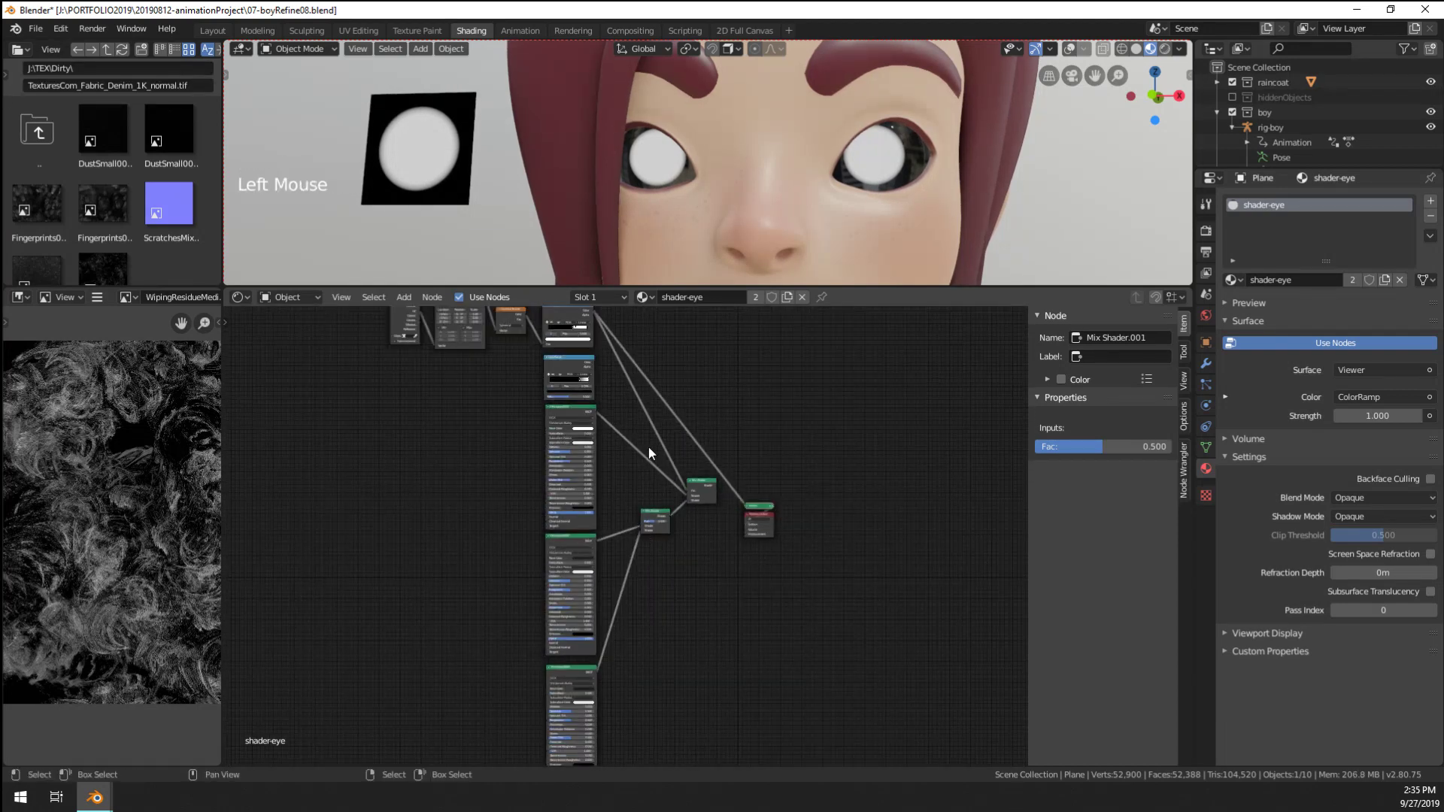
Preview the duplicated ColorRamp, move its black stop to position 0.677 and connect the Gradient Texture to its Fac input
{"action": "middle_click_drag", "start_coordinate": [648, 447], "coordinate": [658, 485]}
{"action": "scroll", "coordinate": [656, 513], "scroll_direction": "up", "scroll_amount": 8}
{"action": "scroll", "coordinate": [656, 513], "scroll_direction": "up", "scroll_amount": 1}
{"action": "left_click", "coordinate": [605, 448], "text": "ctrl+shift"}
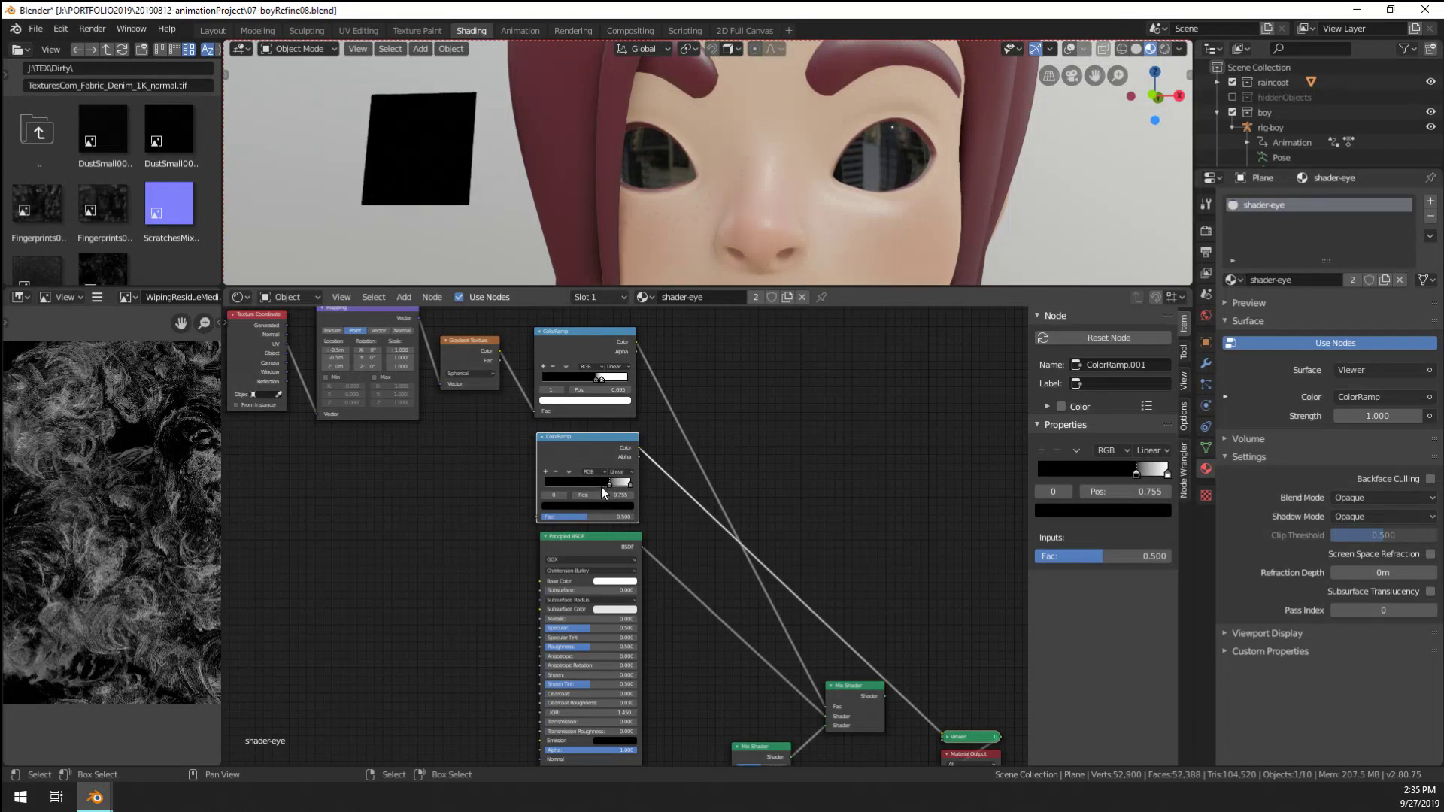
{"action": "left_click_drag", "start_coordinate": [602, 487], "coordinate": [588, 474]}
{"action": "left_click_drag", "start_coordinate": [502, 357], "coordinate": [539, 518]}
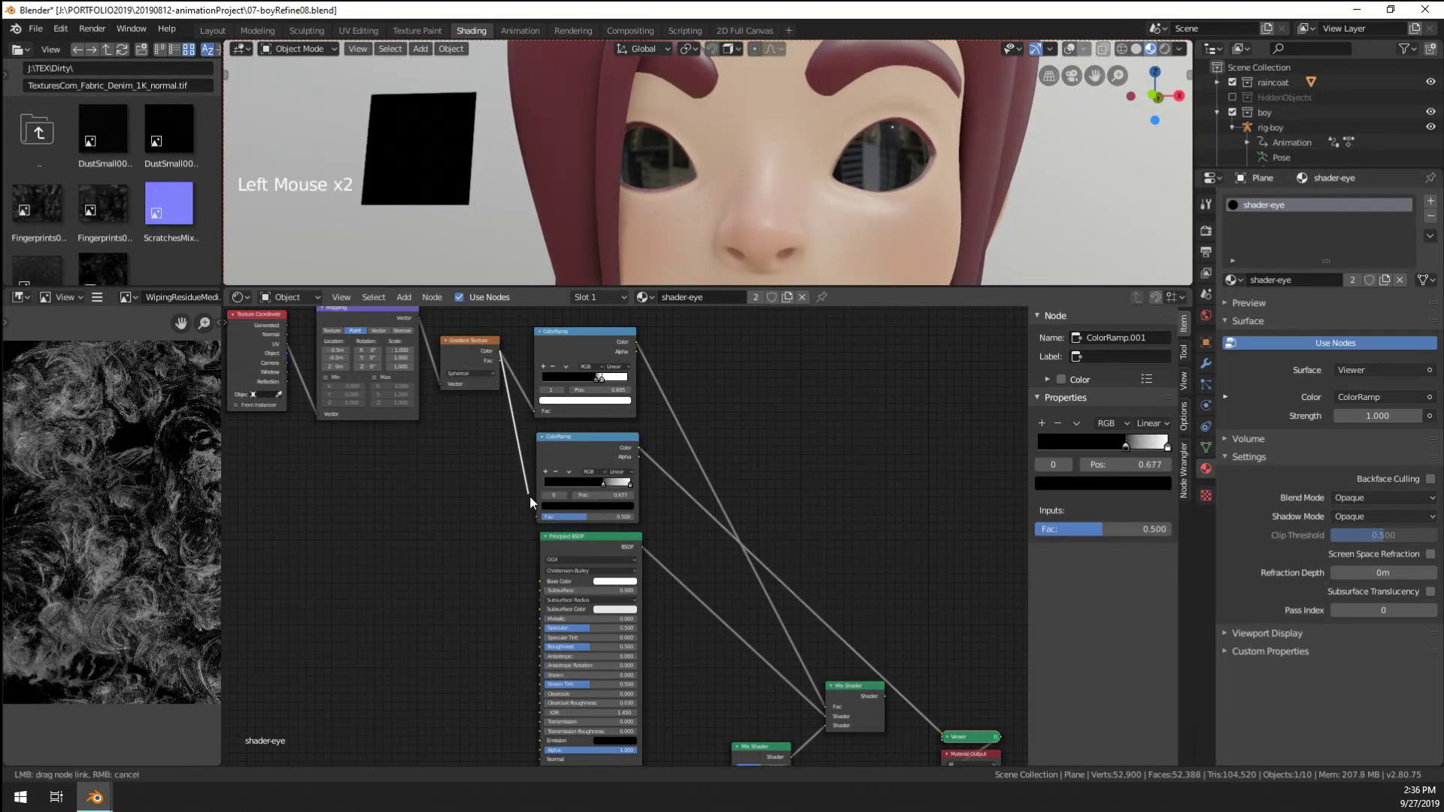
Tighten the duplicated ColorRamp's mask by moving its black stop to position 0.814 and its white stop to 0.905
{"action": "left_click_drag", "start_coordinate": [605, 482], "coordinate": [617, 484]}
{"action": "scroll", "coordinate": [728, 639], "scroll_direction": "down", "scroll_amount": 4}
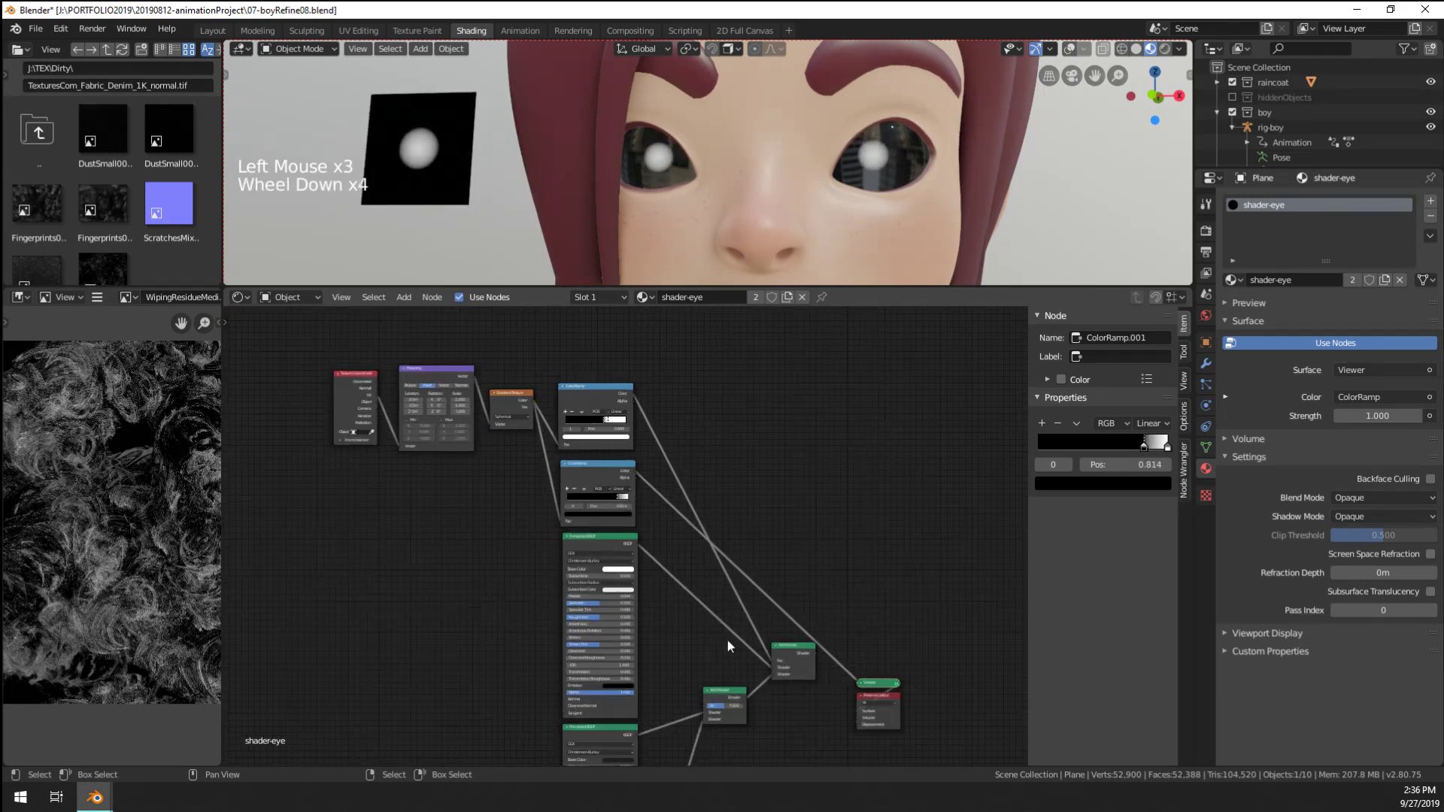
{"action": "middle_click_drag", "start_coordinate": [728, 639], "coordinate": [706, 597], "text": "shift"}
{"action": "scroll", "coordinate": [545, 382], "scroll_direction": "up", "scroll_amount": 5}
{"action": "middle_click_drag", "start_coordinate": [545, 382], "coordinate": [606, 509], "text": "shift"}
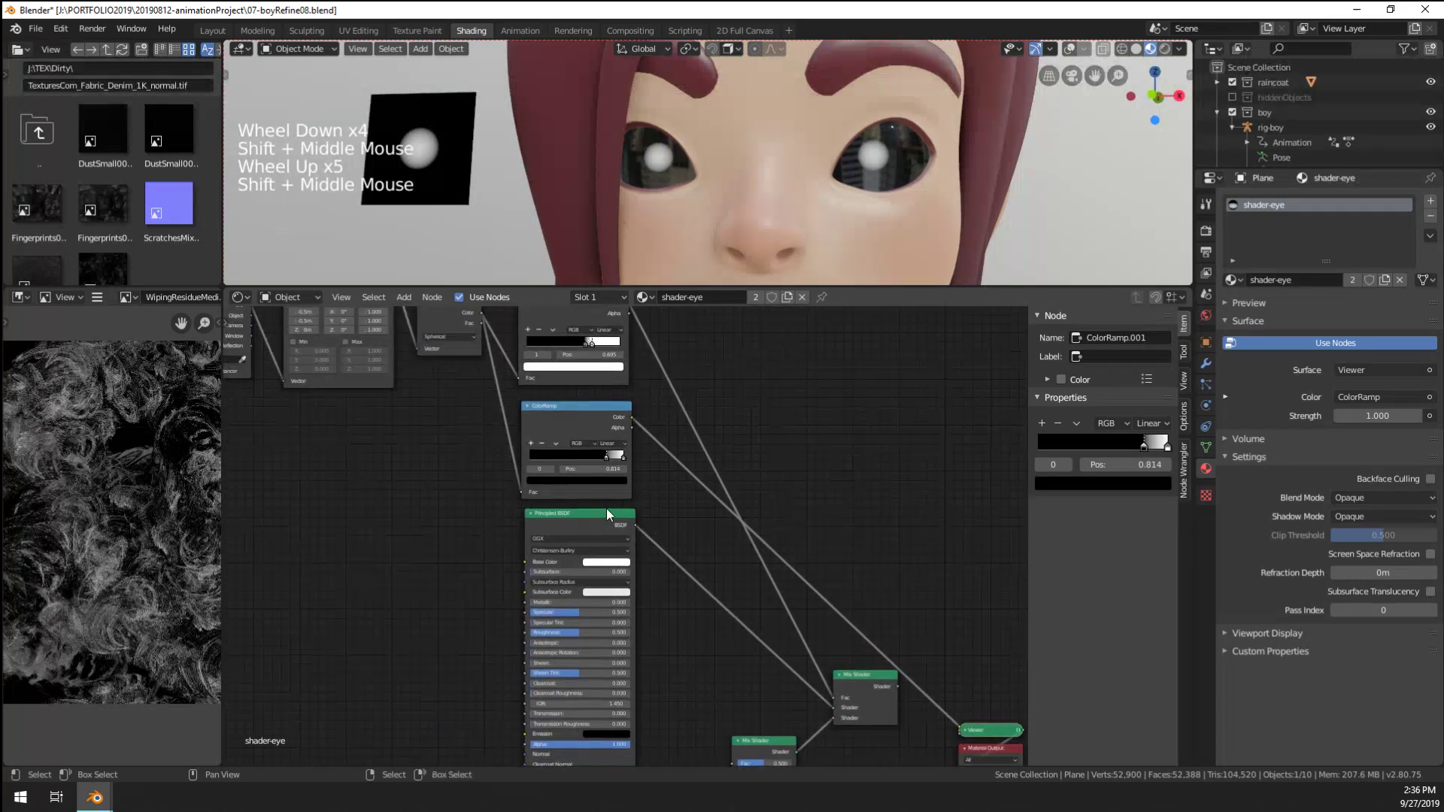
{"action": "left_click", "coordinate": [615, 459]}
{"action": "scroll", "coordinate": [701, 661], "scroll_direction": "down", "scroll_amount": 3}
{"action": "middle_click_drag", "start_coordinate": [701, 662], "coordinate": [681, 616], "text": "shift"}
{"action": "scroll", "coordinate": [677, 603], "scroll_direction": "down", "scroll_amount": 1}
{"action": "middle_click_drag", "start_coordinate": [681, 617], "coordinate": [683, 632], "text": "shift"}
{"action": "scroll", "coordinate": [703, 540], "scroll_direction": "up", "scroll_amount": 3}
{"action": "mouse_move", "coordinate": [704, 540]}
{"action": "middle_mouse_down"}
{"action": "mouse_move", "coordinate": [696, 526]}
{"action": "mouse_move", "coordinate": [677, 537]}
{"action": "middle_mouse_up"}
{"action": "scroll", "coordinate": [696, 526], "scroll_direction": "down", "scroll_amount": 7}
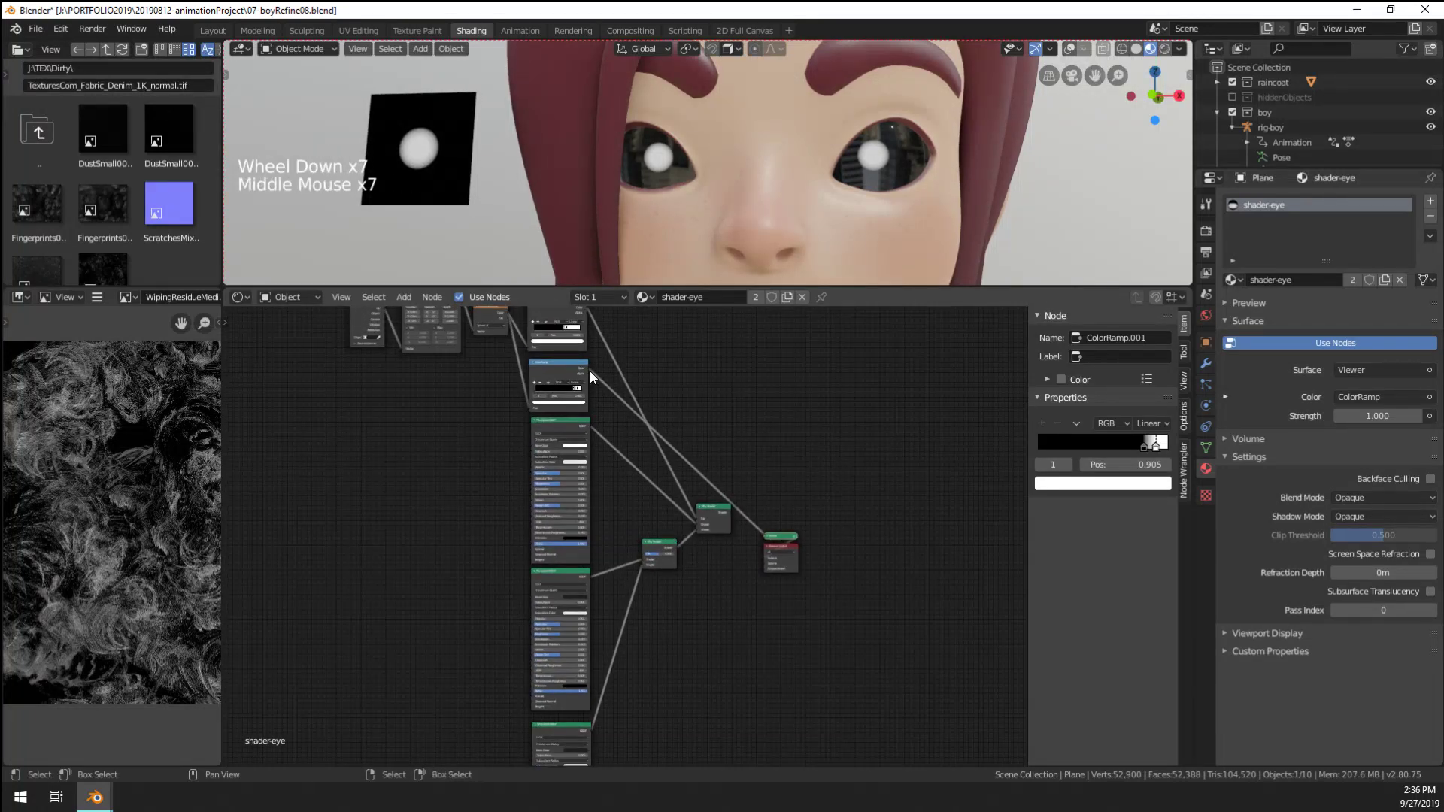
Connect the duplicated ColorRamp's Color output to the Fac input of the new Mix Shader
{"action": "left_click_drag", "start_coordinate": [590, 371], "coordinate": [651, 534]}
{"action": "left_click_drag", "start_coordinate": [588, 367], "coordinate": [644, 555]}
{"action": "middle_click_drag", "start_coordinate": [671, 597], "coordinate": [684, 529]}
{"action": "scroll", "coordinate": [684, 529], "scroll_direction": "up", "scroll_amount": 8}
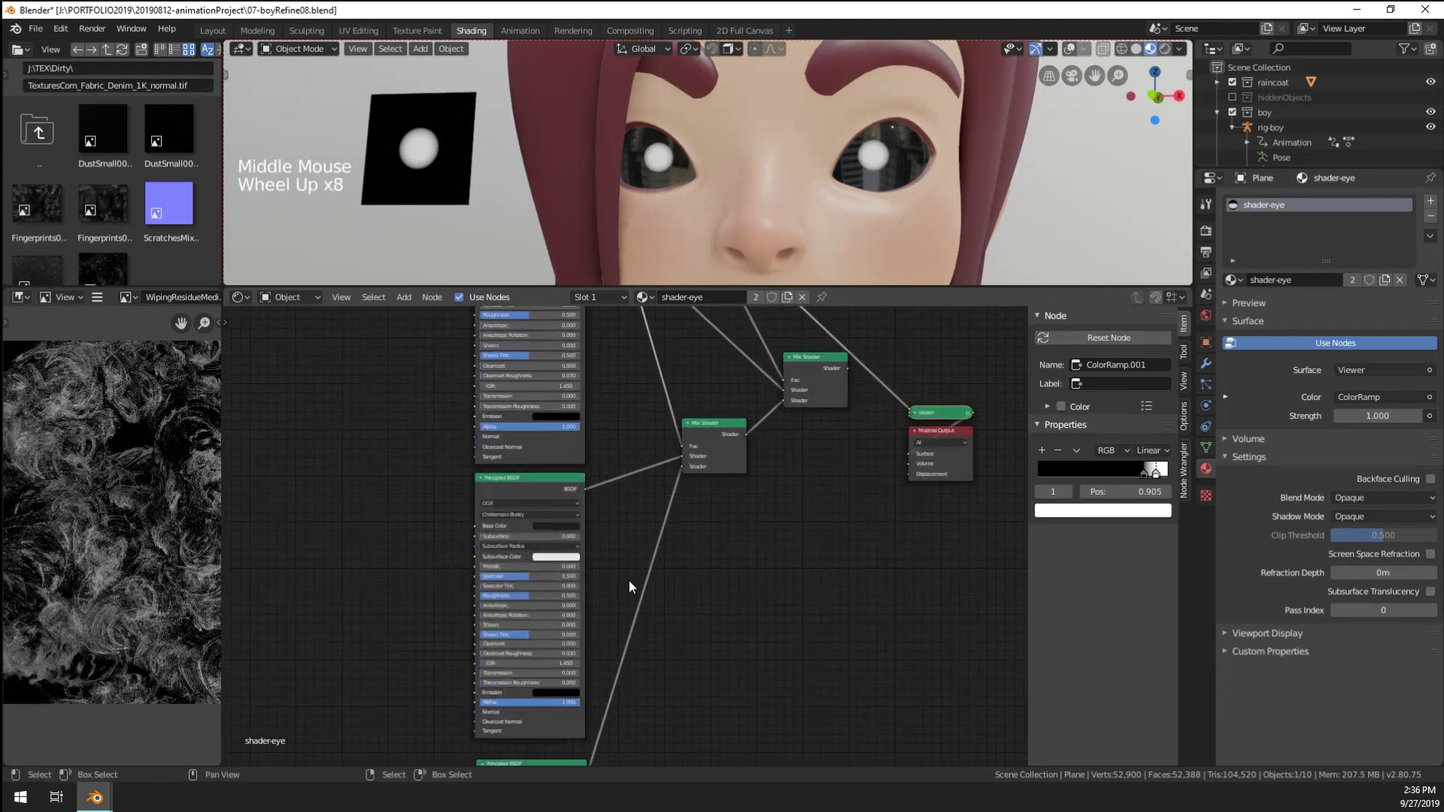
{"action": "scroll", "coordinate": [636, 586], "scroll_direction": "down", "scroll_amount": 6}
{"action": "middle_click_drag", "start_coordinate": [636, 586], "coordinate": [687, 716]}
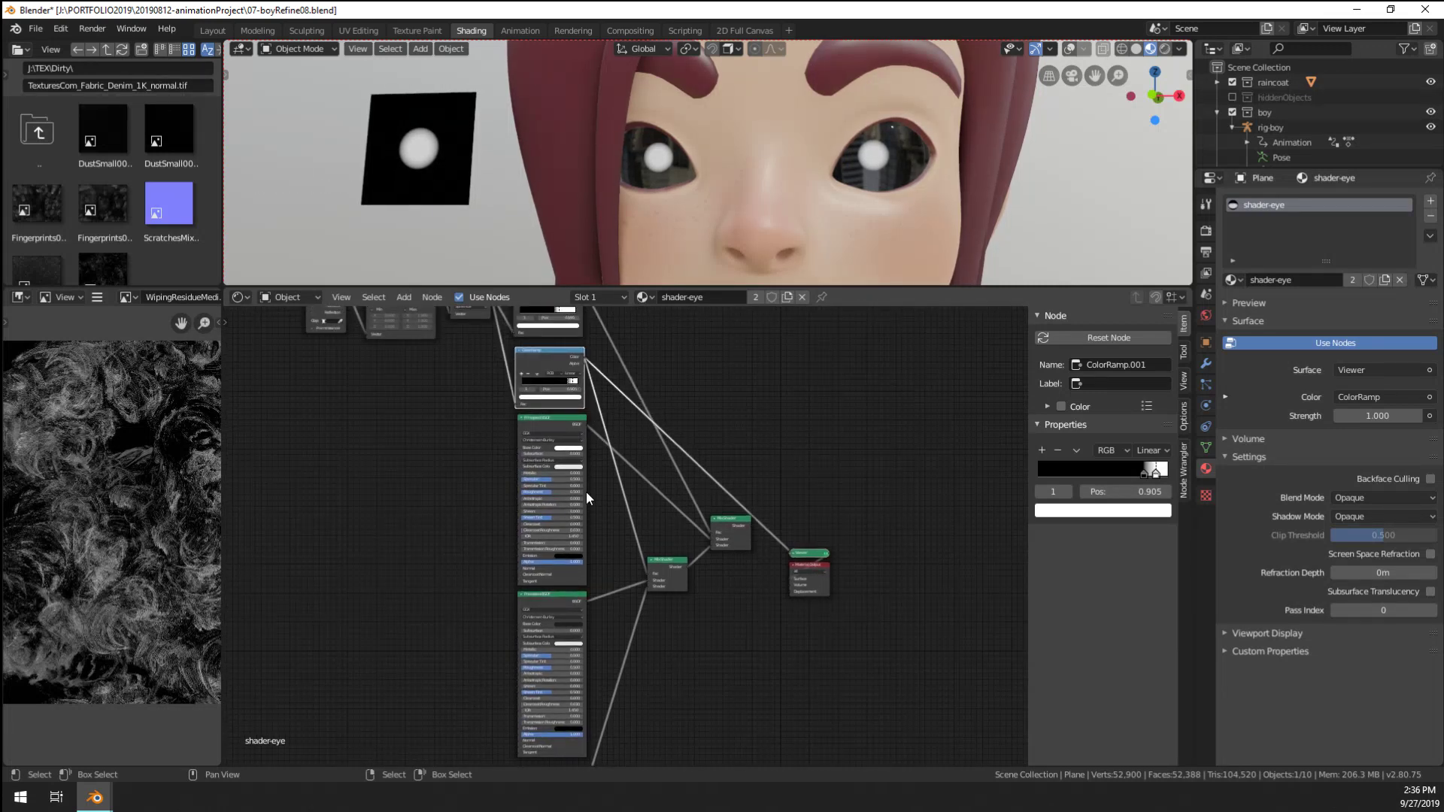
Connect the final Mix Shader's output to the Material Output's Surface input and save the file
{"action": "left_click", "coordinate": [752, 522]}
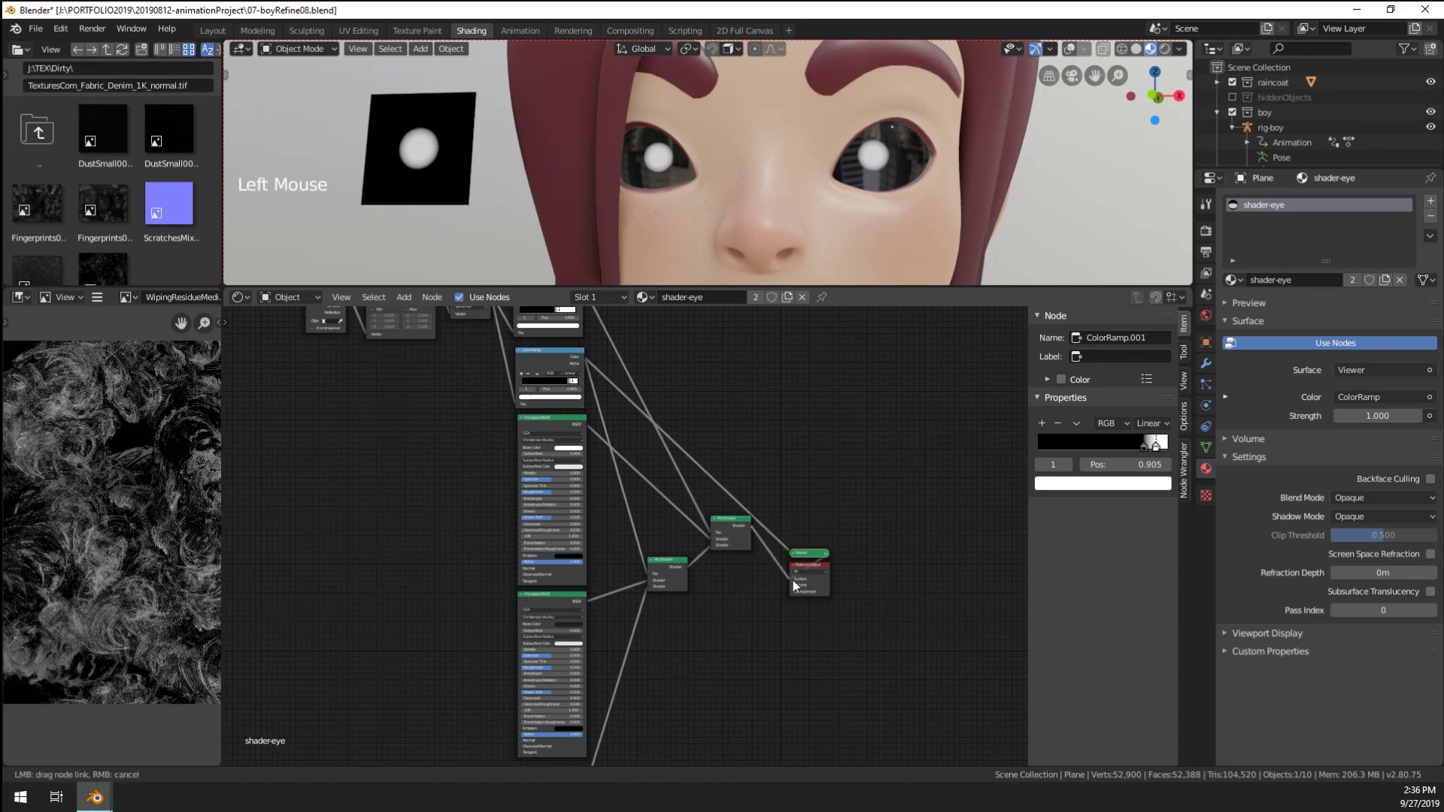
{"action": "scroll", "coordinate": [793, 580], "scroll_direction": "up", "scroll_amount": 5}
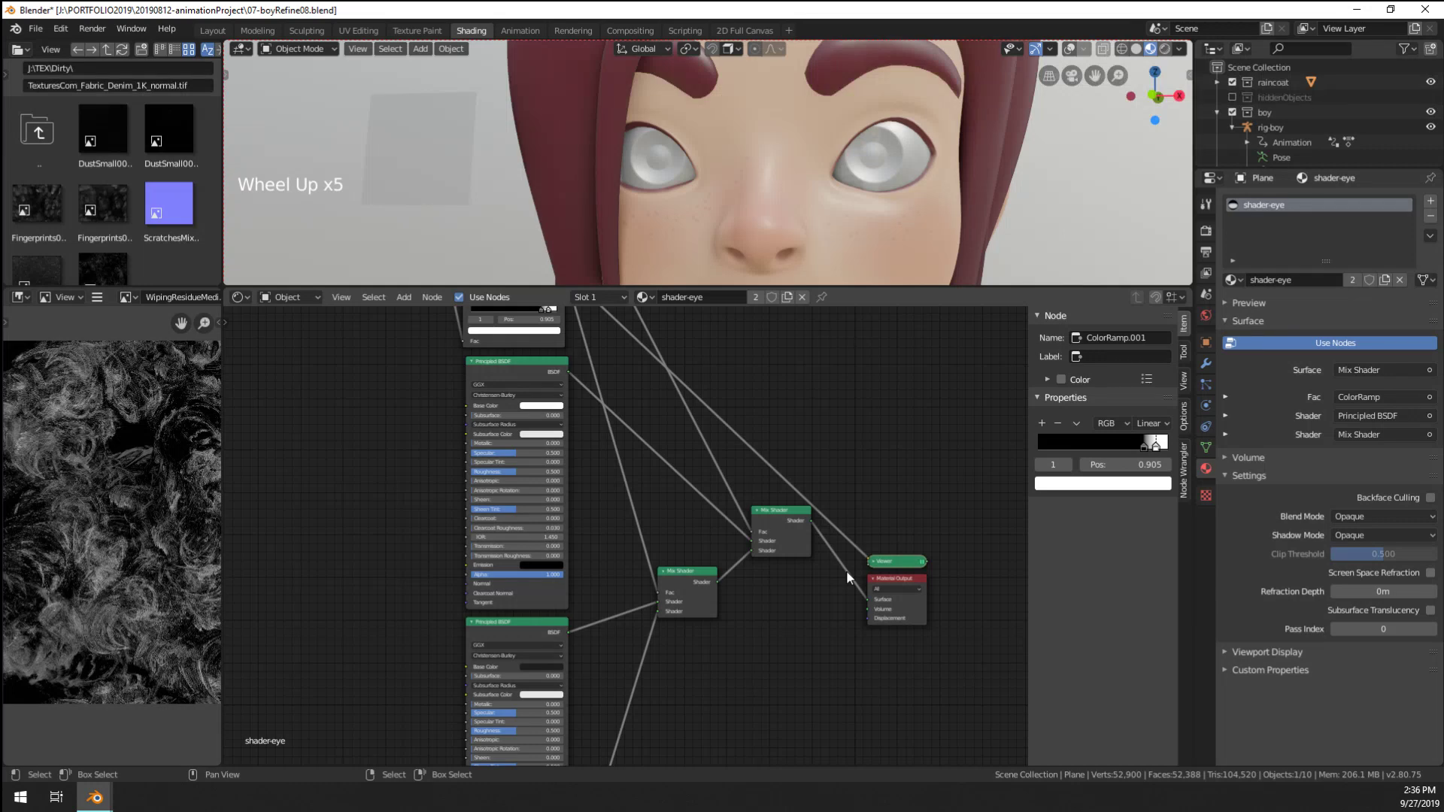
{"action": "scroll", "coordinate": [633, 389], "scroll_direction": "down", "scroll_amount": 5}
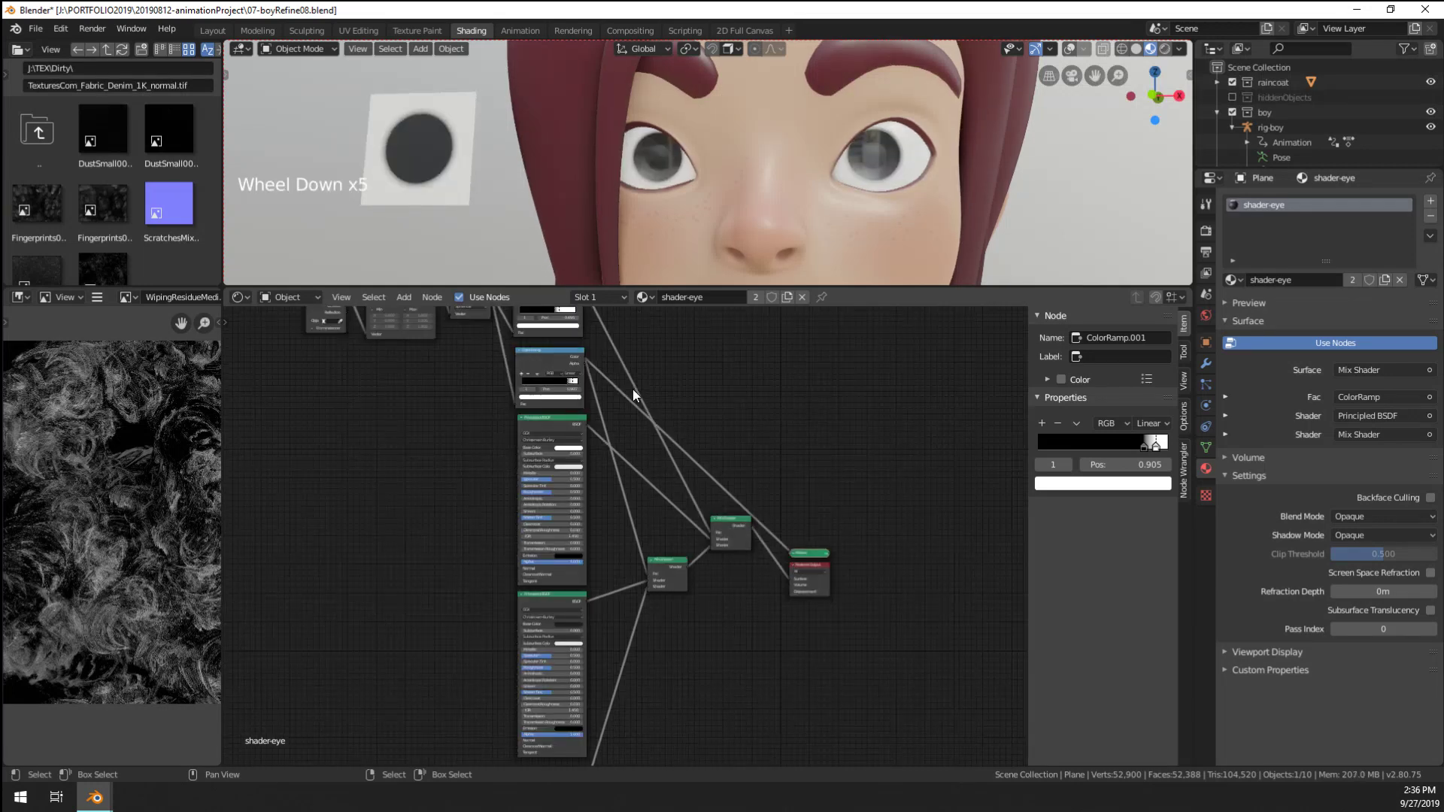
{"action": "key", "text": "ctrl+s"}
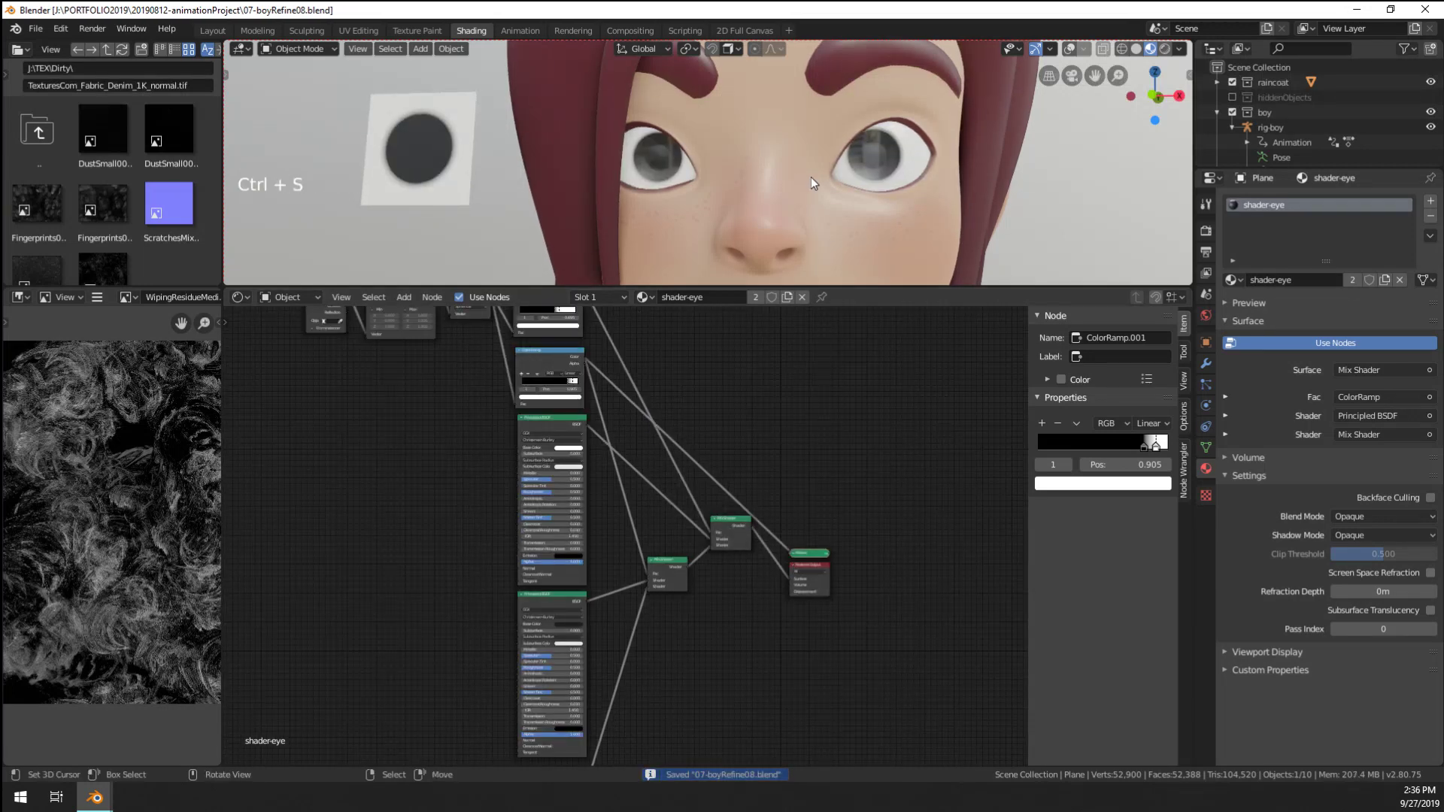
Sharpen the iris edge in the first ColorRamp by bringing its white stop close to the black stop, set at position 0.632
{"action": "middle_click_drag", "start_coordinate": [811, 177], "coordinate": [770, 265], "text": "shift"}
{"action": "scroll", "coordinate": [865, 203], "scroll_direction": "up", "scroll_amount": 2}
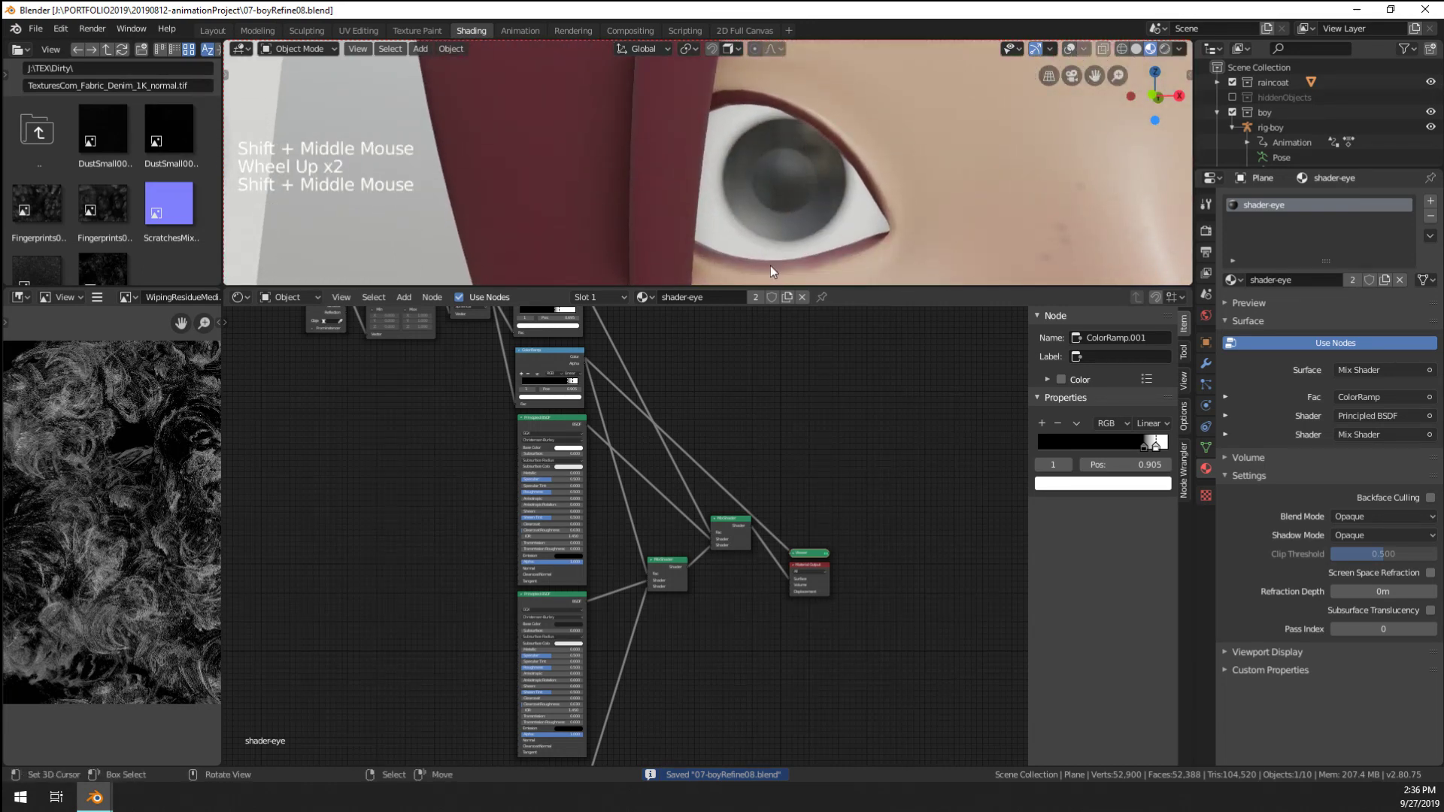
{"action": "middle_click", "coordinate": [687, 492]}
{"action": "scroll", "coordinate": [632, 391], "scroll_direction": "up", "scroll_amount": 7}
{"action": "middle_click_drag", "start_coordinate": [632, 391], "coordinate": [683, 481]}
{"action": "scroll", "coordinate": [681, 479], "scroll_direction": "up", "scroll_amount": 11}
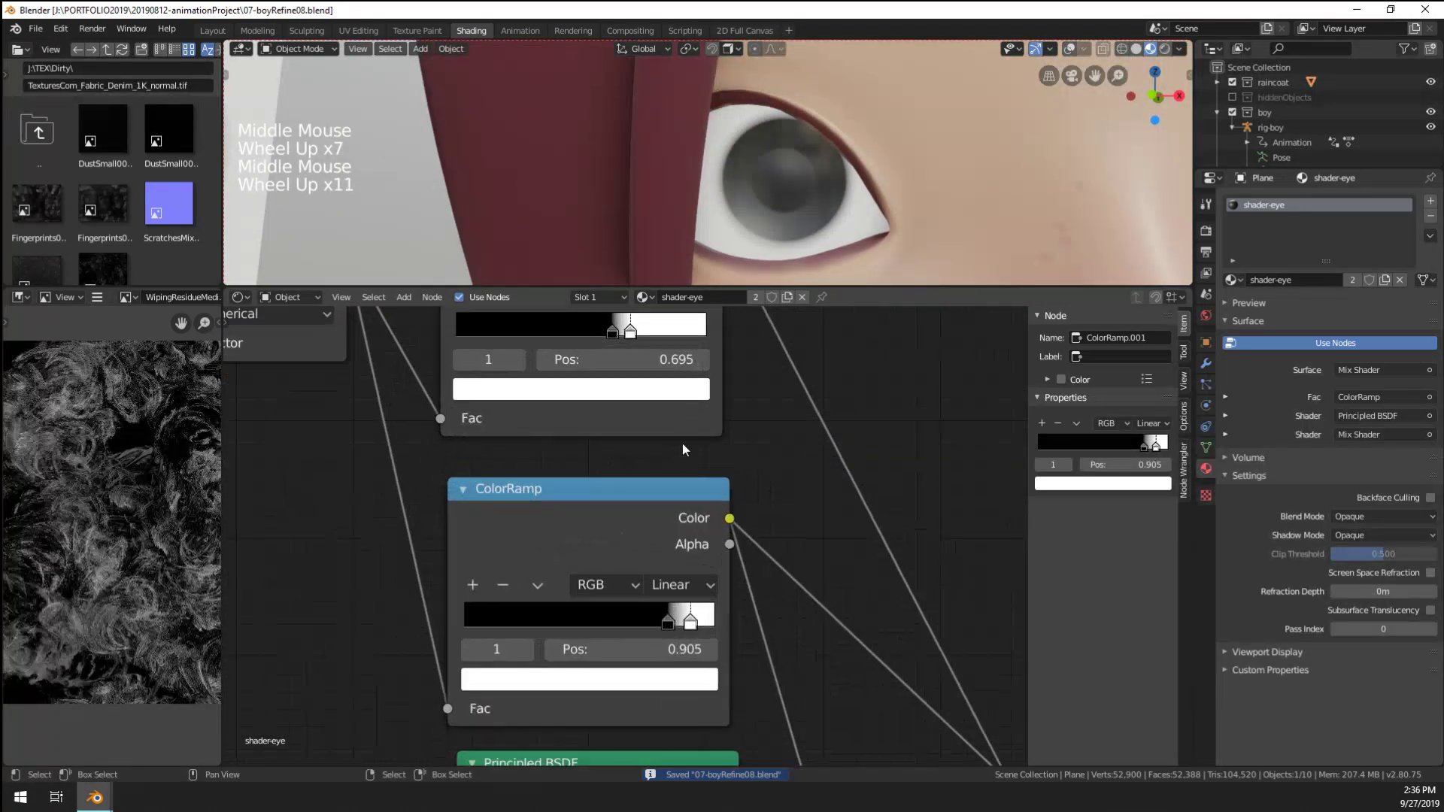
{"action": "middle_click_drag", "start_coordinate": [625, 344], "coordinate": [644, 449]}
{"action": "mouse_move", "coordinate": [630, 432]}
{"action": "left_mouse_down"}
{"action": "mouse_move", "coordinate": [656, 431]}
{"action": "mouse_move", "coordinate": [632, 427]}
{"action": "left_mouse_up"}
{"action": "left_click", "coordinate": [648, 432]}
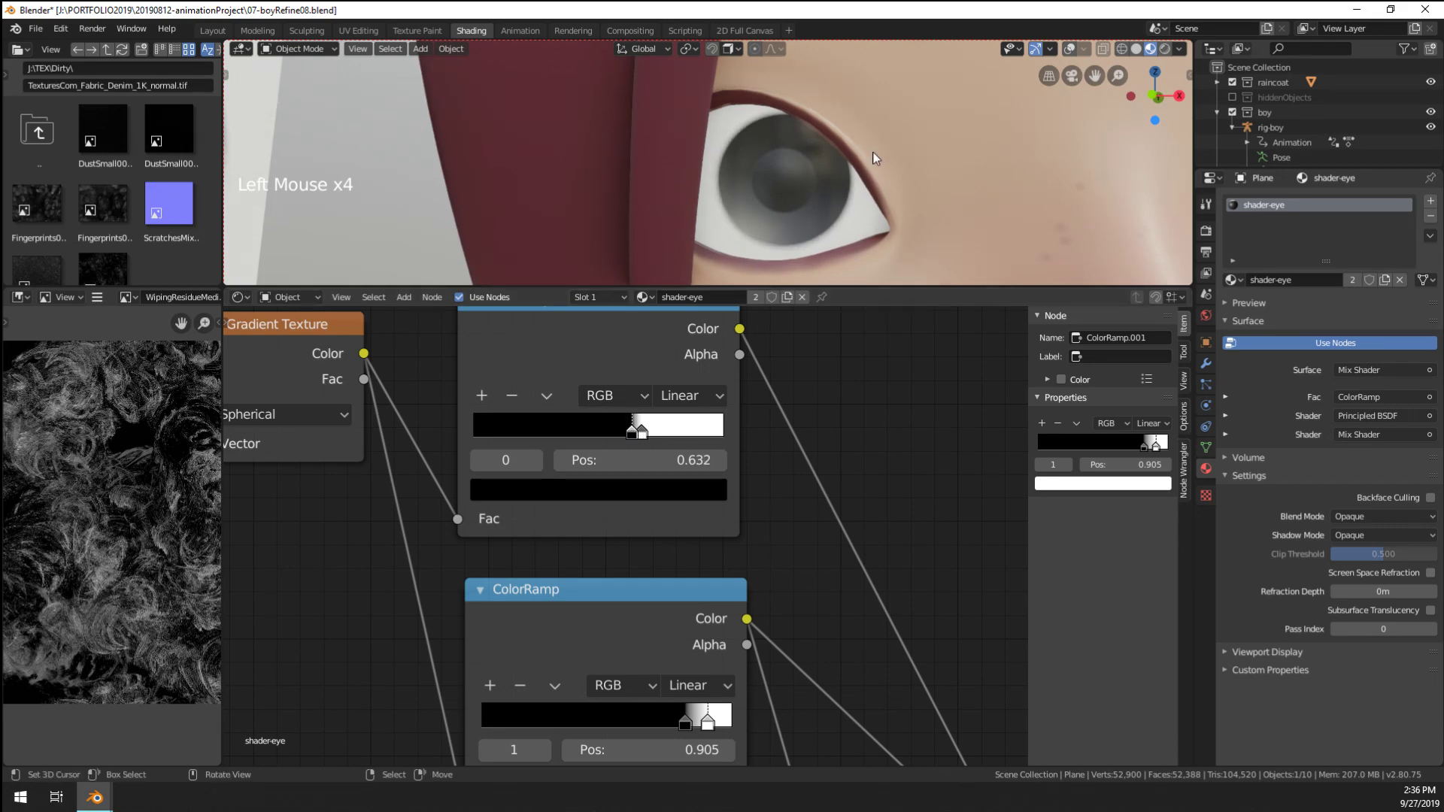
Change the Base Color of the second Principled BSDF, used for the iris, to a muted blue-violet
{"action": "scroll", "coordinate": [872, 180], "scroll_direction": "down", "scroll_amount": 2}
{"action": "middle_click_drag", "start_coordinate": [864, 718], "coordinate": [864, 580], "text": "shift"}
{"action": "scroll", "coordinate": [865, 580], "scroll_direction": "down", "scroll_amount": 1, "text": "shift"}
{"action": "scroll", "coordinate": [767, 667], "scroll_direction": "down", "scroll_amount": 6}
{"action": "middle_click_drag", "start_coordinate": [767, 667], "coordinate": [752, 587], "text": "shift"}
{"action": "scroll", "coordinate": [741, 499], "scroll_direction": "down", "scroll_amount": 7}
{"action": "middle_click_drag", "start_coordinate": [753, 587], "coordinate": [685, 484], "text": "shift"}
{"action": "scroll", "coordinate": [659, 516], "scroll_direction": "up", "scroll_amount": 4}
{"action": "left_click", "coordinate": [658, 517]}
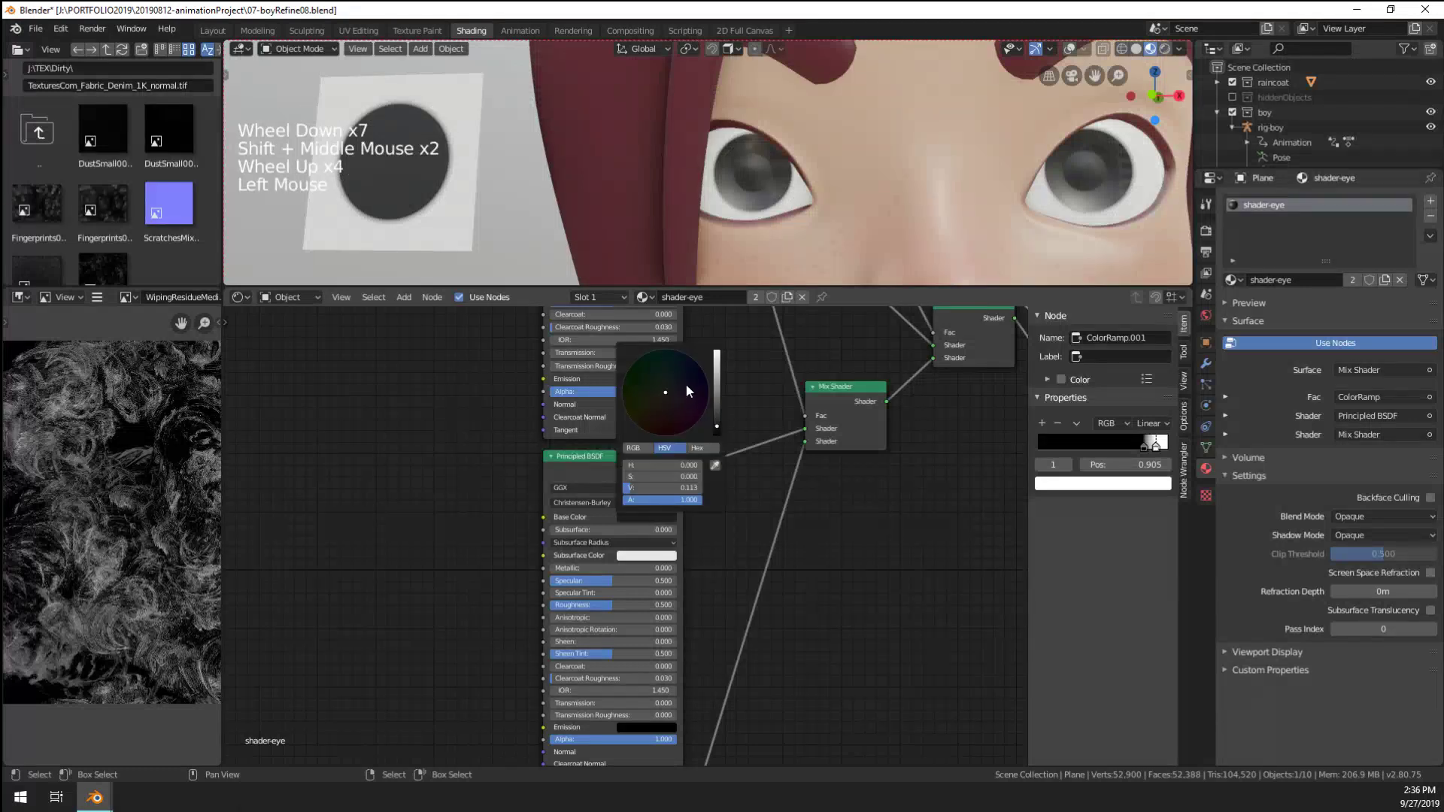
{"action": "left_click_drag", "start_coordinate": [717, 425], "coordinate": [717, 368]}
{"action": "scroll", "coordinate": [797, 632], "scroll_direction": "down", "scroll_amount": 2}
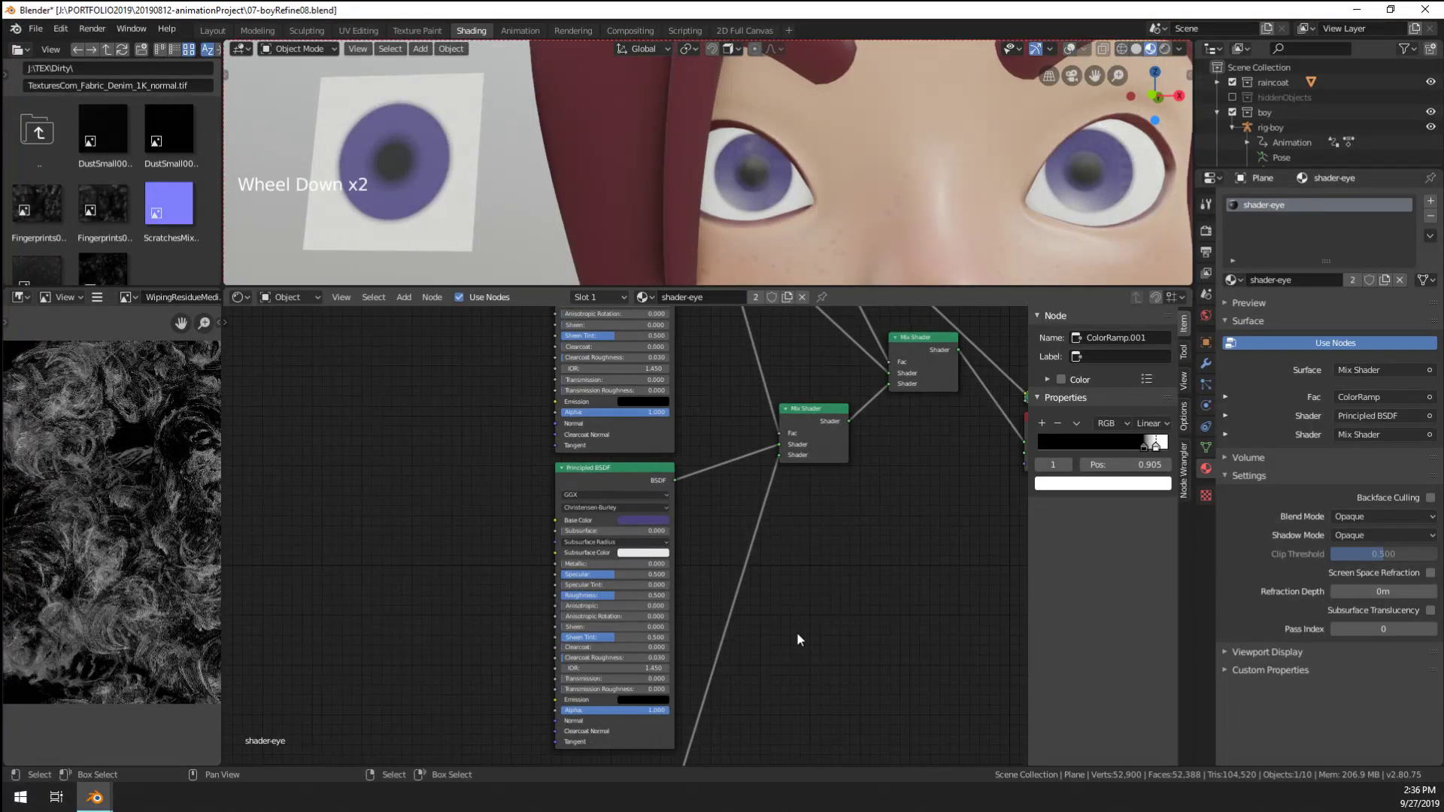
Enlarge the pupil mask in the duplicated ColorRamp by shifting both stops, with the white stop at position 0.855
{"action": "middle_click_drag", "start_coordinate": [796, 631], "coordinate": [655, 526], "text": "shift"}
{"action": "scroll", "coordinate": [686, 602], "scroll_direction": "up", "scroll_amount": 1, "text": "shift"}
{"action": "scroll", "coordinate": [640, 490], "scroll_direction": "down", "scroll_amount": 1, "text": "shift"}
{"action": "scroll", "coordinate": [639, 490], "scroll_direction": "up", "scroll_amount": 11}
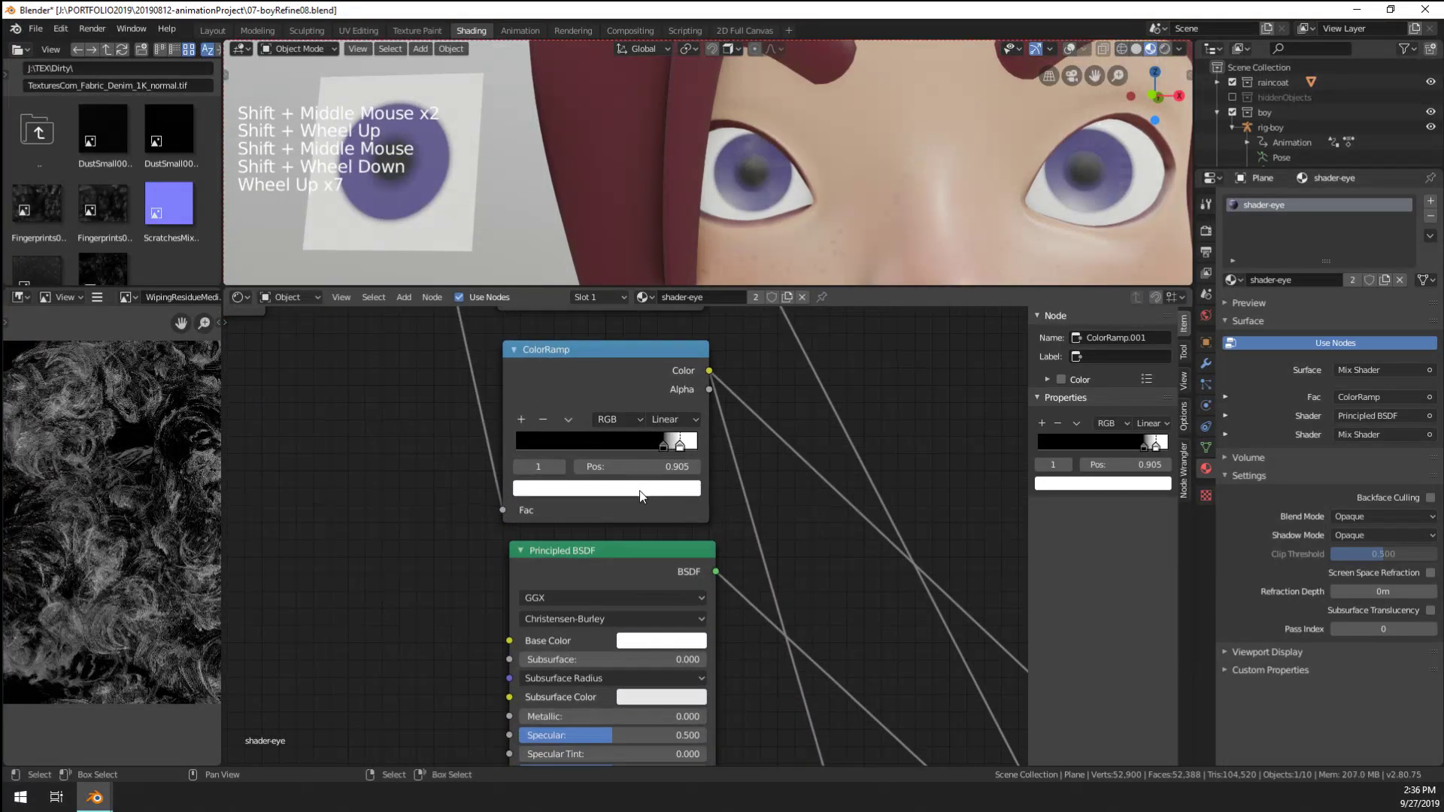
{"action": "middle_click_drag", "start_coordinate": [790, 441], "coordinate": [790, 531], "text": "shift"}
{"action": "scroll", "coordinate": [700, 519], "scroll_direction": "up", "scroll_amount": 3}
{"action": "left_click", "coordinate": [687, 495]}
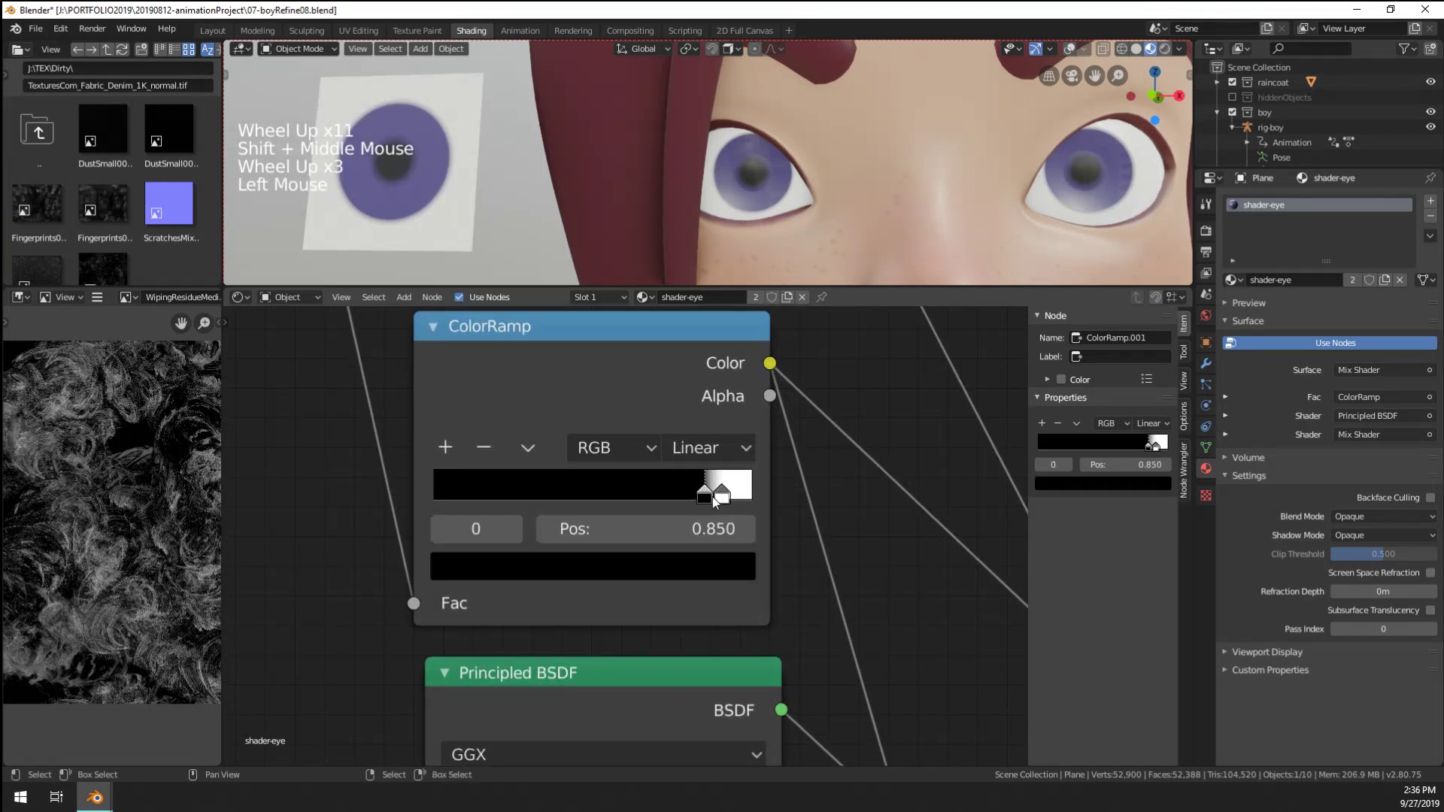
{"action": "left_click_drag", "start_coordinate": [722, 495], "coordinate": [707, 503]}
{"action": "left_click_drag", "start_coordinate": [707, 500], "coordinate": [709, 500]}
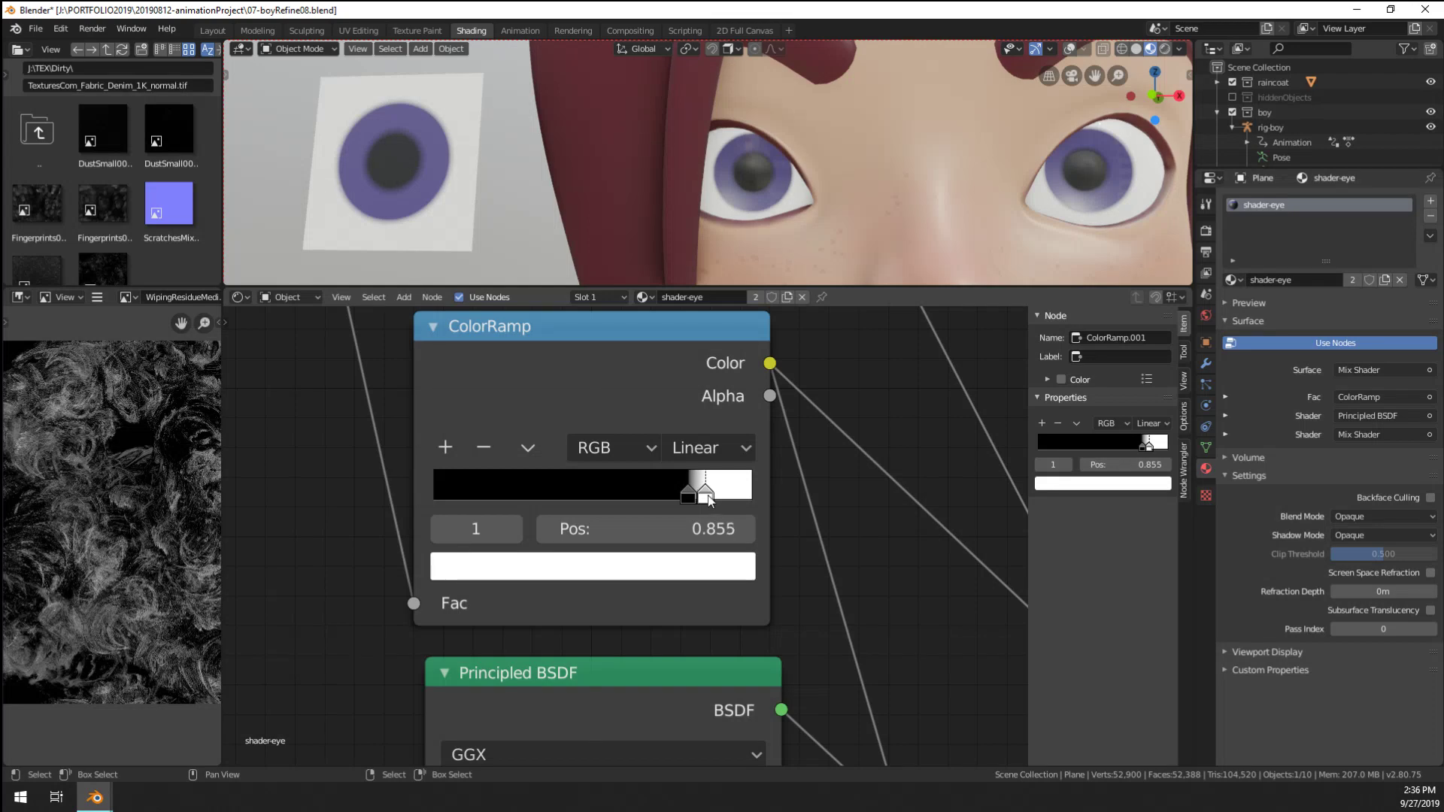
Sharpen the pupil edge by moving the duplicated ColorRamp's black stop to position 0.832, and check it on the eyes and test plane
{"action": "scroll", "coordinate": [775, 230], "scroll_direction": "up", "scroll_amount": 4}
{"action": "scroll", "coordinate": [775, 230], "scroll_direction": "down", "scroll_amount": 2}
{"action": "scroll", "coordinate": [773, 237], "scroll_direction": "down", "scroll_amount": 1}
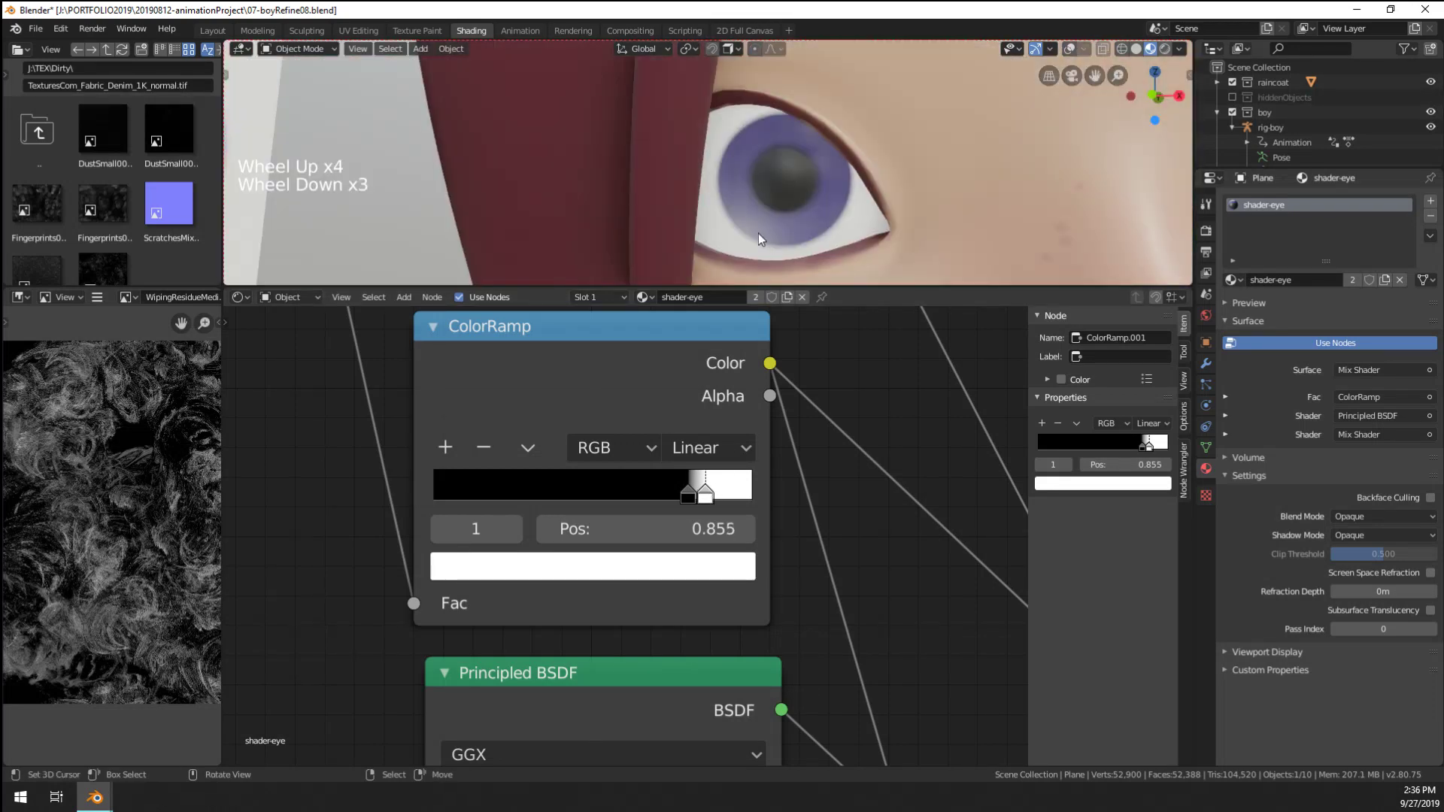
{"action": "left_click", "coordinate": [690, 490]}
{"action": "mouse_move", "coordinate": [692, 490]}
{"action": "left_mouse_down"}
{"action": "mouse_move", "coordinate": [670, 493]}
{"action": "mouse_move", "coordinate": [701, 495]}
{"action": "left_mouse_up"}
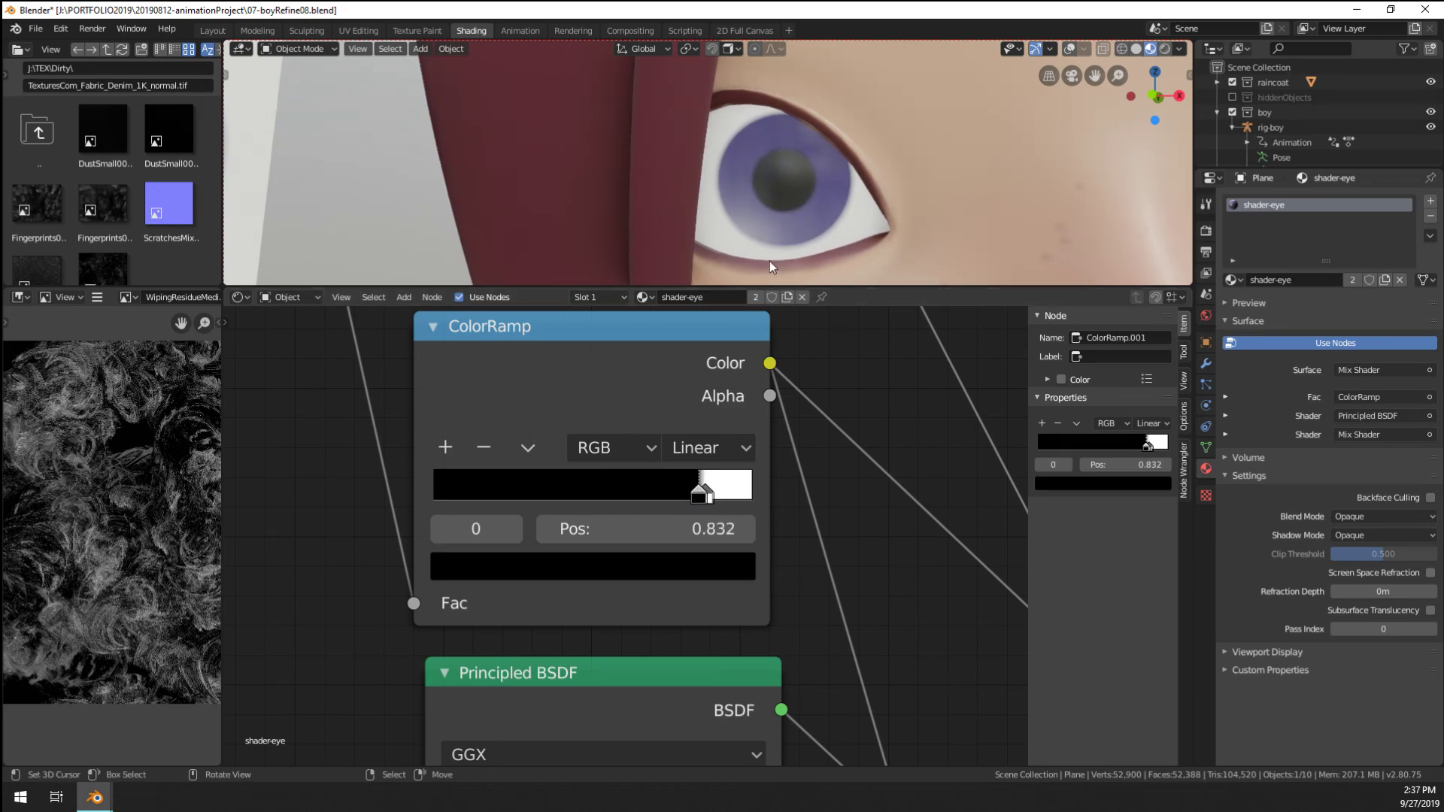
{"action": "scroll", "coordinate": [772, 260], "scroll_direction": "down", "scroll_amount": 3}
{"action": "scroll", "coordinate": [771, 260], "scroll_direction": "up", "scroll_amount": 2}
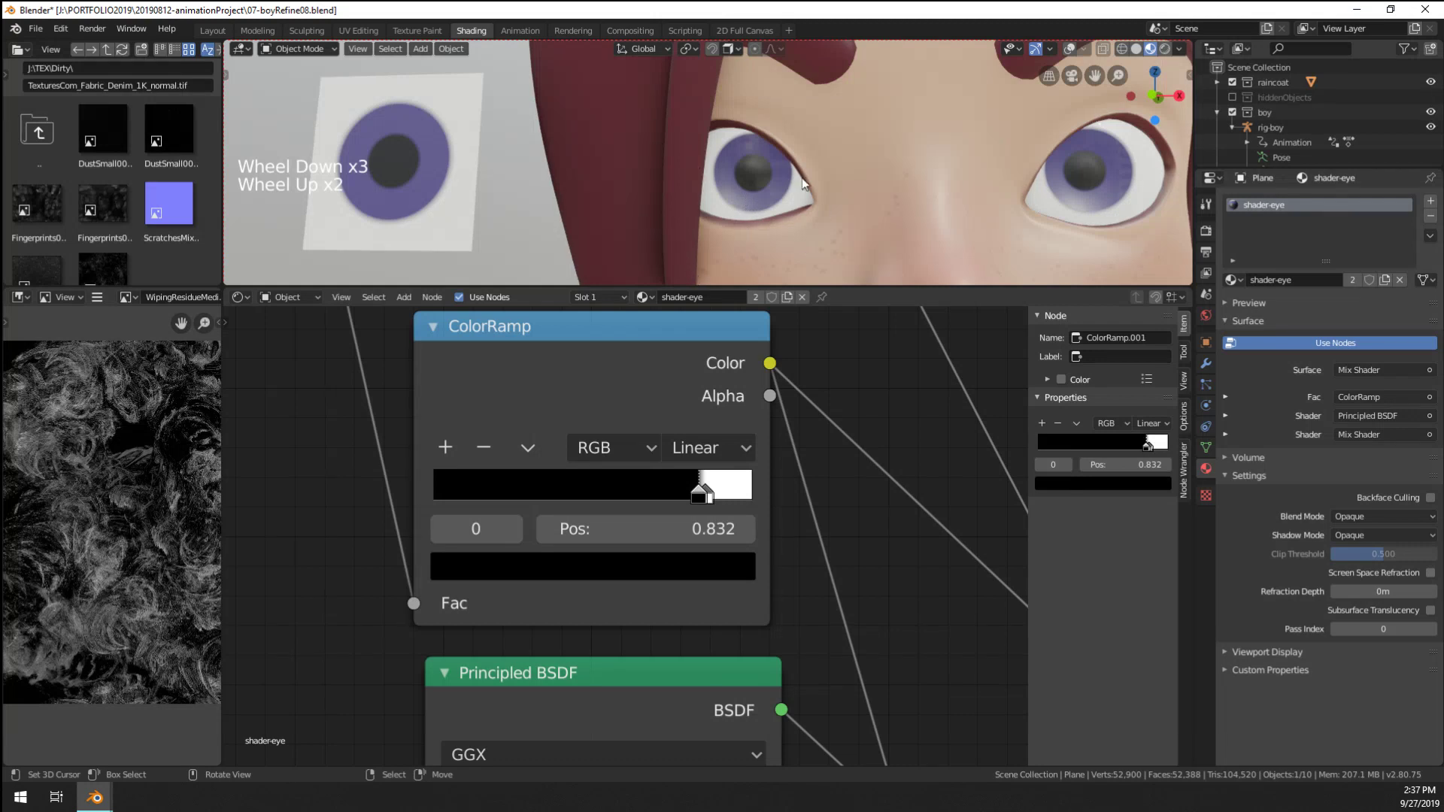
{"action": "middle_click_drag", "start_coordinate": [345, 169], "coordinate": [527, 188], "text": "shift"}
{"action": "scroll", "coordinate": [526, 188], "scroll_direction": "up", "scroll_amount": 1}
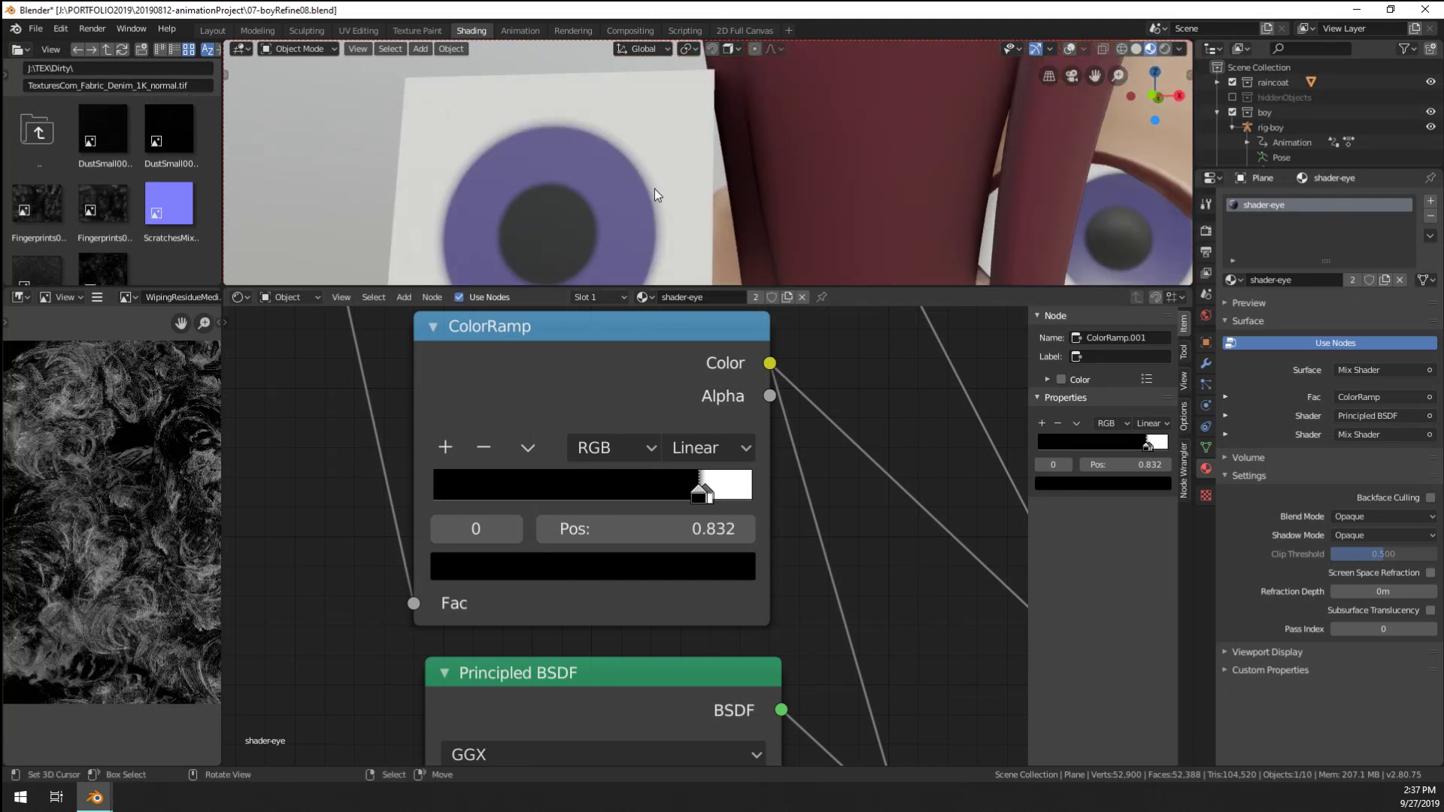
{"action": "scroll", "coordinate": [656, 195], "scroll_direction": "down", "scroll_amount": 1}
{"action": "middle_click_drag", "start_coordinate": [861, 220], "coordinate": [716, 182], "text": "shift"}
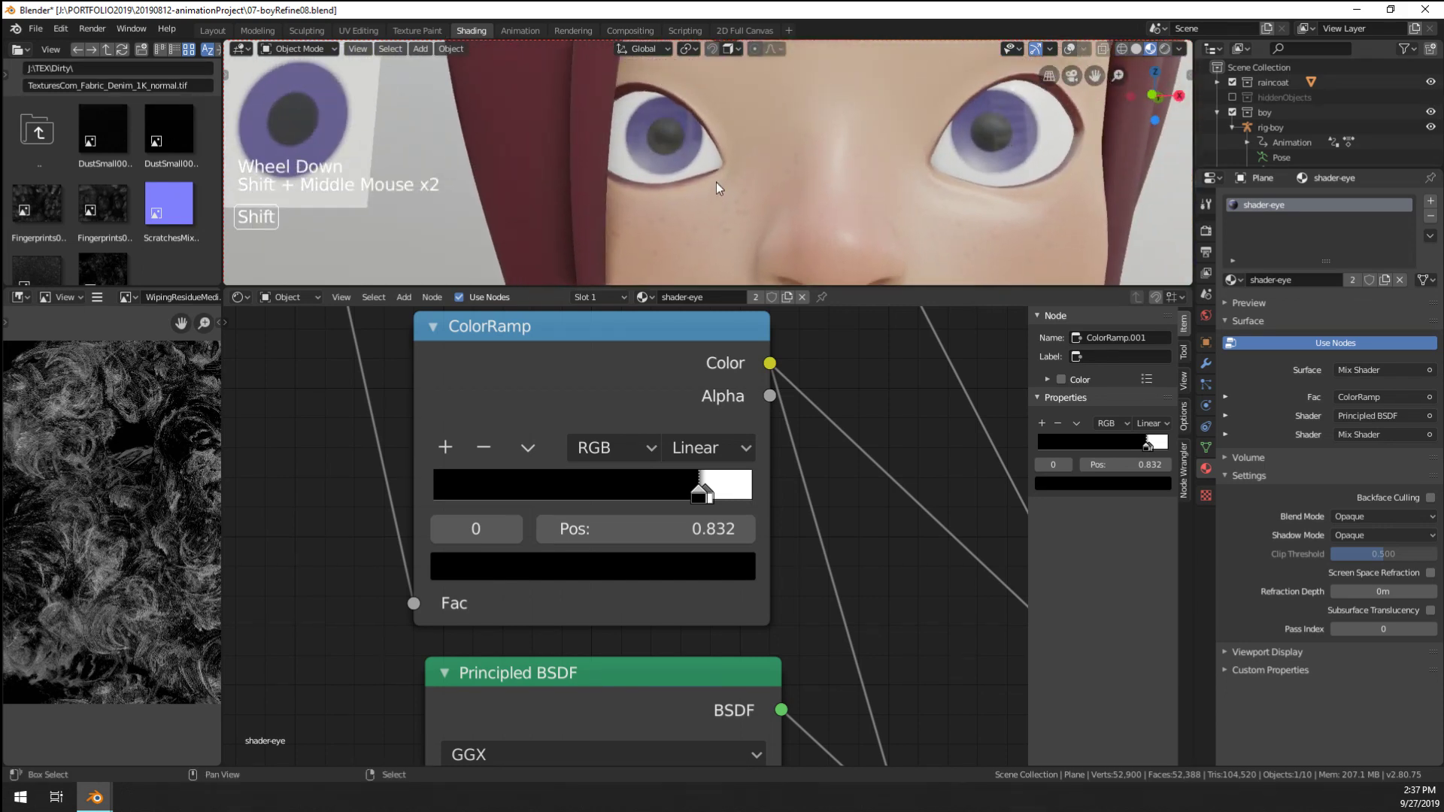
Try a Subsurface value of 0.164 on the white Principled BSDF used for the sclera
{"action": "scroll", "coordinate": [881, 506], "scroll_direction": "down", "scroll_amount": 8}
{"action": "scroll", "coordinate": [881, 506], "scroll_direction": "down", "scroll_amount": 12}
{"action": "middle_click_drag", "start_coordinate": [727, 681], "coordinate": [697, 535], "text": "shift"}
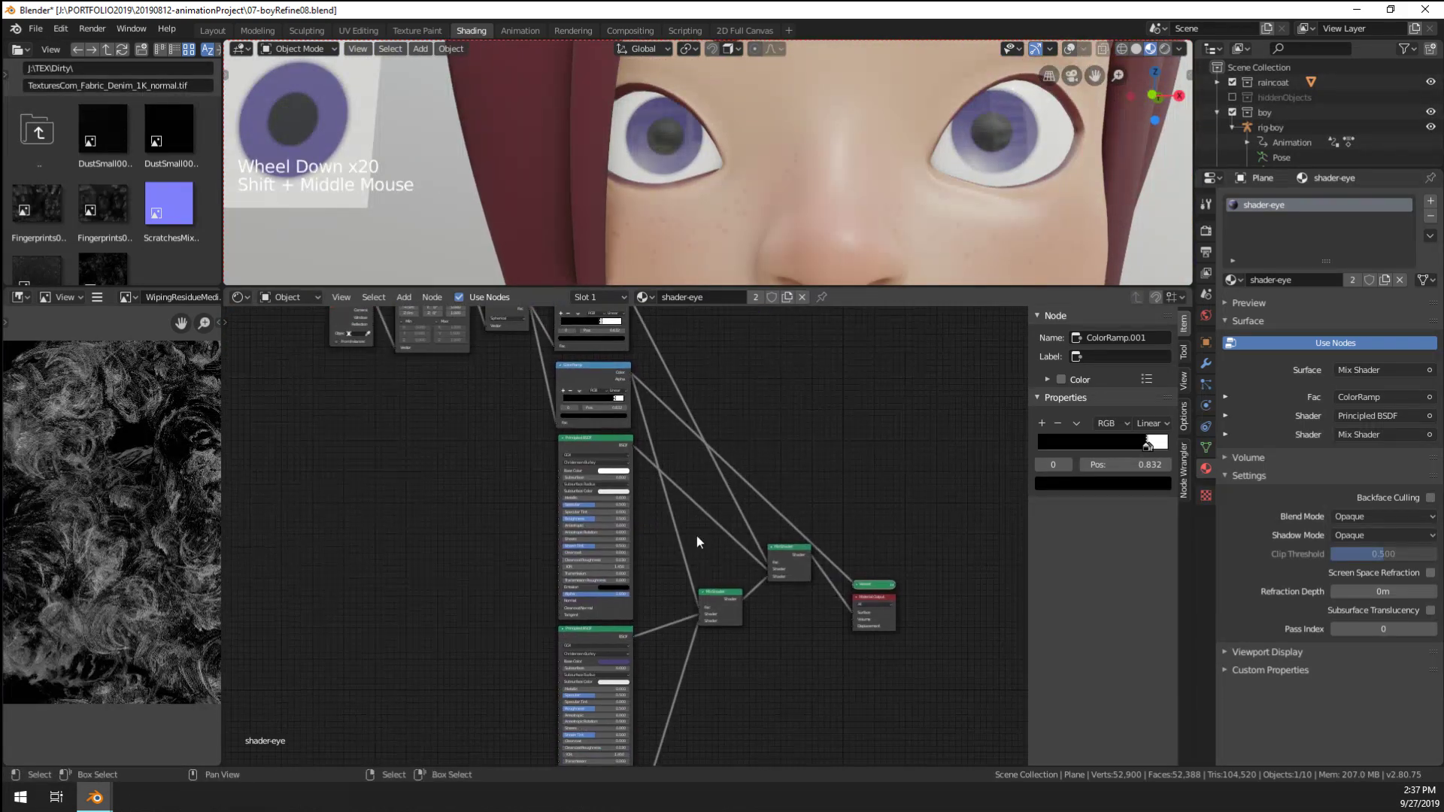
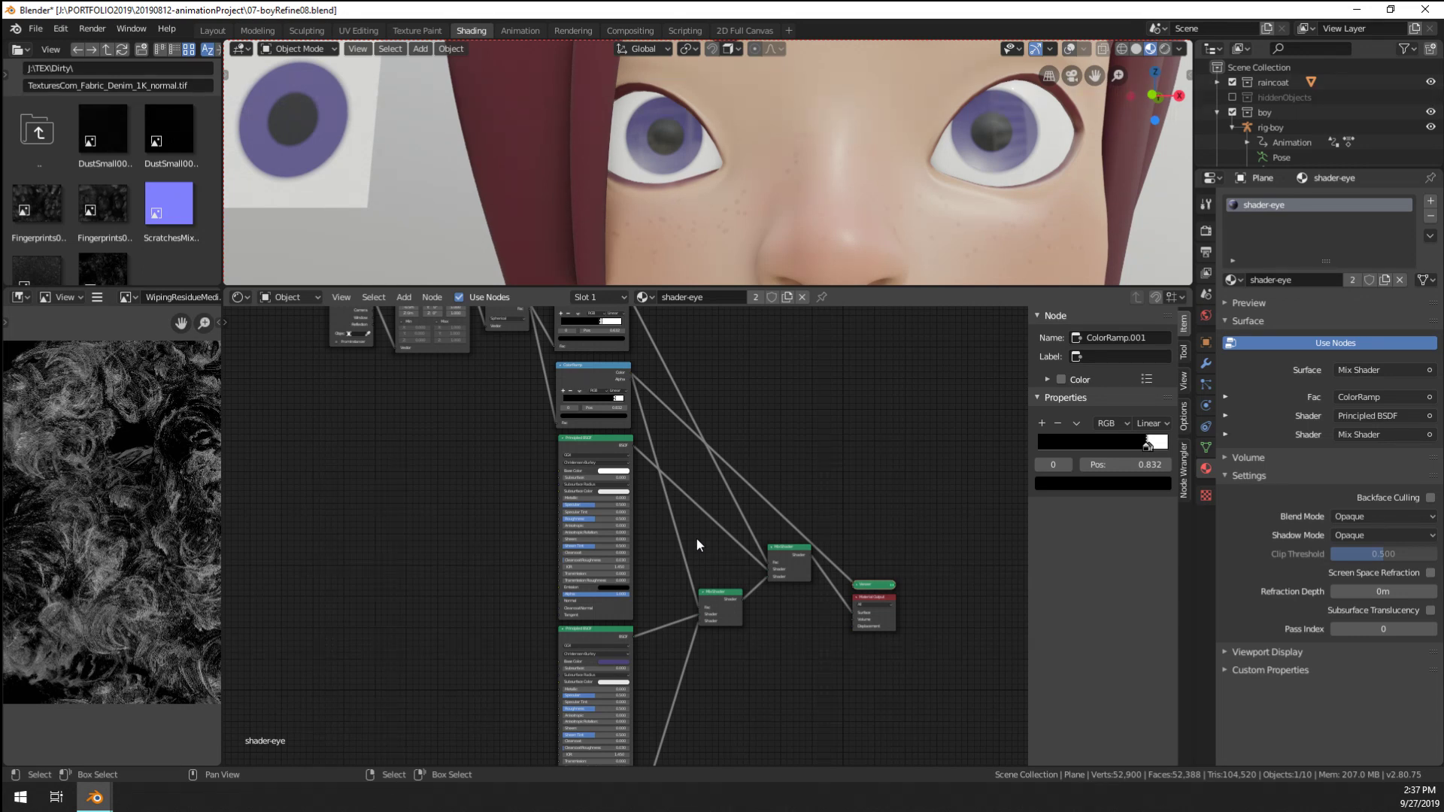
{"action": "middle_click", "coordinate": [659, 547], "text": "shift"}
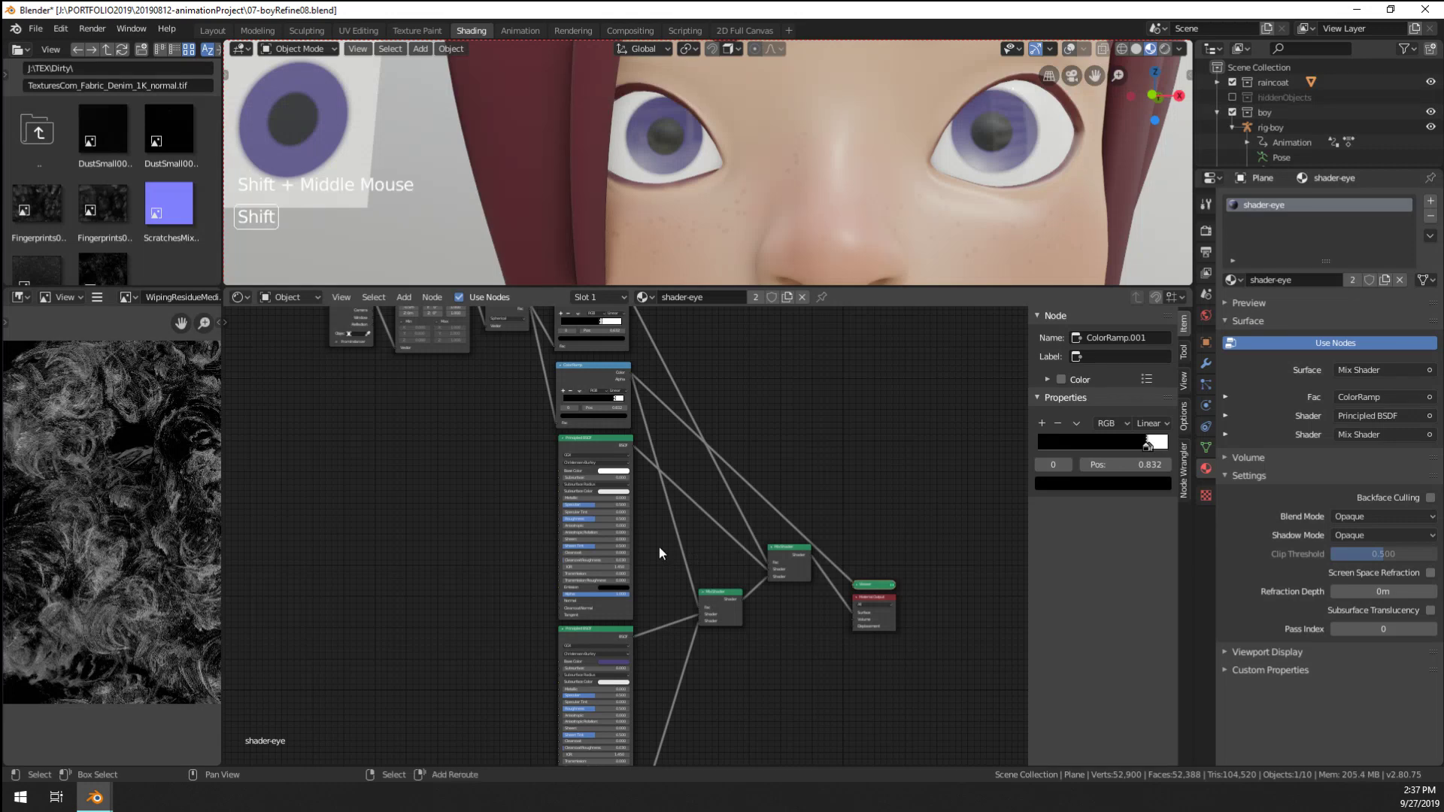
{"action": "scroll", "coordinate": [659, 548], "scroll_direction": "down", "scroll_amount": 2}
{"action": "middle_click_drag", "start_coordinate": [669, 539], "coordinate": [747, 653], "text": "shift"}
{"action": "scroll", "coordinate": [620, 567], "scroll_direction": "up", "scroll_amount": 10}
{"action": "left_click", "coordinate": [637, 493]}
{"action": "scroll", "coordinate": [638, 493], "scroll_direction": "up", "scroll_amount": 4}
{"action": "scroll", "coordinate": [747, 653], "scroll_direction": "up", "scroll_amount": 2}
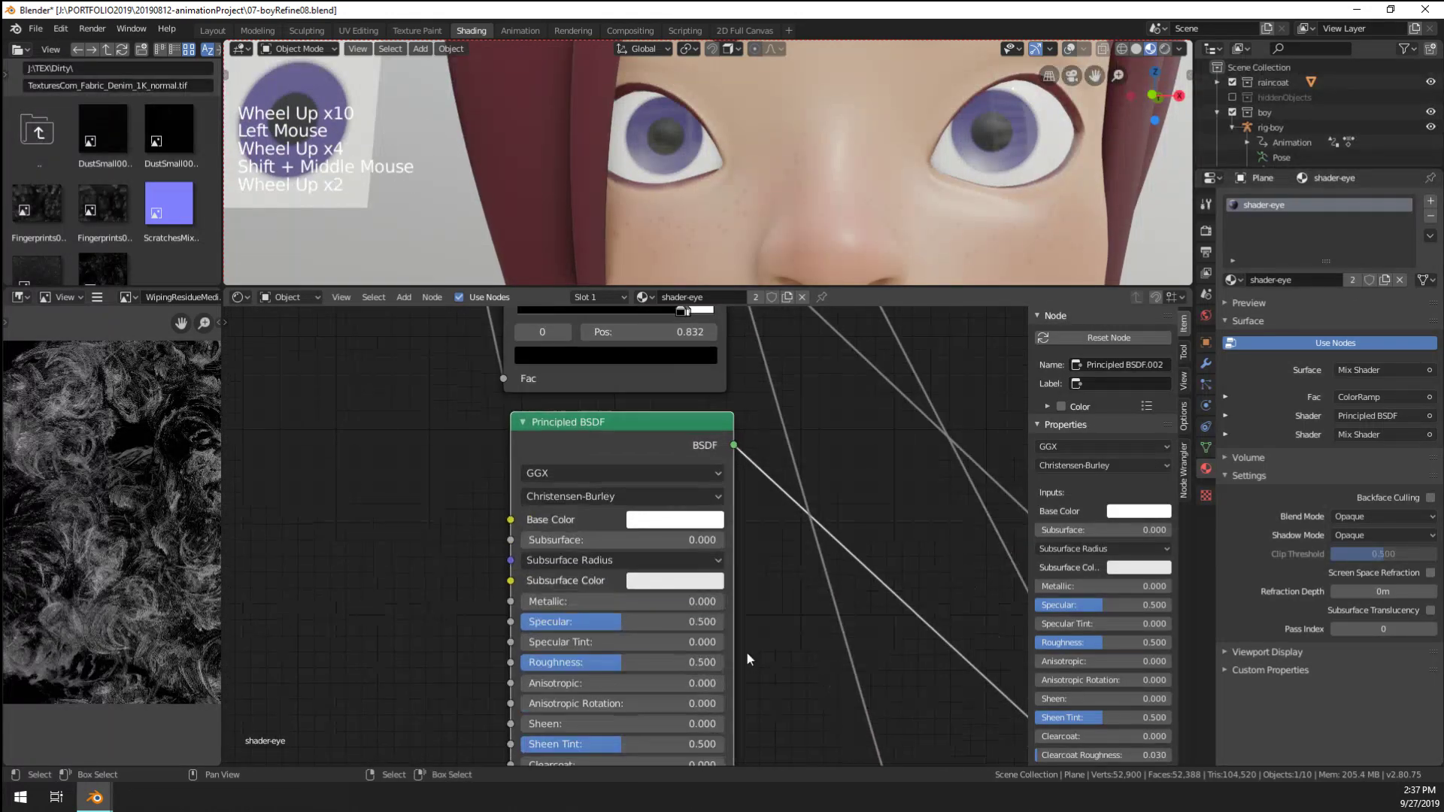
{"action": "left_click", "coordinate": [607, 549]}
{"action": "left_click_drag", "start_coordinate": [608, 549], "coordinate": [647, 549]}
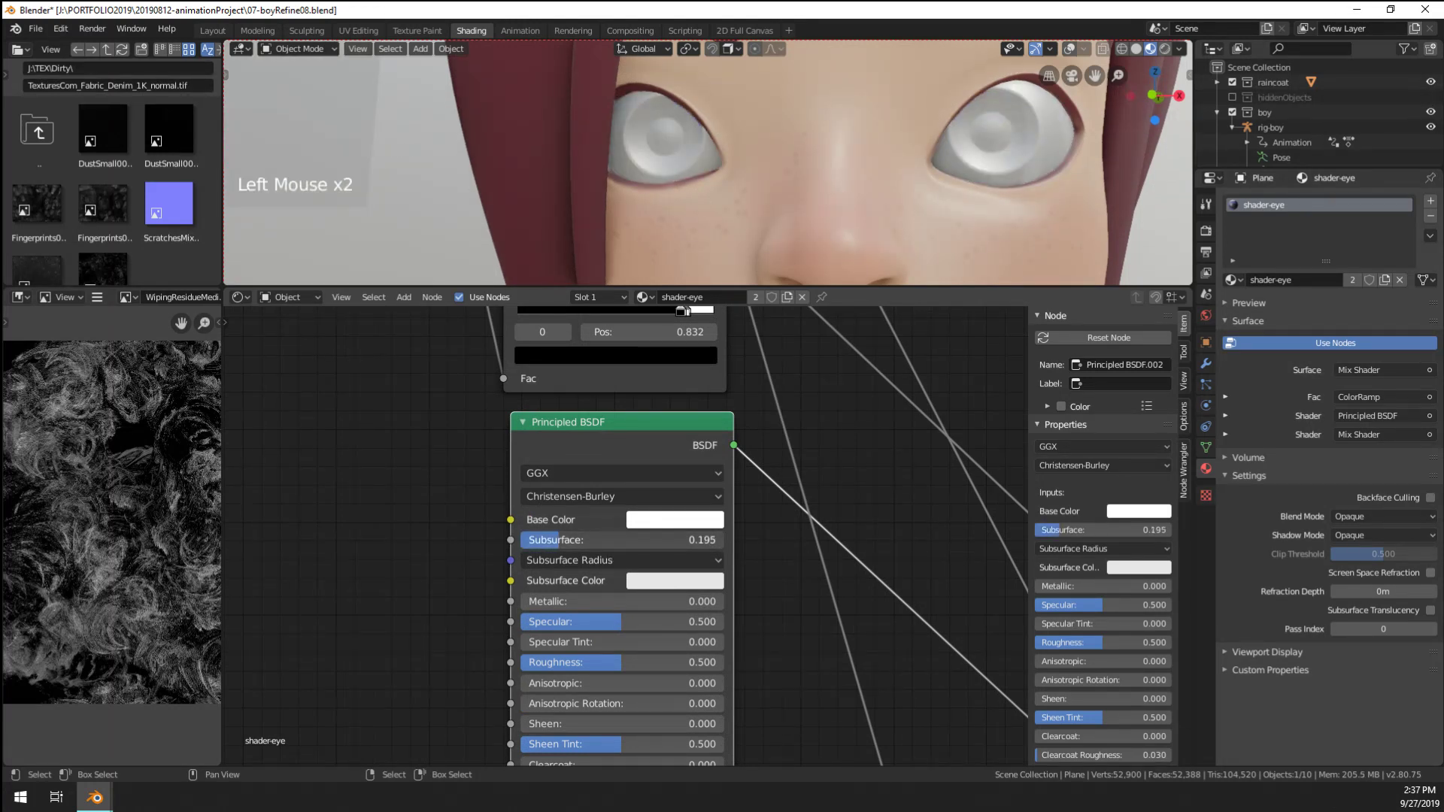
{"action": "left_click_drag", "start_coordinate": [560, 540], "coordinate": [554, 539]}
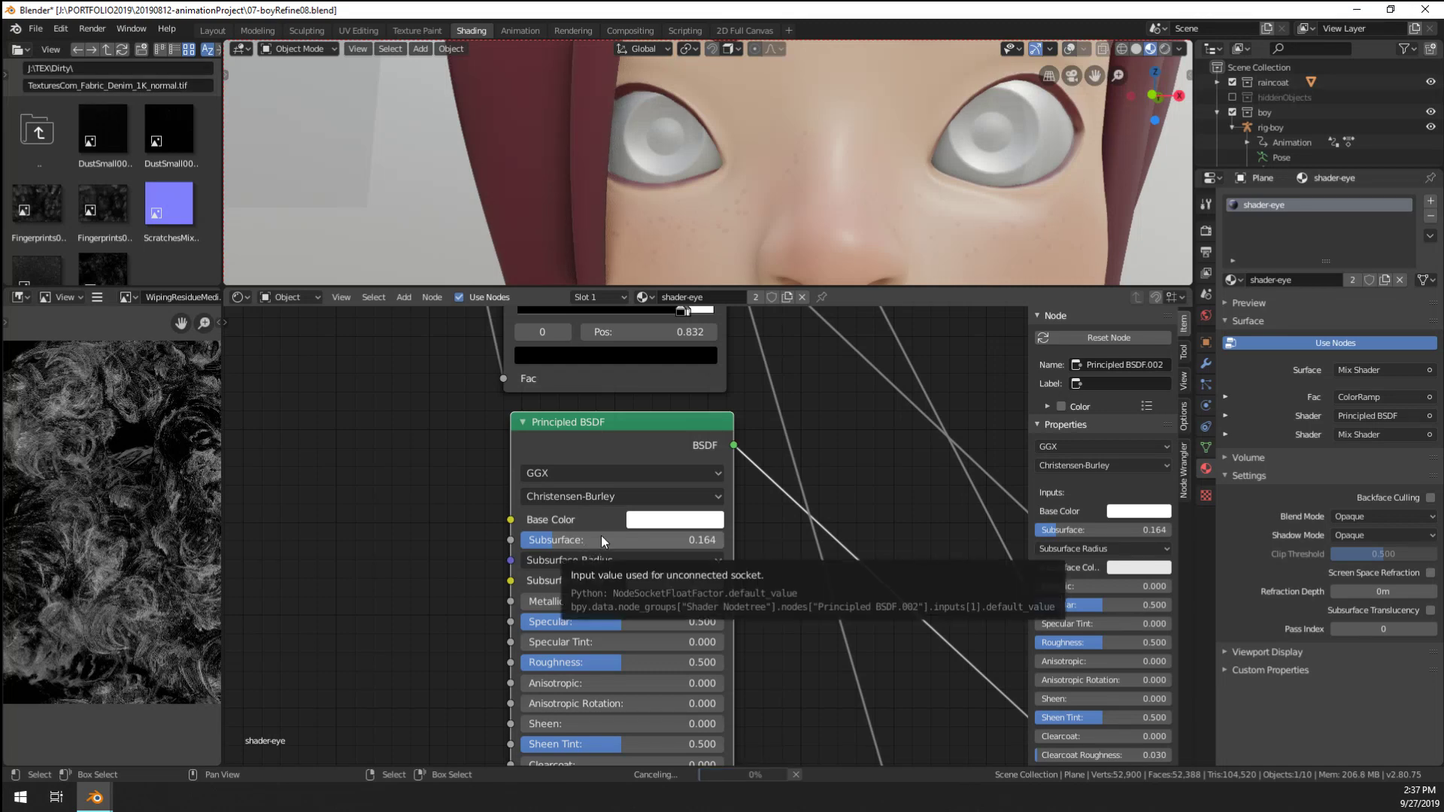
Try lowering the white Principled BSDF's Subsurface to 0.011 and compare the eyes from near and far
{"action": "scroll", "coordinate": [857, 167], "scroll_direction": "down", "scroll_amount": 2}
{"action": "scroll", "coordinate": [855, 173], "scroll_direction": "up", "scroll_amount": 2}
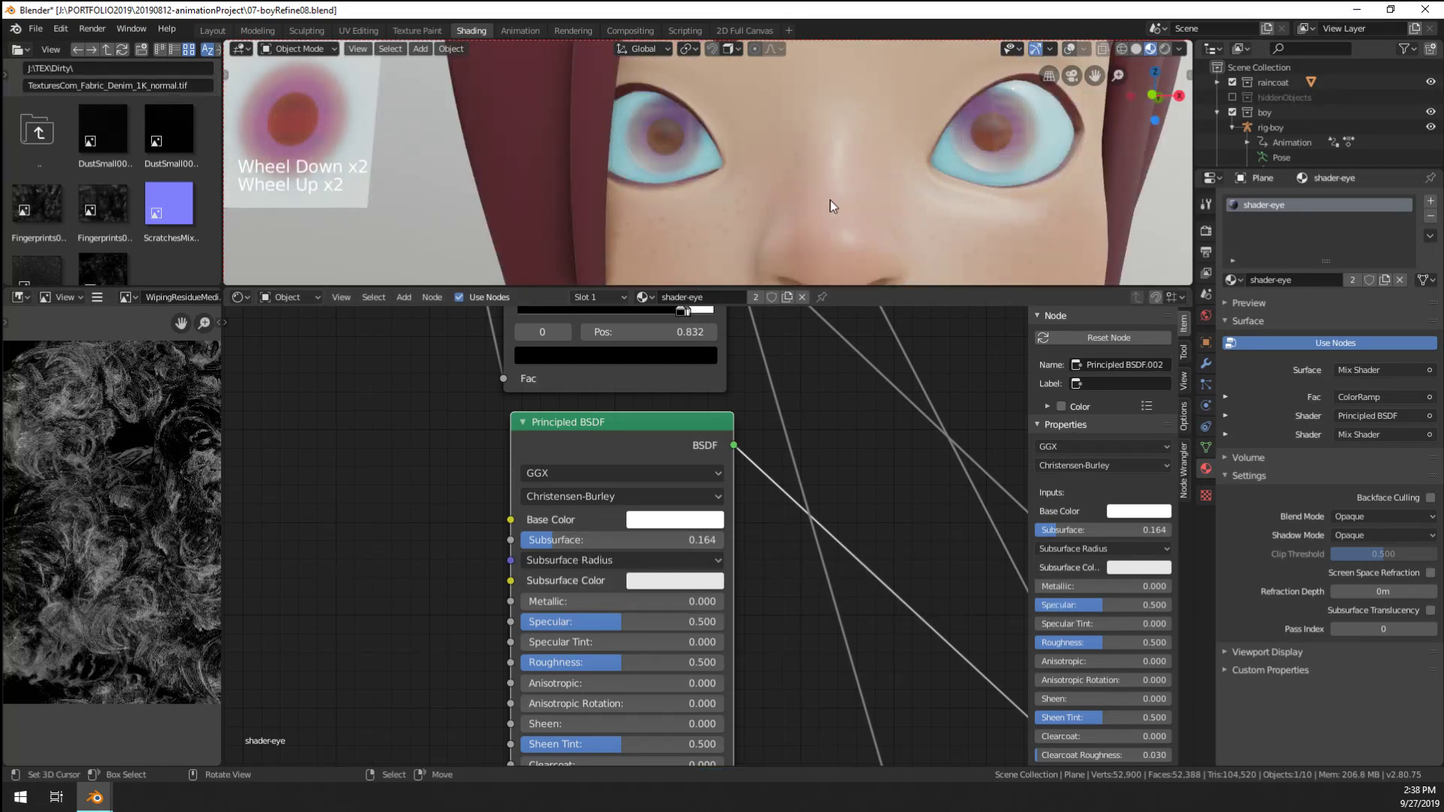
{"action": "left_click_drag", "start_coordinate": [626, 542], "coordinate": [571, 541]}
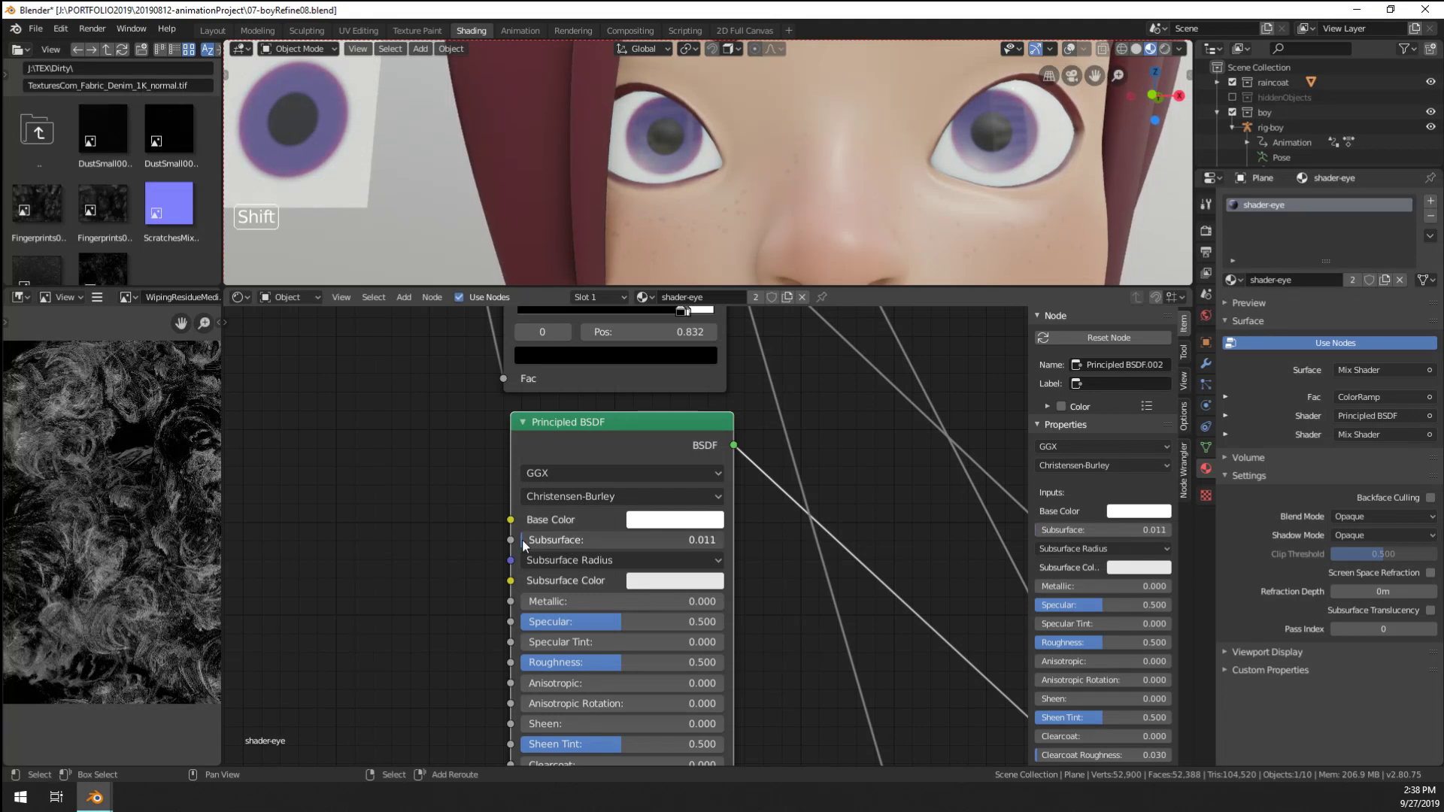
{"action": "scroll", "coordinate": [916, 196], "scroll_direction": "down", "scroll_amount": 3}
{"action": "scroll", "coordinate": [907, 206], "scroll_direction": "down", "scroll_amount": 3}
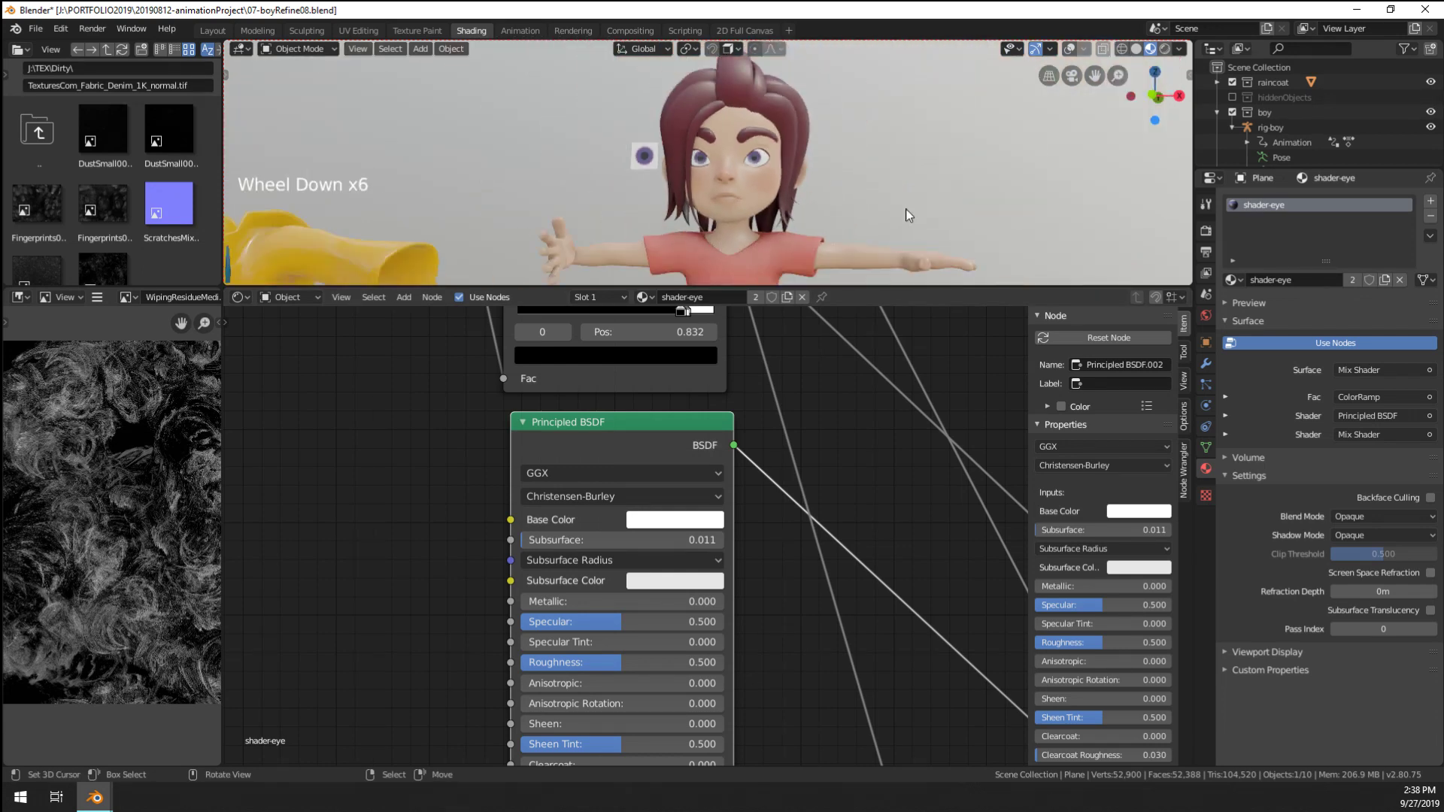
{"action": "scroll", "coordinate": [906, 209], "scroll_direction": "up", "scroll_amount": 8}
{"action": "scroll", "coordinate": [572, 199], "scroll_direction": "down", "scroll_amount": 8}
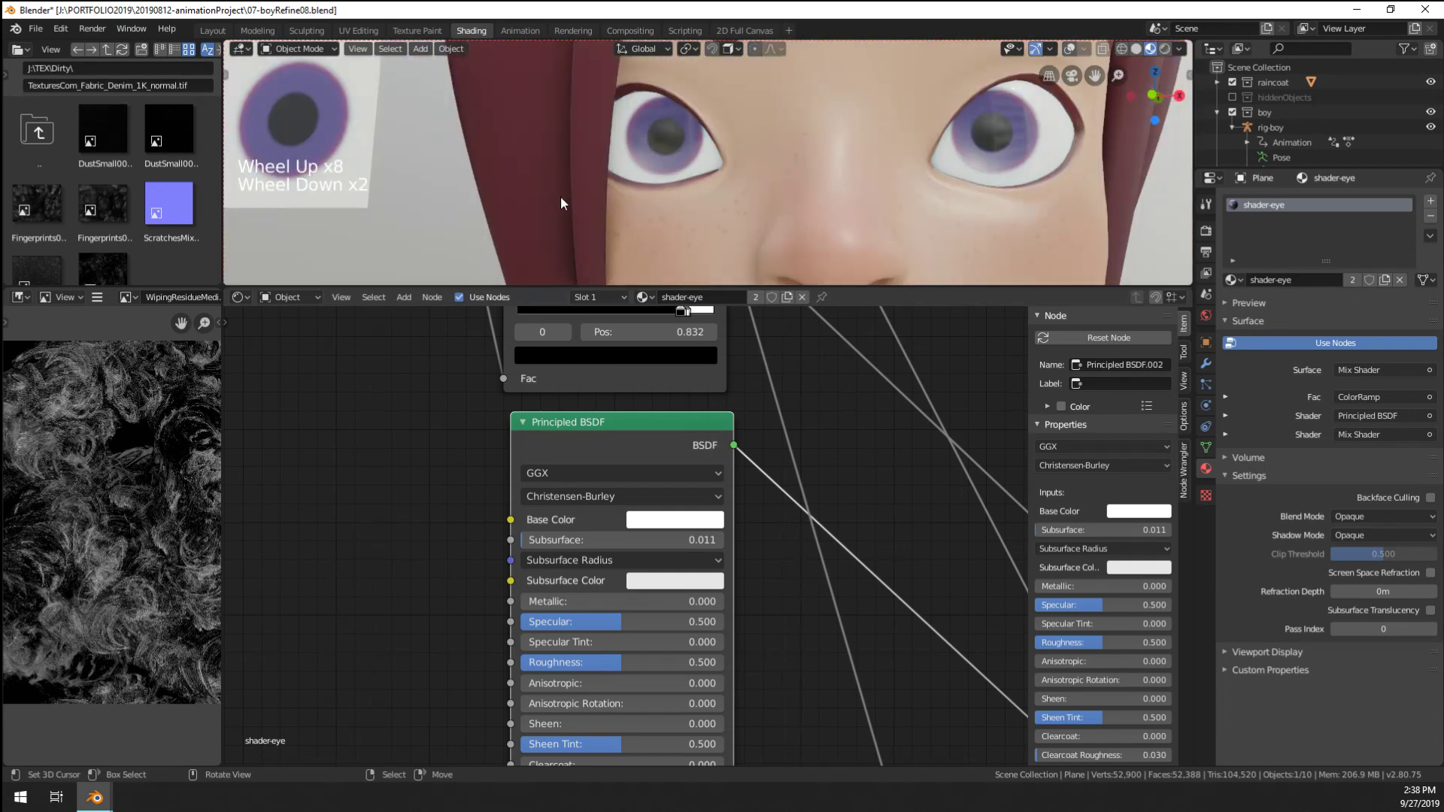
{"action": "scroll", "coordinate": [576, 218], "scroll_direction": "up", "scroll_amount": 6}
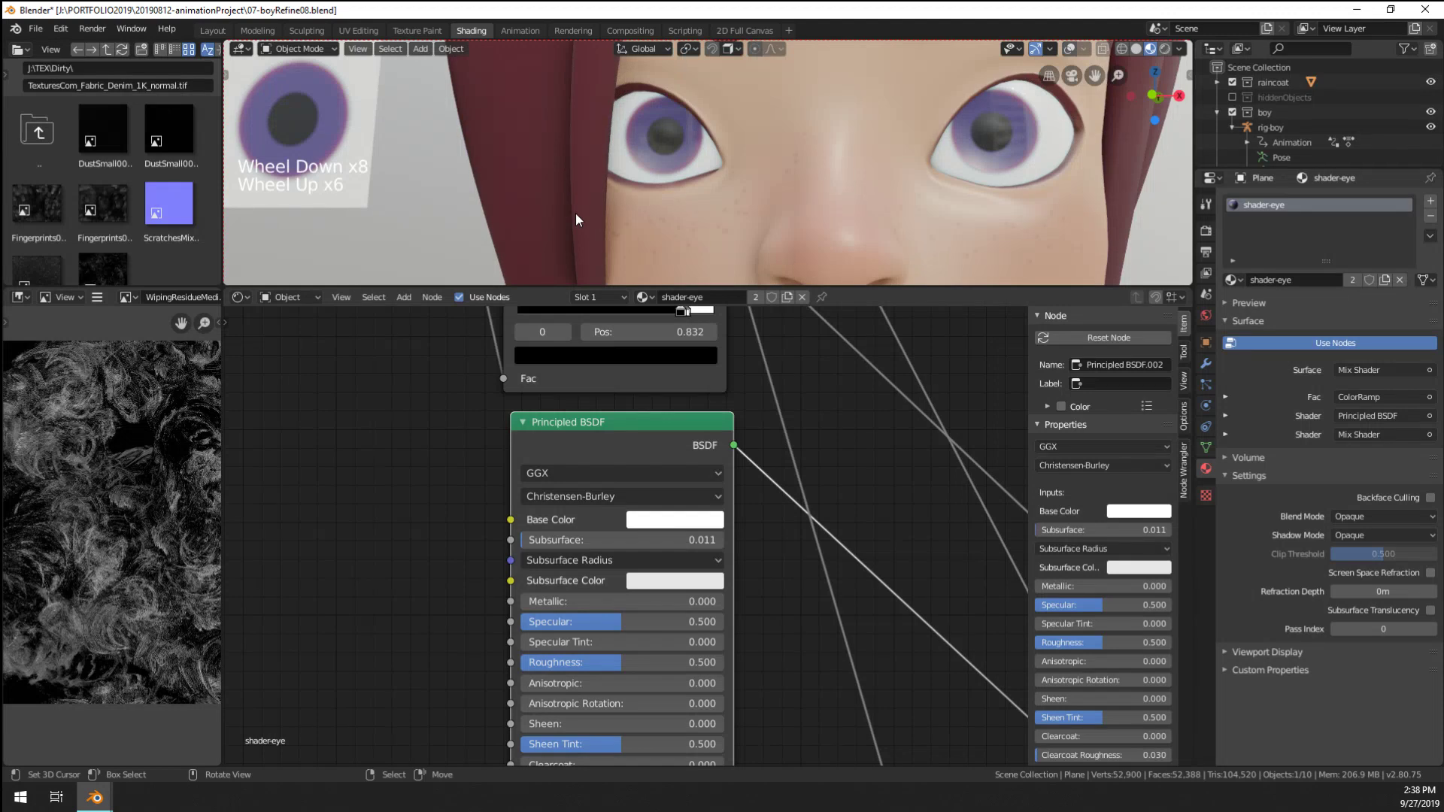
Set the white Principled BSDF's Subsurface to 0.000 and its Roughness to 0.245, and inspect the eye reflections
{"action": "left_click_drag", "start_coordinate": [653, 540], "coordinate": [602, 540]}
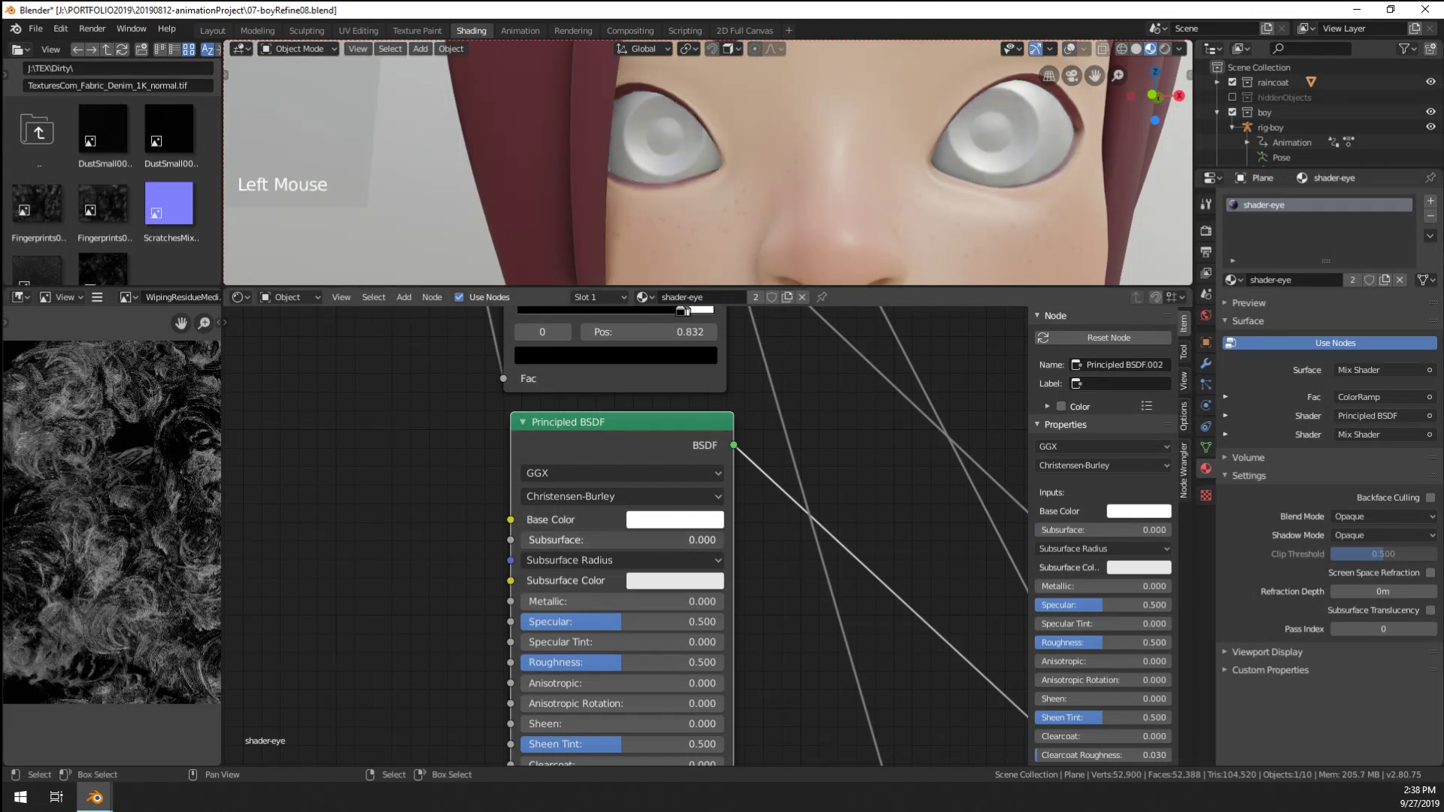
{"action": "middle_click_drag", "start_coordinate": [766, 622], "coordinate": [774, 440], "text": "shift"}
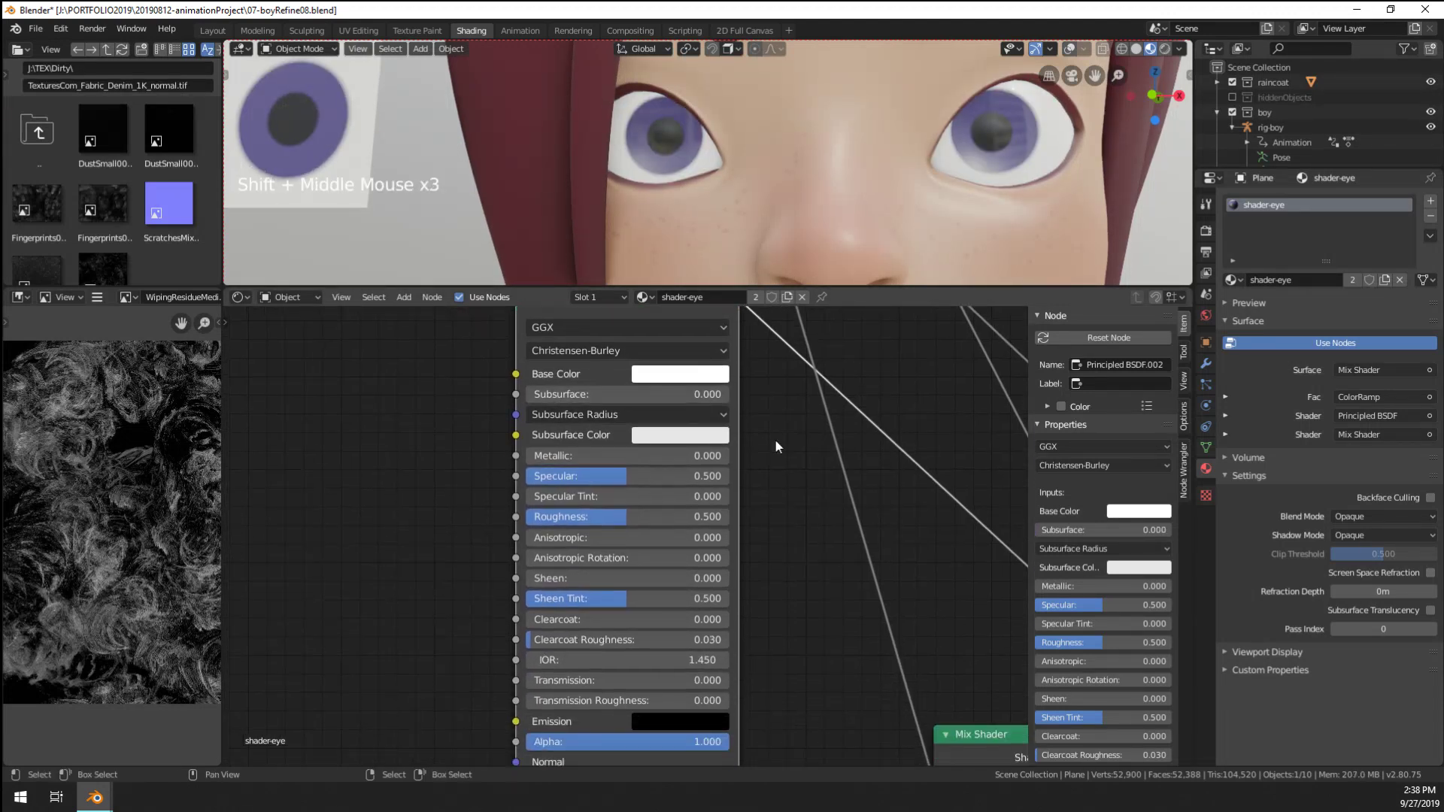
{"action": "scroll", "coordinate": [775, 439], "scroll_direction": "down", "scroll_amount": 1}
{"action": "scroll", "coordinate": [748, 476], "scroll_direction": "up", "scroll_amount": 2}
{"action": "mouse_move", "coordinate": [667, 516]}
{"action": "left_mouse_down"}
{"action": "mouse_move", "coordinate": [731, 515]}
{"action": "mouse_move", "coordinate": [593, 515]}
{"action": "mouse_move", "coordinate": [612, 516]}
{"action": "left_mouse_up"}
{"action": "middle_click_drag", "start_coordinate": [895, 227], "coordinate": [987, 146], "text": "shift"}
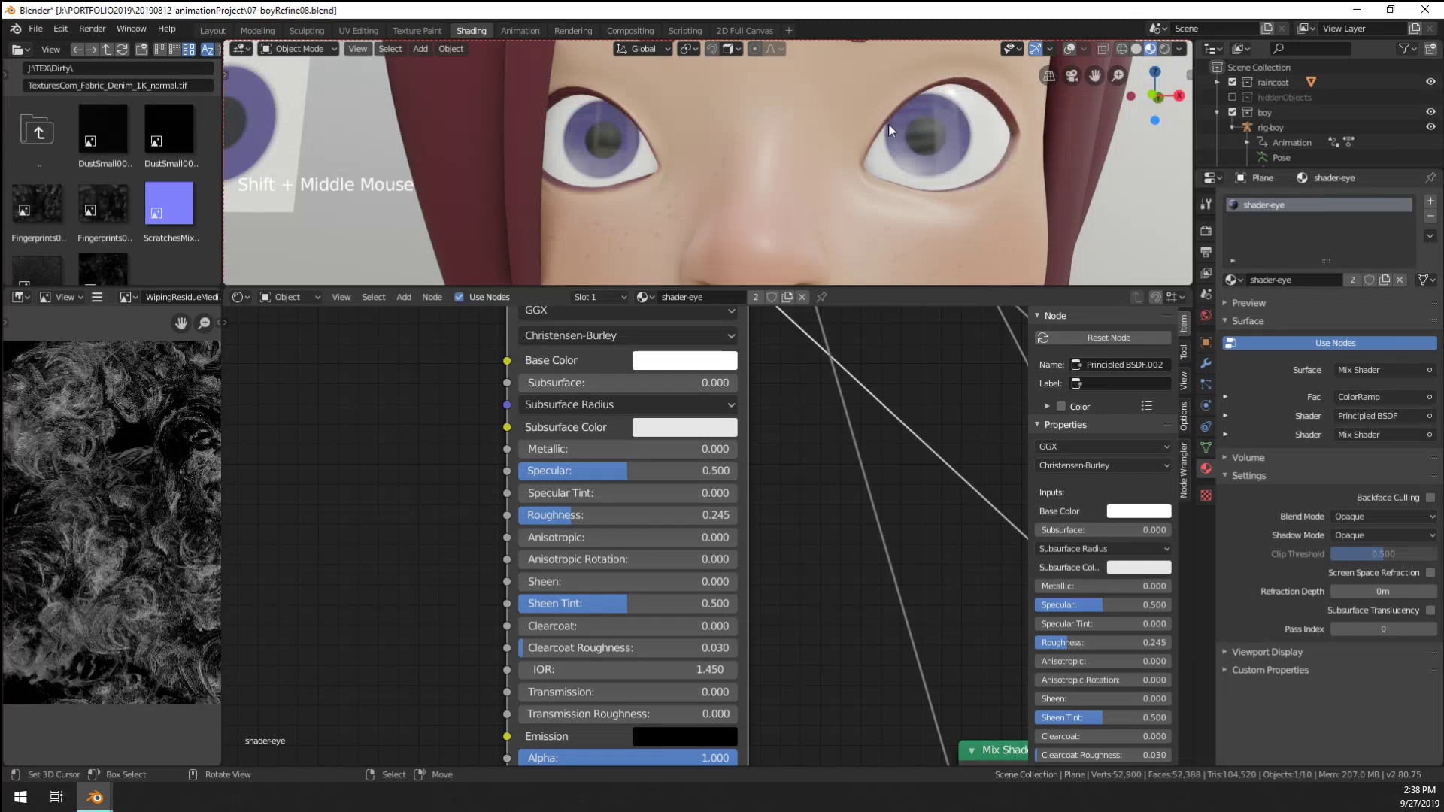
{"action": "middle_click_drag", "start_coordinate": [888, 123], "coordinate": [835, 216]}
{"action": "scroll", "coordinate": [823, 174], "scroll_direction": "up", "scroll_amount": 1}
{"action": "scroll", "coordinate": [818, 179], "scroll_direction": "down", "scroll_amount": 1}
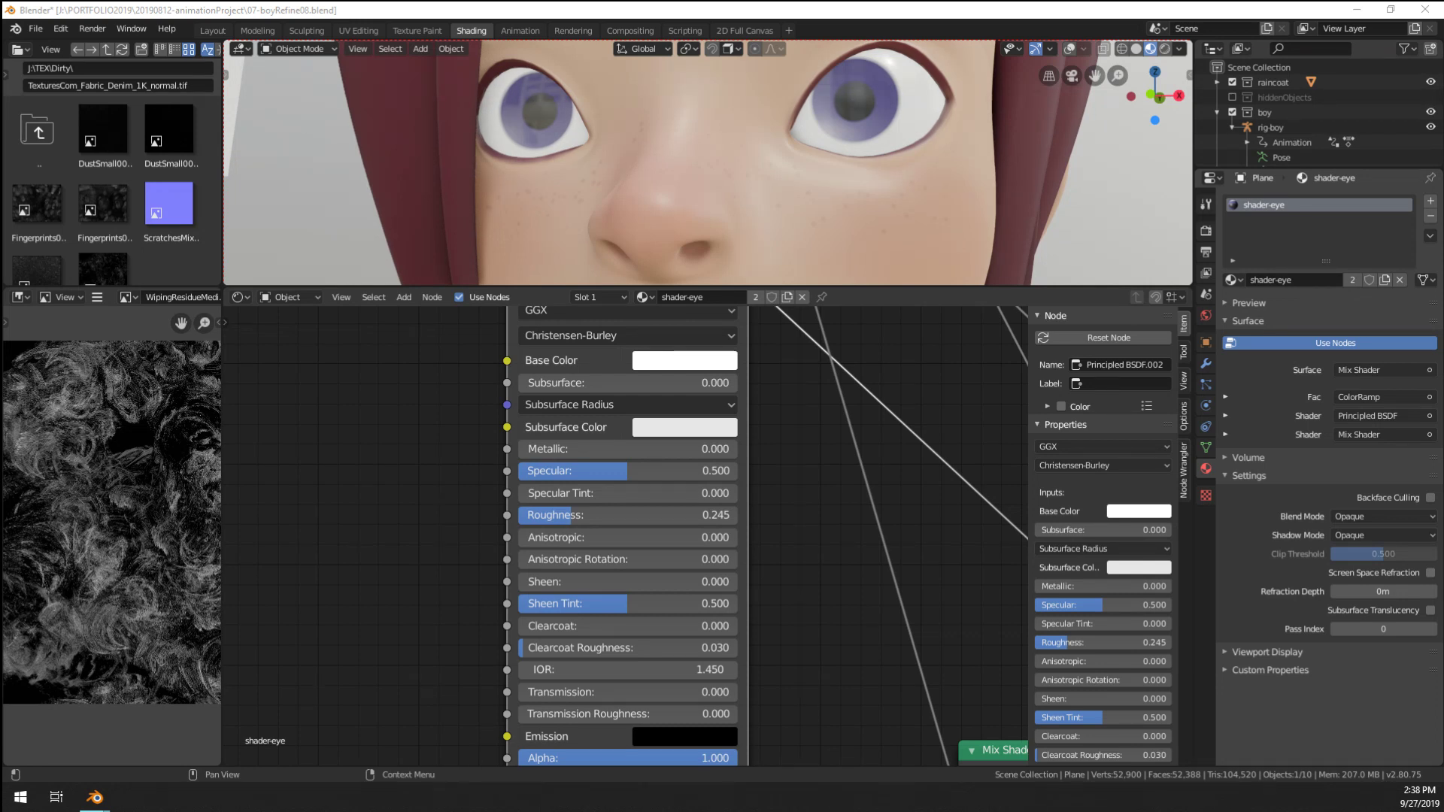
{"action": "mouse_move", "coordinate": [803, 237]}
{"action": "middle_mouse_down"}
{"action": "mouse_move", "coordinate": [816, 245]}
{"action": "mouse_move", "coordinate": [804, 236]}
{"action": "middle_mouse_up"}
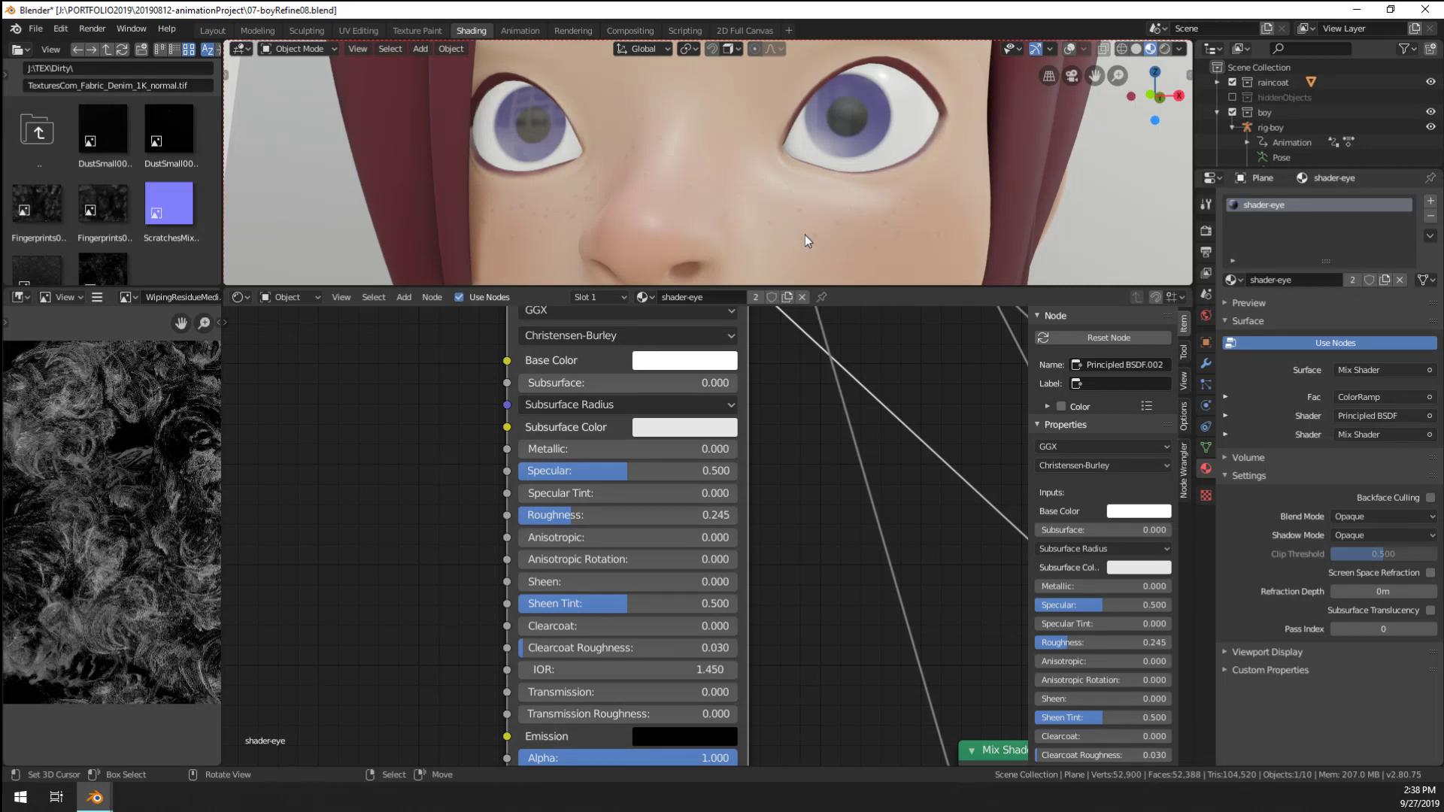
Move the Texture Coordinate, Mapping and Gradient Texture nodes farther from the ColorRamps to open up space between them
{"action": "scroll", "coordinate": [805, 235], "scroll_direction": "down", "scroll_amount": 4}
{"action": "scroll", "coordinate": [802, 236], "scroll_direction": "up", "scroll_amount": 3}
{"action": "scroll", "coordinate": [803, 240], "scroll_direction": "up", "scroll_amount": 1}
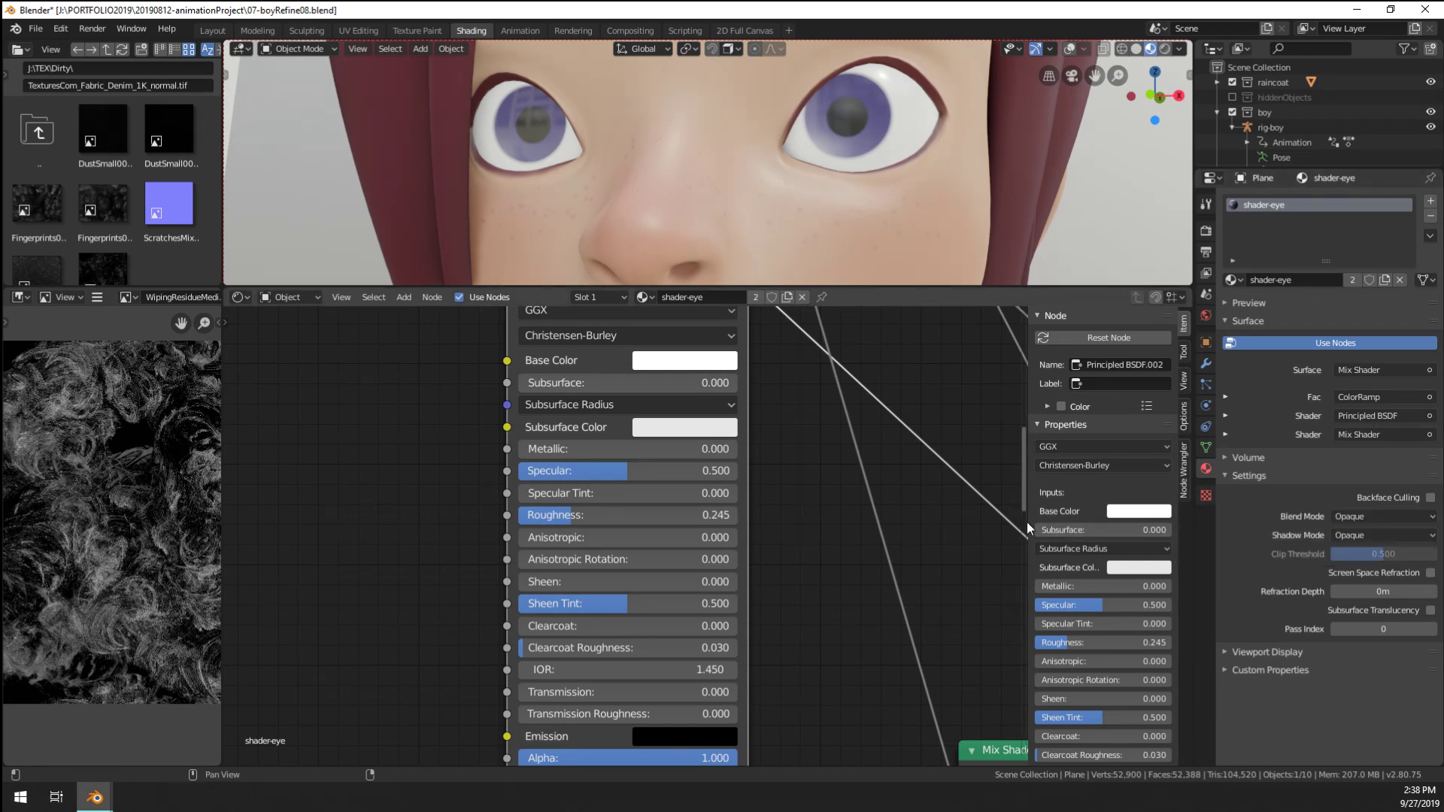
{"action": "scroll", "coordinate": [886, 578], "scroll_direction": "down", "scroll_amount": 14}
{"action": "middle_click_drag", "start_coordinate": [791, 624], "coordinate": [843, 571]}
{"action": "scroll", "coordinate": [826, 635], "scroll_direction": "down", "scroll_amount": 5}
{"action": "scroll", "coordinate": [683, 480], "scroll_direction": "up", "scroll_amount": 3}
{"action": "key", "text": "a"}
{"action": "key", "text": "a"}
{"action": "key", "text": "a"}
{"action": "key", "text": "b"}
{"action": "left_click_drag", "start_coordinate": [474, 364], "coordinate": [692, 457]}
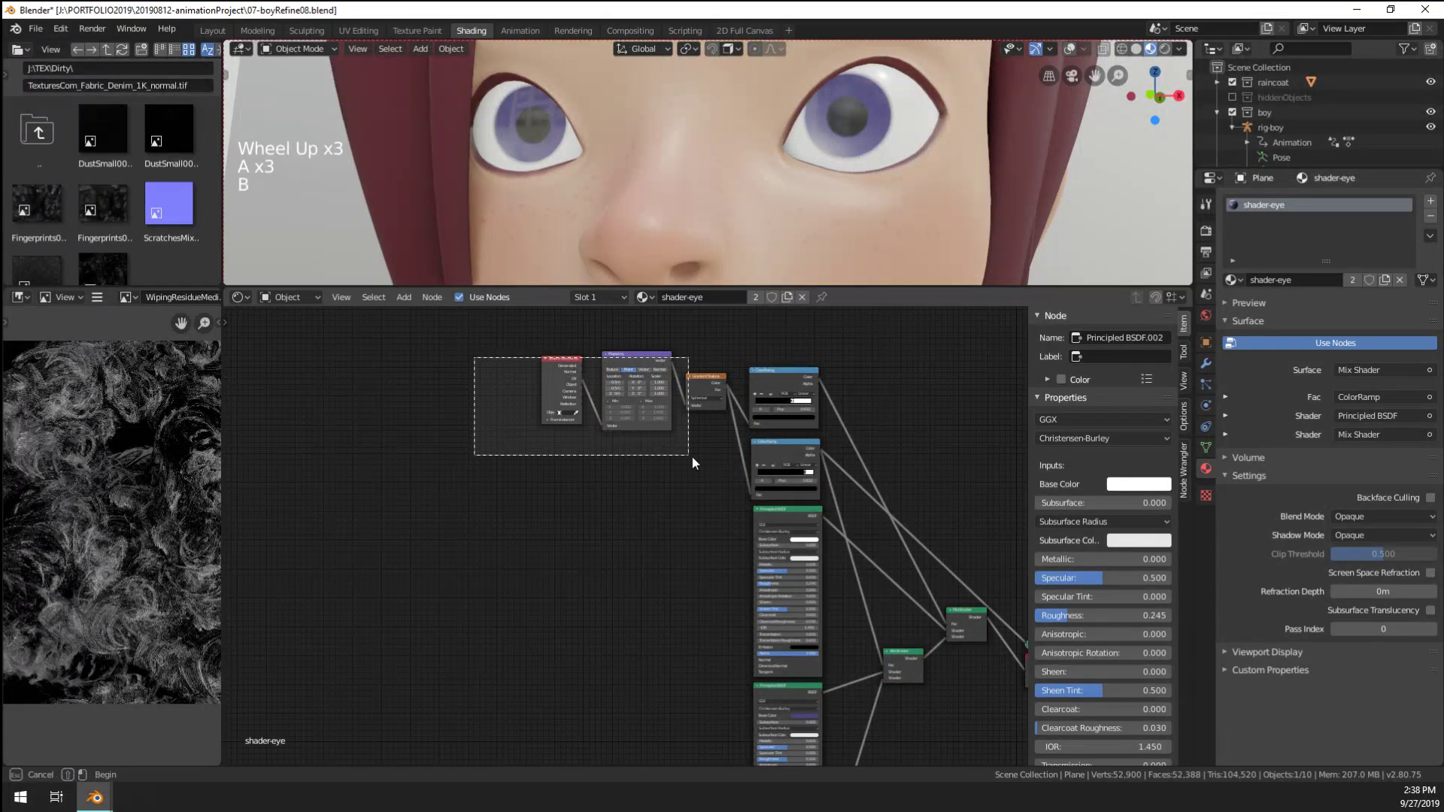
{"action": "key", "text": "g"}
{"action": "left_click", "coordinate": [511, 512]}
Collapse the white Principled BSDF node and place it just below the second ColorRamp
{"action": "scroll", "coordinate": [591, 566], "scroll_direction": "up", "scroll_amount": 3}
{"action": "scroll", "coordinate": [768, 453], "scroll_direction": "down", "scroll_amount": 1, "text": "shift"}
{"action": "scroll", "coordinate": [767, 454], "scroll_direction": "down", "scroll_amount": 1}
{"action": "middle_click_drag", "start_coordinate": [591, 567], "coordinate": [721, 492], "text": "shift"}
{"action": "left_click", "coordinate": [814, 417]}
{"action": "key", "text": "h"}
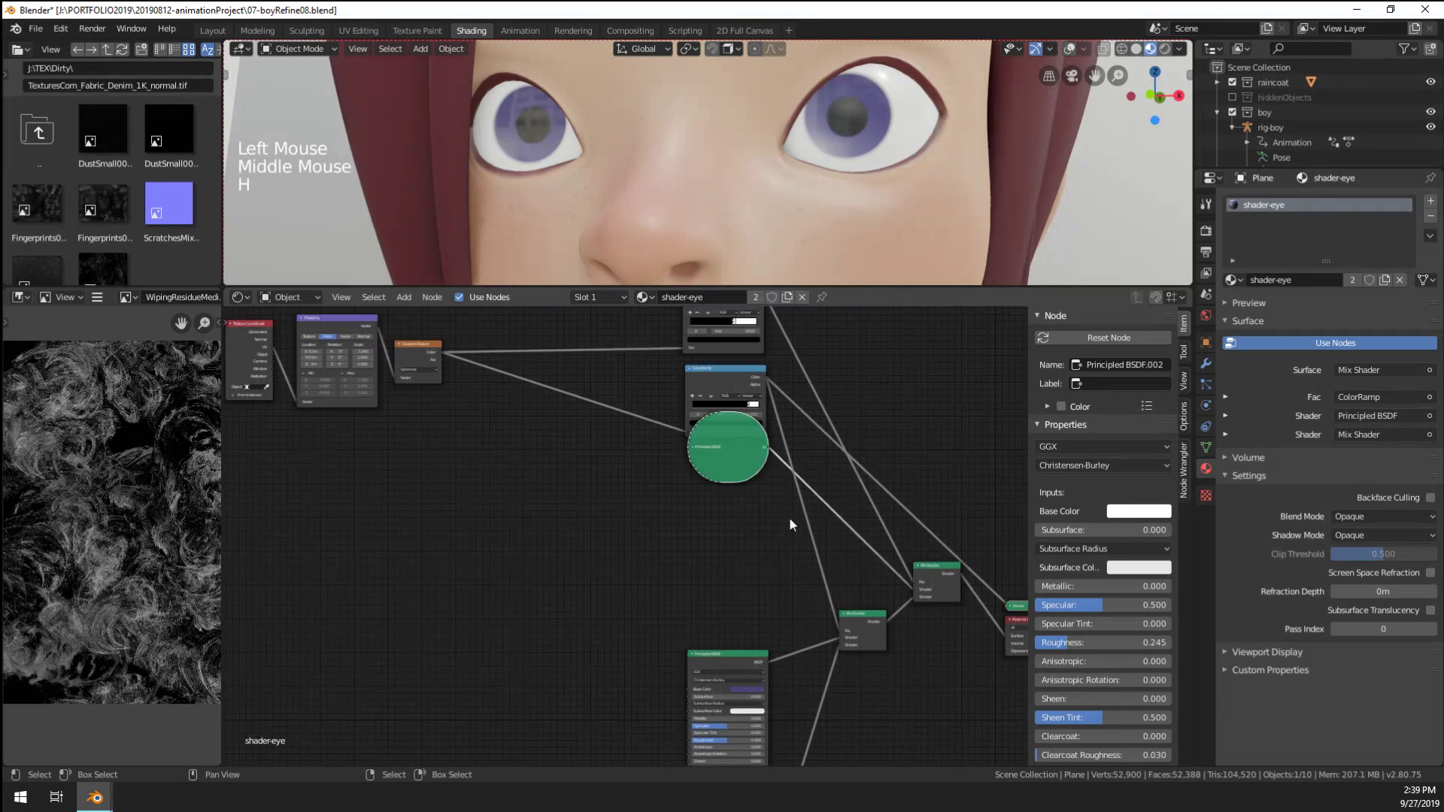
{"action": "scroll", "coordinate": [761, 436], "scroll_direction": "up", "scroll_amount": 3}
{"action": "left_click_drag", "start_coordinate": [761, 435], "coordinate": [764, 470]}
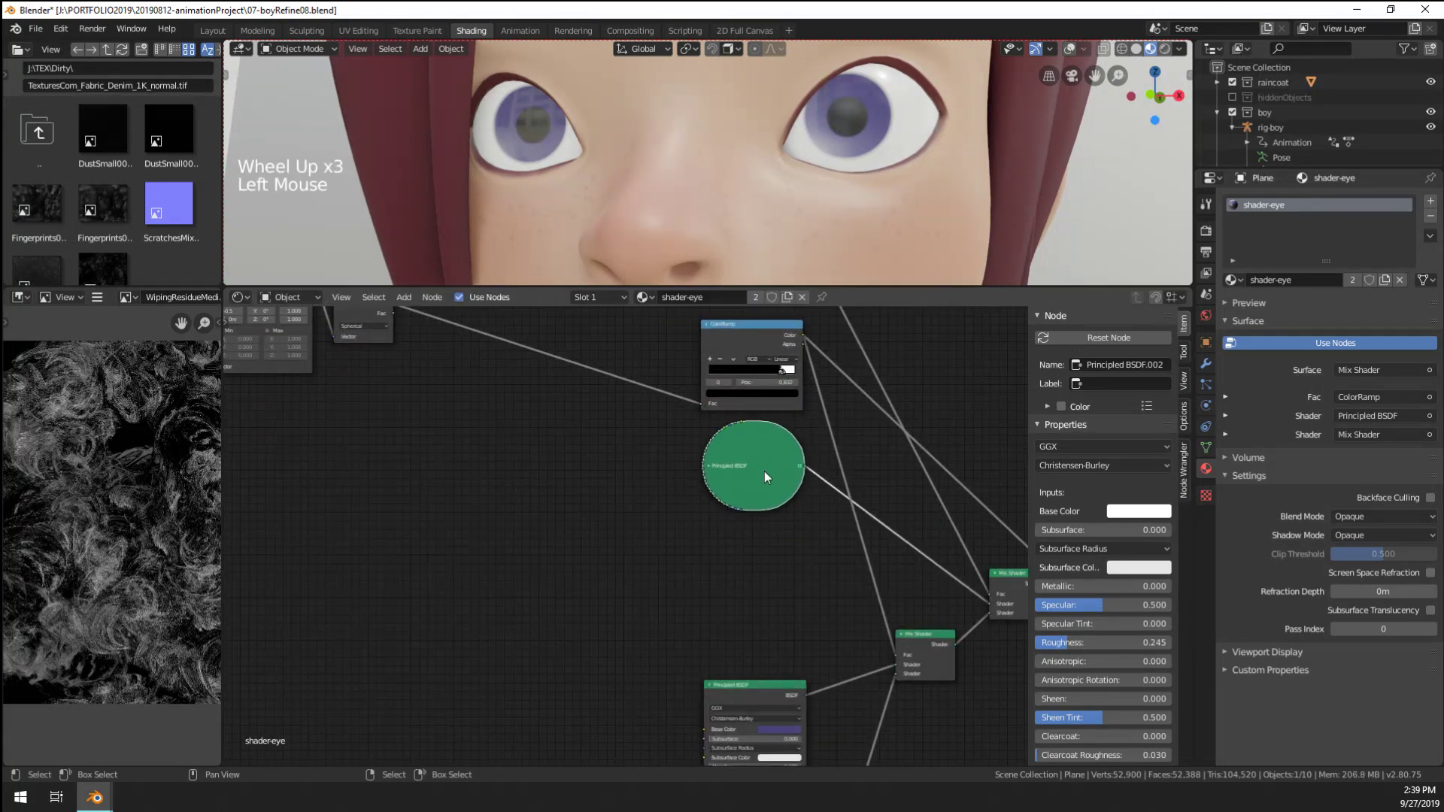
Move the violet Principled BSDF up beneath the collapsed shader node, and the dark Principled BSDF up directly beneath the violet one
{"action": "scroll", "coordinate": [764, 471], "scroll_direction": "down", "scroll_amount": 3}
{"action": "middle_click_drag", "start_coordinate": [764, 471], "coordinate": [684, 481], "text": "shift"}
{"action": "left_click_drag", "start_coordinate": [684, 512], "coordinate": [689, 388]}
{"action": "middle_click_drag", "start_coordinate": [656, 610], "coordinate": [656, 573], "text": "shift"}
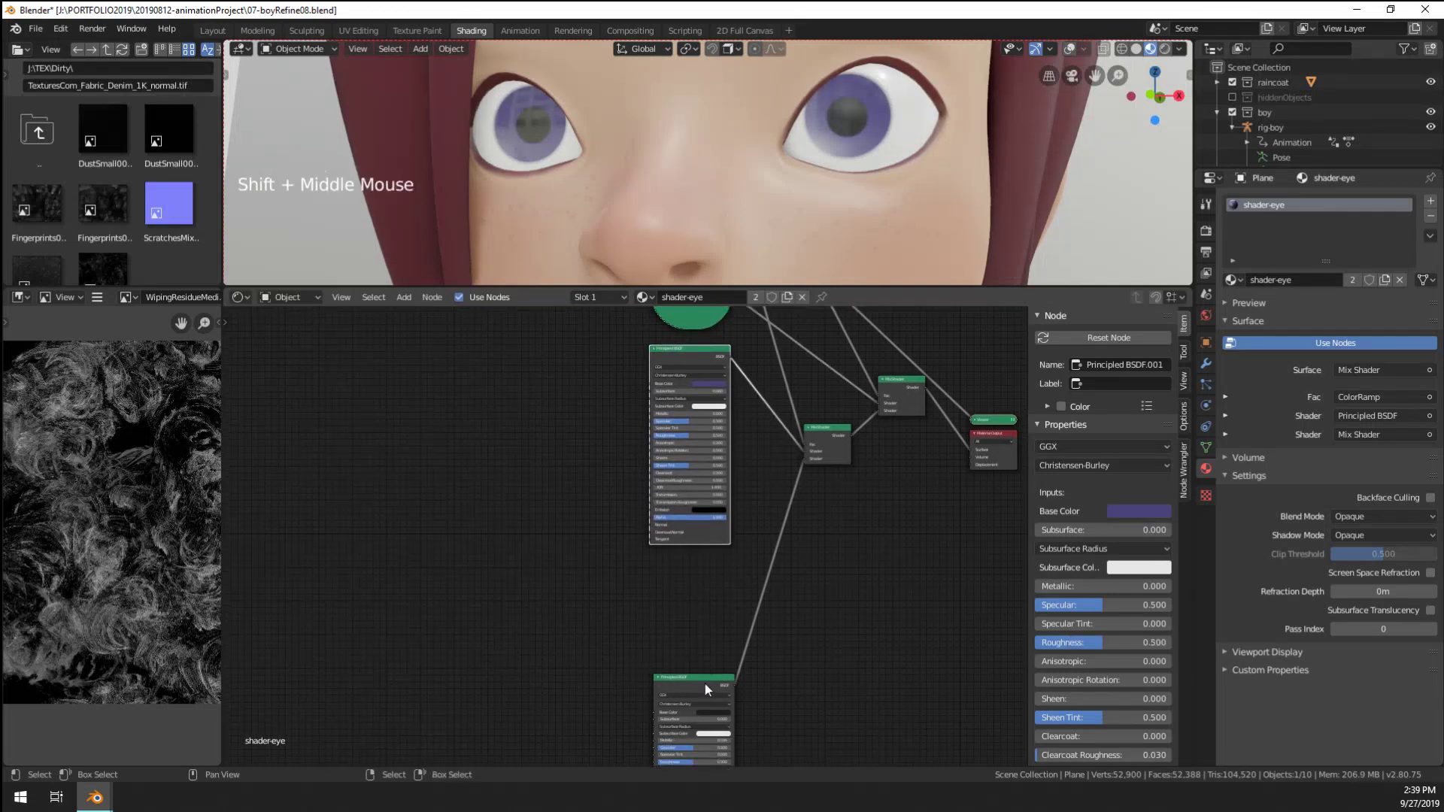
{"action": "left_click_drag", "start_coordinate": [705, 683], "coordinate": [712, 607]}
Set the dark pupil Principled BSDF's Roughness to 0.877 and check the pupils on the face
{"action": "scroll", "coordinate": [711, 607], "scroll_direction": "up", "scroll_amount": 7}
{"action": "scroll", "coordinate": [711, 607], "scroll_direction": "up", "scroll_amount": 1, "text": "shift"}
{"action": "middle_click_drag", "start_coordinate": [712, 607], "coordinate": [809, 641], "text": "shift"}
{"action": "scroll", "coordinate": [809, 641], "scroll_direction": "up", "scroll_amount": 1, "text": "shift"}
{"action": "scroll", "coordinate": [688, 510], "scroll_direction": "up", "scroll_amount": 2}
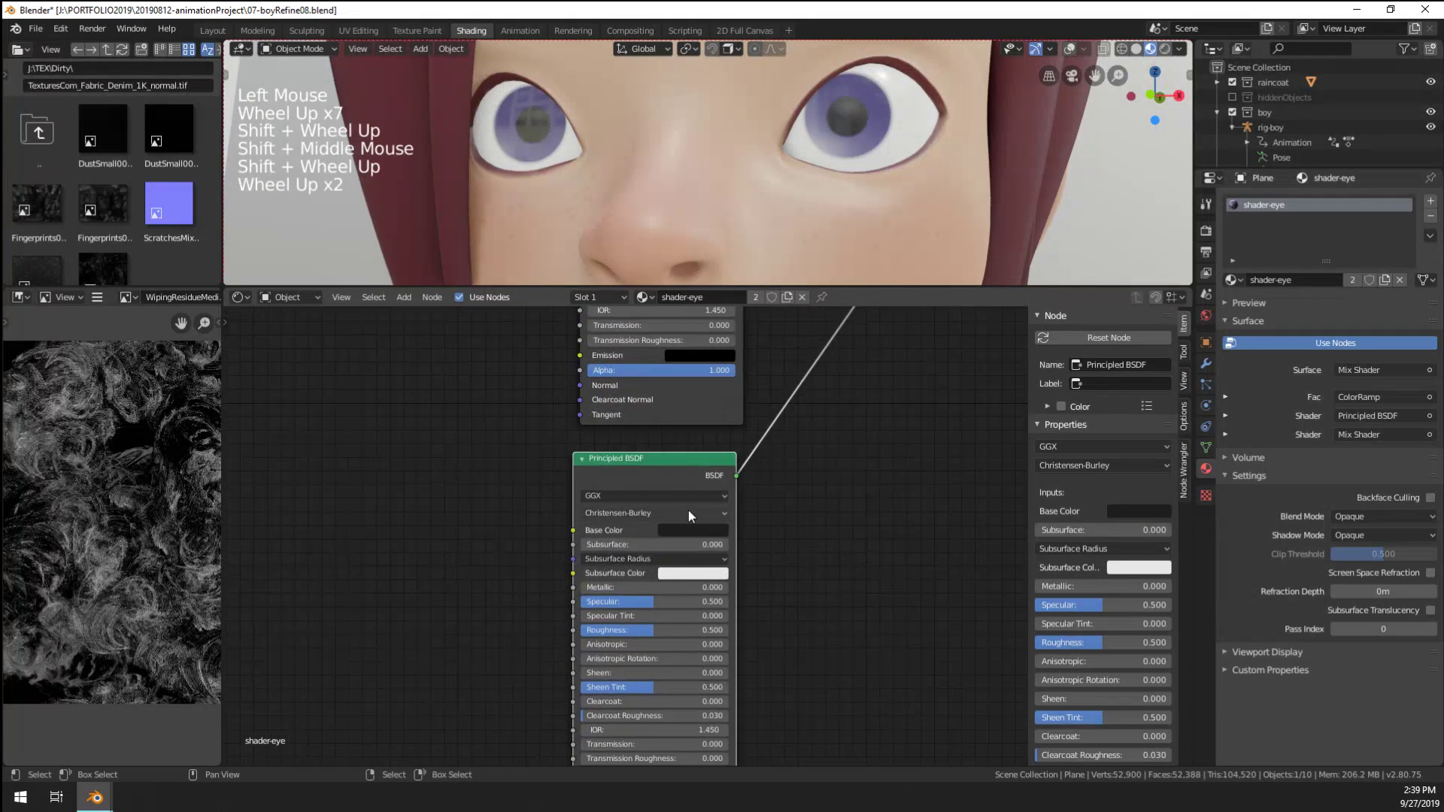
{"action": "left_click", "coordinate": [694, 528]}
{"action": "left_click_drag", "start_coordinate": [776, 428], "coordinate": [775, 424], "text": "shift"}
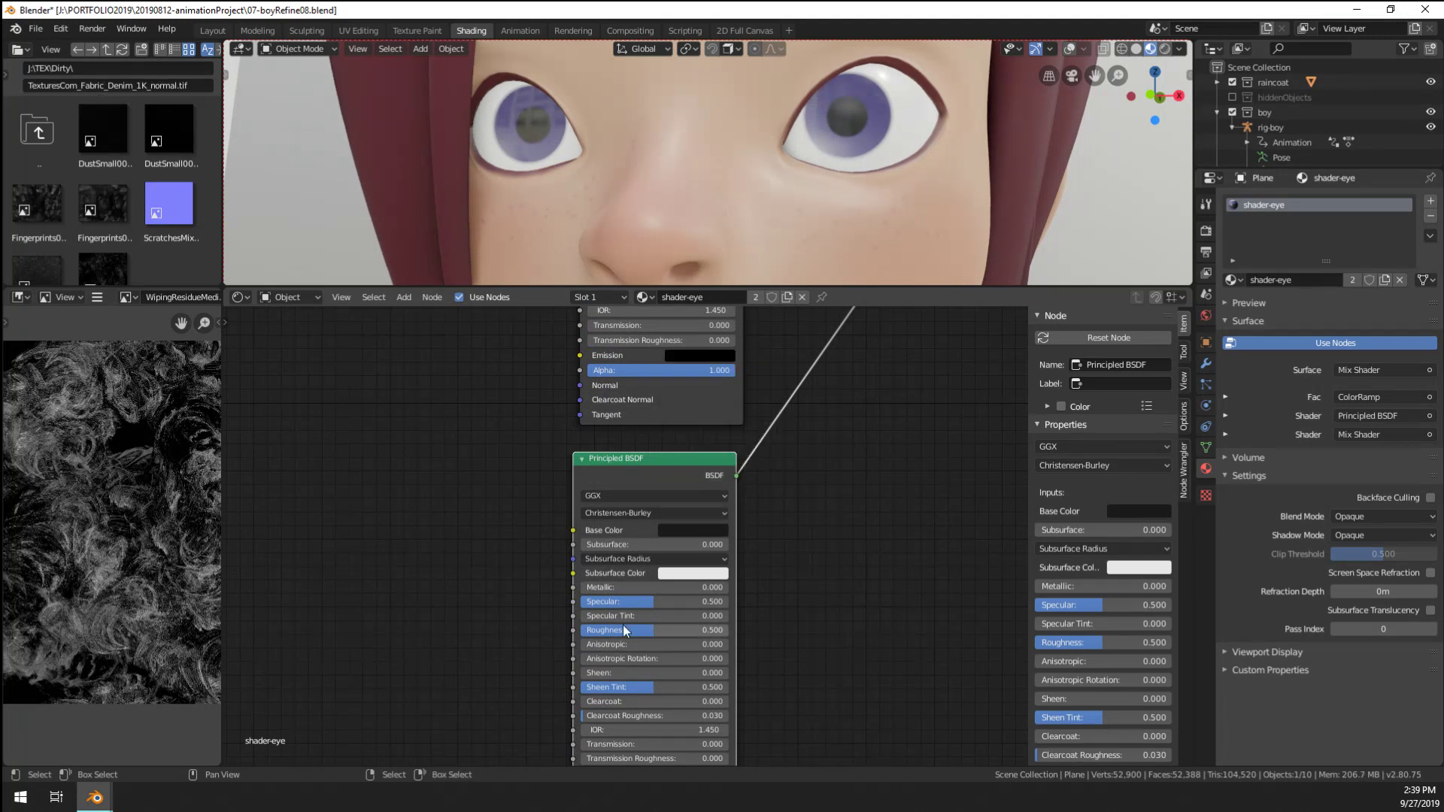
{"action": "left_click_drag", "start_coordinate": [661, 630], "coordinate": [711, 630]}
{"action": "scroll", "coordinate": [769, 269], "scroll_direction": "down", "scroll_amount": 3}
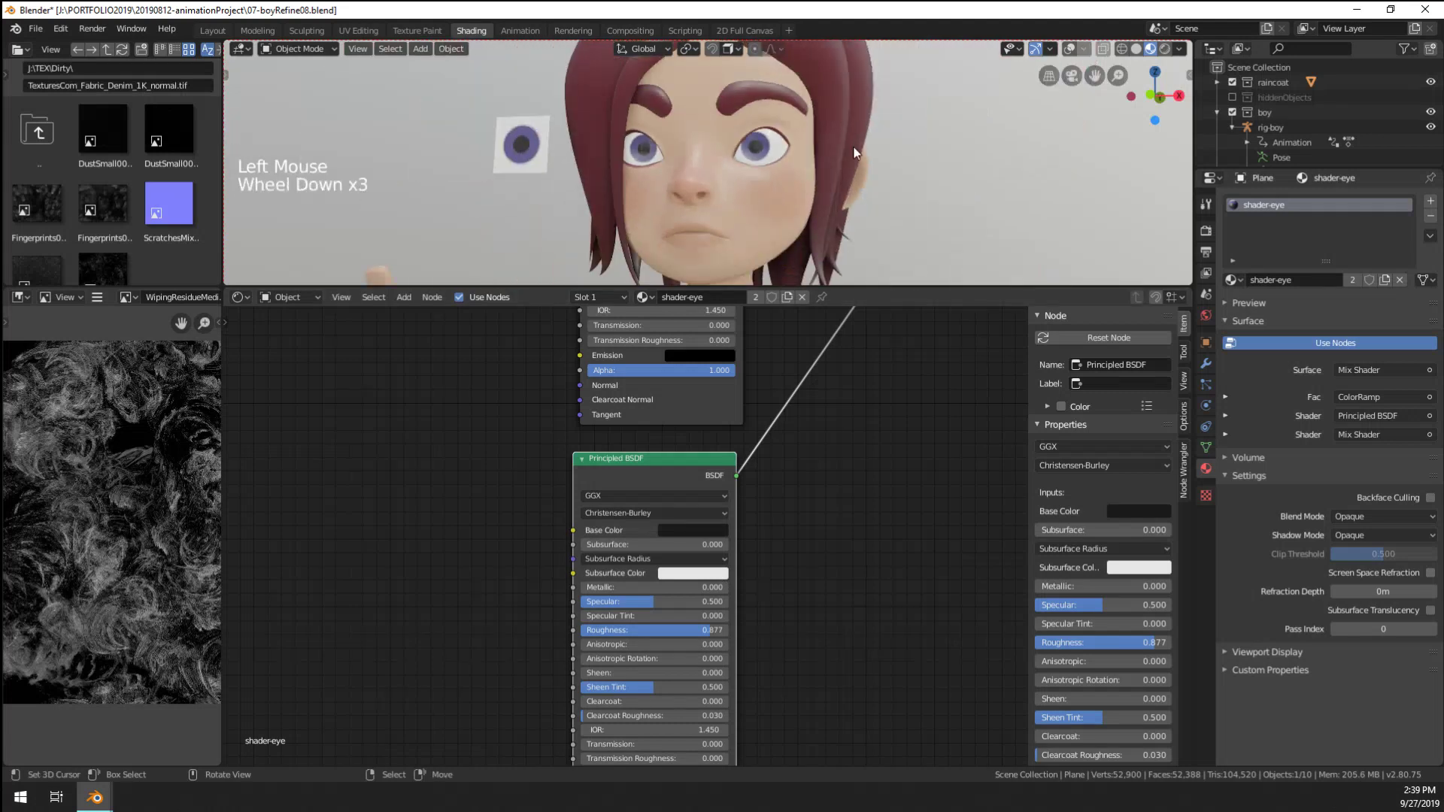
{"action": "middle_click_drag", "start_coordinate": [769, 226], "coordinate": [719, 165]}
{"action": "scroll", "coordinate": [701, 159], "scroll_direction": "up", "scroll_amount": 5}
{"action": "scroll", "coordinate": [701, 162], "scroll_direction": "down", "scroll_amount": 3}
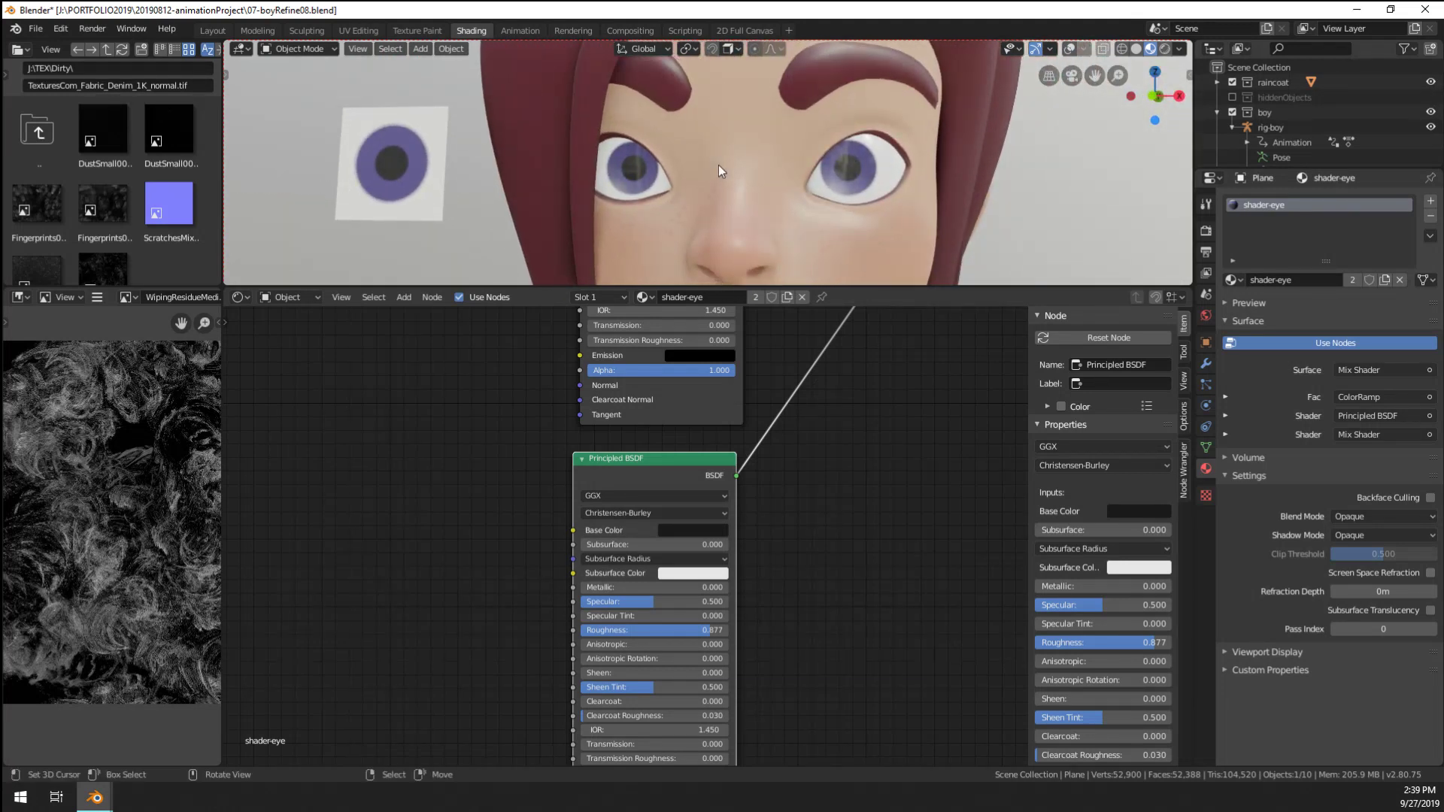
{"action": "scroll", "coordinate": [719, 165], "scroll_direction": "up", "scroll_amount": 2}
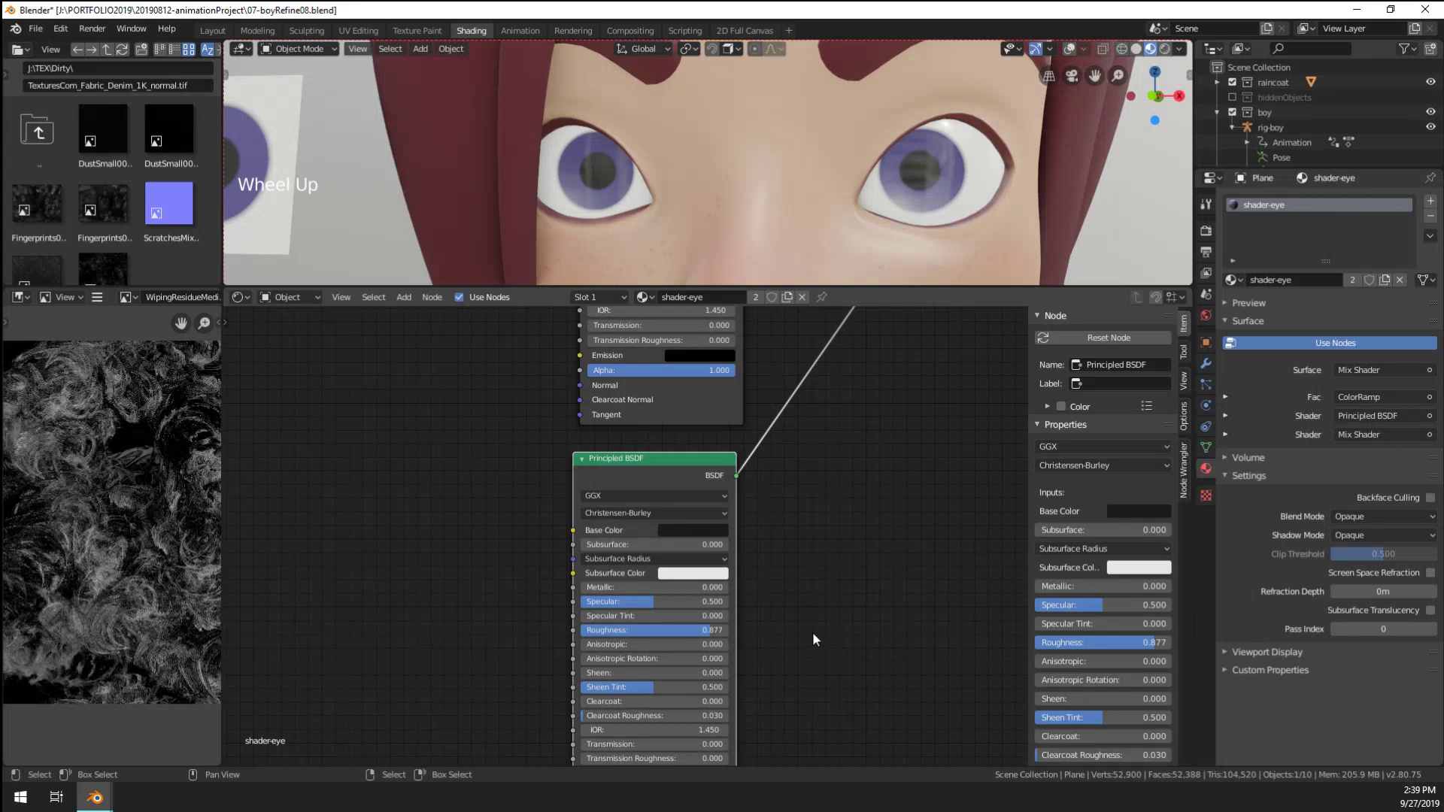
Darken the pupil Principled BSDF's Base Color to full black
{"action": "middle_click_drag", "start_coordinate": [754, 625], "coordinate": [759, 561]}
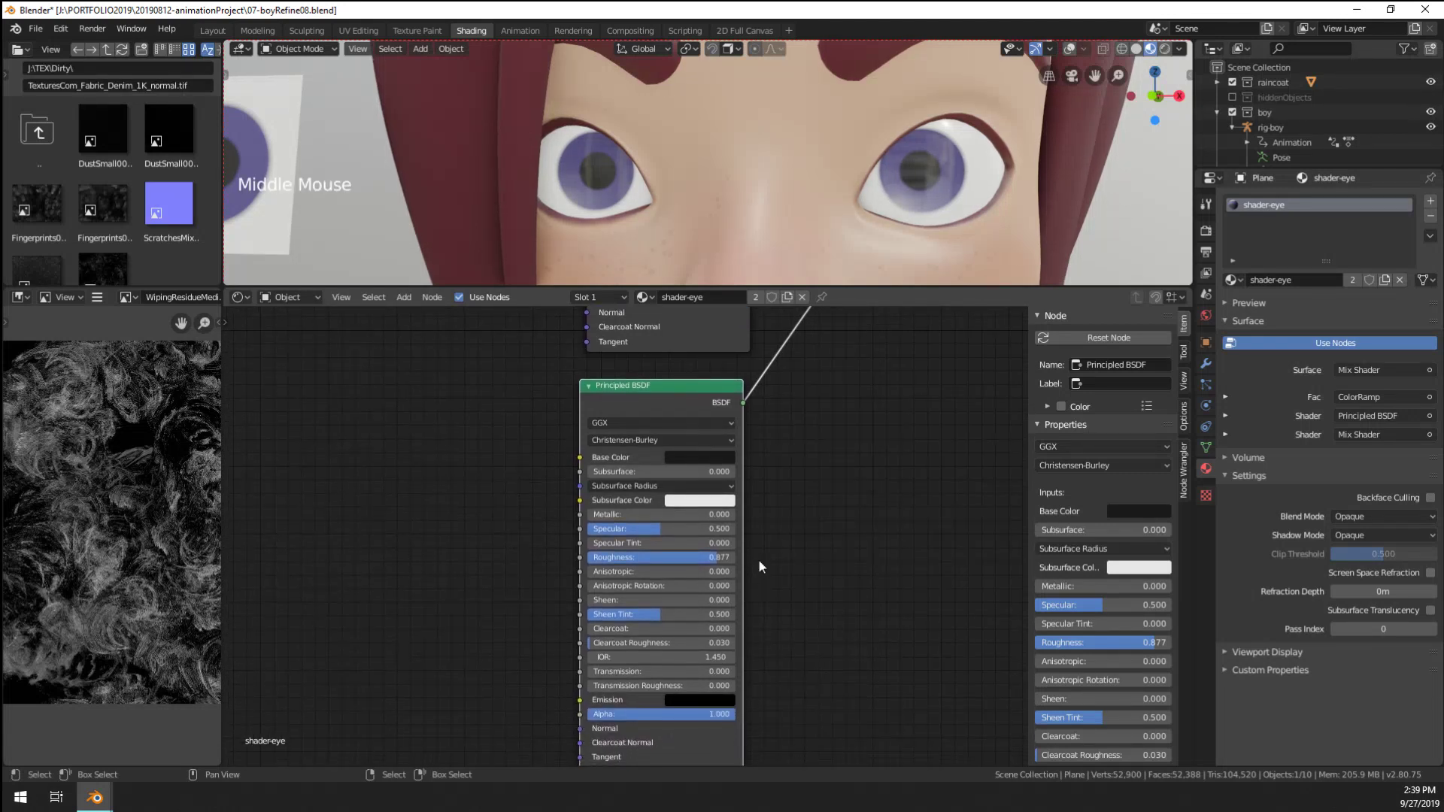
{"action": "left_click", "coordinate": [716, 459]}
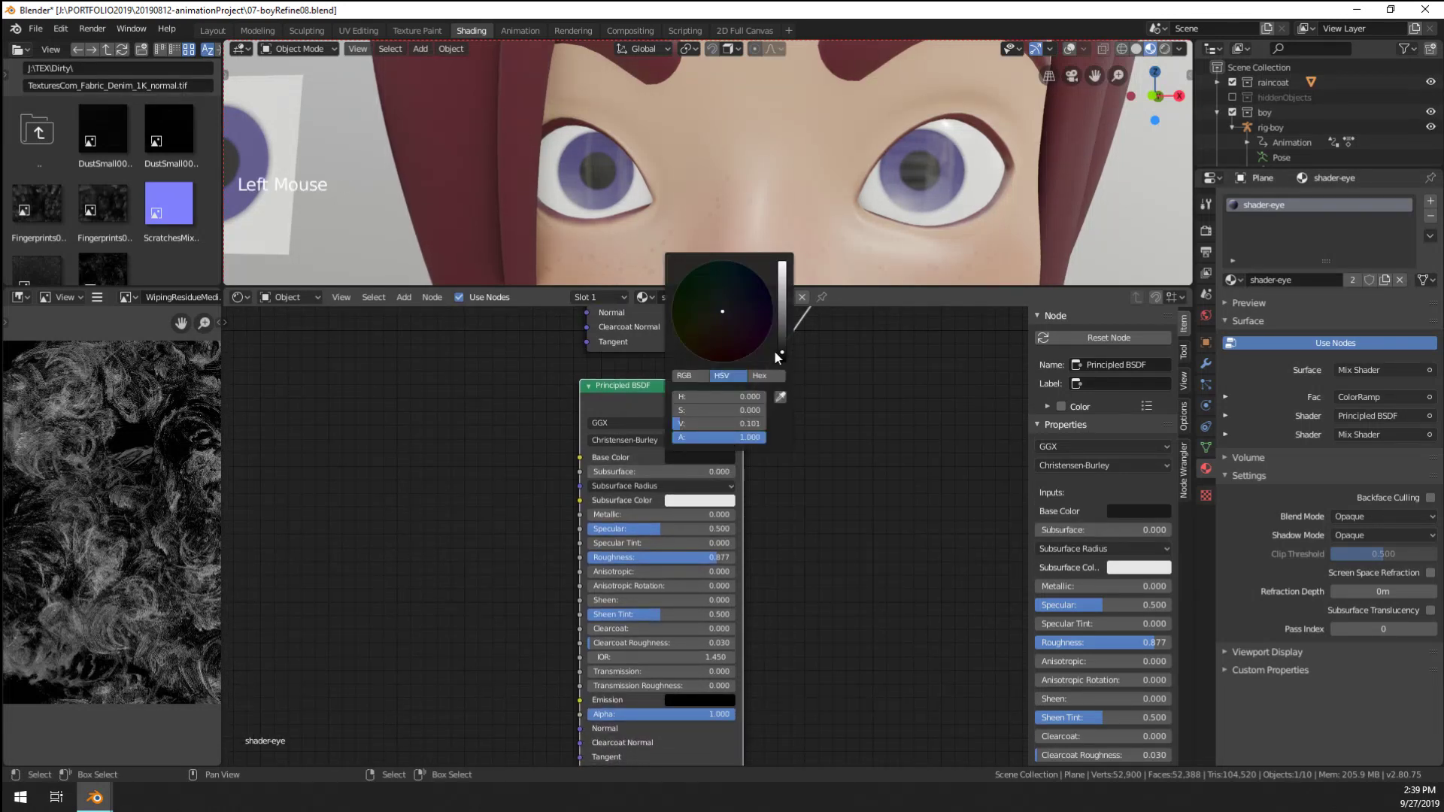
{"action": "left_click_drag", "start_coordinate": [776, 357], "coordinate": [781, 363]}
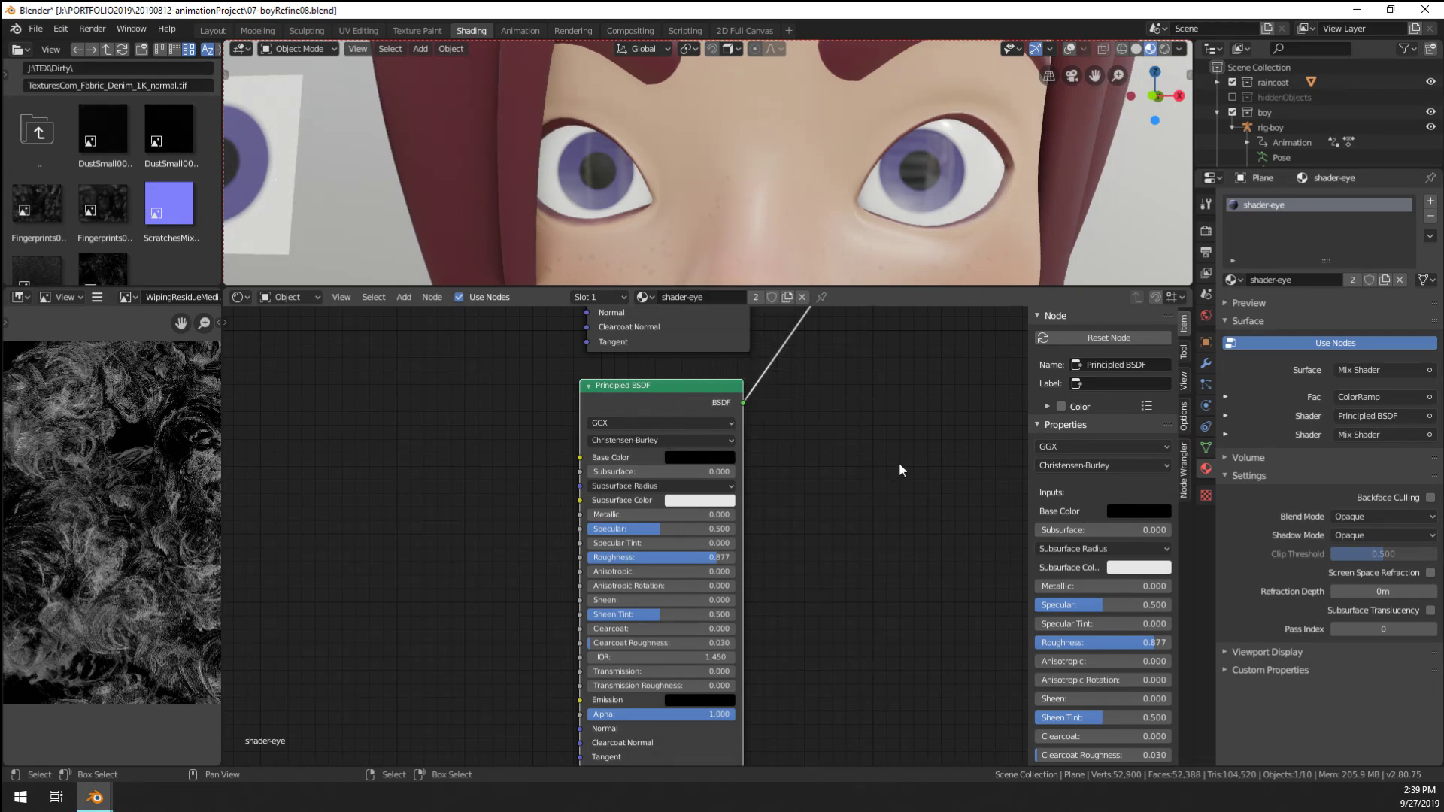
{"action": "scroll", "coordinate": [899, 462], "scroll_direction": "down", "scroll_amount": 1}
{"action": "scroll", "coordinate": [775, 161], "scroll_direction": "down", "scroll_amount": 10}
{"action": "scroll", "coordinate": [771, 182], "scroll_direction": "up", "scroll_amount": 9}
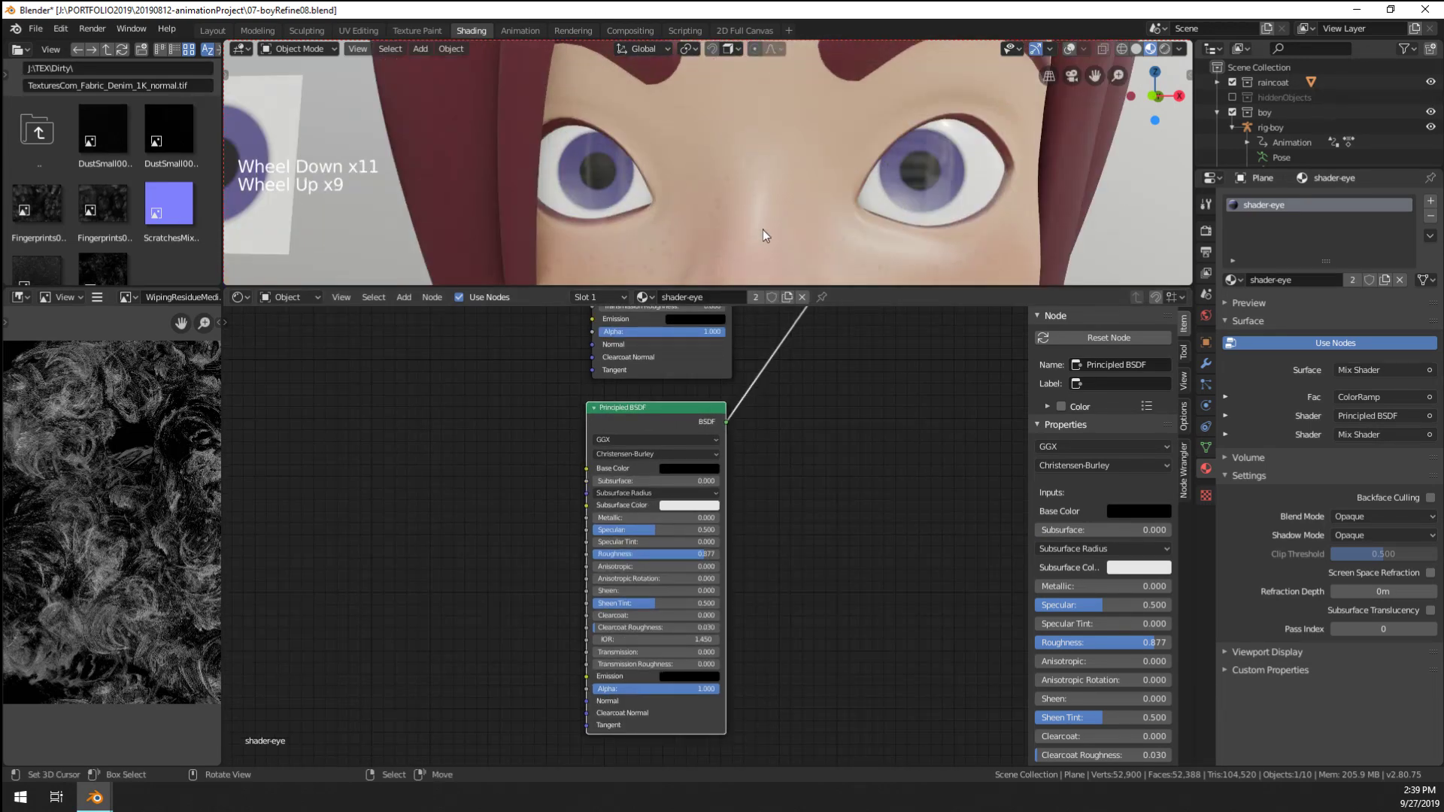
{"action": "left_click", "coordinate": [725, 397]}
{"action": "middle_click_drag", "start_coordinate": [724, 397], "coordinate": [744, 560]}
{"action": "scroll", "coordinate": [748, 593], "scroll_direction": "down", "scroll_amount": 4}
{"action": "scroll", "coordinate": [722, 592], "scroll_direction": "up", "scroll_amount": 4}
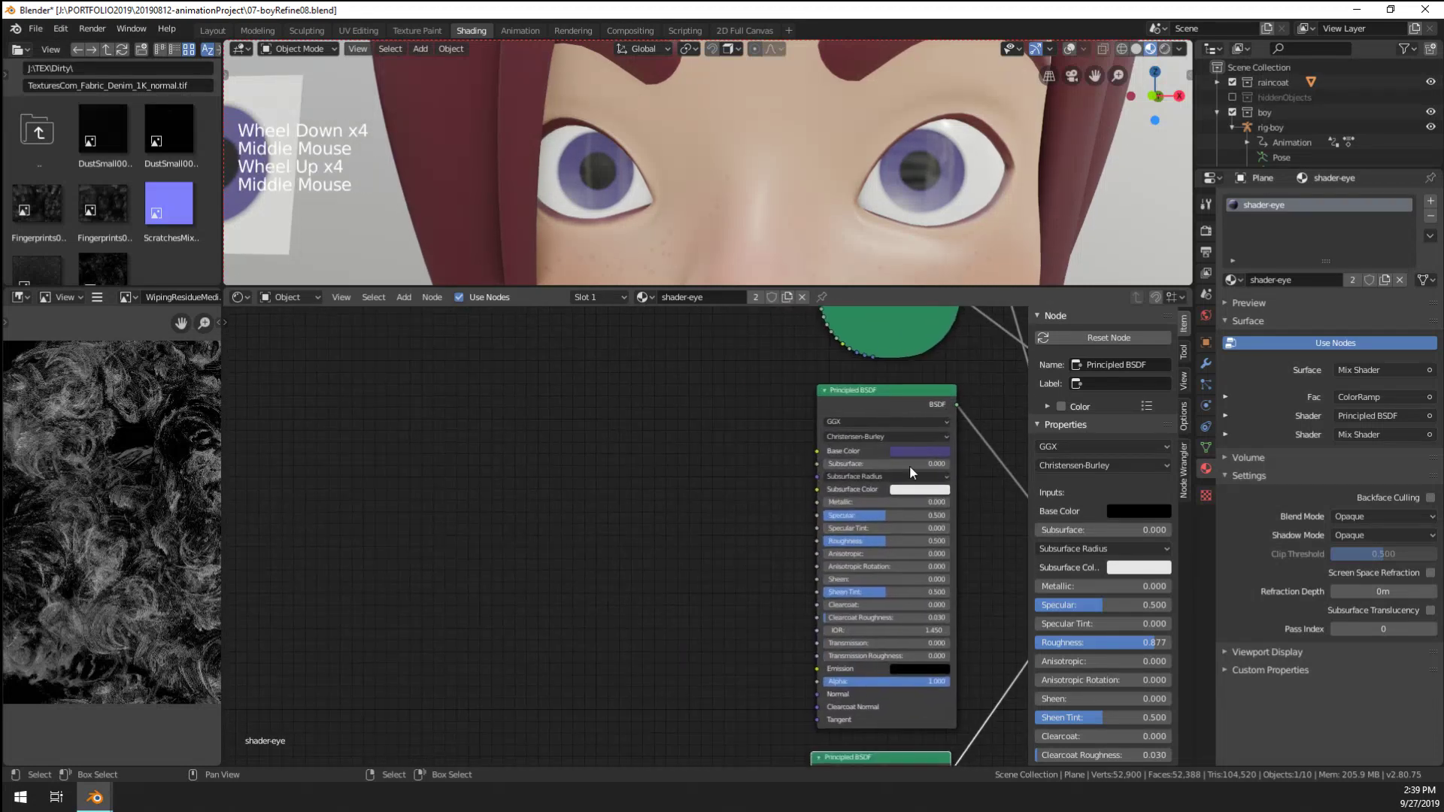
{"action": "middle_click", "coordinate": [670, 472]}
{"action": "middle_click_drag", "start_coordinate": [669, 471], "coordinate": [651, 474]}
{"action": "key", "text": "shift+a"}
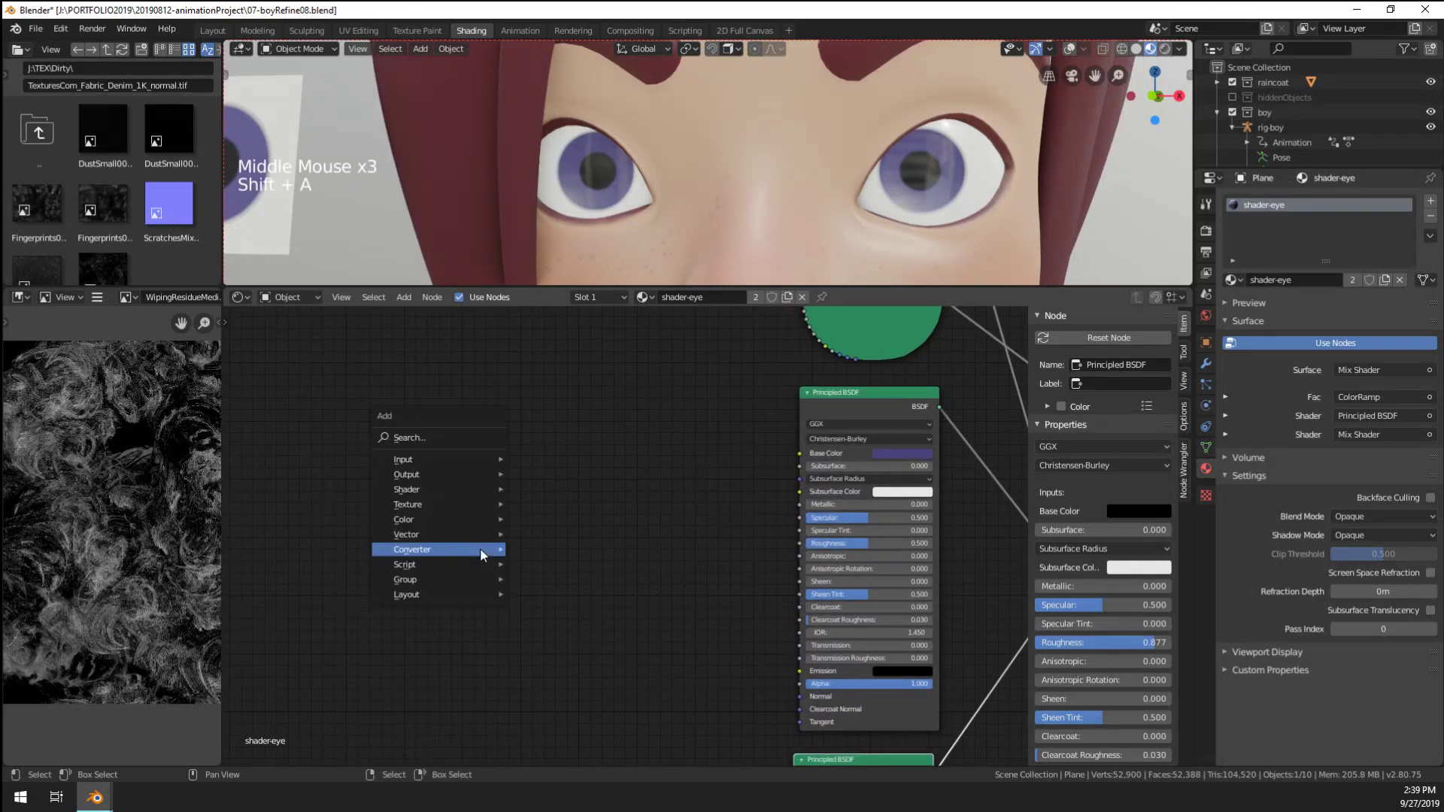
{"action": "mouse_move", "coordinate": [451, 519]}
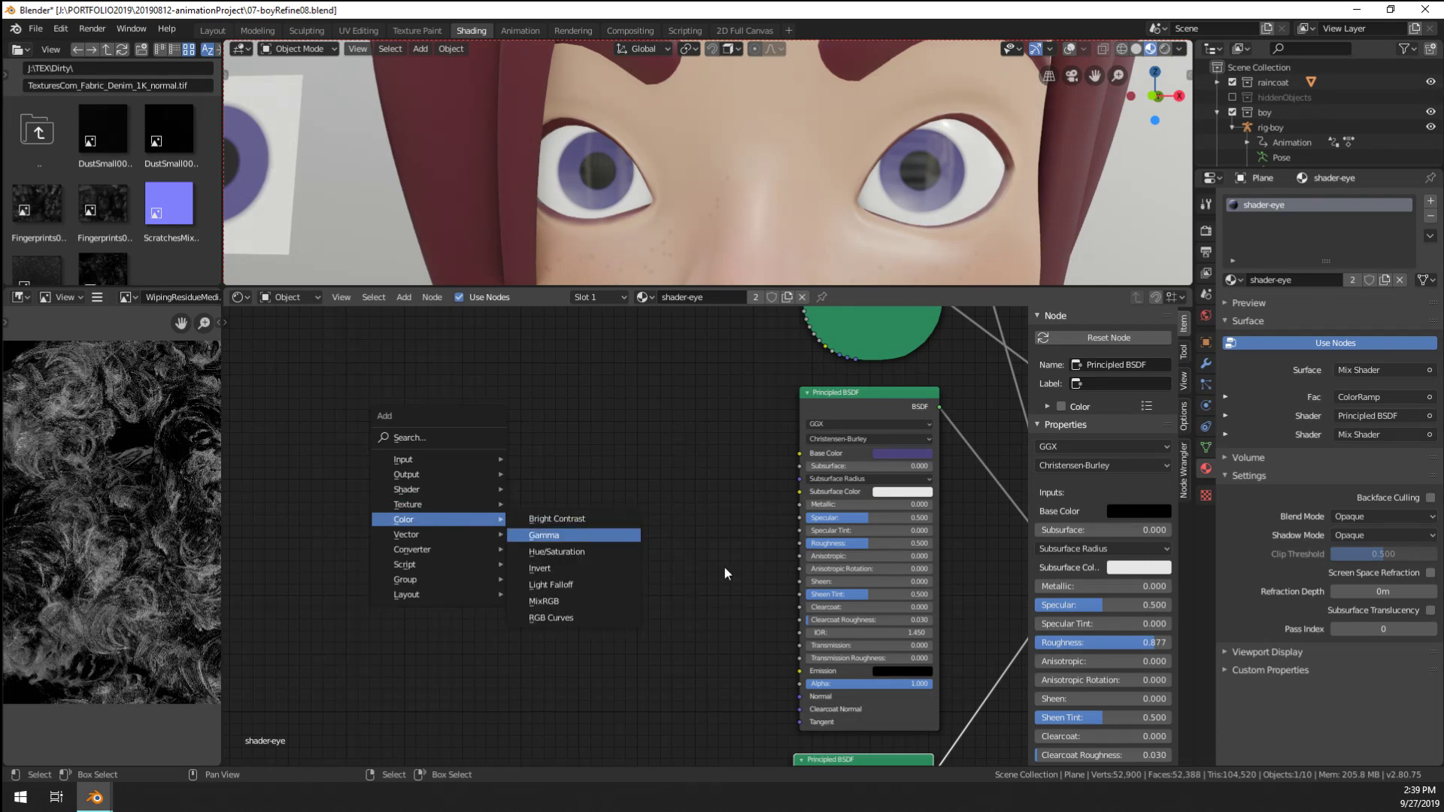
{"action": "left_click", "coordinate": [602, 587]}
{"action": "scroll", "coordinate": [595, 579], "scroll_direction": "down", "scroll_amount": 5}
{"action": "middle_click_drag", "start_coordinate": [594, 424], "coordinate": [618, 566], "text": "shift"}
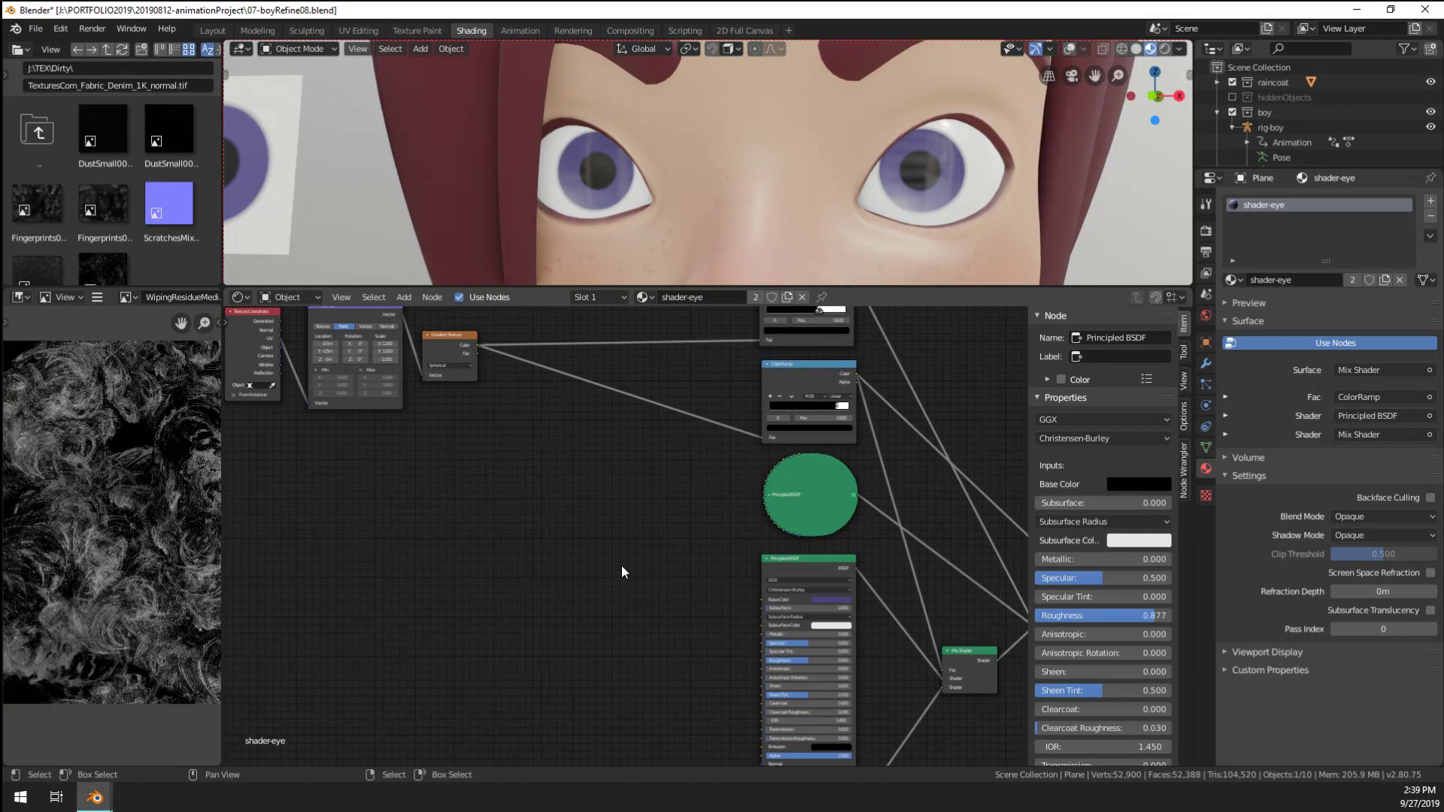
{"action": "middle_click_drag", "start_coordinate": [668, 480], "coordinate": [677, 624], "text": "shift"}
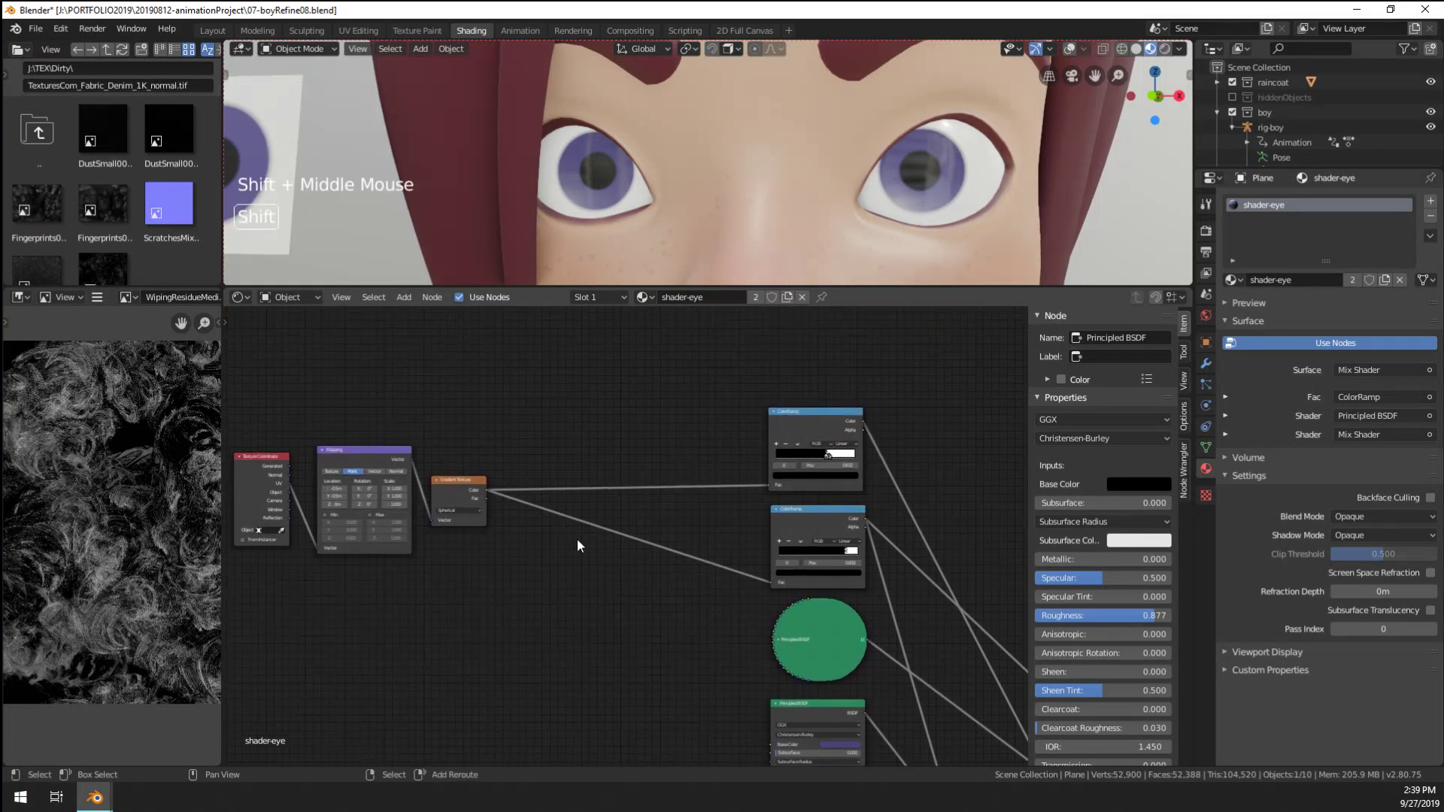
{"action": "middle_click_drag", "start_coordinate": [452, 502], "coordinate": [519, 503], "text": "shift"}
{"action": "scroll", "coordinate": [519, 499], "scroll_direction": "up", "scroll_amount": 3}
{"action": "left_click", "coordinate": [498, 472]}
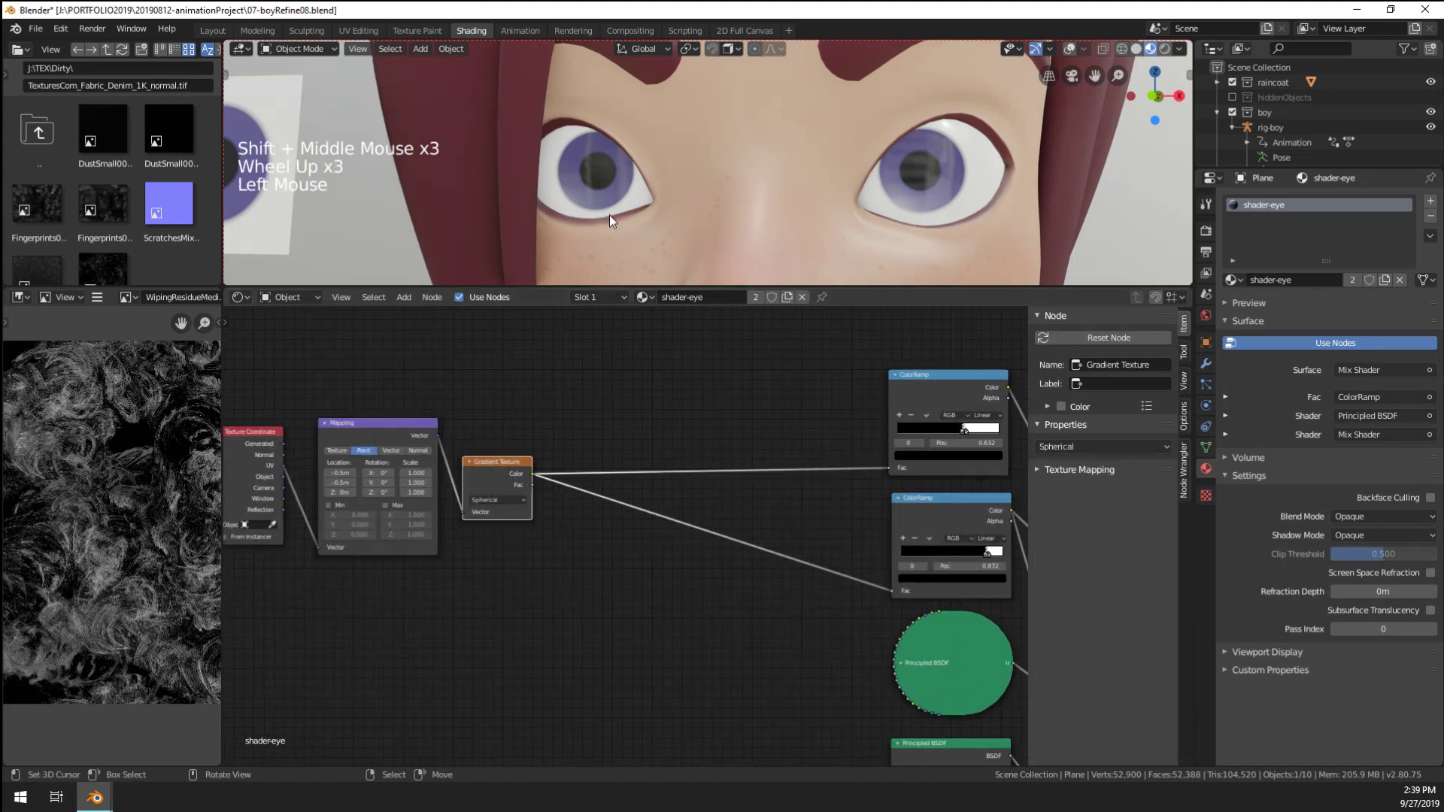
{"action": "middle_click_drag", "start_coordinate": [585, 585], "coordinate": [622, 549], "text": "shift"}
{"action": "key", "text": "shift+a"}
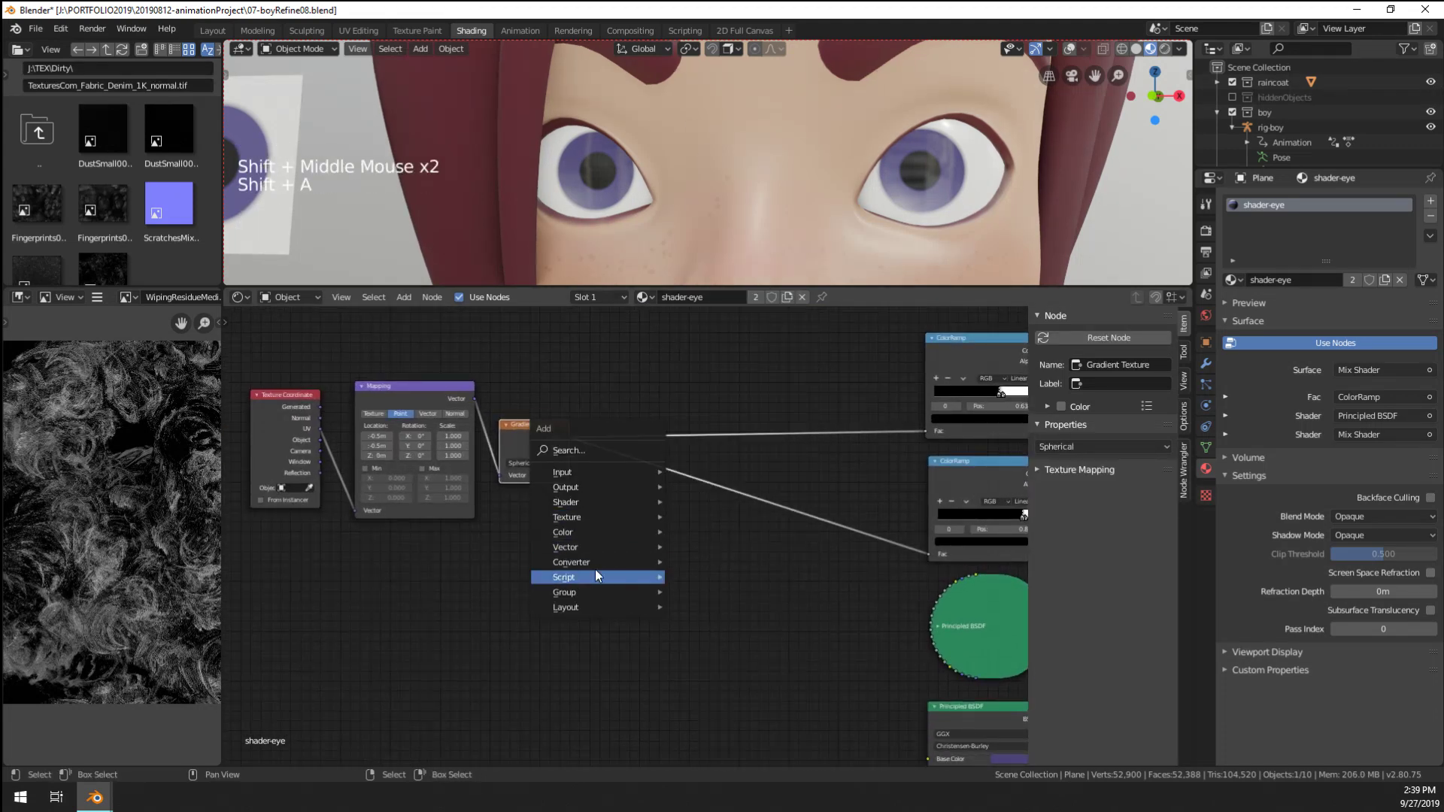
{"action": "mouse_move", "coordinate": [594, 562]}
{"action": "key", "text": "Escape"}
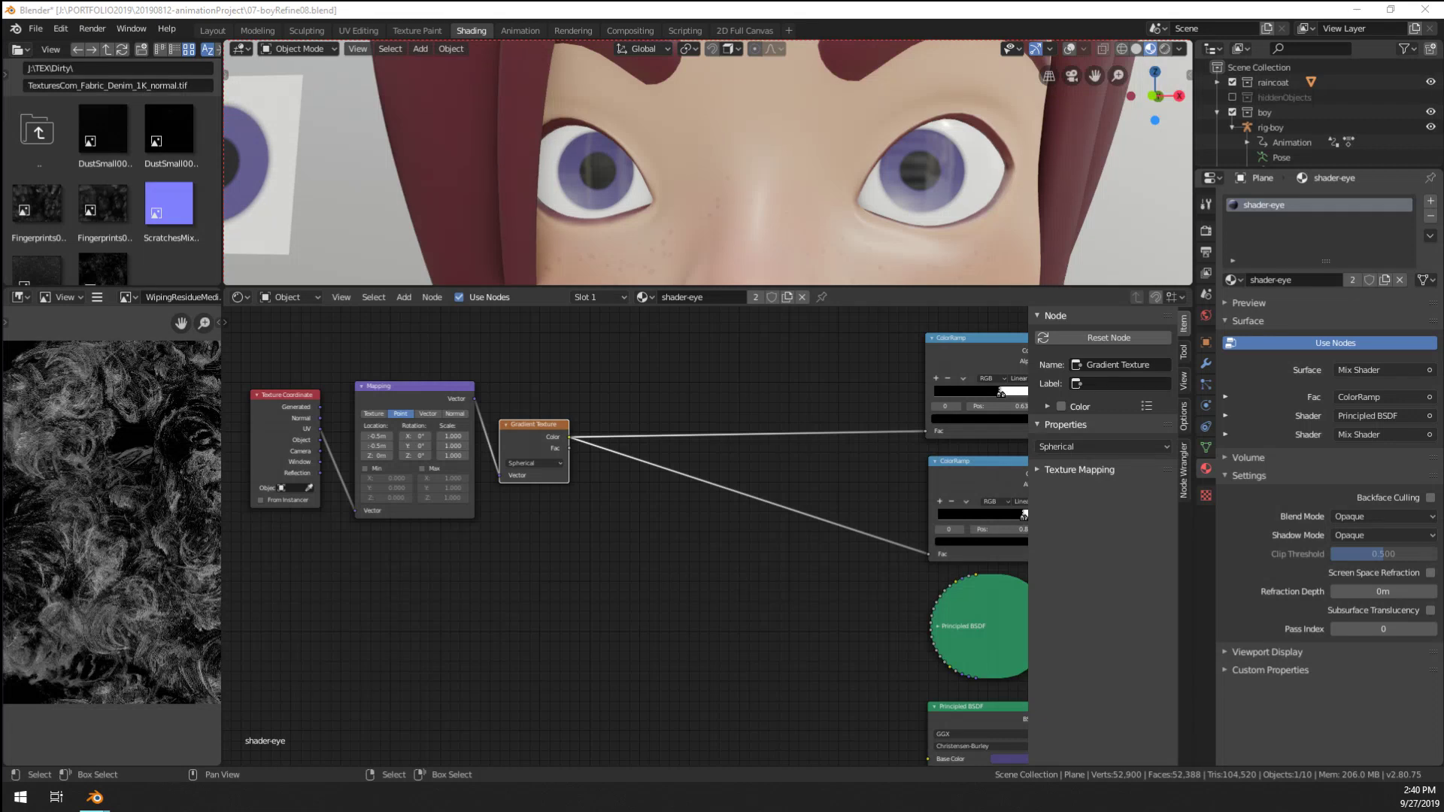
Add a third ColorRamp node in the free space beside the violet Principled BSDF
{"action": "left_click_drag", "start_coordinate": [1028, 444], "coordinate": [1034, 444]}
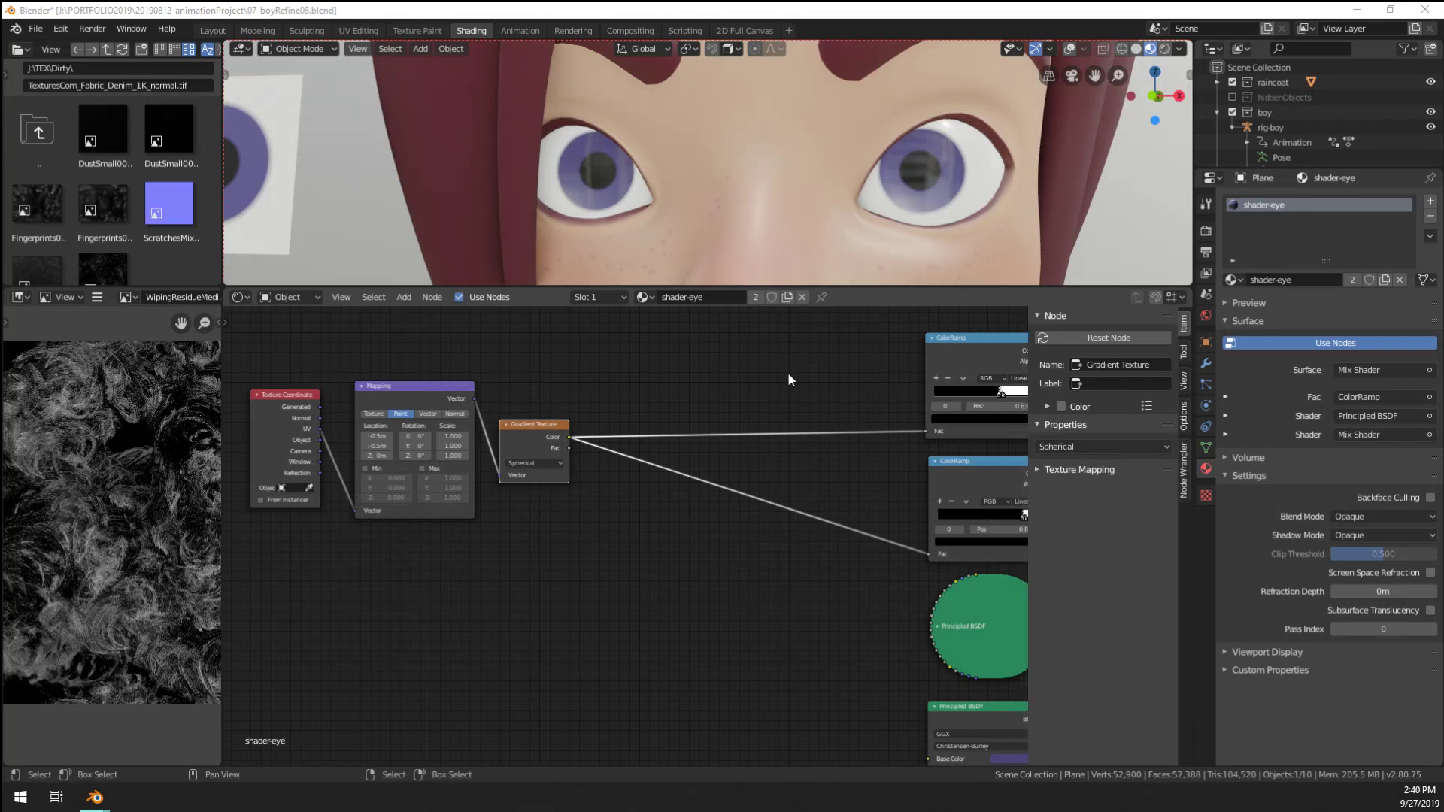
{"action": "middle_click_drag", "start_coordinate": [718, 445], "coordinate": [712, 442], "text": "shift"}
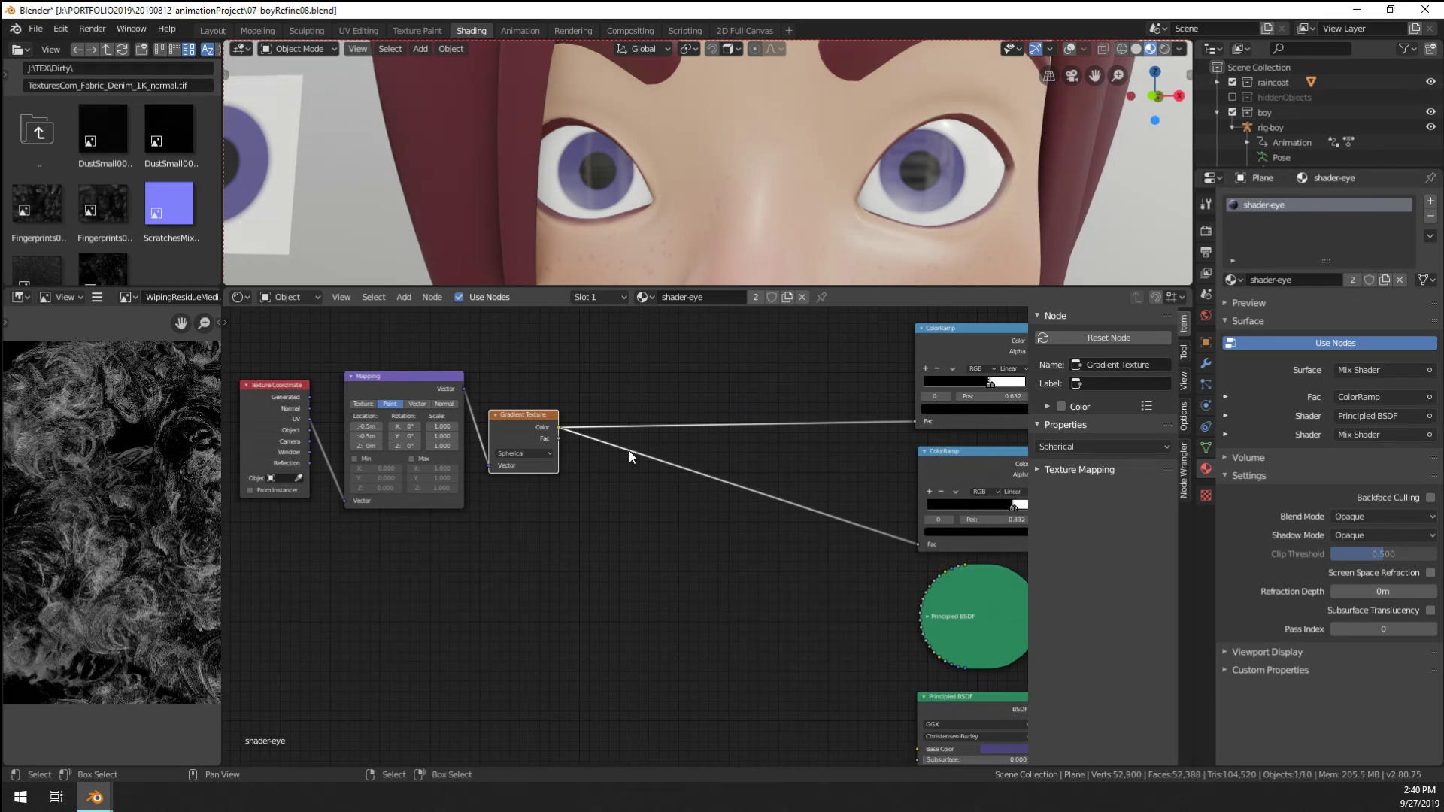
{"action": "scroll", "coordinate": [631, 451], "scroll_direction": "down", "scroll_amount": 1}
{"action": "middle_click_drag", "start_coordinate": [630, 452], "coordinate": [632, 464]}
{"action": "scroll", "coordinate": [643, 549], "scroll_direction": "up", "scroll_amount": 2}
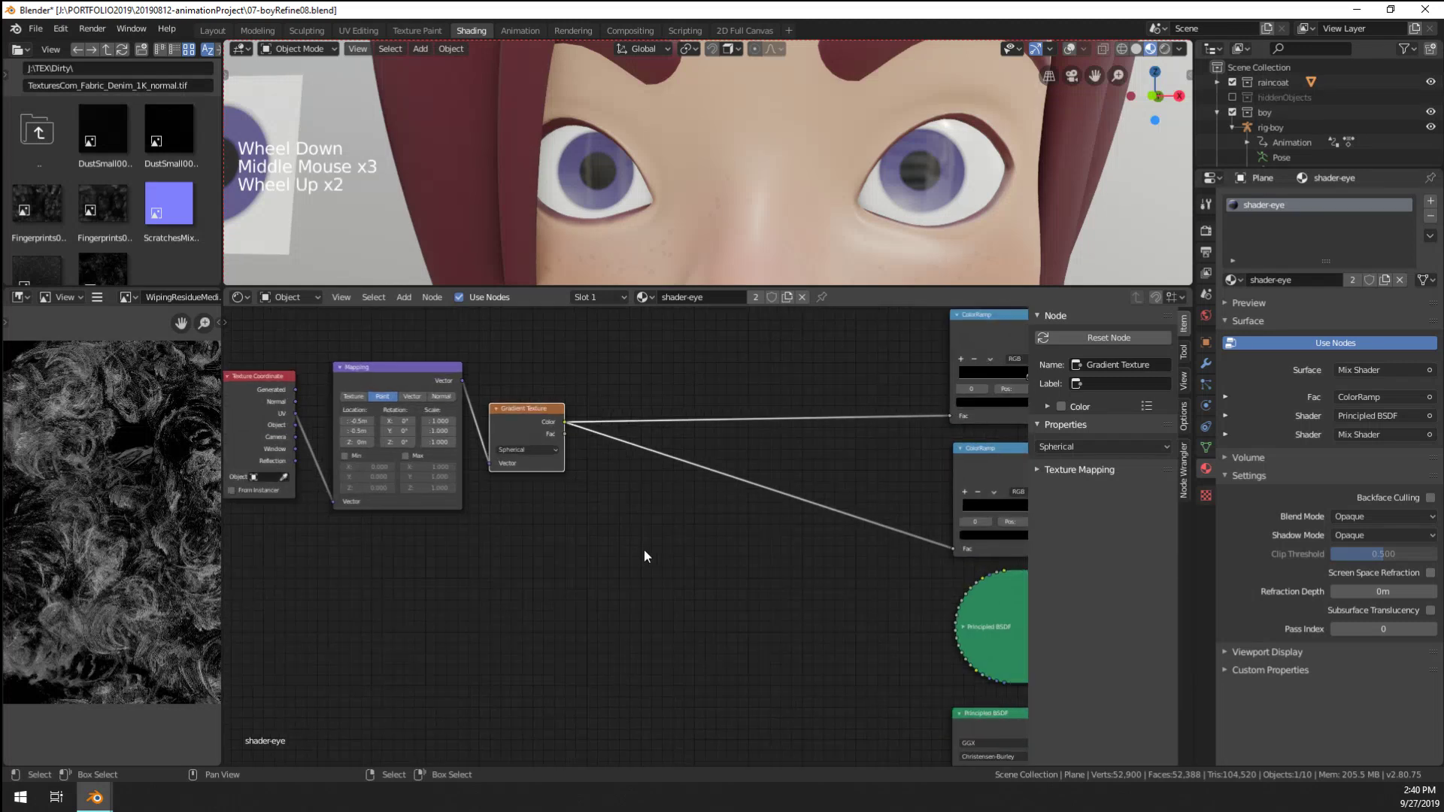
{"action": "middle_click_drag", "start_coordinate": [644, 549], "coordinate": [596, 545]}
{"action": "scroll", "coordinate": [595, 533], "scroll_direction": "down", "scroll_amount": 4}
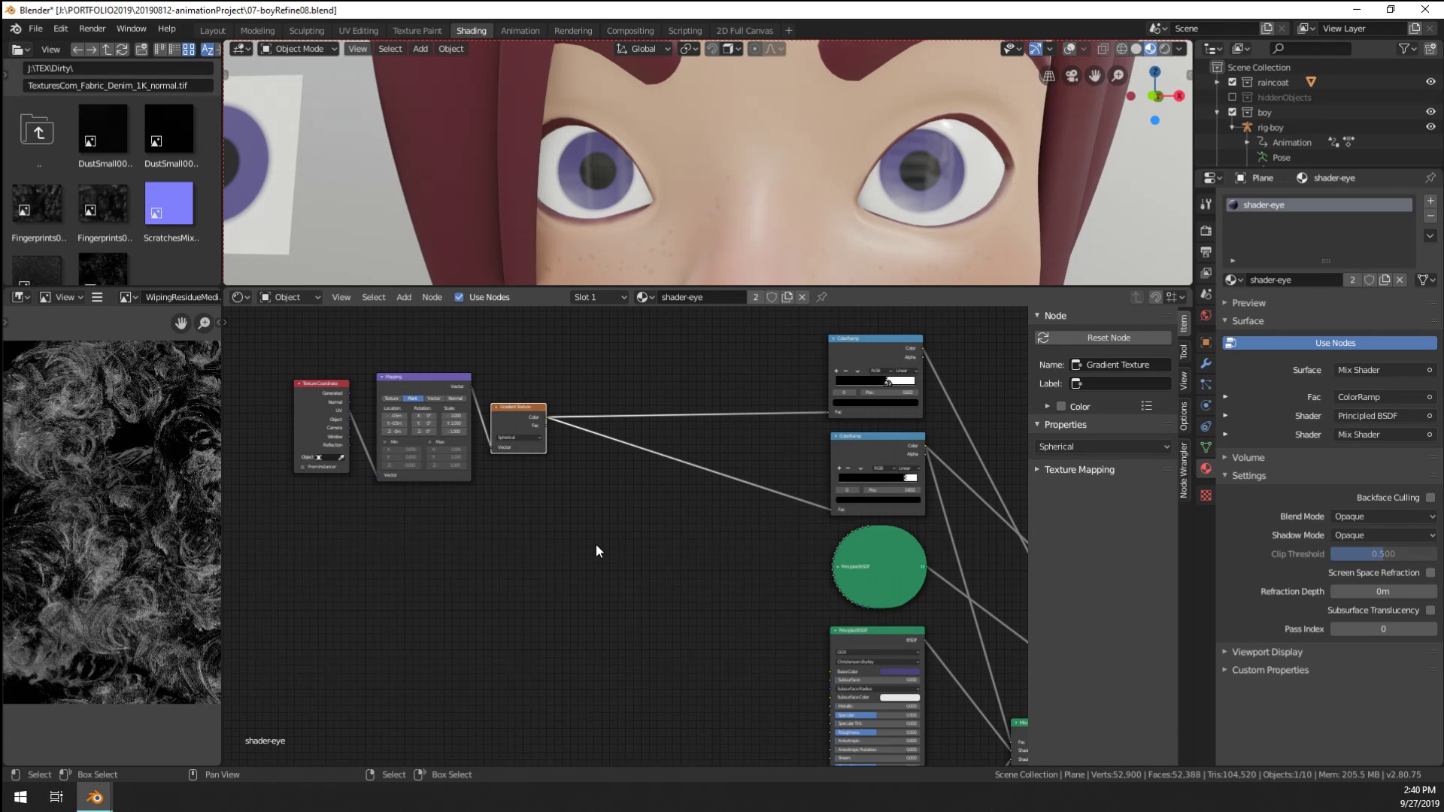
{"action": "scroll", "coordinate": [604, 478], "scroll_direction": "up", "scroll_amount": 2}
{"action": "middle_click_drag", "start_coordinate": [603, 478], "coordinate": [599, 551]}
{"action": "key", "text": "shift+a"}
{"action": "mouse_move", "coordinate": [598, 547]}
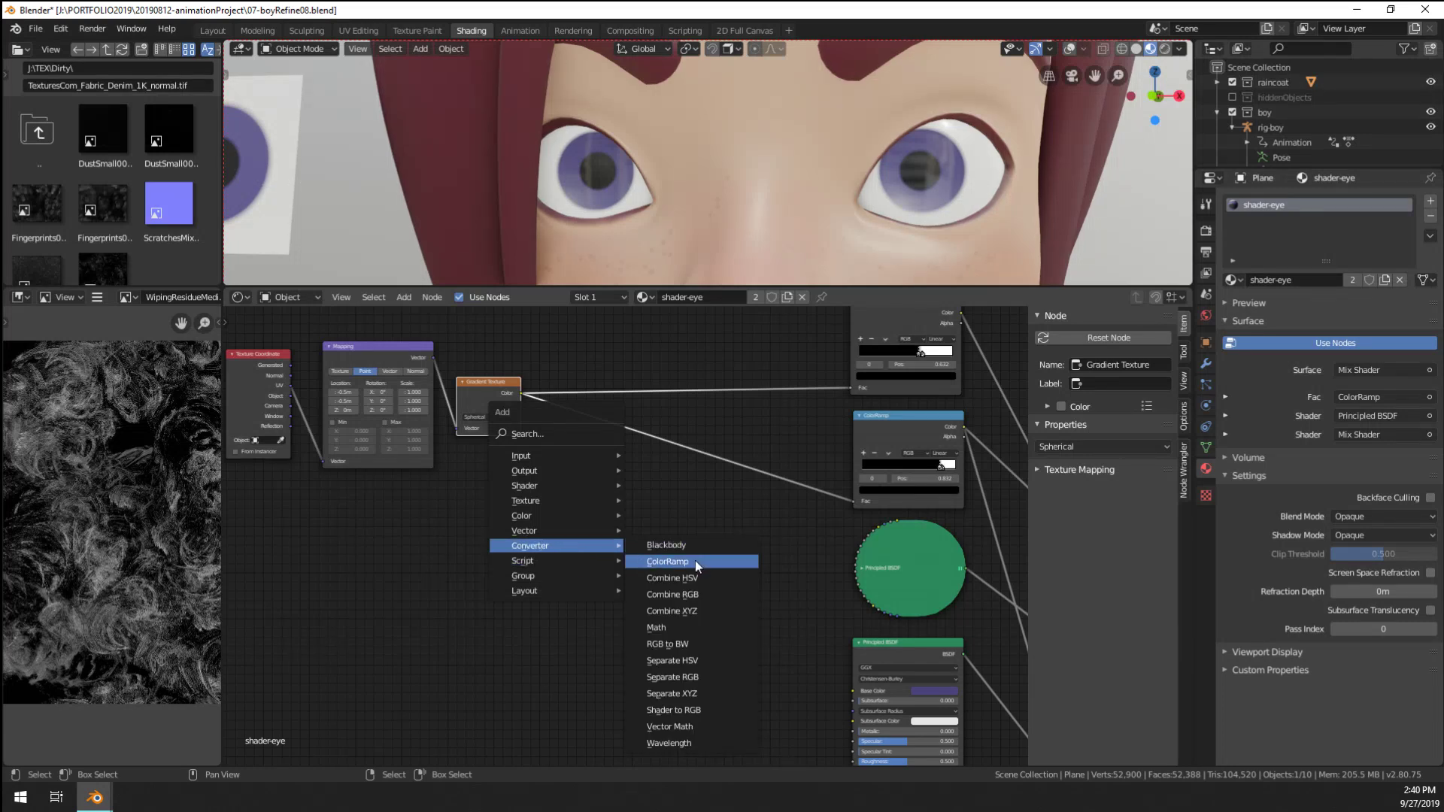
{"action": "left_click", "coordinate": [695, 561]}
{"action": "left_click", "coordinate": [692, 631]}
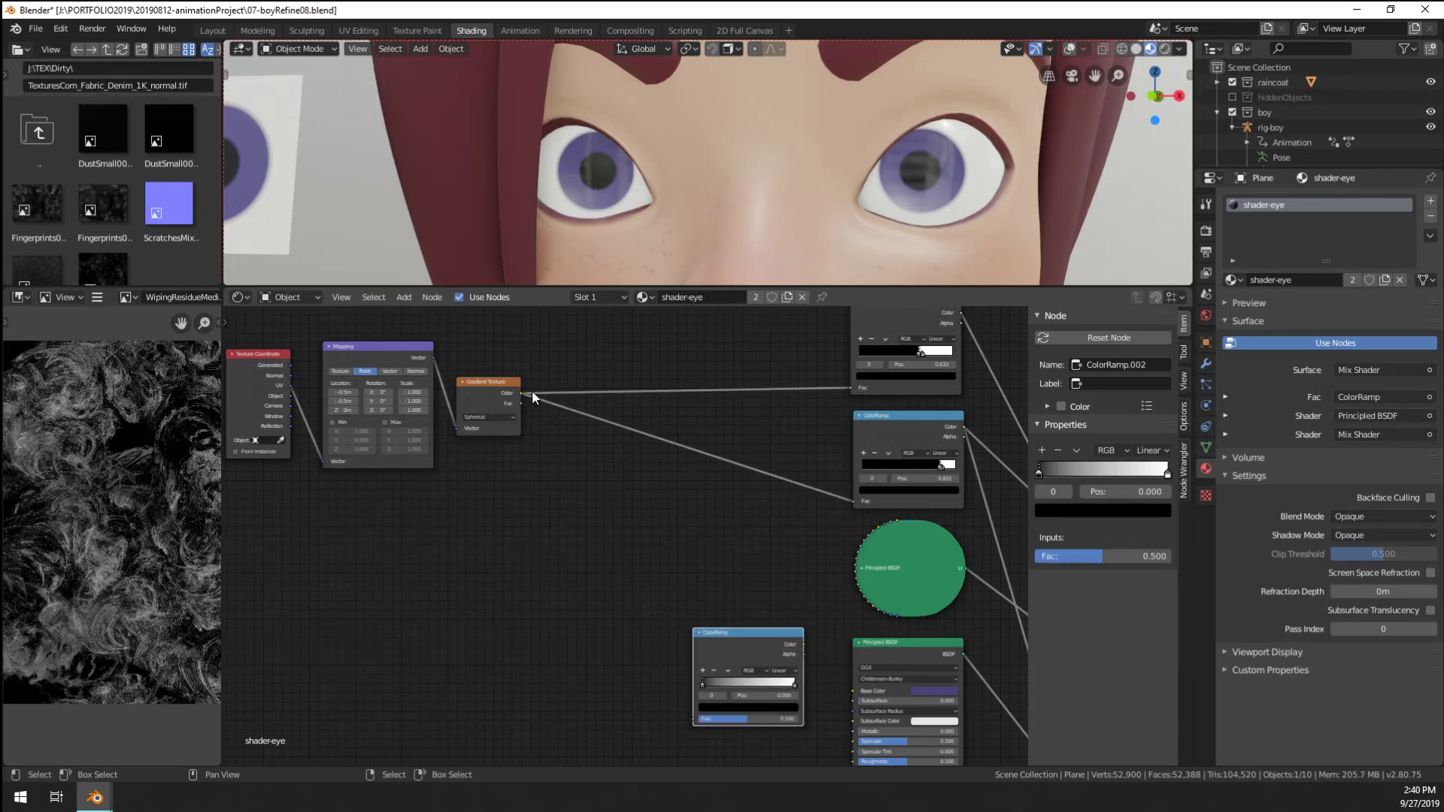
Link the Gradient Texture's Color to the new ColorRamp's Fac, and the ramp's Color to the violet Principled BSDF's Base Color
{"action": "left_click_drag", "start_coordinate": [532, 392], "coordinate": [663, 638]}
{"action": "left_click_drag", "start_coordinate": [521, 394], "coordinate": [693, 718]}
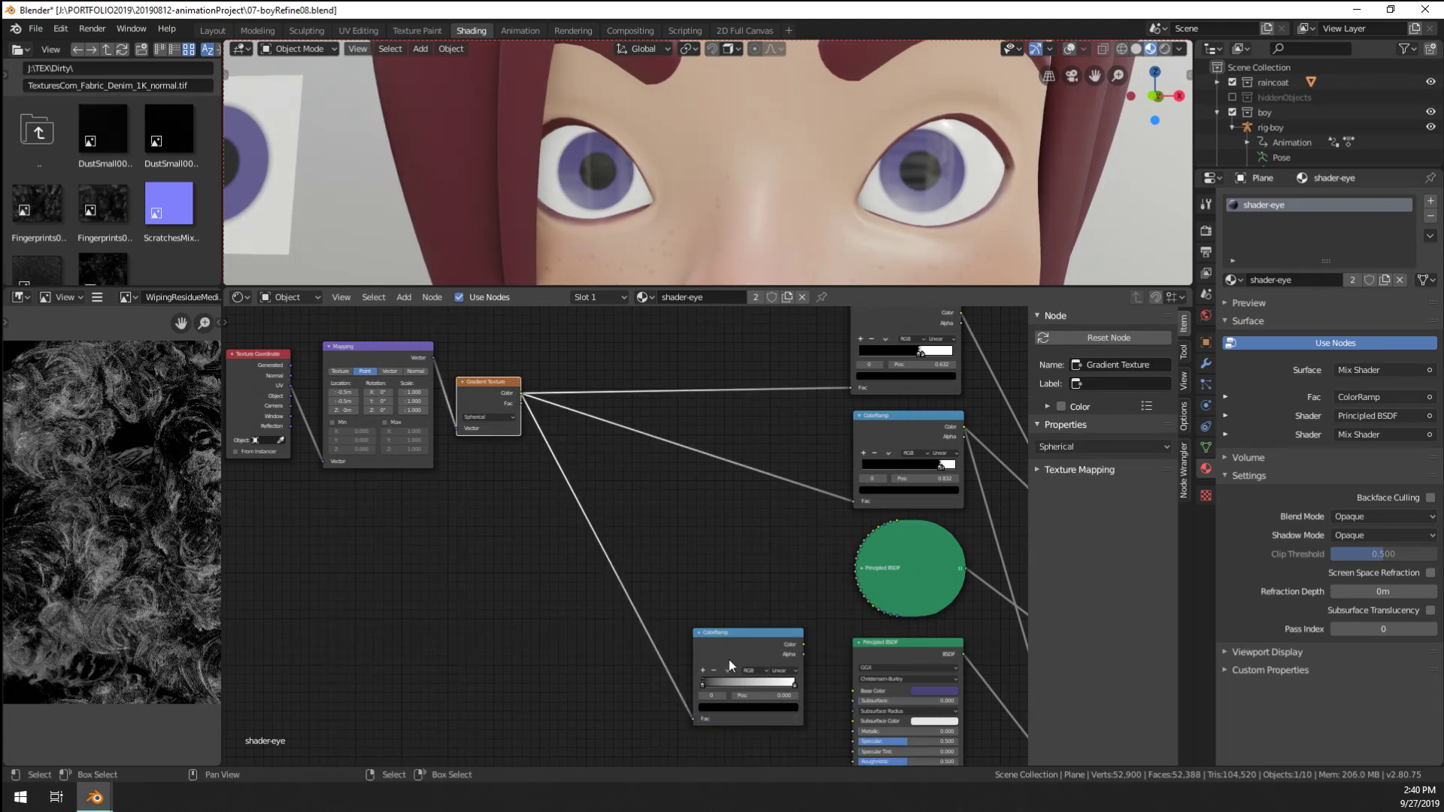
{"action": "left_click", "coordinate": [729, 662]}
{"action": "middle_click_drag", "start_coordinate": [726, 680], "coordinate": [608, 600]}
{"action": "left_click_drag", "start_coordinate": [685, 567], "coordinate": [761, 576]}
{"action": "scroll", "coordinate": [692, 570], "scroll_direction": "up", "scroll_amount": 6}
{"action": "middle_click_drag", "start_coordinate": [692, 570], "coordinate": [695, 582]}
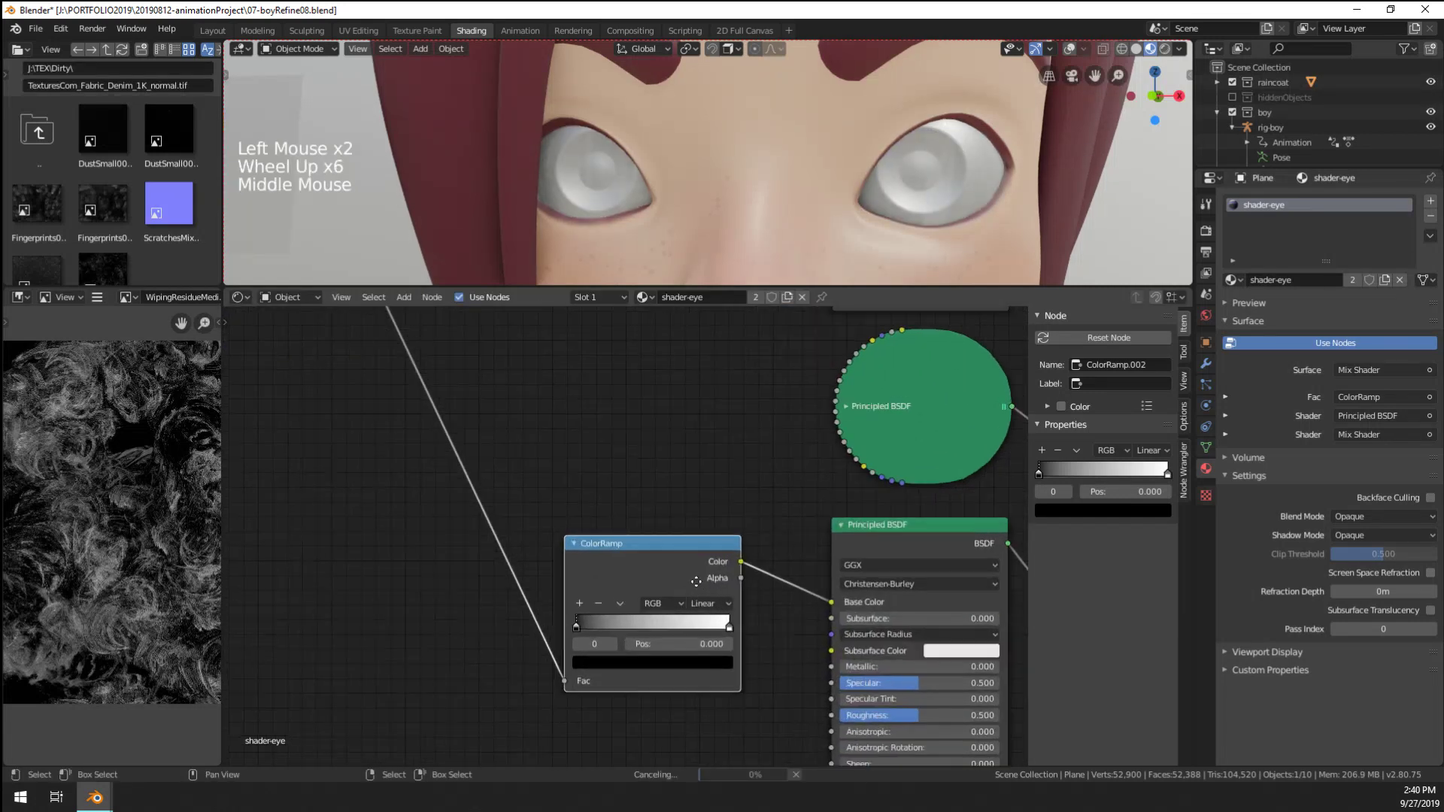
{"action": "scroll", "coordinate": [662, 549], "scroll_direction": "up", "scroll_amount": 3}
{"action": "middle_click_drag", "start_coordinate": [626, 516], "coordinate": [588, 501]}
{"action": "left_click_drag", "start_coordinate": [588, 500], "coordinate": [598, 465]}
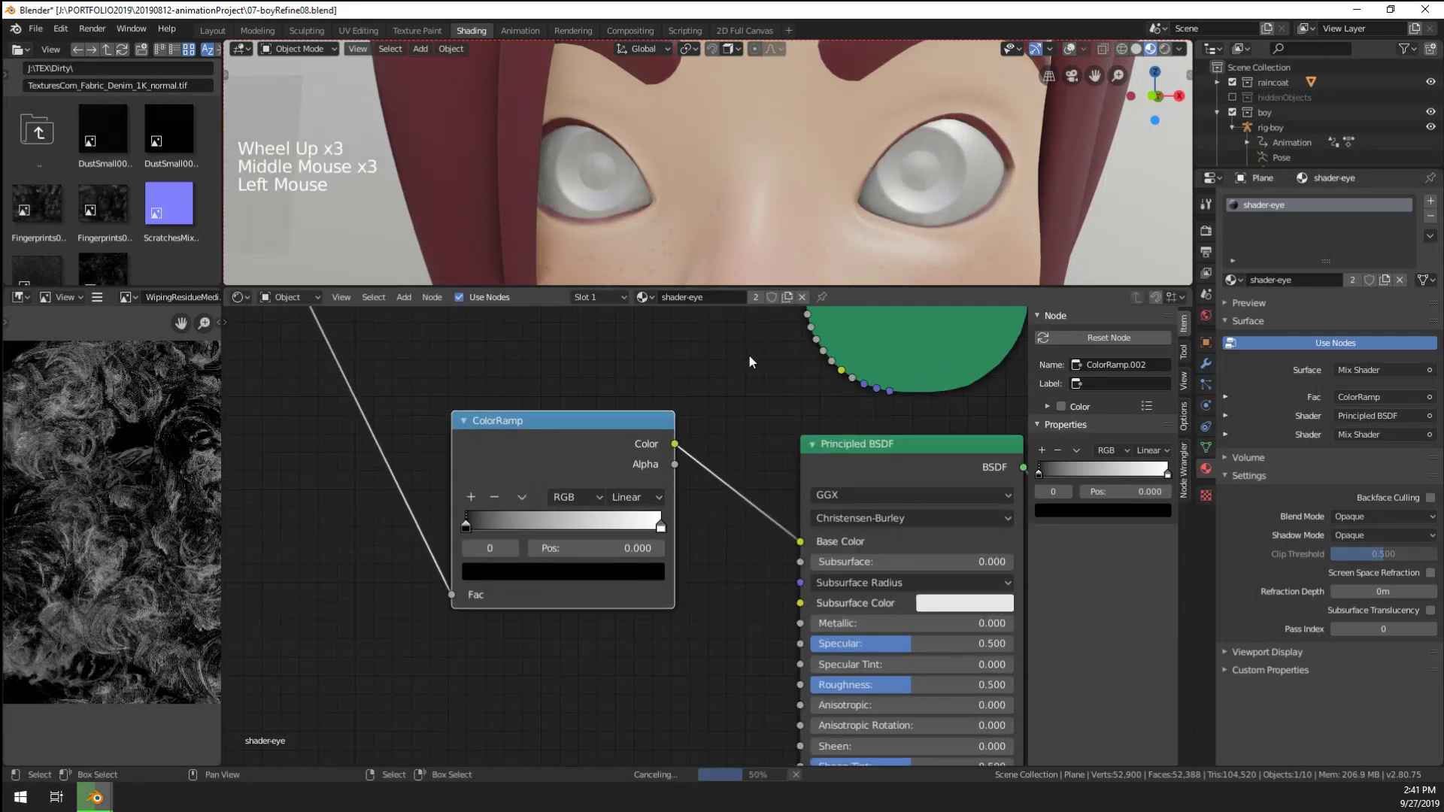
{"action": "scroll", "coordinate": [432, 364], "scroll_direction": "down", "scroll_amount": 16}
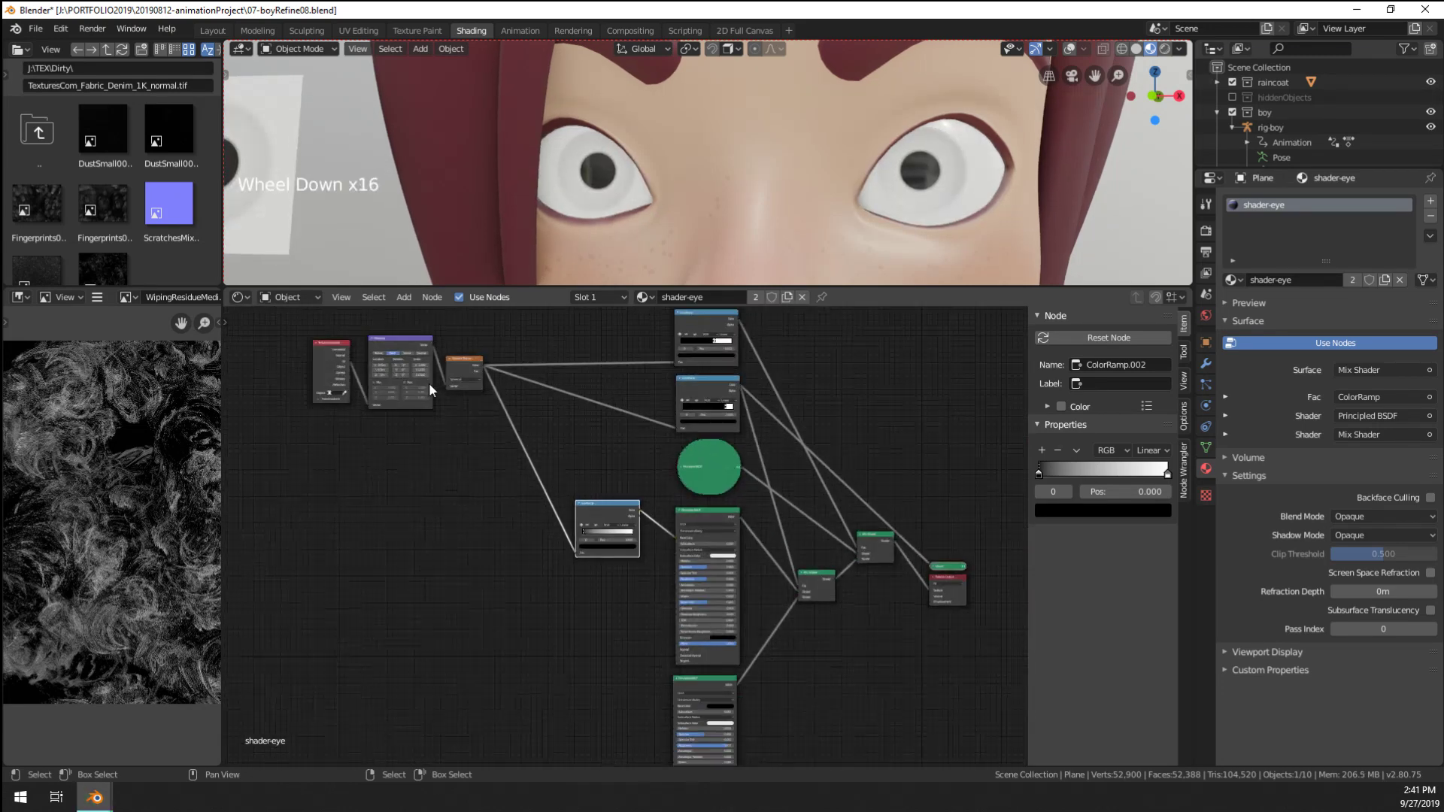
Move the new ColorRamp's black stop to position 0.659 so the gradient falls within the iris
{"action": "middle_click_drag", "start_coordinate": [429, 383], "coordinate": [493, 412]}
{"action": "scroll", "coordinate": [486, 446], "scroll_direction": "up", "scroll_amount": 5}
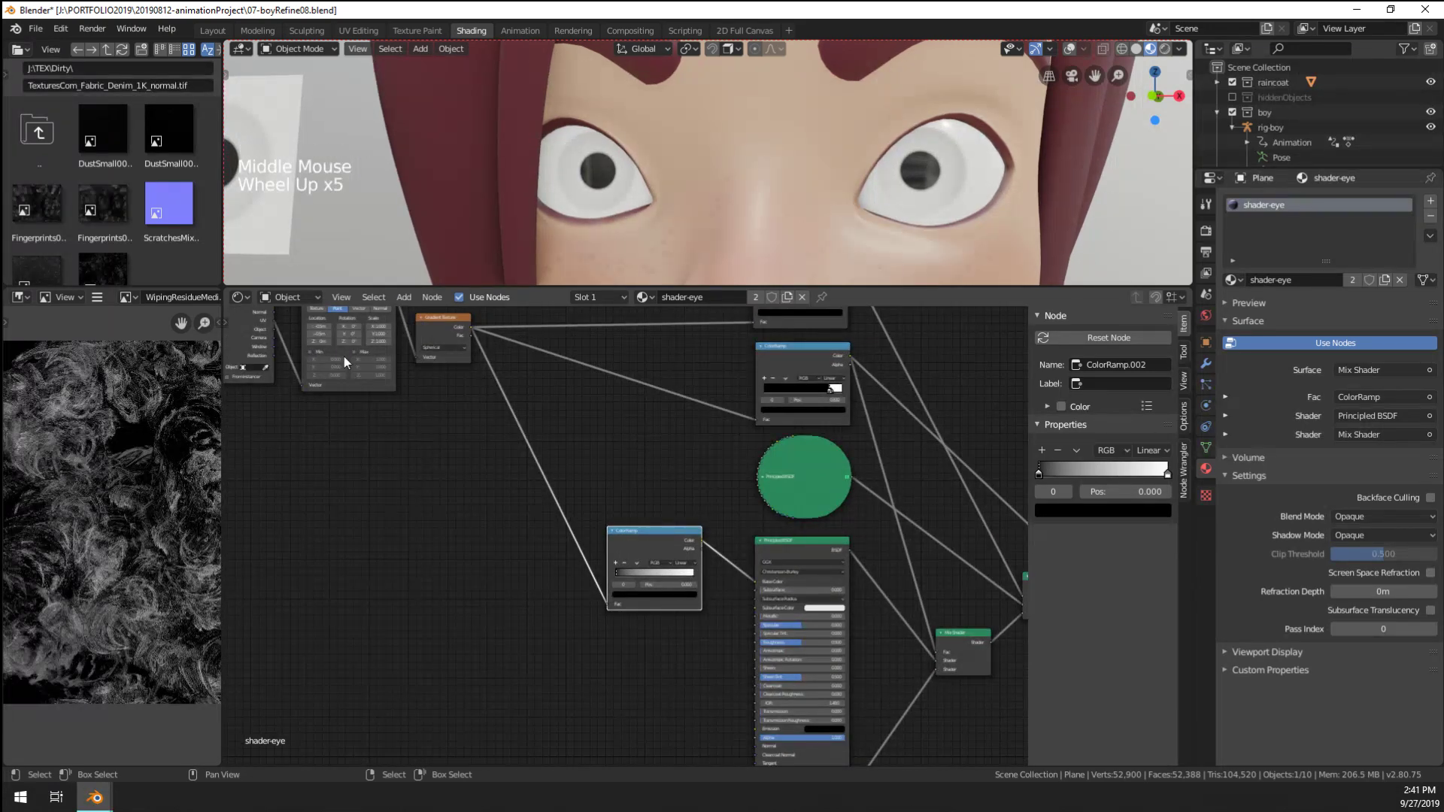
{"action": "scroll", "coordinate": [564, 584], "scroll_direction": "up", "scroll_amount": 10}
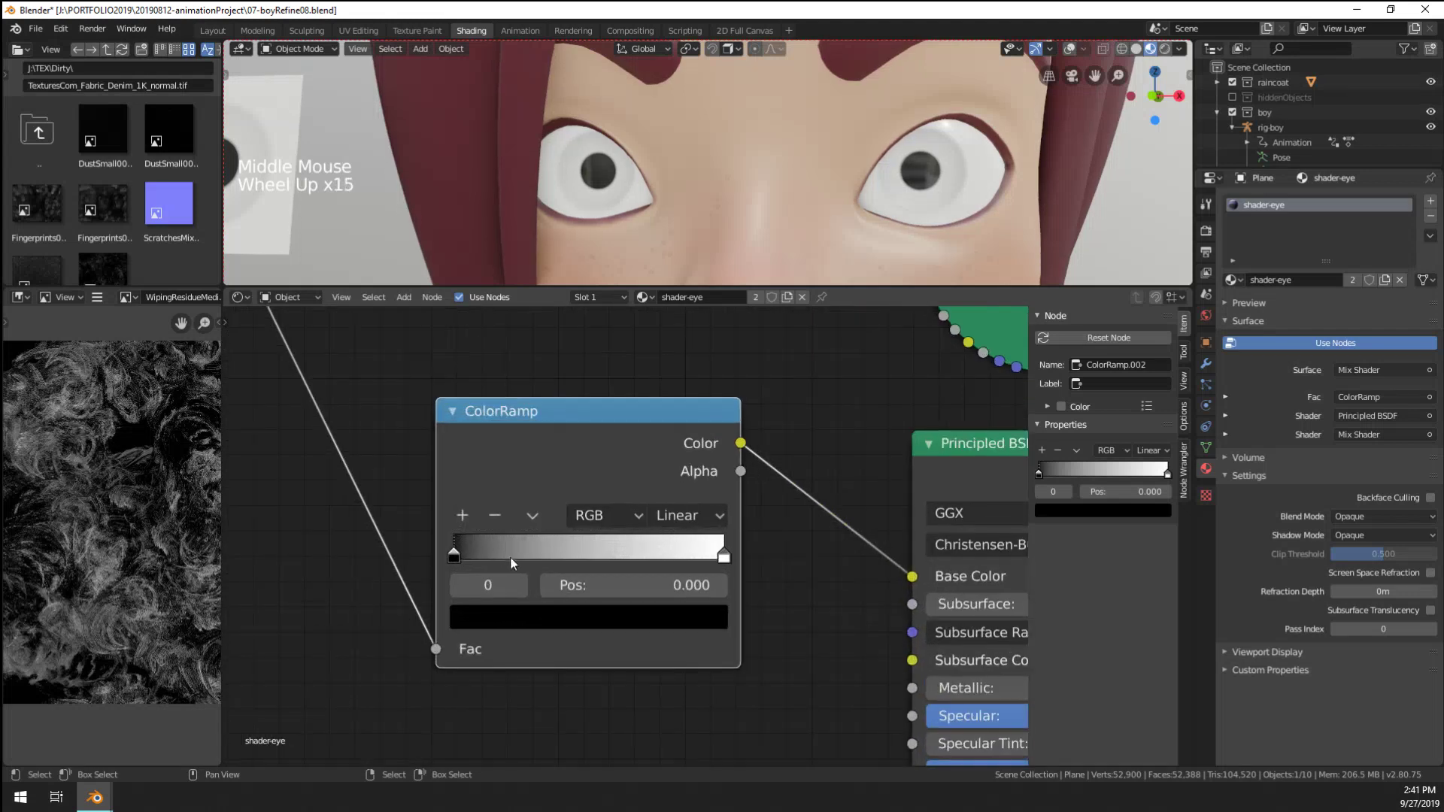
{"action": "left_click_drag", "start_coordinate": [458, 543], "coordinate": [643, 567]}
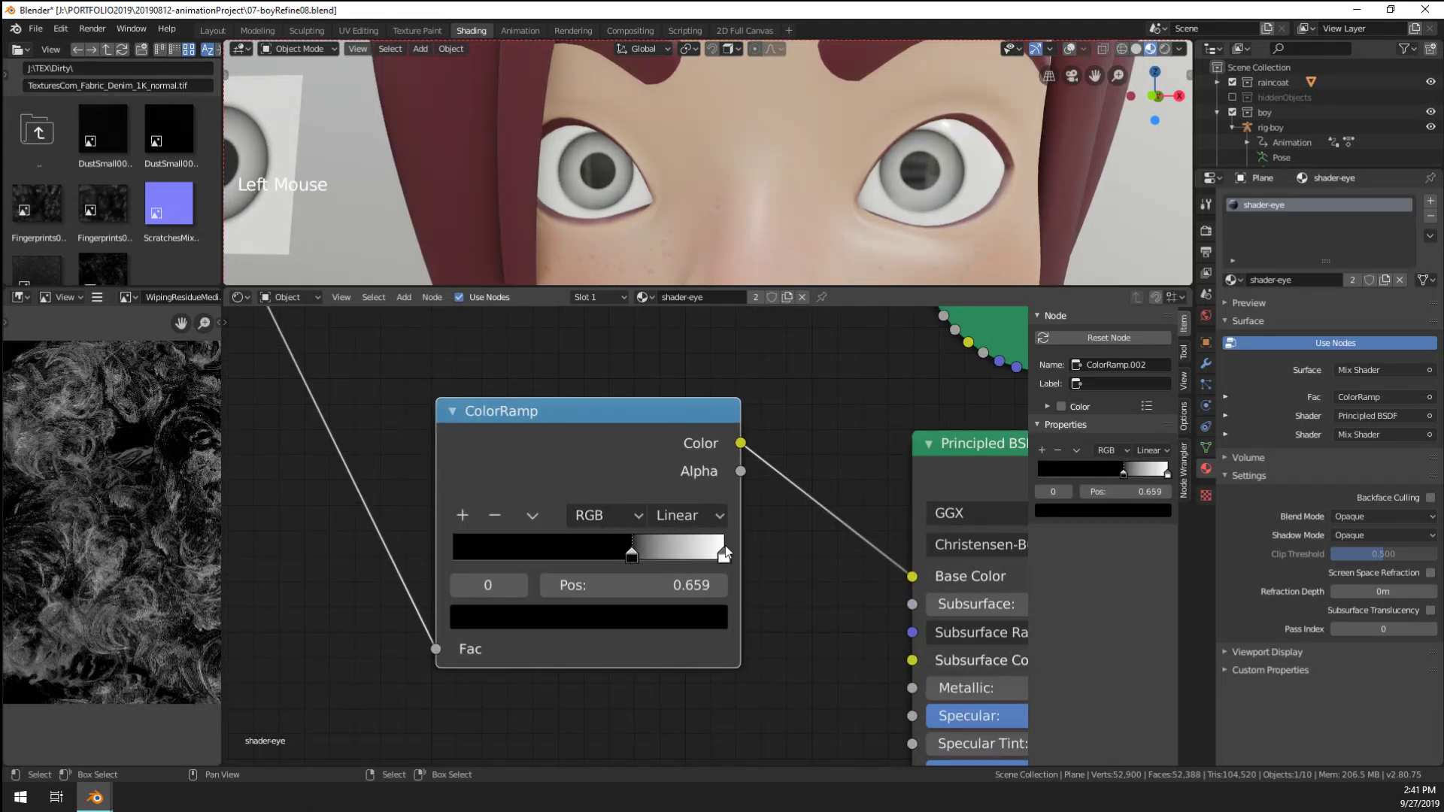
Move the new ColorRamp's white stop to position 0.764 to tighten the gradient around the iris
{"action": "left_click_drag", "start_coordinate": [630, 553], "coordinate": [627, 557]}
{"action": "scroll", "coordinate": [627, 557], "scroll_direction": "up", "scroll_amount": 4}
{"action": "left_click_drag", "start_coordinate": [760, 560], "coordinate": [675, 565]}
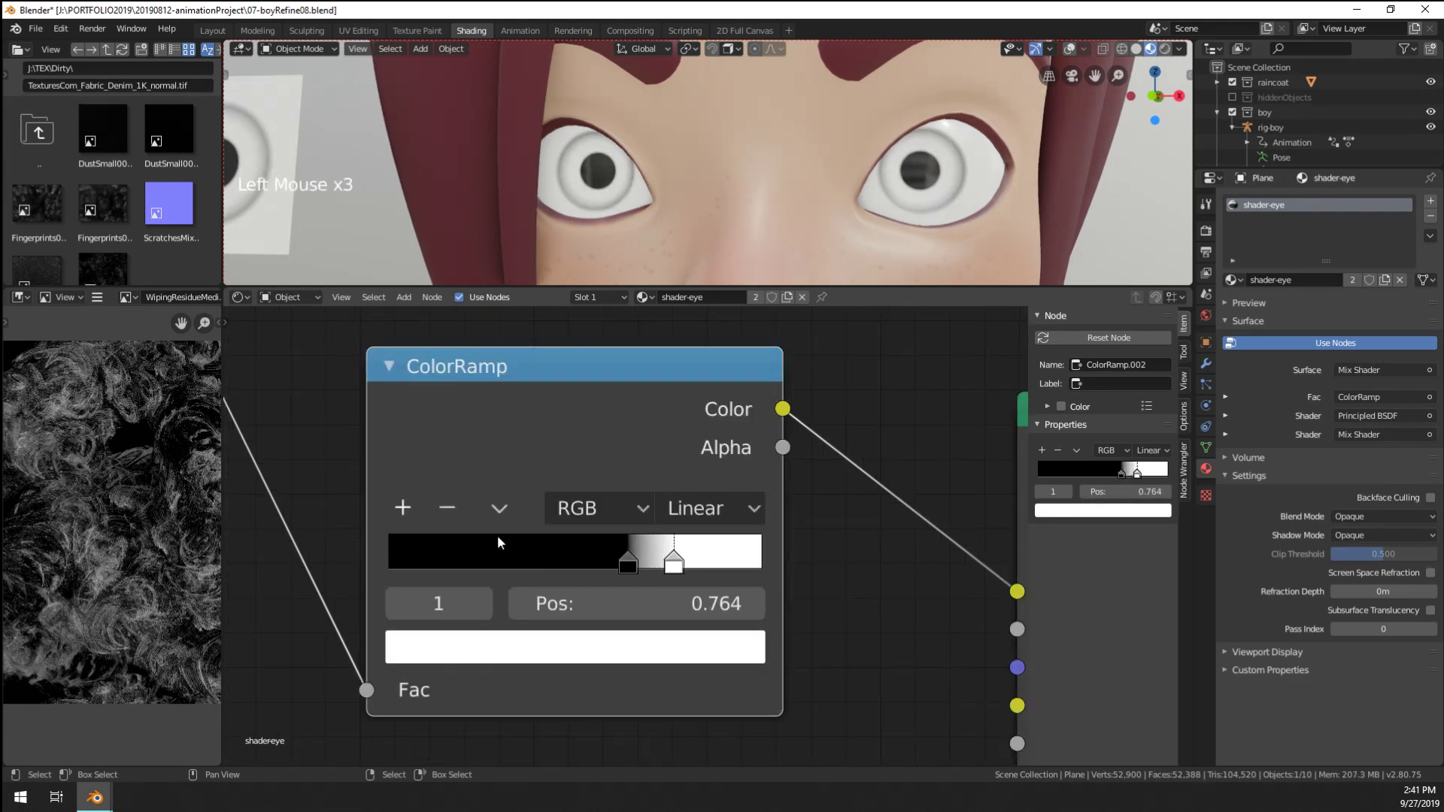
Add a third stop to the ColorRamp, darken it to dark grey and place it beyond the white stop at position 0.880
{"action": "left_click", "coordinate": [652, 561], "text": "ctrl"}
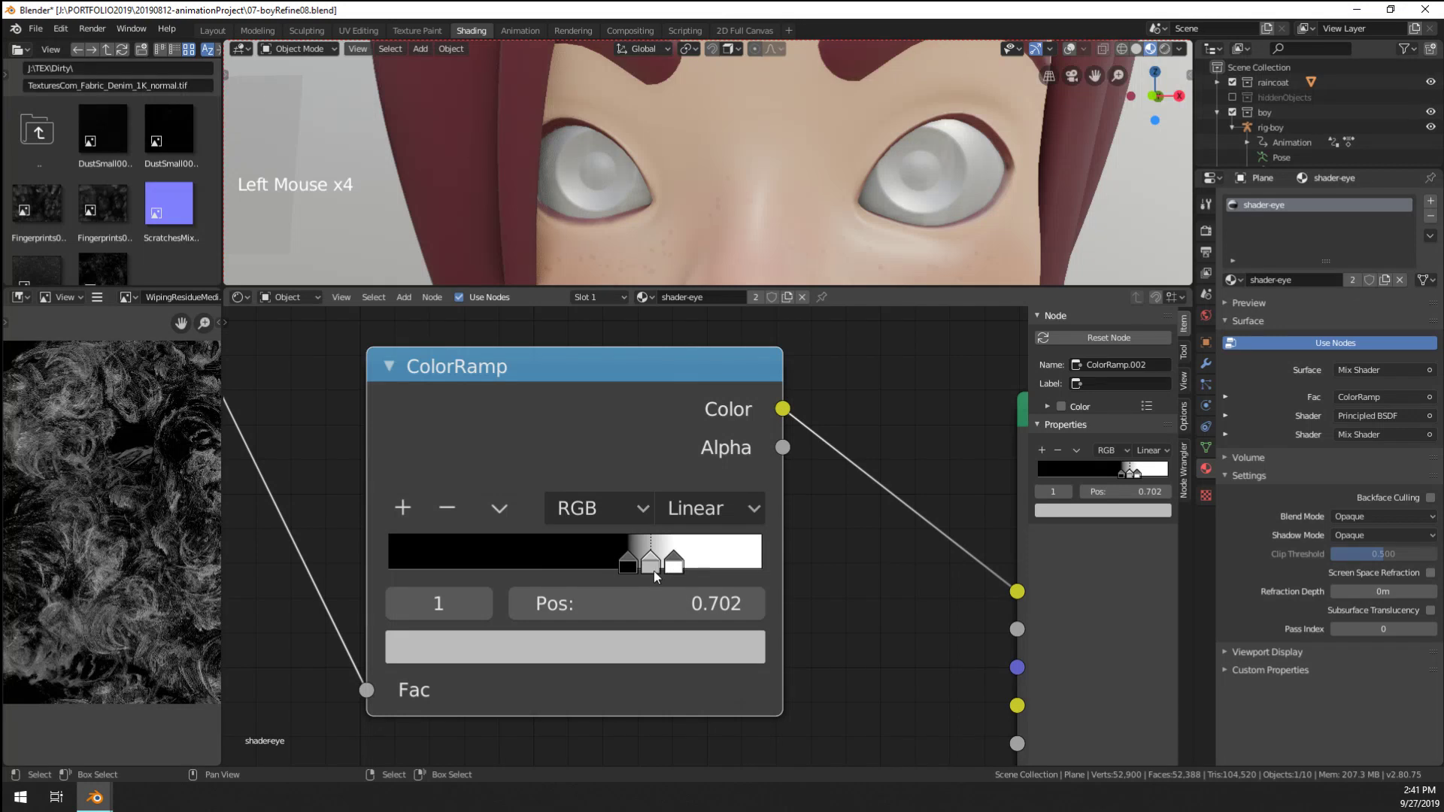
{"action": "left_click_drag", "start_coordinate": [653, 571], "coordinate": [652, 569]}
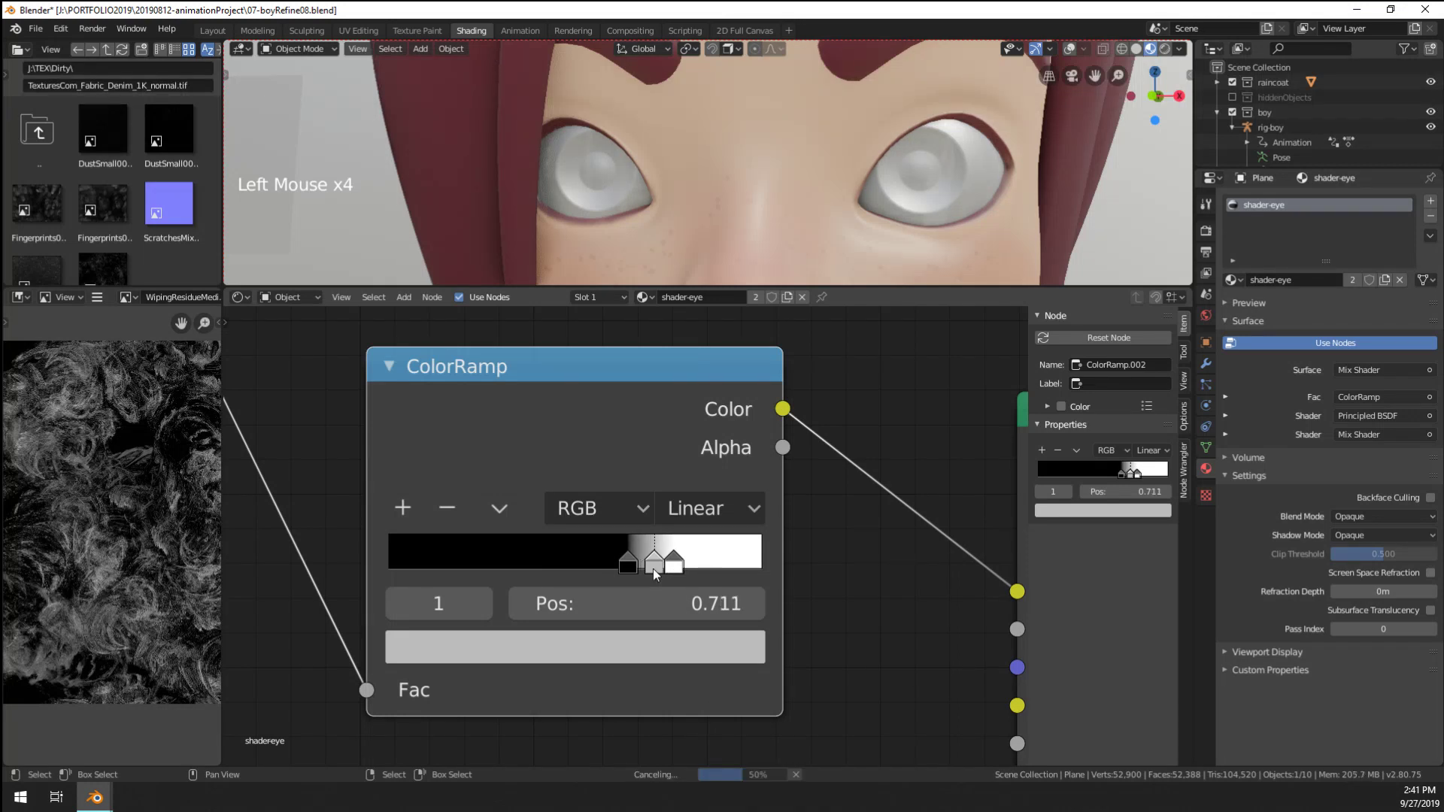
{"action": "left_click_drag", "start_coordinate": [653, 568], "coordinate": [749, 567]}
{"action": "left_click", "coordinate": [745, 647]}
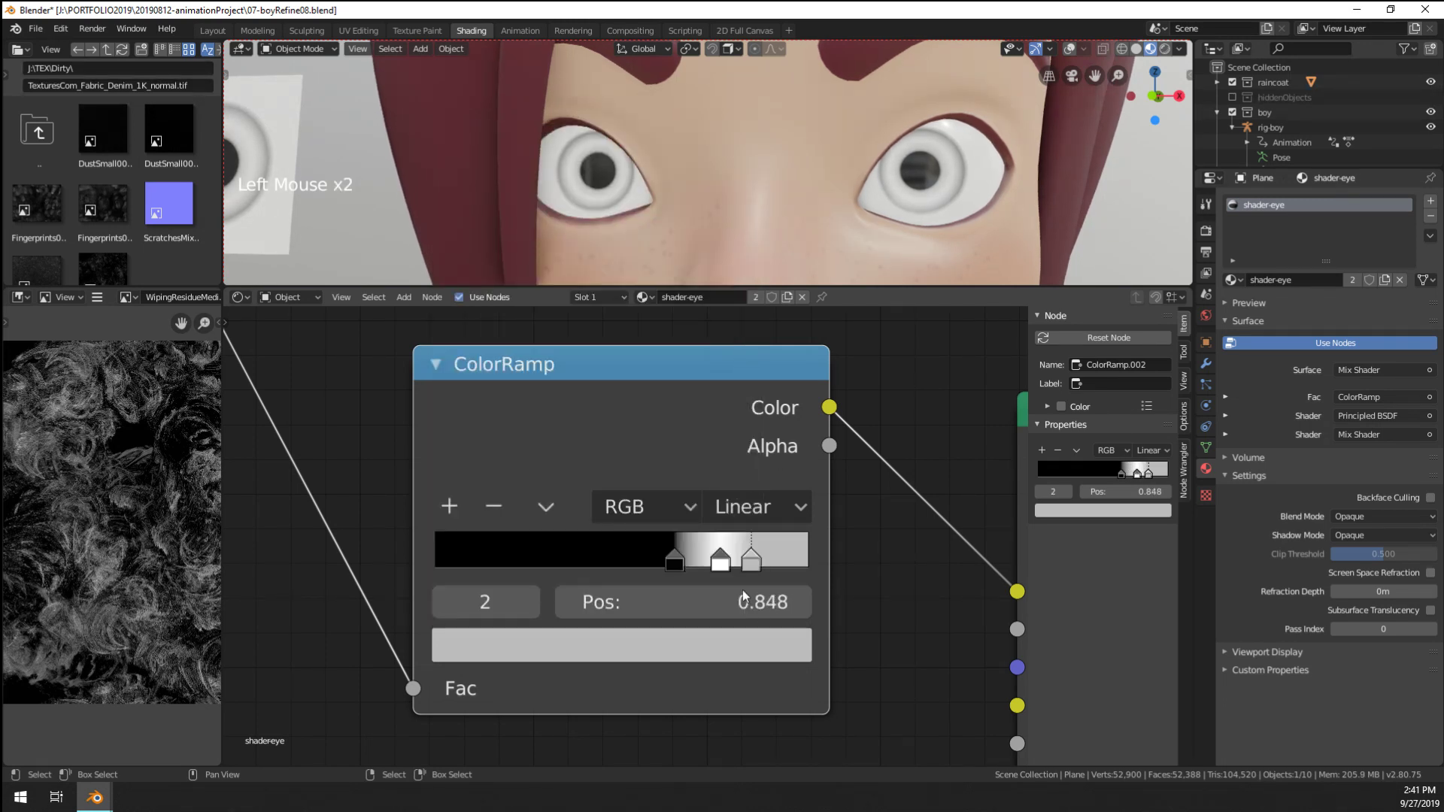
{"action": "left_click", "coordinate": [744, 647]}
{"action": "left_click_drag", "start_coordinate": [627, 558], "coordinate": [500, 558]}
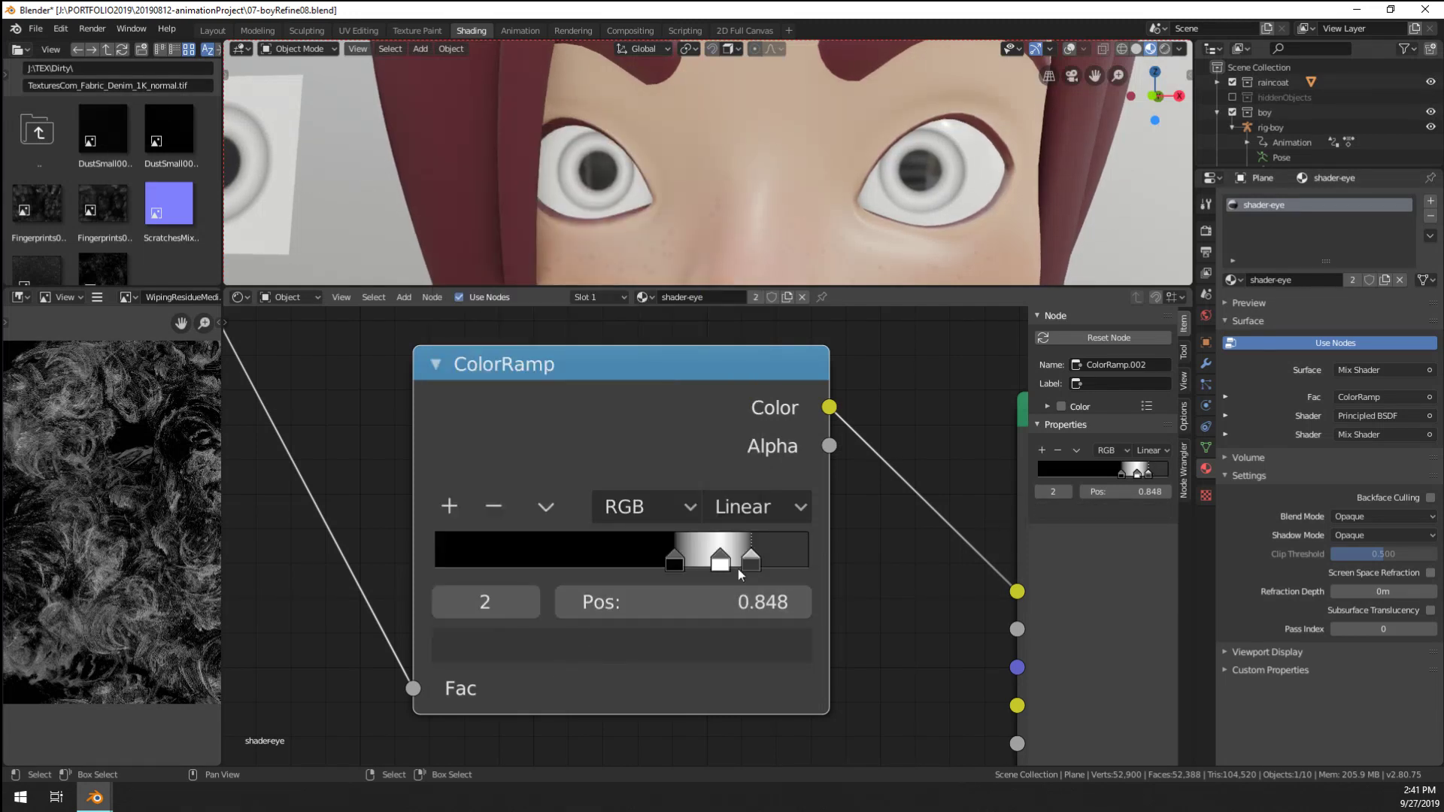
{"action": "left_click_drag", "start_coordinate": [750, 565], "coordinate": [763, 562]}
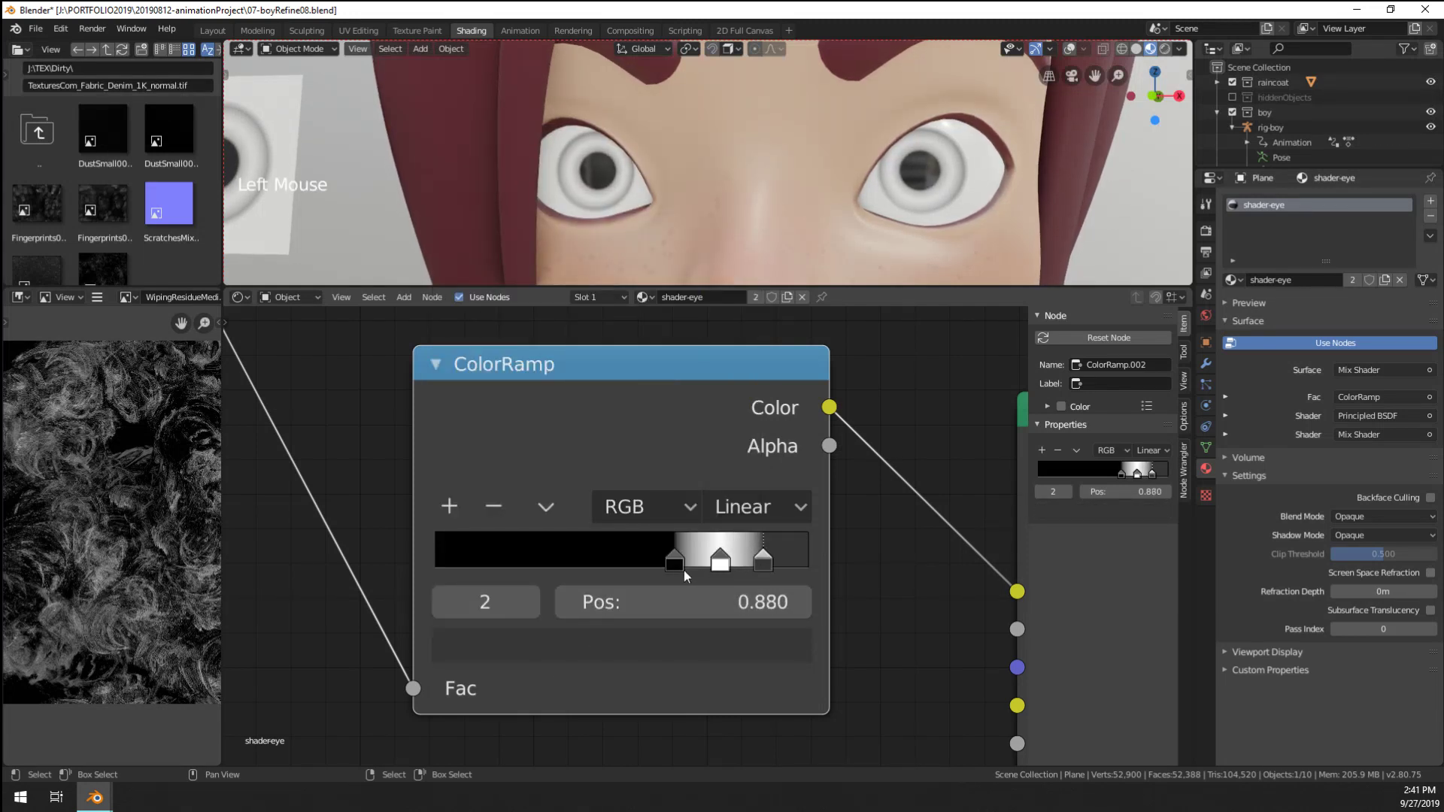
Switch the ColorRamp's interpolation to B-Spline and shift its black stop closer to the white one
{"action": "left_click_drag", "start_coordinate": [674, 563], "coordinate": [682, 562]}
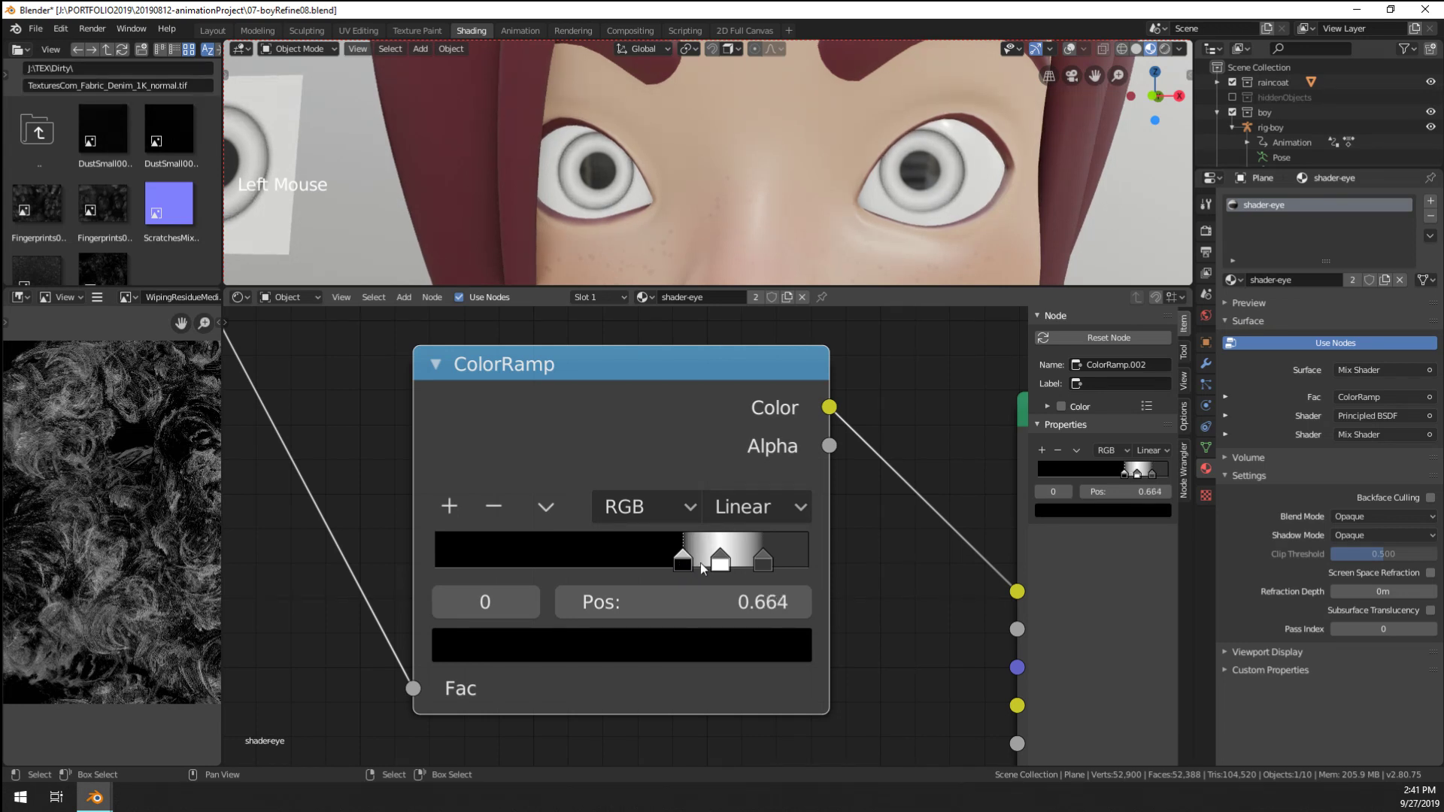
{"action": "left_click_drag", "start_coordinate": [763, 506], "coordinate": [759, 668]}
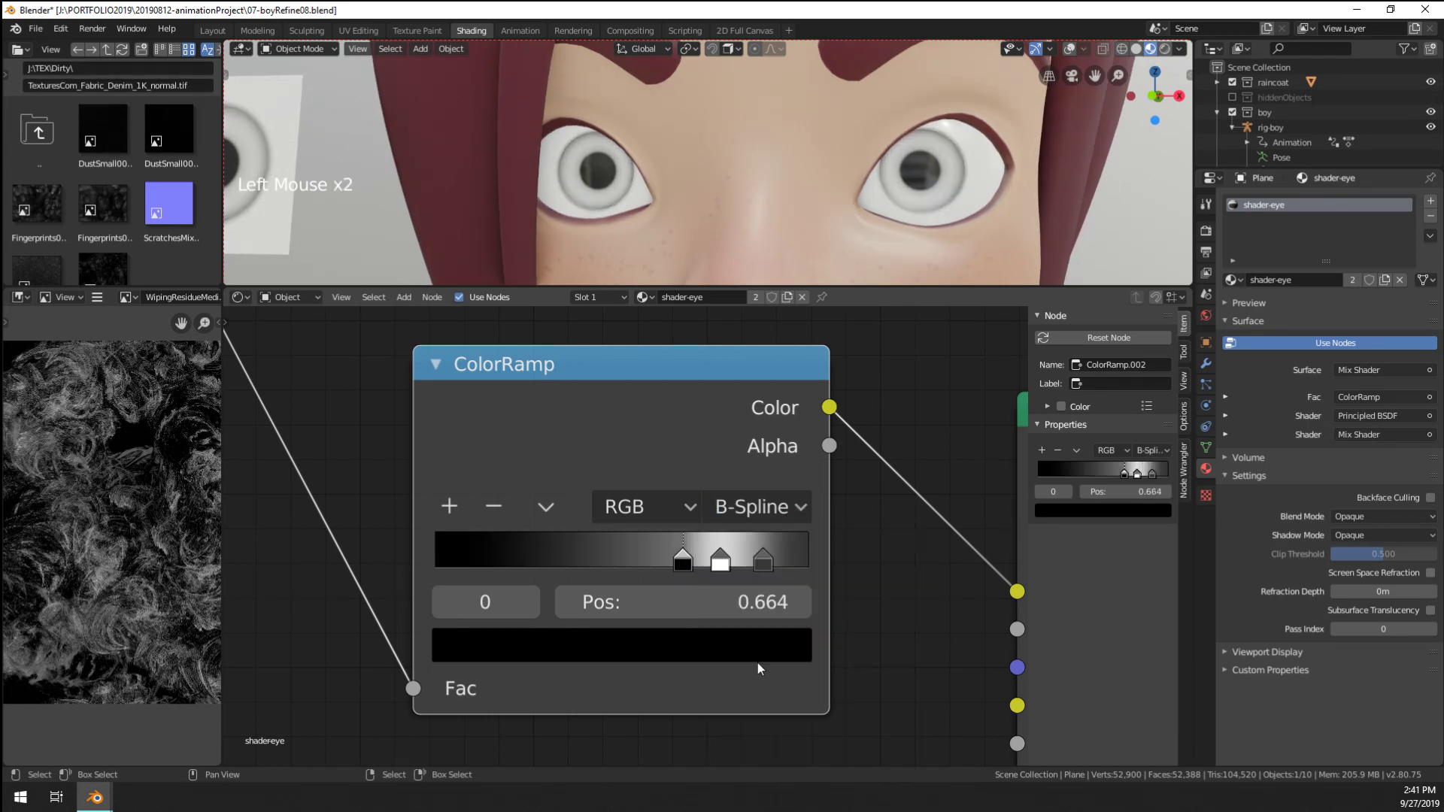
{"action": "mouse_move", "coordinate": [685, 566]}
{"action": "left_mouse_down"}
{"action": "mouse_move", "coordinate": [663, 563]}
{"action": "mouse_move", "coordinate": [692, 563]}
{"action": "left_mouse_up"}
Add another black stop to the ColorRamp at position 0.600 and shift the dark grey stop slightly toward the white one
{"action": "left_click", "coordinate": [449, 506]}
{"action": "left_click", "coordinate": [705, 643]}
{"action": "left_click_drag", "start_coordinate": [729, 372], "coordinate": [729, 404]}
{"action": "left_click_drag", "start_coordinate": [691, 563], "coordinate": [756, 567]}
{"action": "left_click", "coordinate": [663, 564]}
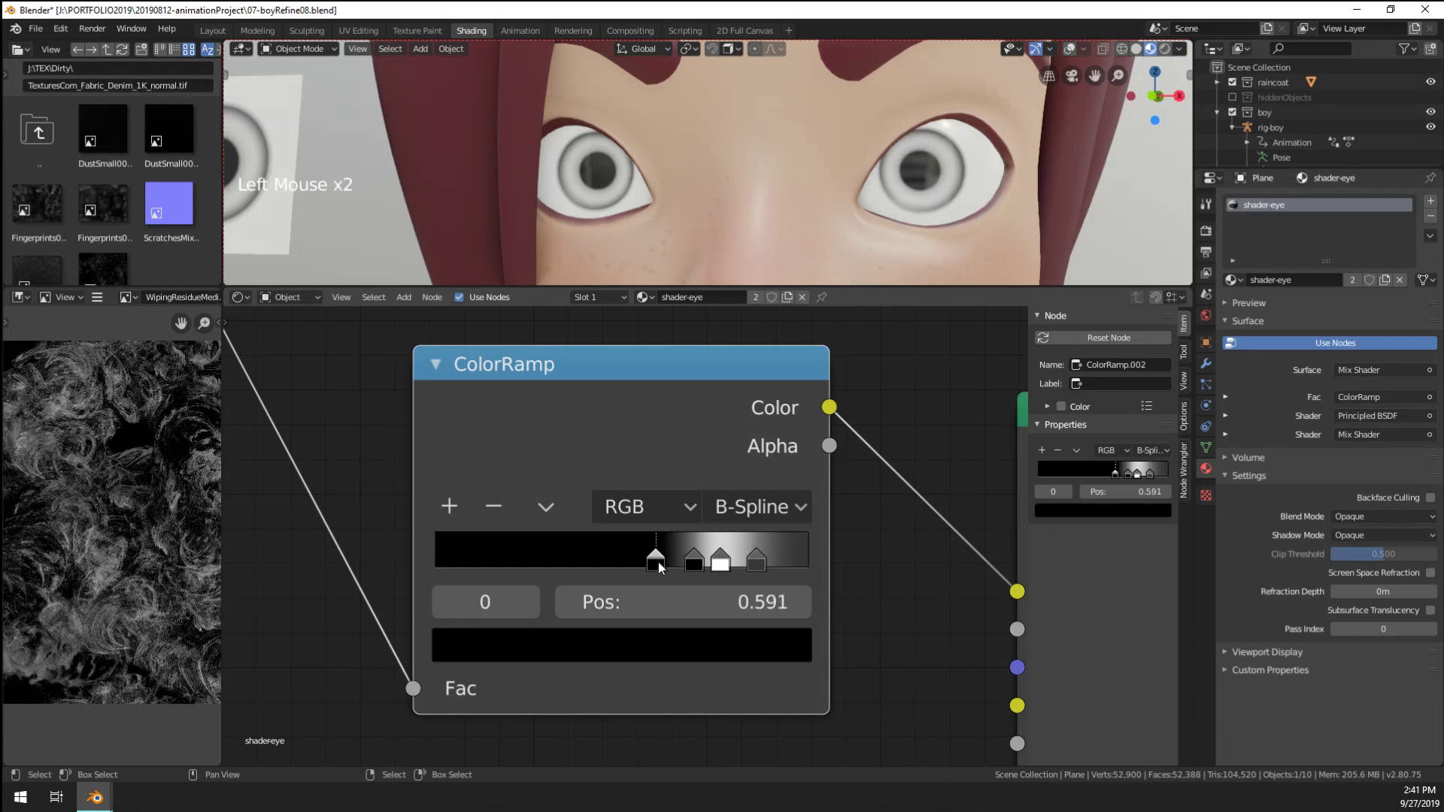
{"action": "left_click_drag", "start_coordinate": [658, 562], "coordinate": [659, 562]}
Move the ColorRamp node farther from the Principled BSDF to make room between them
{"action": "scroll", "coordinate": [755, 225], "scroll_direction": "down", "scroll_amount": 8}
{"action": "scroll", "coordinate": [728, 191], "scroll_direction": "up", "scroll_amount": 4}
{"action": "scroll", "coordinate": [729, 192], "scroll_direction": "up", "scroll_amount": 4}
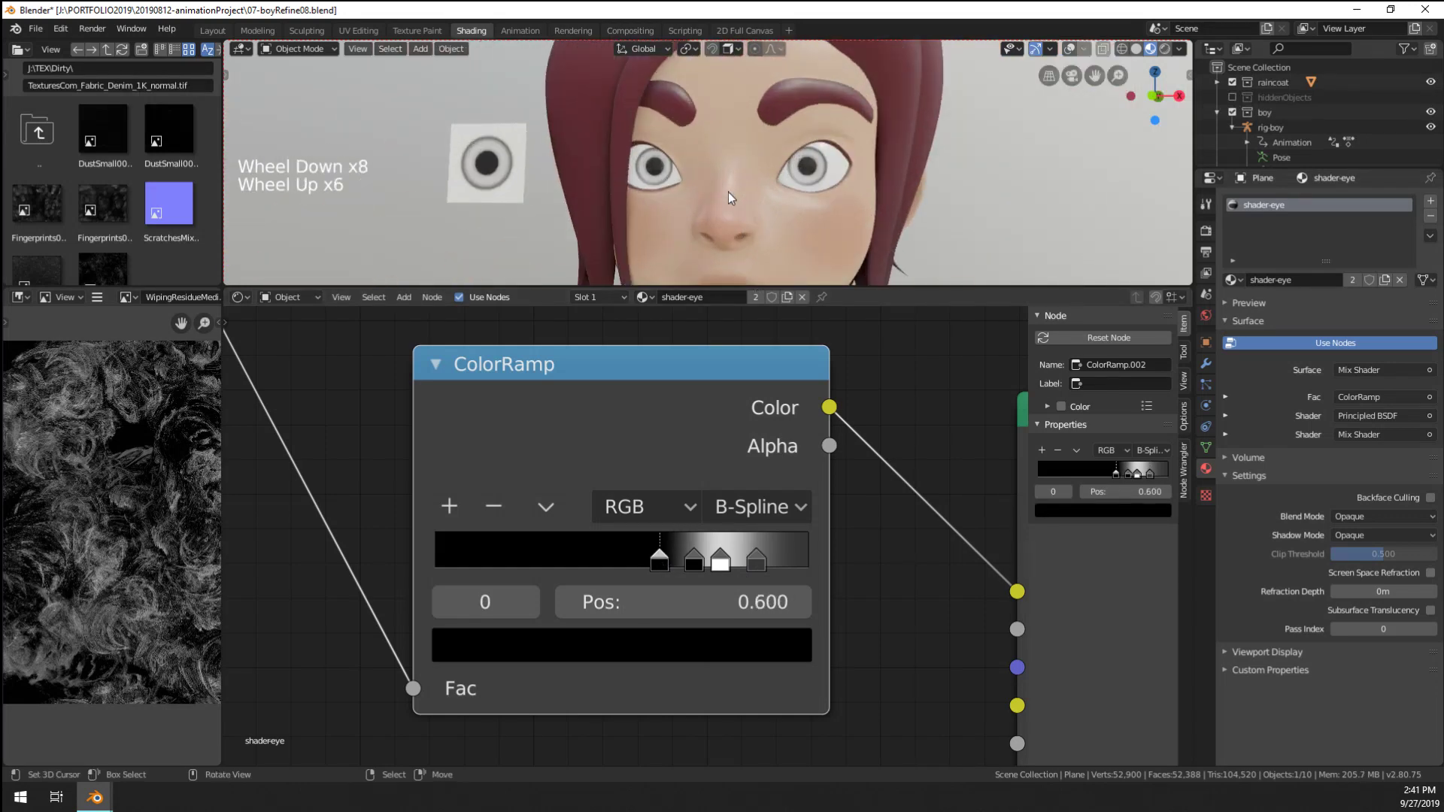
{"action": "middle_click_drag", "start_coordinate": [727, 194], "coordinate": [694, 351], "text": "shift"}
{"action": "scroll", "coordinate": [685, 368], "scroll_direction": "down", "scroll_amount": 13}
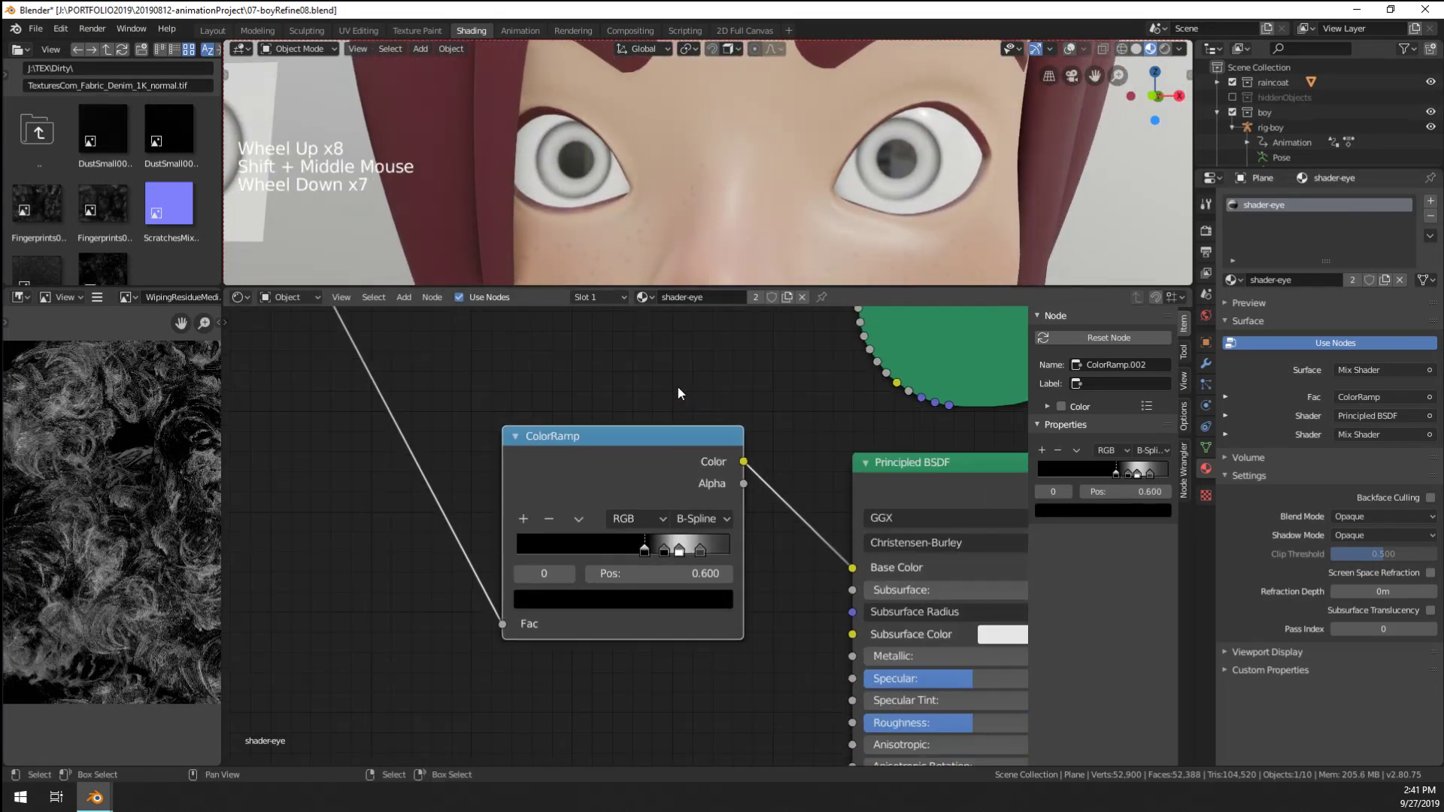
{"action": "left_click", "coordinate": [561, 437]}
{"action": "scroll", "coordinate": [657, 413], "scroll_direction": "up", "scroll_amount": 1}
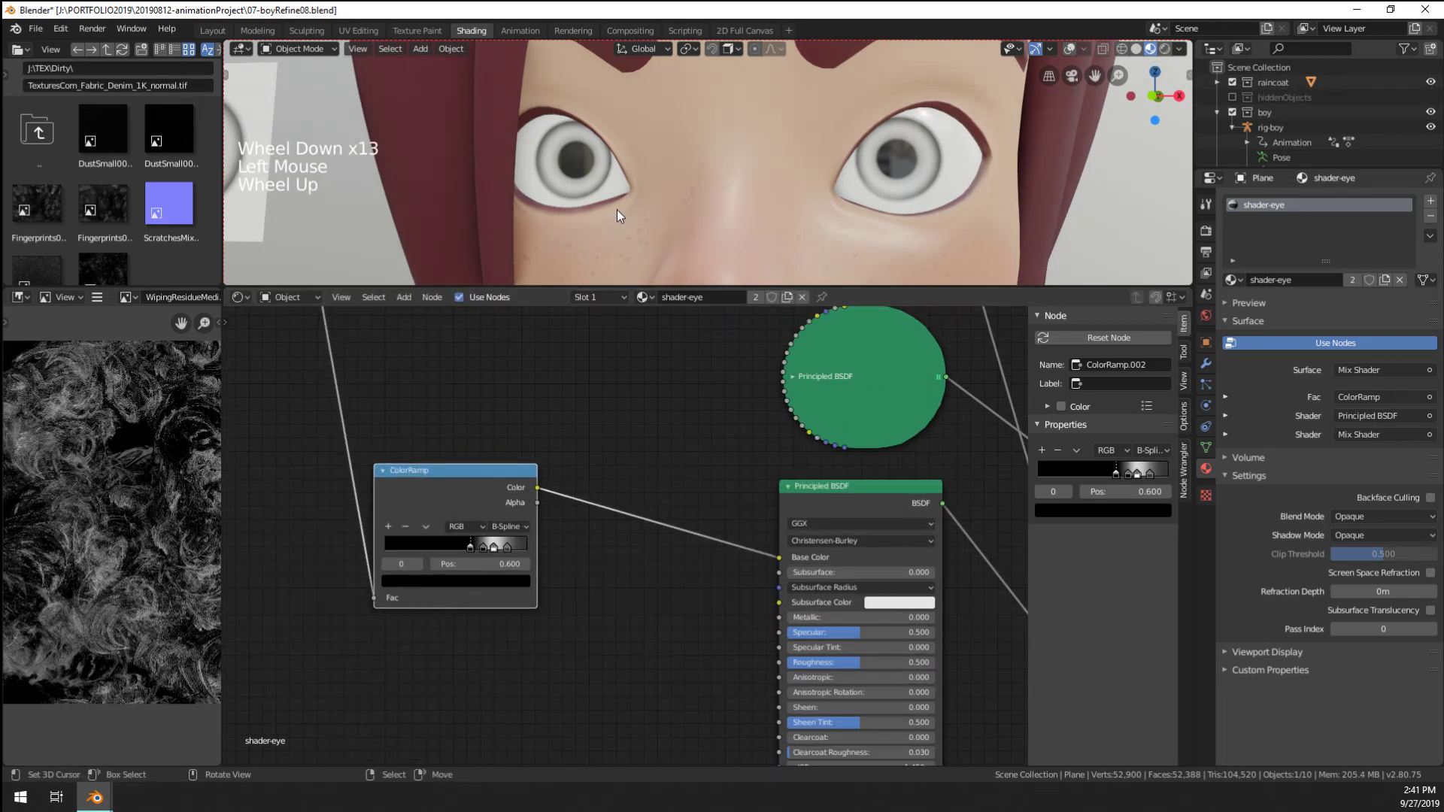
{"action": "scroll", "coordinate": [534, 496], "scroll_direction": "up", "scroll_amount": 5}
{"action": "middle_click_drag", "start_coordinate": [564, 471], "coordinate": [583, 479]}
{"action": "middle_click_drag", "start_coordinate": [583, 480], "coordinate": [602, 489]}
Insert a MixRGB node between the ColorRamp and the Principled BSDF, with the ramp's Color feeding the Mix node's Fac
{"action": "key", "text": "shift+a"}
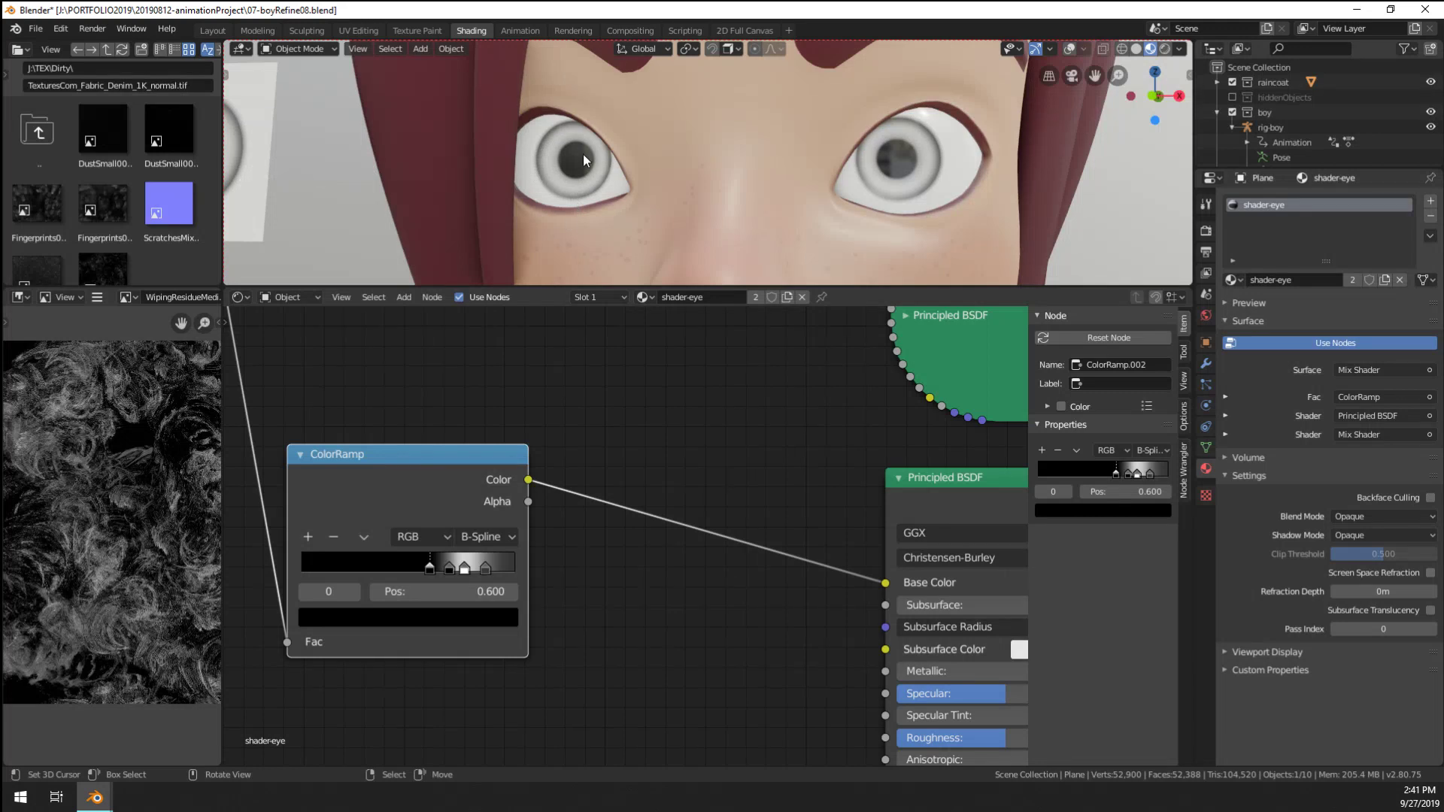
{"action": "key", "text": "shift+a"}
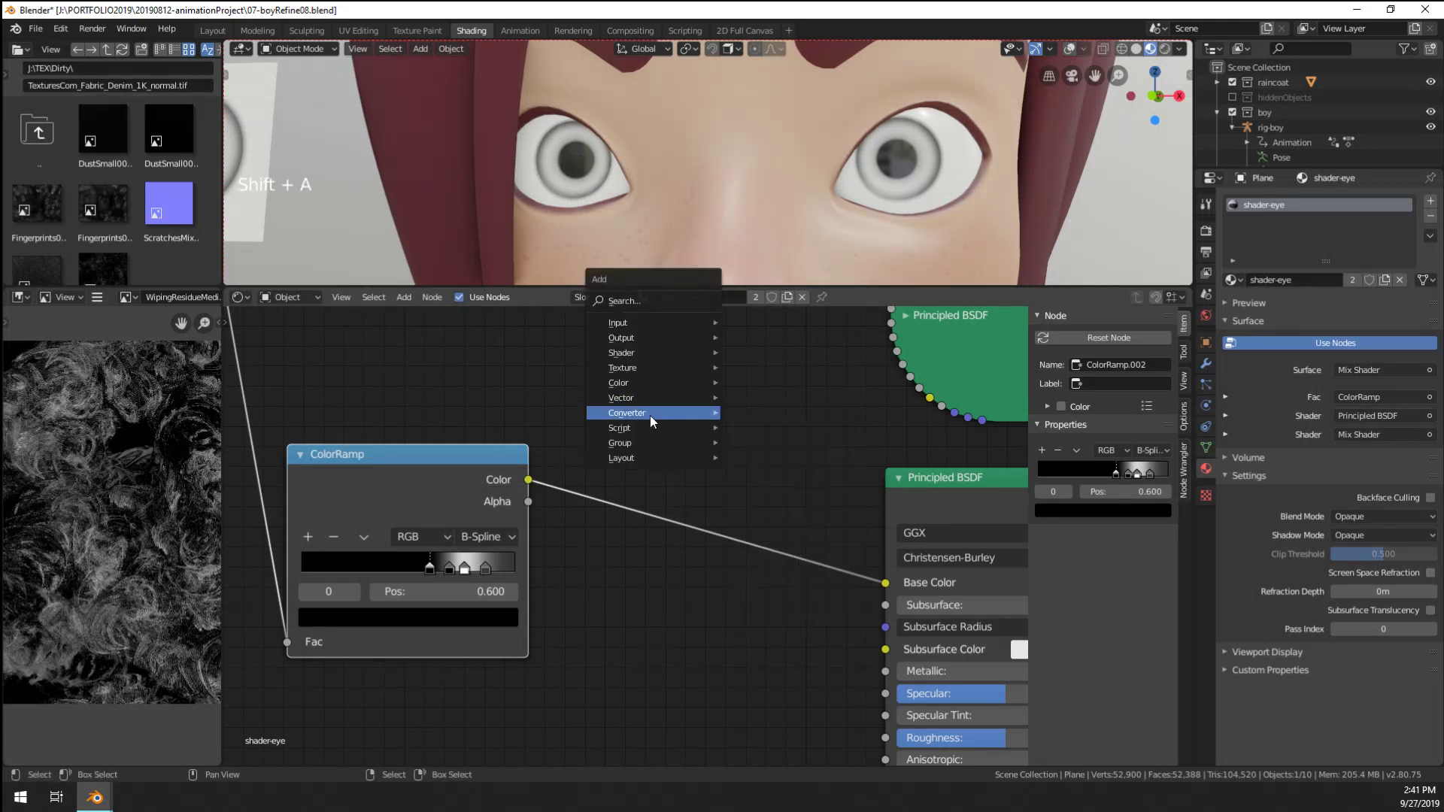
{"action": "mouse_move", "coordinate": [640, 382]}
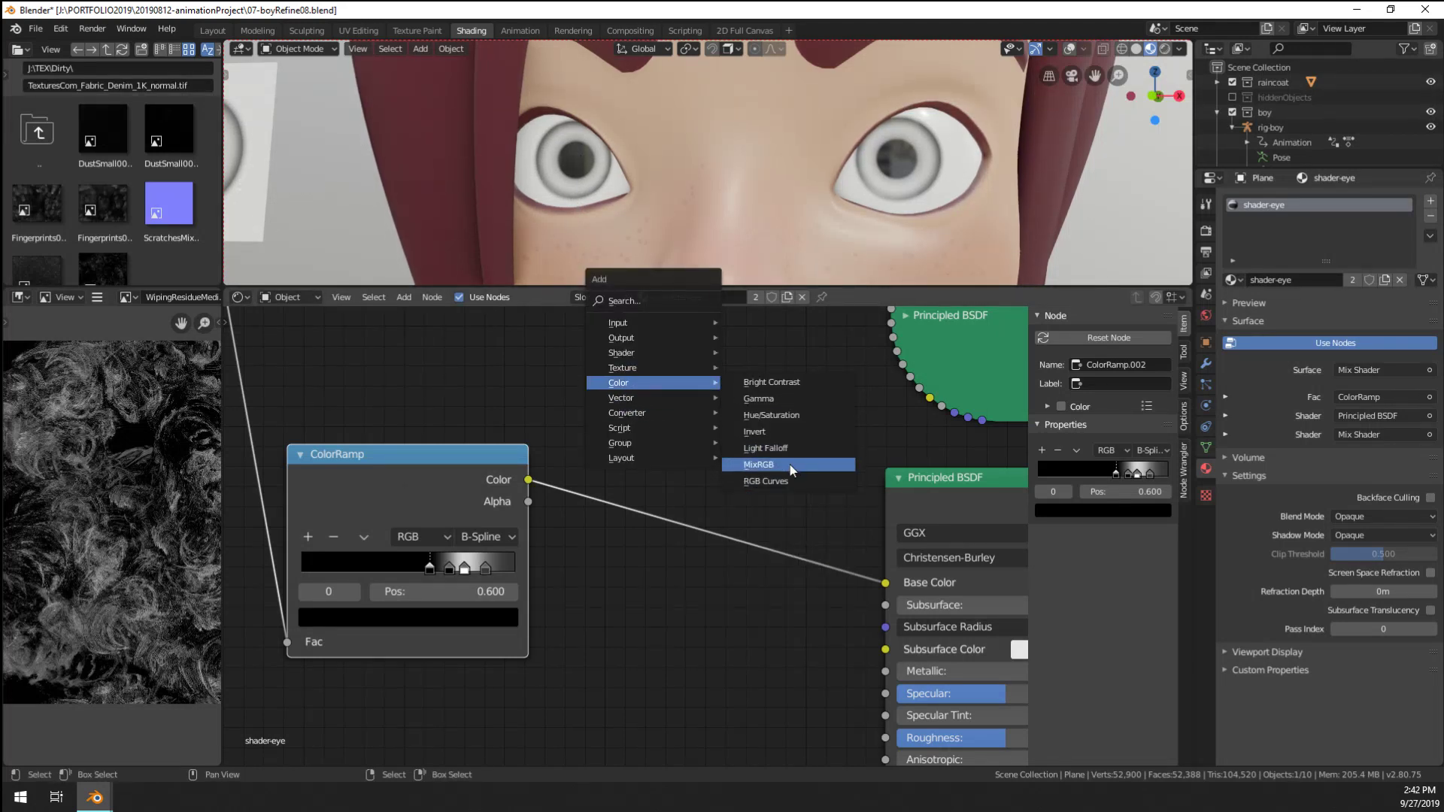
{"action": "left_click", "coordinate": [758, 464]}
{"action": "left_click", "coordinate": [583, 481]}
{"action": "left_click_drag", "start_coordinate": [609, 584], "coordinate": [611, 585]}
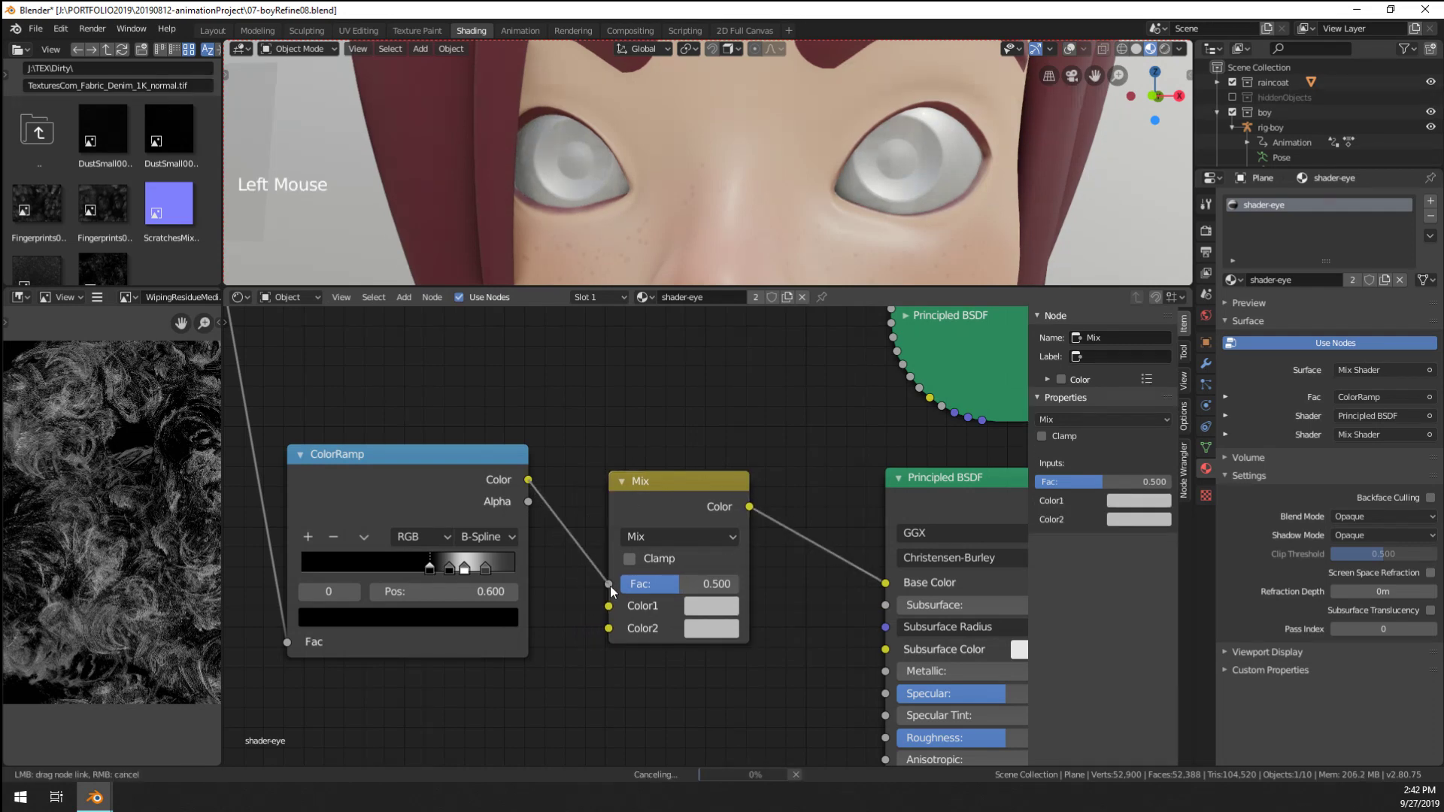
Darken the Mix node's Color1 to a grey with value 0.435
{"action": "middle_click", "coordinate": [772, 505]}
{"action": "scroll", "coordinate": [770, 515], "scroll_direction": "up", "scroll_amount": 1}
{"action": "middle_click_drag", "start_coordinate": [746, 562], "coordinate": [729, 475]}
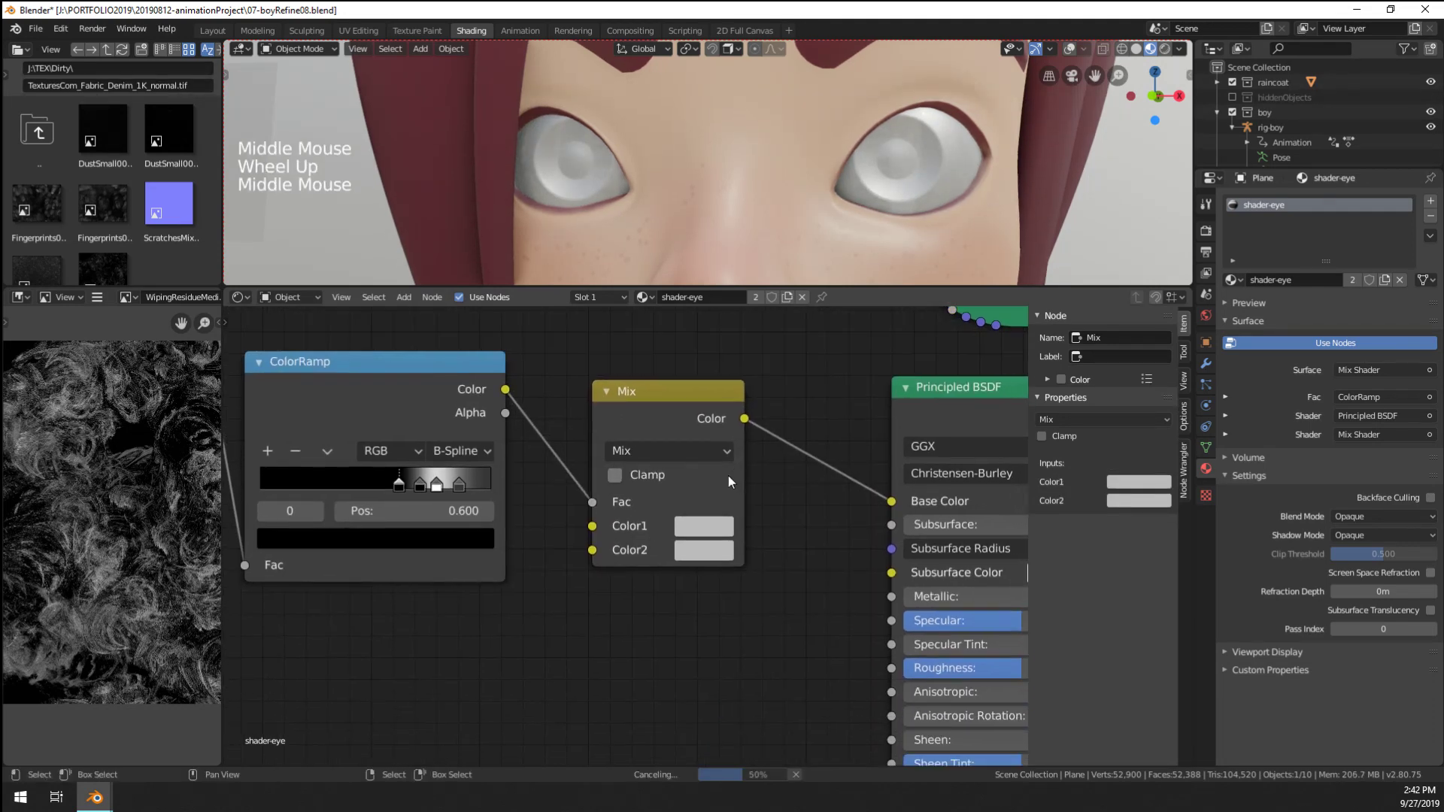
{"action": "scroll", "coordinate": [717, 525], "scroll_direction": "up", "scroll_amount": 5}
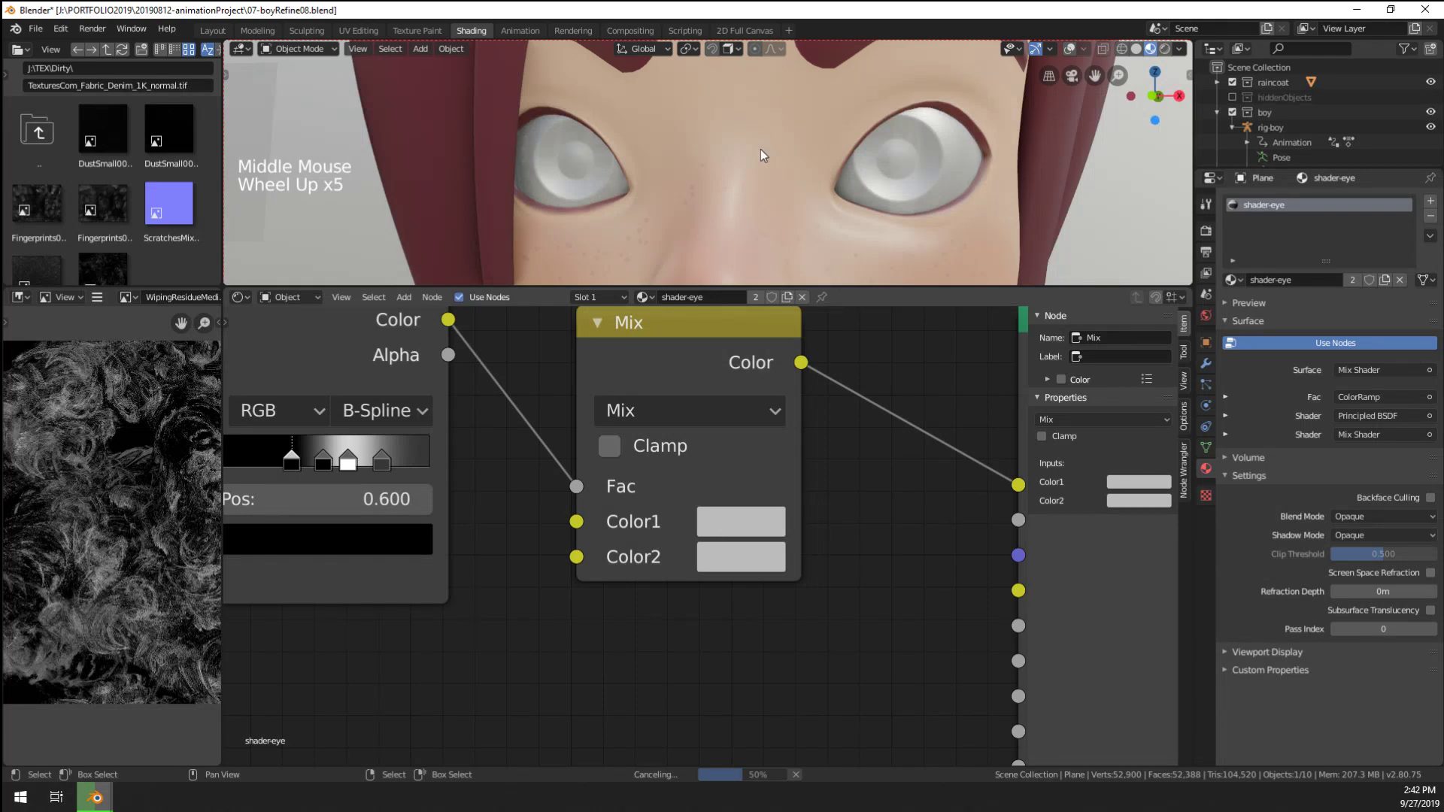
{"action": "left_click", "coordinate": [741, 521]}
With the eye plane selected, tint the Mix node's Color1 dark blue with hue 0.644 and saturation 0.525
{"action": "right_click", "coordinate": [467, 224]}
{"action": "scroll", "coordinate": [632, 205], "scroll_direction": "down", "scroll_amount": 7}
{"action": "scroll", "coordinate": [635, 206], "scroll_direction": "down", "scroll_amount": 5}
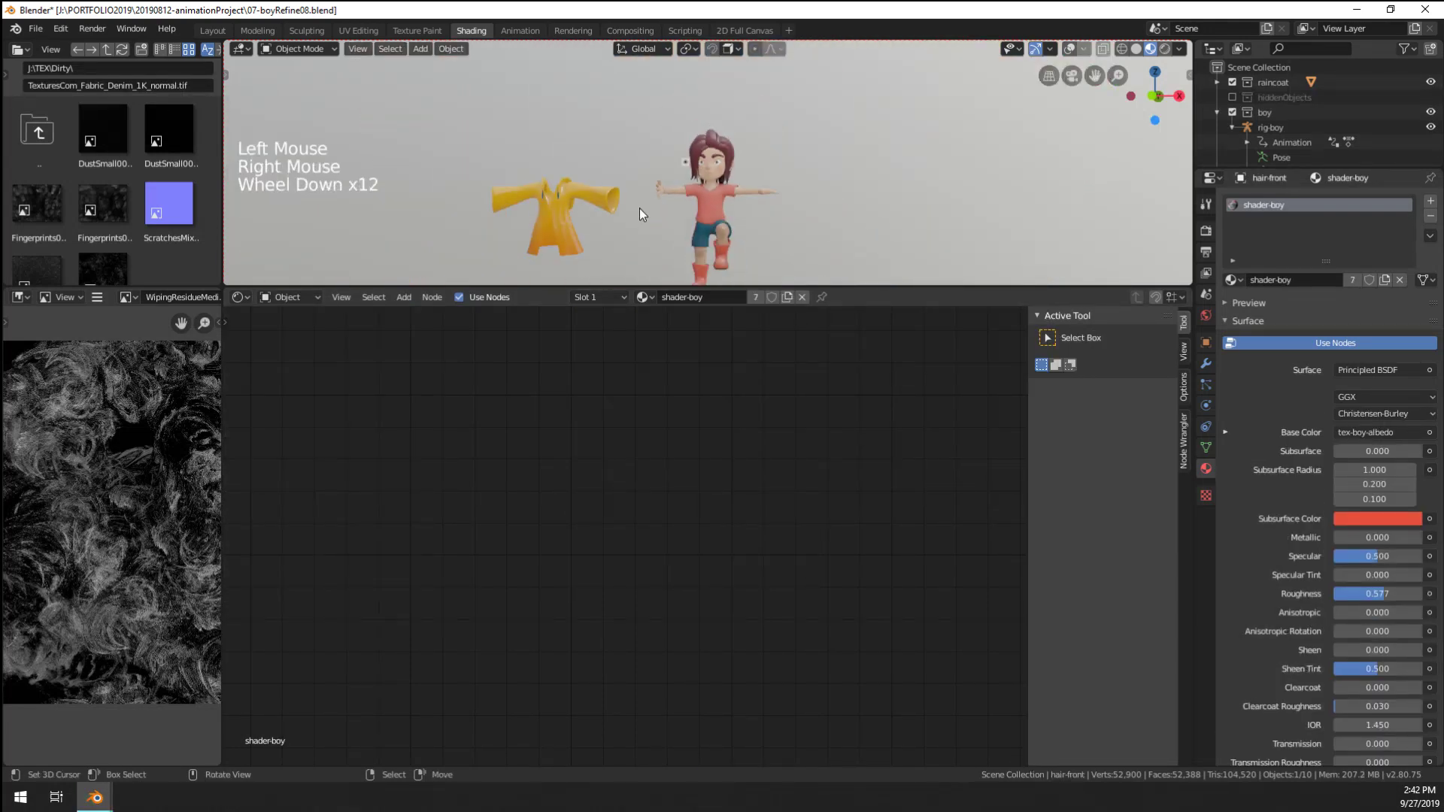
{"action": "mouse_move", "coordinate": [670, 246]}
{"action": "middle_mouse_down", "text": "shift"}
{"action": "mouse_move", "coordinate": [665, 189]}
{"action": "mouse_move", "coordinate": [685, 230]}
{"action": "middle_mouse_up", "text": "shift"}
{"action": "scroll", "coordinate": [665, 188], "scroll_direction": "up", "scroll_amount": 5}
{"action": "scroll", "coordinate": [665, 188], "scroll_direction": "down", "scroll_amount": 2}
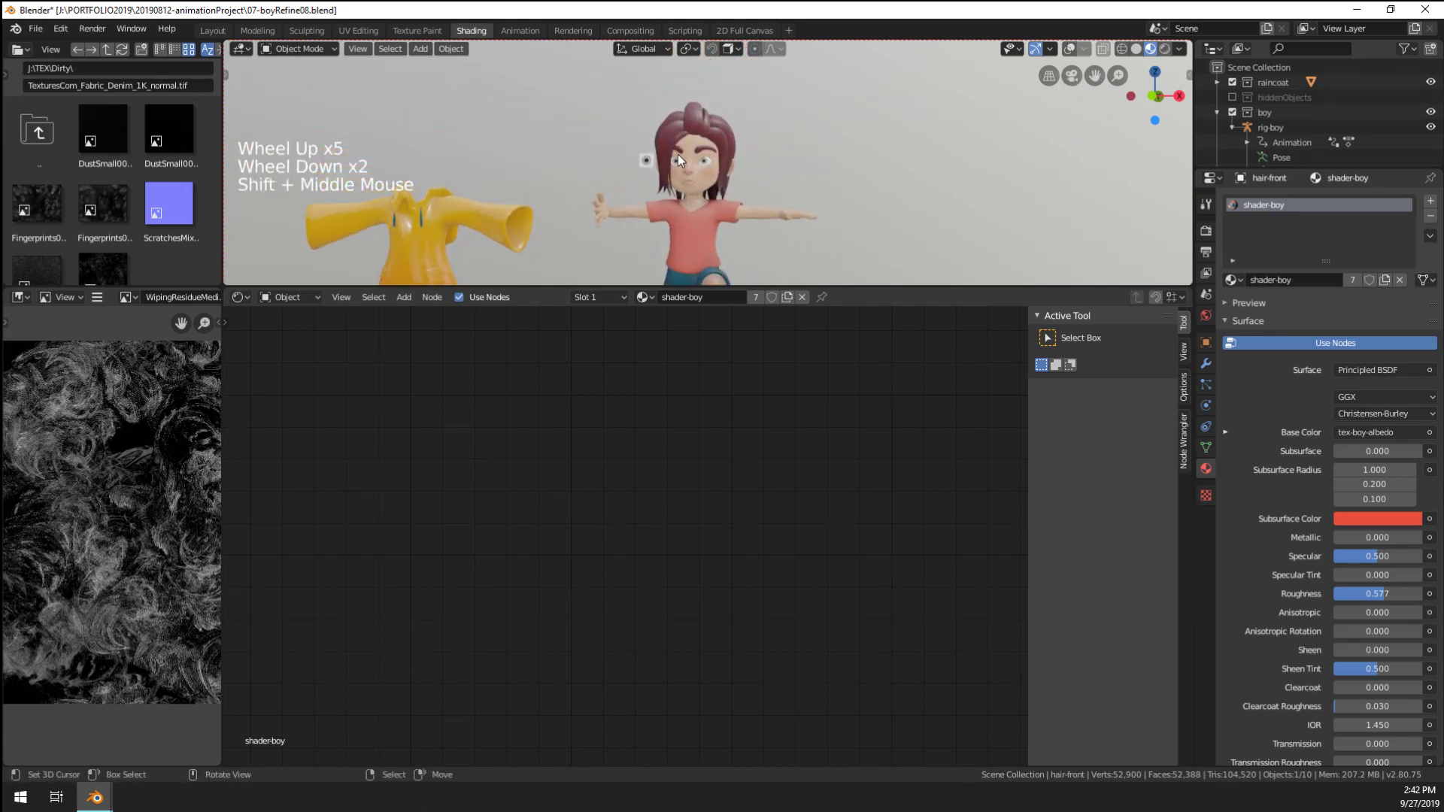
{"action": "right_click", "coordinate": [651, 160]}
{"action": "left_click", "coordinate": [712, 520]}
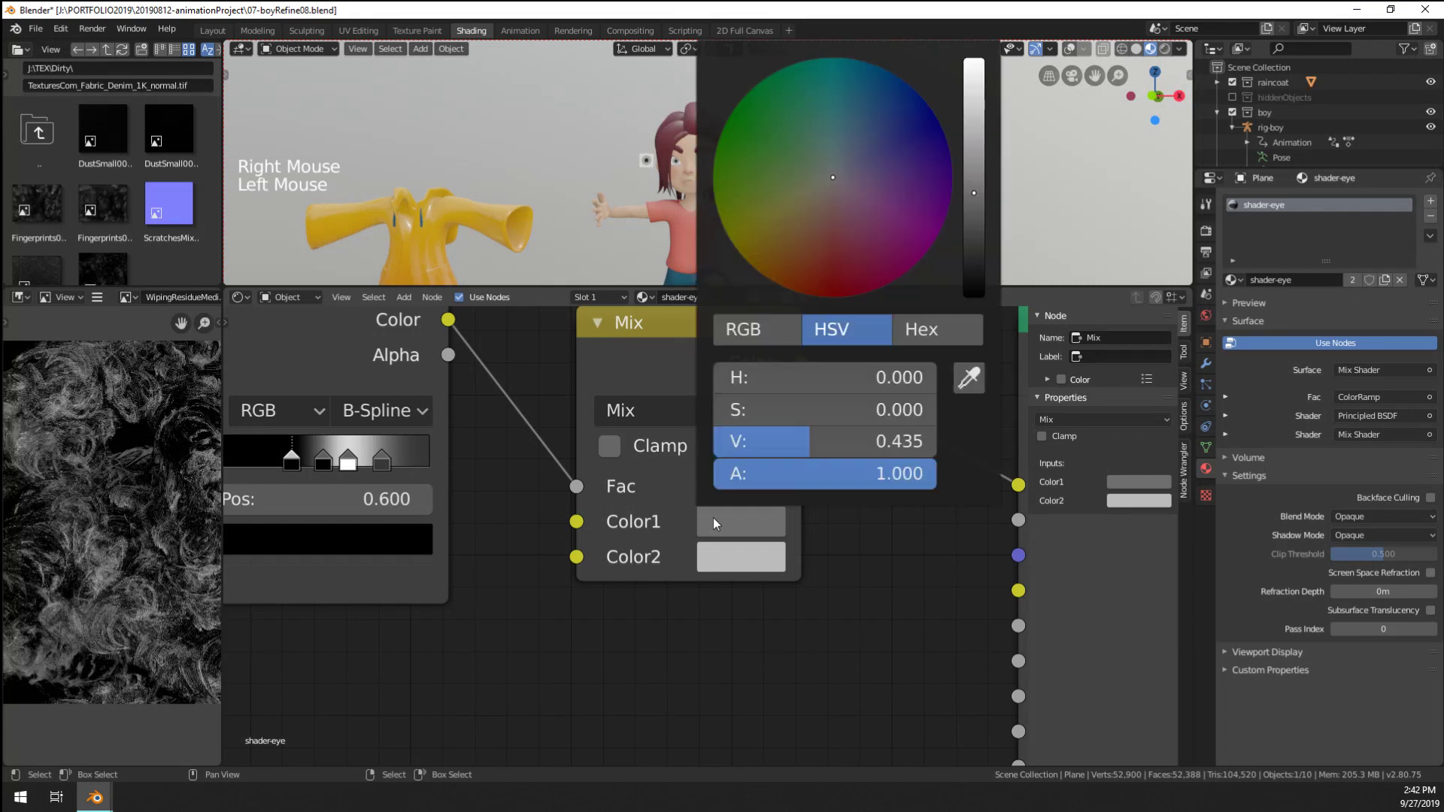
{"action": "left_click", "coordinate": [882, 139]}
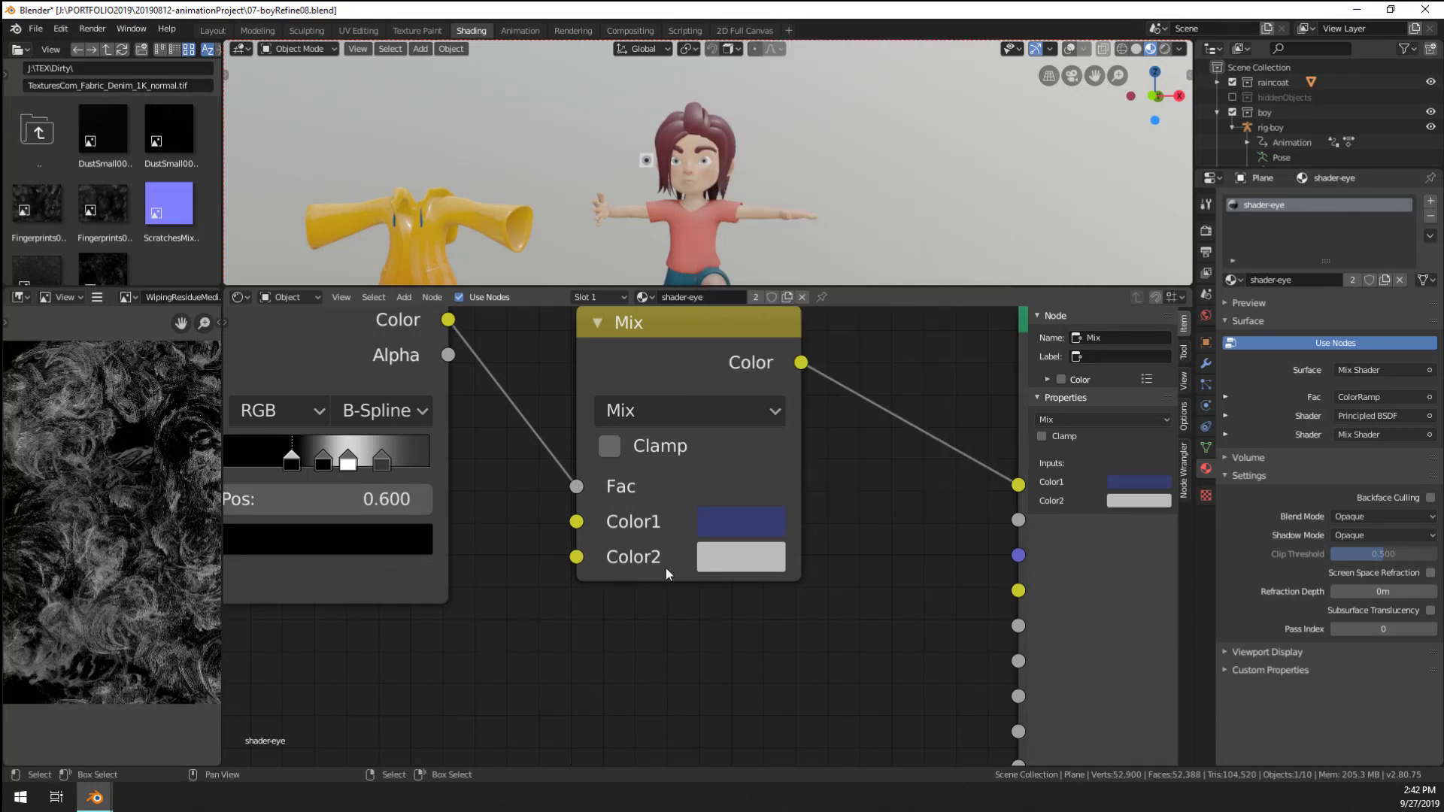
Set the Mix node's Color2 to a light teal with hue 0.512 and saturation 0.432
{"action": "scroll", "coordinate": [624, 210], "scroll_direction": "up", "scroll_amount": 9}
{"action": "left_click", "coordinate": [761, 541]}
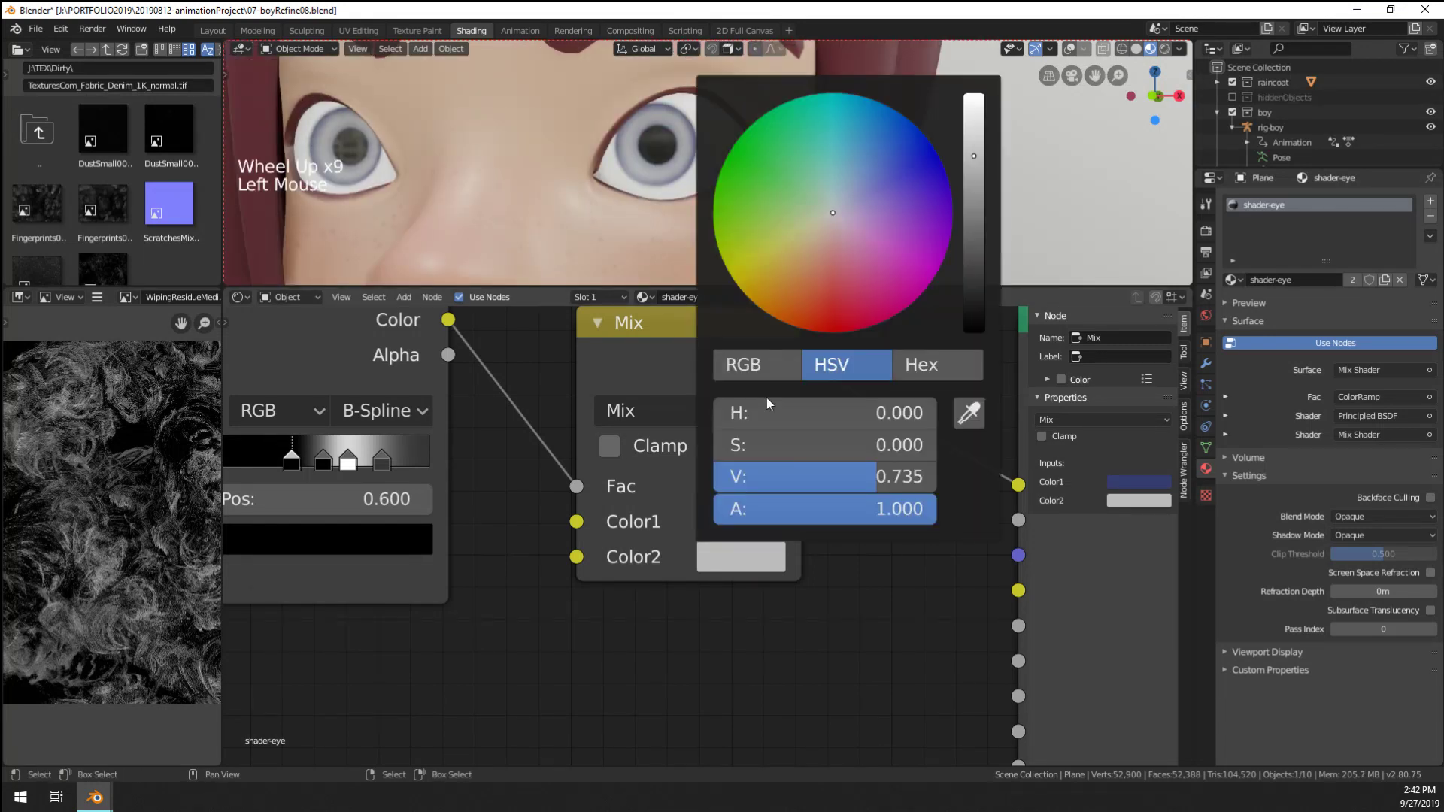
{"action": "left_click_drag", "start_coordinate": [845, 181], "coordinate": [837, 160]}
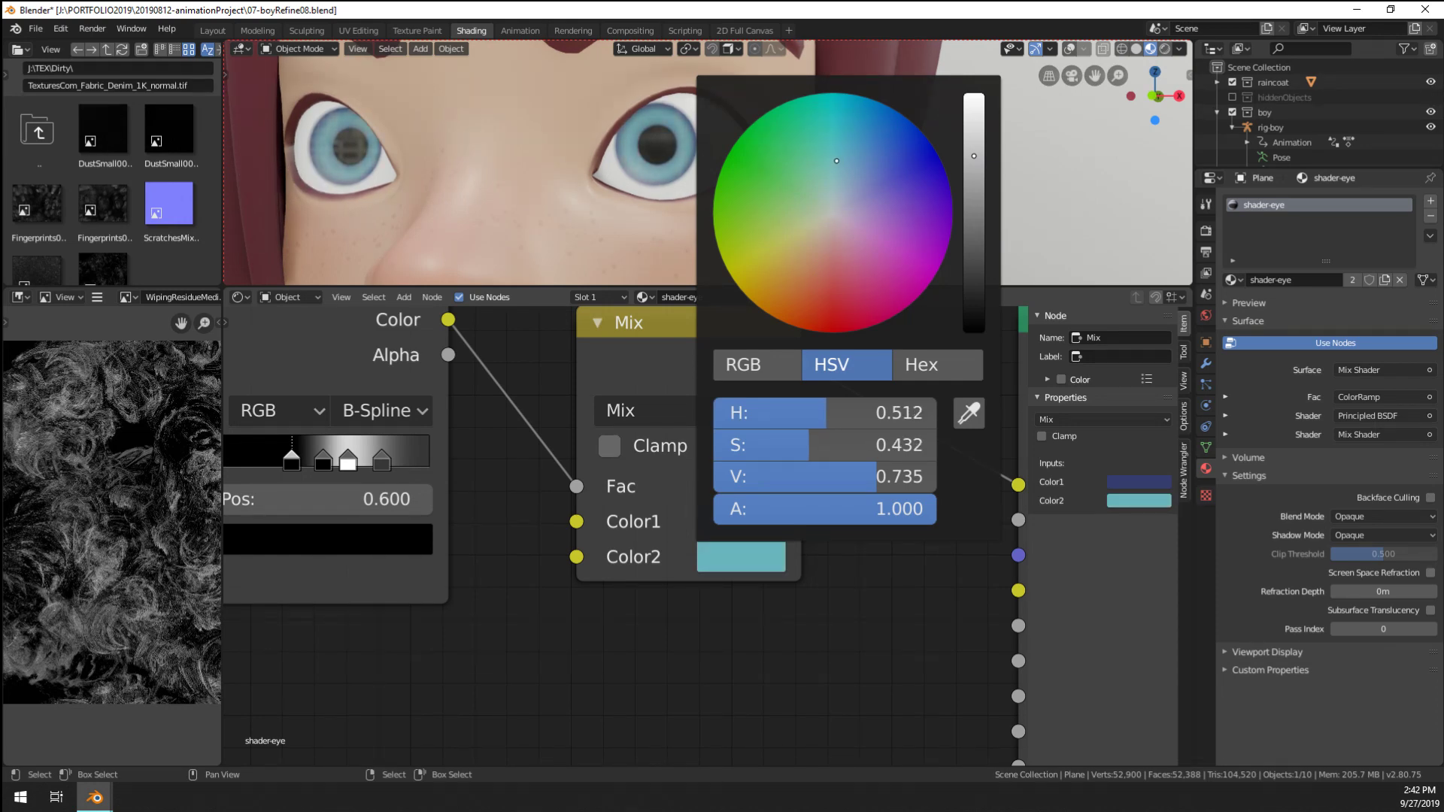
Examine the iris colours on the boy's face and the eye plane from close up and from a distance
{"action": "scroll", "coordinate": [408, 218], "scroll_direction": "down", "scroll_amount": 4}
{"action": "scroll", "coordinate": [412, 219], "scroll_direction": "down", "scroll_amount": 3}
{"action": "middle_click_drag", "start_coordinate": [429, 214], "coordinate": [661, 215], "text": "shift"}
{"action": "scroll", "coordinate": [625, 146], "scroll_direction": "down", "scroll_amount": 4}
{"action": "scroll", "coordinate": [626, 147], "scroll_direction": "up", "scroll_amount": 6}
{"action": "scroll", "coordinate": [671, 215], "scroll_direction": "up", "scroll_amount": 3}
{"action": "scroll", "coordinate": [670, 215], "scroll_direction": "down", "scroll_amount": 1}
{"action": "scroll", "coordinate": [665, 246], "scroll_direction": "up", "scroll_amount": 1}
{"action": "scroll", "coordinate": [669, 248], "scroll_direction": "down", "scroll_amount": 8}
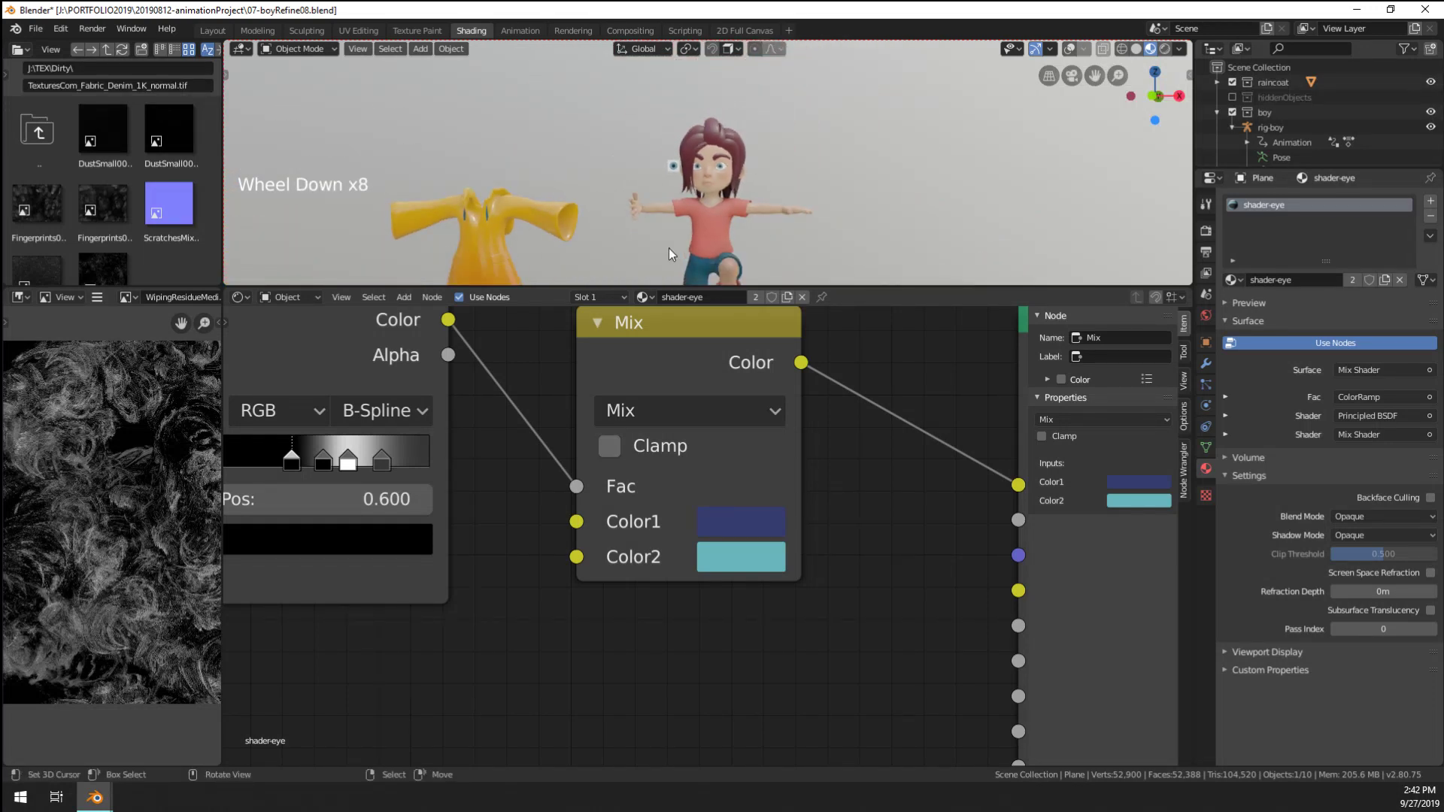
{"action": "scroll", "coordinate": [669, 249], "scroll_direction": "up", "scroll_amount": 9}
{"action": "scroll", "coordinate": [669, 248], "scroll_direction": "down", "scroll_amount": 1}
{"action": "middle_click_drag", "start_coordinate": [669, 248], "coordinate": [671, 233], "text": "shift"}
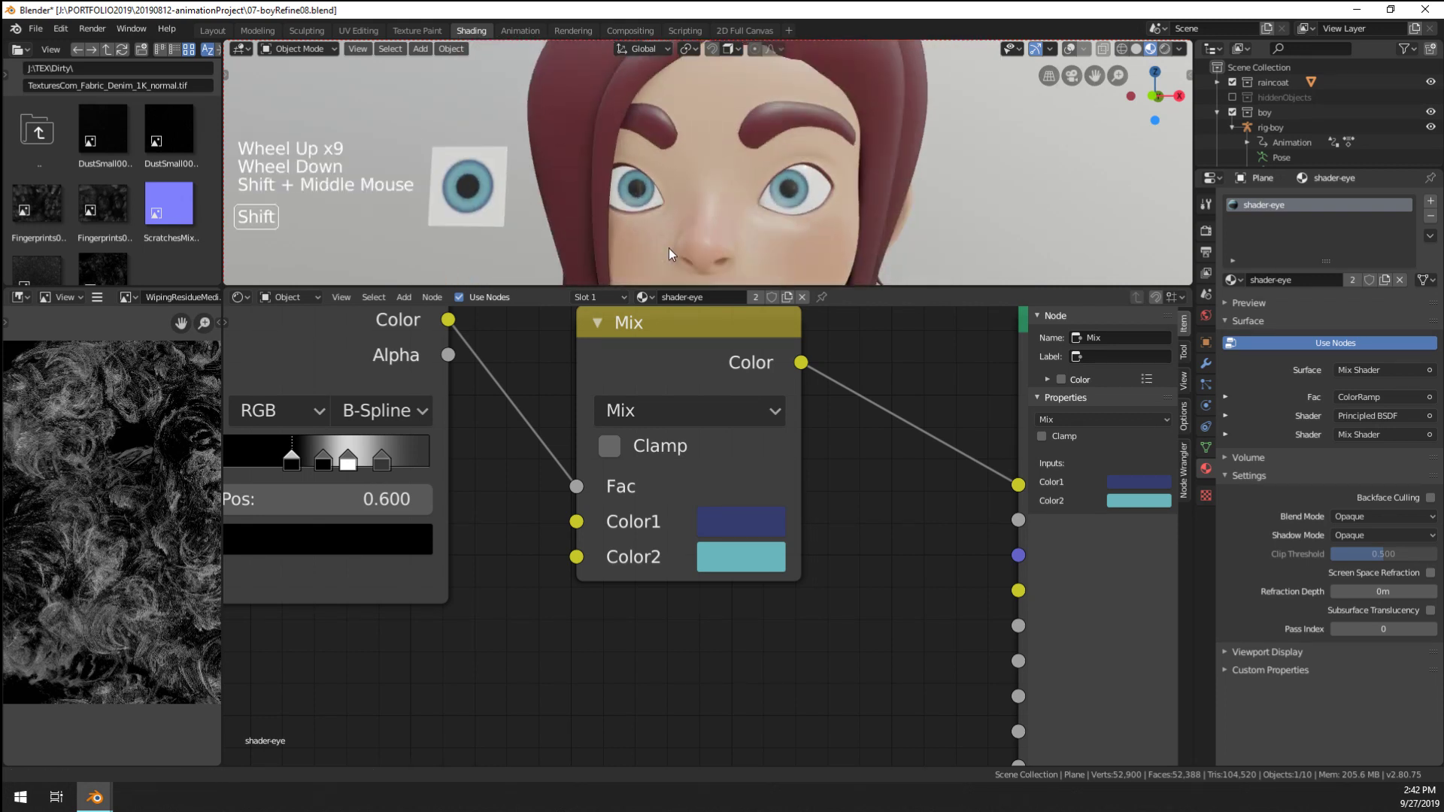
{"action": "scroll", "coordinate": [671, 233], "scroll_direction": "up", "scroll_amount": 1}
Open the Mix node's Color1 for editing
{"action": "left_click", "coordinate": [734, 509]}
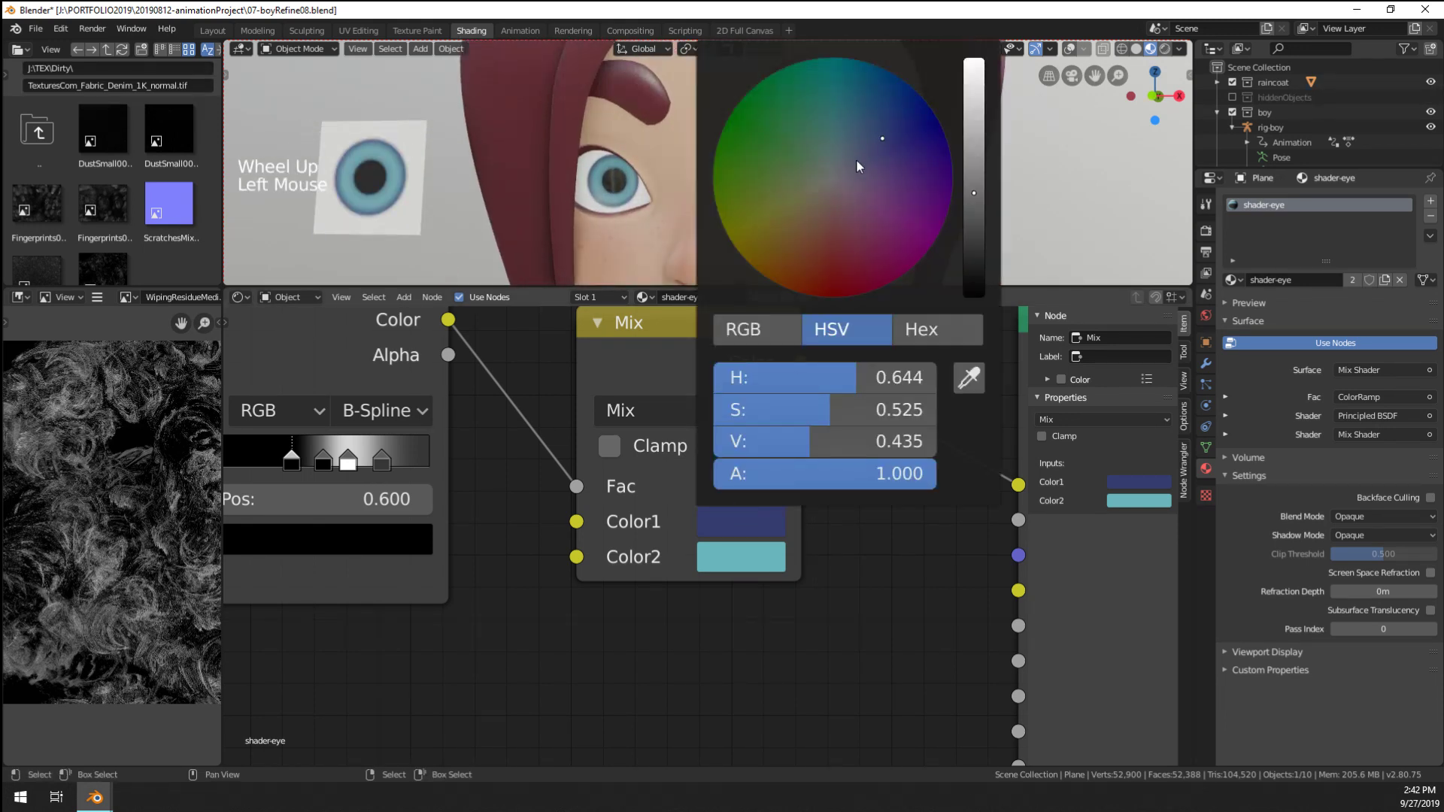
Change the Mix node's Color1 from blue to a very dark olive brown
{"action": "left_click_drag", "start_coordinate": [856, 160], "coordinate": [775, 228]}
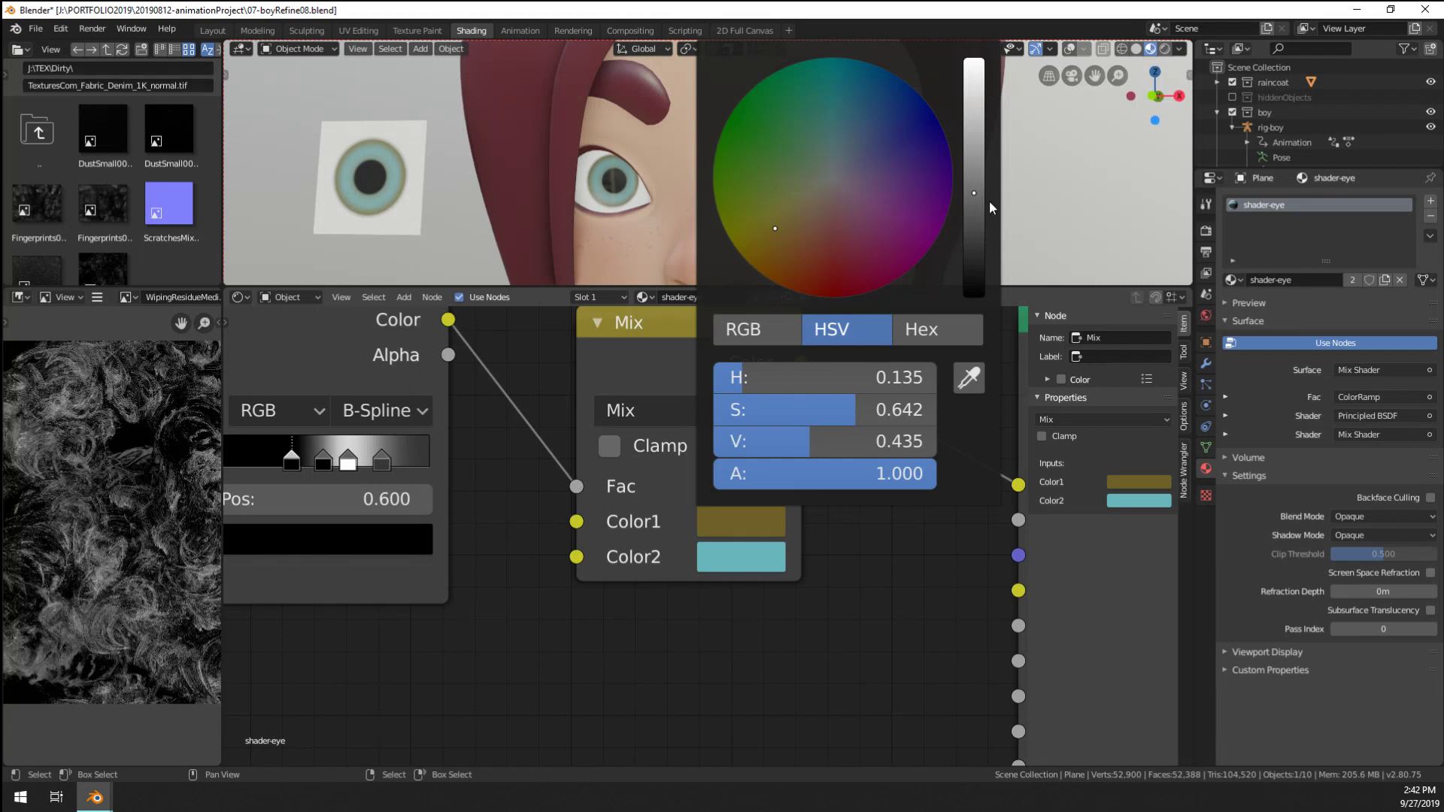
{"action": "left_click_drag", "start_coordinate": [974, 200], "coordinate": [975, 251]}
{"action": "left_click_drag", "start_coordinate": [774, 228], "coordinate": [764, 224]}
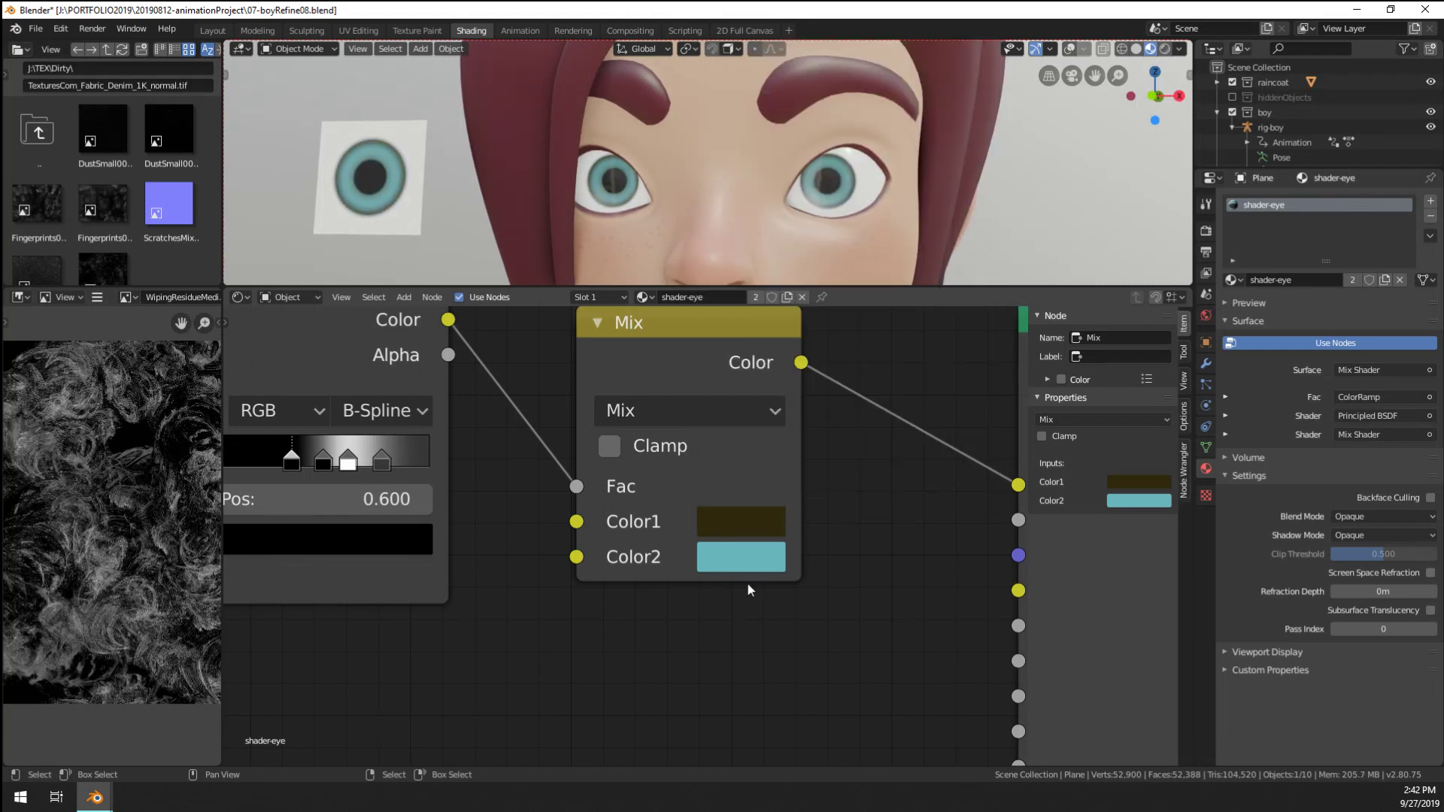
Set the Mix node's Color2 to a muted reddish brown with hue 0.050, saturation 0.401 and value 0.643, and check it on the eyes
{"action": "left_click", "coordinate": [728, 560]}
{"action": "left_click_drag", "start_coordinate": [831, 269], "coordinate": [804, 281]}
{"action": "scroll", "coordinate": [804, 281], "scroll_direction": "up", "scroll_amount": 1}
{"action": "scroll", "coordinate": [787, 272], "scroll_direction": "down", "scroll_amount": 3}
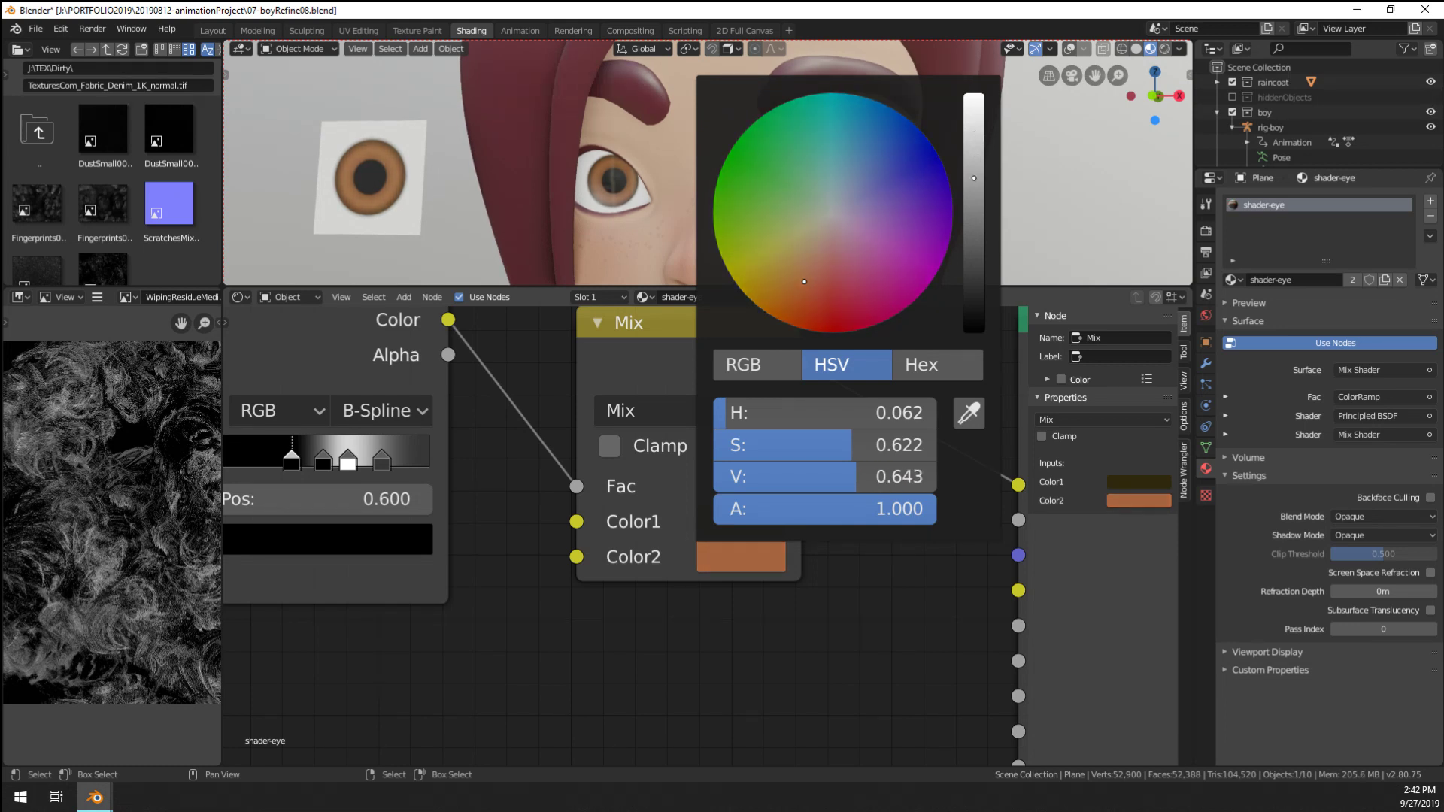
{"action": "left_click_drag", "start_coordinate": [799, 286], "coordinate": [817, 259]}
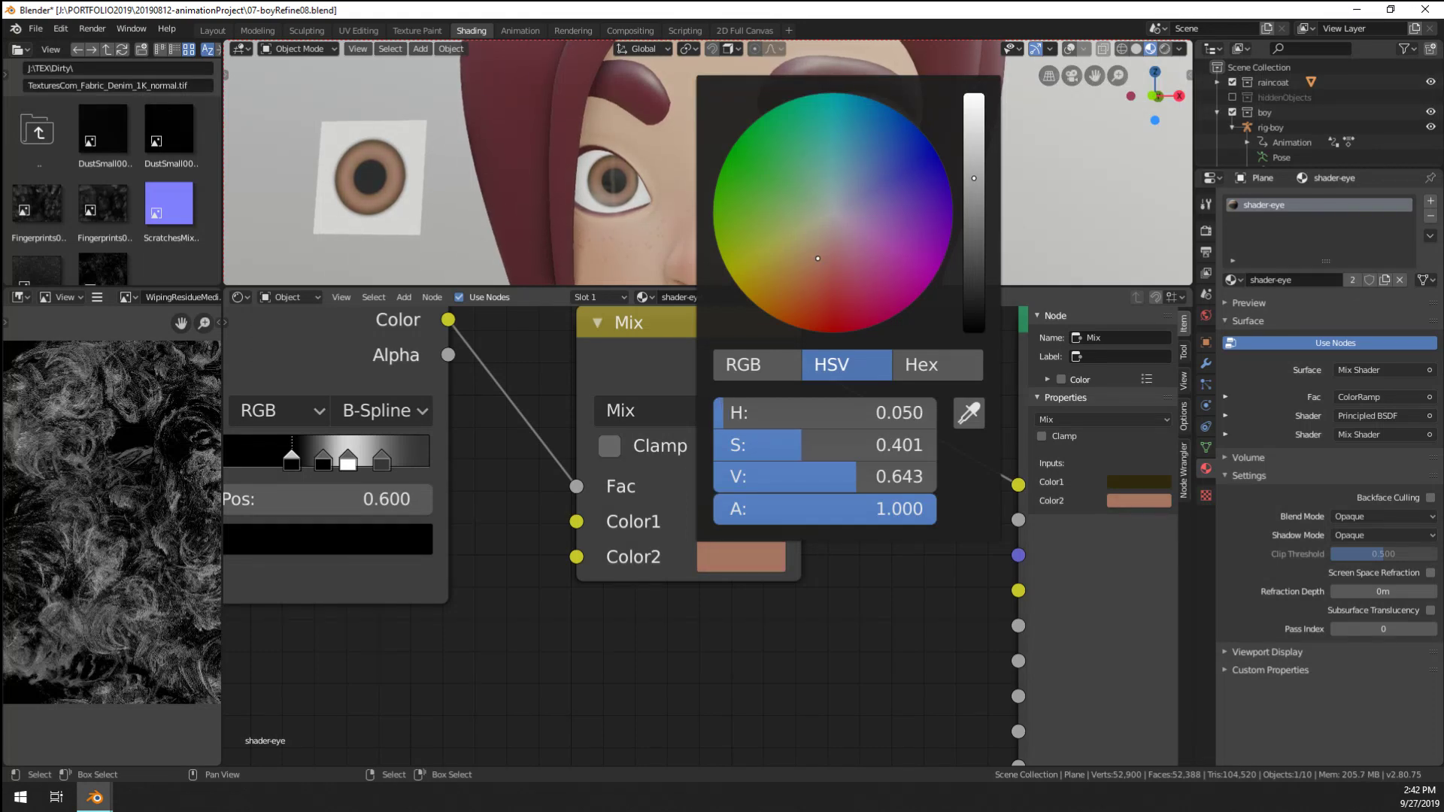
{"action": "scroll", "coordinate": [653, 173], "scroll_direction": "up", "scroll_amount": 3}
{"action": "scroll", "coordinate": [653, 173], "scroll_direction": "down", "scroll_amount": 1}
{"action": "middle_click_drag", "start_coordinate": [653, 200], "coordinate": [653, 179], "text": "shift"}
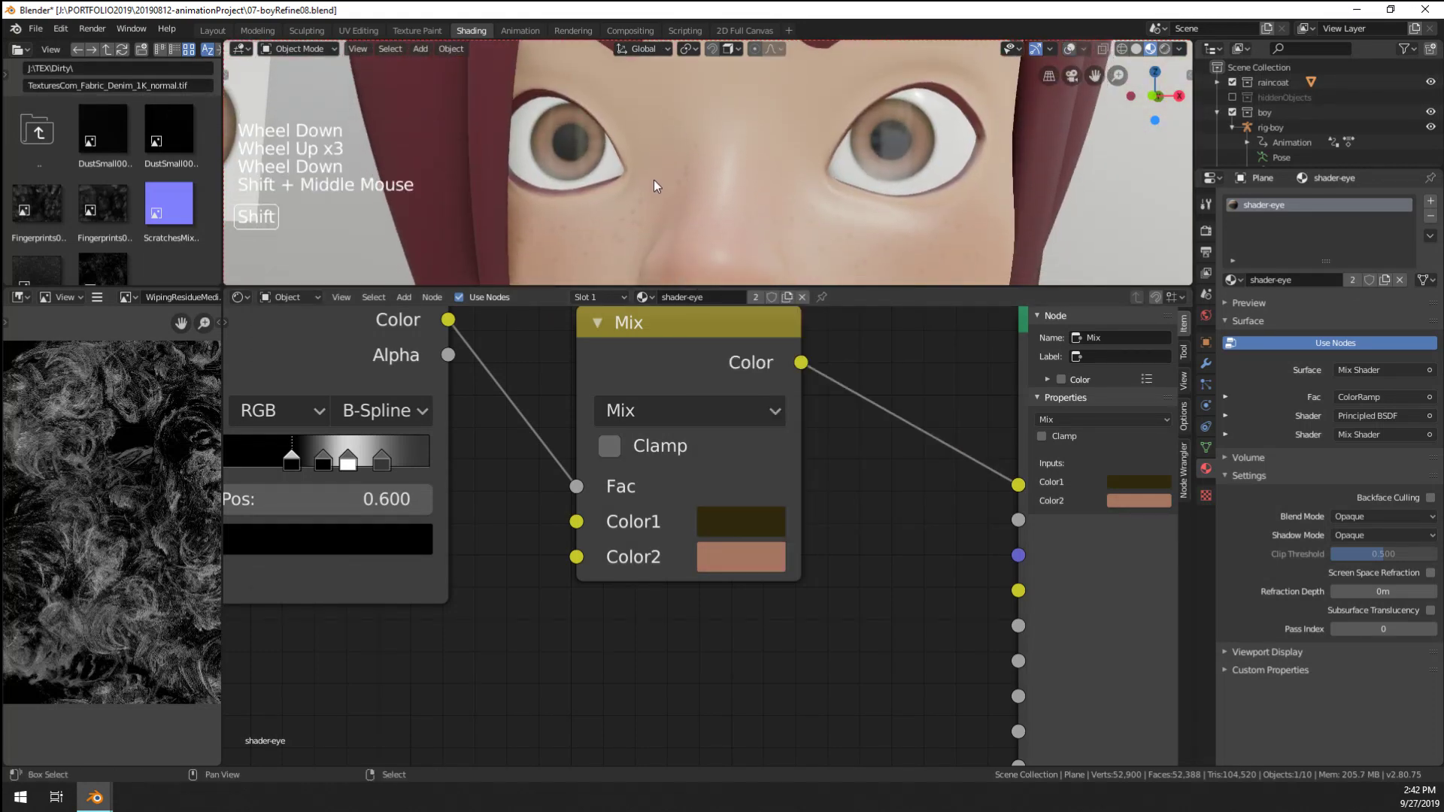
Move the ColorRamp and Mix nodes that feed the expanded Principled BSDF together, slightly away from the shader
{"action": "scroll", "coordinate": [630, 379], "scroll_direction": "down", "scroll_amount": 13}
{"action": "middle_click_drag", "start_coordinate": [538, 432], "coordinate": [575, 451]}
{"action": "scroll", "coordinate": [573, 507], "scroll_direction": "down", "scroll_amount": 1}
{"action": "left_click", "coordinate": [576, 502]}
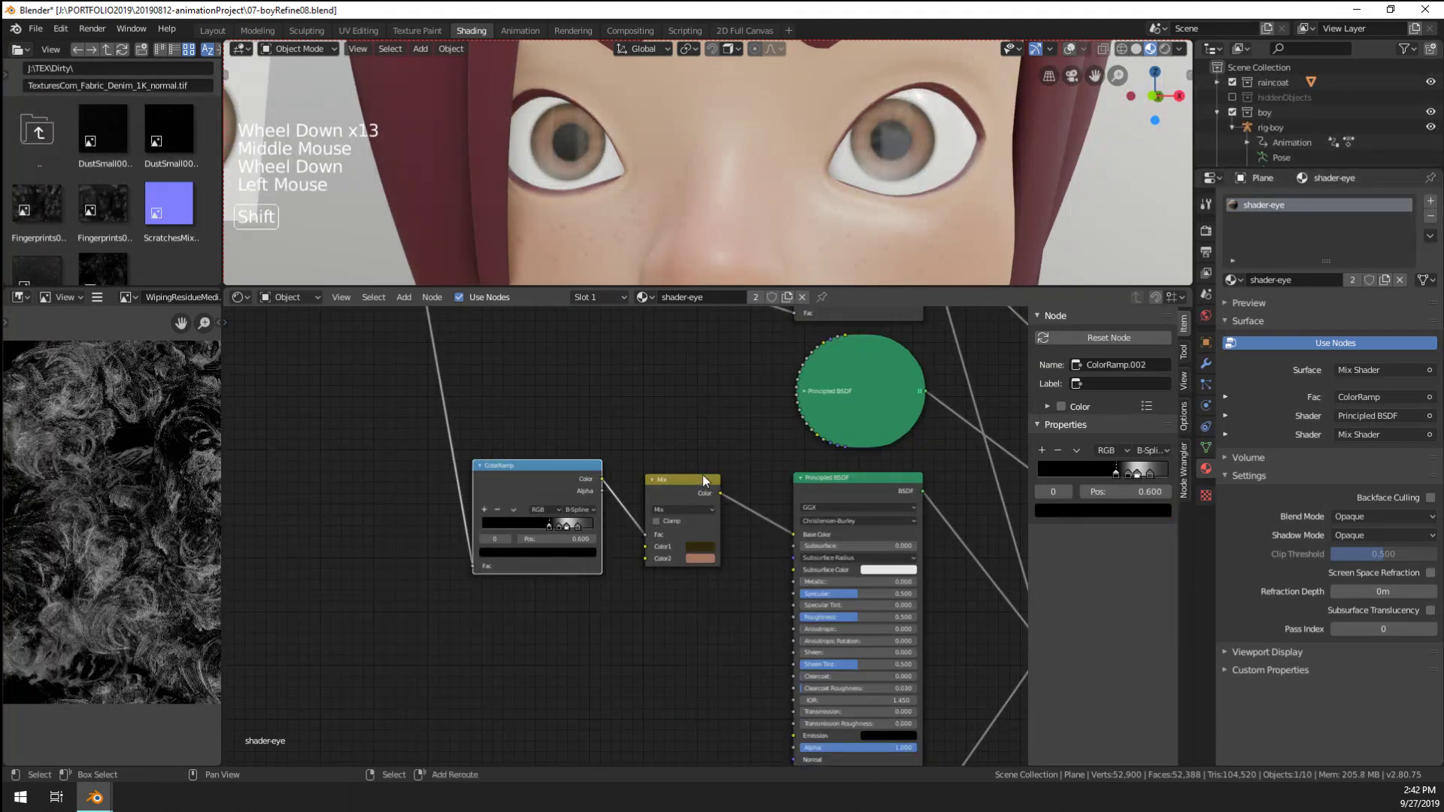
{"action": "left_click", "coordinate": [685, 480], "text": "shift"}
{"action": "key", "text": "g"}
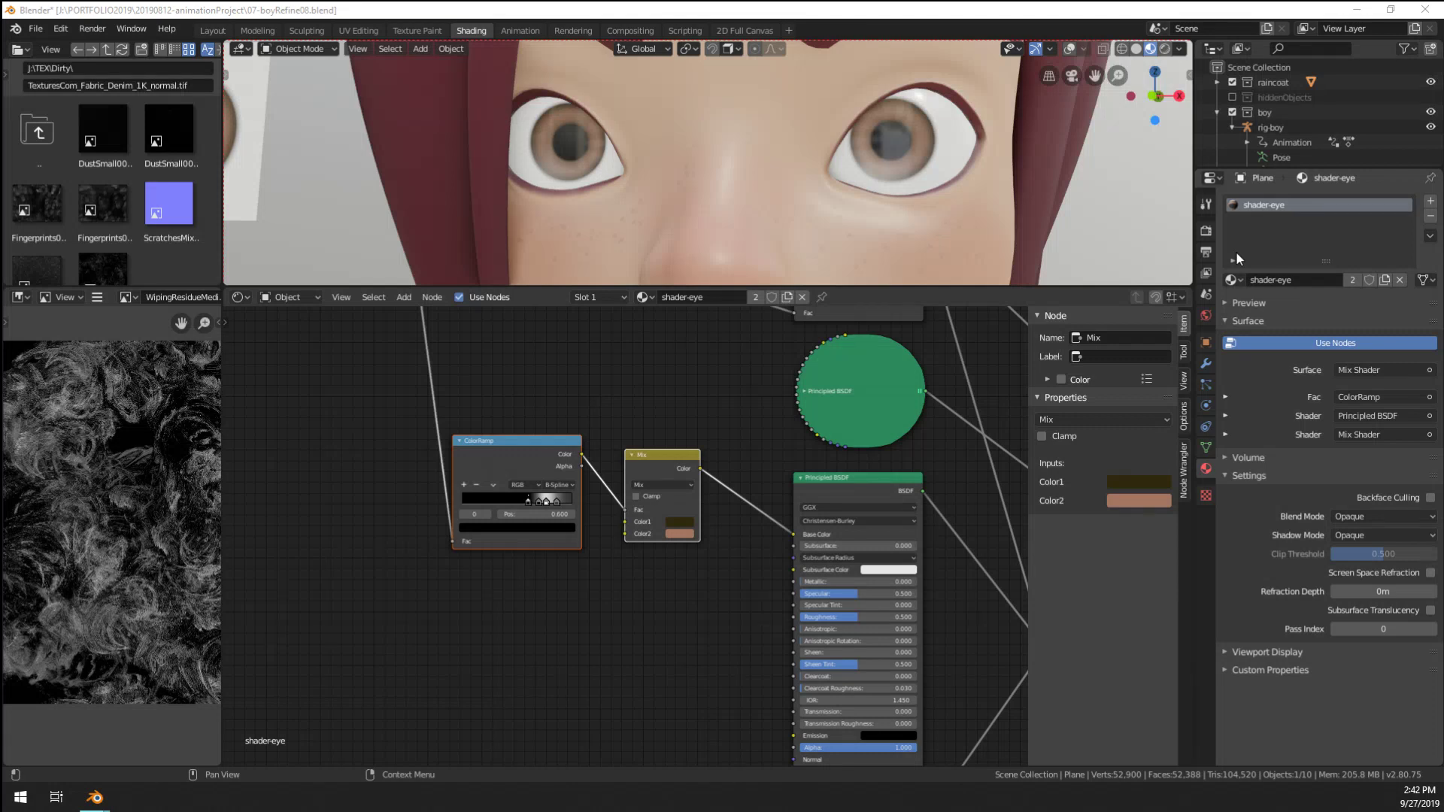
{"action": "middle_click_drag", "start_coordinate": [340, 578], "coordinate": [412, 573]}
{"action": "scroll", "coordinate": [504, 540], "scroll_direction": "up", "scroll_amount": 3}
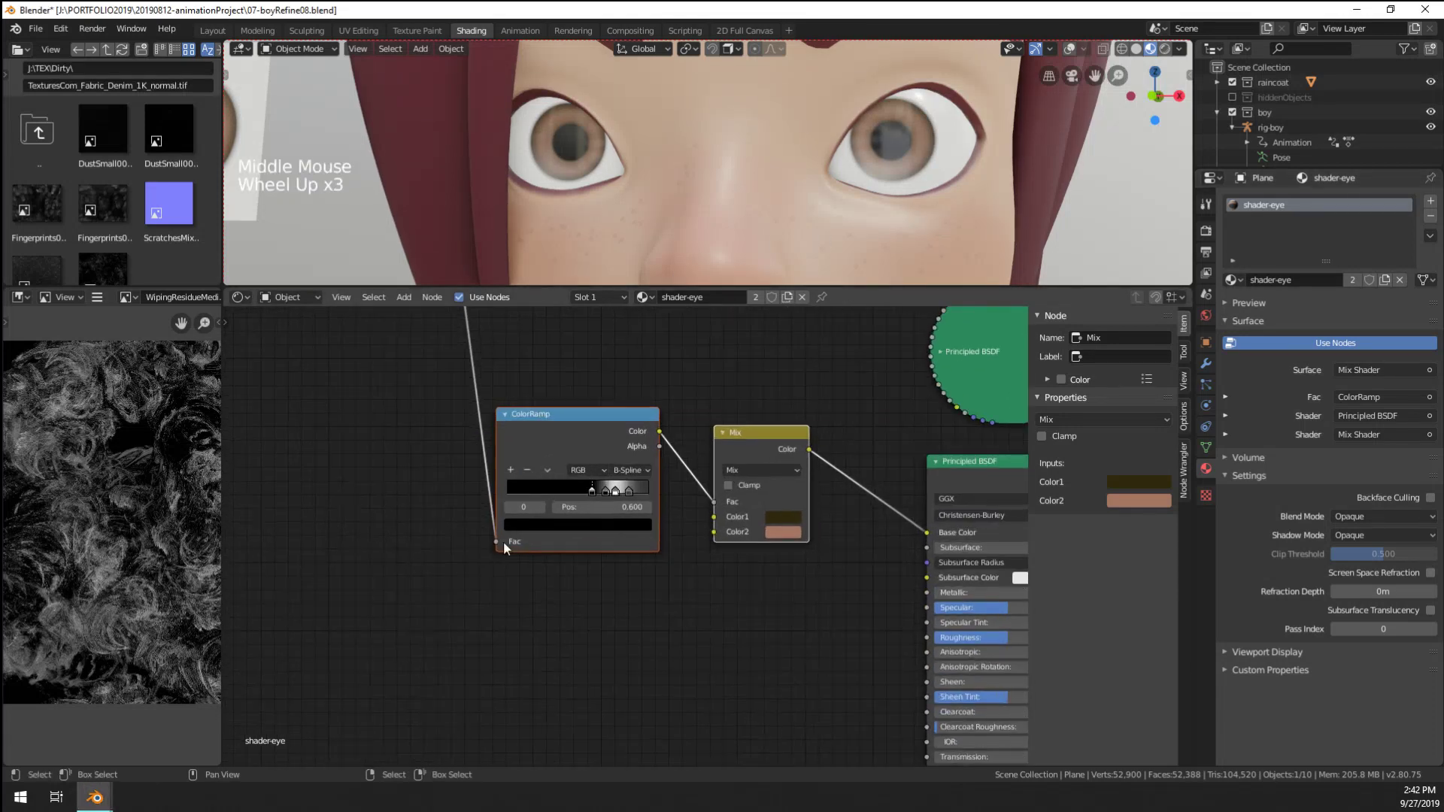
{"action": "middle_click_drag", "start_coordinate": [503, 540], "coordinate": [531, 617]}
{"action": "left_click_drag", "start_coordinate": [582, 505], "coordinate": [602, 509]}
Duplicate the Gradient Texture with its Mapping link beside the iris ColorRamp and connect the copy's Color to the ramp's Fac
{"action": "scroll", "coordinate": [600, 489], "scroll_direction": "down", "scroll_amount": 1}
{"action": "middle_click_drag", "start_coordinate": [553, 366], "coordinate": [603, 501]}
{"action": "scroll", "coordinate": [601, 499], "scroll_direction": "down", "scroll_amount": 4}
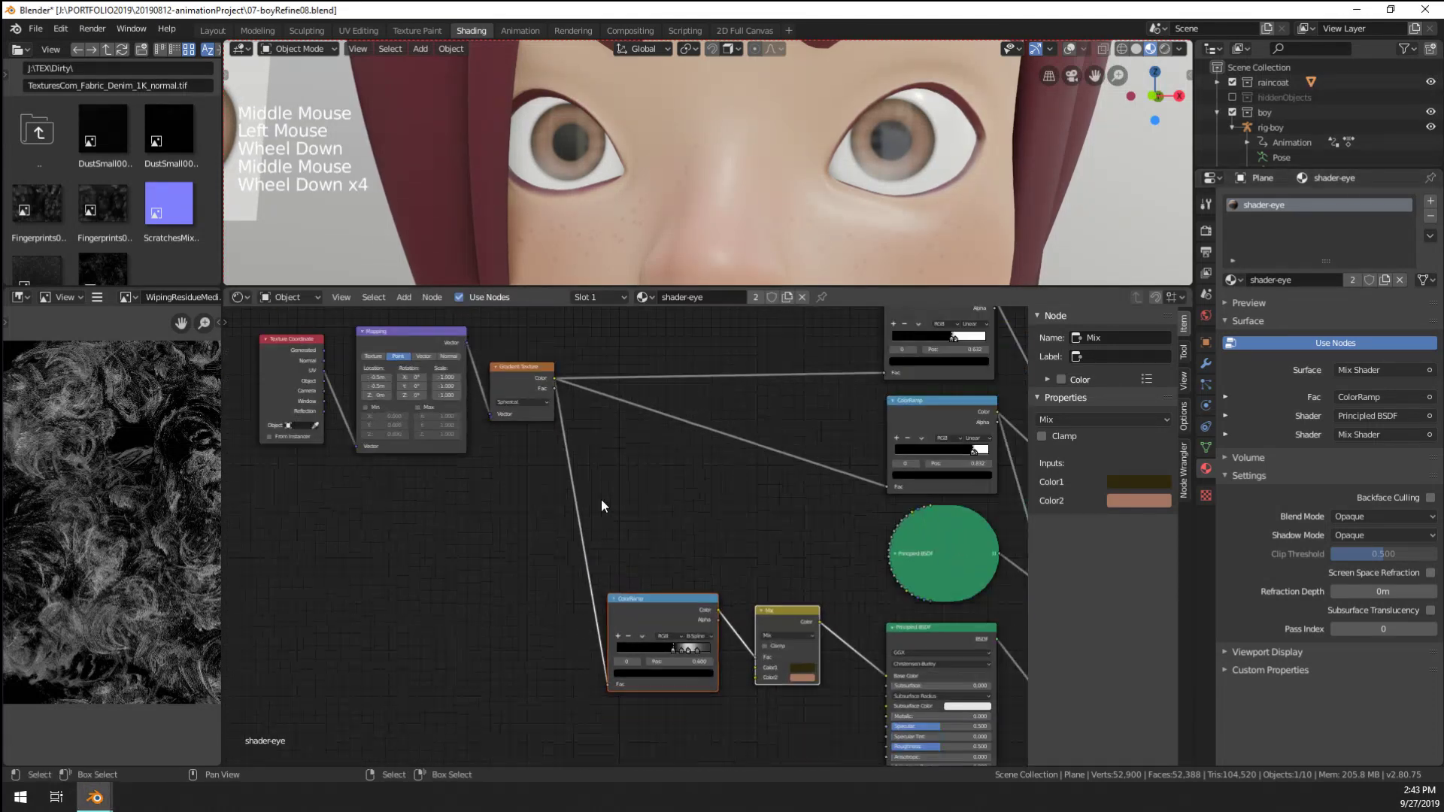
{"action": "middle_click_drag", "start_coordinate": [529, 390], "coordinate": [557, 400]}
{"action": "middle_click_drag", "start_coordinate": [557, 399], "coordinate": [566, 402]}
{"action": "left_click", "coordinate": [566, 402]}
{"action": "scroll", "coordinate": [581, 546], "scroll_direction": "up", "scroll_amount": 2}
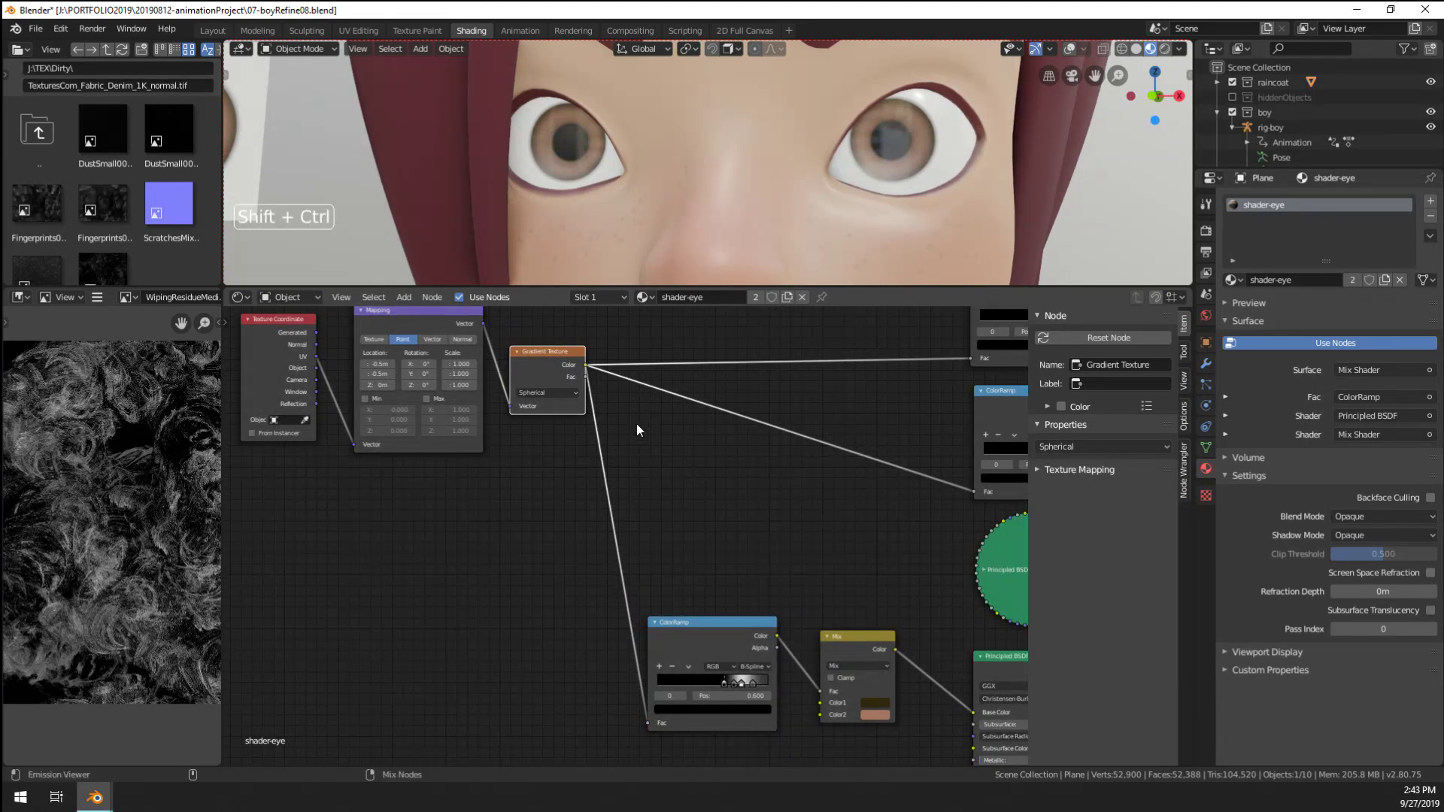
{"action": "key", "text": "ctrl+shift+d"}
{"action": "left_click", "coordinate": [604, 664]}
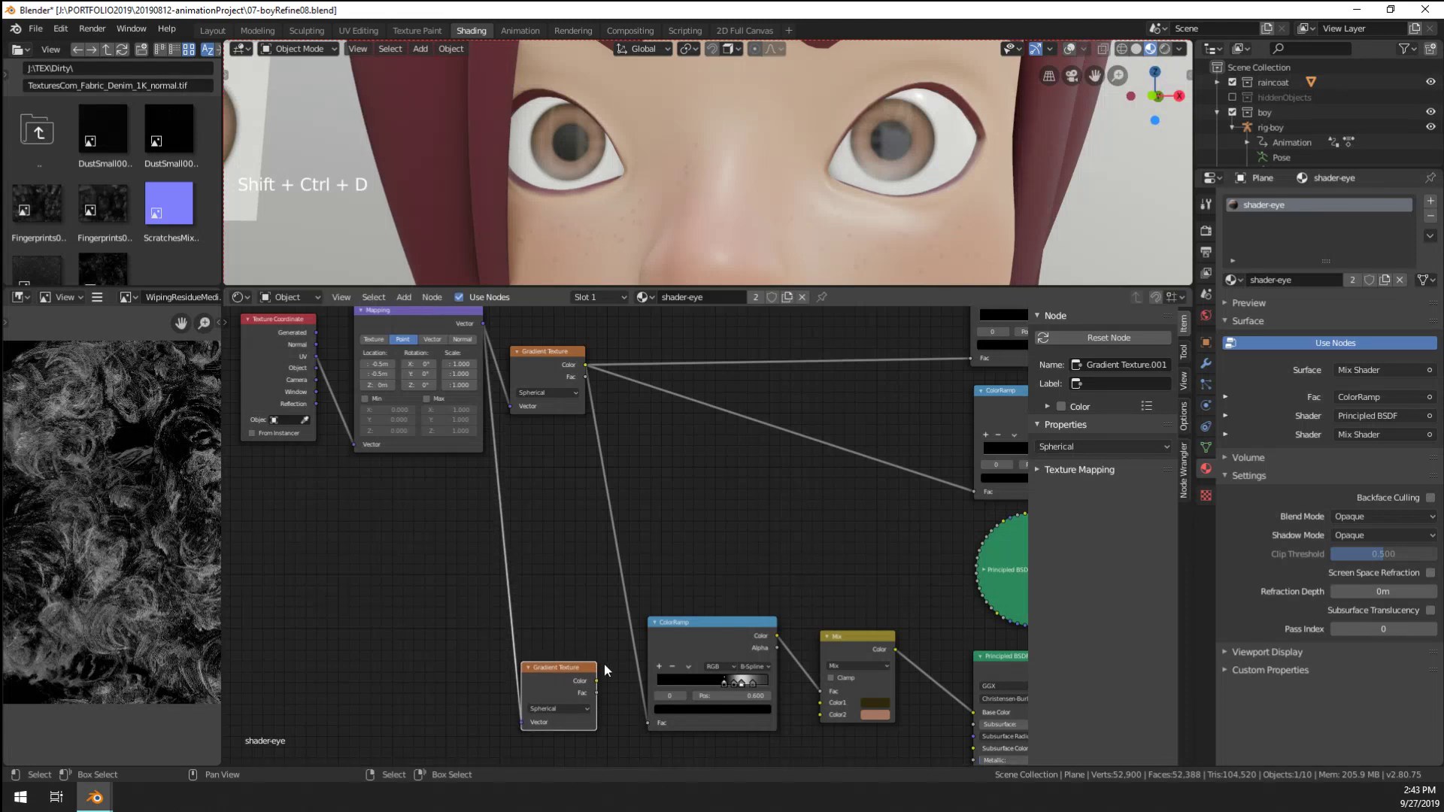
{"action": "left_click_drag", "start_coordinate": [597, 680], "coordinate": [650, 724]}
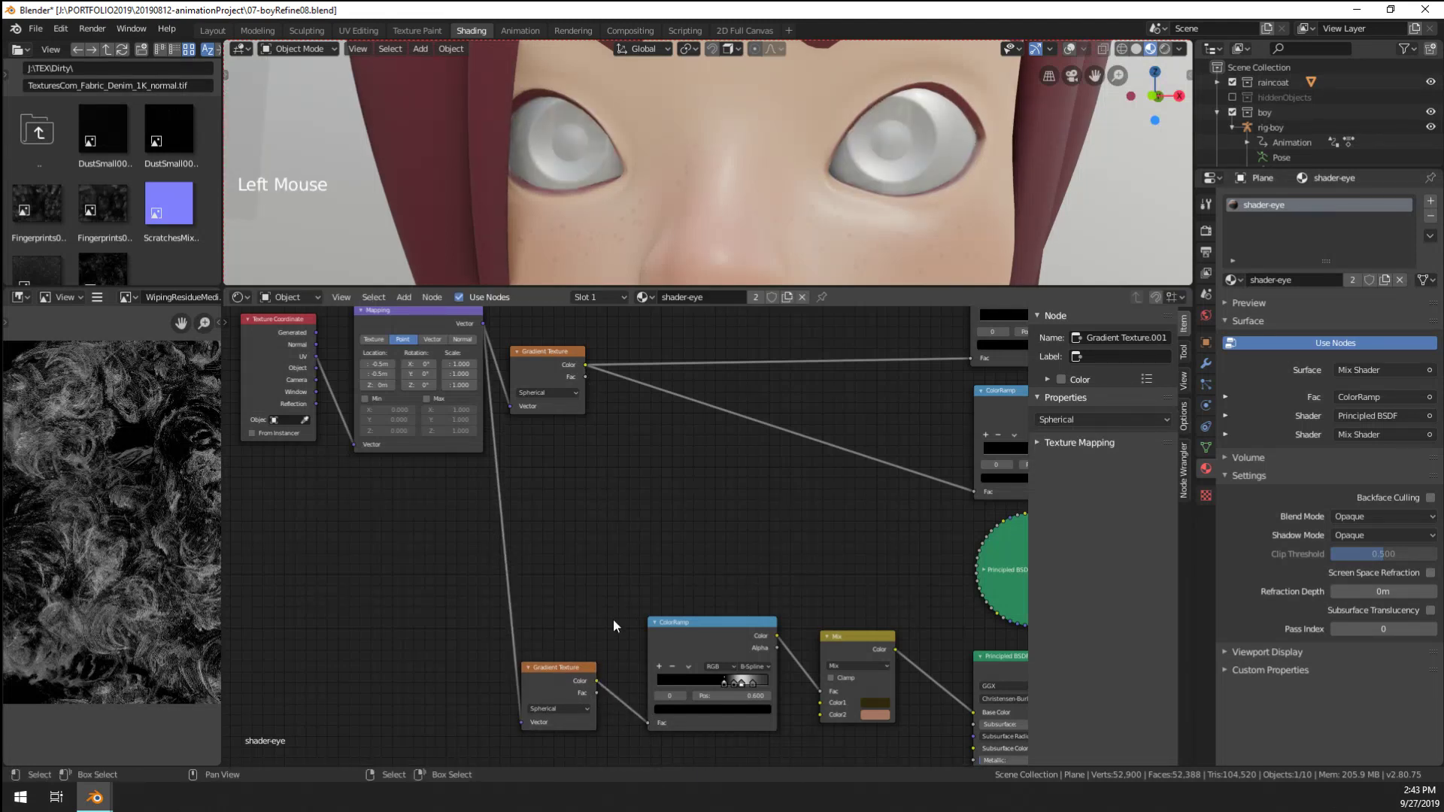
{"action": "middle_click_drag", "start_coordinate": [612, 620], "coordinate": [627, 588], "text": "shift"}
{"action": "scroll", "coordinate": [601, 466], "scroll_direction": "up", "scroll_amount": 10}
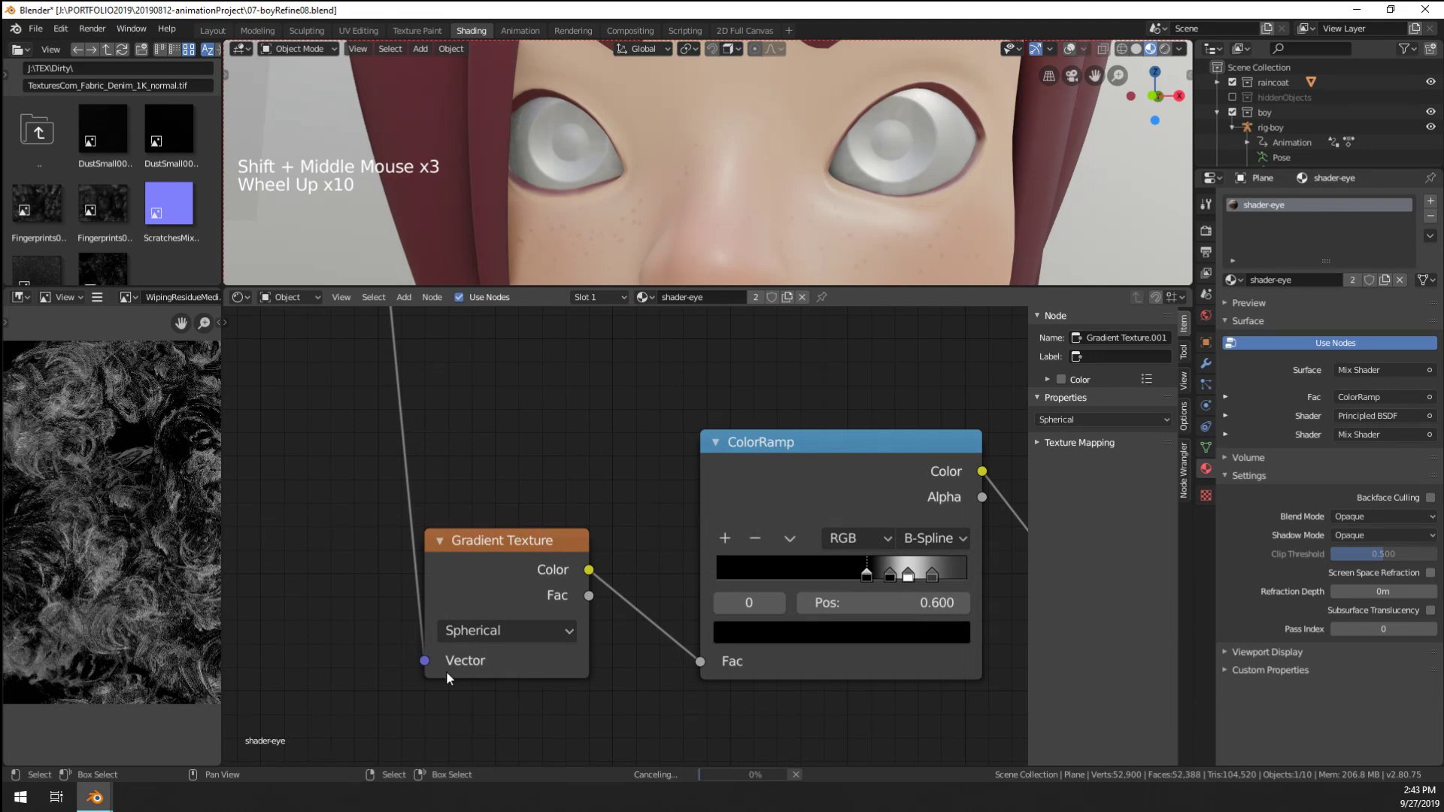
{"action": "scroll", "coordinate": [451, 610], "scroll_direction": "down", "scroll_amount": 9}
{"action": "middle_click_drag", "start_coordinate": [530, 603], "coordinate": [604, 500], "text": "shift"}
{"action": "scroll", "coordinate": [611, 549], "scroll_direction": "up", "scroll_amount": 3}
{"action": "key", "text": "shift+a"}
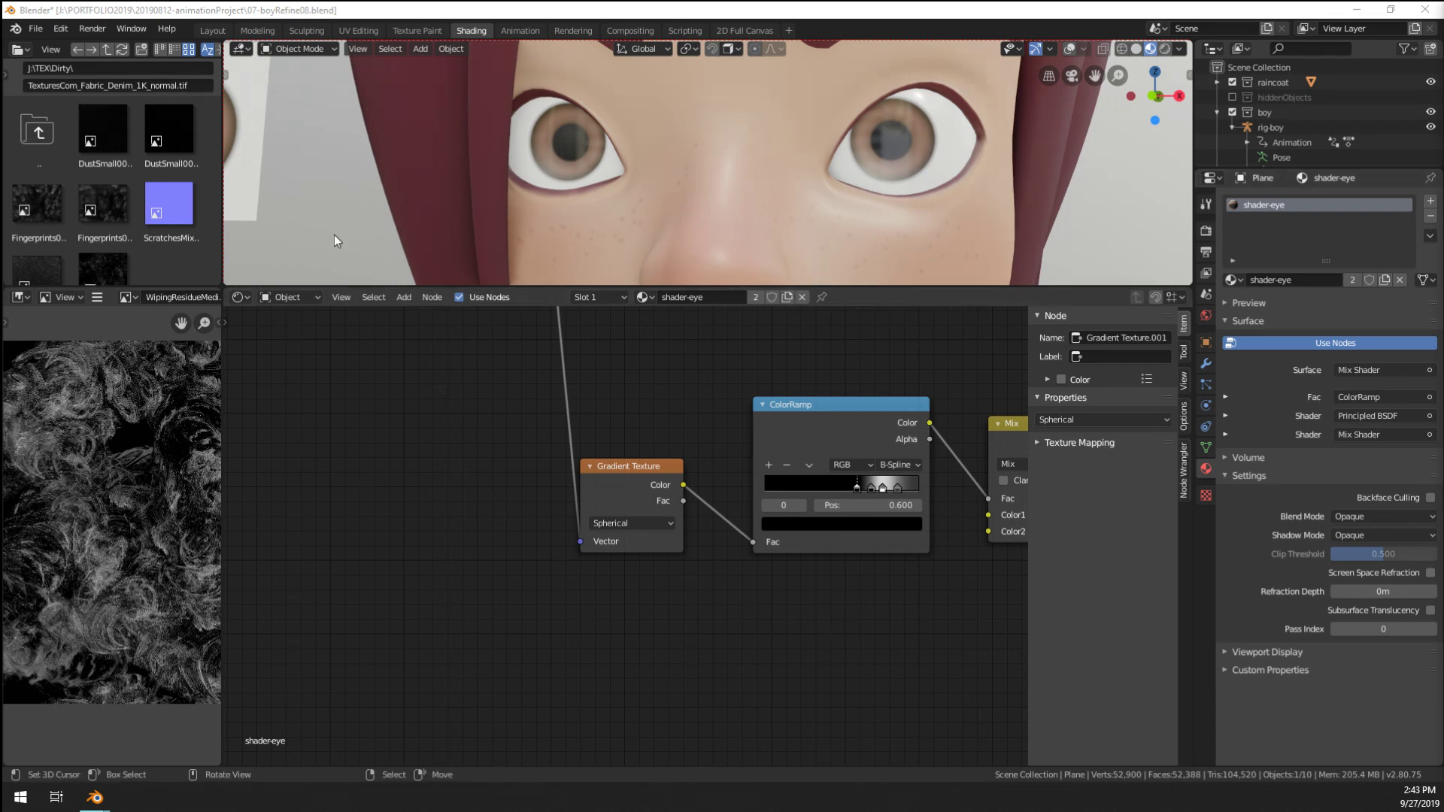
Change the Mix node's Color2 to a pinkish purple
{"action": "scroll", "coordinate": [683, 219], "scroll_direction": "down", "scroll_amount": 7}
{"action": "scroll", "coordinate": [715, 218], "scroll_direction": "up", "scroll_amount": 5}
{"action": "middle_click_drag", "start_coordinate": [687, 458], "coordinate": [400, 448]}
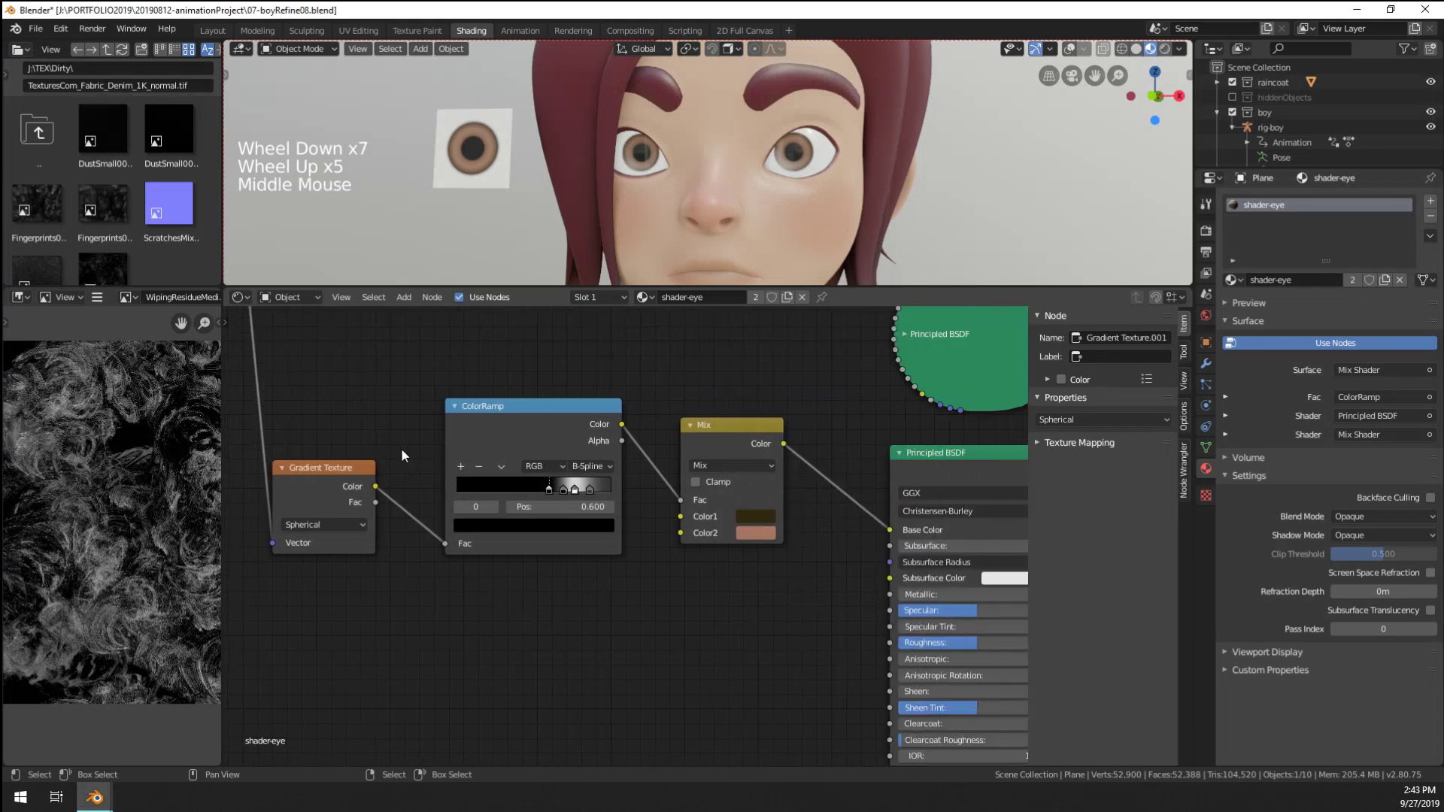
{"action": "scroll", "coordinate": [400, 449], "scroll_direction": "up", "scroll_amount": 6}
{"action": "left_click", "coordinate": [825, 528]}
{"action": "mouse_move", "coordinate": [892, 312]}
{"action": "left_mouse_down"}
{"action": "mouse_move", "coordinate": [925, 303]}
{"action": "mouse_move", "coordinate": [903, 293]}
{"action": "left_mouse_up"}
Brighten the Mix node's Color1 to value 0.454, shift it to a purple magenta, and check the eyes near and far
{"action": "left_click", "coordinate": [827, 503]}
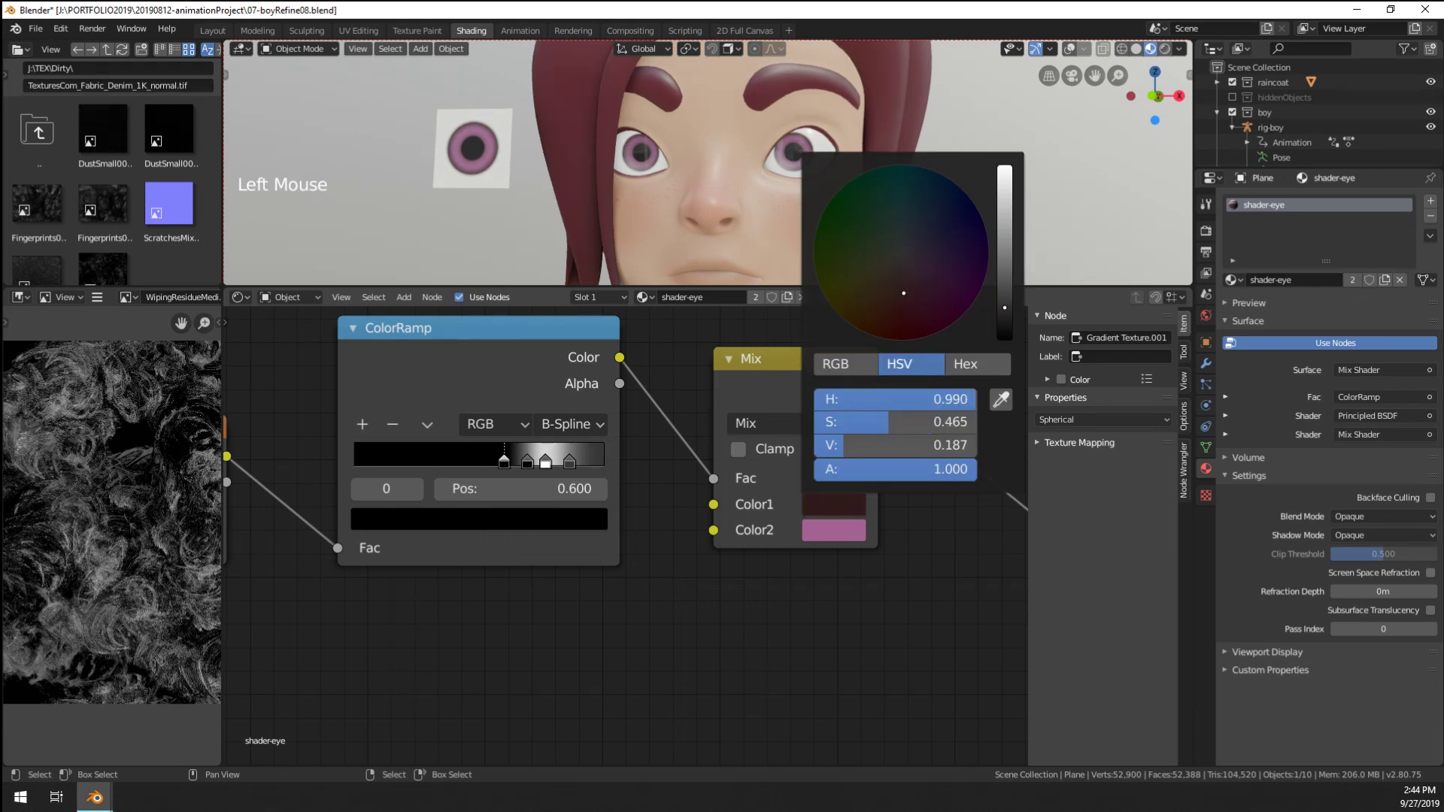
{"action": "left_click_drag", "start_coordinate": [1004, 259], "coordinate": [1005, 261]}
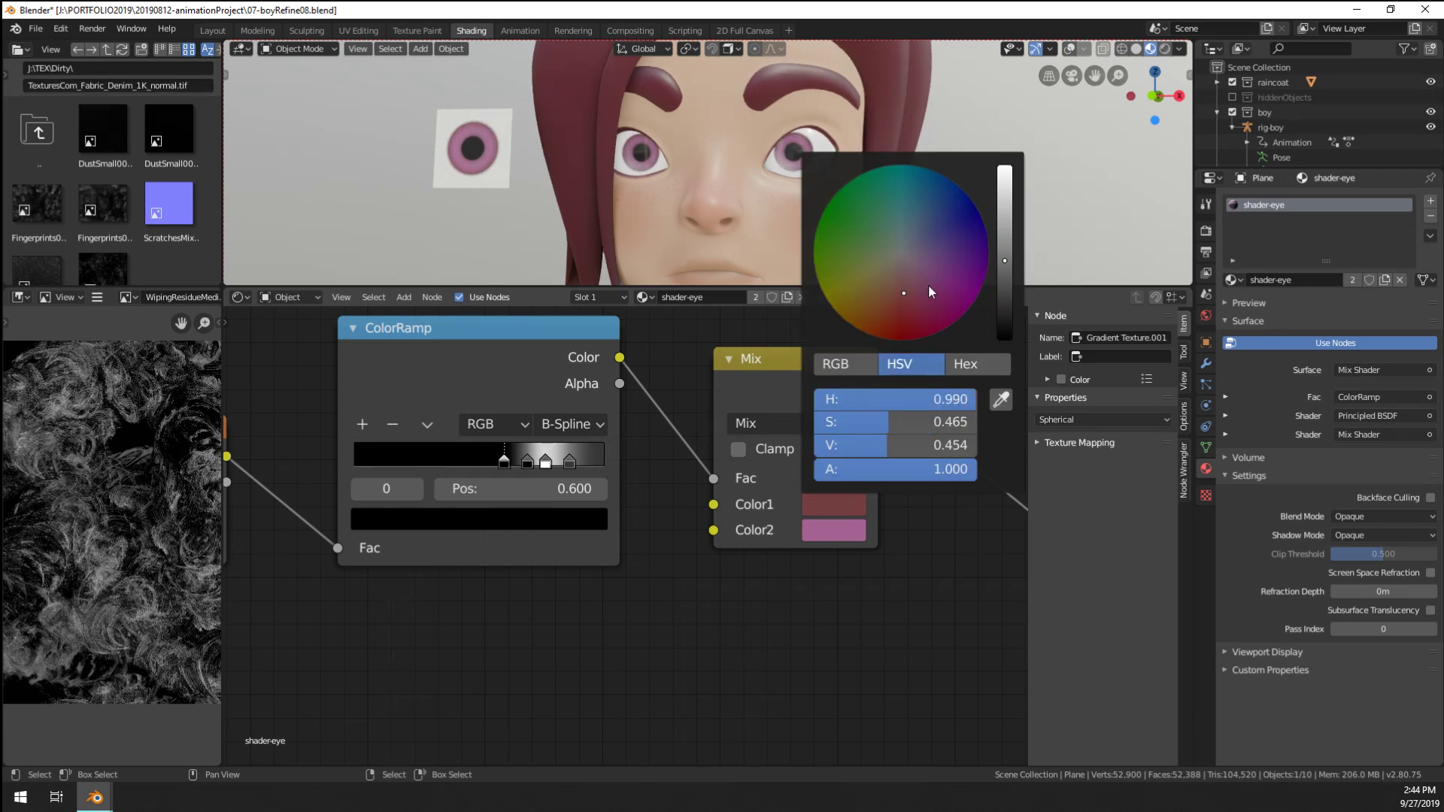
{"action": "left_click_drag", "start_coordinate": [929, 286], "coordinate": [897, 278]}
{"action": "scroll", "coordinate": [702, 210], "scroll_direction": "down", "scroll_amount": 5}
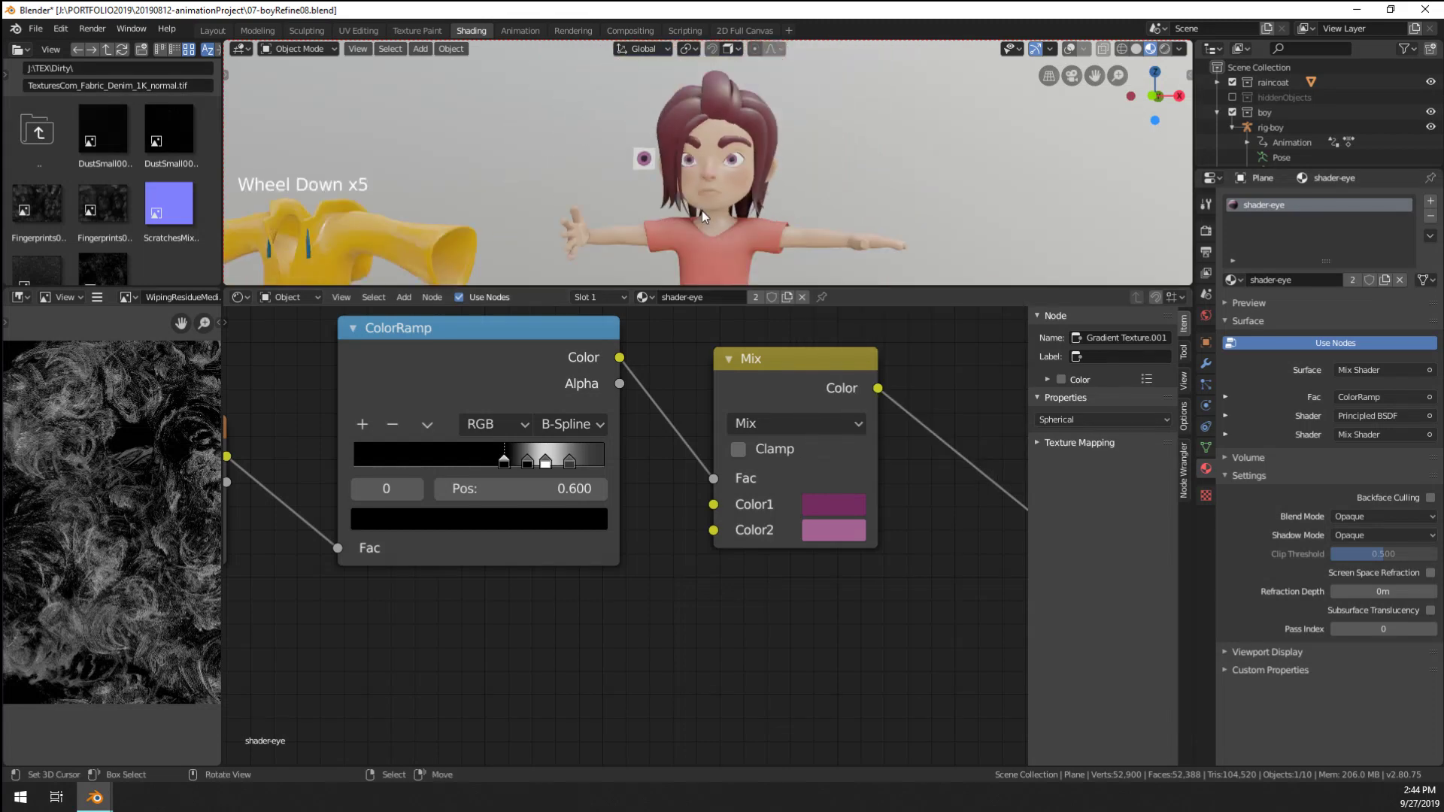
{"action": "scroll", "coordinate": [707, 213], "scroll_direction": "down", "scroll_amount": 2}
{"action": "scroll", "coordinate": [711, 218], "scroll_direction": "up", "scroll_amount": 8}
{"action": "scroll", "coordinate": [713, 226], "scroll_direction": "down", "scroll_amount": 3}
{"action": "scroll", "coordinate": [730, 259], "scroll_direction": "up", "scroll_amount": 5}
{"action": "scroll", "coordinate": [753, 276], "scroll_direction": "down", "scroll_amount": 1}
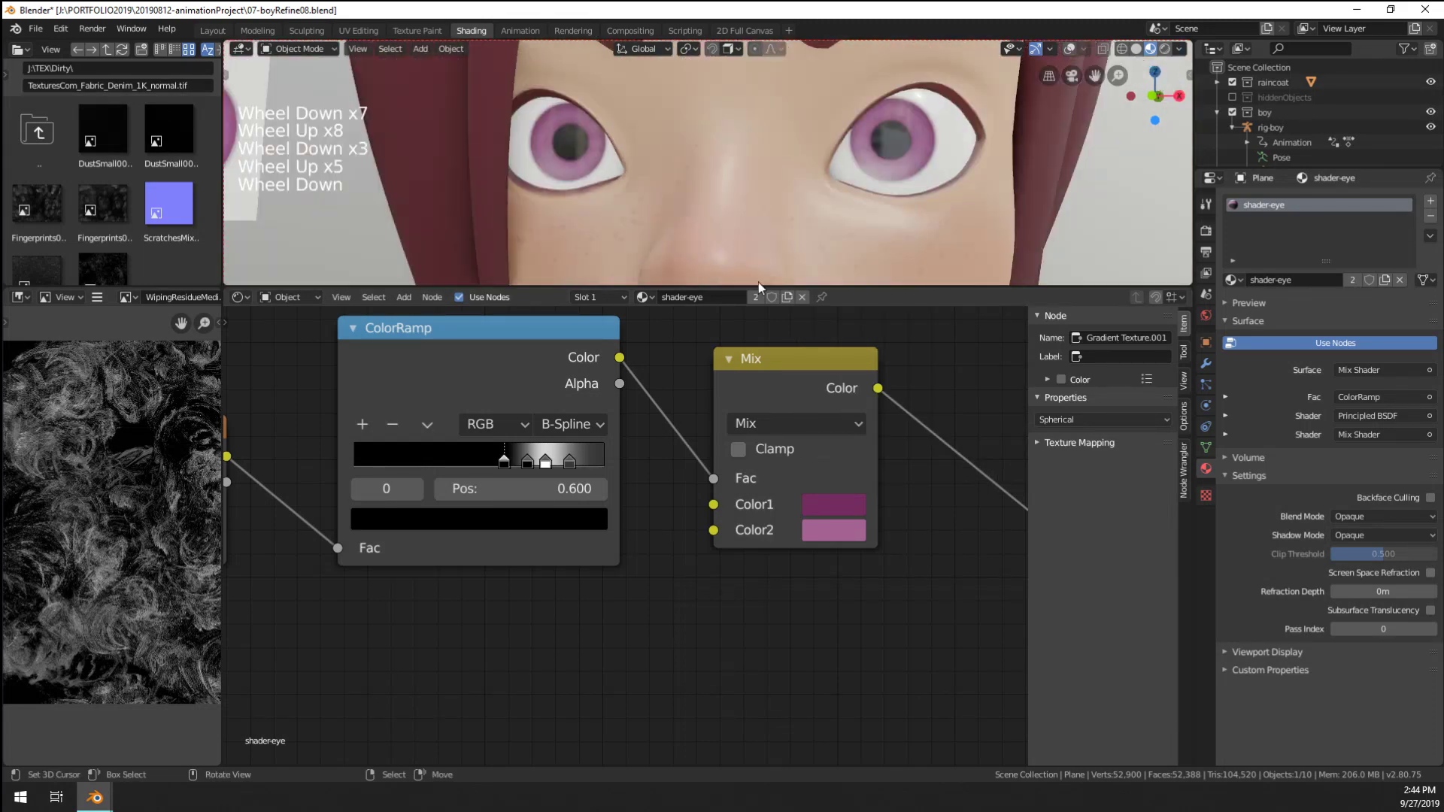
Set Color1 to hue 0.966, saturation 0.501 and Color2 to hue 0.924, saturation 0.379, then check the eyes from several views
{"action": "left_click", "coordinate": [834, 504]}
{"action": "left_click", "coordinate": [910, 296]}
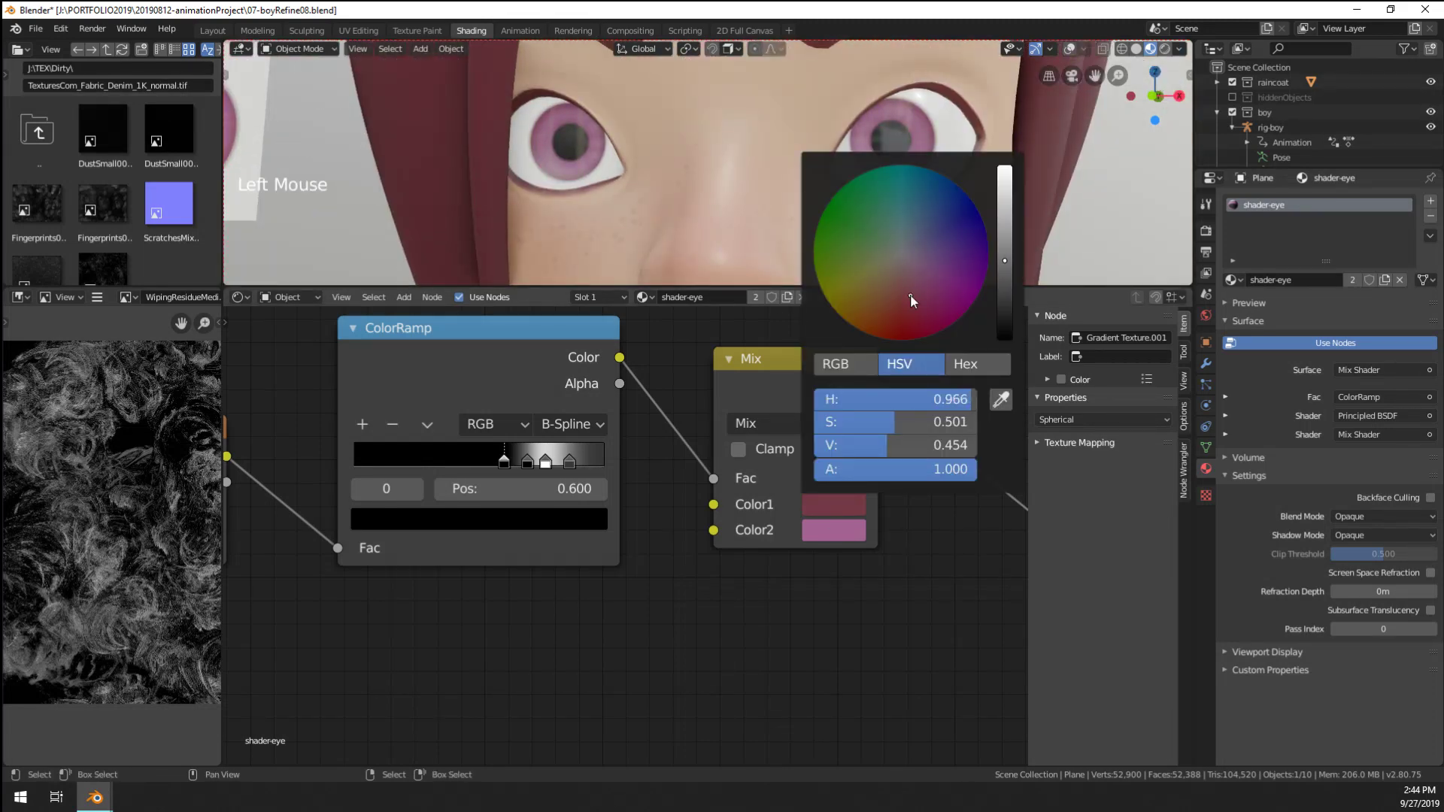
{"action": "left_click", "coordinate": [834, 530]}
{"action": "left_click", "coordinate": [913, 318]}
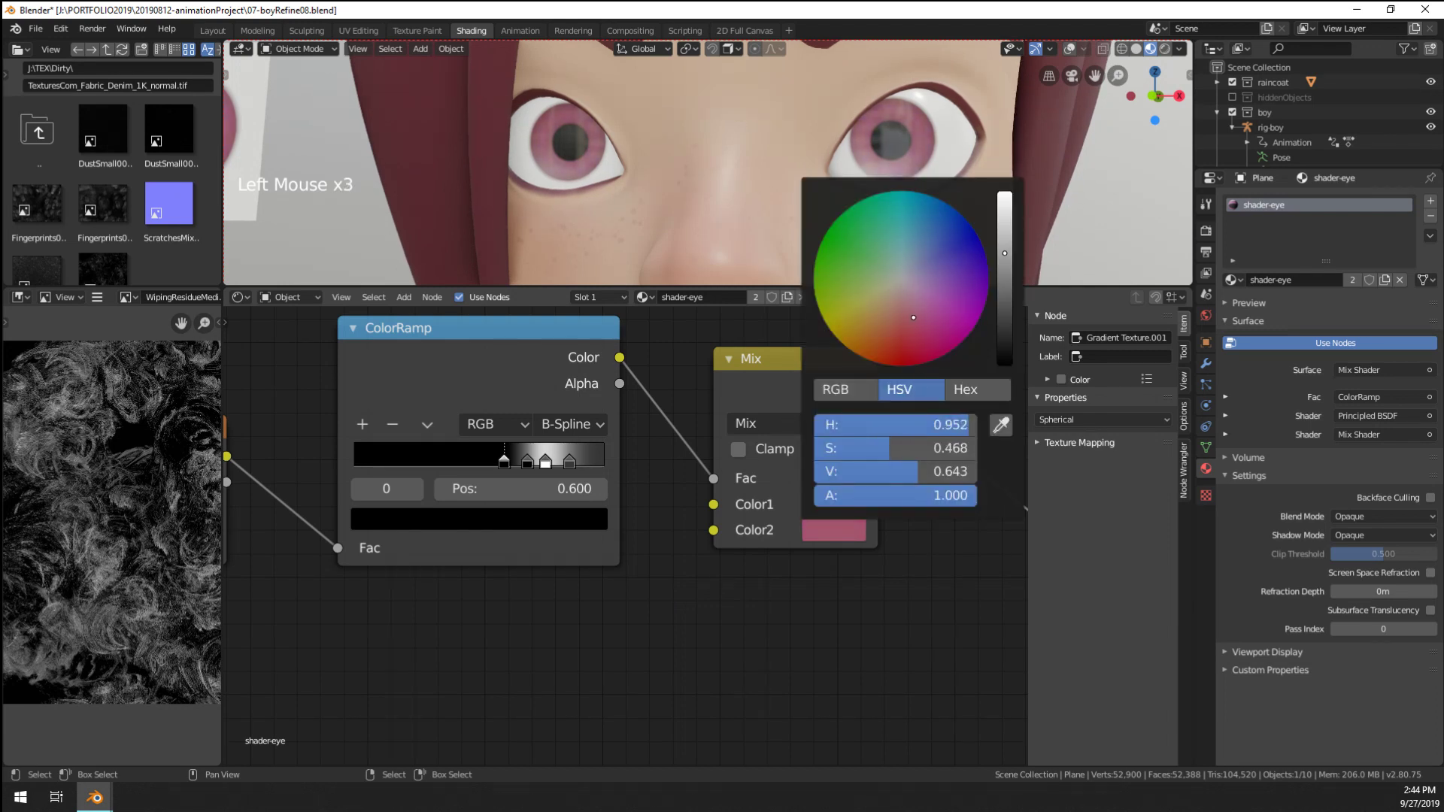
{"action": "left_click_drag", "start_coordinate": [913, 318], "coordinate": [916, 308]}
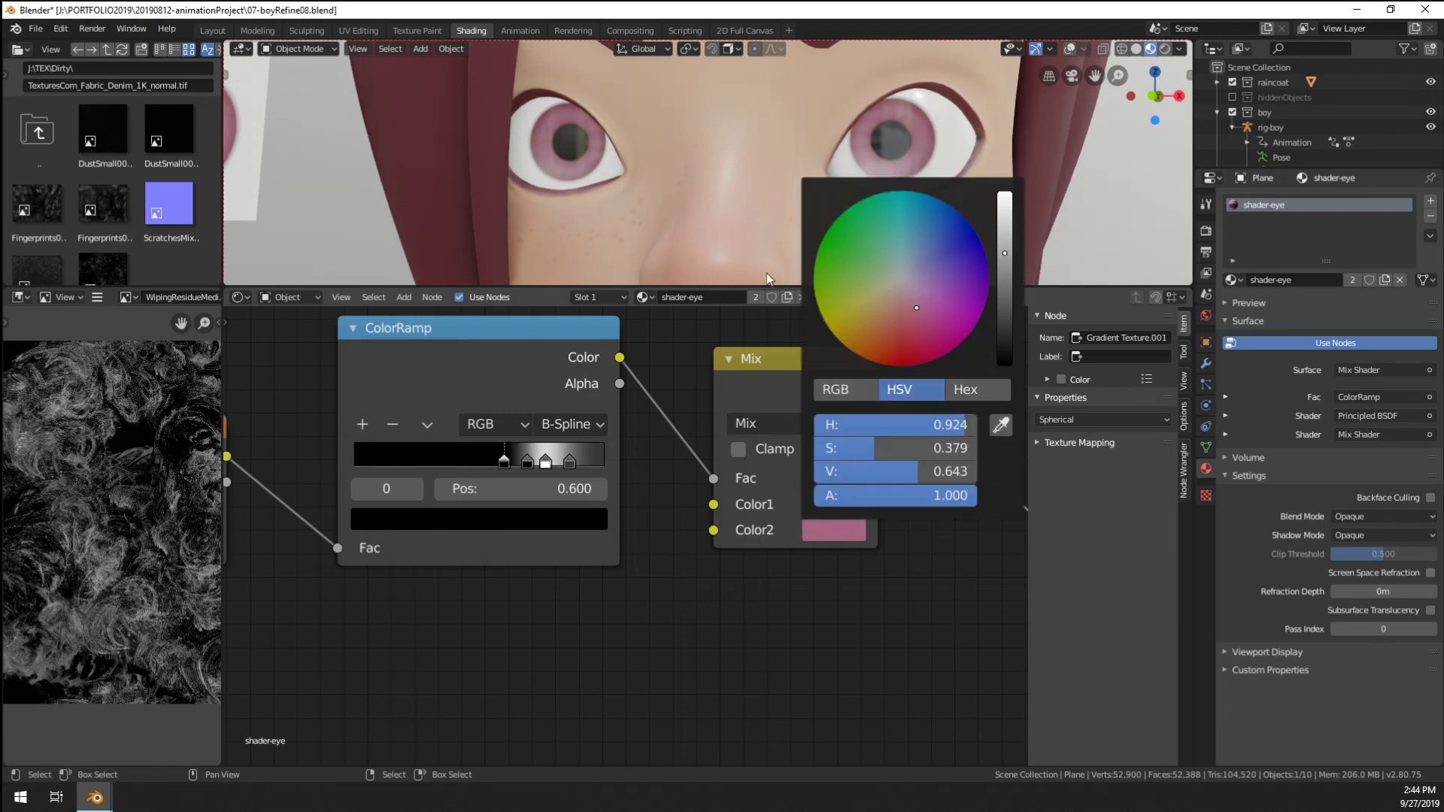
{"action": "scroll", "coordinate": [734, 214], "scroll_direction": "down", "scroll_amount": 5}
{"action": "mouse_move", "coordinate": [734, 214]}
{"action": "middle_mouse_down"}
{"action": "mouse_move", "coordinate": [667, 210]}
{"action": "mouse_move", "coordinate": [733, 226]}
{"action": "middle_mouse_up"}
{"action": "scroll", "coordinate": [686, 205], "scroll_direction": "up", "scroll_amount": 4}
{"action": "scroll", "coordinate": [686, 205], "scroll_direction": "down", "scroll_amount": 8}
{"action": "scroll", "coordinate": [686, 207], "scroll_direction": "up", "scroll_amount": 8}
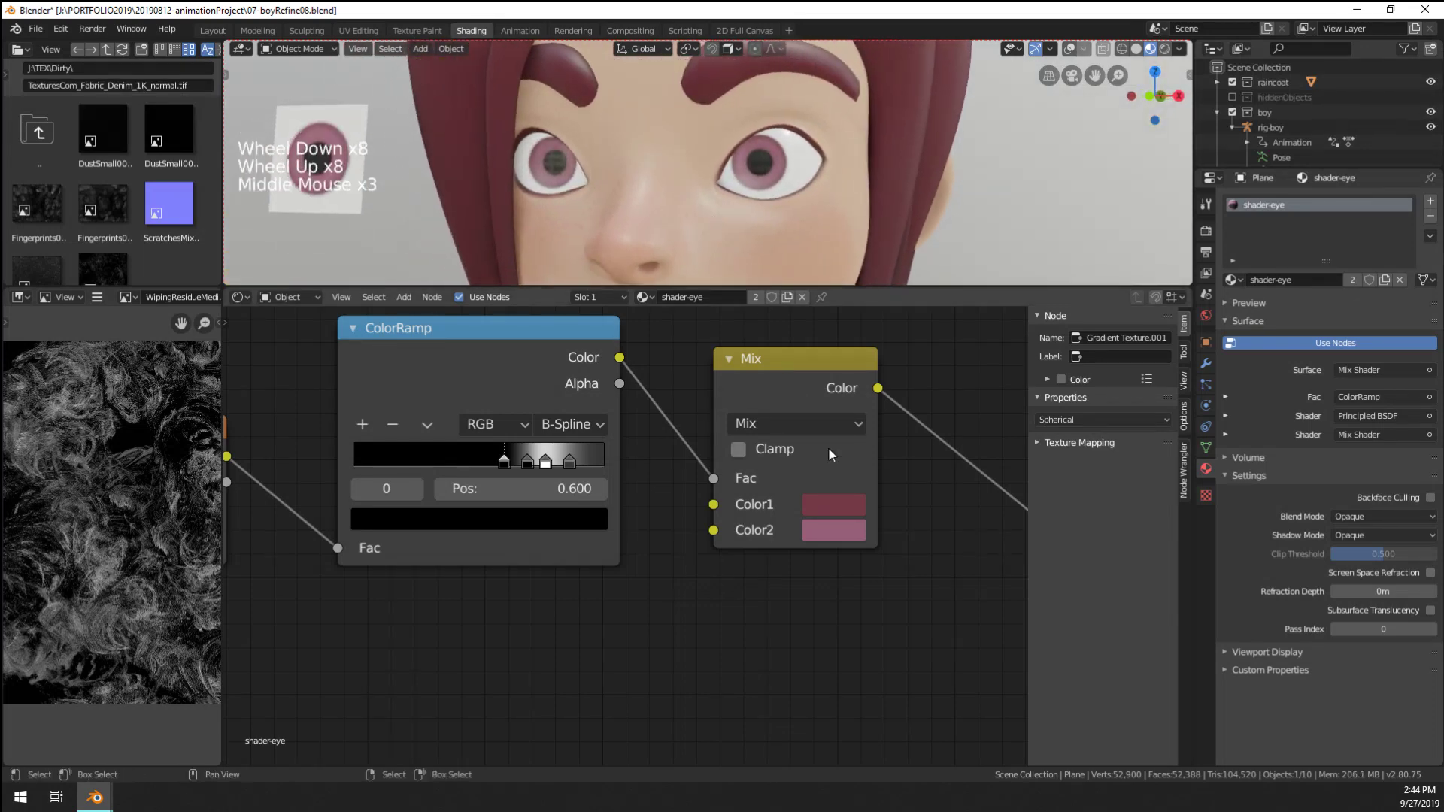
Darken the Mix node's Color1 to hue 0.932, saturation 0.687 and value 0.330, and inspect the eyes
{"action": "left_click", "coordinate": [827, 498]}
{"action": "mouse_move", "coordinate": [1012, 268]}
{"action": "left_mouse_down"}
{"action": "mouse_move", "coordinate": [1005, 300]}
{"action": "mouse_move", "coordinate": [1005, 282]}
{"action": "left_mouse_up"}
{"action": "left_click_drag", "start_coordinate": [910, 296], "coordinate": [926, 307]}
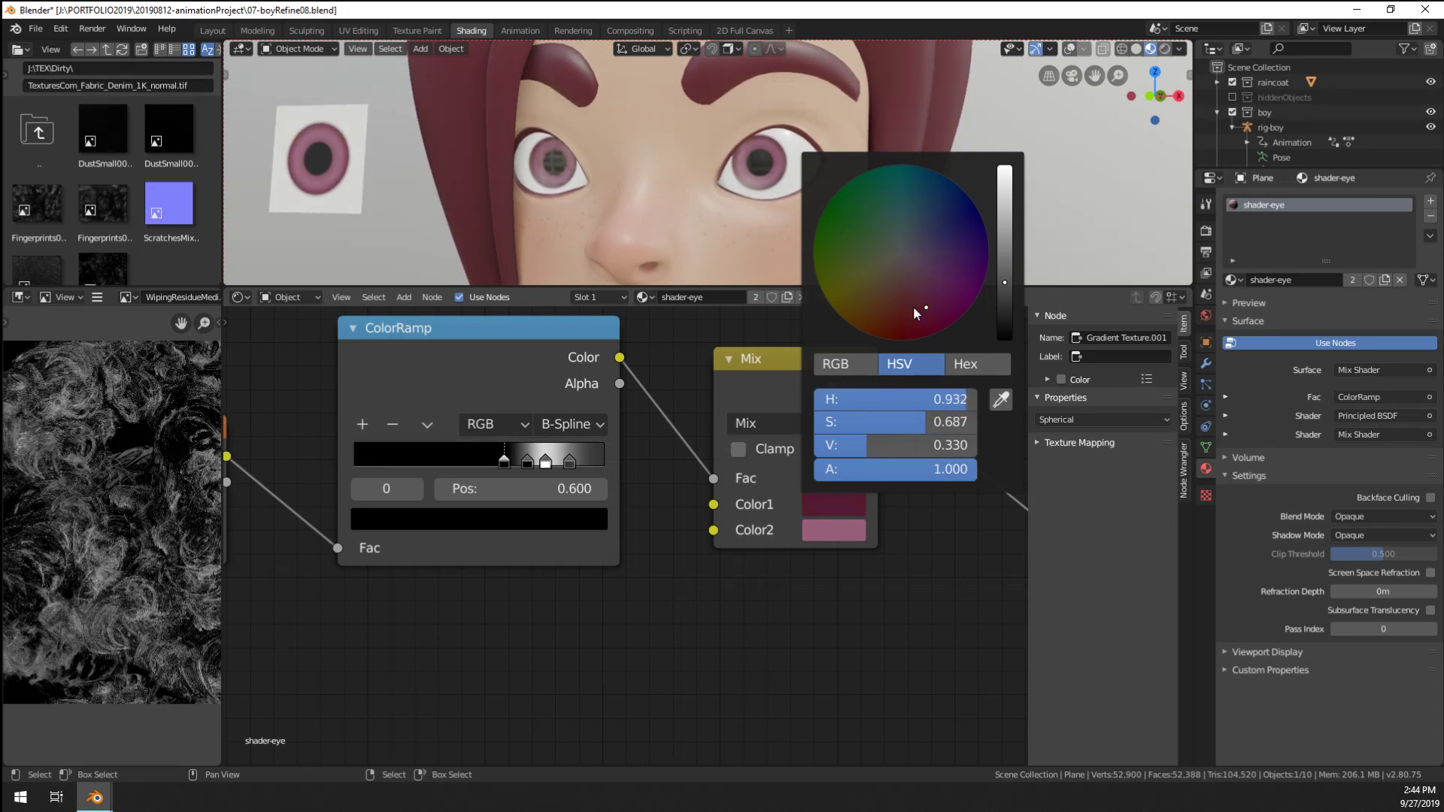
{"action": "scroll", "coordinate": [508, 138], "scroll_direction": "down", "scroll_amount": 6}
{"action": "middle_click_drag", "start_coordinate": [508, 138], "coordinate": [661, 196]}
{"action": "scroll", "coordinate": [606, 143], "scroll_direction": "up", "scroll_amount": 8}
{"action": "scroll", "coordinate": [608, 147], "scroll_direction": "down", "scroll_amount": 3}
{"action": "scroll", "coordinate": [653, 172], "scroll_direction": "up", "scroll_amount": 2}
{"action": "scroll", "coordinate": [662, 184], "scroll_direction": "down", "scroll_amount": 1}
{"action": "scroll", "coordinate": [669, 197], "scroll_direction": "up", "scroll_amount": 1}
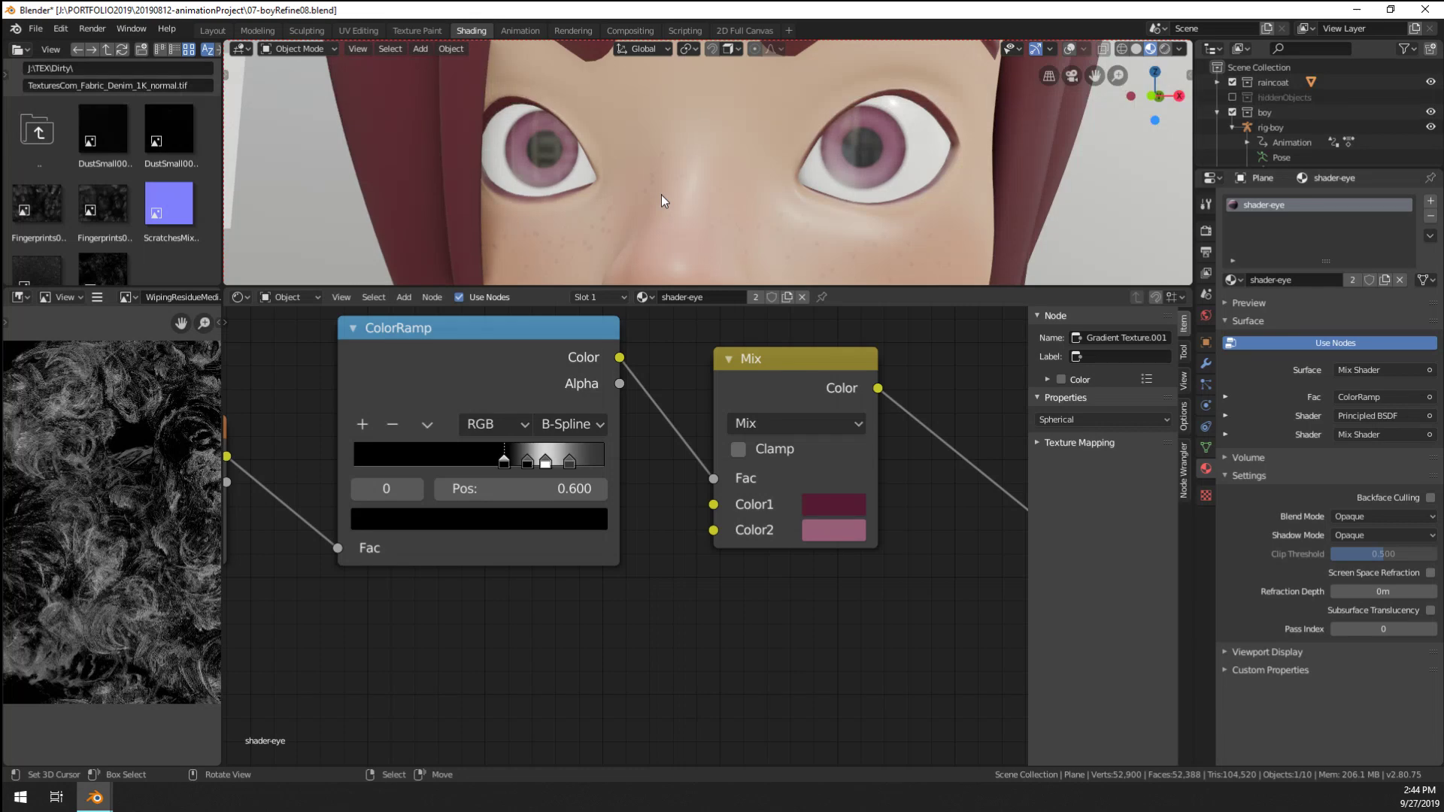
{"action": "scroll", "coordinate": [765, 573], "scroll_direction": "down", "scroll_amount": 3}
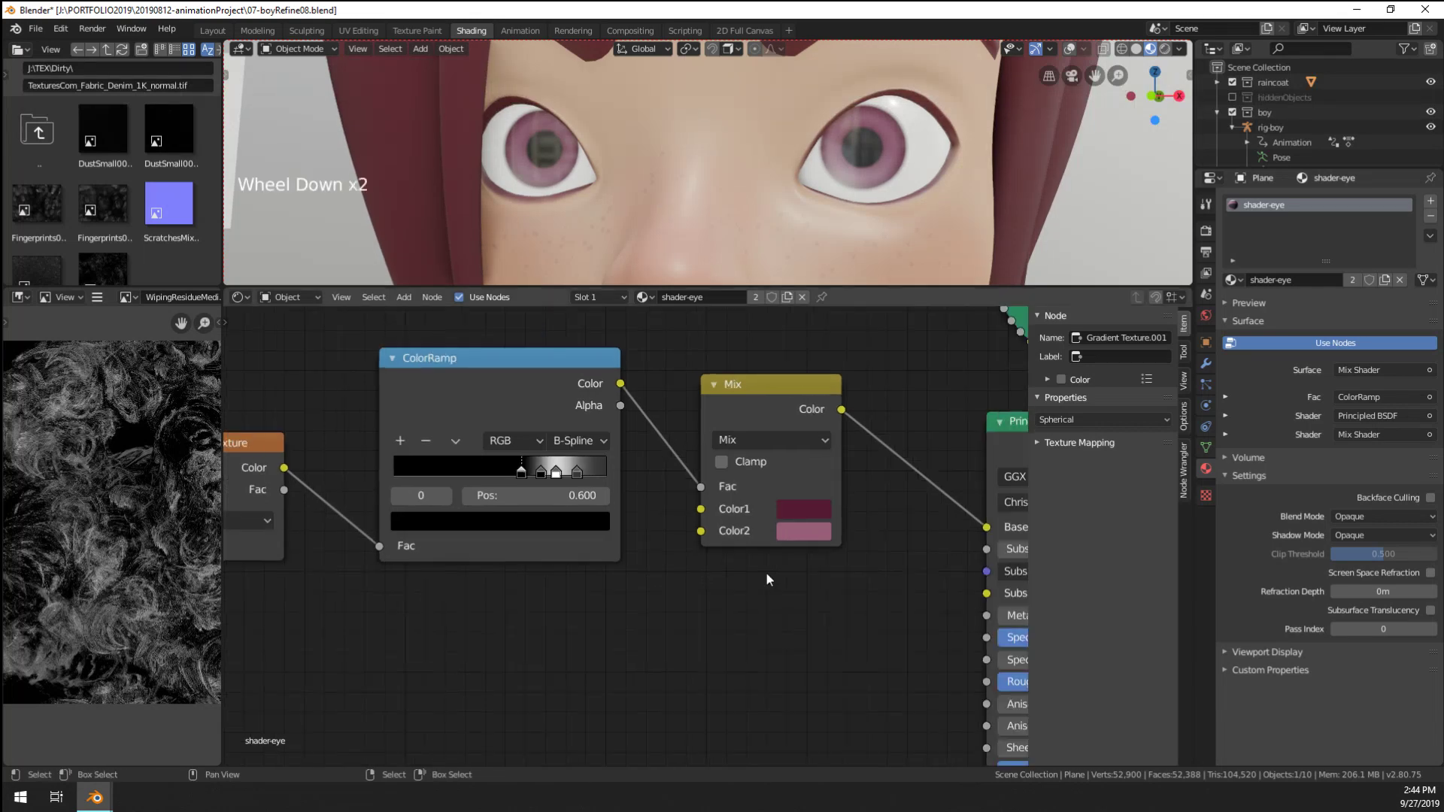
{"action": "middle_click_drag", "start_coordinate": [766, 573], "coordinate": [315, 662]}
{"action": "scroll", "coordinate": [308, 661], "scroll_direction": "down", "scroll_amount": 4}
{"action": "key", "text": "shift+a"}
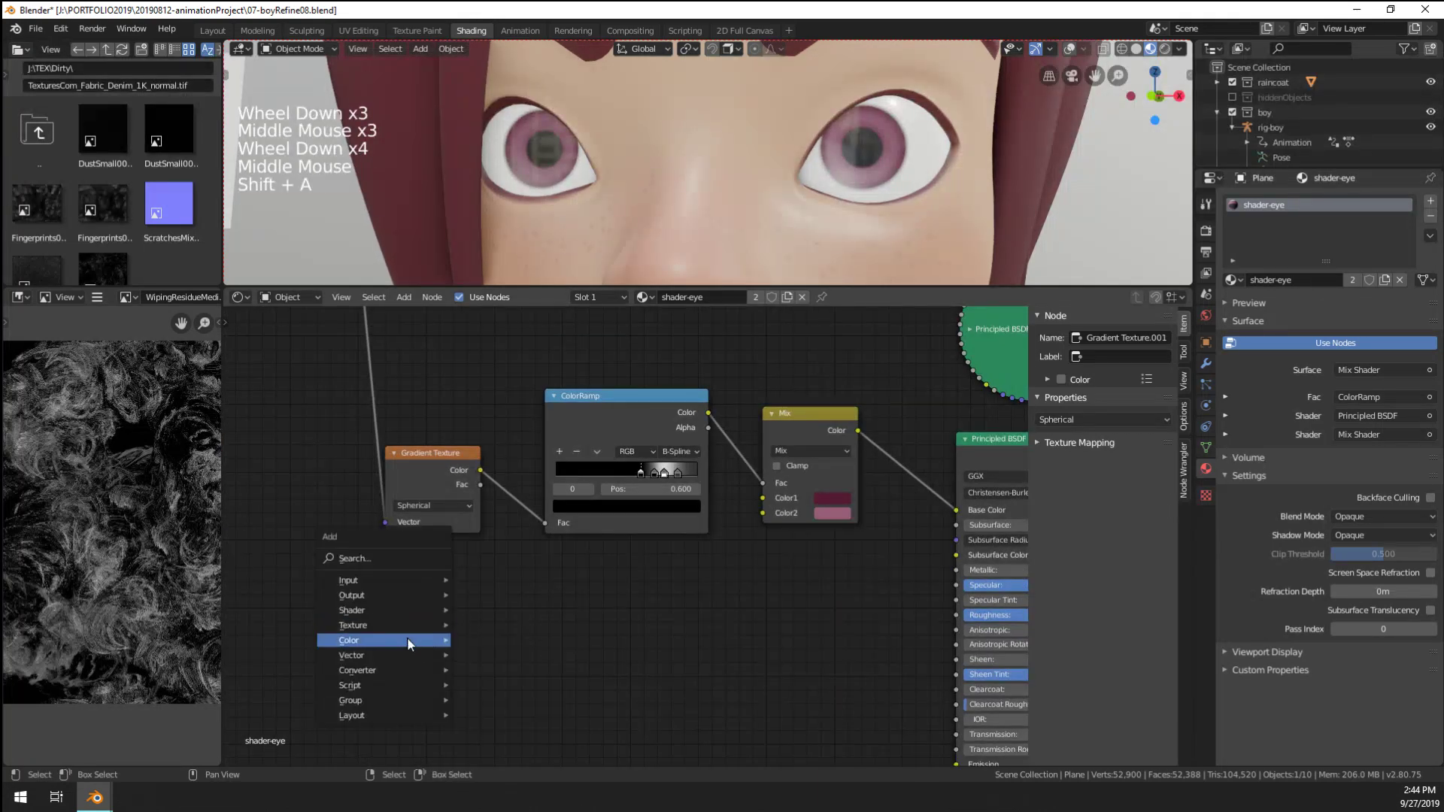
{"action": "mouse_move", "coordinate": [407, 670]}
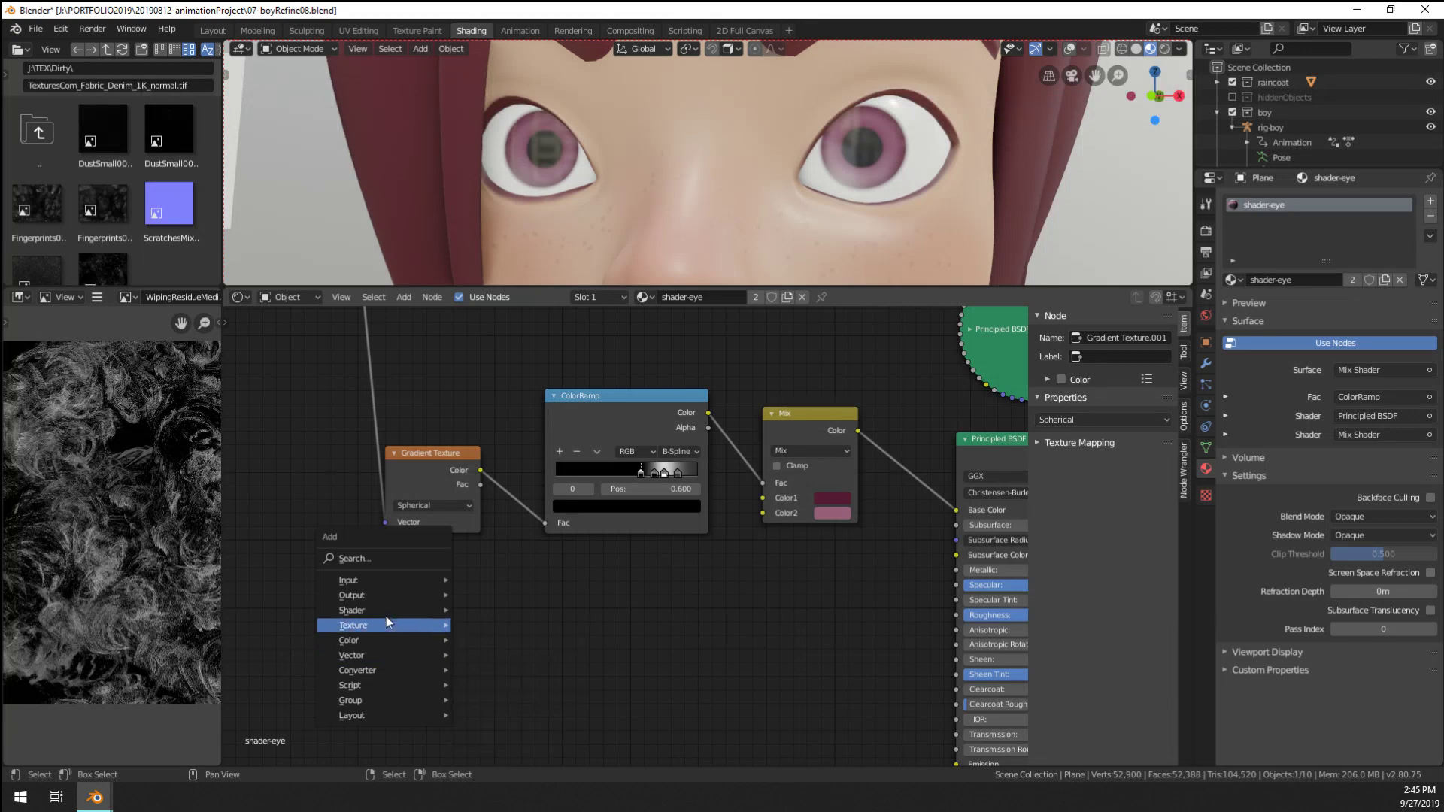
{"action": "mouse_move", "coordinate": [373, 624]}
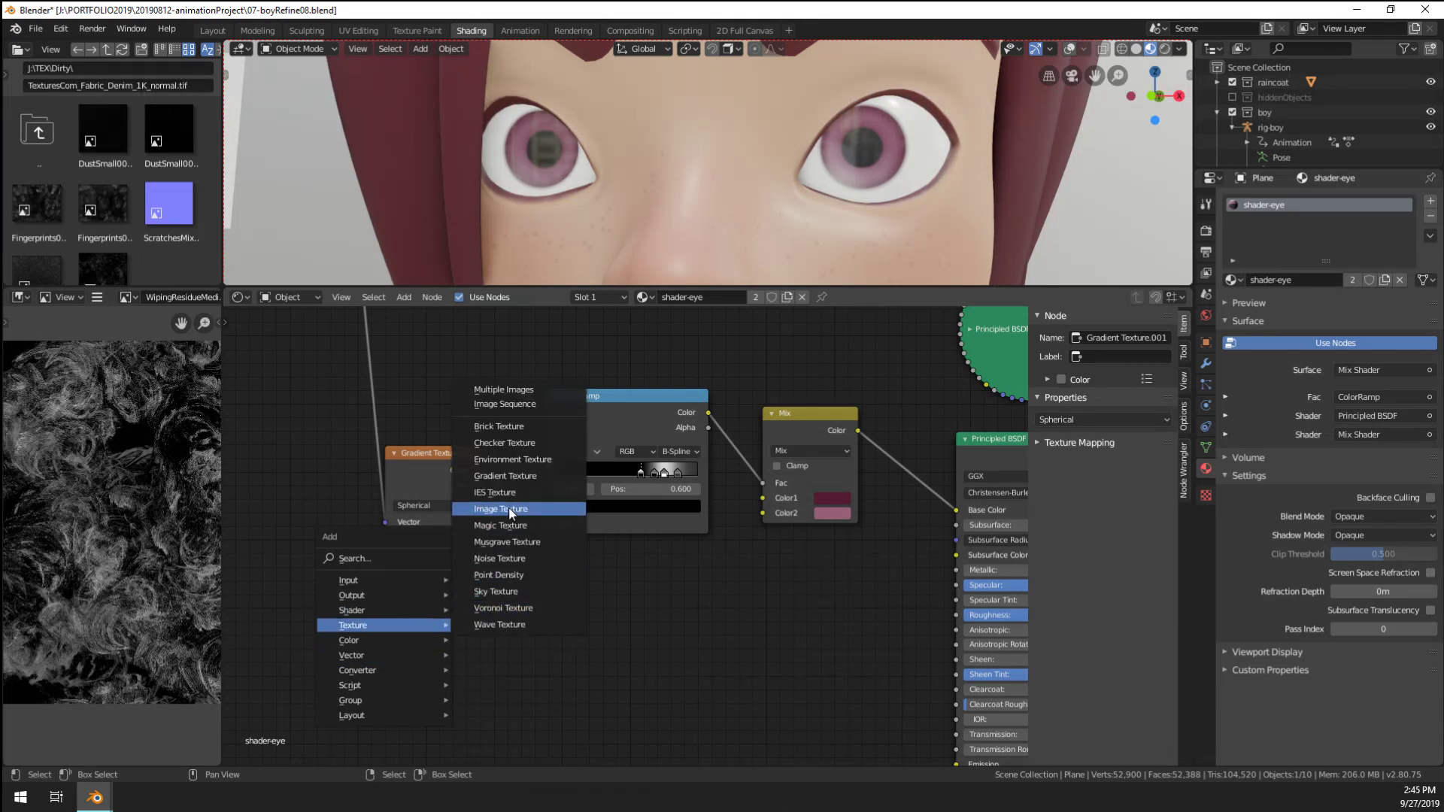
{"action": "left_click", "coordinate": [507, 542]}
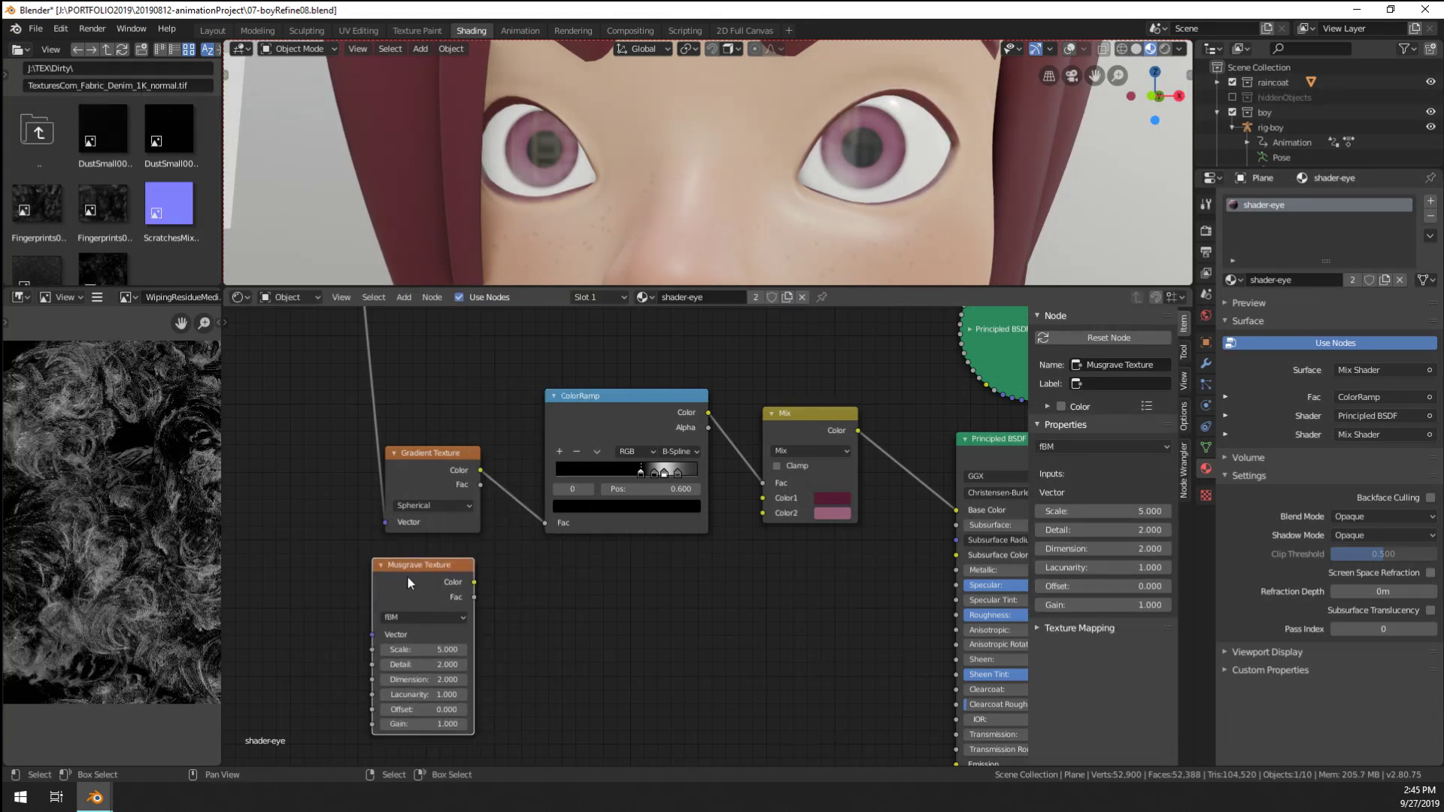
{"action": "left_click", "coordinate": [408, 576]}
{"action": "key", "text": "x"}
Add a Voronoi Texture node directly below the copied Gradient Texture and save the file
{"action": "key", "text": "shift+a"}
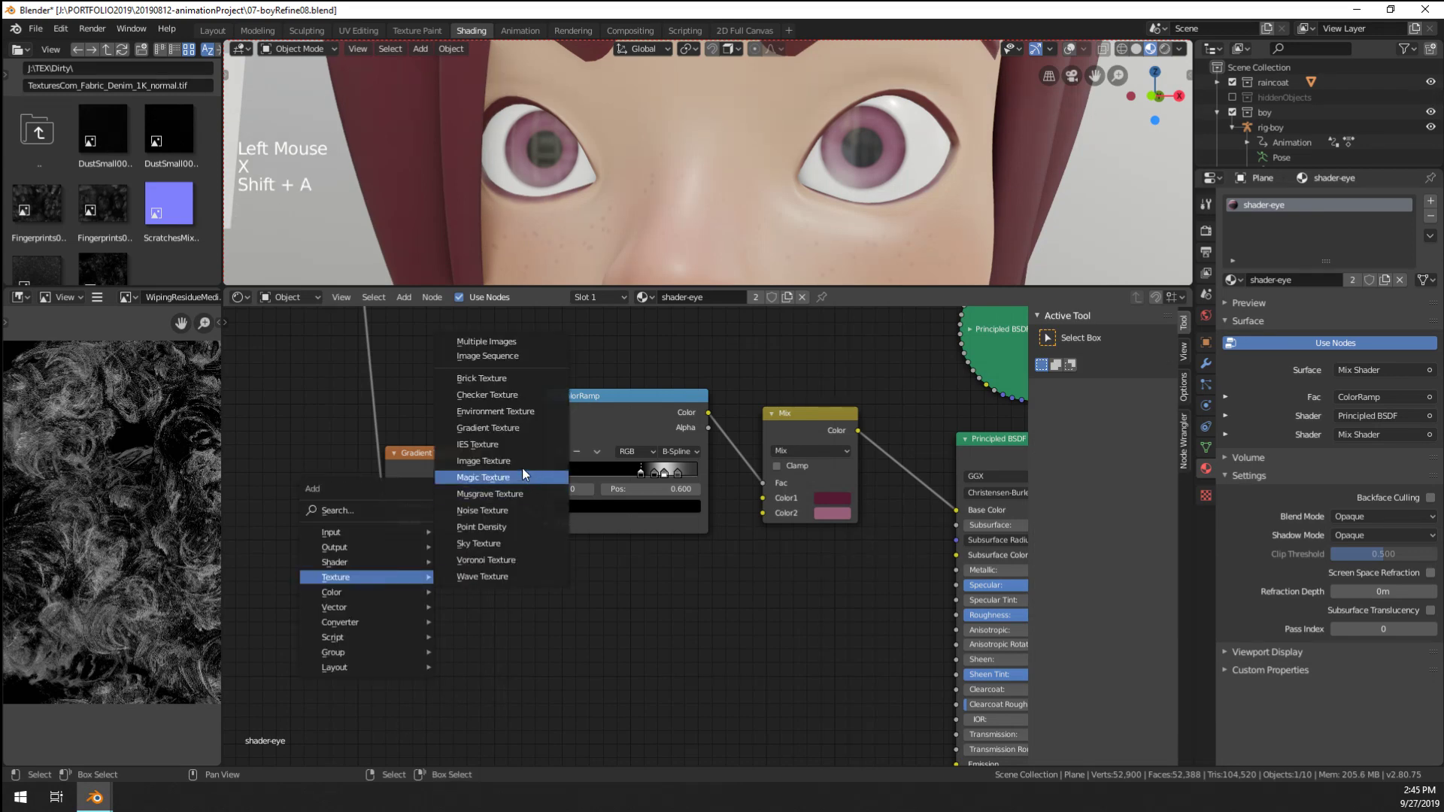
{"action": "left_click", "coordinate": [508, 564]}
{"action": "left_click", "coordinate": [476, 580]}
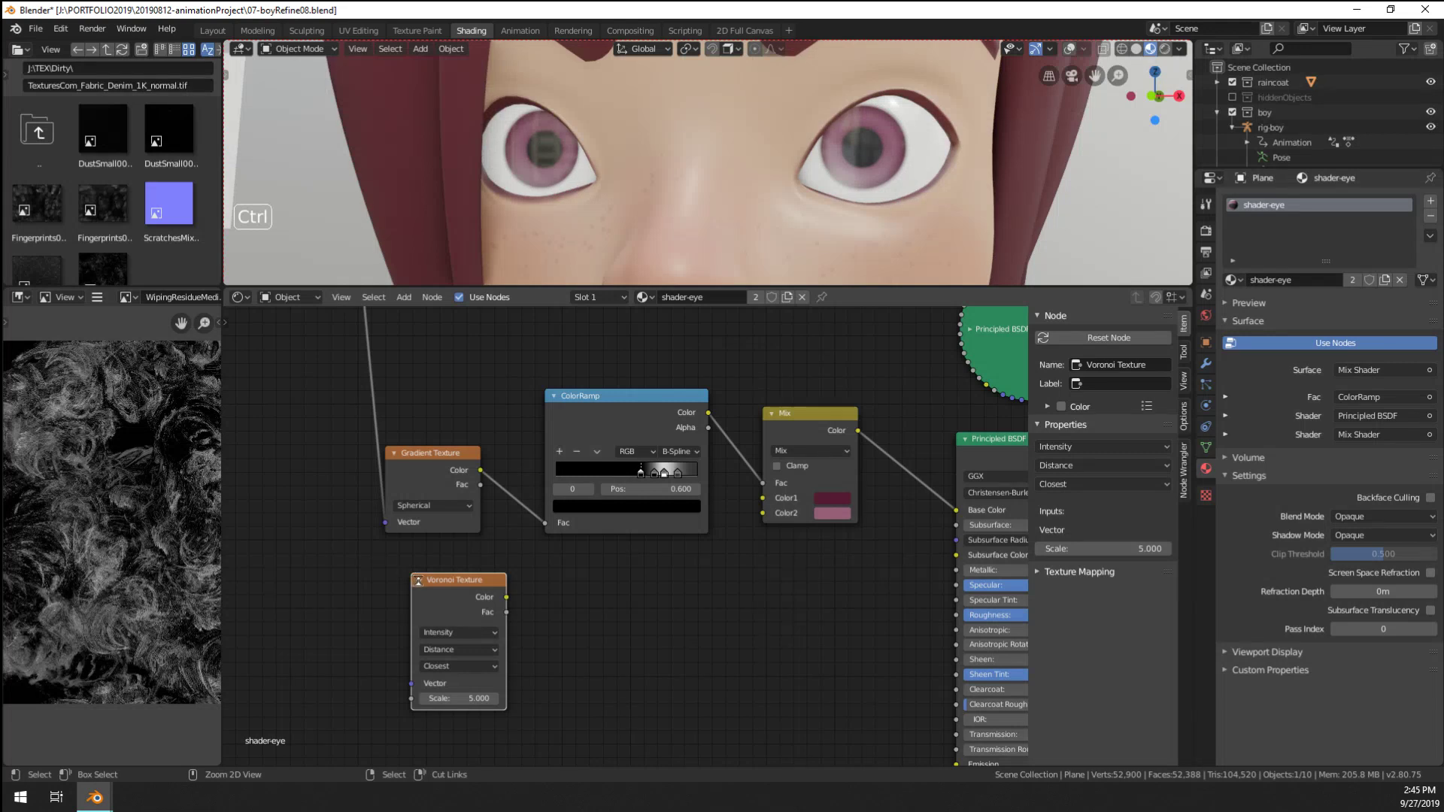
{"action": "key", "text": "ctrl+s"}
{"action": "left_click_drag", "start_coordinate": [458, 582], "coordinate": [440, 546]}
Preview the Voronoi Texture on the eyes through the Viewer node
{"action": "left_click", "coordinate": [439, 547], "text": "ctrl+shift"}
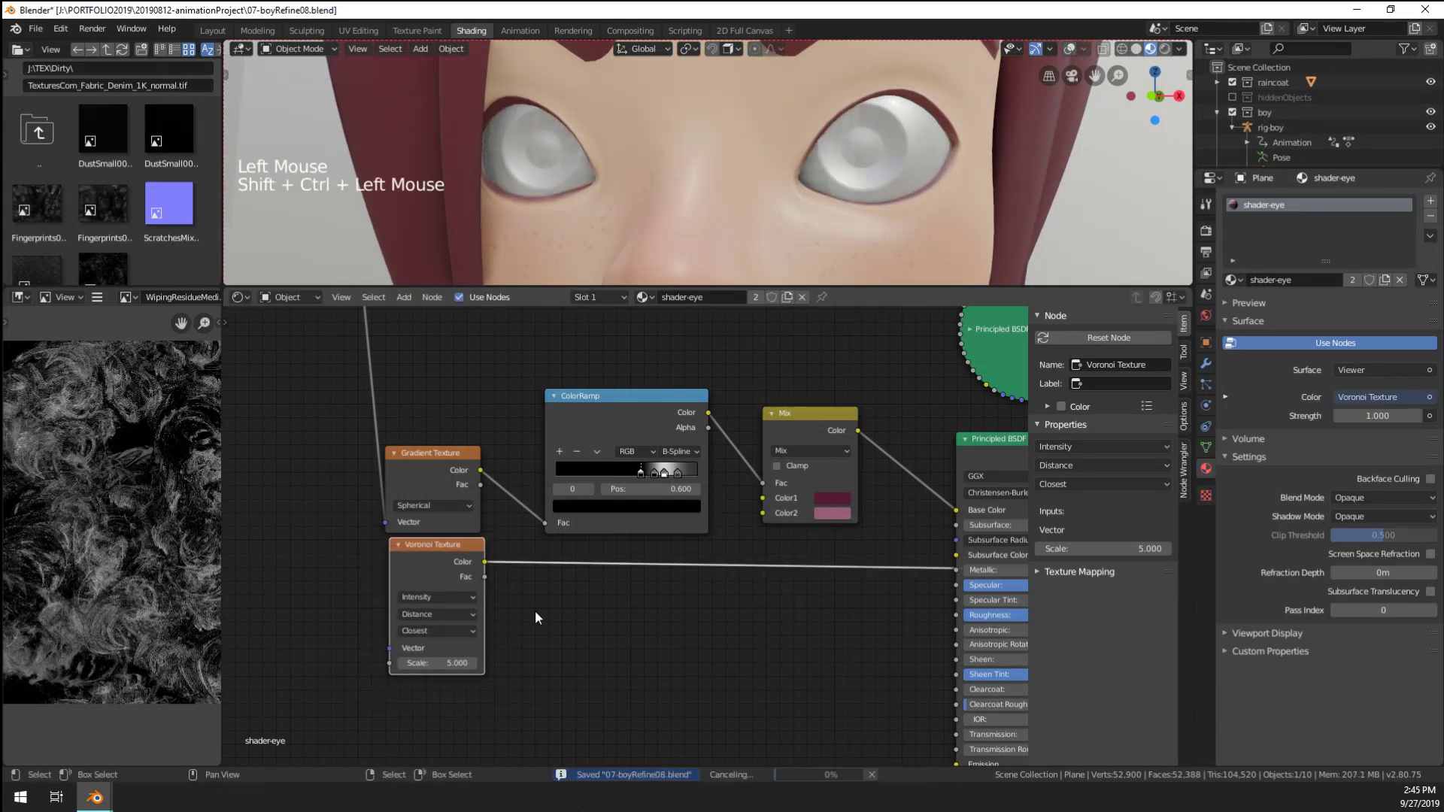
{"action": "mouse_move", "coordinate": [535, 611]}
{"action": "middle_mouse_down"}
{"action": "mouse_move", "coordinate": [603, 582]}
{"action": "mouse_move", "coordinate": [556, 624]}
{"action": "middle_mouse_up"}
{"action": "scroll", "coordinate": [602, 583], "scroll_direction": "down", "scroll_amount": 2}
{"action": "scroll", "coordinate": [549, 635], "scroll_direction": "down", "scroll_amount": 1}
{"action": "scroll", "coordinate": [544, 722], "scroll_direction": "up", "scroll_amount": 4}
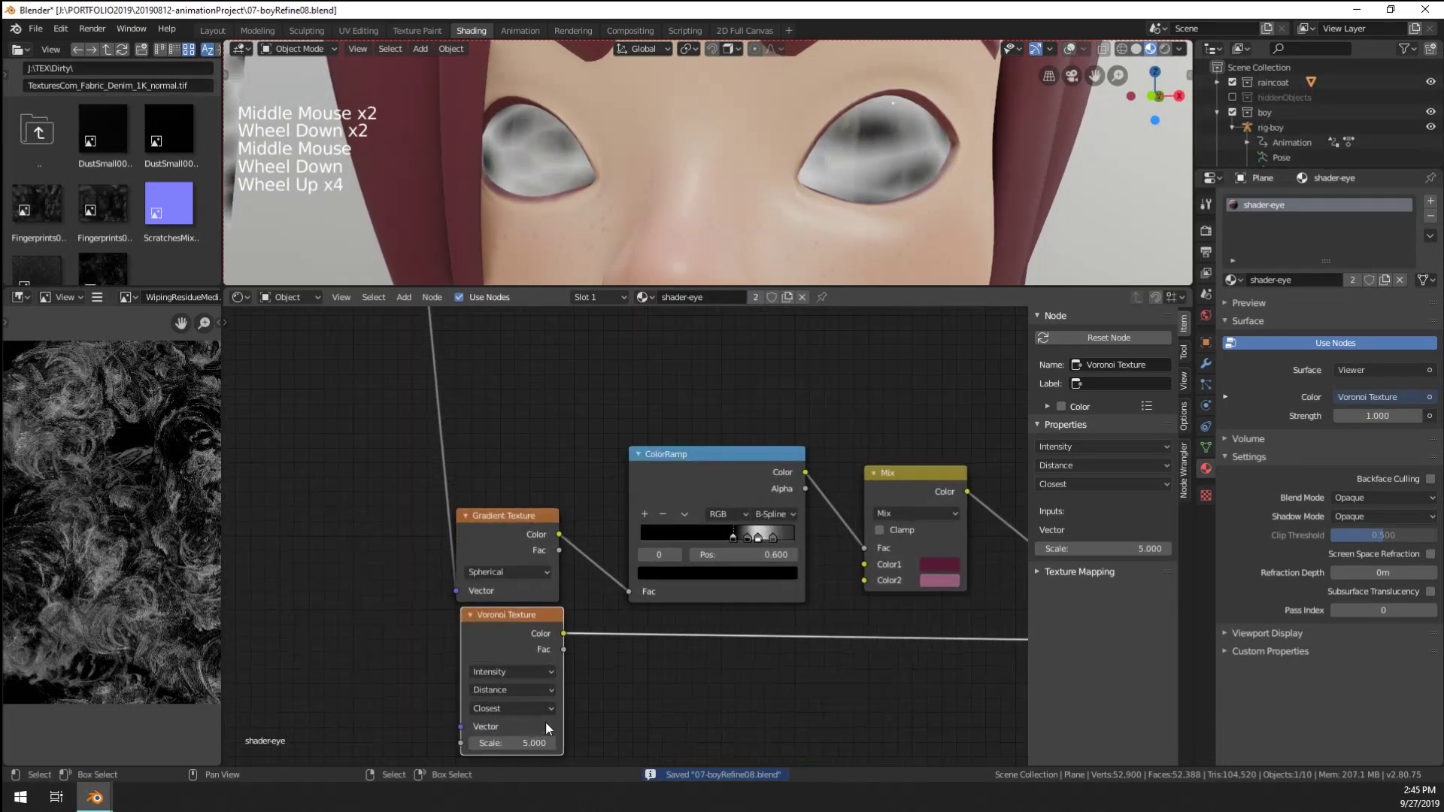
Increase the Voronoi Texture's scale and attach Mapping and Texture Coordinate nodes to its Vector input
{"action": "left_click_drag", "start_coordinate": [518, 742], "coordinate": [579, 743]}
{"action": "left_click_drag", "start_coordinate": [508, 615], "coordinate": [508, 645]}
{"action": "key", "text": "ctrl+t"}
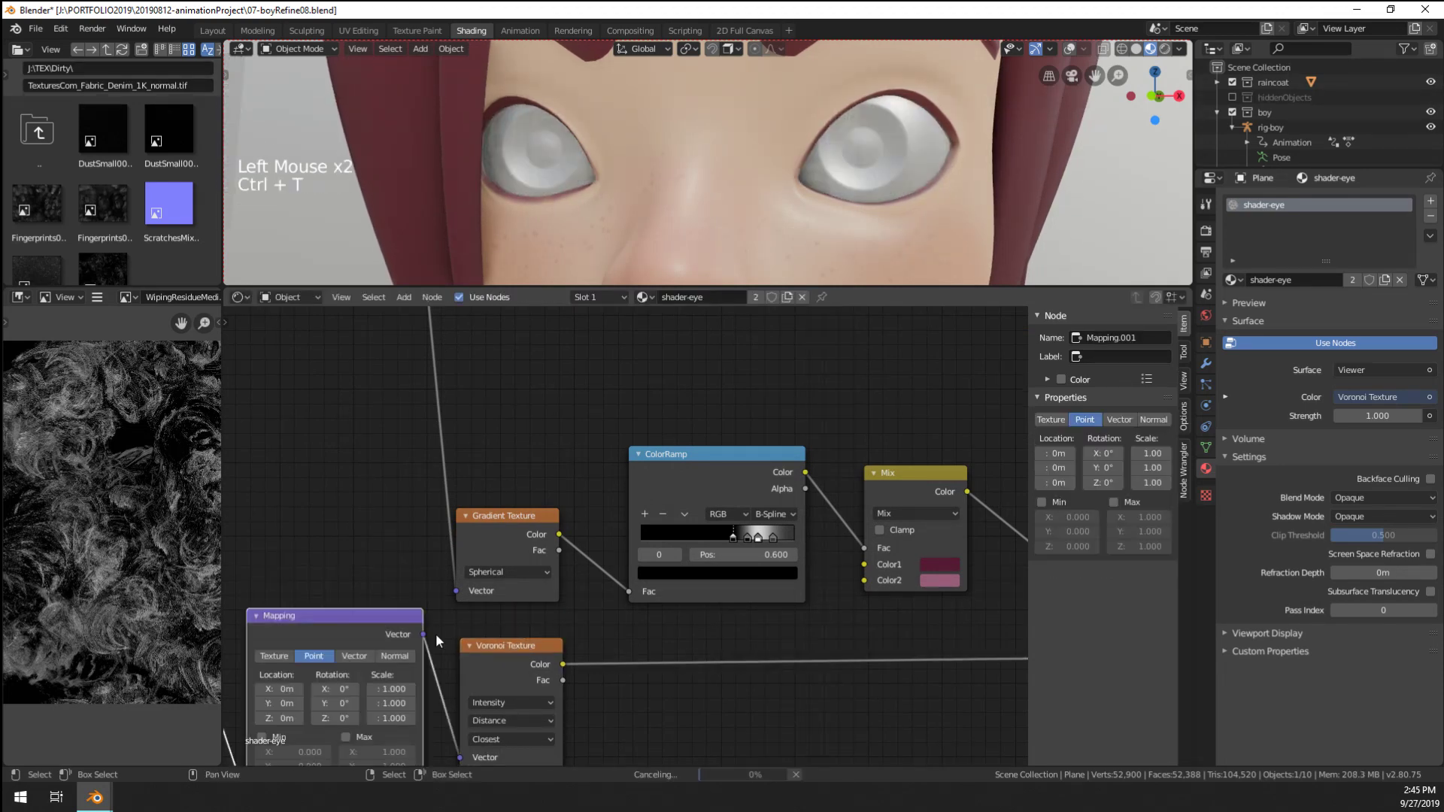
Connect the Texture Coordinate node's UV output to the Mapping node's Vector input
{"action": "middle_click_drag", "start_coordinate": [186, 687], "coordinate": [370, 605]}
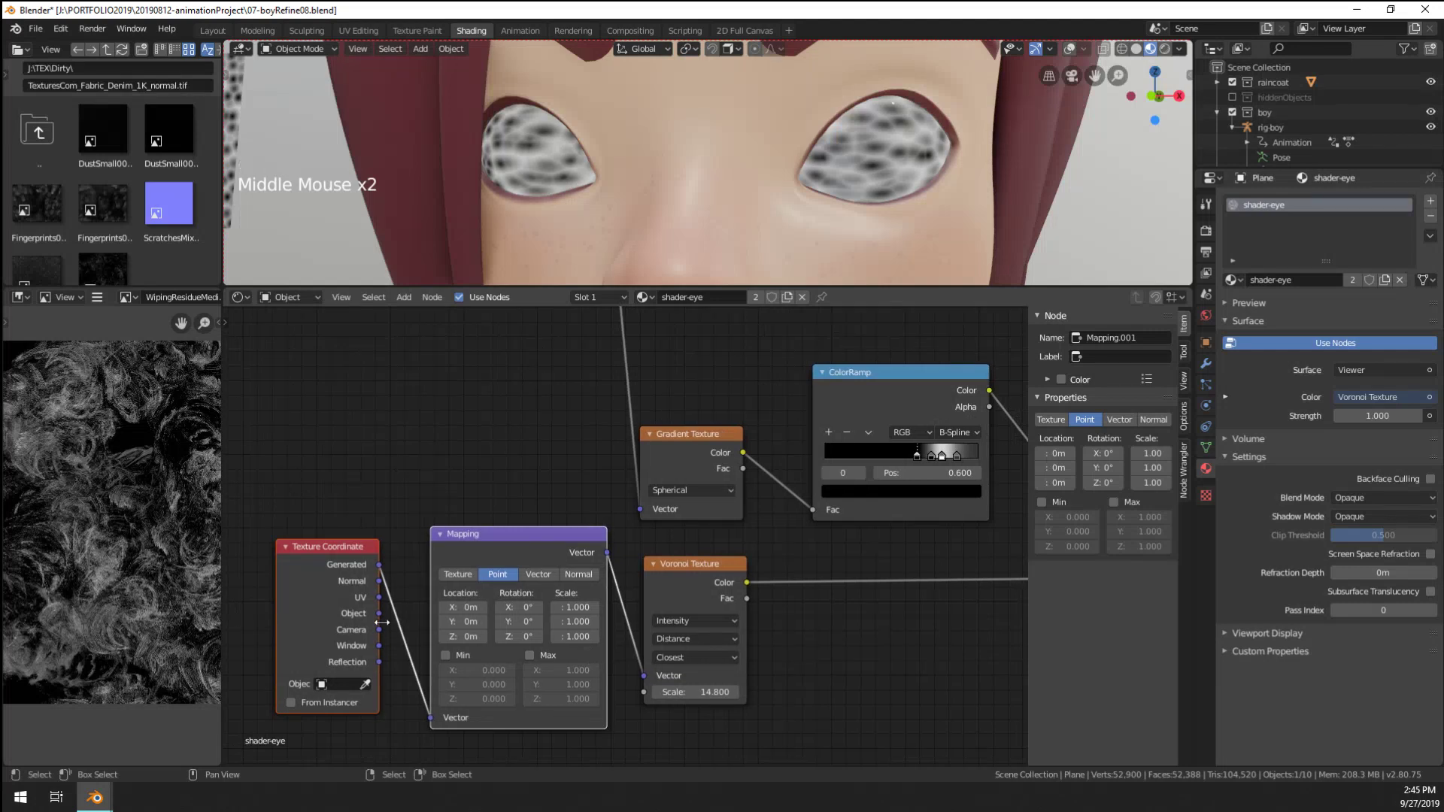
{"action": "left_click_drag", "start_coordinate": [379, 597], "coordinate": [430, 718]}
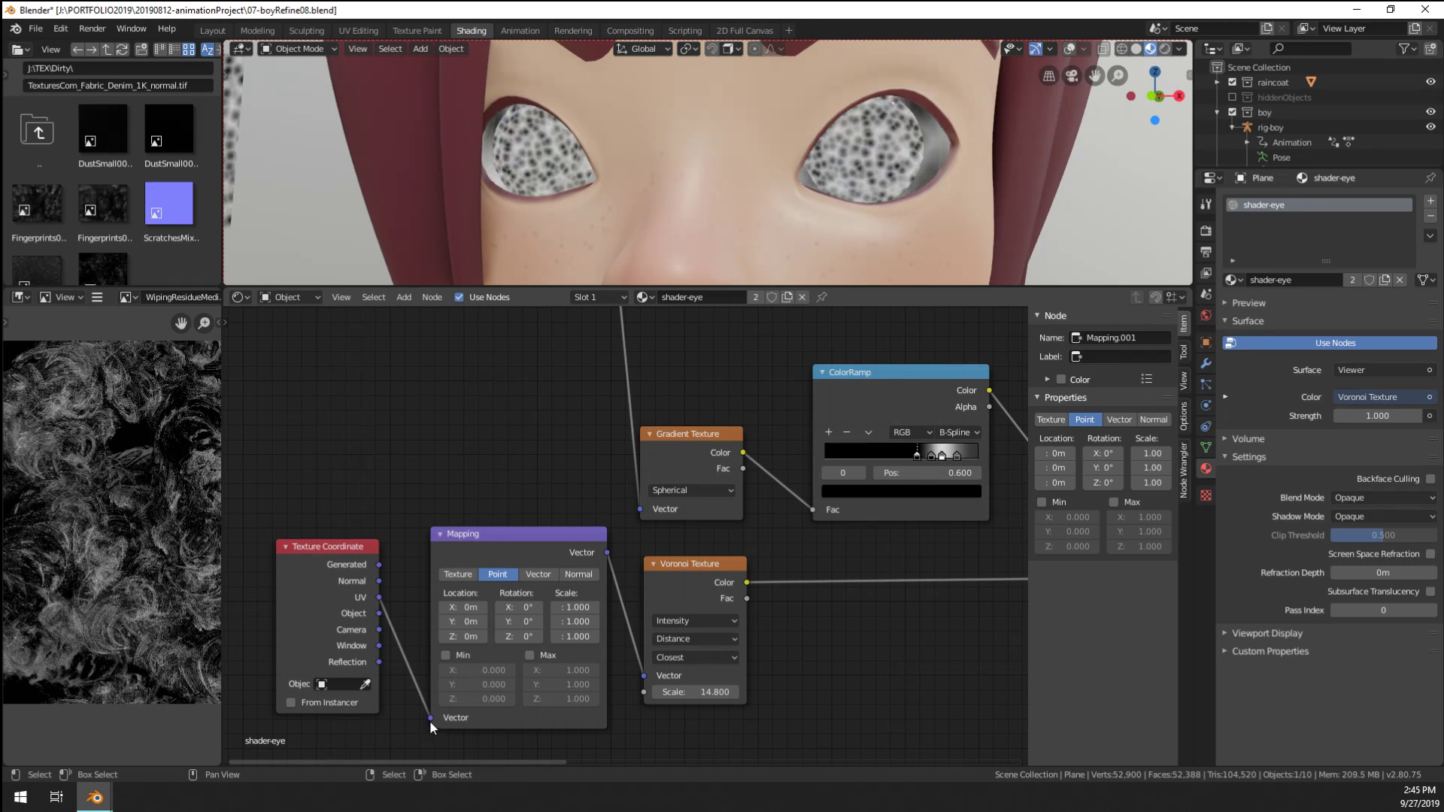
{"action": "scroll", "coordinate": [502, 476], "scroll_direction": "down", "scroll_amount": 11}
{"action": "middle_click_drag", "start_coordinate": [431, 721], "coordinate": [512, 544], "text": "shift"}
{"action": "scroll", "coordinate": [492, 433], "scroll_direction": "up", "scroll_amount": 7}
{"action": "scroll", "coordinate": [614, 446], "scroll_direction": "down", "scroll_amount": 4}
Move the Texture Coordinate and Mapping nodes farther from the Voronoi Texture node to make room between them
{"action": "key", "text": "a"}
{"action": "key", "text": "a"}
{"action": "key", "text": "a"}
{"action": "key", "text": "b"}
{"action": "left_click_drag", "start_coordinate": [461, 553], "coordinate": [723, 679]}
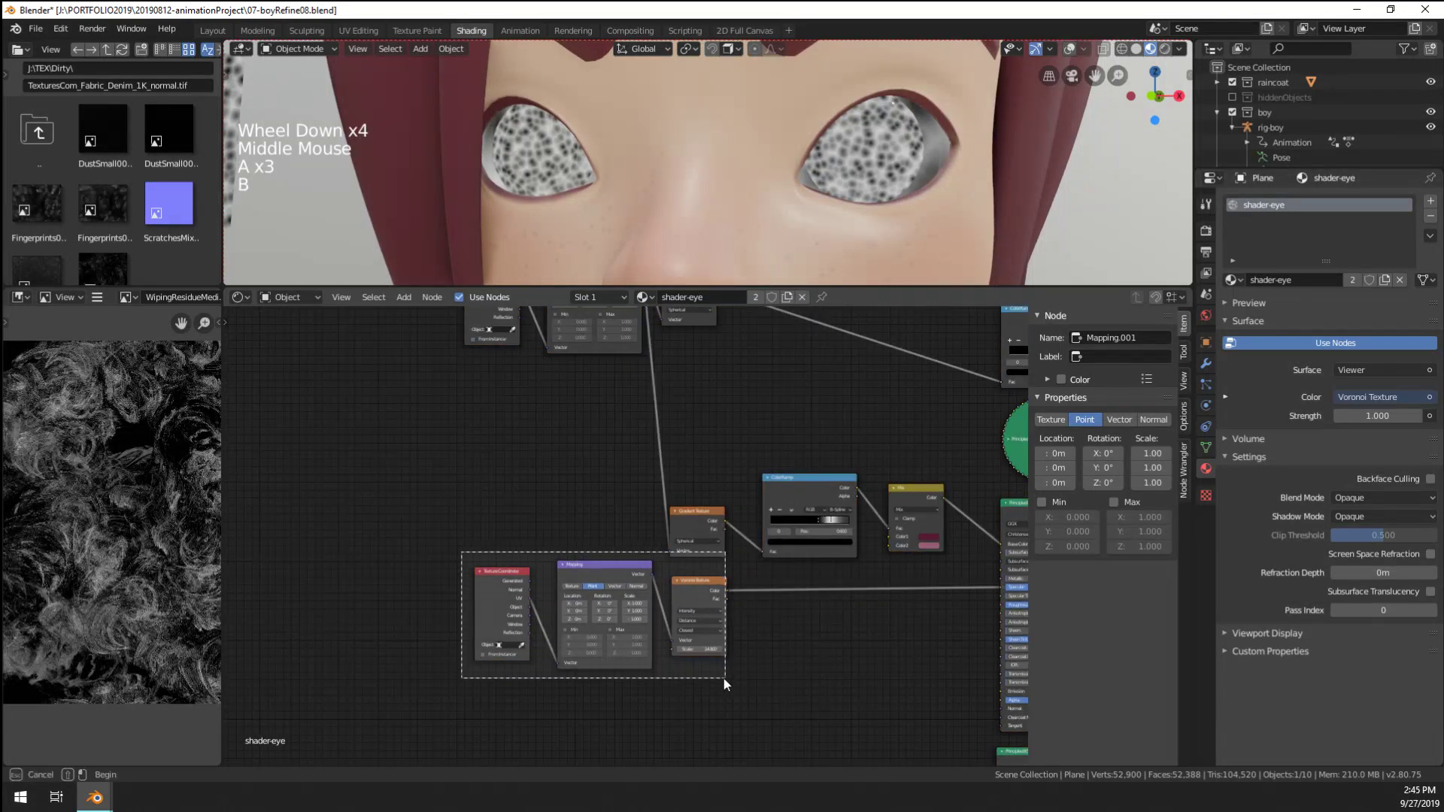
{"action": "scroll", "coordinate": [647, 534], "scroll_direction": "up", "scroll_amount": 4}
{"action": "key", "text": "b"}
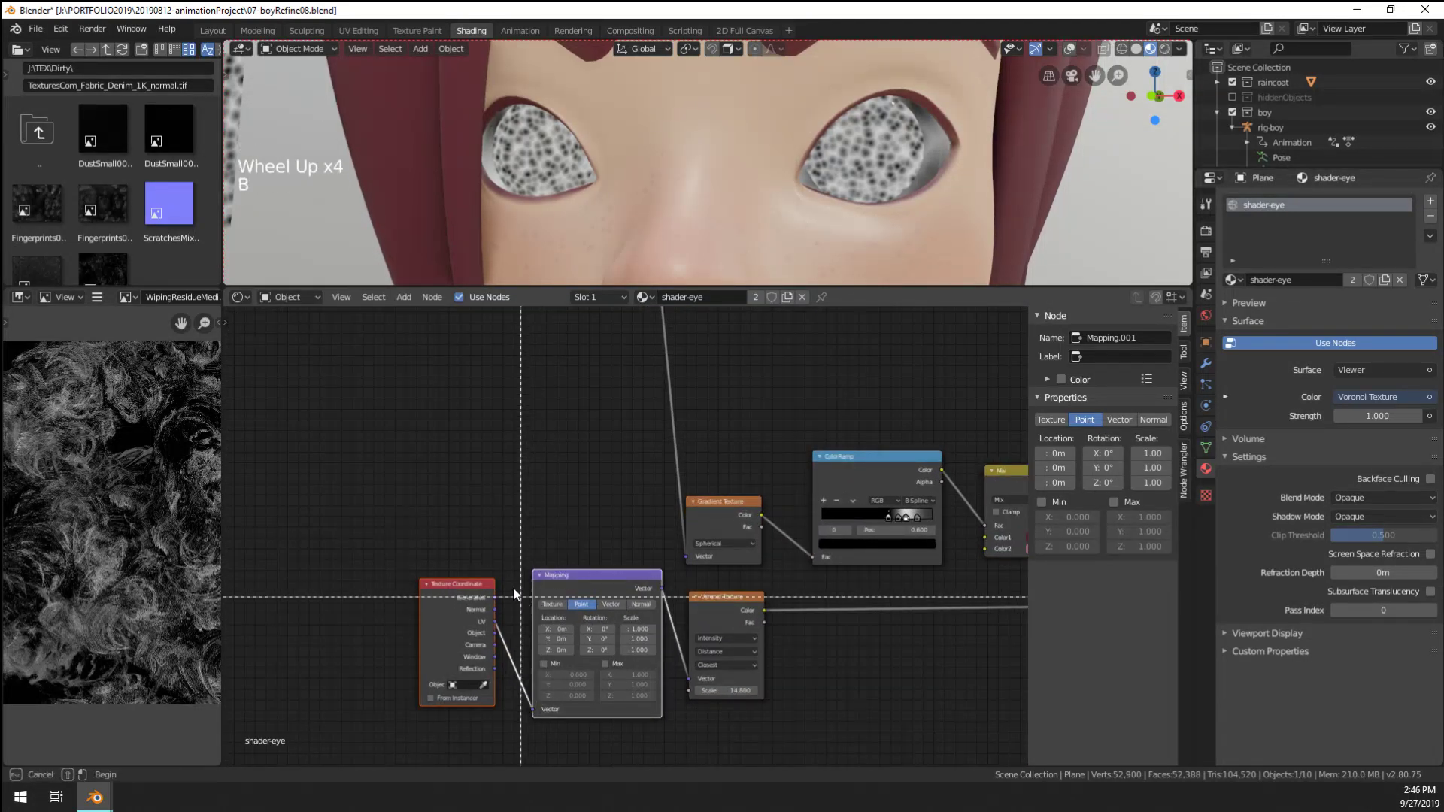
{"action": "key", "text": "g"}
{"action": "left_click", "coordinate": [381, 619]}
Move the copied Gradient Texture node away from its ColorRamp to just above the Mapping node
{"action": "left_click", "coordinate": [707, 519]}
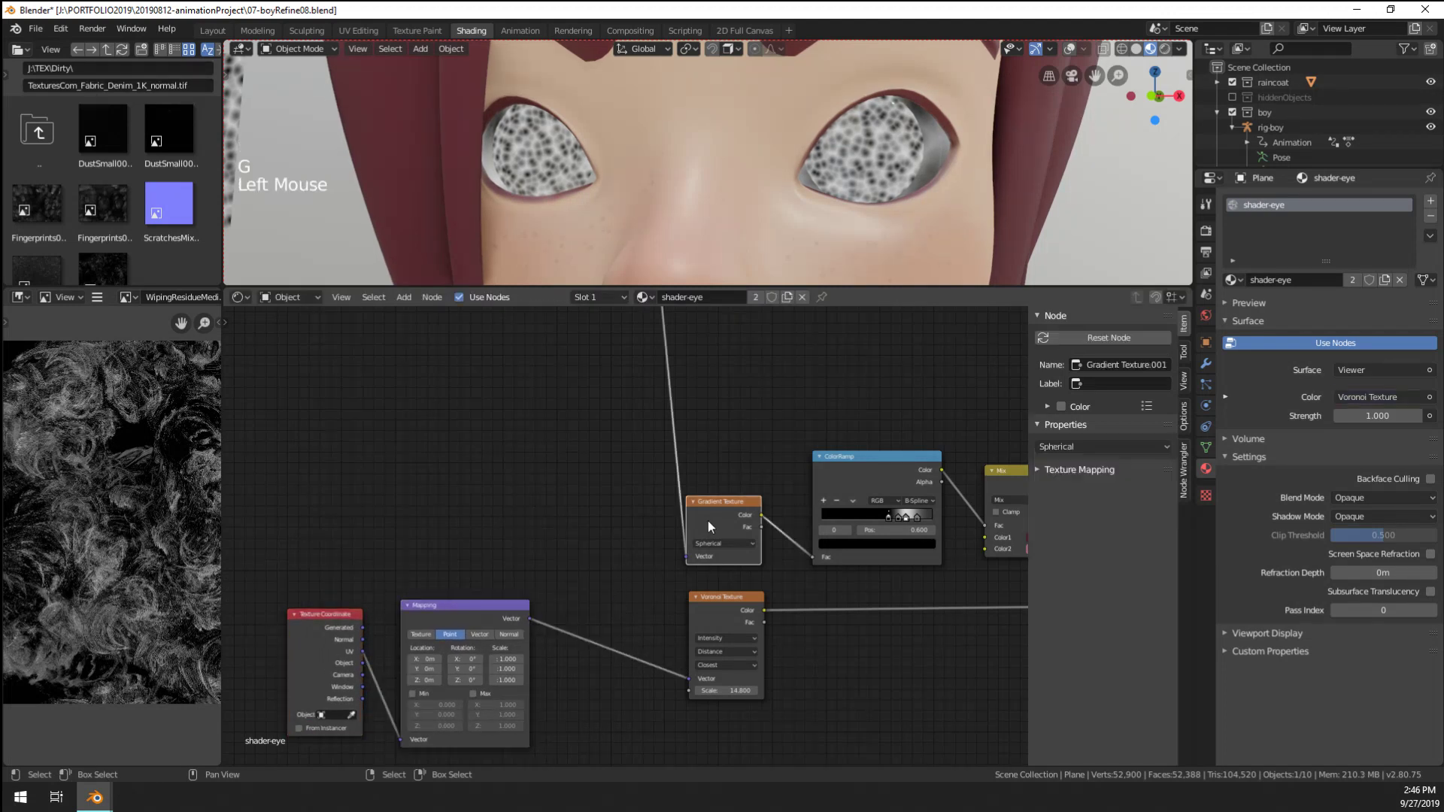
{"action": "key", "text": "g"}
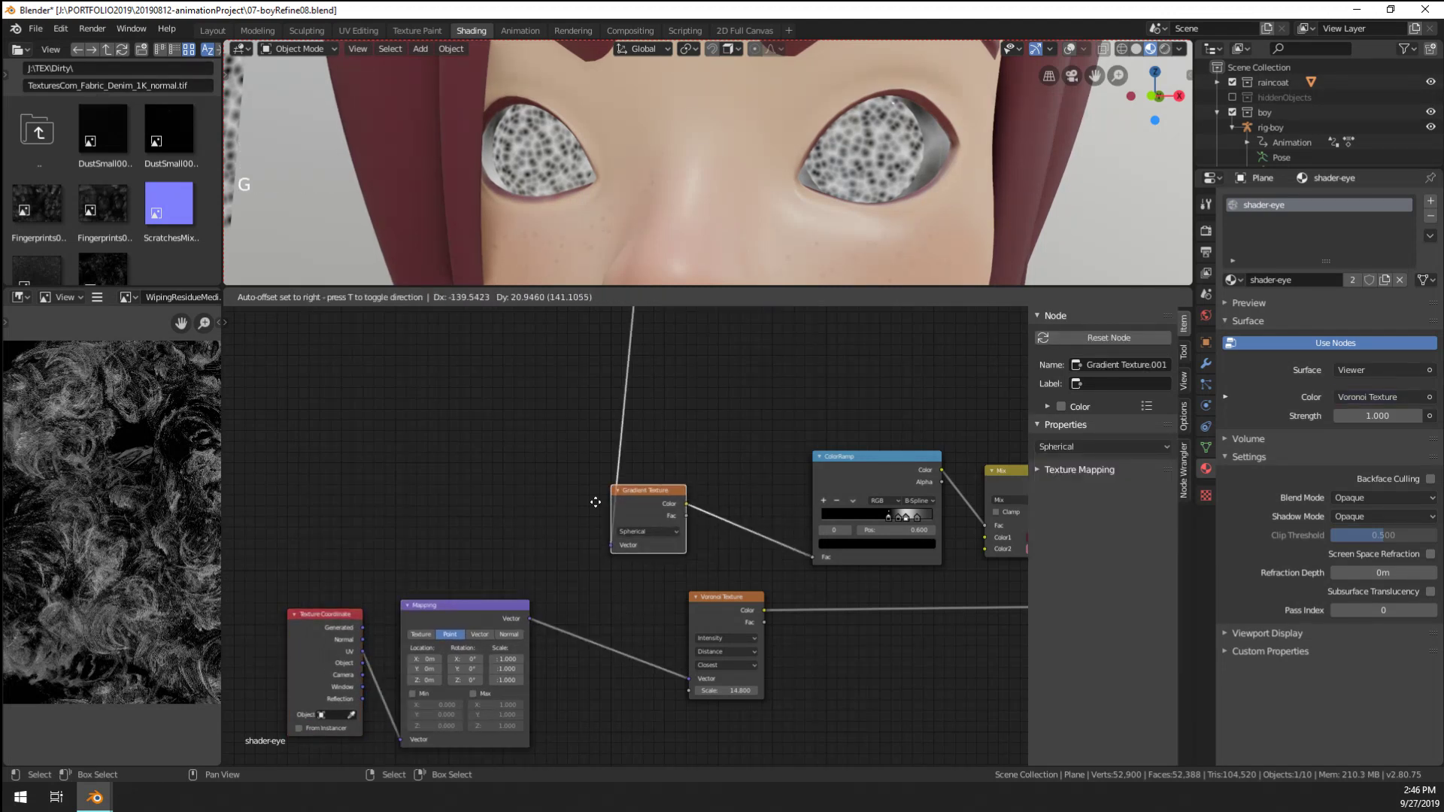
{"action": "left_click", "coordinate": [511, 528]}
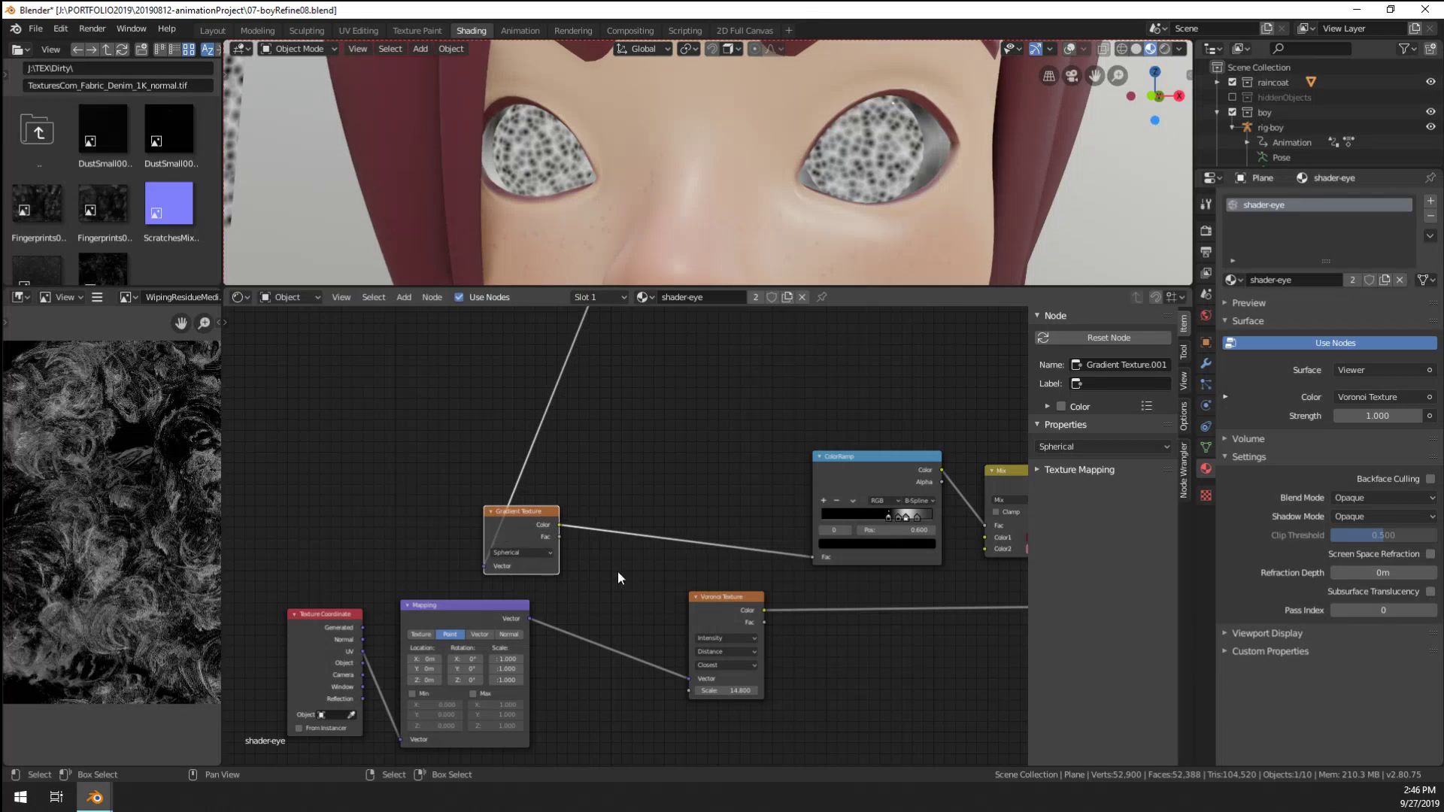
{"action": "left_click", "coordinate": [715, 611]}
{"action": "double_click", "coordinate": [757, 606]}
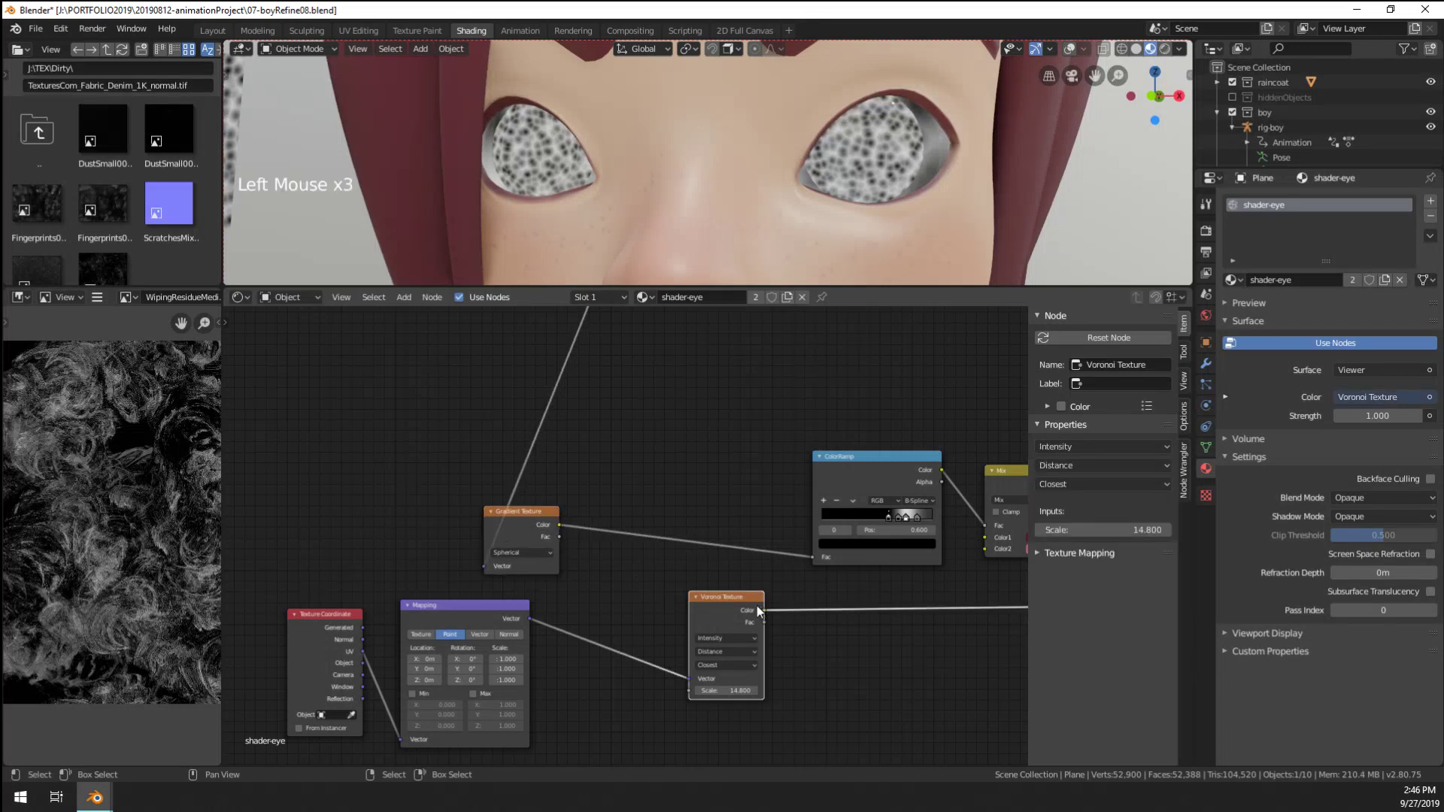
Mix the Gradient Texture and Mapping outputs into the Voronoi Texture's Vector input, and link the Gradient Texture's Color directly to the ColorRamp again
{"action": "left_click", "coordinate": [512, 535]}
{"action": "left_click", "coordinate": [489, 601], "text": "shift"}
{"action": "key", "text": "ctrl+0"}
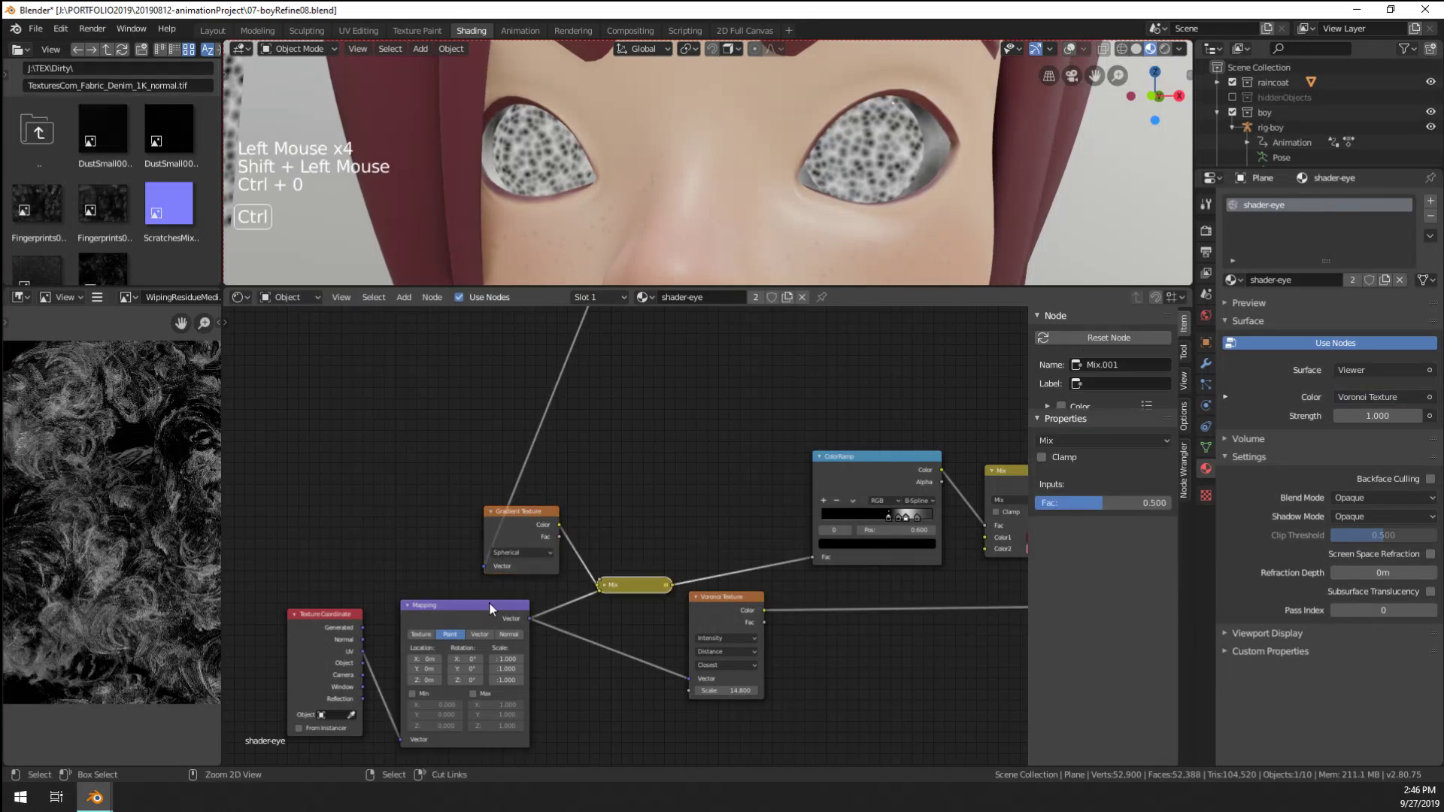
{"action": "left_click_drag", "start_coordinate": [559, 524], "coordinate": [823, 562]}
{"action": "left_click_drag", "start_coordinate": [672, 587], "coordinate": [693, 686]}
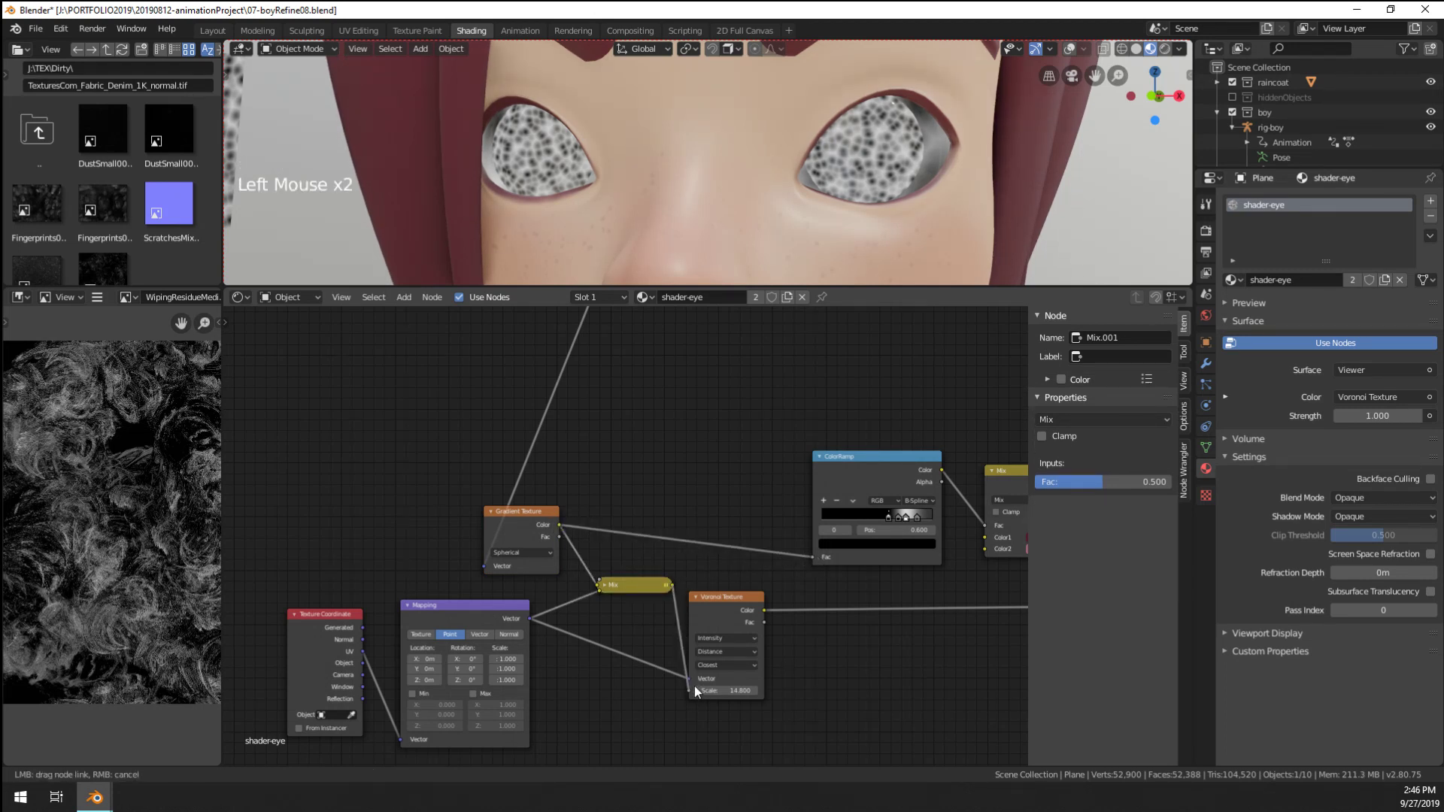
{"action": "left_click", "coordinate": [603, 585]}
{"action": "left_click_drag", "start_coordinate": [730, 598], "coordinate": [763, 597]}
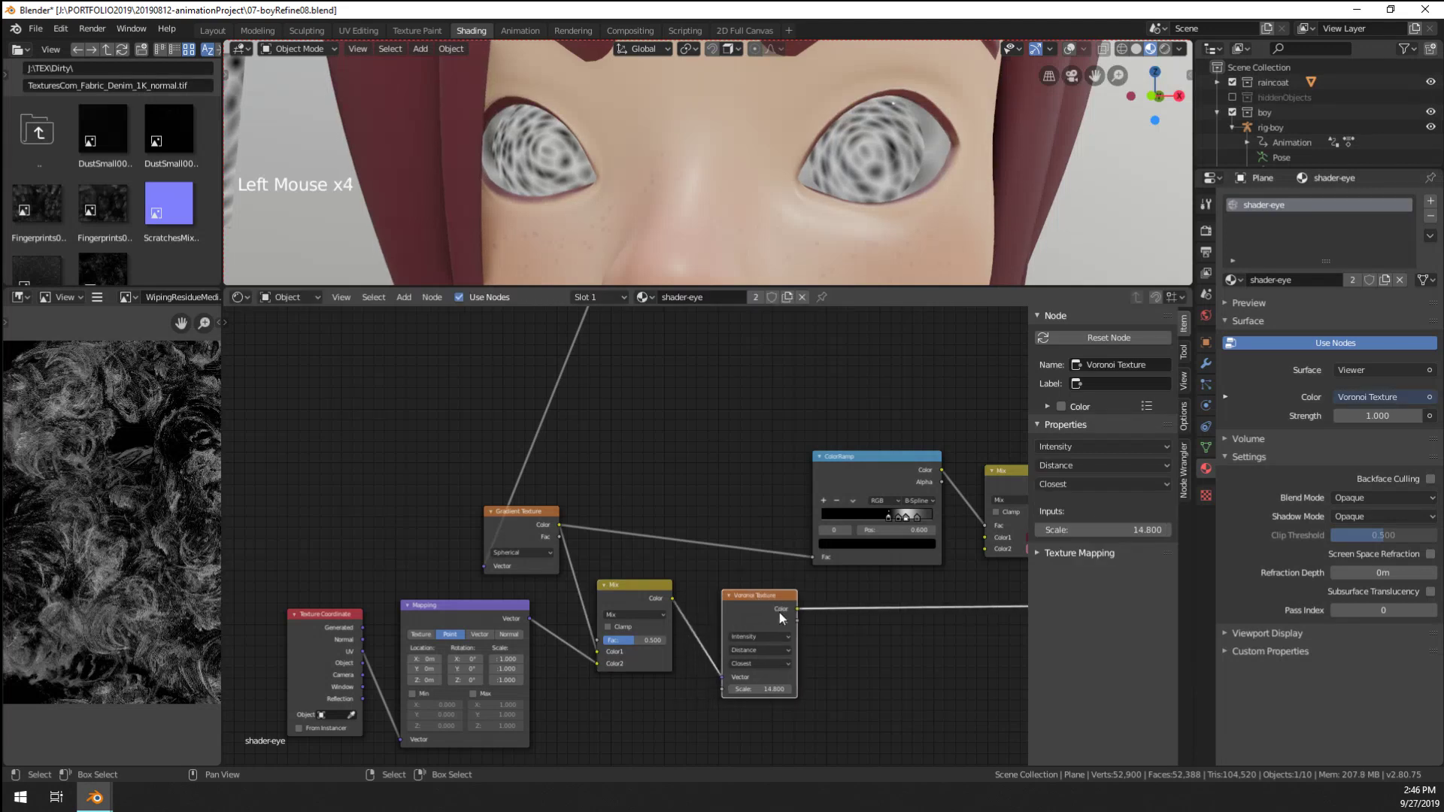
Preview the Voronoi Texture's Fac output on the eyes and set the Mix node's factor to 0.158
{"action": "middle_click_drag", "start_coordinate": [779, 612], "coordinate": [615, 602]}
{"action": "left_click", "coordinate": [602, 600], "text": "ctrl+shift"}
{"action": "scroll", "coordinate": [510, 608], "scroll_direction": "up", "scroll_amount": 4}
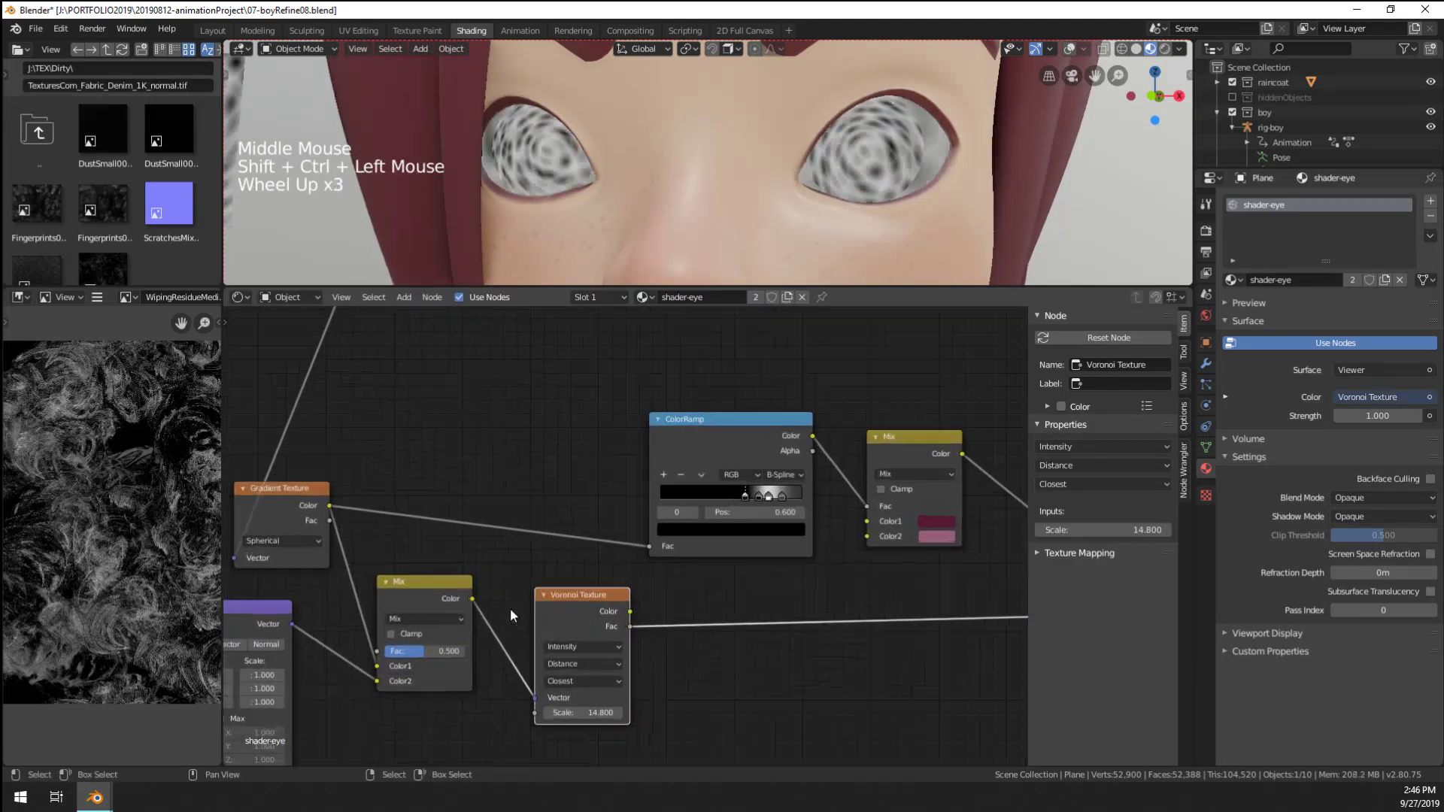
{"action": "middle_click_drag", "start_coordinate": [510, 608], "coordinate": [692, 581]}
{"action": "scroll", "coordinate": [556, 631], "scroll_direction": "up", "scroll_amount": 3}
{"action": "left_click_drag", "start_coordinate": [579, 621], "coordinate": [542, 621]}
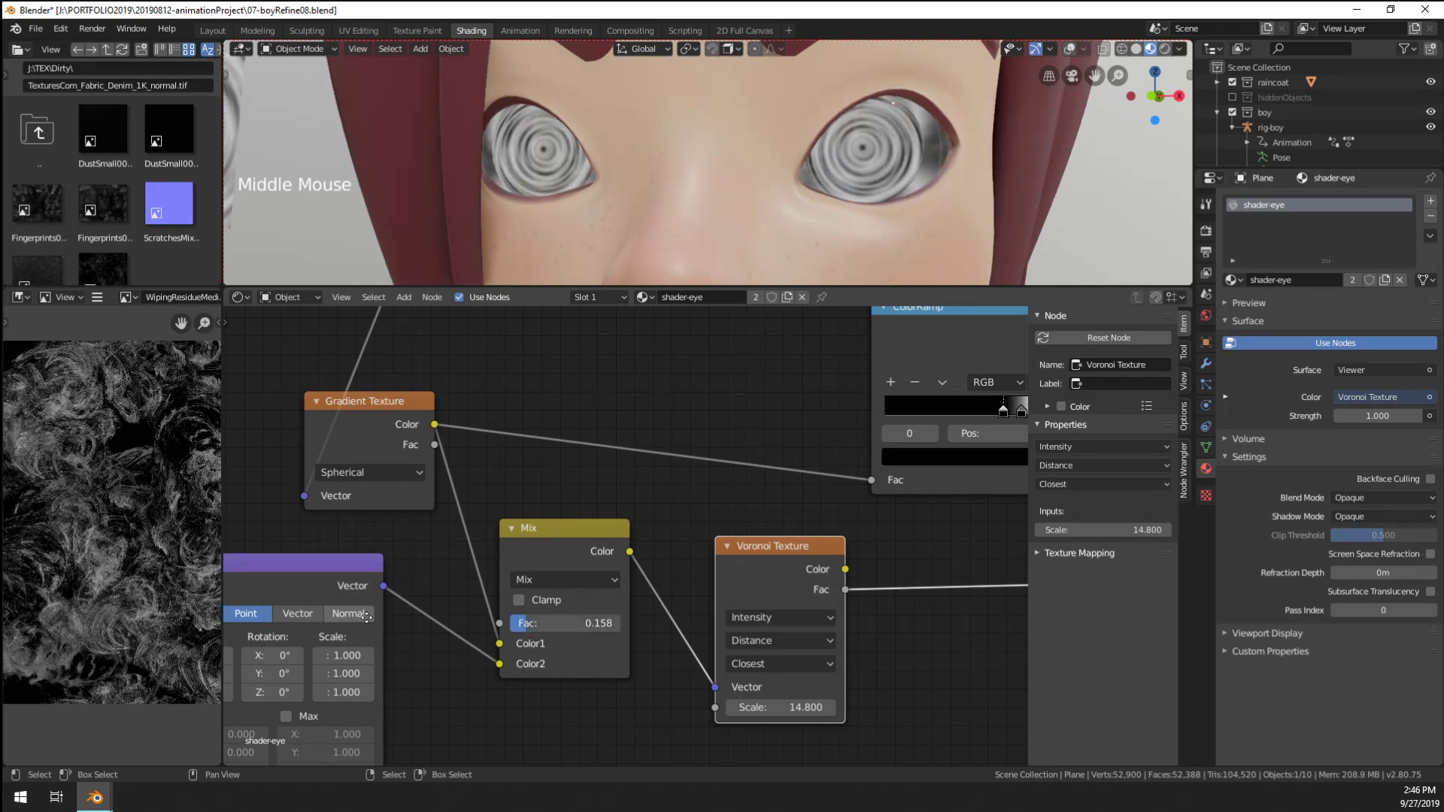
Insert an Invert node between the Gradient Texture and the Mix node's Color1 input
{"action": "middle_click_drag", "start_coordinate": [412, 618], "coordinate": [672, 681]}
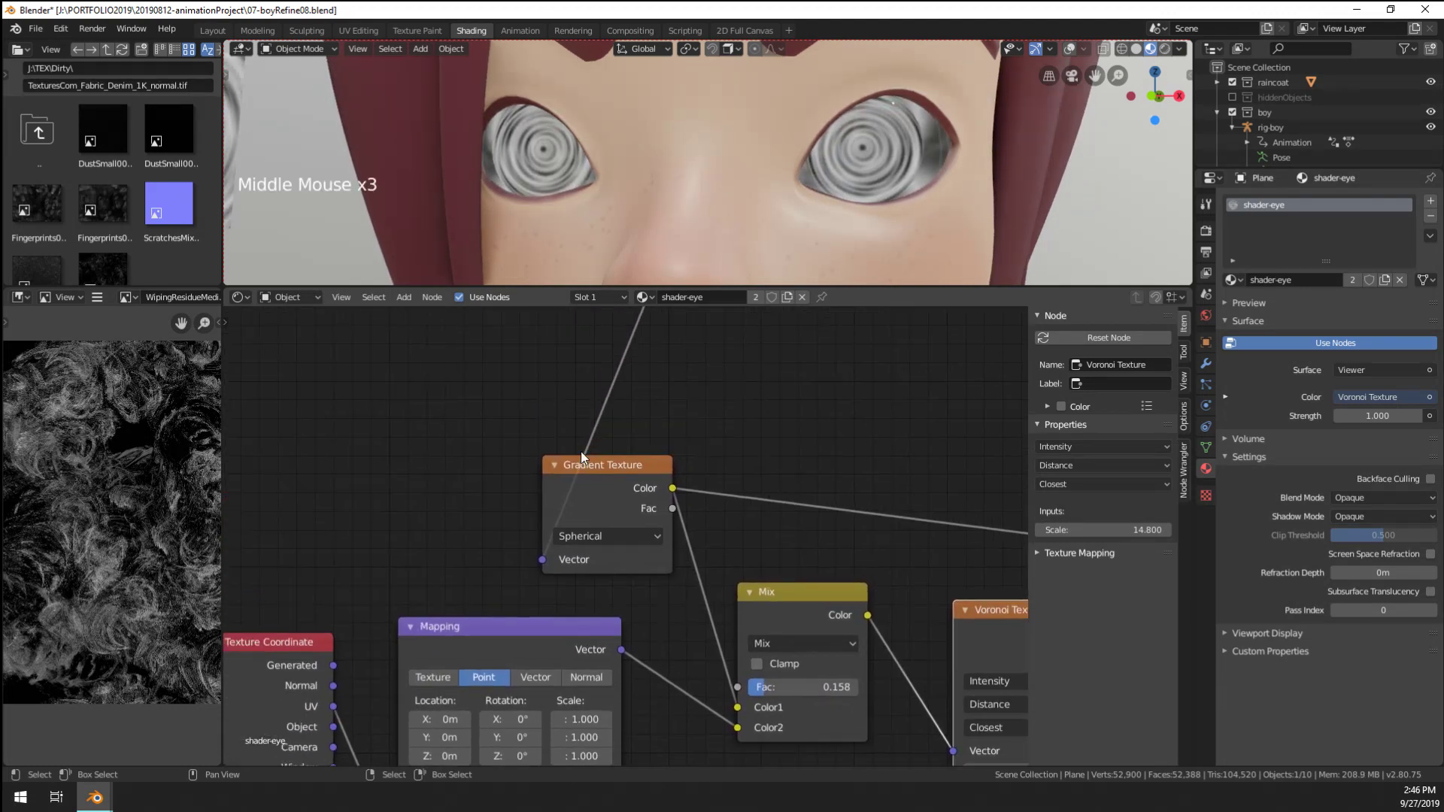
{"action": "left_click_drag", "start_coordinate": [602, 466], "coordinate": [460, 455]}
{"action": "key", "text": "Tab"}
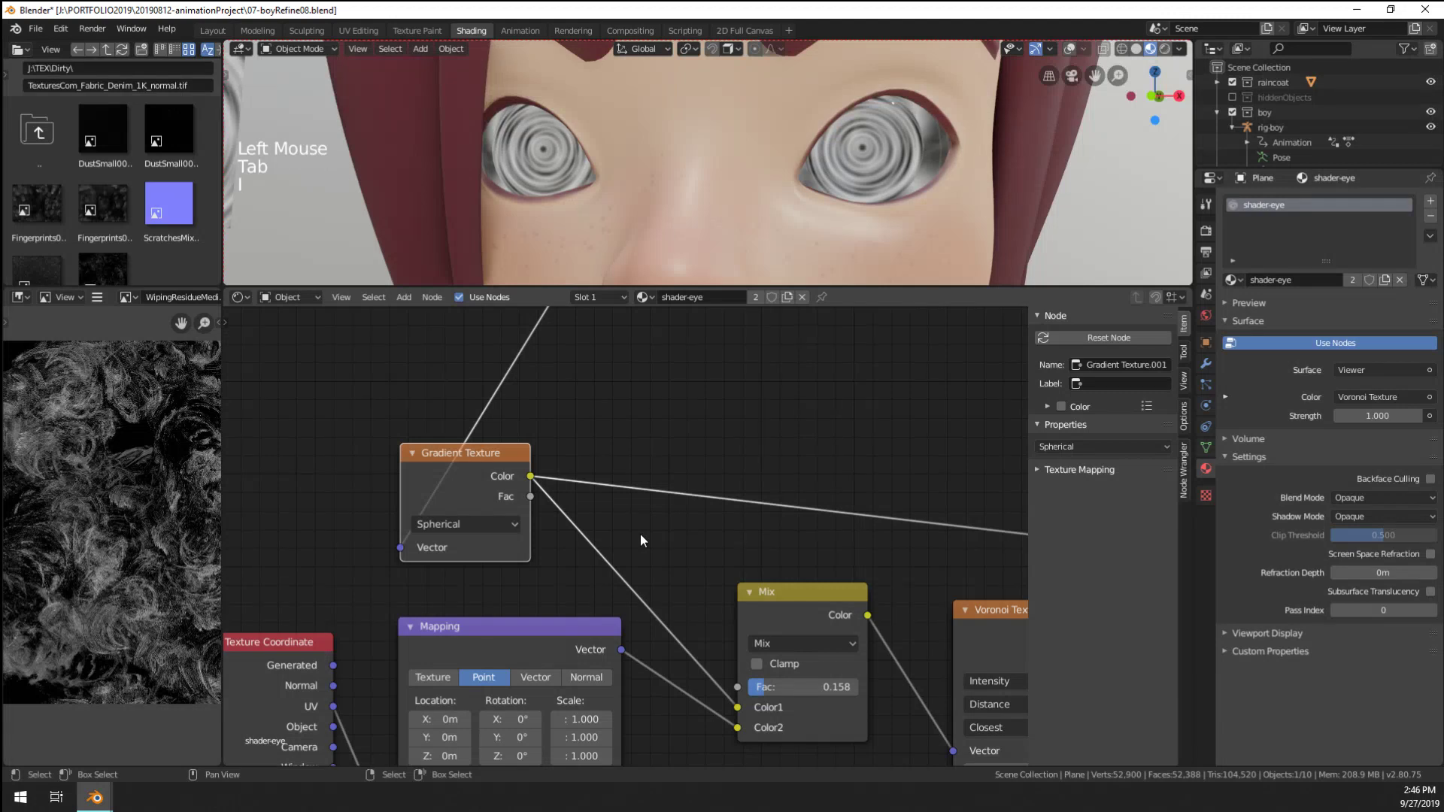
{"action": "middle_click_drag", "start_coordinate": [640, 534], "coordinate": [639, 533]}
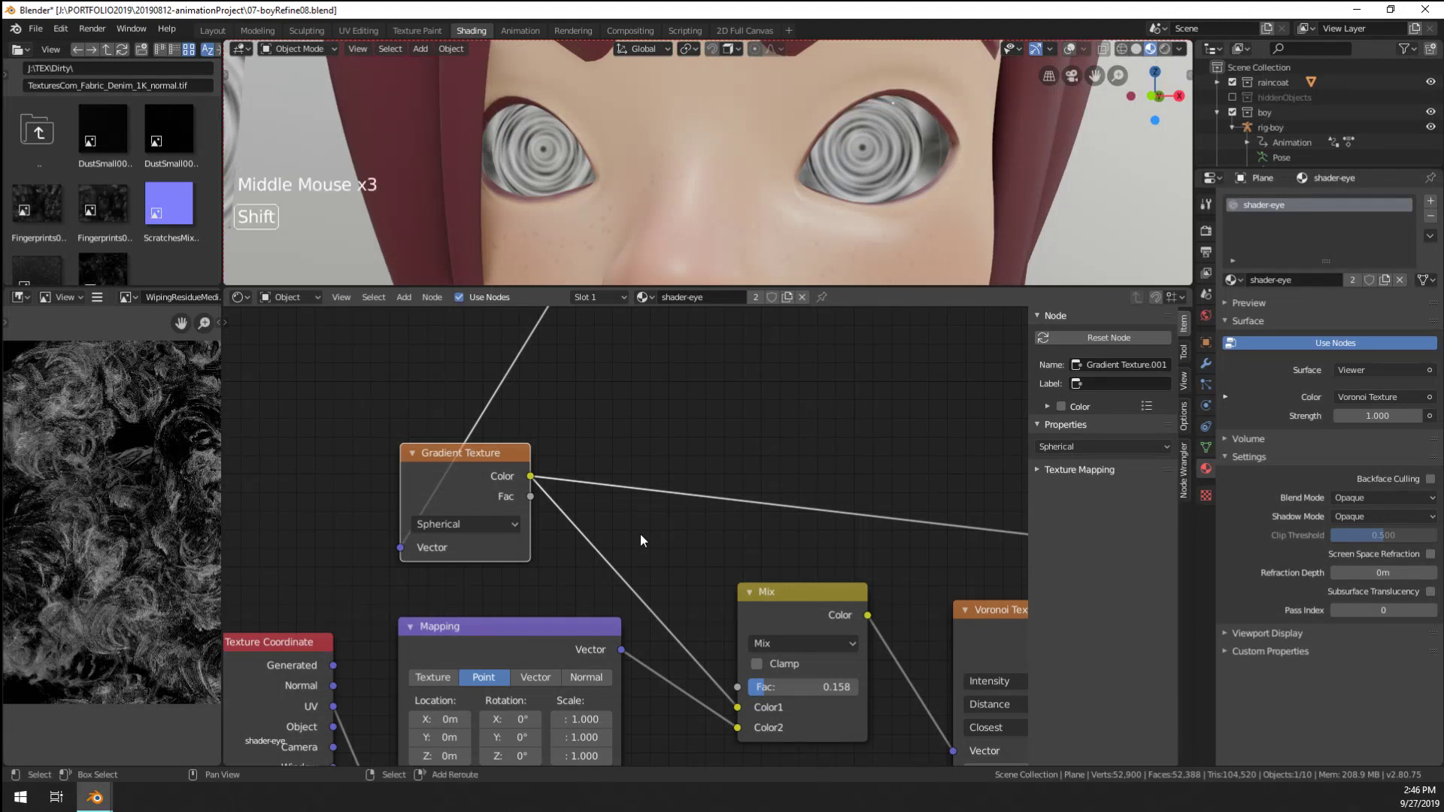
{"action": "key", "text": "shift+a"}
{"action": "left_click", "coordinate": [606, 462]}
{"action": "type", "text": "invert"}
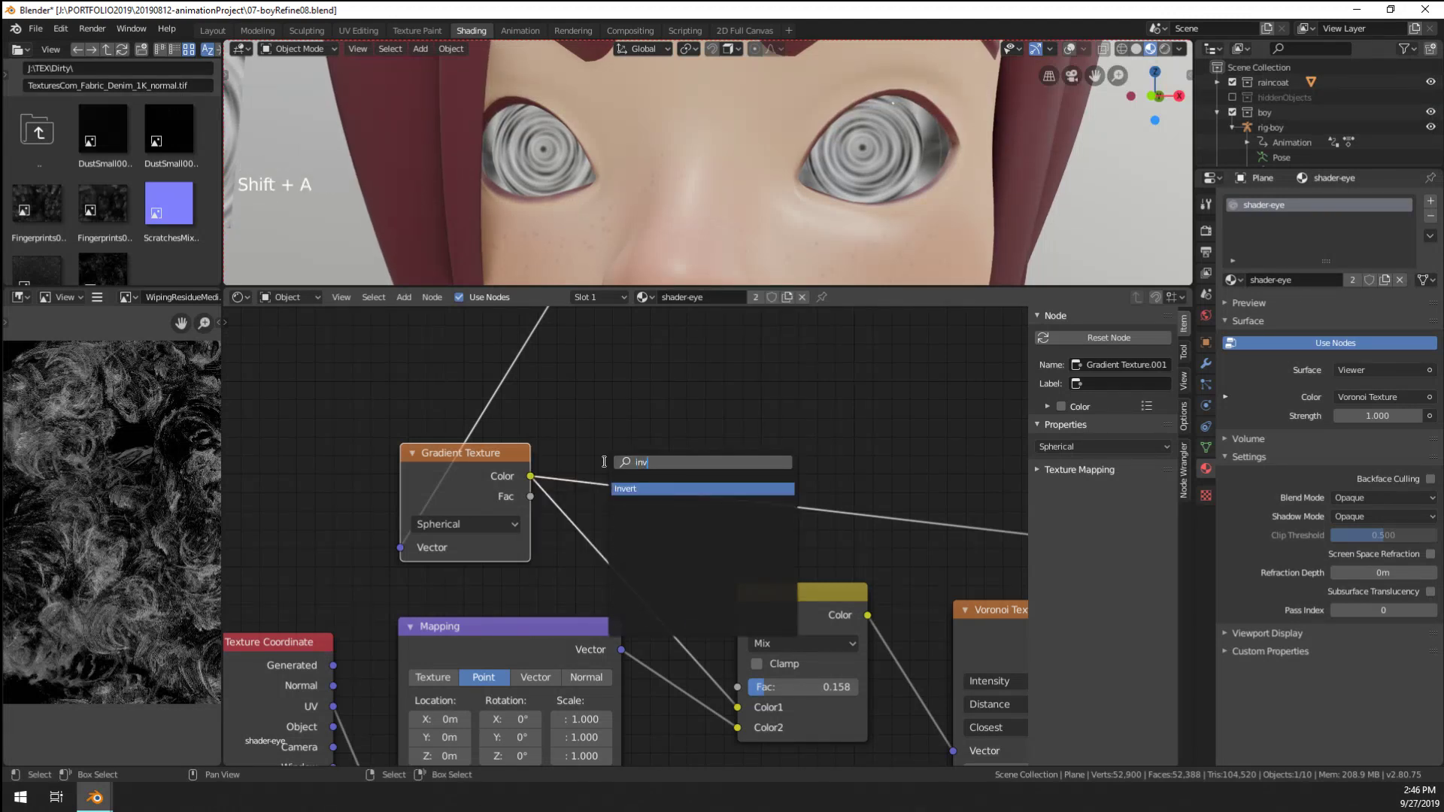
{"action": "key", "text": "Return"}
{"action": "left_click", "coordinate": [582, 525]}
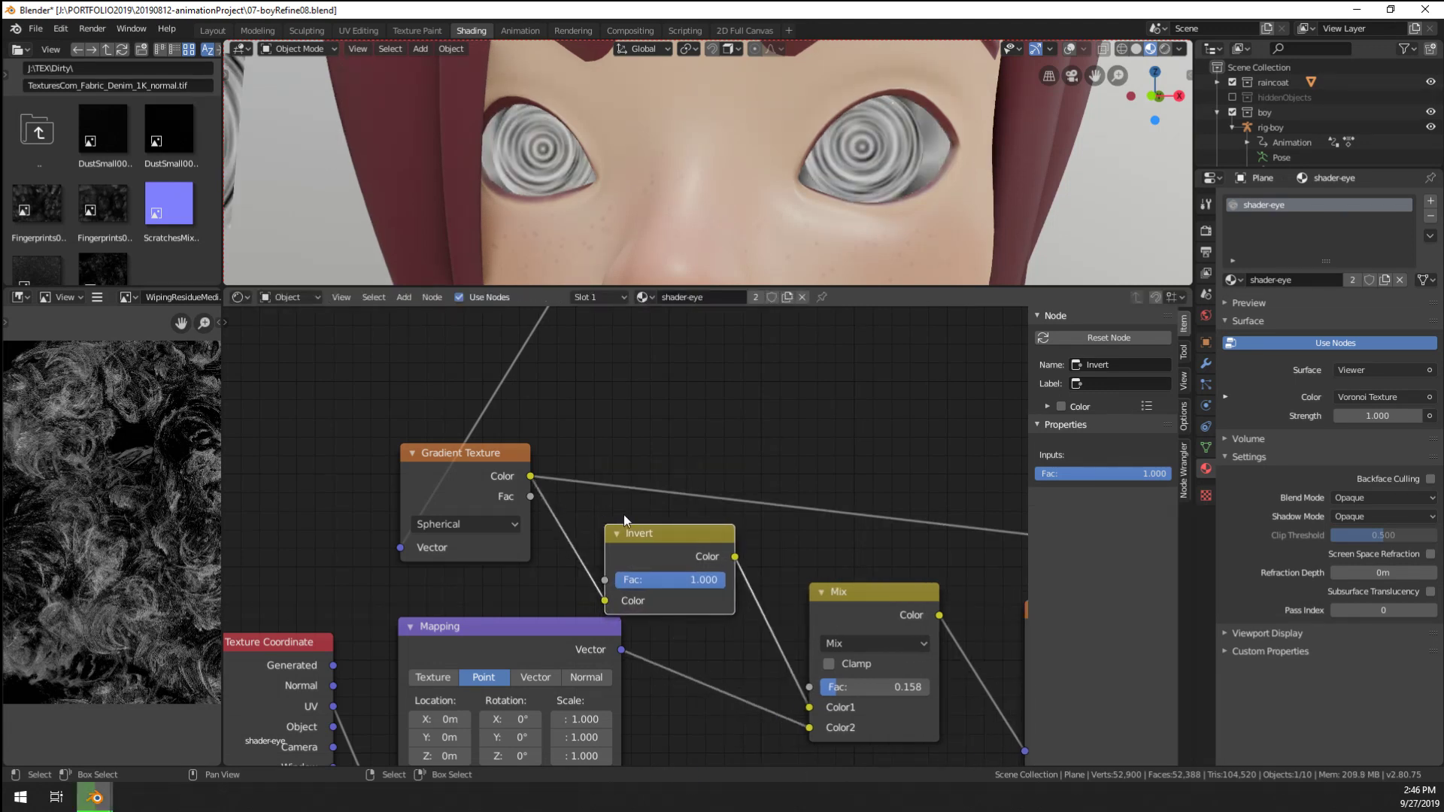
Set the factor of the Mix node feeding the Voronoi Texture to 0.100
{"action": "middle_click_drag", "start_coordinate": [624, 514], "coordinate": [613, 564]}
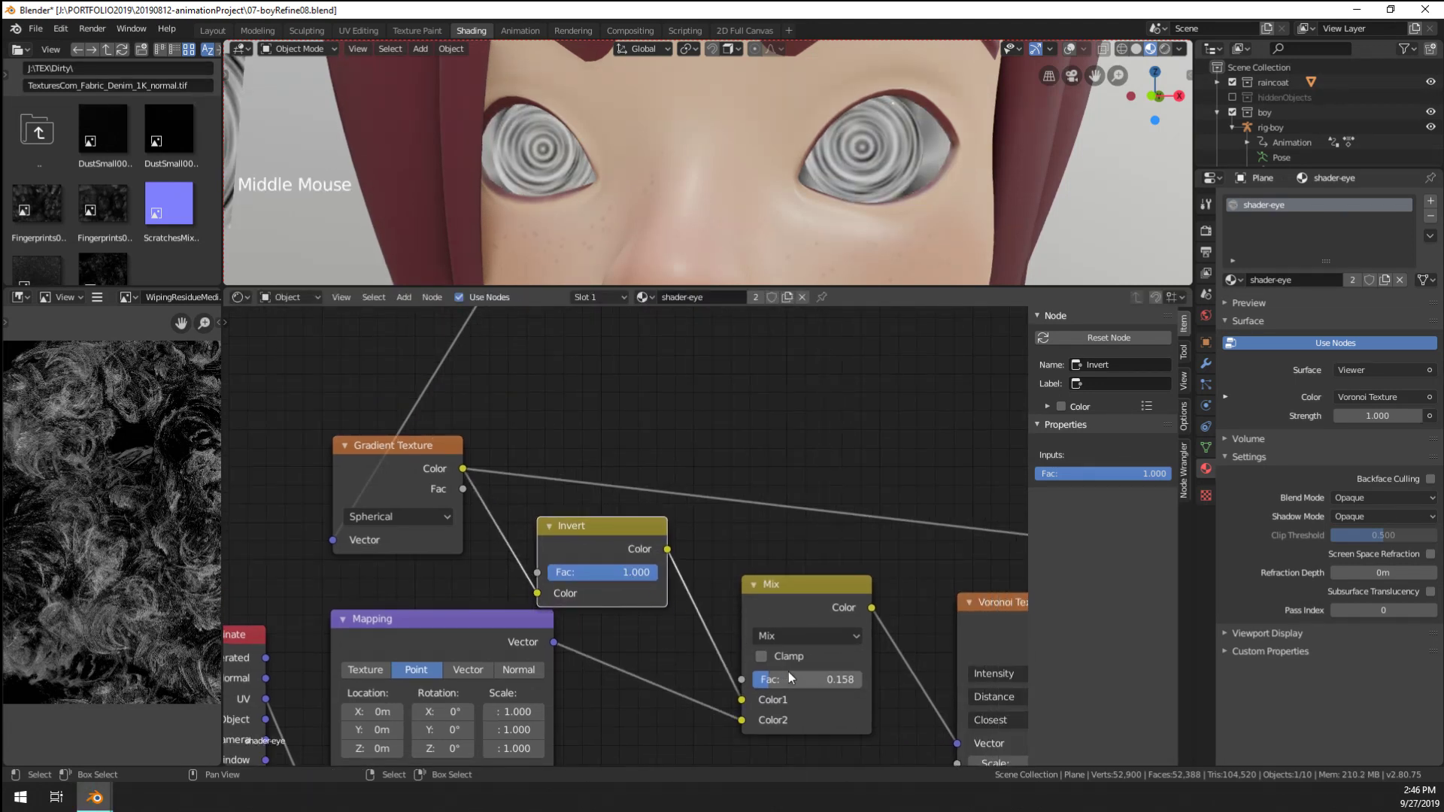
{"action": "mouse_move", "coordinate": [789, 679]}
{"action": "left_mouse_down"}
{"action": "mouse_move", "coordinate": [872, 679]}
{"action": "mouse_move", "coordinate": [763, 679]}
{"action": "left_mouse_up"}
{"action": "scroll", "coordinate": [760, 192], "scroll_direction": "down", "scroll_amount": 4}
{"action": "scroll", "coordinate": [759, 192], "scroll_direction": "up", "scroll_amount": 4}
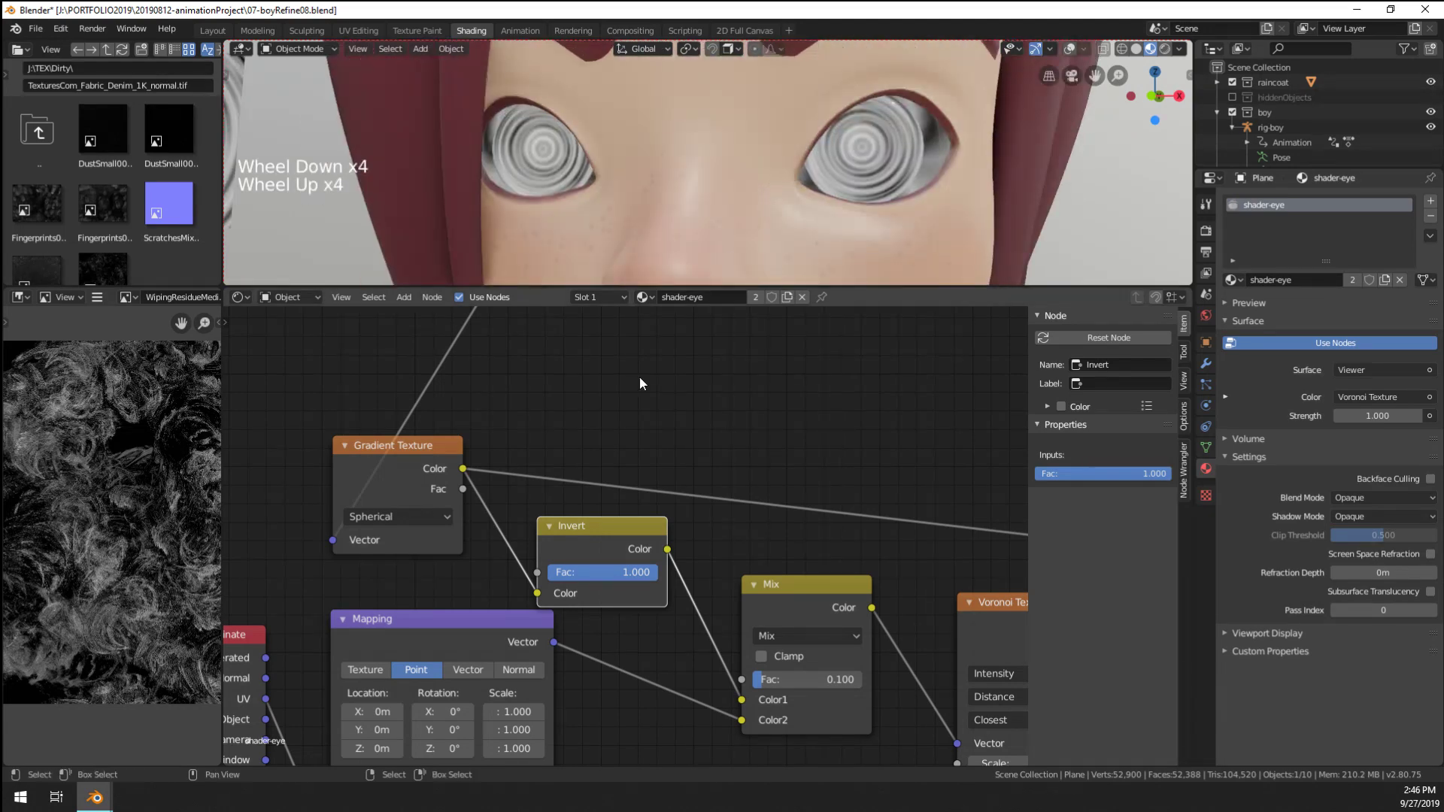
Move the Gradient Texture back beside its ColorRamp and delete the Invert node
{"action": "left_click_drag", "start_coordinate": [411, 492], "coordinate": [883, 447]}
{"action": "left_click", "coordinate": [572, 543]}
{"action": "key", "text": "x"}
{"action": "scroll", "coordinate": [691, 538], "scroll_direction": "down", "scroll_amount": 1}
{"action": "middle_click_drag", "start_coordinate": [685, 533], "coordinate": [414, 491]}
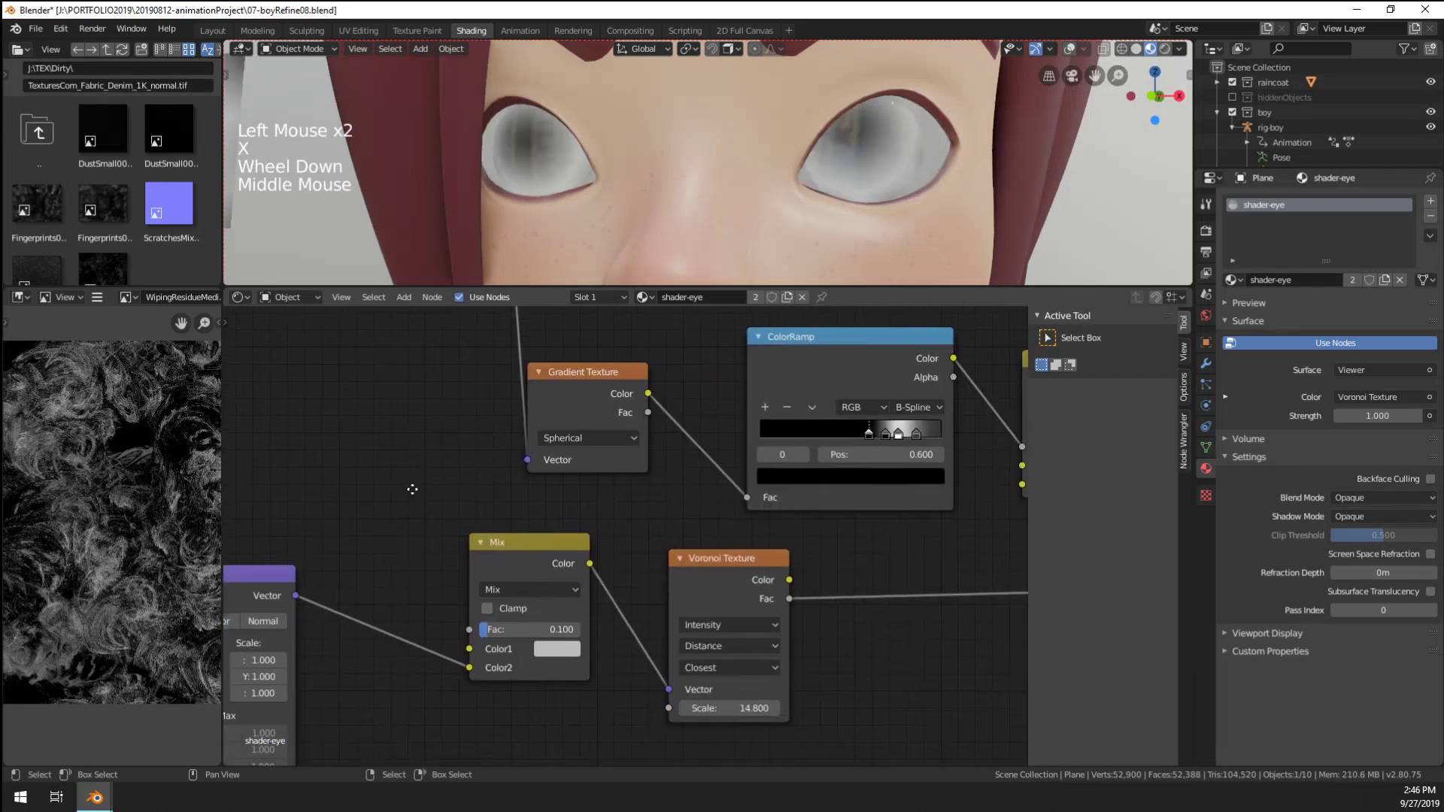
Delete the Mix node between Mapping and Voronoi Texture, and place the Voronoi Texture right beside the Mapping node
{"action": "left_click_drag", "start_coordinate": [519, 547], "coordinate": [425, 556]}
{"action": "left_click_drag", "start_coordinate": [781, 568], "coordinate": [929, 571]}
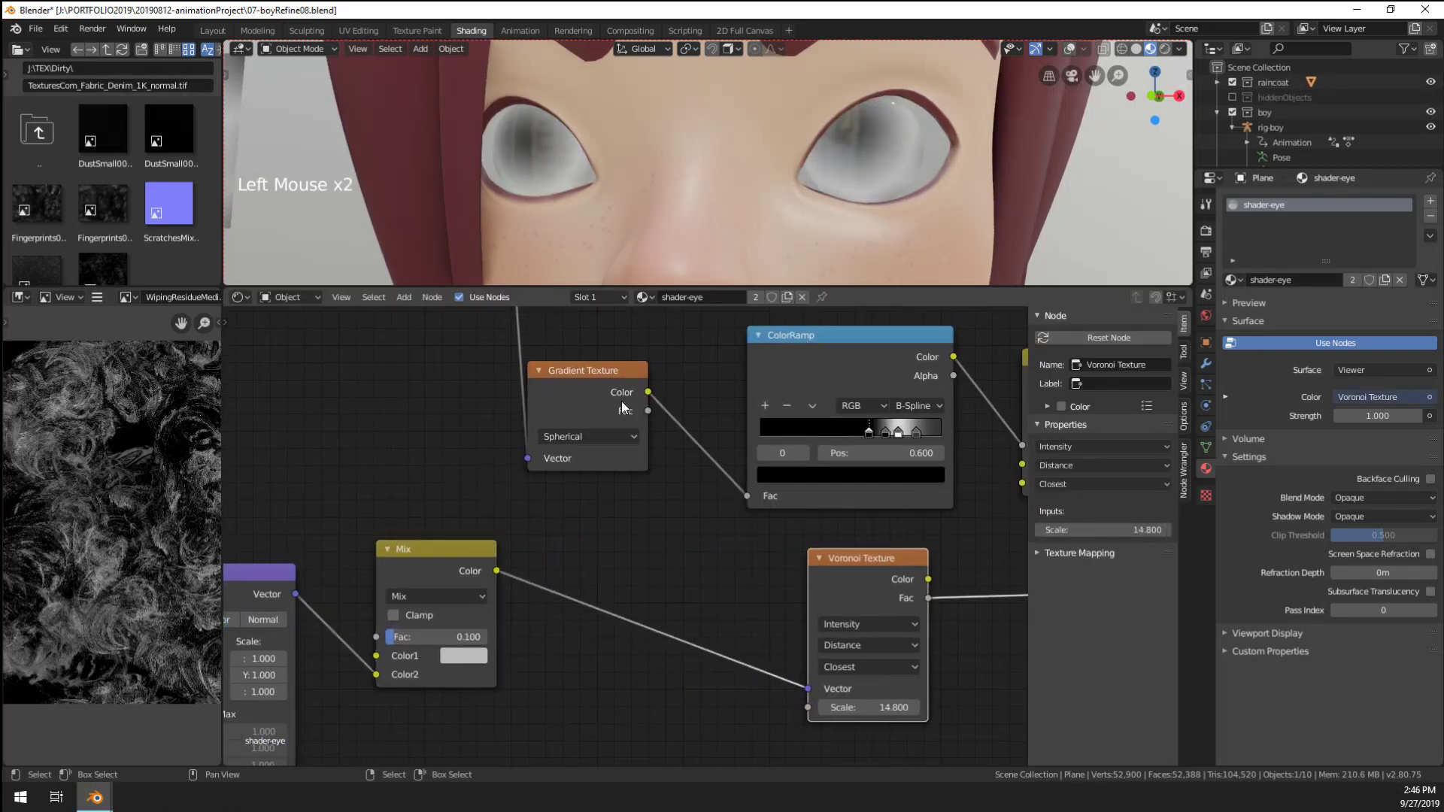
{"action": "left_click_drag", "start_coordinate": [542, 398], "coordinate": [586, 422]}
{"action": "middle_click_drag", "start_coordinate": [455, 557], "coordinate": [484, 557]}
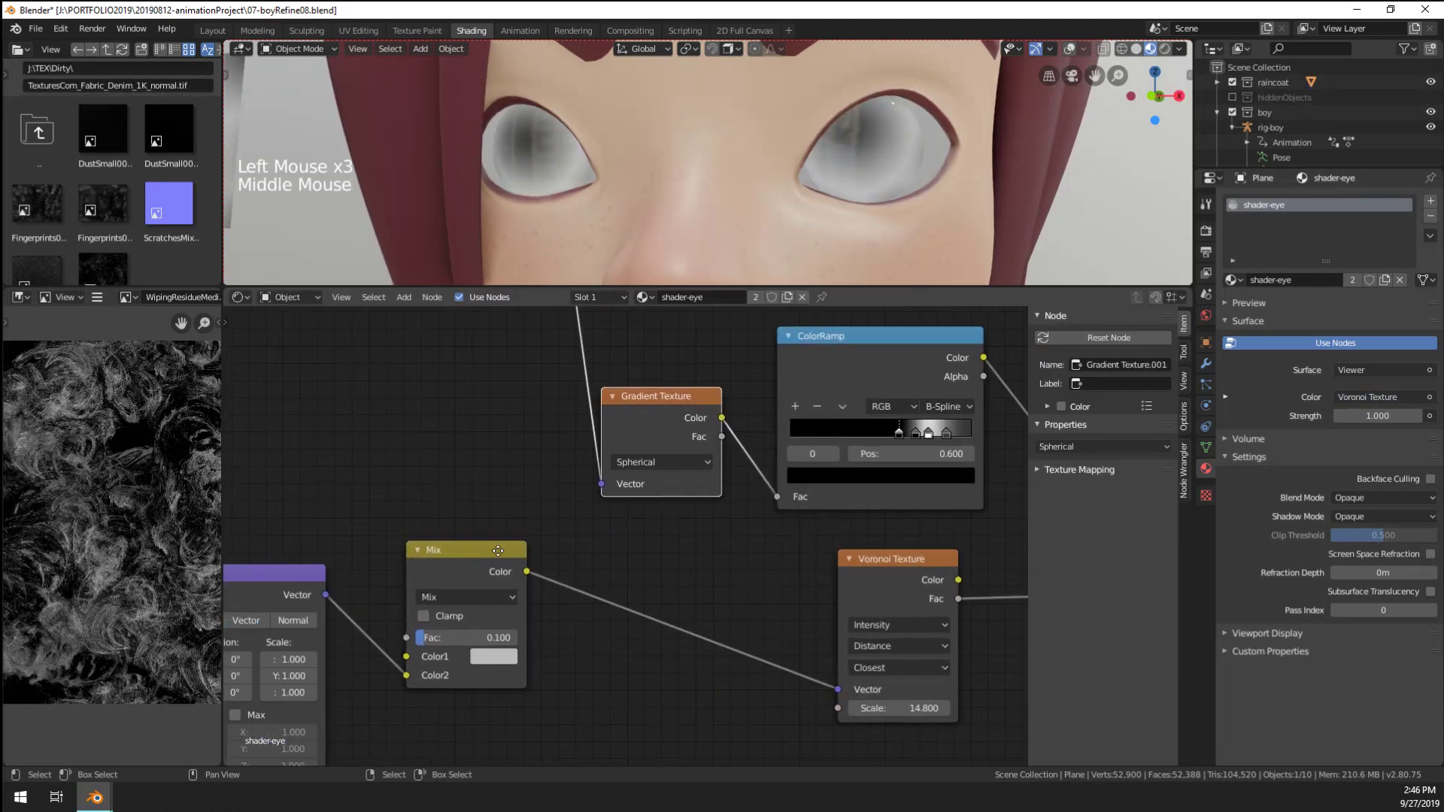
{"action": "scroll", "coordinate": [551, 557], "scroll_direction": "down", "scroll_amount": 7}
{"action": "left_click", "coordinate": [550, 557]}
{"action": "key", "text": "x"}
{"action": "left_click_drag", "start_coordinate": [811, 565], "coordinate": [537, 621]}
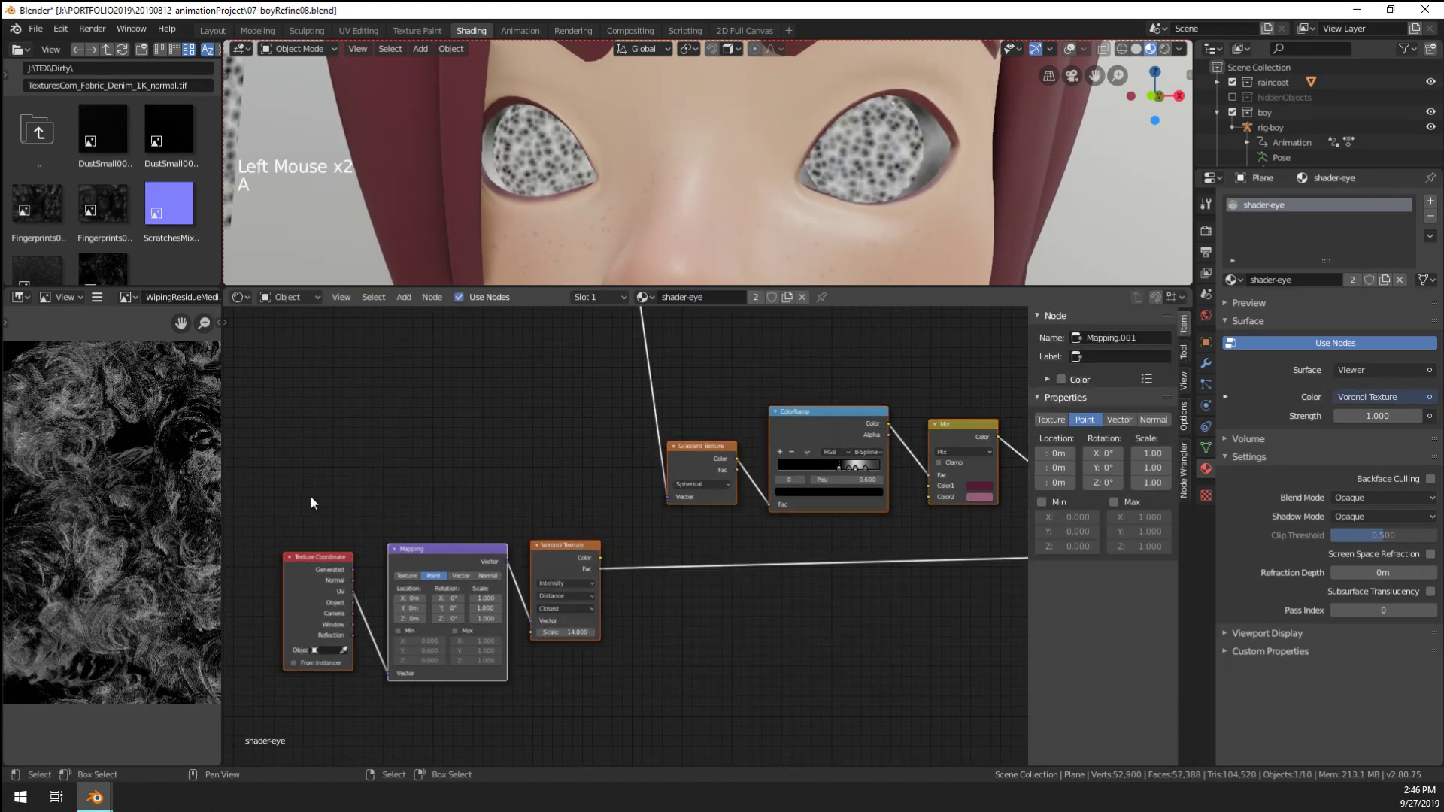
Shift the Texture Coordinate, Mapping and Voronoi Texture nodes together slightly farther from the Gradient Texture
{"action": "key", "text": "a"}
{"action": "key", "text": "a"}
{"action": "key", "text": "a"}
{"action": "key", "text": "a"}
{"action": "key", "text": "b"}
{"action": "left_click_drag", "start_coordinate": [304, 494], "coordinate": [615, 685]}
{"action": "left_click", "coordinate": [587, 513]}
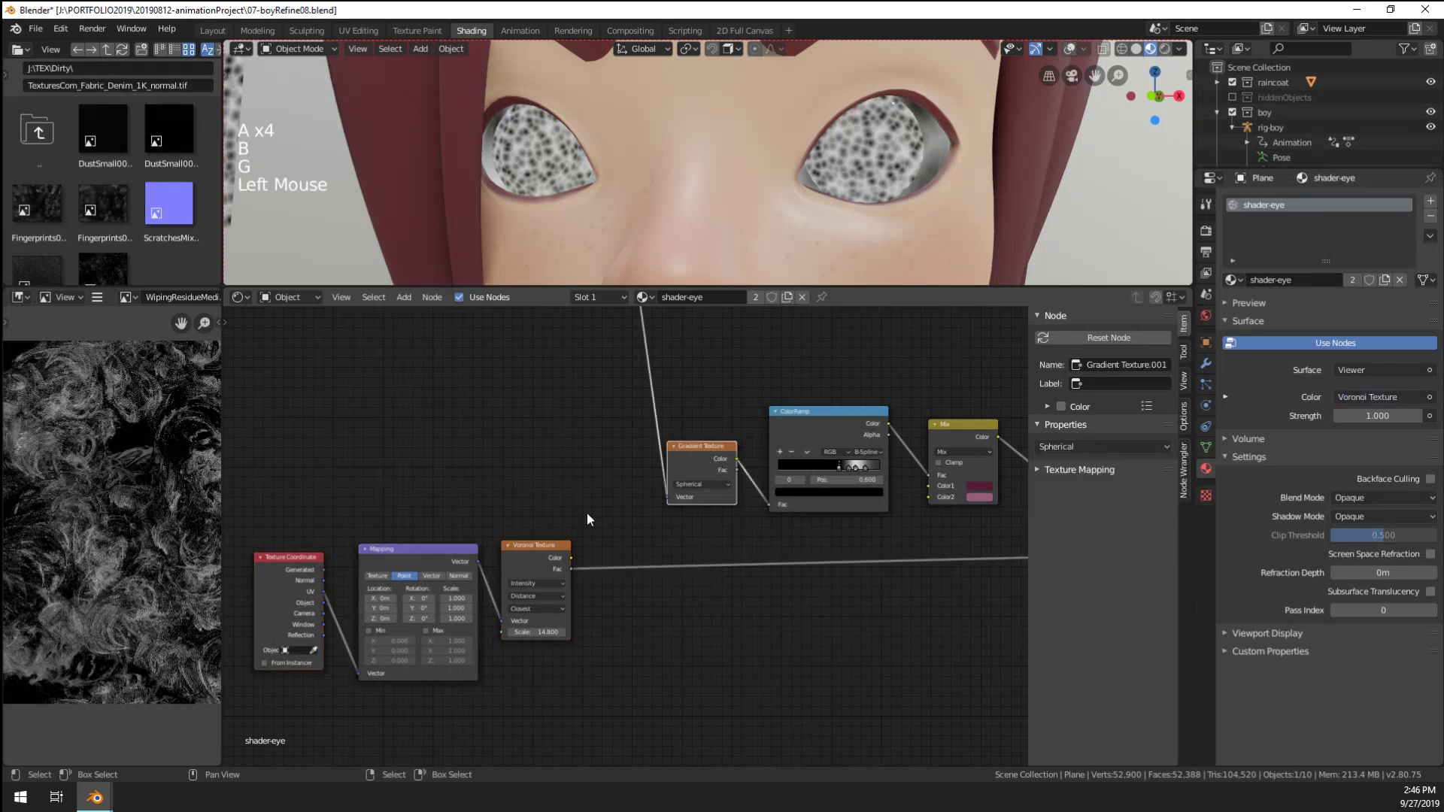
{"action": "left_click", "coordinate": [537, 549]}
Insert a MixRGB node on the link into the Gradient Texture's Vector and connect the Voronoi Texture's Color to its Color2
{"action": "middle_click_drag", "start_coordinate": [568, 434], "coordinate": [562, 557]}
{"action": "key", "text": "shift+a"}
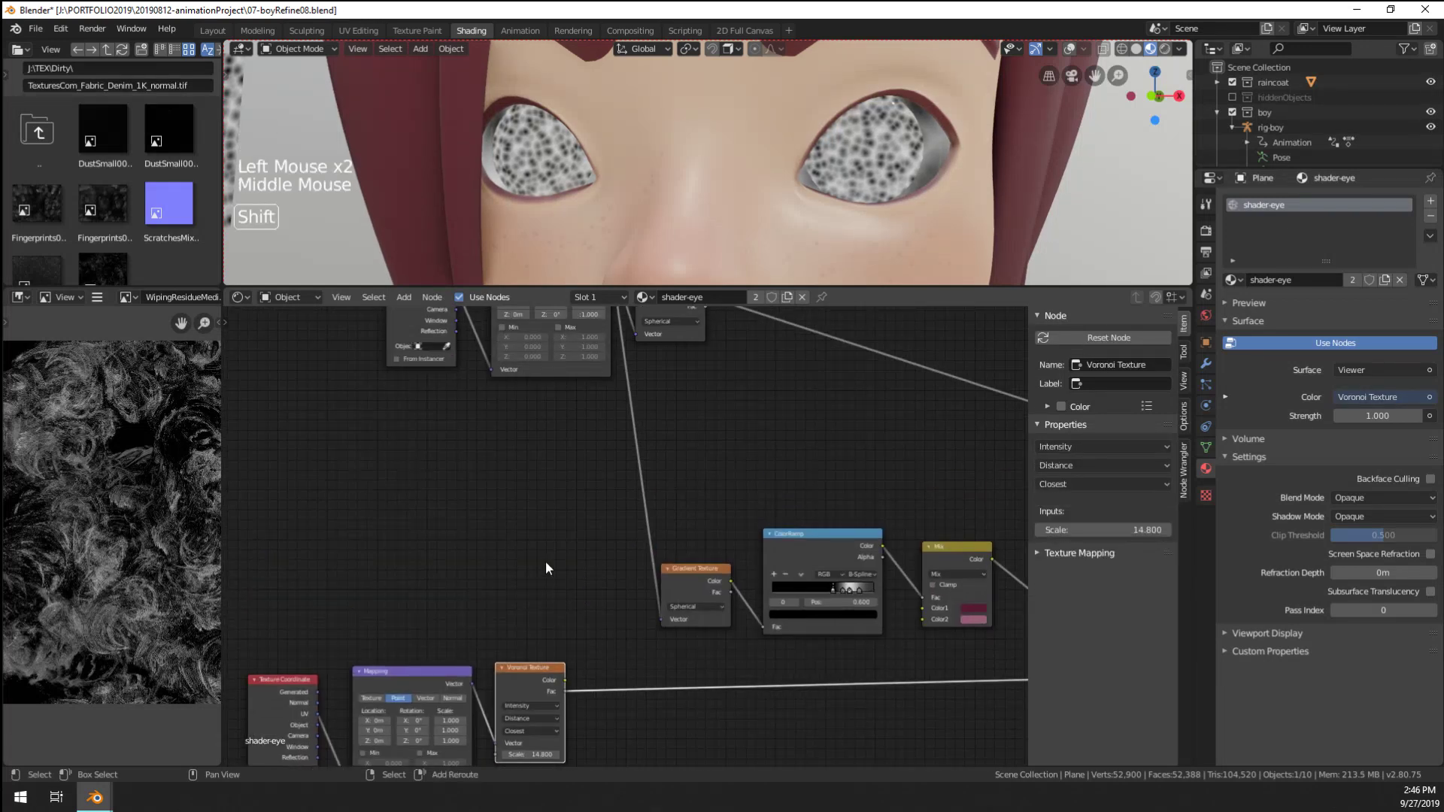
{"action": "mouse_move", "coordinate": [482, 644]}
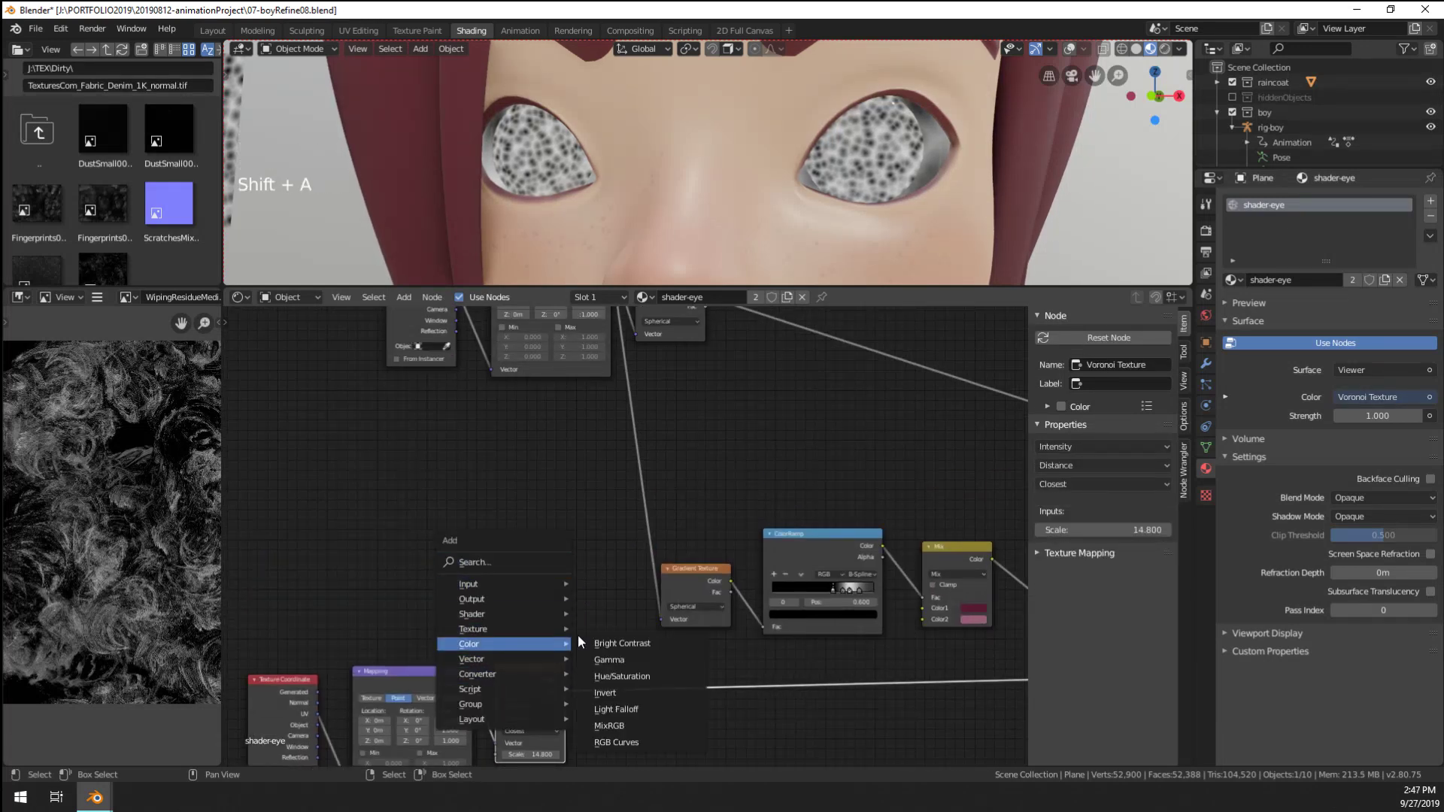
{"action": "left_click", "coordinate": [620, 748]}
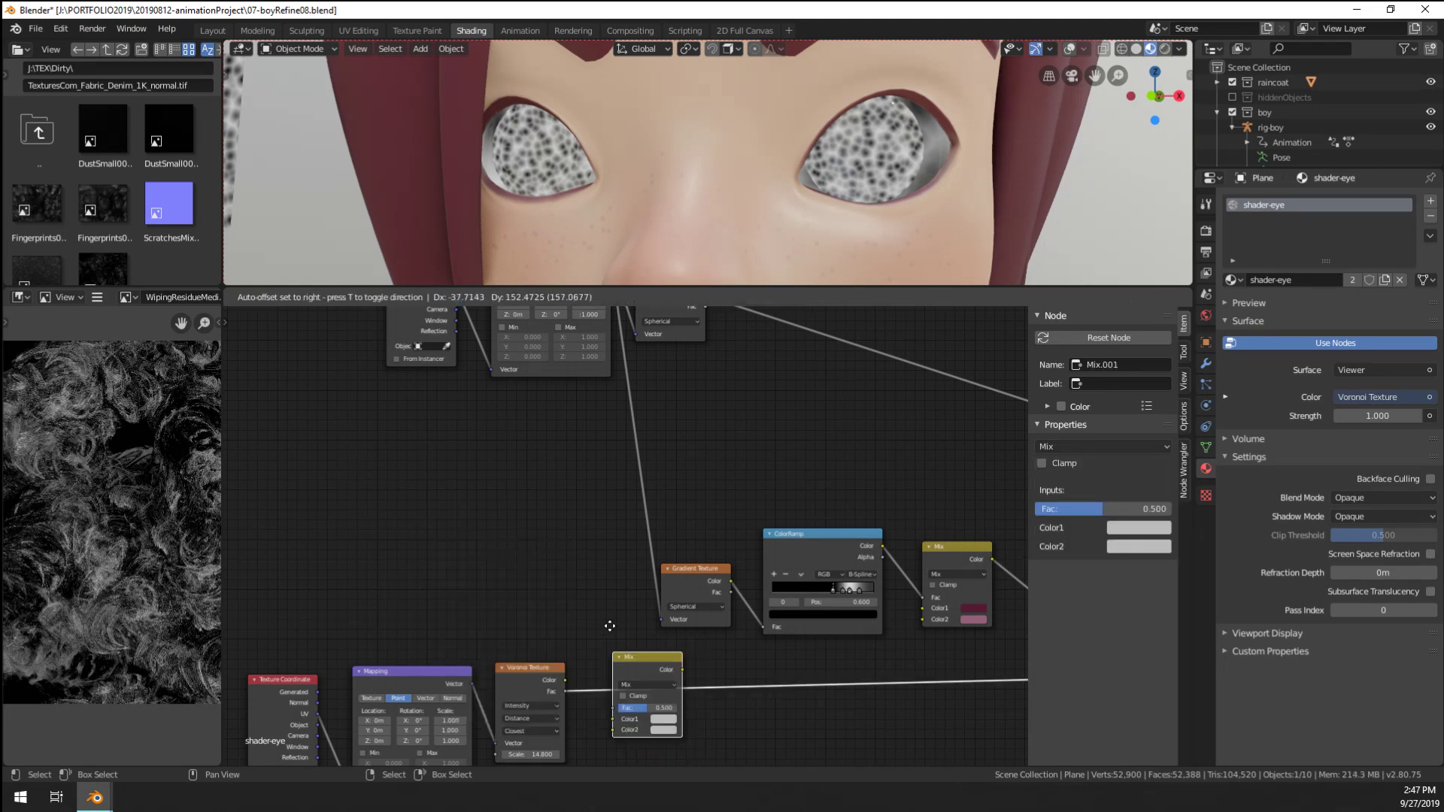
{"action": "left_click", "coordinate": [579, 512]}
{"action": "left_click_drag", "start_coordinate": [565, 681], "coordinate": [652, 625]}
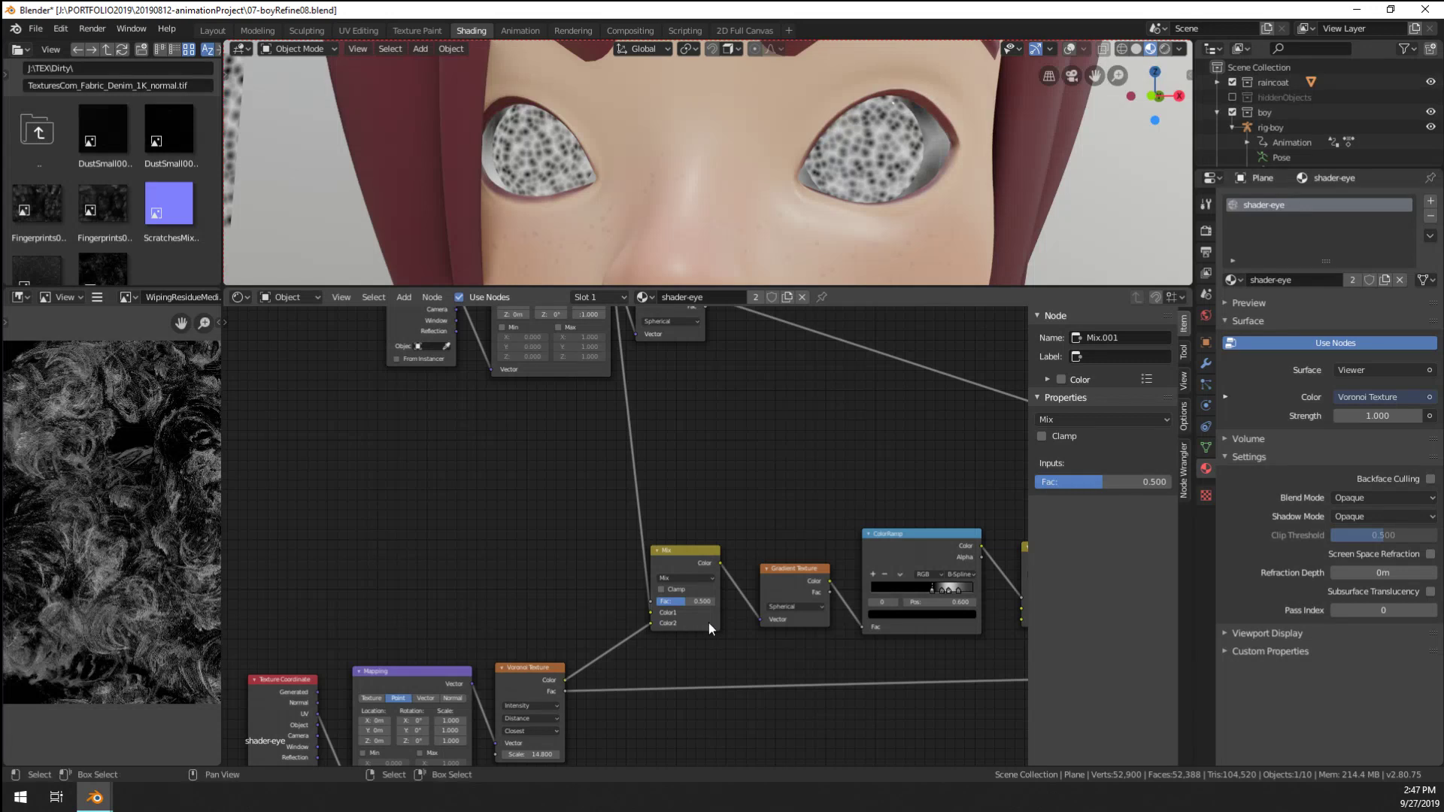
Preview the ColorRamp on the eyes, set the new Mix node's factor to 0.042 and inspect the iris
{"action": "middle_click_drag", "start_coordinate": [795, 571], "coordinate": [534, 492]}
{"action": "left_click", "coordinate": [739, 549], "text": "ctrl+shift"}
{"action": "scroll", "coordinate": [705, 563], "scroll_direction": "up", "scroll_amount": 5}
{"action": "scroll", "coordinate": [571, 489], "scroll_direction": "up", "scroll_amount": 3}
{"action": "left_click_drag", "start_coordinate": [421, 535], "coordinate": [372, 534]}
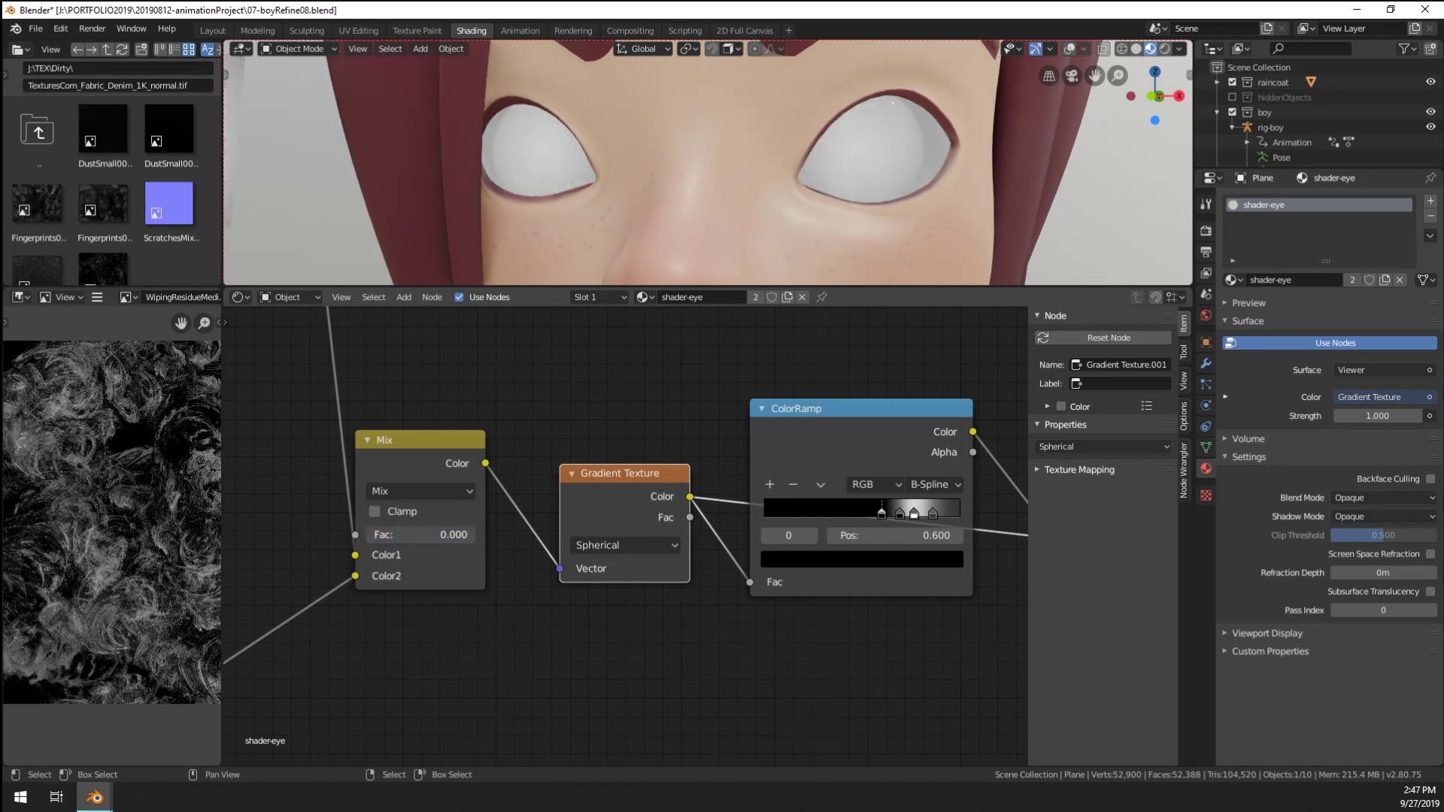
{"action": "left_click", "coordinate": [841, 437], "text": "ctrl+shift"}
{"action": "mouse_move", "coordinate": [368, 535]}
{"action": "left_mouse_down"}
{"action": "mouse_move", "coordinate": [399, 535]}
{"action": "mouse_move", "coordinate": [371, 535]}
{"action": "left_mouse_up"}
{"action": "scroll", "coordinate": [571, 191], "scroll_direction": "up", "scroll_amount": 3}
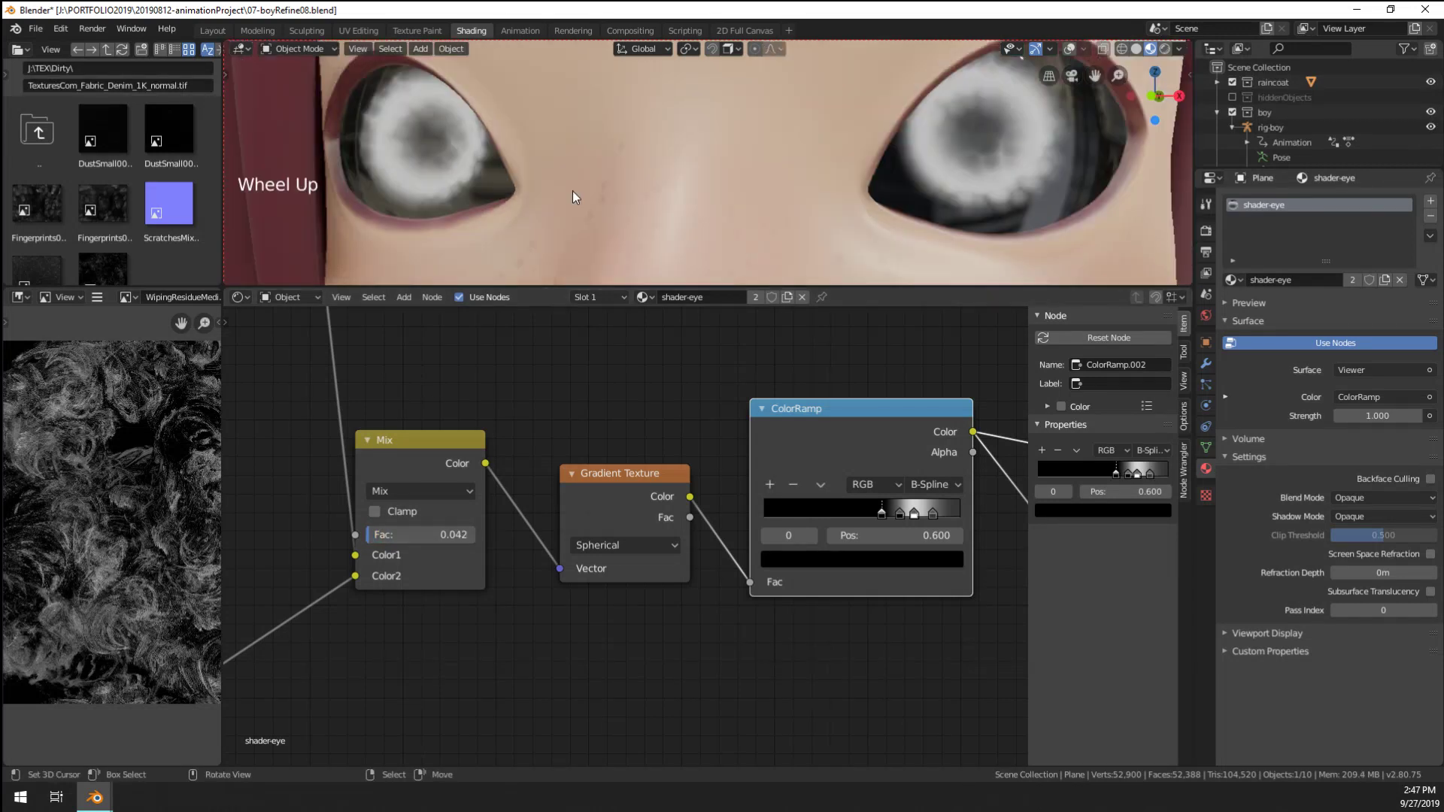
{"action": "scroll", "coordinate": [564, 191], "scroll_direction": "down", "scroll_amount": 2}
{"action": "middle_click_drag", "start_coordinate": [564, 191], "coordinate": [507, 188], "text": "shift"}
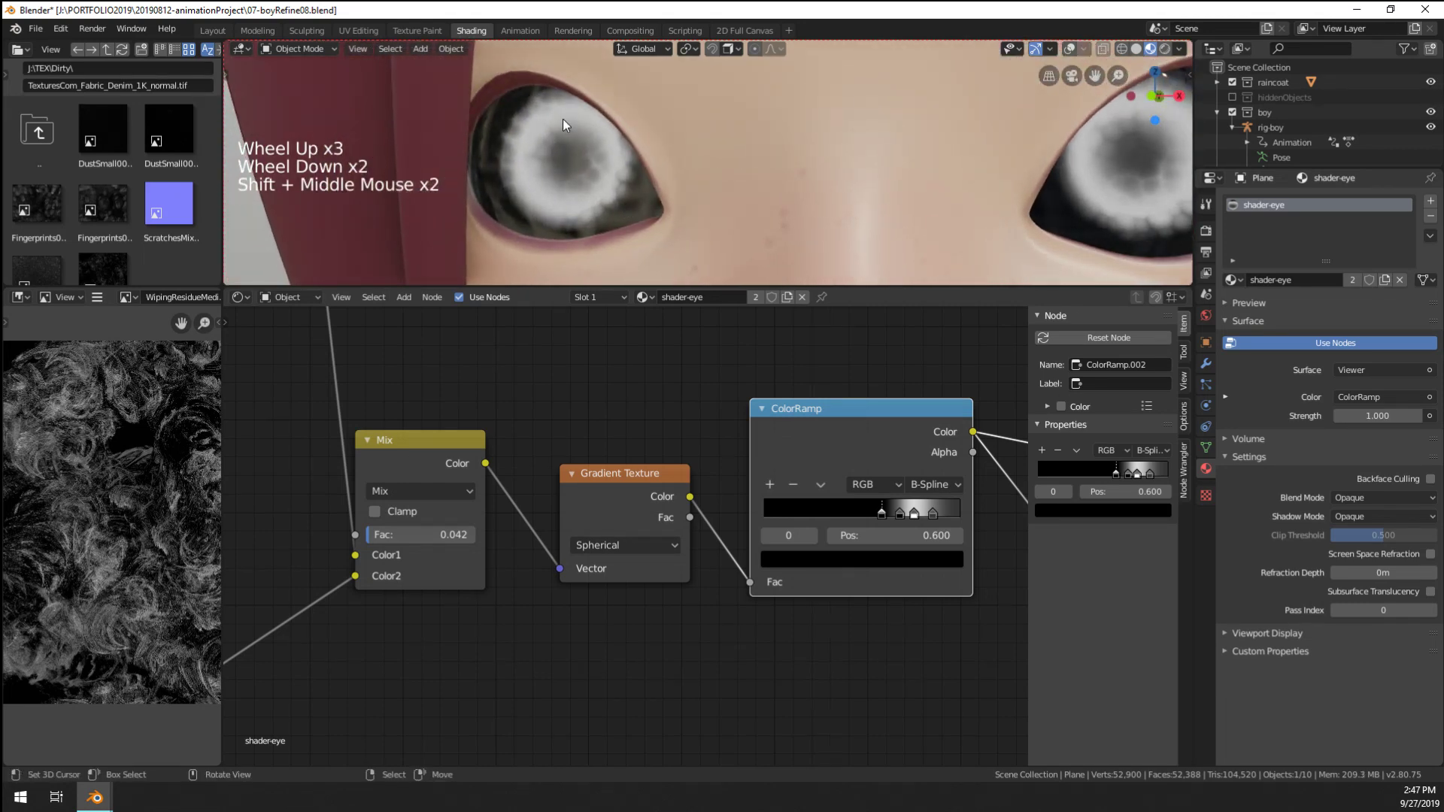
{"action": "scroll", "coordinate": [573, 230], "scroll_direction": "down", "scroll_amount": 2}
{"action": "scroll", "coordinate": [624, 537], "scroll_direction": "down", "scroll_amount": 1}
Preview the Voronoi Texture's Color output on the eyes
{"action": "middle_click_drag", "start_coordinate": [464, 501], "coordinate": [406, 549]}
{"action": "middle_click_drag", "start_coordinate": [406, 549], "coordinate": [341, 592]}
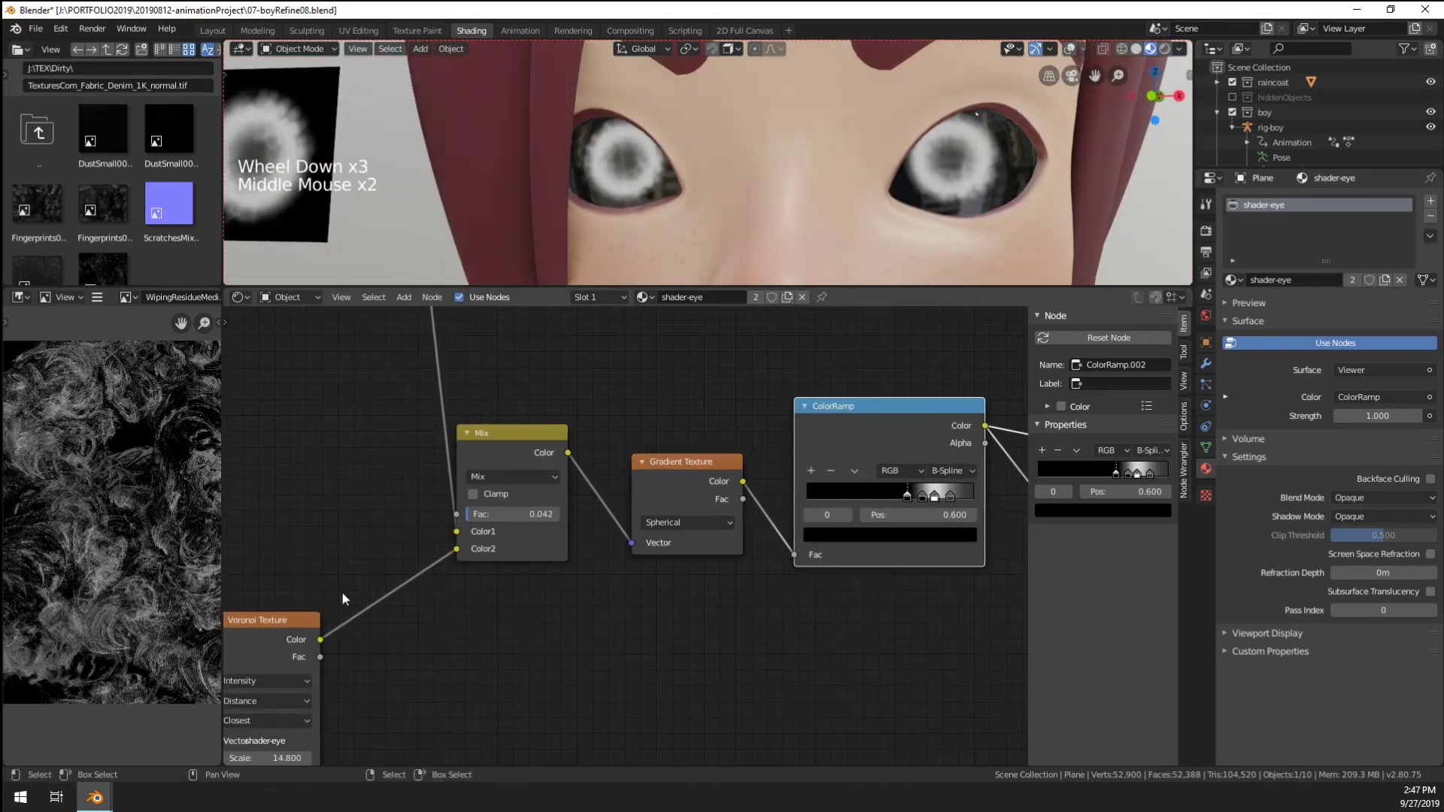
{"action": "left_click", "coordinate": [232, 643], "text": "ctrl+shift"}
{"action": "middle_click_drag", "start_coordinate": [232, 644], "coordinate": [462, 564]}
{"action": "scroll", "coordinate": [488, 610], "scroll_direction": "down", "scroll_amount": 3}
{"action": "scroll", "coordinate": [461, 564], "scroll_direction": "up", "scroll_amount": 4}
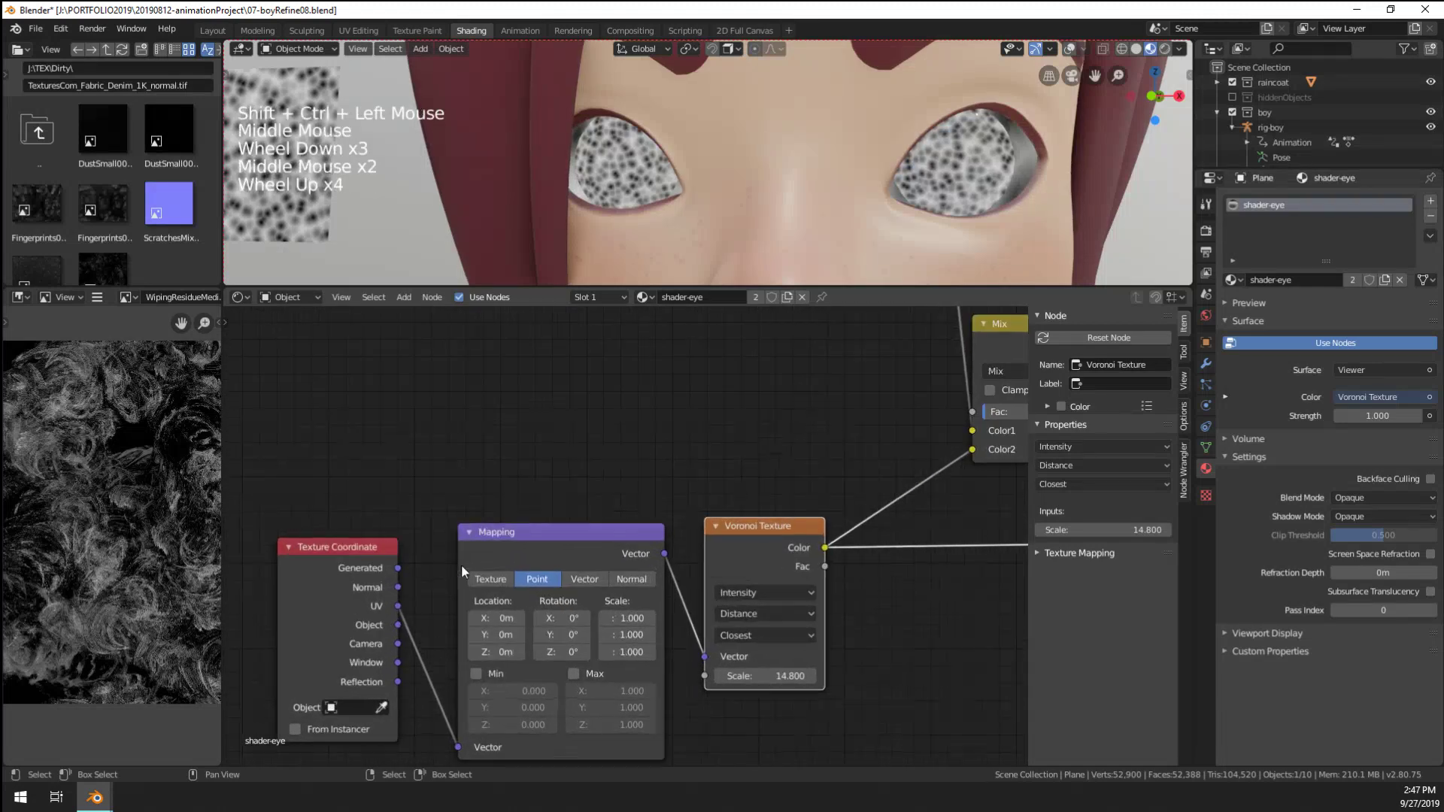
Move the Texture Coordinate and Mapping nodes away from the Voronoi Texture to make room between Mapping and Voronoi
{"action": "left_click", "coordinate": [318, 550]}
{"action": "key", "text": "g"}
{"action": "scroll", "coordinate": [648, 533], "scroll_direction": "down", "scroll_amount": 3}
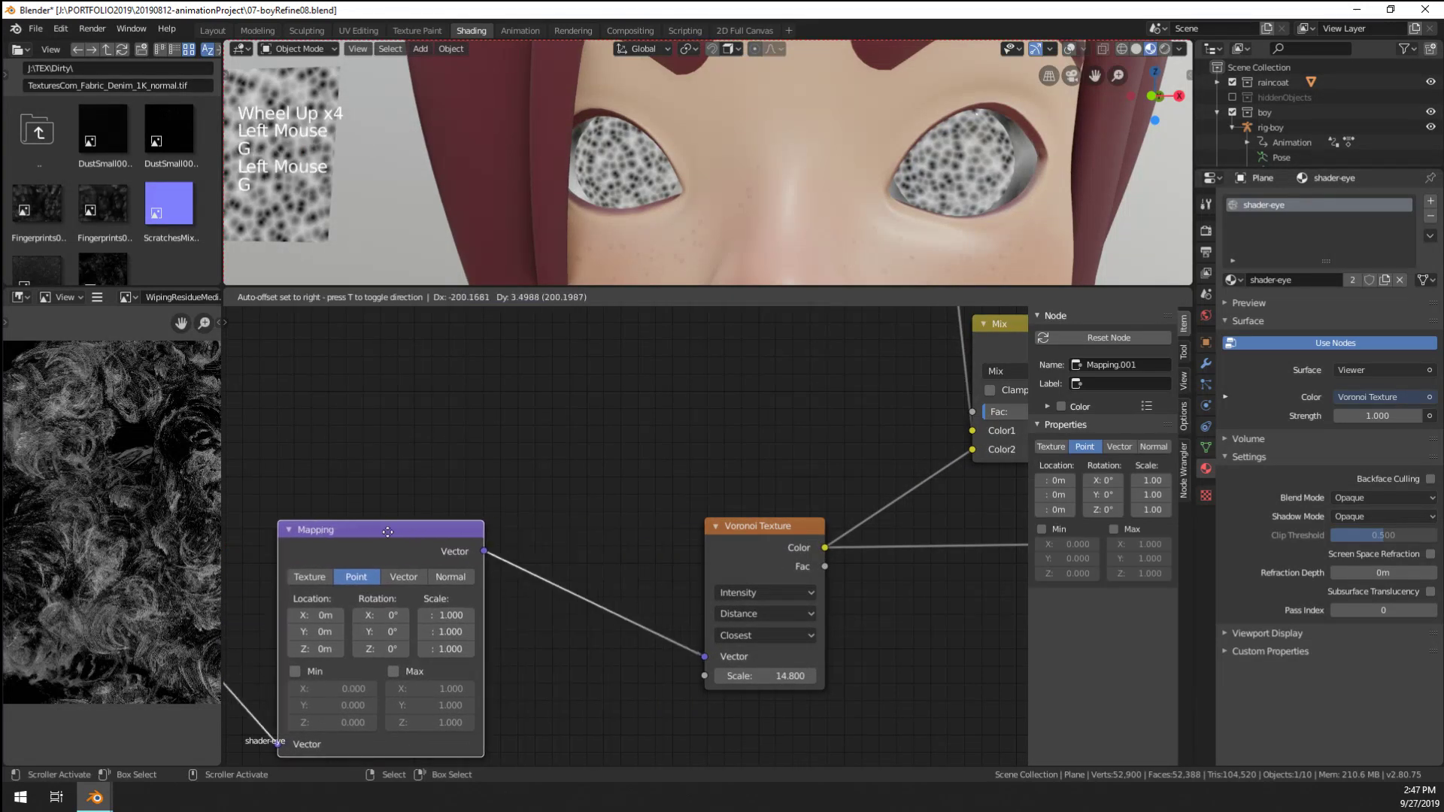
{"action": "middle_click_drag", "start_coordinate": [490, 526], "coordinate": [693, 540]}
{"action": "left_click_drag", "start_coordinate": [774, 557], "coordinate": [814, 536]}
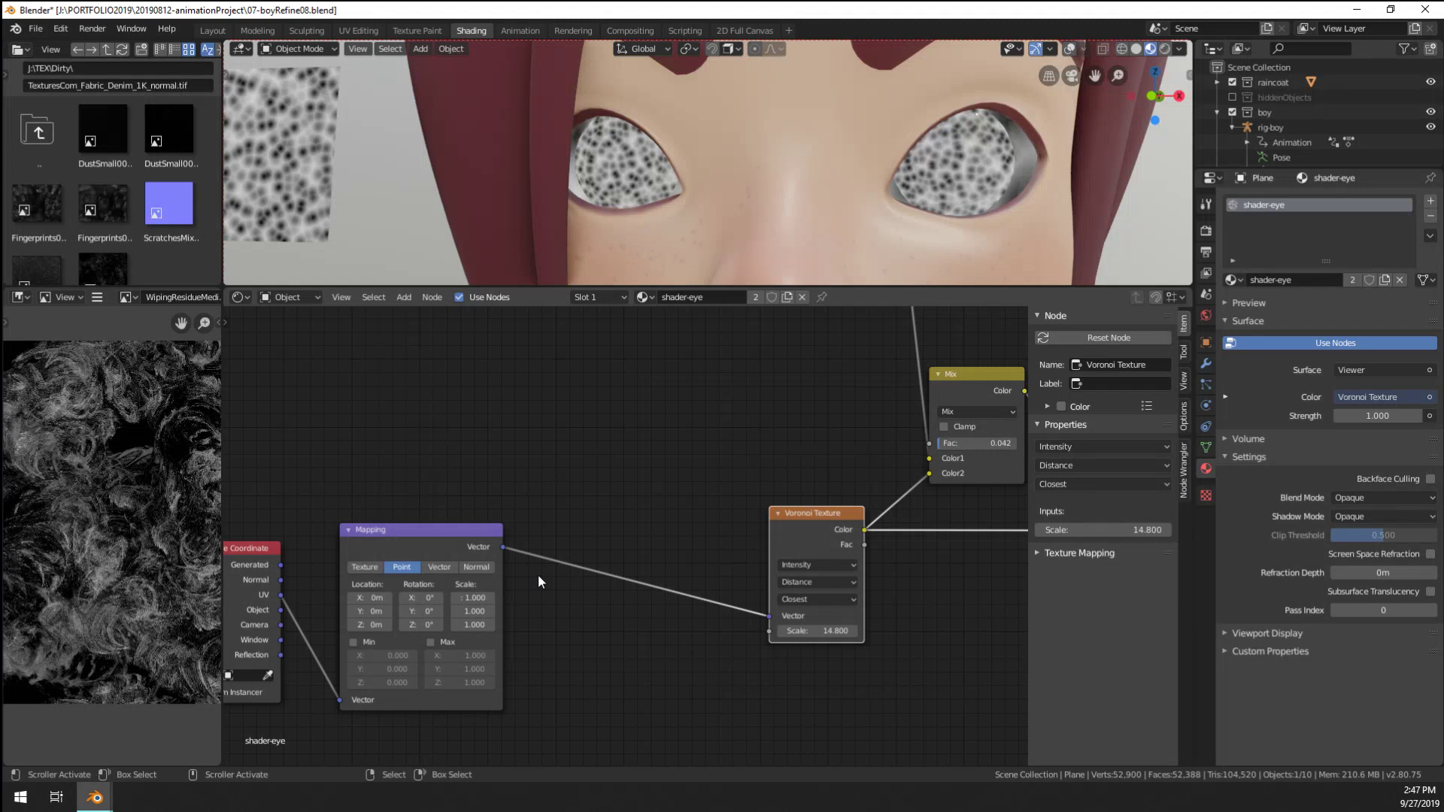
Try a different Y scale on the Mapping node to stretch the Voronoi pattern, and undo the change
{"action": "left_click_drag", "start_coordinate": [474, 625], "coordinate": [440, 625]}
{"action": "key", "text": "ctrl+z"}
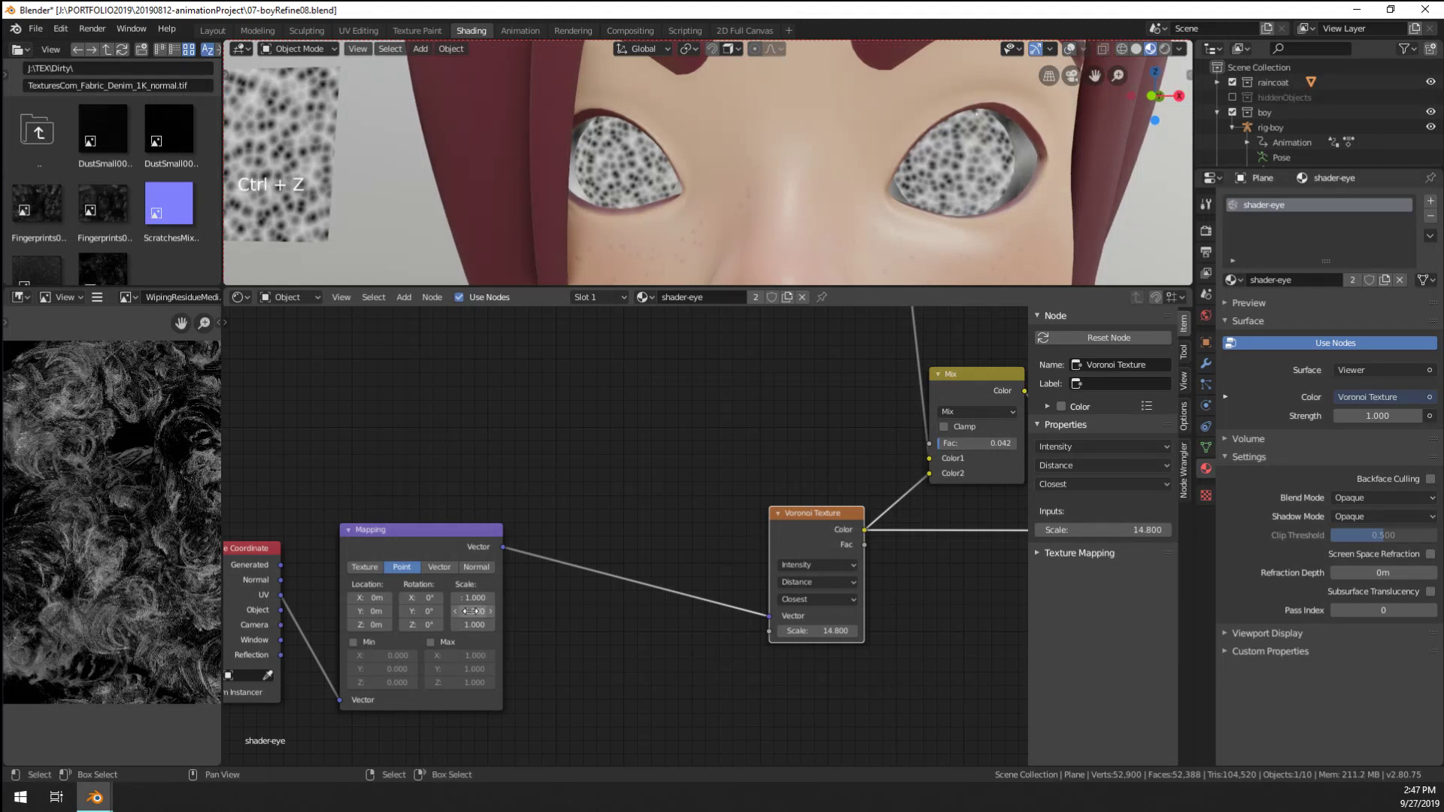
{"action": "left_click_drag", "start_coordinate": [470, 611], "coordinate": [476, 612], "text": "ctrl"}
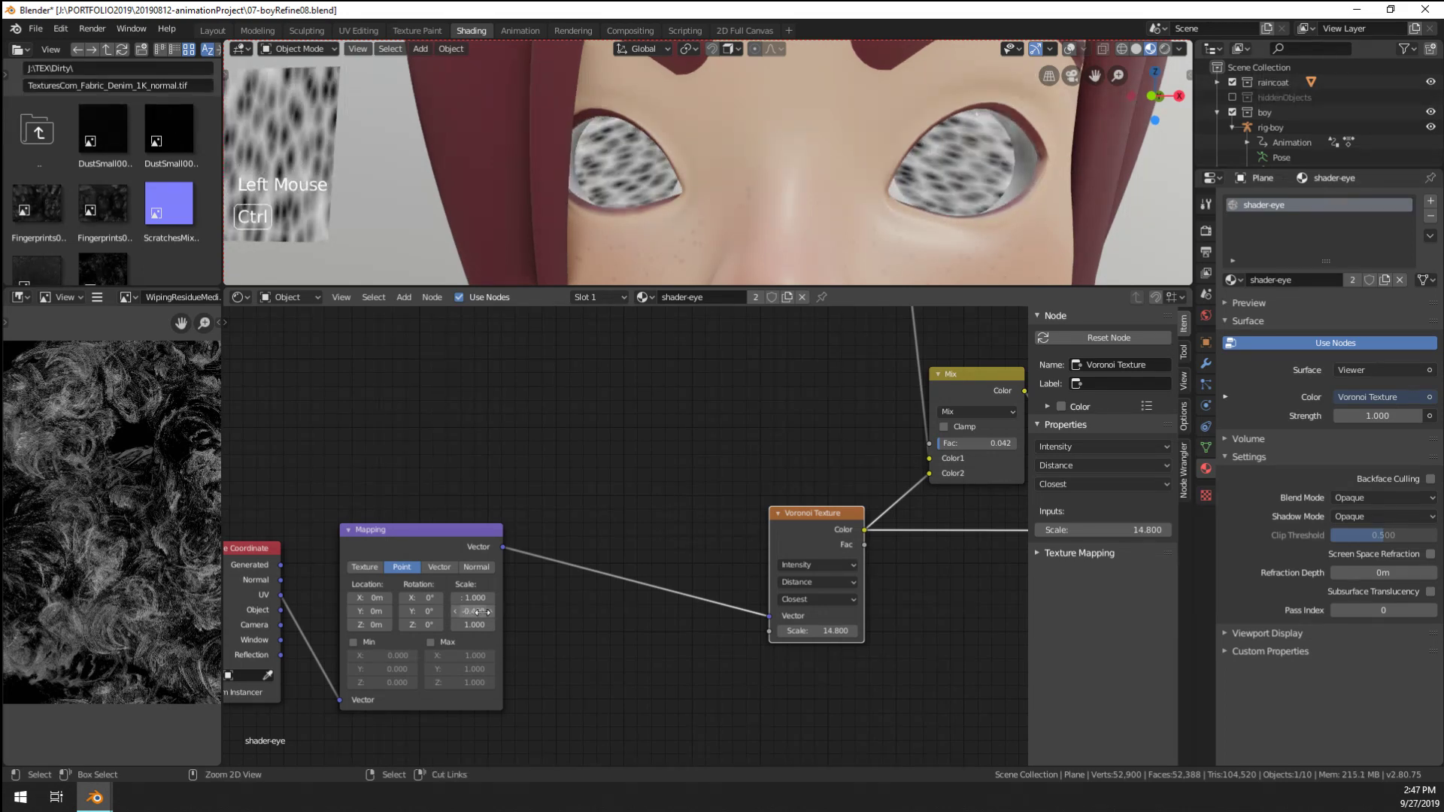
{"action": "key", "text": "ctrl+z"}
Try feeding the Voronoi's Mapping node from the Object output with Z scales of 2, 0.8 and 0
{"action": "middle_click_drag", "start_coordinate": [451, 617], "coordinate": [479, 613]}
{"action": "left_click_drag", "start_coordinate": [307, 563], "coordinate": [365, 697]}
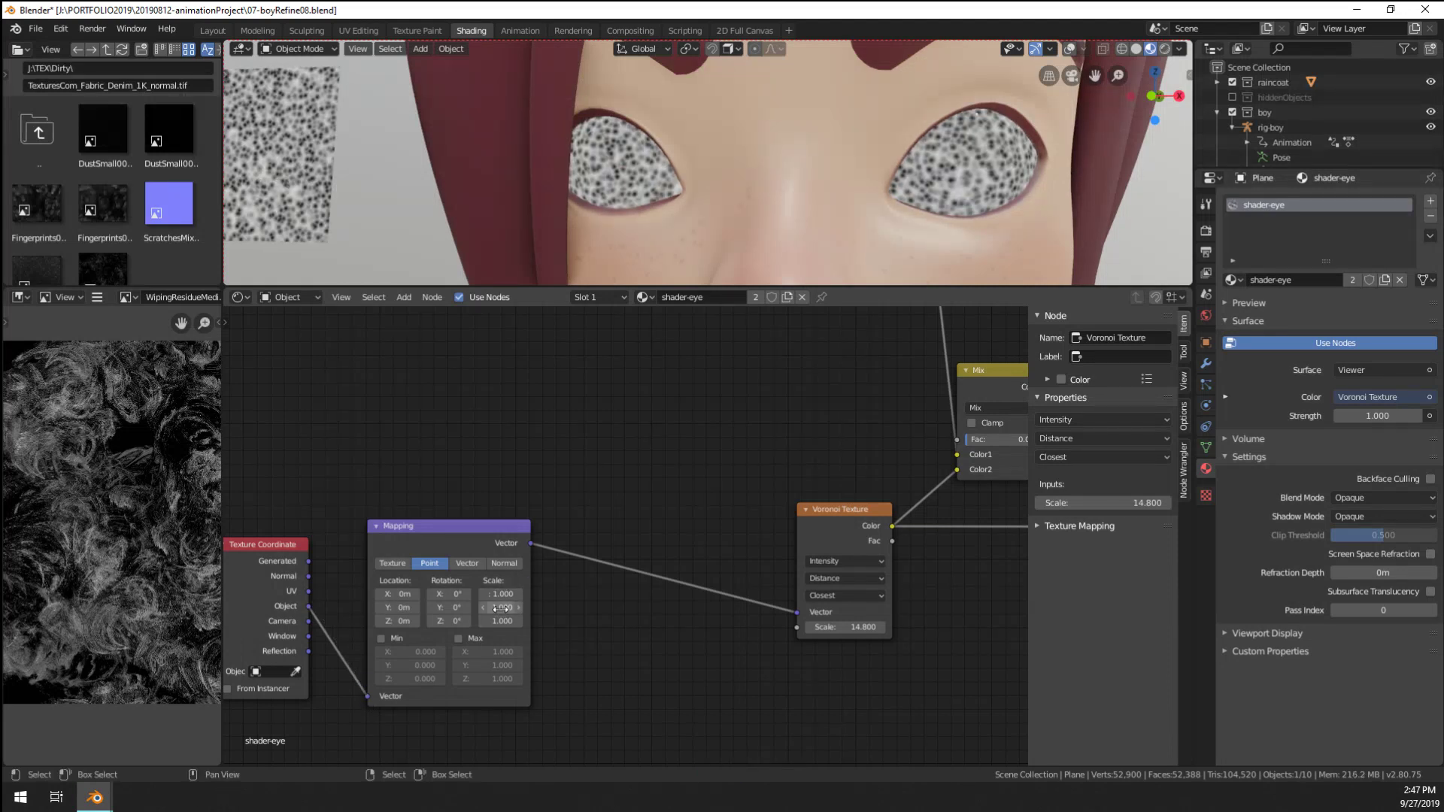
{"action": "mouse_move", "coordinate": [501, 622]}
{"action": "left_mouse_down"}
{"action": "mouse_move", "coordinate": [459, 622]}
{"action": "mouse_move", "coordinate": [508, 621]}
{"action": "left_mouse_up"}
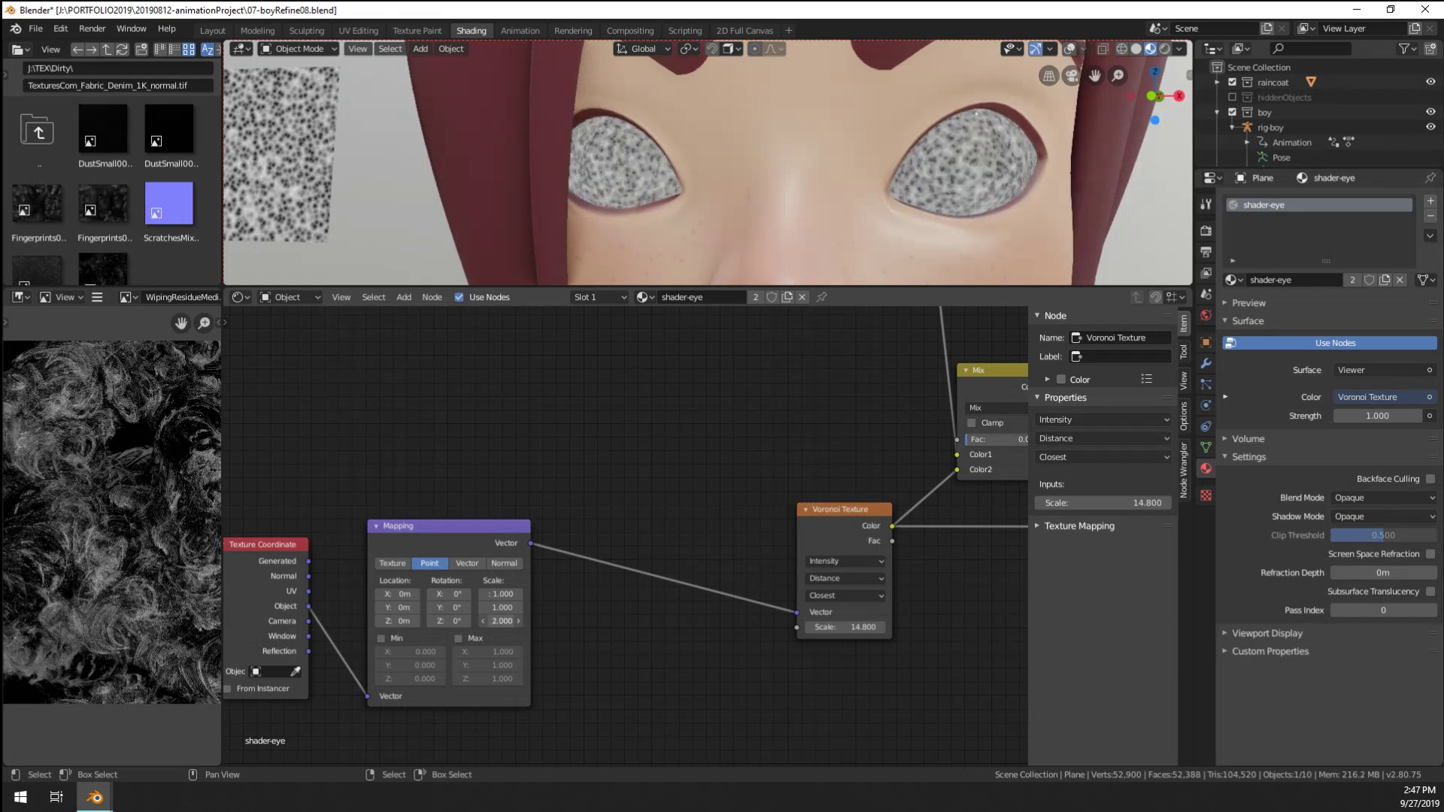
{"action": "left_click", "coordinate": [500, 622]}
{"action": "type", "text": "0.8"}
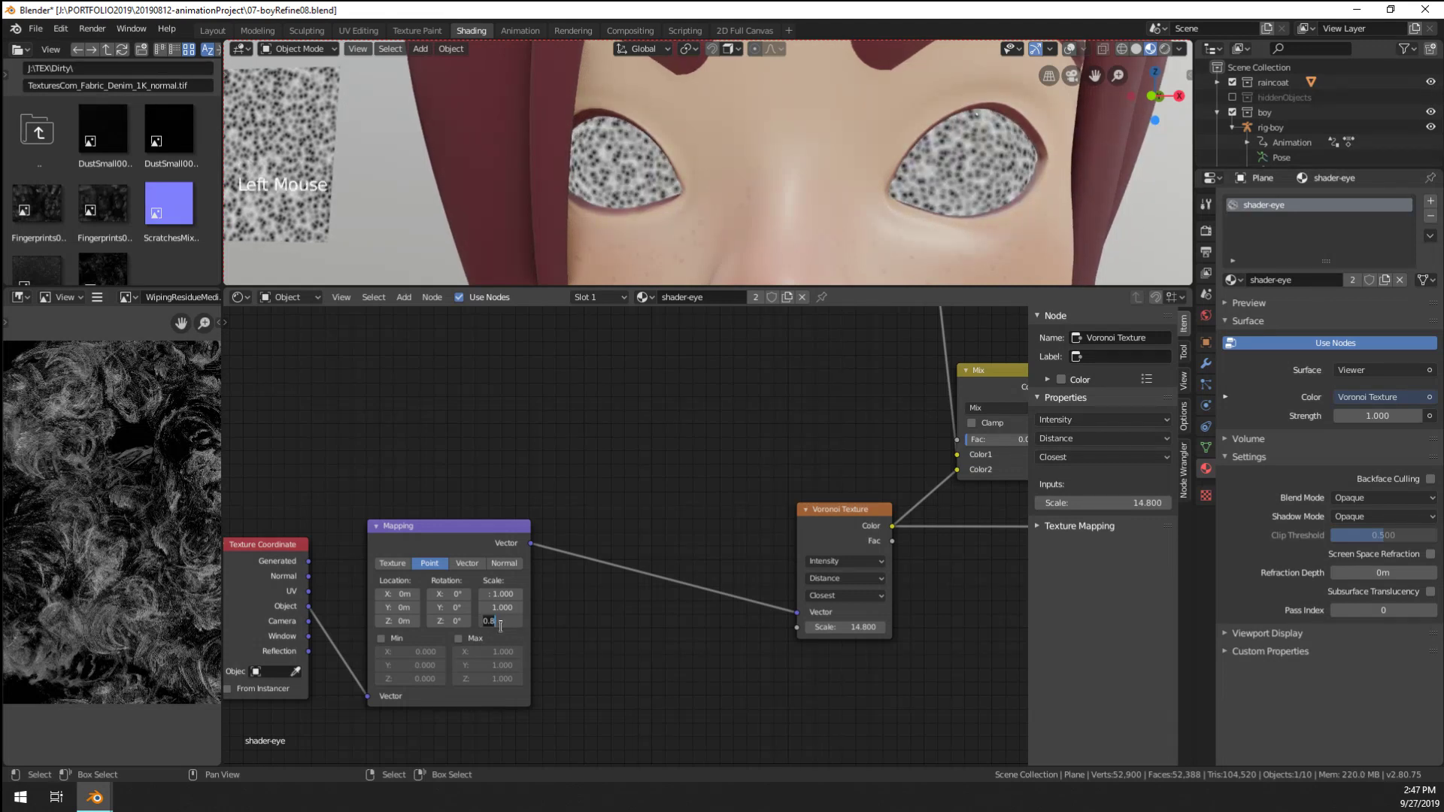
{"action": "type", "text": "0"}
{"action": "key", "text": "Return"}
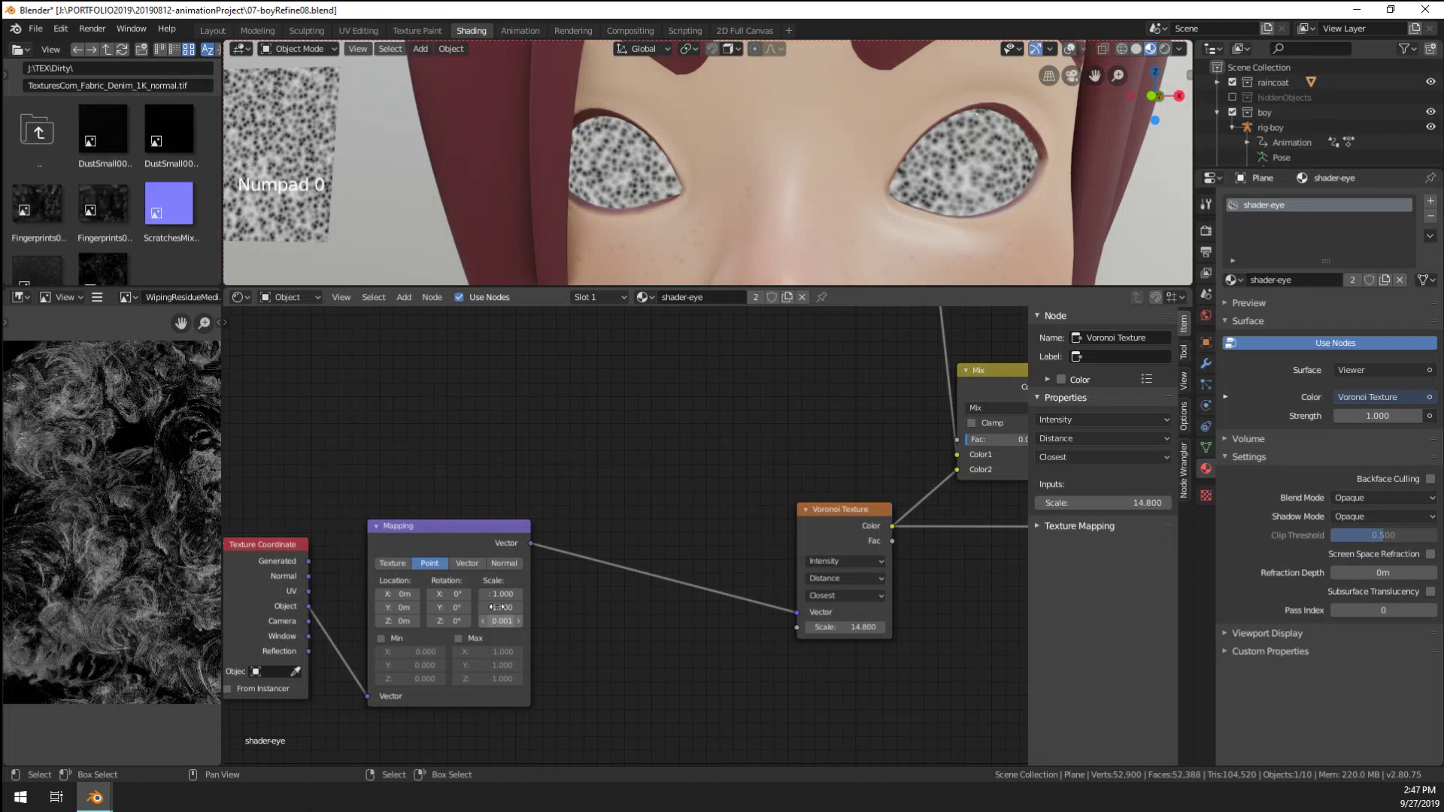
Reconnect the Texture Coordinate's UV output to the Mapping node and restore its Z scale to 1
{"action": "left_click_drag", "start_coordinate": [307, 562], "coordinate": [367, 695]}
{"action": "left_click", "coordinate": [503, 620]}
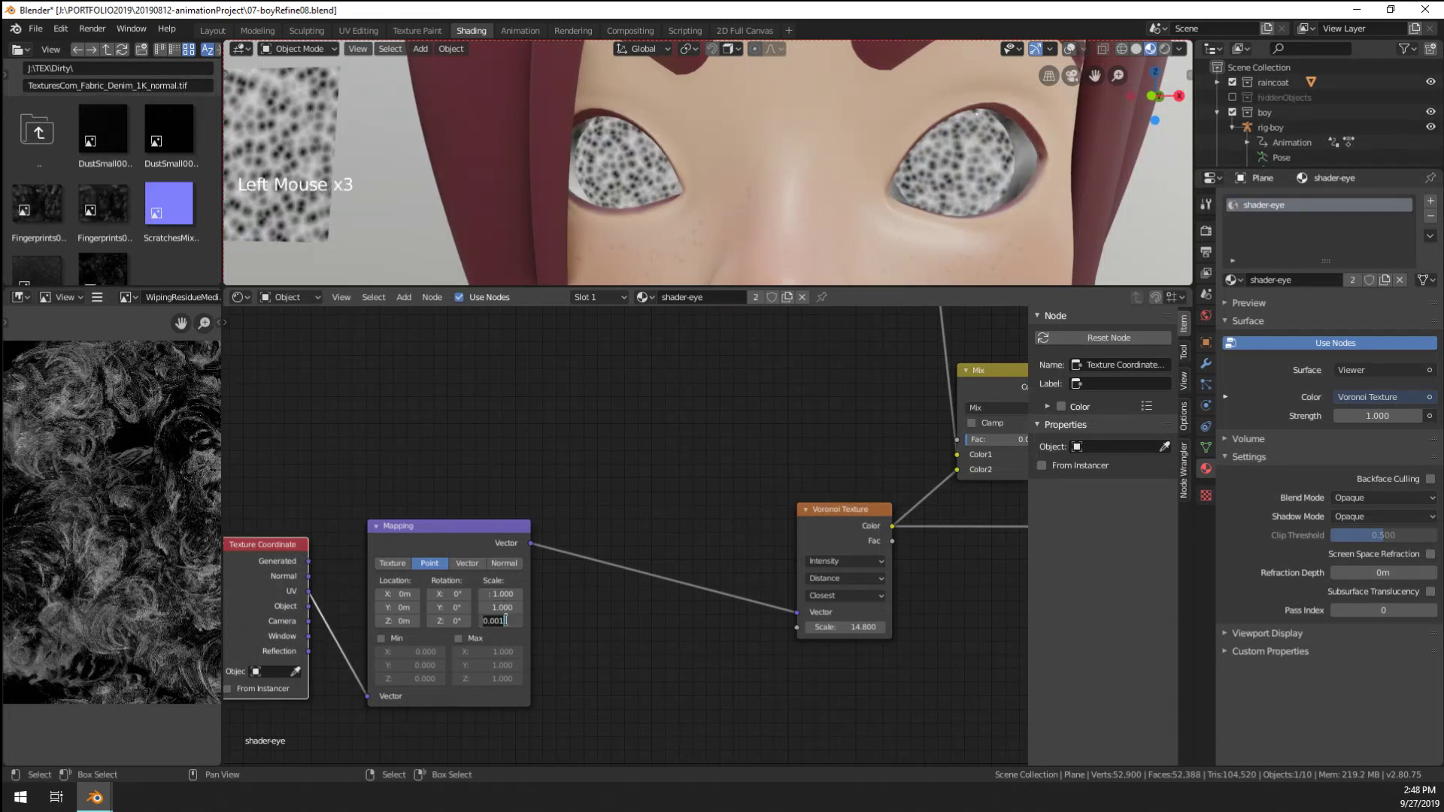
{"action": "key", "text": "Escape"}
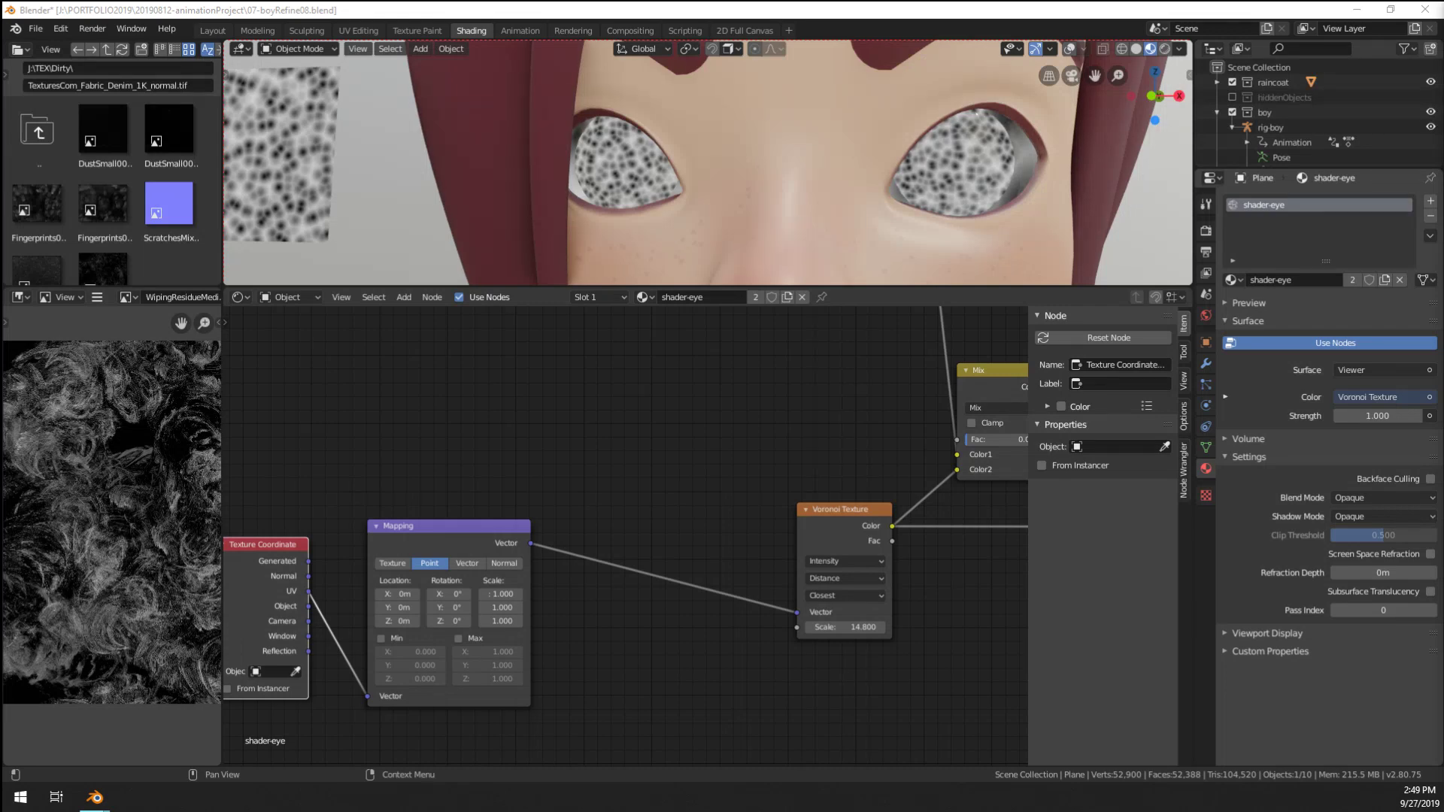
{"action": "scroll", "coordinate": [661, 428], "scroll_direction": "down", "scroll_amount": 7}
{"action": "middle_click_drag", "start_coordinate": [634, 516], "coordinate": [552, 453]}
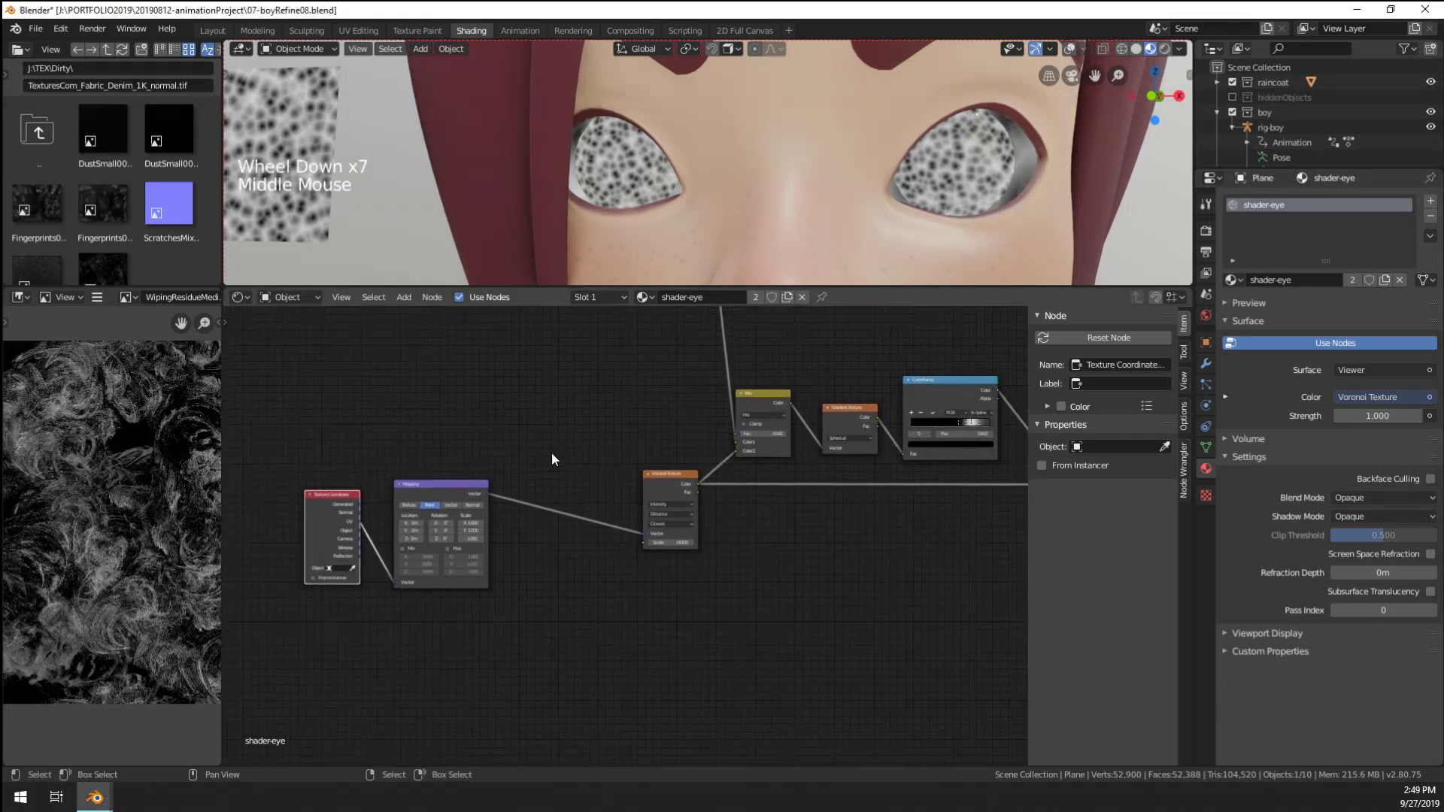
{"action": "scroll", "coordinate": [552, 459], "scroll_direction": "up", "scroll_amount": 6}
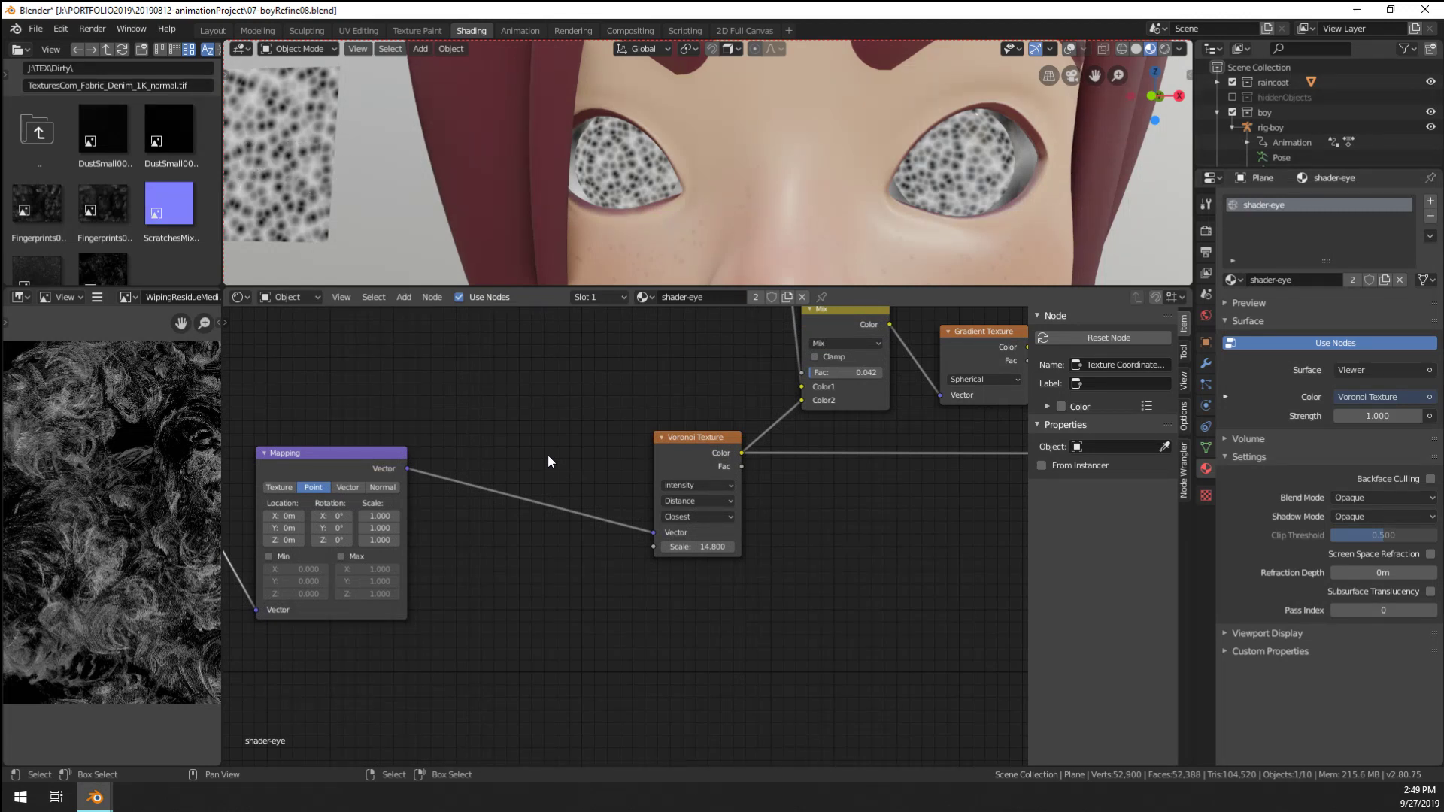
{"action": "middle_click_drag", "start_coordinate": [635, 192], "coordinate": [645, 194]}
{"action": "middle_click_drag", "start_coordinate": [567, 438], "coordinate": [516, 440]}
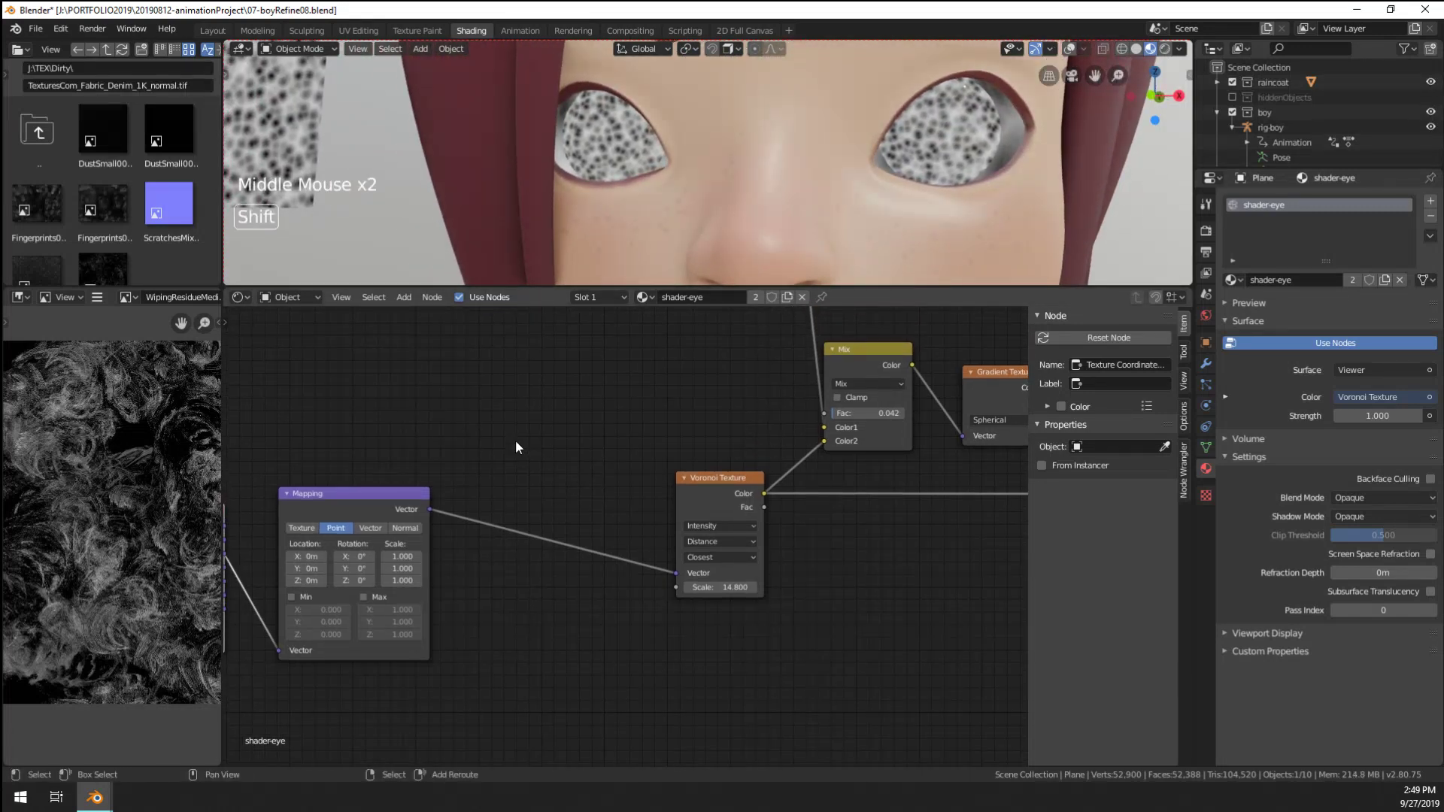
{"action": "key", "text": "shift+a"}
{"action": "mouse_move", "coordinate": [516, 441]}
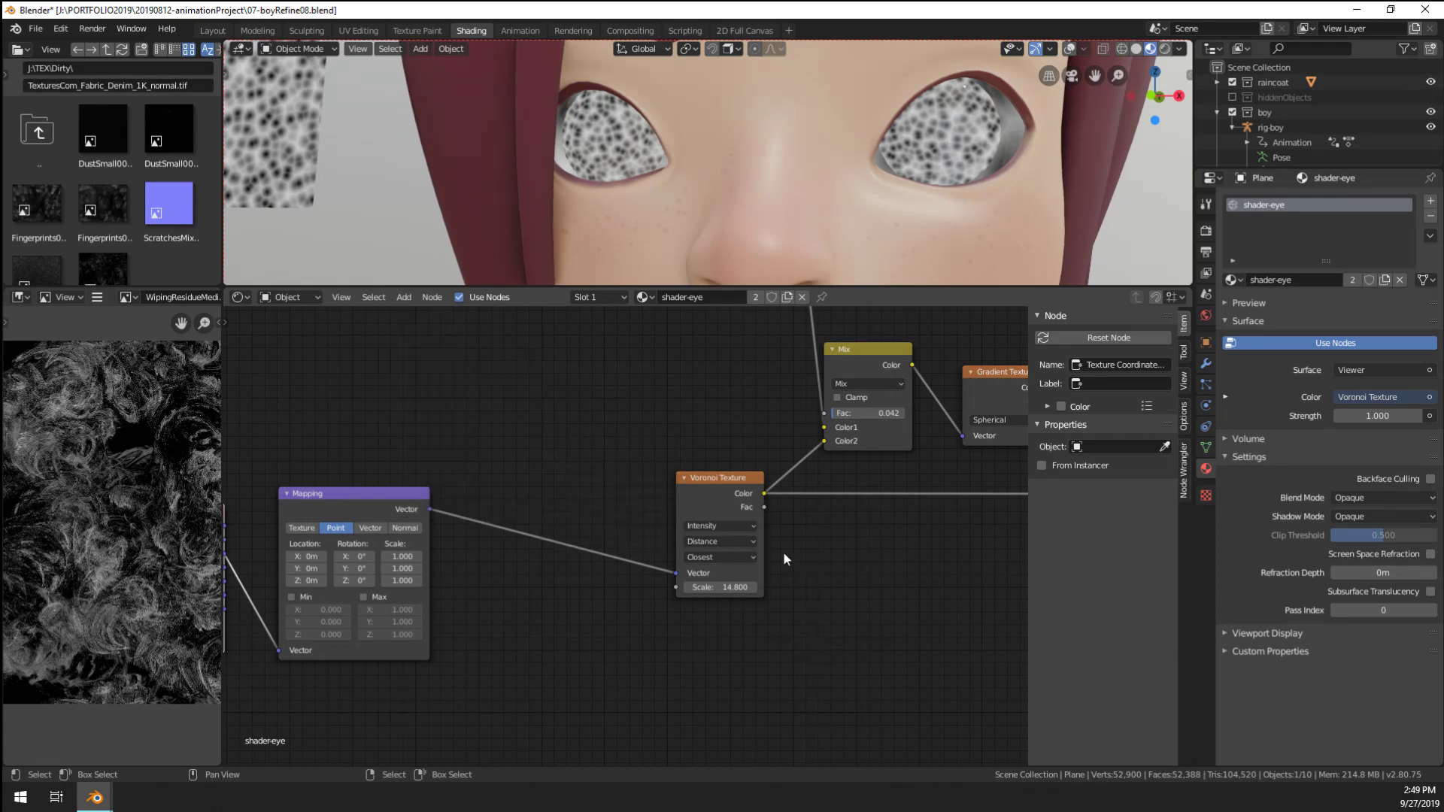
{"action": "middle_click_drag", "start_coordinate": [689, 541], "coordinate": [712, 592]}
{"action": "scroll", "coordinate": [661, 572], "scroll_direction": "up", "scroll_amount": 2}
{"action": "scroll", "coordinate": [661, 571], "scroll_direction": "down", "scroll_amount": 1}
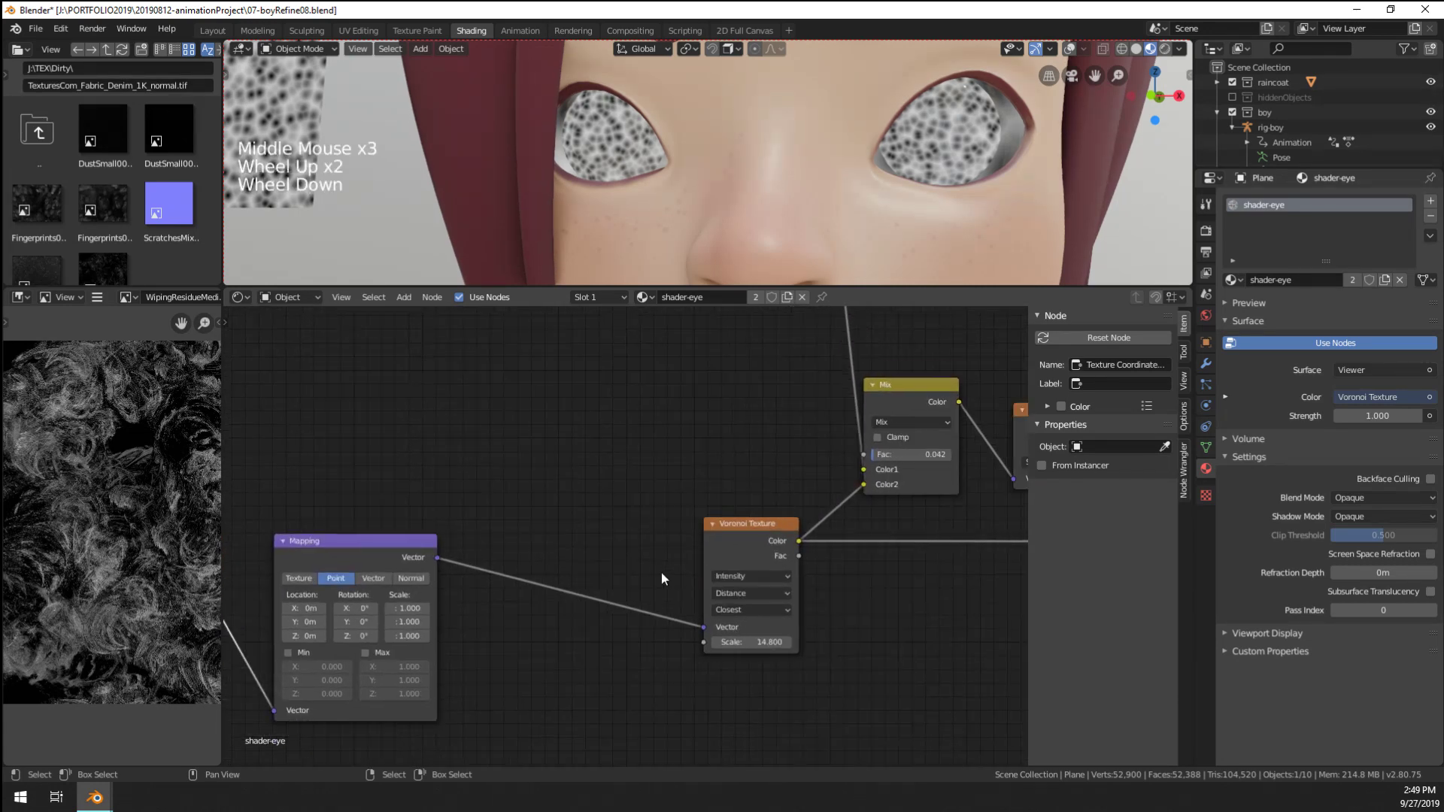
{"action": "key", "text": "shift+a"}
{"action": "mouse_move", "coordinate": [527, 453]}
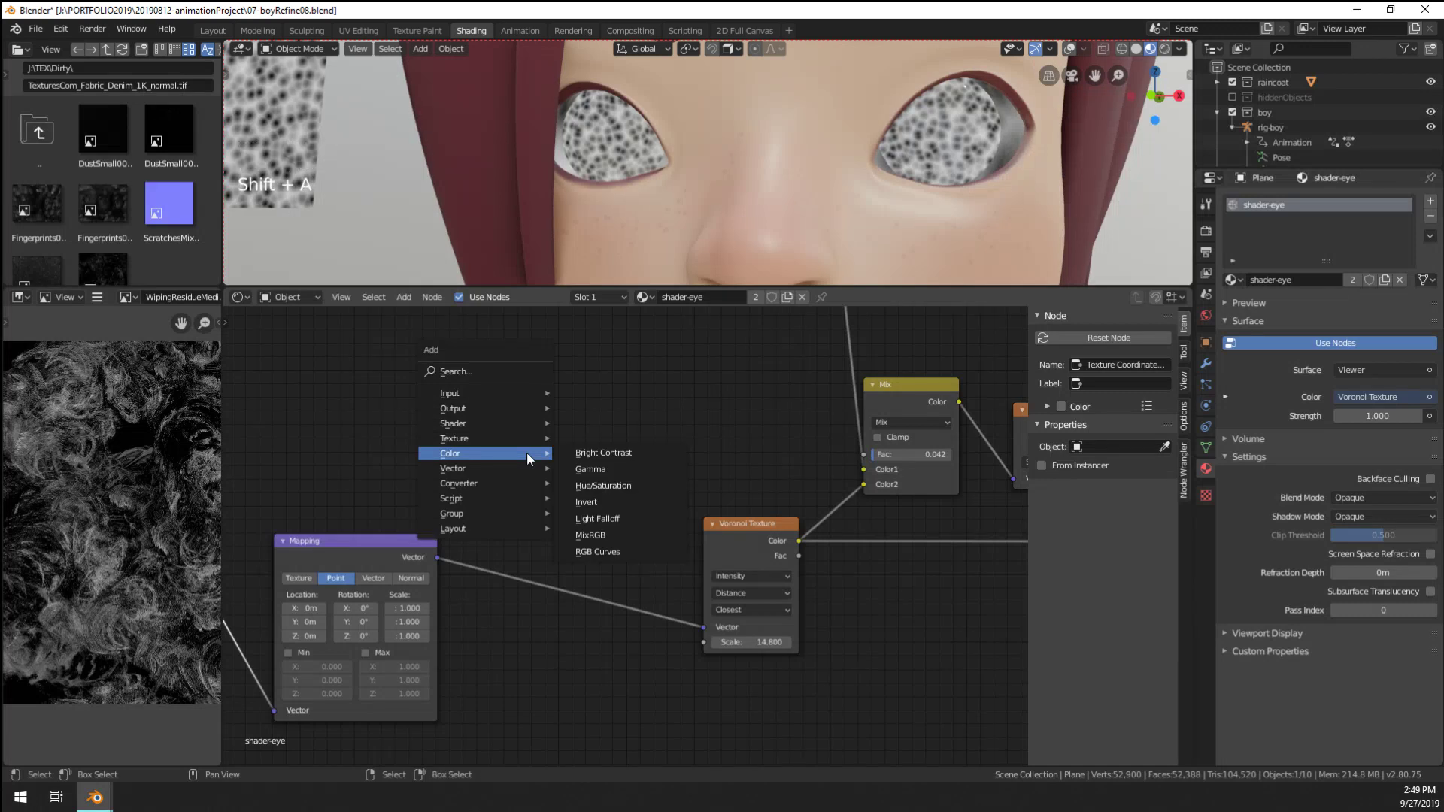
{"action": "right_click", "coordinate": [585, 440]}
Spread out the upper Texture Coordinate, Mapping and Gradient Texture nodes by shifting them farther upstream
{"action": "scroll", "coordinate": [716, 453], "scroll_direction": "down", "scroll_amount": 7}
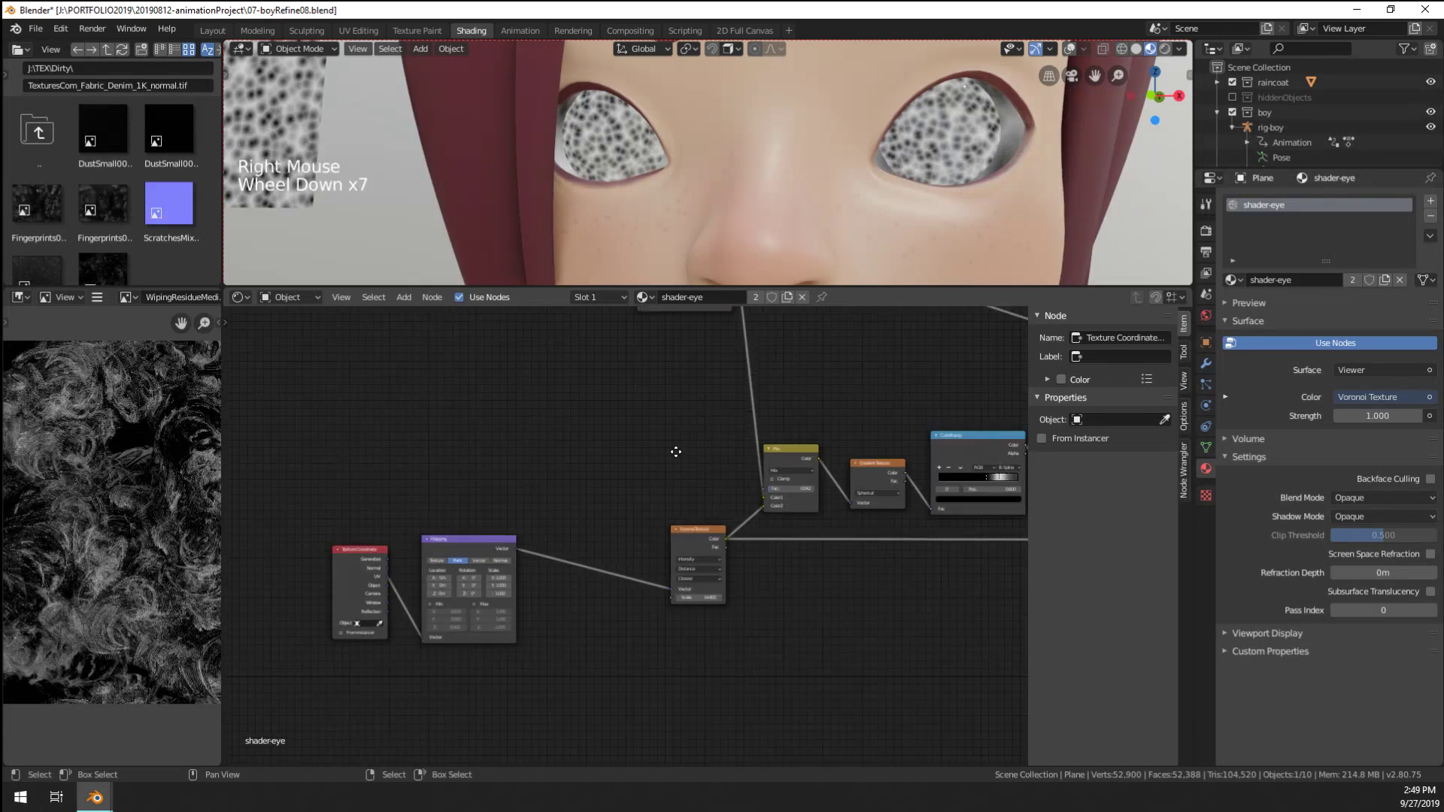
{"action": "middle_click_drag", "start_coordinate": [628, 301], "coordinate": [594, 409]}
{"action": "key", "text": "a"}
{"action": "key", "text": "a"}
{"action": "key", "text": "a"}
{"action": "key", "text": "b"}
{"action": "left_click_drag", "start_coordinate": [492, 315], "coordinate": [672, 441]}
{"action": "key", "text": "g"}
{"action": "left_click", "coordinate": [421, 456]}
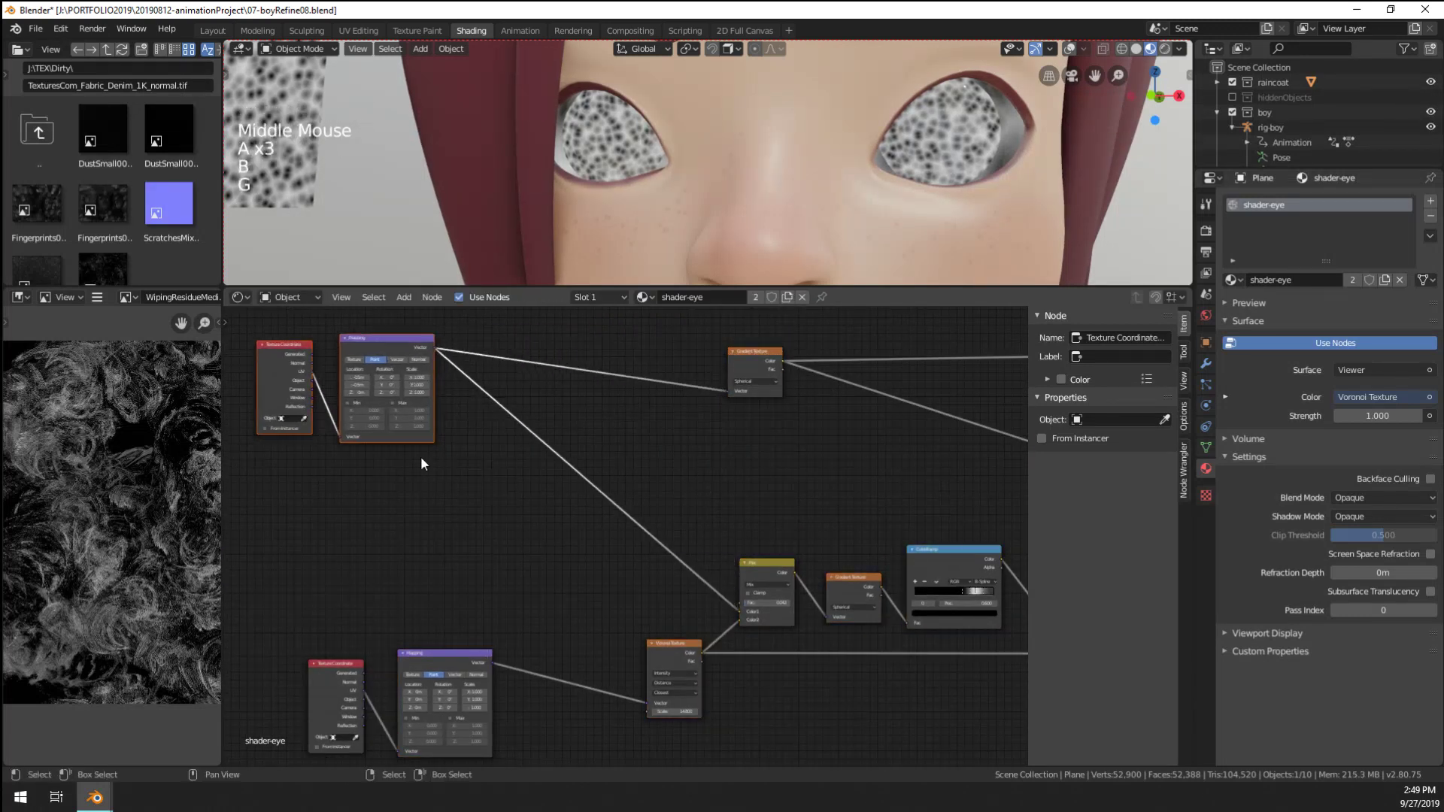
{"action": "left_click_drag", "start_coordinate": [743, 365], "coordinate": [579, 362]}
Duplicate the upper Gradient Texture with its Mapping link kept, place it above the Voronoi's Mapping node and keep the Spherical type
{"action": "key", "text": "ctrl+shift+d"}
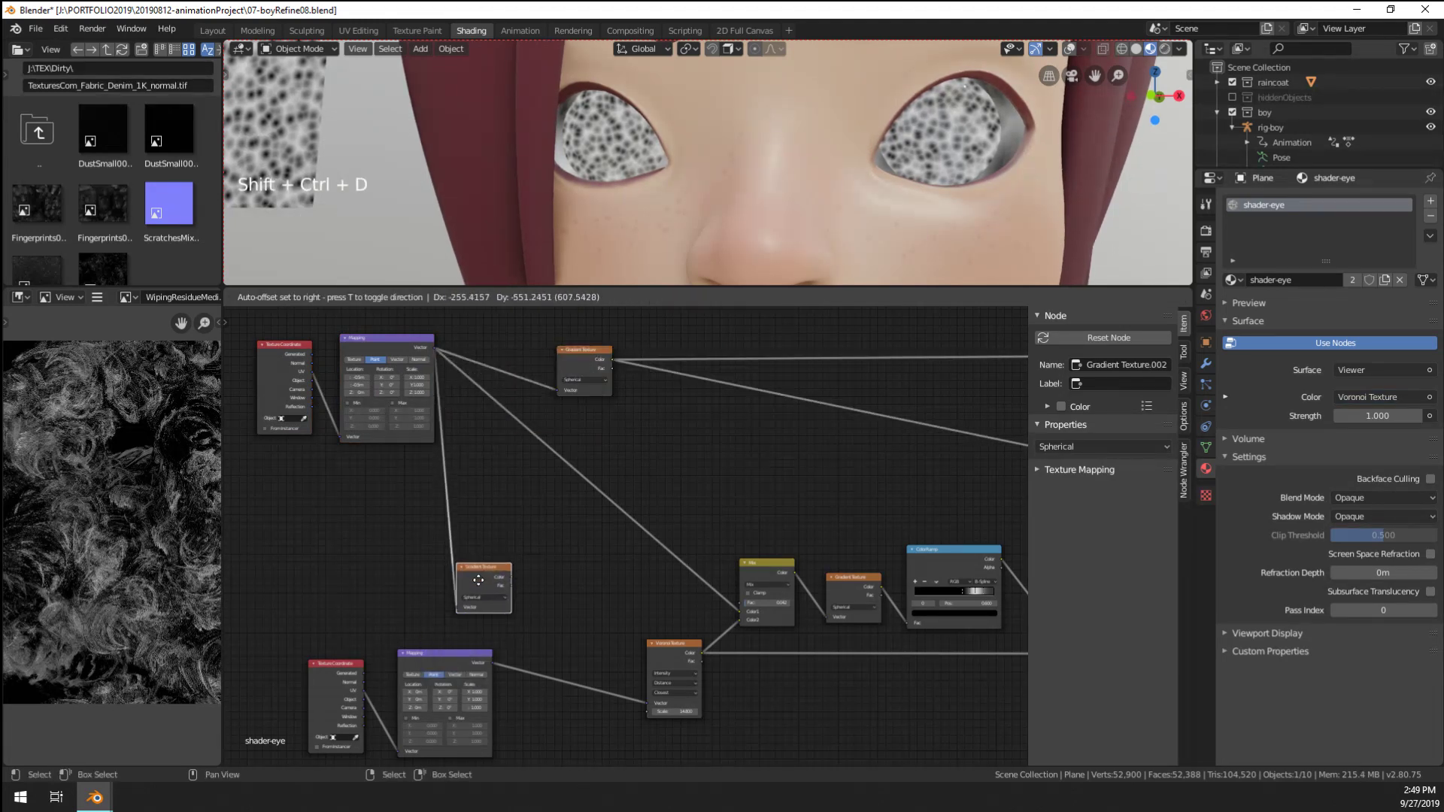
{"action": "left_click", "coordinate": [479, 580]}
{"action": "middle_click_drag", "start_coordinate": [552, 549], "coordinate": [588, 423]}
{"action": "scroll", "coordinate": [576, 553], "scroll_direction": "up", "scroll_amount": 9}
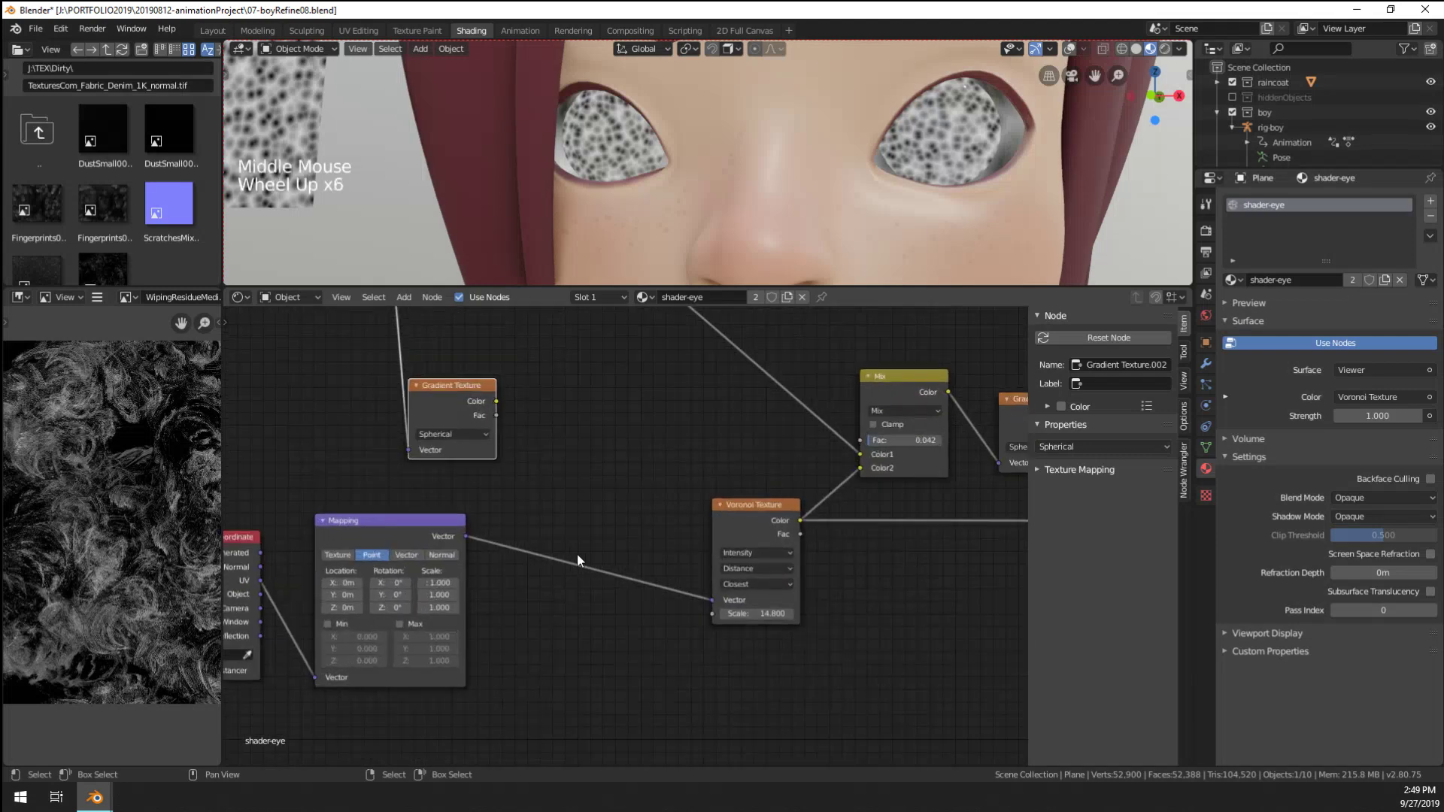
{"action": "left_click", "coordinate": [430, 405]}
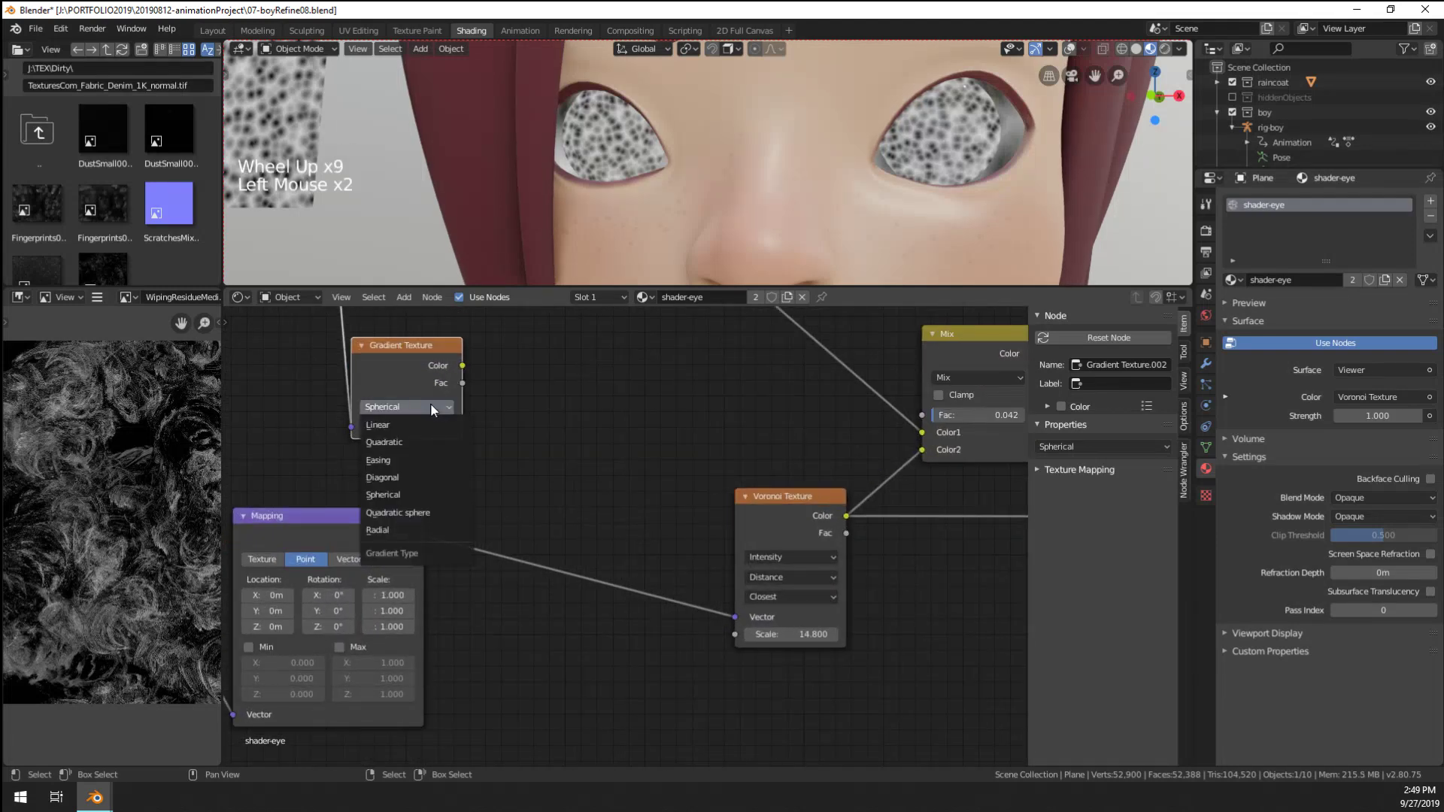
{"action": "left_click", "coordinate": [434, 410]}
Add an RGB Curves node, feed its Color from the duplicated Gradient Texture and bend the curve to about X 0.718, Y 0.256
{"action": "key", "text": "shift+a"}
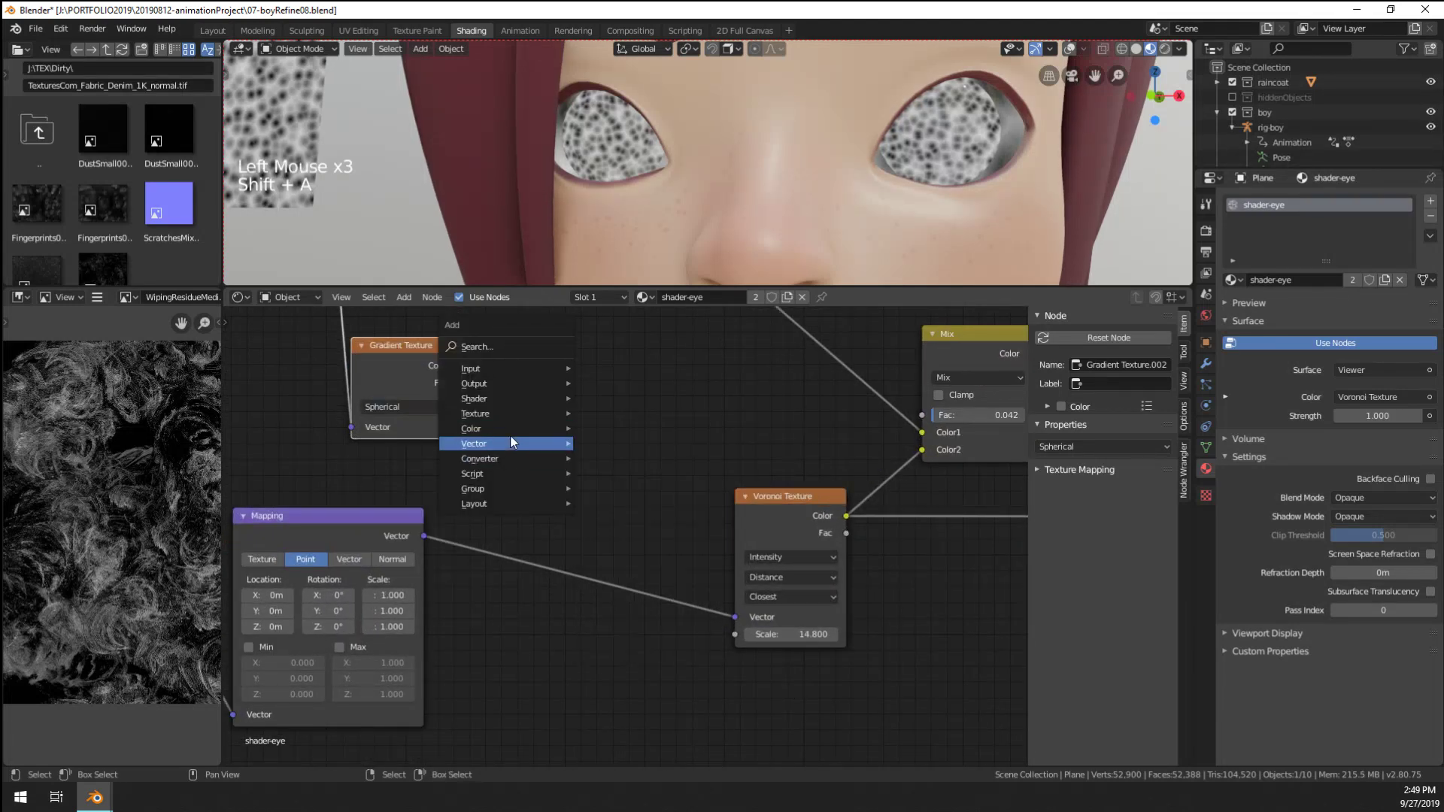
{"action": "mouse_move", "coordinate": [519, 428]}
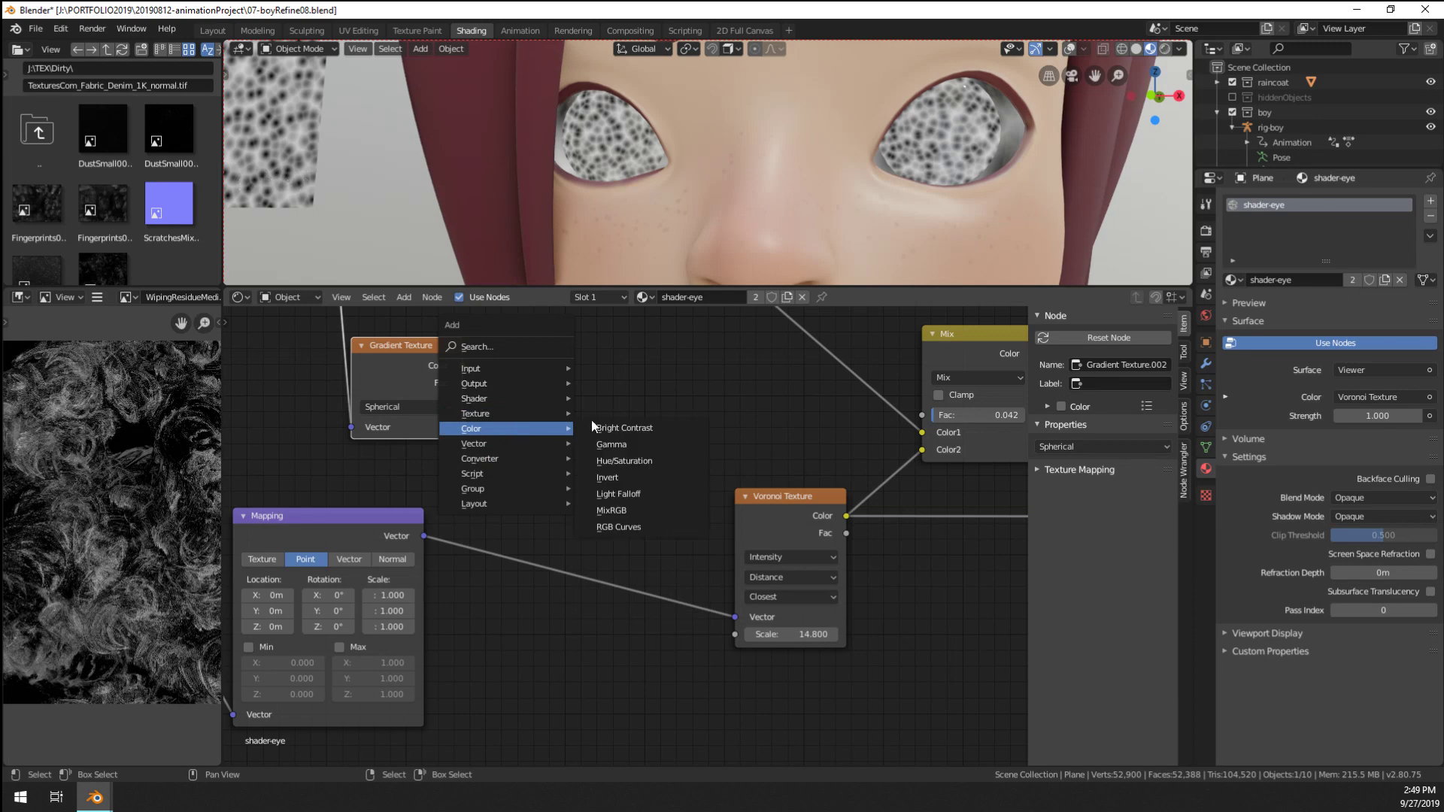
{"action": "left_click", "coordinate": [619, 526]}
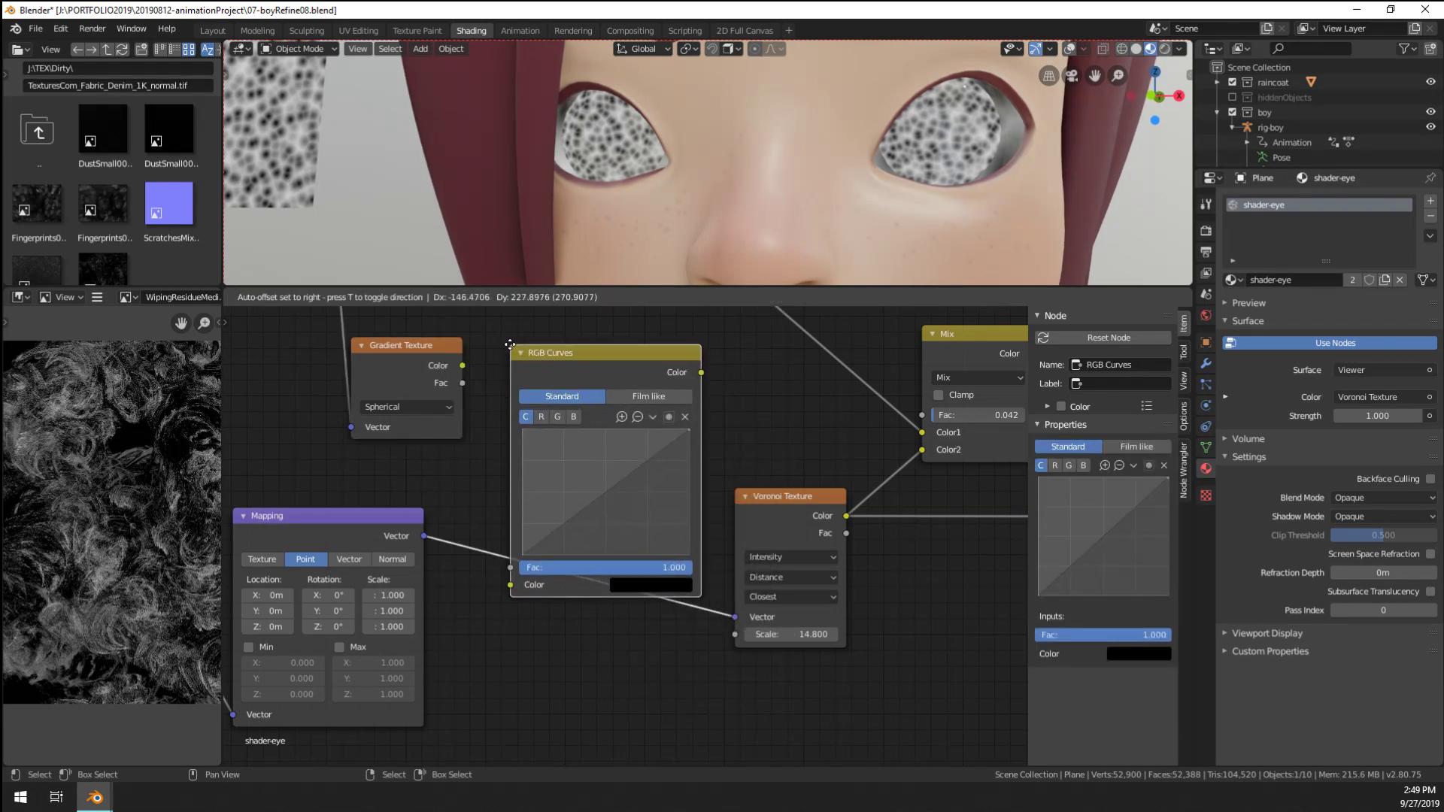
{"action": "left_click", "coordinate": [579, 307]}
{"action": "middle_click_drag", "start_coordinate": [686, 330], "coordinate": [692, 415]}
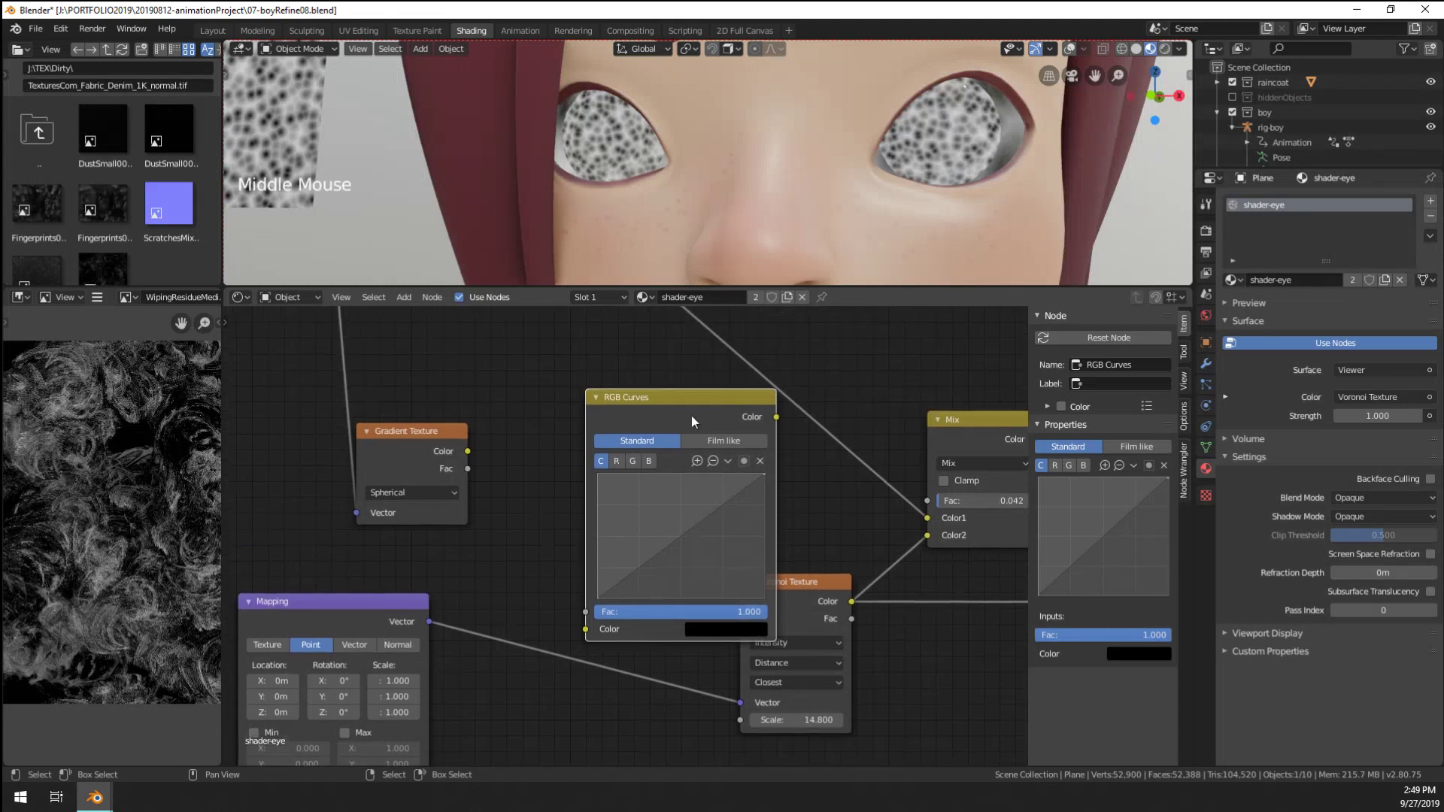
{"action": "left_click_drag", "start_coordinate": [654, 421], "coordinate": [560, 372]}
{"action": "left_click_drag", "start_coordinate": [468, 451], "coordinate": [491, 582]}
{"action": "left_click_drag", "start_coordinate": [591, 492], "coordinate": [624, 521]}
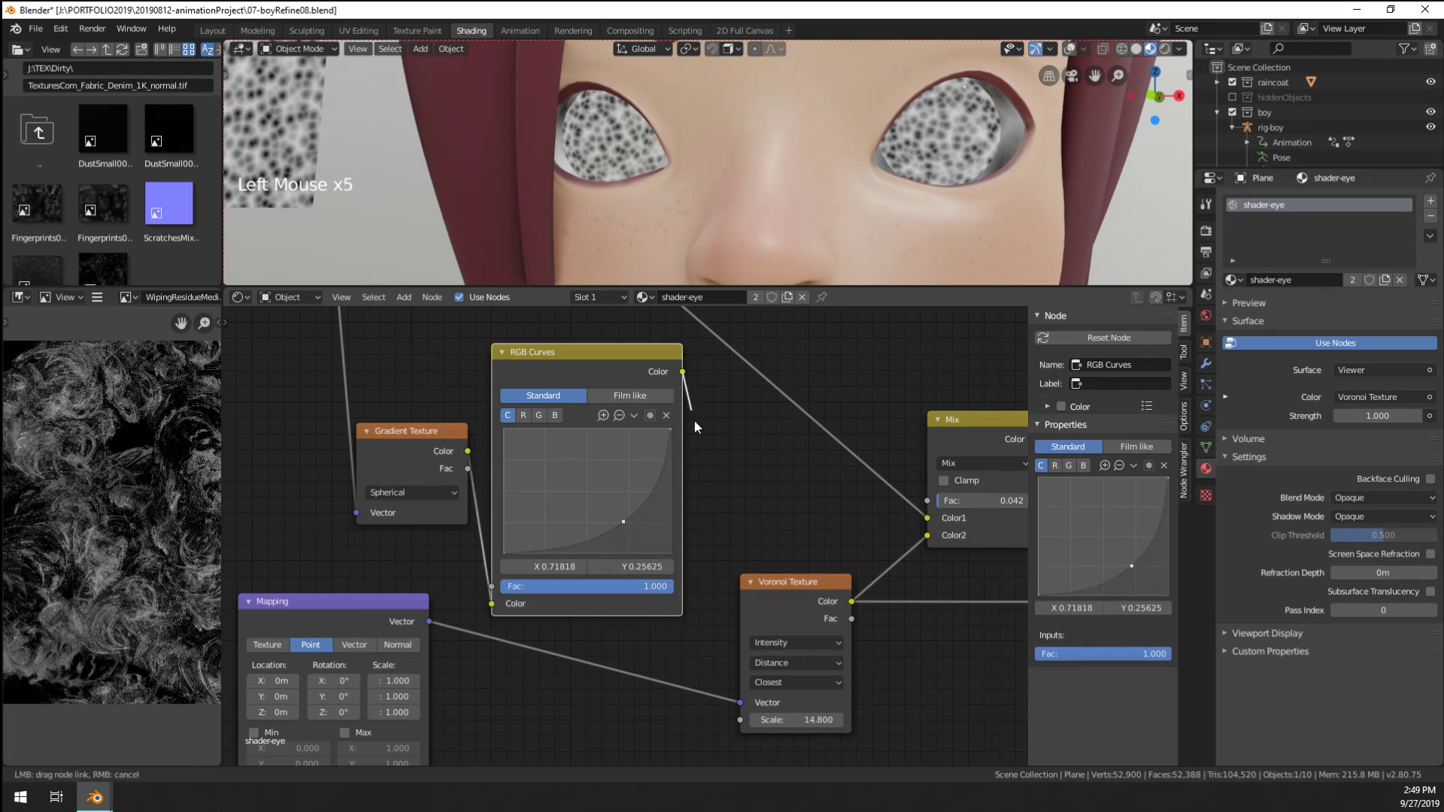
Move the RGB Curves, duplicated Gradient Texture and all coordinate and Mapping nodes farther from the Voronoi Texture
{"action": "scroll", "coordinate": [547, 536], "scroll_direction": "down", "scroll_amount": 9}
{"action": "middle_click_drag", "start_coordinate": [547, 536], "coordinate": [611, 548]}
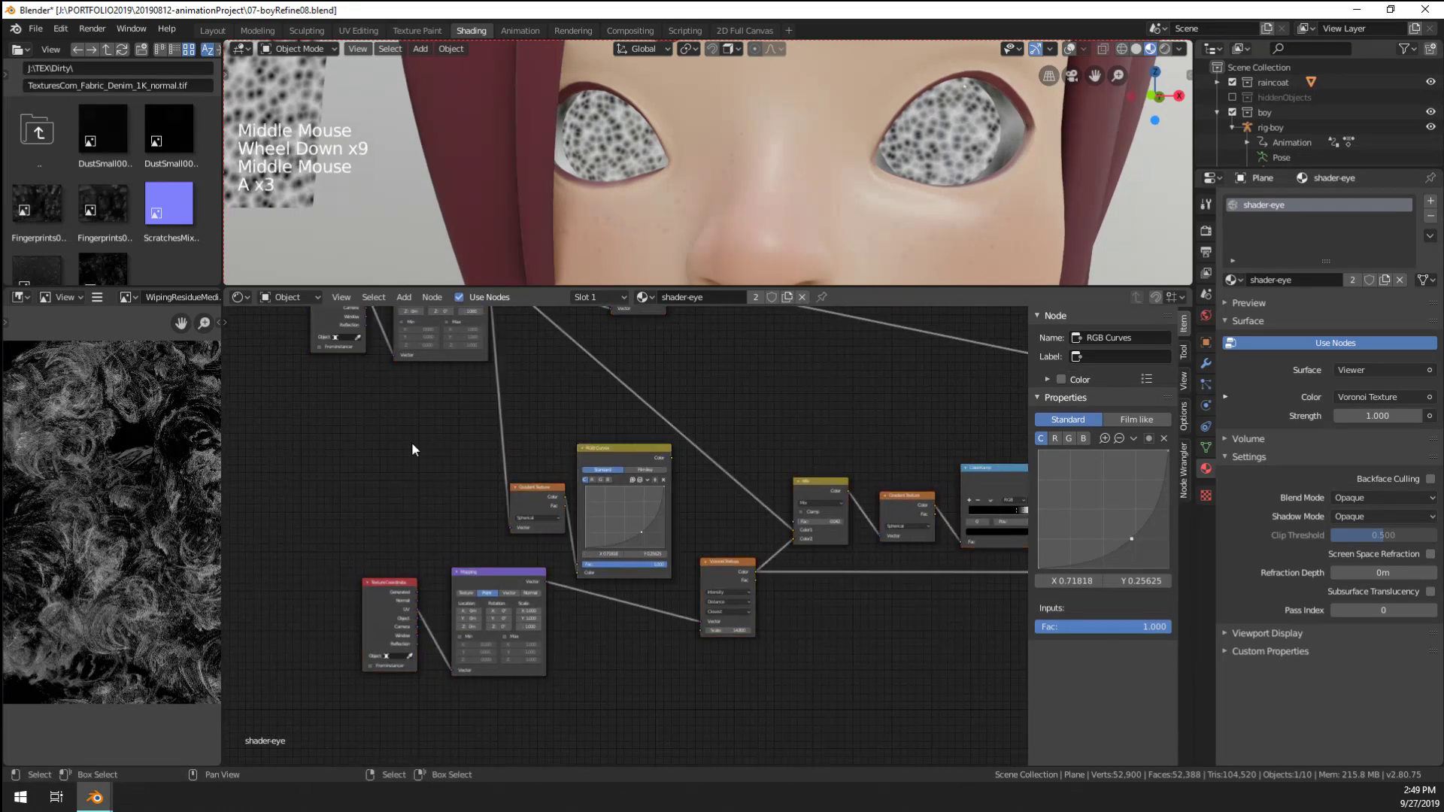
{"action": "key", "text": "a"}
{"action": "key", "text": "a"}
{"action": "key", "text": "a"}
{"action": "key", "text": "b"}
{"action": "key", "text": "g"}
{"action": "left_click", "coordinate": [552, 661]}
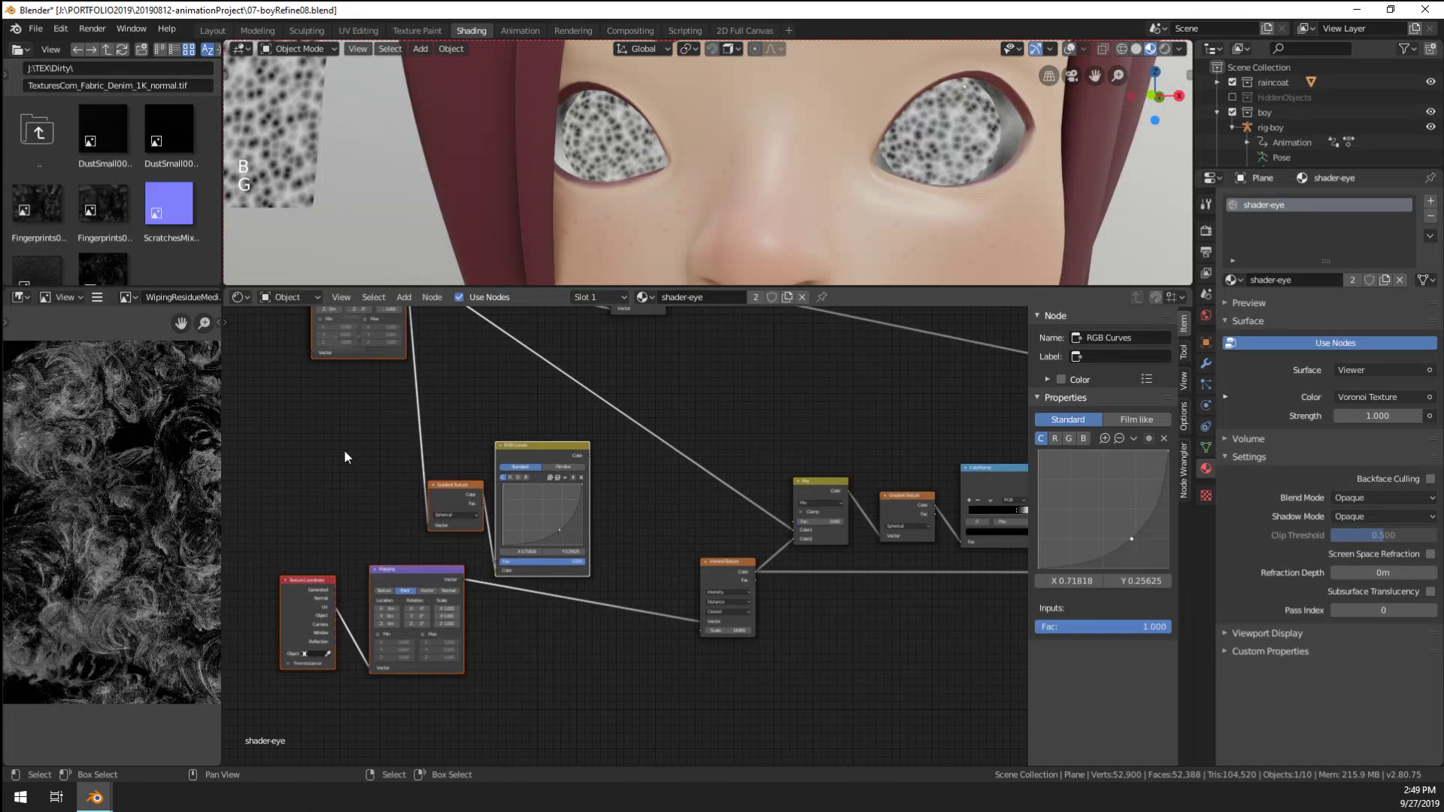
Add a MixRGB node with RGB Curves into Color1 and the Mapping Vector into Color2, and connect its Color to the Voronoi's Vector
{"action": "scroll", "coordinate": [480, 555], "scroll_direction": "up", "scroll_amount": 6}
{"action": "key", "text": "shift+a"}
{"action": "mouse_move", "coordinate": [611, 570]}
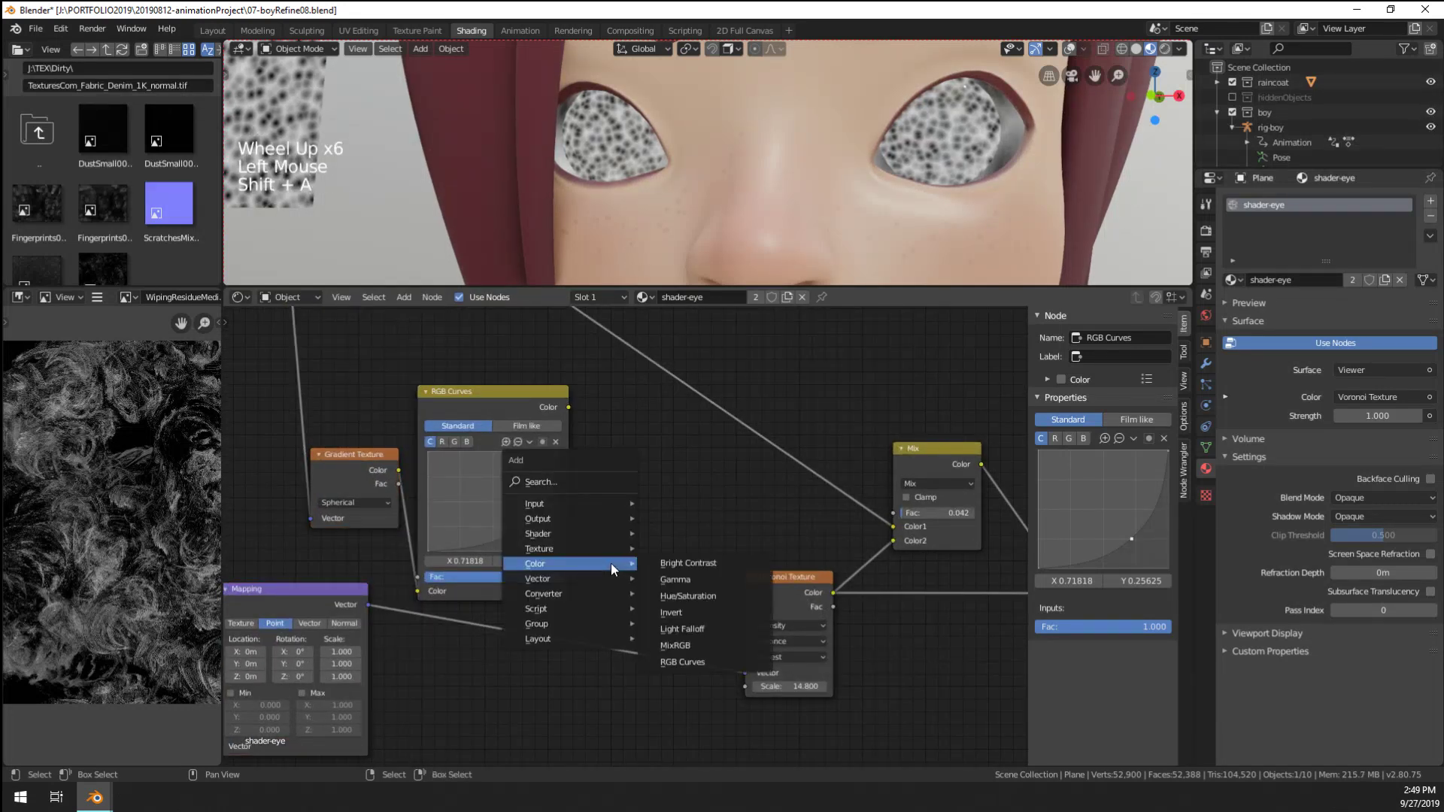
{"action": "left_click", "coordinate": [699, 646]}
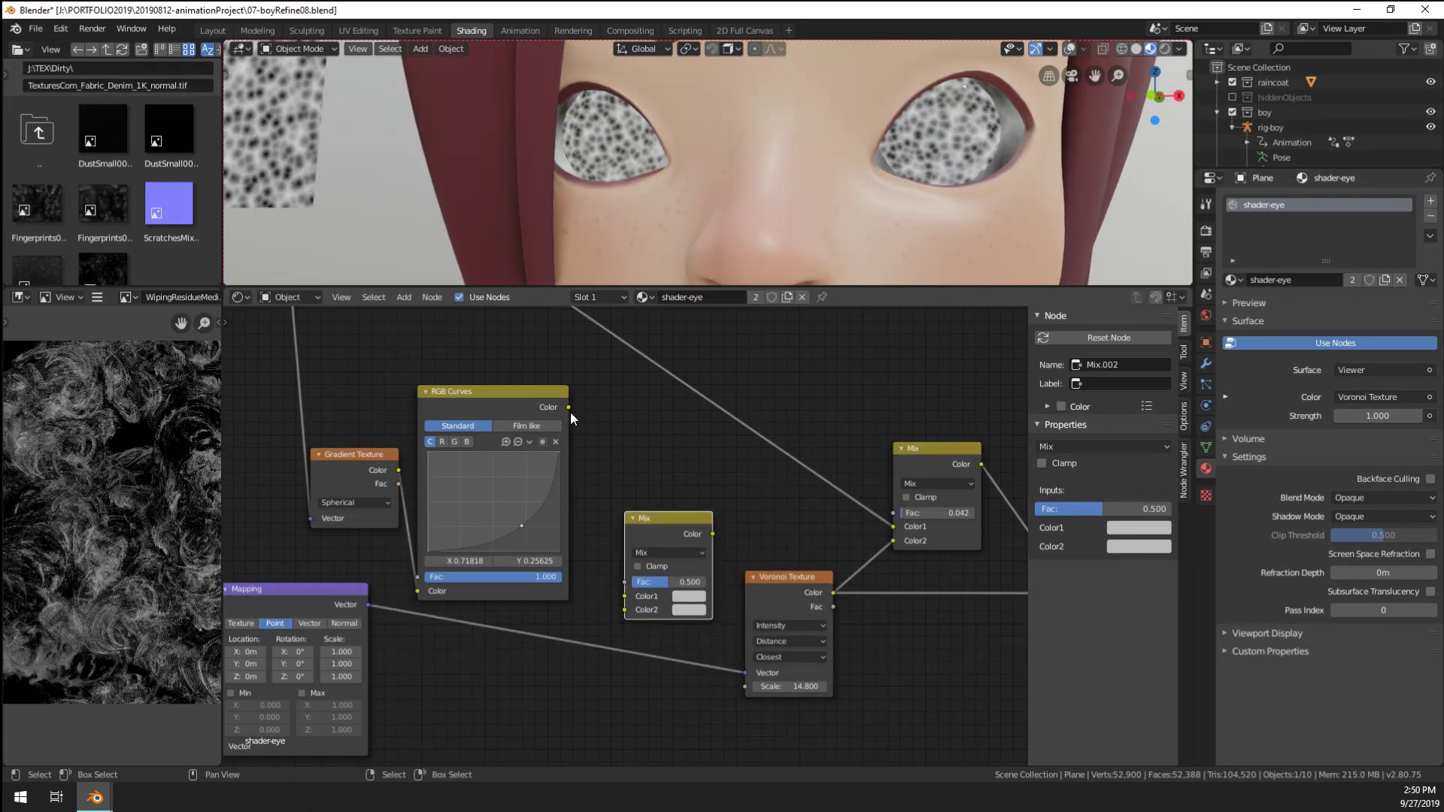
{"action": "left_click_drag", "start_coordinate": [569, 407], "coordinate": [625, 596]}
{"action": "left_click_drag", "start_coordinate": [368, 604], "coordinate": [633, 607]}
{"action": "left_click", "coordinate": [719, 522]}
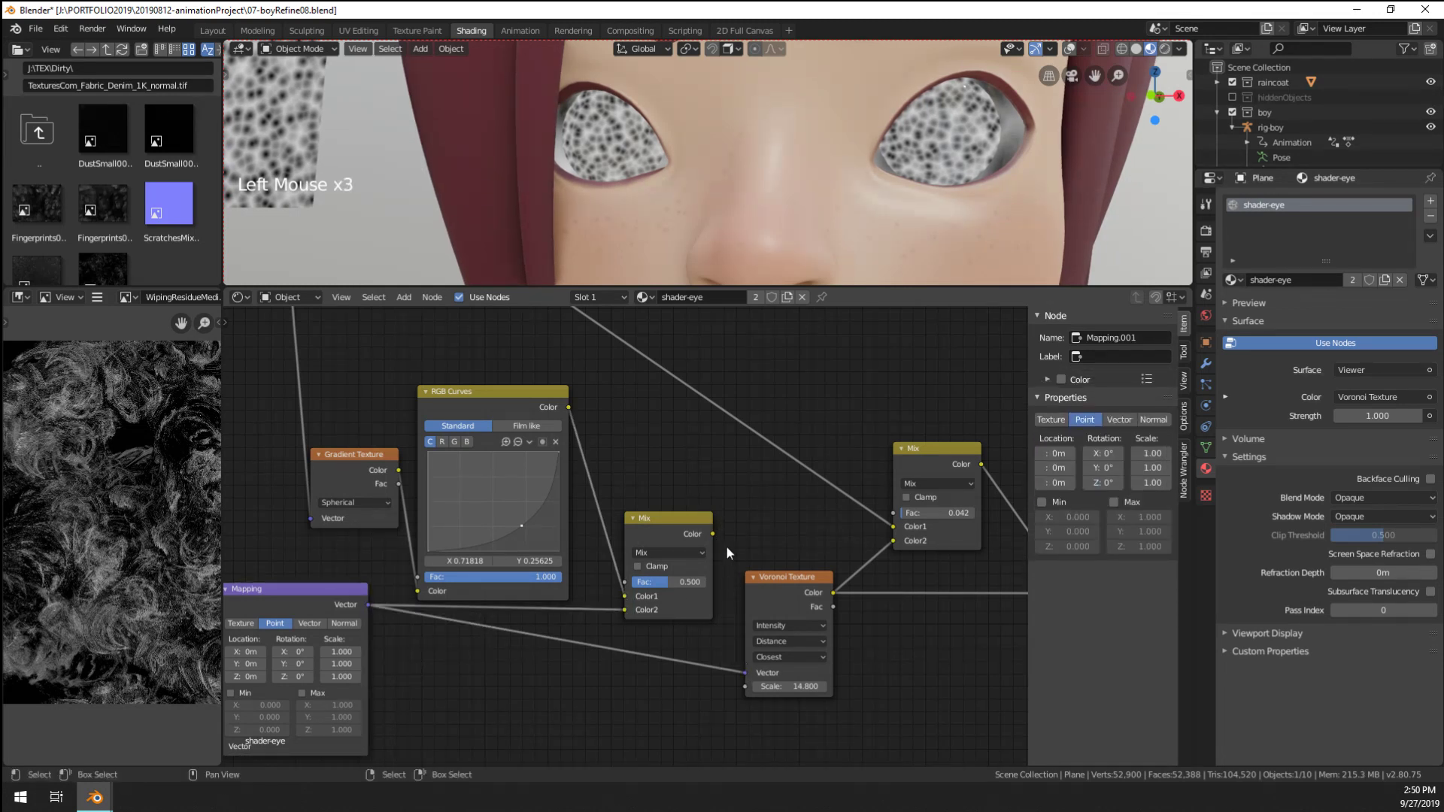
{"action": "left_click_drag", "start_coordinate": [712, 533], "coordinate": [746, 673]}
Adjust the RGB Curves point while checking the pattern on the eyes, ending at about X 0.677, Y 0.475
{"action": "middle_click_drag", "start_coordinate": [794, 615], "coordinate": [761, 570]}
{"action": "scroll", "coordinate": [756, 569], "scroll_direction": "up", "scroll_amount": 5}
{"action": "left_click_drag", "start_coordinate": [442, 476], "coordinate": [411, 455]}
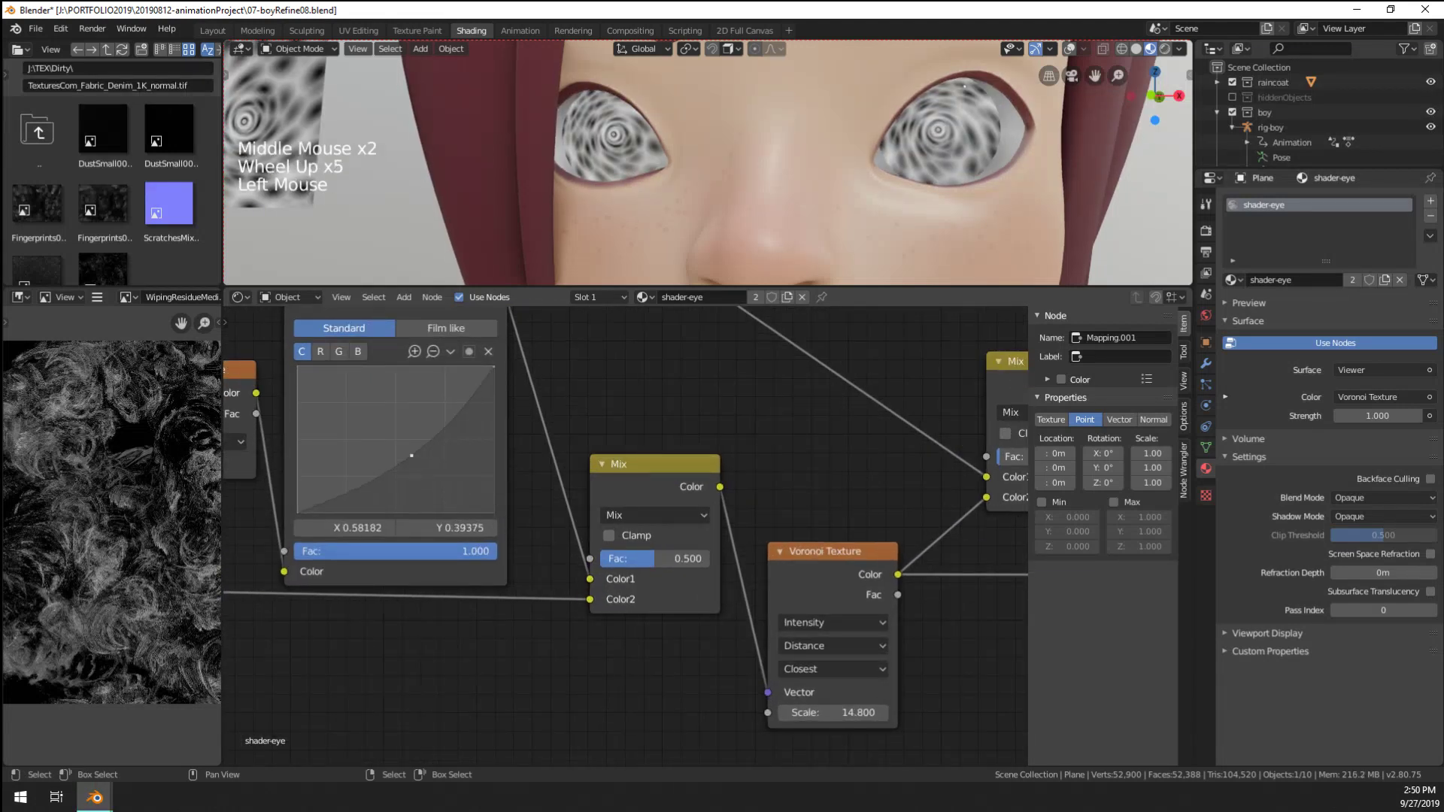
{"action": "left_click_drag", "start_coordinate": [349, 408], "coordinate": [457, 481]}
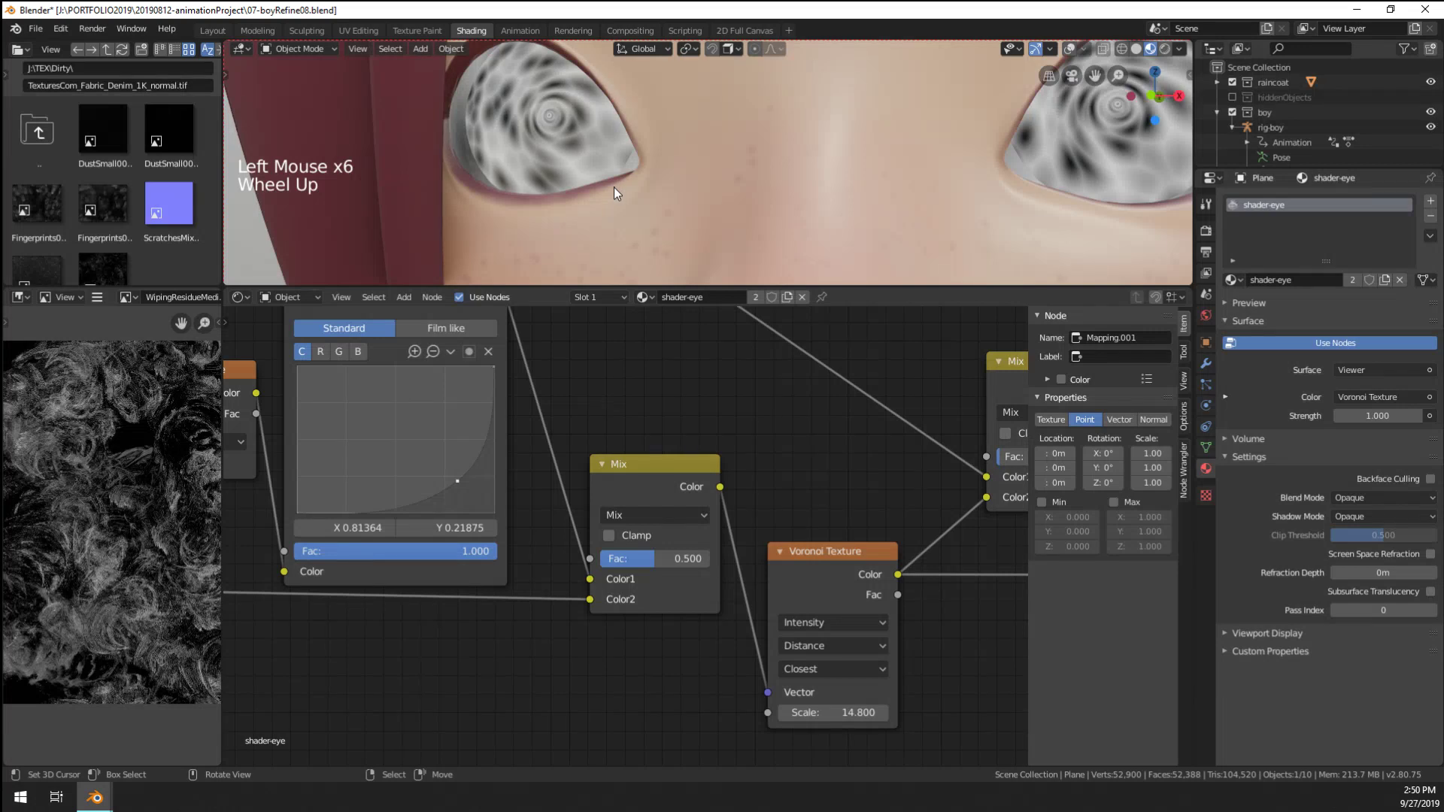
{"action": "scroll", "coordinate": [564, 172], "scroll_direction": "down", "scroll_amount": 2}
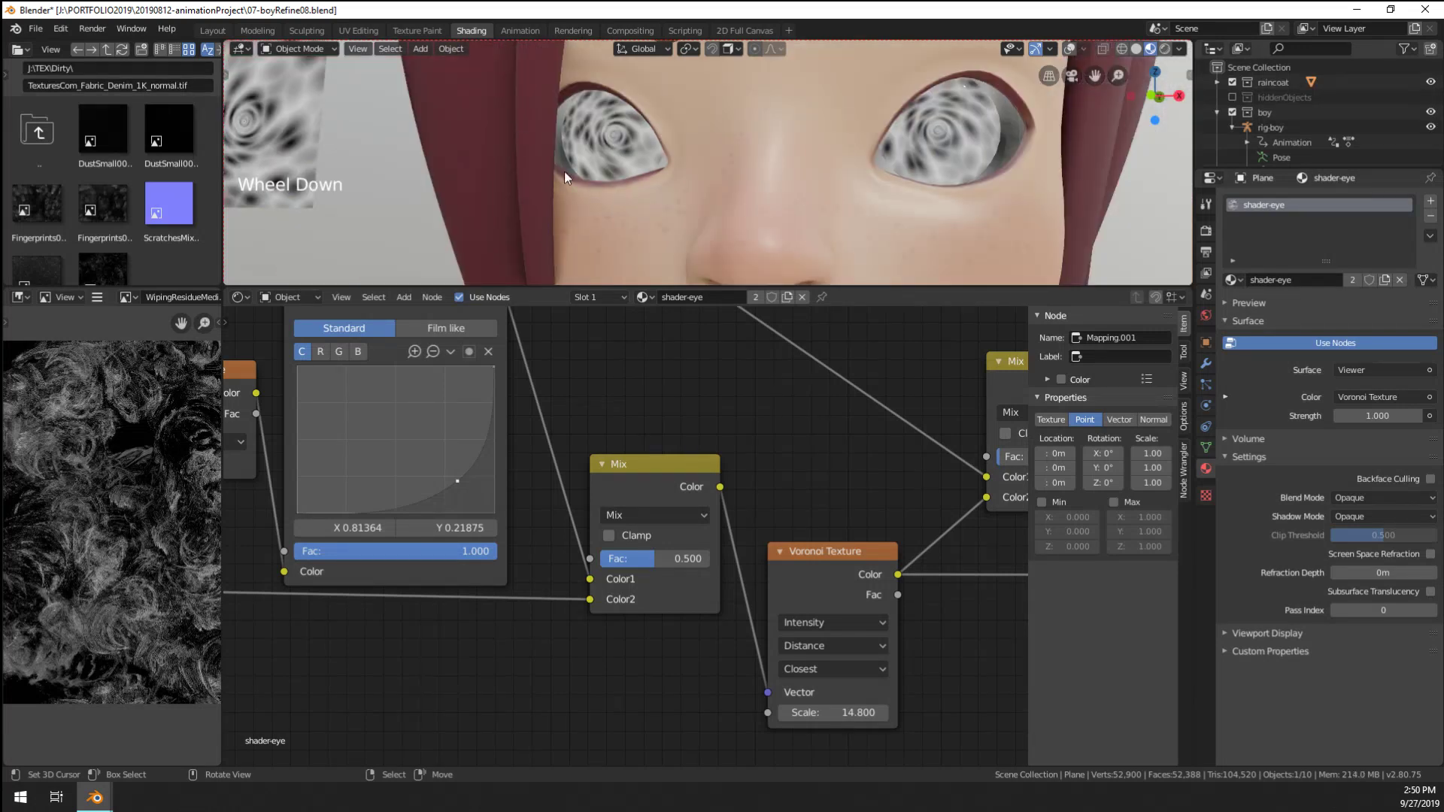
{"action": "left_click_drag", "start_coordinate": [456, 485], "coordinate": [432, 445]}
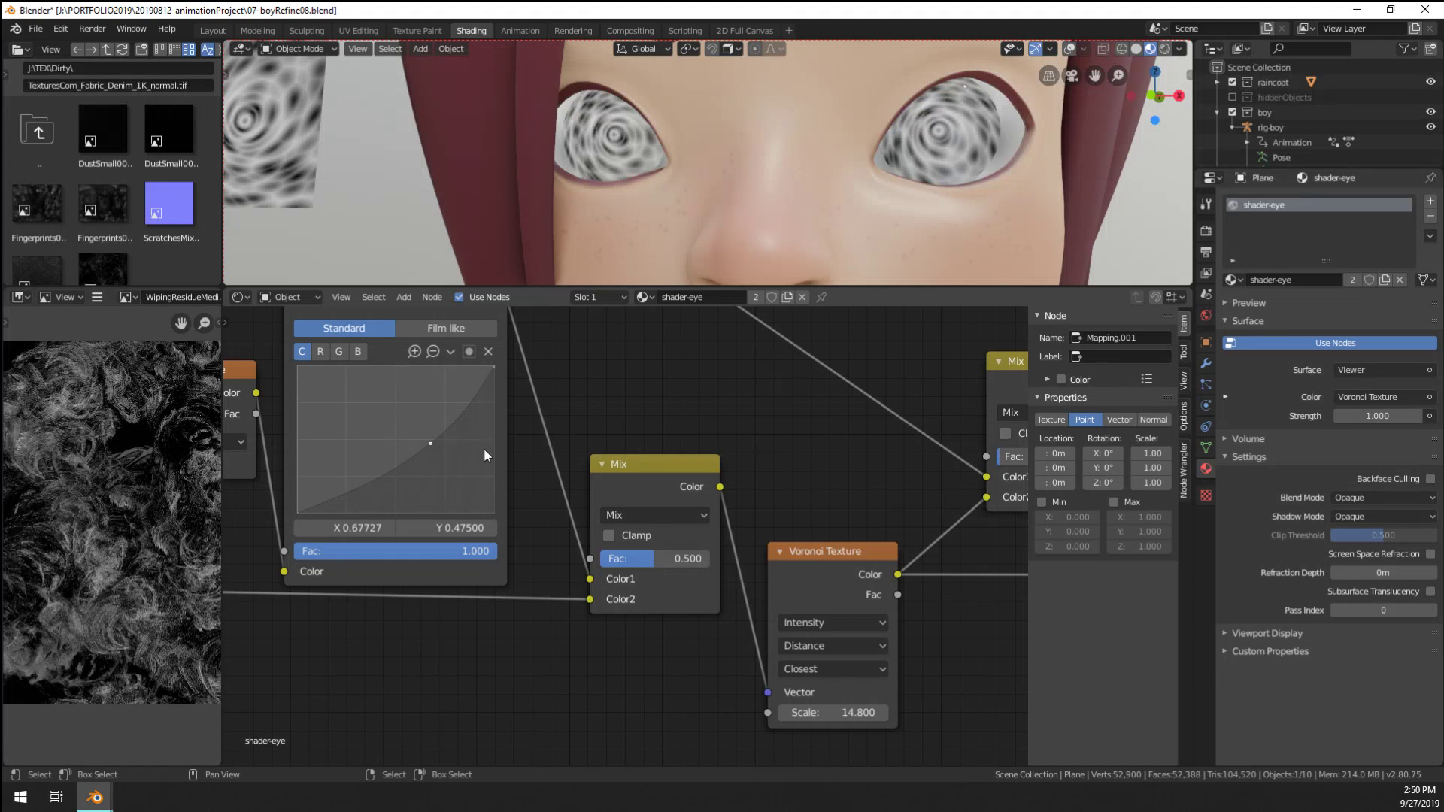
Reverse the RGB Curves slope, ending at X 1.000, Y 0.000, and bend its midpoint down into a steep falloff while checking the eyes
{"action": "scroll", "coordinate": [485, 449], "scroll_direction": "down", "scroll_amount": 1}
{"action": "middle_click_drag", "start_coordinate": [524, 448], "coordinate": [554, 454]}
{"action": "left_click", "coordinate": [520, 475]}
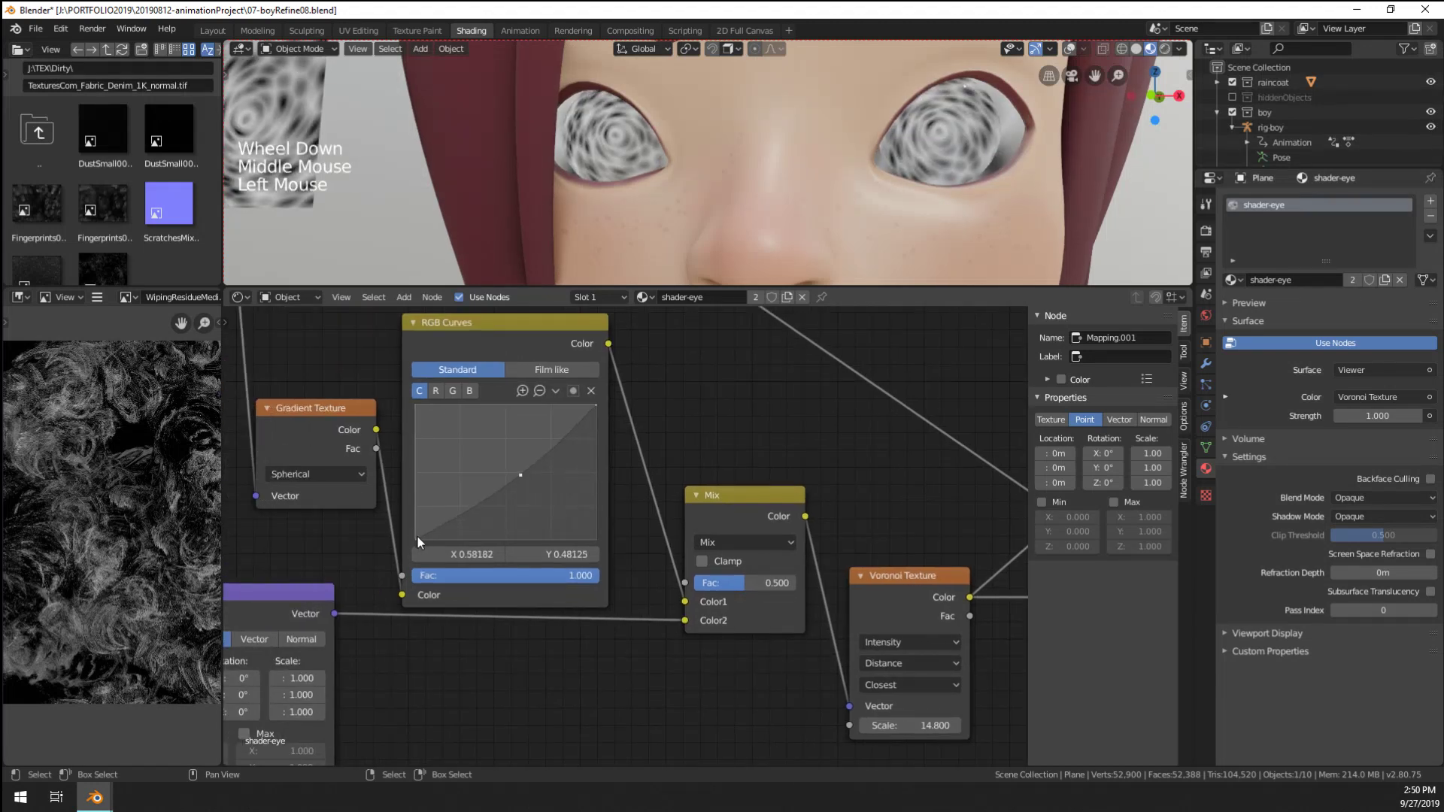
{"action": "mouse_move", "coordinate": [433, 527]}
{"action": "left_mouse_down"}
{"action": "mouse_move", "coordinate": [471, 489]}
{"action": "mouse_move", "coordinate": [413, 530]}
{"action": "mouse_move", "coordinate": [420, 437]}
{"action": "mouse_move", "coordinate": [473, 406]}
{"action": "left_mouse_up"}
{"action": "left_click_drag", "start_coordinate": [595, 411], "coordinate": [598, 540]}
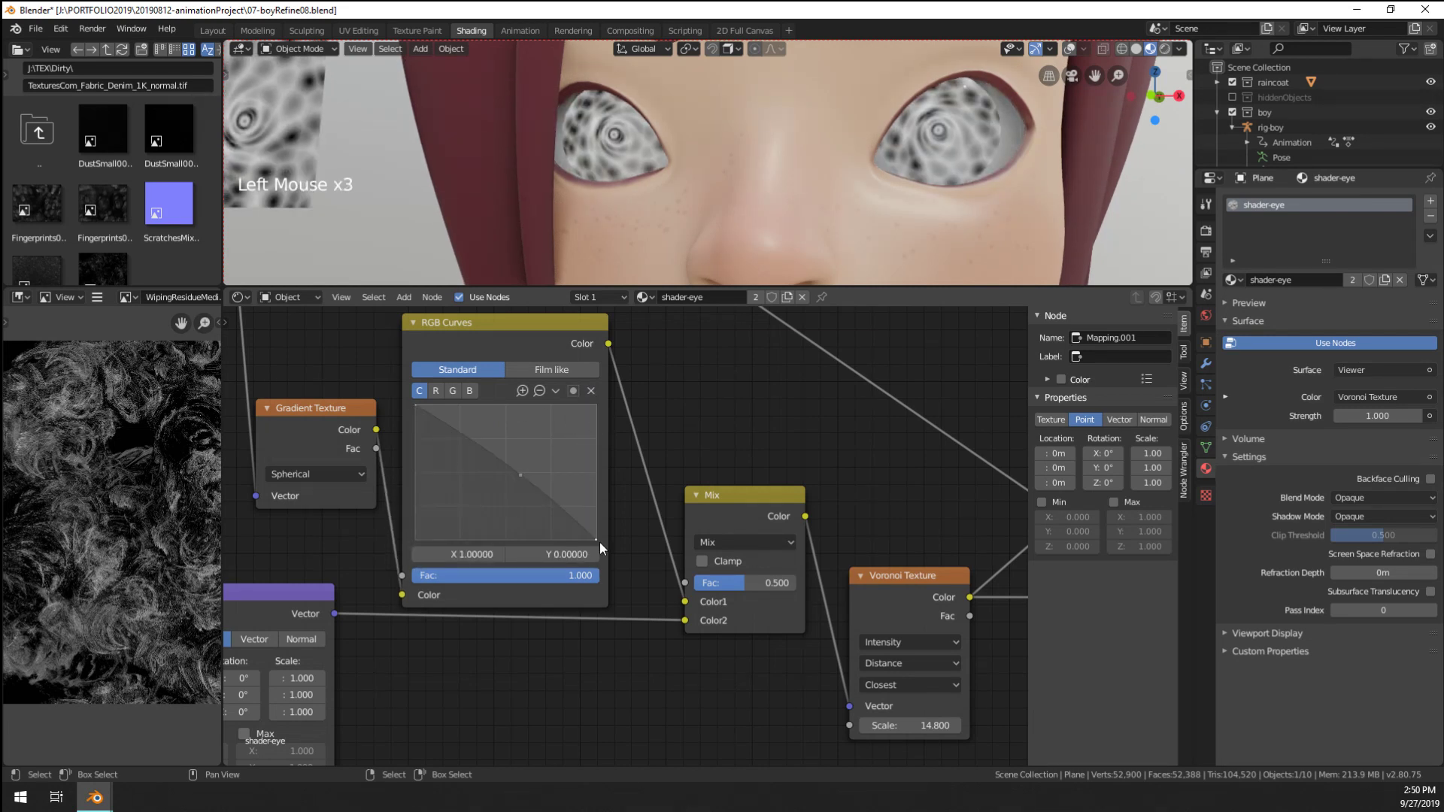
{"action": "left_click_drag", "start_coordinate": [516, 471], "coordinate": [451, 425]}
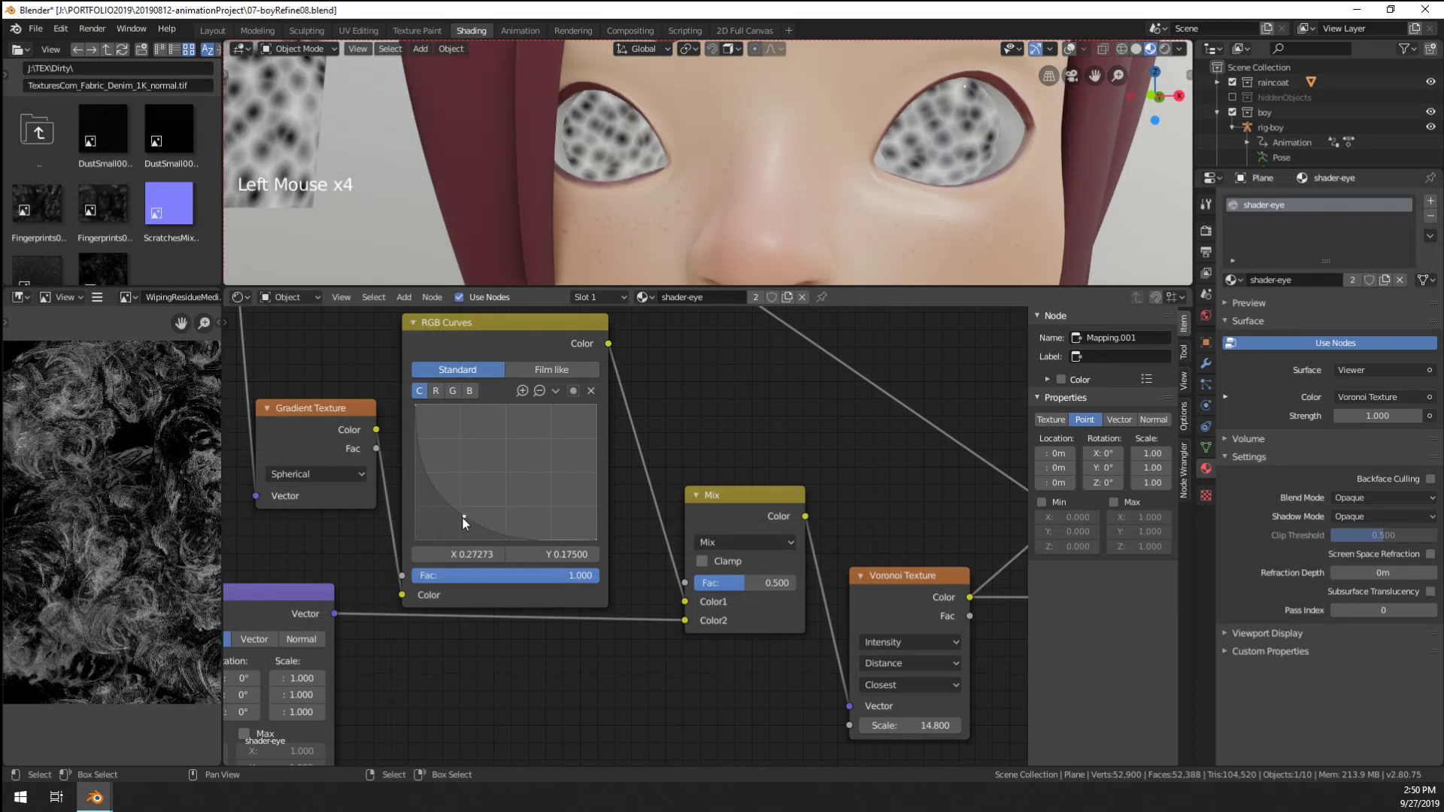
{"action": "mouse_move", "coordinate": [462, 517]}
{"action": "left_mouse_down"}
{"action": "mouse_move", "coordinate": [540, 432]}
{"action": "mouse_move", "coordinate": [462, 528]}
{"action": "mouse_move", "coordinate": [451, 476]}
{"action": "left_mouse_up"}
Delete the RGB Curves node between the duplicated Gradient Texture and the MixRGB node
{"action": "scroll", "coordinate": [526, 519], "scroll_direction": "down", "scroll_amount": 7}
{"action": "left_click", "coordinate": [557, 414]}
{"action": "key", "text": "x"}
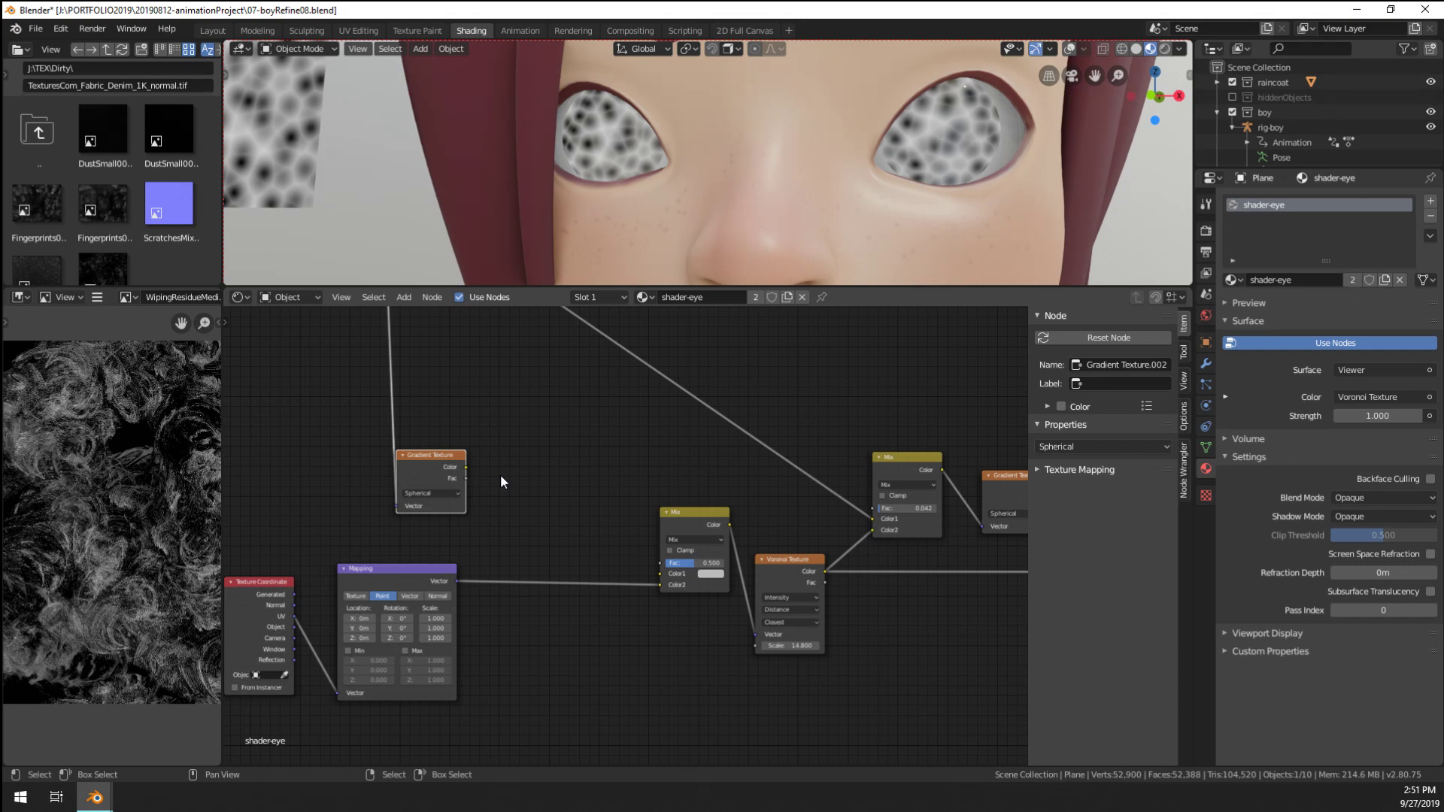
Add a Combine XYZ node, feed its X from the duplicated Gradient Texture's Color, and connect its Vector to the MixRGB's Color1
{"action": "scroll", "coordinate": [499, 475], "scroll_direction": "up", "scroll_amount": 5}
{"action": "middle_click_drag", "start_coordinate": [500, 475], "coordinate": [467, 483]}
{"action": "key", "text": "shift+a"}
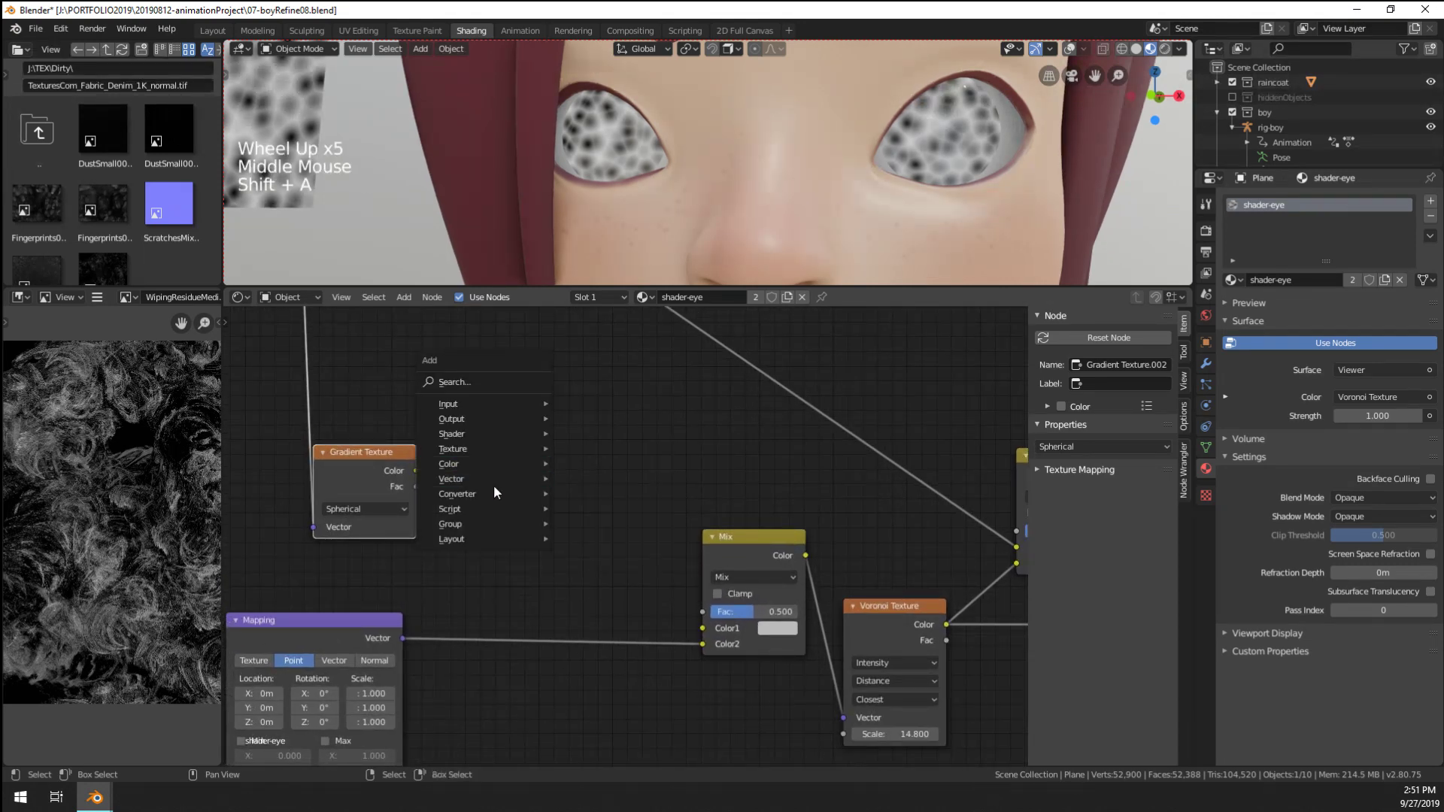
{"action": "mouse_move", "coordinate": [490, 489]}
{"action": "left_click", "coordinate": [620, 565]}
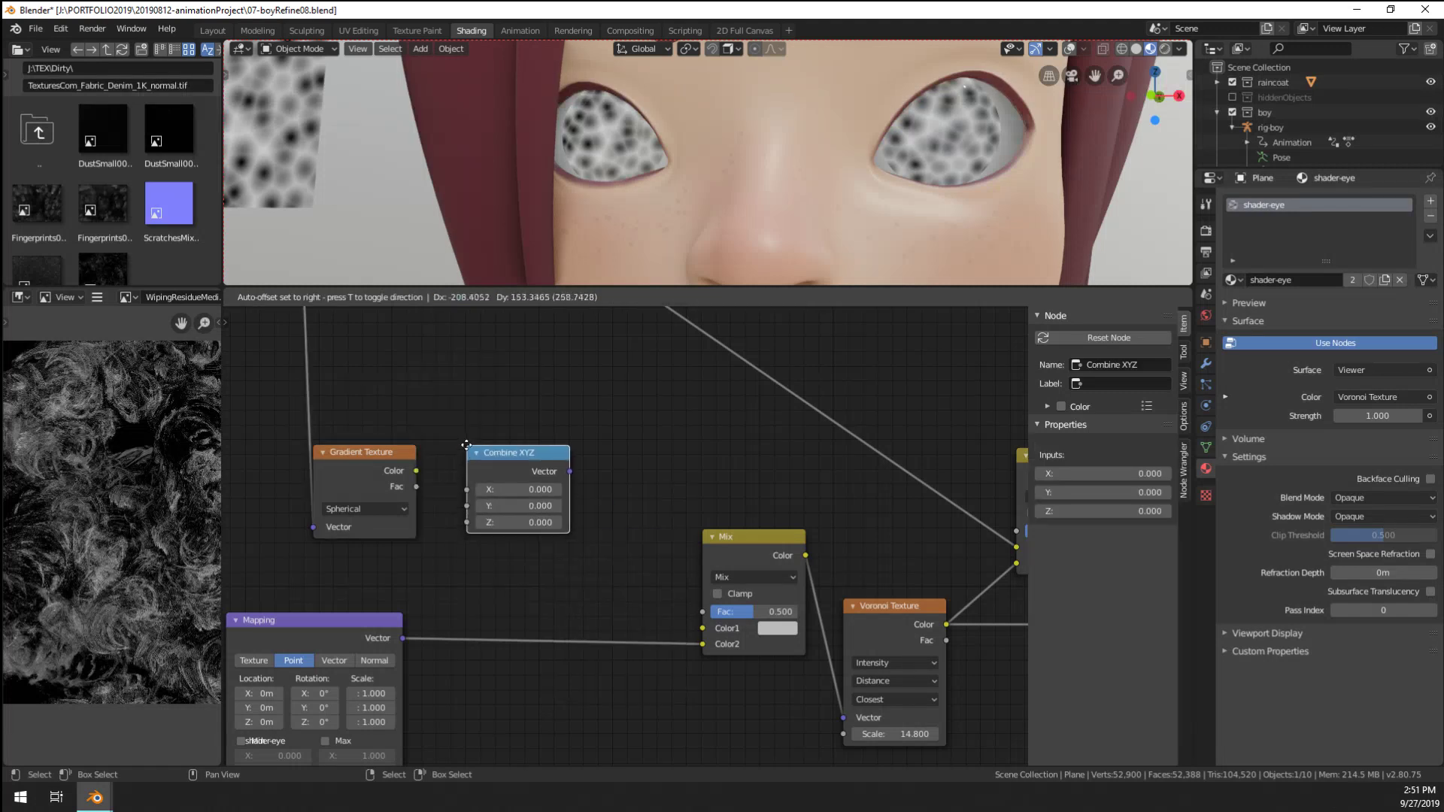
{"action": "left_click", "coordinate": [466, 445]}
{"action": "left_click_drag", "start_coordinate": [416, 471], "coordinate": [467, 490]}
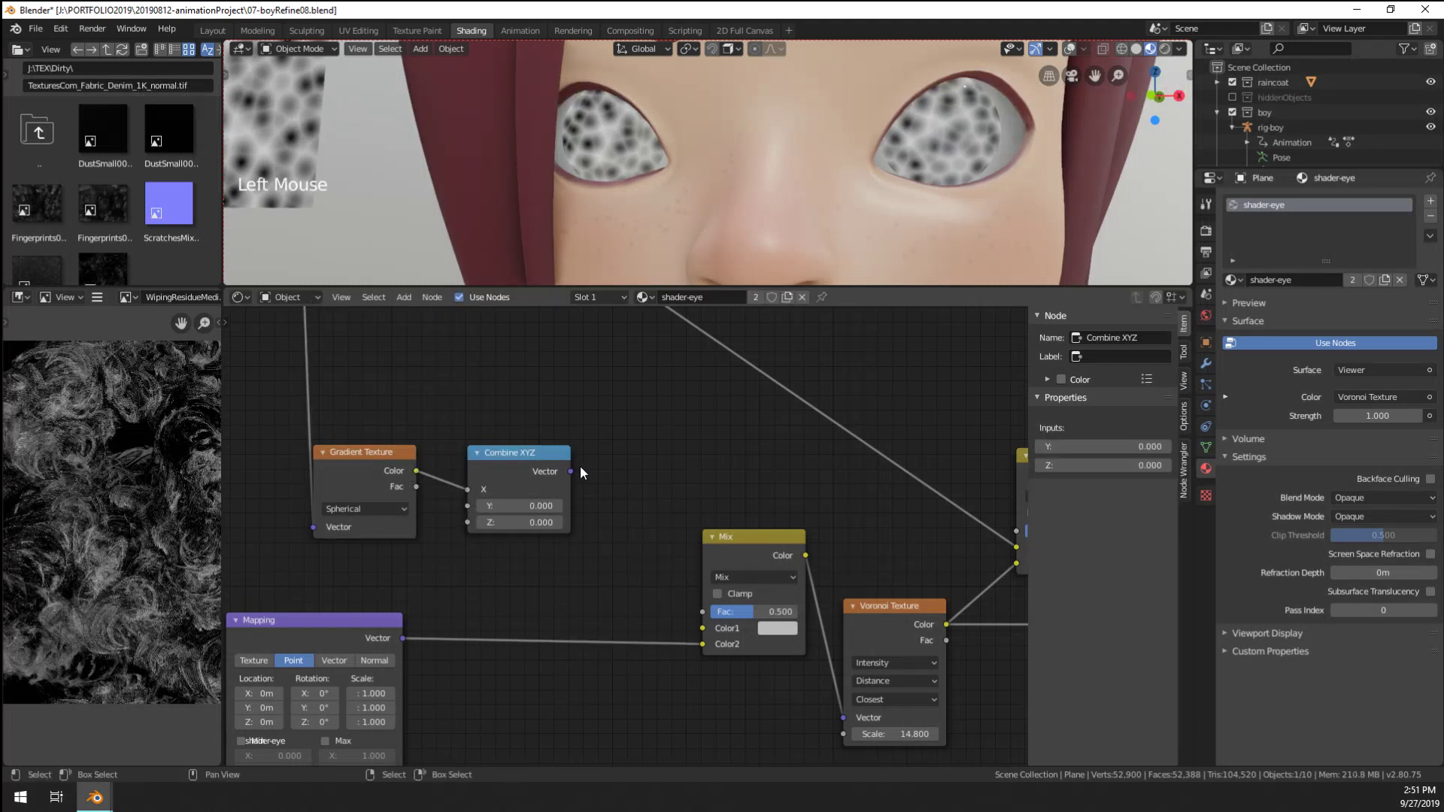
{"action": "left_click_drag", "start_coordinate": [570, 471], "coordinate": [703, 611]}
Set the Combine XYZ node's Y to about 23.9 and its Z to about 16.2
{"action": "middle_click_drag", "start_coordinate": [639, 510], "coordinate": [621, 523]}
{"action": "scroll", "coordinate": [621, 523], "scroll_direction": "up", "scroll_amount": 3}
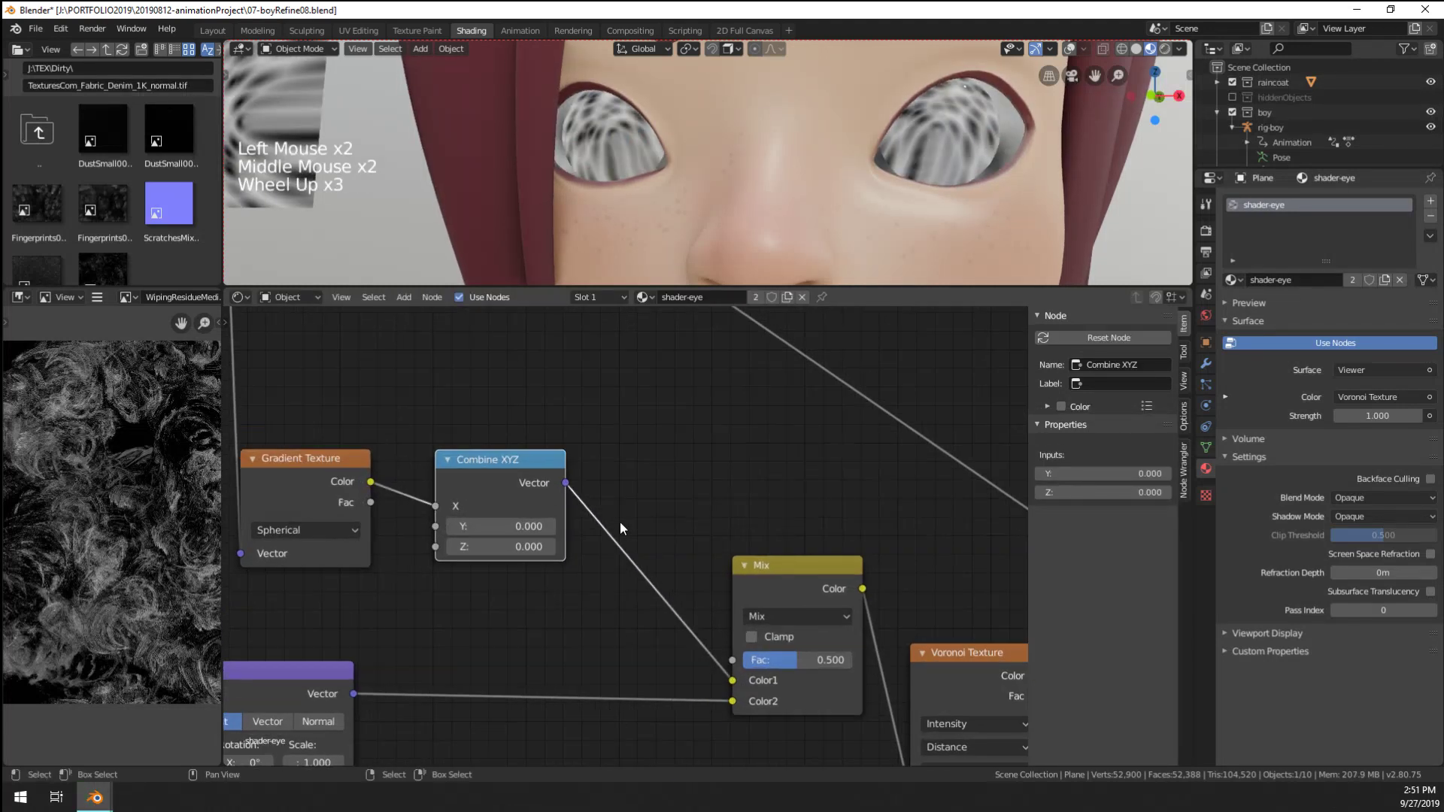
{"action": "left_click_drag", "start_coordinate": [527, 527], "coordinate": [560, 526]}
{"action": "left_click_drag", "start_coordinate": [512, 547], "coordinate": [545, 546]}
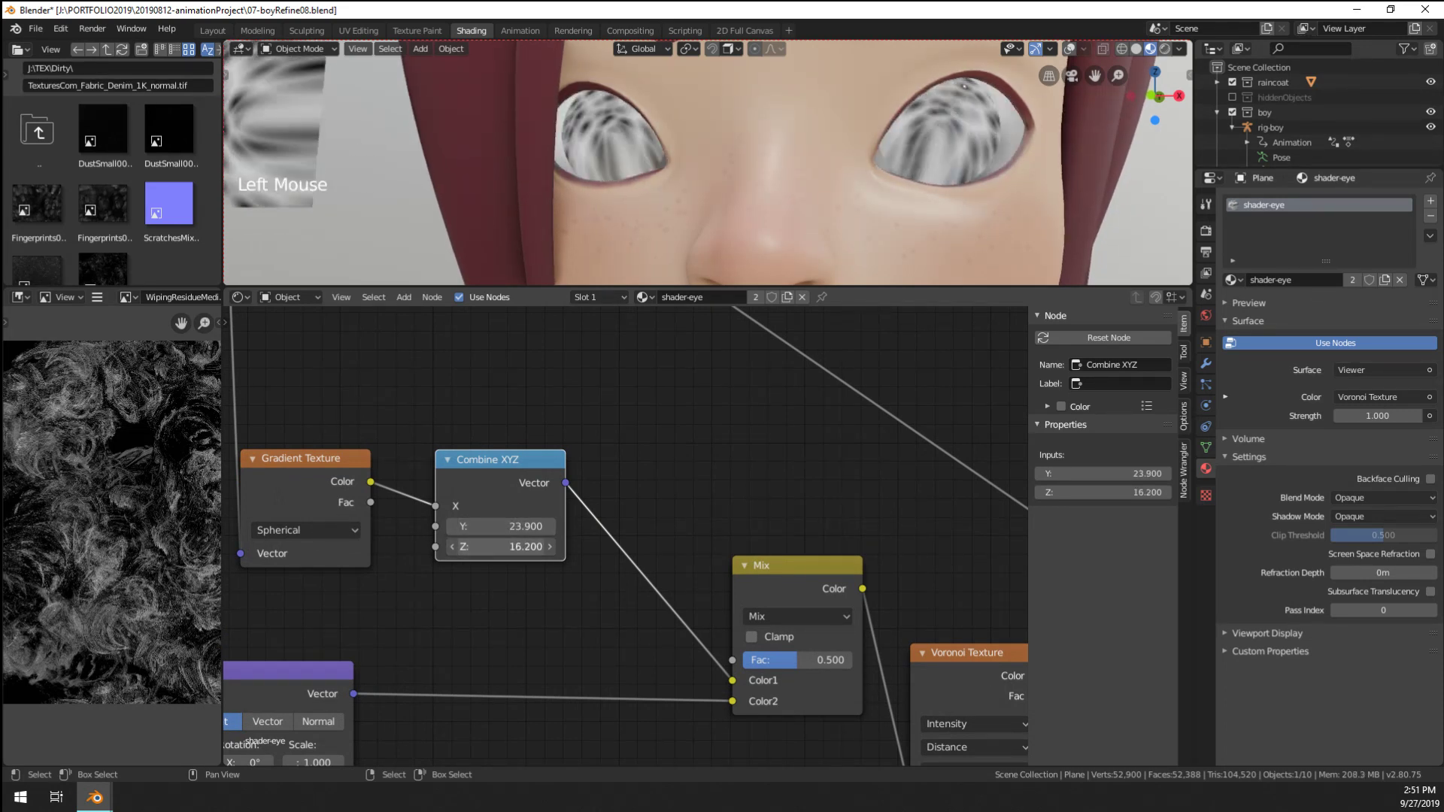
Move the duplicated Gradient Texture farther from the Combine XYZ node to make room above the Mapping node
{"action": "middle_click_drag", "start_coordinate": [441, 565], "coordinate": [597, 528]}
{"action": "left_click_drag", "start_coordinate": [470, 444], "coordinate": [425, 371]}
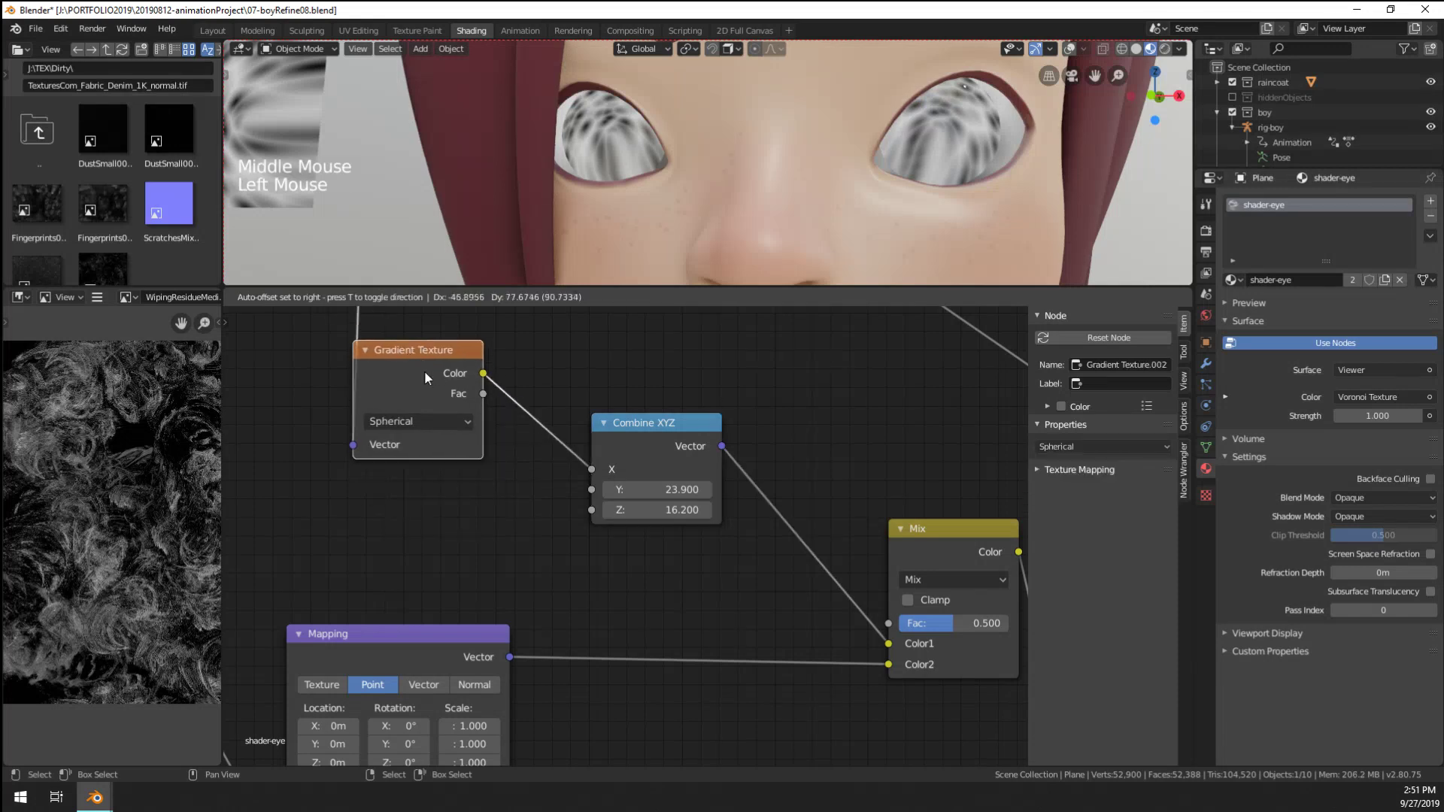
{"action": "left_click", "coordinate": [654, 424]}
{"action": "scroll", "coordinate": [858, 539], "scroll_direction": "down", "scroll_amount": 4}
{"action": "middle_click_drag", "start_coordinate": [857, 539], "coordinate": [788, 539]}
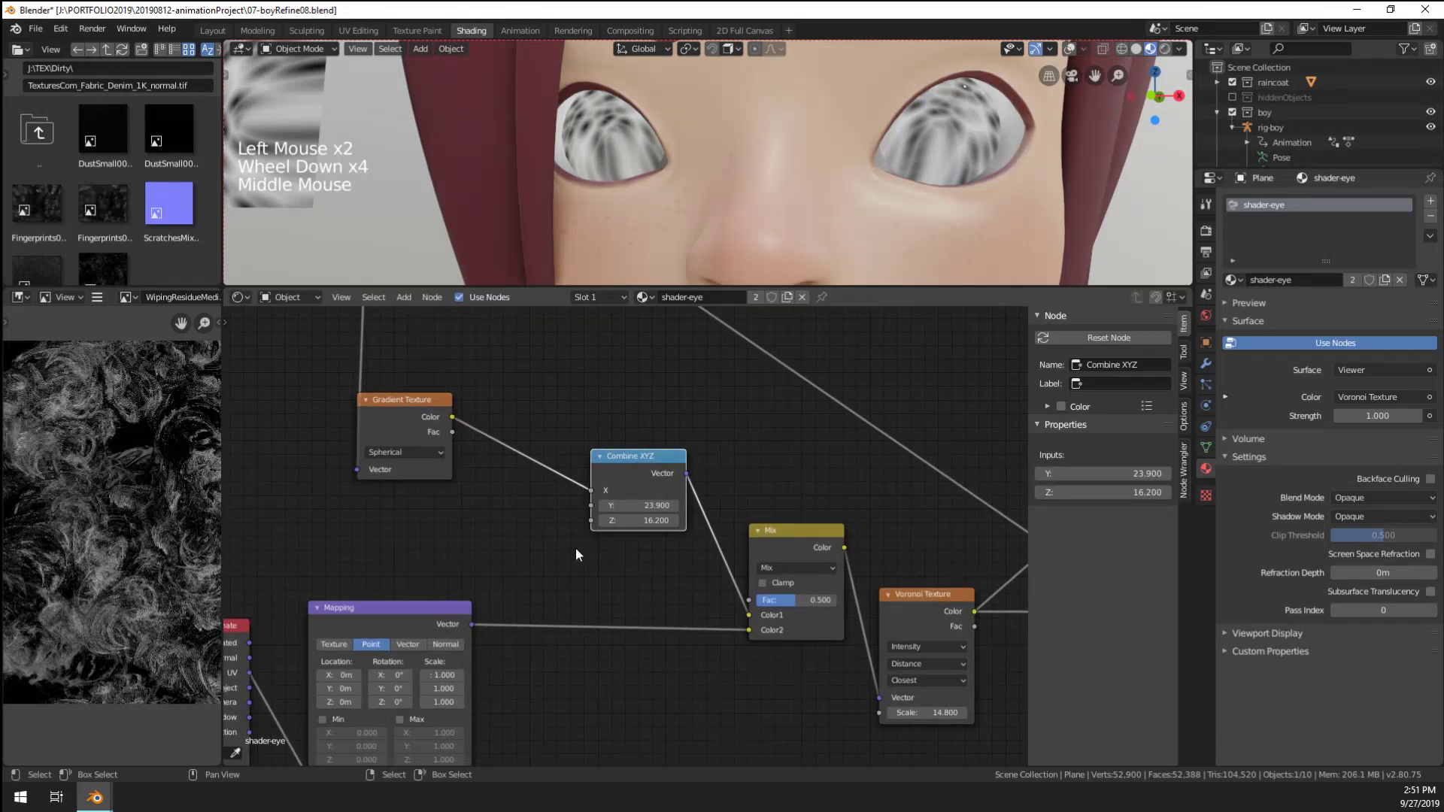
Insert a Separate XYZ node after the Mapping node and connect its Y and Z to the matching Combine XYZ inputs
{"action": "key", "text": "shift+a"}
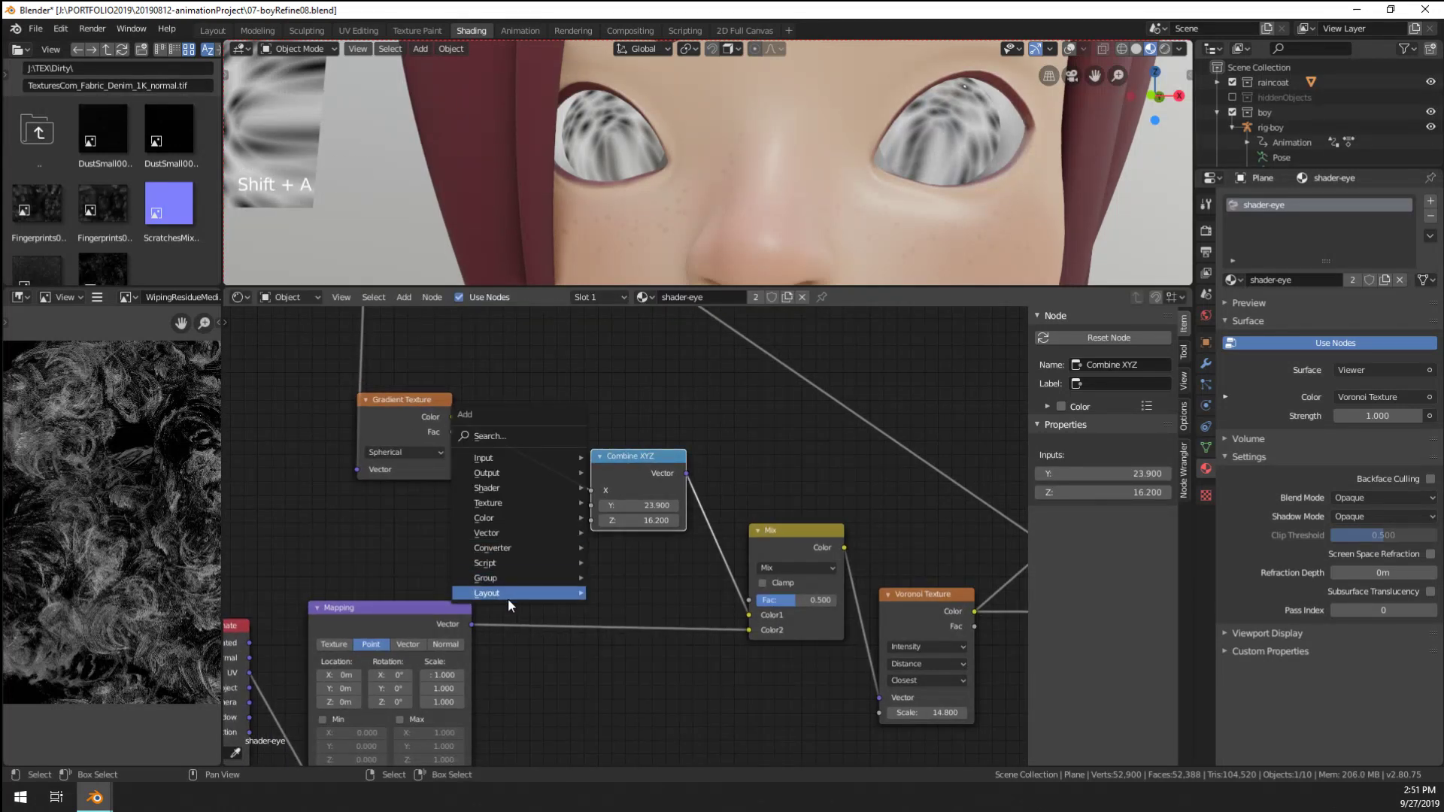
{"action": "key", "text": "shift+a"}
{"action": "mouse_move", "coordinate": [664, 585]}
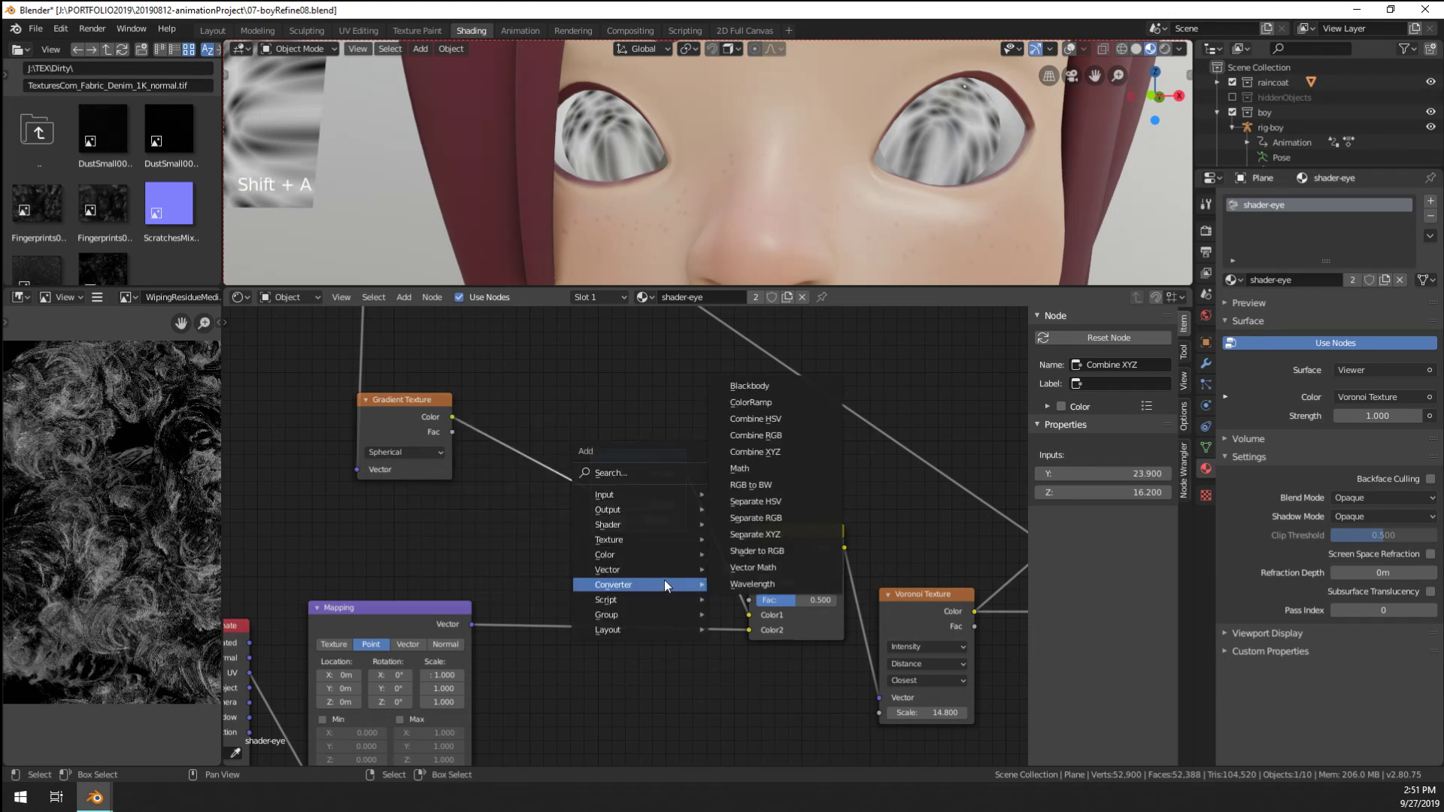
{"action": "left_click", "coordinate": [767, 534]}
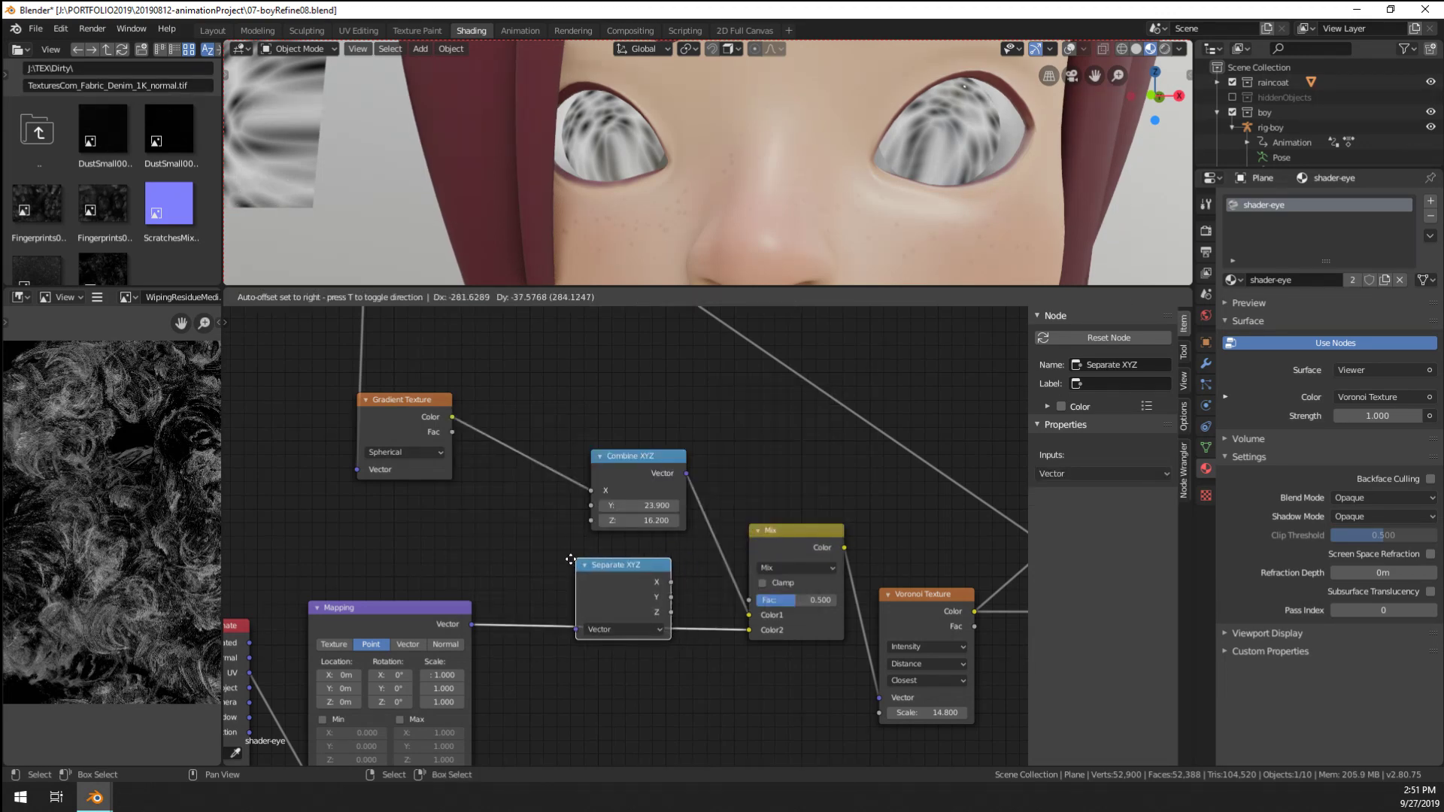
{"action": "left_click", "coordinate": [521, 575]}
{"action": "left_click_drag", "start_coordinate": [639, 456], "coordinate": [698, 449]}
{"action": "mouse_move", "coordinate": [621, 612]}
{"action": "left_mouse_down"}
{"action": "mouse_move", "coordinate": [661, 501]}
{"action": "mouse_move", "coordinate": [628, 574]}
{"action": "mouse_move", "coordinate": [651, 499]}
{"action": "mouse_move", "coordinate": [639, 570]}
{"action": "mouse_move", "coordinate": [651, 514]}
{"action": "left_mouse_up"}
{"action": "middle_click_drag", "start_coordinate": [783, 541], "coordinate": [747, 530]}
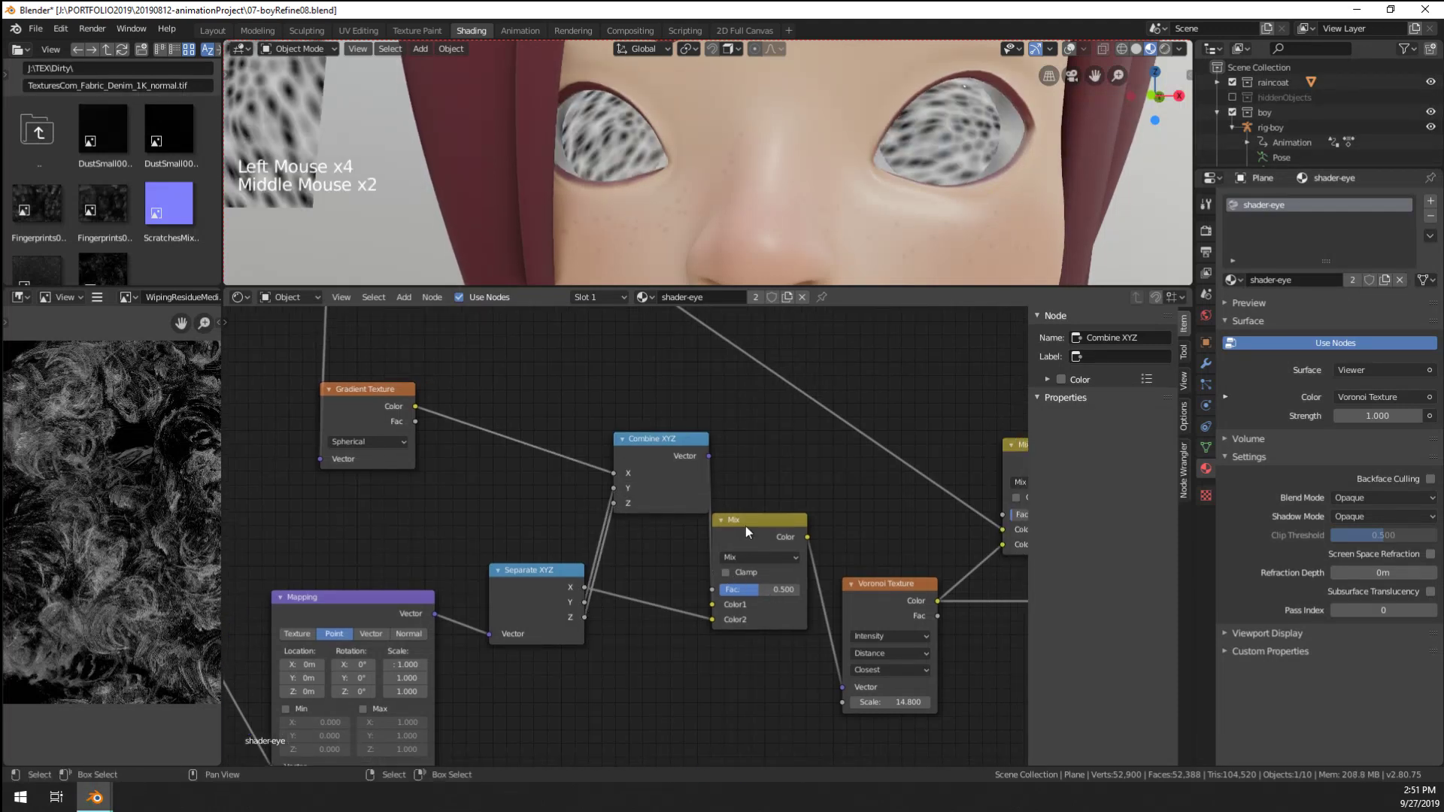
Connect the Combine XYZ Vector directly to the Voronoi Texture's Vector and delete the MixRGB node between them
{"action": "left_click_drag", "start_coordinate": [746, 526], "coordinate": [790, 497]}
{"action": "middle_click_drag", "start_coordinate": [767, 476], "coordinate": [738, 463]}
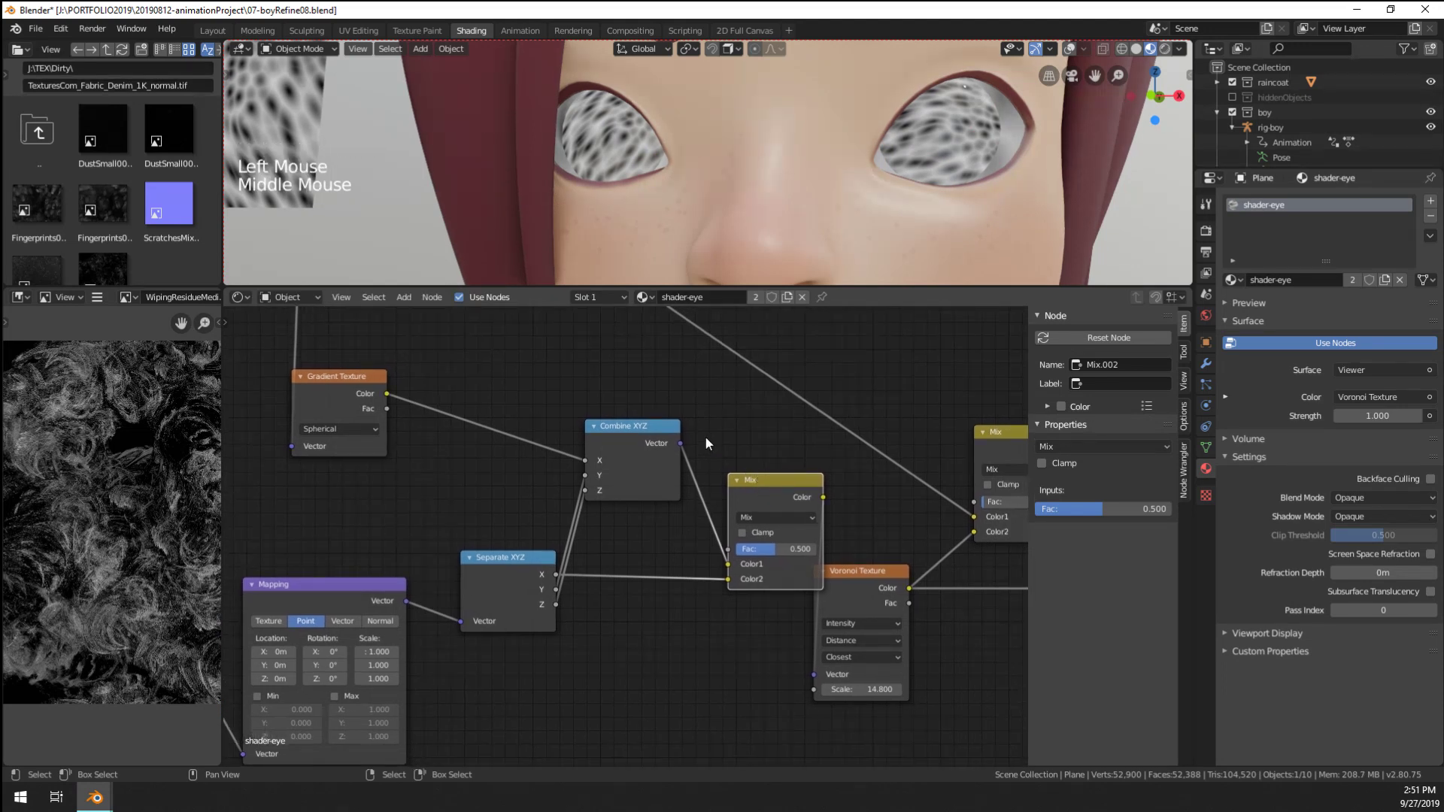
{"action": "mouse_move", "coordinate": [680, 444]}
{"action": "left_mouse_down"}
{"action": "mouse_move", "coordinate": [815, 751]}
{"action": "mouse_move", "coordinate": [814, 673]}
{"action": "left_mouse_up"}
{"action": "left_click", "coordinate": [769, 502]}
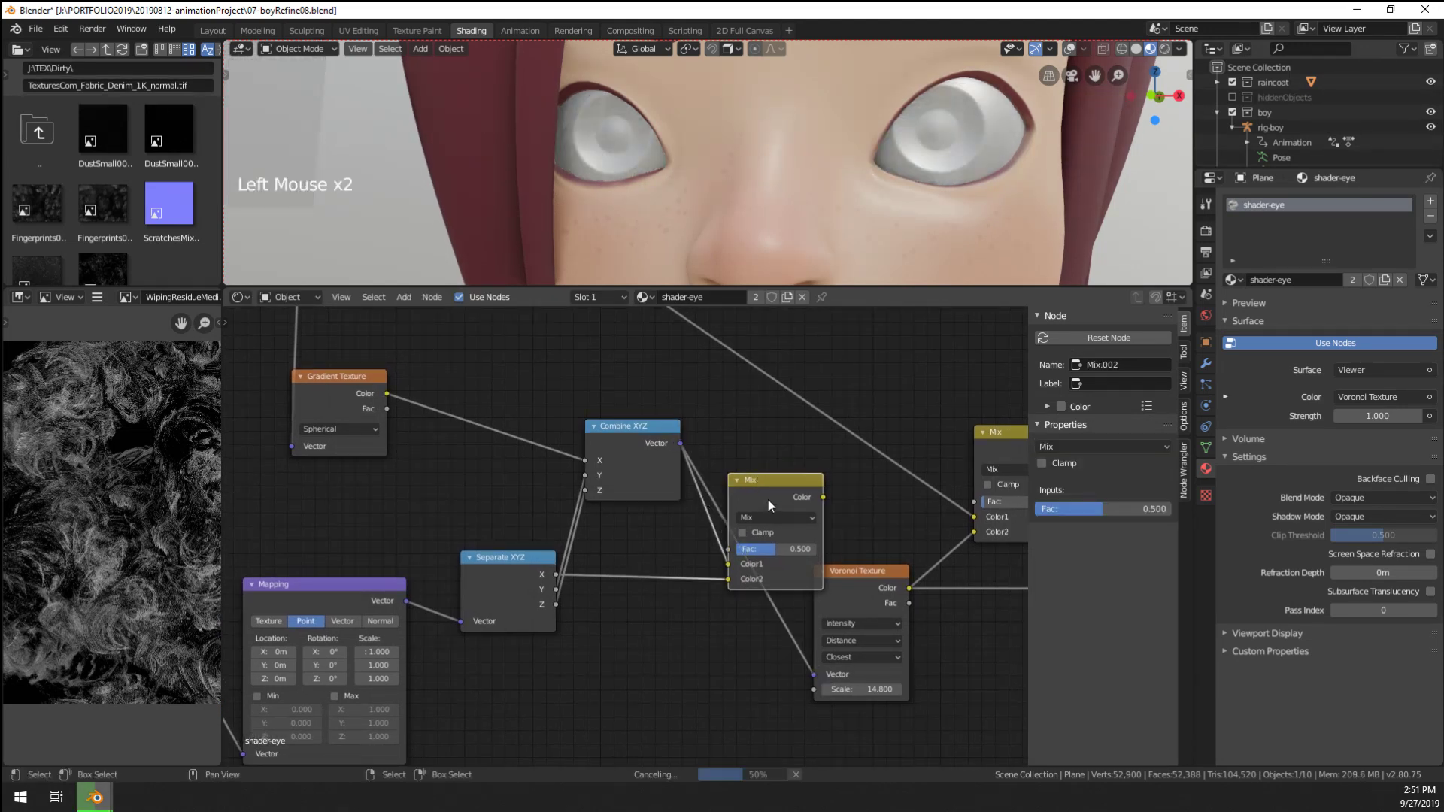
{"action": "key", "text": "x"}
{"action": "left_click_drag", "start_coordinate": [607, 426], "coordinate": [659, 460]}
{"action": "middle_click_drag", "start_coordinate": [581, 534], "coordinate": [594, 534]}
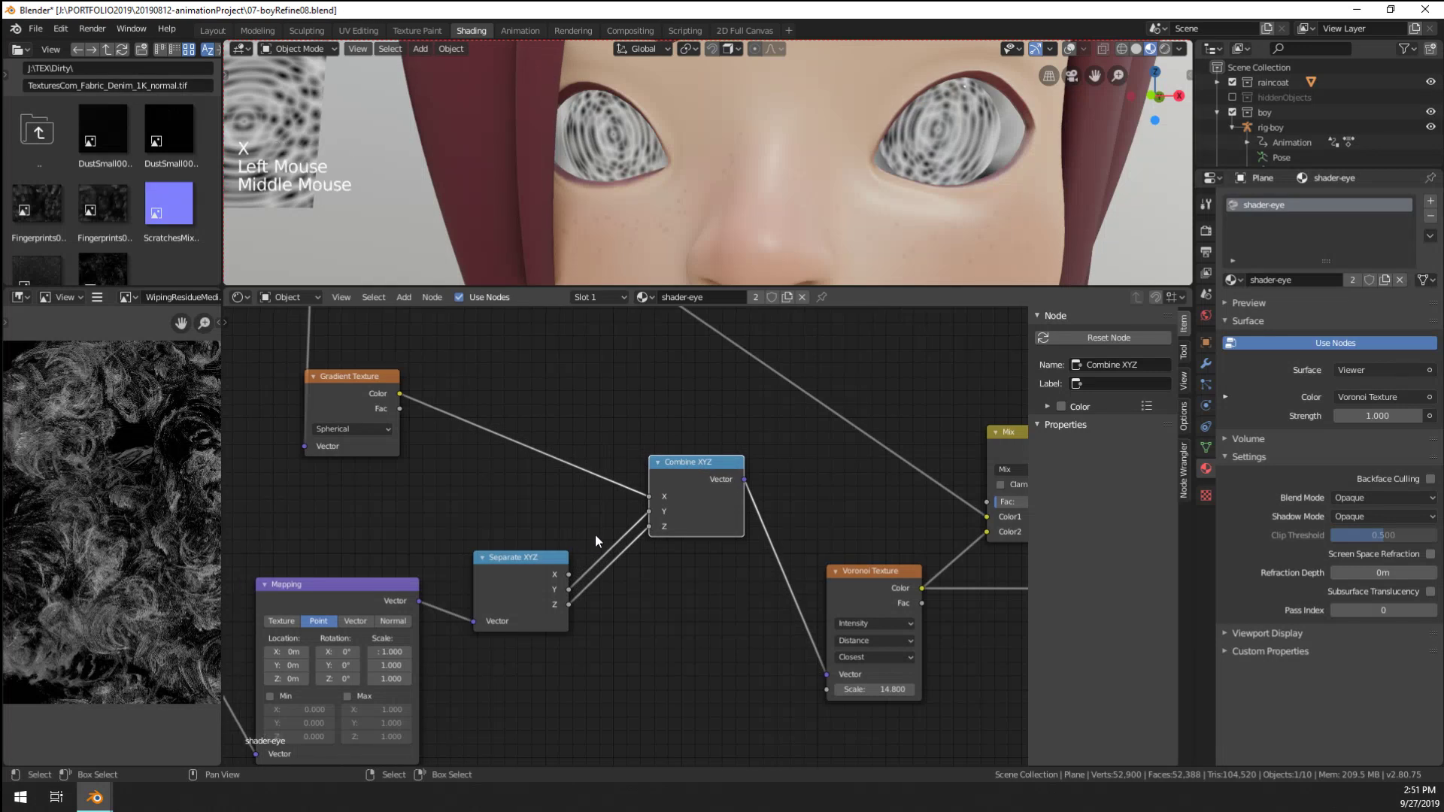
Reroute the Gradient Texture's Color to the Combine XYZ's Z and the Separate XYZ's X to its X input
{"action": "scroll", "coordinate": [594, 534], "scroll_direction": "up", "scroll_amount": 3}
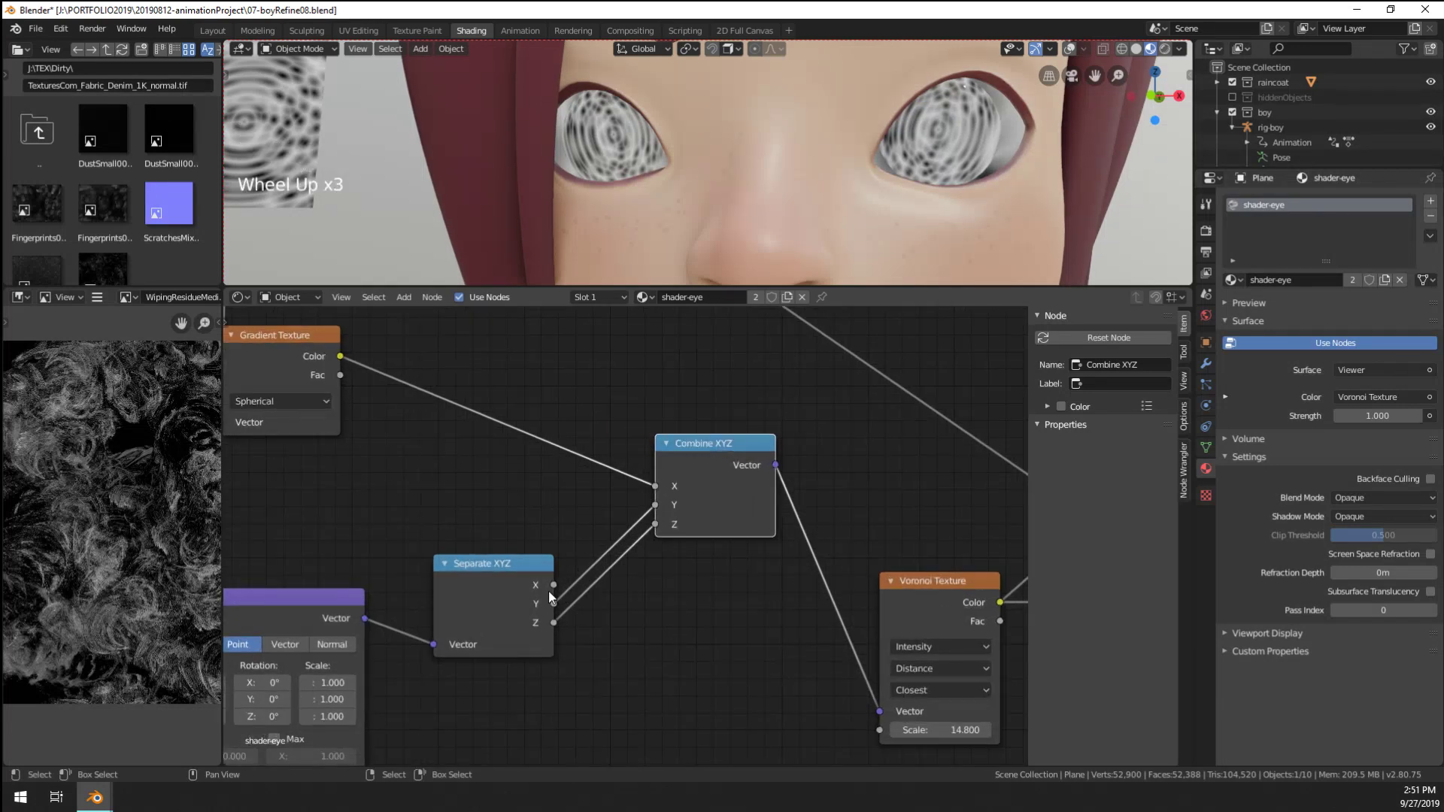
{"action": "left_click_drag", "start_coordinate": [352, 363], "coordinate": [671, 507]}
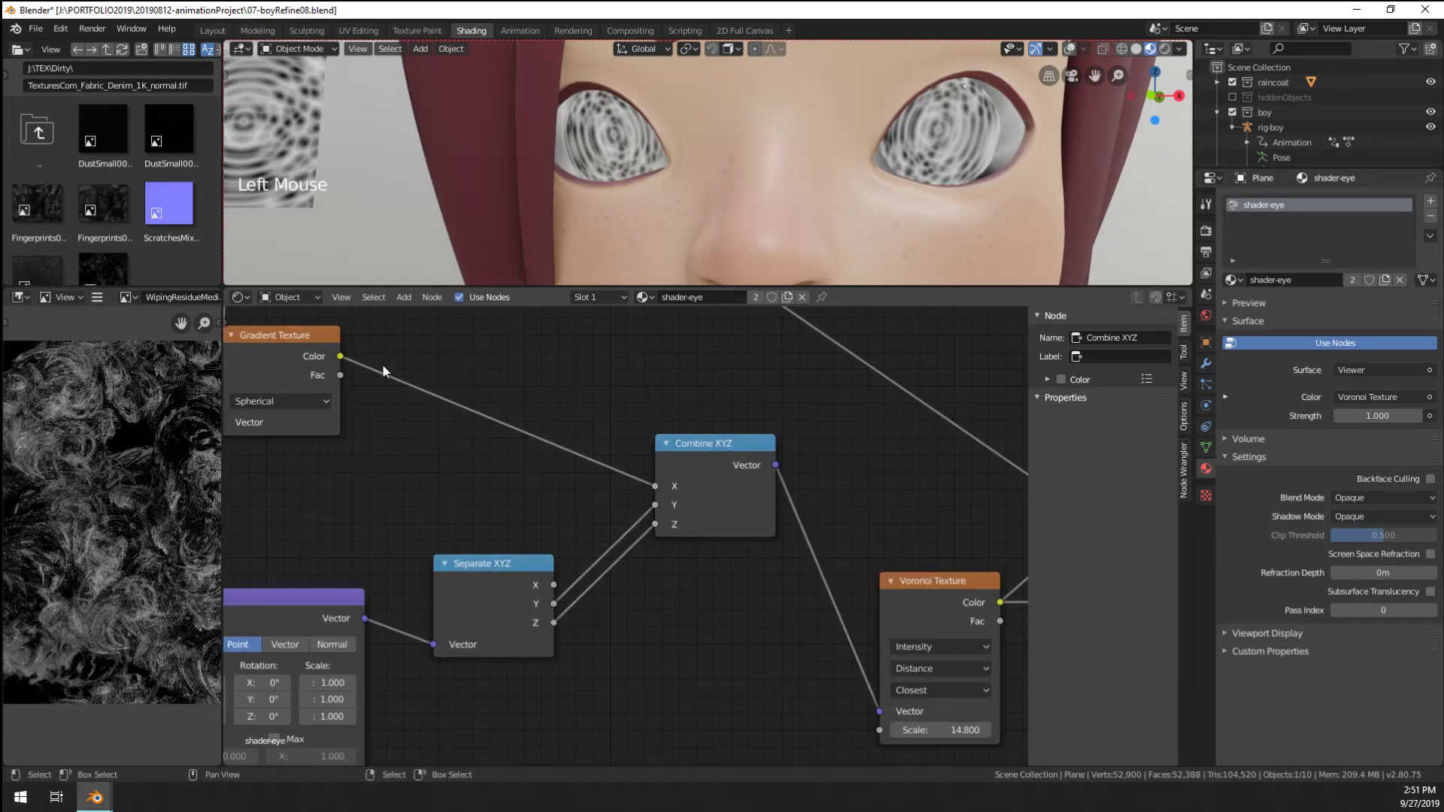
{"action": "left_click_drag", "start_coordinate": [338, 357], "coordinate": [653, 525]}
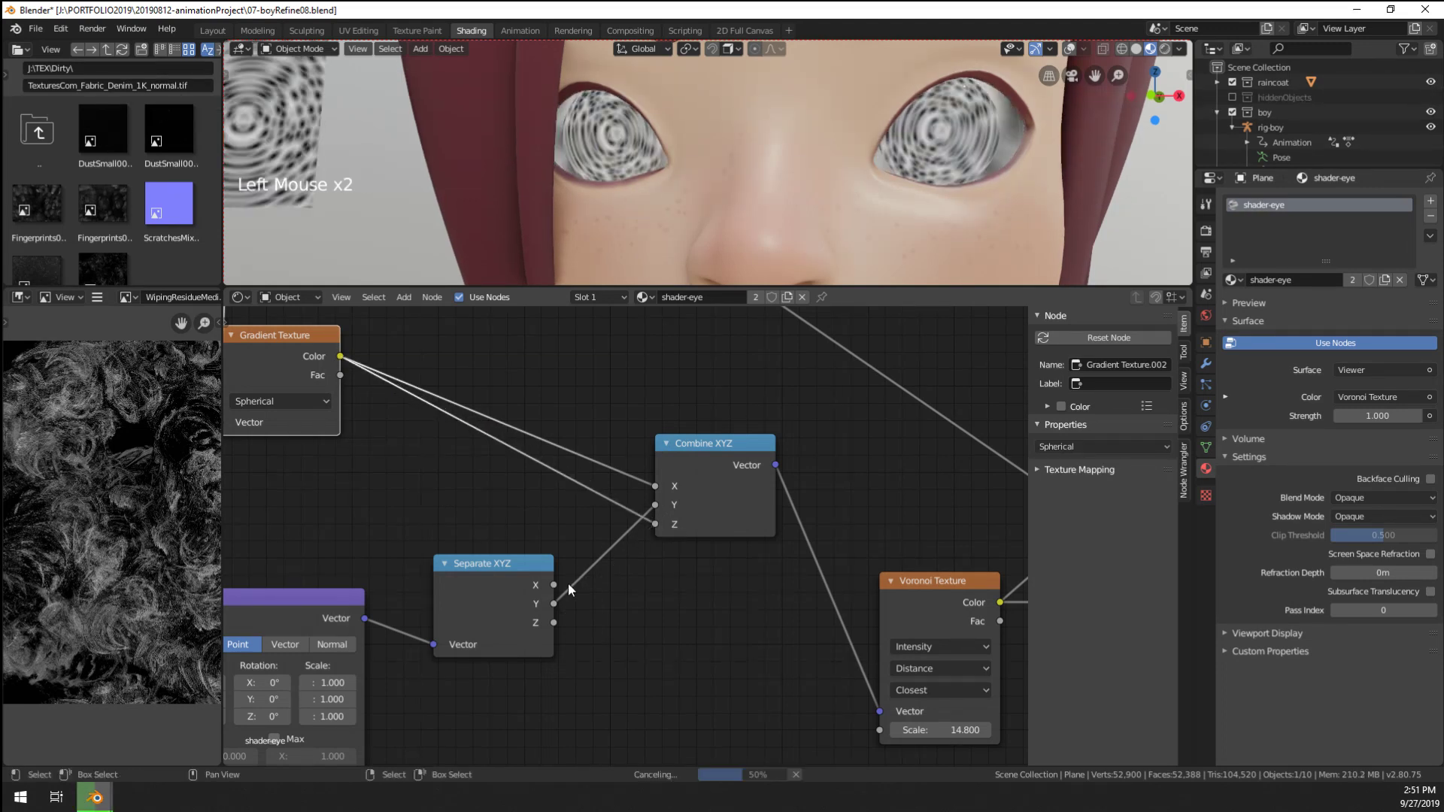
{"action": "left_click_drag", "start_coordinate": [555, 584], "coordinate": [652, 485]}
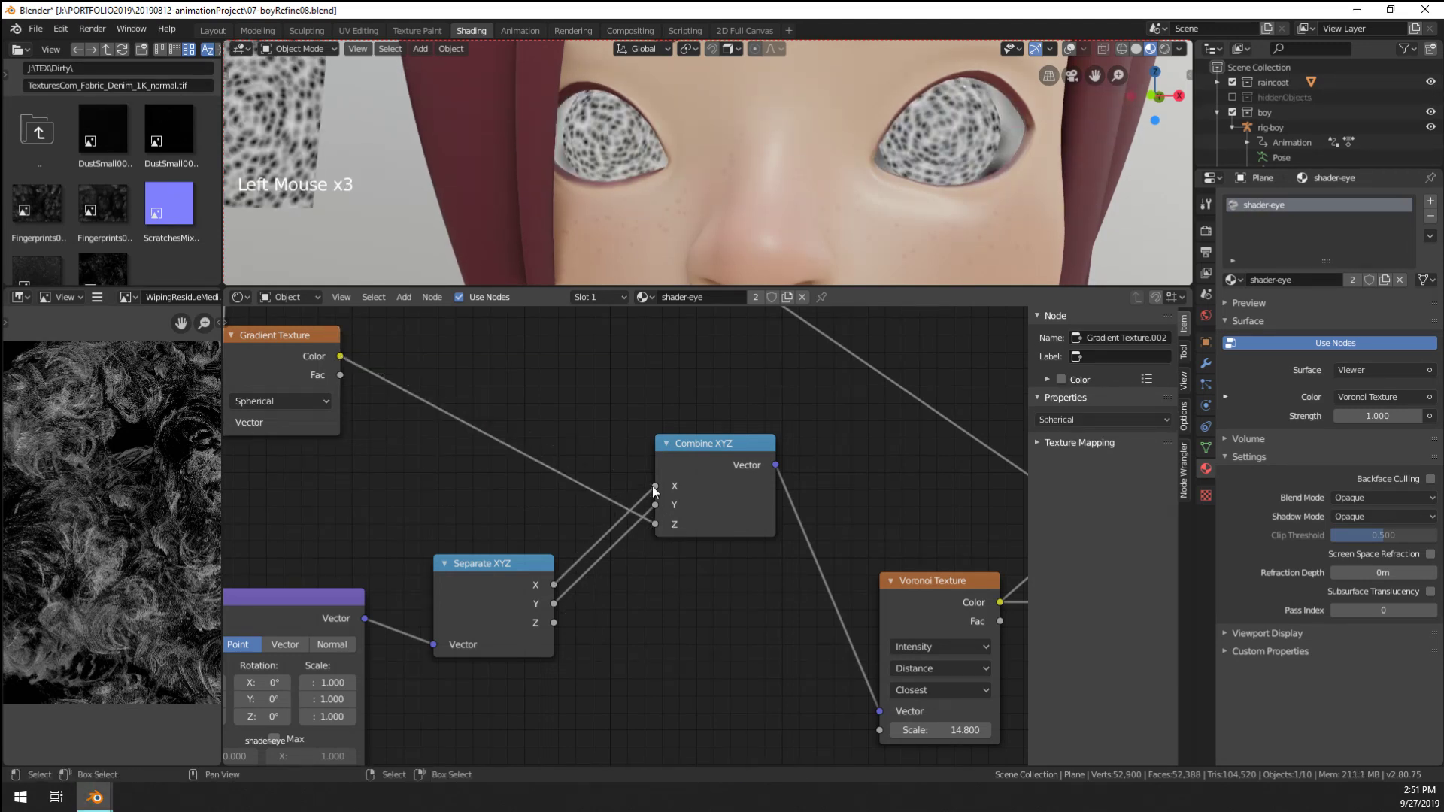
Feed the Mapping node from Generated coordinates, and connect the gradient's Fac to Combine XYZ's Y and Separate XYZ's Y to its Z
{"action": "middle_click_drag", "start_coordinate": [652, 486], "coordinate": [404, 522]}
{"action": "left_click_drag", "start_coordinate": [397, 532], "coordinate": [471, 699]}
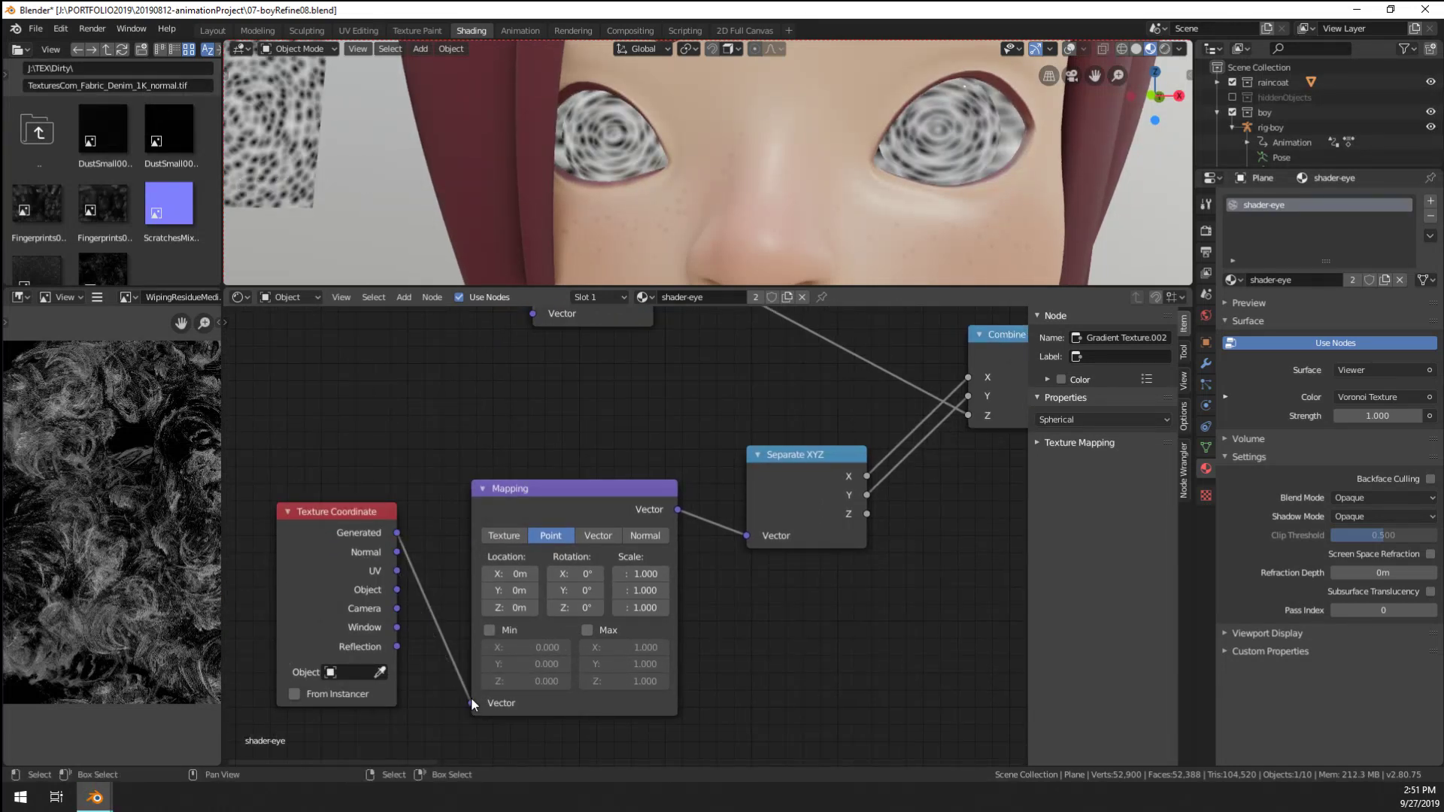
{"action": "middle_click_drag", "start_coordinate": [607, 605], "coordinate": [419, 660], "text": "shift"}
{"action": "mouse_move", "coordinate": [781, 450]}
{"action": "left_mouse_down"}
{"action": "mouse_move", "coordinate": [487, 336]}
{"action": "mouse_move", "coordinate": [705, 445]}
{"action": "mouse_move", "coordinate": [782, 453]}
{"action": "left_mouse_up"}
{"action": "middle_click_drag", "start_coordinate": [783, 452], "coordinate": [766, 523], "text": "shift"}
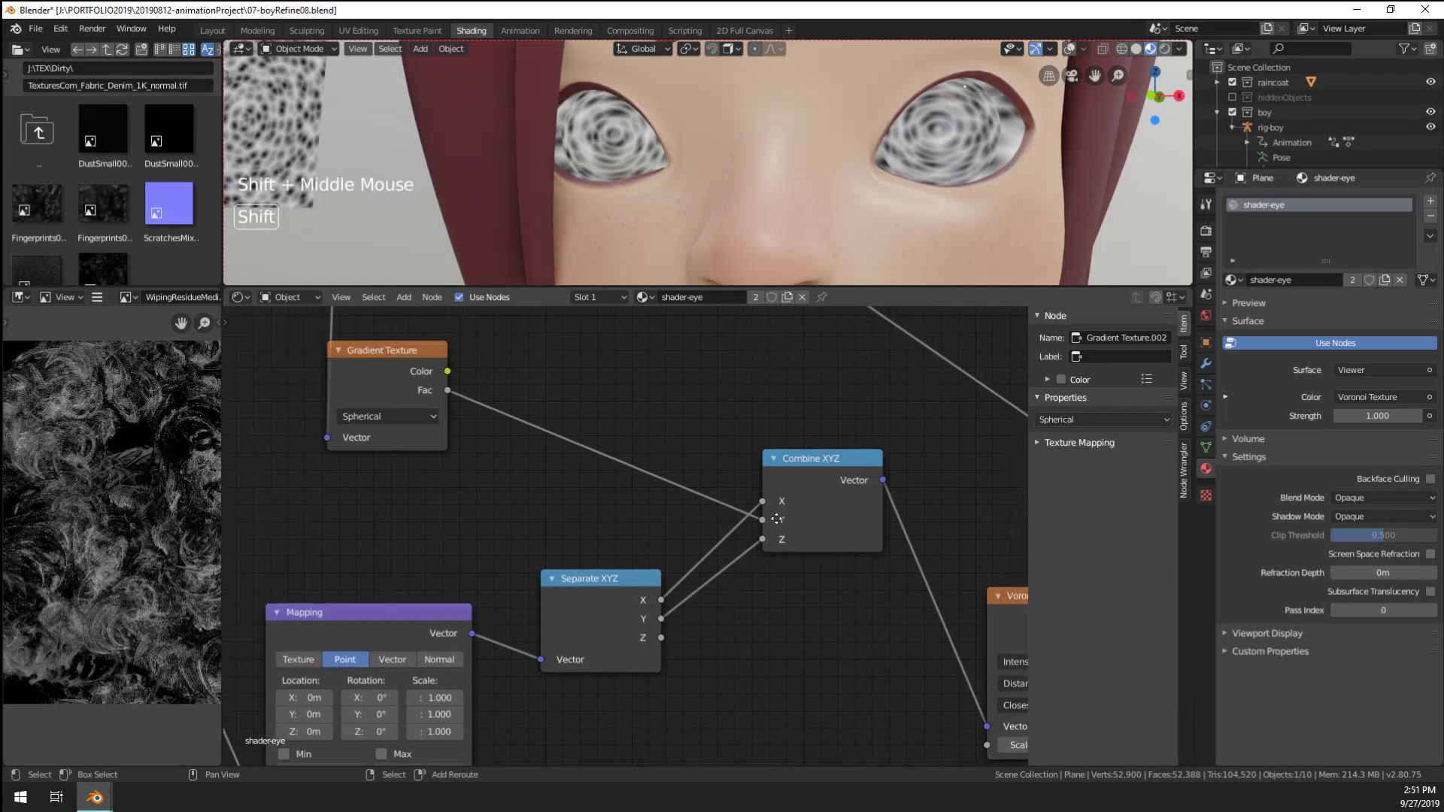
Set the Mapping node's X scale to 0.400
{"action": "mouse_move", "coordinate": [437, 698]}
{"action": "left_mouse_down"}
{"action": "mouse_move", "coordinate": [594, 698]}
{"action": "mouse_move", "coordinate": [436, 698]}
{"action": "left_mouse_up"}
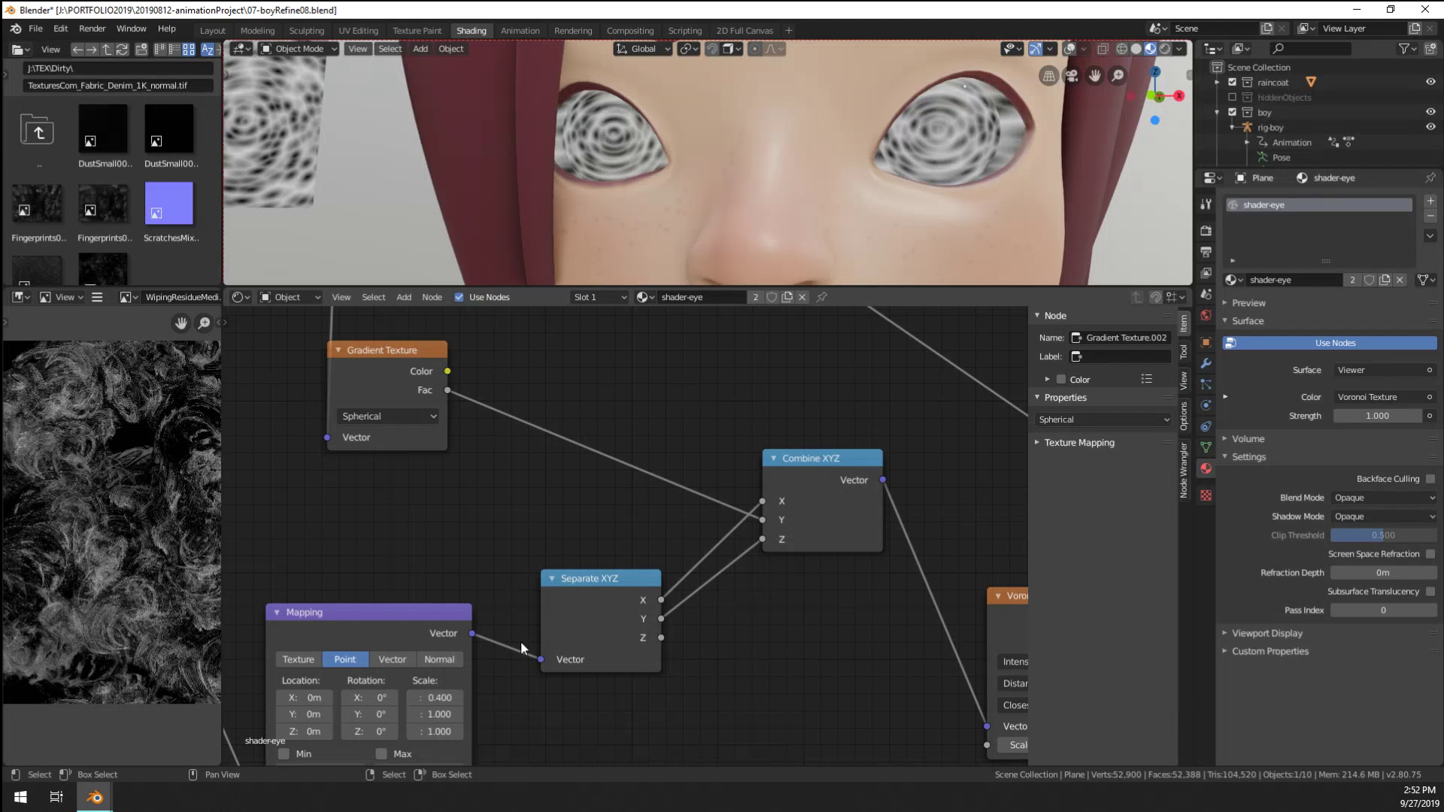
{"action": "scroll", "coordinate": [520, 641], "scroll_direction": "down", "scroll_amount": 18}
{"action": "scroll", "coordinate": [620, 539], "scroll_direction": "up", "scroll_amount": 15}
{"action": "scroll", "coordinate": [552, 526], "scroll_direction": "down", "scroll_amount": 2}
{"action": "middle_click_drag", "start_coordinate": [552, 526], "coordinate": [519, 524]}
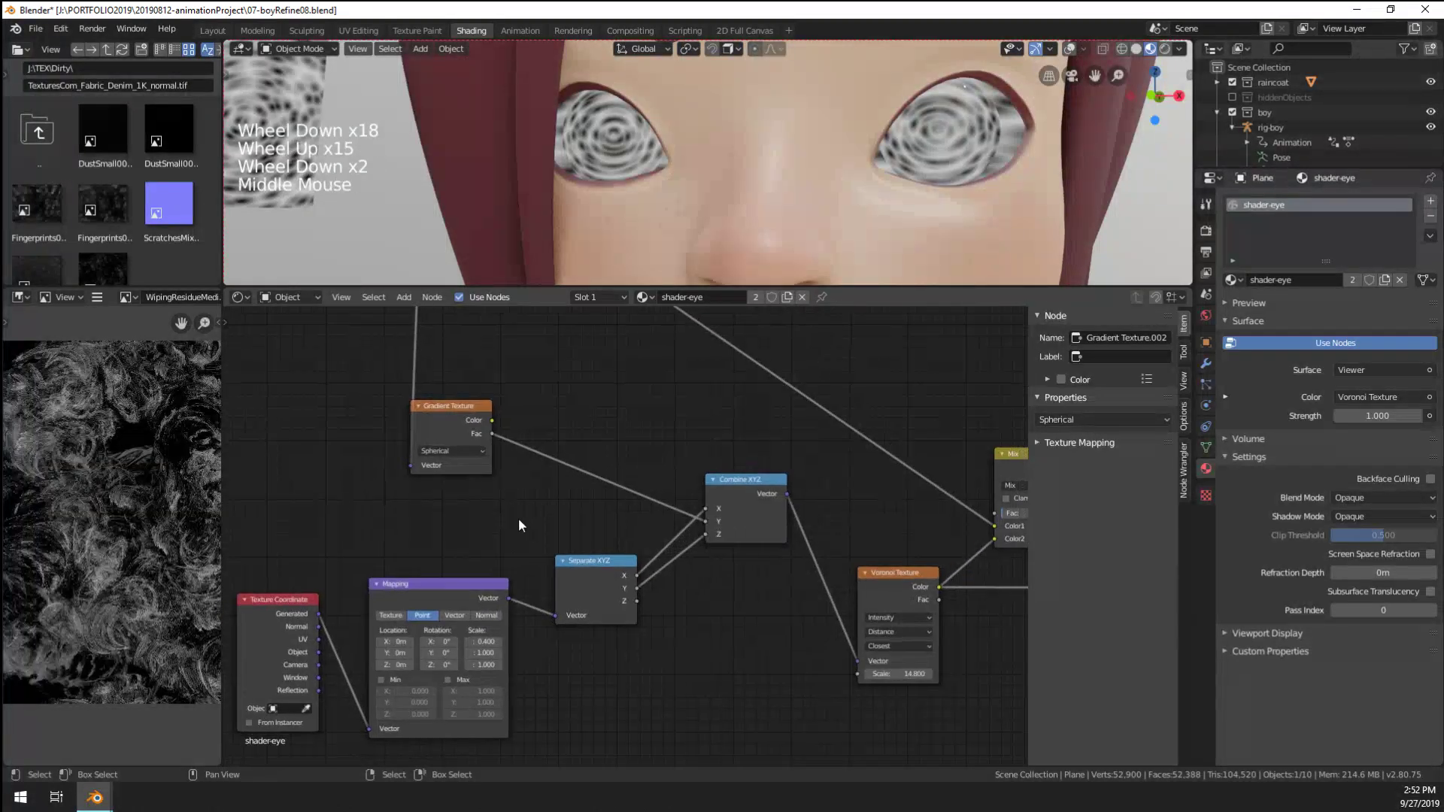
Delete the Separate XYZ and Combine XYZ nodes and move the Mapping node closer to the Voronoi Texture
{"action": "left_click", "coordinate": [598, 573]}
{"action": "key", "text": "x"}
{"action": "left_click", "coordinate": [701, 534]}
{"action": "key", "text": "x"}
{"action": "left_click_drag", "start_coordinate": [496, 602], "coordinate": [607, 598]}
Preview the duplicated Gradient Texture on the eyes and insert a ColorRamp after its Color output
{"action": "double_click", "coordinate": [460, 419]}
{"action": "left_click", "coordinate": [460, 418], "text": "ctrl+shift"}
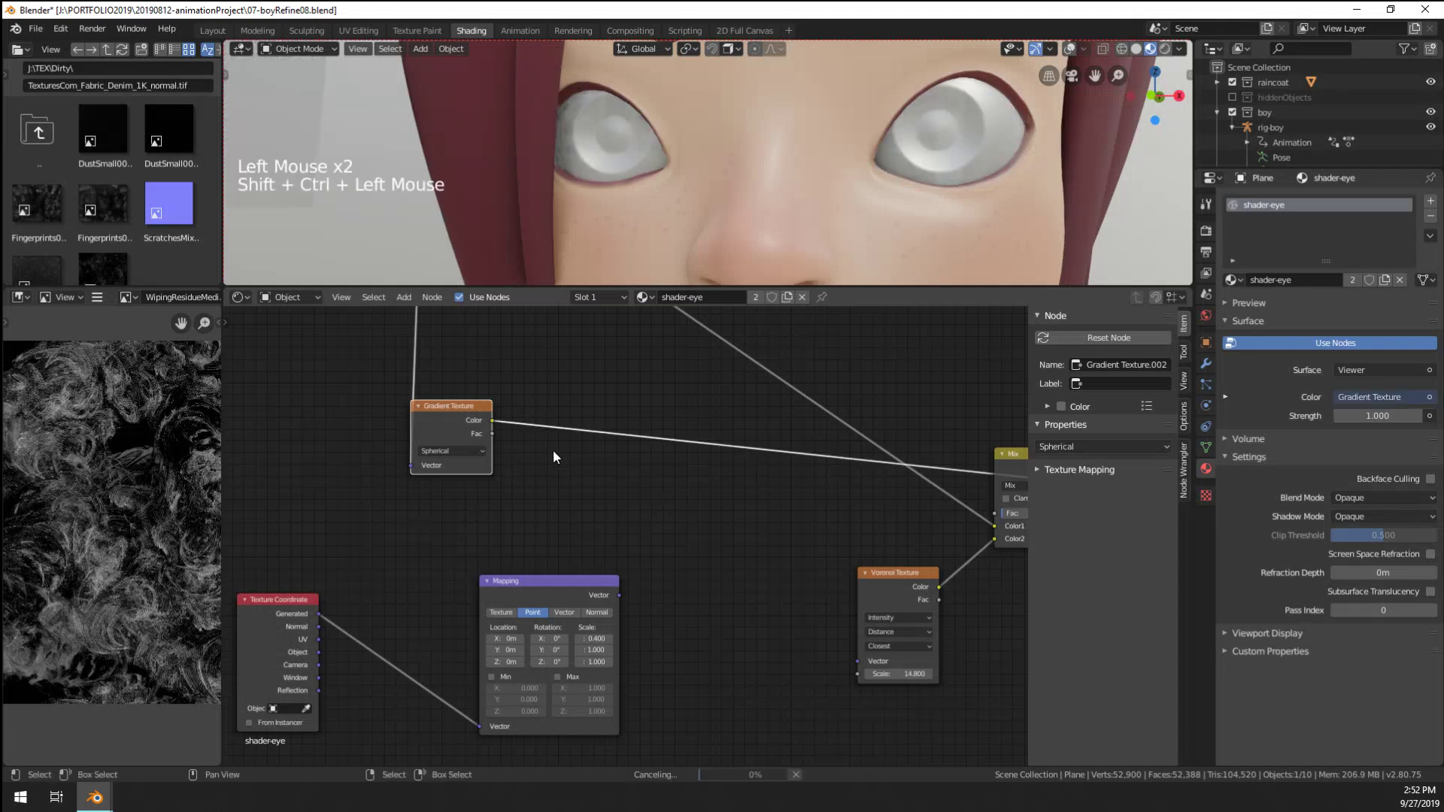
{"action": "middle_click_drag", "start_coordinate": [552, 450], "coordinate": [526, 470]}
{"action": "key", "text": "shift+a"}
{"action": "mouse_move", "coordinate": [526, 485]}
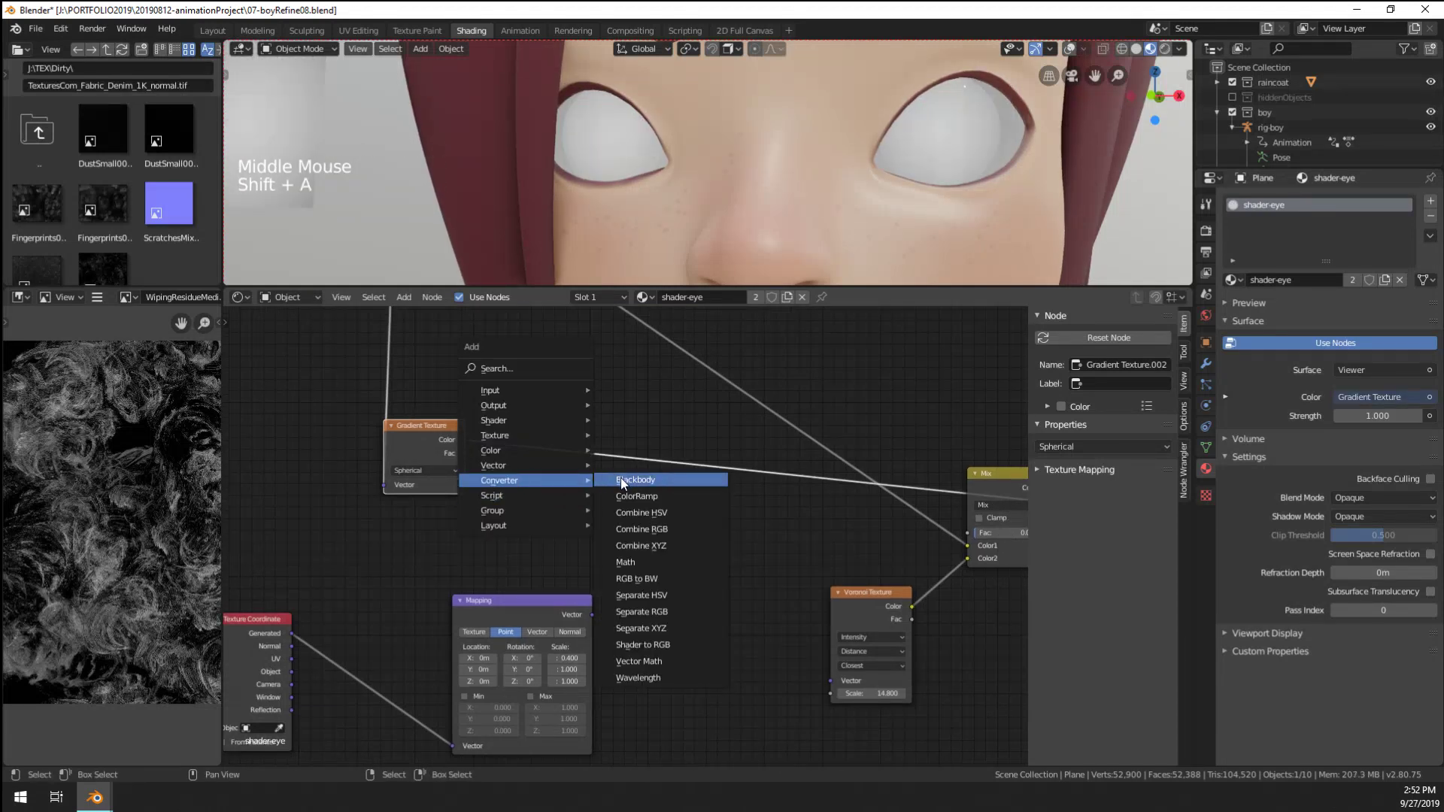
{"action": "left_click", "coordinate": [639, 496]}
{"action": "left_click", "coordinate": [534, 390]}
Shape the ColorRamp into a thin white ring with black stops at 0.536 and 0.661 around a white stop
{"action": "scroll", "coordinate": [553, 453], "scroll_direction": "up", "scroll_amount": 7}
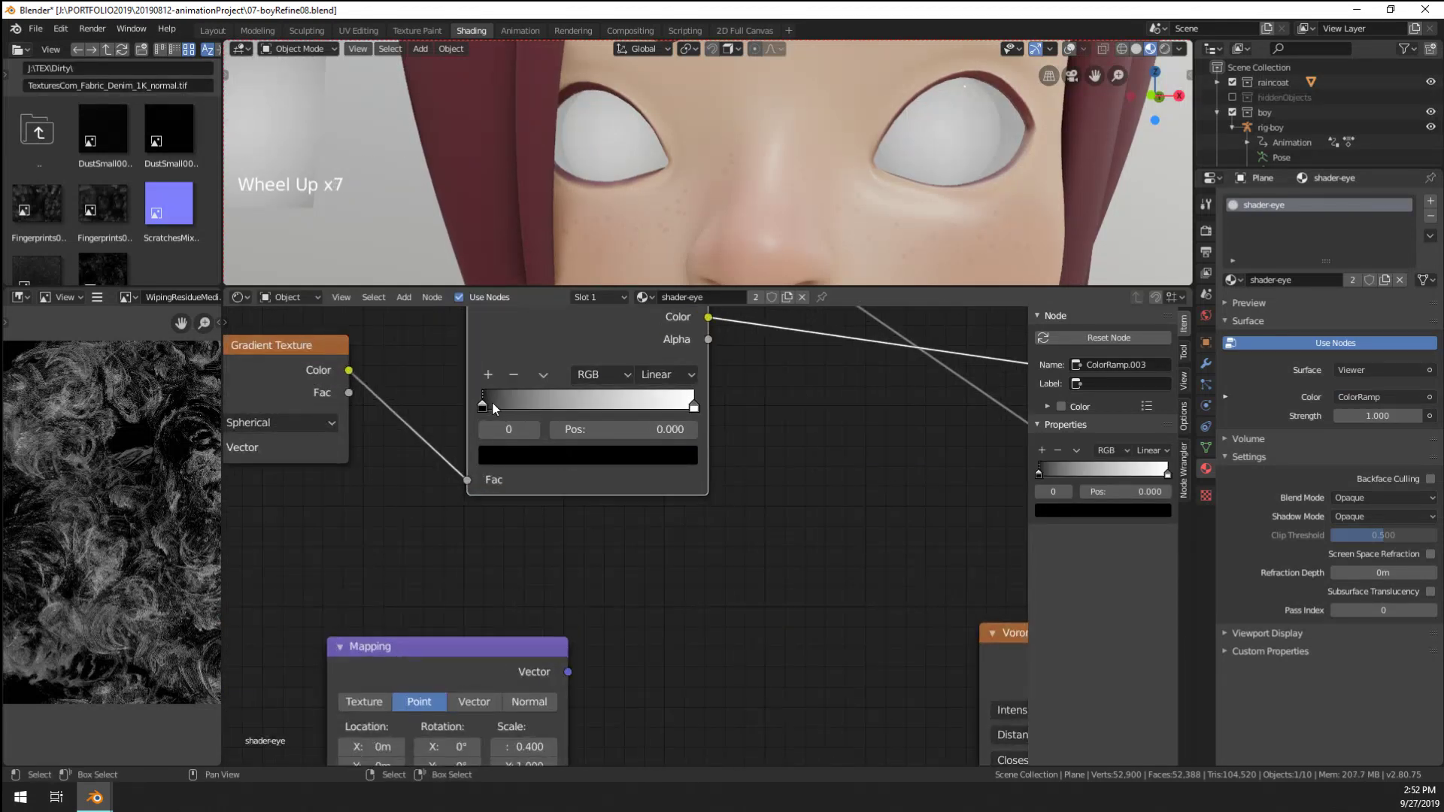
{"action": "left_click_drag", "start_coordinate": [491, 401], "coordinate": [611, 405]}
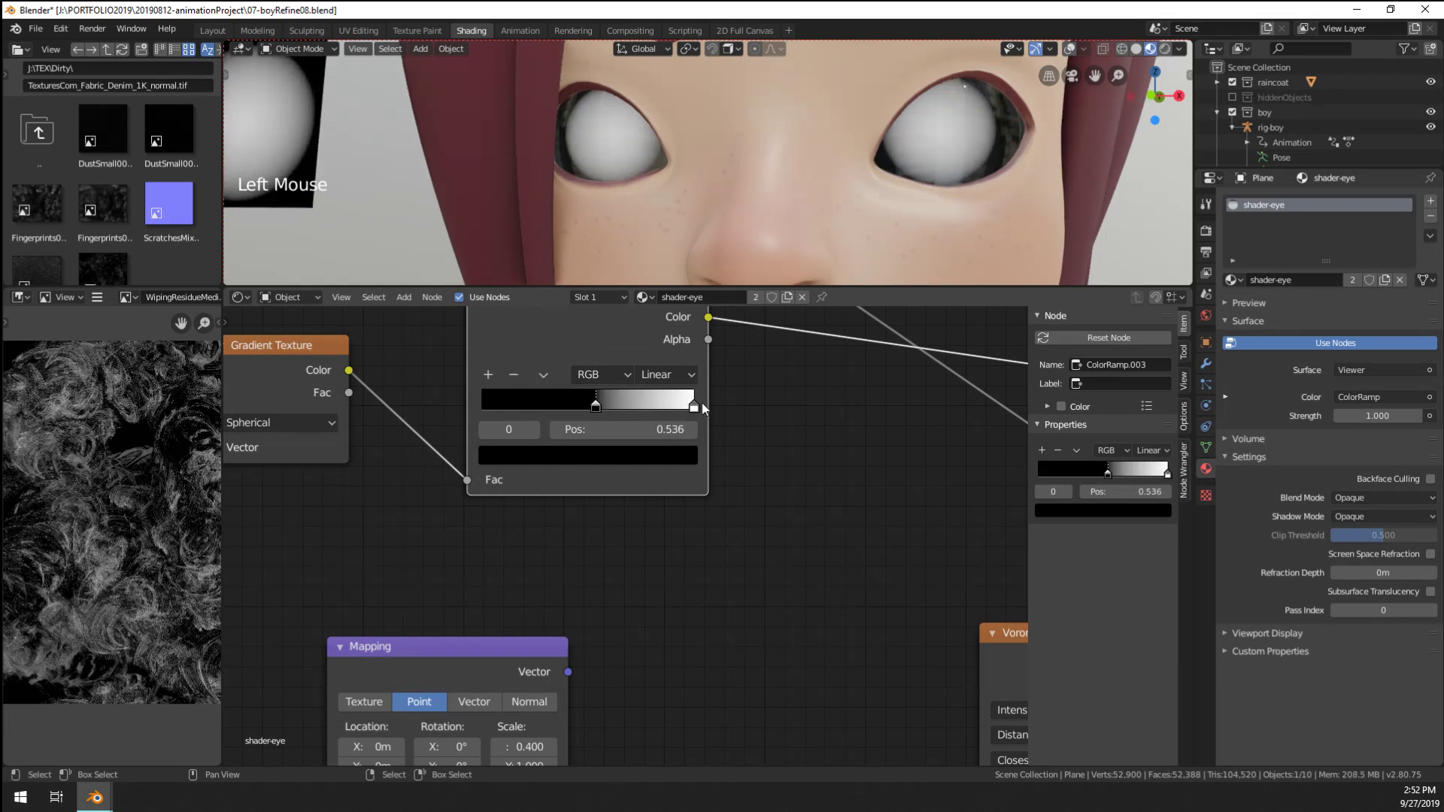
{"action": "left_click_drag", "start_coordinate": [701, 406], "coordinate": [588, 406]}
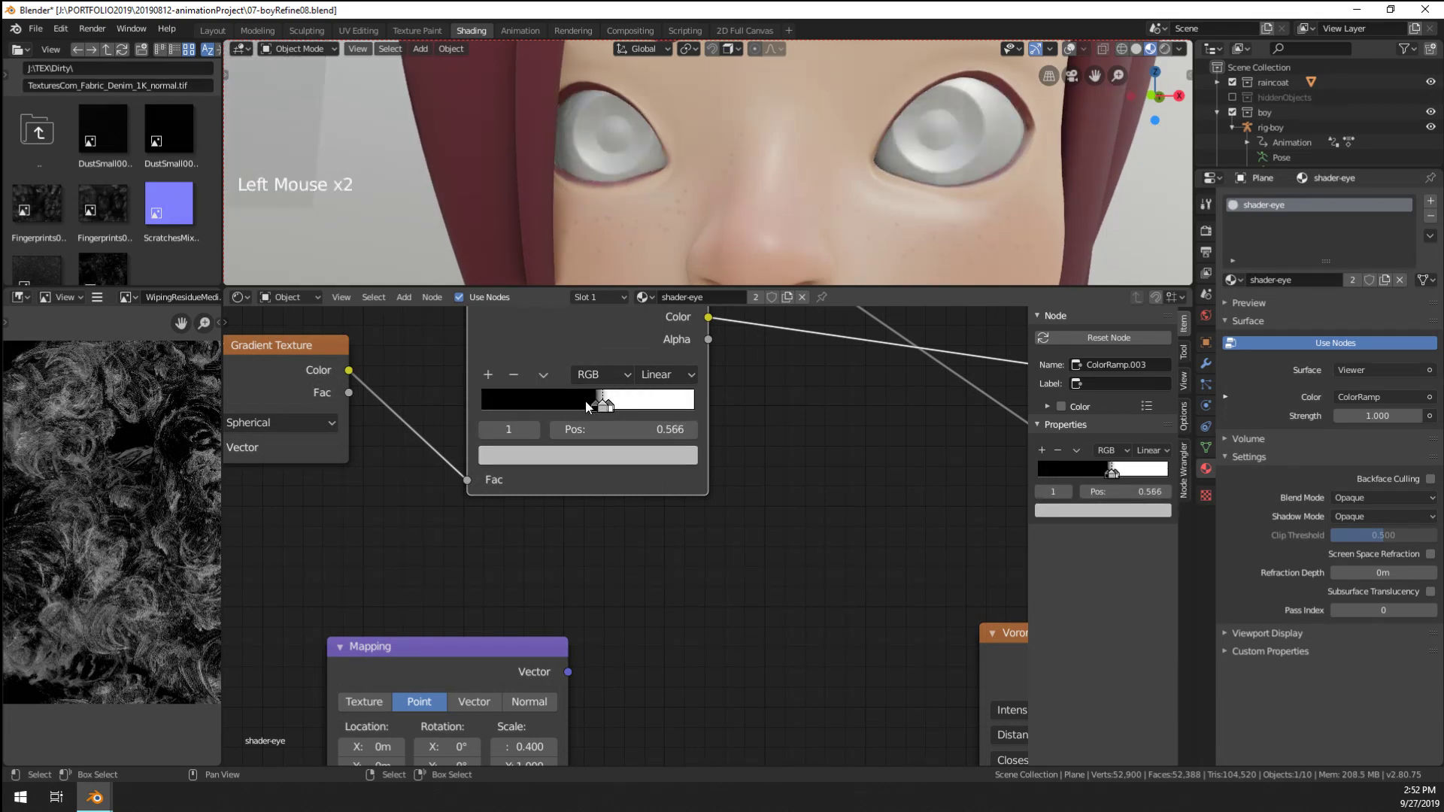
{"action": "left_click", "coordinate": [622, 406]}
{"action": "left_click", "coordinate": [624, 406]}
{"action": "left_click", "coordinate": [629, 455]}
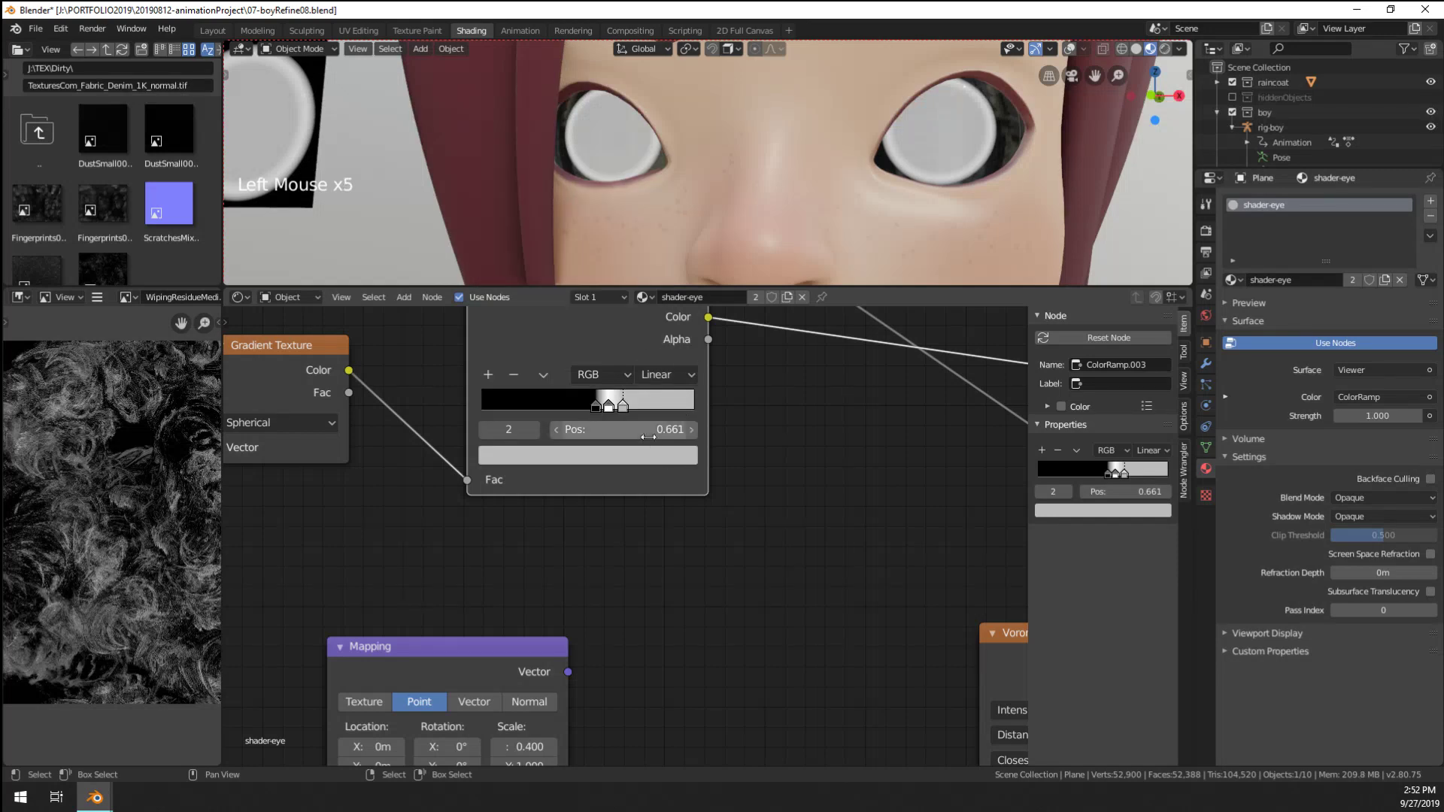
{"action": "left_click", "coordinate": [587, 455]}
Add a MixRGB node between the Mapping node and the Voronoi Texture
{"action": "scroll", "coordinate": [579, 248], "scroll_direction": "down", "scroll_amount": 5}
{"action": "scroll", "coordinate": [681, 527], "scroll_direction": "down", "scroll_amount": 1}
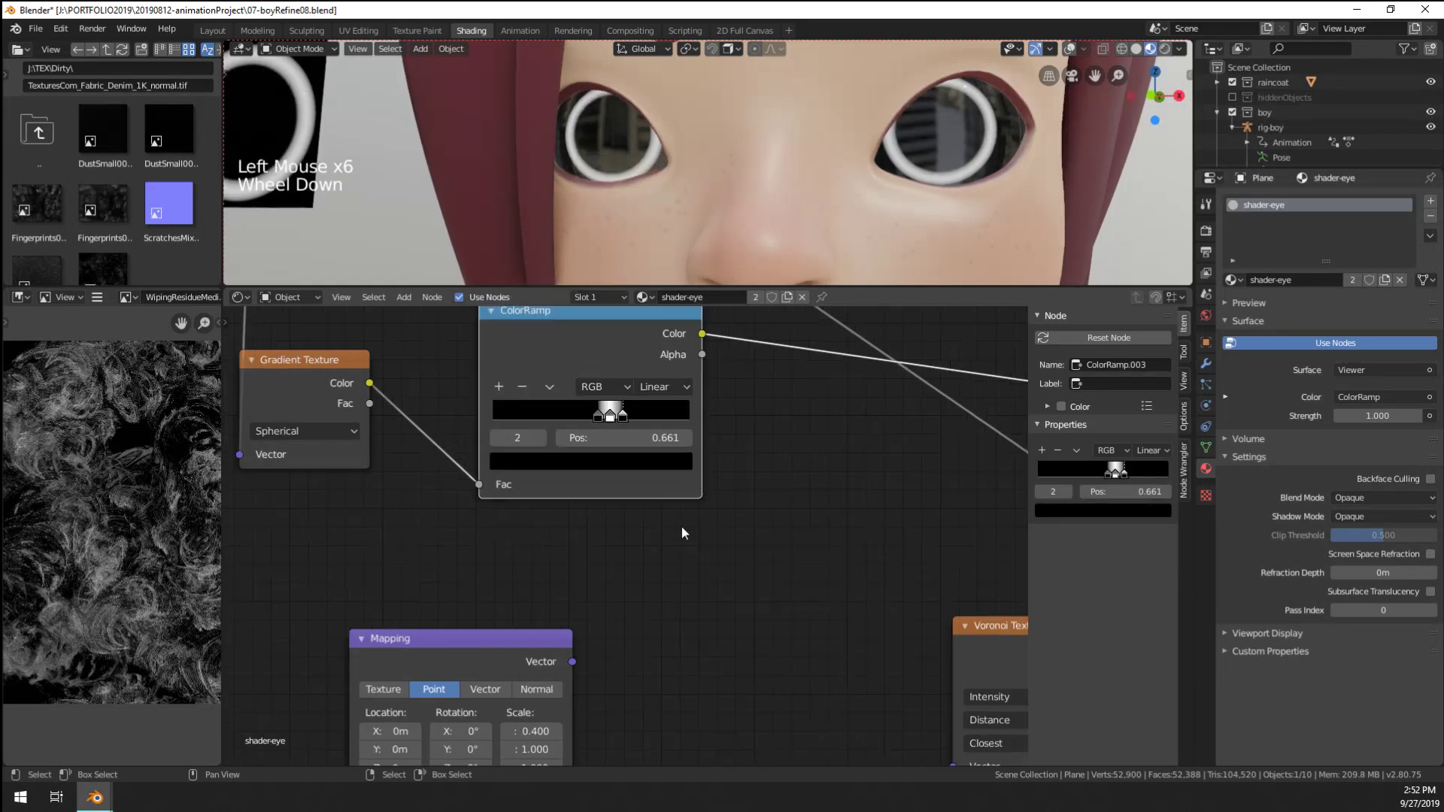
{"action": "scroll", "coordinate": [682, 527], "scroll_direction": "down", "scroll_amount": 5}
{"action": "middle_click_drag", "start_coordinate": [670, 556], "coordinate": [656, 585]}
{"action": "key", "text": "shift+a"}
{"action": "mouse_move", "coordinate": [625, 553]}
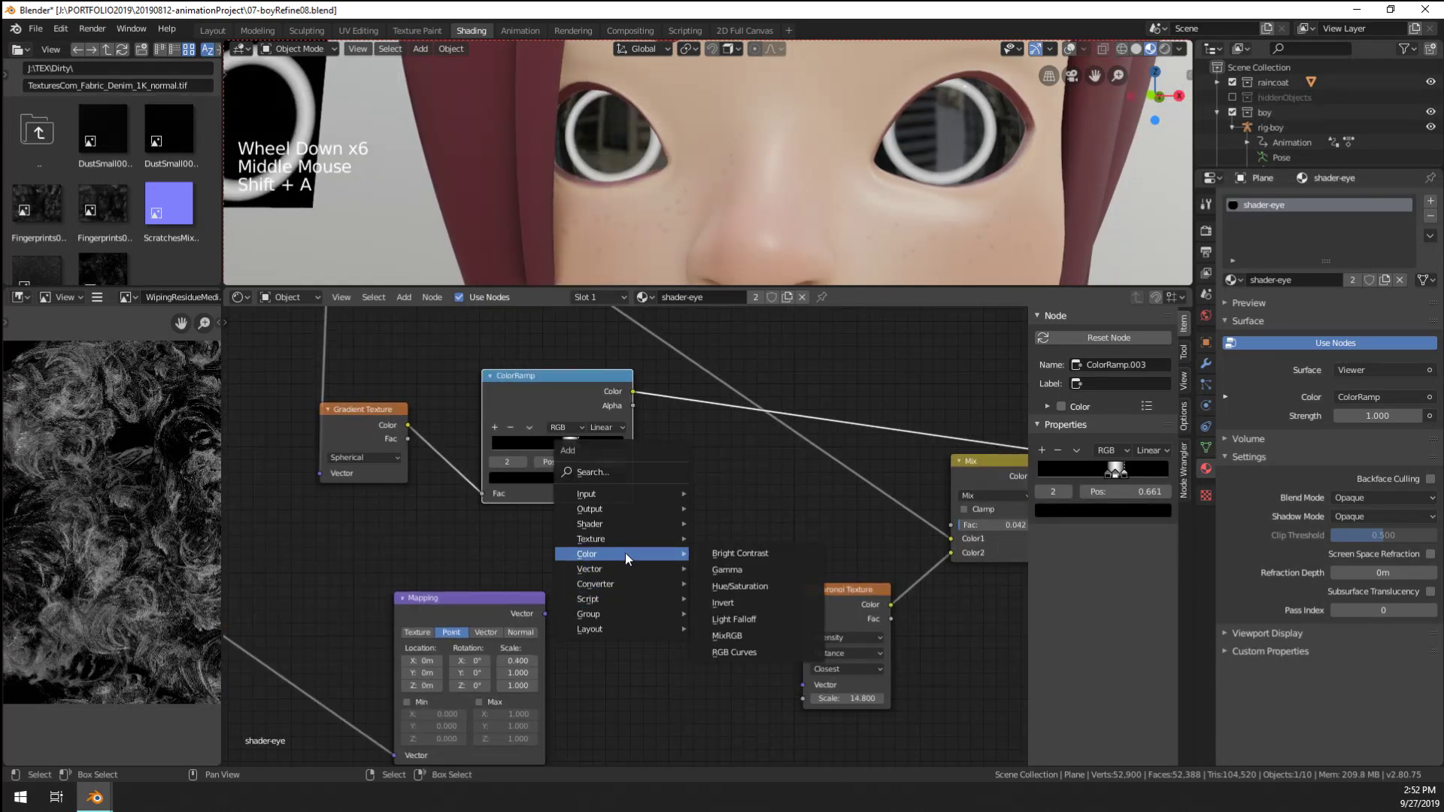
{"action": "left_click", "coordinate": [741, 636]}
{"action": "left_click", "coordinate": [679, 565]}
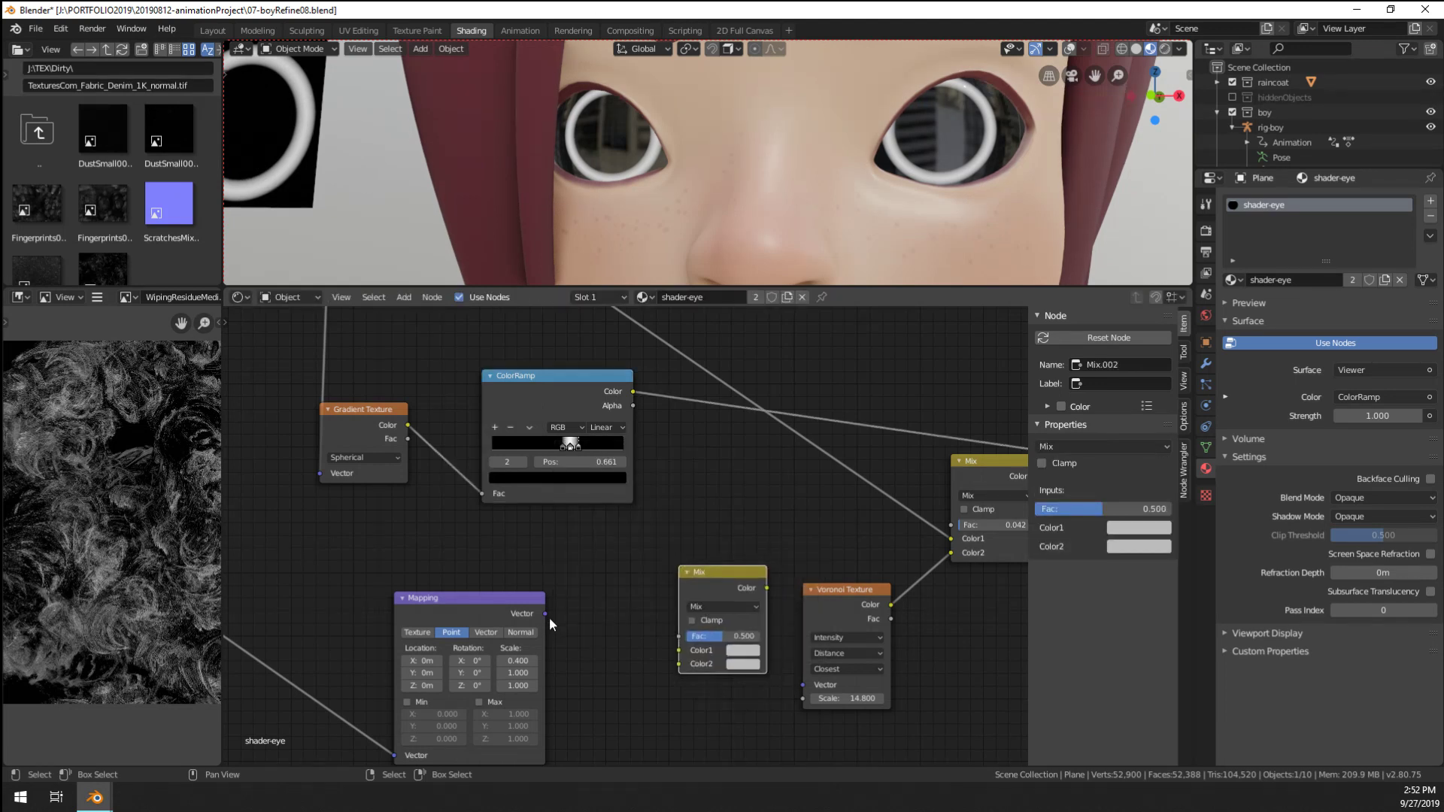
Connect the ColorRamp to the new Mix node's Color1, Mapping to Color2 and Mix to the Voronoi Texture's Vector, and preview the Voronoi
{"action": "left_click_drag", "start_coordinate": [546, 613], "coordinate": [680, 665]}
{"action": "left_click_drag", "start_coordinate": [633, 391], "coordinate": [679, 650]}
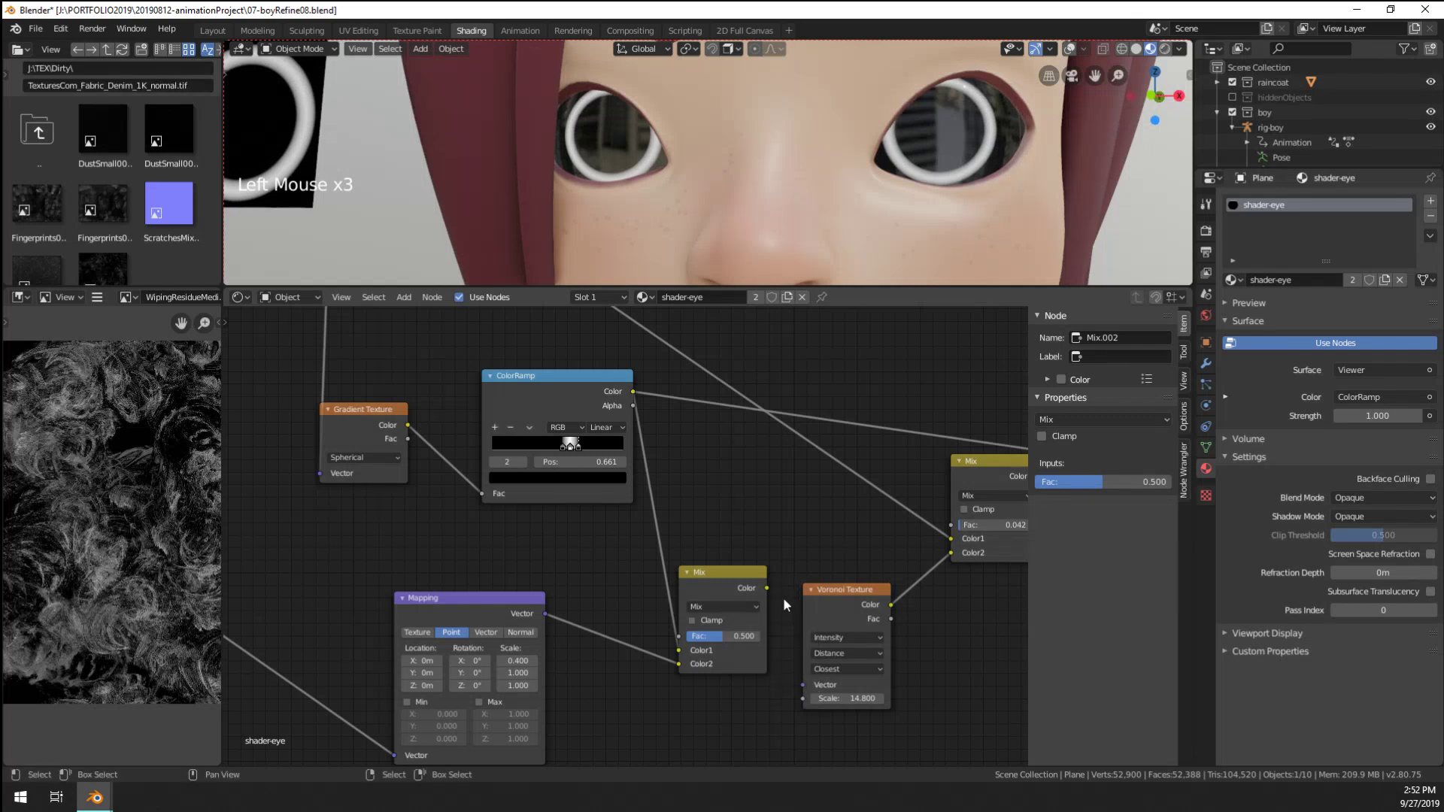
{"action": "left_click_drag", "start_coordinate": [767, 588], "coordinate": [802, 688]}
{"action": "left_click", "coordinate": [832, 585], "text": "ctrl+shift"}
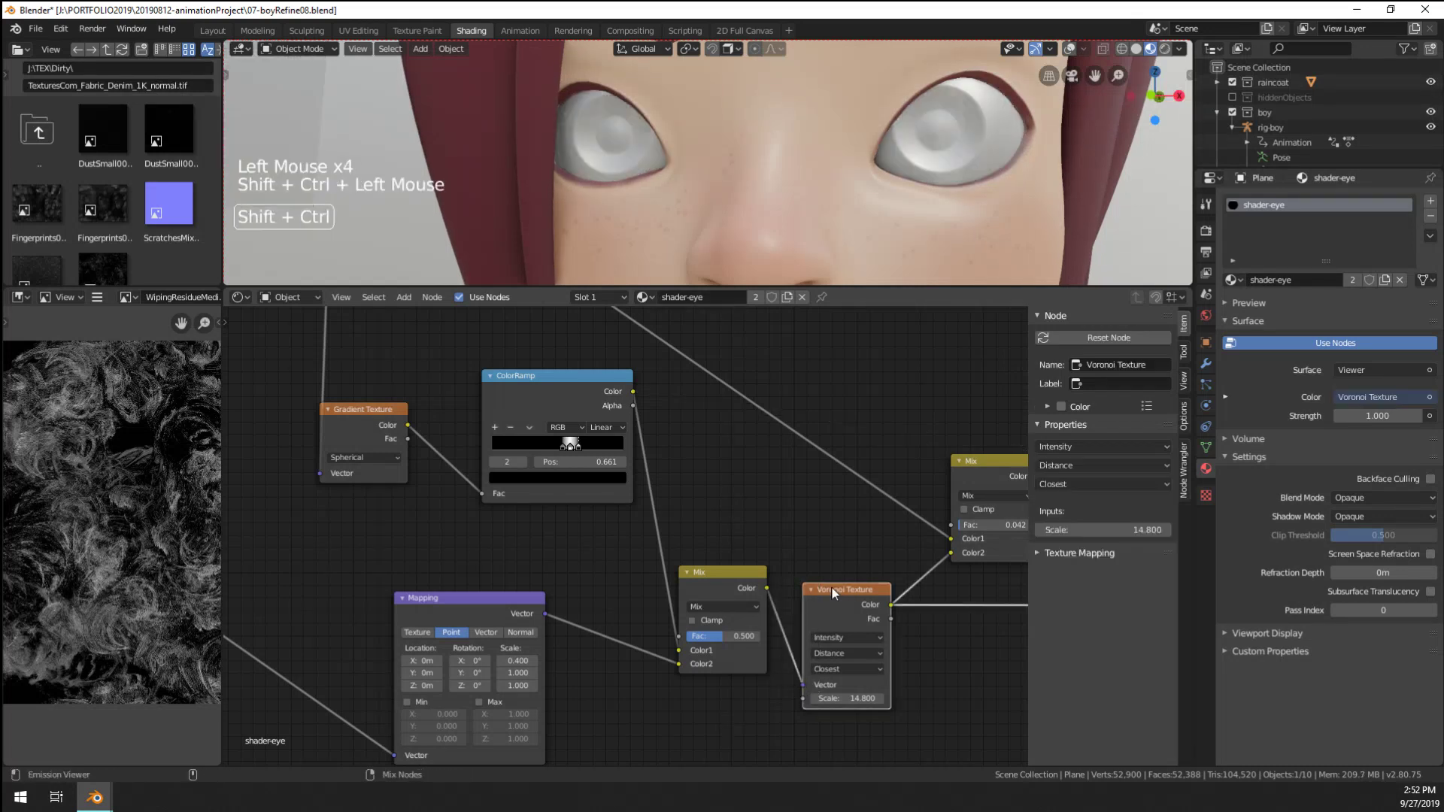
Flip the ColorRamp and move its white stop to position 1.000
{"action": "middle_click_drag", "start_coordinate": [648, 345], "coordinate": [635, 476]}
{"action": "scroll", "coordinate": [600, 423], "scroll_direction": "up", "scroll_amount": 10}
{"action": "left_click", "coordinate": [565, 348]}
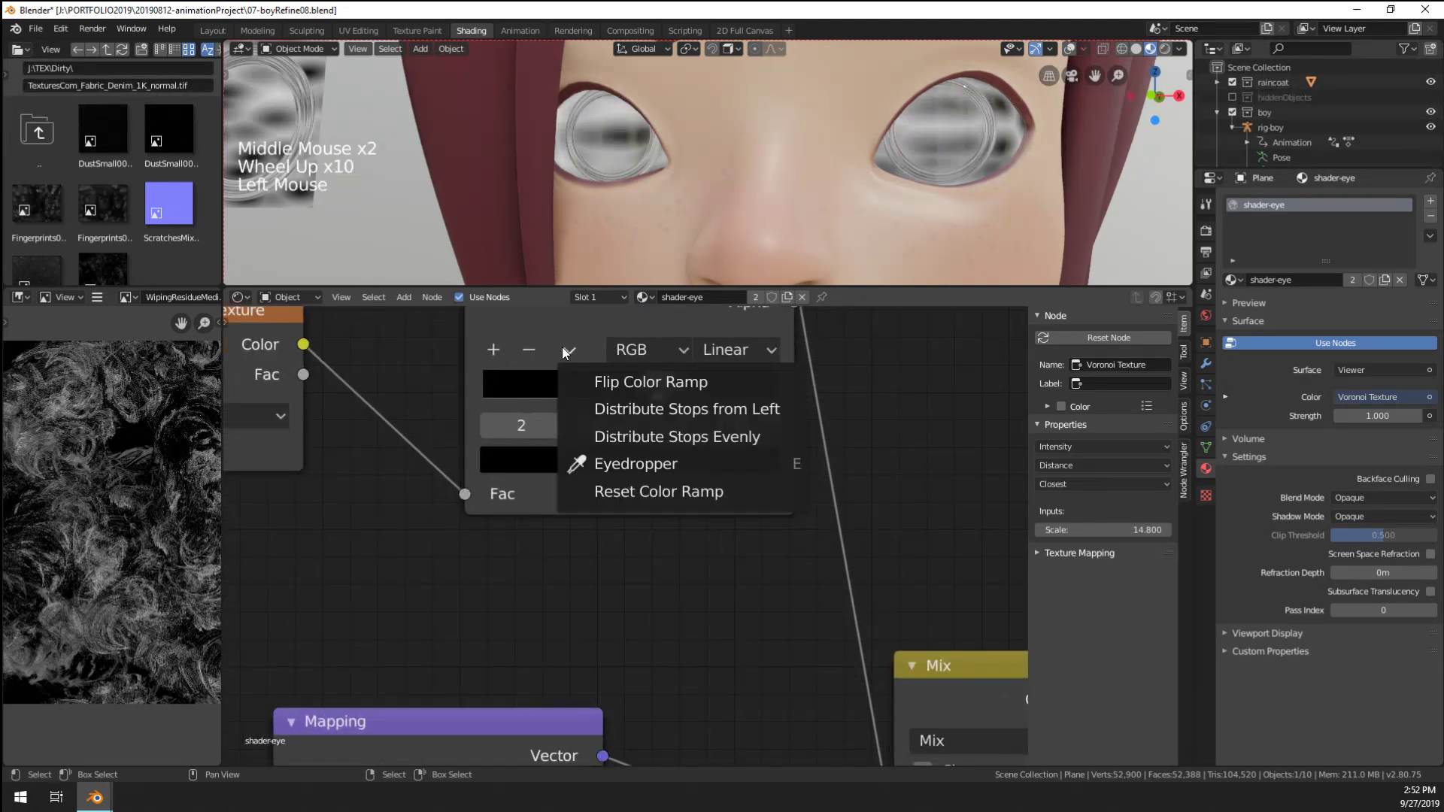
{"action": "left_click", "coordinate": [612, 384]}
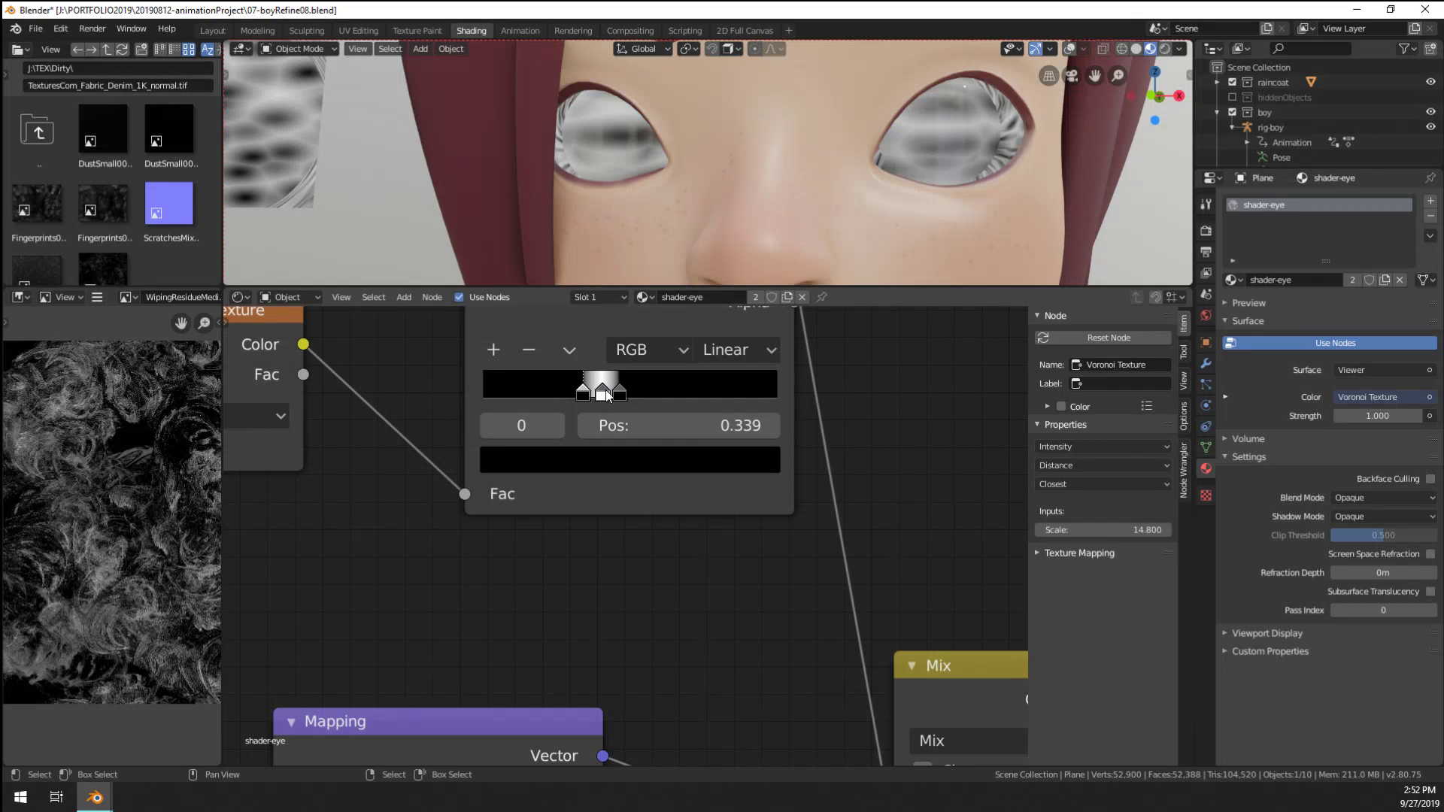
{"action": "left_click_drag", "start_coordinate": [619, 395], "coordinate": [795, 387]}
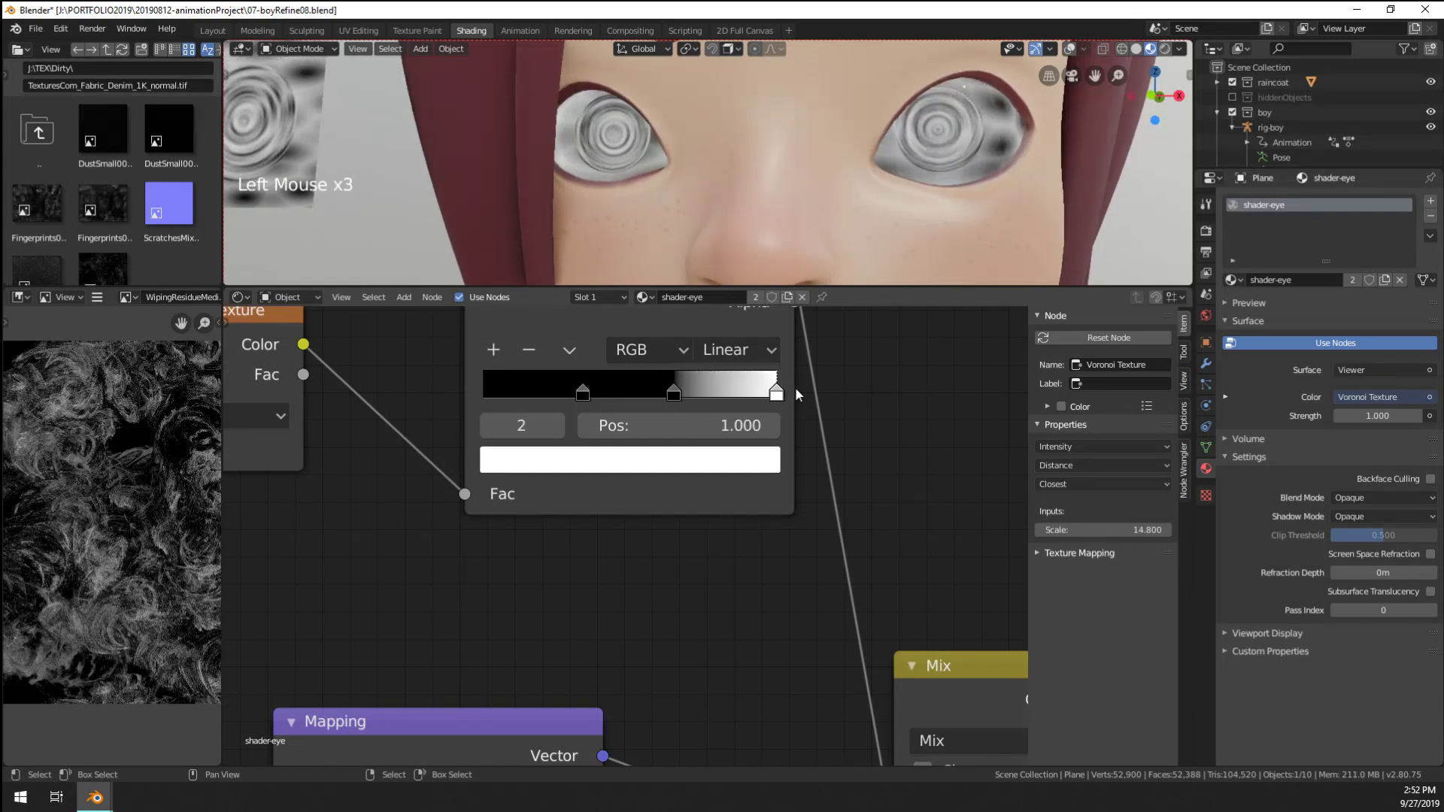
Change the color of the black ColorRamp stop at position 0.339 to white
{"action": "left_click", "coordinate": [673, 392]}
{"action": "left_click", "coordinate": [582, 393]}
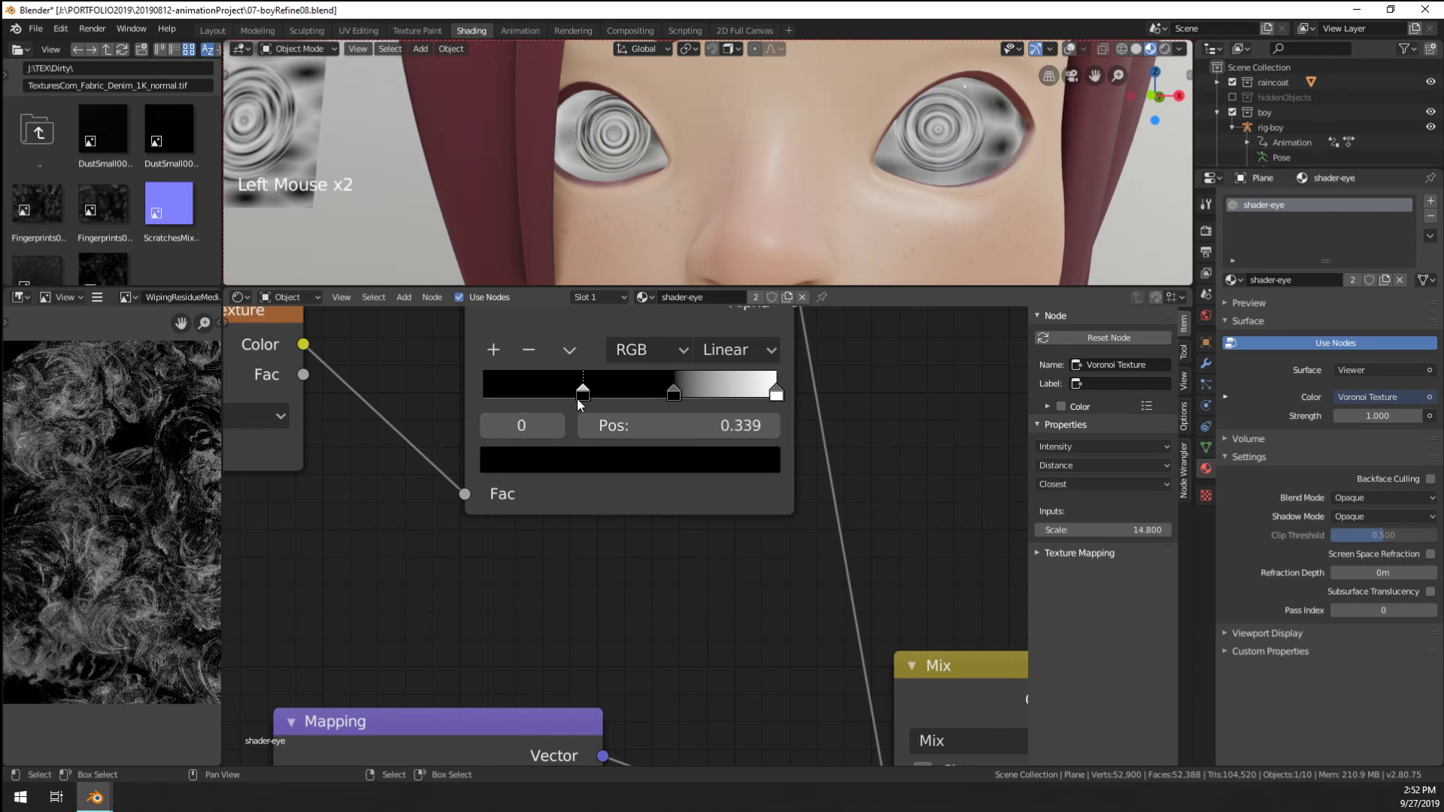
{"action": "left_click", "coordinate": [615, 457]}
{"action": "left_click_drag", "start_coordinate": [700, 245], "coordinate": [716, 68]}
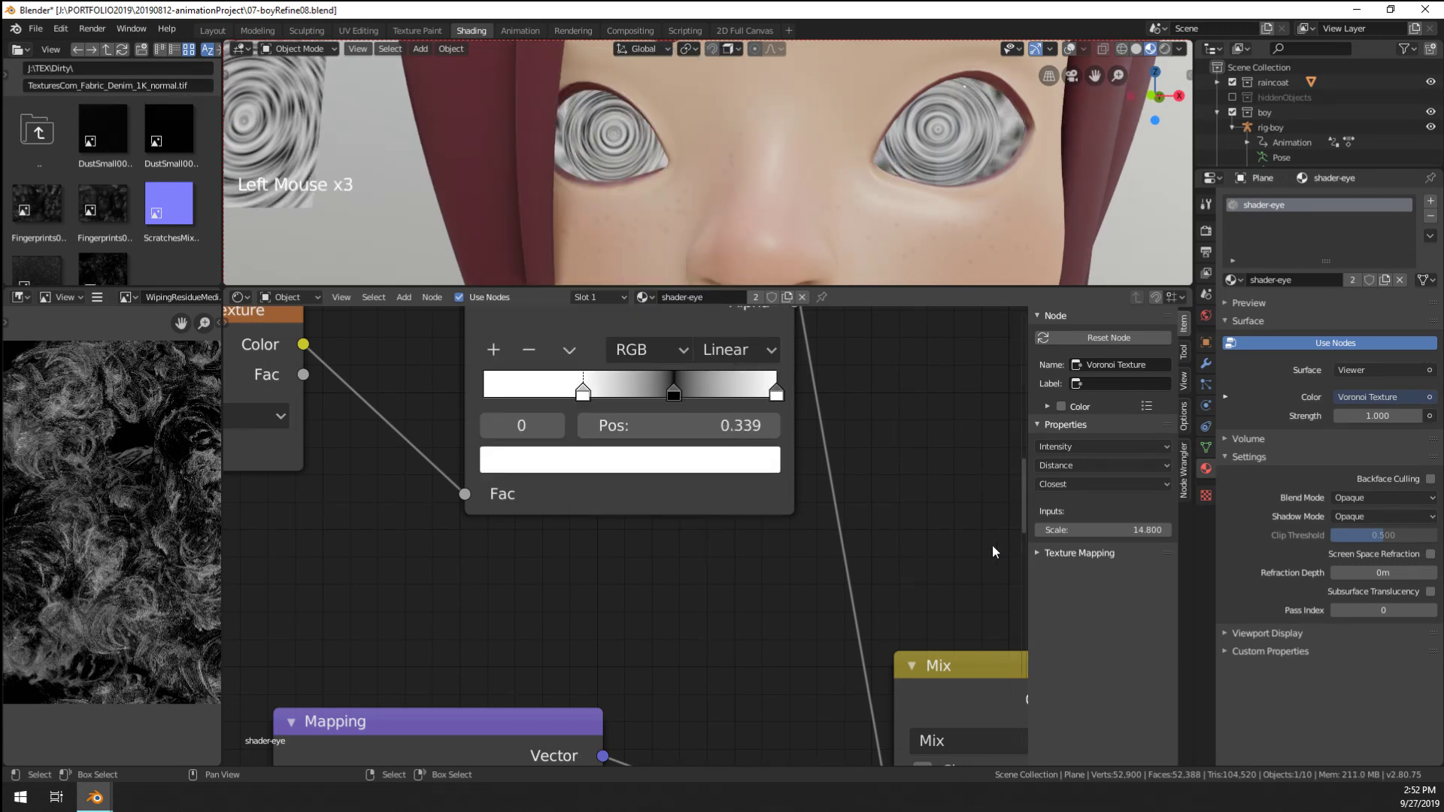
Move the remaining black middle stop of the ColorRamp to position 0.541
{"action": "scroll", "coordinate": [645, 413], "scroll_direction": "up", "scroll_amount": 4}
{"action": "scroll", "coordinate": [662, 422], "scroll_direction": "down", "scroll_amount": 2}
{"action": "middle_click_drag", "start_coordinate": [681, 417], "coordinate": [674, 472]}
{"action": "left_click_drag", "start_coordinate": [673, 427], "coordinate": [606, 426]}
{"action": "left_click", "coordinate": [636, 423]}
Set the middle ColorRamp stop's color value (V) to 285 and move the stop to position 0.659
{"action": "left_click", "coordinate": [663, 498]}
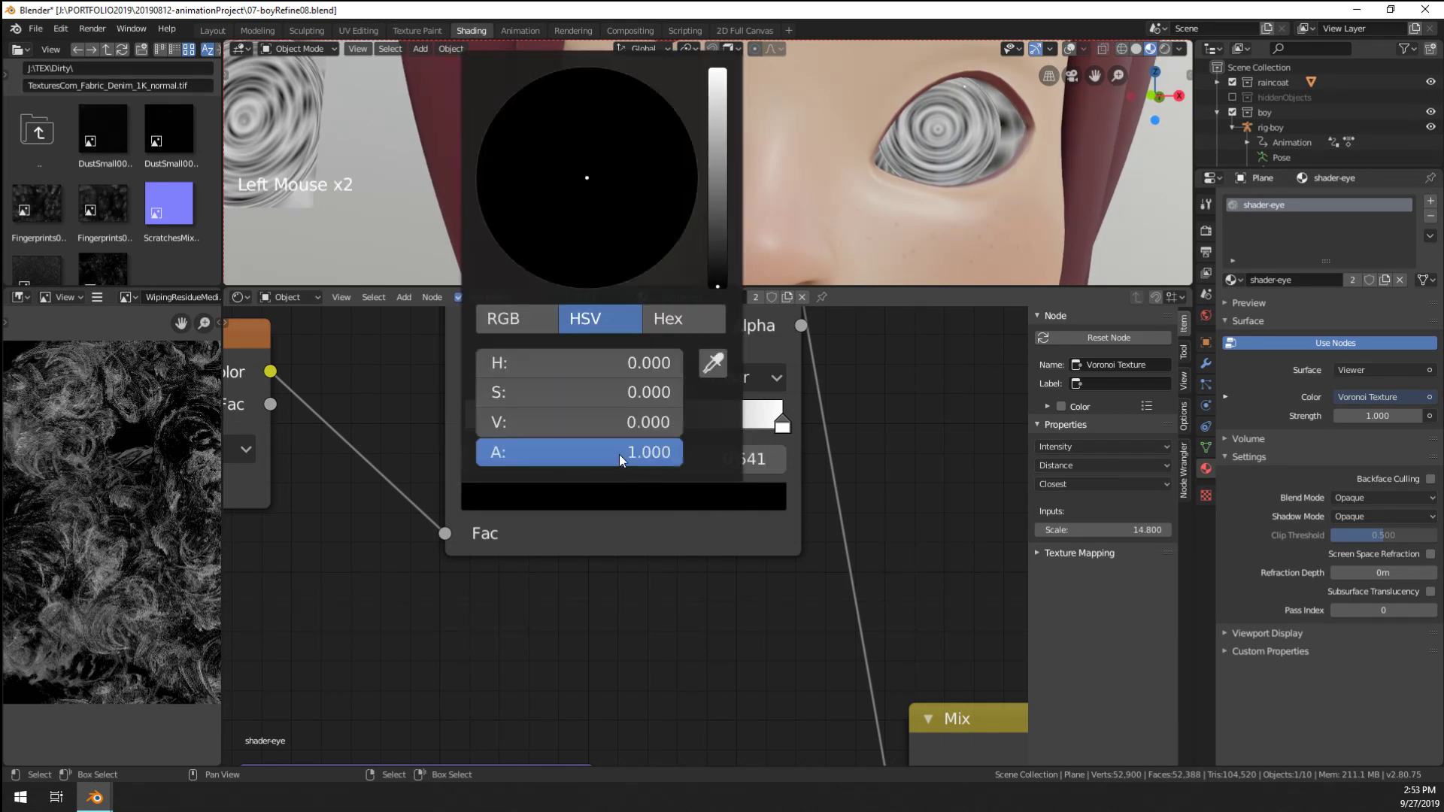
{"action": "left_click", "coordinate": [611, 423]}
{"action": "type", "text": "--"}
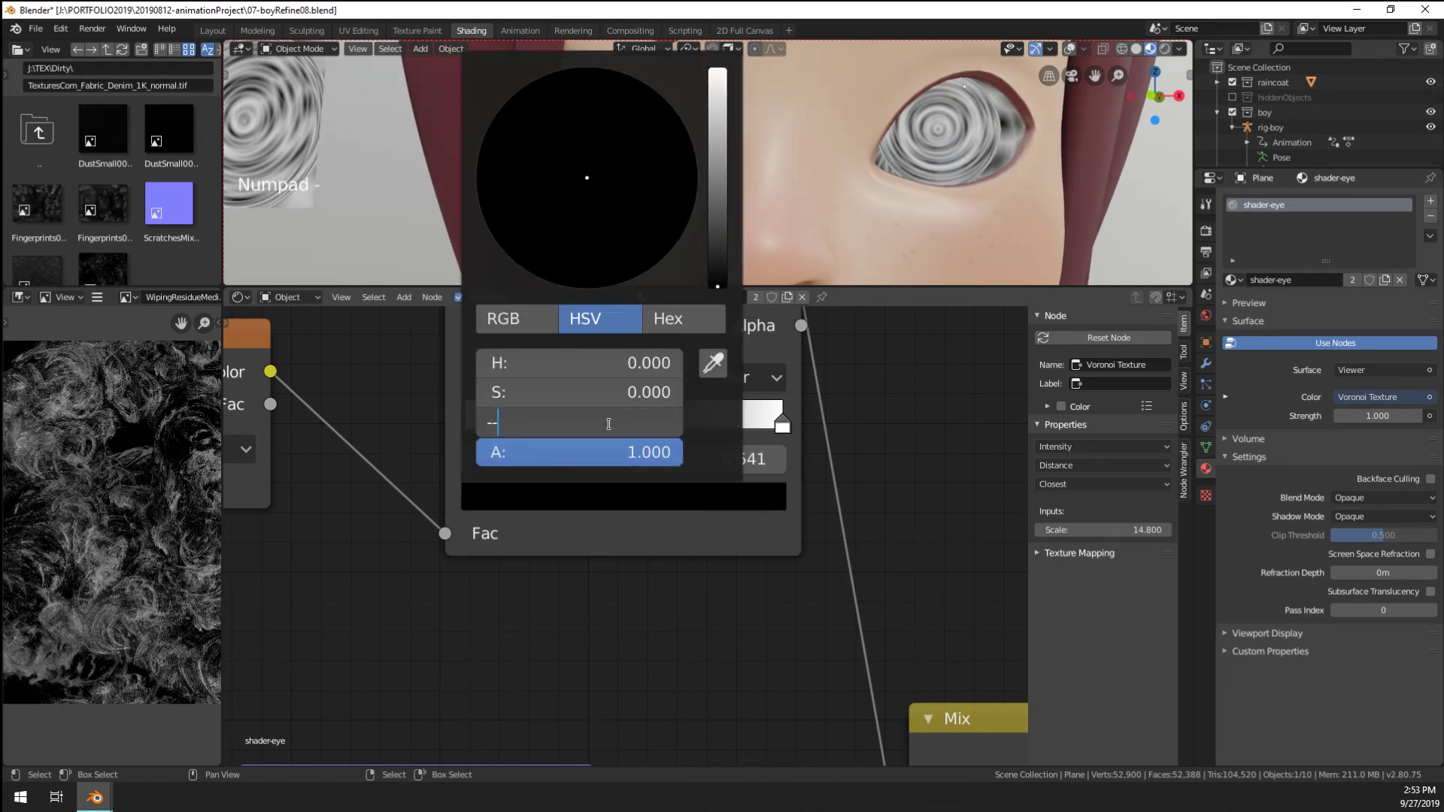
{"action": "key", "text": "Return"}
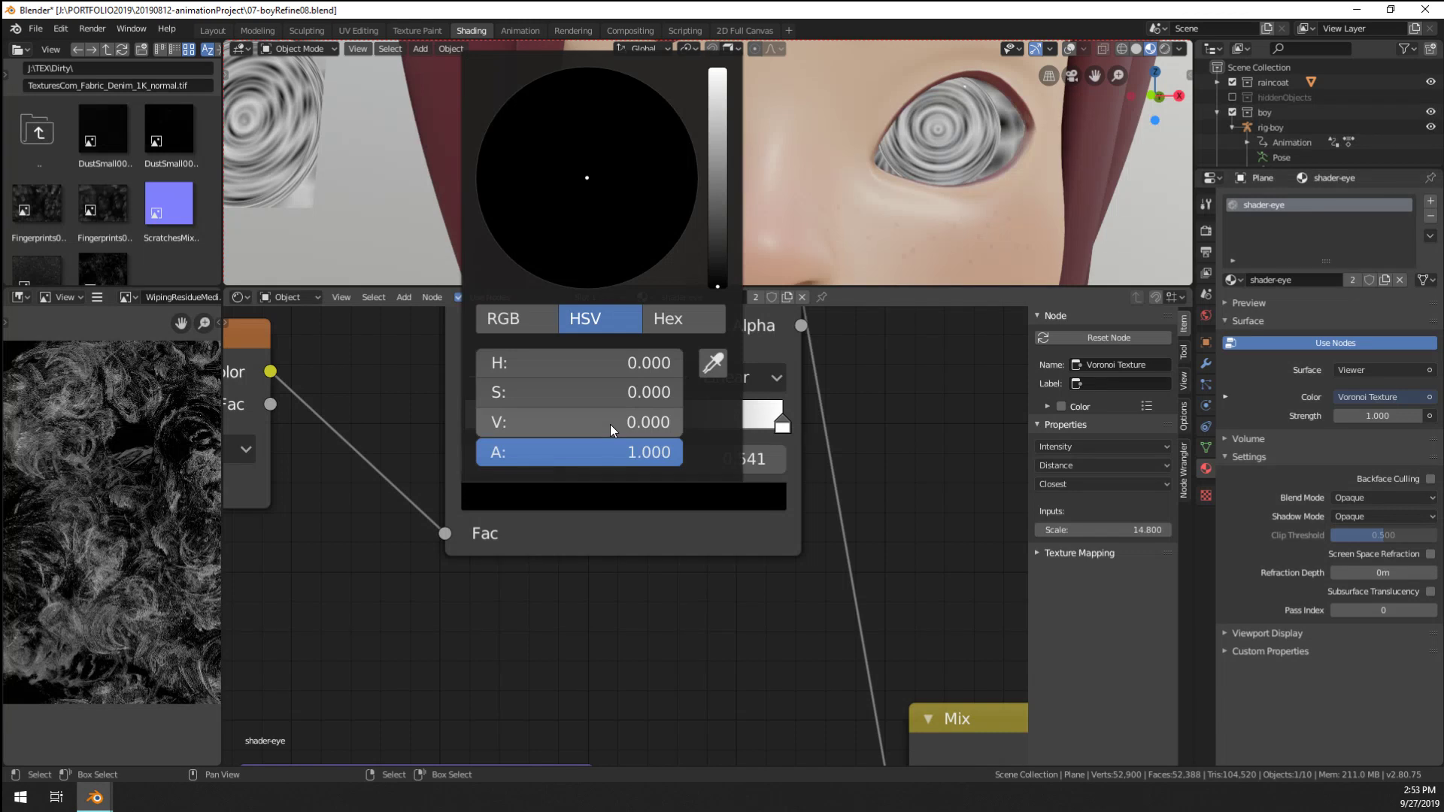
{"action": "left_click_drag", "start_coordinate": [611, 422], "coordinate": [642, 422]}
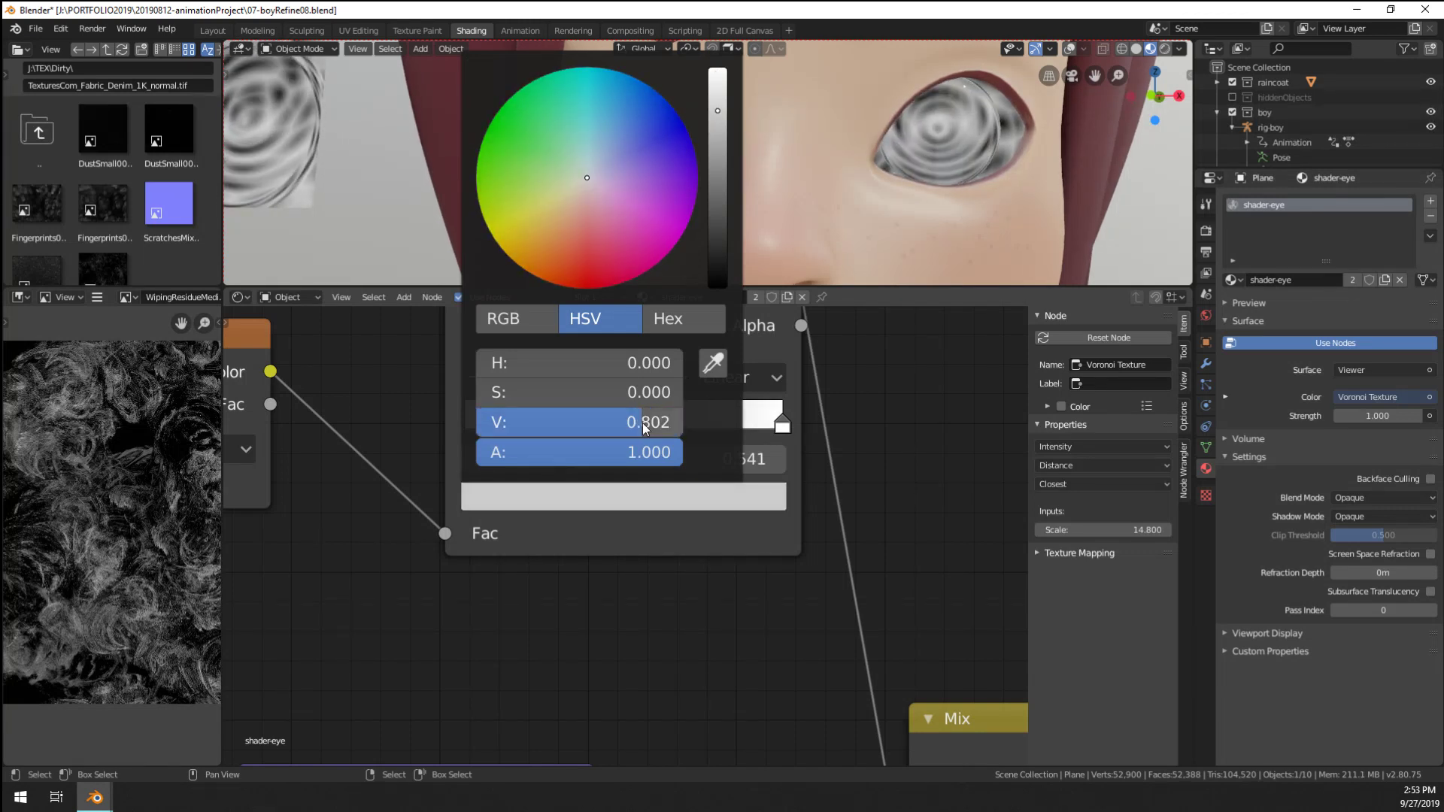
{"action": "left_click", "coordinate": [641, 423]}
{"action": "type", "text": "285"}
{"action": "key", "text": "Return"}
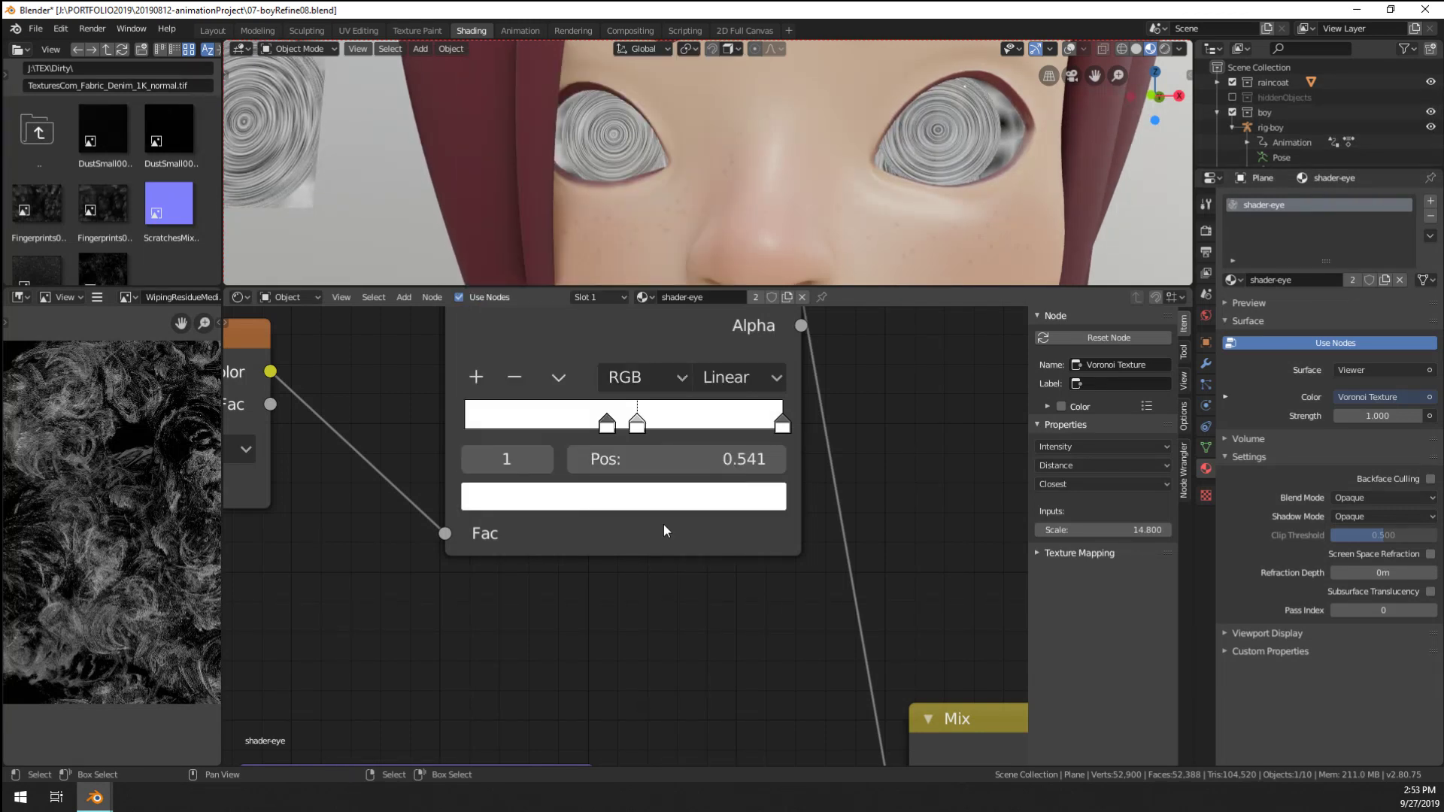
{"action": "left_click_drag", "start_coordinate": [635, 419], "coordinate": [675, 420]}
Preview the Gradient Texture feeding the ColorRamp on the eyes and change its gradient type to Radial
{"action": "scroll", "coordinate": [634, 528], "scroll_direction": "down", "scroll_amount": 14}
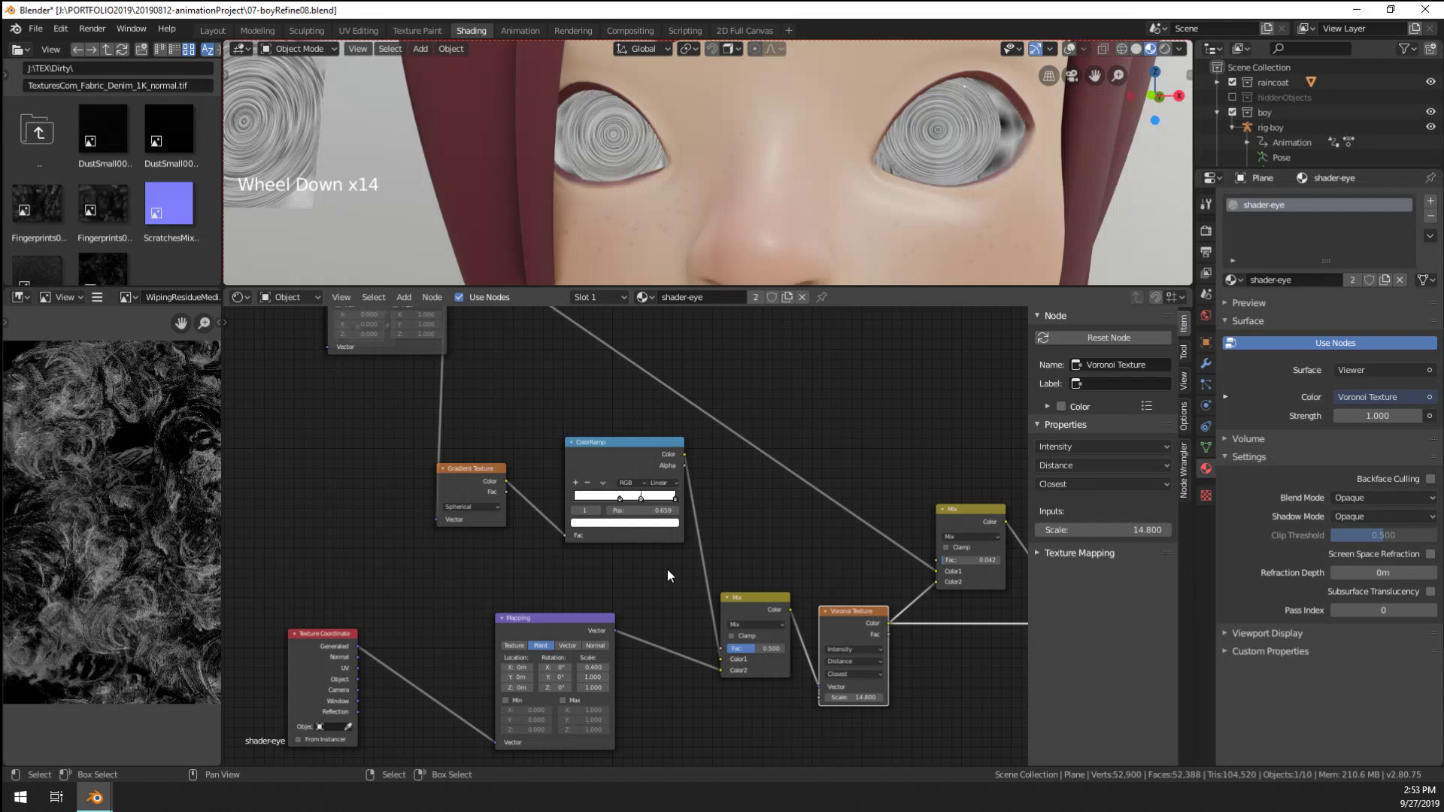
{"action": "scroll", "coordinate": [623, 503], "scroll_direction": "up", "scroll_amount": 10}
{"action": "middle_click_drag", "start_coordinate": [562, 530], "coordinate": [611, 589]}
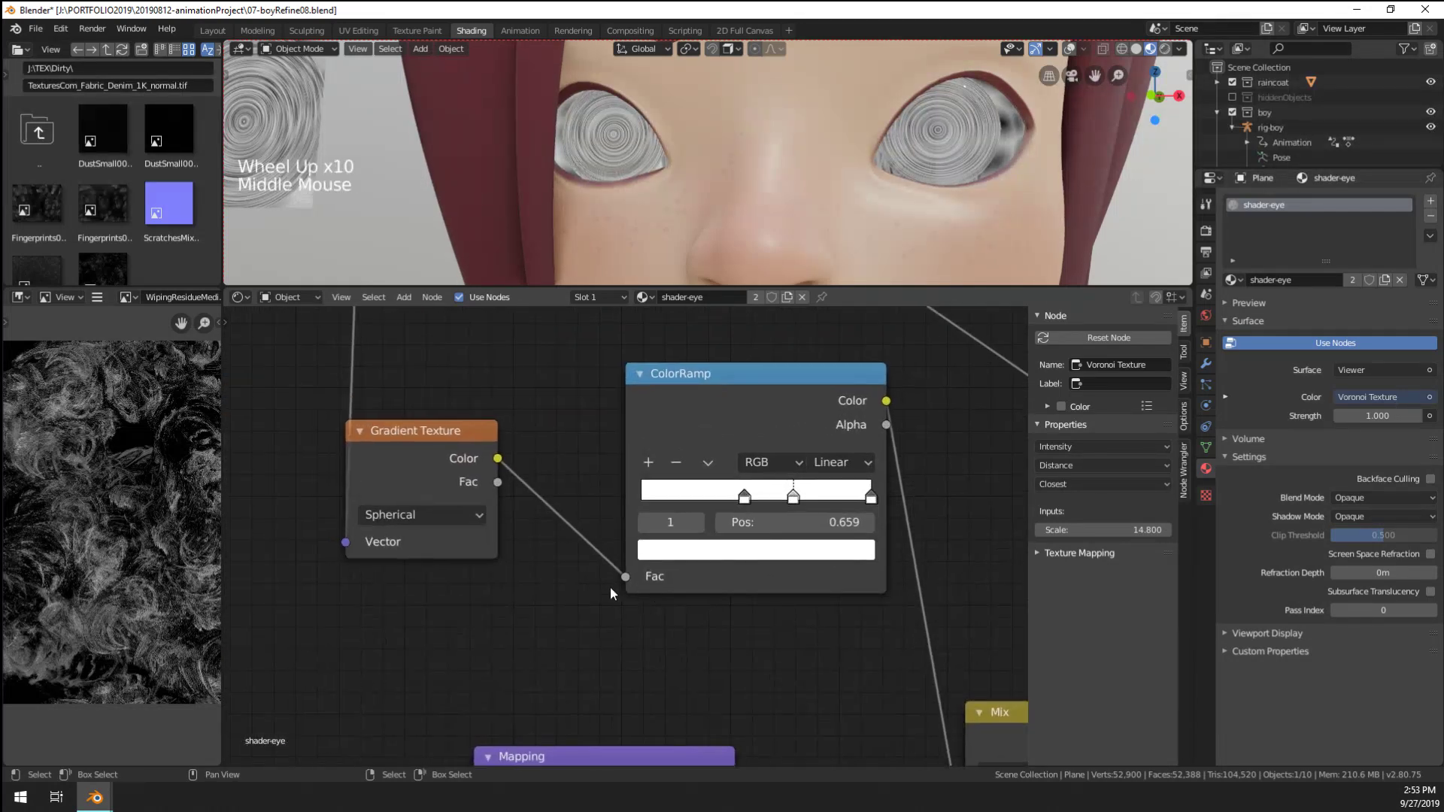
{"action": "left_click", "coordinate": [415, 456], "text": "ctrl+shift"}
{"action": "left_click", "coordinate": [422, 516]}
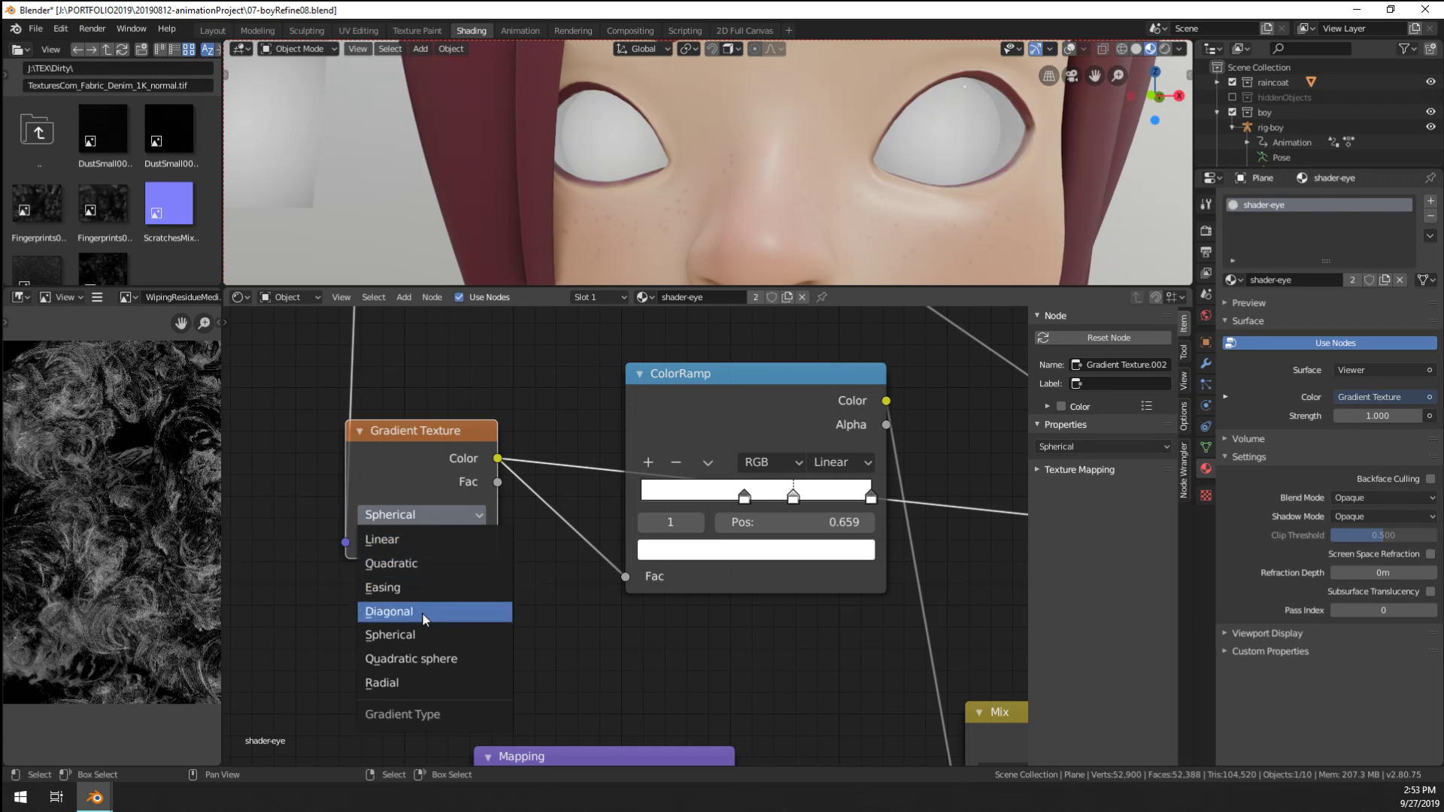
{"action": "left_click", "coordinate": [414, 679]}
{"action": "scroll", "coordinate": [639, 589], "scroll_direction": "down", "scroll_amount": 5}
{"action": "middle_click_drag", "start_coordinate": [639, 589], "coordinate": [571, 585]}
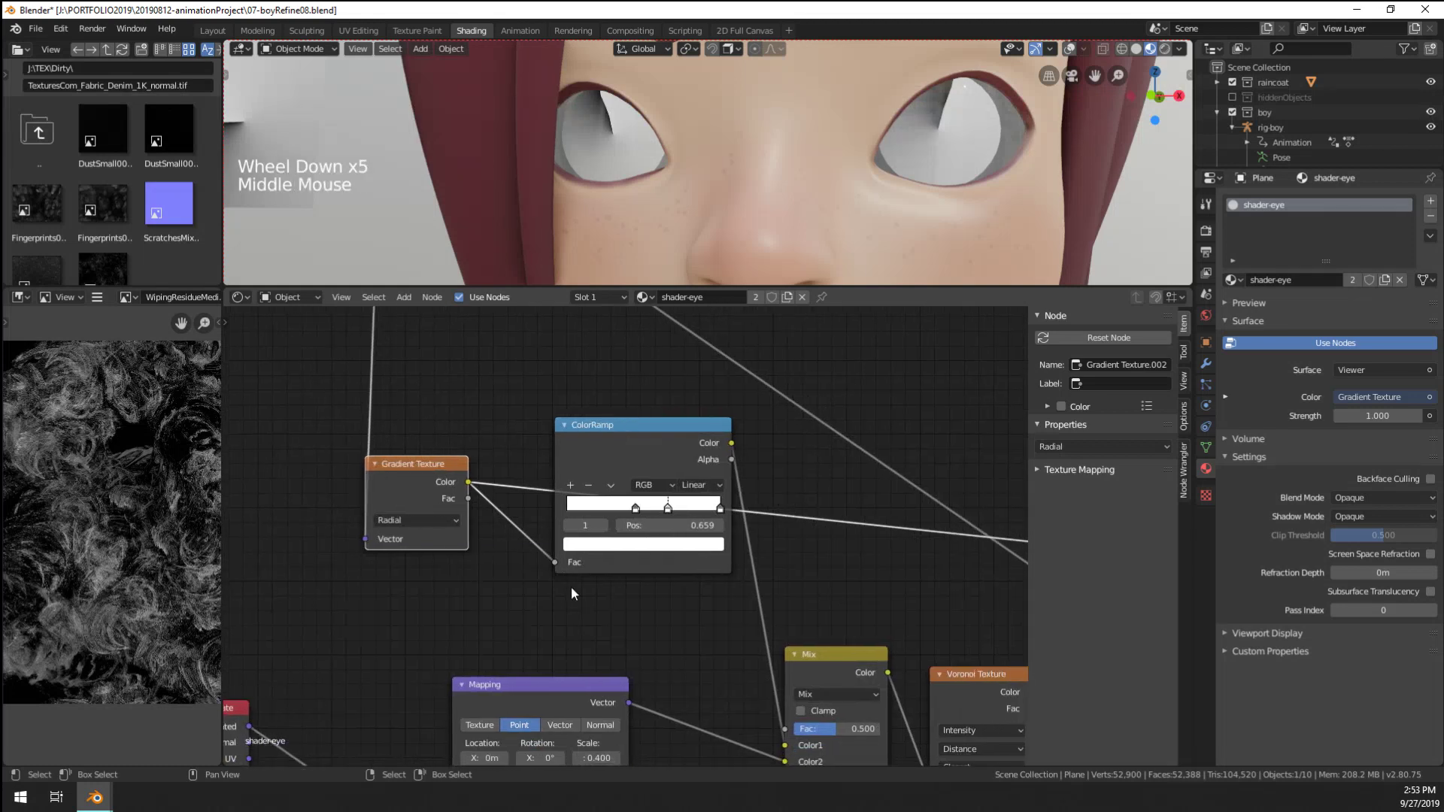
Reset the ColorRamp behind the radial gradient to its default black-to-white stops and preview it
{"action": "left_click", "coordinate": [629, 477]}
{"action": "middle_click_drag", "start_coordinate": [629, 477], "coordinate": [542, 576]}
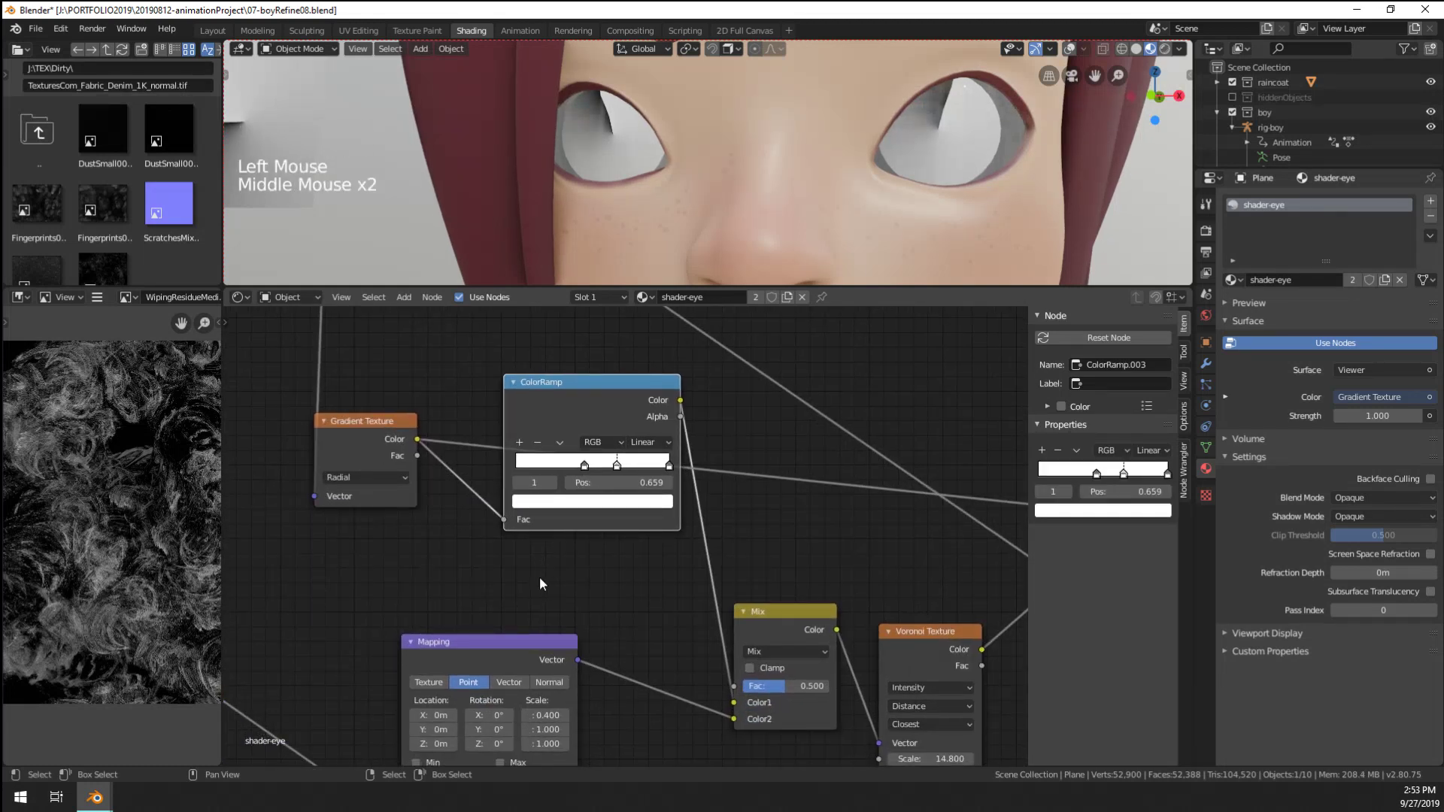
{"action": "left_click", "coordinate": [538, 443]}
{"action": "left_click", "coordinate": [667, 463]}
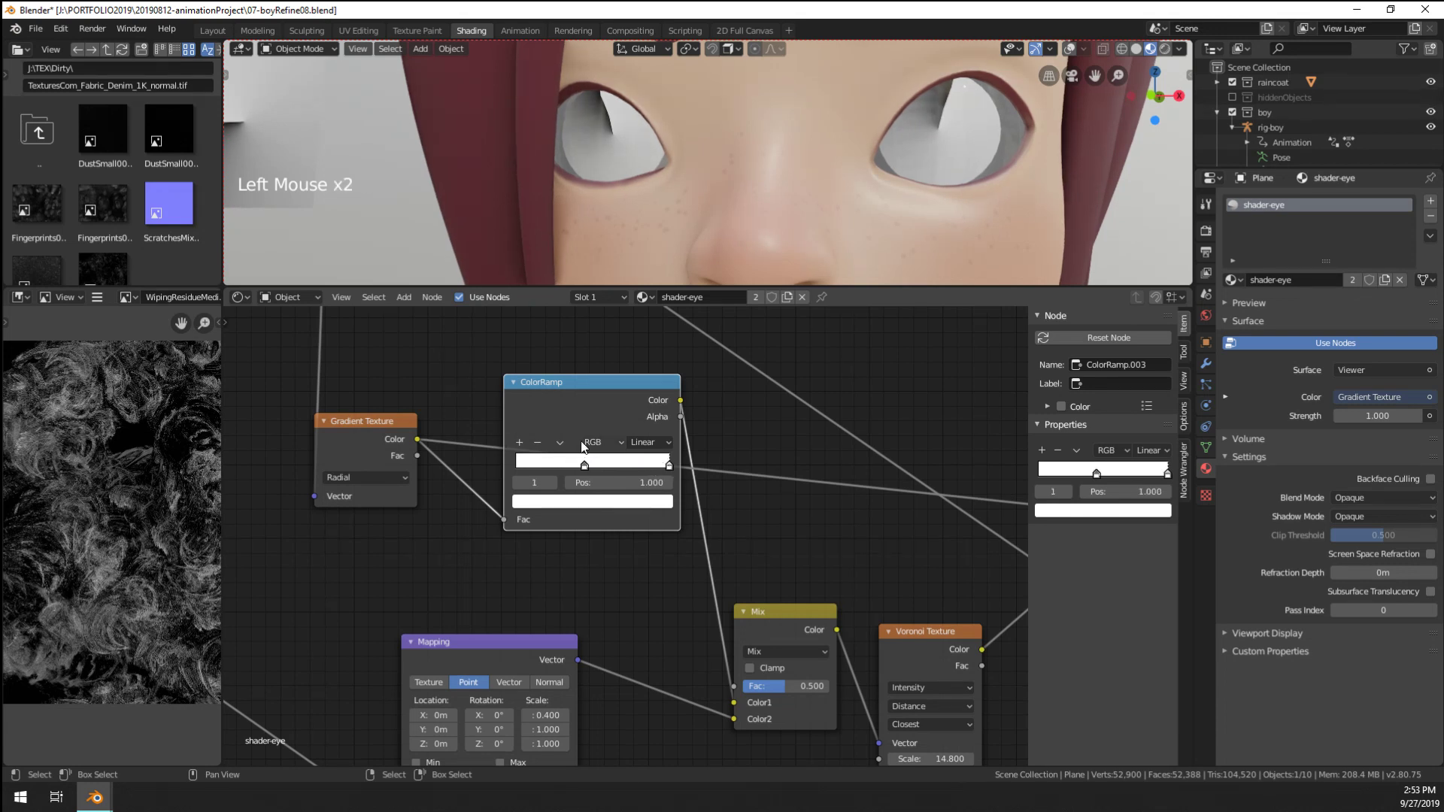
{"action": "left_click", "coordinate": [560, 442]}
{"action": "left_click", "coordinate": [606, 517]}
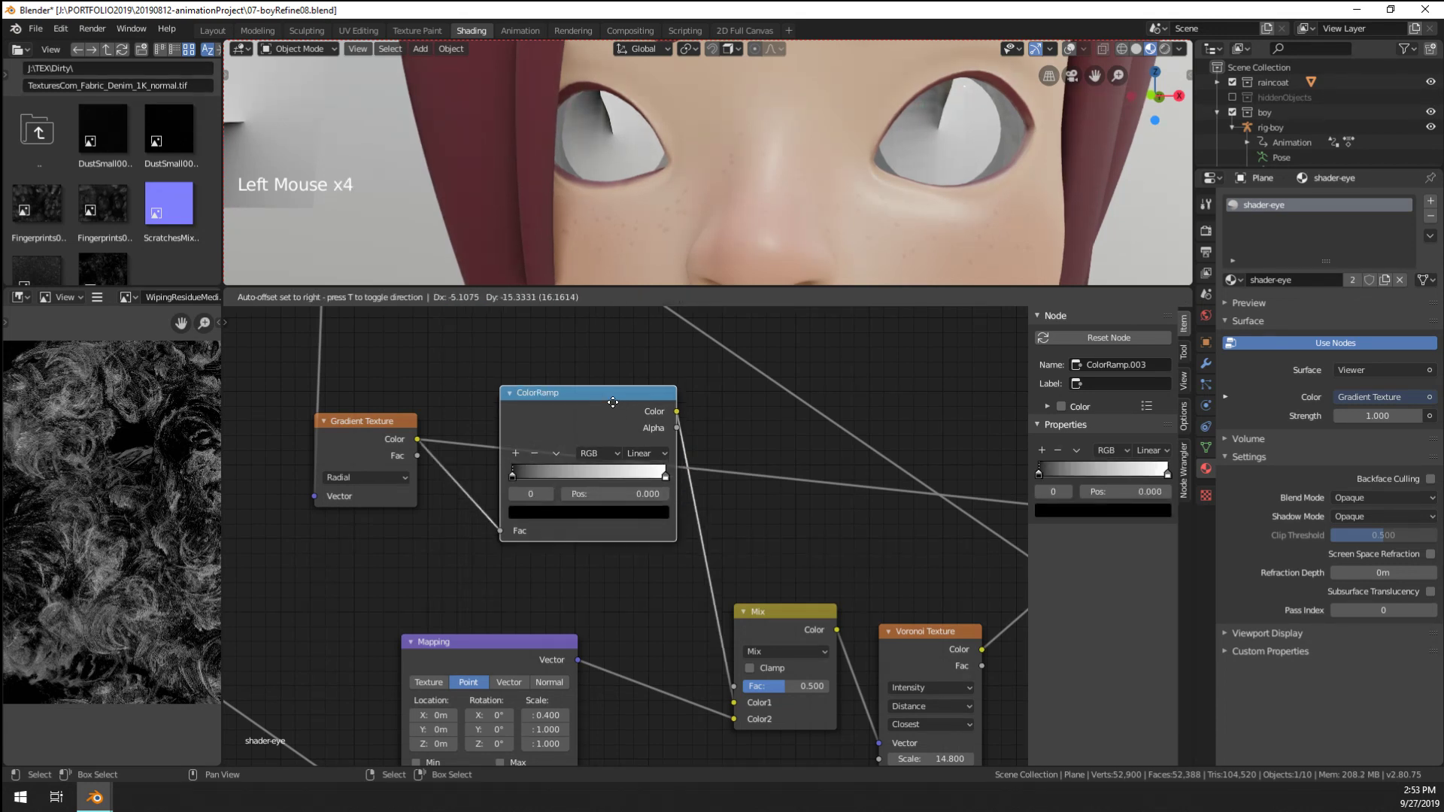
{"action": "left_click", "coordinate": [612, 462], "text": "ctrl+shift"}
Link the ColorRamp's Color output to the Mix node's Color1 input and preview the Voronoi Texture on the eyes
{"action": "middle_click_drag", "start_coordinate": [687, 589], "coordinate": [600, 532]}
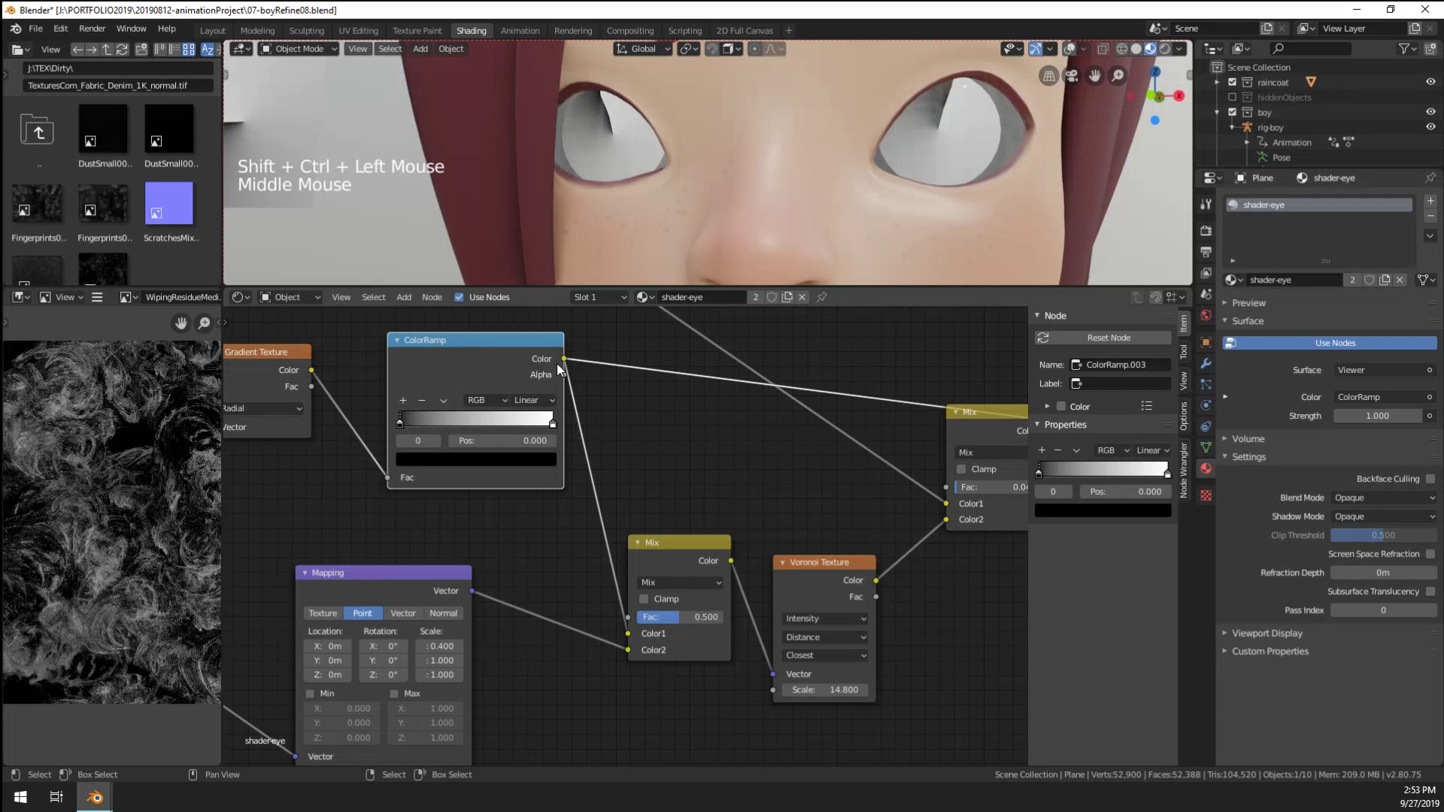
{"action": "left_click_drag", "start_coordinate": [563, 360], "coordinate": [629, 637]}
{"action": "left_click", "coordinate": [798, 576], "text": "ctrl+shift"}
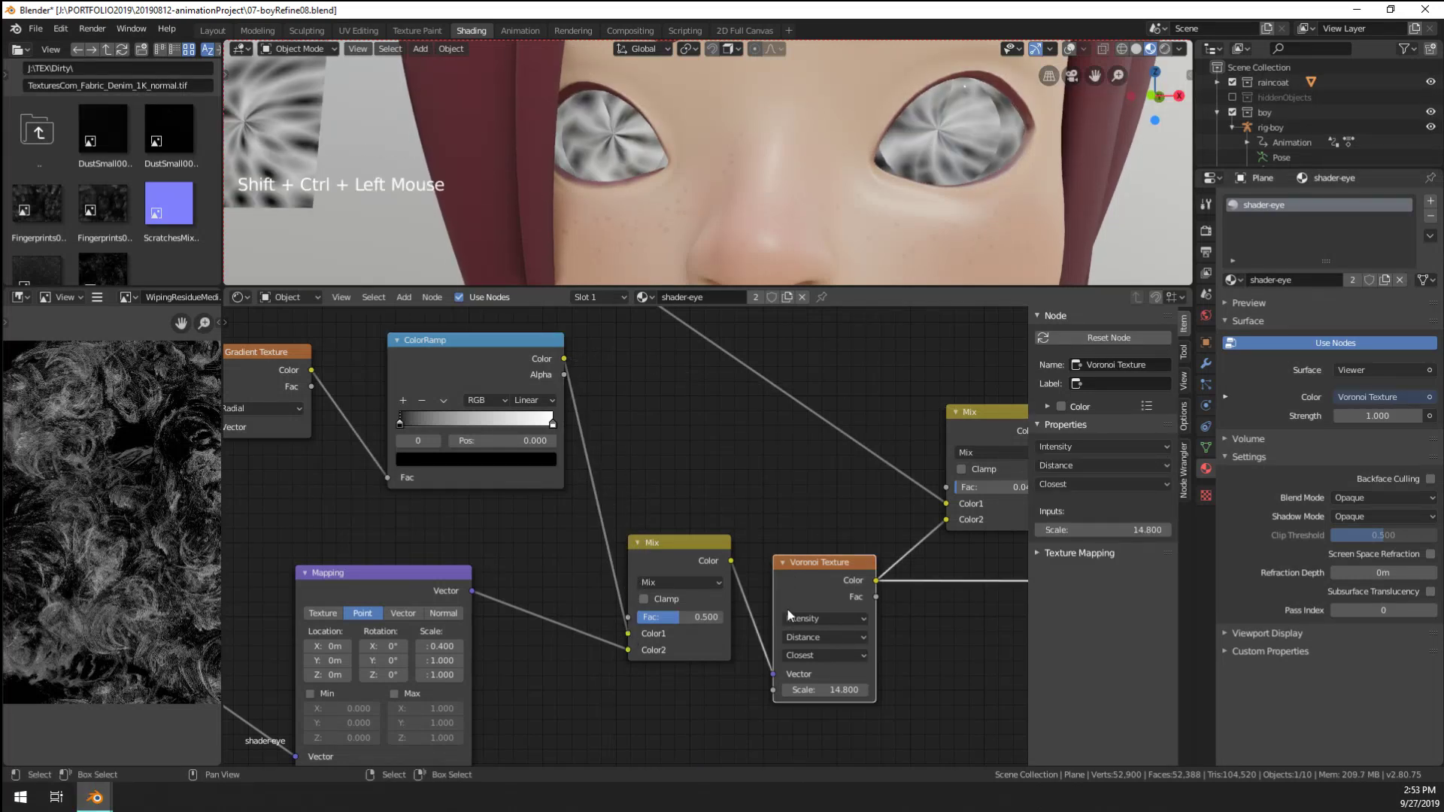
Set the Mapping node's X, Y and Z scale to 0.800
{"action": "scroll", "coordinate": [786, 579], "scroll_direction": "up", "scroll_amount": 4}
{"action": "middle_click_drag", "start_coordinate": [769, 548], "coordinate": [986, 702]}
{"action": "middle_click_drag", "start_coordinate": [488, 506], "coordinate": [415, 512]}
{"action": "scroll", "coordinate": [415, 512], "scroll_direction": "up", "scroll_amount": 1}
{"action": "middle_click_drag", "start_coordinate": [489, 454], "coordinate": [497, 457]}
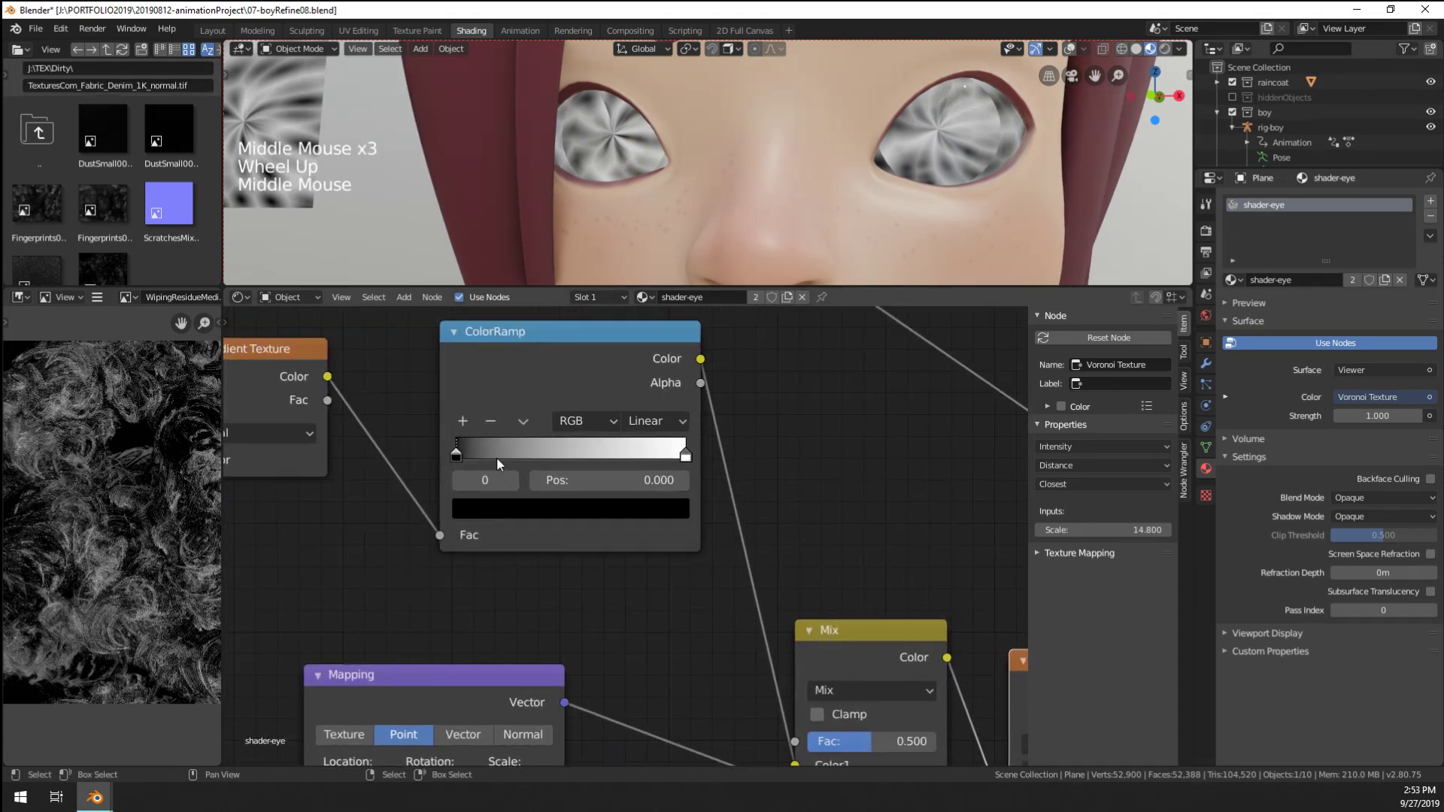
{"action": "mouse_move", "coordinate": [463, 454]}
{"action": "left_mouse_down"}
{"action": "mouse_move", "coordinate": [551, 453]}
{"action": "mouse_move", "coordinate": [455, 465]}
{"action": "left_mouse_up"}
{"action": "middle_click_drag", "start_coordinate": [424, 664], "coordinate": [465, 455]}
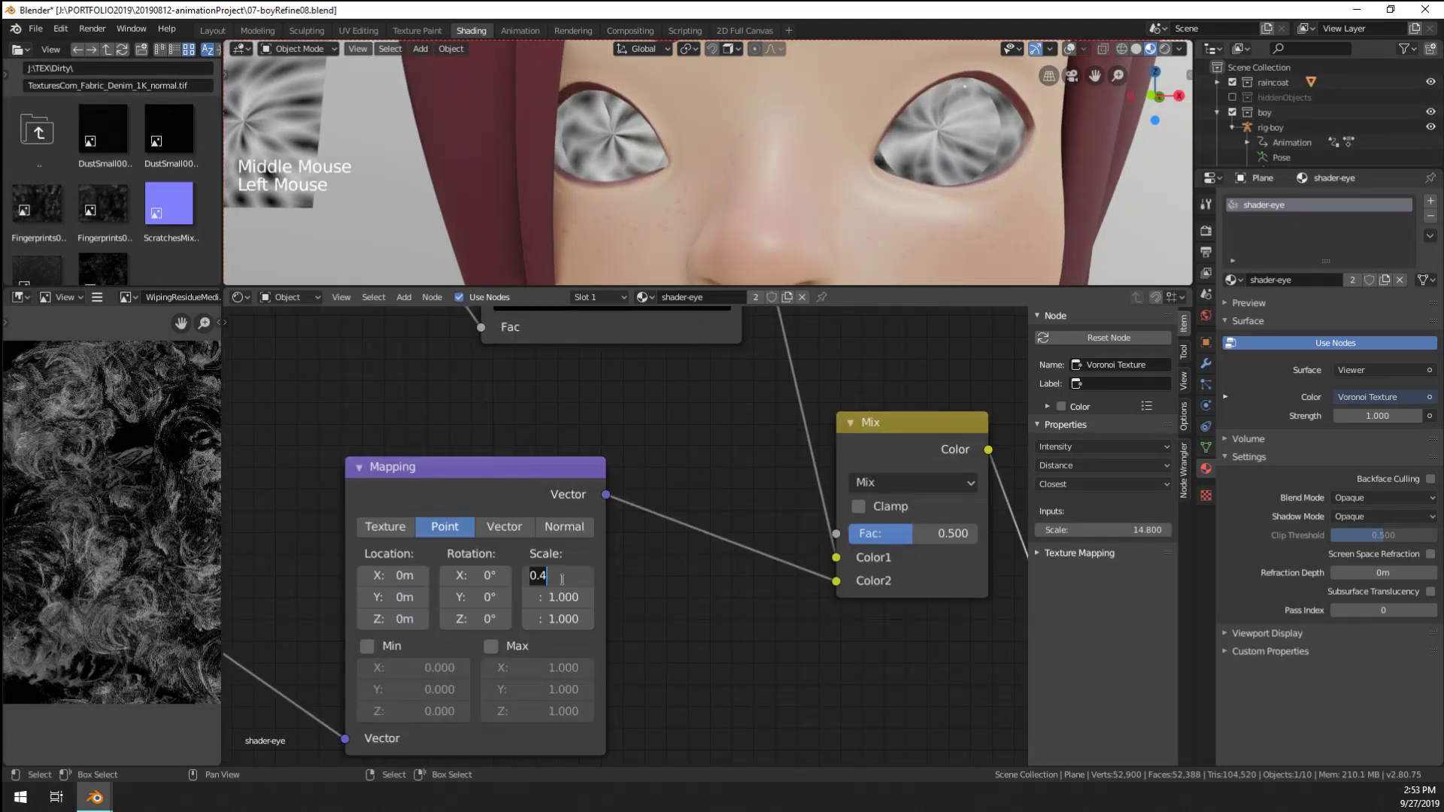
{"action": "mouse_move", "coordinate": [564, 579]}
{"action": "left_mouse_down"}
{"action": "mouse_move", "coordinate": [665, 579]}
{"action": "mouse_move", "coordinate": [557, 579]}
{"action": "left_mouse_up"}
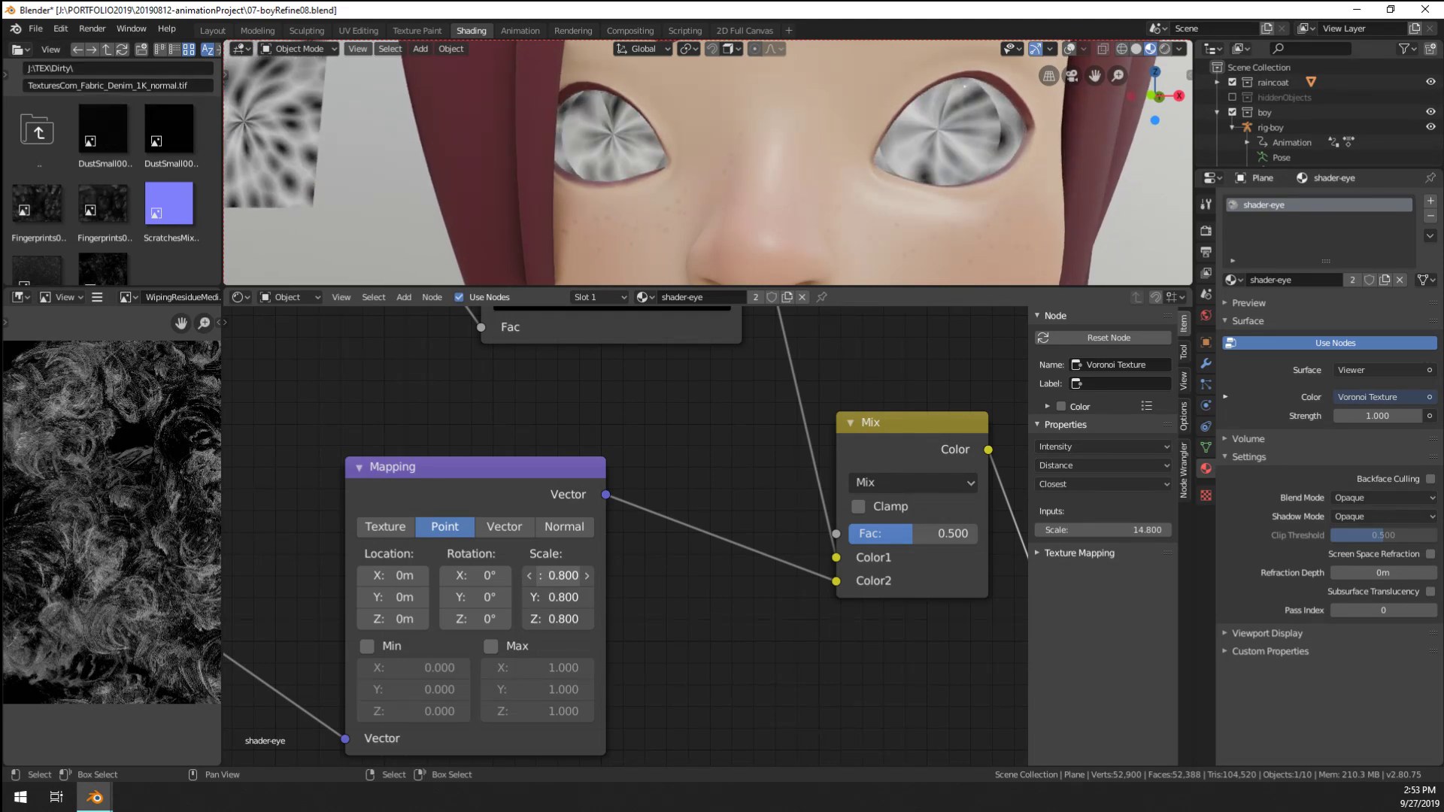
Set the Voronoi Texture's scale to 39.200 and the Mapping node's scale to 0.300 on all three axes
{"action": "middle_click_drag", "start_coordinate": [692, 596], "coordinate": [236, 588]}
{"action": "left_click_drag", "start_coordinate": [662, 634], "coordinate": [778, 633]}
{"action": "middle_click_drag", "start_coordinate": [507, 611], "coordinate": [818, 603]}
{"action": "middle_click_drag", "start_coordinate": [555, 598], "coordinate": [594, 606]}
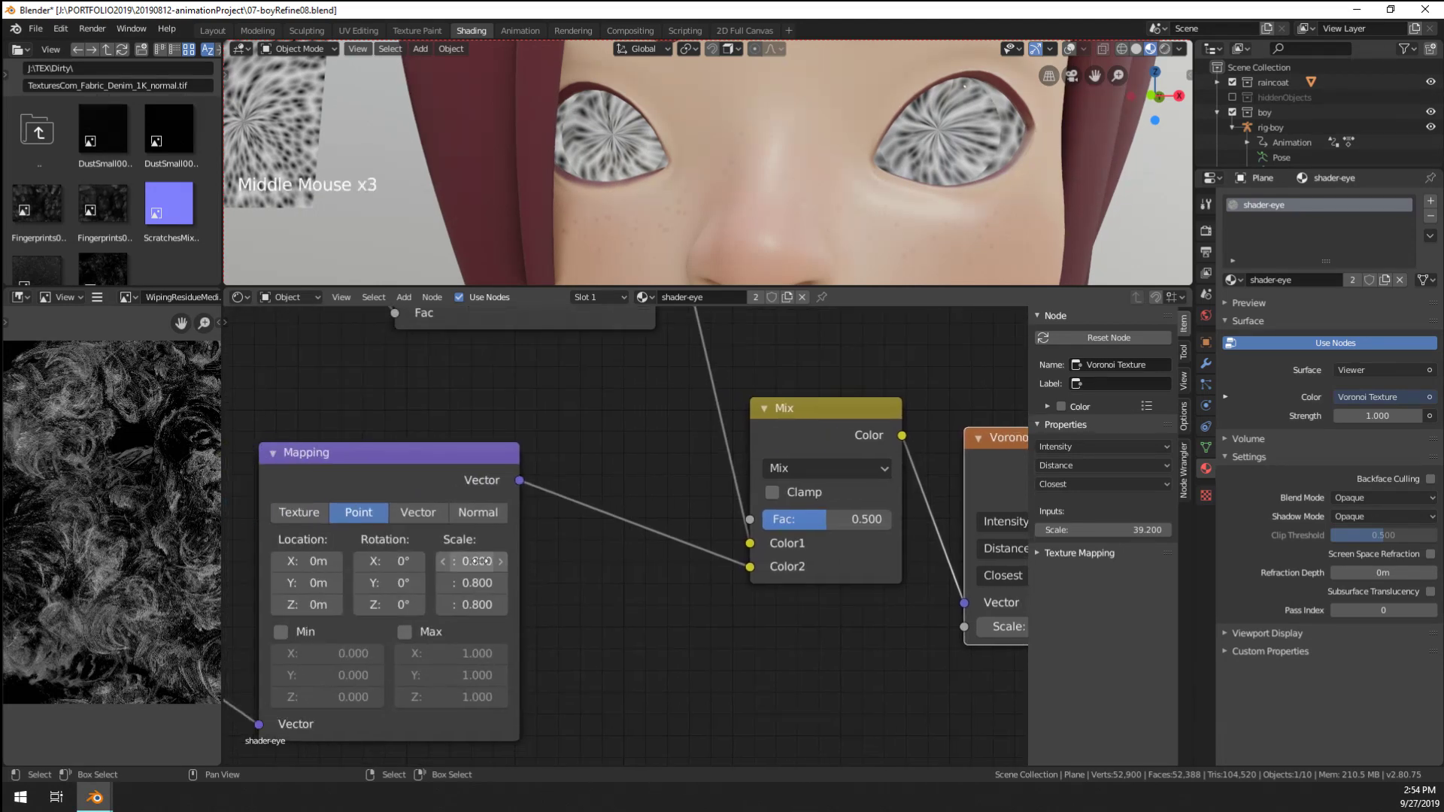
{"action": "left_click_drag", "start_coordinate": [480, 561], "coordinate": [479, 561]}
Increase the Voronoi Texture's scale to 52.300 and set the factor of the Mix node before it to 0.575
{"action": "middle_click_drag", "start_coordinate": [1006, 616], "coordinate": [823, 613]}
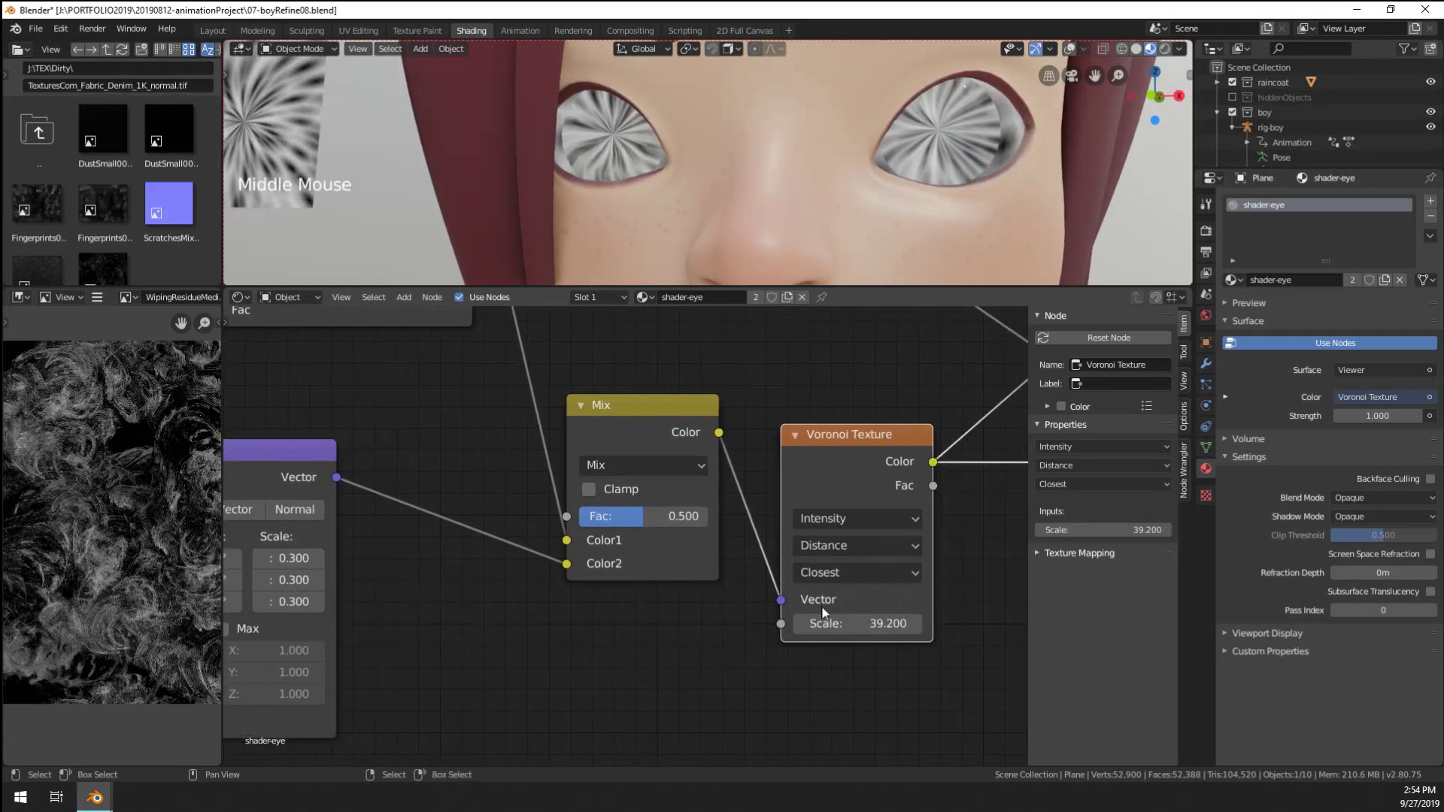
{"action": "left_click_drag", "start_coordinate": [826, 622], "coordinate": [825, 622]}
{"action": "scroll", "coordinate": [632, 695], "scroll_direction": "down", "scroll_amount": 1}
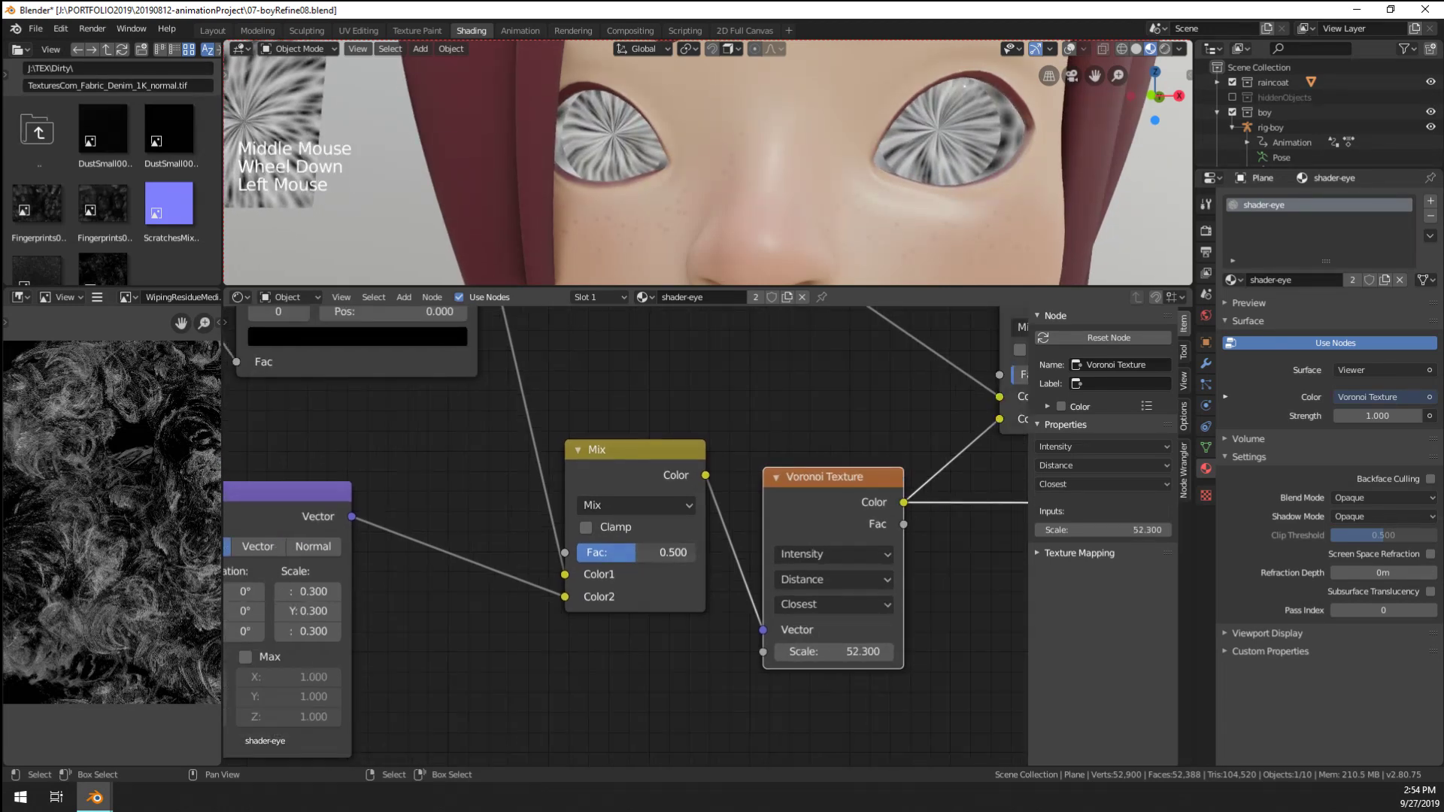
{"action": "left_click_drag", "start_coordinate": [635, 552], "coordinate": [635, 552]}
Preview the Mix node feeding the spherical Gradient Texture, followed by the purple color Mix node, to check the iris pattern
{"action": "scroll", "coordinate": [662, 441], "scroll_direction": "down", "scroll_amount": 7}
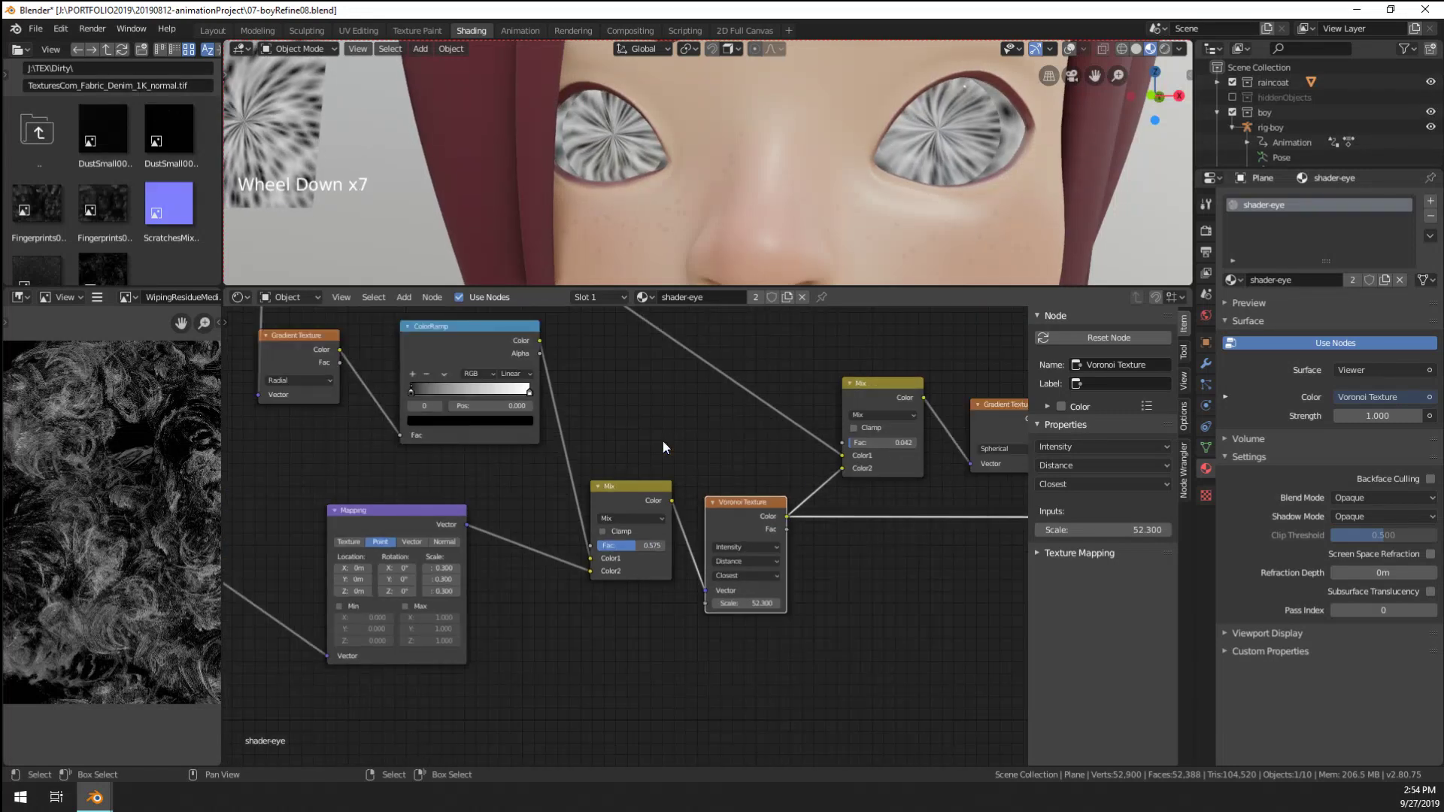
{"action": "scroll", "coordinate": [525, 473], "scroll_direction": "up", "scroll_amount": 3}
{"action": "middle_click_drag", "start_coordinate": [662, 441], "coordinate": [559, 593]}
{"action": "scroll", "coordinate": [537, 546], "scroll_direction": "down", "scroll_amount": 2}
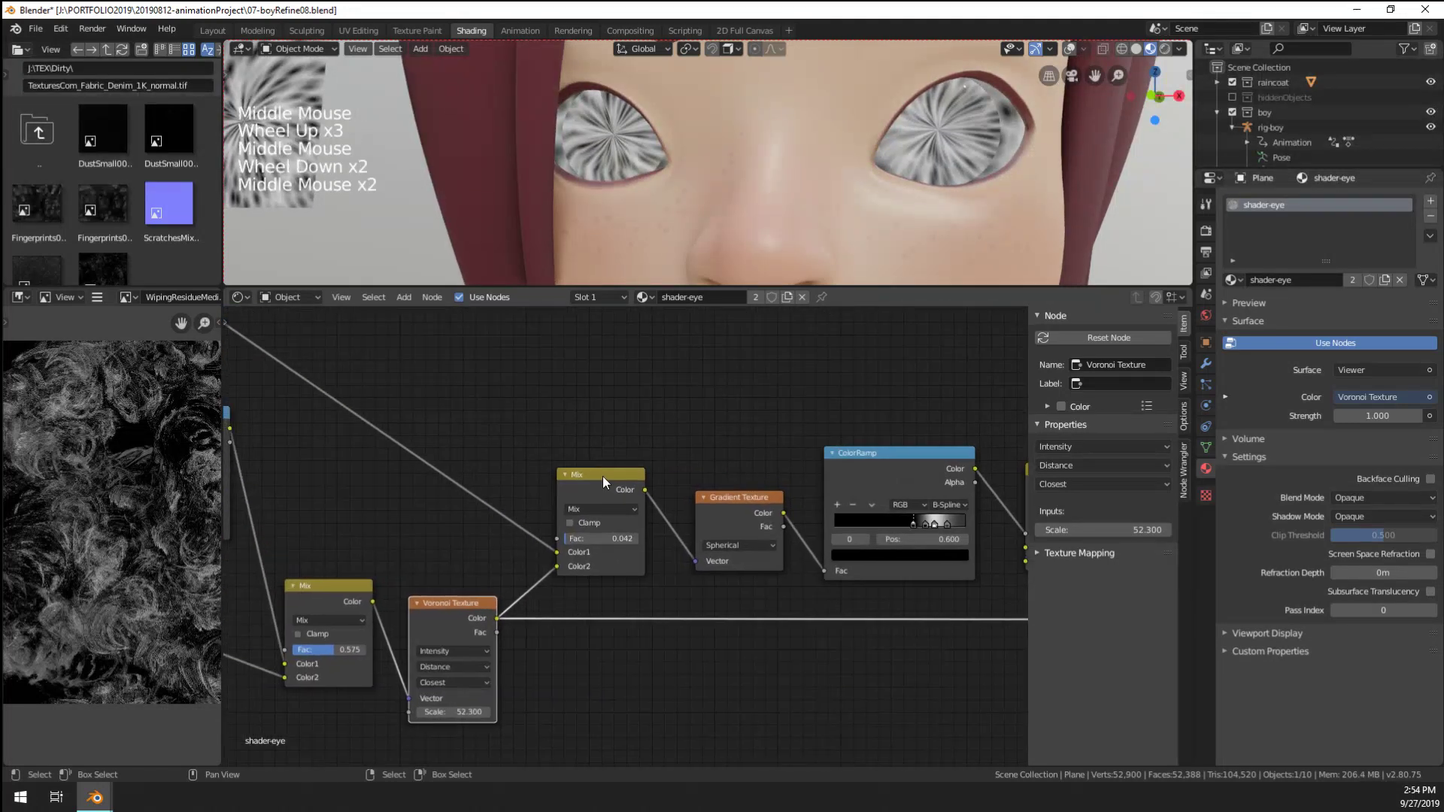
{"action": "left_click", "coordinate": [597, 483], "text": "ctrl+shift"}
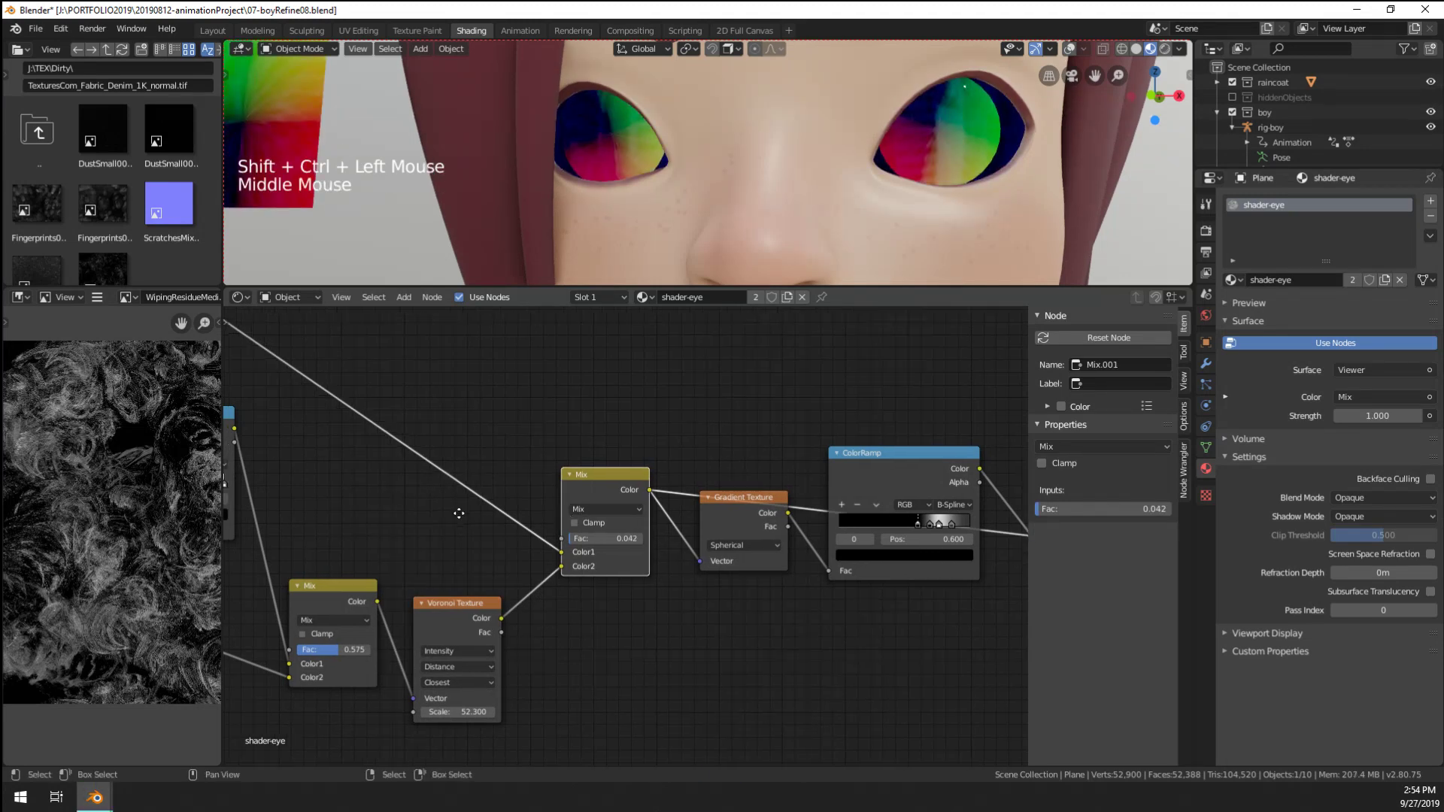
{"action": "middle_click_drag", "start_coordinate": [458, 509], "coordinate": [332, 551]}
{"action": "left_click", "coordinate": [912, 518], "text": "ctrl+shift"}
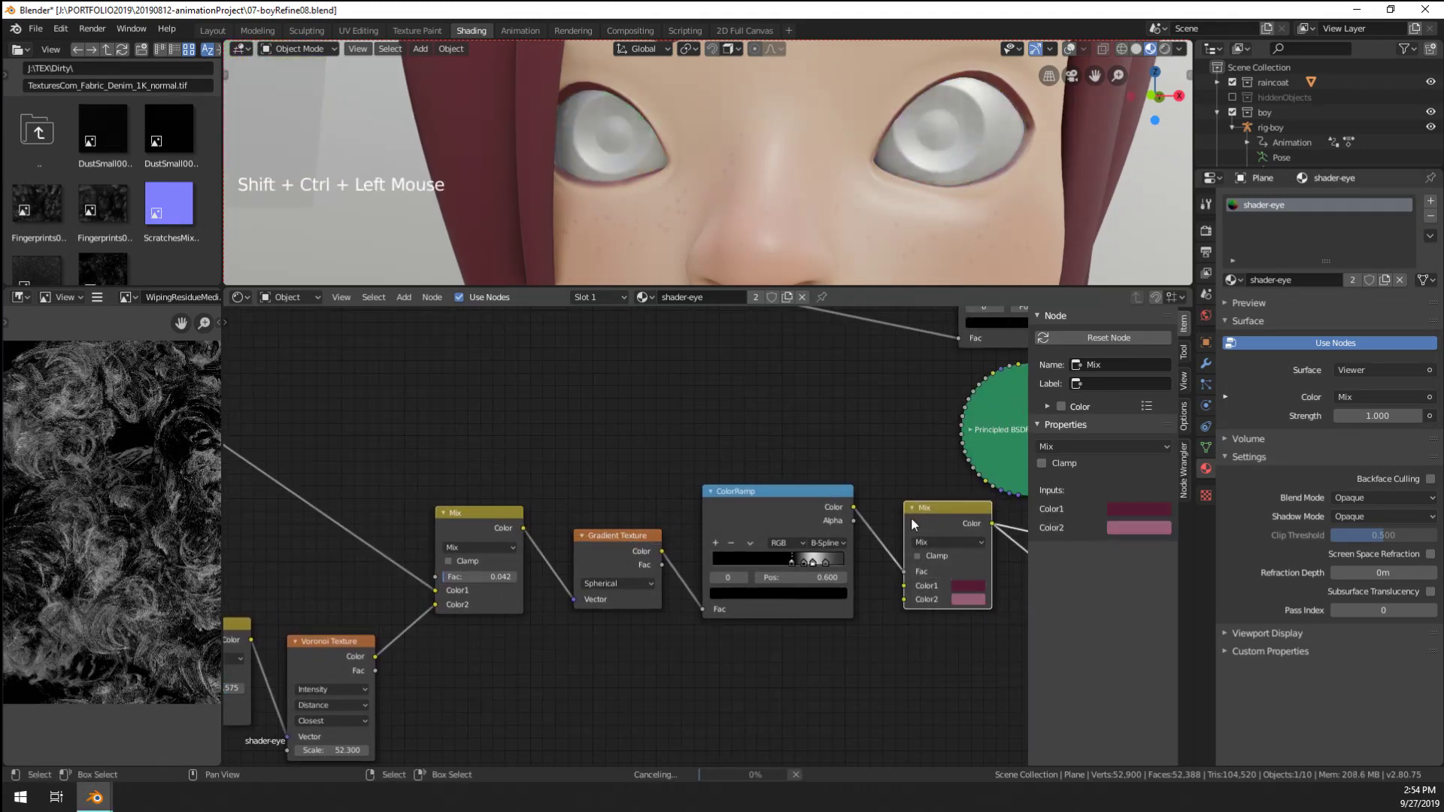
Route the final Mix Shader back to the material output and view the finished eyes on the whole face
{"action": "middle_click_drag", "start_coordinate": [865, 521], "coordinate": [604, 586]}
{"action": "middle_click_drag", "start_coordinate": [782, 572], "coordinate": [598, 590]}
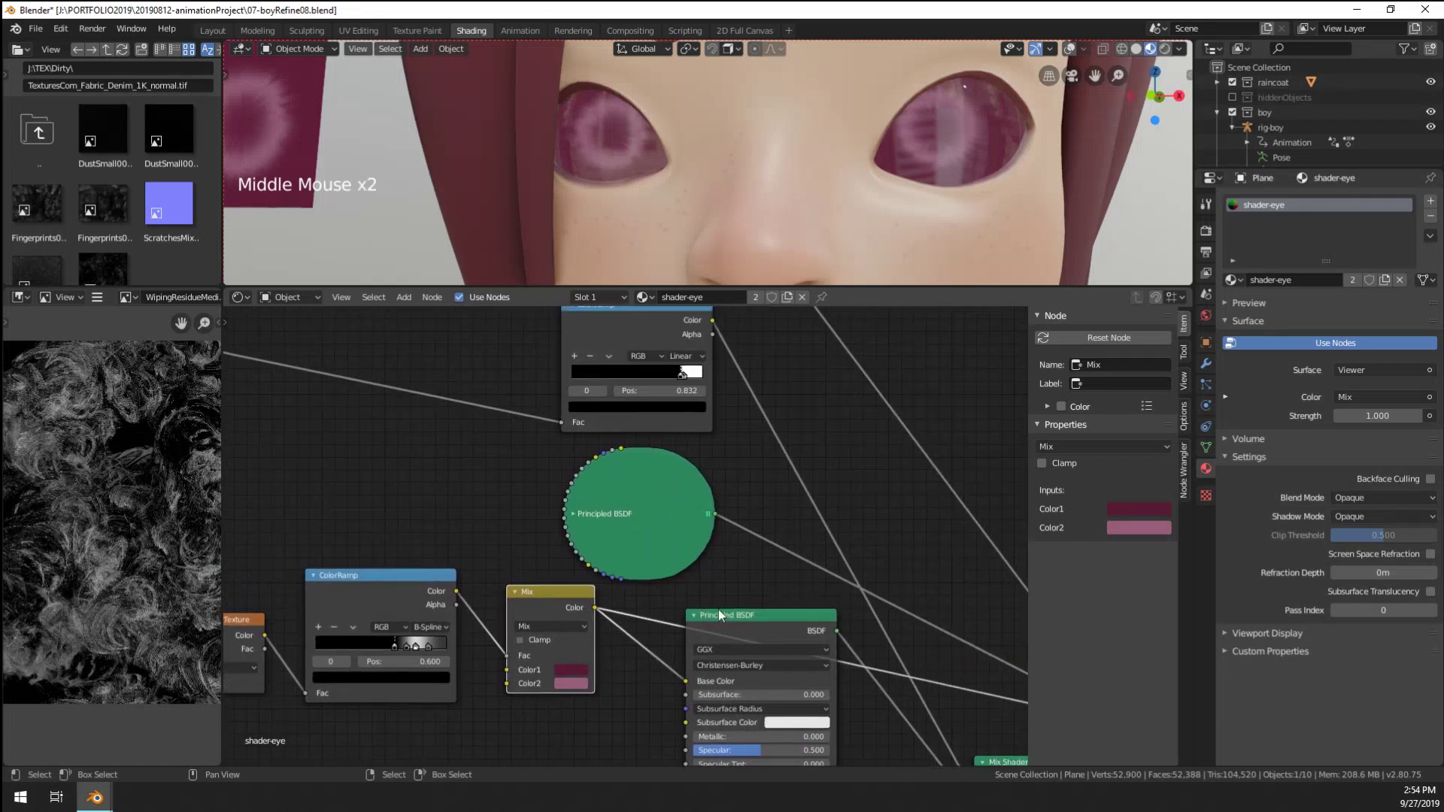
{"action": "middle_click_drag", "start_coordinate": [758, 599], "coordinate": [598, 486]}
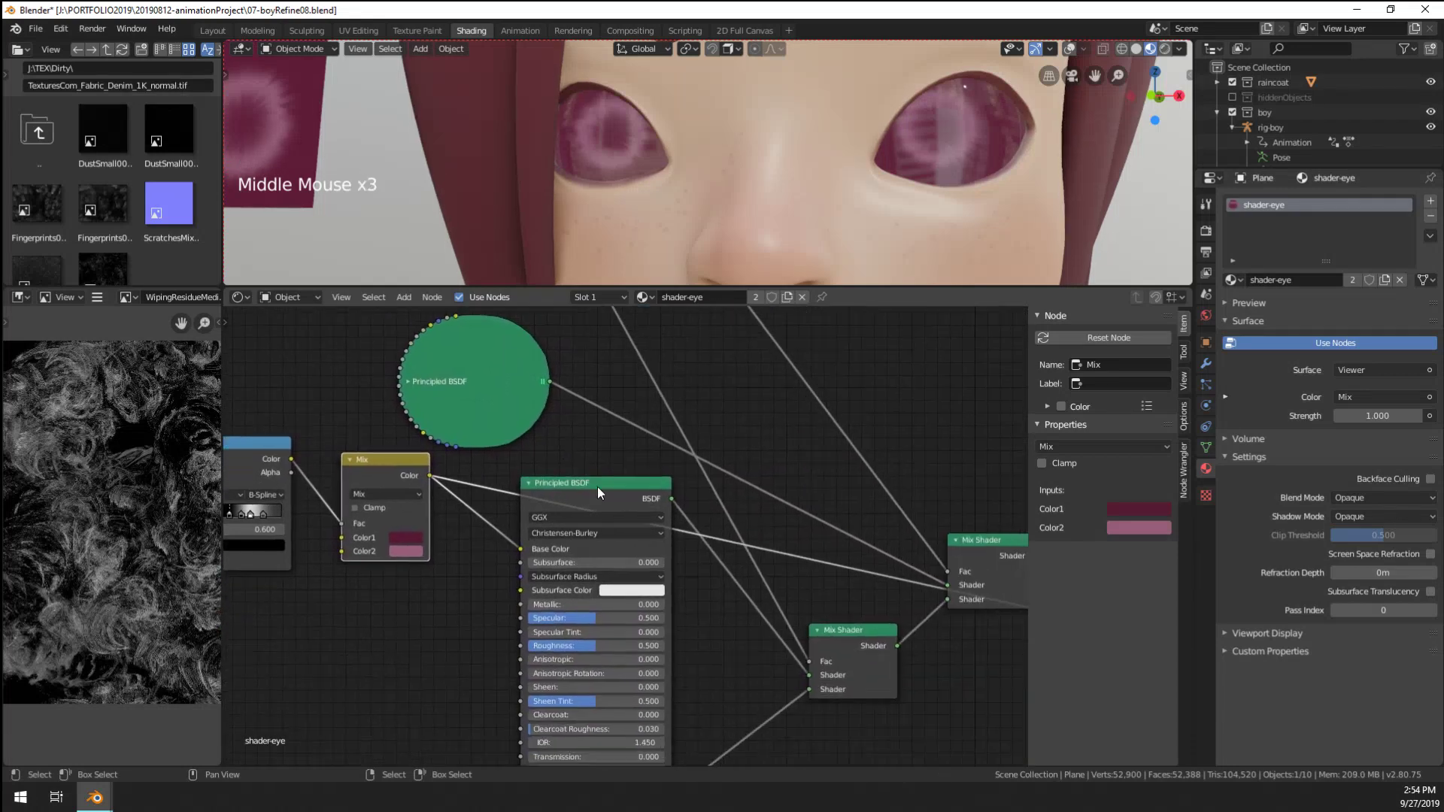
{"action": "left_click", "coordinate": [990, 560], "text": "ctrl+shift"}
{"action": "middle_click_drag", "start_coordinate": [475, 541], "coordinate": [870, 532]}
{"action": "scroll", "coordinate": [574, 130], "scroll_direction": "up", "scroll_amount": 2}
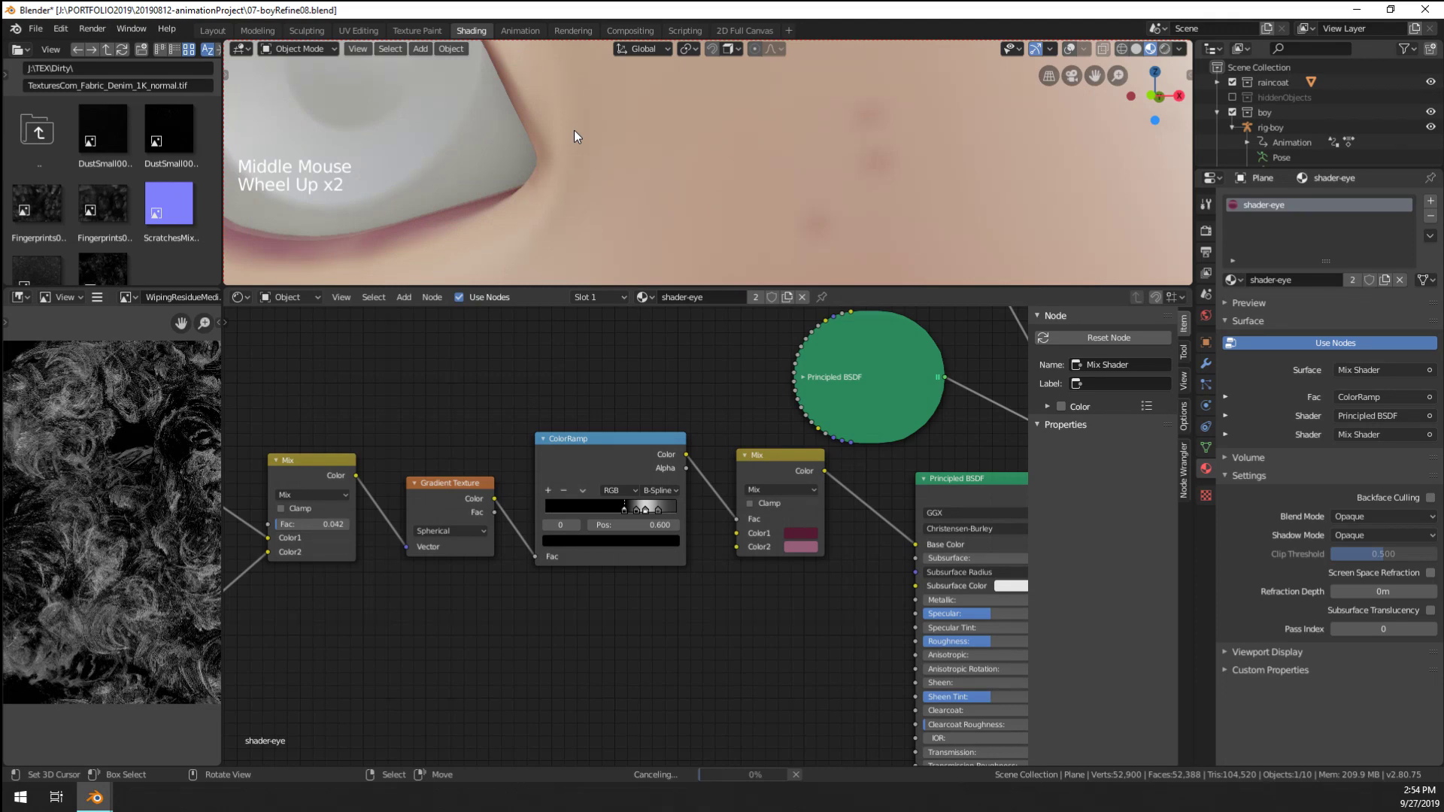
{"action": "scroll", "coordinate": [574, 131], "scroll_direction": "down", "scroll_amount": 4}
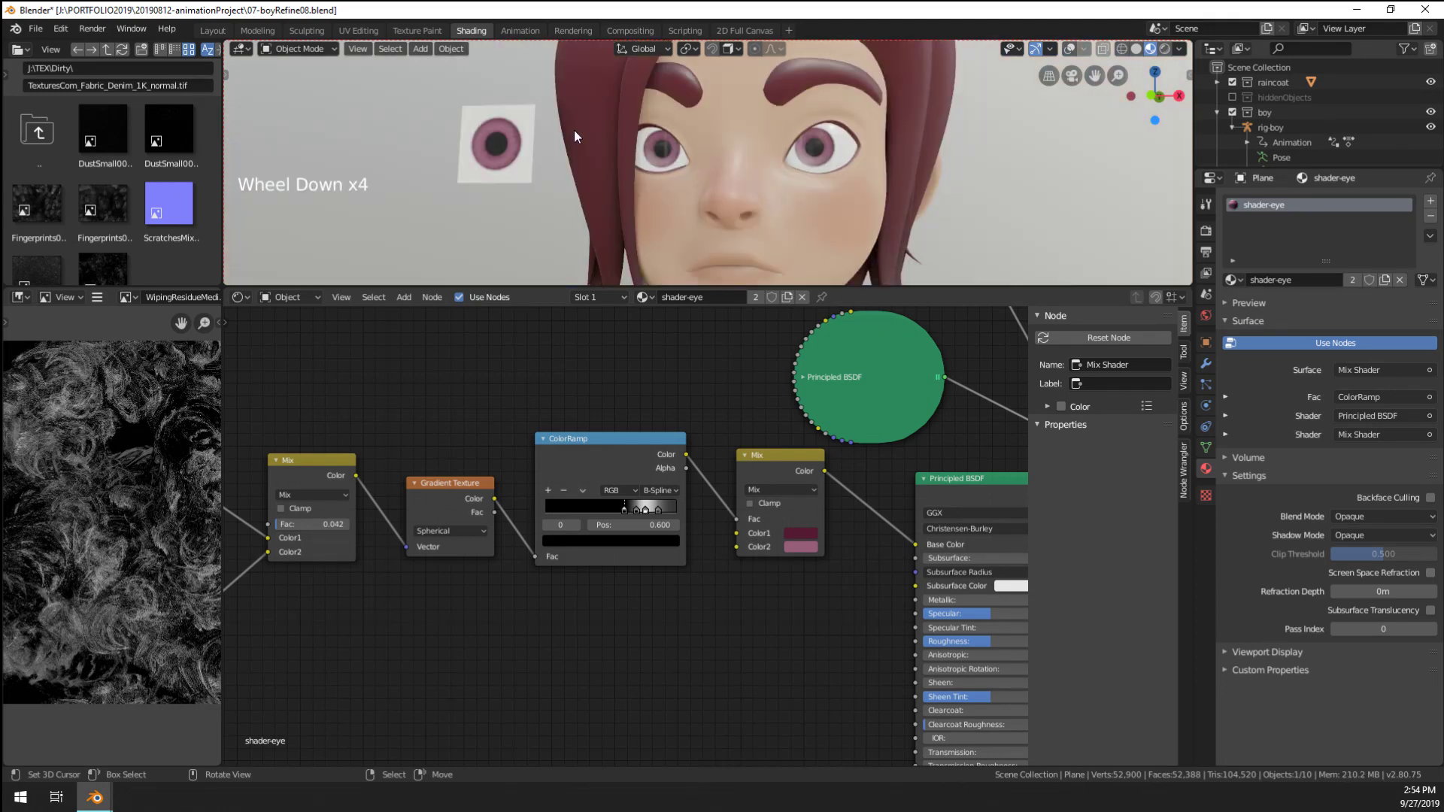
Inspect the iris shading up close on one eye and across both eyes
{"action": "scroll", "coordinate": [575, 130], "scroll_direction": "up", "scroll_amount": 3}
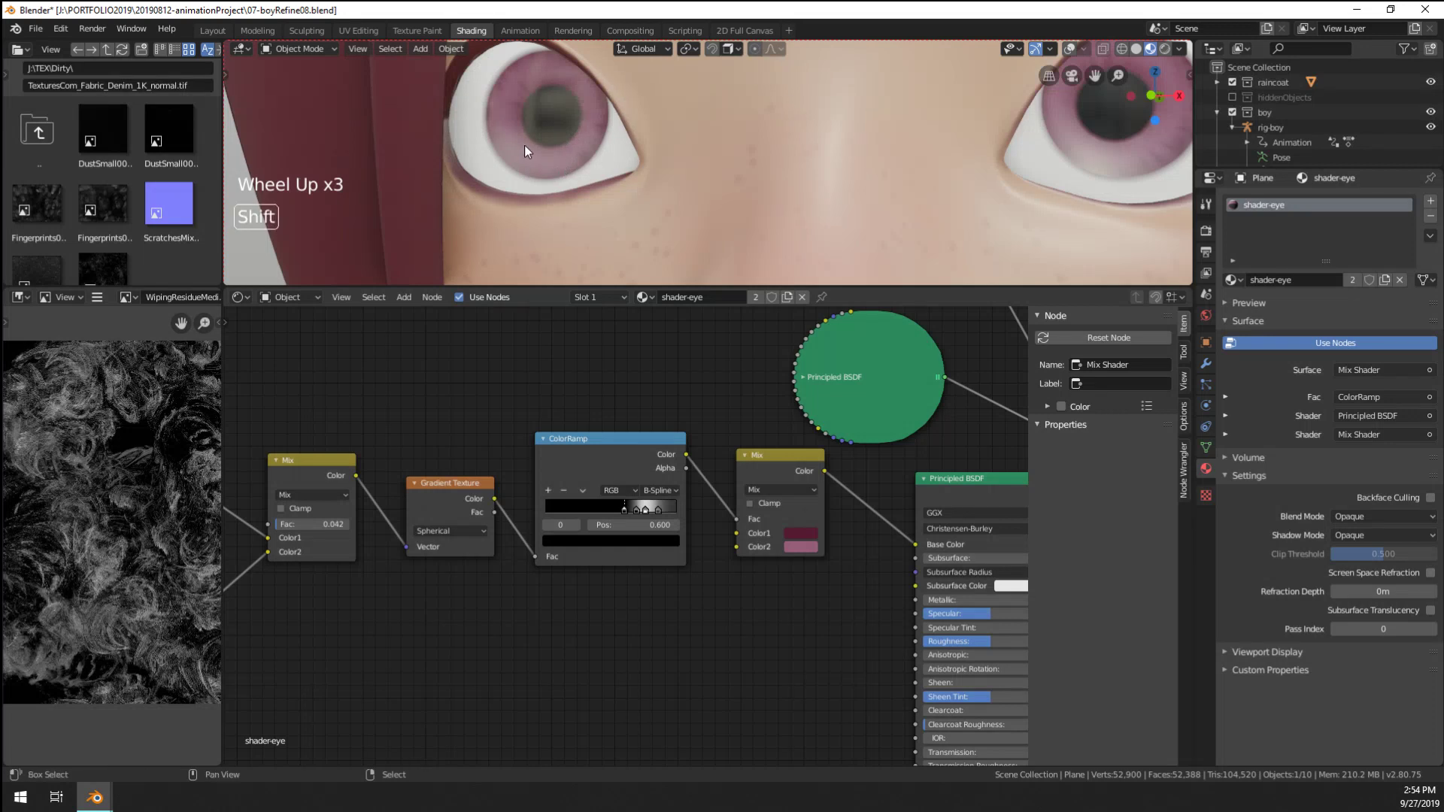
{"action": "middle_click_drag", "start_coordinate": [525, 146], "coordinate": [579, 155], "text": "shift"}
{"action": "scroll", "coordinate": [580, 107], "scroll_direction": "up", "scroll_amount": 1}
{"action": "scroll", "coordinate": [585, 92], "scroll_direction": "down", "scroll_amount": 2}
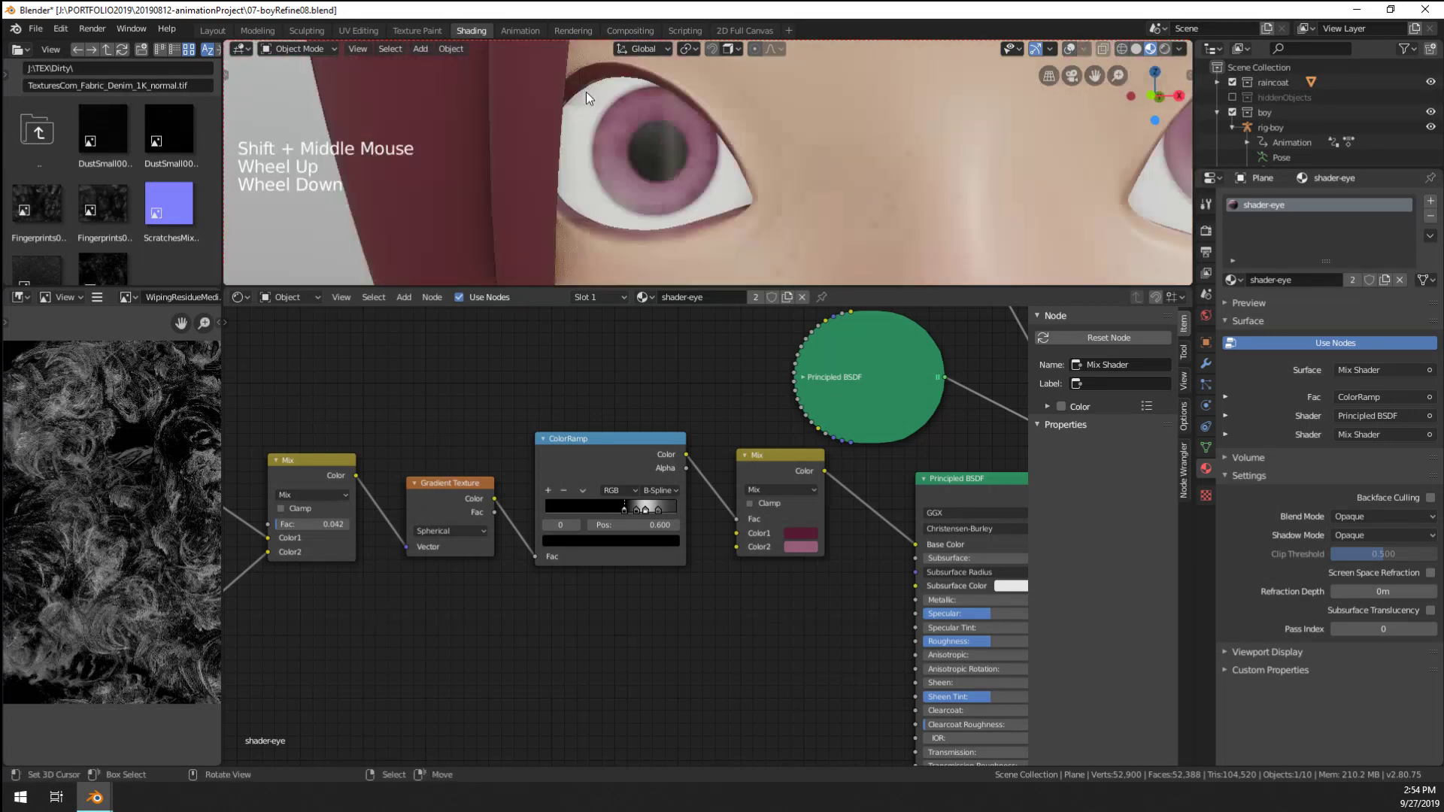
{"action": "scroll", "coordinate": [592, 147], "scroll_direction": "up", "scroll_amount": 2}
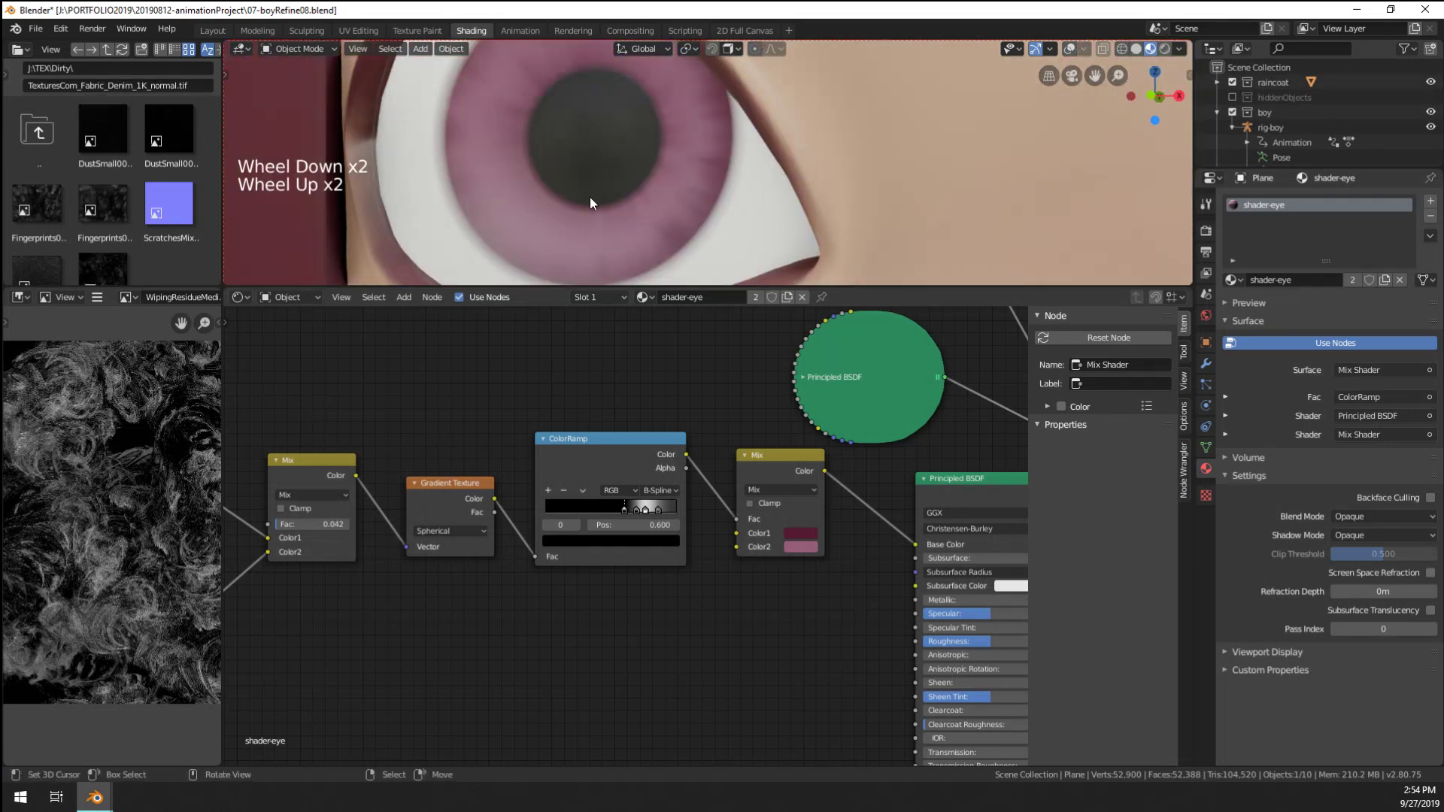
{"action": "scroll", "coordinate": [589, 197], "scroll_direction": "down", "scroll_amount": 1}
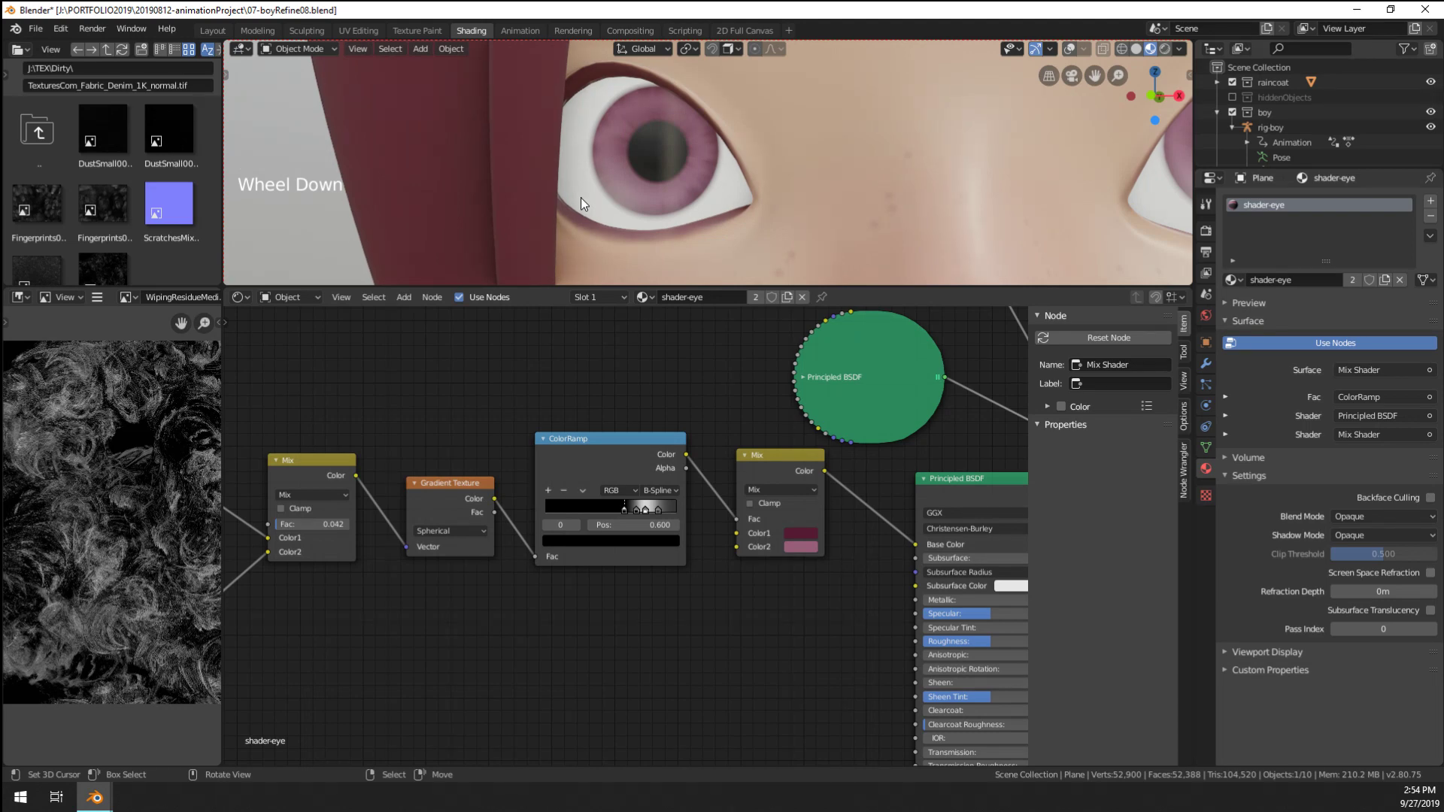
{"action": "scroll", "coordinate": [583, 197], "scroll_direction": "down", "scroll_amount": 1}
{"action": "scroll", "coordinate": [625, 187], "scroll_direction": "up", "scroll_amount": 1}
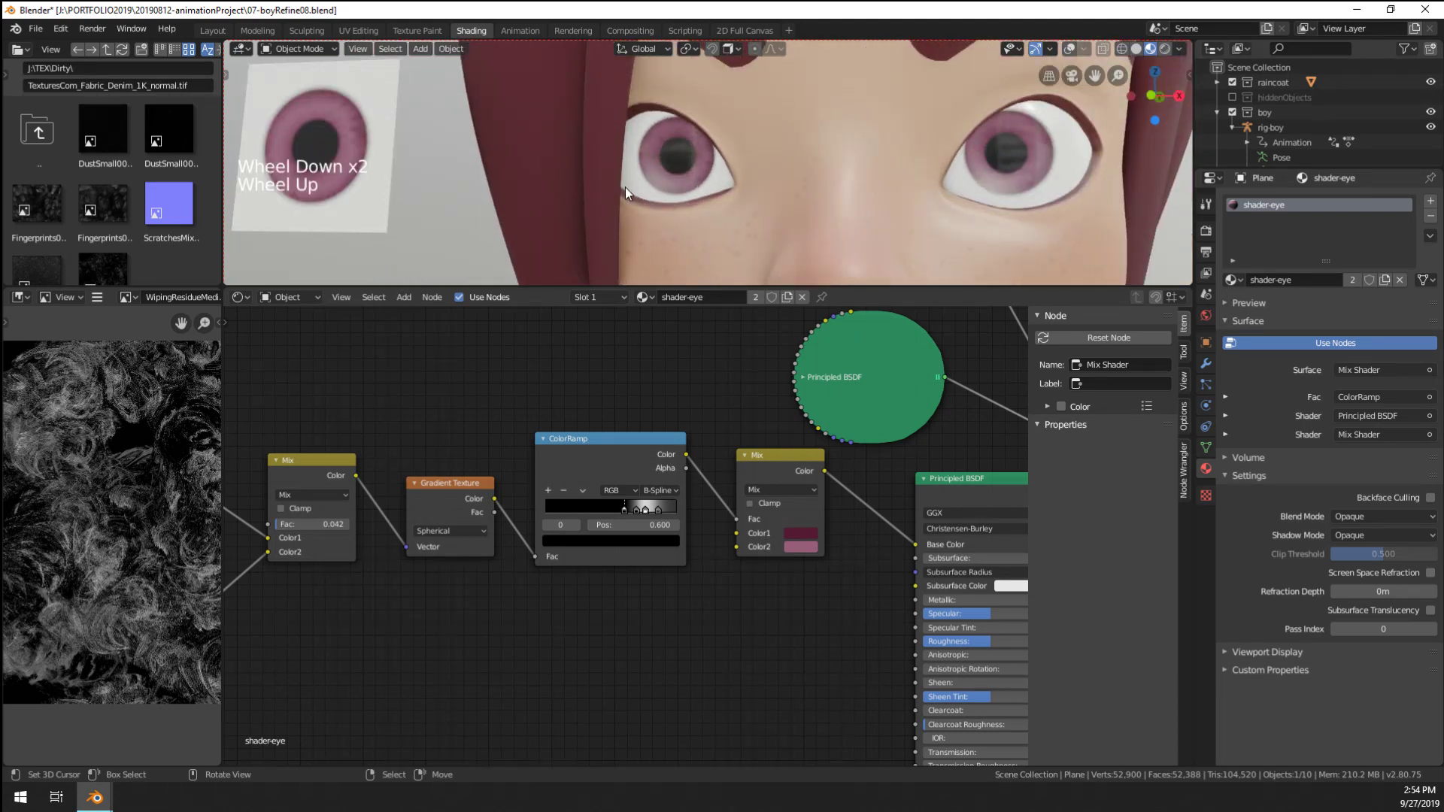
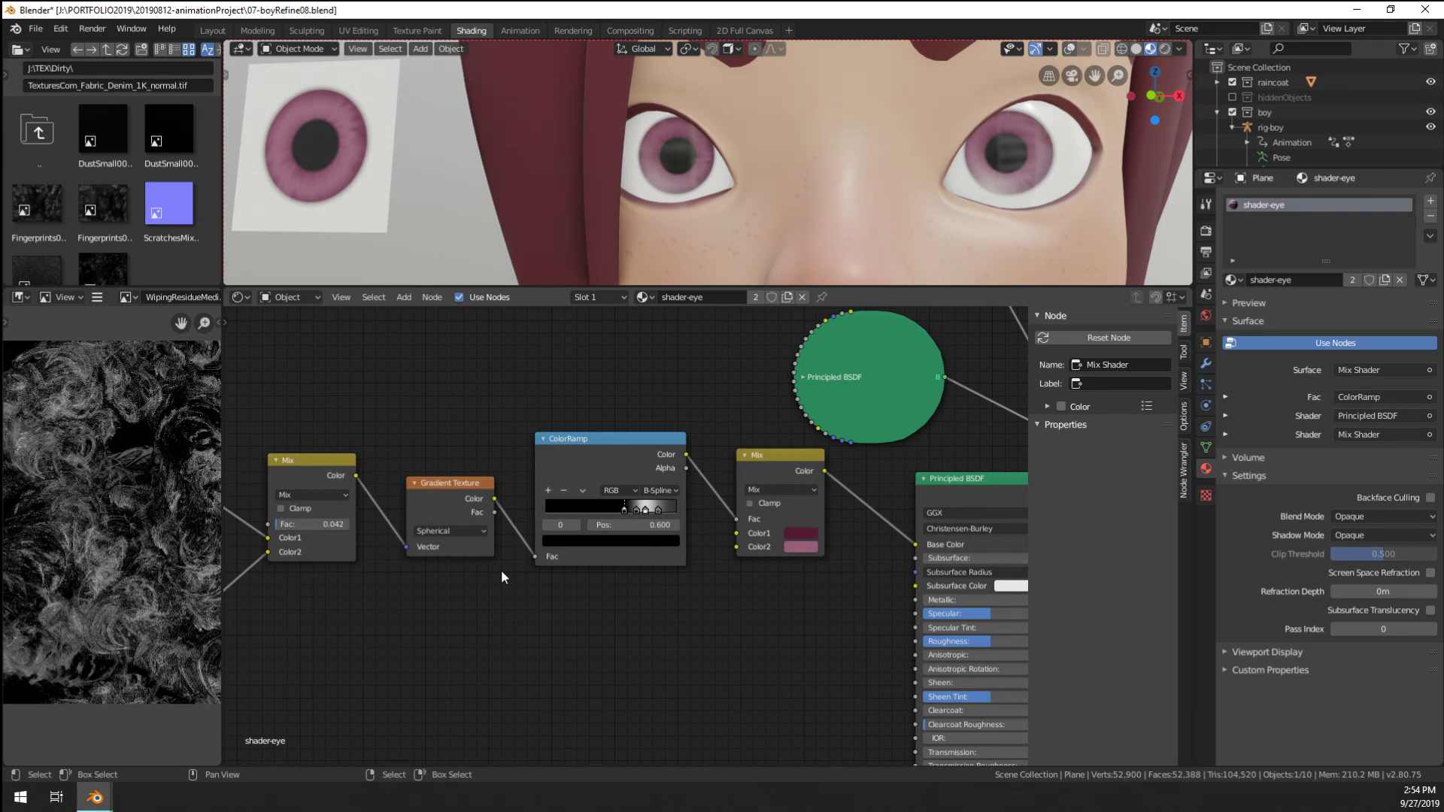
Adjust the stops of the ColorRamp feeding the purple color Mix node, moving the first black stop to position 0.691
{"action": "middle_click_drag", "start_coordinate": [481, 634], "coordinate": [509, 594]}
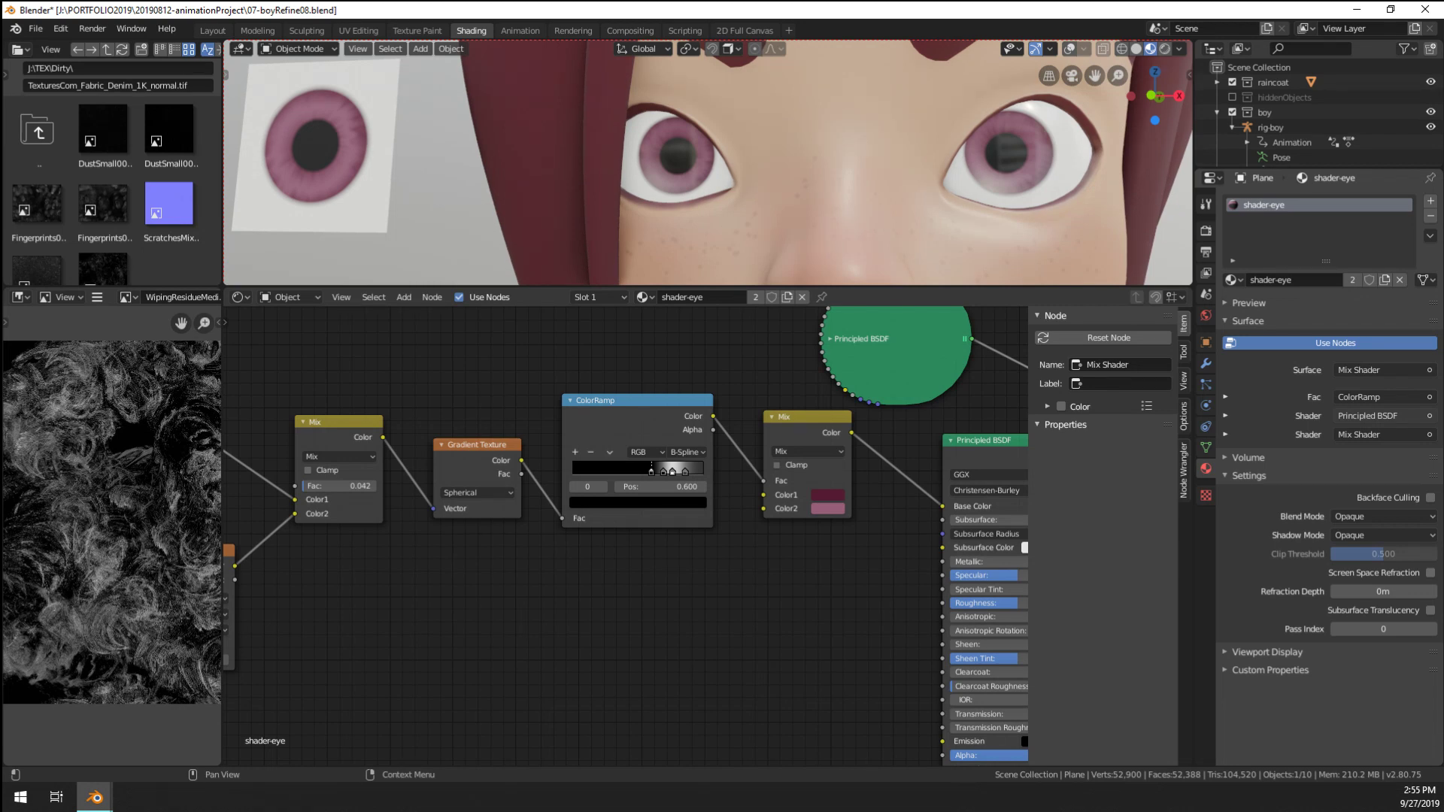
{"action": "middle_click_drag", "start_coordinate": [728, 622], "coordinate": [774, 599]}
{"action": "middle_click_drag", "start_coordinate": [630, 597], "coordinate": [693, 625]}
{"action": "middle_click_drag", "start_coordinate": [583, 594], "coordinate": [523, 621]}
{"action": "scroll", "coordinate": [577, 599], "scroll_direction": "up", "scroll_amount": 3}
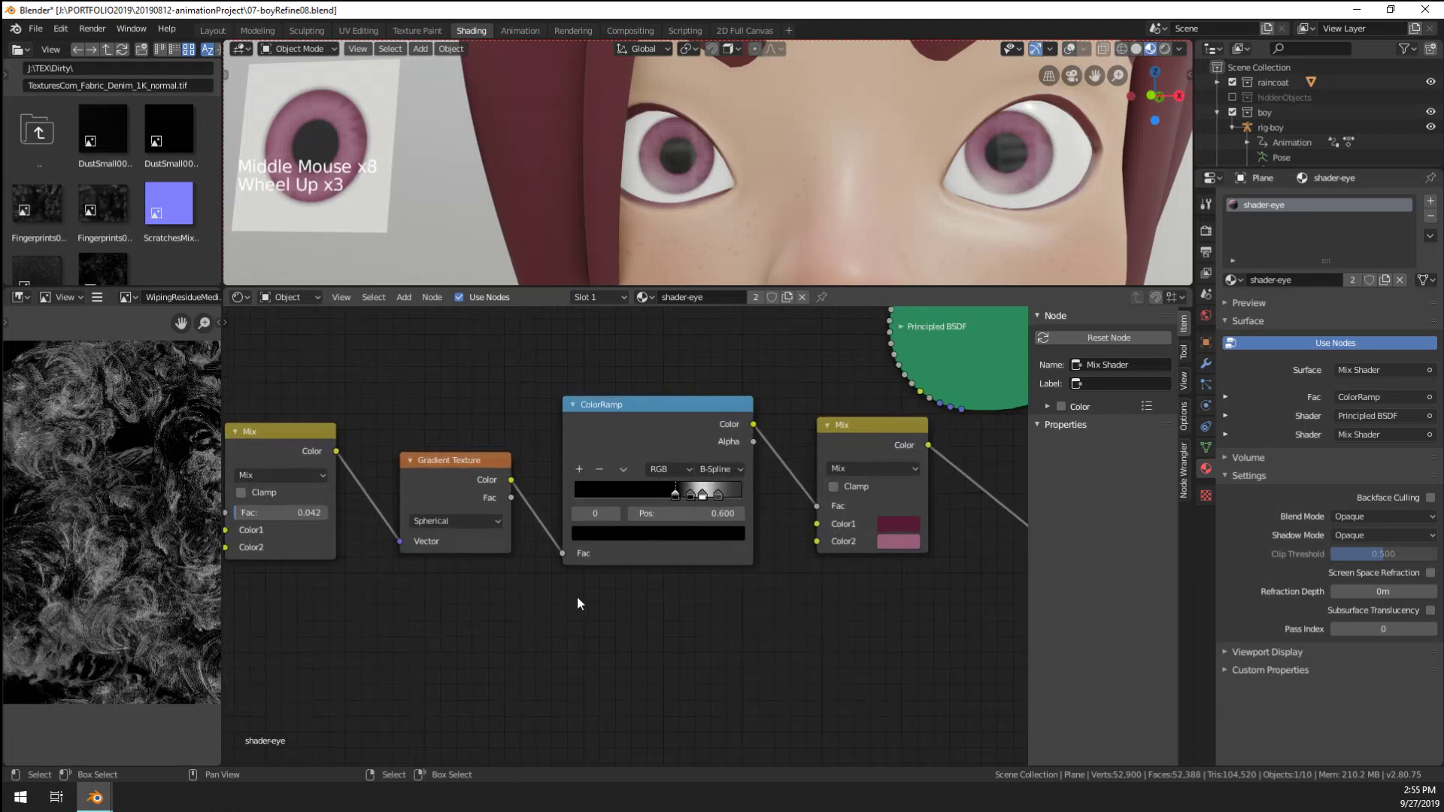
{"action": "scroll", "coordinate": [624, 530], "scroll_direction": "up", "scroll_amount": 3}
{"action": "middle_click_drag", "start_coordinate": [818, 521], "coordinate": [682, 547]}
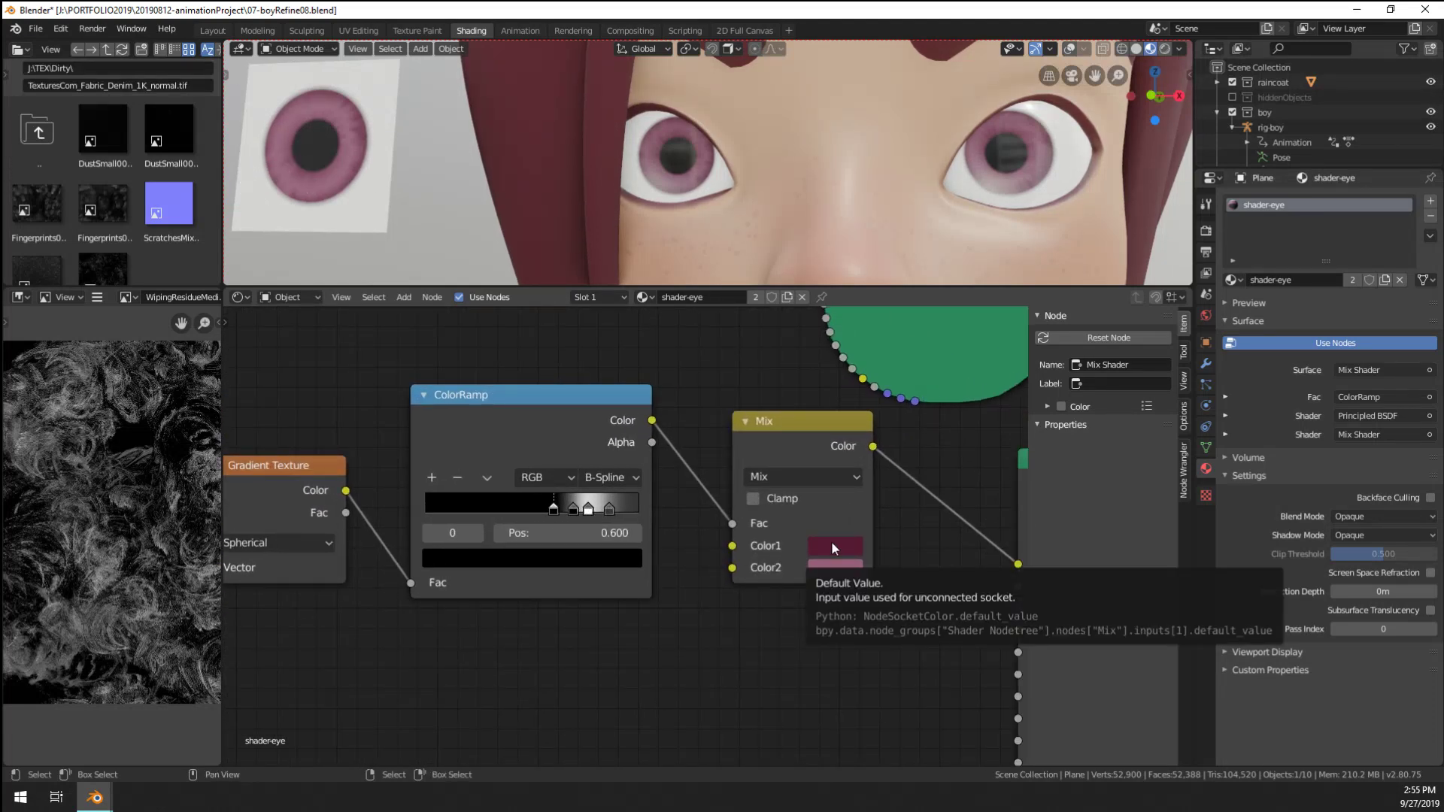
{"action": "scroll", "coordinate": [832, 540], "scroll_direction": "down", "scroll_amount": 3}
{"action": "middle_click_drag", "start_coordinate": [820, 548], "coordinate": [865, 548]}
{"action": "scroll", "coordinate": [607, 621], "scroll_direction": "up", "scroll_amount": 8}
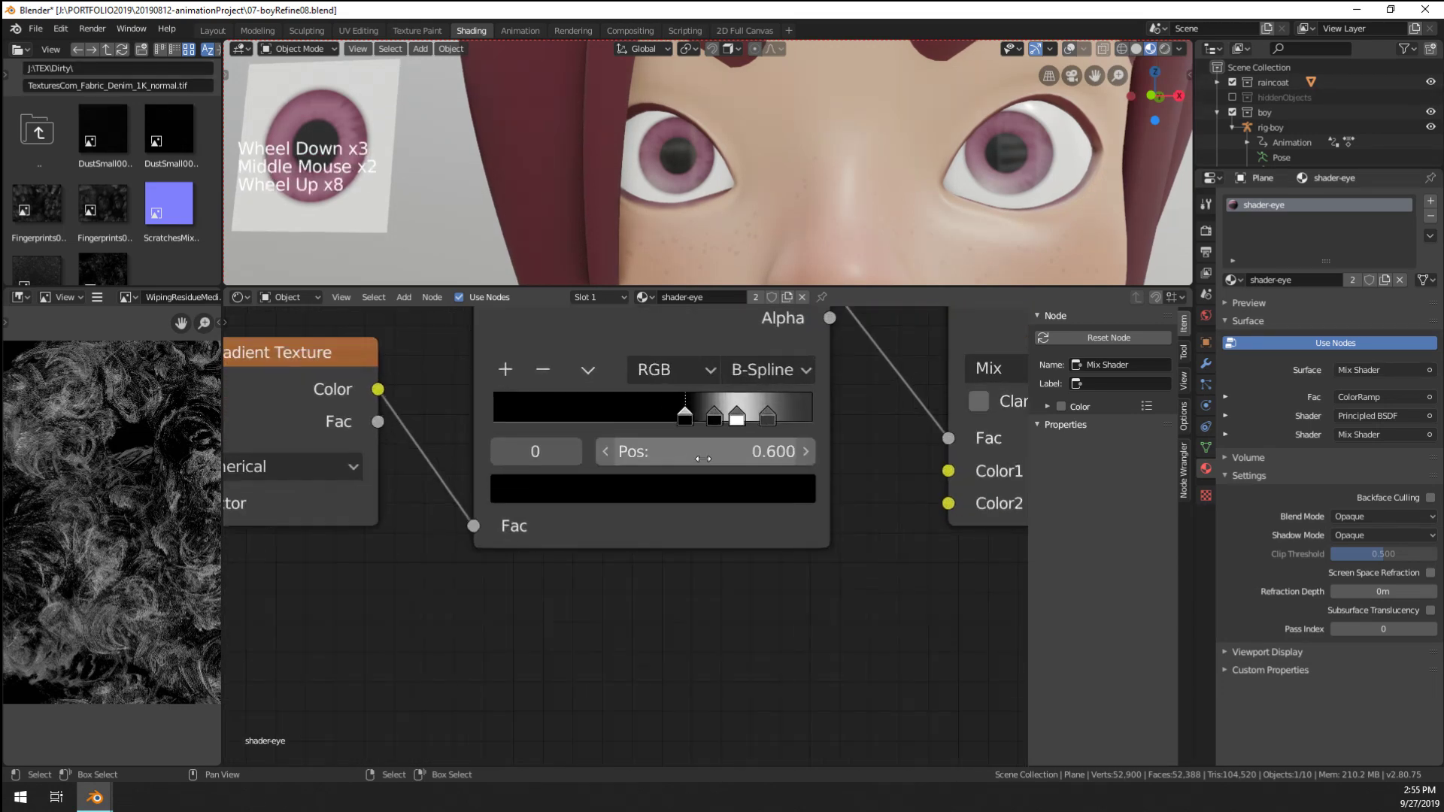
{"action": "left_click_drag", "start_coordinate": [715, 420], "coordinate": [799, 403]}
{"action": "scroll", "coordinate": [777, 423], "scroll_direction": "up", "scroll_amount": 3}
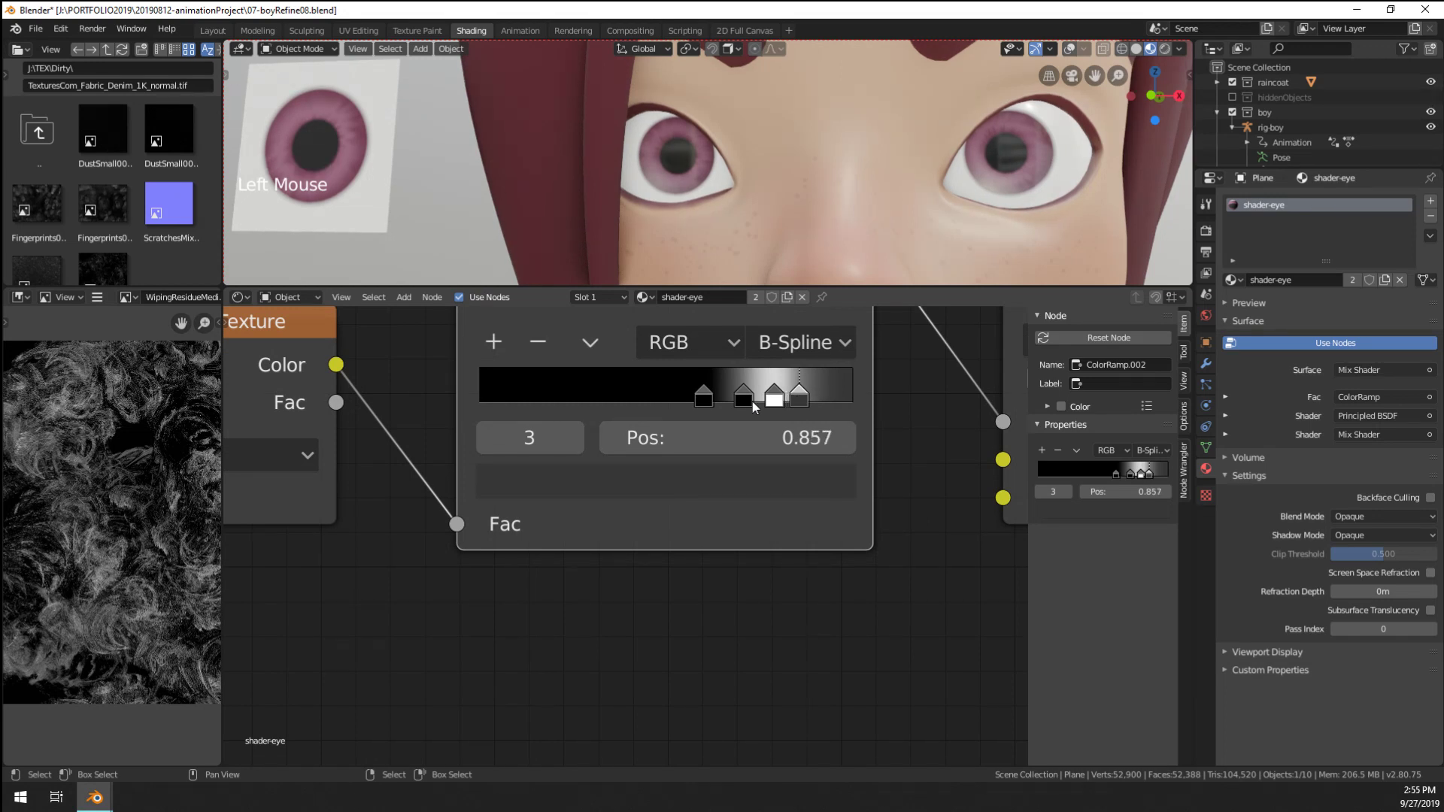
{"action": "left_click_drag", "start_coordinate": [703, 398], "coordinate": [741, 403]}
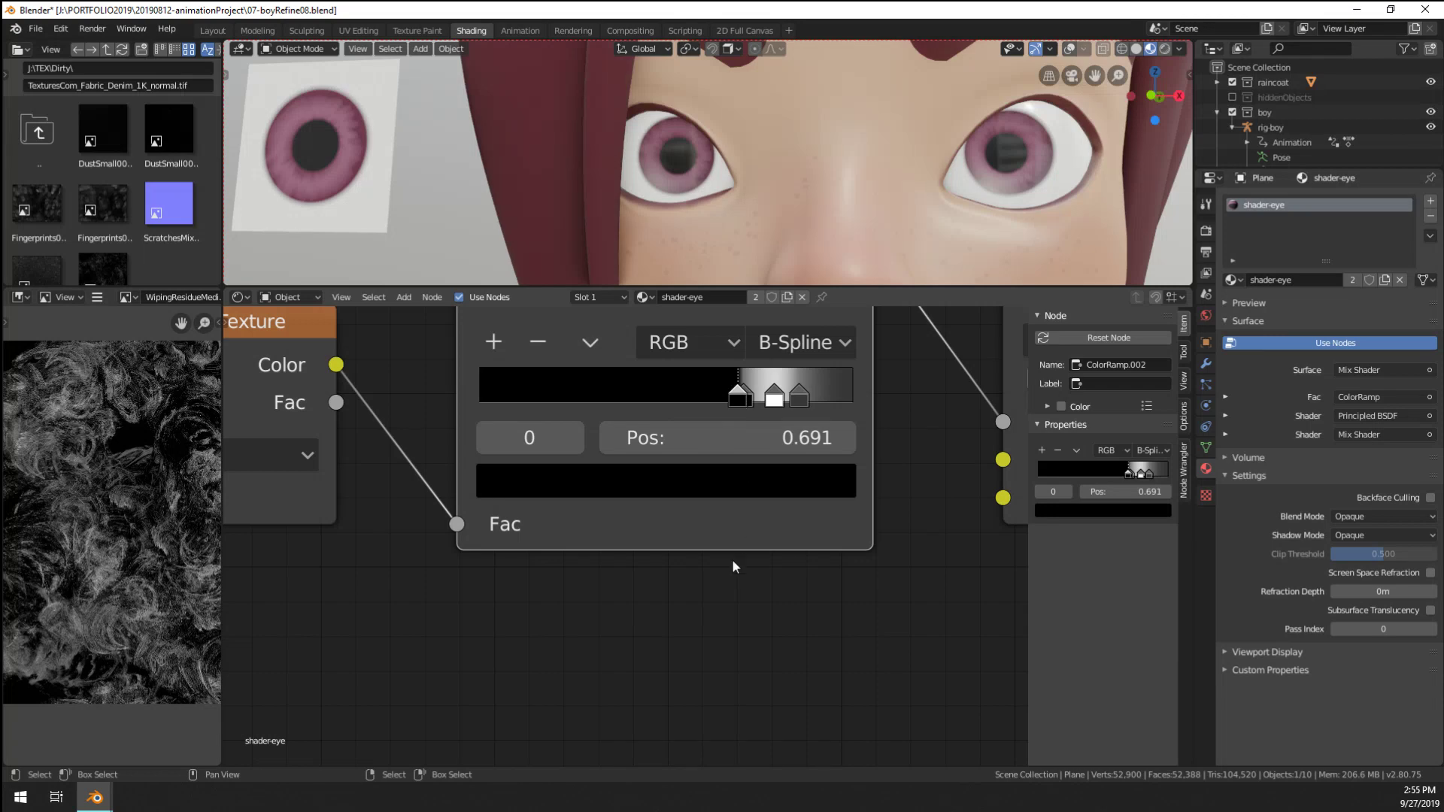
Add a Bump node below the purple color Mix node, beside the Principled BSDF
{"action": "scroll", "coordinate": [732, 561], "scroll_direction": "down", "scroll_amount": 8}
{"action": "scroll", "coordinate": [653, 585], "scroll_direction": "down", "scroll_amount": 6}
{"action": "middle_click_drag", "start_coordinate": [747, 570], "coordinate": [584, 530]}
{"action": "key", "text": "shift+a"}
{"action": "mouse_move", "coordinate": [557, 537]}
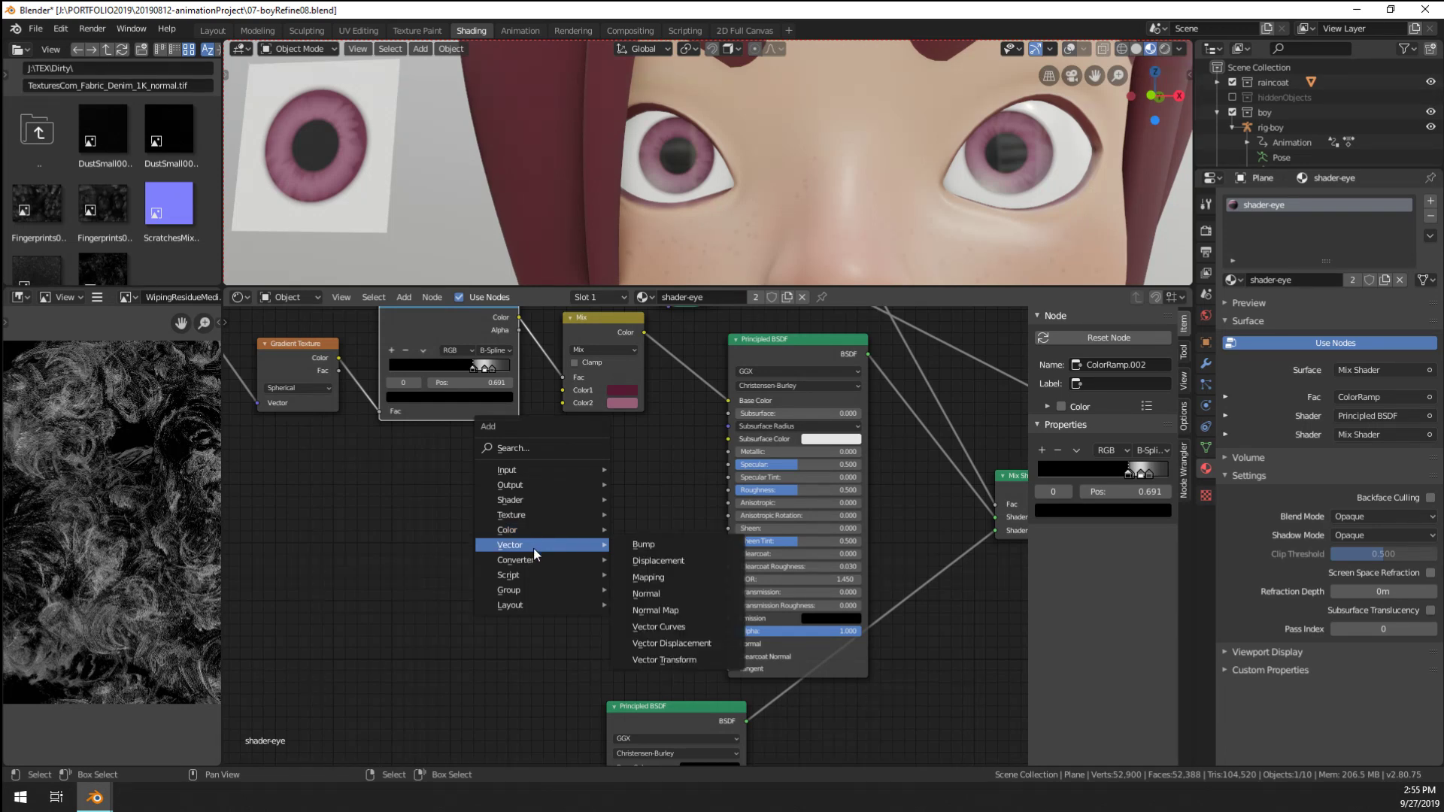
{"action": "left_click", "coordinate": [667, 547]}
{"action": "left_click", "coordinate": [557, 450]}
{"action": "middle_click_drag", "start_coordinate": [558, 450], "coordinate": [760, 511]}
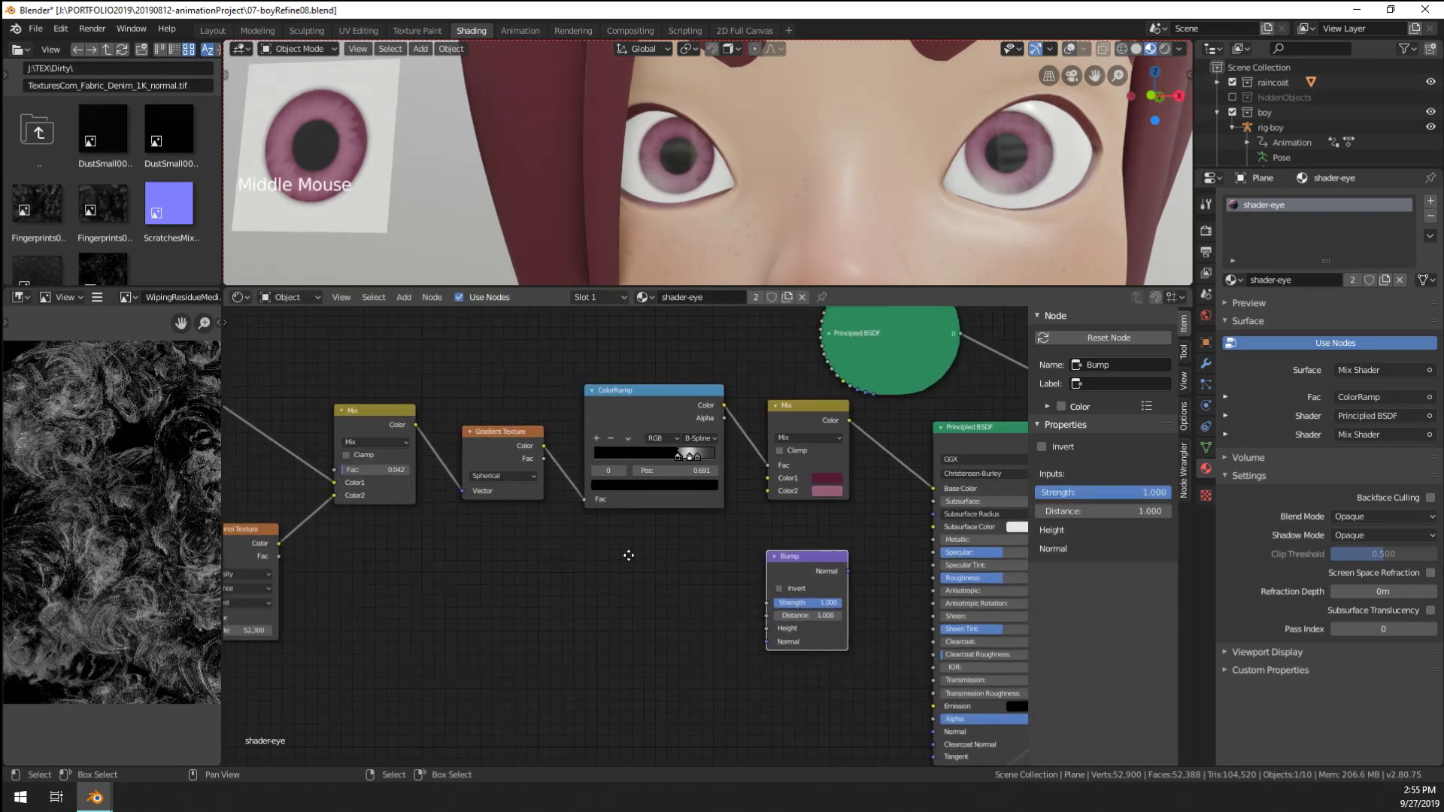
Preview the Mix node and the Voronoi Texture, and connect the Voronoi Texture's Color output to the Bump node's Height input
{"action": "scroll", "coordinate": [529, 472], "scroll_direction": "up", "scroll_amount": 3}
{"action": "left_click", "coordinate": [327, 400], "text": "ctrl+shift"}
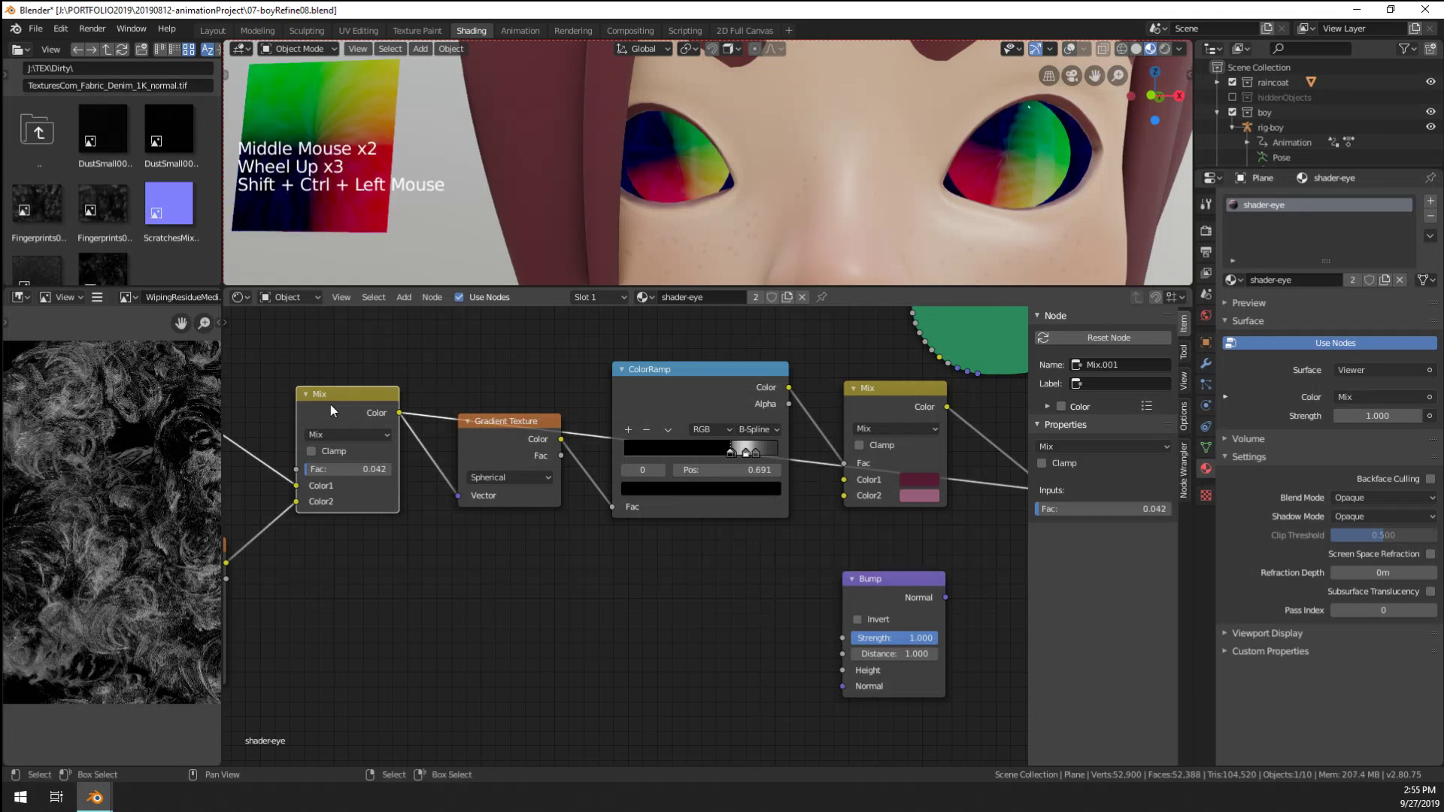
{"action": "middle_click_drag", "start_coordinate": [388, 561], "coordinate": [669, 566]}
{"action": "left_click", "coordinate": [436, 556], "text": "ctrl+shift"}
{"action": "scroll", "coordinate": [596, 612], "scroll_direction": "down", "scroll_amount": 3}
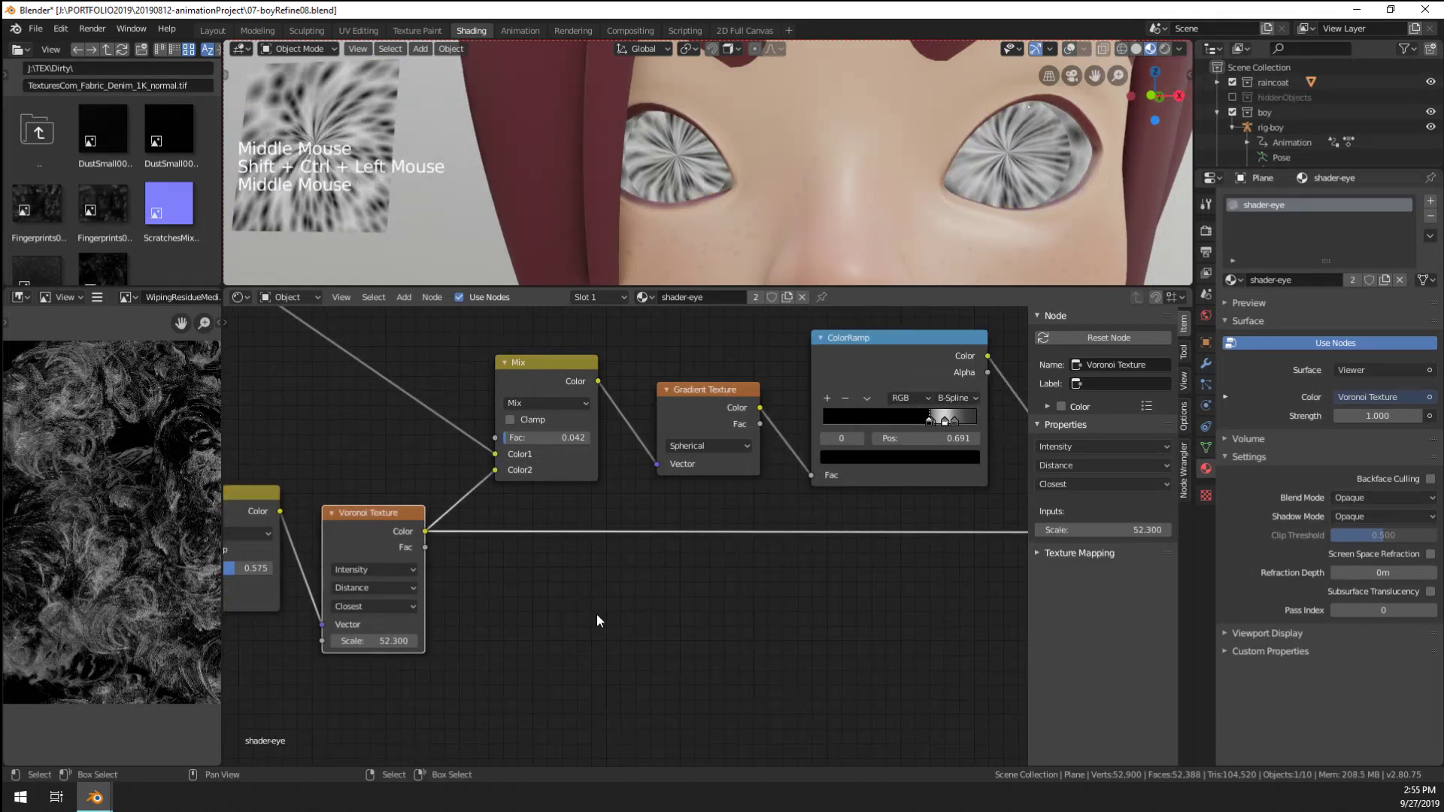
{"action": "middle_click_drag", "start_coordinate": [597, 614], "coordinate": [466, 614]}
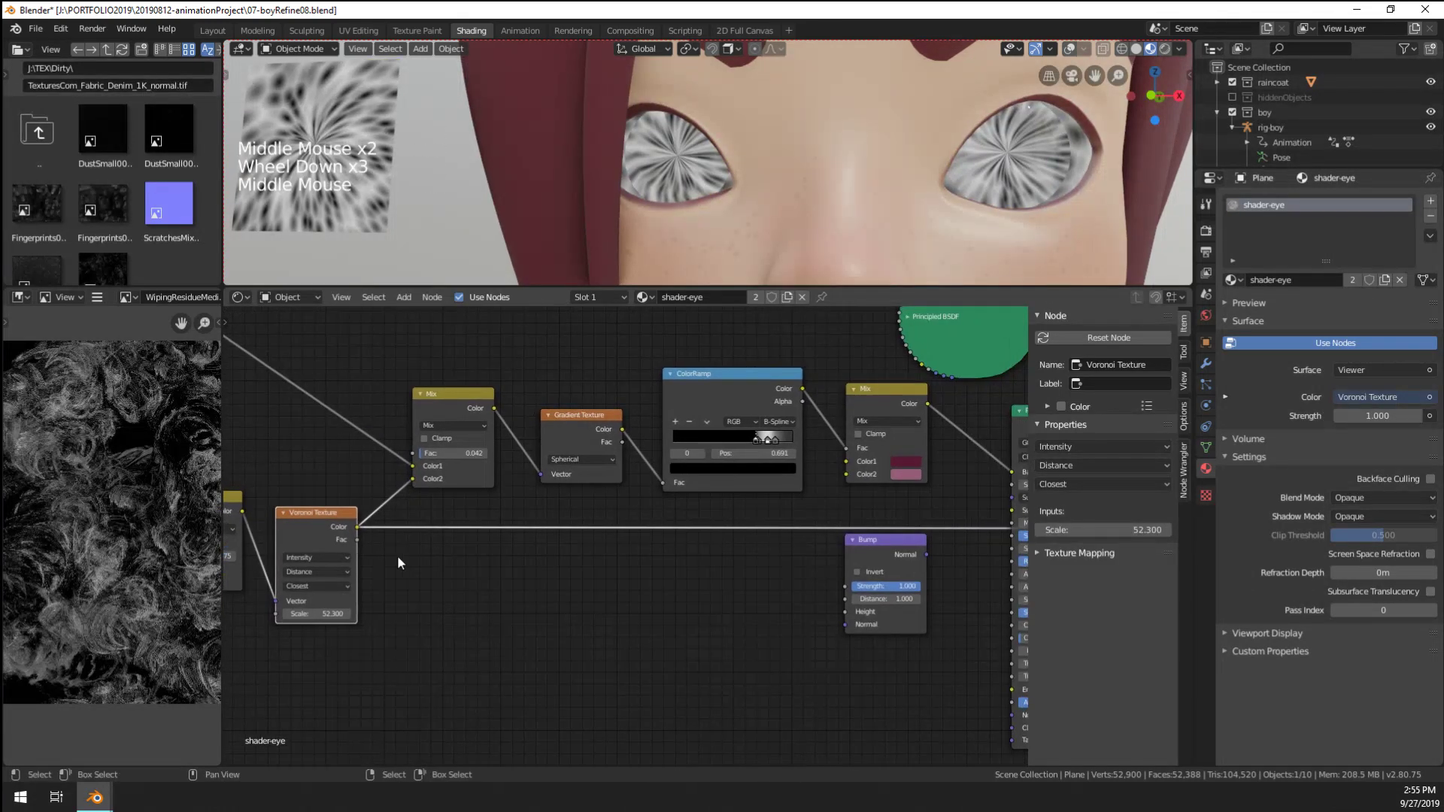
{"action": "left_click_drag", "start_coordinate": [359, 526], "coordinate": [847, 612]}
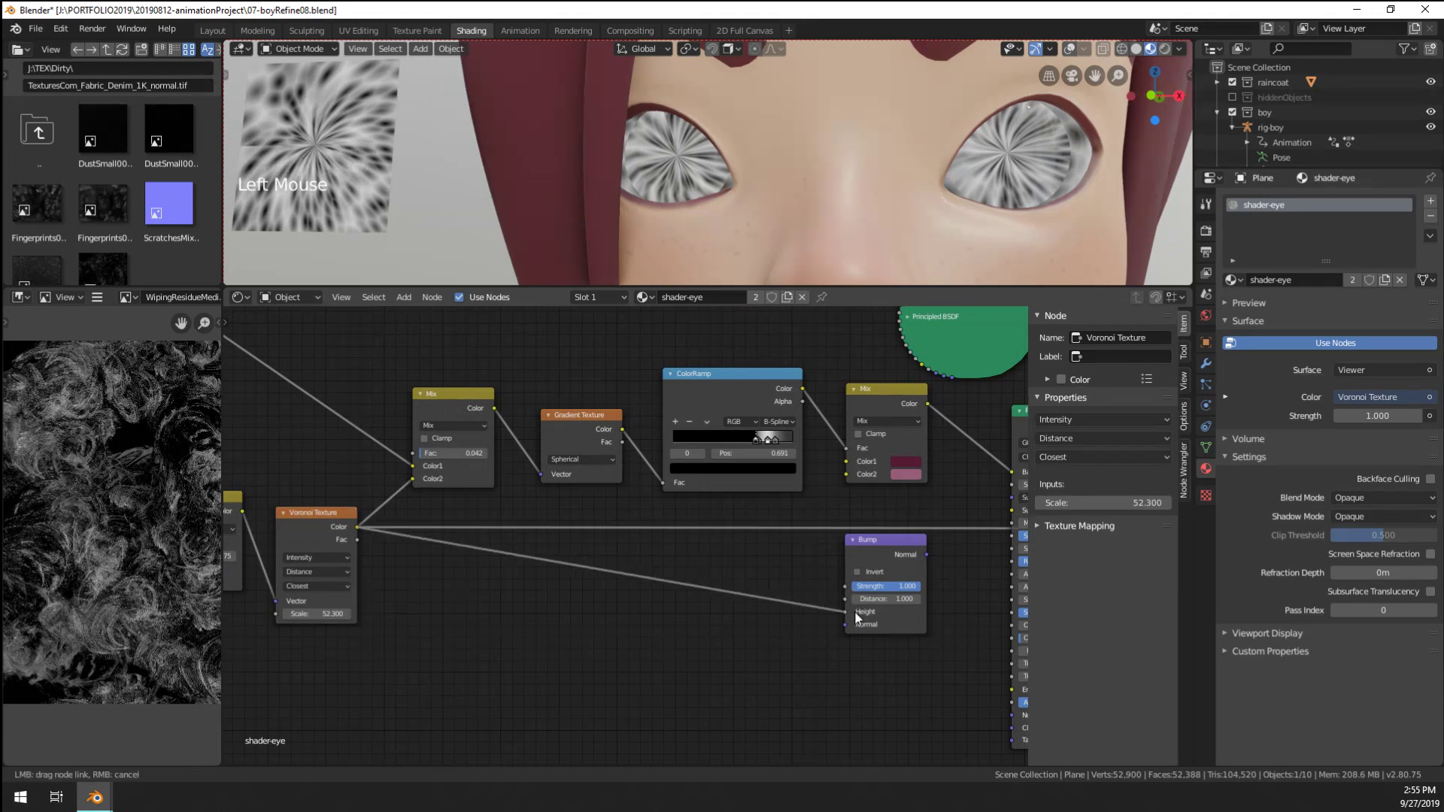
Preview the Bump node's output on the eyes and set its strength to 0.200
{"action": "left_click", "coordinate": [880, 555], "text": "ctrl+shift"}
{"action": "middle_click_drag", "start_coordinate": [881, 556], "coordinate": [534, 583]}
{"action": "scroll", "coordinate": [531, 585], "scroll_direction": "up", "scroll_amount": 8}
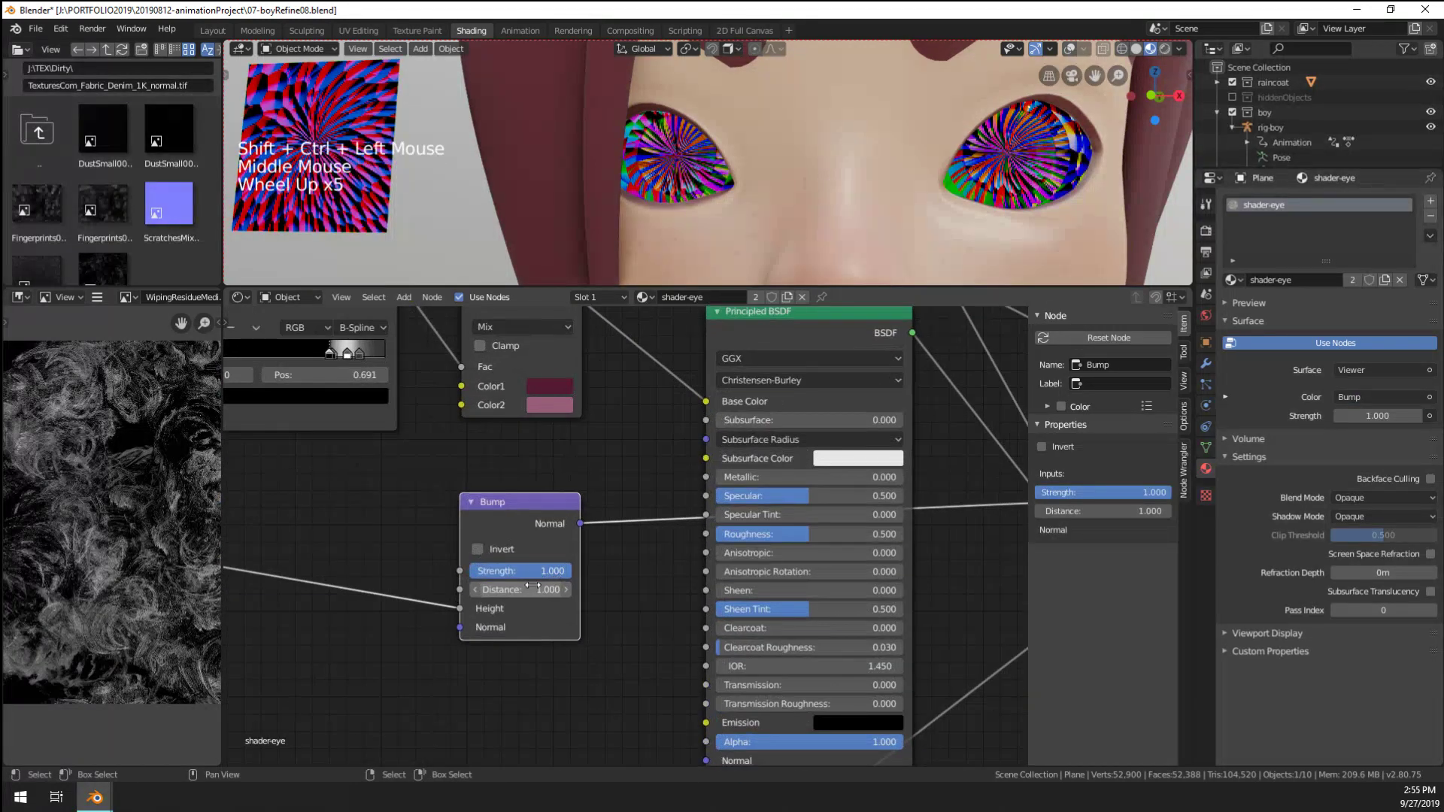
{"action": "left_click_drag", "start_coordinate": [531, 585], "coordinate": [470, 585]}
{"action": "left_click", "coordinate": [659, 603]}
Connect the Bump node's Normal output to the iris Principled BSDF's Normal input and preview that shader
{"action": "scroll", "coordinate": [654, 605], "scroll_direction": "down", "scroll_amount": 8}
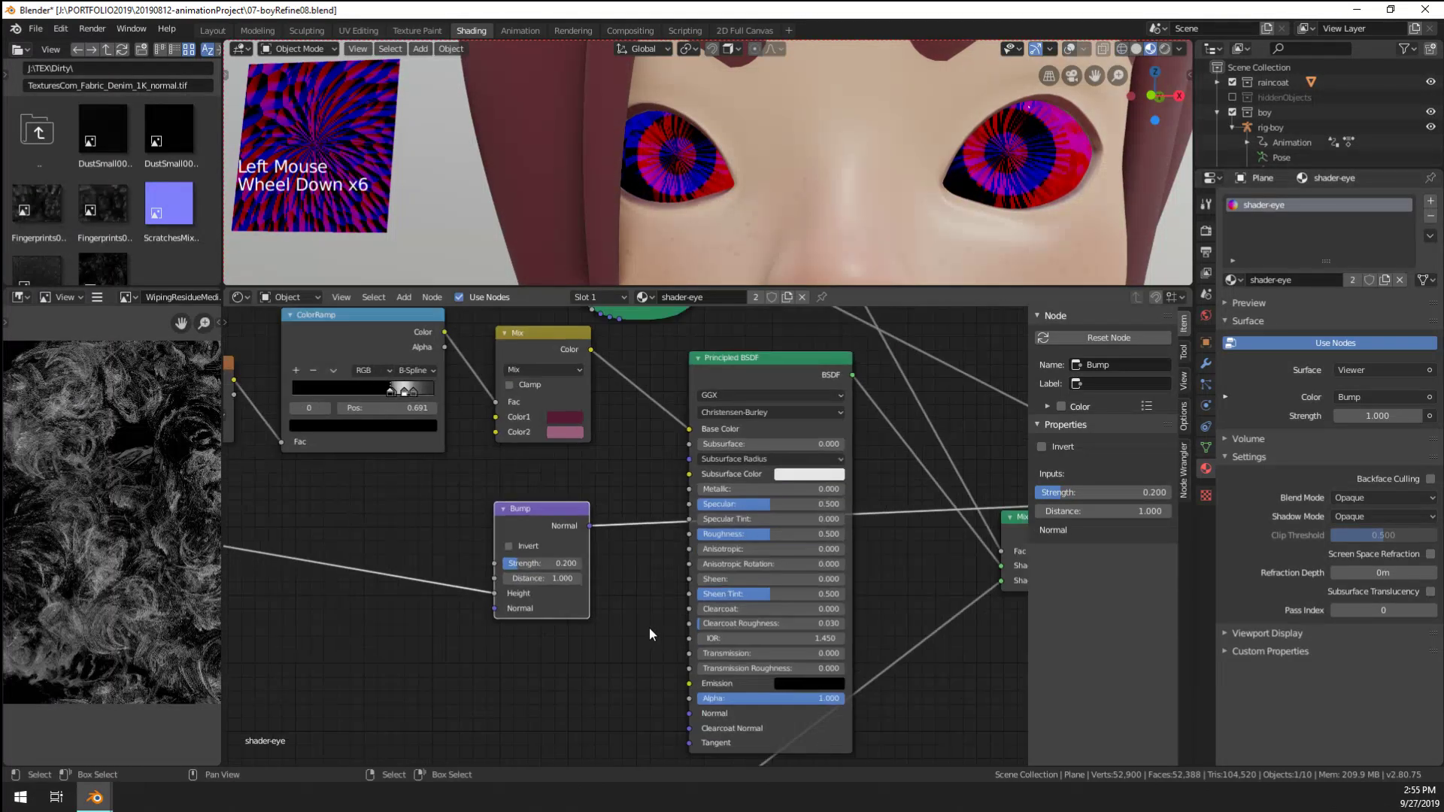
{"action": "left_click_drag", "start_coordinate": [598, 527], "coordinate": [681, 688]}
{"action": "middle_click_drag", "start_coordinate": [686, 686], "coordinate": [679, 730]}
{"action": "left_click", "coordinate": [725, 440], "text": "ctrl+shift"}
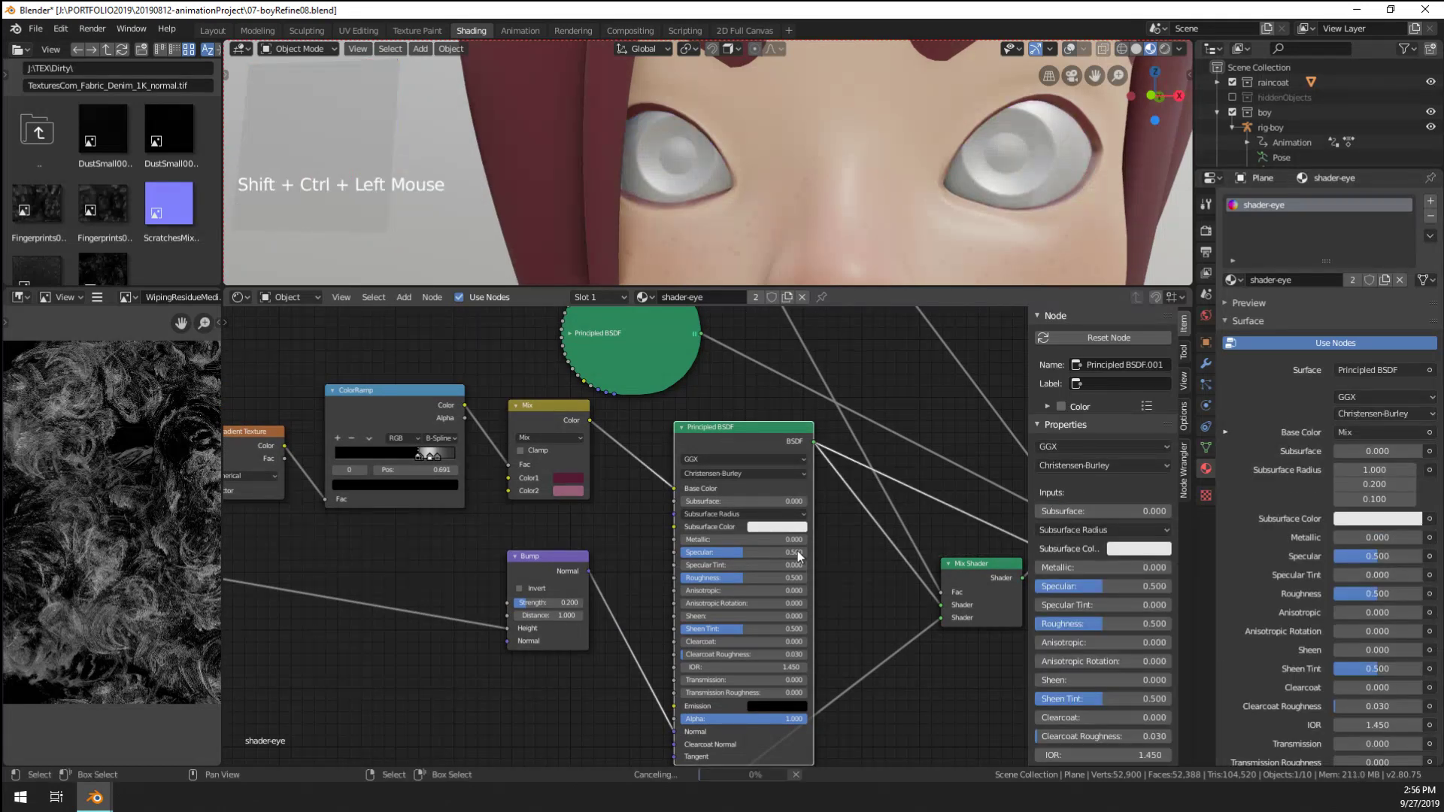
Route the final Mix Shader back to the Material Output surface
{"action": "middle_click_drag", "start_coordinate": [797, 550], "coordinate": [476, 556]}
{"action": "scroll", "coordinate": [744, 561], "scroll_direction": "down", "scroll_amount": 3}
{"action": "scroll", "coordinate": [747, 563], "scroll_direction": "up", "scroll_amount": 4}
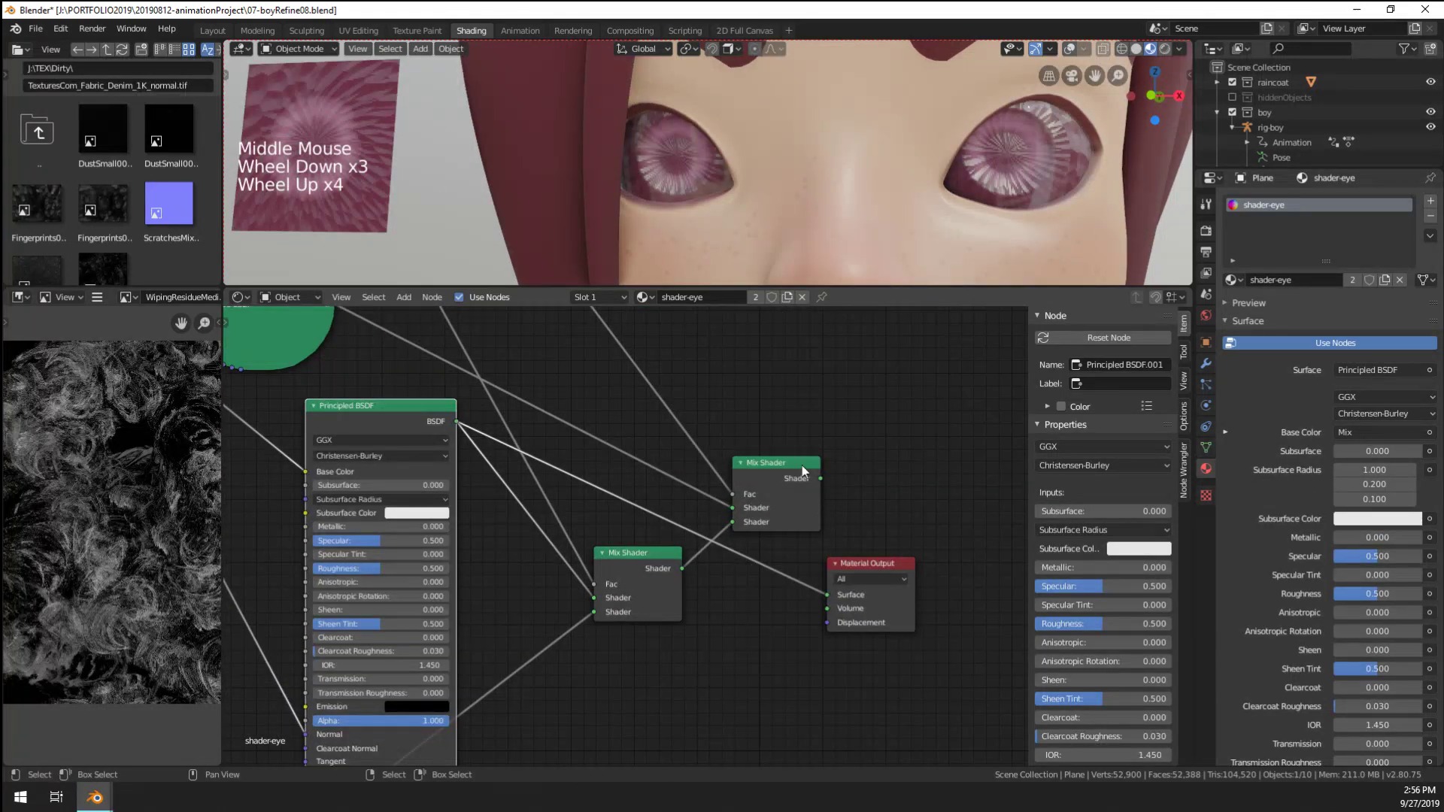
{"action": "left_click", "coordinate": [806, 498], "text": "ctrl"}
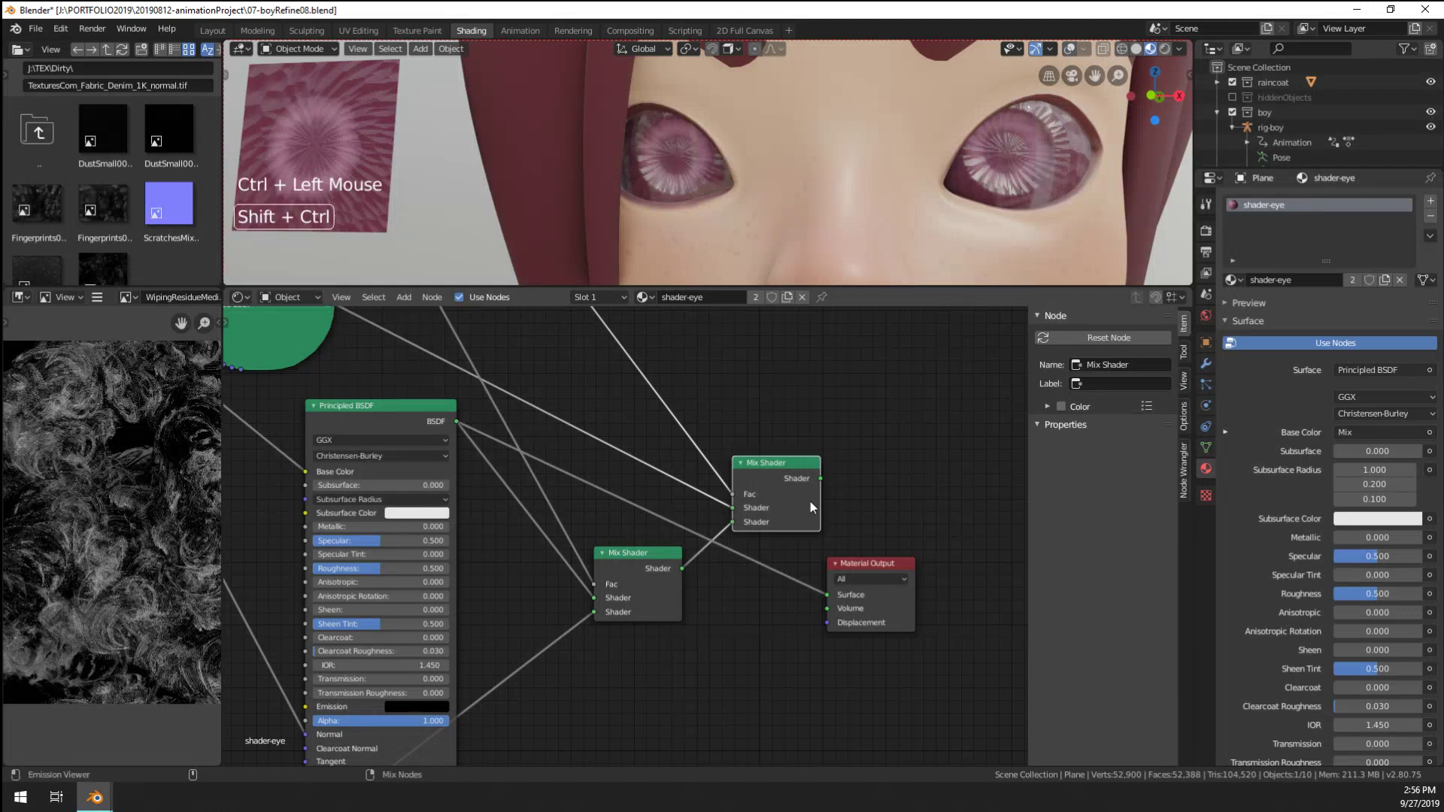
{"action": "left_click", "coordinate": [810, 501], "text": "ctrl+shift"}
Check the bump on the iris, reduce the Bump strength to 0.050 and enable Invert
{"action": "middle_click_drag", "start_coordinate": [800, 504], "coordinate": [913, 506]}
{"action": "scroll", "coordinate": [423, 602], "scroll_direction": "up", "scroll_amount": 4}
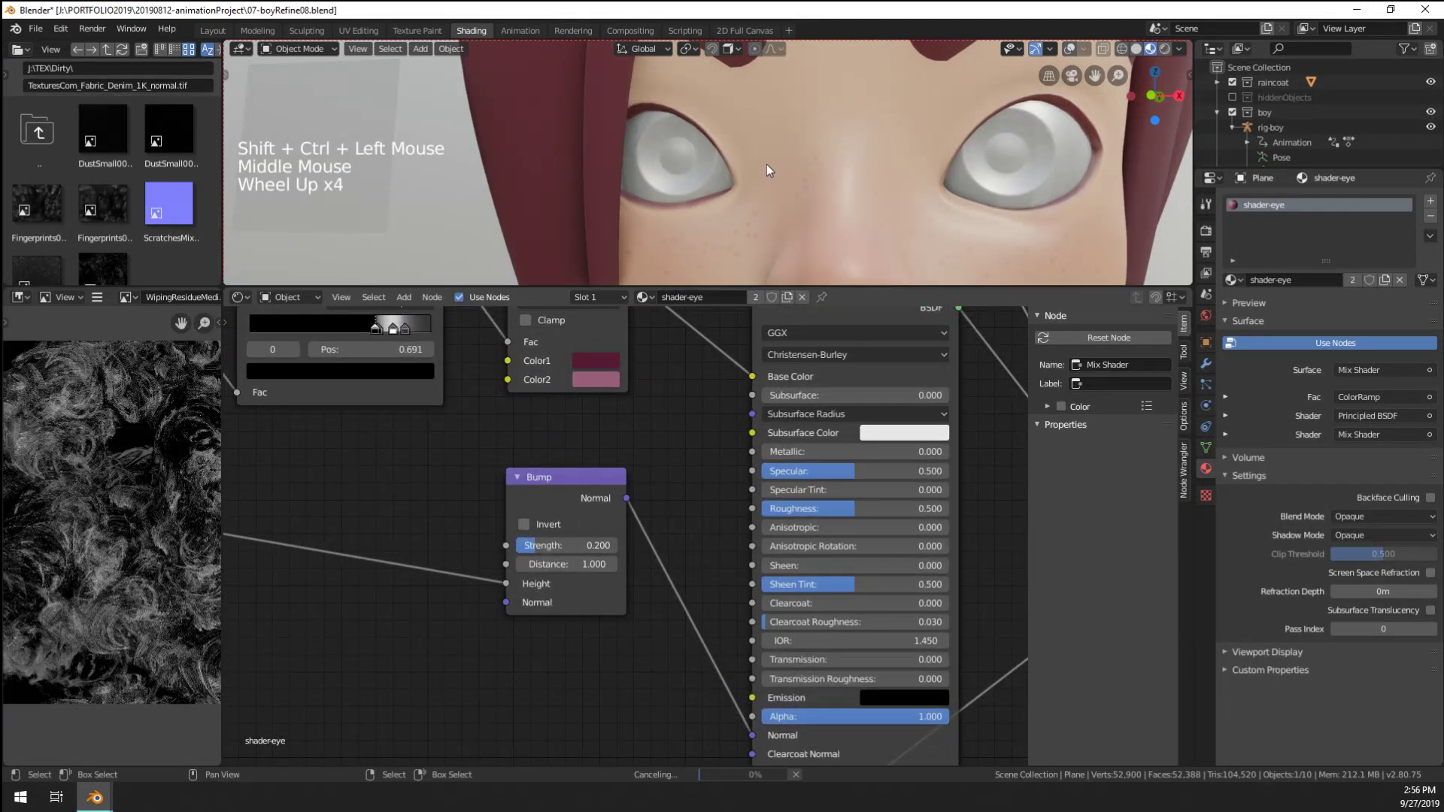
{"action": "scroll", "coordinate": [766, 164], "scroll_direction": "down", "scroll_amount": 1}
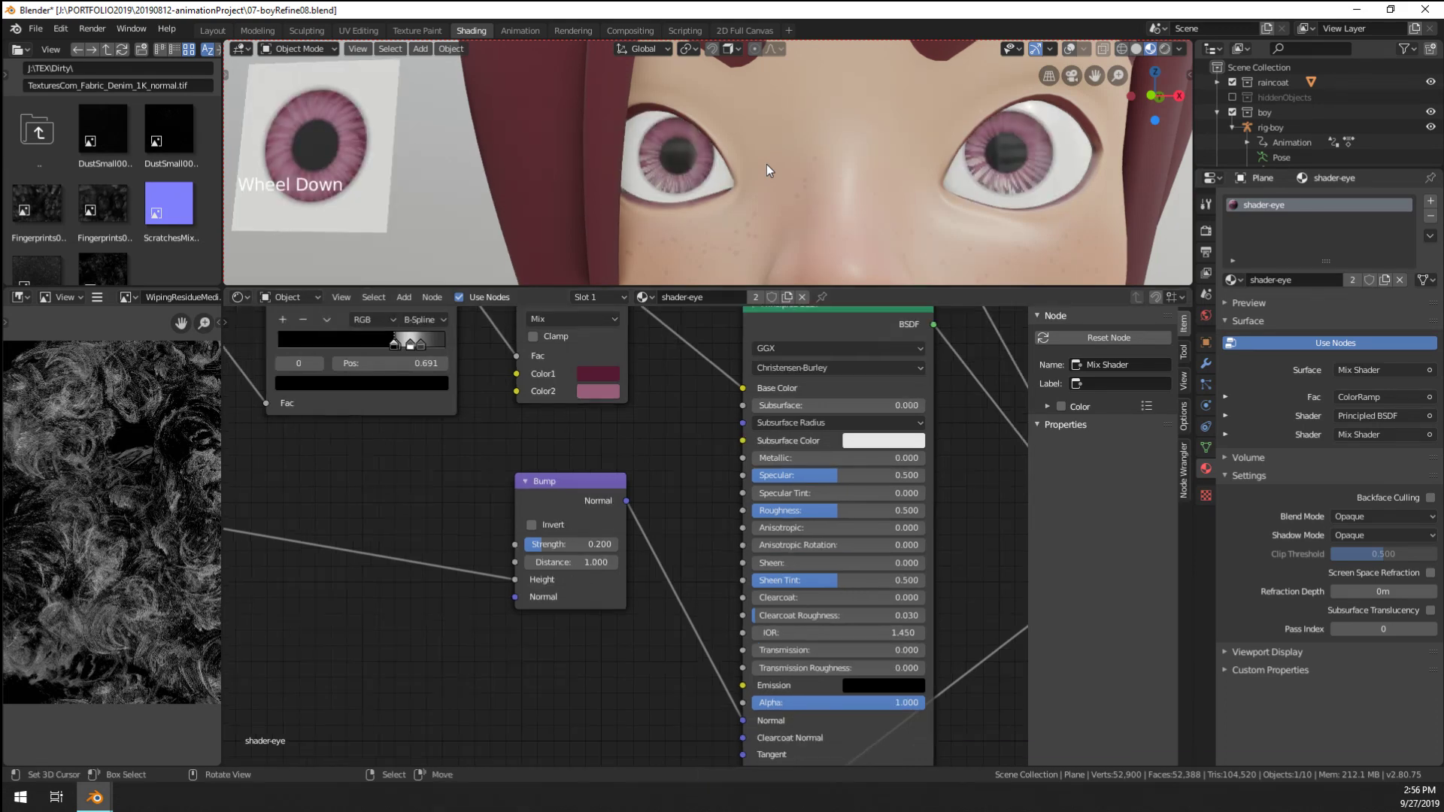
{"action": "scroll", "coordinate": [766, 164], "scroll_direction": "up", "scroll_amount": 1}
{"action": "scroll", "coordinate": [766, 164], "scroll_direction": "down", "scroll_amount": 2}
{"action": "scroll", "coordinate": [752, 177], "scroll_direction": "up", "scroll_amount": 2}
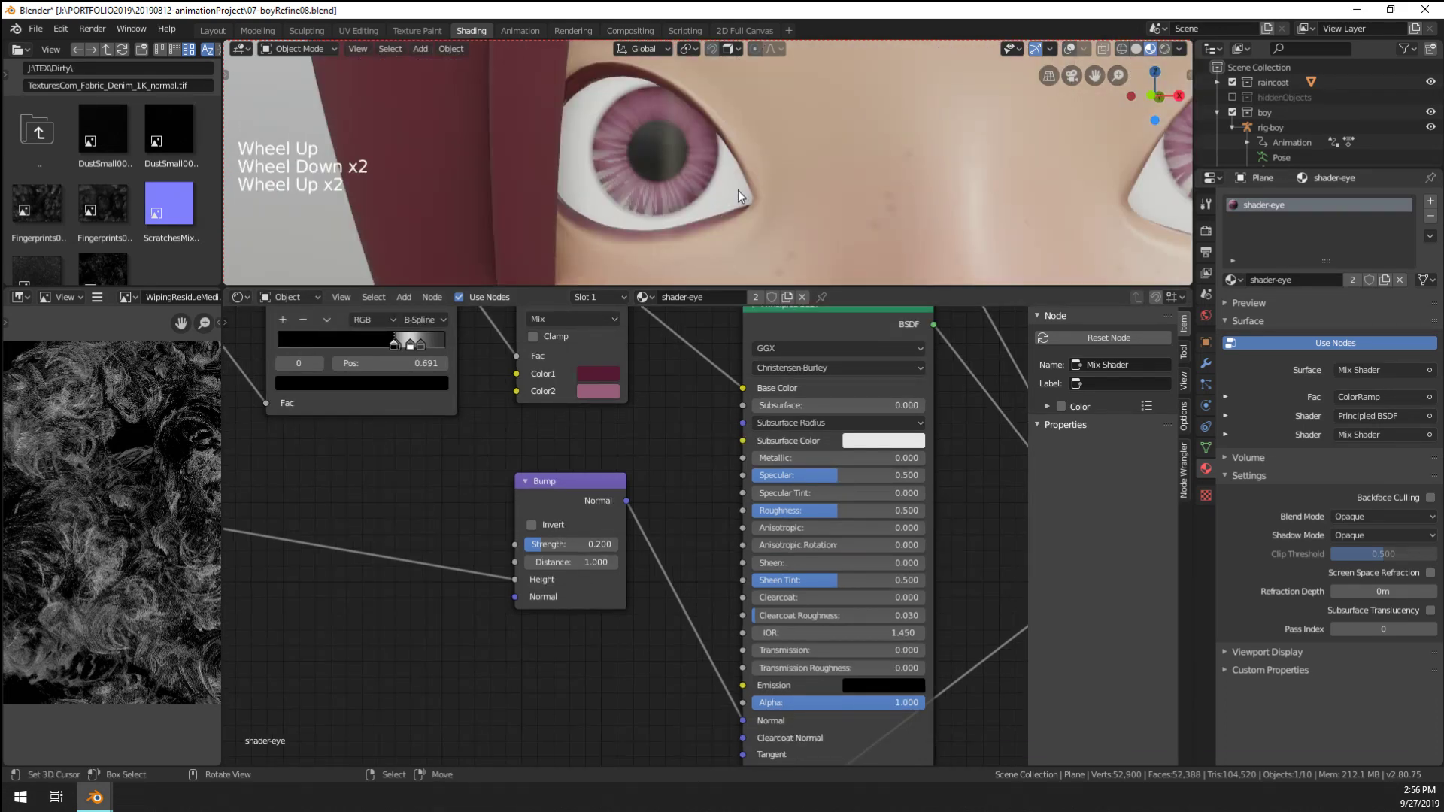
{"action": "left_click_drag", "start_coordinate": [576, 545], "coordinate": [558, 544]}
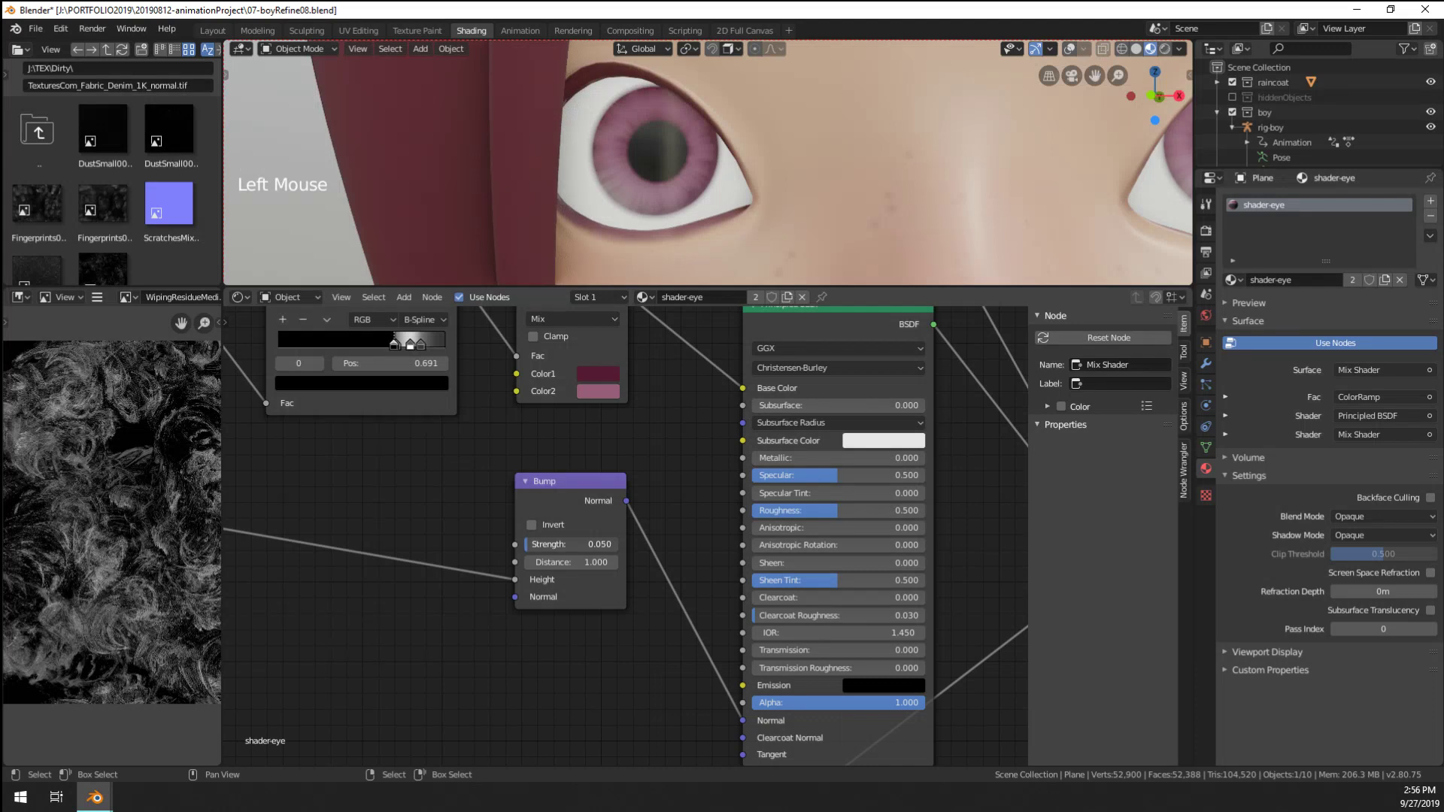
{"action": "left_click", "coordinate": [555, 527]}
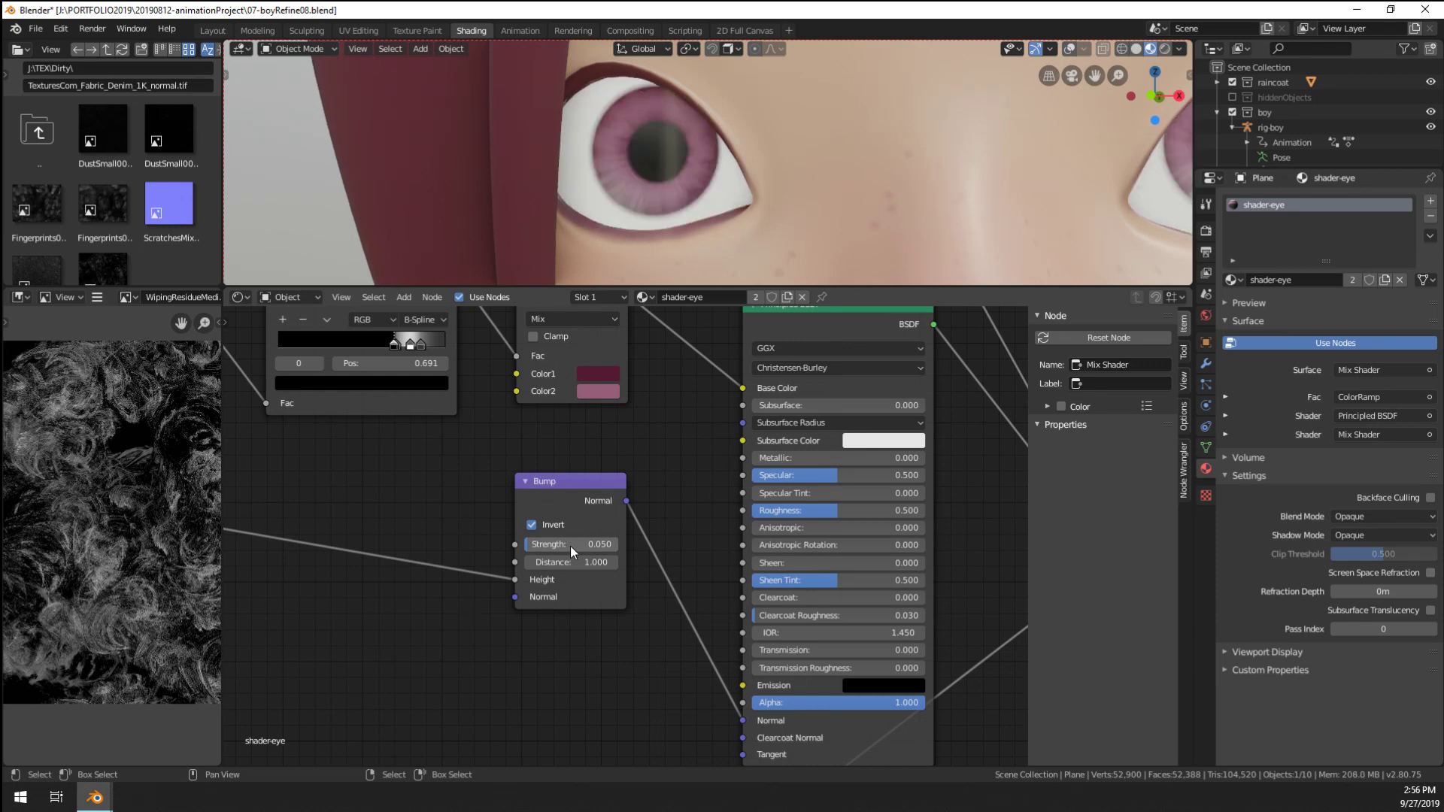
Try a Bump strength of 0.078 with a distance of 0.030 and check both eyes
{"action": "mouse_move", "coordinate": [570, 546]}
{"action": "left_mouse_down"}
{"action": "mouse_move", "coordinate": [586, 546]}
{"action": "mouse_move", "coordinate": [579, 563]}
{"action": "mouse_move", "coordinate": [565, 544]}
{"action": "left_mouse_up"}
{"action": "scroll", "coordinate": [783, 206], "scroll_direction": "down", "scroll_amount": 7}
{"action": "scroll", "coordinate": [787, 208], "scroll_direction": "up", "scroll_amount": 4}
{"action": "mouse_move", "coordinate": [790, 209]}
{"action": "middle_mouse_down"}
{"action": "mouse_move", "coordinate": [757, 215]}
{"action": "mouse_move", "coordinate": [806, 215]}
{"action": "mouse_move", "coordinate": [784, 214]}
{"action": "middle_mouse_up"}
{"action": "scroll", "coordinate": [768, 206], "scroll_direction": "down", "scroll_amount": 1}
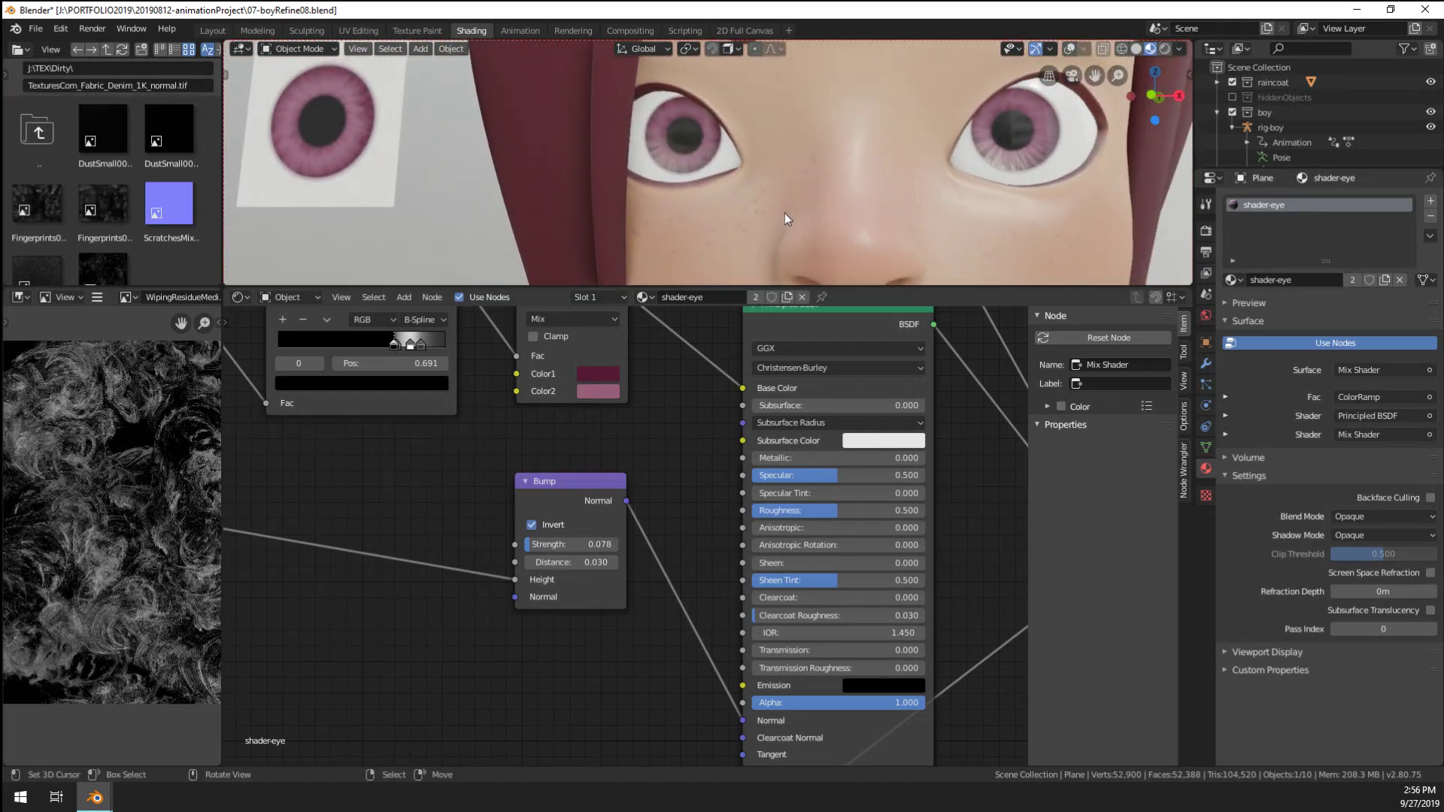
Set the Bump node's strength to 0.061 and its distance to 1.000
{"action": "scroll", "coordinate": [784, 214], "scroll_direction": "up", "scroll_amount": 3}
{"action": "left_click", "coordinate": [571, 544]}
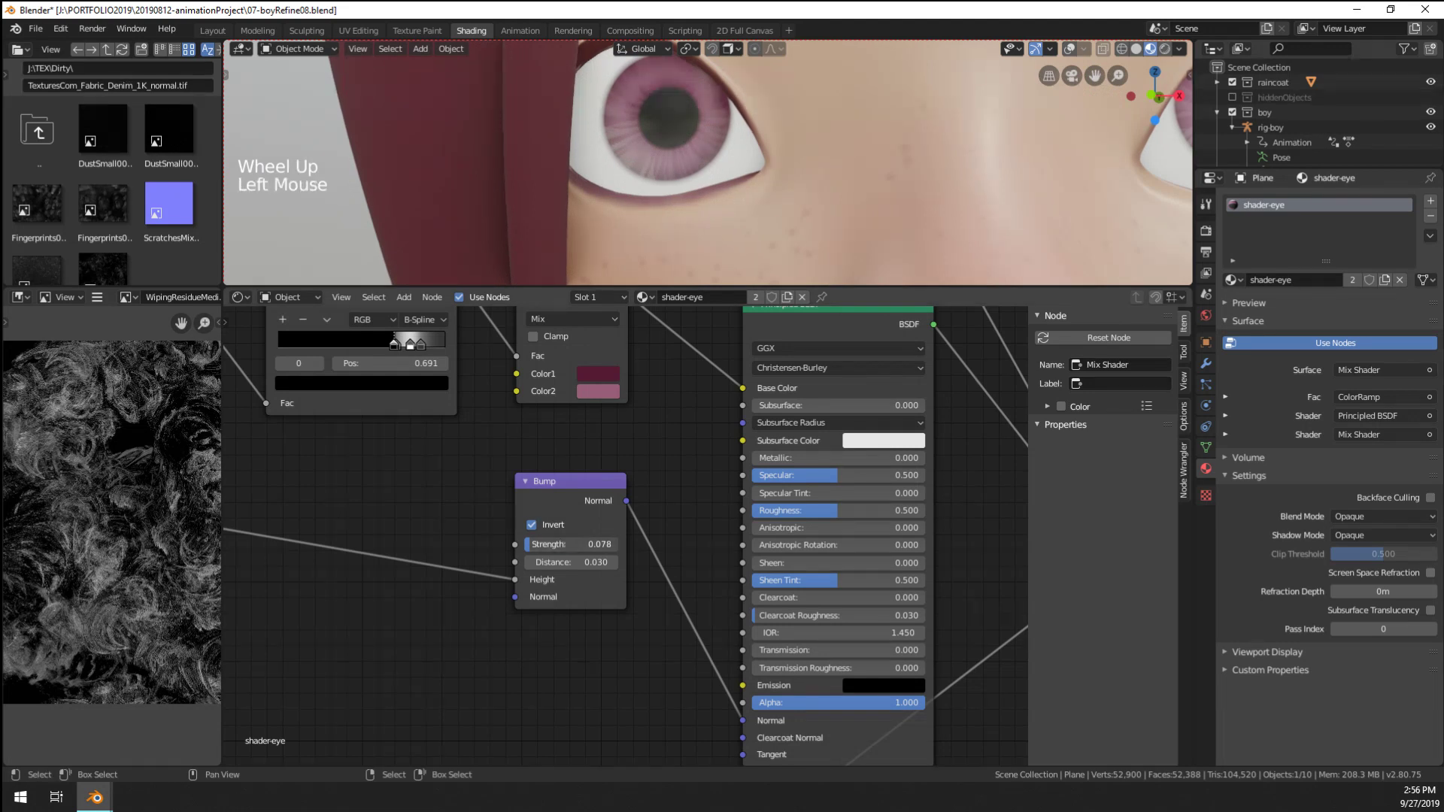
{"action": "left_click", "coordinate": [588, 615]}
{"action": "mouse_move", "coordinate": [592, 542]}
{"action": "left_mouse_down", "text": "shift"}
{"action": "mouse_move", "coordinate": [578, 542]}
{"action": "mouse_move", "coordinate": [604, 563]}
{"action": "mouse_move", "coordinate": [591, 543]}
{"action": "left_mouse_up", "text": "shift"}
{"action": "left_click", "coordinate": [529, 562]}
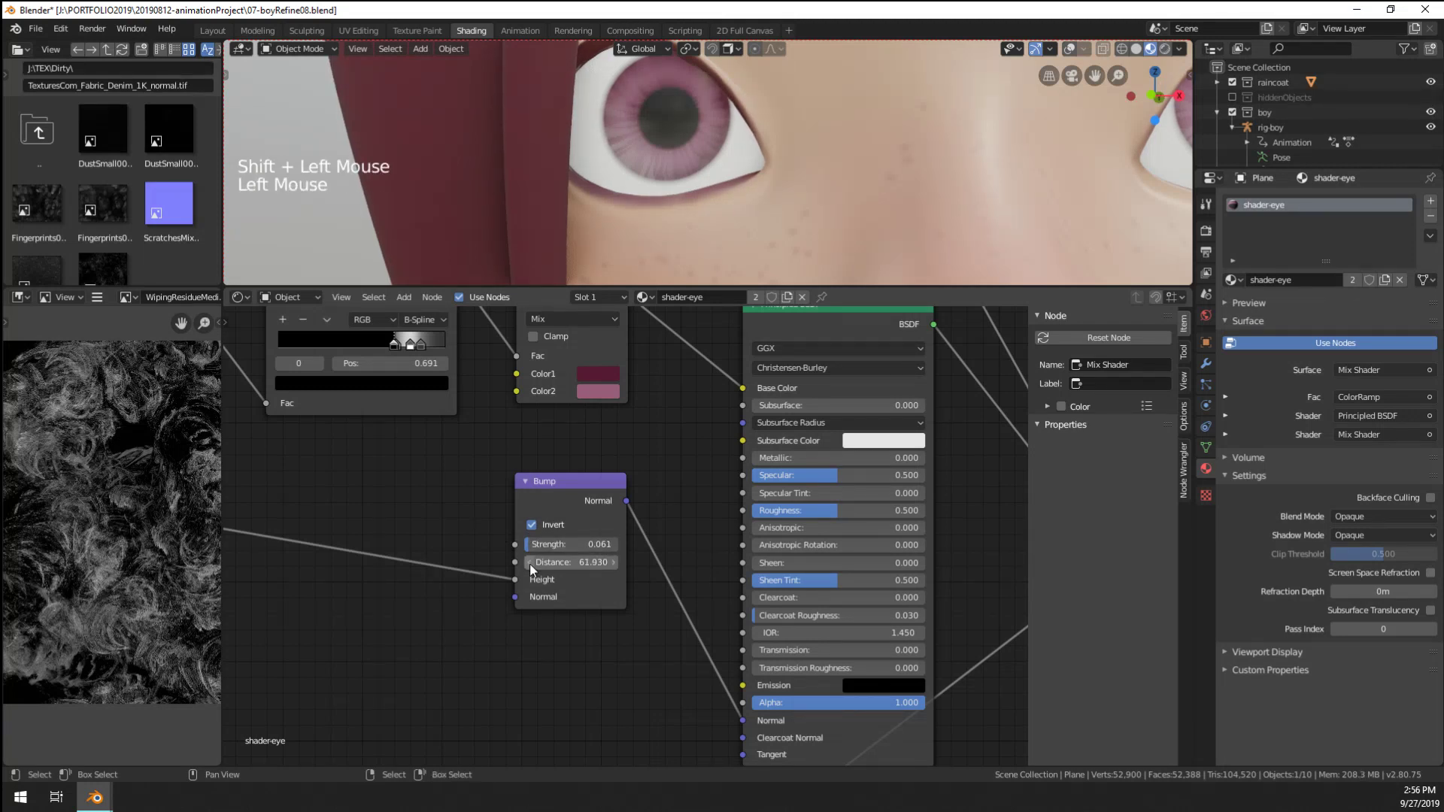
{"action": "double_click", "coordinate": [554, 564]}
{"action": "type", "text": "1"}
{"action": "key", "text": "Return"}
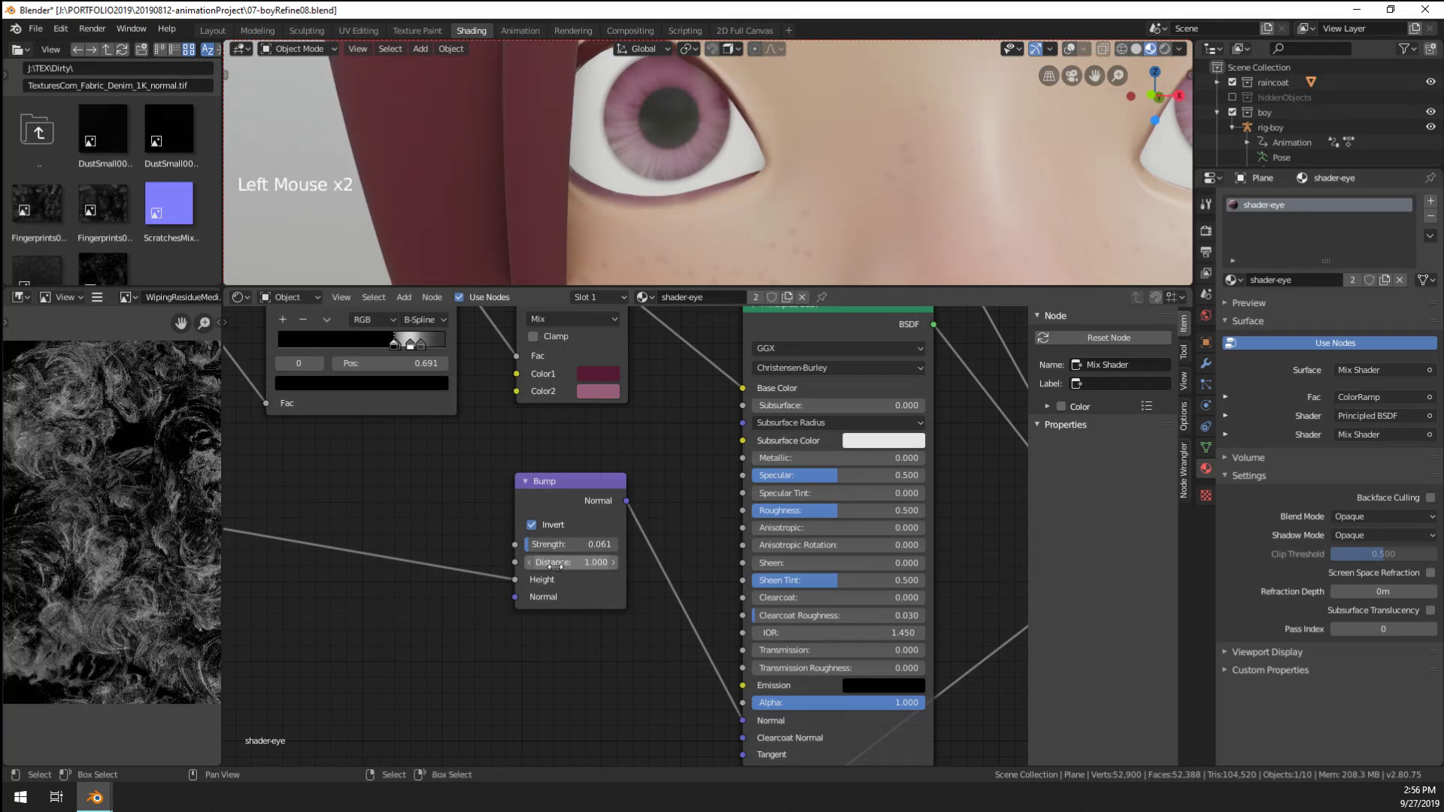
Preview the iris bump under the forest, night and studio lighting environments in the viewport shading settings
{"action": "scroll", "coordinate": [592, 533], "scroll_direction": "down", "scroll_amount": 8}
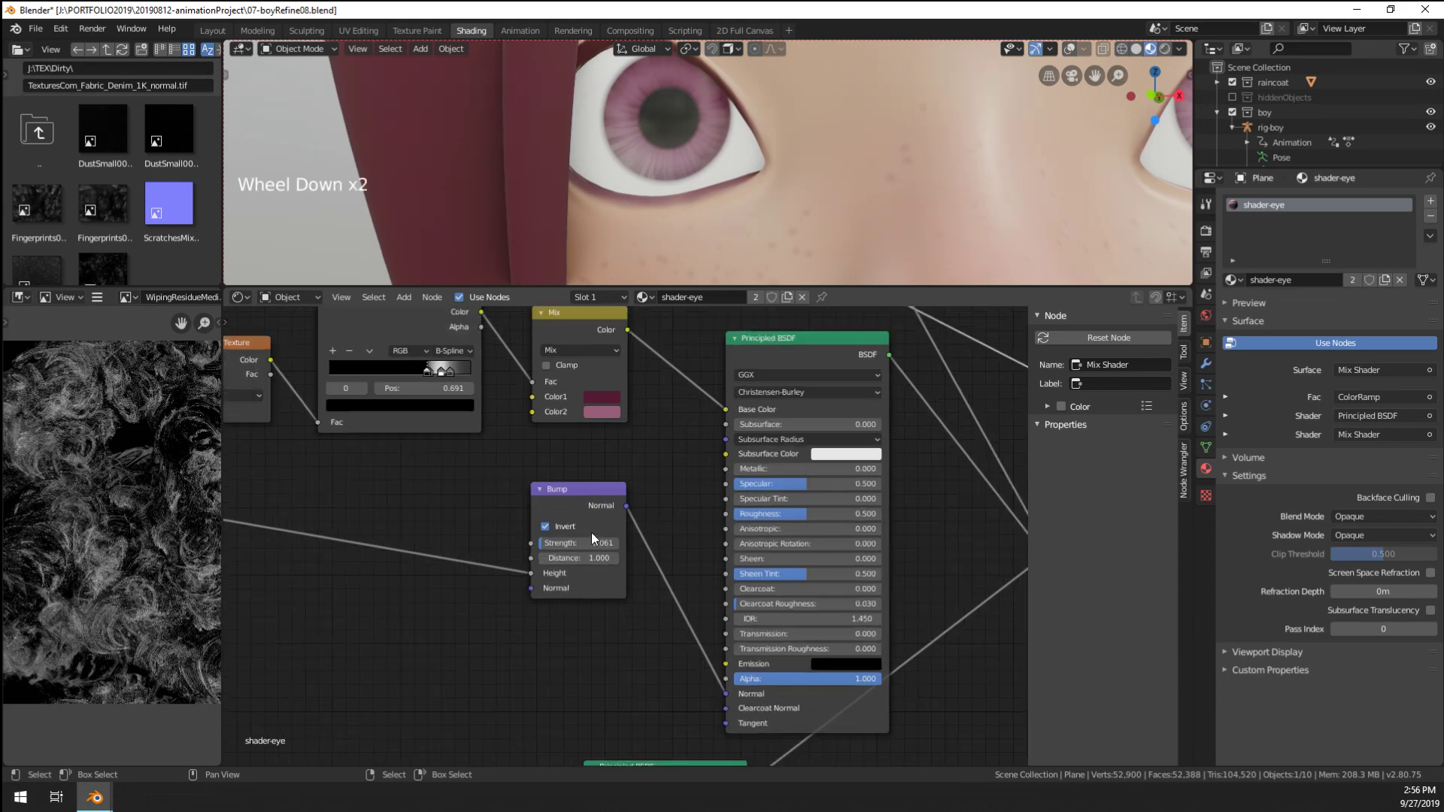
{"action": "scroll", "coordinate": [591, 533], "scroll_direction": "up", "scroll_amount": 7}
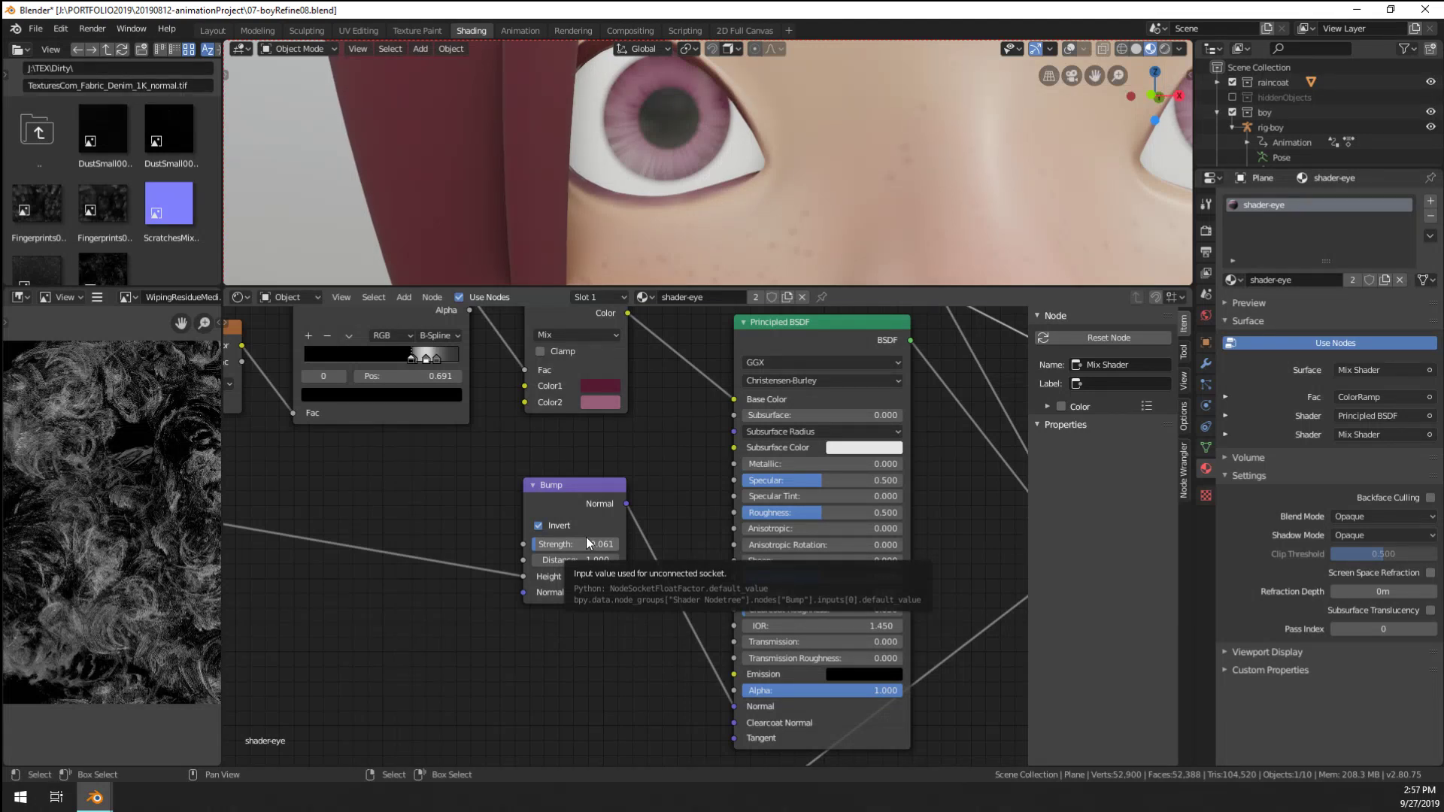
{"action": "left_click", "coordinate": [1177, 49]}
{"action": "left_click", "coordinate": [1139, 191]}
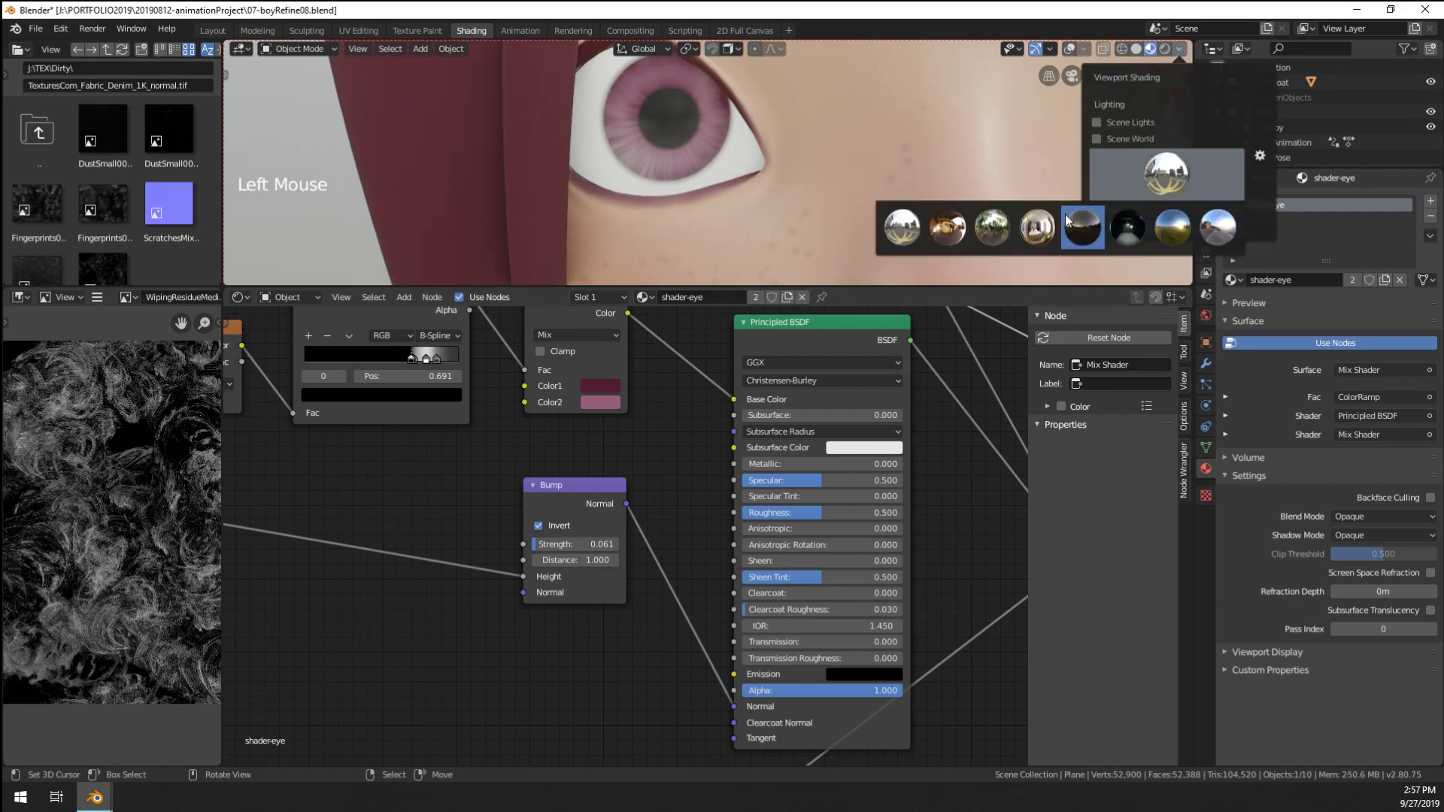
{"action": "left_click", "coordinate": [992, 228]}
{"action": "left_click", "coordinate": [1113, 190]}
{"action": "left_click", "coordinate": [1094, 226]}
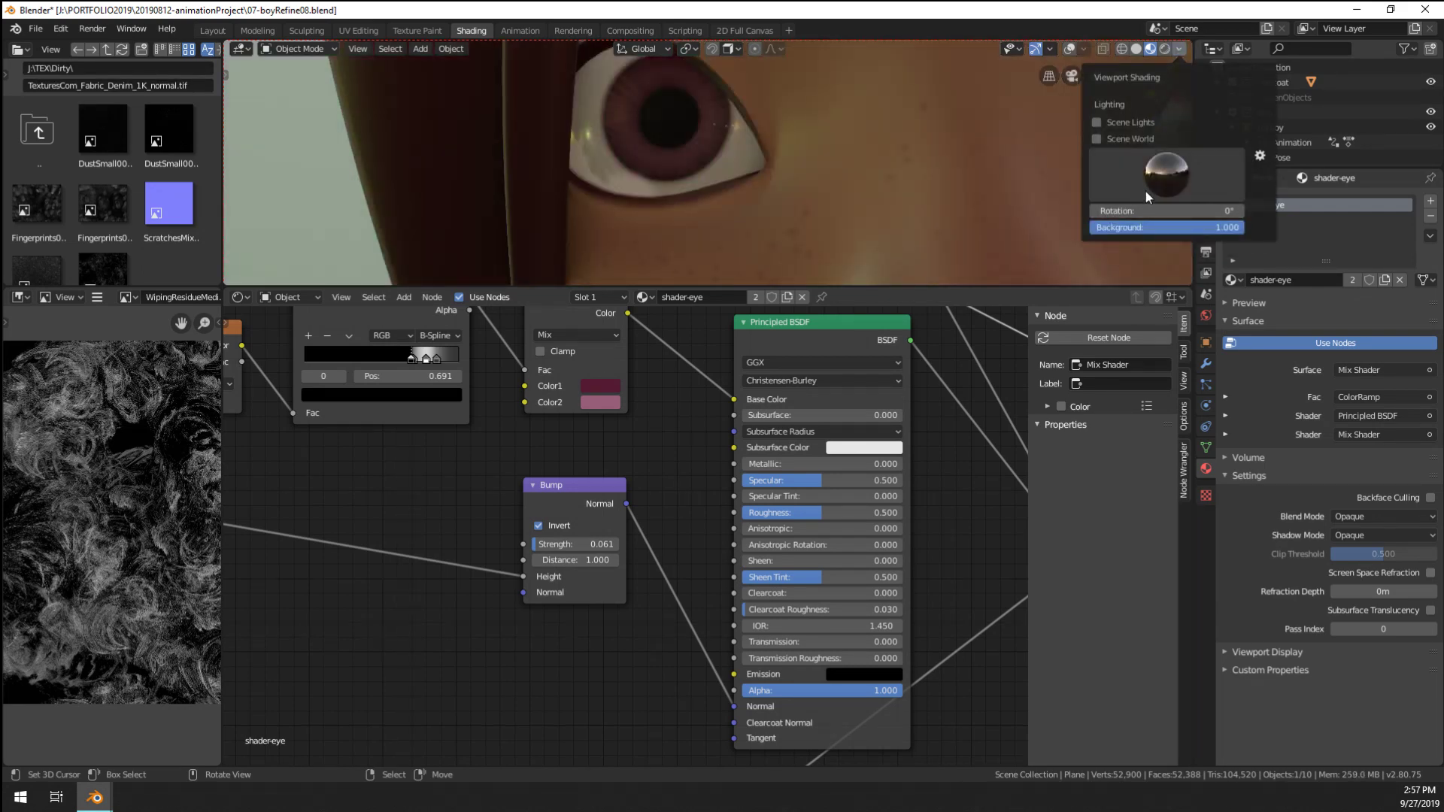
{"action": "left_click", "coordinate": [1158, 186]}
{"action": "left_click", "coordinate": [1127, 227]}
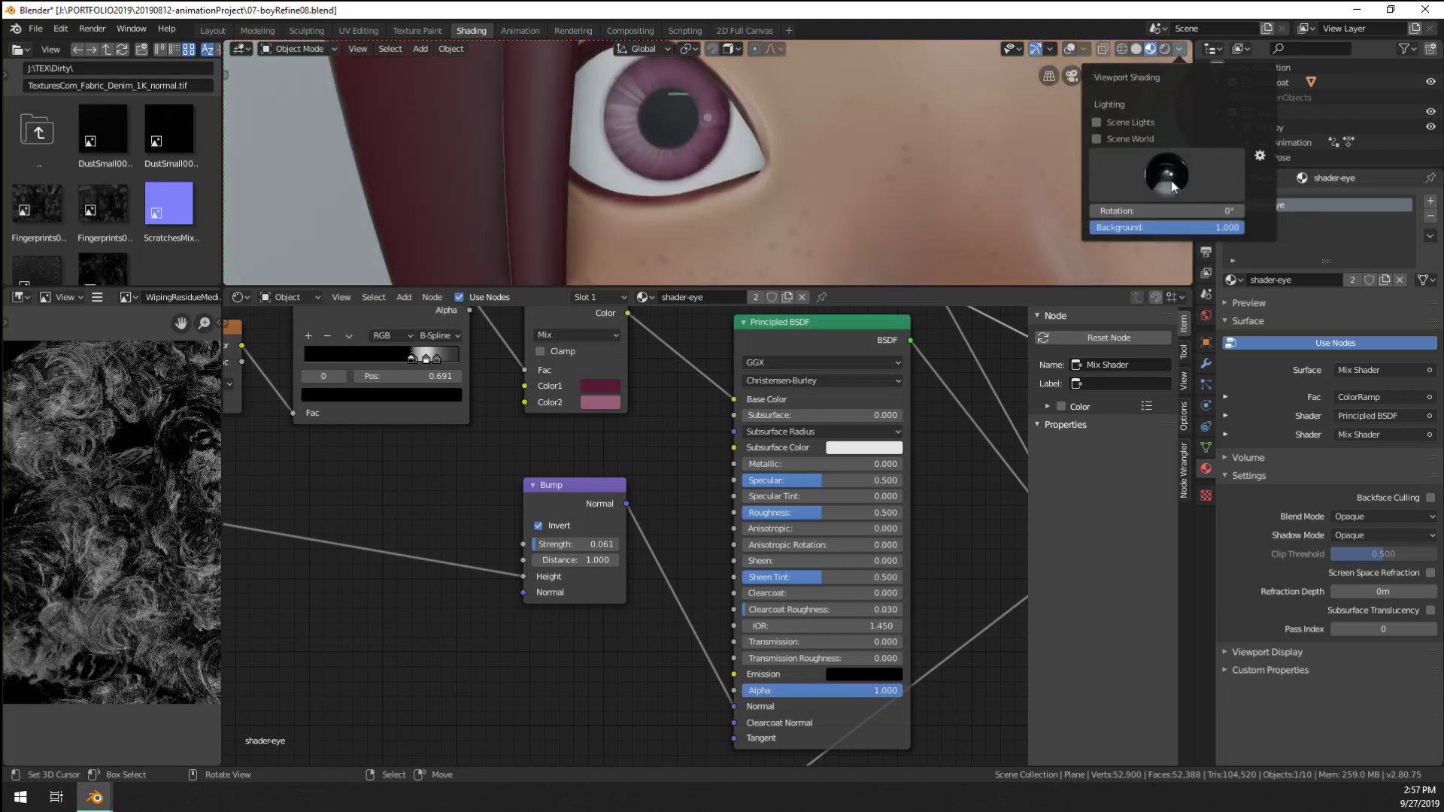
Compare the eye under the sunrise, sunset and night environments, and set the viewport lighting back to the forest environment
{"action": "left_click", "coordinate": [1161, 189]}
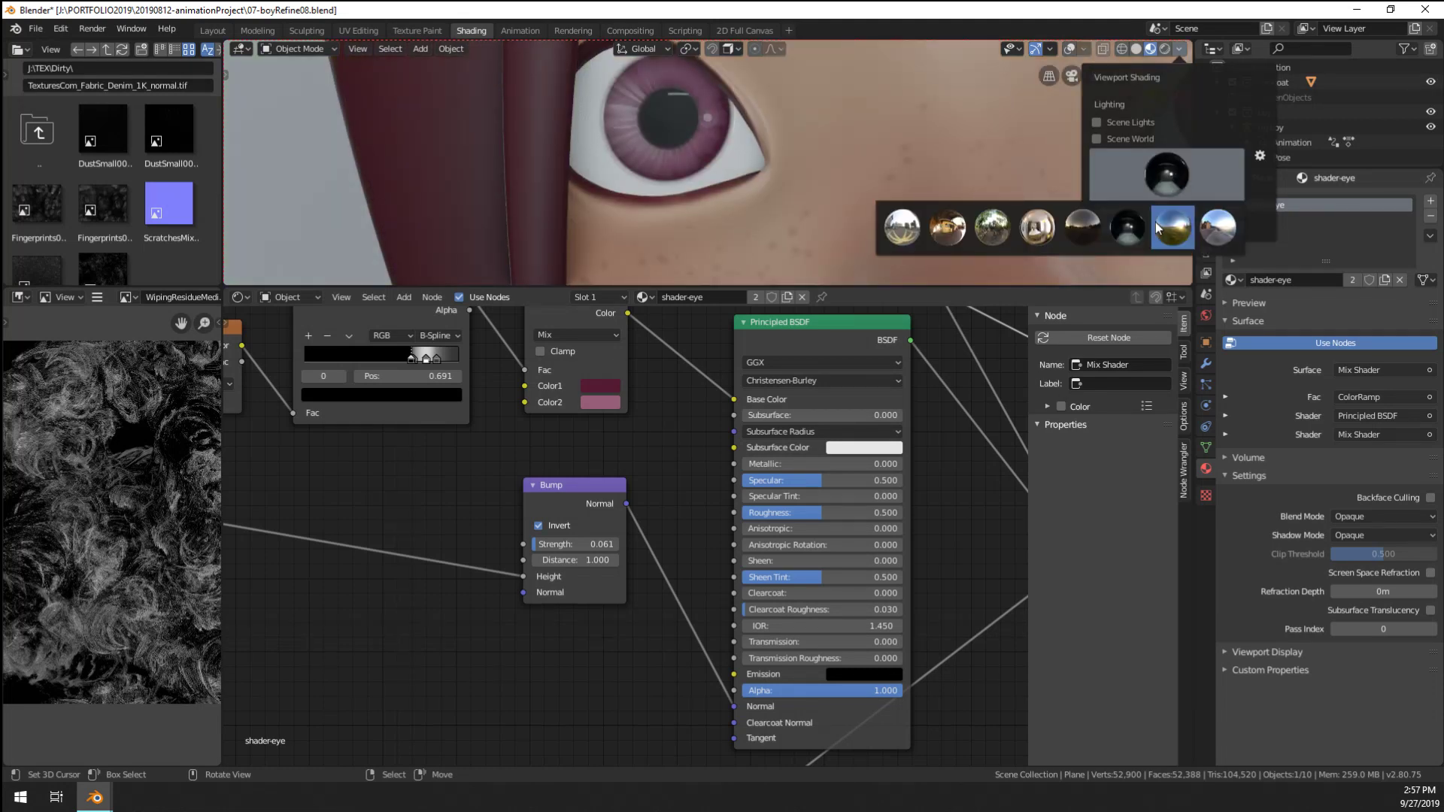
{"action": "left_click", "coordinate": [1170, 226]}
{"action": "left_click", "coordinate": [1167, 183]}
{"action": "left_click", "coordinate": [1209, 238]}
{"action": "left_click", "coordinate": [1156, 170]}
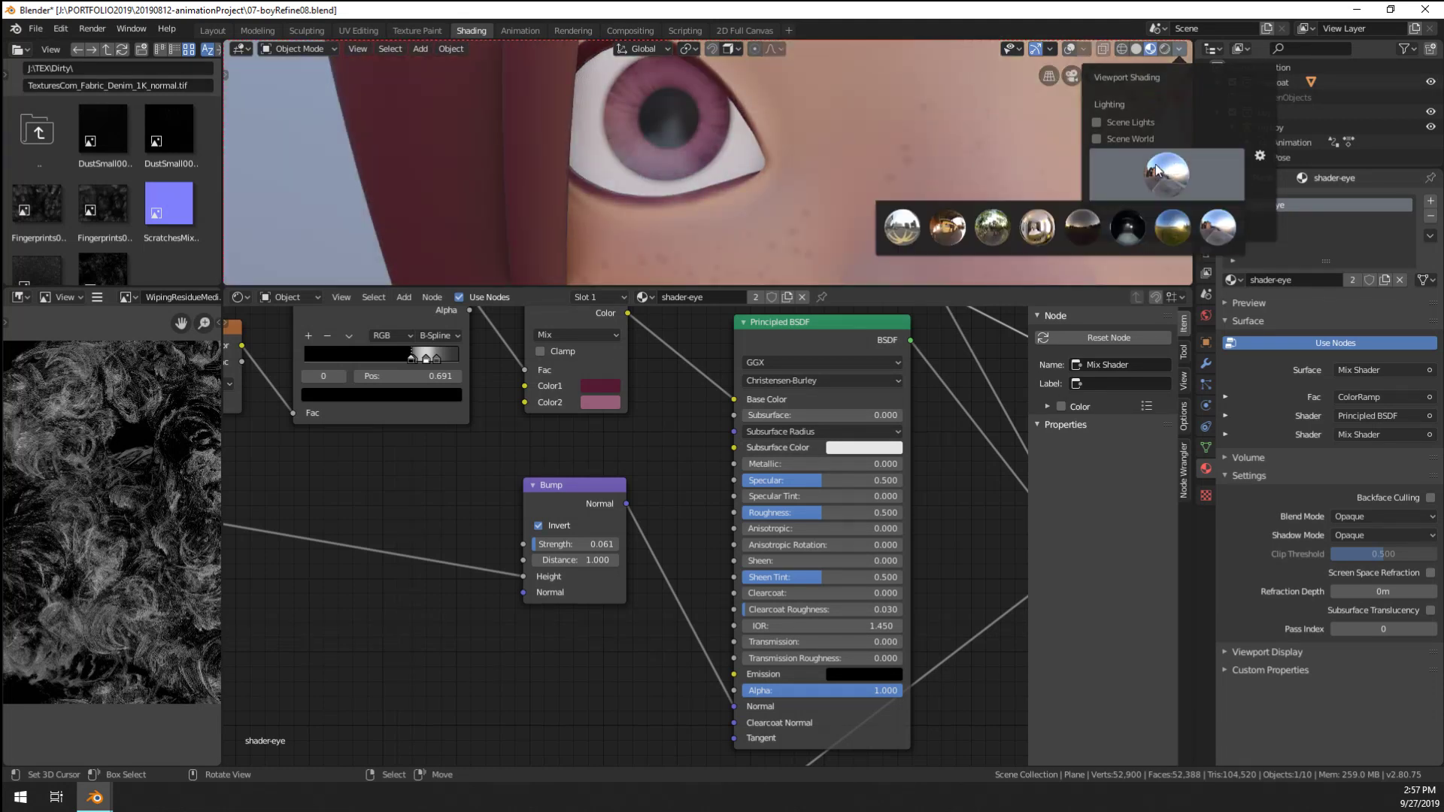
{"action": "left_click", "coordinate": [1083, 230]}
{"action": "left_click", "coordinate": [1159, 174]}
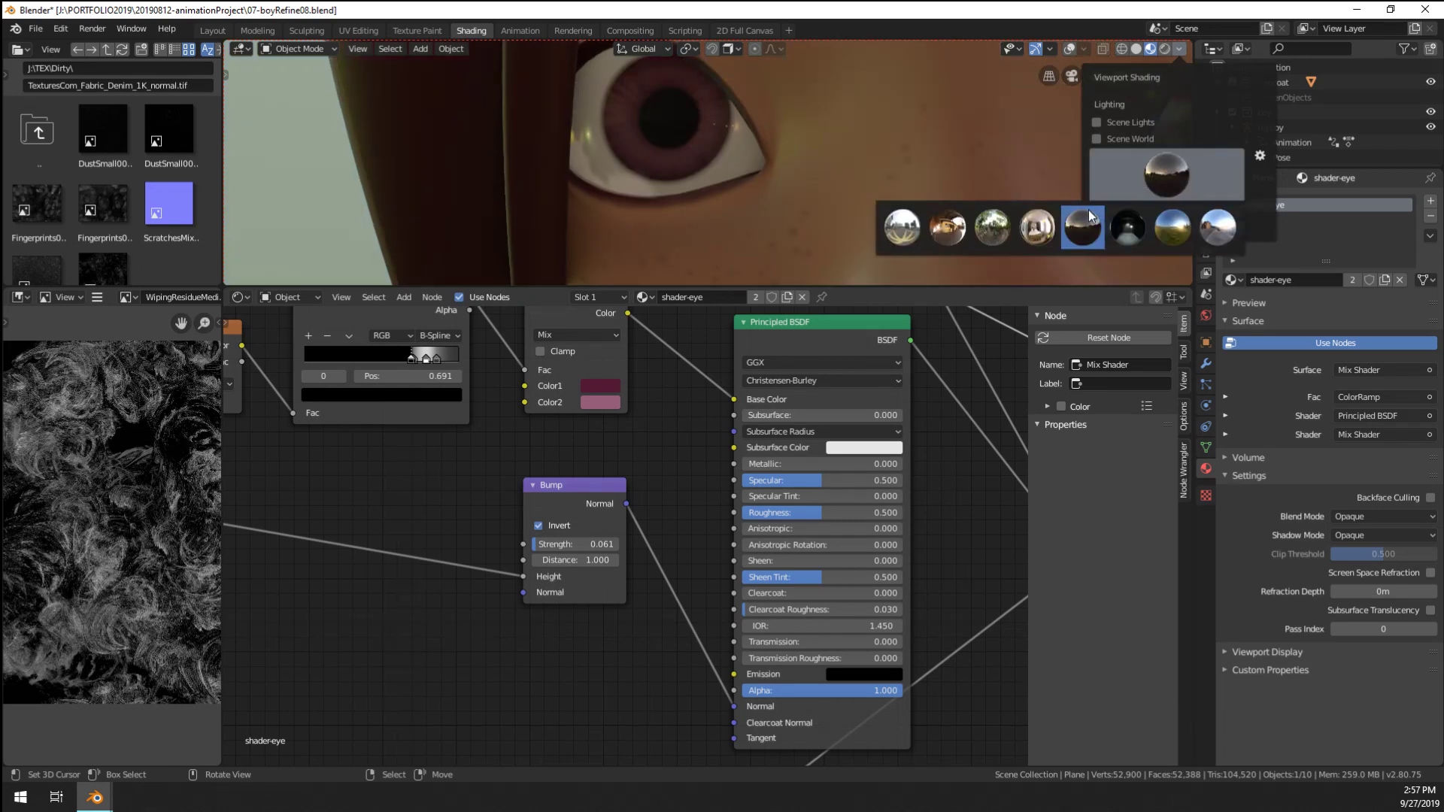
{"action": "left_click", "coordinate": [999, 225]}
{"action": "scroll", "coordinate": [662, 251], "scroll_direction": "down", "scroll_amount": 2}
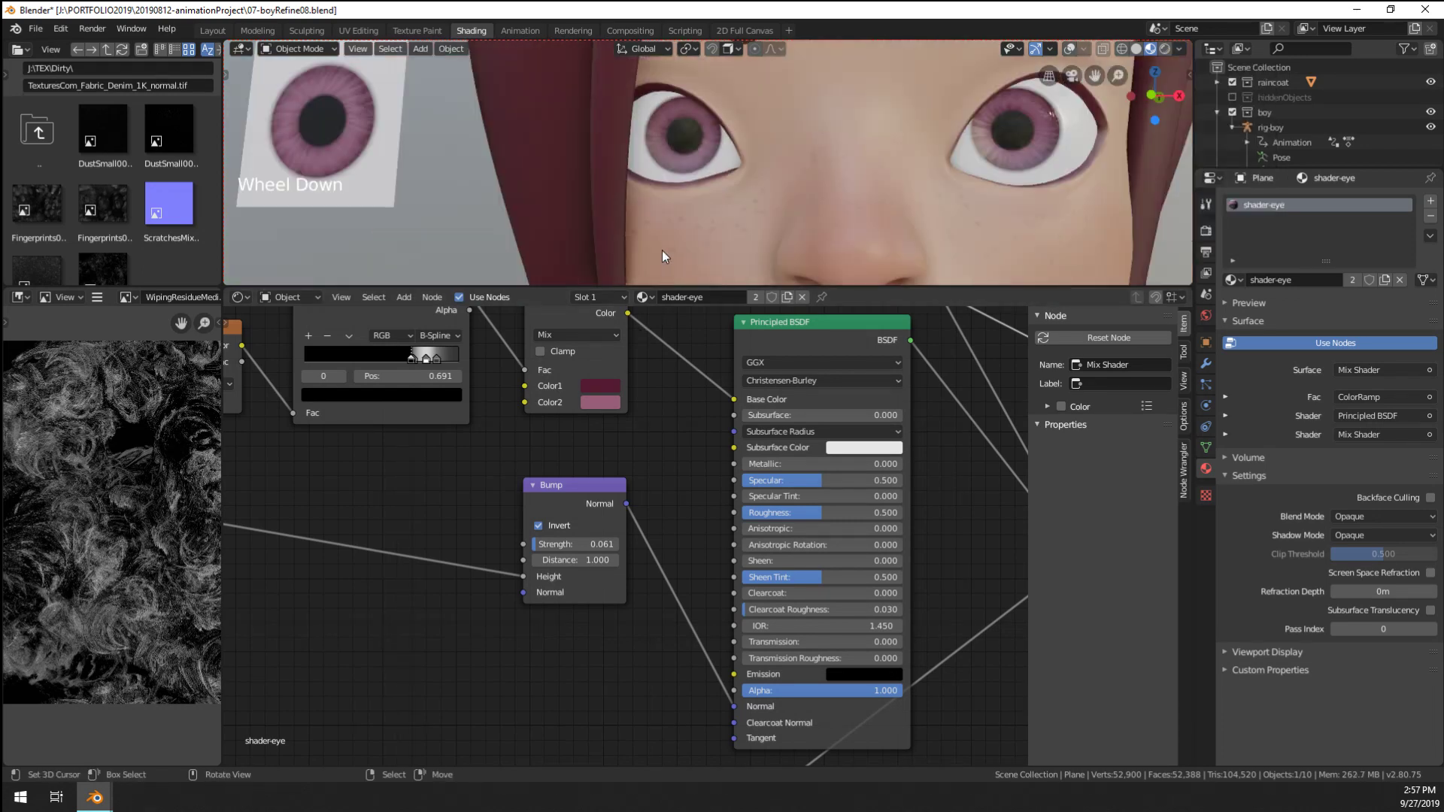
{"action": "scroll", "coordinate": [662, 250], "scroll_direction": "up", "scroll_amount": 2}
Move the Bump node farther away from the Principled BSDF to make room in the node tree
{"action": "middle_click_drag", "start_coordinate": [615, 367], "coordinate": [709, 602]}
{"action": "scroll", "coordinate": [709, 601], "scroll_direction": "down", "scroll_amount": 9}
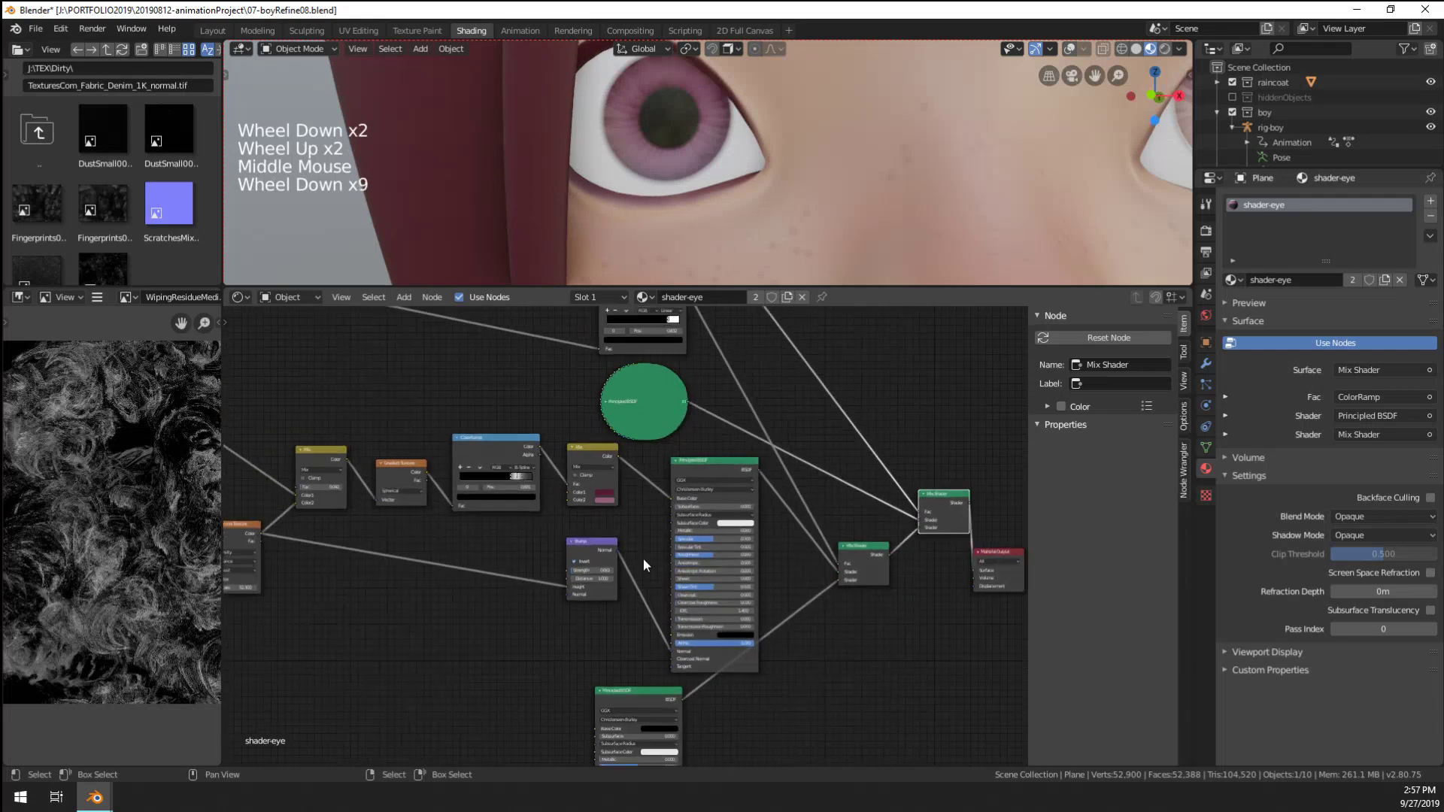
{"action": "middle_click_drag", "start_coordinate": [643, 558], "coordinate": [594, 536]}
{"action": "scroll", "coordinate": [597, 492], "scroll_direction": "up", "scroll_amount": 9}
{"action": "left_click_drag", "start_coordinate": [597, 492], "coordinate": [447, 573]}
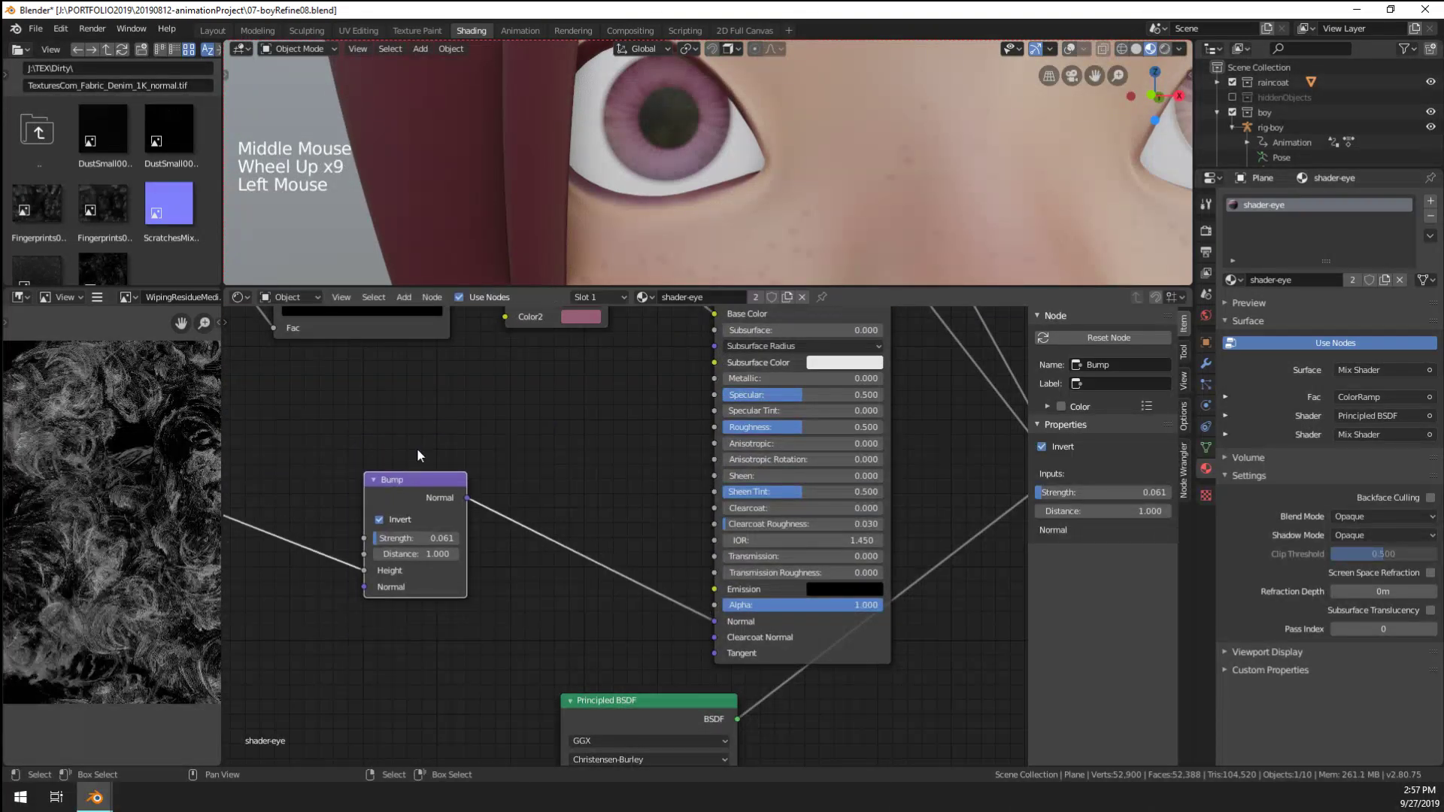
{"action": "scroll", "coordinate": [448, 574], "scroll_direction": "down", "scroll_amount": 2}
{"action": "middle_click_drag", "start_coordinate": [448, 573], "coordinate": [645, 557]}
{"action": "scroll", "coordinate": [601, 552], "scroll_direction": "down", "scroll_amount": 6}
Preview the output of the ColorRamp fed by the lower Gradient Texture on the eye
{"action": "mouse_move", "coordinate": [482, 493]}
{"action": "middle_mouse_down"}
{"action": "mouse_move", "coordinate": [477, 603]}
{"action": "mouse_move", "coordinate": [496, 483]}
{"action": "middle_mouse_up"}
{"action": "left_click", "coordinate": [361, 455]}
{"action": "left_click", "coordinate": [361, 450], "text": "ctrl+shift"}
{"action": "middle_click_drag", "start_coordinate": [361, 450], "coordinate": [381, 548]}
{"action": "middle_click_drag", "start_coordinate": [532, 612], "coordinate": [728, 733]}
{"action": "key", "text": "shift+a"}
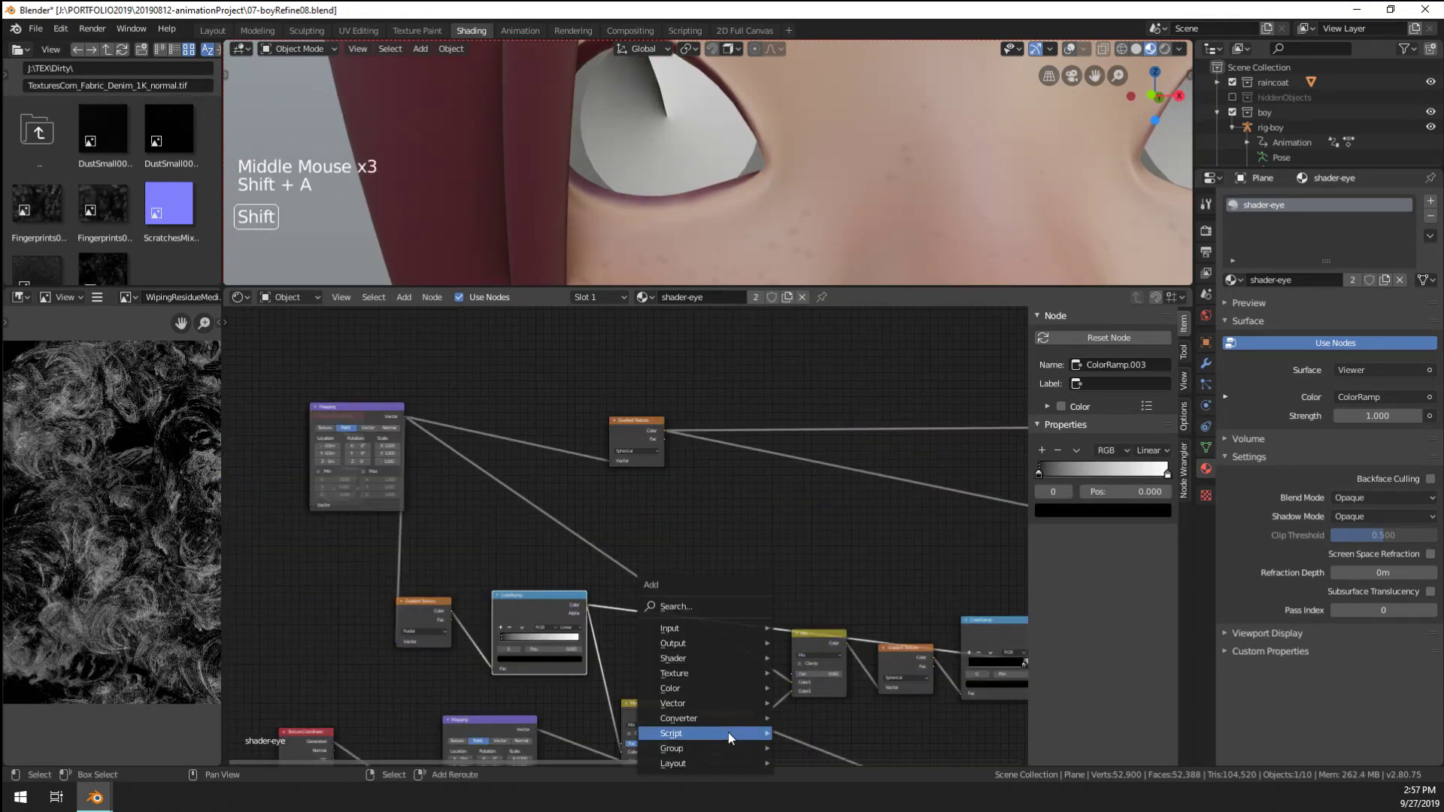
{"action": "mouse_move", "coordinate": [707, 719]}
Duplicate that ColorRamp node and place the copy below the Bump node
{"action": "middle_click_drag", "start_coordinate": [578, 609], "coordinate": [534, 583]}
{"action": "middle_click_drag", "start_coordinate": [534, 583], "coordinate": [496, 560]}
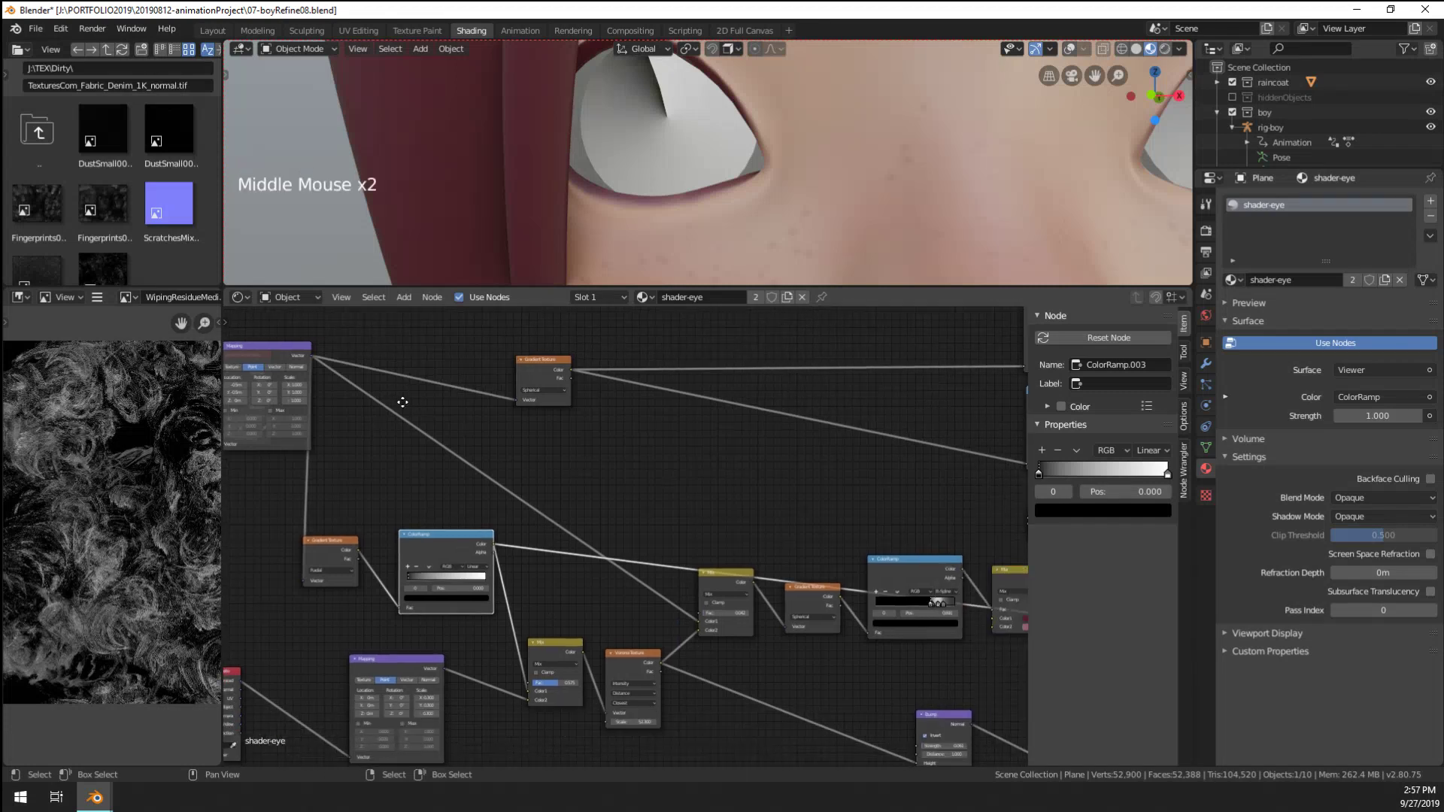
{"action": "left_click", "coordinate": [426, 544]}
{"action": "key", "text": "shift+d"}
{"action": "left_click", "coordinate": [846, 487]}
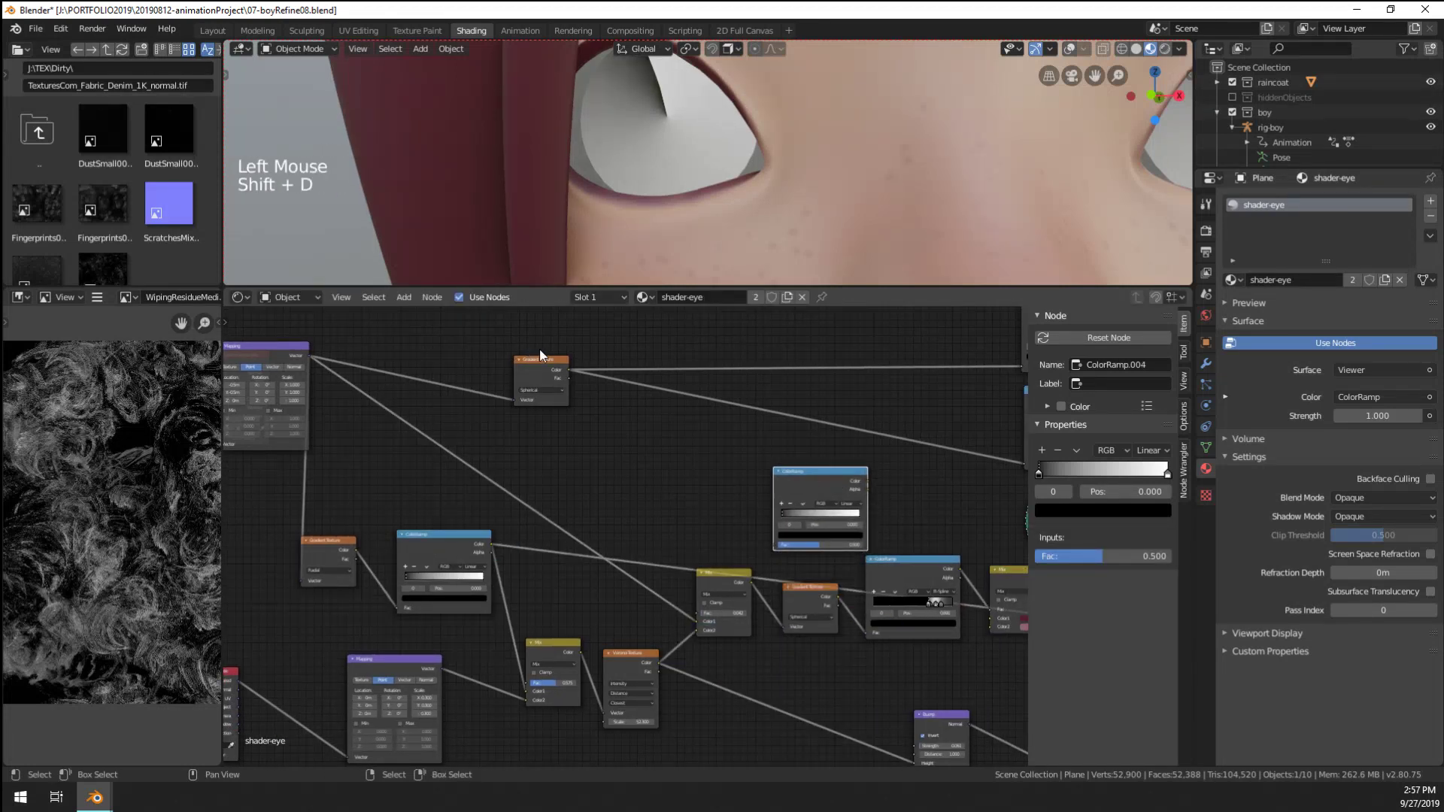
{"action": "middle_click_drag", "start_coordinate": [831, 521], "coordinate": [659, 383]}
{"action": "left_click_drag", "start_coordinate": [647, 341], "coordinate": [741, 711]}
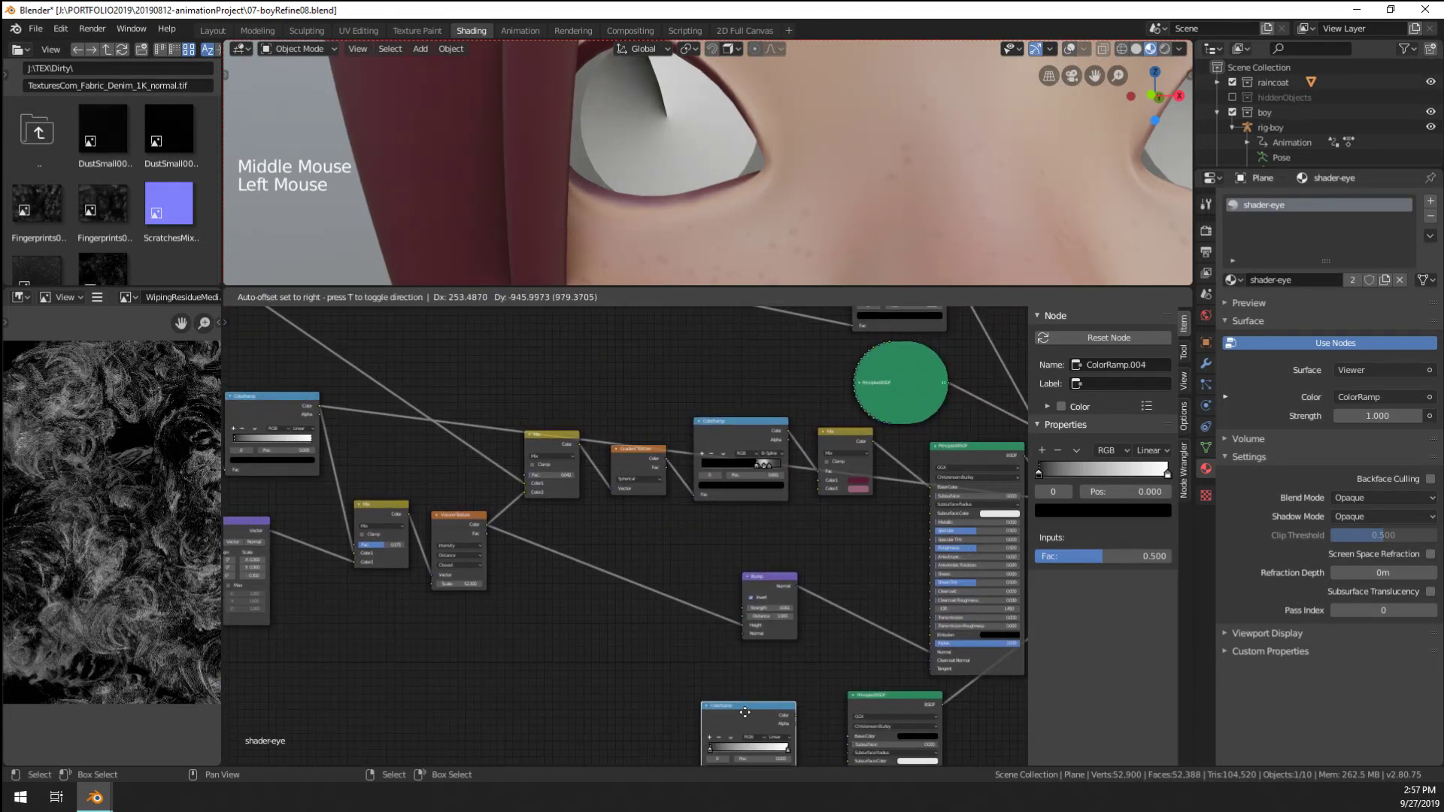
Connect the upper spherical Gradient Texture's output to the duplicated ColorRamp's Fac and preview the ramp on the eye
{"action": "middle_click_drag", "start_coordinate": [643, 450], "coordinate": [683, 544]}
{"action": "middle_click_drag", "start_coordinate": [415, 325], "coordinate": [484, 346]}
{"action": "scroll", "coordinate": [430, 382], "scroll_direction": "down", "scroll_amount": 4}
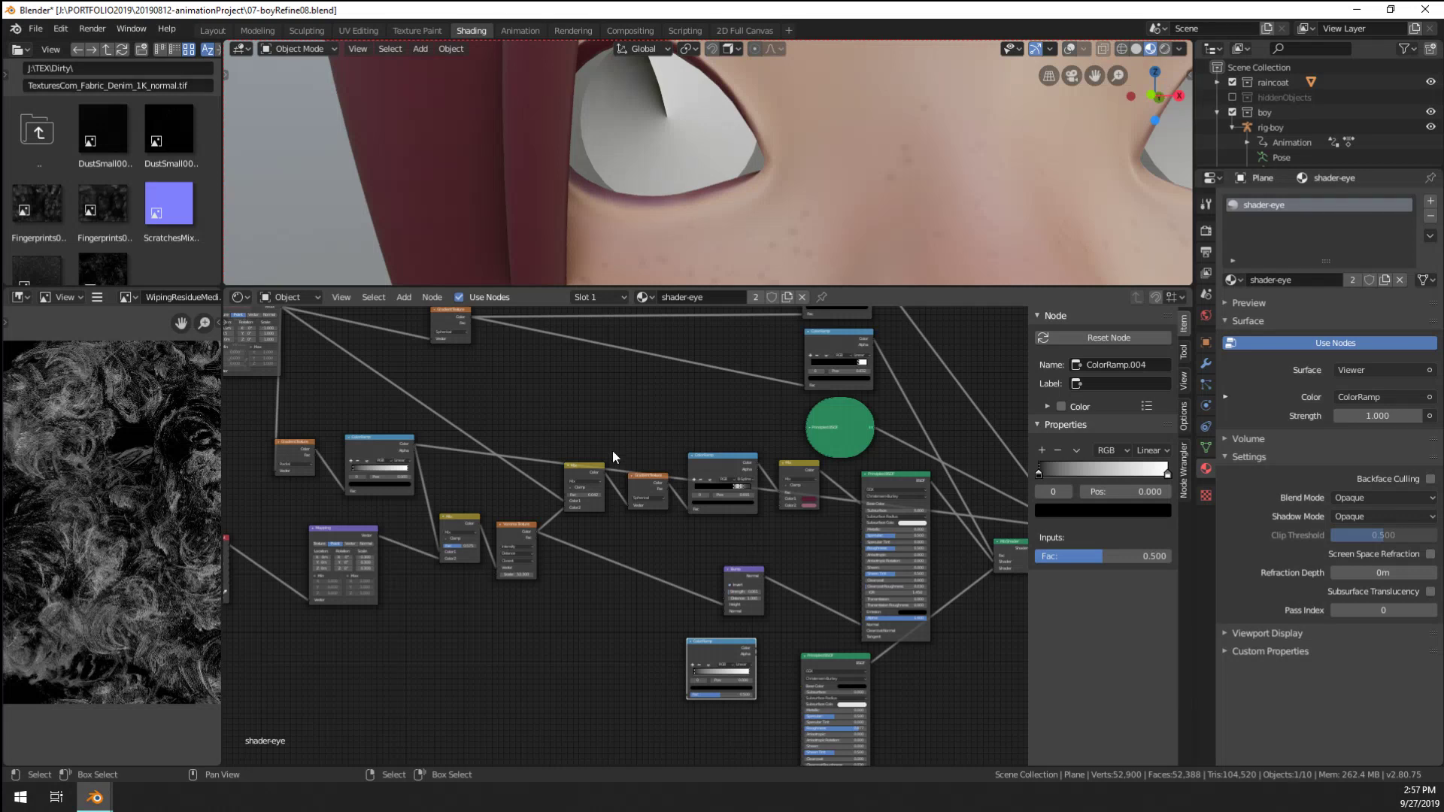
{"action": "left_click_drag", "start_coordinate": [471, 313], "coordinate": [640, 615]}
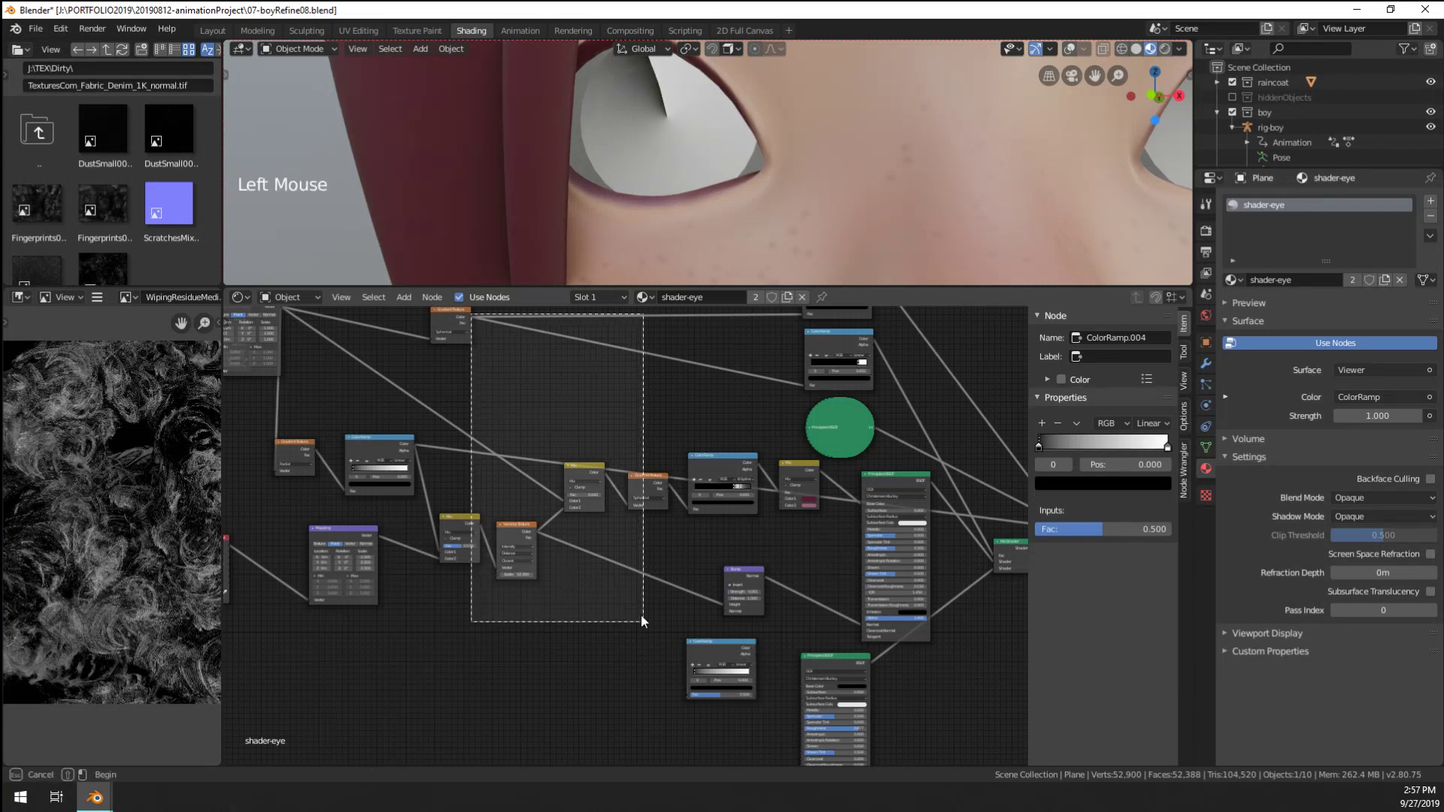
{"action": "left_click", "coordinate": [469, 318]}
{"action": "left_click_drag", "start_coordinate": [472, 318], "coordinate": [693, 696]}
{"action": "left_click", "coordinate": [693, 691]}
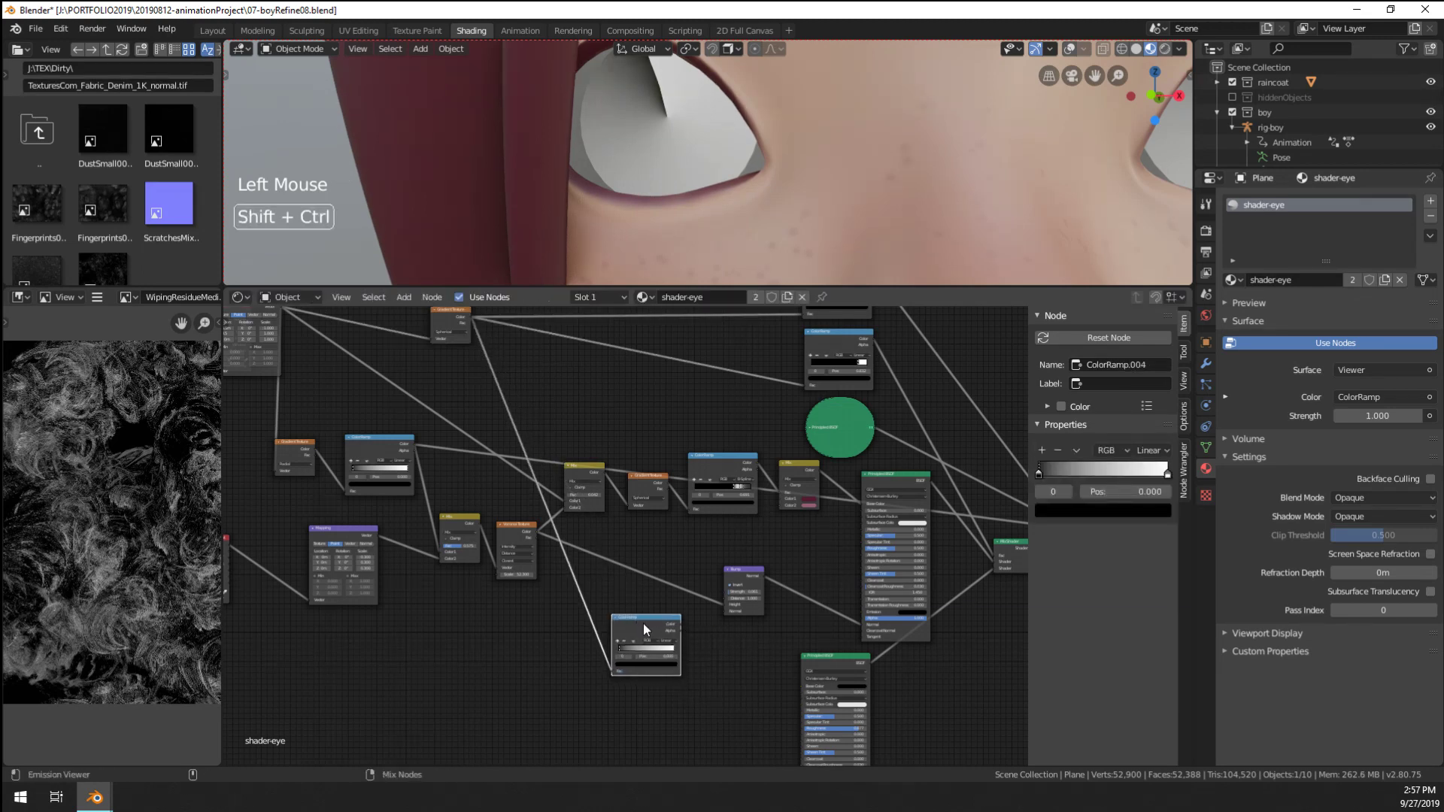
{"action": "left_click", "coordinate": [688, 655], "text": "ctrl+shift"}
Move the new ColorRamp's black stop to 0.514, flip the ramp and set the white stop to 0.477
{"action": "scroll", "coordinate": [647, 624], "scroll_direction": "up", "scroll_amount": 11}
{"action": "middle_click_drag", "start_coordinate": [662, 620], "coordinate": [638, 479]}
{"action": "scroll", "coordinate": [578, 670], "scroll_direction": "up", "scroll_amount": 5}
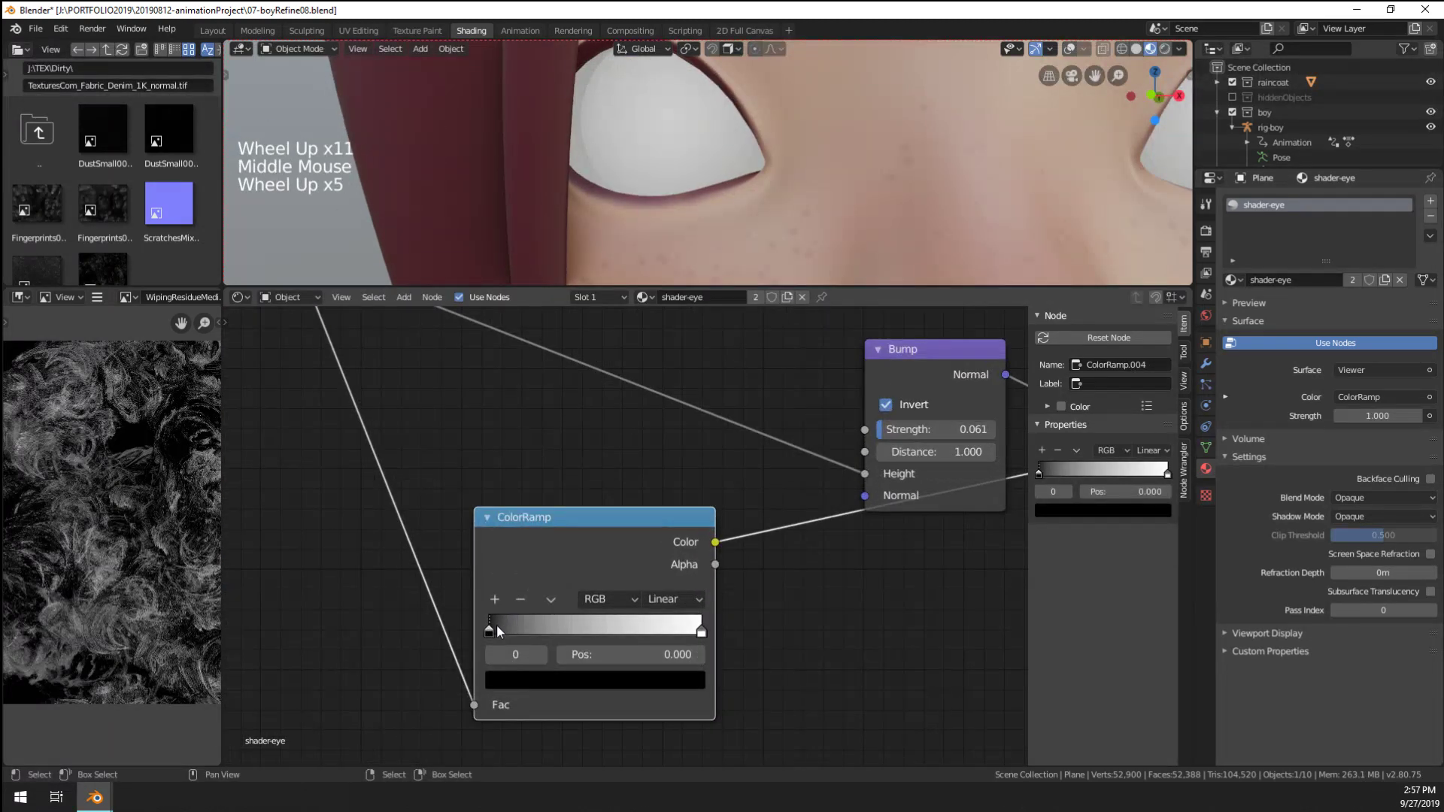
{"action": "left_click_drag", "start_coordinate": [493, 630], "coordinate": [605, 630]}
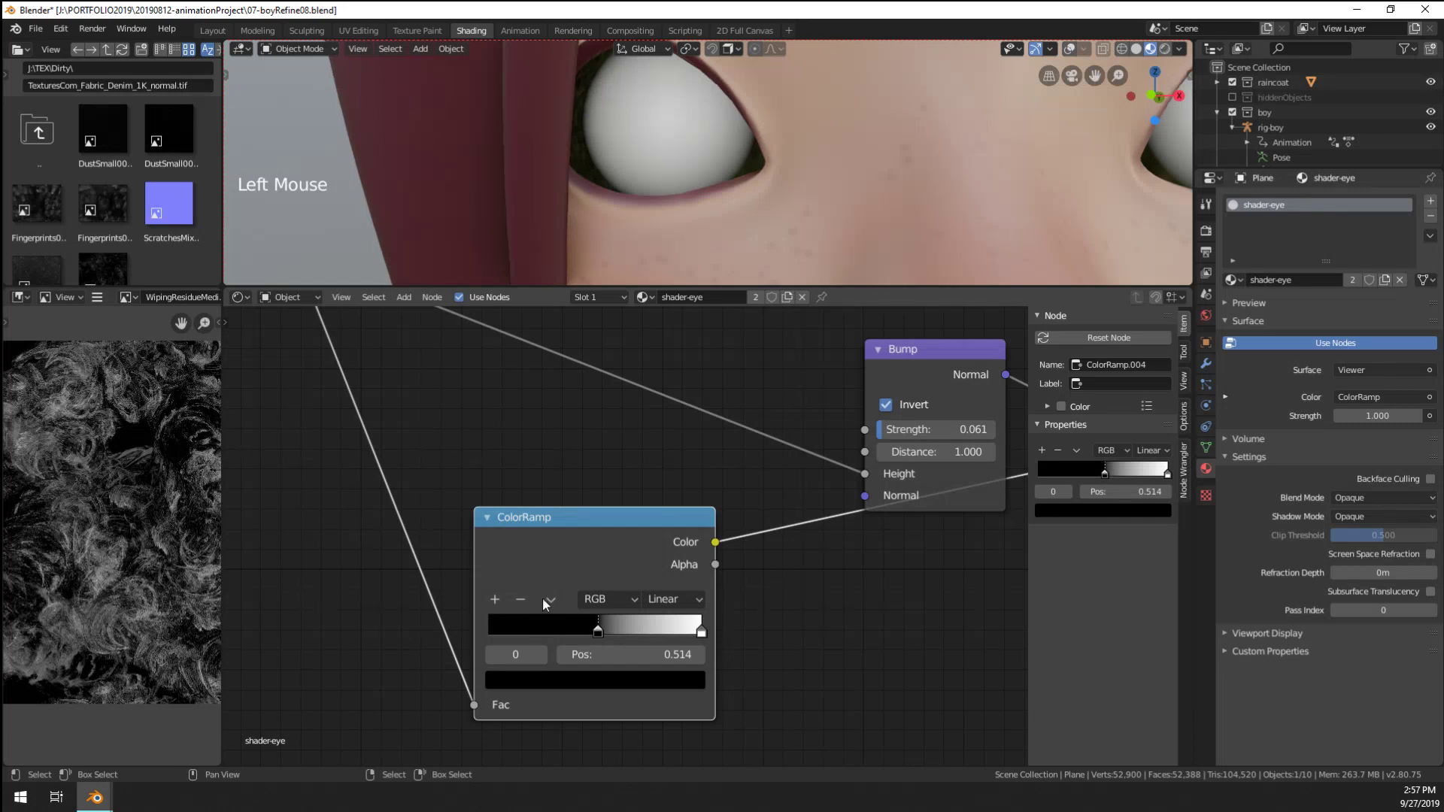
{"action": "left_click", "coordinate": [548, 598]}
{"action": "left_click", "coordinate": [606, 625]}
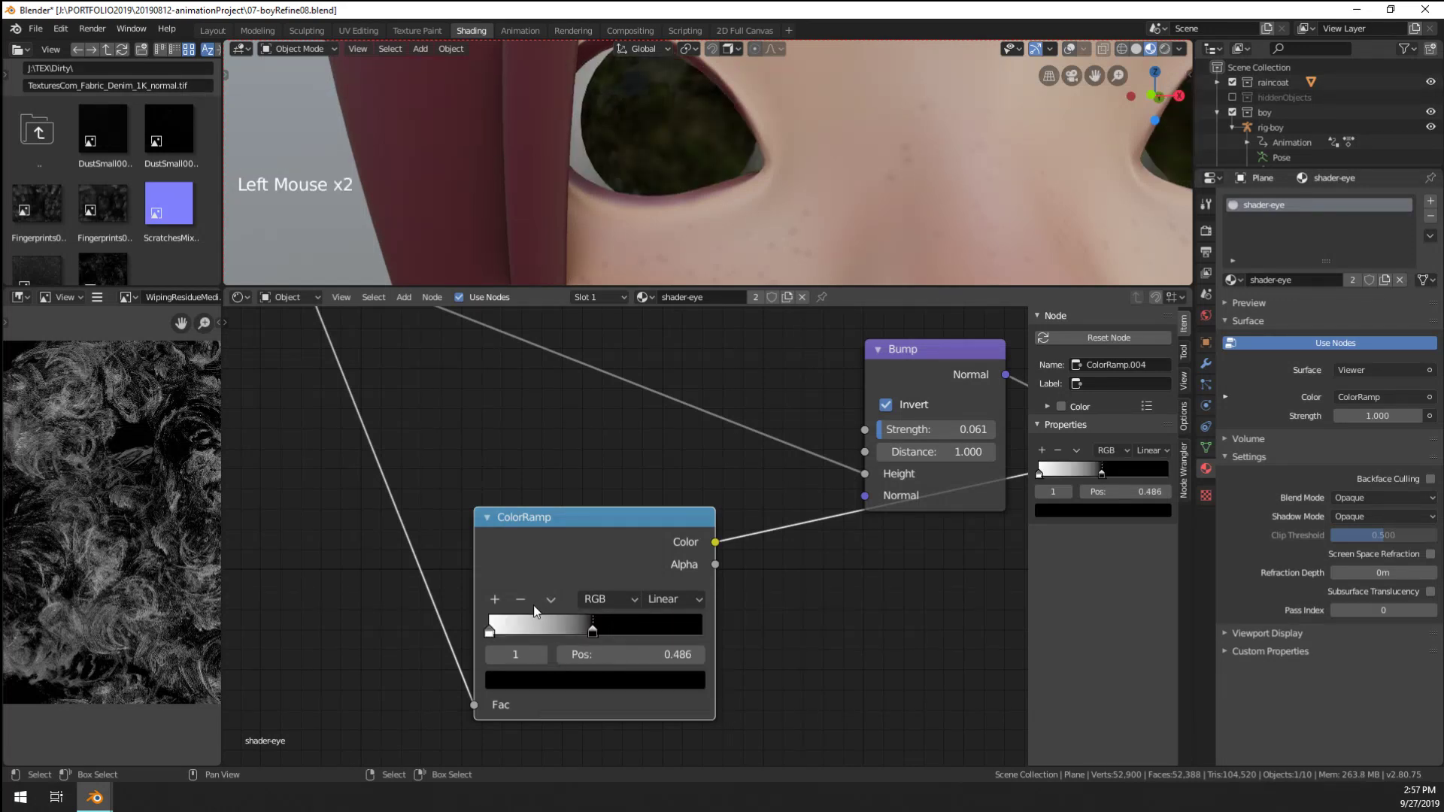
{"action": "left_click_drag", "start_coordinate": [487, 625], "coordinate": [590, 634]}
Shift the Bump node up slightly and insert a MixRGB node on the link between the Voronoi Texture and the Bump height
{"action": "scroll", "coordinate": [666, 589], "scroll_direction": "down", "scroll_amount": 4}
{"action": "middle_click_drag", "start_coordinate": [666, 589], "coordinate": [735, 600]}
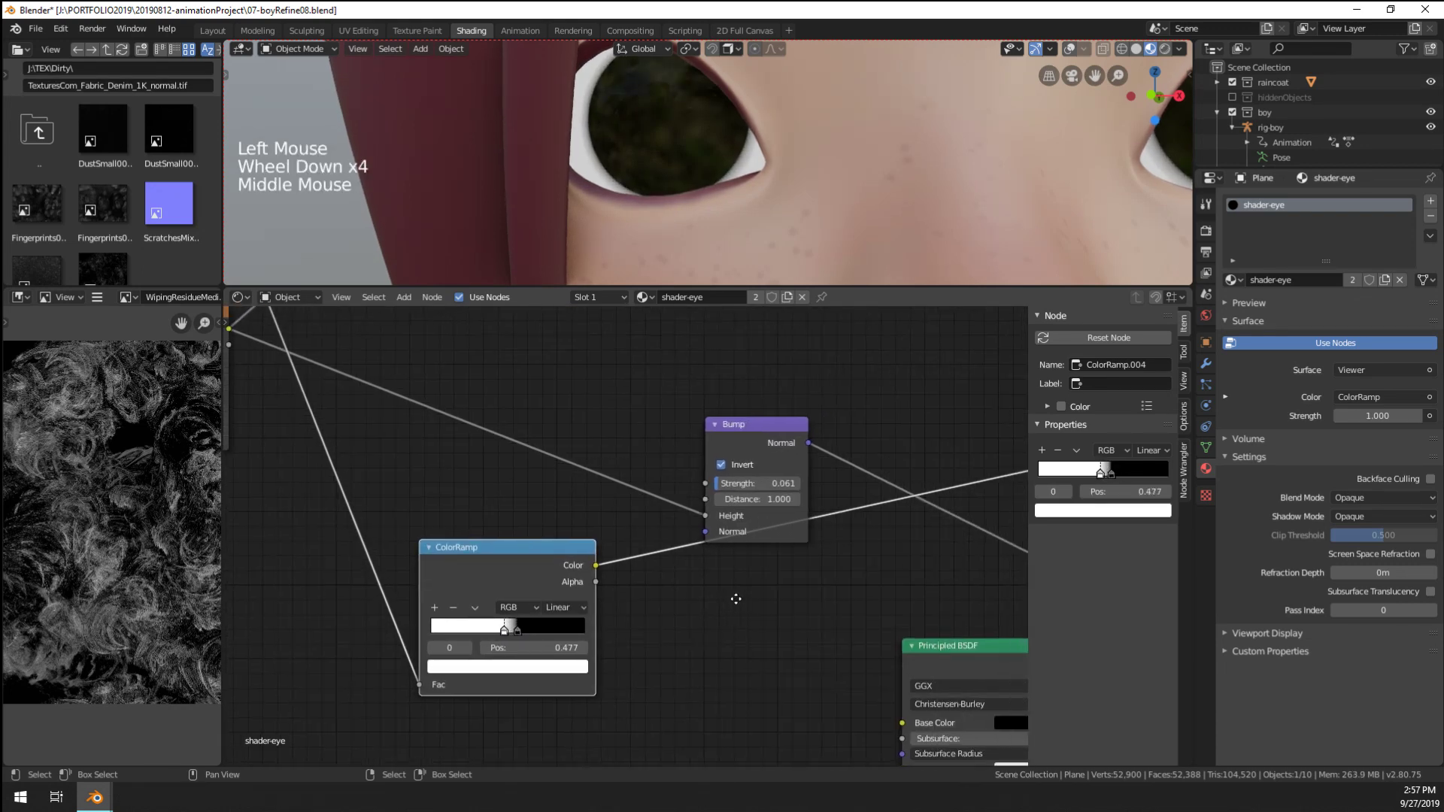
{"action": "left_click_drag", "start_coordinate": [697, 430], "coordinate": [716, 389]}
{"action": "middle_click_drag", "start_coordinate": [529, 473], "coordinate": [668, 553]}
{"action": "key", "text": "shift+a"}
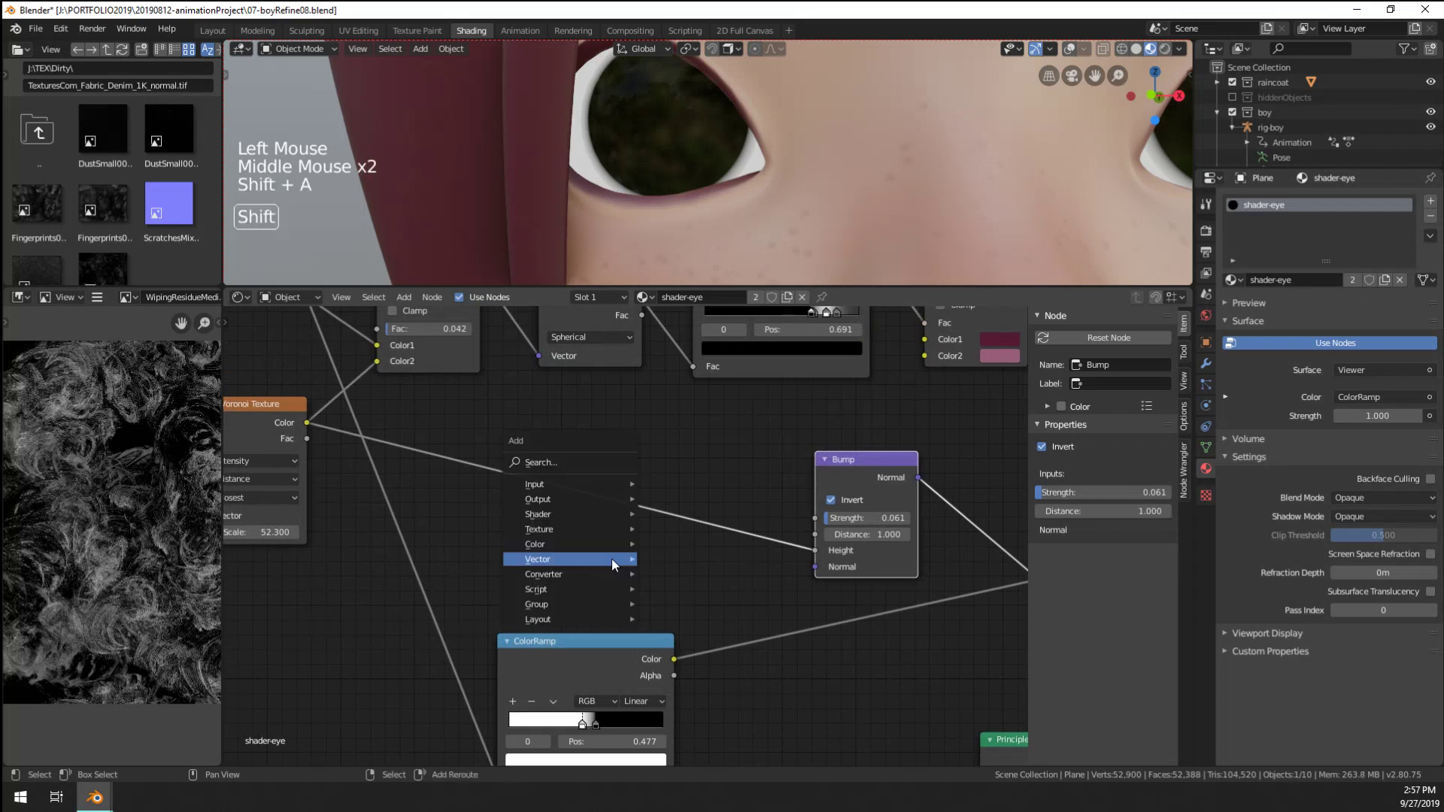
{"action": "mouse_move", "coordinate": [579, 544]}
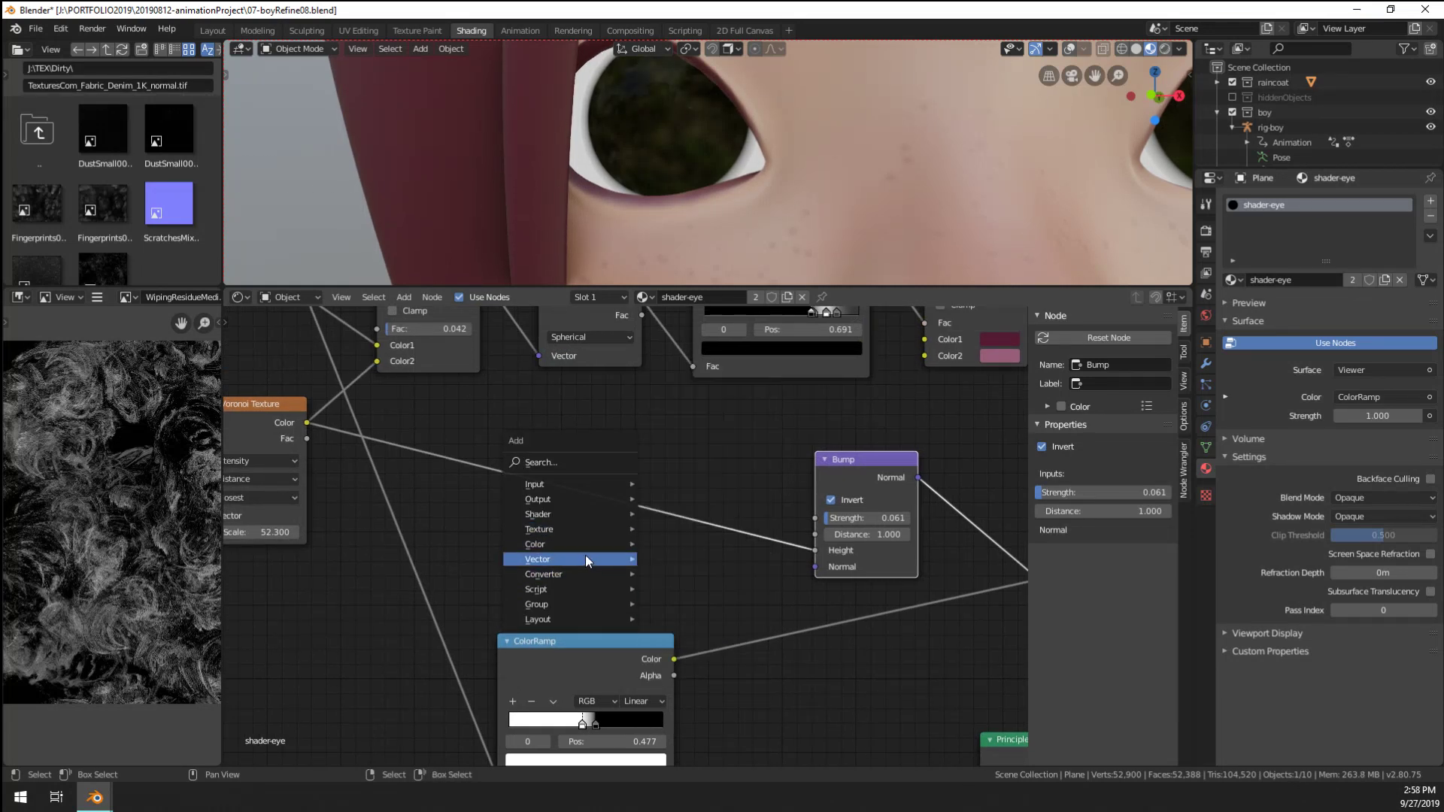
{"action": "mouse_move", "coordinate": [580, 580]}
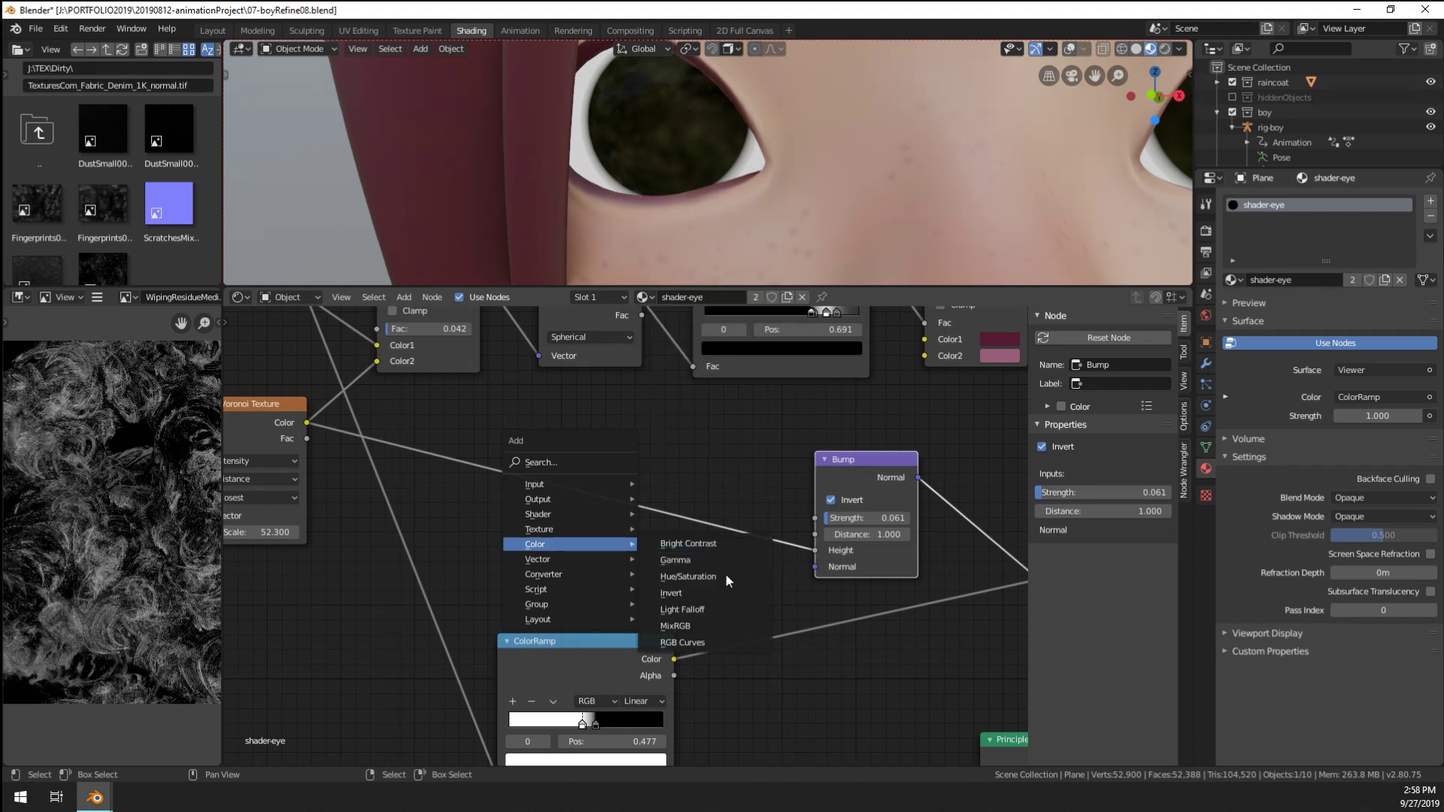
{"action": "left_click", "coordinate": [710, 633]}
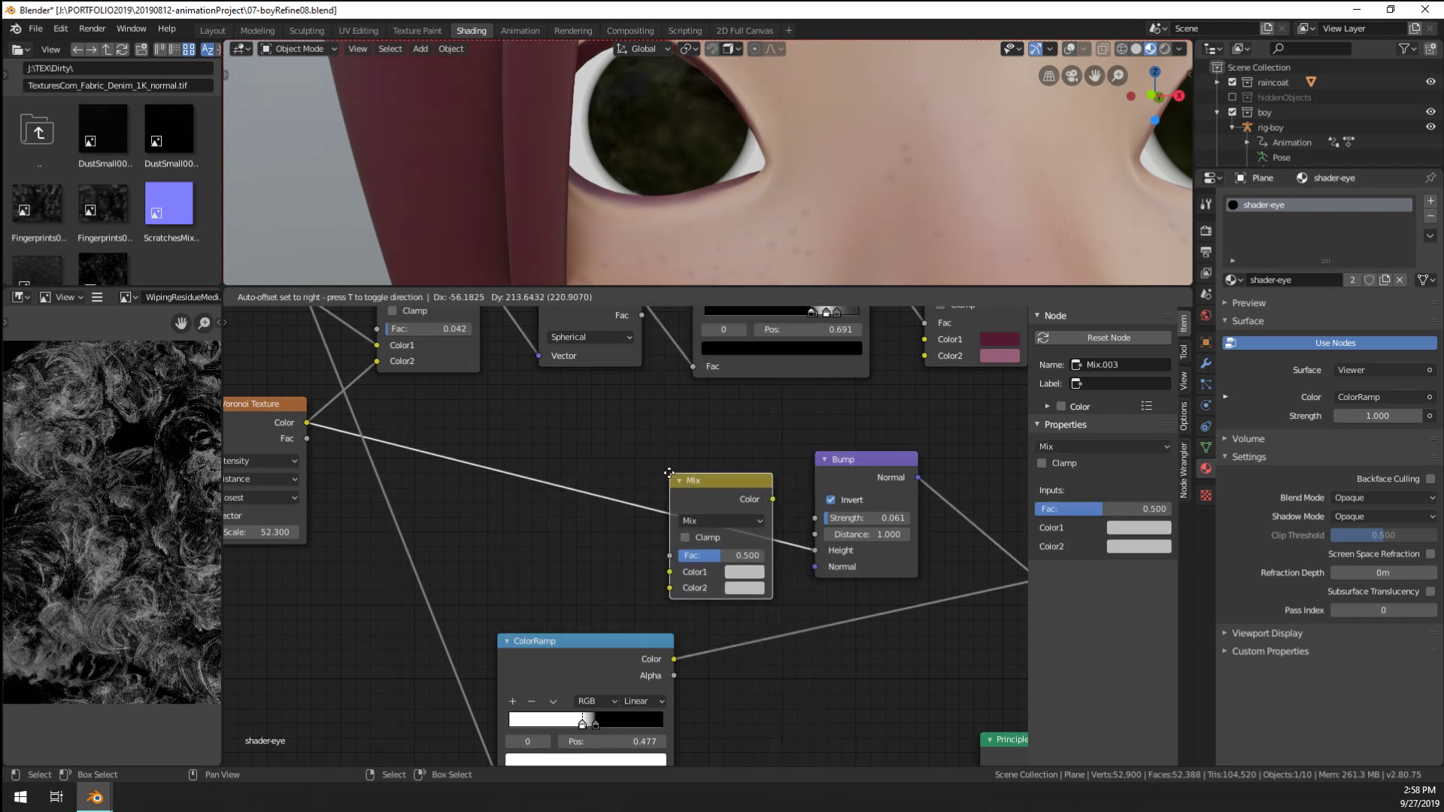
{"action": "left_click", "coordinate": [703, 527]}
Connect the ColorRamp's color to the Mix node's Color2, preview the mix on the eye and set its factor to 0.933
{"action": "left_click_drag", "start_coordinate": [602, 636], "coordinate": [653, 588]}
{"action": "left_click", "coordinate": [728, 497], "text": "ctrl"}
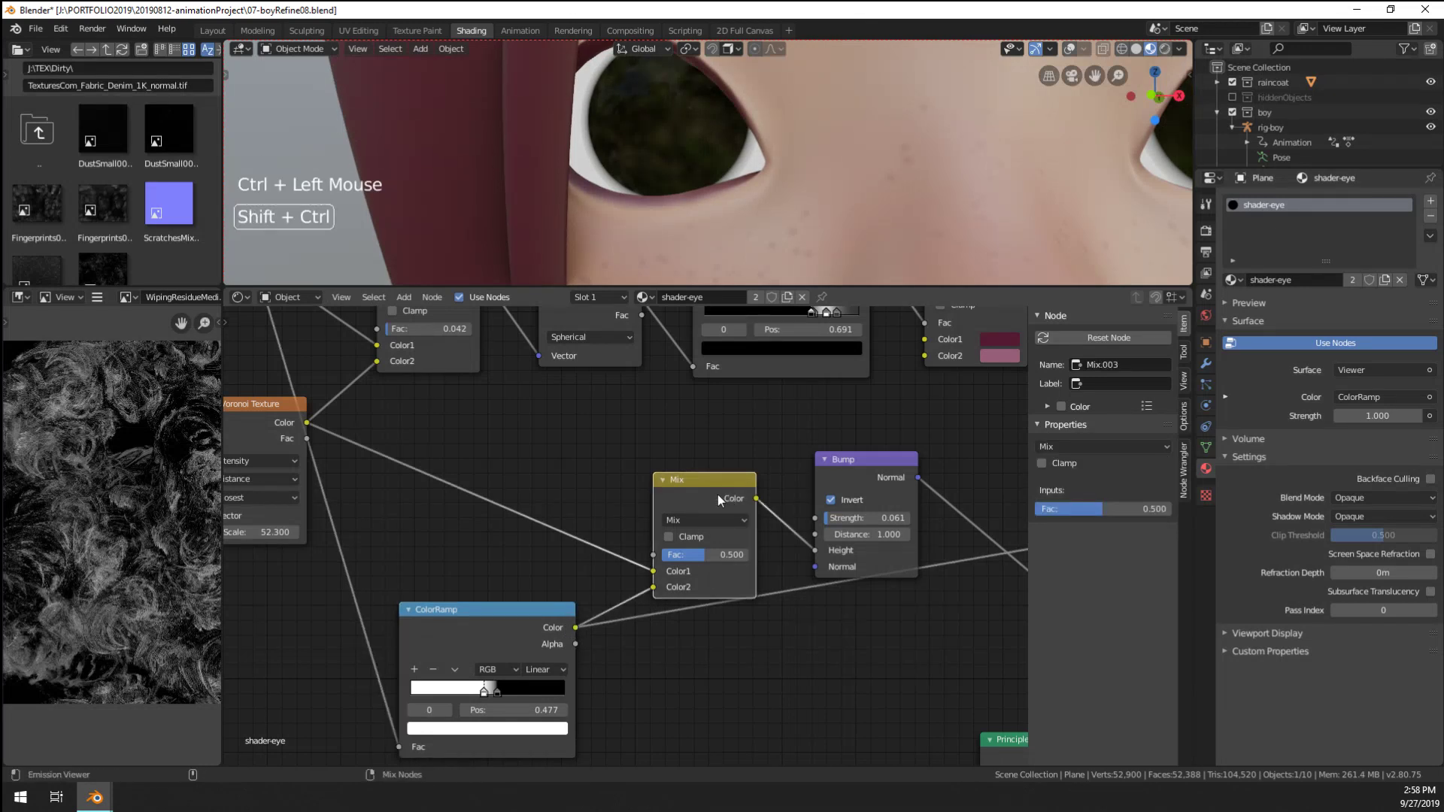
{"action": "left_click", "coordinate": [718, 497], "text": "ctrl+shift"}
{"action": "middle_click_drag", "start_coordinate": [716, 498], "coordinate": [665, 549]}
{"action": "scroll", "coordinate": [665, 550], "scroll_direction": "up", "scroll_amount": 3}
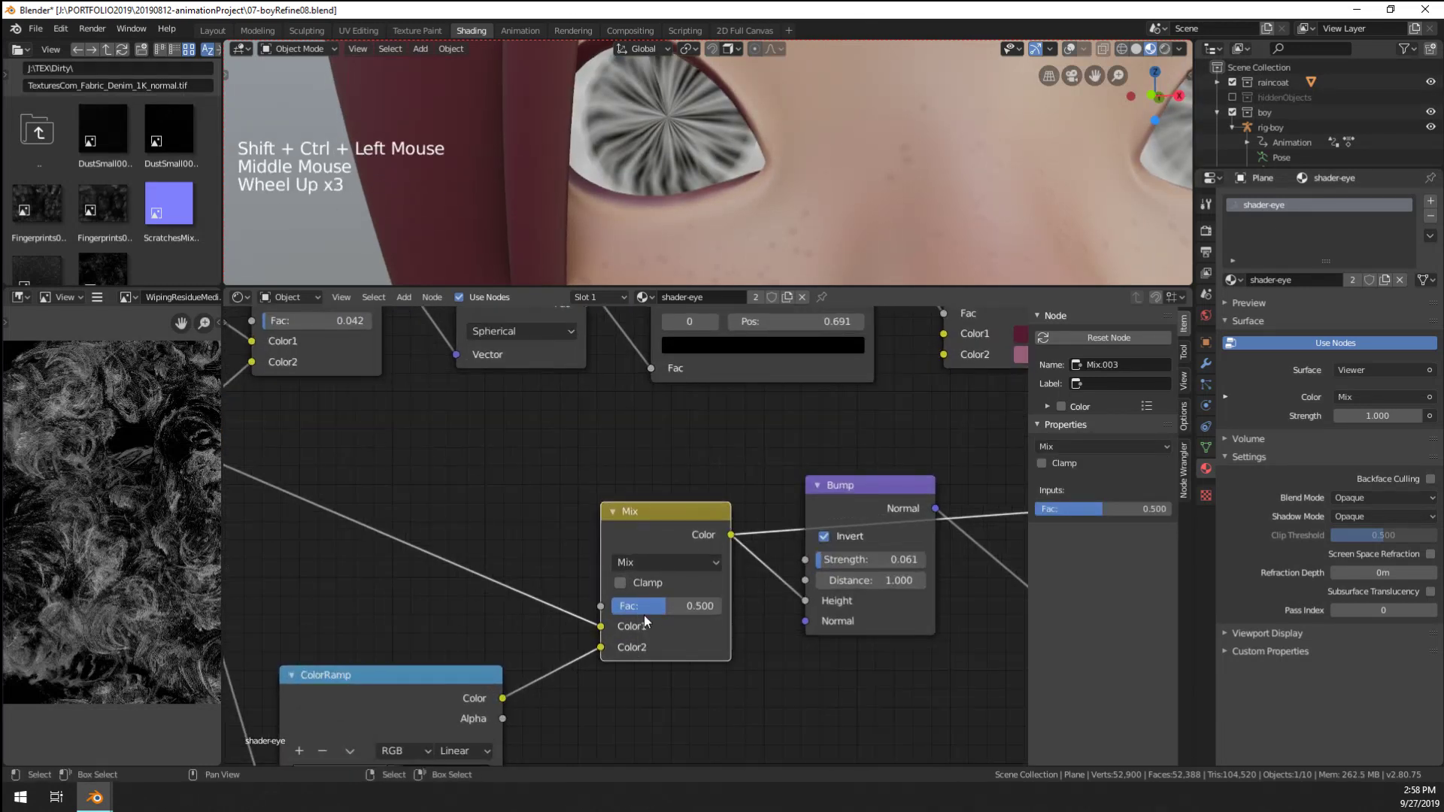
{"action": "left_click_drag", "start_coordinate": [644, 608], "coordinate": [691, 607]}
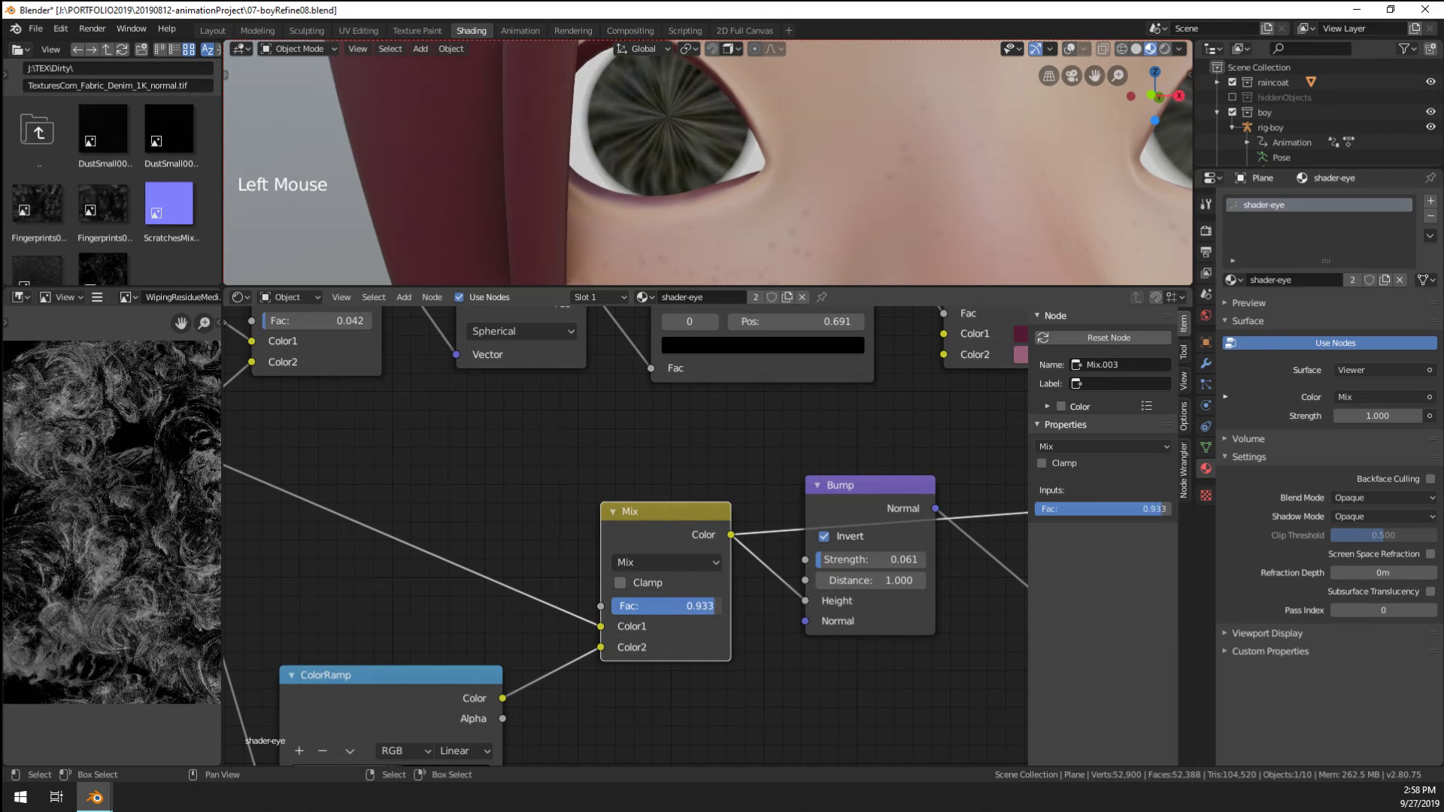
Preview the Bump node's normal output on the eye
{"action": "middle_click_drag", "start_coordinate": [608, 524], "coordinate": [387, 534]}
{"action": "scroll", "coordinate": [387, 519], "scroll_direction": "down", "scroll_amount": 6}
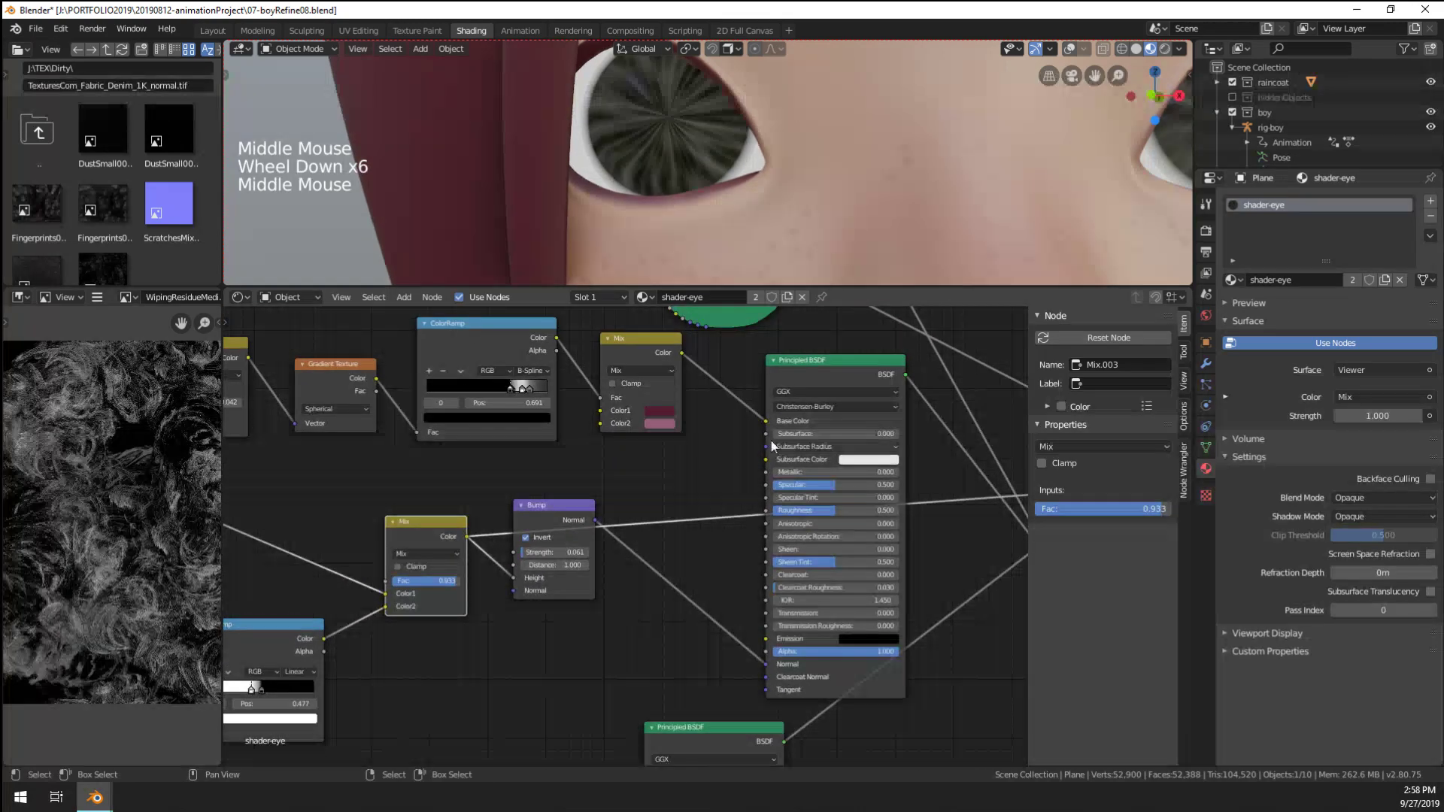
{"action": "left_click", "coordinate": [537, 520], "text": "ctrl+shift"}
{"action": "middle_click_drag", "start_coordinate": [628, 512], "coordinate": [617, 526]}
{"action": "scroll", "coordinate": [617, 526], "scroll_direction": "up", "scroll_amount": 4}
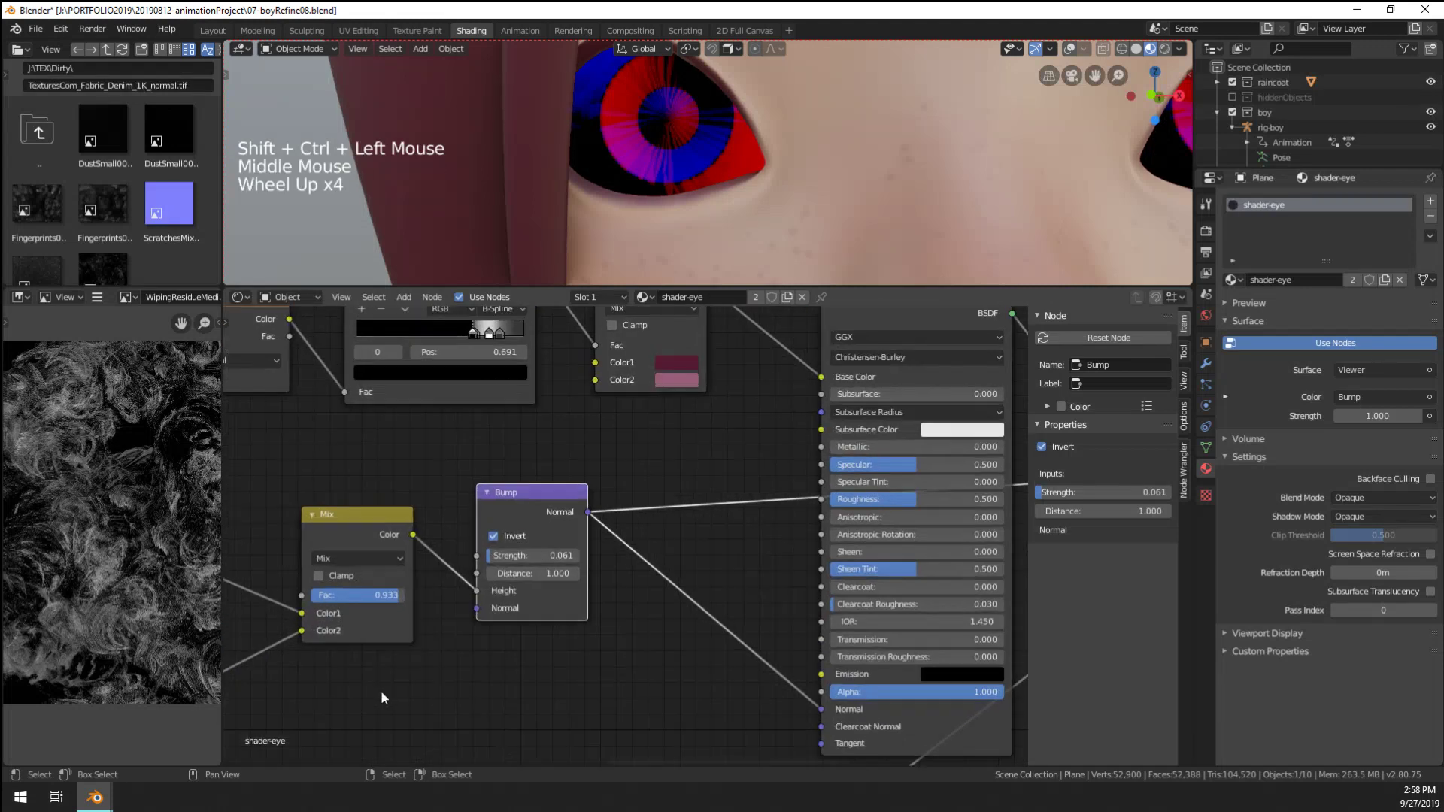
Set the ColorRamp's black stop to 0.686 and its white stop to 0.618, checking the Mix node's output on the eye
{"action": "middle_click_drag", "start_coordinate": [381, 698], "coordinate": [489, 654]}
{"action": "scroll", "coordinate": [445, 673], "scroll_direction": "up", "scroll_amount": 3}
{"action": "middle_click_drag", "start_coordinate": [489, 654], "coordinate": [537, 639]}
{"action": "left_click_drag", "start_coordinate": [476, 606], "coordinate": [530, 600]}
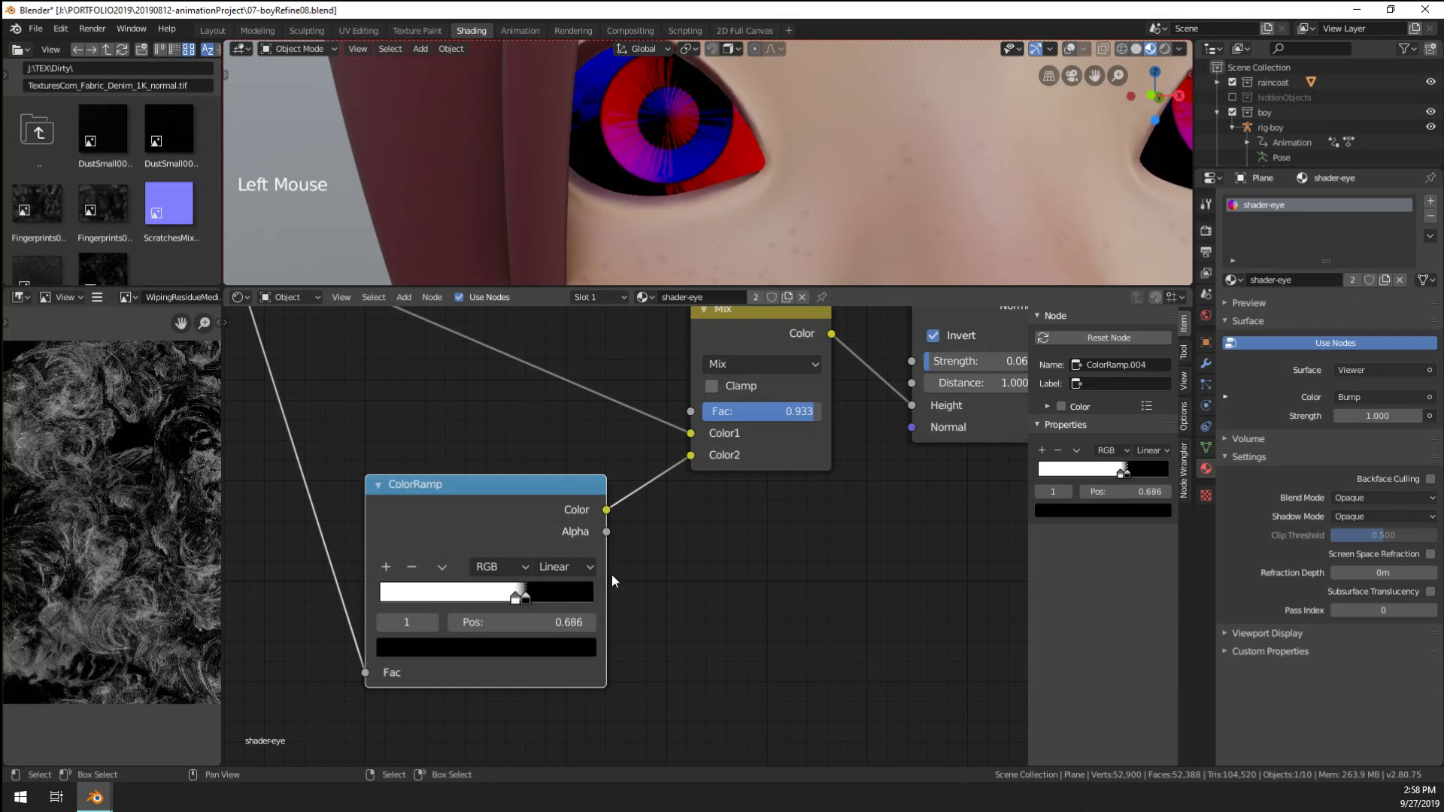
{"action": "middle_click_drag", "start_coordinate": [611, 574], "coordinate": [491, 698]}
{"action": "left_click", "coordinate": [666, 445], "text": "ctrl+shift"}
{"action": "middle_click_drag", "start_coordinate": [594, 615], "coordinate": [672, 540]}
{"action": "left_click_drag", "start_coordinate": [485, 639], "coordinate": [463, 645]}
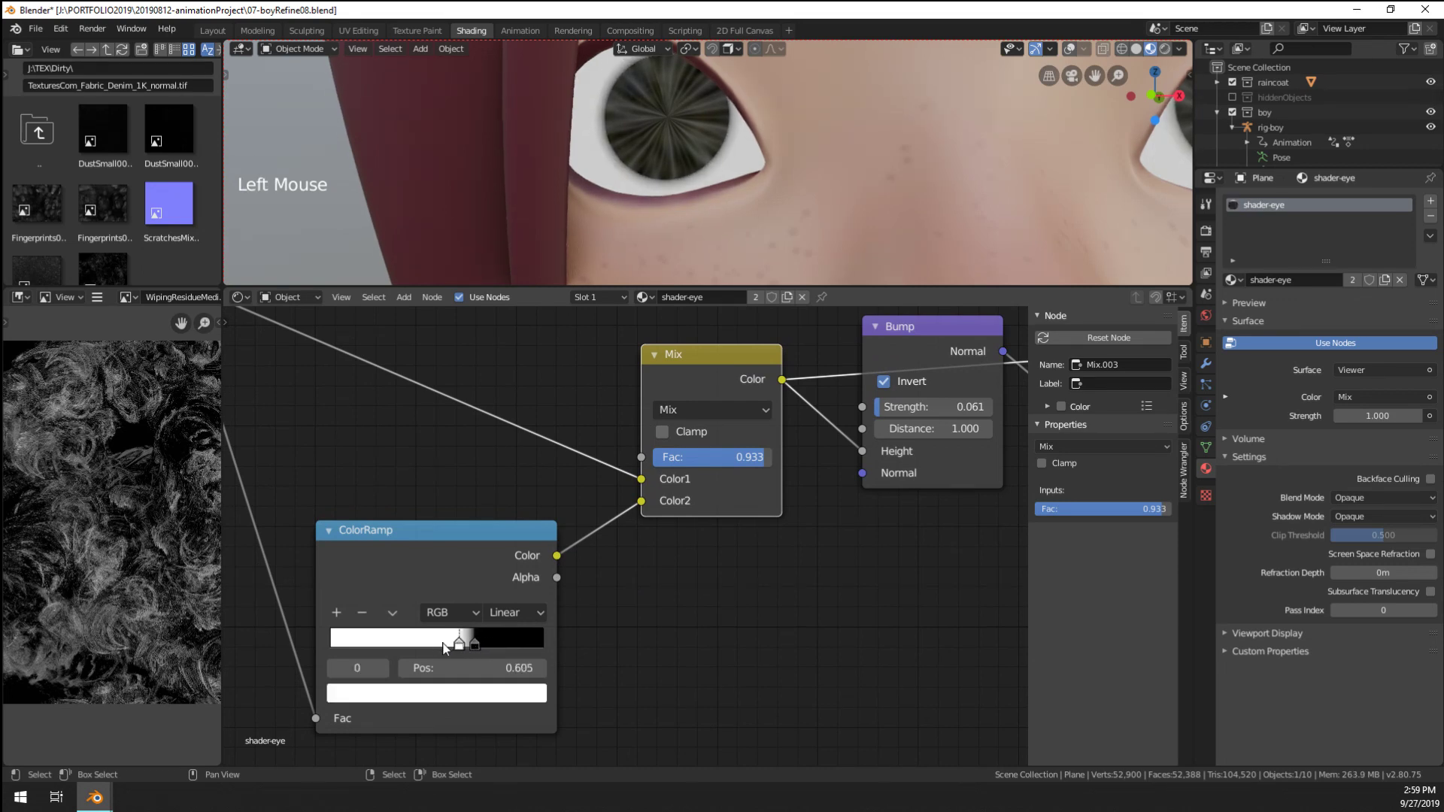
{"action": "scroll", "coordinate": [662, 589], "scroll_direction": "down", "scroll_amount": 8}
{"action": "middle_click_drag", "start_coordinate": [661, 590], "coordinate": [617, 592]}
{"action": "scroll", "coordinate": [731, 567], "scroll_direction": "up", "scroll_amount": 2}
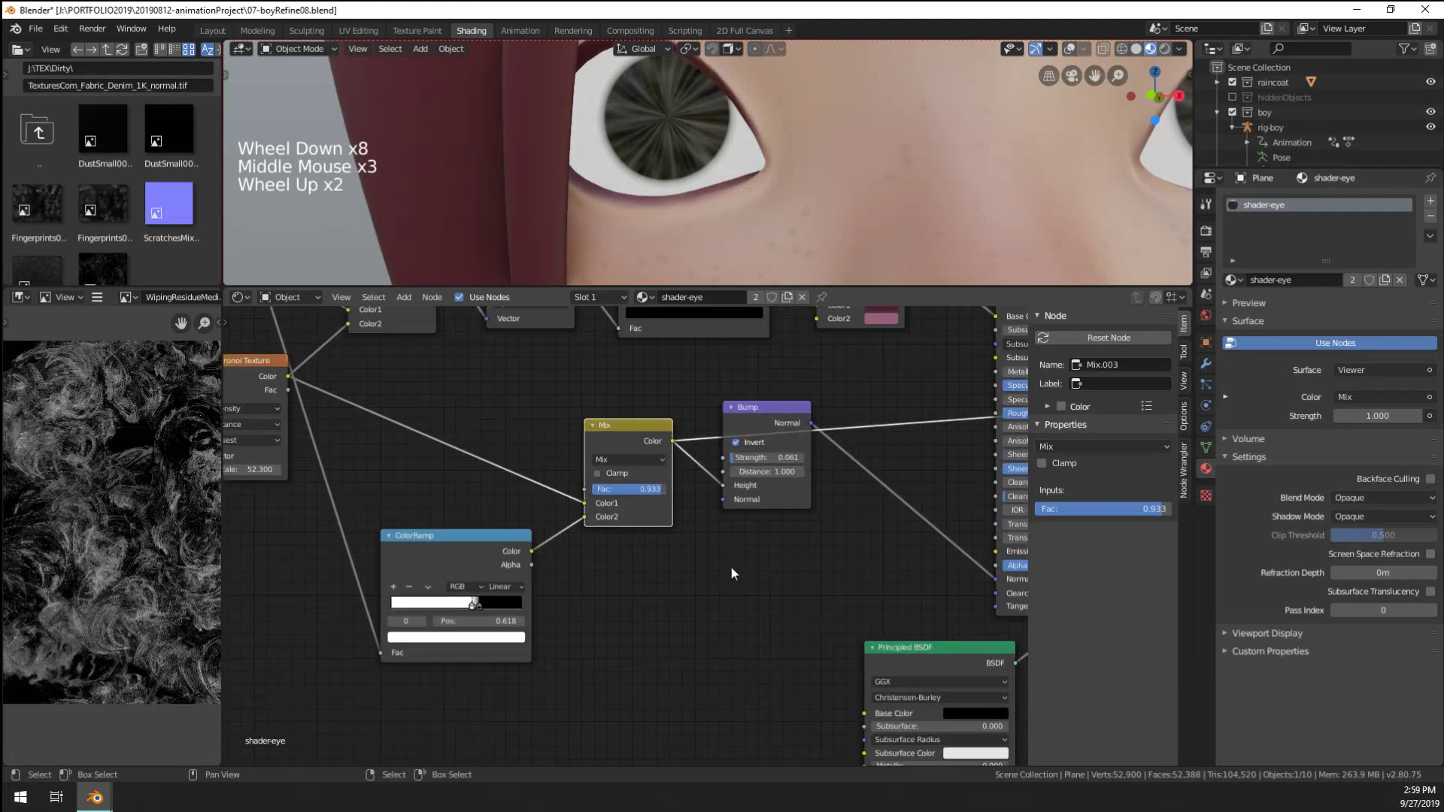
{"action": "middle_click_drag", "start_coordinate": [731, 568], "coordinate": [555, 611]}
{"action": "middle_click_drag", "start_coordinate": [583, 546], "coordinate": [579, 516]}
{"action": "scroll", "coordinate": [607, 516], "scroll_direction": "down", "scroll_amount": 9}
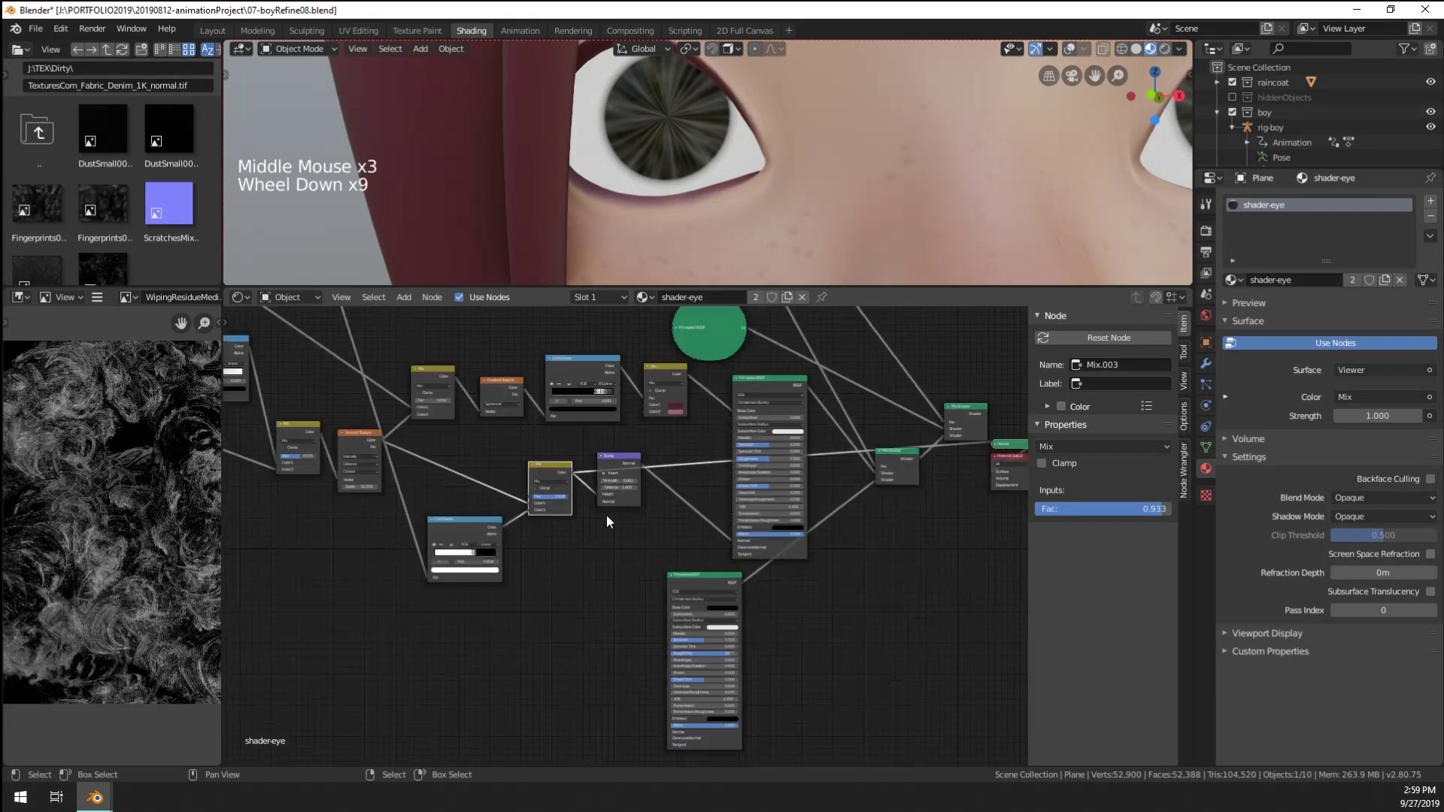
Expand the collapsed round Principled BSDF node and reposition it beside the lower Principled BSDF, nearer the Mix Shader nodes
{"action": "left_click", "coordinate": [768, 531]}
{"action": "scroll", "coordinate": [769, 531], "scroll_direction": "up", "scroll_amount": 5}
{"action": "middle_click_drag", "start_coordinate": [707, 301], "coordinate": [710, 473]}
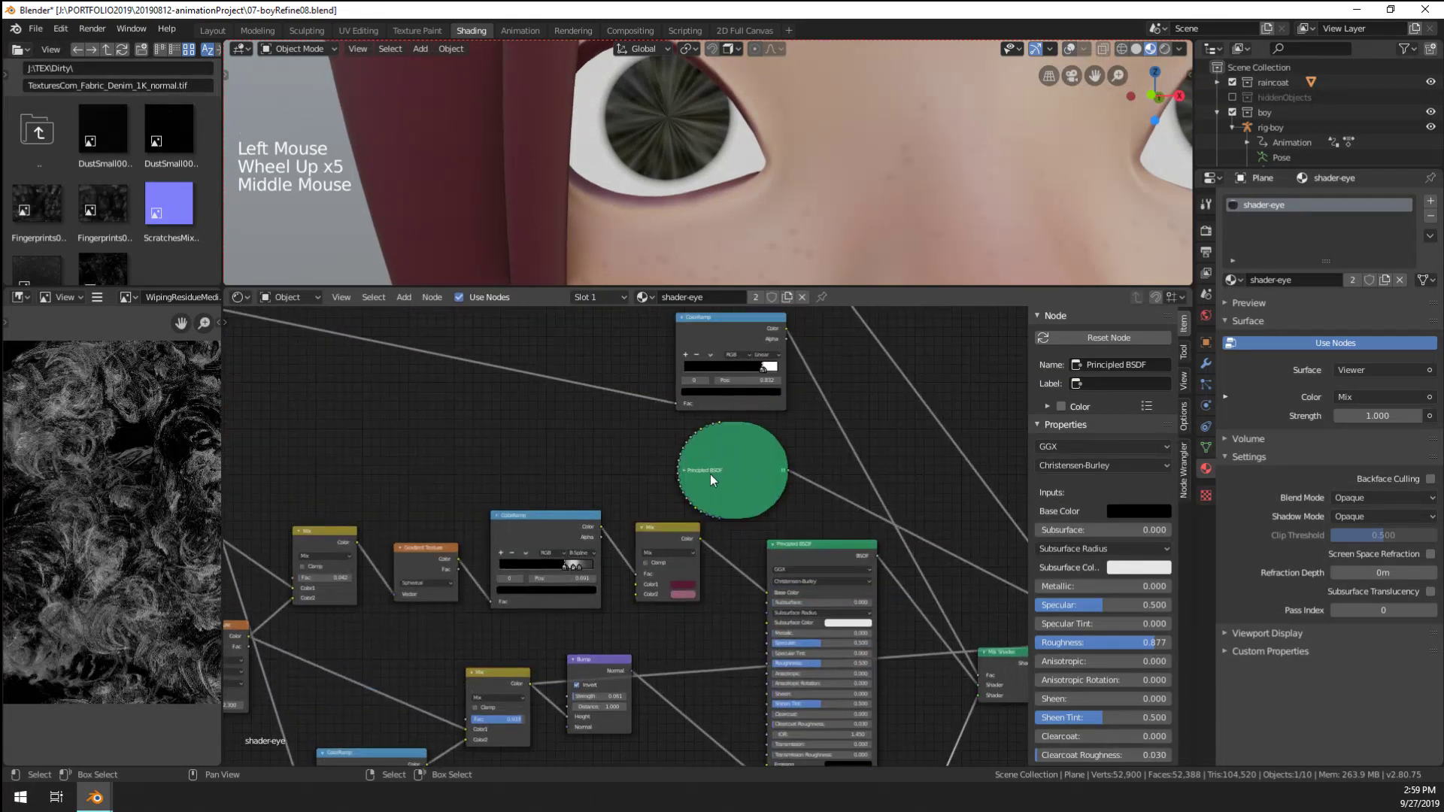
{"action": "left_click", "coordinate": [689, 469]}
{"action": "left_click_drag", "start_coordinate": [781, 457], "coordinate": [1007, 337]}
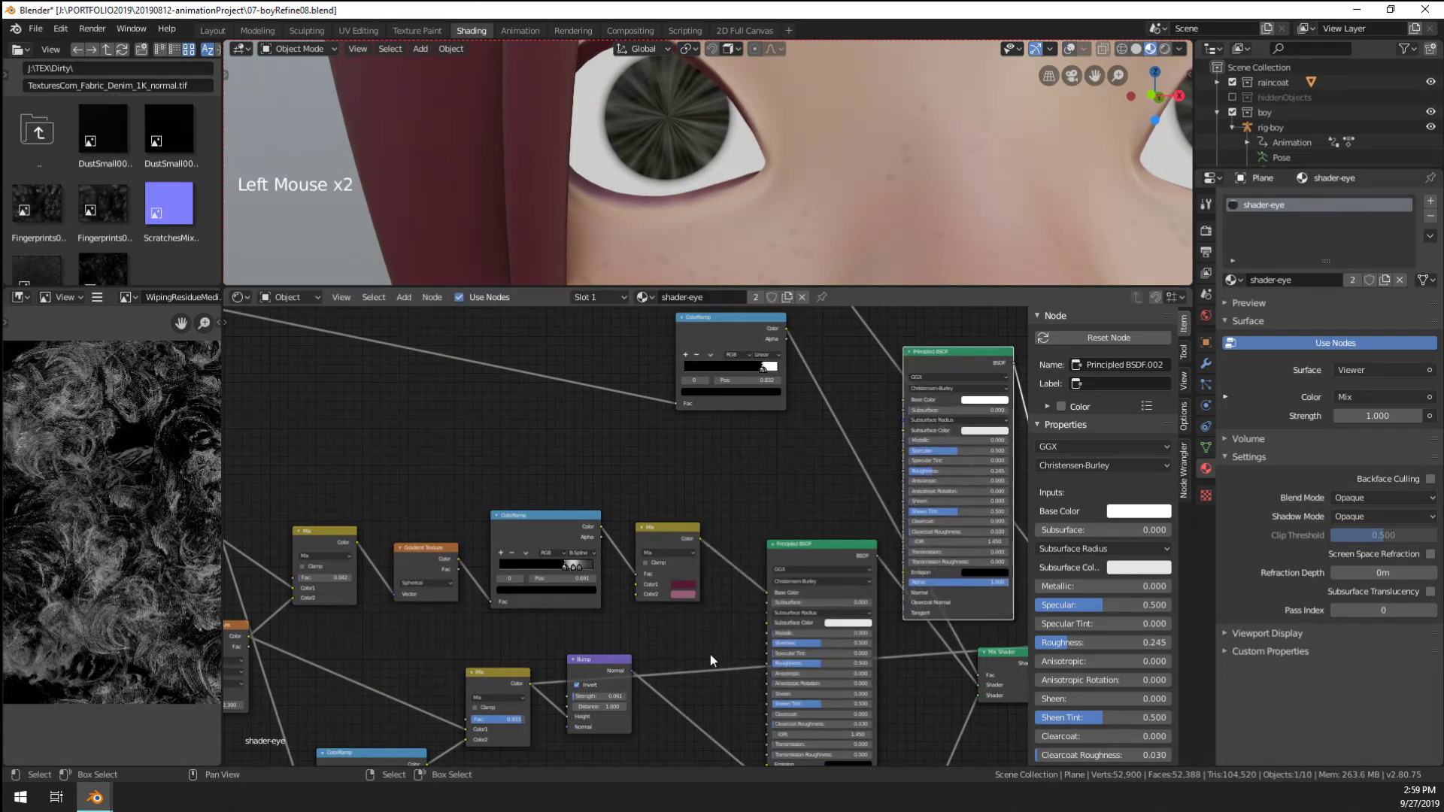
Duplicate the Bump node, place the copy above the lower Principled BSDF and connect the ColorRamp's Color output to its Height
{"action": "middle_click_drag", "start_coordinate": [710, 654], "coordinate": [699, 586]}
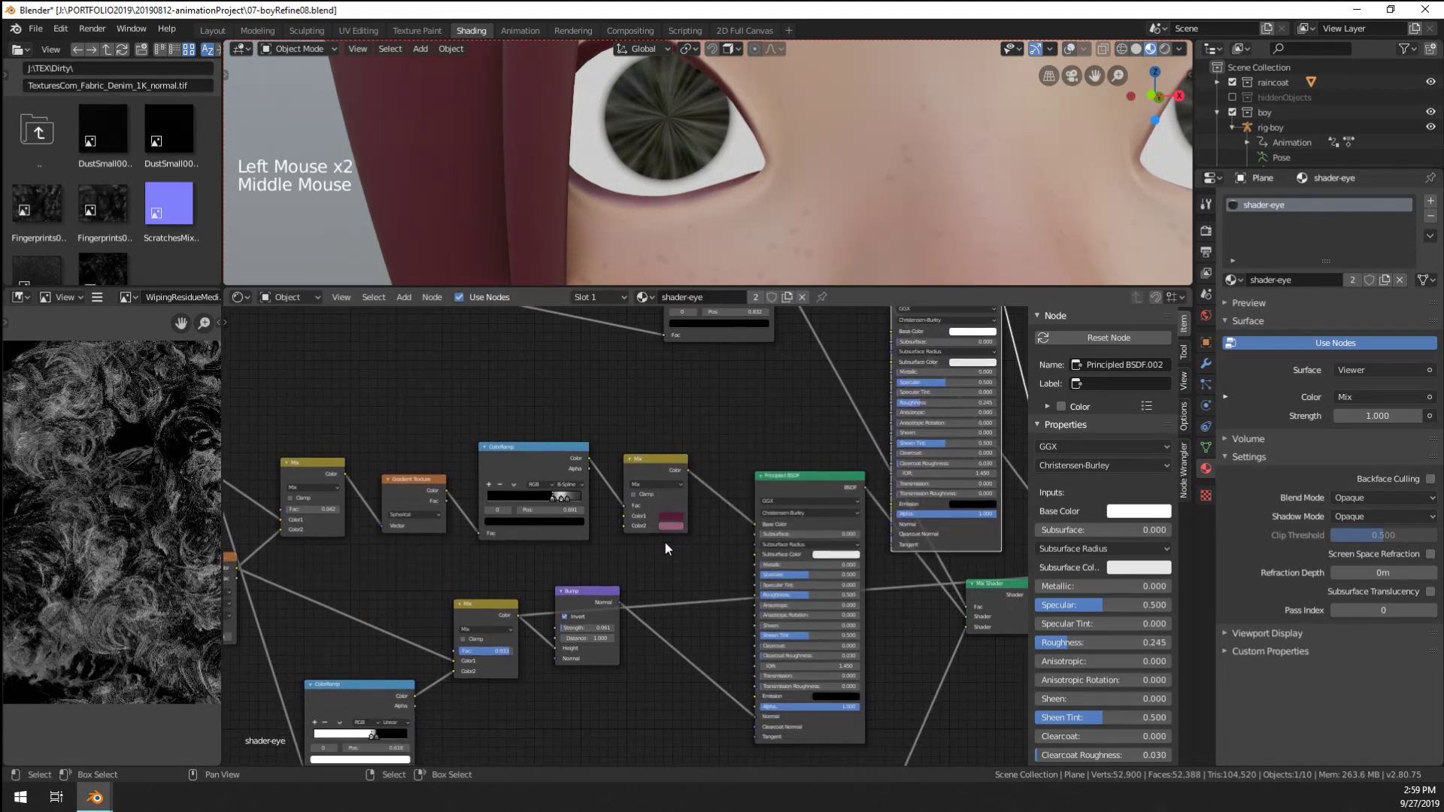
{"action": "left_click", "coordinate": [601, 593]}
{"action": "key", "text": "shift+d"}
{"action": "left_click", "coordinate": [747, 380]}
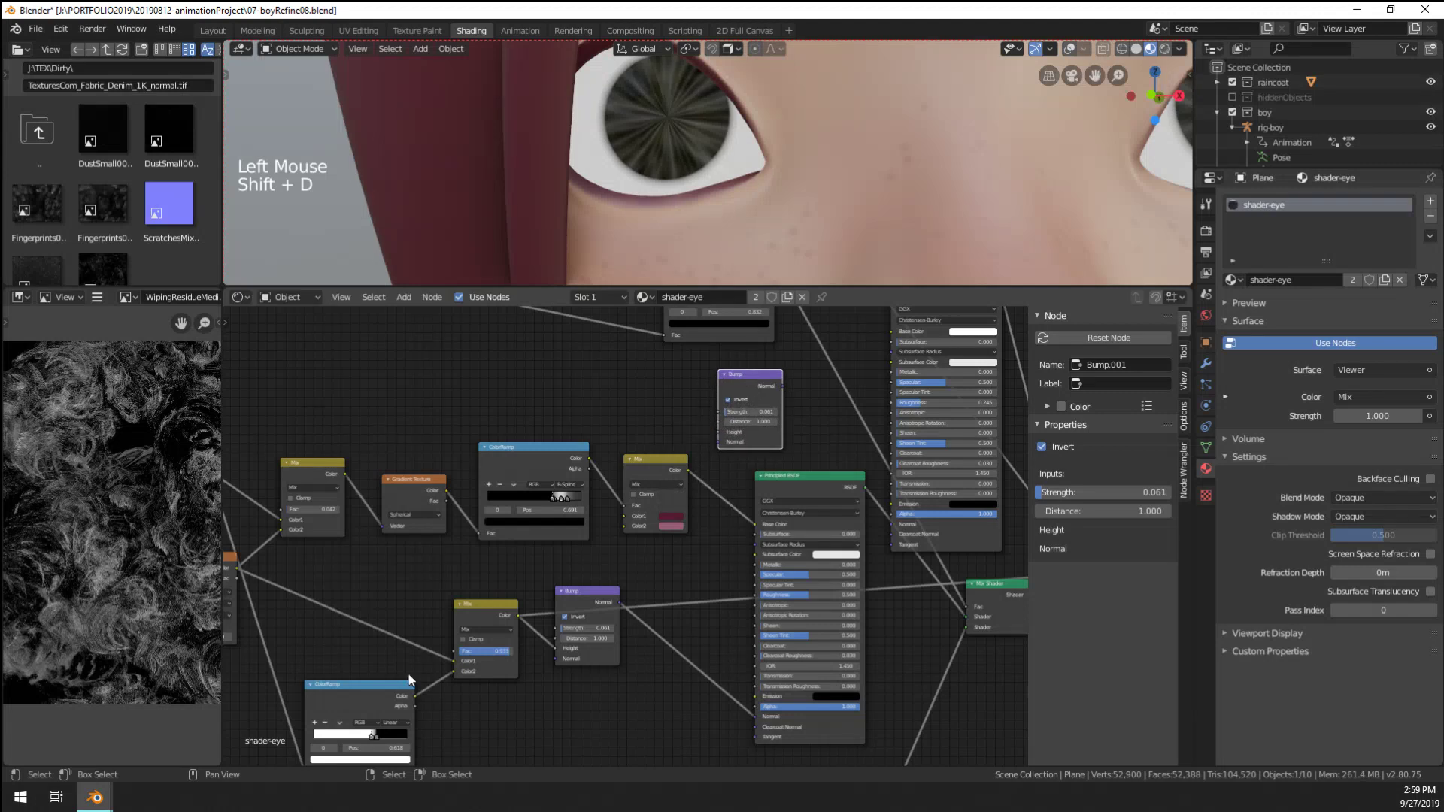
{"action": "left_click_drag", "start_coordinate": [415, 695], "coordinate": [651, 510]}
{"action": "left_click_drag", "start_coordinate": [686, 471], "coordinate": [719, 434]}
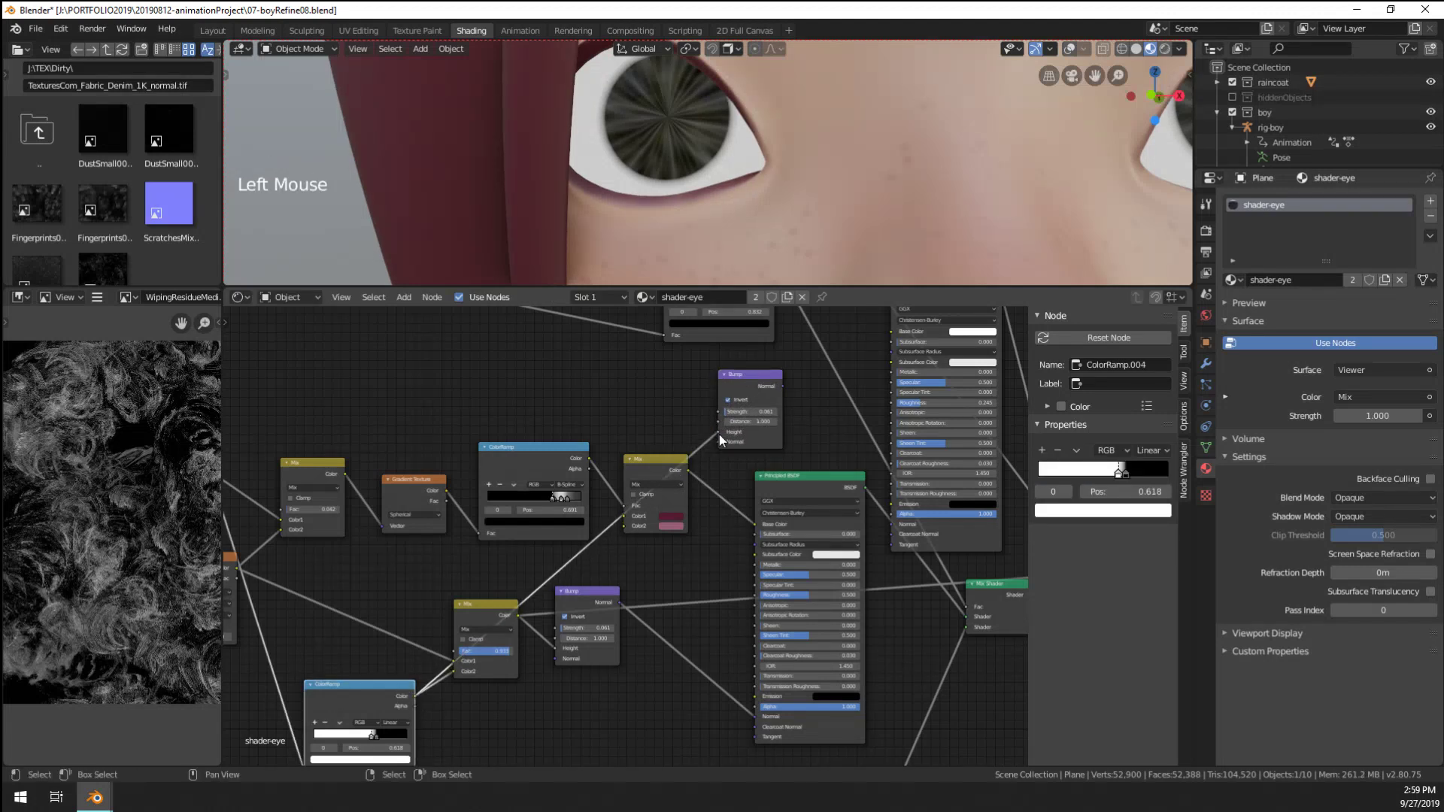
Preview the duplicated Bump node on the eye and set its strength to 0.270
{"action": "left_click", "coordinate": [751, 388], "text": "ctrl+shift"}
{"action": "middle_click_drag", "start_coordinate": [752, 384], "coordinate": [676, 513]}
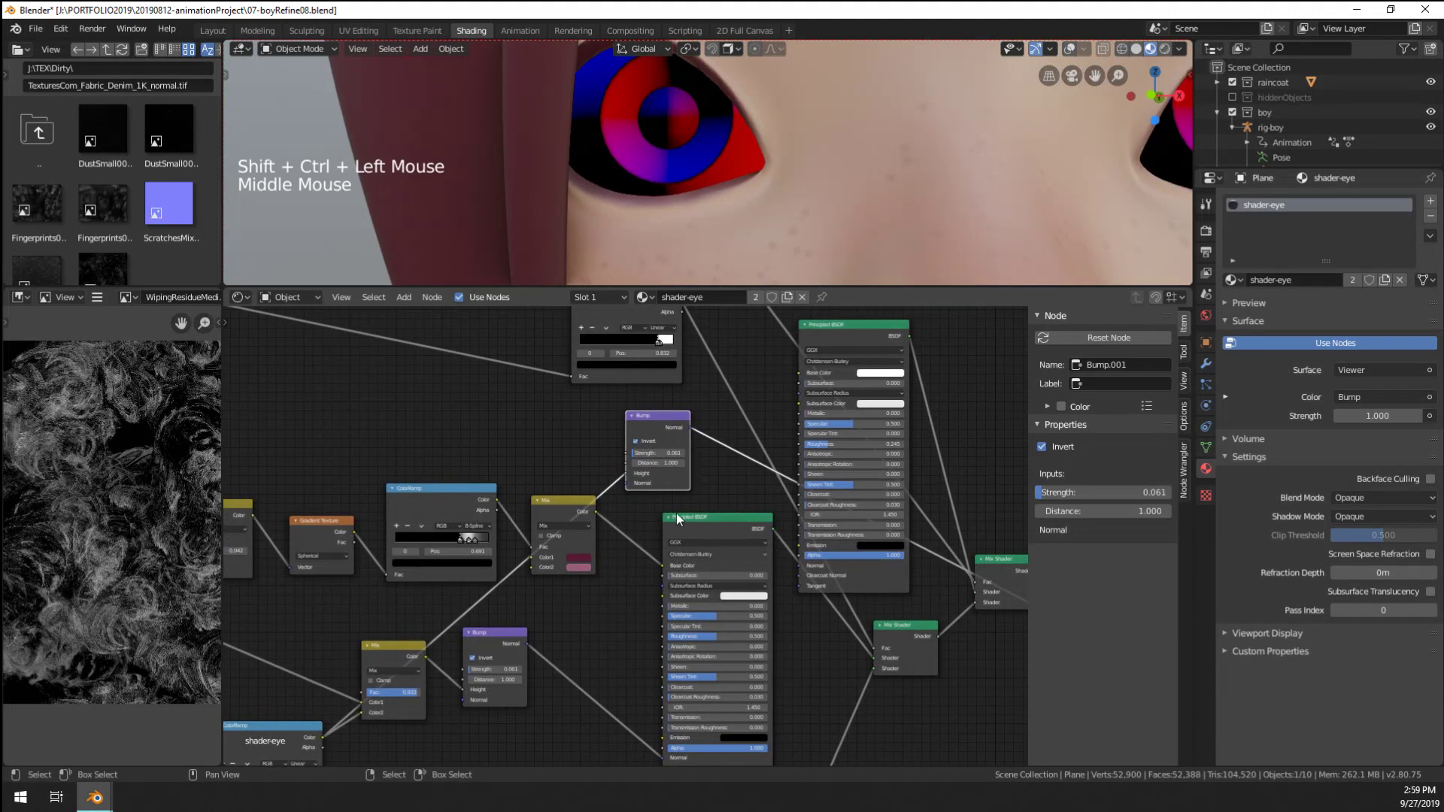
{"action": "scroll", "coordinate": [656, 462], "scroll_direction": "up", "scroll_amount": 3}
{"action": "scroll", "coordinate": [656, 463], "scroll_direction": "up", "scroll_amount": 4}
{"action": "left_click_drag", "start_coordinate": [662, 392], "coordinate": [692, 391]}
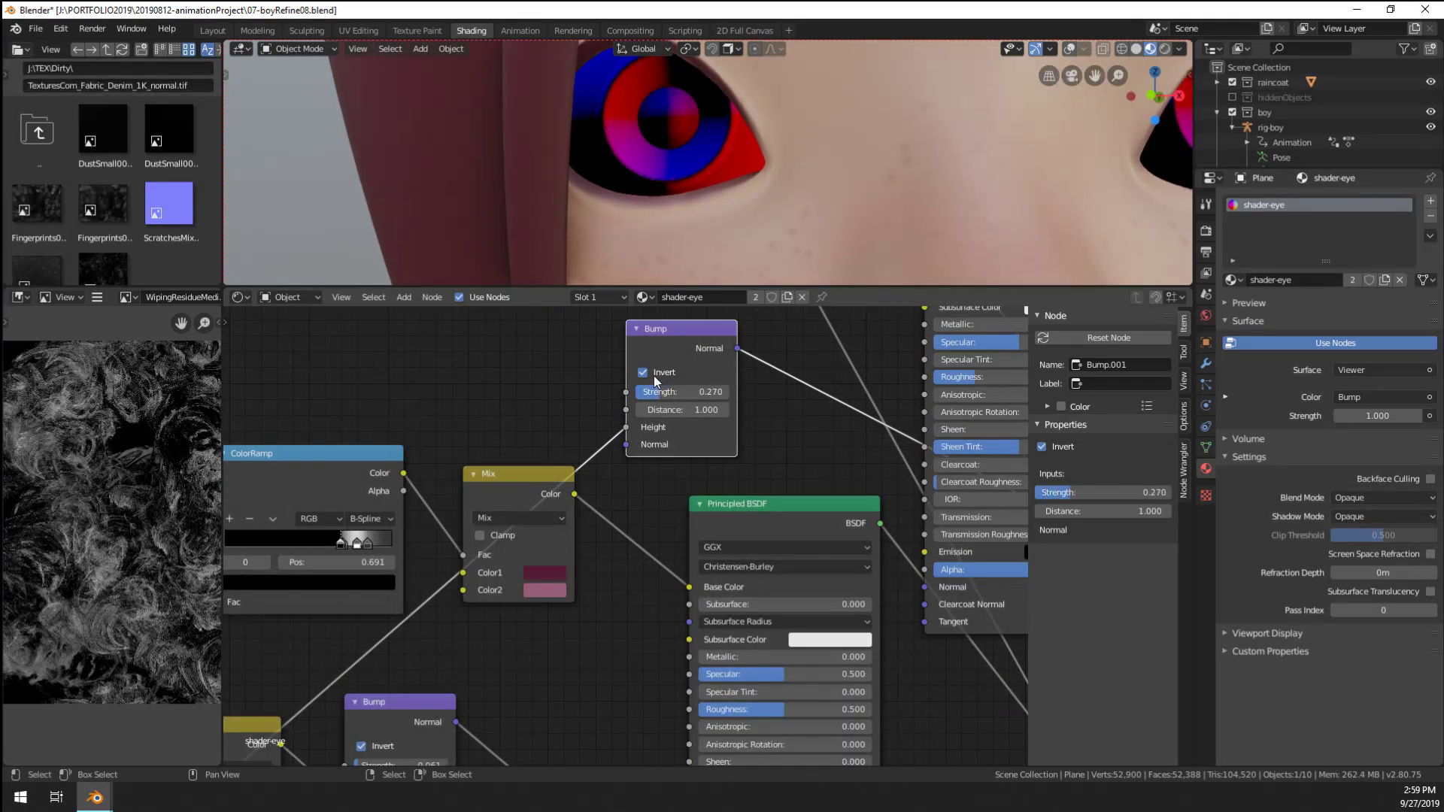
Set the ColorRamp's white stop to 0.636, its black stop to 0.714 and its interpolation to B-Spline
{"action": "scroll", "coordinate": [653, 427], "scroll_direction": "down", "scroll_amount": 7}
{"action": "middle_click_drag", "start_coordinate": [451, 585], "coordinate": [592, 575]}
{"action": "scroll", "coordinate": [428, 619], "scroll_direction": "up", "scroll_amount": 11}
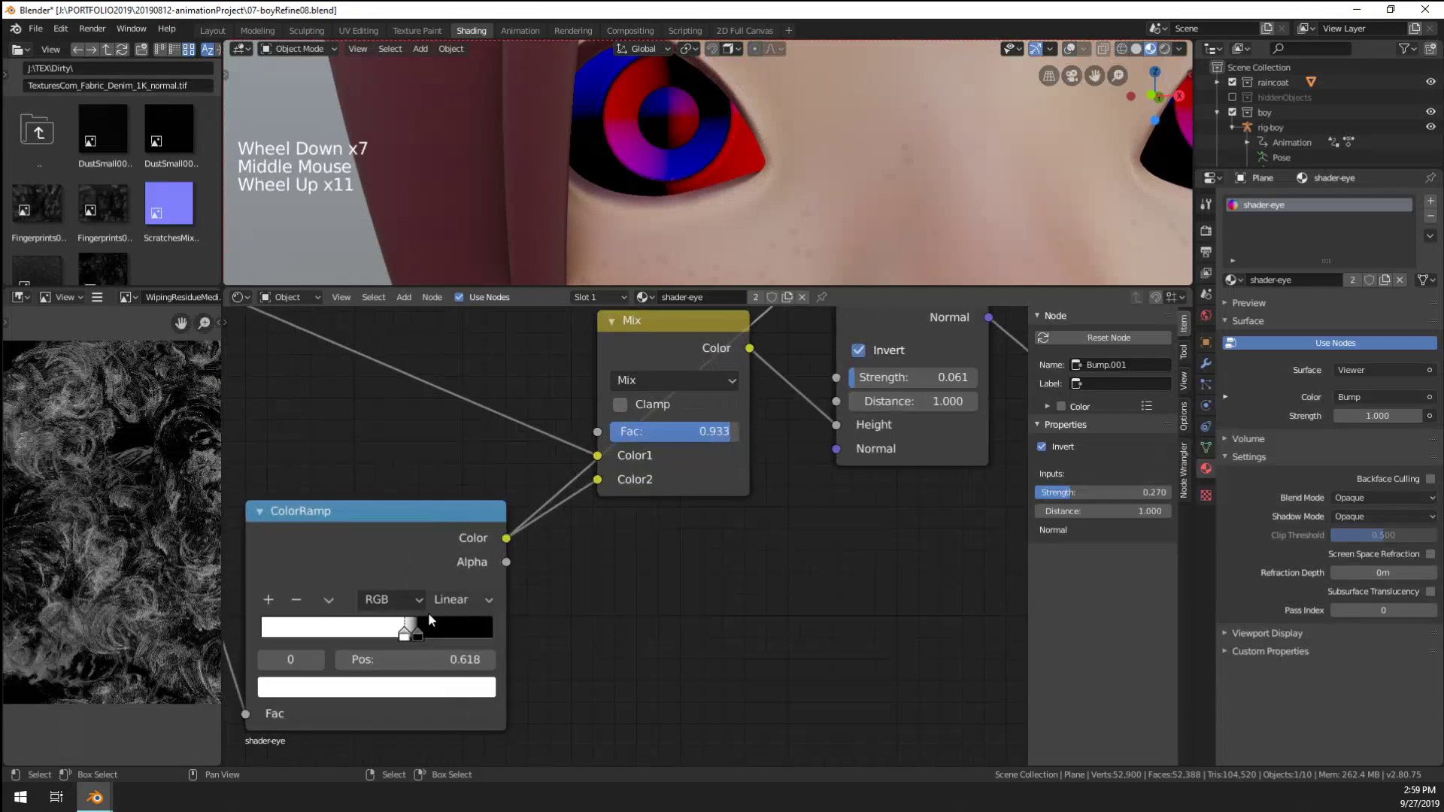
{"action": "left_click_drag", "start_coordinate": [403, 634], "coordinate": [413, 636]}
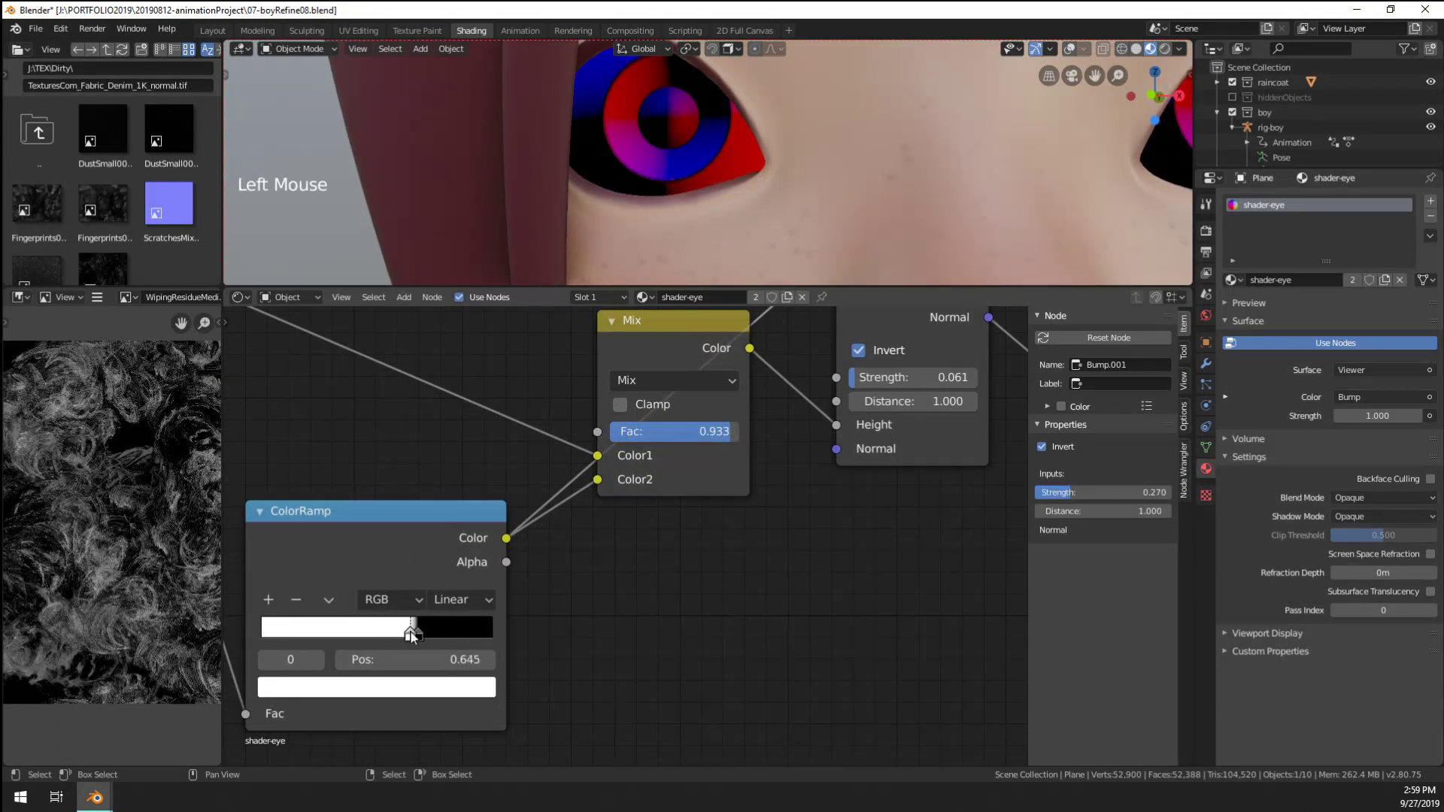
{"action": "left_click", "coordinate": [418, 634]}
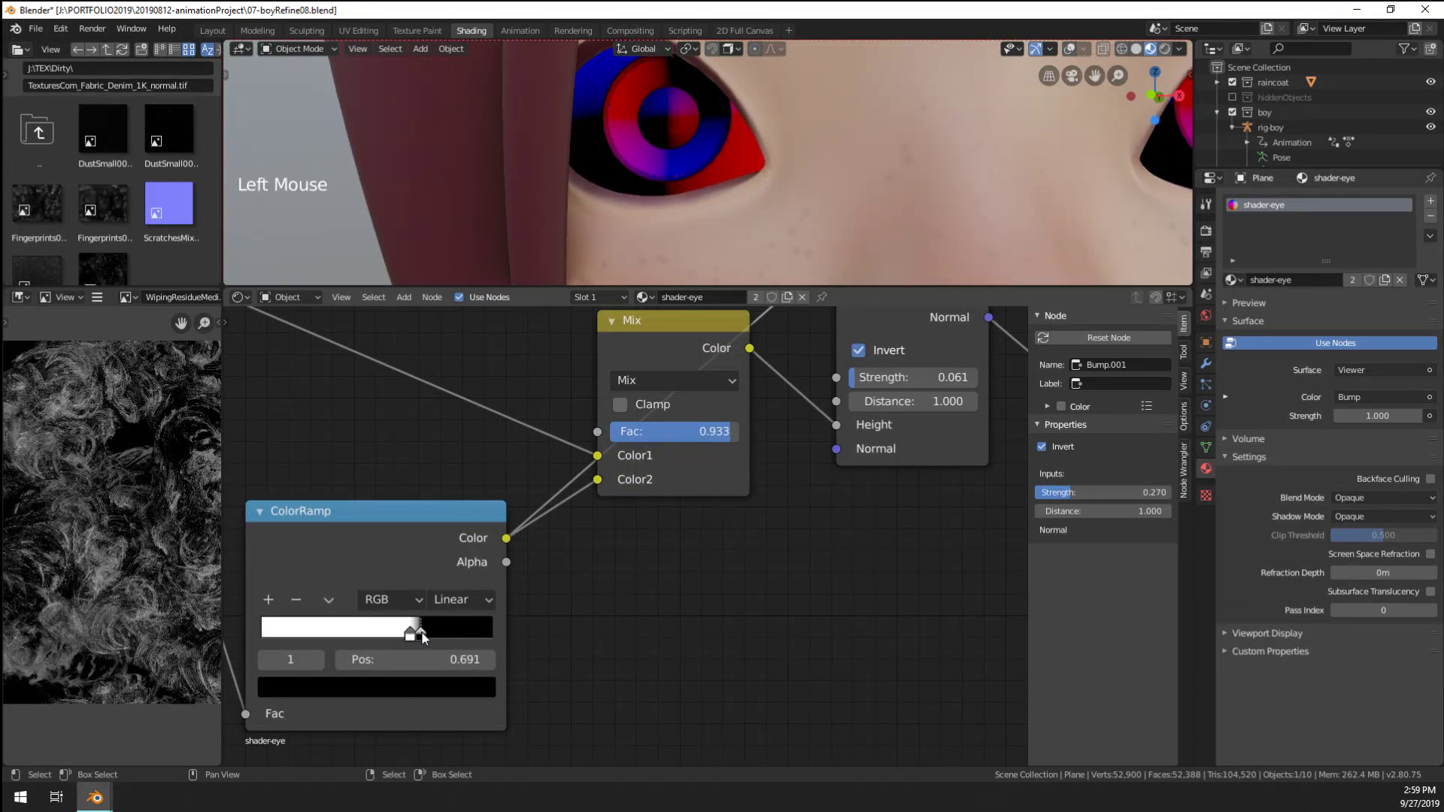
{"action": "left_click_drag", "start_coordinate": [420, 636], "coordinate": [406, 638]}
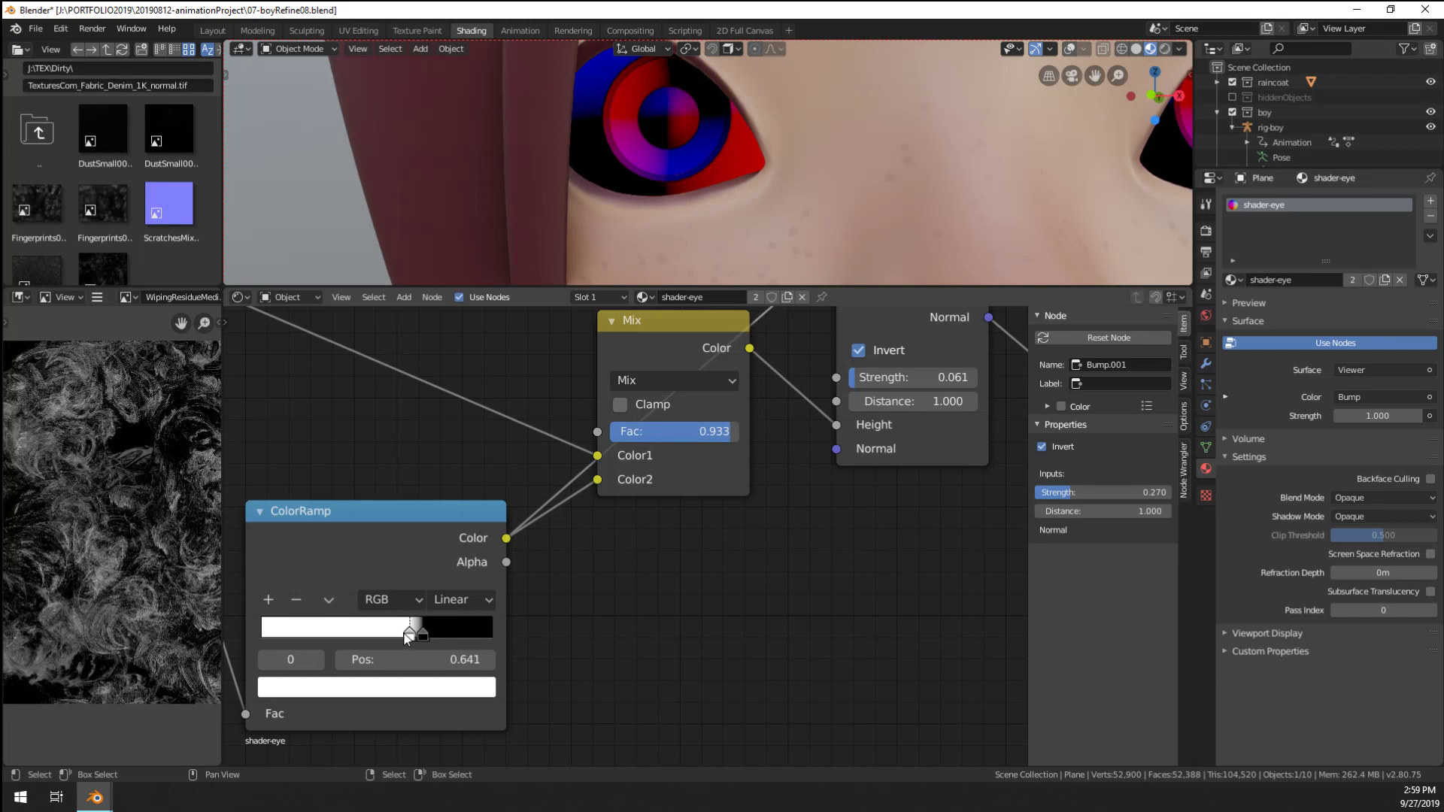
{"action": "left_click", "coordinate": [460, 599]}
{"action": "left_click", "coordinate": [458, 697]}
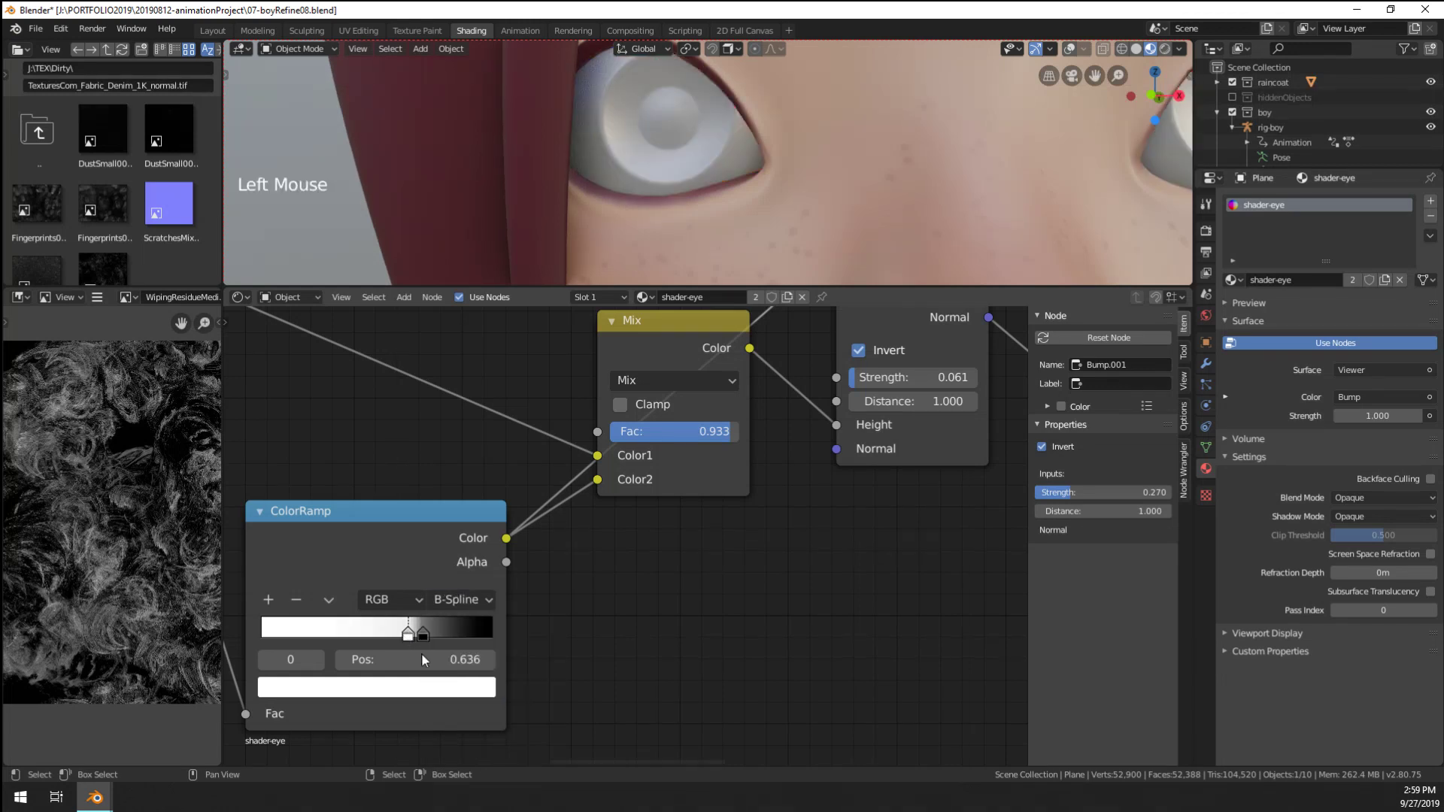
{"action": "mouse_move", "coordinate": [424, 631]}
{"action": "left_mouse_down"}
{"action": "mouse_move", "coordinate": [462, 626]}
{"action": "mouse_move", "coordinate": [408, 630]}
{"action": "mouse_move", "coordinate": [447, 635]}
{"action": "left_mouse_up"}
Try a third, black stop at position 0.816 on the ColorRamp and remove it again
{"action": "left_click", "coordinate": [269, 600]}
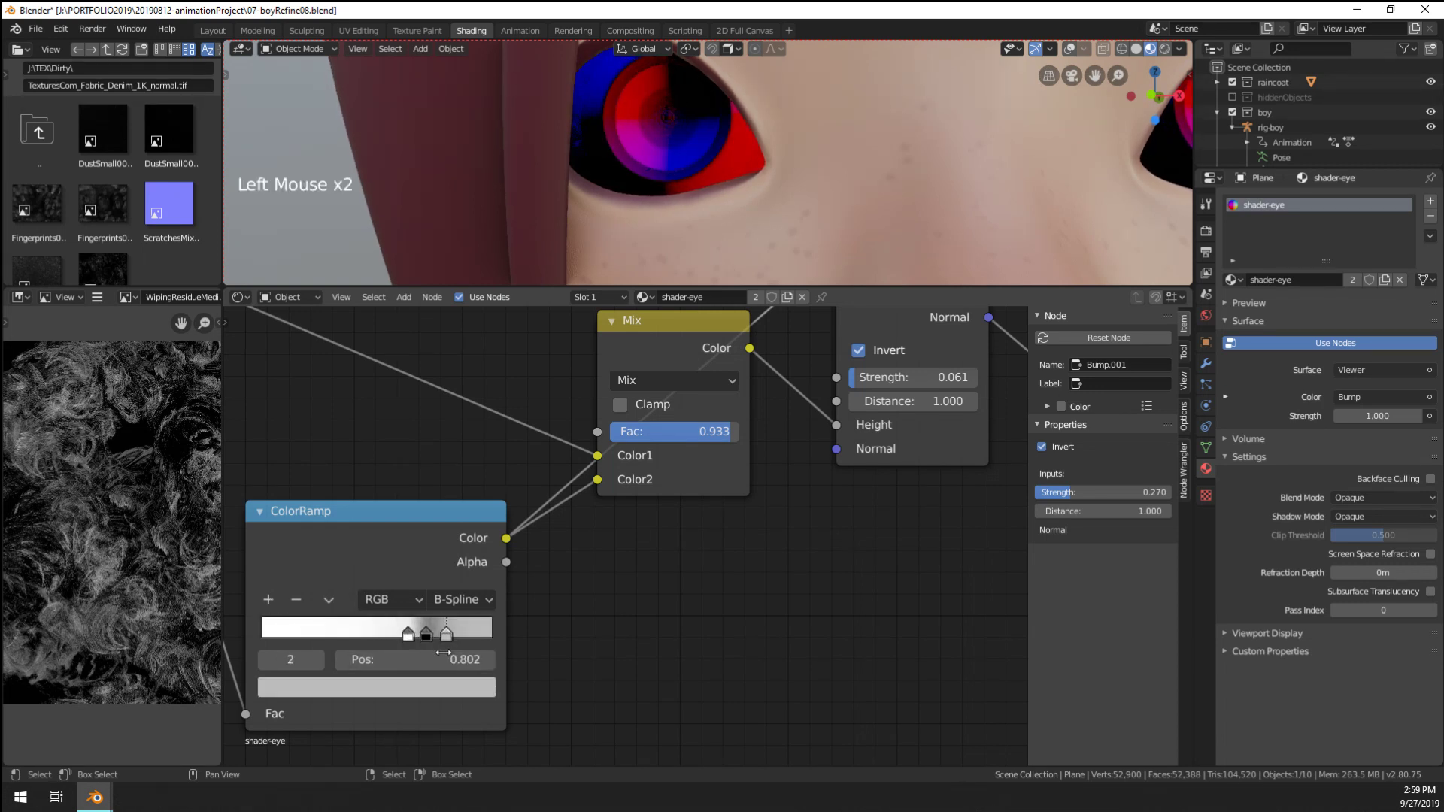
{"action": "left_click", "coordinate": [446, 689]}
{"action": "left_click_drag", "start_coordinate": [445, 508], "coordinate": [447, 555]}
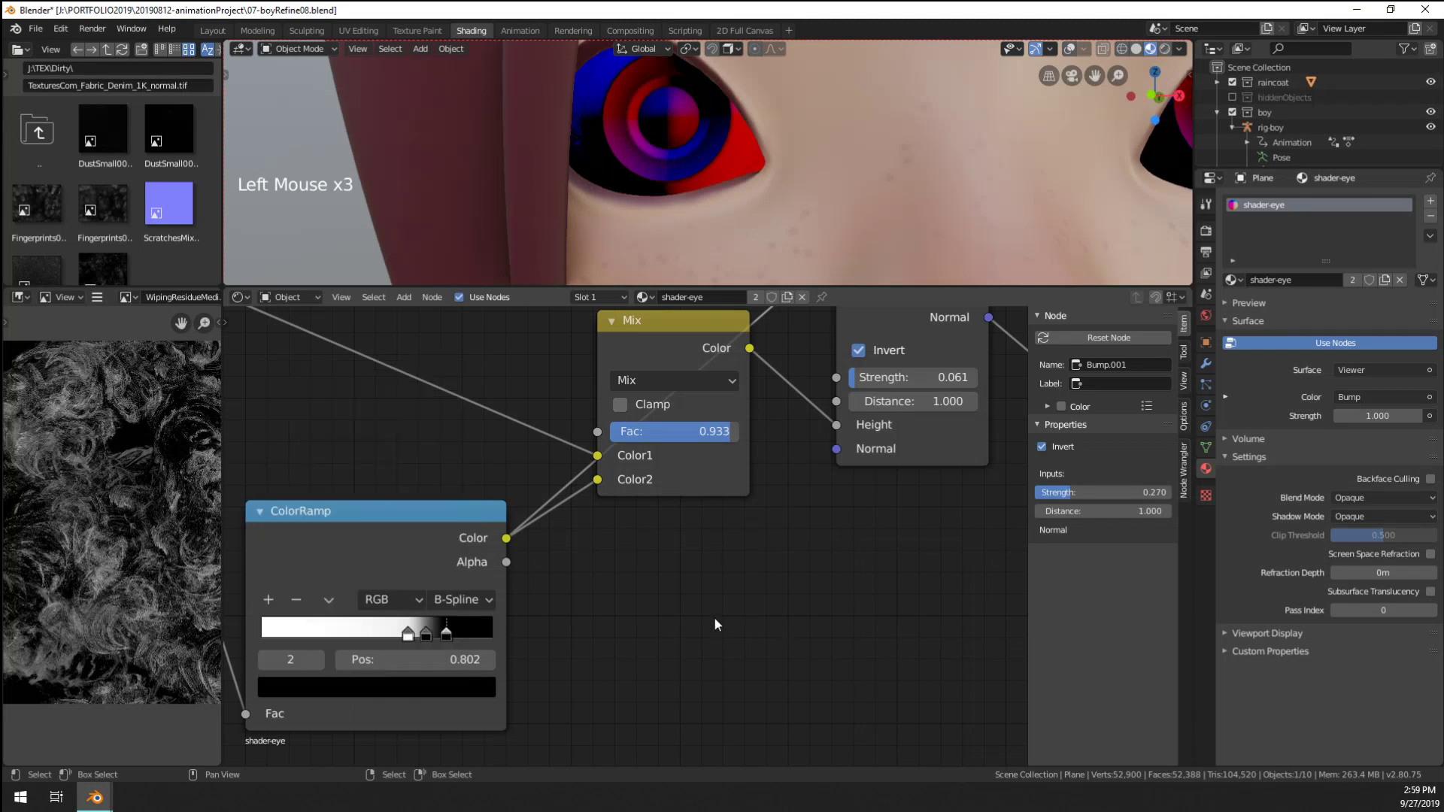
{"action": "mouse_move", "coordinate": [468, 629]}
{"action": "left_mouse_down"}
{"action": "mouse_move", "coordinate": [413, 632]}
{"action": "mouse_move", "coordinate": [483, 630]}
{"action": "mouse_move", "coordinate": [428, 633]}
{"action": "mouse_move", "coordinate": [449, 625]}
{"action": "left_mouse_up"}
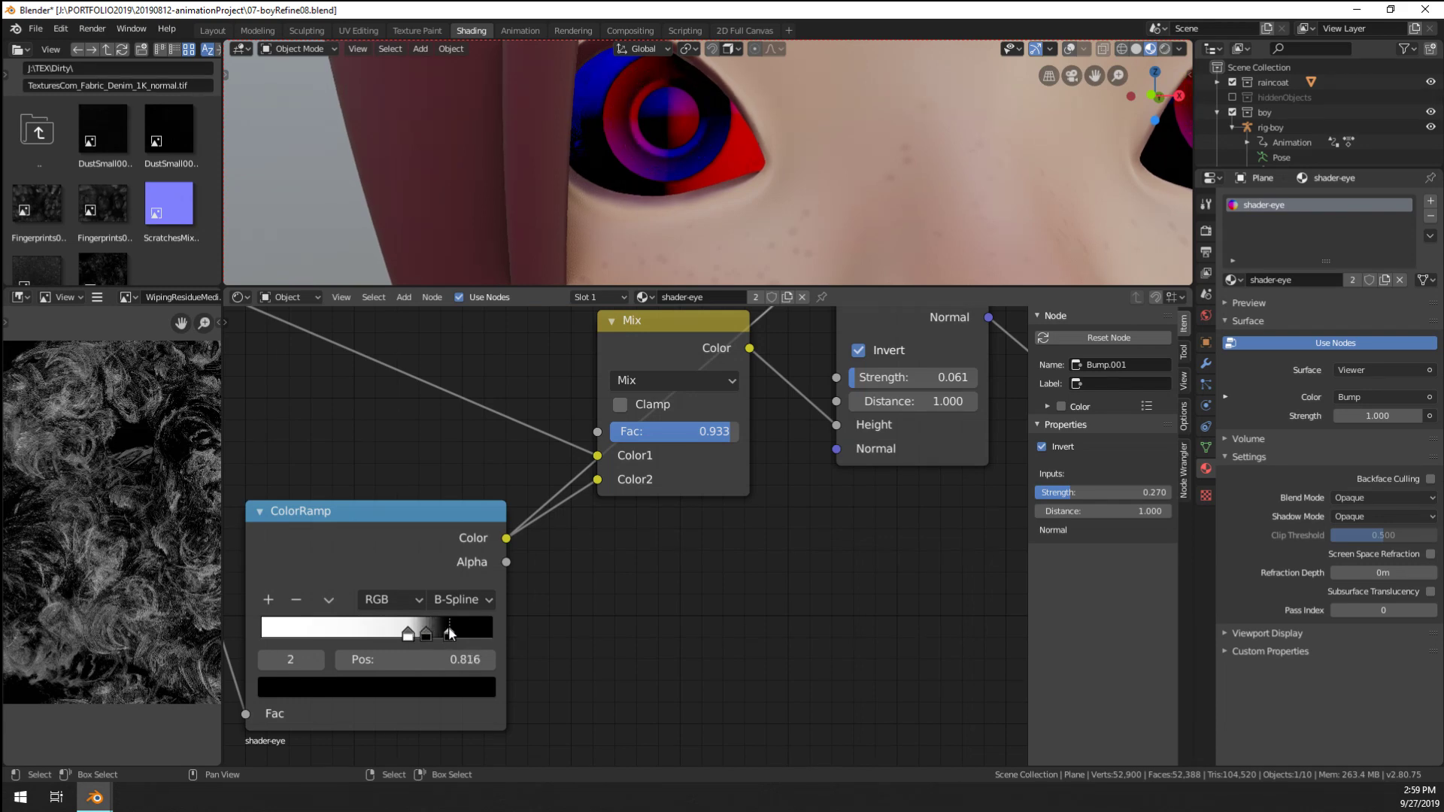
{"action": "scroll", "coordinate": [449, 626], "scroll_direction": "down", "scroll_amount": 2}
{"action": "scroll", "coordinate": [466, 611], "scroll_direction": "down", "scroll_amount": 7}
{"action": "scroll", "coordinate": [467, 611], "scroll_direction": "up", "scroll_amount": 7}
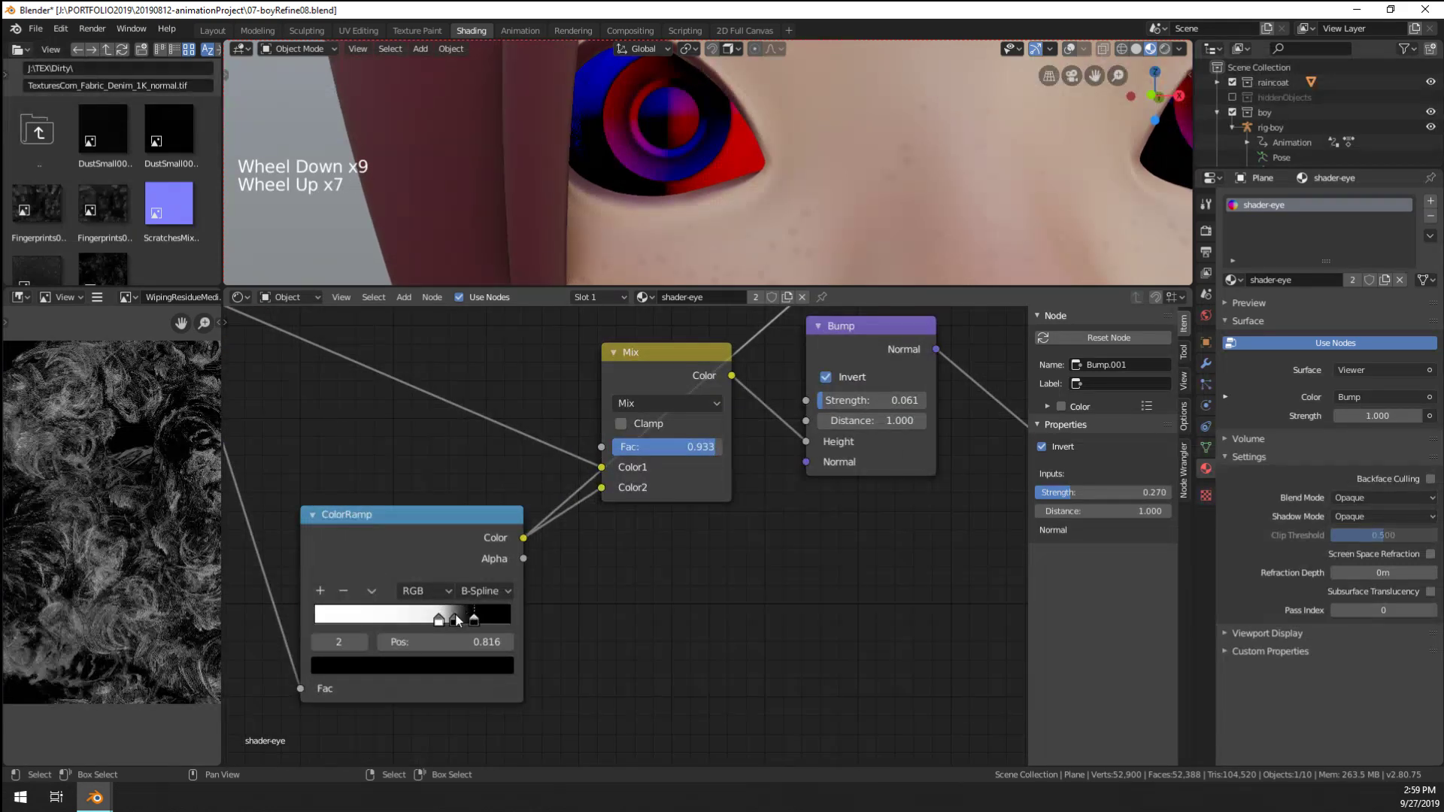
{"action": "scroll", "coordinate": [520, 567], "scroll_direction": "down", "scroll_amount": 8}
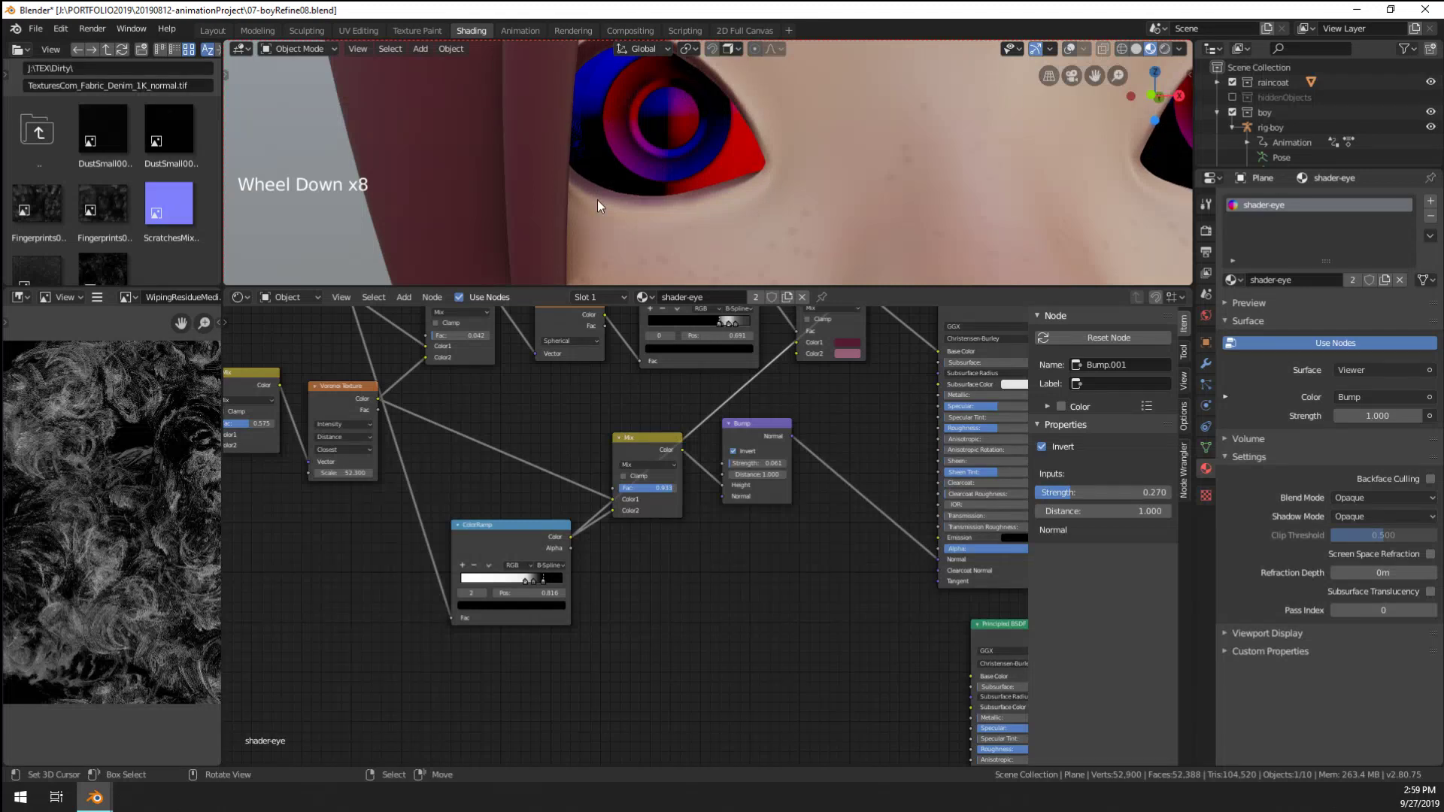
{"action": "scroll", "coordinate": [406, 635], "scroll_direction": "up", "scroll_amount": 13}
{"action": "middle_click_drag", "start_coordinate": [406, 635], "coordinate": [580, 594]}
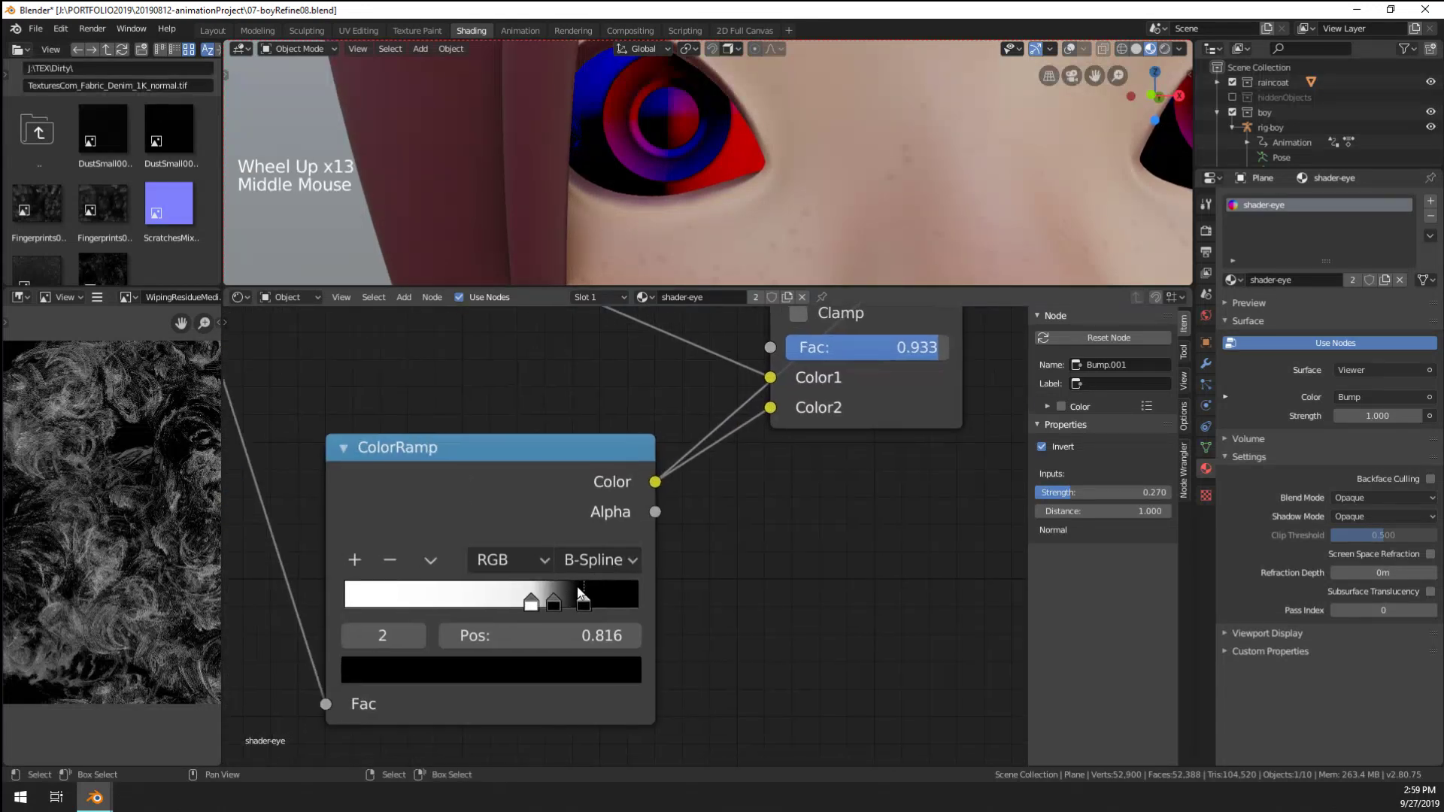
{"action": "left_click", "coordinate": [384, 558]}
Preview the ColorRamp on the eye and add a third stop at 0.784, coloured white
{"action": "left_click", "coordinate": [512, 483], "text": "ctrl+shift"}
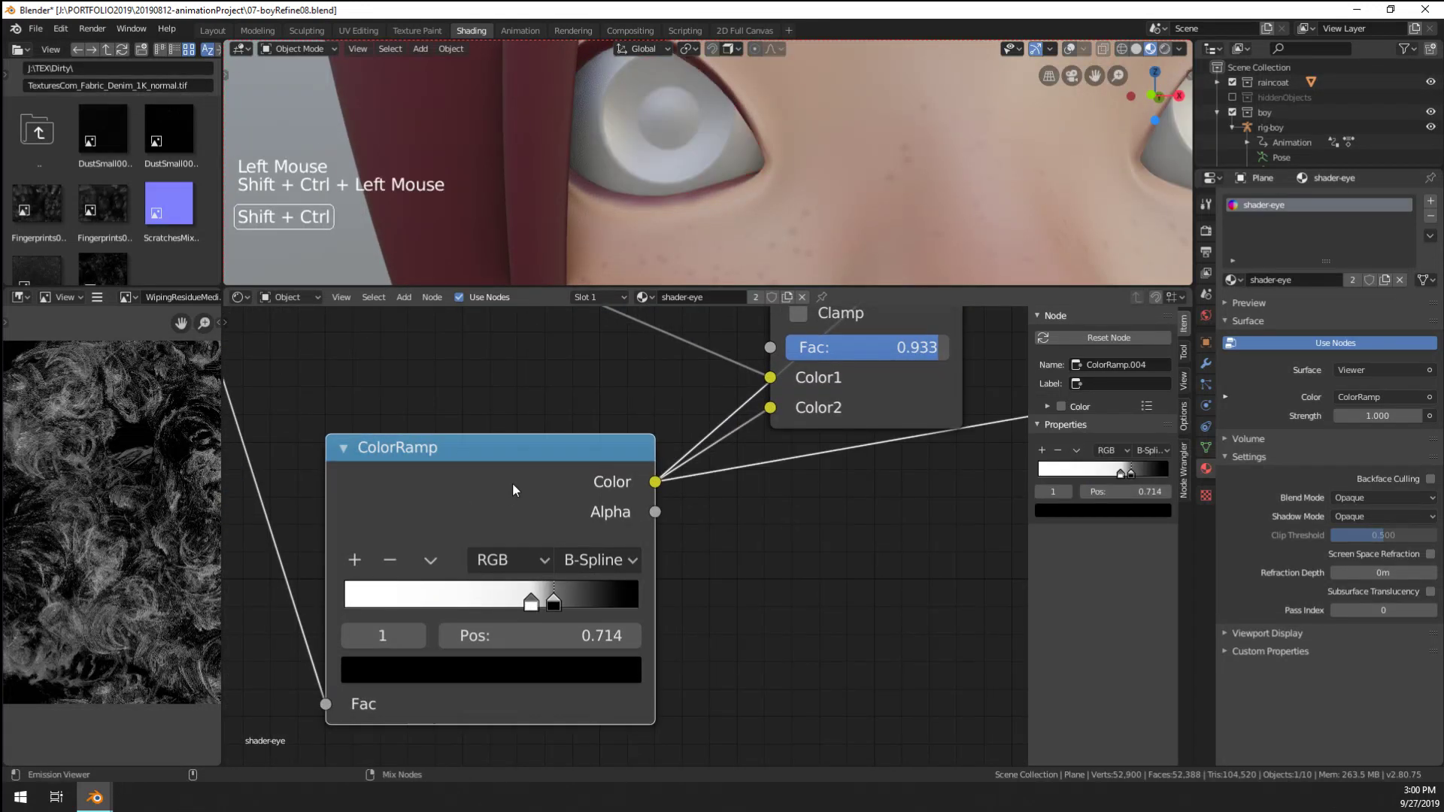
{"action": "left_click", "coordinate": [355, 559]}
{"action": "left_click_drag", "start_coordinate": [552, 607], "coordinate": [579, 607]}
{"action": "left_click", "coordinate": [585, 671]}
{"action": "left_click", "coordinate": [591, 671]}
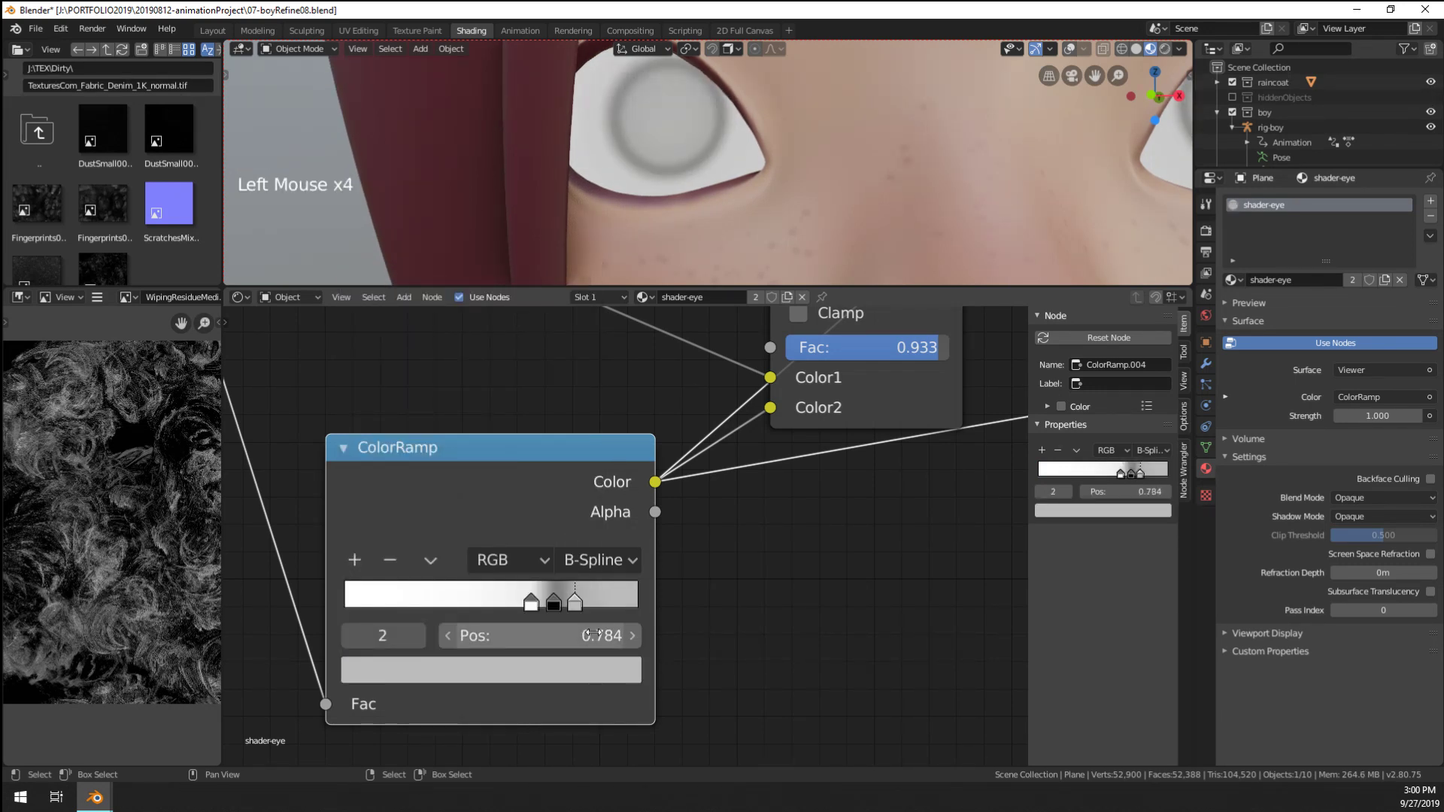
{"action": "left_click", "coordinate": [598, 669]}
{"action": "left_click_drag", "start_coordinate": [576, 396], "coordinate": [577, 279]}
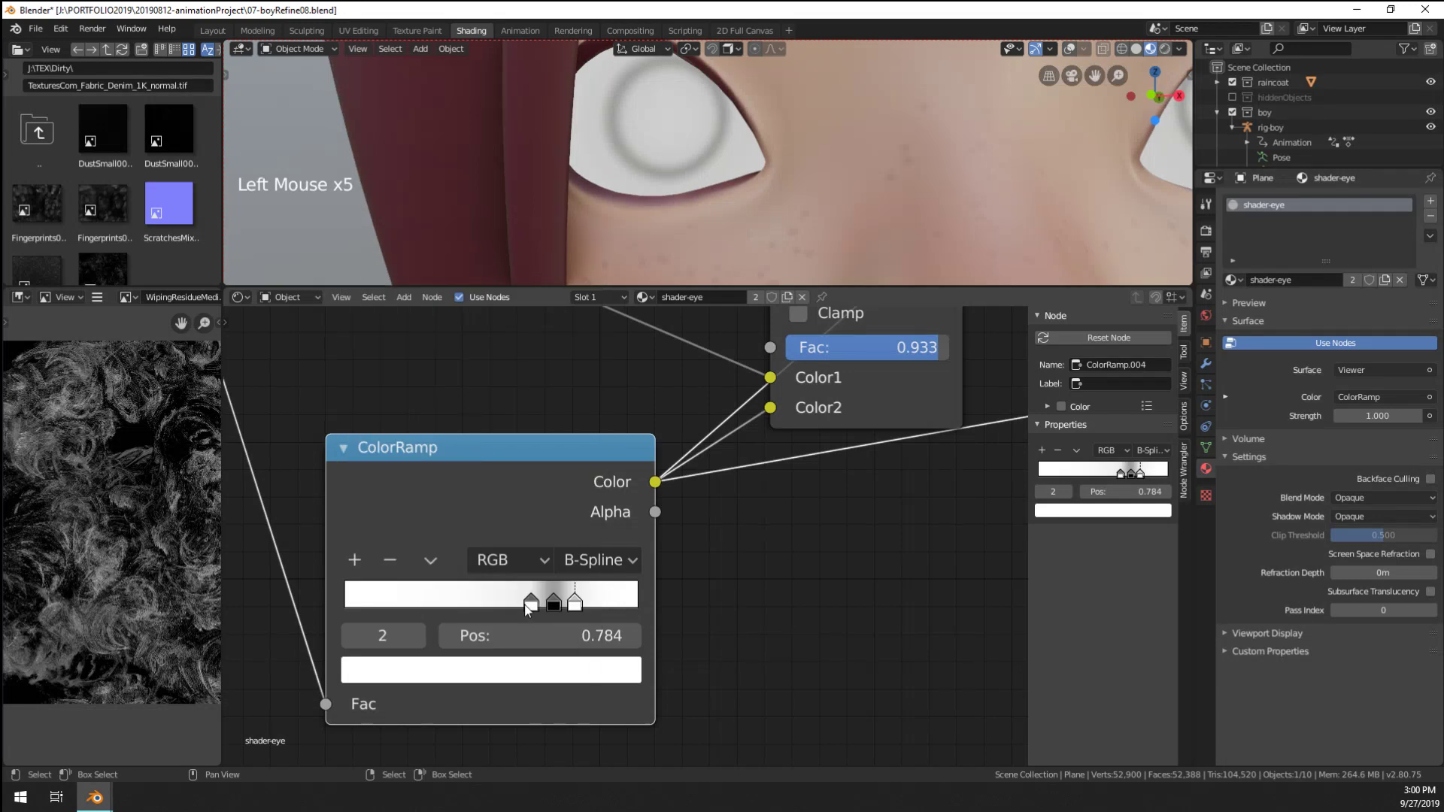
Switch the ColorRamp's interpolation to Ease and move its last white stop to 0.893
{"action": "left_click", "coordinate": [580, 558]}
{"action": "left_click", "coordinate": [582, 592]}
{"action": "left_click_drag", "start_coordinate": [576, 602], "coordinate": [608, 603]}
{"action": "scroll", "coordinate": [644, 607], "scroll_direction": "down", "scroll_amount": 1}
{"action": "scroll", "coordinate": [644, 607], "scroll_direction": "down", "scroll_amount": 11}
{"action": "middle_click_drag", "start_coordinate": [729, 603], "coordinate": [639, 647]}
{"action": "middle_click_drag", "start_coordinate": [639, 647], "coordinate": [562, 444]}
Preview the Mix node and set the ColorRamp's first white stop to 0.373, black stop to 0.782 and last white stop to the ramp's end
{"action": "left_click", "coordinate": [550, 479], "text": "ctrl+shift"}
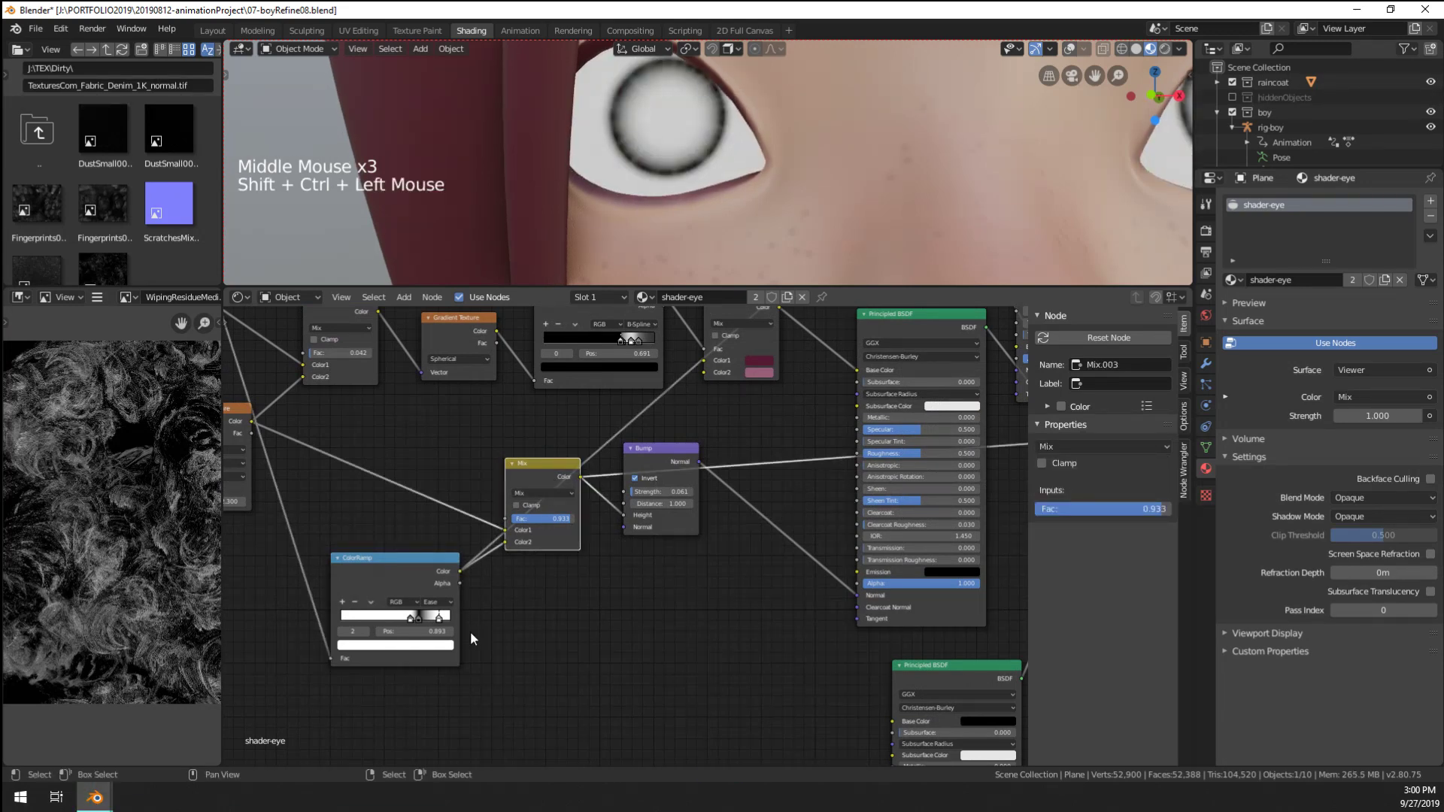
{"action": "left_click_drag", "start_coordinate": [442, 627], "coordinate": [467, 626]}
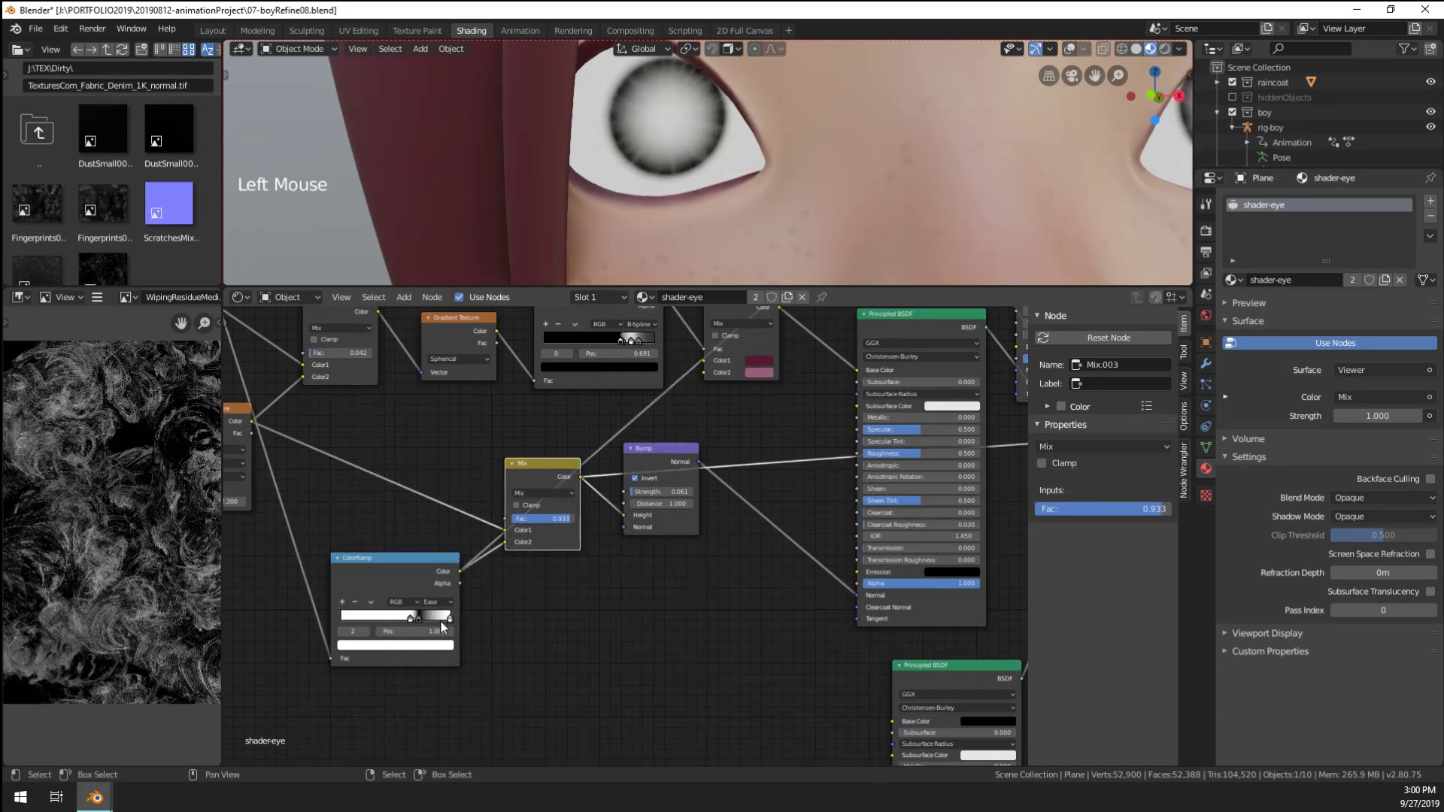
{"action": "left_click", "coordinate": [430, 619]}
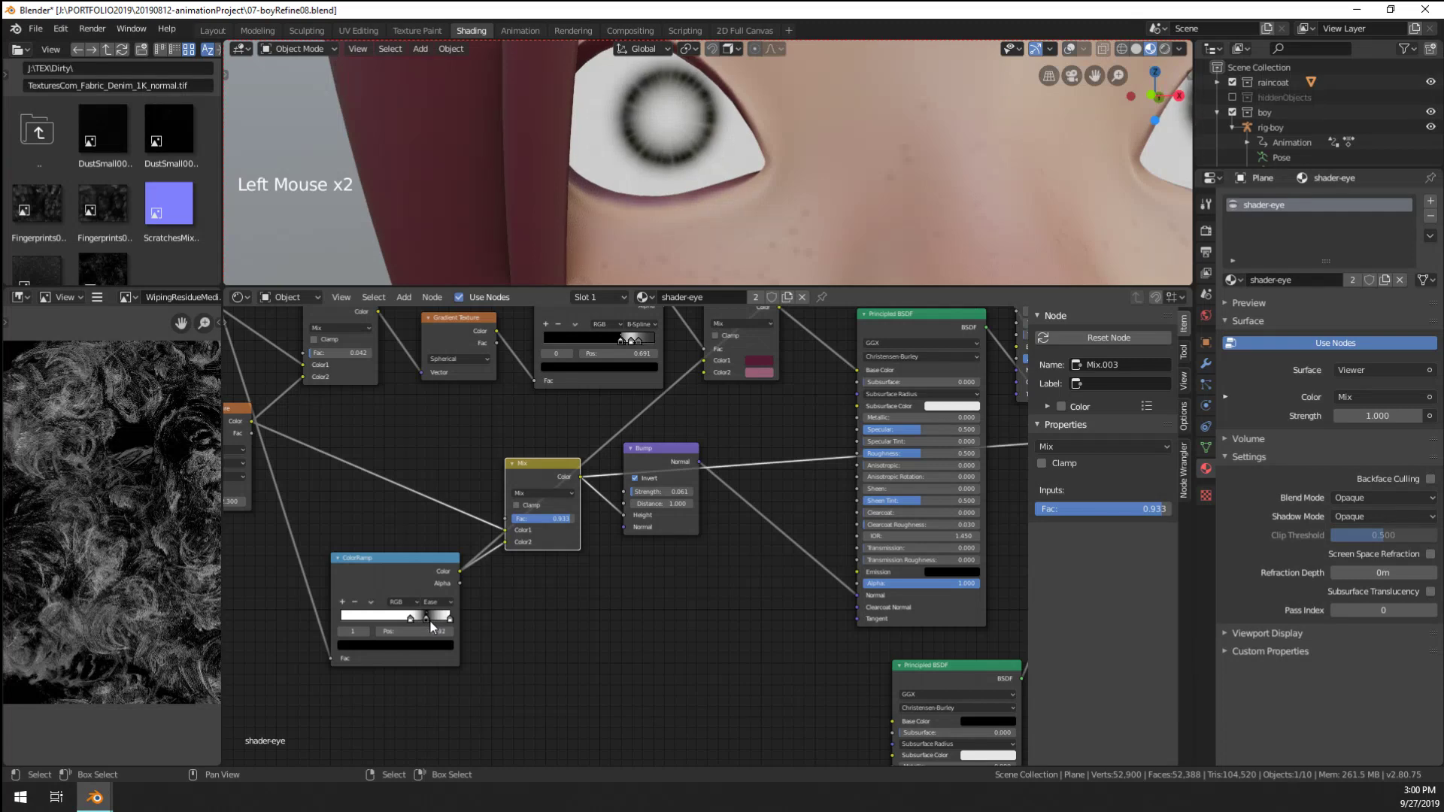
{"action": "scroll", "coordinate": [451, 621], "scroll_direction": "up", "scroll_amount": 6}
{"action": "middle_click_drag", "start_coordinate": [474, 622], "coordinate": [541, 624]}
{"action": "scroll", "coordinate": [399, 665], "scroll_direction": "up", "scroll_amount": 1}
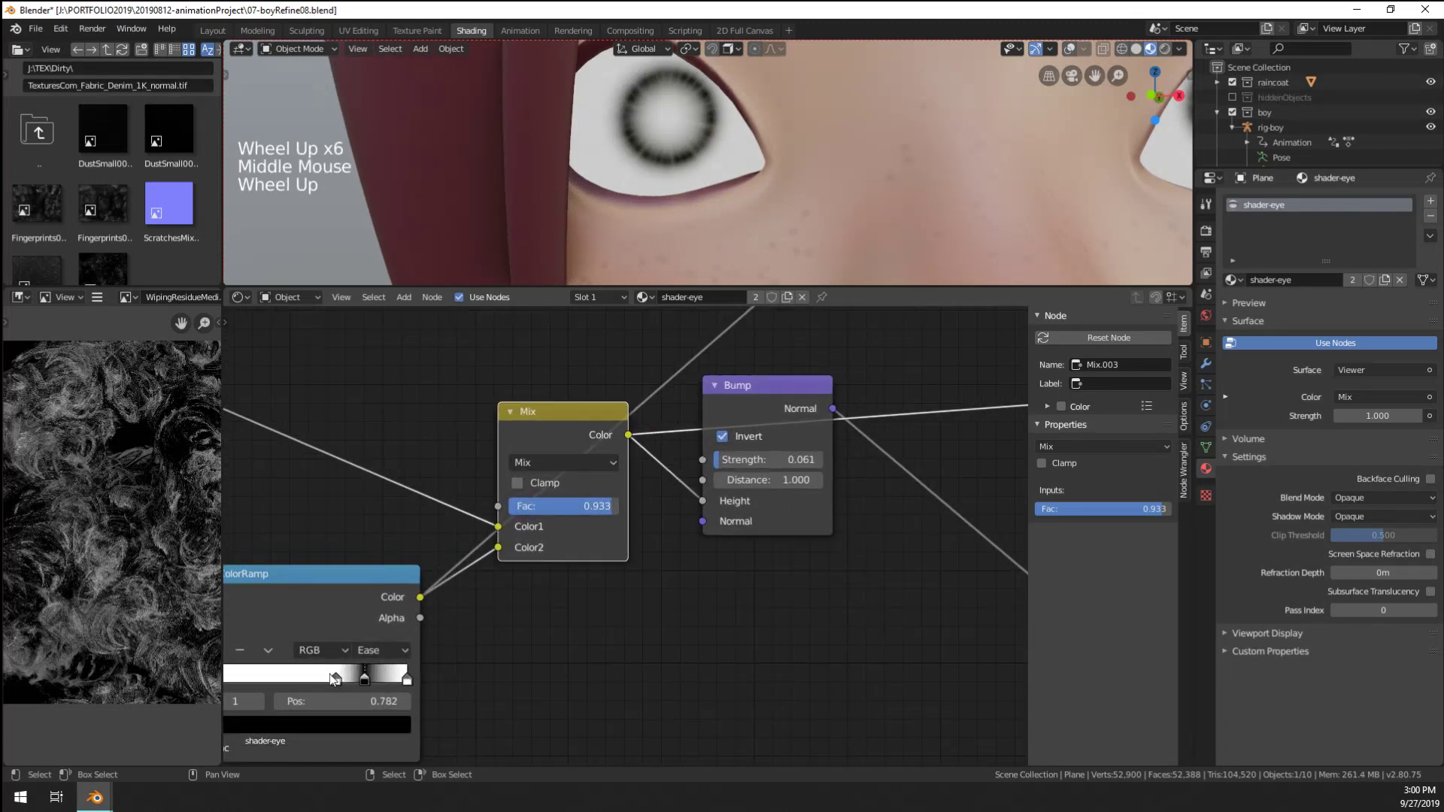
{"action": "left_click_drag", "start_coordinate": [334, 679], "coordinate": [278, 697]}
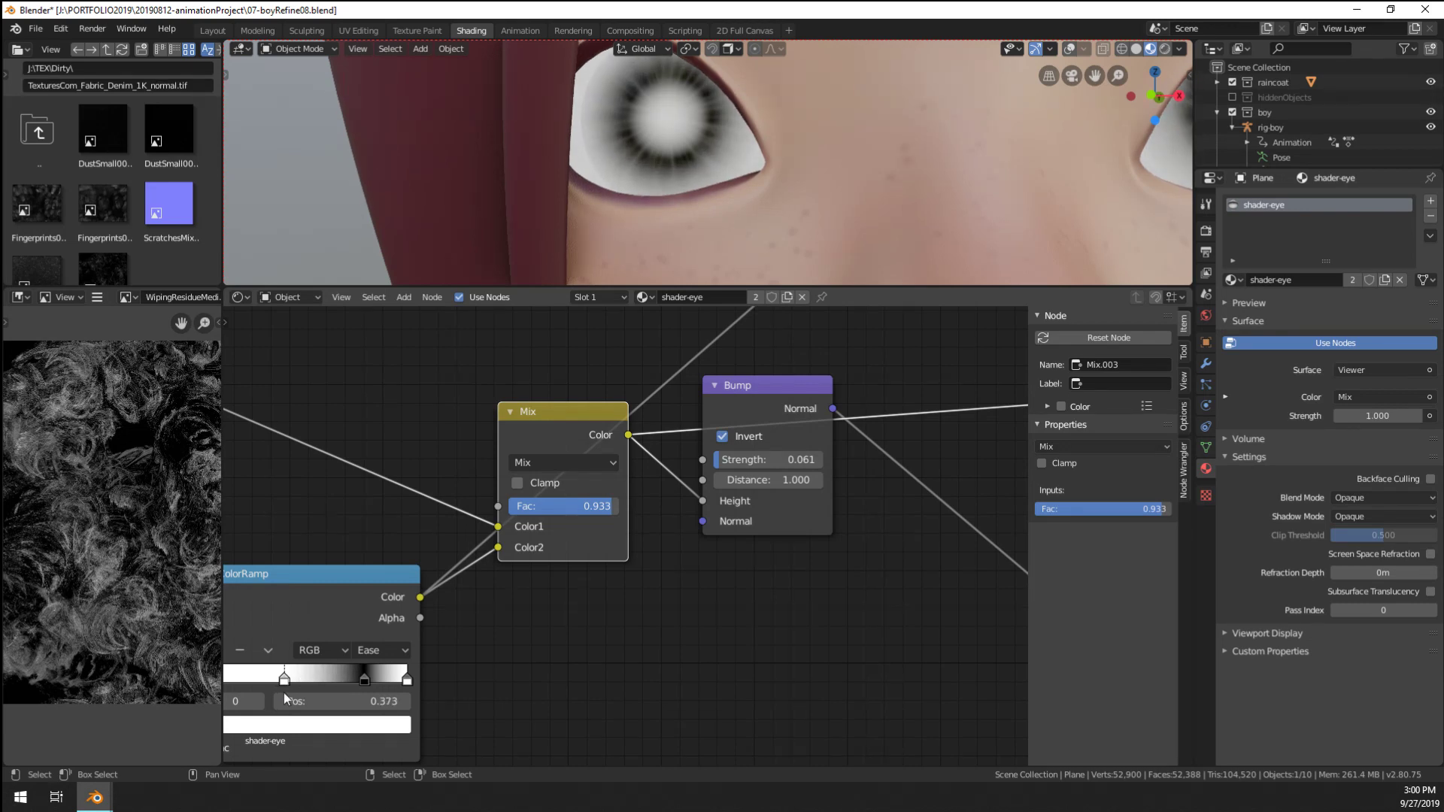
{"action": "left_click_drag", "start_coordinate": [364, 679], "coordinate": [348, 682]}
Preview the original Bump node's normal, and reconnect the final Mix Shader to the Material Output
{"action": "scroll", "coordinate": [586, 722], "scroll_direction": "down", "scroll_amount": 8}
{"action": "middle_click_drag", "start_coordinate": [589, 725], "coordinate": [348, 674]}
{"action": "left_click", "coordinate": [287, 562], "text": "ctrl+shift"}
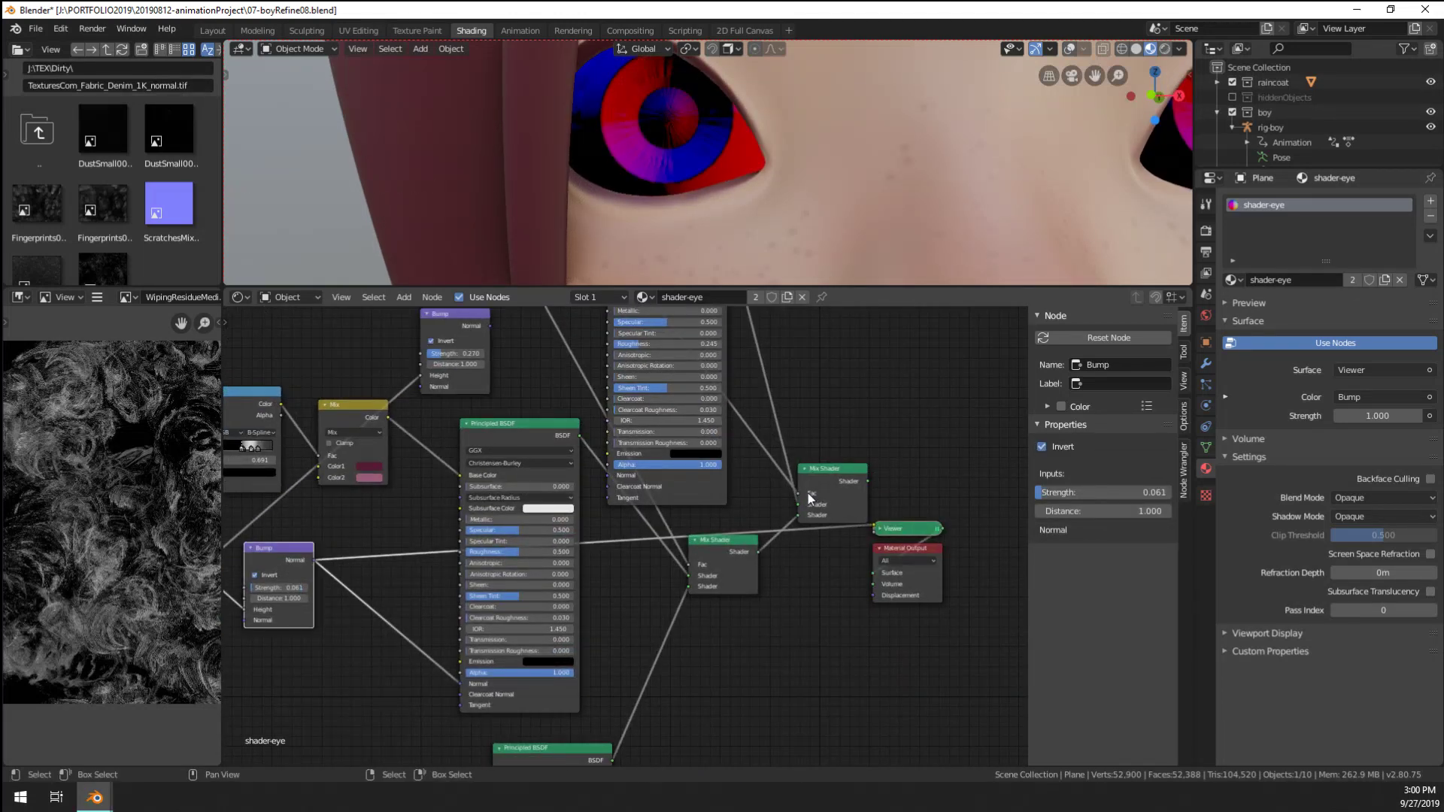
{"action": "left_click", "coordinate": [829, 487], "text": "ctrl+shift"}
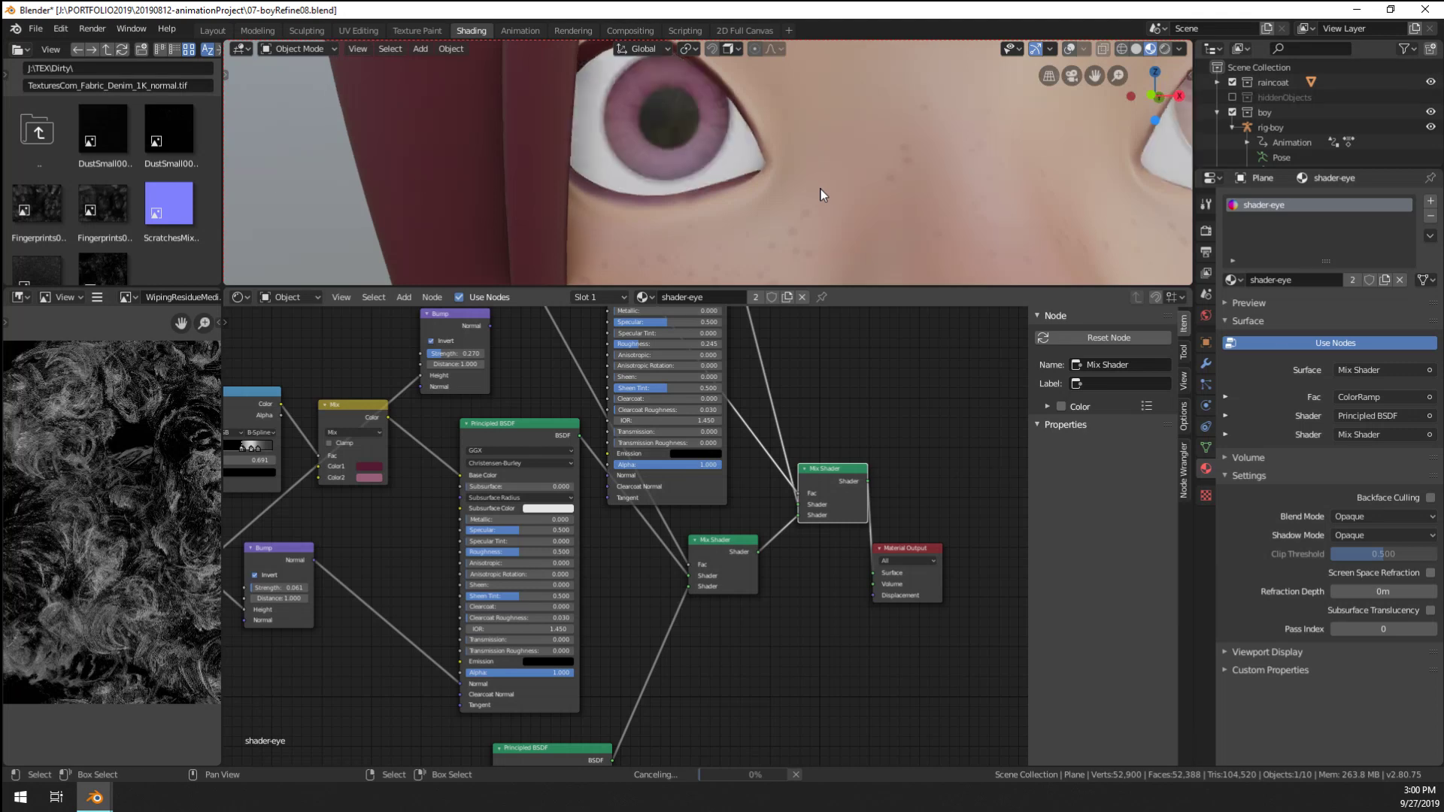
Set the original Bump node's strength to 0.245 and disable its Invert option
{"action": "middle_click_drag", "start_coordinate": [456, 440], "coordinate": [473, 544]}
{"action": "scroll", "coordinate": [355, 537], "scroll_direction": "up", "scroll_amount": 6}
{"action": "left_click_drag", "start_coordinate": [355, 537], "coordinate": [373, 537]}
{"action": "left_click", "coordinate": [323, 522]}
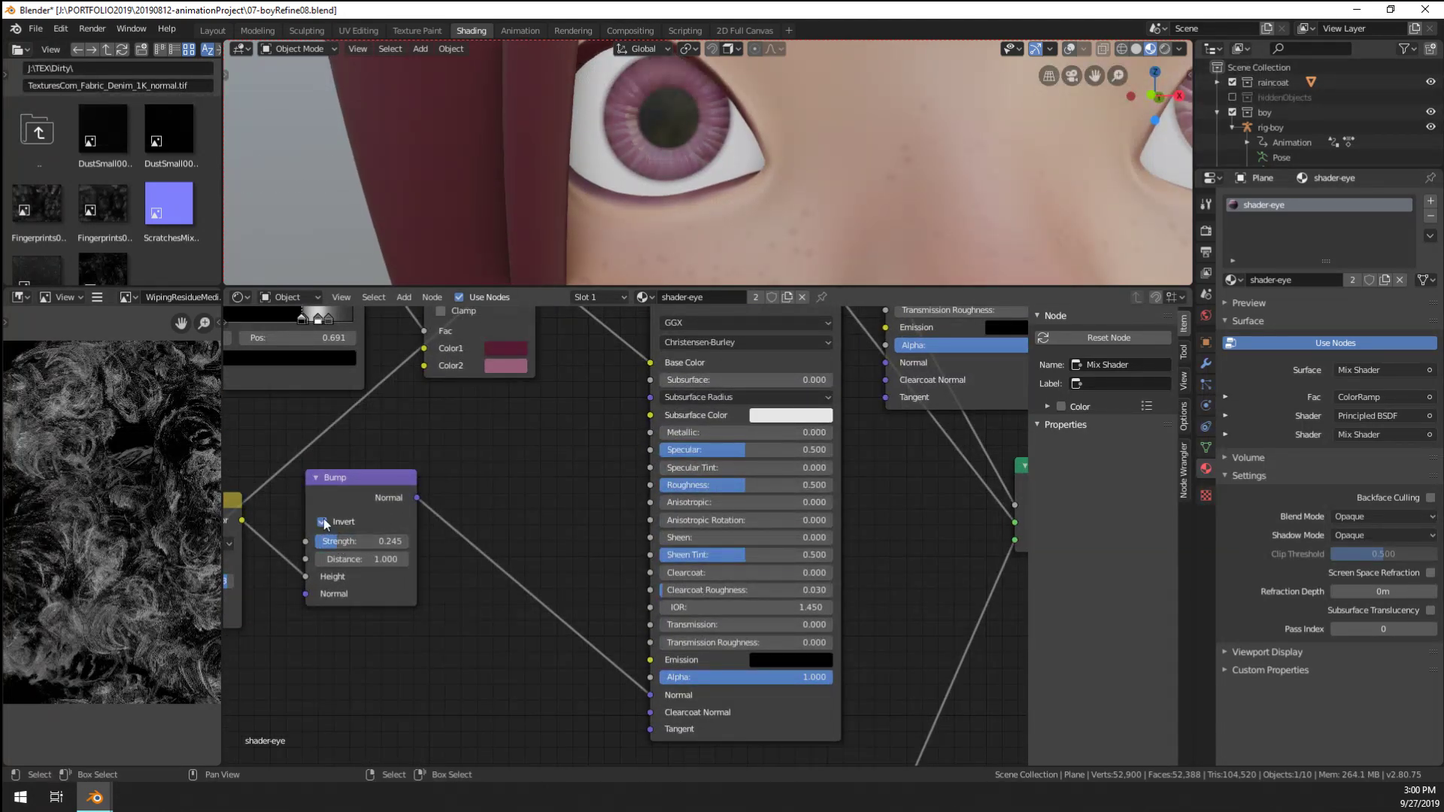
Change the interpolation of the ColorRamp feeding the bump's Mix node to B-Spline
{"action": "middle_click_drag", "start_coordinate": [427, 542], "coordinate": [521, 524]}
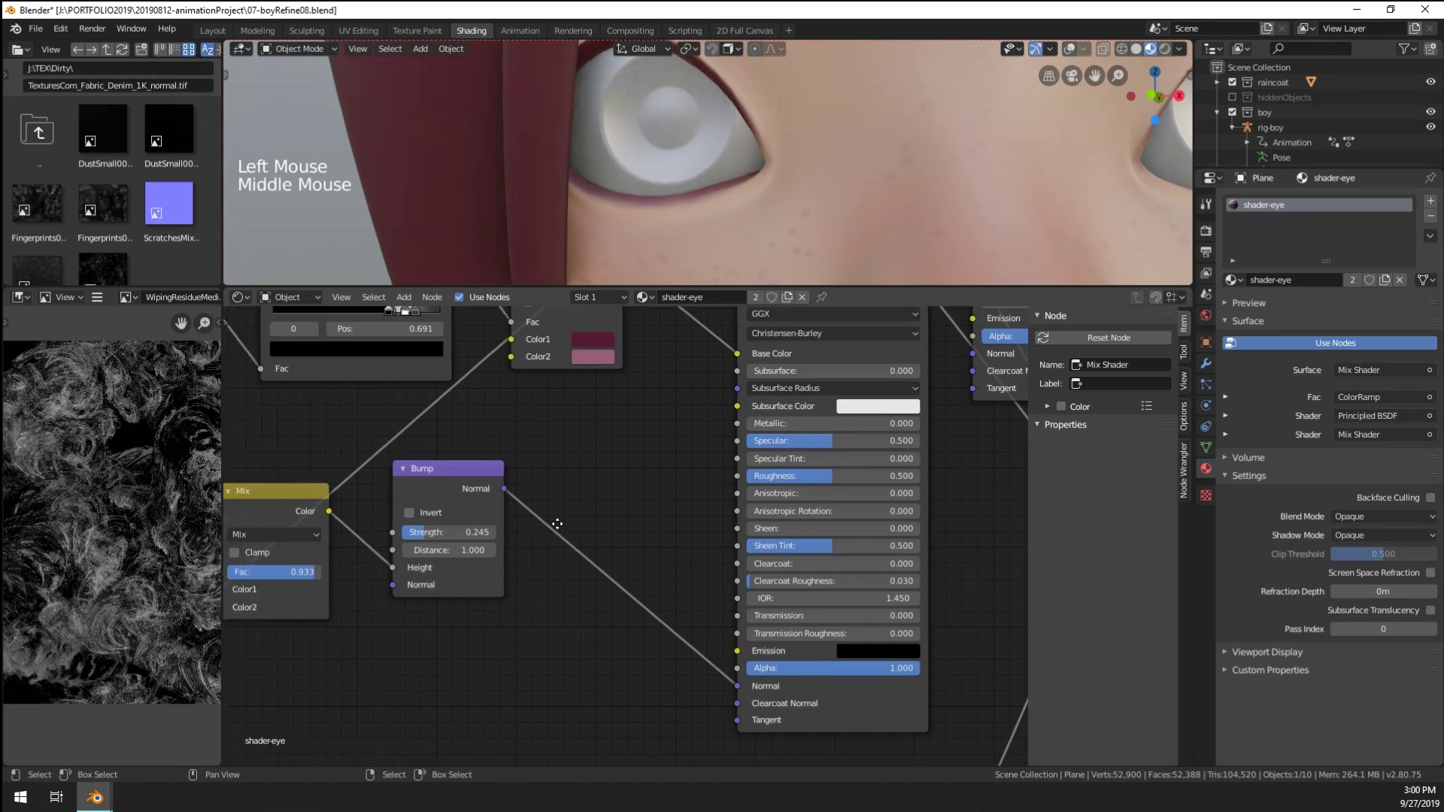
{"action": "middle_click_drag", "start_coordinate": [395, 619], "coordinate": [549, 559]}
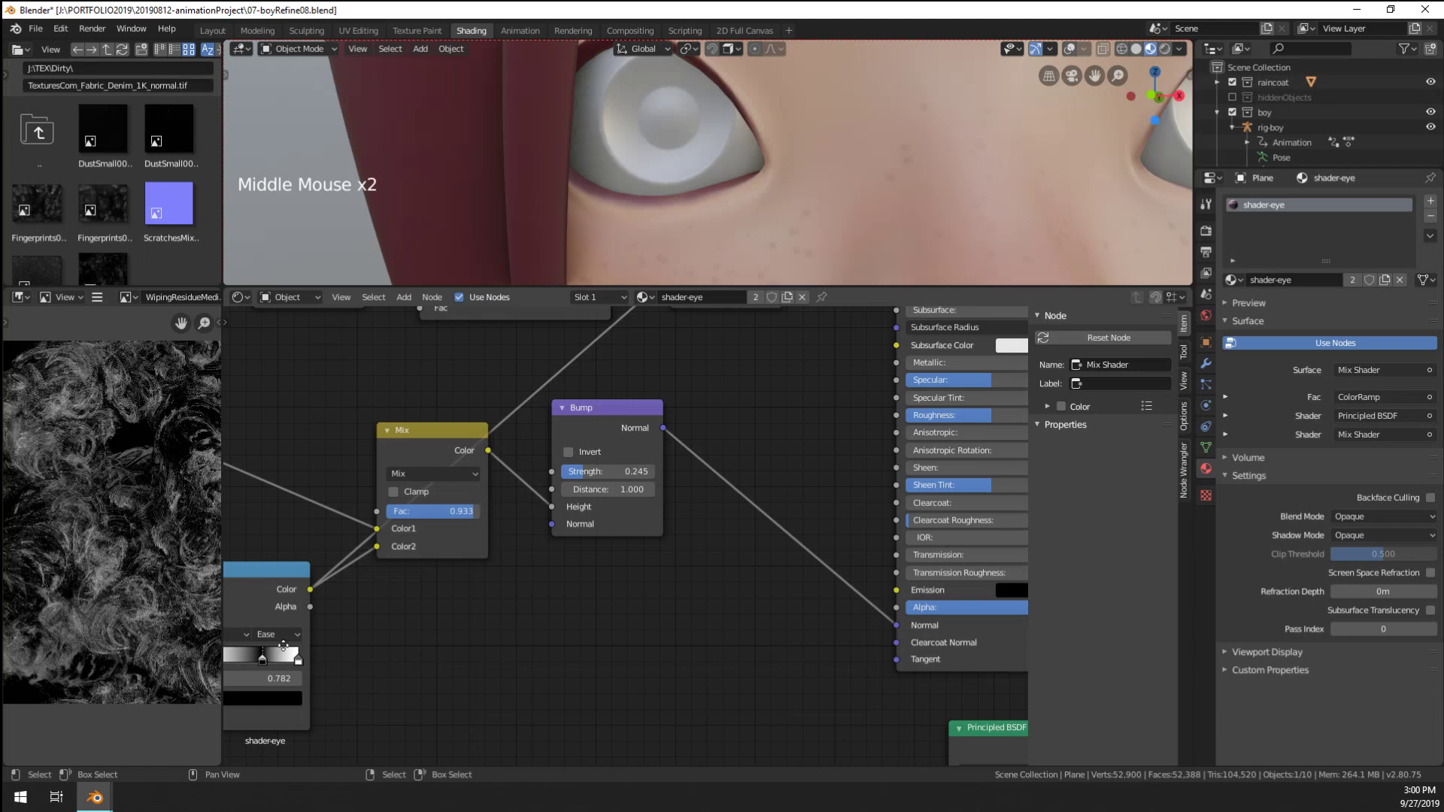
{"action": "scroll", "coordinate": [283, 636], "scroll_direction": "up", "scroll_amount": 3}
{"action": "middle_click_drag", "start_coordinate": [283, 631], "coordinate": [764, 633]}
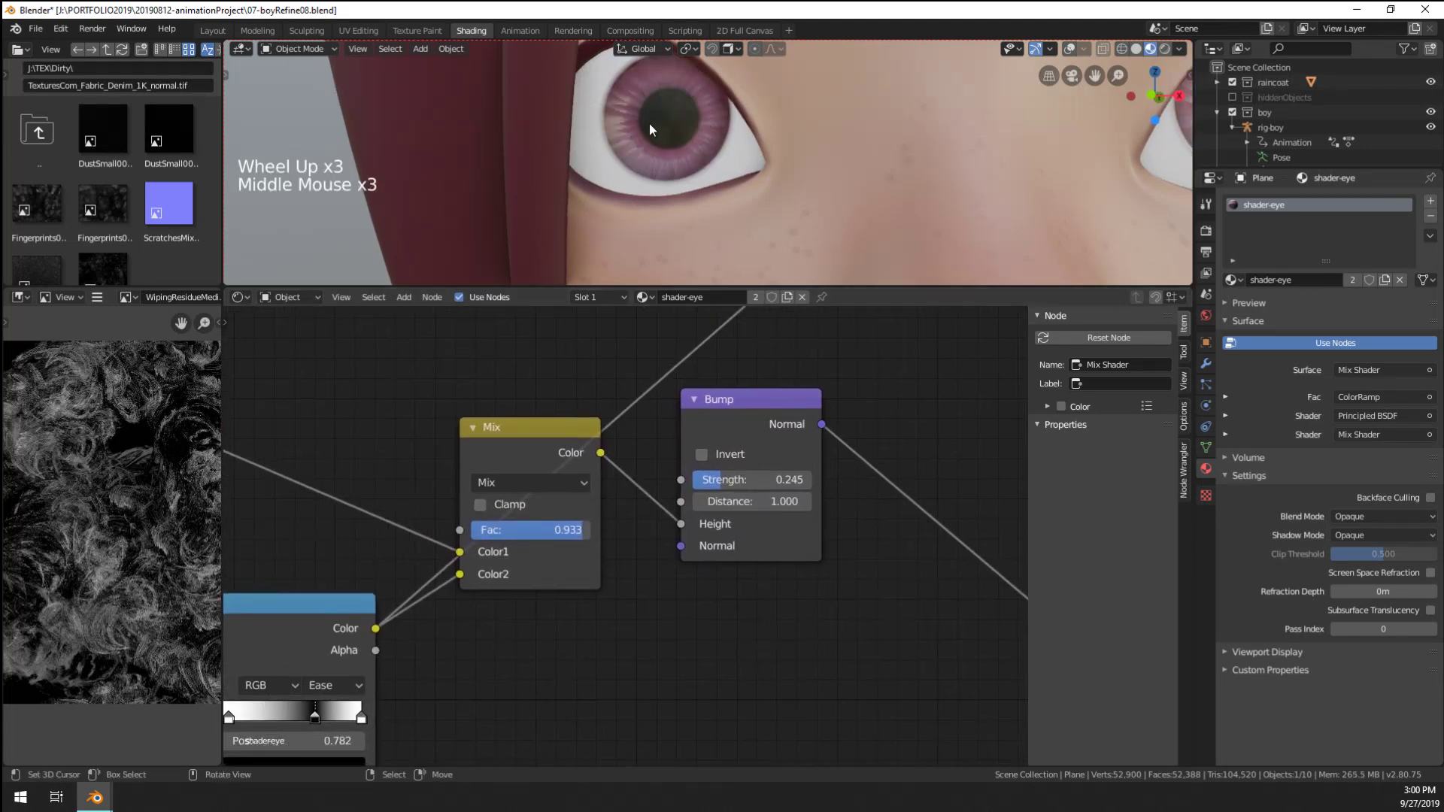
{"action": "scroll", "coordinate": [651, 130], "scroll_direction": "down", "scroll_amount": 1}
{"action": "scroll", "coordinate": [651, 130], "scroll_direction": "up", "scroll_amount": 1}
{"action": "middle_click_drag", "start_coordinate": [399, 587], "coordinate": [496, 575]}
{"action": "scroll", "coordinate": [498, 571], "scroll_direction": "up", "scroll_amount": 3}
{"action": "left_click", "coordinate": [453, 559]}
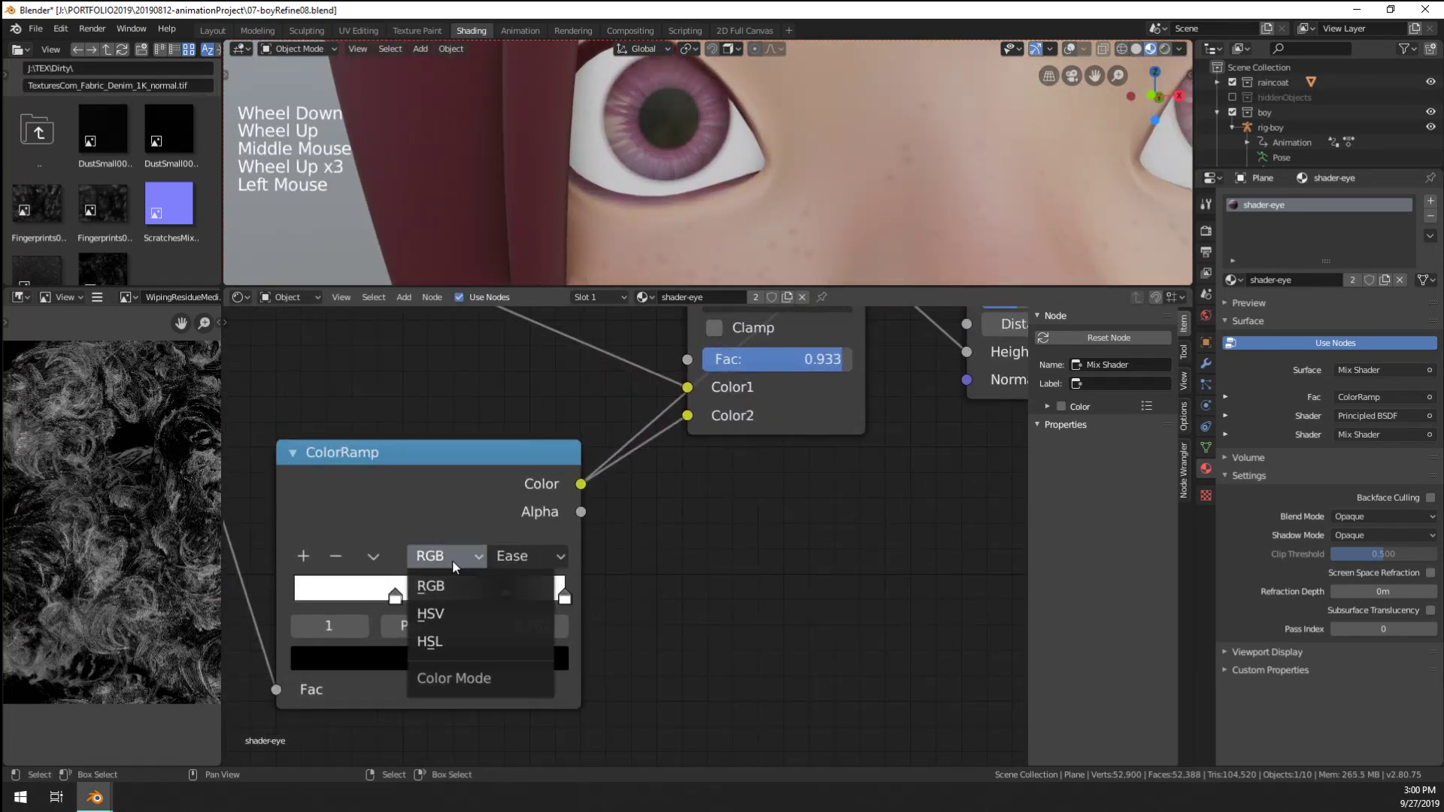
{"action": "mouse_move", "coordinate": [530, 571]}
{"action": "left_click", "coordinate": [529, 669]}
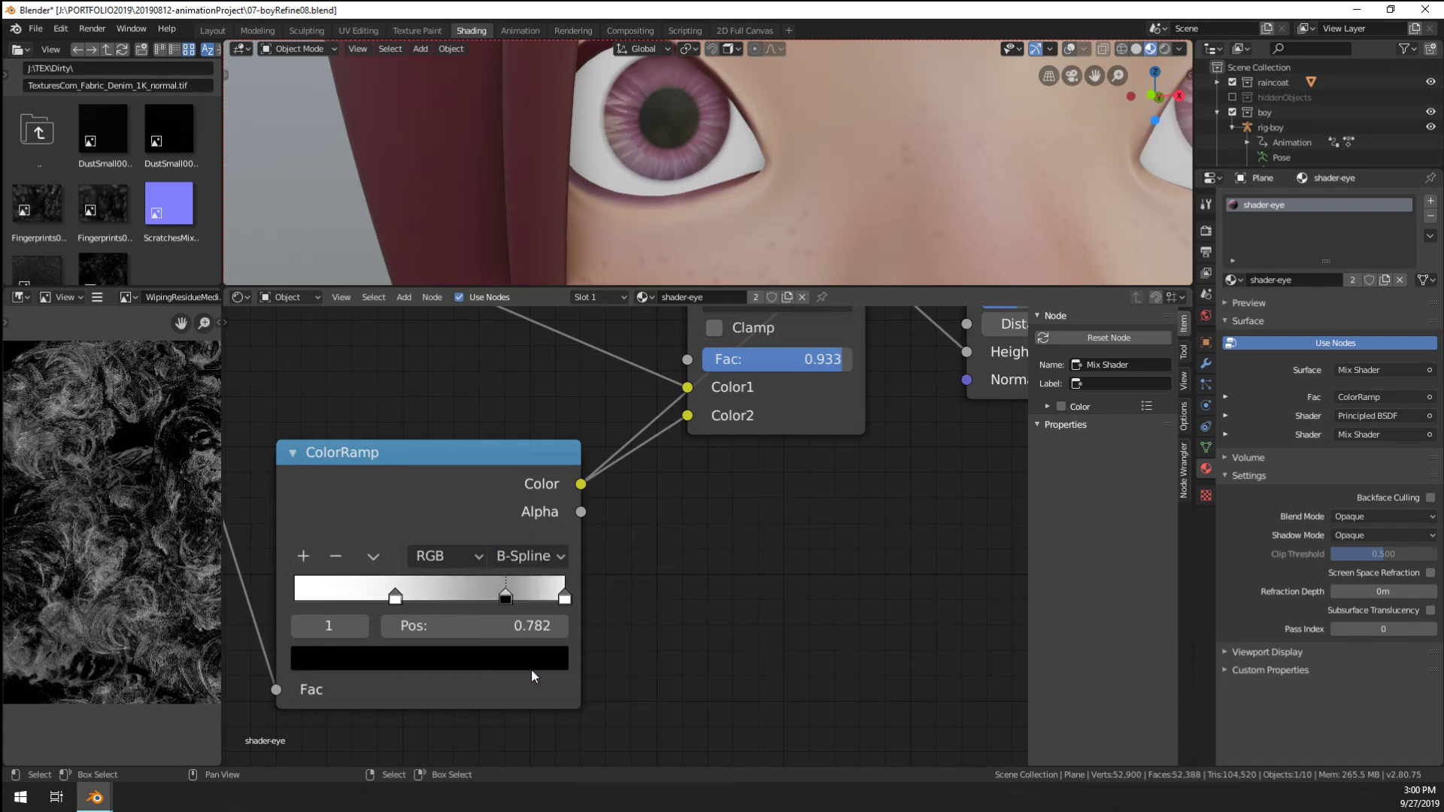
{"action": "scroll", "coordinate": [553, 549], "scroll_direction": "down", "scroll_amount": 2}
{"action": "scroll", "coordinate": [780, 136], "scroll_direction": "down", "scroll_amount": 3}
{"action": "scroll", "coordinate": [779, 136], "scroll_direction": "up", "scroll_amount": 3}
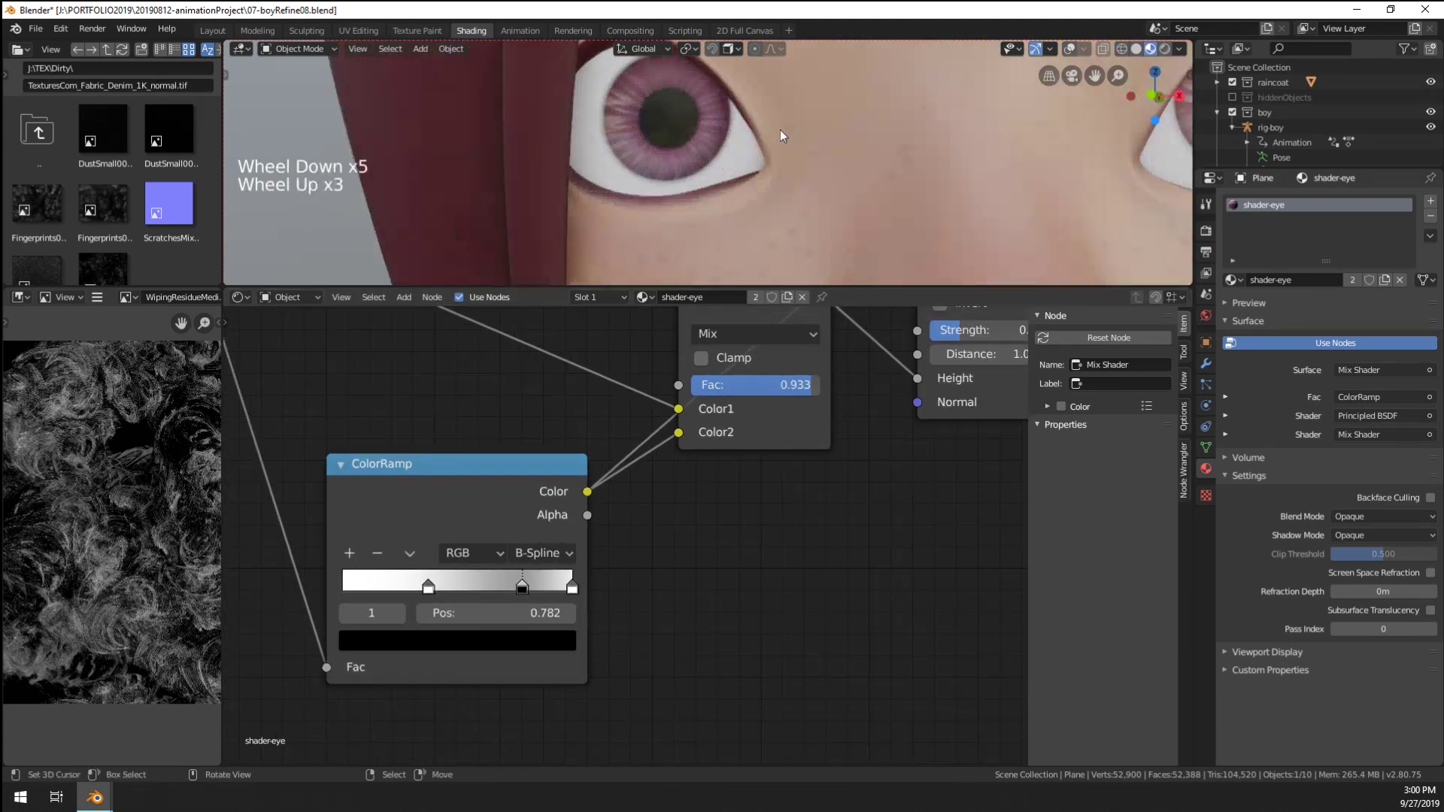
Set the bump Mix node's factor to 1.000, and shift its ColorRamp's first white stop inward and black stop to 0.750
{"action": "scroll", "coordinate": [775, 140], "scroll_direction": "up", "scroll_amount": 1}
{"action": "scroll", "coordinate": [769, 147], "scroll_direction": "down", "scroll_amount": 1}
{"action": "middle_click_drag", "start_coordinate": [770, 147], "coordinate": [755, 197]}
{"action": "middle_click_drag", "start_coordinate": [777, 391], "coordinate": [741, 463]}
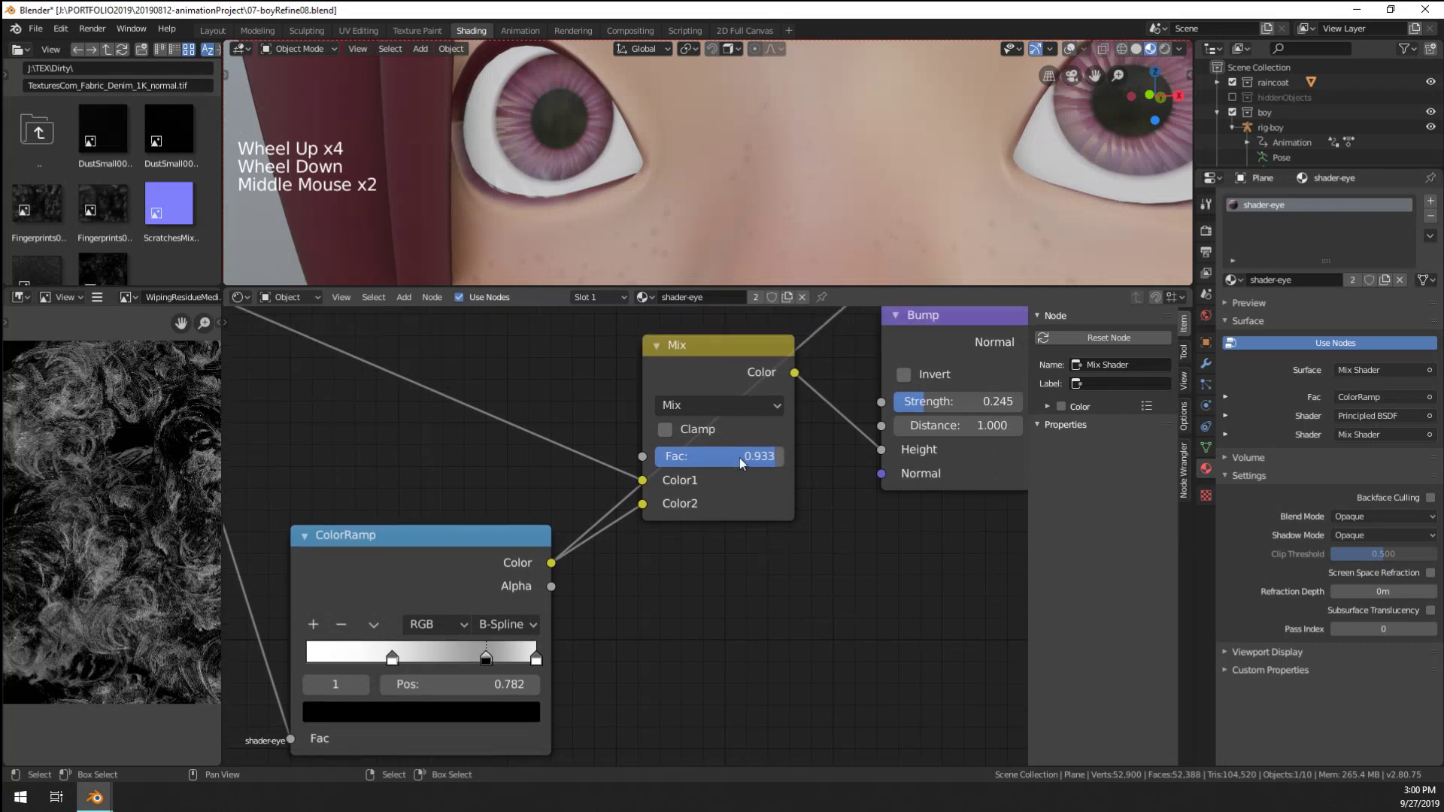
{"action": "left_click_drag", "start_coordinate": [742, 463], "coordinate": [782, 463]}
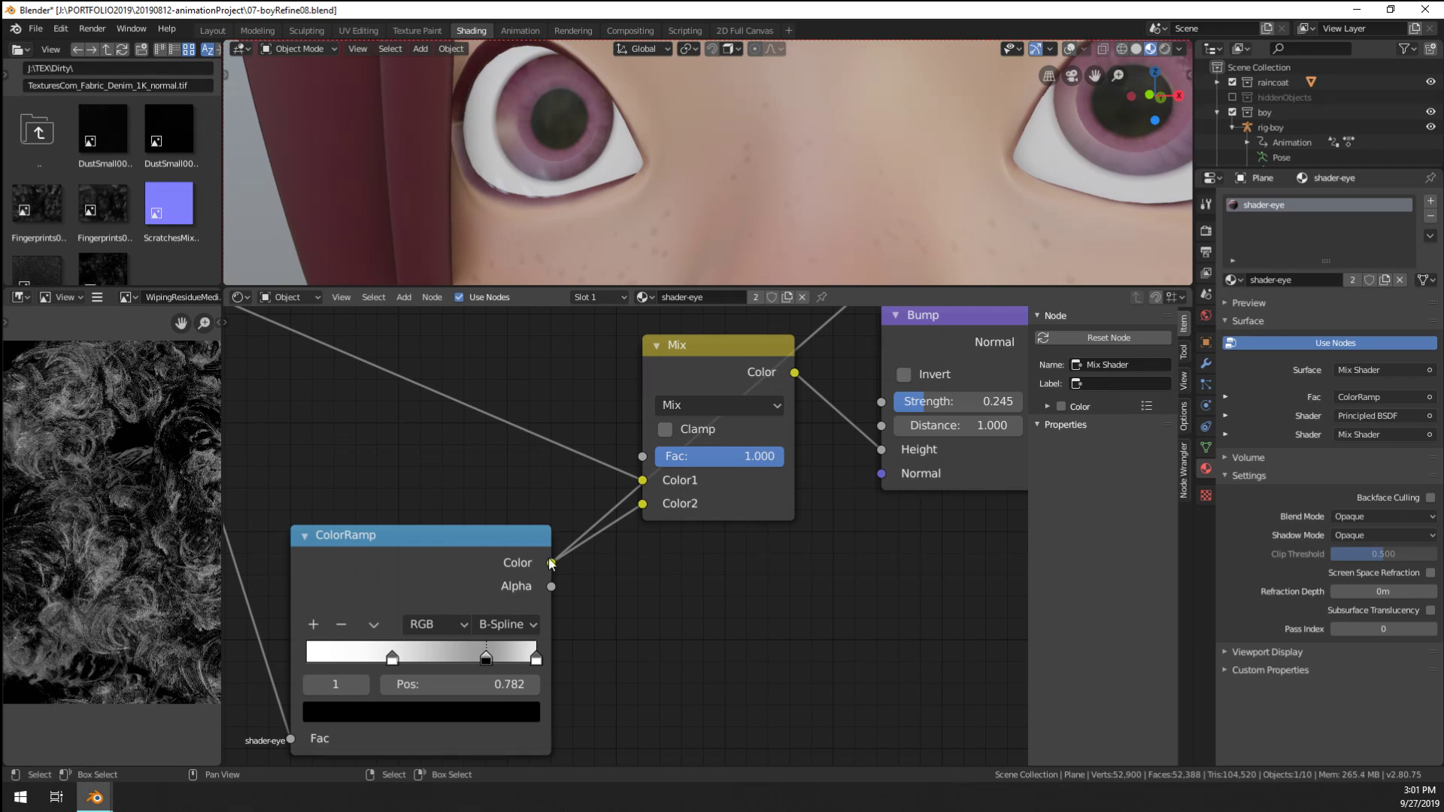
{"action": "left_click_drag", "start_coordinate": [493, 536], "coordinate": [480, 489]}
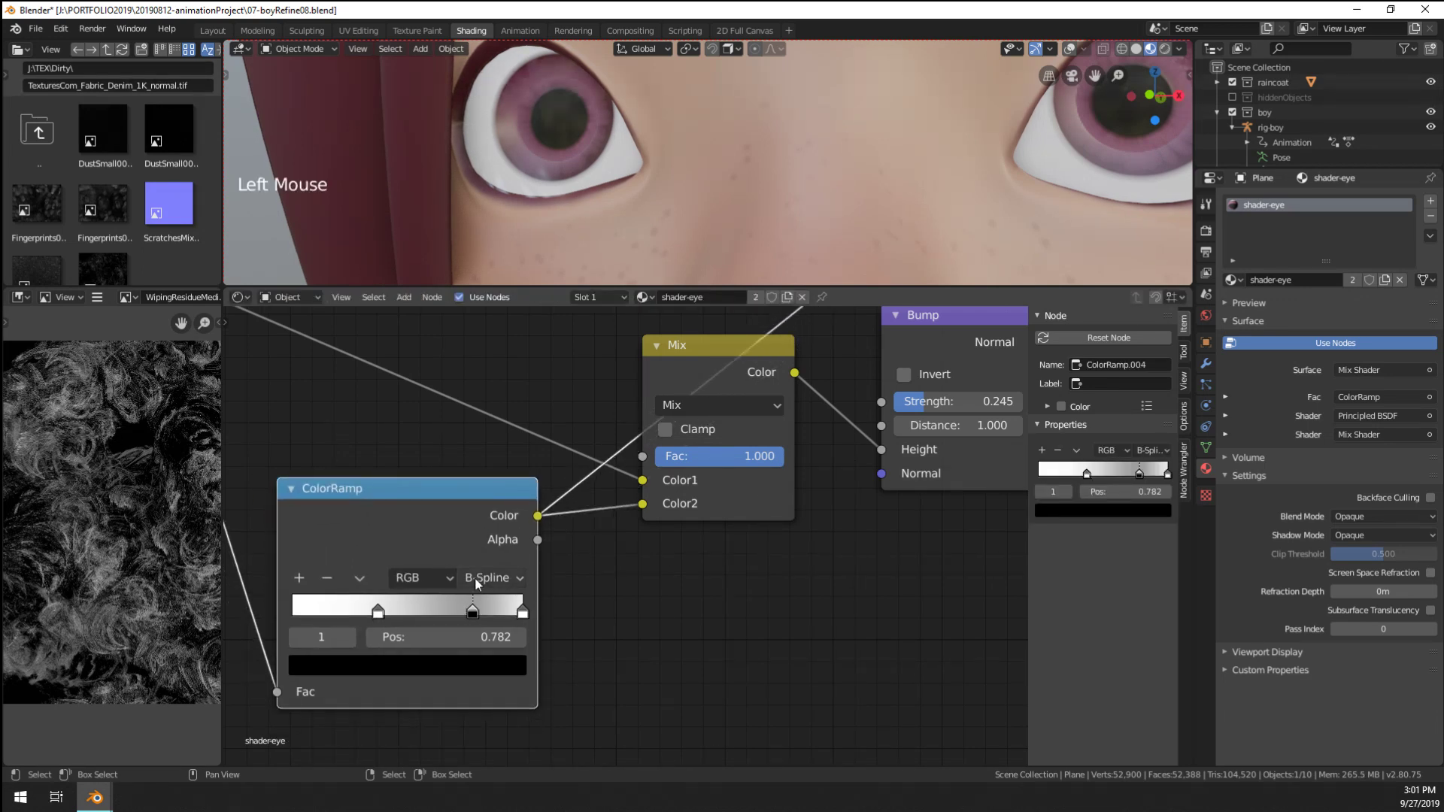
{"action": "left_click_drag", "start_coordinate": [378, 611], "coordinate": [465, 611]}
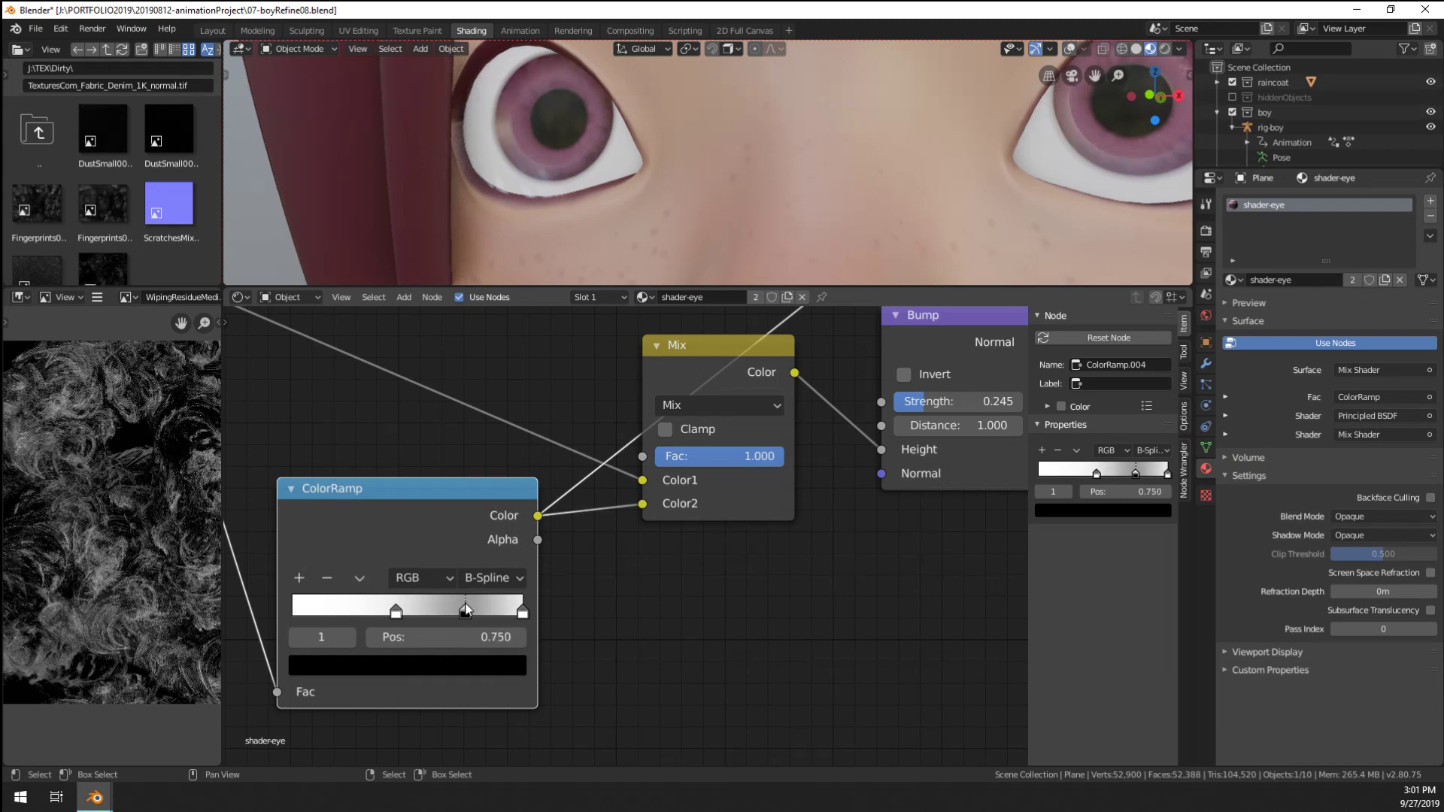
Delete the ColorRamp and Mix nodes that feed the connected Bump node's height
{"action": "left_click", "coordinate": [491, 549]}
{"action": "key", "text": "x"}
{"action": "scroll", "coordinate": [493, 527], "scroll_direction": "down", "scroll_amount": 9}
{"action": "left_click", "coordinate": [673, 476]}
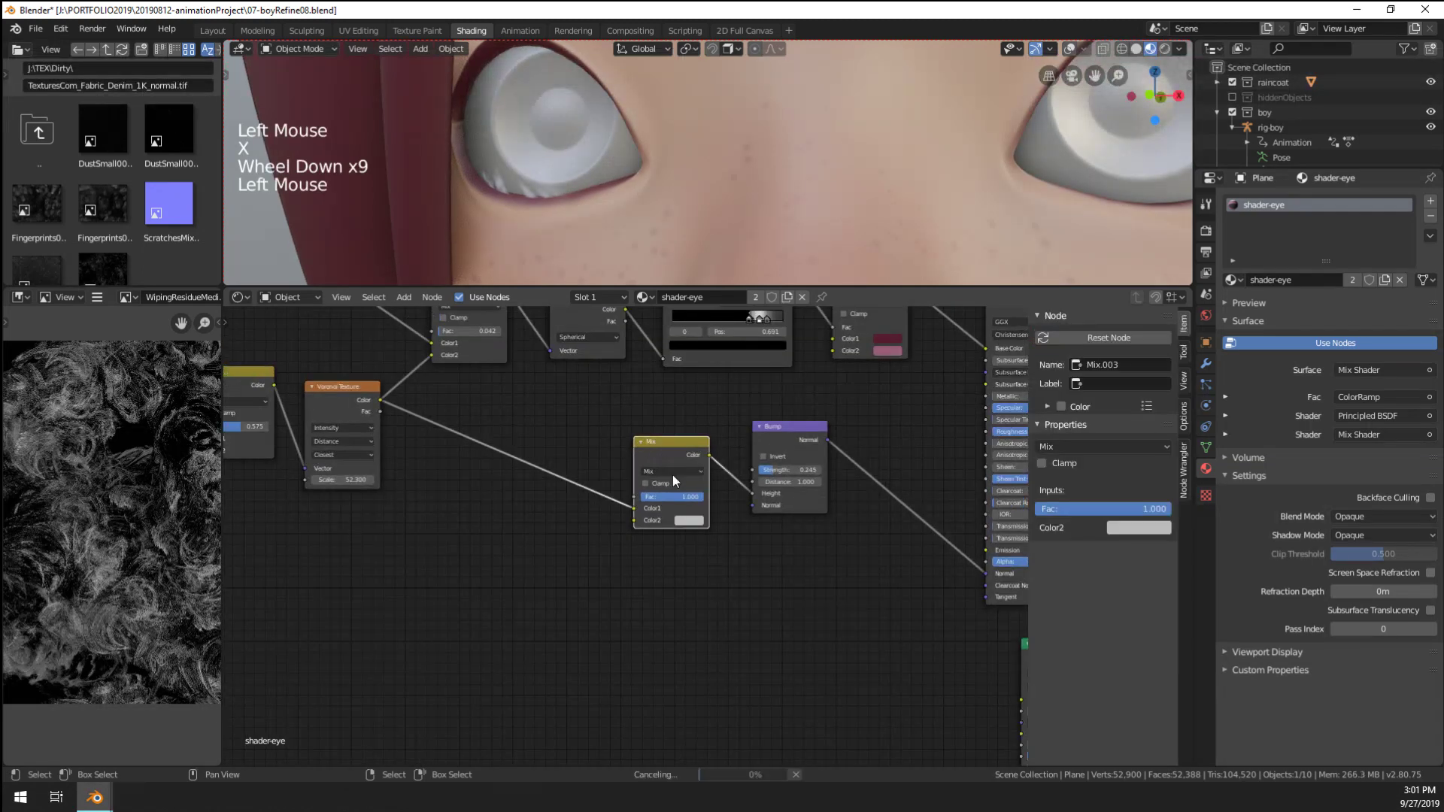
{"action": "key", "text": "x"}
{"action": "key", "text": "x"}
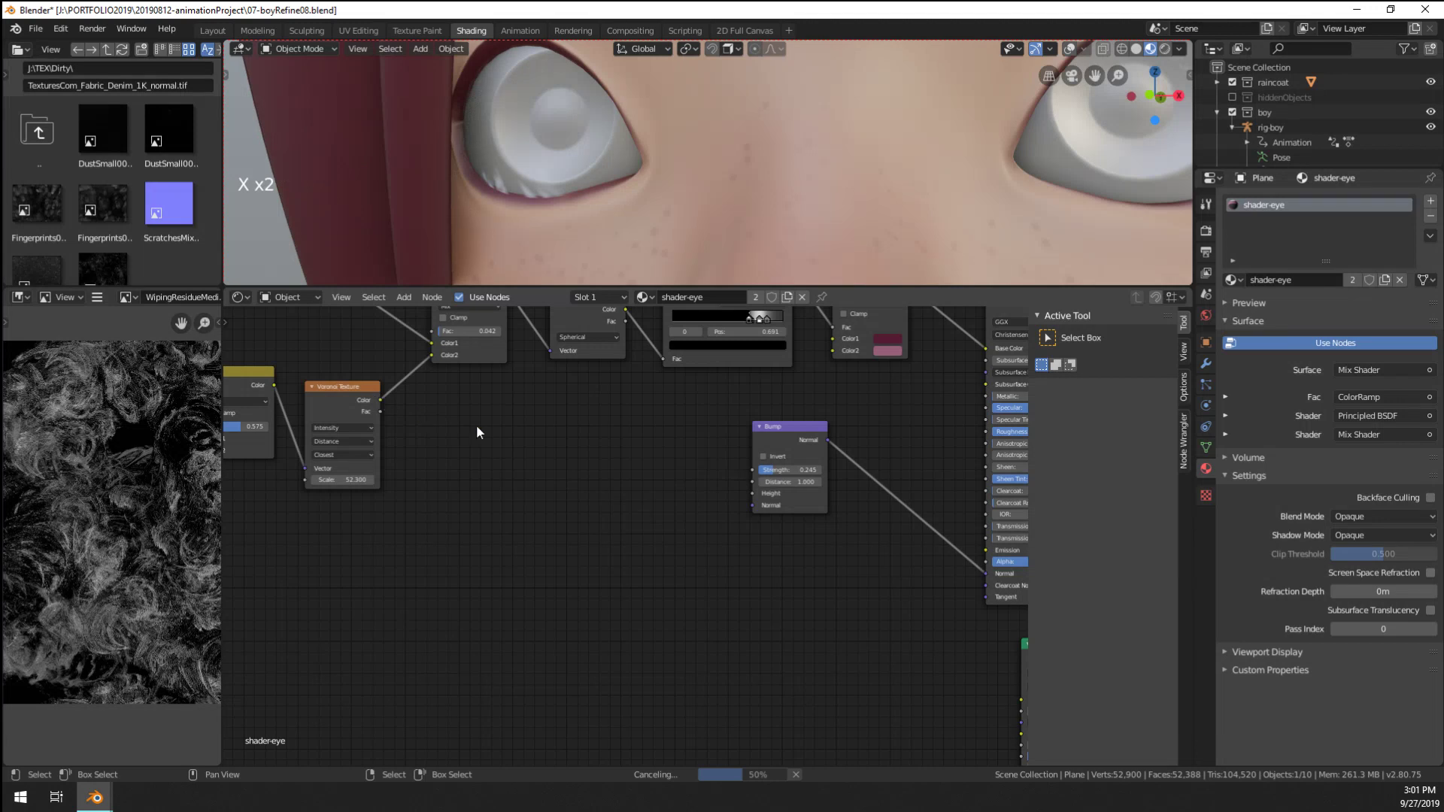
Connect the Voronoi Texture's color directly to the Bump node's height and move the Material Output node farther from the Mix Shaders
{"action": "left_click_drag", "start_coordinate": [386, 400], "coordinate": [760, 519]}
{"action": "middle_click_drag", "start_coordinate": [760, 519], "coordinate": [489, 541]}
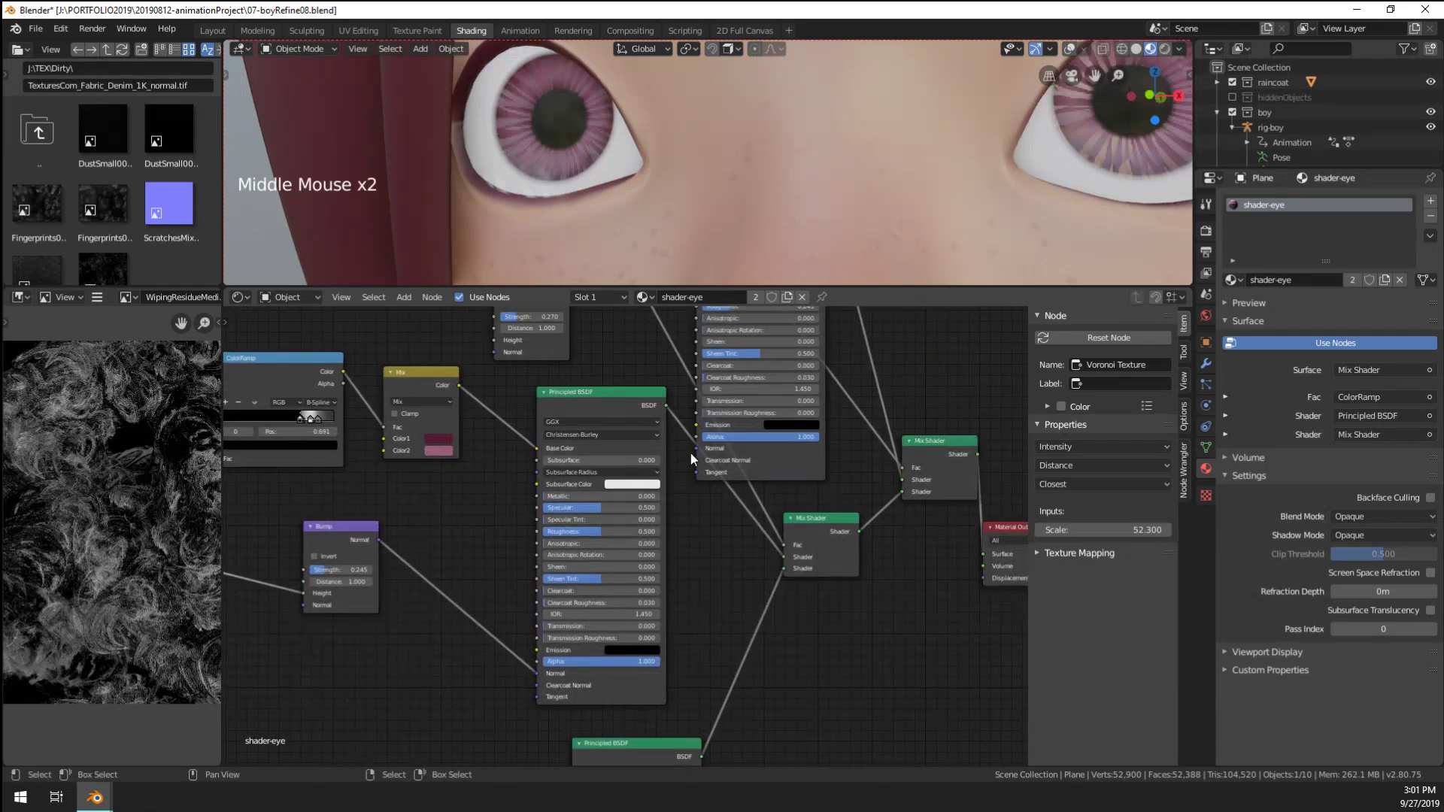
{"action": "middle_click_drag", "start_coordinate": [690, 452], "coordinate": [533, 479]}
{"action": "left_click_drag", "start_coordinate": [871, 556], "coordinate": [968, 502]}
{"action": "middle_click_drag", "start_coordinate": [596, 565], "coordinate": [778, 514]}
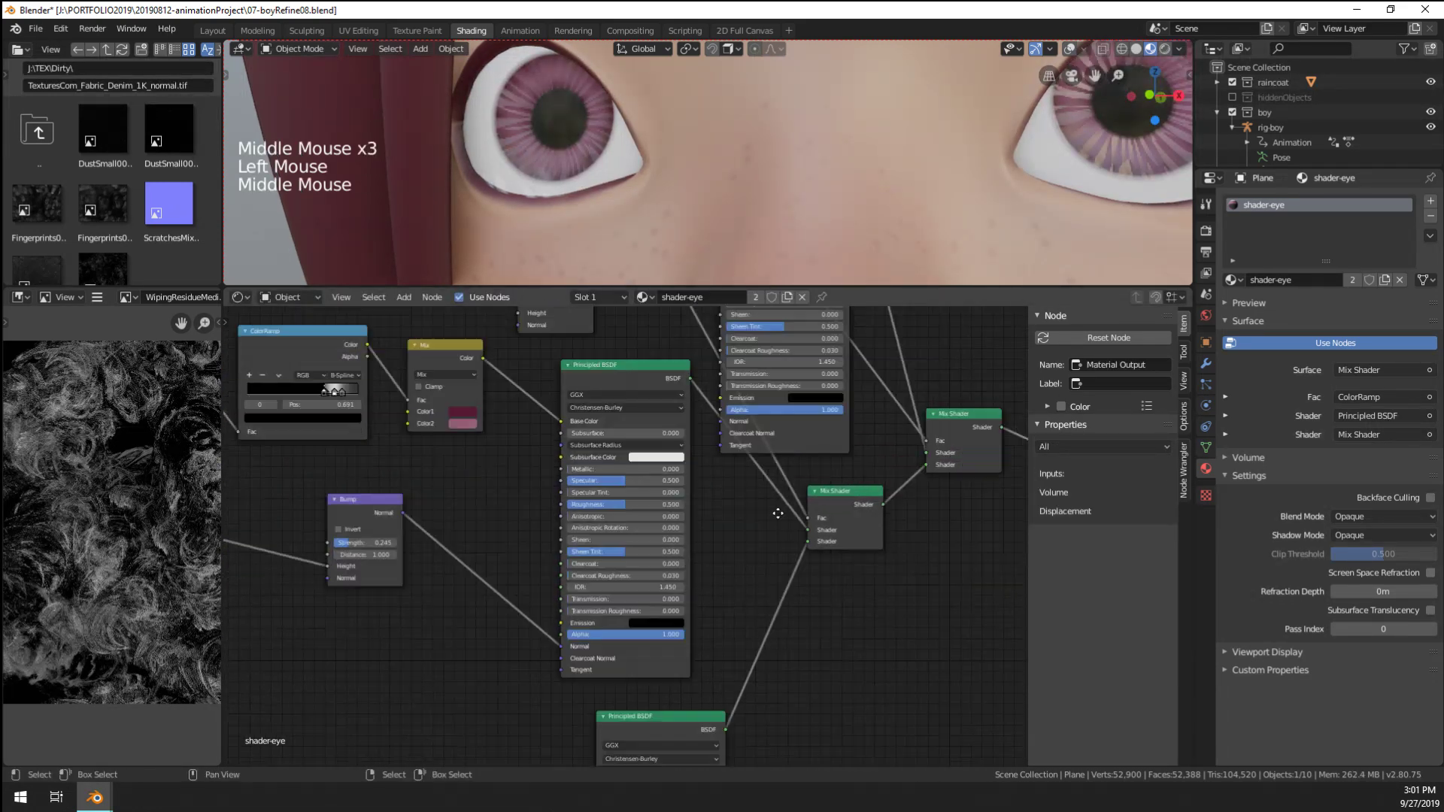
Lower the Bump node's strength to 0.076 and enable its Invert option
{"action": "scroll", "coordinate": [368, 509], "scroll_direction": "up", "scroll_amount": 7}
{"action": "left_click_drag", "start_coordinate": [452, 474], "coordinate": [423, 475], "text": "shift"}
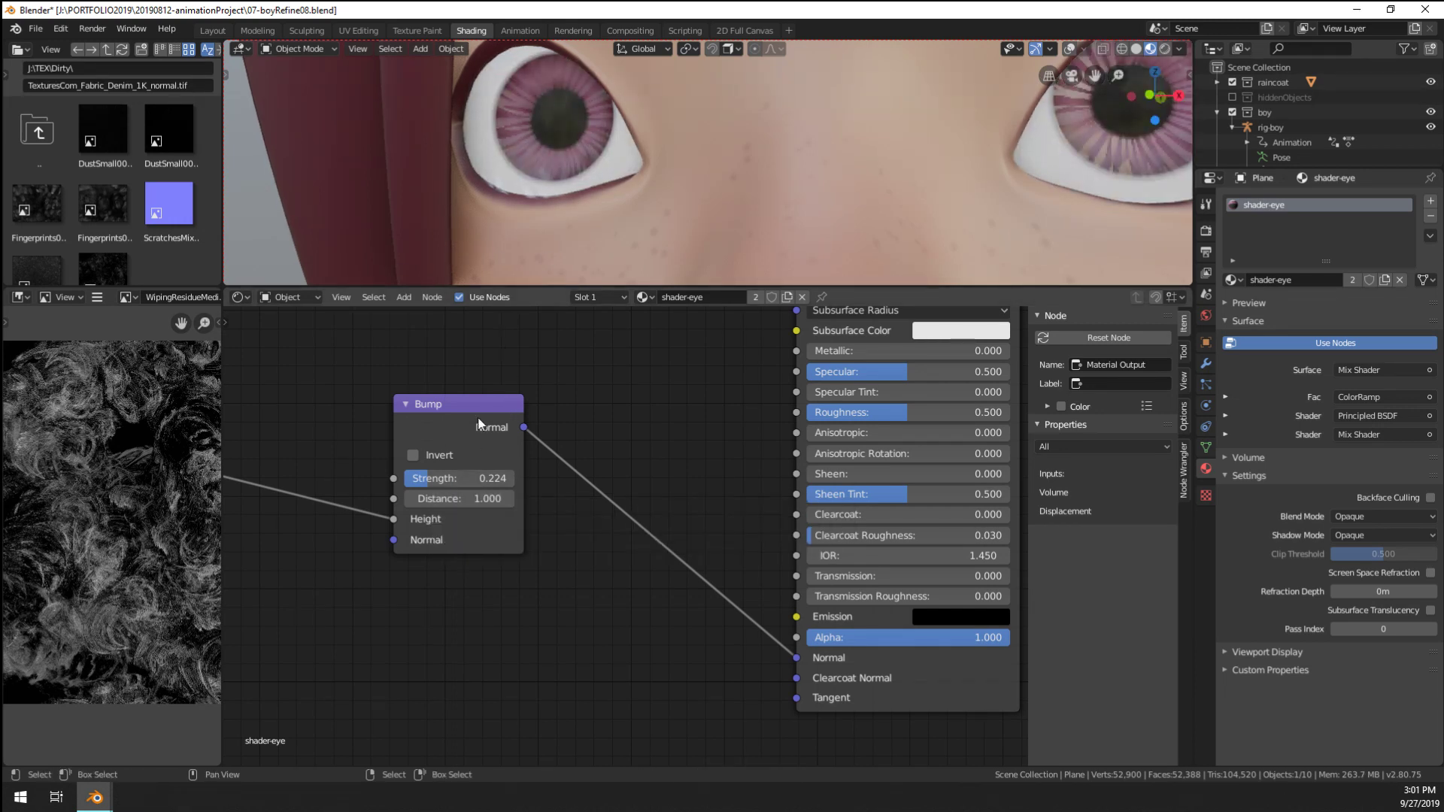
{"action": "left_click_drag", "start_coordinate": [482, 478], "coordinate": [380, 478], "text": "shift"}
{"action": "scroll", "coordinate": [692, 178], "scroll_direction": "down", "scroll_amount": 4}
{"action": "middle_click_drag", "start_coordinate": [692, 178], "coordinate": [680, 233]}
{"action": "left_click", "coordinate": [413, 455]}
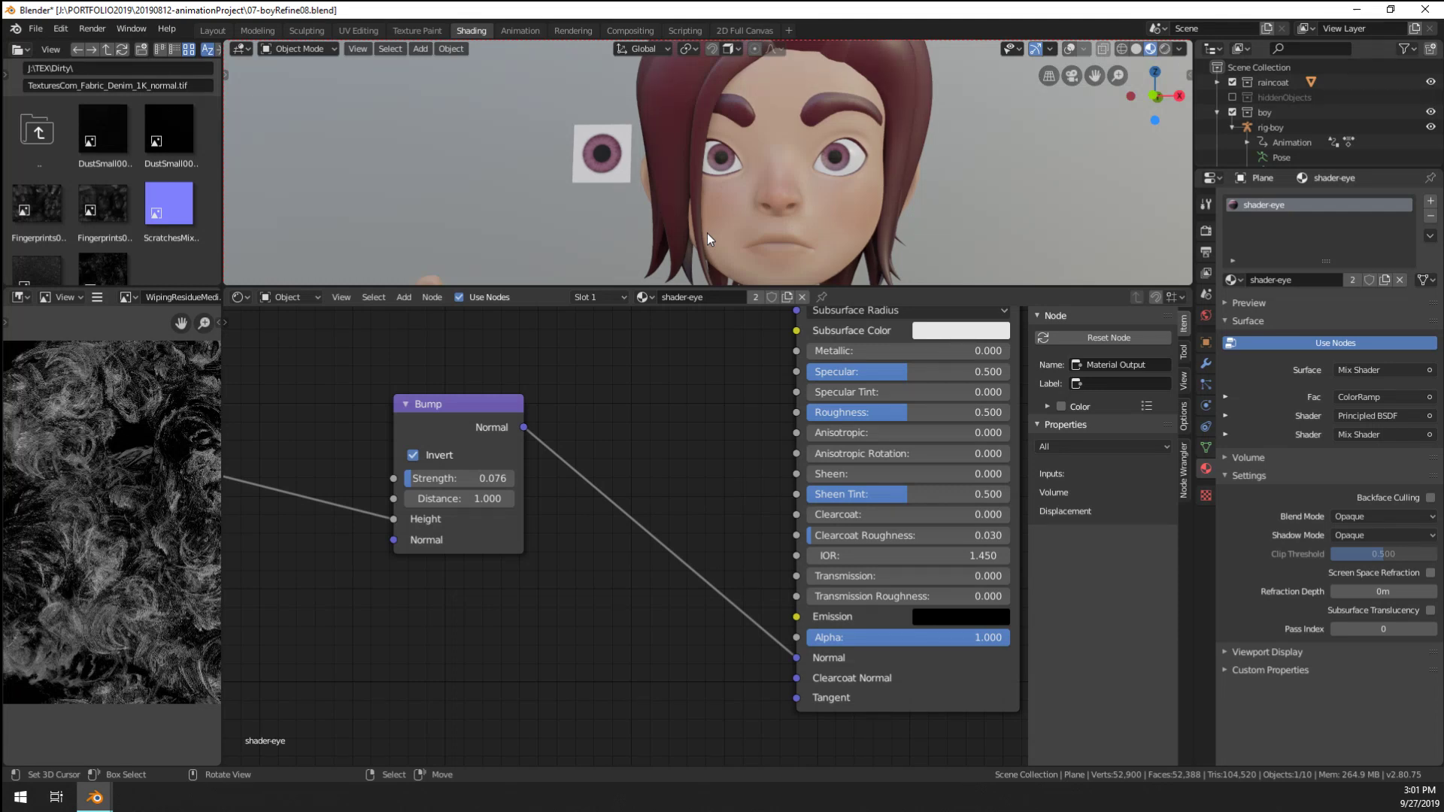
Examine the shaded eyes on the character's face from the front and at an angle, both close up and from farther away
{"action": "middle_click_drag", "start_coordinate": [588, 535], "coordinate": [484, 659]}
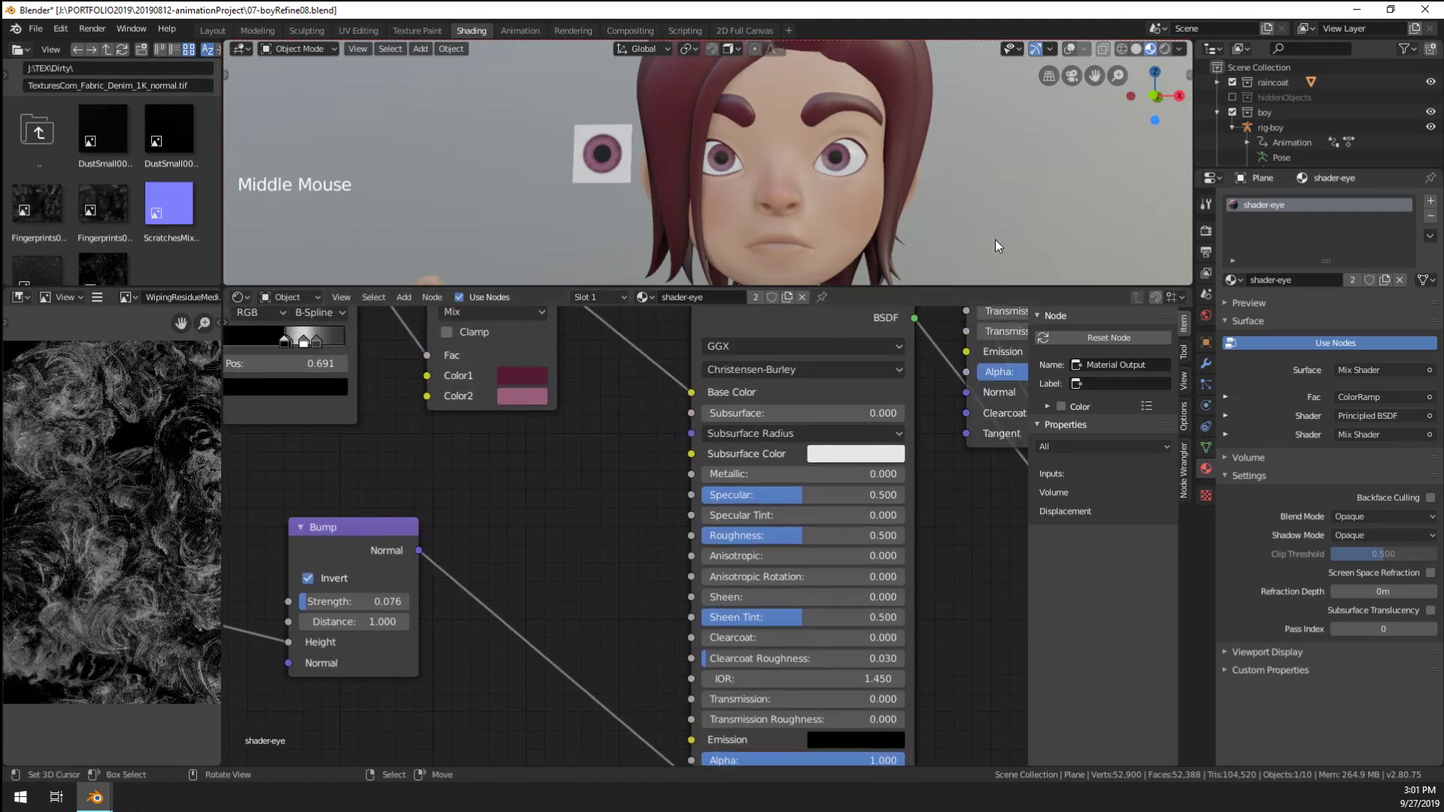
{"action": "scroll", "coordinate": [973, 238], "scroll_direction": "down", "scroll_amount": 5}
{"action": "scroll", "coordinate": [973, 238], "scroll_direction": "up", "scroll_amount": 5}
{"action": "middle_click_drag", "start_coordinate": [973, 237], "coordinate": [948, 236]}
{"action": "scroll", "coordinate": [624, 191], "scroll_direction": "up", "scroll_amount": 4}
{"action": "scroll", "coordinate": [621, 191], "scroll_direction": "down", "scroll_amount": 1}
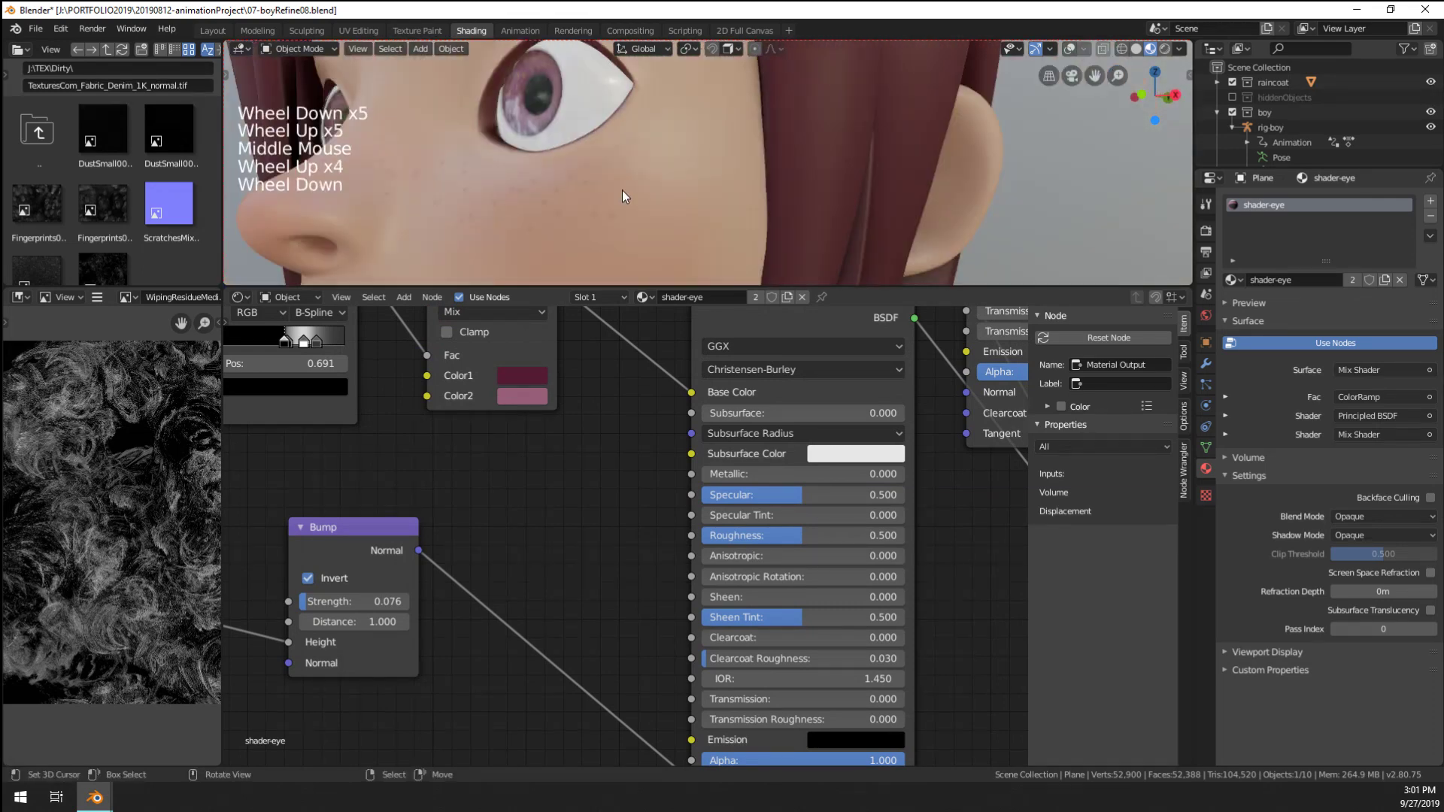
{"action": "middle_click_drag", "start_coordinate": [621, 191], "coordinate": [677, 213], "text": "shift"}
{"action": "middle_click_drag", "start_coordinate": [677, 213], "coordinate": [774, 232], "text": "shift"}
{"action": "scroll", "coordinate": [774, 231], "scroll_direction": "down", "scroll_amount": 4}
{"action": "scroll", "coordinate": [764, 230], "scroll_direction": "up", "scroll_amount": 3}
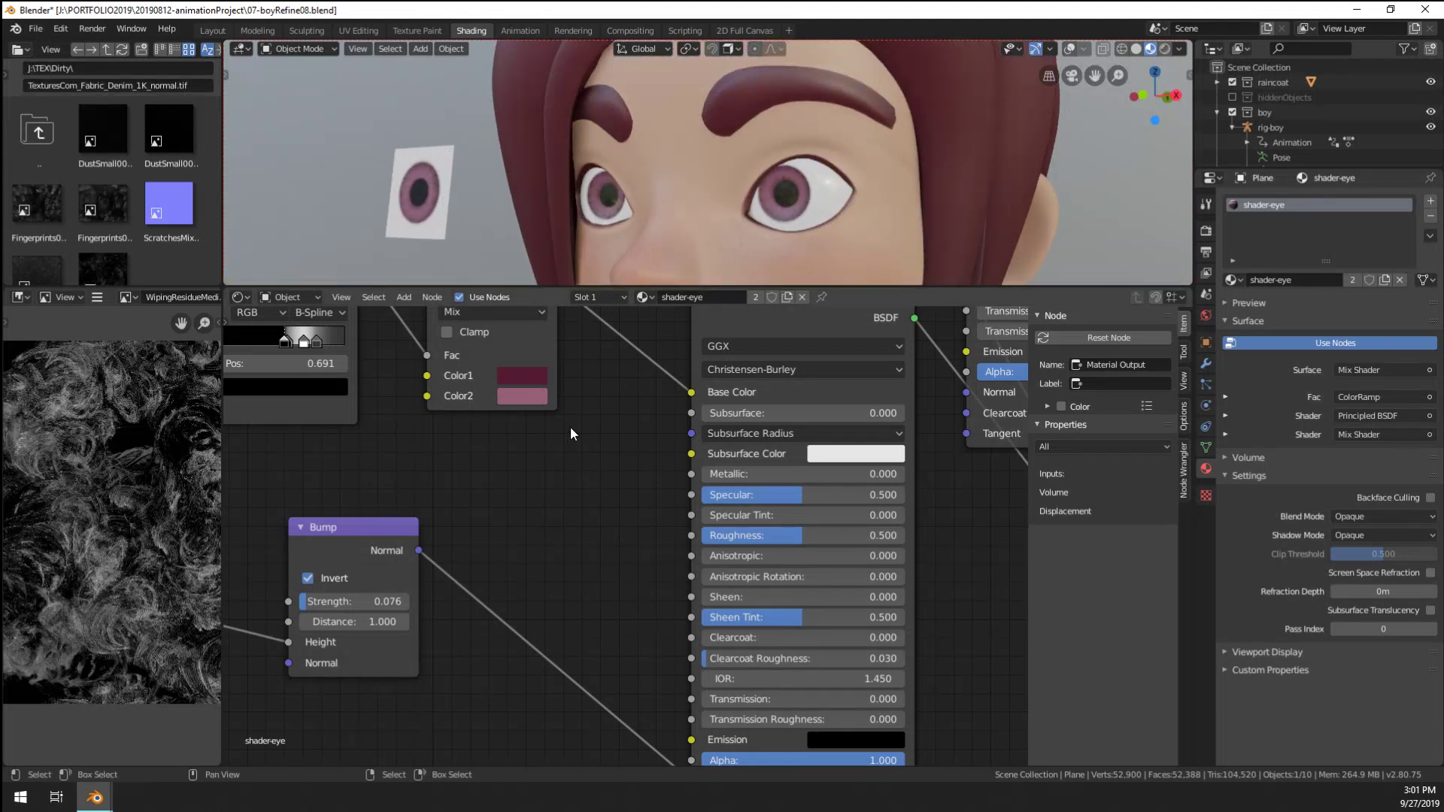
Maximize the node editor and reposition the radial ColorRamp, its Mix node and the Voronoi Texture to tidy the graph
{"action": "middle_click_drag", "start_coordinate": [612, 481], "coordinate": [512, 533], "text": "shift"}
{"action": "scroll", "coordinate": [527, 526], "scroll_direction": "down", "scroll_amount": 15}
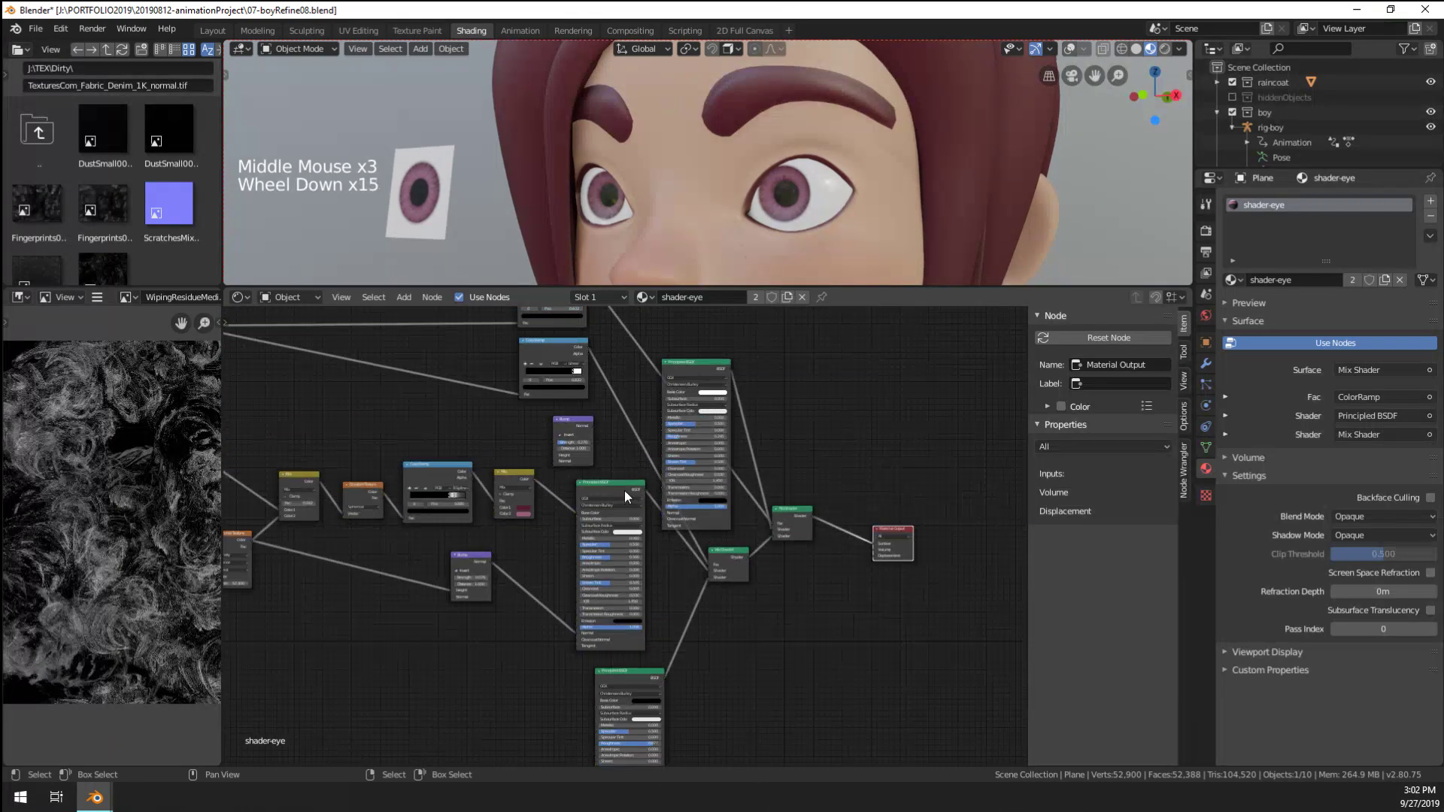
{"action": "scroll", "coordinate": [625, 490], "scroll_direction": "down", "scroll_amount": 3}
{"action": "middle_click_drag", "start_coordinate": [660, 483], "coordinate": [729, 502]}
{"action": "scroll", "coordinate": [768, 497], "scroll_direction": "down", "scroll_amount": 3}
{"action": "key", "text": "ctrl+space"}
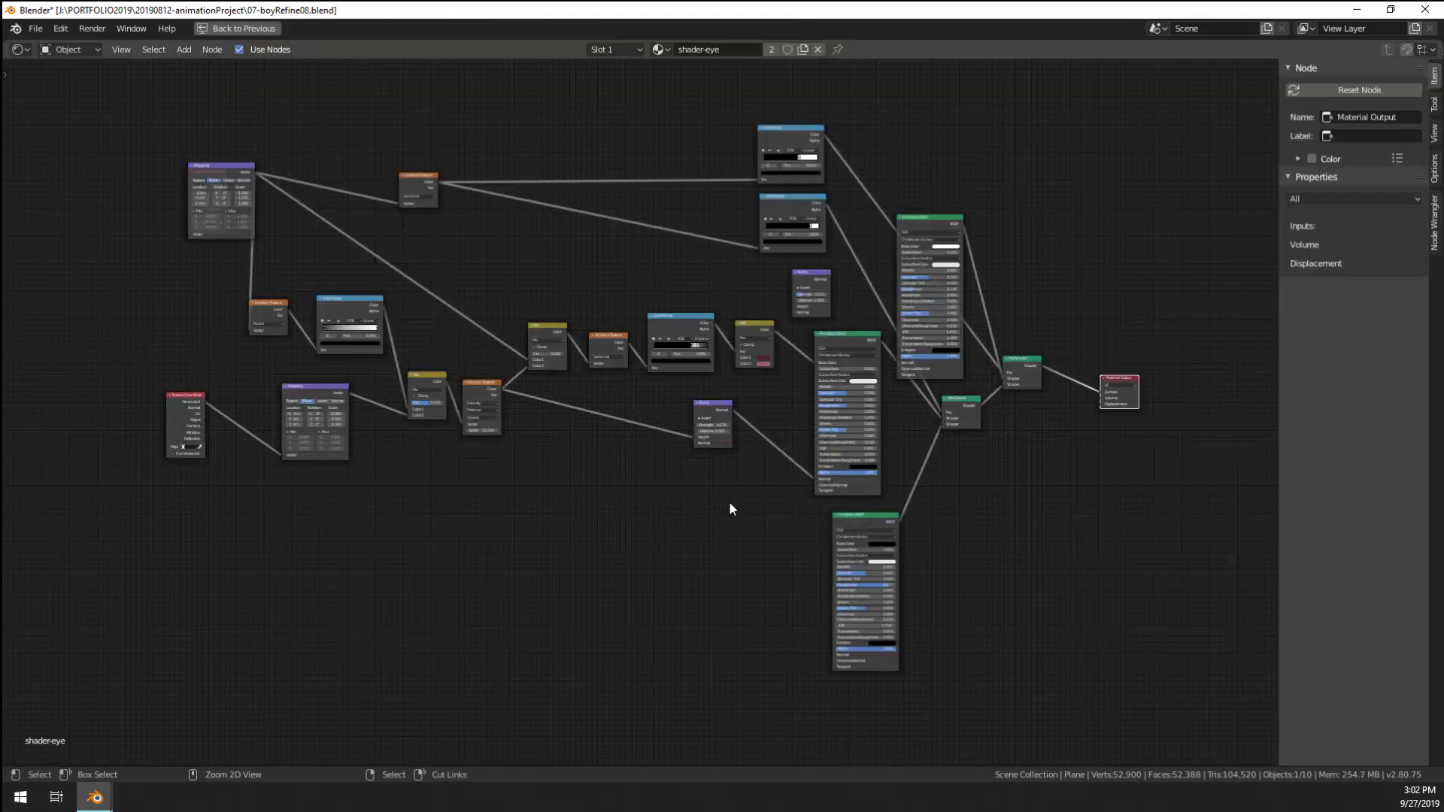
{"action": "scroll", "coordinate": [806, 449], "scroll_direction": "up", "scroll_amount": 3}
{"action": "middle_click_drag", "start_coordinate": [677, 421], "coordinate": [755, 497]}
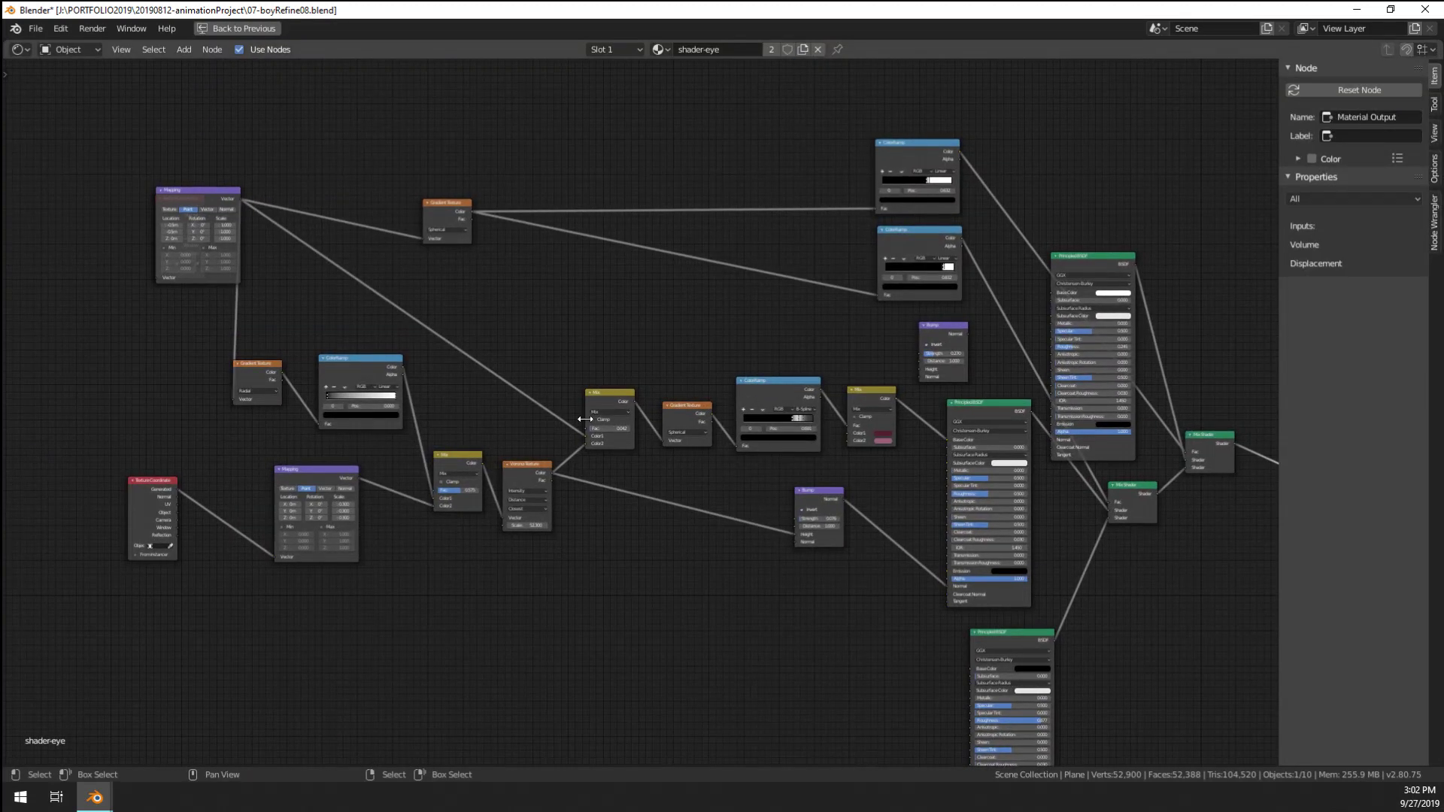
{"action": "left_click", "coordinate": [325, 360]}
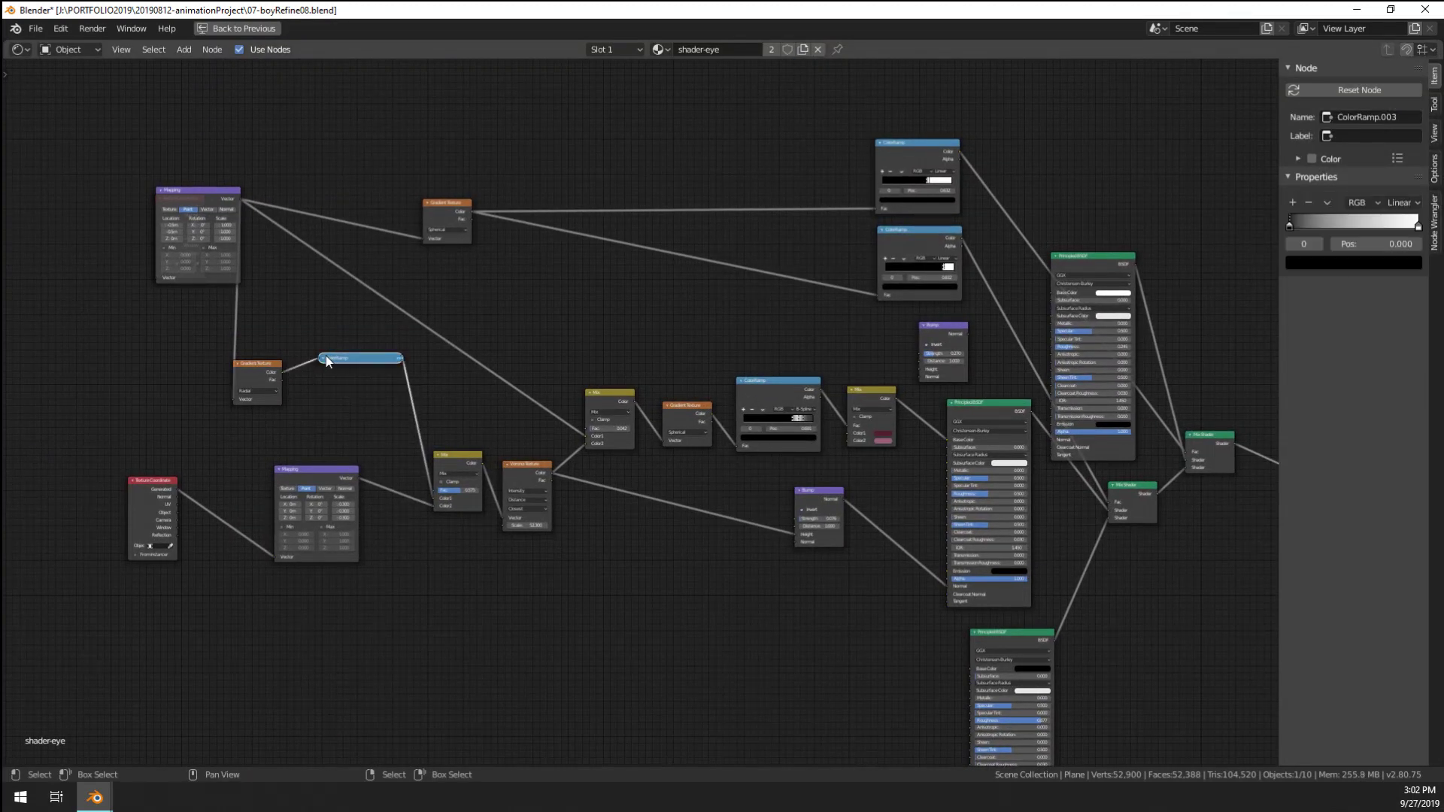
{"action": "left_click_drag", "start_coordinate": [326, 355], "coordinate": [404, 349]}
{"action": "left_click_drag", "start_coordinate": [504, 462], "coordinate": [494, 432]}
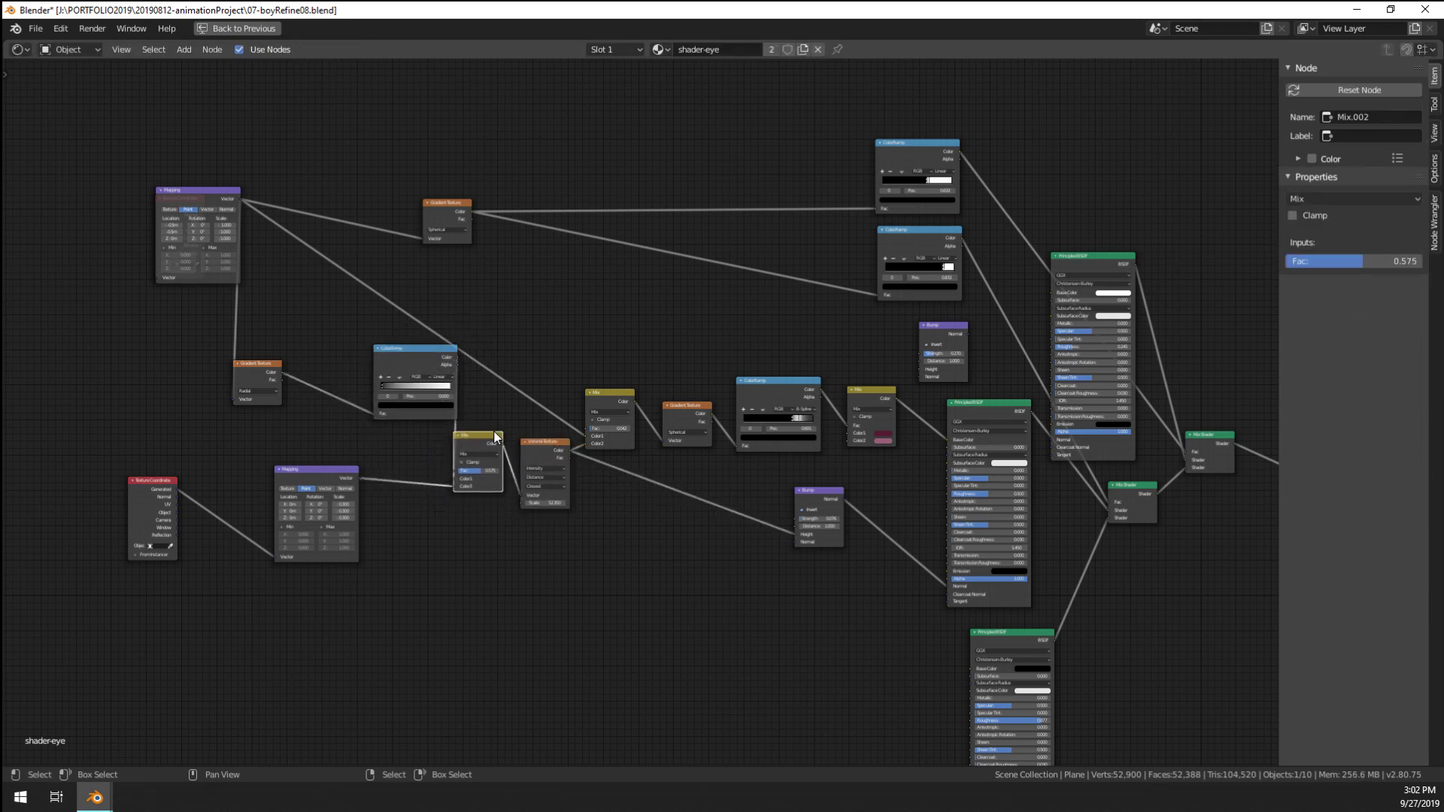
{"action": "middle_click_drag", "start_coordinate": [761, 519], "coordinate": [662, 510]}
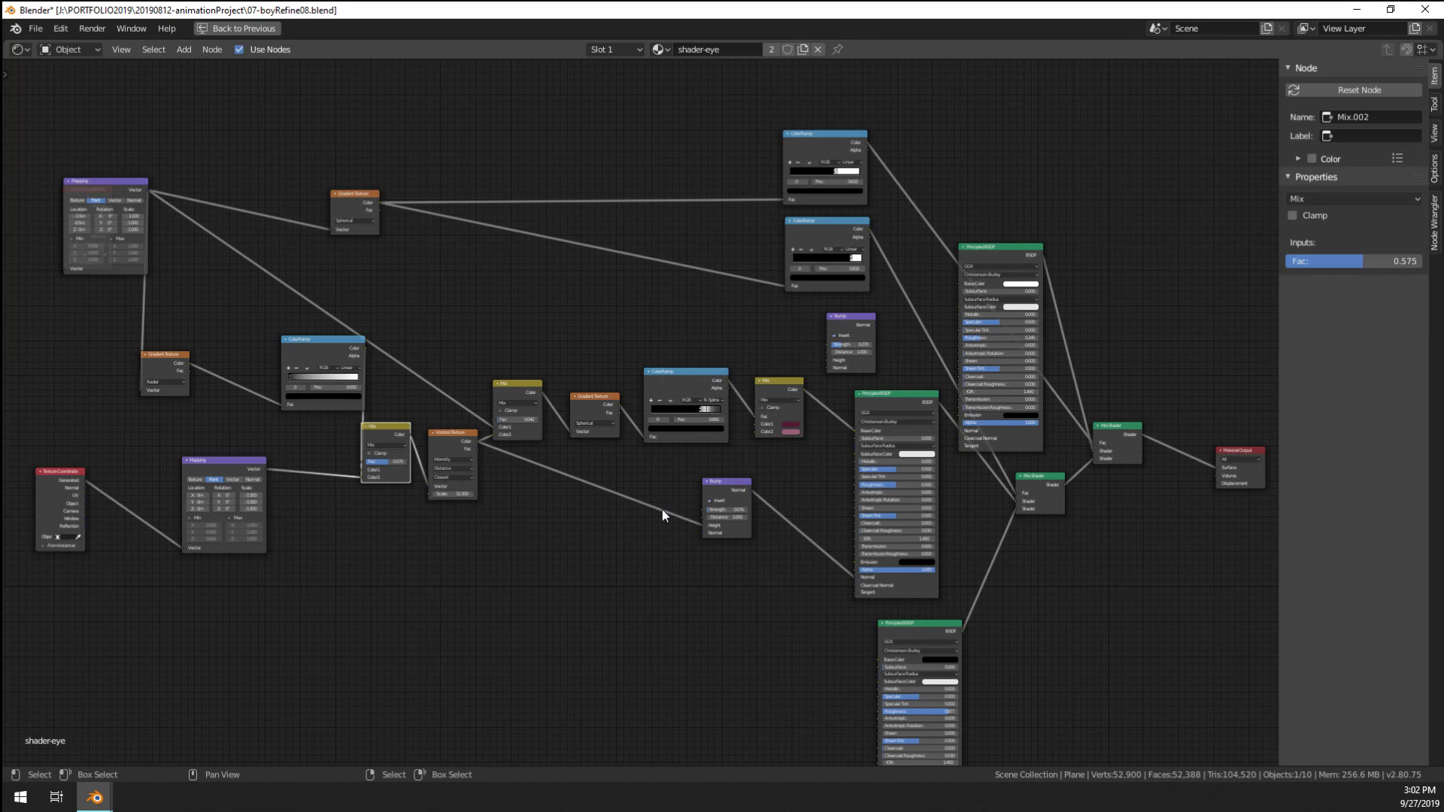
Restore the node editor to its normal size, bring the whole shader graph into view and save the file
{"action": "key", "text": "ctrl+space"}
{"action": "scroll", "coordinate": [538, 444], "scroll_direction": "down", "scroll_amount": 7}
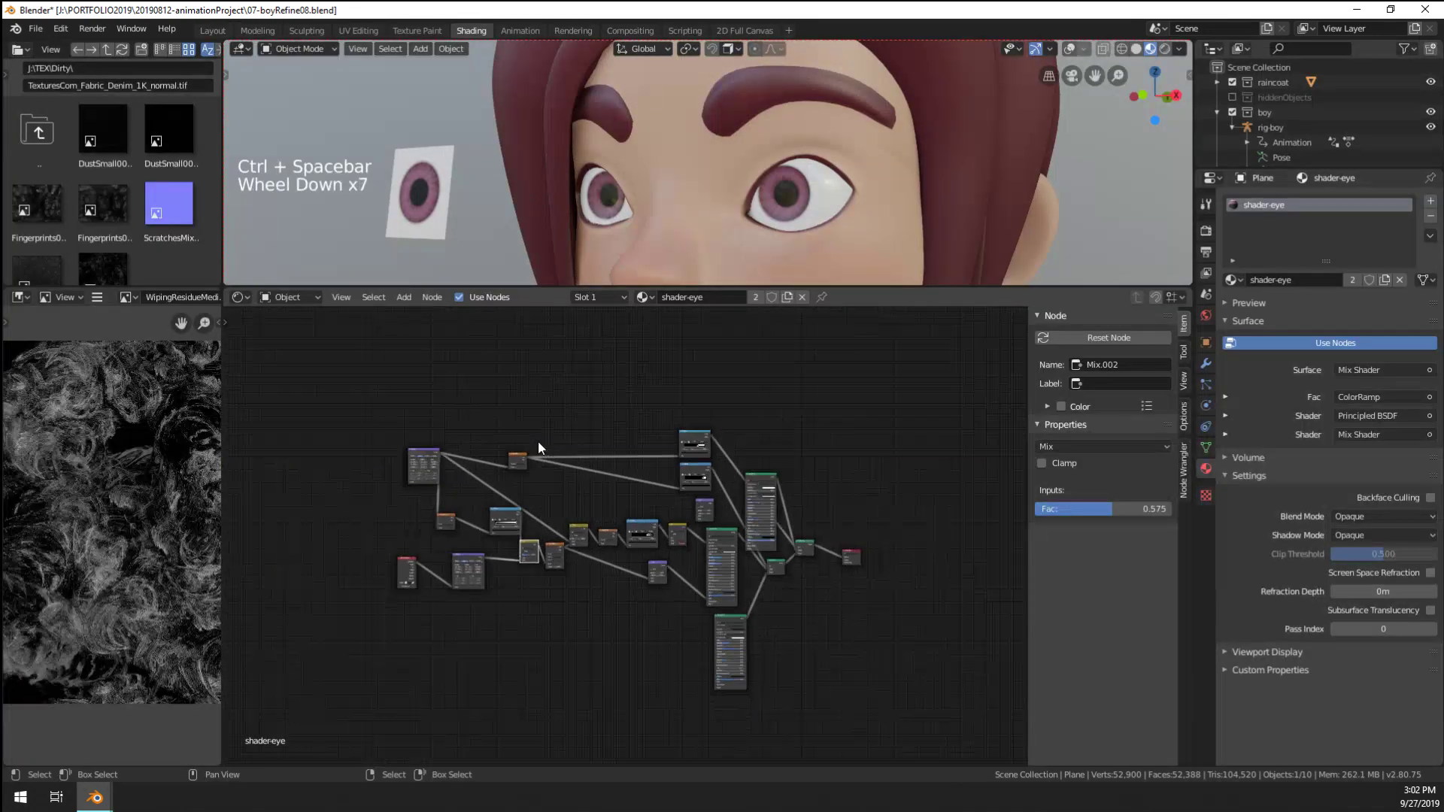
{"action": "scroll", "coordinate": [538, 444], "scroll_direction": "up", "scroll_amount": 6}
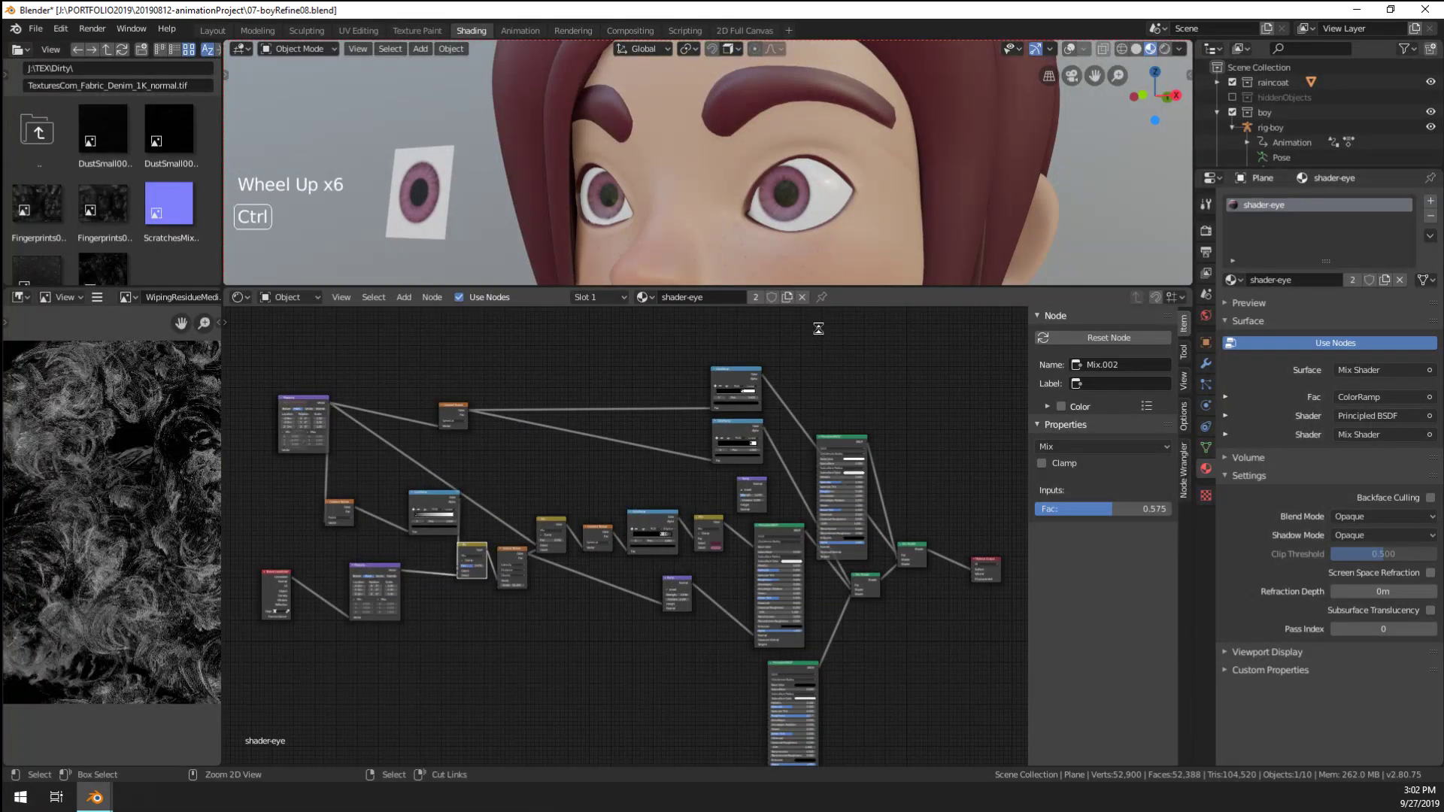
{"action": "key", "text": "ctrl+s"}
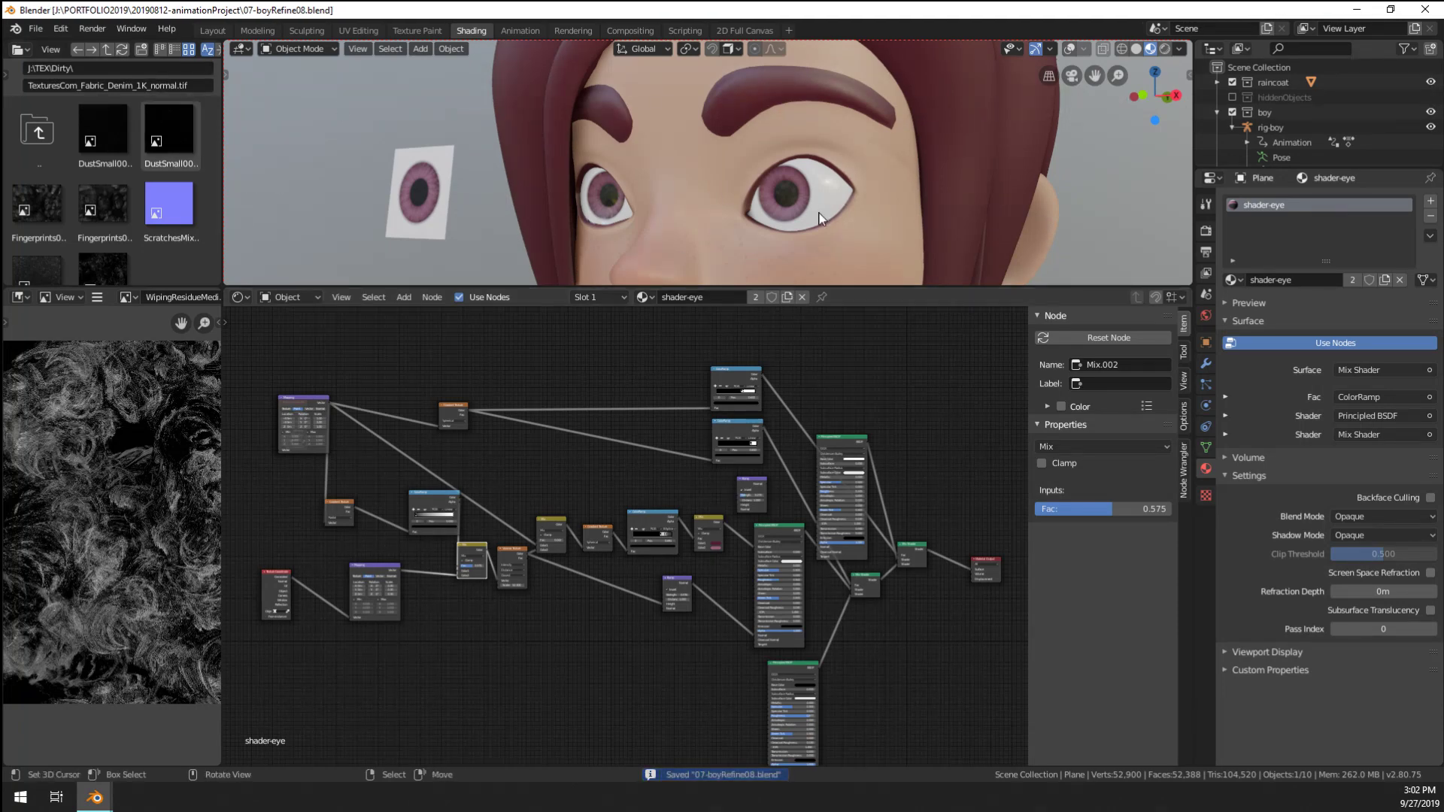
Enlarge the 3D viewport and view the character's eyes up close at an angle
{"action": "middle_click_drag", "start_coordinate": [821, 220], "coordinate": [730, 260]}
{"action": "left_click_drag", "start_coordinate": [715, 287], "coordinate": [670, 523]}
{"action": "scroll", "coordinate": [431, 133], "scroll_direction": "up", "scroll_amount": 3}
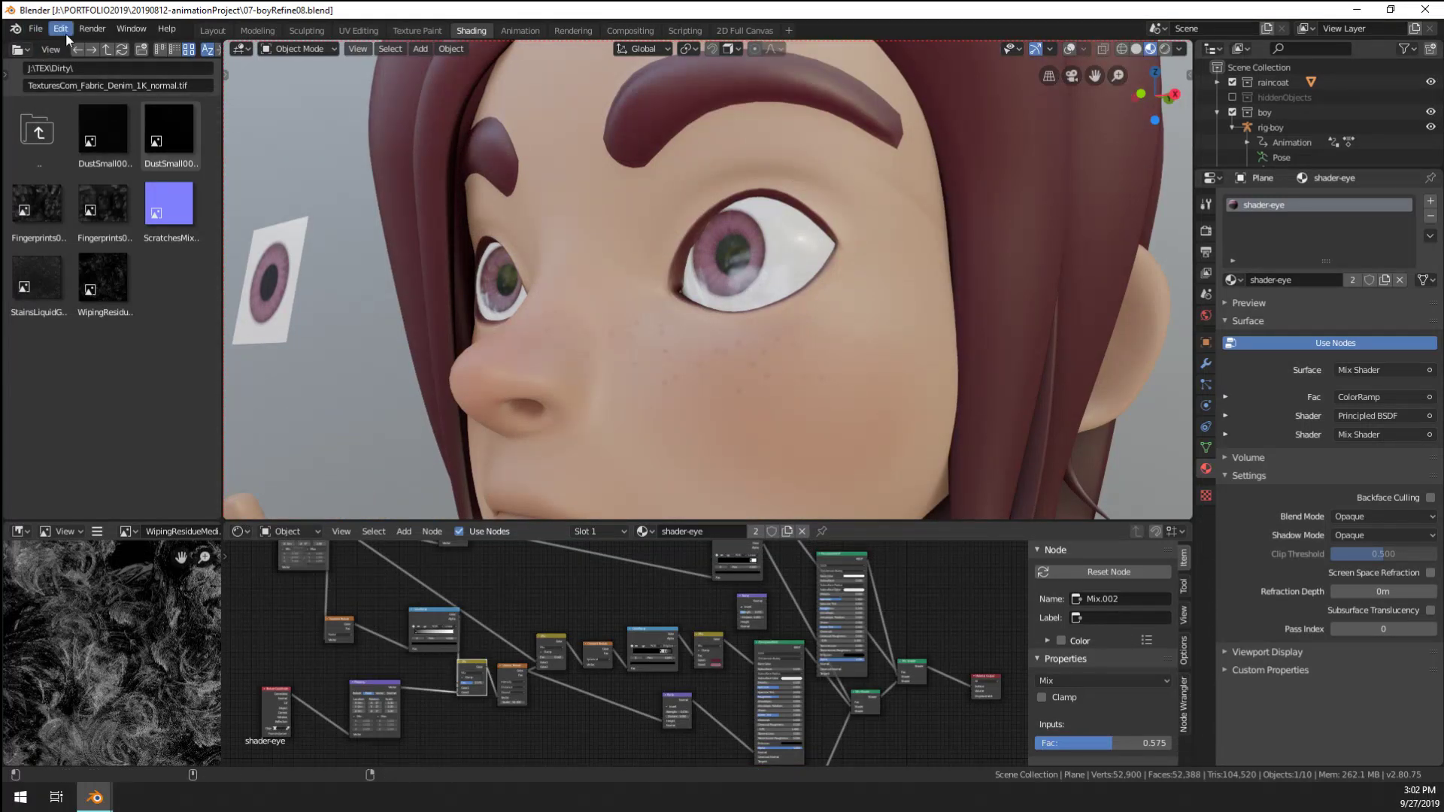
Save the boy file again, open the recent file 07-dogRefine05.blend and ignore its script execution warning
{"action": "left_click", "coordinate": [43, 31]}
{"action": "key", "text": "ctrl+s"}
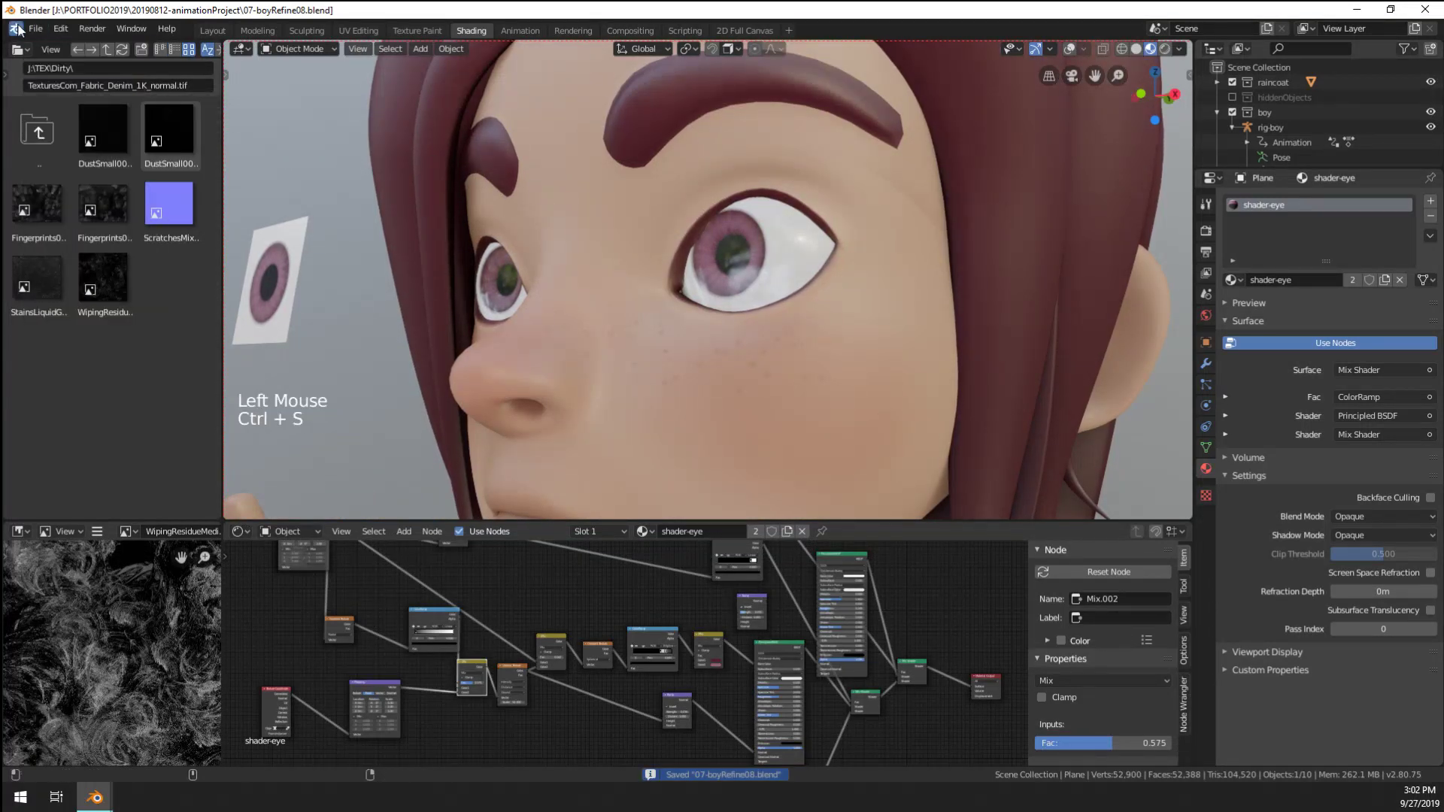
{"action": "left_click", "coordinate": [34, 30]}
{"action": "mouse_move", "coordinate": [103, 75]}
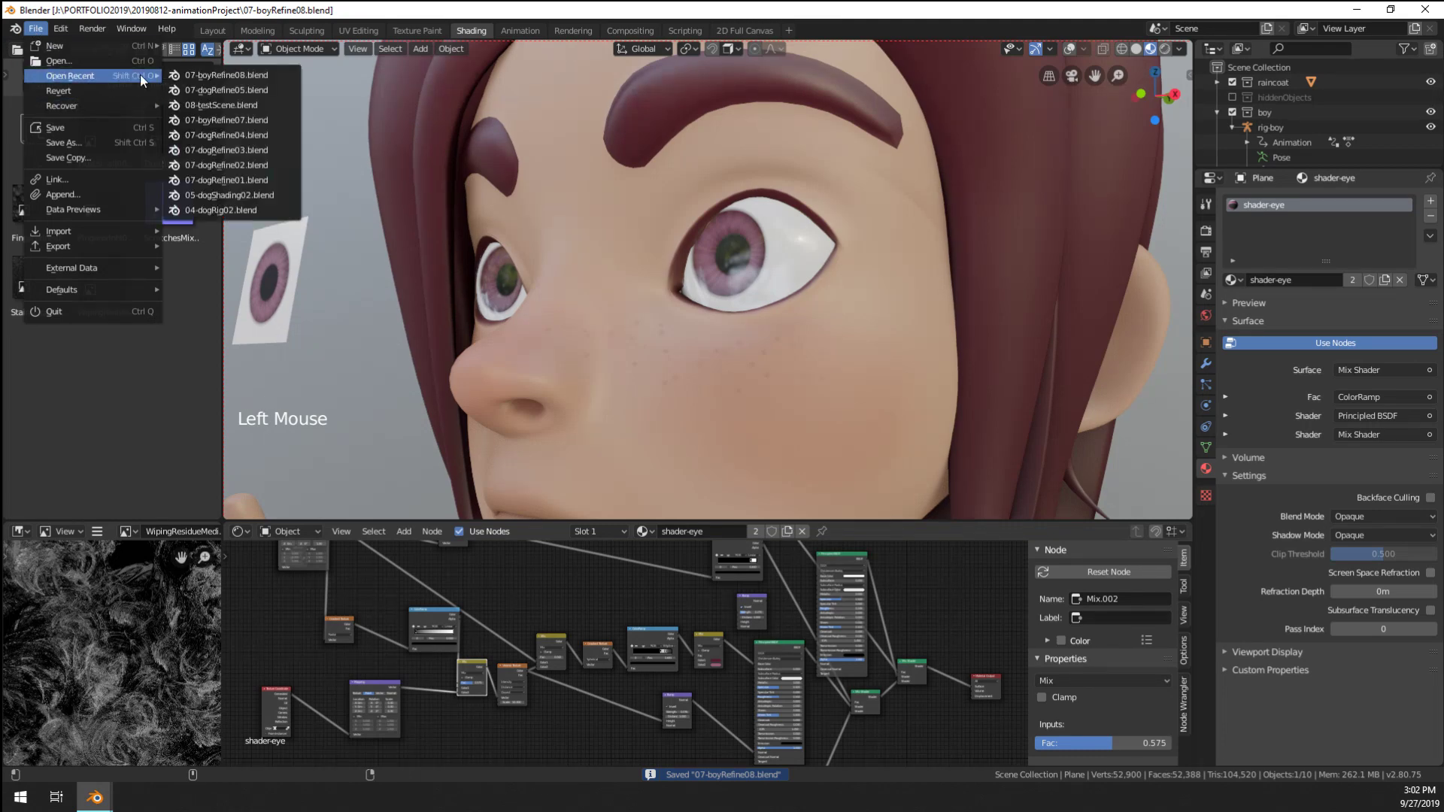
{"action": "left_click", "coordinate": [264, 93]}
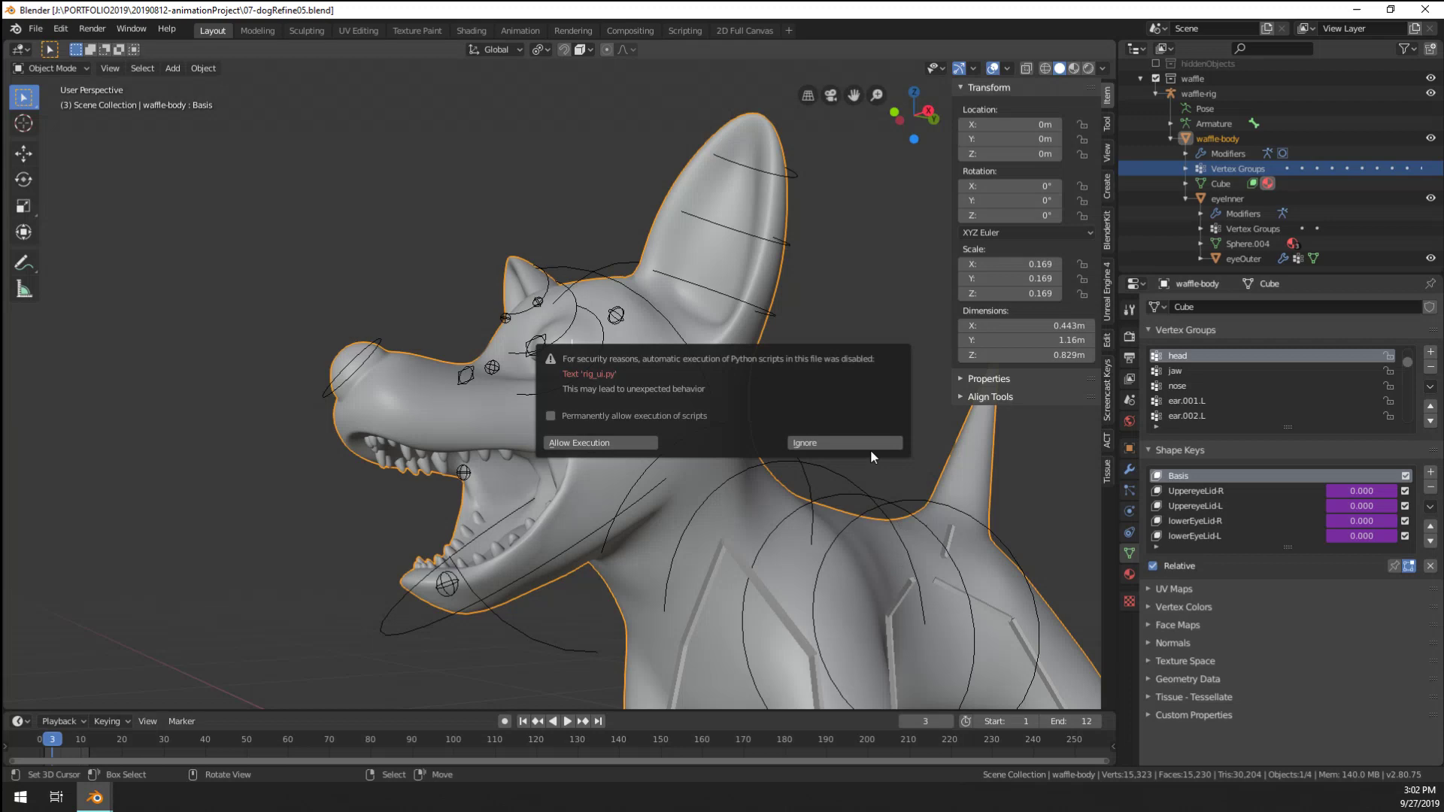
{"action": "left_click", "coordinate": [865, 444]}
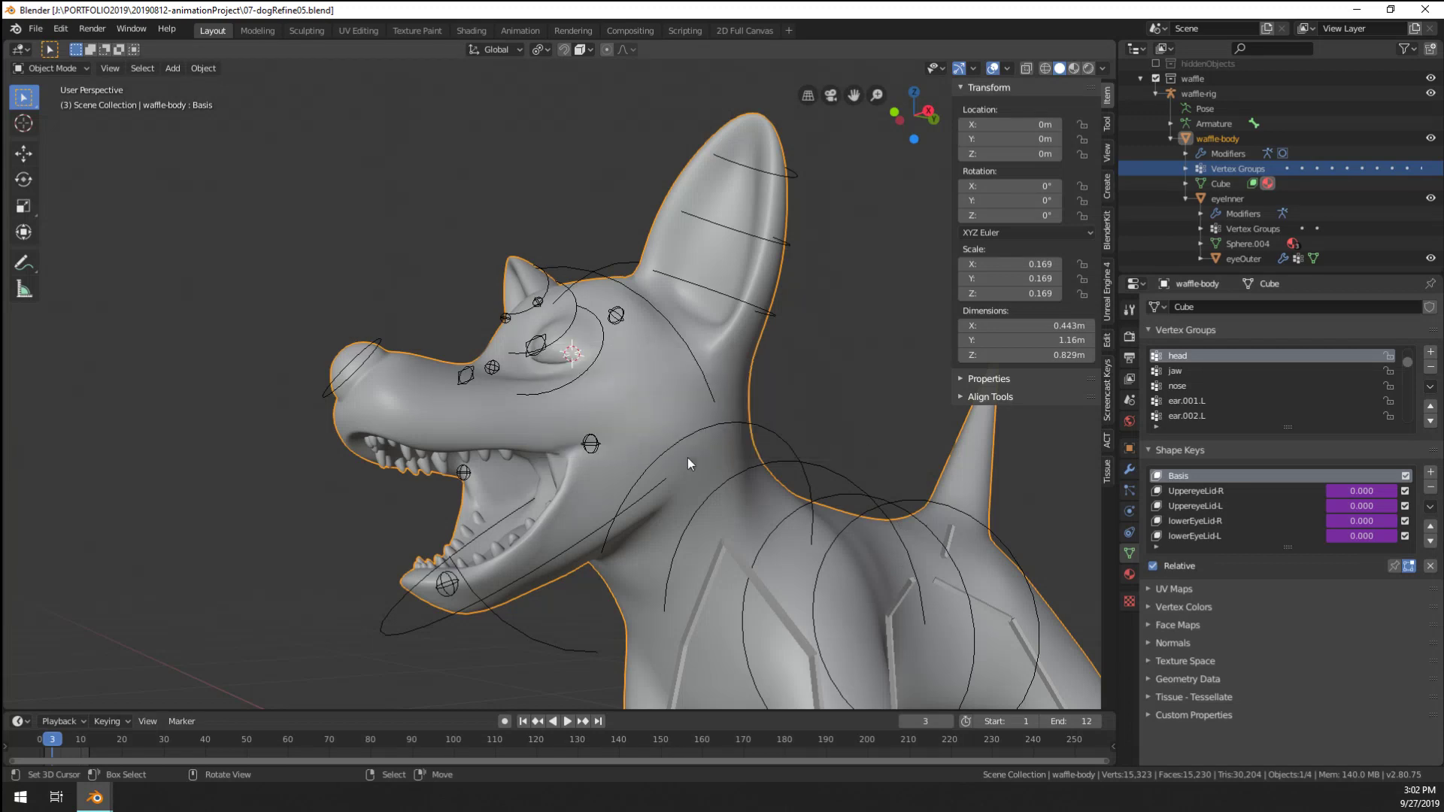
Put the dog's rig in Pose Mode and raise the CTRL-EyelidUpper-R control to open the upper eyelid
{"action": "middle_click_drag", "start_coordinate": [770, 512], "coordinate": [616, 372]}
{"action": "scroll", "coordinate": [617, 372], "scroll_direction": "up", "scroll_amount": 4}
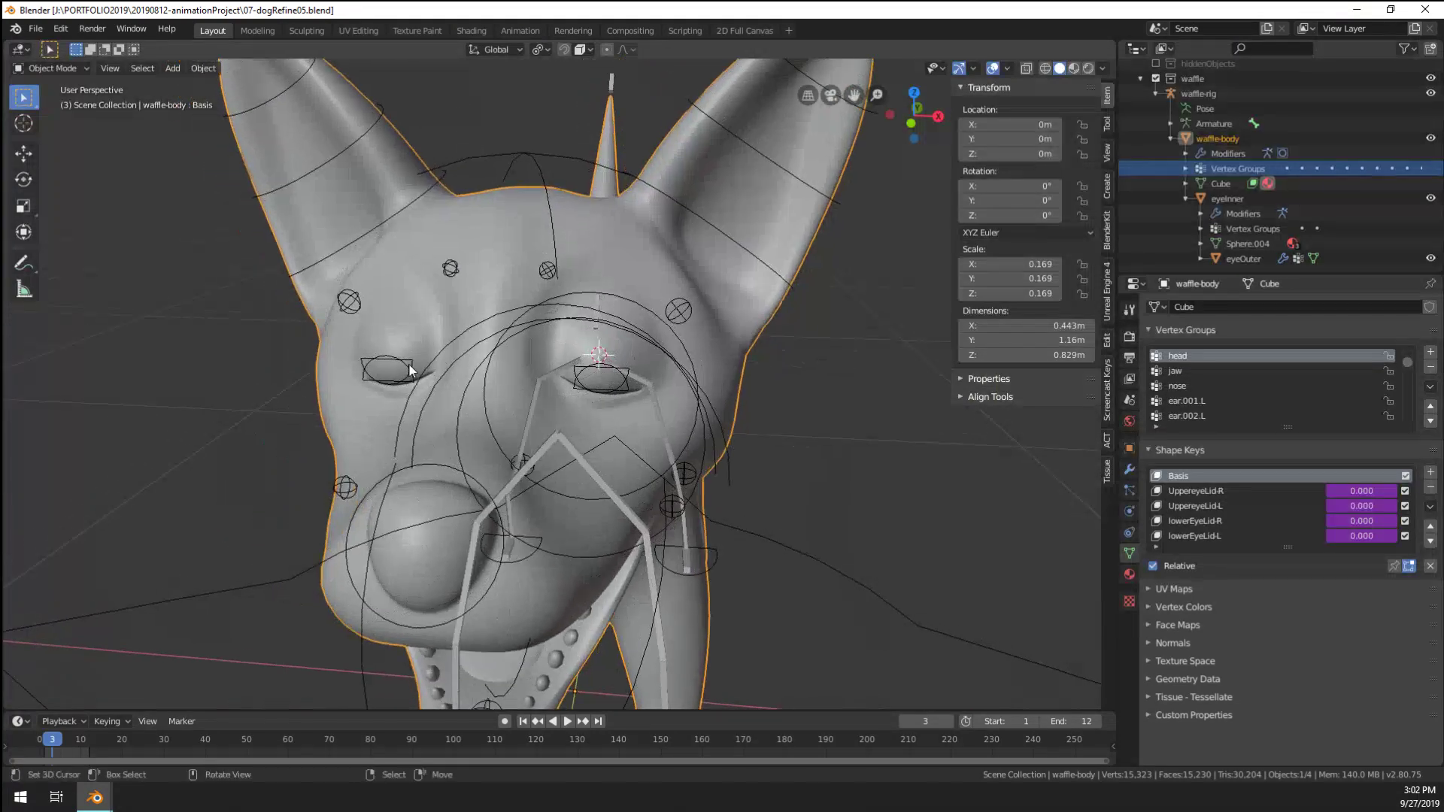
{"action": "left_click", "coordinate": [409, 367]}
{"action": "key", "text": "ctrl+Tab"}
{"action": "left_click", "coordinate": [408, 367]}
{"action": "key", "text": "g"}
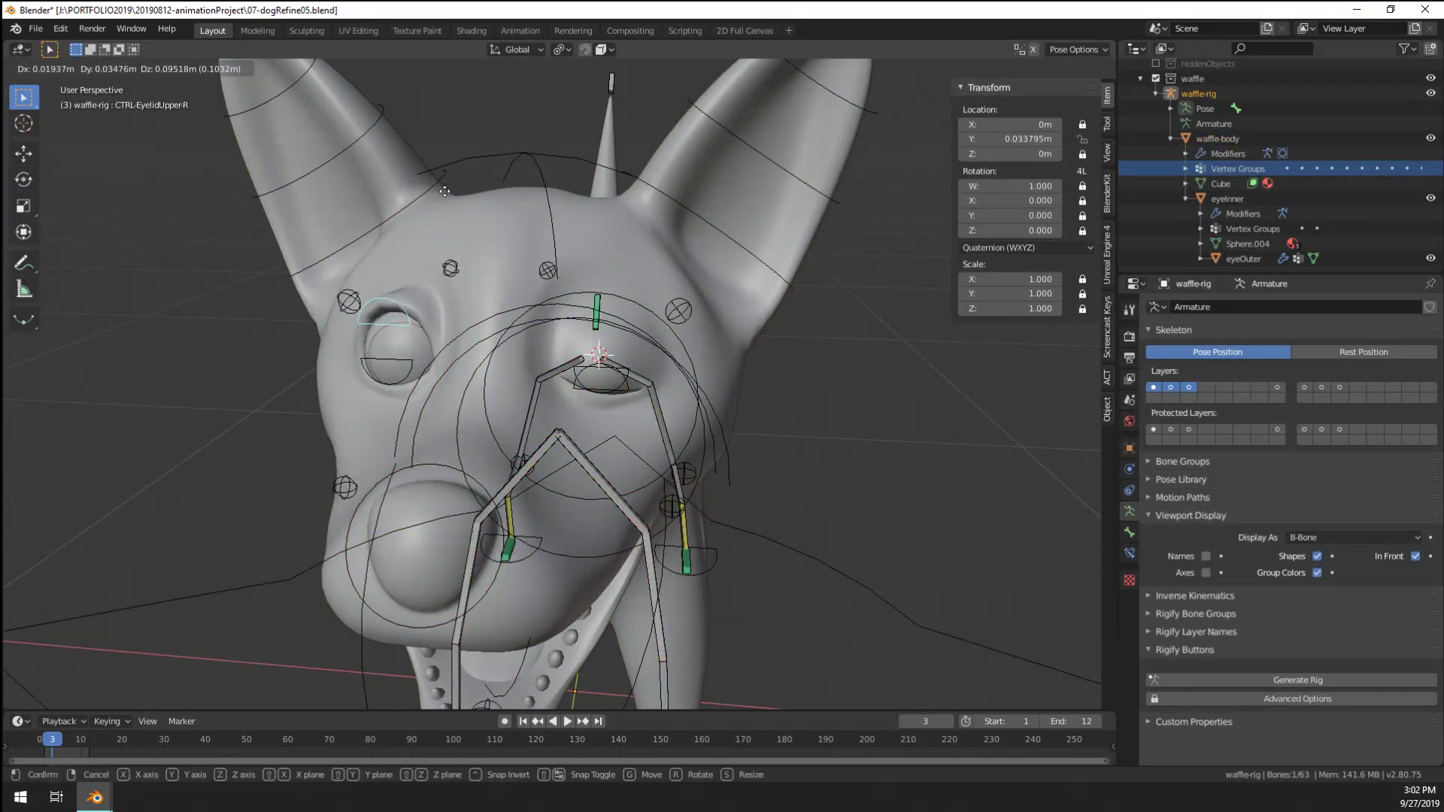
{"action": "left_click", "coordinate": [404, 357]}
Lower the CTRL-EyelidLower-R control to a Y location of about -0.011 m to open the lower eyelid
{"action": "left_click", "coordinate": [404, 357]}
{"action": "key", "text": "g"}
{"action": "left_click", "coordinate": [406, 372]}
{"action": "scroll", "coordinate": [406, 372], "scroll_direction": "down", "scroll_amount": 3}
{"action": "middle_click_drag", "start_coordinate": [406, 373], "coordinate": [511, 407]}
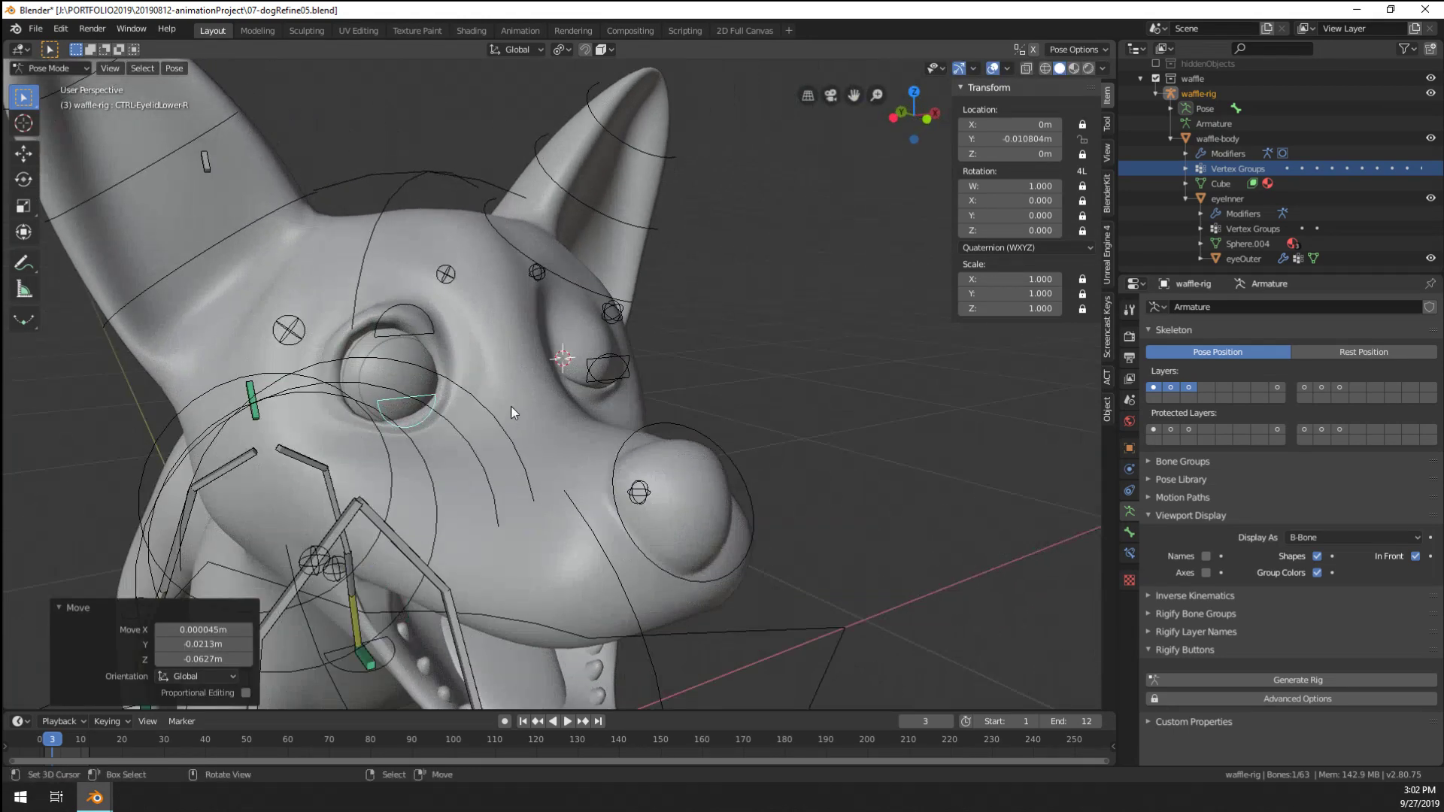
{"action": "scroll", "coordinate": [338, 333], "scroll_direction": "up", "scroll_amount": 4}
{"action": "left_click", "coordinate": [339, 333]}
{"action": "key", "text": "Tab"}
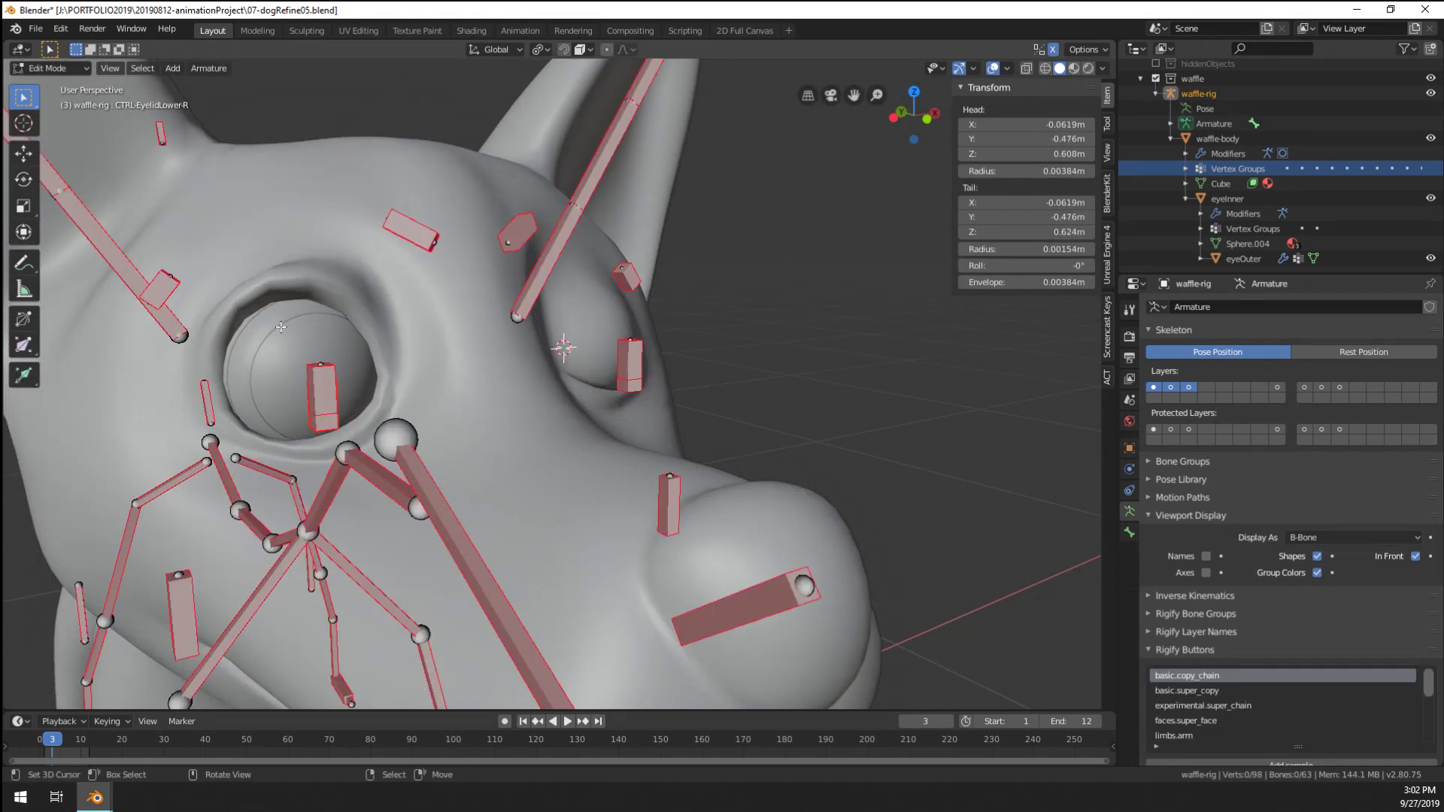
{"action": "key", "text": "Tab"}
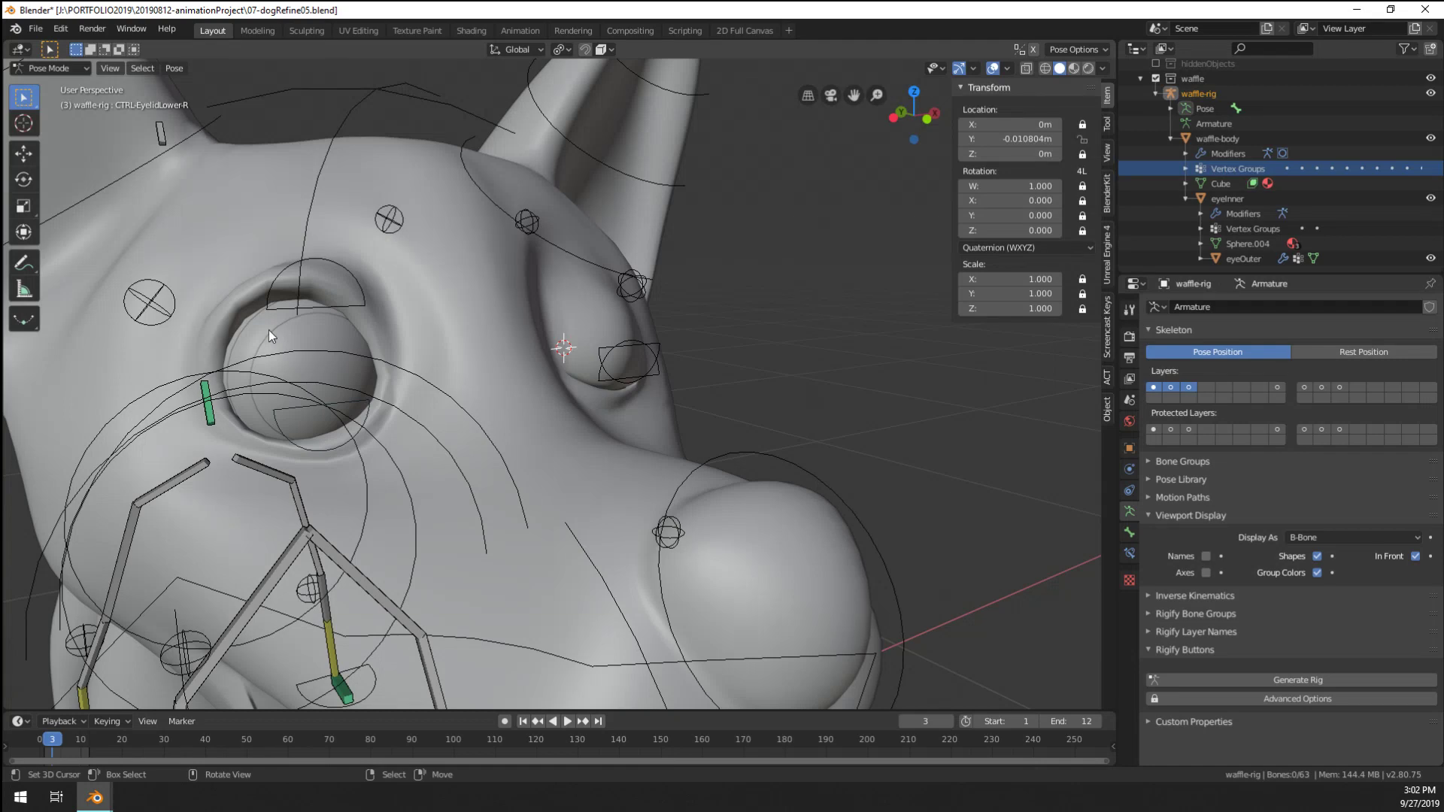
{"action": "left_click", "coordinate": [269, 330]}
{"action": "key", "text": "g"}
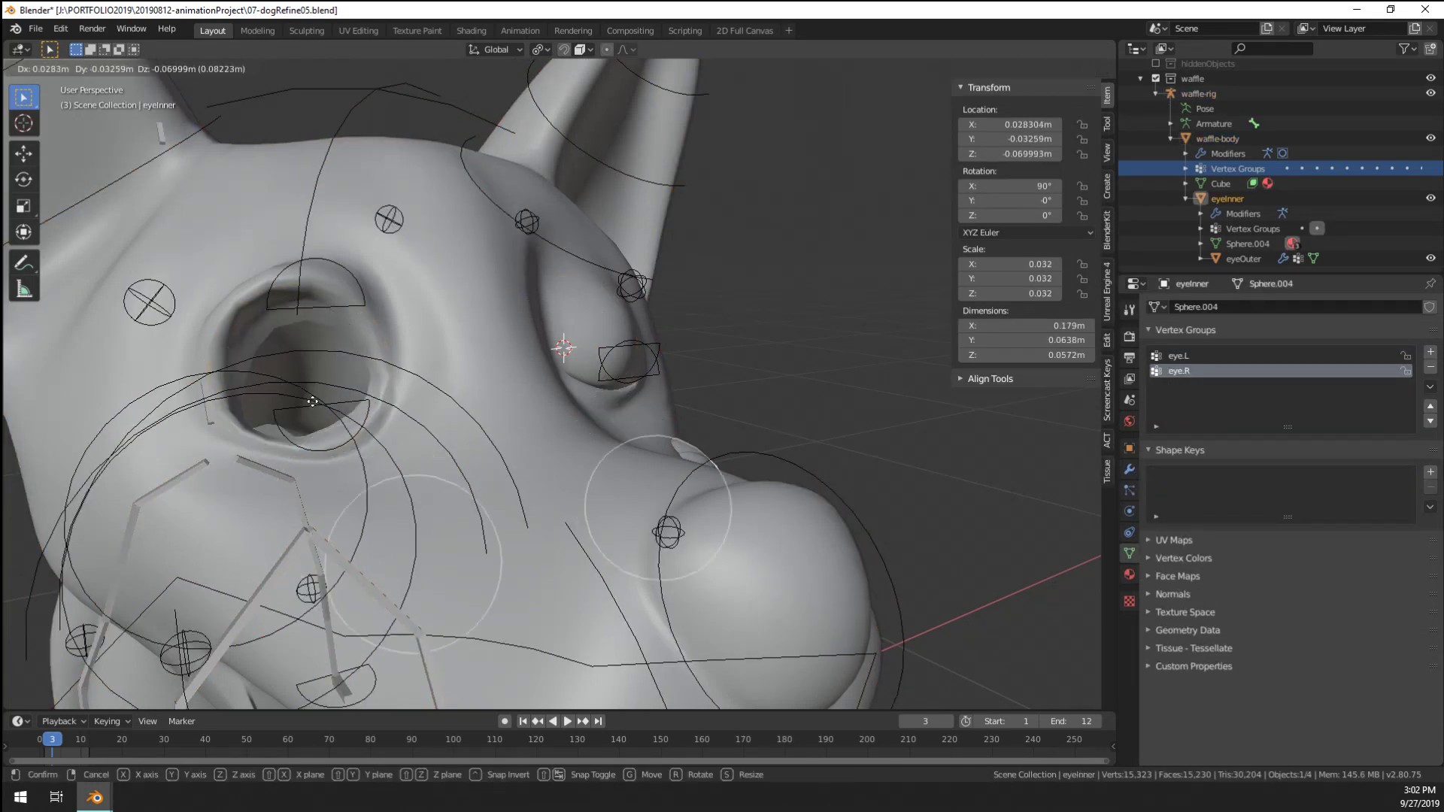
{"action": "right_click", "coordinate": [303, 324]}
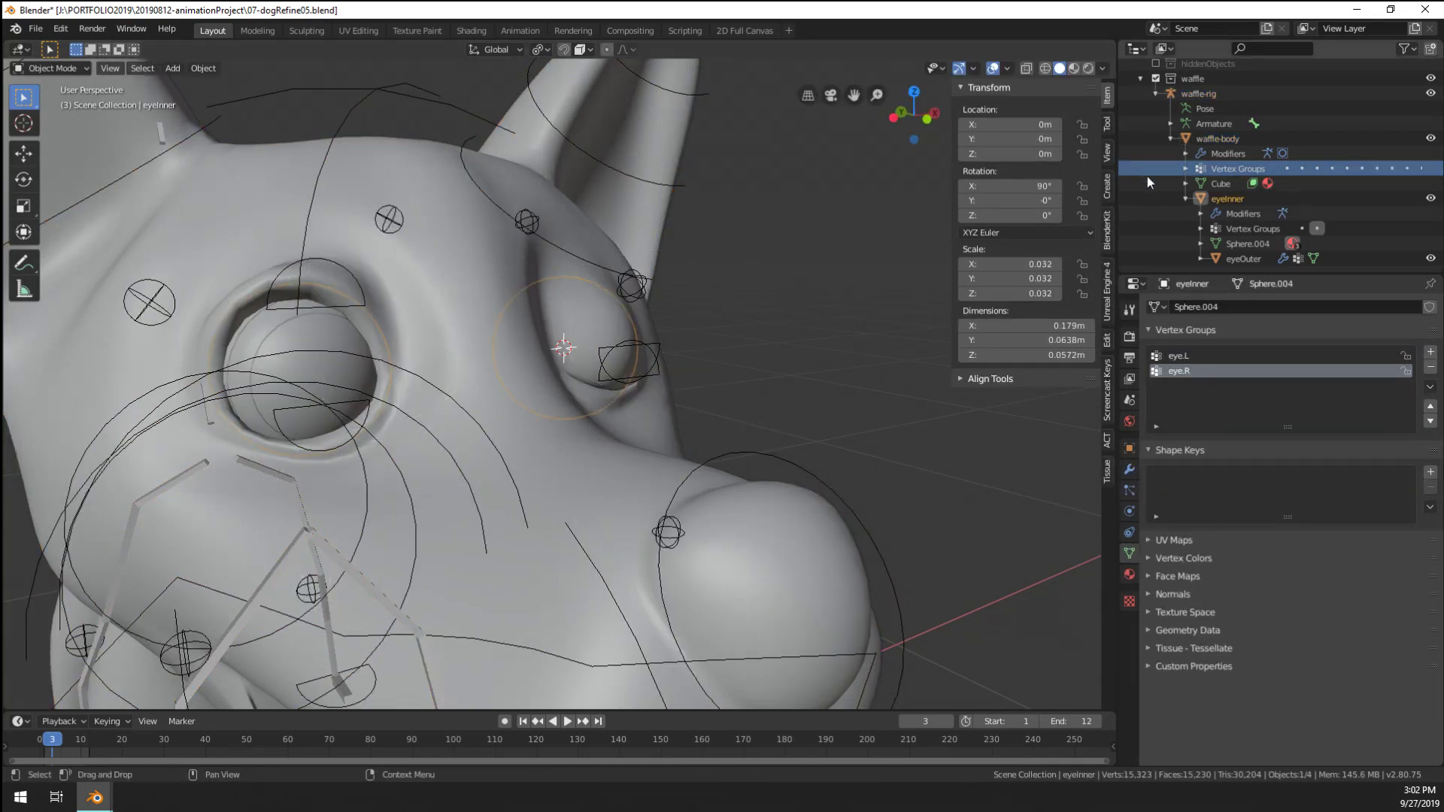
Select the eyeOuter object and slightly fatten its whole mesh with Shrink/Fatten in Edit Mode
{"action": "left_click", "coordinate": [1229, 260]}
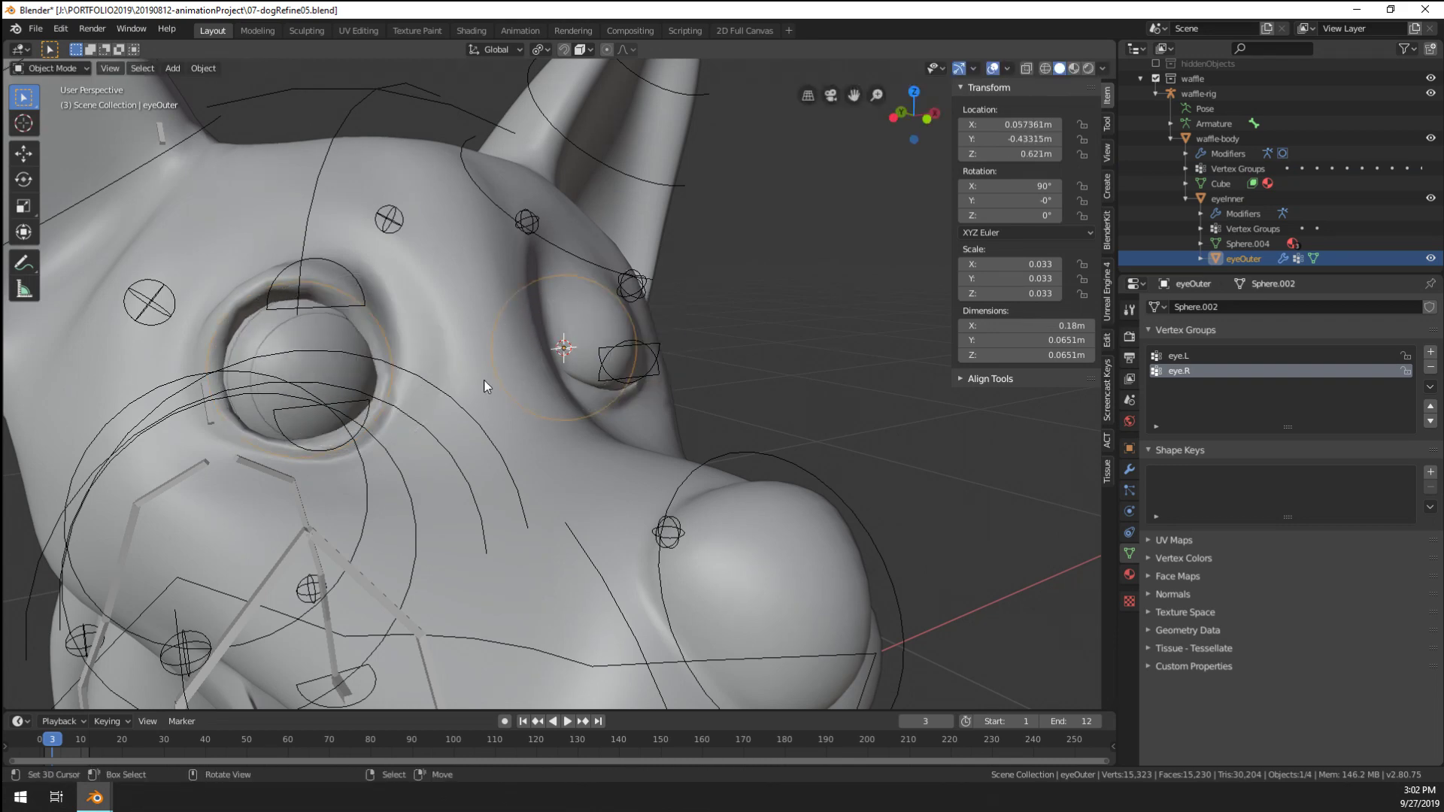
{"action": "scroll", "coordinate": [489, 382], "scroll_direction": "up", "scroll_amount": 2}
{"action": "key", "text": "s"}
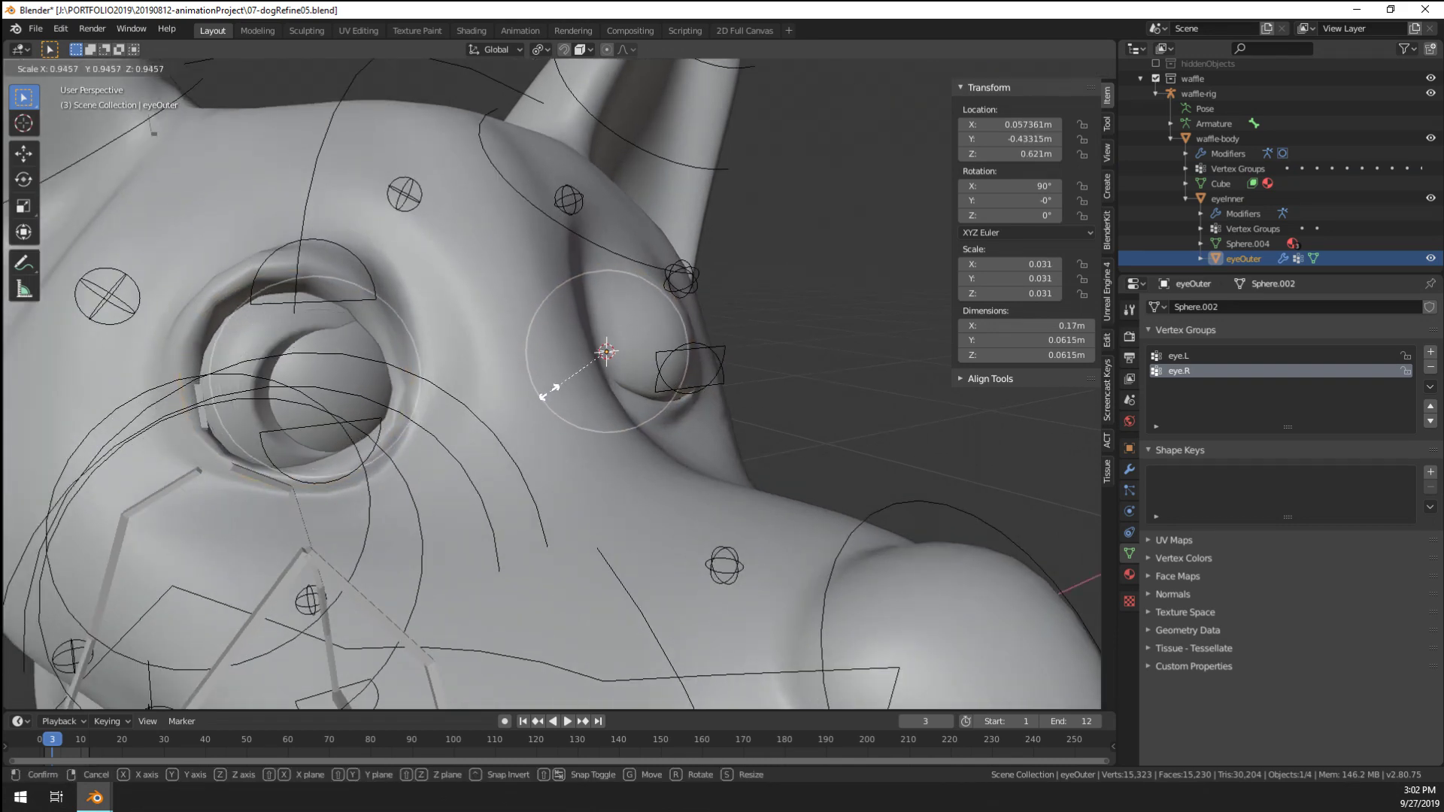
{"action": "right_click", "coordinate": [555, 388]}
{"action": "key", "text": "Tab"}
{"action": "key", "text": "a"}
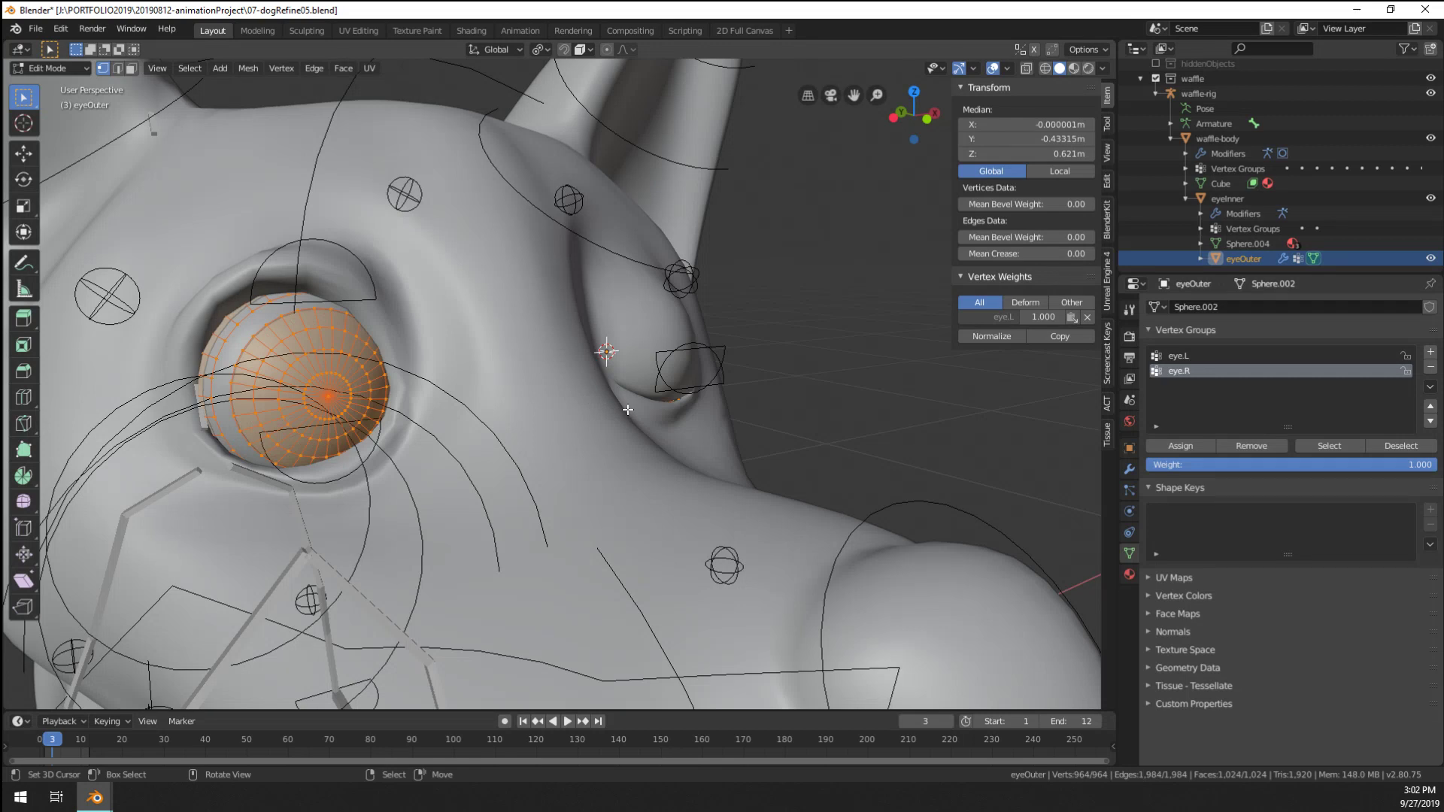
{"action": "key", "text": "alt+s"}
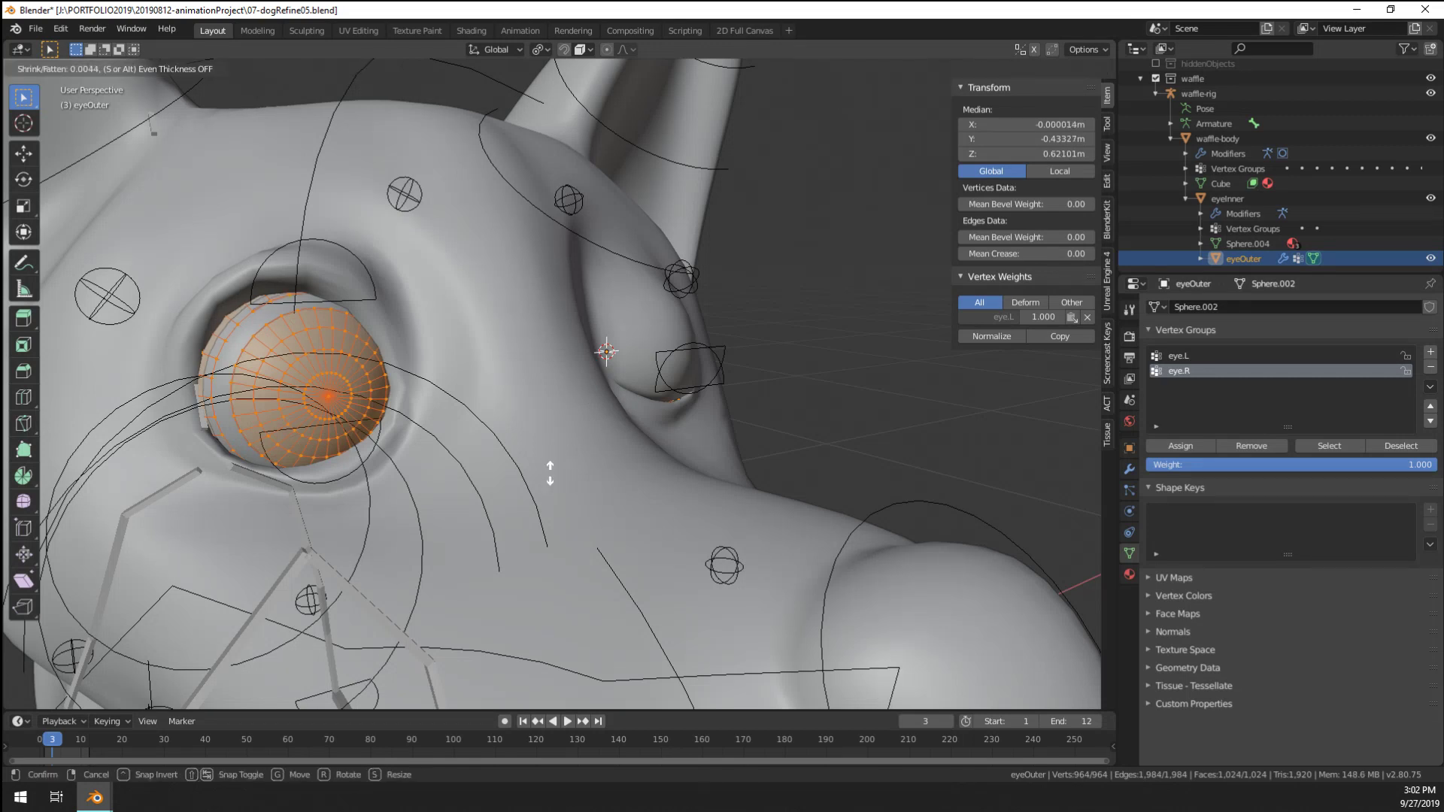
{"action": "left_click", "coordinate": [401, 282]}
{"action": "key", "text": "Tab"}
On waffle-body, select the vertex above the dog's closed left eye and offset it with Shrink/Fatten
{"action": "middle_click_drag", "start_coordinate": [401, 282], "coordinate": [546, 263]}
{"action": "scroll", "coordinate": [546, 264], "scroll_direction": "up", "scroll_amount": 1}
{"action": "left_click", "coordinate": [743, 182]}
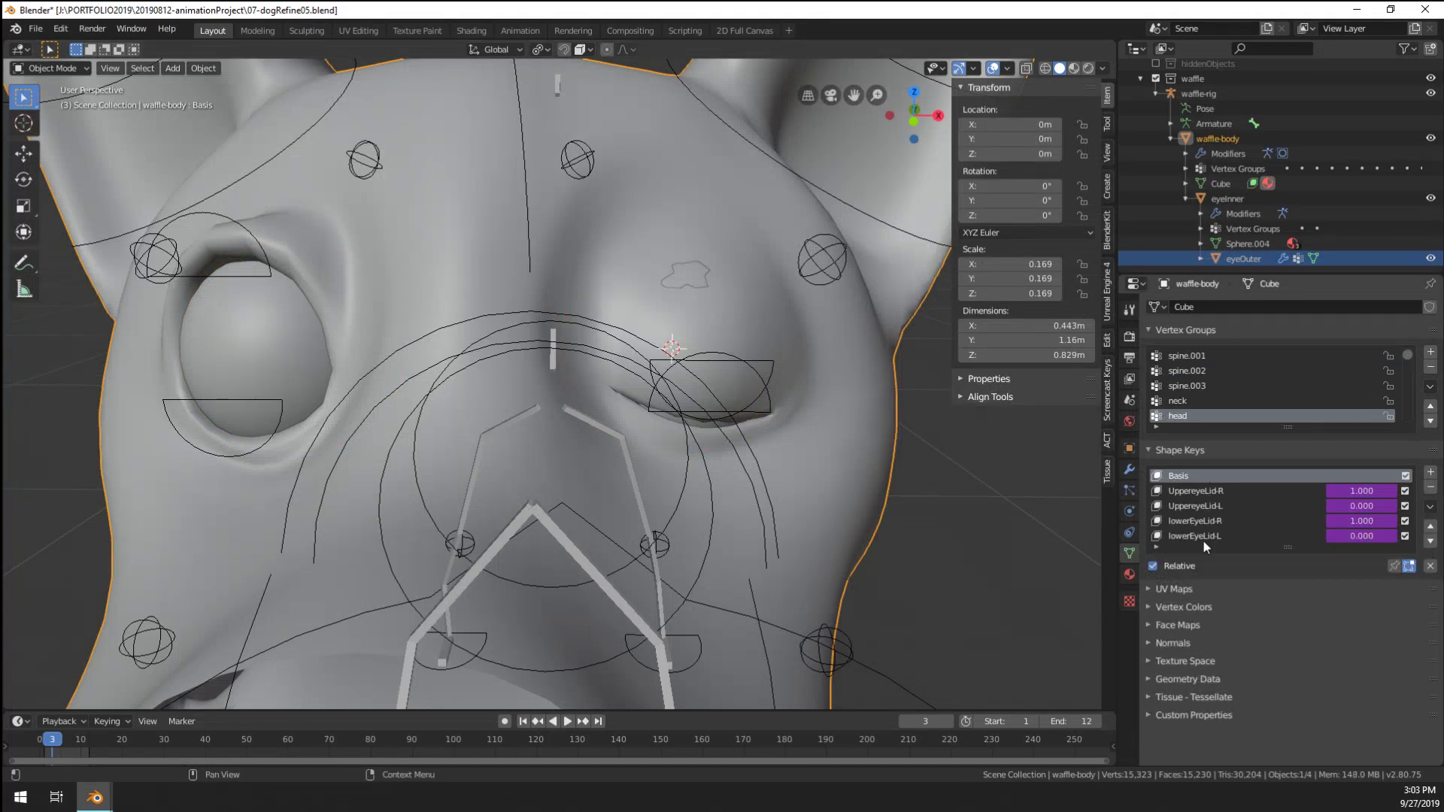
{"action": "key", "text": "Tab"}
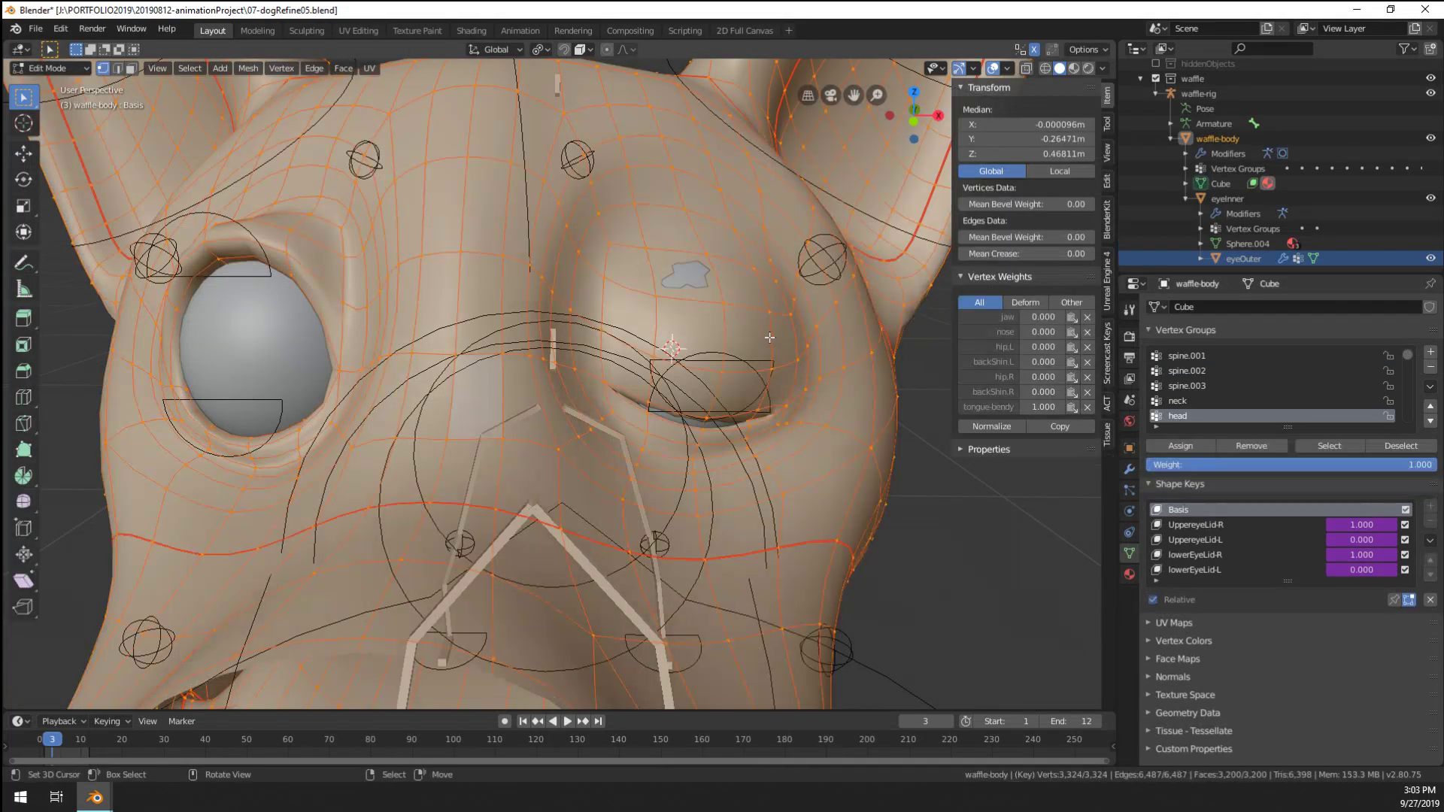
{"action": "left_click", "coordinate": [707, 268]}
{"action": "key", "text": "alt+s"}
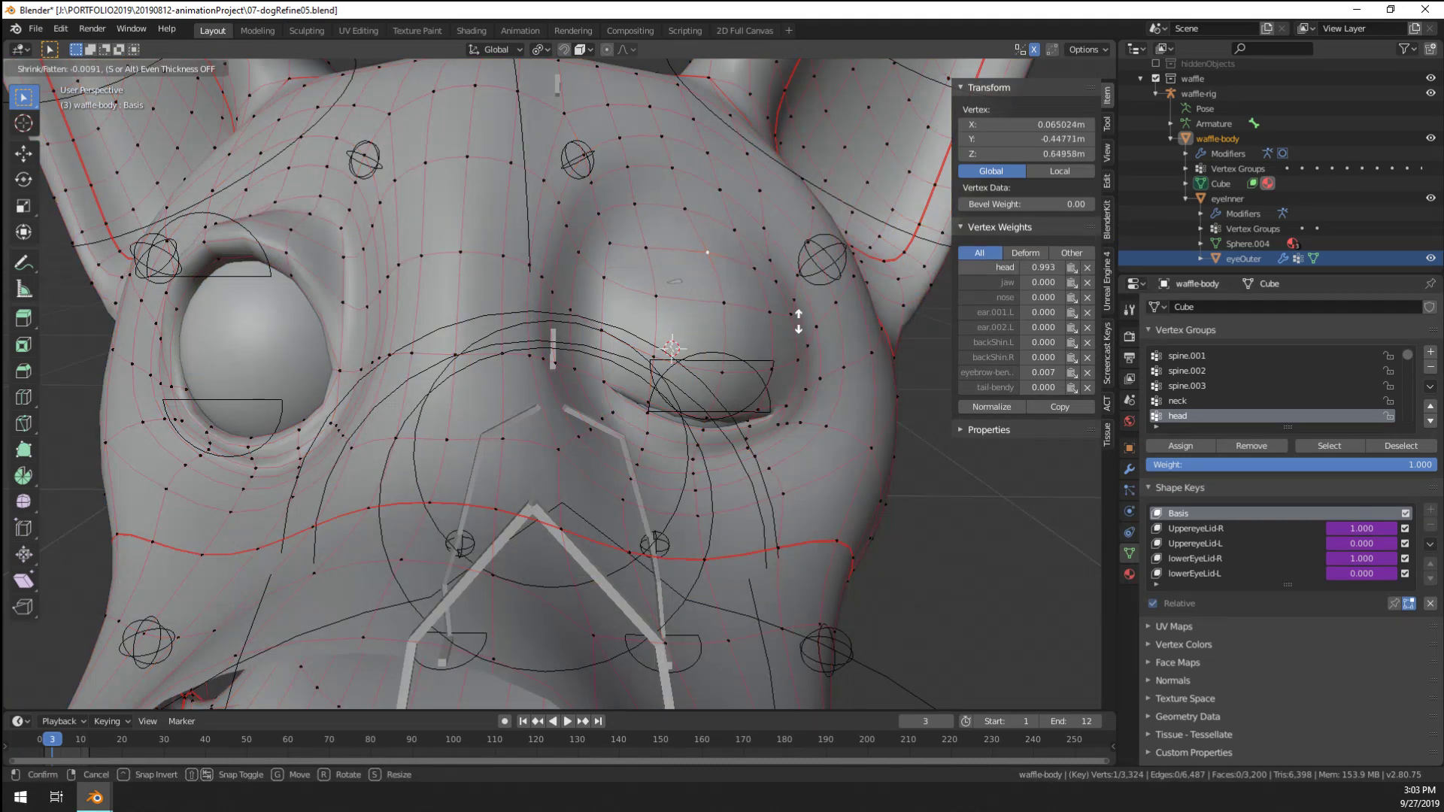
{"action": "left_click", "coordinate": [800, 299]}
{"action": "key", "text": "Tab"}
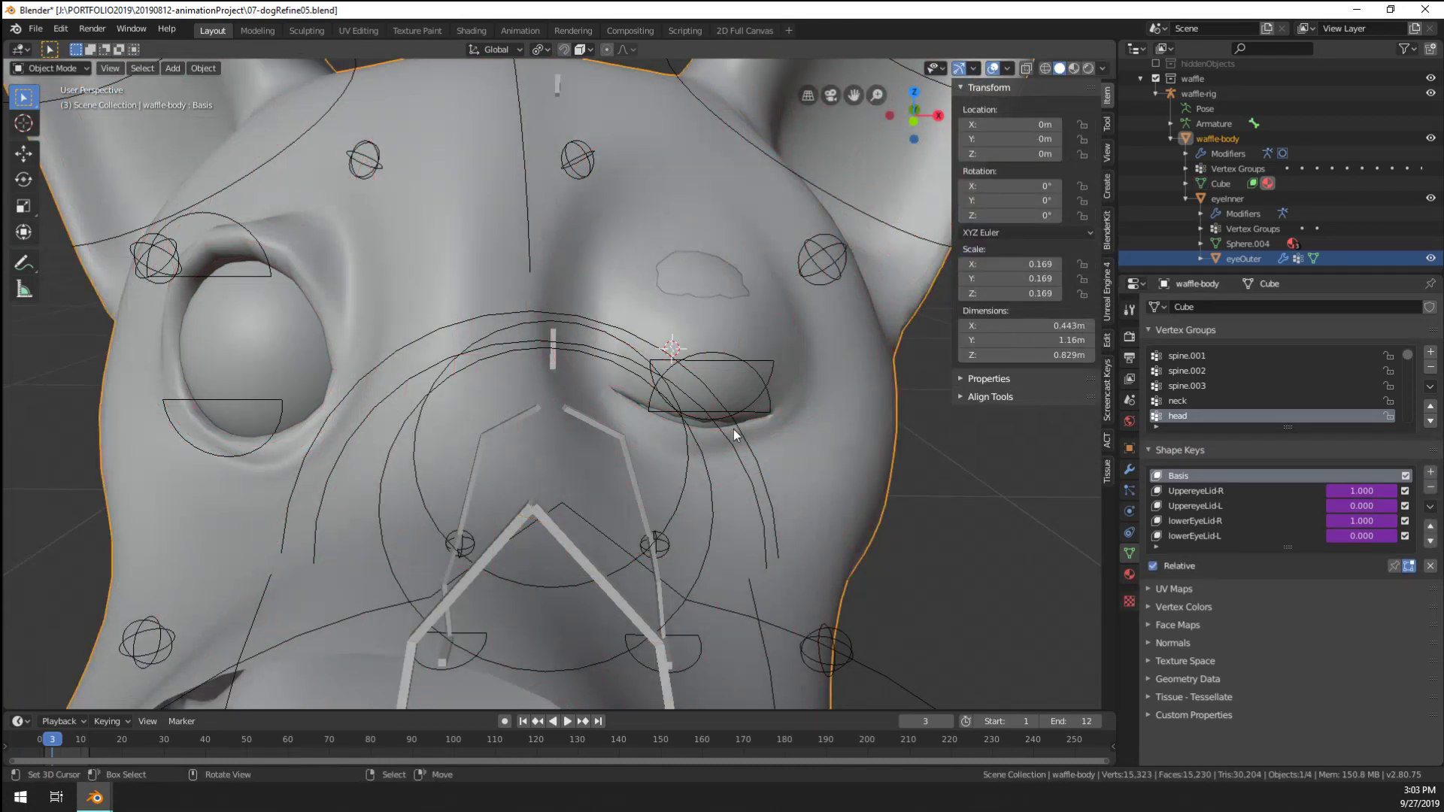
Offset the selected left upper eyelid vertex by about 0.0435 m with Shrink/Fatten and check it in Object Mode
{"action": "key", "text": "Tab"}
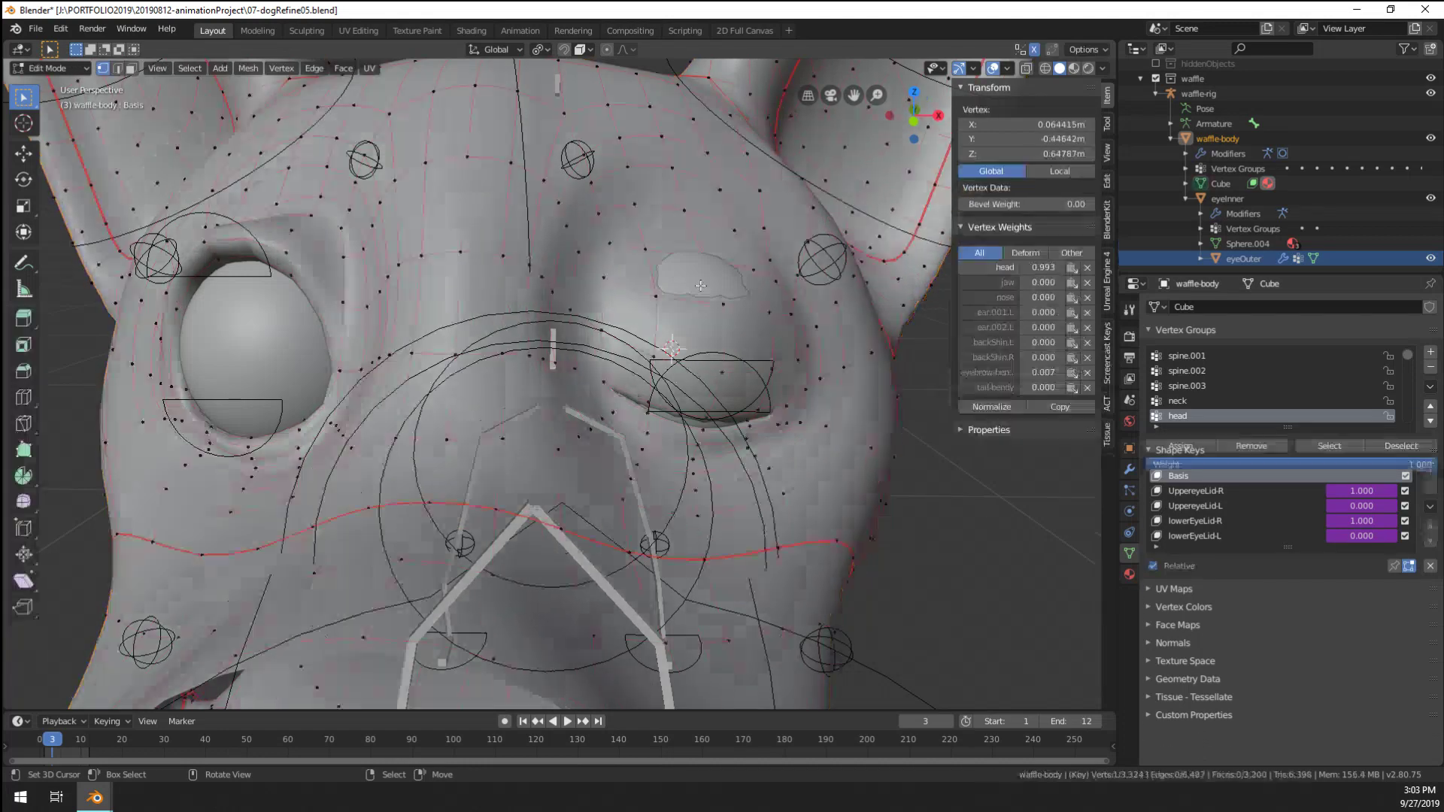
{"action": "key", "text": "alt+s"}
{"action": "left_click", "coordinate": [771, 326]}
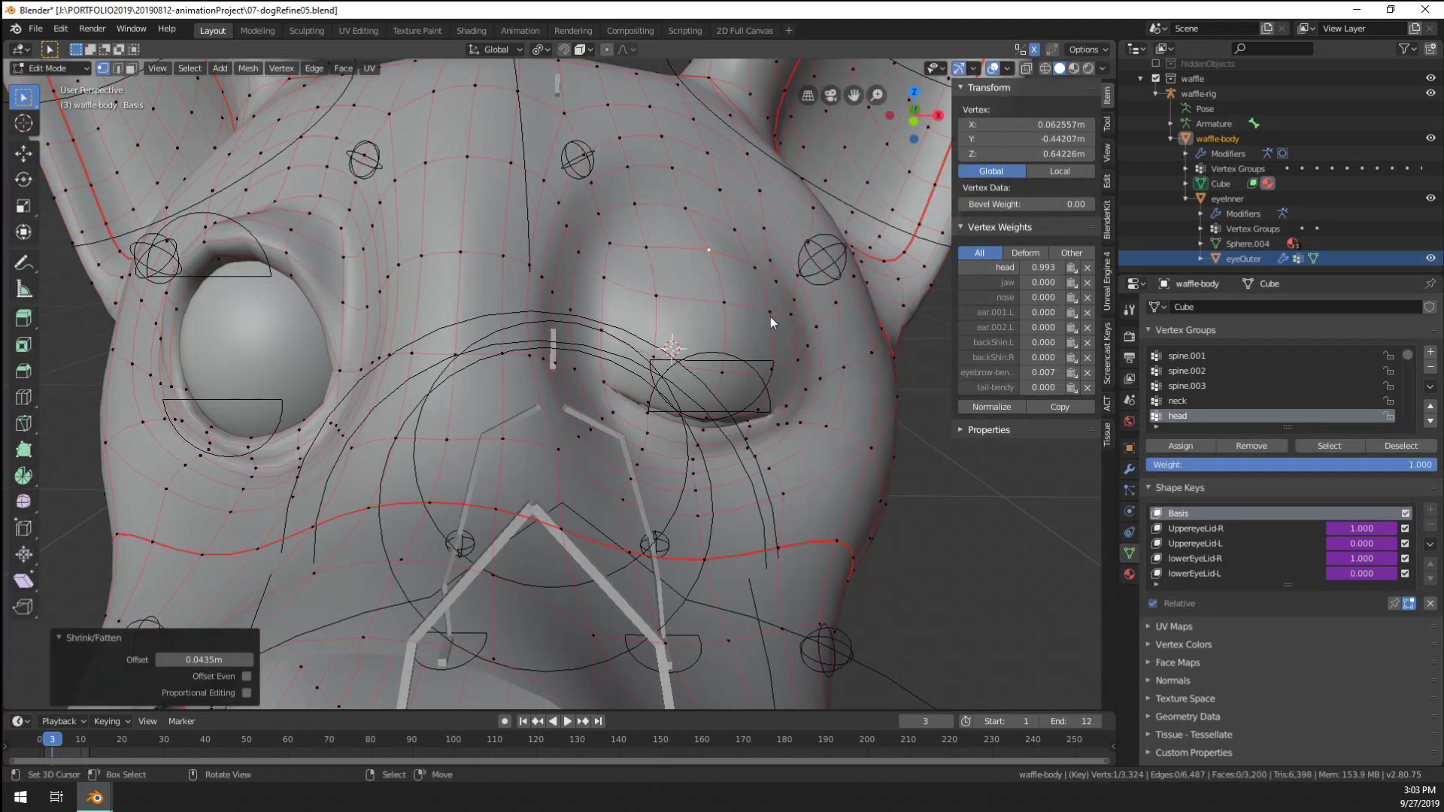
{"action": "key", "text": "Tab"}
{"action": "key", "text": "Tab"}
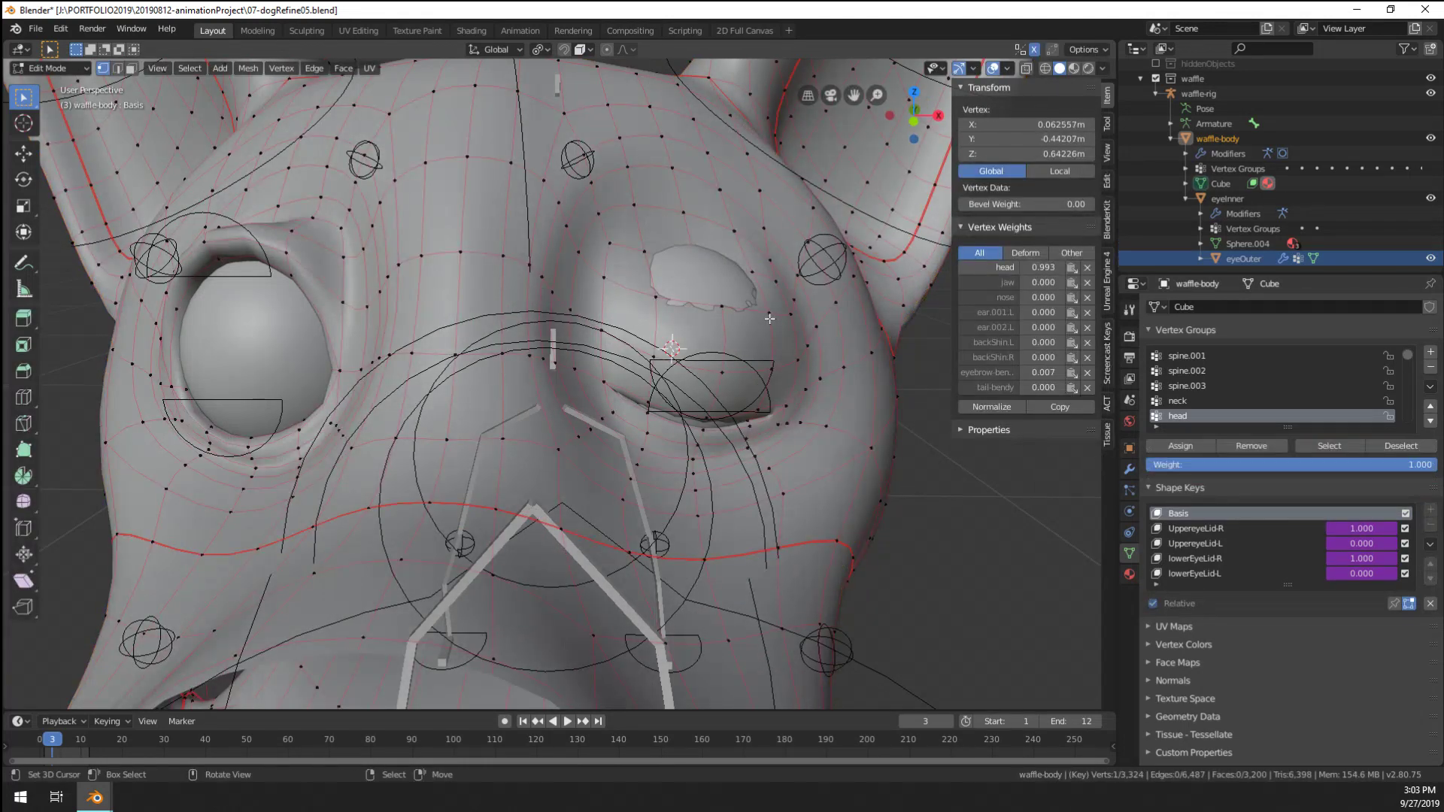
{"action": "key", "text": "Tab"}
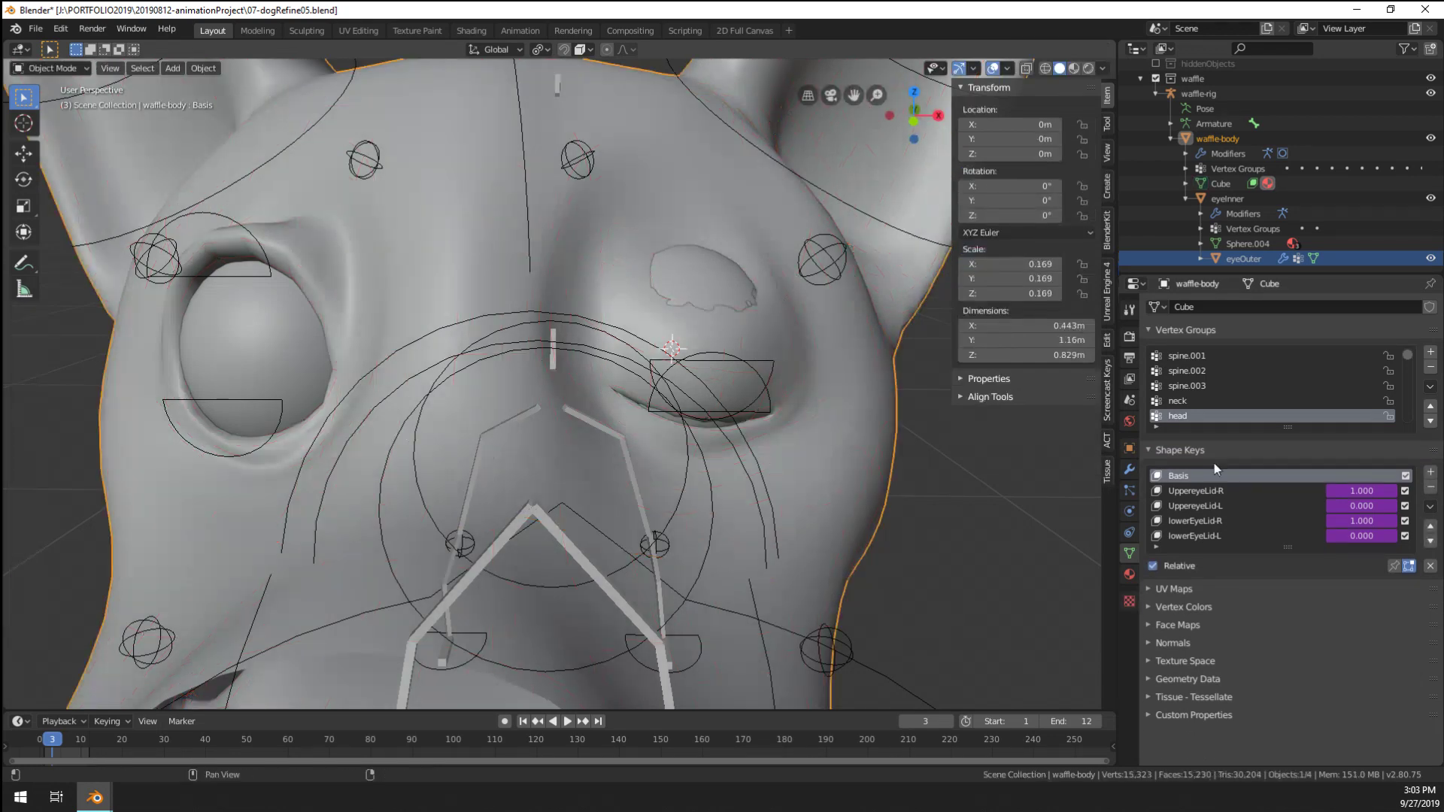
Make the Basis shape key active and adjust the same eyelid vertex with Shrink/Fatten once more
{"action": "left_click", "coordinate": [1212, 489]}
{"action": "left_click", "coordinate": [1212, 477]}
{"action": "key", "text": "Tab"}
{"action": "key", "text": "alt+s"}
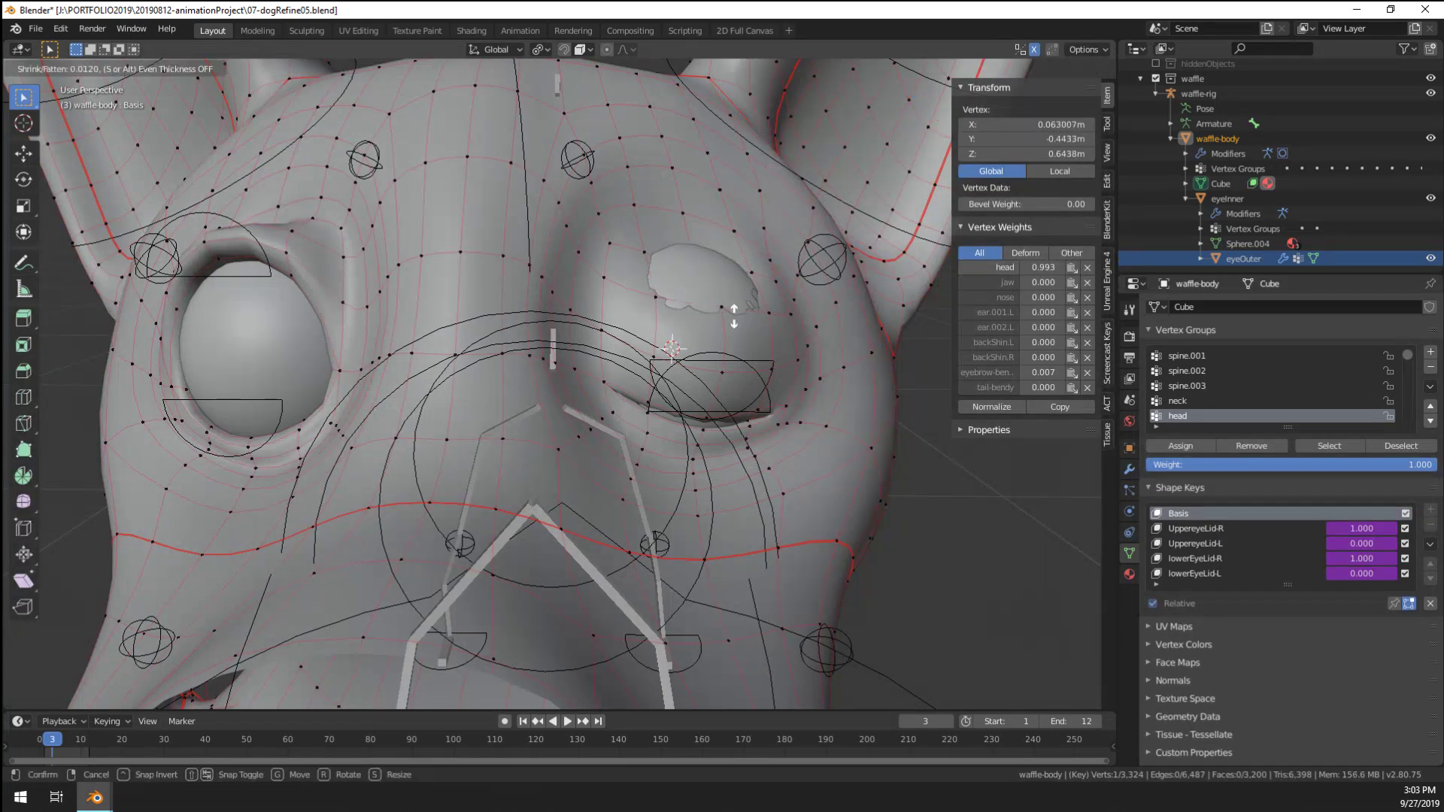
{"action": "left_click", "coordinate": [723, 256]}
{"action": "key", "text": "Tab"}
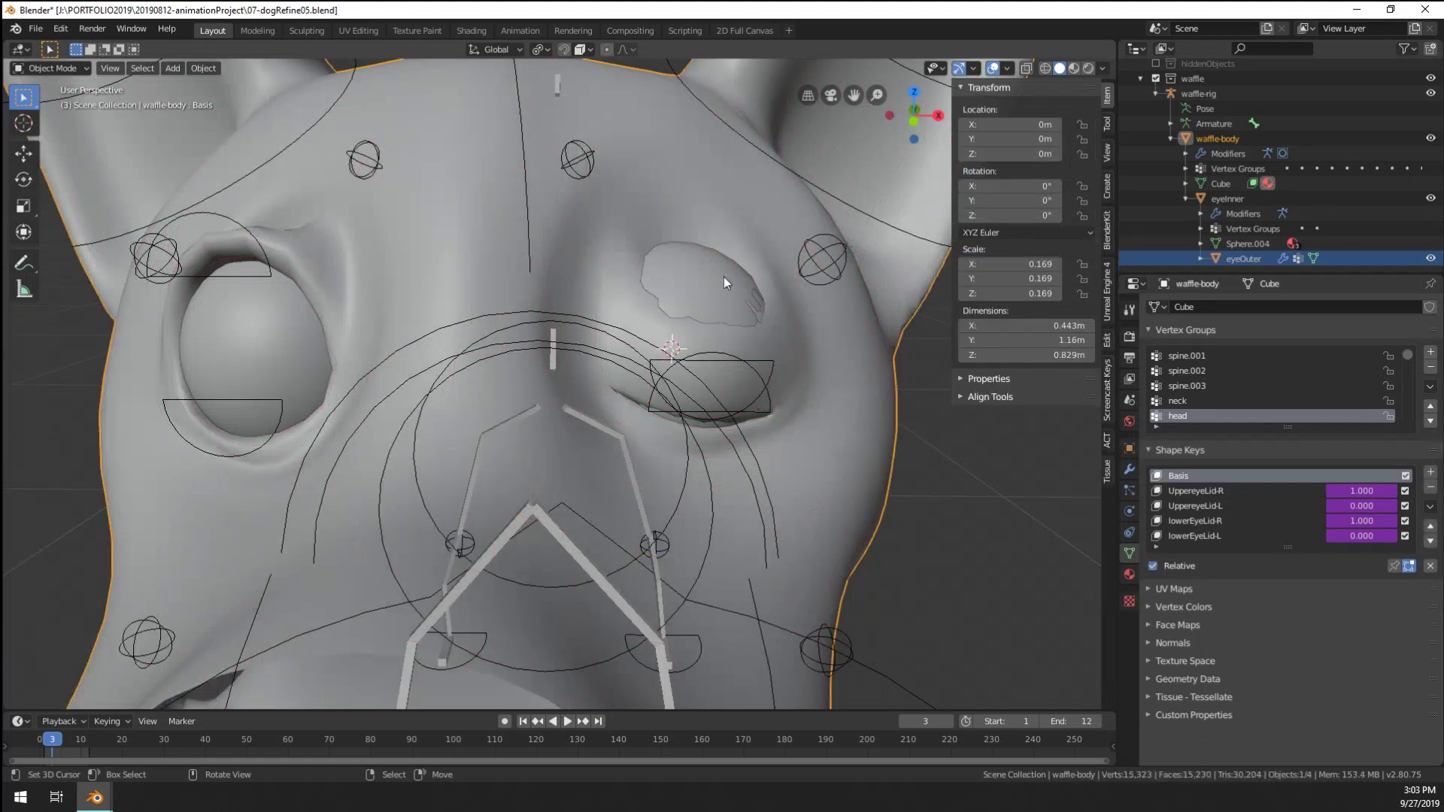
Disable the four eyelid shape keys and fatten the selected vertex outward until the closed lids cover the eyeballs
{"action": "left_click", "coordinate": [1405, 491]}
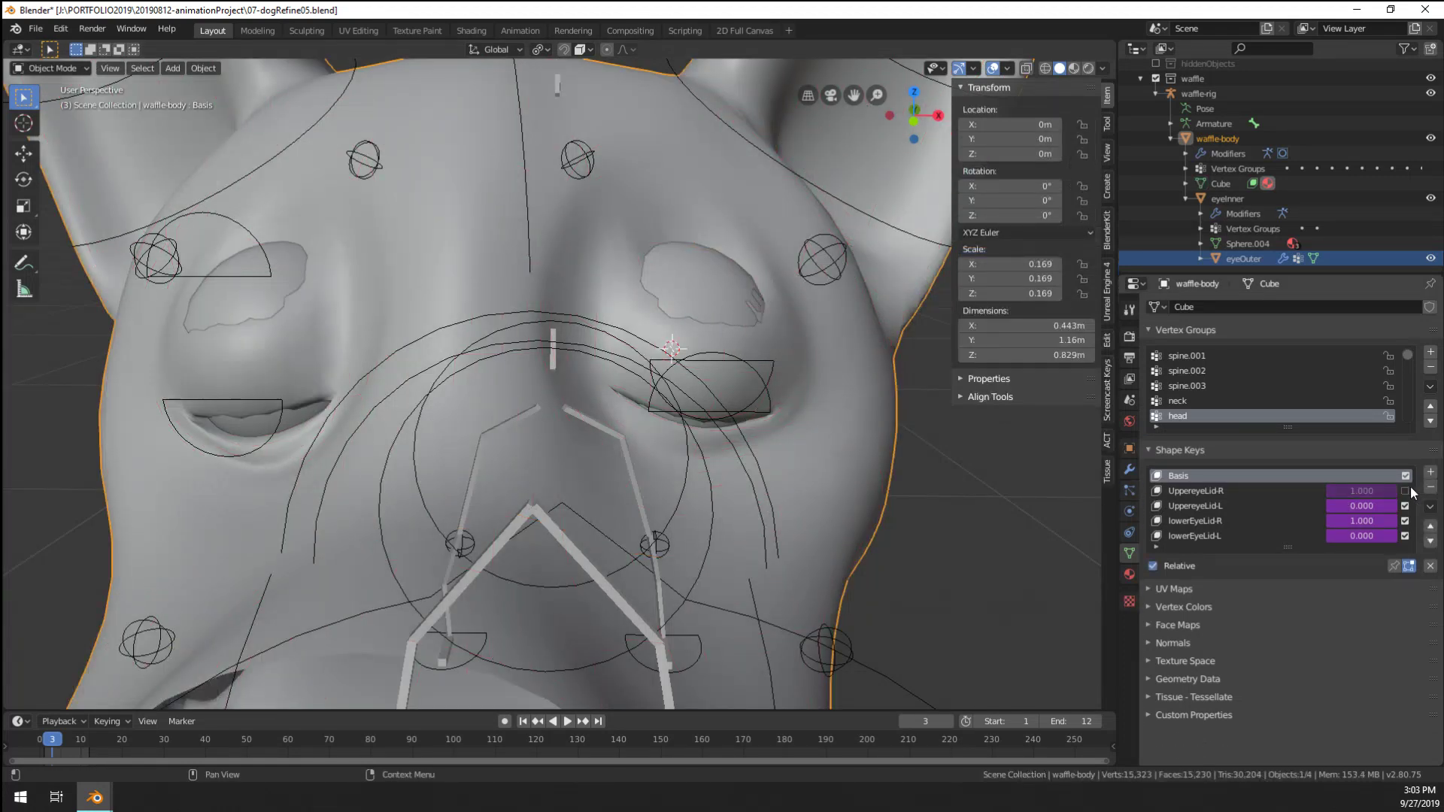
{"action": "left_click", "coordinate": [1405, 507]}
{"action": "left_click", "coordinate": [1404, 522]}
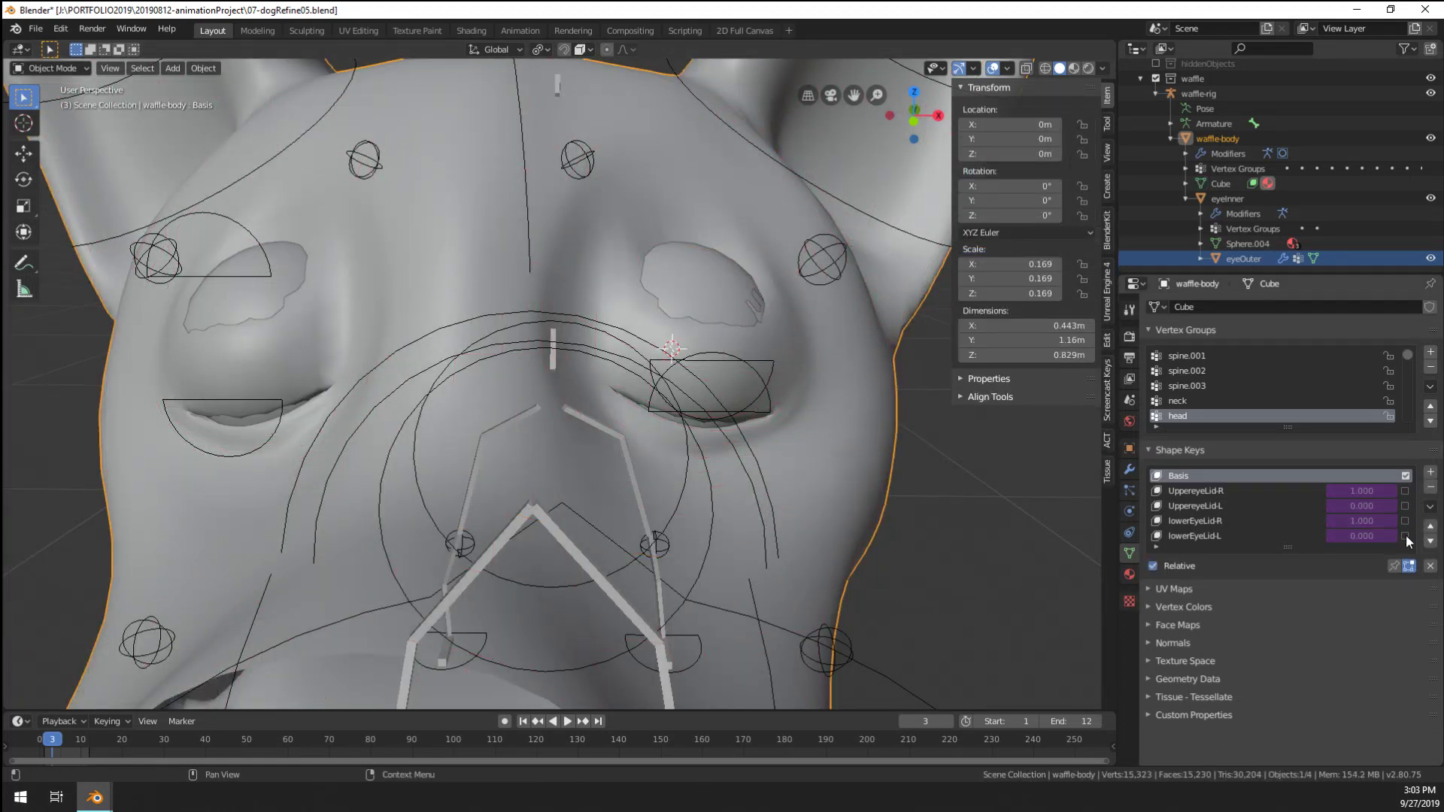
{"action": "key", "text": "Tab"}
{"action": "key", "text": "alt+s"}
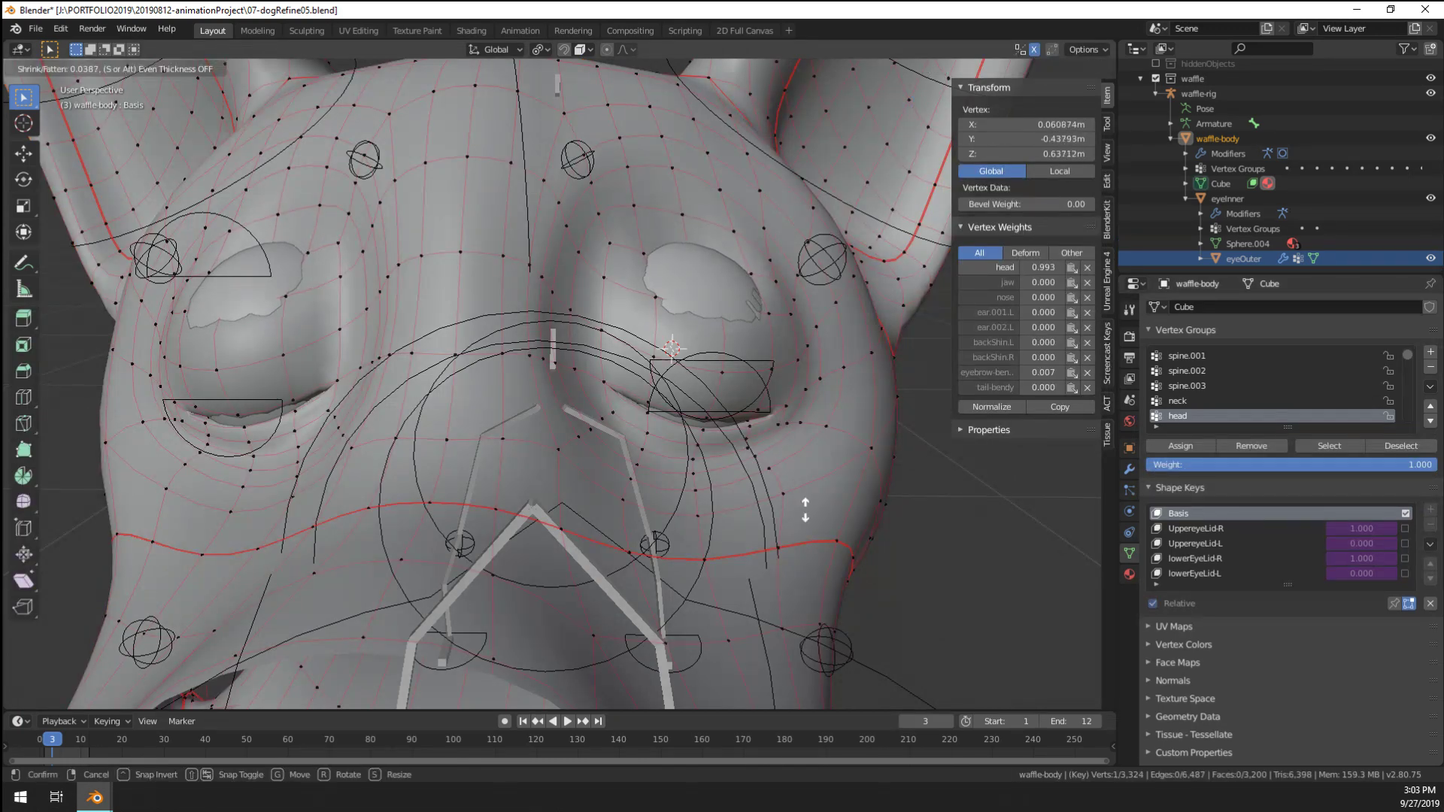
{"action": "left_click", "coordinate": [833, 698]}
{"action": "key", "text": "Tab"}
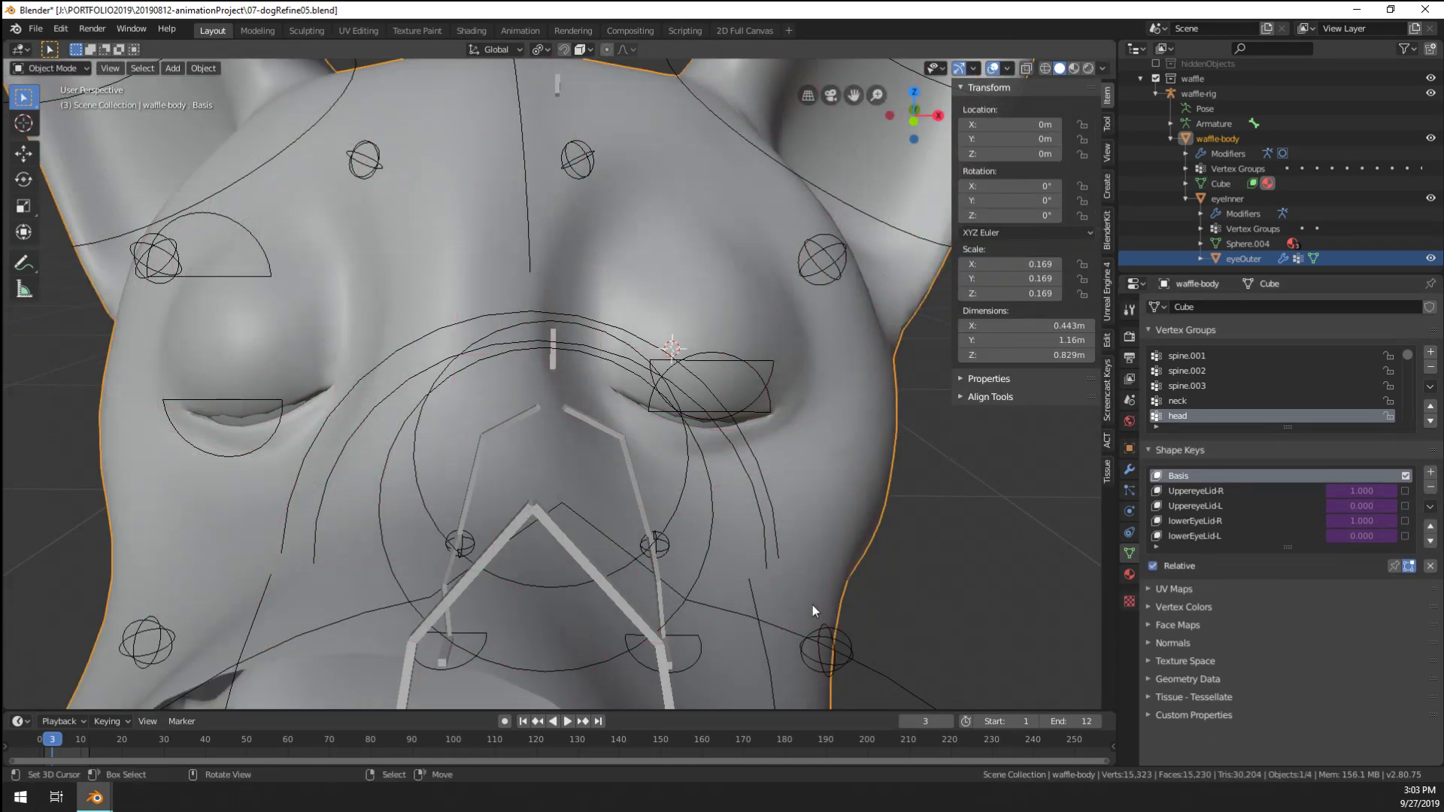
Re-enable the four upper and lower eyelid shape keys on waffle-body
{"action": "scroll", "coordinate": [812, 605], "scroll_direction": "up", "scroll_amount": 3}
{"action": "middle_click_drag", "start_coordinate": [765, 580], "coordinate": [725, 601]}
{"action": "scroll", "coordinate": [807, 576], "scroll_direction": "down", "scroll_amount": 5}
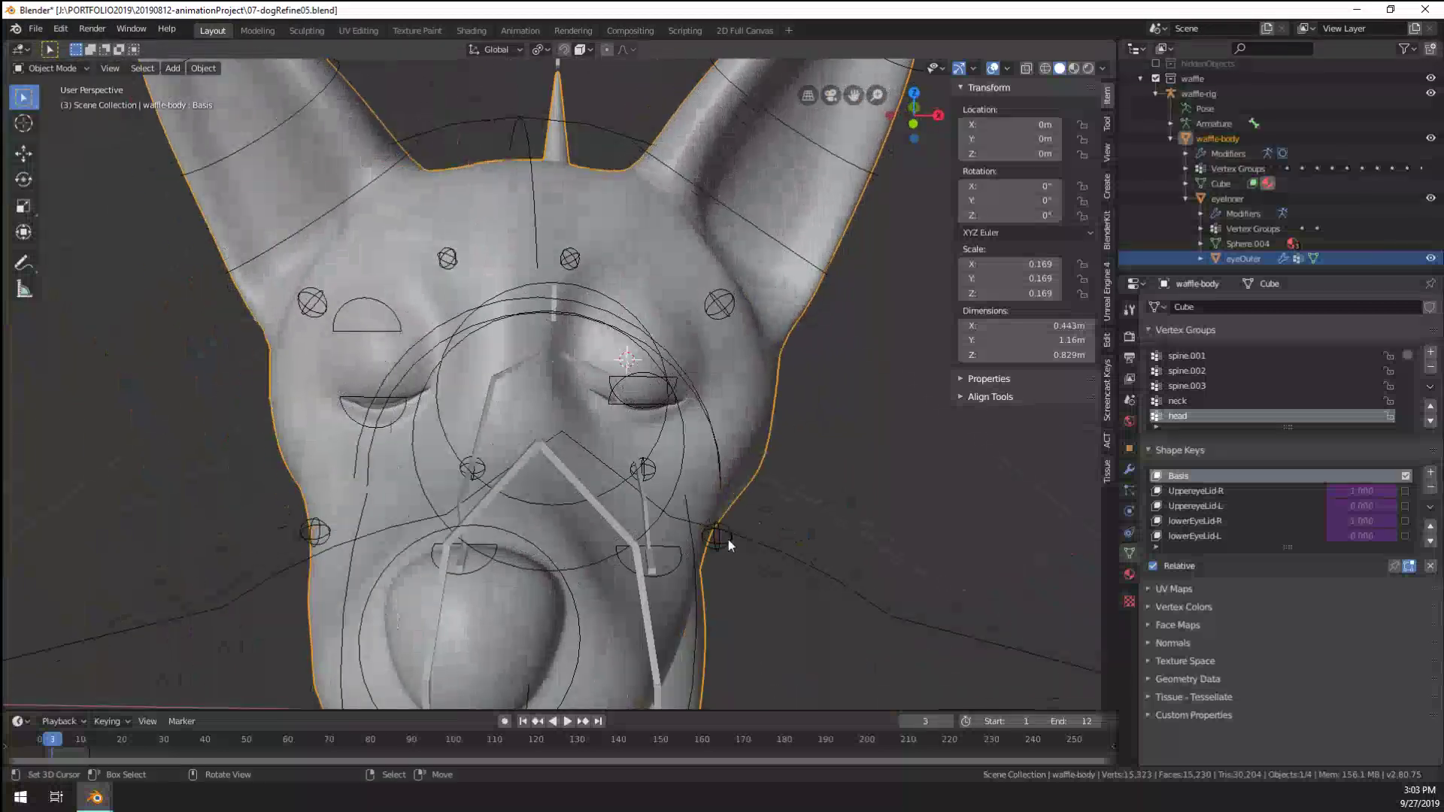
{"action": "left_click_drag", "start_coordinate": [1404, 490], "coordinate": [1404, 536]}
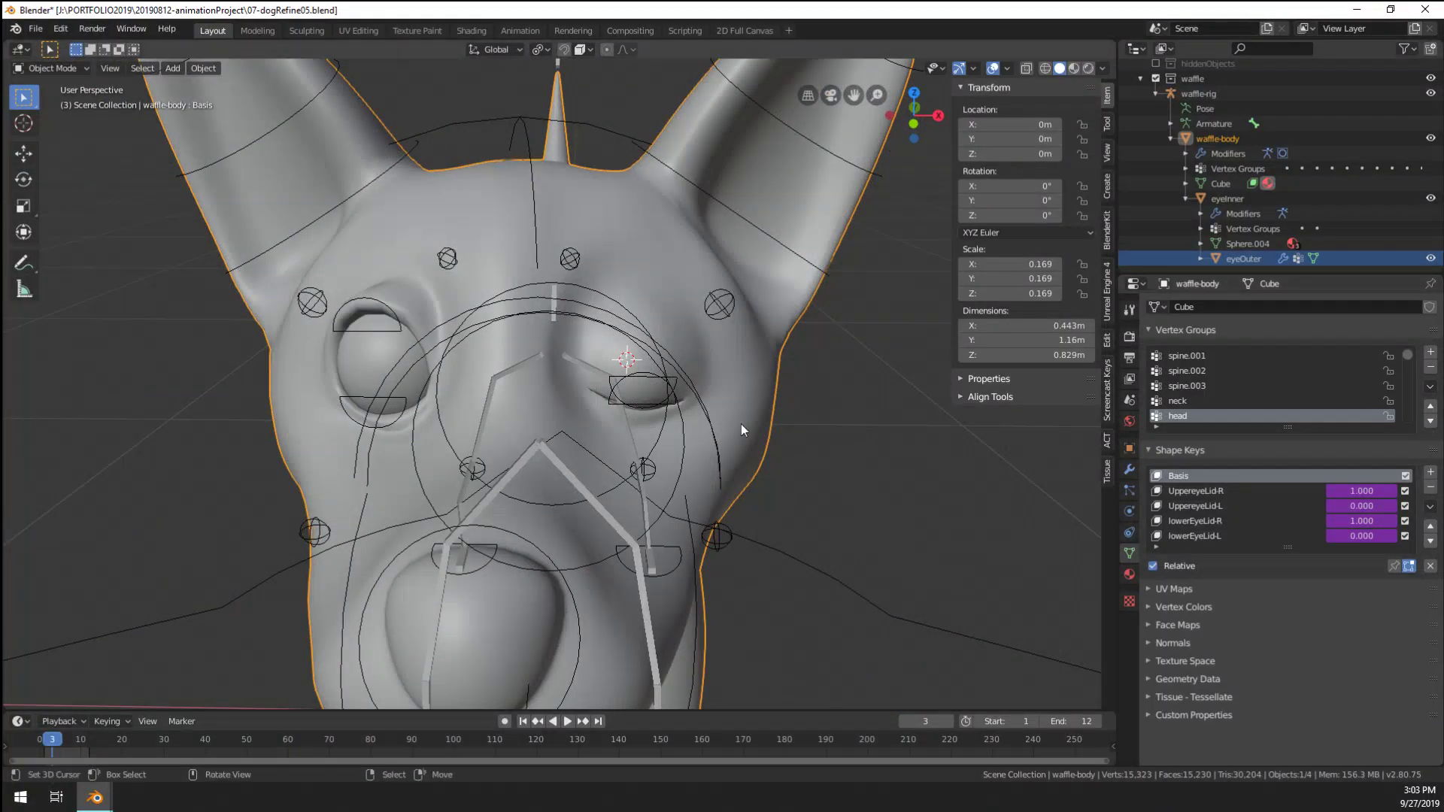
In the rig's Pose Mode, move the left eyelid controls apart to open the dog's left eye
{"action": "left_click", "coordinate": [663, 384]}
{"action": "key", "text": "ctrl+Tab"}
{"action": "left_click_drag", "start_coordinate": [662, 385], "coordinate": [661, 454]}
{"action": "middle_click_drag", "start_coordinate": [661, 455], "coordinate": [724, 368]}
{"action": "key", "text": "ctrl+Tab"}
Edit the eyeOuter mesh and select all linked vertices of the dog's left outer eyeball
{"action": "left_click", "coordinate": [738, 305]}
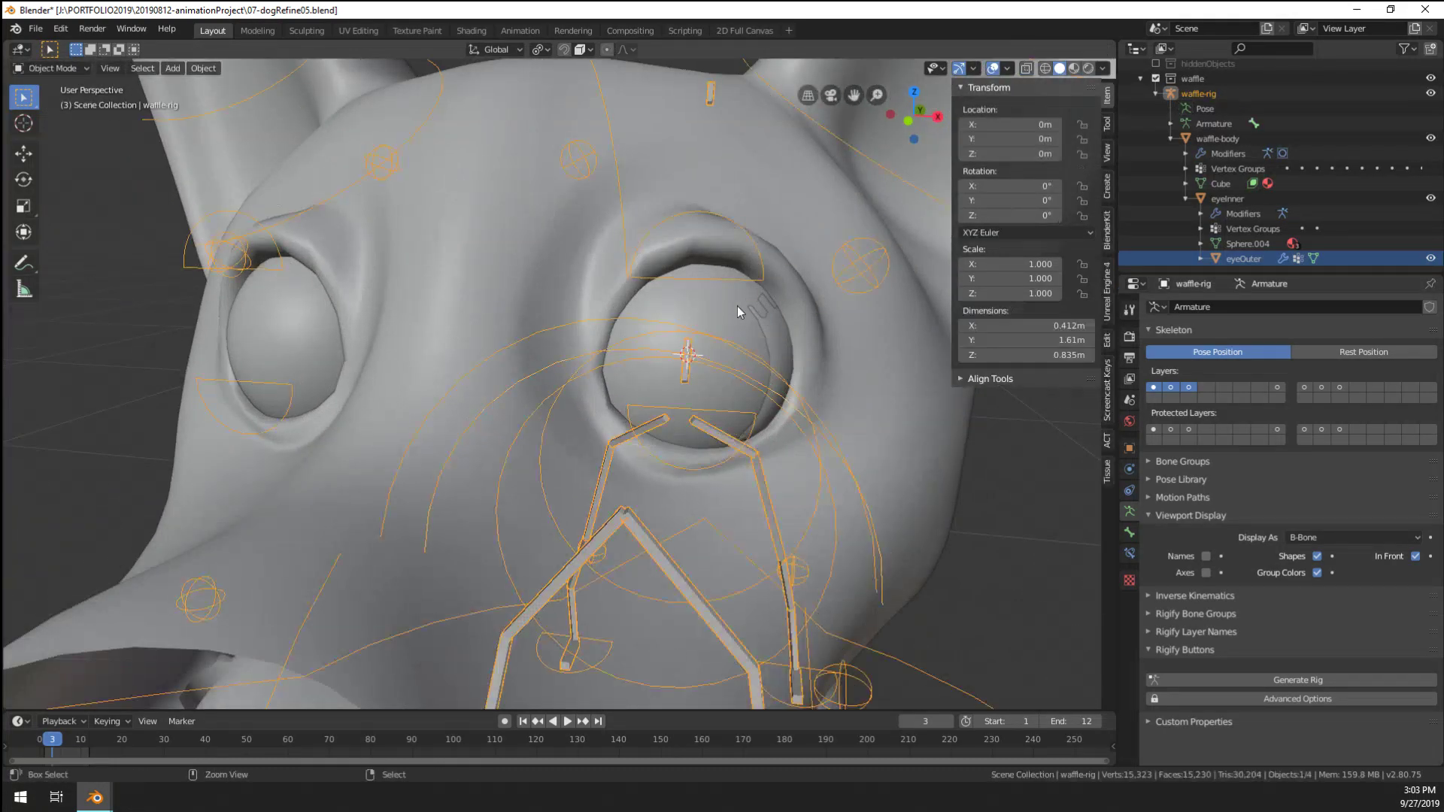
{"action": "left_click", "coordinate": [738, 306]}
{"action": "key", "text": "Tab"}
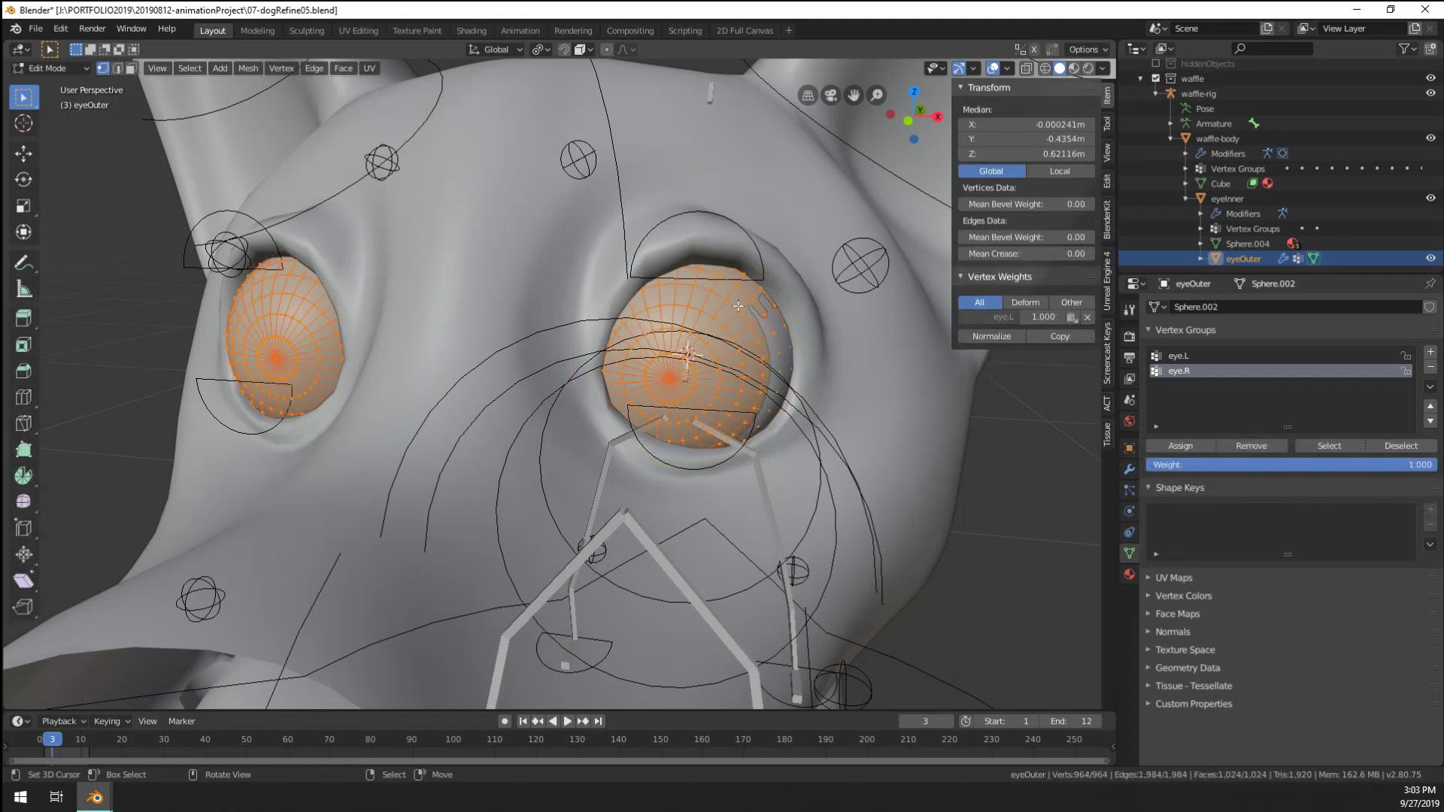
{"action": "key", "text": "alt+s"}
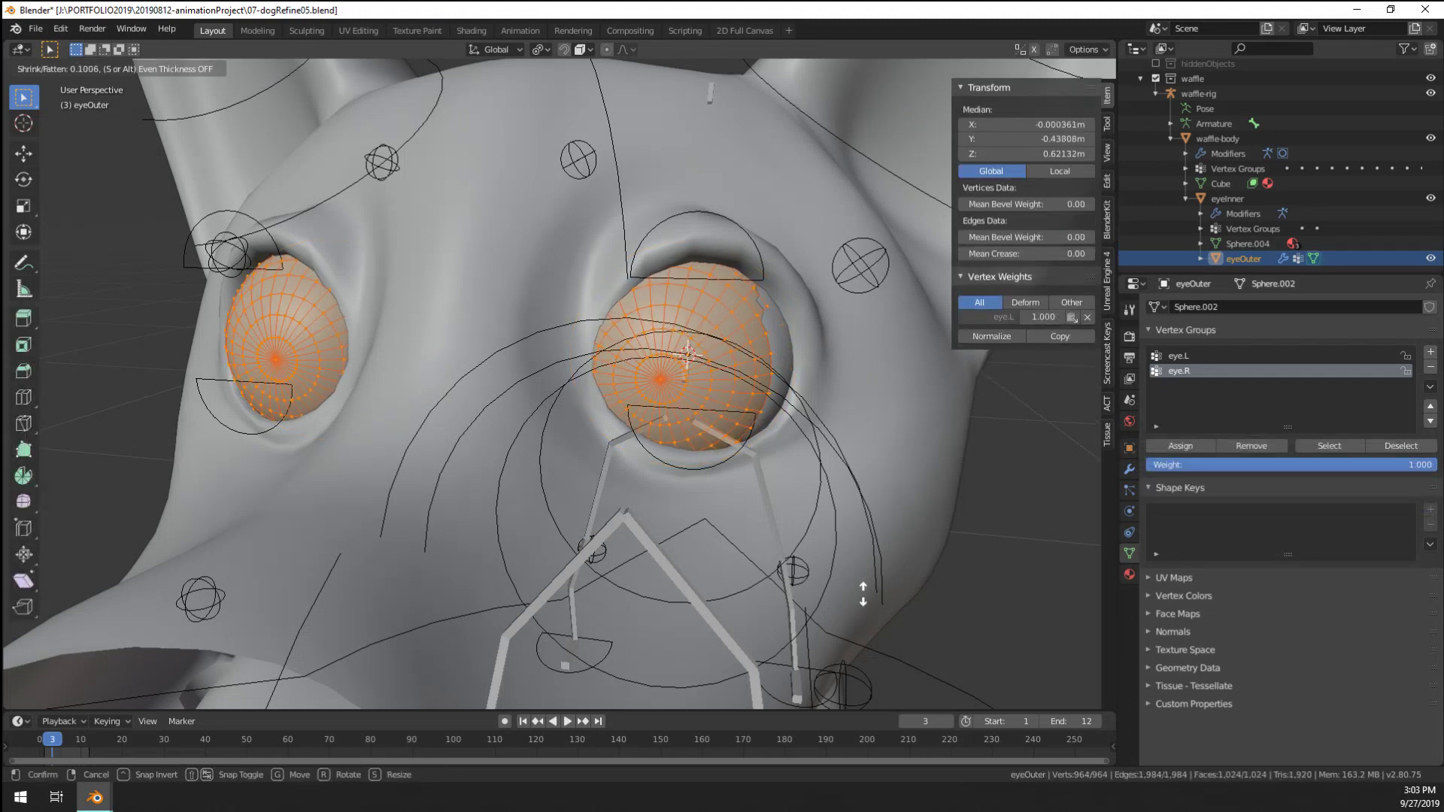
{"action": "left_click", "coordinate": [752, 219]}
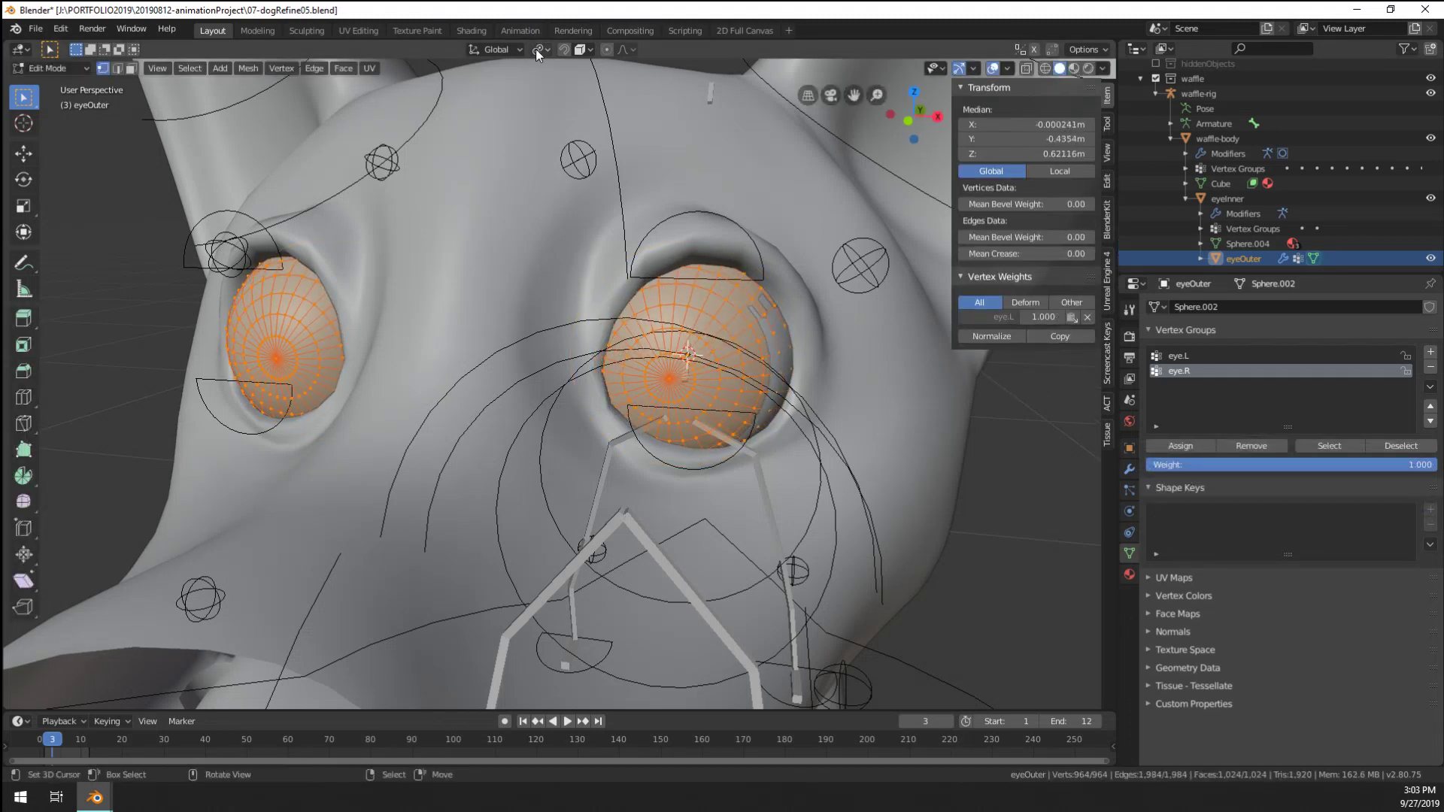
{"action": "left_click", "coordinate": [755, 376]}
{"action": "key", "text": "ctrl+l"}
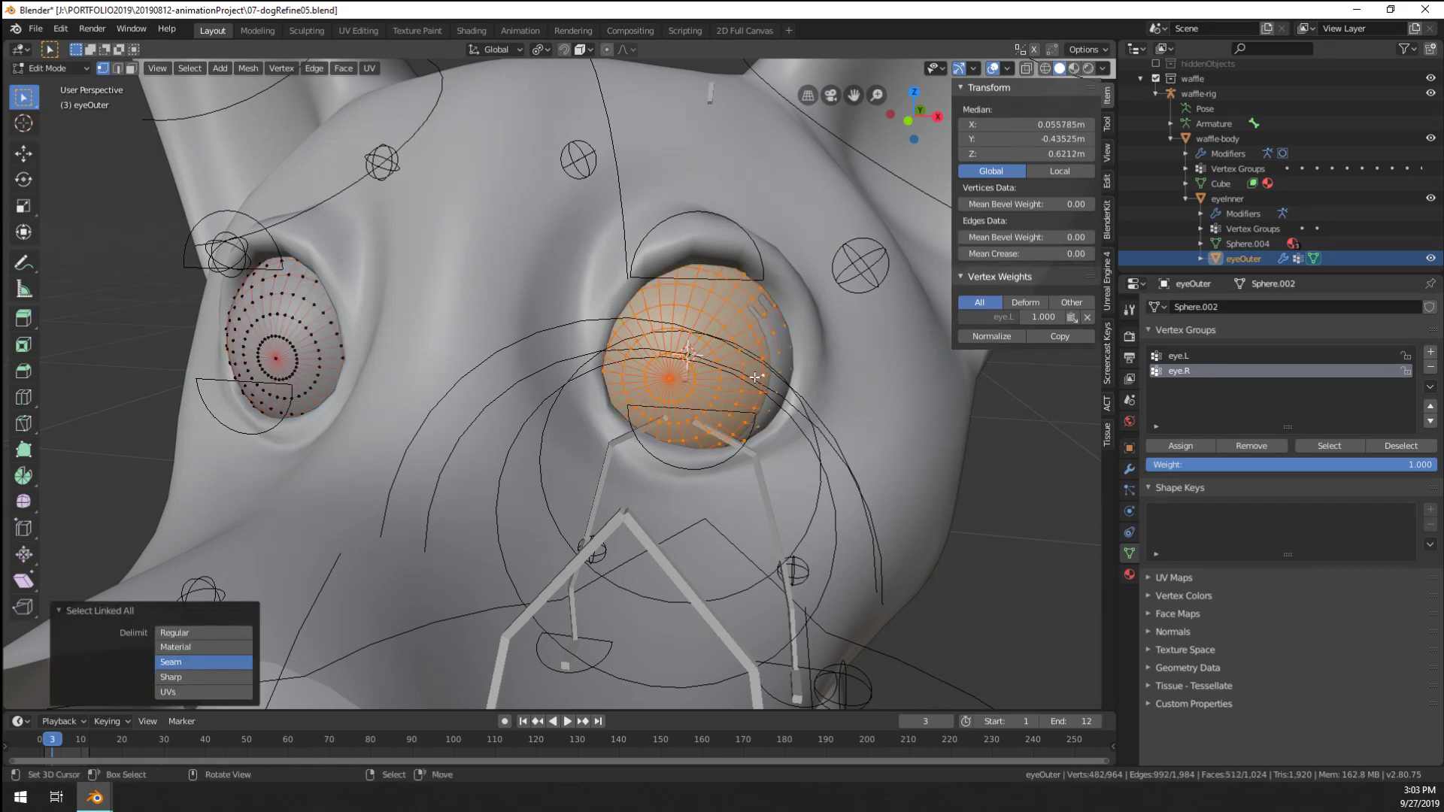
{"action": "key", "text": "alt+s"}
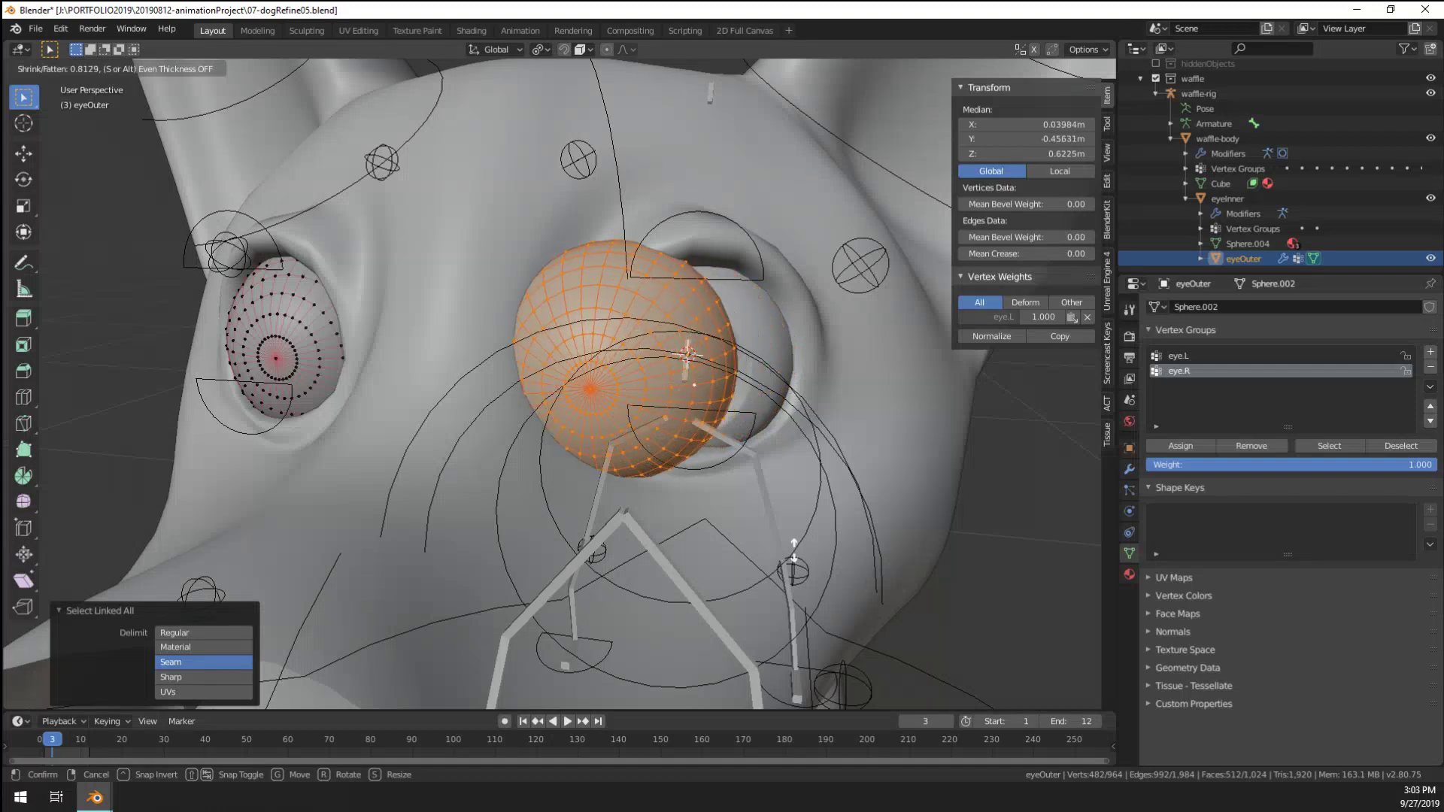
{"action": "right_click", "coordinate": [617, 421]}
{"action": "middle_click_drag", "start_coordinate": [616, 421], "coordinate": [696, 601]}
{"action": "key", "text": "s"}
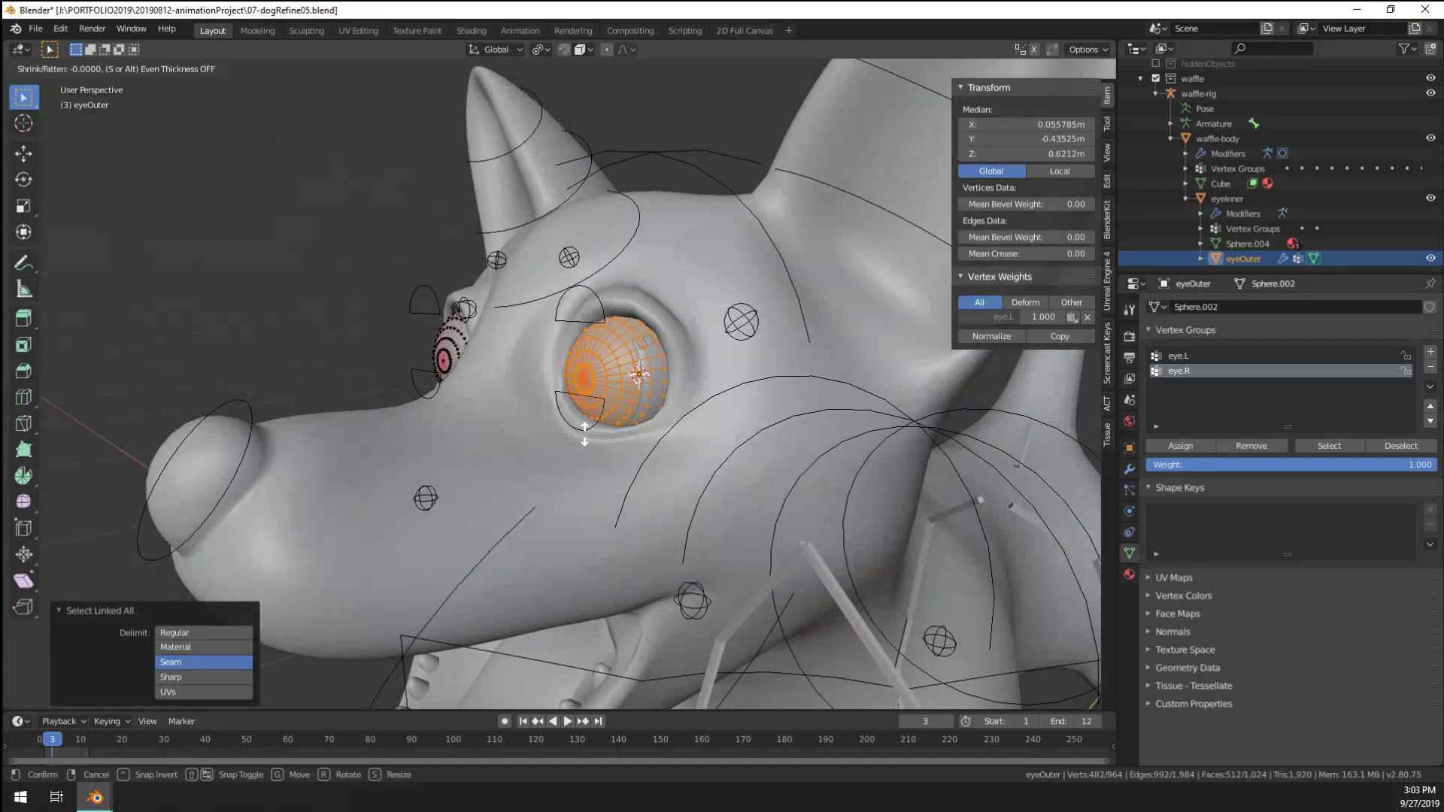
{"action": "left_click", "coordinate": [707, 617]}
Scale the left outer eyeball up by about 1.018 and check the fit in Object Mode
{"action": "scroll", "coordinate": [716, 525], "scroll_direction": "up", "scroll_amount": 4}
{"action": "scroll", "coordinate": [716, 525], "scroll_direction": "down", "scroll_amount": 2}
{"action": "scroll", "coordinate": [716, 525], "scroll_direction": "up", "scroll_amount": 1}
{"action": "key", "text": "s"}
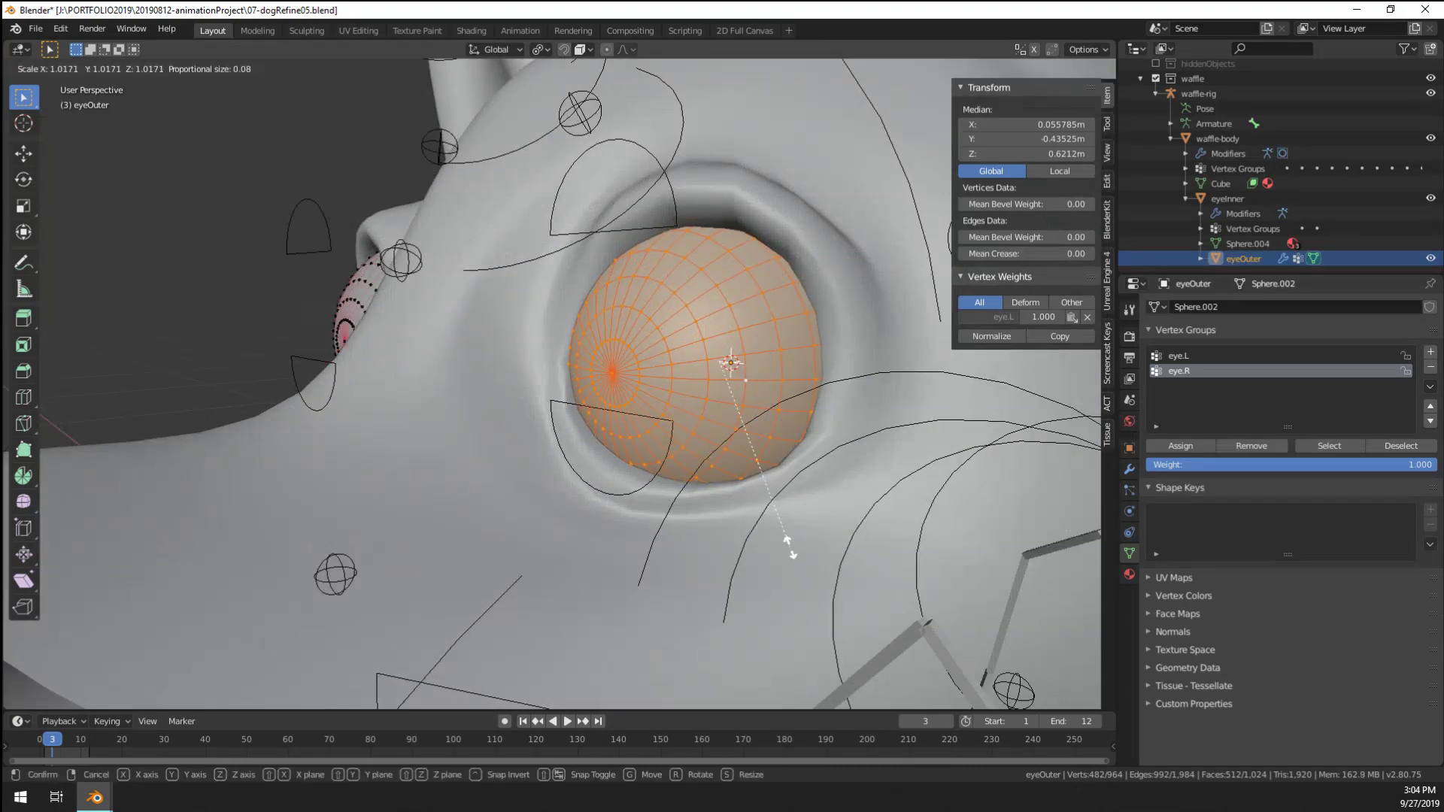
{"action": "left_click", "coordinate": [790, 547]}
{"action": "scroll", "coordinate": [758, 523], "scroll_direction": "down", "scroll_amount": 6}
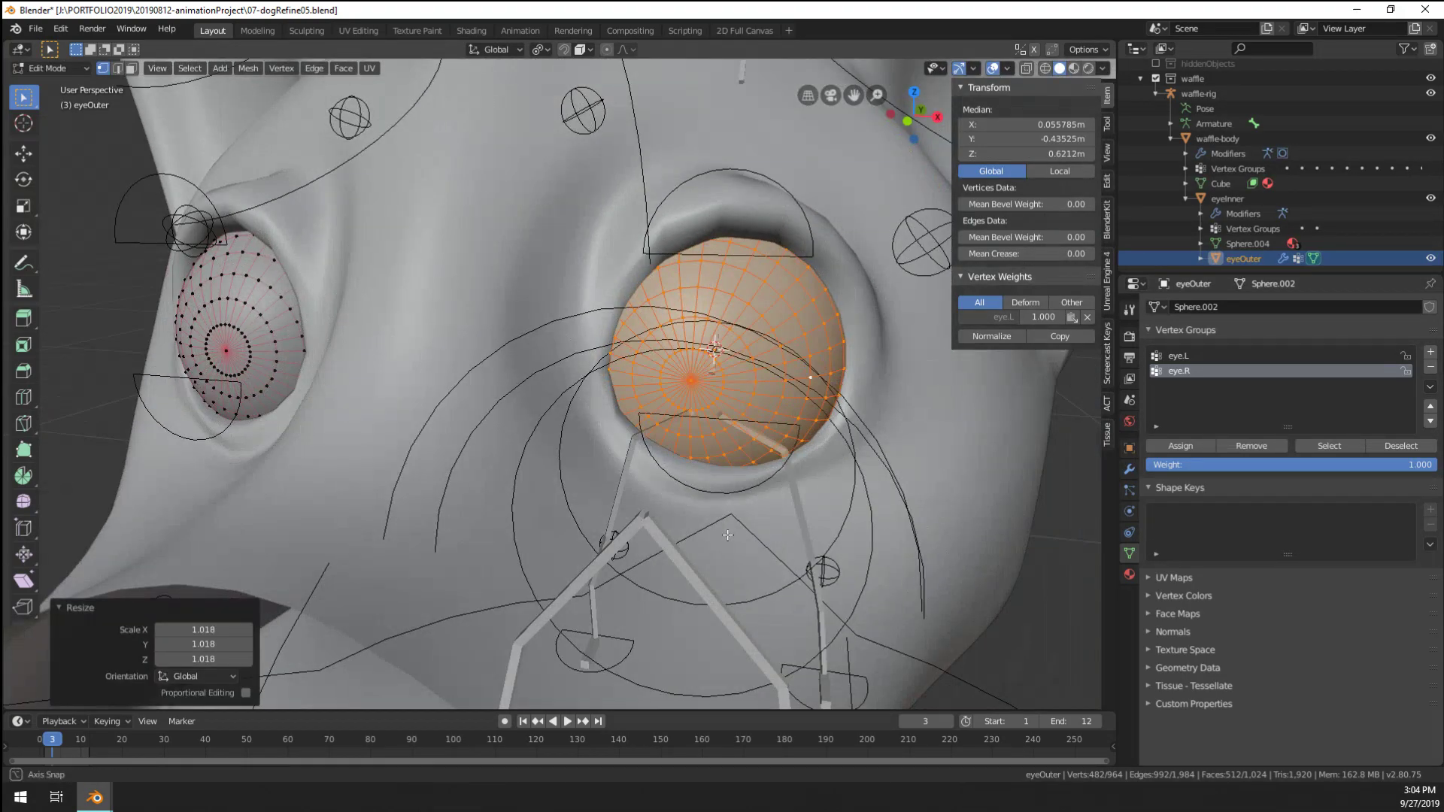
{"action": "key", "text": "Tab"}
{"action": "middle_click_drag", "start_coordinate": [758, 523], "coordinate": [672, 503]}
Scale the left outer eyeball down by about 0.972 in Edit Mode
{"action": "key", "text": "Tab"}
{"action": "key", "text": "KP_Decimal"}
{"action": "key", "text": "s"}
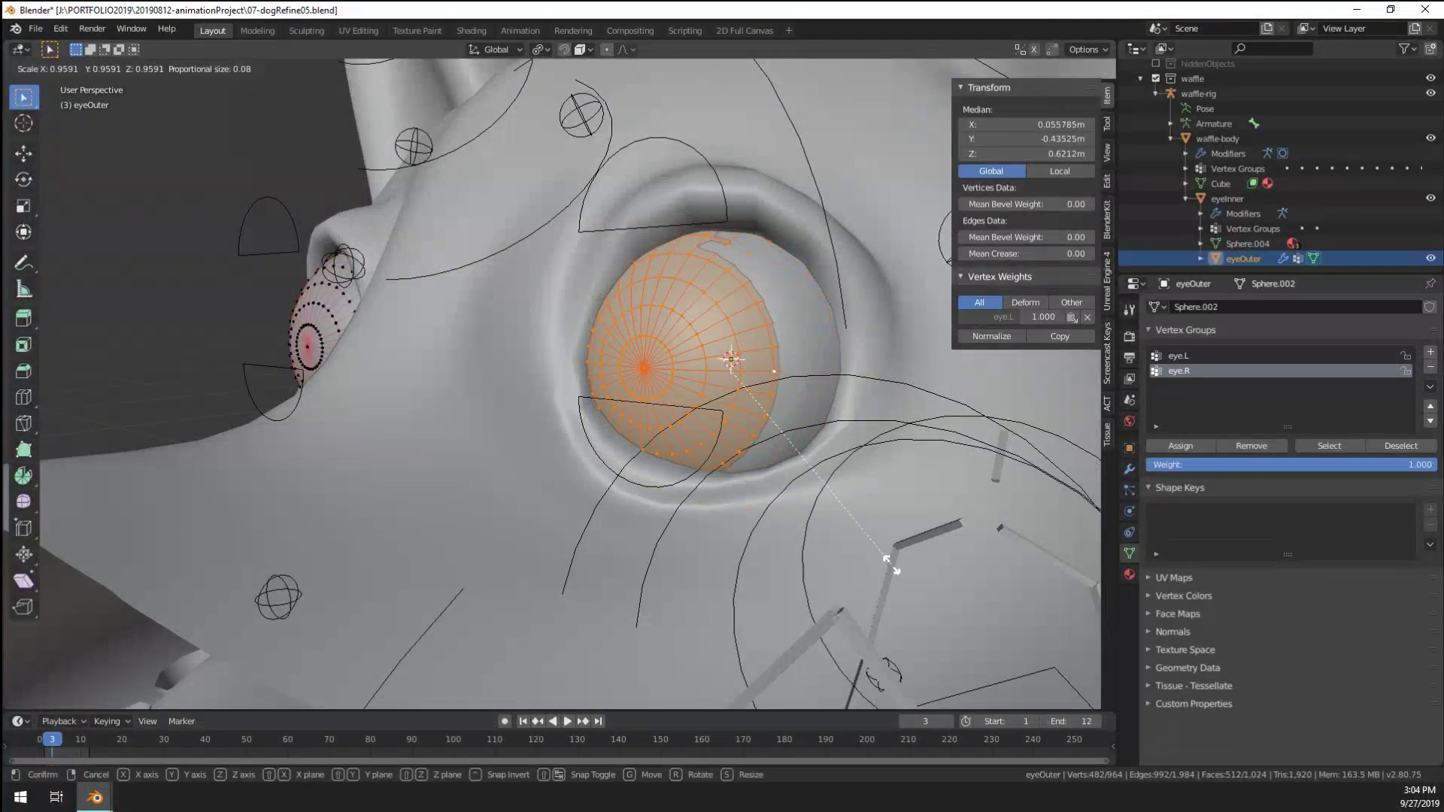
{"action": "left_click", "coordinate": [895, 565]}
Move the left outer eyeball about 0.00115 m along X, then return to Object Mode and view the whole dog
{"action": "key", "text": "g"}
{"action": "key", "text": "y"}
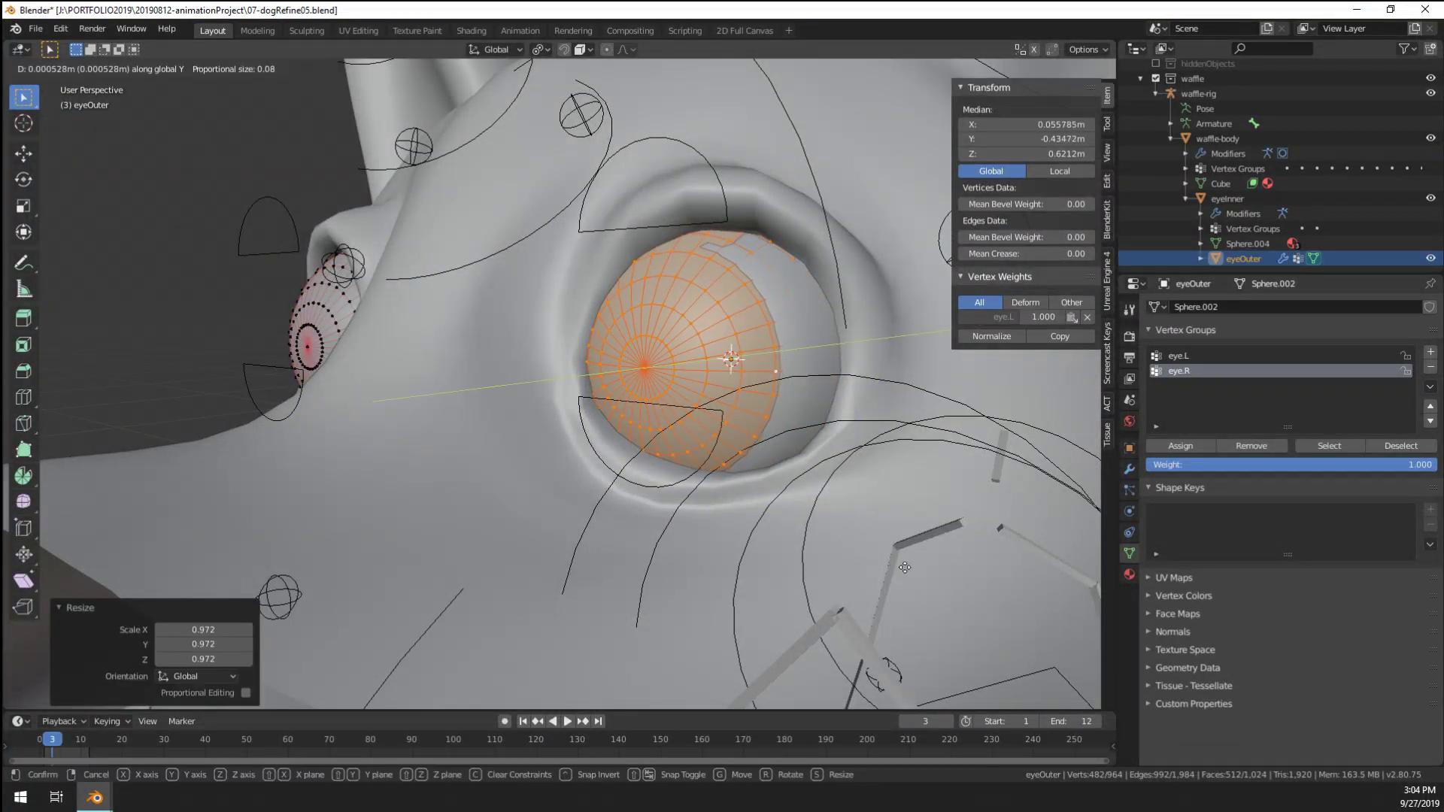
{"action": "key", "text": "x"}
{"action": "left_click", "coordinate": [920, 574]}
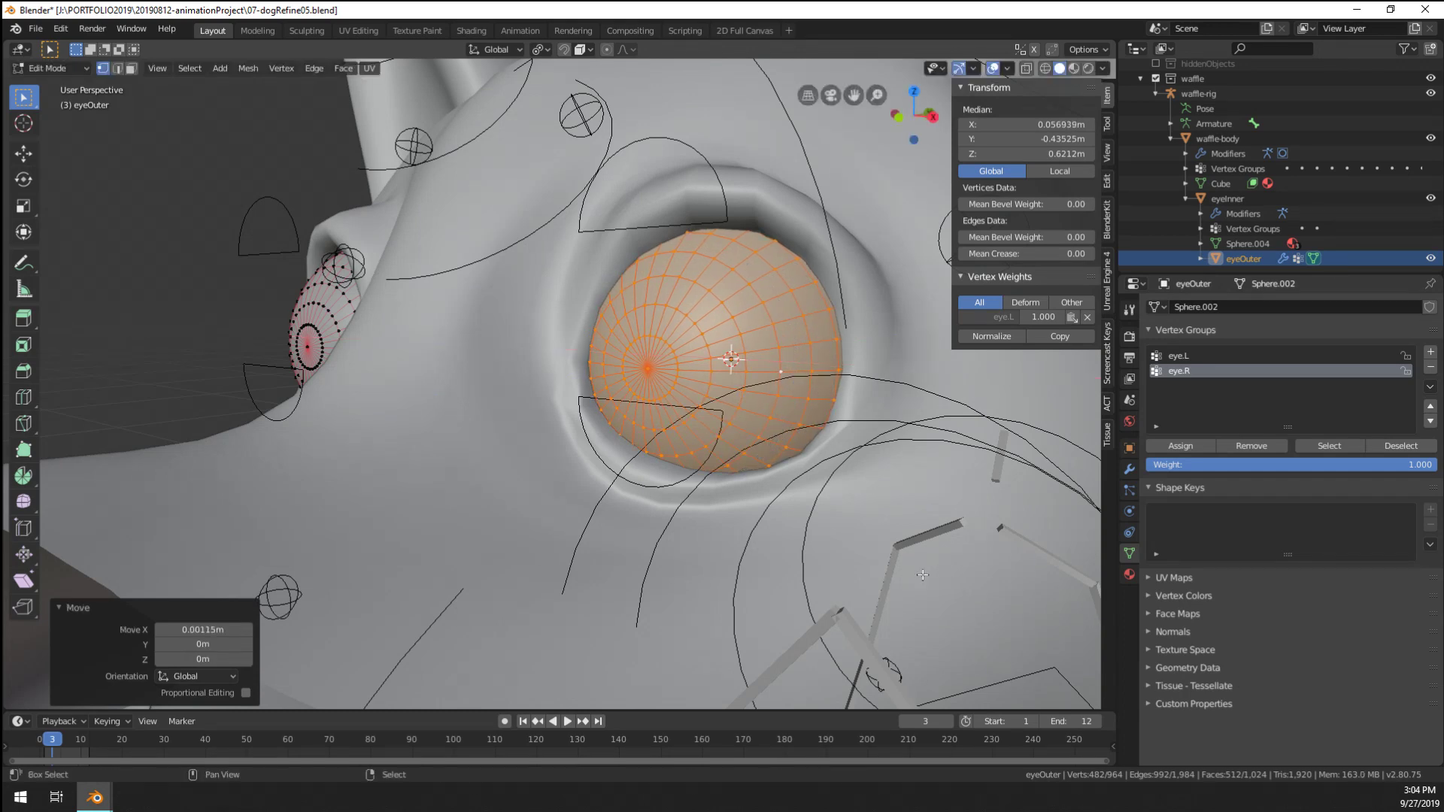
{"action": "scroll", "coordinate": [722, 376], "scroll_direction": "down", "scroll_amount": 6}
{"action": "key", "text": "Tab"}
{"action": "middle_click_drag", "start_coordinate": [527, 526], "coordinate": [584, 538]}
{"action": "scroll", "coordinate": [558, 373], "scroll_direction": "up", "scroll_amount": 2}
{"action": "scroll", "coordinate": [558, 373], "scroll_direction": "down", "scroll_amount": 6}
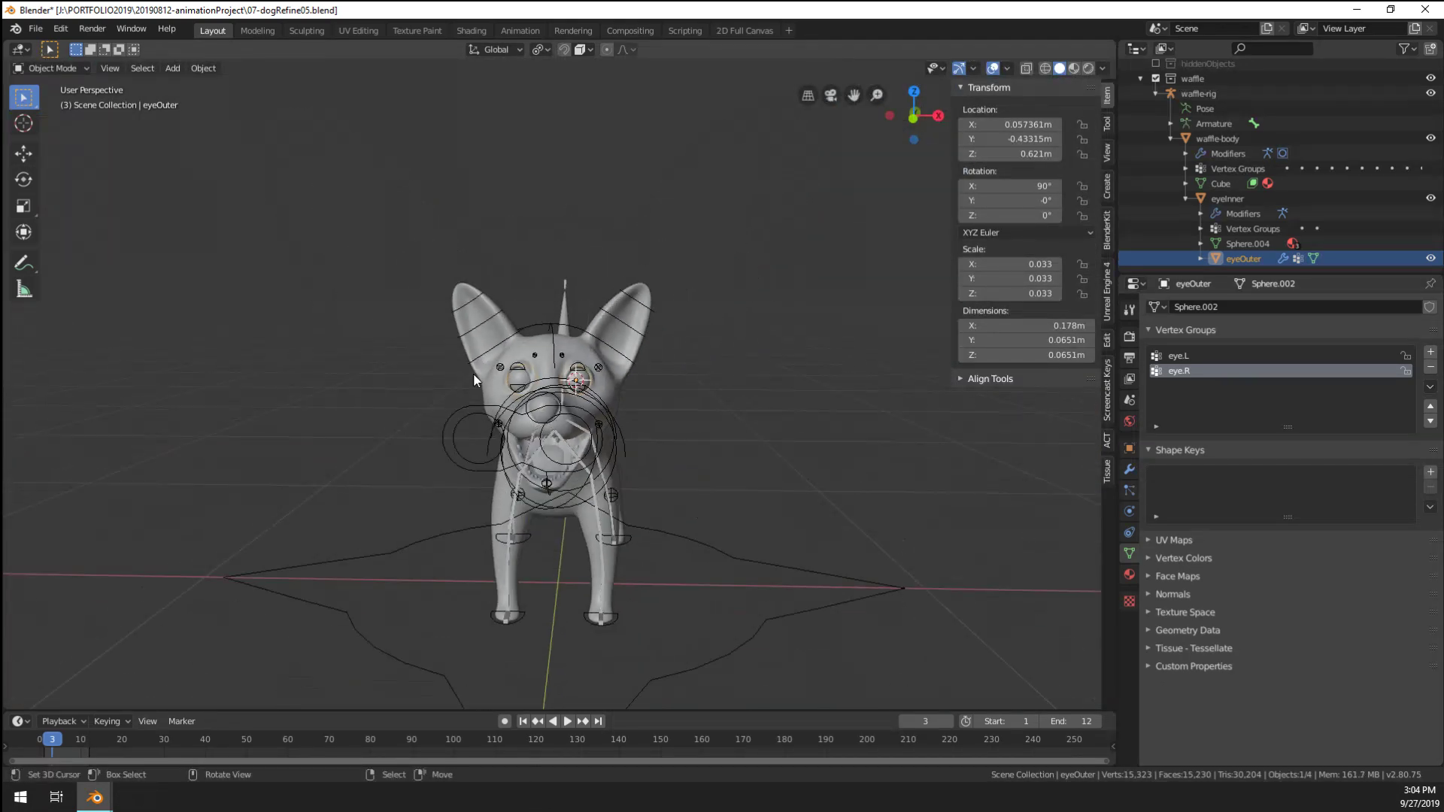
Test the eye target centre control of waffle-rig by moving it in Pose Mode, then cancel the move and return to Object Mode
{"action": "left_click", "coordinate": [512, 409]}
{"action": "scroll", "coordinate": [511, 409], "scroll_direction": "up", "scroll_amount": 4}
{"action": "key", "text": "ctrl+Tab"}
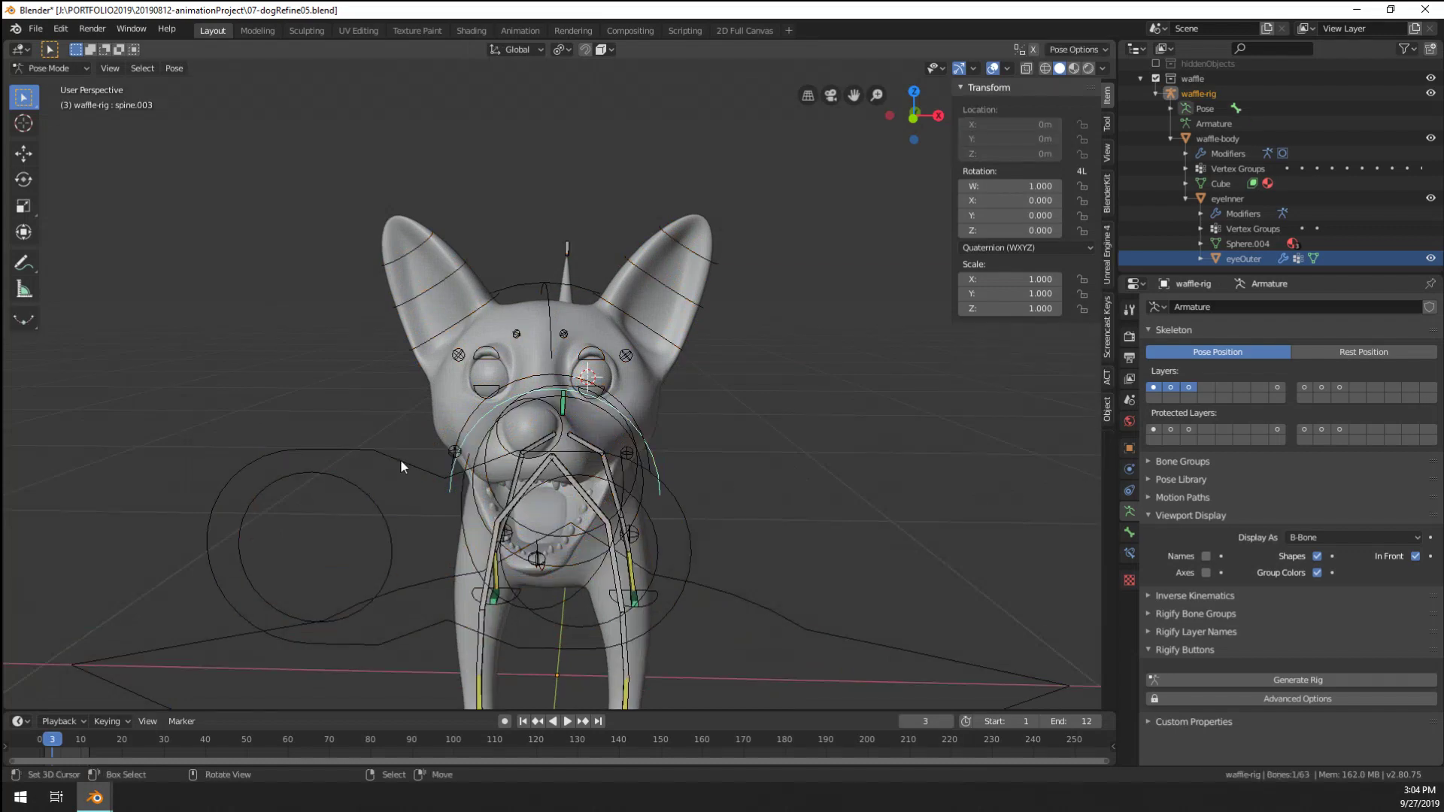
{"action": "left_click", "coordinate": [400, 459]}
{"action": "key", "text": "g"}
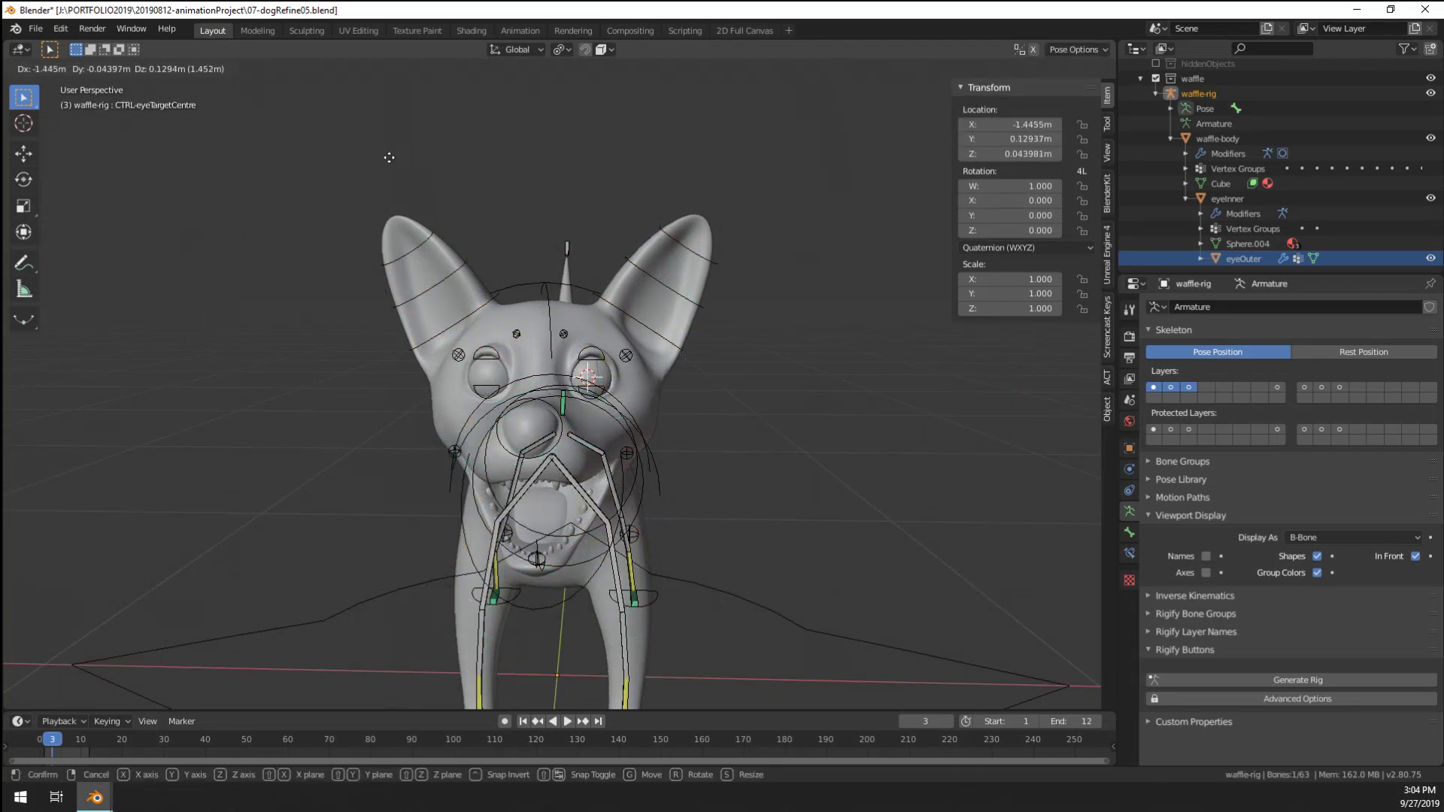
{"action": "key", "text": "Escape"}
{"action": "key", "text": "ctrl+Tab"}
Delete the eyeOuter object covering the dog's eyes
{"action": "scroll", "coordinate": [549, 379], "scroll_direction": "up", "scroll_amount": 4}
{"action": "left_click", "coordinate": [212, 319]}
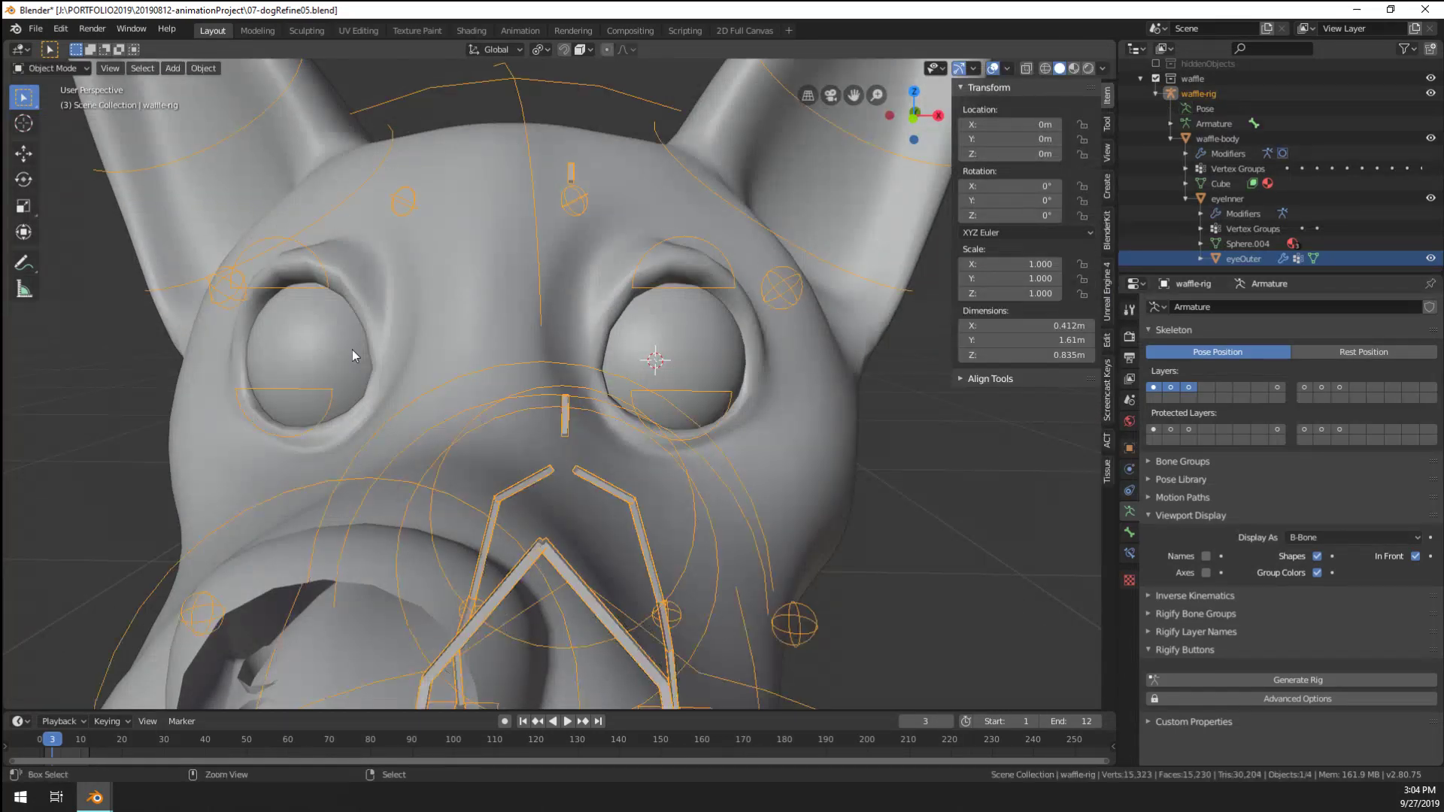
{"action": "left_click", "coordinate": [334, 352]}
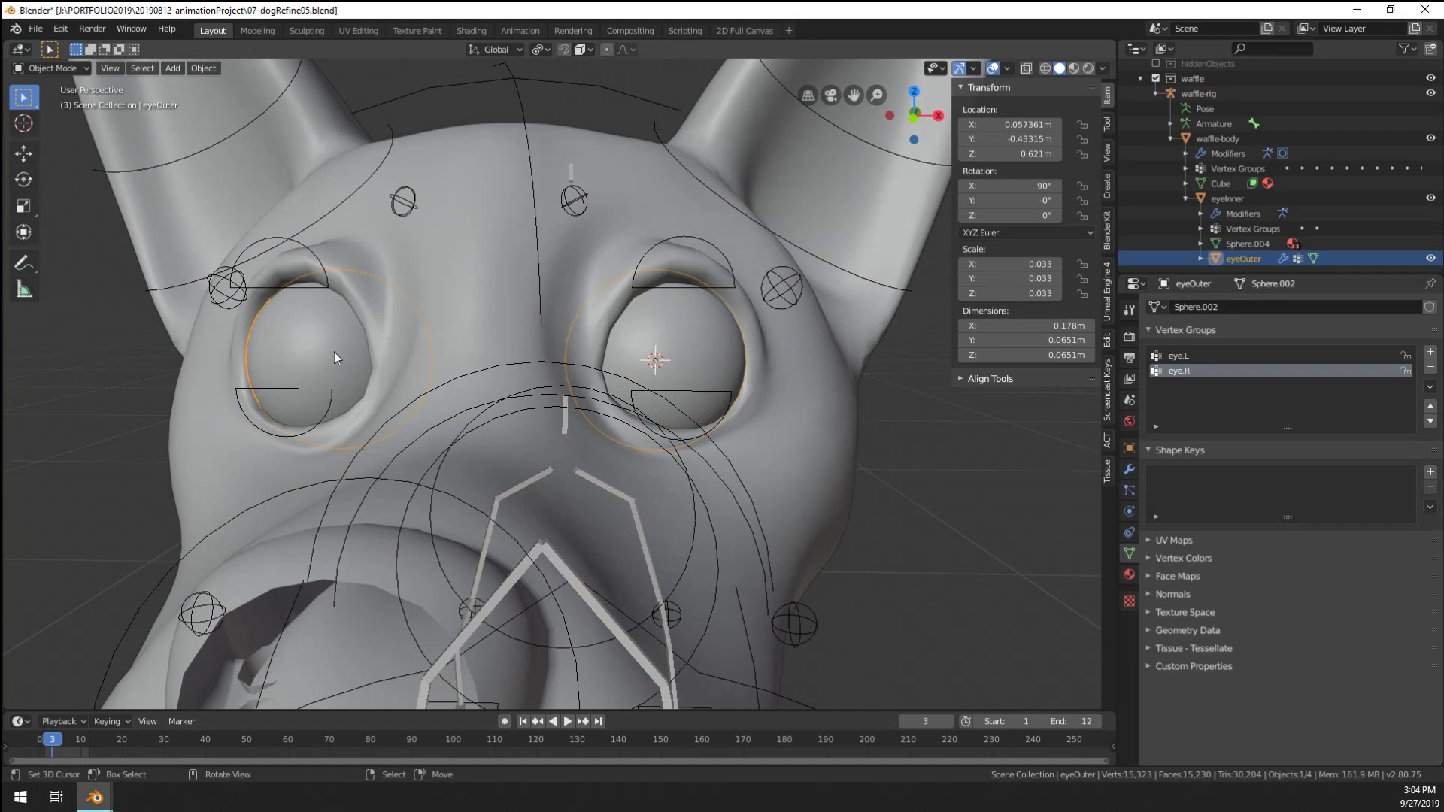
{"action": "key", "text": "x"}
{"action": "left_click", "coordinate": [334, 352]}
{"action": "middle_click_drag", "start_coordinate": [334, 352], "coordinate": [836, 442]}
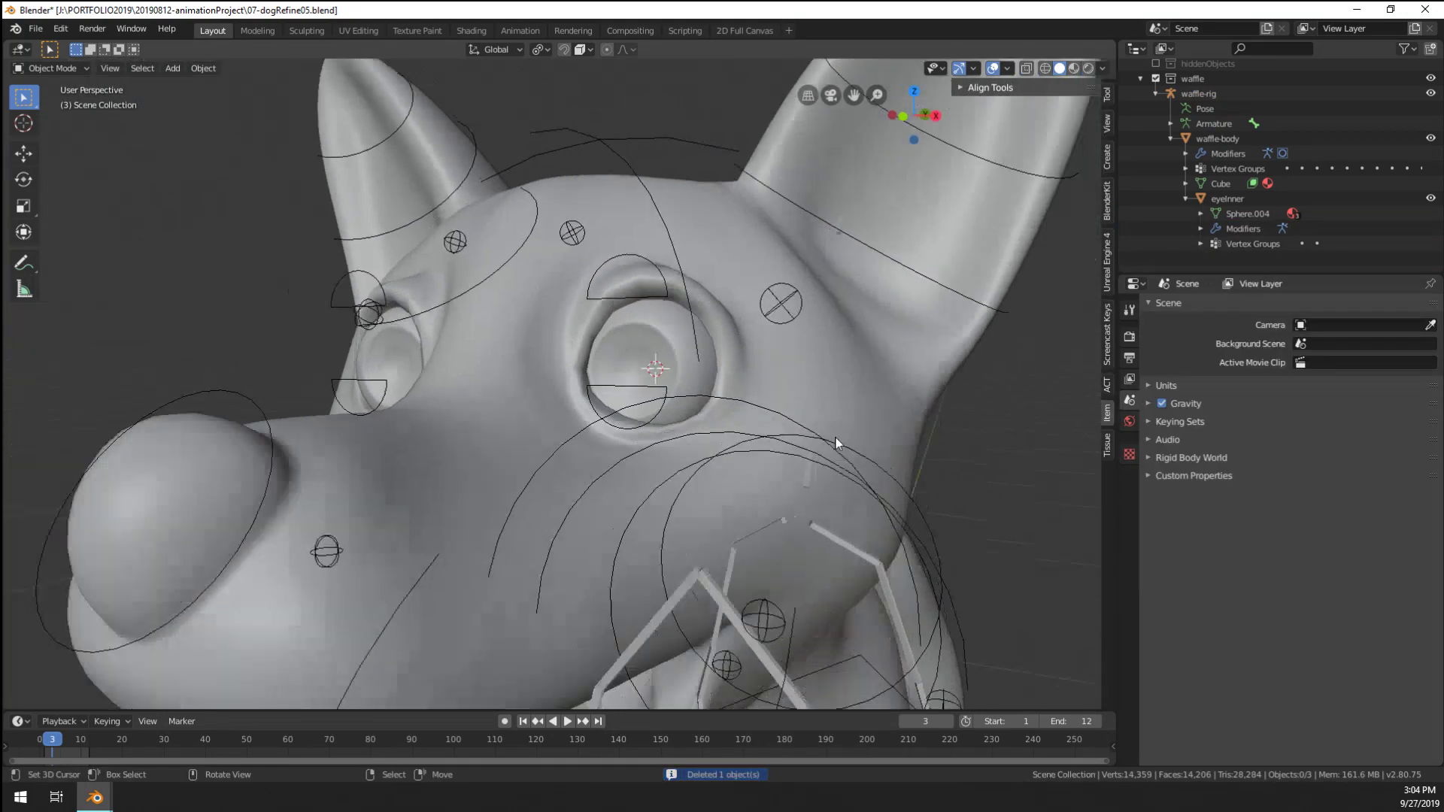
Open the eyeInner mesh in Edit Mode and display the viewport in wireframe
{"action": "scroll", "coordinate": [836, 443], "scroll_direction": "down", "scroll_amount": 4}
{"action": "scroll", "coordinate": [745, 319], "scroll_direction": "up", "scroll_amount": 5}
{"action": "left_click", "coordinate": [744, 316]}
{"action": "key", "text": "ctrl+Tab"}
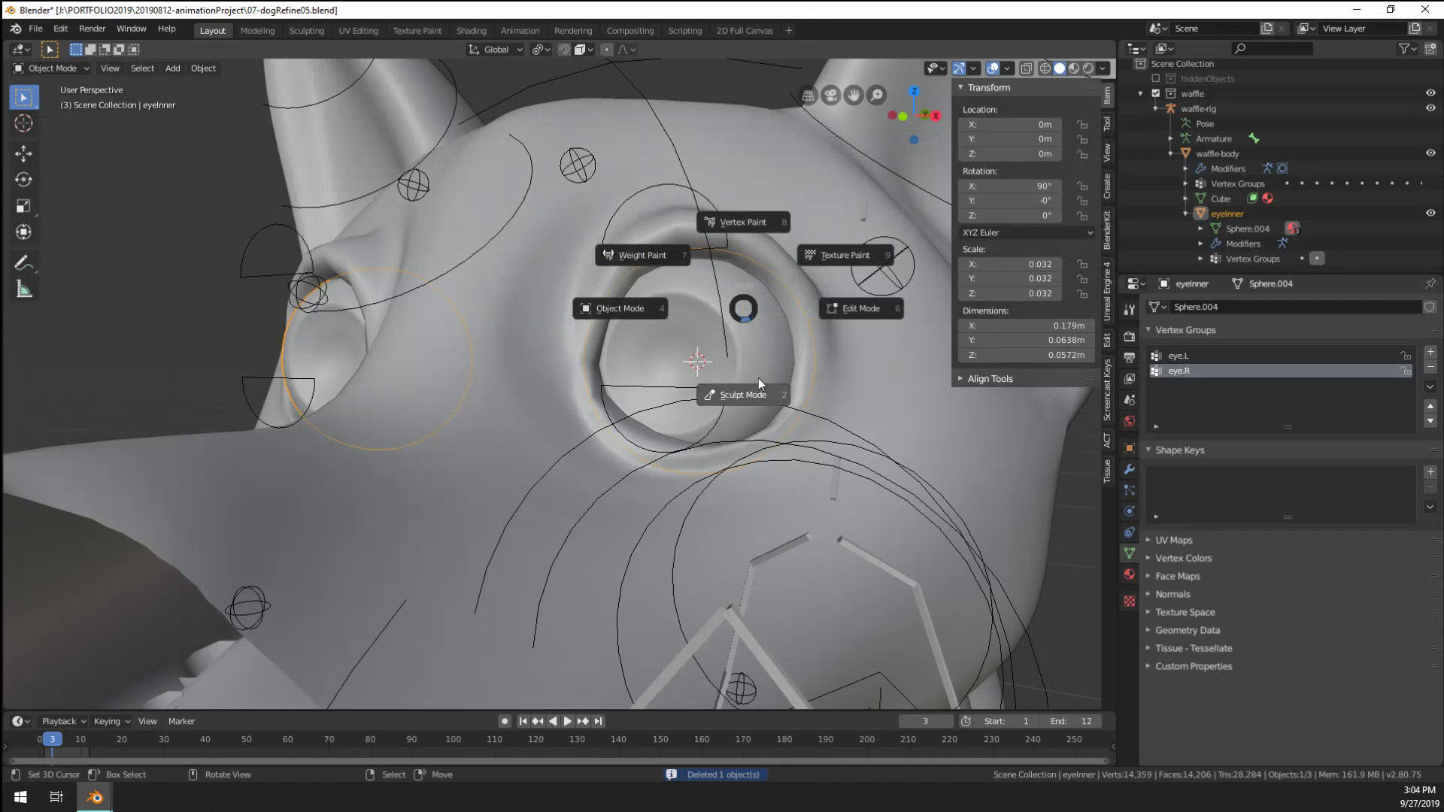
{"action": "left_click", "coordinate": [615, 309]}
{"action": "scroll", "coordinate": [748, 414], "scroll_direction": "down", "scroll_amount": 3}
{"action": "key", "text": "ctrl+Tab"}
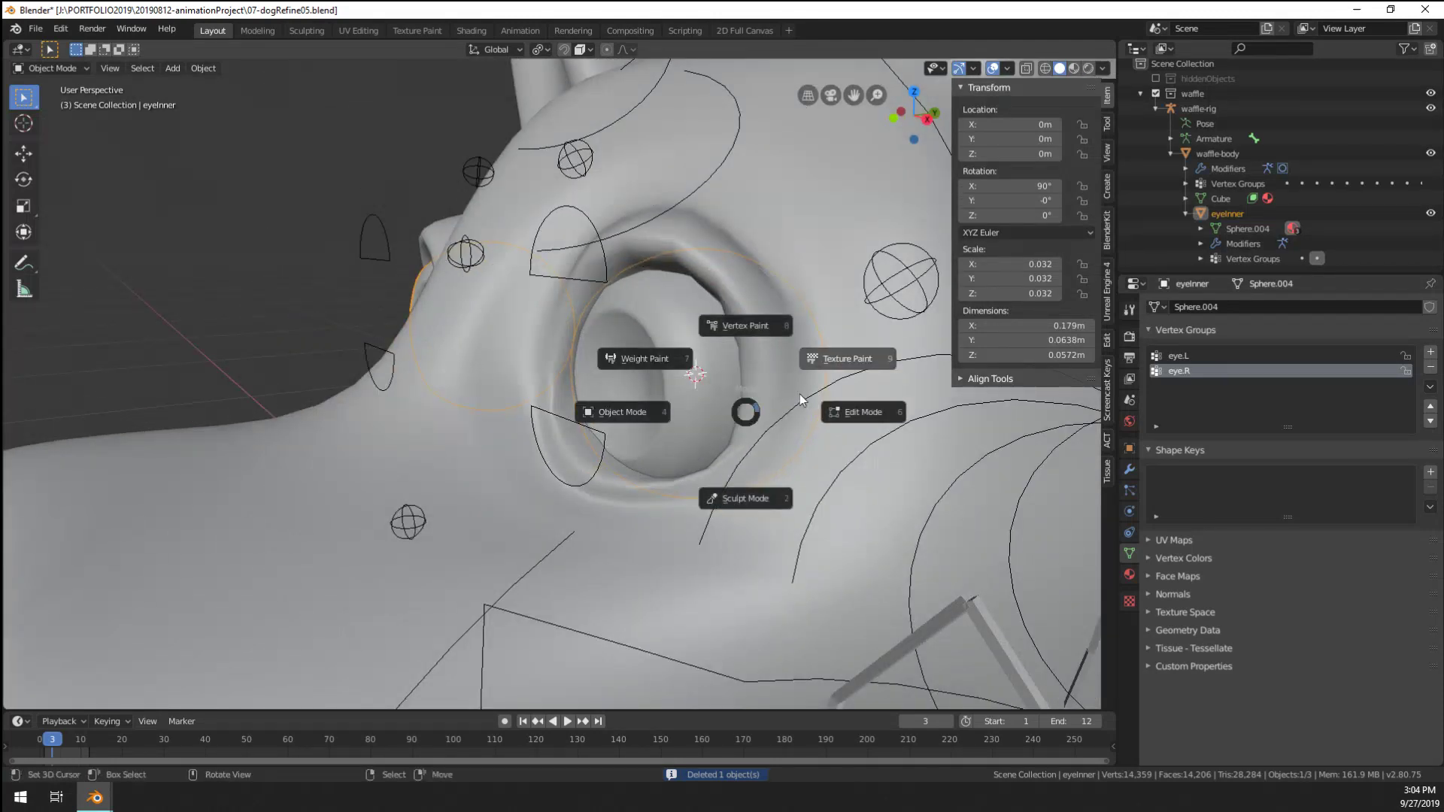
{"action": "left_click", "coordinate": [865, 409]}
{"action": "scroll", "coordinate": [761, 420], "scroll_direction": "up", "scroll_amount": 4}
{"action": "key", "text": "z"}
{"action": "left_click", "coordinate": [677, 410]}
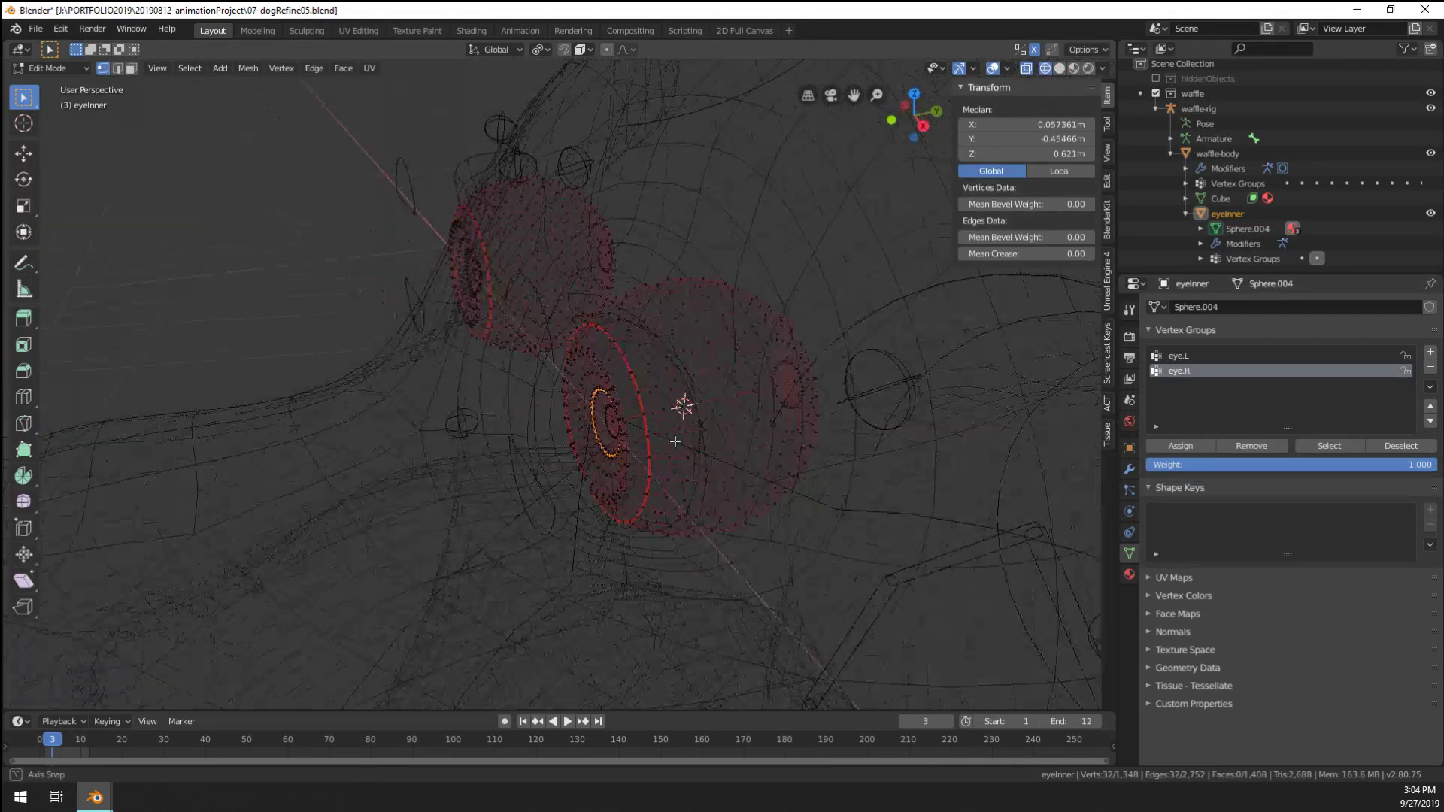
Select an edge loop on the dog's left inner eye, then return to Object Mode
{"action": "left_click", "coordinate": [644, 329], "text": "alt"}
{"action": "middle_click_drag", "start_coordinate": [606, 358], "coordinate": [719, 447]}
{"action": "key", "text": "Tab"}
Add a UV sphere object at the 3D cursor in the left eye and scale it to about -0.030
{"action": "key", "text": "shift+a"}
{"action": "mouse_move", "coordinate": [718, 443]}
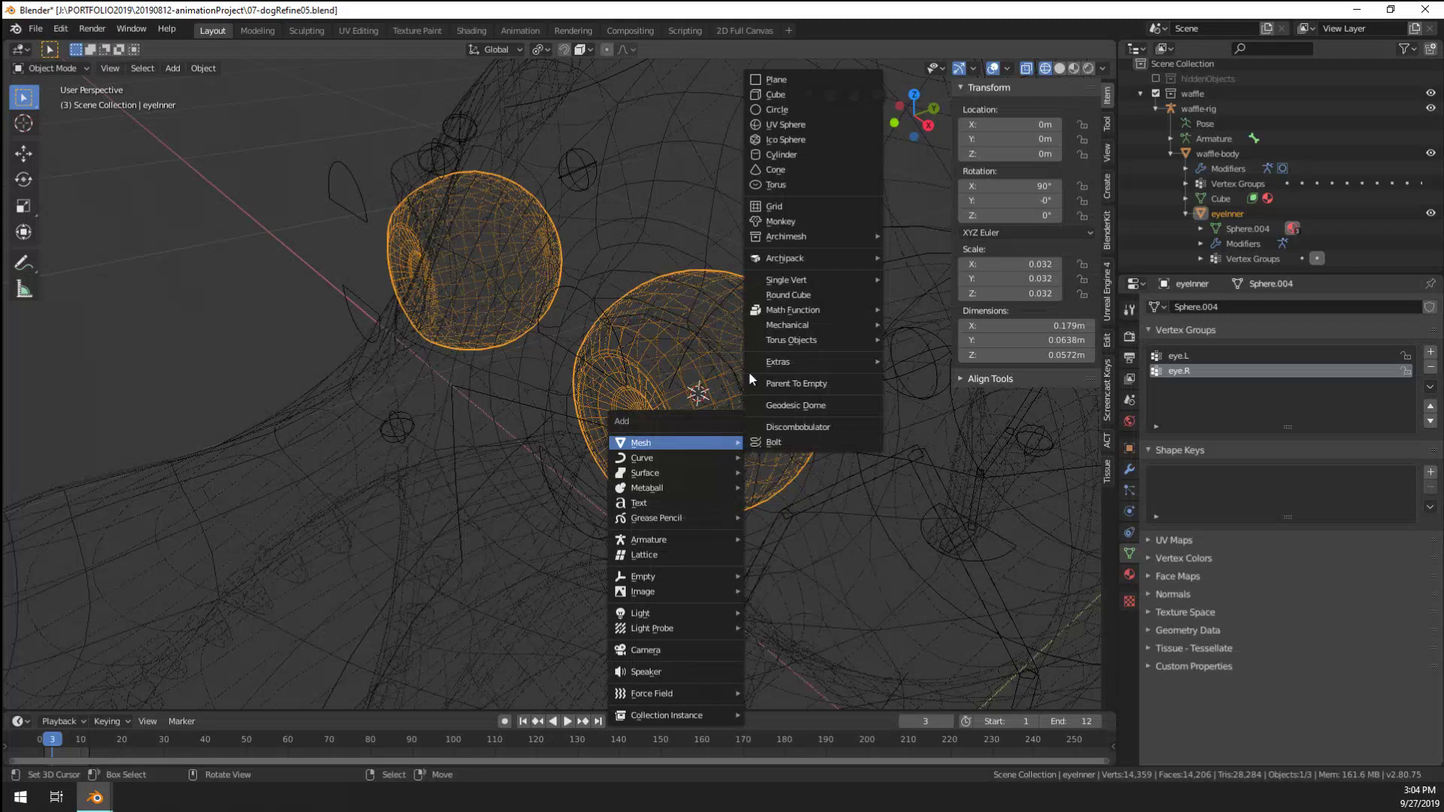
{"action": "left_click", "coordinate": [786, 125]}
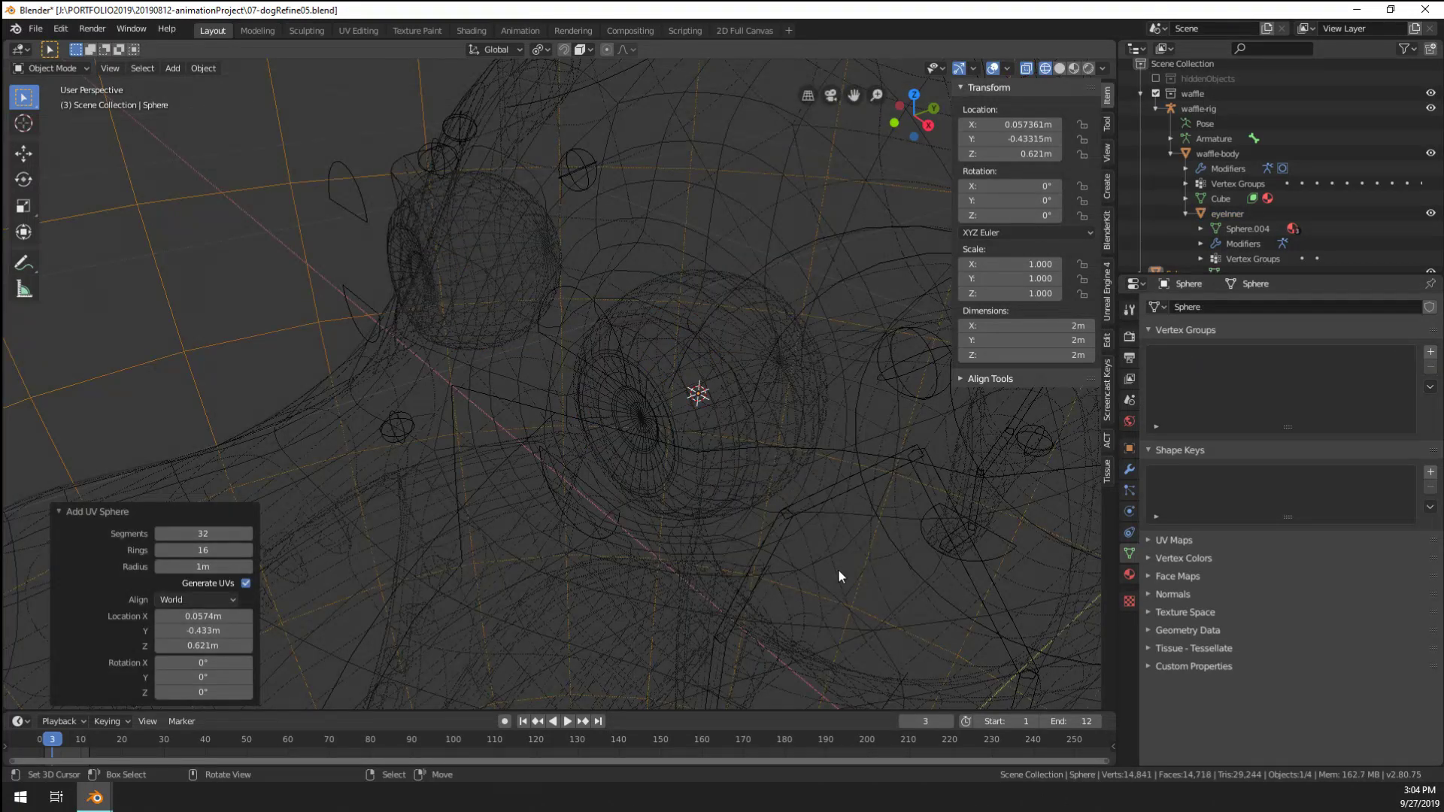
{"action": "key", "text": "s"}
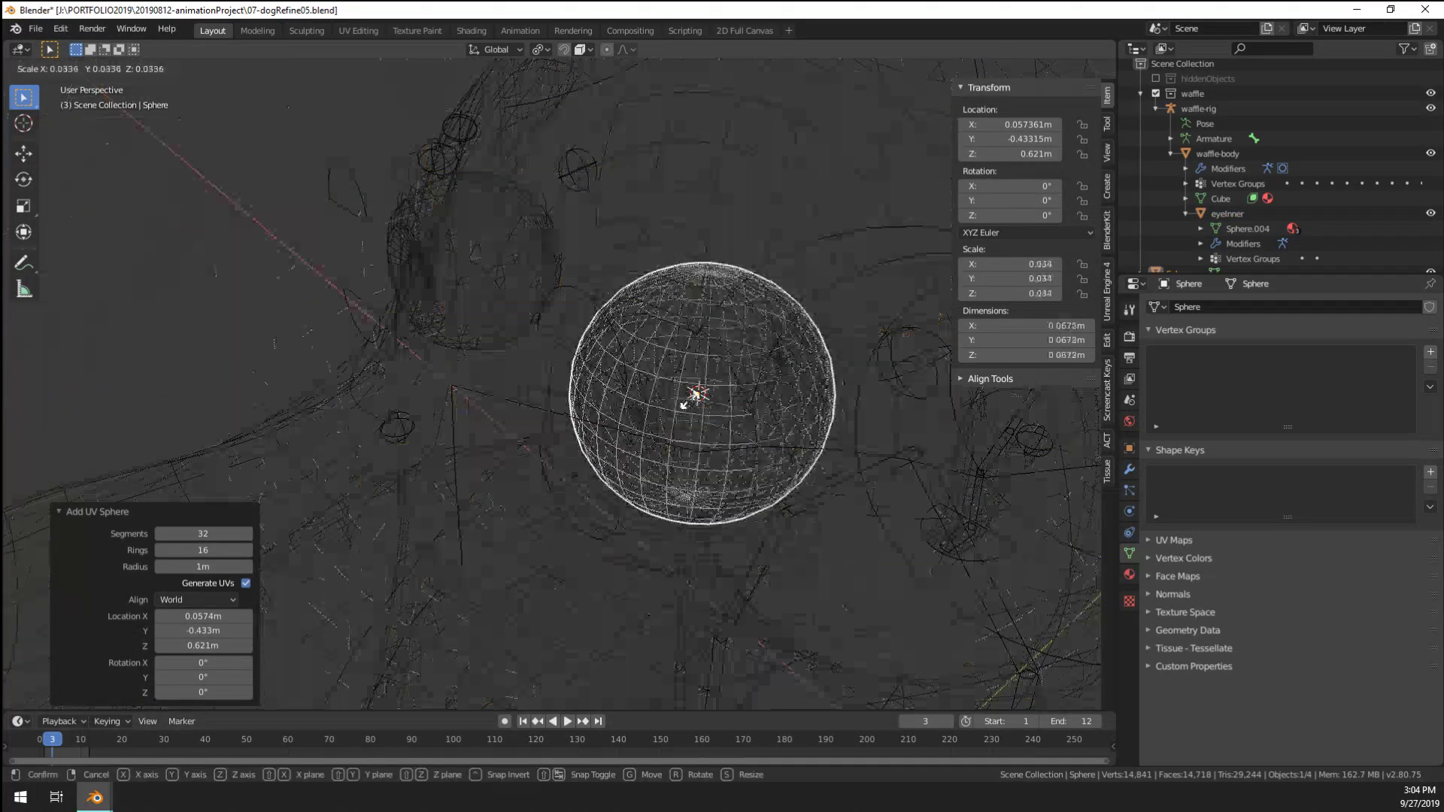
{"action": "left_click", "coordinate": [673, 464]}
{"action": "middle_click_drag", "start_coordinate": [673, 463], "coordinate": [658, 464]}
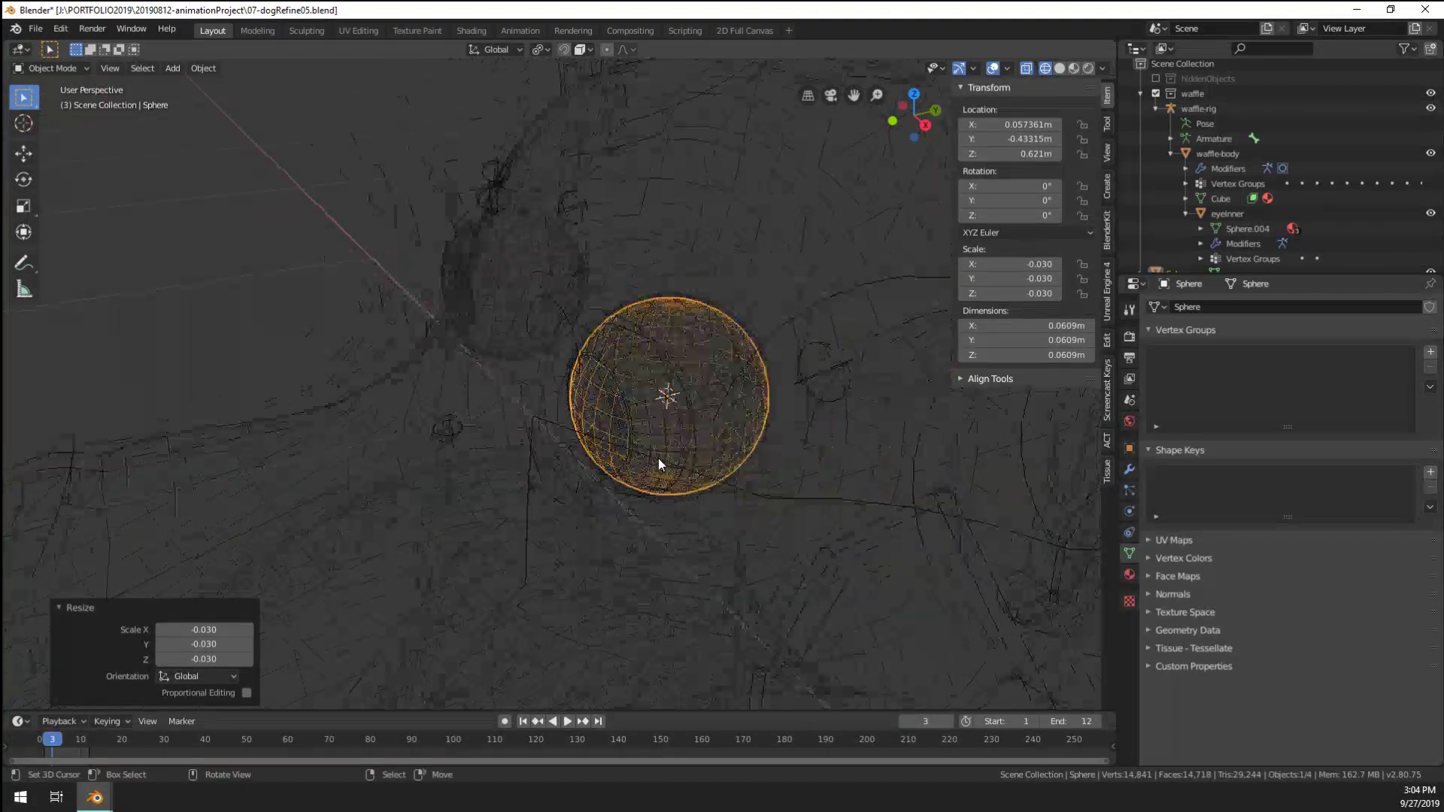
{"action": "scroll", "coordinate": [658, 458], "scroll_direction": "up", "scroll_amount": 3}
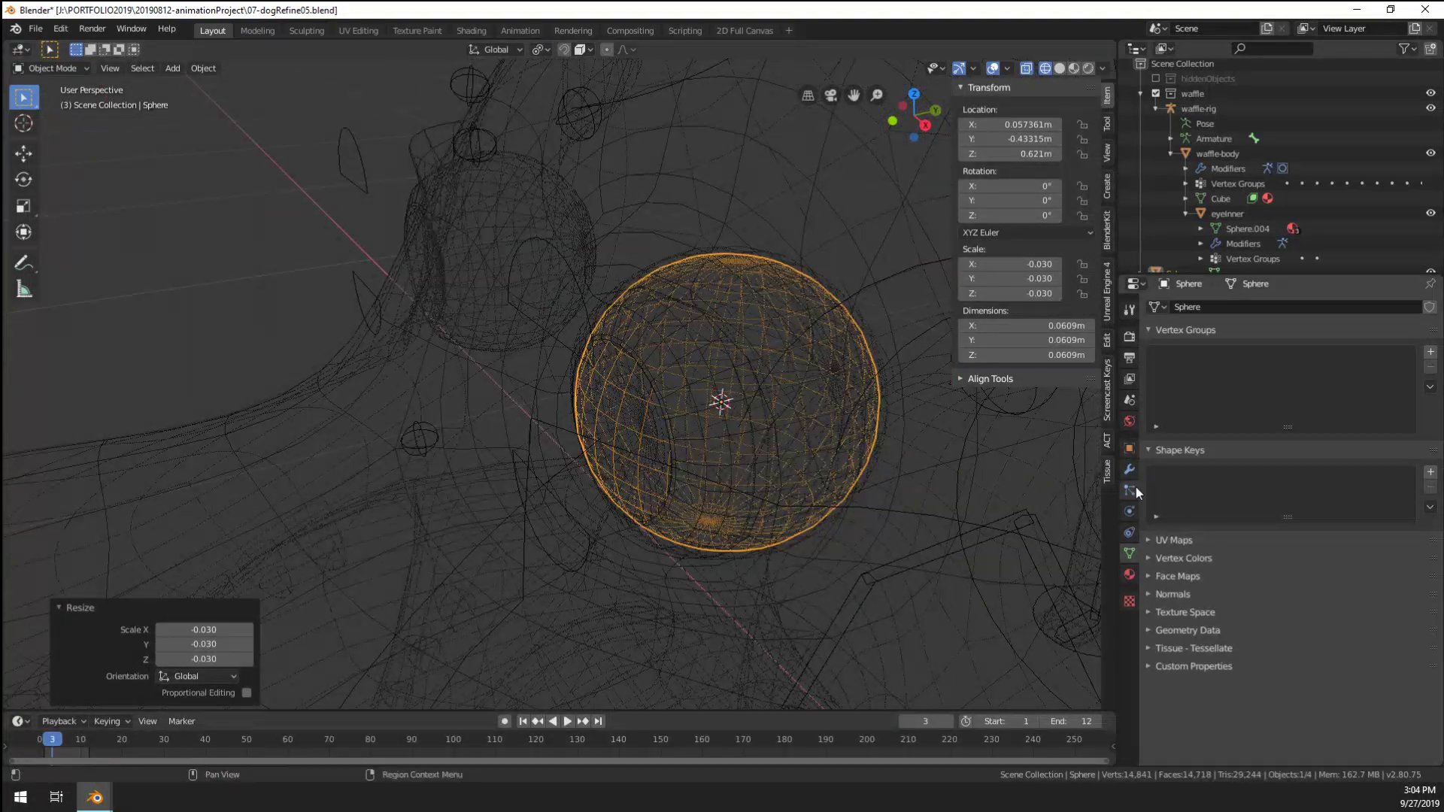
Delete the new UV sphere object and undo back to restore the deleted eyeOuter object
{"action": "key", "text": "x"}
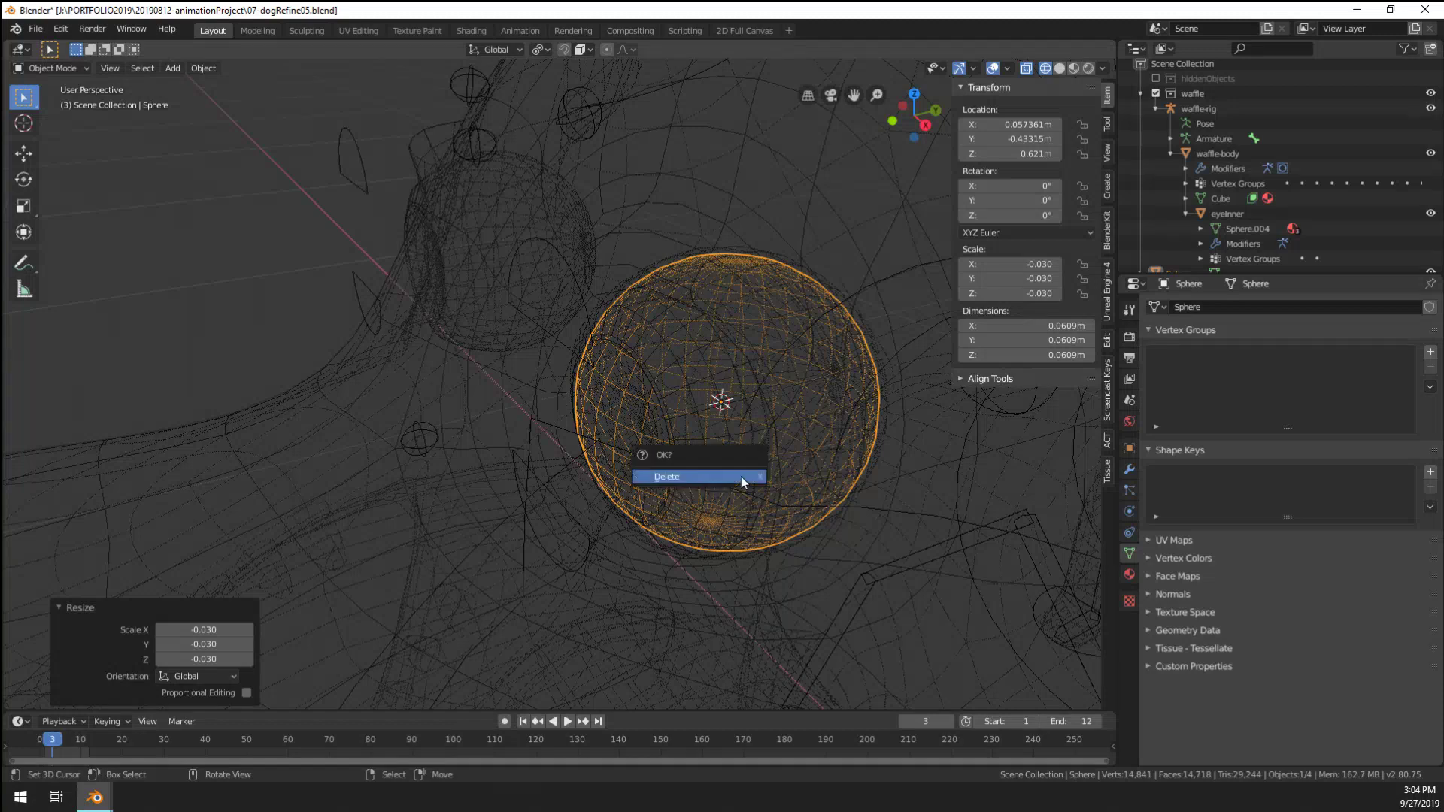
{"action": "left_click", "coordinate": [742, 480]}
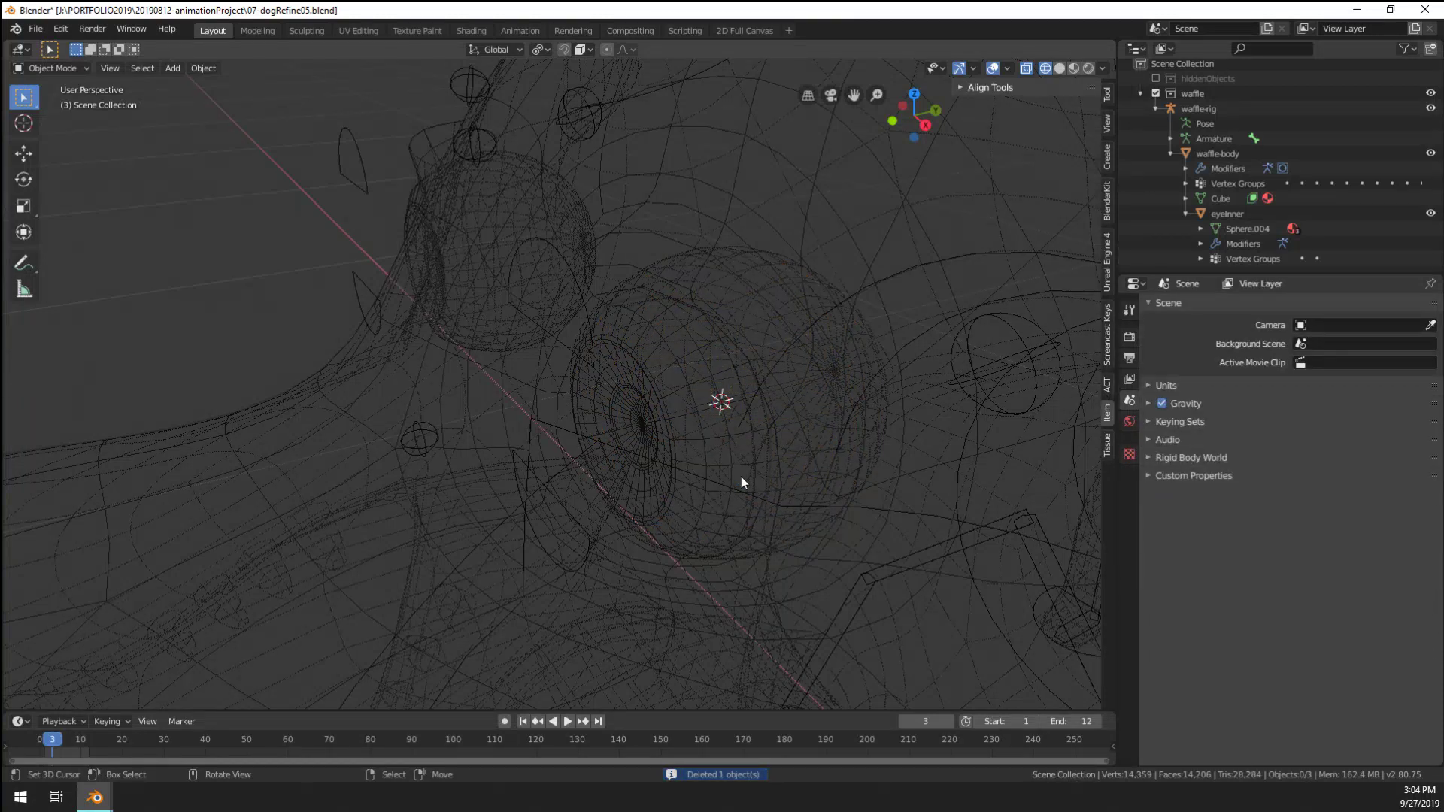
{"action": "left_click", "coordinate": [741, 476]}
{"action": "left_click", "coordinate": [742, 476]}
{"action": "left_click", "coordinate": [742, 476]}
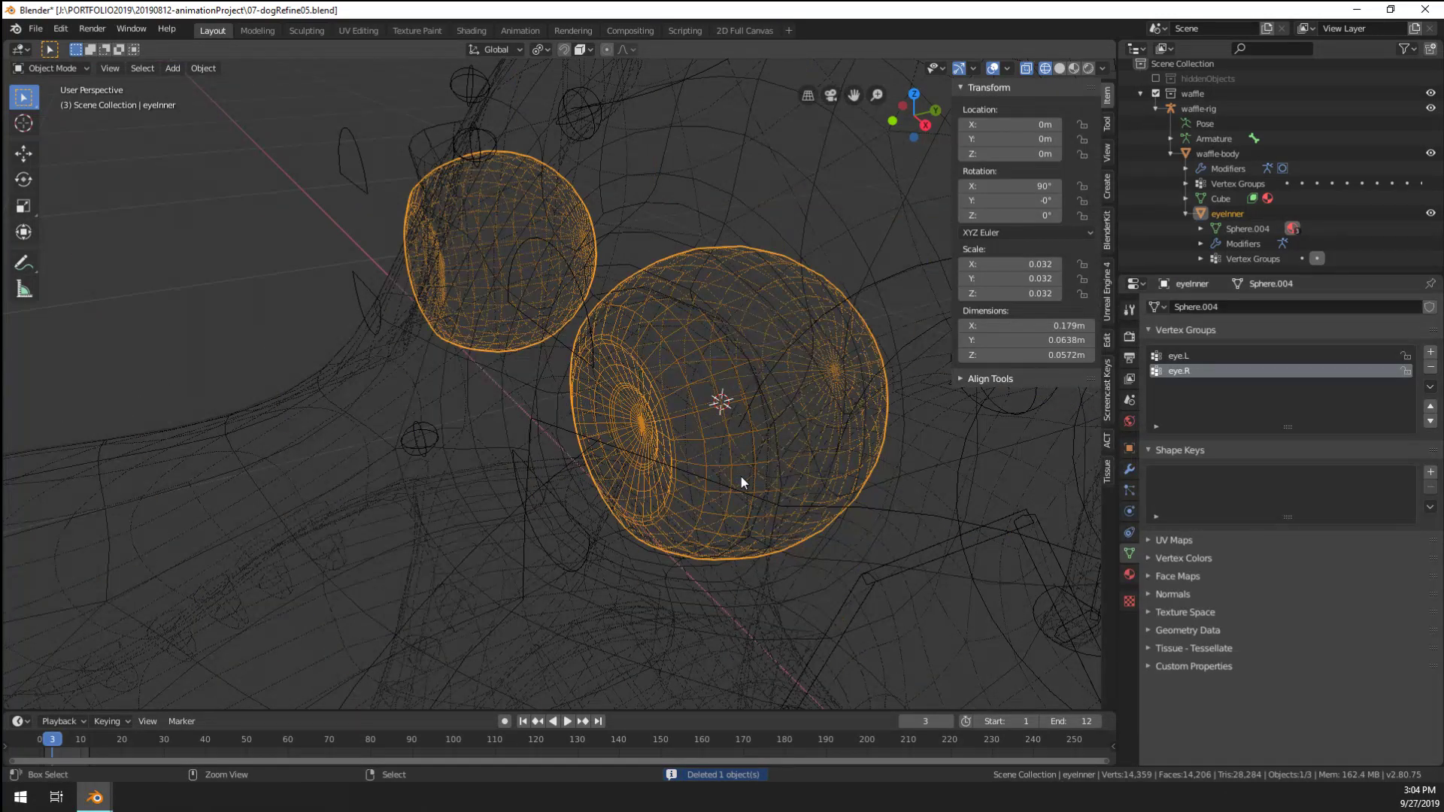
{"action": "key", "text": "Tab"}
{"action": "key", "text": "Tab"}
{"action": "left_click", "coordinate": [742, 476]}
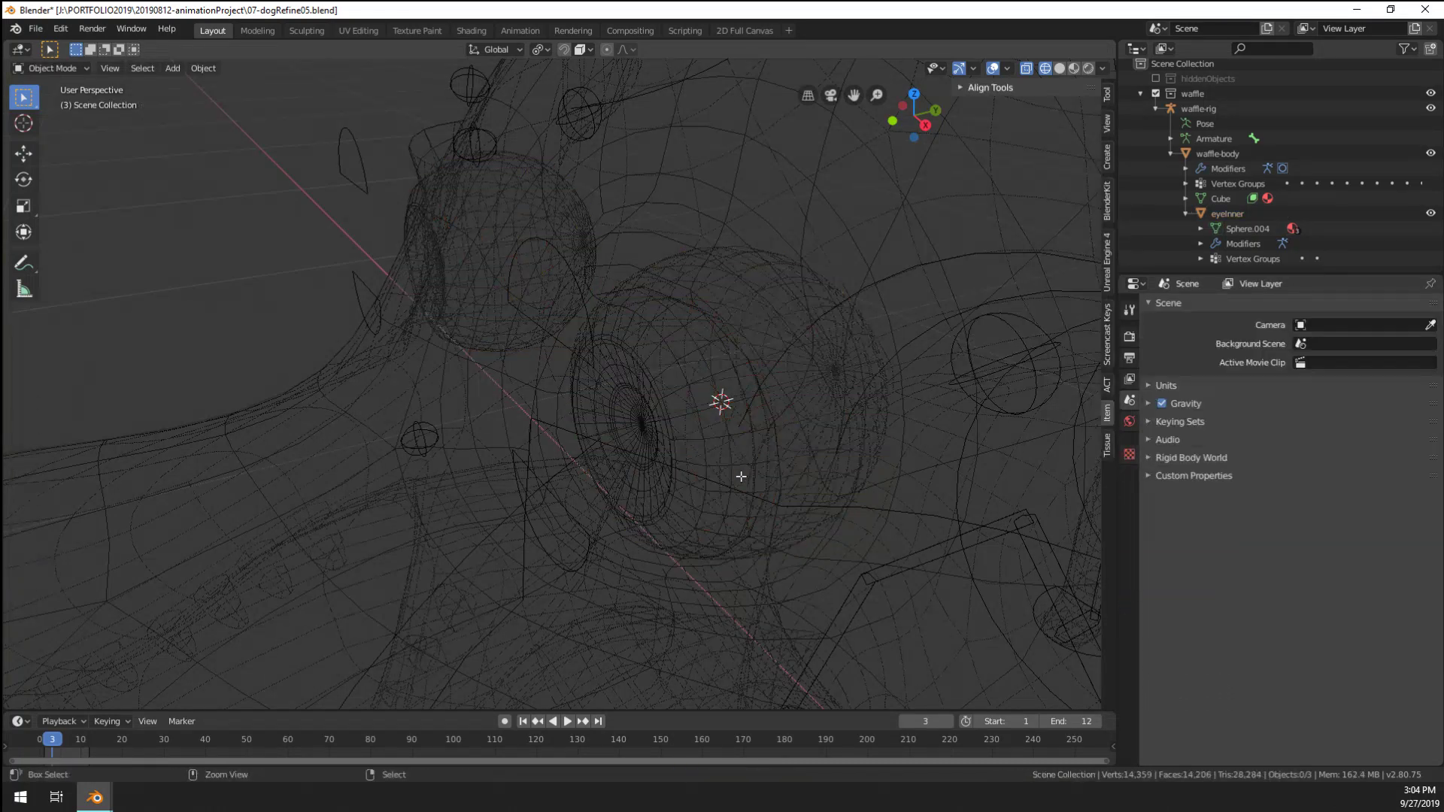
{"action": "left_click", "coordinate": [742, 476]}
{"action": "left_click", "coordinate": [599, 407]}
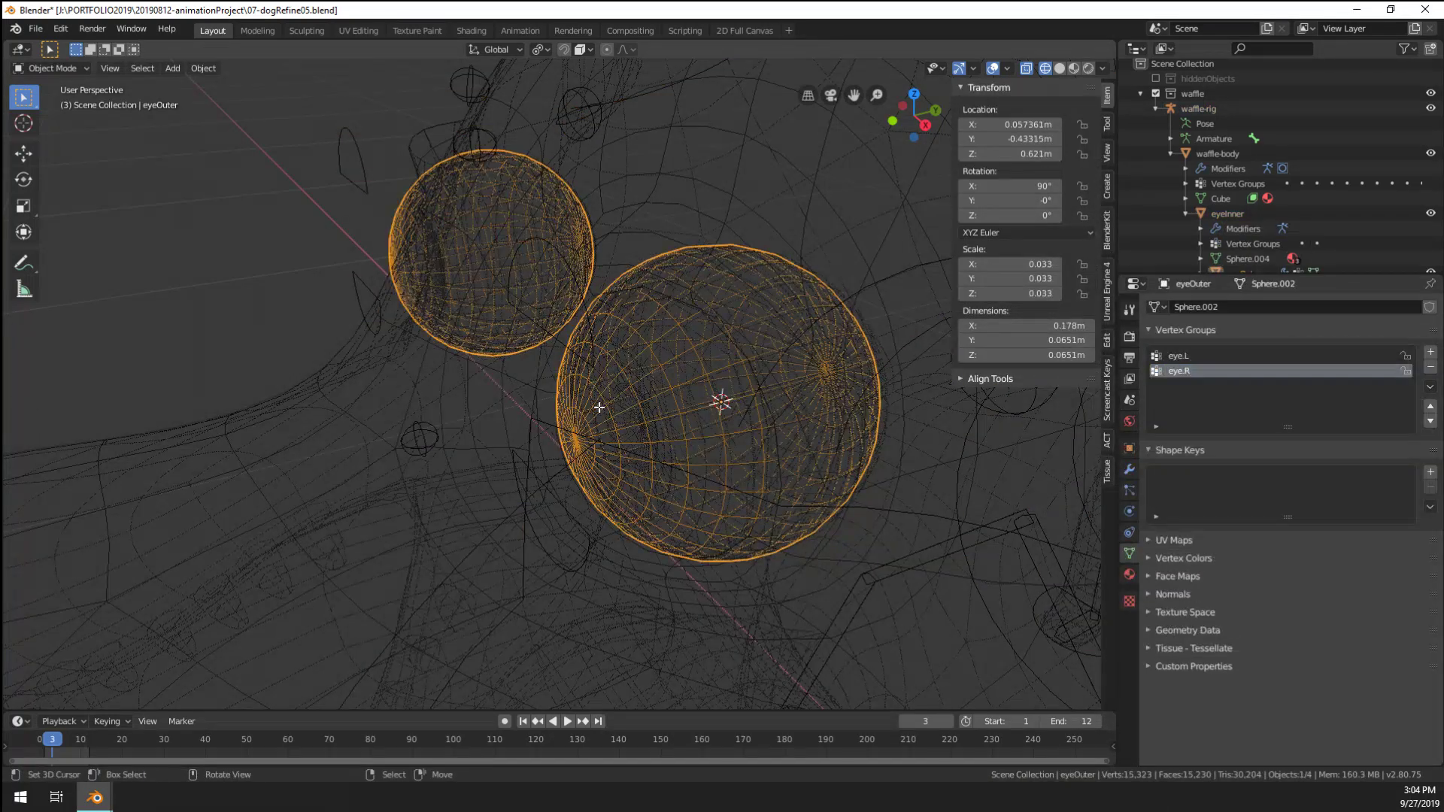
Replace all geometry of the eyeOuter mesh with a UV sphere of 32 segments and 16 rings at the 3D cursor
{"action": "key", "text": "Tab"}
{"action": "middle_click_drag", "start_coordinate": [600, 407], "coordinate": [690, 528]}
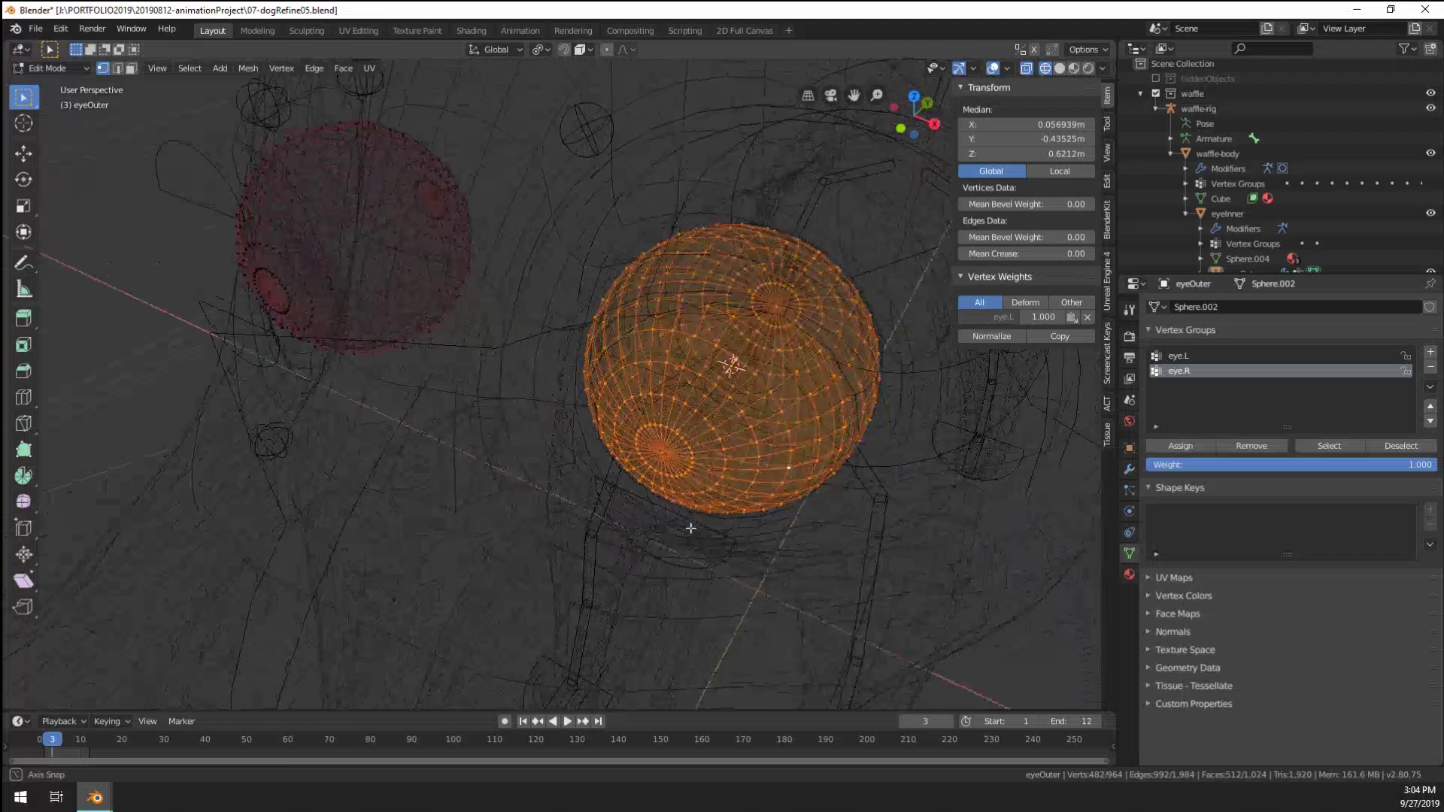
{"action": "key", "text": "a"}
{"action": "key", "text": "h"}
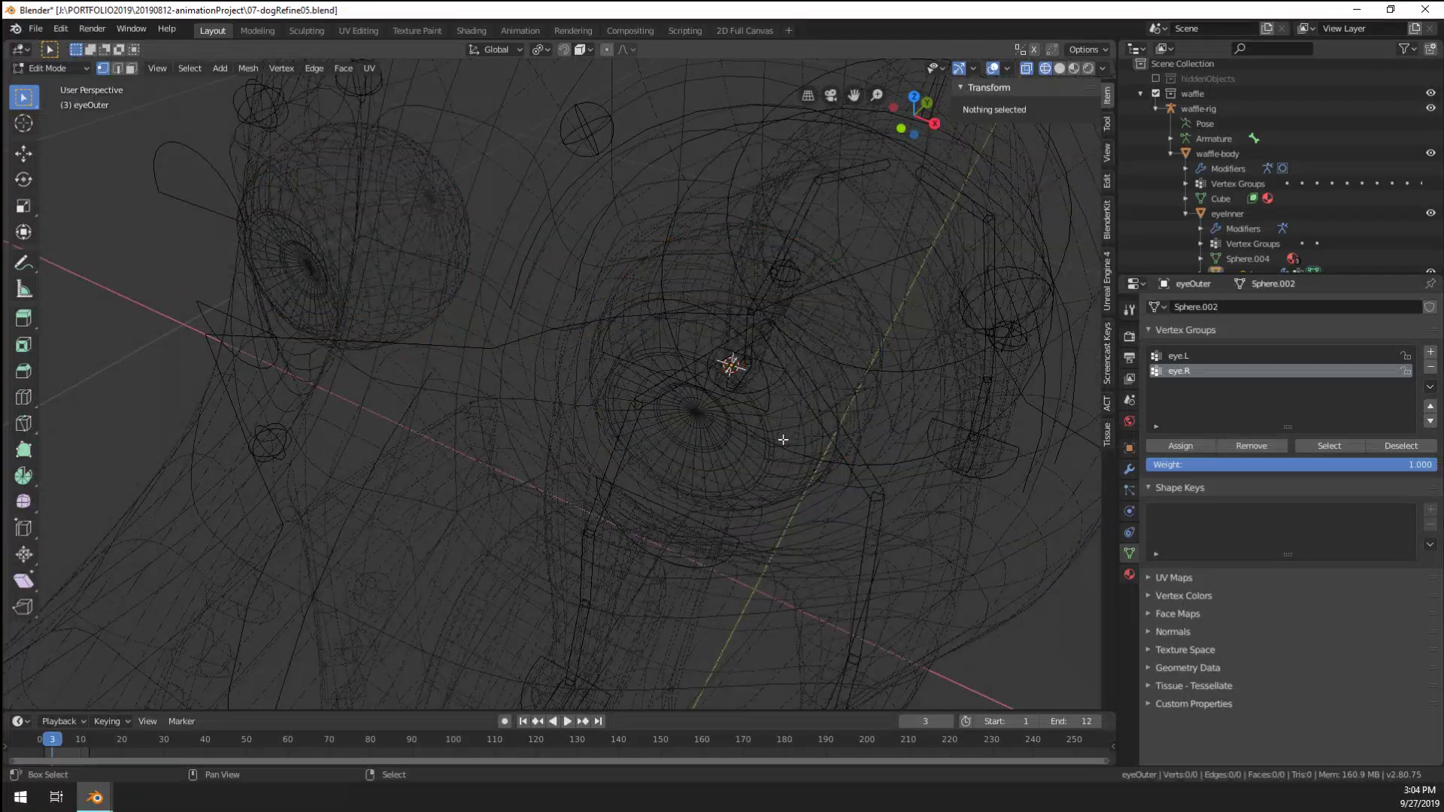
{"action": "key", "text": "shift+a"}
{"action": "left_click", "coordinate": [756, 442]}
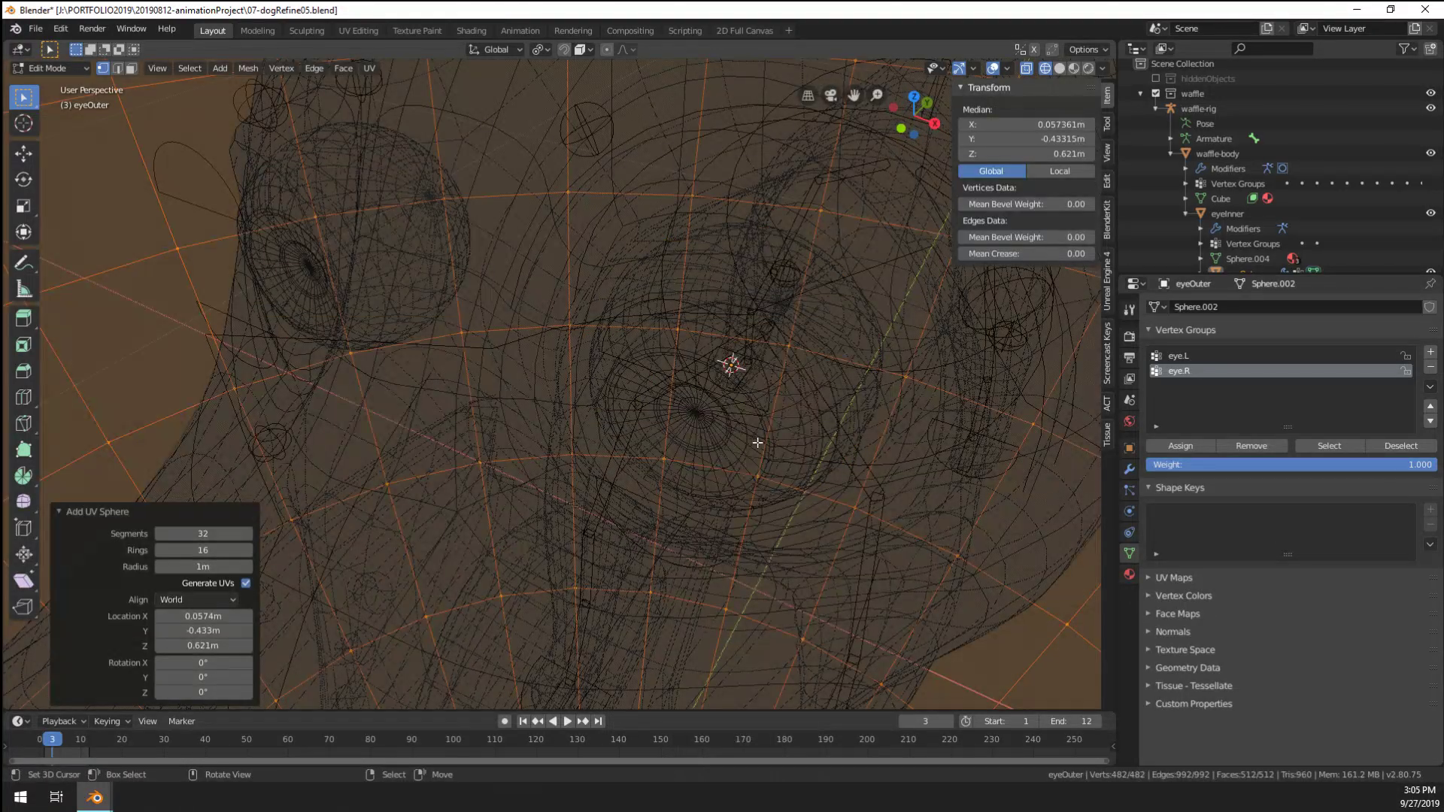
Scale the new sphere down to the left eyeball's size, by about 0.046 and again by about 0.77
{"action": "key", "text": "s"}
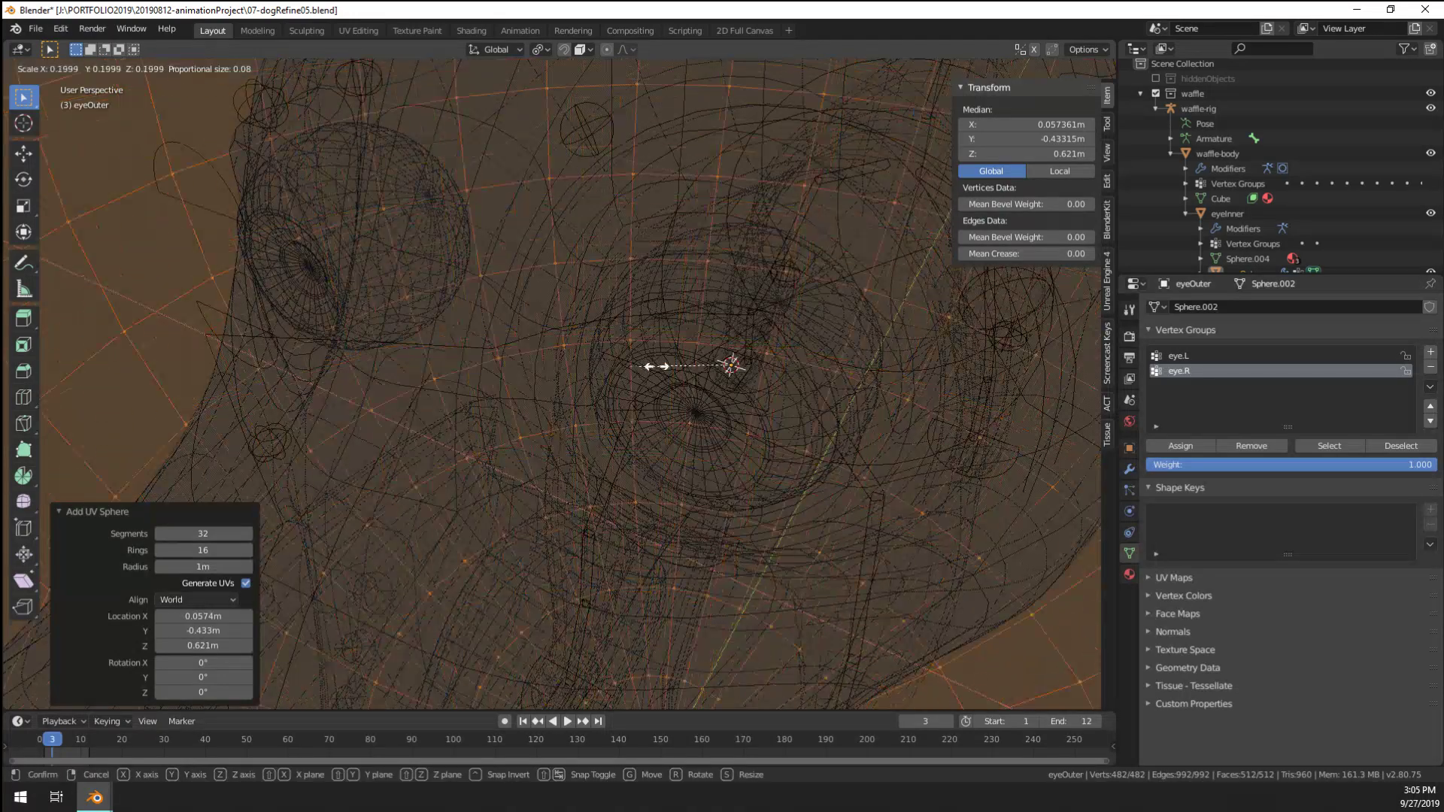
{"action": "left_click", "coordinate": [750, 367]}
{"action": "key", "text": "ctrl+z"}
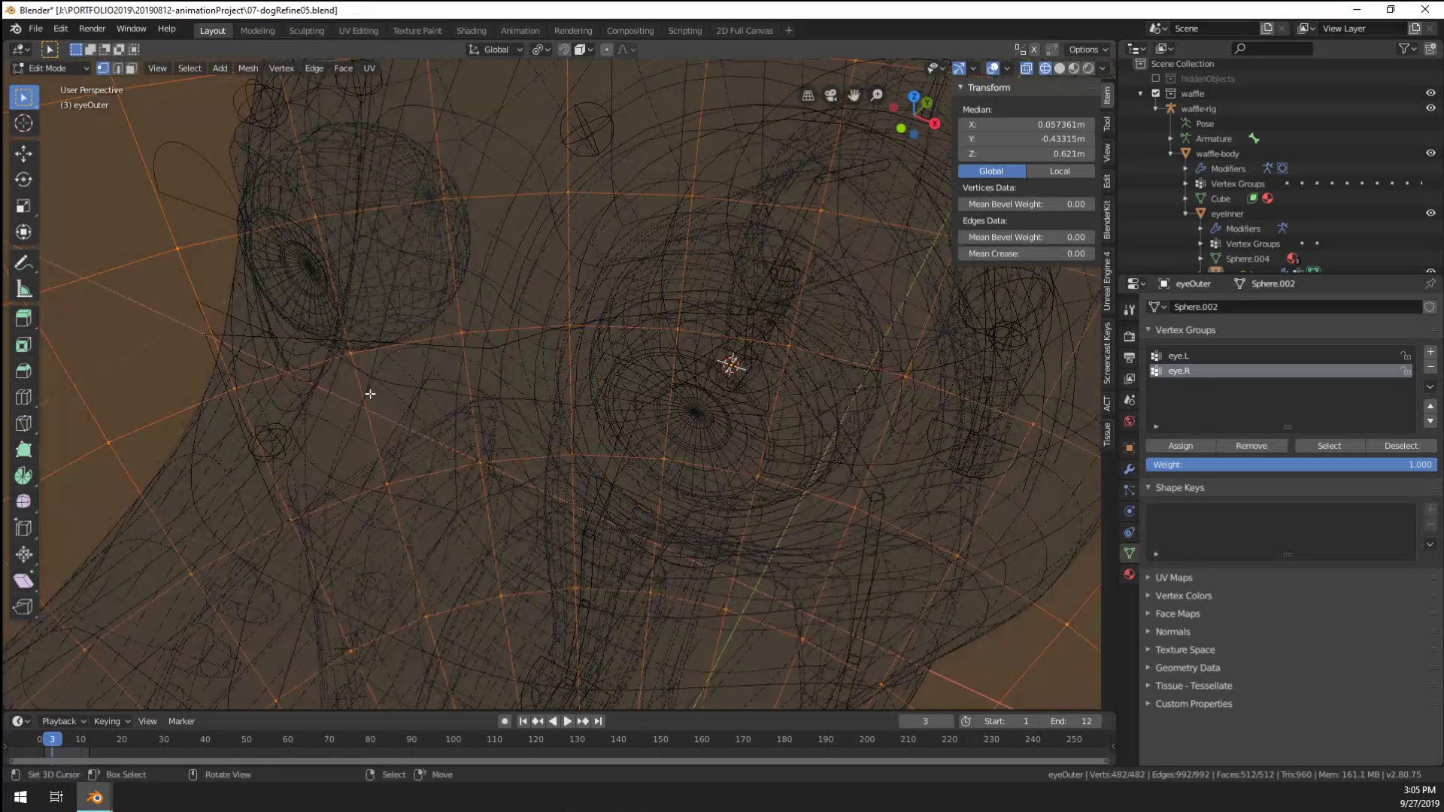
{"action": "key", "text": "s"}
{"action": "left_click", "coordinate": [557, 371]}
{"action": "key", "text": "s"}
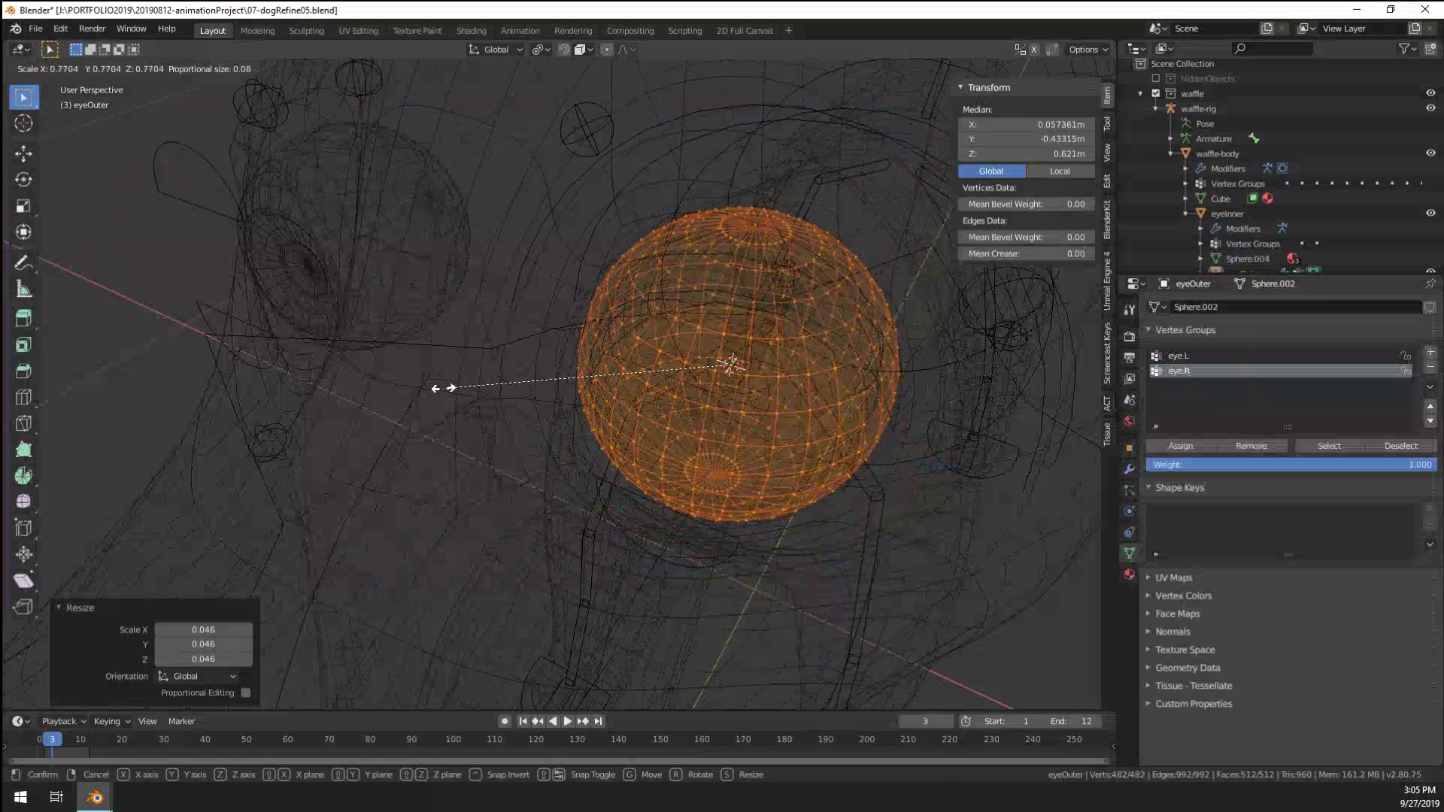
Scale the eyeOuter sphere by 0.722 and refine it by 1.021 so it fits the dog's eye socket
{"action": "left_click", "coordinate": [461, 391]}
{"action": "key", "text": "z"}
{"action": "left_click", "coordinate": [556, 397]}
{"action": "key", "text": "o"}
{"action": "key", "text": "s"}
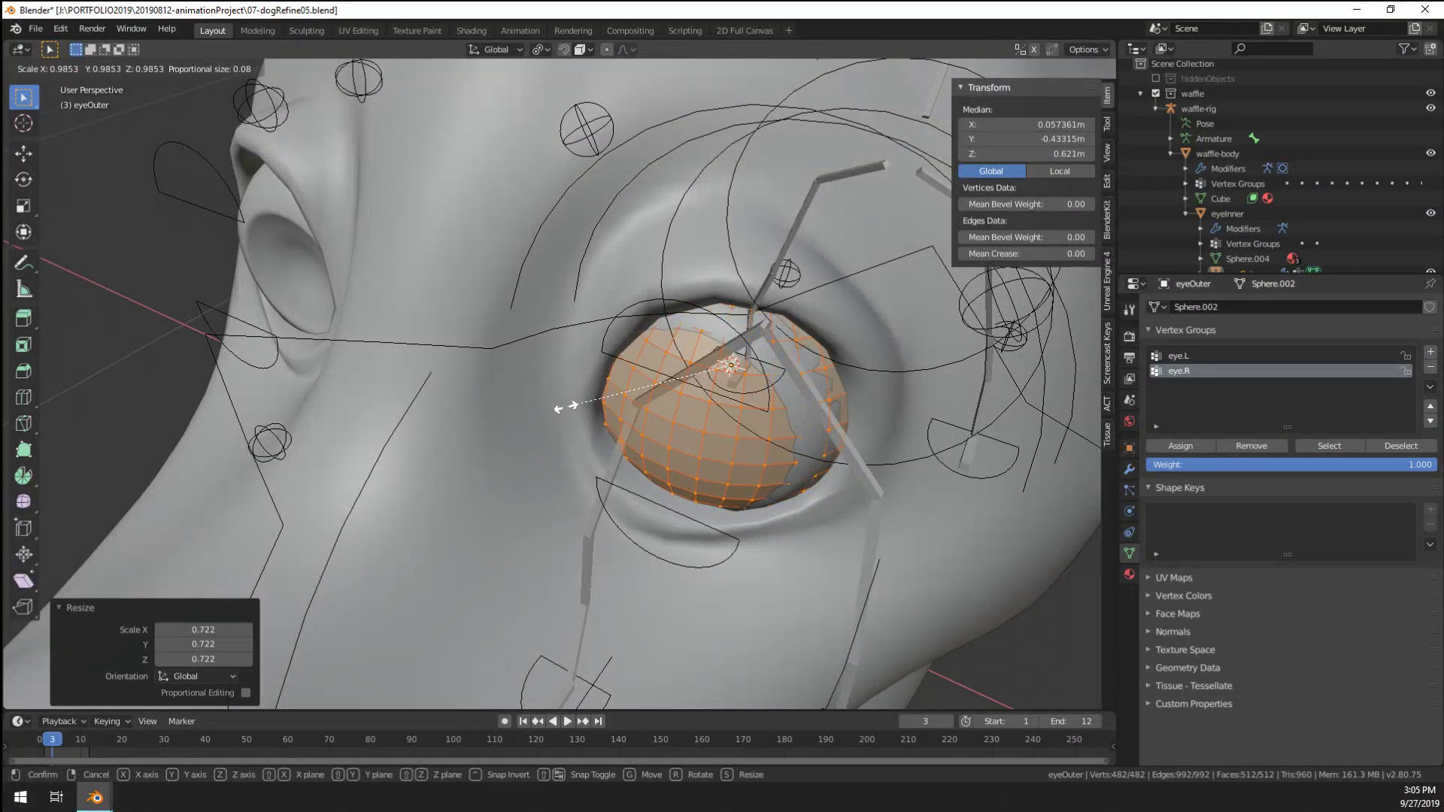
{"action": "left_click", "coordinate": [560, 409]}
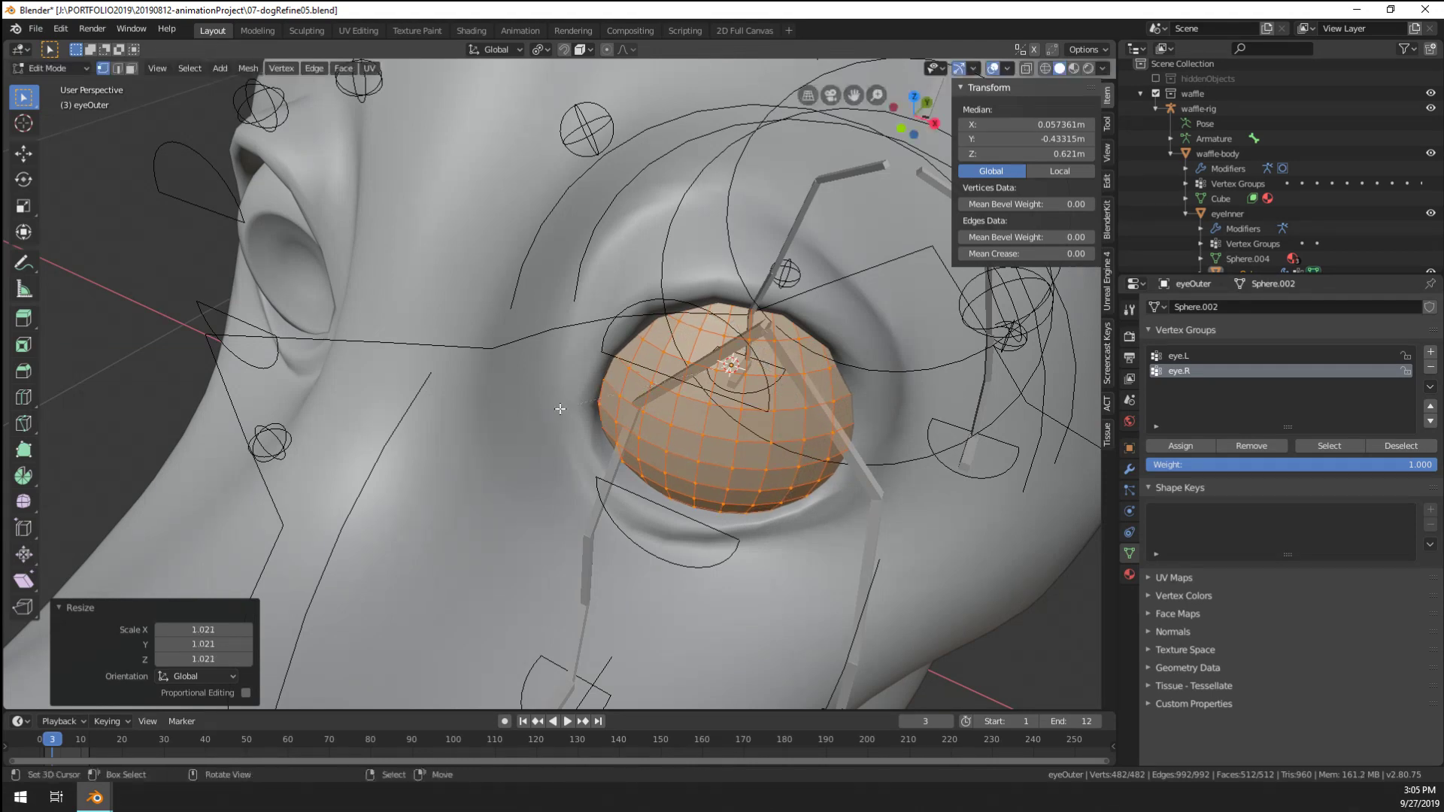
{"action": "middle_click_drag", "start_coordinate": [560, 409], "coordinate": [760, 395]}
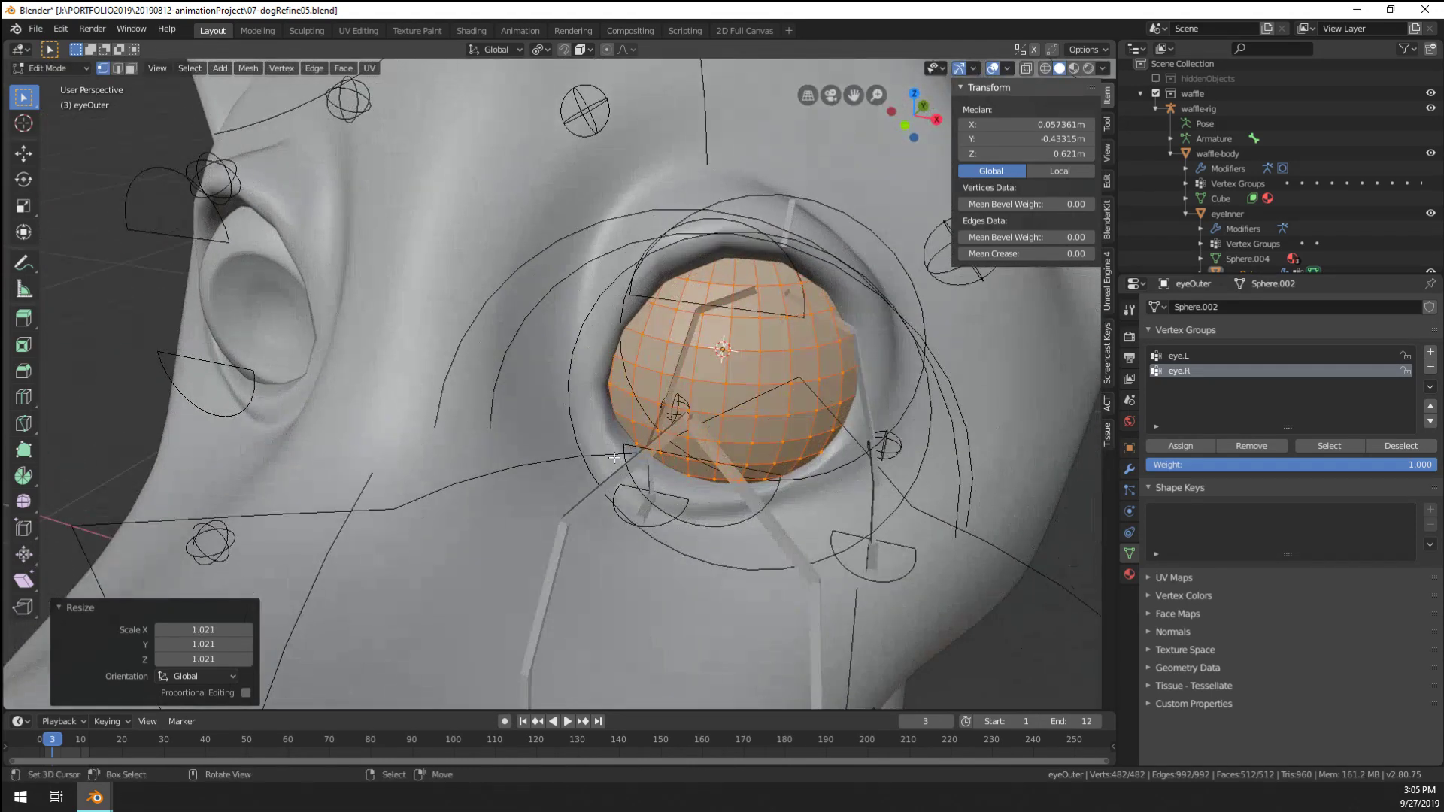
Assign the selected eye sphere's vertices to the eye.L vertex group
{"action": "left_click", "coordinate": [1162, 358]}
{"action": "left_click", "coordinate": [1197, 445]}
{"action": "middle_click_drag", "start_coordinate": [677, 443], "coordinate": [762, 444]}
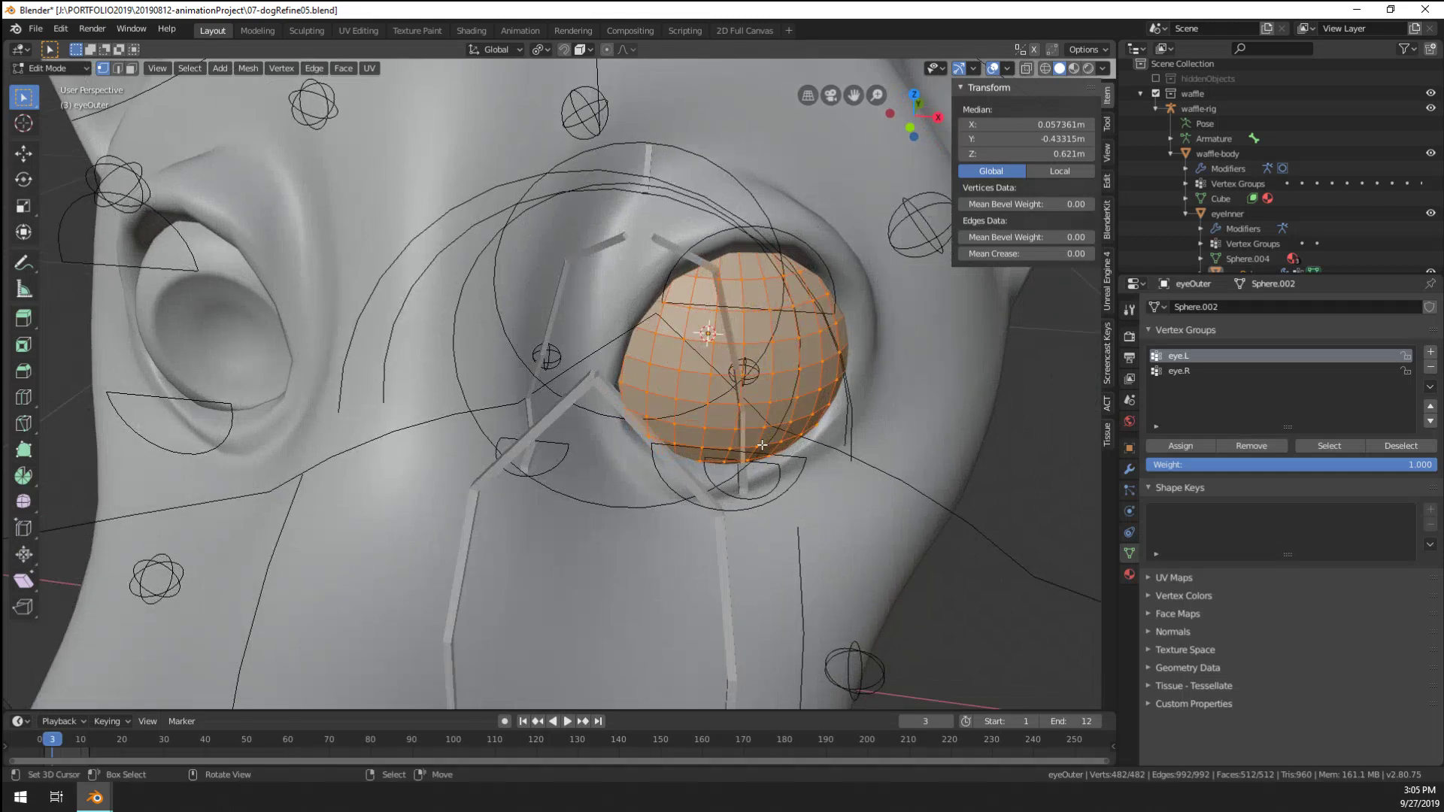
Snap the 3D cursor to the world origin
{"action": "scroll", "coordinate": [759, 445], "scroll_direction": "down", "scroll_amount": 5}
{"action": "key", "text": "shift+s"}
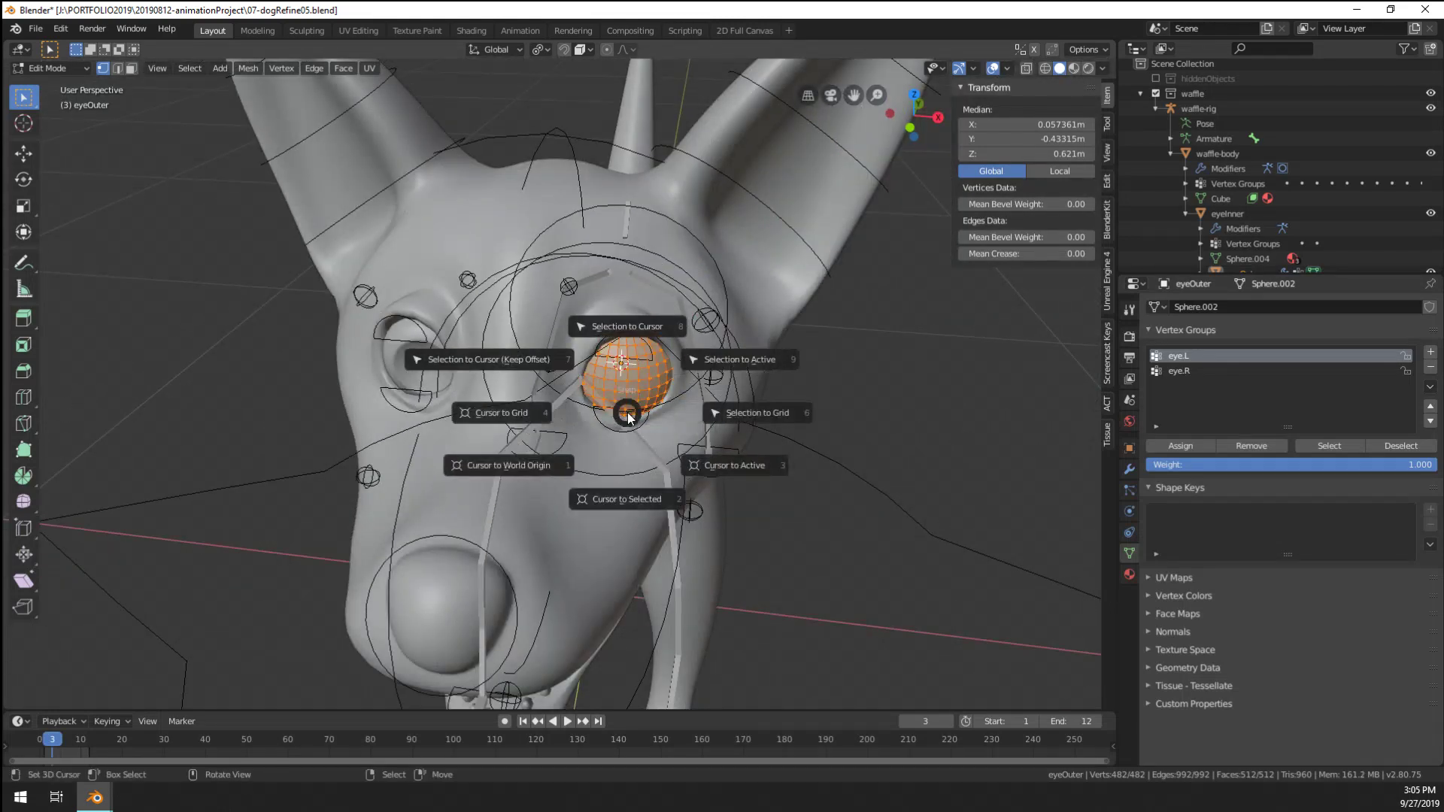
{"action": "left_click", "coordinate": [616, 485]}
{"action": "key", "text": "shift+a"}
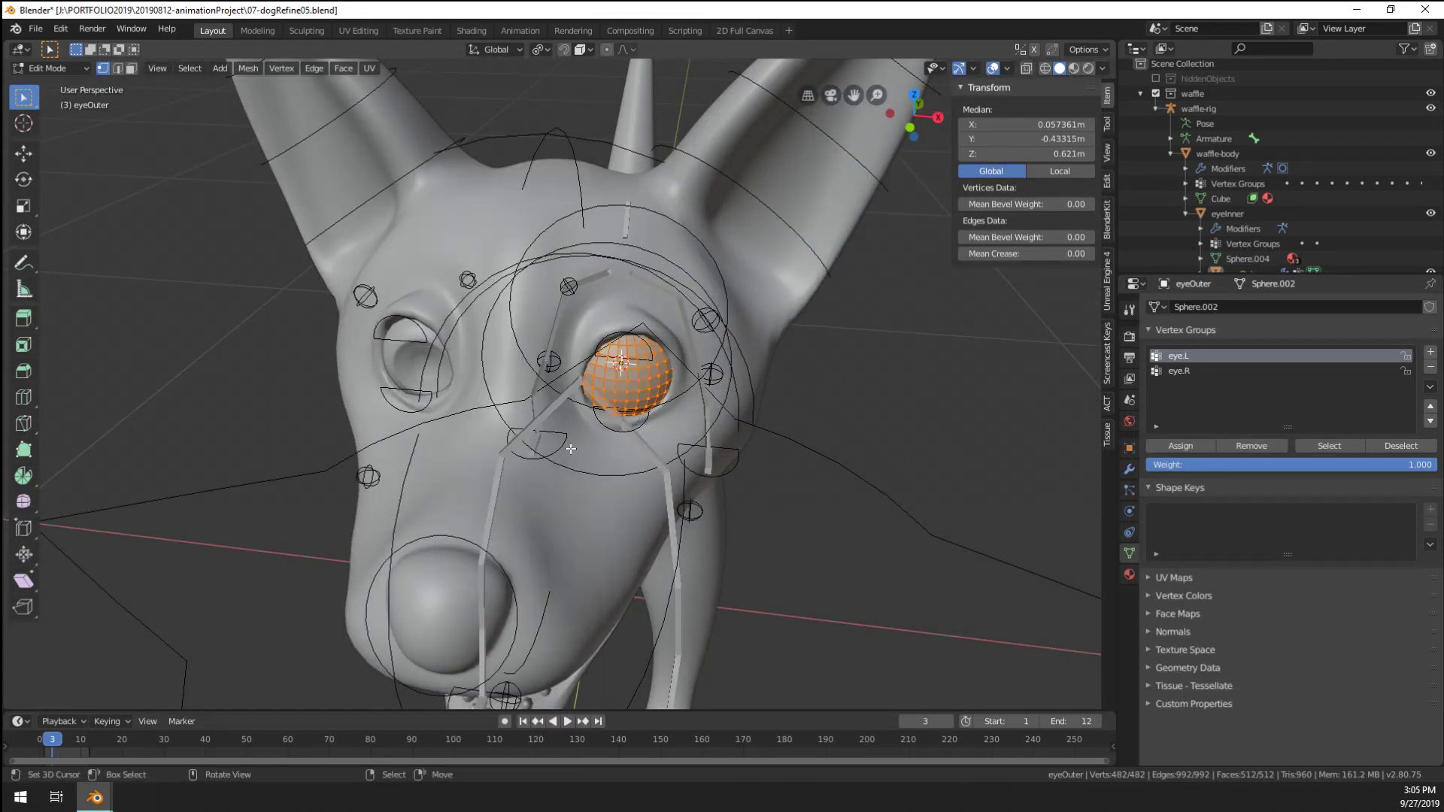
{"action": "key", "text": "shift+s"}
{"action": "left_click", "coordinate": [496, 493]}
{"action": "middle_click_drag", "start_coordinate": [527, 481], "coordinate": [715, 421]}
Duplicate the eye sphere in place and mirror the copy around the 3D cursor by scaling it -1 along X
{"action": "key", "text": "shift+d"}
{"action": "key", "text": "Escape"}
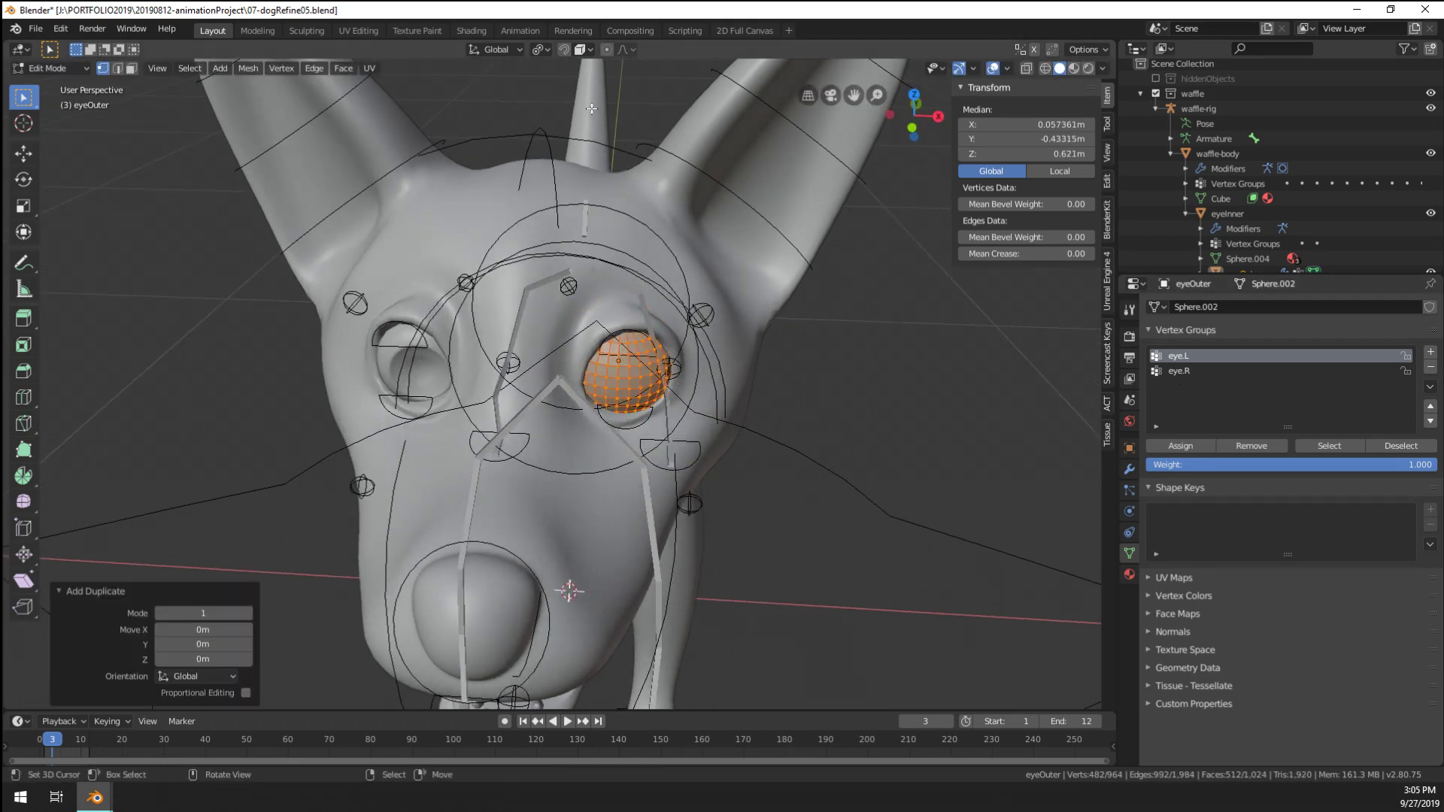
{"action": "left_click", "coordinate": [538, 49]}
{"action": "left_click", "coordinate": [549, 111]}
{"action": "type", "text": "sx"}
{"action": "type", "text": "-1"}
{"action": "key", "text": "Return"}
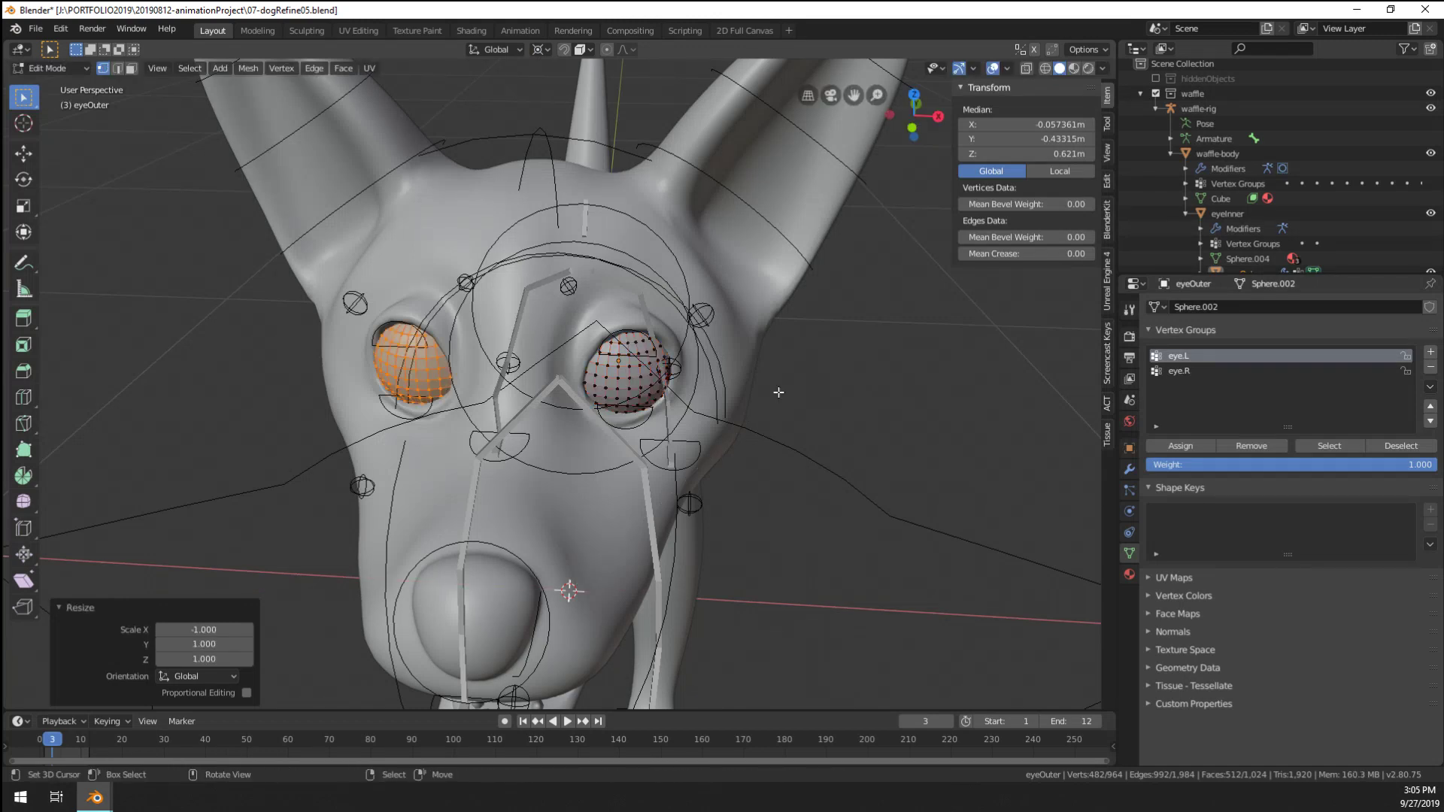
Assign the mirrored eye sphere to the eye.R vertex group and return to Object Mode
{"action": "left_click", "coordinate": [1178, 371]}
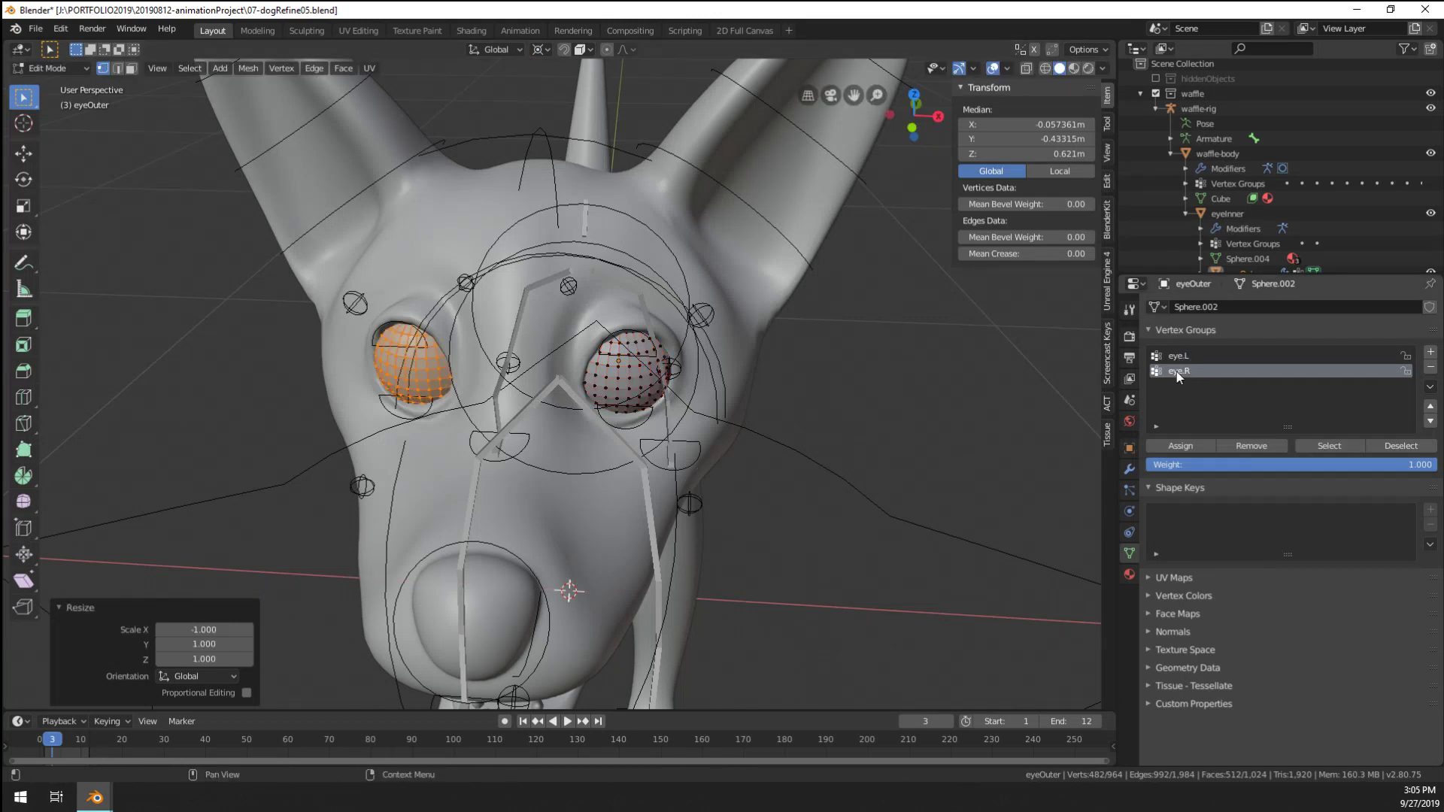
{"action": "left_click", "coordinate": [1183, 447]}
{"action": "middle_click_drag", "start_coordinate": [594, 426], "coordinate": [616, 379]}
{"action": "scroll", "coordinate": [616, 379], "scroll_direction": "down", "scroll_amount": 3}
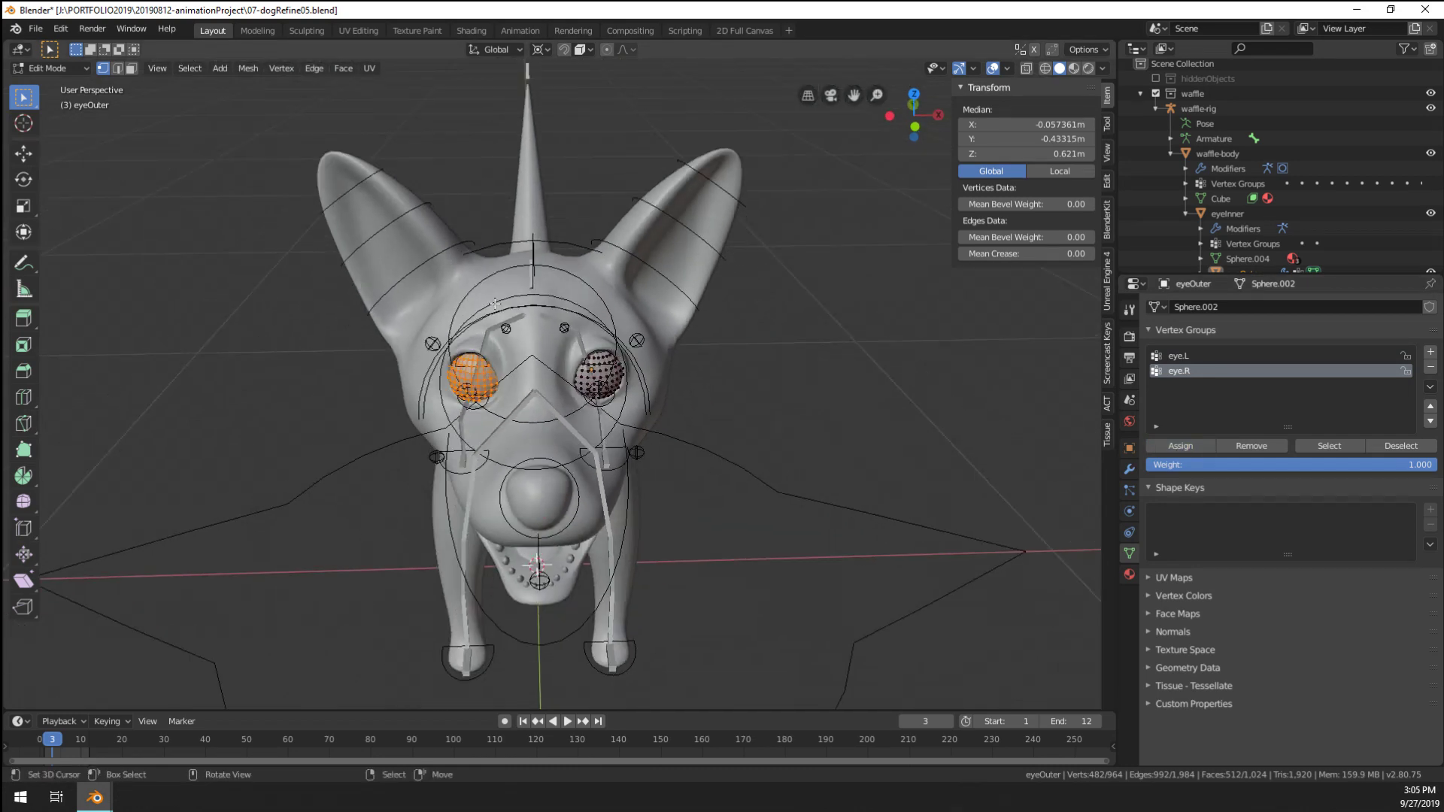
{"action": "mouse_move", "coordinate": [494, 305]}
{"action": "middle_mouse_down"}
{"action": "mouse_move", "coordinate": [608, 295]}
{"action": "mouse_move", "coordinate": [694, 351]}
{"action": "mouse_move", "coordinate": [627, 351]}
{"action": "mouse_move", "coordinate": [928, 406]}
{"action": "middle_mouse_up"}
{"action": "key", "text": "Tab"}
Switch the viewport to LookDev shading, select waffle-rig and put it in Pose Mode
{"action": "scroll", "coordinate": [628, 349], "scroll_direction": "up", "scroll_amount": 4}
{"action": "right_click", "coordinate": [630, 349]}
{"action": "left_click", "coordinate": [631, 349]}
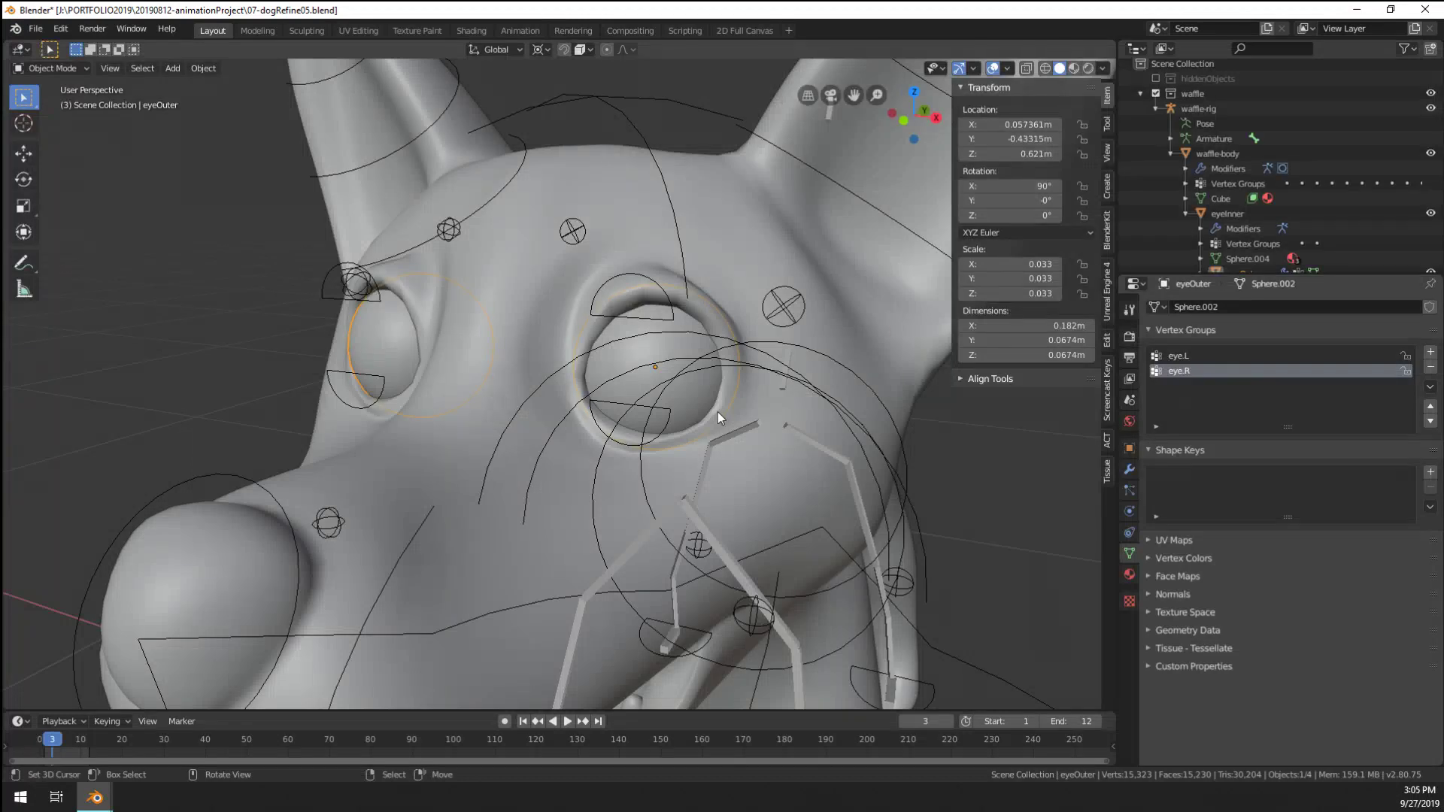
{"action": "left_click", "coordinate": [1076, 69]}
{"action": "scroll", "coordinate": [779, 227], "scroll_direction": "down", "scroll_amount": 5}
{"action": "middle_click_drag", "start_coordinate": [778, 227], "coordinate": [422, 452]}
{"action": "left_click", "coordinate": [191, 543]}
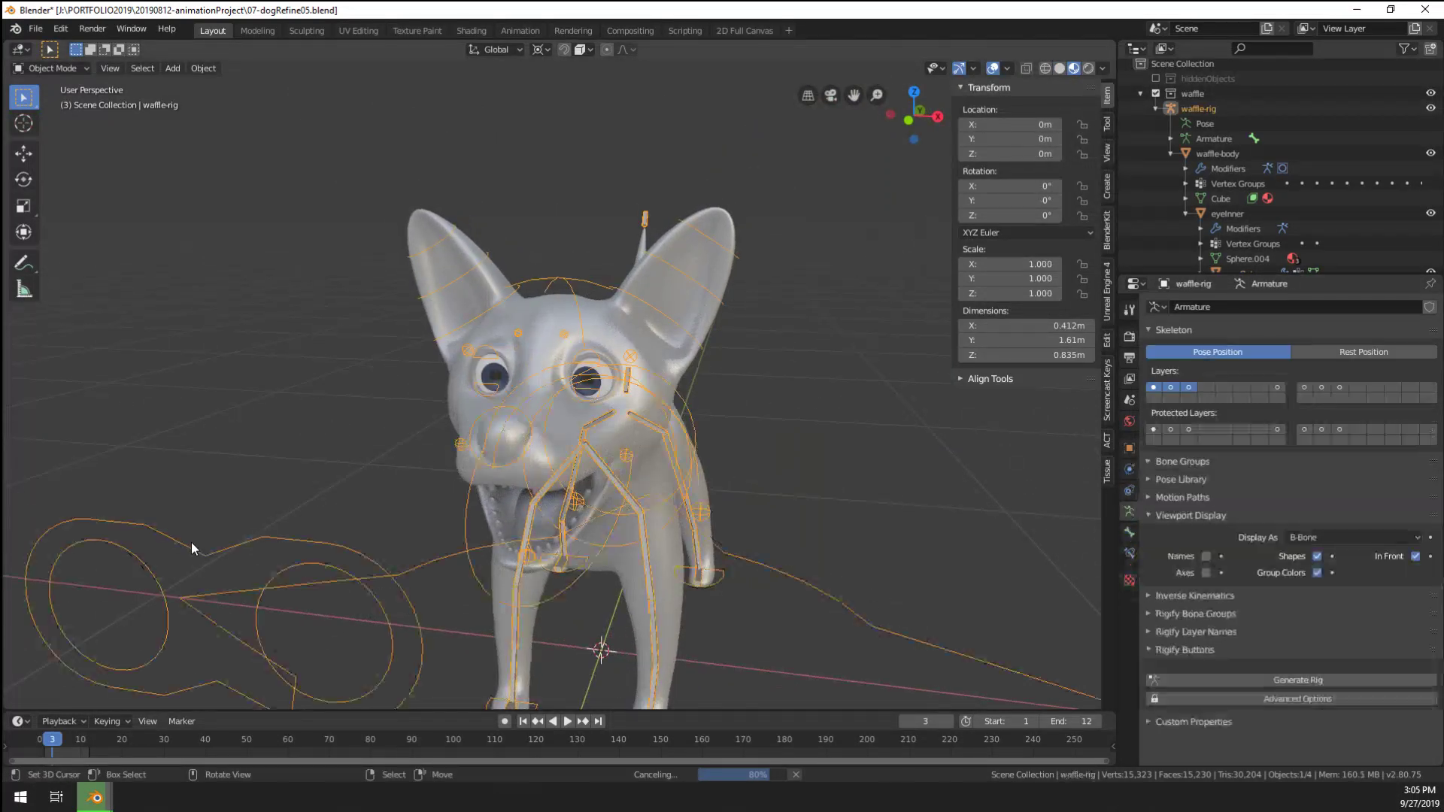
{"action": "key", "text": "ctrl+Tab"}
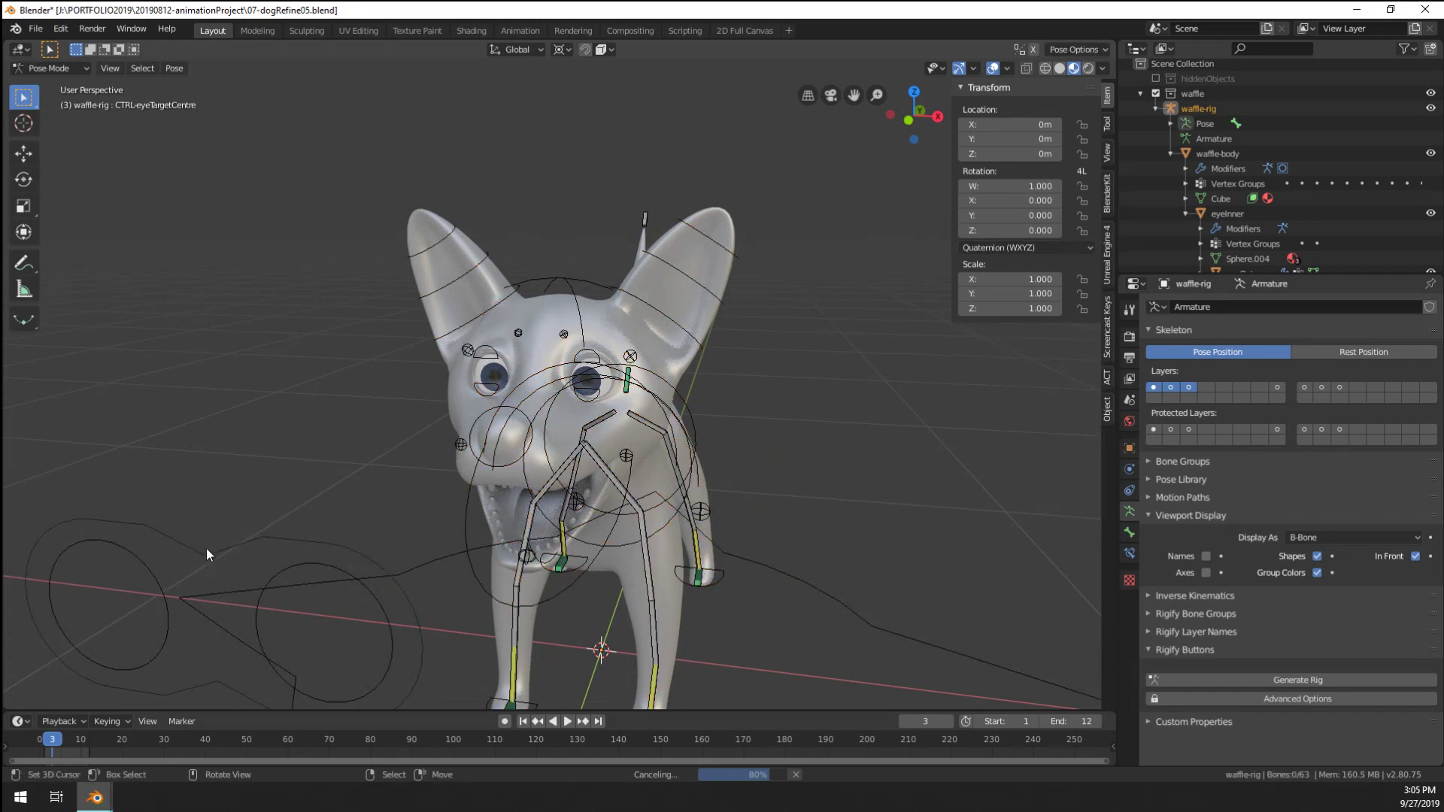
Move the CTRL-eyeTargetCentre bone around to test how both eyes follow it, leaving it near the centre
{"action": "left_click_drag", "start_coordinate": [229, 544], "coordinate": [617, 144]}
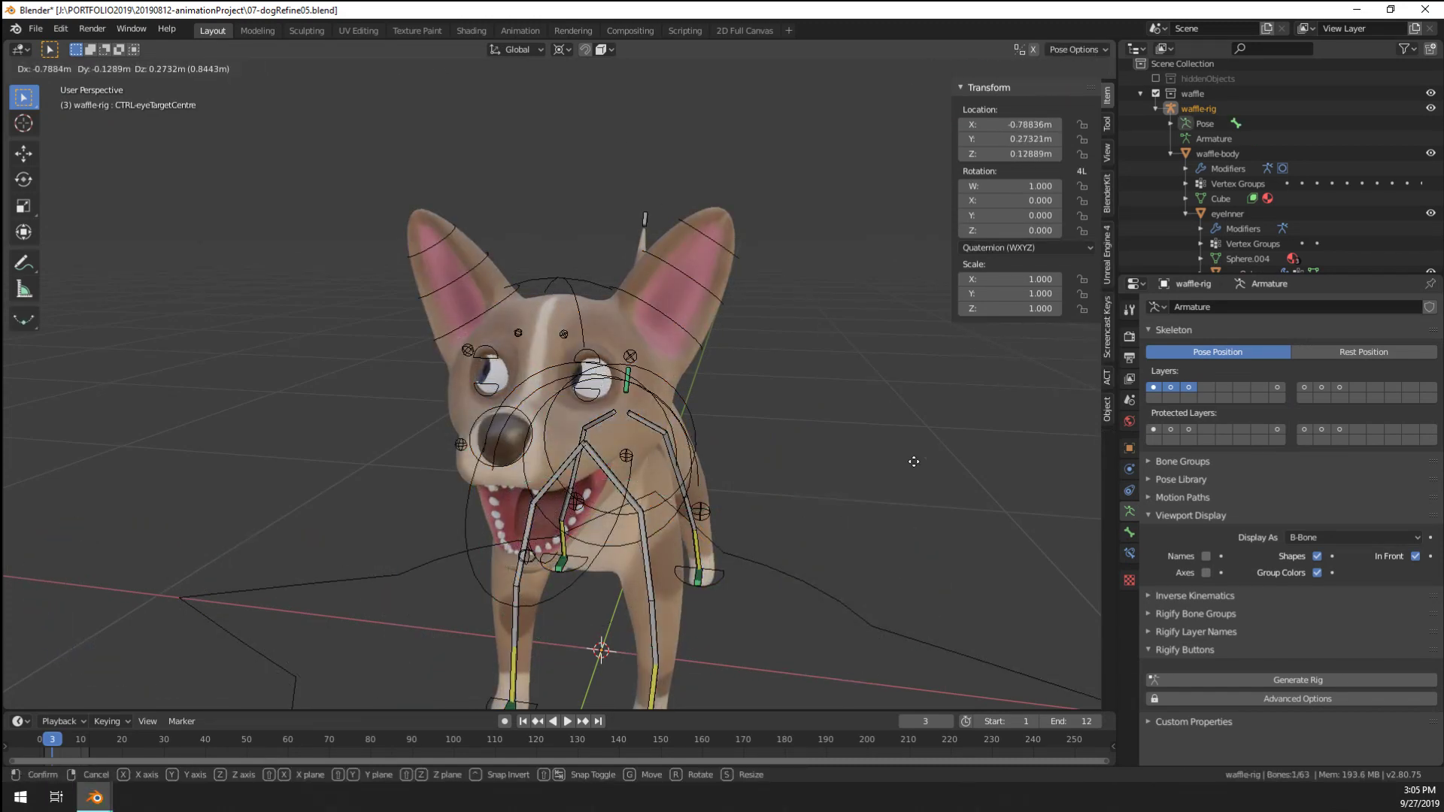
{"action": "left_click_drag", "start_coordinate": [237, 520], "coordinate": [793, 268]}
{"action": "left_click_drag", "start_coordinate": [994, 510], "coordinate": [251, 435]}
{"action": "scroll", "coordinate": [295, 426], "scroll_direction": "up", "scroll_amount": 5}
{"action": "key", "text": "g"}
{"action": "left_click", "coordinate": [306, 464]}
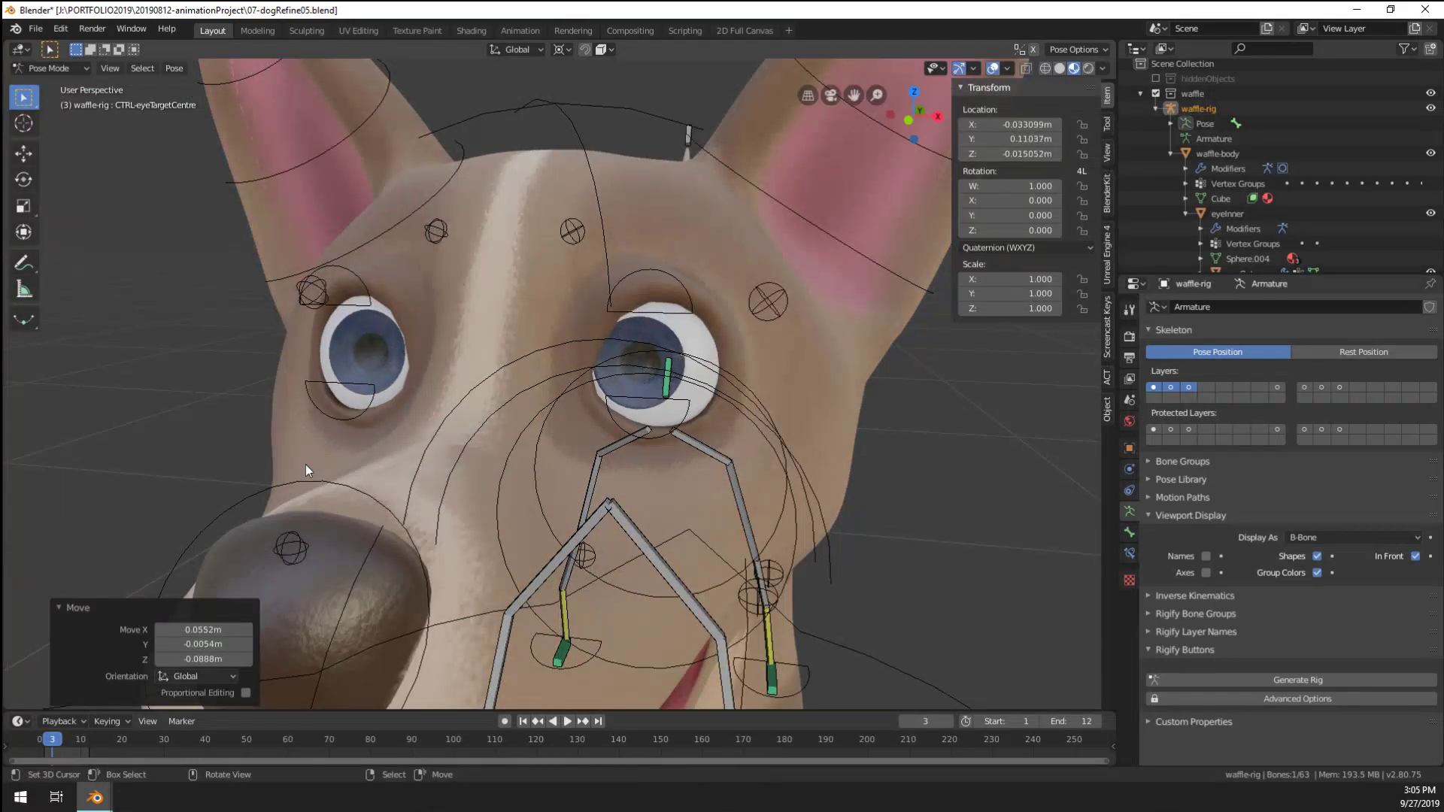
Switch to the Shading workspace, frame the dog's face and locate eyeInner in the scene hierarchy
{"action": "middle_click_drag", "start_coordinate": [305, 463], "coordinate": [454, 88]}
{"action": "left_click", "coordinate": [471, 30]}
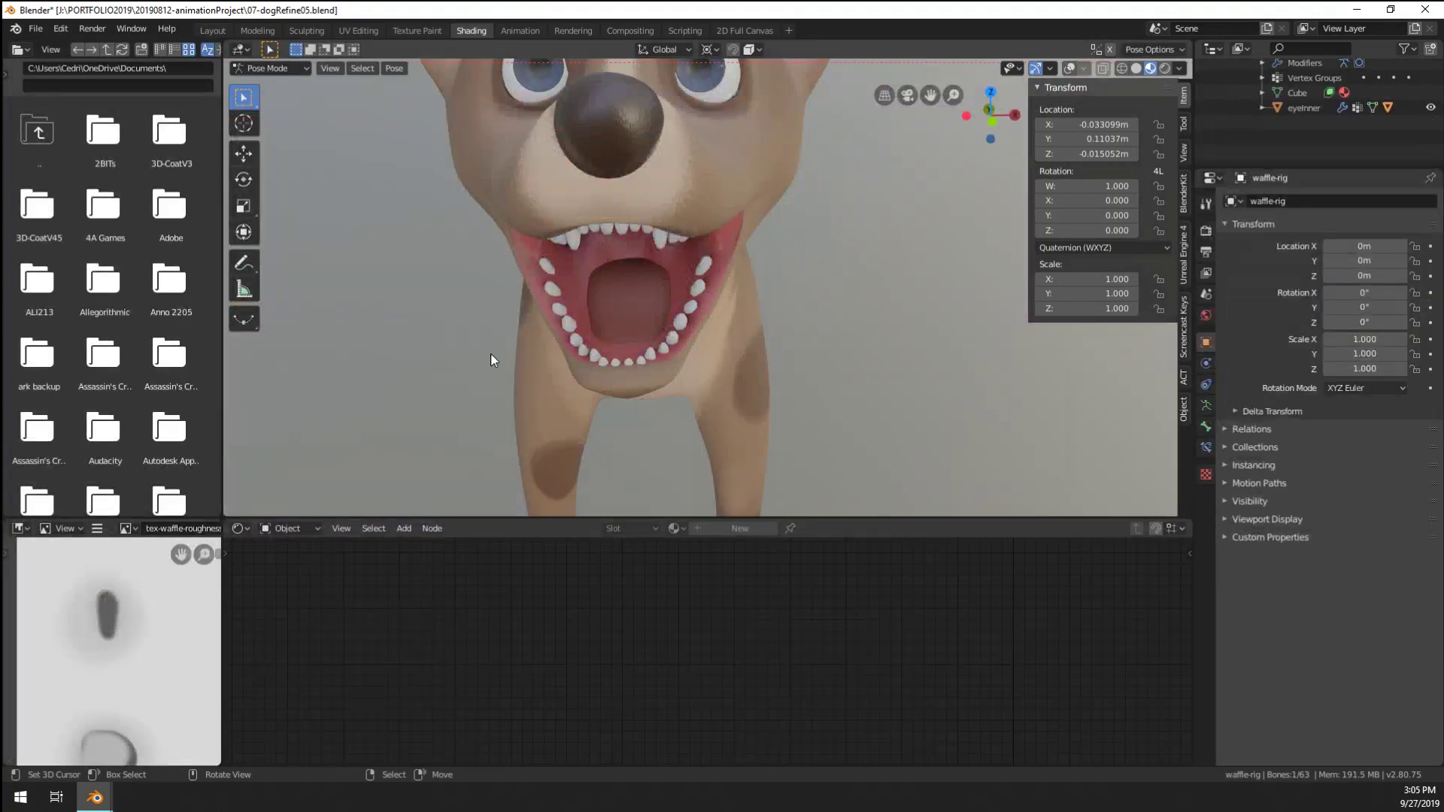
{"action": "scroll", "coordinate": [710, 264], "scroll_direction": "down", "scroll_amount": 3}
{"action": "scroll", "coordinate": [725, 293], "scroll_direction": "up", "scroll_amount": 3}
{"action": "scroll", "coordinate": [1237, 111], "scroll_direction": "up", "scroll_amount": 3}
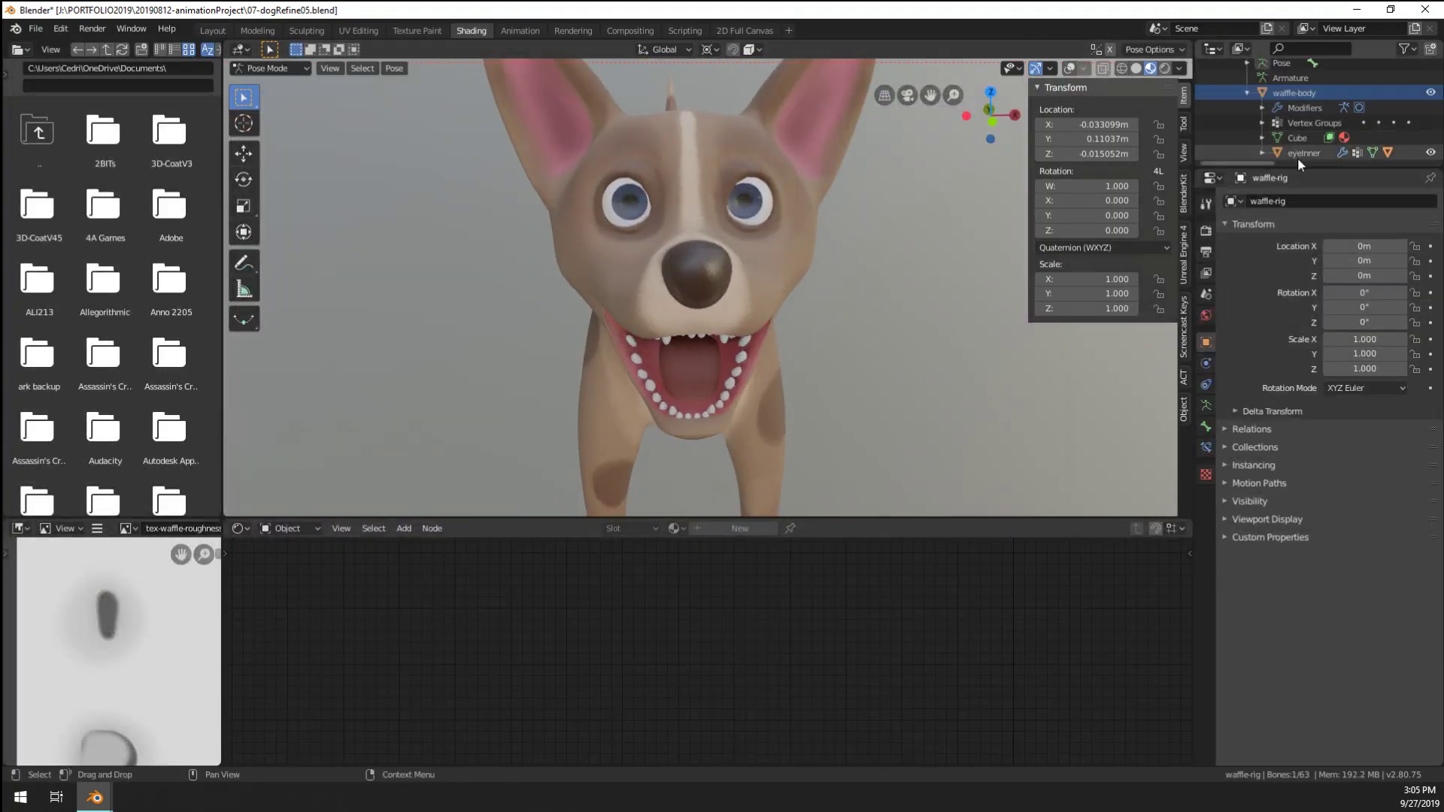
{"action": "scroll", "coordinate": [1298, 156], "scroll_direction": "right", "scroll_amount": 5, "text": "ctrl"}
{"action": "scroll", "coordinate": [1267, 155], "scroll_direction": "left", "scroll_amount": 5, "text": "ctrl"}
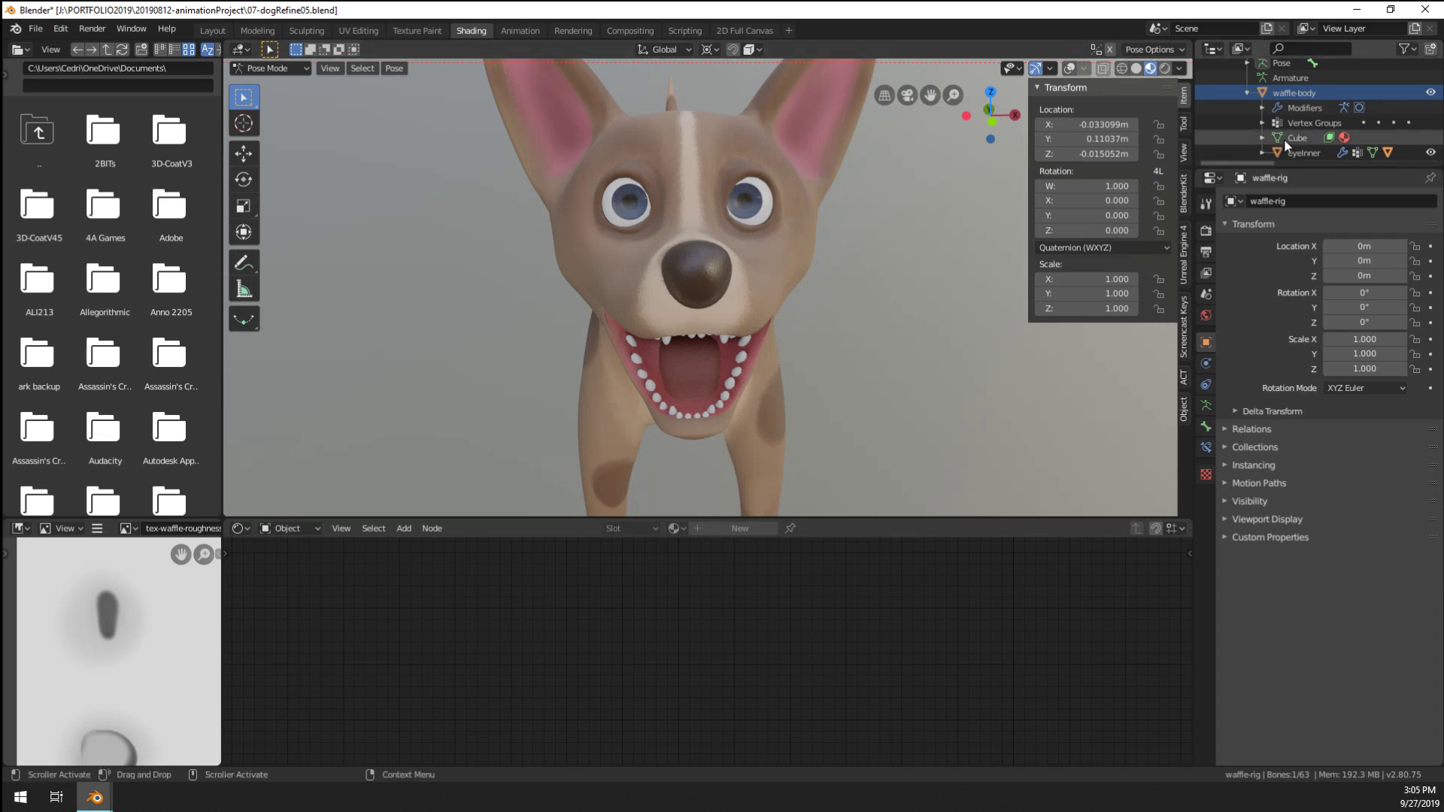
{"action": "scroll", "coordinate": [1284, 138], "scroll_direction": "up", "scroll_amount": 3}
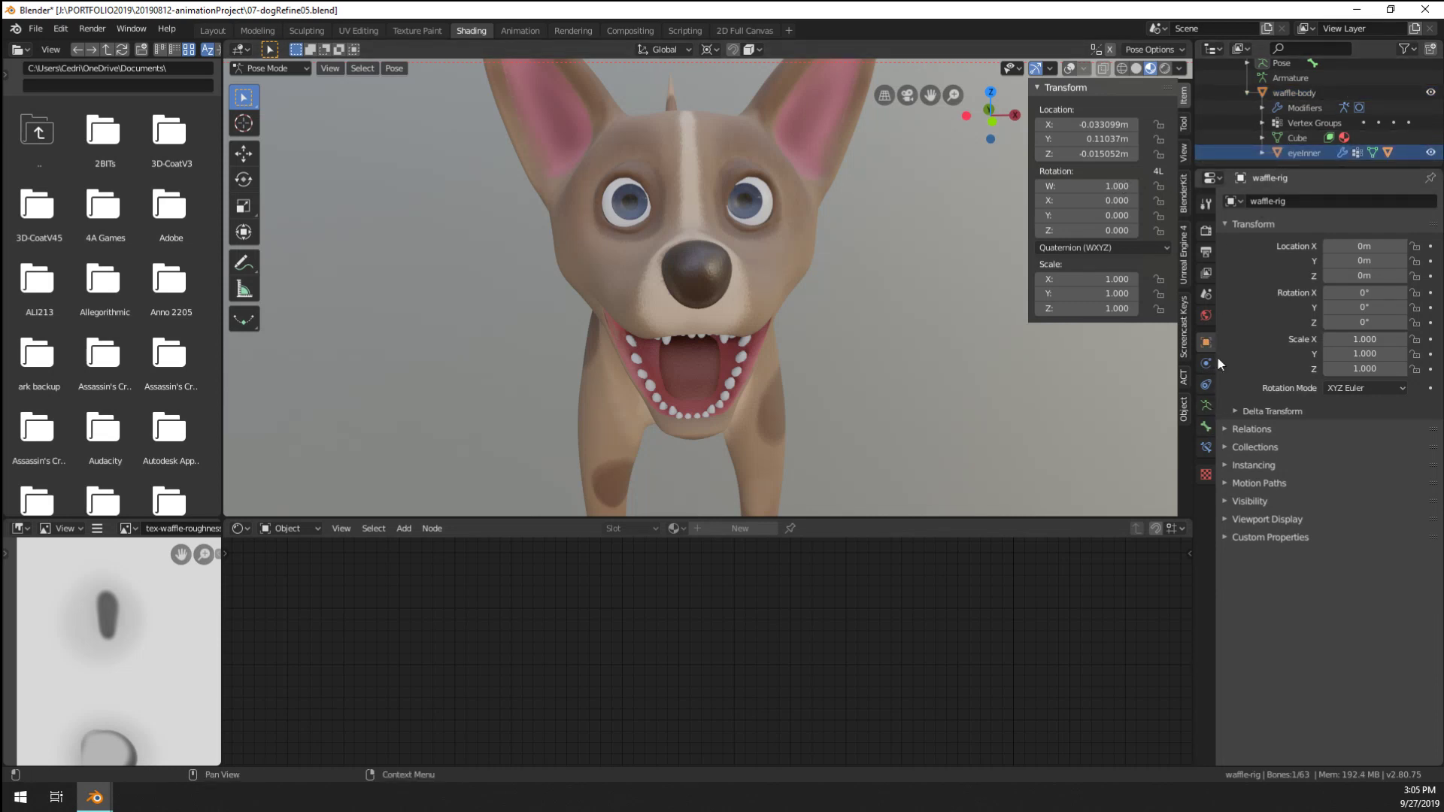
Return the rig to Object Mode, select eyeInner and show its material settings
{"action": "left_click", "coordinate": [1206, 386]}
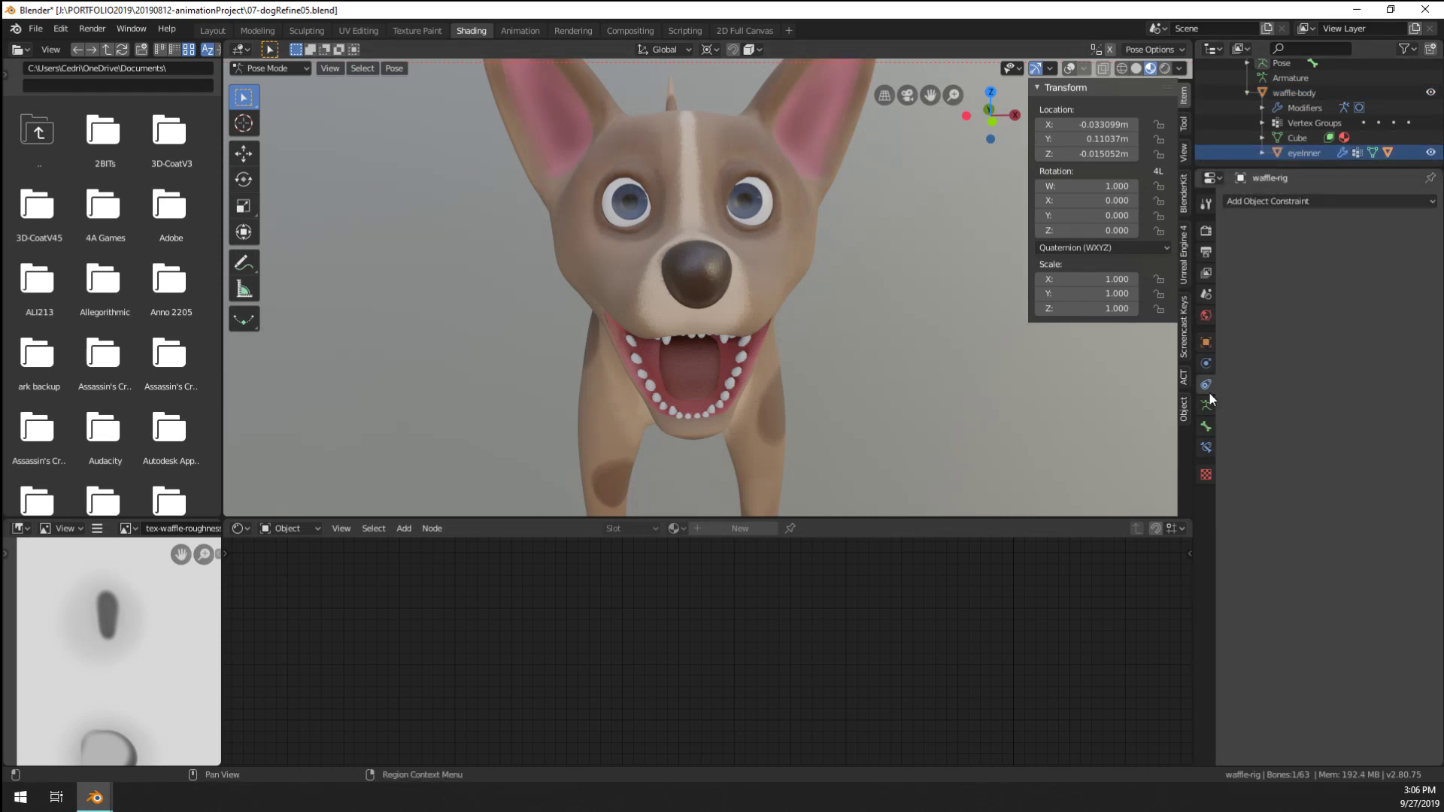
{"action": "right_click", "coordinate": [1279, 154]}
{"action": "key", "text": "ctrl+Tab"}
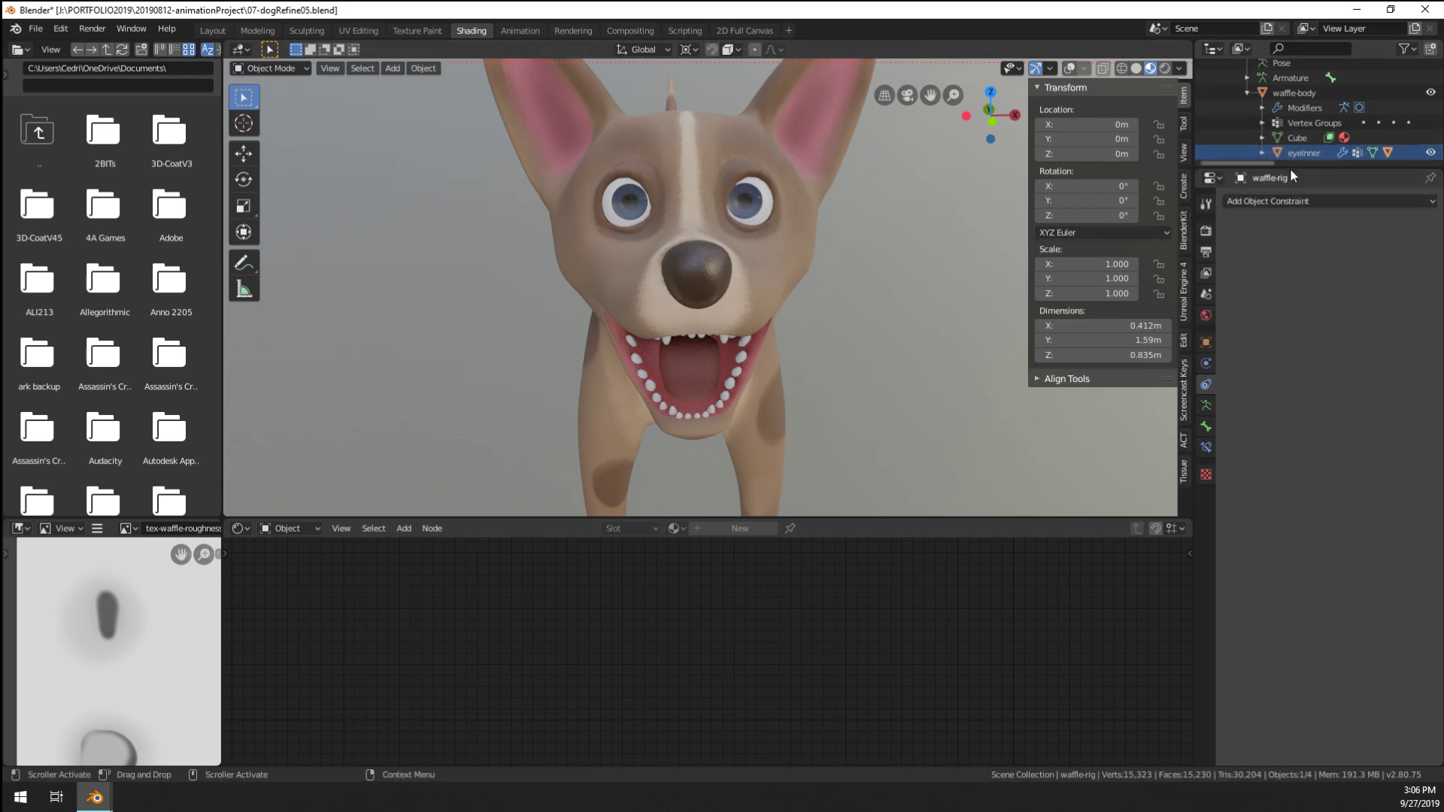
{"action": "left_click", "coordinate": [1304, 153]}
{"action": "left_click", "coordinate": [1207, 467]}
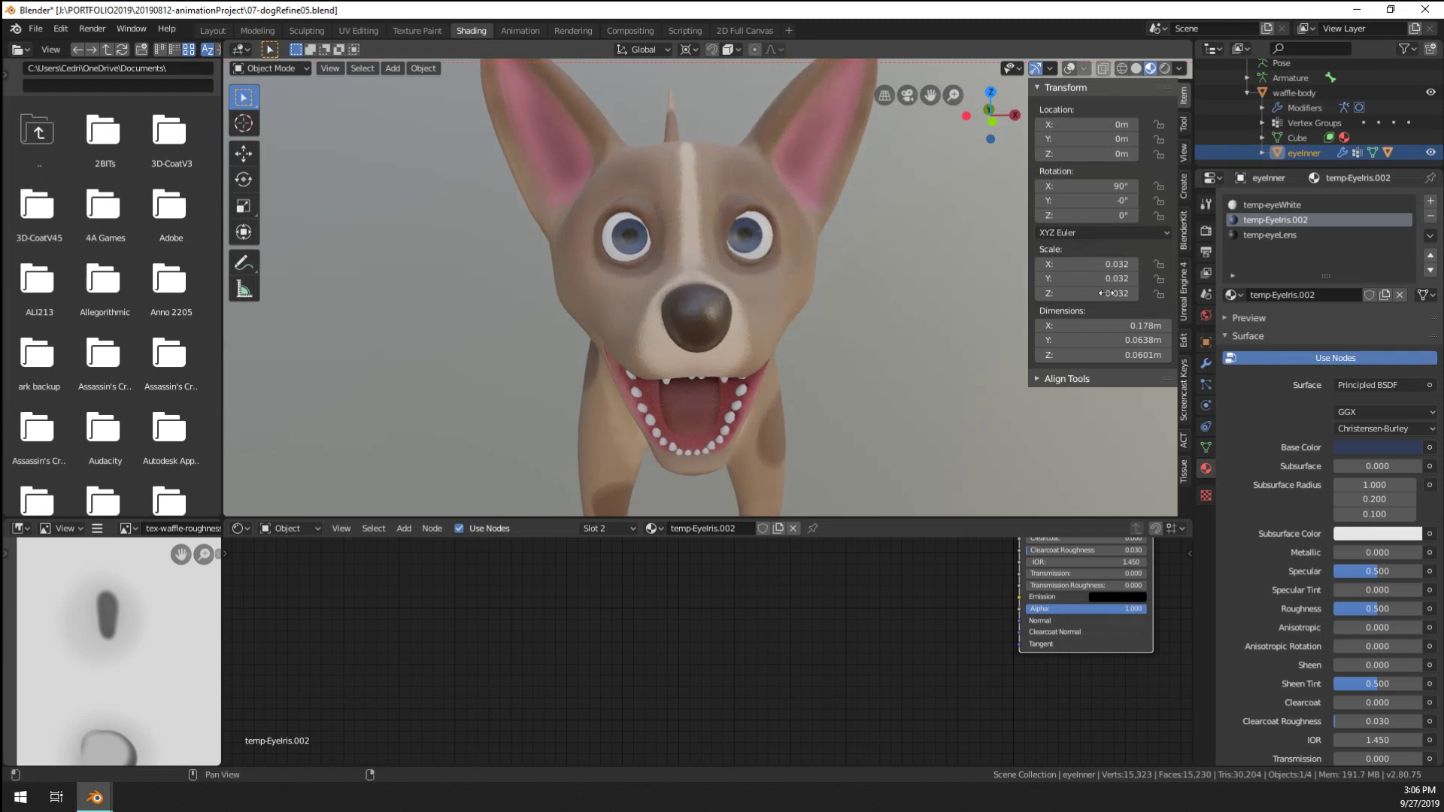
Remove the temp-eyeWhite, temp-EyeIris.002 and temp-eyeLens material slots from eyeInner
{"action": "left_click", "coordinate": [1271, 206]}
{"action": "left_click", "coordinate": [1430, 218]}
{"action": "left_click", "coordinate": [1430, 218]}
{"action": "left_click", "coordinate": [1431, 218]}
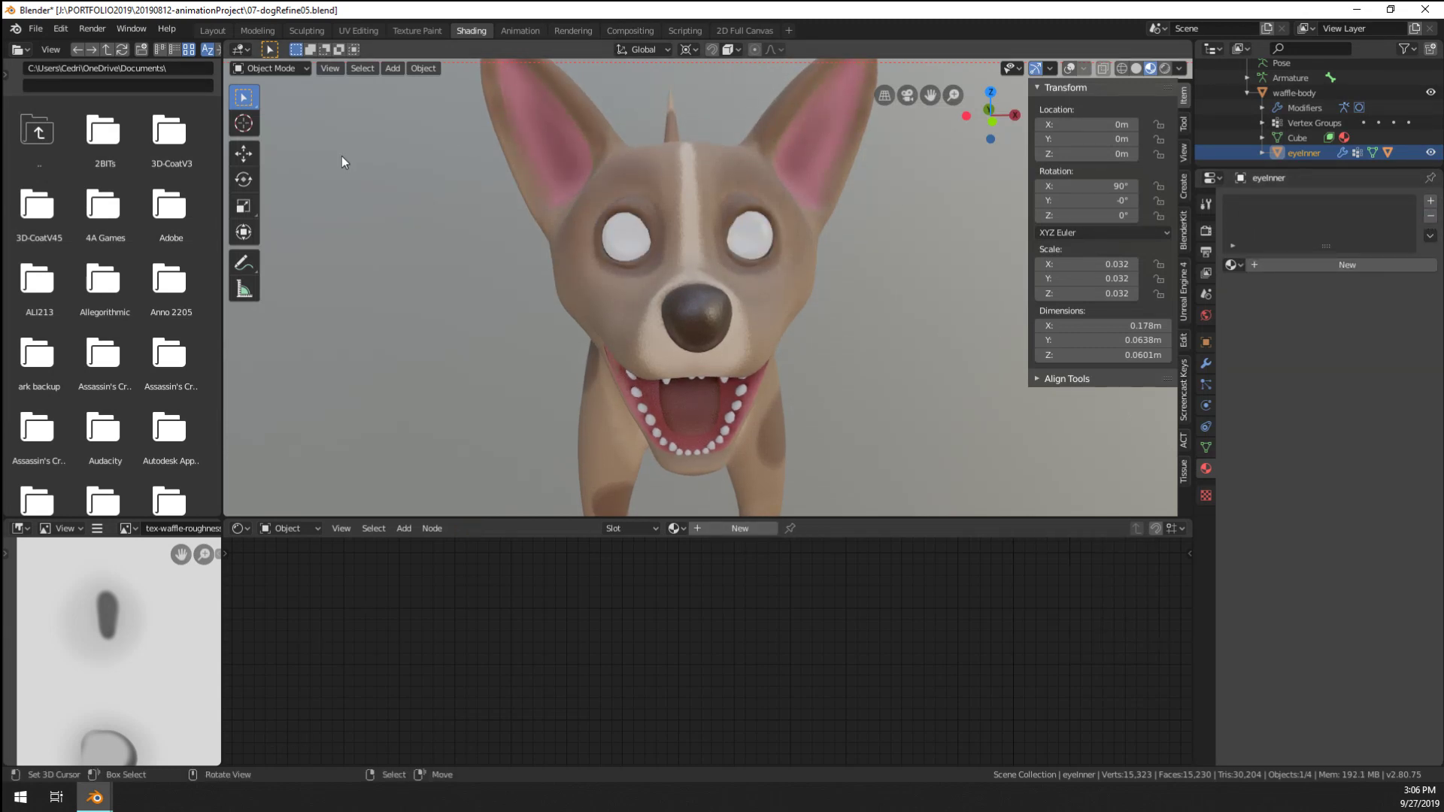
Append the shader-eye material from 07-boyRefine08.blend
{"action": "left_click", "coordinate": [44, 30]}
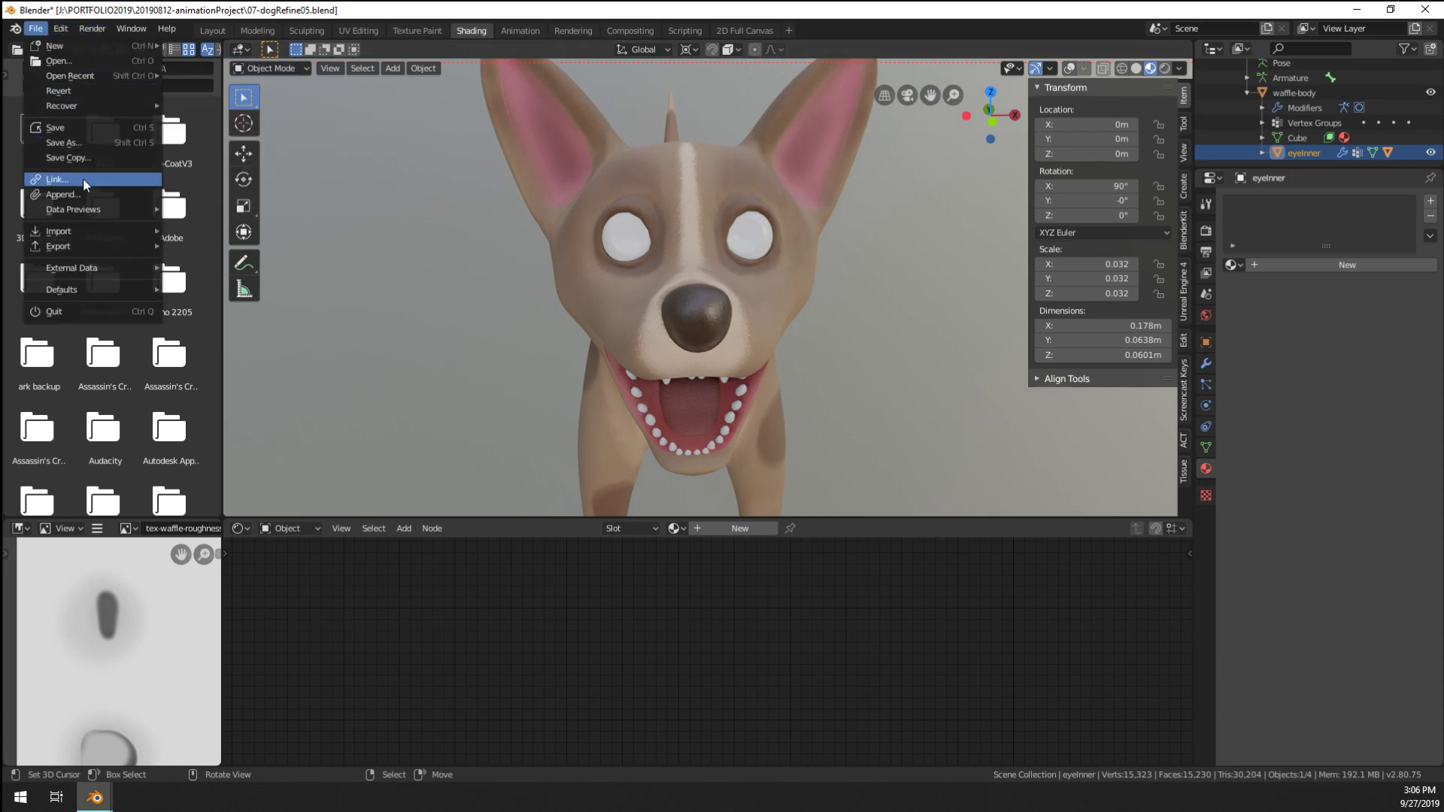
{"action": "left_click", "coordinate": [63, 194]}
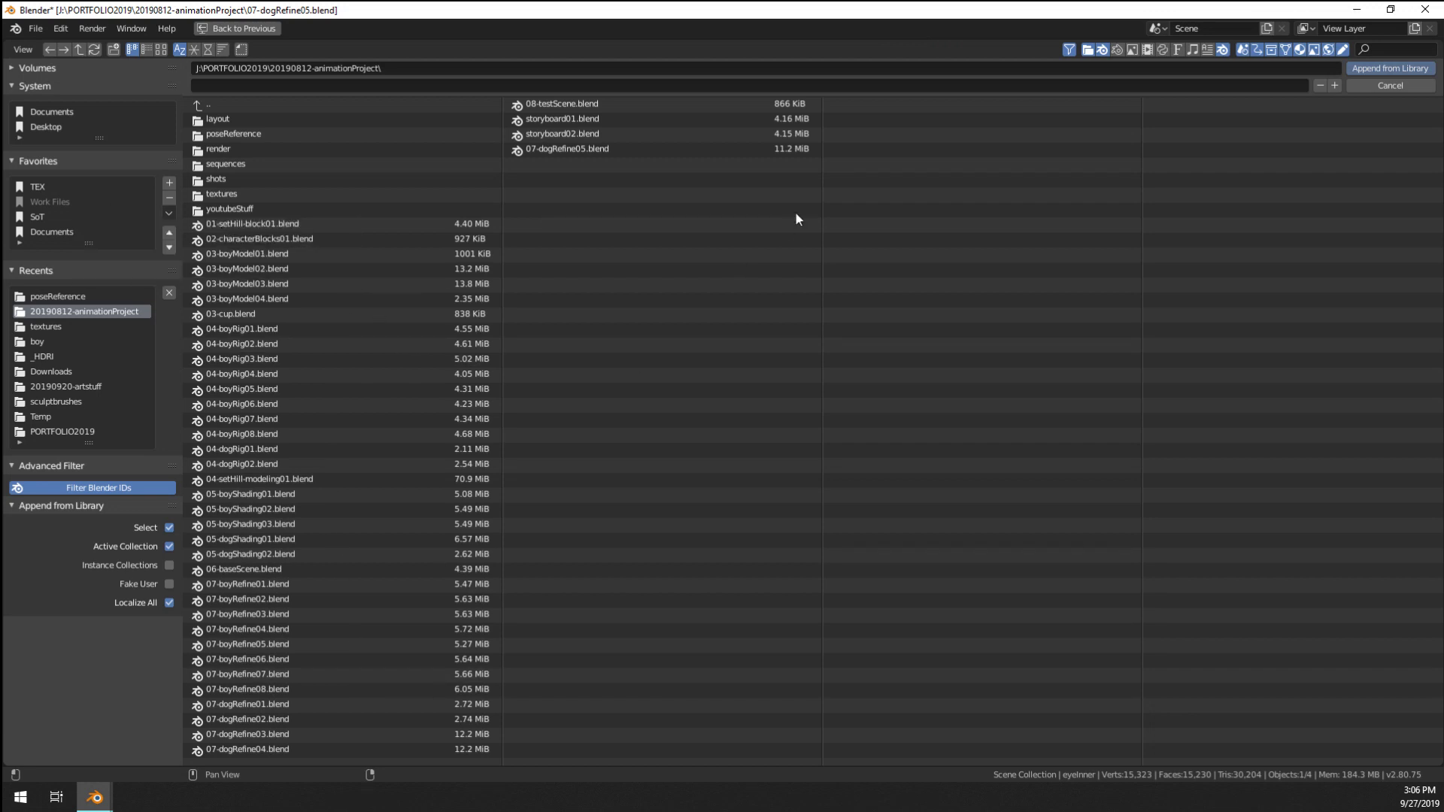
{"action": "double_click", "coordinate": [288, 688]}
{"action": "double_click", "coordinate": [229, 206]}
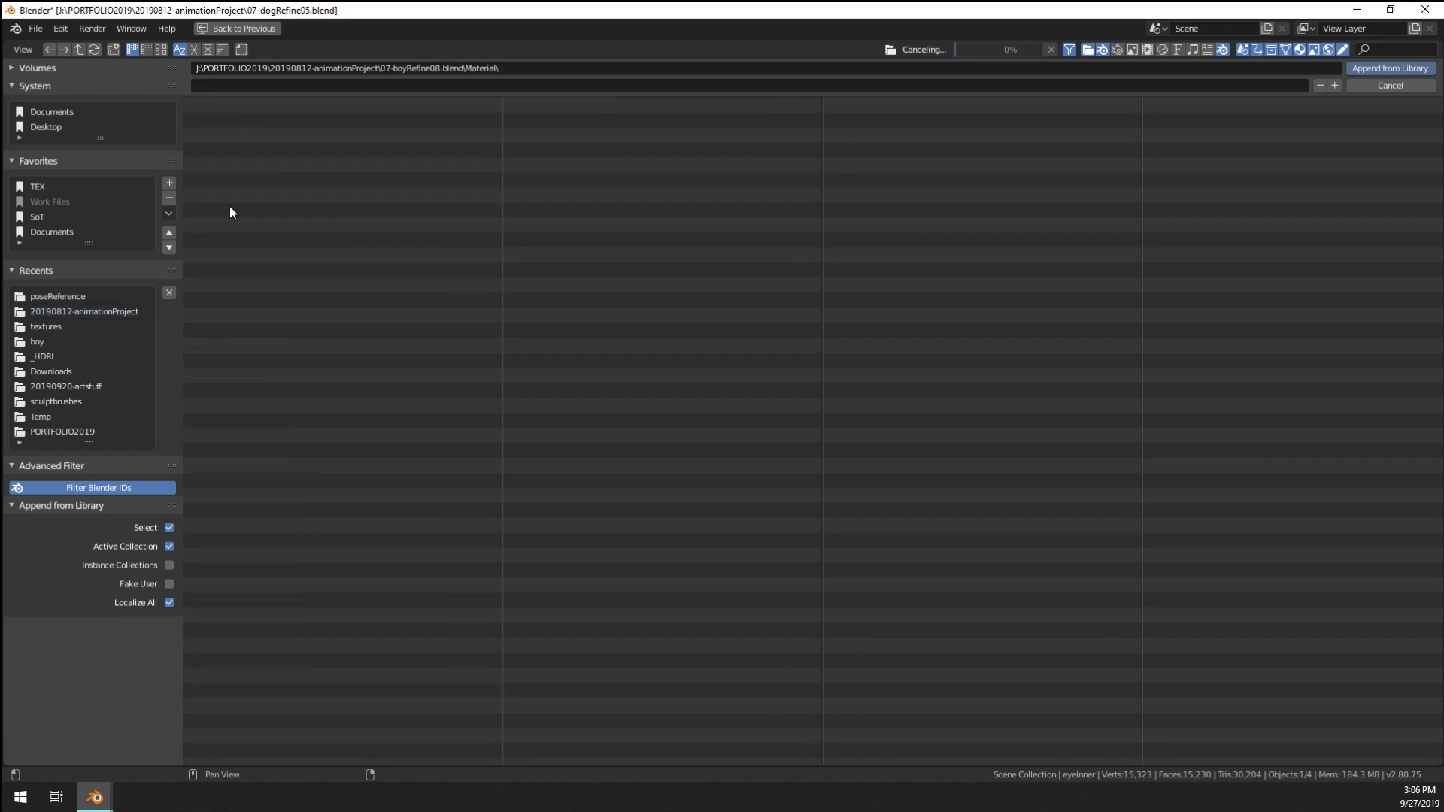
{"action": "double_click", "coordinate": [265, 194]}
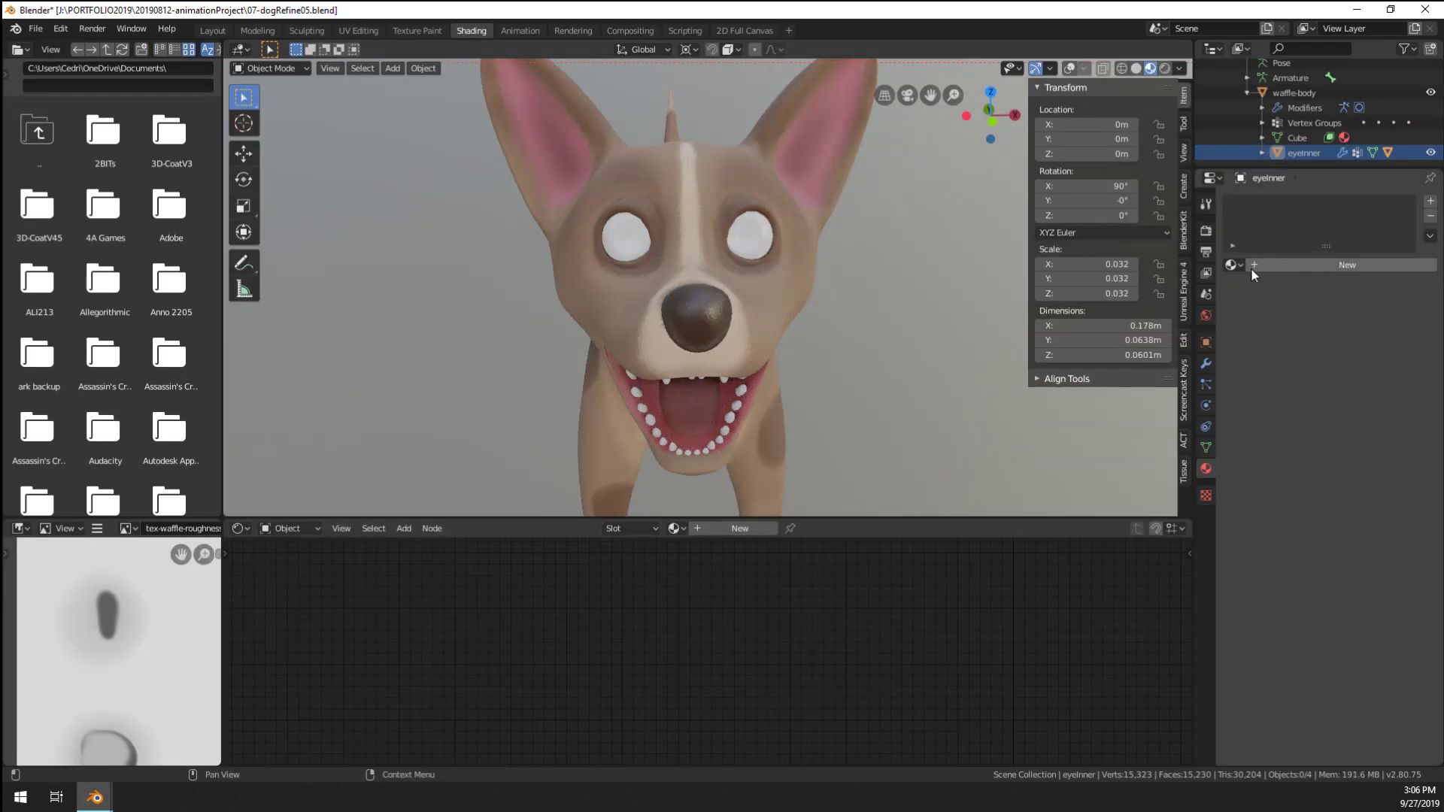
Assign the shader-eye material to eyeInner and check it close up on the dog's eyes
{"action": "left_click", "coordinate": [1233, 265]}
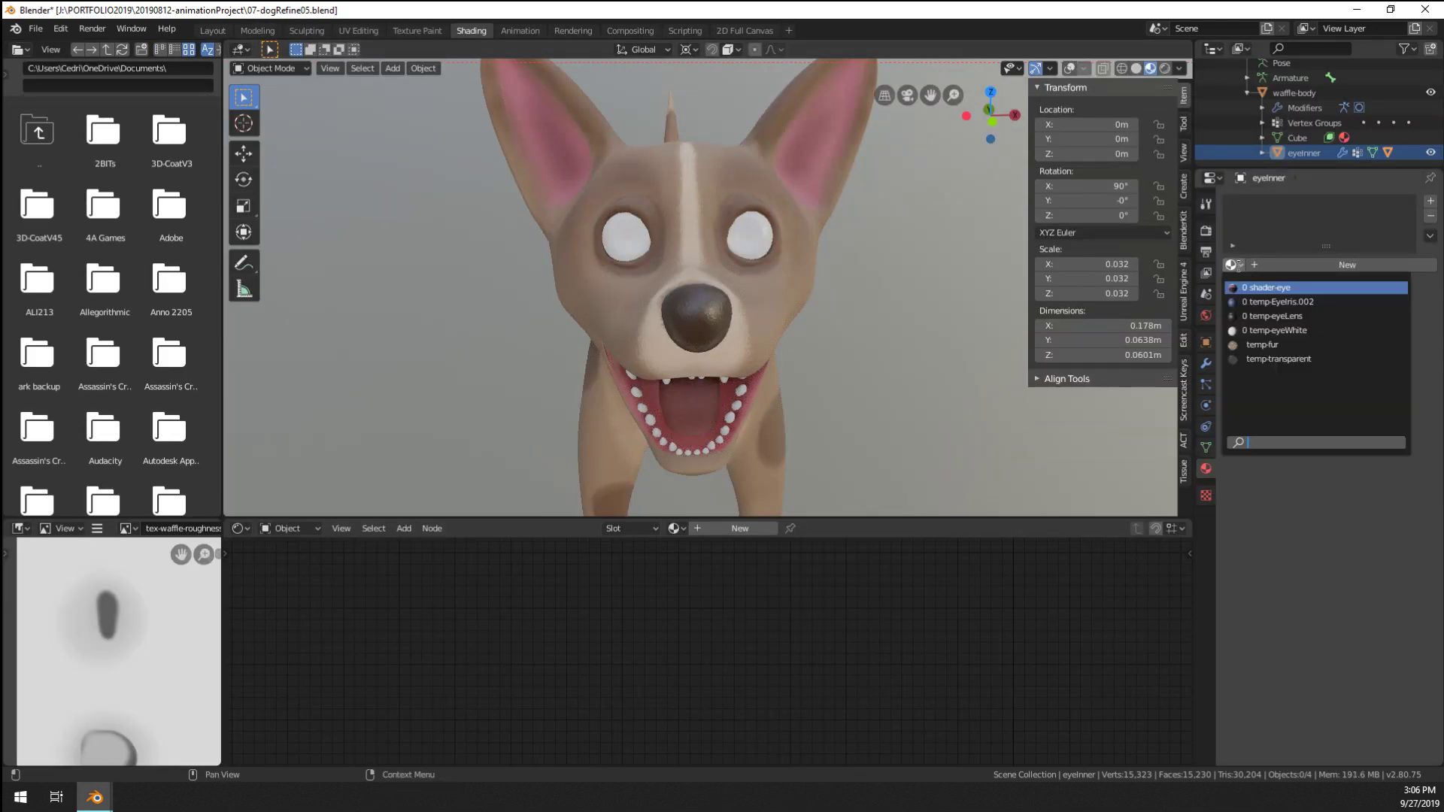
{"action": "left_click", "coordinate": [1265, 288]}
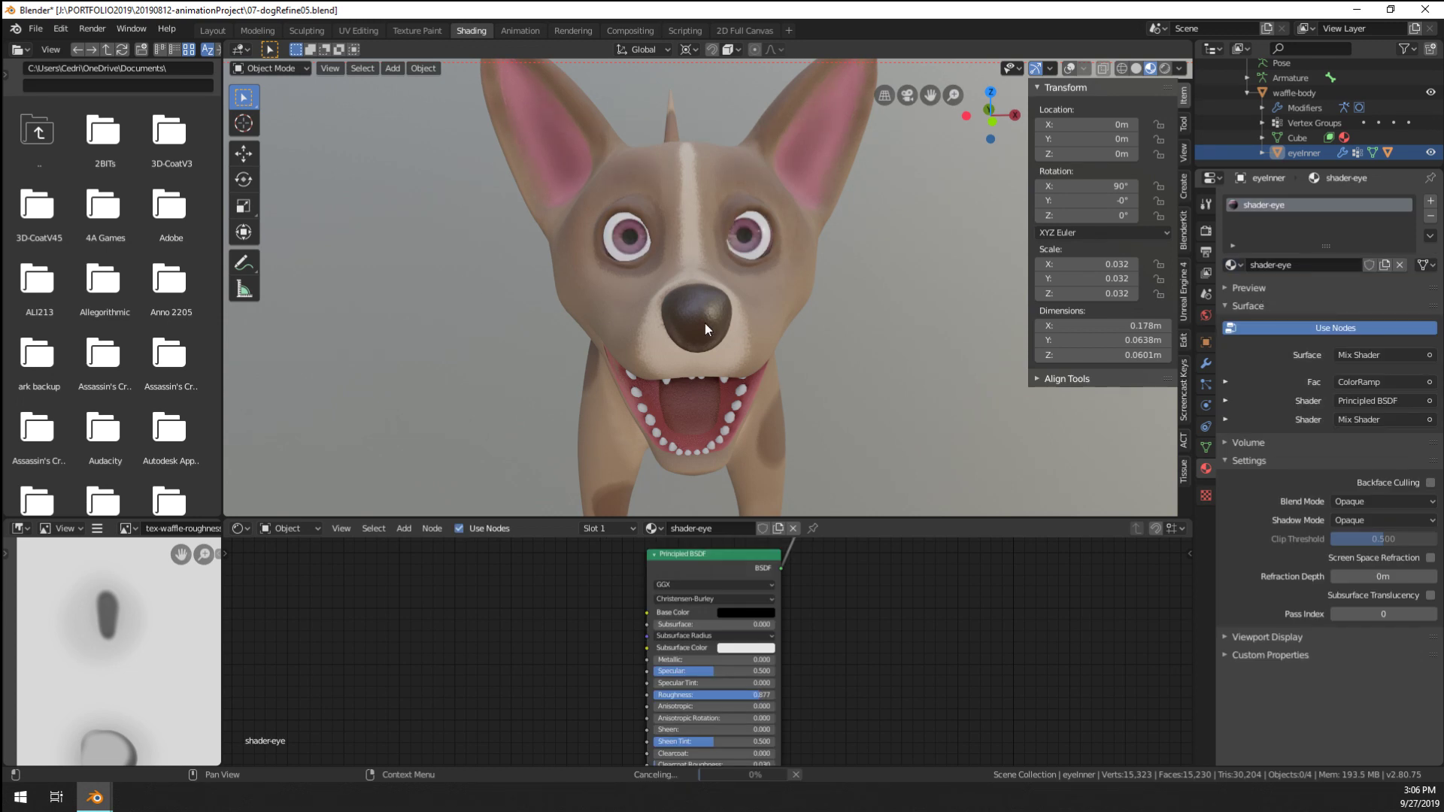
{"action": "scroll", "coordinate": [690, 327], "scroll_direction": "down", "scroll_amount": 2}
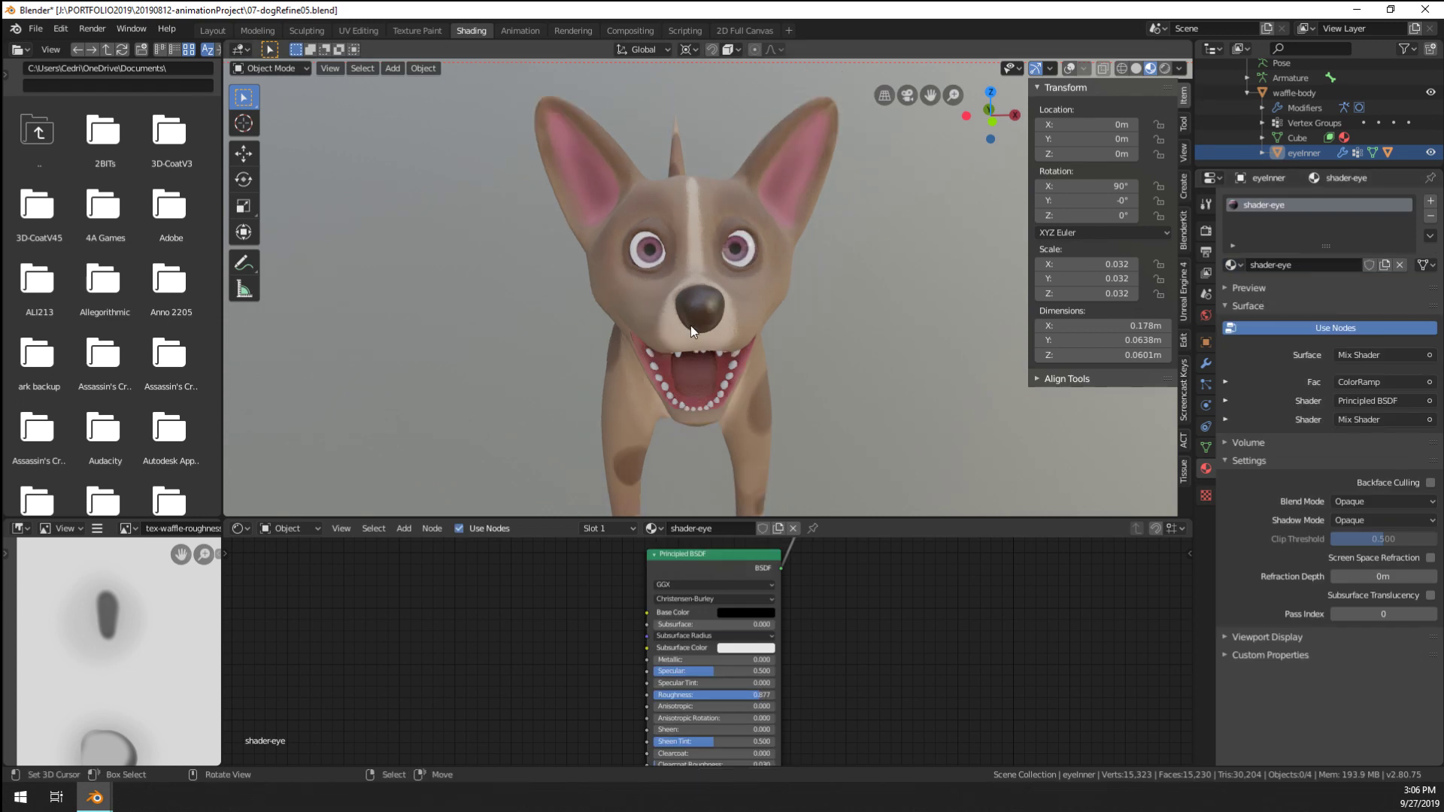
{"action": "scroll", "coordinate": [691, 326], "scroll_direction": "up", "scroll_amount": 7}
{"action": "middle_click_drag", "start_coordinate": [690, 327], "coordinate": [586, 344]}
Put eyeInner in Edit Mode and examine its UV layout in the UV Editing workspace
{"action": "key", "text": "Tab"}
{"action": "key", "text": "Tab"}
{"action": "key", "text": "Tab"}
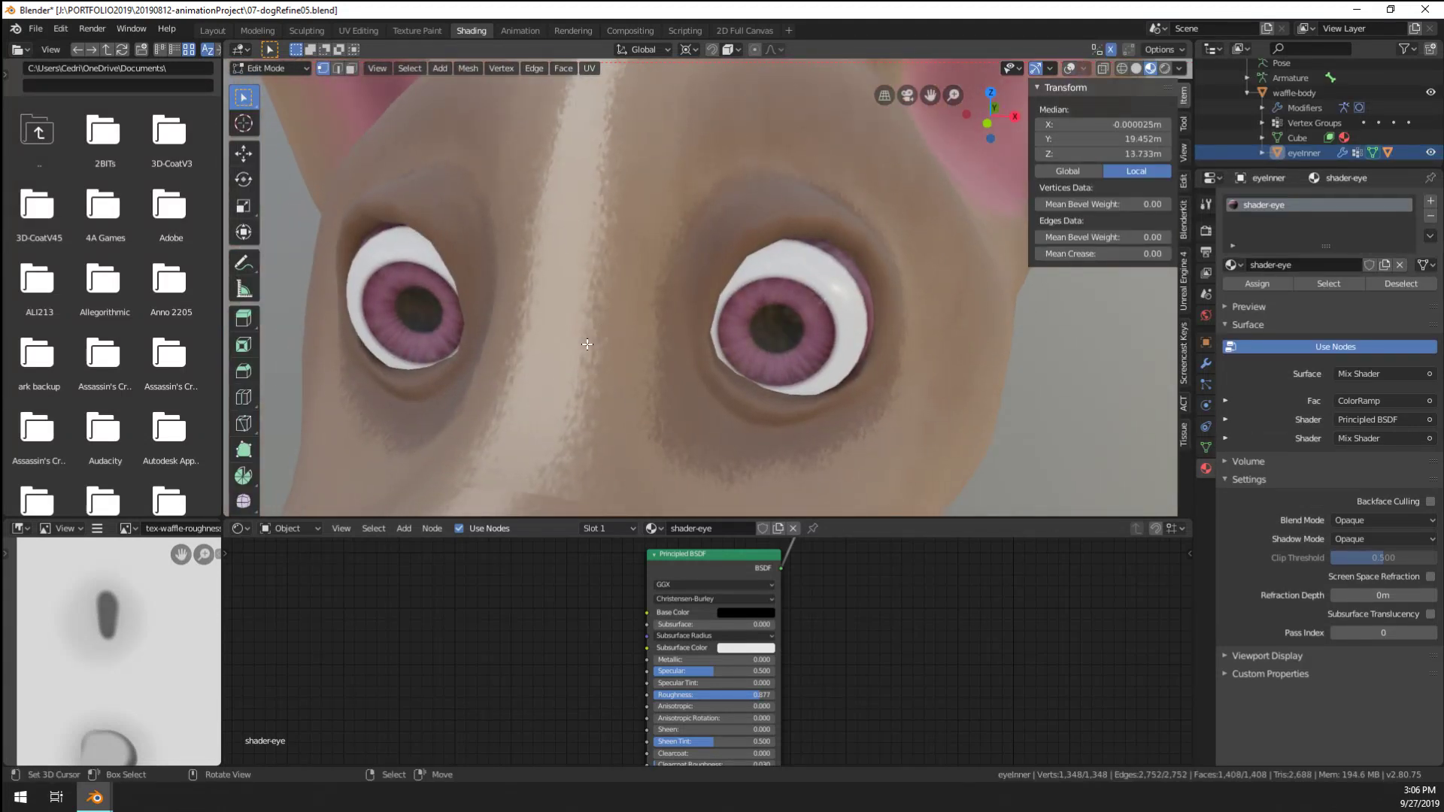
{"action": "left_click", "coordinate": [369, 31]}
{"action": "scroll", "coordinate": [188, 391], "scroll_direction": "down", "scroll_amount": 2}
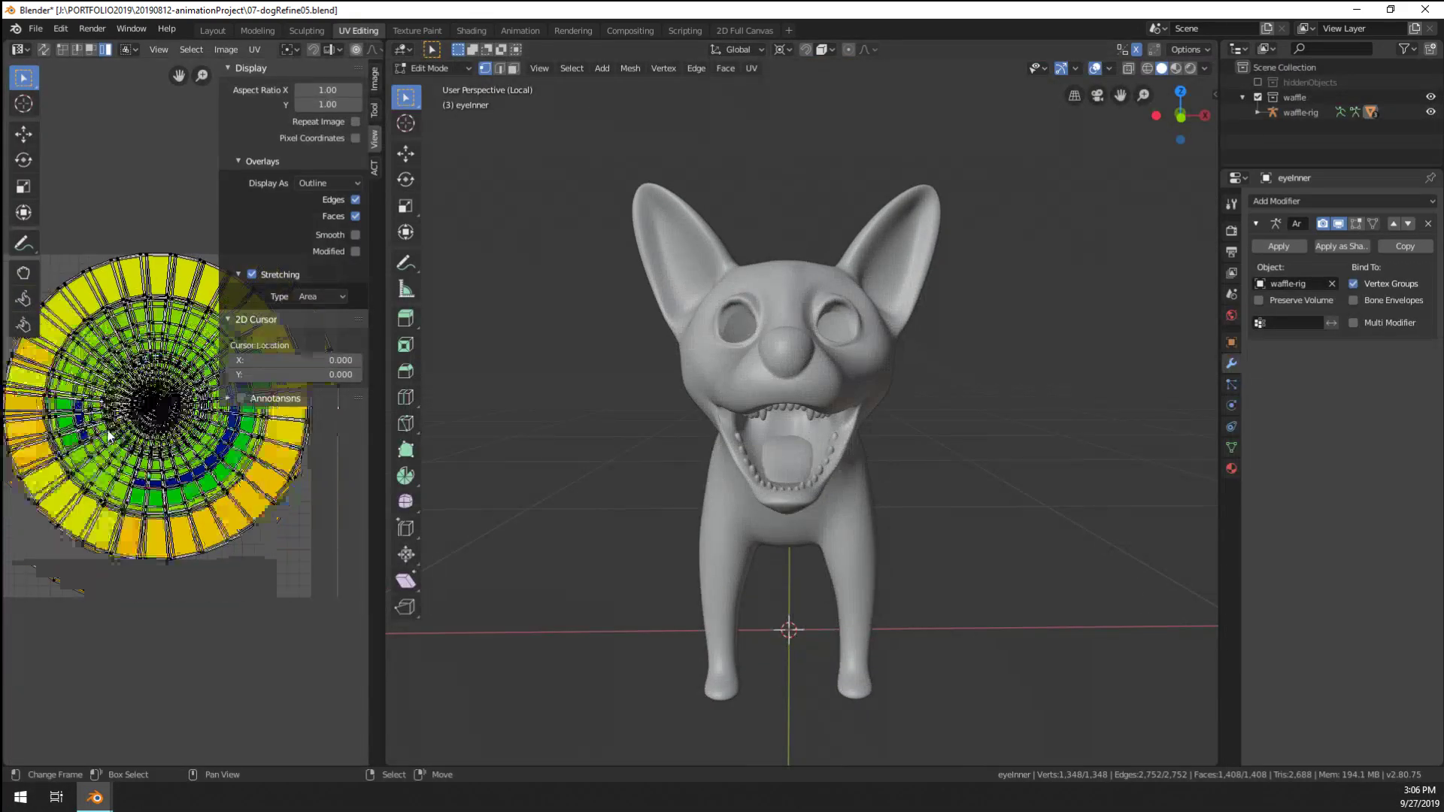
{"action": "scroll", "coordinate": [798, 376], "scroll_direction": "up", "scroll_amount": 1}
{"action": "scroll", "coordinate": [823, 380], "scroll_direction": "down", "scroll_amount": 6}
{"action": "scroll", "coordinate": [828, 382], "scroll_direction": "up", "scroll_amount": 1}
{"action": "scroll", "coordinate": [828, 382], "scroll_direction": "up", "scroll_amount": 10}
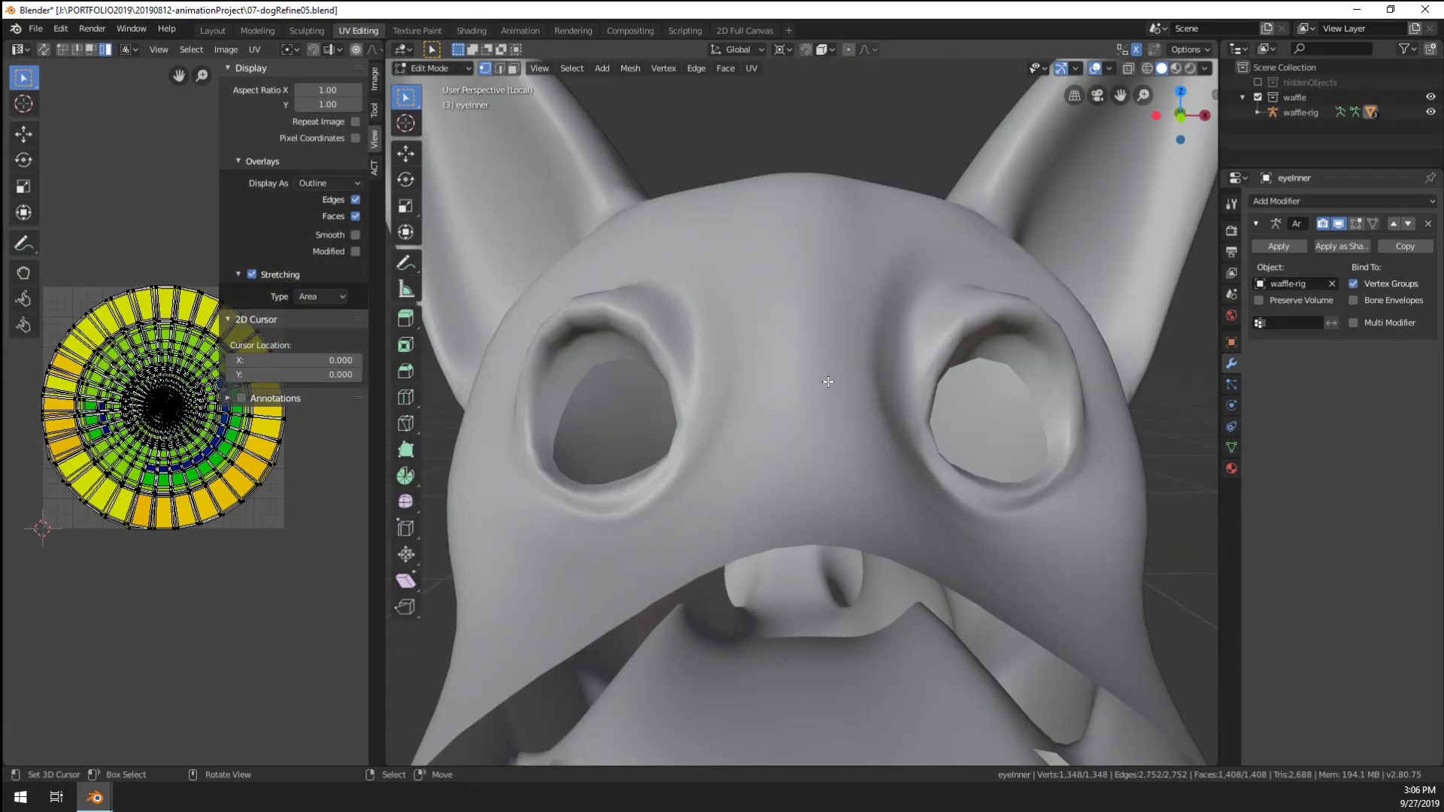
Exit Local view, check the eyeInner mesh inside the head and leave the object in Object Mode
{"action": "key", "text": "Tab"}
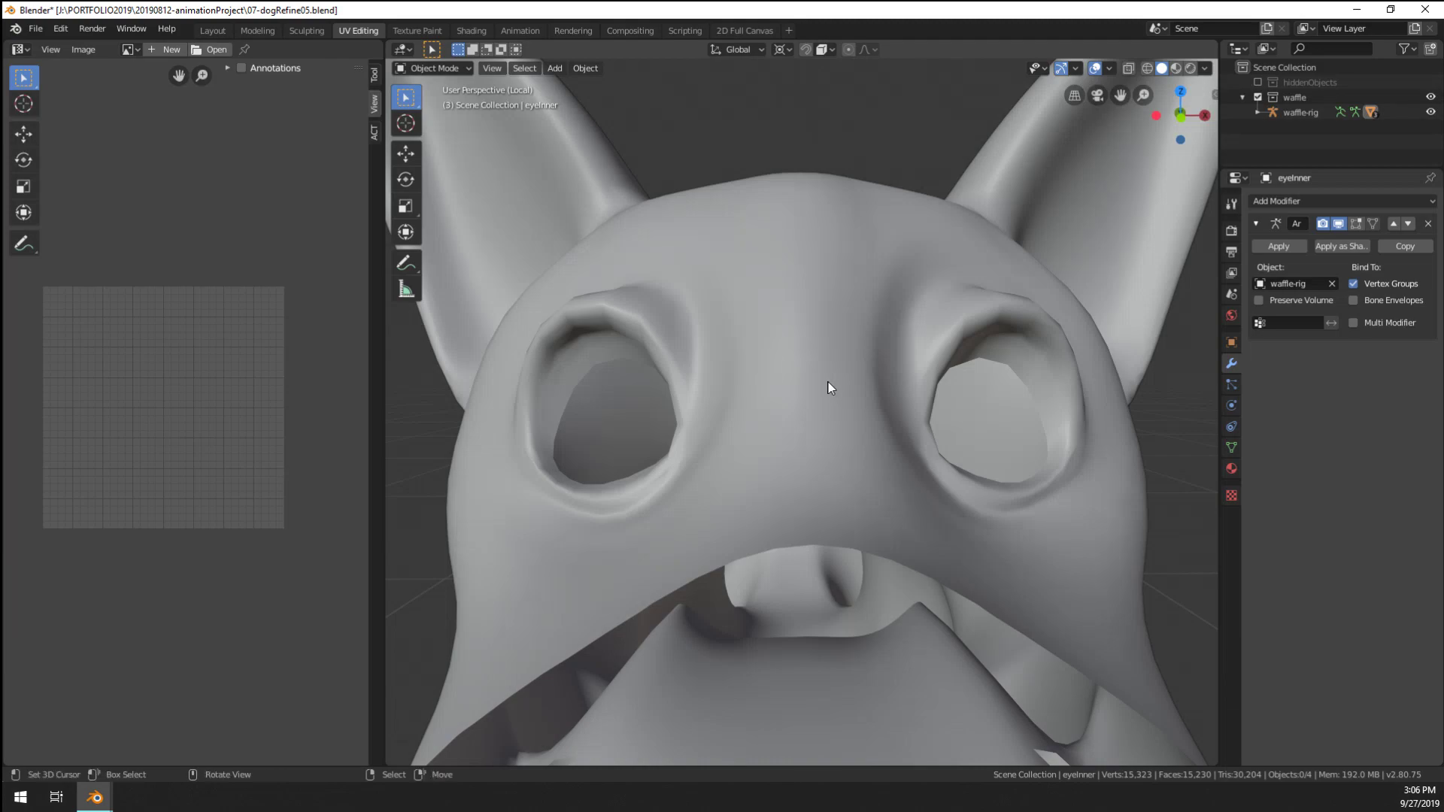
{"action": "key", "text": "KP_Divide"}
{"action": "middle_click_drag", "start_coordinate": [828, 382], "coordinate": [713, 410]}
{"action": "key", "text": "Tab"}
{"action": "key", "text": "Tab"}
{"action": "scroll", "coordinate": [657, 445], "scroll_direction": "up", "scroll_amount": 4}
{"action": "scroll", "coordinate": [713, 409], "scroll_direction": "down", "scroll_amount": 5}
{"action": "key", "text": "Tab"}
{"action": "key", "text": "Tab"}
{"action": "scroll", "coordinate": [782, 396], "scroll_direction": "down", "scroll_amount": 4}
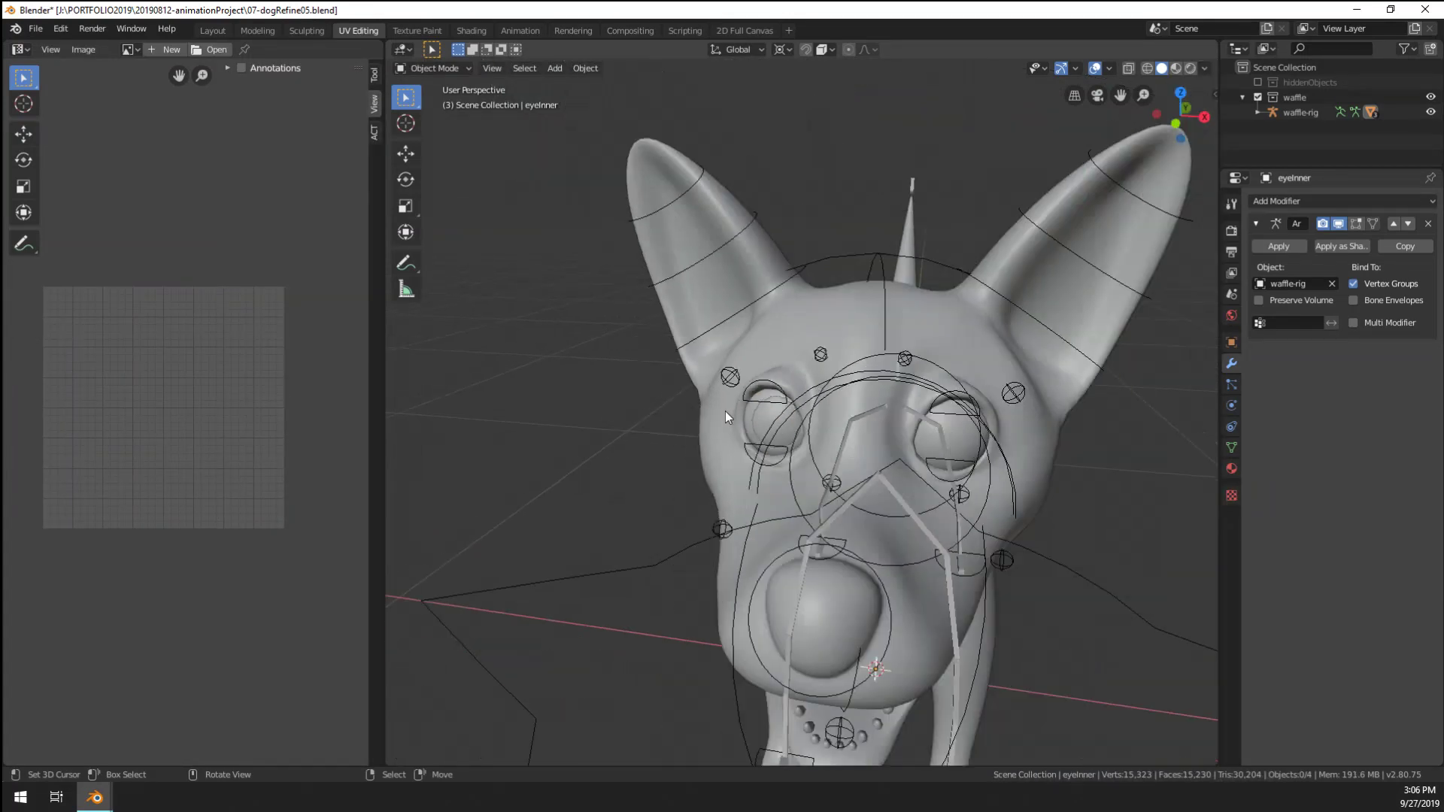
In Edit Mode on eyeInner with wireframe display, select the linked back section behind the seam on both eyeballs
{"action": "scroll", "coordinate": [724, 414], "scroll_direction": "up", "scroll_amount": 4}
{"action": "key", "text": "Tab"}
{"action": "key", "text": "Tab"}
{"action": "key", "text": "Tab"}
{"action": "scroll", "coordinate": [603, 444], "scroll_direction": "up", "scroll_amount": 2}
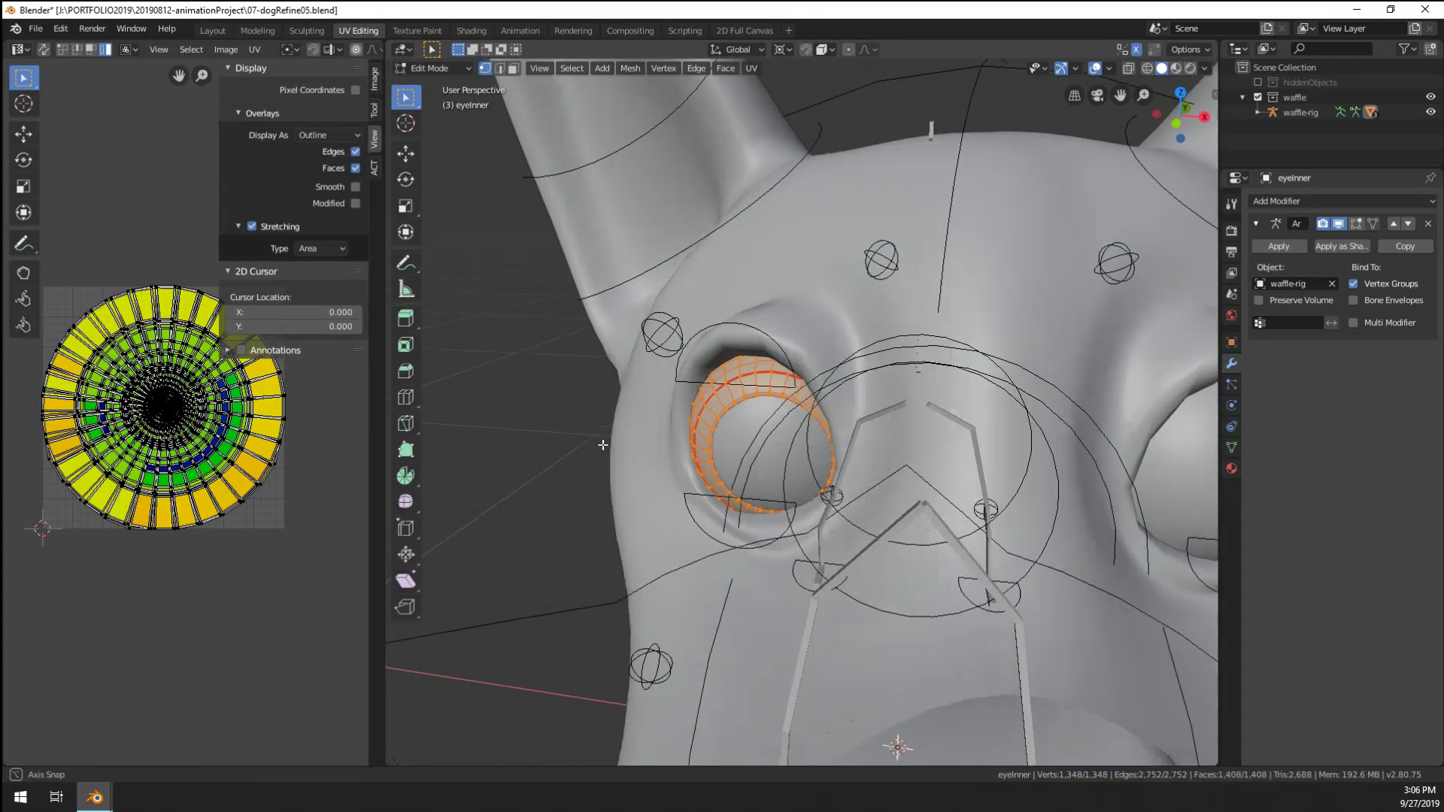
{"action": "middle_click_drag", "start_coordinate": [603, 445], "coordinate": [574, 341]}
{"action": "left_click", "coordinate": [817, 366]}
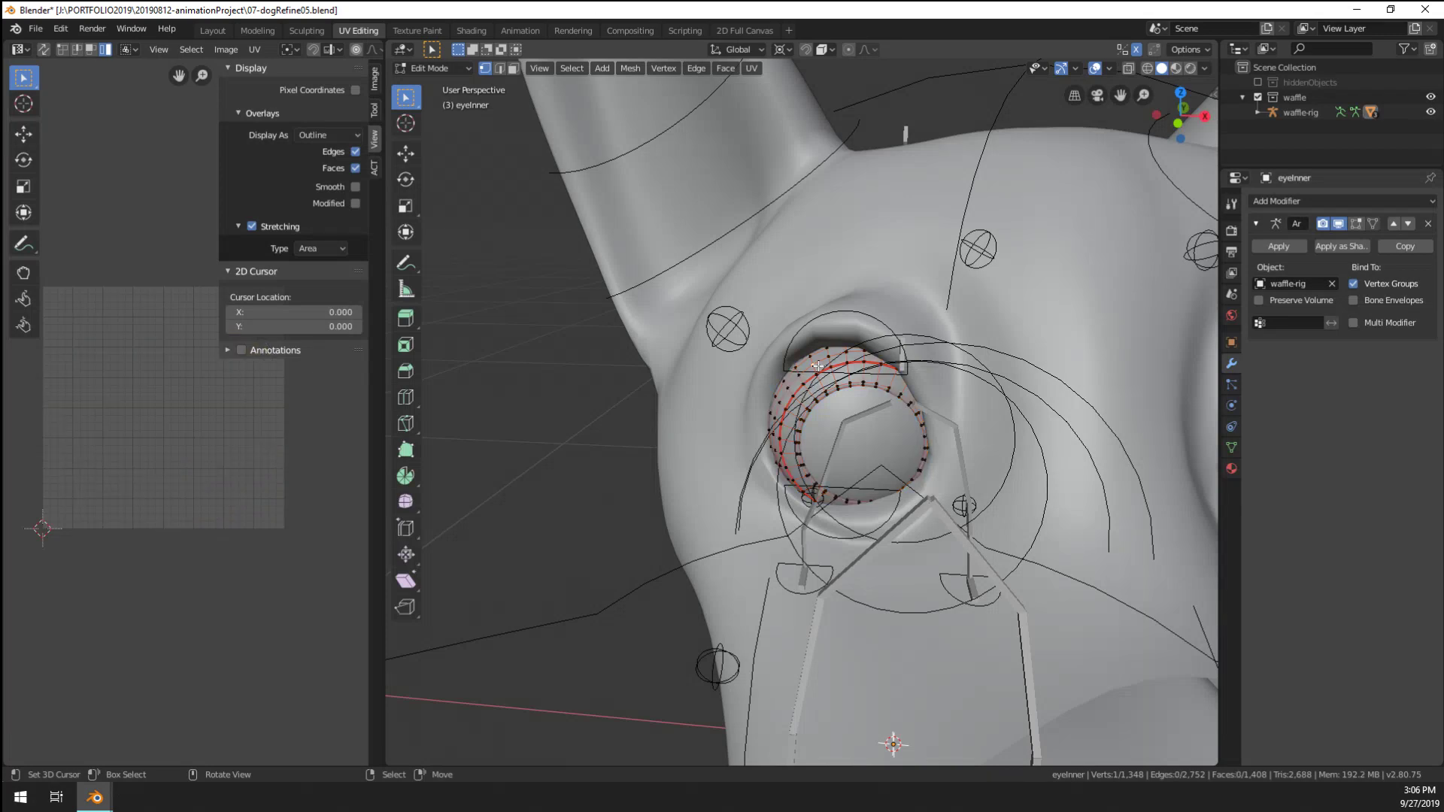
{"action": "key", "text": "ctrl+l"}
{"action": "middle_click_drag", "start_coordinate": [825, 355], "coordinate": [743, 519]}
{"action": "key", "text": "z"}
{"action": "left_click", "coordinate": [629, 516]}
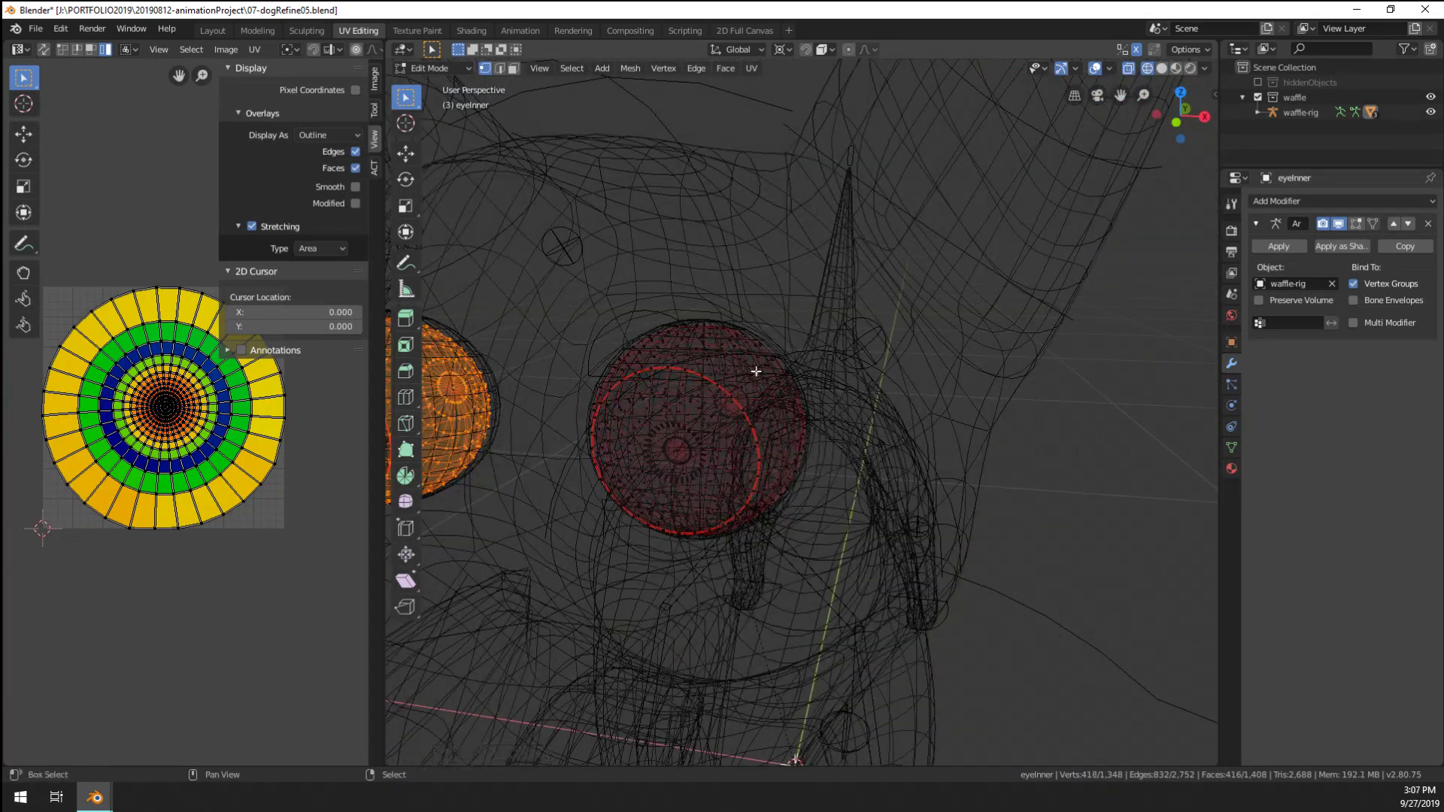
{"action": "key", "text": "l"}
Shrink the back sections' UVs and move them into the lower-left corner of the UV square, clear of the main disc
{"action": "key", "text": "s"}
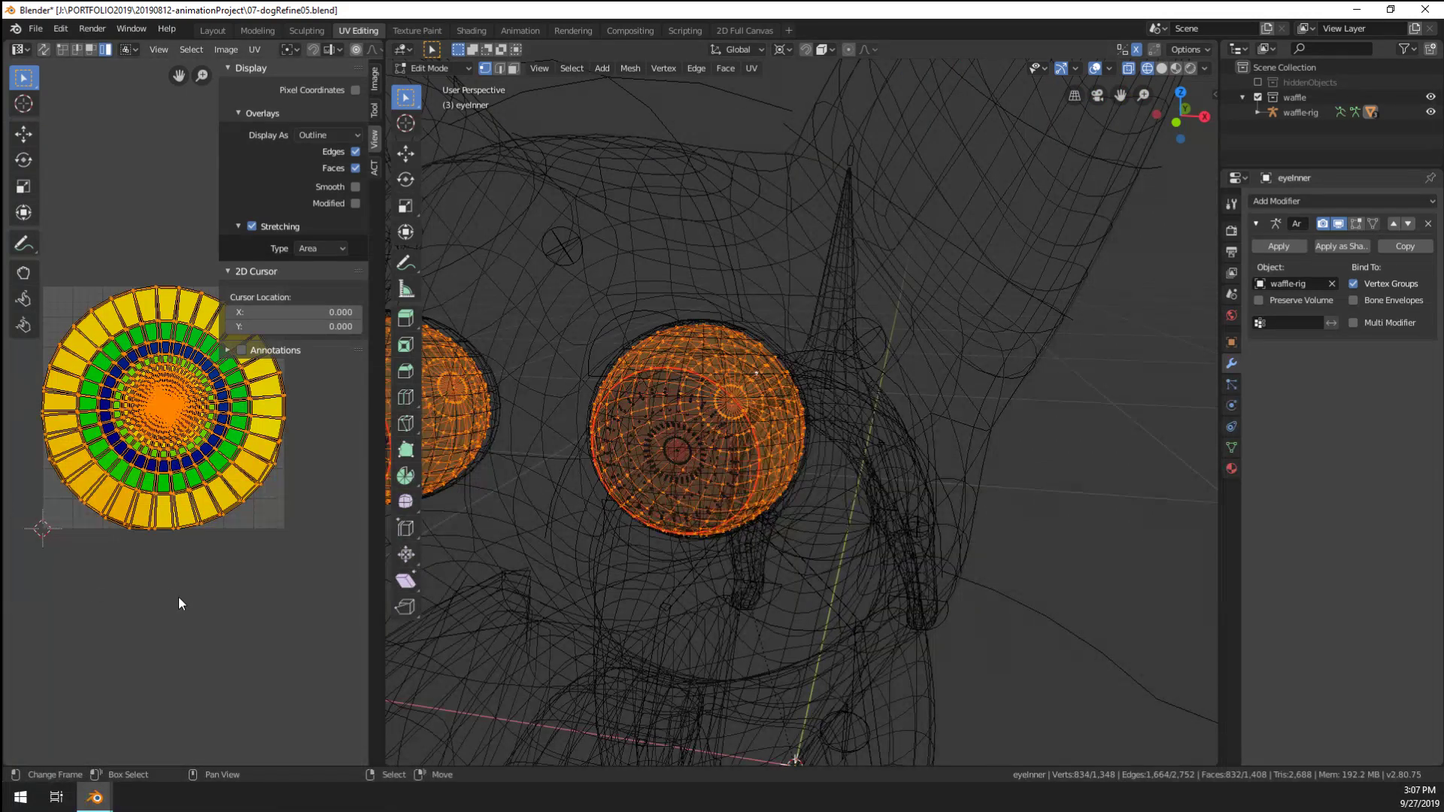
{"action": "left_click", "coordinate": [174, 429]}
{"action": "key", "text": "g"}
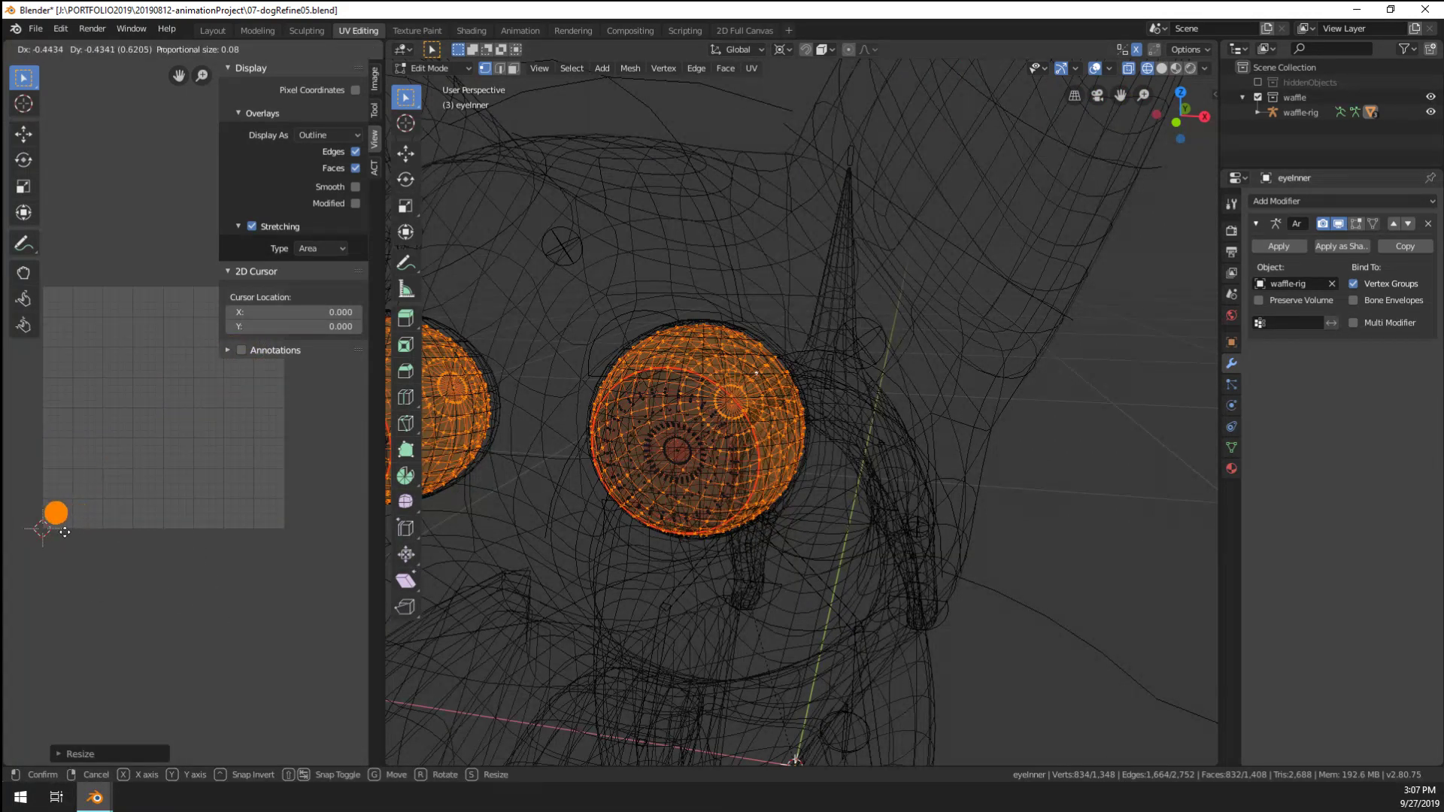
{"action": "left_click", "coordinate": [64, 533]}
{"action": "key", "text": "g"}
{"action": "left_click", "coordinate": [73, 538]}
{"action": "key", "text": "a"}
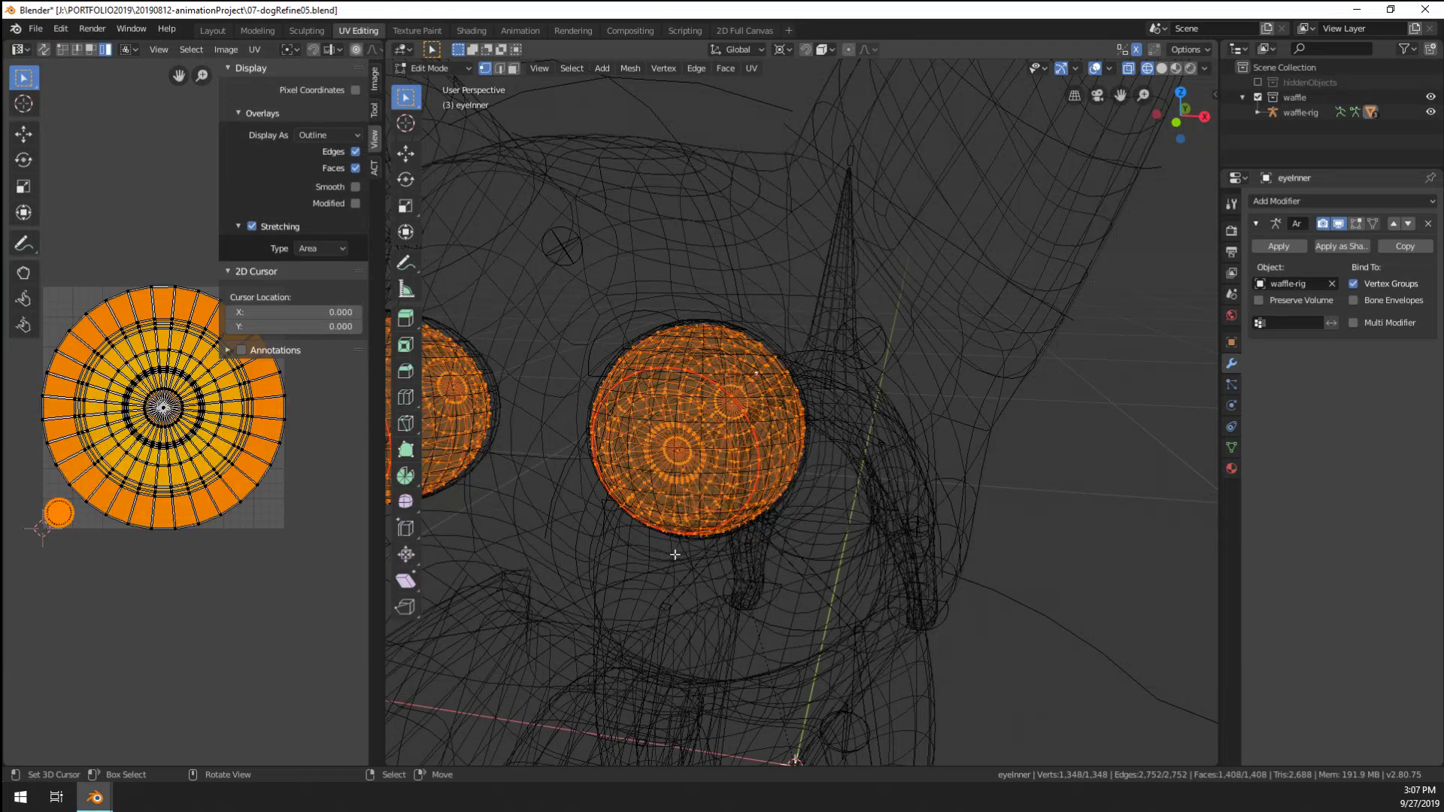
Return eyeInner to Object Mode and inspect the shaded irises and whites of both eyes in the Shading workspace
{"action": "key", "text": "Tab"}
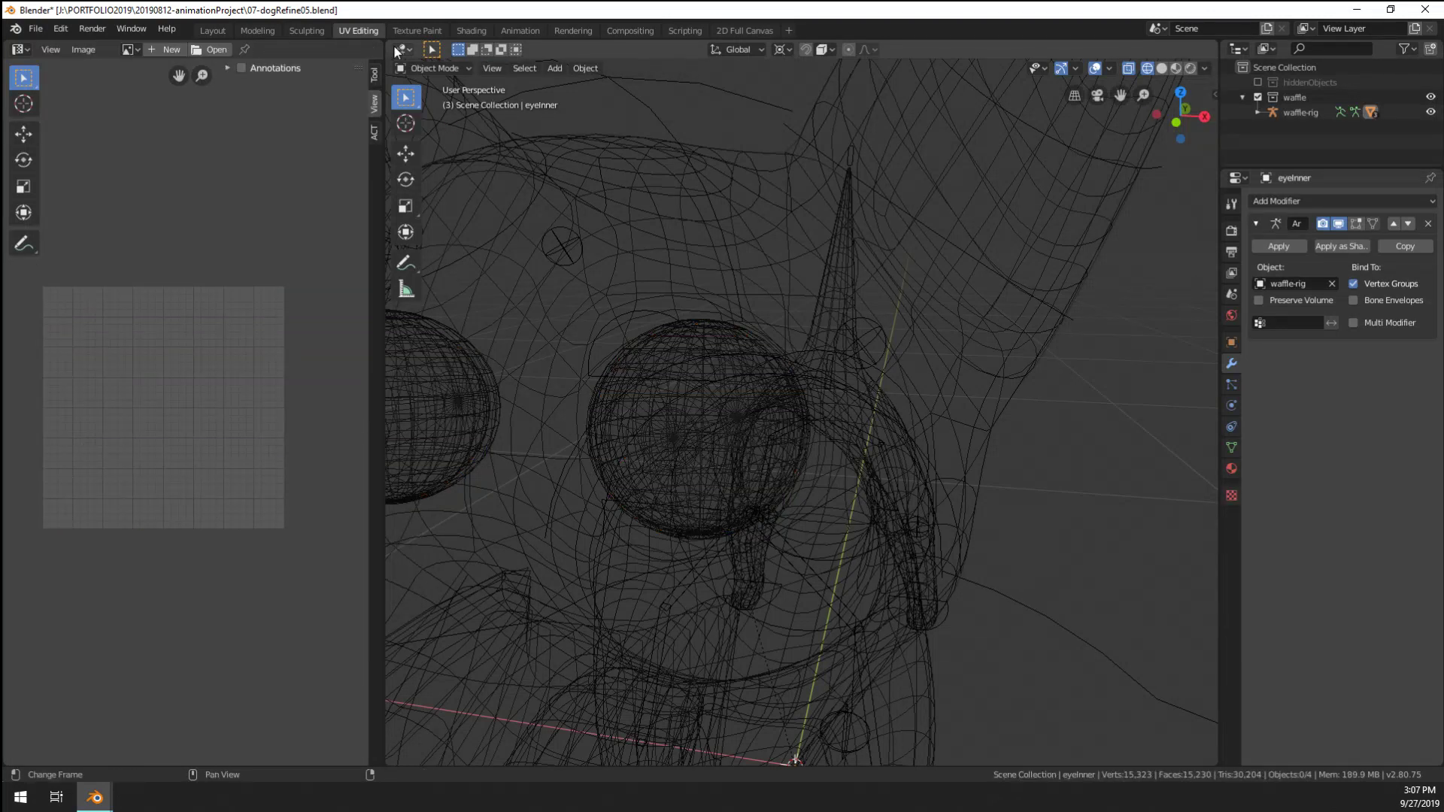
{"action": "left_click", "coordinate": [474, 30]}
{"action": "scroll", "coordinate": [702, 331], "scroll_direction": "down", "scroll_amount": 5}
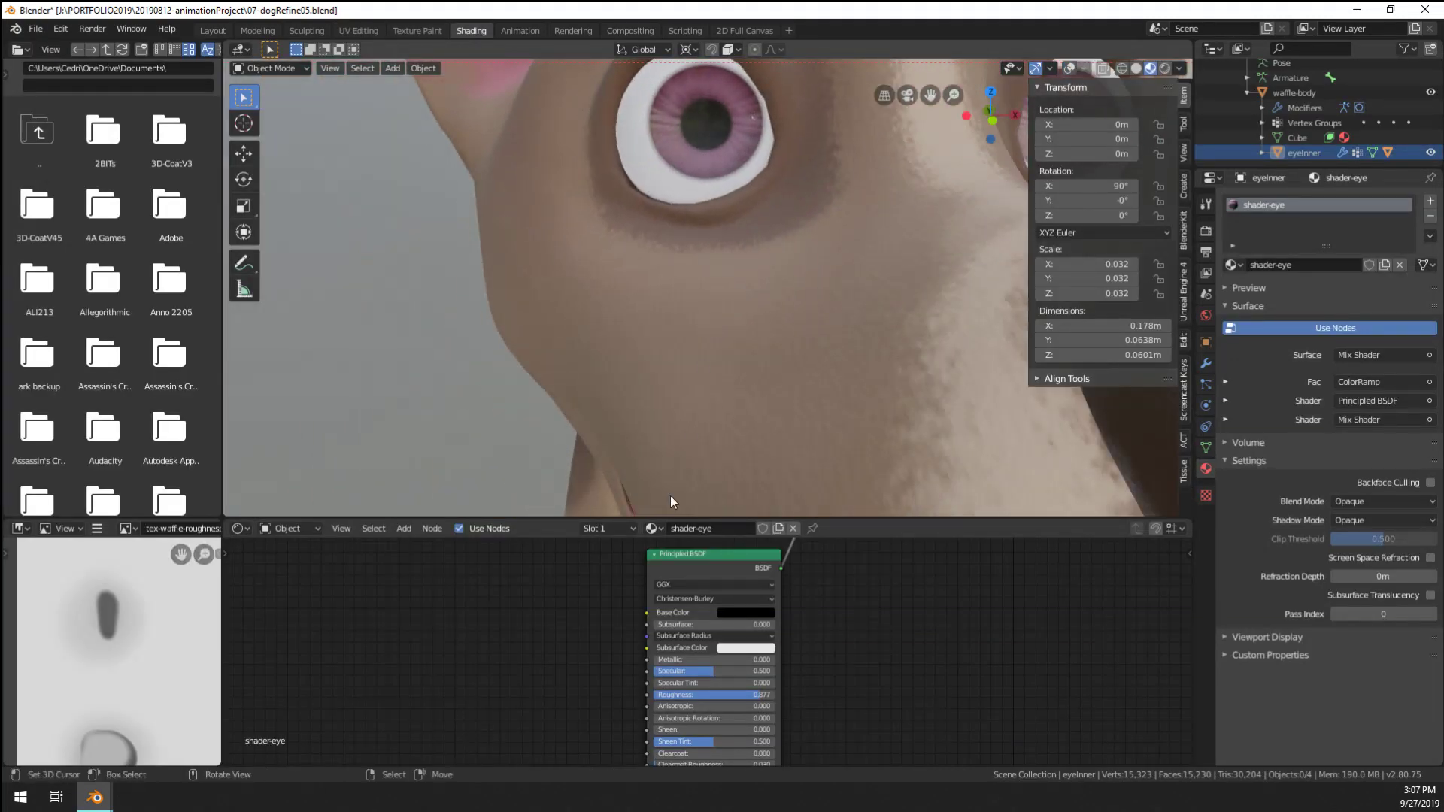
{"action": "scroll", "coordinate": [735, 384], "scroll_direction": "up", "scroll_amount": 3}
{"action": "middle_click_drag", "start_coordinate": [736, 384], "coordinate": [787, 304]}
{"action": "scroll", "coordinate": [787, 303], "scroll_direction": "up", "scroll_amount": 3}
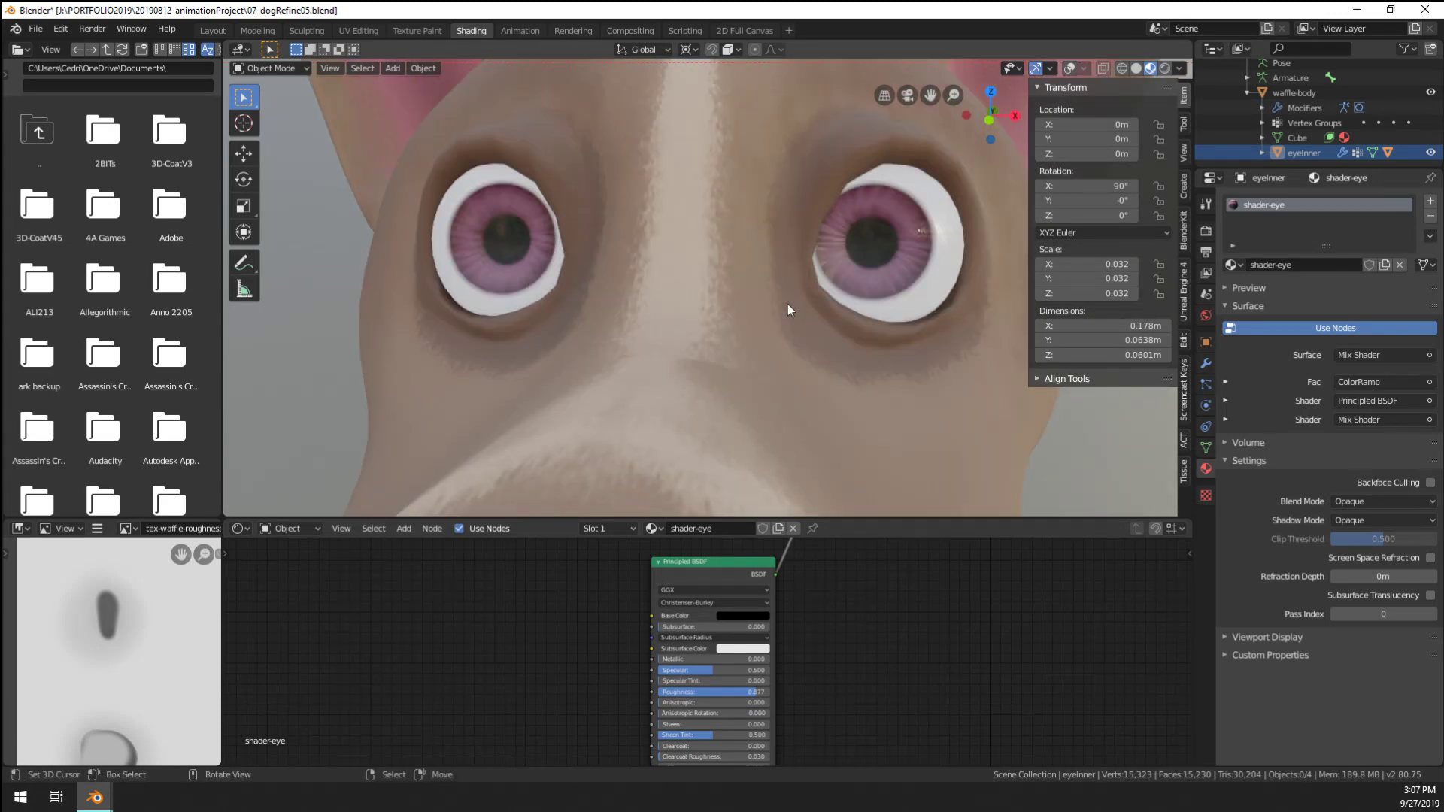
In the Layout workspace, put eyeInner in Edit Mode and select the edge loop around one eye's pupil
{"action": "left_click", "coordinate": [212, 30]}
{"action": "key", "text": "Tab"}
{"action": "middle_click_drag", "start_coordinate": [532, 355], "coordinate": [732, 374]}
{"action": "scroll", "coordinate": [666, 402], "scroll_direction": "up", "scroll_amount": 2}
{"action": "scroll", "coordinate": [666, 403], "scroll_direction": "up", "scroll_amount": 4}
{"action": "scroll", "coordinate": [732, 374], "scroll_direction": "down", "scroll_amount": 3}
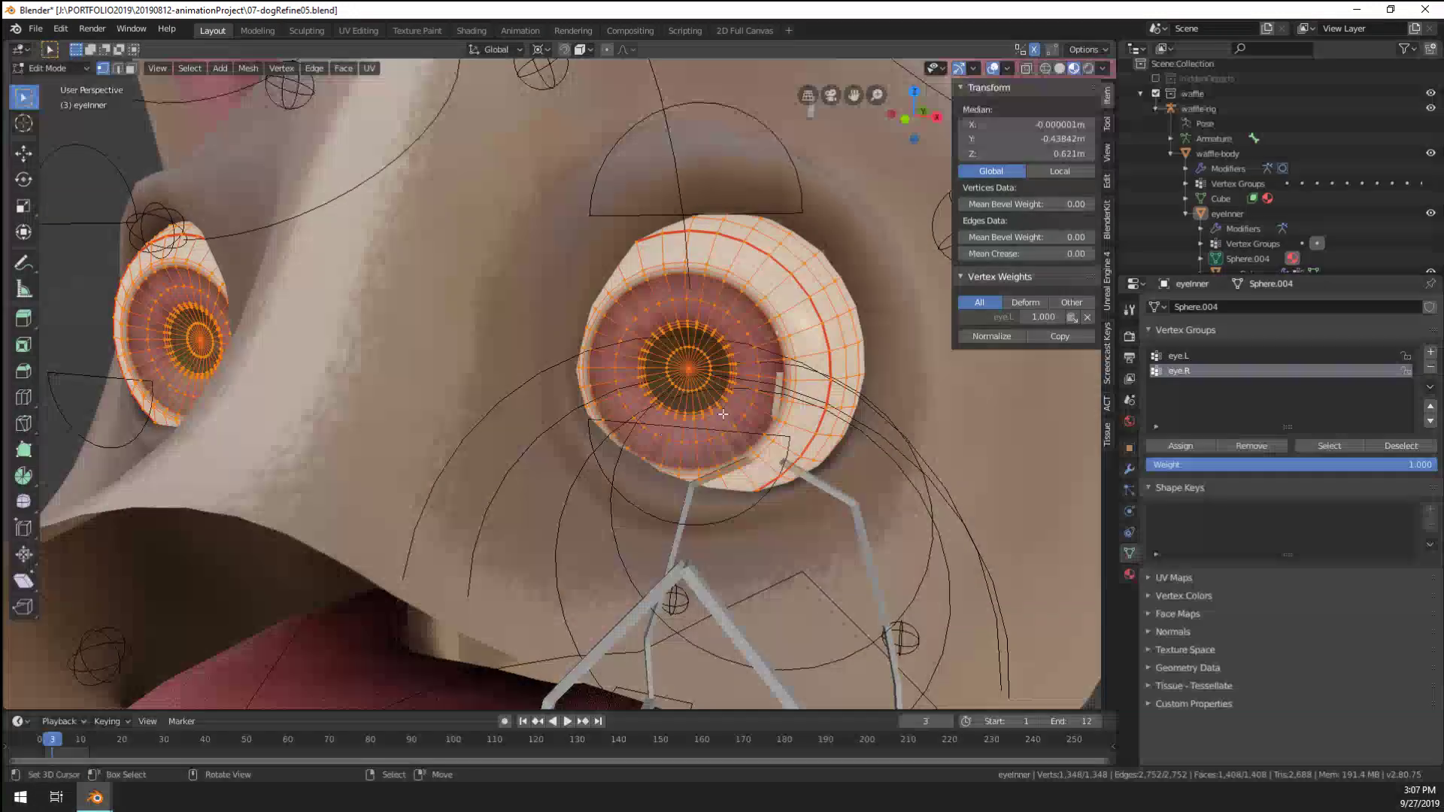
{"action": "left_click", "coordinate": [732, 373], "text": "alt"}
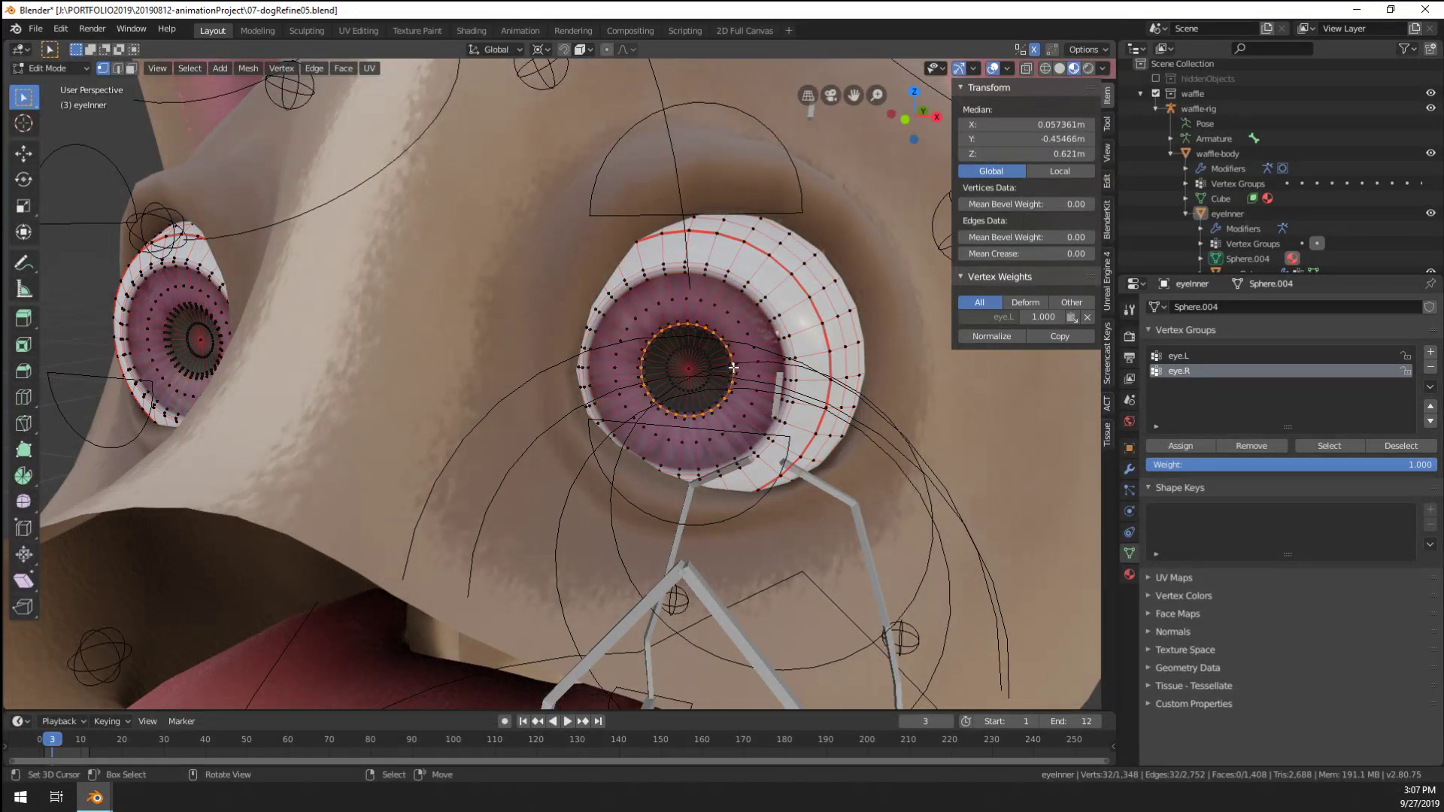
Set the transform pivot point to Individual Origins and try to scale the pupil loop
{"action": "key", "text": "g"}
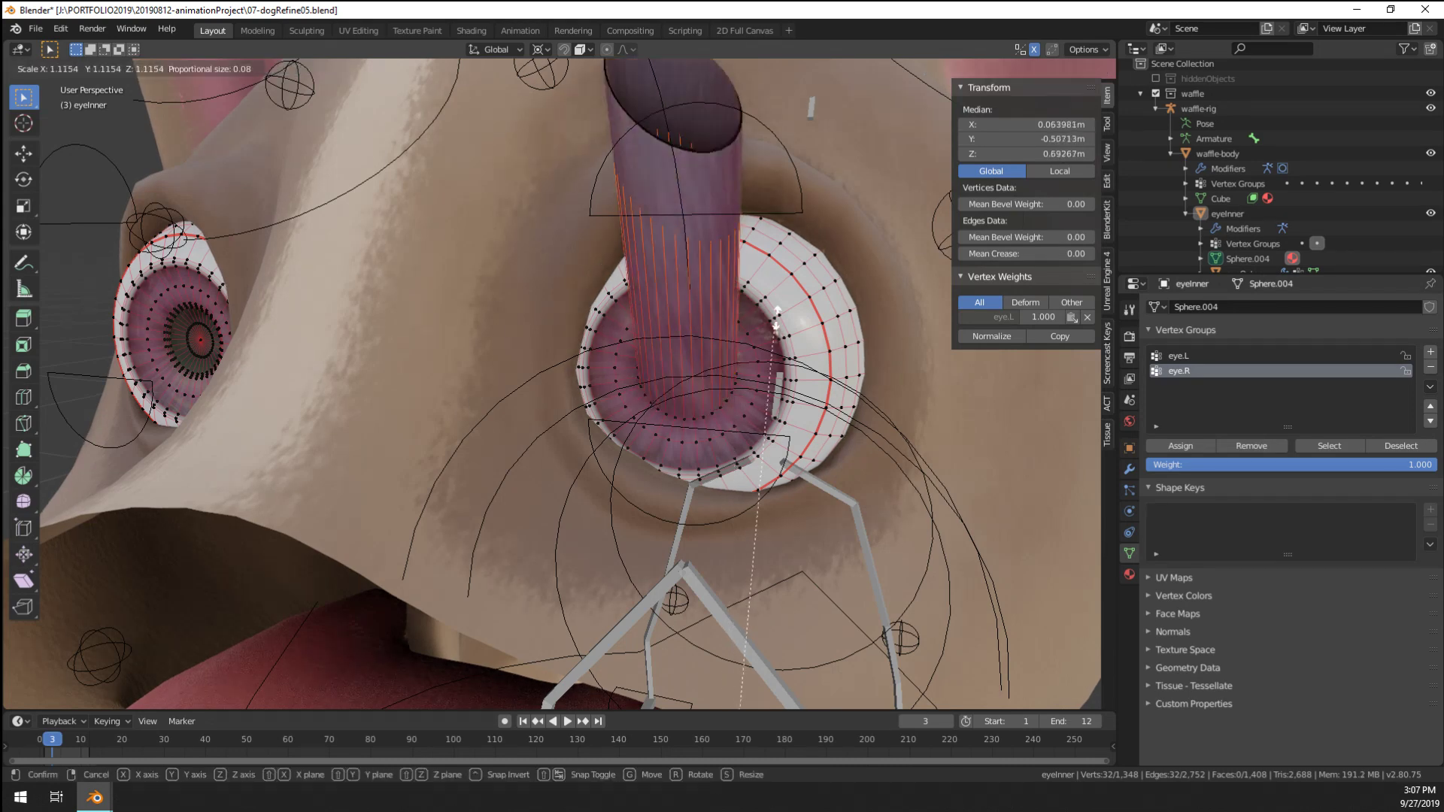
{"action": "right_click", "coordinate": [536, 71]}
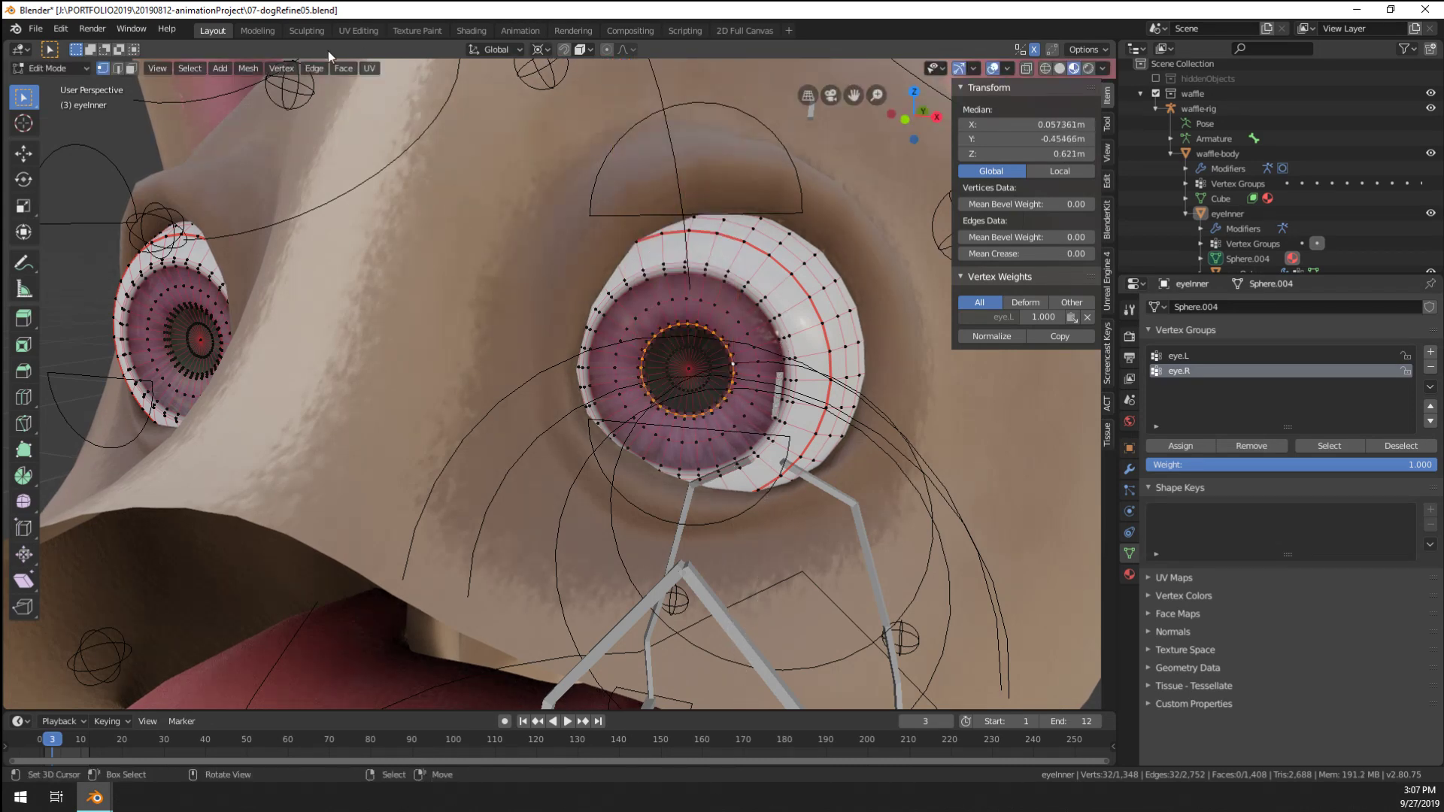
{"action": "left_click", "coordinate": [539, 49]}
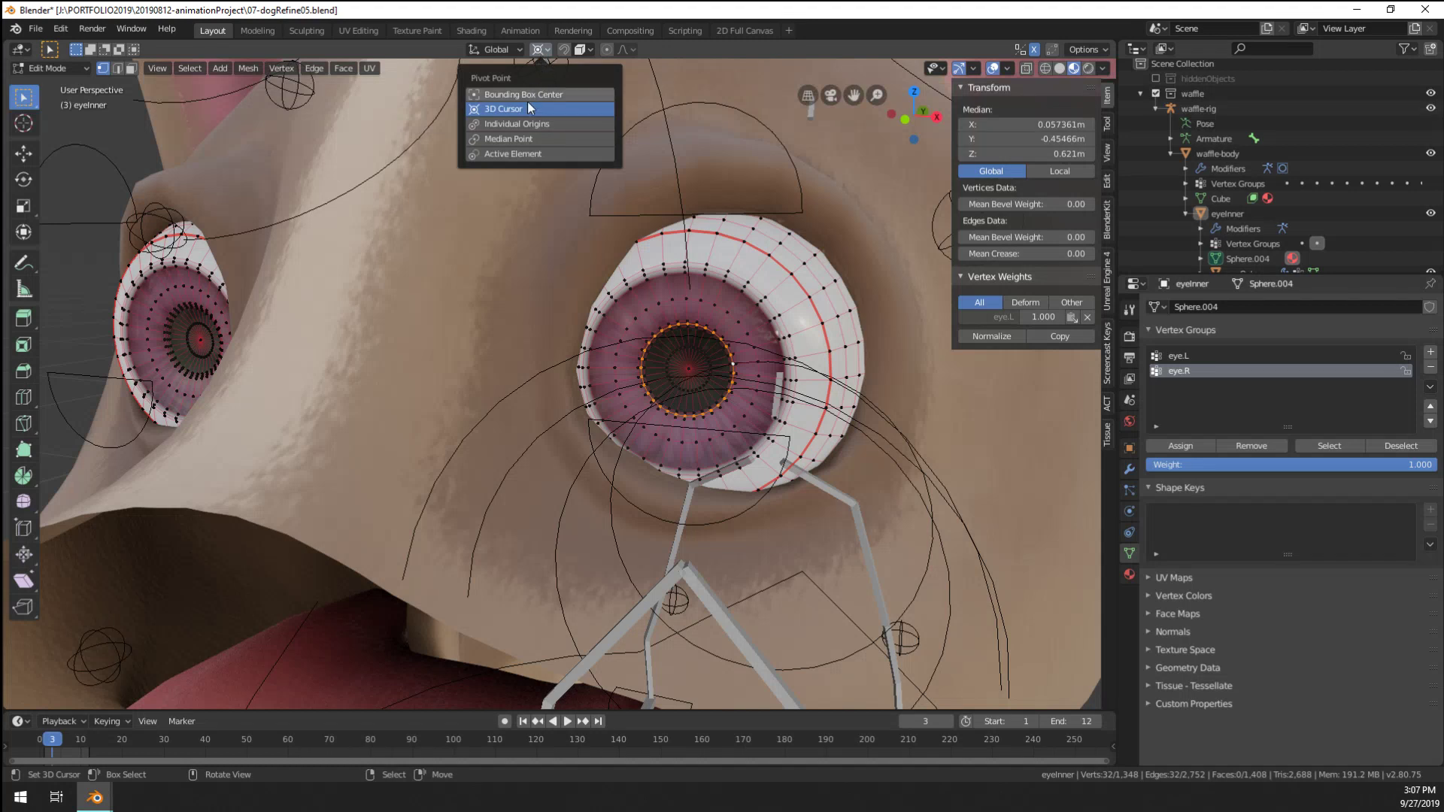
{"action": "key", "text": "s"}
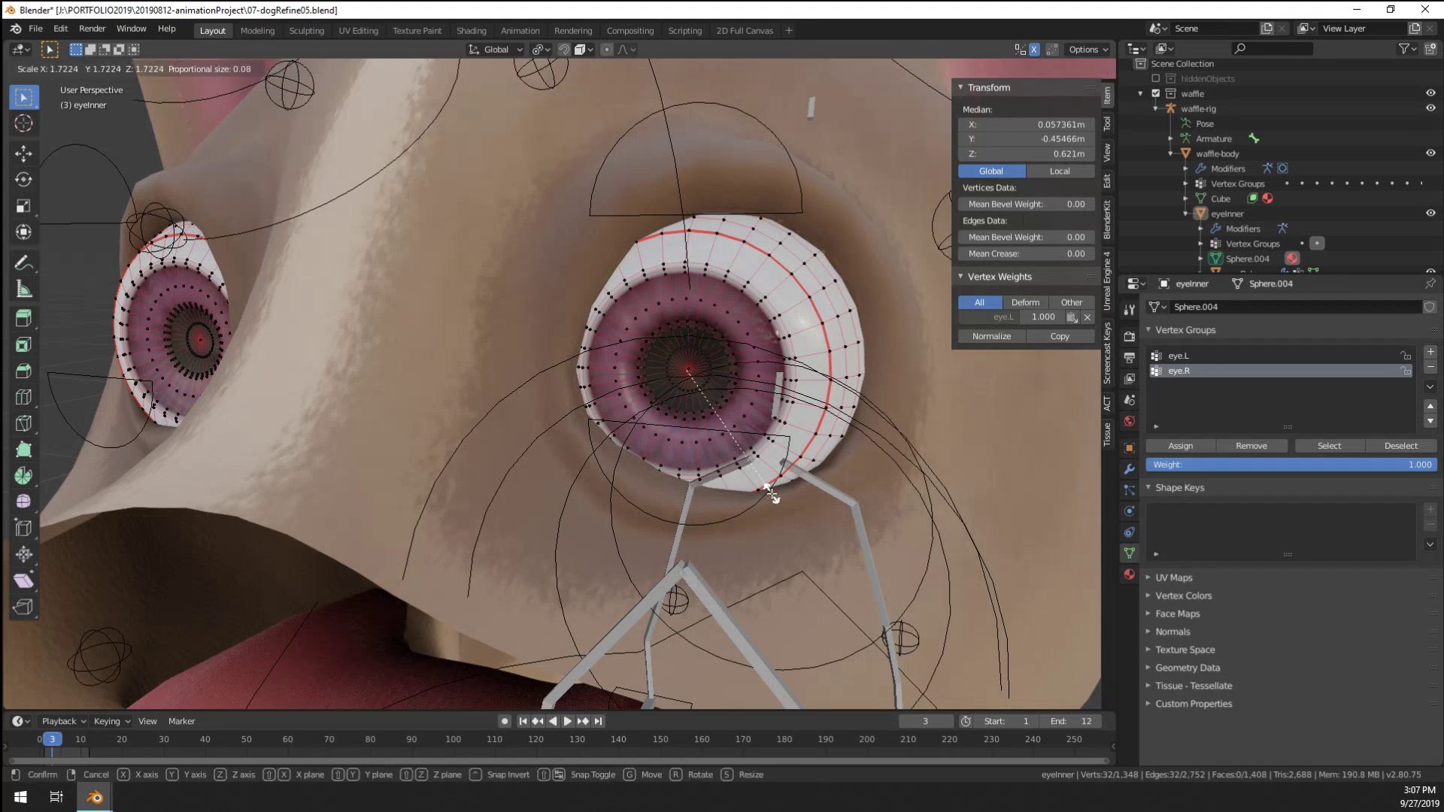
{"action": "left_click", "coordinate": [770, 492]}
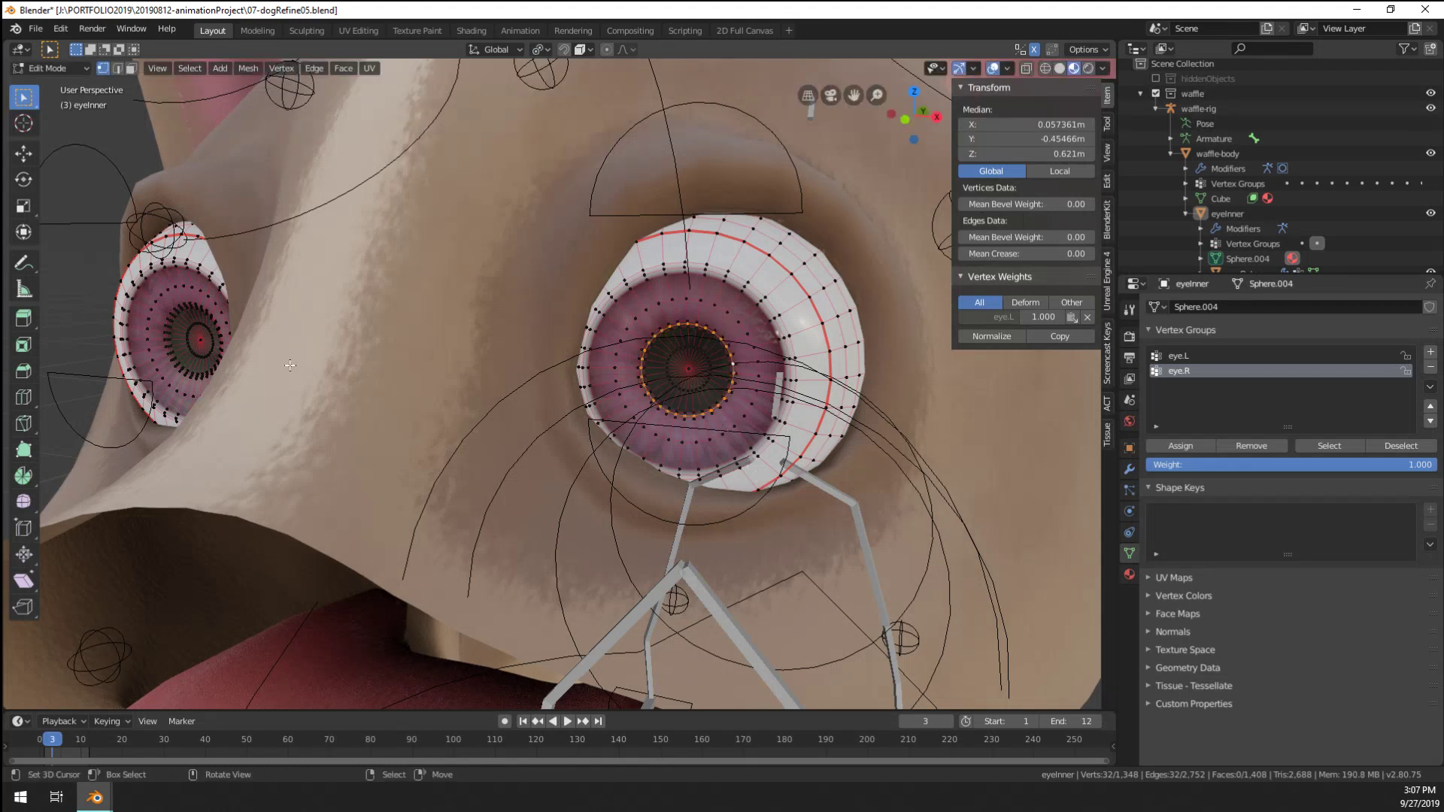
Add the other eye's pupil loop to the selection and scale both by 1.088 with connected proportional editing at size 0.003
{"action": "left_click", "coordinate": [167, 342], "text": "alt+shift"}
{"action": "key", "text": "s"}
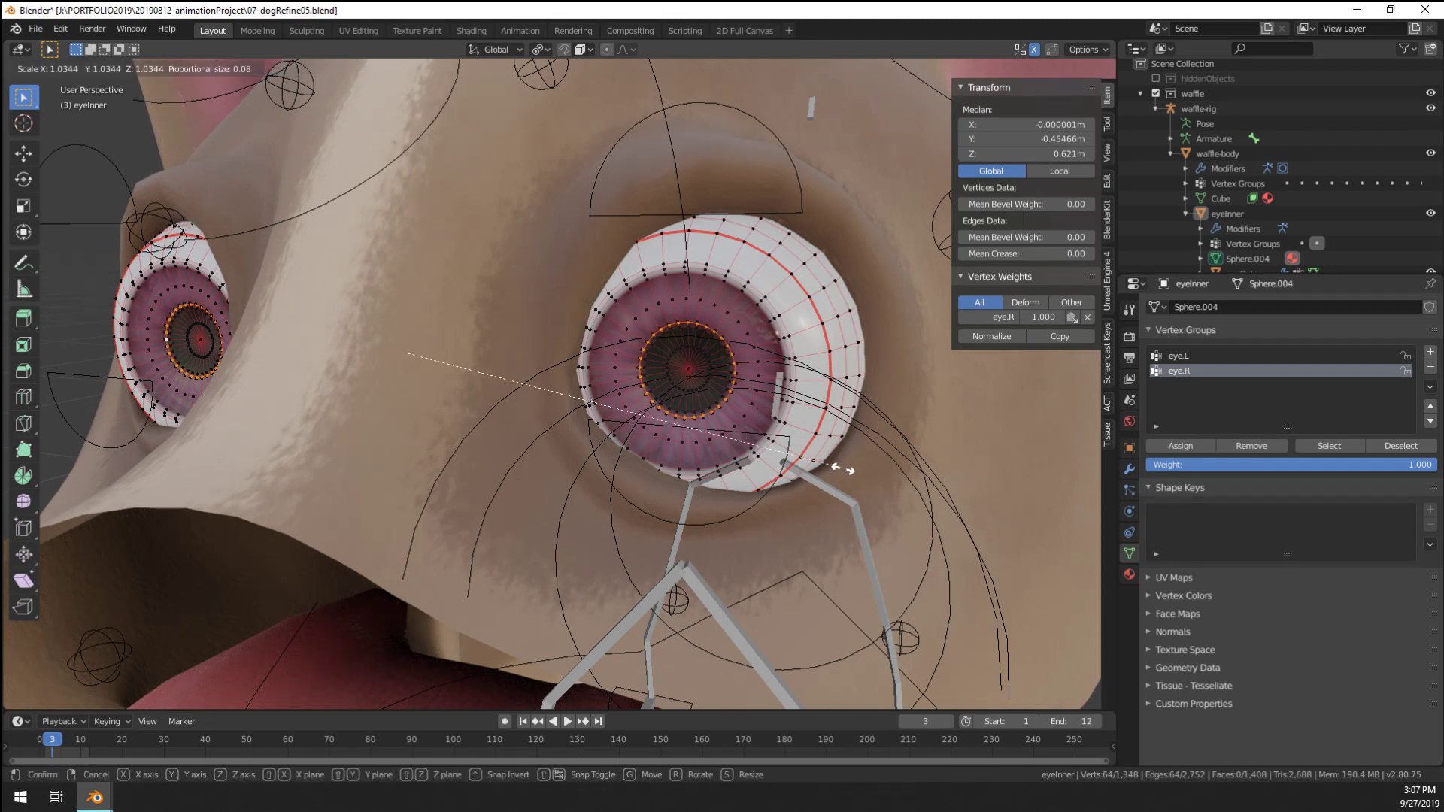
{"action": "left_click", "coordinate": [812, 504]}
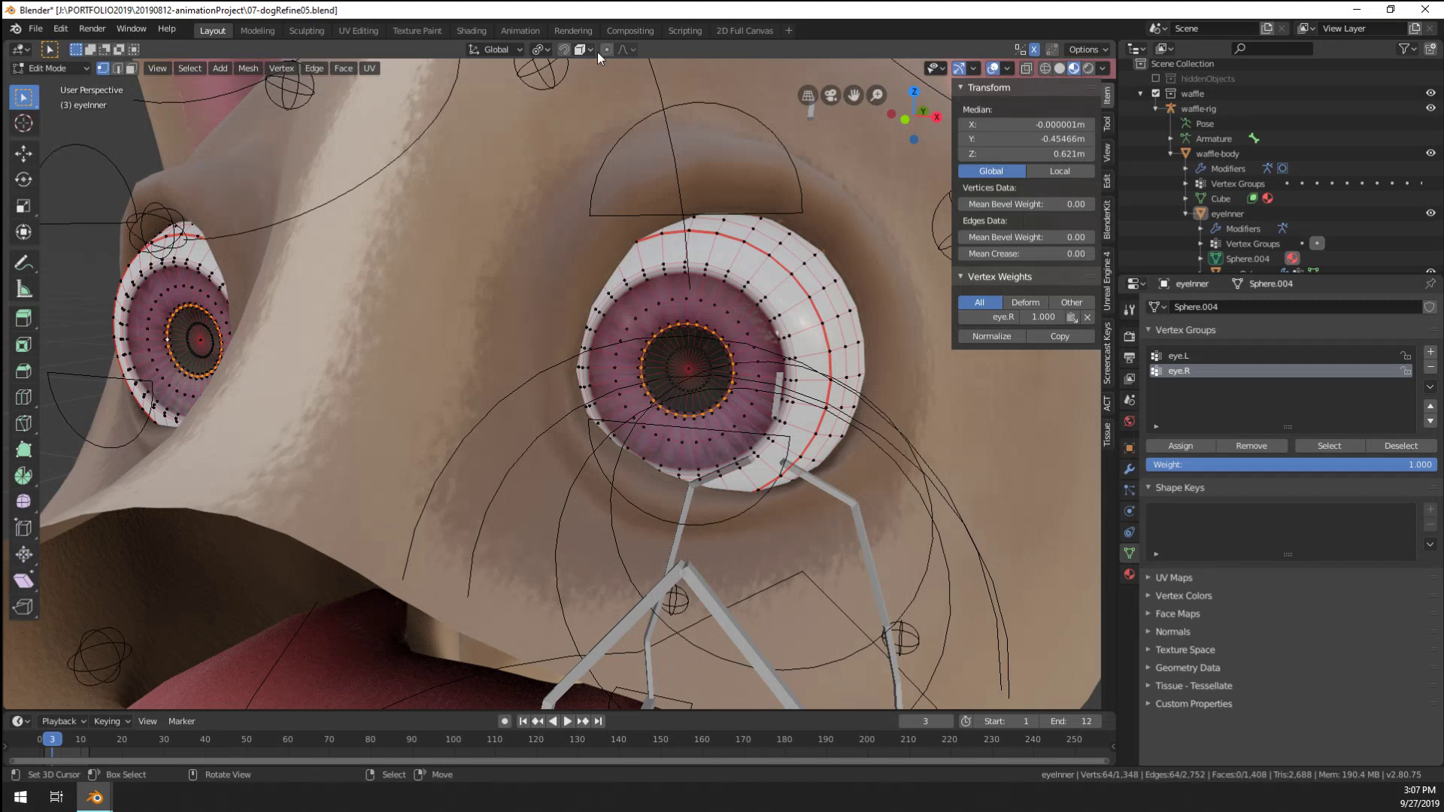
{"action": "key", "text": "s"}
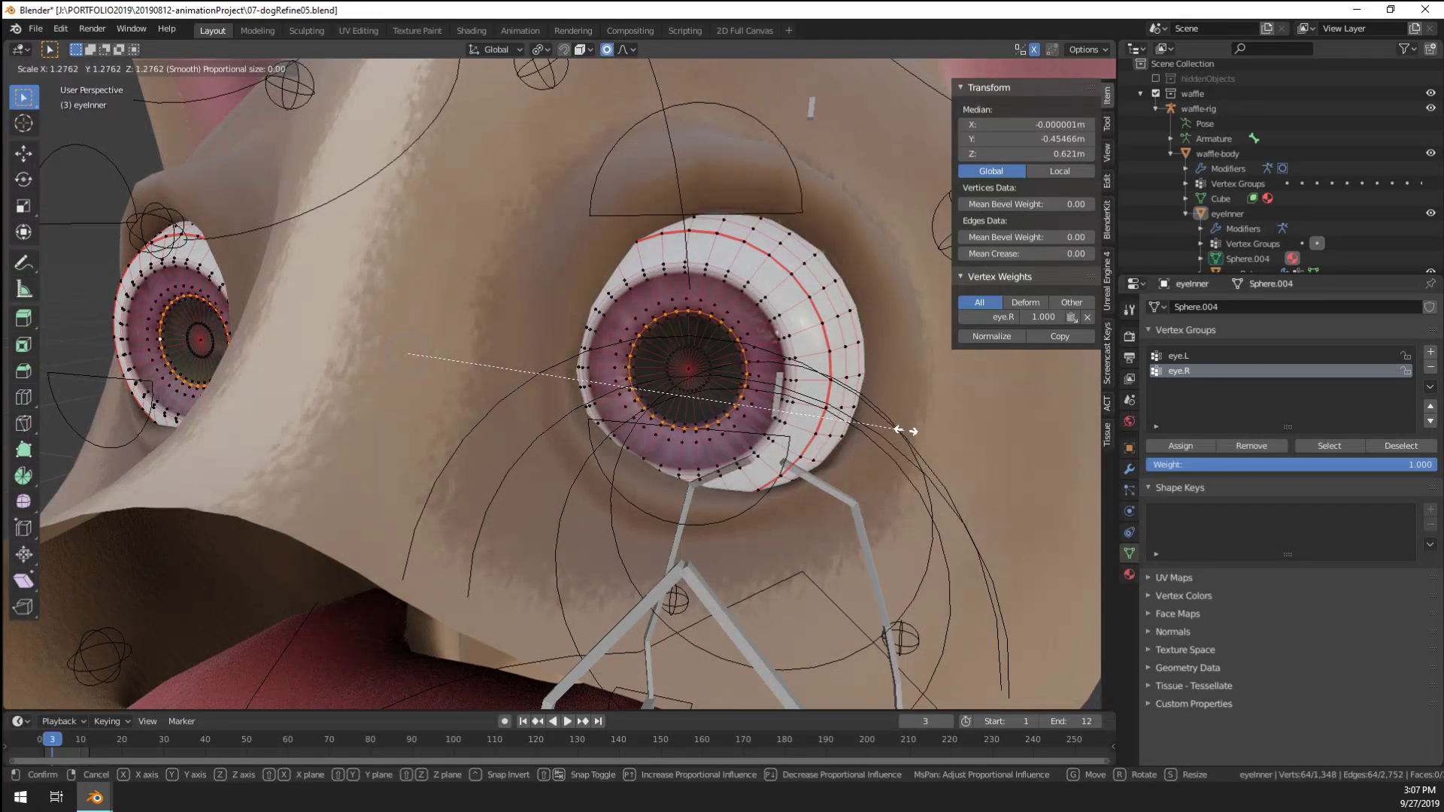
{"action": "scroll", "coordinate": [896, 423], "scroll_direction": "up", "scroll_amount": 1}
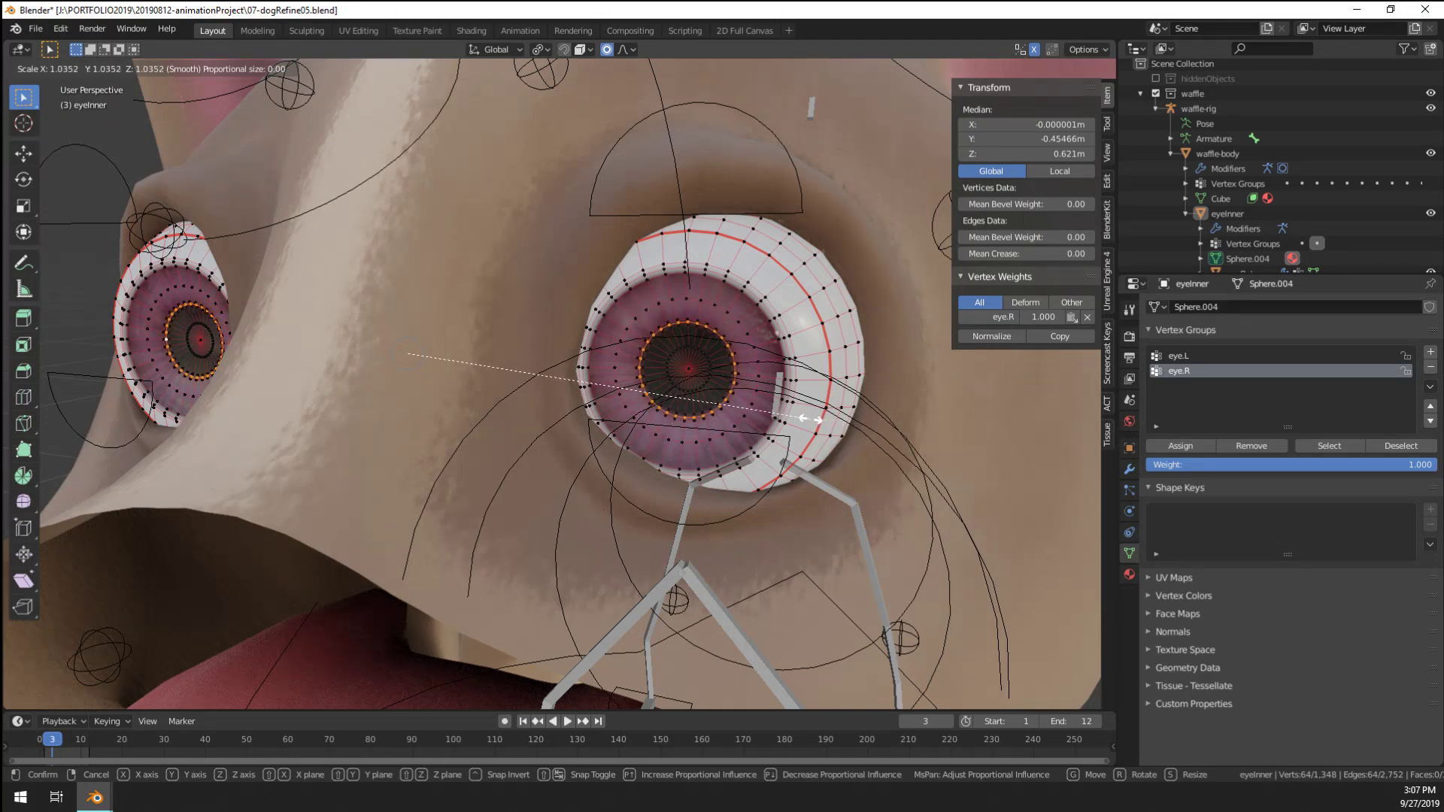
{"action": "left_click", "coordinate": [856, 440]}
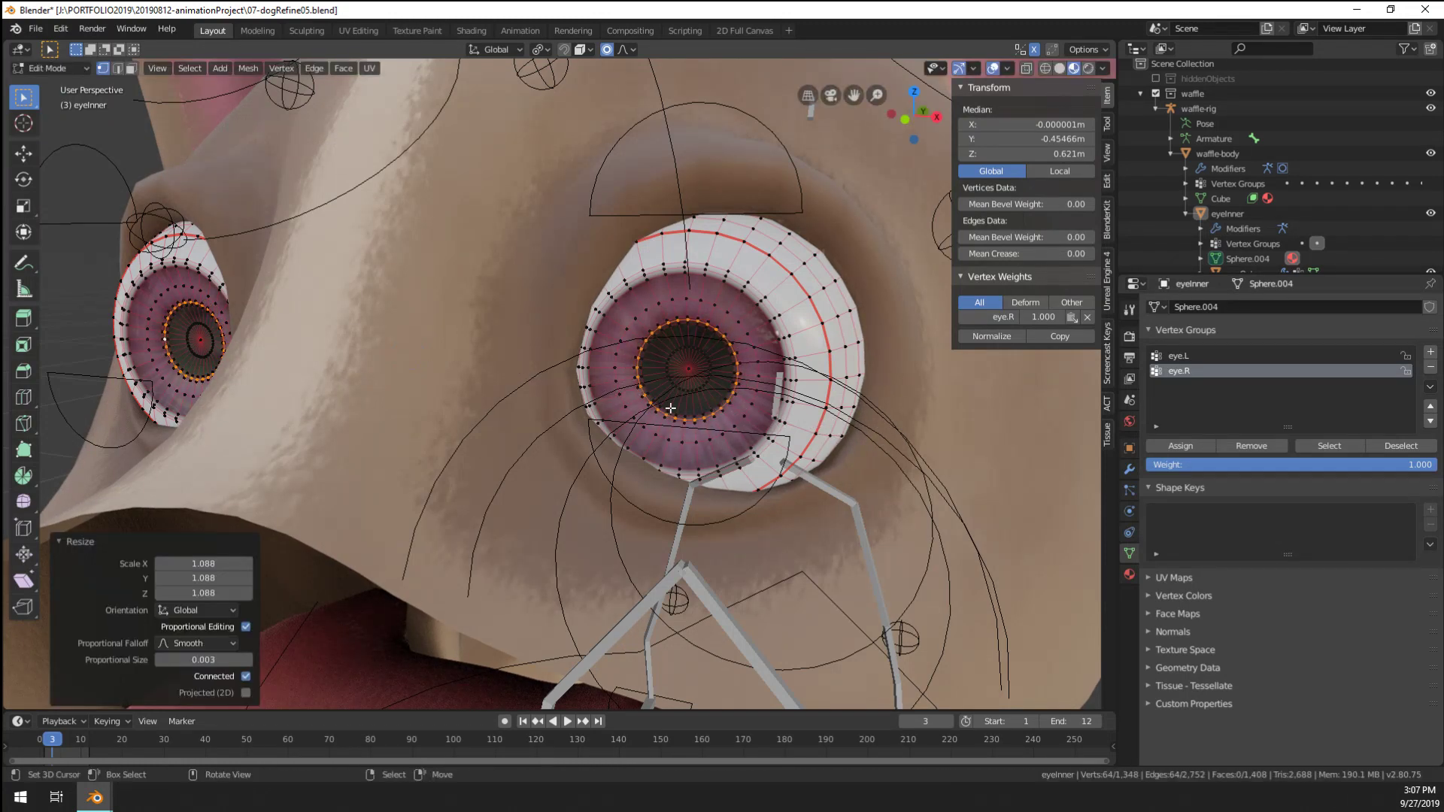
Shift both pupil loops slightly forward along the Y axis
{"action": "middle_click_drag", "start_coordinate": [856, 440], "coordinate": [760, 503]}
{"action": "key", "text": "g"}
{"action": "key", "text": "y"}
{"action": "left_click", "coordinate": [558, 408]}
{"action": "scroll", "coordinate": [627, 395], "scroll_direction": "down", "scroll_amount": 6}
{"action": "scroll", "coordinate": [620, 414], "scroll_direction": "up", "scroll_amount": 7}
Scale both pupil loops by 1.184 and move them about -0.0014 m along Y
{"action": "key", "text": "s"}
{"action": "left_click", "coordinate": [774, 496]}
{"action": "key", "text": "g"}
{"action": "key", "text": "y"}
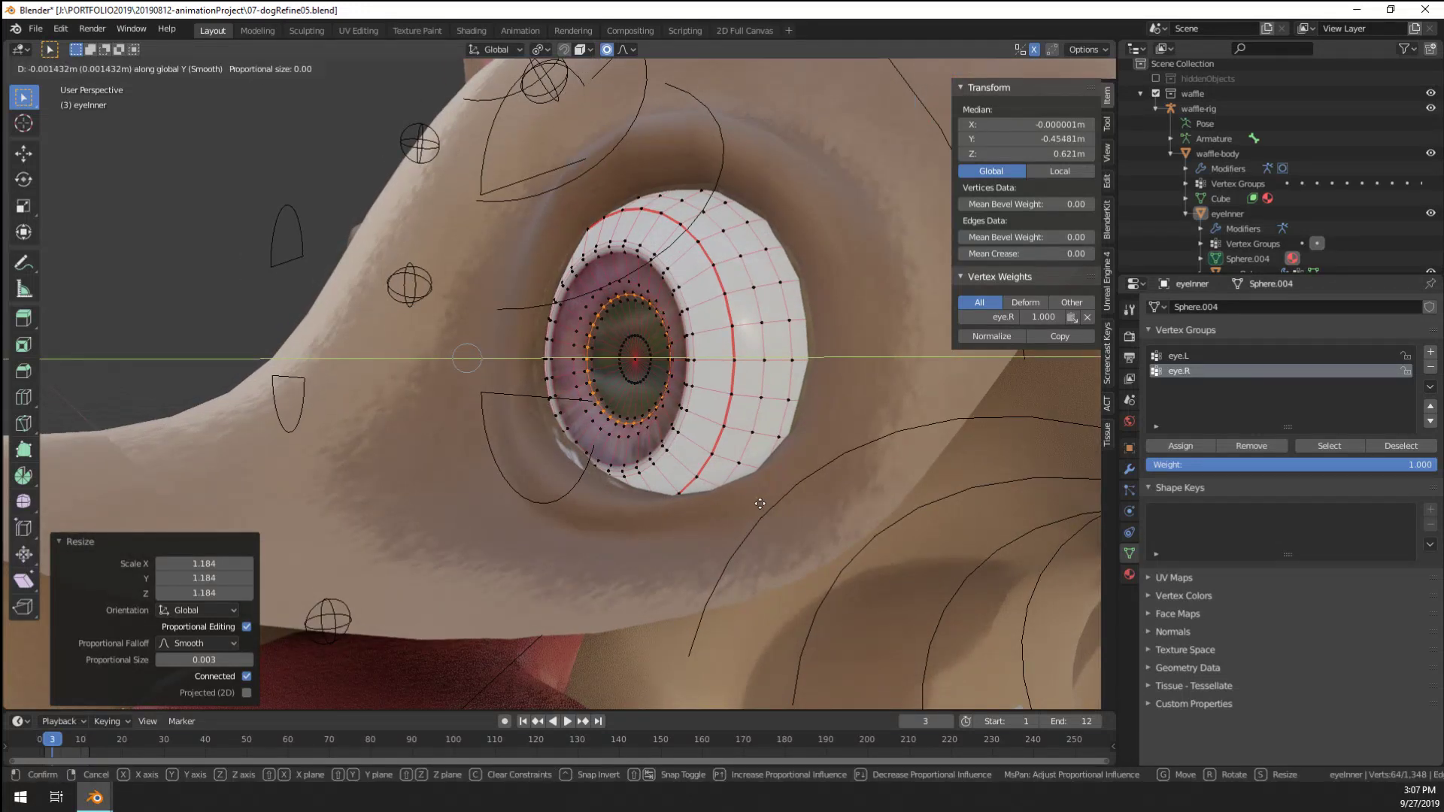
{"action": "key", "text": "Escape"}
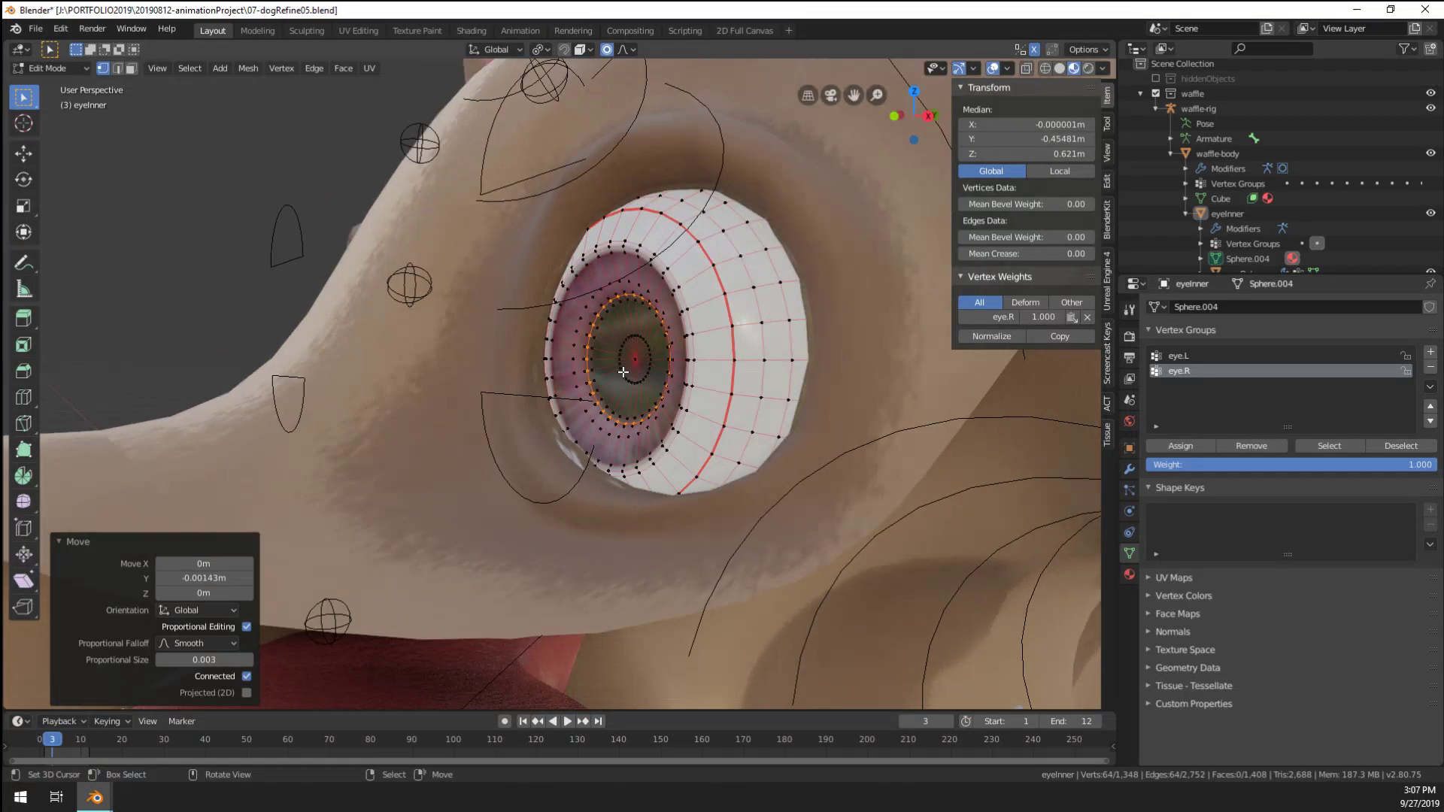
Select the mid-iris edge loop on one eye, scale it by 1.169 and move it about 0.0007 m along Y
{"action": "key", "text": "a"}
{"action": "left_click", "coordinate": [568, 364], "text": "alt"}
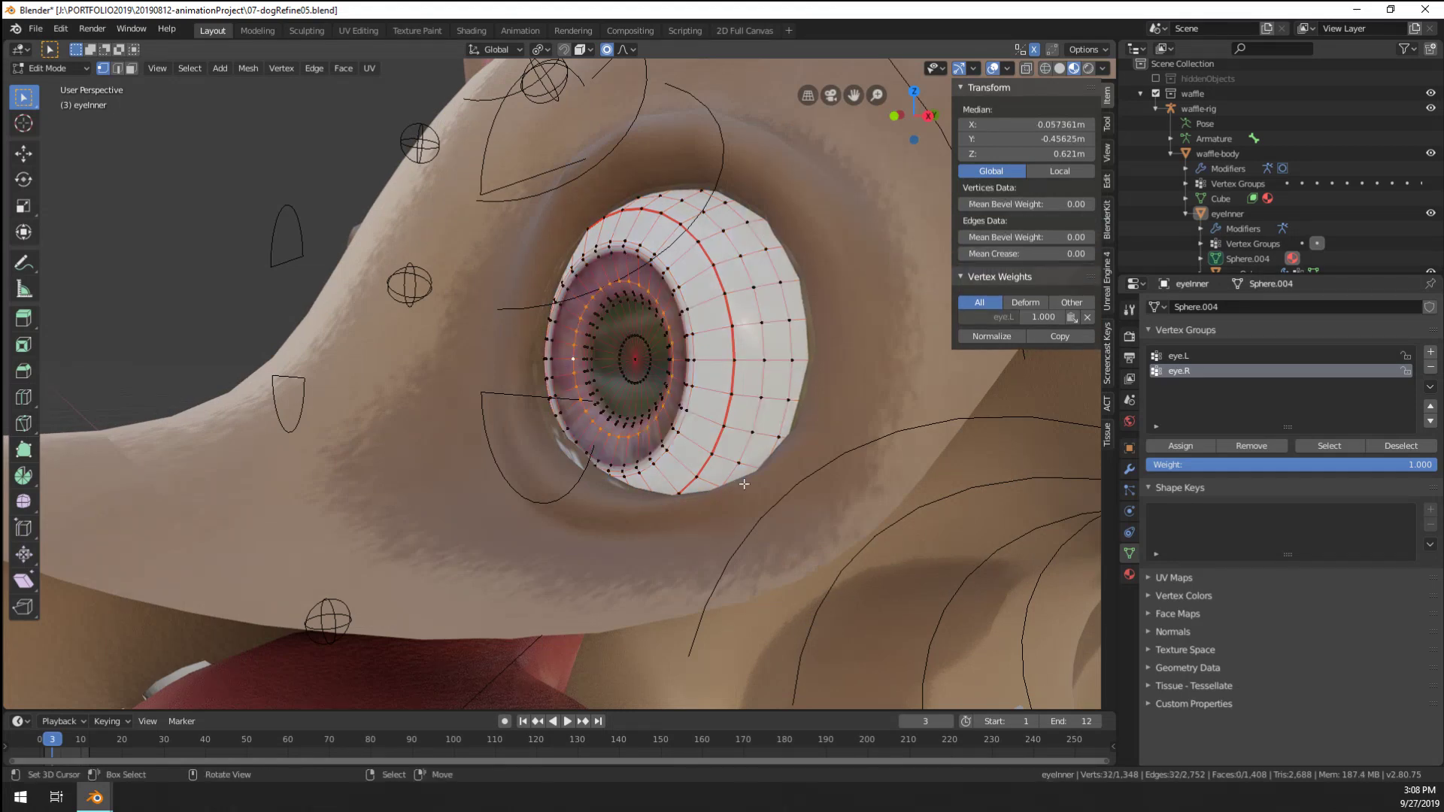
{"action": "key", "text": "s"}
{"action": "left_click", "coordinate": [762, 505]}
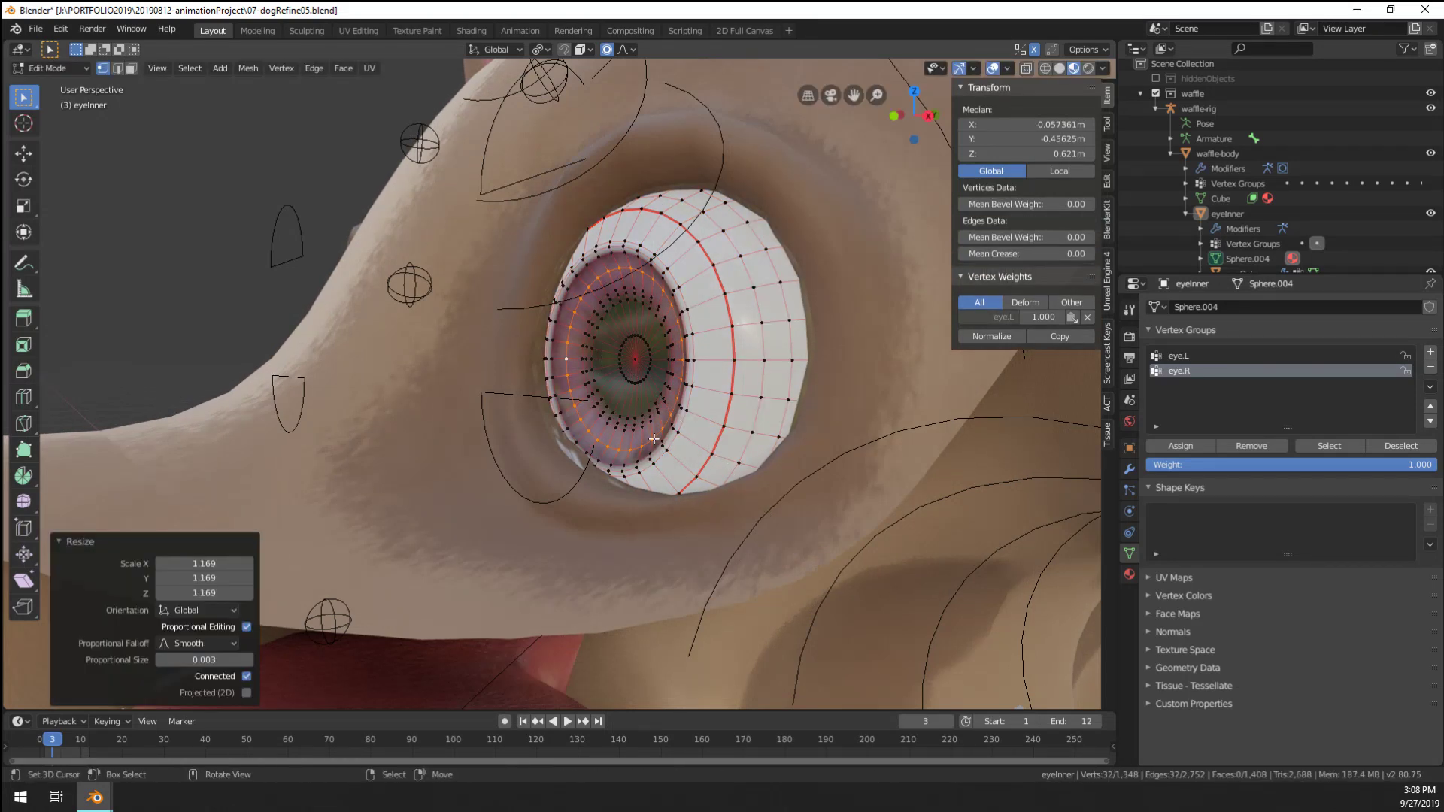
{"action": "mouse_move", "coordinate": [654, 439]}
{"action": "middle_mouse_down"}
{"action": "mouse_move", "coordinate": [671, 457]}
{"action": "mouse_move", "coordinate": [632, 429]}
{"action": "mouse_move", "coordinate": [647, 421]}
{"action": "middle_mouse_up"}
{"action": "key", "text": "g"}
{"action": "key", "text": "y"}
{"action": "left_click", "coordinate": [671, 456]}
Set the viewport's clip start to 0.001 m for close-up work on the eye
{"action": "left_click", "coordinate": [1103, 125]}
{"action": "left_click", "coordinate": [1104, 152]}
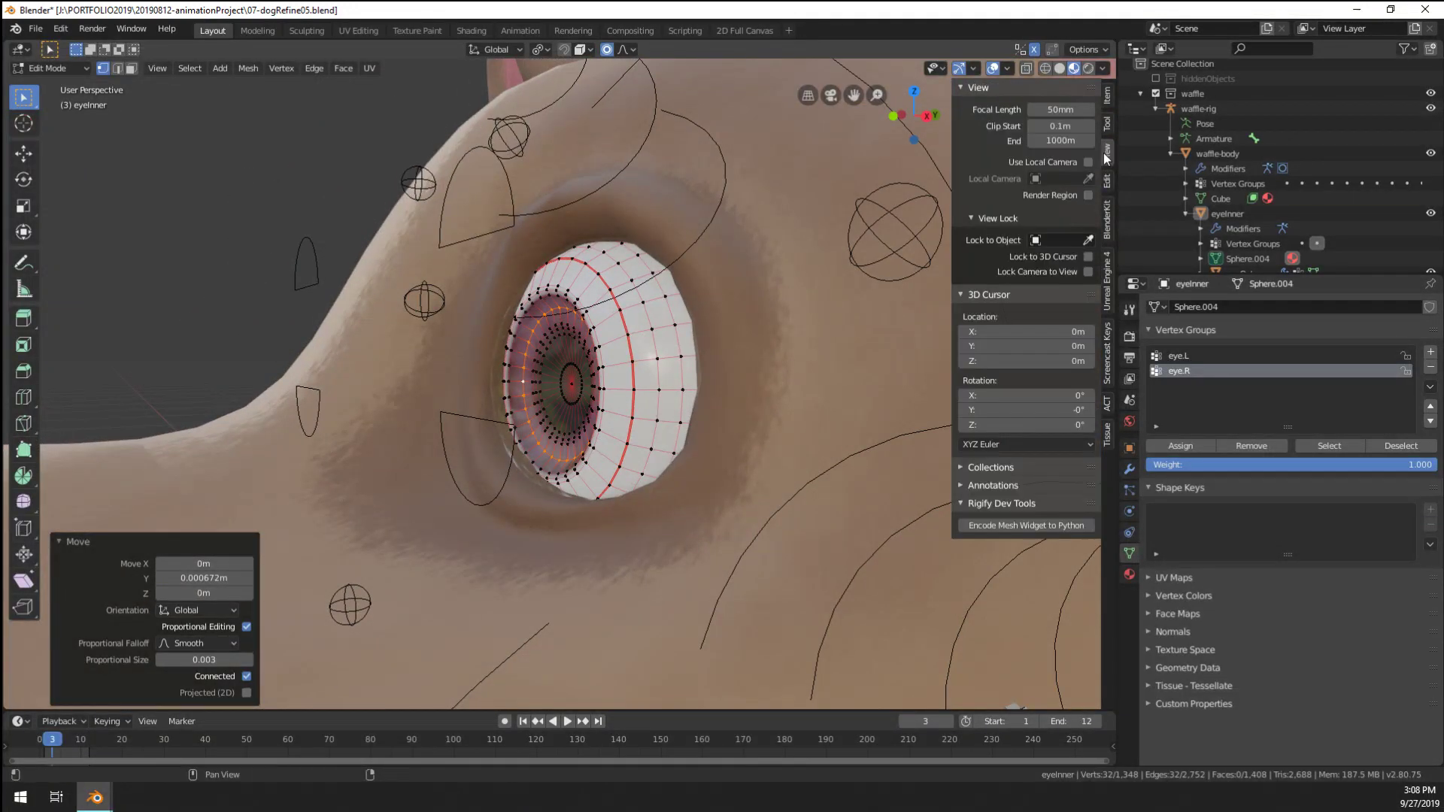
{"action": "scroll", "coordinate": [663, 399], "scroll_direction": "up", "scroll_amount": 5}
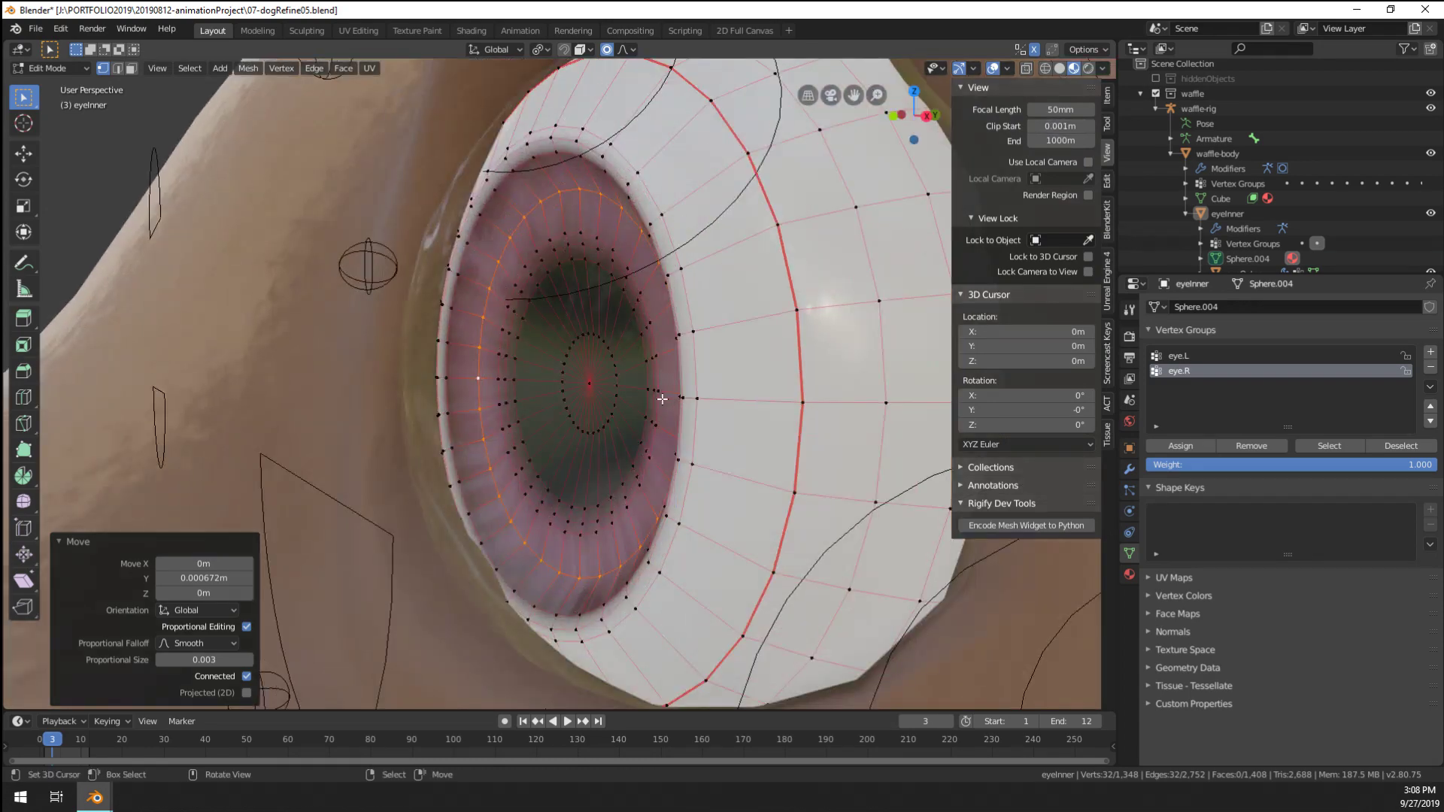
Move the selected mid-iris loop about -0.0008 m along Y
{"action": "middle_click_drag", "start_coordinate": [663, 398], "coordinate": [655, 456]}
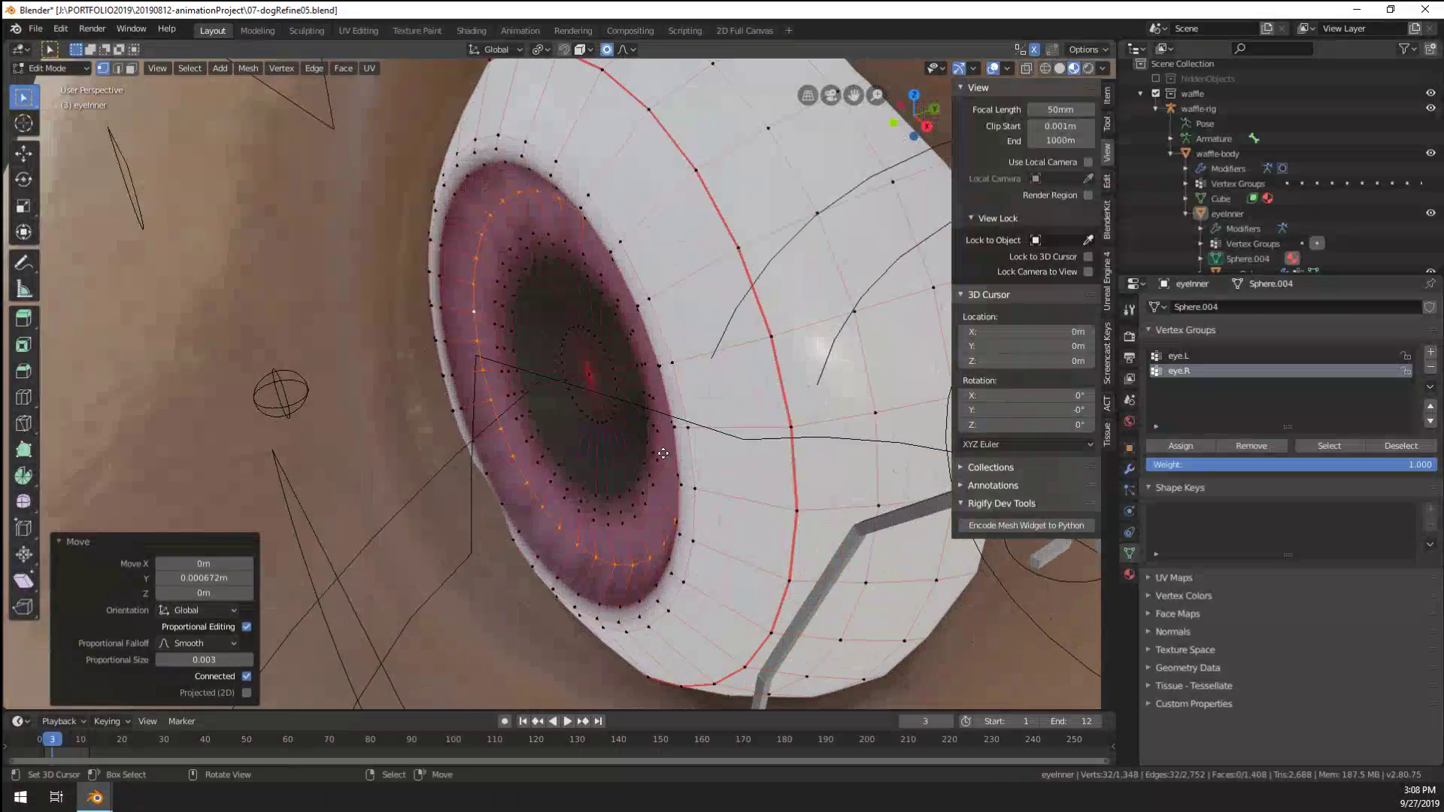
{"action": "key", "text": "g"}
{"action": "key", "text": "y"}
{"action": "left_click", "coordinate": [655, 456]}
Select the mid-iris edge loops on both eyes and scale them together by 1.129
{"action": "scroll", "coordinate": [645, 444], "scroll_direction": "down", "scroll_amount": 6}
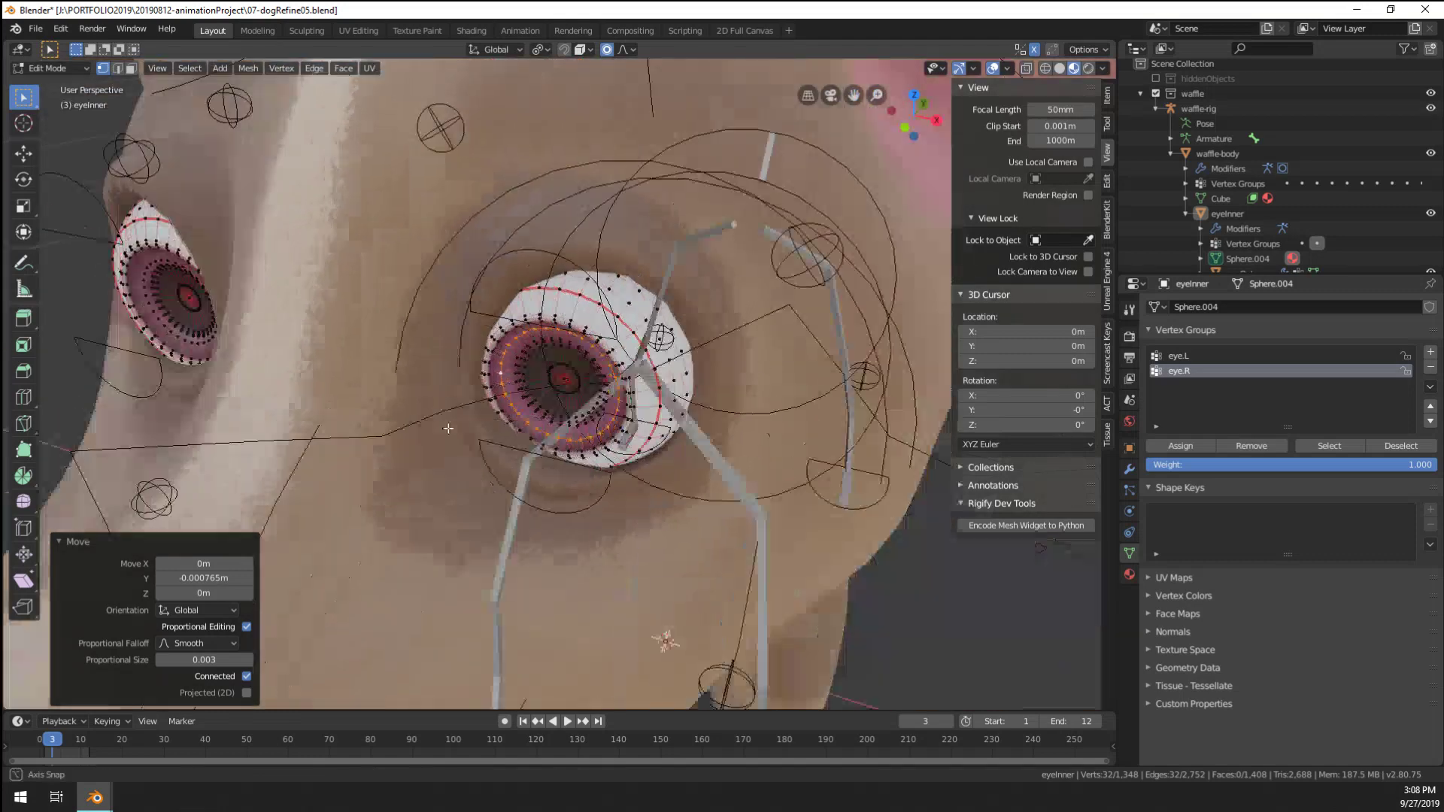
{"action": "middle_click_drag", "start_coordinate": [456, 426], "coordinate": [534, 419]}
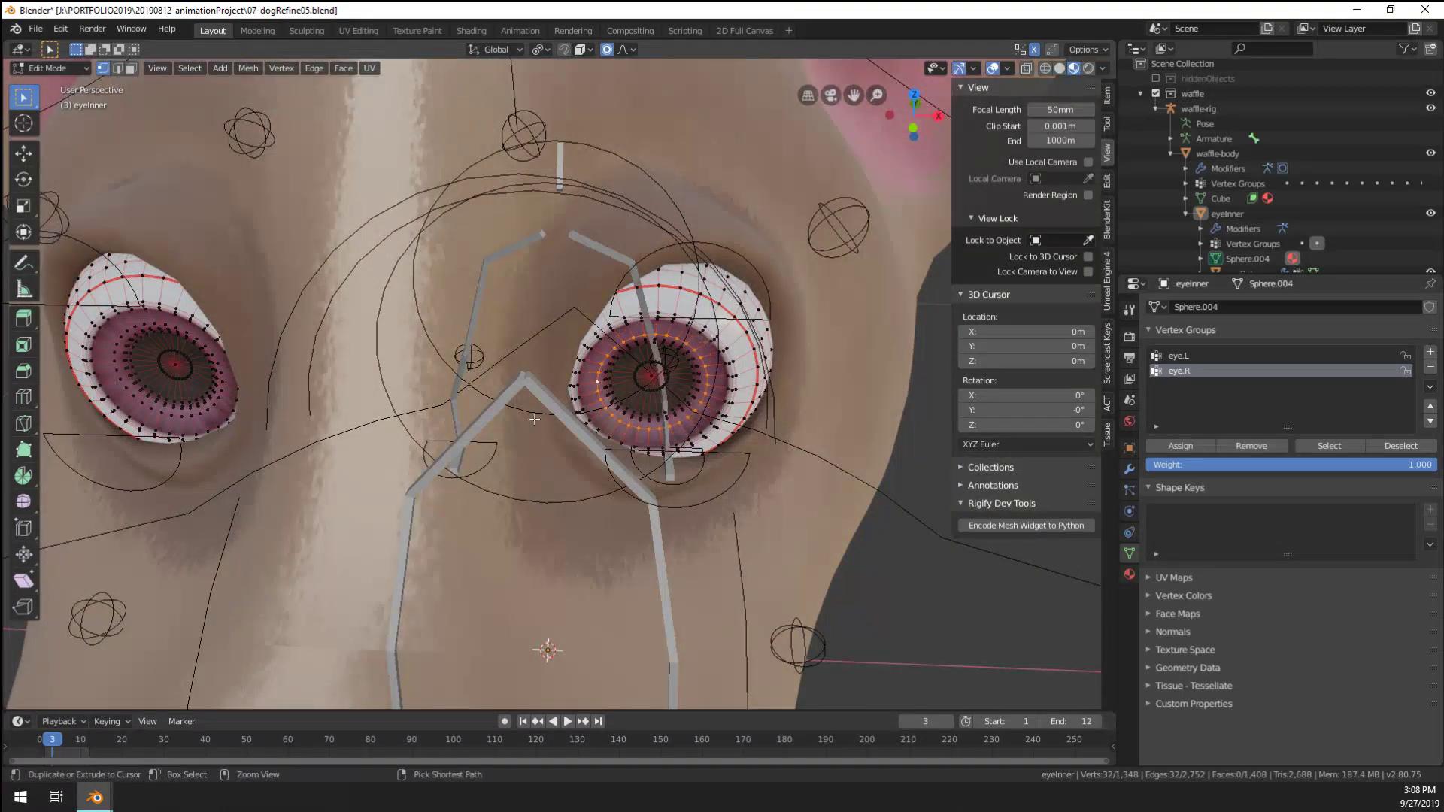
{"action": "left_click", "coordinate": [135, 394], "text": "ctrl"}
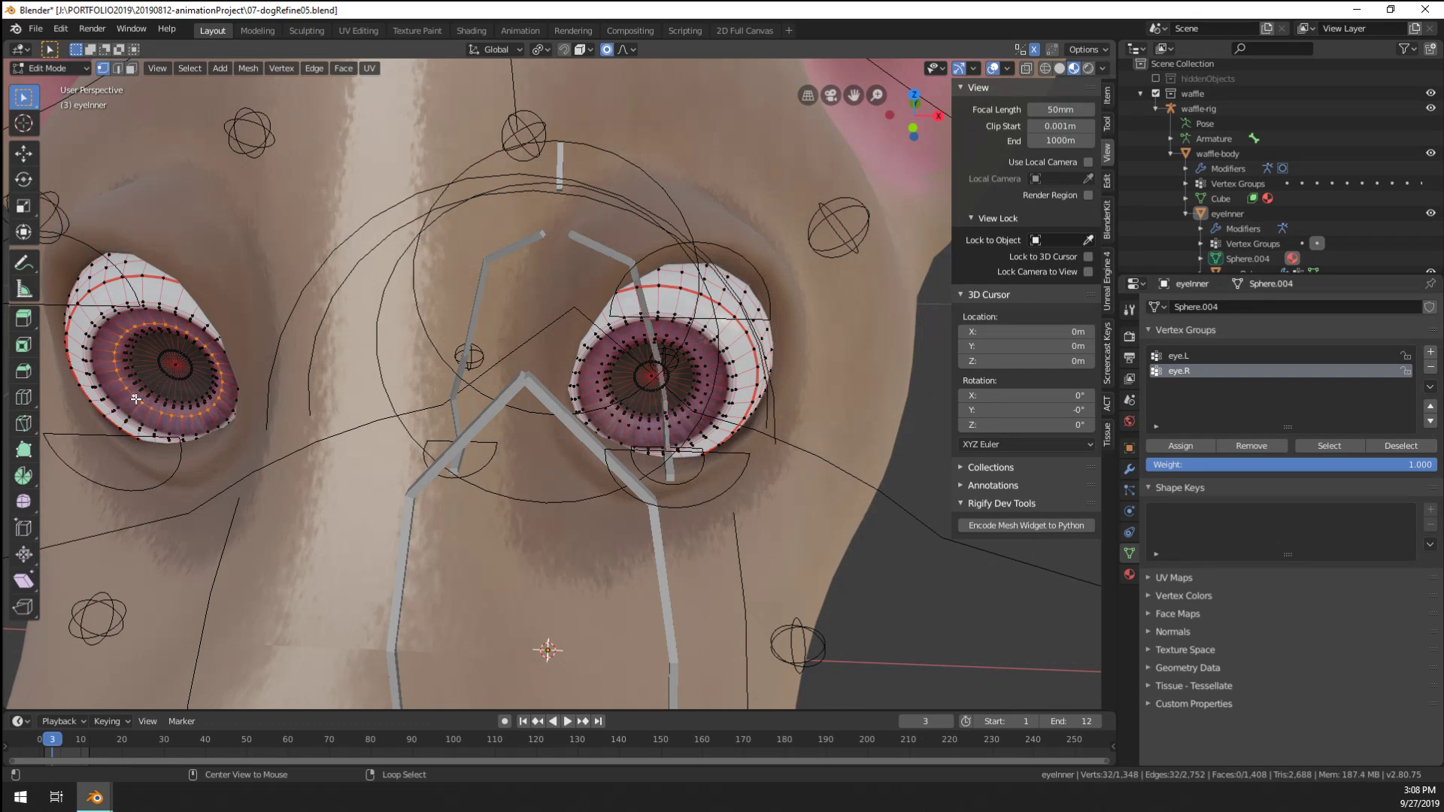
{"action": "left_click", "coordinate": [624, 423], "text": "alt+shift"}
{"action": "scroll", "coordinate": [624, 424], "scroll_direction": "up", "scroll_amount": 5}
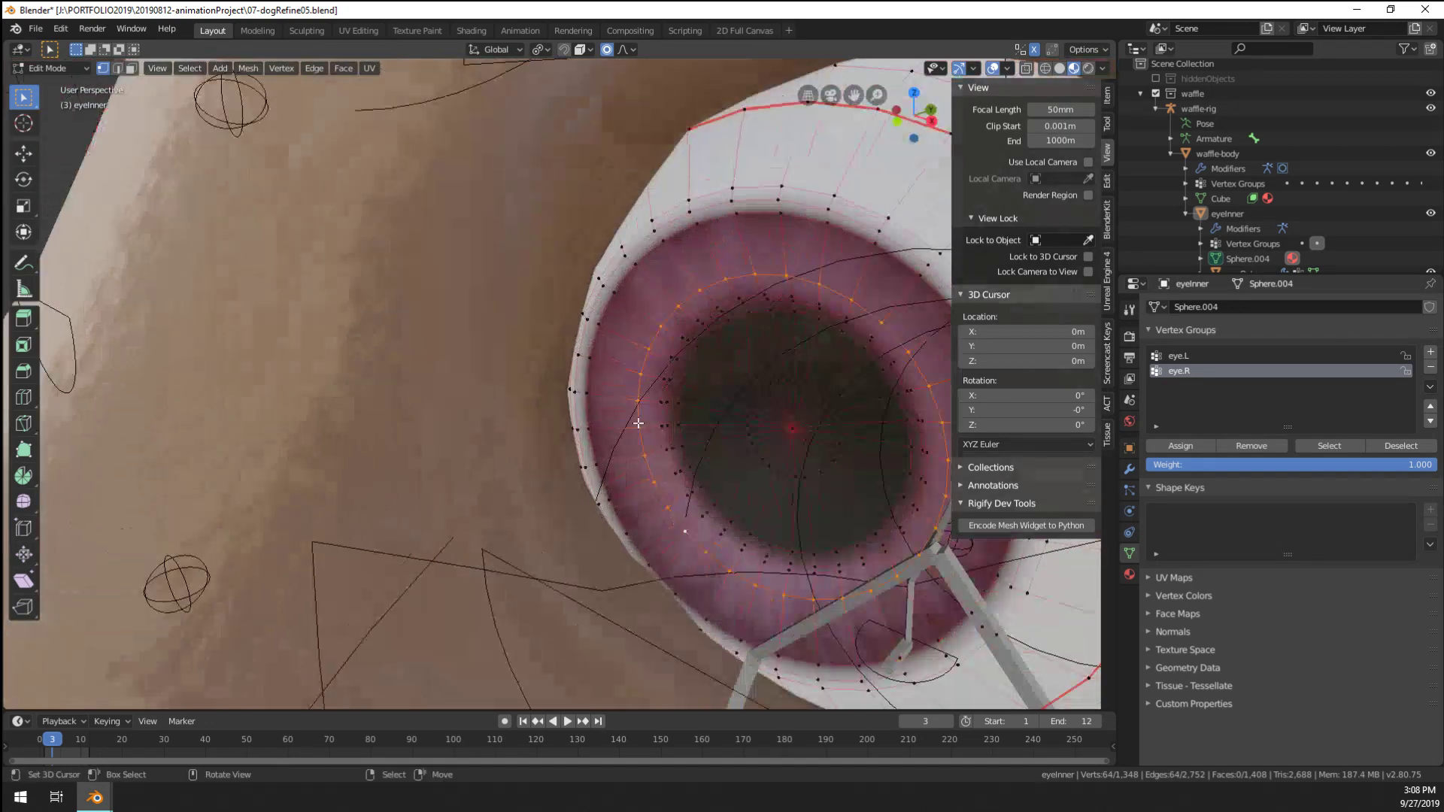
{"action": "middle_click_drag", "start_coordinate": [677, 489], "coordinate": [718, 523]}
{"action": "key", "text": "s"}
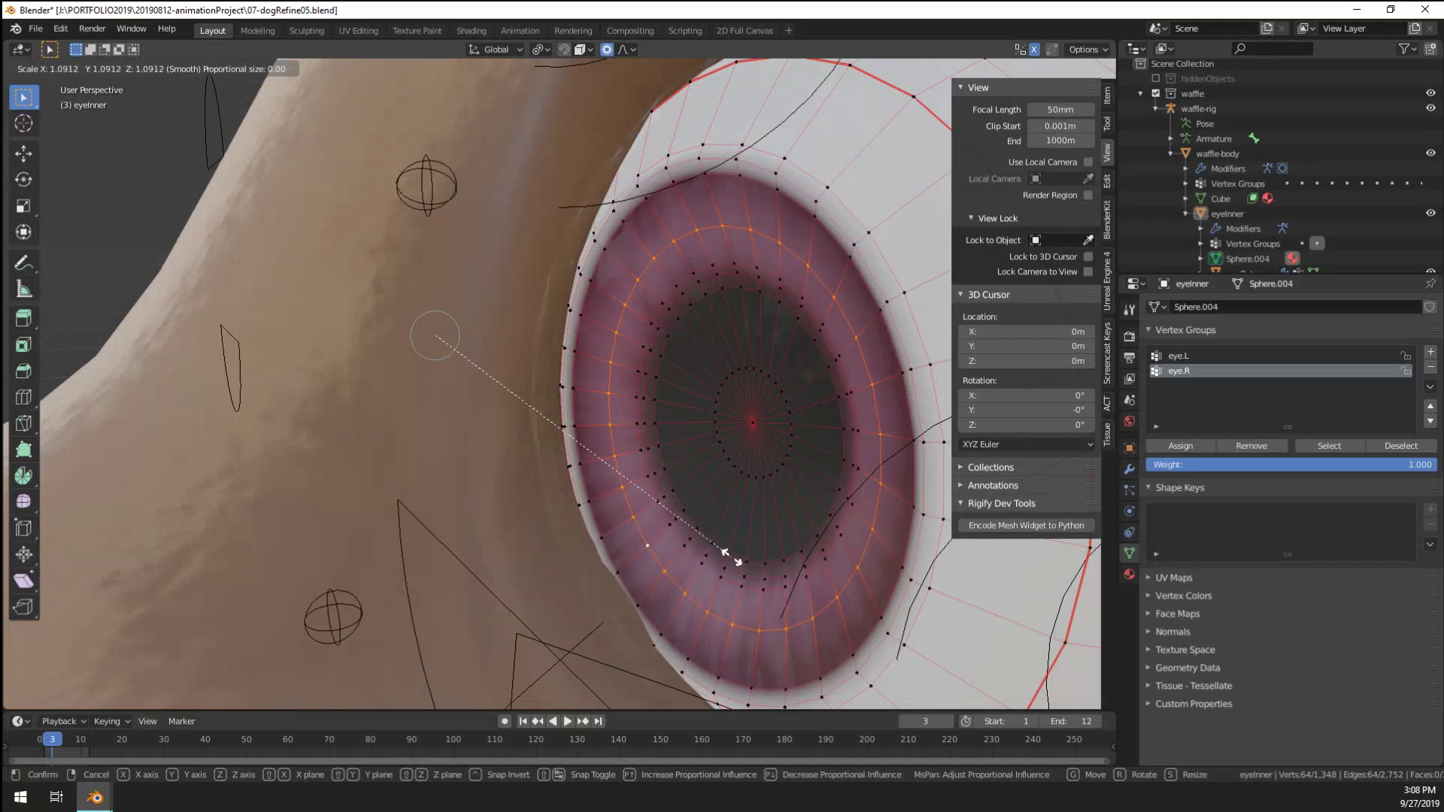
{"action": "left_click", "coordinate": [744, 562]}
{"action": "key", "text": "s"}
{"action": "key", "text": "y"}
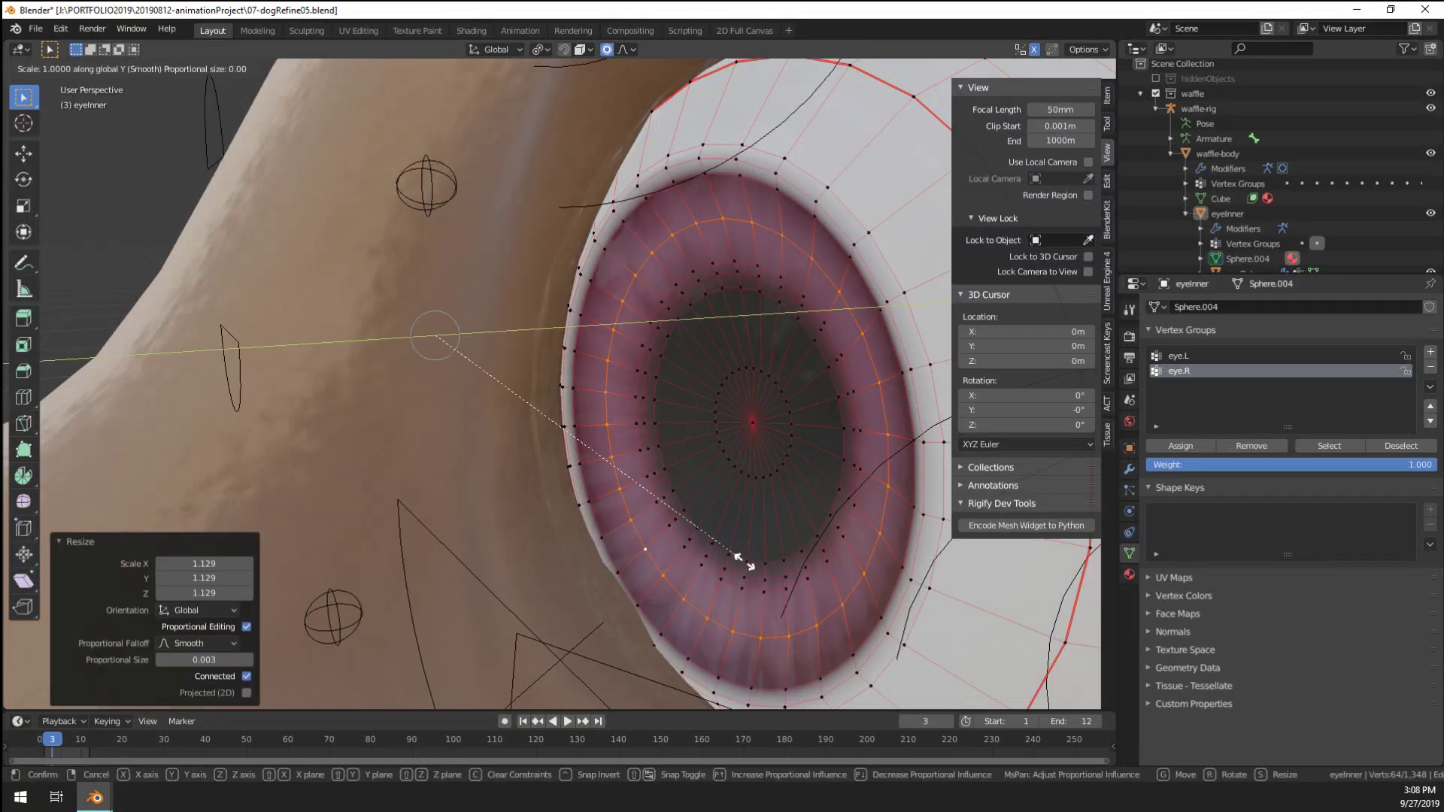
{"action": "key", "text": "Escape"}
Move the mid-iris edge loops of both eyes slightly along the global Y axis
{"action": "key", "text": "g"}
{"action": "key", "text": "y"}
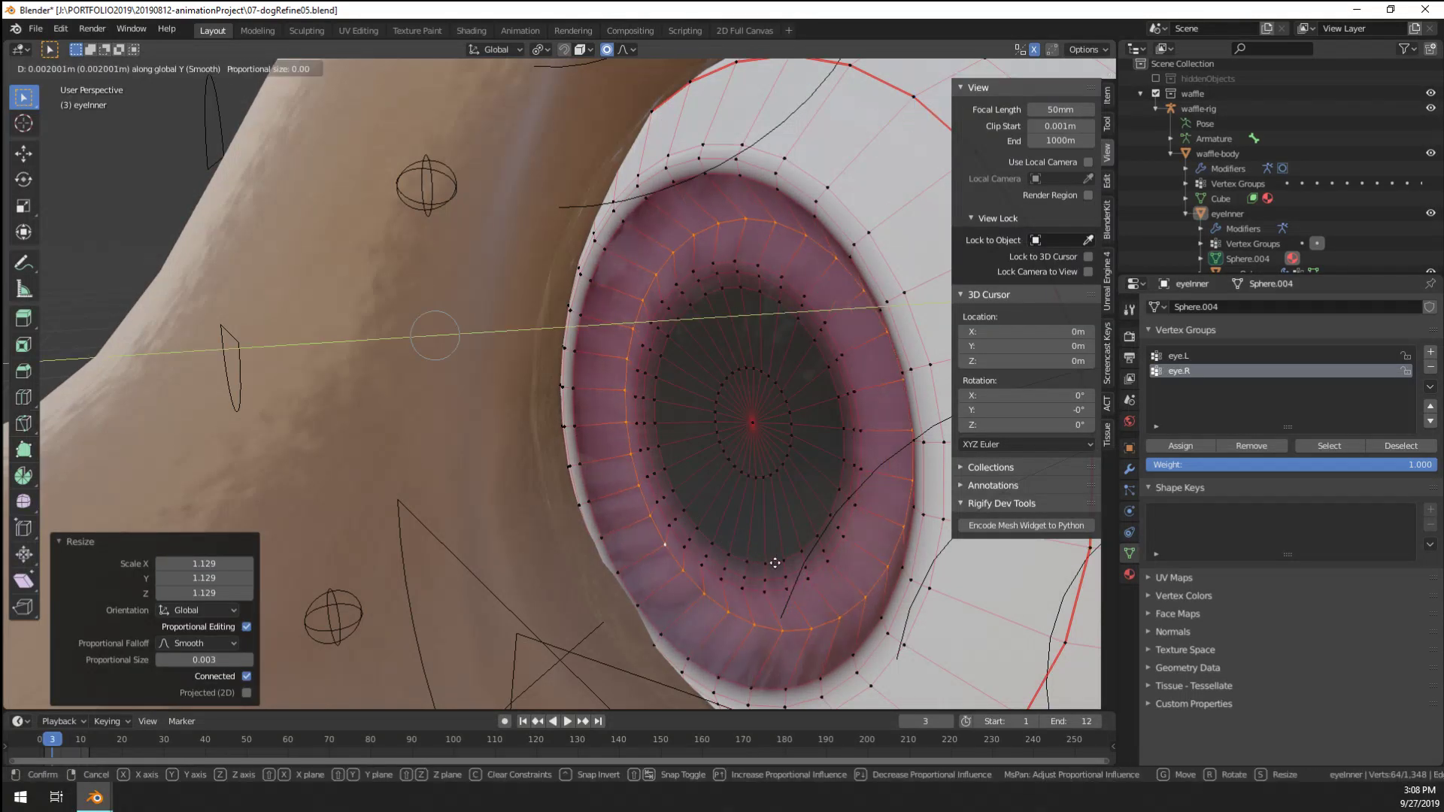
{"action": "left_click", "coordinate": [757, 563]}
{"action": "middle_click_drag", "start_coordinate": [757, 562], "coordinate": [730, 470]}
Select the pupil centres with their innermost rings on both eyes and leave Edit Mode
{"action": "right_click", "coordinate": [740, 421]}
{"action": "key", "text": "ctrl+KP_Add"}
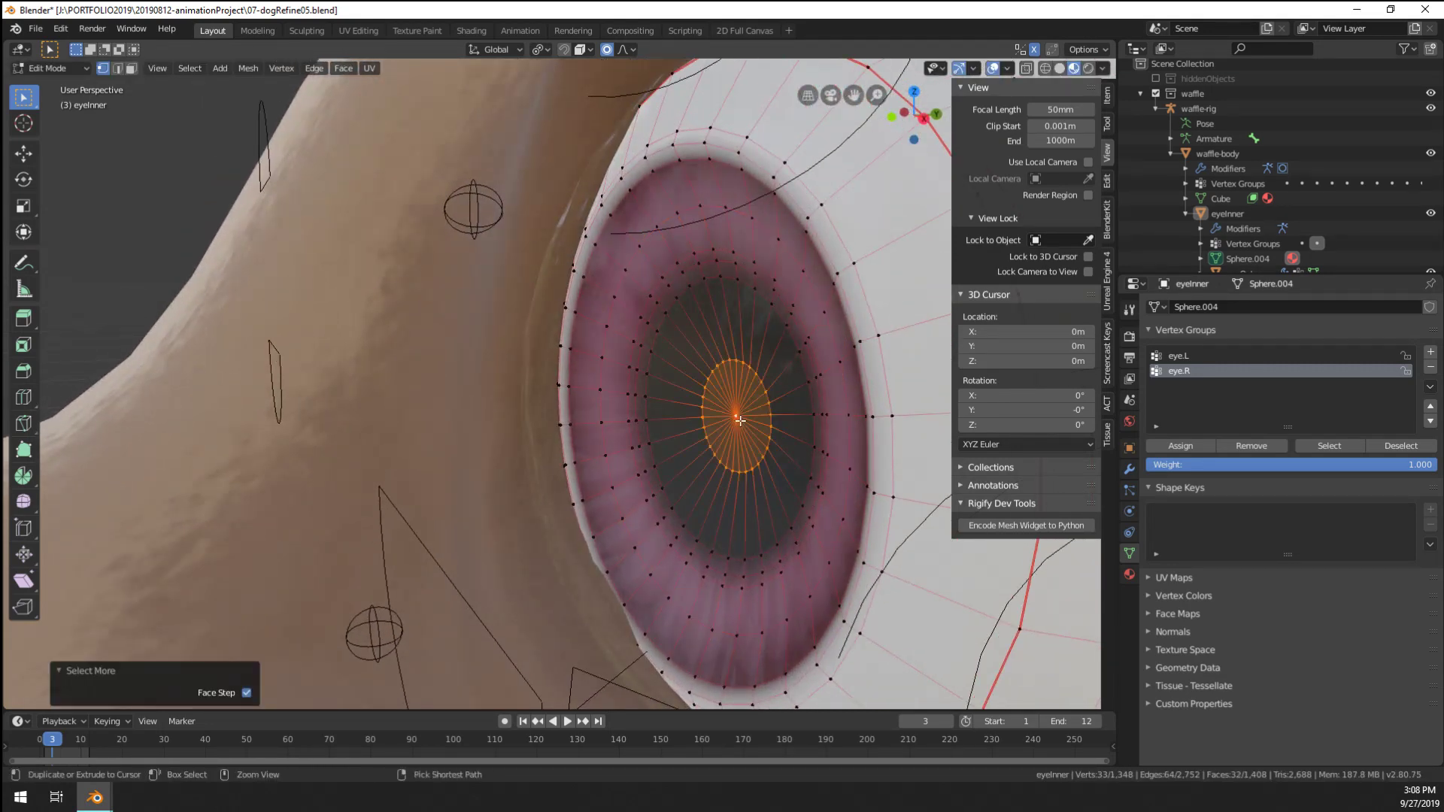
{"action": "scroll", "coordinate": [740, 420], "scroll_direction": "down", "scroll_amount": 5}
{"action": "middle_click_drag", "start_coordinate": [740, 420], "coordinate": [345, 382]}
{"action": "key", "text": "c"}
{"action": "left_click", "coordinate": [196, 419]}
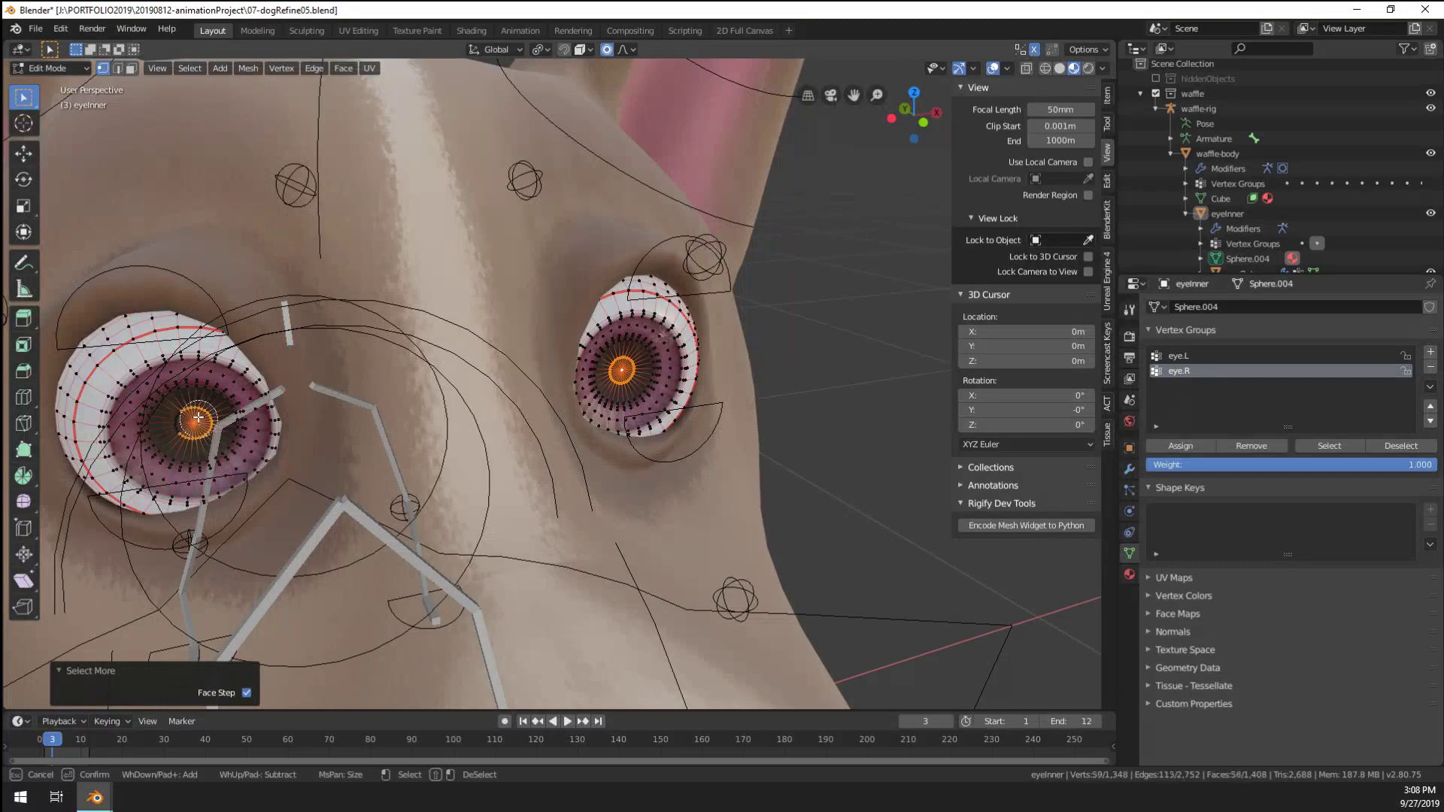
{"action": "key", "text": "Escape"}
{"action": "middle_click_drag", "start_coordinate": [191, 427], "coordinate": [521, 504]}
{"action": "scroll", "coordinate": [391, 421], "scroll_direction": "up", "scroll_amount": 4}
{"action": "key", "text": "Tab"}
Examine the reshaped irises and pupils on the dog's face, both up close and from farther away
{"action": "scroll", "coordinate": [576, 503], "scroll_direction": "down", "scroll_amount": 6}
{"action": "scroll", "coordinate": [519, 511], "scroll_direction": "up", "scroll_amount": 1}
{"action": "scroll", "coordinate": [499, 499], "scroll_direction": "up", "scroll_amount": 4}
{"action": "scroll", "coordinate": [507, 502], "scroll_direction": "down", "scroll_amount": 3}
{"action": "scroll", "coordinate": [507, 502], "scroll_direction": "down", "scroll_amount": 3}
{"action": "scroll", "coordinate": [489, 503], "scroll_direction": "up", "scroll_amount": 3}
{"action": "scroll", "coordinate": [489, 502], "scroll_direction": "up", "scroll_amount": 4}
{"action": "scroll", "coordinate": [529, 504], "scroll_direction": "down", "scroll_amount": 3}
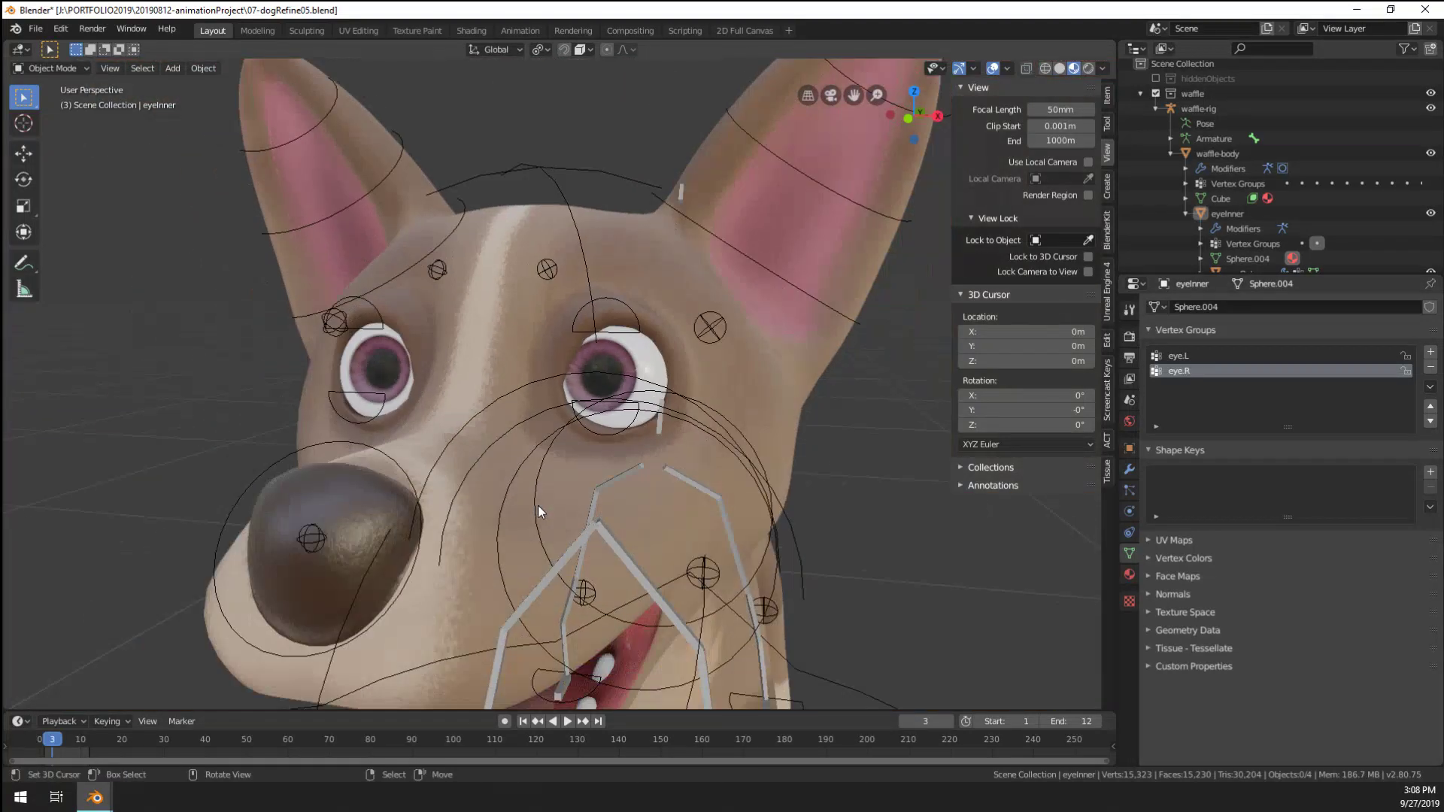
{"action": "scroll", "coordinate": [539, 505], "scroll_direction": "up", "scroll_amount": 3}
{"action": "scroll", "coordinate": [526, 516], "scroll_direction": "down", "scroll_amount": 5}
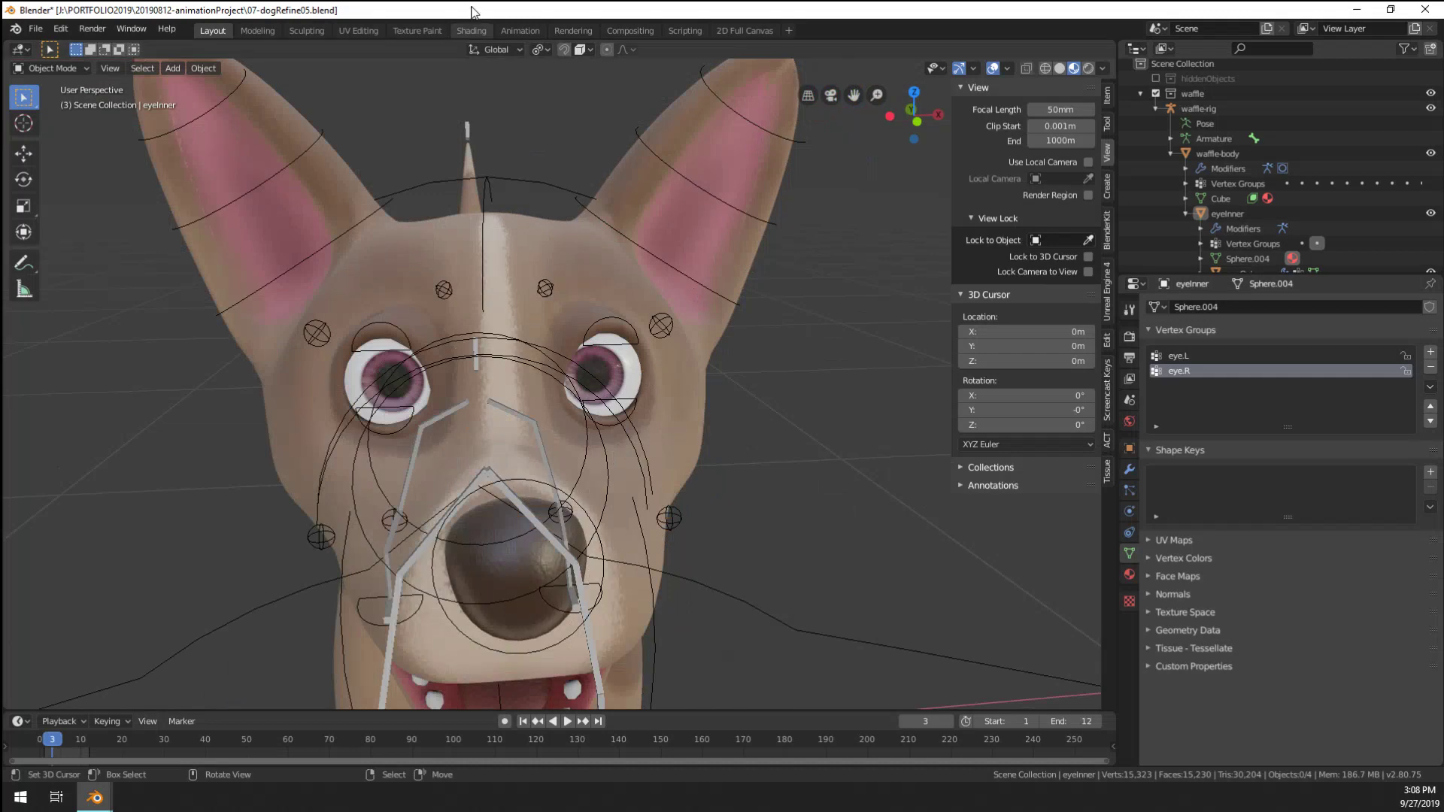
Switch to the Shading workspace and bring up the Mix node that holds the iris colours in shader-eye
{"action": "left_click", "coordinate": [471, 30]}
{"action": "scroll", "coordinate": [864, 403], "scroll_direction": "down", "scroll_amount": 5}
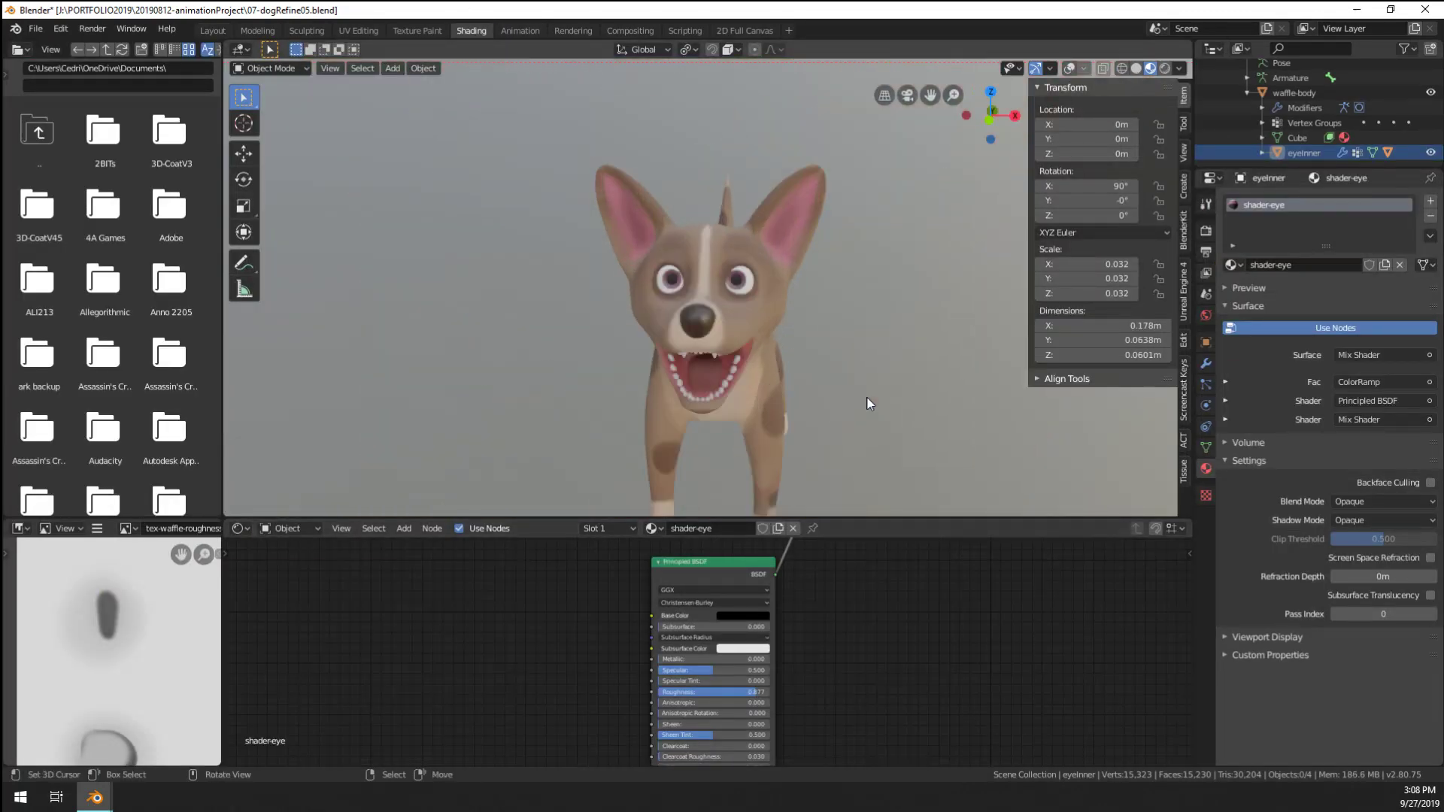
{"action": "scroll", "coordinate": [892, 430], "scroll_direction": "up", "scroll_amount": 4}
{"action": "scroll", "coordinate": [855, 422], "scroll_direction": "down", "scroll_amount": 5}
{"action": "scroll", "coordinate": [545, 611], "scroll_direction": "down", "scroll_amount": 4}
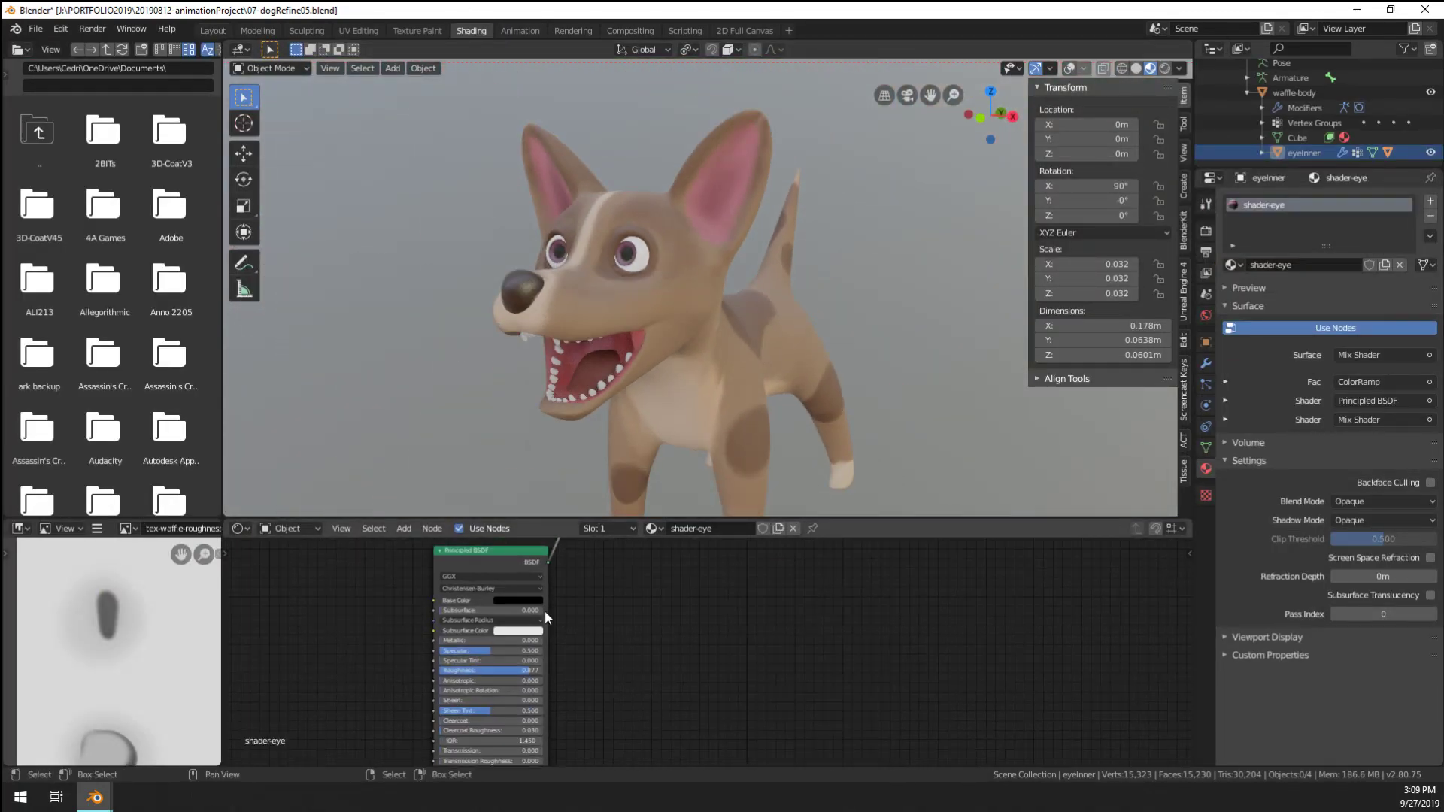
{"action": "middle_click_drag", "start_coordinate": [545, 611], "coordinate": [598, 613]}
{"action": "scroll", "coordinate": [598, 612], "scroll_direction": "up", "scroll_amount": 8}
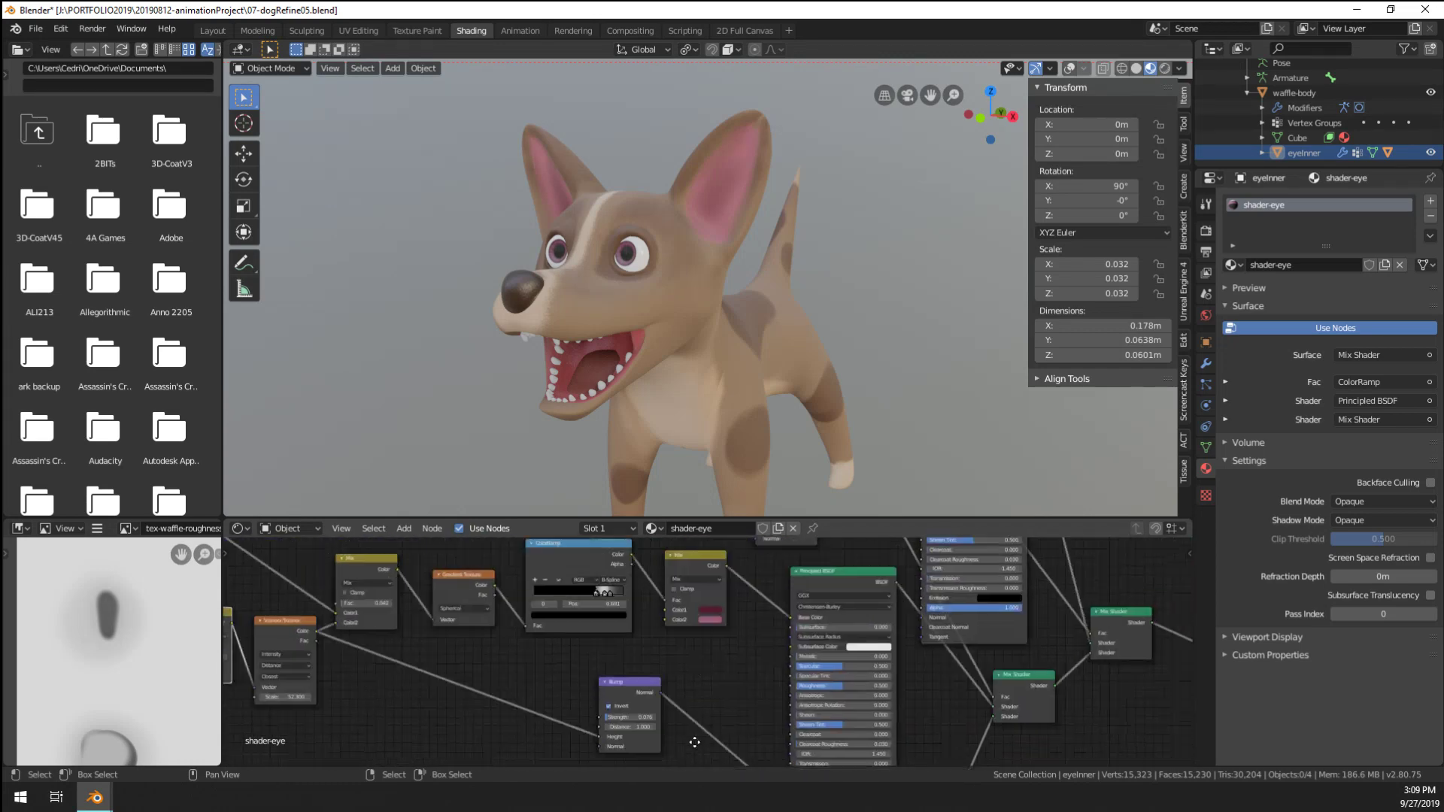
{"action": "scroll", "coordinate": [711, 637], "scroll_direction": "up", "scroll_amount": 4}
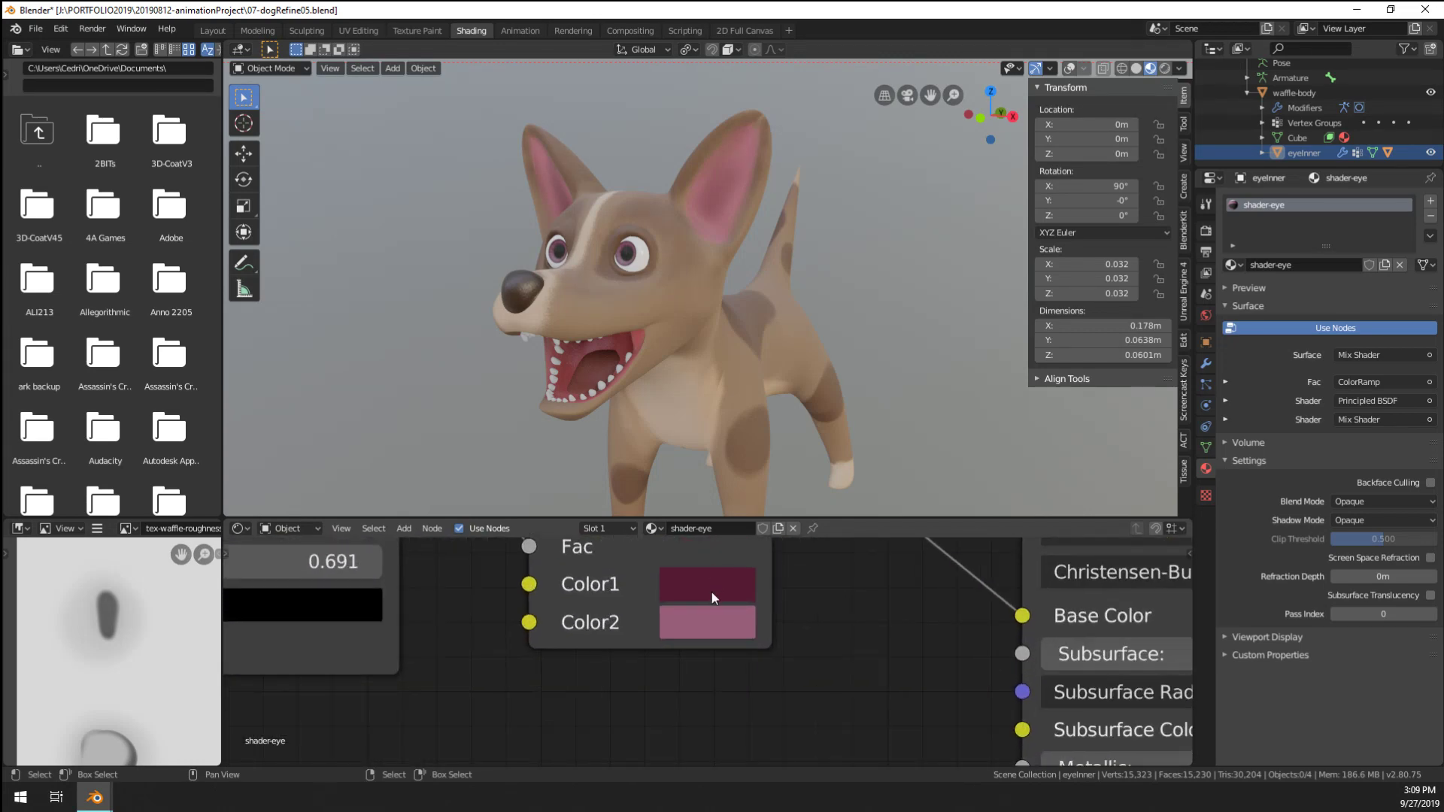
Try brown irises: Mix node Color1 at H 0.097, S 0.577, V 0.330 and Color2 at H 0.120, S 0.499, V 0.593
{"action": "left_click", "coordinate": [717, 593]}
{"action": "mouse_move", "coordinate": [799, 269]}
{"action": "left_mouse_down"}
{"action": "mouse_move", "coordinate": [764, 273]}
{"action": "mouse_move", "coordinate": [762, 297]}
{"action": "left_mouse_up"}
{"action": "left_click", "coordinate": [737, 613]}
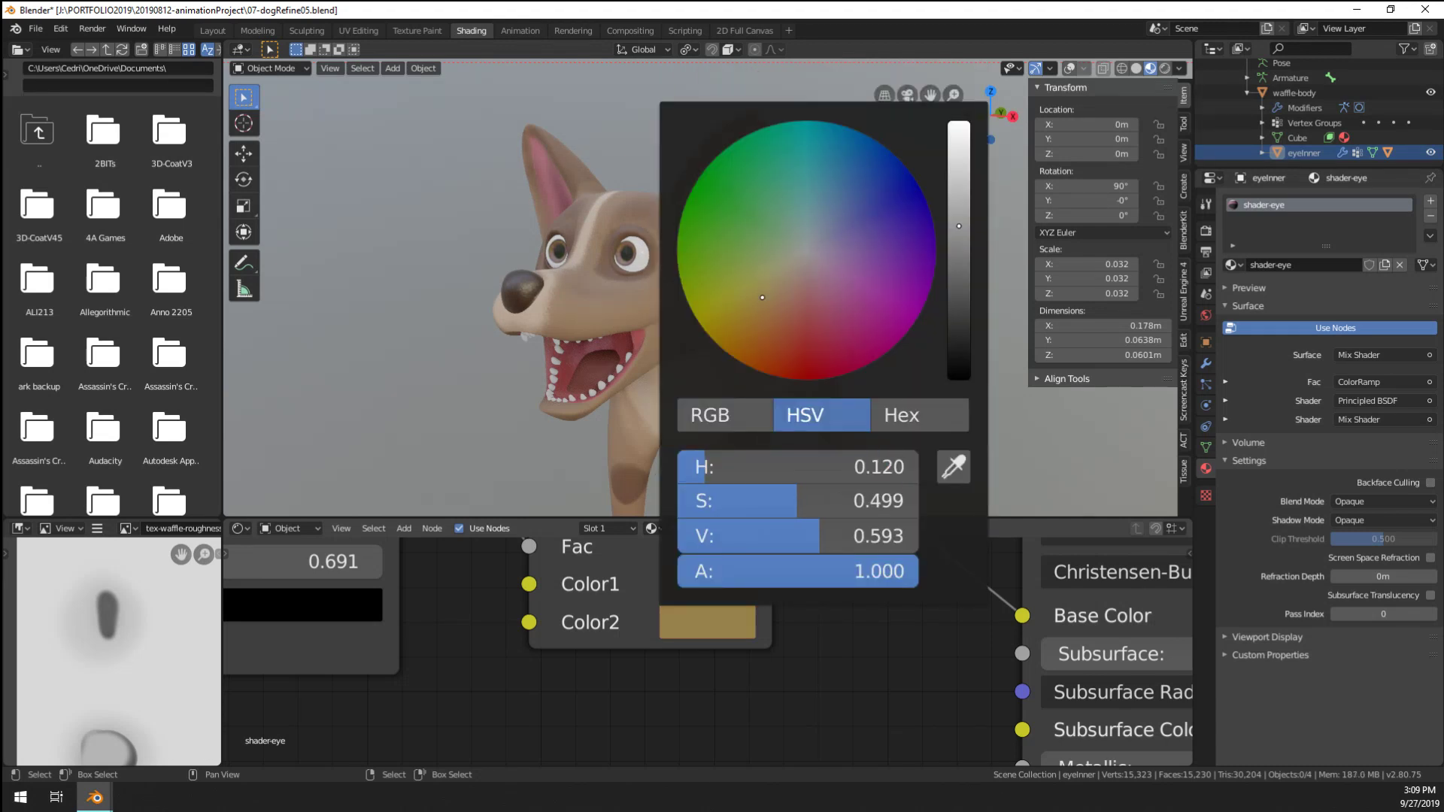
{"action": "middle_click_drag", "start_coordinate": [527, 337], "coordinate": [621, 343]}
{"action": "scroll", "coordinate": [621, 308], "scroll_direction": "up", "scroll_amount": 5}
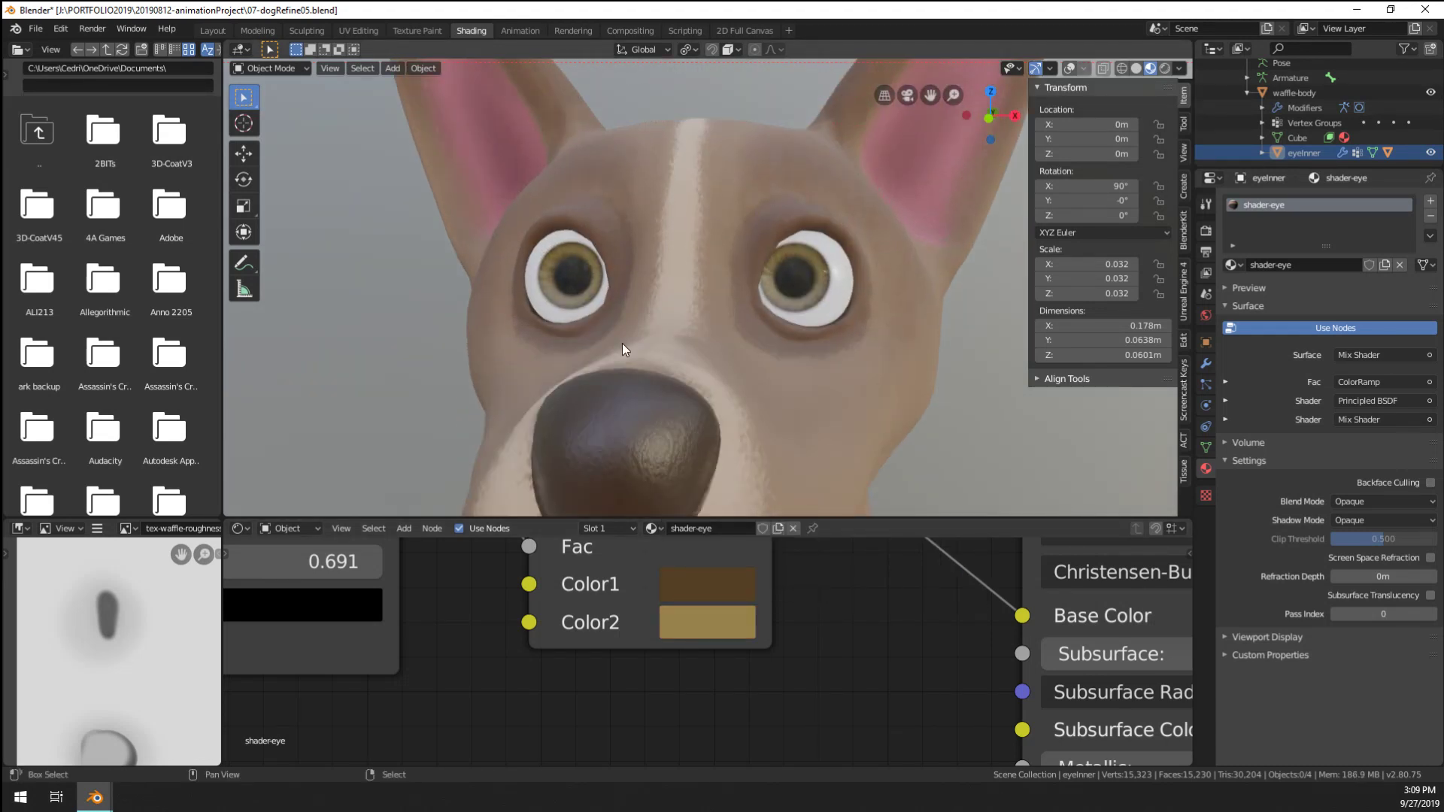
Try blue irises: Mix node Color2 in teal at H 0.526, S 0.563, V 0.593 and Color1 in dark blue
{"action": "left_click", "coordinate": [717, 618]}
{"action": "left_click_drag", "start_coordinate": [826, 339], "coordinate": [819, 178]}
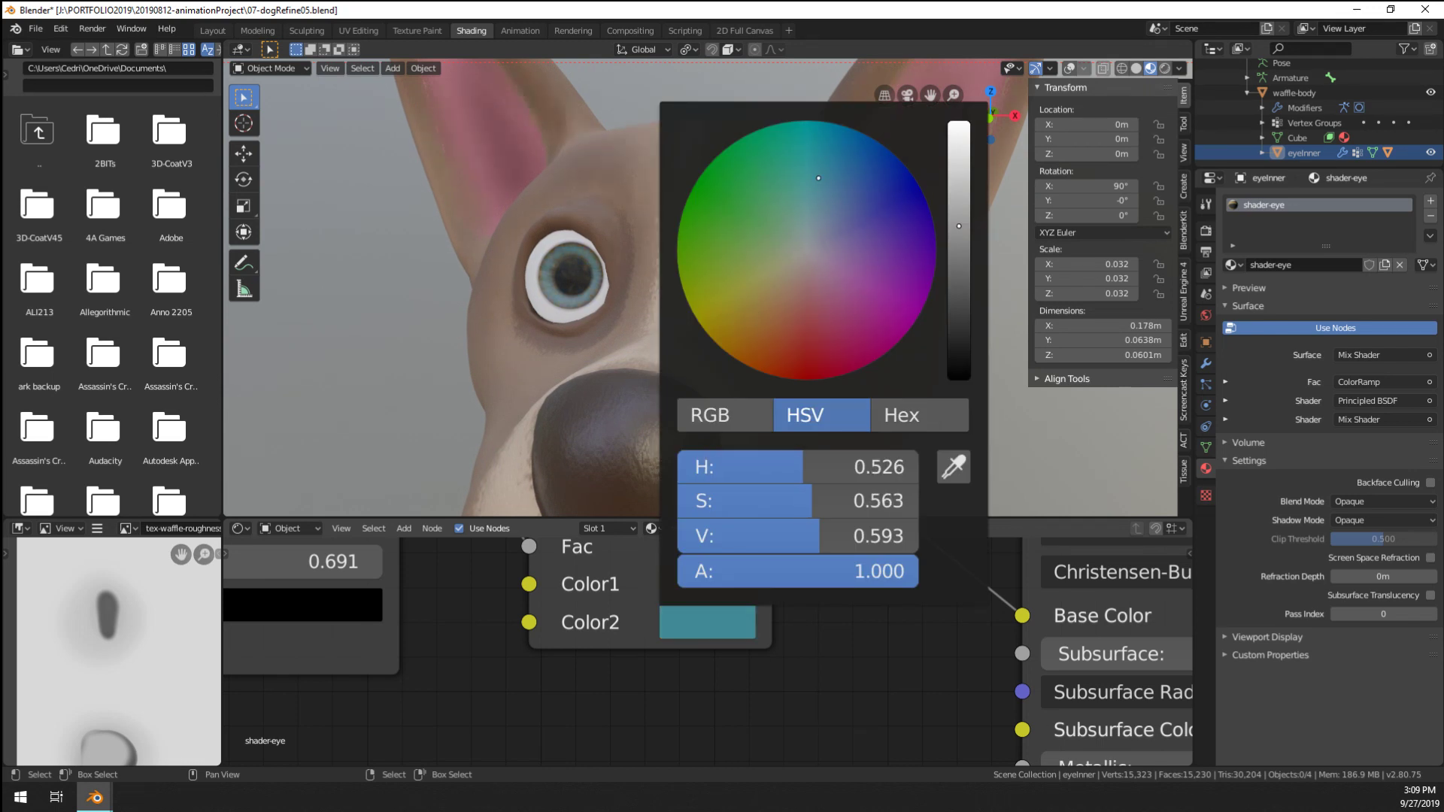
{"action": "left_click", "coordinate": [700, 594]}
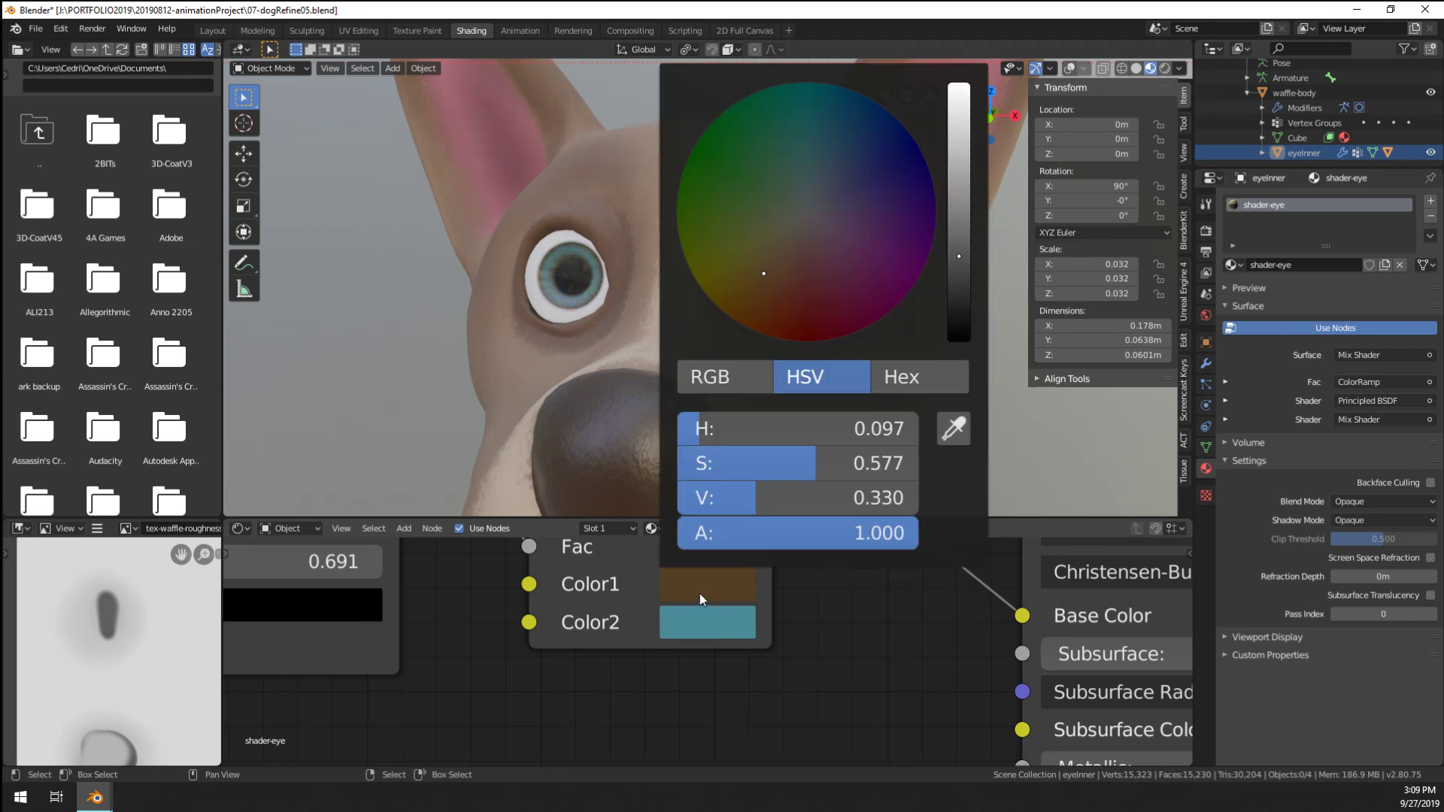
{"action": "left_click", "coordinate": [877, 155]}
{"action": "scroll", "coordinate": [406, 350], "scroll_direction": "down", "scroll_amount": 8}
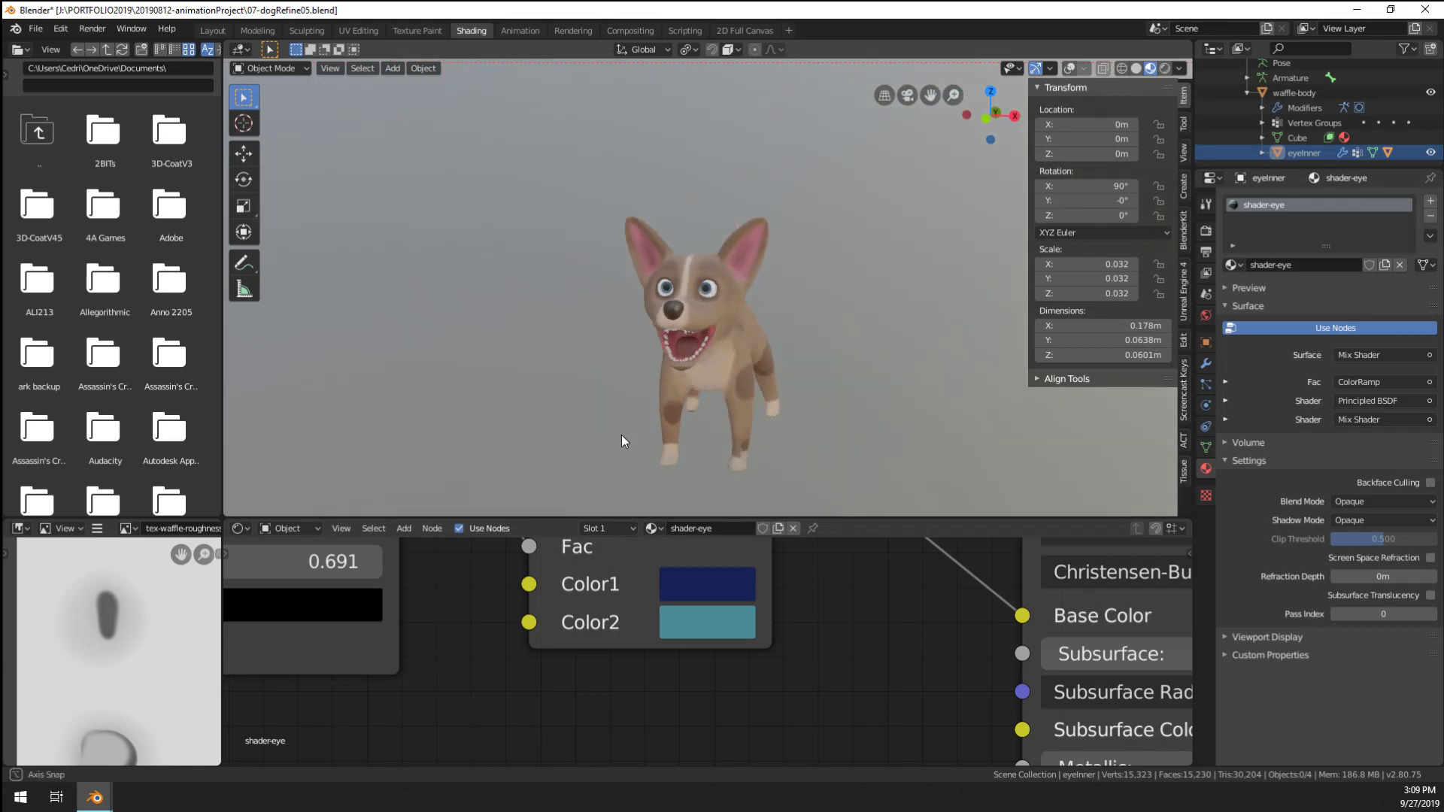
{"action": "middle_click_drag", "start_coordinate": [622, 434], "coordinate": [611, 403]}
{"action": "scroll", "coordinate": [611, 403], "scroll_direction": "up", "scroll_amount": 4}
{"action": "middle_click_drag", "start_coordinate": [751, 440], "coordinate": [751, 434]}
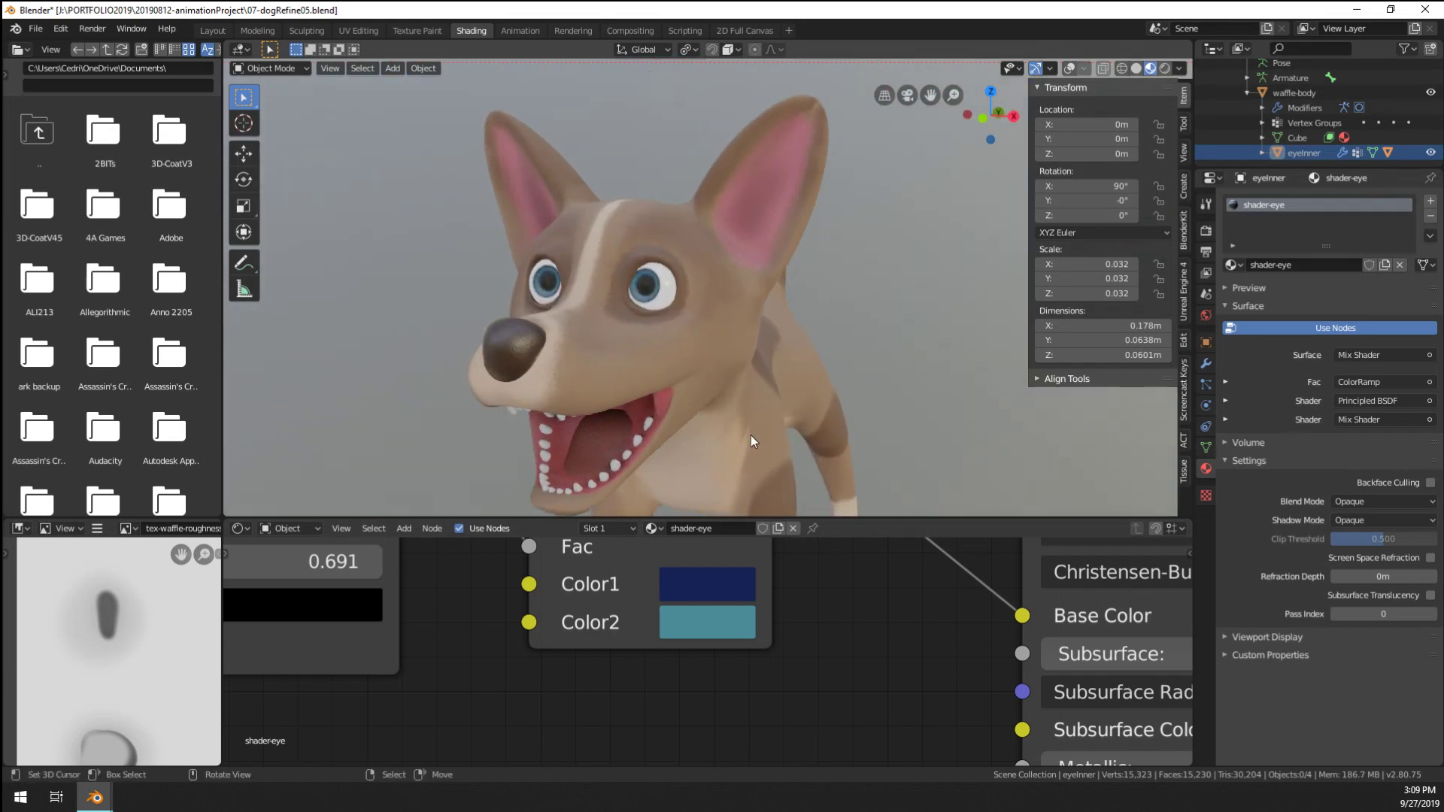
Set the iris Color1 to a darker navy with about H 0.613, S 0.533, and Color2 to a muted blue with about H 0.559, S 0.335
{"action": "scroll", "coordinate": [751, 434], "scroll_direction": "up", "scroll_amount": 5}
{"action": "left_click", "coordinate": [693, 580]}
{"action": "left_click_drag", "start_coordinate": [843, 161], "coordinate": [852, 159]}
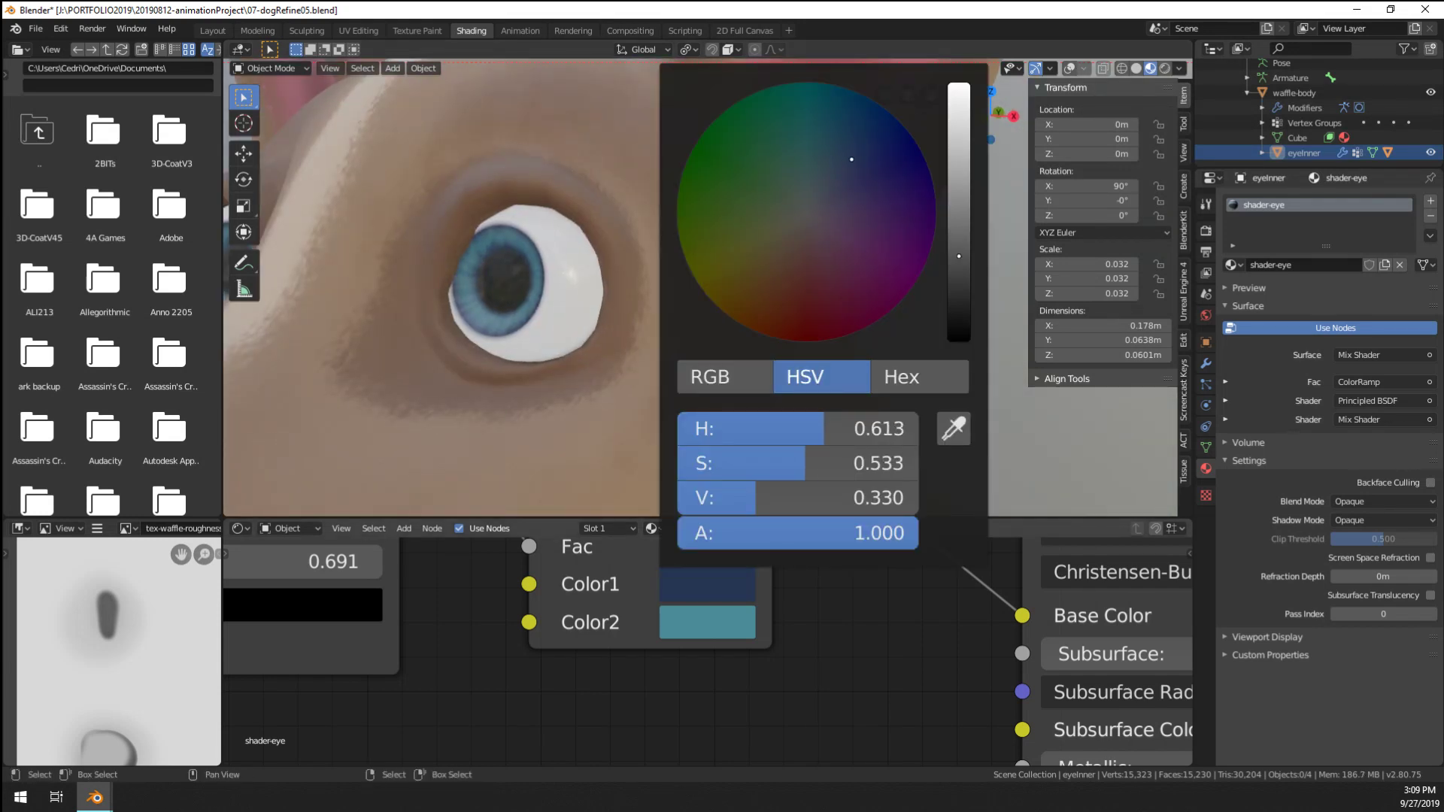
{"action": "mouse_move", "coordinate": [960, 274]}
{"action": "left_mouse_down"}
{"action": "mouse_move", "coordinate": [960, 306]}
{"action": "mouse_move", "coordinate": [961, 290]}
{"action": "left_mouse_up"}
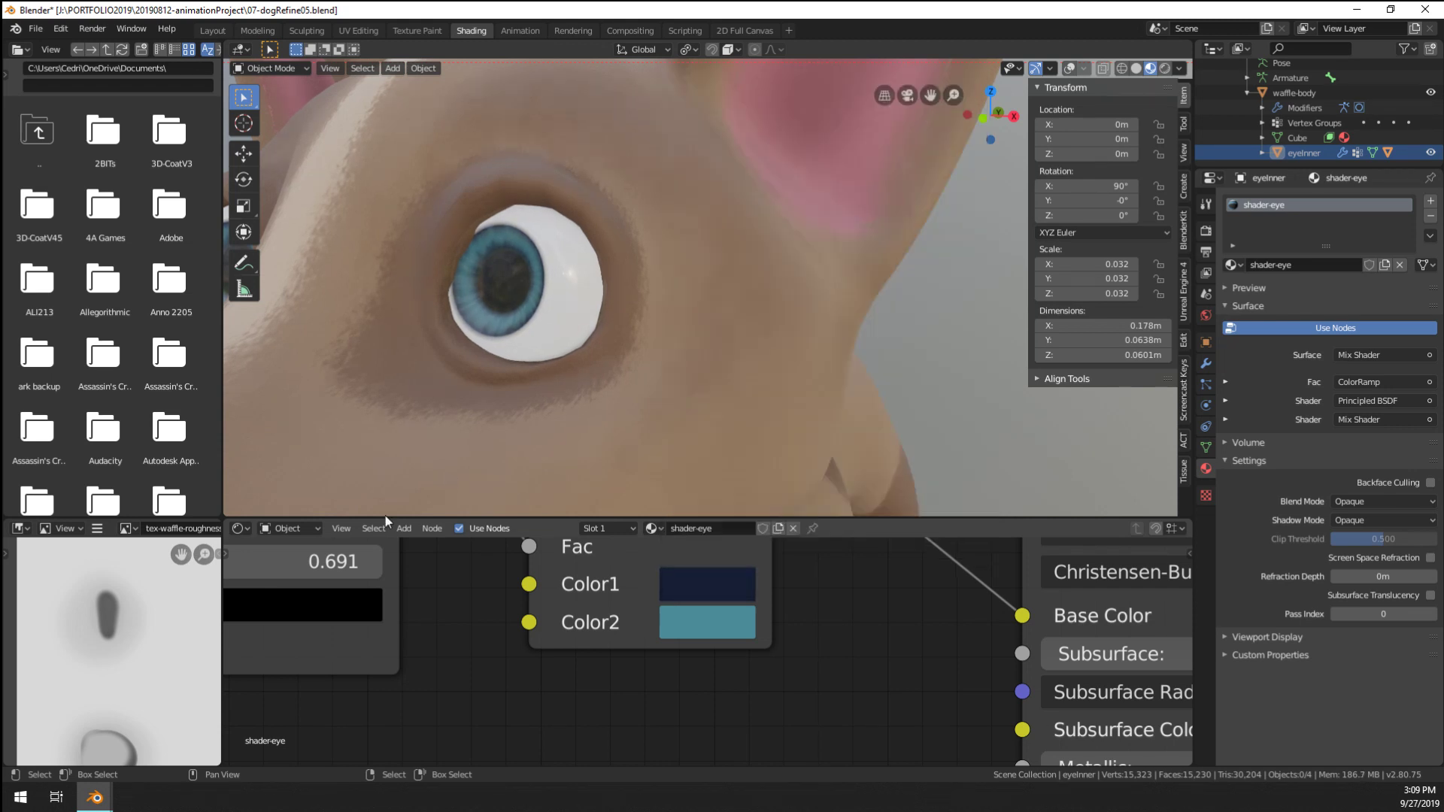
{"action": "left_click", "coordinate": [713, 623]}
{"action": "left_click_drag", "start_coordinate": [827, 180], "coordinate": [834, 206]}
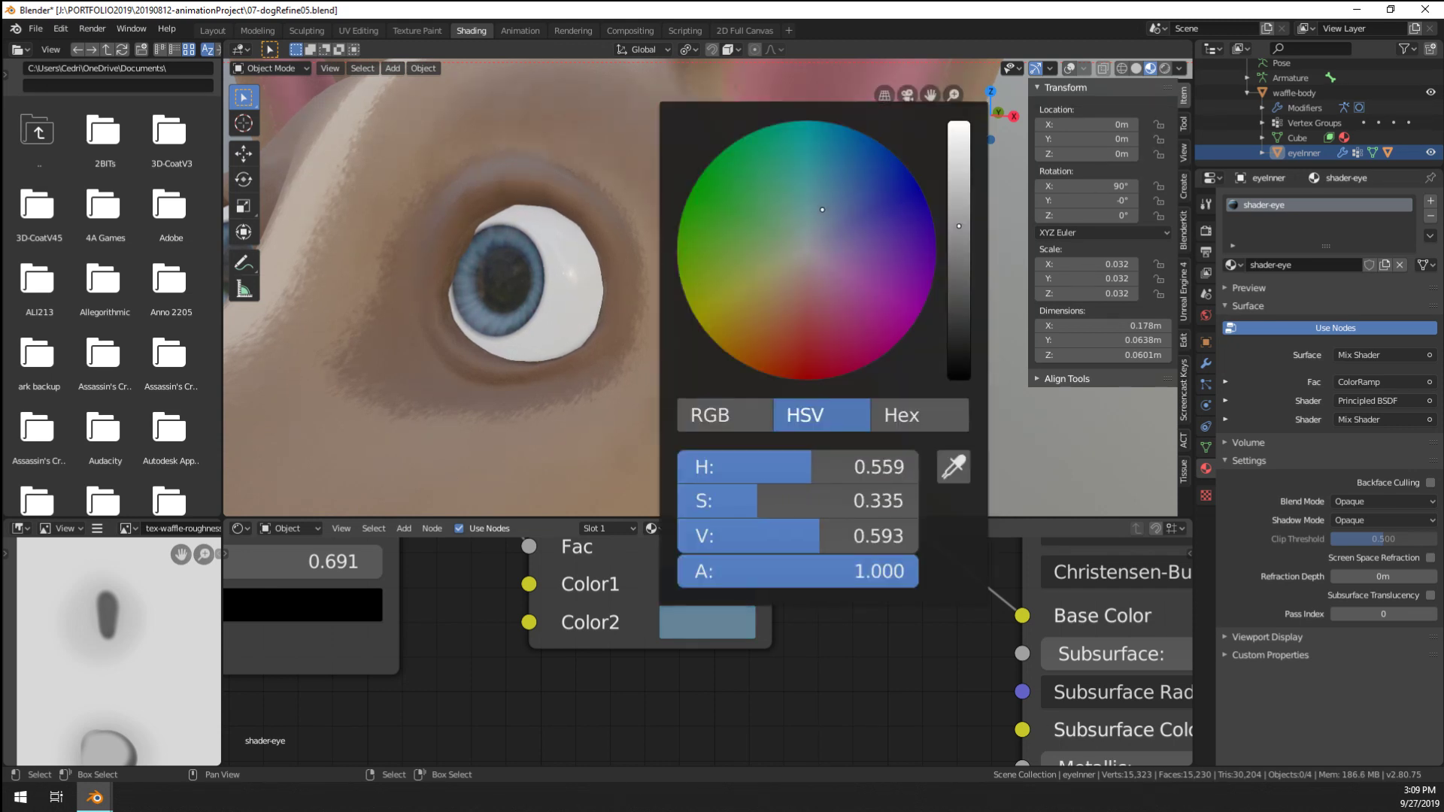
Examine the recoloured blue eyes on the dog from several angles and distances
{"action": "scroll", "coordinate": [554, 371], "scroll_direction": "down", "scroll_amount": 6}
{"action": "middle_click_drag", "start_coordinate": [553, 372], "coordinate": [585, 392]}
{"action": "scroll", "coordinate": [541, 357], "scroll_direction": "down", "scroll_amount": 5}
{"action": "scroll", "coordinate": [576, 377], "scroll_direction": "up", "scroll_amount": 4}
{"action": "scroll", "coordinate": [576, 378], "scroll_direction": "down", "scroll_amount": 5}
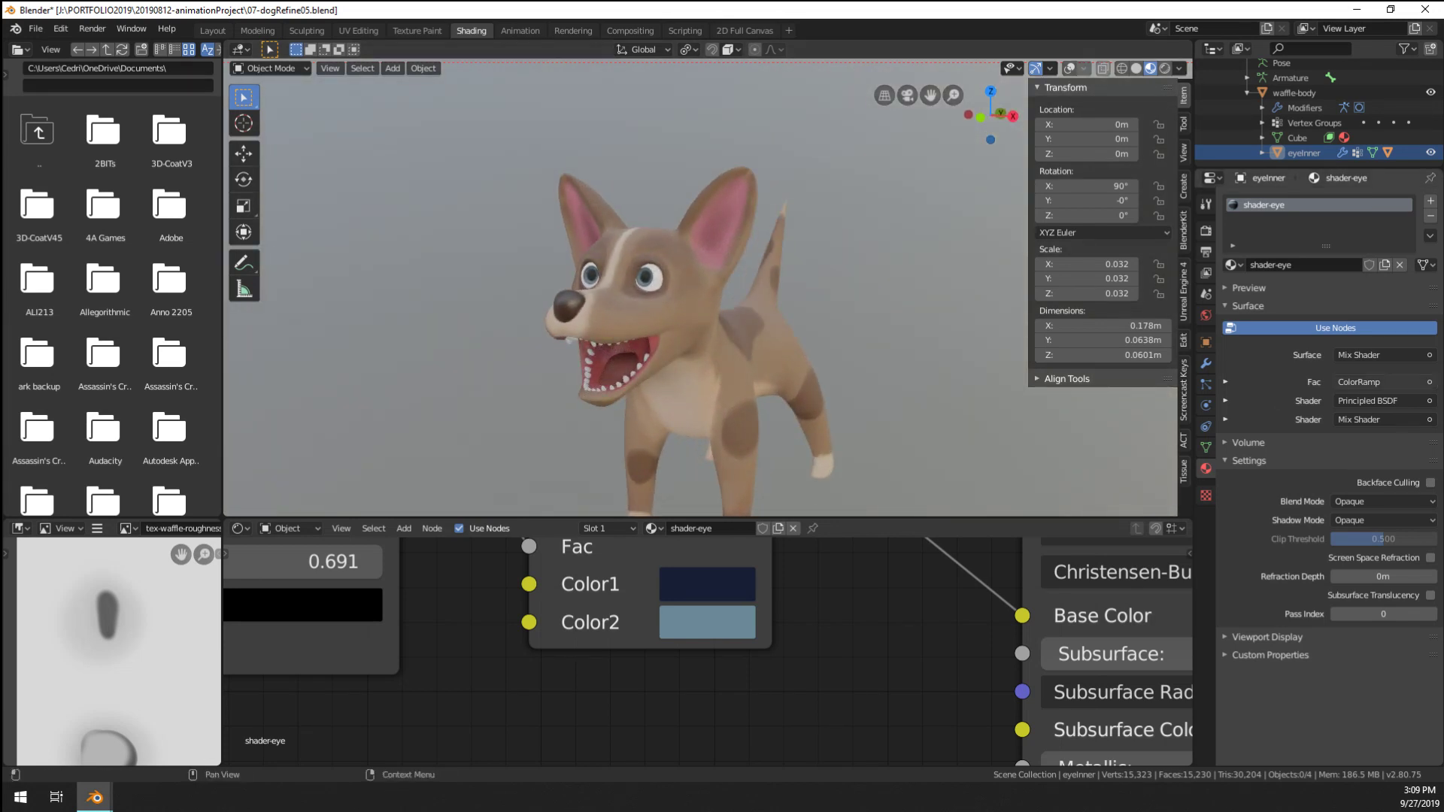
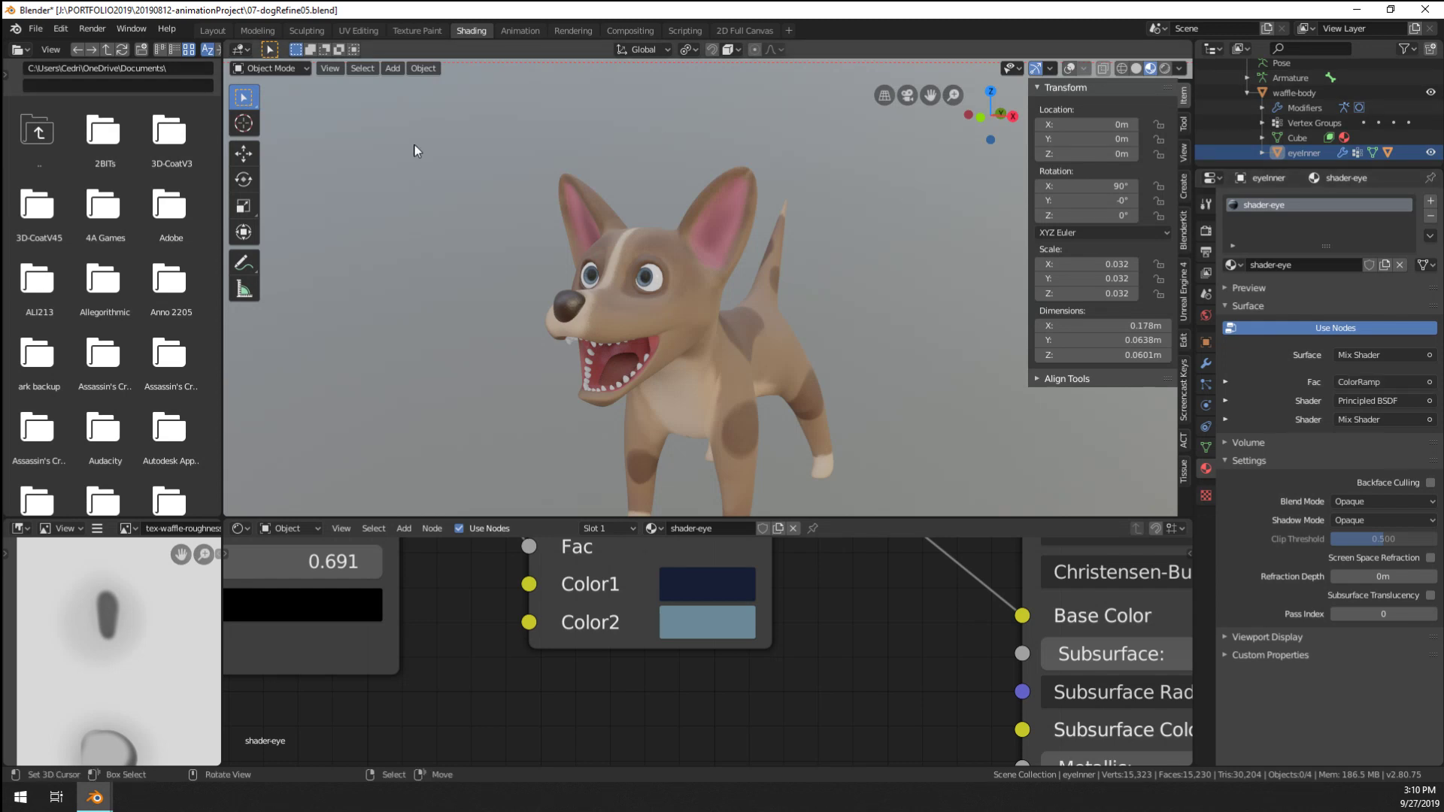
{"action": "scroll", "coordinate": [579, 257], "scroll_direction": "up", "scroll_amount": 10}
{"action": "scroll", "coordinate": [586, 250], "scroll_direction": "down", "scroll_amount": 8}
{"action": "scroll", "coordinate": [669, 239], "scroll_direction": "up", "scroll_amount": 3}
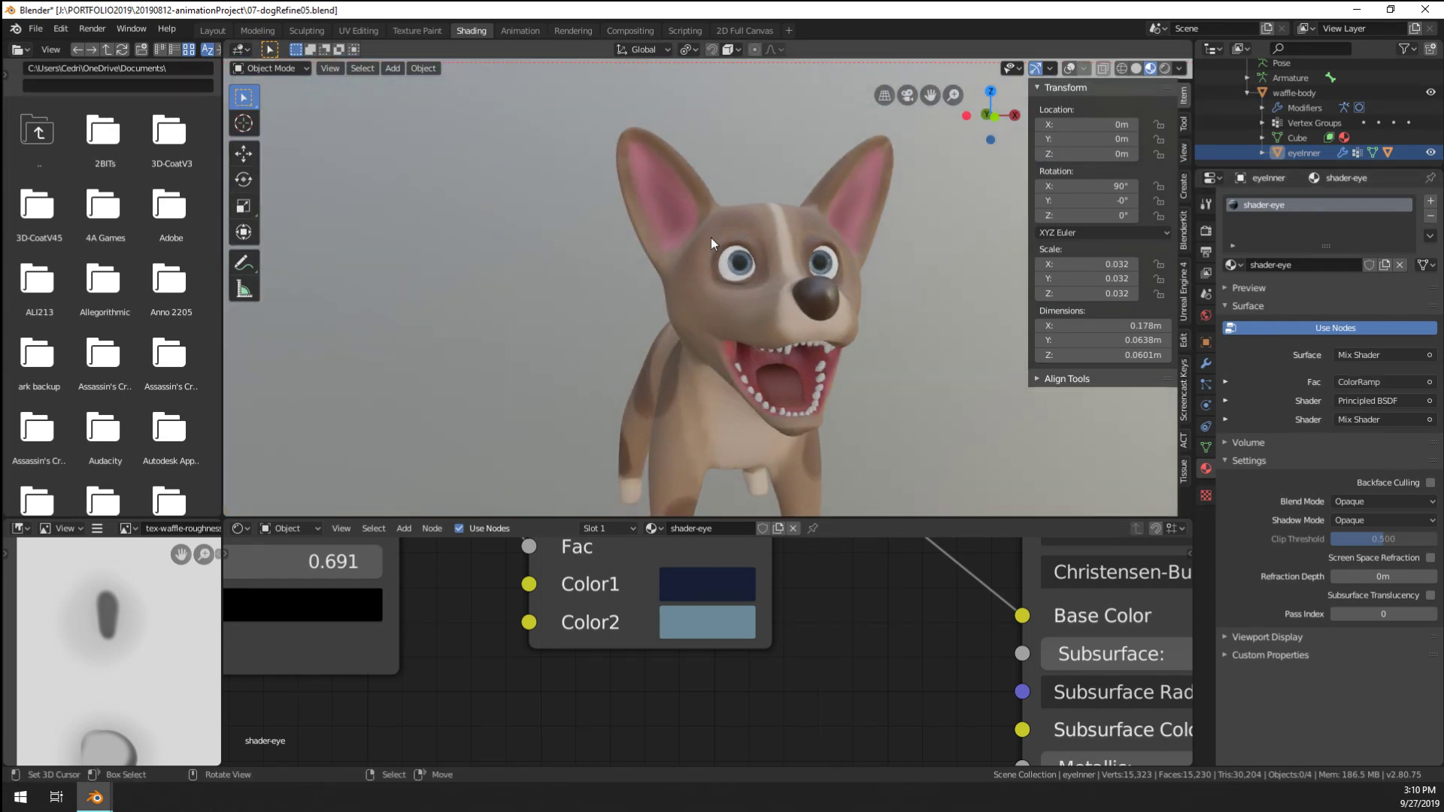
{"action": "mouse_move", "coordinate": [693, 231]}
{"action": "middle_mouse_down"}
{"action": "mouse_move", "coordinate": [585, 228]}
{"action": "mouse_move", "coordinate": [671, 226]}
{"action": "middle_mouse_up"}
{"action": "scroll", "coordinate": [647, 228], "scroll_direction": "down", "scroll_amount": 5}
{"action": "scroll", "coordinate": [643, 228], "scroll_direction": "up", "scroll_amount": 6}
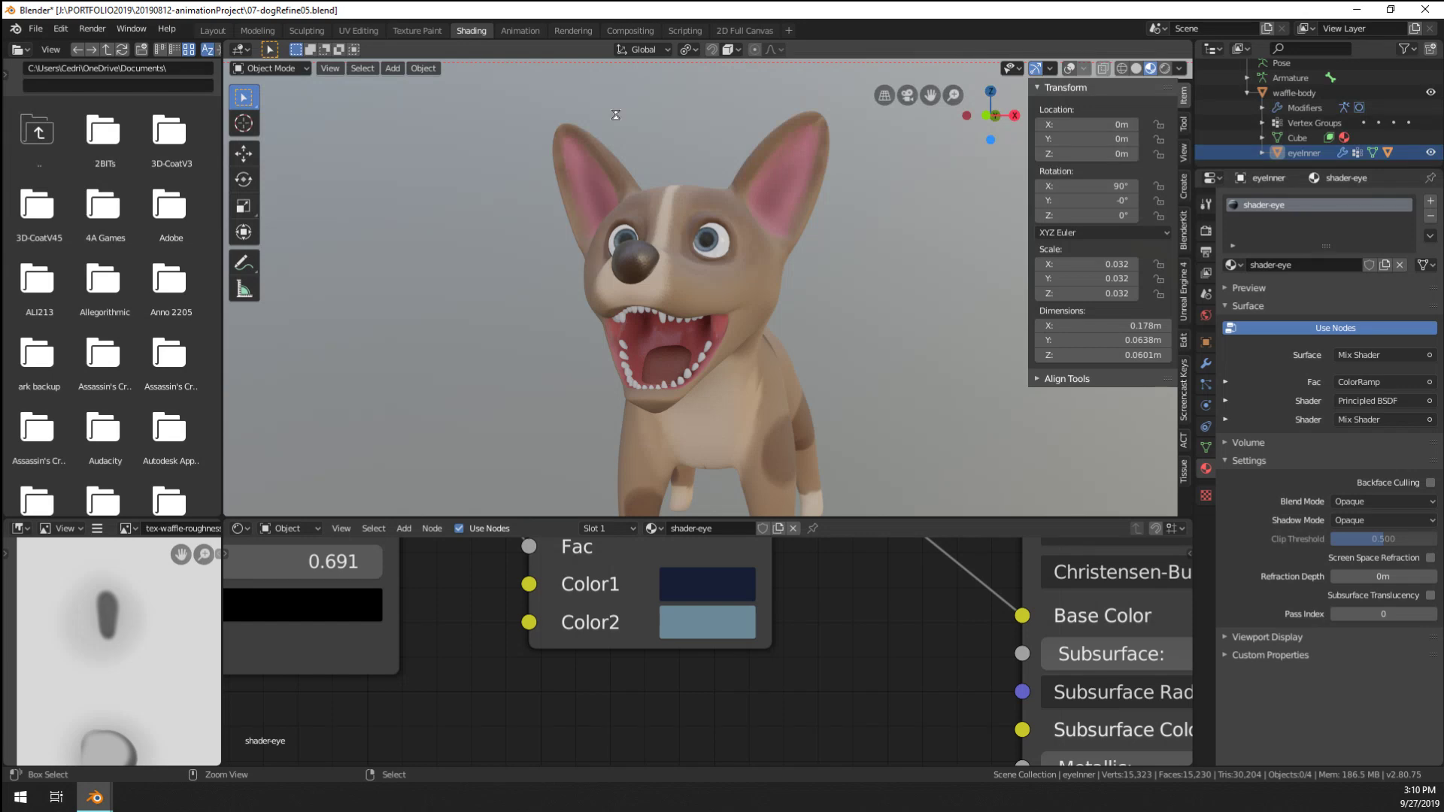
Save the dog file and reopen 08-testScene.blend in the other Blender window to reload its linked characters
{"action": "key", "text": "ctrl+s"}
{"action": "mouse_move", "coordinate": [94, 797]}
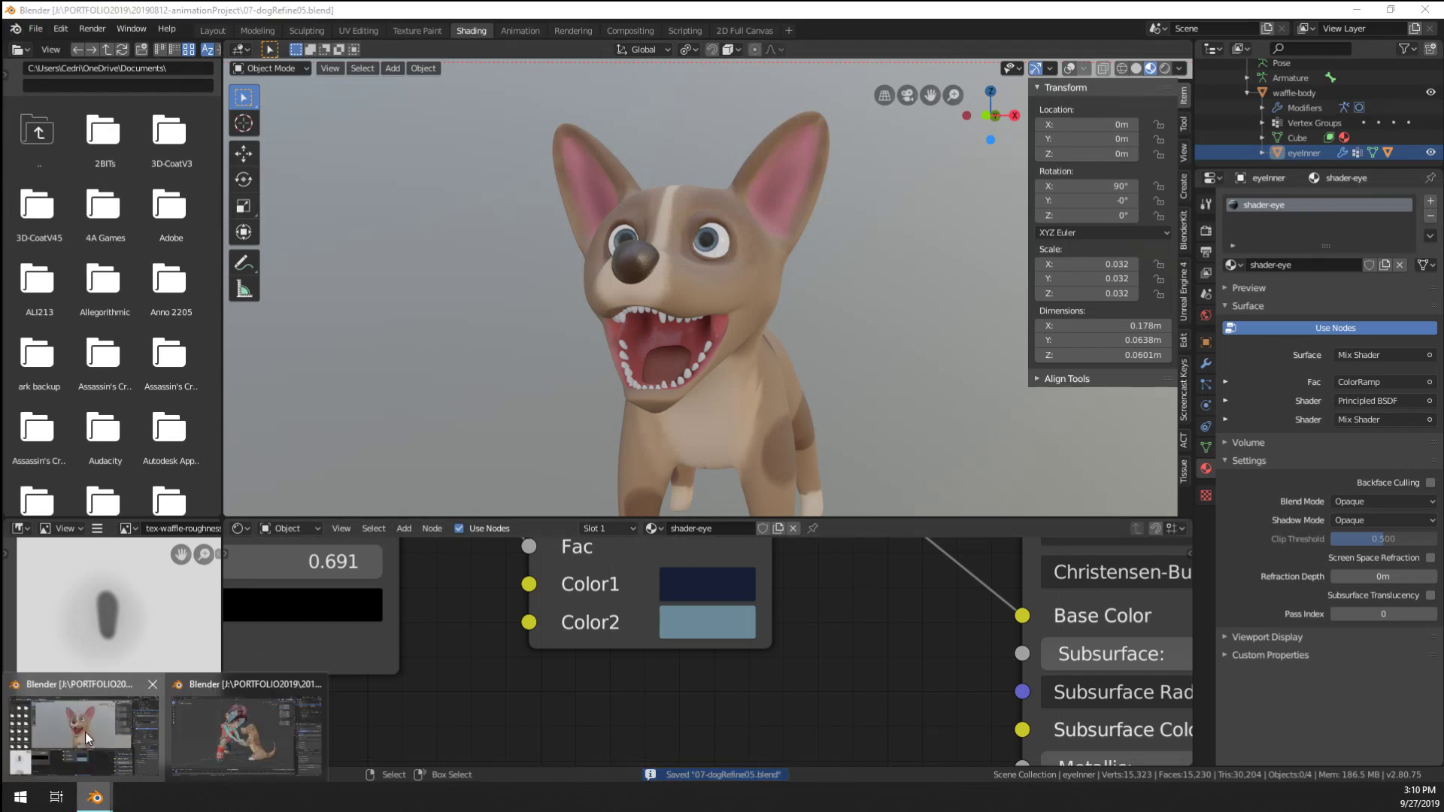
{"action": "left_click", "coordinate": [223, 735]}
{"action": "scroll", "coordinate": [589, 407], "scroll_direction": "up", "scroll_amount": 6}
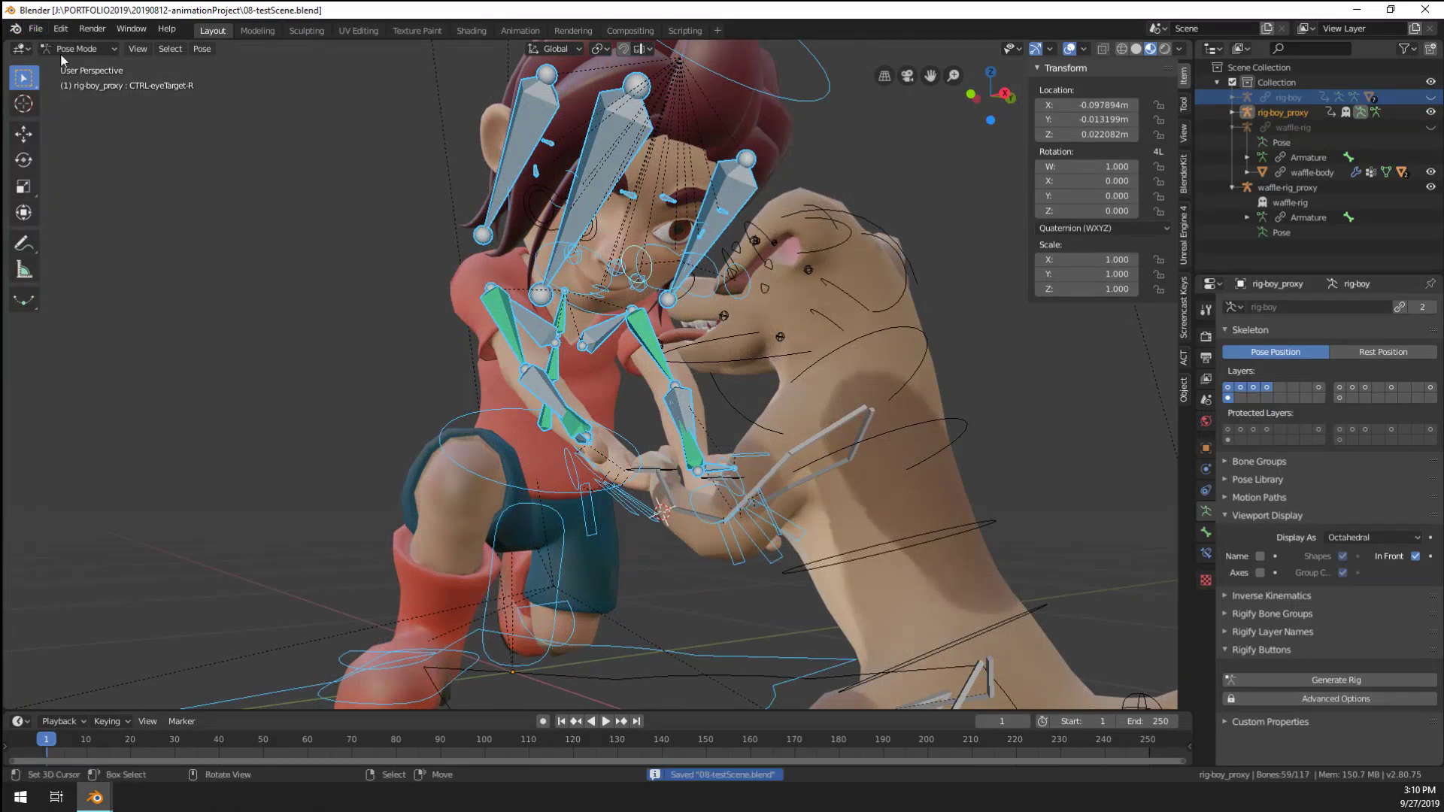
{"action": "left_click", "coordinate": [35, 32]}
{"action": "mouse_move", "coordinate": [94, 78]}
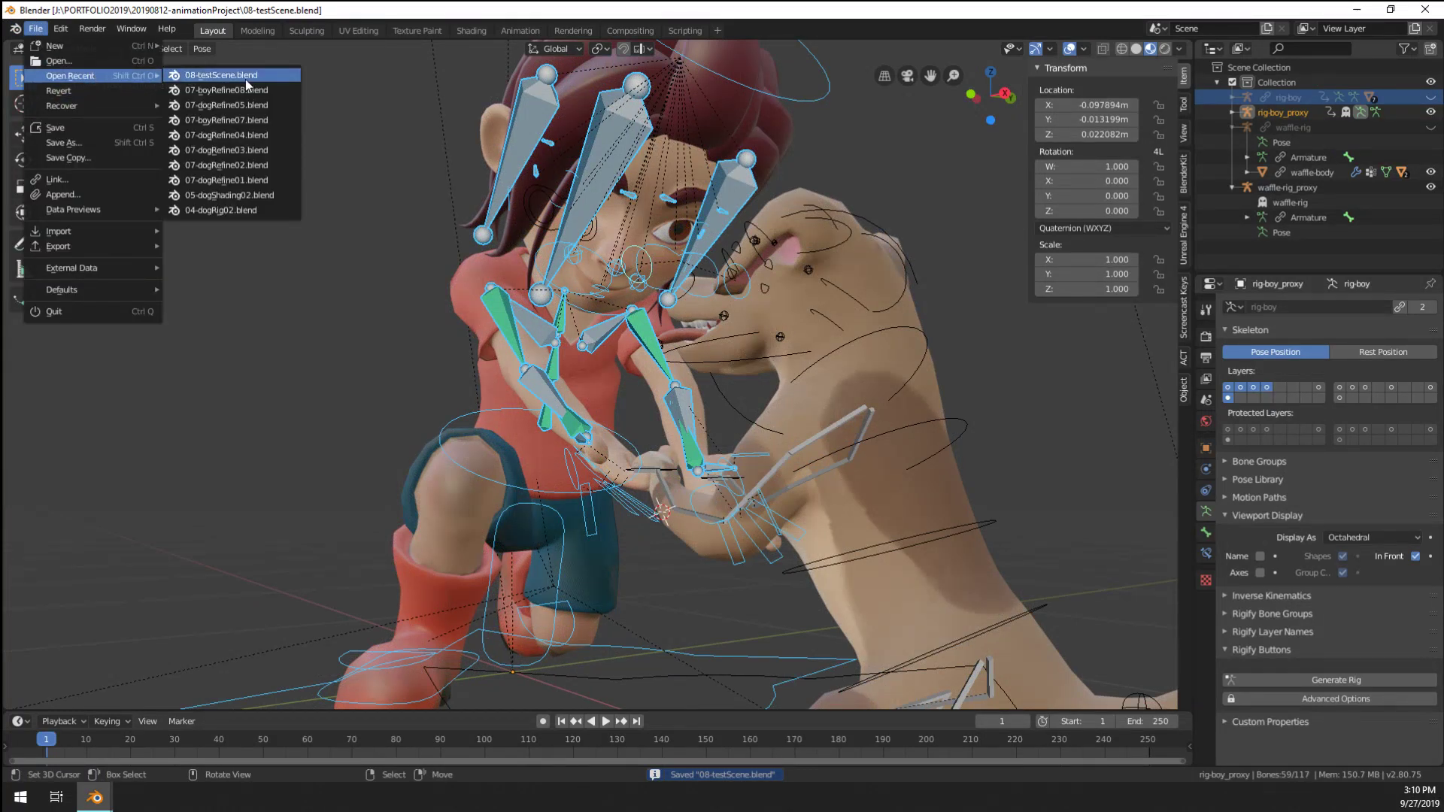
{"action": "key", "text": "Escape"}
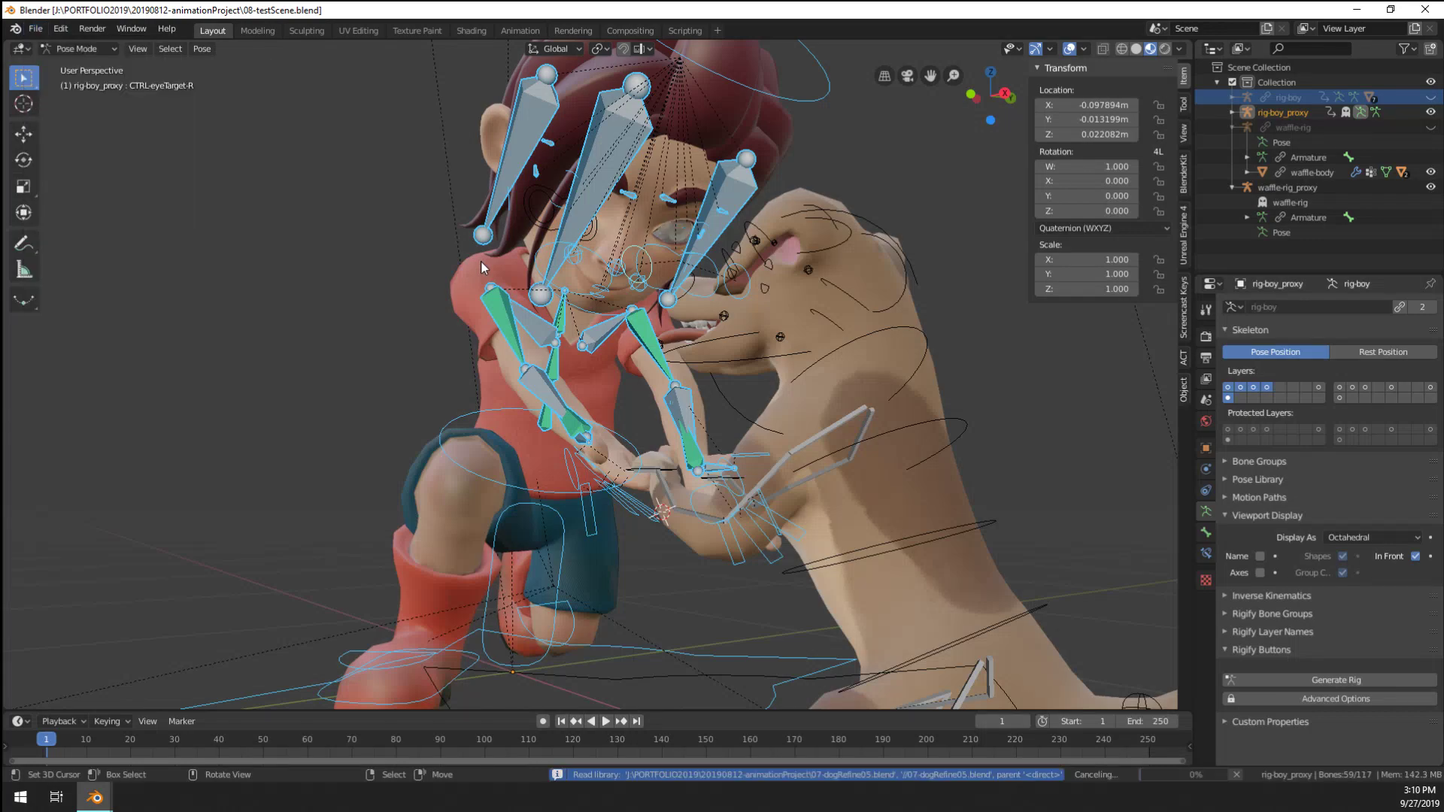
View the boy and dog together with the viewport overlays hidden, and restore the overlays
{"action": "middle_click_drag", "start_coordinate": [481, 260], "coordinate": [745, 451]}
{"action": "left_click", "coordinate": [1069, 48]}
{"action": "middle_click_drag", "start_coordinate": [588, 339], "coordinate": [439, 407]}
{"action": "scroll", "coordinate": [437, 406], "scroll_direction": "up", "scroll_amount": 2}
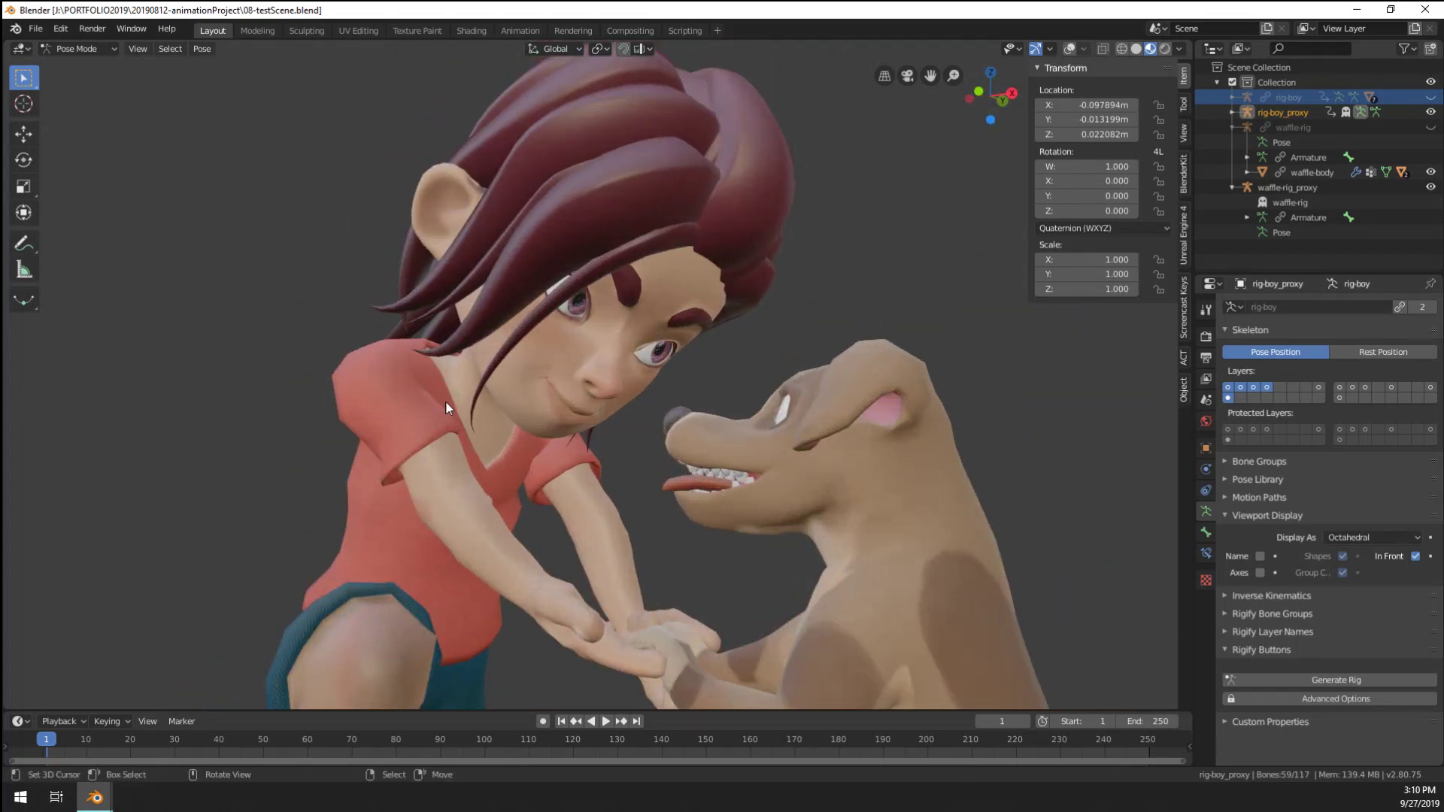
{"action": "scroll", "coordinate": [425, 398], "scroll_direction": "up", "scroll_amount": 4}
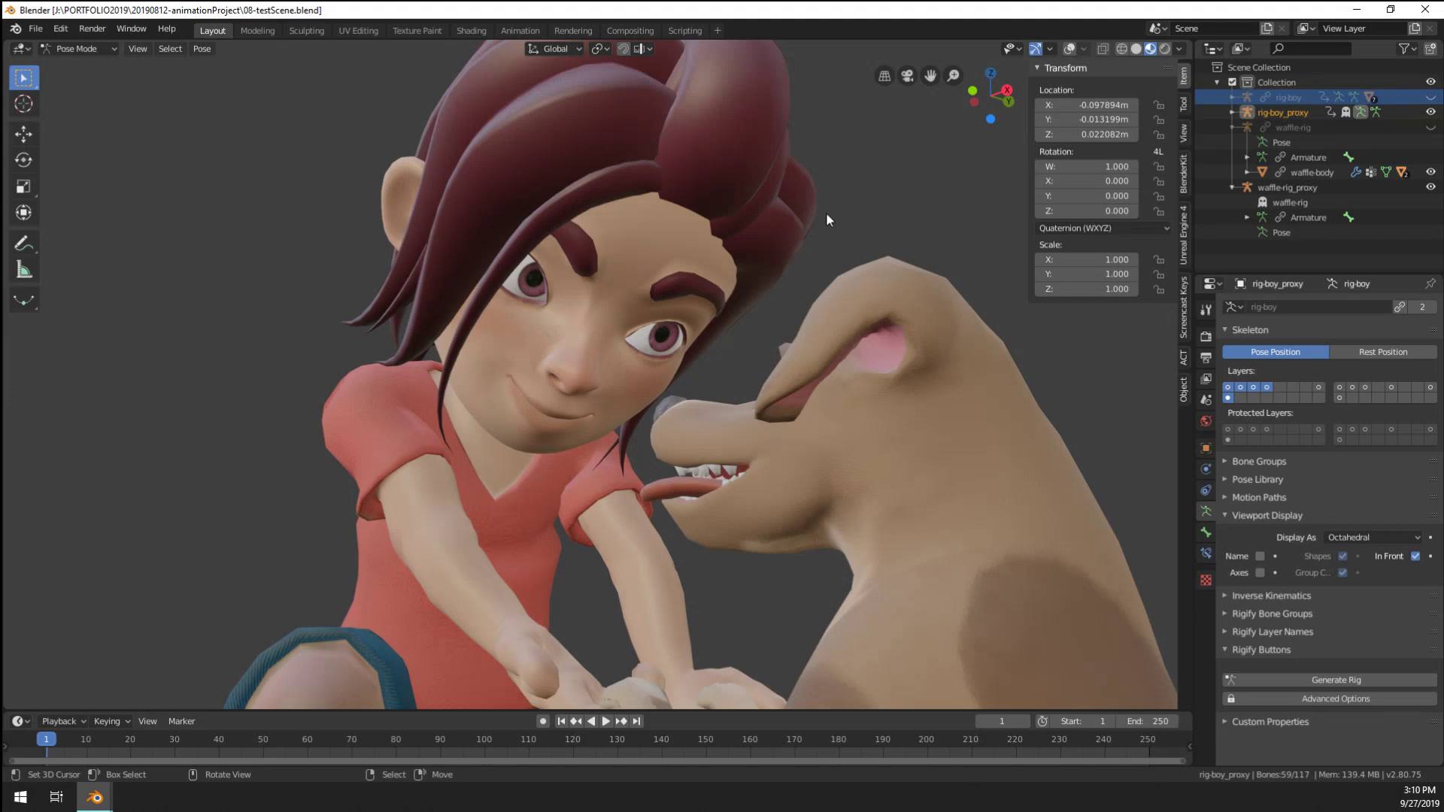
{"action": "left_click", "coordinate": [1071, 49]}
{"action": "middle_click_drag", "start_coordinate": [993, 156], "coordinate": [558, 336]}
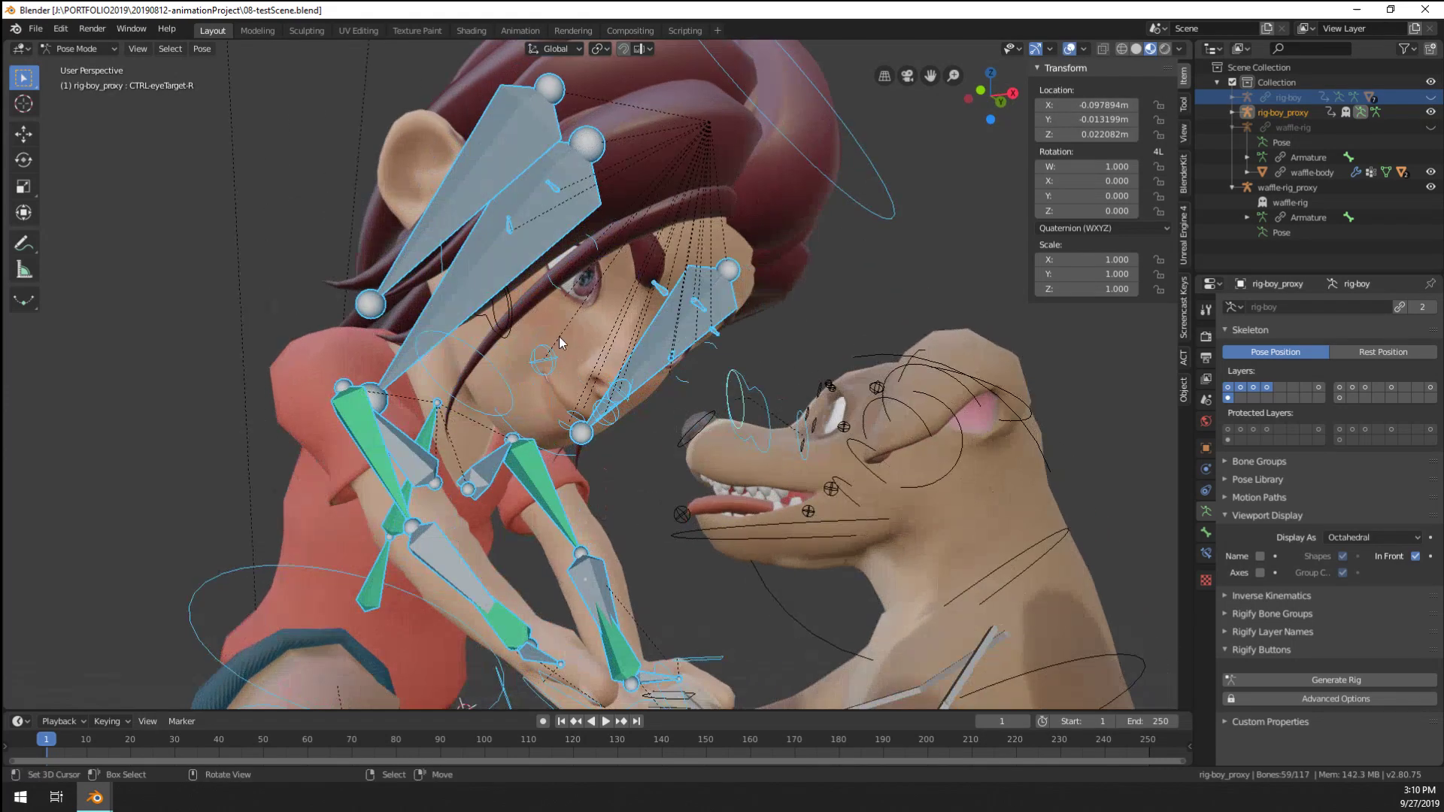
Hide the bone layer of rig-boy_proxy that contains the large hair bones such as hairBack
{"action": "left_click", "coordinate": [576, 142]}
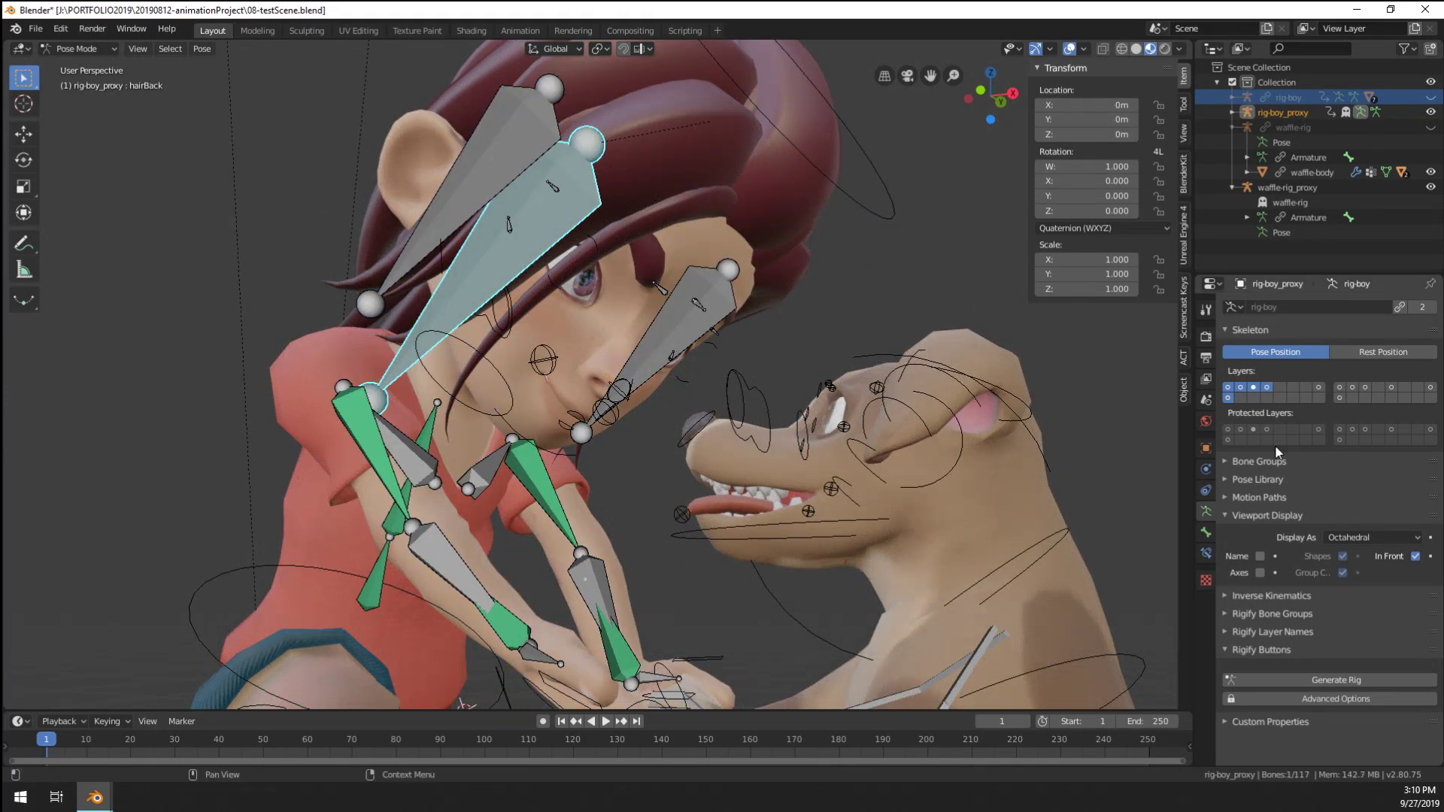
{"action": "left_click", "coordinate": [1268, 388]}
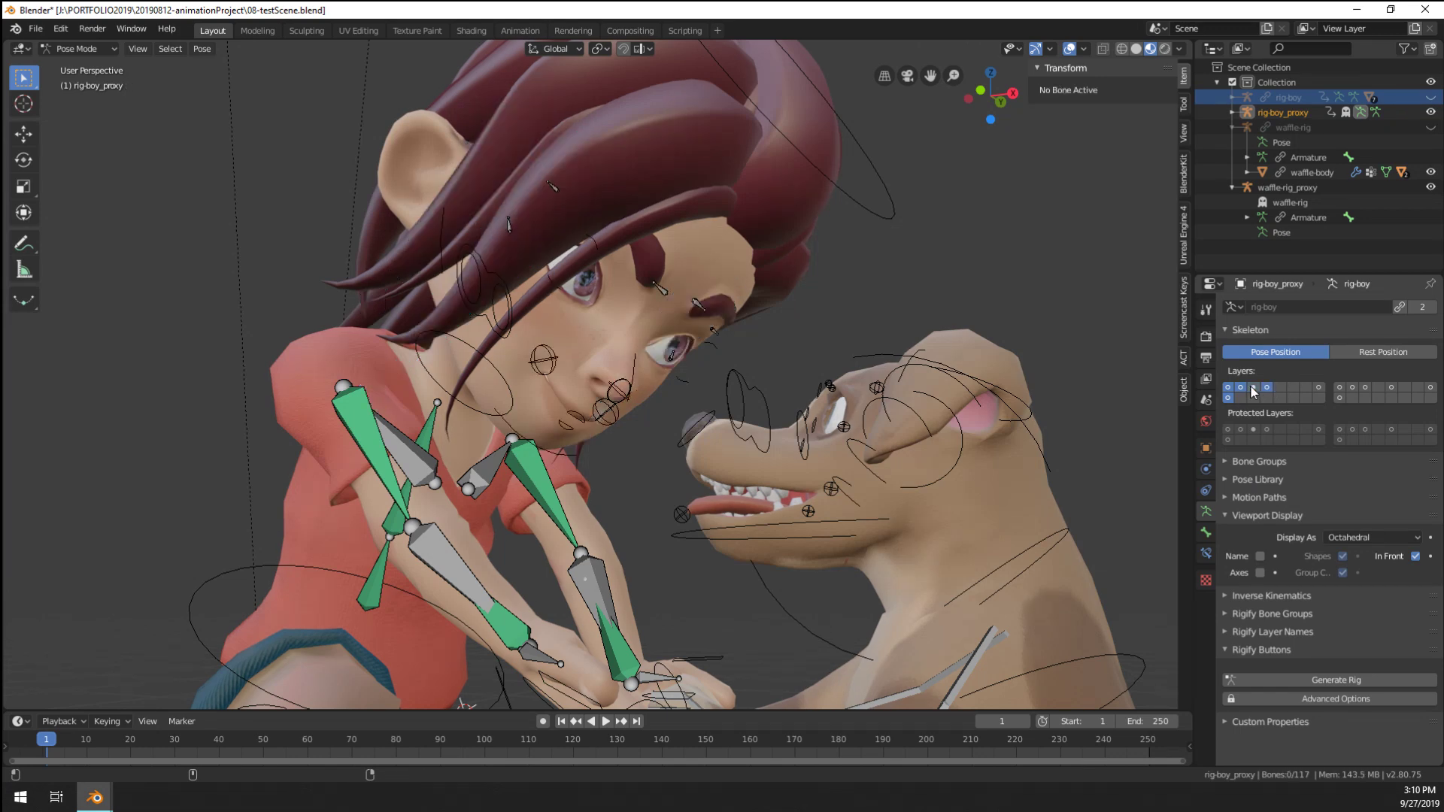
Rotate the boy character's head control to adjust the head pose
{"action": "middle_click_drag", "start_coordinate": [549, 427], "coordinate": [846, 346]}
{"action": "left_click", "coordinate": [847, 235]}
{"action": "scroll", "coordinate": [846, 235], "scroll_direction": "down", "scroll_amount": 3}
{"action": "key", "text": "r"}
{"action": "left_click", "coordinate": [845, 280]}
Move the left and right mouth corner controls of the boy upward to shape a smile
{"action": "middle_click_drag", "start_coordinate": [845, 281], "coordinate": [728, 264]}
{"action": "scroll", "coordinate": [616, 309], "scroll_direction": "up", "scroll_amount": 5}
{"action": "left_click", "coordinate": [599, 351]}
{"action": "key", "text": "g"}
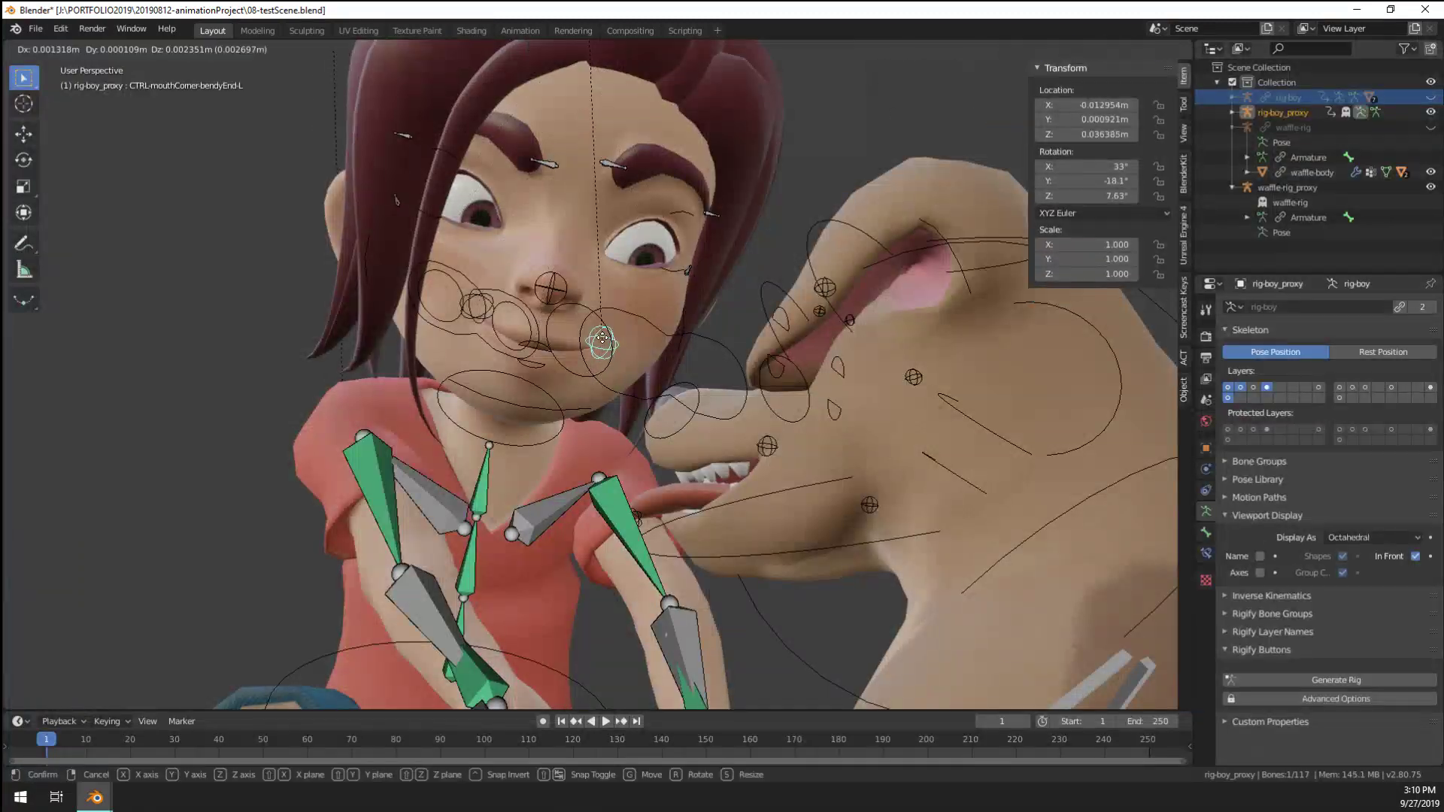
{"action": "left_click", "coordinate": [608, 331]}
{"action": "left_click", "coordinate": [473, 293]}
{"action": "key", "text": "g"}
{"action": "left_click", "coordinate": [470, 303]}
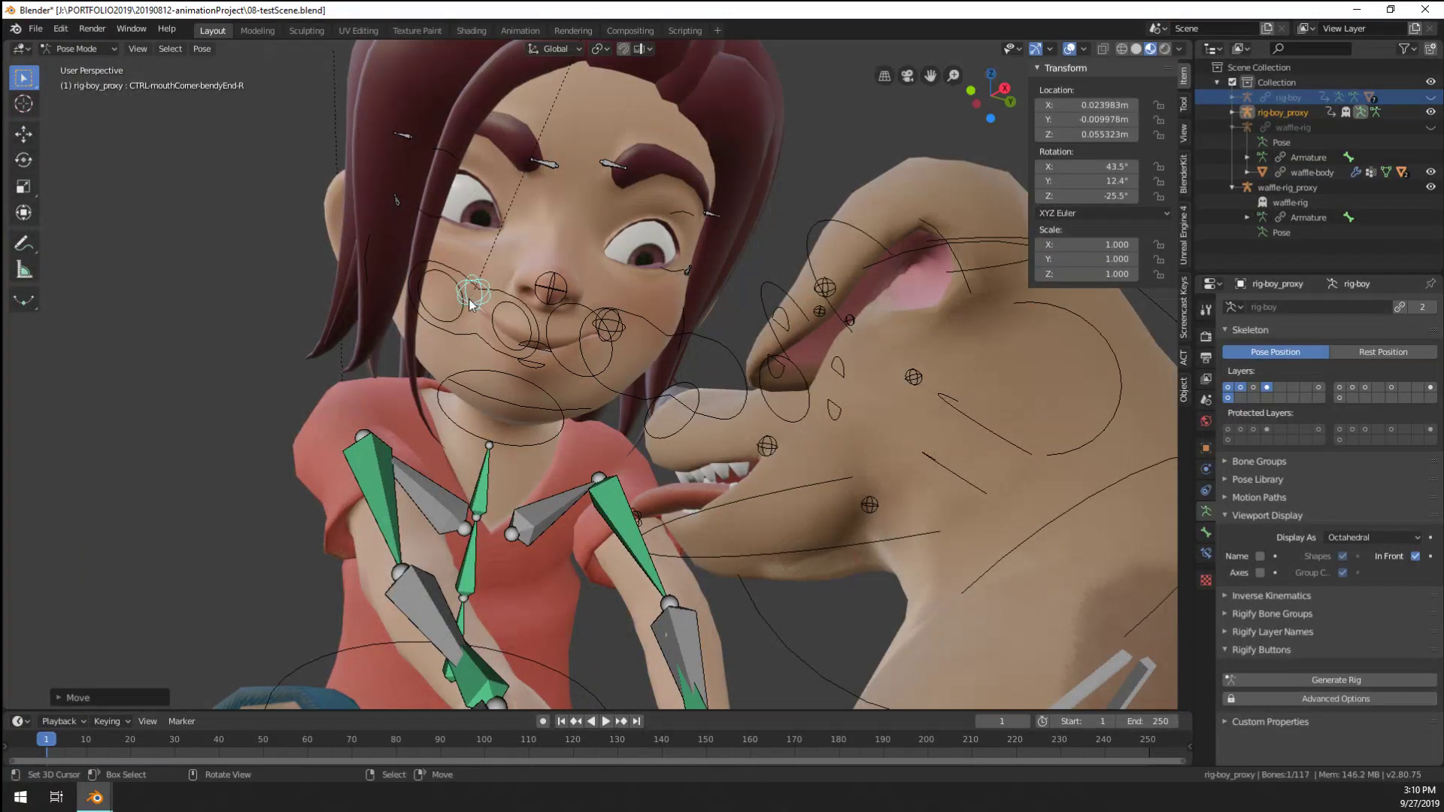
Lower the boy's lower lip control to open the mouth and nudge the mouth corner controls to shape a toothy smile
{"action": "left_click", "coordinate": [535, 350]}
{"action": "key", "text": "g"}
{"action": "left_click", "coordinate": [537, 374]}
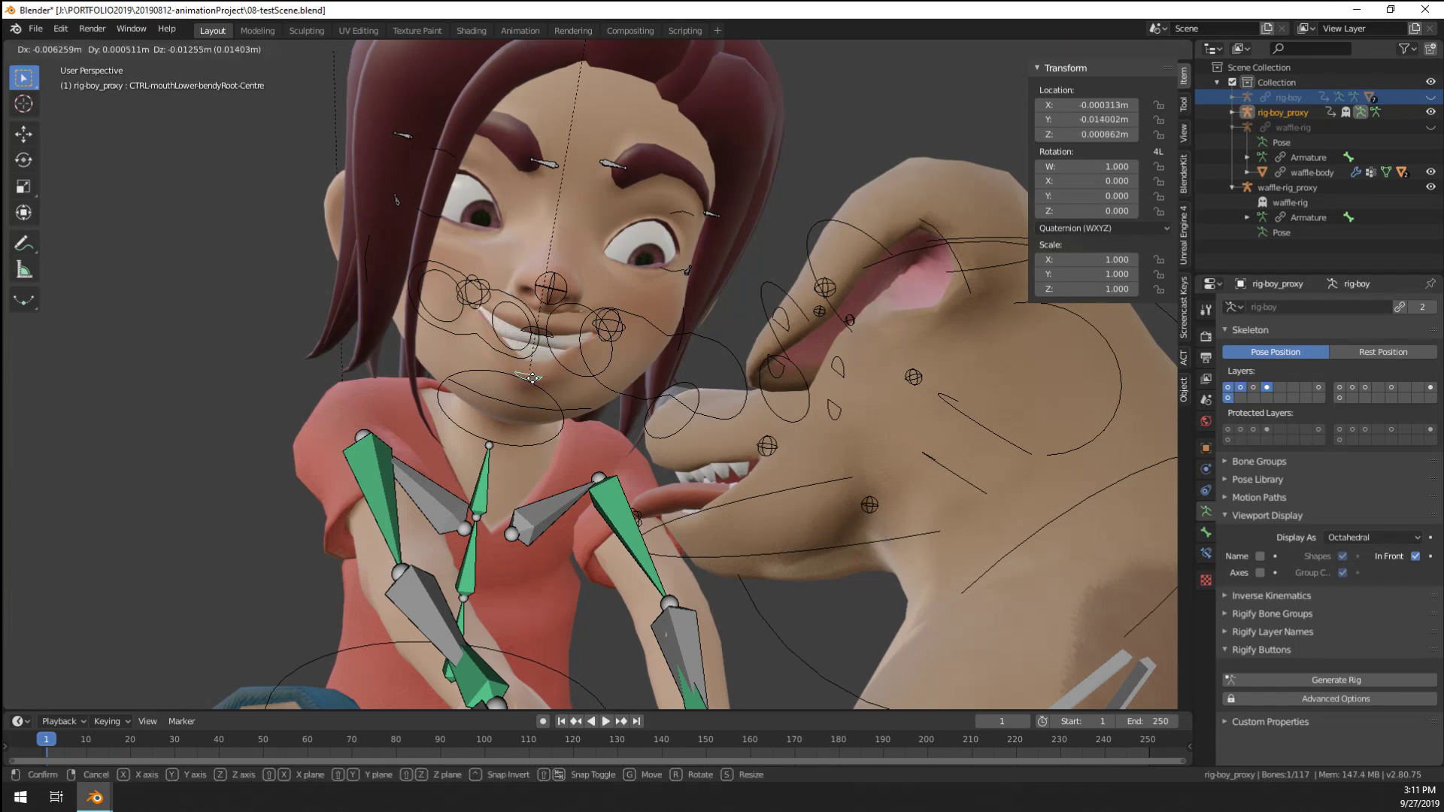
{"action": "left_click", "coordinate": [475, 312]}
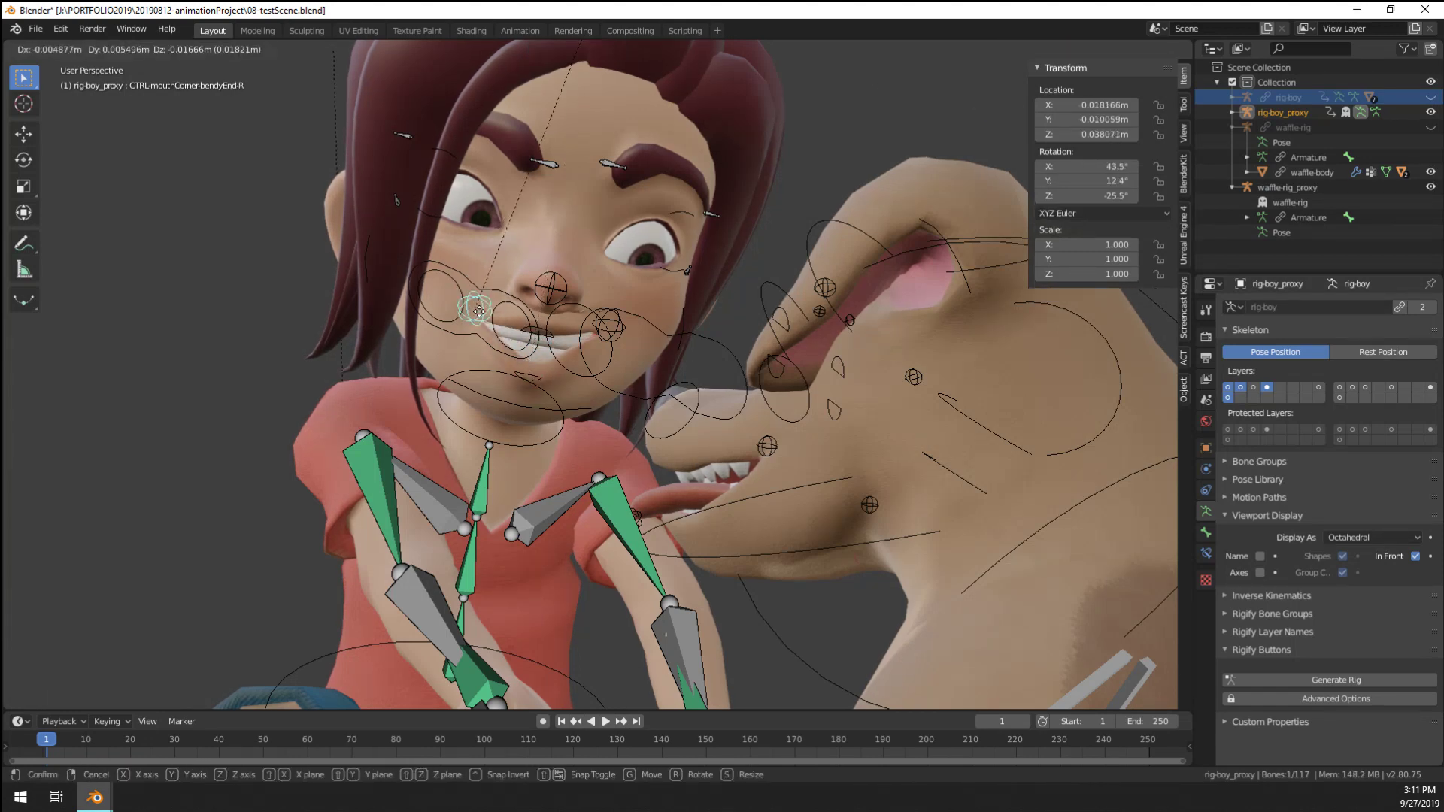
{"action": "left_click", "coordinate": [615, 338]}
Raise the boy's left and right inner eyebrow controls
{"action": "middle_click_drag", "start_coordinate": [629, 344], "coordinate": [630, 268]}
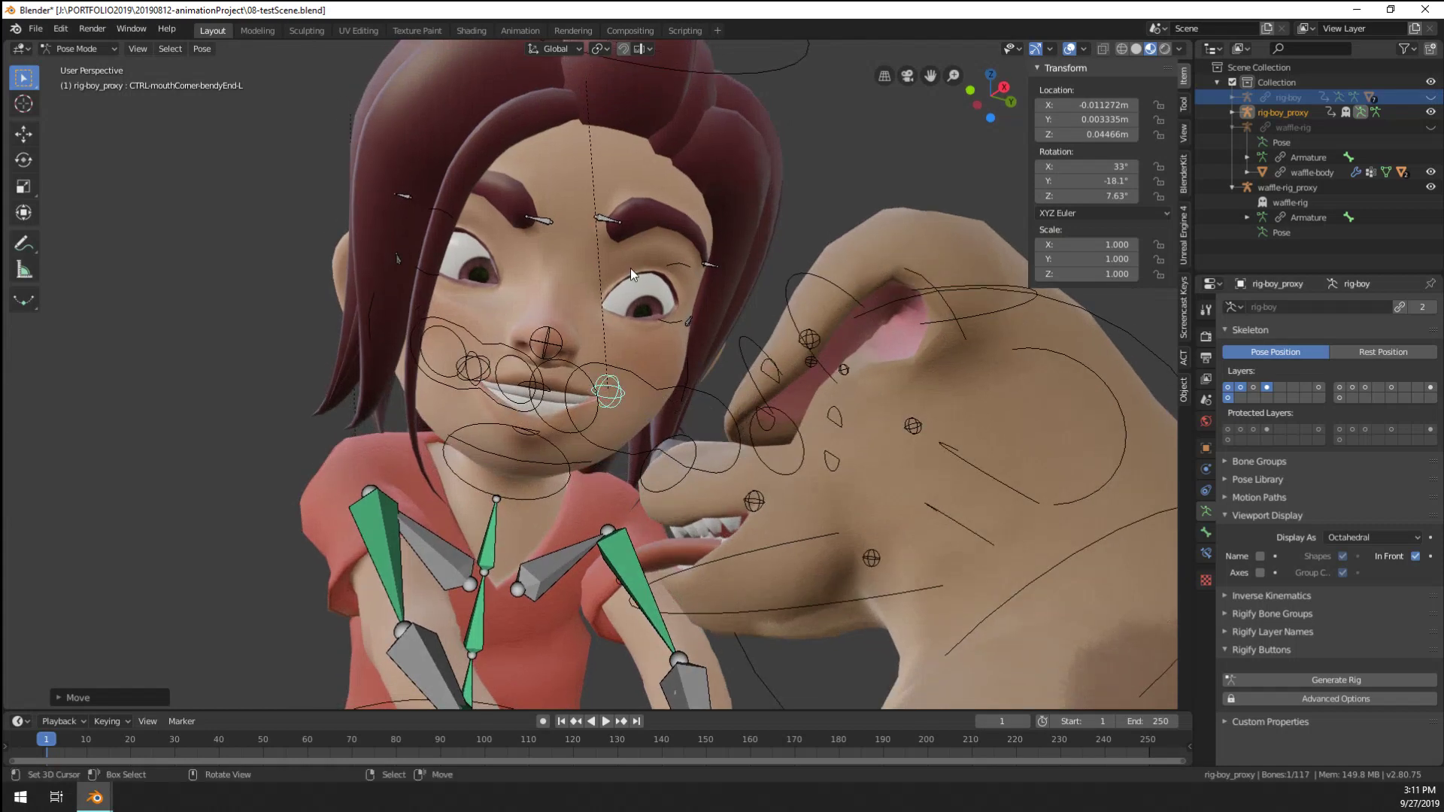
{"action": "left_click", "coordinate": [618, 216]}
{"action": "key", "text": "g"}
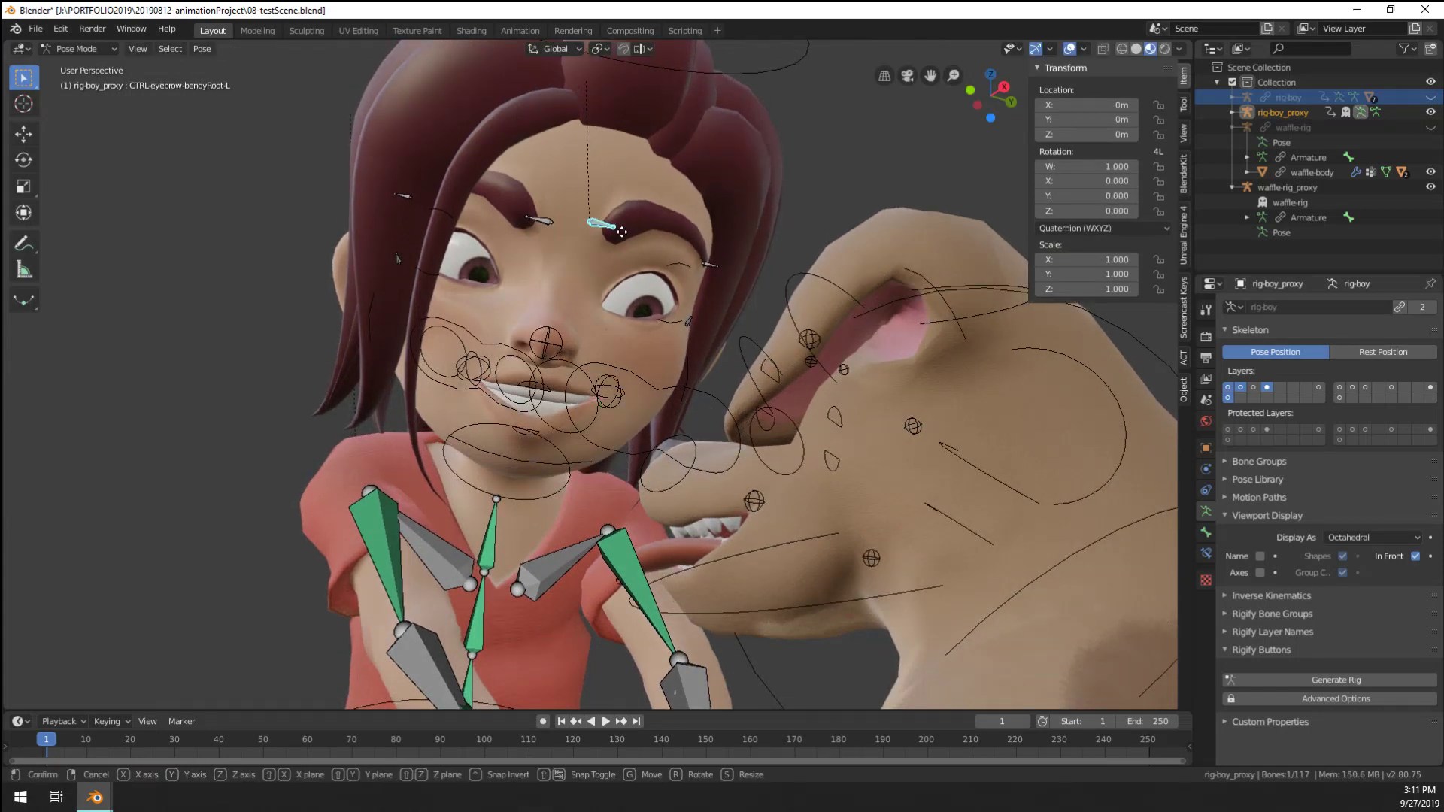
{"action": "left_click", "coordinate": [610, 197]}
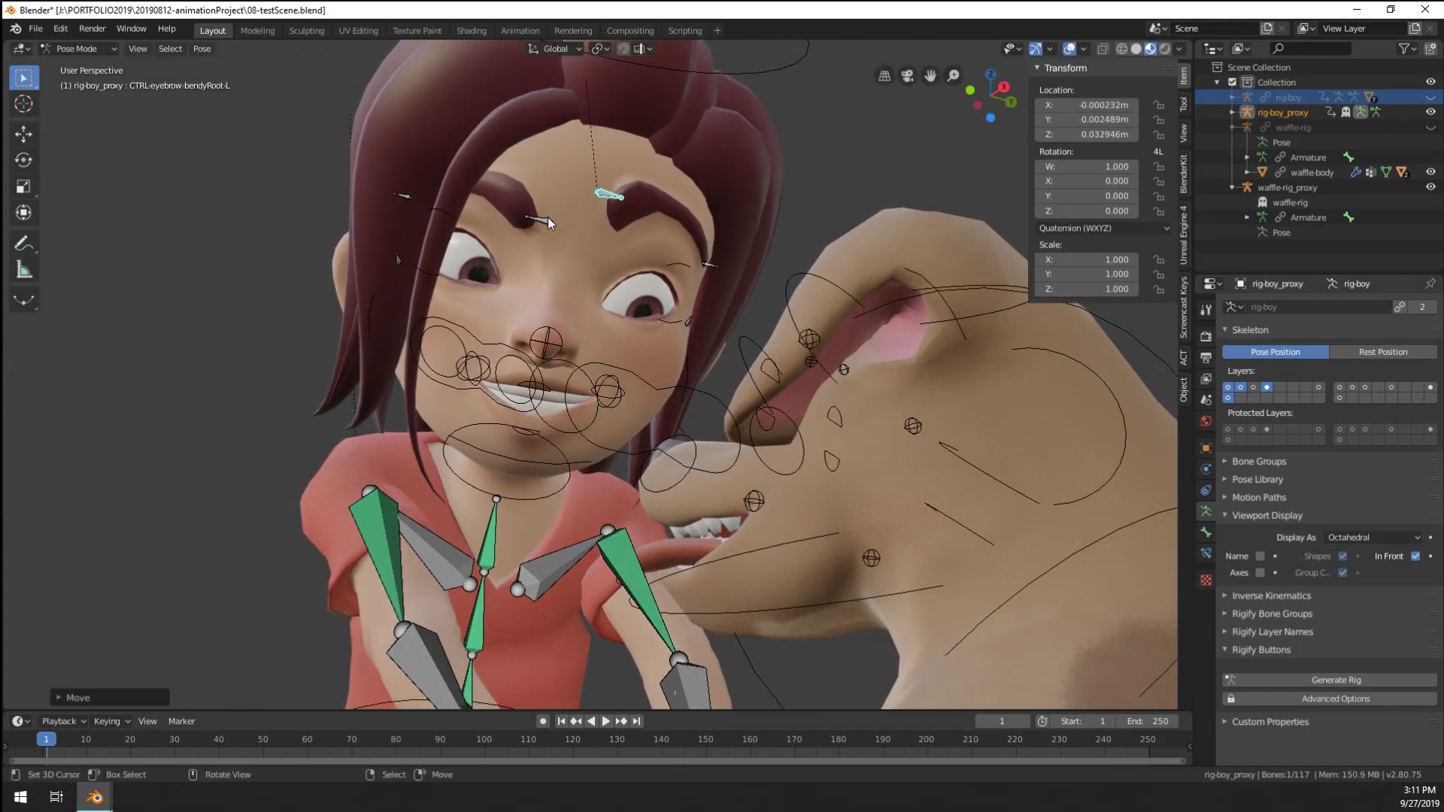
{"action": "left_click_drag", "start_coordinate": [552, 223], "coordinate": [551, 194]}
Move the boy's CTRL-eyeTarget-C control to redirect his gaze toward the dog
{"action": "middle_click_drag", "start_coordinate": [551, 194], "coordinate": [558, 384]}
{"action": "left_click", "coordinate": [645, 426]}
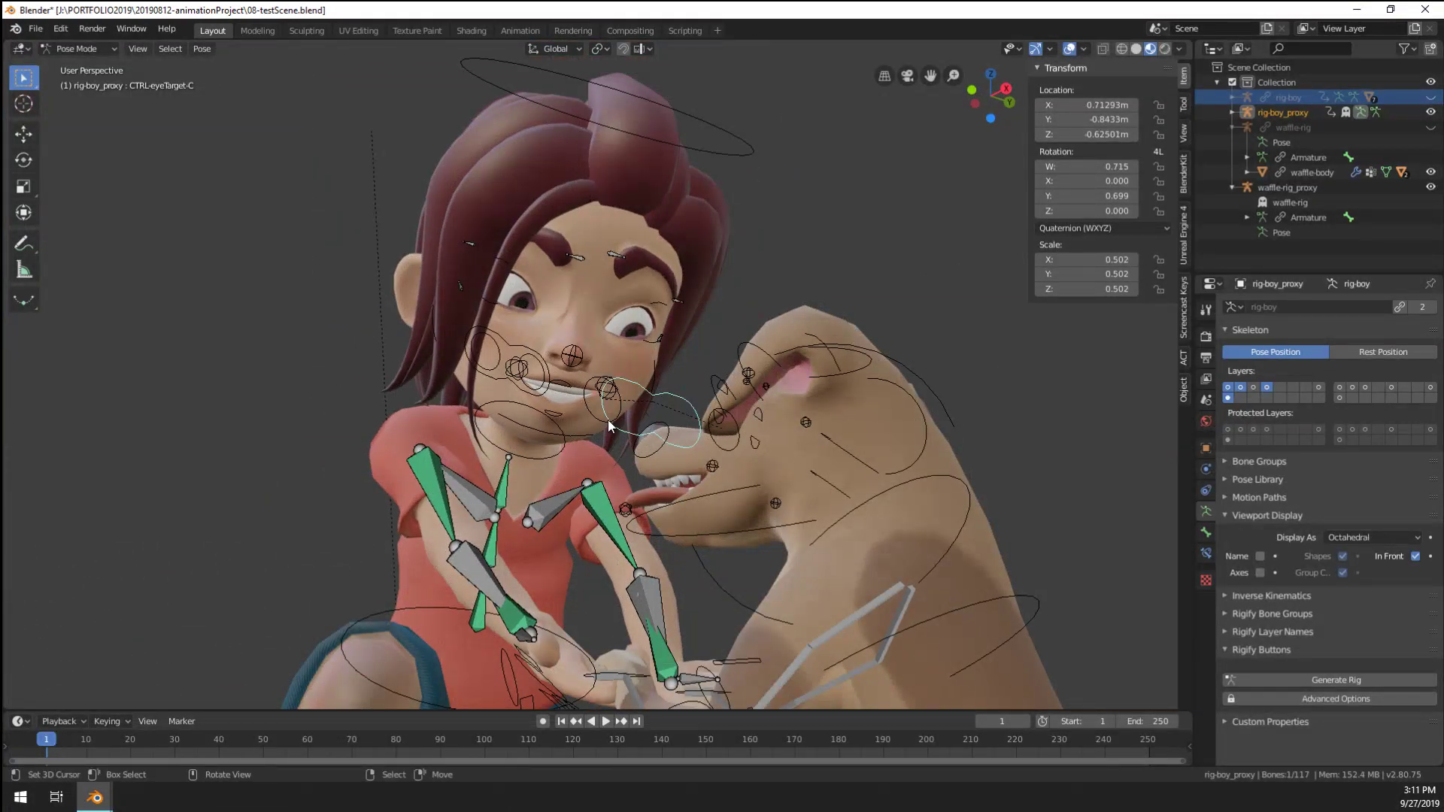
{"action": "left_click", "coordinate": [718, 441]}
{"action": "middle_click_drag", "start_coordinate": [676, 449], "coordinate": [607, 335]}
{"action": "key", "text": "g"}
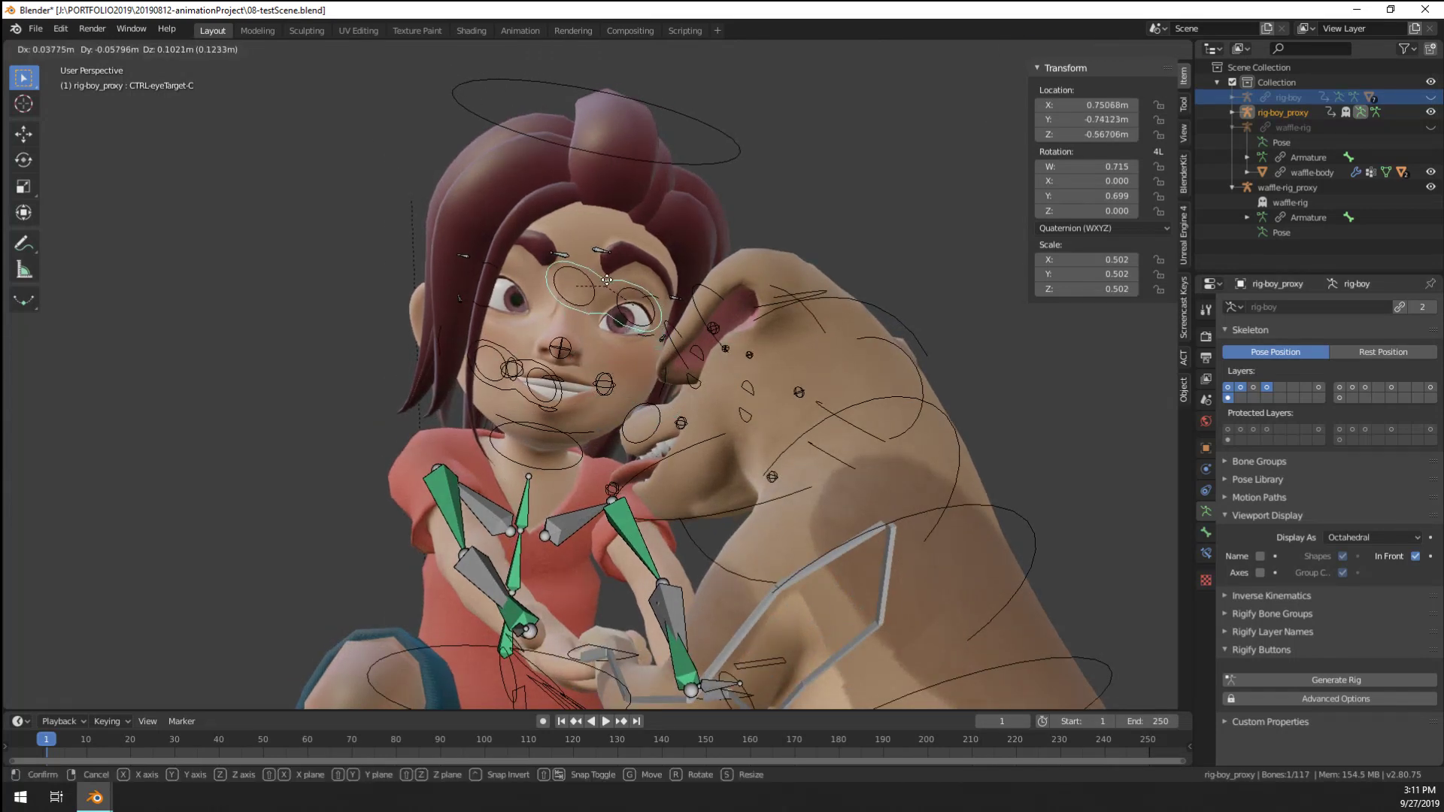
{"action": "left_click", "coordinate": [606, 280]}
{"action": "middle_click_drag", "start_coordinate": [607, 280], "coordinate": [438, 409]}
{"action": "key", "text": "g"}
{"action": "left_click", "coordinate": [613, 392]}
Rotate the boy's head control around the Z axis
{"action": "left_click", "coordinate": [663, 142]}
{"action": "key", "text": "r"}
{"action": "key", "text": "z"}
{"action": "left_click", "coordinate": [701, 156]}
{"action": "scroll", "coordinate": [640, 263], "scroll_direction": "up", "scroll_amount": 4}
{"action": "left_click", "coordinate": [662, 360]}
{"action": "key", "text": "g"}
{"action": "left_click", "coordinate": [699, 386]}
{"action": "key", "text": "ctrl+z"}
Rotate the boy's nose control in the side view
{"action": "scroll", "coordinate": [444, 414], "scroll_direction": "up", "scroll_amount": 3}
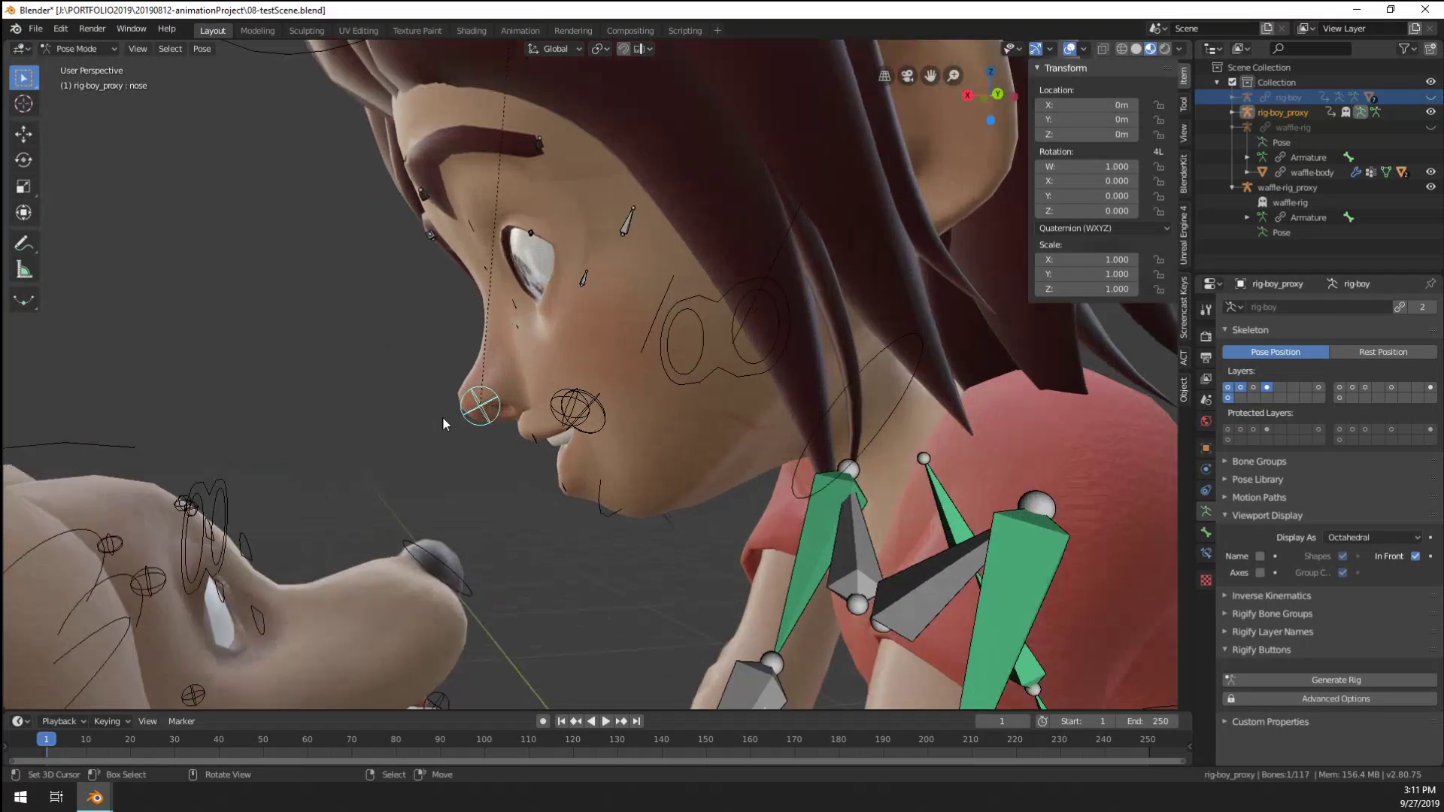
{"action": "key", "text": "r"}
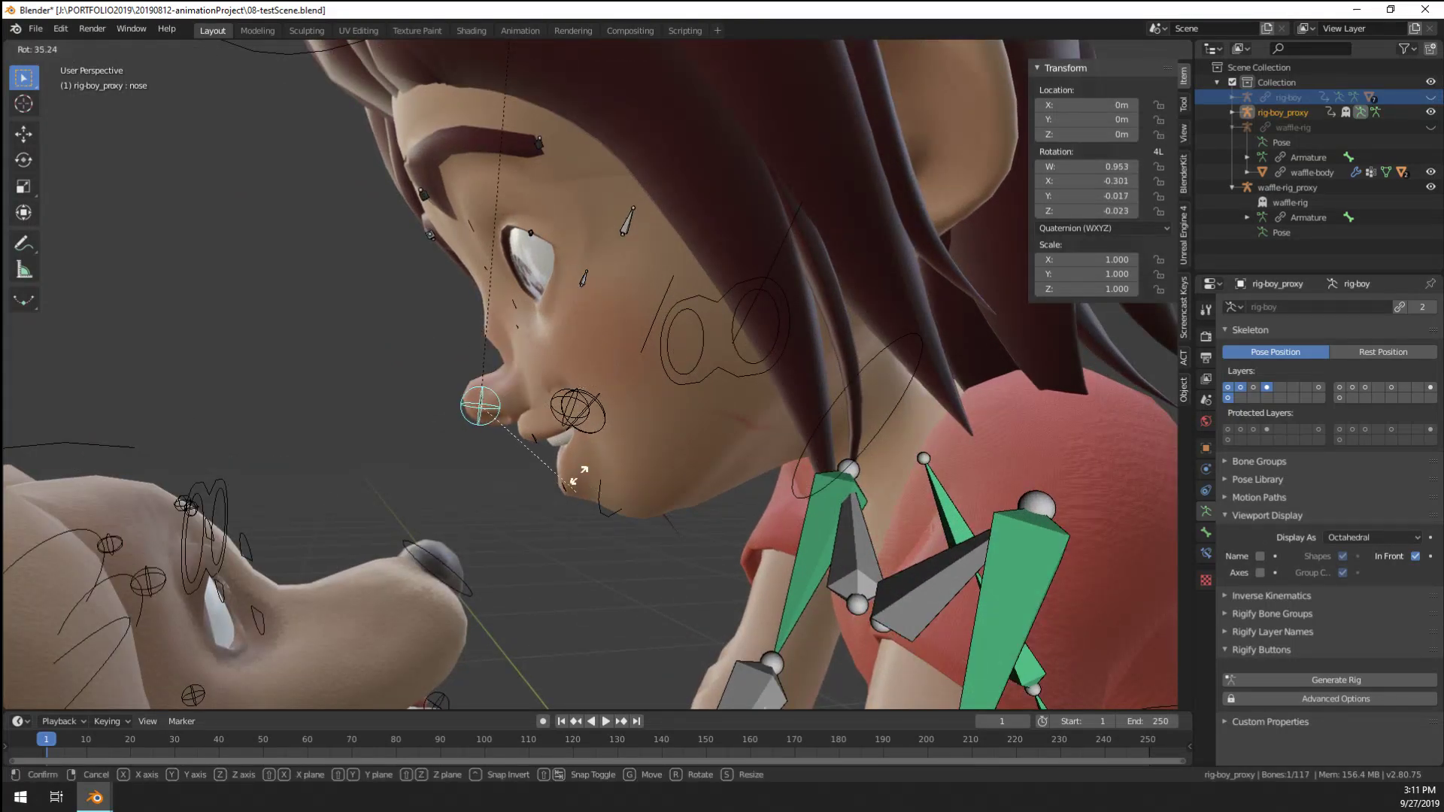
{"action": "left_click", "coordinate": [531, 516]}
{"action": "middle_click_drag", "start_coordinate": [531, 516], "coordinate": [548, 468]}
Set the rotation mode of the boy's jaw control to XYZ Euler
{"action": "left_click", "coordinate": [645, 408]}
{"action": "left_click", "coordinate": [566, 477]}
{"action": "key", "text": "r"}
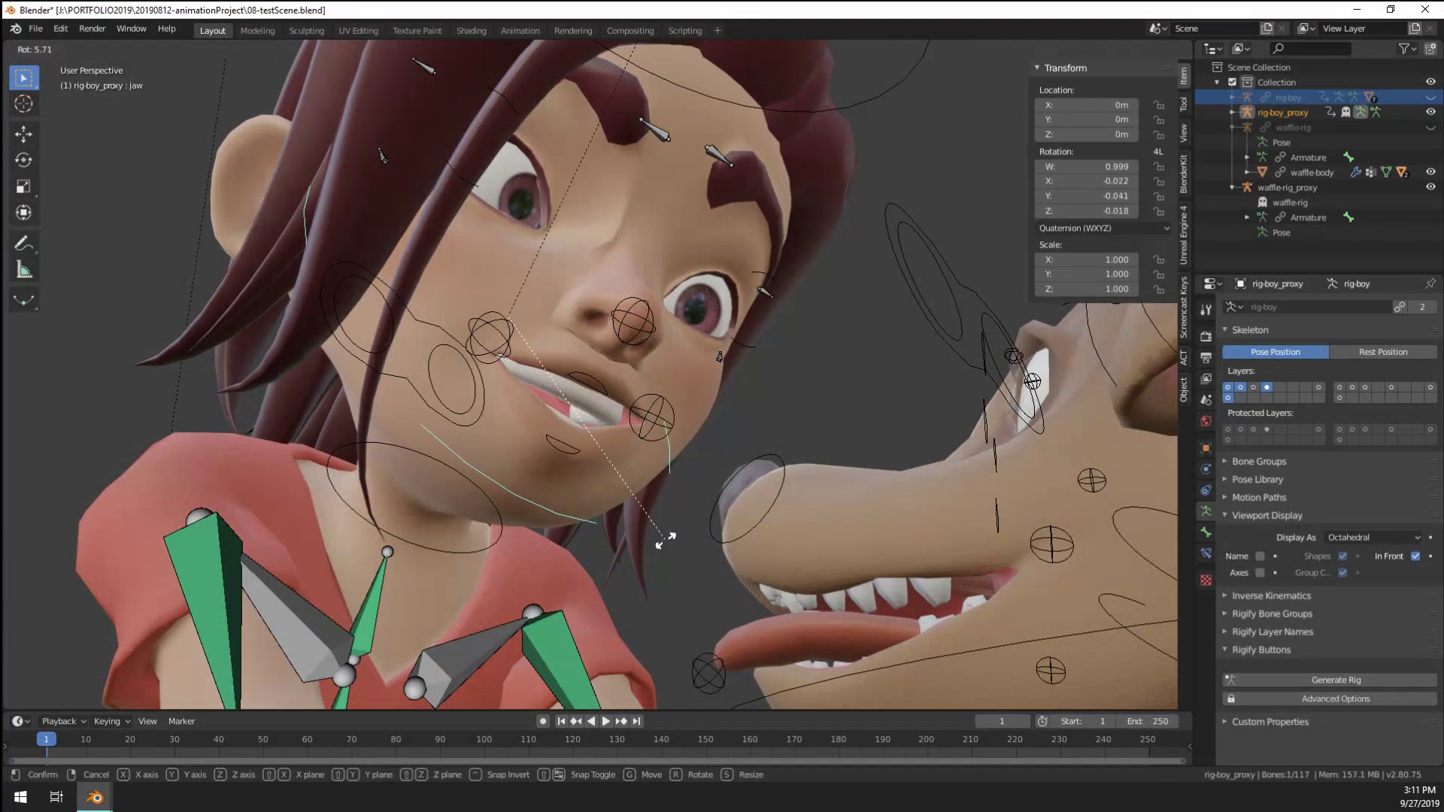
{"action": "right_click", "coordinate": [665, 542]}
{"action": "left_click", "coordinate": [1056, 230]}
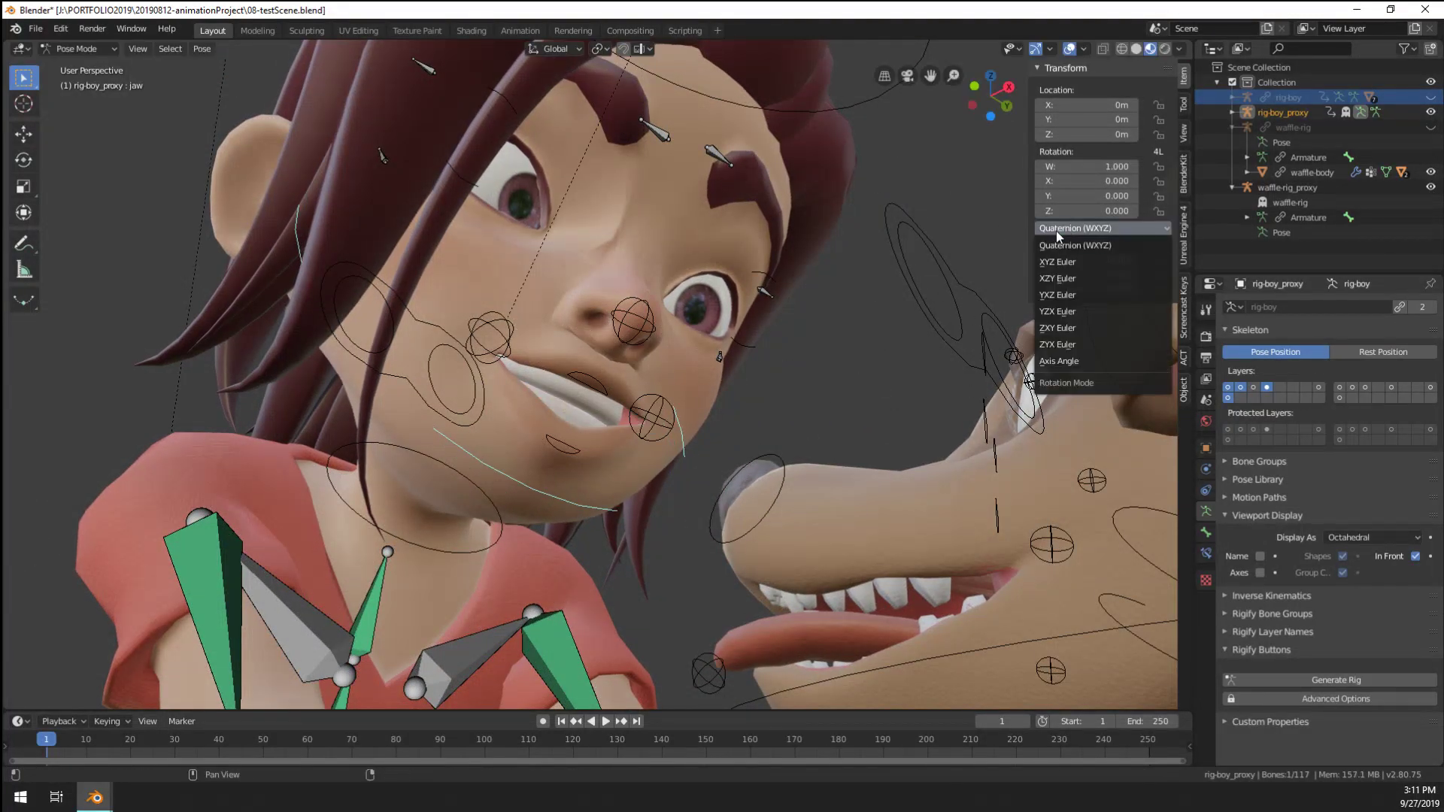
{"action": "left_click", "coordinate": [1057, 262]}
Try rotating the jaw around its local Y axis, and lock the jaw control's Y rotation
{"action": "middle_click_drag", "start_coordinate": [960, 330], "coordinate": [603, 489]}
{"action": "key", "text": "r"}
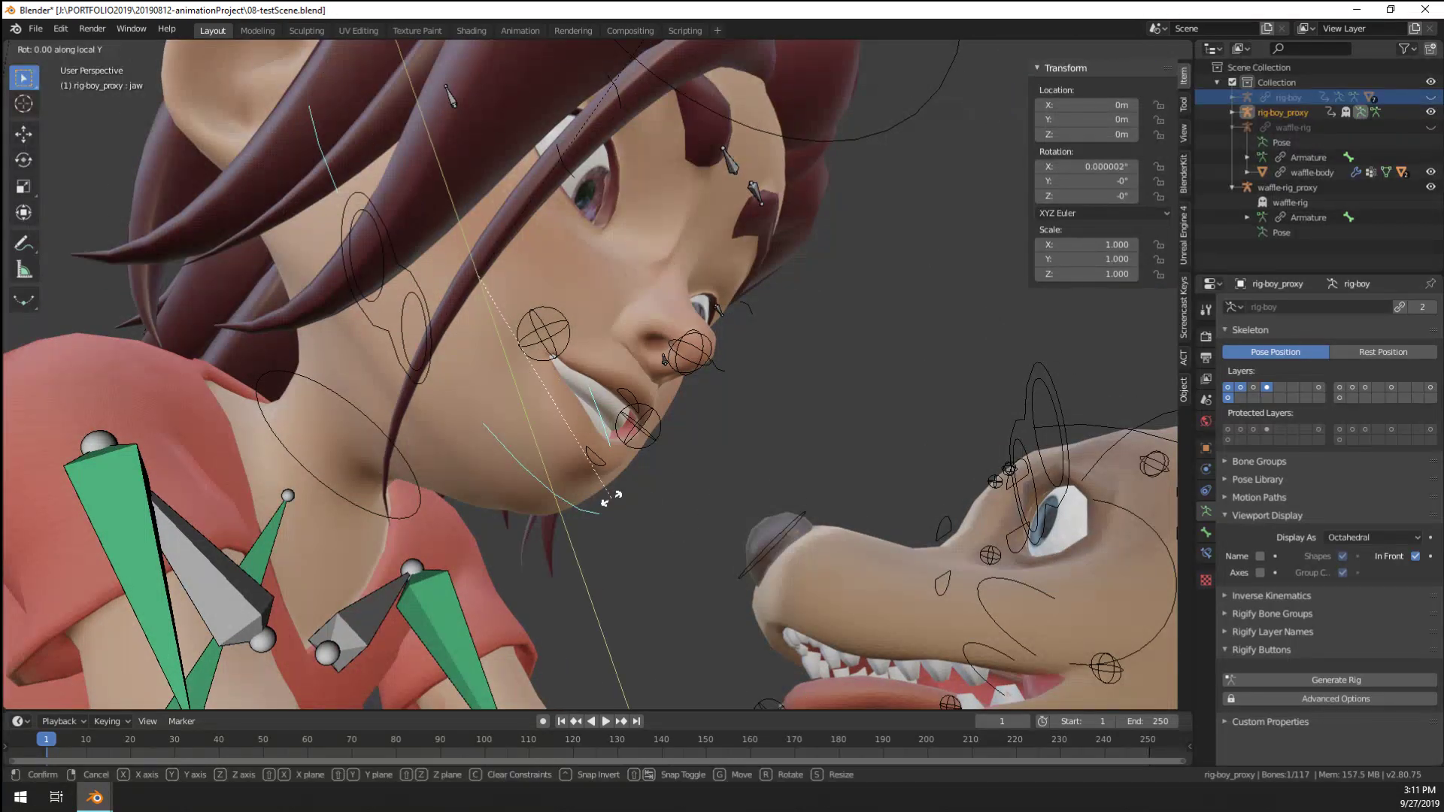
{"action": "key", "text": "y"}
{"action": "key", "text": "y"}
{"action": "right_click", "coordinate": [872, 353]}
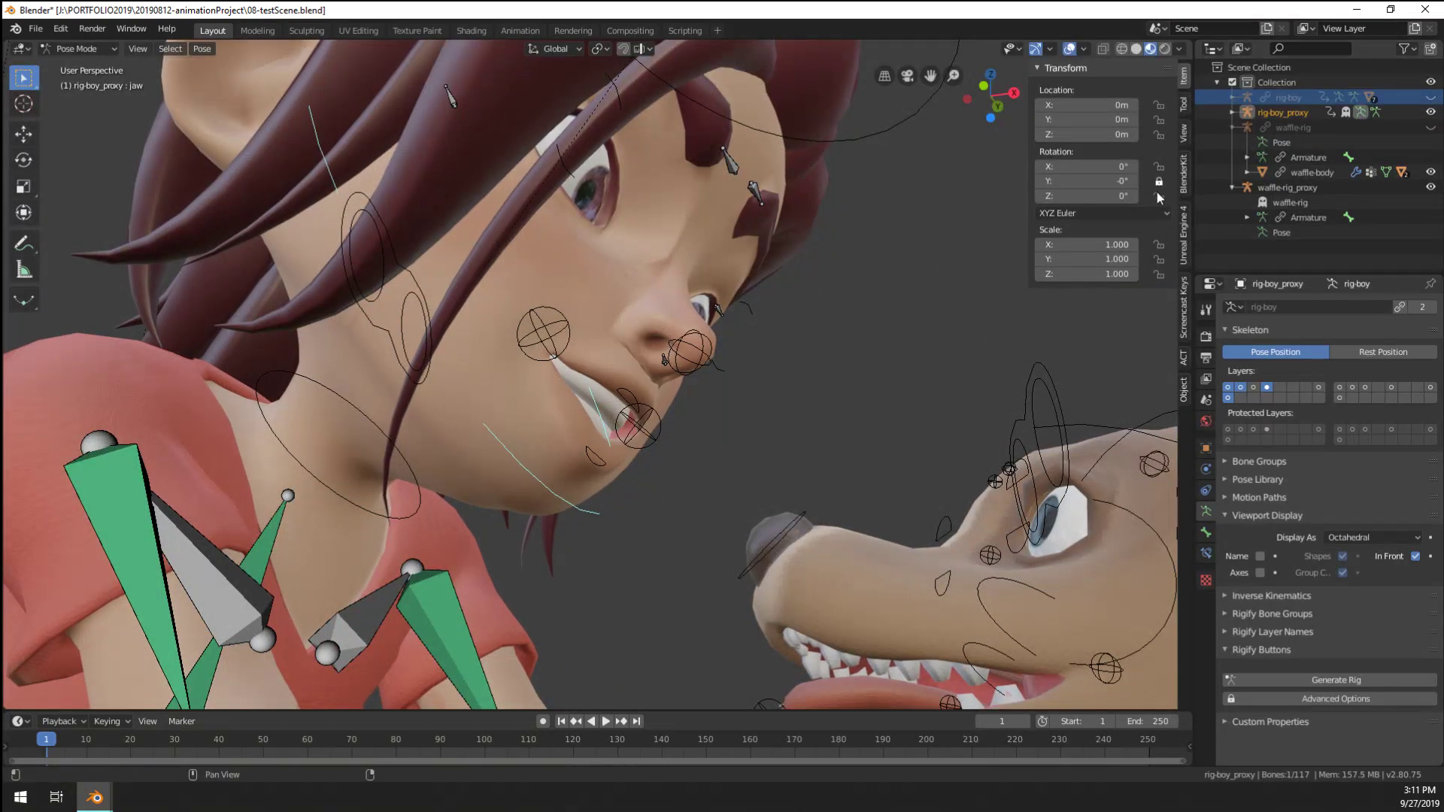
Move the boy's central lower lip control slightly down
{"action": "middle_click_drag", "start_coordinate": [608, 530], "coordinate": [1081, 583]}
{"action": "left_click", "coordinate": [553, 482]}
{"action": "key", "text": "g"}
{"action": "left_click", "coordinate": [554, 494]}
Examine the boy's facial expression and the pair's pose with the viewport overlays hidden, and restore the overlays
{"action": "scroll", "coordinate": [554, 494], "scroll_direction": "down", "scroll_amount": 5}
{"action": "scroll", "coordinate": [519, 495], "scroll_direction": "up", "scroll_amount": 4}
{"action": "scroll", "coordinate": [482, 499], "scroll_direction": "down", "scroll_amount": 2}
{"action": "left_click", "coordinate": [1069, 50]}
{"action": "middle_click_drag", "start_coordinate": [1008, 225], "coordinate": [1021, 65]}
{"action": "scroll", "coordinate": [703, 412], "scroll_direction": "up", "scroll_amount": 3}
{"action": "scroll", "coordinate": [643, 449], "scroll_direction": "up", "scroll_amount": 3}
{"action": "left_click", "coordinate": [1069, 48]}
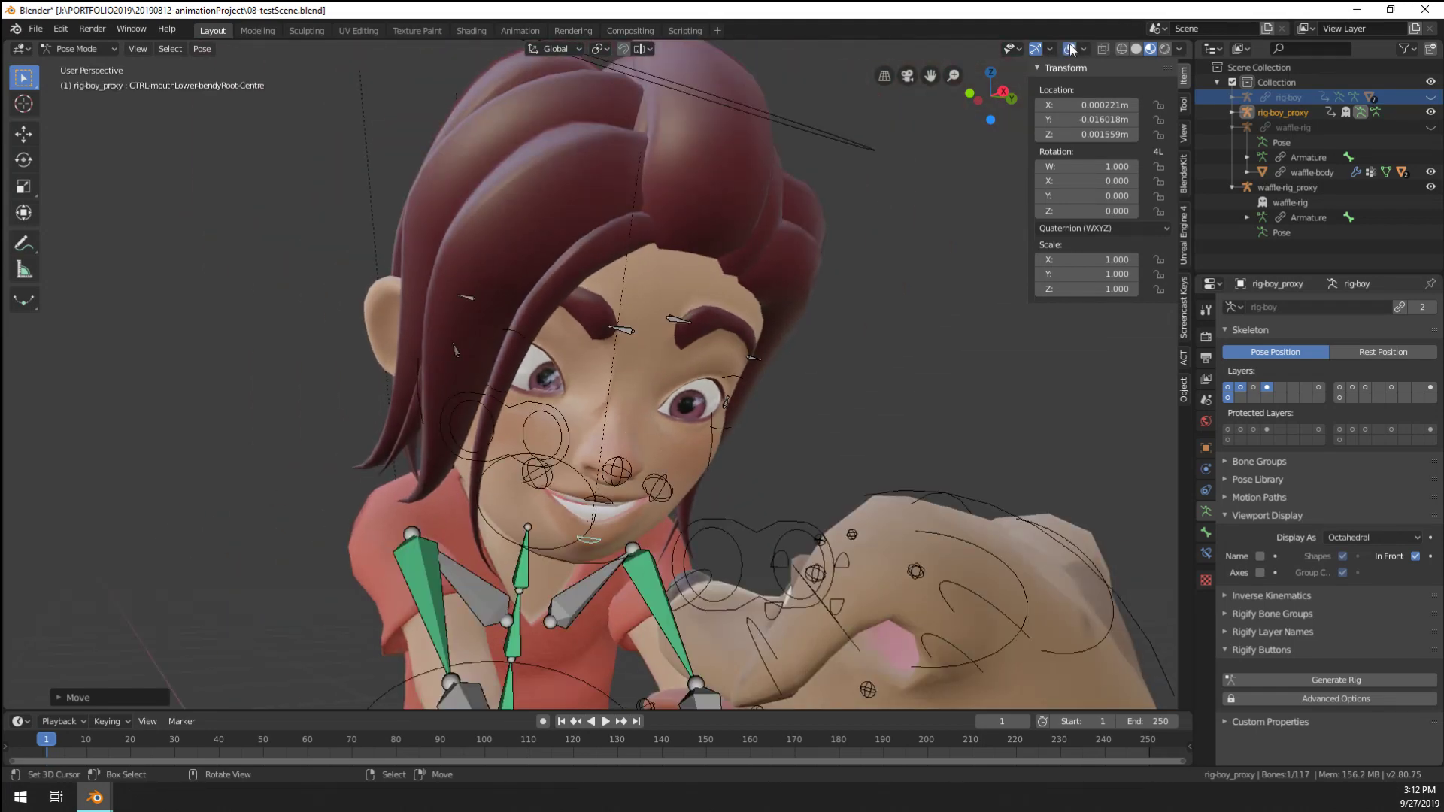
{"action": "scroll", "coordinate": [604, 450], "scroll_direction": "up", "scroll_amount": 2}
{"action": "middle_click_drag", "start_coordinate": [603, 449], "coordinate": [531, 491]}
{"action": "key", "text": "g"}
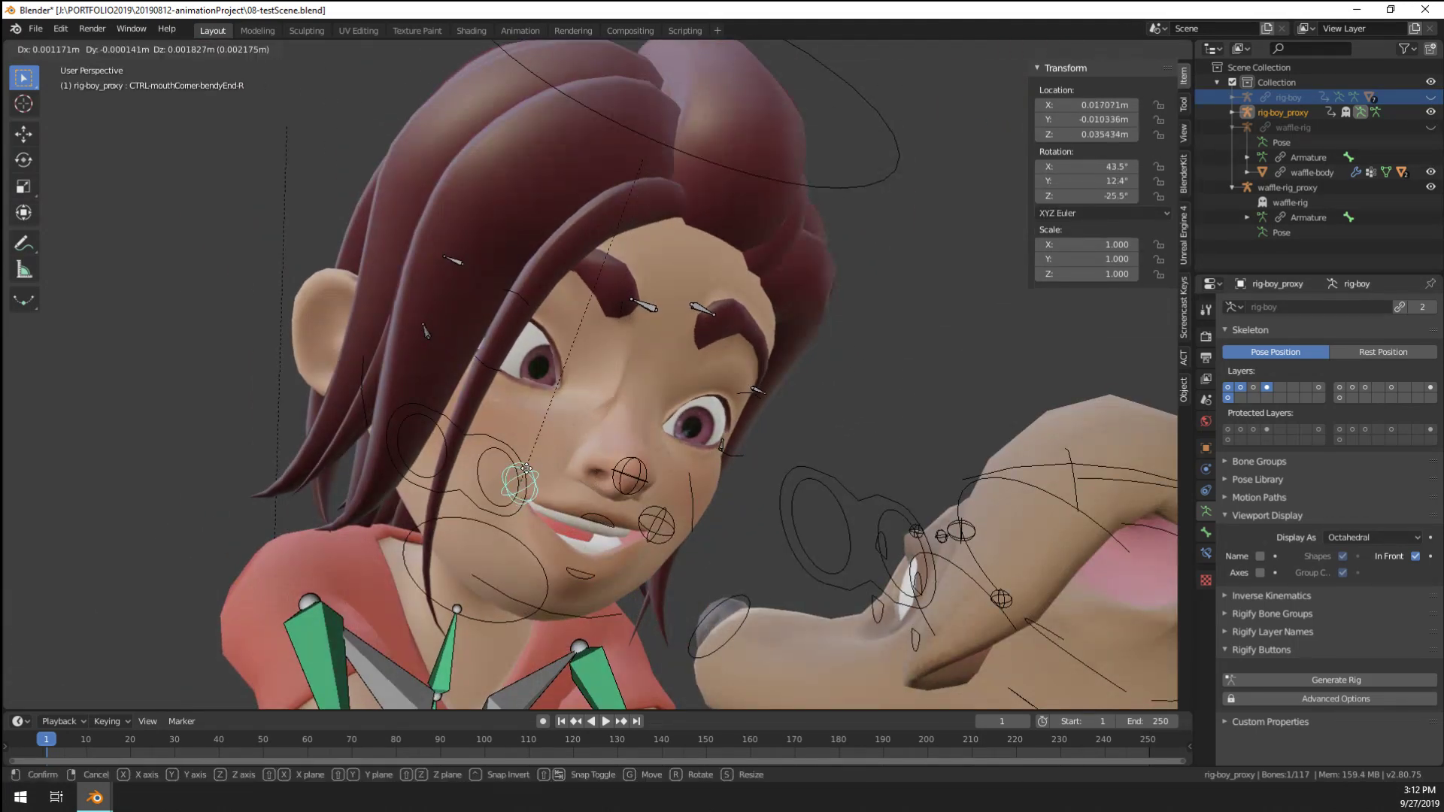
{"action": "key", "text": "Escape"}
Move the boy's right inner eyebrow control down to adjust the frown
{"action": "left_click", "coordinate": [643, 306]}
{"action": "key", "text": "g"}
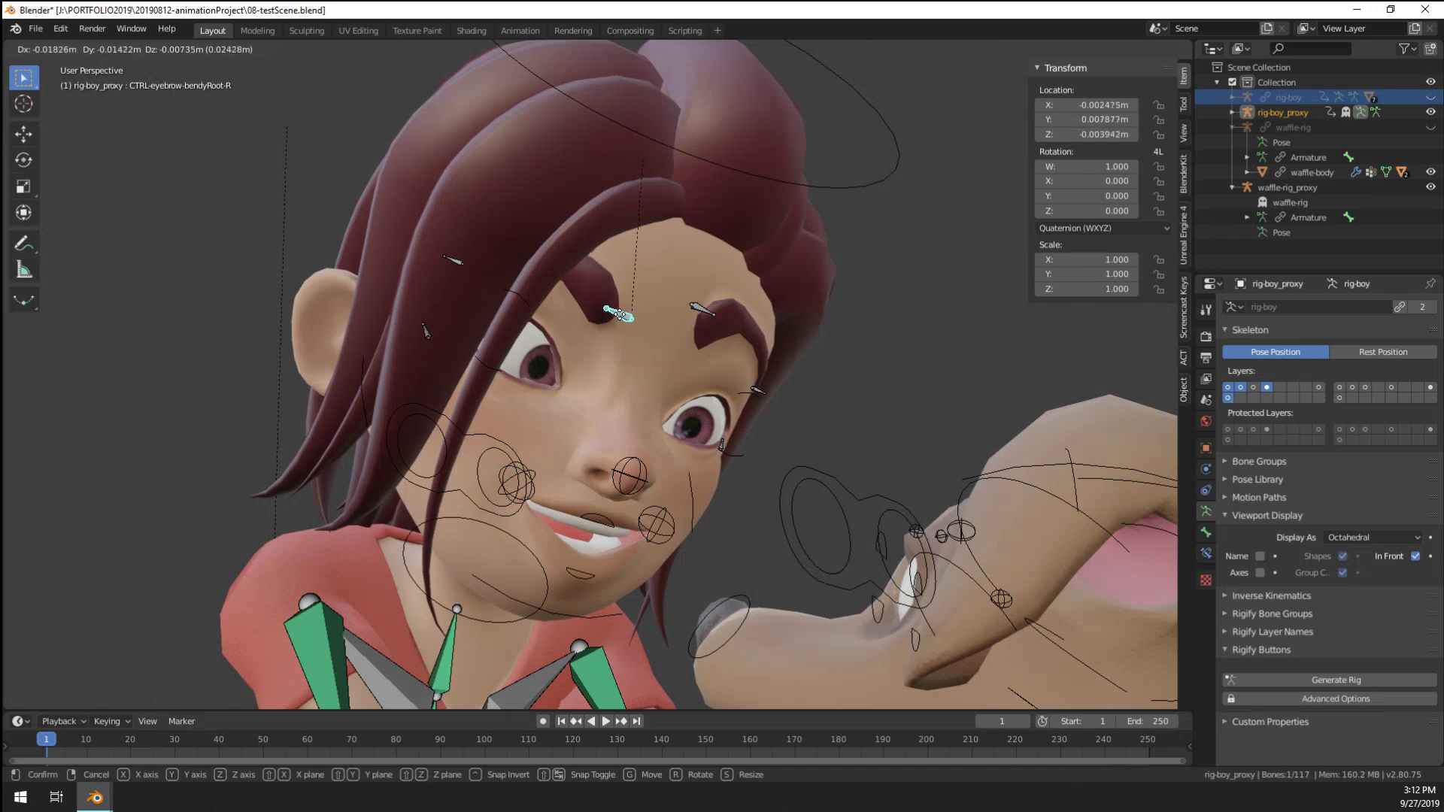
{"action": "left_click", "coordinate": [629, 329]}
{"action": "middle_click_drag", "start_coordinate": [629, 329], "coordinate": [606, 328]}
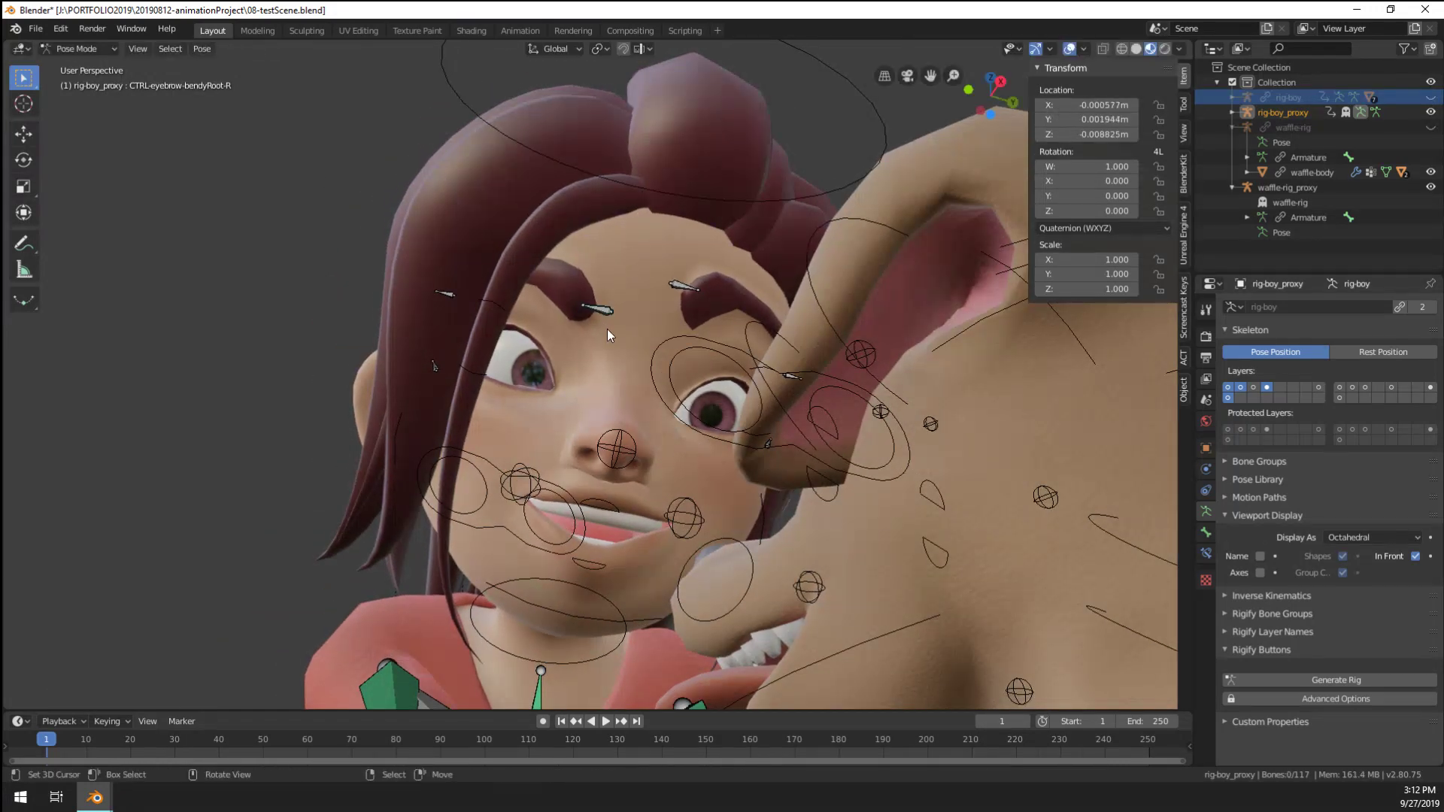
{"action": "key", "text": "g"}
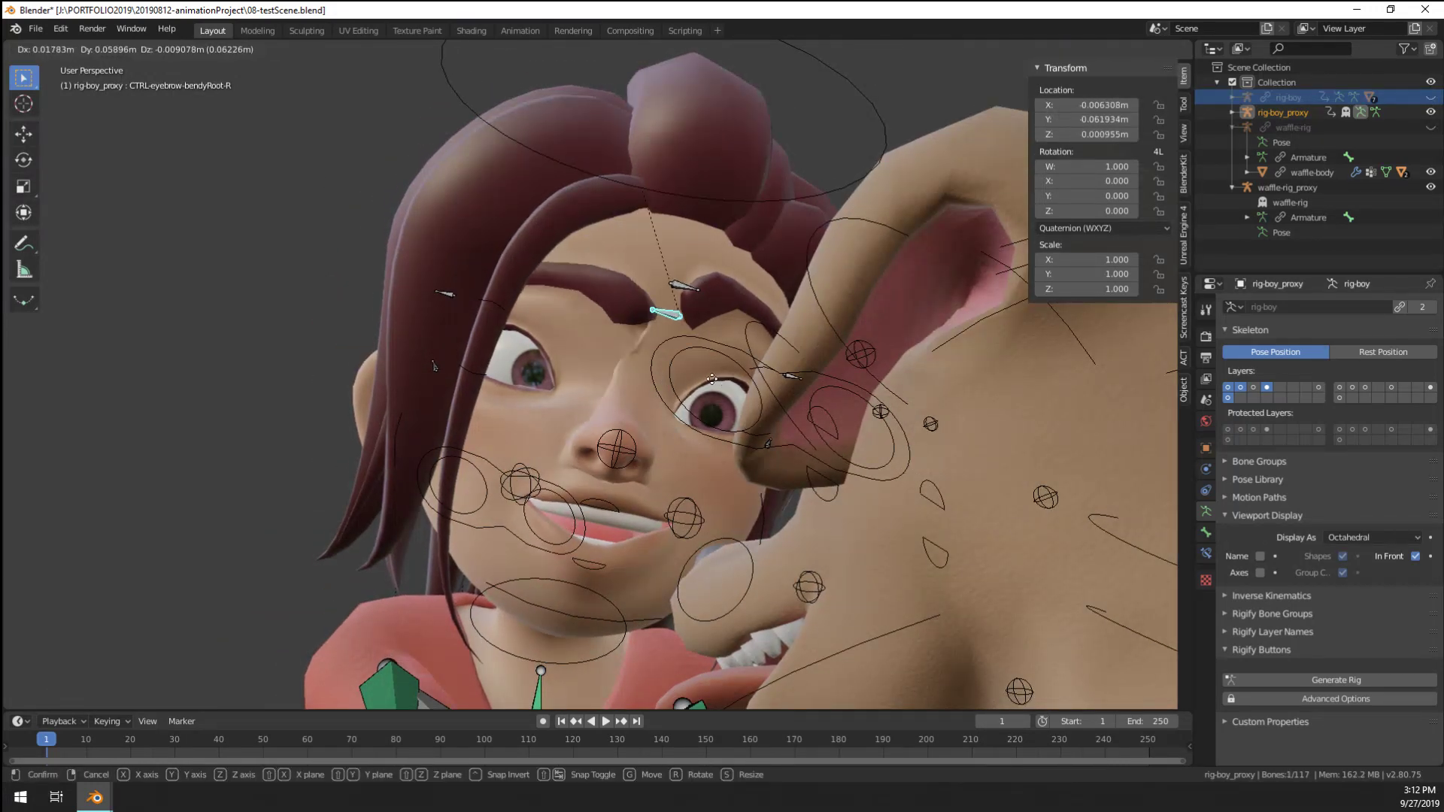
{"action": "left_click", "coordinate": [673, 388]}
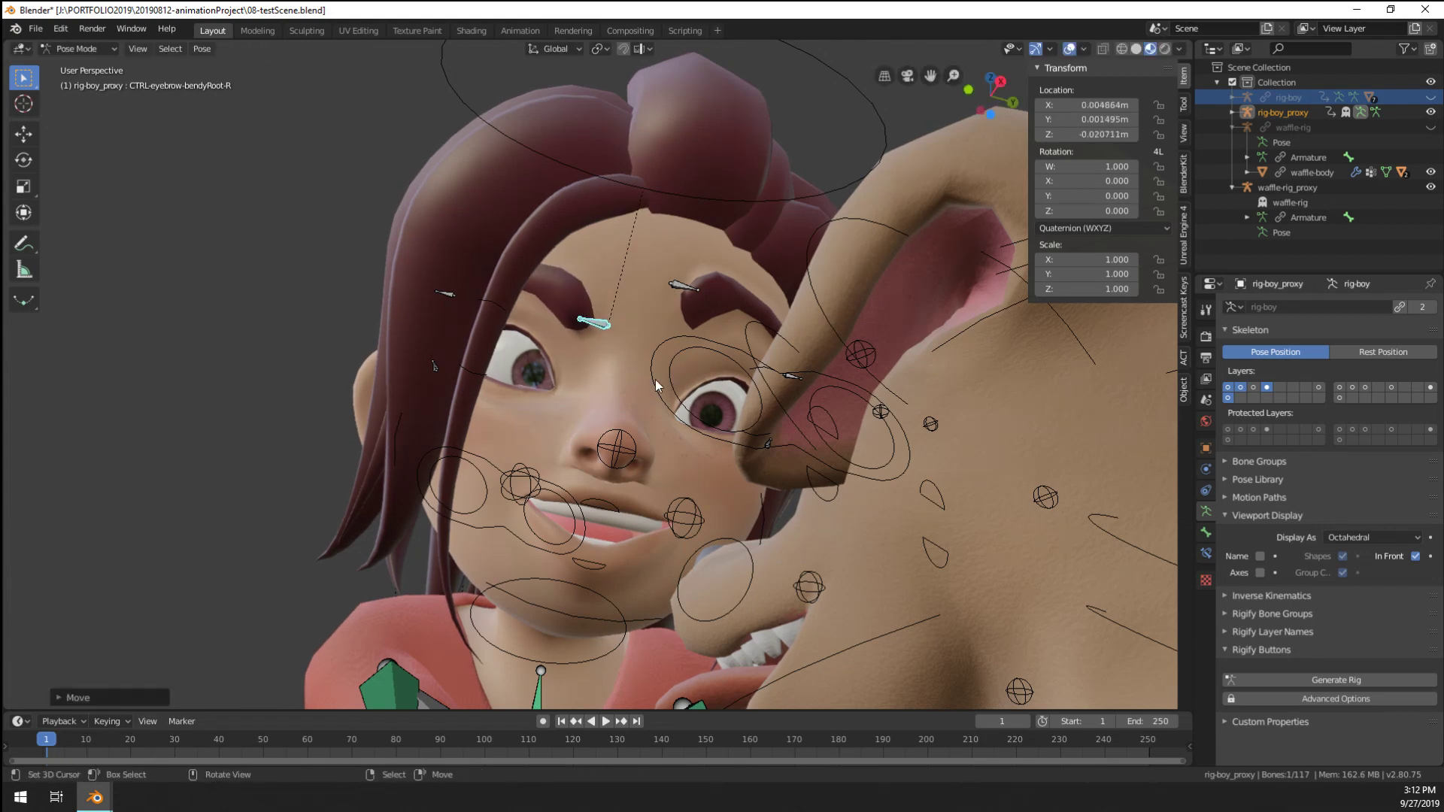
Reposition the left inner eyebrow control and raise the right inner eyebrow control
{"action": "middle_click_drag", "start_coordinate": [673, 387], "coordinate": [539, 367]}
{"action": "left_click", "coordinate": [682, 320]}
{"action": "key", "text": "g"}
{"action": "left_click", "coordinate": [716, 280]}
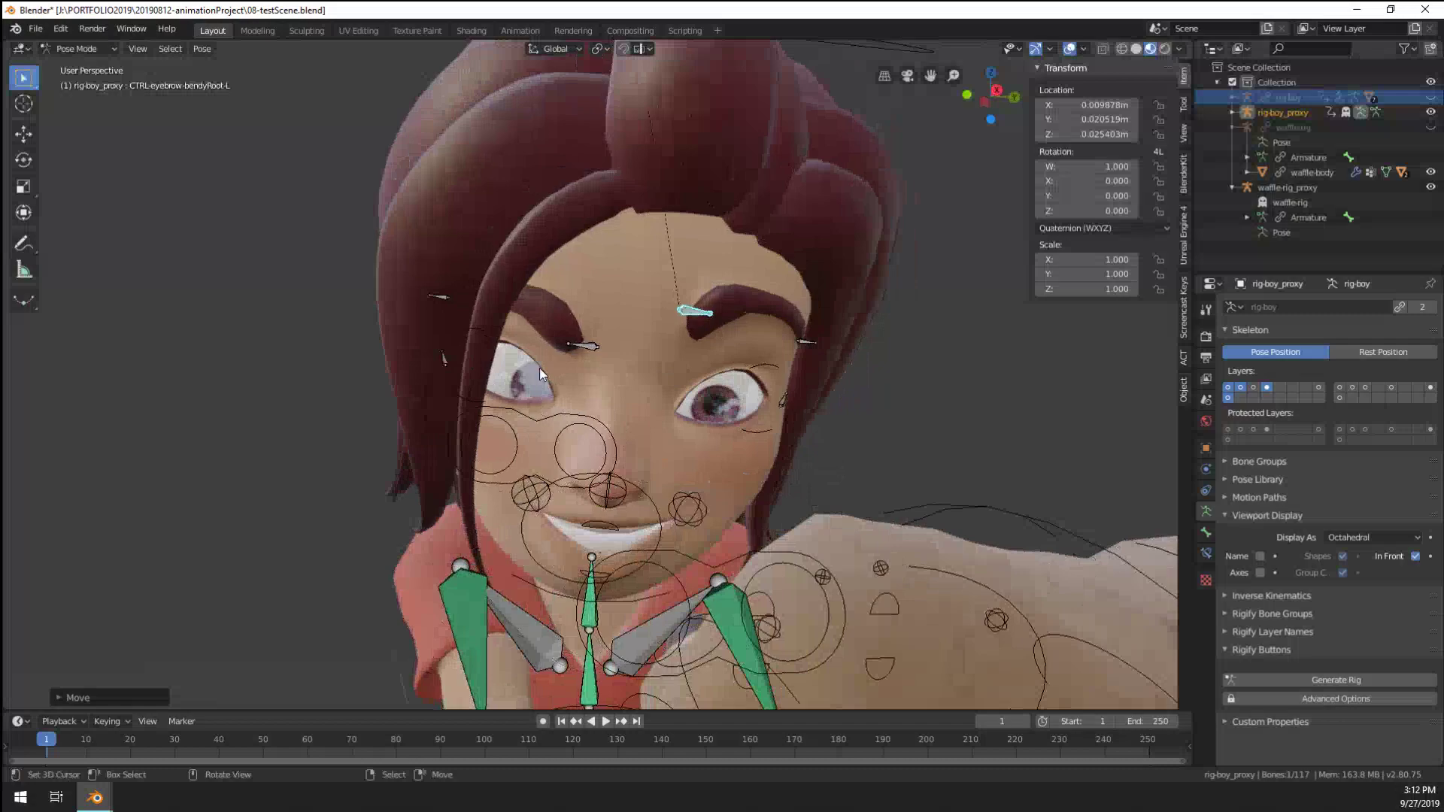
{"action": "left_click", "coordinate": [602, 345]}
{"action": "key", "text": "g"}
{"action": "left_click", "coordinate": [600, 315]}
Look through the bone constraints available for the boy's right inner eyebrow control
{"action": "middle_click_drag", "start_coordinate": [600, 314], "coordinate": [659, 425]}
{"action": "scroll", "coordinate": [659, 424], "scroll_direction": "up", "scroll_amount": 5}
{"action": "left_click", "coordinate": [1206, 553]}
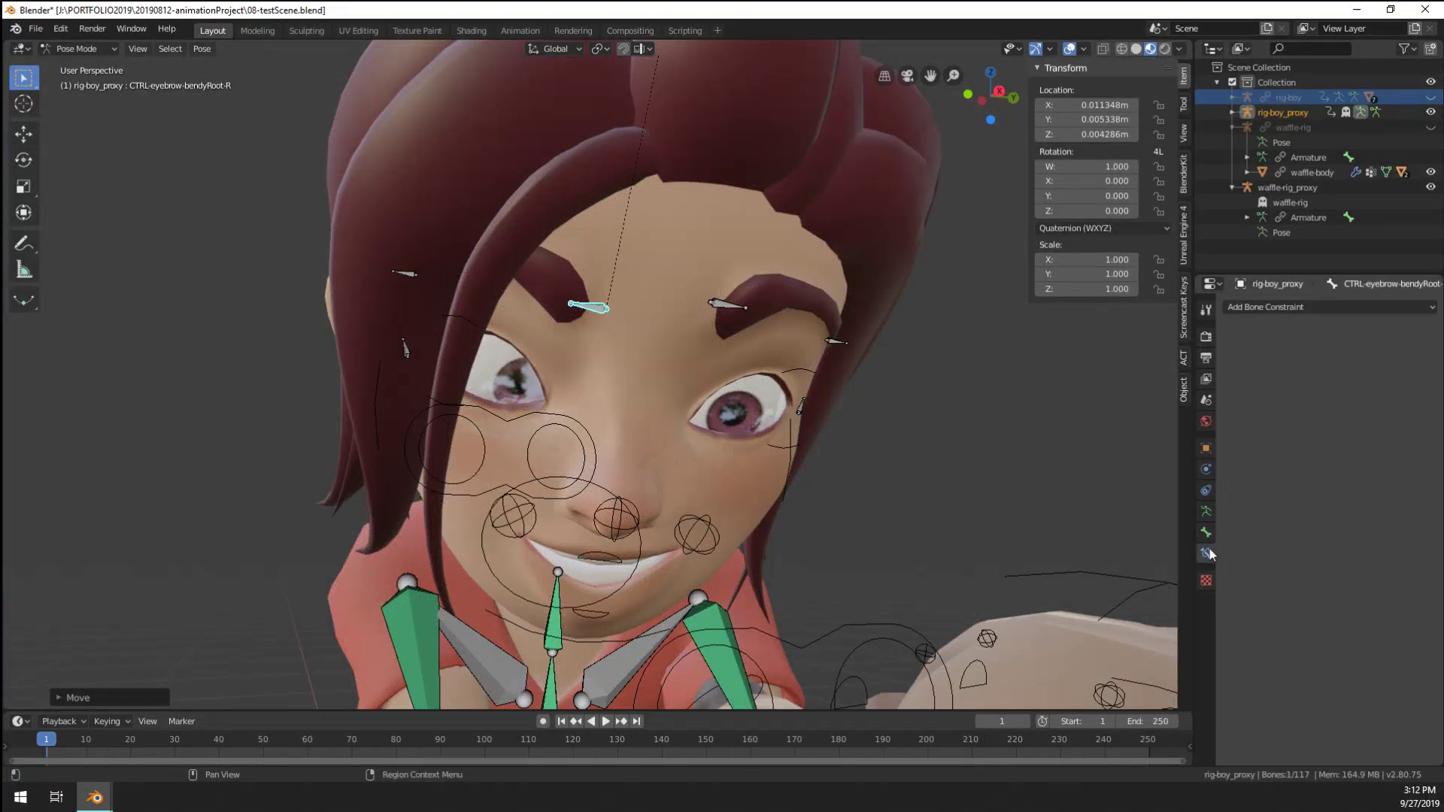
{"action": "left_click", "coordinate": [1290, 315]}
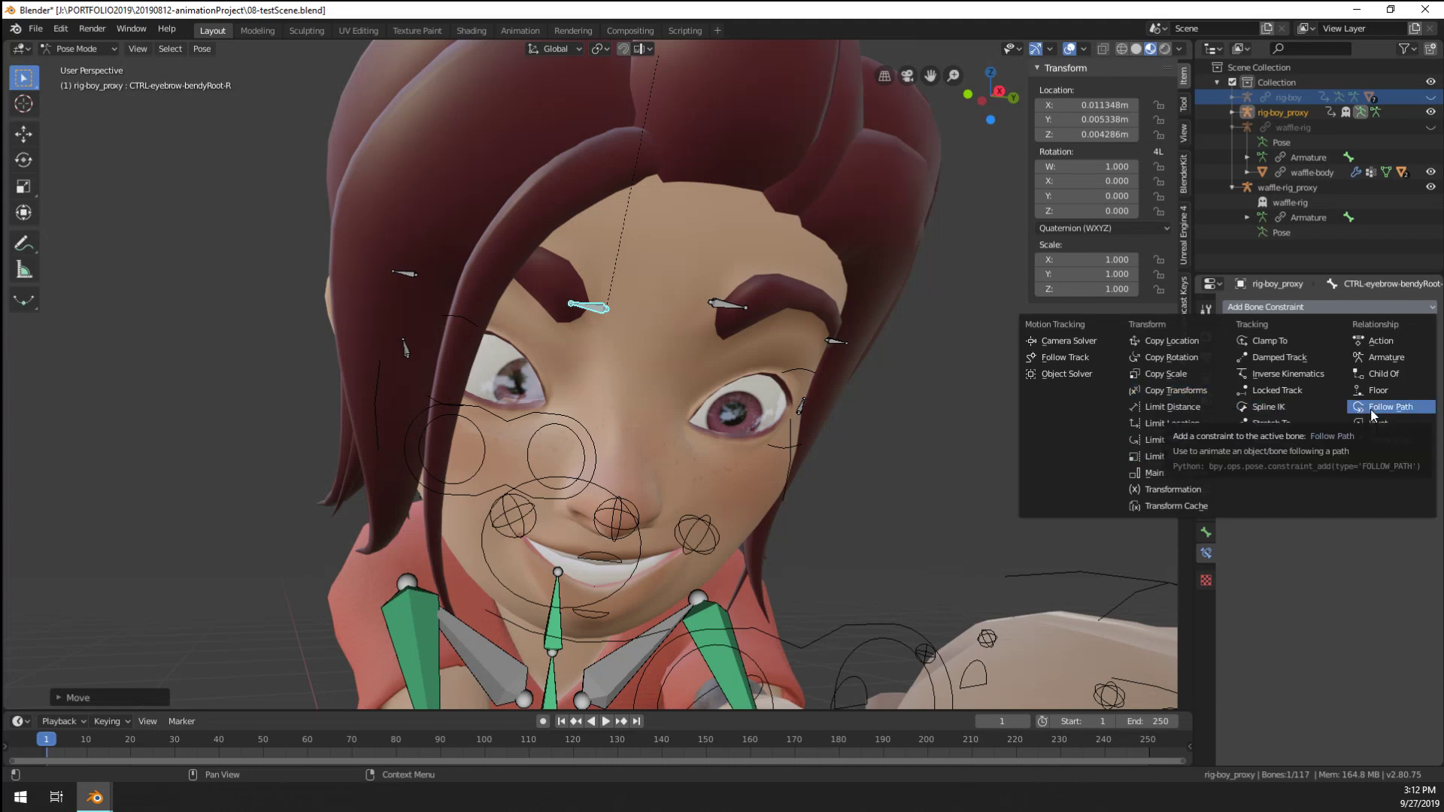
{"action": "middle_click_drag", "start_coordinate": [774, 293], "coordinate": [624, 331]}
{"action": "key", "text": "g"}
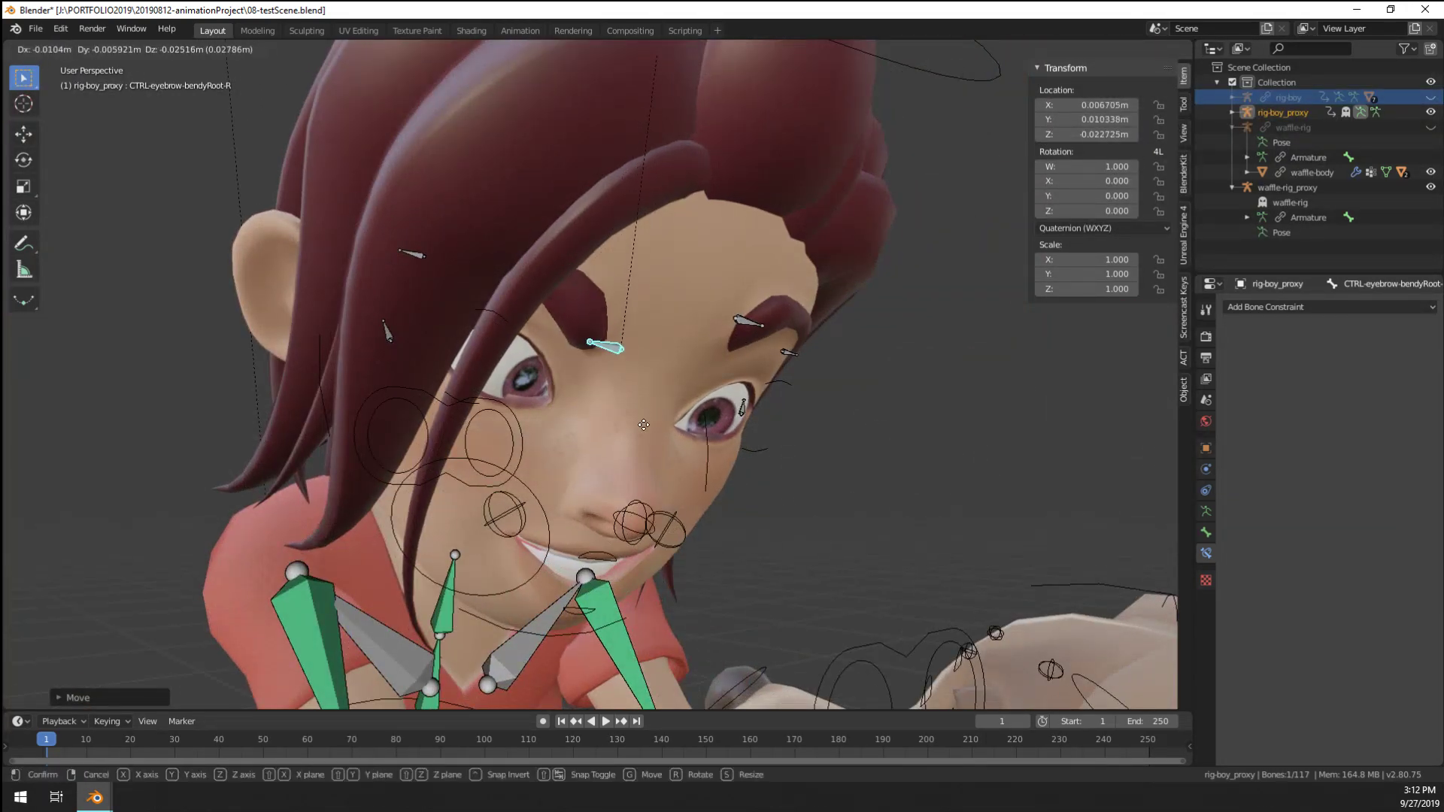
{"action": "left_click", "coordinate": [683, 427]}
{"action": "middle_click_drag", "start_coordinate": [684, 424], "coordinate": [755, 386]}
Move the boy's eyelid-lower-L control down to lower his left bottom eyelid
{"action": "scroll", "coordinate": [699, 350], "scroll_direction": "down", "scroll_amount": 4}
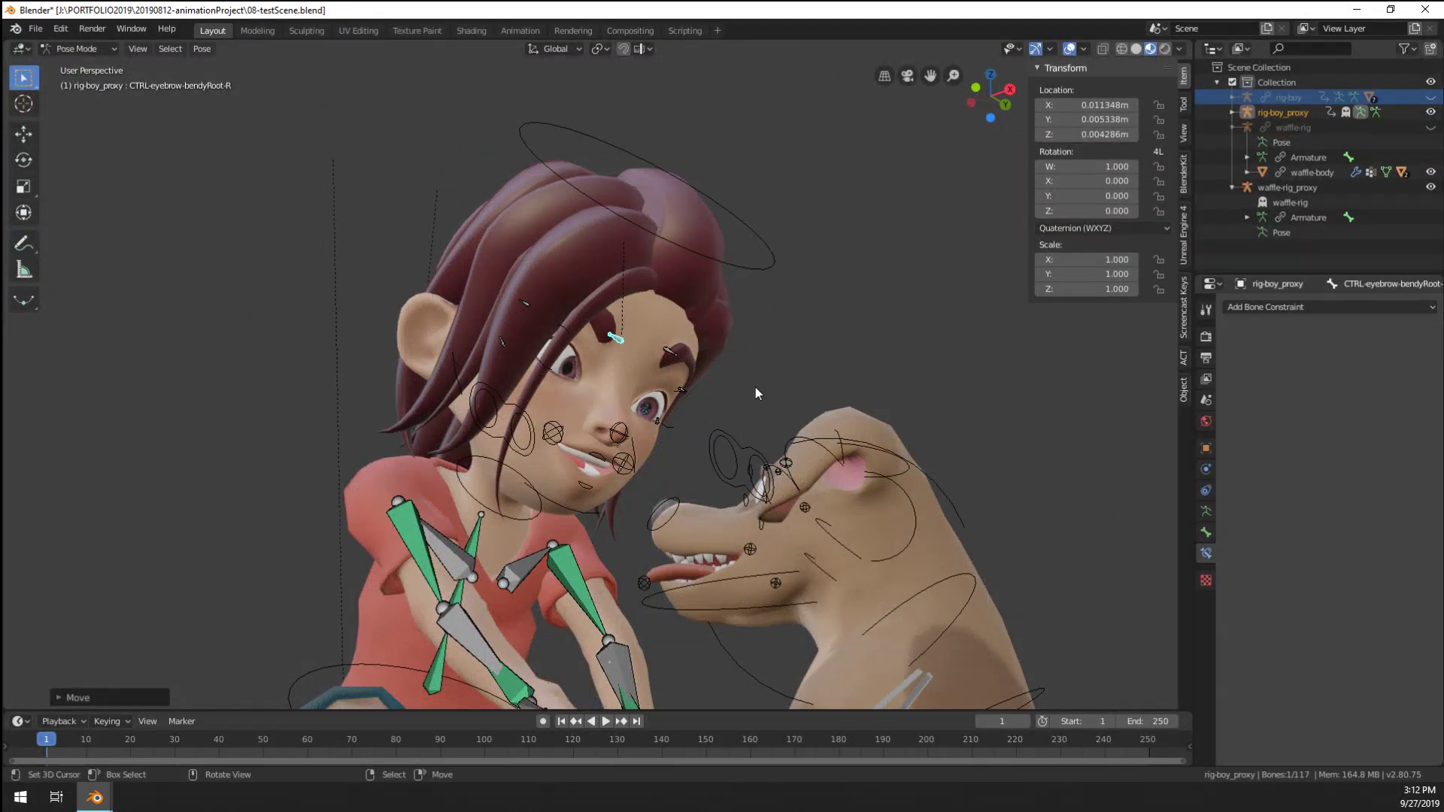
{"action": "scroll", "coordinate": [755, 387], "scroll_direction": "up", "scroll_amount": 6}
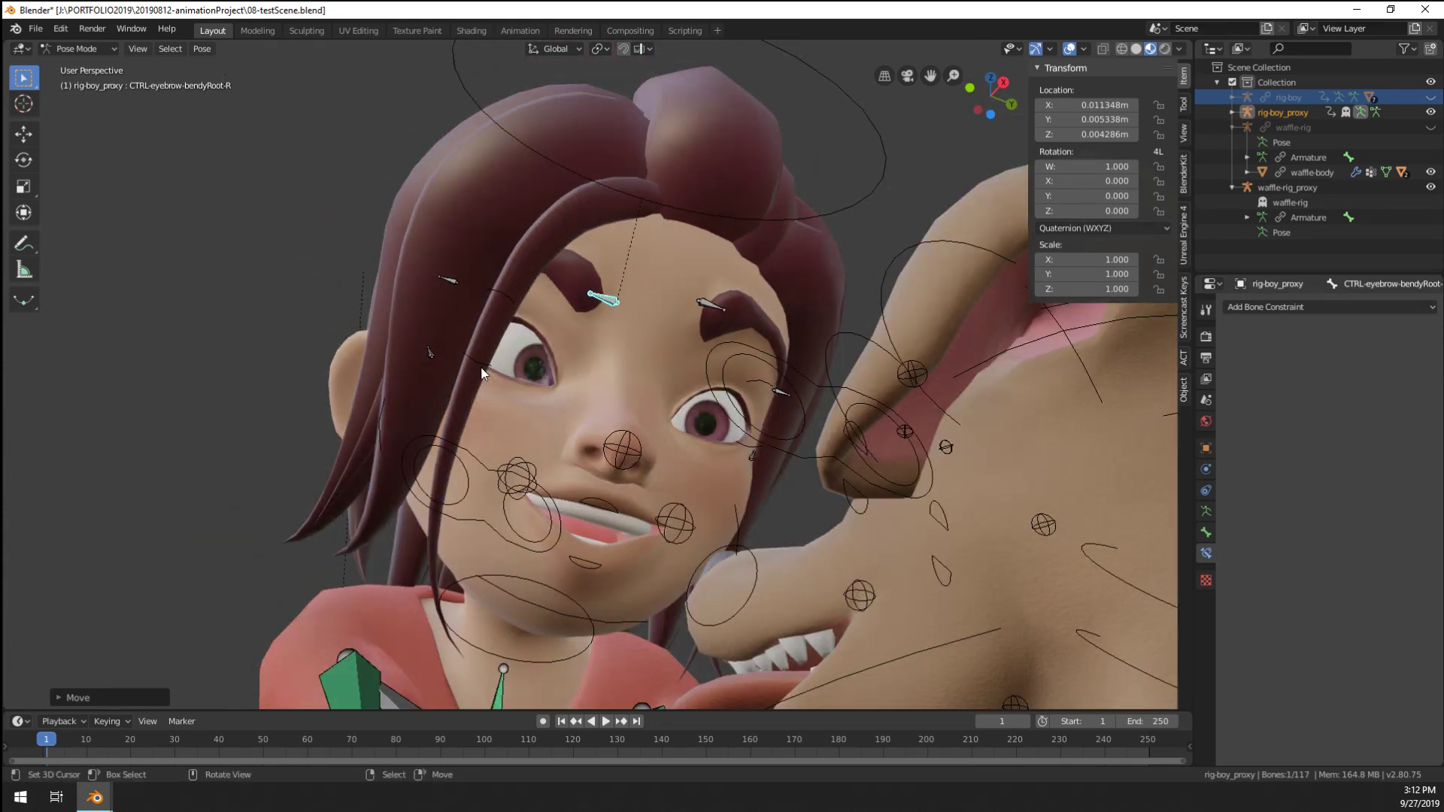
{"action": "left_click", "coordinate": [750, 457]}
{"action": "right_click", "coordinate": [752, 447]}
{"action": "key", "text": "g"}
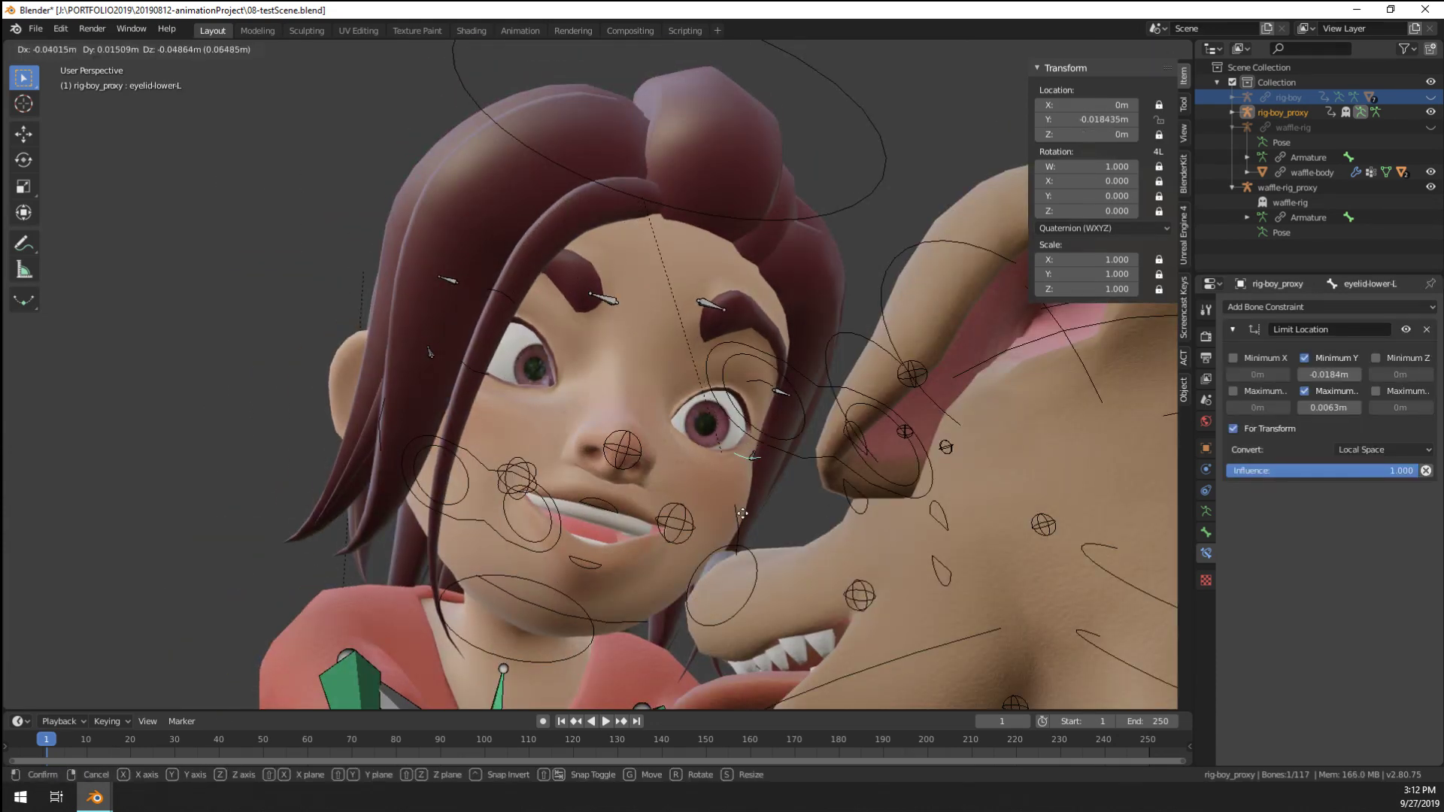
{"action": "left_click", "coordinate": [745, 477]}
Switch the boy's rig to Object Mode with all its pose bones selected, and save the test scene
{"action": "scroll", "coordinate": [711, 476], "scroll_direction": "down", "scroll_amount": 4}
{"action": "middle_click_drag", "start_coordinate": [710, 475], "coordinate": [669, 531]}
{"action": "scroll", "coordinate": [669, 531], "scroll_direction": "down", "scroll_amount": 4}
{"action": "mouse_move", "coordinate": [761, 507]}
{"action": "middle_mouse_down"}
{"action": "mouse_move", "coordinate": [802, 509]}
{"action": "mouse_move", "coordinate": [781, 509]}
{"action": "middle_mouse_up"}
{"action": "scroll", "coordinate": [781, 509], "scroll_direction": "up", "scroll_amount": 4}
{"action": "scroll", "coordinate": [781, 509], "scroll_direction": "down", "scroll_amount": 3}
{"action": "key", "text": "a"}
{"action": "scroll", "coordinate": [781, 509], "scroll_direction": "down", "scroll_amount": 2}
{"action": "scroll", "coordinate": [781, 509], "scroll_direction": "up", "scroll_amount": 3}
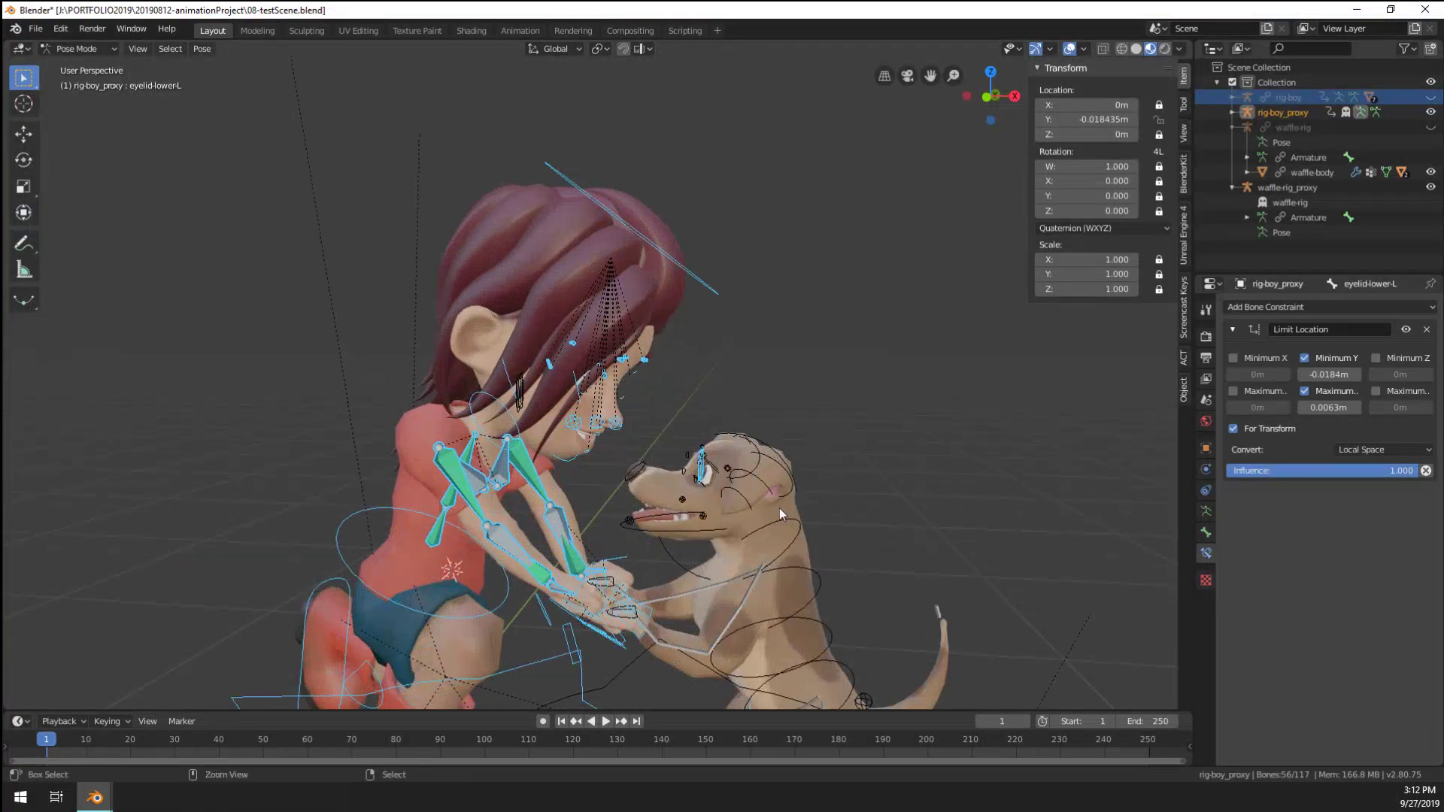
{"action": "key", "text": "ctrl+Tab"}
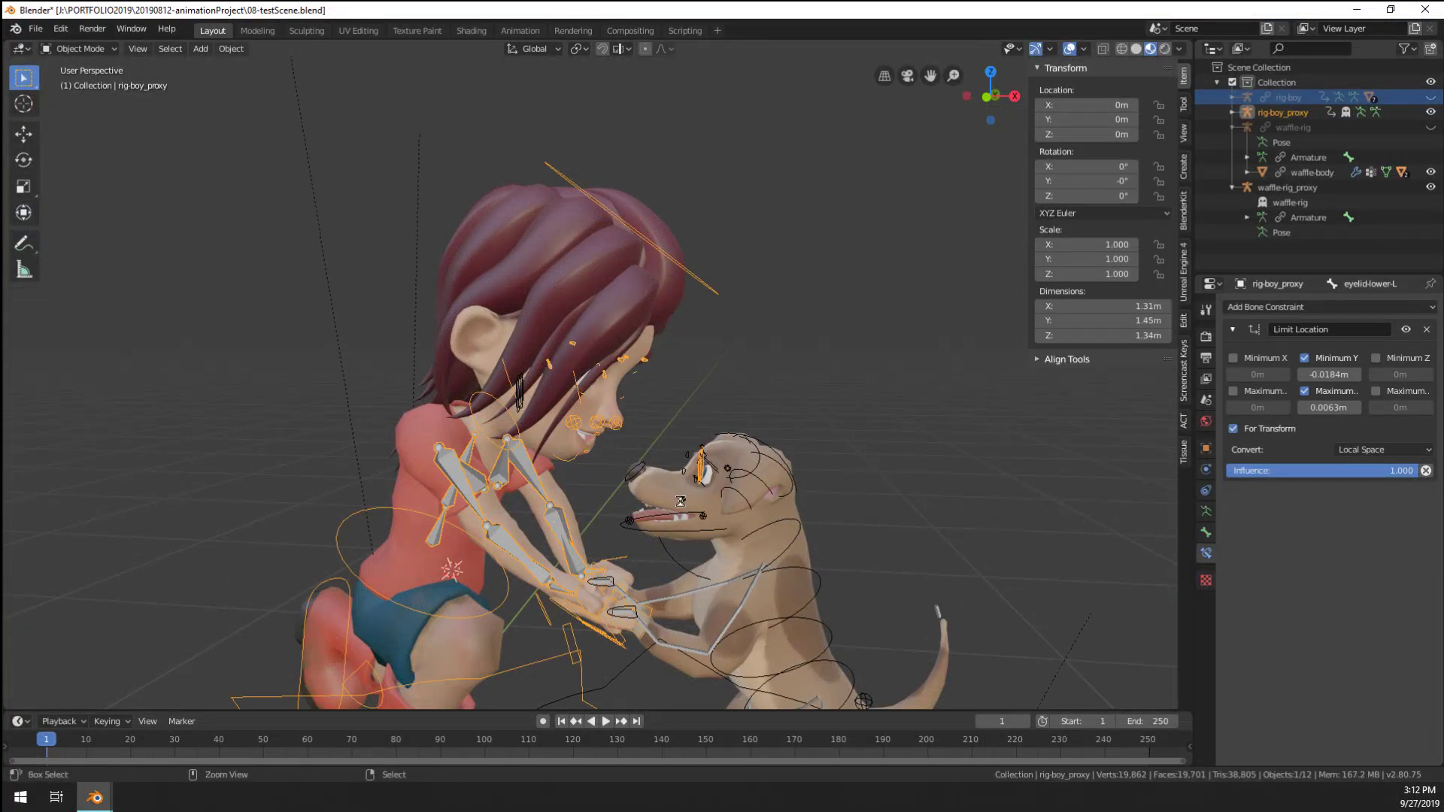
{"action": "key", "text": "ctrl+s"}
Save the scene as a new file named 08-testScene01.blend
{"action": "middle_click_drag", "start_coordinate": [683, 515], "coordinate": [628, 517]}
{"action": "key", "text": "ctrl+shift+s"}
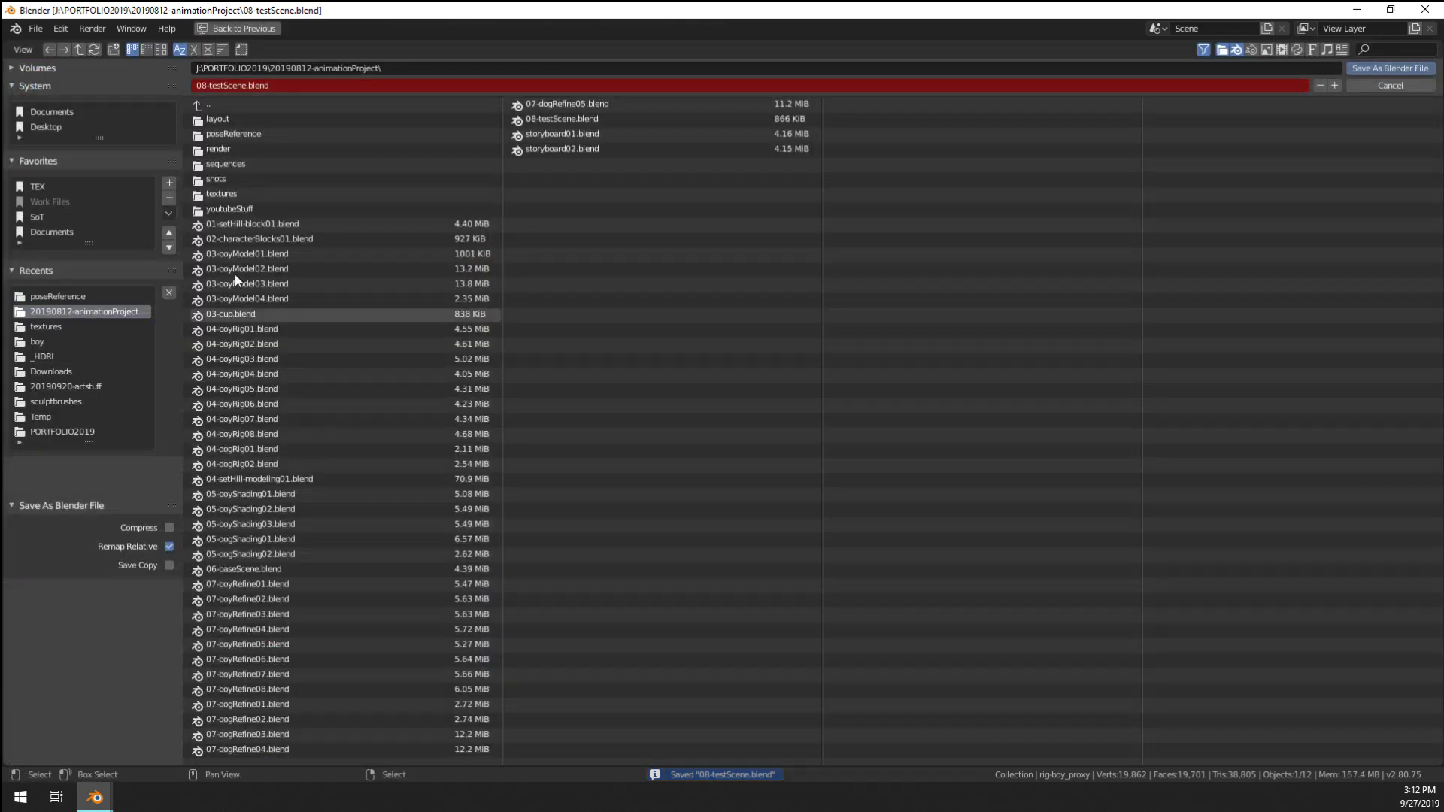
{"action": "left_click", "coordinate": [249, 87]}
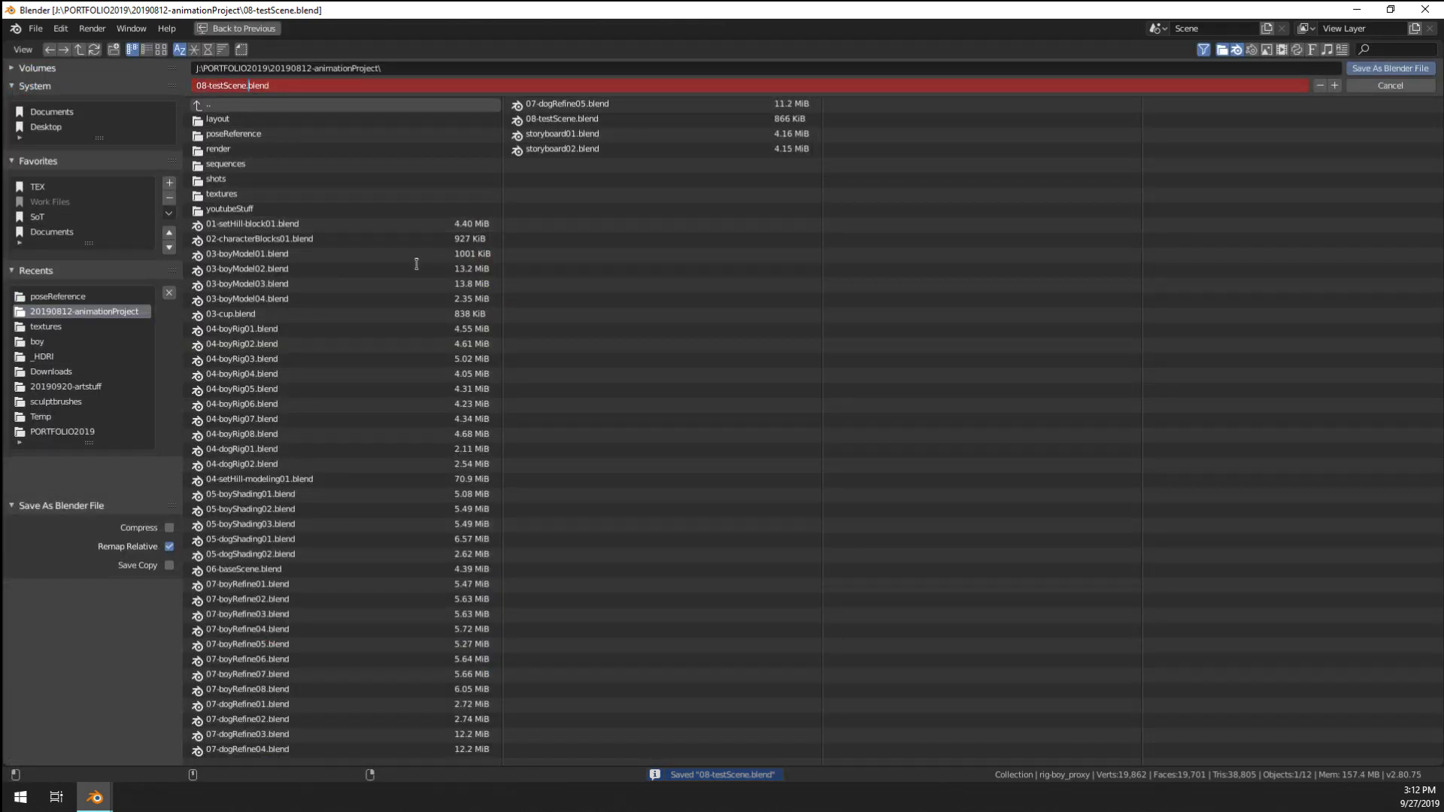
{"action": "type", "text": "01"}
{"action": "key", "text": "Return"}
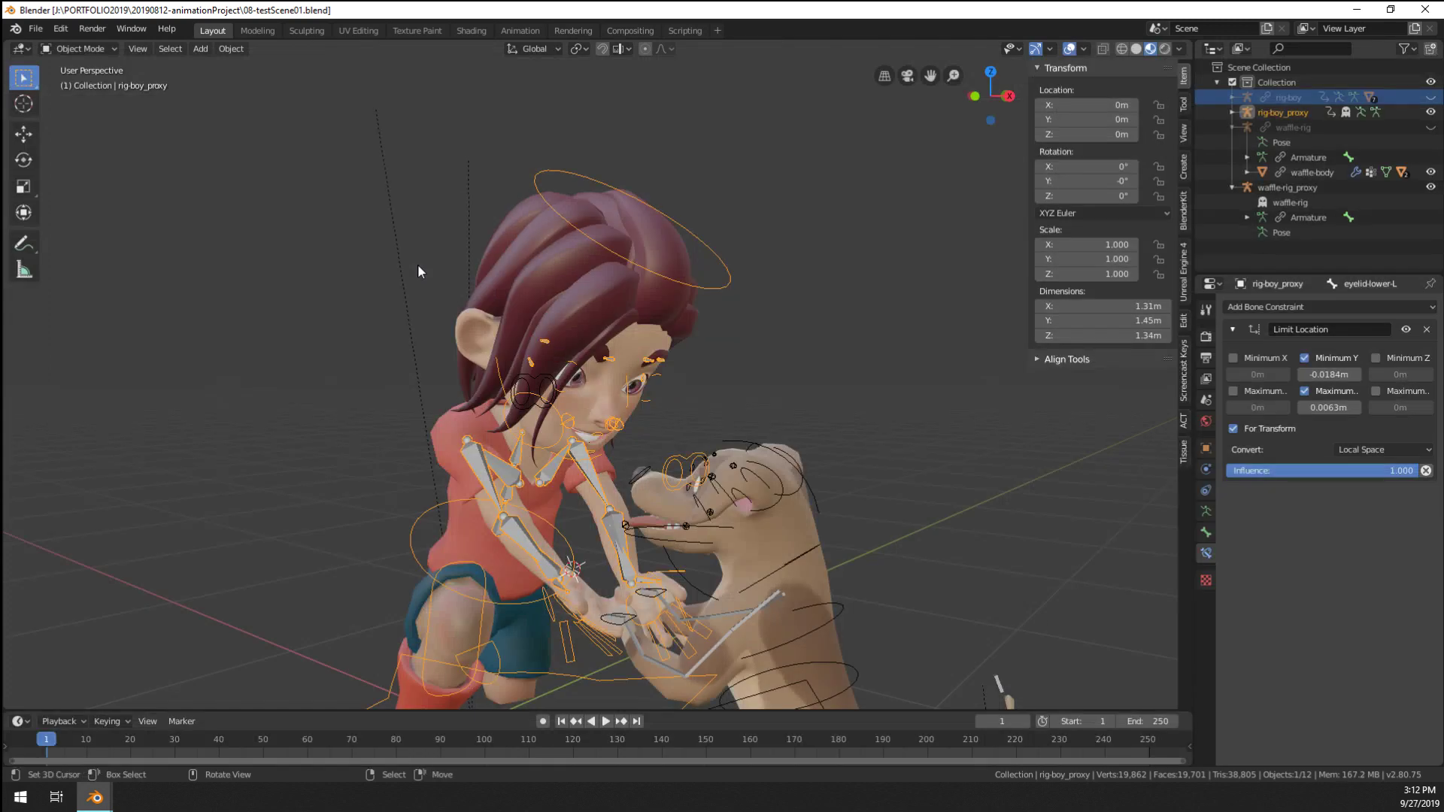
Clear the rotation and location of all the boy's pose bones and return to Object Mode
{"action": "scroll", "coordinate": [534, 413], "scroll_direction": "up", "scroll_amount": 3}
{"action": "key", "text": "ctrl+Tab"}
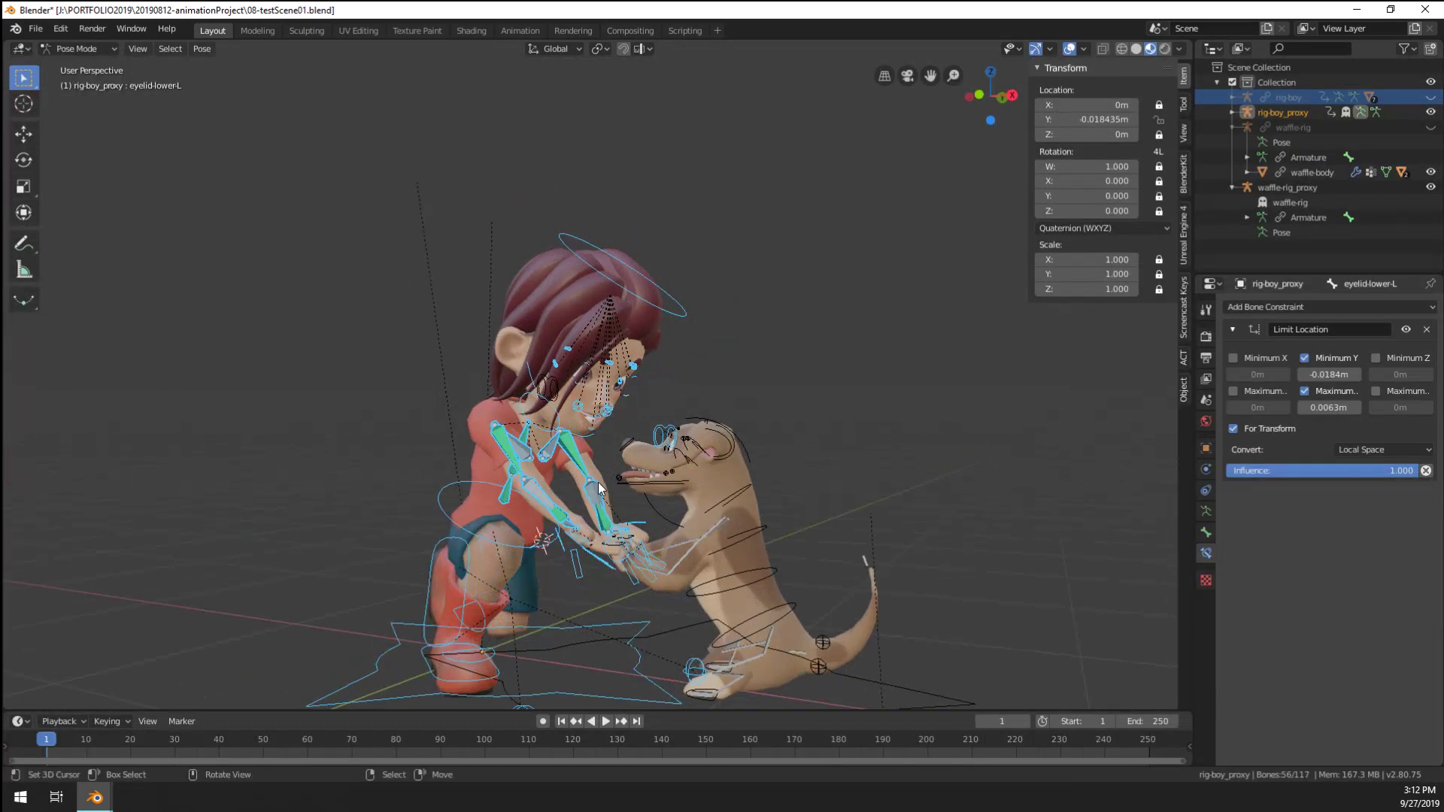
{"action": "key", "text": "alt+r"}
{"action": "key", "text": "alt+g"}
{"action": "key", "text": "ctrl+Tab"}
Clear the rotation and location of all the dog rig's pose bones, and select the boy's rig in Object Mode
{"action": "scroll", "coordinate": [731, 549], "scroll_direction": "down", "scroll_amount": 2}
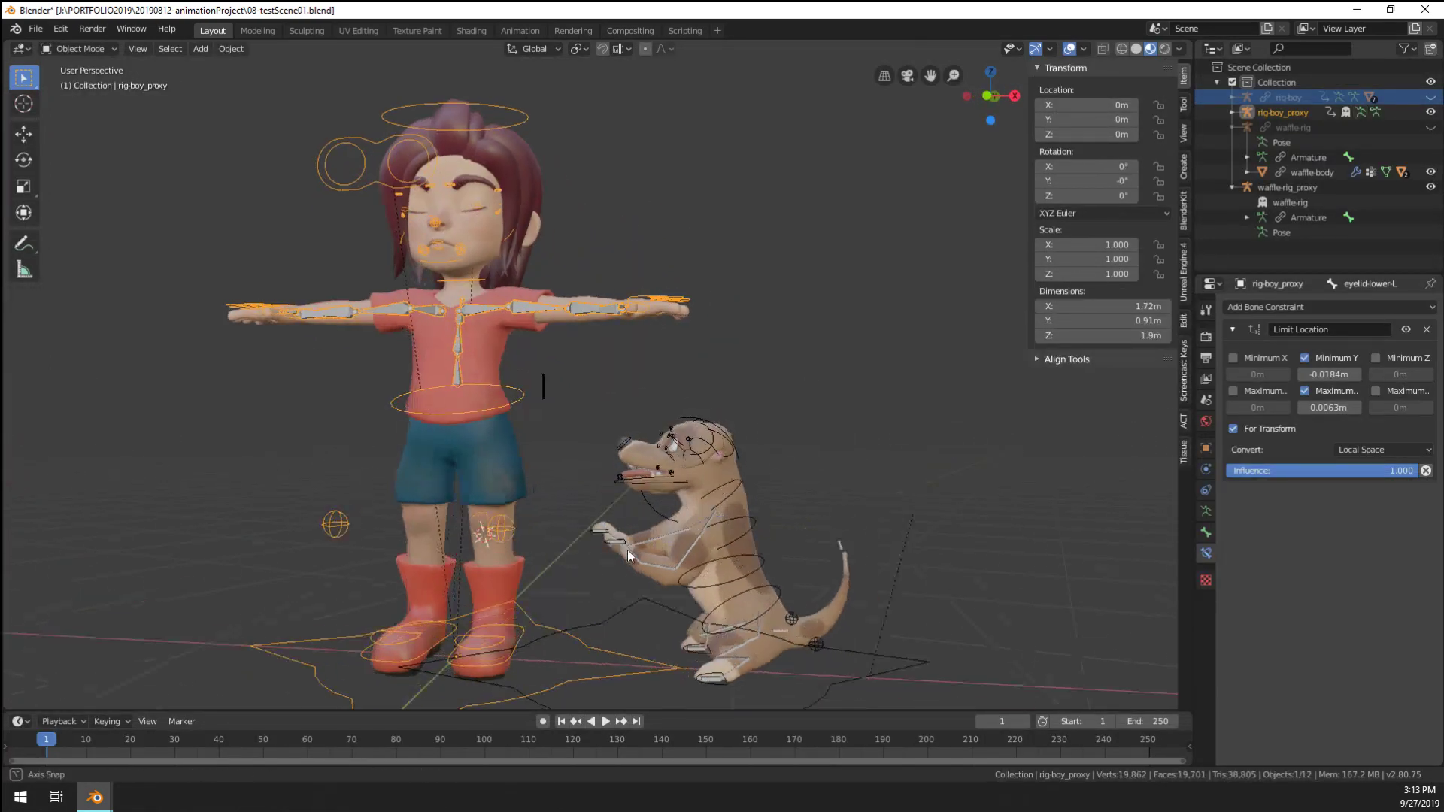
{"action": "left_click", "coordinate": [699, 571]}
{"action": "key", "text": "ctrl+Tab"}
{"action": "key", "text": "a"}
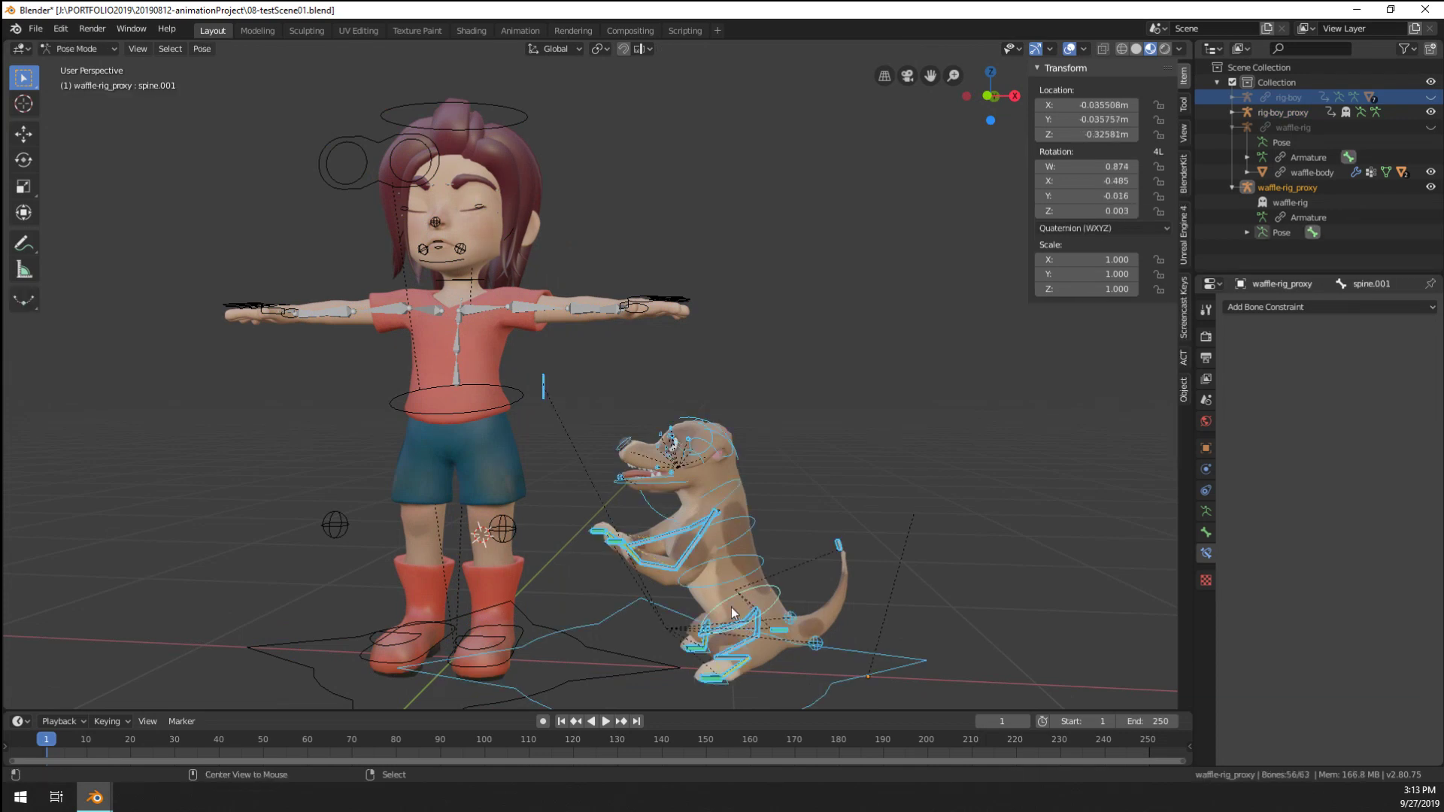
{"action": "key", "text": "alt+r"}
{"action": "key", "text": "alt+g"}
{"action": "scroll", "coordinate": [722, 593], "scroll_direction": "down", "scroll_amount": 2}
{"action": "key", "text": "ctrl+Tab"}
{"action": "left_click", "coordinate": [542, 587]}
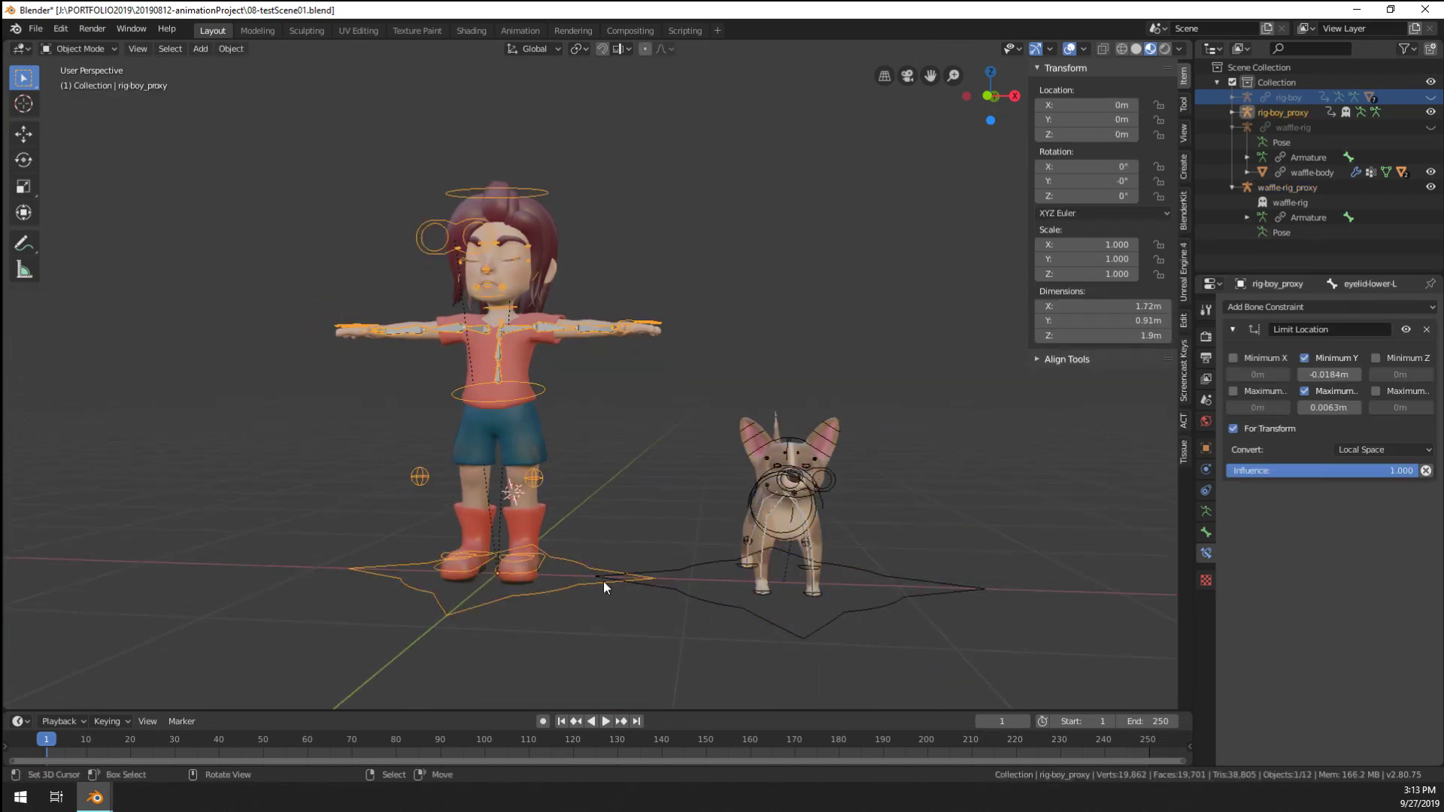
{"action": "key", "text": "r"}
{"action": "key", "text": "x"}
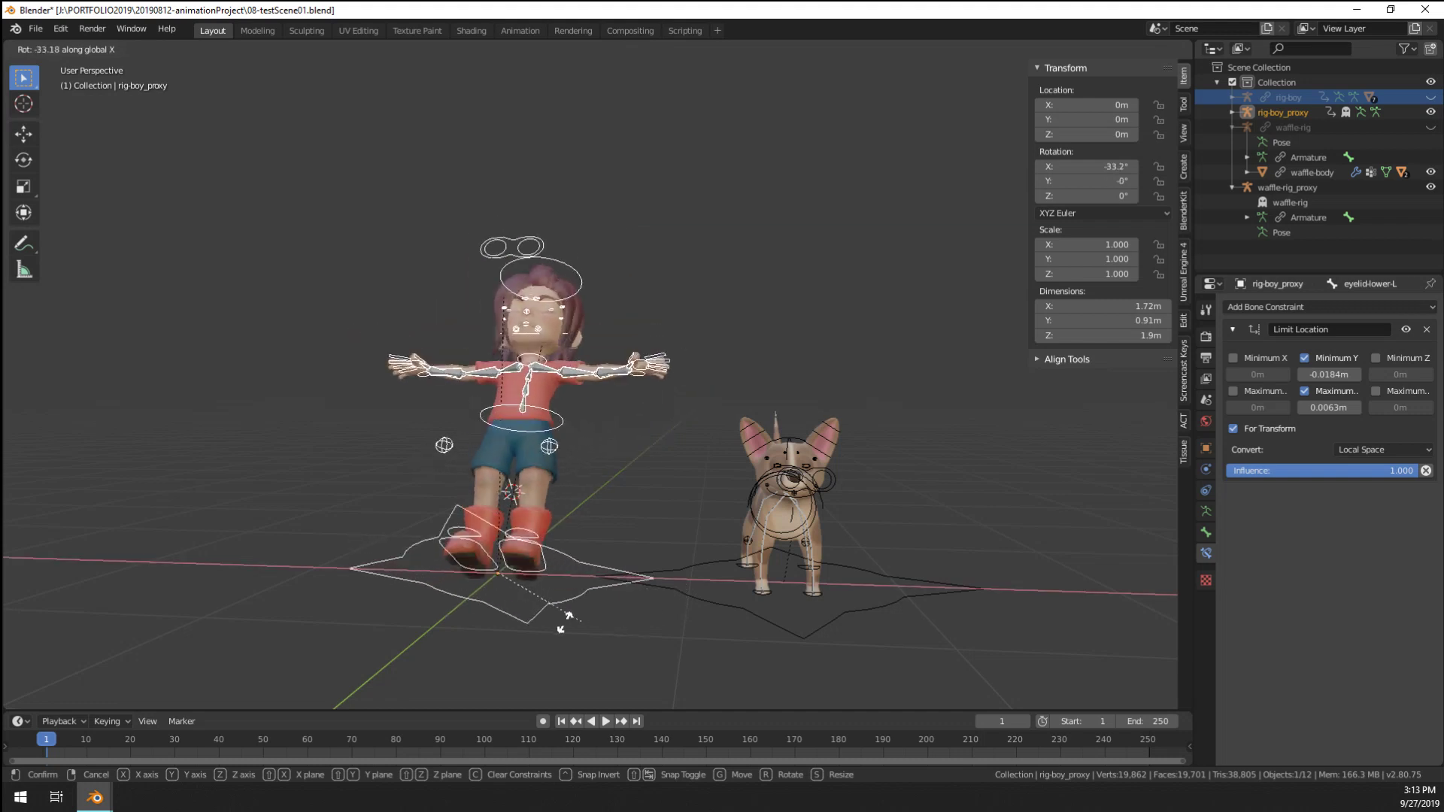
{"action": "key", "text": "y"}
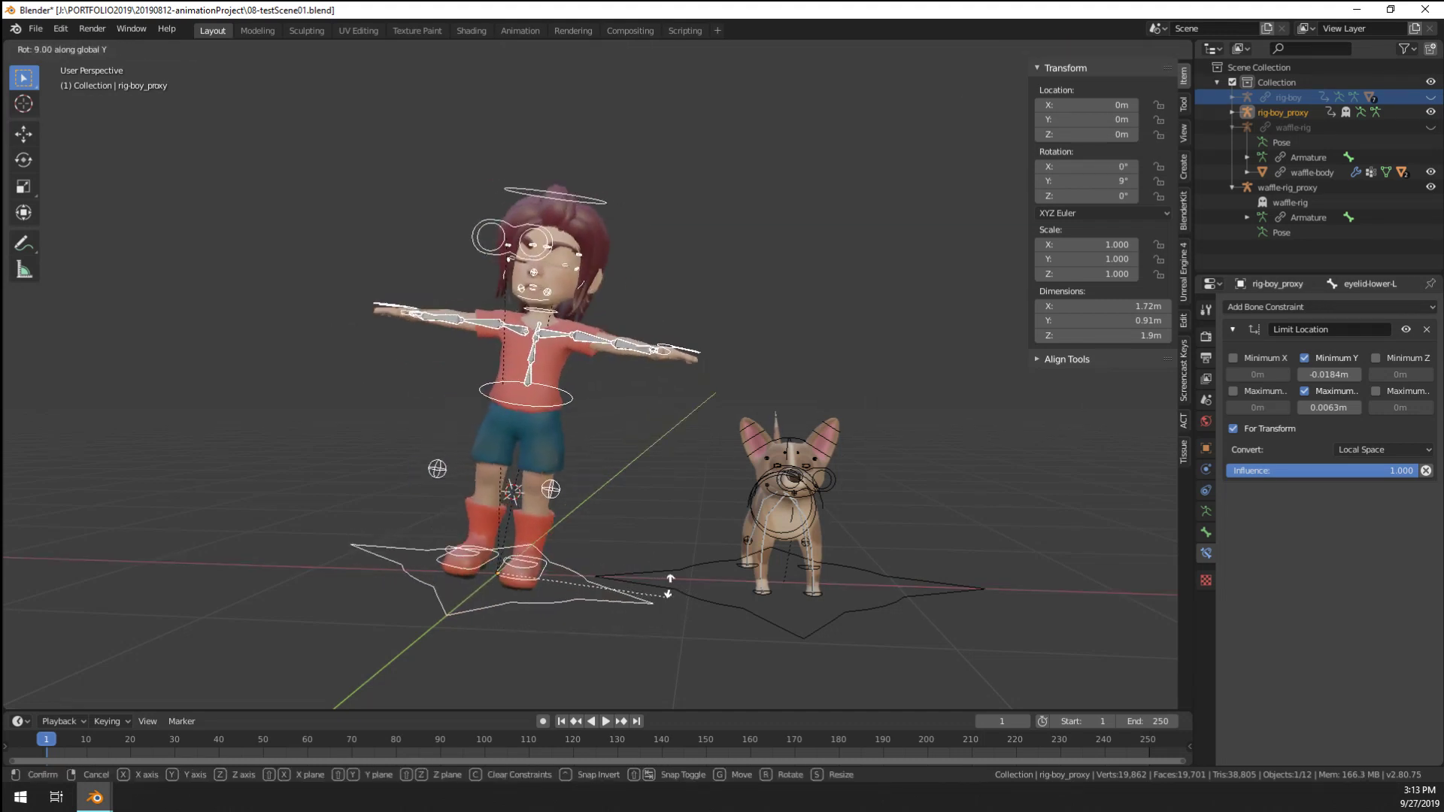
{"action": "key", "text": "Escape"}
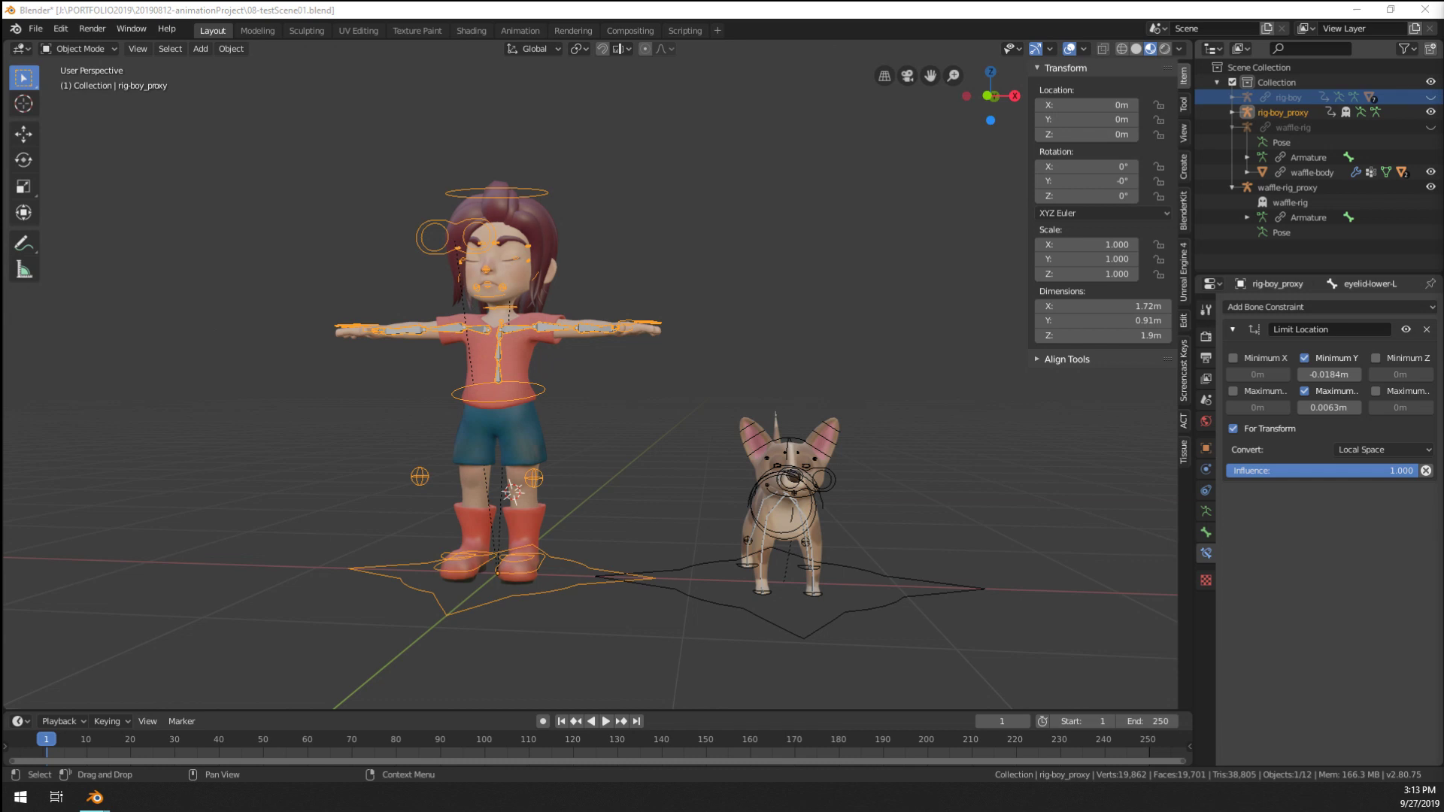
Rotate the boy's whole rig about -87° around the global Z axis and switch to the front view
{"action": "middle_click_drag", "start_coordinate": [850, 483], "coordinate": [526, 590]}
{"action": "key", "text": "ctrl+Tab"}
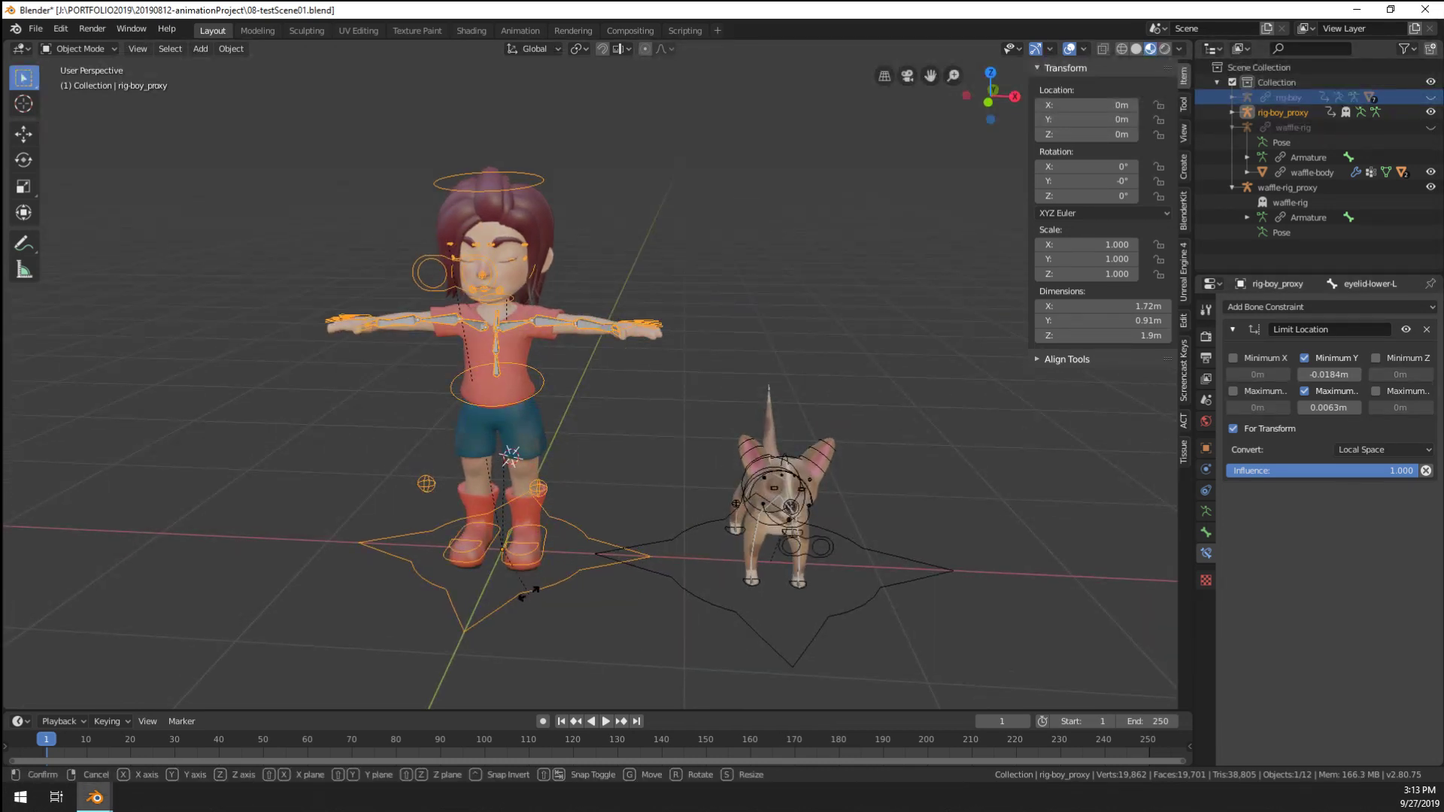
{"action": "key", "text": "r"}
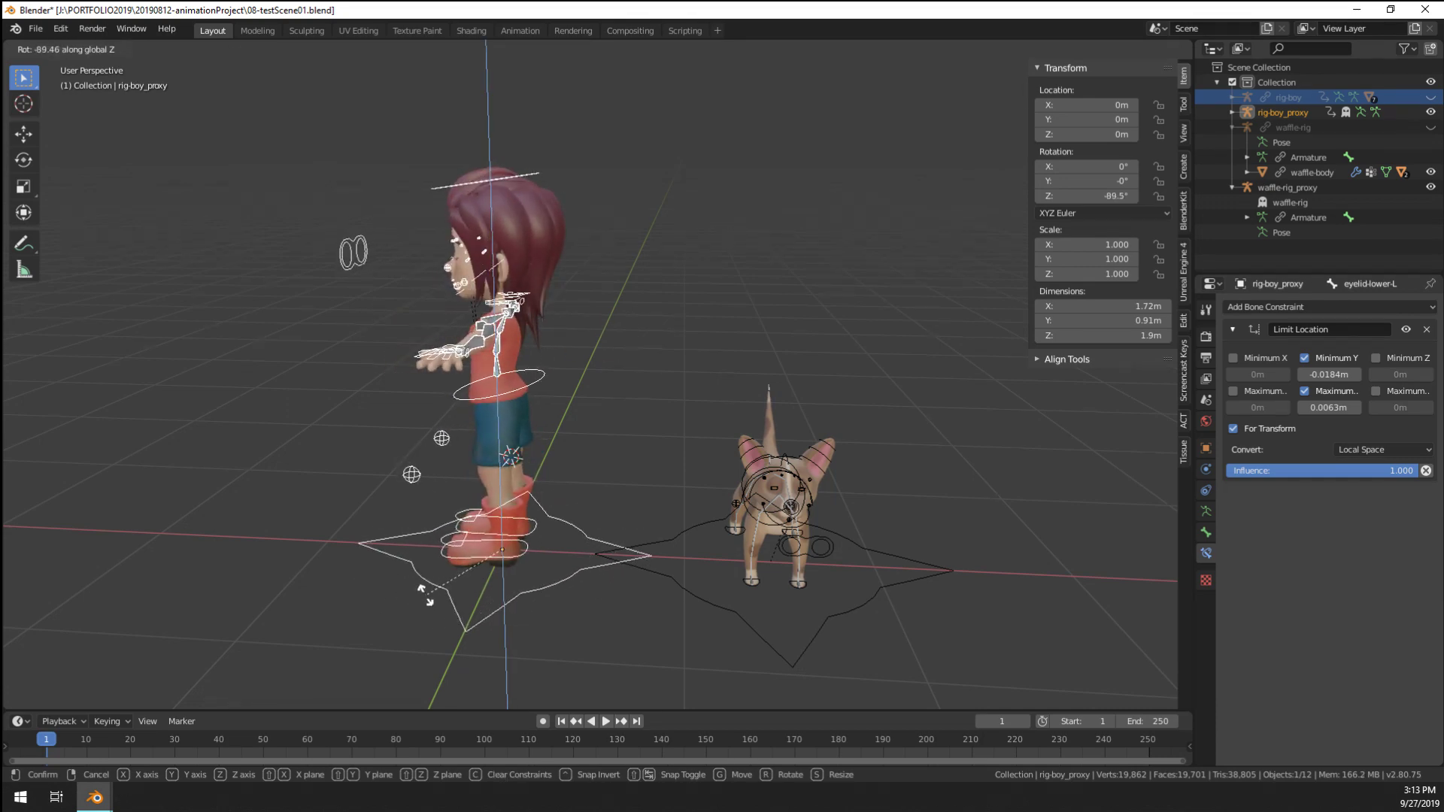
{"action": "left_click", "coordinate": [433, 568]}
{"action": "middle_click_drag", "start_coordinate": [432, 574], "coordinate": [640, 498], "text": "shift"}
{"action": "key", "text": "KP_1"}
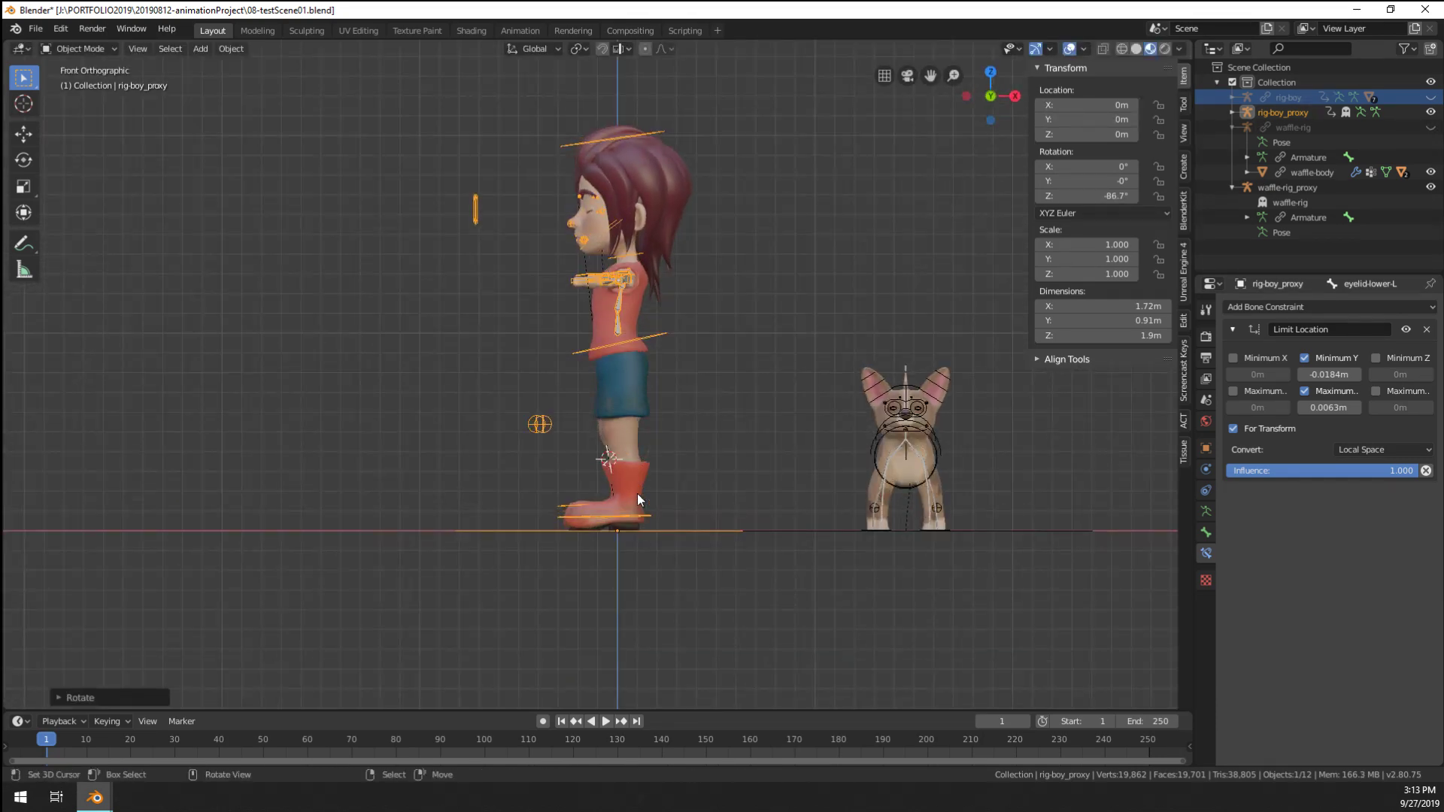
In Pose Mode, rotate the boy's left foot control, lift it out behind him, and bend the left toes upward
{"action": "scroll", "coordinate": [638, 493], "scroll_direction": "up", "scroll_amount": 5}
{"action": "scroll", "coordinate": [671, 560], "scroll_direction": "down", "scroll_amount": 3}
{"action": "key", "text": "ctrl+Tab"}
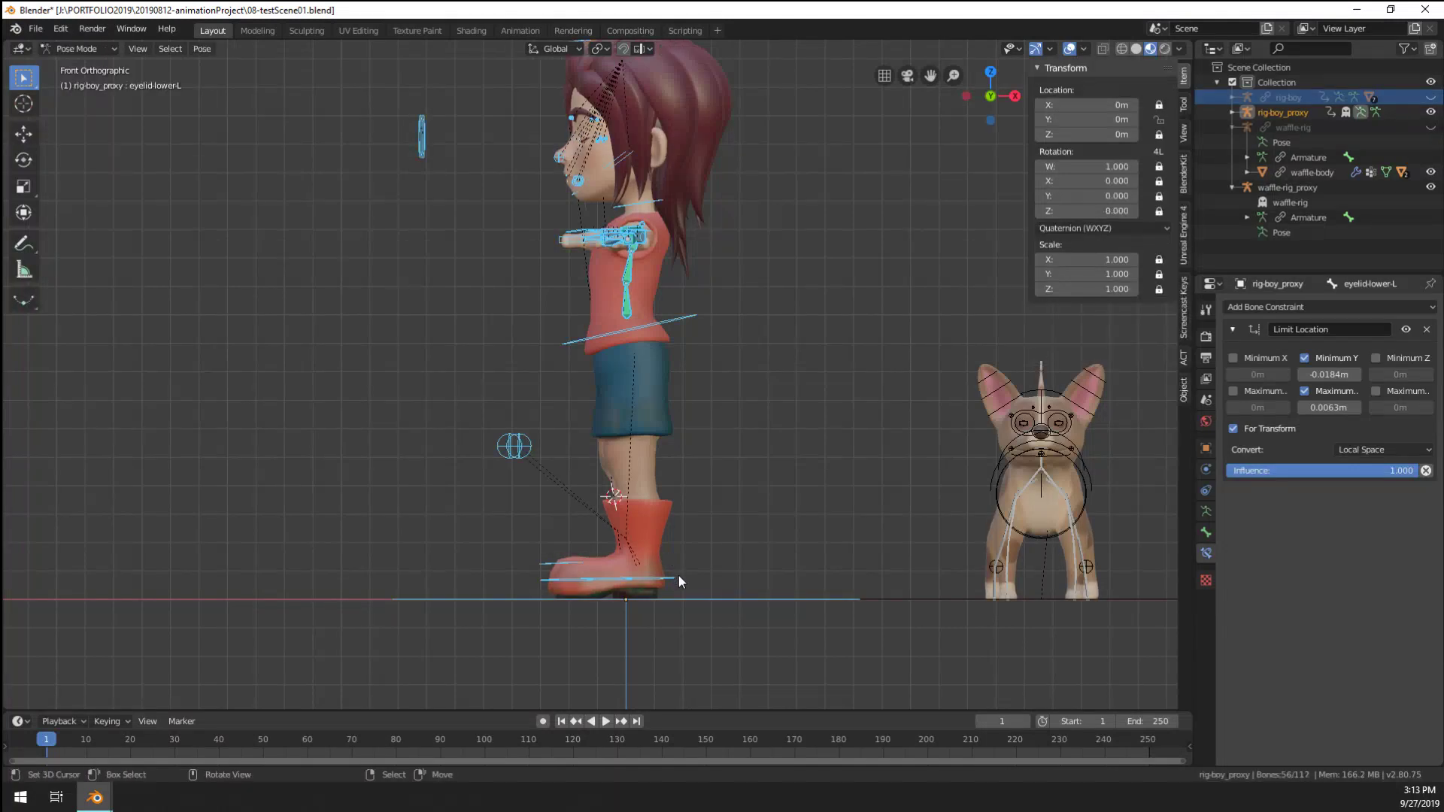
{"action": "left_click", "coordinate": [676, 578]}
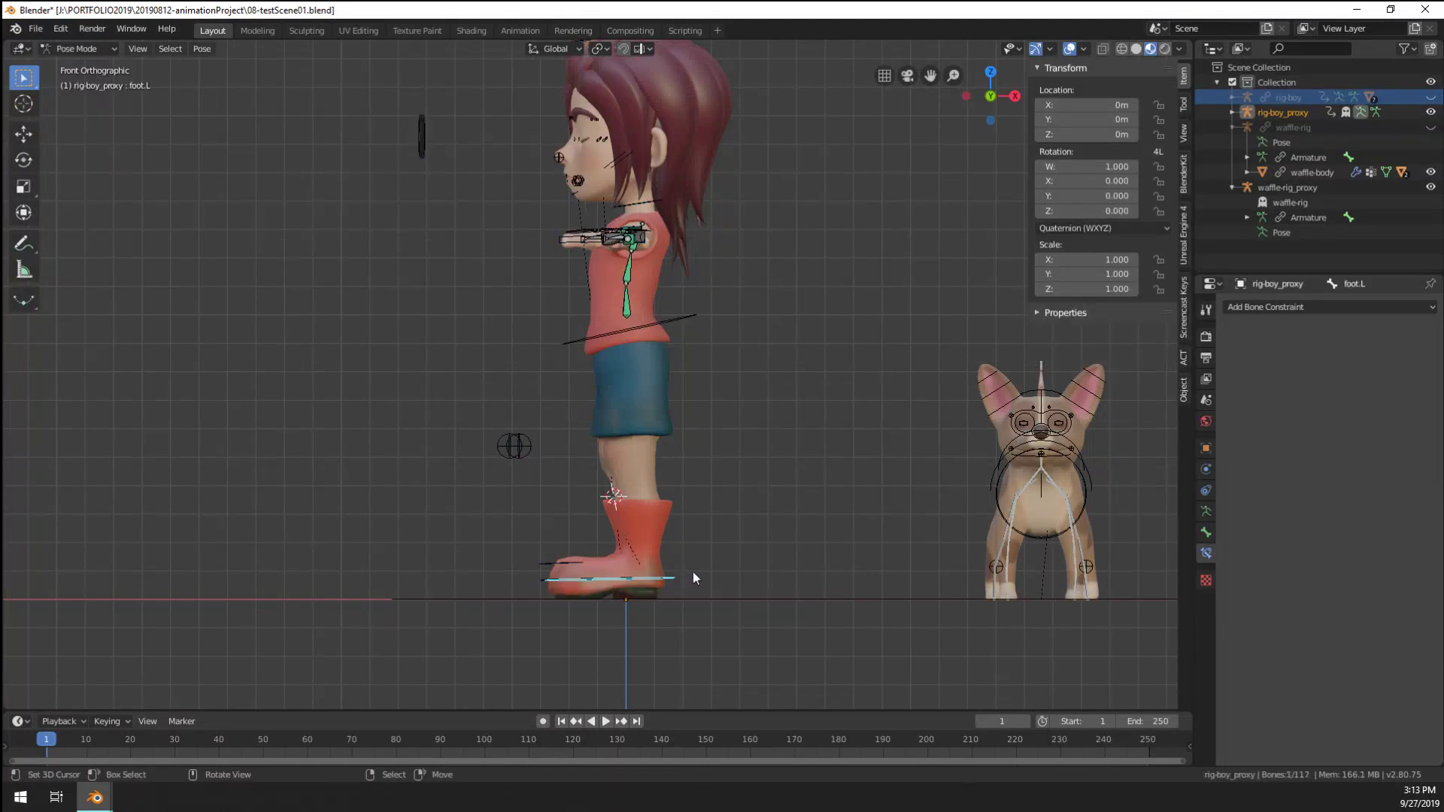
{"action": "key", "text": "r"}
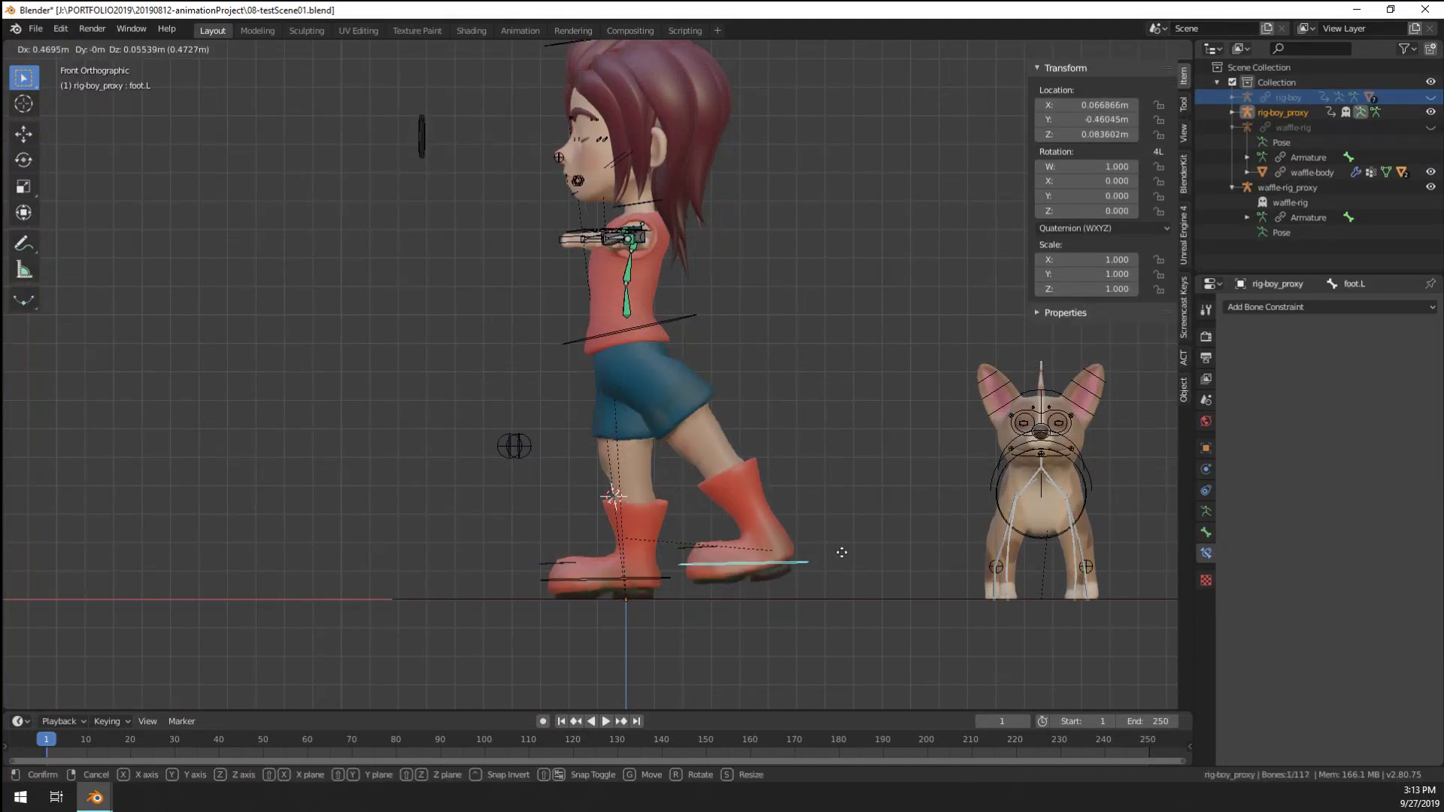
{"action": "left_click", "coordinate": [843, 542]}
{"action": "key", "text": "g"}
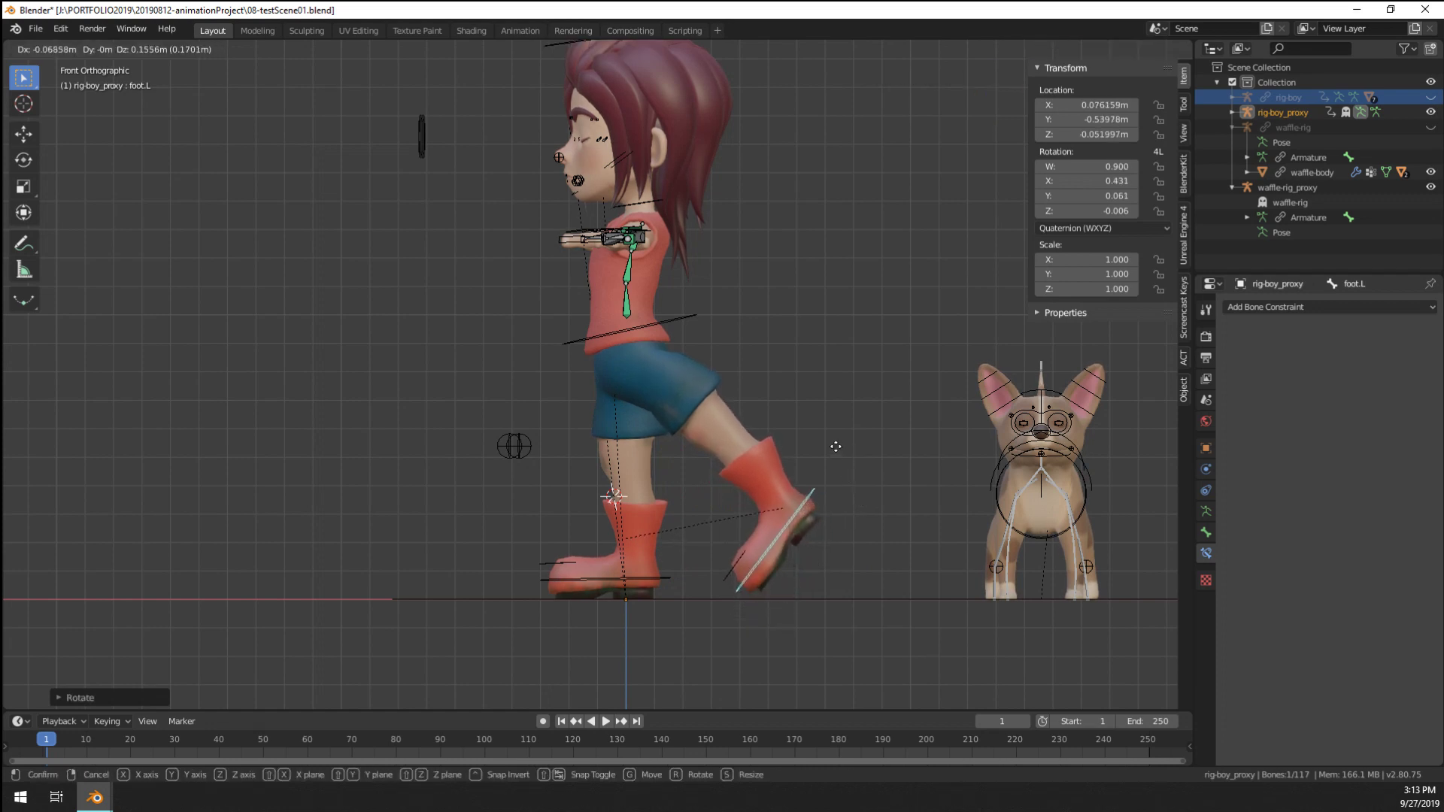
{"action": "left_click", "coordinate": [835, 455]}
{"action": "left_click", "coordinate": [738, 560]}
{"action": "key", "text": "r"}
{"action": "left_click", "coordinate": [814, 522]}
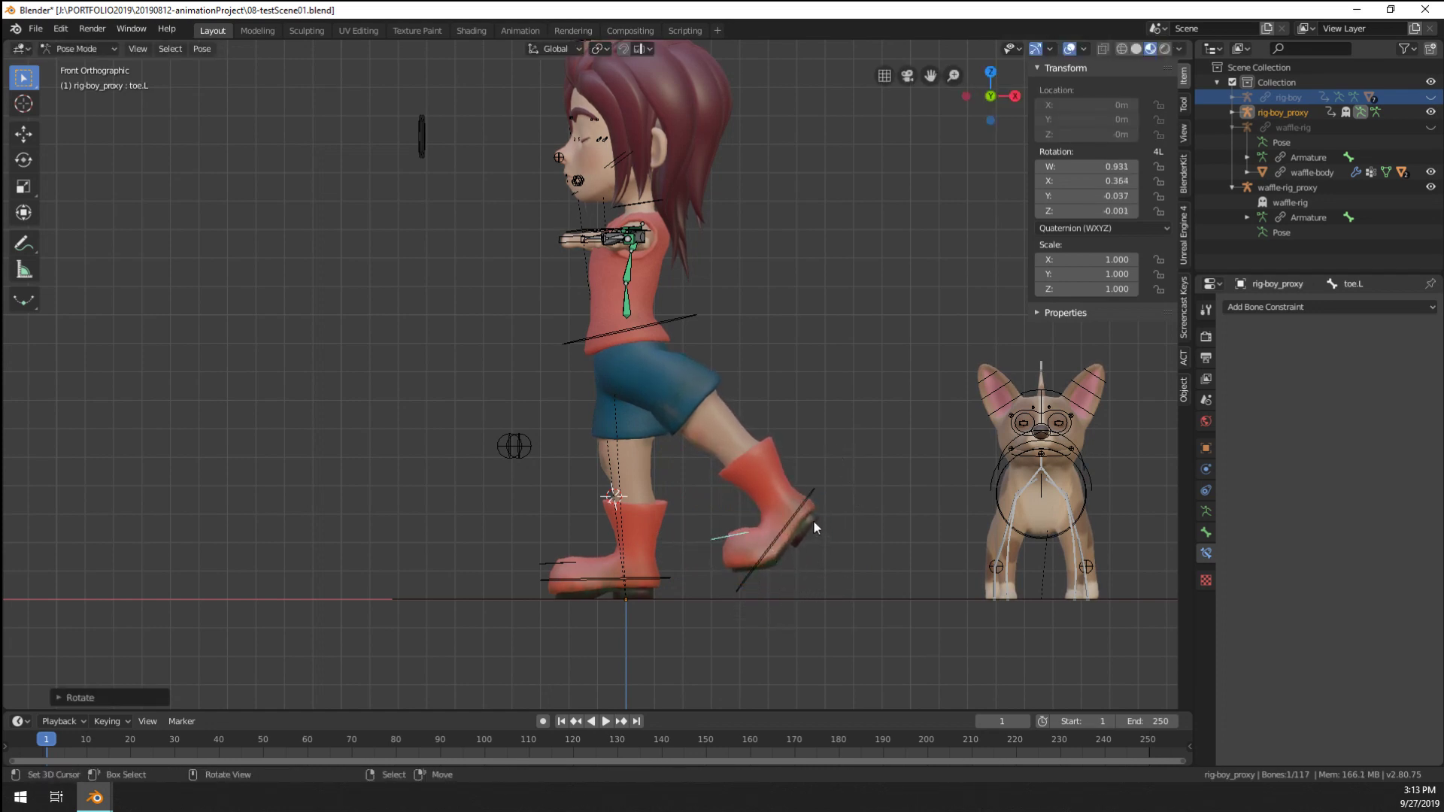
Lower the boy's hips forward with the spine control, and bring the left foot's toes down to the ground
{"action": "left_click", "coordinate": [790, 522]}
{"action": "key", "text": "g"}
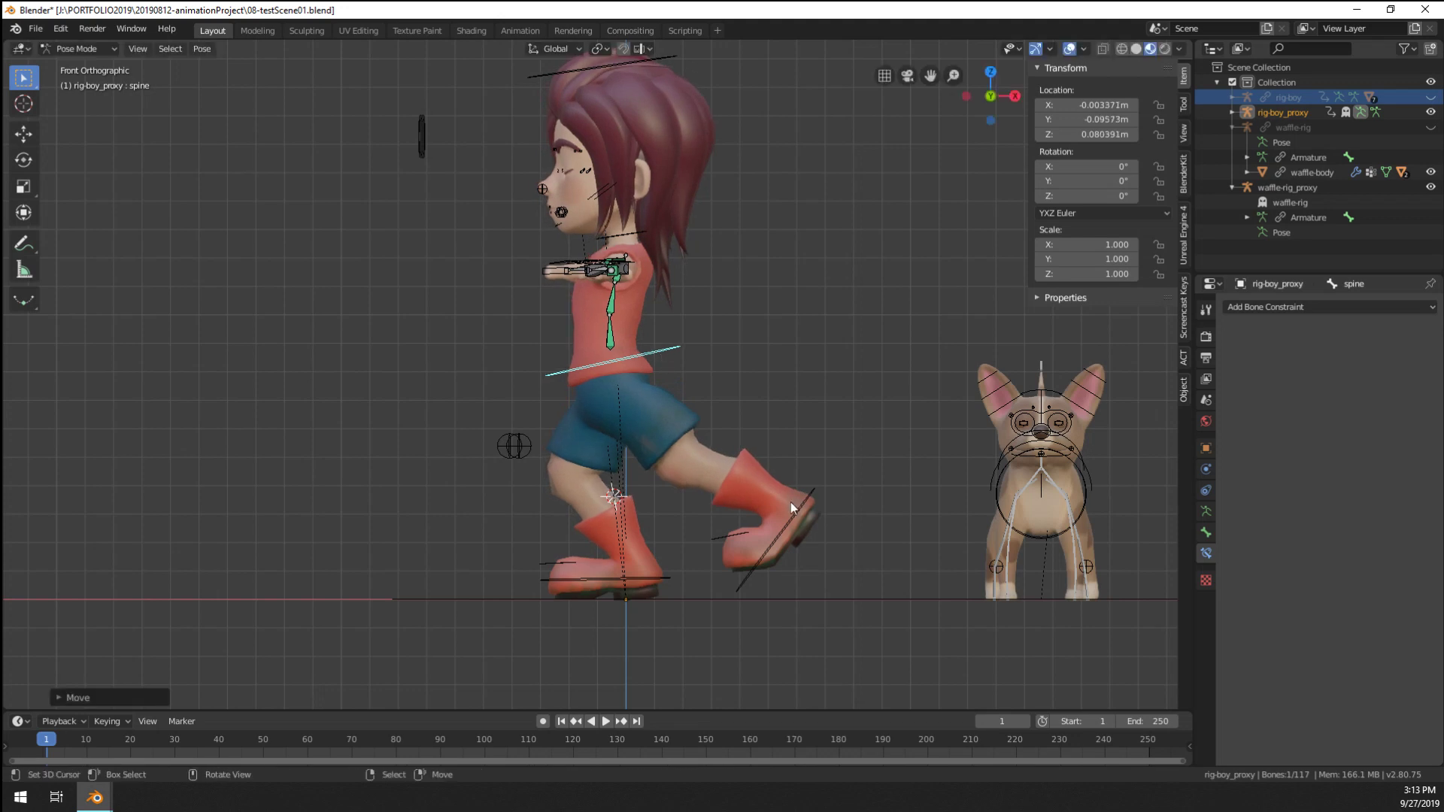
{"action": "left_click", "coordinate": [796, 504]}
{"action": "key", "text": "g"}
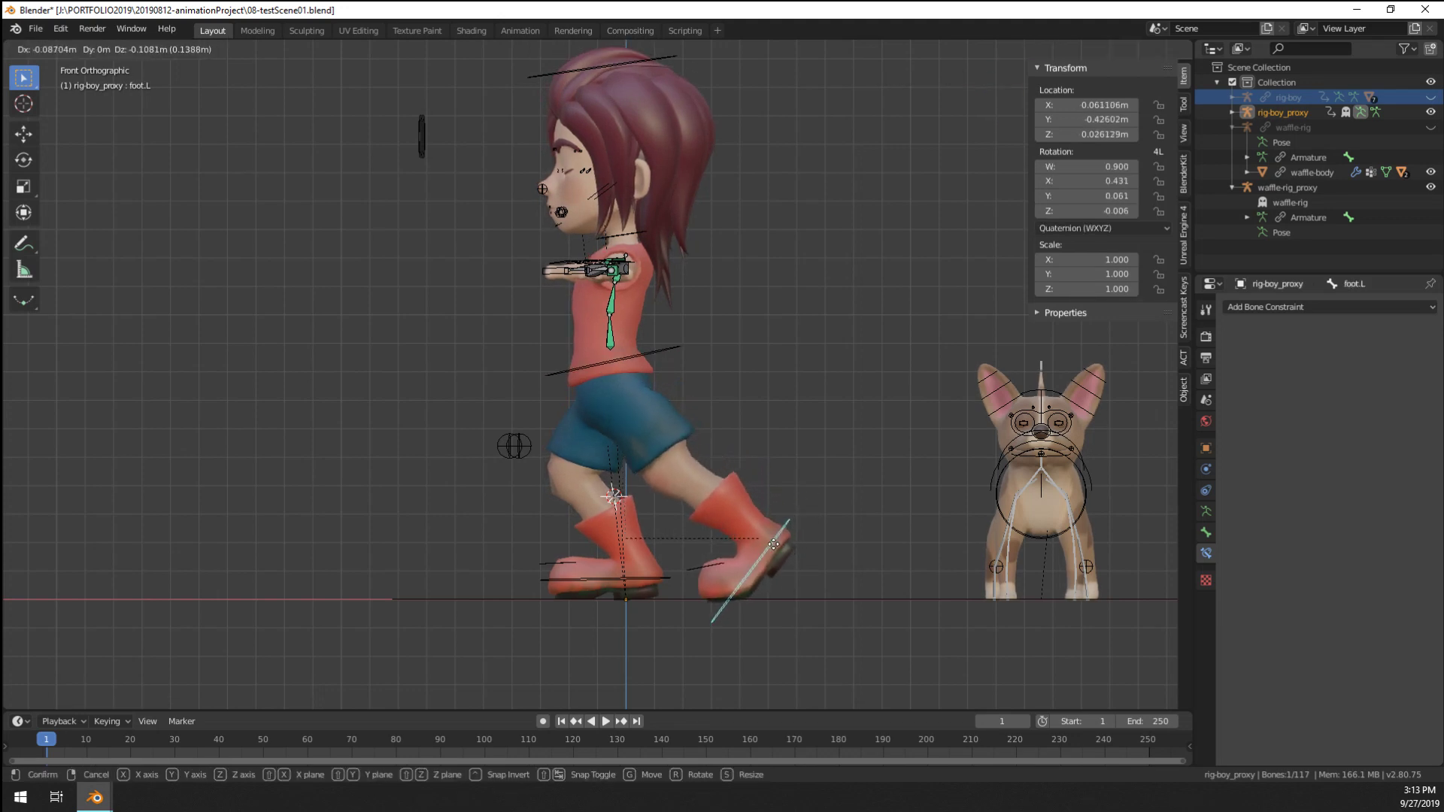
{"action": "left_click", "coordinate": [774, 545]}
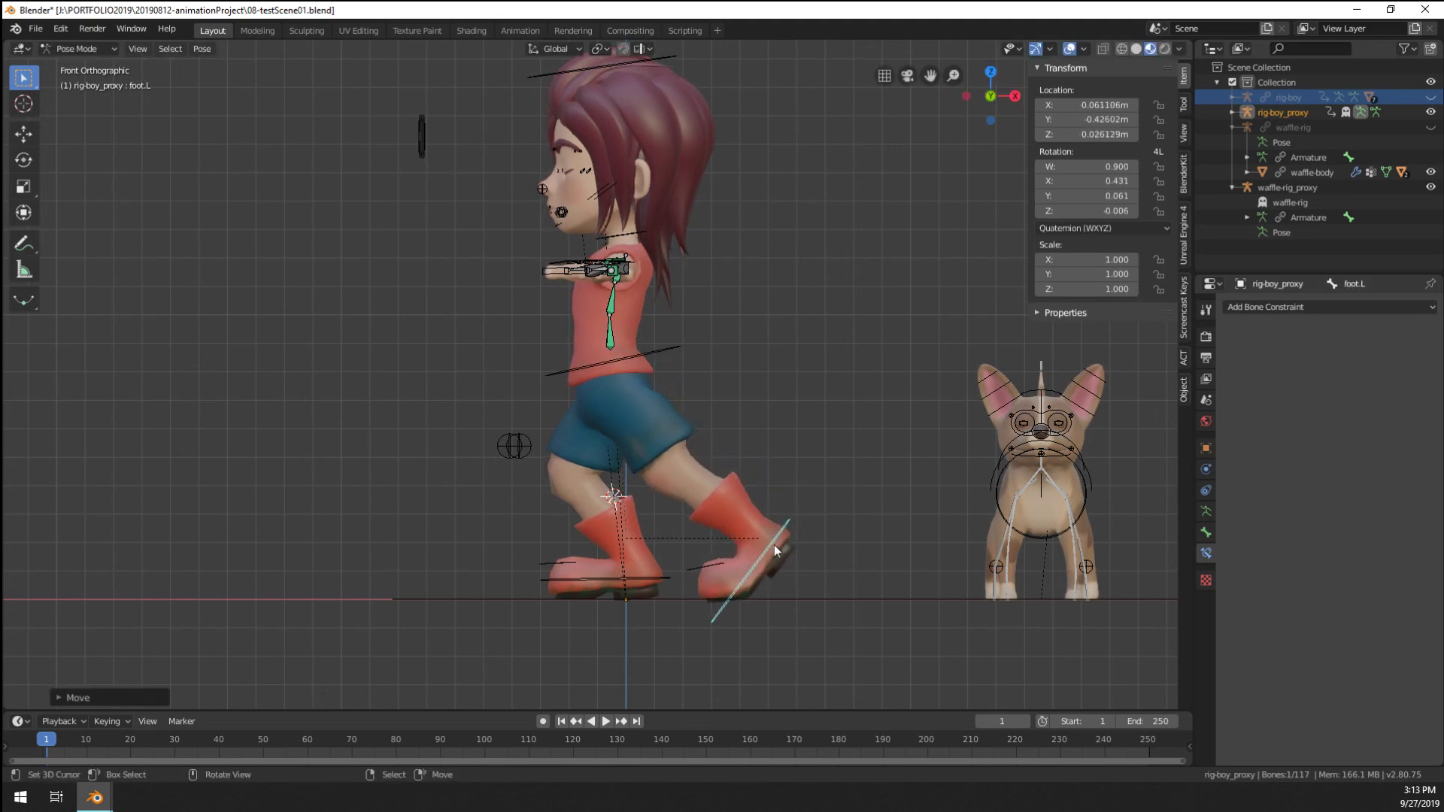
Move the boy's right foot control forward into a running stride
{"action": "left_click", "coordinate": [653, 576]}
{"action": "key", "text": "g"}
{"action": "left_click", "coordinate": [590, 523]}
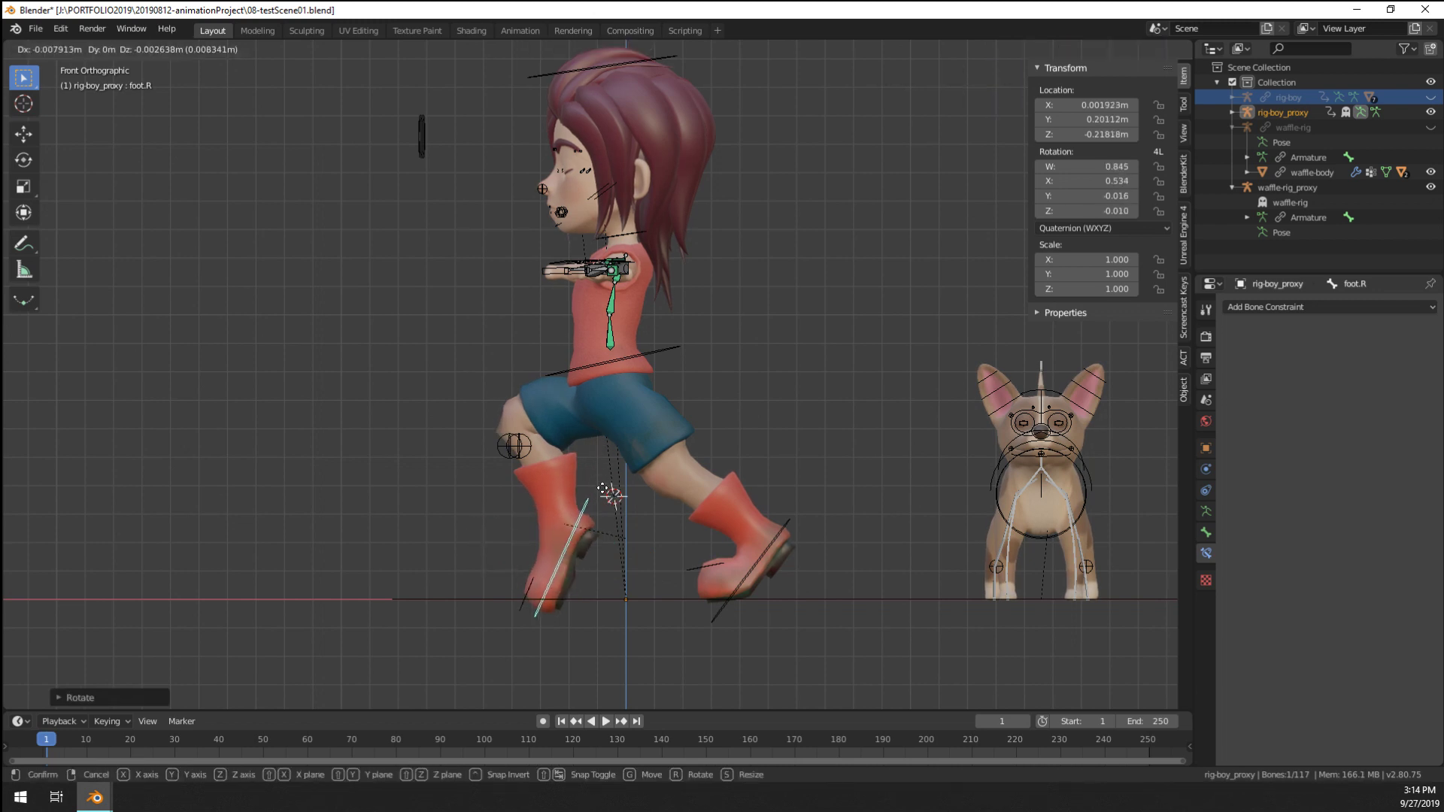
{"action": "key", "text": "r"}
{"action": "right_click", "coordinate": [594, 519]}
Move the boy's left foot inward, closer to the body's centre line
{"action": "middle_click_drag", "start_coordinate": [581, 540], "coordinate": [621, 589]}
{"action": "left_click", "coordinate": [615, 588]}
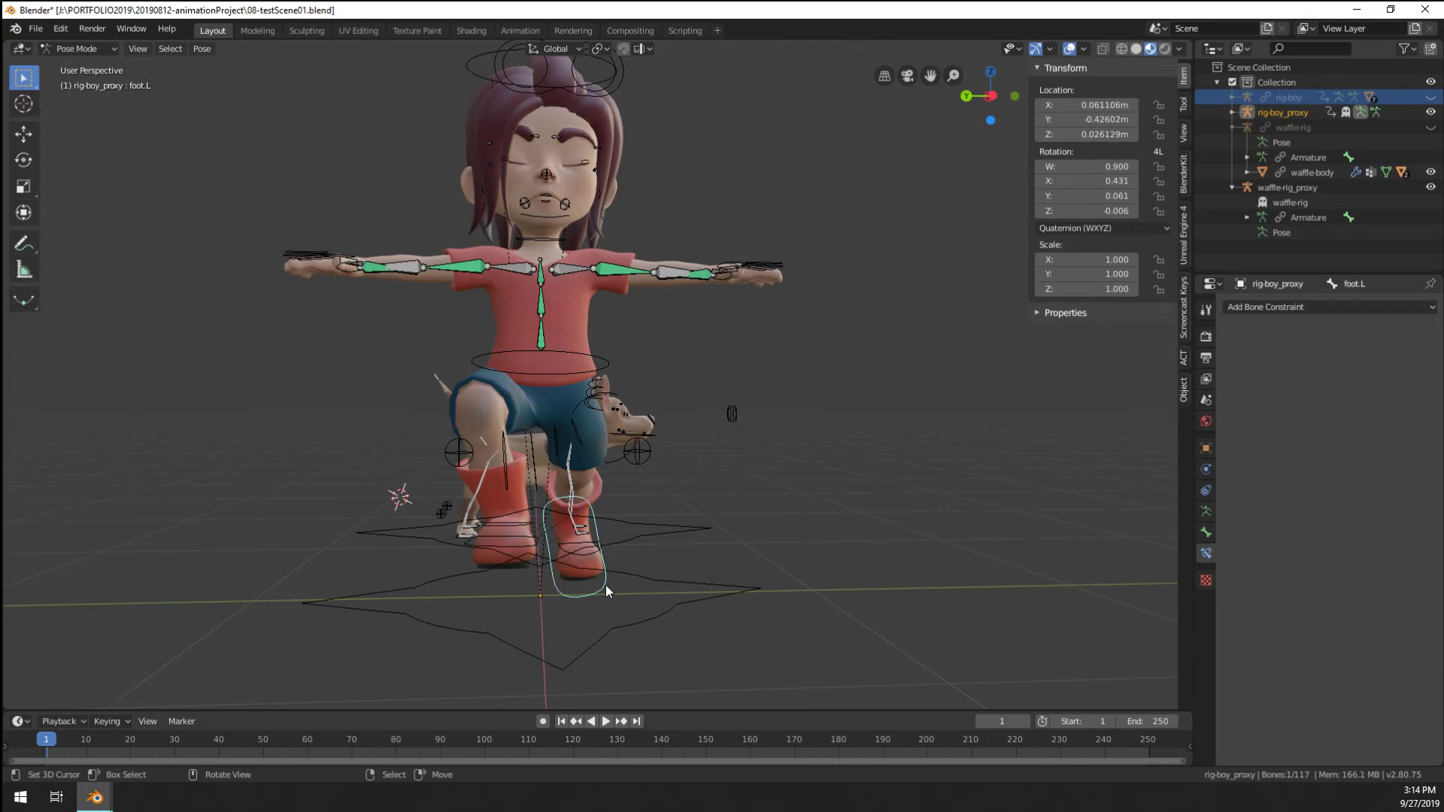
{"action": "key", "text": "g"}
{"action": "left_click", "coordinate": [506, 557]}
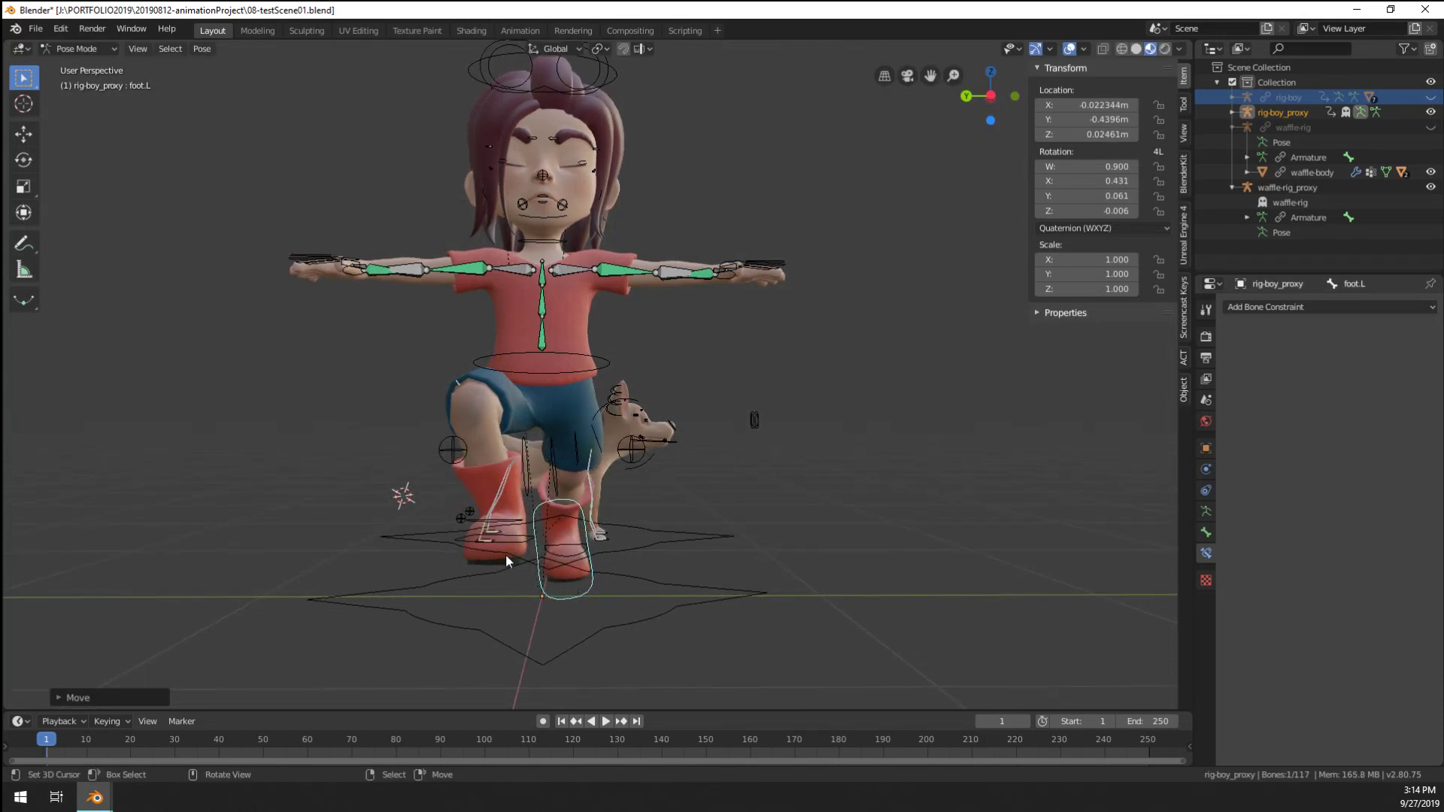
Reposition the knee pole controls CTRL-foot-IK-Pole-R and CTRL-foot-IK-Pole-L to aim the boy's knees
{"action": "left_click", "coordinate": [450, 447]}
{"action": "key", "text": "g"}
{"action": "left_click", "coordinate": [481, 378]}
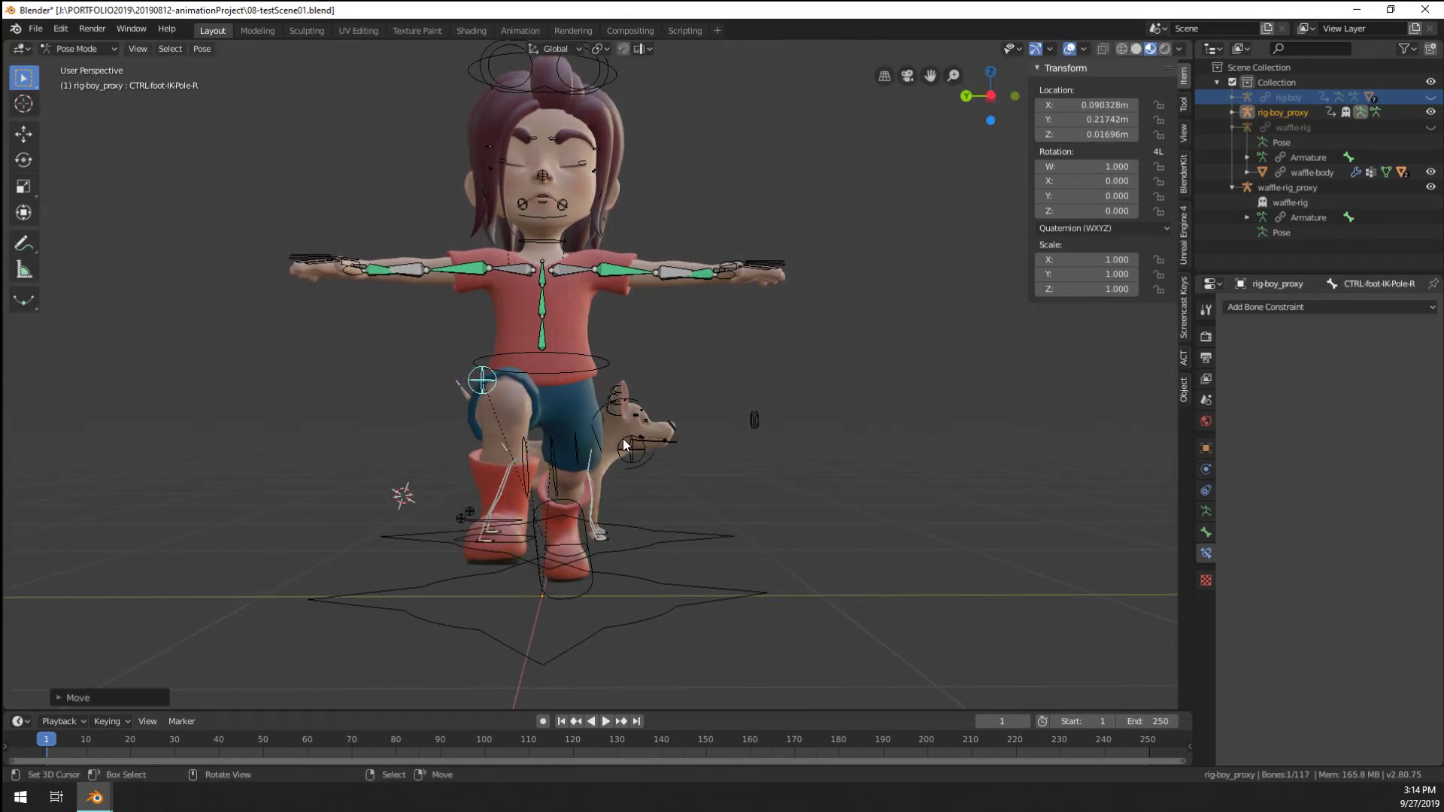
{"action": "left_click", "coordinate": [625, 444]}
{"action": "middle_click_drag", "start_coordinate": [625, 444], "coordinate": [683, 363]}
{"action": "scroll", "coordinate": [681, 357], "scroll_direction": "up", "scroll_amount": 4}
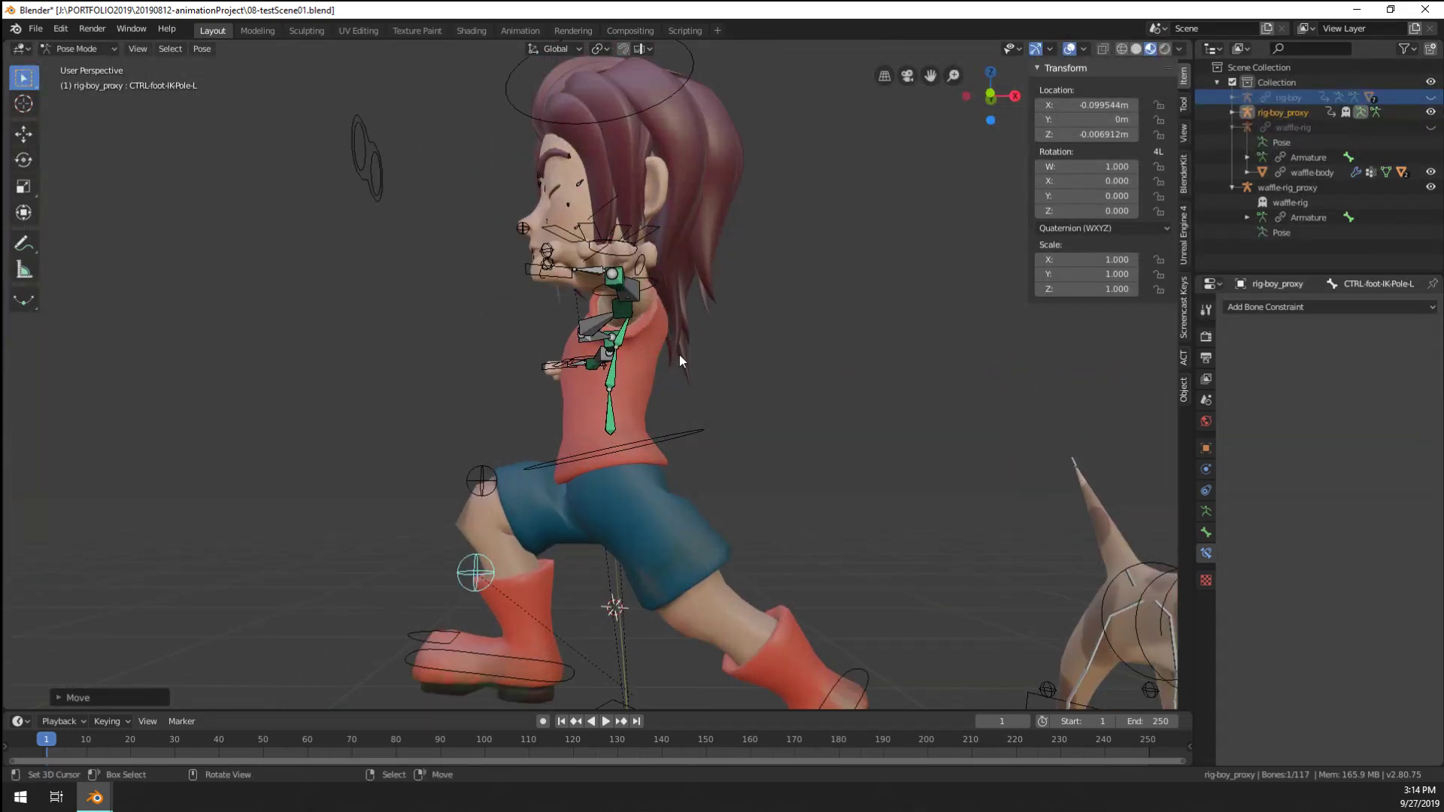
Lean the boy's torso forward by rotating the hip control slightly and bending spine.002
{"action": "left_click", "coordinate": [704, 431]}
{"action": "key", "text": "r"}
{"action": "left_click", "coordinate": [629, 388]}
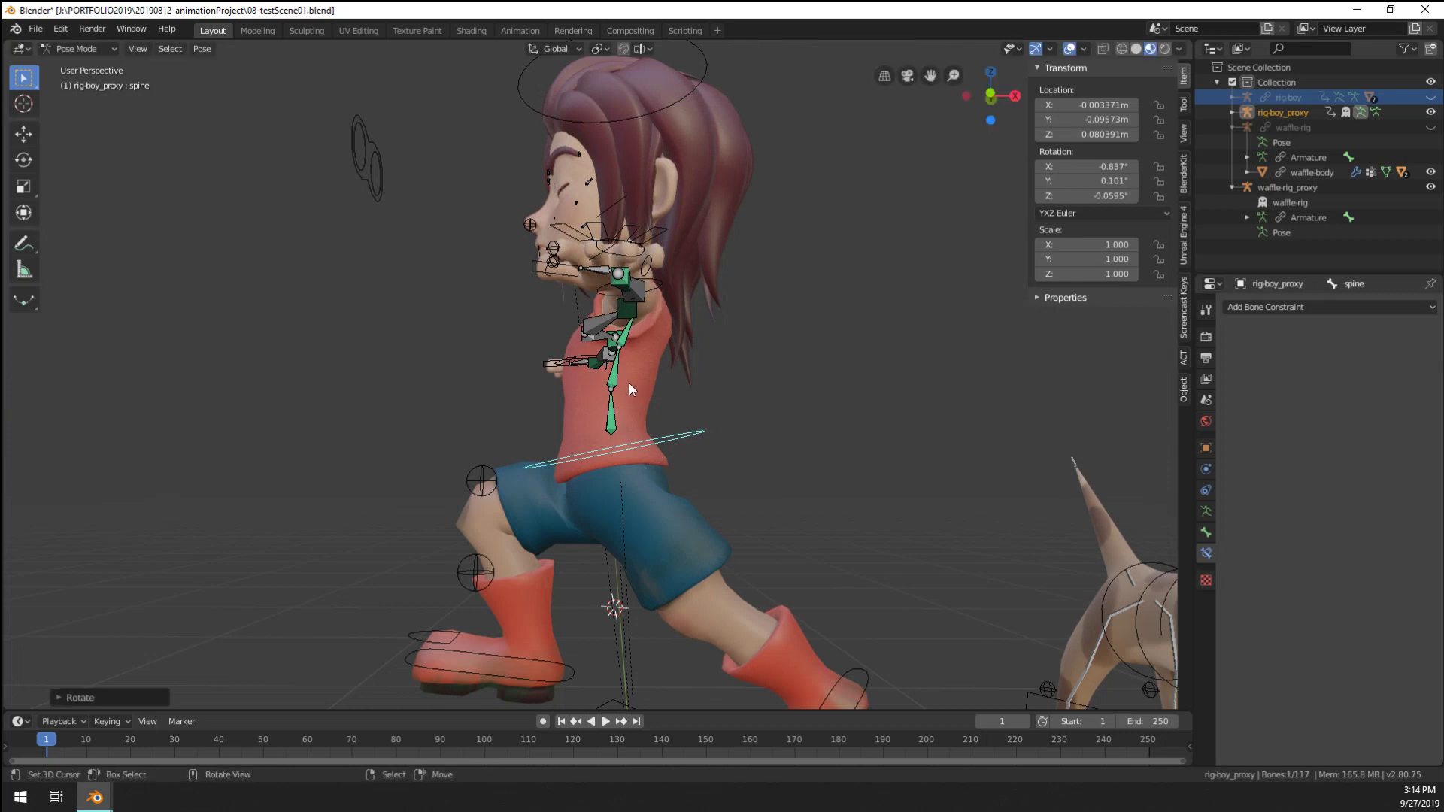
{"action": "left_click", "coordinate": [629, 384]}
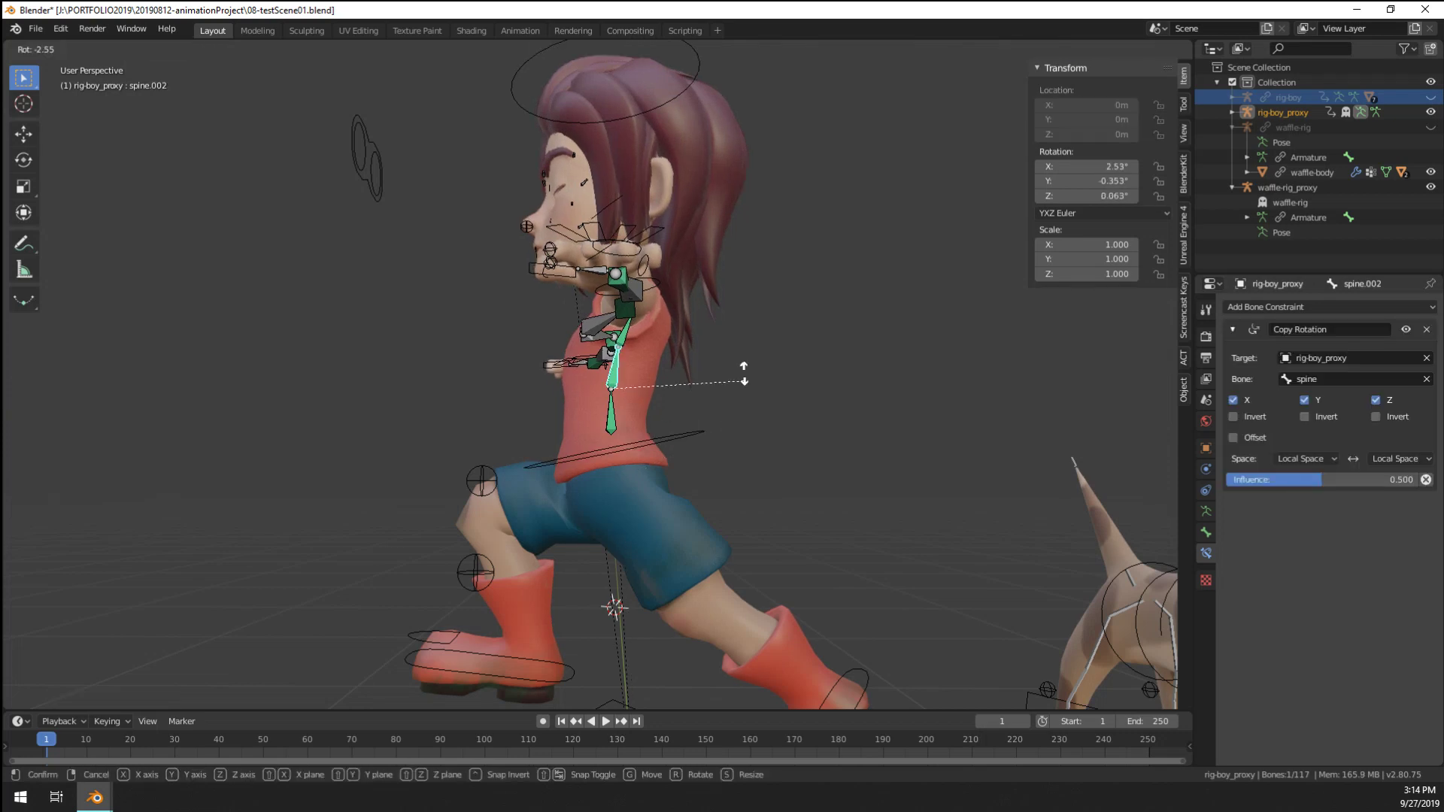
{"action": "left_click", "coordinate": [698, 435]}
{"action": "key", "text": "r"}
{"action": "left_click", "coordinate": [646, 401]}
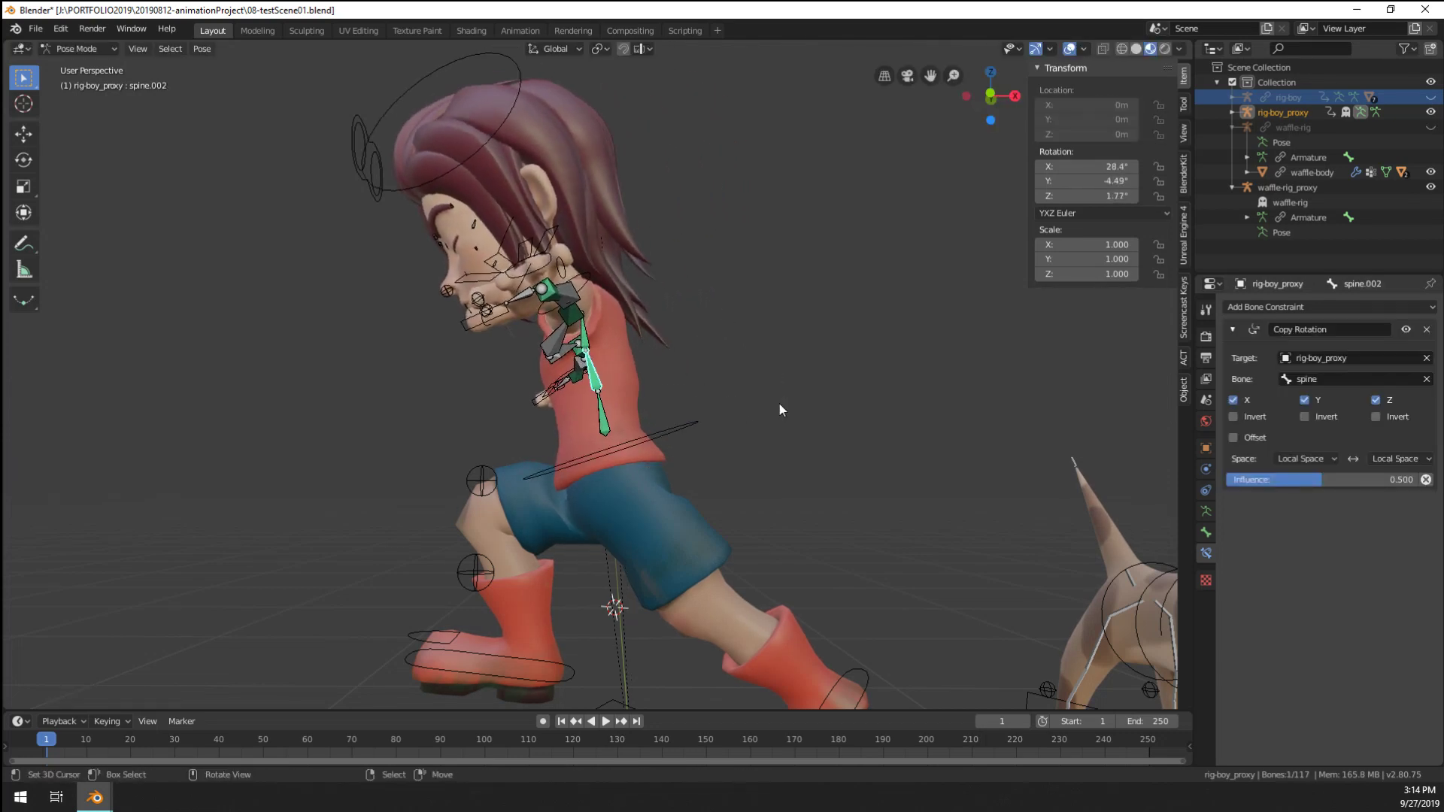
{"action": "key", "text": "r"}
{"action": "left_click", "coordinate": [810, 381]}
{"action": "left_click", "coordinate": [671, 434]}
Rotate the boy's left upper arm down from the T-pose and swing it forward
{"action": "middle_click_drag", "start_coordinate": [671, 435], "coordinate": [725, 315]}
{"action": "scroll", "coordinate": [743, 395], "scroll_direction": "up", "scroll_amount": 2}
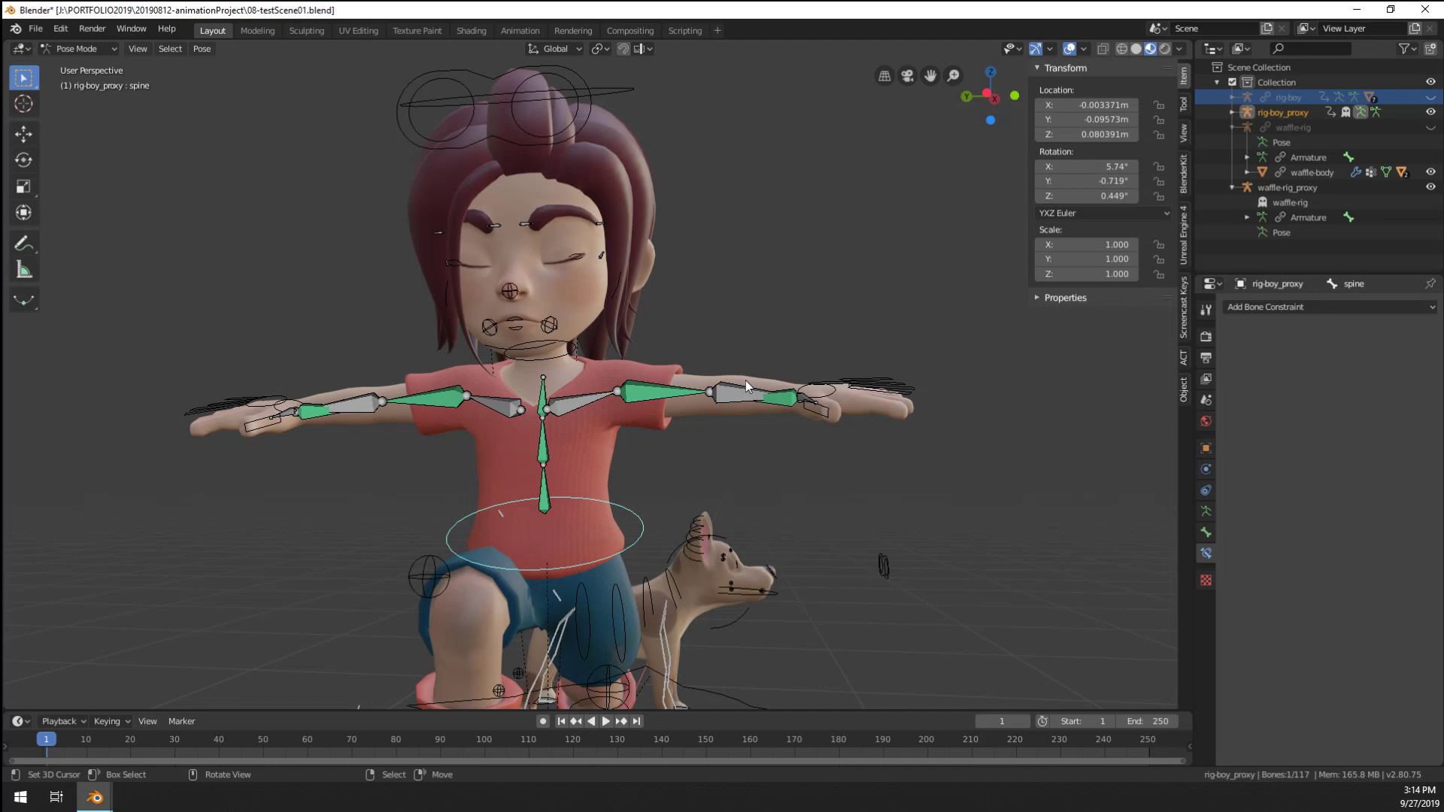
{"action": "left_click", "coordinate": [746, 382]}
{"action": "key", "text": "r"}
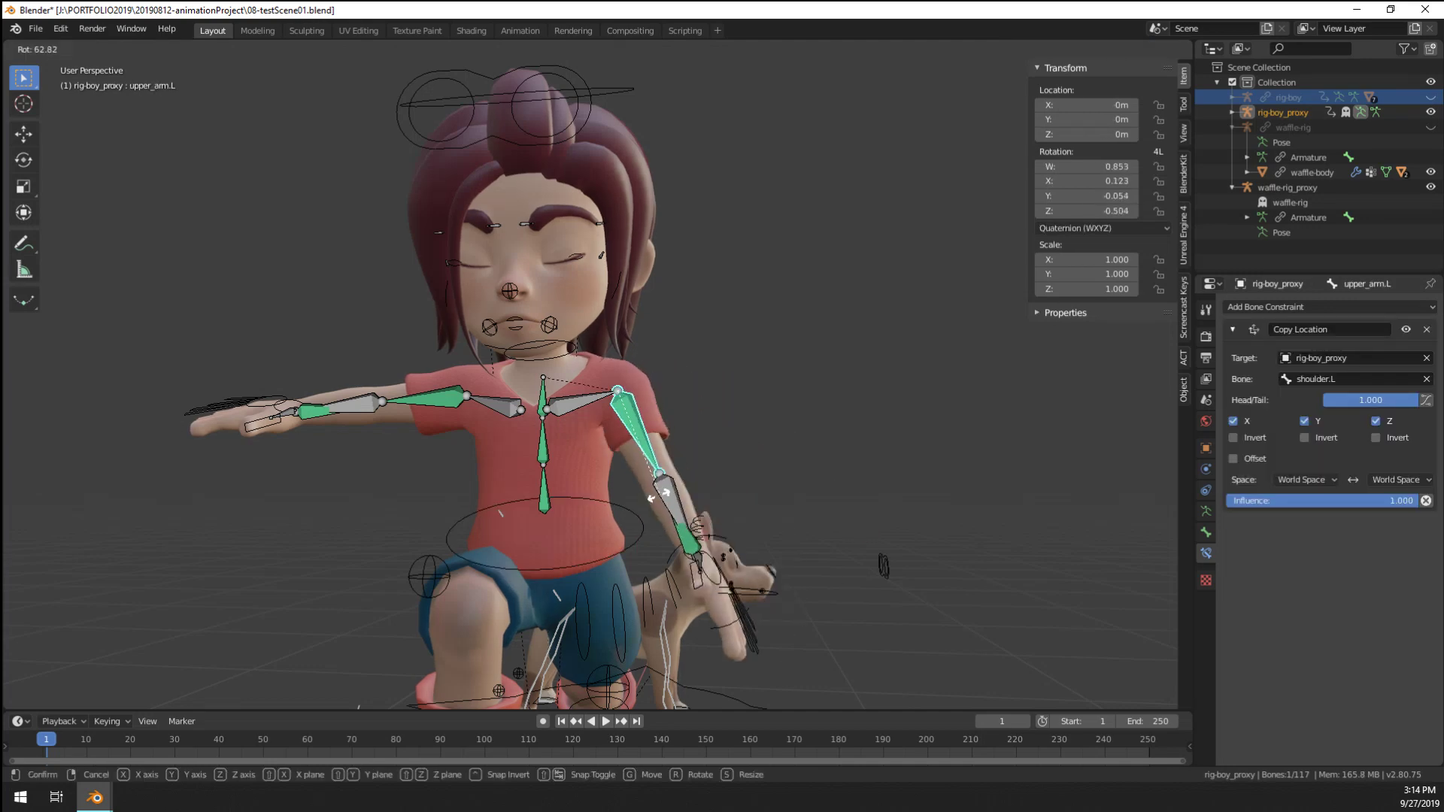
{"action": "left_click", "coordinate": [658, 493]}
{"action": "middle_click_drag", "start_coordinate": [664, 480], "coordinate": [484, 451]}
{"action": "key", "text": "r"}
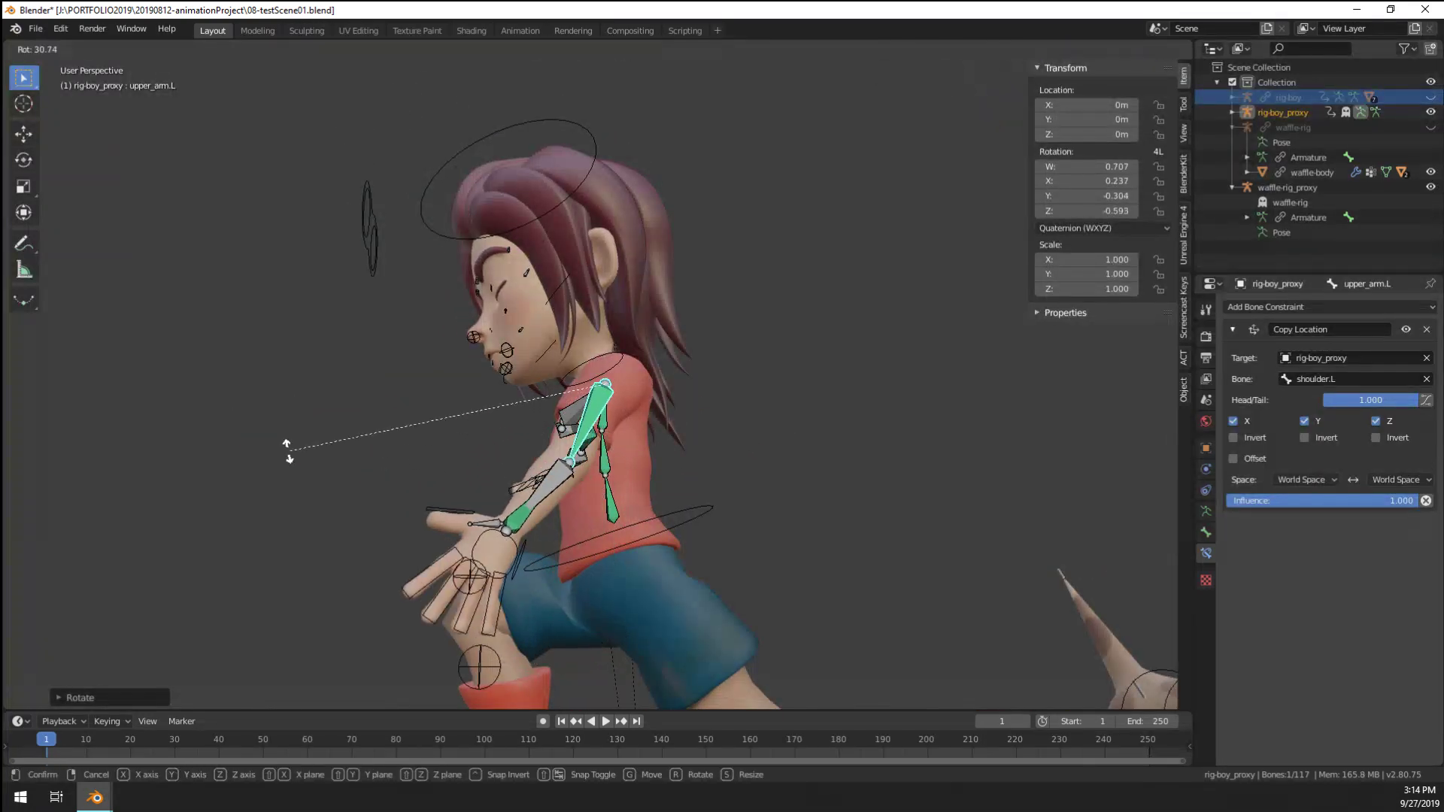
{"action": "left_click", "coordinate": [139, 277]}
Rotate the boy's right upper arm down beside the body
{"action": "middle_click_drag", "start_coordinate": [138, 277], "coordinate": [422, 410]}
{"action": "left_click", "coordinate": [480, 403]}
{"action": "key", "text": "r"}
{"action": "left_click", "coordinate": [495, 495]}
Swing the boy's right upper arm back behind the torso, opposite the forward left arm
{"action": "middle_click_drag", "start_coordinate": [495, 495], "coordinate": [719, 495]}
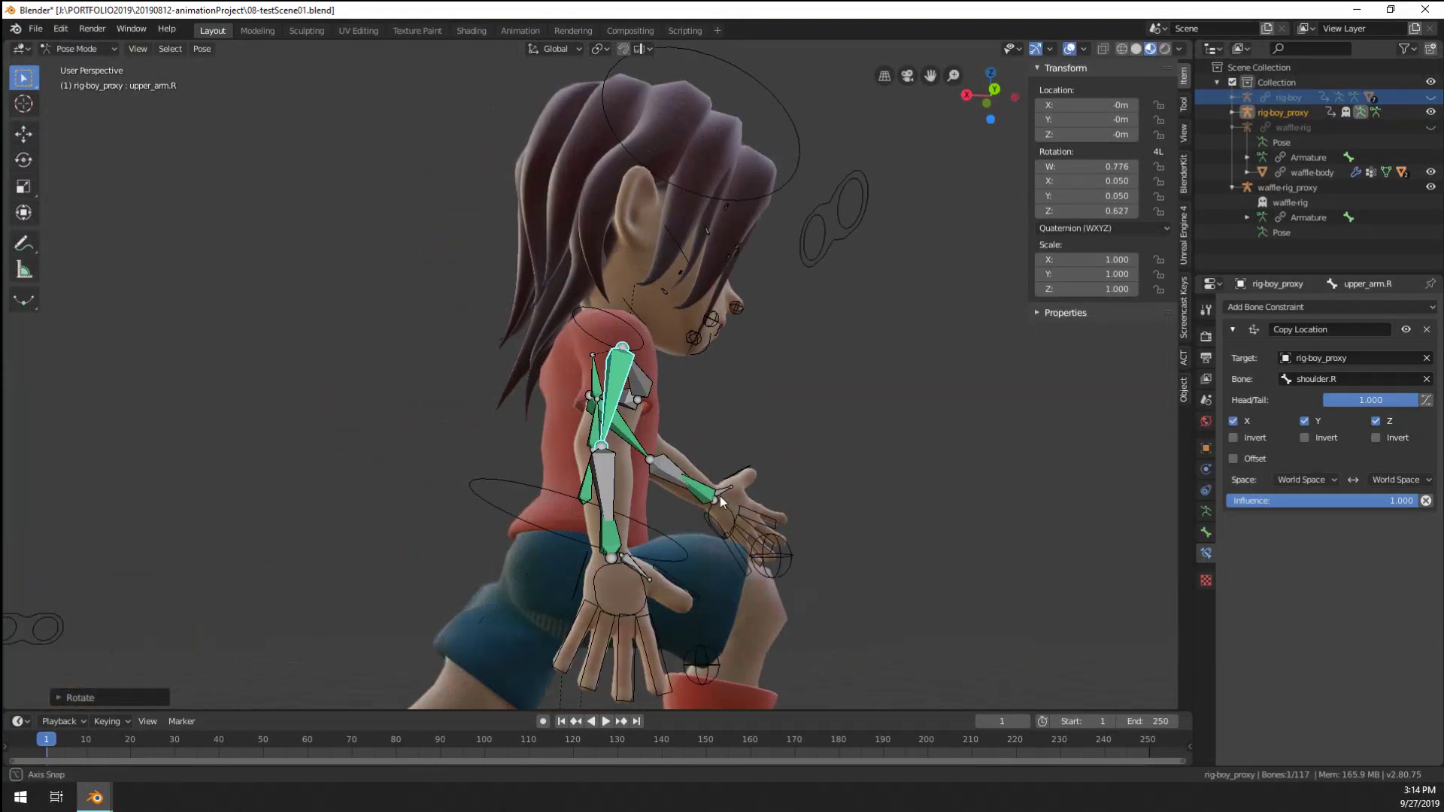
{"action": "key", "text": "r"}
{"action": "left_click", "coordinate": [553, 494]}
{"action": "middle_click_drag", "start_coordinate": [553, 494], "coordinate": [570, 399]}
{"action": "key", "text": "r"}
{"action": "left_click", "coordinate": [647, 530]}
{"action": "left_click", "coordinate": [468, 415]}
{"action": "left_click", "coordinate": [570, 399]}
{"action": "key", "text": "r"}
{"action": "left_click", "coordinate": [508, 417]}
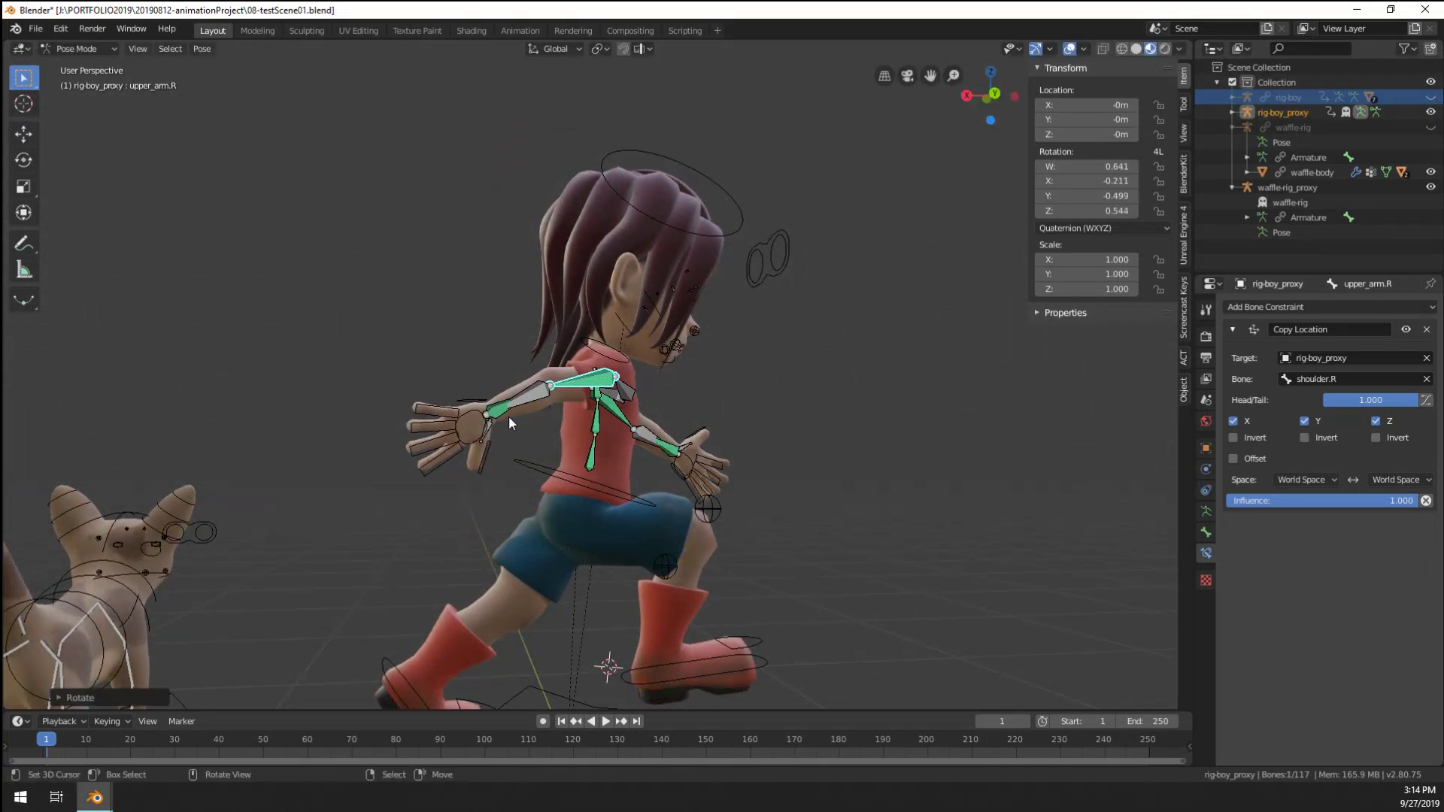
Bend both of the boy's elbows by rotating the right forearm down and the left forearm up
{"action": "left_click", "coordinate": [509, 414]}
{"action": "key", "text": "r"}
{"action": "left_click", "coordinate": [474, 429]}
{"action": "middle_click_drag", "start_coordinate": [474, 429], "coordinate": [493, 444]}
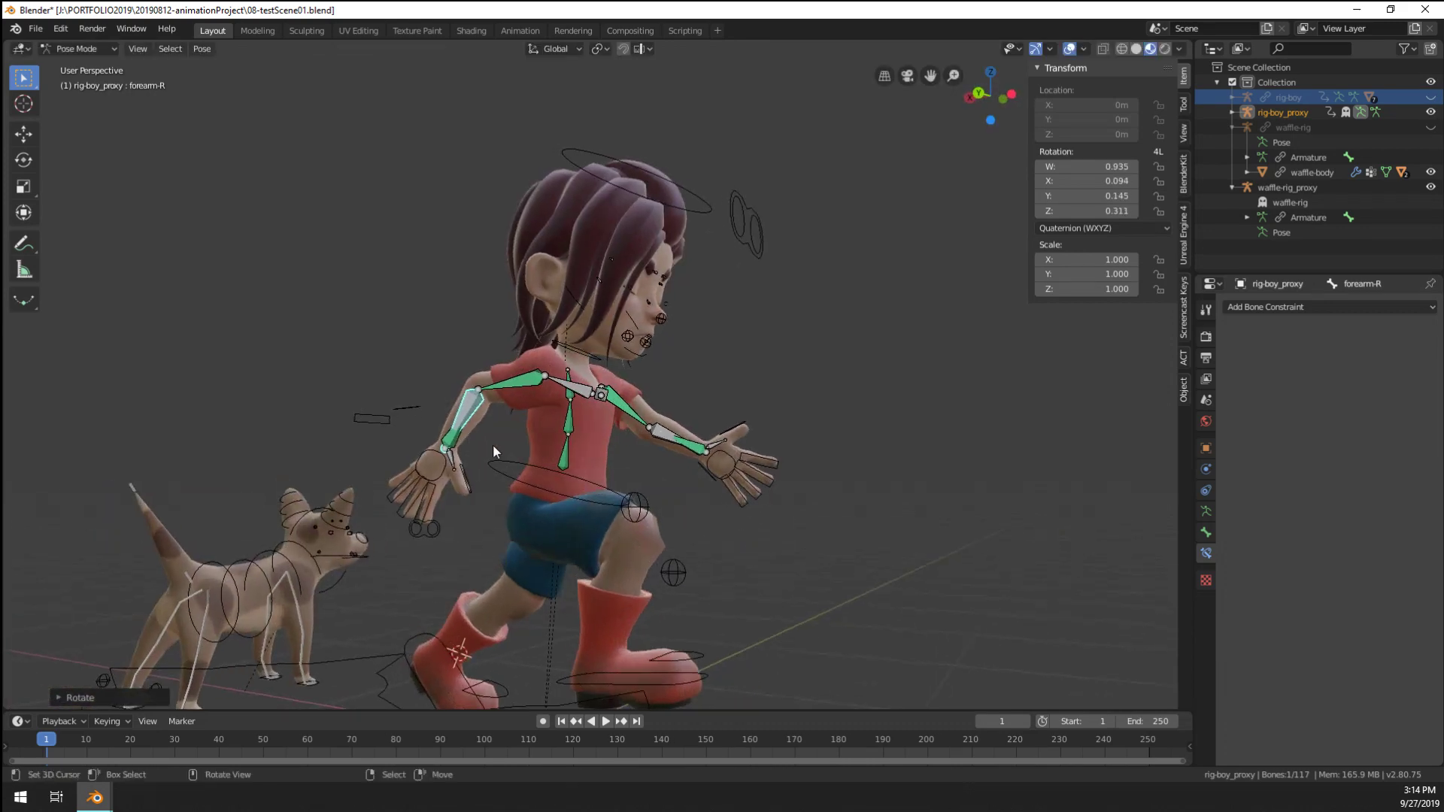
{"action": "left_click", "coordinate": [659, 434]}
{"action": "middle_click_drag", "start_coordinate": [659, 435], "coordinate": [512, 373]}
{"action": "key", "text": "r"}
{"action": "left_click", "coordinate": [715, 405]}
Rotate the boy's neck bone spine.004 to adjust the head for the running pose
{"action": "left_click", "coordinate": [606, 360]}
{"action": "key", "text": "r"}
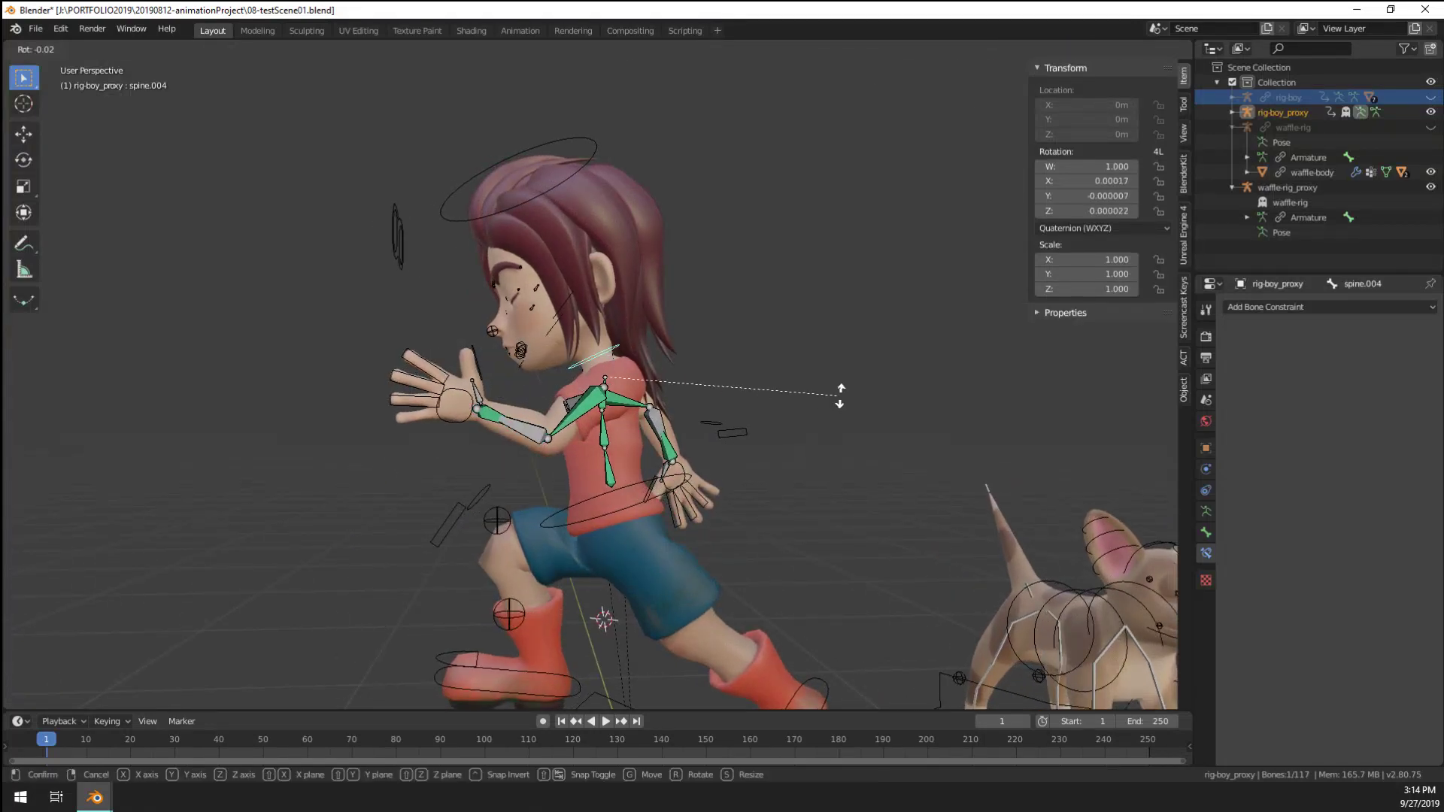
{"action": "key", "text": "y"}
{"action": "left_click", "coordinate": [849, 461]}
Move the dog rig across the ground plane in front of the boy, to about X -1.66 m, Y -0.14 m
{"action": "middle_click_drag", "start_coordinate": [850, 462], "coordinate": [819, 547]}
{"action": "left_click", "coordinate": [851, 656]}
{"action": "left_click", "coordinate": [851, 656]}
{"action": "scroll", "coordinate": [851, 656], "scroll_direction": "down", "scroll_amount": 6}
{"action": "key", "text": "g"}
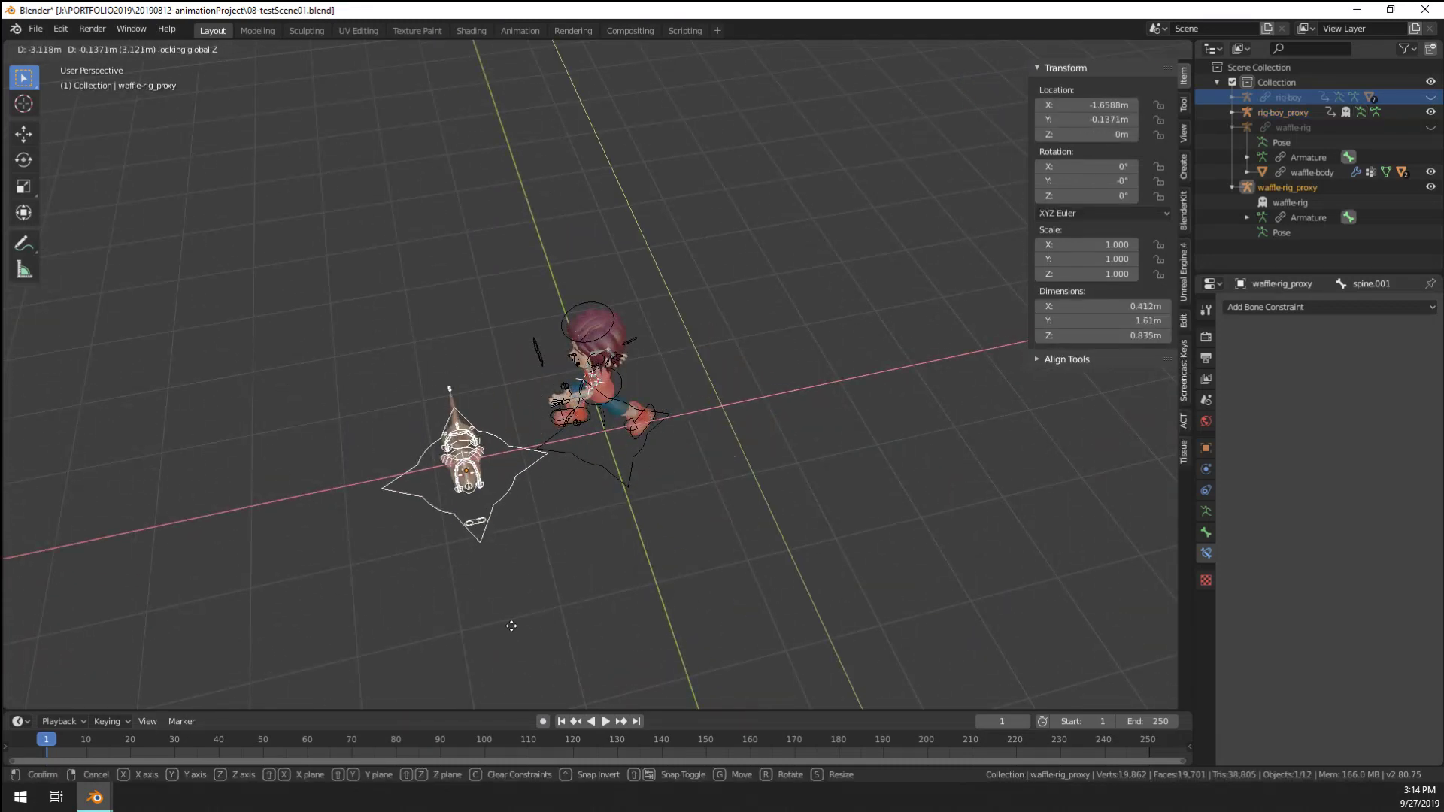
{"action": "left_click", "coordinate": [511, 621]}
Rotate the dog rig about -74° around the global Z axis so it faces the boy's running direction
{"action": "key", "text": "r"}
{"action": "key", "text": "y"}
{"action": "key", "text": "x"}
{"action": "key", "text": "z"}
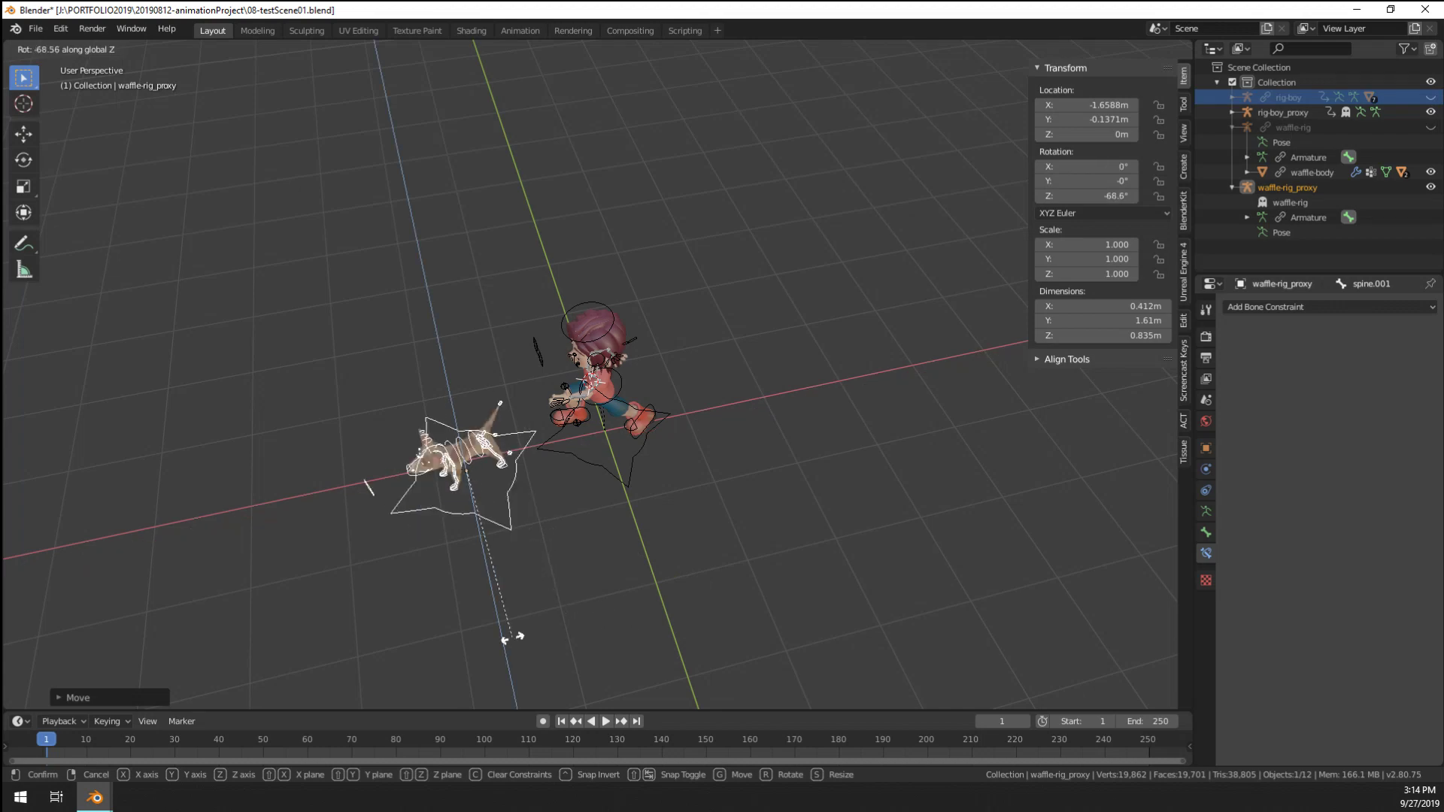
{"action": "left_click", "coordinate": [491, 634]}
{"action": "scroll", "coordinate": [474, 591], "scroll_direction": "up", "scroll_amount": 3}
{"action": "middle_click_drag", "start_coordinate": [474, 591], "coordinate": [546, 476]}
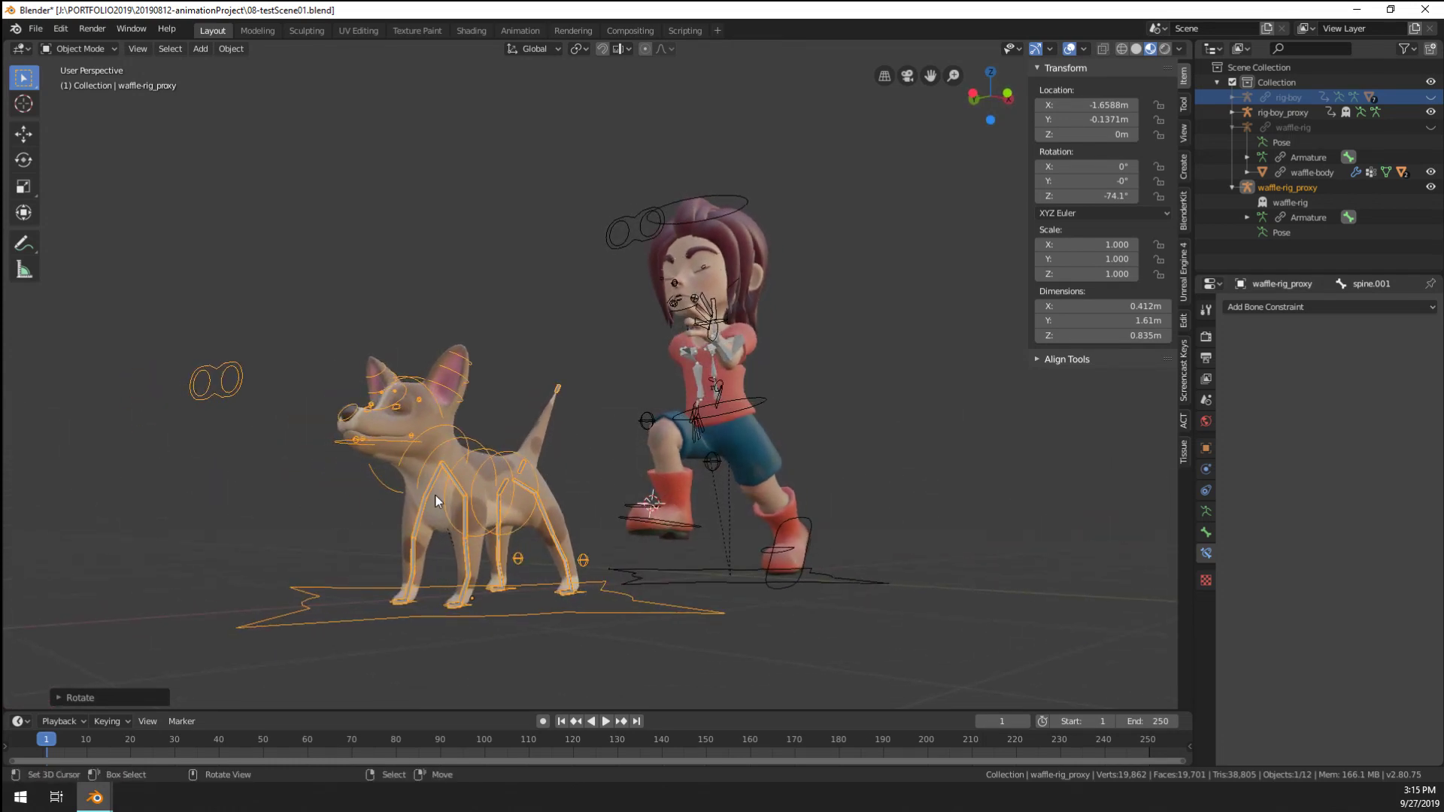
{"action": "middle_click_drag", "start_coordinate": [829, 435], "coordinate": [627, 581], "text": "ctrl"}
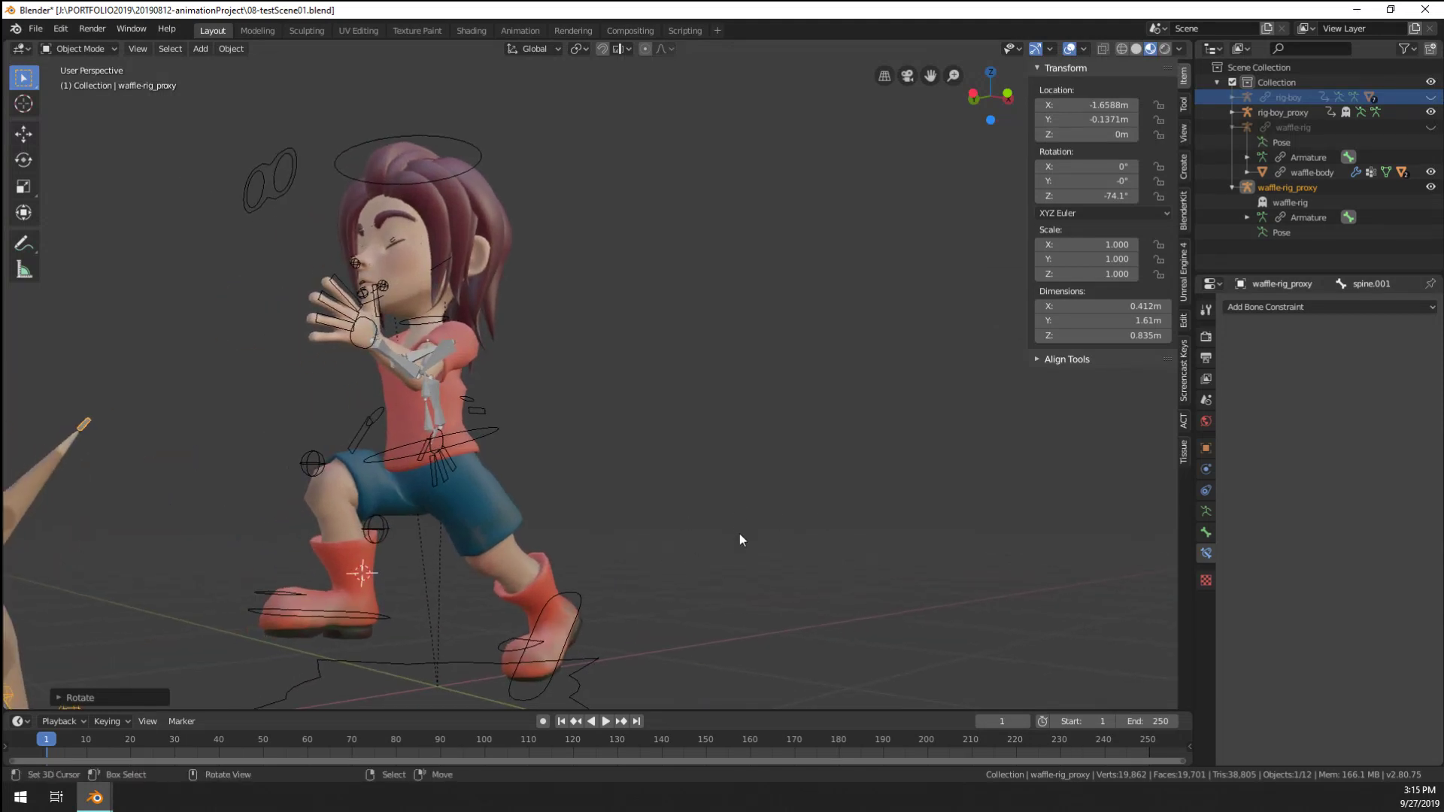
{"action": "middle_click_drag", "start_coordinate": [440, 593], "coordinate": [768, 484], "text": "ctrl"}
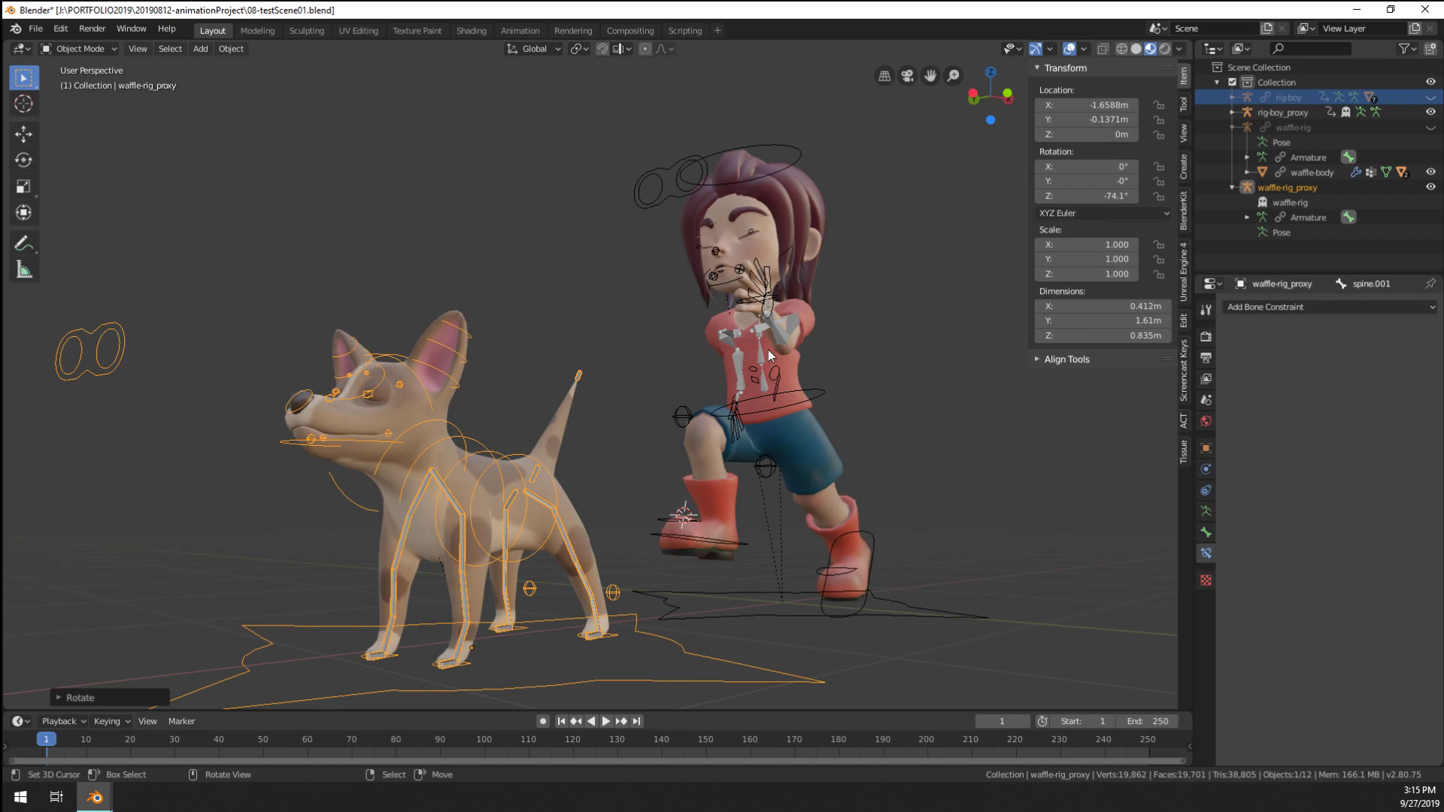
{"action": "middle_click_drag", "start_coordinate": [768, 350], "coordinate": [311, 513]}
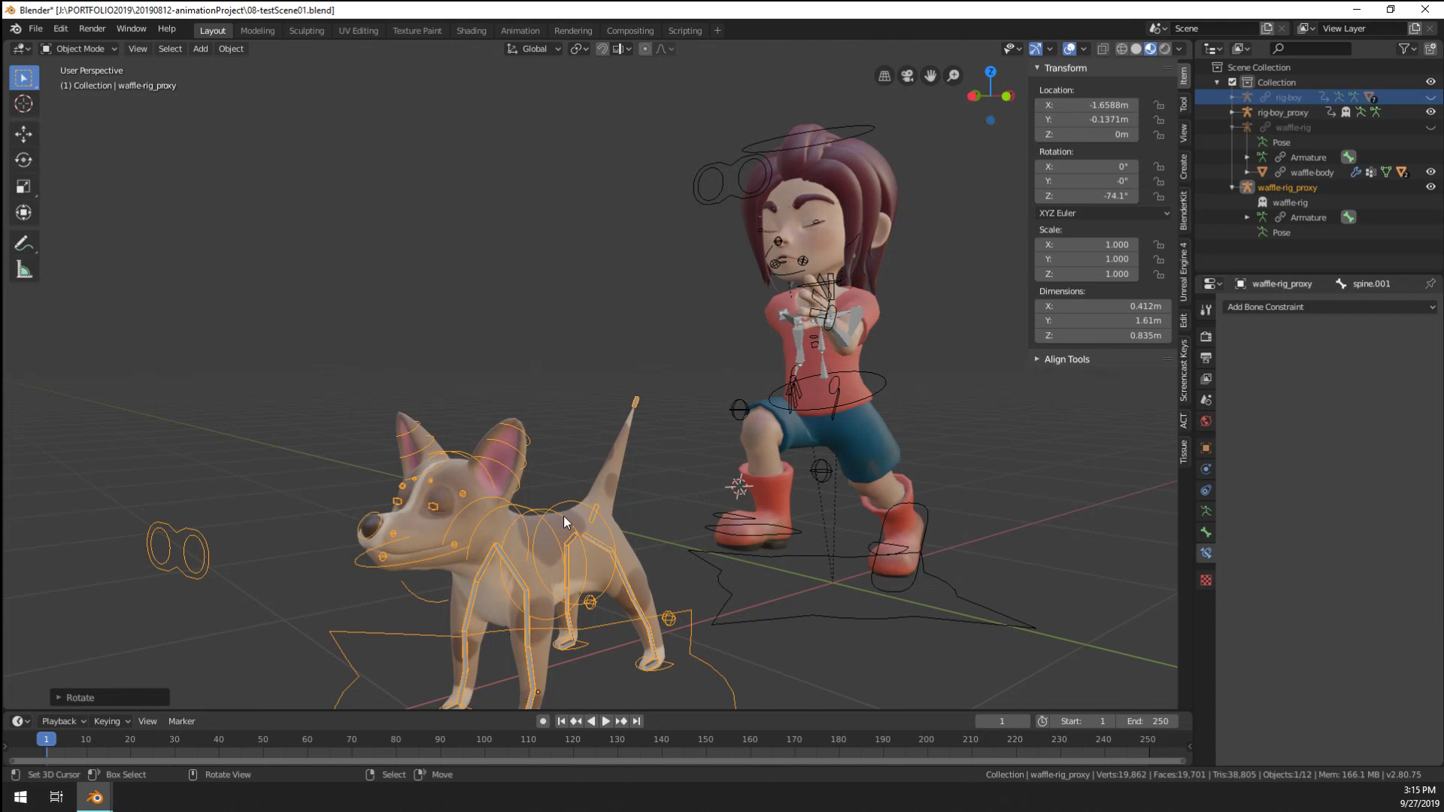
Rotate the dog rig further around the global Z axis and shift it across the ground plane in front of the boy
{"action": "middle_click_drag", "start_coordinate": [605, 540], "coordinate": [697, 418]}
{"action": "key", "text": "r"}
{"action": "key", "text": "z"}
{"action": "left_click", "coordinate": [831, 634]}
{"action": "key", "text": "g"}
{"action": "key", "text": "shift+z"}
{"action": "left_click", "coordinate": [799, 625]}
Switch the dog rig to Pose Mode, then rotate and move the tail-bendy-end bone to bend the tail
{"action": "key", "text": "ctrl+Tab"}
{"action": "left_click", "coordinate": [676, 347]}
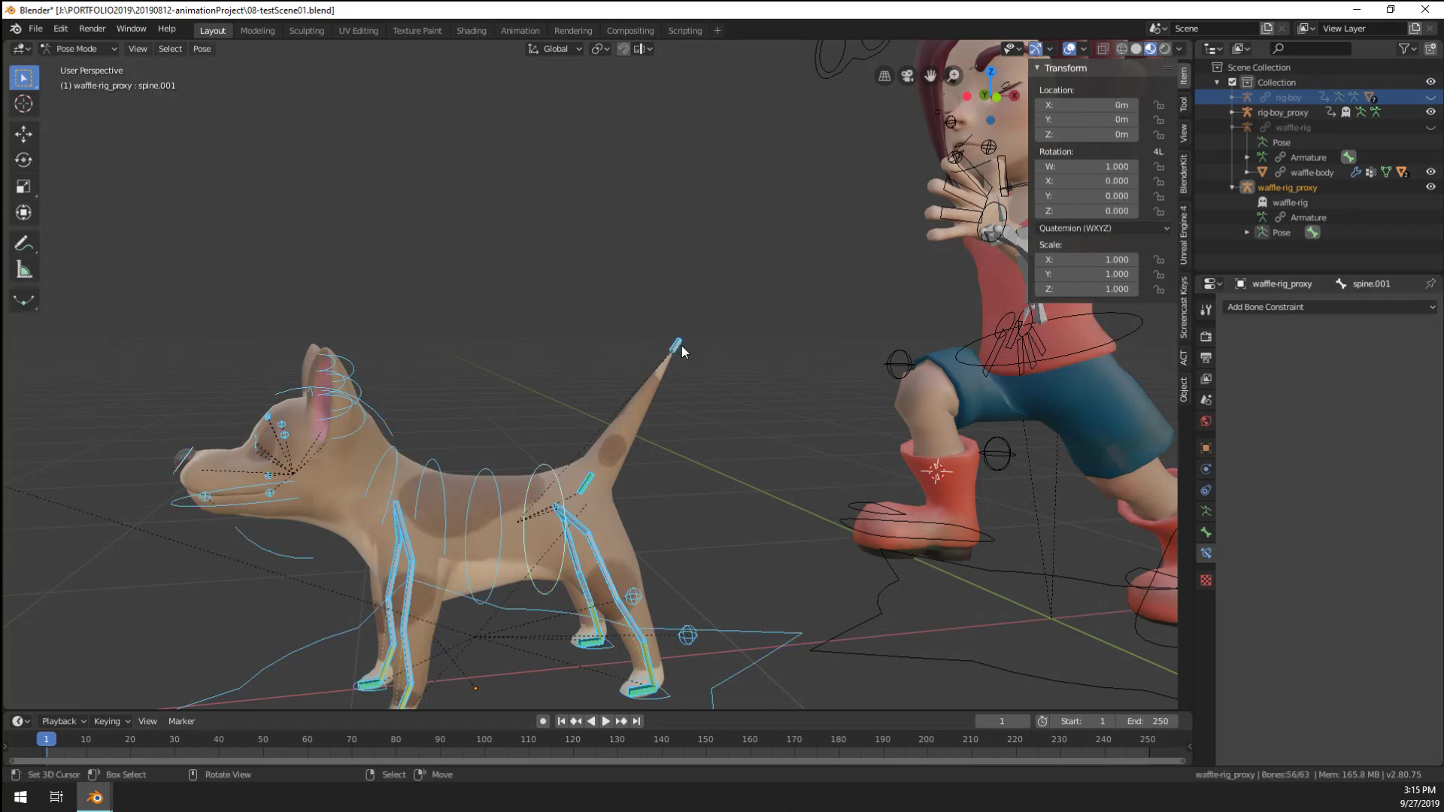
{"action": "middle_click_drag", "start_coordinate": [681, 346], "coordinate": [628, 369]}
{"action": "key", "text": "r"}
{"action": "left_click", "coordinate": [554, 384]}
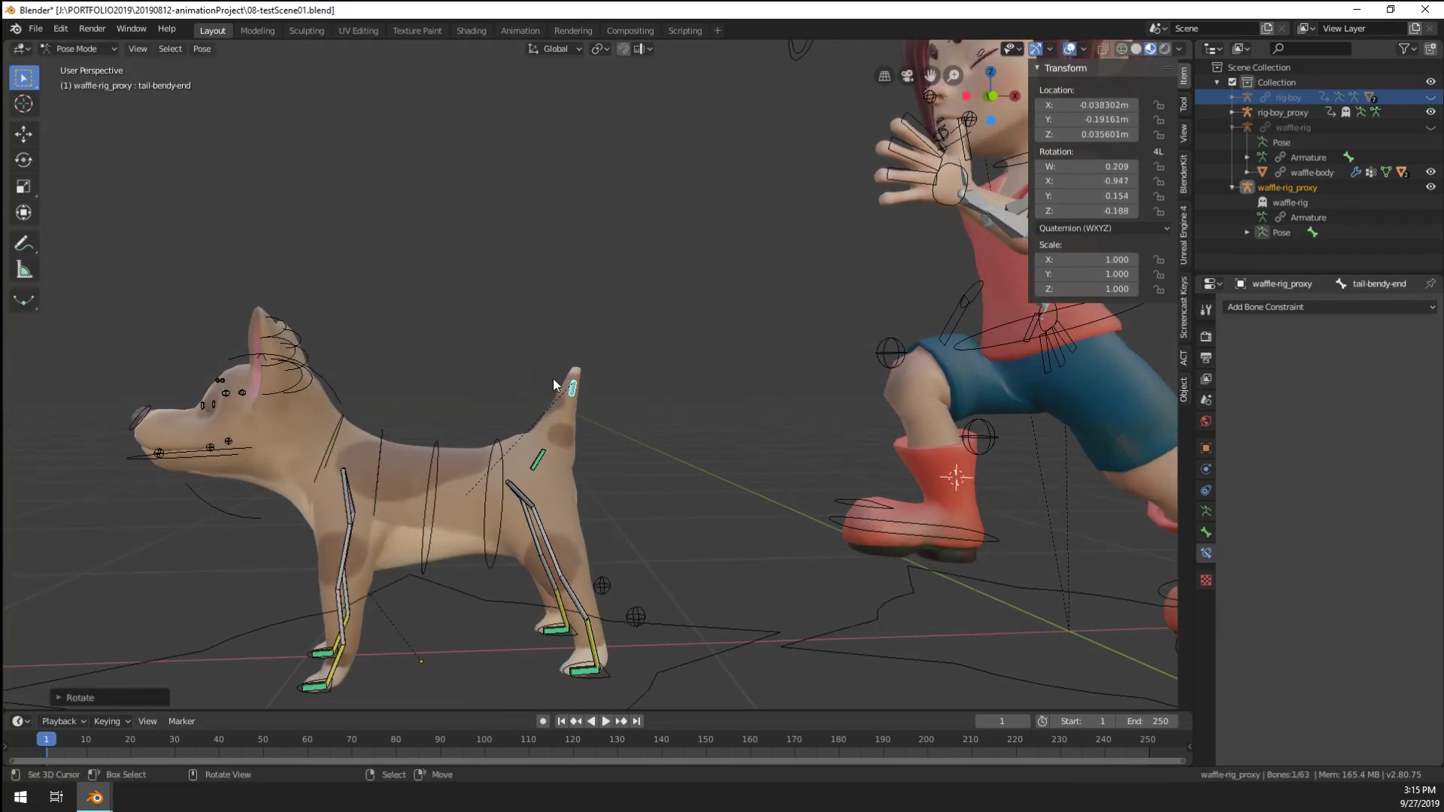
{"action": "key", "text": "r"}
{"action": "left_click", "coordinate": [562, 445]}
{"action": "key", "text": "g"}
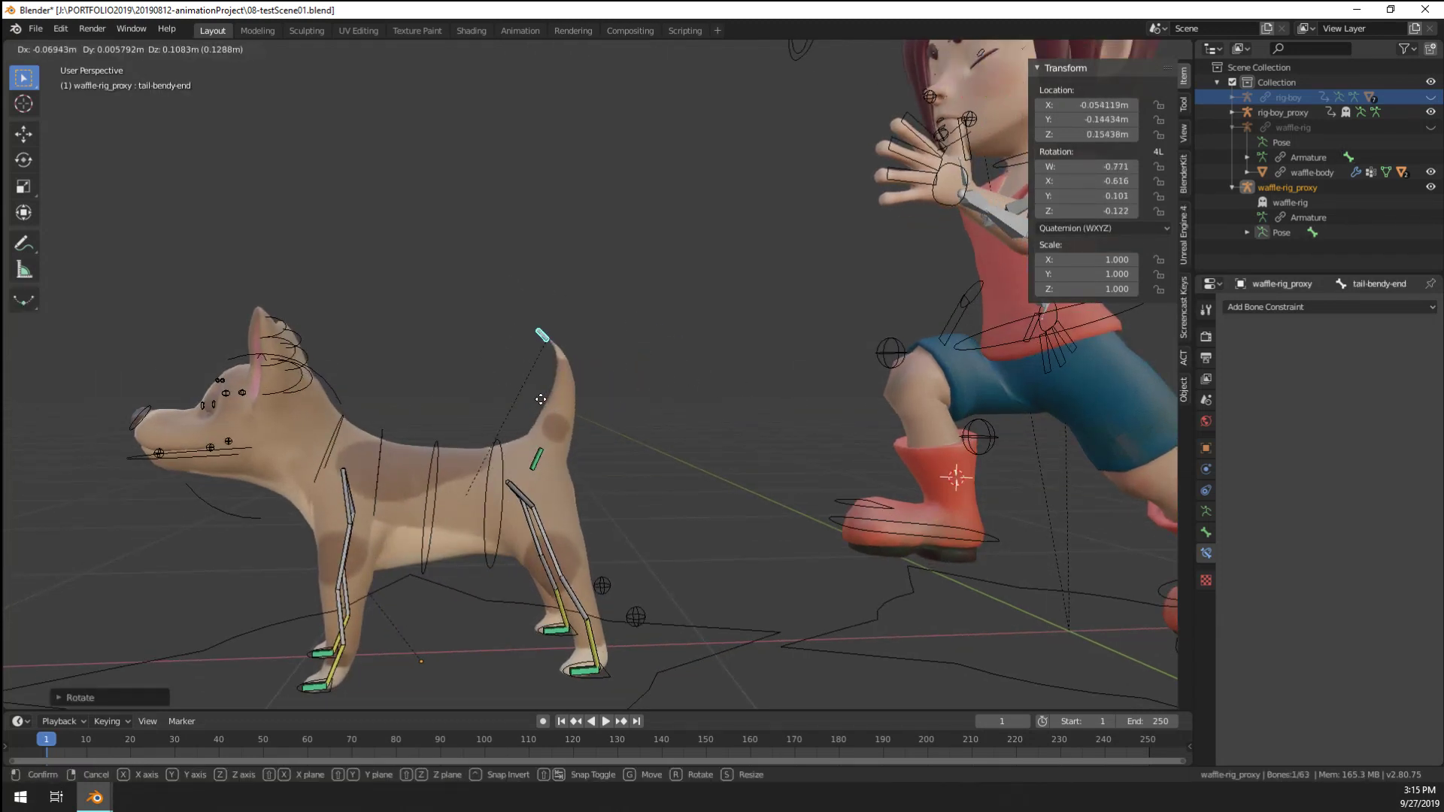
{"action": "left_click", "coordinate": [589, 417]}
Refine the tail's curl by moving the tail-bendy-end bone to about X -0.024 m, Y -0.120 m, Z 0.162 m
{"action": "mouse_move", "coordinate": [588, 417]}
{"action": "middle_mouse_down"}
{"action": "mouse_move", "coordinate": [466, 419]}
{"action": "mouse_move", "coordinate": [602, 416]}
{"action": "middle_mouse_up"}
{"action": "key", "text": "g"}
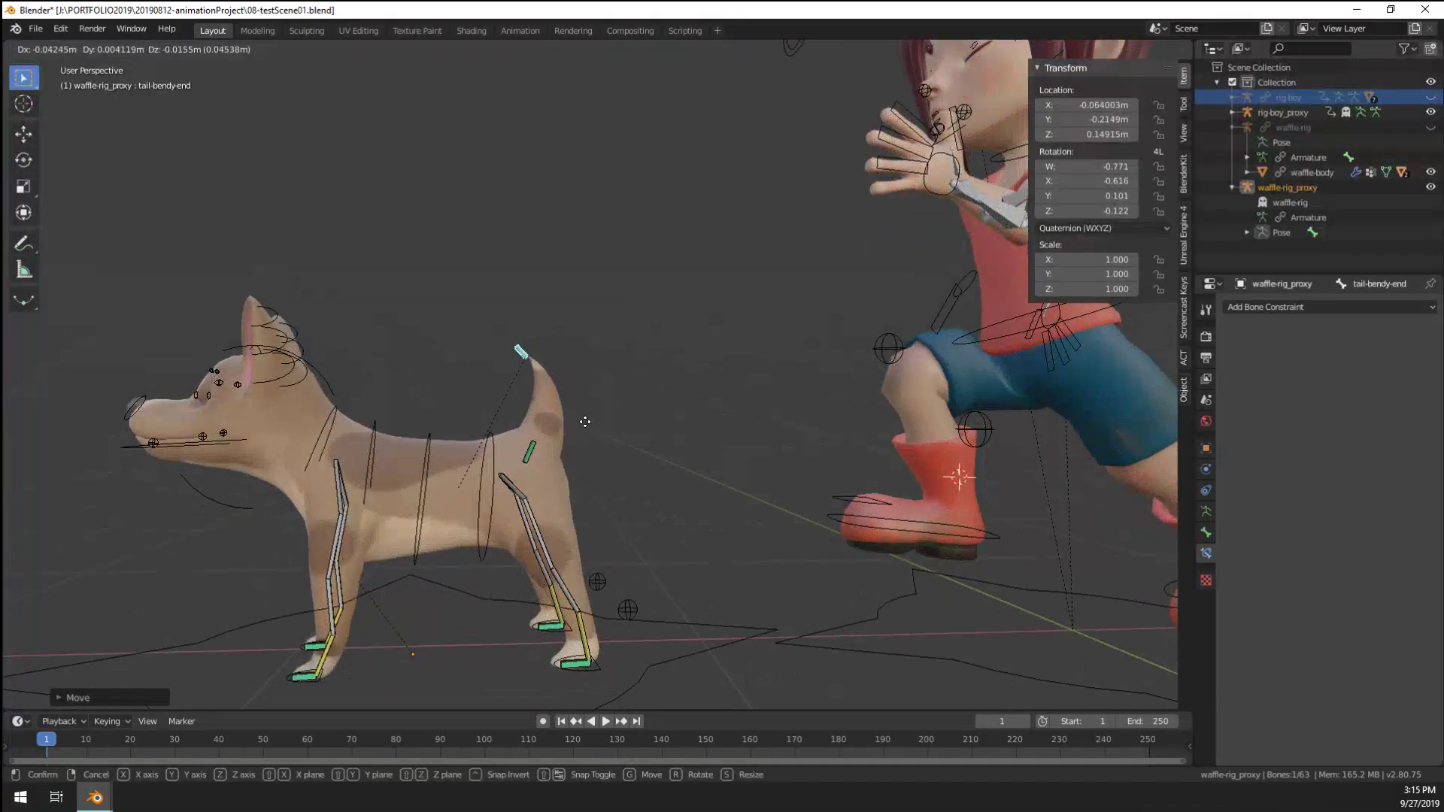
{"action": "left_click", "coordinate": [605, 396]}
{"action": "scroll", "coordinate": [539, 374], "scroll_direction": "up", "scroll_amount": 5}
{"action": "scroll", "coordinate": [538, 374], "scroll_direction": "up", "scroll_amount": 2}
{"action": "scroll", "coordinate": [539, 374], "scroll_direction": "down", "scroll_amount": 2}
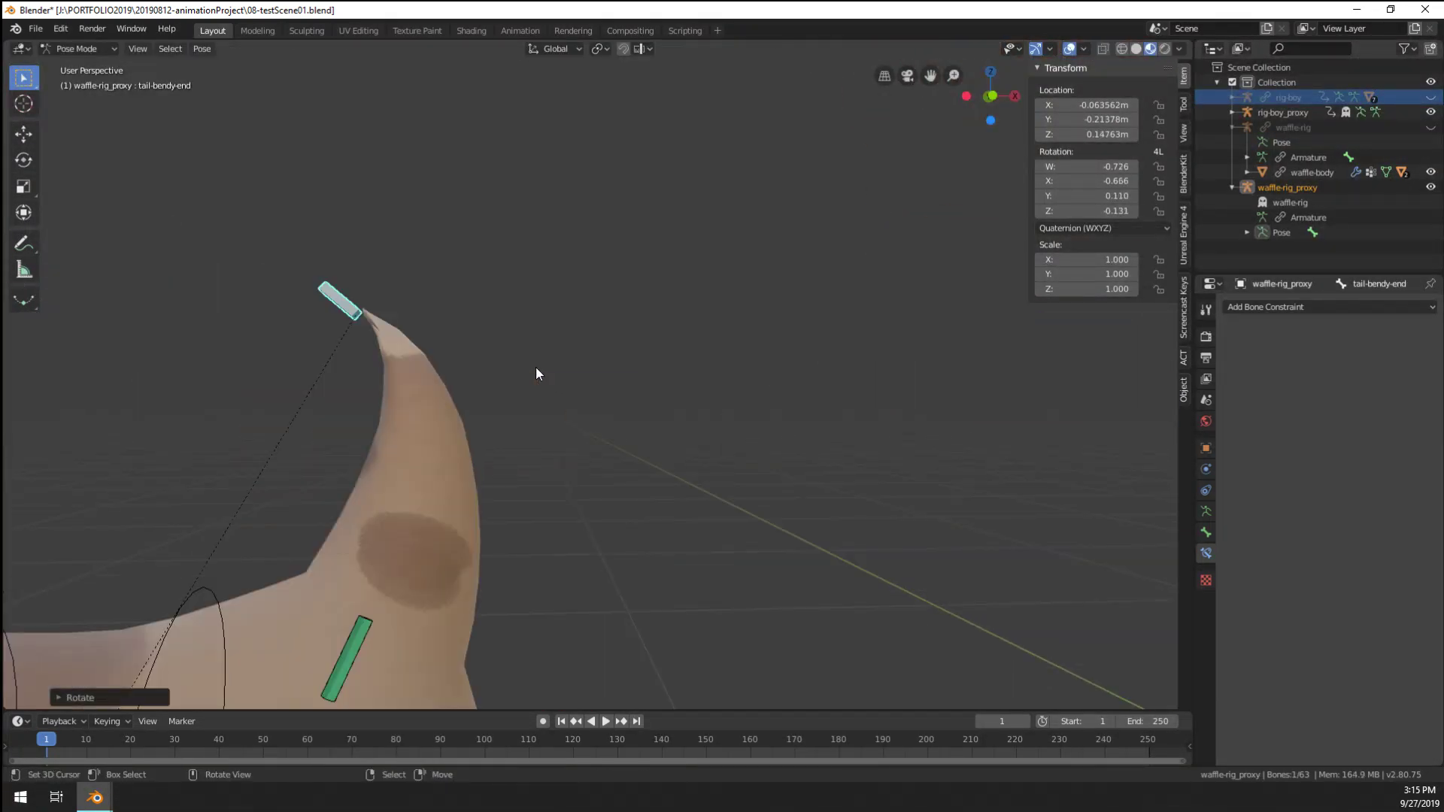
{"action": "key", "text": "g"}
{"action": "left_click", "coordinate": [553, 282]}
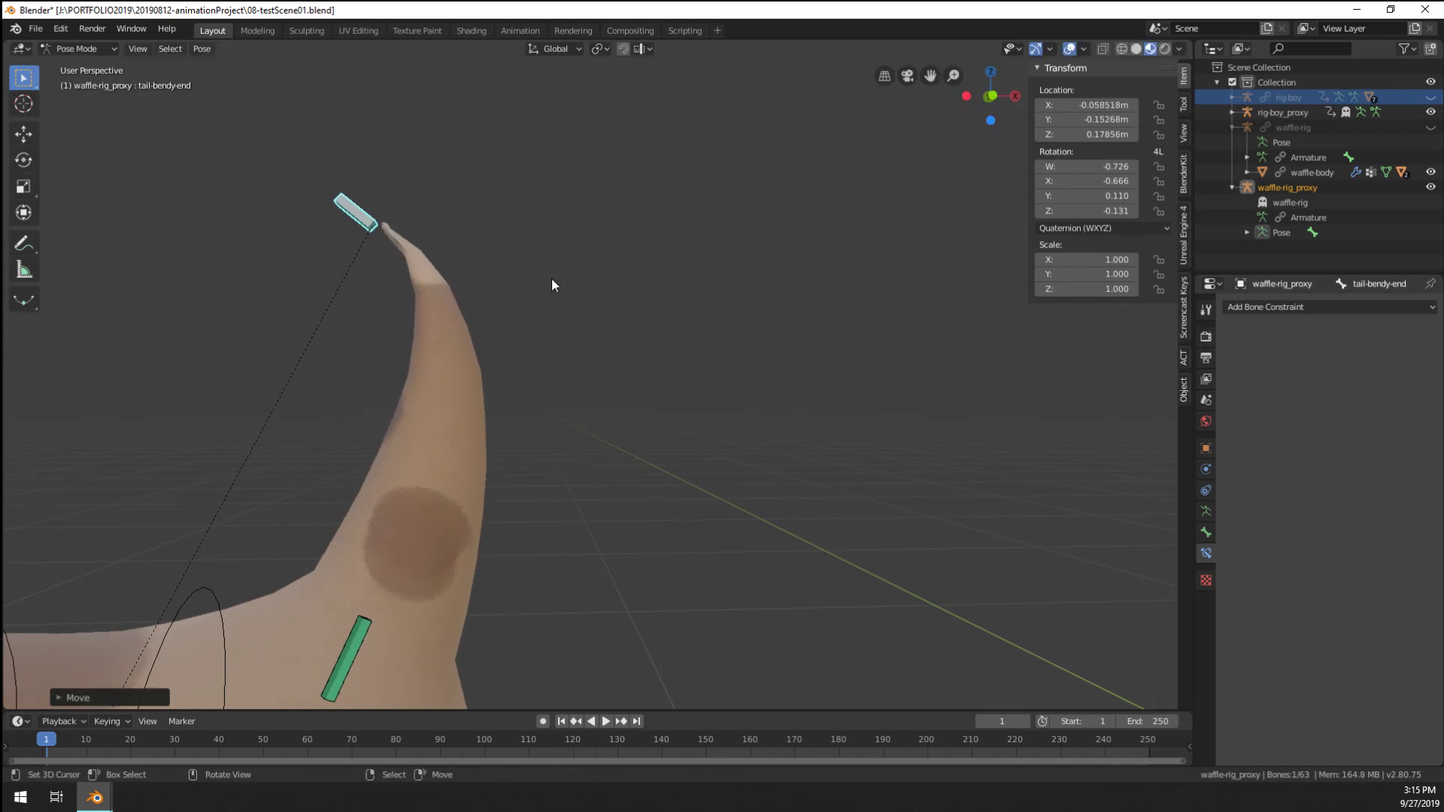
{"action": "scroll", "coordinate": [550, 442], "scroll_direction": "down", "scroll_amount": 5}
{"action": "middle_click_drag", "start_coordinate": [550, 436], "coordinate": [594, 427]}
{"action": "key", "text": "g"}
{"action": "left_click", "coordinate": [647, 427]}
{"action": "scroll", "coordinate": [686, 426], "scroll_direction": "down", "scroll_amount": 3}
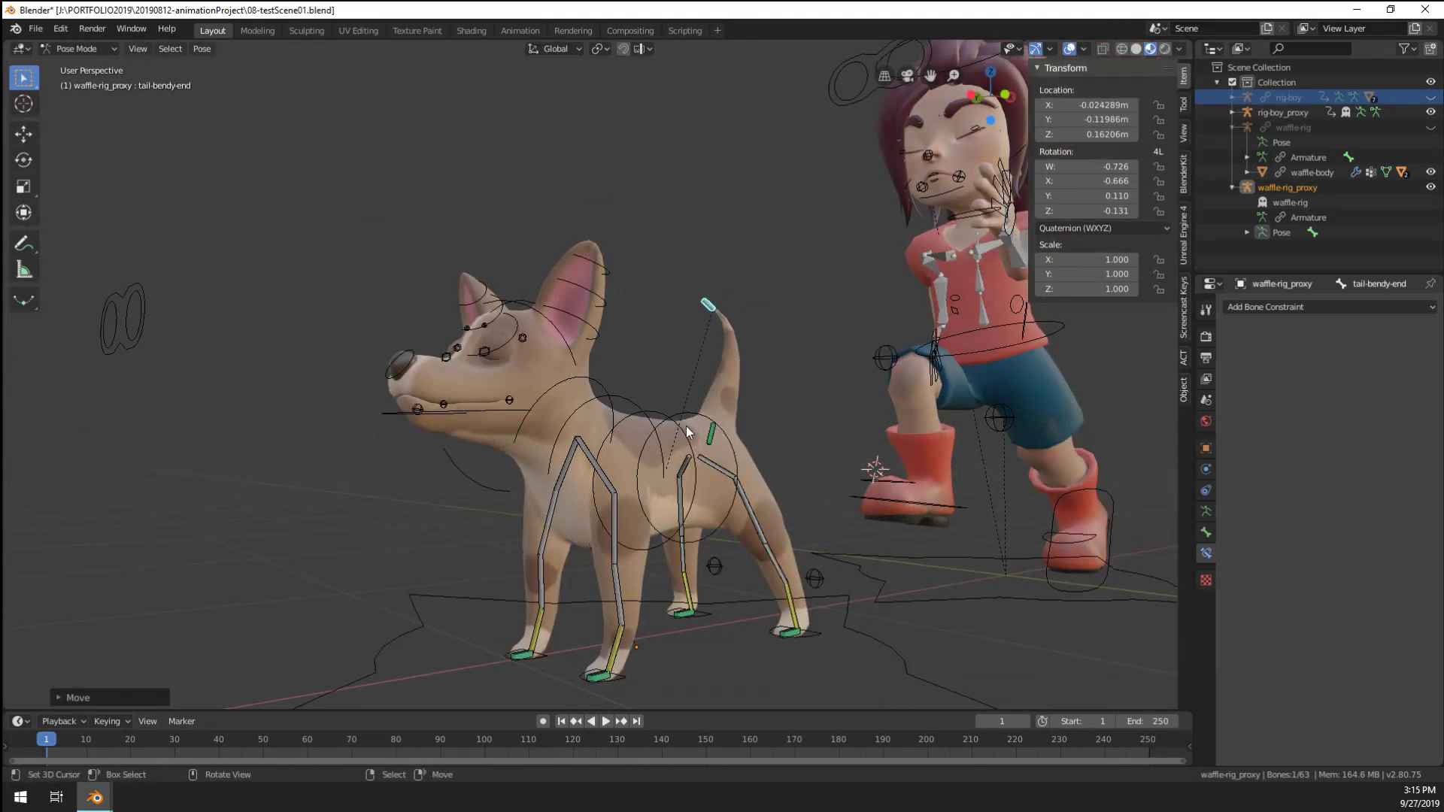
{"action": "scroll", "coordinate": [699, 418], "scroll_direction": "up", "scroll_amount": 2}
{"action": "middle_click_drag", "start_coordinate": [699, 418], "coordinate": [594, 456]}
{"action": "scroll", "coordinate": [709, 406], "scroll_direction": "down", "scroll_amount": 3}
{"action": "scroll", "coordinate": [629, 413], "scroll_direction": "up", "scroll_amount": 4}
{"action": "scroll", "coordinate": [634, 382], "scroll_direction": "down", "scroll_amount": 3}
{"action": "scroll", "coordinate": [640, 442], "scroll_direction": "up", "scroll_amount": 3}
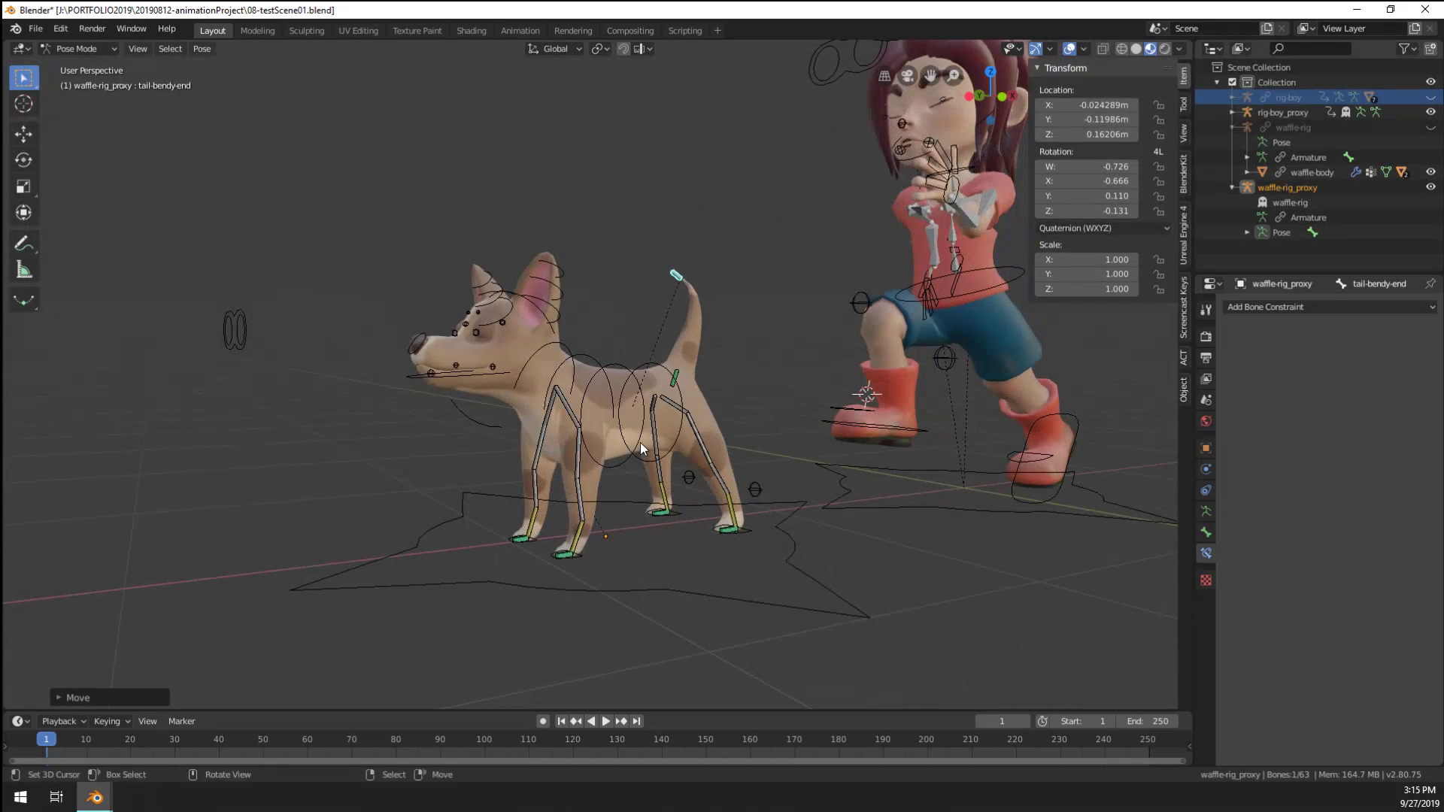
{"action": "scroll", "coordinate": [639, 442], "scroll_direction": "down", "scroll_amount": 2}
{"action": "scroll", "coordinate": [615, 454], "scroll_direction": "up", "scroll_amount": 4}
{"action": "scroll", "coordinate": [617, 453], "scroll_direction": "down", "scroll_amount": 2}
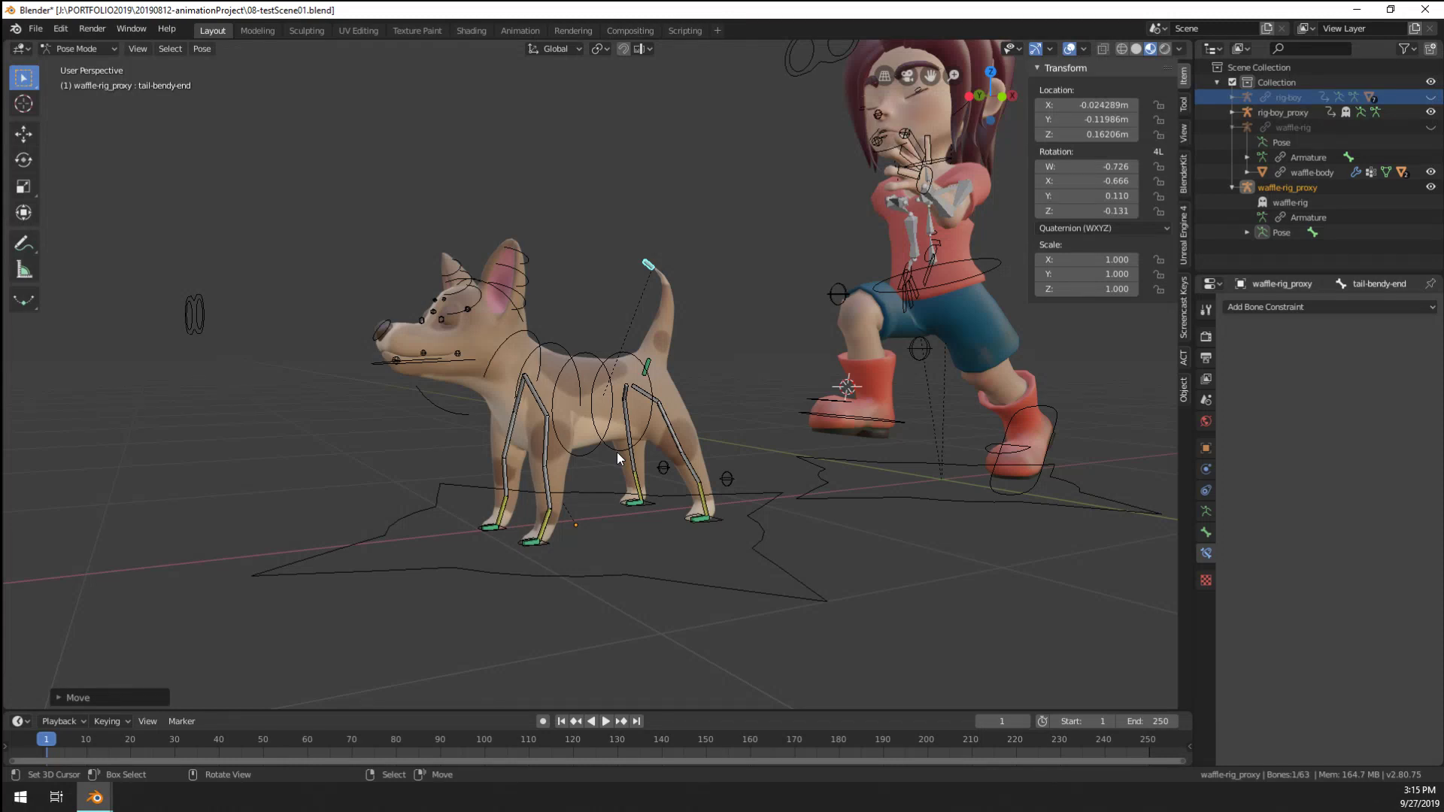
{"action": "scroll", "coordinate": [617, 453], "scroll_direction": "up", "scroll_amount": 3}
Rotate the dog's left hind upper leg bone, backLeg.L, for the running pose
{"action": "left_click", "coordinate": [489, 449]}
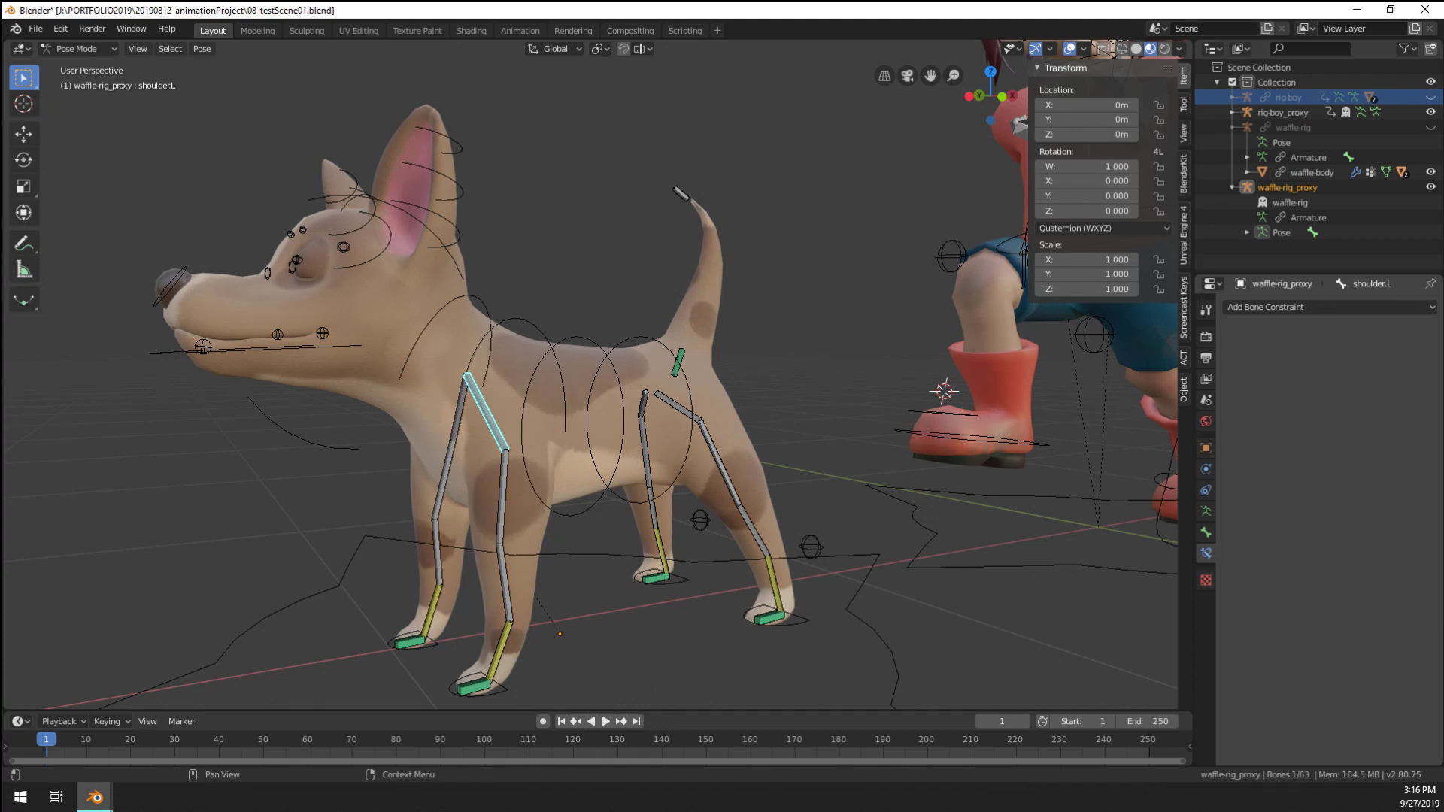
{"action": "middle_click_drag", "start_coordinate": [972, 476], "coordinate": [657, 453]}
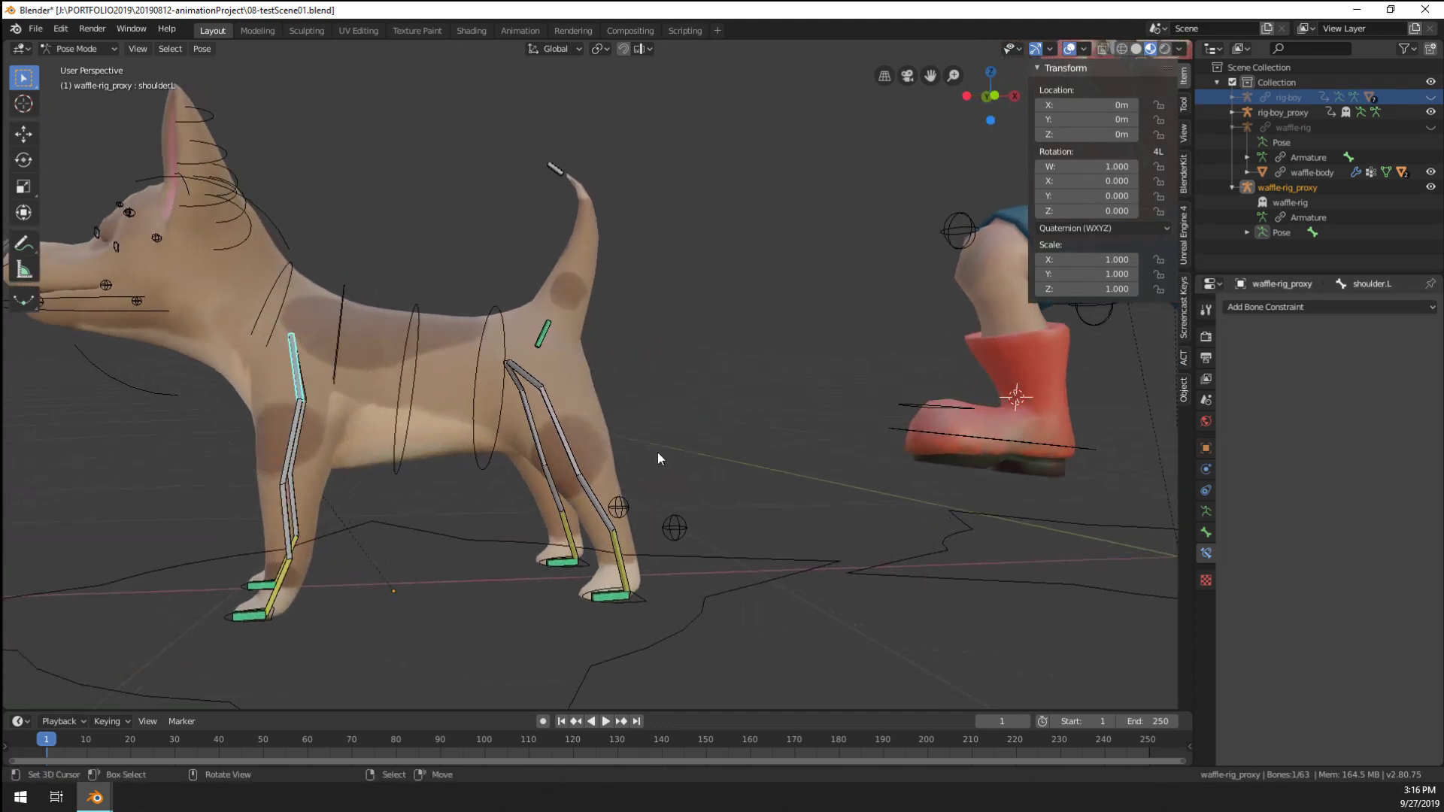
{"action": "left_click", "coordinate": [570, 435]}
{"action": "middle_click_drag", "start_coordinate": [571, 434], "coordinate": [554, 460]}
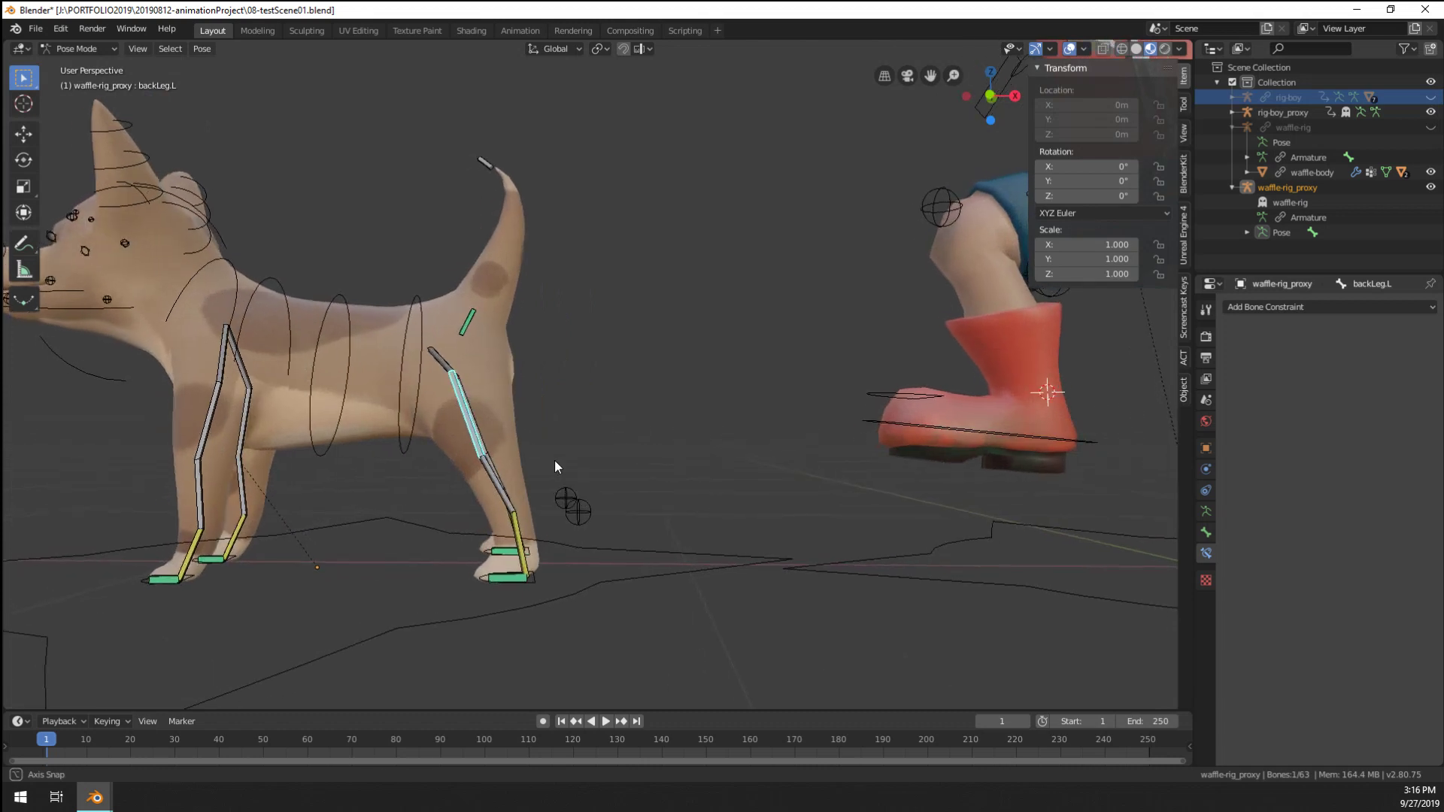
{"action": "key", "text": "r"}
{"action": "left_click", "coordinate": [495, 504]}
Lift and tilt the left hind paw control CTRL-IK-backLeg-L, placing it at about X 0.025 m, Y -0.048 m, Z 0.149 m
{"action": "left_click", "coordinate": [535, 584]}
{"action": "key", "text": "r"}
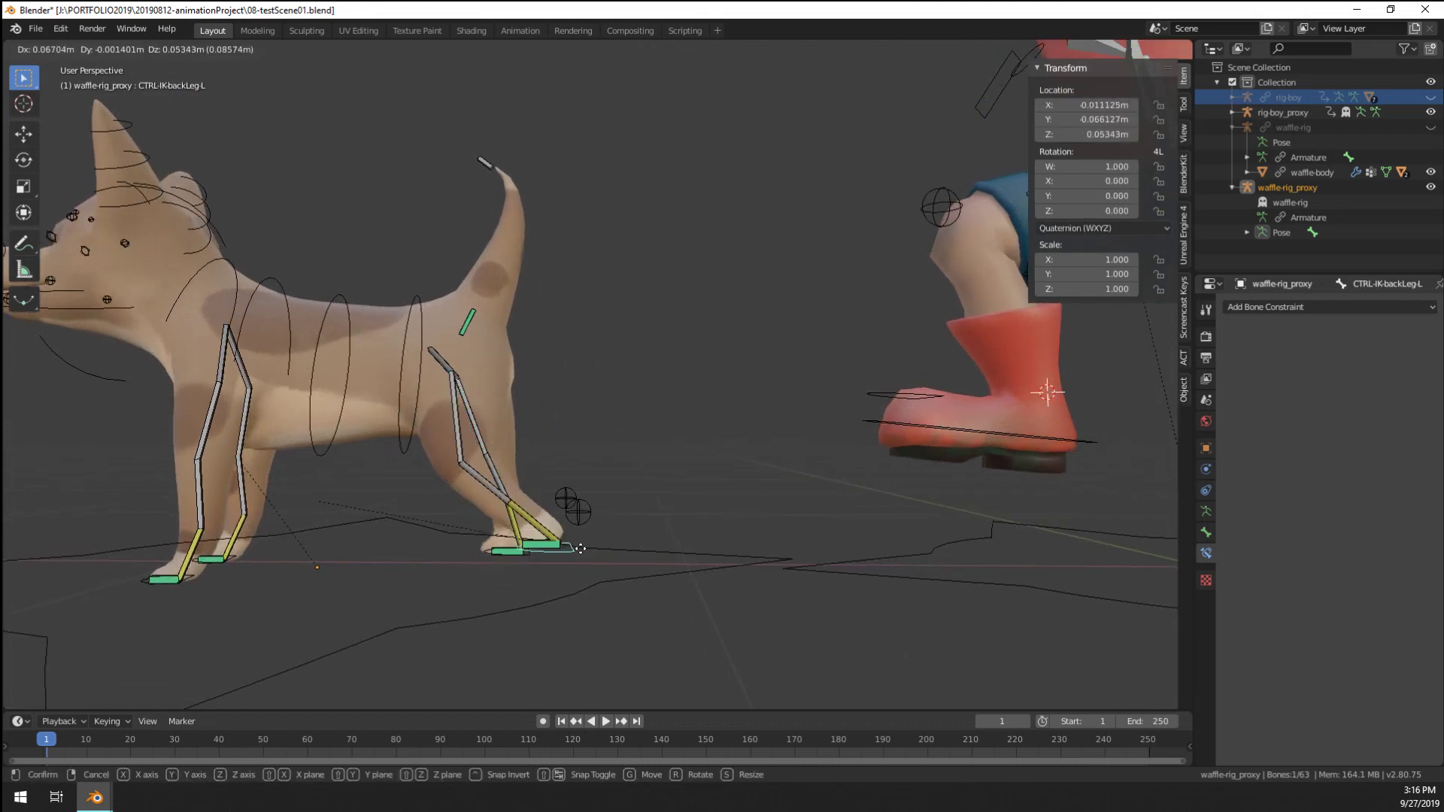
{"action": "left_click", "coordinate": [610, 525]}
{"action": "key", "text": "g"}
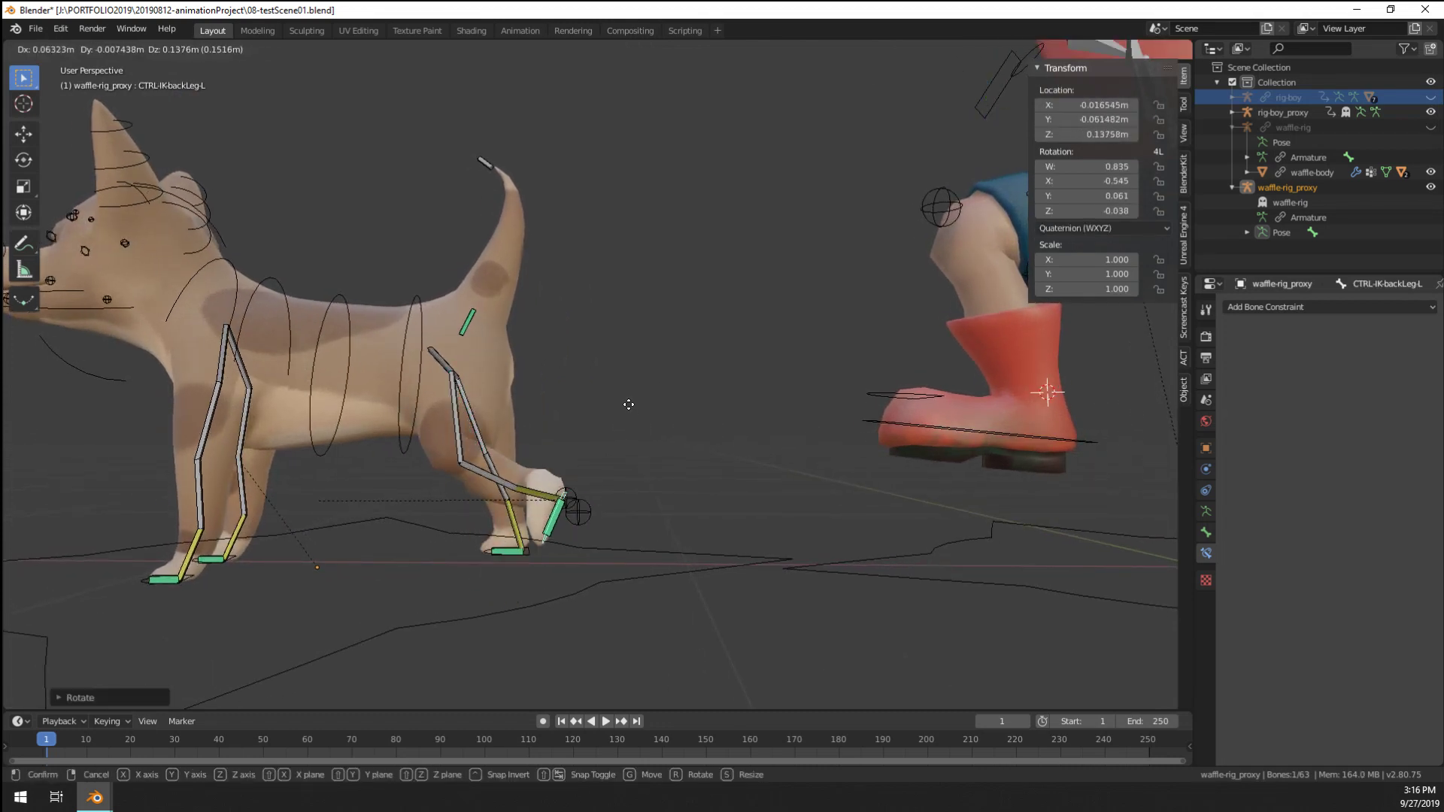
{"action": "left_click", "coordinate": [624, 408]}
{"action": "middle_click_drag", "start_coordinate": [624, 408], "coordinate": [688, 406]}
{"action": "key", "text": "g"}
{"action": "left_click", "coordinate": [551, 445]}
{"action": "key", "text": "g"}
{"action": "left_click", "coordinate": [564, 436]}
{"action": "key", "text": "g"}
{"action": "left_click", "coordinate": [706, 413]}
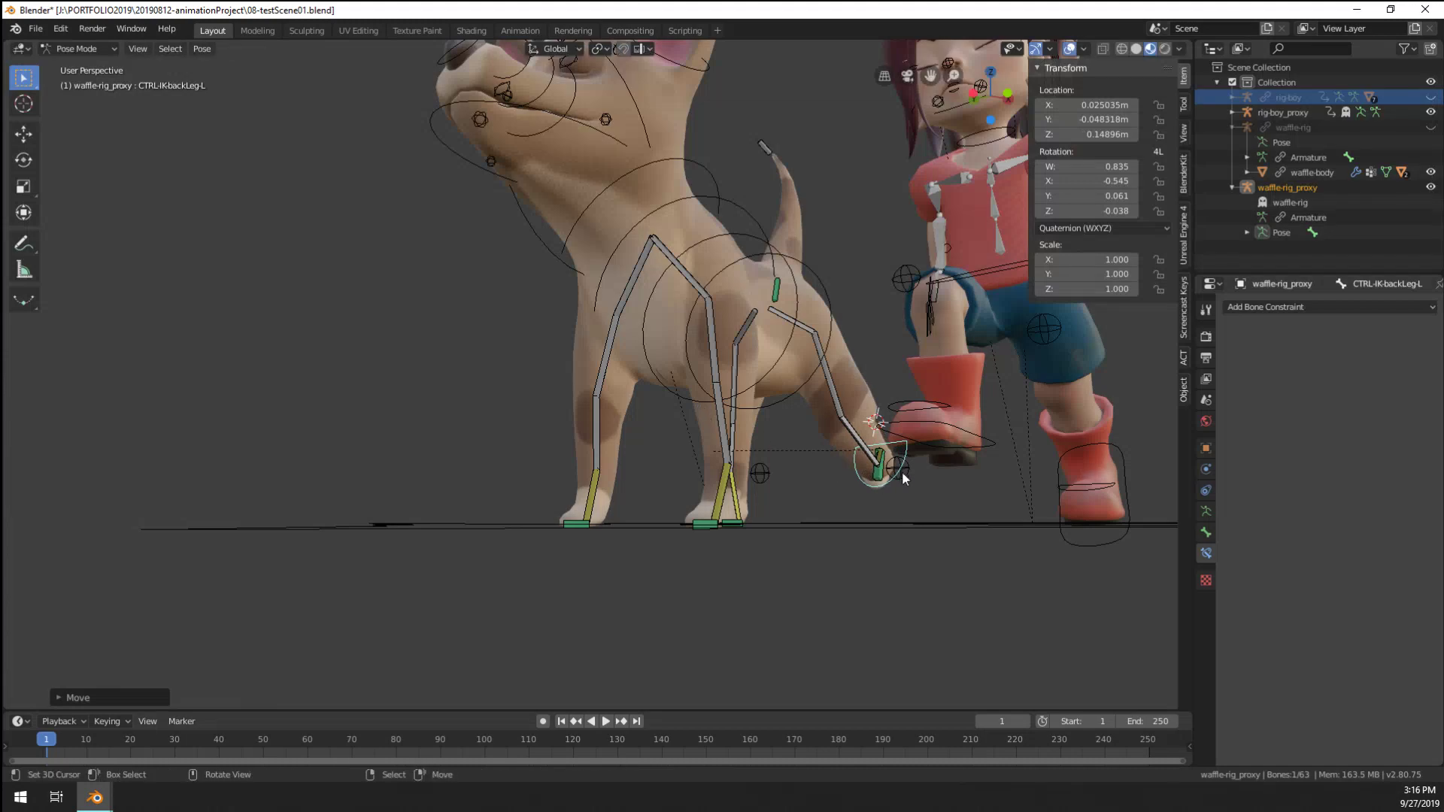
Move the left shin pole target CTRL-backShinPoleTarget.L behind and above the raised paw so the hind leg bends correctly
{"action": "left_click", "coordinate": [903, 475]}
{"action": "middle_click_drag", "start_coordinate": [903, 477], "coordinate": [907, 502]}
{"action": "key", "text": "g"}
{"action": "left_click", "coordinate": [823, 572]}
{"action": "middle_click_drag", "start_coordinate": [823, 572], "coordinate": [714, 555]}
{"action": "key", "text": "g"}
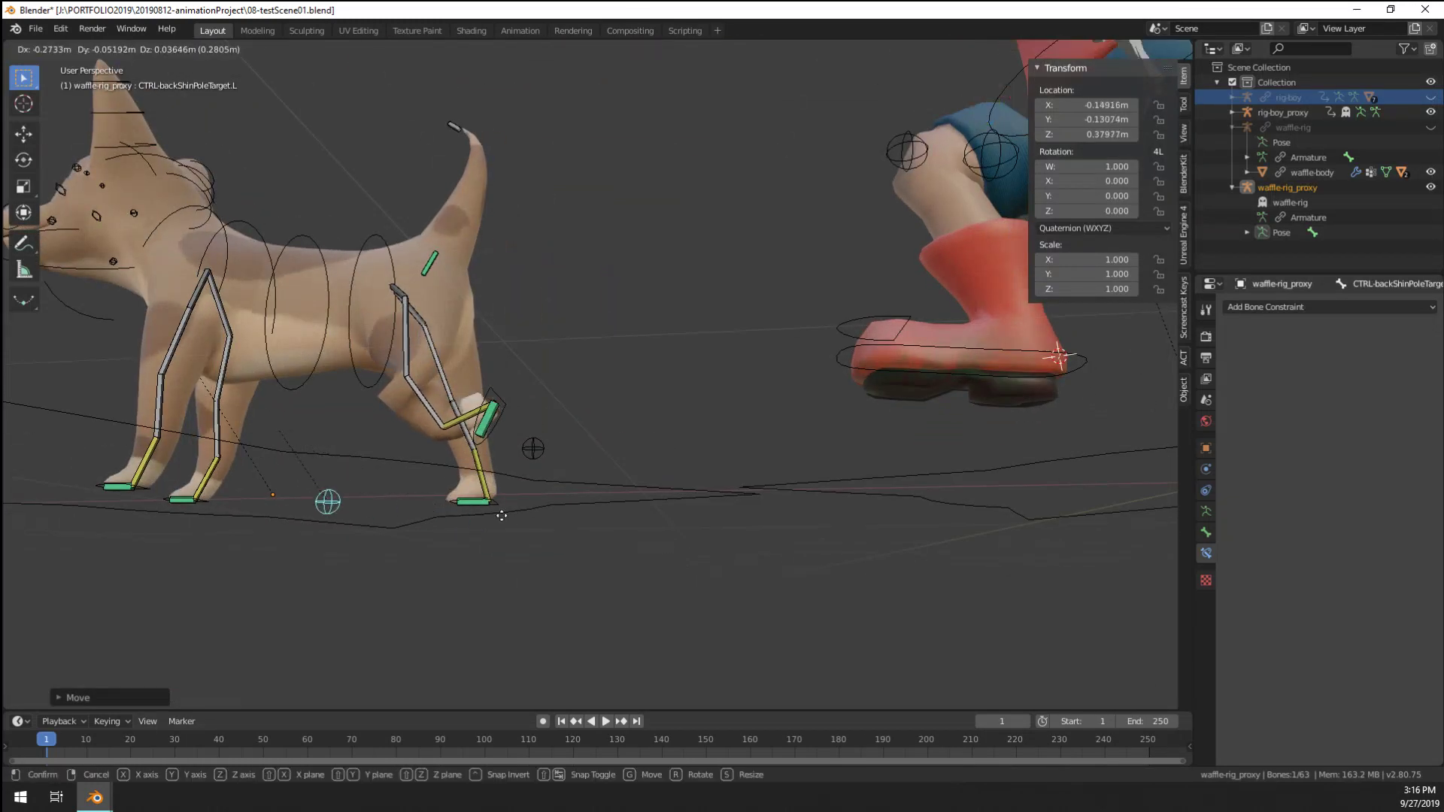
{"action": "left_click", "coordinate": [492, 510]}
{"action": "middle_click_drag", "start_coordinate": [493, 510], "coordinate": [606, 484]}
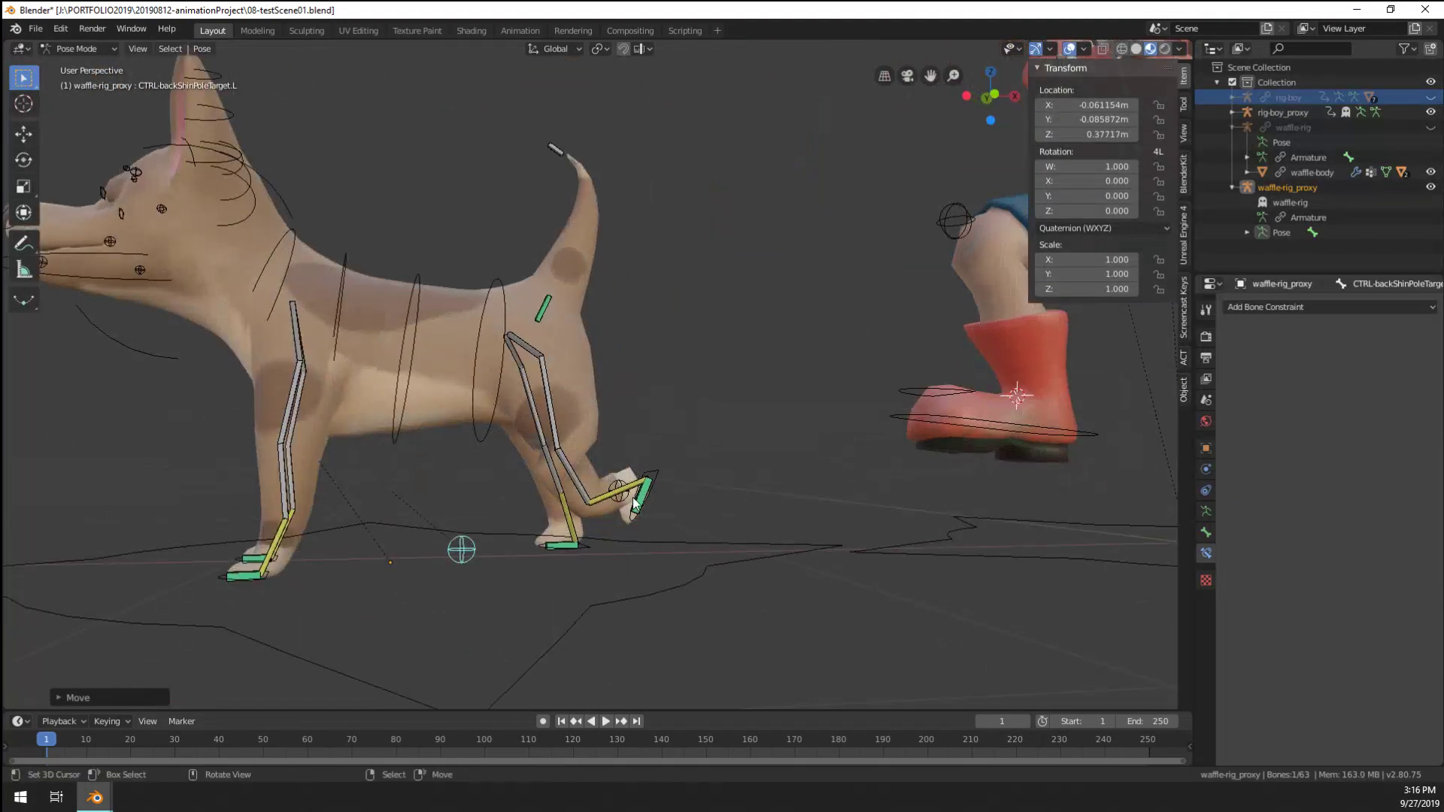
{"action": "key", "text": "g"}
{"action": "left_click", "coordinate": [682, 418]}
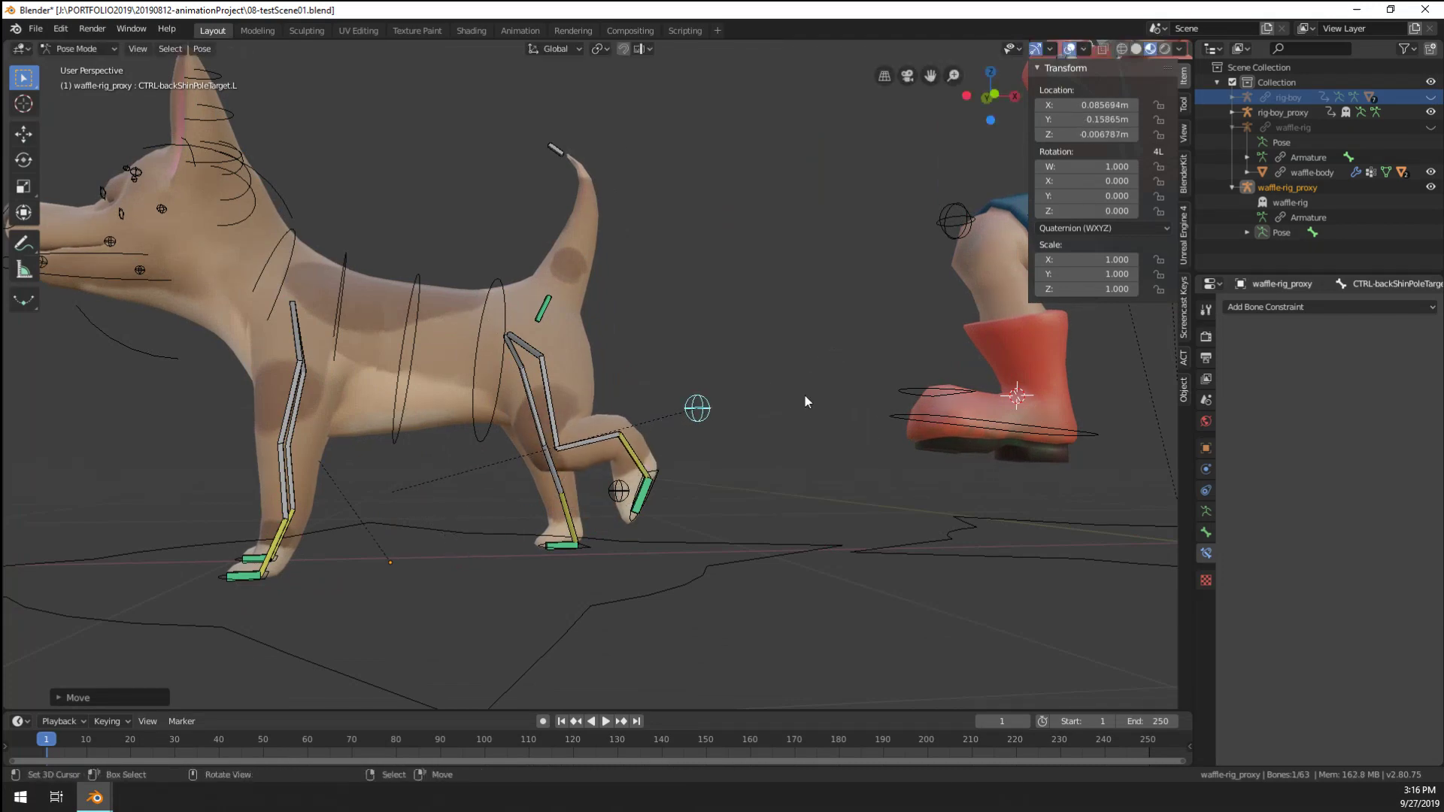
Rotate the left hind paw control CTRL-IK-backLeg-L further so the toes point down and backward
{"action": "middle_click_drag", "start_coordinate": [803, 403], "coordinate": [742, 433]}
{"action": "scroll", "coordinate": [756, 413], "scroll_direction": "up", "scroll_amount": 2}
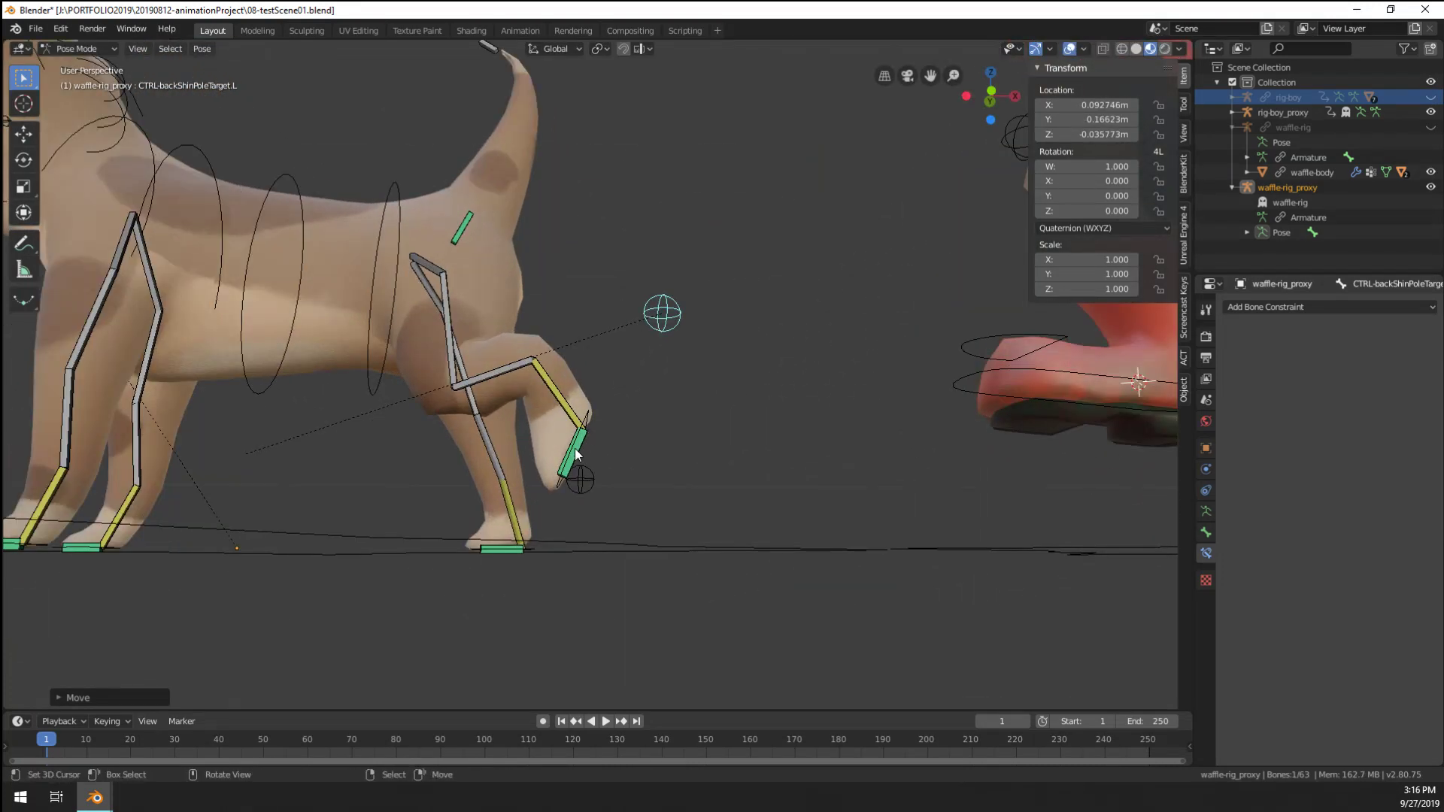
{"action": "left_click", "coordinate": [579, 482]}
{"action": "key", "text": "r"}
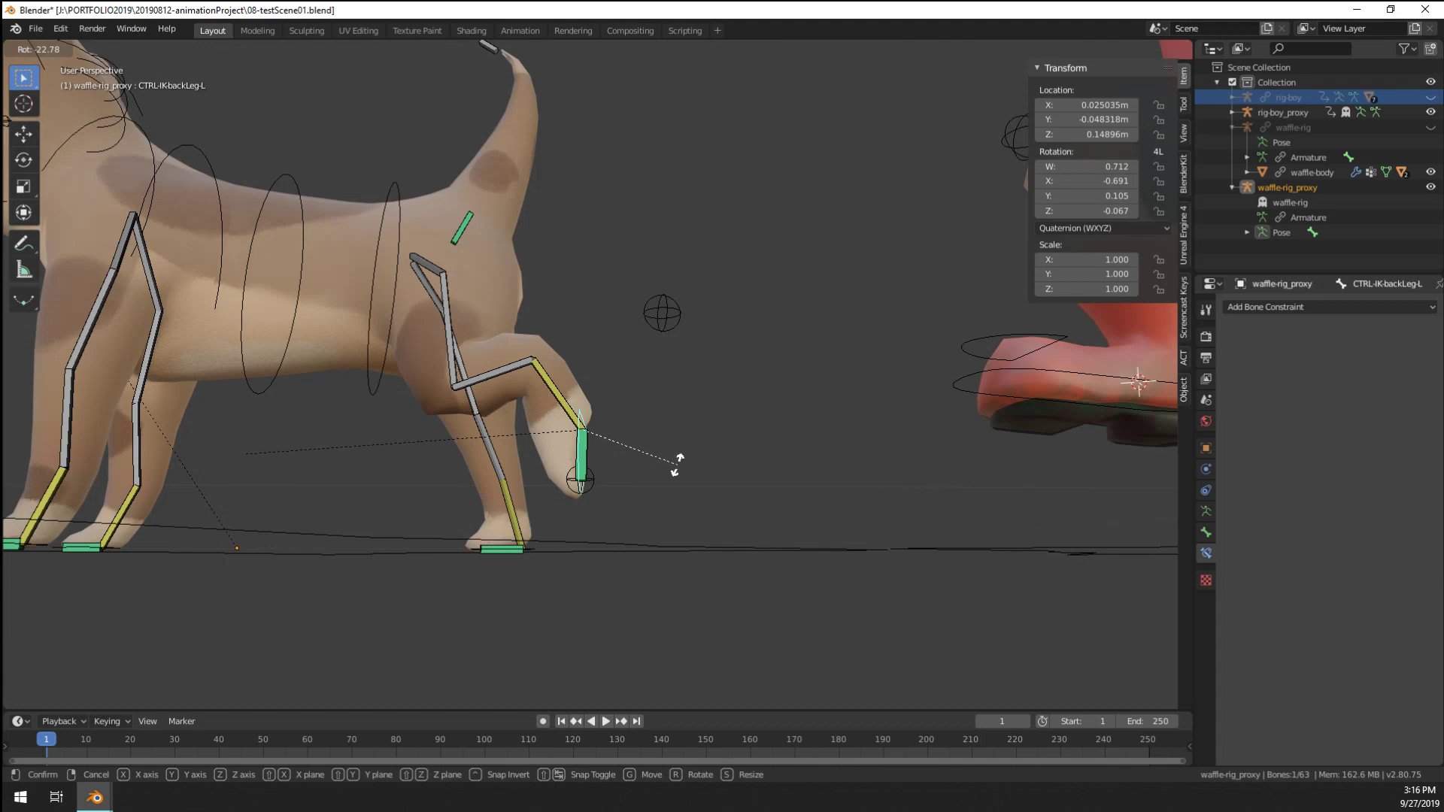
{"action": "left_click", "coordinate": [706, 433]}
Swing the backLeg.L bone rearward and move the left hind paw control back to stretch the leg behind the dog
{"action": "right_click", "coordinate": [444, 339]}
{"action": "key", "text": "r"}
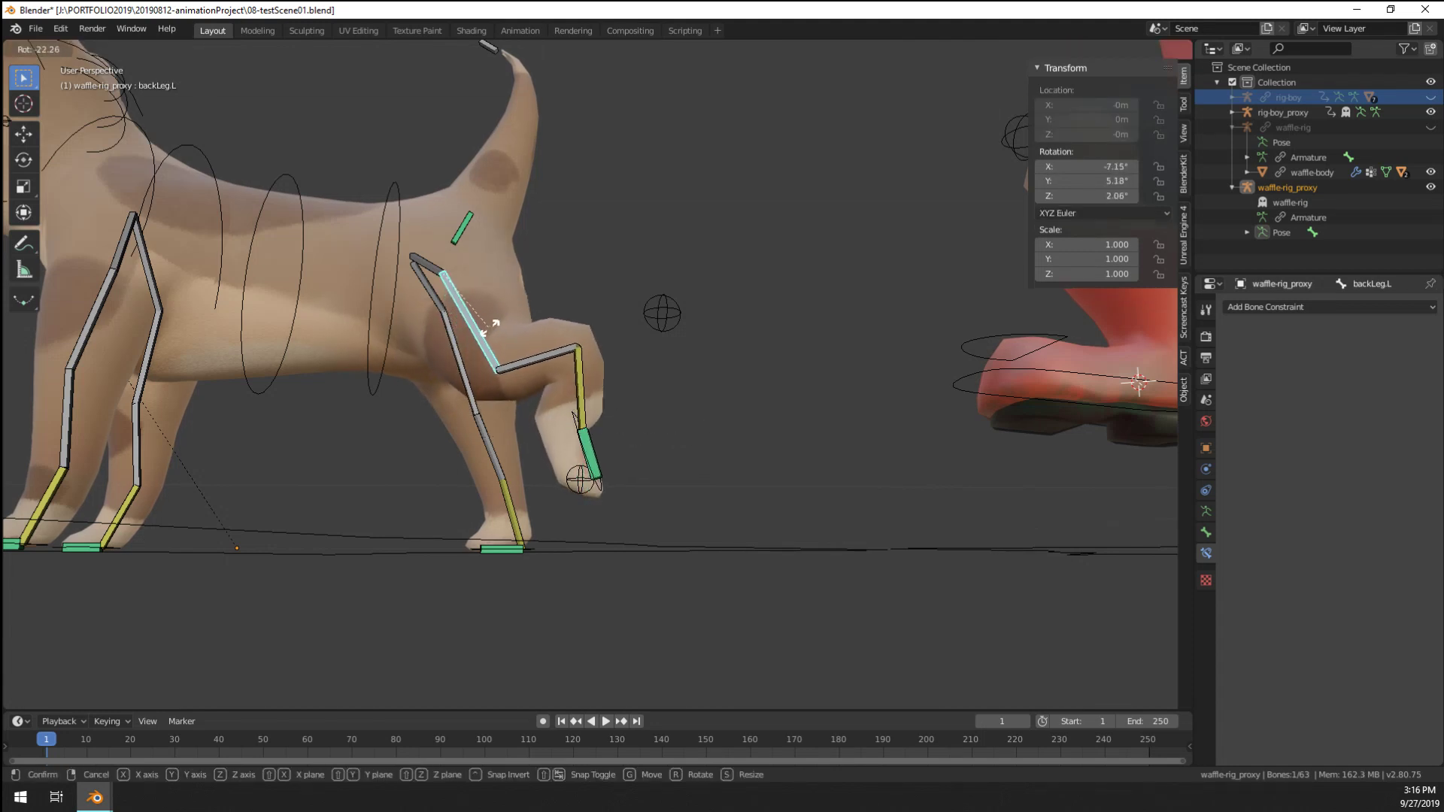
{"action": "left_click", "coordinate": [495, 324]}
{"action": "right_click", "coordinate": [602, 454]}
{"action": "key", "text": "g"}
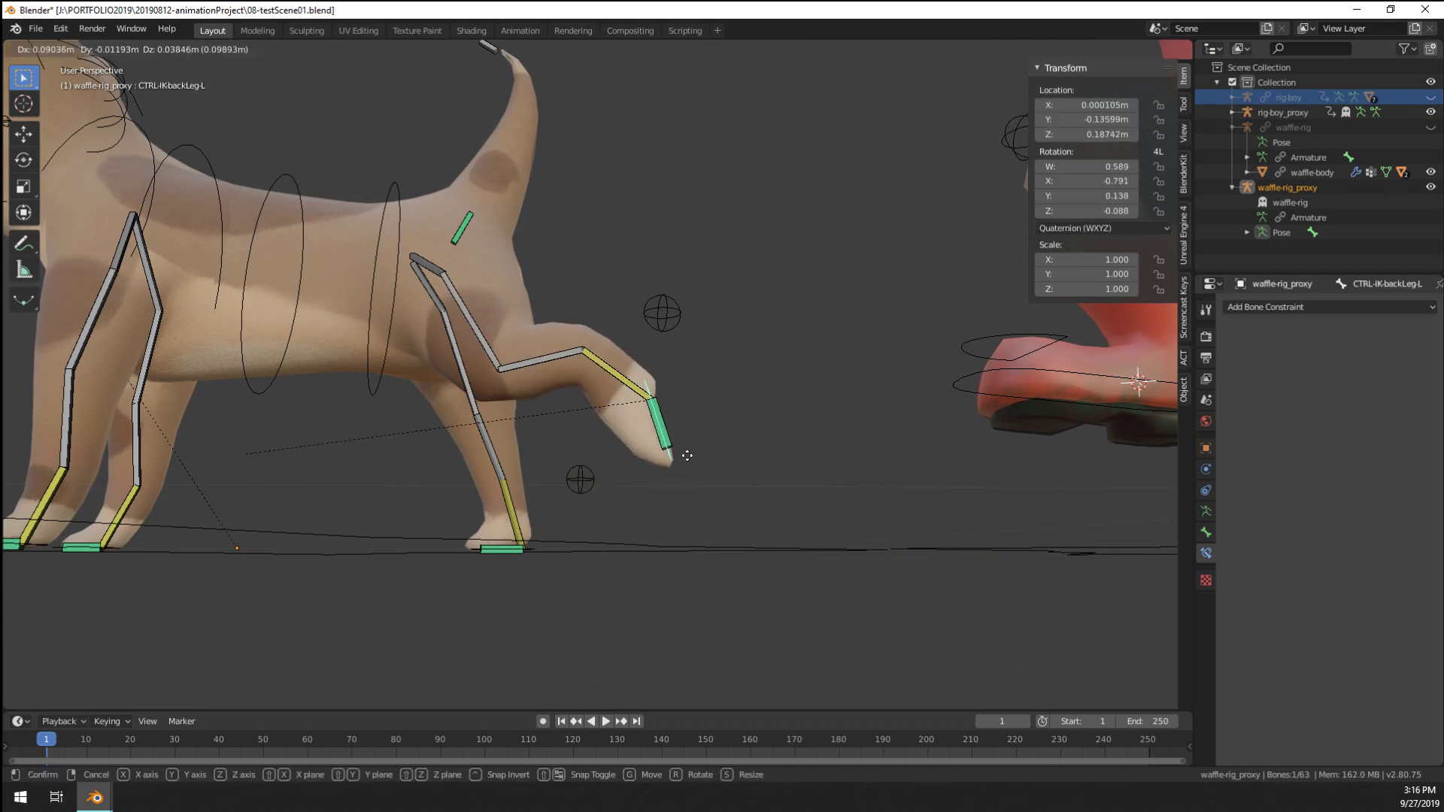
{"action": "left_click", "coordinate": [682, 456]}
Select the left hind leg's bones, paw control and shin pole target, and copy their pose
{"action": "middle_click_drag", "start_coordinate": [548, 536], "coordinate": [715, 488]}
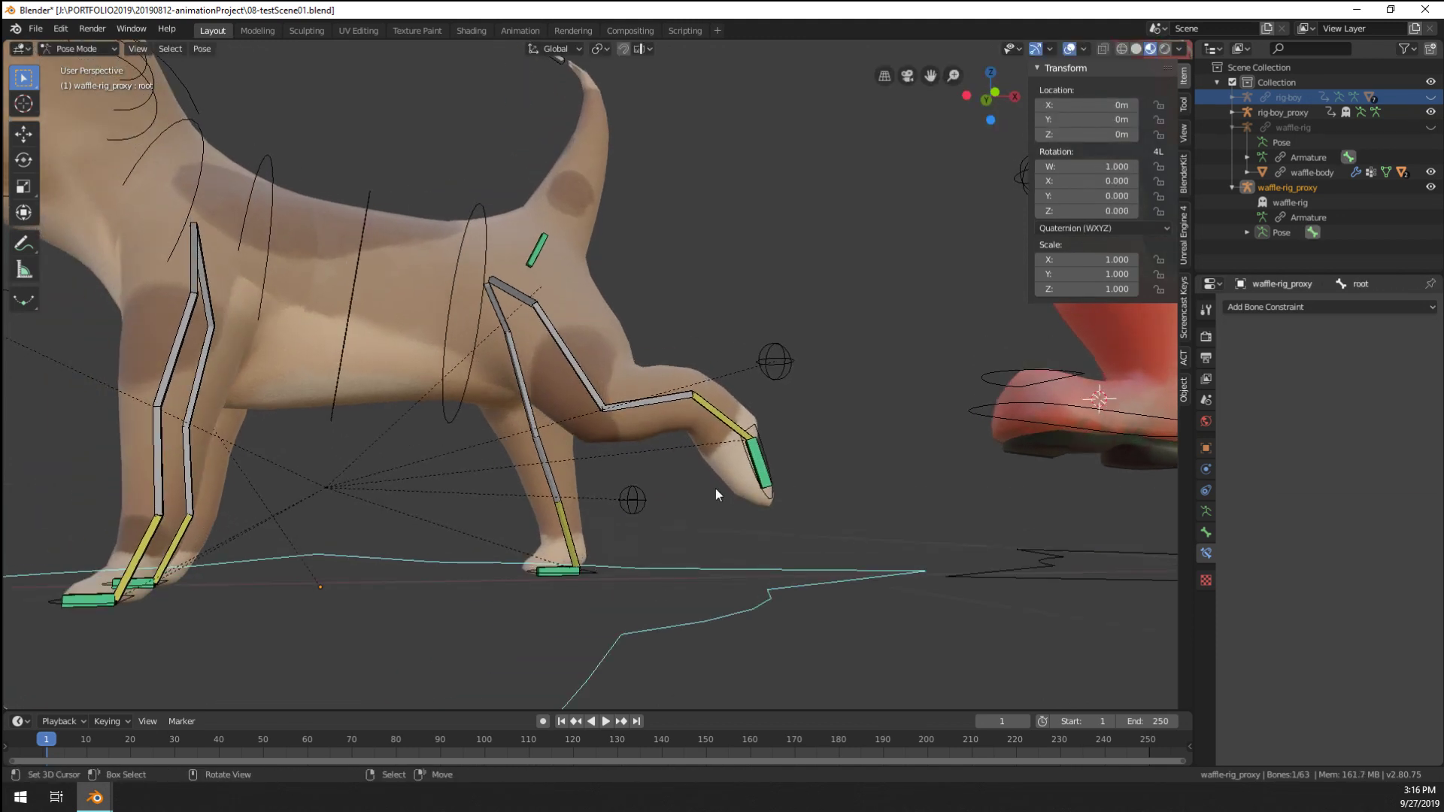
{"action": "key", "text": "c"}
{"action": "left_click", "coordinate": [743, 442]}
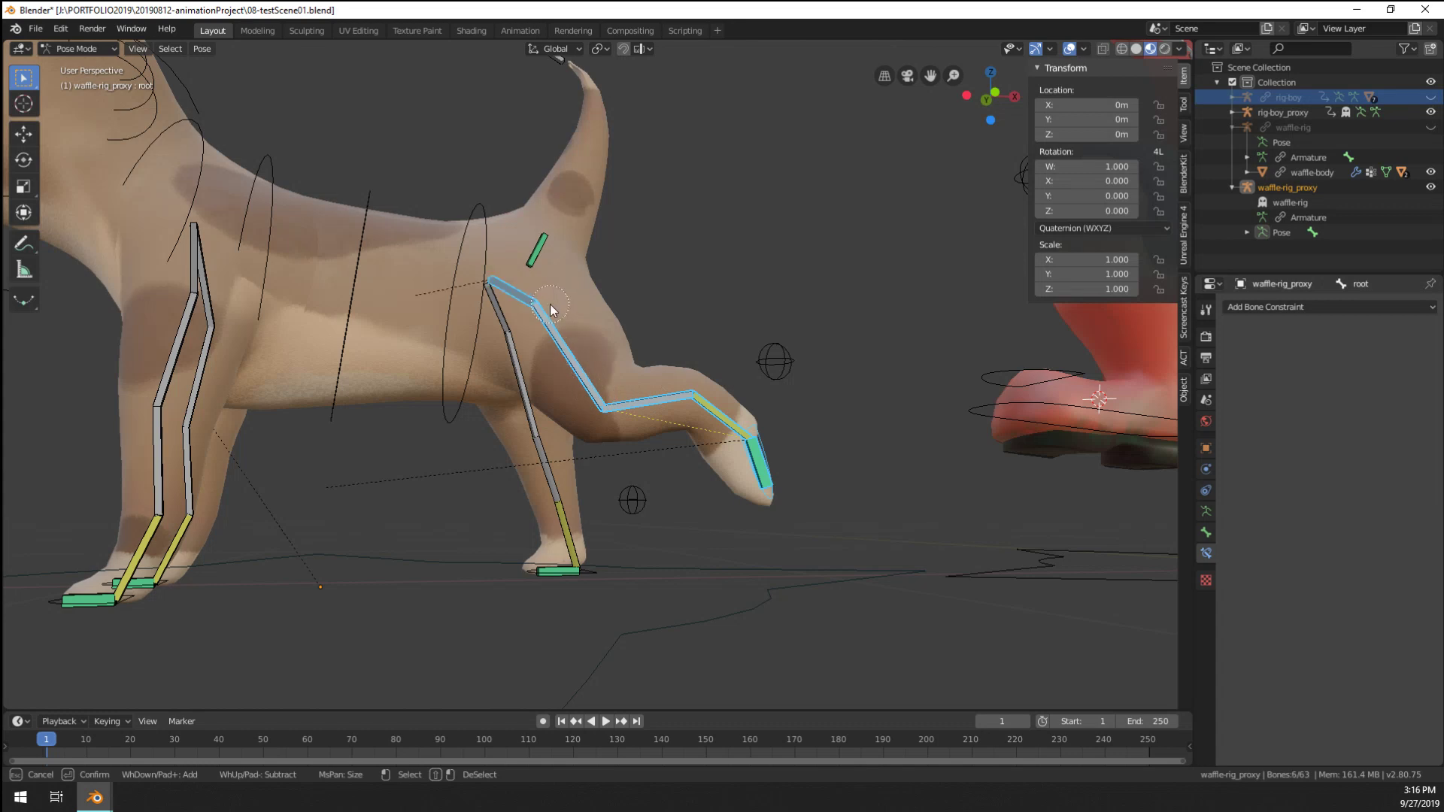
{"action": "right_click", "coordinate": [768, 359]}
{"action": "left_click", "coordinate": [203, 49]}
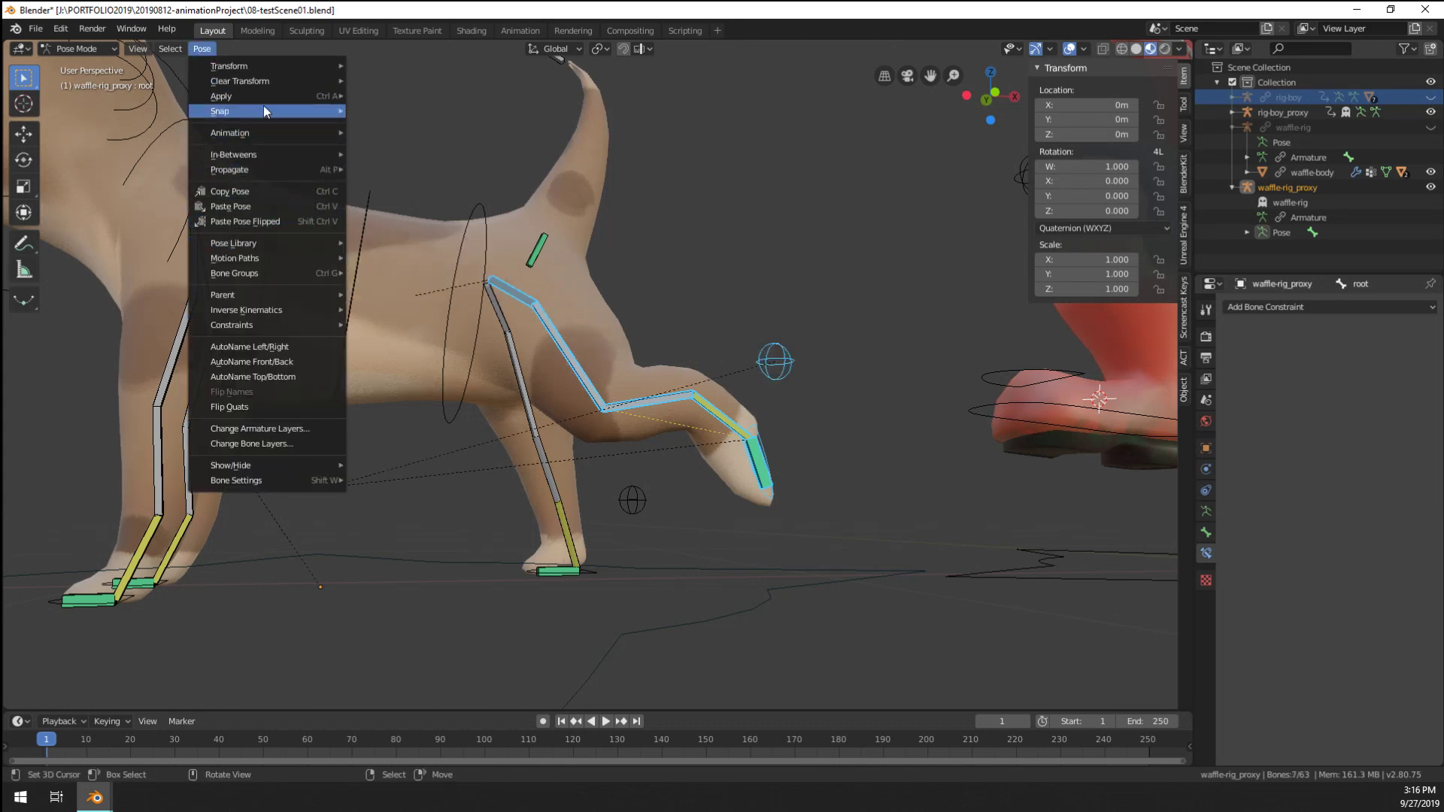
{"action": "left_click", "coordinate": [245, 191]}
Select the matching right hind leg bones and controls and paste the copied pose flipped
{"action": "key", "text": "alt+a"}
{"action": "key", "text": "c"}
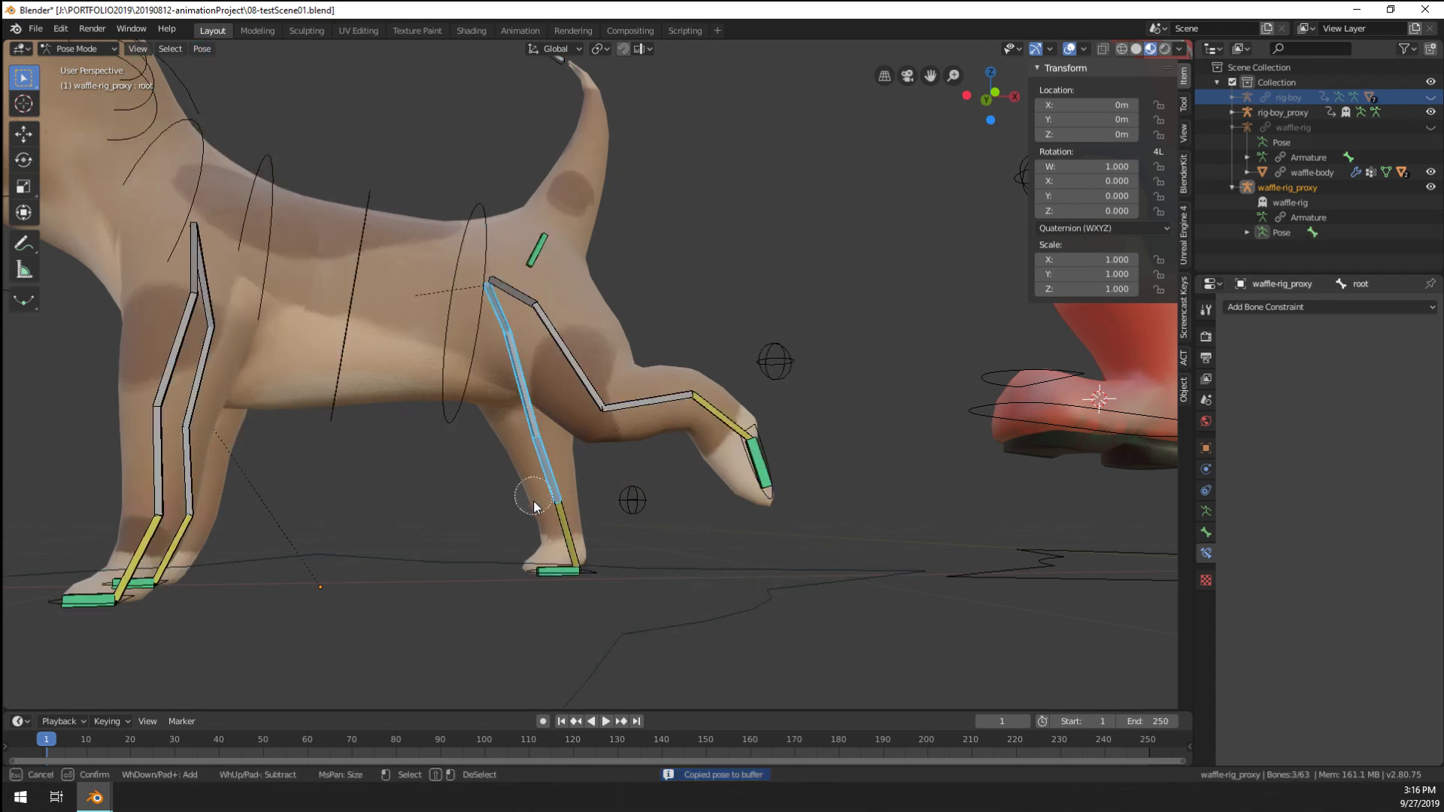
{"action": "key", "text": "Escape"}
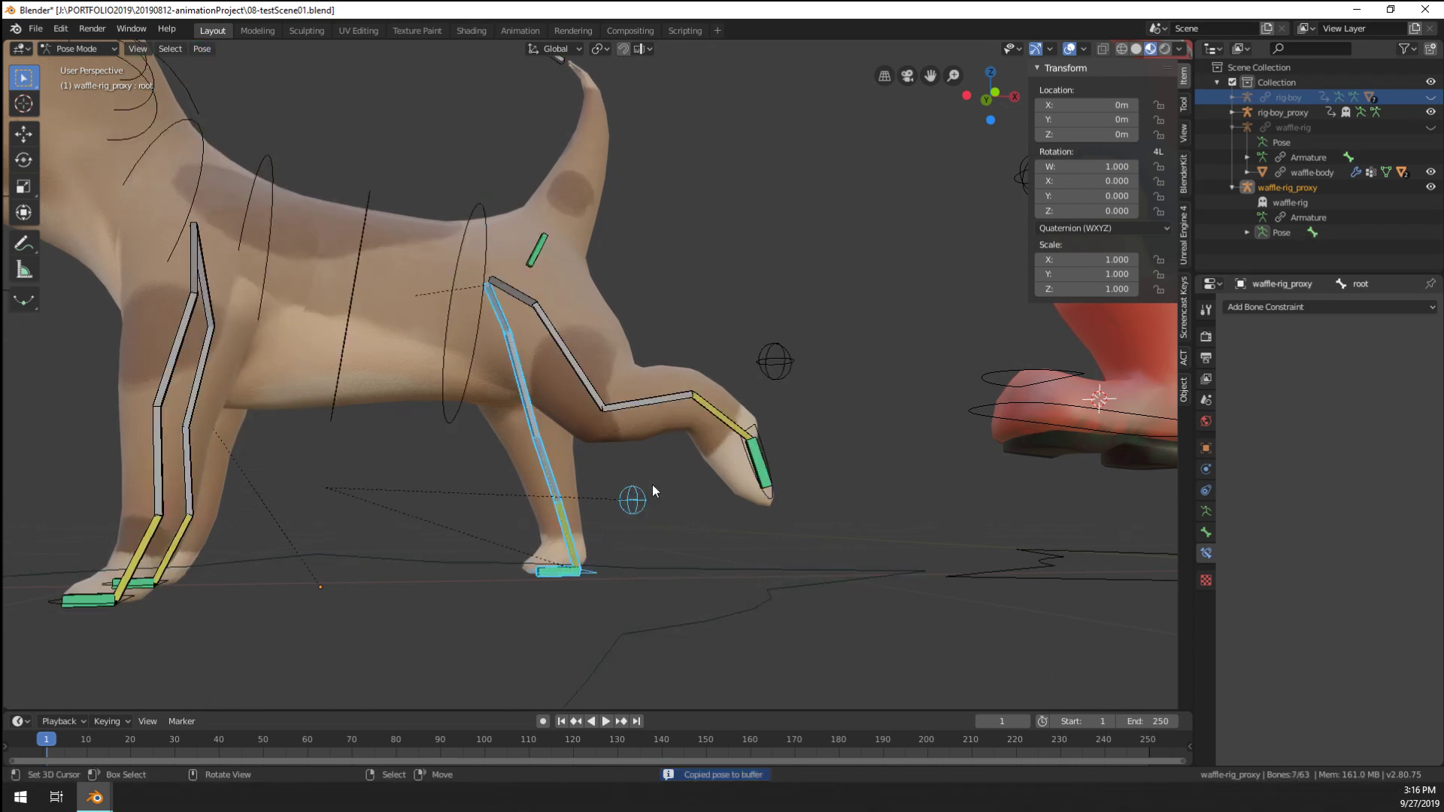
{"action": "left_click", "coordinate": [203, 49]}
{"action": "left_click", "coordinate": [267, 218]}
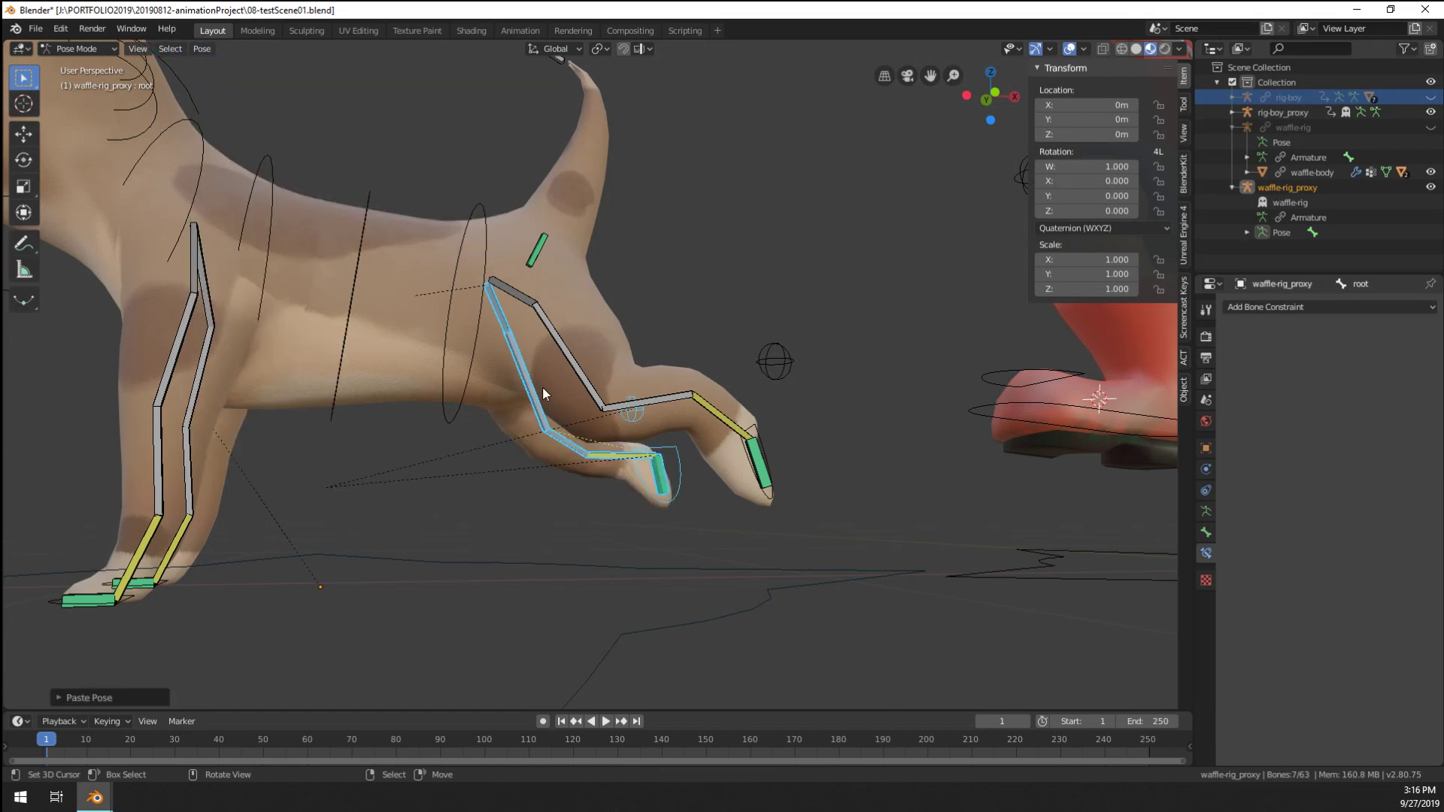
Adjust the right hind leg by rotating backLeg.R and moving CTRL-IK-backLeg-R to about X 0.005 m, Y -0.113 m, Z 0.197 m
{"action": "middle_click_drag", "start_coordinate": [543, 387], "coordinate": [778, 354]}
{"action": "left_click", "coordinate": [560, 271]}
{"action": "key", "text": "r"}
{"action": "left_click", "coordinate": [571, 323]}
{"action": "left_click", "coordinate": [707, 350]}
{"action": "key", "text": "g"}
{"action": "left_click", "coordinate": [701, 349]}
{"action": "left_click", "coordinate": [760, 337]}
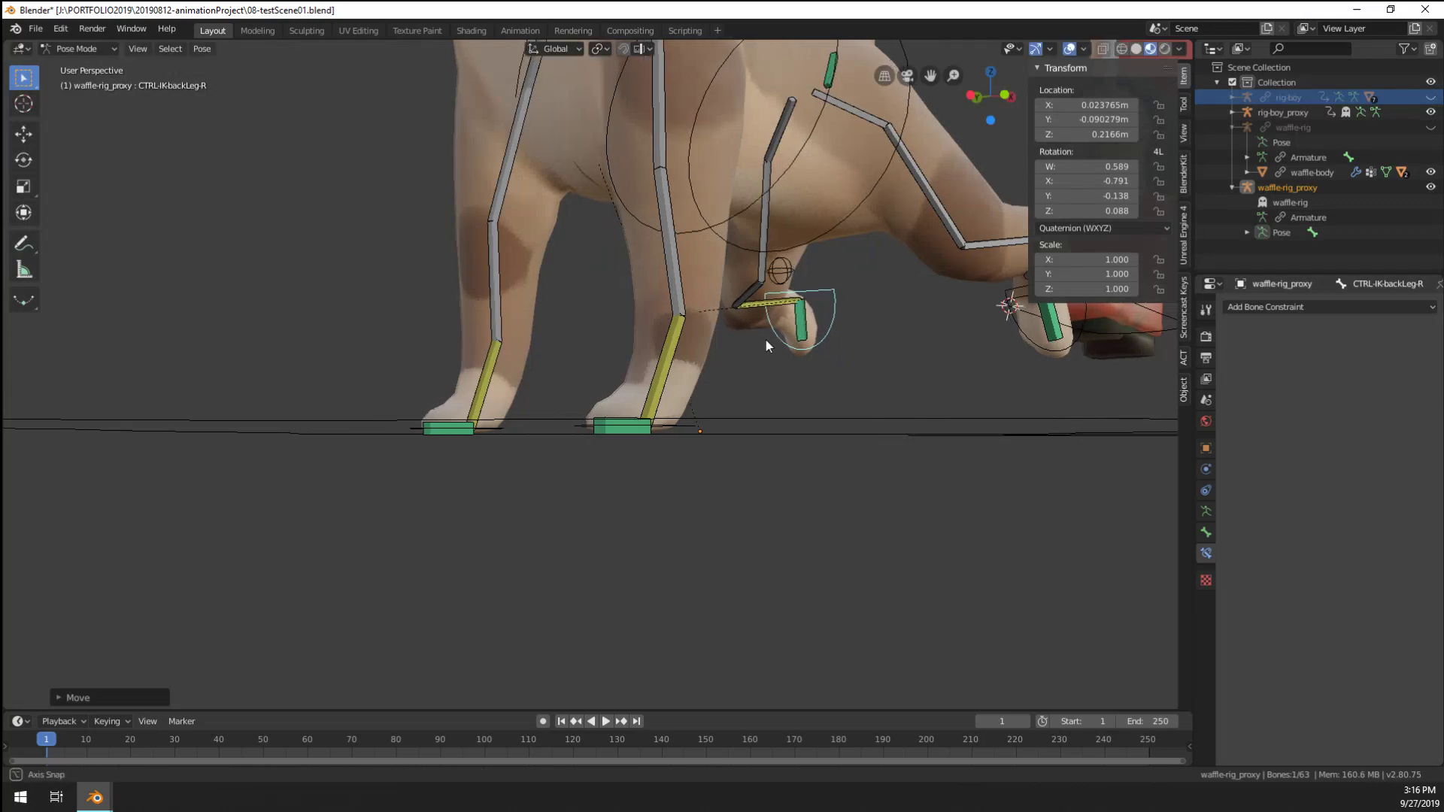
{"action": "middle_click_drag", "start_coordinate": [767, 338], "coordinate": [840, 364]}
{"action": "left_click_drag", "start_coordinate": [840, 366], "coordinate": [844, 370]}
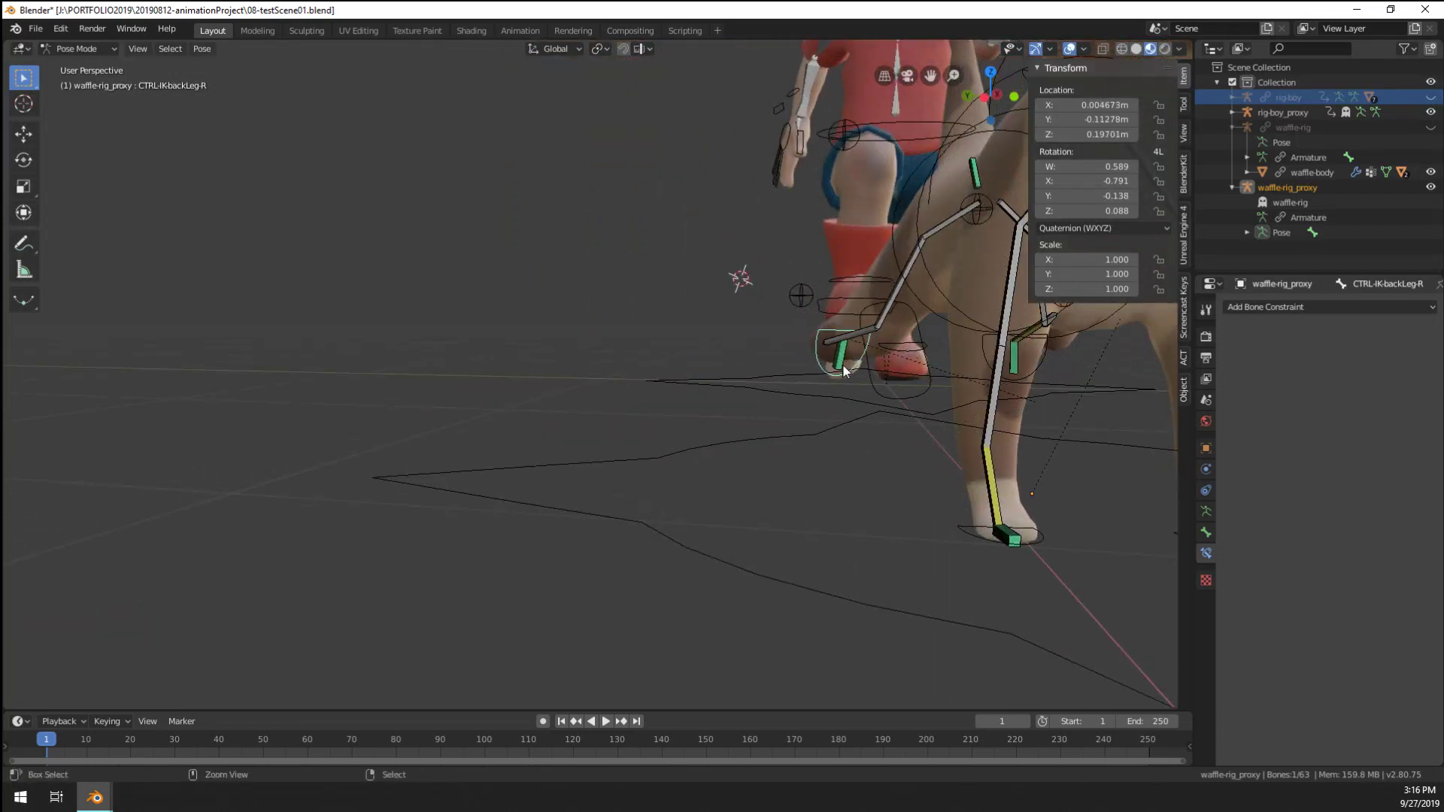
{"action": "left_click", "coordinate": [833, 314]}
{"action": "middle_click_drag", "start_coordinate": [833, 314], "coordinate": [737, 344]}
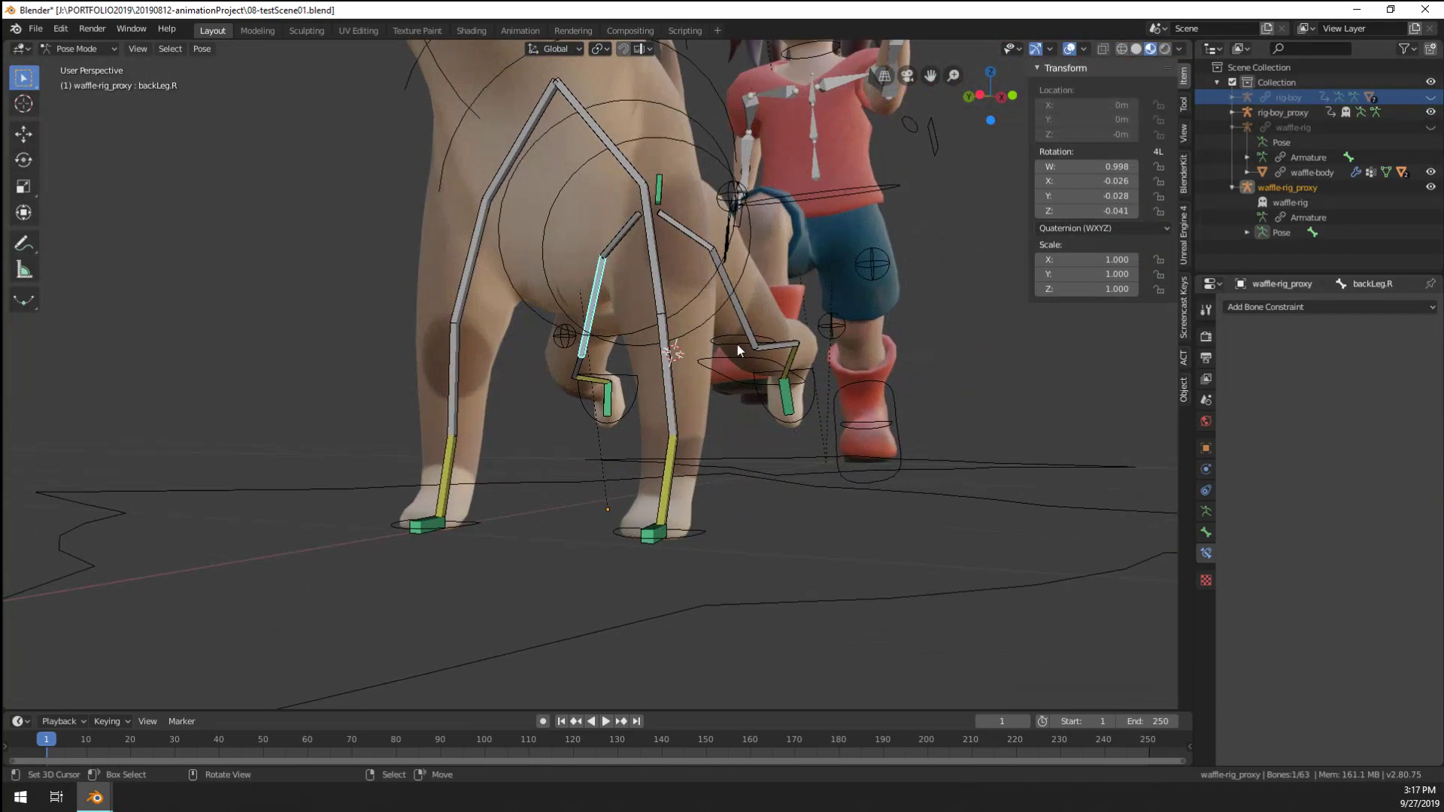
Reposition the hind shin pole targets, placing the right one at about X 0.130 m, Y 0.120 m, Z -0.181 m
{"action": "right_click", "coordinate": [832, 325]}
{"action": "key", "text": "g"}
{"action": "left_click", "coordinate": [762, 294]}
{"action": "middle_click_drag", "start_coordinate": [762, 294], "coordinate": [582, 521]}
{"action": "right_click", "coordinate": [581, 323]}
{"action": "key", "text": "g"}
{"action": "left_click", "coordinate": [553, 466]}
Raise CTRL-IK-backLeg-L to about X 0.001 m, Y -0.160 m, Z 0.236 m and rotate backLeg.L to about X -2.9°, Y 3.5°, Z 3.9°
{"action": "scroll", "coordinate": [381, 472], "scroll_direction": "up", "scroll_amount": 4}
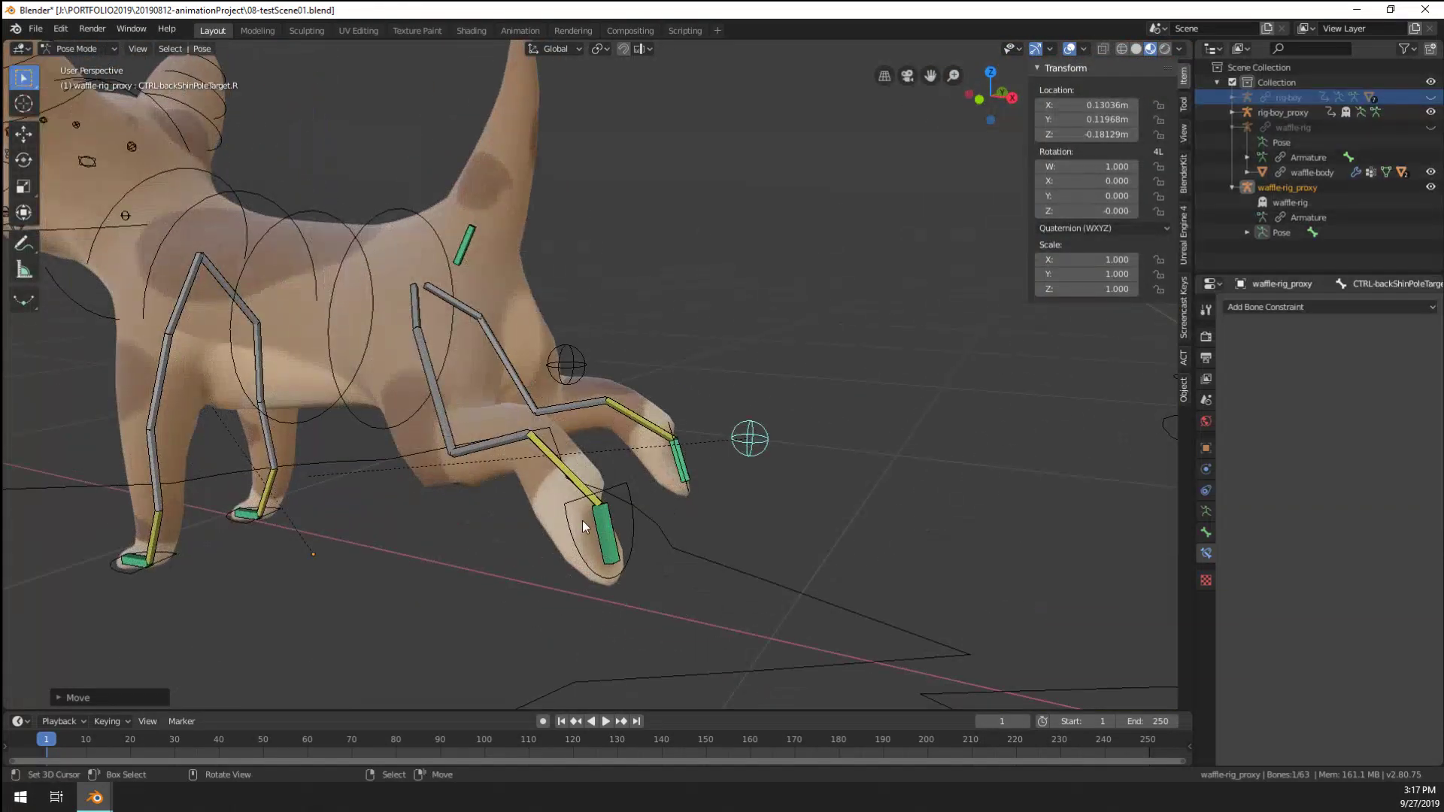
{"action": "right_click", "coordinate": [621, 576]}
{"action": "middle_click_drag", "start_coordinate": [622, 576], "coordinate": [645, 547]}
{"action": "key", "text": "g"}
{"action": "left_click", "coordinate": [666, 504]}
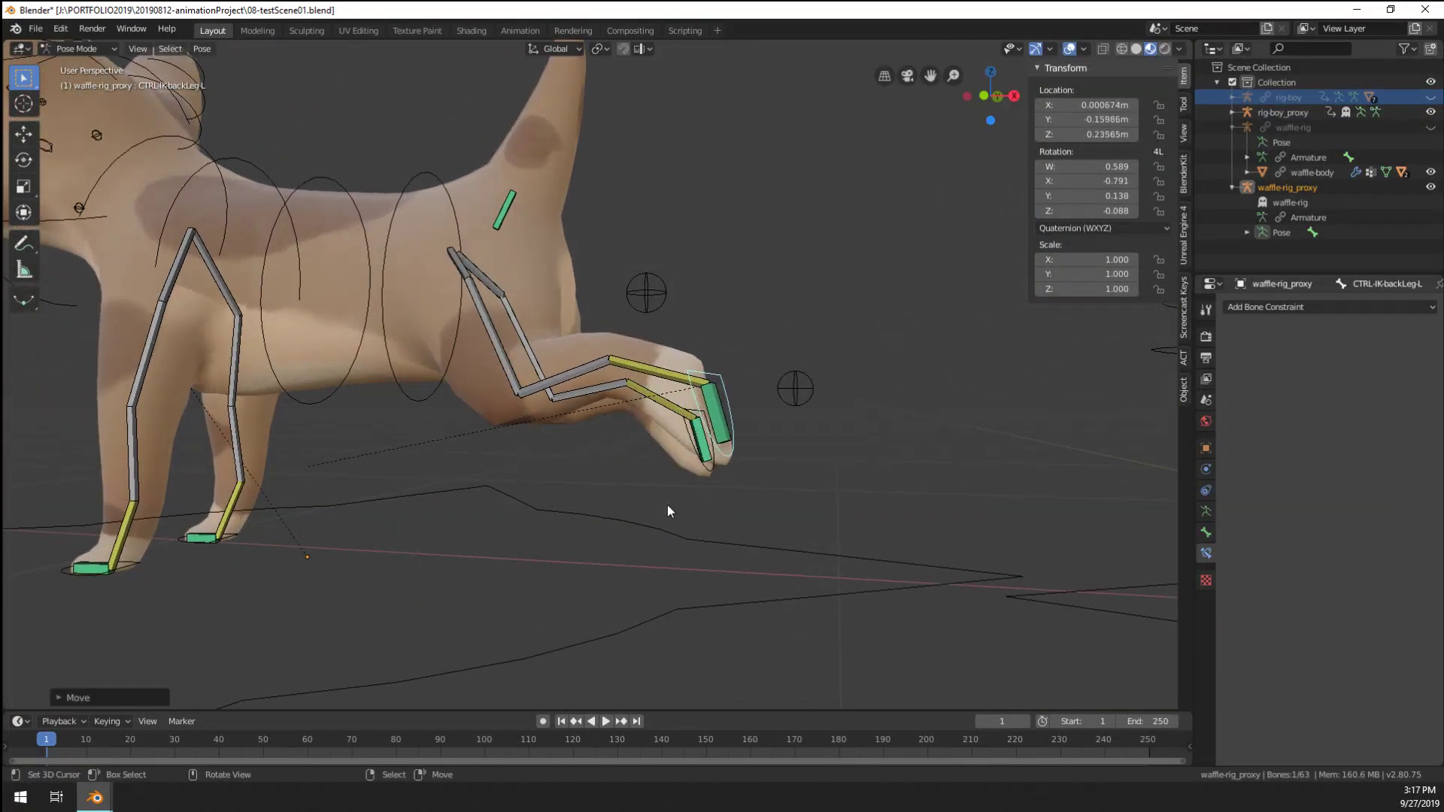
{"action": "right_click", "coordinate": [510, 390]}
{"action": "key", "text": "r"}
{"action": "left_click", "coordinate": [509, 391]}
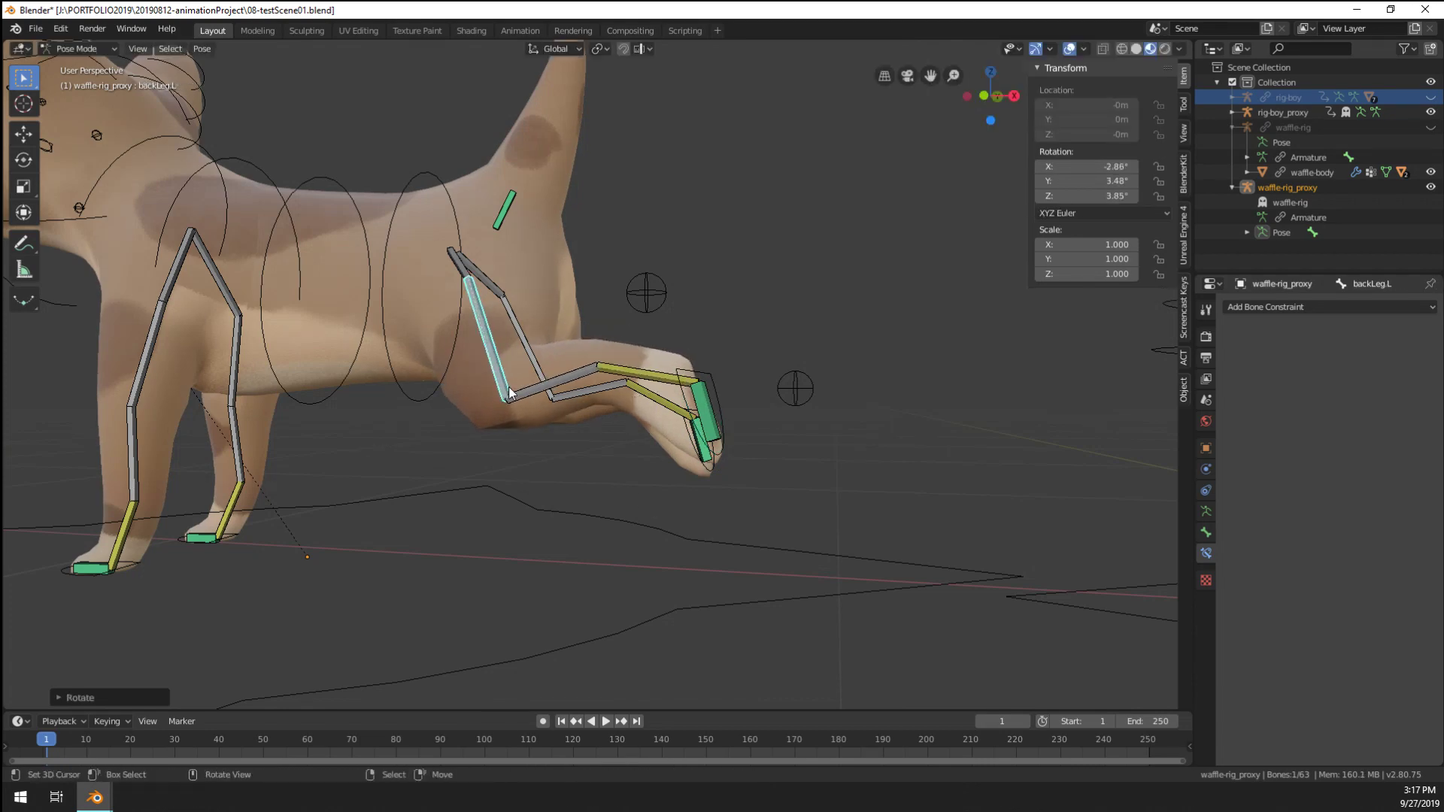
Rotate the dog's upper front leg bone and move CTRL-IK-frontLeg-L forward to about X 0.051 m, Y 0.265 m, Z 0.097 m
{"action": "scroll", "coordinate": [527, 393], "scroll_direction": "down", "scroll_amount": 5}
{"action": "middle_click_drag", "start_coordinate": [595, 394], "coordinate": [467, 381]}
{"action": "right_click", "coordinate": [477, 435]}
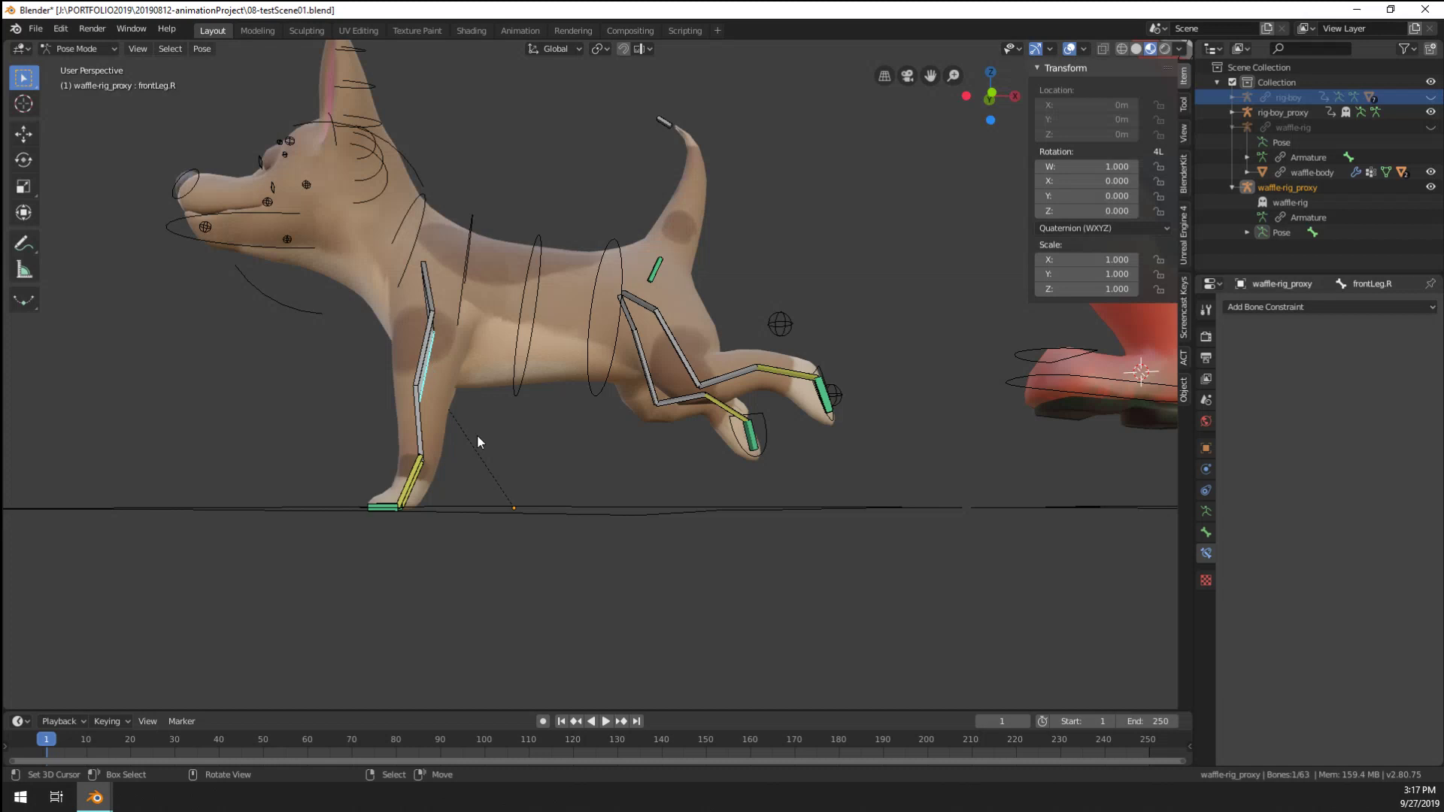
{"action": "right_click", "coordinate": [438, 297]}
{"action": "key", "text": "r"}
{"action": "left_click", "coordinate": [400, 492]}
{"action": "middle_click_drag", "start_coordinate": [400, 493], "coordinate": [430, 558]}
{"action": "right_click", "coordinate": [412, 594]}
{"action": "key", "text": "g"}
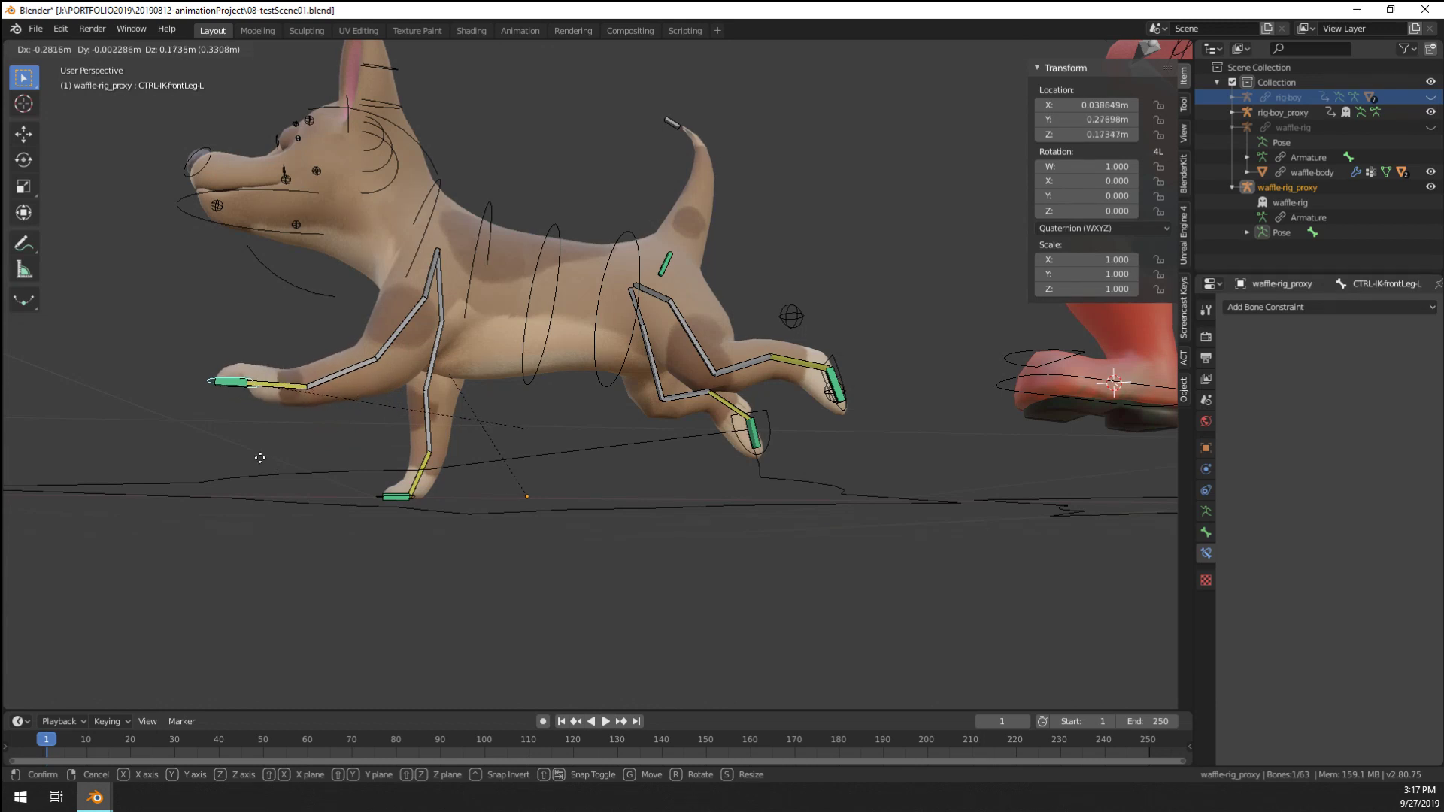
{"action": "left_click", "coordinate": [271, 503]}
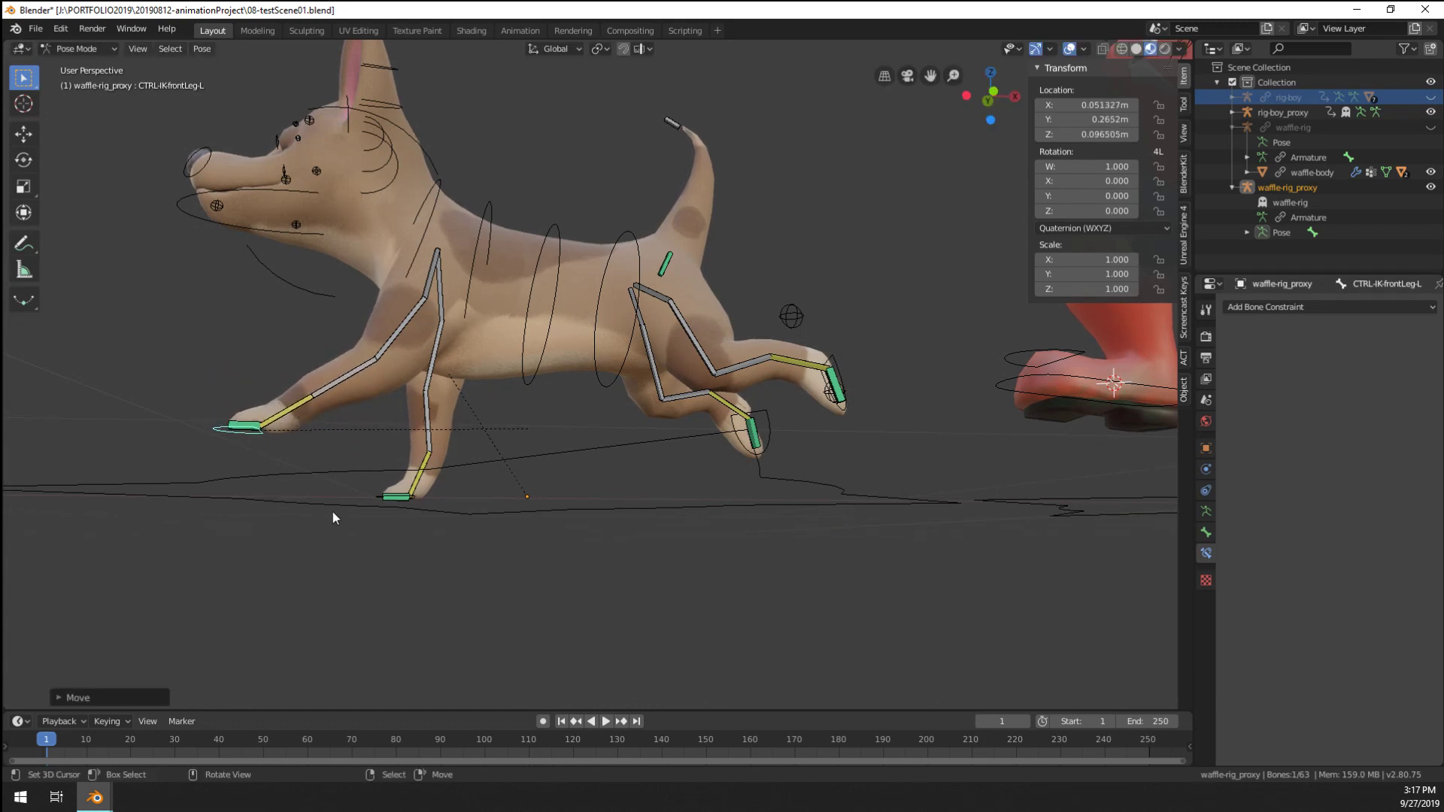
Move CTRL-IK-frontLeg-R forward to about X 0.041 m, Y 0.221 m, Z 0.091 m and adjust the upper front leg bones
{"action": "left_click", "coordinate": [390, 500]}
{"action": "key", "text": "g"}
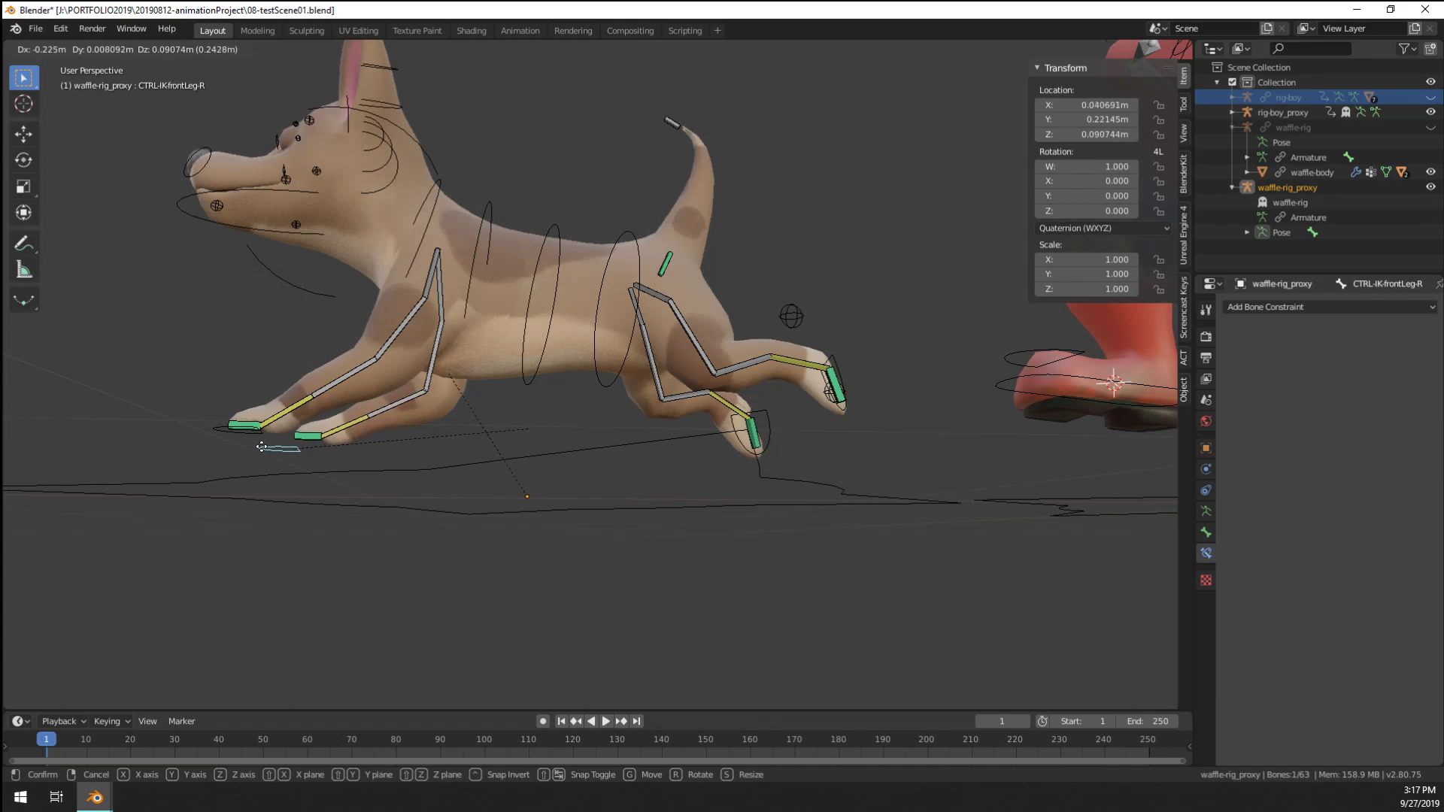
{"action": "left_click", "coordinate": [289, 437]}
{"action": "mouse_move", "coordinate": [290, 437]}
{"action": "middle_mouse_down"}
{"action": "mouse_move", "coordinate": [377, 490]}
{"action": "mouse_move", "coordinate": [381, 479]}
{"action": "mouse_move", "coordinate": [284, 459]}
{"action": "middle_mouse_up"}
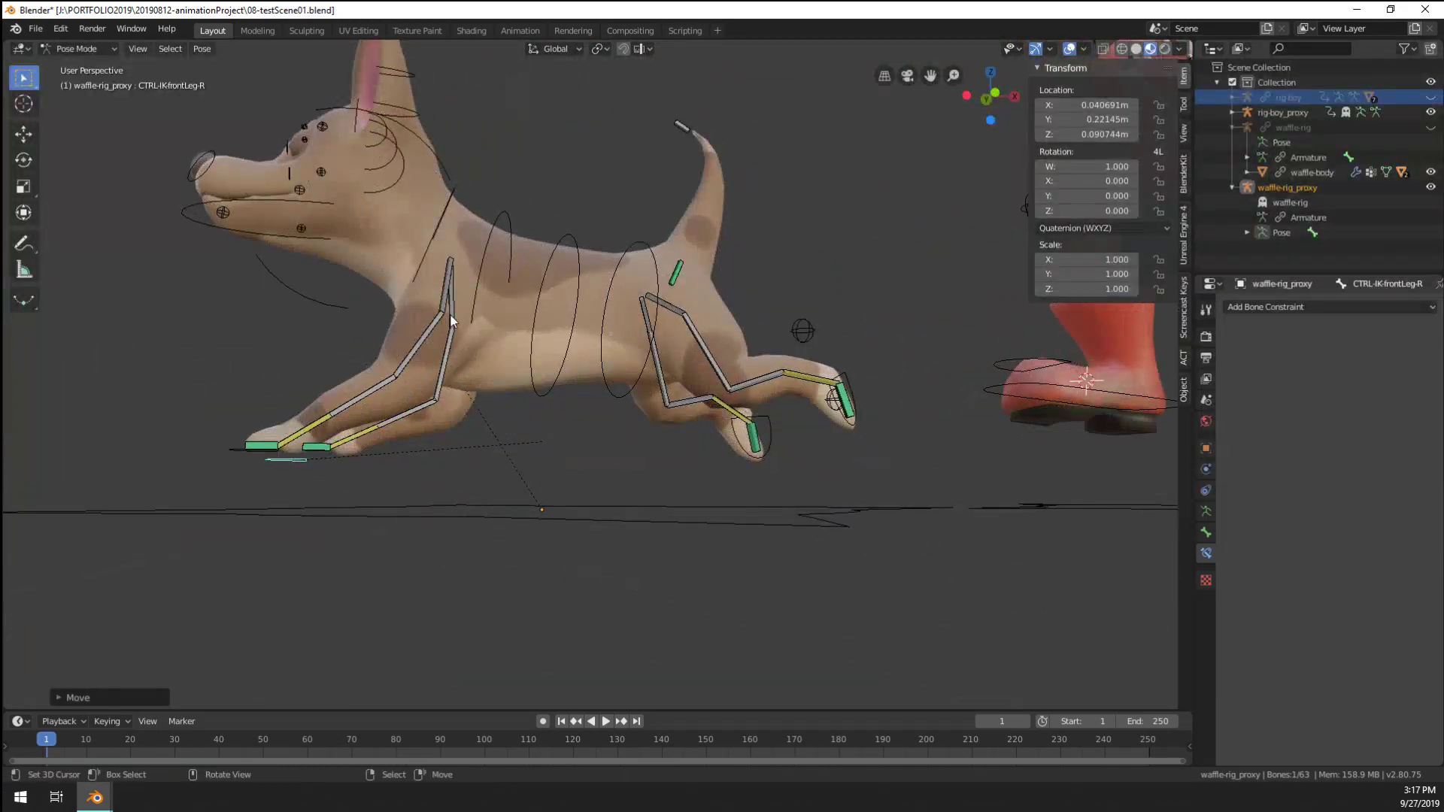
{"action": "left_click", "coordinate": [444, 363]}
{"action": "middle_click_drag", "start_coordinate": [444, 363], "coordinate": [576, 390]}
{"action": "left_click", "coordinate": [425, 373]}
{"action": "key", "text": "r"}
{"action": "left_click", "coordinate": [419, 402]}
{"action": "left_click", "coordinate": [417, 420]}
Try rotating spine.002 and move spine.001 to about X -0.006 m, Y 0.006 m, Z -0.045 m
{"action": "left_click", "coordinate": [574, 313]}
{"action": "middle_click_drag", "start_coordinate": [579, 323], "coordinate": [573, 314]}
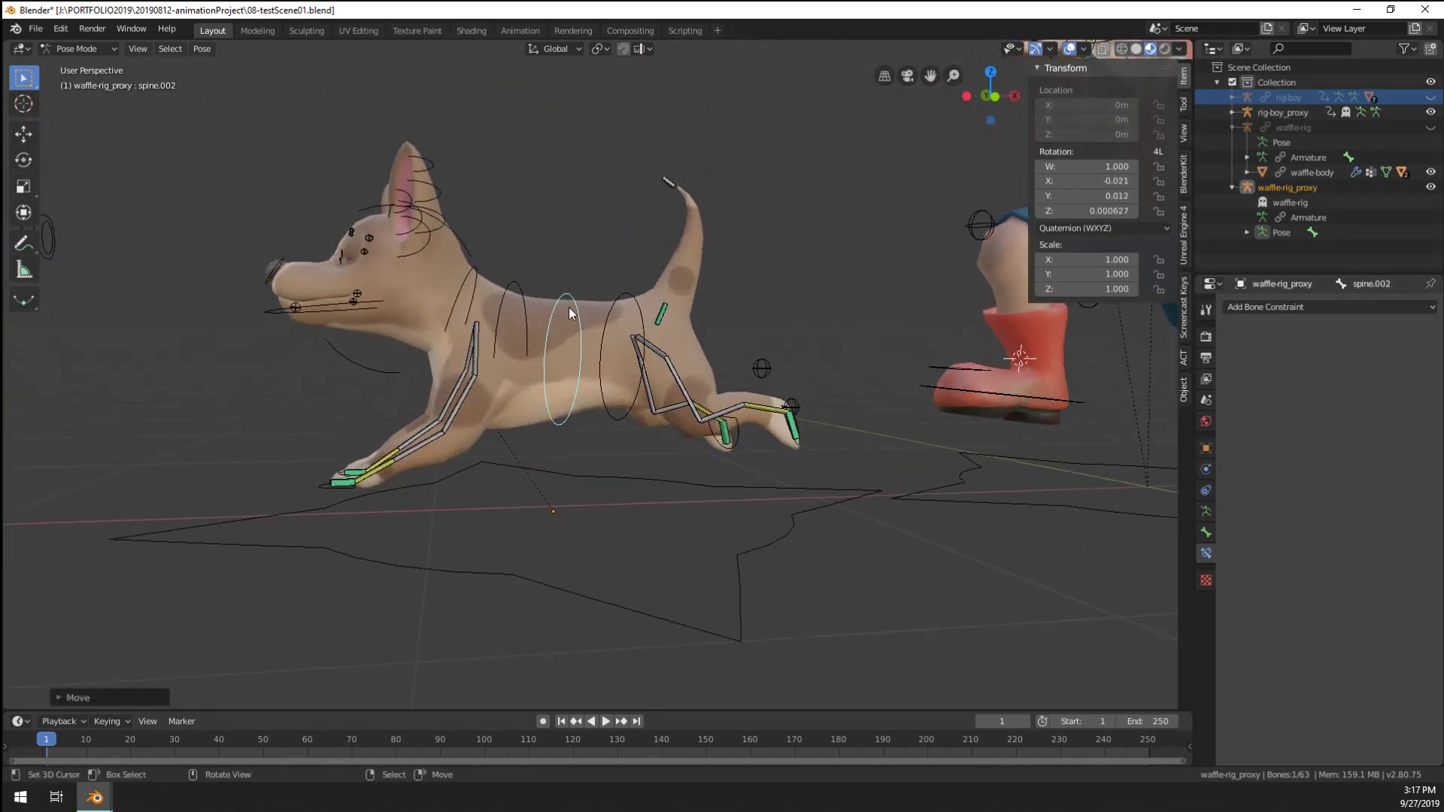
{"action": "key", "text": "r"}
{"action": "key", "text": "Escape"}
{"action": "left_click", "coordinate": [598, 301]}
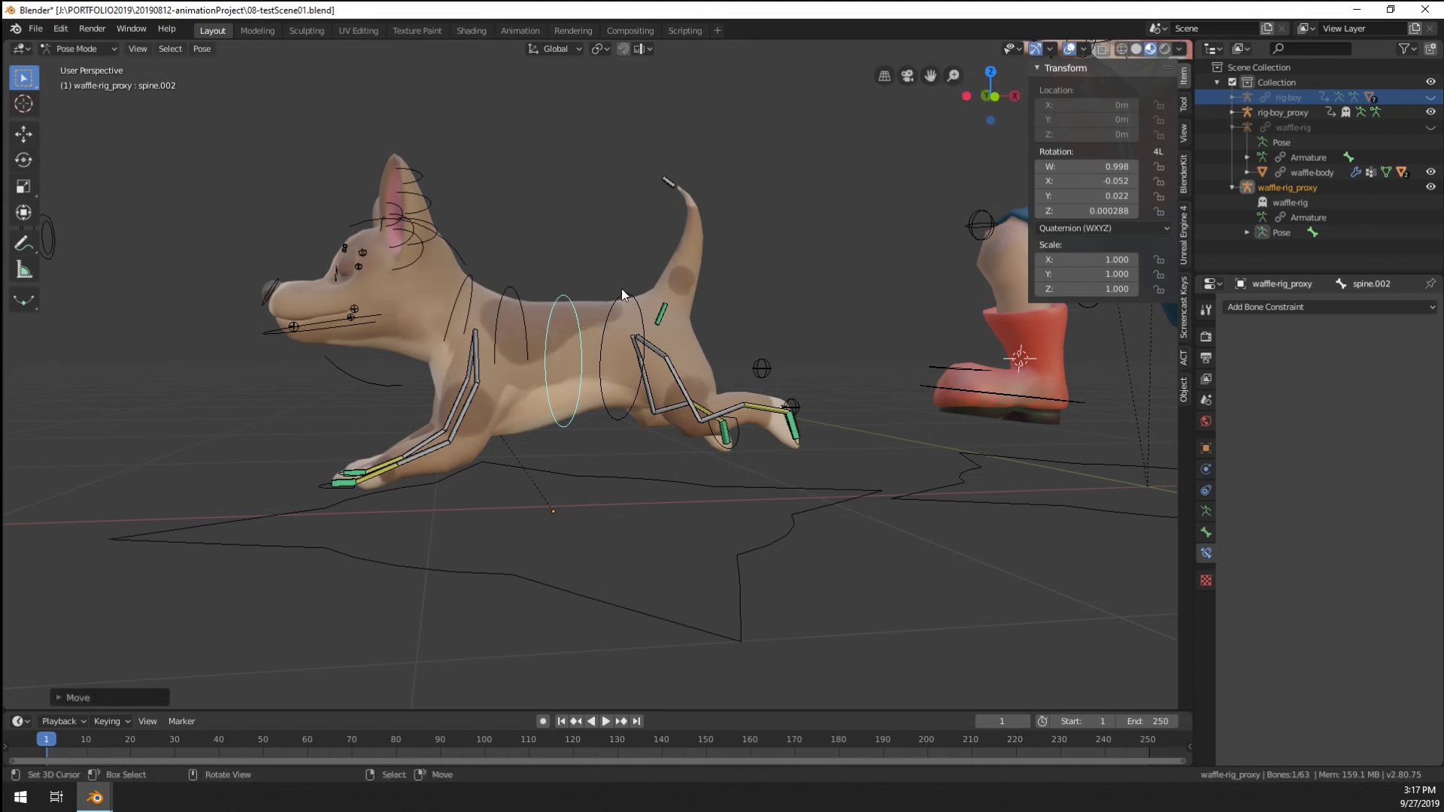
{"action": "key", "text": "g"}
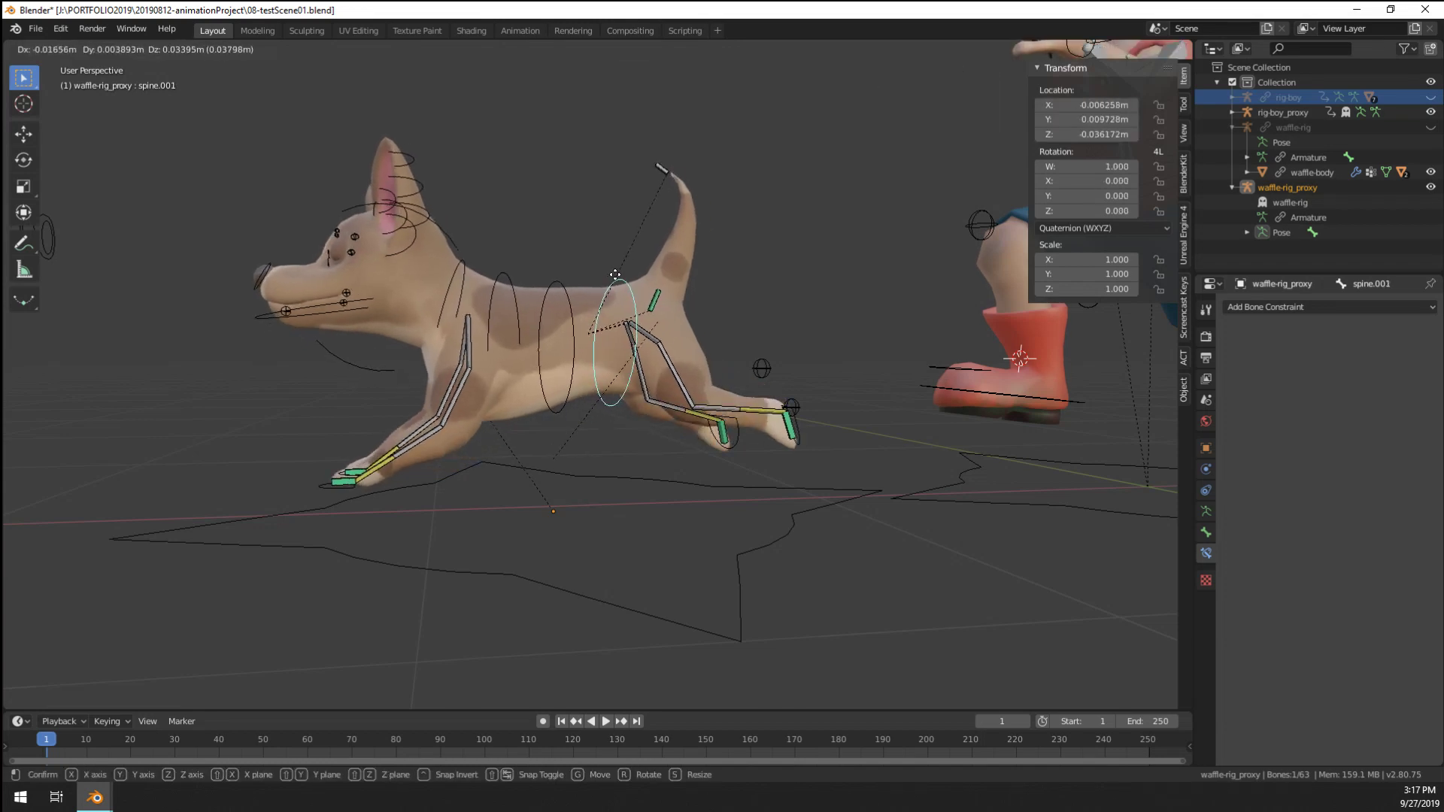
{"action": "left_click", "coordinate": [616, 271]}
Rotate the dog's neck sideways to about W 0.972, X -0.016, Y 0.123, Z 0.201
{"action": "middle_click_drag", "start_coordinate": [394, 274], "coordinate": [499, 319]}
{"action": "left_click", "coordinate": [500, 319]}
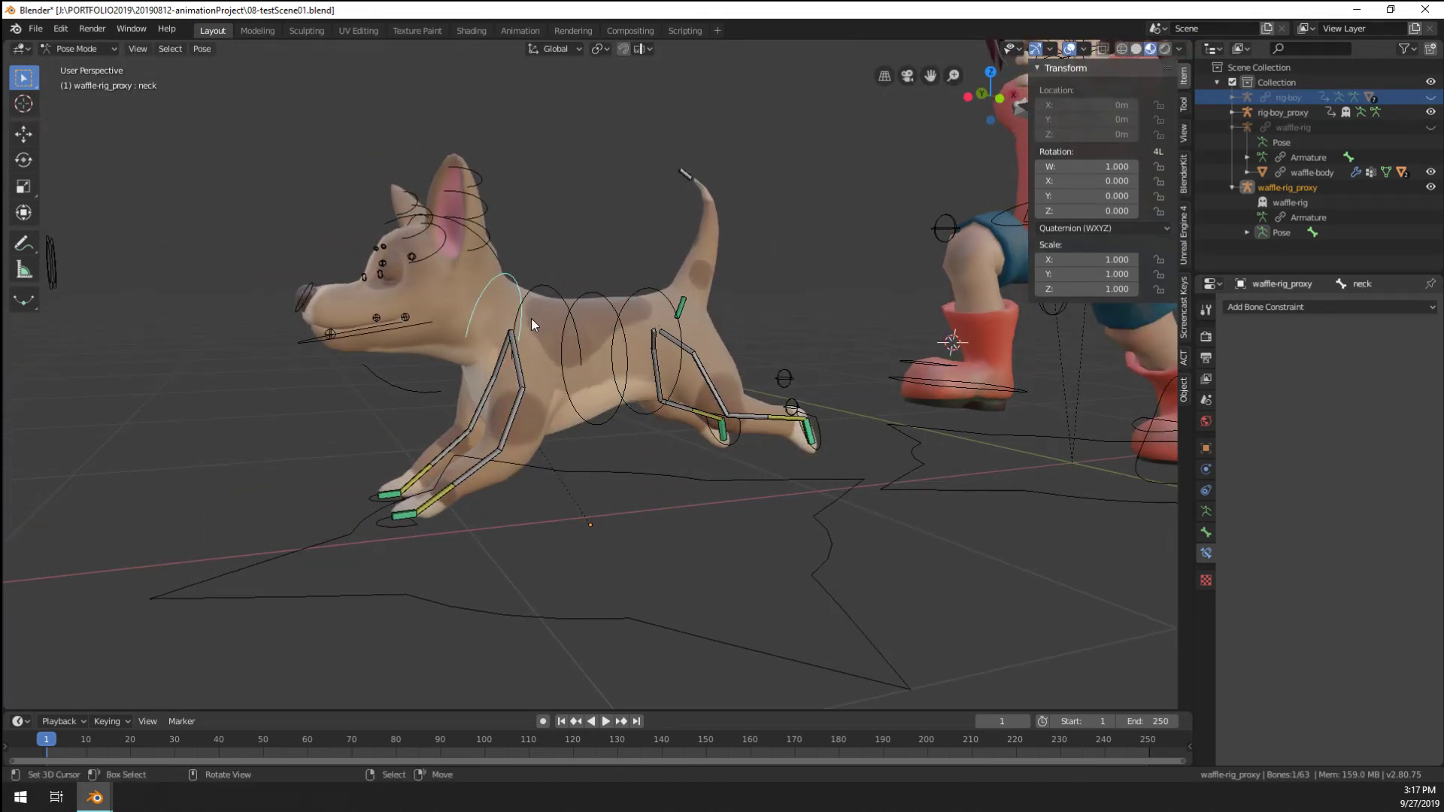
{"action": "key", "text": "r"}
{"action": "left_click", "coordinate": [772, 369]}
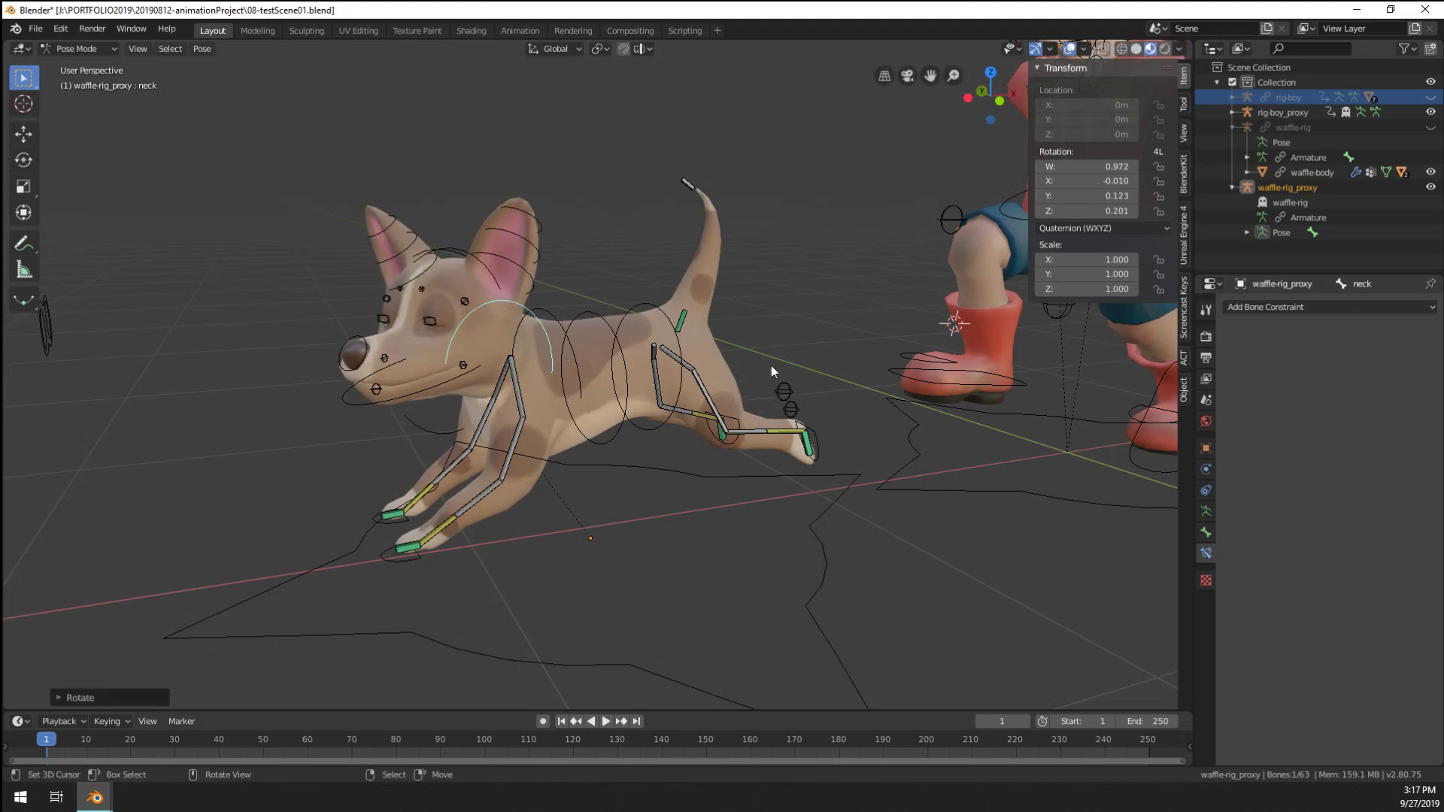
Turn the dog's head about global Z and tilt it to about W 0.970, X -0.076, Y -0.167, Z 0.157
{"action": "left_click", "coordinate": [430, 295]}
{"action": "middle_click_drag", "start_coordinate": [430, 295], "coordinate": [621, 581]}
{"action": "key", "text": "r"}
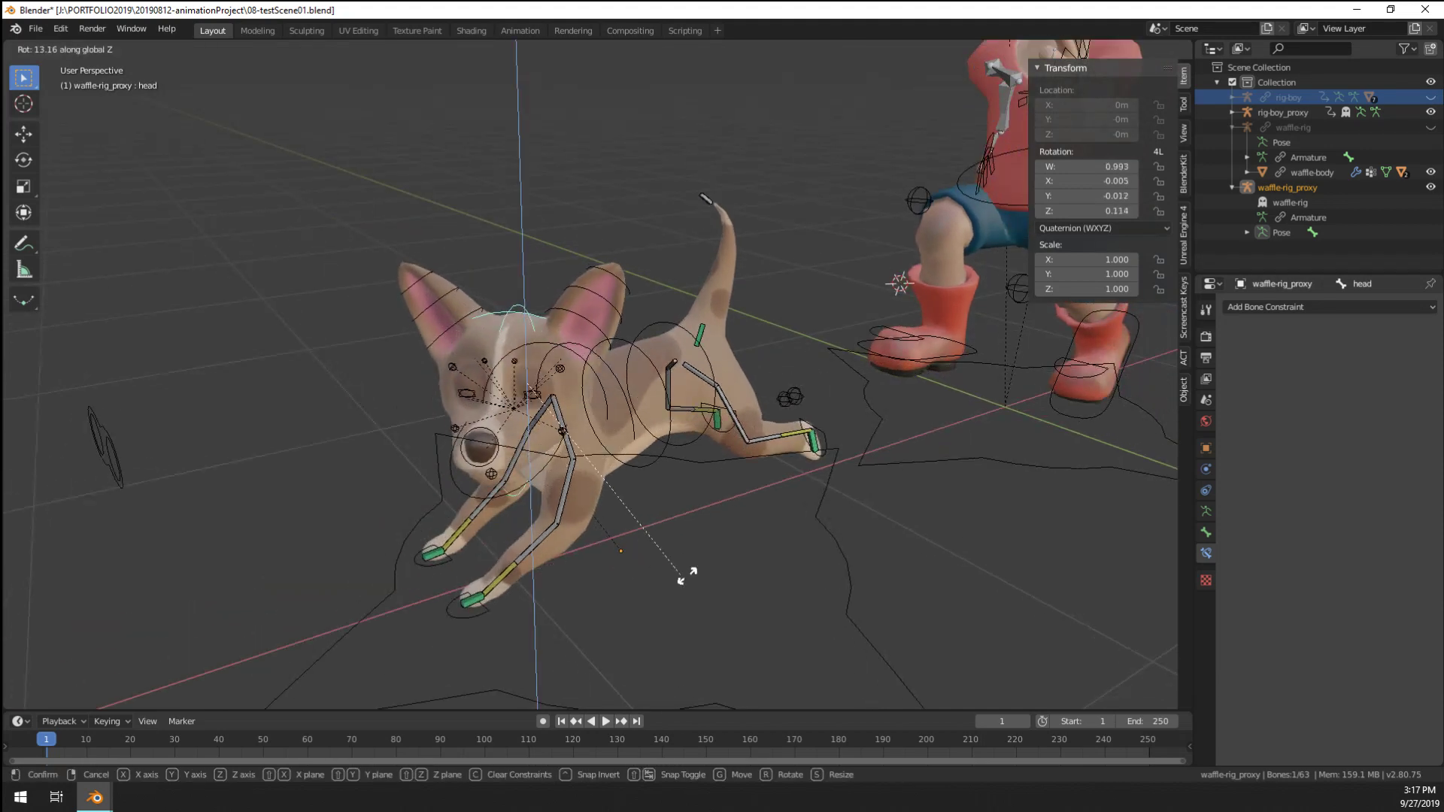
{"action": "left_click", "coordinate": [719, 497]}
{"action": "middle_click_drag", "start_coordinate": [719, 498], "coordinate": [747, 456]}
{"action": "key", "text": "r"}
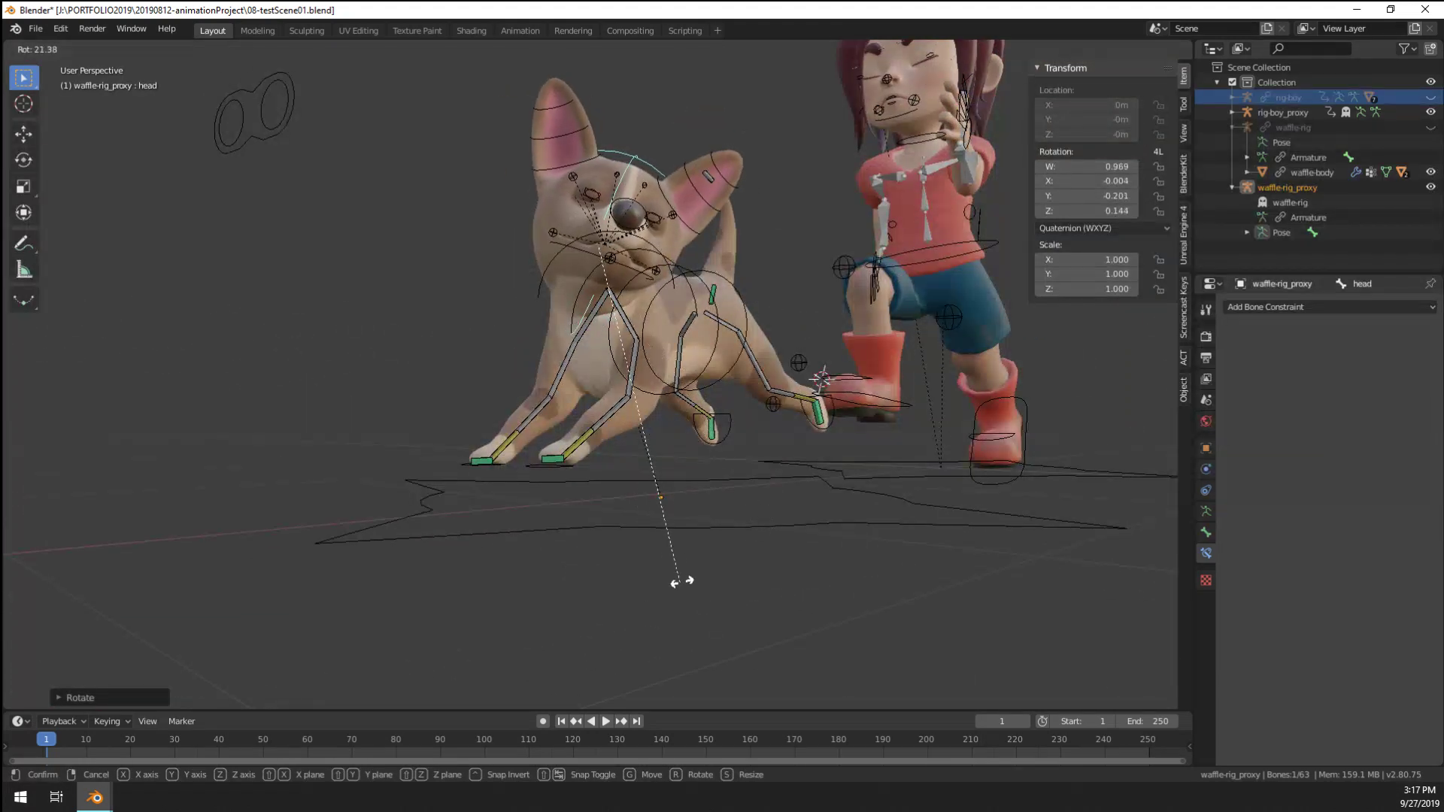
{"action": "left_click", "coordinate": [680, 584]}
{"action": "middle_click_drag", "start_coordinate": [680, 583], "coordinate": [509, 451]}
{"action": "key", "text": "r"}
{"action": "left_click", "coordinate": [519, 393]}
{"action": "middle_click_drag", "start_coordinate": [519, 394], "coordinate": [525, 271]}
Rotate the neck to lower the head and set the head rotation to about W 0.961, X 0.003, Y -0.249, Z 0.120
{"action": "left_click", "coordinate": [526, 296]}
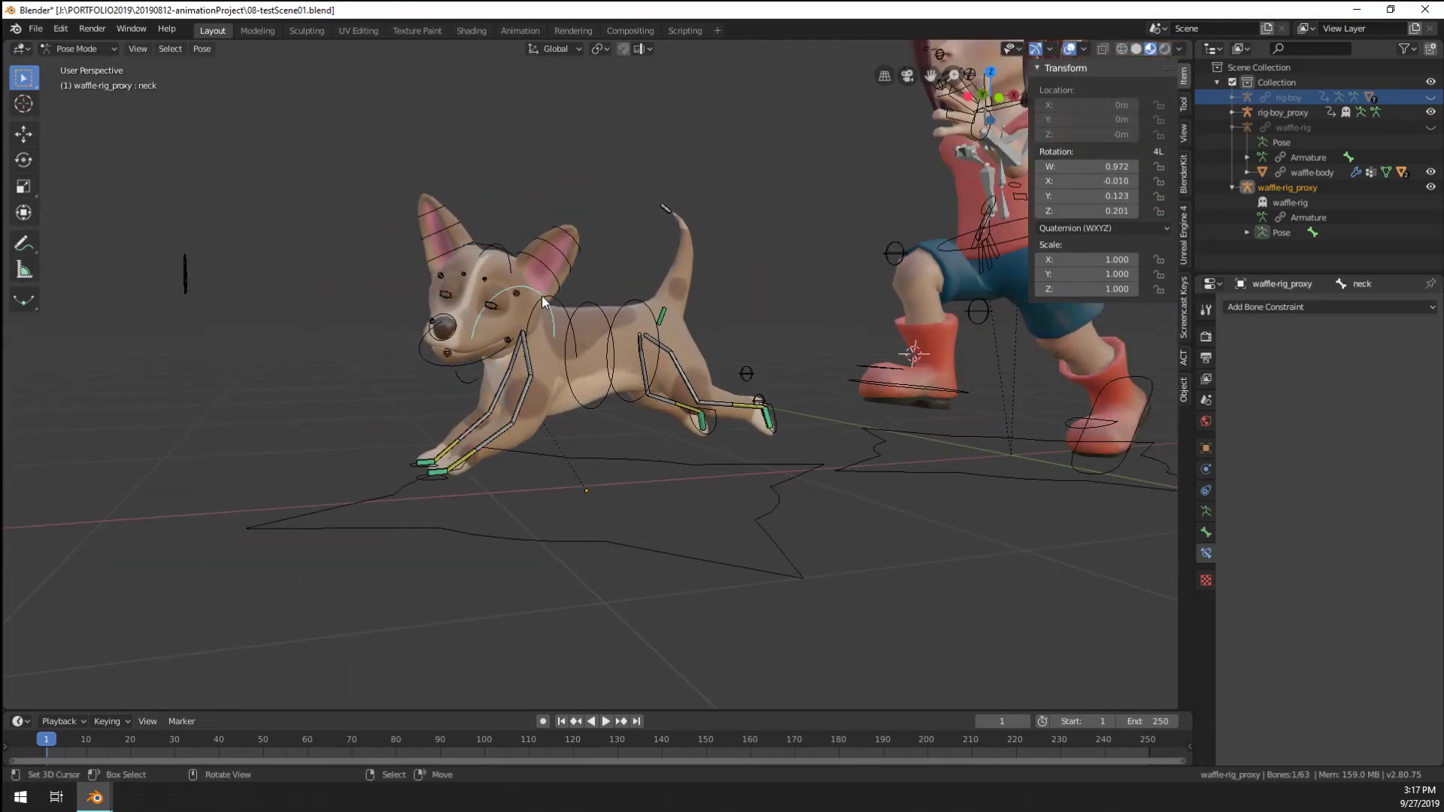
{"action": "key", "text": "r"}
{"action": "right_click", "coordinate": [553, 296]}
{"action": "left_click", "coordinate": [495, 274]}
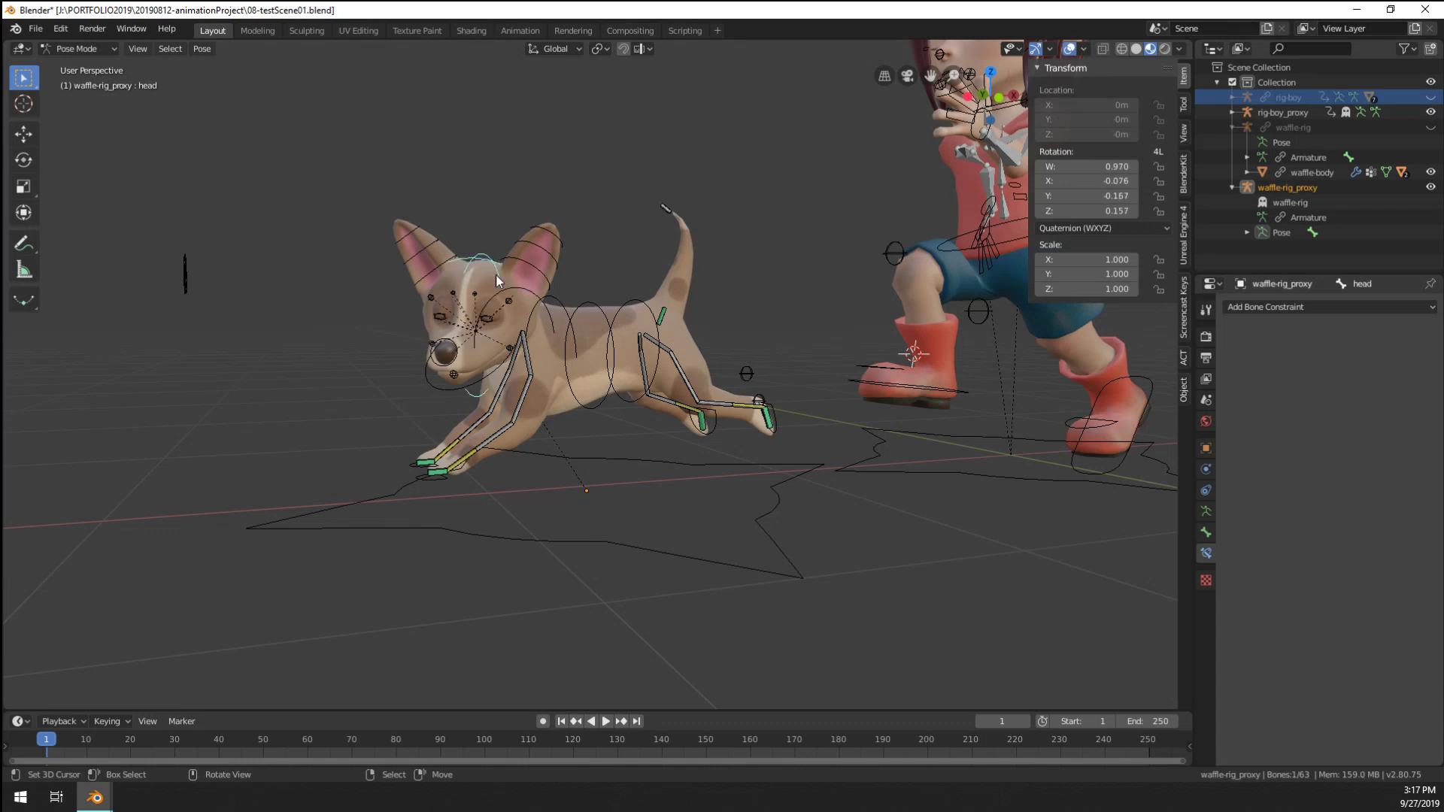
{"action": "middle_click_drag", "start_coordinate": [495, 274], "coordinate": [436, 263]}
{"action": "key", "text": "r"}
{"action": "left_click", "coordinate": [572, 375]}
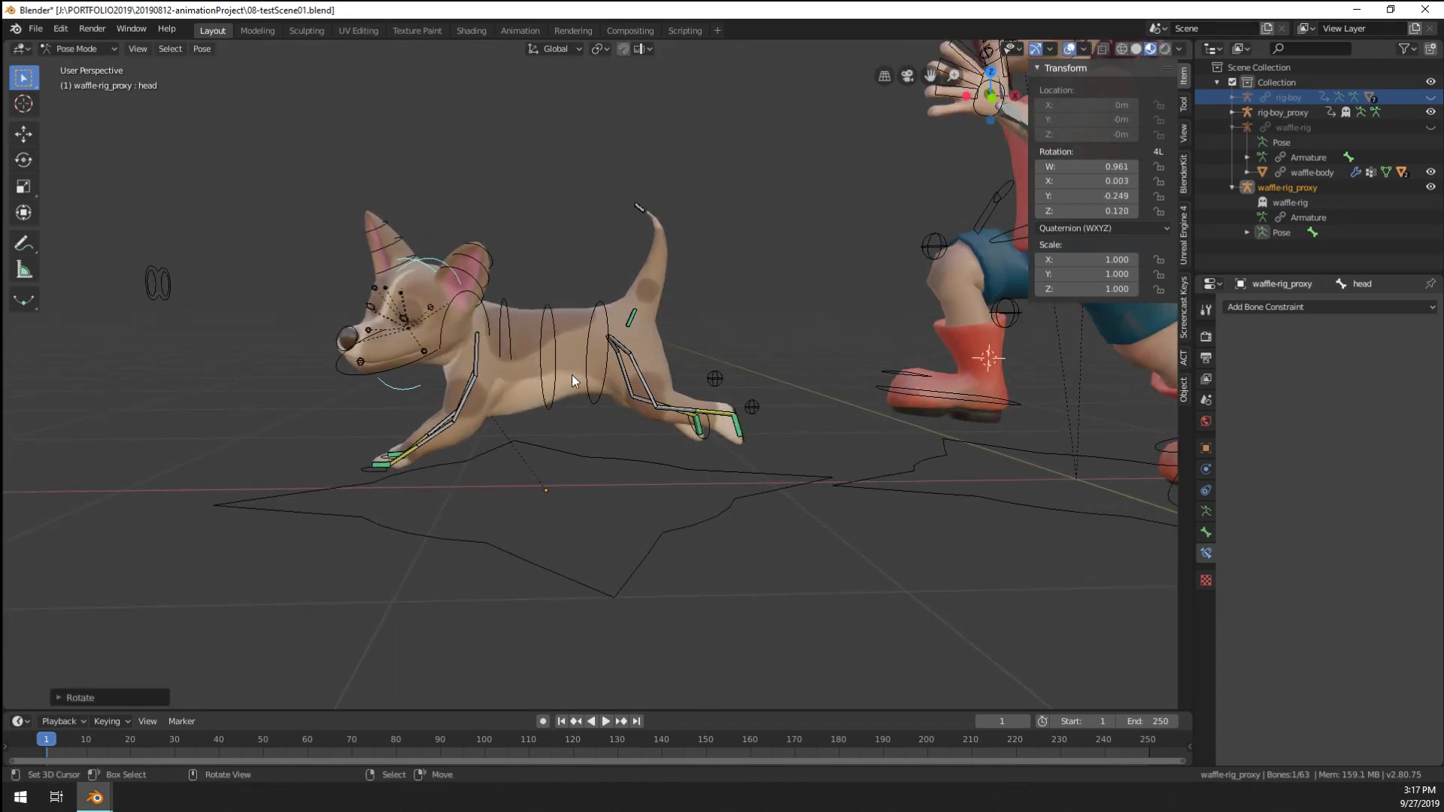
Select spine.001 with the four paw IK controls and rotate them together about the global Y axis
{"action": "middle_click_drag", "start_coordinate": [596, 469], "coordinate": [534, 490]}
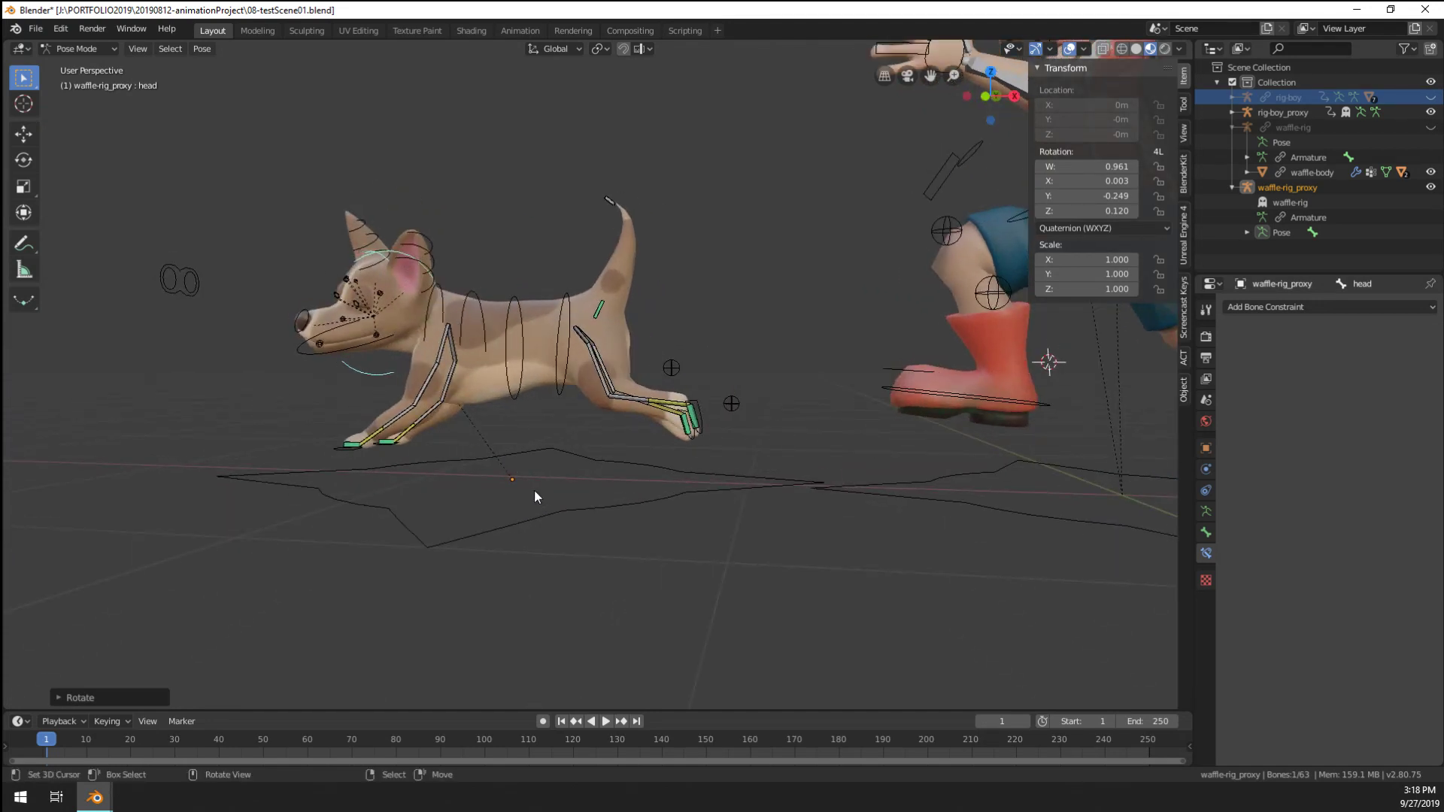
{"action": "scroll", "coordinate": [510, 372], "scroll_direction": "up", "scroll_amount": 4}
{"action": "left_click", "coordinate": [506, 381]}
{"action": "scroll", "coordinate": [635, 547], "scroll_direction": "down", "scroll_amount": 3}
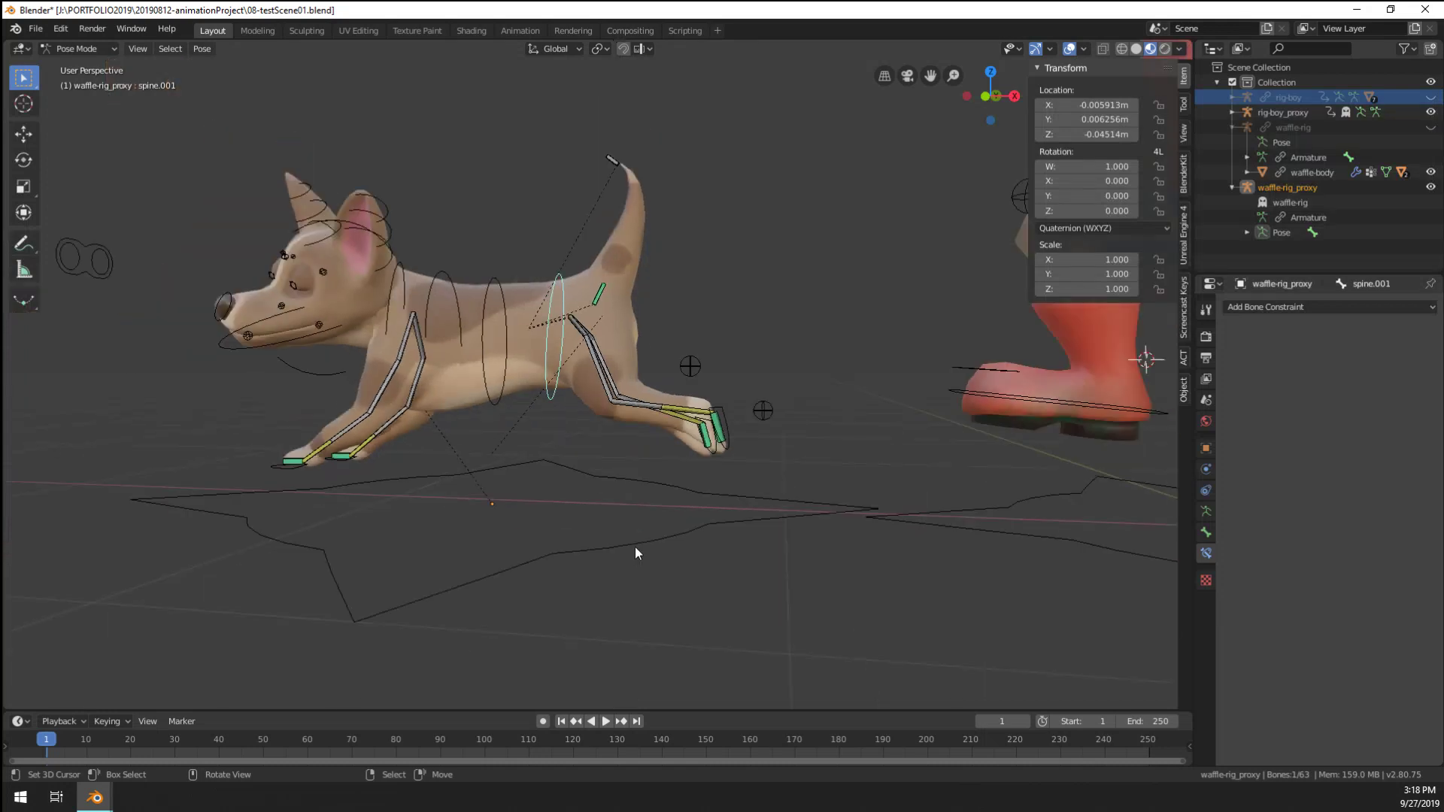
{"action": "key", "text": "r"}
{"action": "key", "text": "Escape"}
{"action": "middle_click_drag", "start_coordinate": [431, 493], "coordinate": [344, 482]}
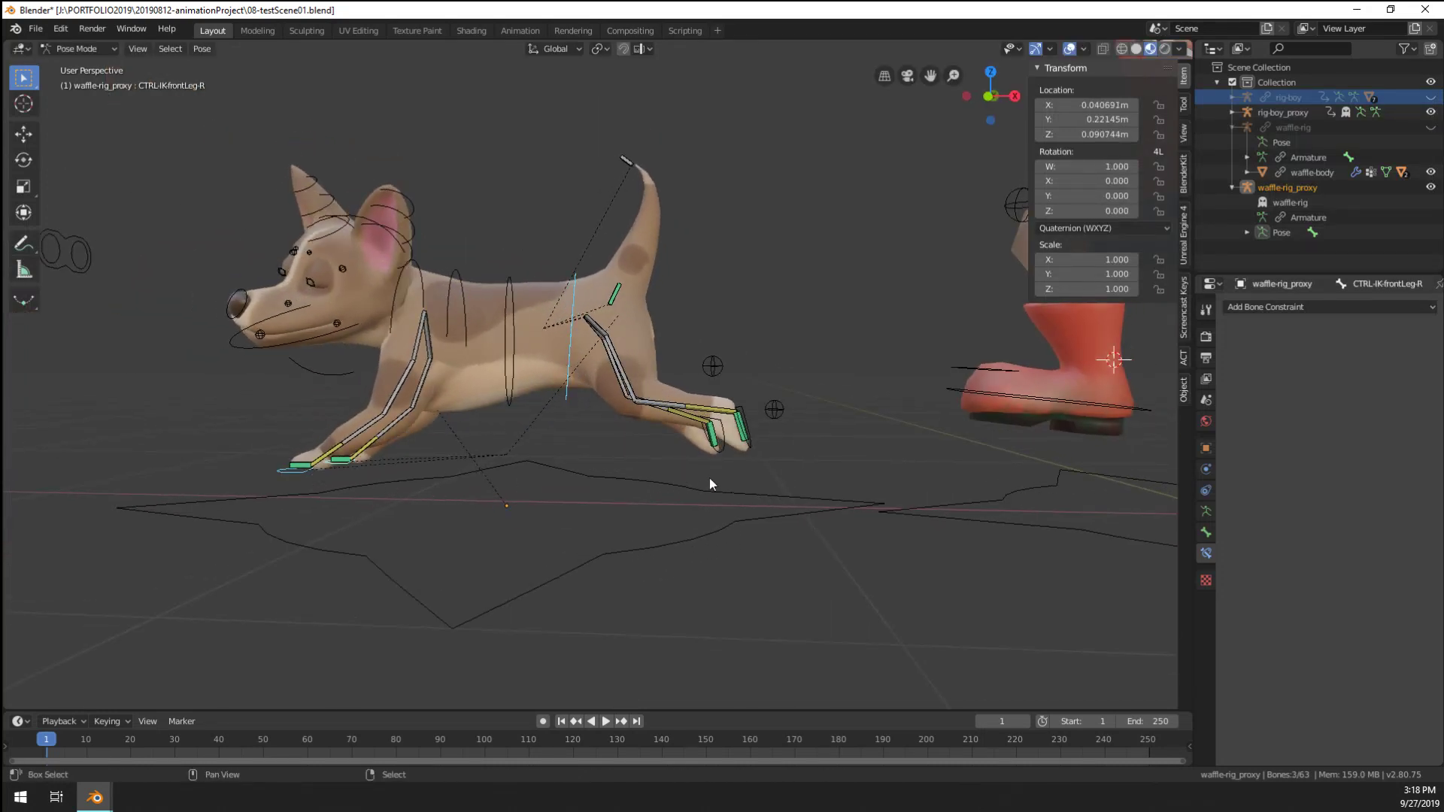
{"action": "key", "text": "r"}
{"action": "key", "text": "y"}
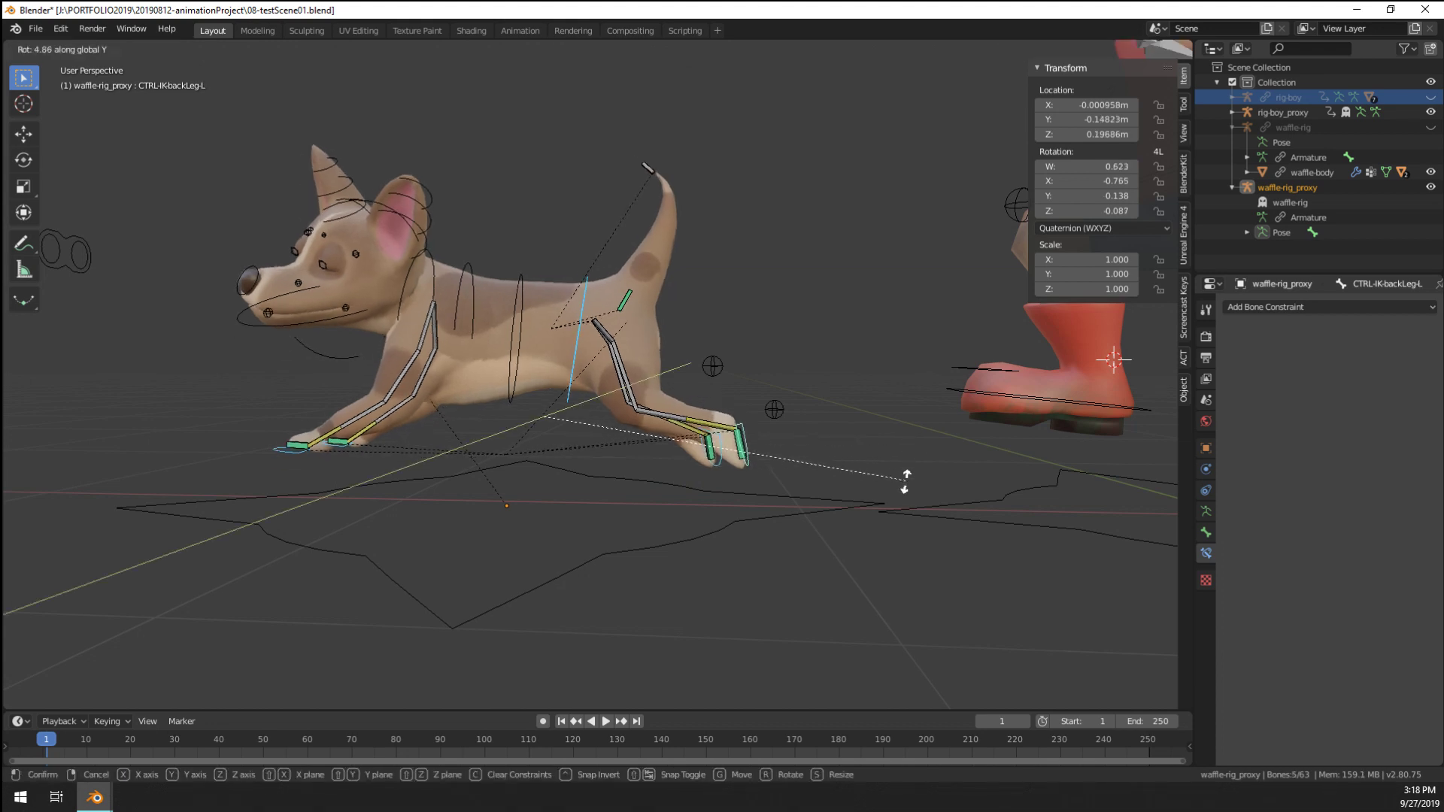
{"action": "left_click", "coordinate": [888, 515]}
In Object Mode, add a camera aligned to a view of both characters and move it to about X -3.763 m, Y -3.610 m, Z 0.027 m
{"action": "middle_click_drag", "start_coordinate": [888, 515], "coordinate": [845, 529]}
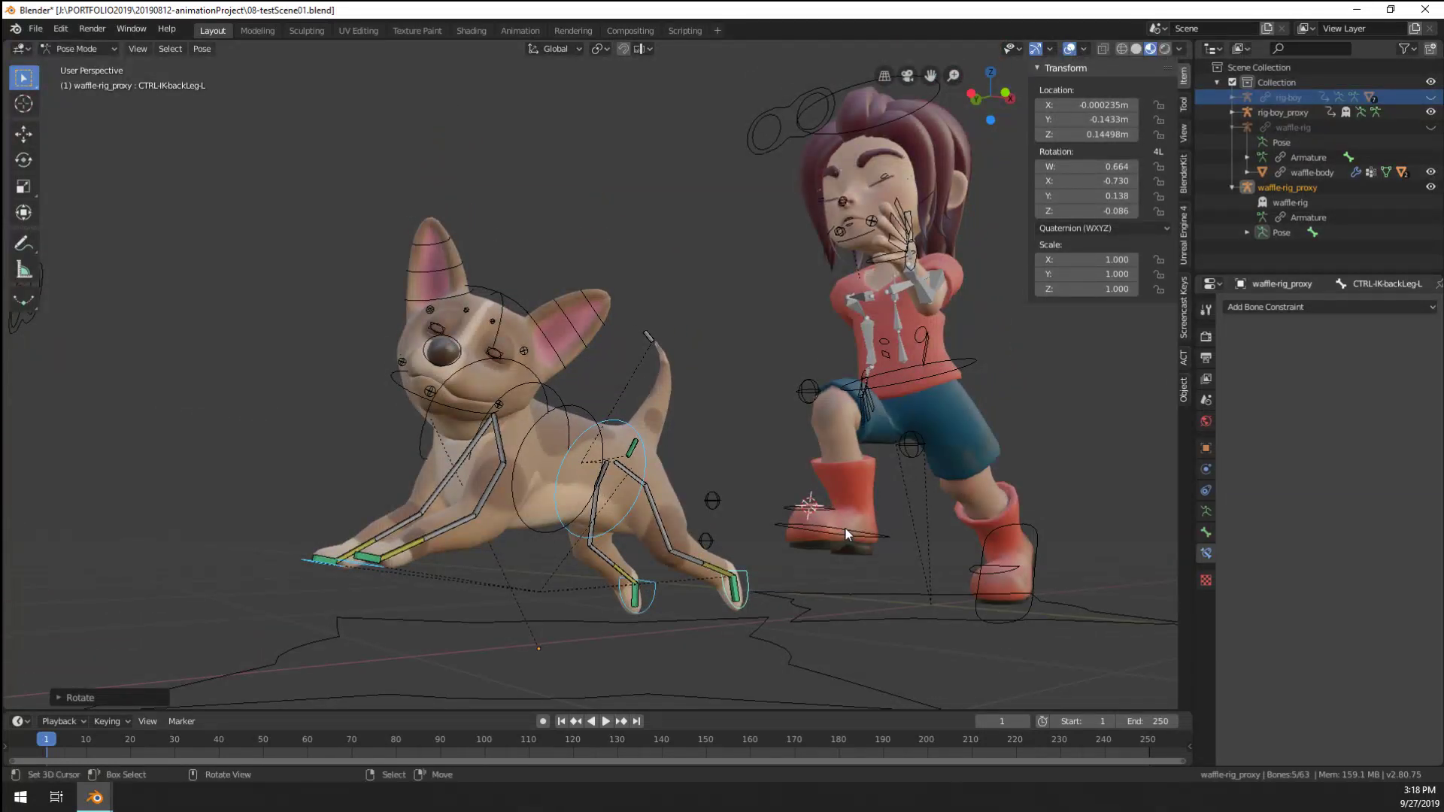
{"action": "scroll", "coordinate": [845, 529], "scroll_direction": "down", "scroll_amount": 4}
{"action": "scroll", "coordinate": [845, 528], "scroll_direction": "up", "scroll_amount": 2}
{"action": "key", "text": "shift+a"}
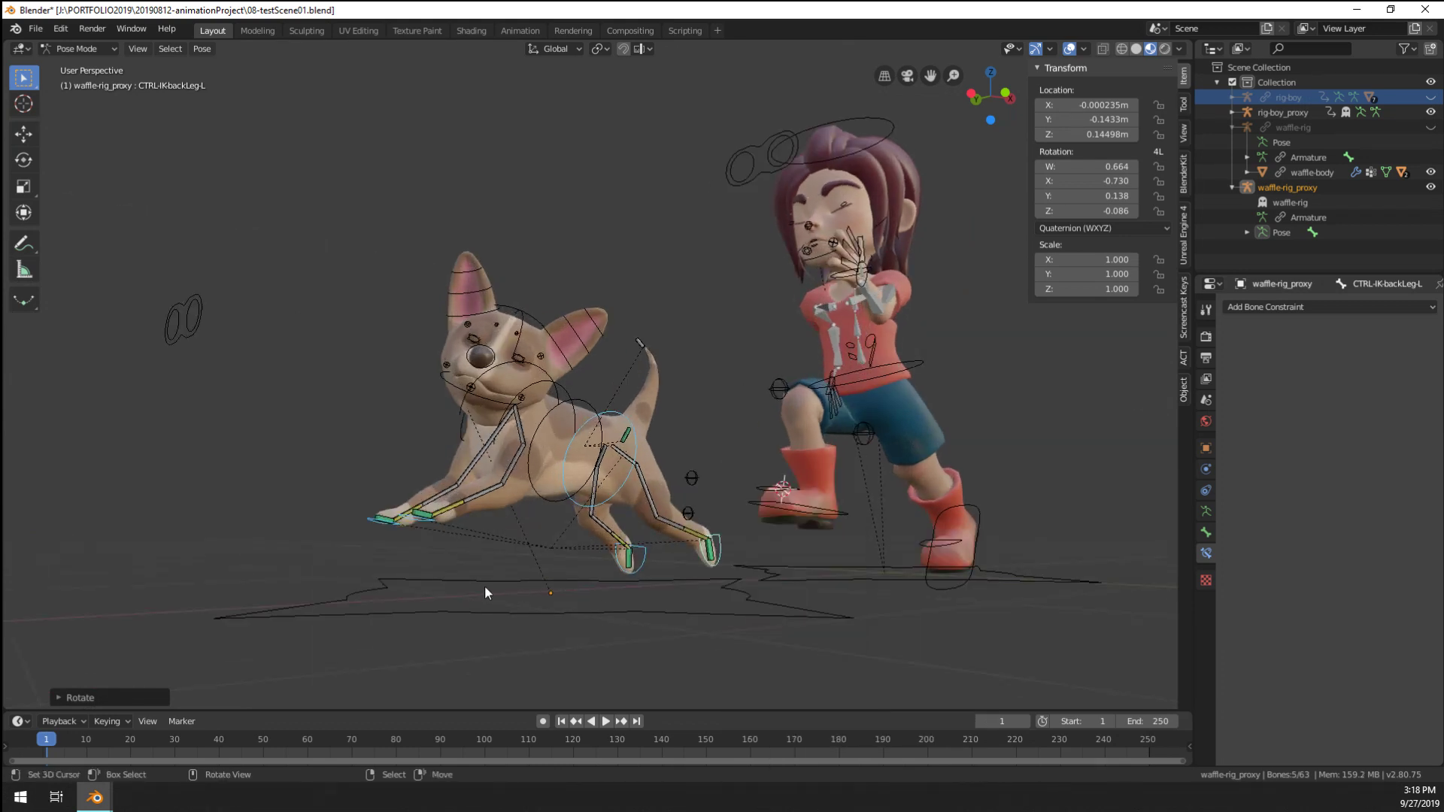
{"action": "key", "text": "ctrl+Tab"}
{"action": "key", "text": "shift+a"}
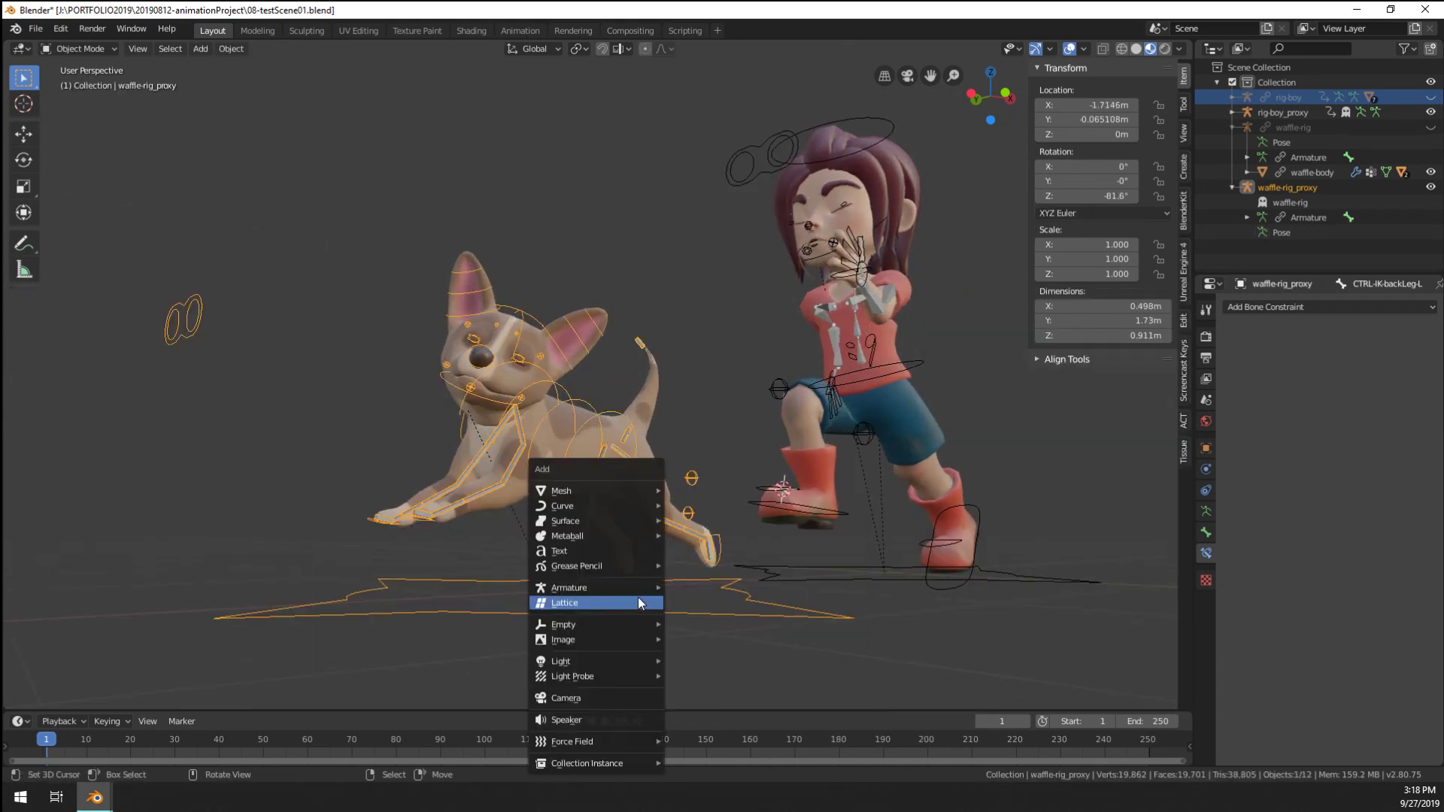
{"action": "left_click", "coordinate": [608, 698]}
{"action": "key", "text": "ctrl+alt+KP_0"}
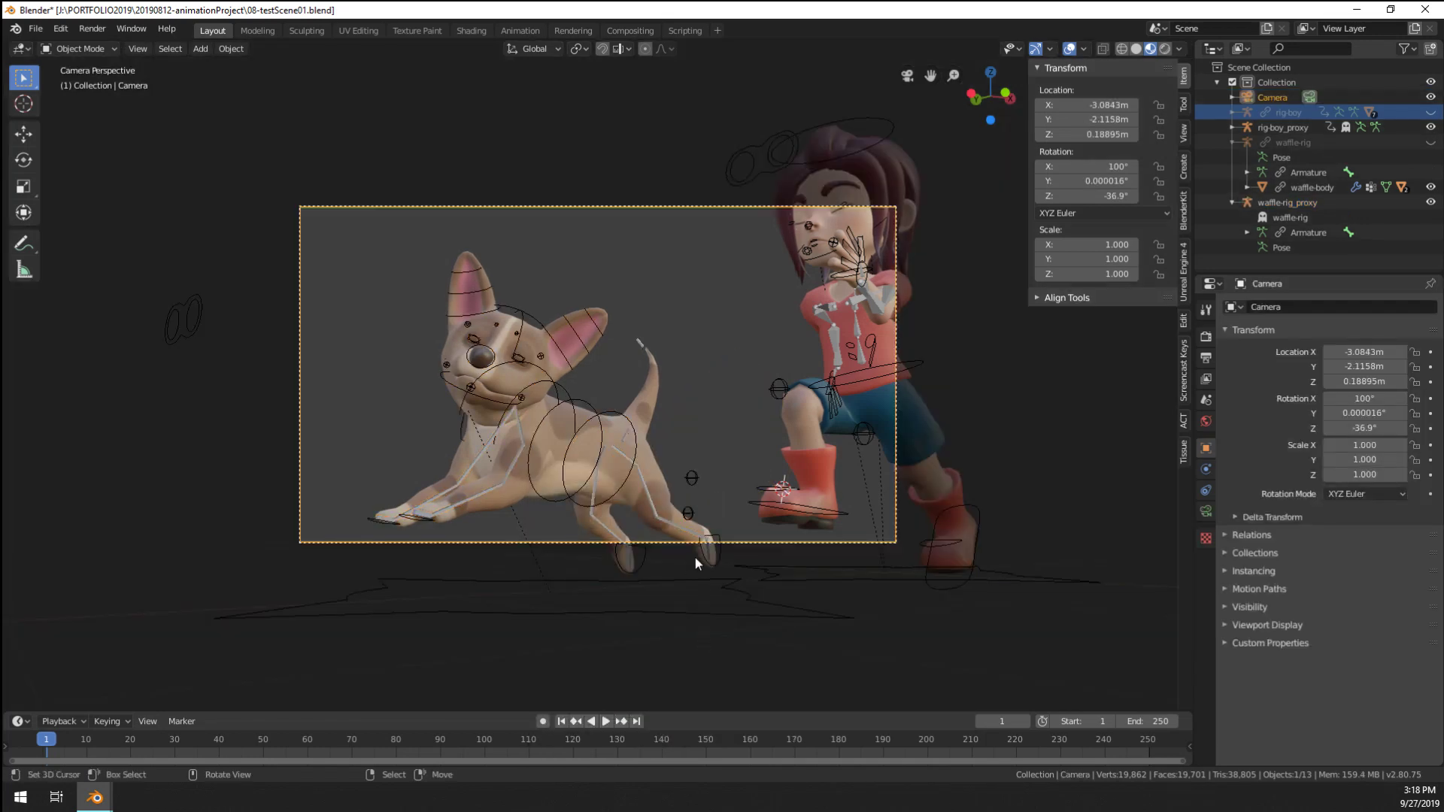
{"action": "key", "text": "g"}
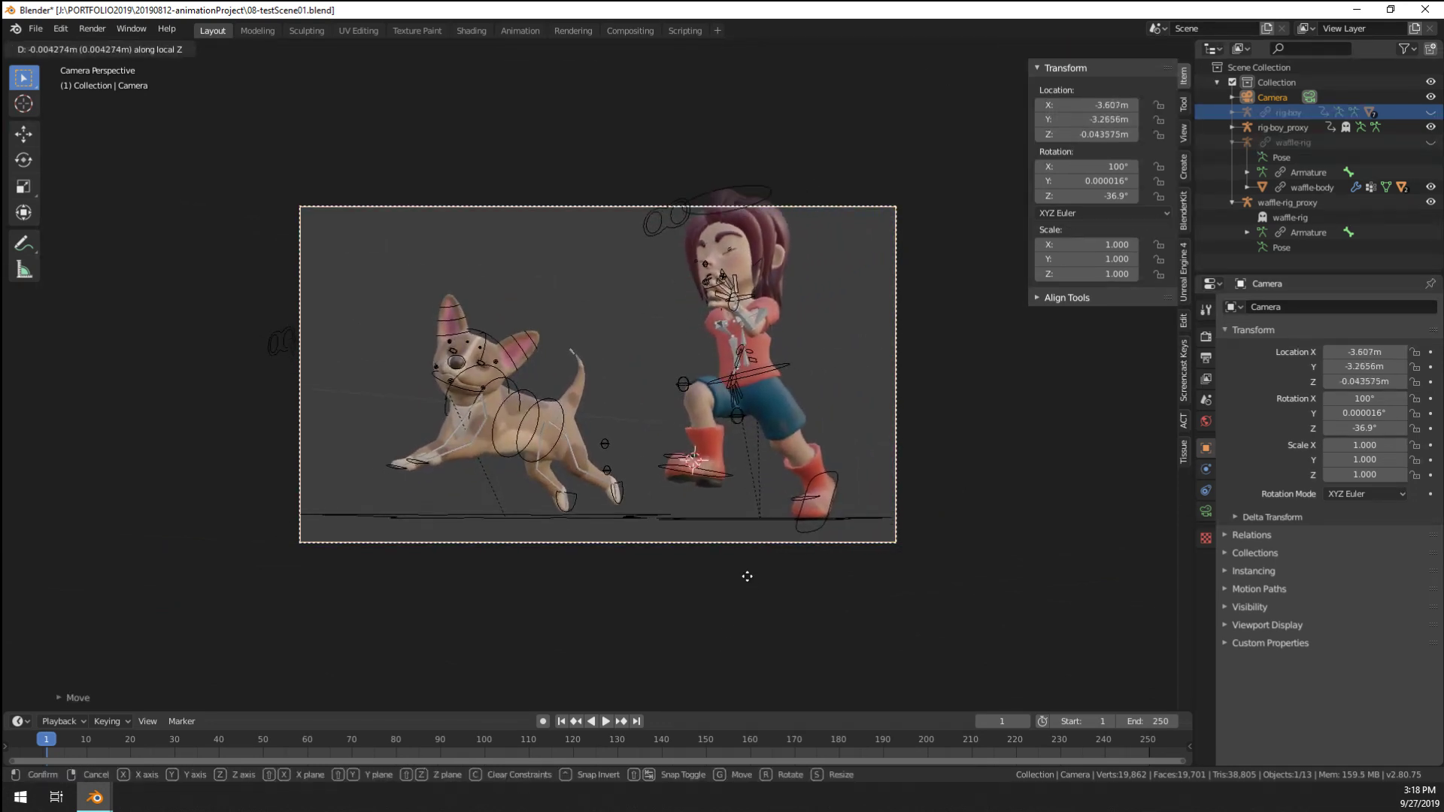
{"action": "left_click", "coordinate": [759, 600]}
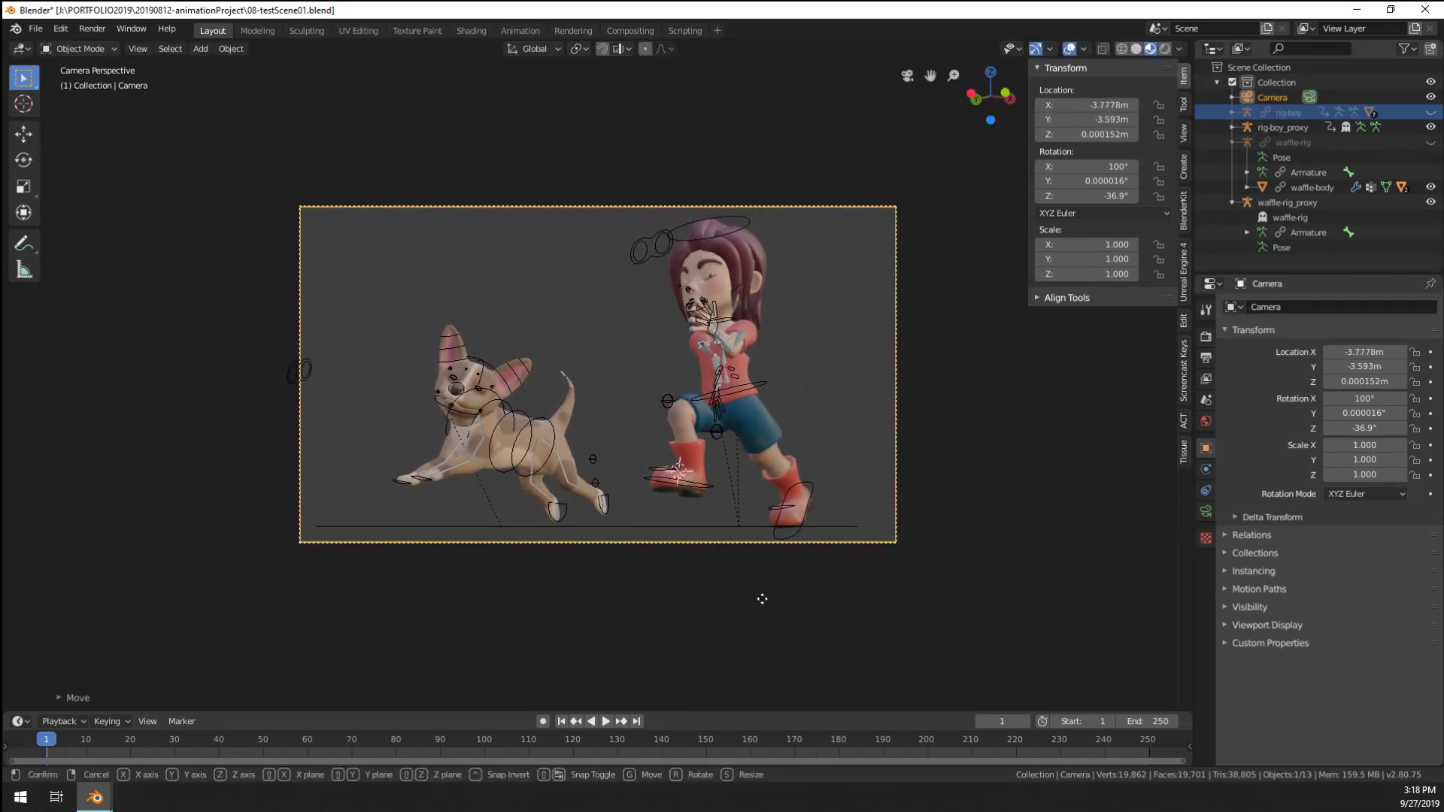
Add a plane as the ground, clear its location to the world origin and scale it to -7.576, about 15.2 m across
{"action": "key", "text": "shift+a"}
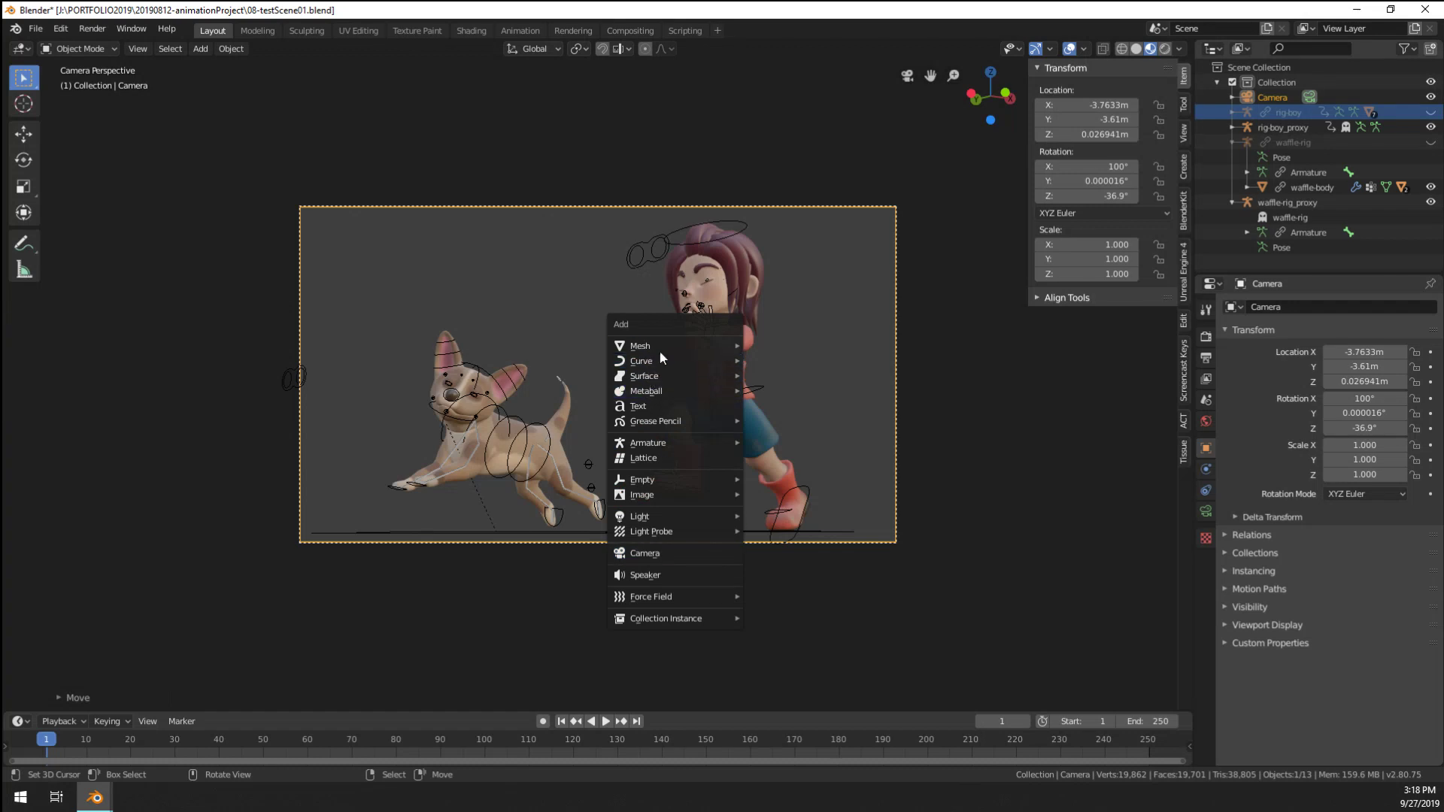
{"action": "key", "text": "shift+a"}
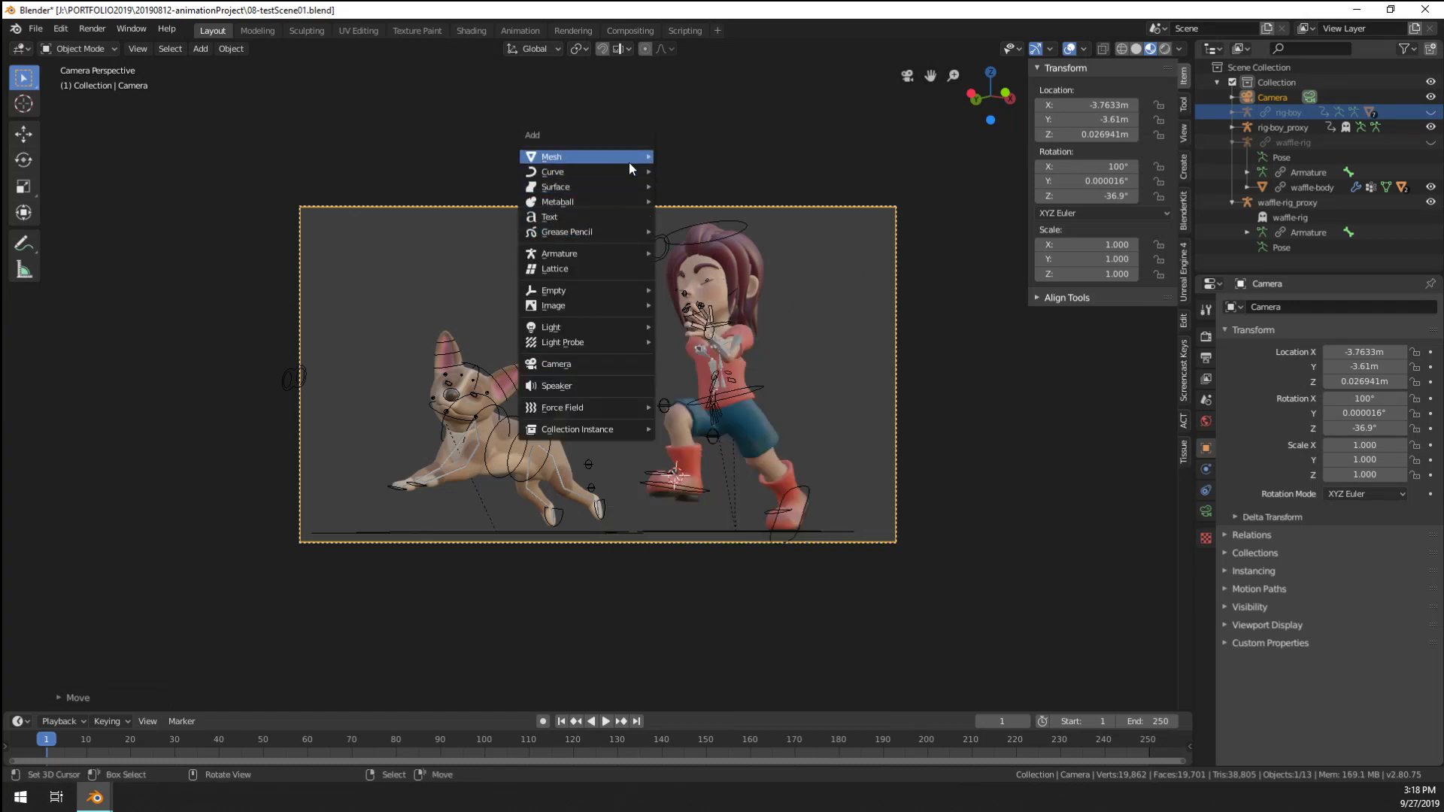
{"action": "mouse_move", "coordinate": [629, 163]}
{"action": "left_click", "coordinate": [744, 159]}
{"action": "key", "text": "alt+g"}
{"action": "key", "text": "s"}
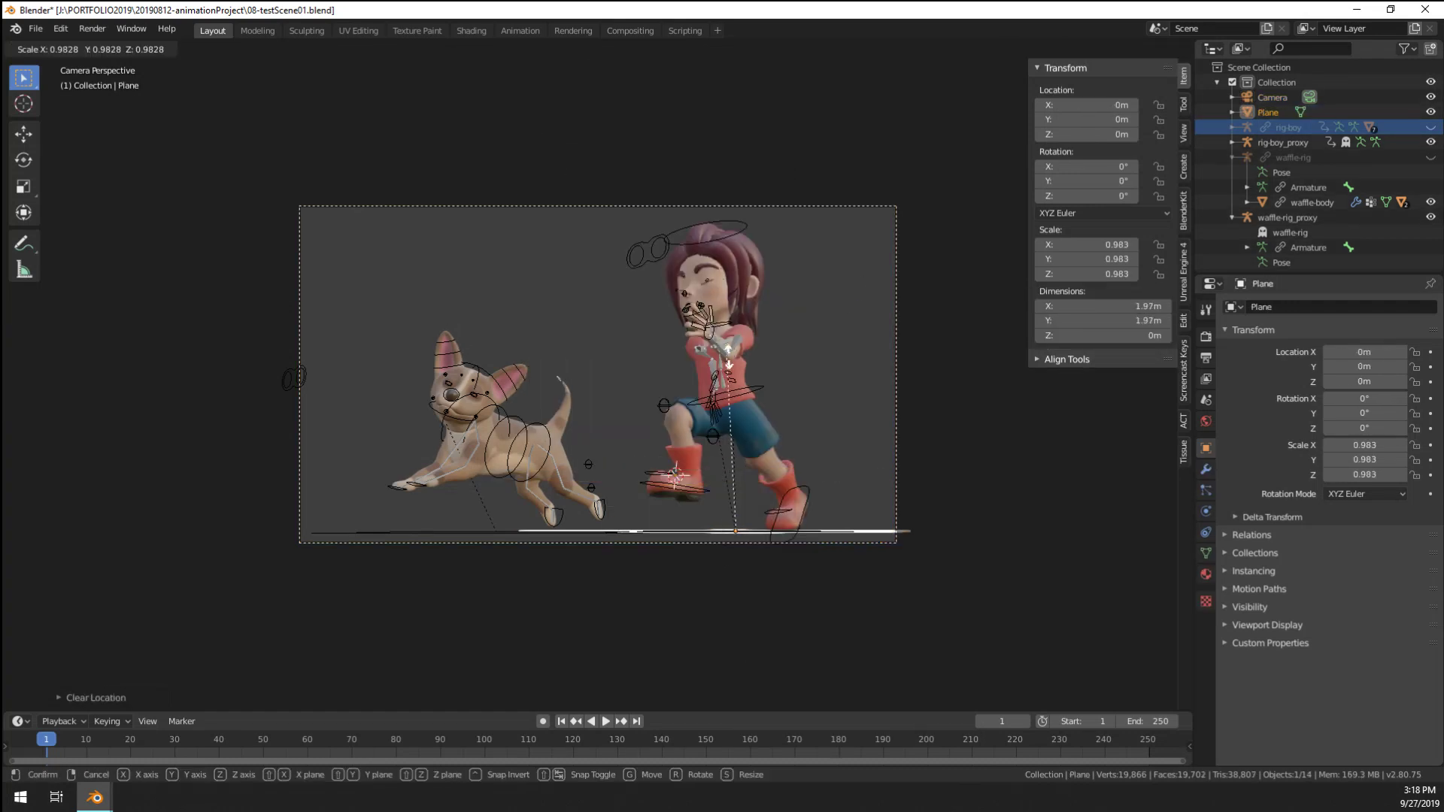
{"action": "left_click", "coordinate": [900, 679]}
{"action": "scroll", "coordinate": [724, 655], "scroll_direction": "up", "scroll_amount": 1}
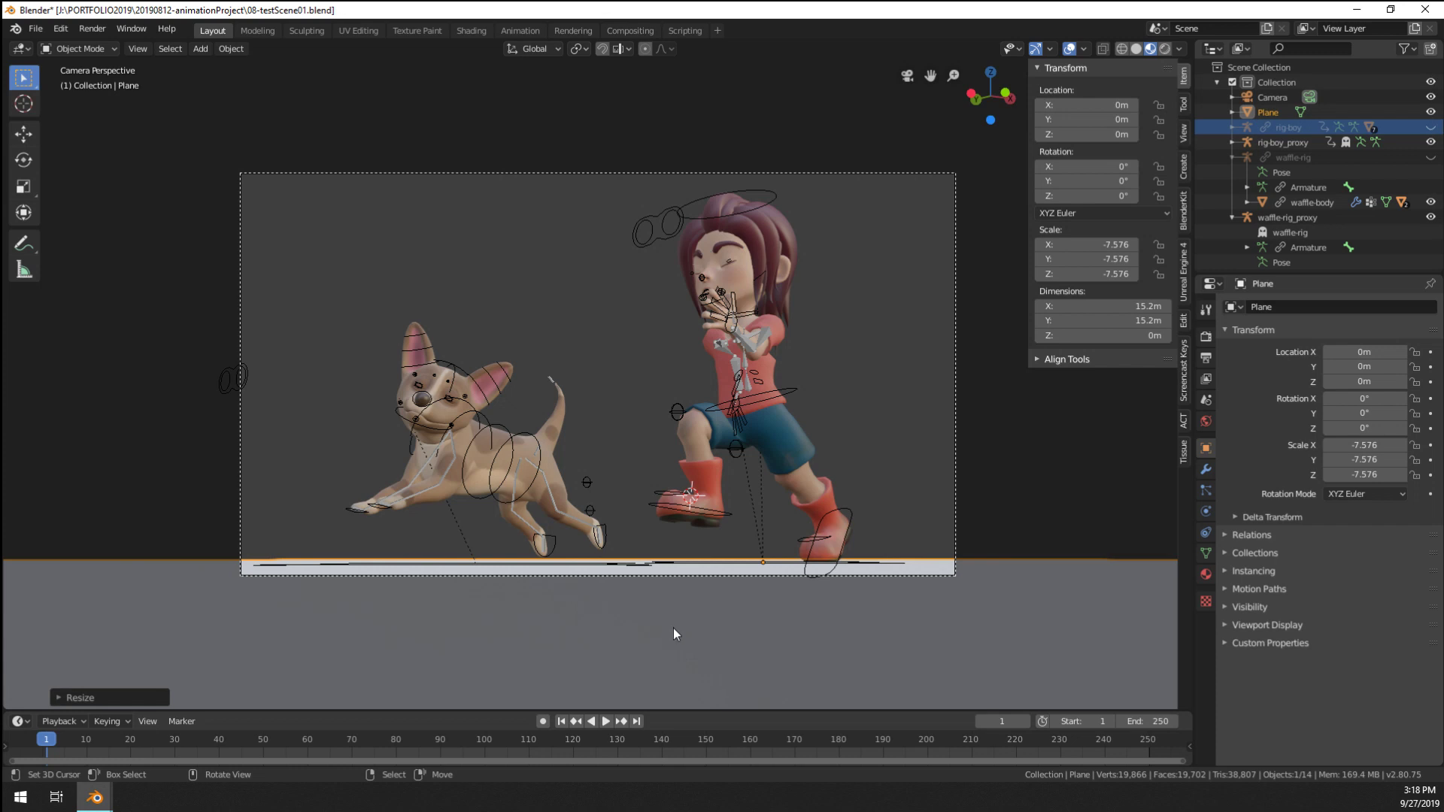
Enter Pose Mode on the boy's rig and rotate upper_arm.L to about W 0.724, X 0.278, Y -0.384, Z -0.500
{"action": "right_click", "coordinate": [768, 343]}
{"action": "key", "text": "ctrl+Tab"}
{"action": "right_click", "coordinate": [769, 343]}
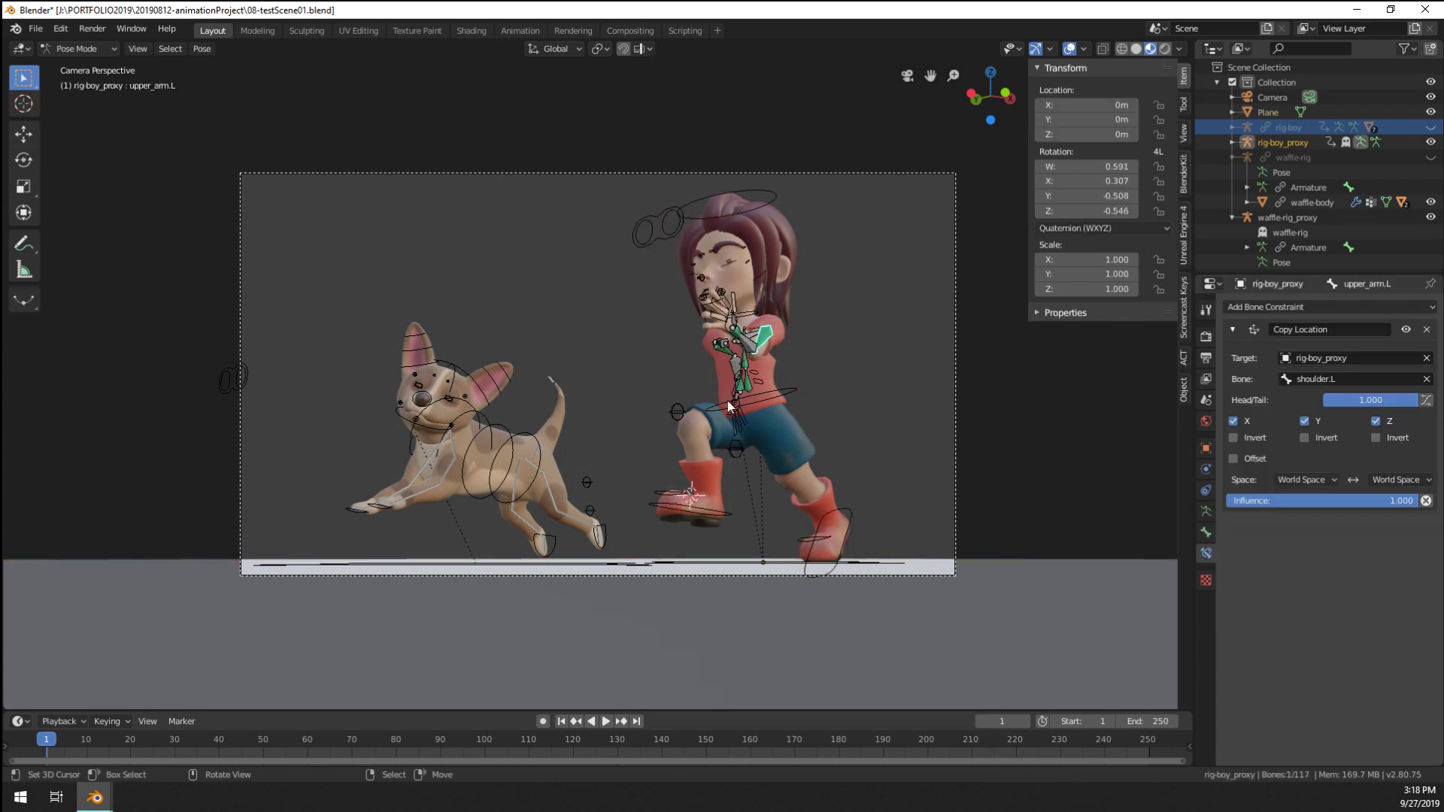
{"action": "key", "text": "r"}
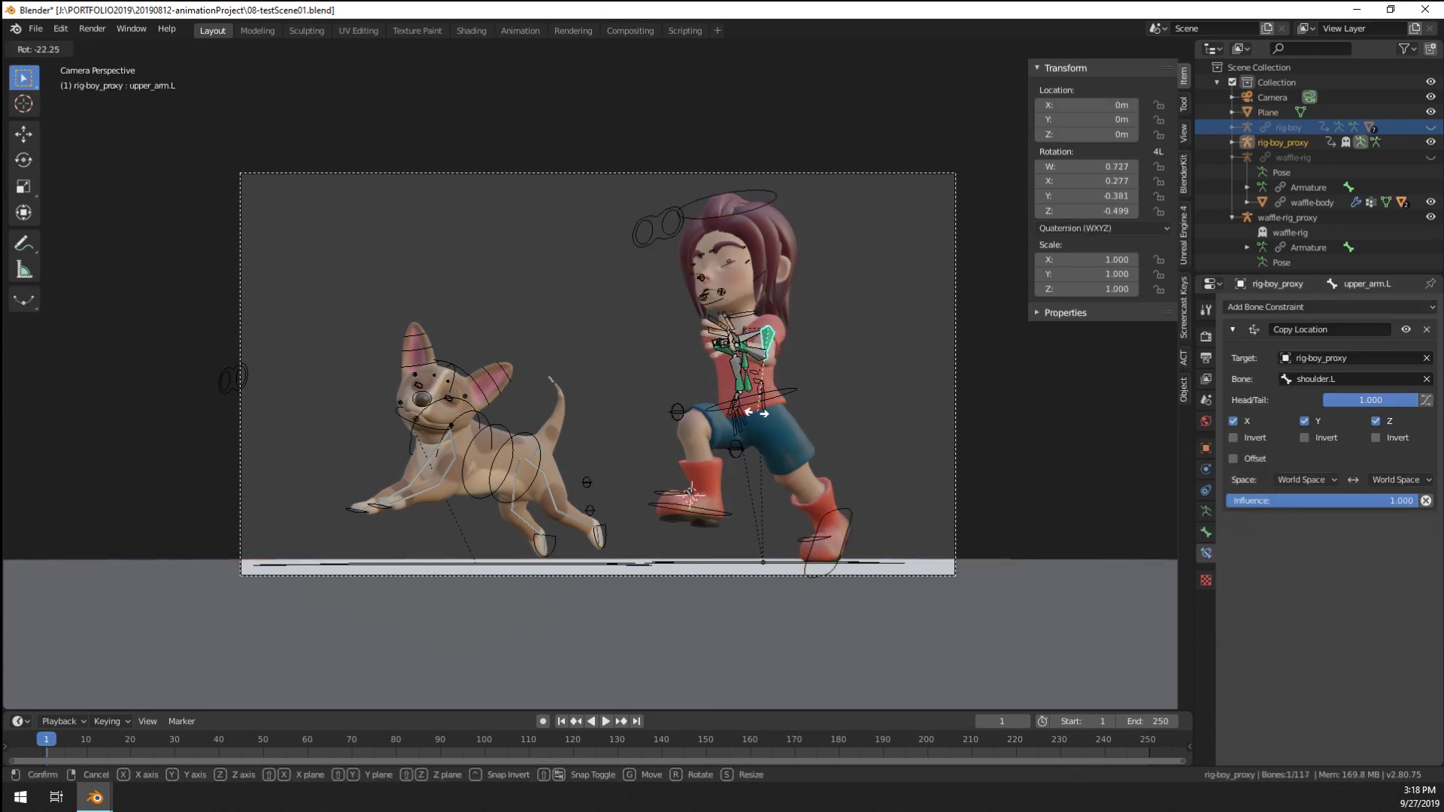
{"action": "left_click", "coordinate": [757, 413]}
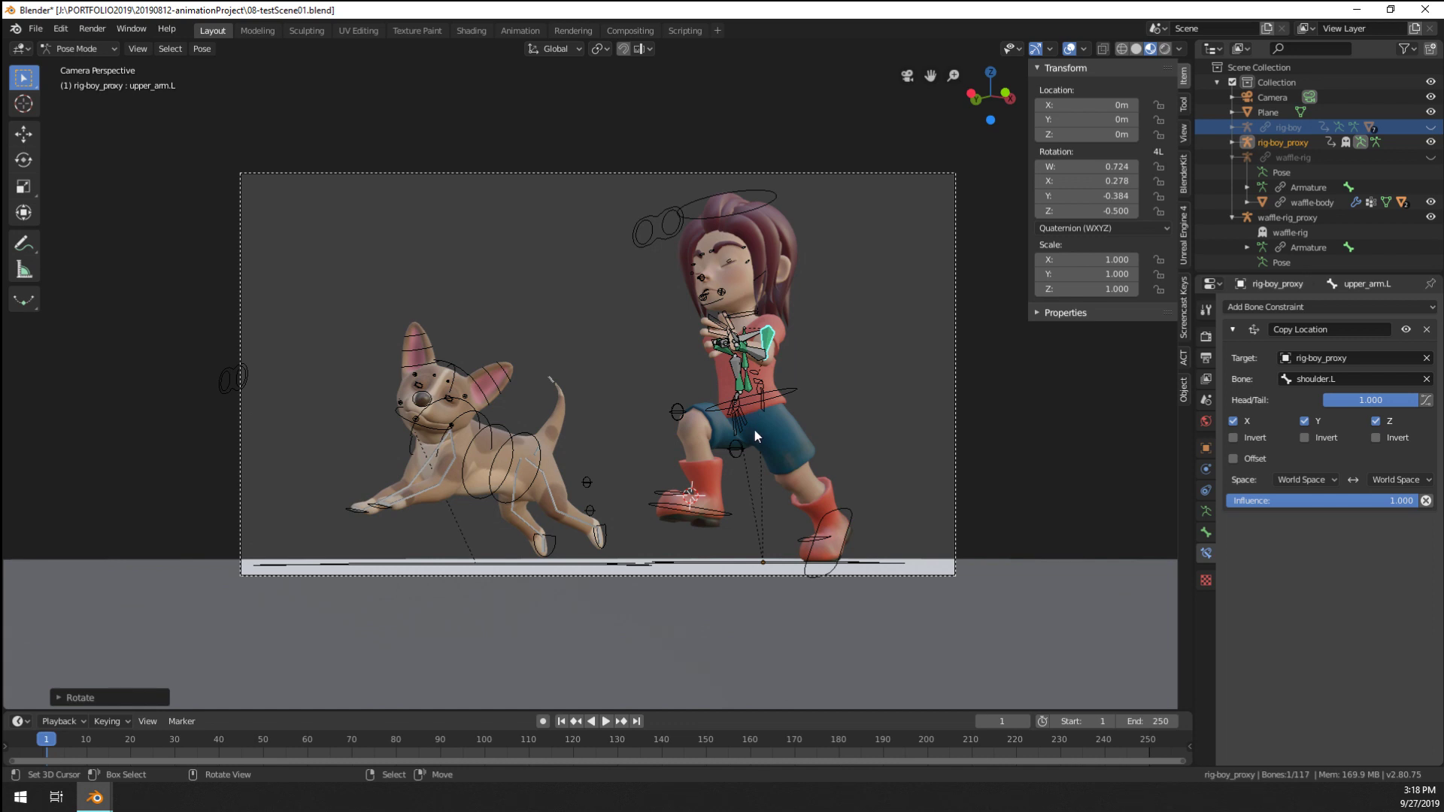
Select every bone of the boy's rig
{"action": "key", "text": "a"}
{"action": "left_click", "coordinate": [201, 49]}
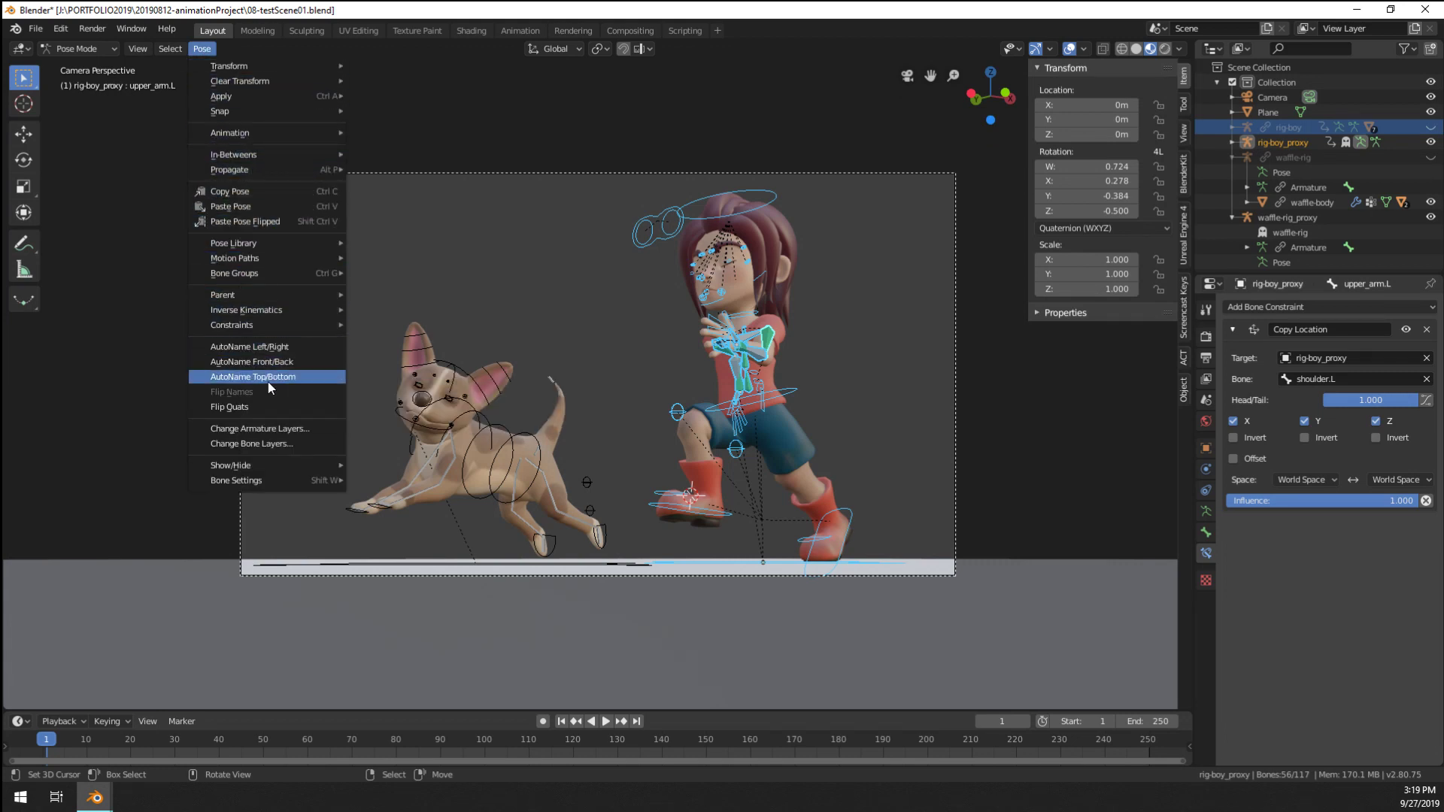
{"action": "mouse_move", "coordinate": [260, 135]}
{"action": "mouse_move", "coordinate": [259, 68]}
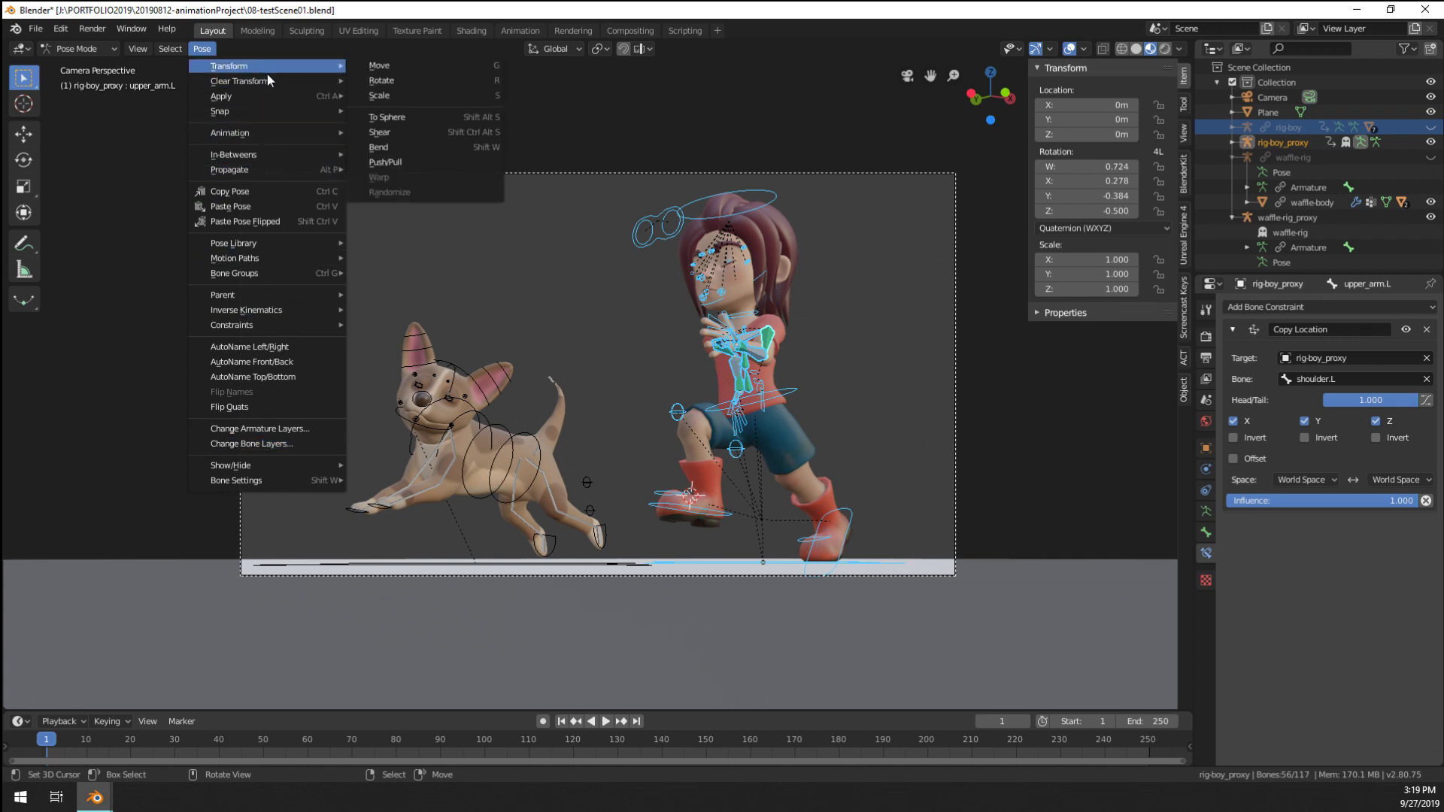
{"action": "left_click", "coordinate": [440, 117]}
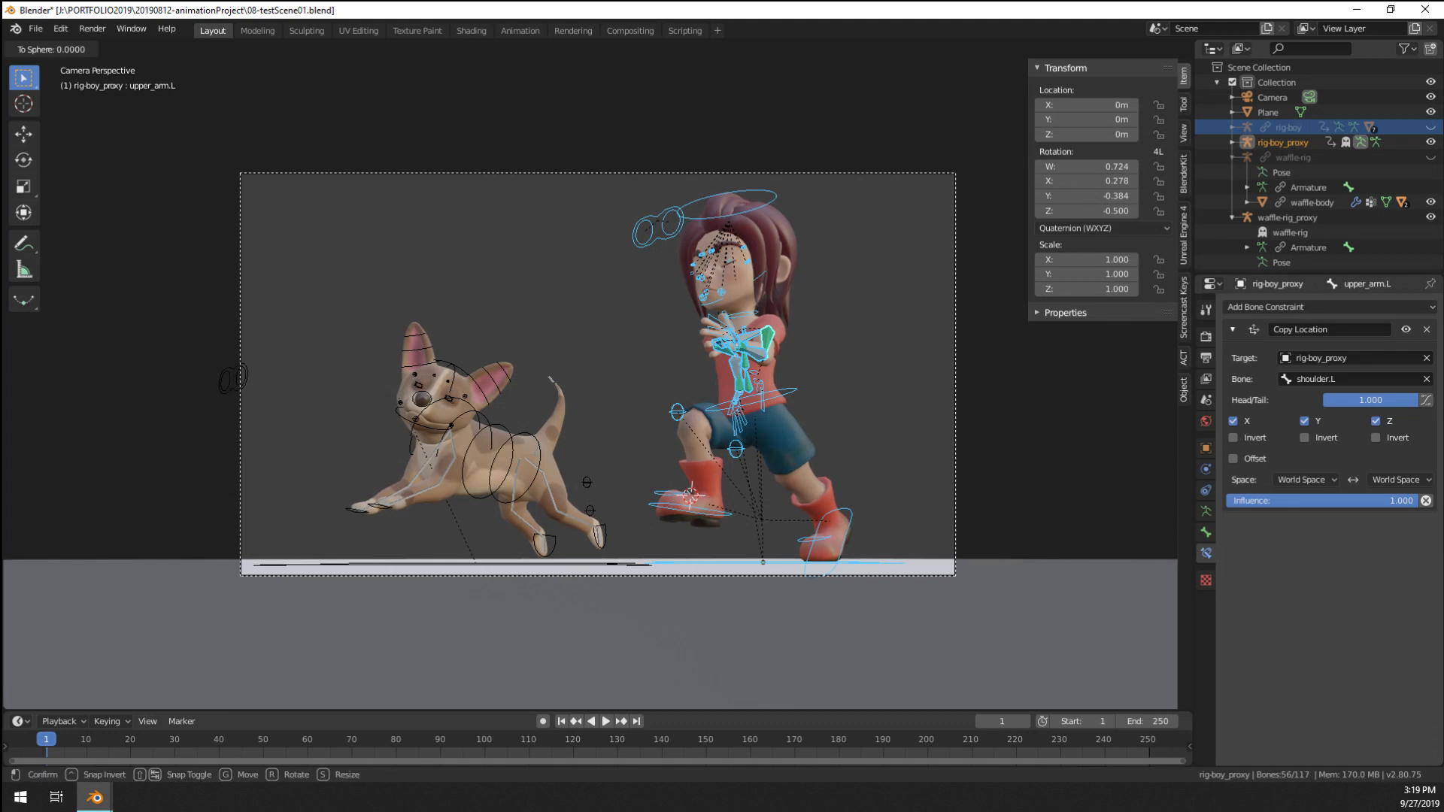
{"action": "key", "text": "Escape"}
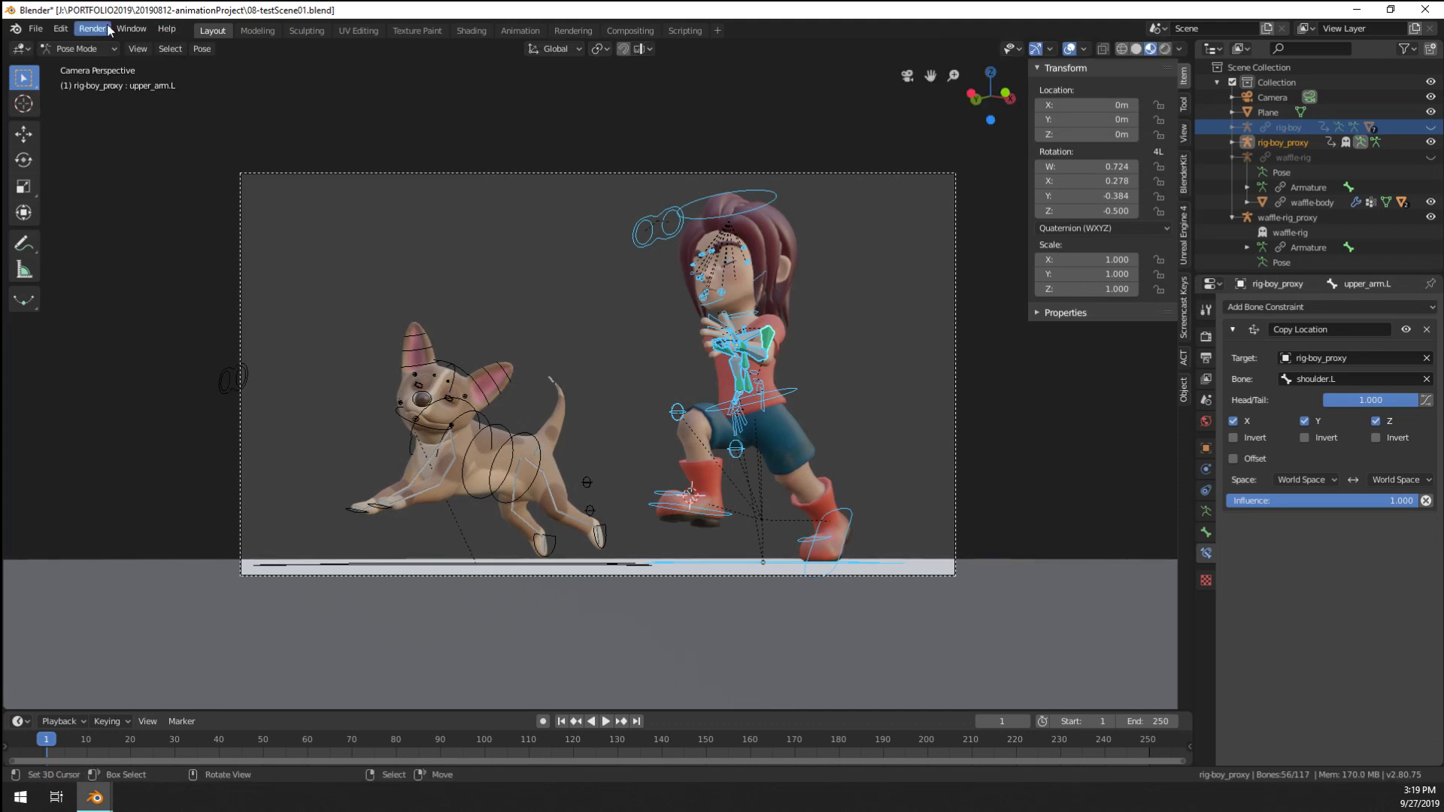
Copy the boy's full pose and paste it flipped so his stride and arms are mirrored
{"action": "left_click", "coordinate": [202, 49]}
{"action": "mouse_move", "coordinate": [287, 67]}
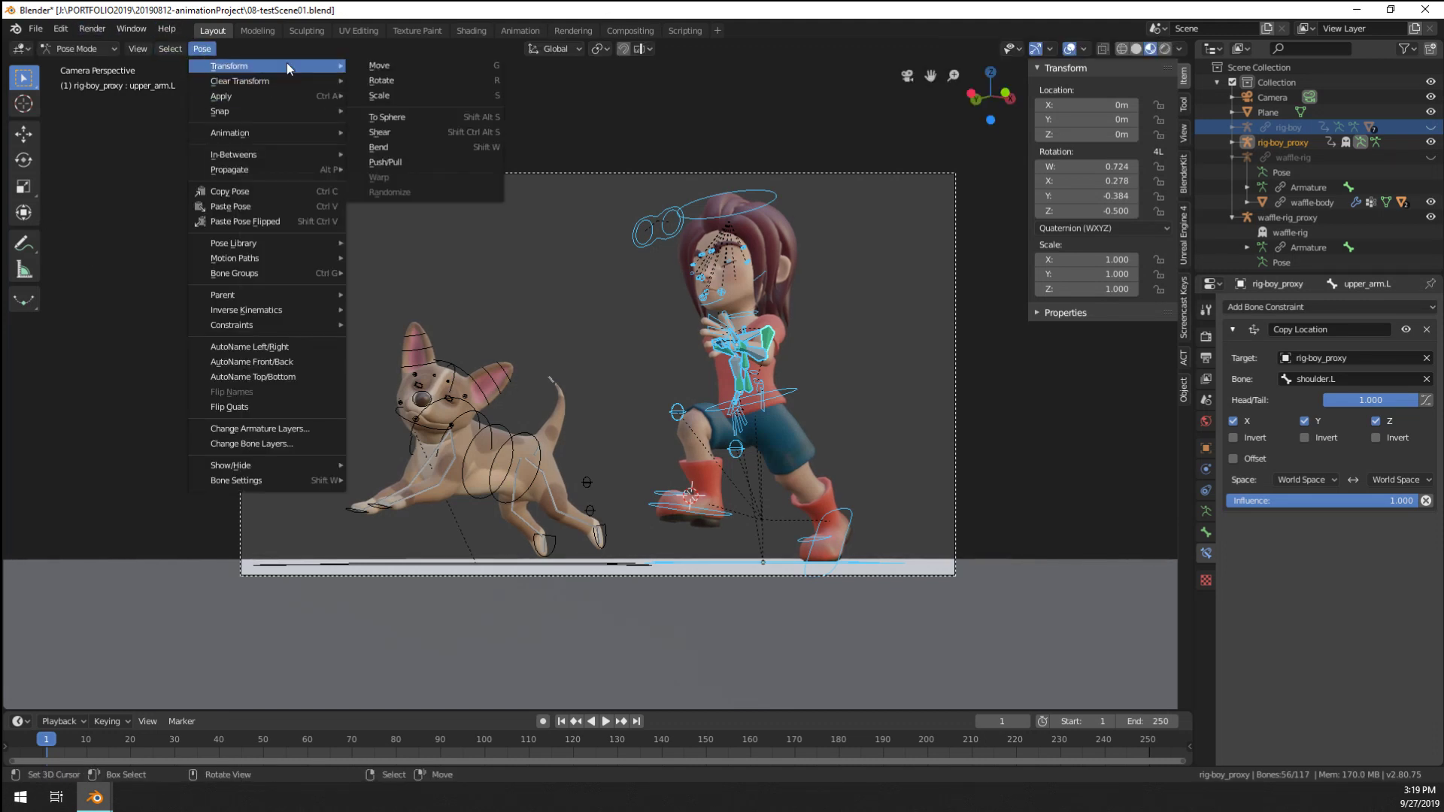
{"action": "mouse_move", "coordinate": [271, 133]}
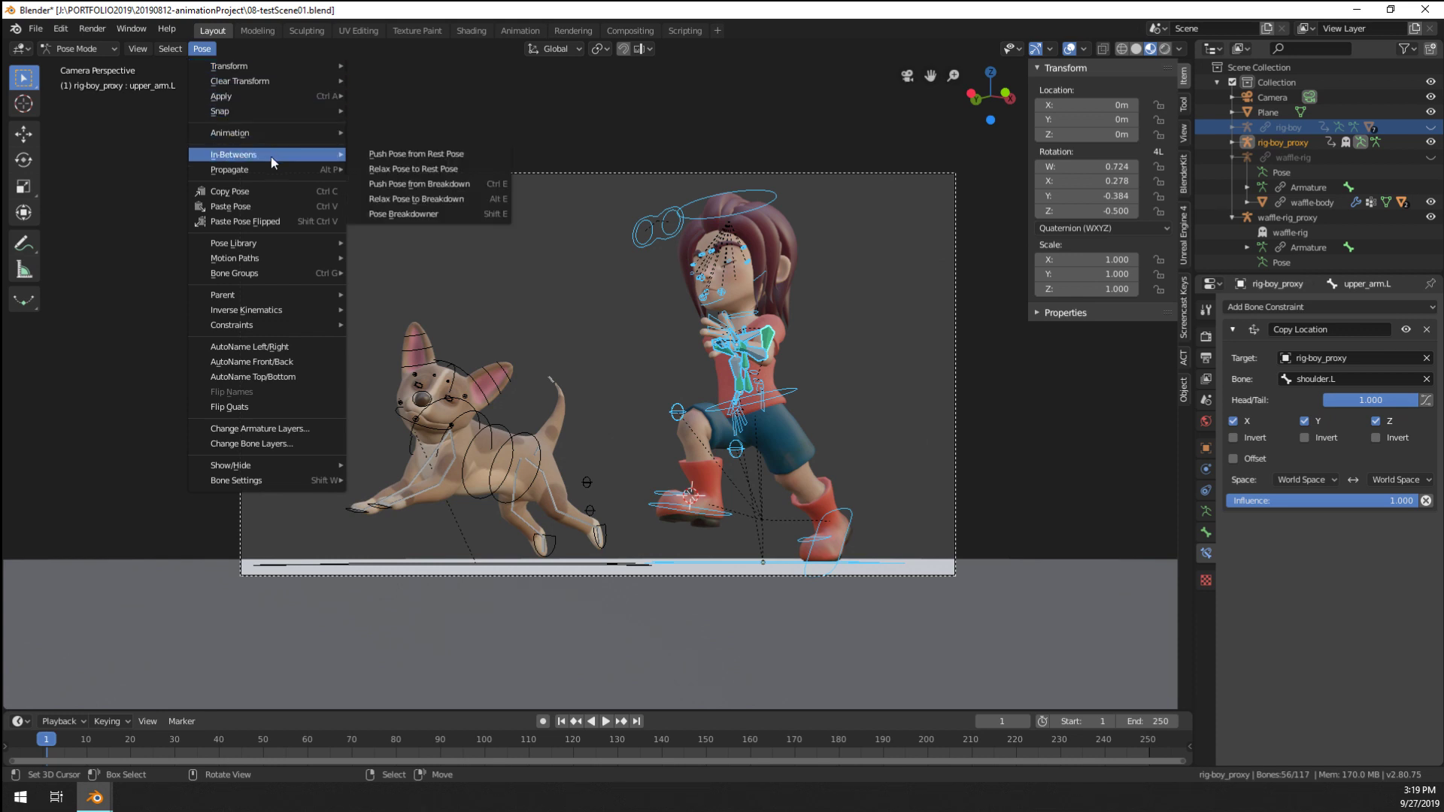
{"action": "left_click", "coordinate": [274, 190]}
{"action": "left_click", "coordinate": [206, 48]}
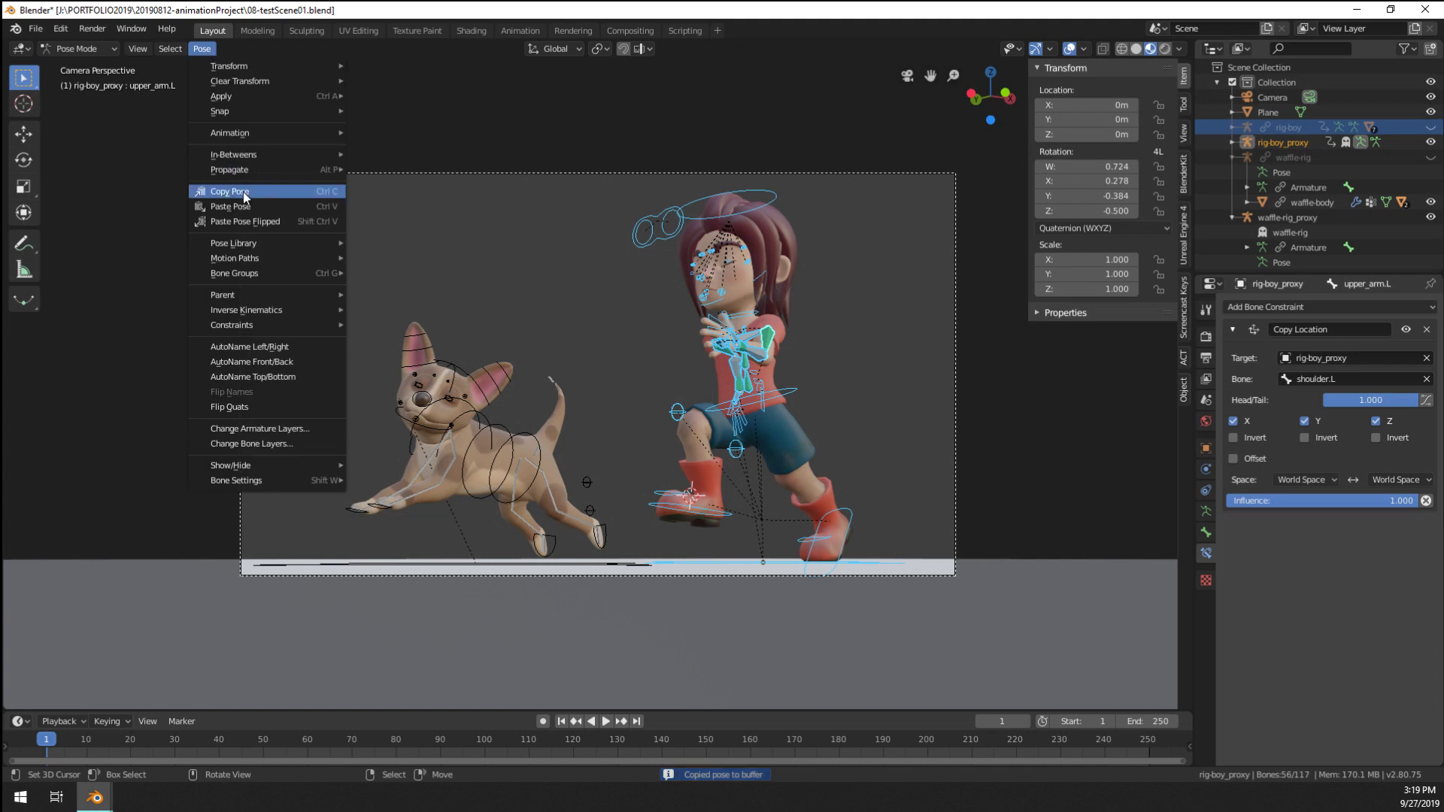
{"action": "left_click", "coordinate": [255, 222]}
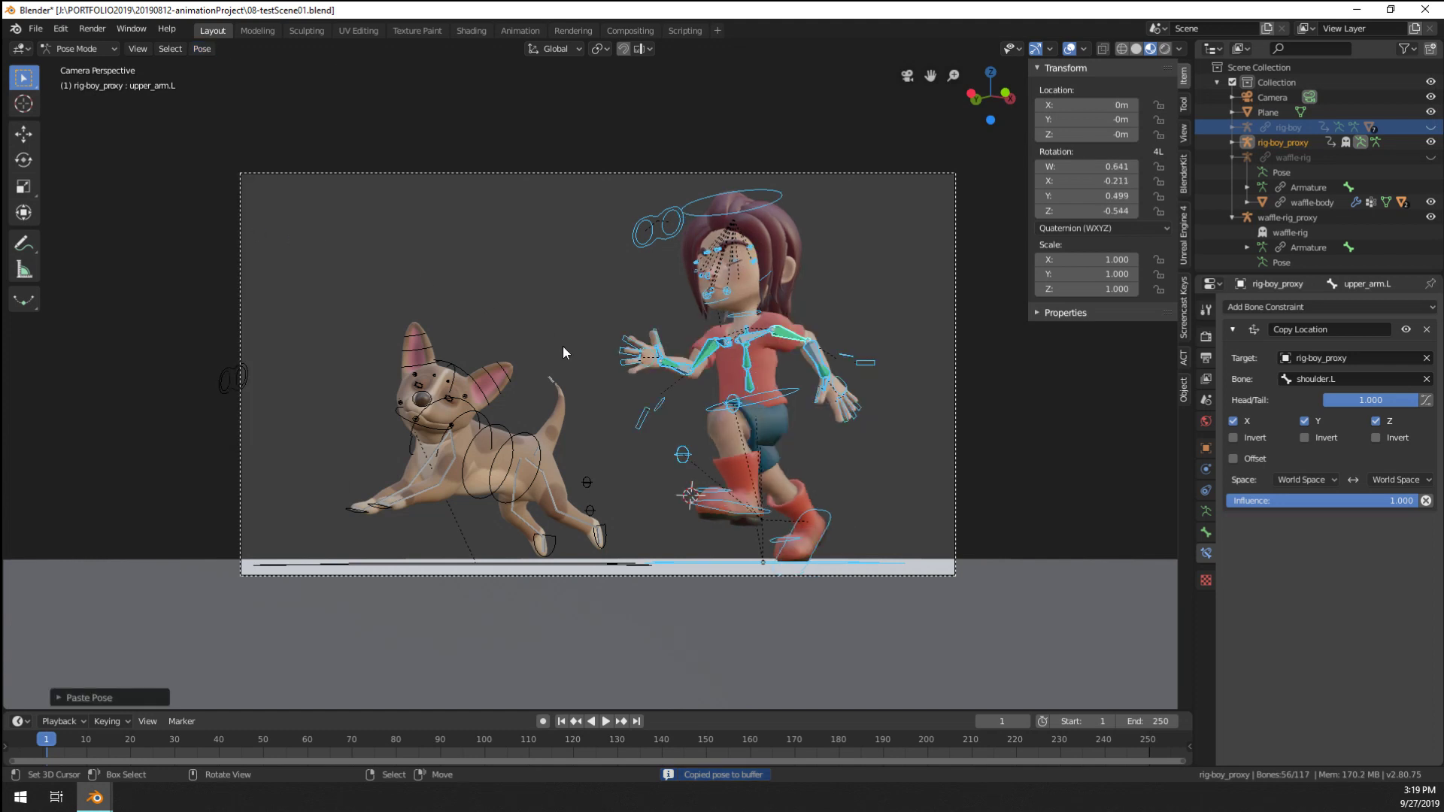
Examine the boy's flipped pose through the camera and his face controls up close
{"action": "left_click", "coordinate": [706, 349]}
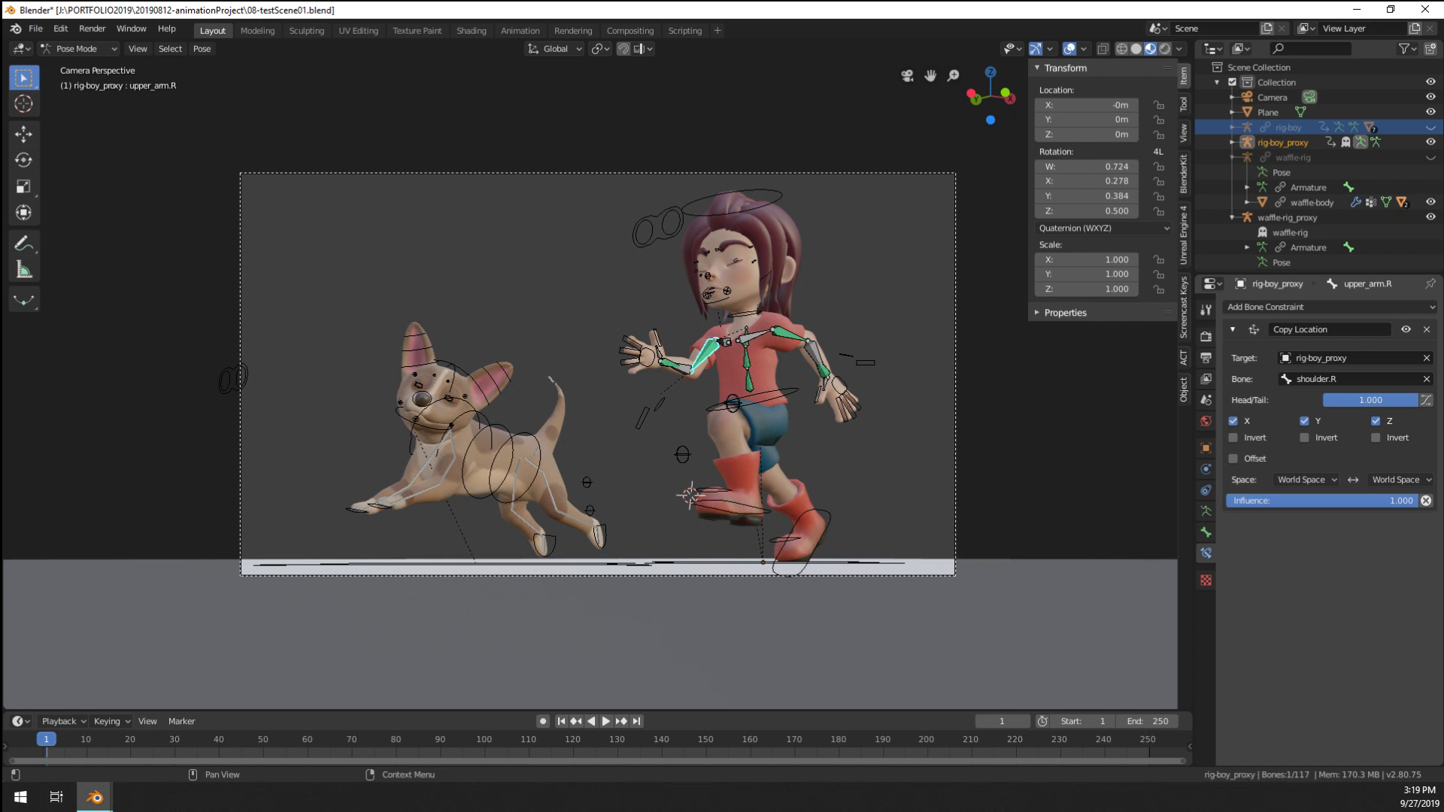
{"action": "middle_click_drag", "start_coordinate": [596, 394], "coordinate": [539, 485]}
{"action": "key", "text": "KP_0"}
{"action": "scroll", "coordinate": [582, 466], "scroll_direction": "up", "scroll_amount": 2}
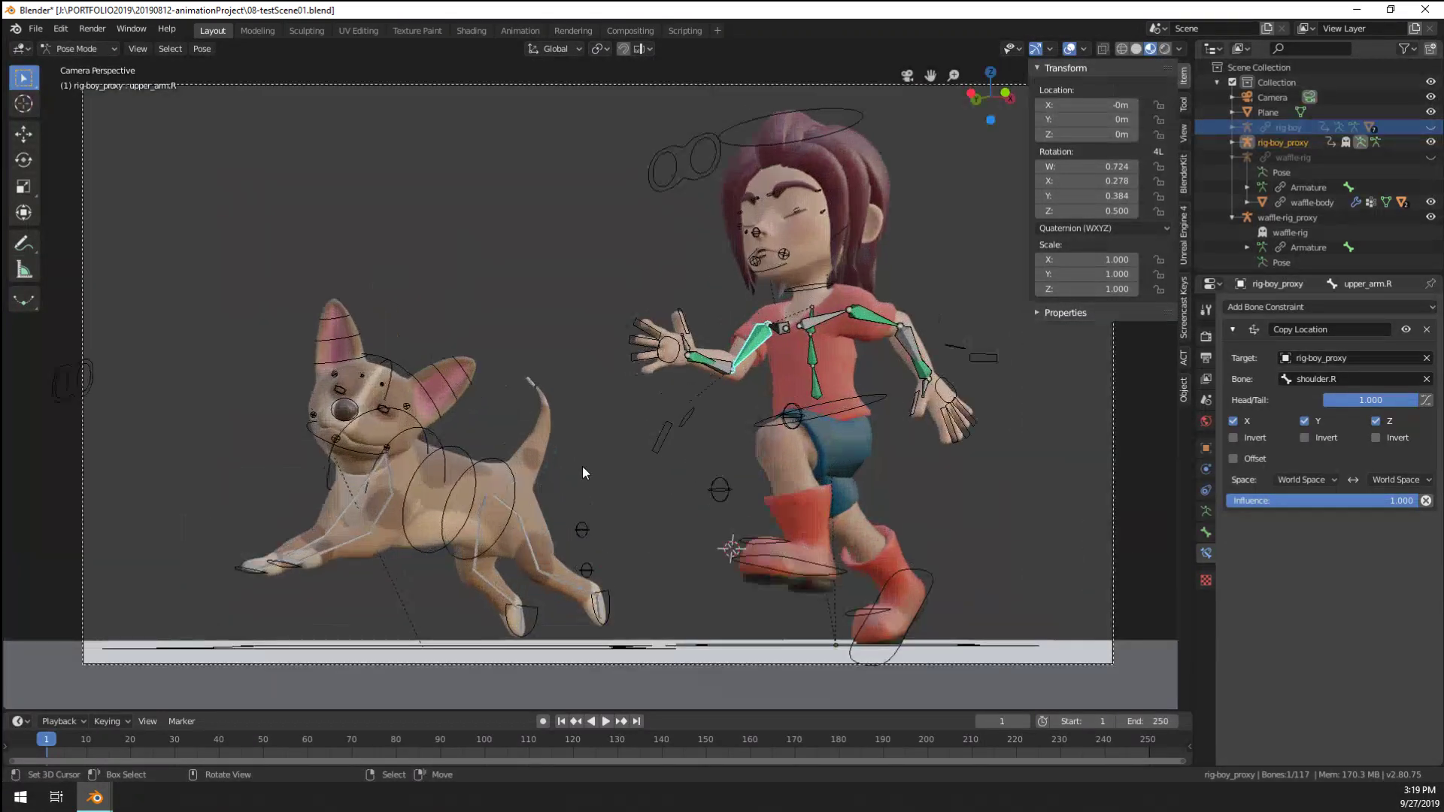
{"action": "middle_click_drag", "start_coordinate": [359, 409], "coordinate": [740, 322]}
{"action": "scroll", "coordinate": [740, 322], "scroll_direction": "down", "scroll_amount": 3}
{"action": "scroll", "coordinate": [530, 476], "scroll_direction": "up", "scroll_amount": 8}
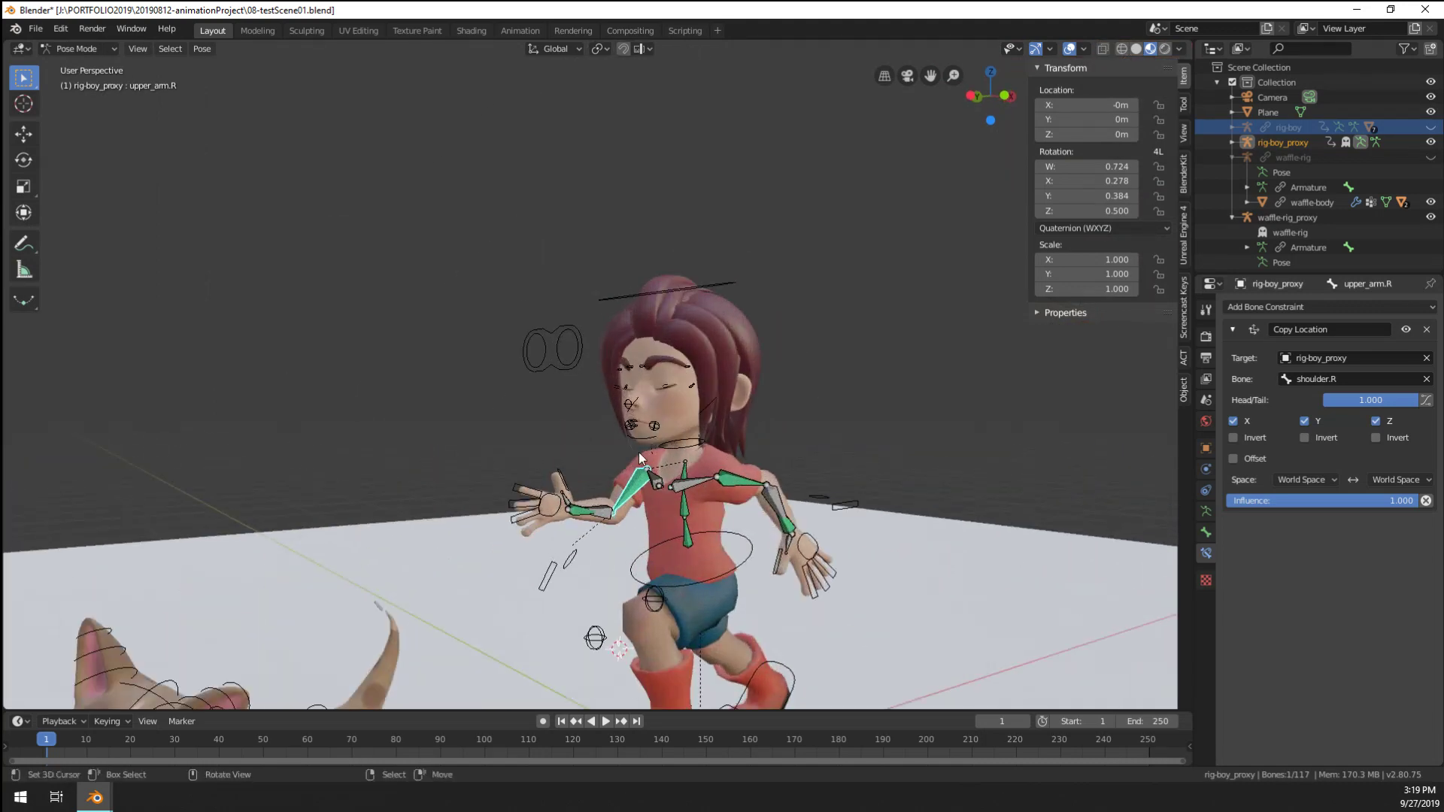
{"action": "left_click", "coordinate": [711, 452]}
{"action": "middle_click_drag", "start_coordinate": [733, 476], "coordinate": [598, 386]}
{"action": "scroll", "coordinate": [643, 498], "scroll_direction": "up", "scroll_amount": 2}
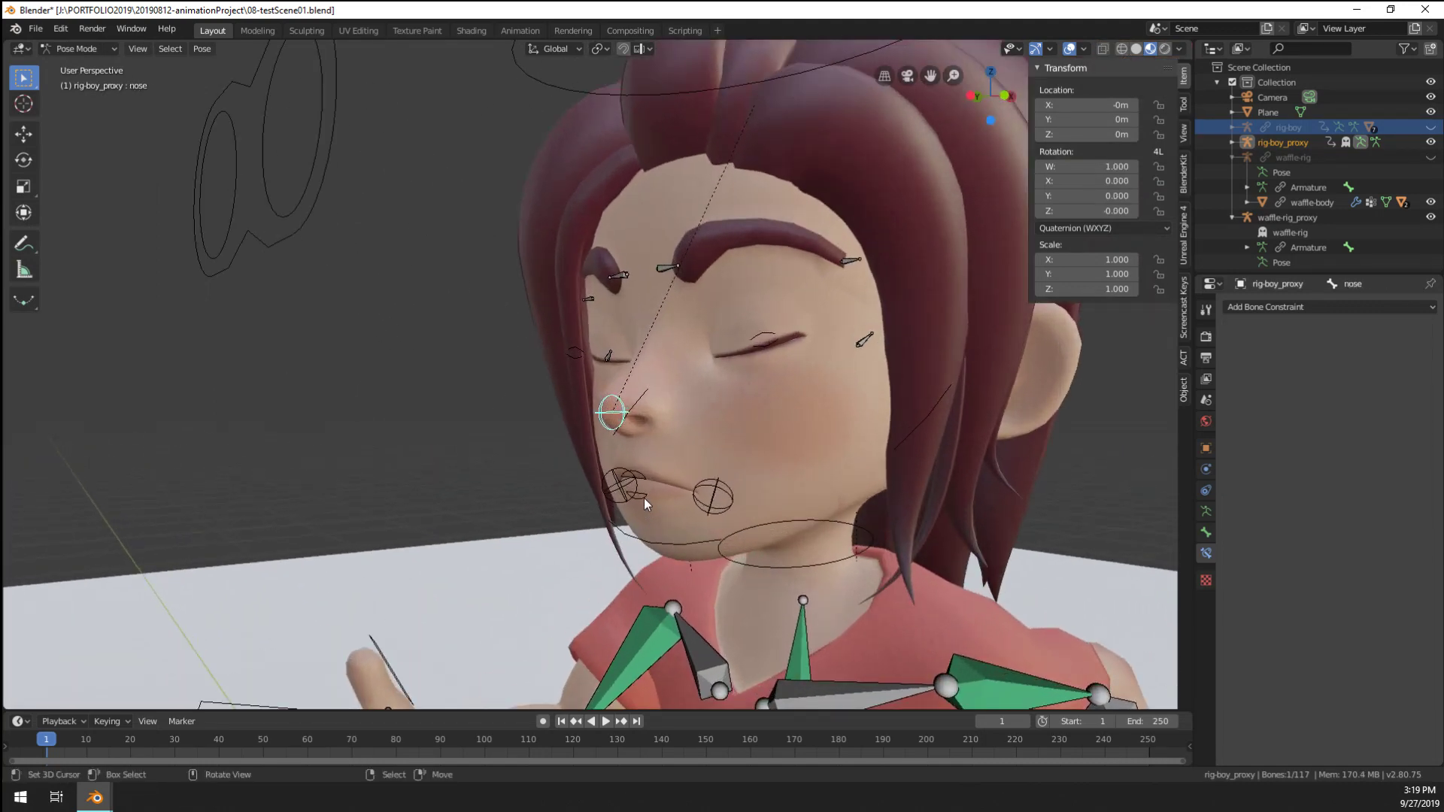
{"action": "scroll", "coordinate": [643, 498], "scroll_direction": "down", "scroll_amount": 8}
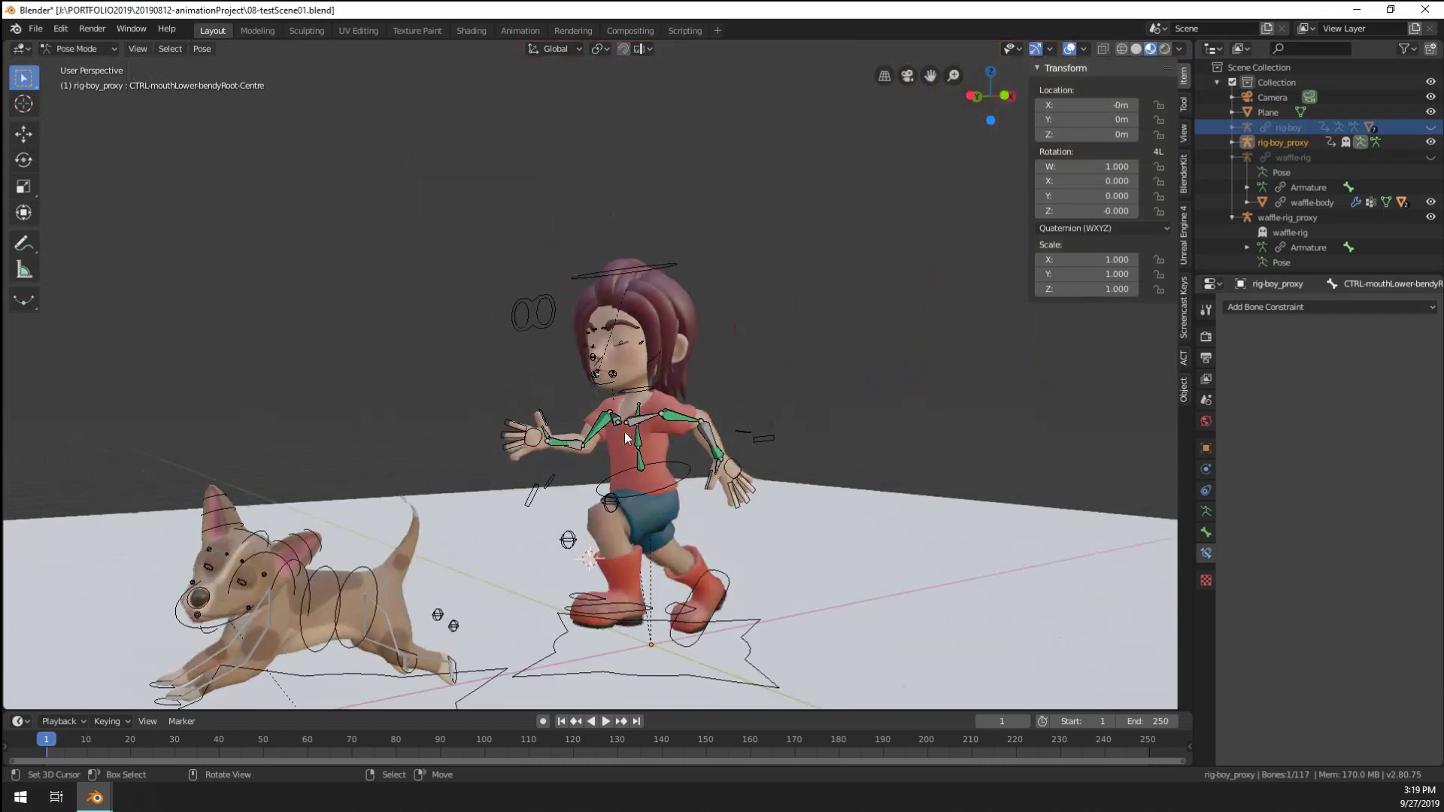
Move the boy's CTRL-eyeTarget-C control to about X 0.083 m, Y -0.910 m, Z 1.058 m
{"action": "right_click", "coordinate": [547, 331]}
{"action": "middle_click_drag", "start_coordinate": [547, 331], "coordinate": [461, 366]}
{"action": "key", "text": "g"}
{"action": "left_click", "coordinate": [226, 579]}
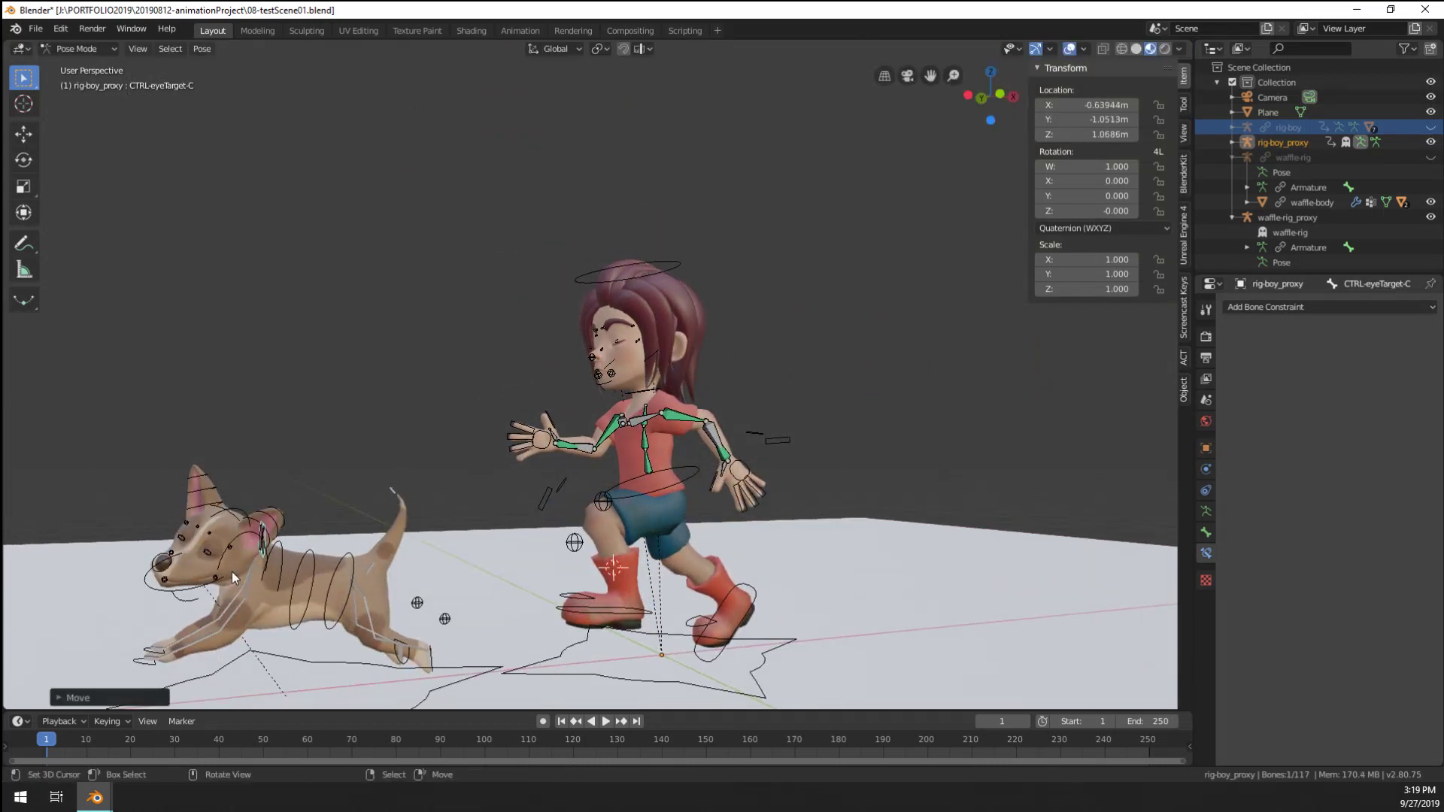
{"action": "middle_click_drag", "start_coordinate": [226, 580], "coordinate": [386, 592]}
{"action": "key", "text": "ctrl+z"}
{"action": "key", "text": "KP_Decimal"}
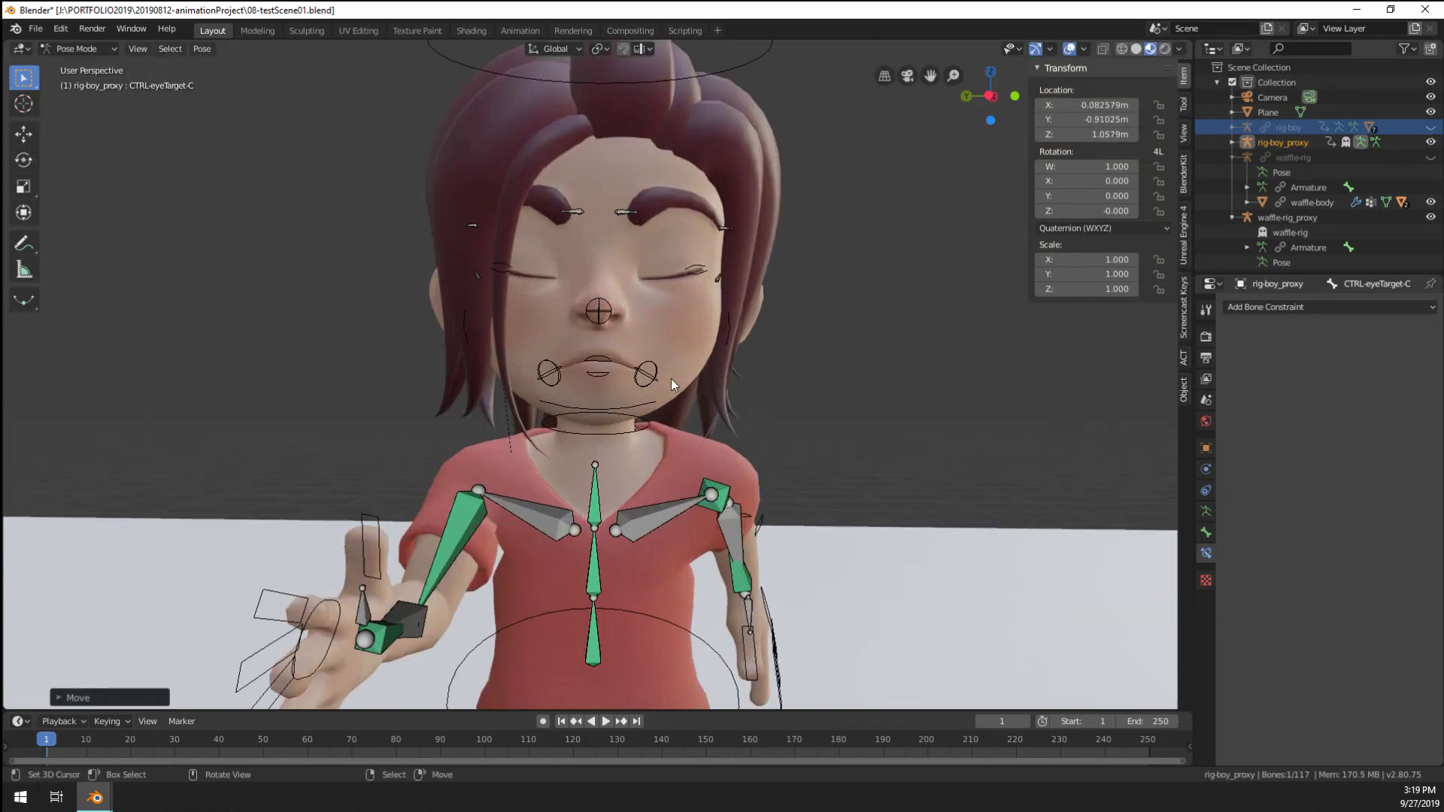
Lower the boy's inner eyebrow controls and open both eyes by raising the upper eyelids and lowering the lower ones
{"action": "scroll", "coordinate": [677, 328], "scroll_direction": "up", "scroll_amount": 2}
{"action": "right_click", "coordinate": [554, 269]}
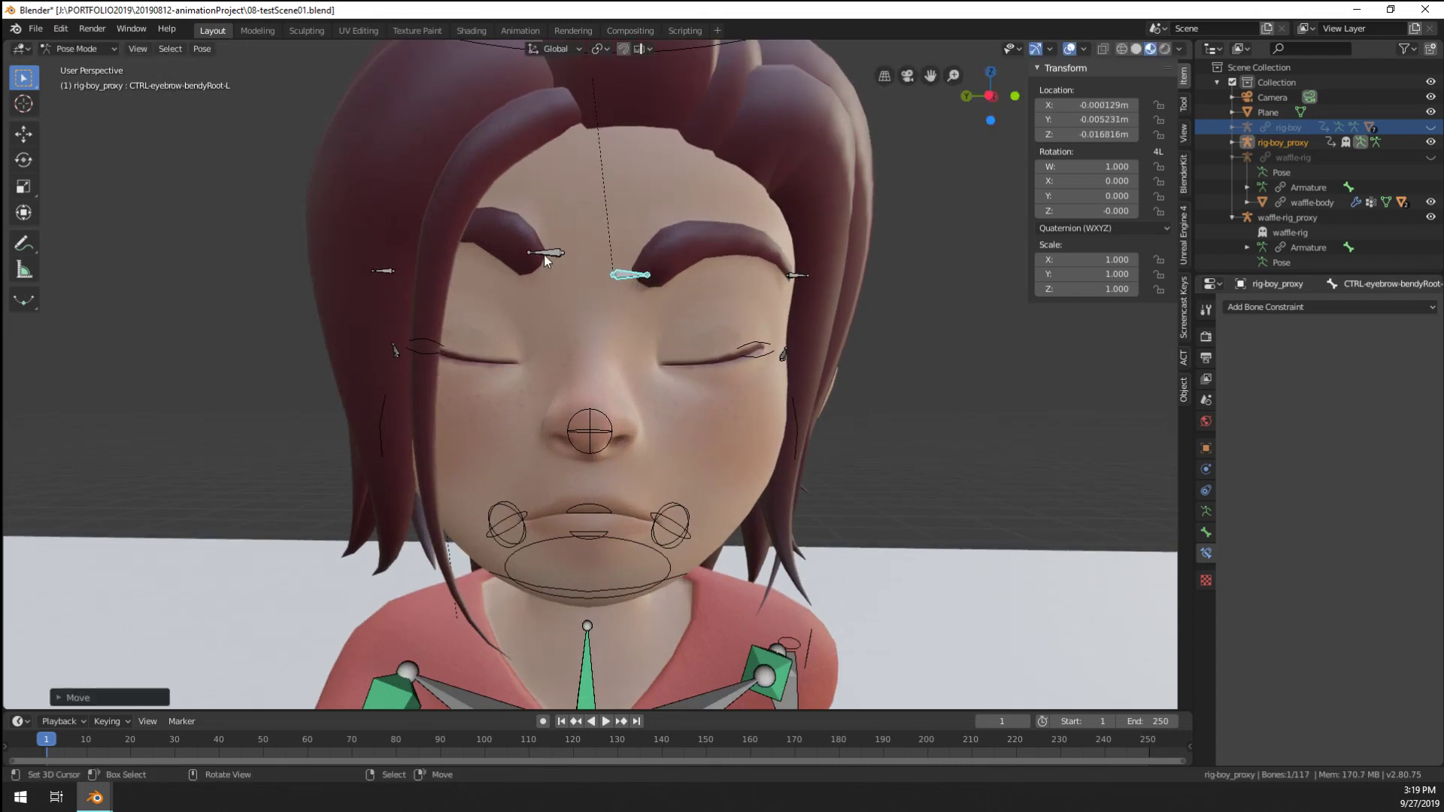
{"action": "right_click_drag", "start_coordinate": [433, 341], "coordinate": [466, 197]}
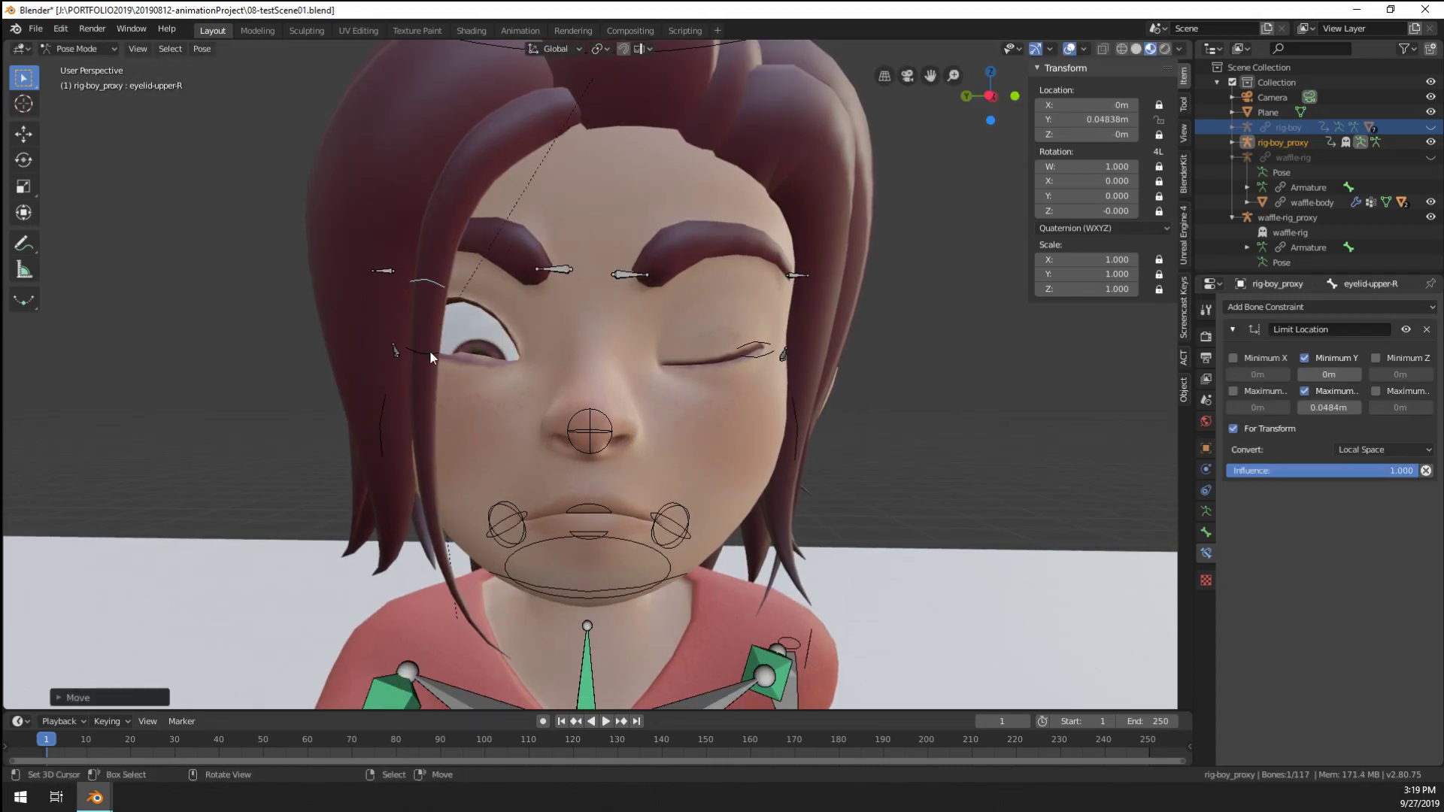
{"action": "right_click_drag", "start_coordinate": [430, 351], "coordinate": [465, 492]}
{"action": "right_click_drag", "start_coordinate": [786, 347], "coordinate": [781, 421]}
In the camera view, move the boy's CTRL-eyeTarget-C above the dog's head, to about X 0.028 m, Y -0.707 m, Z 1.180 m
{"action": "scroll", "coordinate": [765, 547], "scroll_direction": "down", "scroll_amount": 3}
{"action": "scroll", "coordinate": [765, 548], "scroll_direction": "down", "scroll_amount": 4}
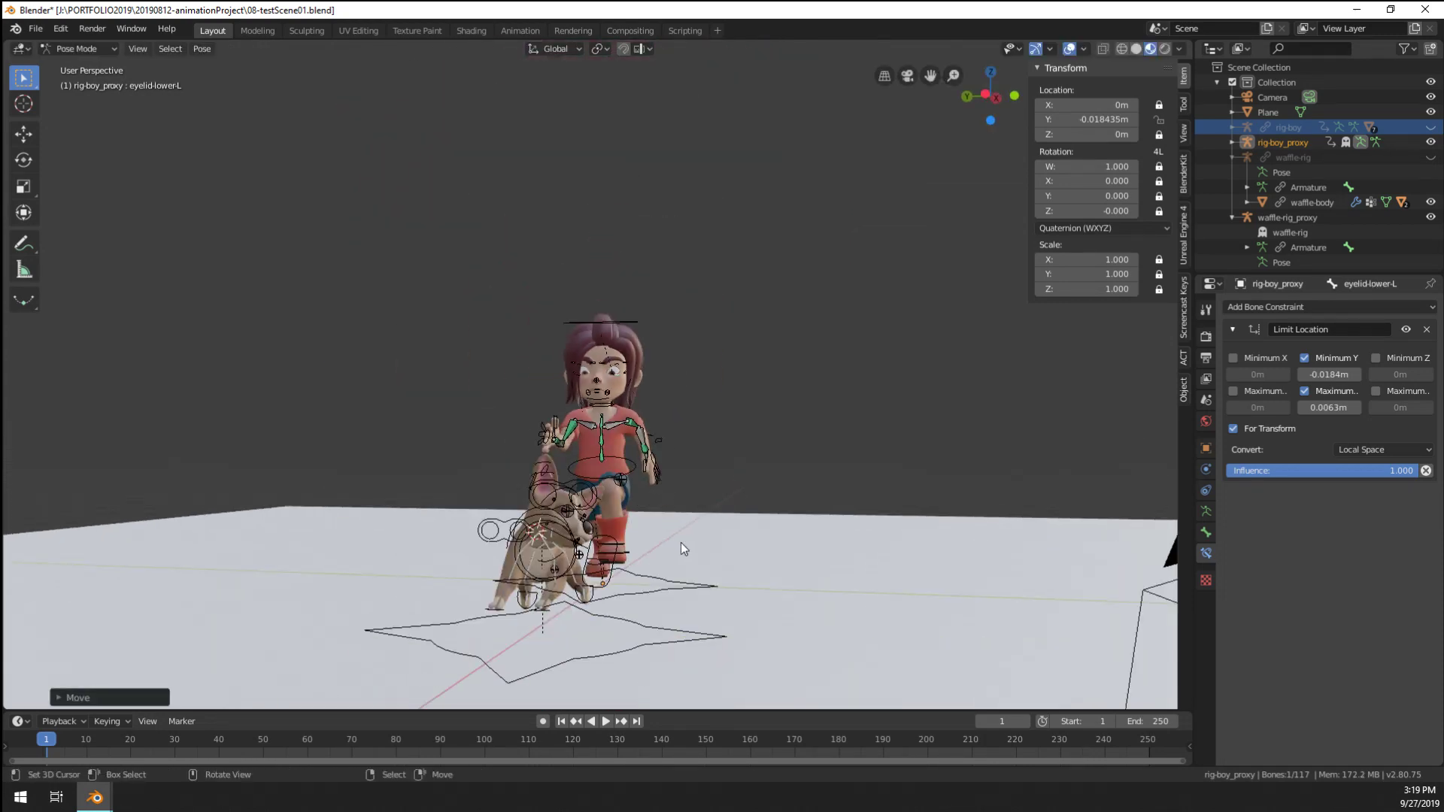
{"action": "key", "text": "KP_0"}
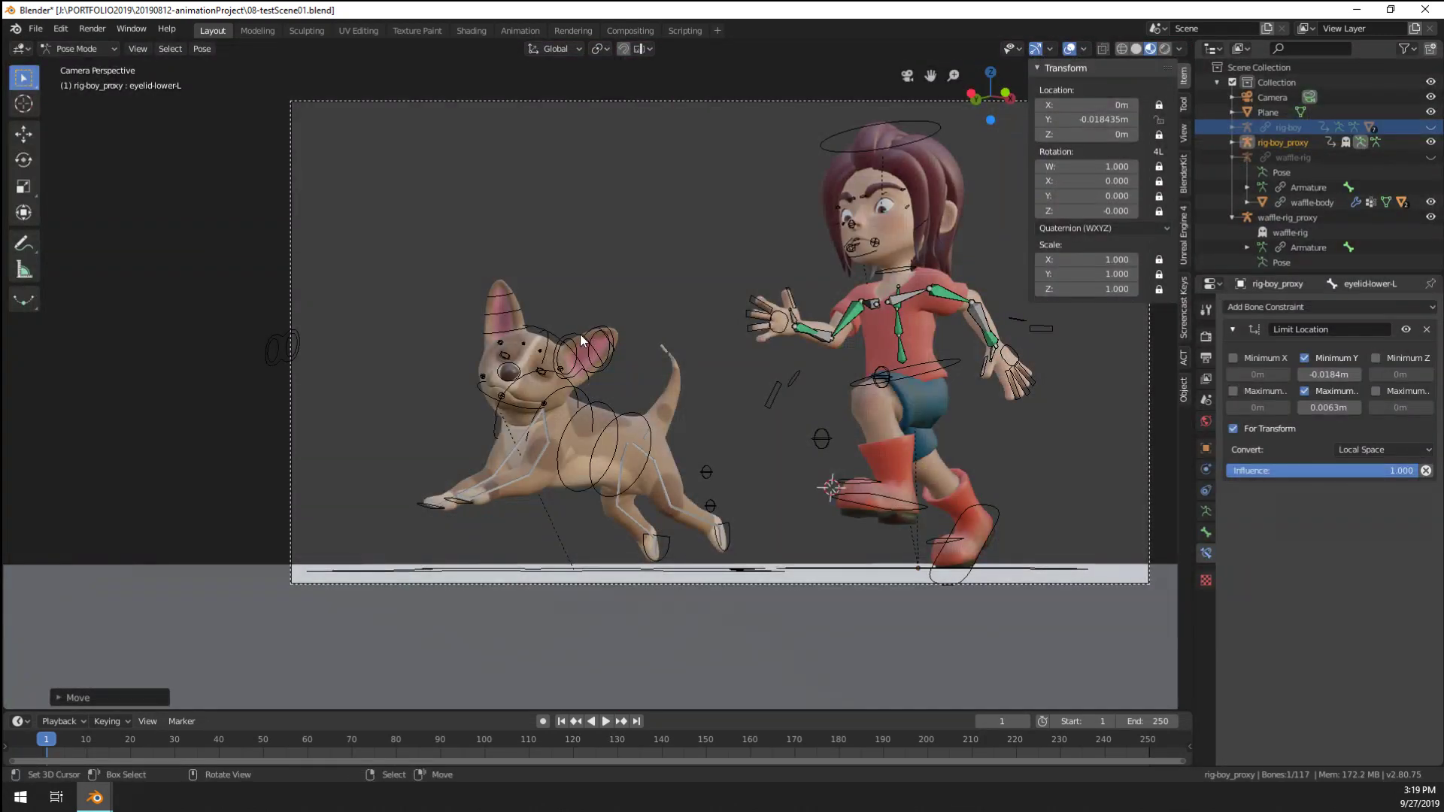
{"action": "right_click_drag", "start_coordinate": [580, 334], "coordinate": [549, 306]}
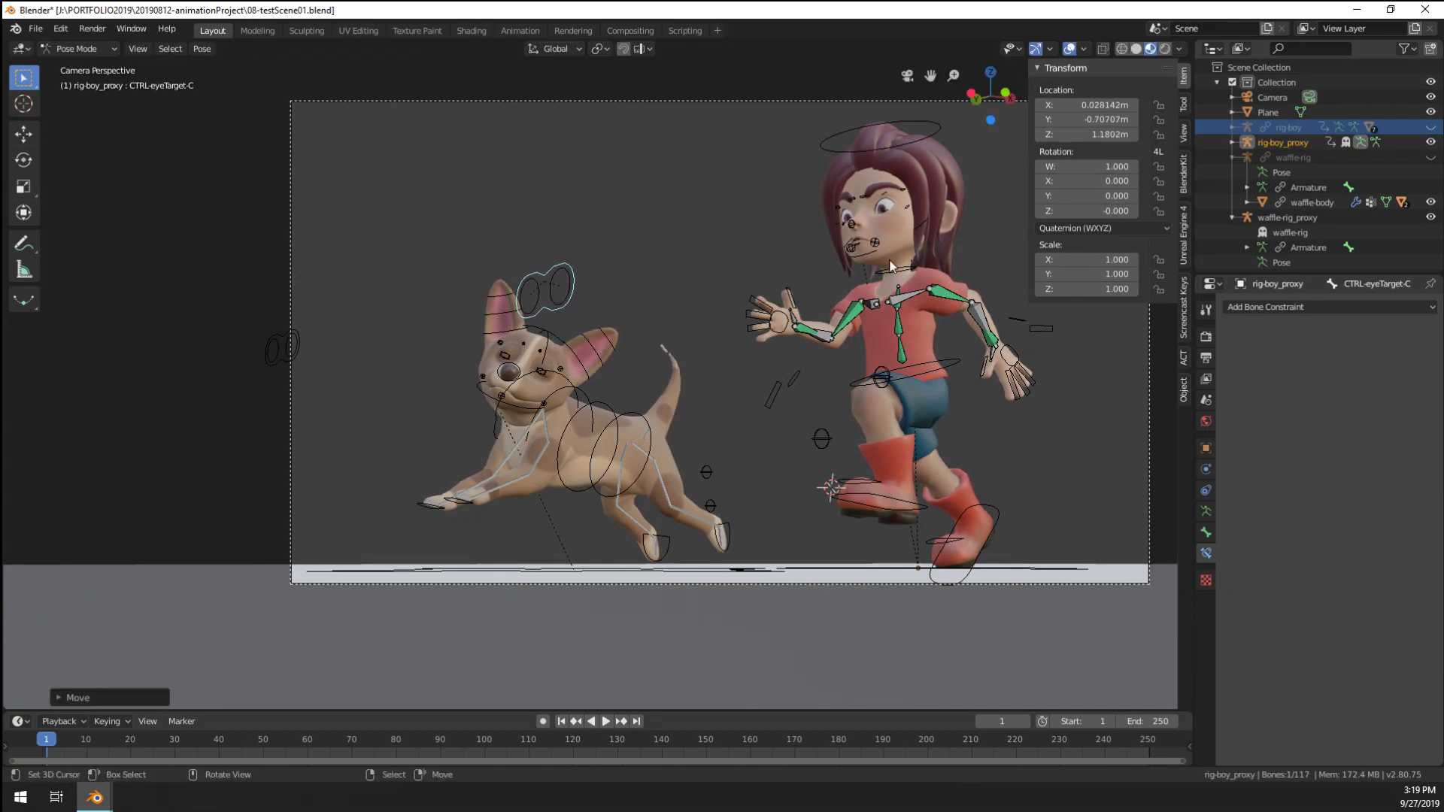
Trackball-rotate the boy's head bone to about W 0.992, X -0.086, Y 0.004, Z 0.092
{"action": "right_click", "coordinate": [923, 146]}
{"action": "key", "text": "r"}
{"action": "key", "text": "r"}
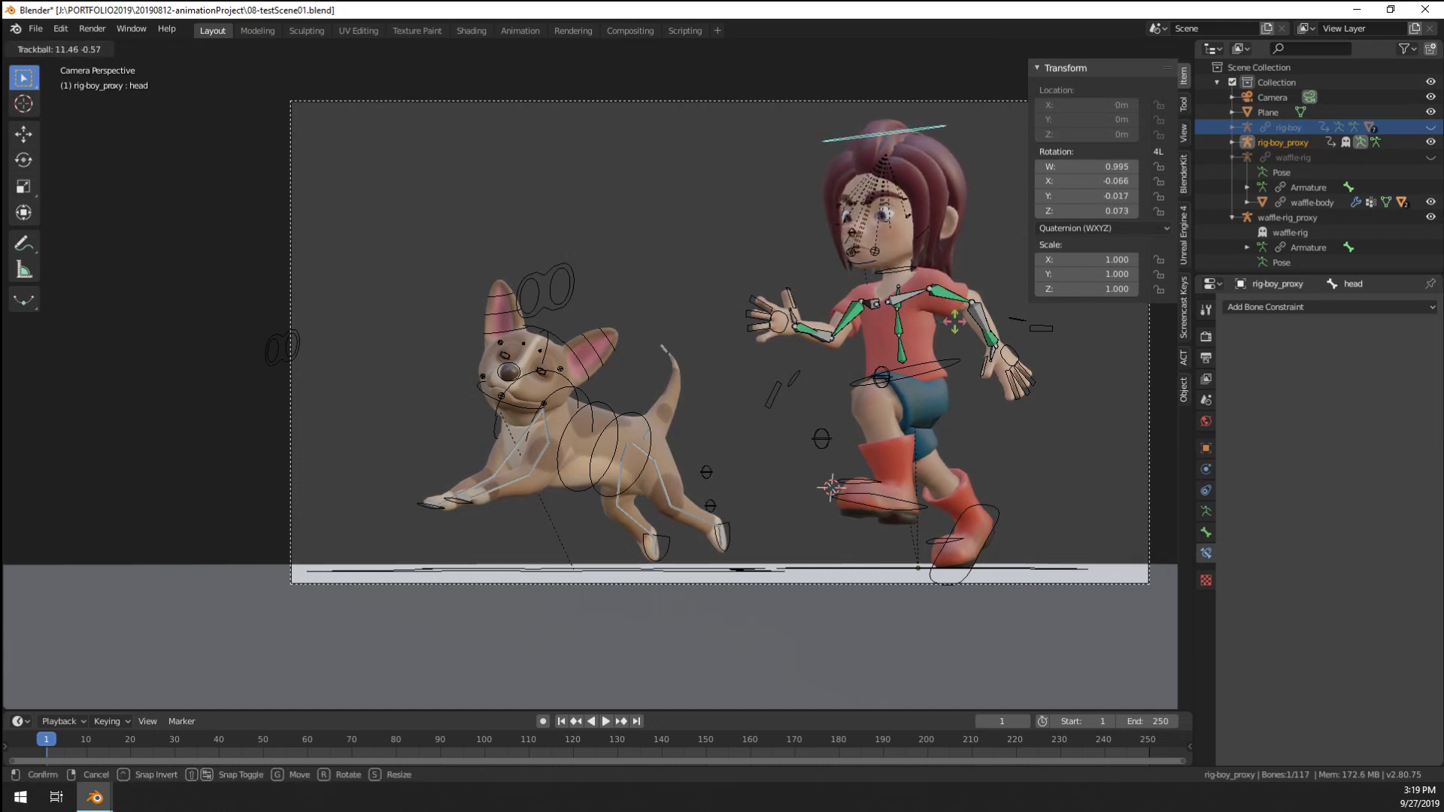
{"action": "left_click", "coordinate": [932, 329]}
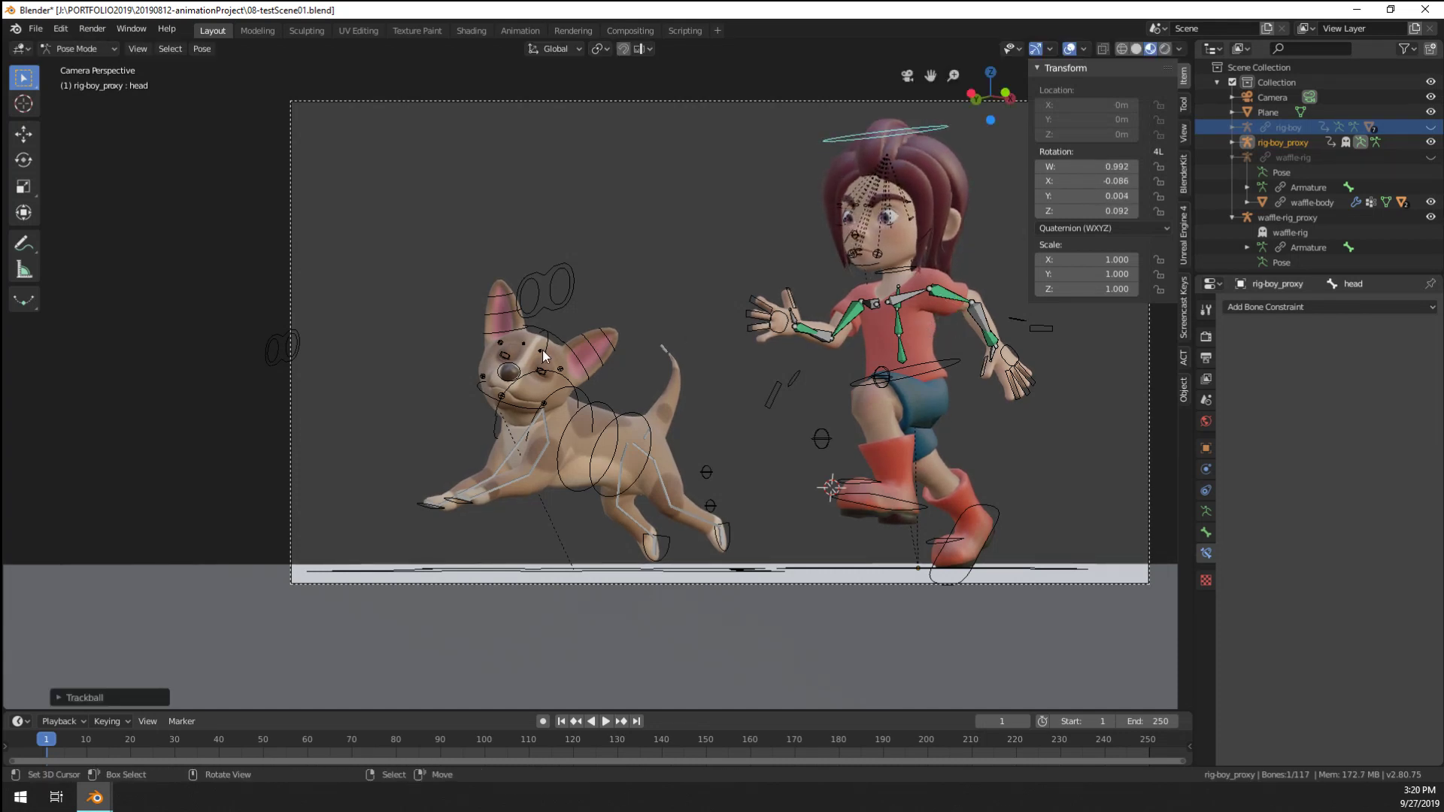
Move the boy's CTRL-eyeTarget-C onto the dog's face, to about X -0.022 m, Y -0.871 m, Z 1.194 m
{"action": "right_click", "coordinate": [569, 301]}
{"action": "key", "text": "g"}
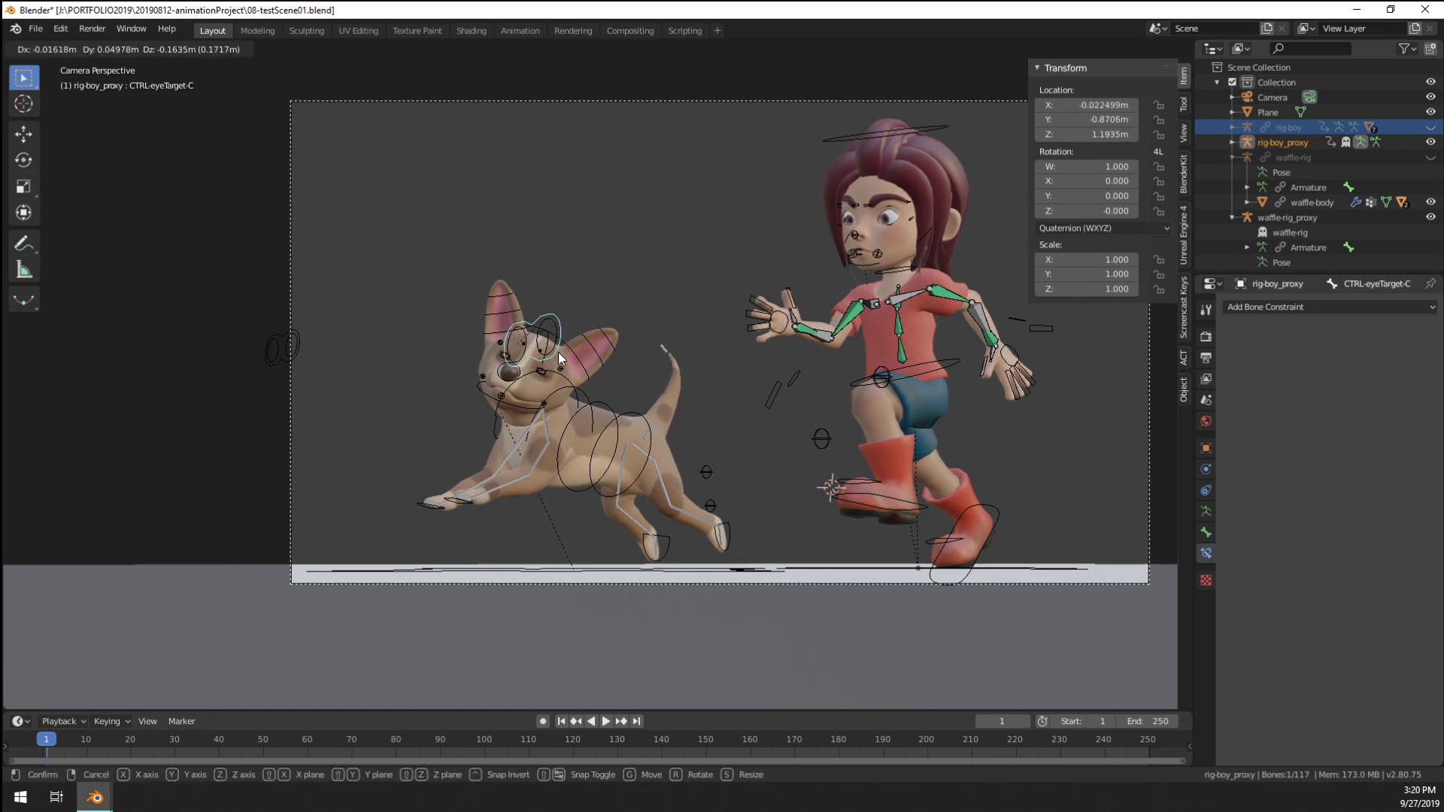
{"action": "left_click", "coordinate": [558, 353]}
Raise the boy's left mouth corner control and rotate it to about X 37.1°, Y -14.6°, Z -3.93°
{"action": "scroll", "coordinate": [765, 256], "scroll_direction": "up", "scroll_amount": 2}
{"action": "middle_click_drag", "start_coordinate": [764, 256], "coordinate": [508, 511]}
{"action": "scroll", "coordinate": [614, 417], "scroll_direction": "up", "scroll_amount": 5}
{"action": "middle_click_drag", "start_coordinate": [613, 417], "coordinate": [438, 606], "text": "shift"}
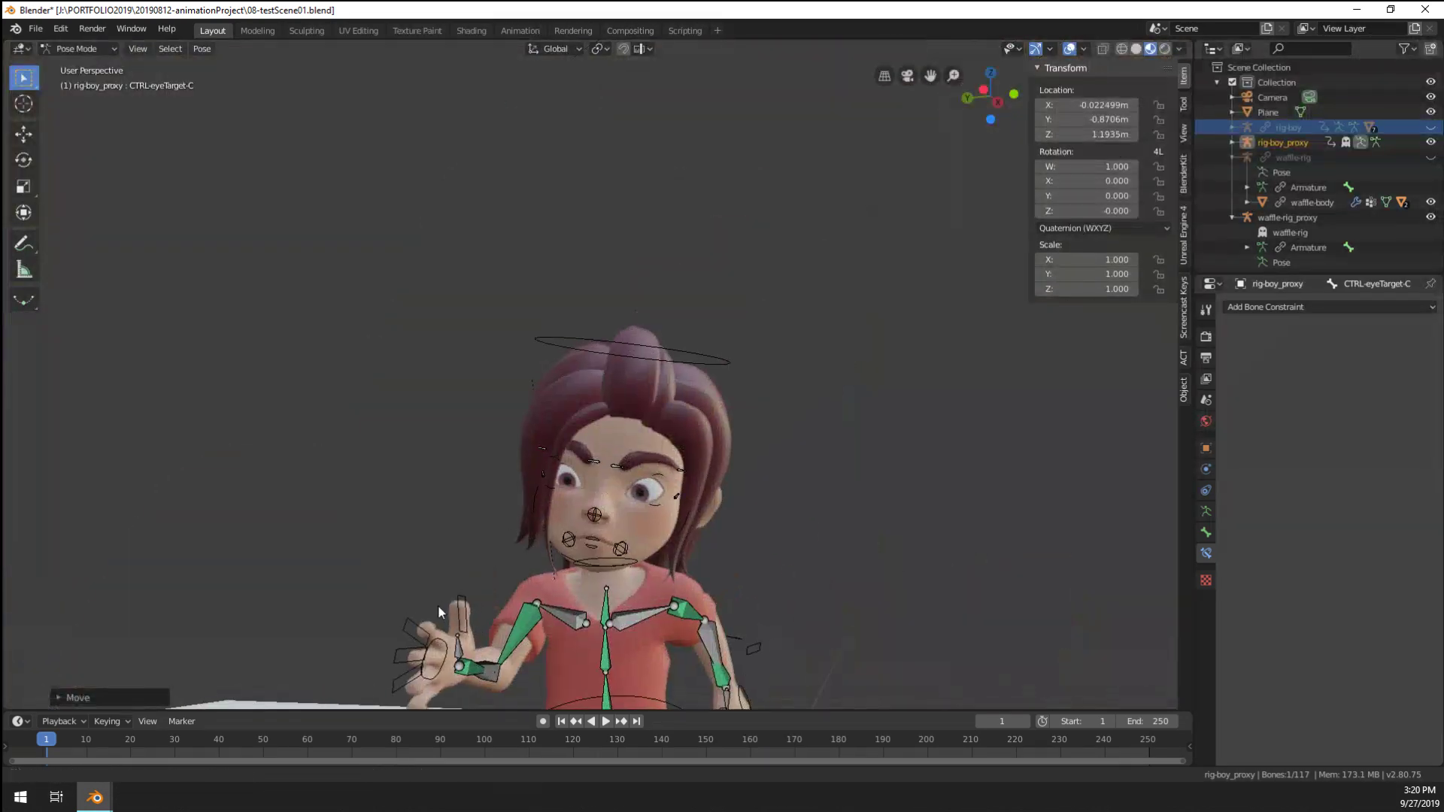
{"action": "scroll", "coordinate": [597, 522], "scroll_direction": "up", "scroll_amount": 4}
{"action": "middle_click_drag", "start_coordinate": [586, 427], "coordinate": [568, 247], "text": "shift"}
{"action": "scroll", "coordinate": [606, 444], "scroll_direction": "up", "scroll_amount": 2}
{"action": "right_click", "coordinate": [653, 582]}
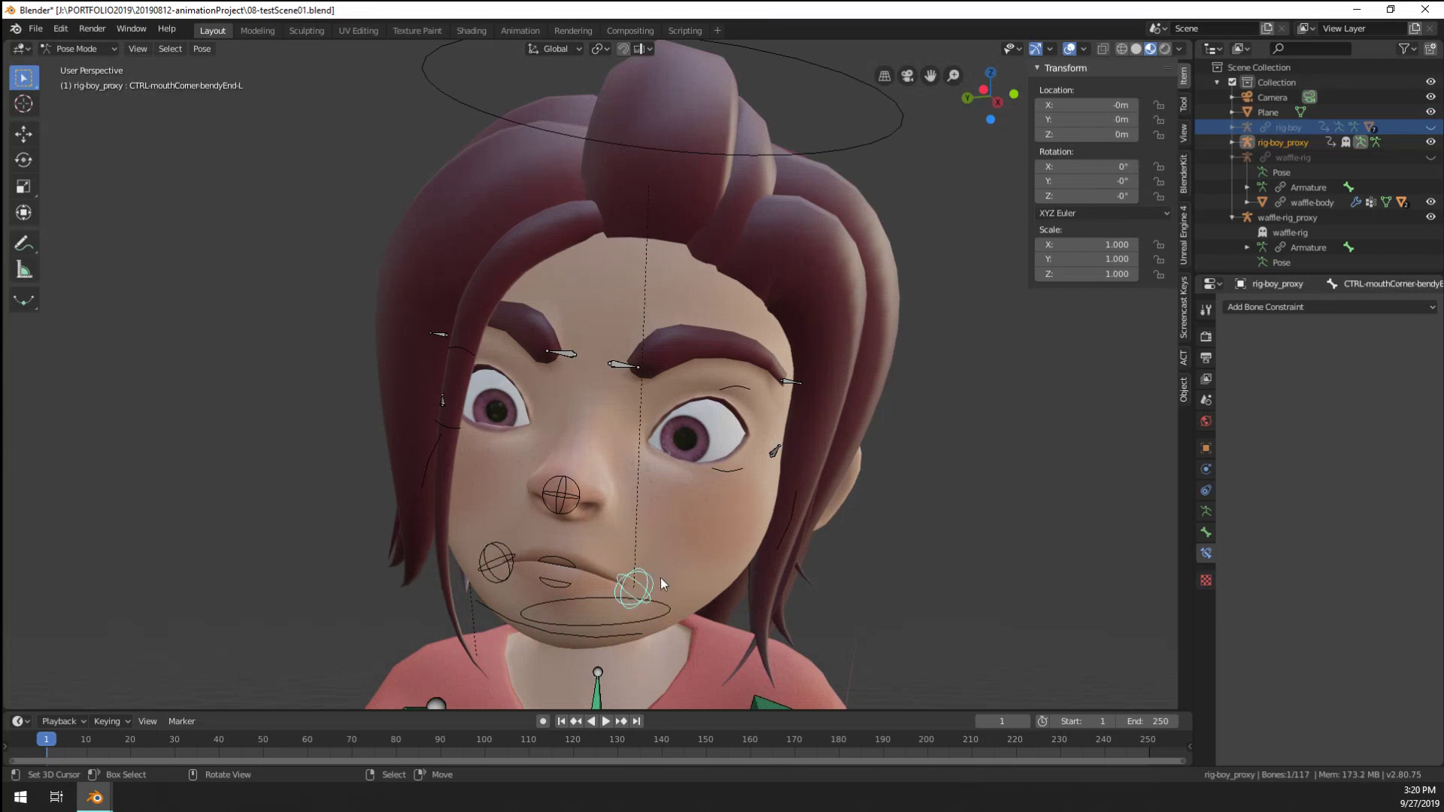
{"action": "scroll", "coordinate": [662, 527], "scroll_direction": "down", "scroll_amount": 3}
{"action": "key", "text": "g"}
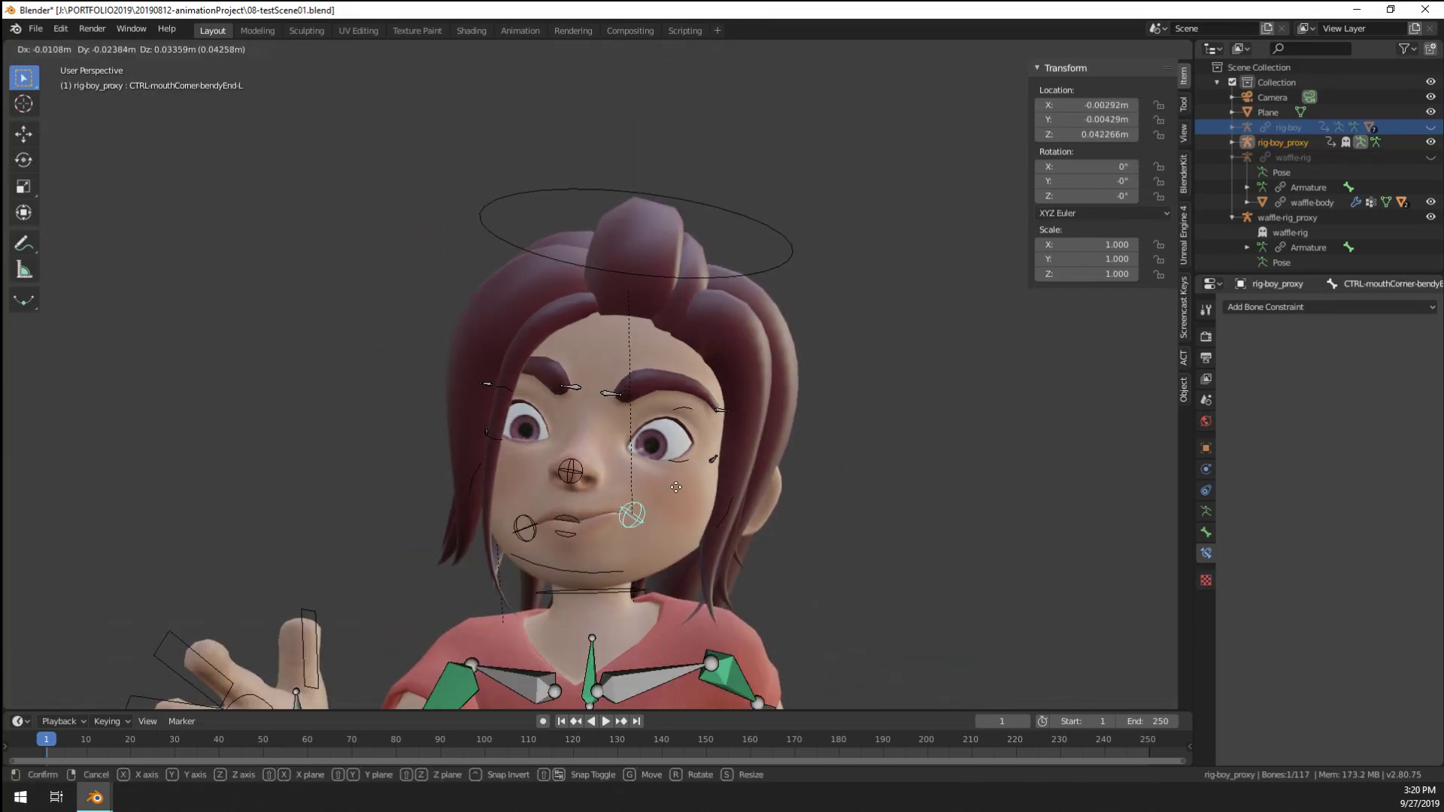
{"action": "key", "text": "r"}
{"action": "left_click", "coordinate": [676, 487]}
{"action": "key", "text": "g"}
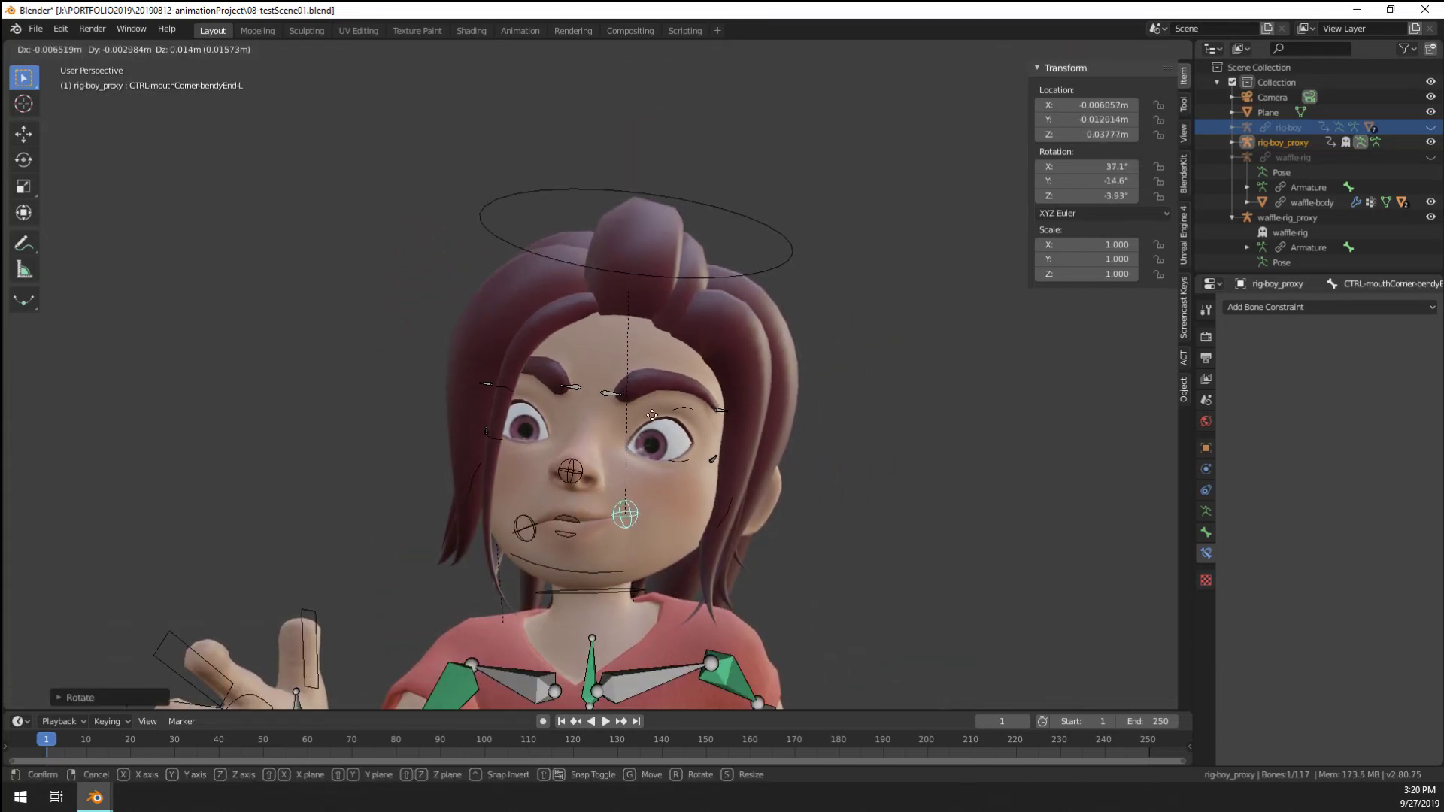
{"action": "left_click", "coordinate": [652, 414]}
Rotate the boy's right mouth corner control to about X 44.9°, Y 29.4°, Z 21.7° and raise it to about Z 0.028 m
{"action": "right_click", "coordinate": [527, 515]}
{"action": "scroll", "coordinate": [530, 512], "scroll_direction": "up", "scroll_amount": 3}
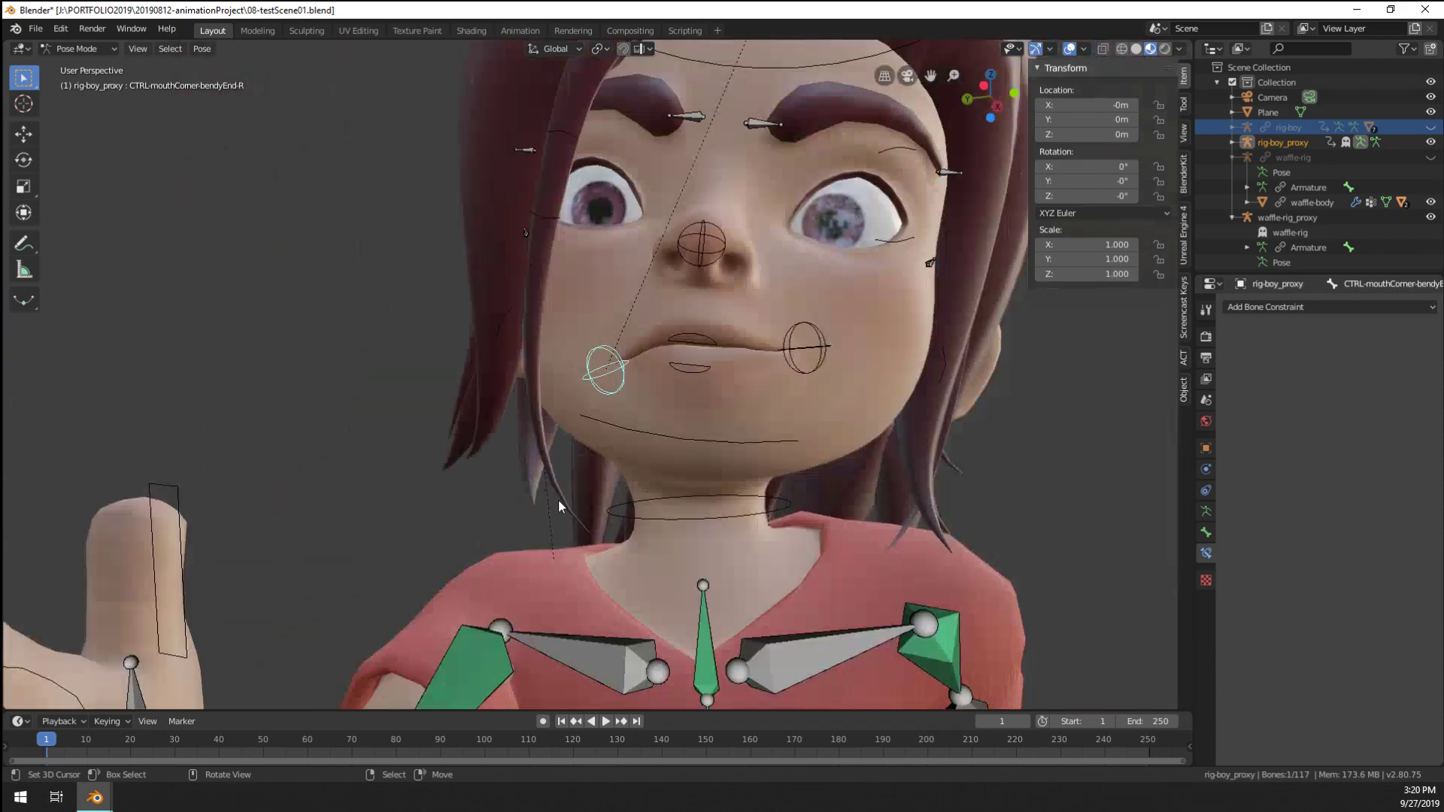
{"action": "key", "text": "r"}
{"action": "left_click", "coordinate": [695, 488]}
{"action": "key", "text": "g"}
{"action": "left_click", "coordinate": [672, 412]}
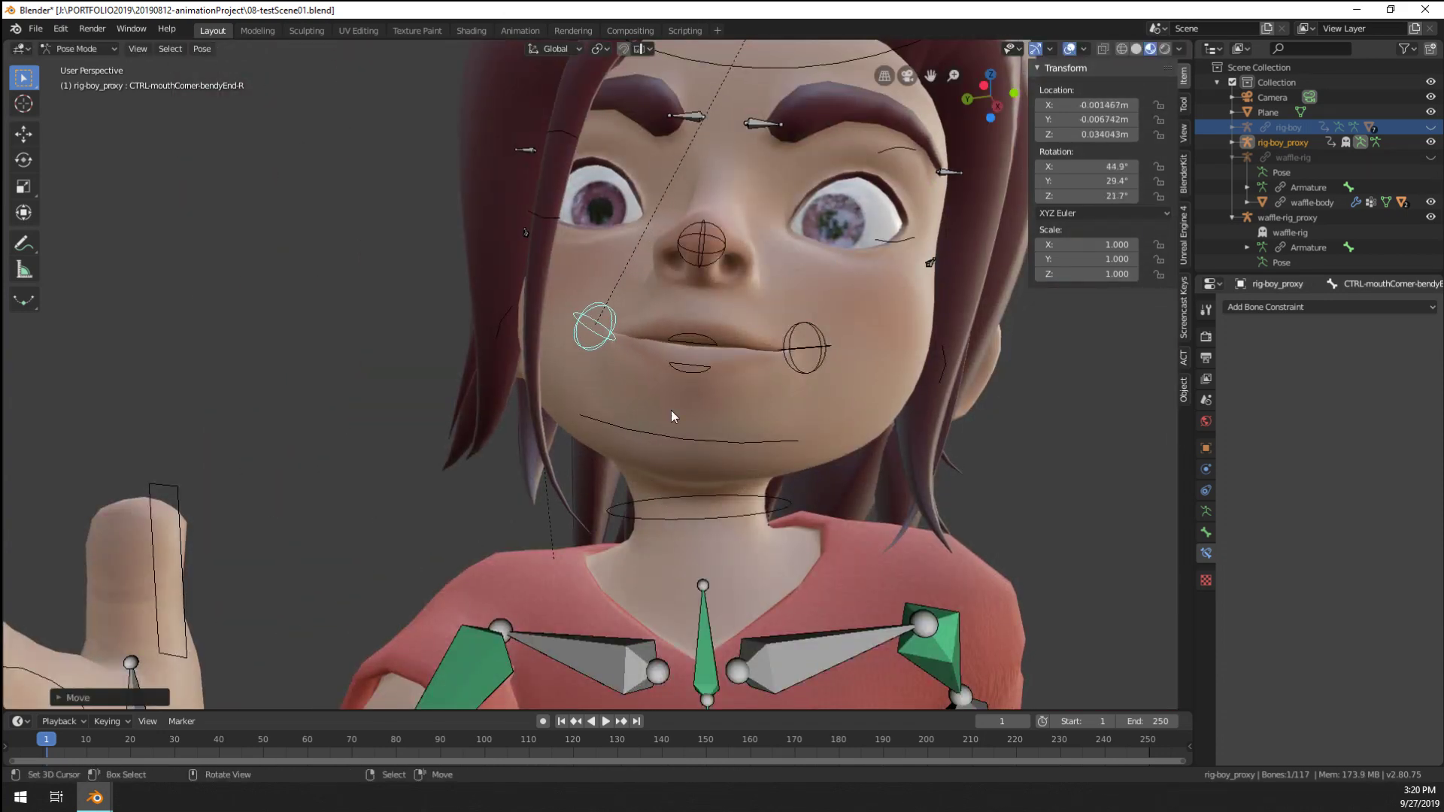
{"action": "key", "text": "g"}
{"action": "left_click", "coordinate": [688, 425]}
{"action": "middle_click_drag", "start_coordinate": [688, 425], "coordinate": [734, 451]}
{"action": "key", "text": "g"}
{"action": "left_click", "coordinate": [757, 464]}
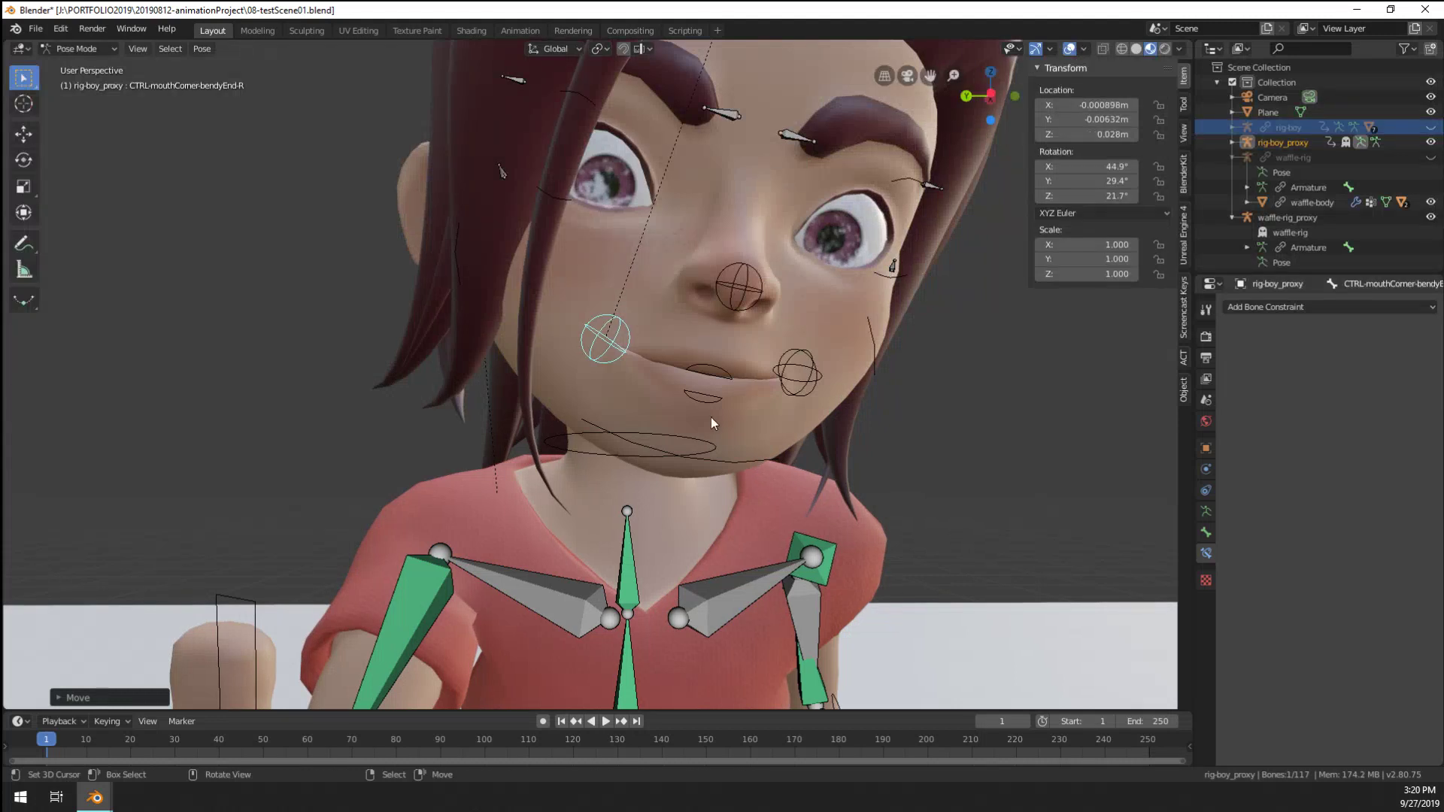
Part the boy's lips by lowering the central lower-lip control and adjusting the central upper-lip control to about Y 0.010 m
{"action": "right_click", "coordinate": [707, 390]}
{"action": "key", "text": "g"}
{"action": "left_click", "coordinate": [703, 410]}
{"action": "right_click", "coordinate": [717, 362]}
{"action": "key", "text": "g"}
{"action": "left_click", "coordinate": [718, 367]}
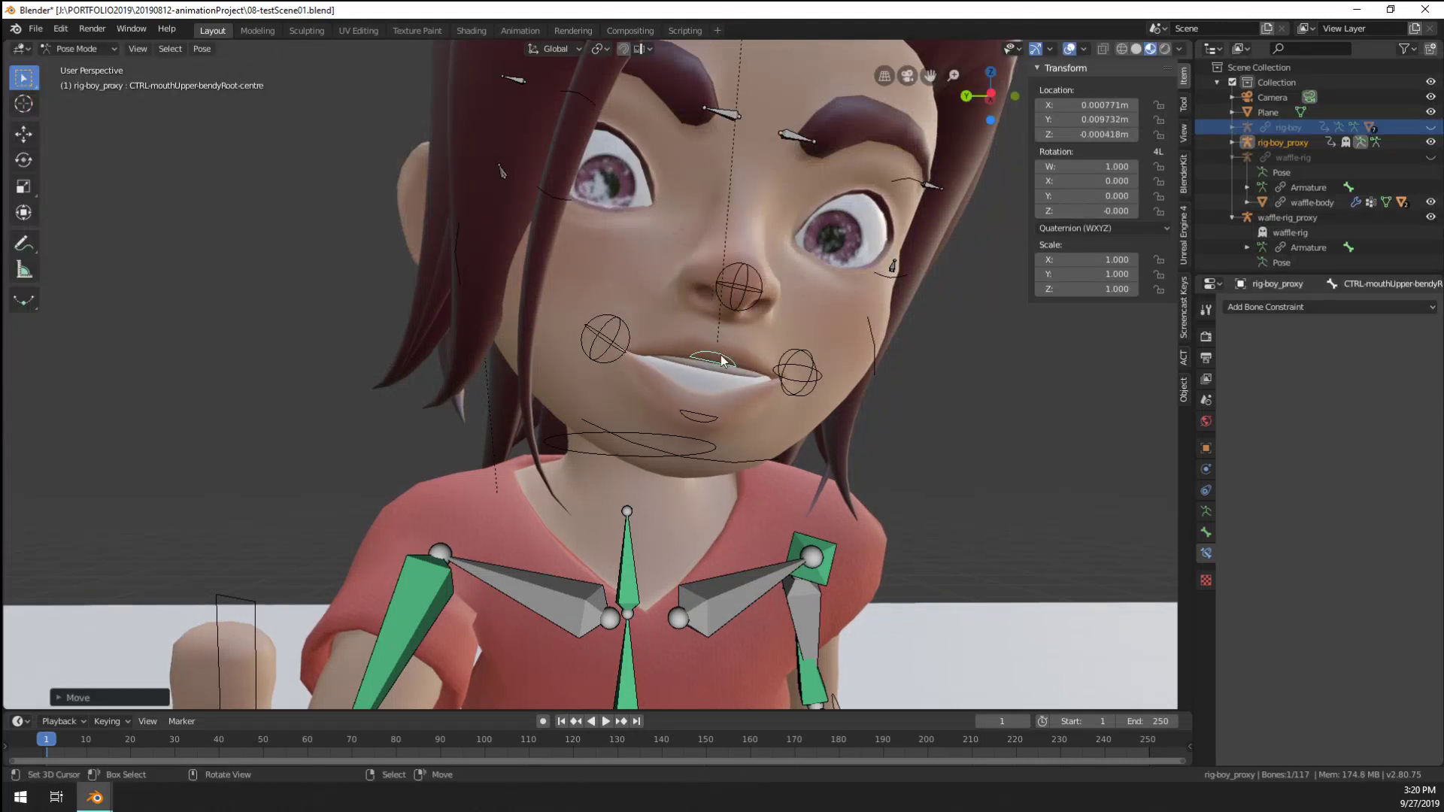
{"action": "middle_click_drag", "start_coordinate": [718, 368], "coordinate": [703, 388]}
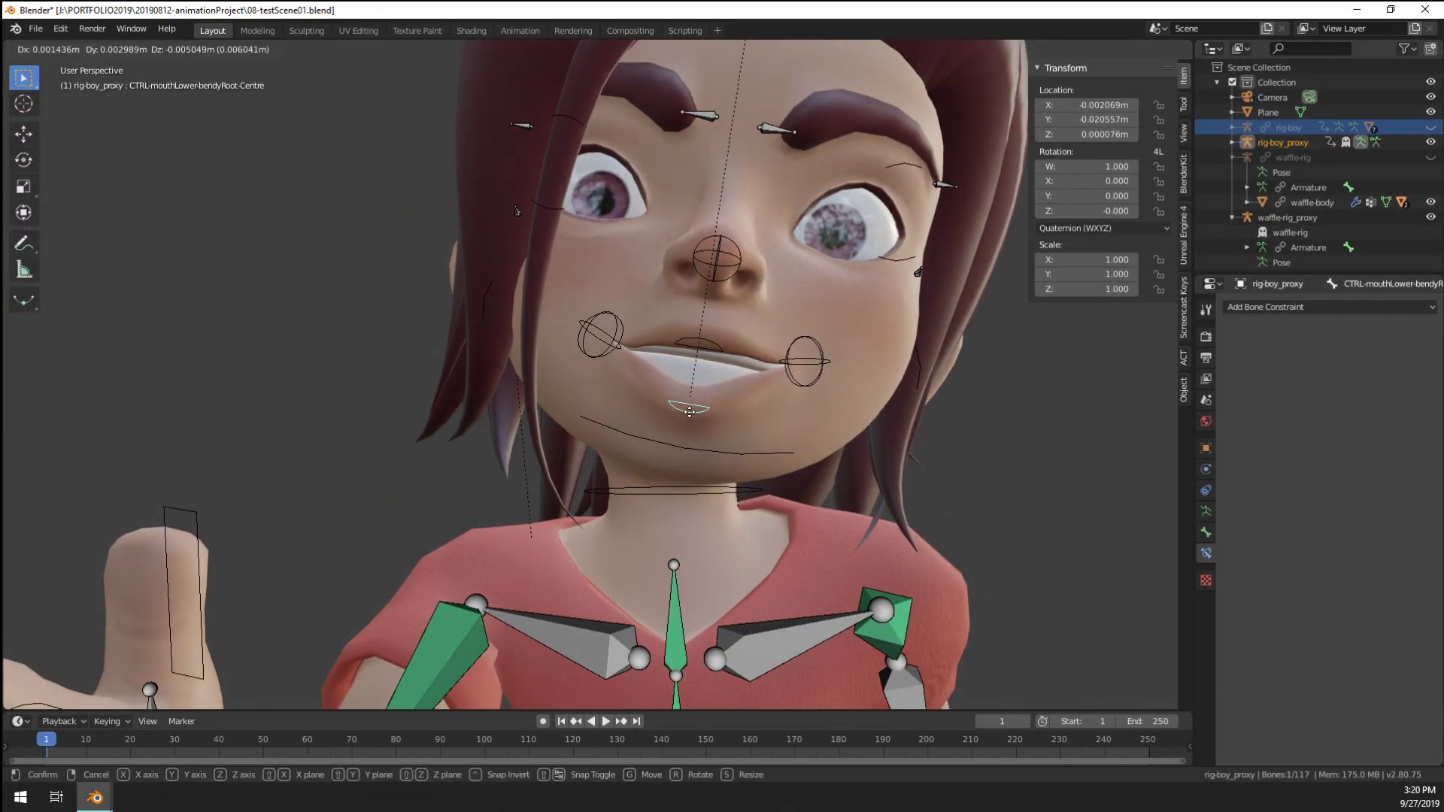
Rotate the boy's jaw bone to about X -3.39°
{"action": "right_click", "coordinate": [684, 436]}
{"action": "key", "text": "r"}
{"action": "key", "text": "r"}
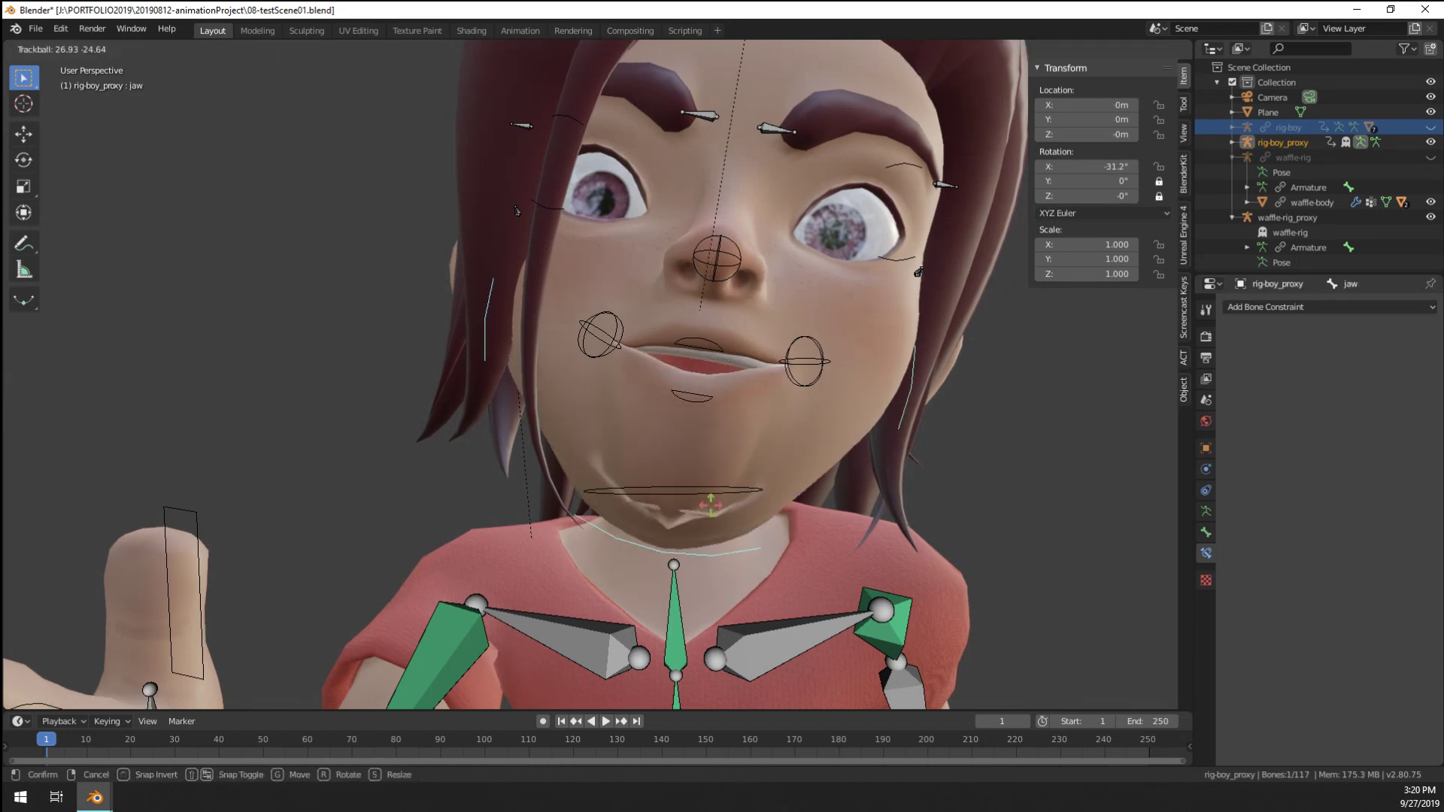
{"action": "left_click", "coordinate": [729, 471]}
From the side, move the boy's central lower-lip control to about X 0.0004 m, Y -0.0192 m, Z -0.0055 m
{"action": "middle_click_drag", "start_coordinate": [730, 471], "coordinate": [607, 476]}
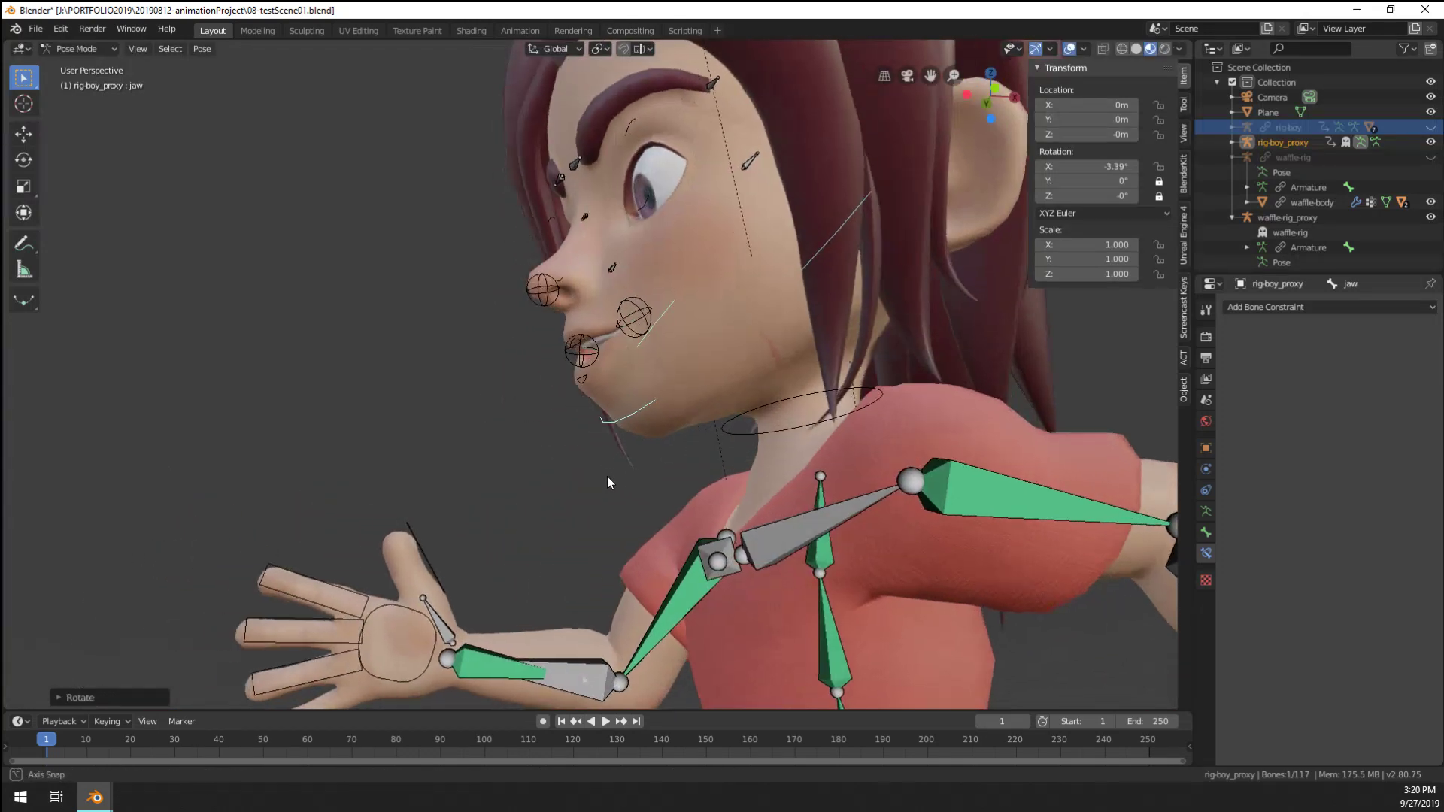
{"action": "left_click", "coordinate": [577, 386]}
{"action": "key", "text": "g"}
{"action": "left_click", "coordinate": [585, 390]}
{"action": "mouse_move", "coordinate": [595, 387]}
{"action": "middle_mouse_down"}
{"action": "mouse_move", "coordinate": [707, 392]}
{"action": "mouse_move", "coordinate": [720, 409]}
{"action": "mouse_move", "coordinate": [599, 417]}
{"action": "mouse_move", "coordinate": [578, 400]}
{"action": "middle_mouse_up"}
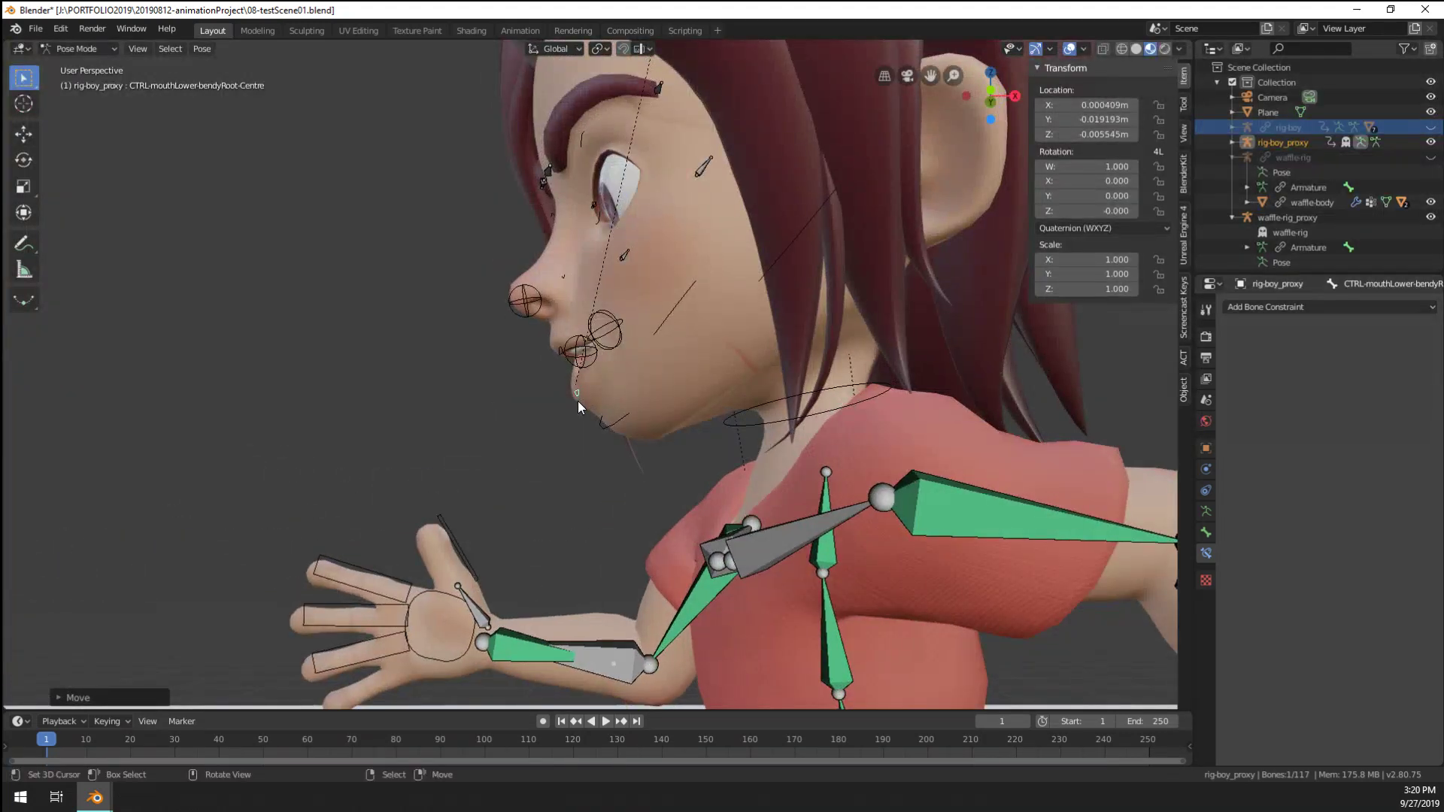
Rotate the boy's jaw bone to about X -4.13°
{"action": "left_click", "coordinate": [608, 428]}
{"action": "key", "text": "r"}
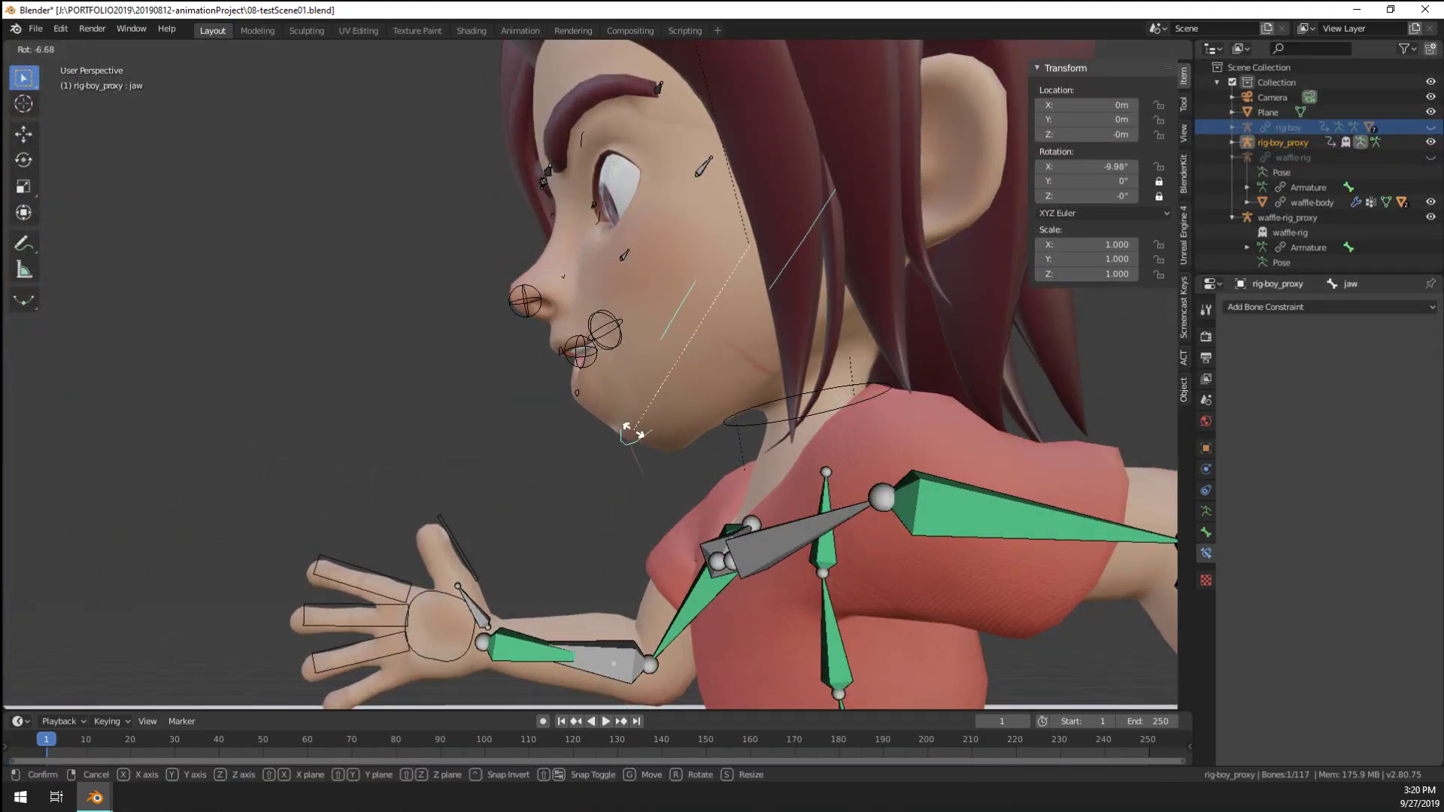
{"action": "left_click", "coordinate": [612, 419]}
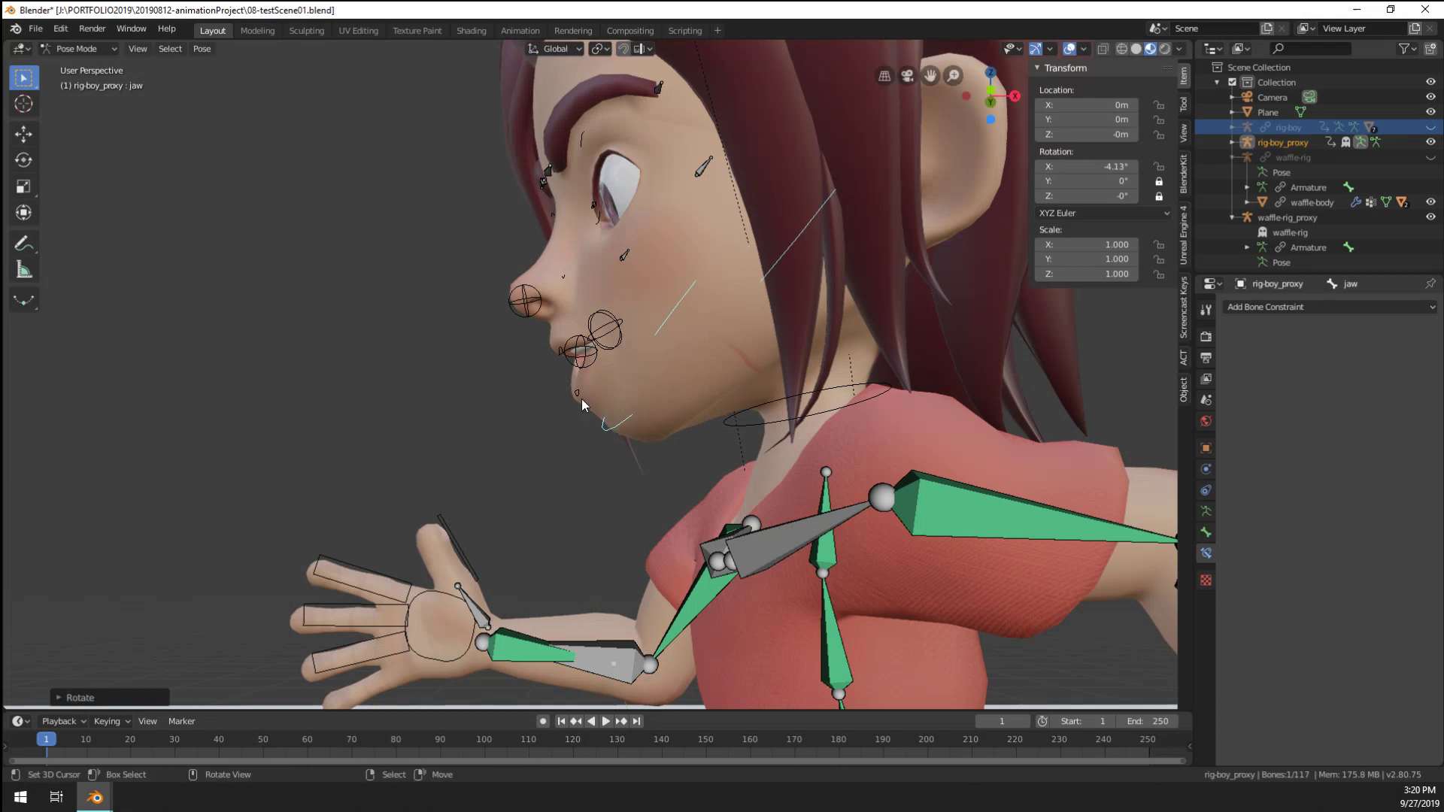
Move the boy's central lower-lip control to about X 0.002 m, Y -0.018 m, Z -0.010 m, working from side and front views
{"action": "left_click", "coordinate": [581, 398]}
{"action": "scroll", "coordinate": [581, 399], "scroll_direction": "up", "scroll_amount": 3}
{"action": "middle_click_drag", "start_coordinate": [569, 410], "coordinate": [565, 410]}
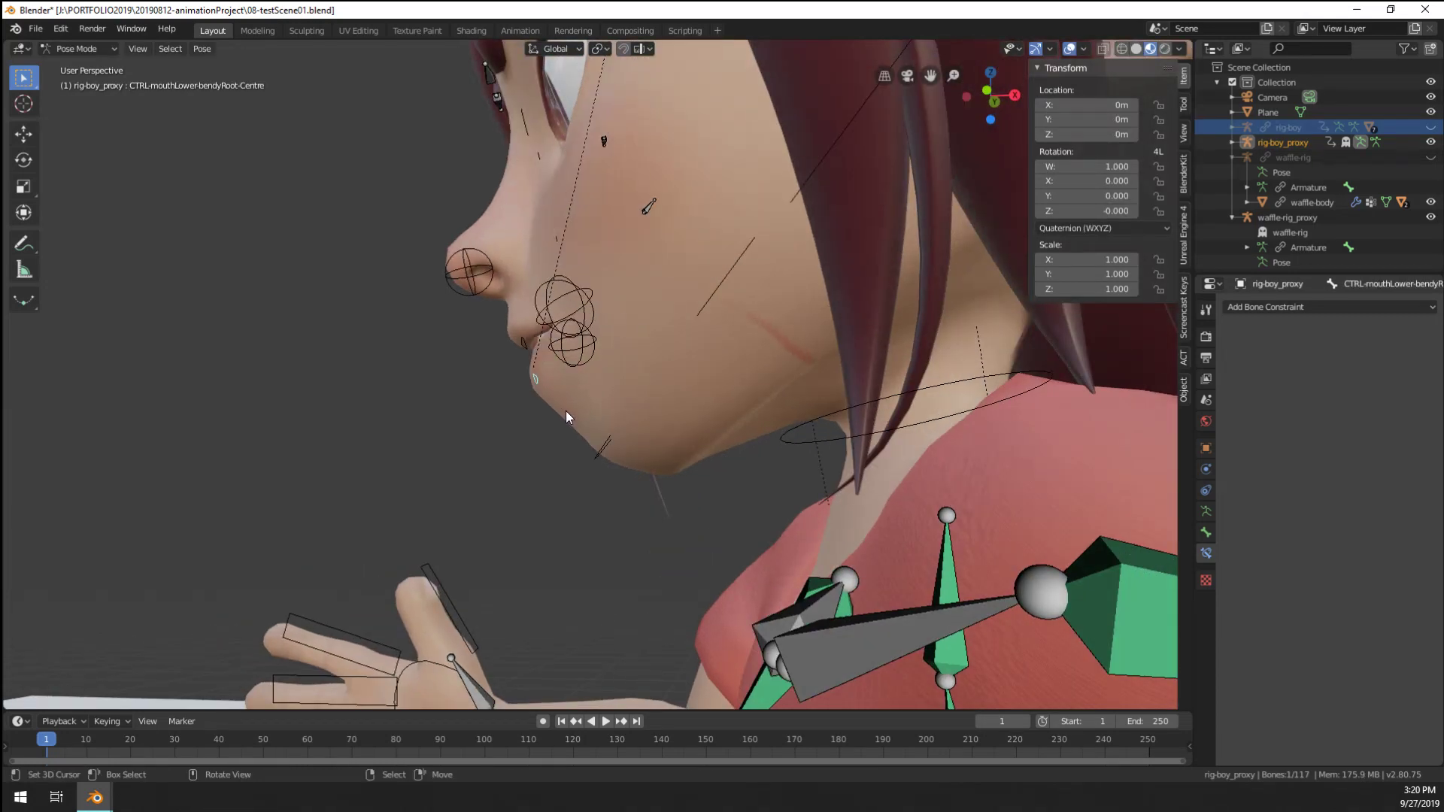
{"action": "key", "text": "g"}
{"action": "left_click", "coordinate": [609, 452]}
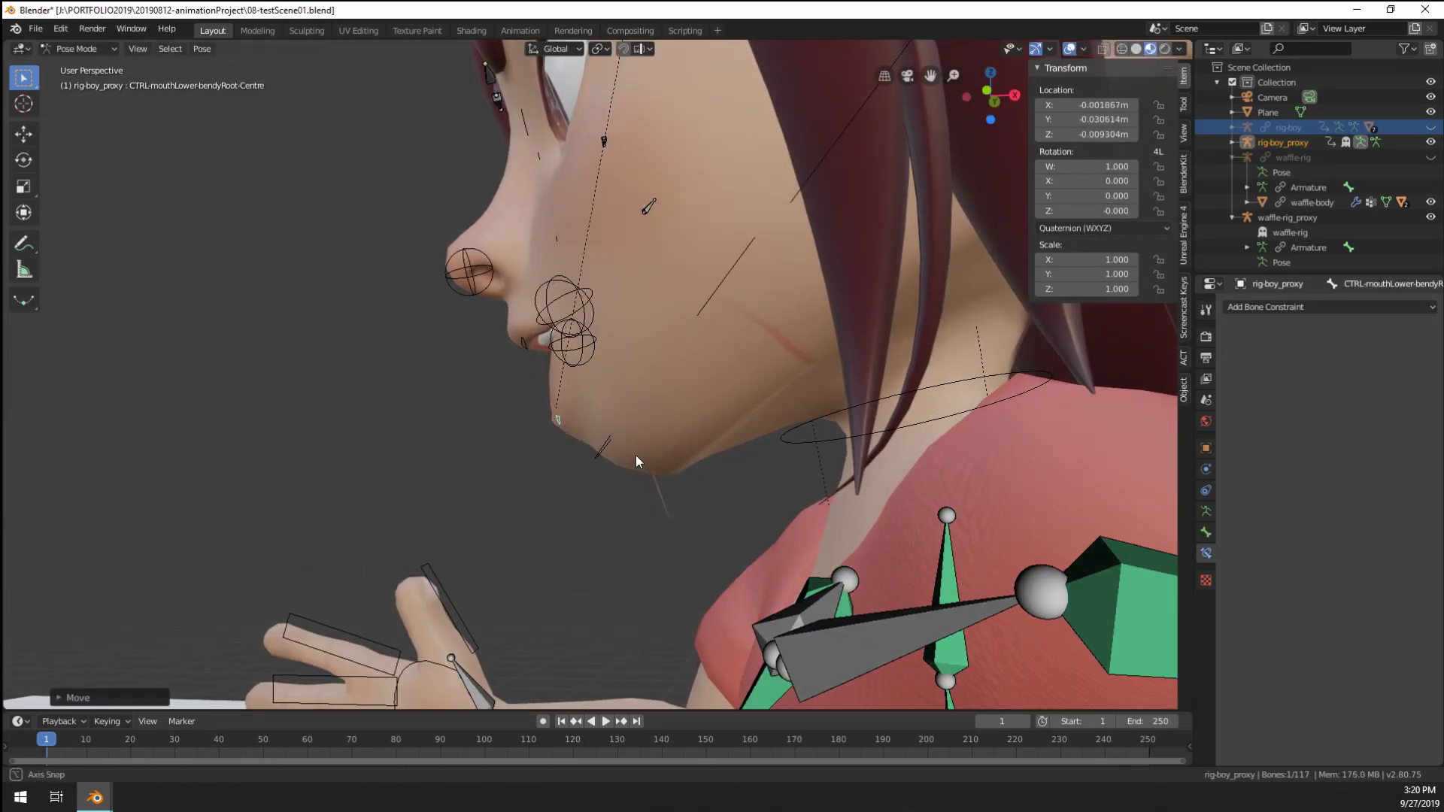
{"action": "middle_click_drag", "start_coordinate": [635, 454], "coordinate": [770, 449]}
{"action": "key", "text": "g"}
{"action": "left_click", "coordinate": [783, 428]}
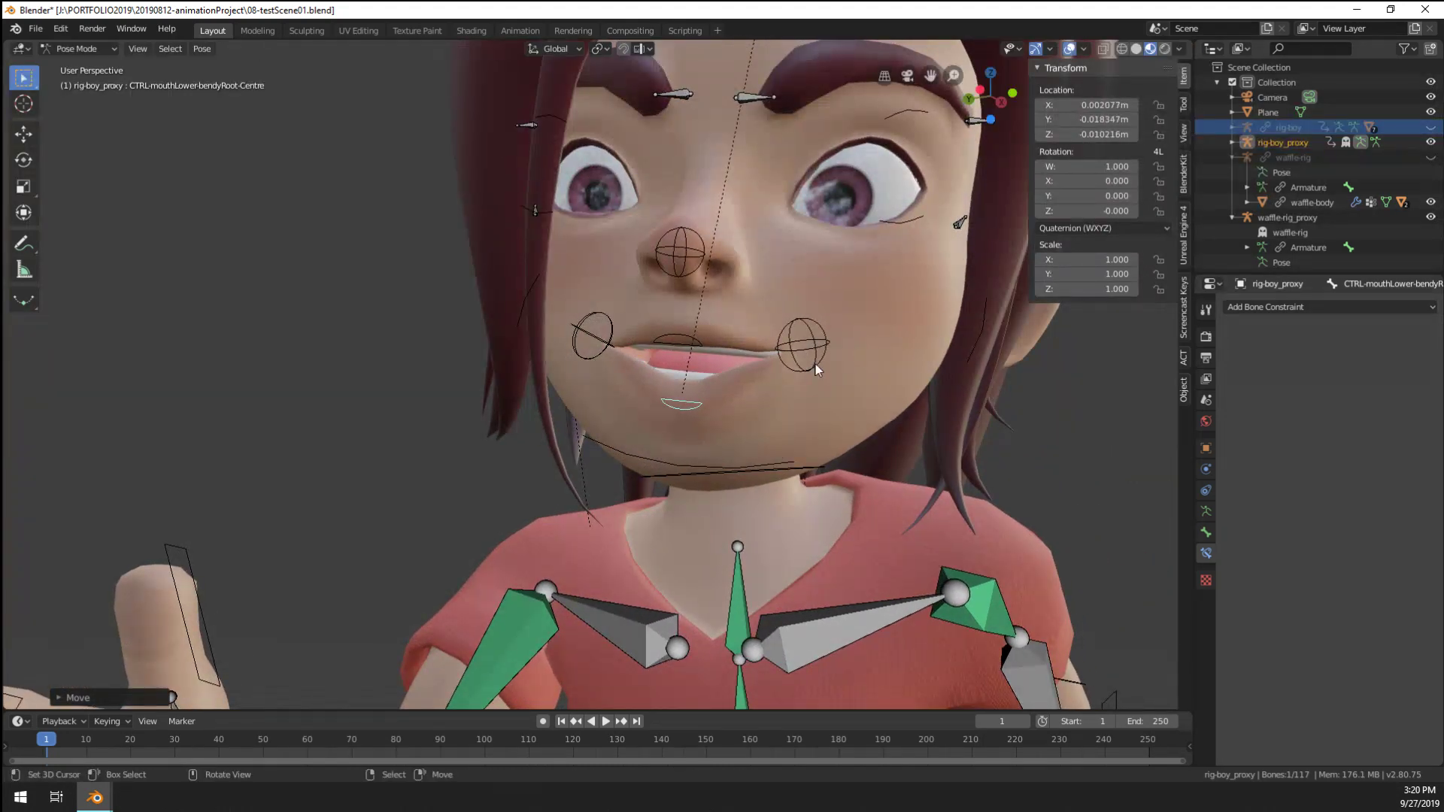
Lower the boy's left mouth corner control slightly and reposition the right mouth corner control
{"action": "left_click", "coordinate": [806, 361]}
{"action": "key", "text": "g"}
{"action": "left_click", "coordinate": [817, 374]}
{"action": "left_click", "coordinate": [593, 336]}
{"action": "key", "text": "g"}
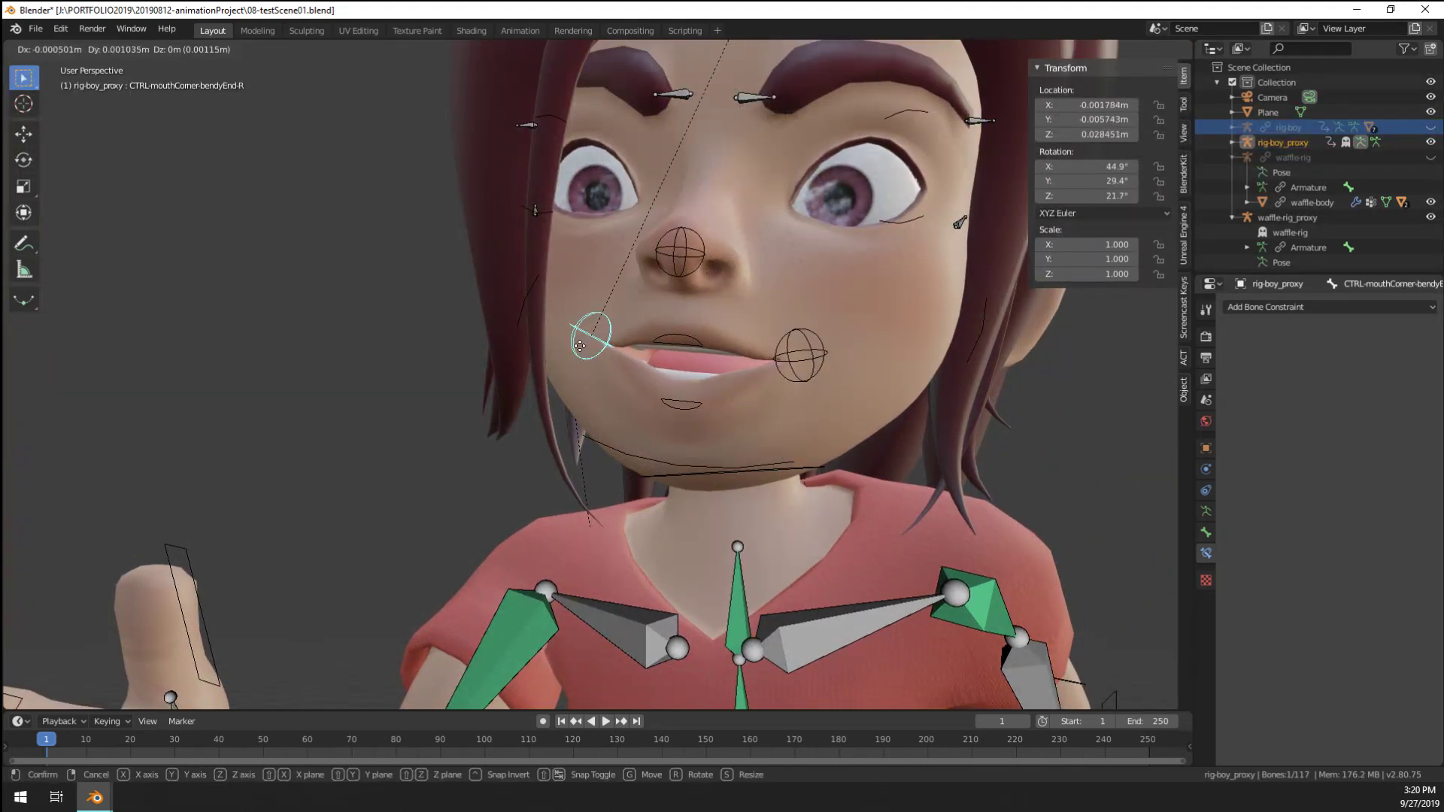
{"action": "left_click", "coordinate": [602, 339]}
{"action": "middle_click_drag", "start_coordinate": [601, 339], "coordinate": [744, 332]}
{"action": "key", "text": "g"}
{"action": "left_click", "coordinate": [663, 349]}
Adjust the heights of the boy's left and right lower eyelid controls
{"action": "left_click", "coordinate": [744, 367]}
{"action": "key", "text": "g"}
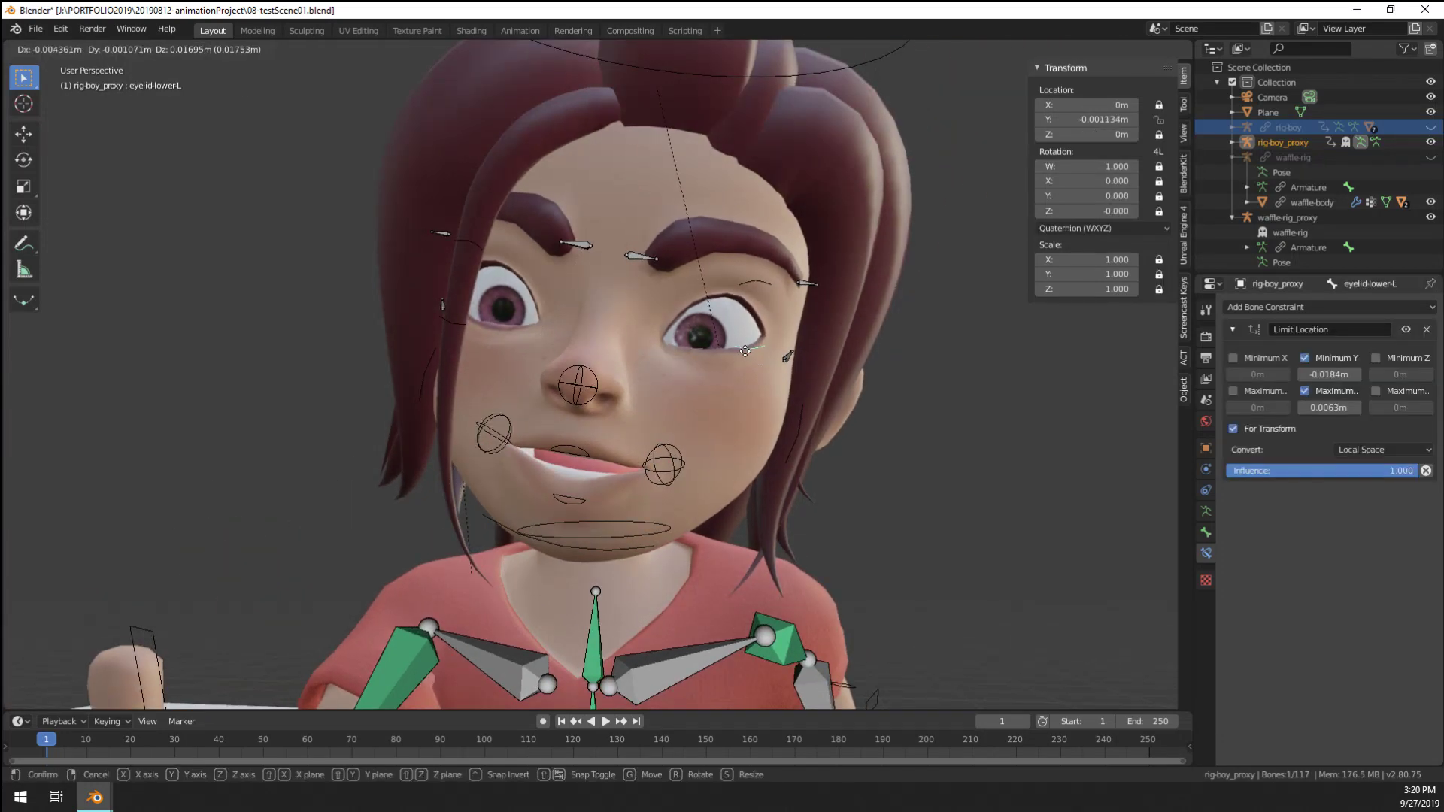
{"action": "left_click", "coordinate": [557, 336]}
{"action": "left_click", "coordinate": [438, 308]}
{"action": "key", "text": "g"}
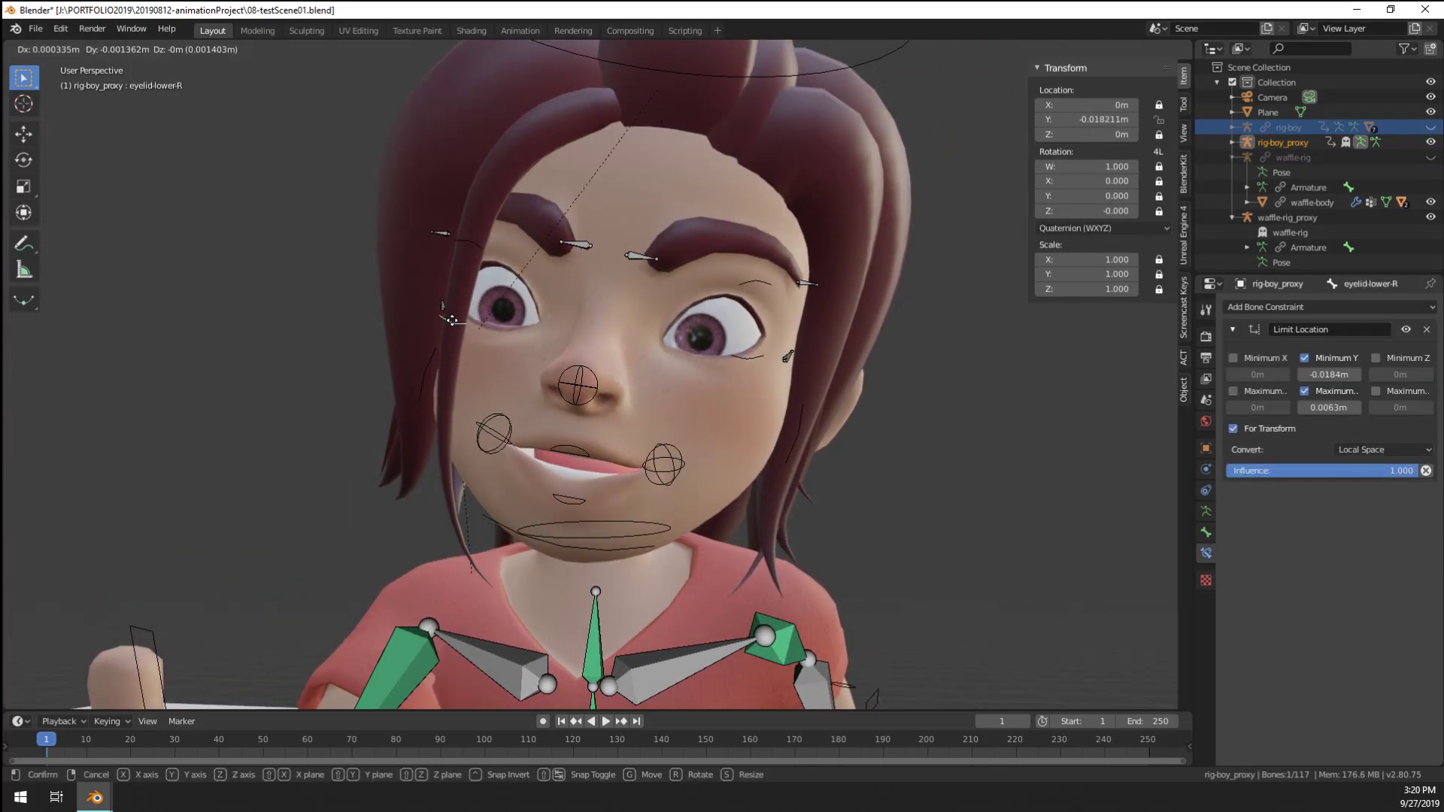
{"action": "left_click", "coordinate": [466, 325]}
Raise the boy's left mouth corner control to about Z 0.039 m and shift the right mouth corner control upward
{"action": "middle_click_drag", "start_coordinate": [466, 324], "coordinate": [752, 432]}
{"action": "left_click", "coordinate": [673, 445]}
{"action": "key", "text": "g"}
{"action": "left_click", "coordinate": [724, 436]}
{"action": "key", "text": "g"}
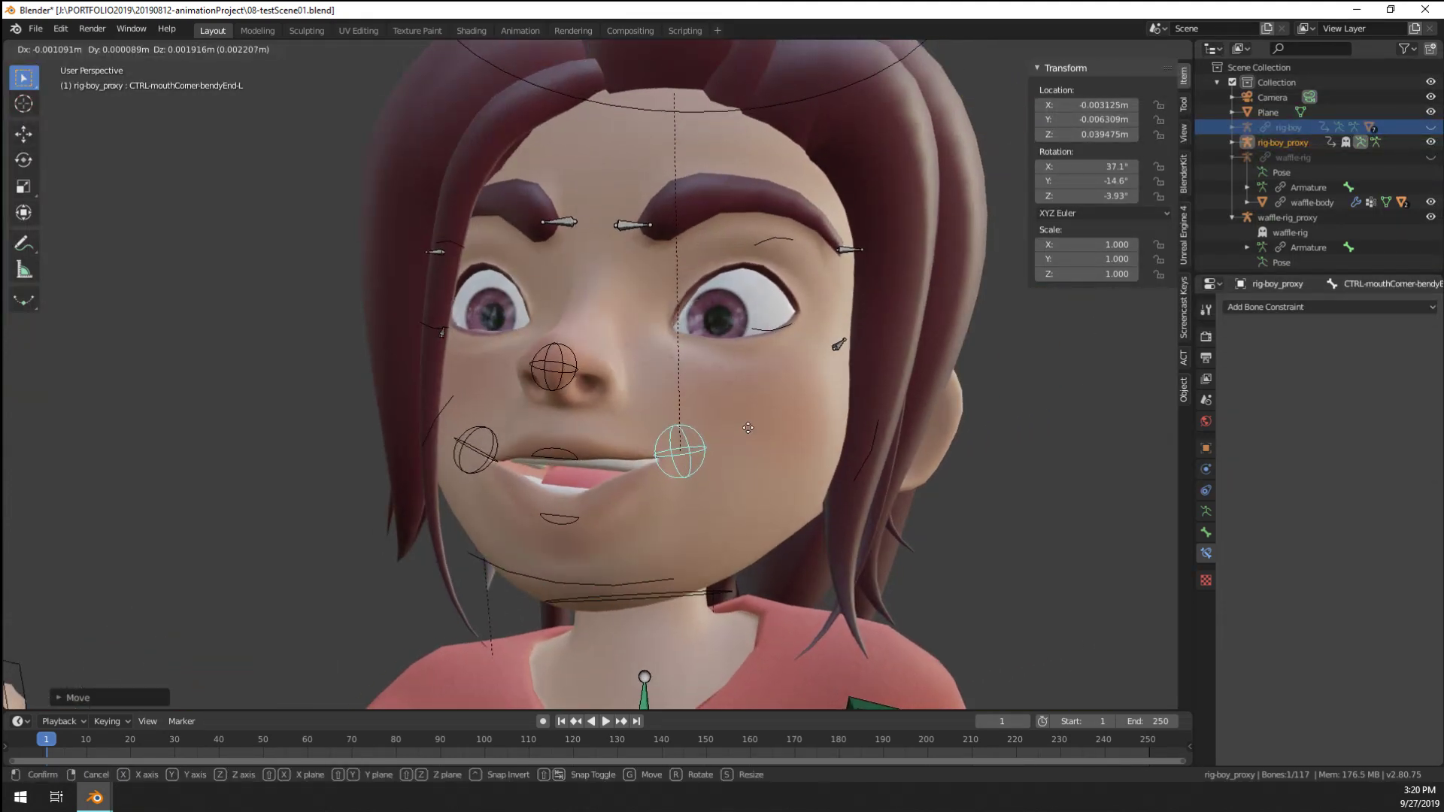
{"action": "left_click", "coordinate": [404, 429]}
{"action": "key", "text": "g"}
{"action": "left_click", "coordinate": [470, 432]}
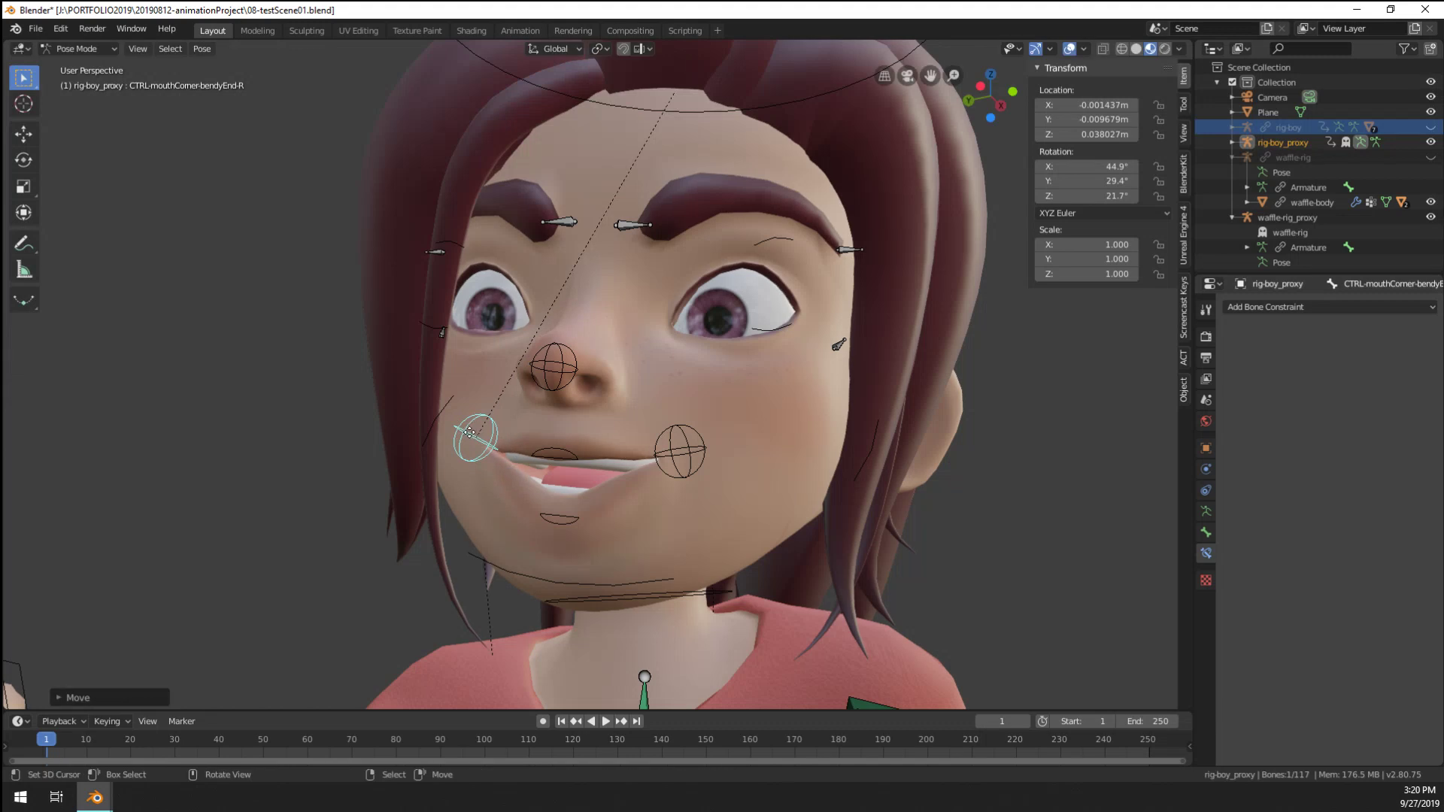
Move the left cheek control to about X 0.008, Y 0.012, Z 0.009 m and the right one to about X -0.007, Y 0.003, Z 0.0005 m
{"action": "left_click", "coordinate": [840, 345]}
{"action": "key", "text": "g"}
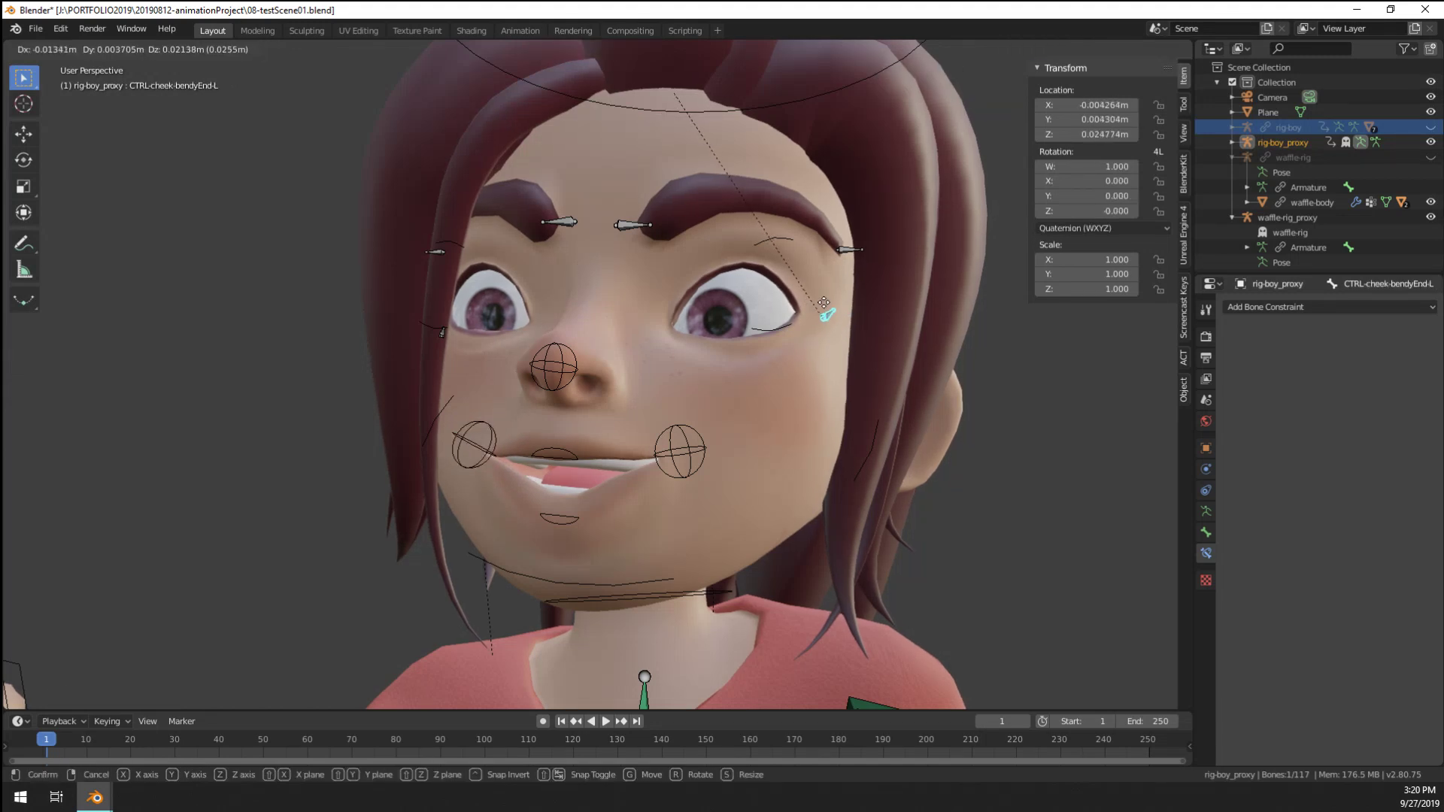
{"action": "right_click", "coordinate": [837, 301]}
{"action": "key", "text": "g"}
{"action": "left_click", "coordinate": [837, 331]}
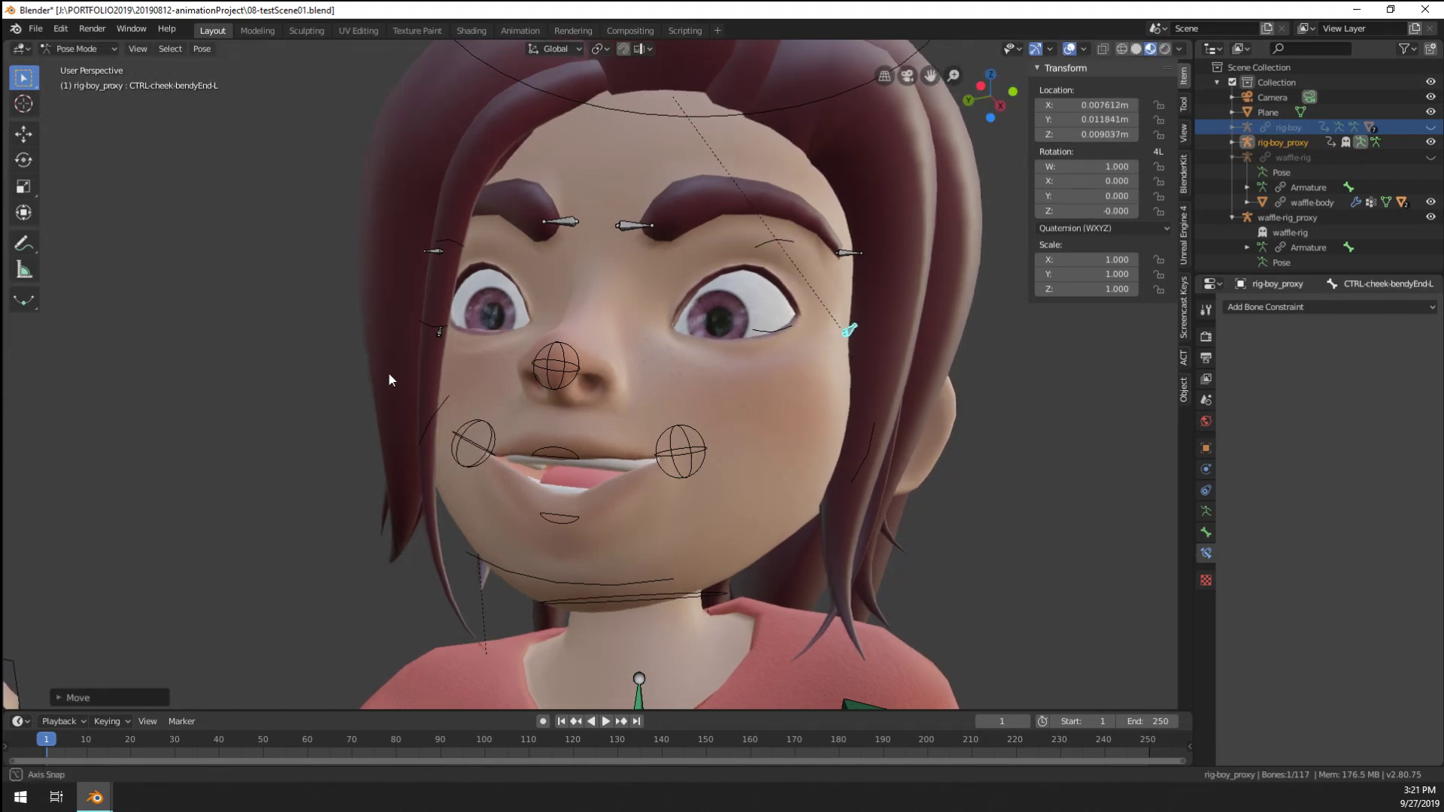
{"action": "mouse_move", "coordinate": [388, 371]}
{"action": "middle_mouse_down"}
{"action": "mouse_move", "coordinate": [426, 346]}
{"action": "mouse_move", "coordinate": [410, 364]}
{"action": "mouse_move", "coordinate": [424, 386]}
{"action": "mouse_move", "coordinate": [378, 380]}
{"action": "middle_mouse_up"}
{"action": "key", "text": "g"}
{"action": "left_click", "coordinate": [372, 377]}
Examine the boy's expression and running pose from several angles, and select the right hand-stretch control near the front knee
{"action": "scroll", "coordinate": [372, 385], "scroll_direction": "down", "scroll_amount": 5}
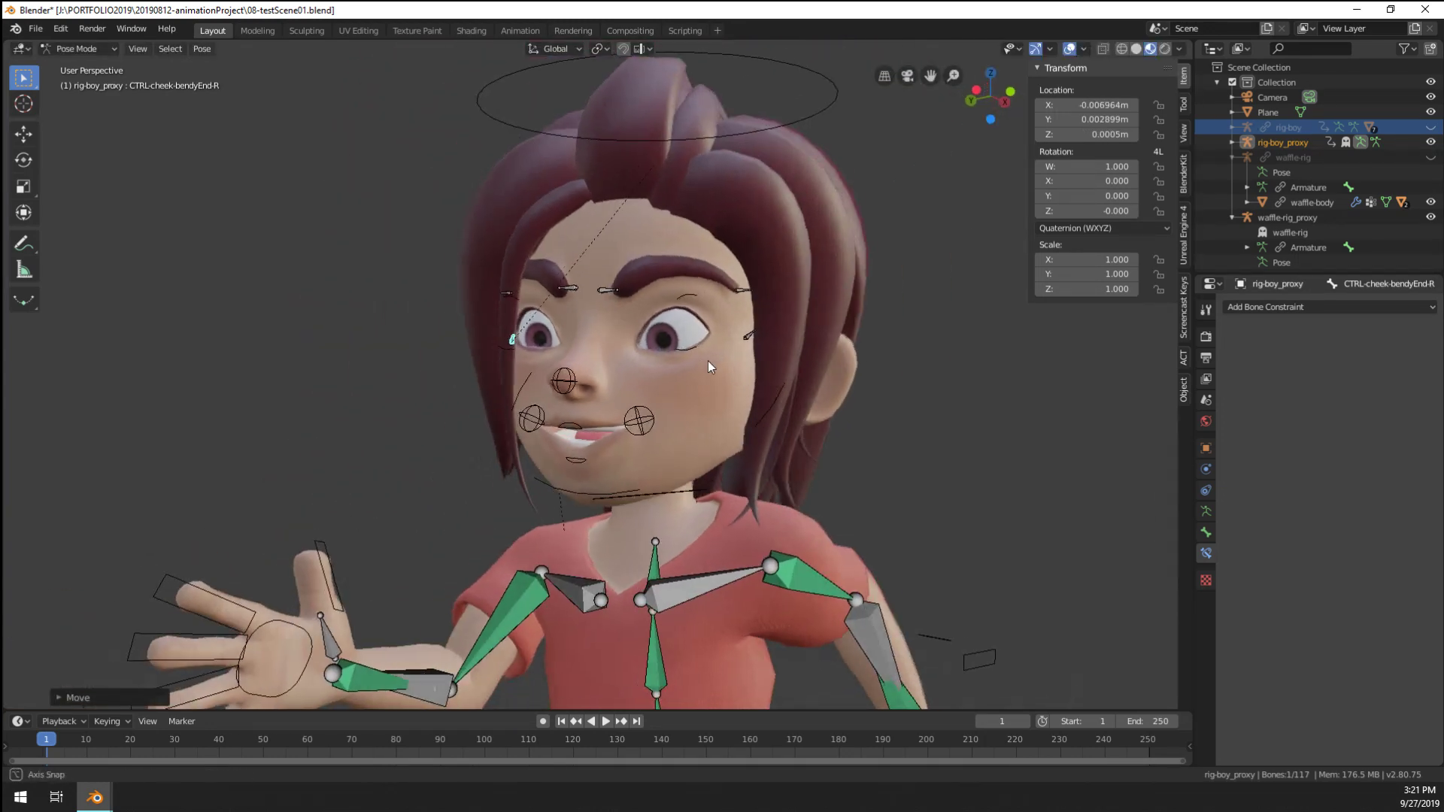
{"action": "middle_click_drag", "start_coordinate": [707, 361], "coordinate": [589, 402]}
{"action": "scroll", "coordinate": [589, 401], "scroll_direction": "up", "scroll_amount": 5}
{"action": "middle_click_drag", "start_coordinate": [349, 376], "coordinate": [524, 529]}
{"action": "scroll", "coordinate": [649, 531], "scroll_direction": "down", "scroll_amount": 4}
{"action": "middle_click_drag", "start_coordinate": [650, 531], "coordinate": [800, 548]}
{"action": "scroll", "coordinate": [585, 579], "scroll_direction": "up", "scroll_amount": 3}
{"action": "middle_click_drag", "start_coordinate": [585, 579], "coordinate": [621, 569]}
{"action": "left_click", "coordinate": [625, 544]}
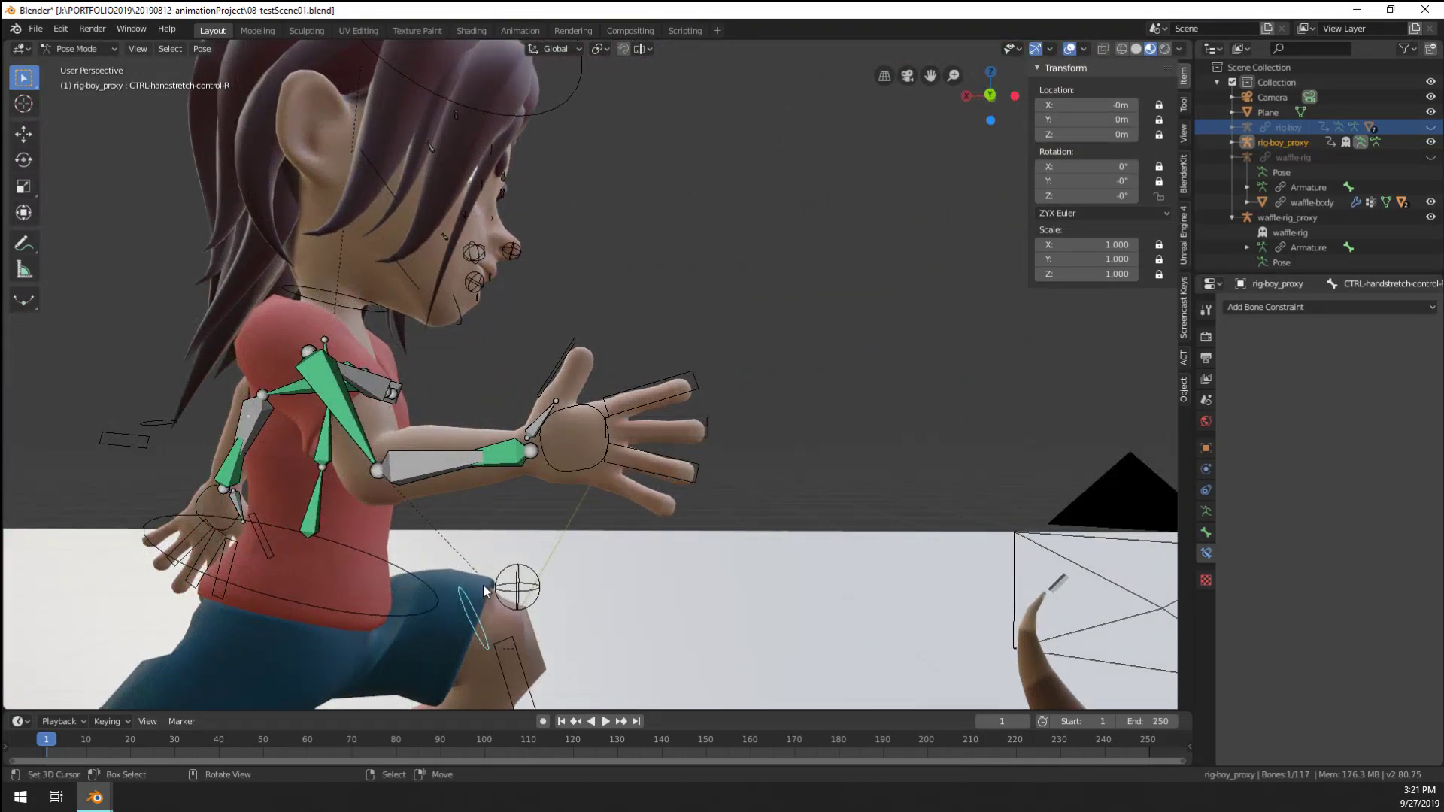
{"action": "scroll", "coordinate": [485, 592], "scroll_direction": "down", "scroll_amount": 5}
{"action": "scroll", "coordinate": [508, 530], "scroll_direction": "up", "scroll_amount": 4}
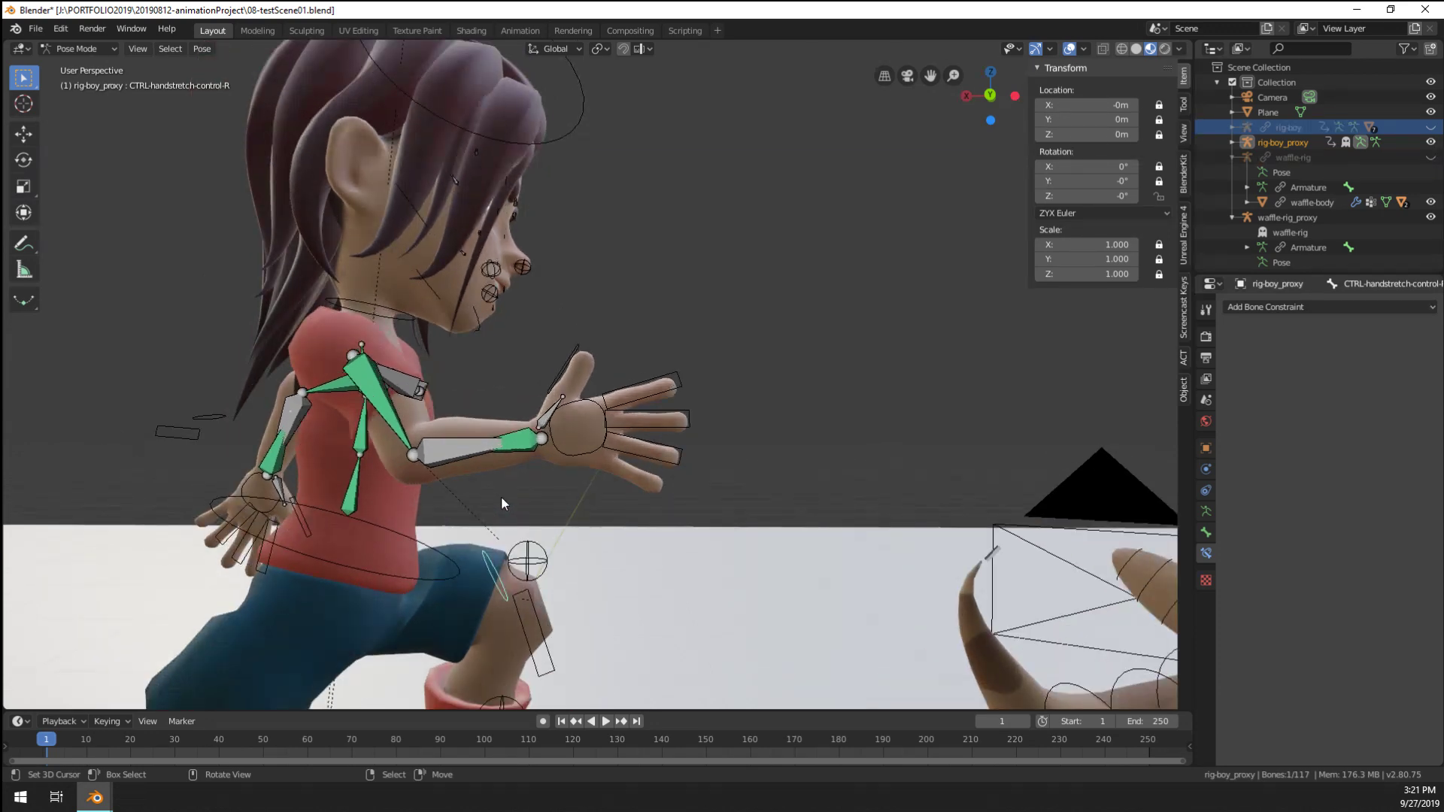
{"action": "middle_click_drag", "start_coordinate": [694, 389], "coordinate": [633, 418]}
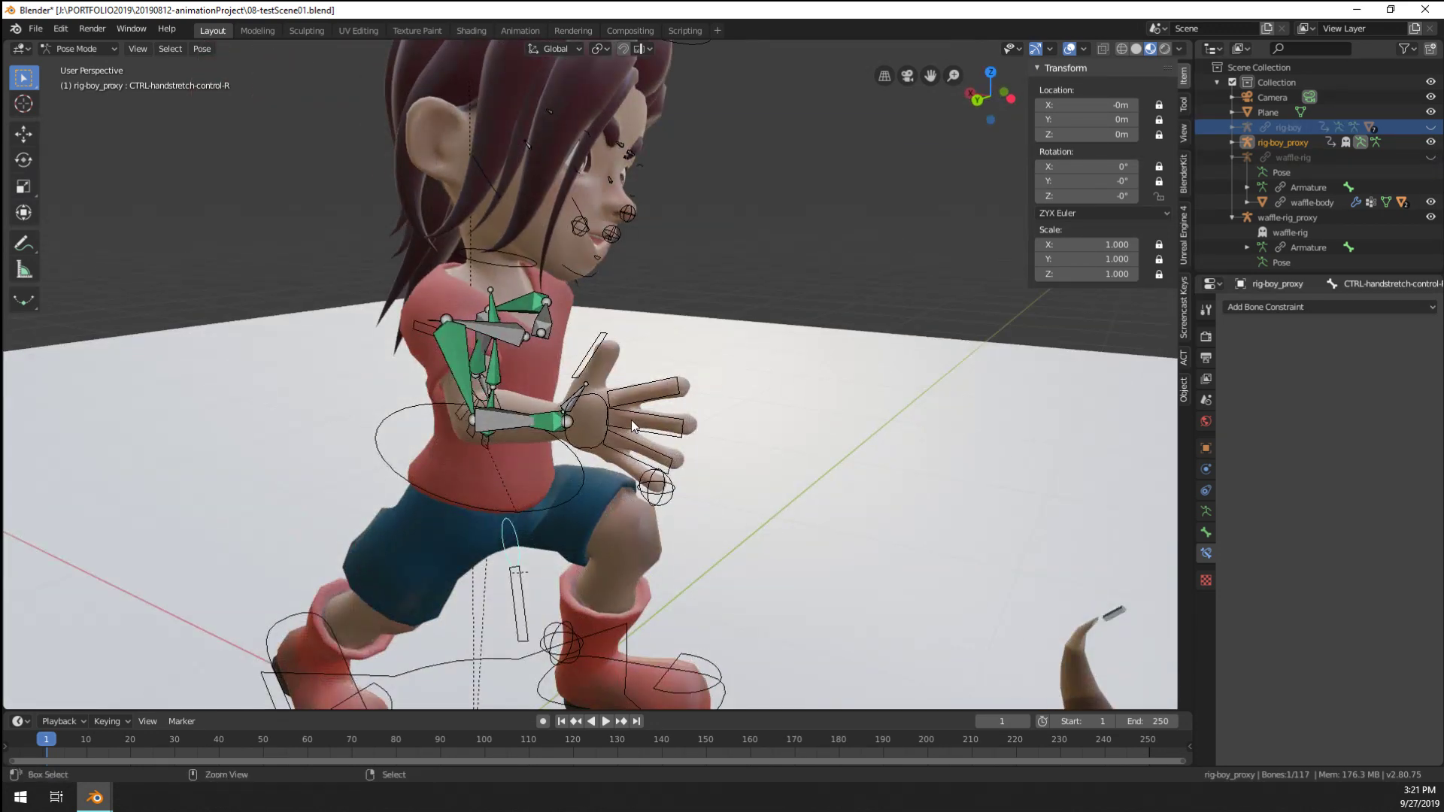
Switch to the other Blender window showing the dog and open the recent file 07-boyRefine07.blend, ignoring its Python script warning
{"action": "mouse_move", "coordinate": [94, 798]}
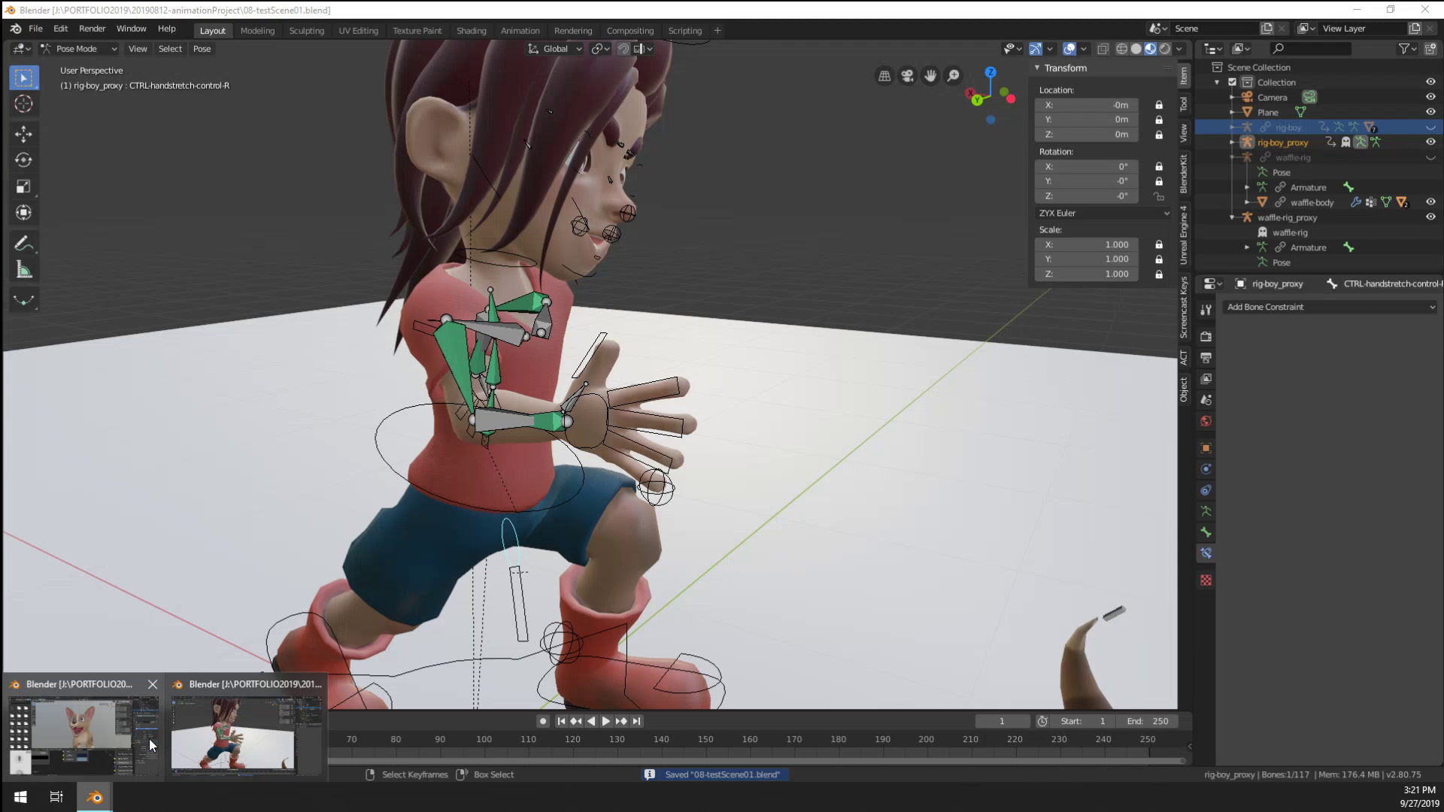
{"action": "left_click", "coordinate": [93, 743]}
{"action": "left_click", "coordinate": [37, 29]}
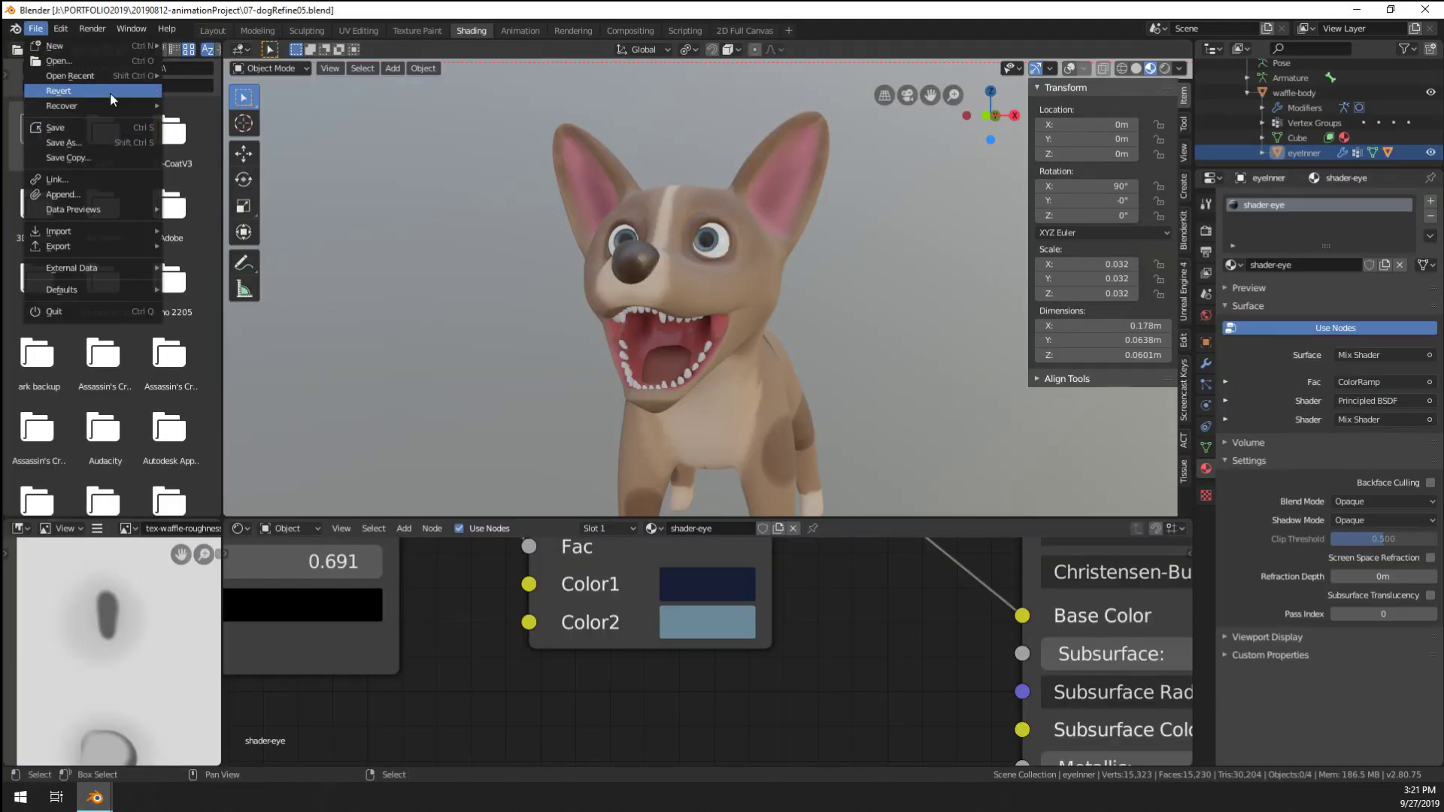
{"action": "mouse_move", "coordinate": [110, 73]}
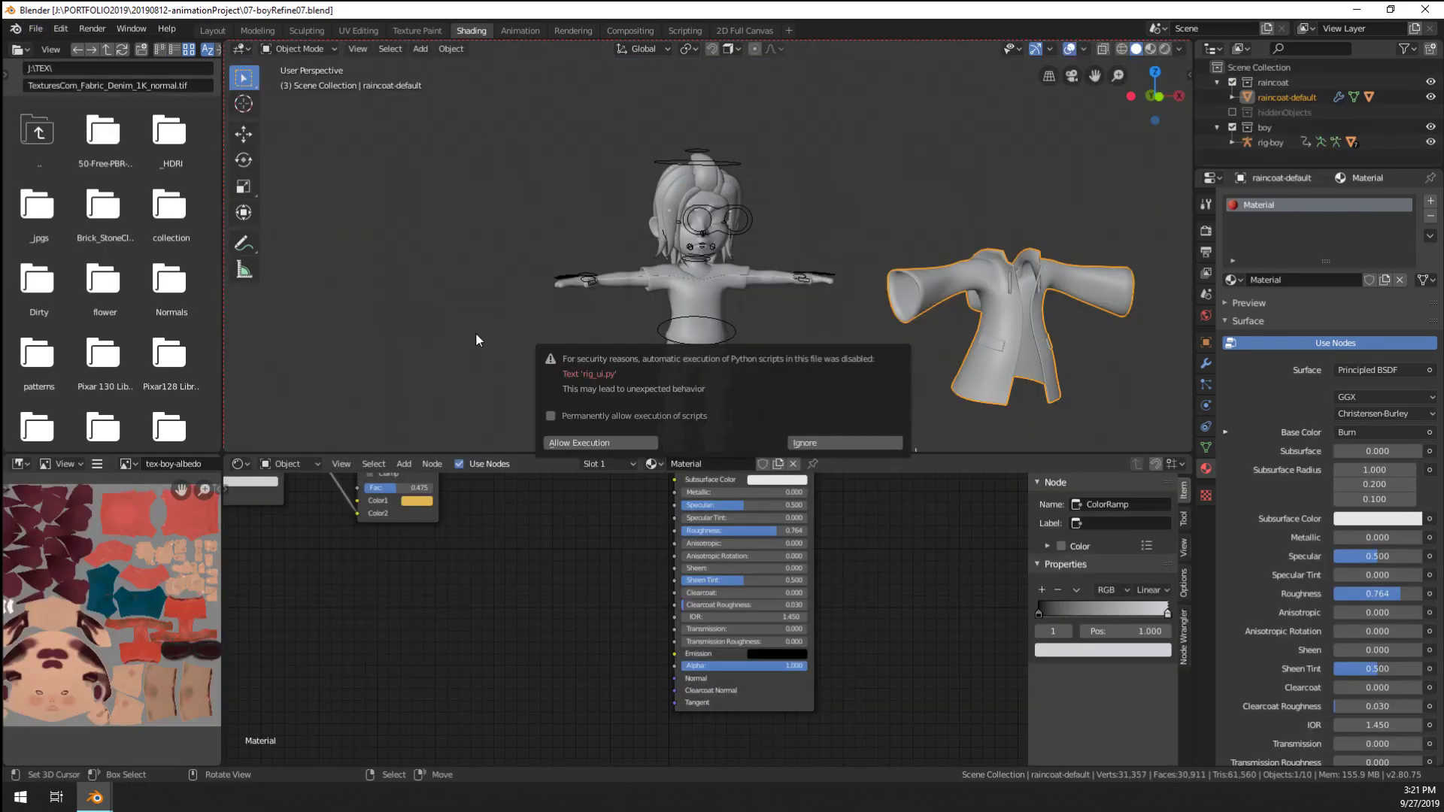
{"action": "left_click", "coordinate": [816, 444]}
Select the rig-boy armature and enter Edit Mode with the right hand in close view
{"action": "middle_click_drag", "start_coordinate": [645, 338], "coordinate": [561, 391]}
{"action": "scroll", "coordinate": [726, 367], "scroll_direction": "up", "scroll_amount": 4}
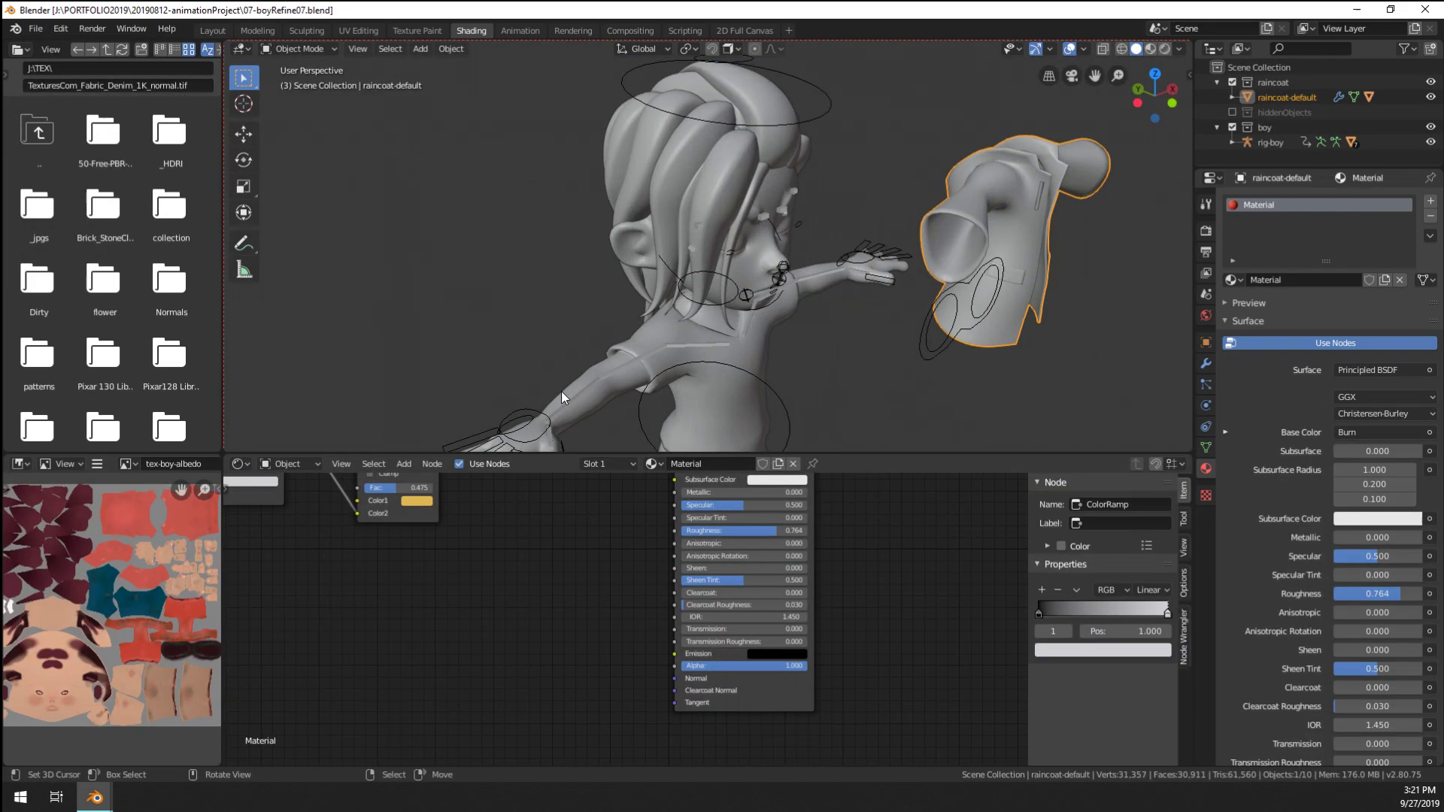
{"action": "right_click", "coordinate": [482, 339]}
{"action": "key", "text": "Tab"}
{"action": "middle_click_drag", "start_coordinate": [468, 384], "coordinate": [626, 310], "text": "shift"}
Display the armature's bones as Octahedral and make all upper-row bone layers visible
{"action": "left_click", "coordinate": [1206, 405]}
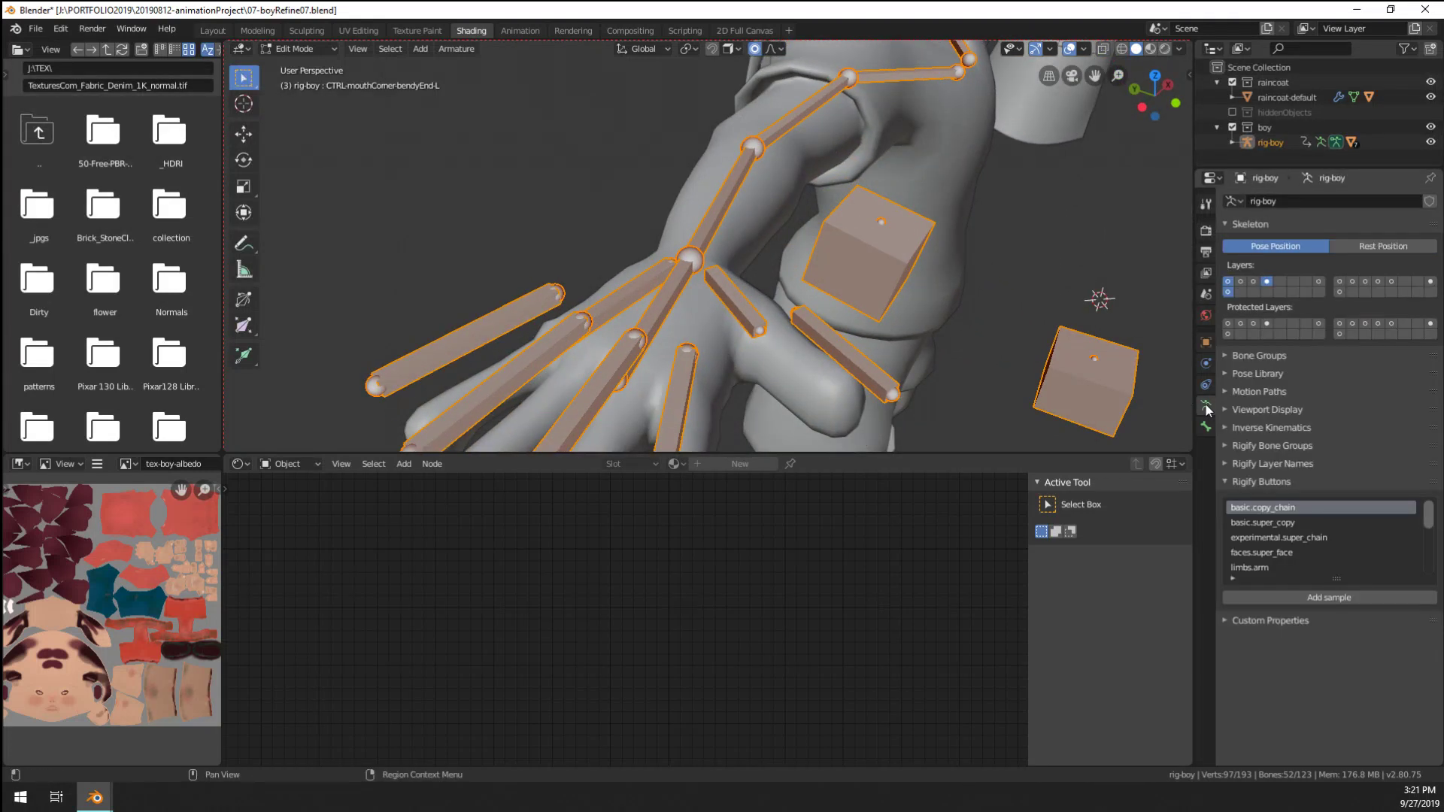
{"action": "left_click", "coordinate": [1243, 282], "text": "shift"}
{"action": "left_click", "coordinate": [1428, 282], "text": "shift"}
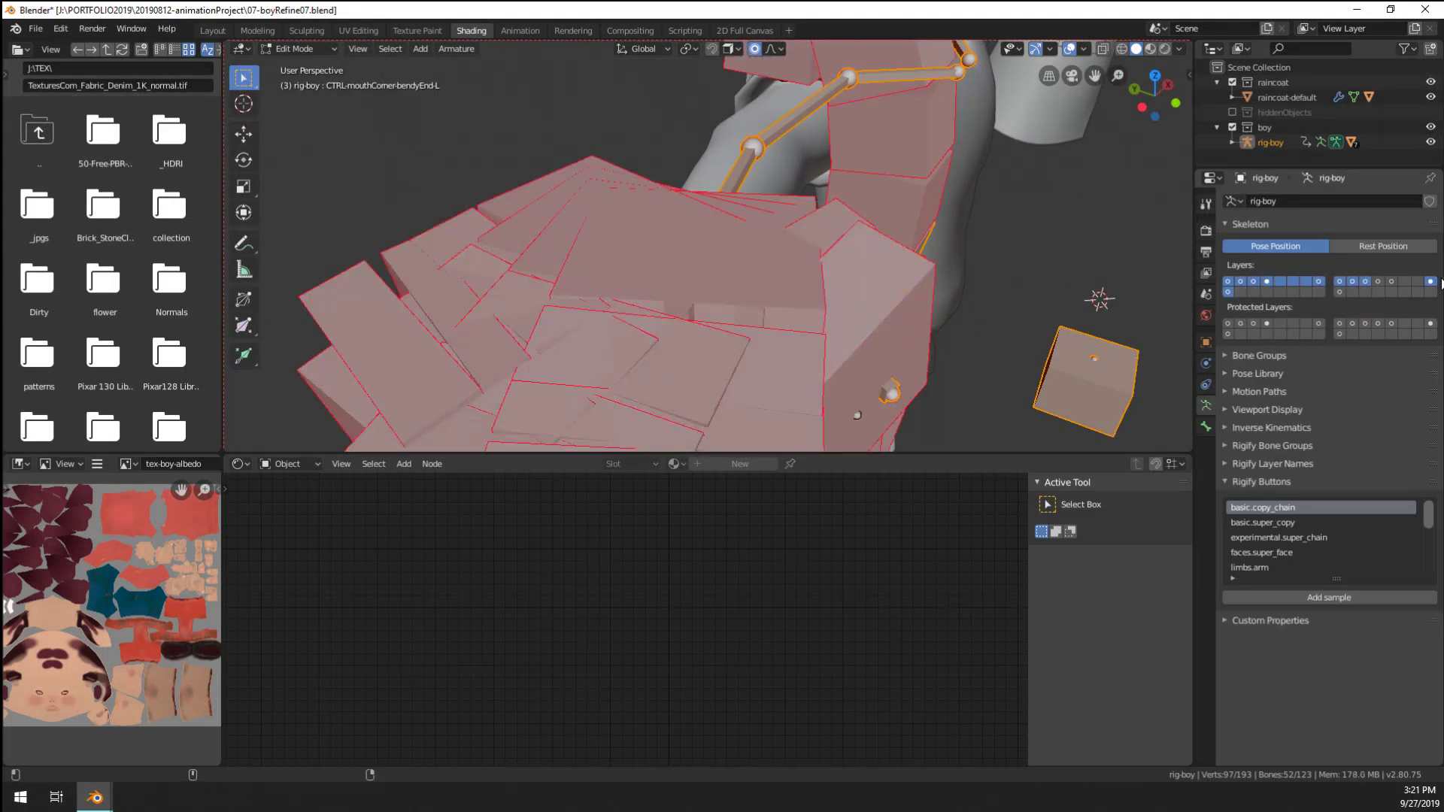
{"action": "left_click", "coordinate": [1365, 281]}
{"action": "left_click", "coordinate": [1353, 281]}
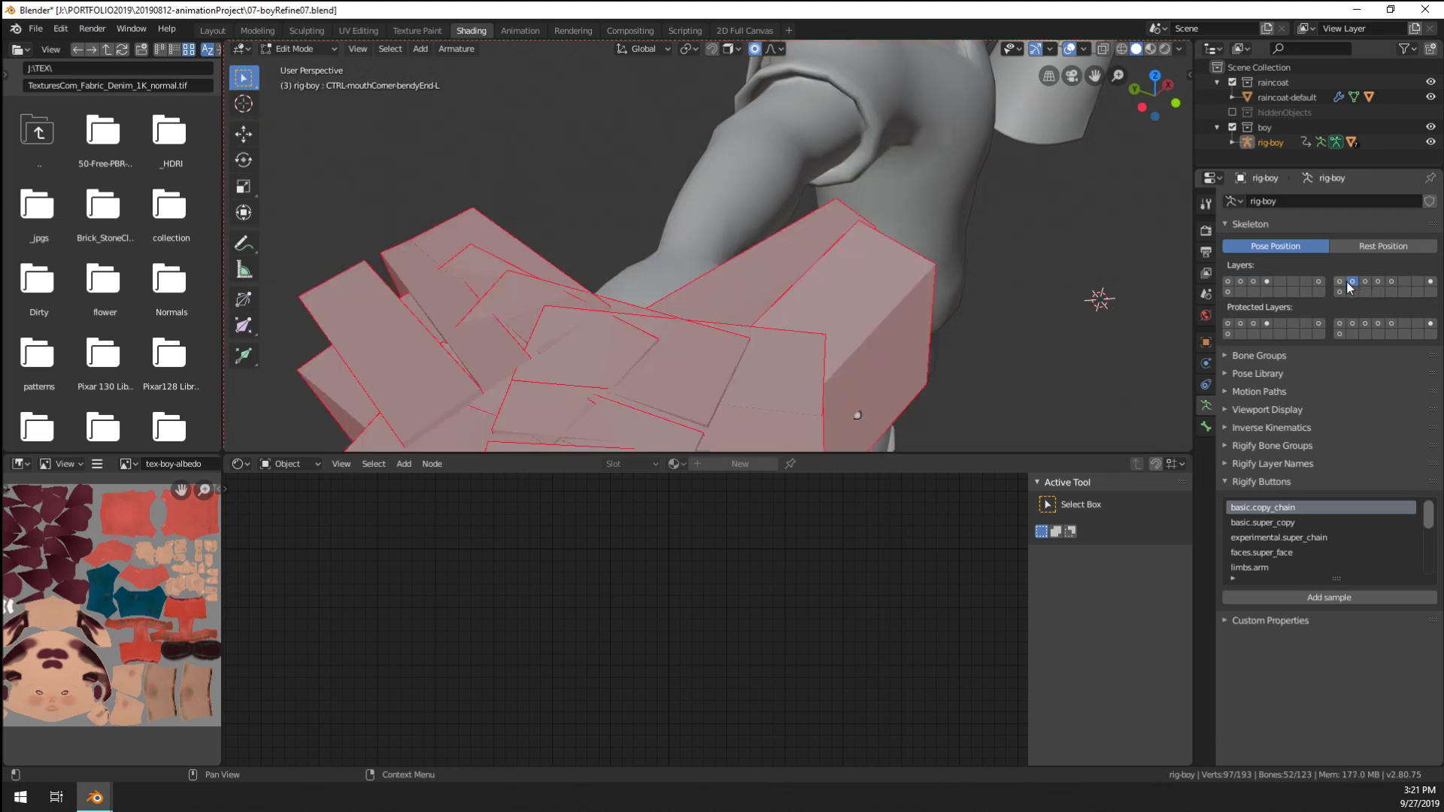
{"action": "left_click", "coordinate": [1250, 410]}
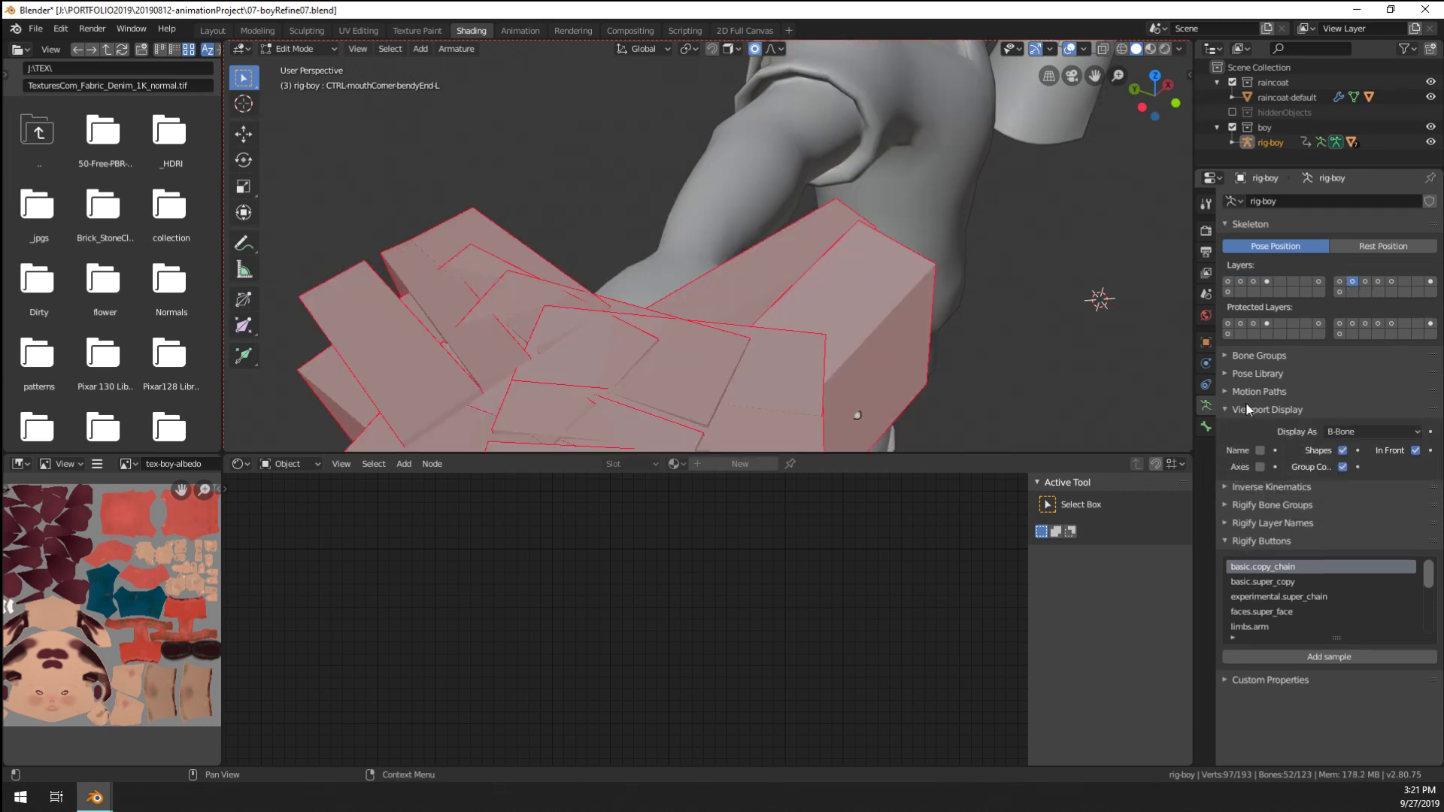
{"action": "left_click", "coordinate": [1362, 432]}
{"action": "left_click", "coordinate": [1363, 450]}
{"action": "left_click_drag", "start_coordinate": [1428, 281], "coordinate": [1244, 279]}
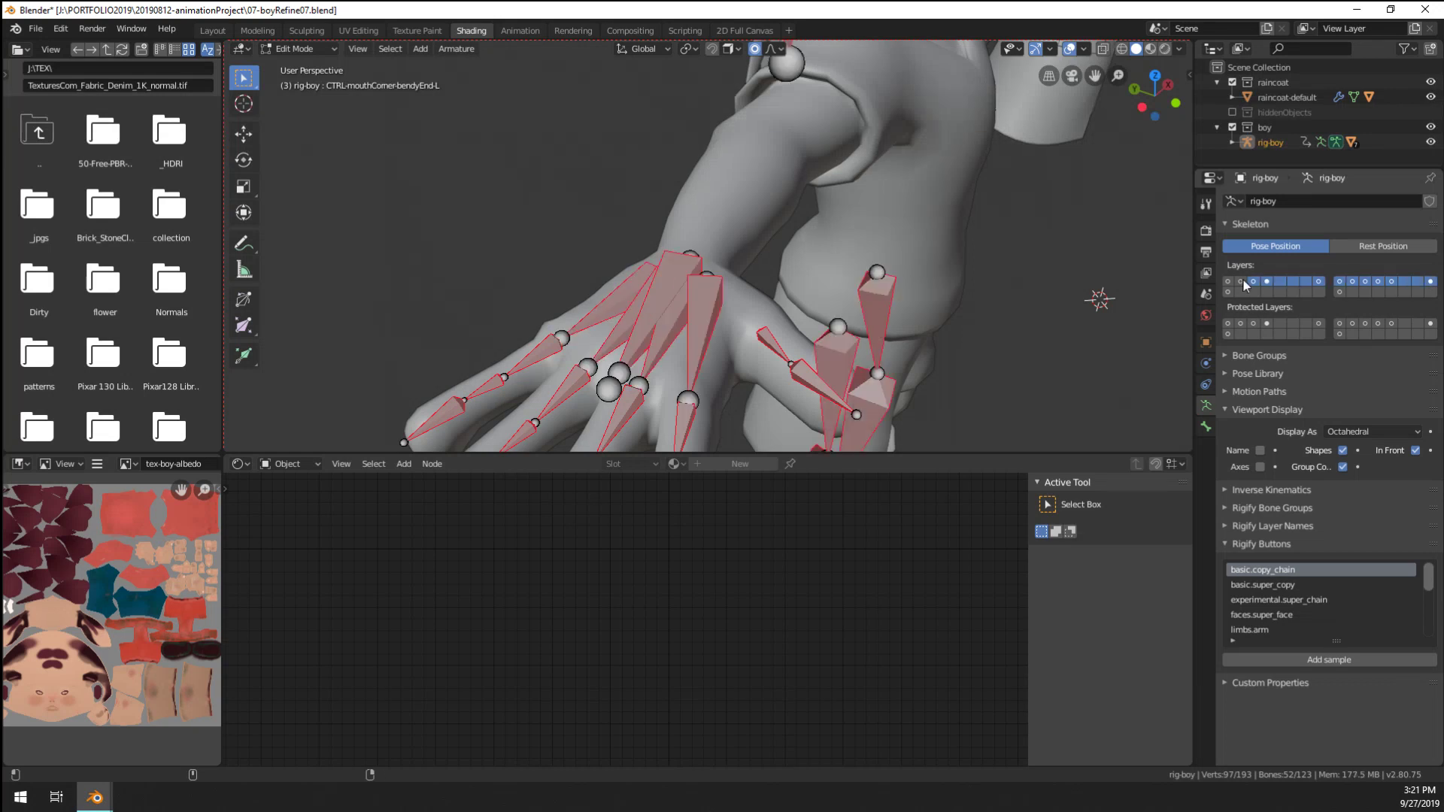
Turn on relationship lines in the viewport overlays and test-move the right hand's base pinky bone to check its connections
{"action": "left_click", "coordinate": [618, 313]}
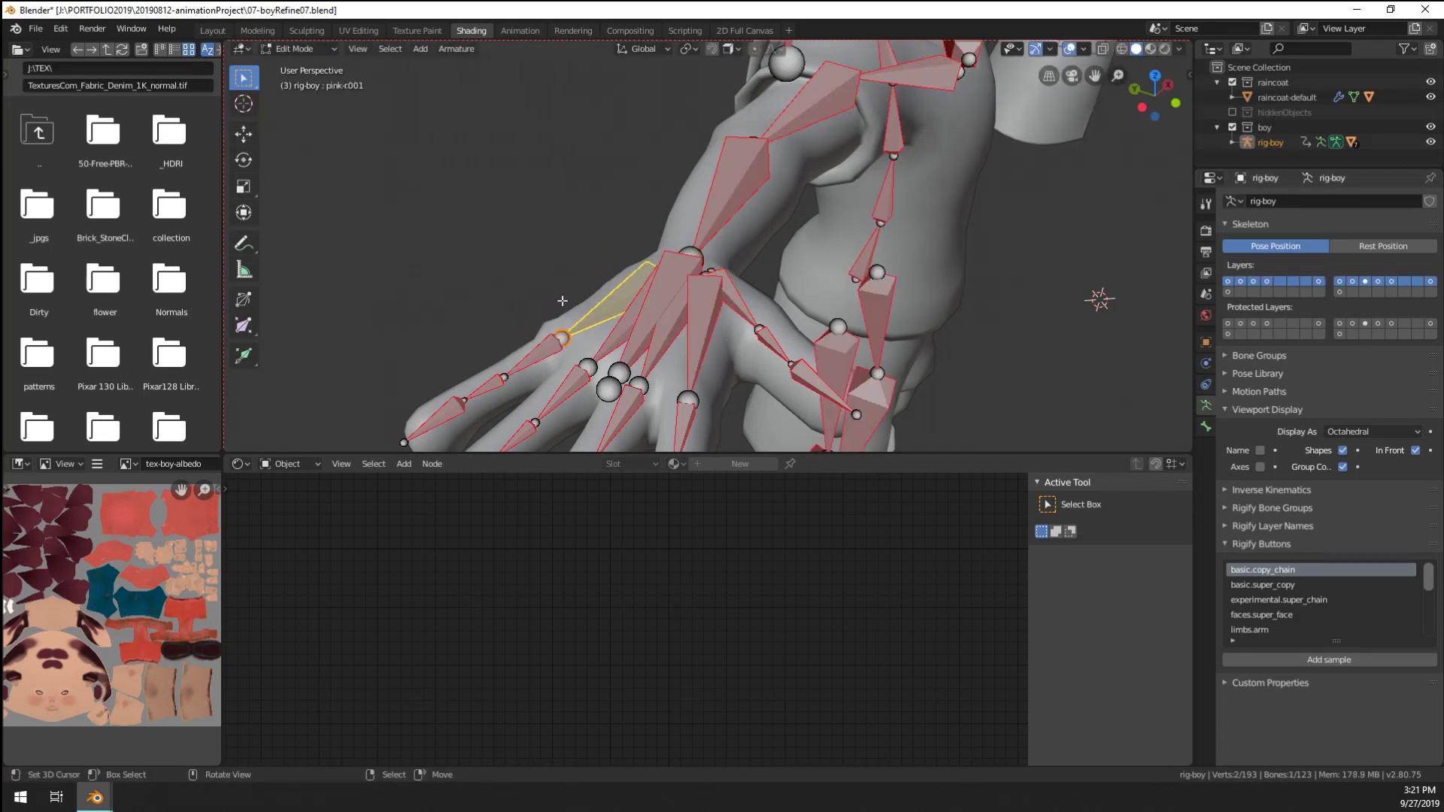
{"action": "key", "text": "g"}
{"action": "key", "text": "Escape"}
{"action": "left_click", "coordinate": [1085, 49]}
{"action": "left_click", "coordinate": [1040, 227]}
{"action": "key", "text": "g"}
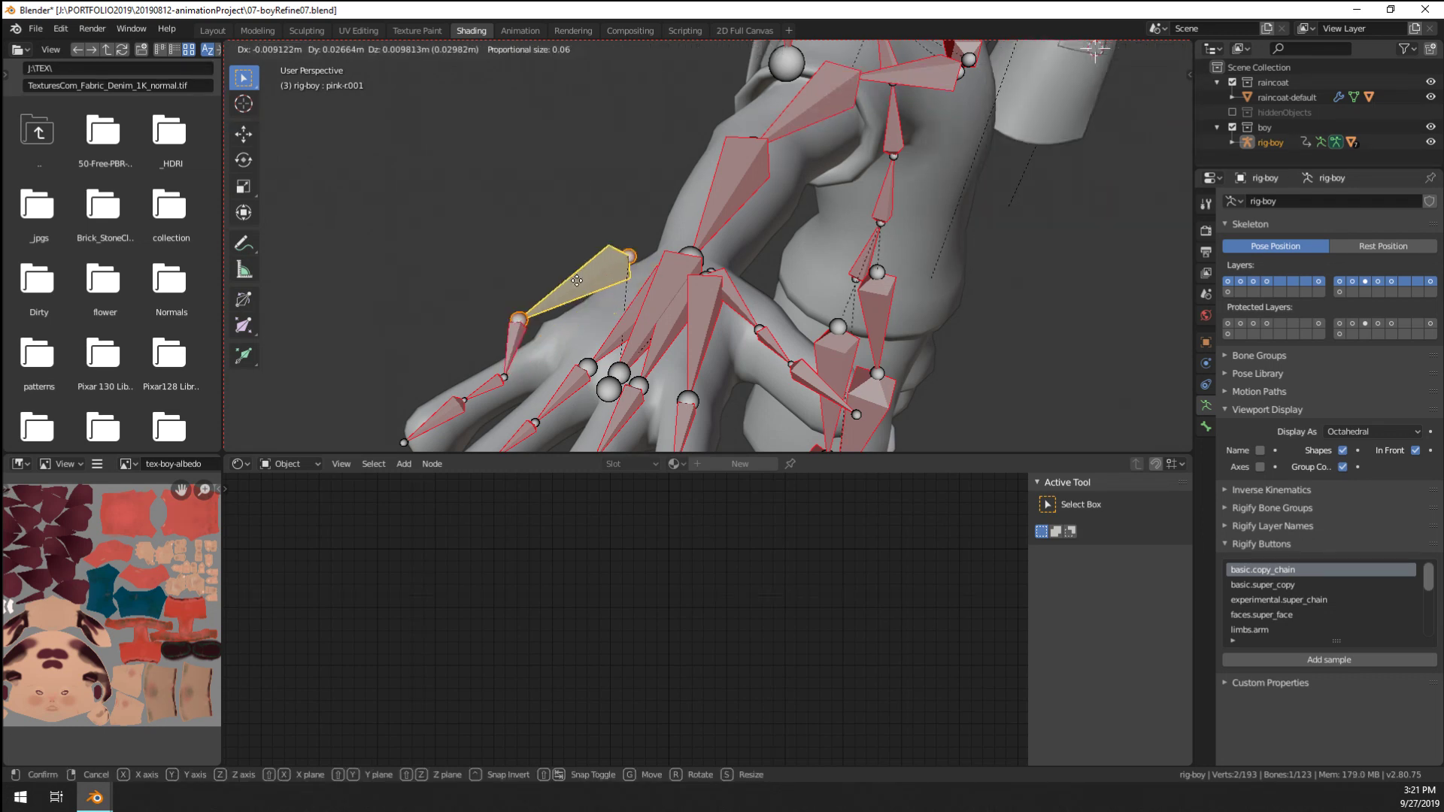
{"action": "left_click", "coordinate": [540, 284]}
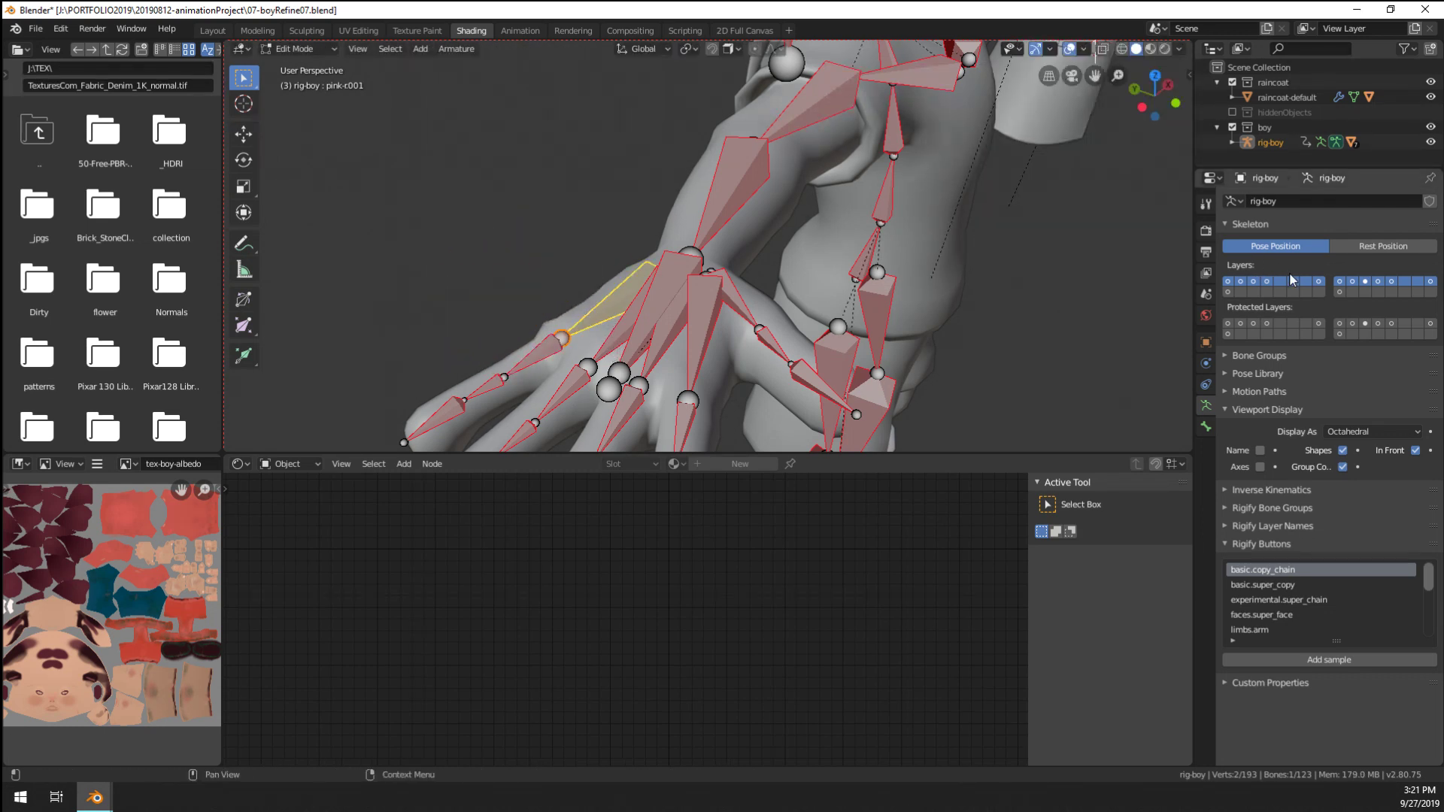
Reveal the first lower-row bone layer and test-move the right pinky and ring finger control bones, reverting each move
{"action": "left_click", "coordinate": [1228, 292], "text": "shift"}
{"action": "left_click", "coordinate": [489, 325]}
{"action": "key", "text": "g"}
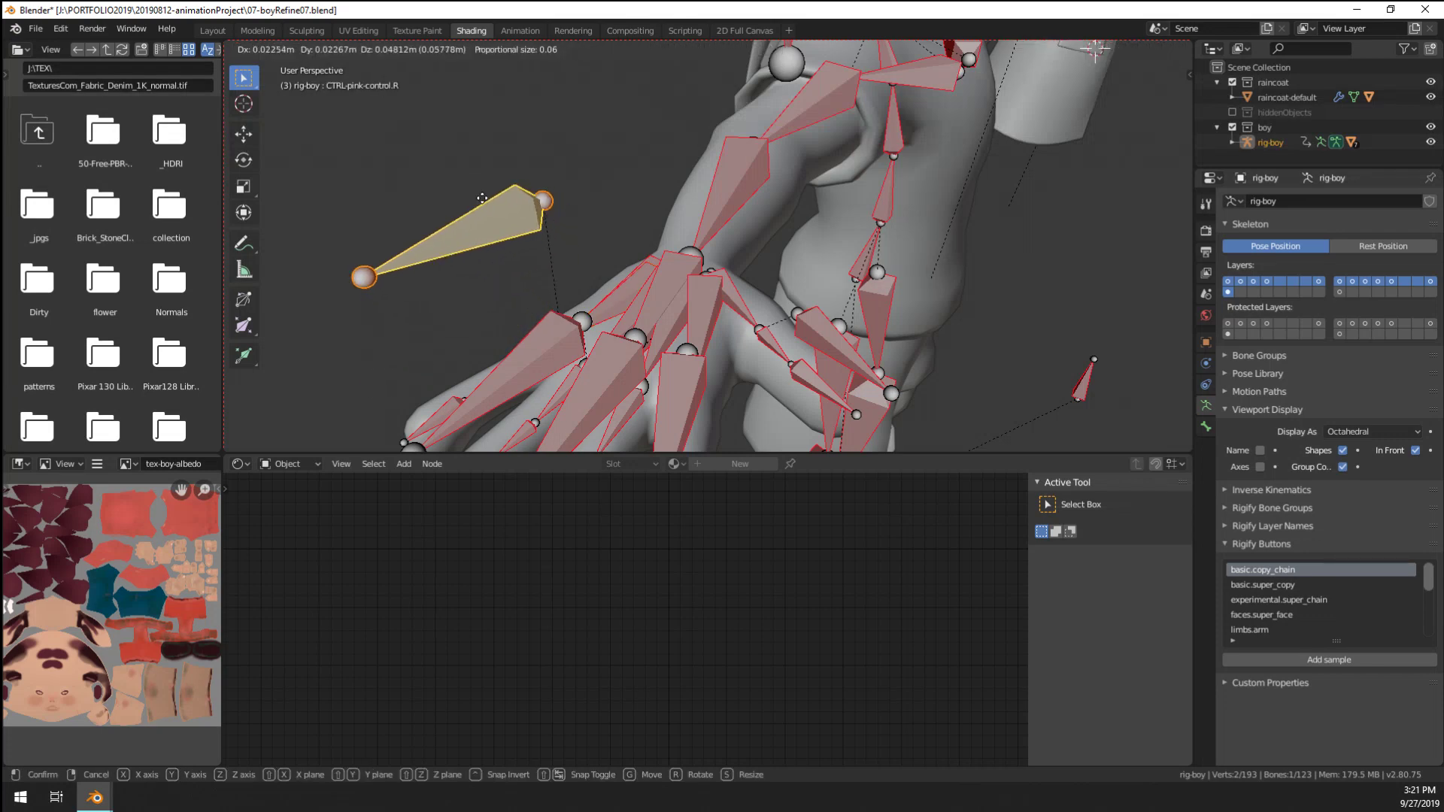
{"action": "right_click", "coordinate": [475, 230]}
{"action": "middle_click_drag", "start_coordinate": [475, 230], "coordinate": [581, 255]}
{"action": "key", "text": "g"}
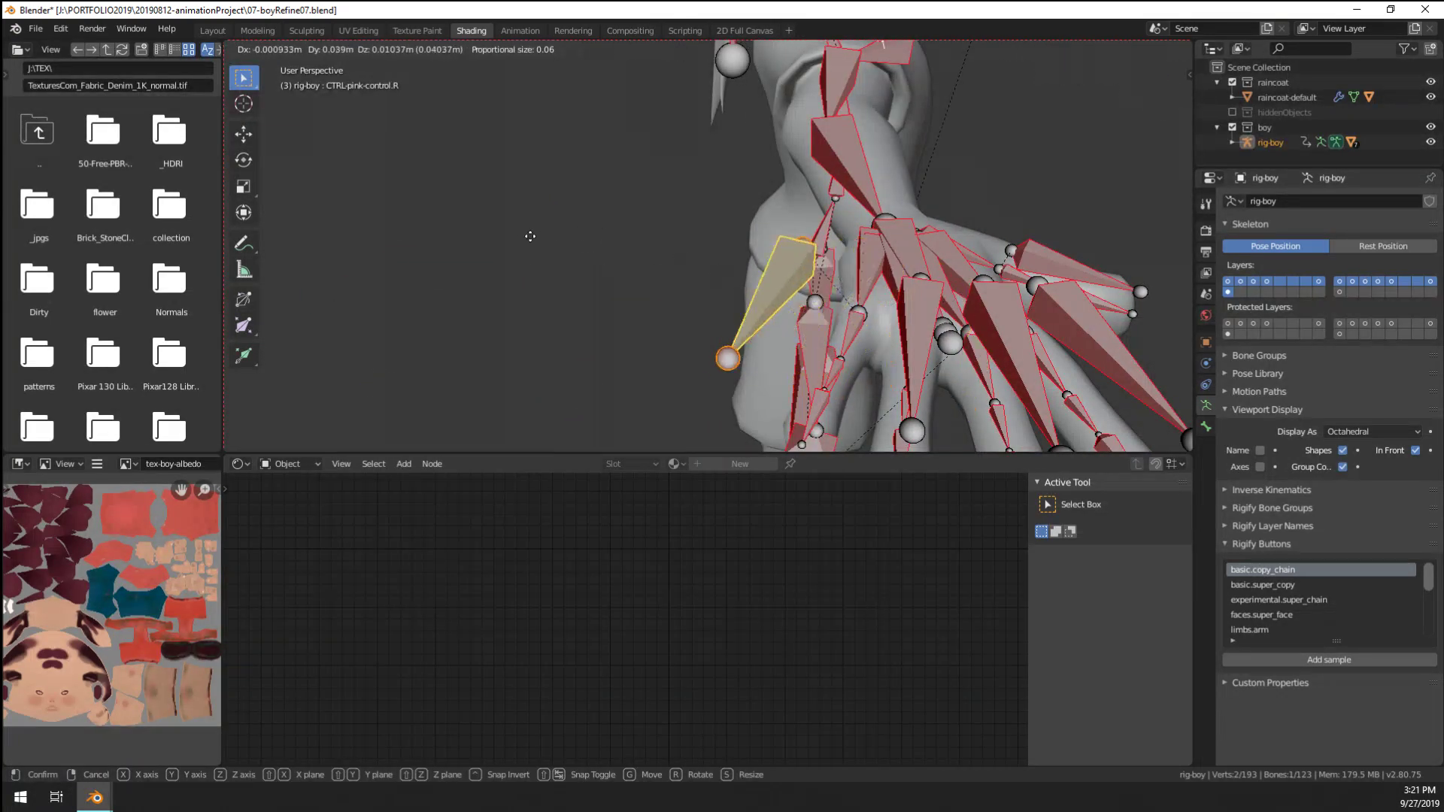
{"action": "right_click", "coordinate": [536, 263]}
{"action": "middle_click_drag", "start_coordinate": [748, 293], "coordinate": [724, 298]}
{"action": "key", "text": "g"}
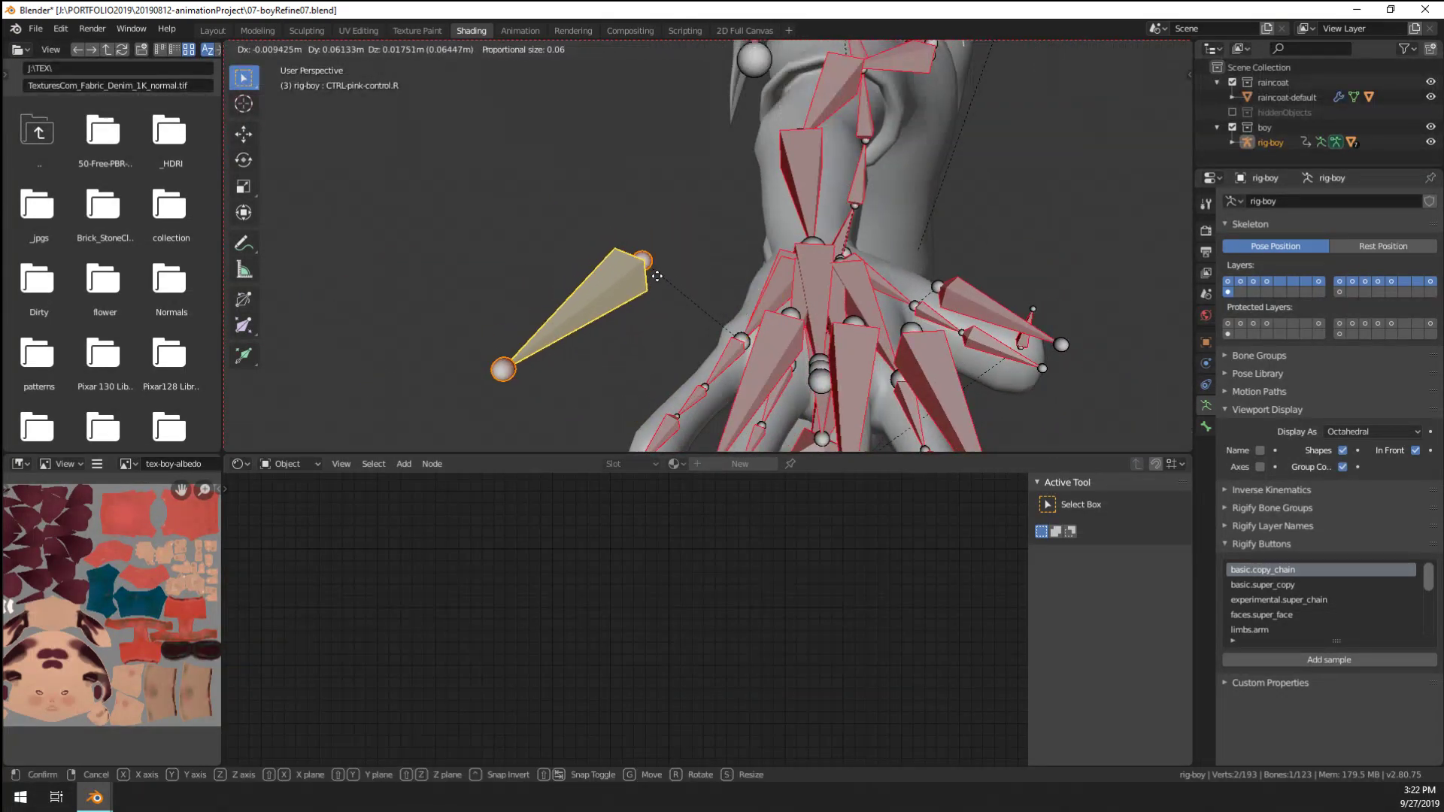
{"action": "right_click", "coordinate": [833, 345]}
{"action": "left_click_drag", "start_coordinate": [838, 346], "coordinate": [765, 278]}
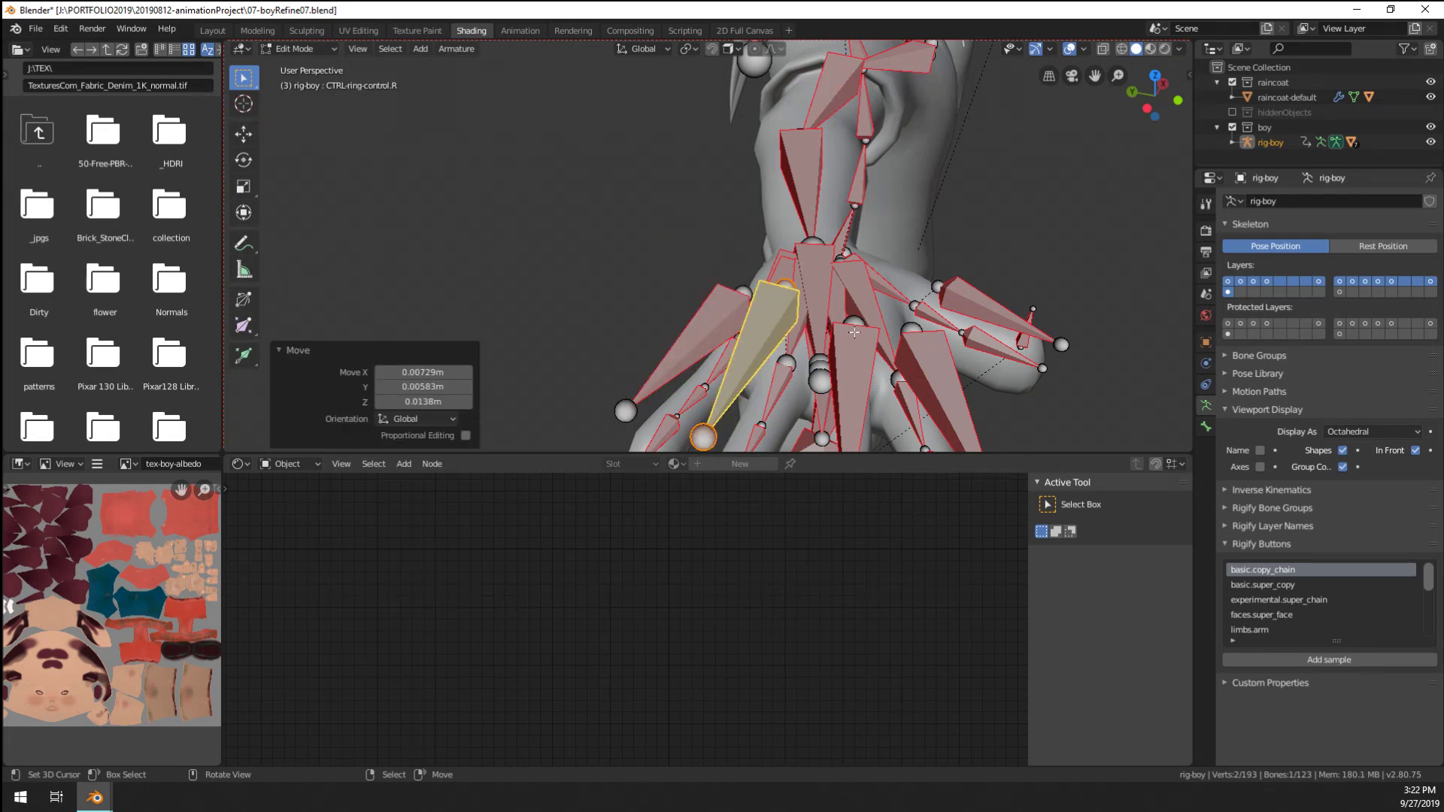
{"action": "key", "text": "ctrl+z"}
Test-move the right hand's hand-stretch control bone from several angles to check its connections, cancelling each move
{"action": "middle_click_drag", "start_coordinate": [854, 332], "coordinate": [855, 335]}
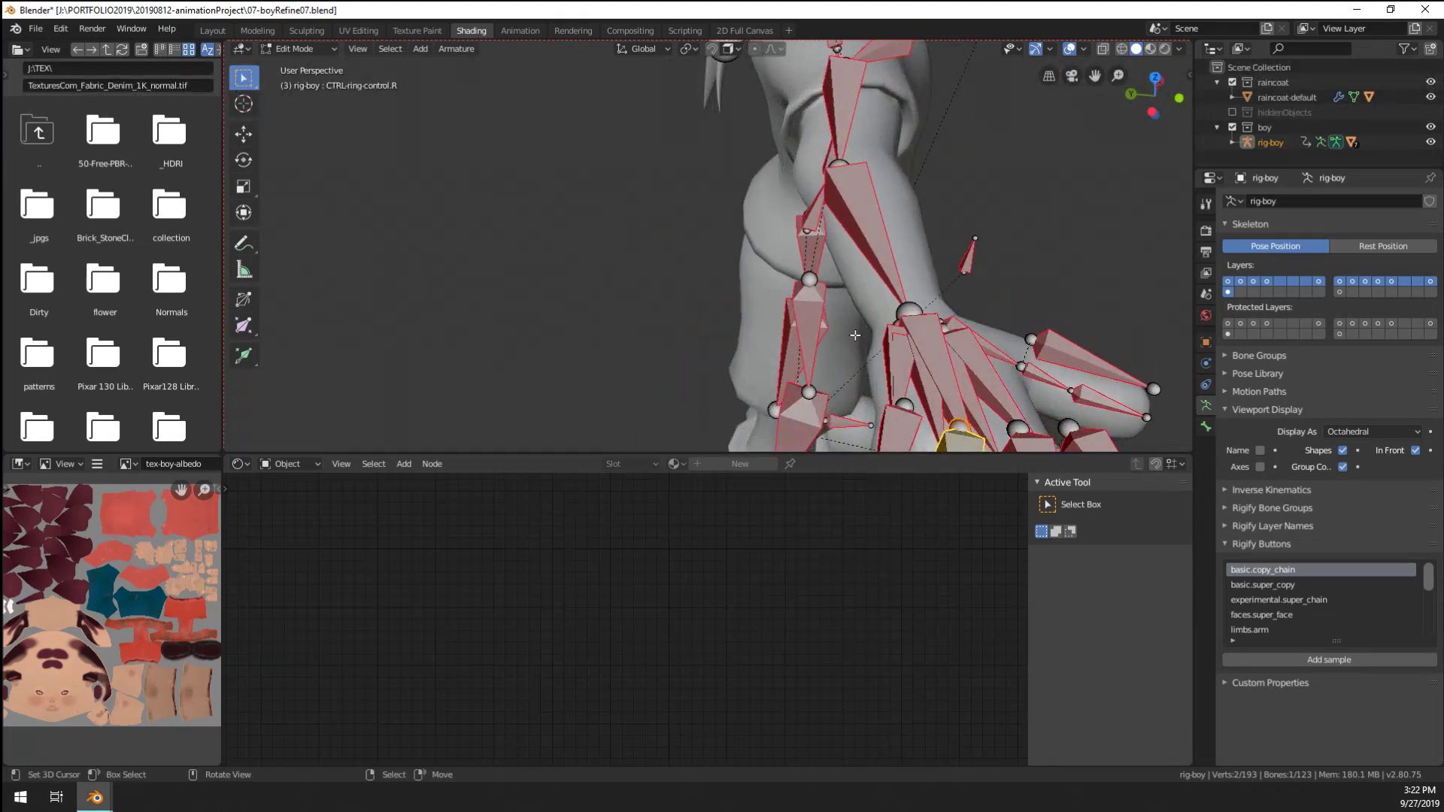
{"action": "left_click_drag", "start_coordinate": [882, 334], "coordinate": [795, 273]}
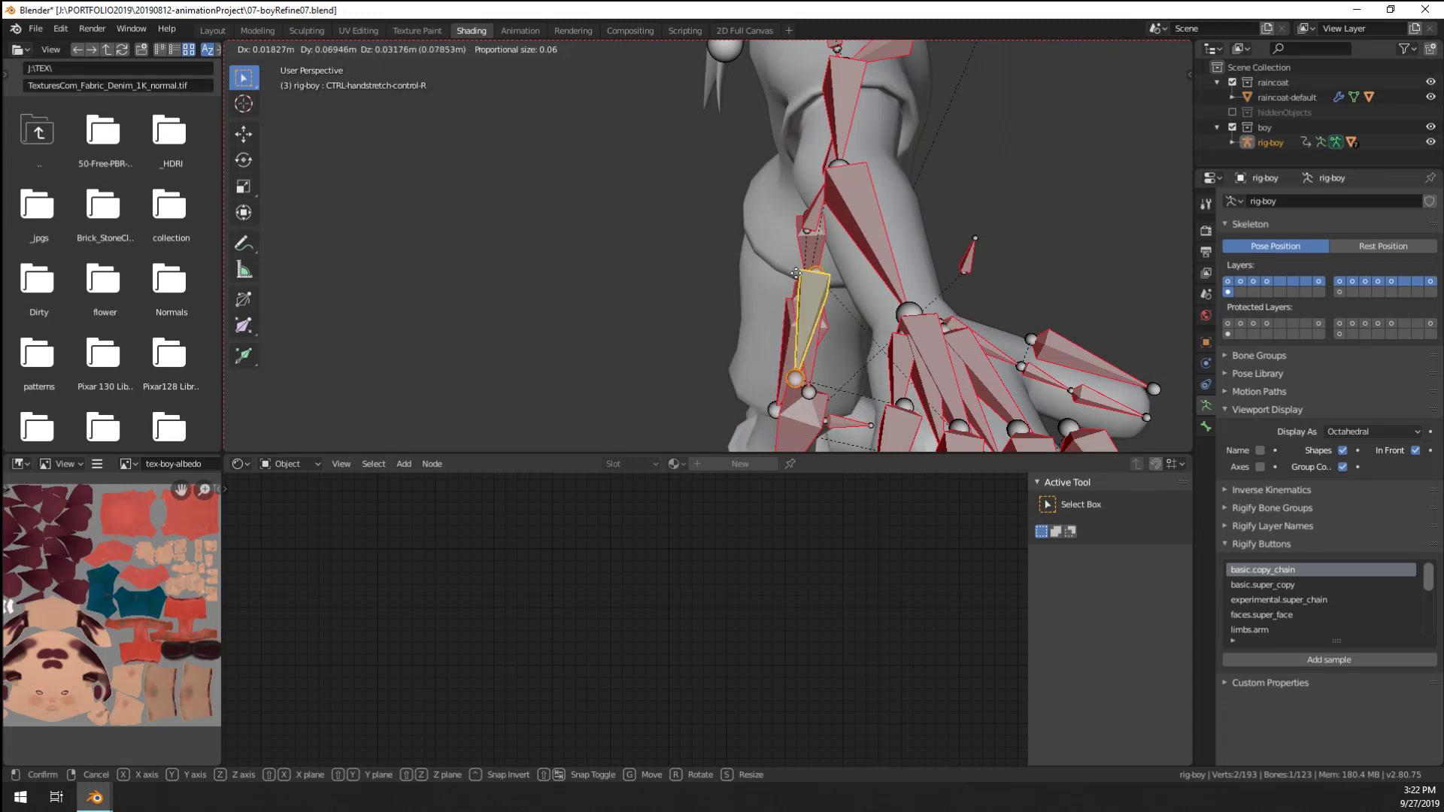
{"action": "mouse_move", "coordinate": [887, 246]}
{"action": "left_mouse_down"}
{"action": "mouse_move", "coordinate": [929, 252]}
{"action": "mouse_move", "coordinate": [895, 256]}
{"action": "left_mouse_up"}
{"action": "middle_click_drag", "start_coordinate": [895, 256], "coordinate": [776, 363]}
{"action": "left_click_drag", "start_coordinate": [771, 385], "coordinate": [768, 352]}
{"action": "right_click_drag", "start_coordinate": [763, 331], "coordinate": [659, 291]}
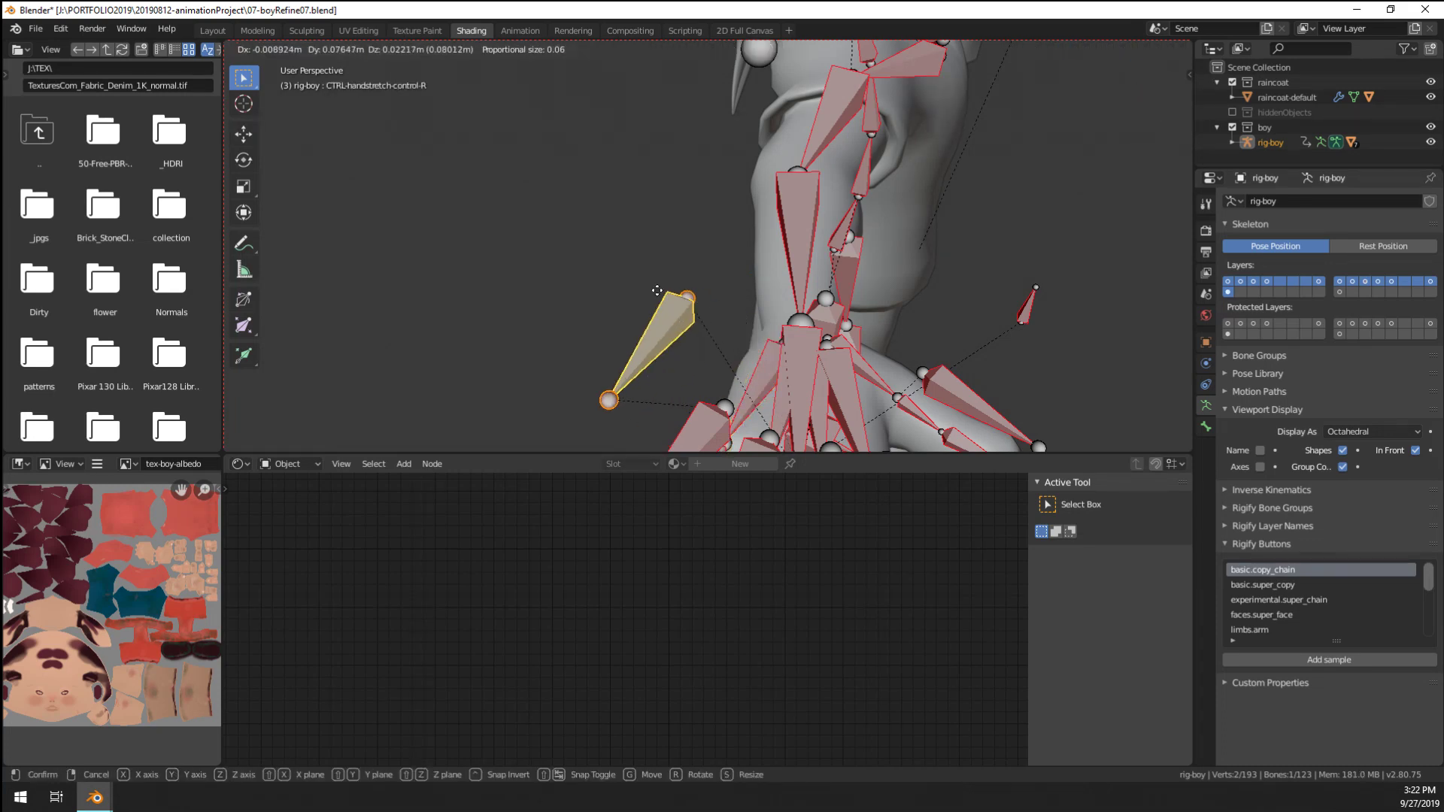
{"action": "right_click", "coordinate": [658, 290]}
Test-move the left hand-stretch control bone and the left pinky's base bone for comparison, cancelling each move
{"action": "scroll", "coordinate": [677, 296], "scroll_direction": "down", "scroll_amount": 2}
{"action": "middle_click_drag", "start_coordinate": [809, 325], "coordinate": [750, 340]}
{"action": "left_click", "coordinate": [638, 262]}
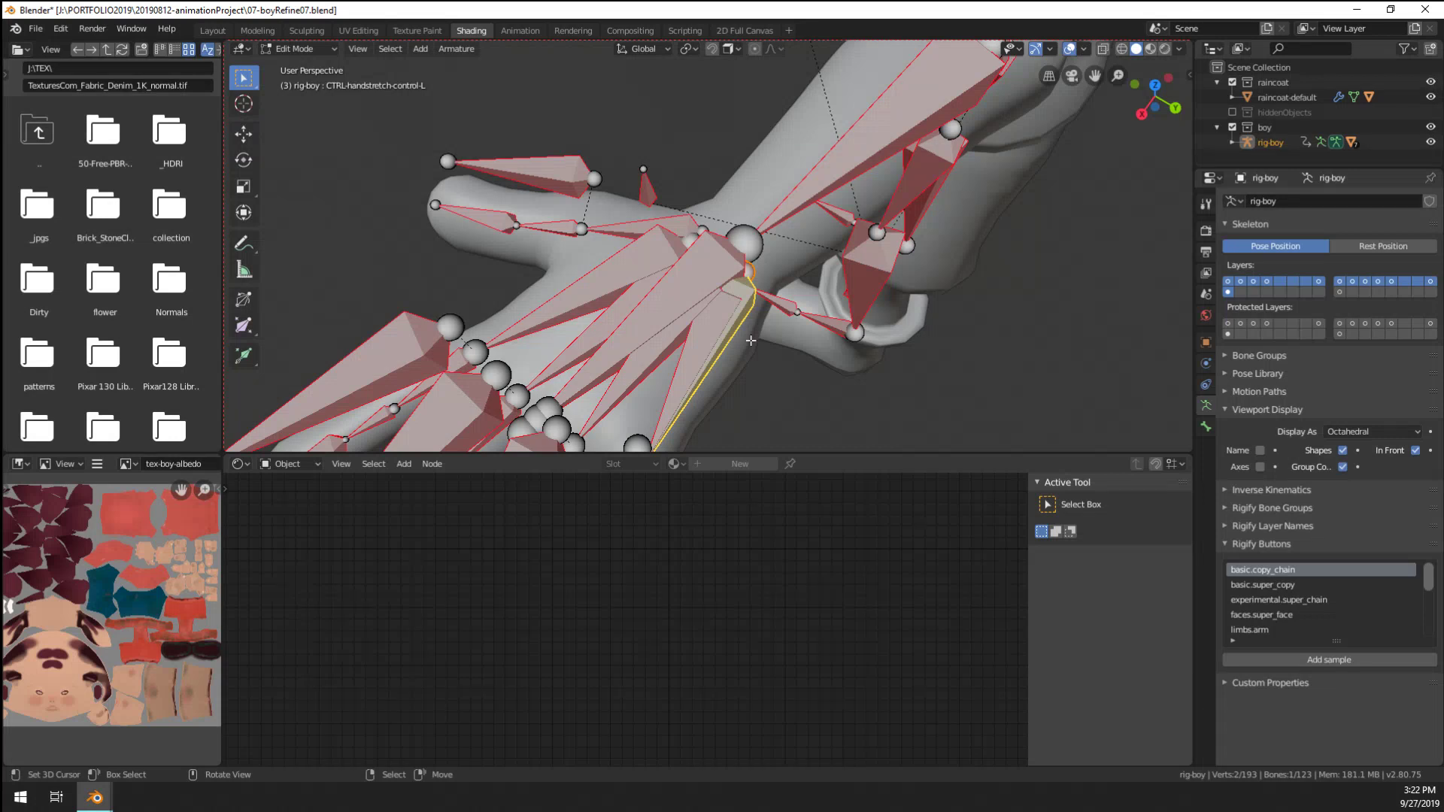
{"action": "key", "text": "g"}
{"action": "key", "text": "Escape"}
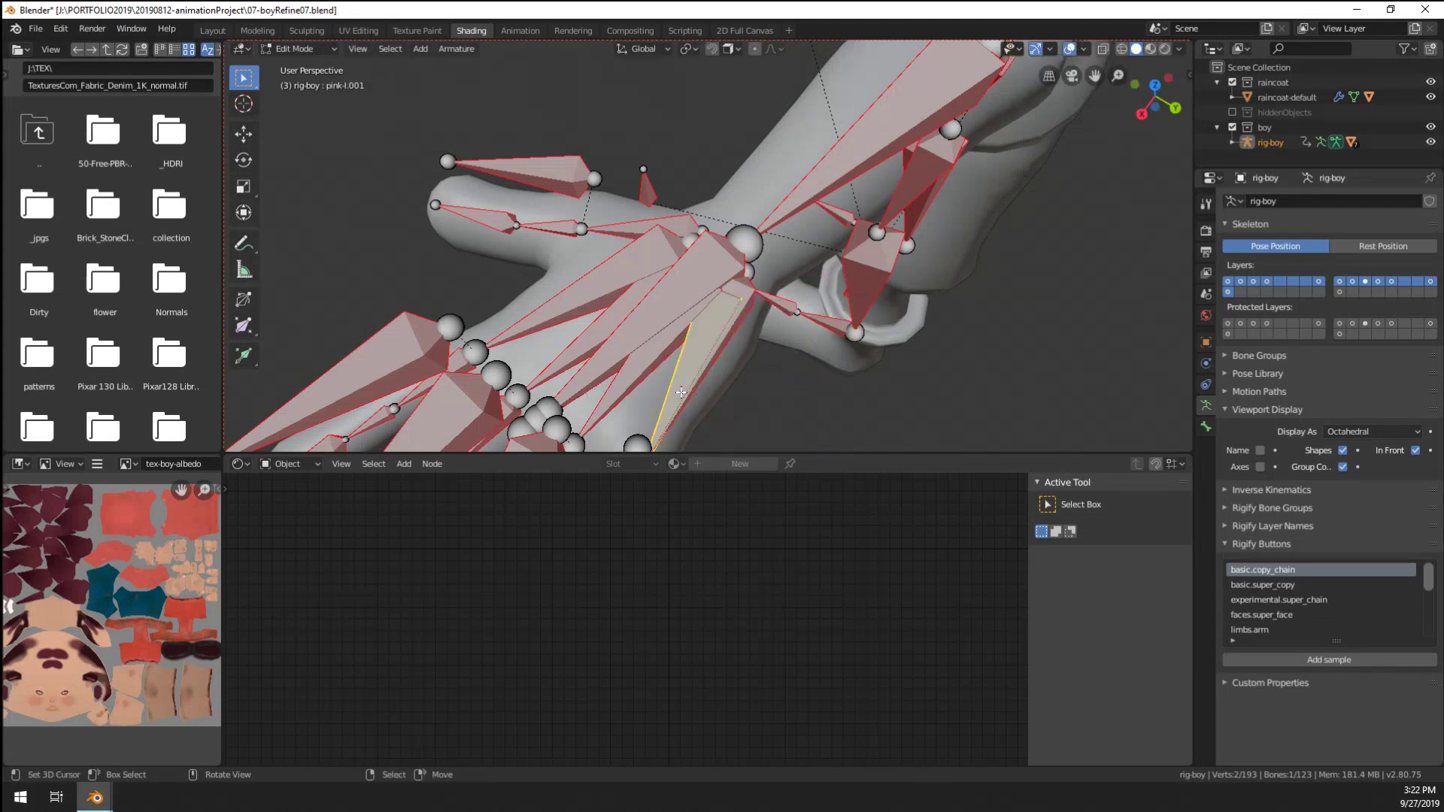
{"action": "key", "text": "g"}
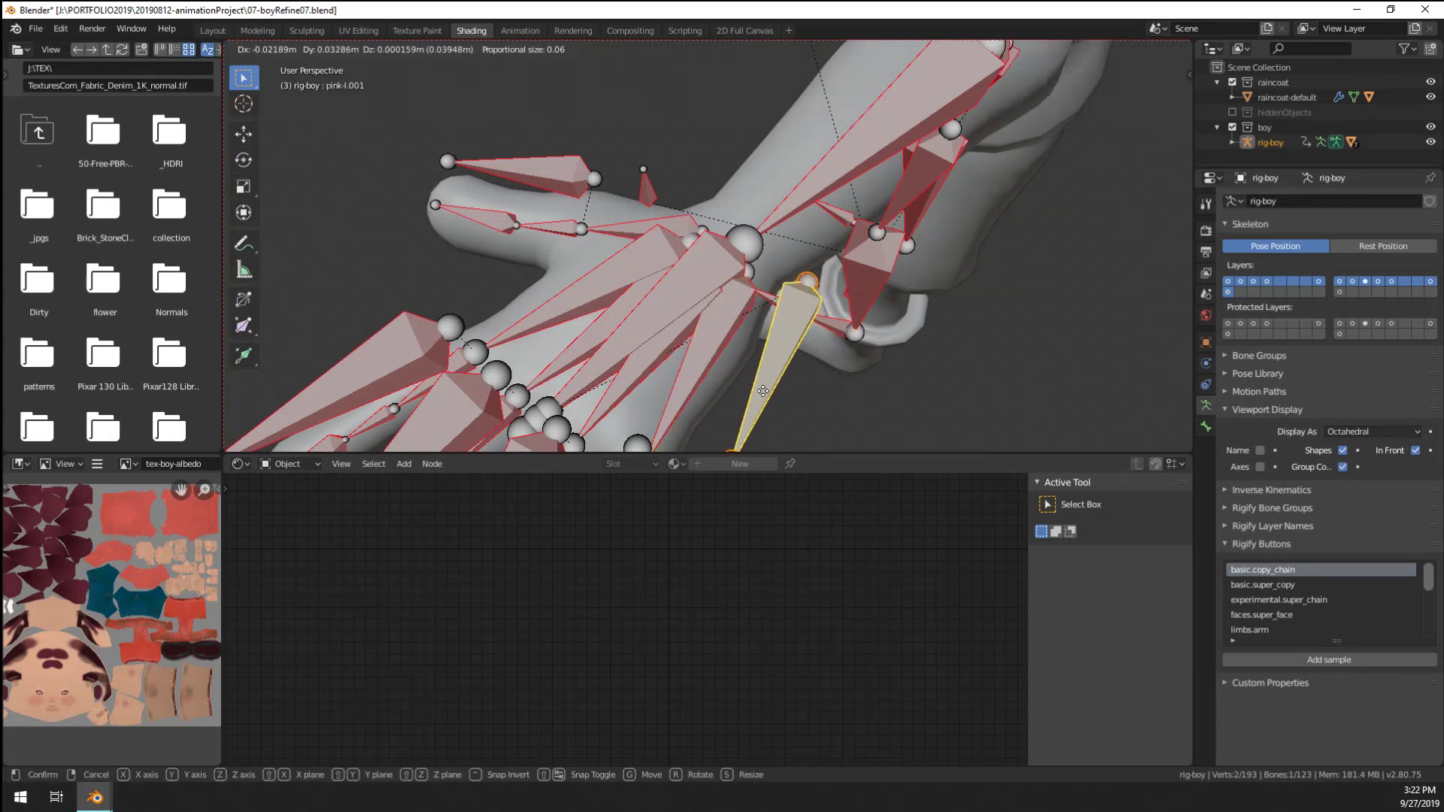
{"action": "key", "text": "Escape"}
Test-move the base bones of the left ring and middle fingers to check their connections, cancelling each move
{"action": "middle_click_drag", "start_coordinate": [763, 391], "coordinate": [635, 298]}
{"action": "scroll", "coordinate": [636, 298], "scroll_direction": "up", "scroll_amount": 3}
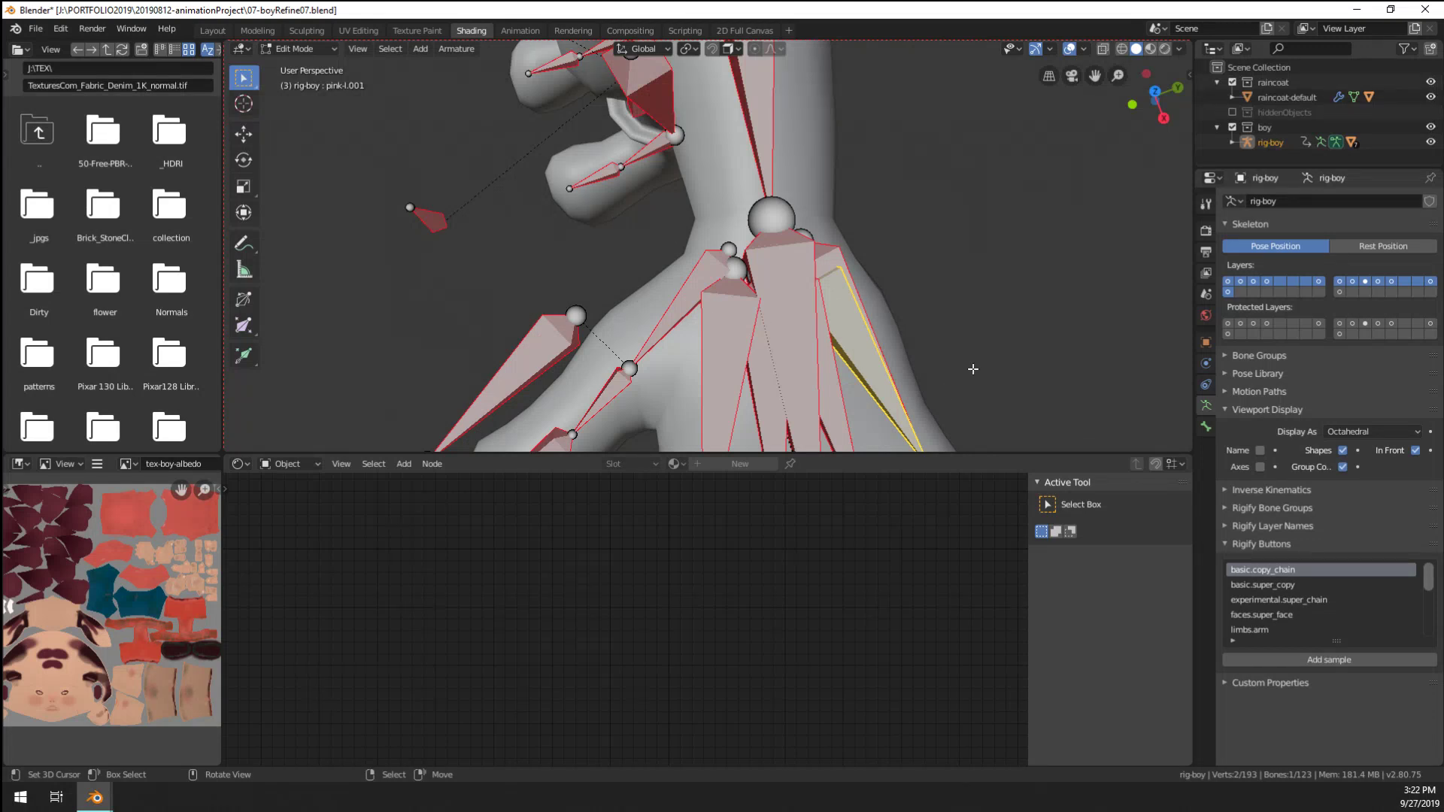
{"action": "middle_click_drag", "start_coordinate": [973, 368], "coordinate": [790, 354]}
{"action": "left_click", "coordinate": [756, 374]}
{"action": "key", "text": "g"}
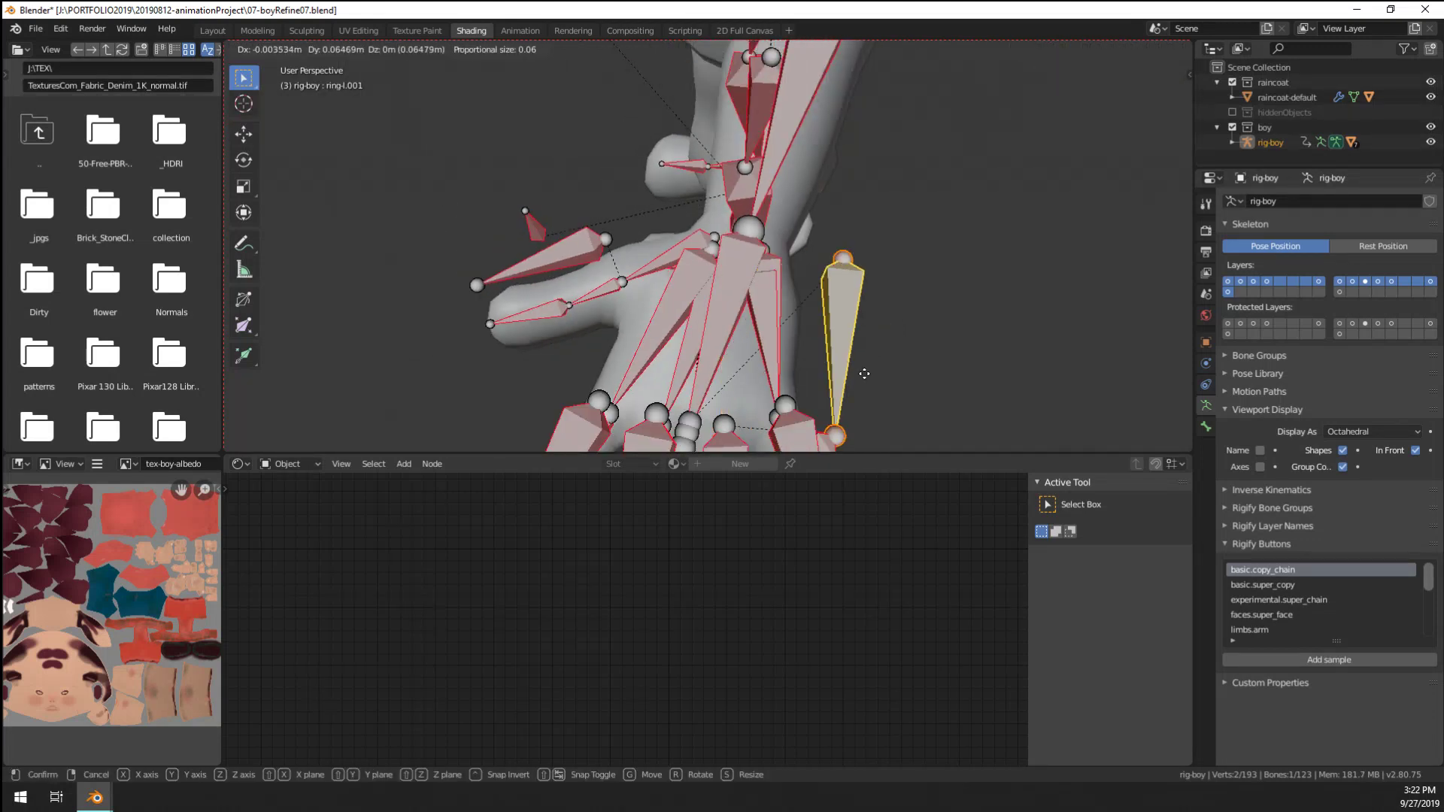
{"action": "key", "text": "Escape"}
{"action": "left_click", "coordinate": [663, 390]}
{"action": "key", "text": "g"}
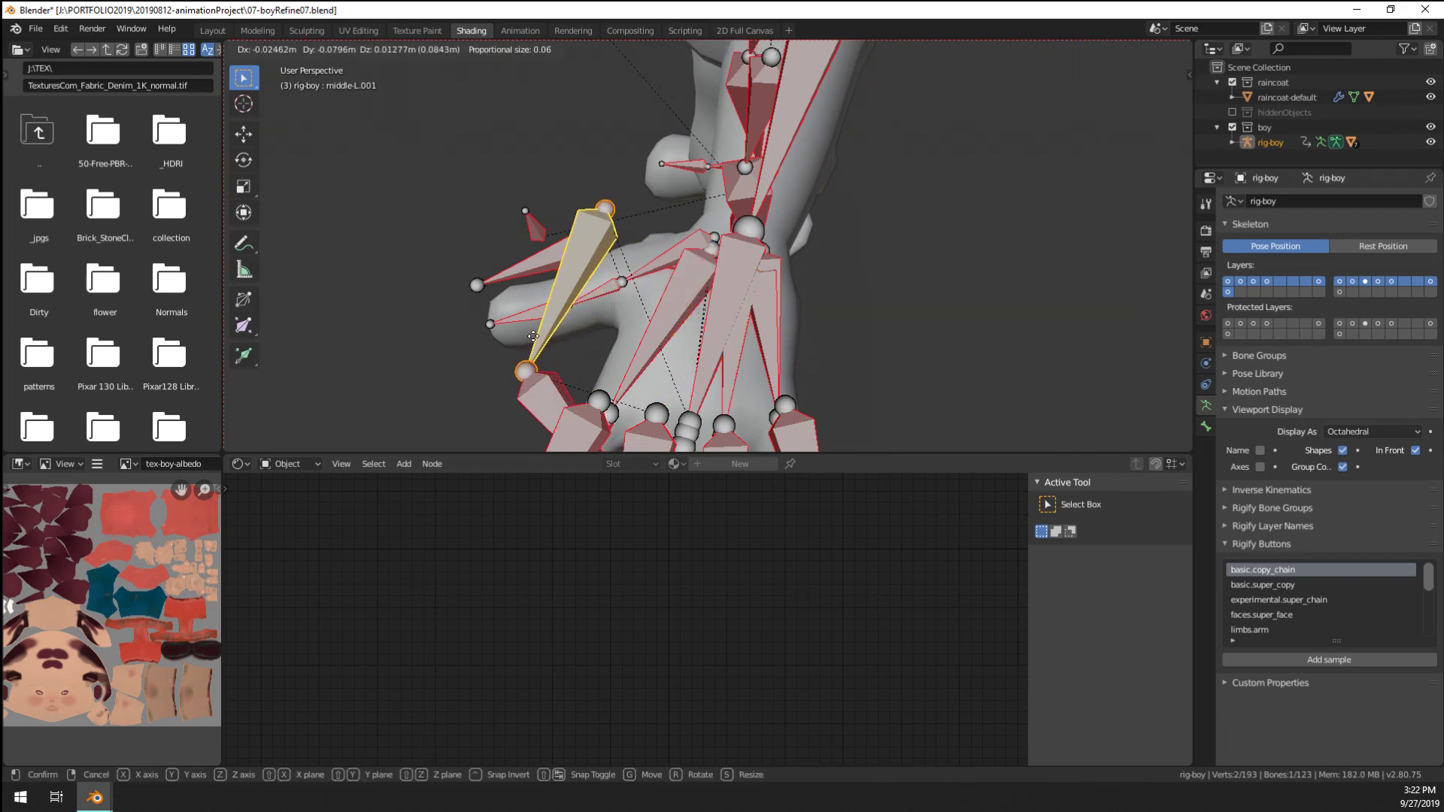
{"action": "key", "text": "Escape"}
{"action": "middle_click_drag", "start_coordinate": [679, 354], "coordinate": [659, 396]}
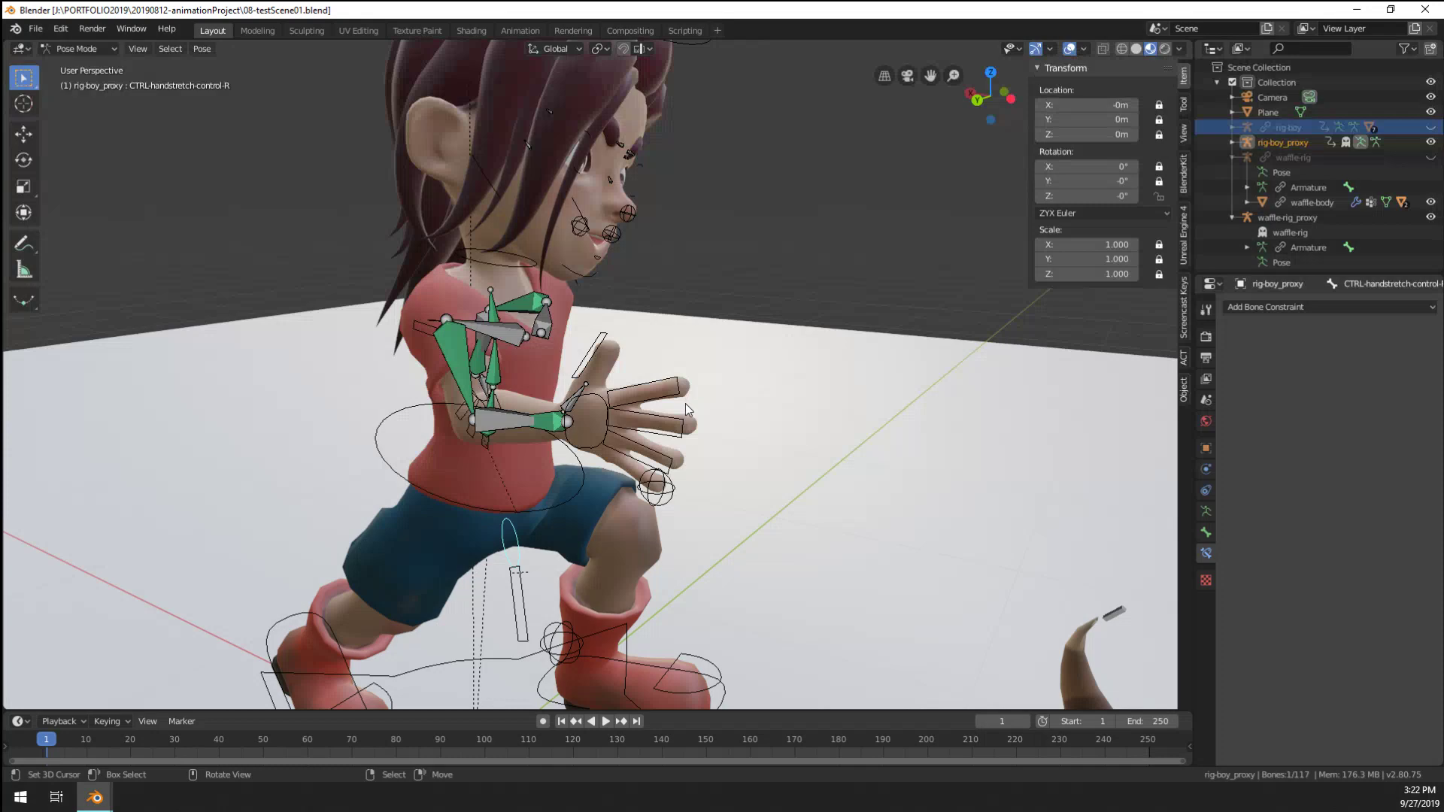
Switch to the 08-testScene01 file, test-rotate the right hand-stretch control, cancel the rotation and display its bone properties
{"action": "middle_click_drag", "start_coordinate": [685, 403], "coordinate": [542, 519]}
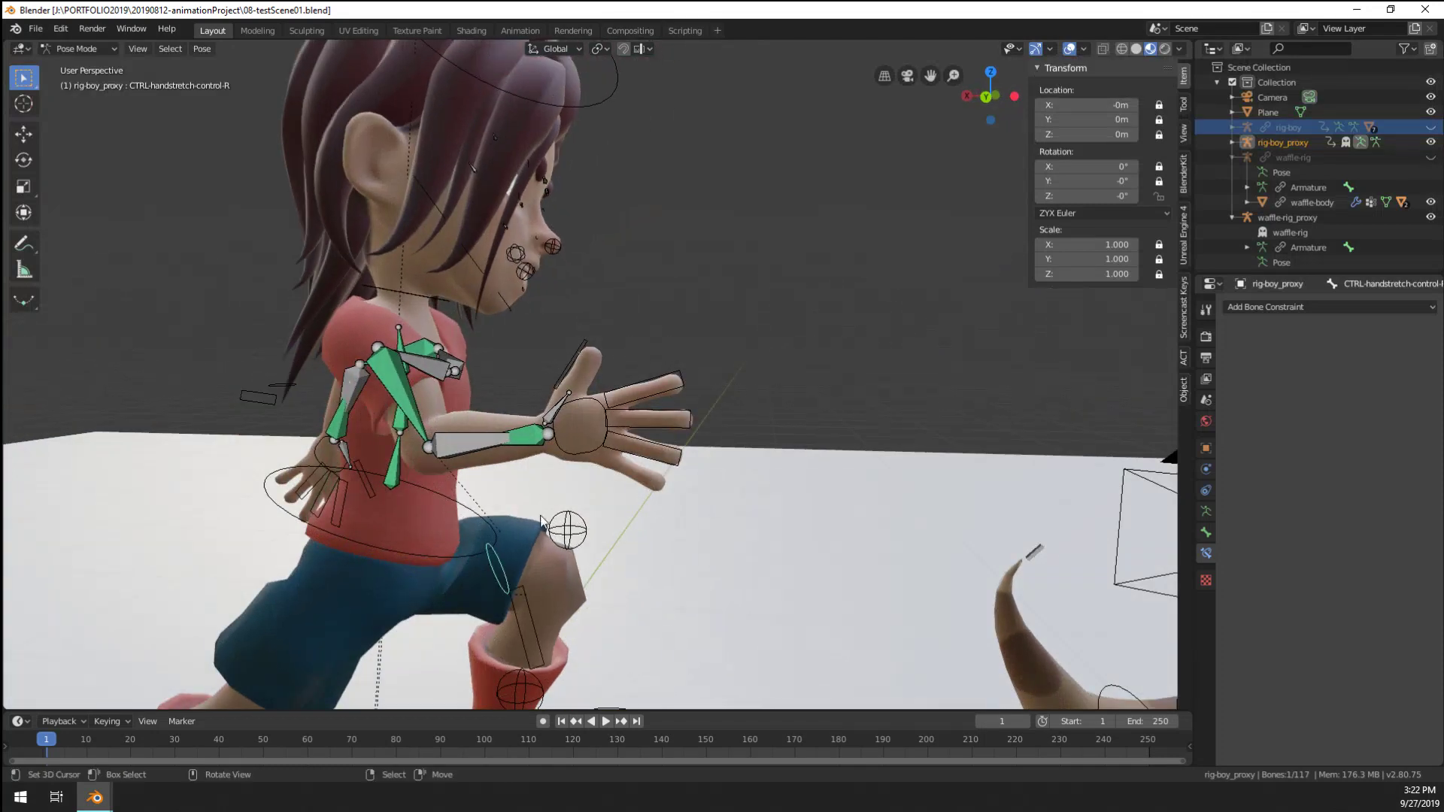
{"action": "key", "text": "r"}
{"action": "right_click", "coordinate": [578, 536]}
{"action": "middle_click_drag", "start_coordinate": [435, 456], "coordinate": [1198, 475]}
{"action": "left_click", "coordinate": [1206, 531]}
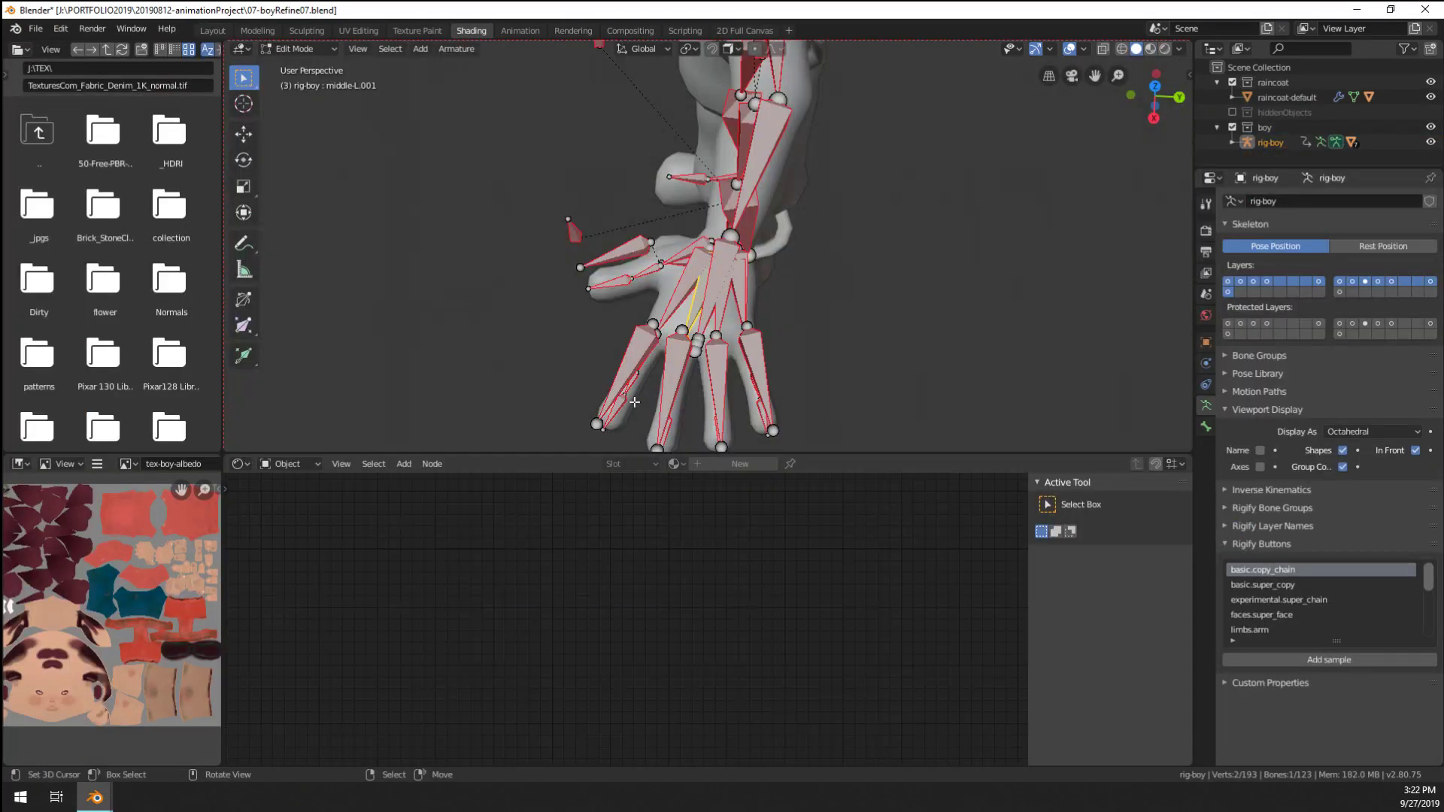
In the 07-boyRefine07 file, test-move the left hand-stretch control, cancel the move and show the bone's relations settings
{"action": "scroll", "coordinate": [696, 325], "scroll_direction": "up", "scroll_amount": 3}
{"action": "middle_click_drag", "start_coordinate": [661, 316], "coordinate": [697, 326]}
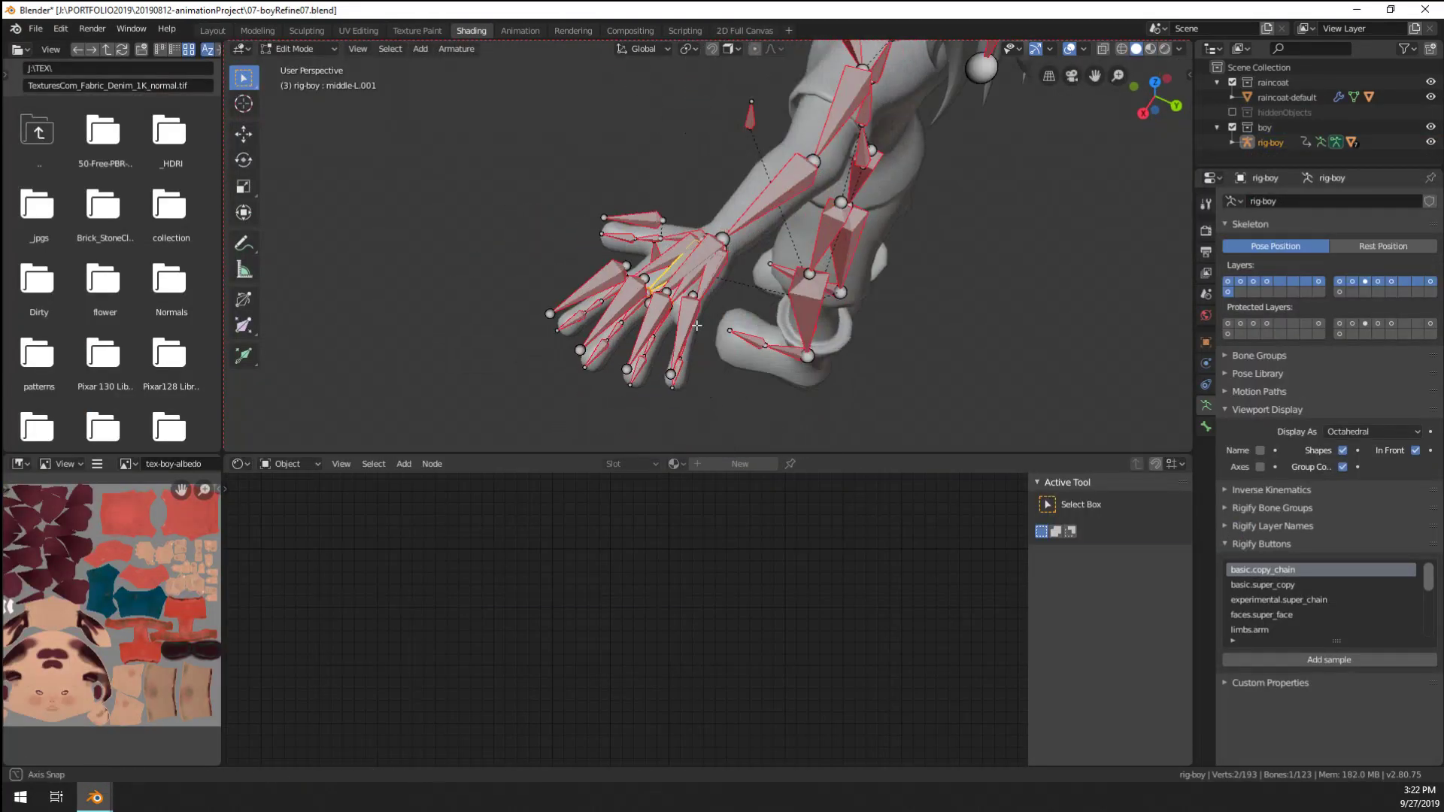
{"action": "scroll", "coordinate": [696, 325], "scroll_direction": "up", "scroll_amount": 3}
{"action": "left_click", "coordinate": [1206, 427]}
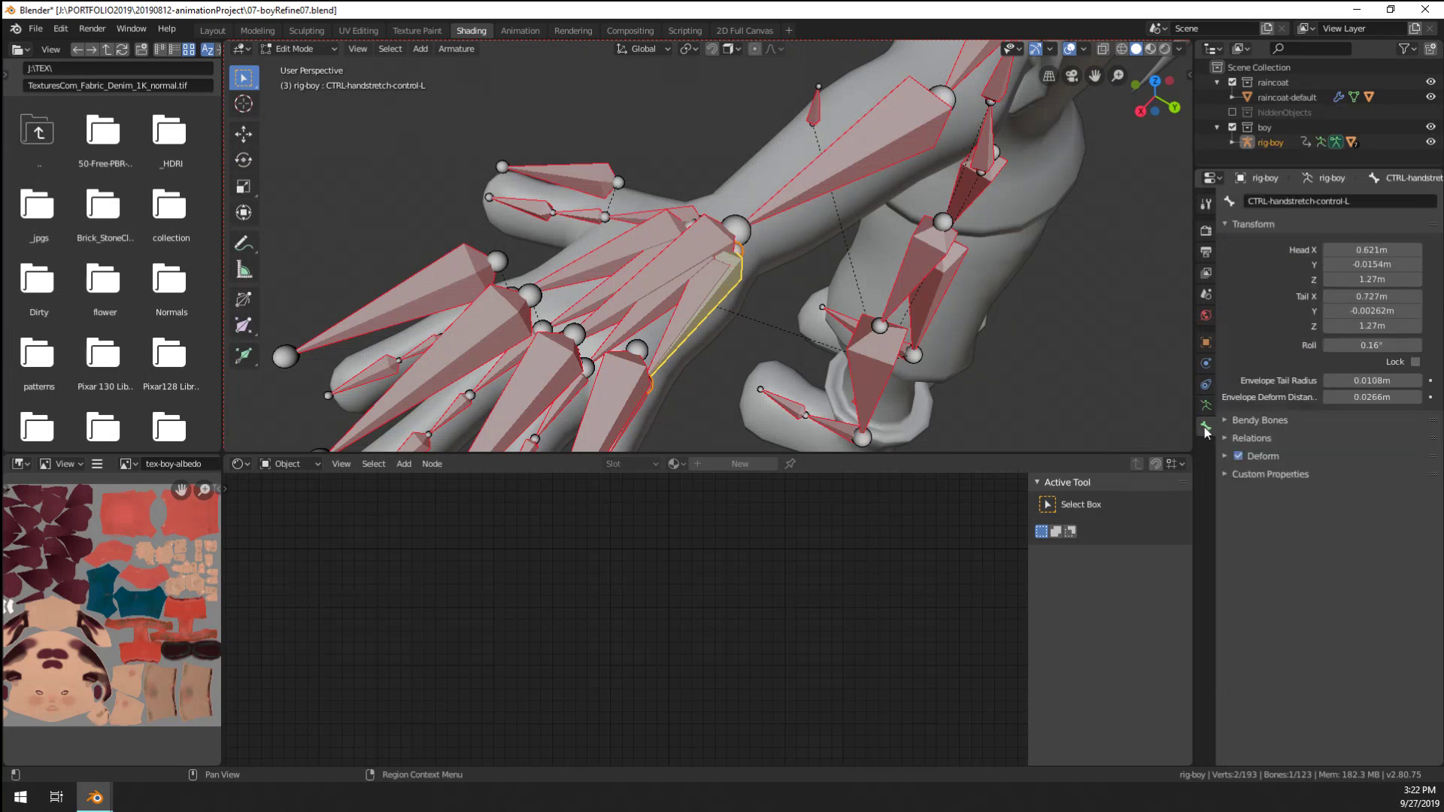
{"action": "scroll", "coordinate": [737, 357], "scroll_direction": "down", "scroll_amount": 3}
{"action": "scroll", "coordinate": [737, 358], "scroll_direction": "up", "scroll_amount": 3}
{"action": "key", "text": "g"}
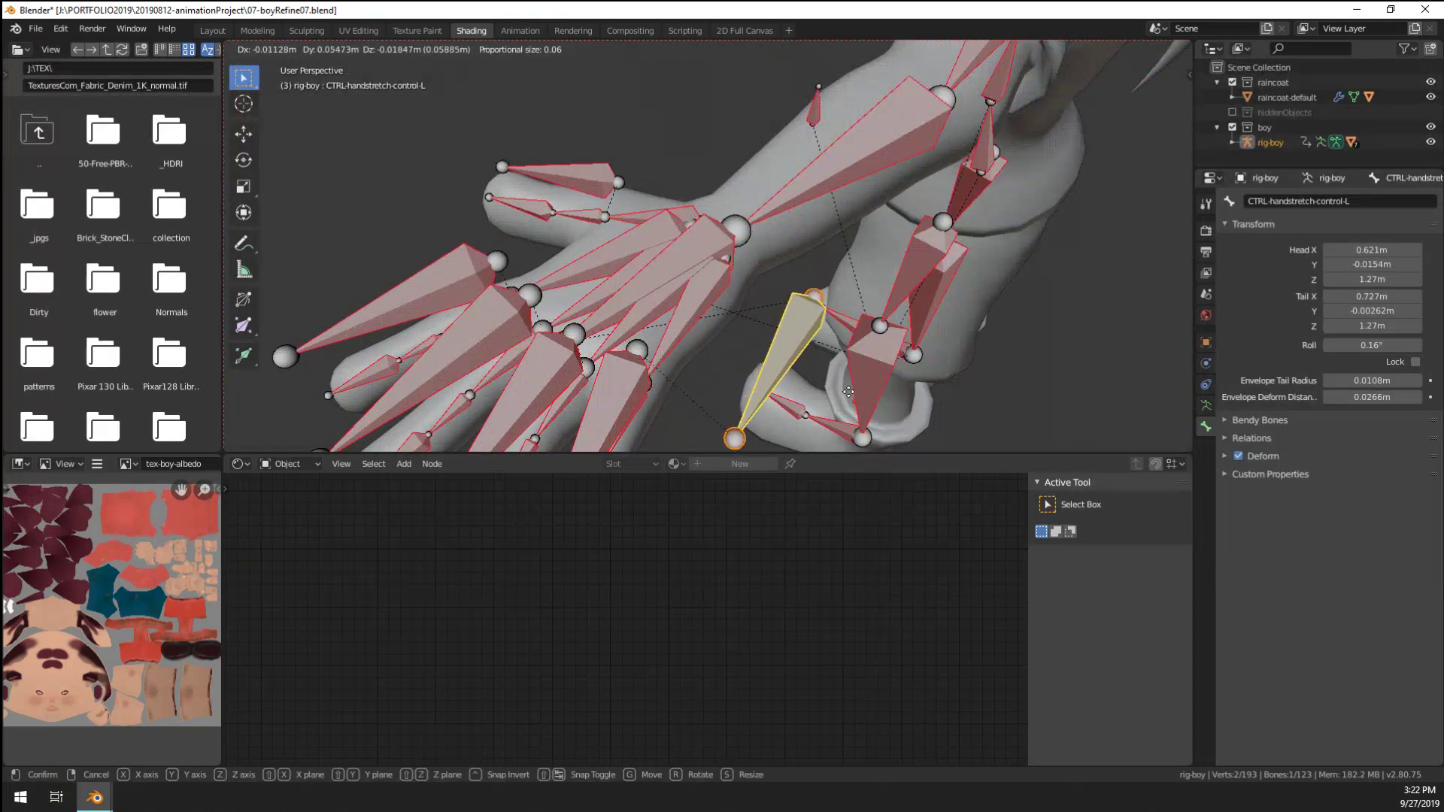
{"action": "key", "text": "Escape"}
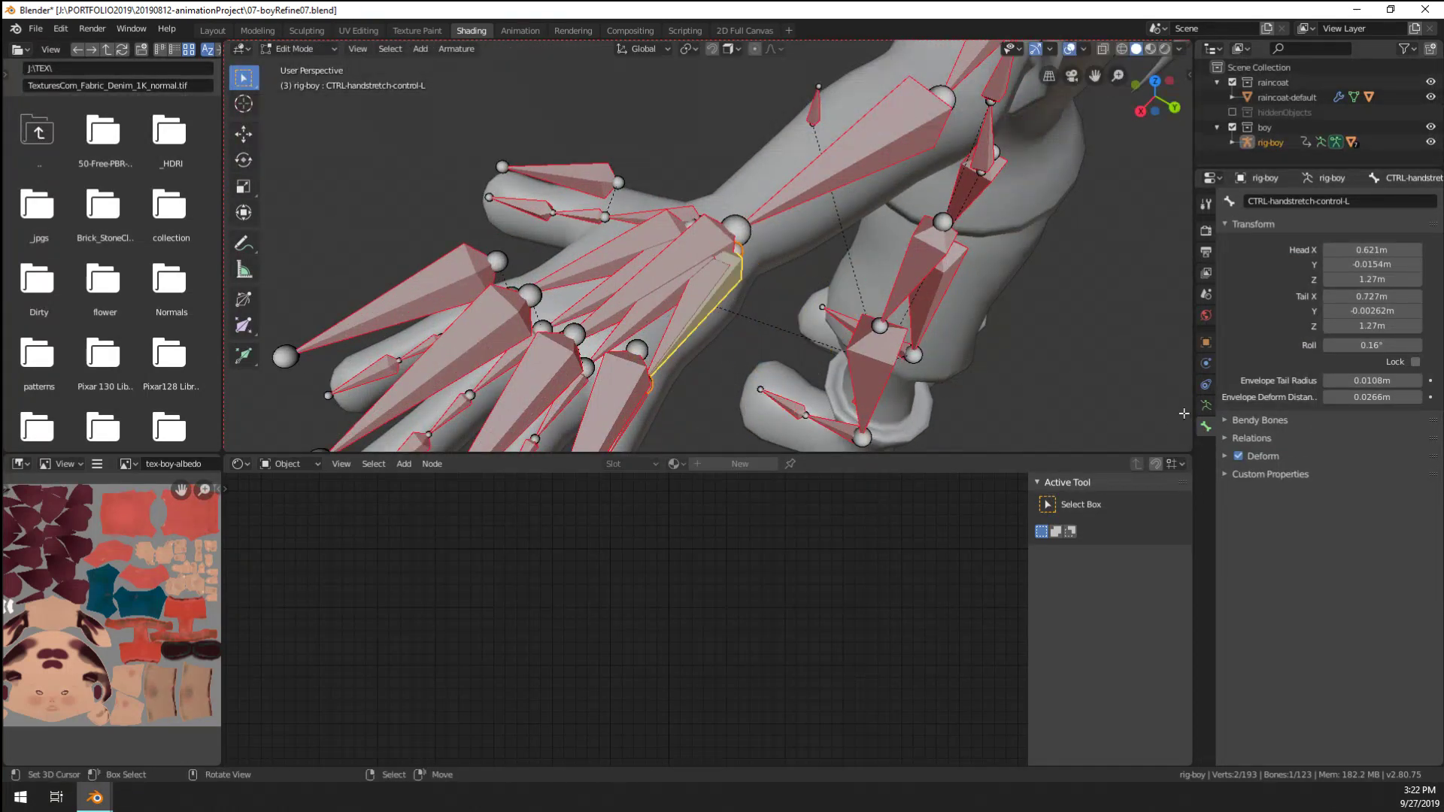
{"action": "left_click", "coordinate": [1274, 439]}
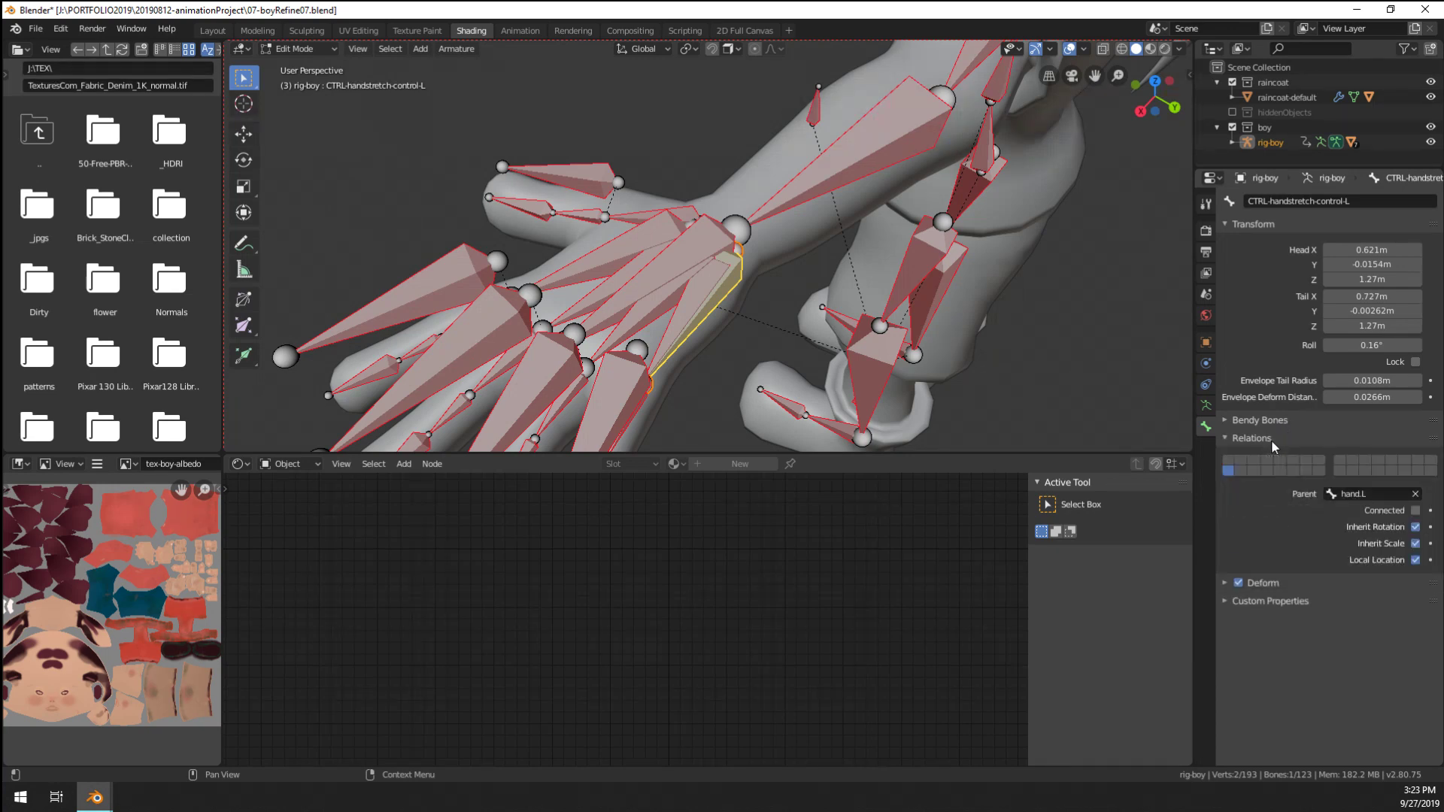
{"action": "scroll", "coordinate": [613, 306], "scroll_direction": "down", "scroll_amount": 5}
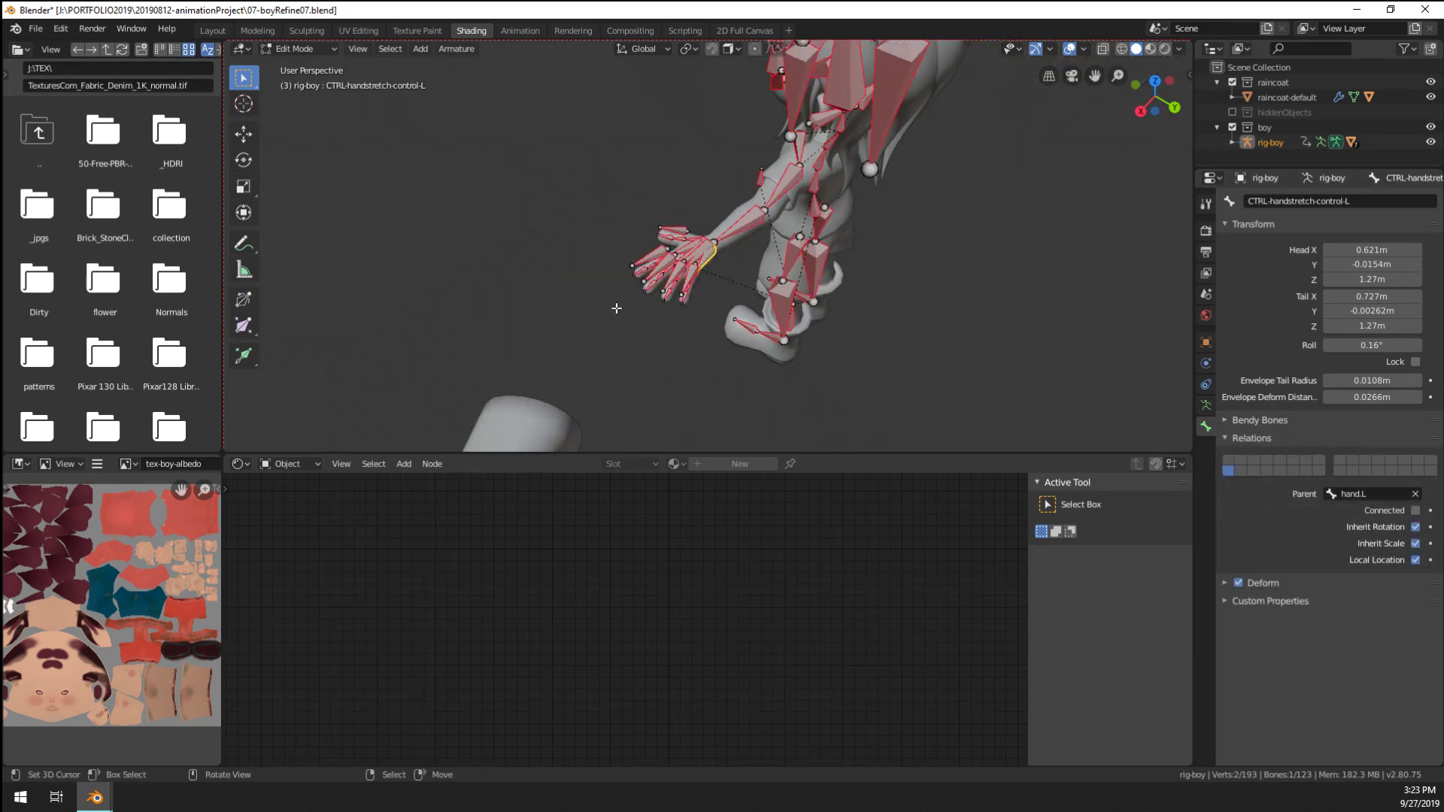
Leave Edit Mode on the boy rig and show the right hand-stretch control's relations in 08-testScene01
{"action": "key", "text": "Tab"}
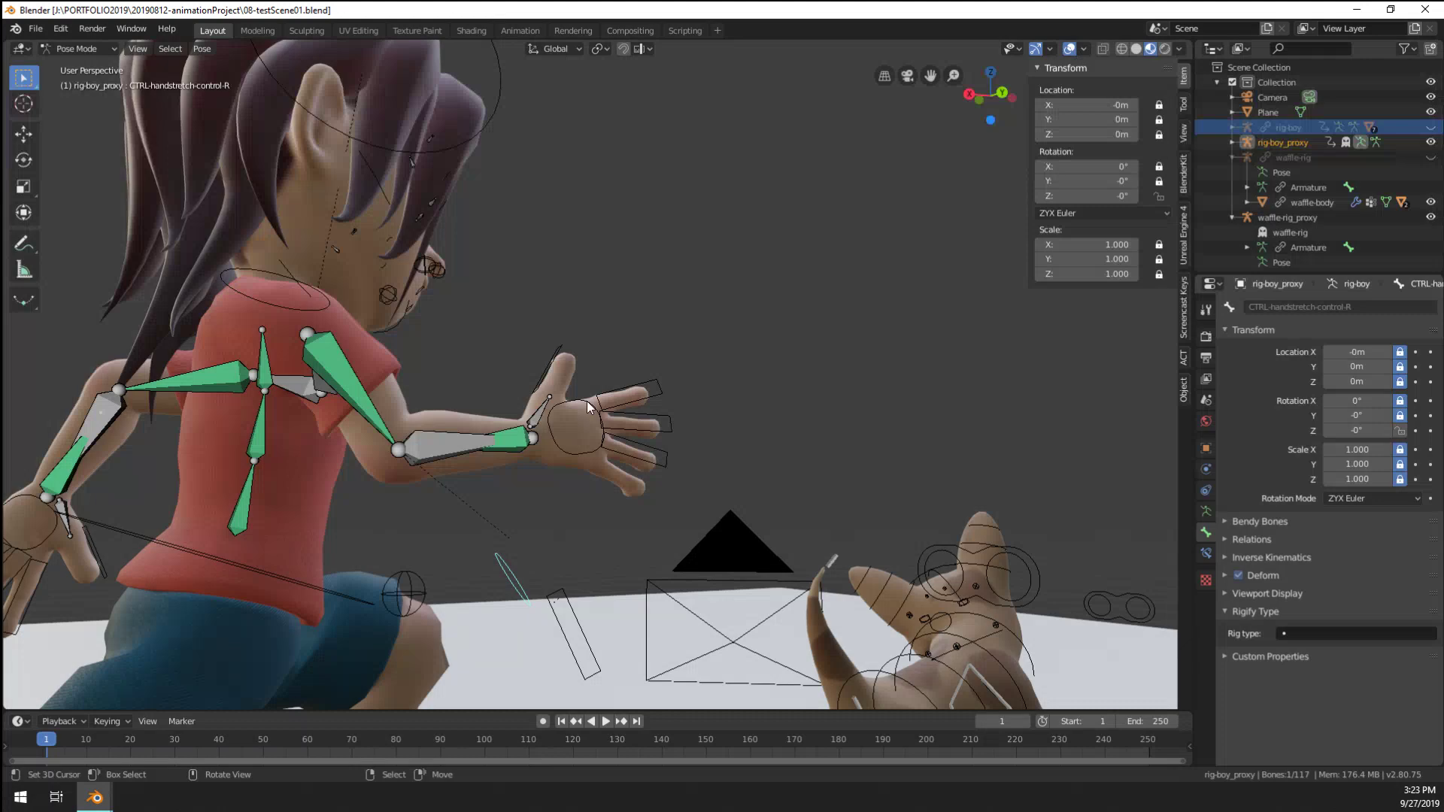
{"action": "middle_click_drag", "start_coordinate": [588, 406], "coordinate": [586, 506]}
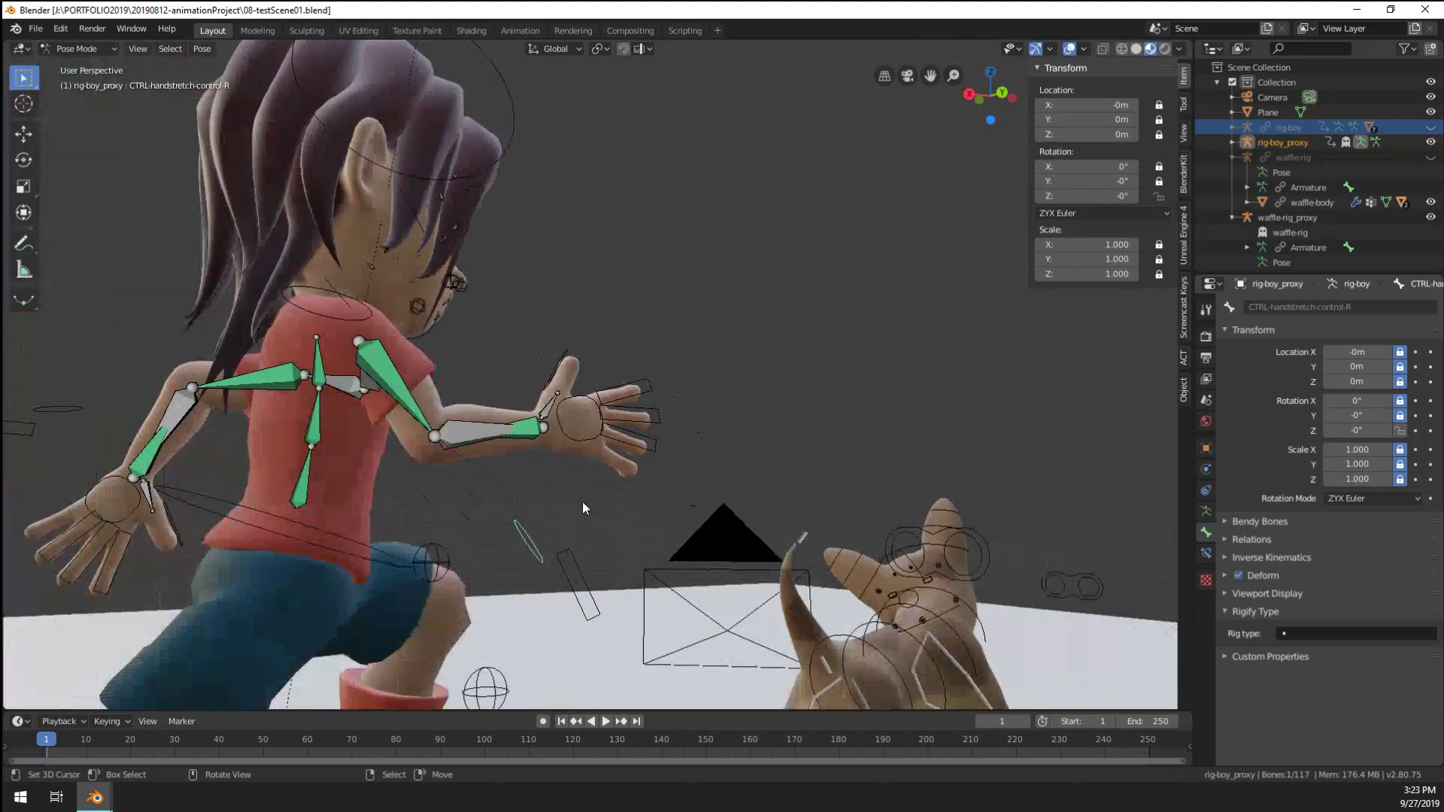
{"action": "left_click", "coordinate": [1262, 535]}
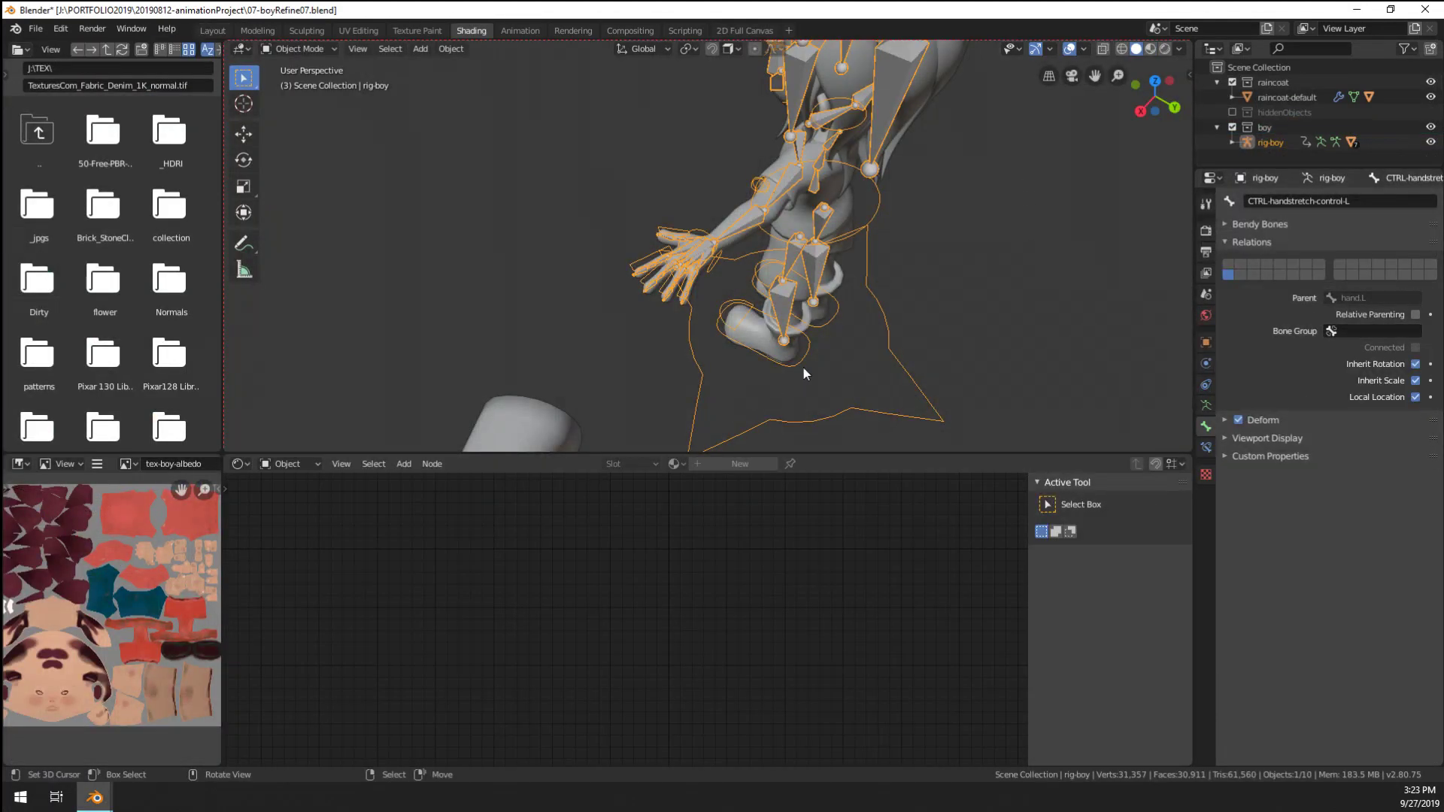
In 07-boyRefine07, select the right hand-stretch control bone in Edit Mode to examine its parent relation
{"action": "middle_click_drag", "start_coordinate": [803, 368], "coordinate": [580, 326]}
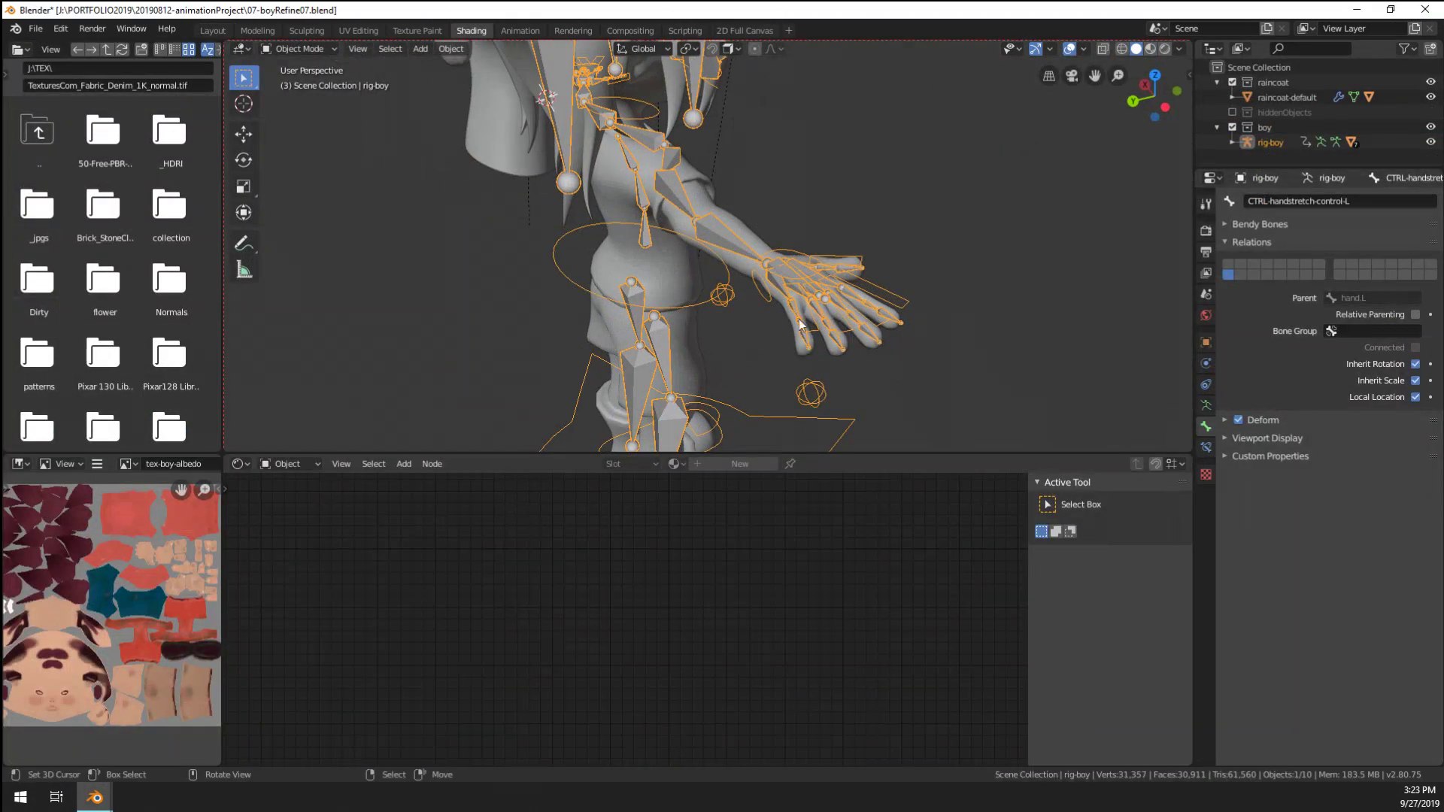
{"action": "left_click", "coordinate": [783, 287]}
{"action": "middle_click_drag", "start_coordinate": [783, 287], "coordinate": [792, 322], "text": "ctrl"}
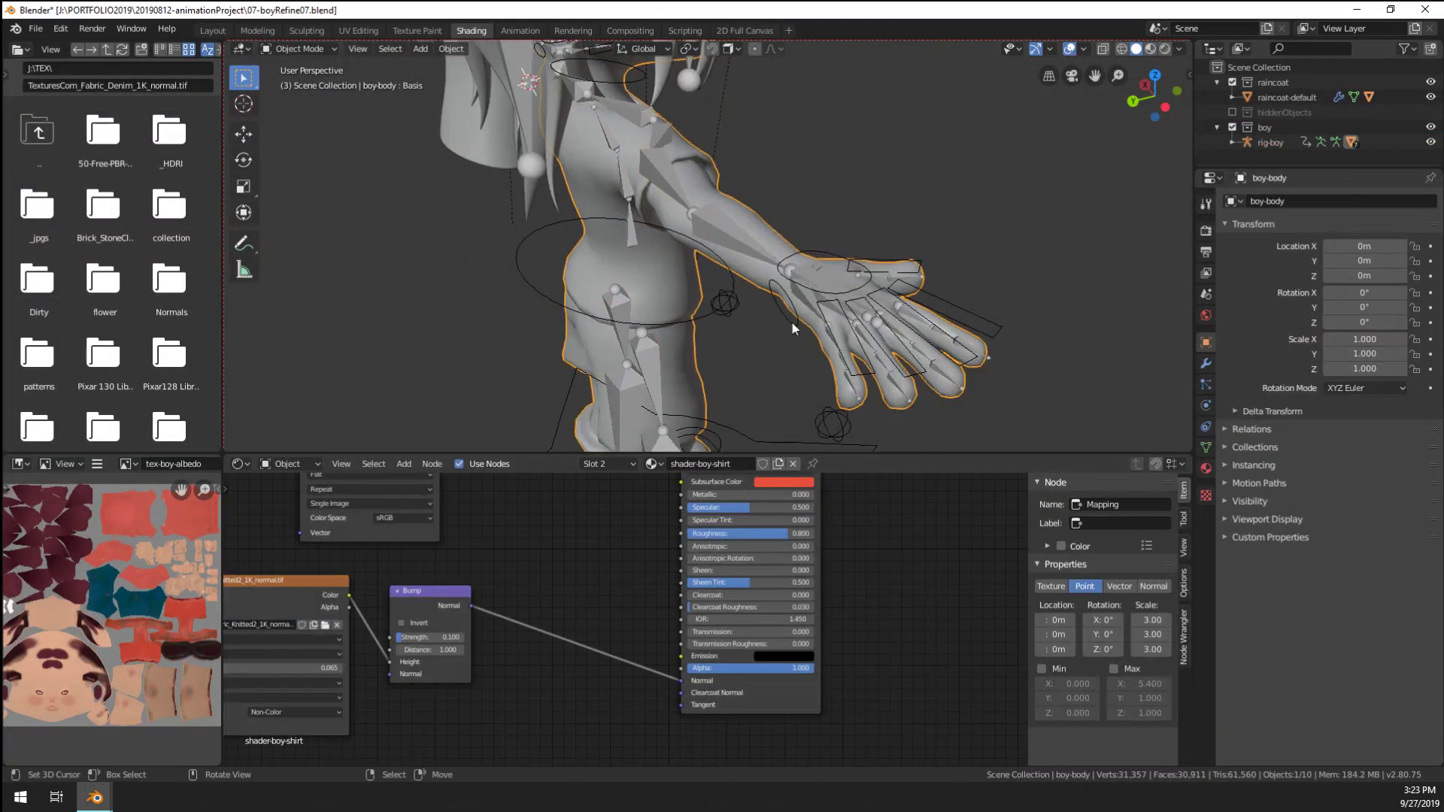
{"action": "right_click", "coordinate": [779, 317]}
{"action": "scroll", "coordinate": [779, 318], "scroll_direction": "down", "scroll_amount": 4}
{"action": "middle_click_drag", "start_coordinate": [571, 283], "coordinate": [687, 299]}
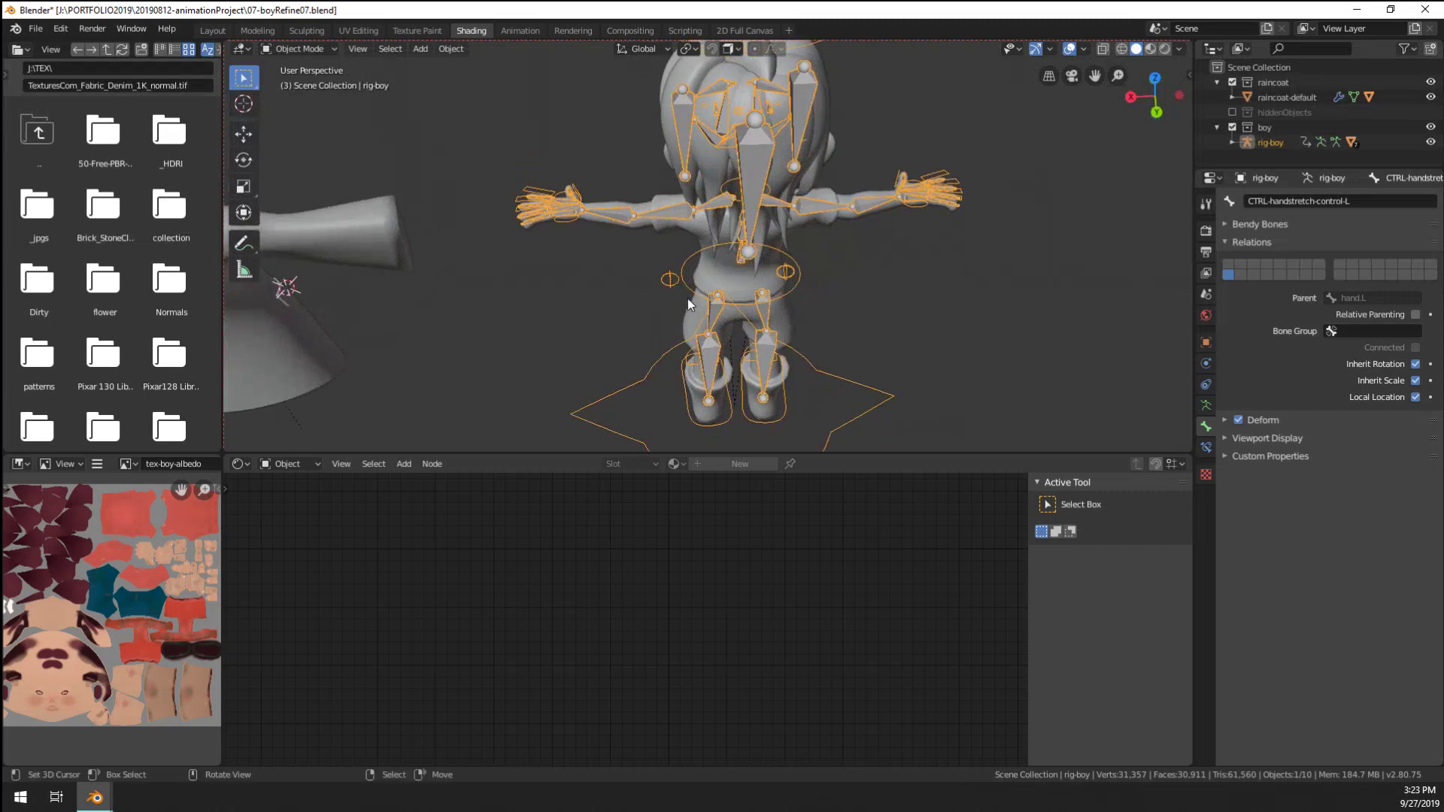
{"action": "scroll", "coordinate": [688, 299], "scroll_direction": "up", "scroll_amount": 3}
{"action": "middle_click_drag", "start_coordinate": [784, 272], "coordinate": [651, 243]}
{"action": "key", "text": "ctrl+Tab"}
{"action": "key", "text": "ctrl+Tab"}
{"action": "key", "text": "ctrl+Tab"}
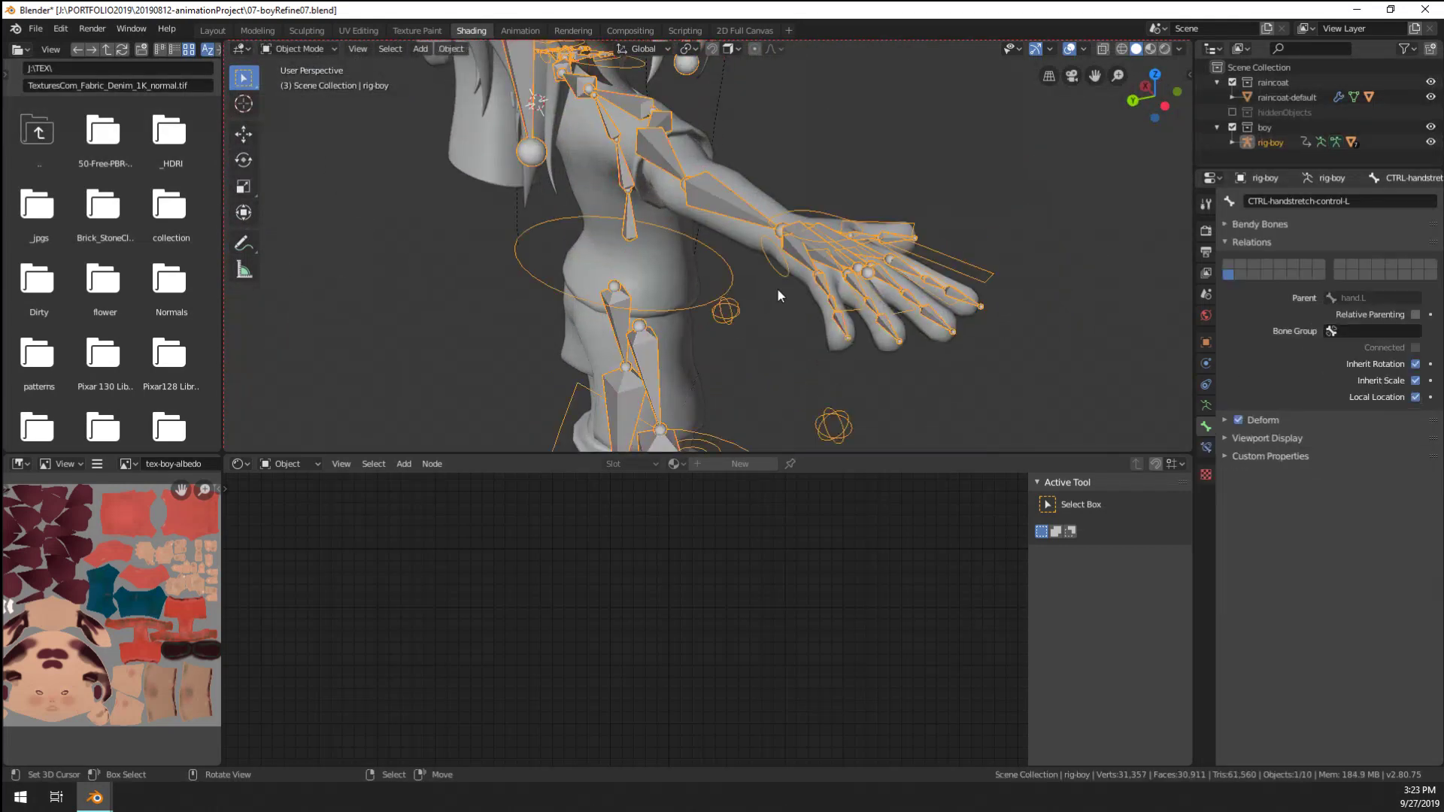
{"action": "key", "text": "Tab"}
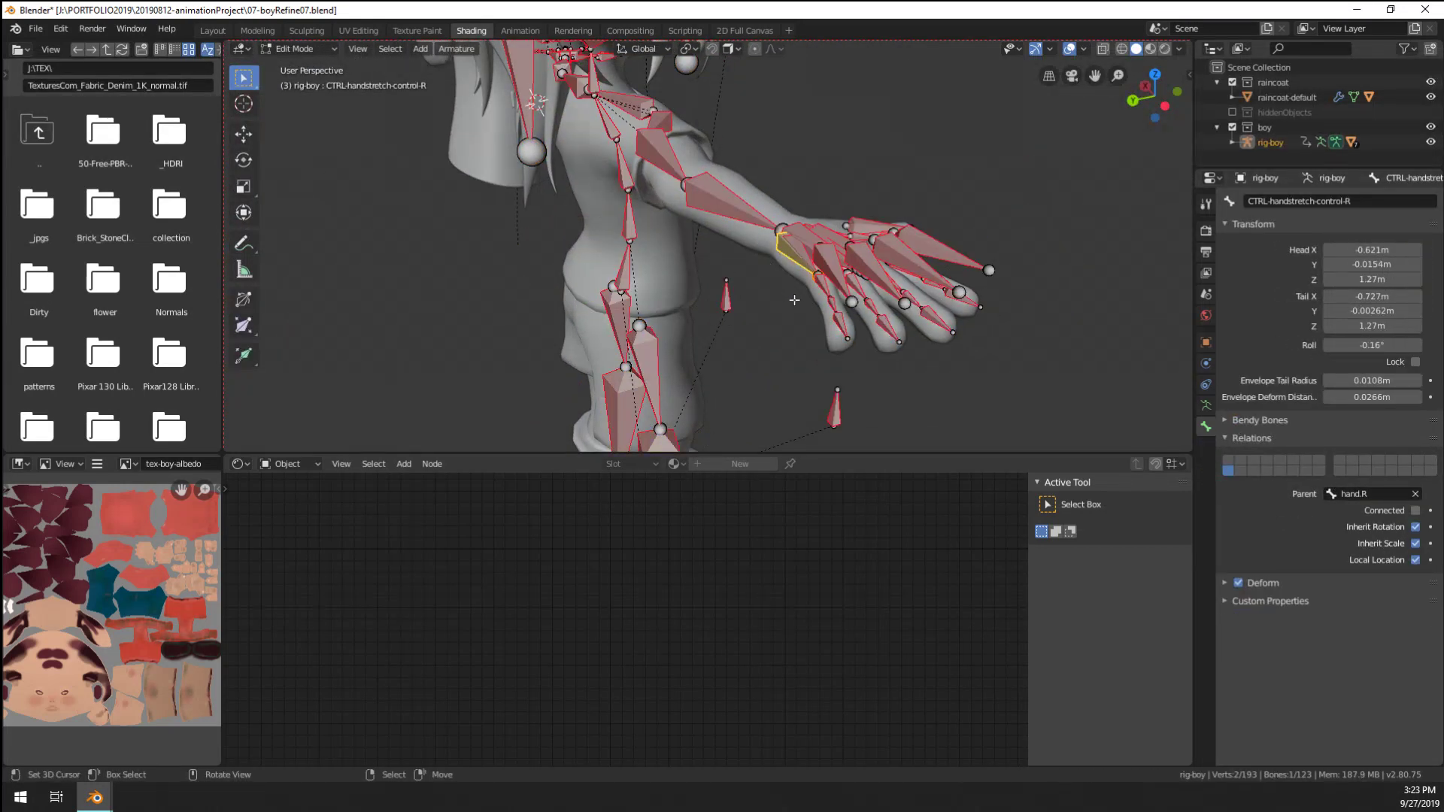
Return the boy rig to Pose Mode with the left hand-stretch control active and save the 07-boyRefine07 file
{"action": "key", "text": "Tab"}
{"action": "middle_click_drag", "start_coordinate": [413, 250], "coordinate": [548, 272]}
{"action": "left_click", "coordinate": [418, 176]}
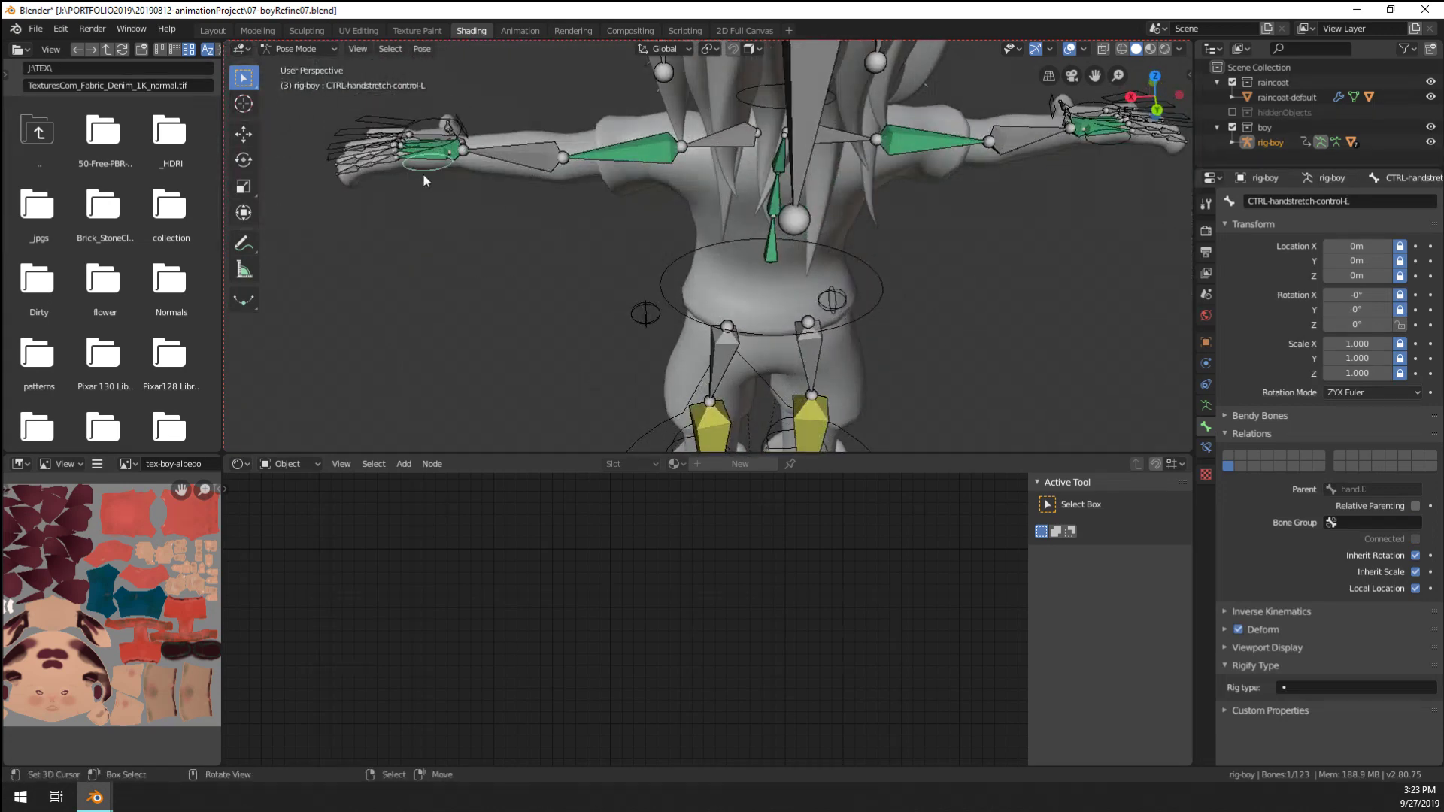
{"action": "key", "text": "Tab"}
{"action": "key", "text": "Tab"}
{"action": "scroll", "coordinate": [423, 173], "scroll_direction": "down", "scroll_amount": 6}
{"action": "middle_click_drag", "start_coordinate": [547, 220], "coordinate": [394, 228]}
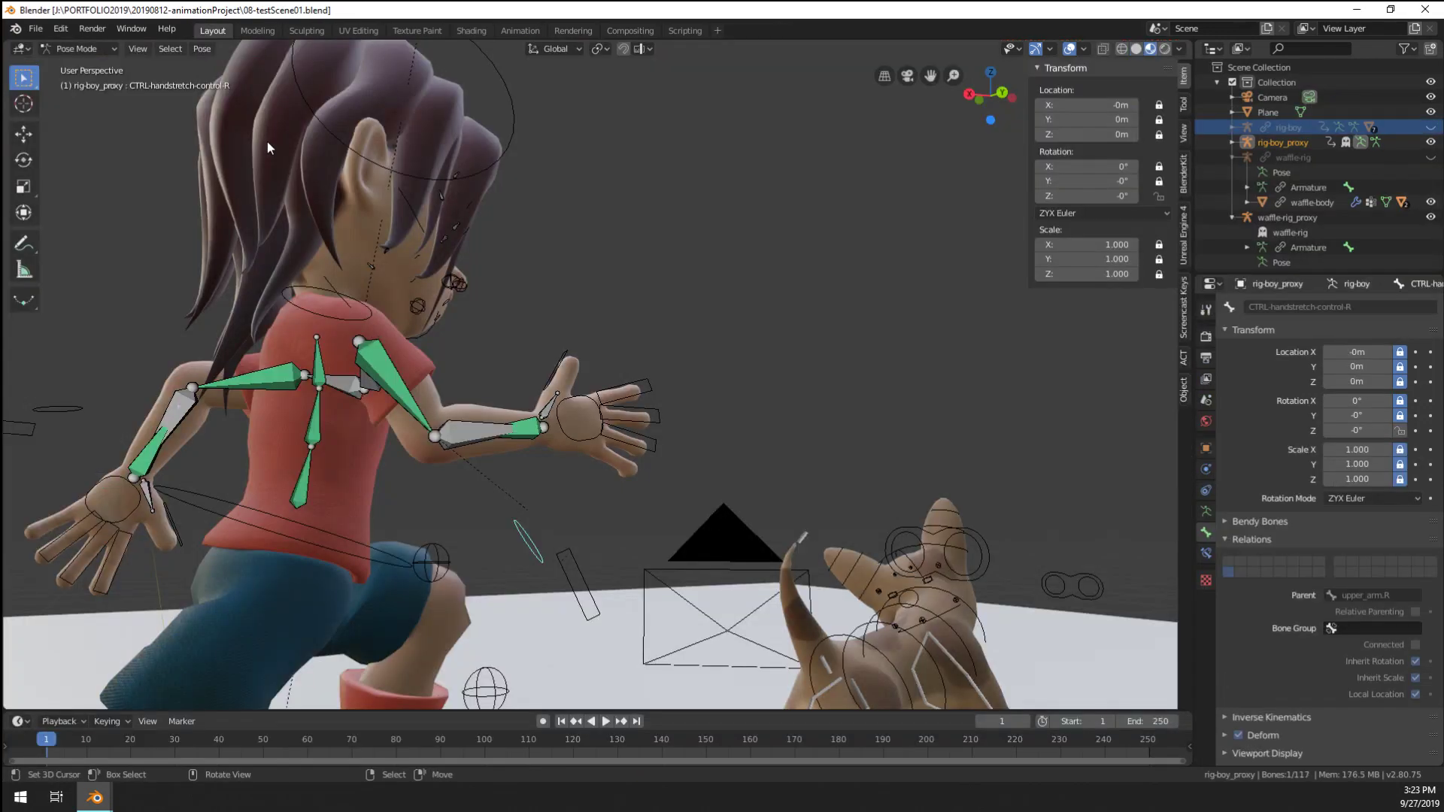
Save 08-testScene01 and reopen it from the recent files to reload the linked rigs
{"action": "left_click", "coordinate": [36, 29]}
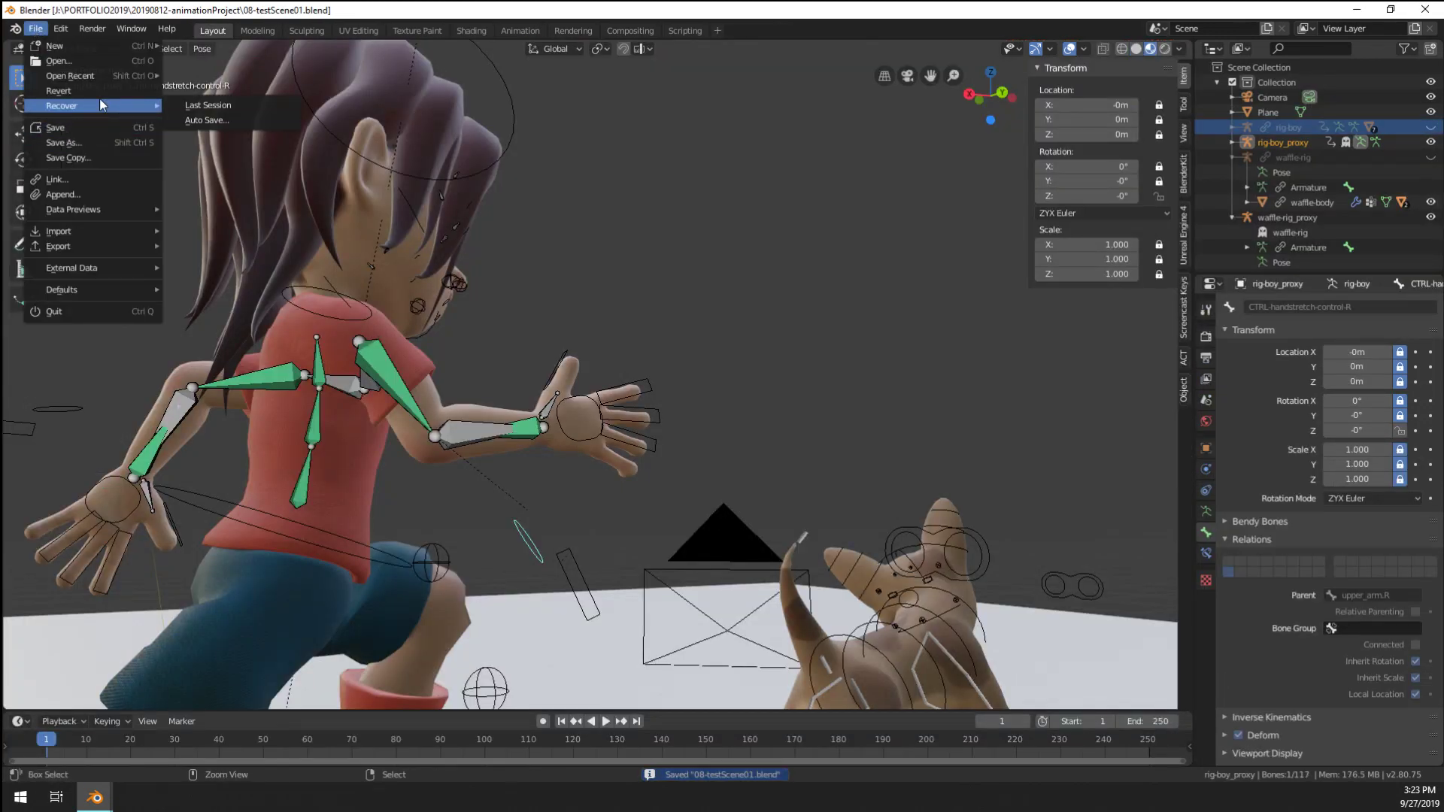
{"action": "mouse_move", "coordinate": [110, 79]}
{"action": "left_click", "coordinate": [210, 75]}
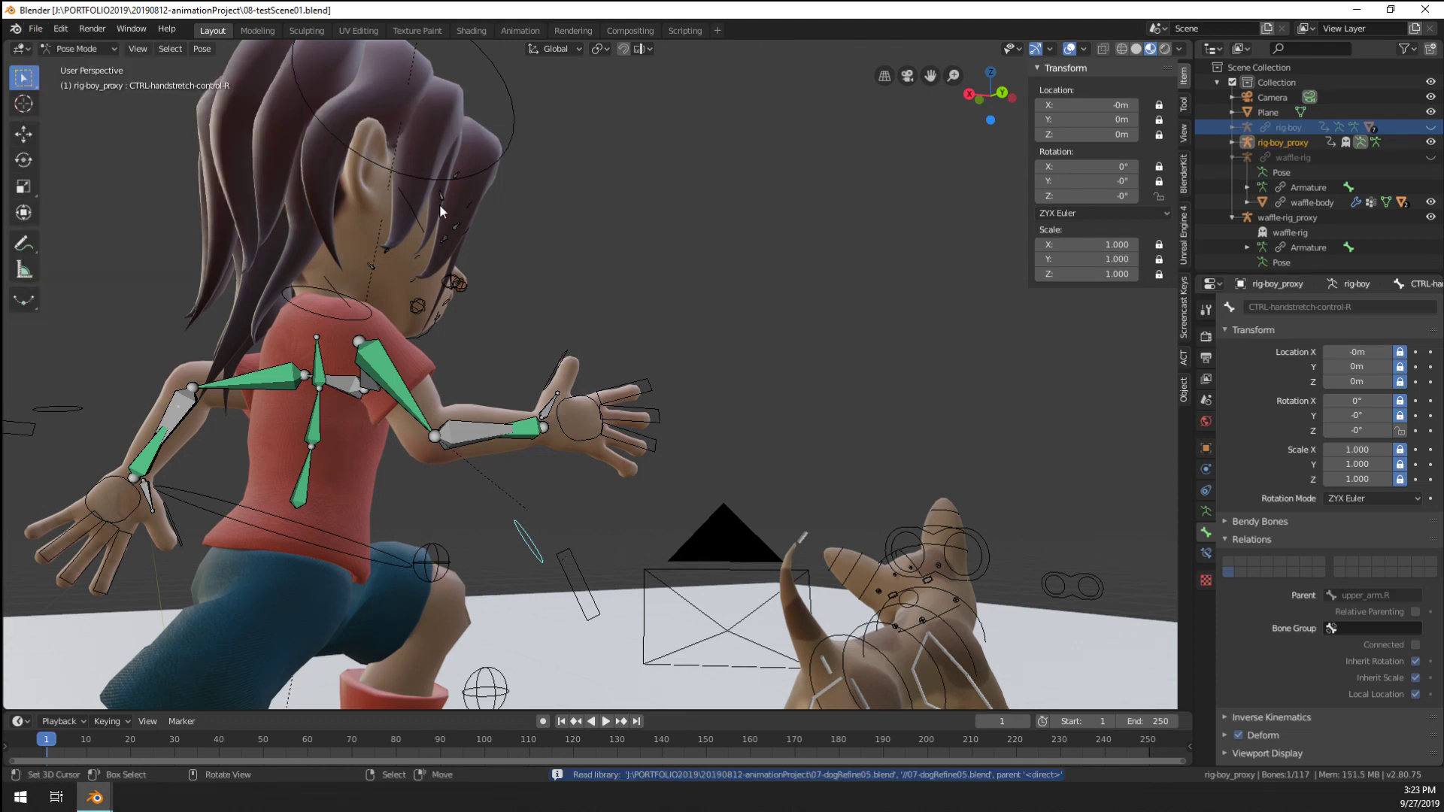
{"action": "middle_click_drag", "start_coordinate": [554, 447], "coordinate": [622, 450]}
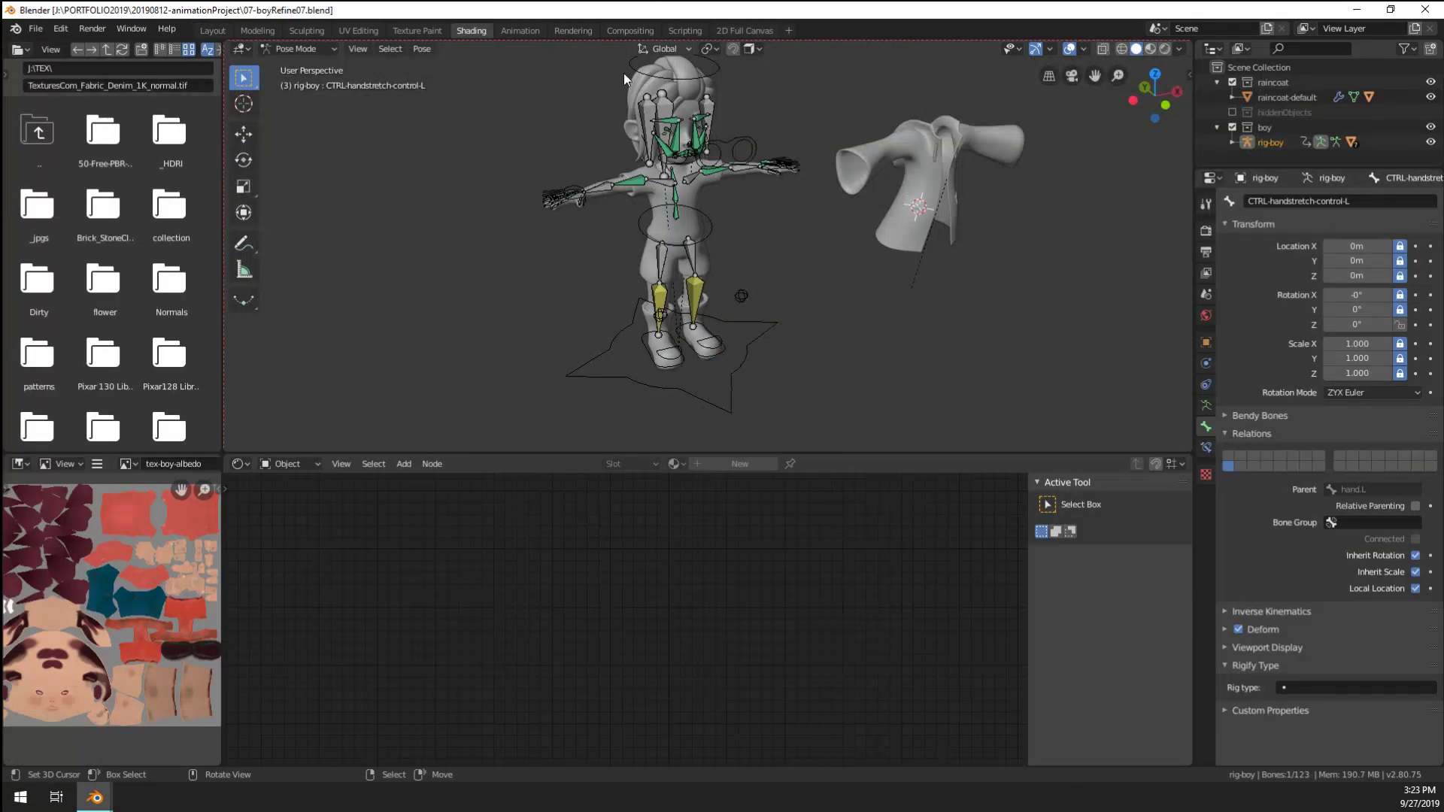
In the 07-boyRefine07 file, select the right hand-stretch control in Pose Mode to compare its relations
{"action": "scroll", "coordinate": [607, 324], "scroll_direction": "up", "scroll_amount": 6}
{"action": "middle_click_drag", "start_coordinate": [606, 324], "coordinate": [617, 336]}
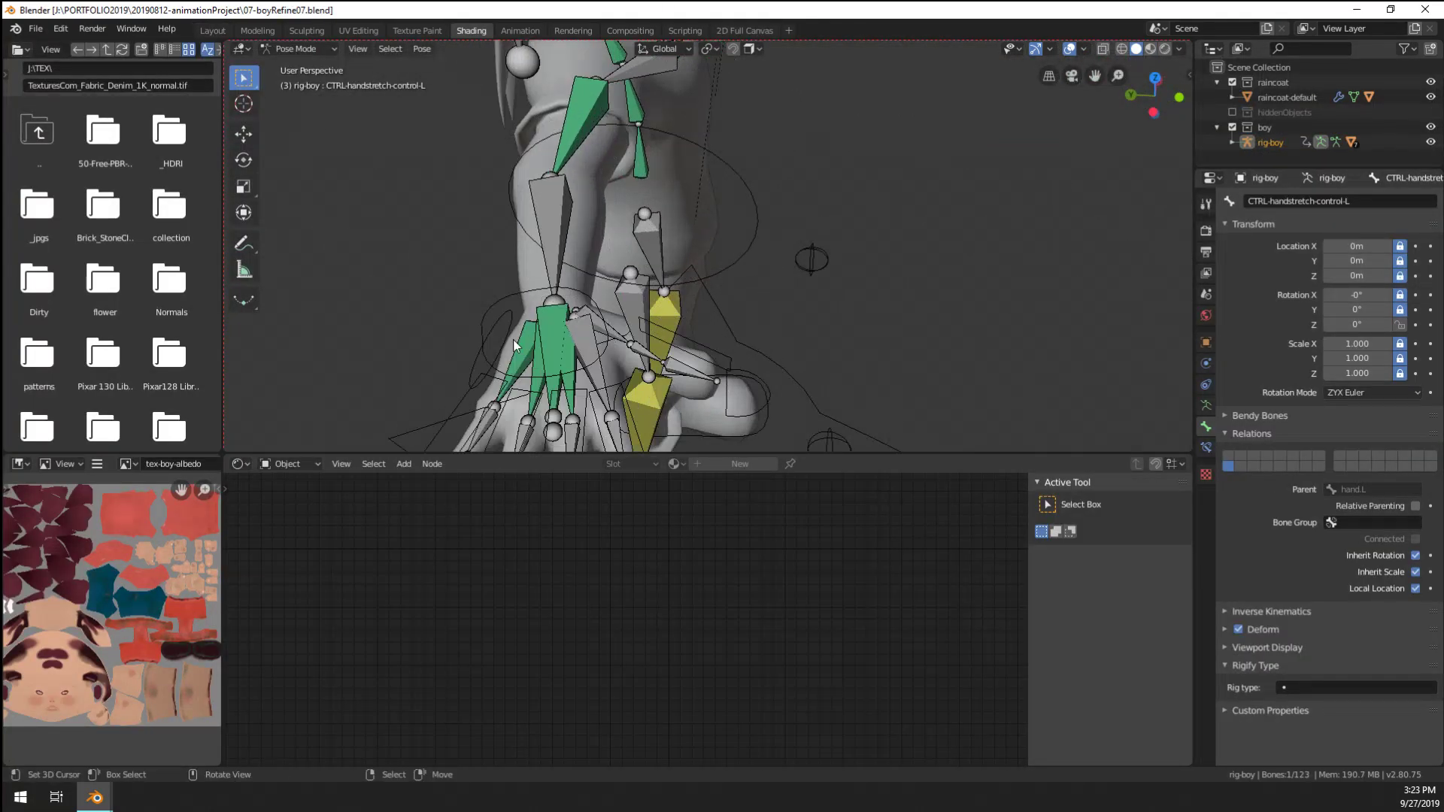
{"action": "scroll", "coordinate": [744, 357], "scroll_direction": "down", "scroll_amount": 5}
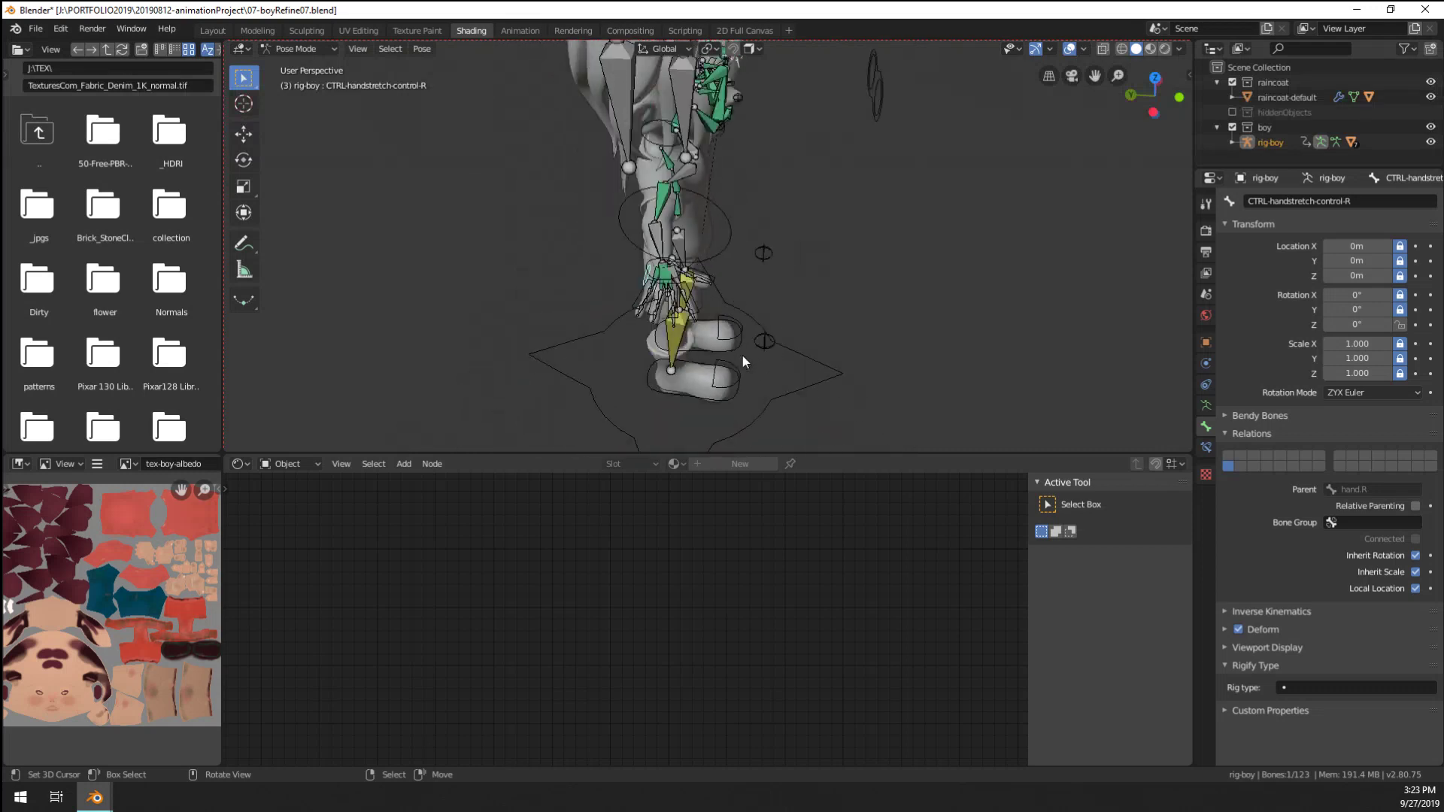
In 08-testScene01, rotate the right hand-stretch control to draw the fingers together and scale the right pinky control to about 0.635
{"action": "scroll", "coordinate": [743, 358], "scroll_direction": "up", "scroll_amount": 2}
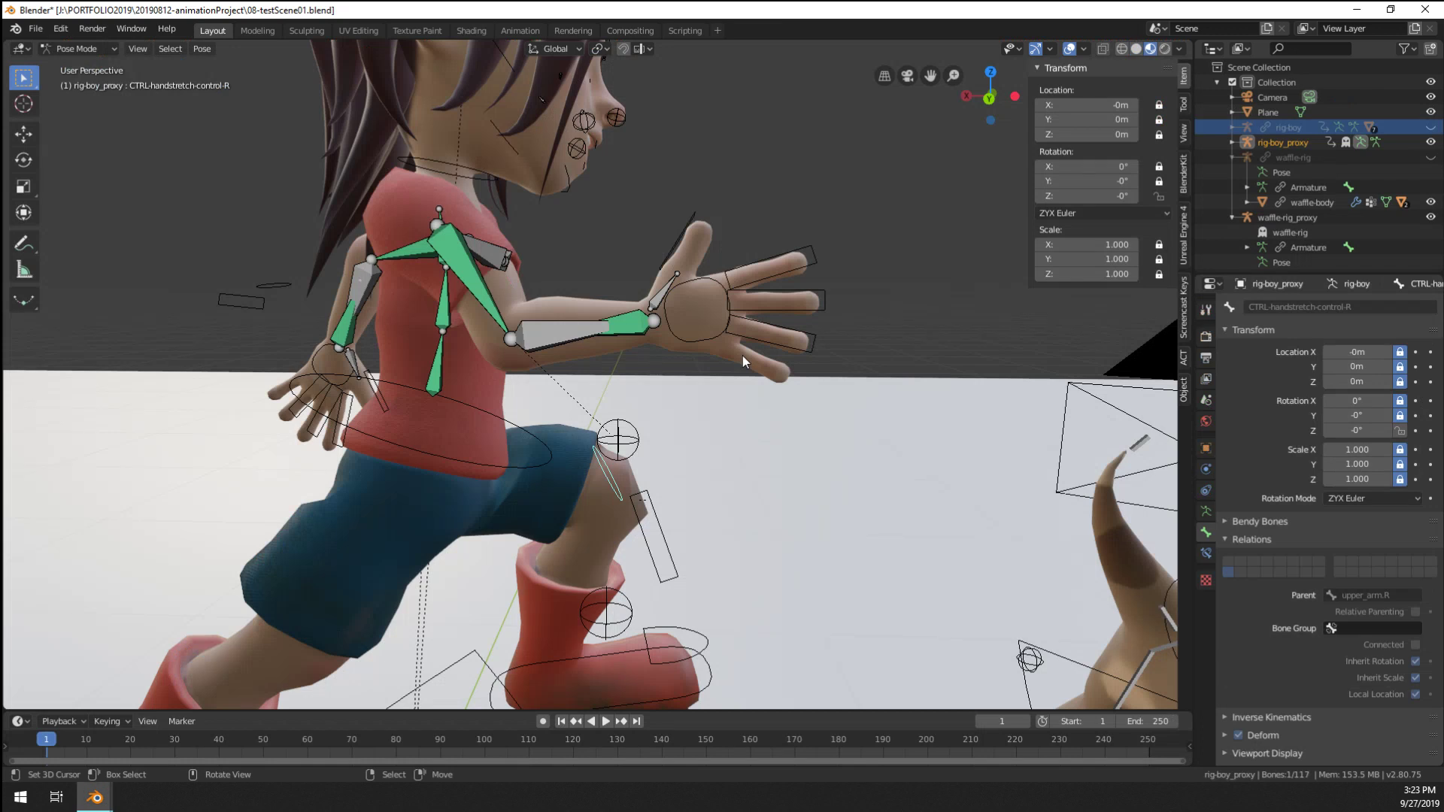
{"action": "key", "text": "r"}
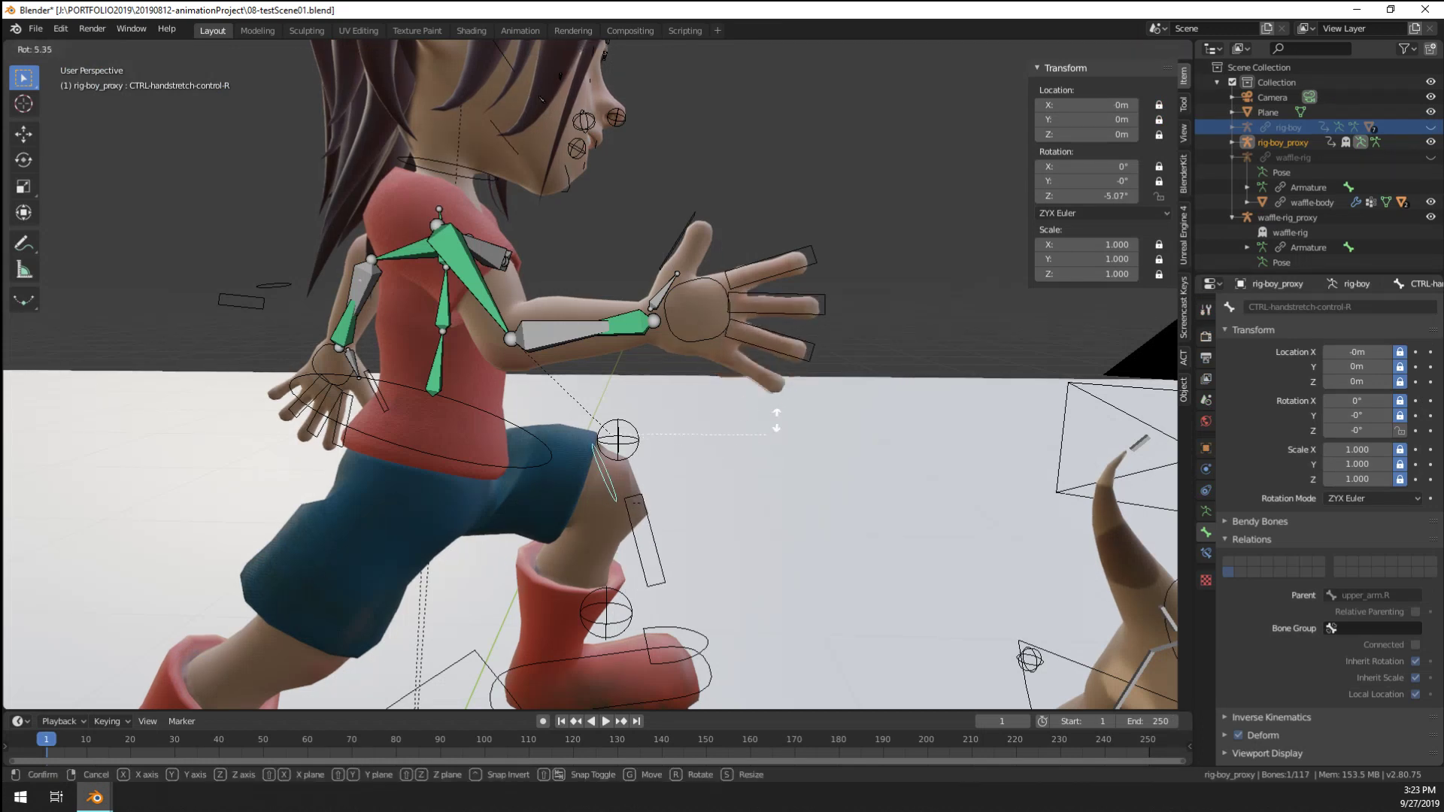
{"action": "left_click", "coordinate": [810, 346]}
{"action": "left_click", "coordinate": [701, 527]}
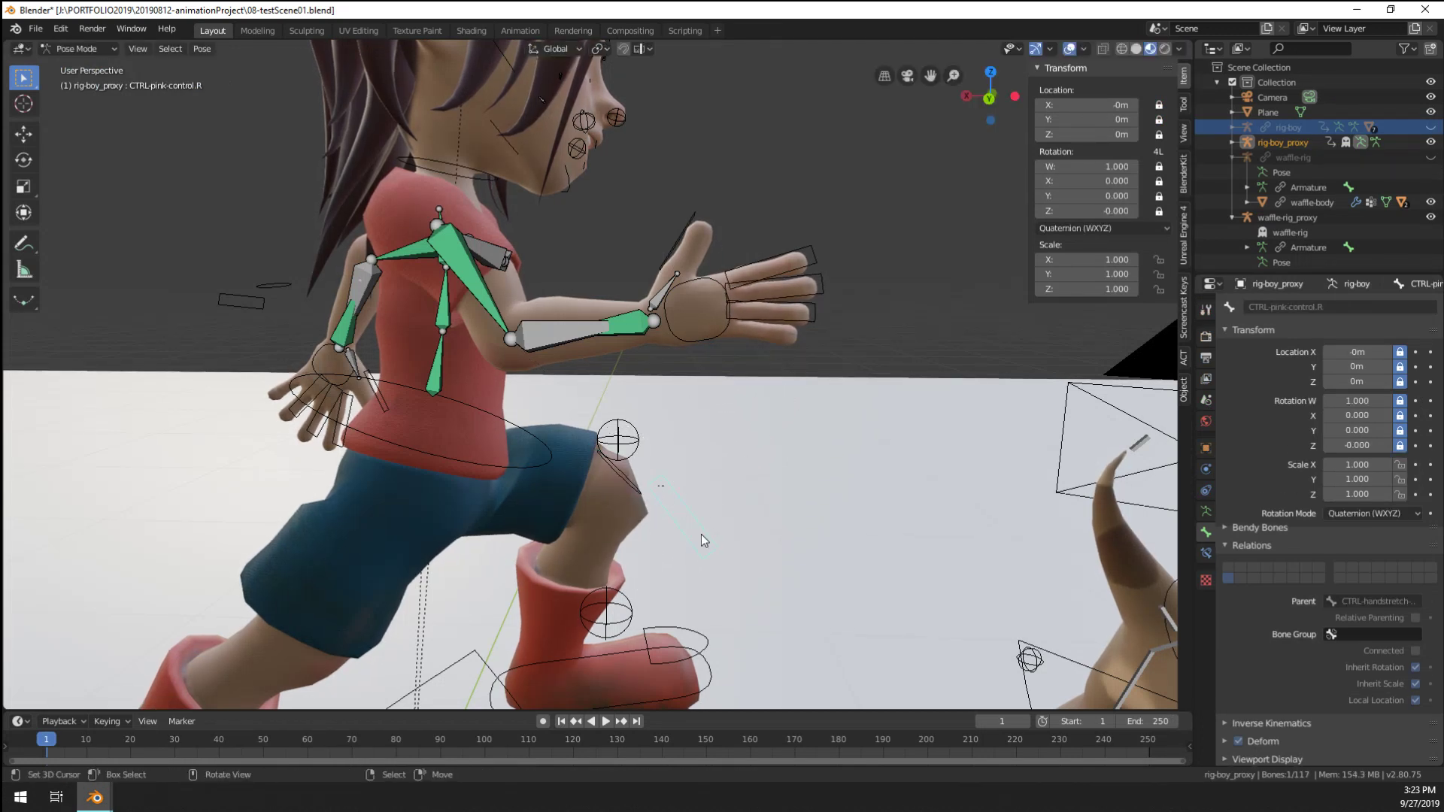
{"action": "key", "text": "s"}
{"action": "left_click", "coordinate": [803, 527]}
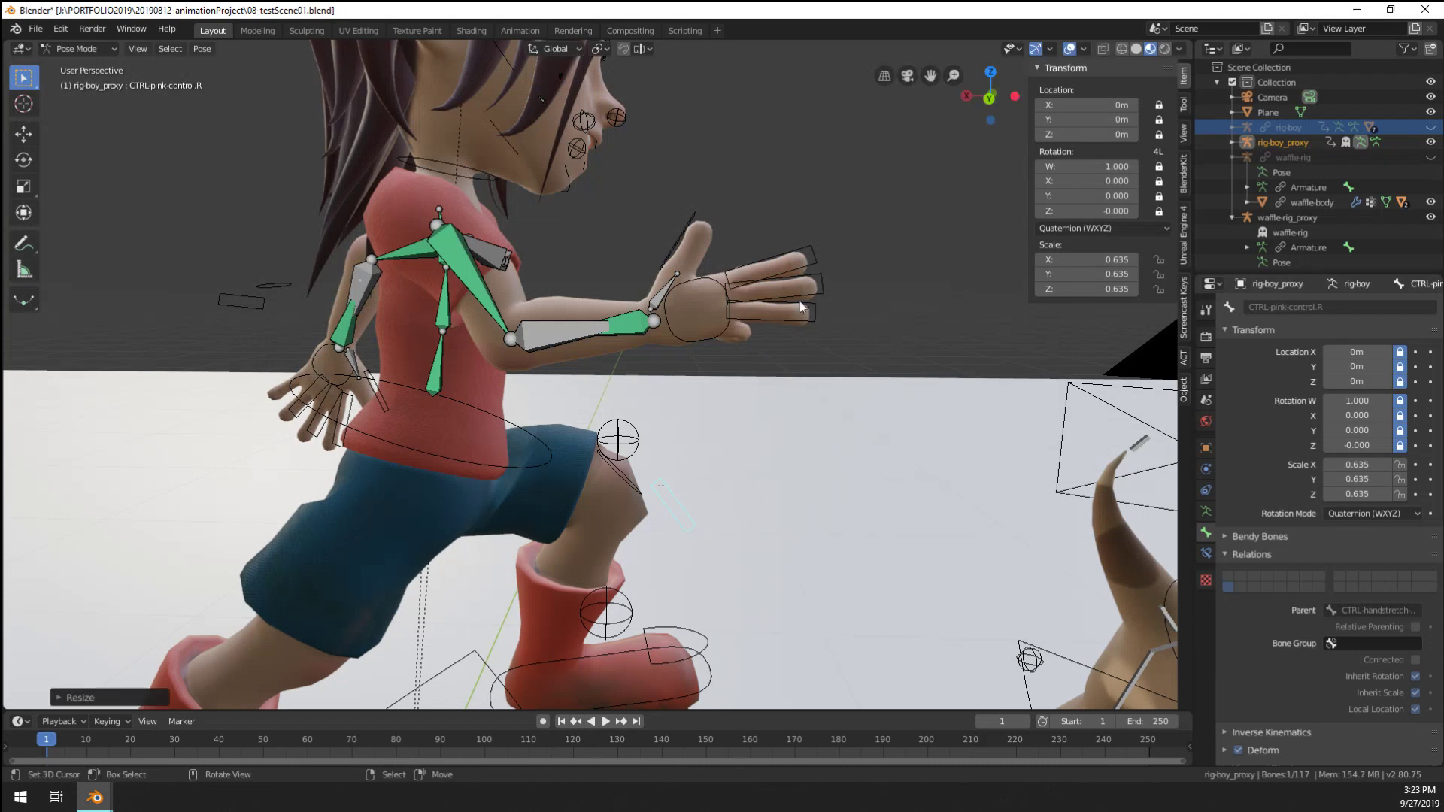
Scale down the other three right finger controls to curl them into a fist, and reduce the pinky control to about 0.378
{"action": "left_click", "coordinate": [797, 284], "text": "shift"}
{"action": "left_click", "coordinate": [793, 253], "text": "shift"}
{"action": "key", "text": "s"}
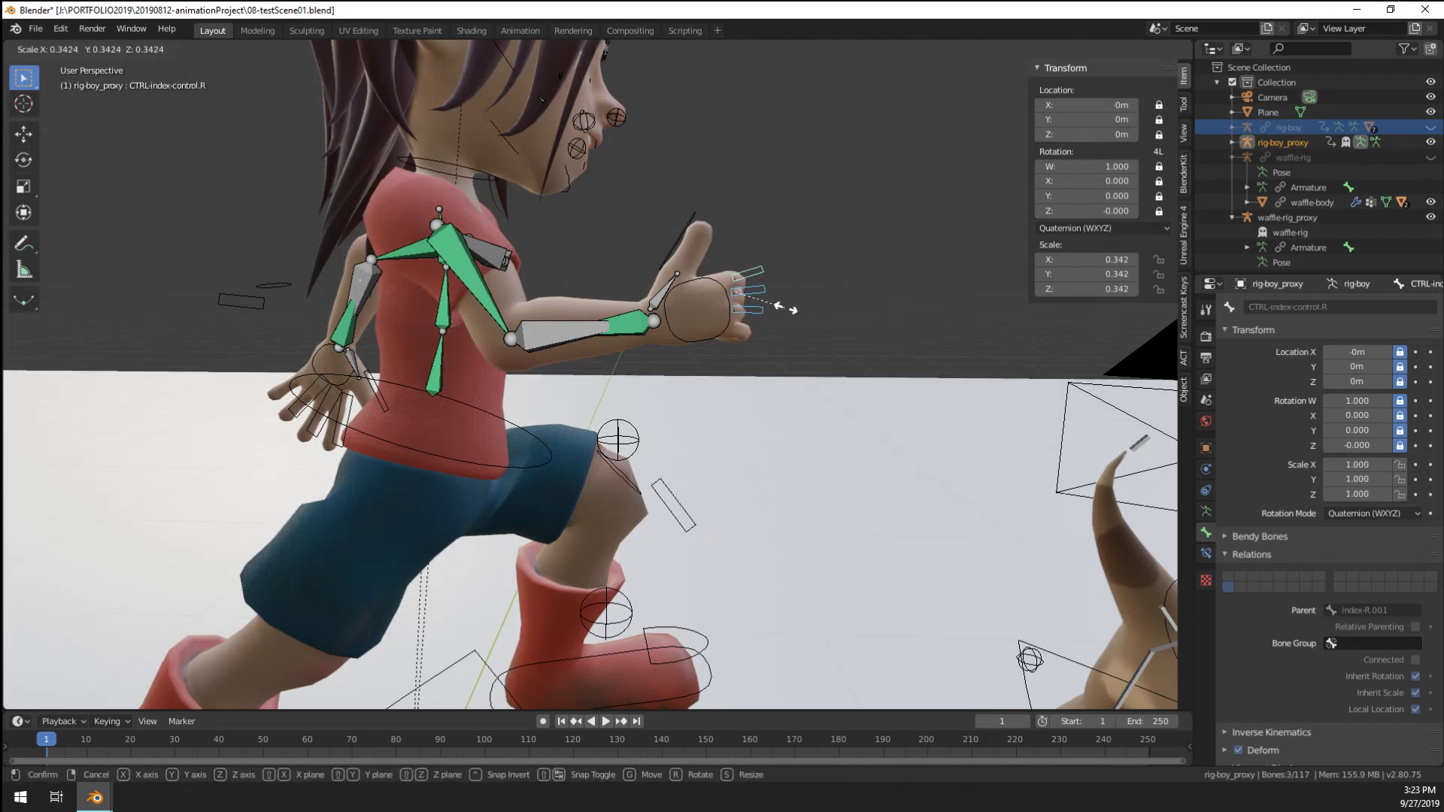
{"action": "left_click", "coordinate": [759, 343]}
{"action": "key", "text": "s"}
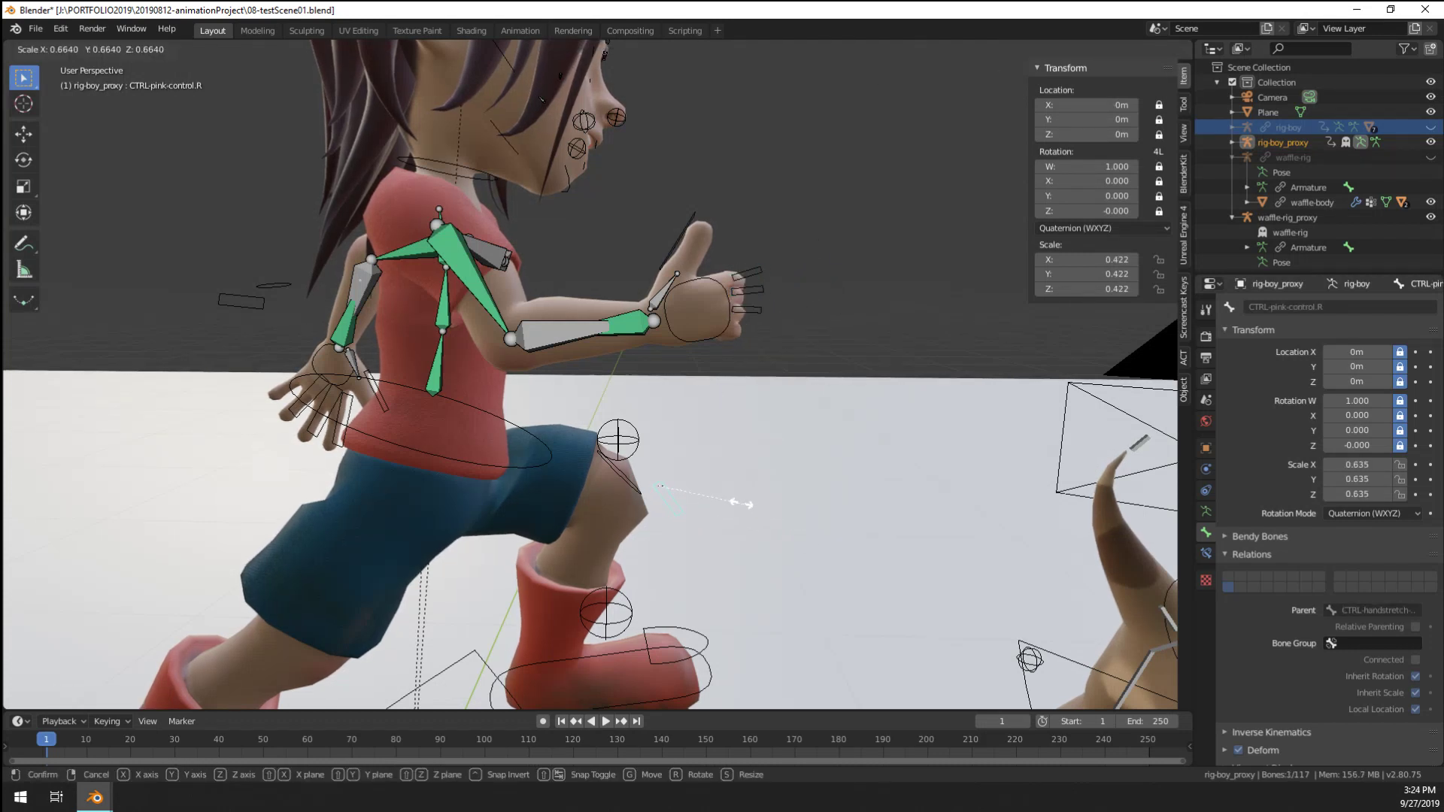
{"action": "left_click", "coordinate": [737, 500]}
Scale the right thumb control to about 0.777 and rotate the right thumb base bone inward over the fist
{"action": "left_click", "coordinate": [744, 239]}
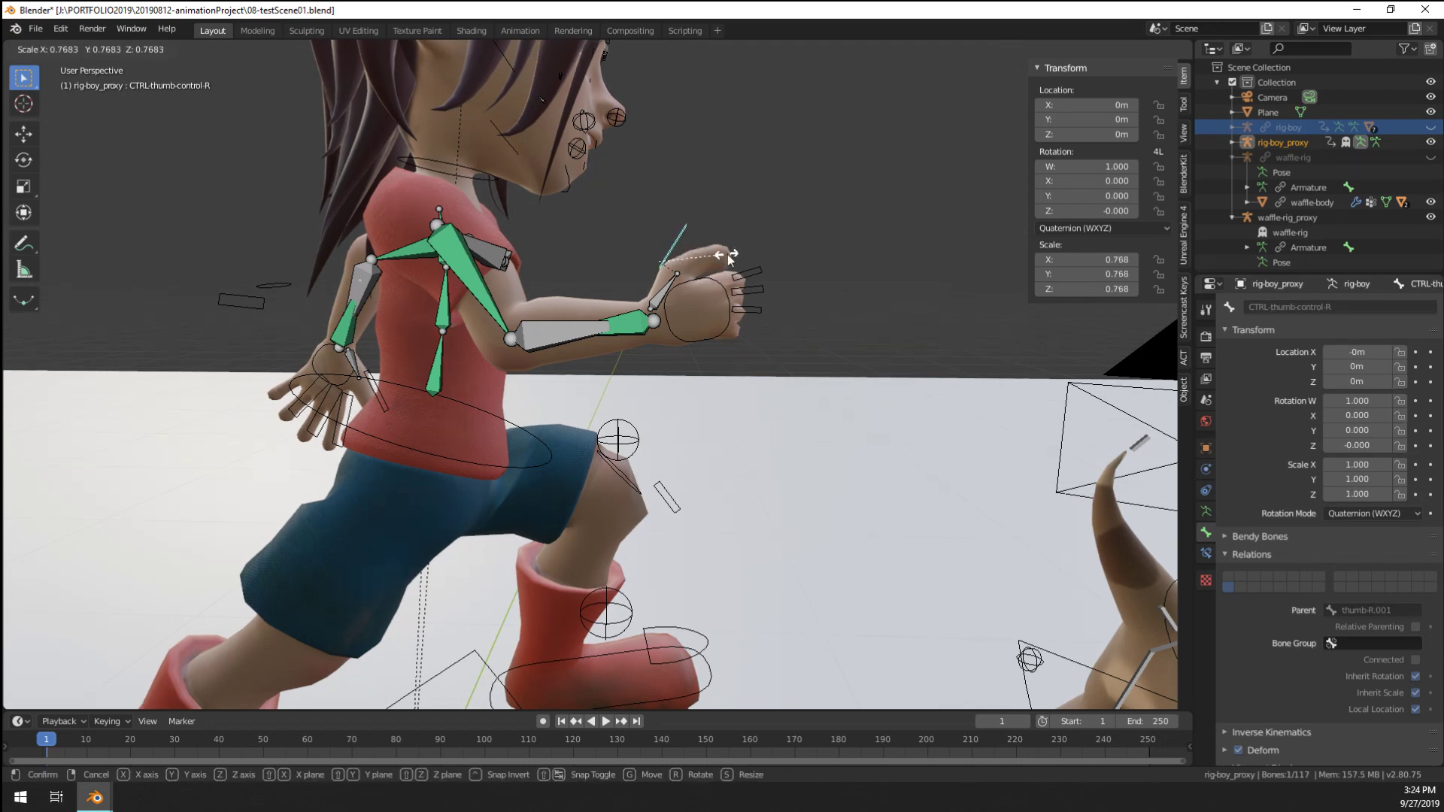
{"action": "left_click", "coordinate": [665, 292]}
{"action": "middle_click_drag", "start_coordinate": [665, 292], "coordinate": [782, 297]}
{"action": "key", "text": "r"}
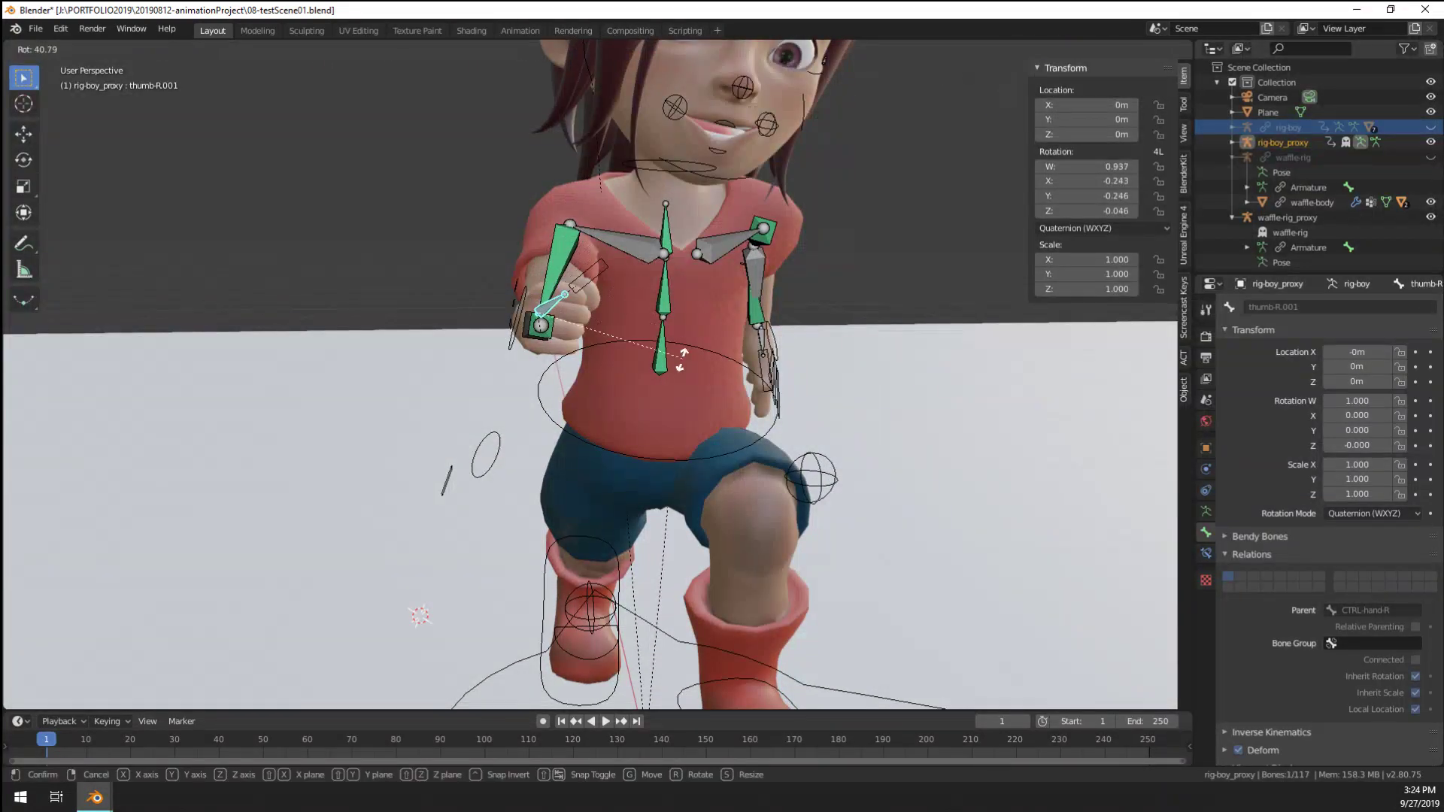
{"action": "left_click", "coordinate": [596, 336]}
{"action": "middle_click_drag", "start_coordinate": [596, 336], "coordinate": [553, 423]}
{"action": "key", "text": "r"}
{"action": "left_click", "coordinate": [560, 352]}
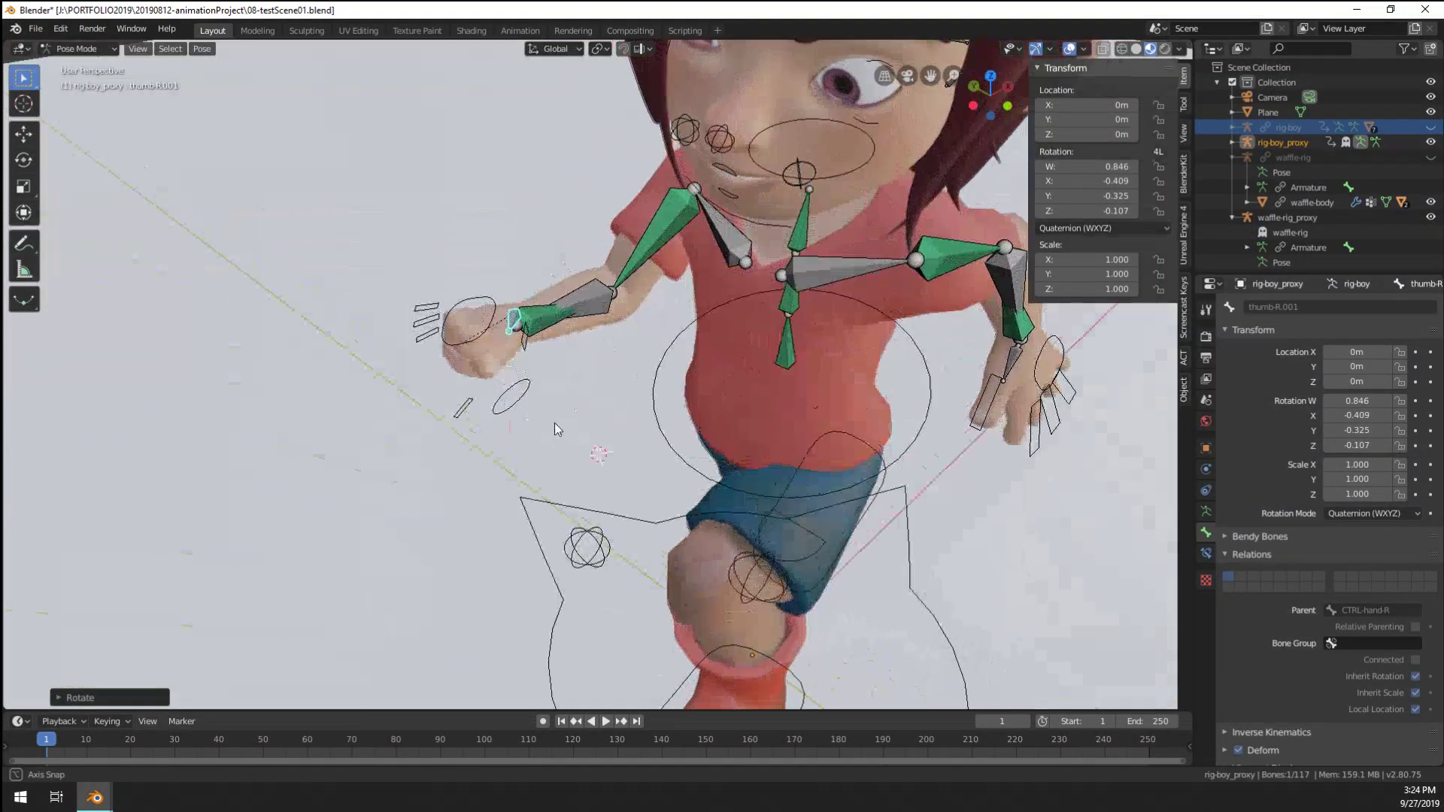
Scale the right thumb base bone to about 0.829 and rotate it further against the curled fingers
{"action": "scroll", "coordinate": [419, 387], "scroll_direction": "up", "scroll_amount": 4}
{"action": "scroll", "coordinate": [413, 380], "scroll_direction": "up", "scroll_amount": 2}
{"action": "key", "text": "s"}
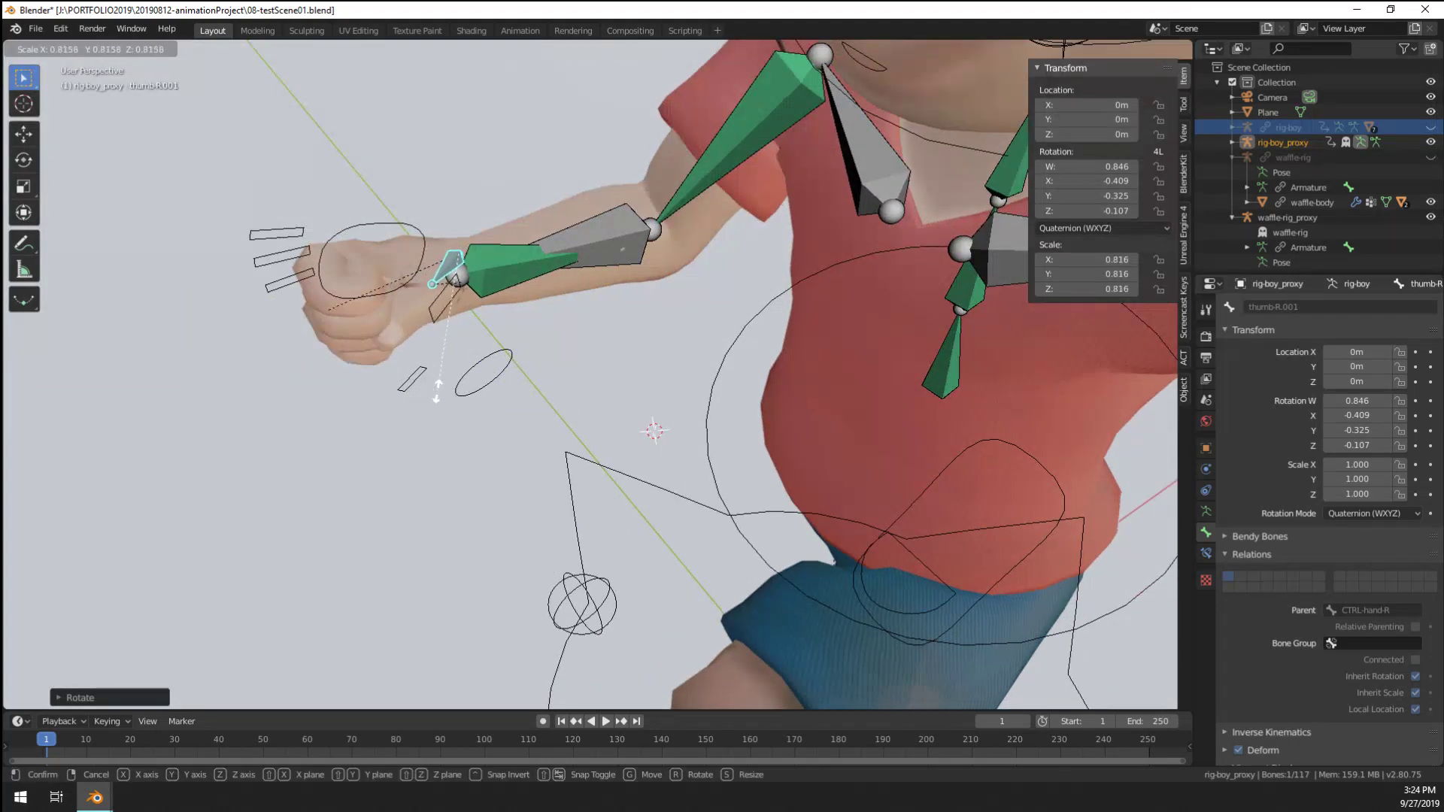
{"action": "left_click", "coordinate": [439, 393]}
{"action": "middle_click_drag", "start_coordinate": [439, 393], "coordinate": [258, 370]}
{"action": "key", "text": "r"}
{"action": "left_click", "coordinate": [474, 431]}
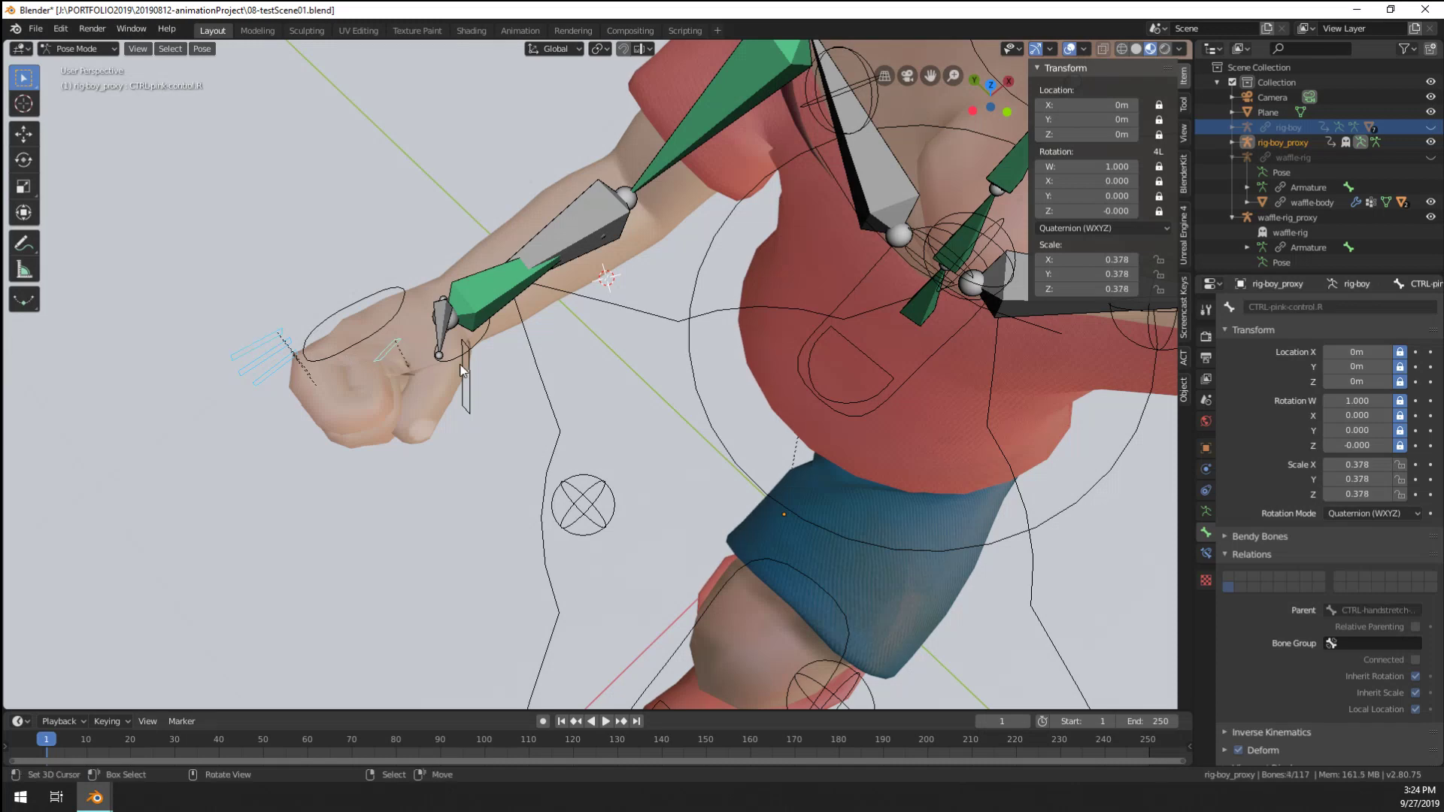
Scale the four right finger controls up slightly together, bringing the pinky control to about 0.44
{"action": "key", "text": "s"}
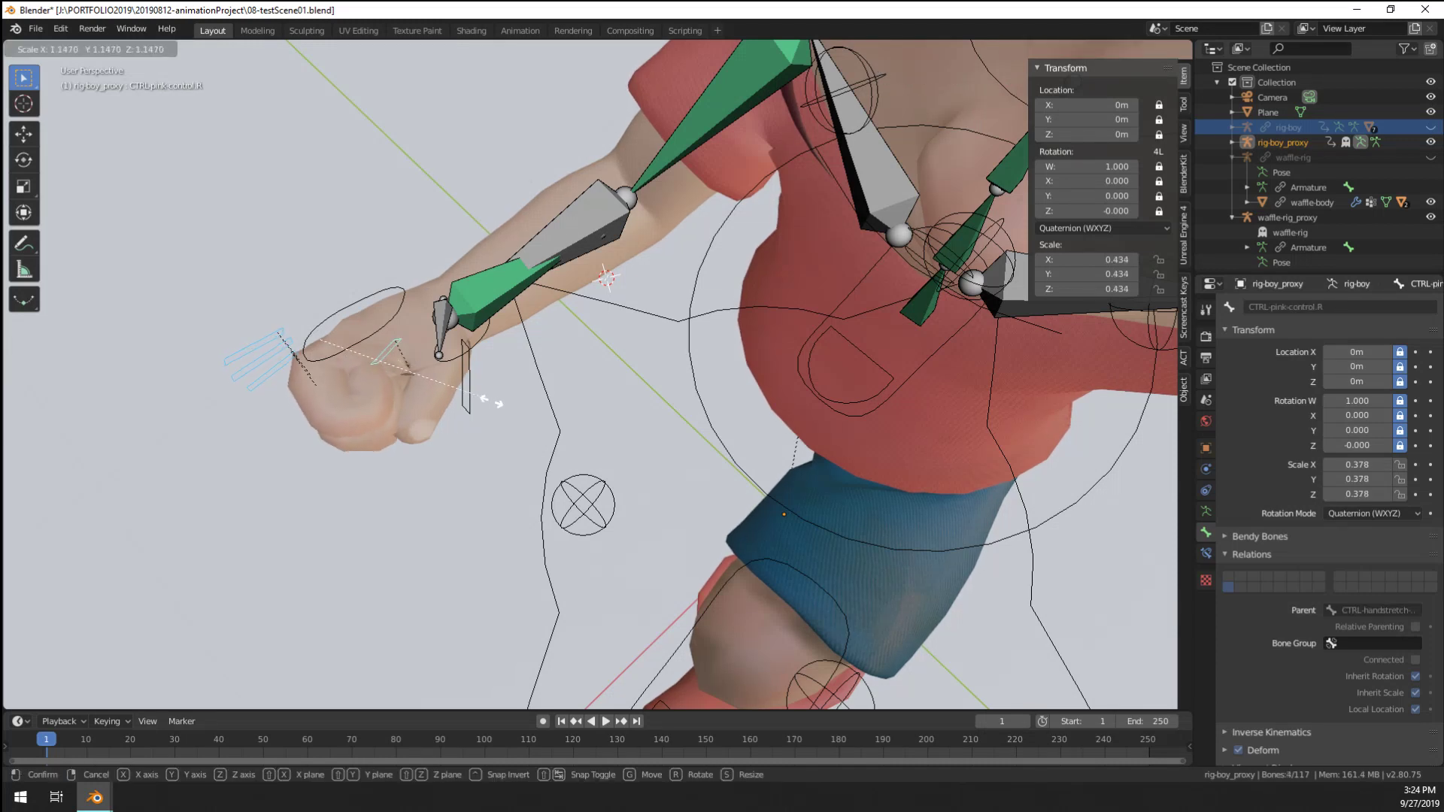
{"action": "left_click", "coordinate": [487, 402]}
{"action": "scroll", "coordinate": [498, 318], "scroll_direction": "down", "scroll_amount": 8}
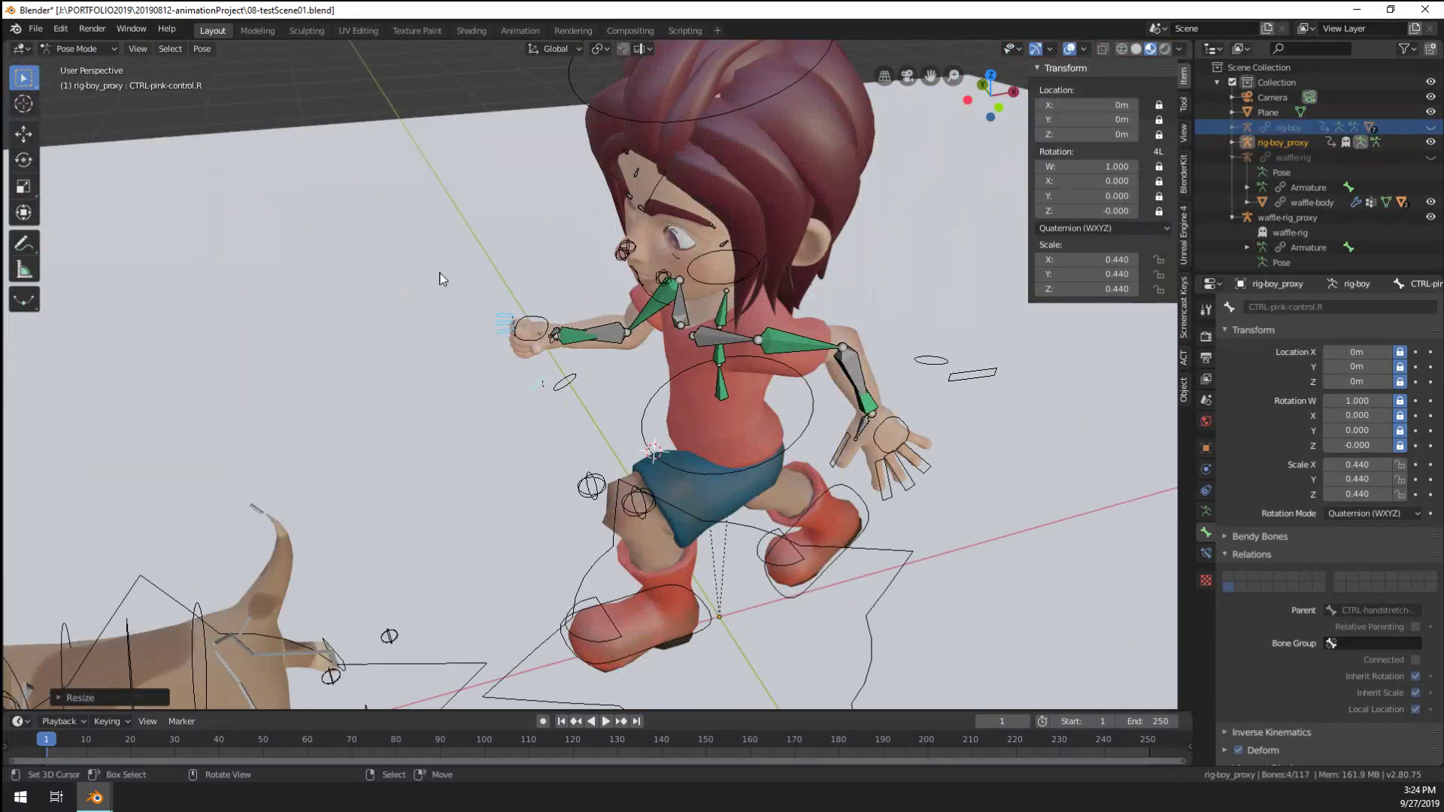
Reset the right thumb base bone's scale to 1 and try another rotation of it
{"action": "scroll", "coordinate": [485, 273], "scroll_direction": "up", "scroll_amount": 8}
{"action": "left_click", "coordinate": [406, 219]}
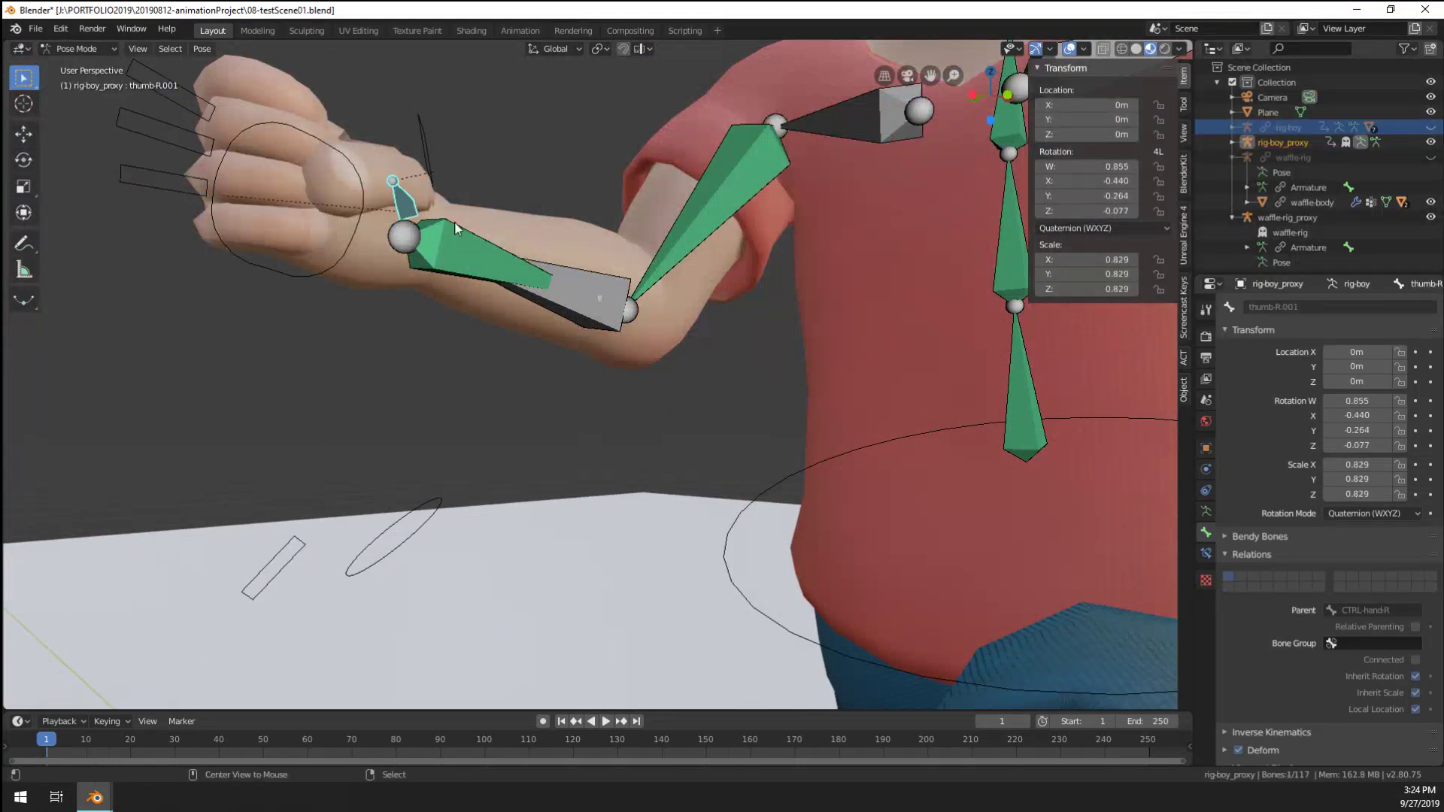
{"action": "scroll", "coordinate": [422, 248], "scroll_direction": "down", "scroll_amount": 2}
{"action": "middle_click_drag", "start_coordinate": [421, 246], "coordinate": [295, 260]}
{"action": "scroll", "coordinate": [522, 298], "scroll_direction": "down", "scroll_amount": 4}
{"action": "scroll", "coordinate": [522, 298], "scroll_direction": "up", "scroll_amount": 5}
{"action": "scroll", "coordinate": [639, 268], "scroll_direction": "up", "scroll_amount": 4}
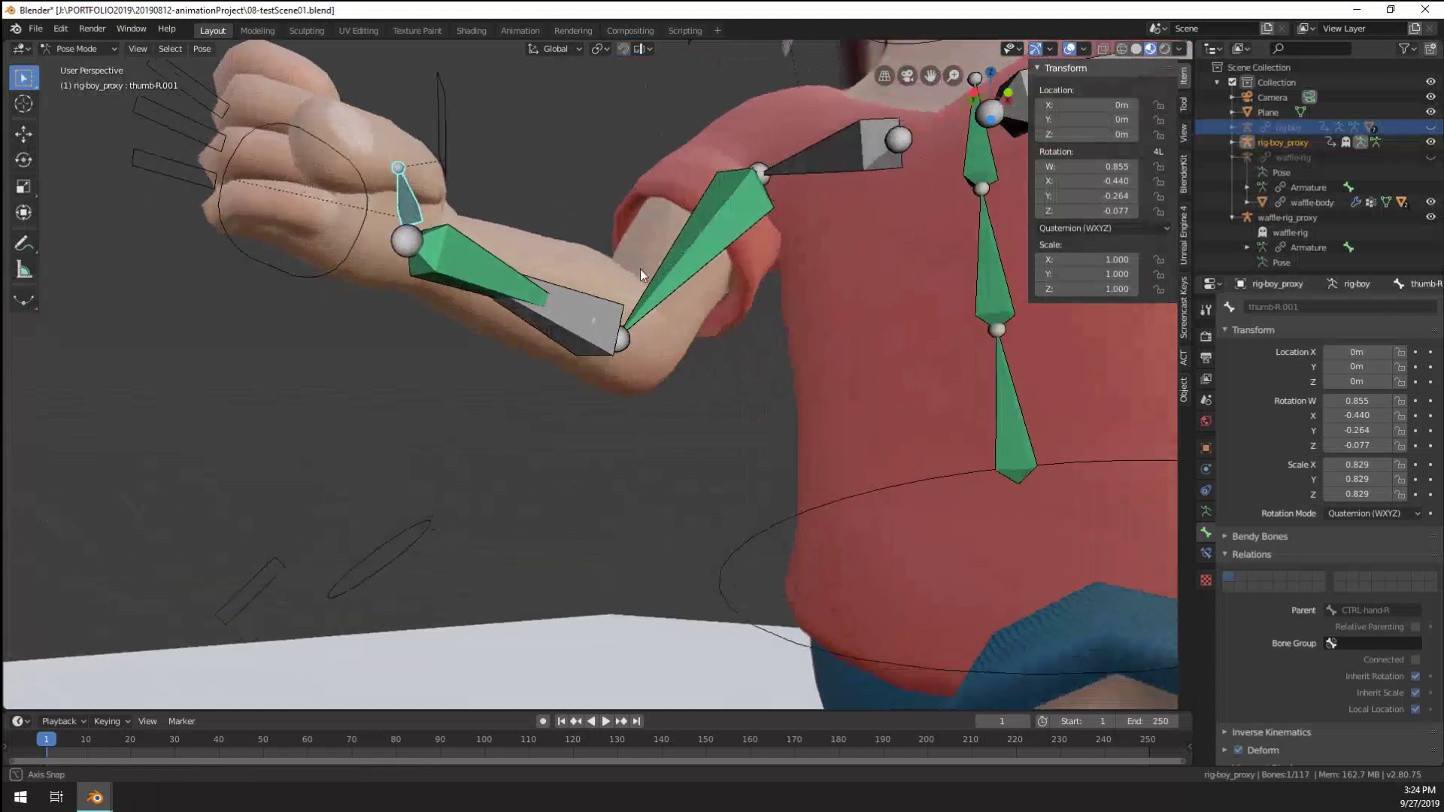
{"action": "key", "text": "r"}
{"action": "right_click", "coordinate": [642, 227]}
{"action": "middle_click_drag", "start_coordinate": [643, 227], "coordinate": [547, 335]}
Scale the right thumb control to about 0.645 to bend the thumb further
{"action": "left_click", "coordinate": [340, 229]}
{"action": "key", "text": "s"}
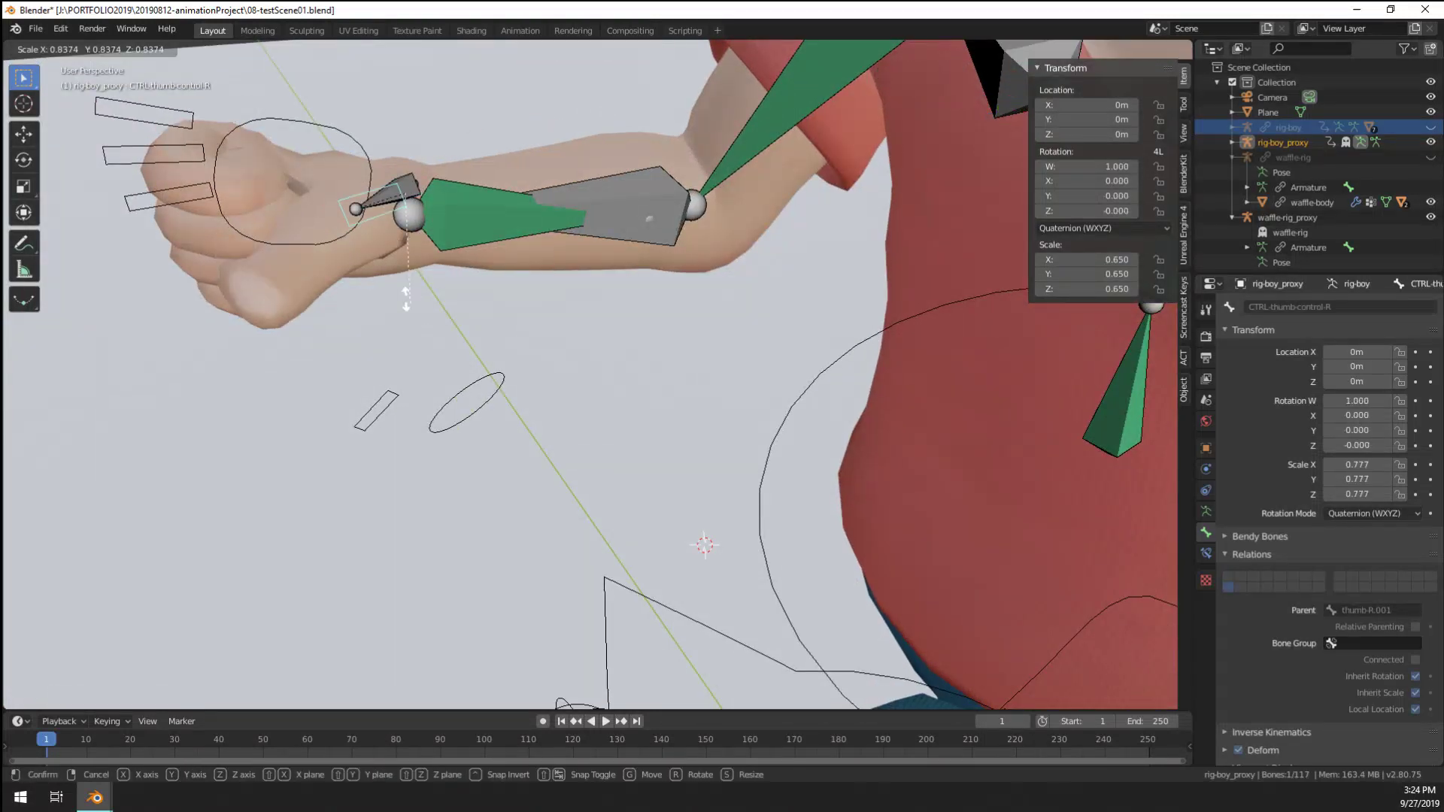
{"action": "left_click", "coordinate": [406, 304]}
{"action": "middle_click_drag", "start_coordinate": [409, 309], "coordinate": [371, 254]}
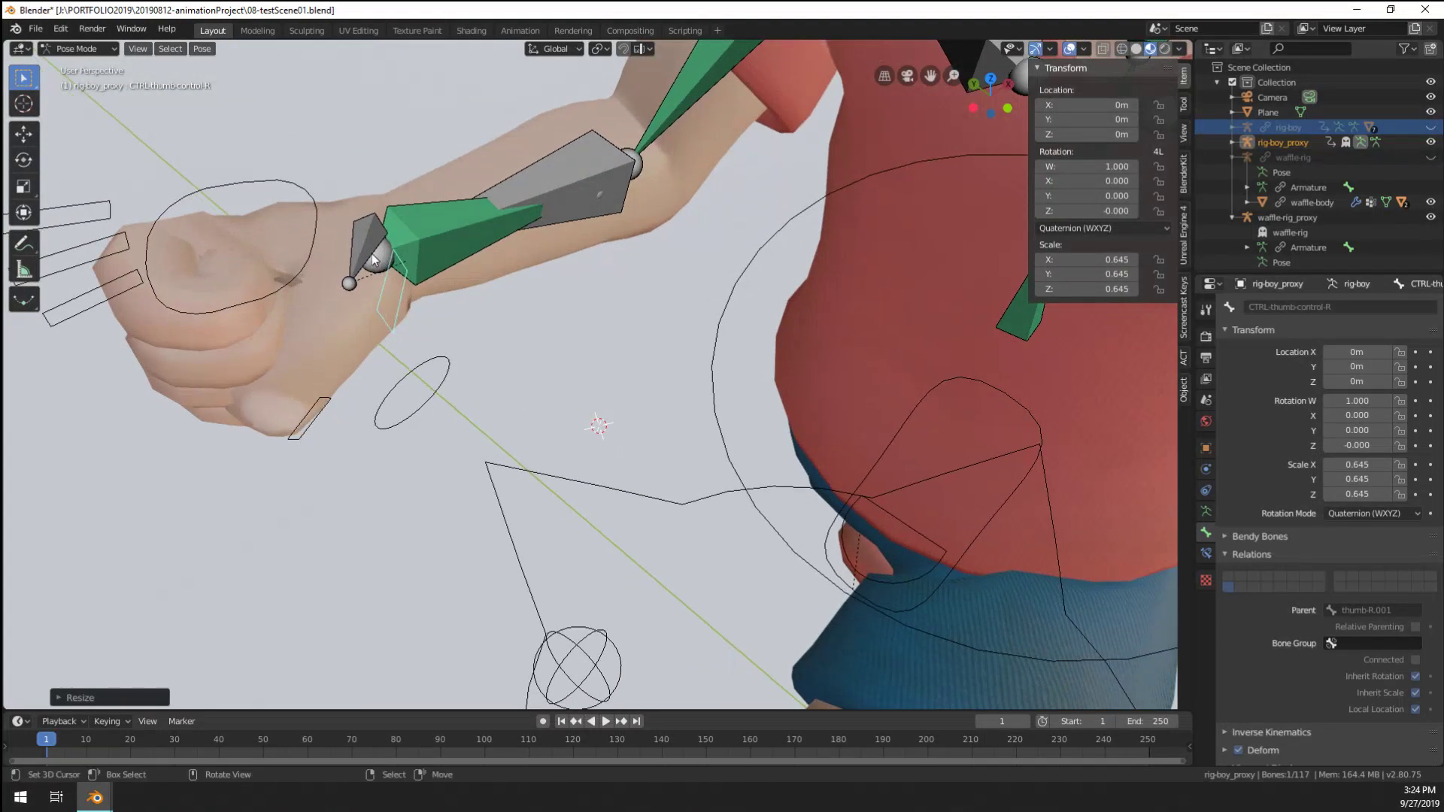
Rotate the right thumb base bone from the front and from above so the thumb rests against the fist
{"action": "middle_click_drag", "start_coordinate": [449, 317], "coordinate": [527, 308]}
{"action": "key", "text": "r"}
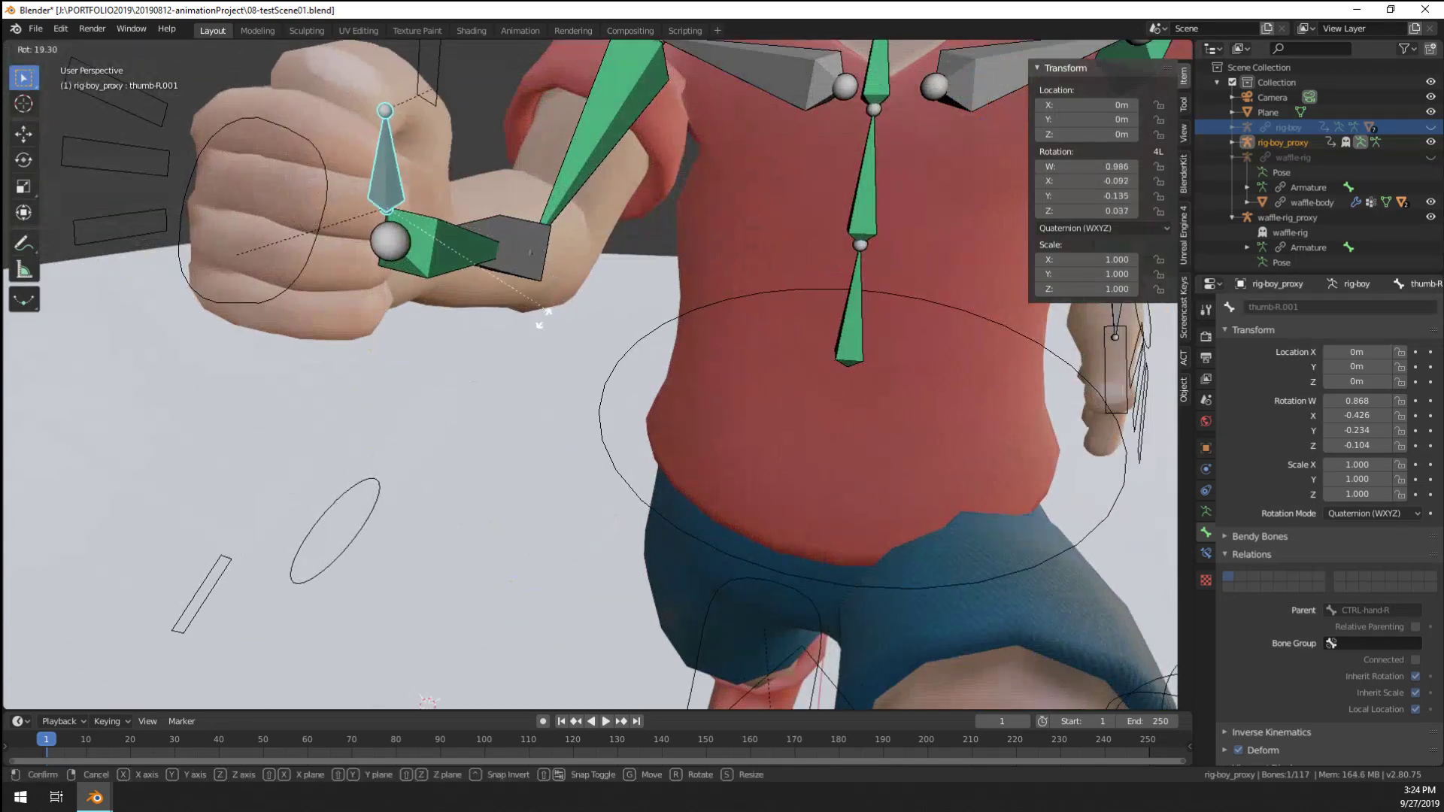
{"action": "left_click", "coordinate": [497, 425]}
{"action": "middle_click_drag", "start_coordinate": [497, 424], "coordinate": [466, 246]}
{"action": "key", "text": "r"}
{"action": "key", "text": "z"}
{"action": "left_click", "coordinate": [451, 282]}
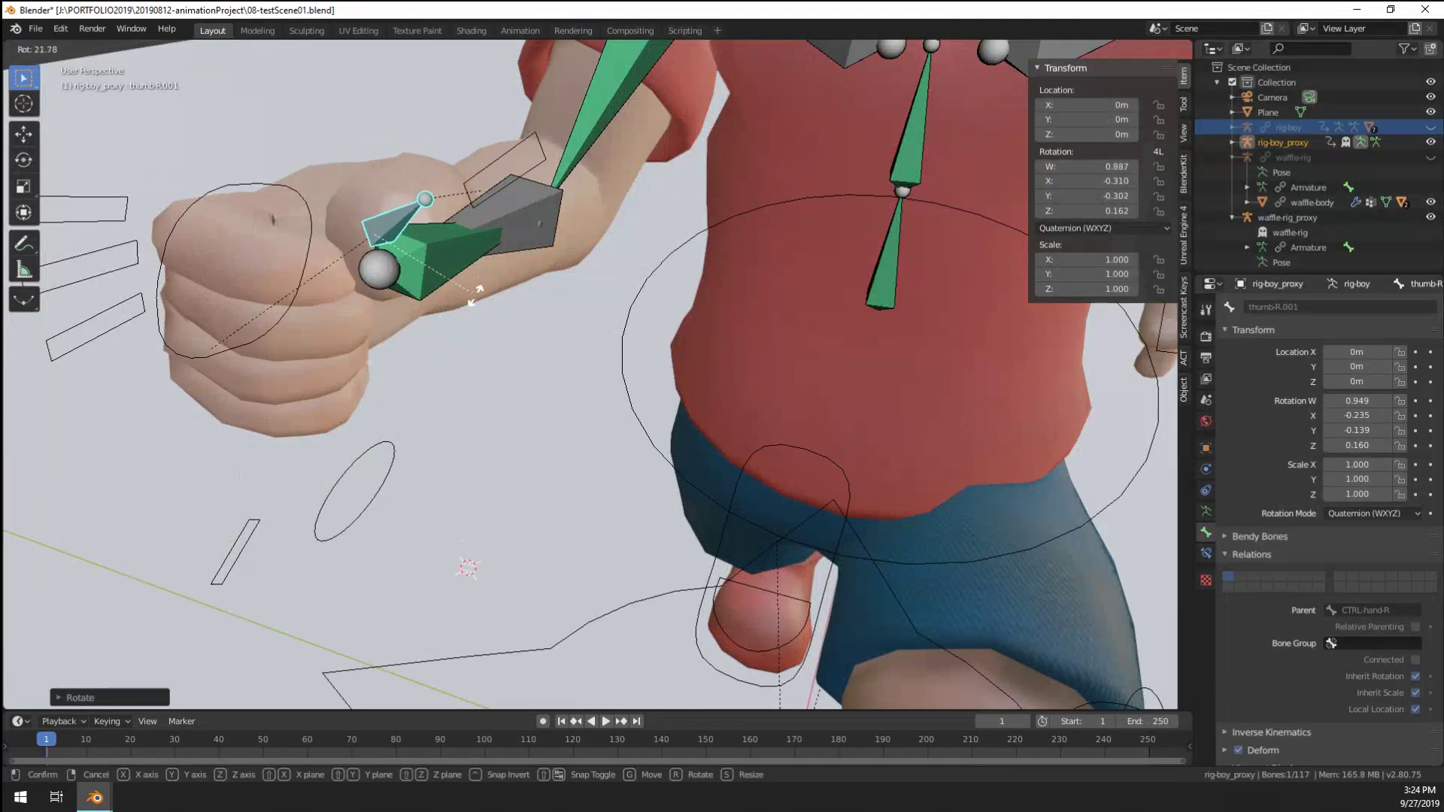
Scale down the left thumb control and scale the four left finger controls to about 0.312 to close the left hand
{"action": "middle_click_drag", "start_coordinate": [470, 301], "coordinate": [376, 308]}
{"action": "scroll", "coordinate": [651, 341], "scroll_direction": "up", "scroll_amount": 4}
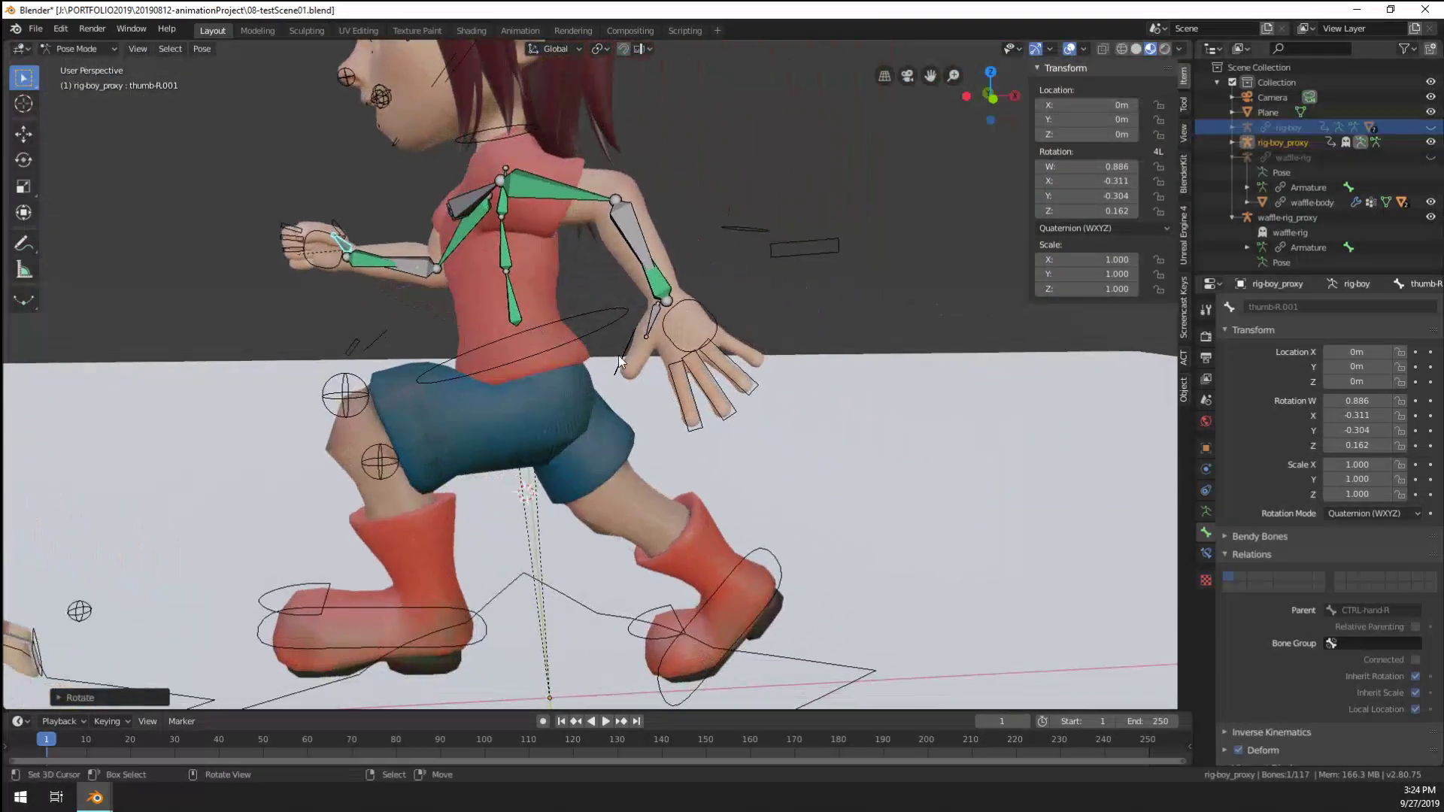
{"action": "key", "text": "s"}
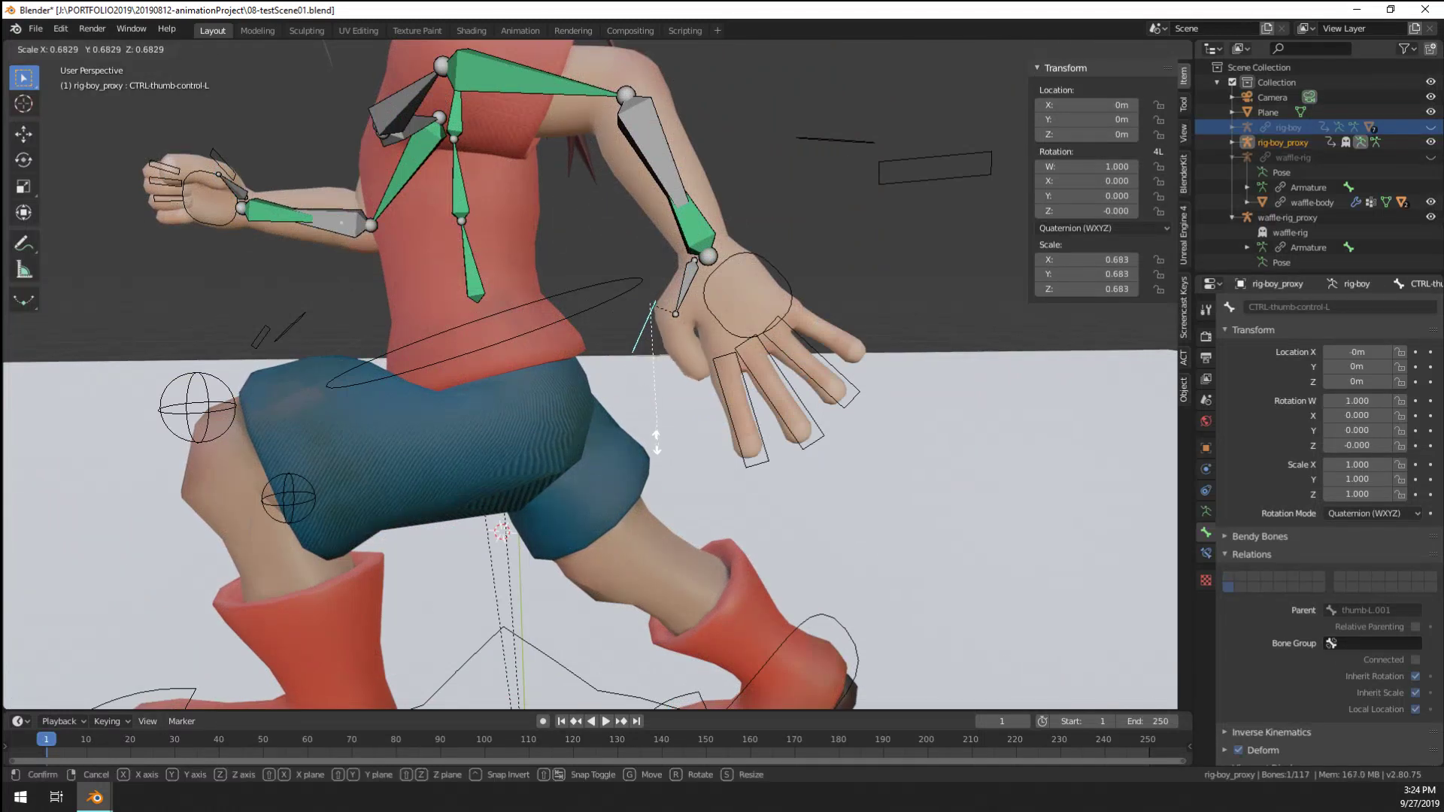
{"action": "left_click", "coordinate": [715, 456]}
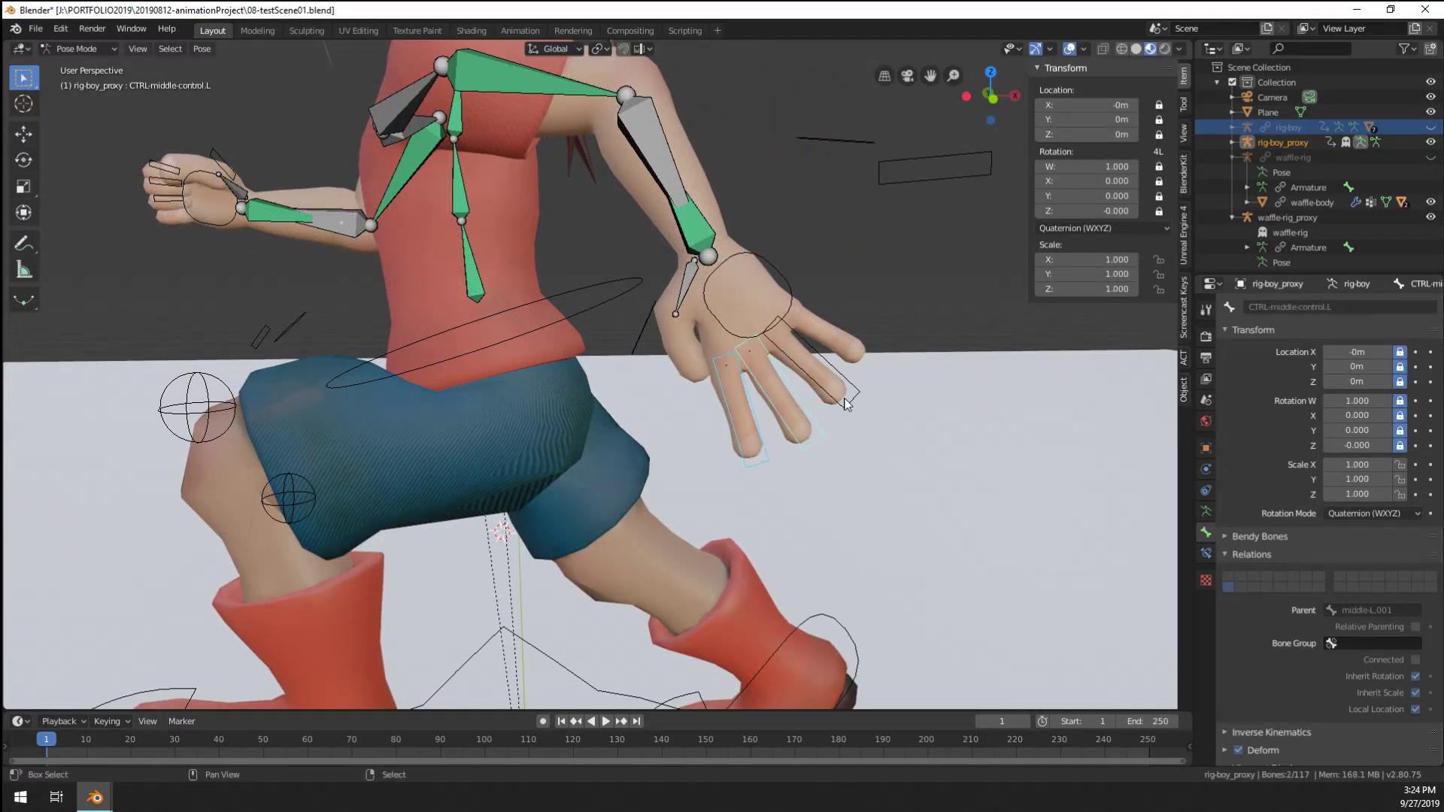
{"action": "key", "text": "s"}
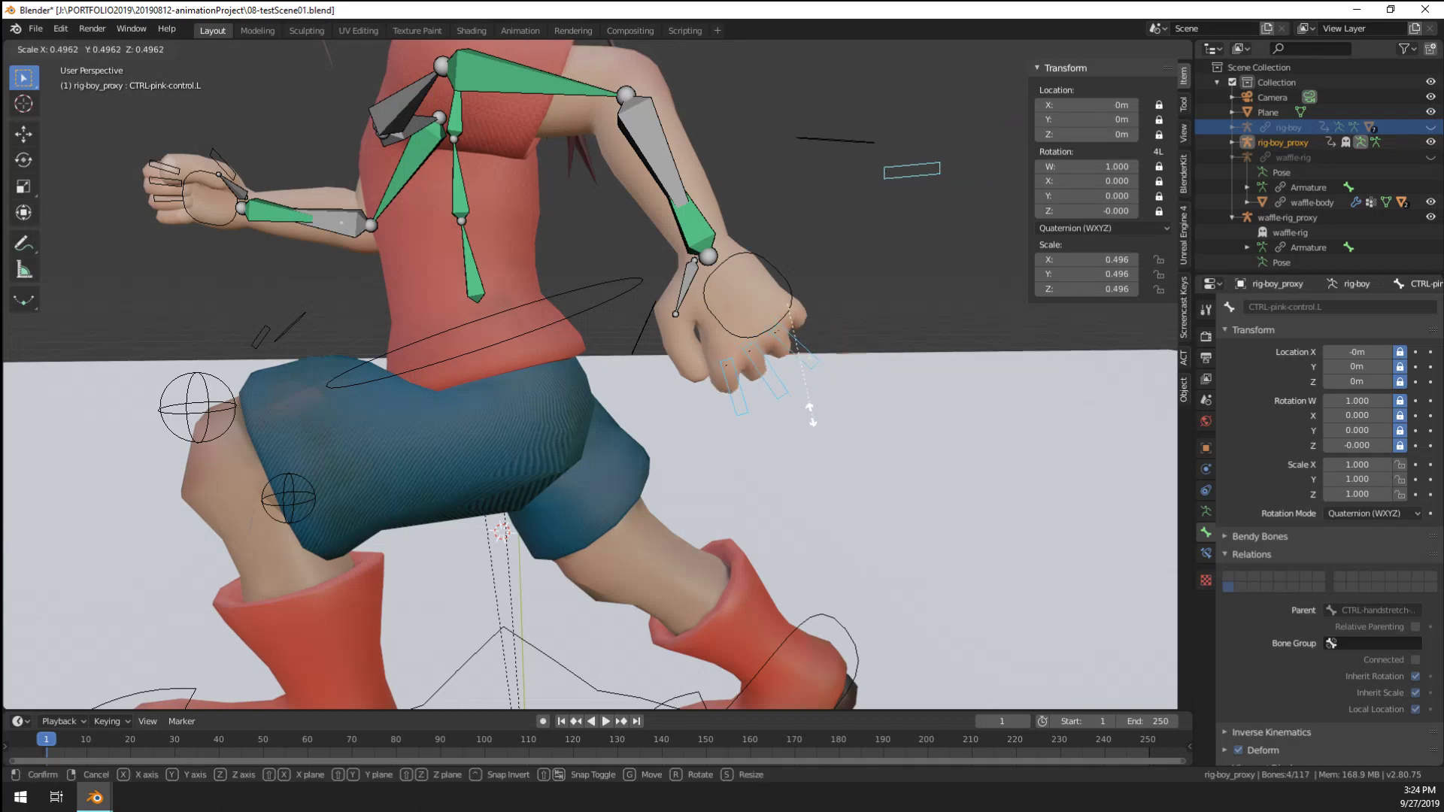
{"action": "left_click", "coordinate": [783, 387]}
Try rotating the right pinky control, and rotate the right hand-stretch control to about 5.26° on Z to adjust the finger spread
{"action": "middle_click_drag", "start_coordinate": [782, 387], "coordinate": [611, 467]}
{"action": "scroll", "coordinate": [606, 471], "scroll_direction": "down", "scroll_amount": 3}
{"action": "scroll", "coordinate": [442, 306], "scroll_direction": "up", "scroll_amount": 5}
{"action": "scroll", "coordinate": [476, 326], "scroll_direction": "down", "scroll_amount": 1}
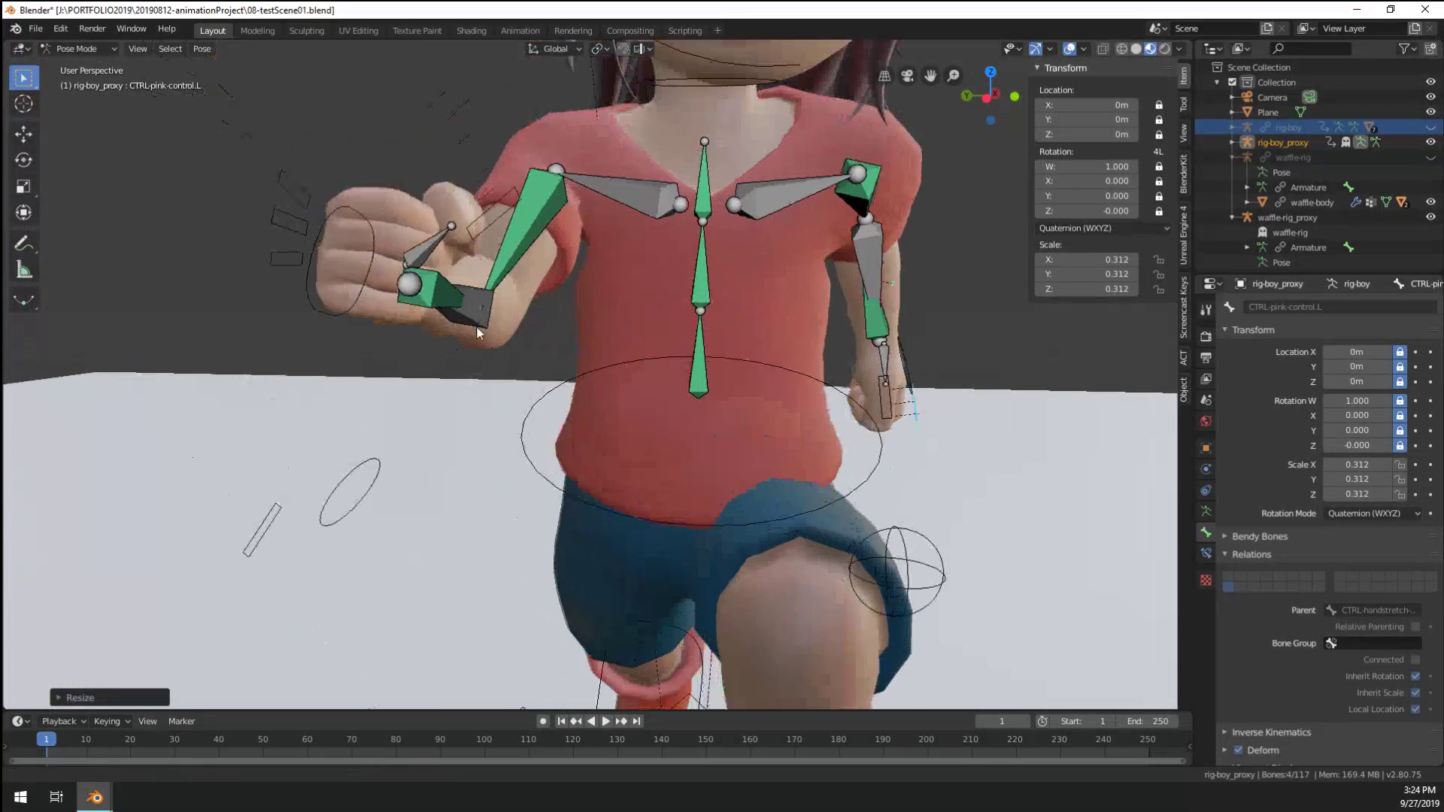
{"action": "scroll", "coordinate": [477, 326], "scroll_direction": "up", "scroll_amount": 1}
{"action": "left_click", "coordinate": [259, 549]}
{"action": "middle_click_drag", "start_coordinate": [280, 546], "coordinate": [244, 537]}
{"action": "key", "text": "r"}
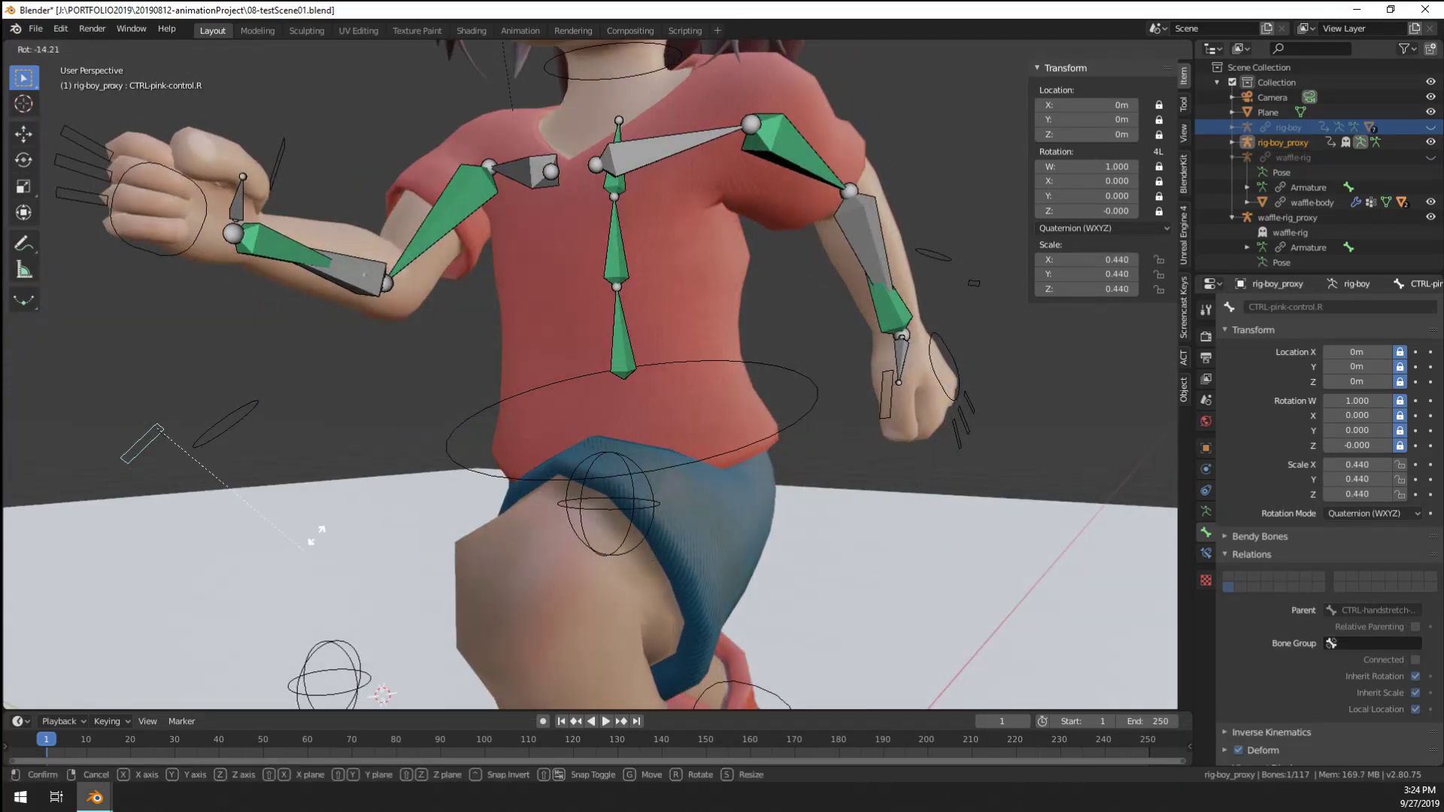
{"action": "left_click", "coordinate": [301, 471]}
{"action": "left_click", "coordinate": [218, 436]}
{"action": "key", "text": "r"}
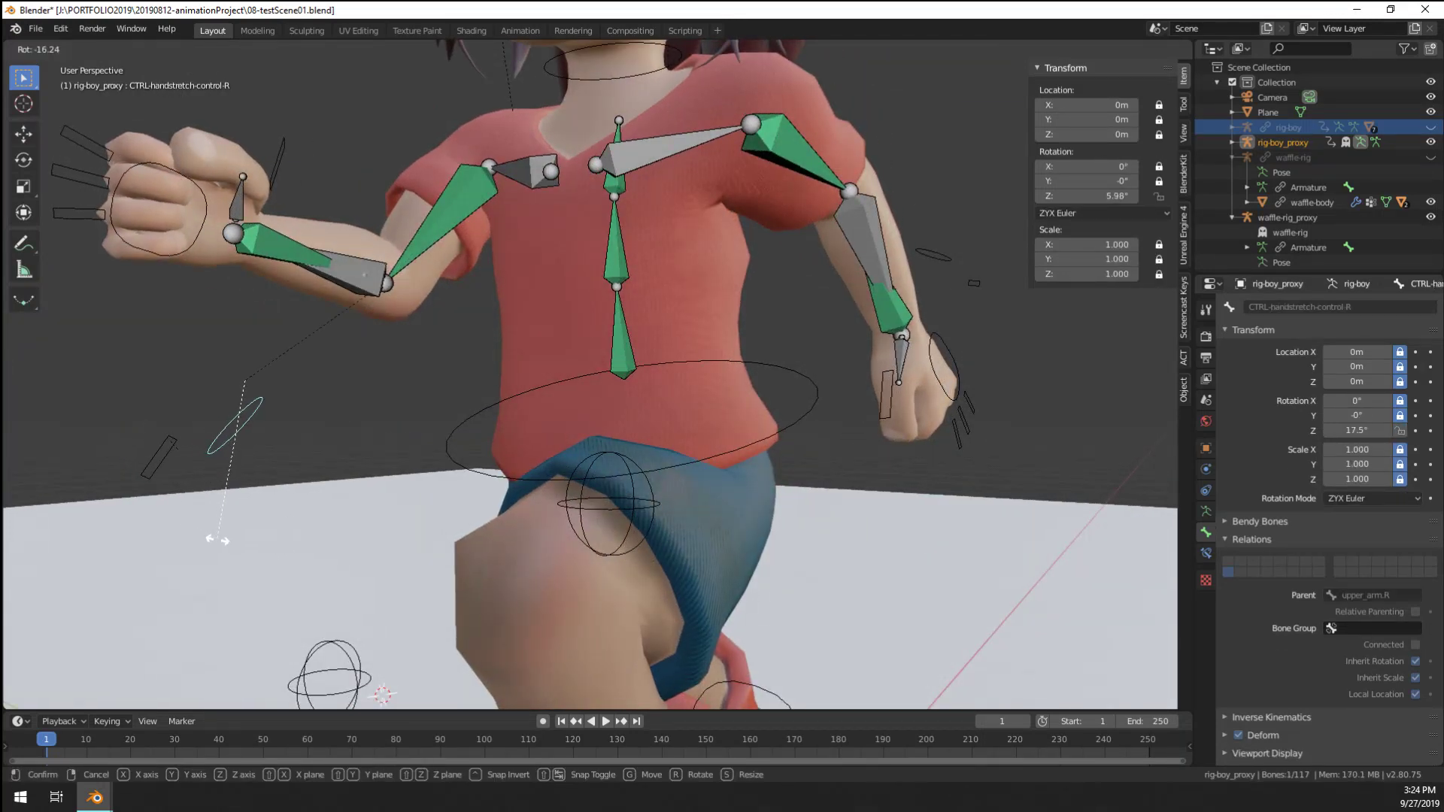
{"action": "left_click", "coordinate": [218, 540]}
Rotate the right hand control slightly at the wrist, to about W 0.998, X -0.009, Y 0.031, Z -0.060
{"action": "middle_click_drag", "start_coordinate": [217, 540], "coordinate": [286, 301]}
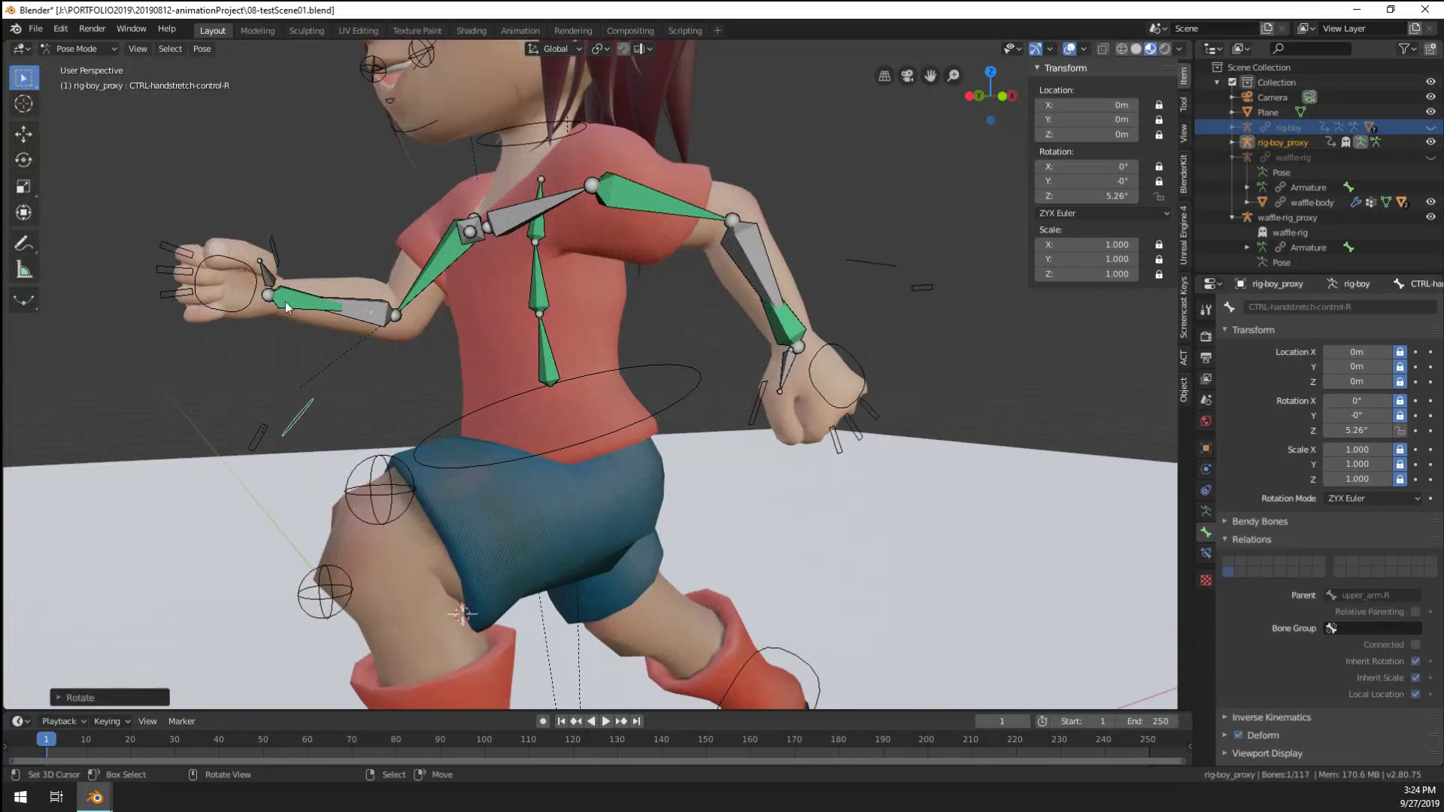
{"action": "left_click", "coordinate": [245, 296]}
{"action": "key", "text": "r"}
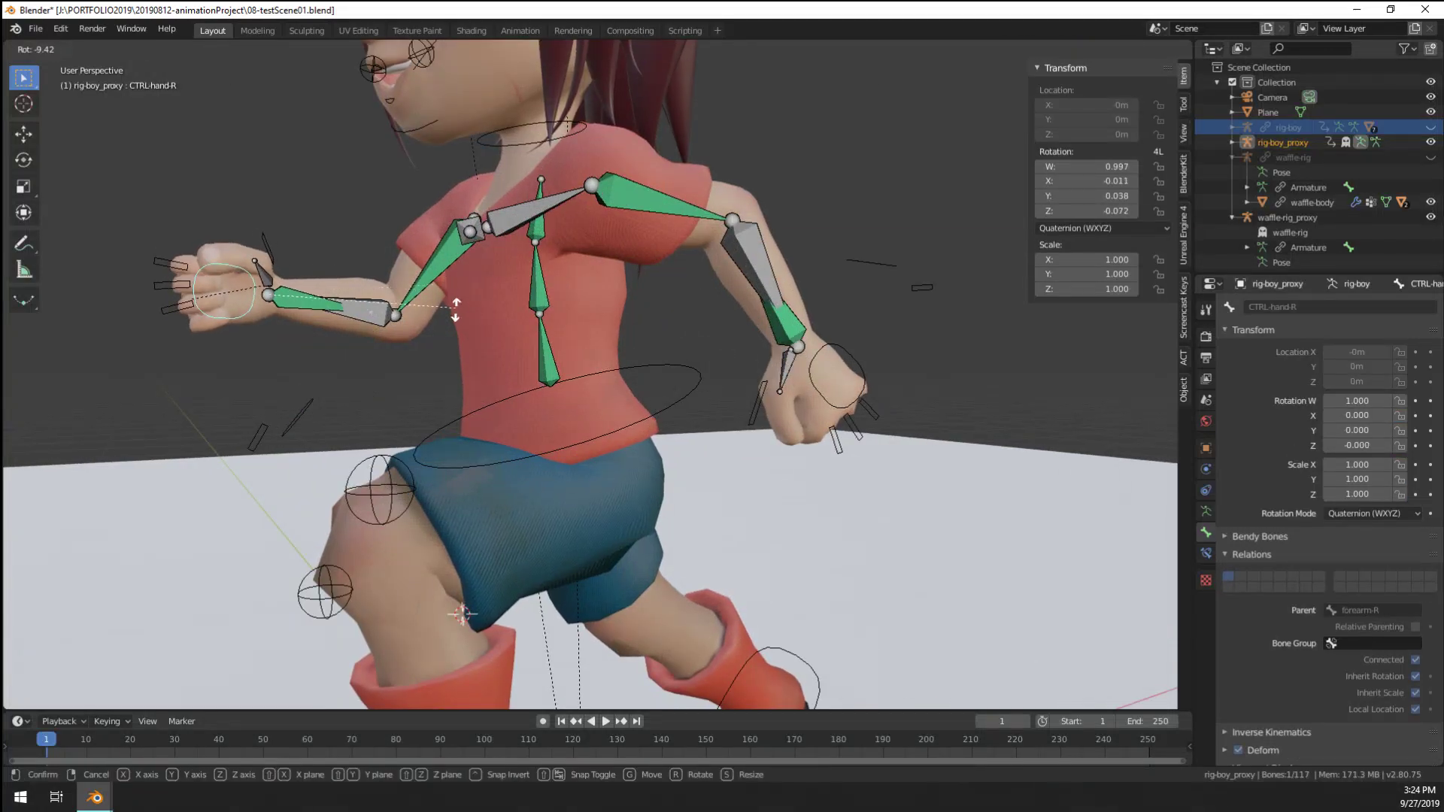
{"action": "left_click", "coordinate": [455, 310]}
{"action": "middle_click_drag", "start_coordinate": [455, 310], "coordinate": [745, 369]}
{"action": "scroll", "coordinate": [751, 363], "scroll_direction": "up", "scroll_amount": 3}
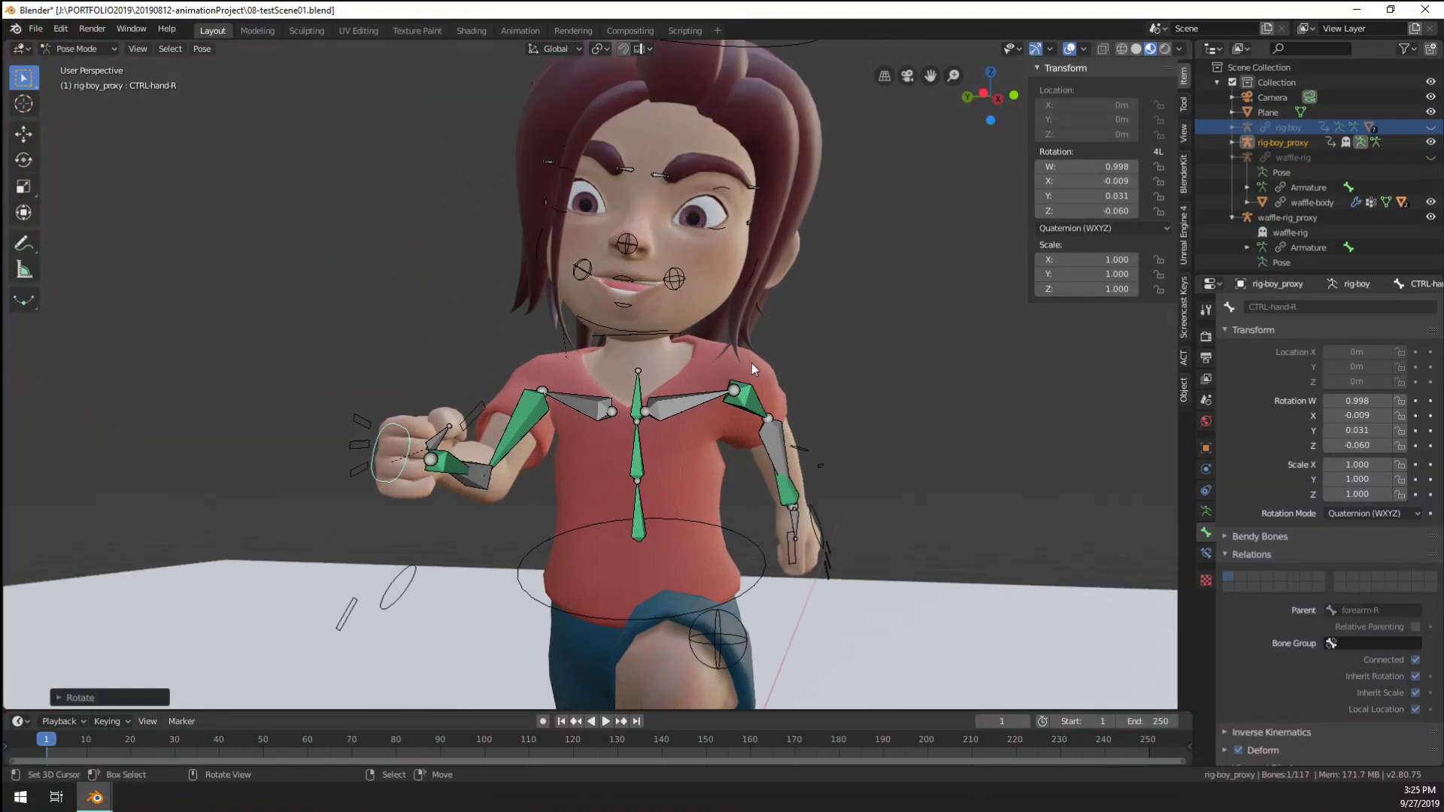
Rotate the boy rig's head bone to adjust the tilt of the head
{"action": "scroll", "coordinate": [752, 364], "scroll_direction": "down", "scroll_amount": 3}
{"action": "middle_click_drag", "start_coordinate": [713, 462], "coordinate": [633, 229]}
{"action": "key", "text": "r"}
{"action": "left_click", "coordinate": [790, 194]}
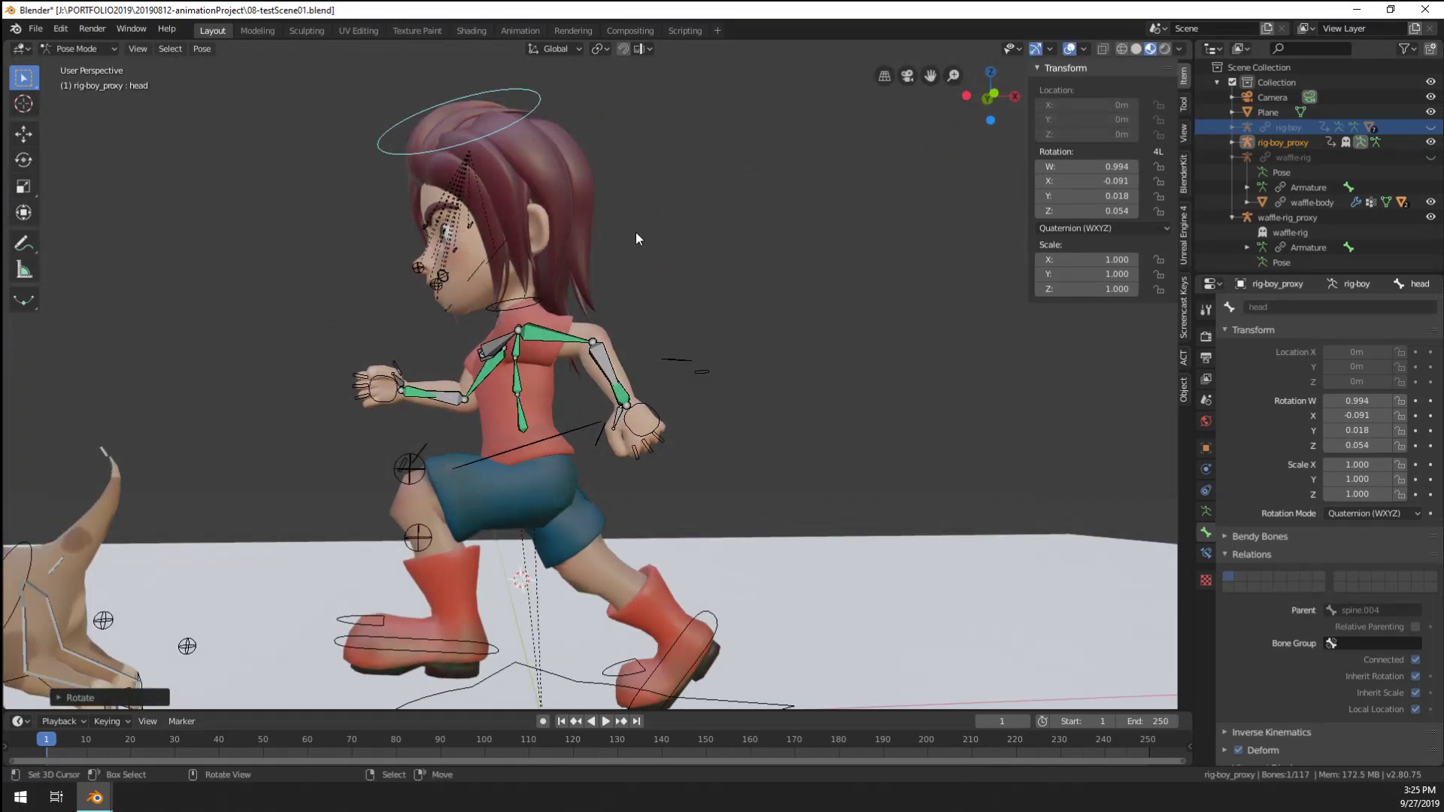
Rotate the boy rig's spine.003 and spine.001 bones so the torso leans further forward into the run
{"action": "right_click", "coordinate": [520, 346]}
{"action": "key", "text": "r"}
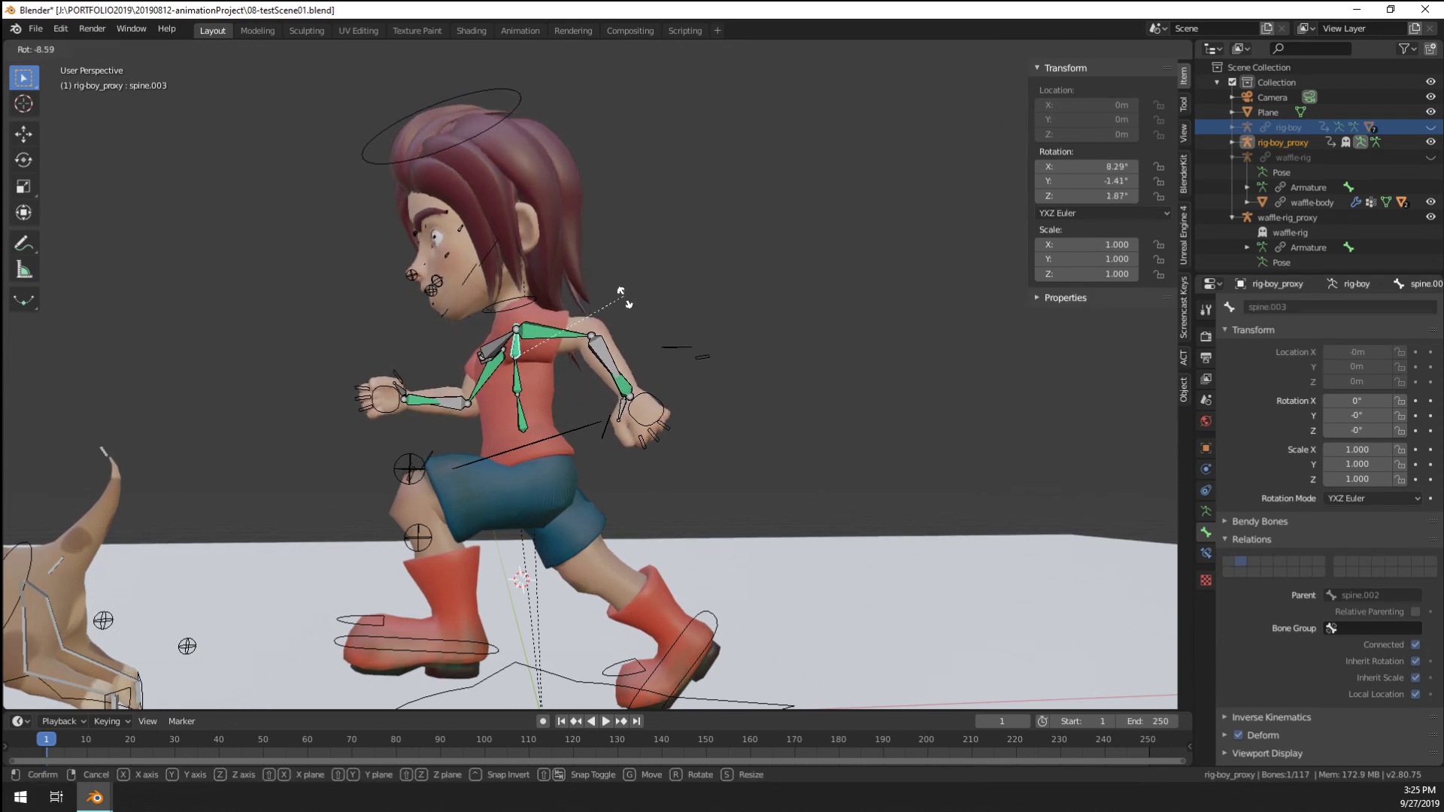
{"action": "right_click", "coordinate": [627, 298]}
{"action": "key", "text": "r"}
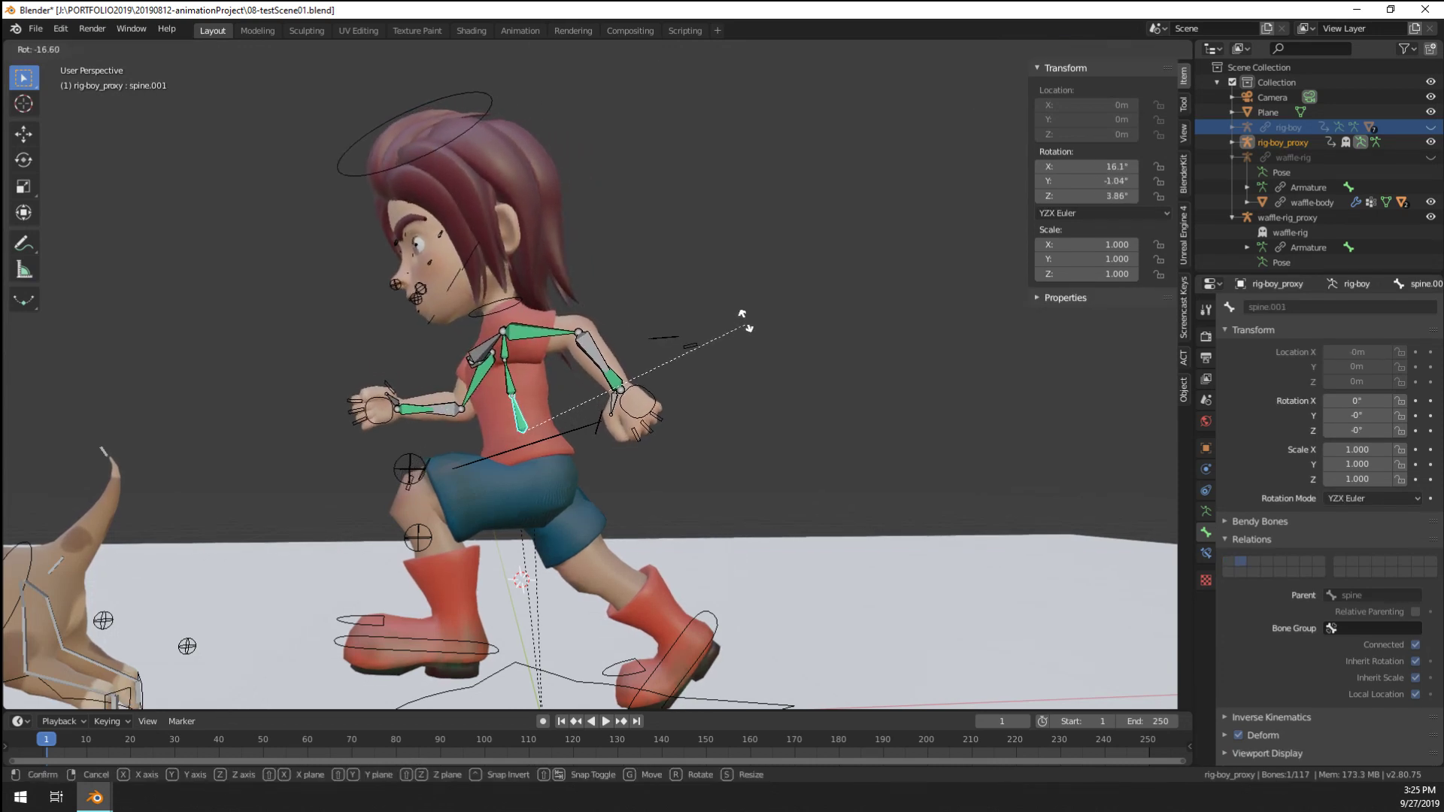
{"action": "left_click", "coordinate": [748, 300]}
{"action": "key", "text": "r"}
{"action": "left_click", "coordinate": [721, 360]}
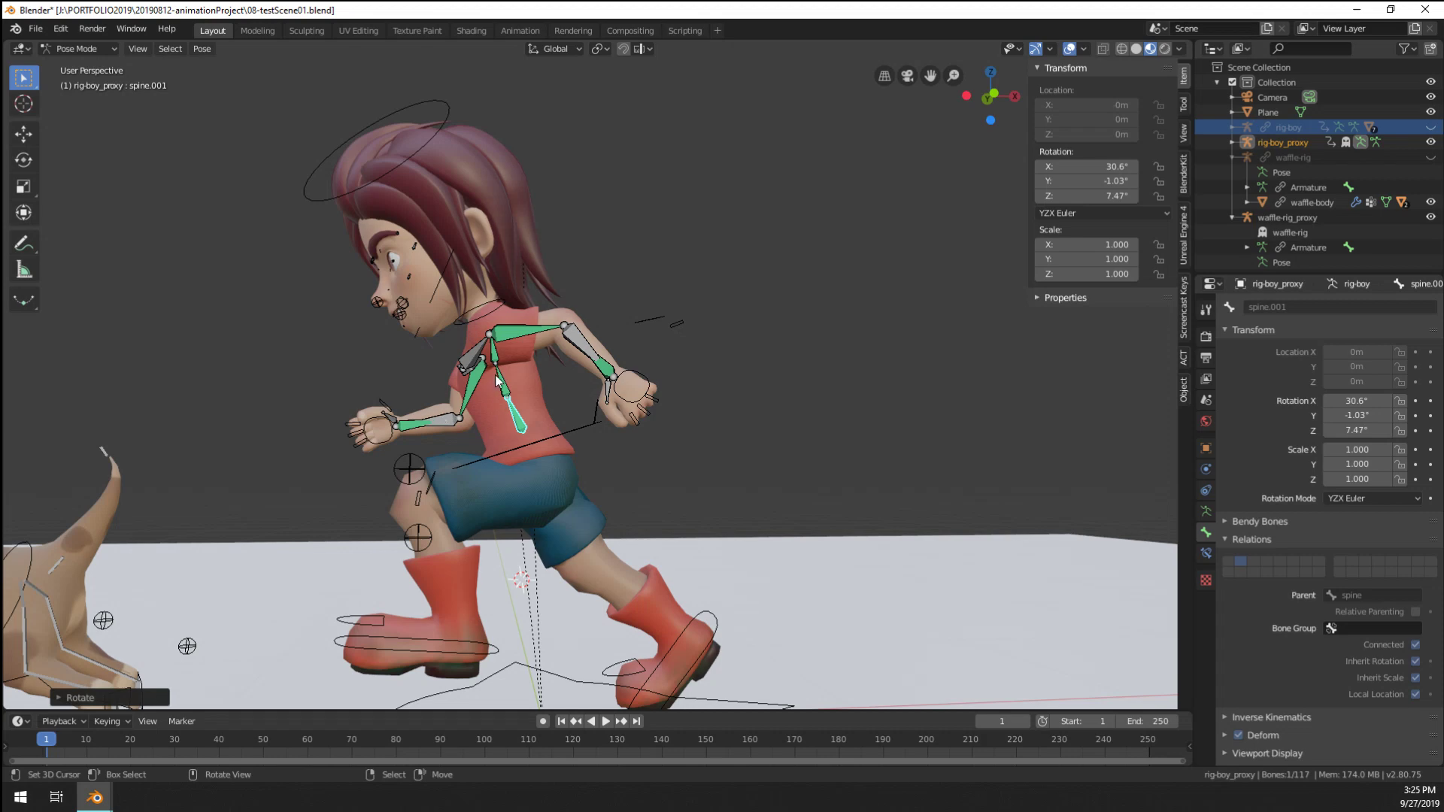
Refine the boy's upper-body rotation from the side and the front
{"action": "key", "text": "r"}
{"action": "left_click", "coordinate": [664, 485]}
{"action": "middle_click_drag", "start_coordinate": [663, 485], "coordinate": [584, 543]}
{"action": "key", "text": "r"}
{"action": "left_click", "coordinate": [639, 517]}
Select the dog's armature waffle-rig_proxy and switch it to Pose Mode
{"action": "left_click", "coordinate": [485, 595]}
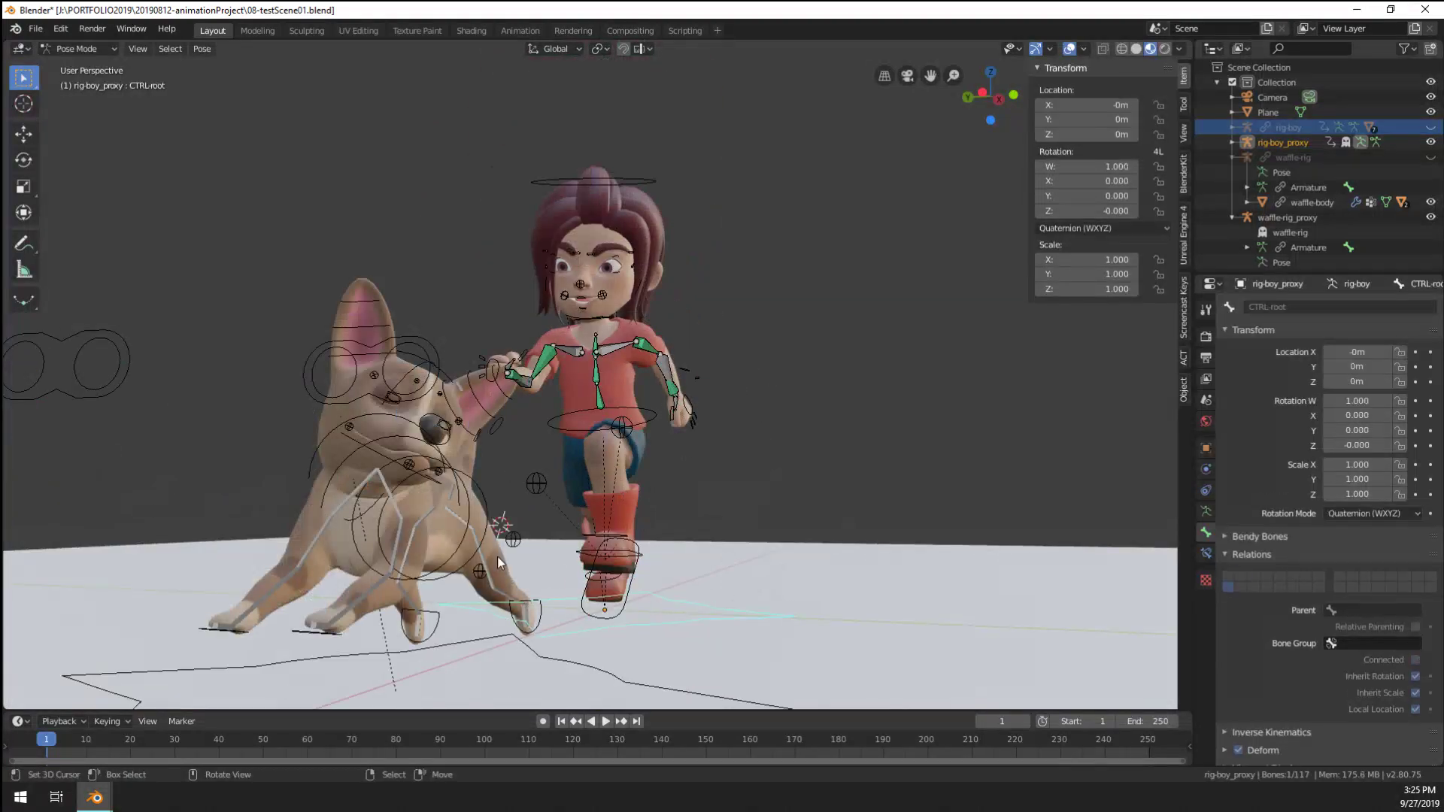
{"action": "middle_click_drag", "start_coordinate": [498, 557], "coordinate": [562, 522]}
{"action": "right_click", "coordinate": [468, 504]}
{"action": "middle_click_drag", "start_coordinate": [461, 503], "coordinate": [499, 470]}
{"action": "key", "text": "ctrl+z"}
{"action": "scroll", "coordinate": [526, 391], "scroll_direction": "up", "scroll_amount": 5}
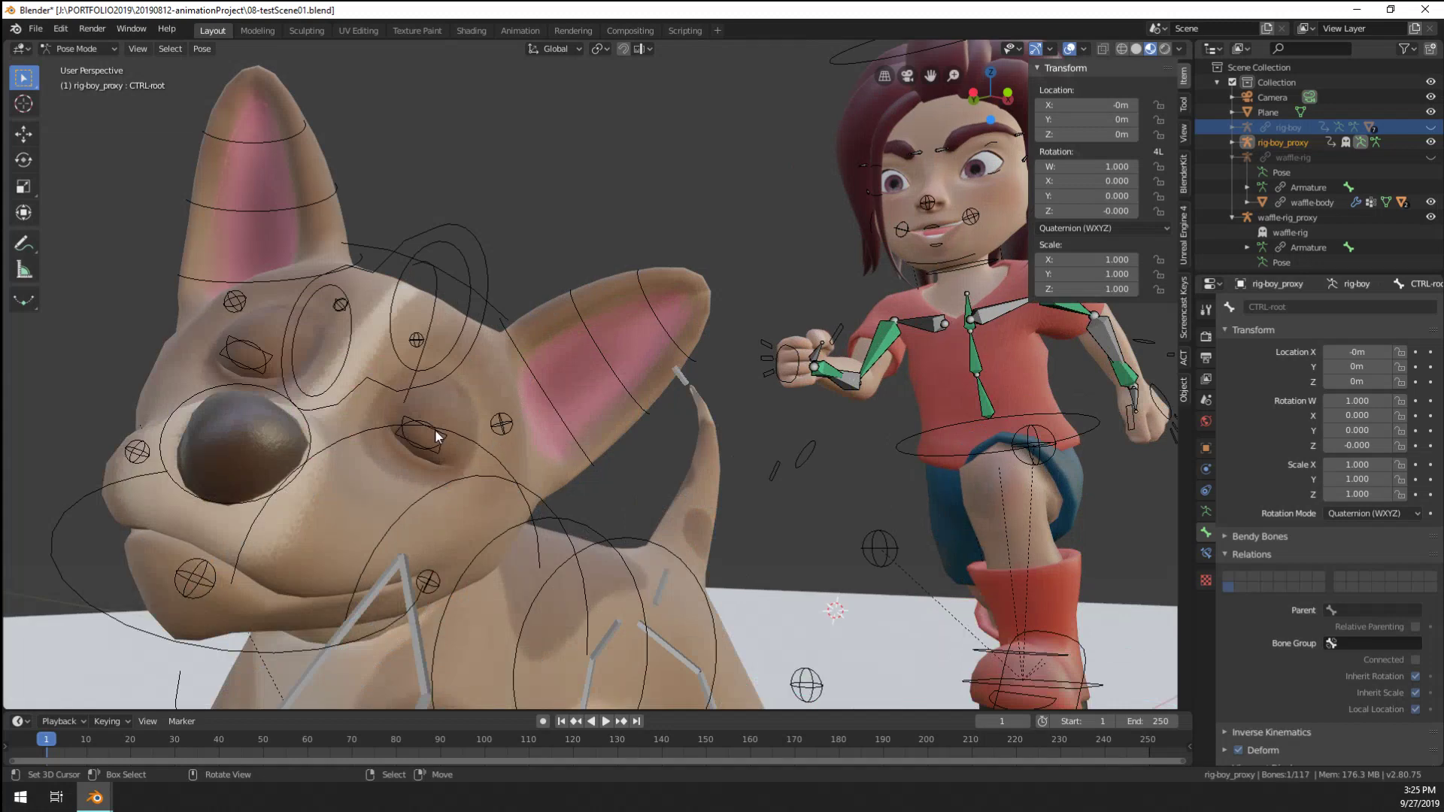
{"action": "right_click", "coordinate": [426, 448]}
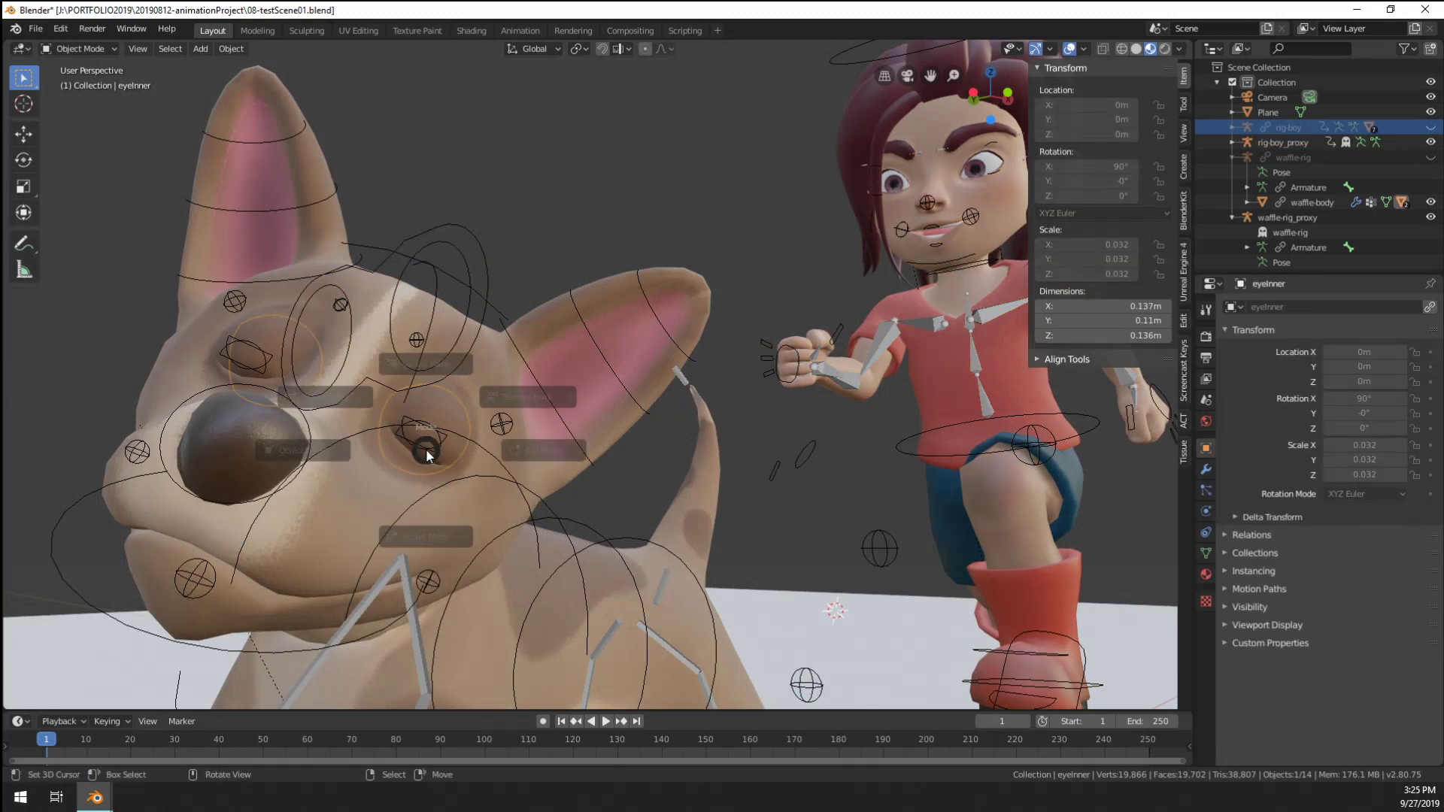
{"action": "right_click", "coordinate": [431, 443]}
{"action": "key", "text": "ctrl+Tab"}
Open the dog's left eye by moving its lower eyelid control down and its upper eyelid control up
{"action": "right_click", "coordinate": [422, 445]}
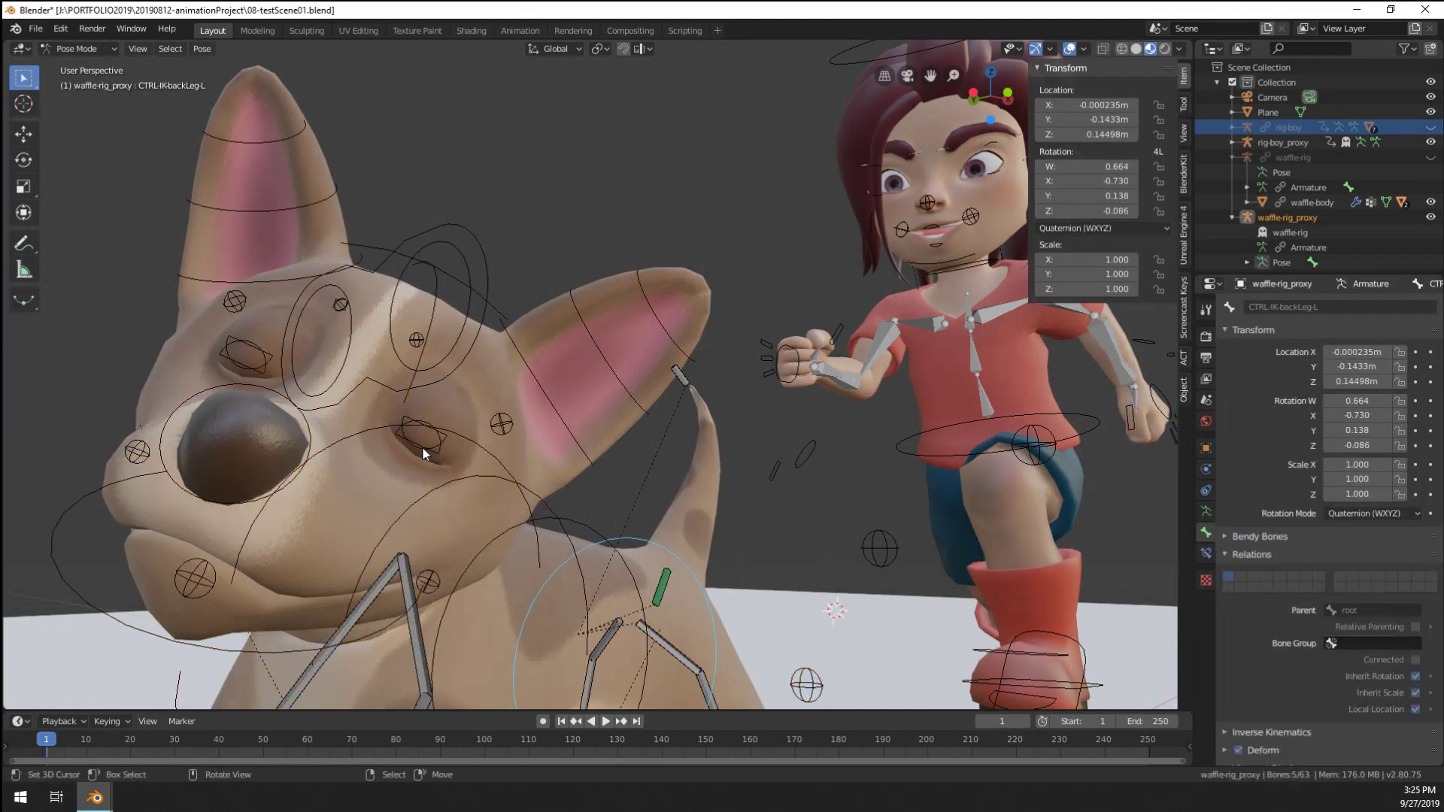
{"action": "key", "text": "g"}
{"action": "left_click", "coordinate": [391, 539]}
{"action": "key", "text": "g"}
{"action": "left_click", "coordinate": [401, 263]}
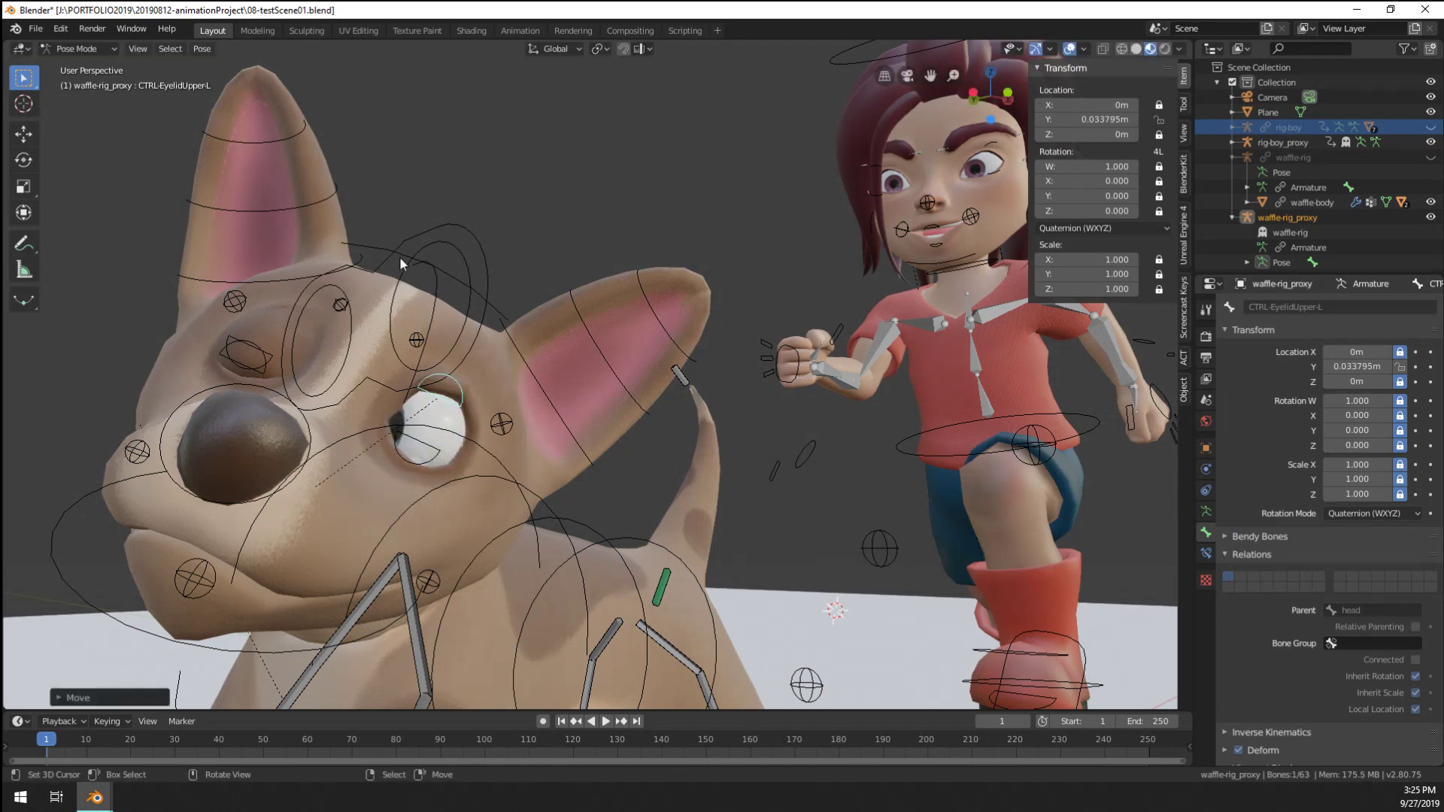
Open the dog's right eye by moving its lower and upper eyelid controls apart
{"action": "right_click", "coordinate": [241, 370]}
{"action": "key", "text": "g"}
{"action": "left_click", "coordinate": [216, 382]}
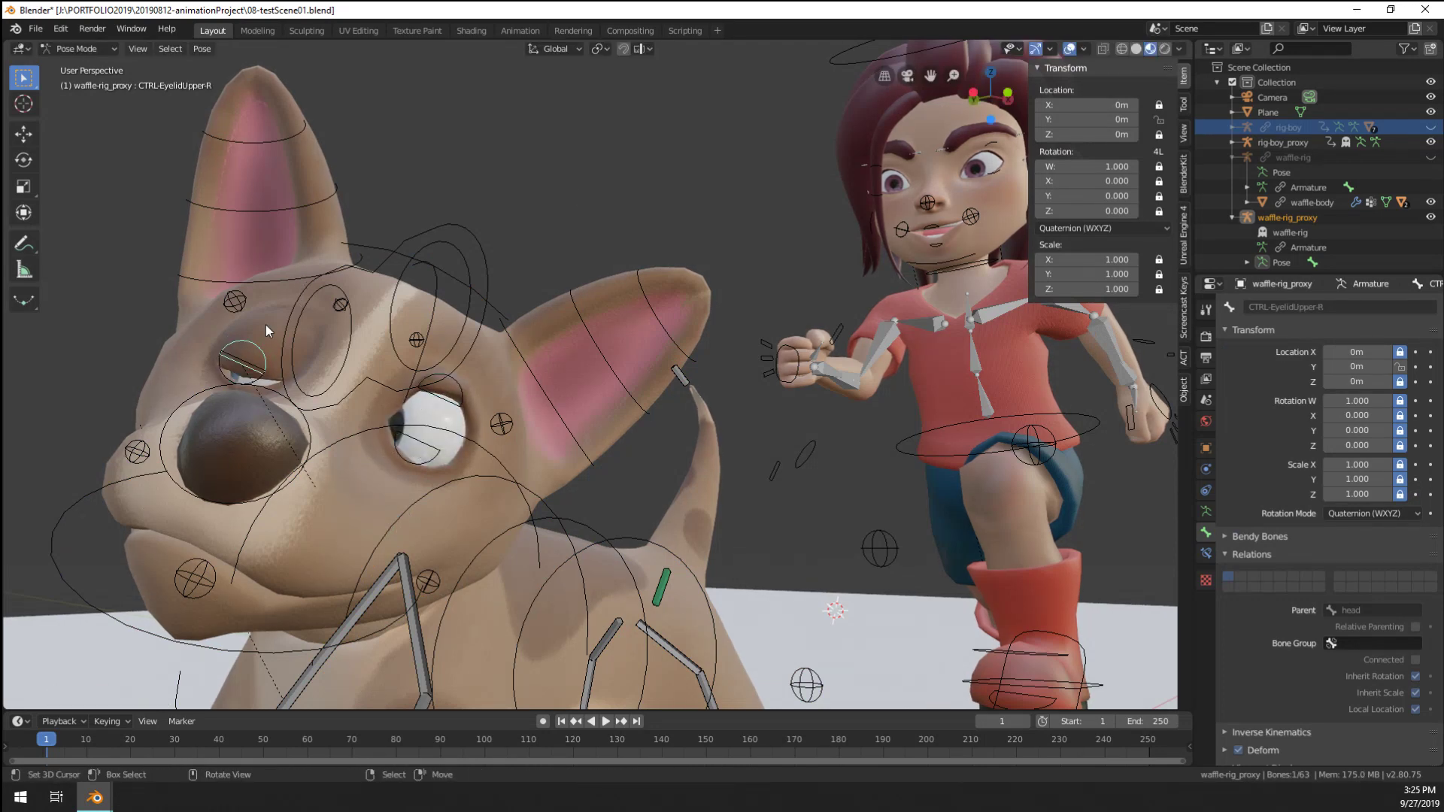
{"action": "key", "text": "g"}
{"action": "left_click", "coordinate": [363, 219]}
Move the dog's CTRL-eyeTargetCentre control close to its head on the side facing the boy
{"action": "scroll", "coordinate": [364, 218], "scroll_direction": "down", "scroll_amount": 7}
{"action": "key", "text": "g"}
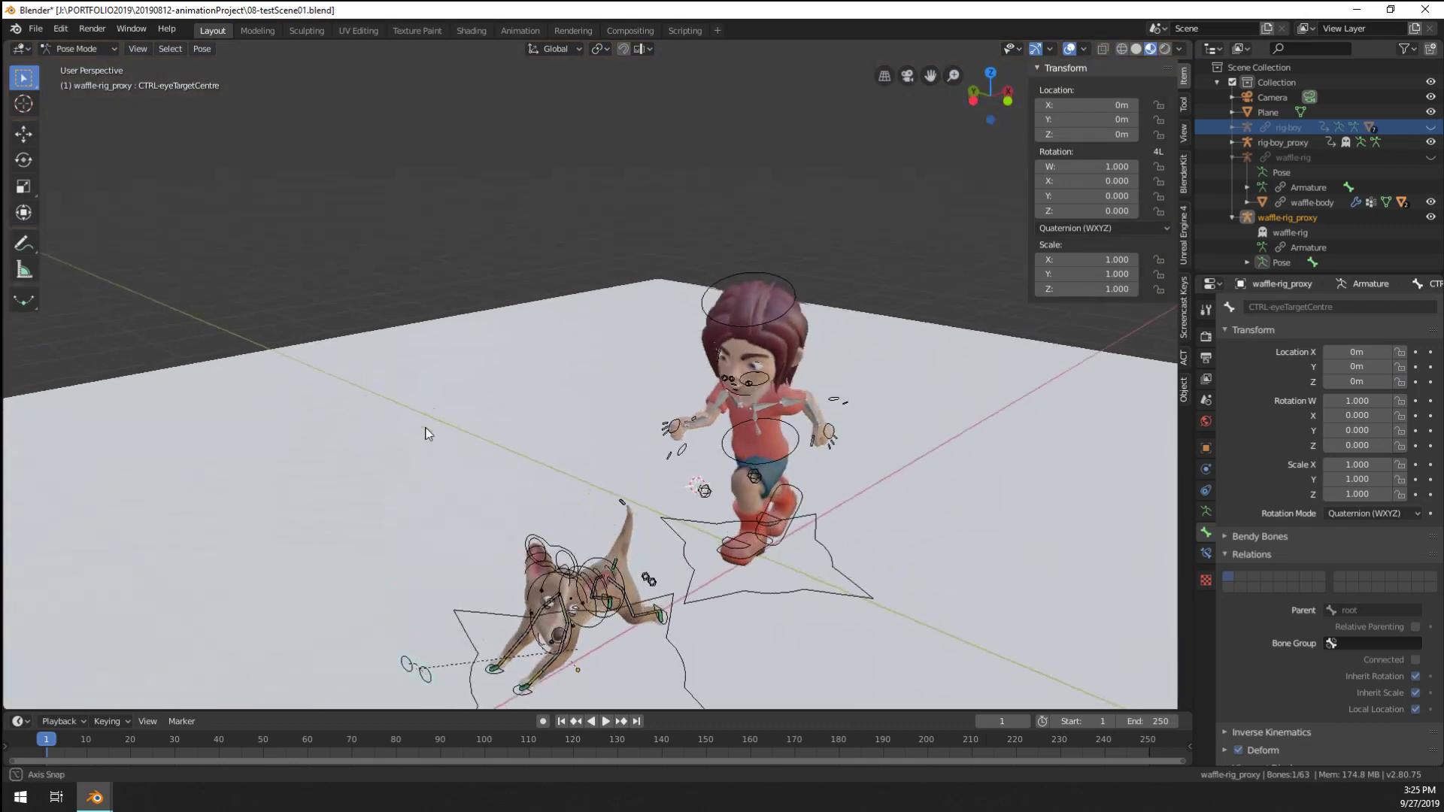
{"action": "left_click", "coordinate": [633, 416]}
{"action": "scroll", "coordinate": [469, 479], "scroll_direction": "up", "scroll_amount": 8}
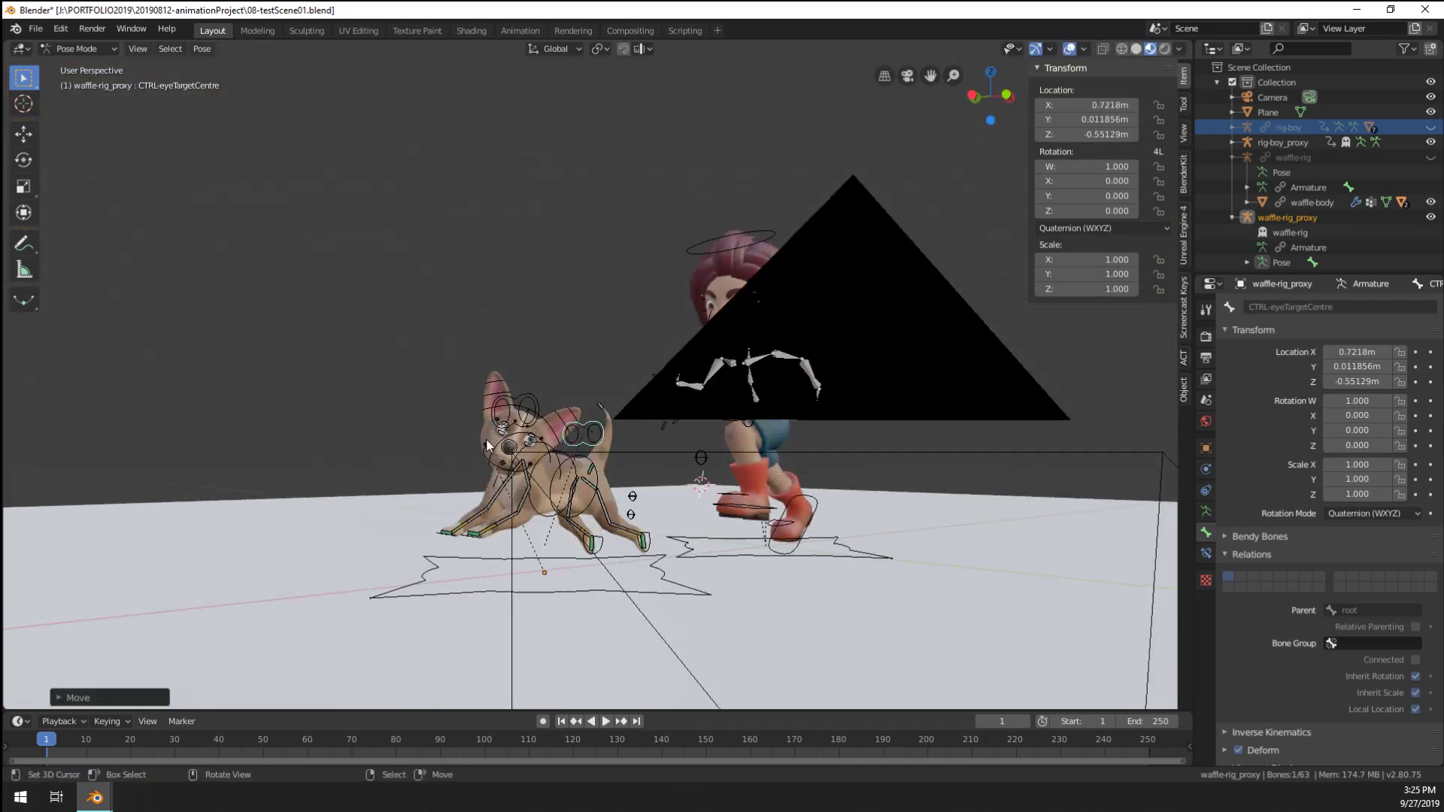
{"action": "key", "text": "g"}
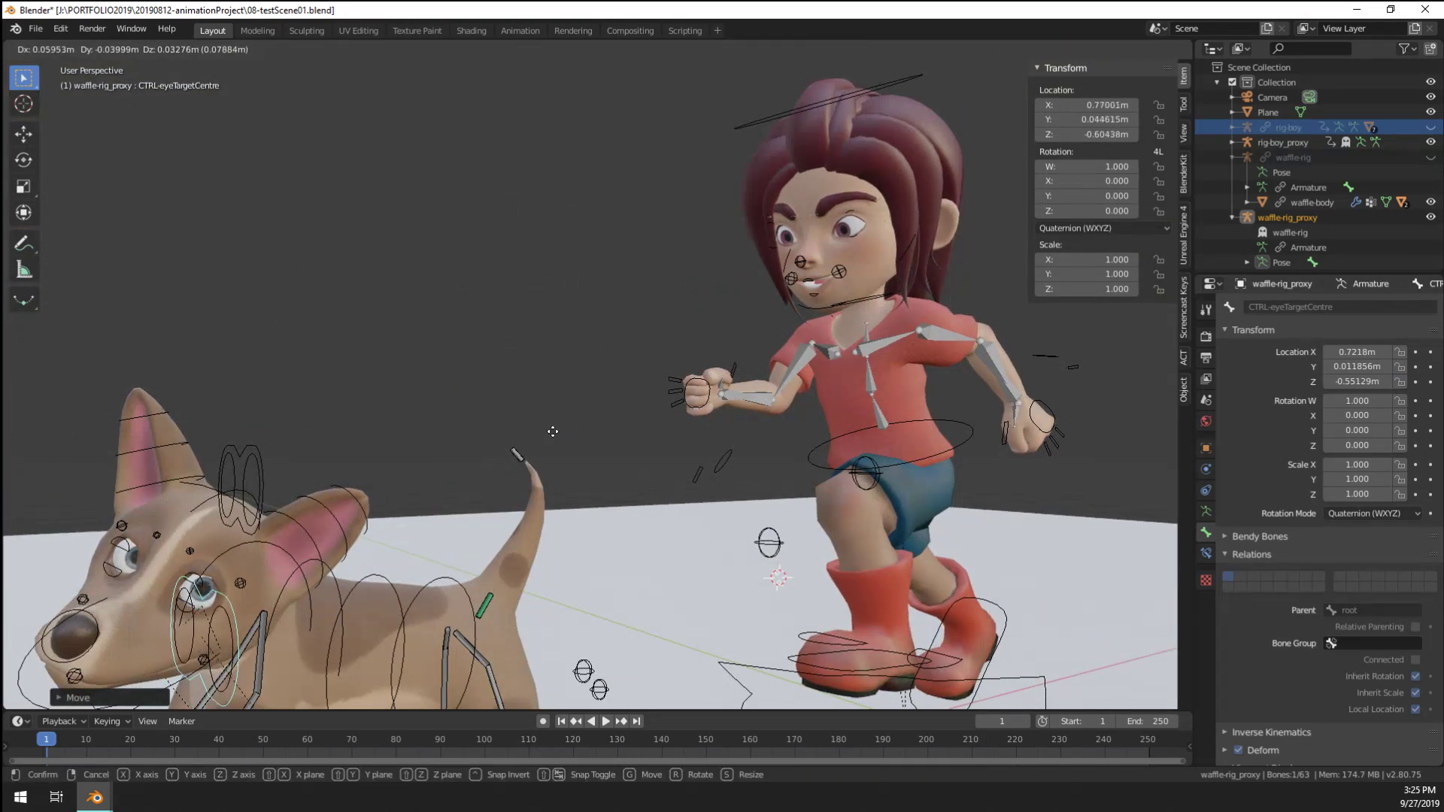
{"action": "left_click", "coordinate": [351, 476]}
Reposition the dog's eye target in the camera view, beside its left ear, so it looks back toward the boy
{"action": "middle_click_drag", "start_coordinate": [351, 476], "coordinate": [276, 458]}
{"action": "key", "text": "KP_0"}
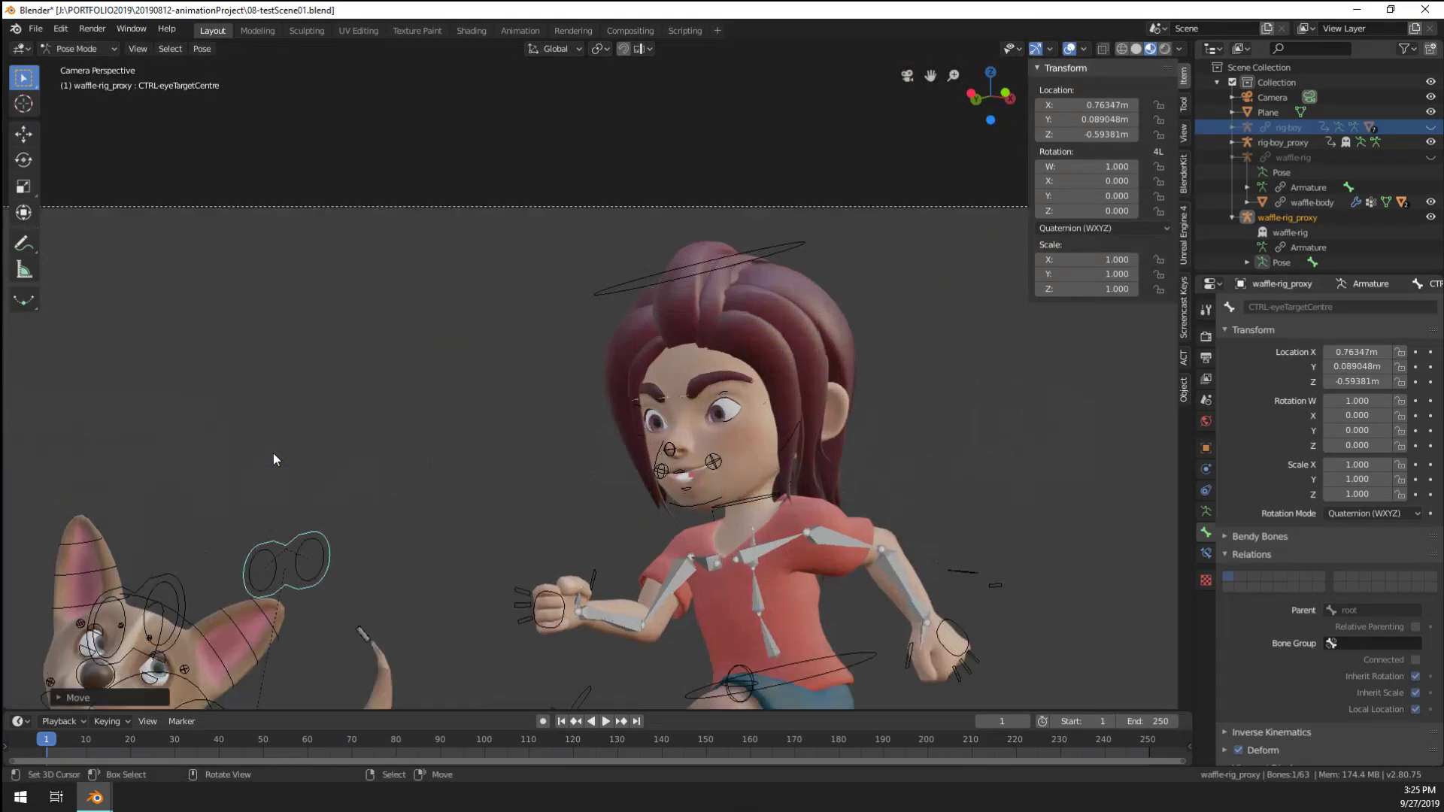
{"action": "key", "text": "g"}
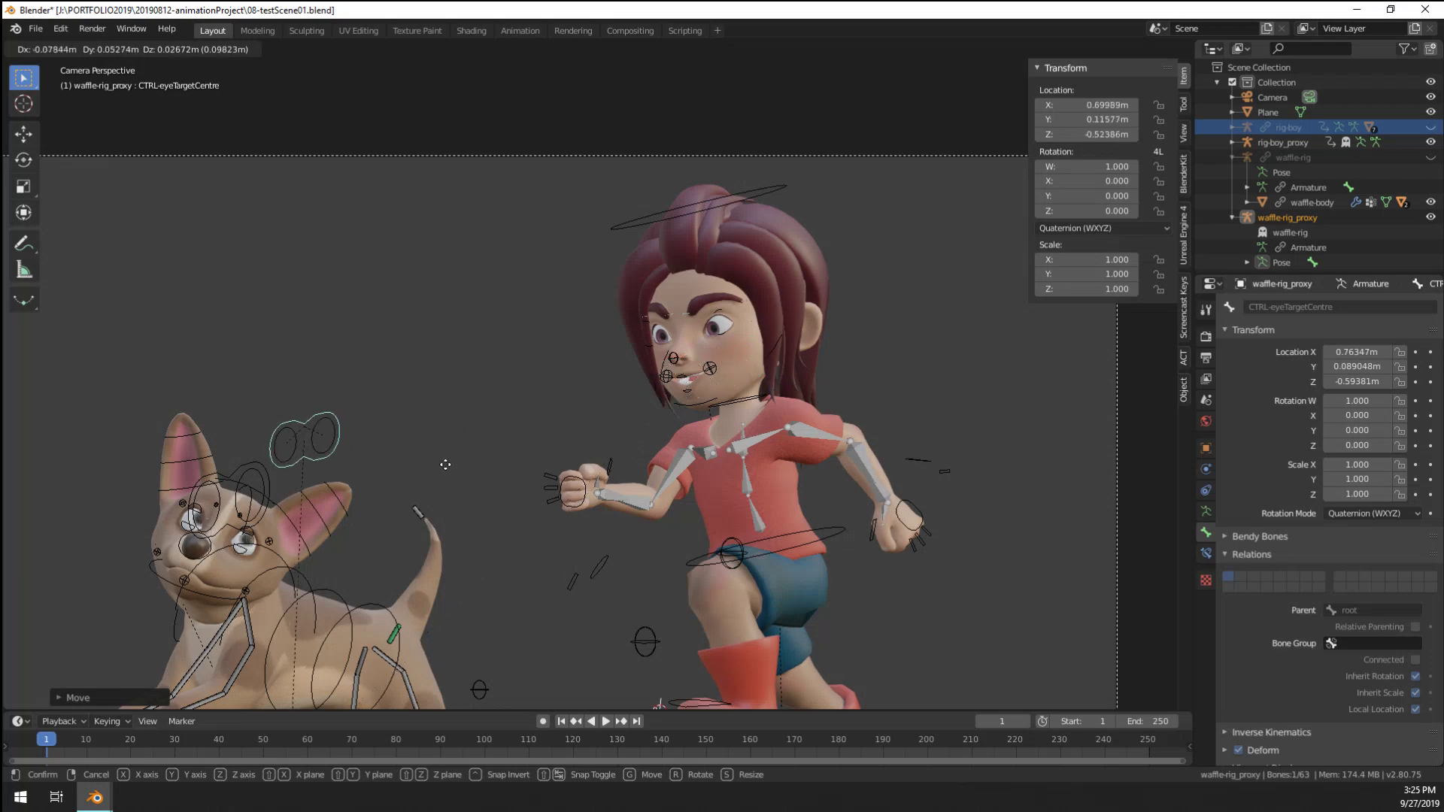
{"action": "left_click", "coordinate": [484, 532]}
{"action": "scroll", "coordinate": [318, 480], "scroll_direction": "up", "scroll_amount": 6}
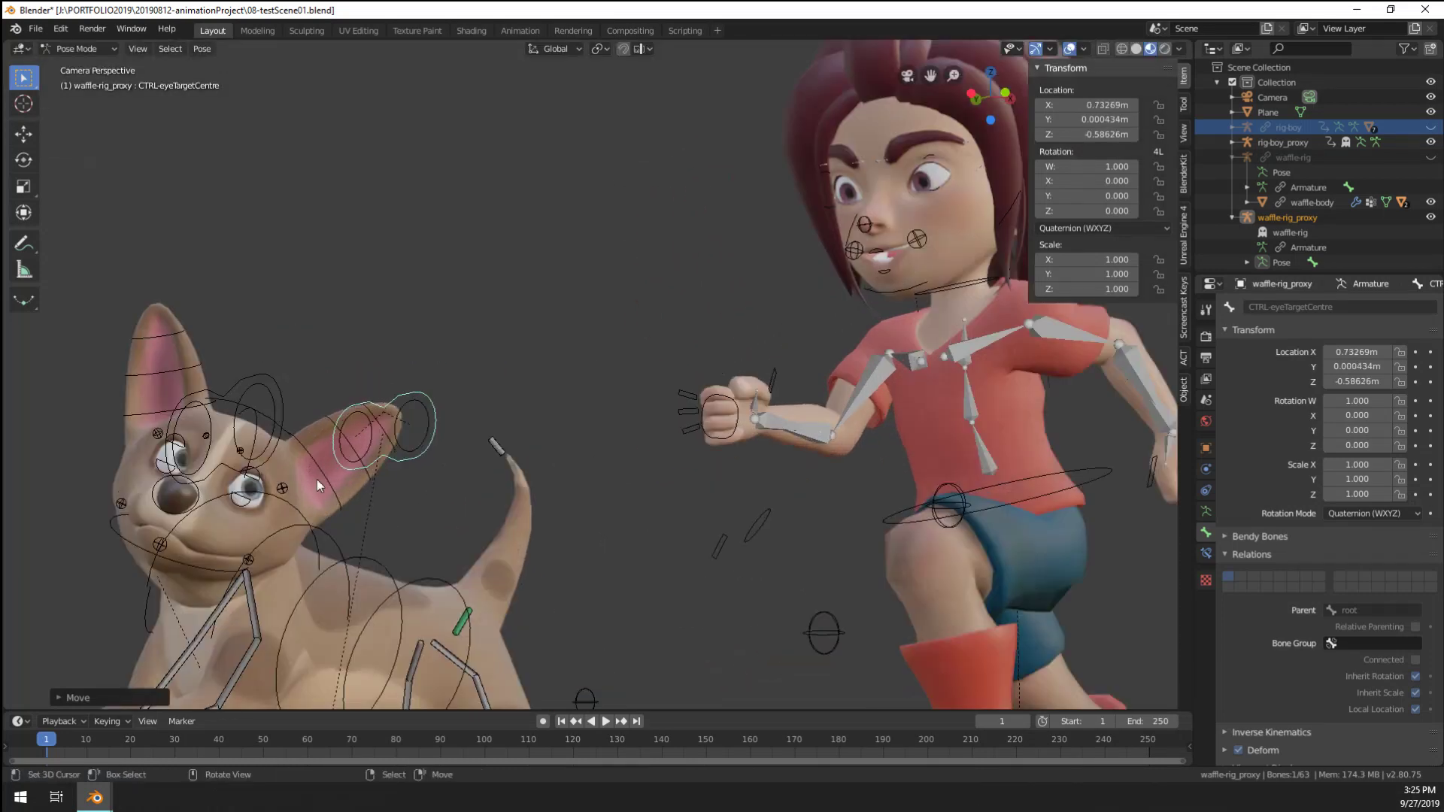
Rotate the dog's jaw bone downward to open the mouth wide
{"action": "left_click", "coordinate": [380, 544]}
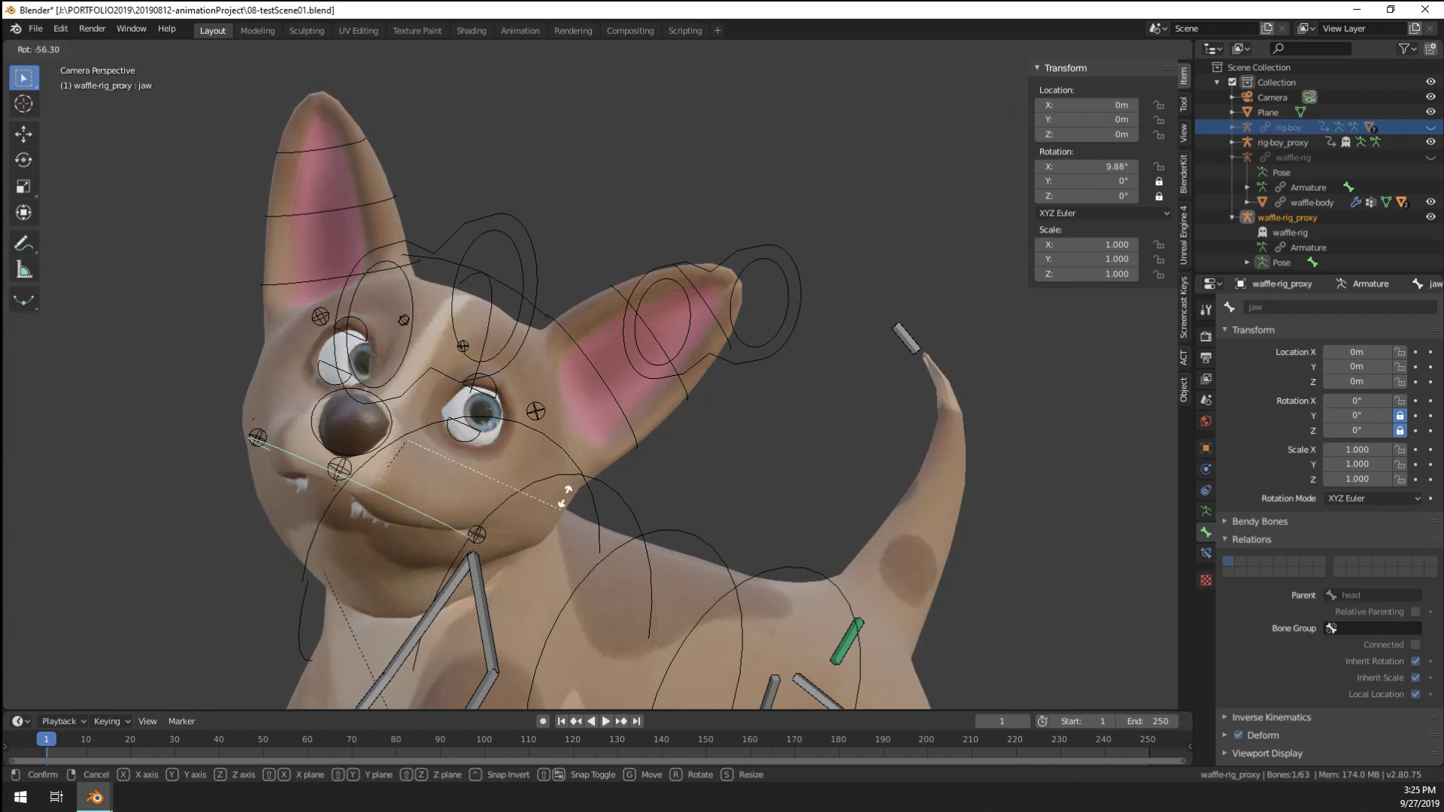
{"action": "key", "text": "r"}
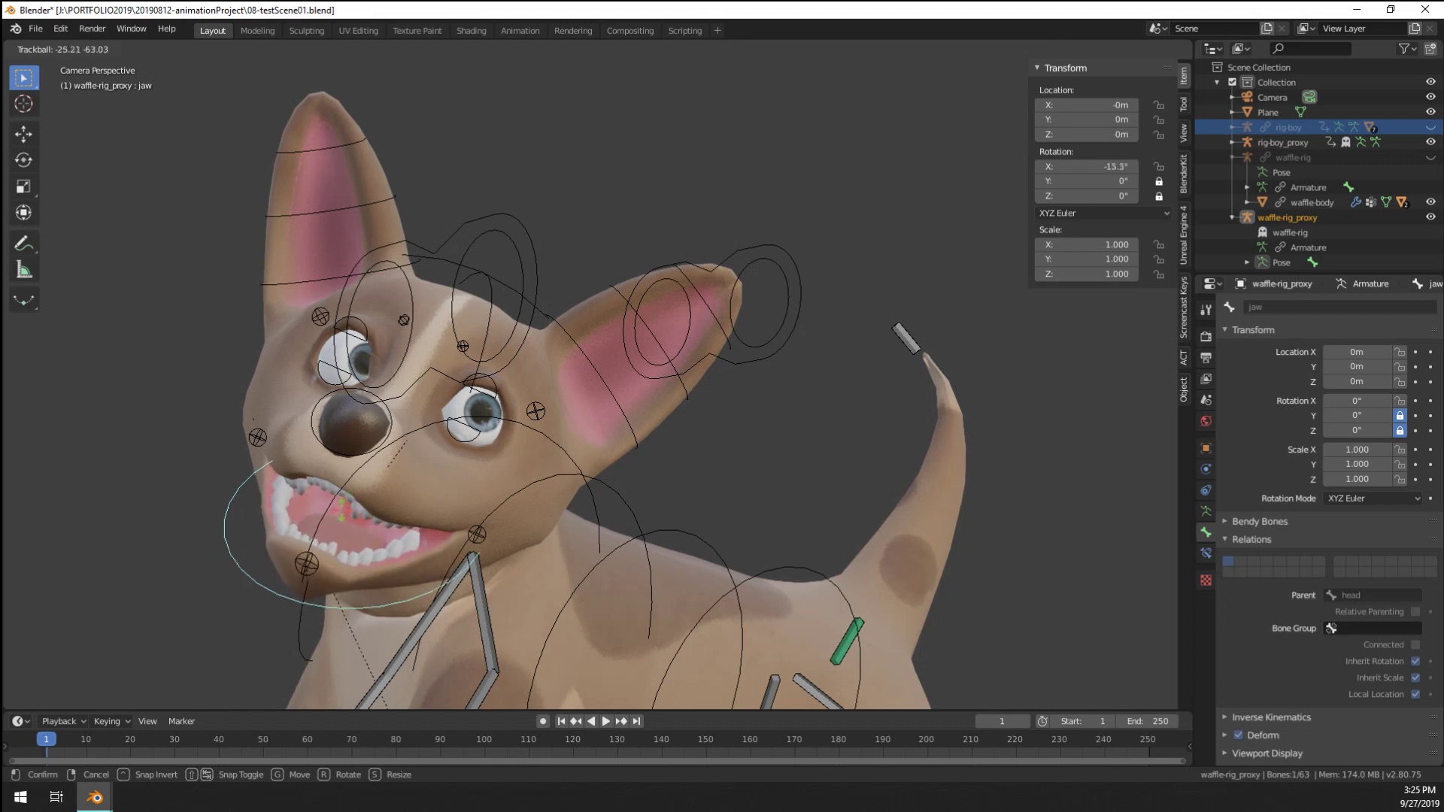
{"action": "key", "text": "Return"}
Move and rotate the CTRL-tongue-end control to pull the dog's tongue out of its mouth
{"action": "left_click", "coordinate": [269, 514]}
{"action": "key", "text": "g"}
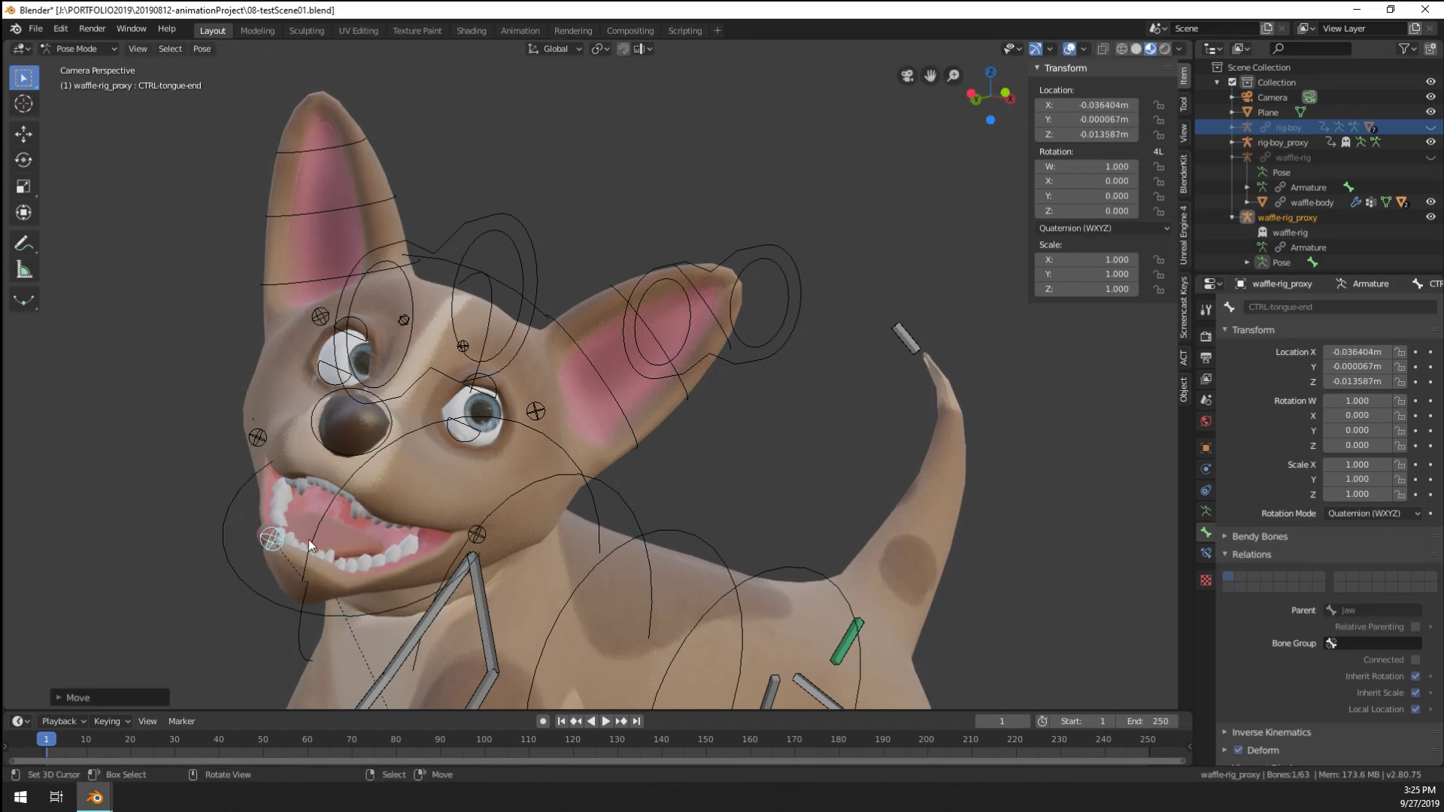
{"action": "key", "text": "r"}
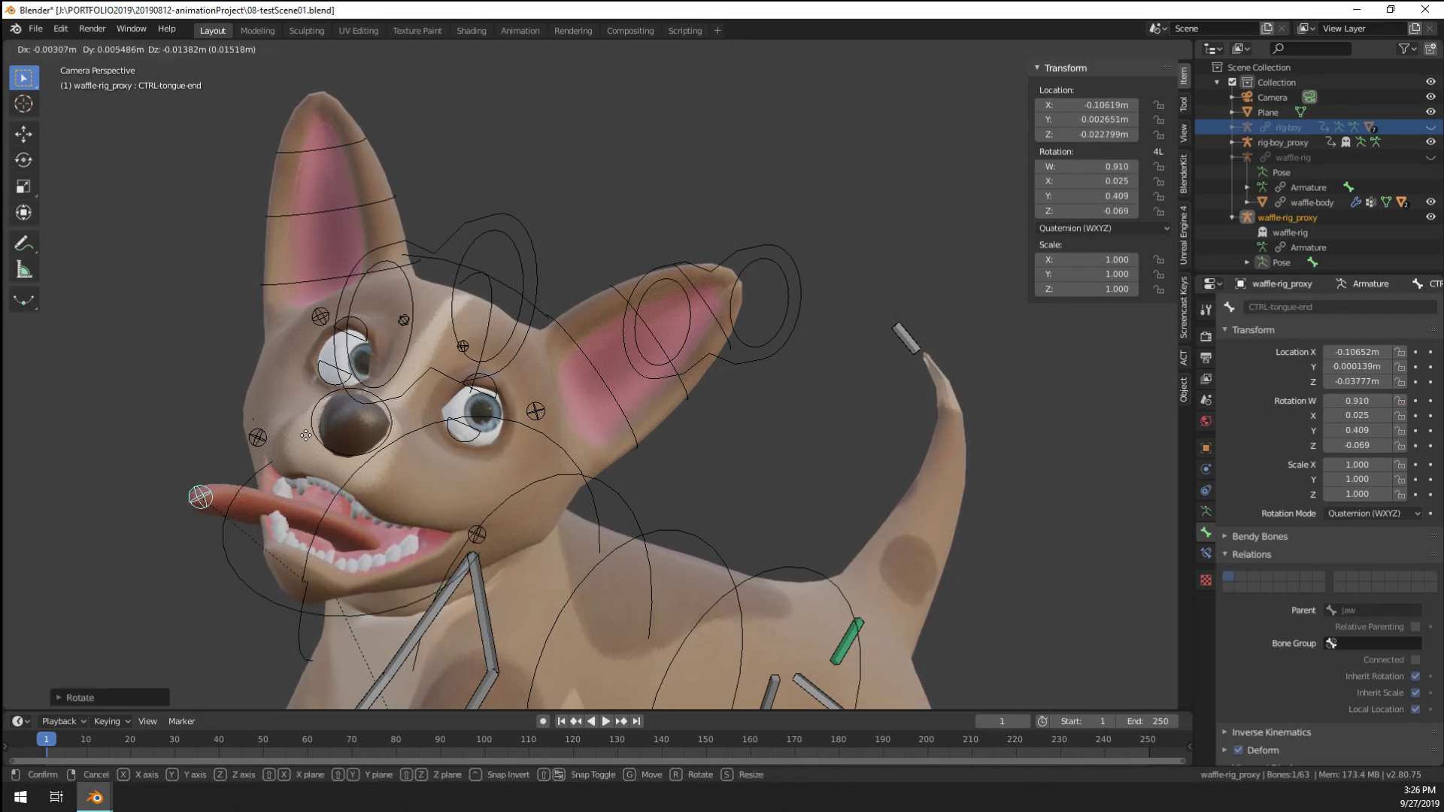
{"action": "left_click", "coordinate": [307, 432]}
Rotate the dog's tongue-end control in a close-up of the mouth so the tip curls downward
{"action": "middle_click_drag", "start_coordinate": [307, 432], "coordinate": [635, 561]}
{"action": "key", "text": "KP_Decimal"}
{"action": "scroll", "coordinate": [358, 471], "scroll_direction": "down", "scroll_amount": 2}
{"action": "scroll", "coordinate": [635, 561], "scroll_direction": "up", "scroll_amount": 4}
{"action": "key", "text": "r"}
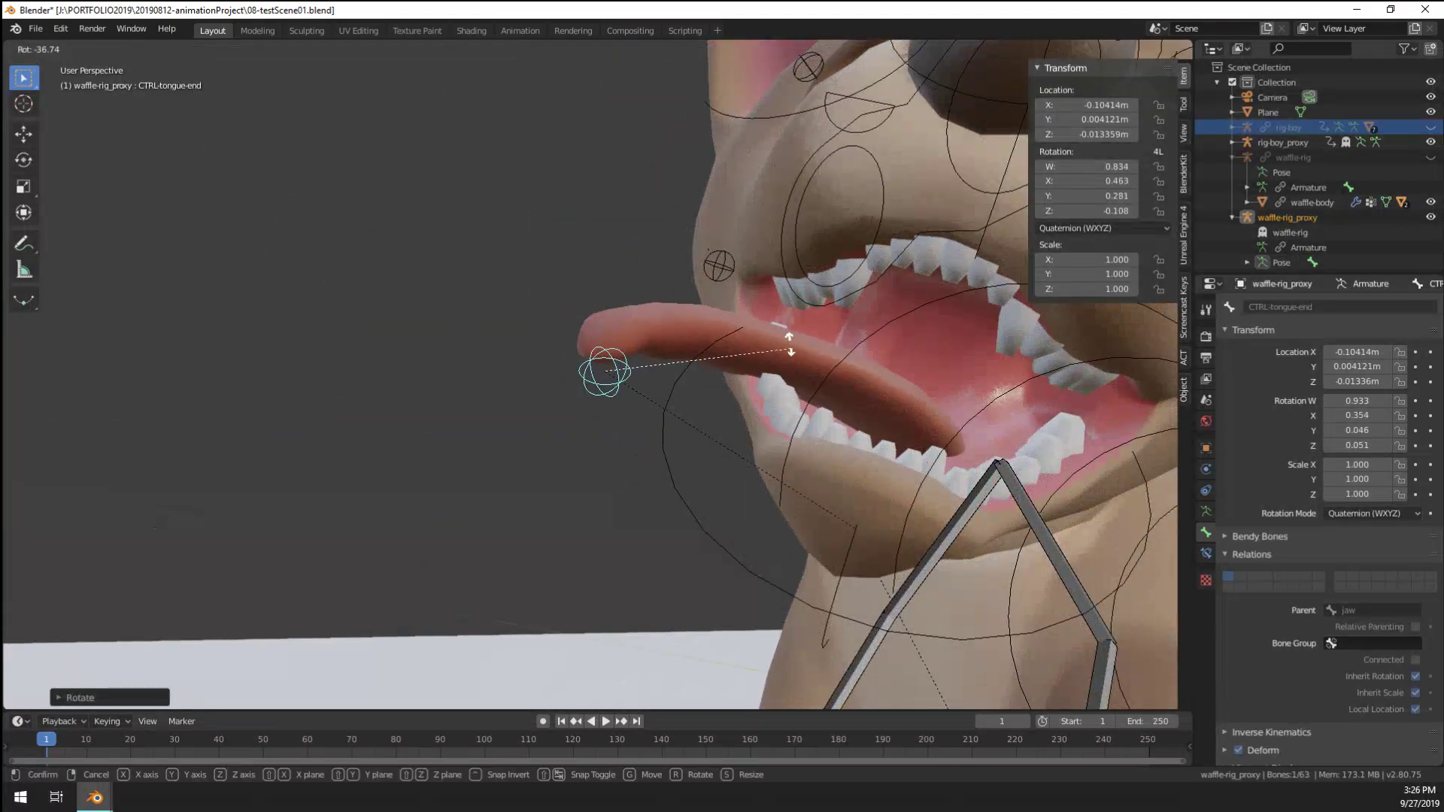
{"action": "left_click", "coordinate": [781, 360]}
Move the tongue-end control slightly back toward the dog's mouth and return to the camera view
{"action": "key", "text": "g"}
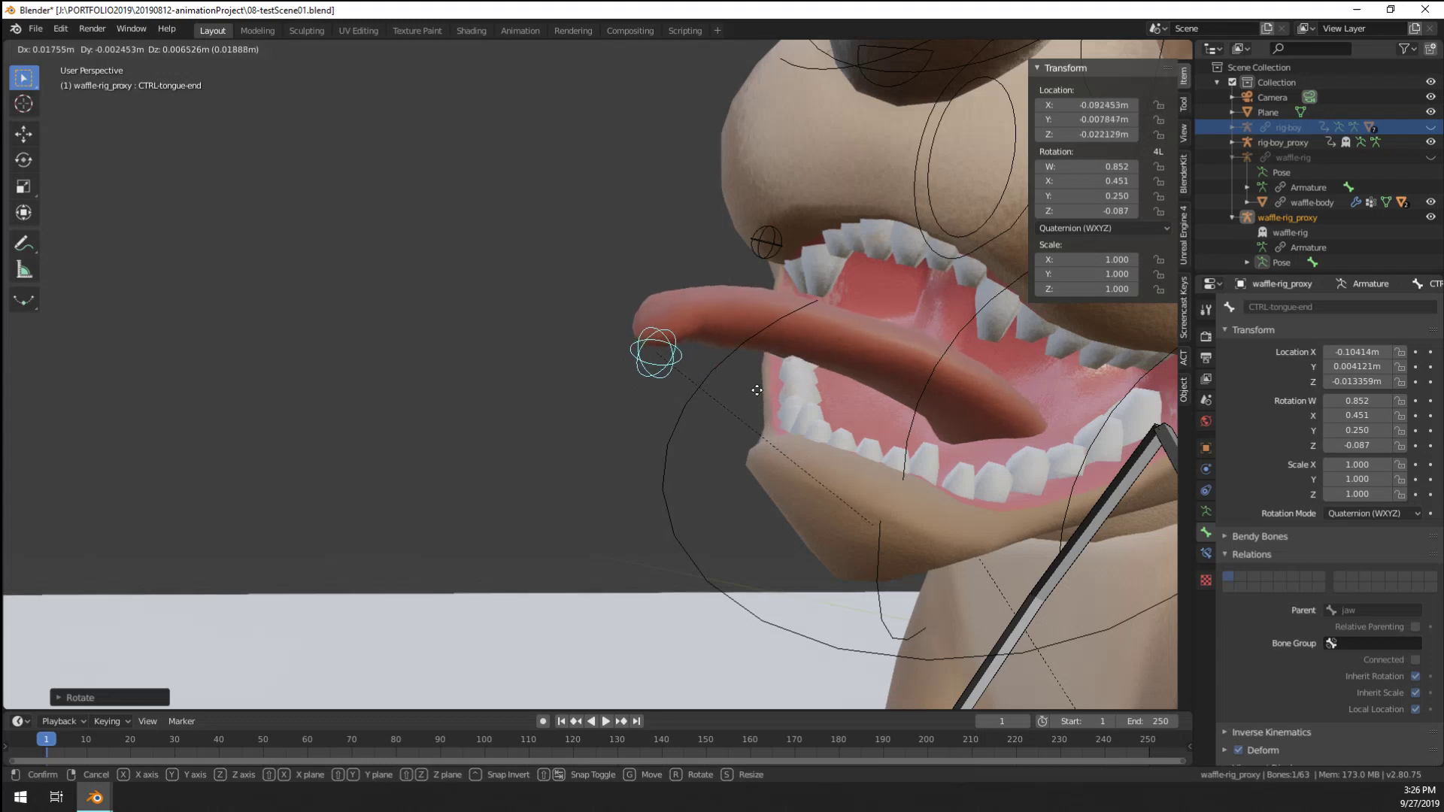
{"action": "left_click", "coordinate": [725, 413]}
{"action": "scroll", "coordinate": [725, 414], "scroll_direction": "down", "scroll_amount": 3}
{"action": "key", "text": "g"}
{"action": "left_click", "coordinate": [718, 417]}
{"action": "key", "text": "KP_0"}
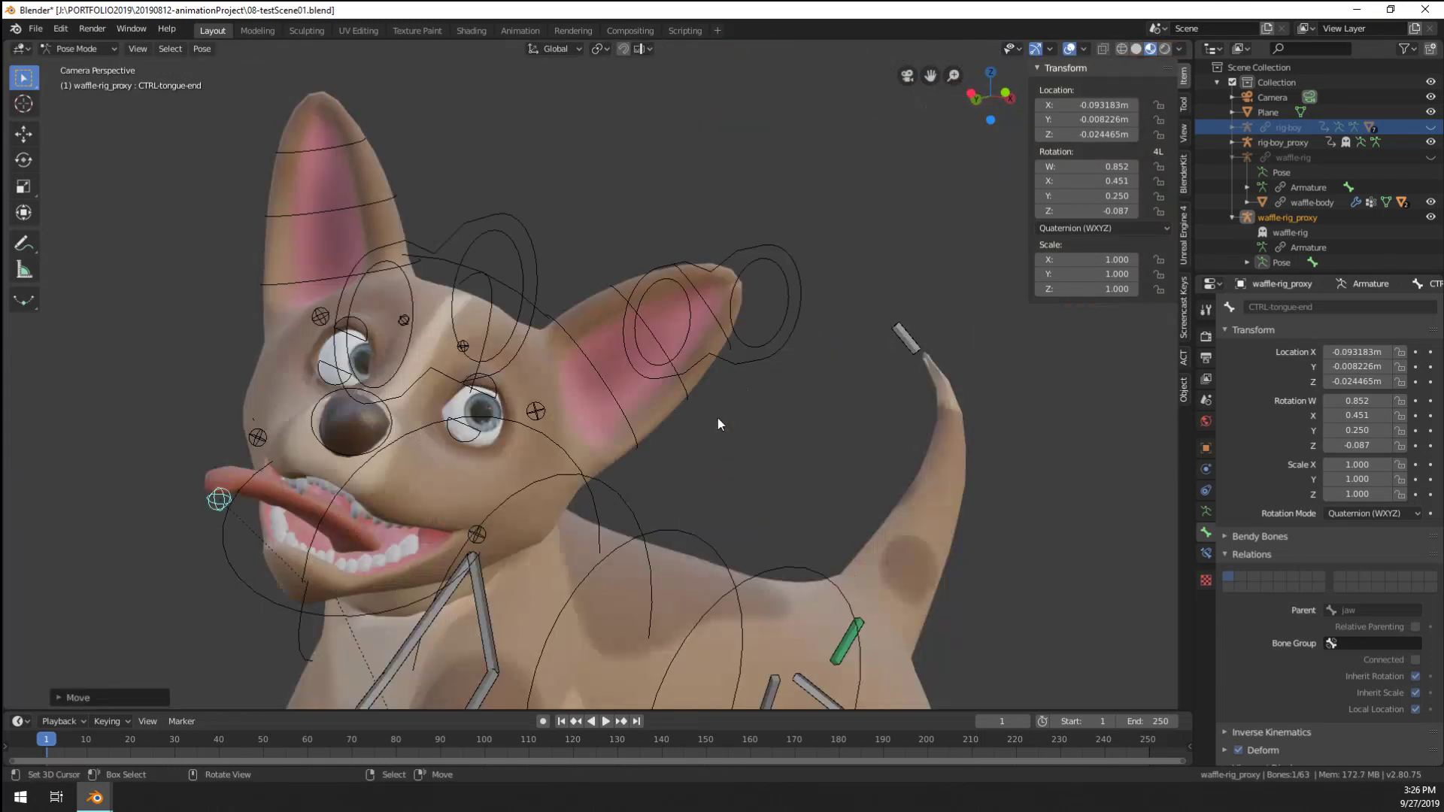
Raise the inner ends of both dog eyebrows and the right eyebrow base, and shift the left eyebrow base outward
{"action": "scroll", "coordinate": [718, 418], "scroll_direction": "up", "scroll_amount": 3}
{"action": "left_click", "coordinate": [392, 294]}
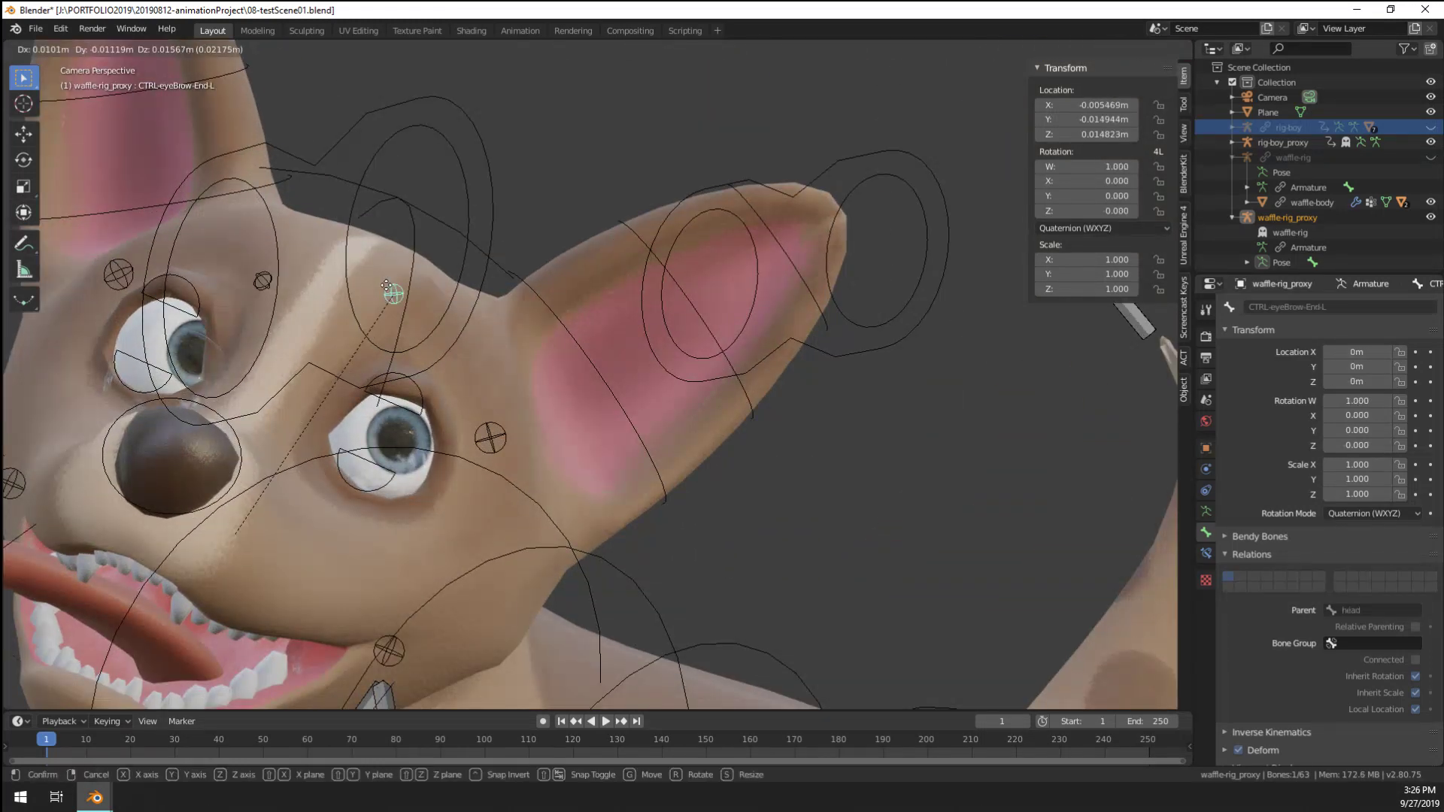
{"action": "right_click_drag", "start_coordinate": [266, 281], "coordinate": [281, 243]}
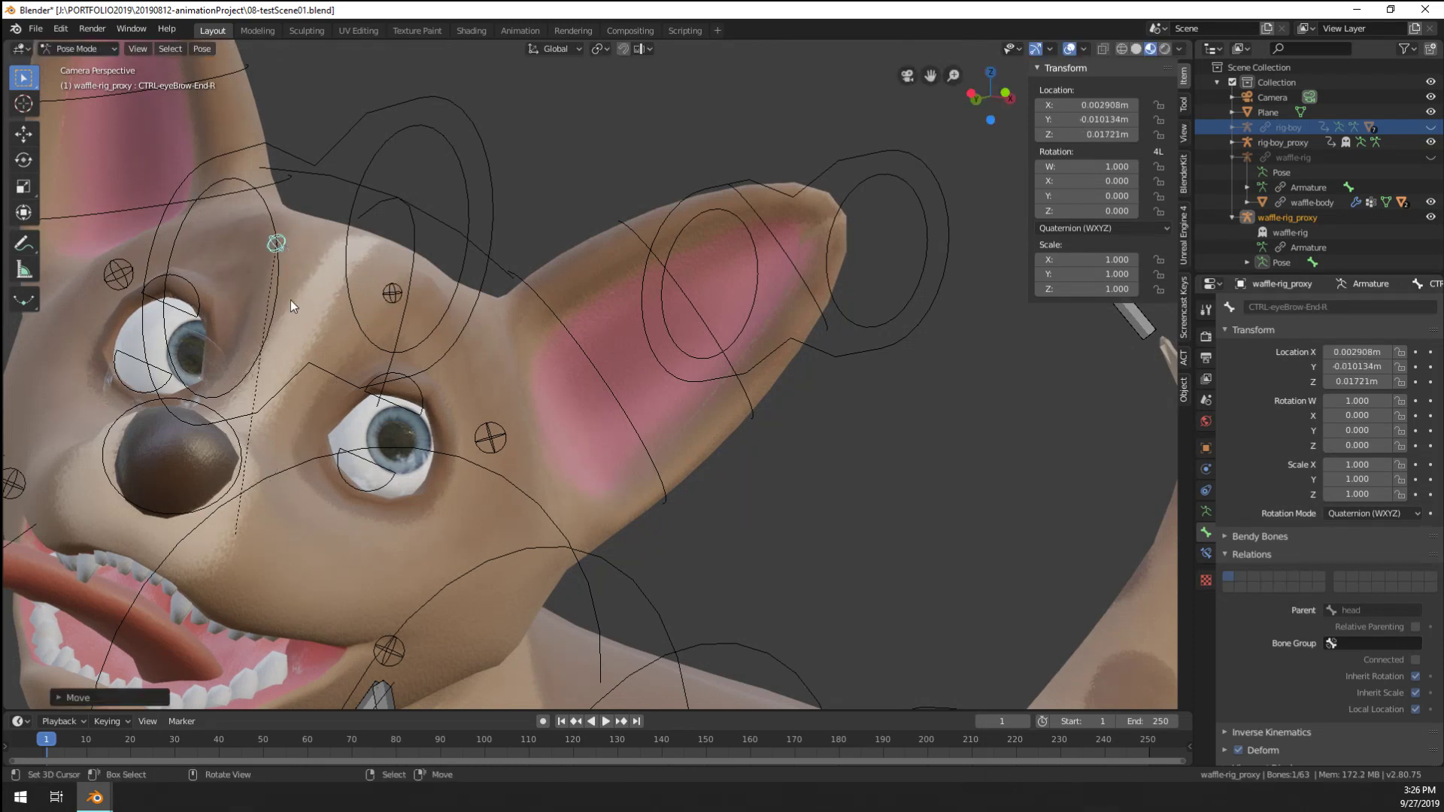
{"action": "middle_click_drag", "start_coordinate": [290, 296], "coordinate": [362, 292], "text": "shift"}
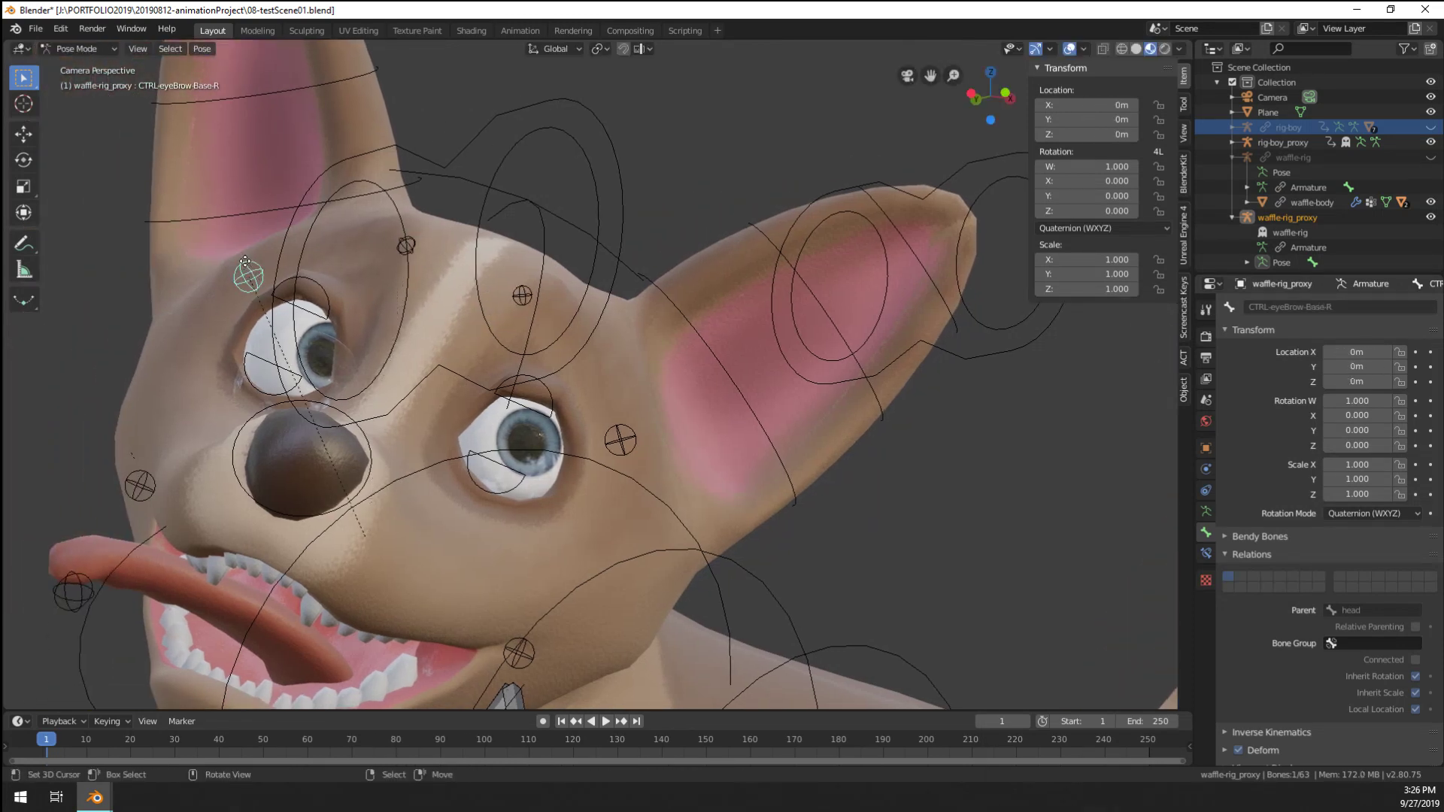
{"action": "right_click_drag", "start_coordinate": [245, 261], "coordinate": [235, 243]}
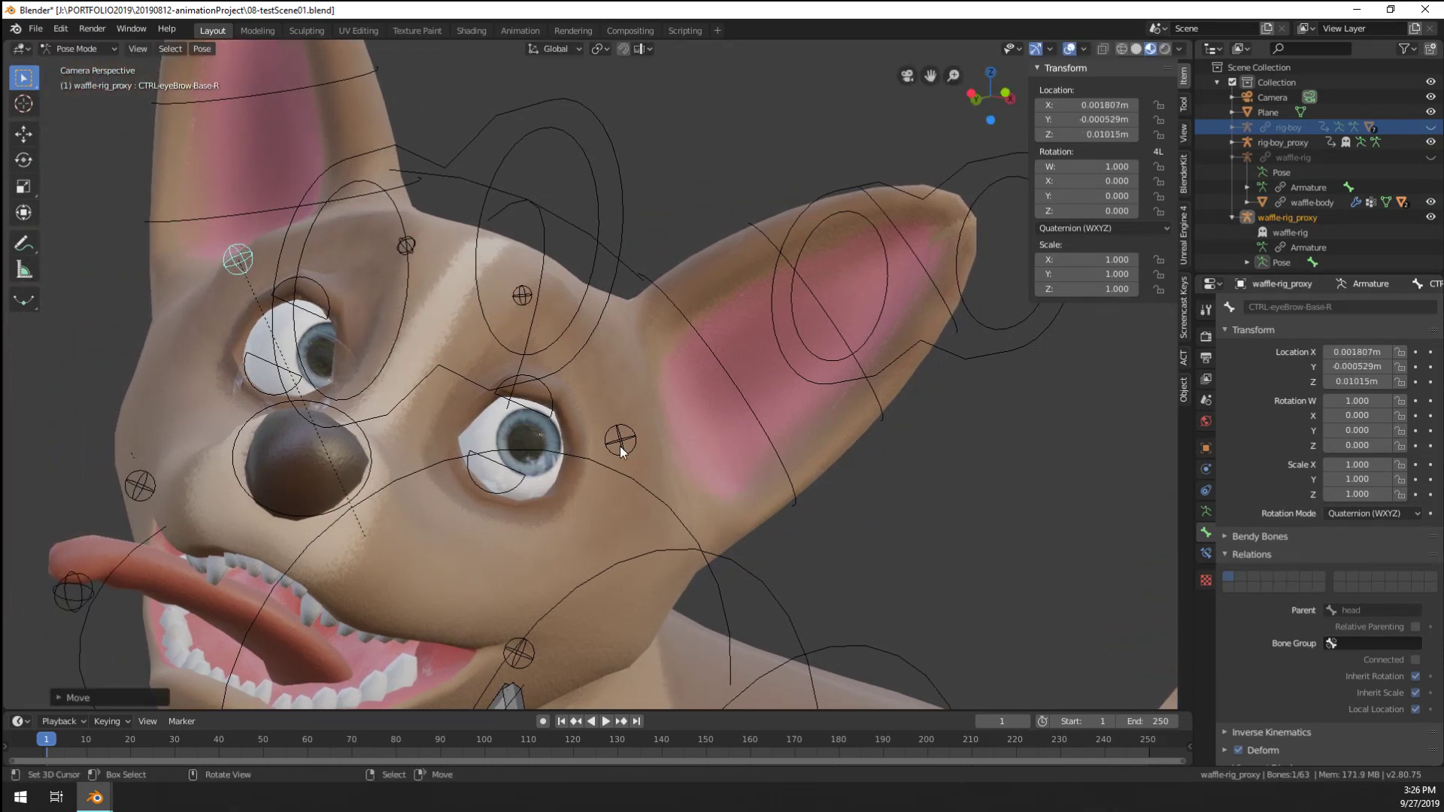
{"action": "right_click_drag", "start_coordinate": [620, 440], "coordinate": [639, 438]}
Try raising the dog's right mouth corner, and pull the left mouth corner up and outward
{"action": "right_click_drag", "start_coordinate": [139, 485], "coordinate": [133, 456]}
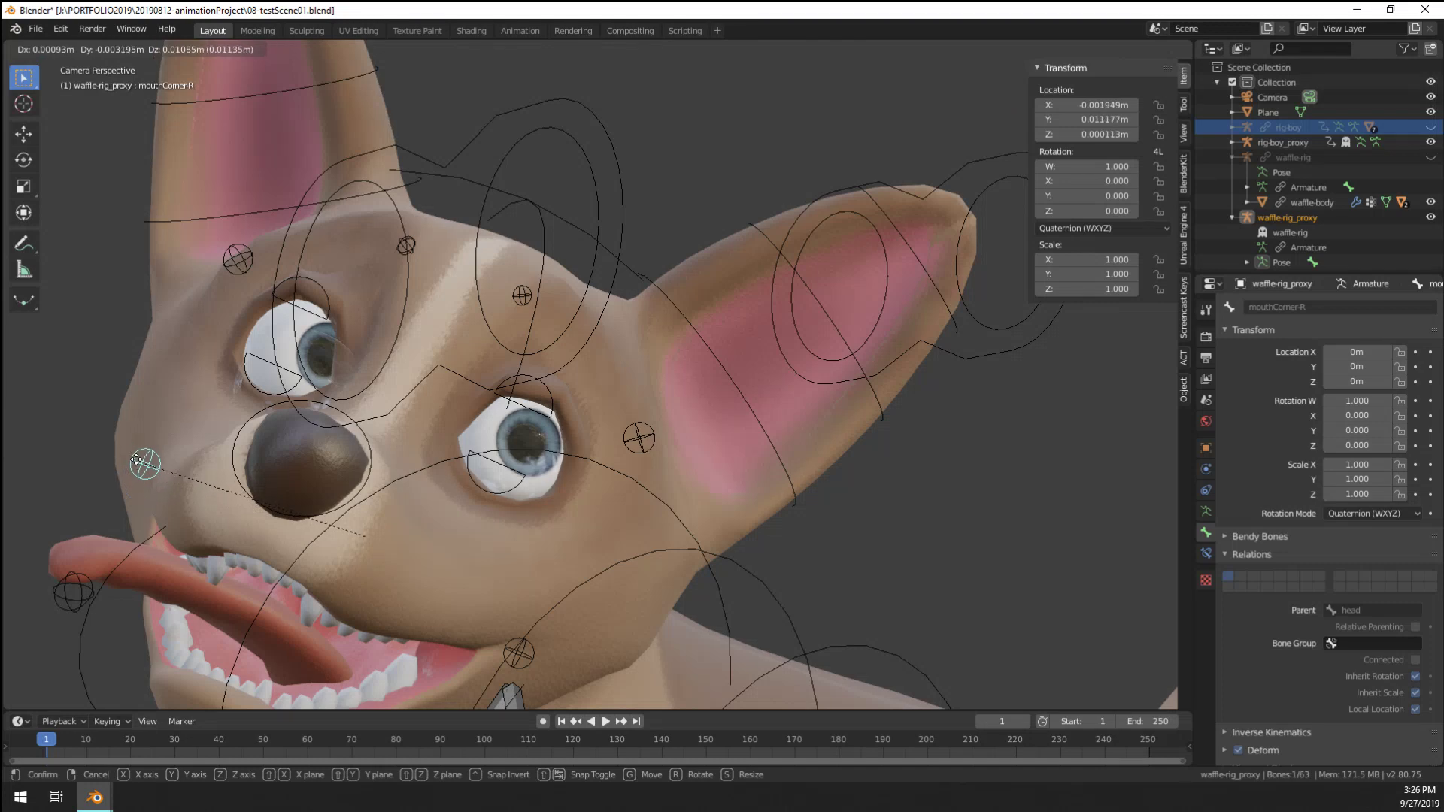
{"action": "key", "text": "Escape"}
{"action": "right_click_drag", "start_coordinate": [531, 655], "coordinate": [555, 635]}
Rotate the dog's nose bone slightly and move it a little upward
{"action": "scroll", "coordinate": [513, 627], "scroll_direction": "down", "scroll_amount": 3}
{"action": "key", "text": "r"}
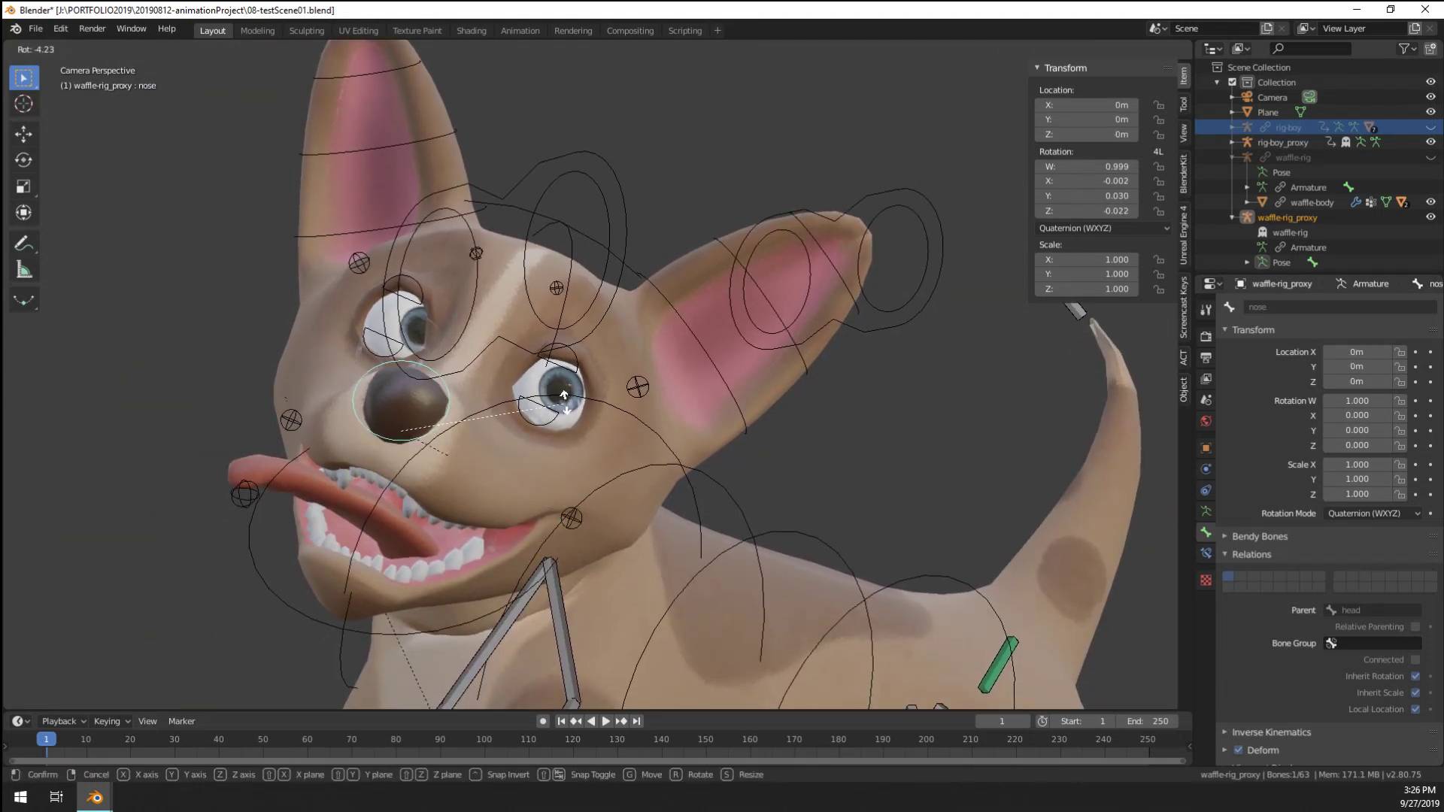
{"action": "left_click", "coordinate": [565, 384]}
{"action": "key", "text": "g"}
{"action": "left_click", "coordinate": [566, 380]}
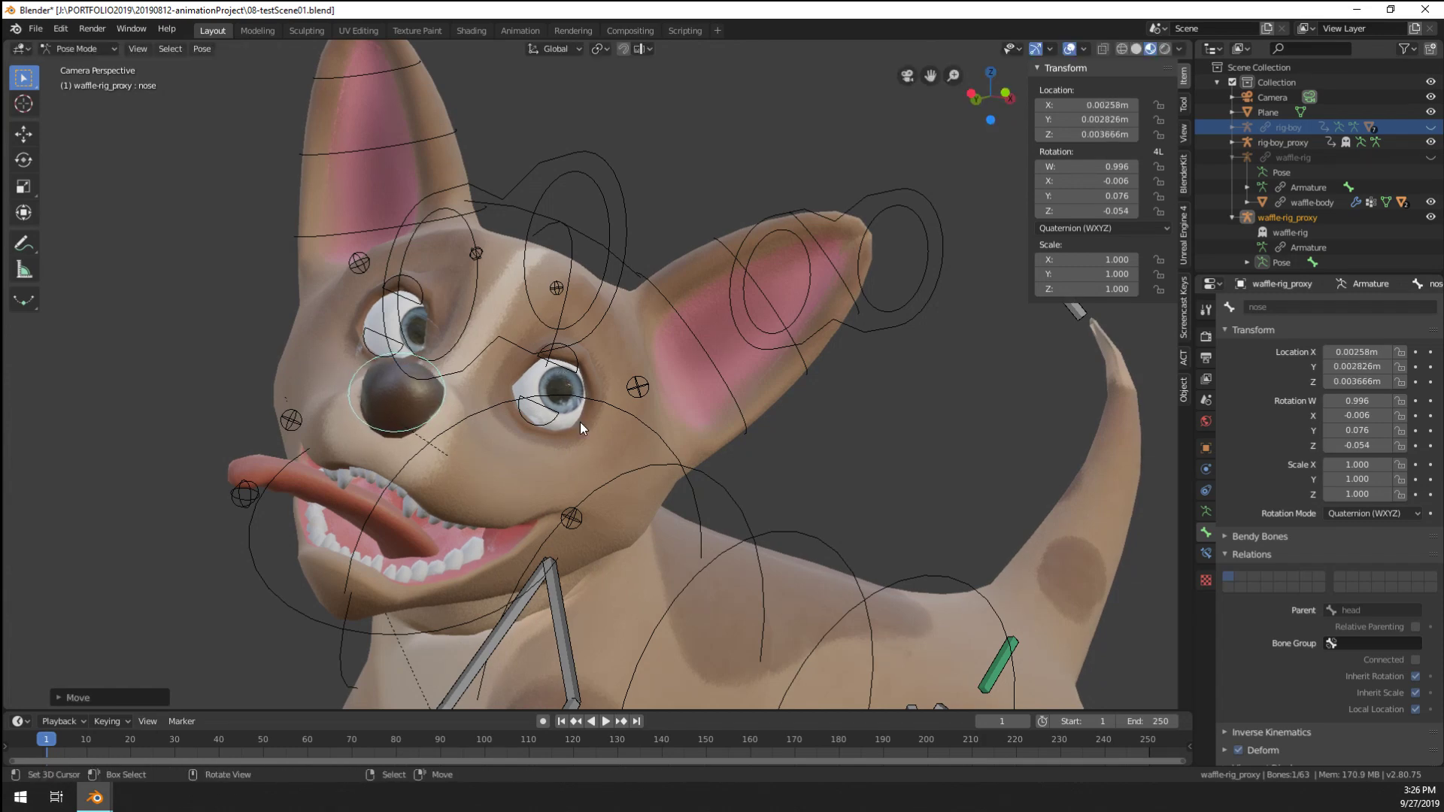
Move the dog's tail-bendy-end control down and toward the body, and rotate it slightly to curl the tail
{"action": "scroll", "coordinate": [580, 422], "scroll_direction": "down", "scroll_amount": 4}
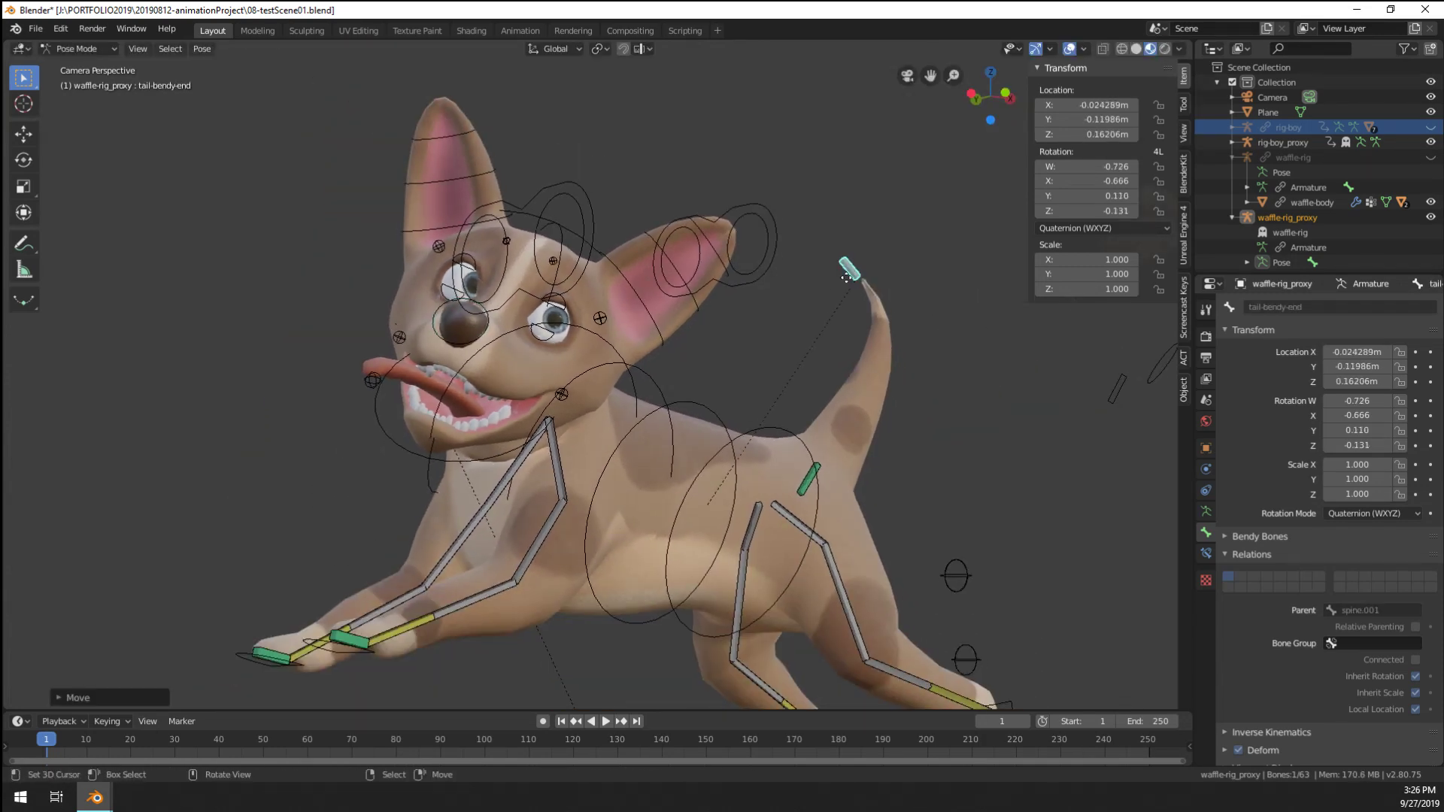
{"action": "key", "text": "g"}
{"action": "left_click", "coordinate": [834, 331]}
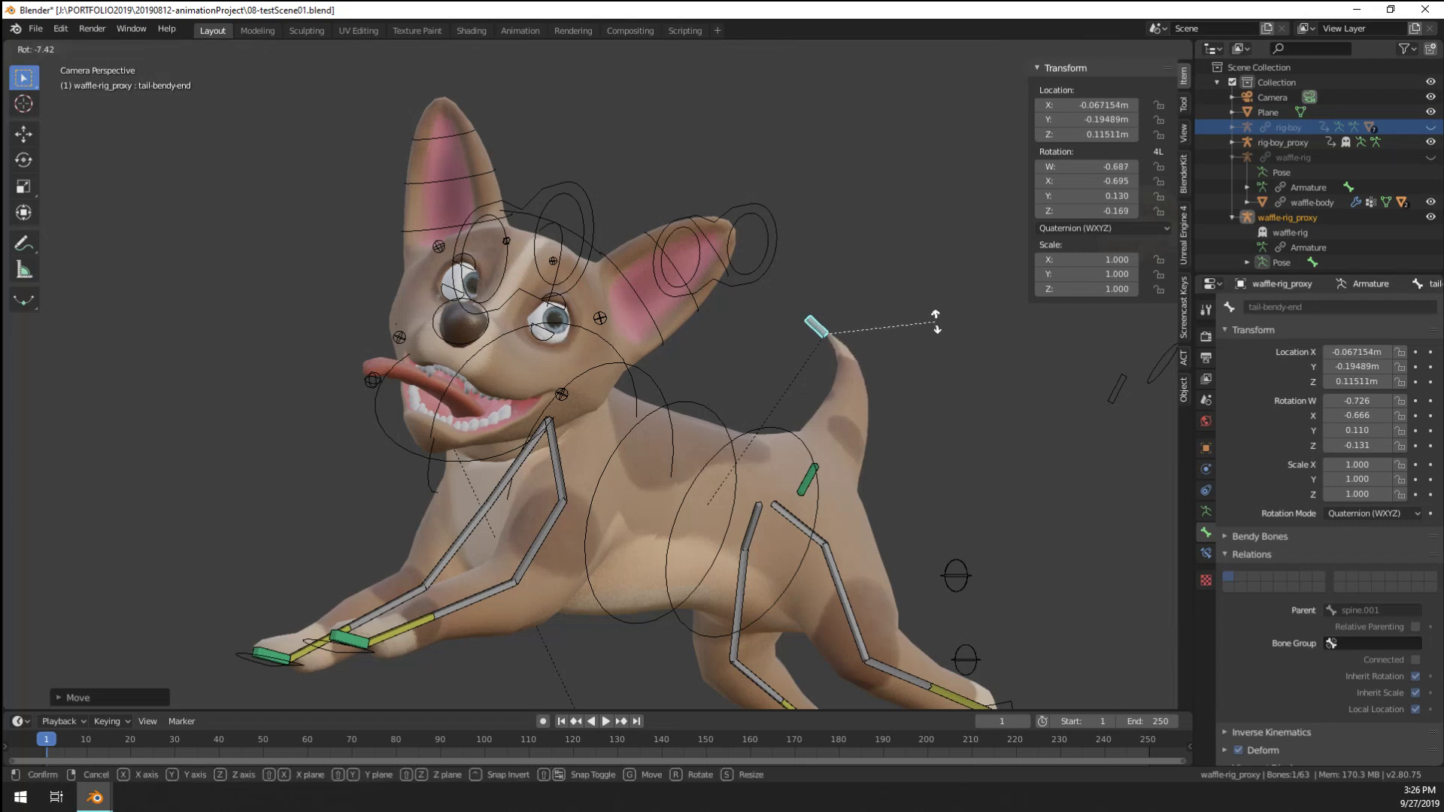
Move the dog's right back-leg IK control slightly upward
{"action": "scroll", "coordinate": [785, 512], "scroll_direction": "down", "scroll_amount": 3}
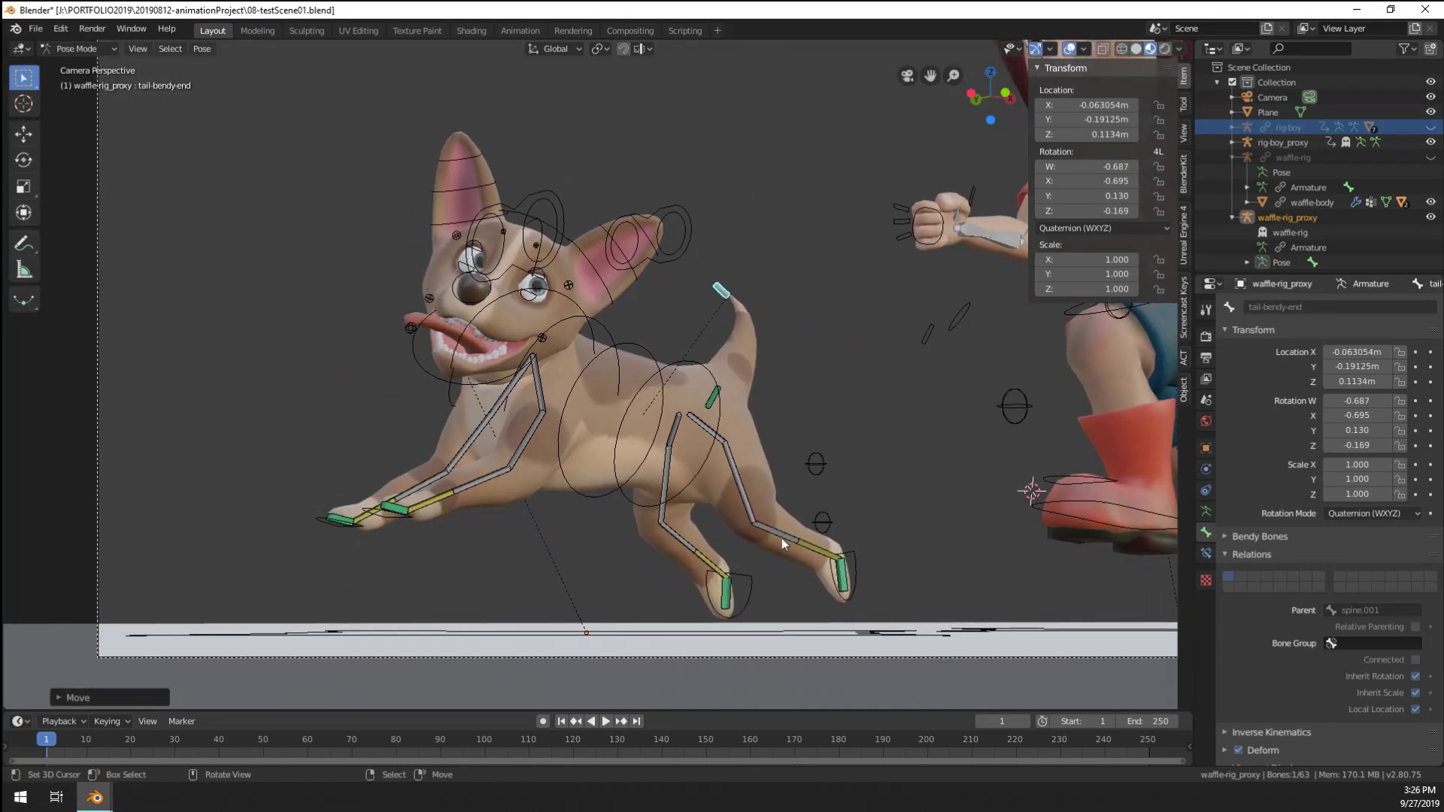
{"action": "scroll", "coordinate": [782, 538], "scroll_direction": "up", "scroll_amount": 2}
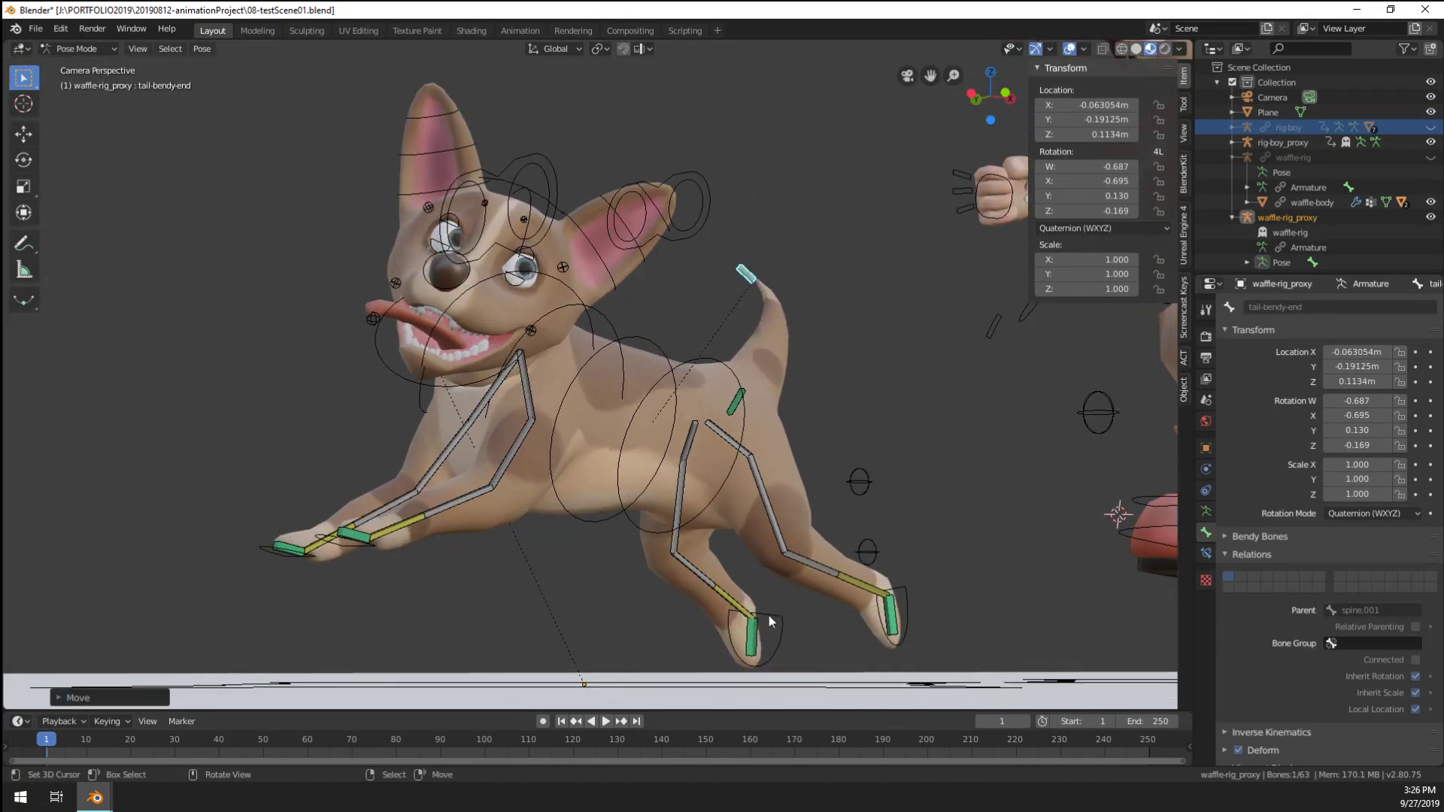
{"action": "left_click", "coordinate": [769, 616]}
{"action": "key", "text": "g"}
{"action": "left_click", "coordinate": [777, 602]}
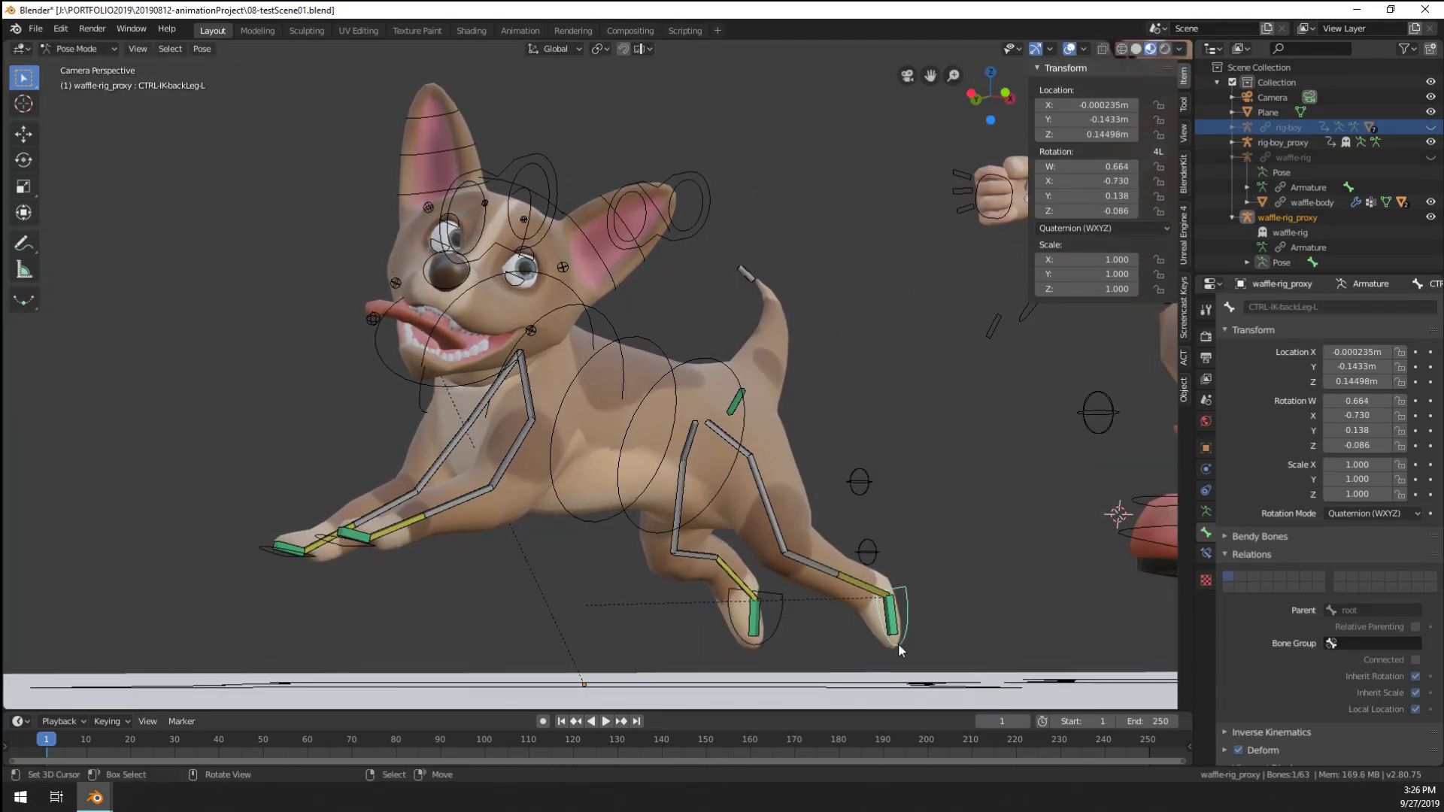
Reposition the dog's left front-leg IK control and raise the right front-leg IK control slightly to stretch both paws forward
{"action": "left_click", "coordinate": [362, 551]}
{"action": "key", "text": "g"}
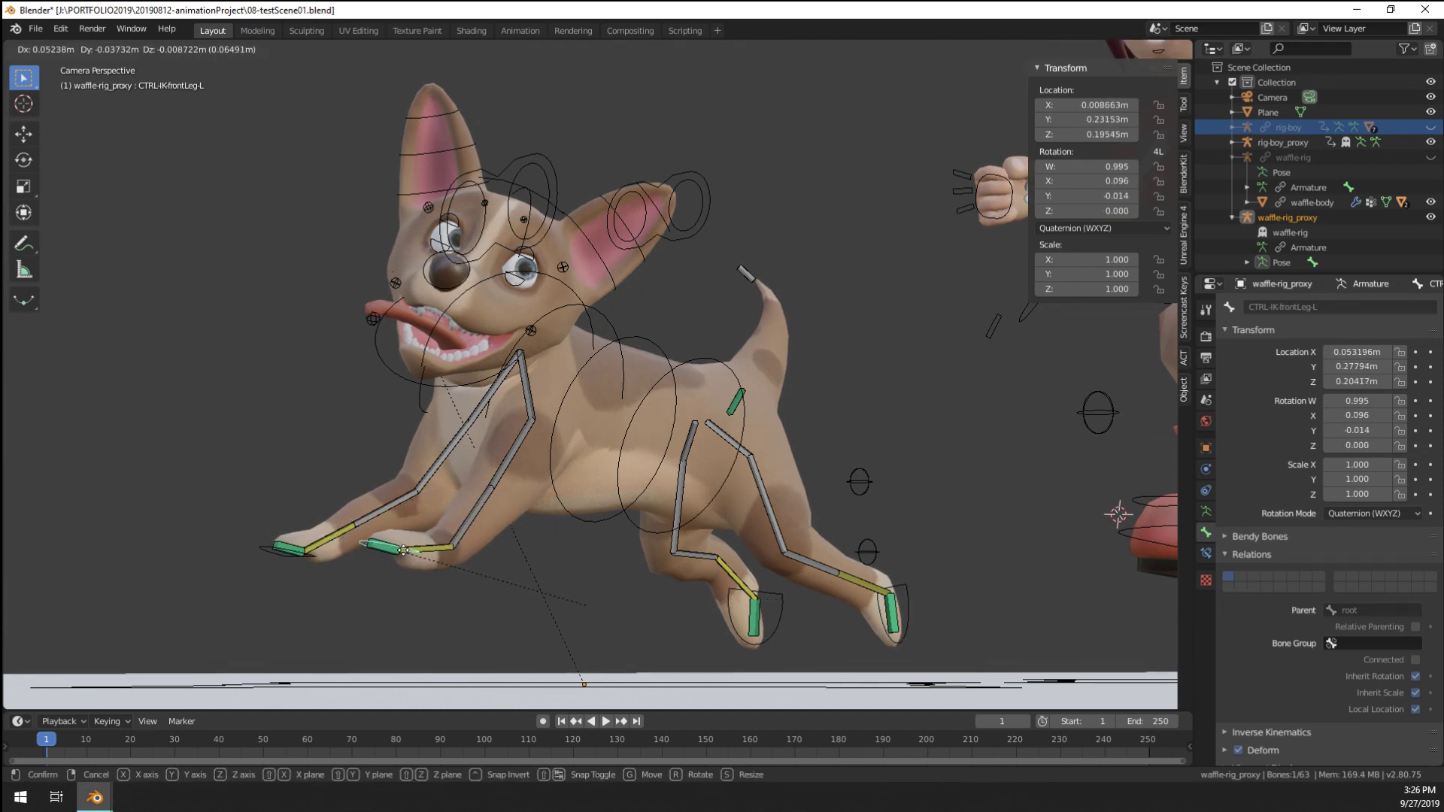
{"action": "left_click", "coordinate": [404, 543]}
{"action": "key", "text": "g"}
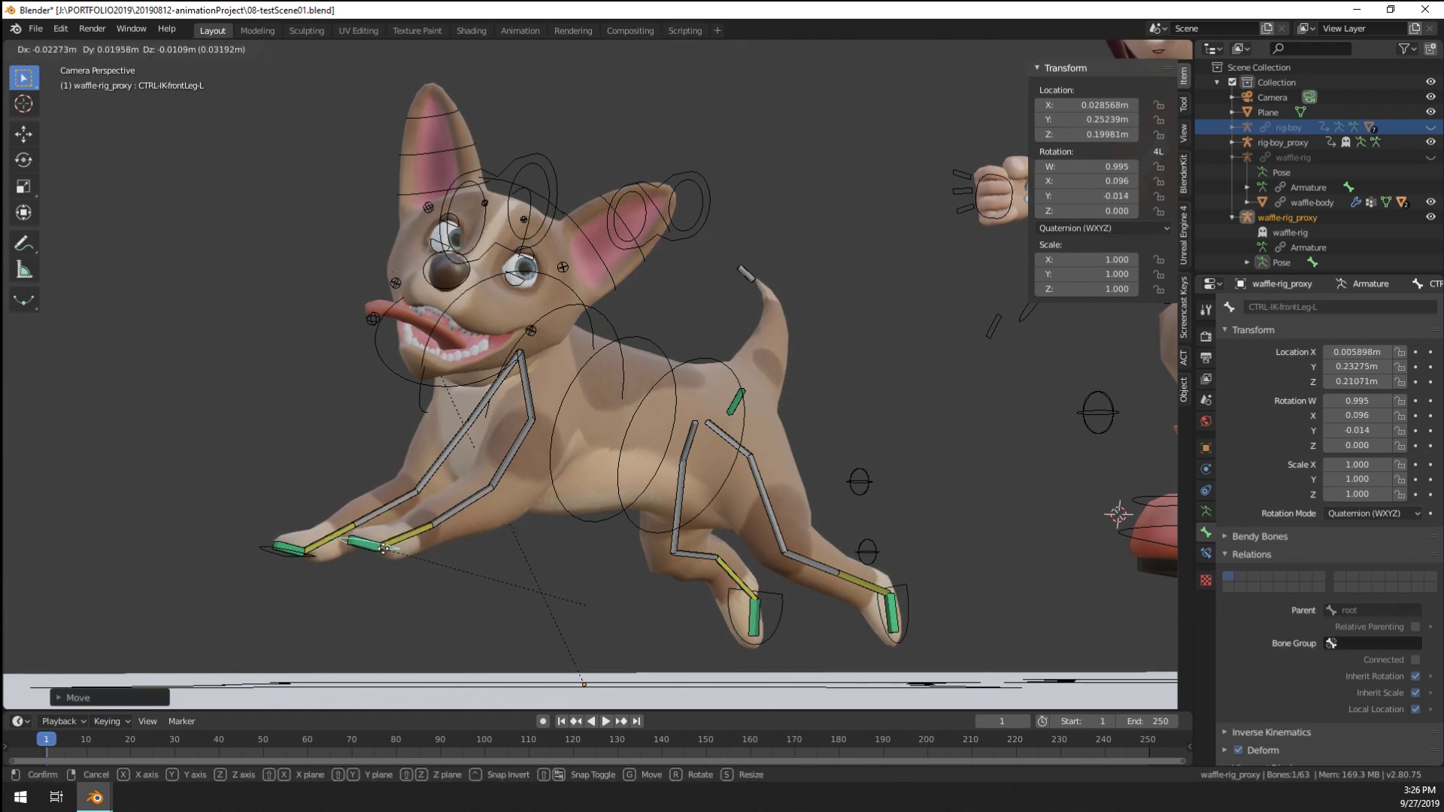
{"action": "left_click", "coordinate": [393, 543]}
{"action": "key", "text": "g"}
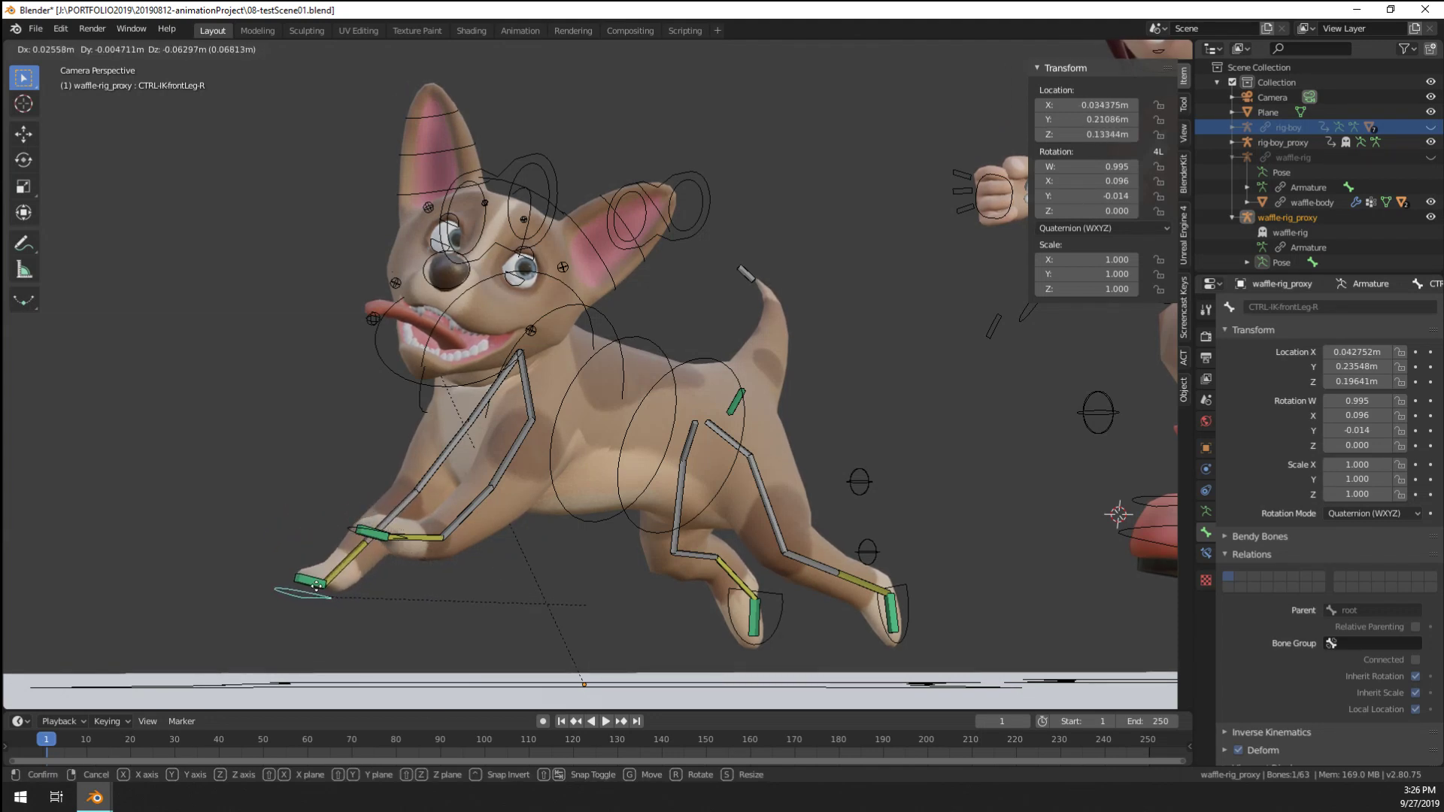
{"action": "left_click", "coordinate": [323, 540]}
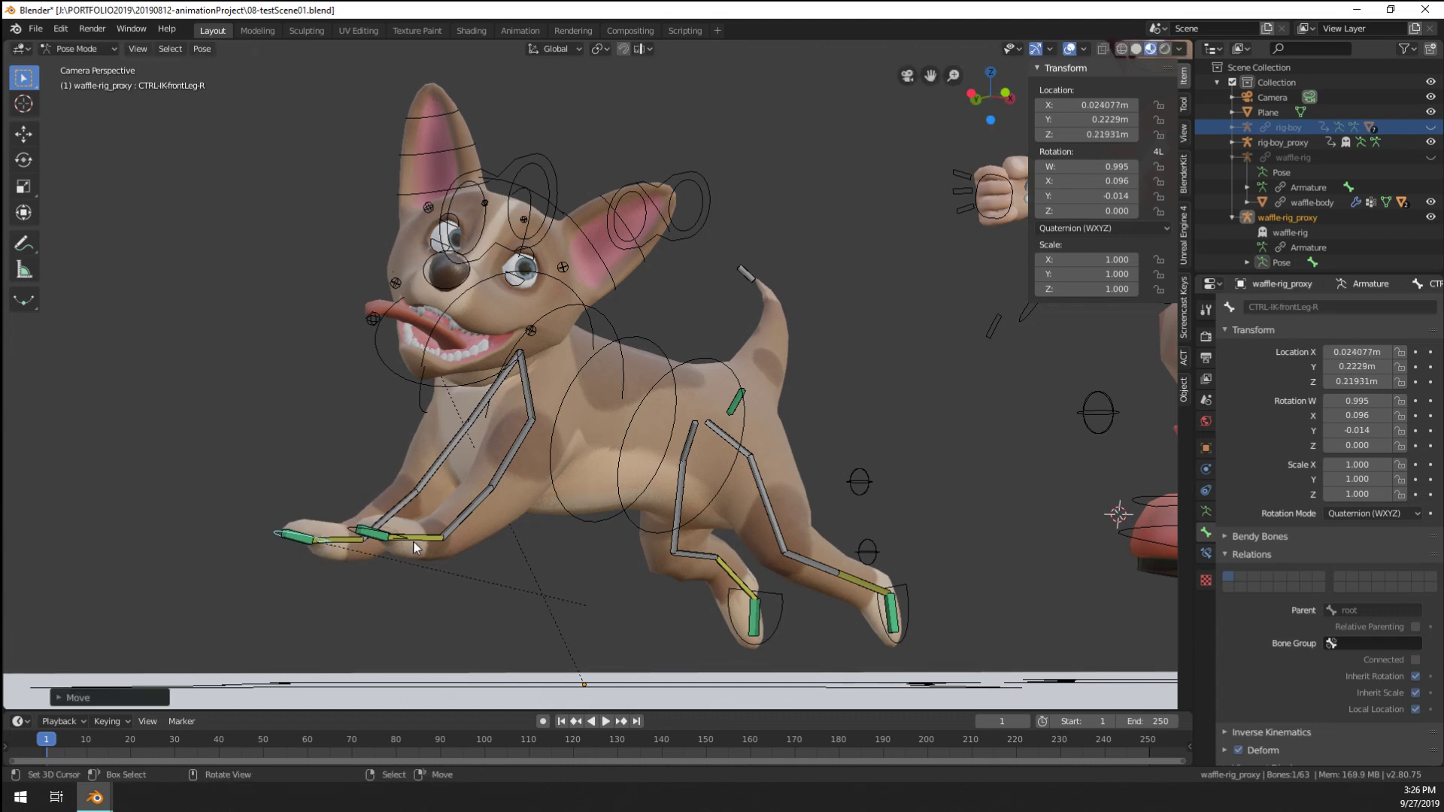
{"action": "right_click", "coordinate": [606, 340]}
{"action": "key", "text": "r"}
{"action": "key", "text": "z"}
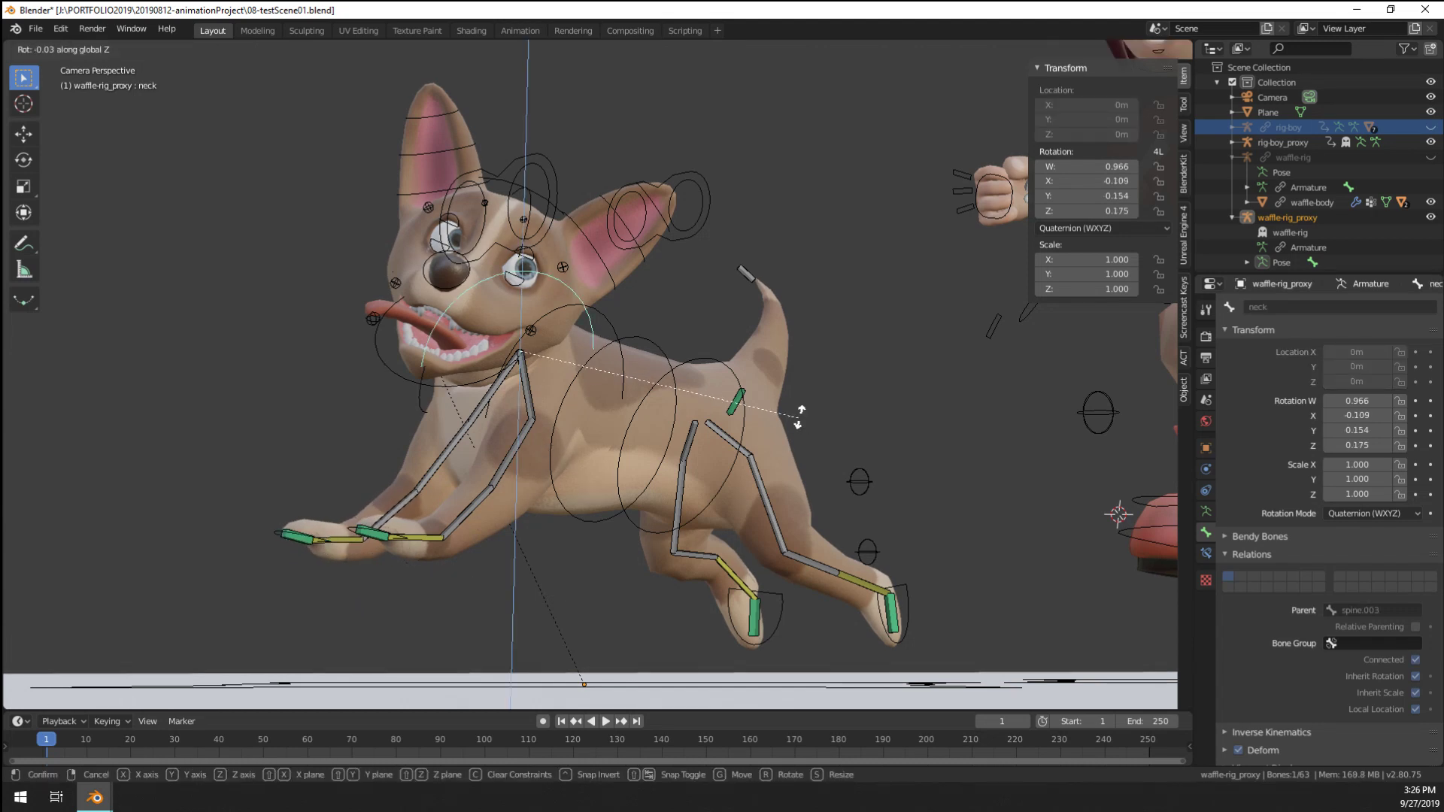
{"action": "right_click", "coordinate": [609, 350]}
{"action": "right_click", "coordinate": [617, 346]}
{"action": "key", "text": "r"}
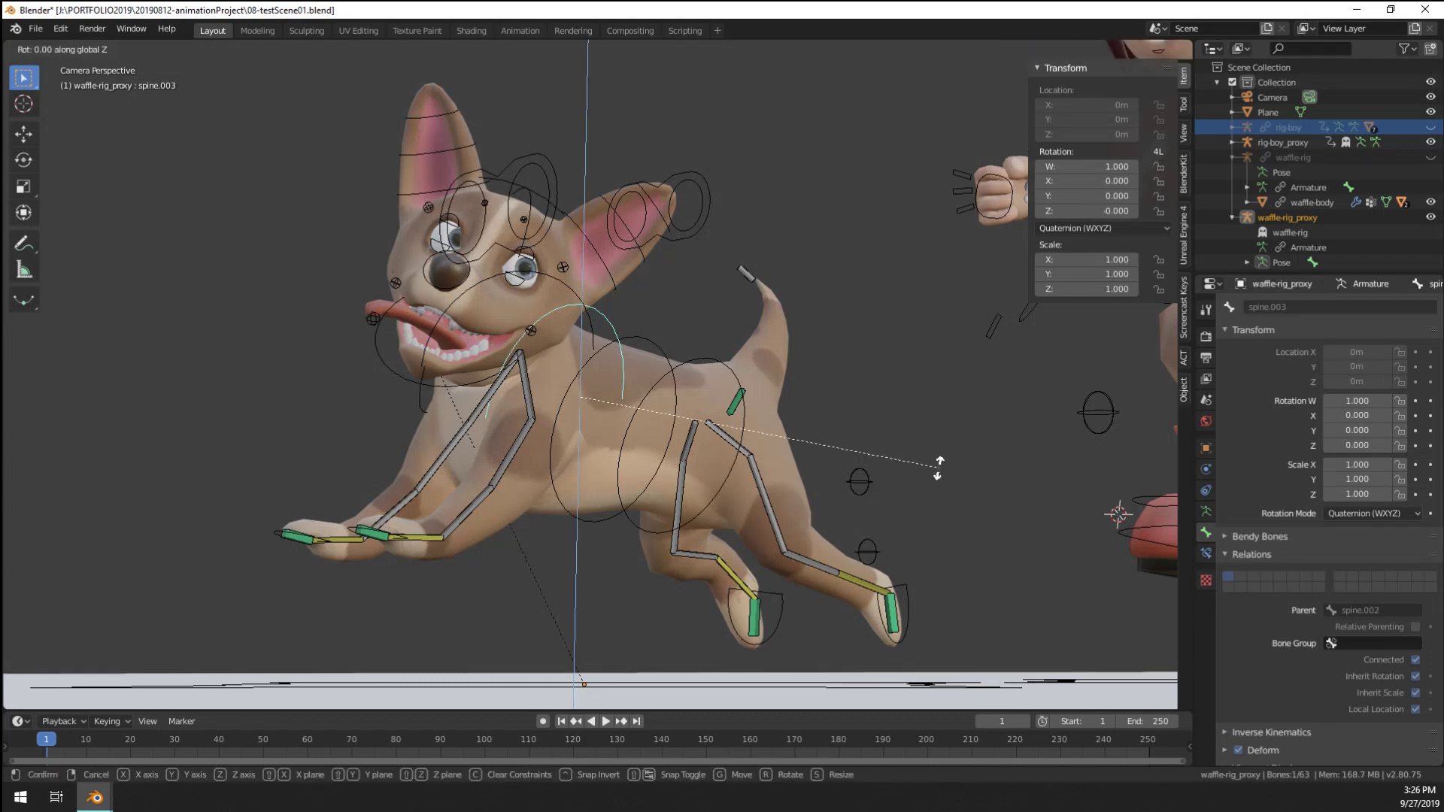
{"action": "key", "text": "z"}
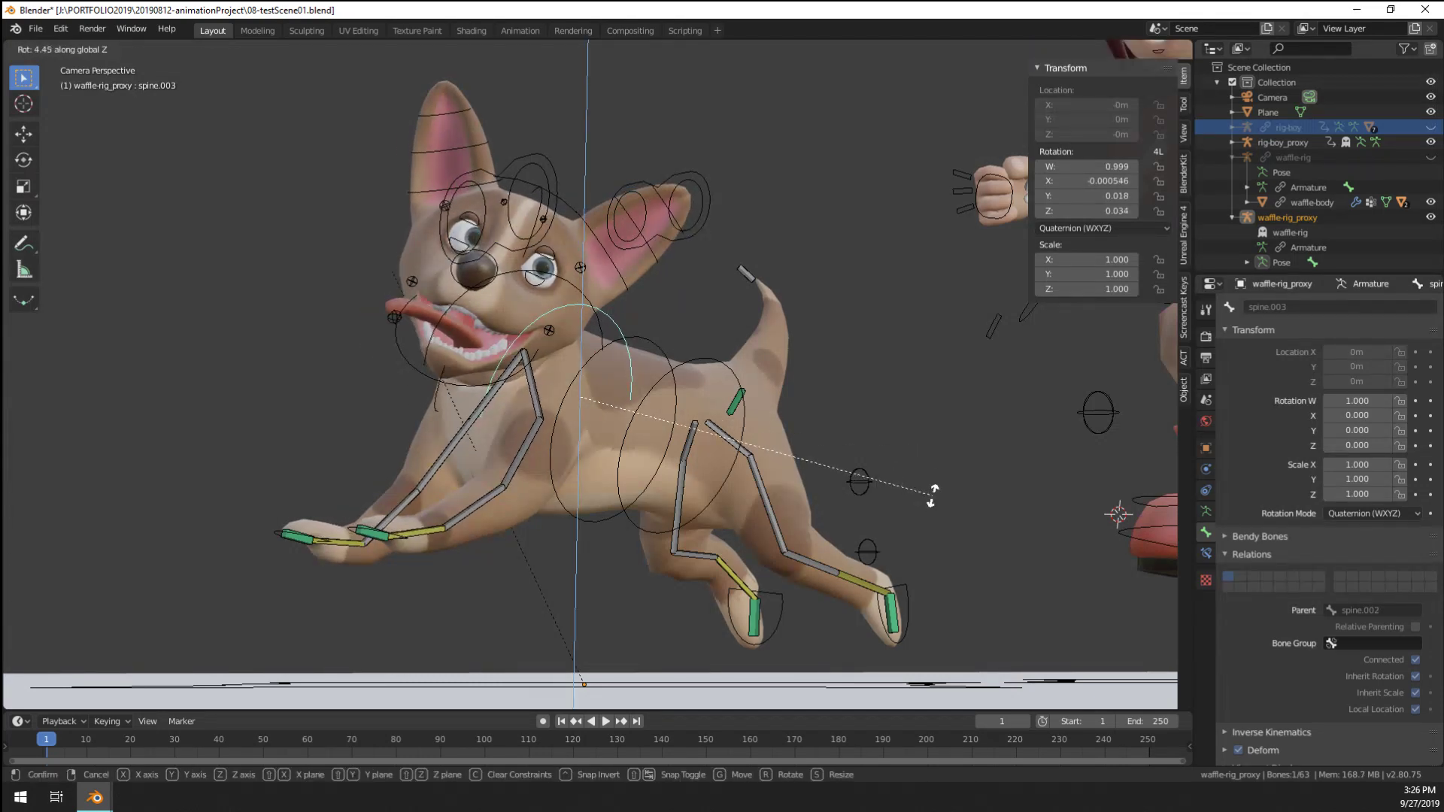
{"action": "right_click", "coordinate": [932, 496]}
Review the running poses of both characters together and save the scene file
{"action": "scroll", "coordinate": [701, 518], "scroll_direction": "down", "scroll_amount": 3}
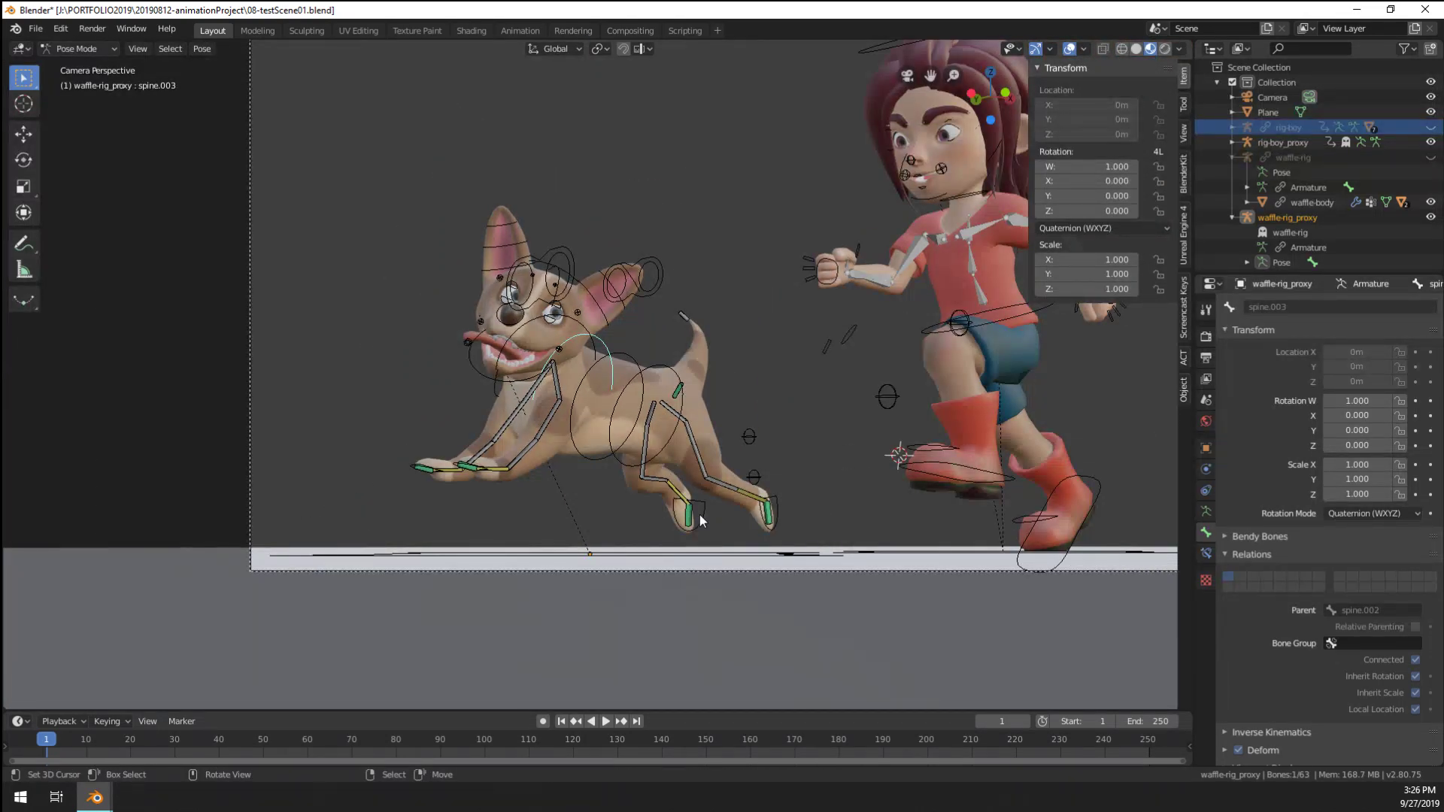
{"action": "scroll", "coordinate": [699, 518], "scroll_direction": "down", "scroll_amount": 4}
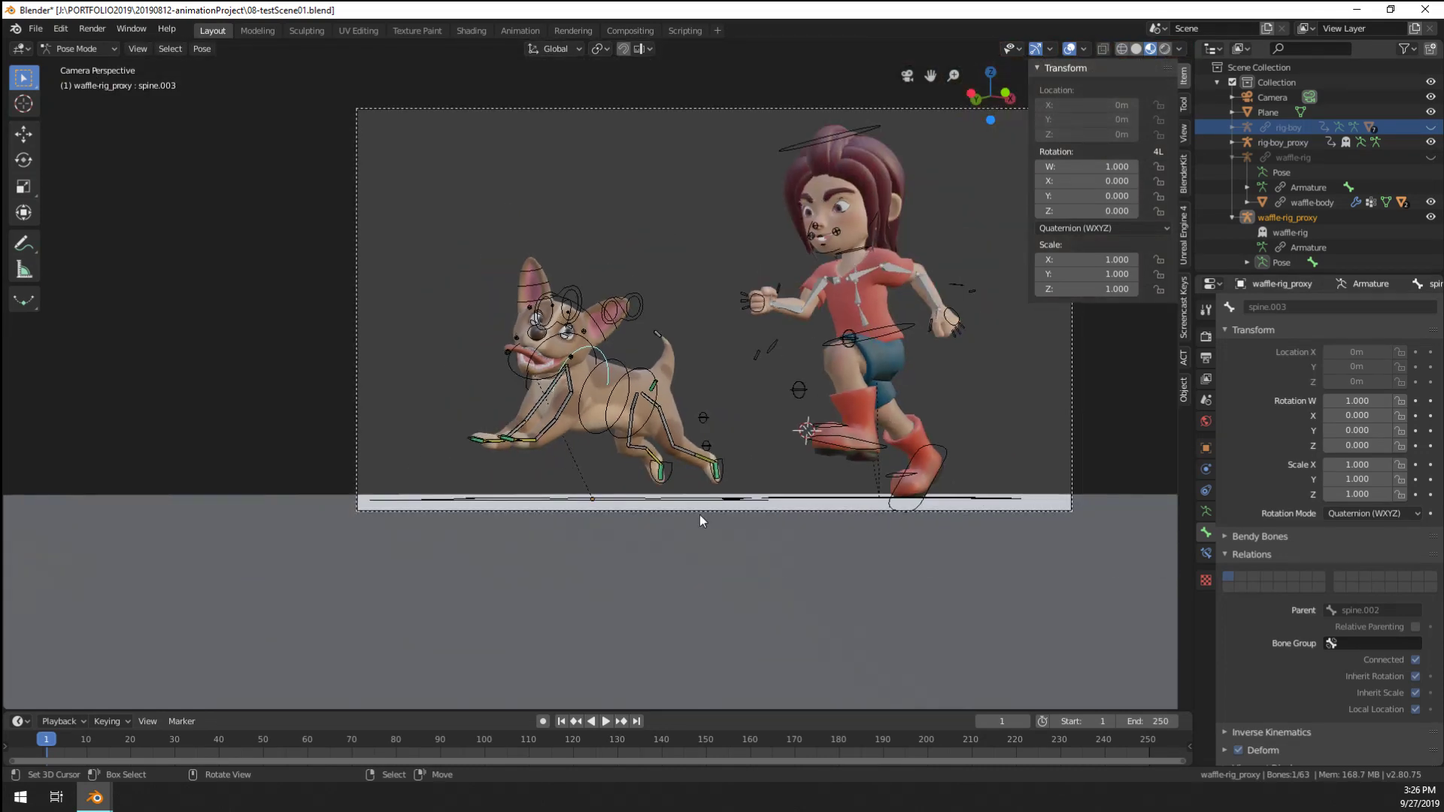
{"action": "scroll", "coordinate": [700, 515], "scroll_direction": "up", "scroll_amount": 3}
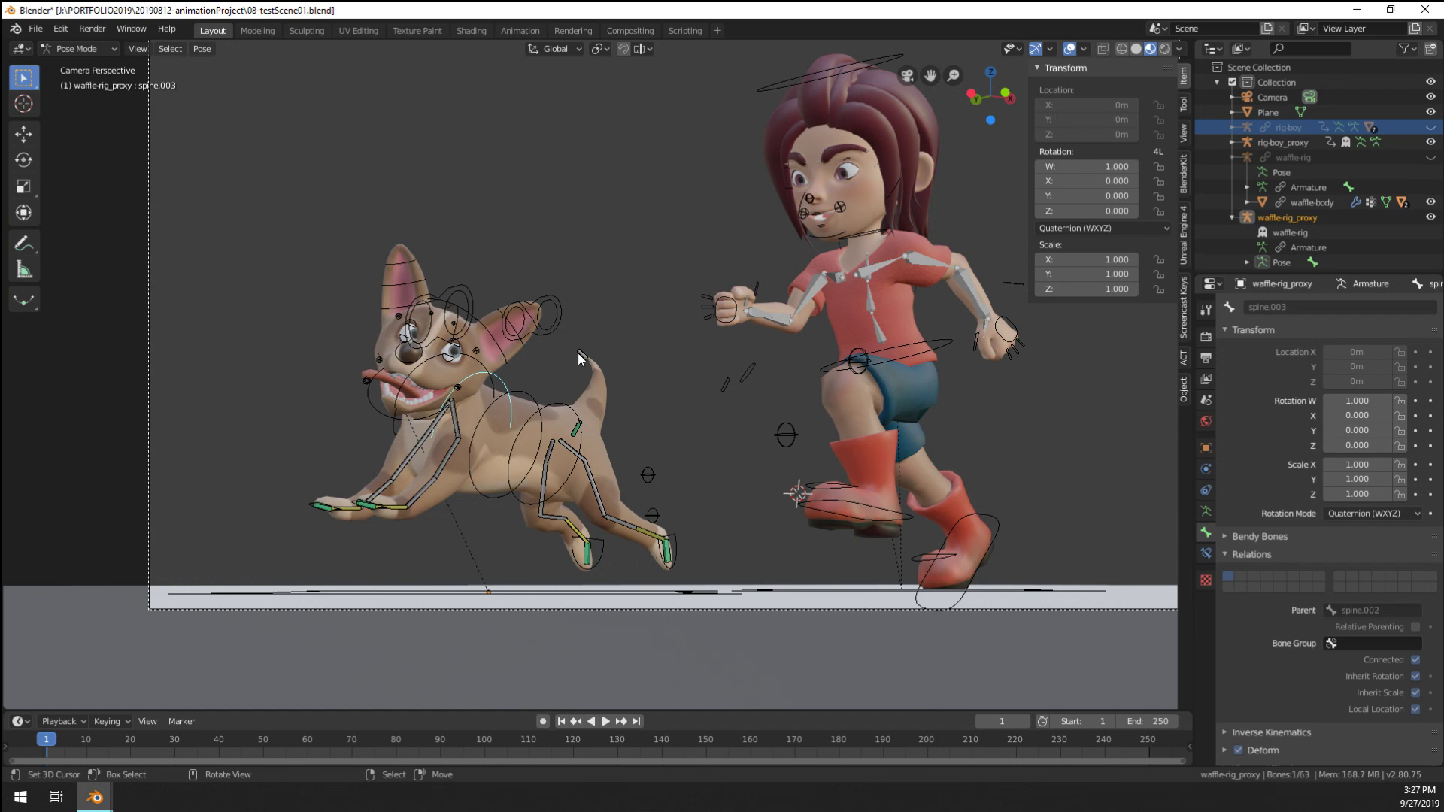
{"action": "scroll", "coordinate": [589, 383], "scroll_direction": "up", "scroll_amount": 2}
{"action": "scroll", "coordinate": [575, 422], "scroll_direction": "down", "scroll_amount": 5}
{"action": "middle_click_drag", "start_coordinate": [576, 421], "coordinate": [606, 602]}
{"action": "scroll", "coordinate": [577, 376], "scroll_direction": "up", "scroll_amount": 4}
{"action": "key", "text": "ctrl+s"}
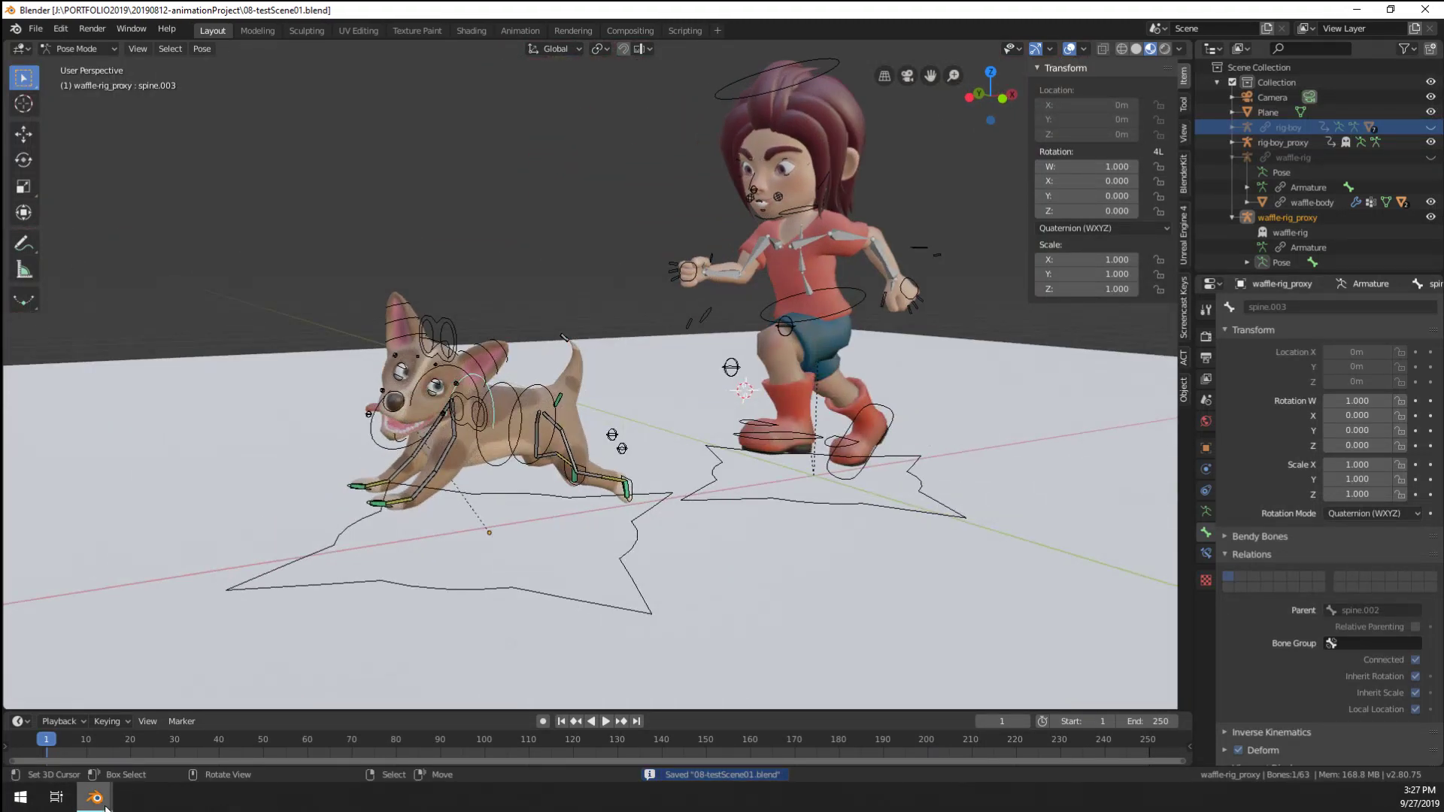
Switch to the Blender window holding 07-boyRefine07.blend and display the boy in LookDev shading
{"action": "mouse_move", "coordinate": [97, 799]}
{"action": "left_click", "coordinate": [121, 740]}
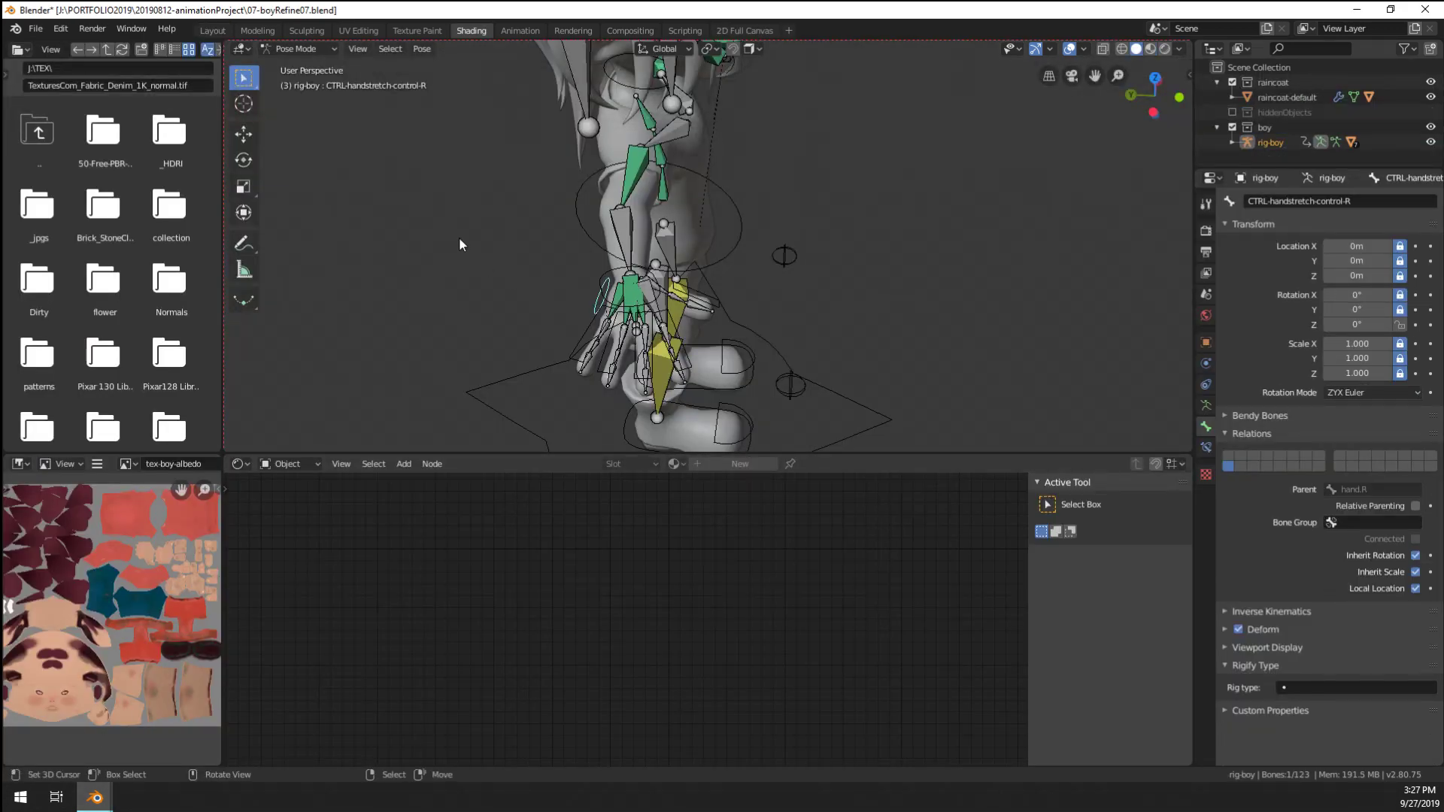
{"action": "middle_click_drag", "start_coordinate": [459, 239], "coordinate": [688, 260]}
{"action": "scroll", "coordinate": [1117, 179], "scroll_direction": "up", "scroll_amount": 3}
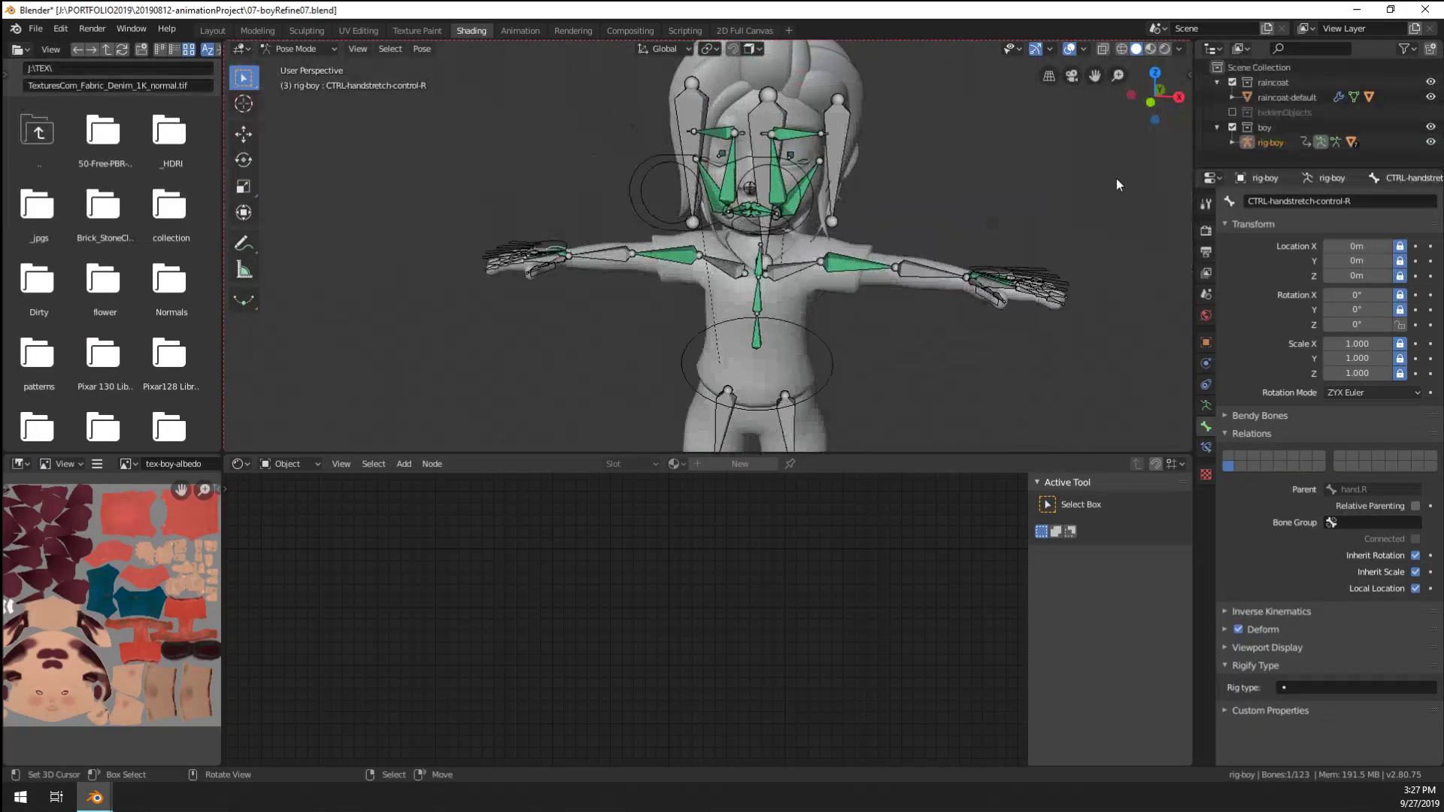
{"action": "left_click", "coordinate": [1151, 48]}
{"action": "left_click", "coordinate": [1164, 48]}
{"action": "scroll", "coordinate": [796, 175], "scroll_direction": "up", "scroll_amount": 2}
{"action": "left_click", "coordinate": [797, 173]}
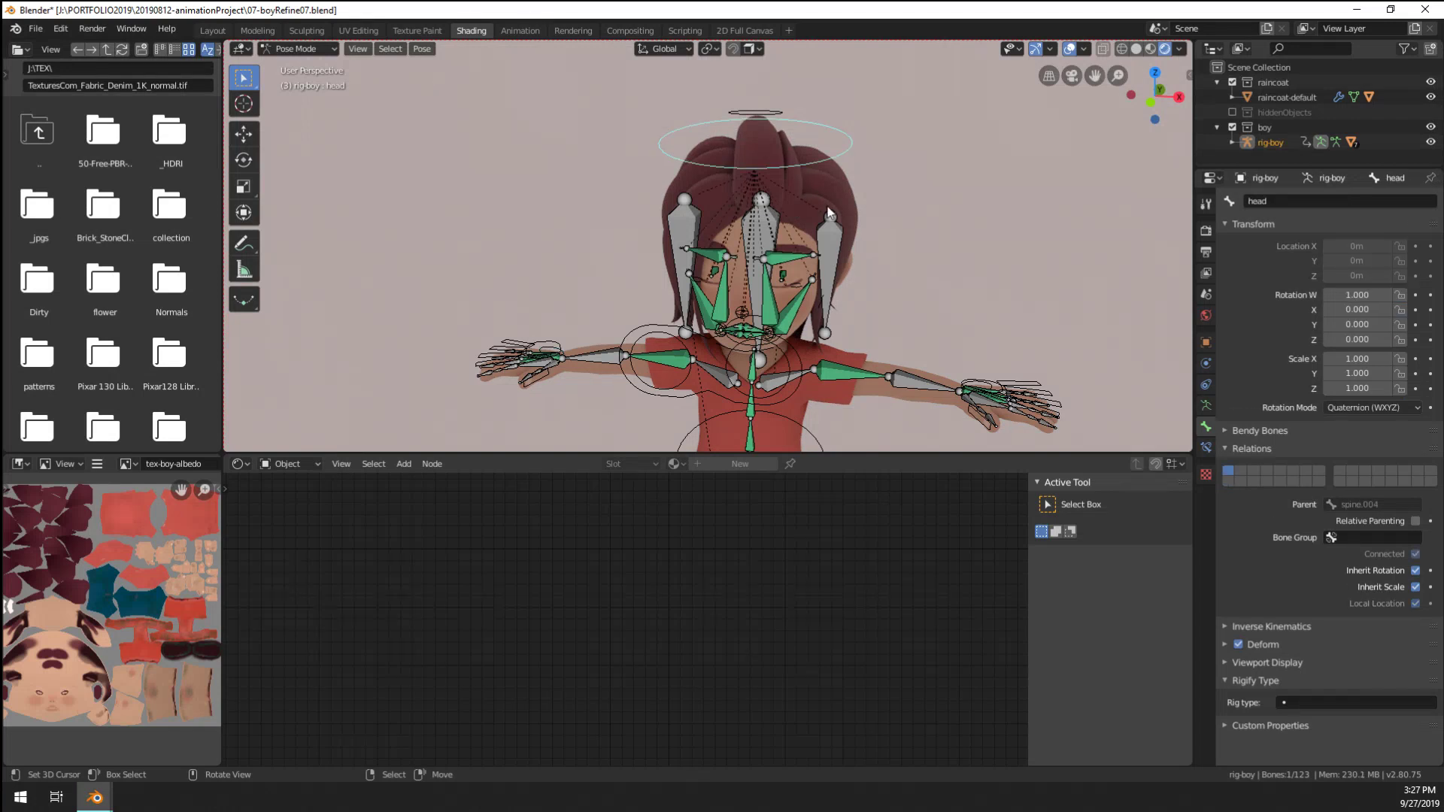
{"action": "left_click", "coordinate": [1151, 48]}
In Object Mode, give the hairBack mesh its own copy of the shader-boy material and name it shader-hair
{"action": "mouse_move", "coordinate": [1015, 226]}
{"action": "middle_mouse_down"}
{"action": "mouse_move", "coordinate": [773, 242]}
{"action": "mouse_move", "coordinate": [838, 262]}
{"action": "middle_mouse_up"}
{"action": "key", "text": "ctrl+Tab"}
{"action": "left_click", "coordinate": [801, 212]}
{"action": "scroll", "coordinate": [838, 262], "scroll_direction": "up", "scroll_amount": 2}
{"action": "scroll", "coordinate": [838, 262], "scroll_direction": "down", "scroll_amount": 1}
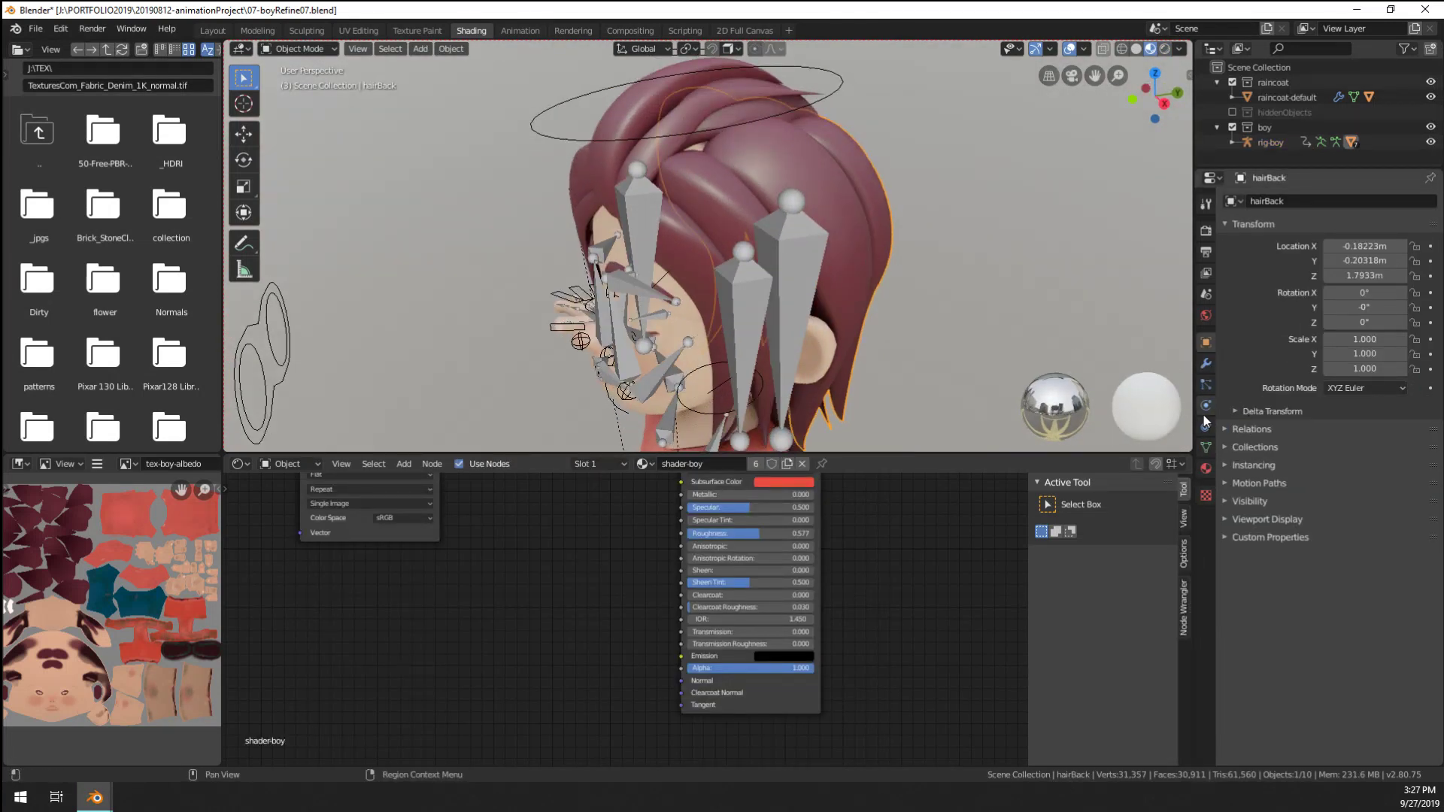
{"action": "left_click", "coordinate": [1206, 470]}
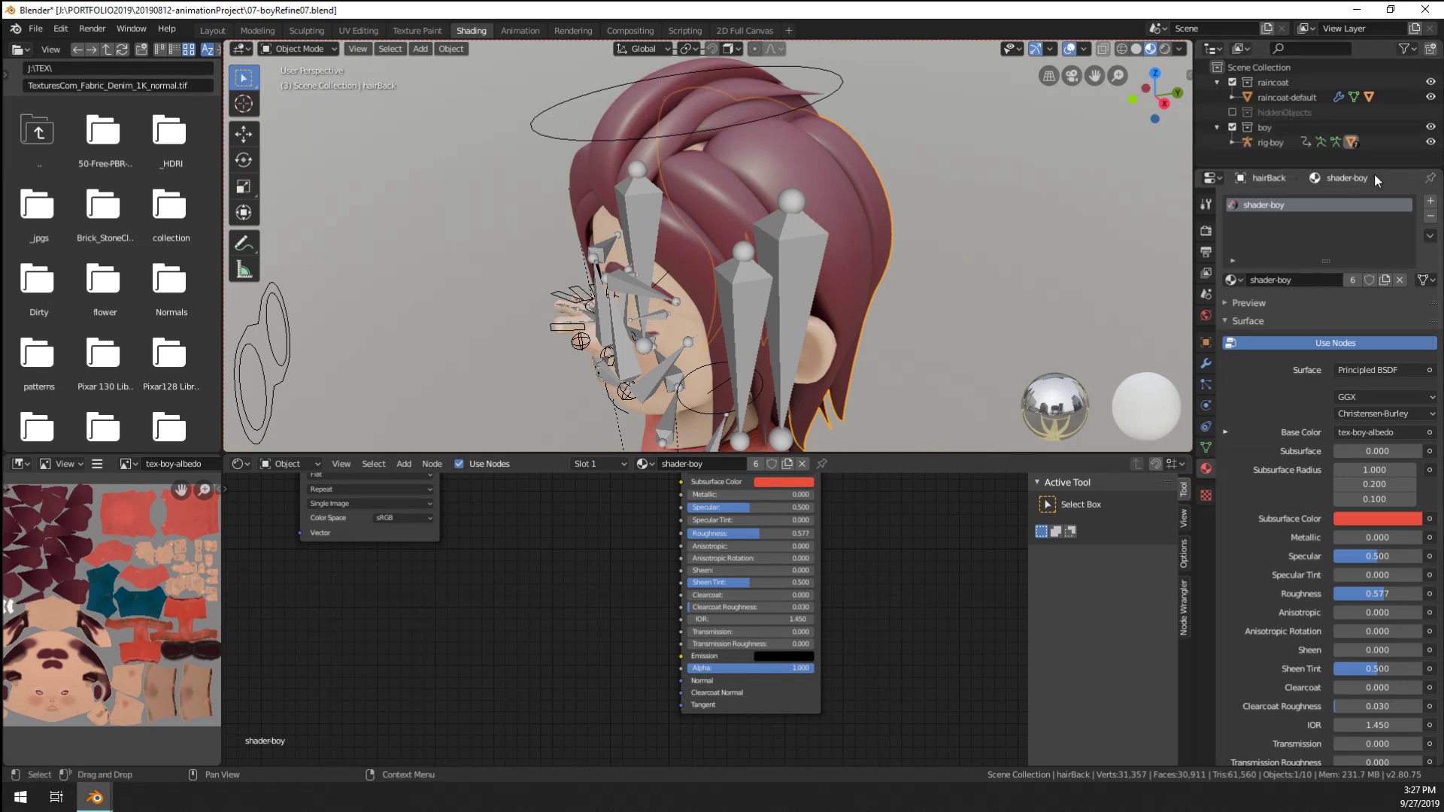
{"action": "left_click", "coordinate": [1383, 283]}
{"action": "left_click", "coordinate": [1294, 280]}
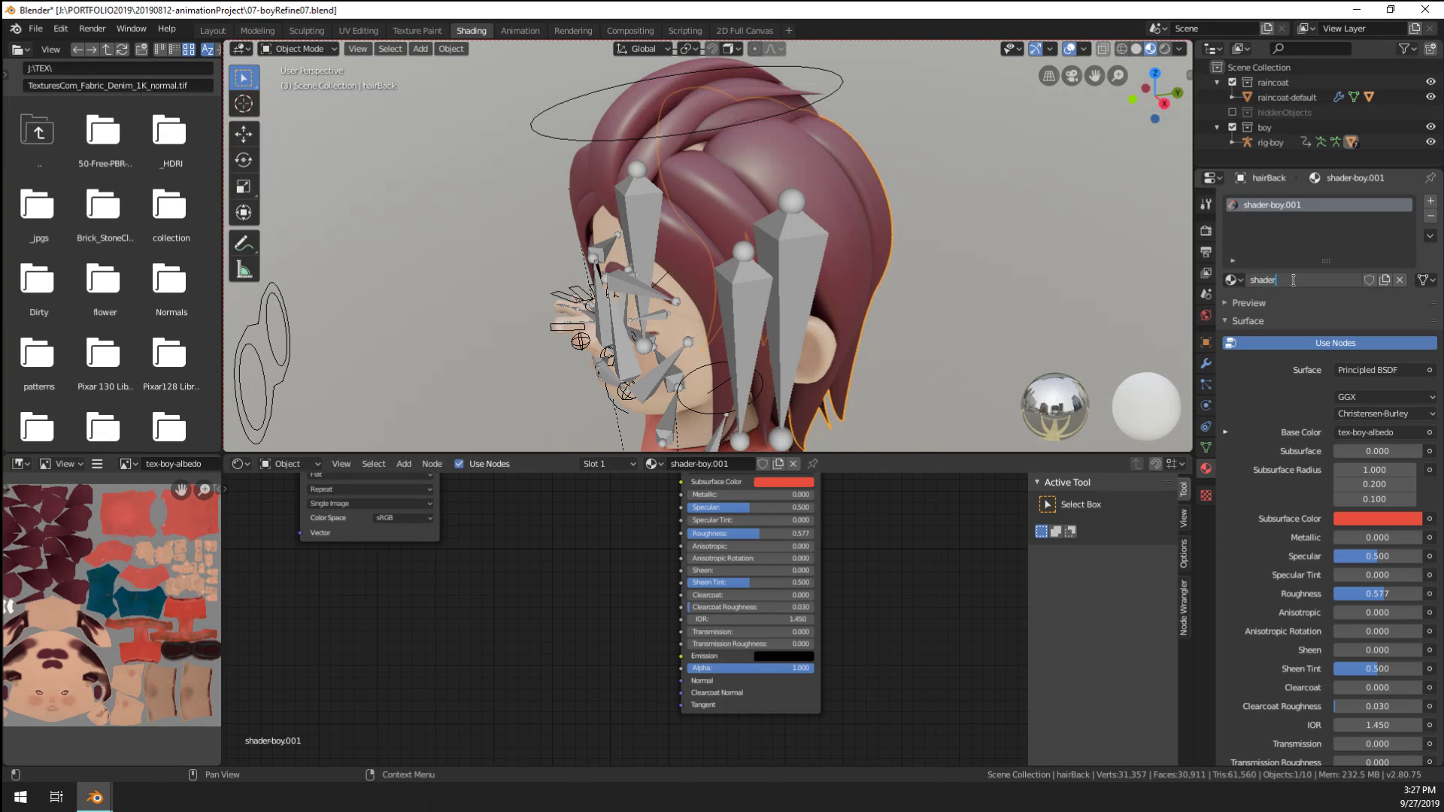
{"action": "type", "text": "shader-hair"}
{"action": "key", "text": "Return"}
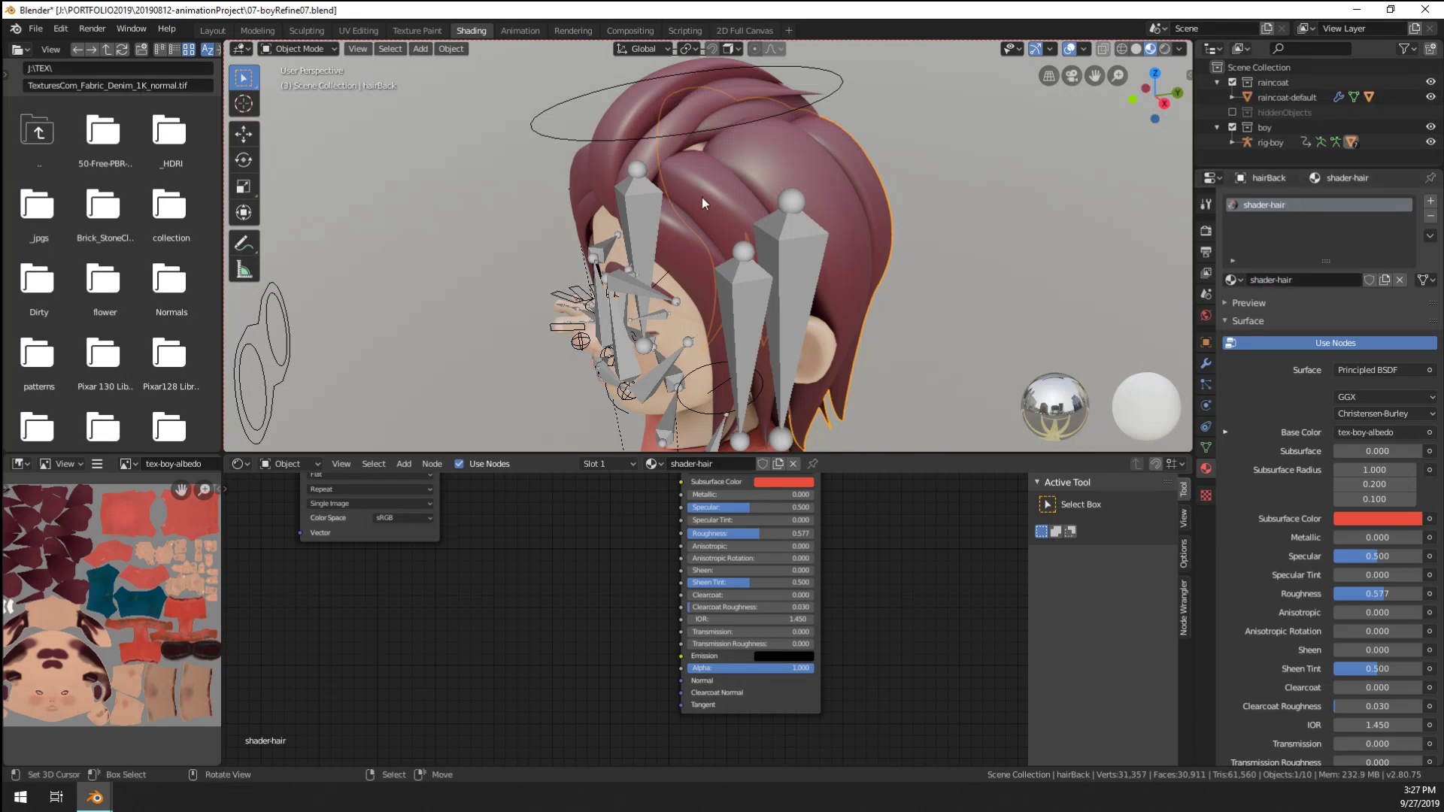
Link the shader-hair material from hairBack to the boy's other three hair meshes
{"action": "left_click", "coordinate": [710, 71]}
{"action": "left_click", "coordinate": [687, 137]}
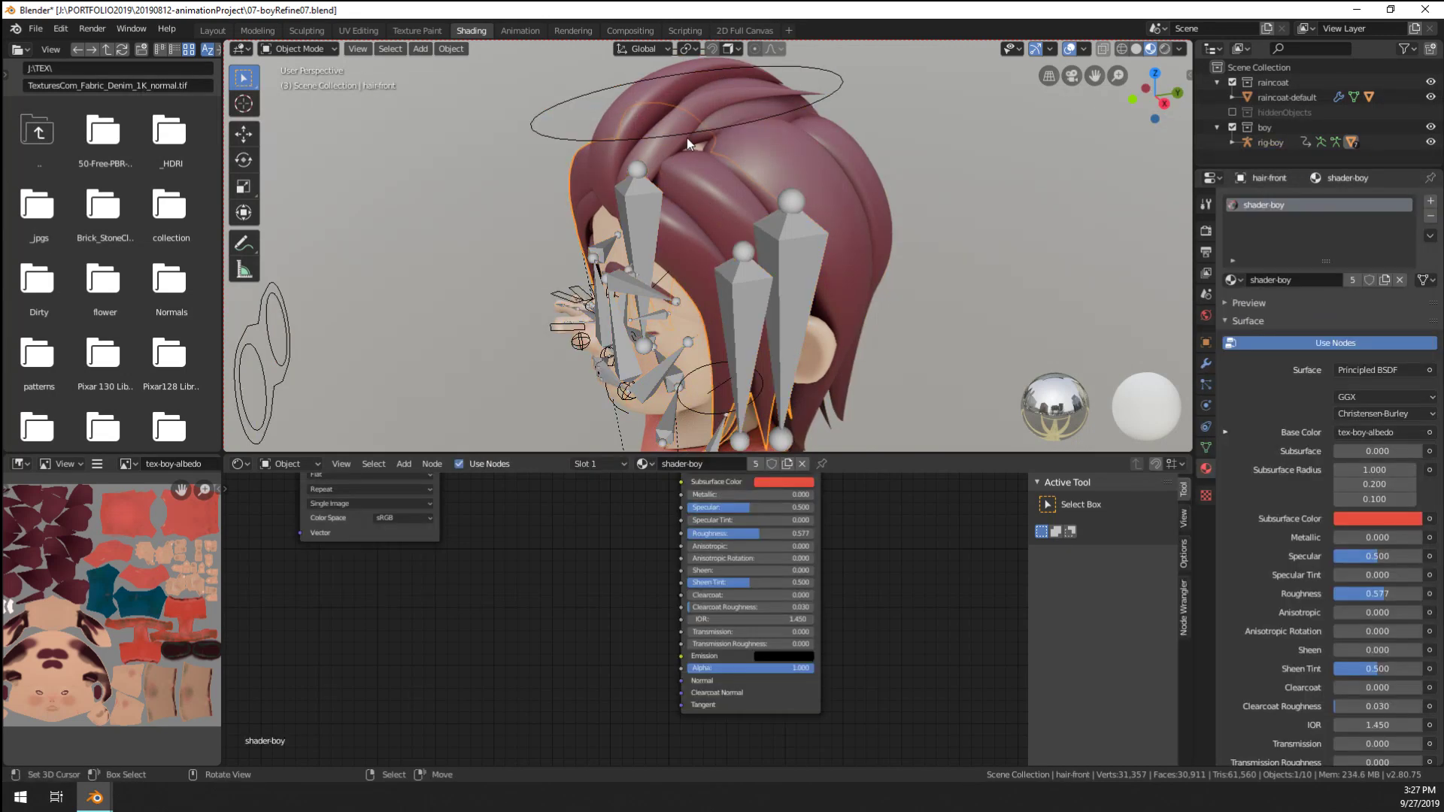
{"action": "left_click", "coordinate": [681, 83], "text": "shift"}
{"action": "middle_click_drag", "start_coordinate": [967, 206], "coordinate": [795, 288]}
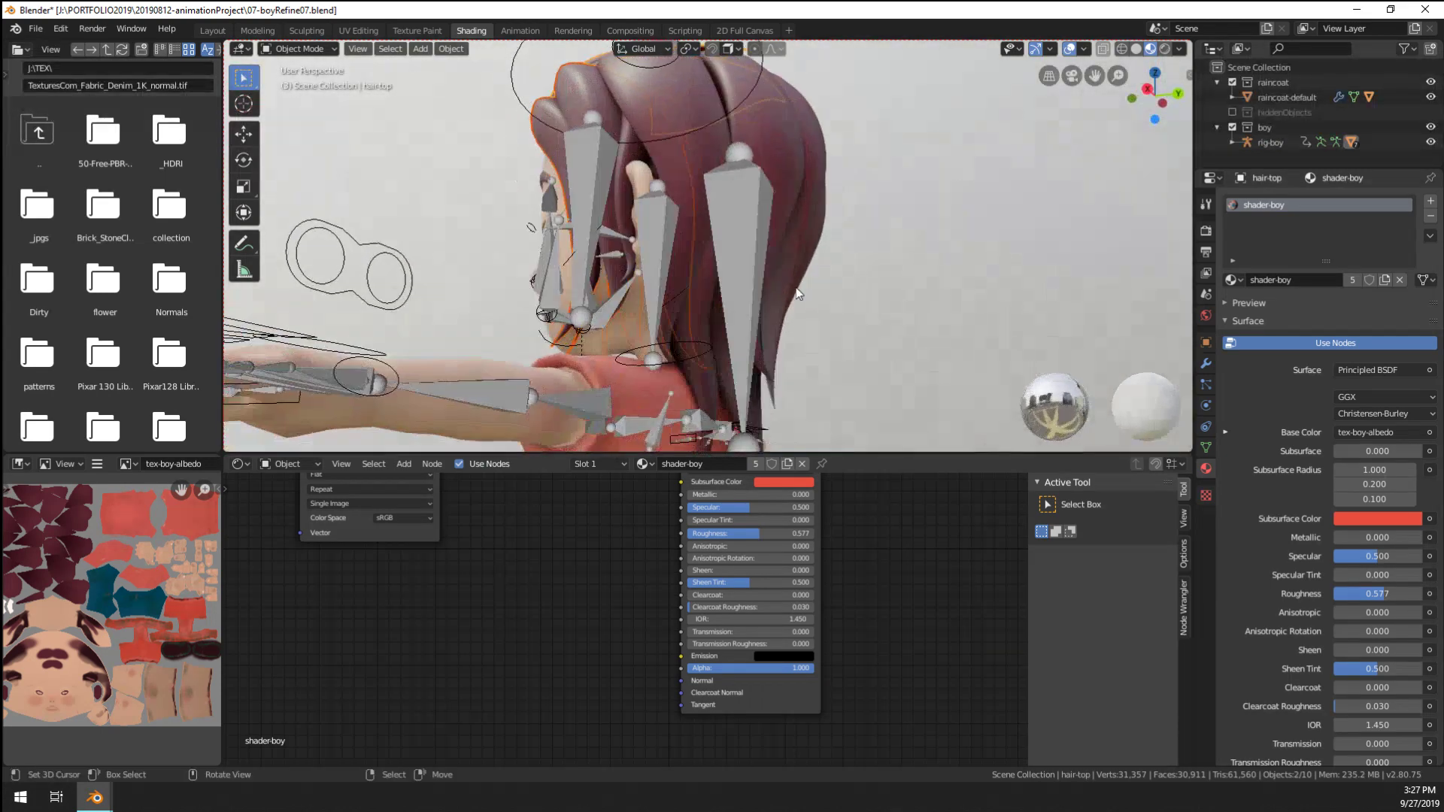
{"action": "left_click", "coordinate": [703, 386], "text": "shift"}
{"action": "left_click", "coordinate": [820, 156], "text": "shift"}
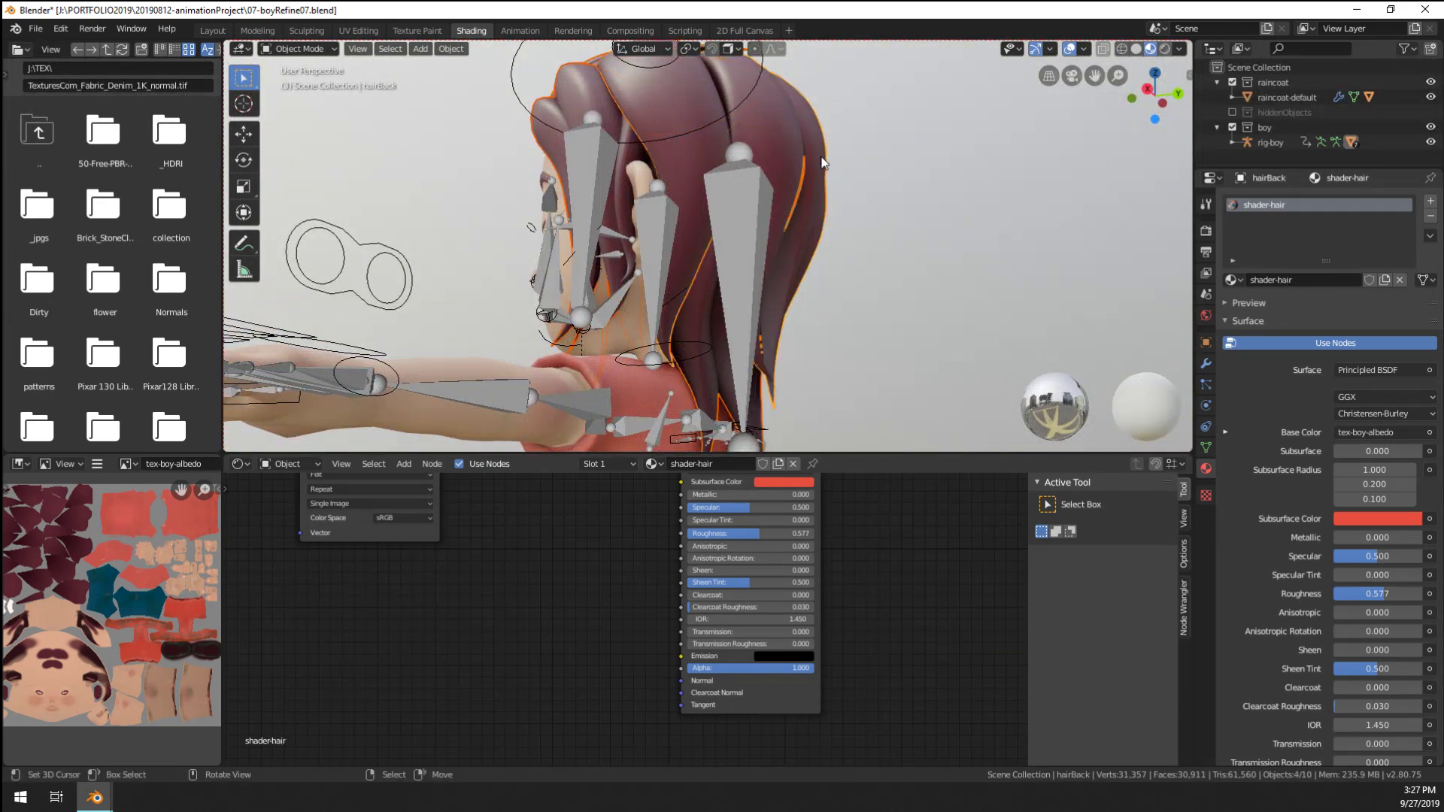
{"action": "key", "text": "ctrl+l"}
{"action": "left_click", "coordinate": [761, 196]}
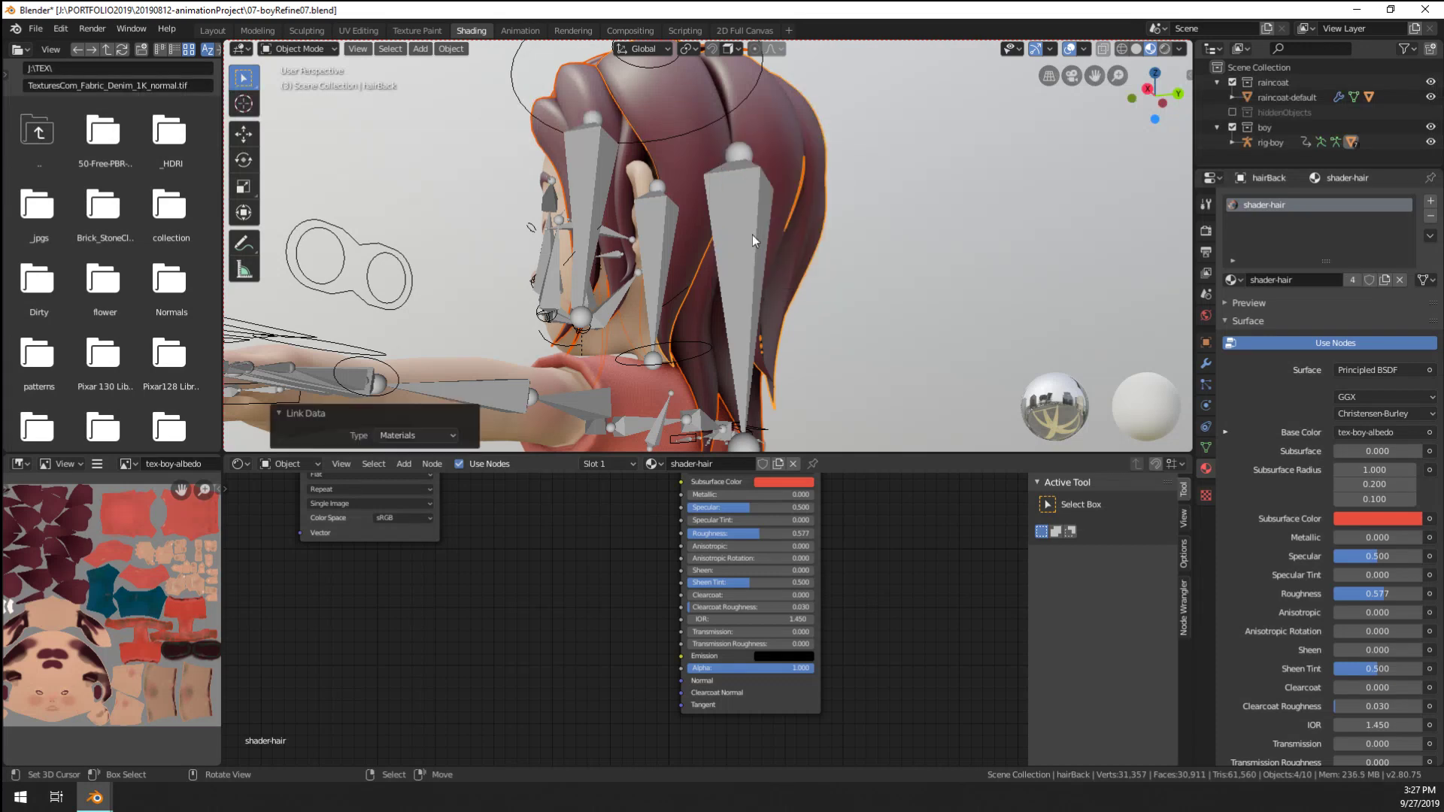
Add a Wave Texture node below the albedo image in the shader-hair material and preview its output on the hair
{"action": "middle_click_drag", "start_coordinate": [752, 235], "coordinate": [737, 274]}
{"action": "left_click", "coordinate": [709, 116]}
{"action": "key", "text": "Home"}
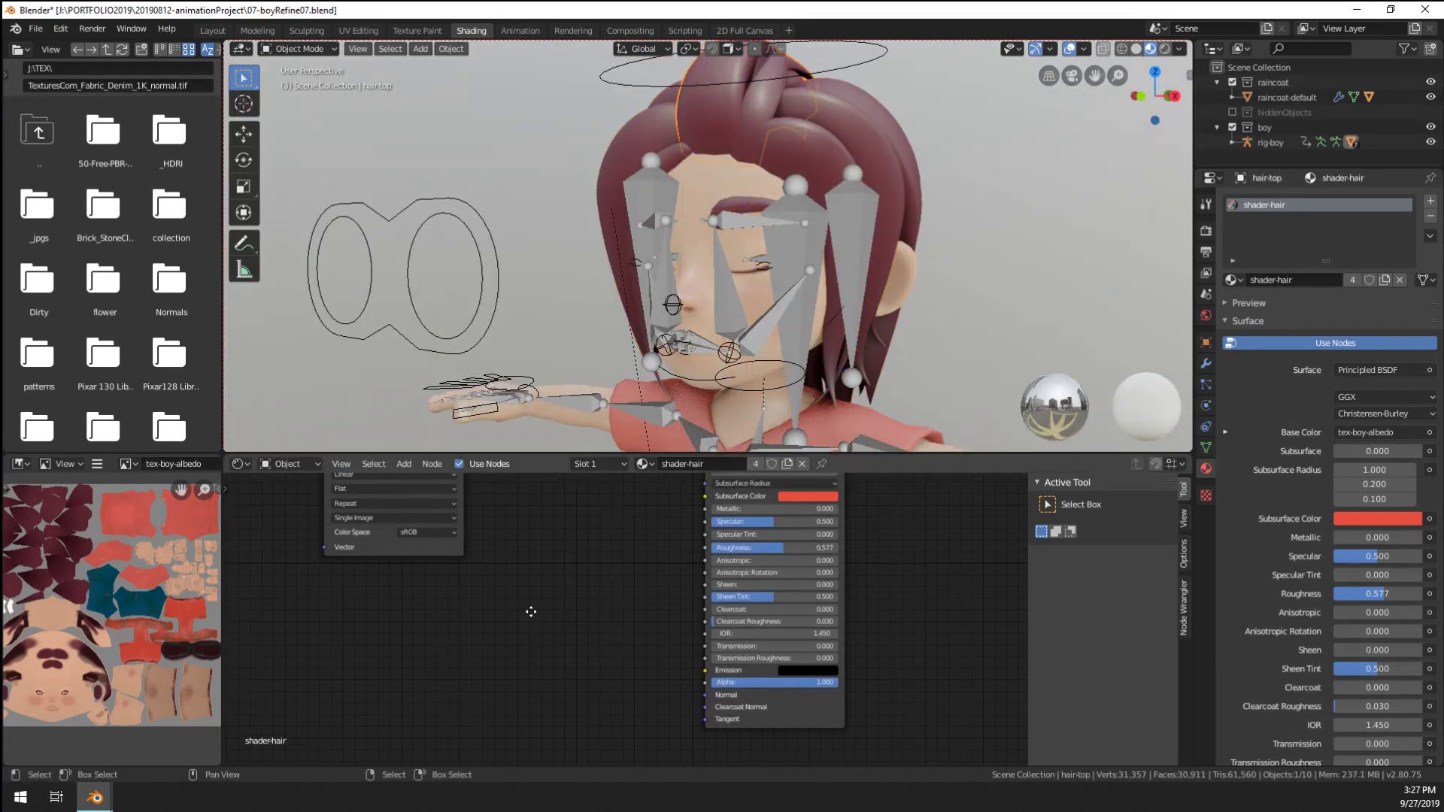
{"action": "scroll", "coordinate": [548, 603], "scroll_direction": "up", "scroll_amount": 2}
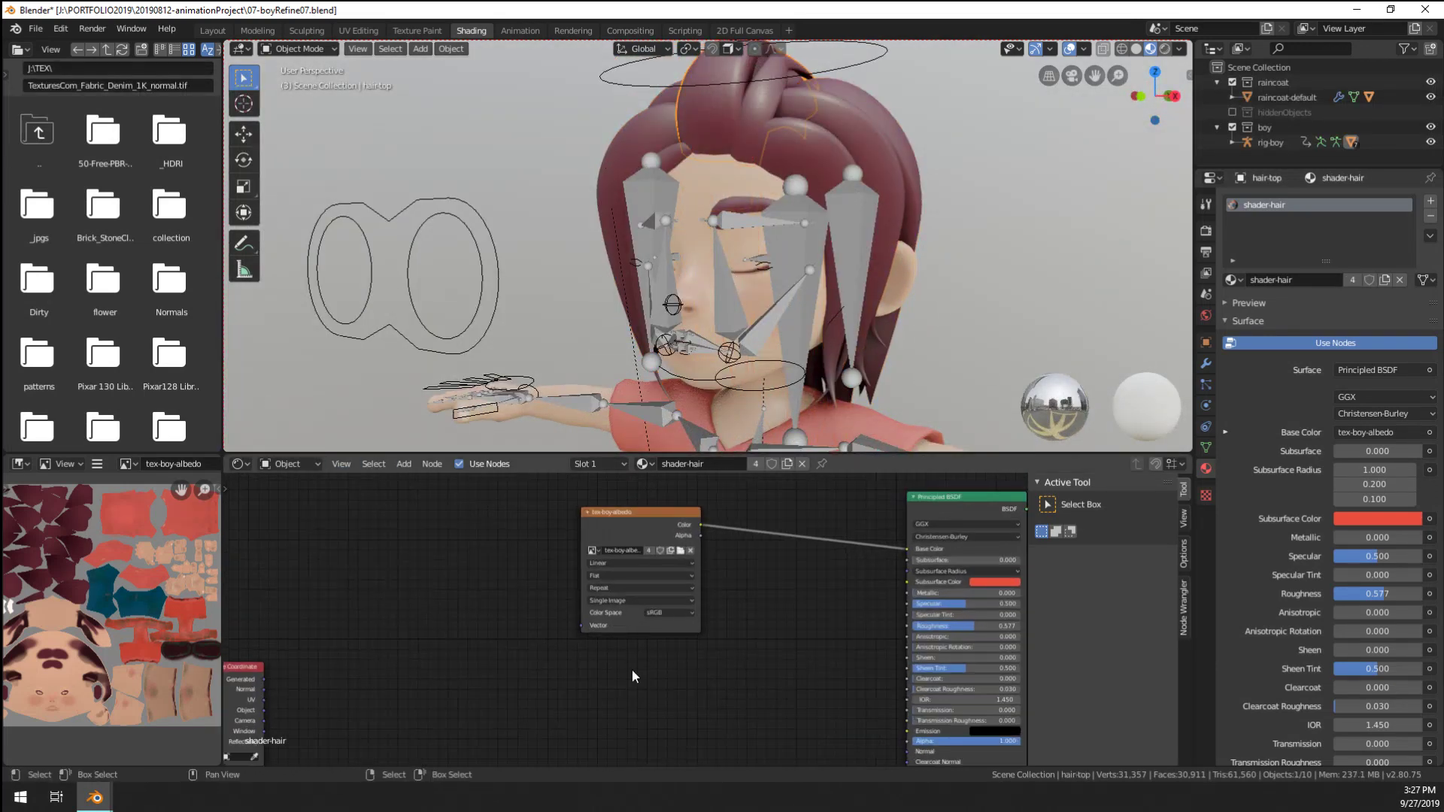
{"action": "key", "text": "shift+a"}
{"action": "mouse_move", "coordinate": [644, 674]}
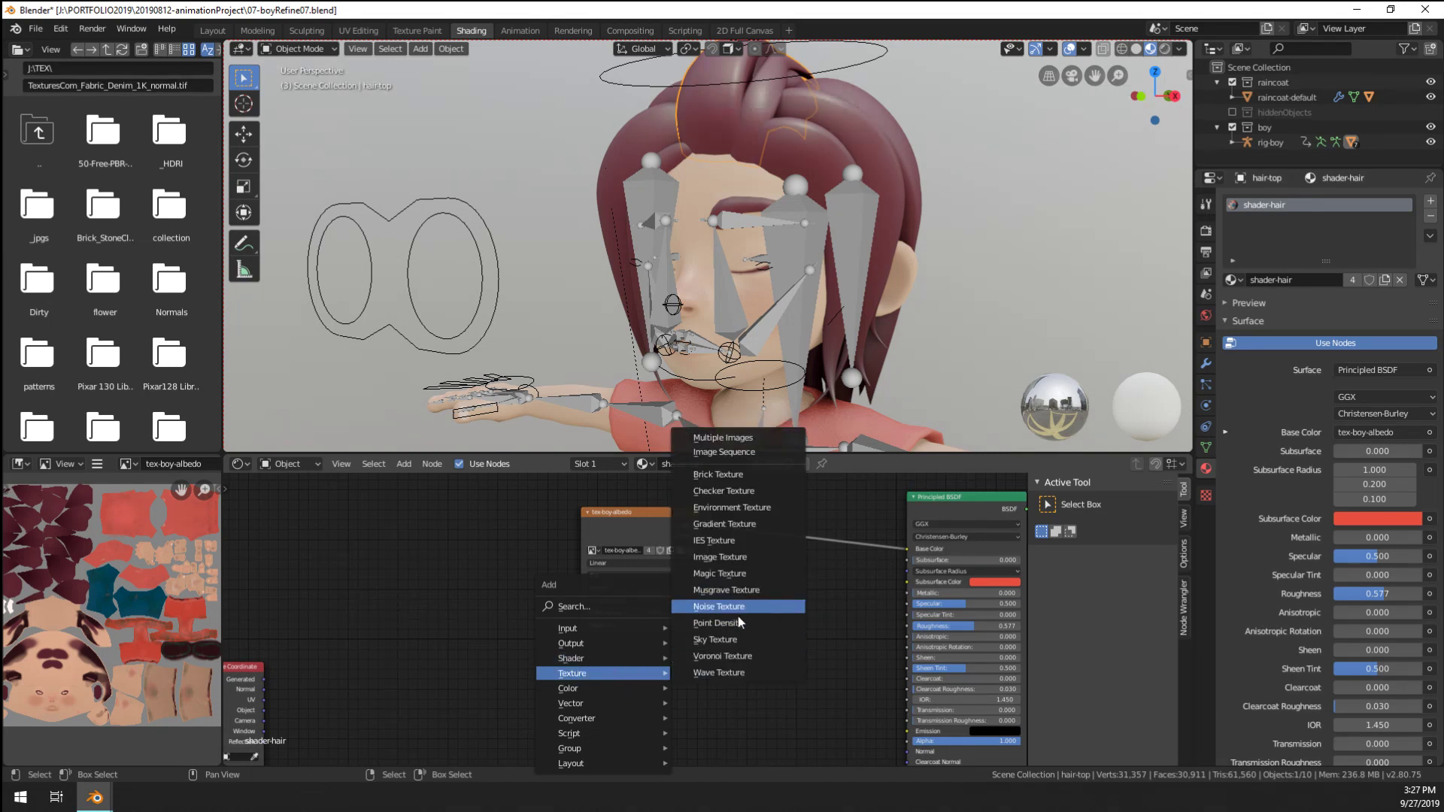
{"action": "left_click", "coordinate": [740, 672]}
{"action": "left_click", "coordinate": [609, 671]}
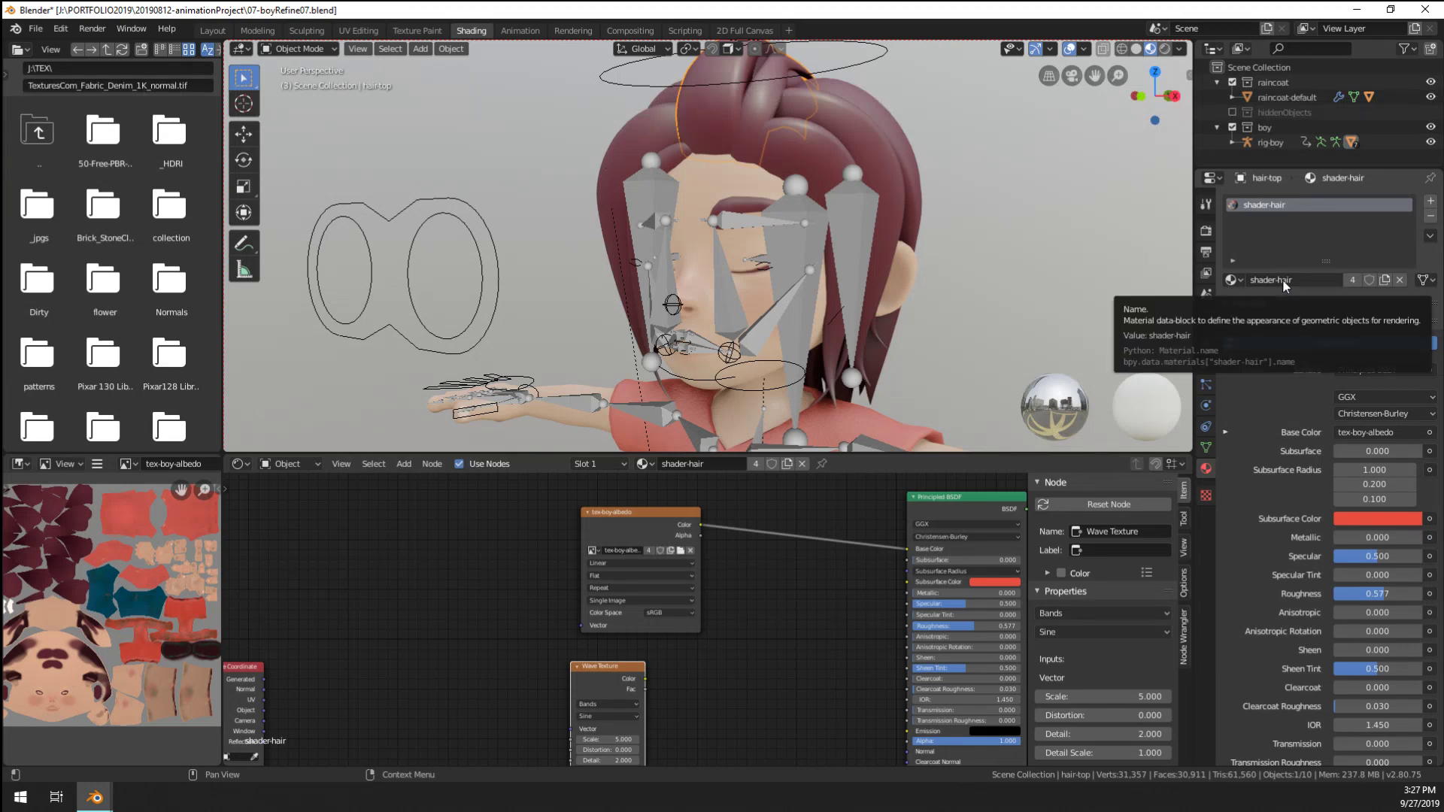
{"action": "middle_click_drag", "start_coordinate": [594, 676], "coordinate": [616, 624]}
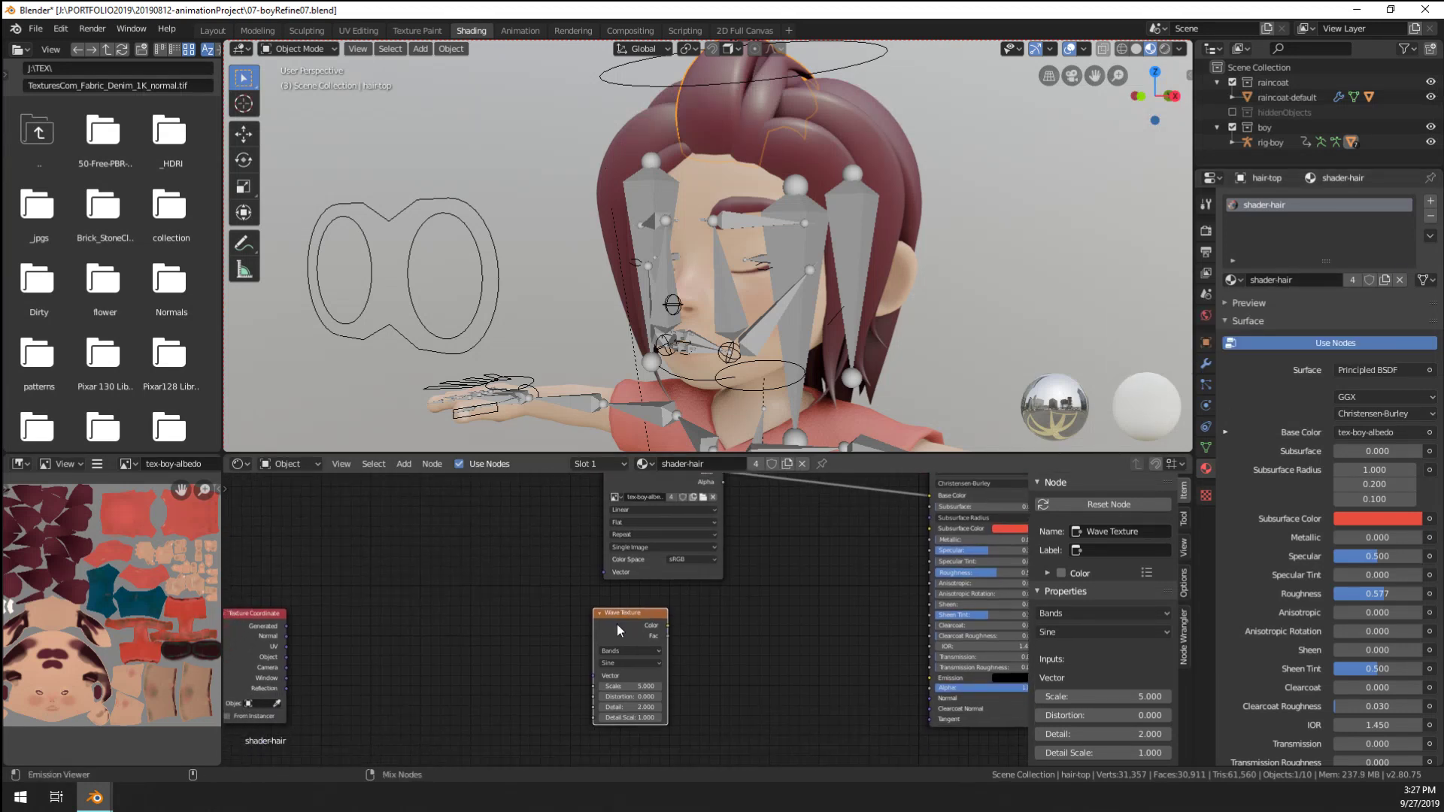
{"action": "left_click", "coordinate": [618, 630], "text": "ctrl+shift"}
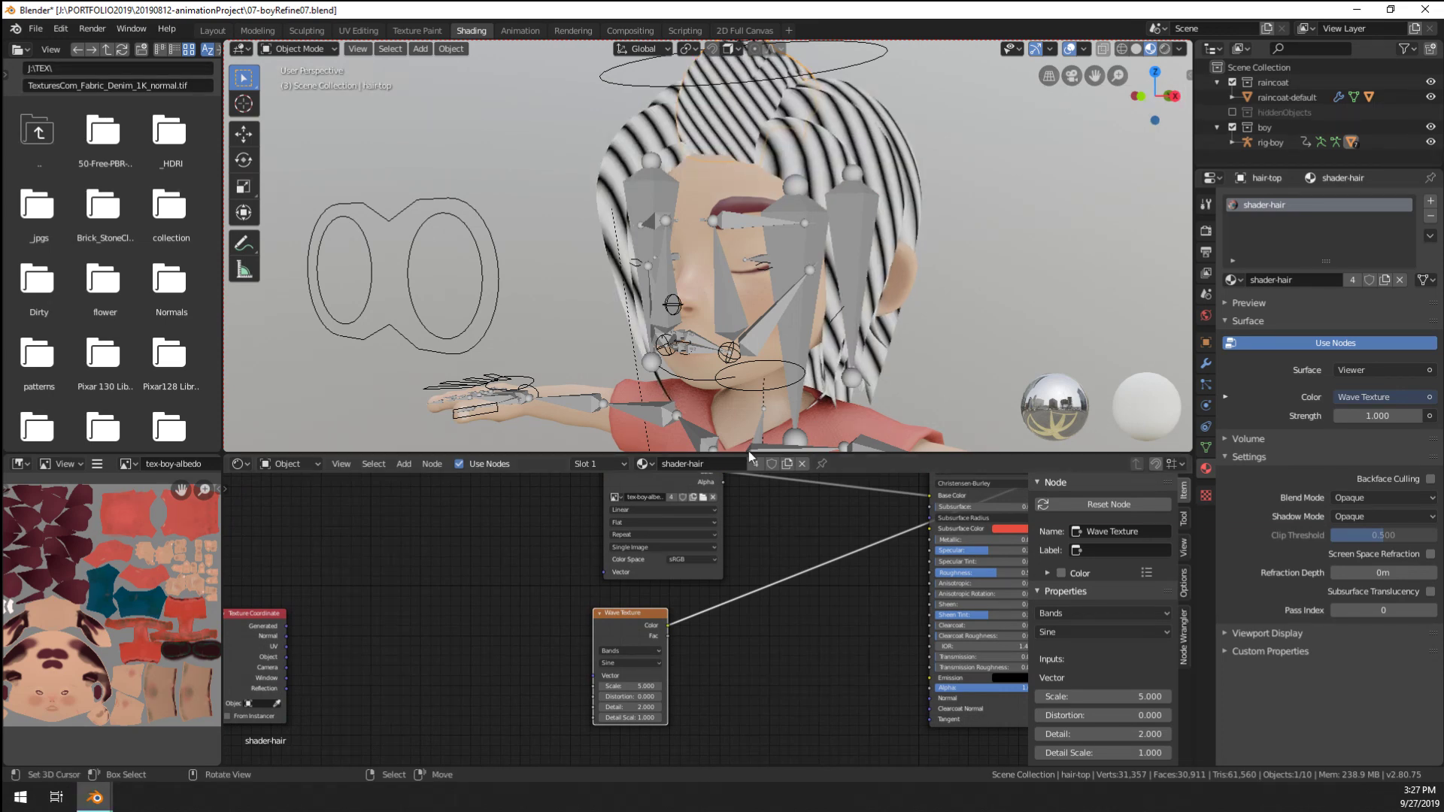
Add Texture Coordinate and Mapping nodes to the Wave Texture and feed the mapping from the UV output
{"action": "left_click_drag", "start_coordinate": [613, 621], "coordinate": [732, 626]}
{"action": "key", "text": "ctrl+t"}
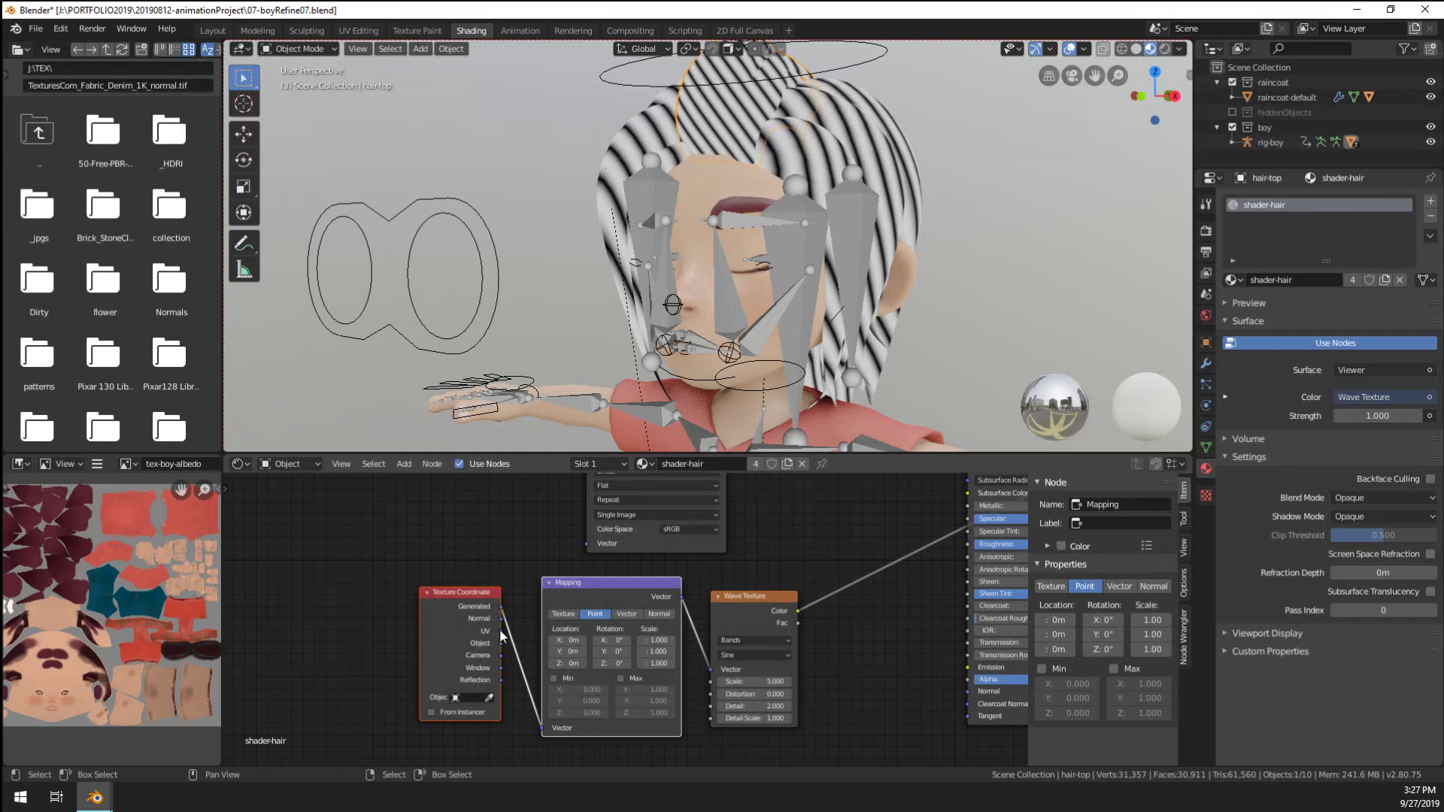
{"action": "left_click_drag", "start_coordinate": [501, 633], "coordinate": [542, 728]}
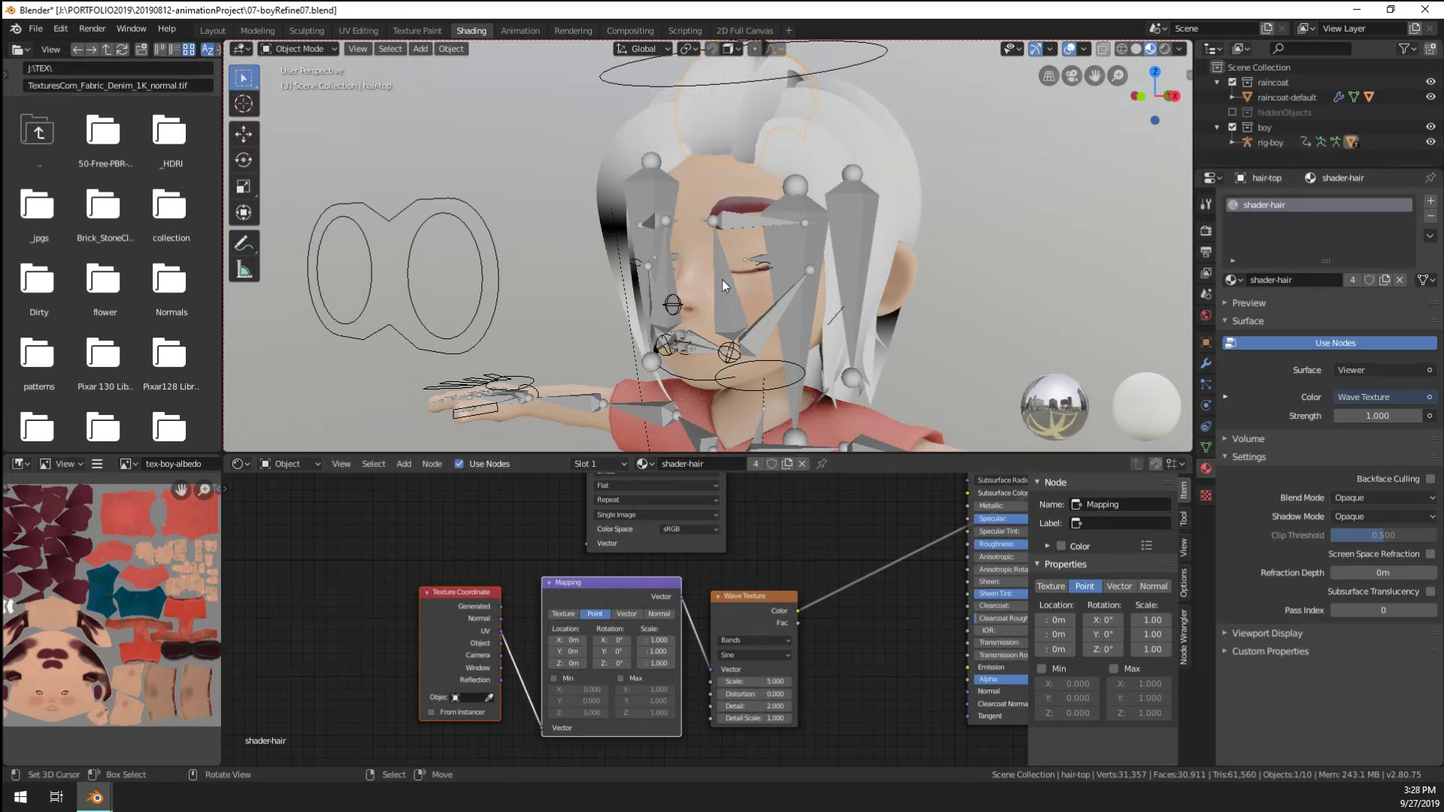
{"action": "middle_click_drag", "start_coordinate": [722, 280], "coordinate": [733, 230]}
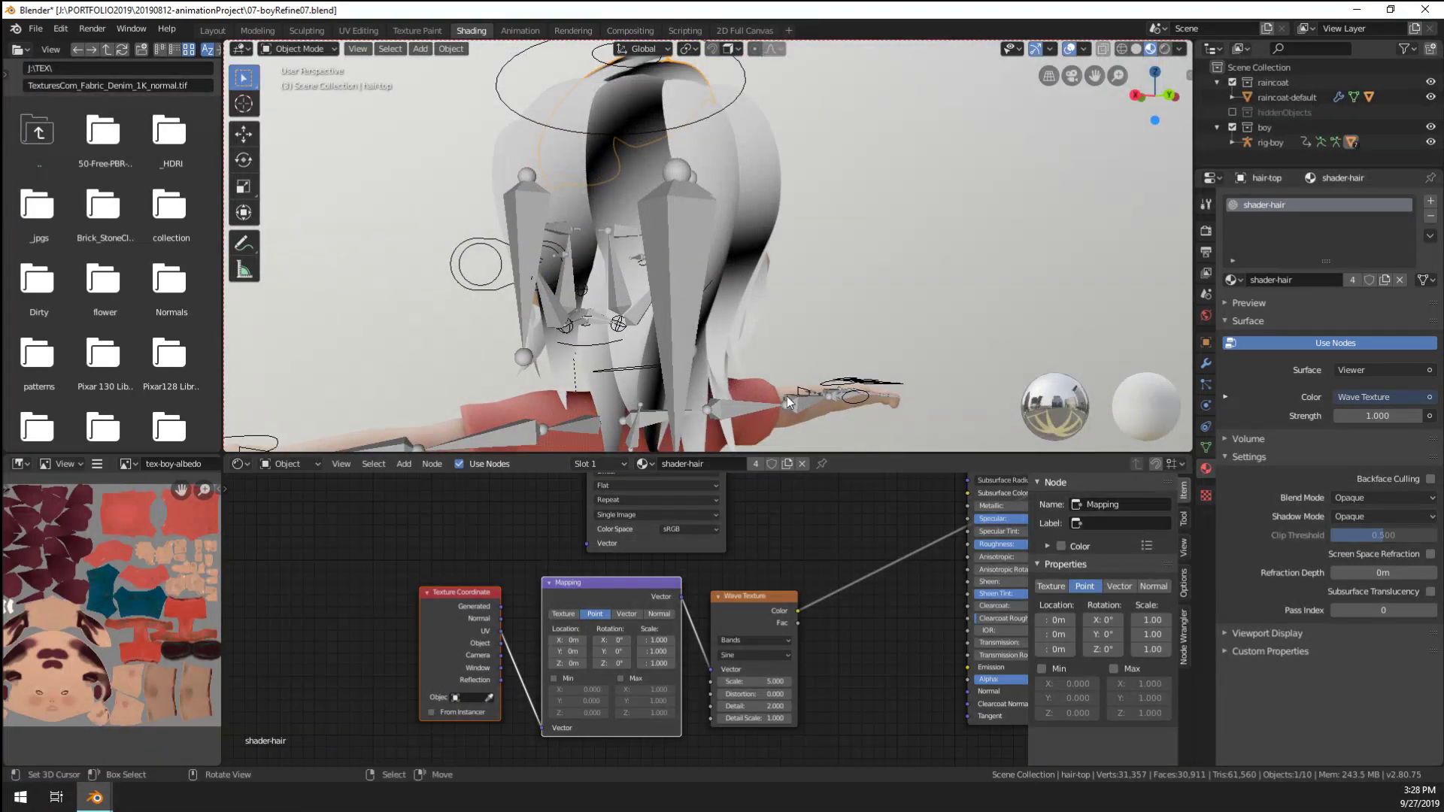
Set the Wave Texture's scale to 101.6 and the Mapping node's Y rotation to 52.6° to refine the hair stripes
{"action": "left_click_drag", "start_coordinate": [752, 681], "coordinate": [820, 681]}
{"action": "middle_click_drag", "start_coordinate": [865, 316], "coordinate": [714, 354]}
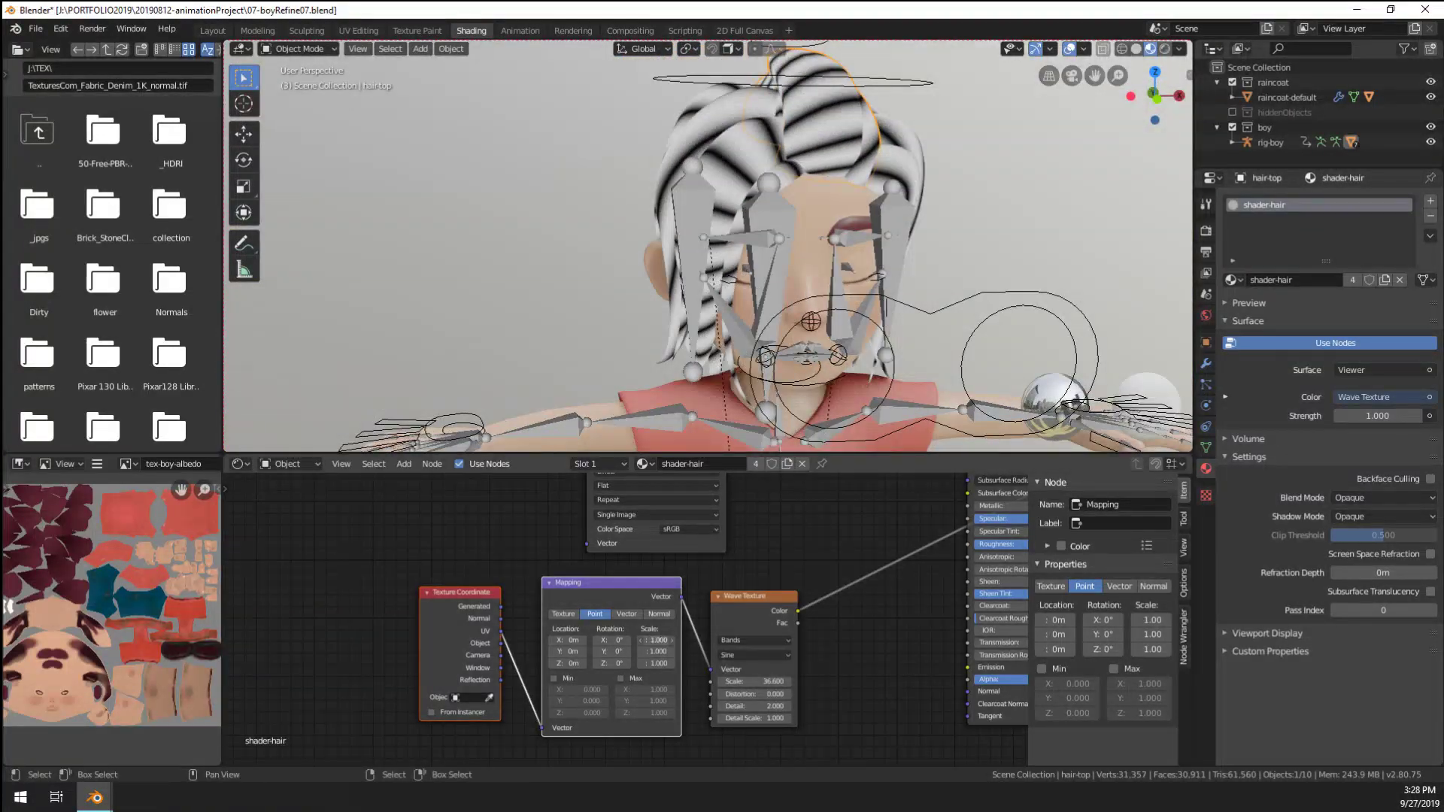
{"action": "left_click_drag", "start_coordinate": [658, 640], "coordinate": [703, 640]}
{"action": "key", "text": "ctrl+z"}
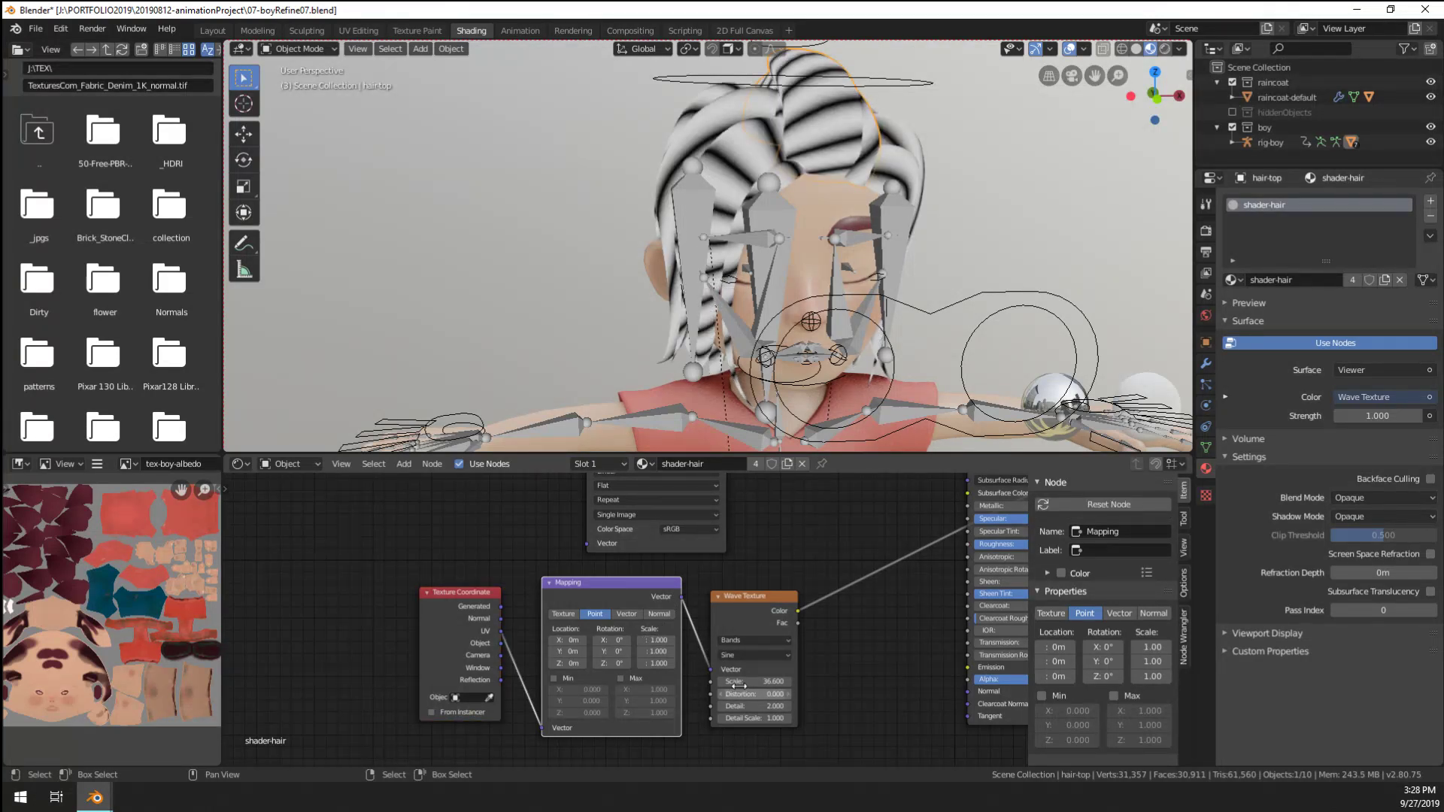
{"action": "left_click_drag", "start_coordinate": [740, 686], "coordinate": [765, 686]}
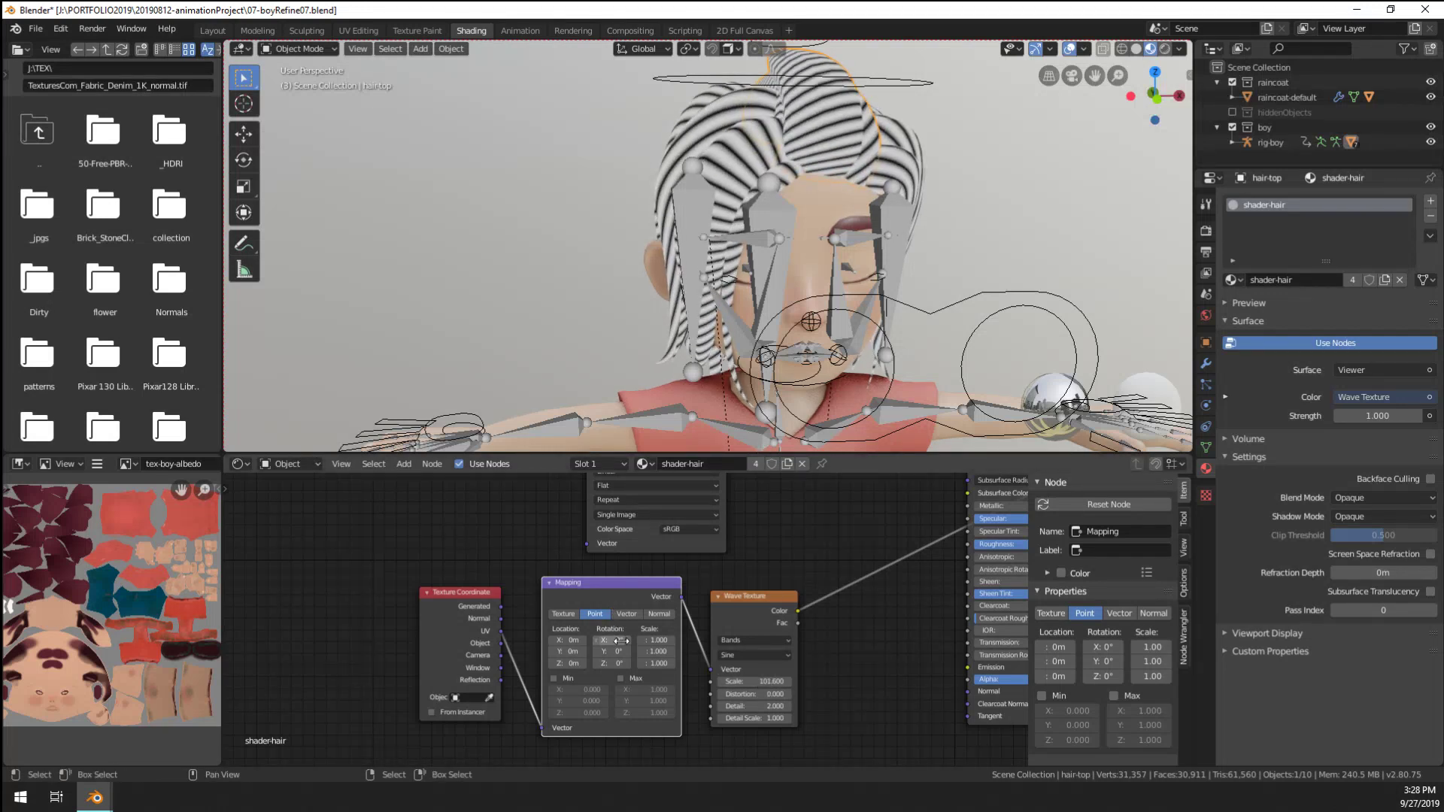
{"action": "left_click_drag", "start_coordinate": [611, 640], "coordinate": [659, 652]}
{"action": "key", "text": "ctrl+z"}
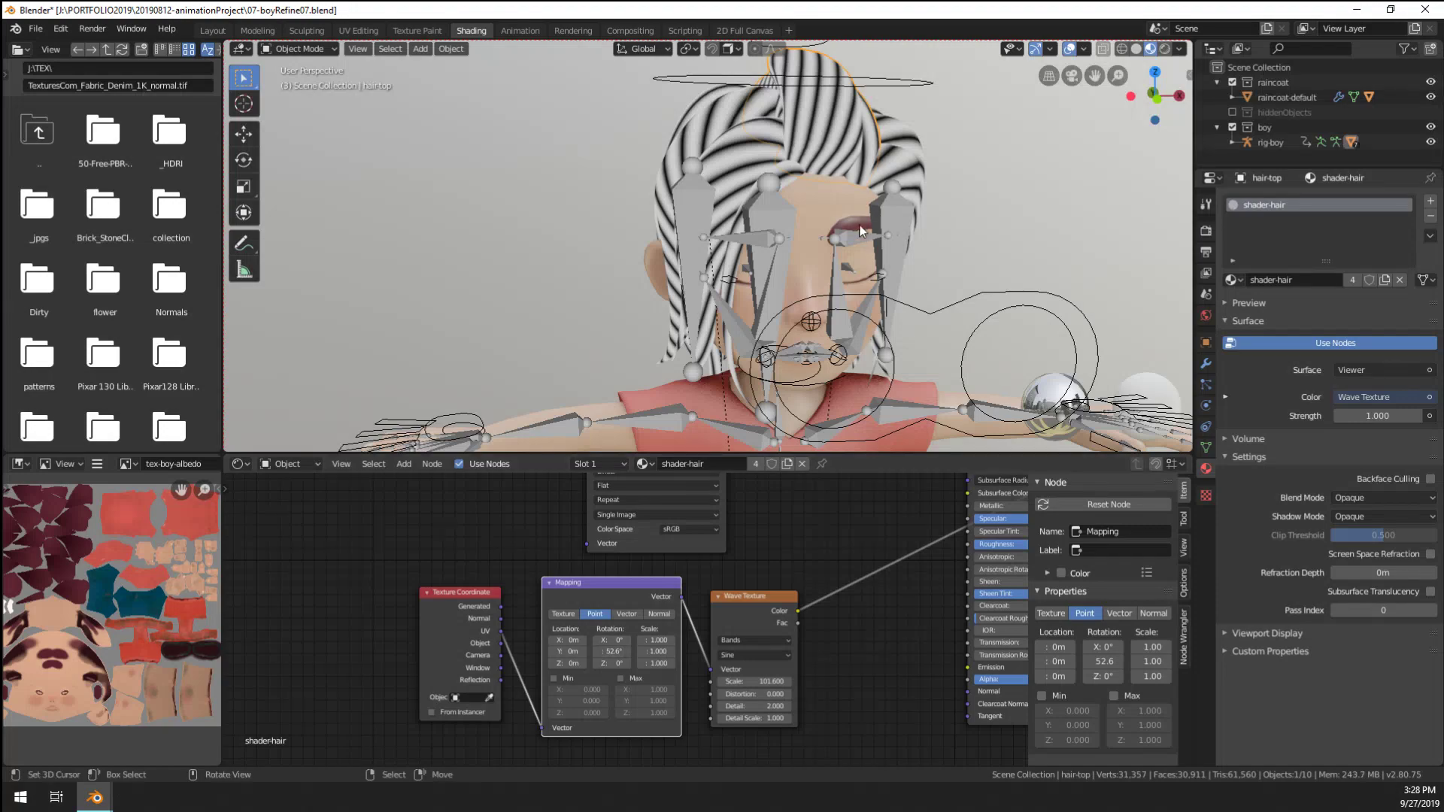
Set the Wave Texture's scale to 174.6 and shift the texture coordinate, mapping and wave nodes away from the shader
{"action": "middle_click_drag", "start_coordinate": [940, 227], "coordinate": [1028, 226]}
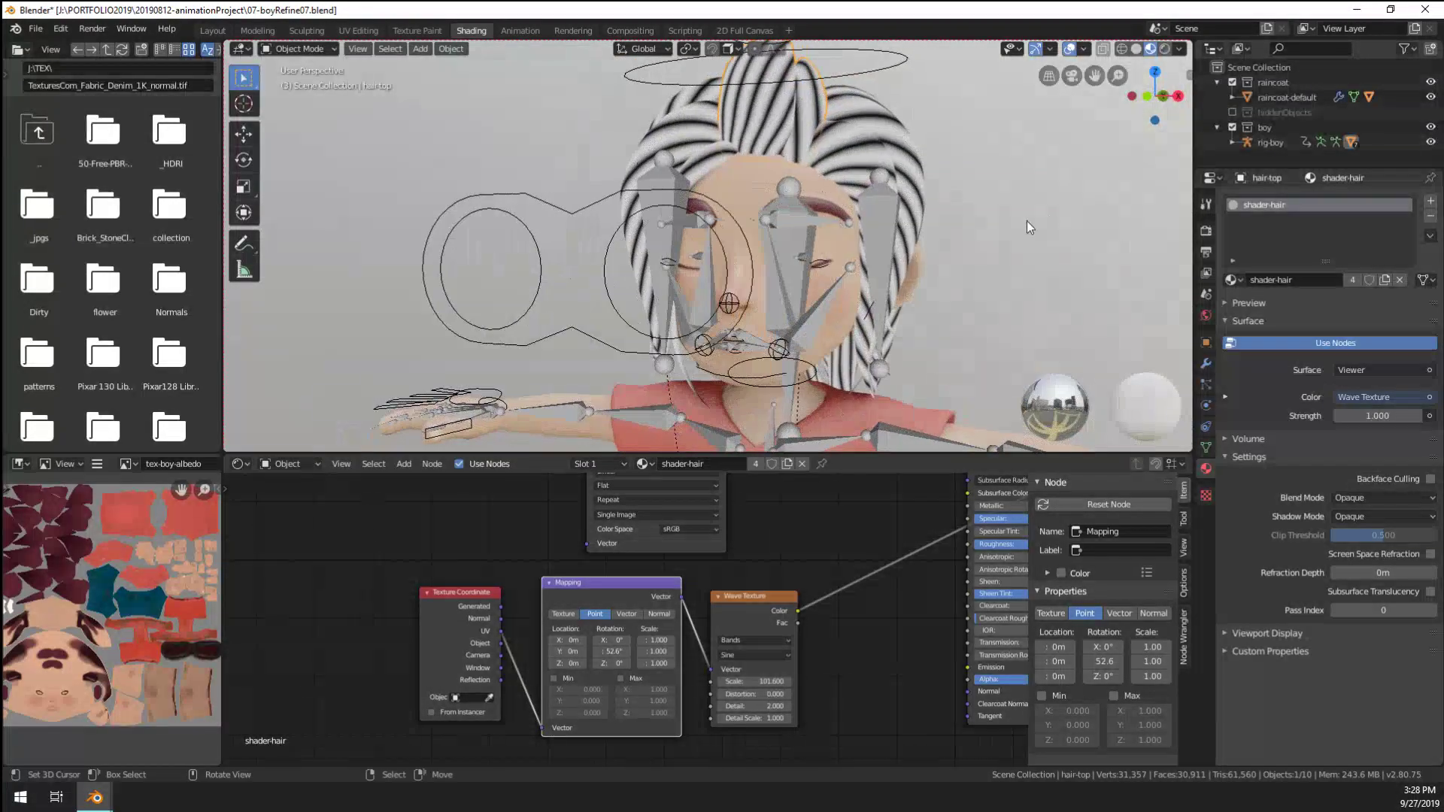
{"action": "scroll", "coordinate": [708, 616], "scroll_direction": "up", "scroll_amount": 1}
{"action": "left_click_drag", "start_coordinate": [753, 629], "coordinate": [895, 629]}
{"action": "key", "text": "a"}
{"action": "key", "text": "b"}
{"action": "left_click_drag", "start_coordinate": [351, 540], "coordinate": [806, 646]}
{"action": "key", "text": "g"}
{"action": "left_click", "coordinate": [692, 663]}
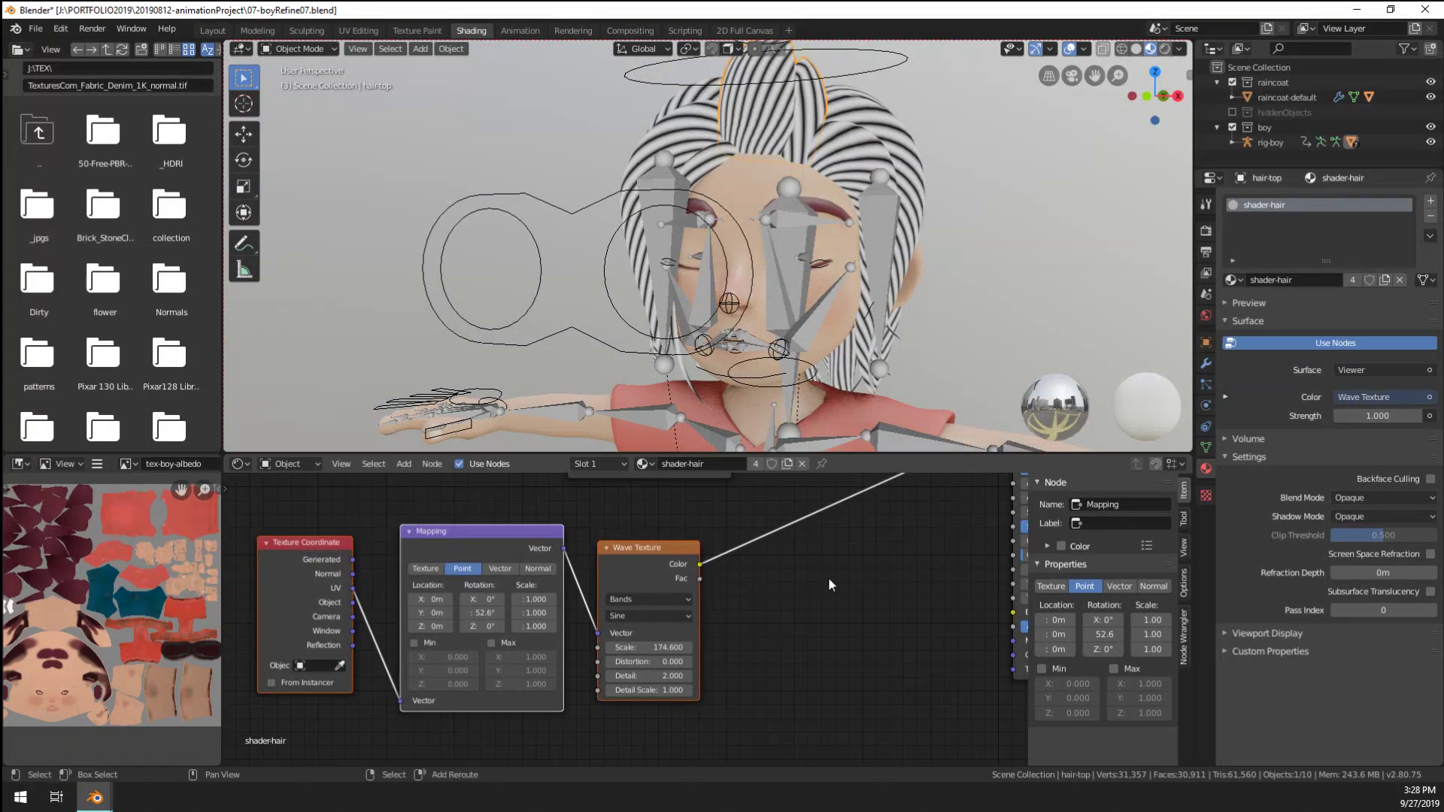
{"action": "key", "text": "shift+a"}
{"action": "mouse_move", "coordinate": [765, 626]}
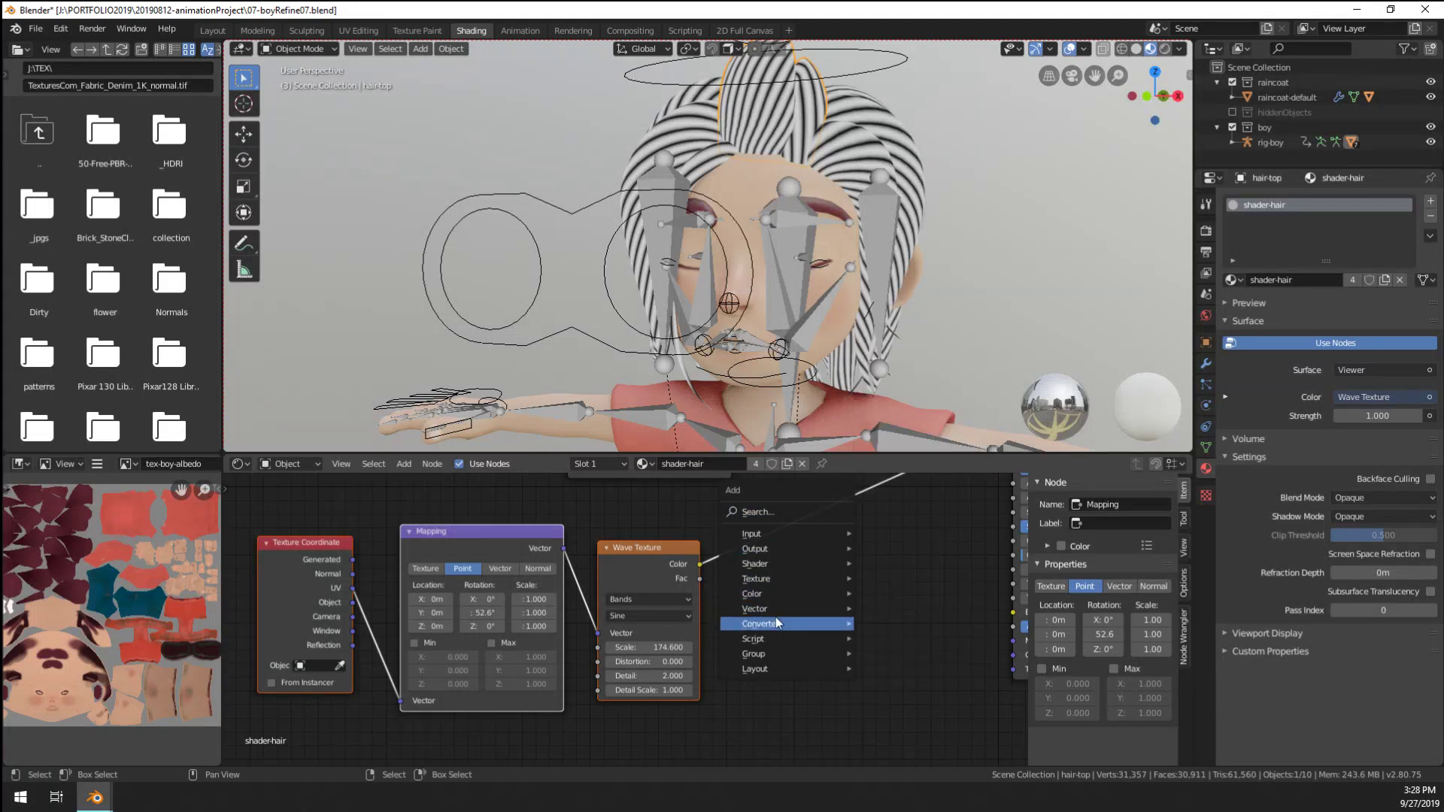
{"action": "mouse_move", "coordinate": [772, 585]}
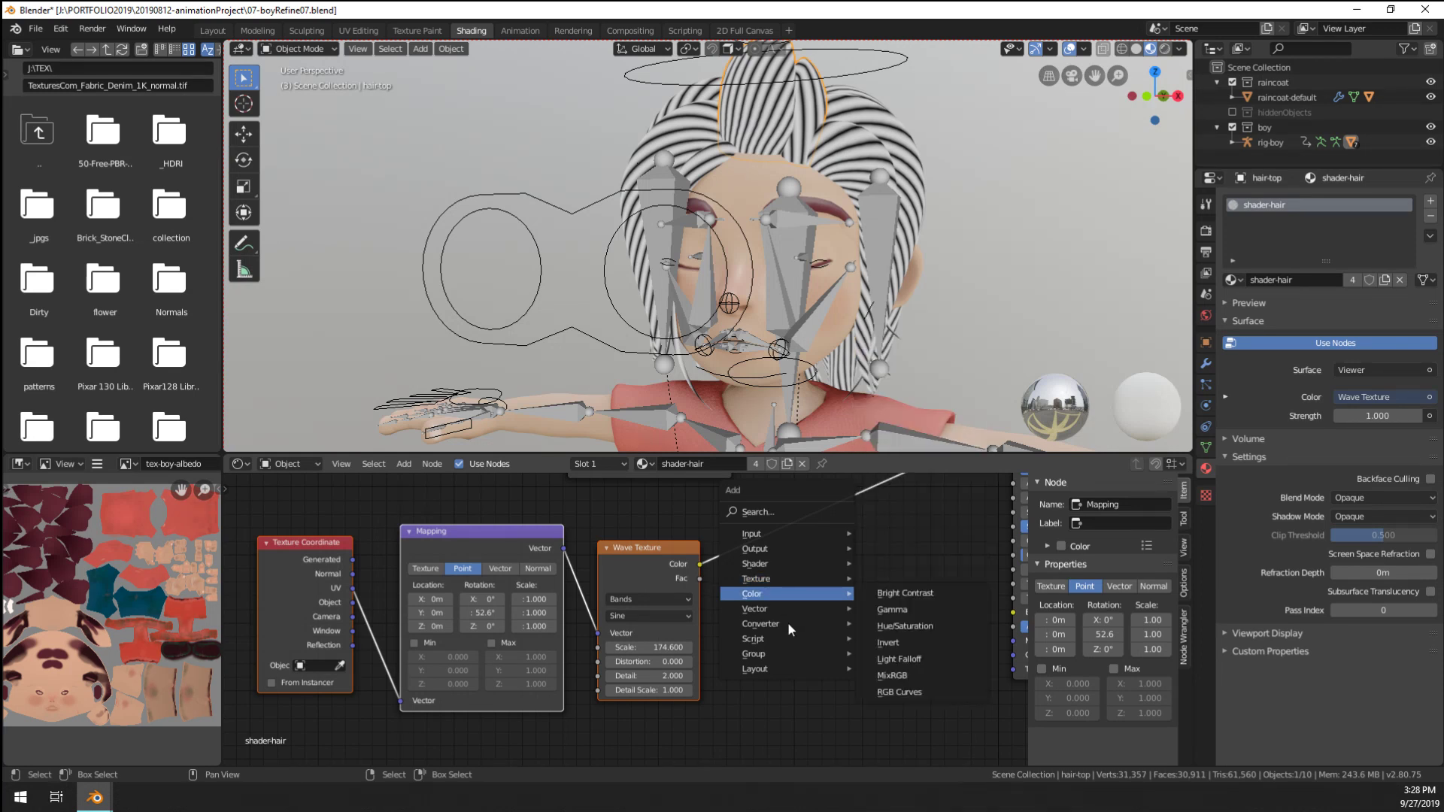
Add a Noise Texture and a Voronoi Texture node and place them one above the other below the Wave Texture
{"action": "scroll", "coordinate": [441, 592], "scroll_direction": "down", "scroll_amount": 3}
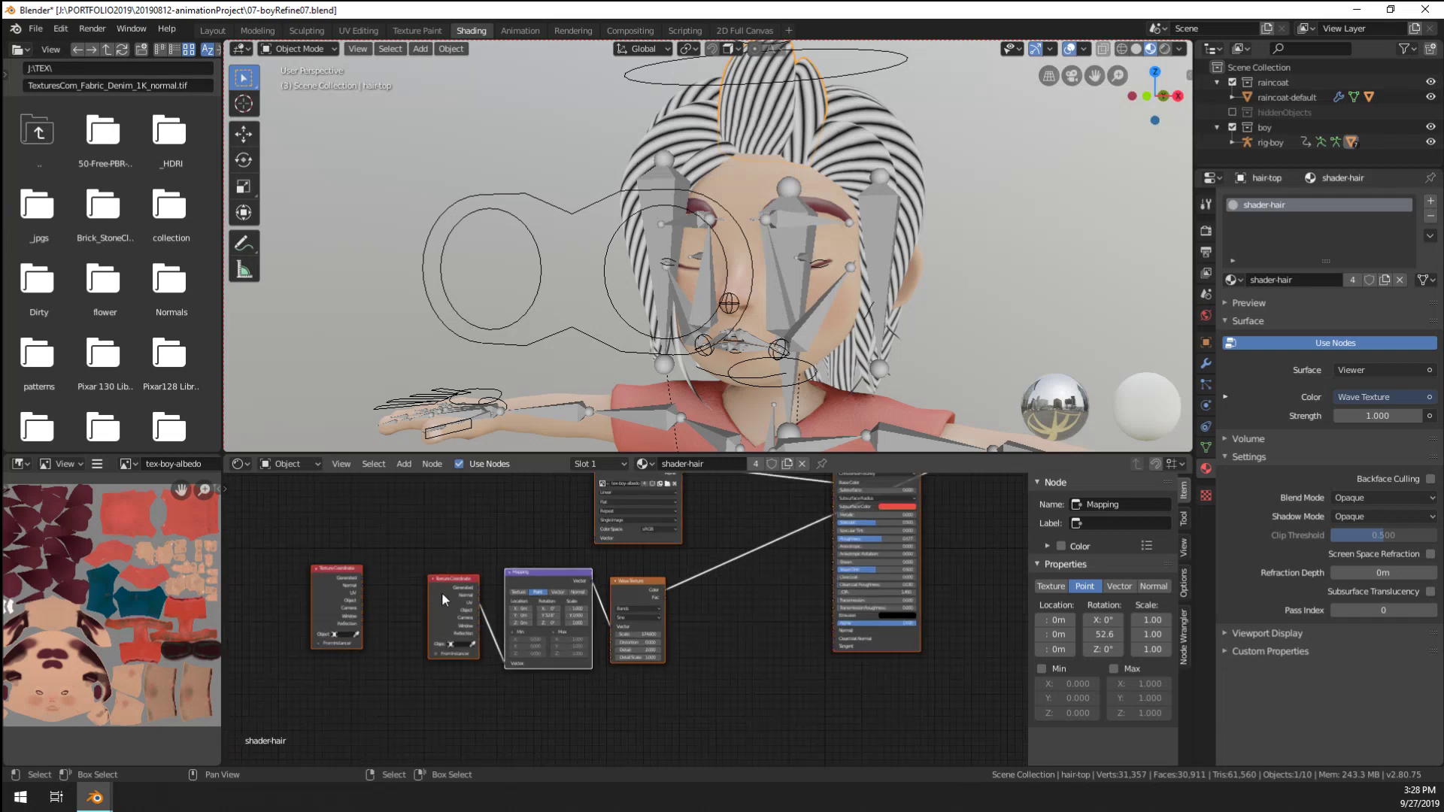
{"action": "scroll", "coordinate": [305, 599], "scroll_direction": "up", "scroll_amount": 3}
{"action": "key", "text": "shift+a"}
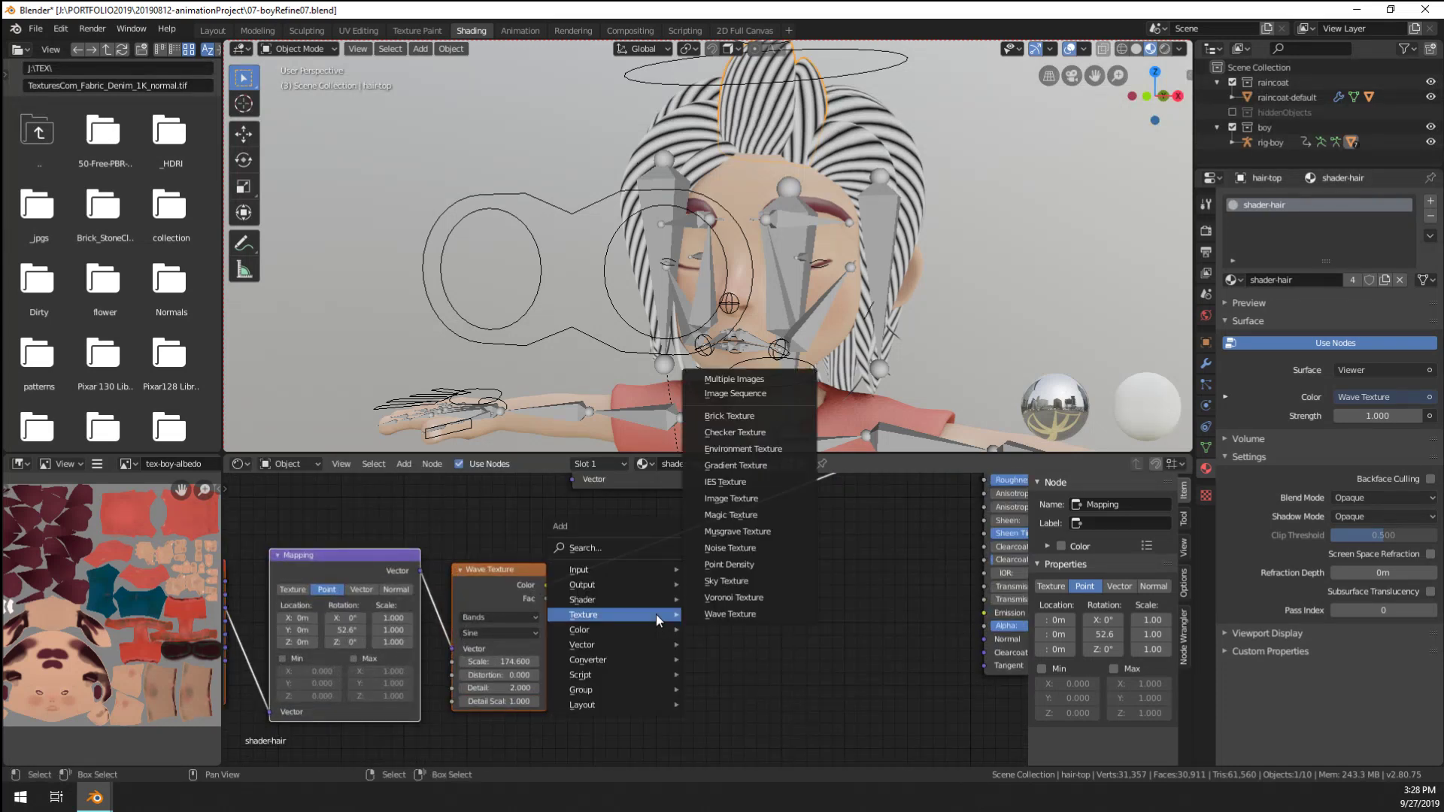
{"action": "mouse_move", "coordinate": [617, 613]}
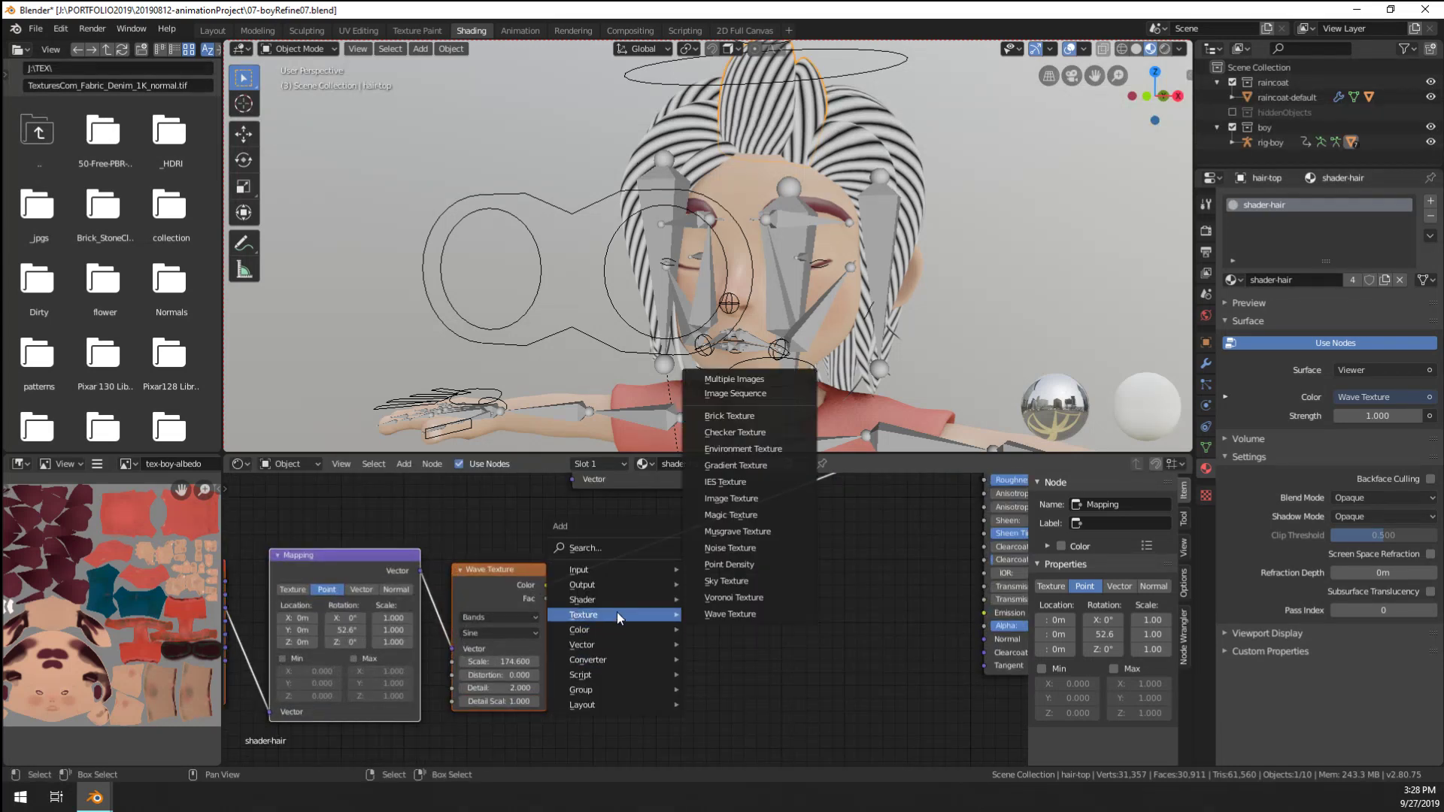
{"action": "left_click", "coordinate": [770, 548]}
{"action": "left_click", "coordinate": [707, 581]}
{"action": "key", "text": "shift+a"}
{"action": "mouse_move", "coordinate": [706, 580]}
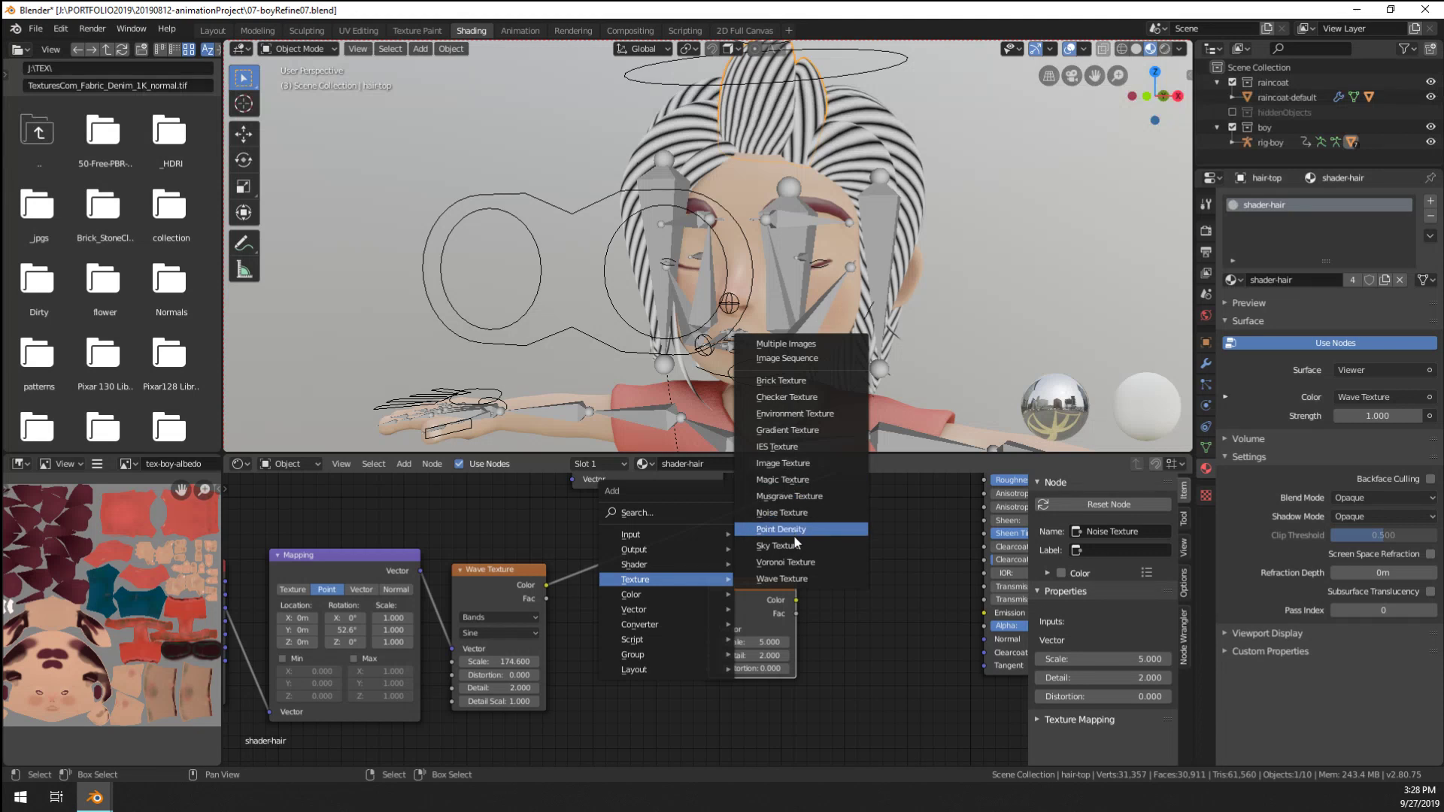
{"action": "left_click", "coordinate": [796, 564]}
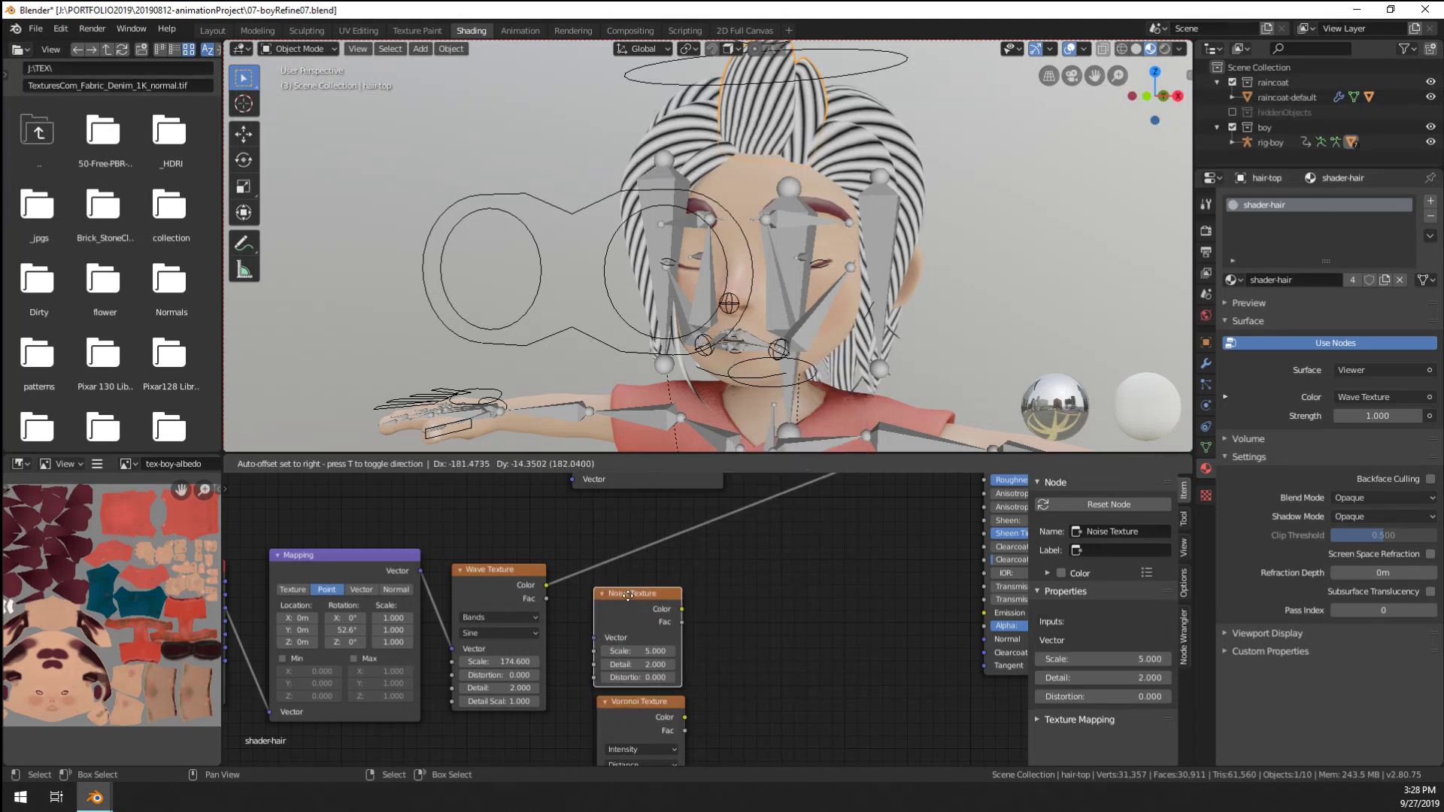
{"action": "left_click", "coordinate": [628, 596]}
{"action": "scroll", "coordinate": [761, 587], "scroll_direction": "down", "scroll_amount": 3, "text": "shift"}
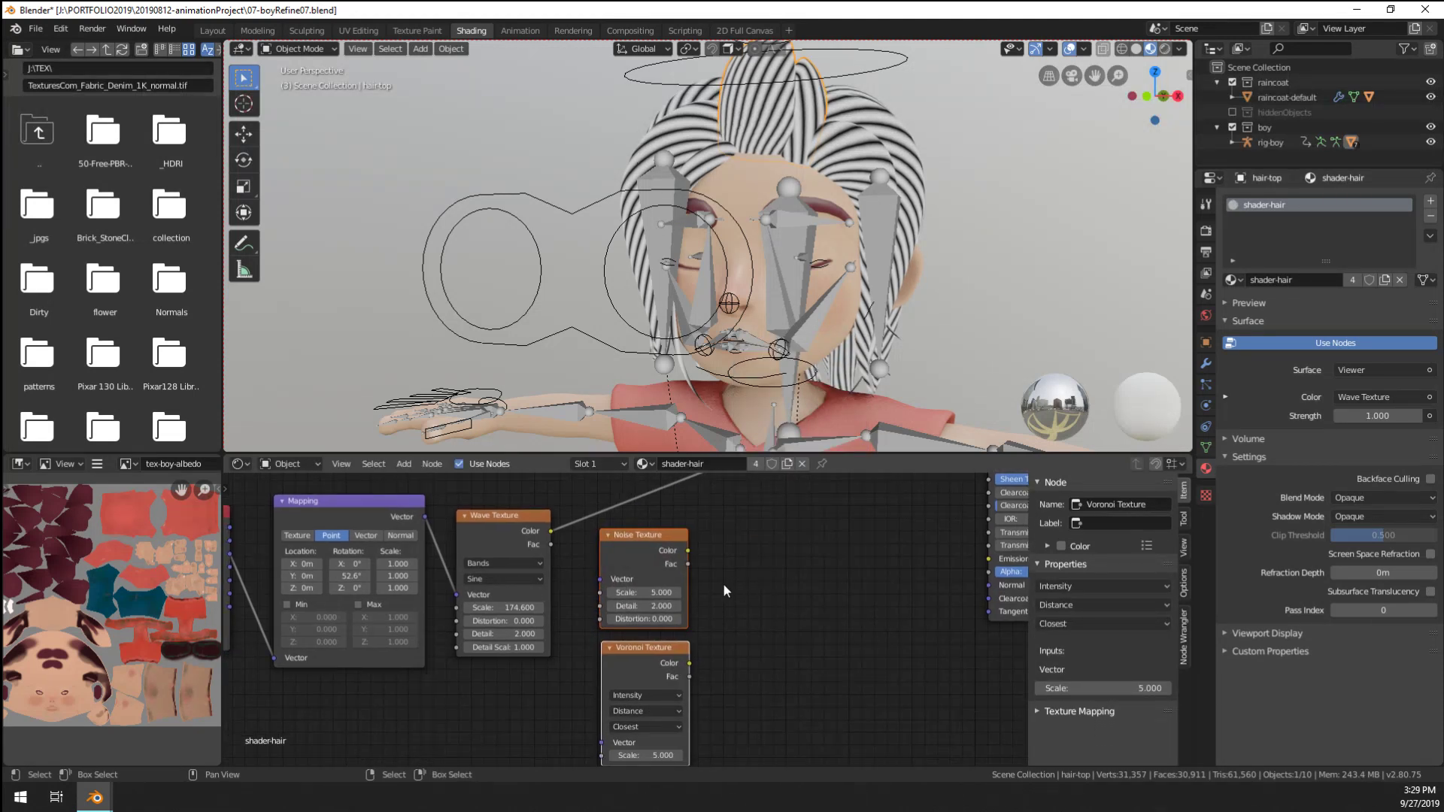
{"action": "key", "text": "g"}
{"action": "left_click", "coordinate": [699, 700]}
Duplicate the Texture Coordinate and Mapping nodes and feed the copied mapping into the Noise and Voronoi vector inputs
{"action": "scroll", "coordinate": [653, 629], "scroll_direction": "down", "scroll_amount": 2}
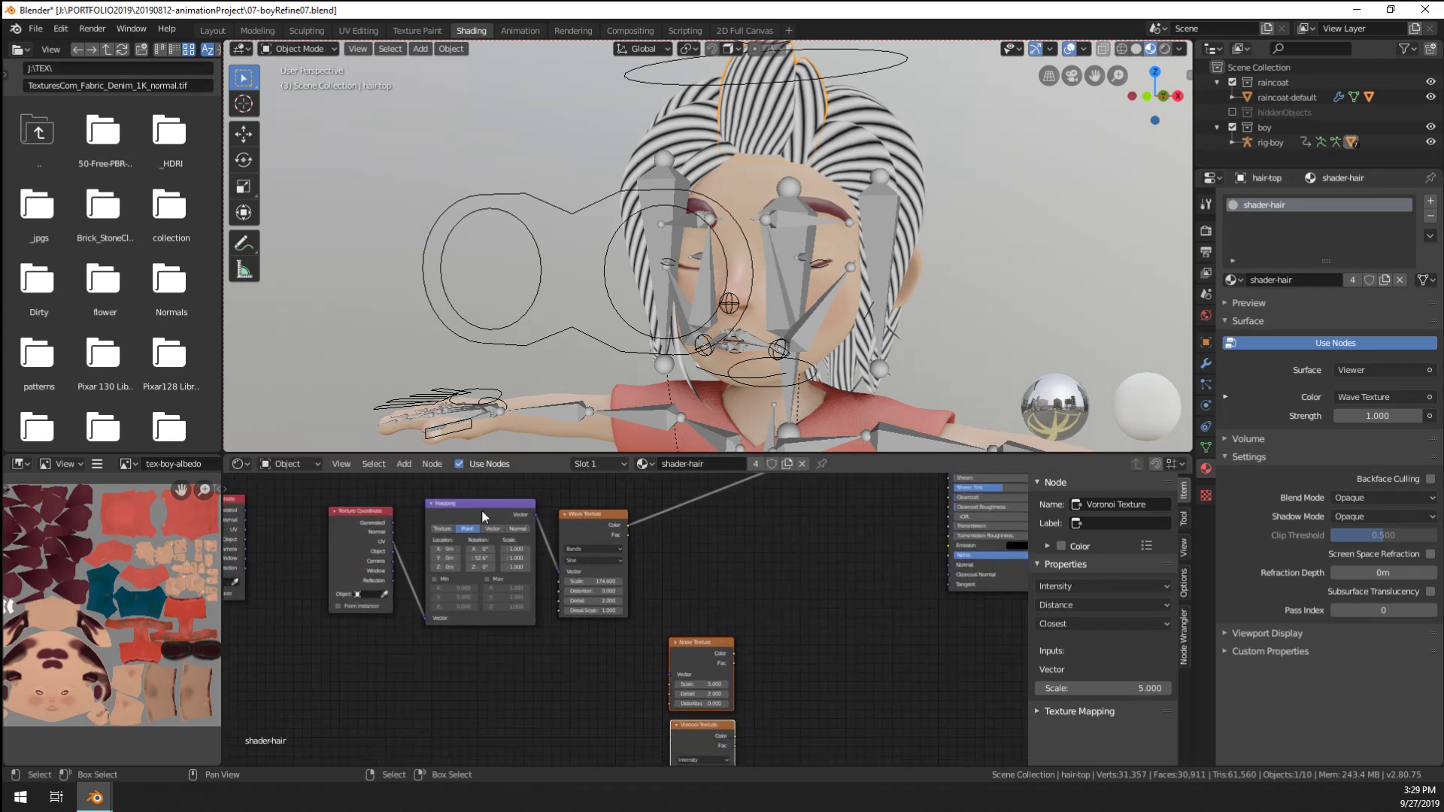
{"action": "left_click", "coordinate": [375, 544]}
{"action": "left_click", "coordinate": [467, 508], "text": "shift"}
{"action": "scroll", "coordinate": [467, 509], "scroll_direction": "down", "scroll_amount": 3, "text": "shift"}
{"action": "key", "text": "shift+d"}
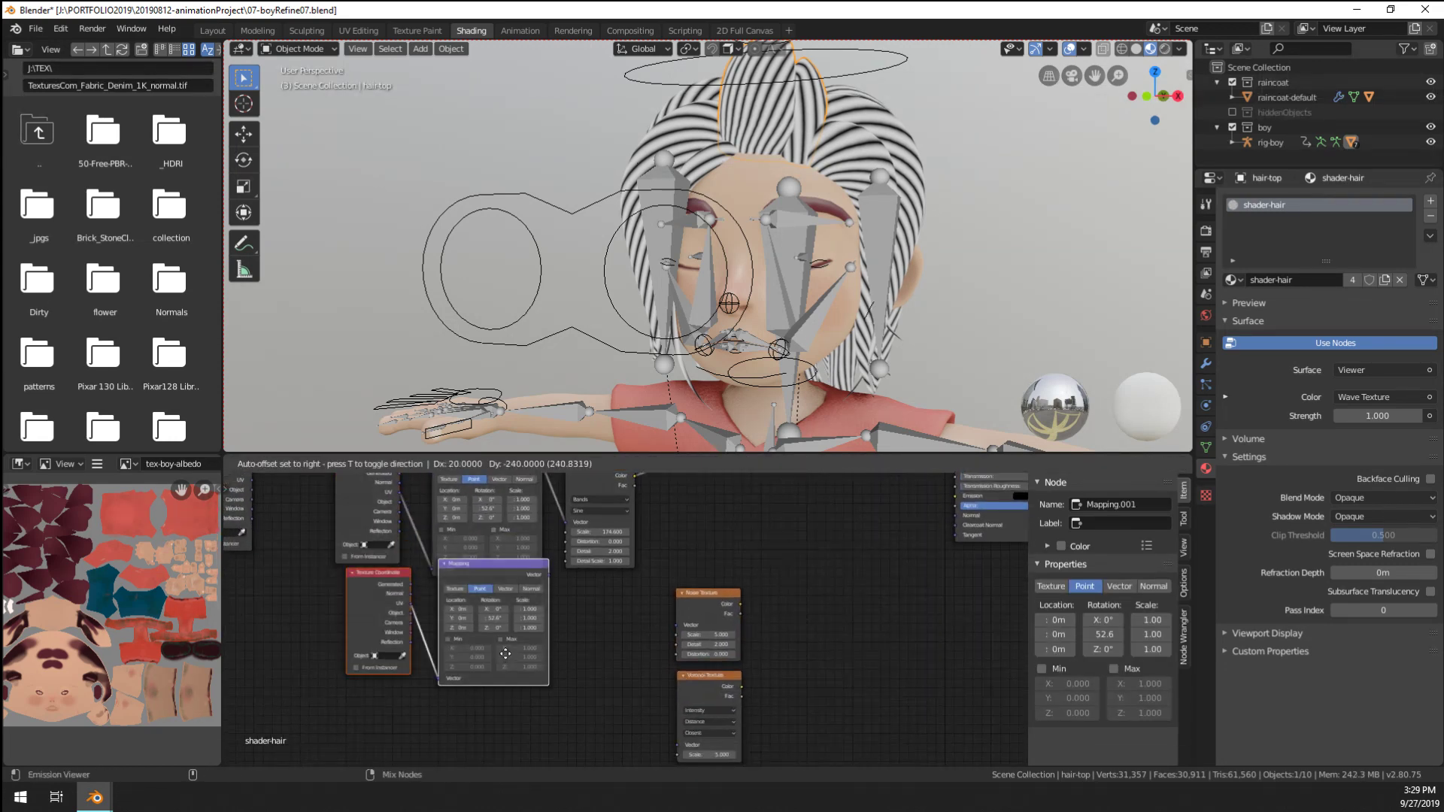
{"action": "left_click_drag", "start_coordinate": [414, 649], "coordinate": [449, 744]}
{"action": "left_click_drag", "start_coordinate": [558, 640], "coordinate": [680, 625]}
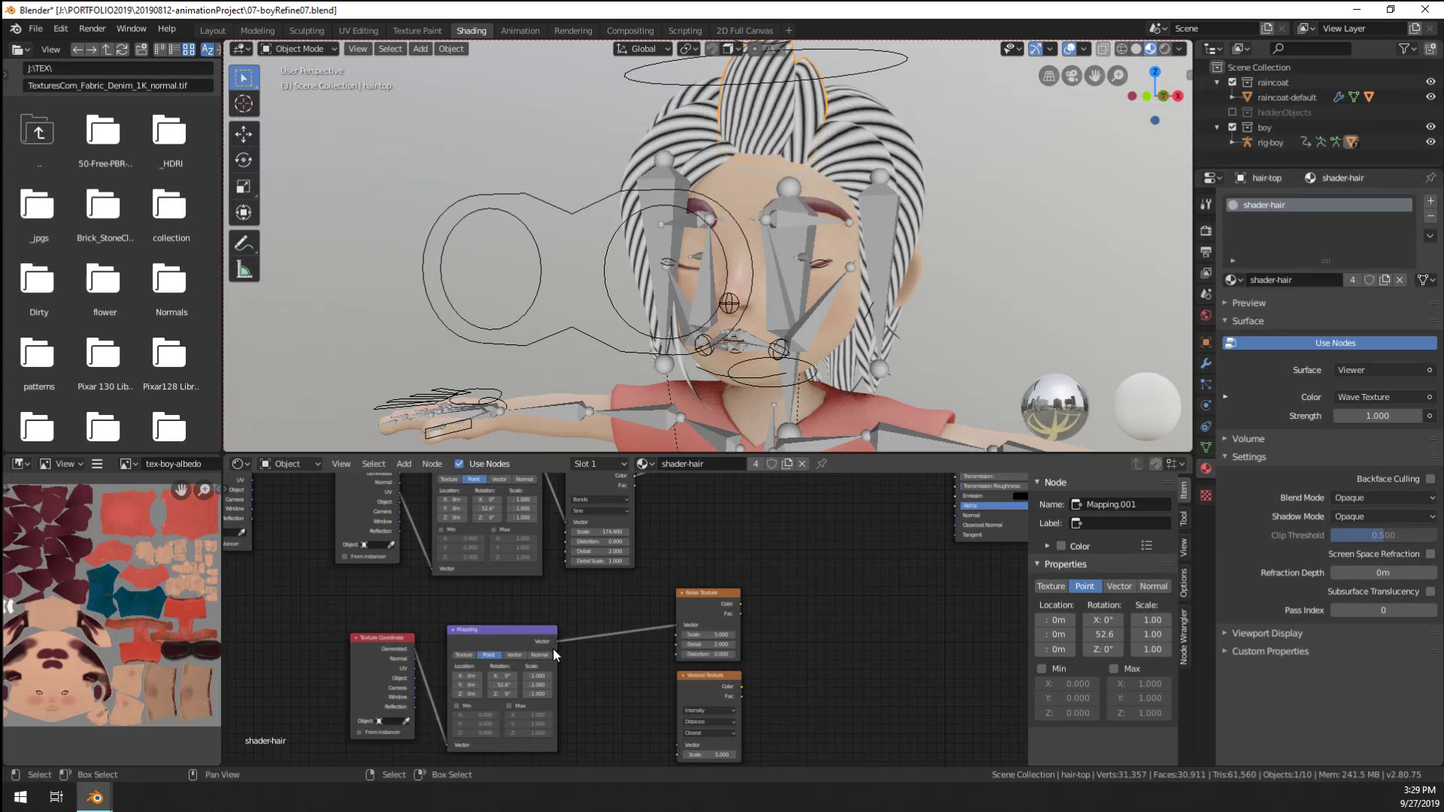
{"action": "left_click_drag", "start_coordinate": [558, 640], "coordinate": [677, 744]}
{"action": "middle_click_drag", "start_coordinate": [647, 601], "coordinate": [626, 604]}
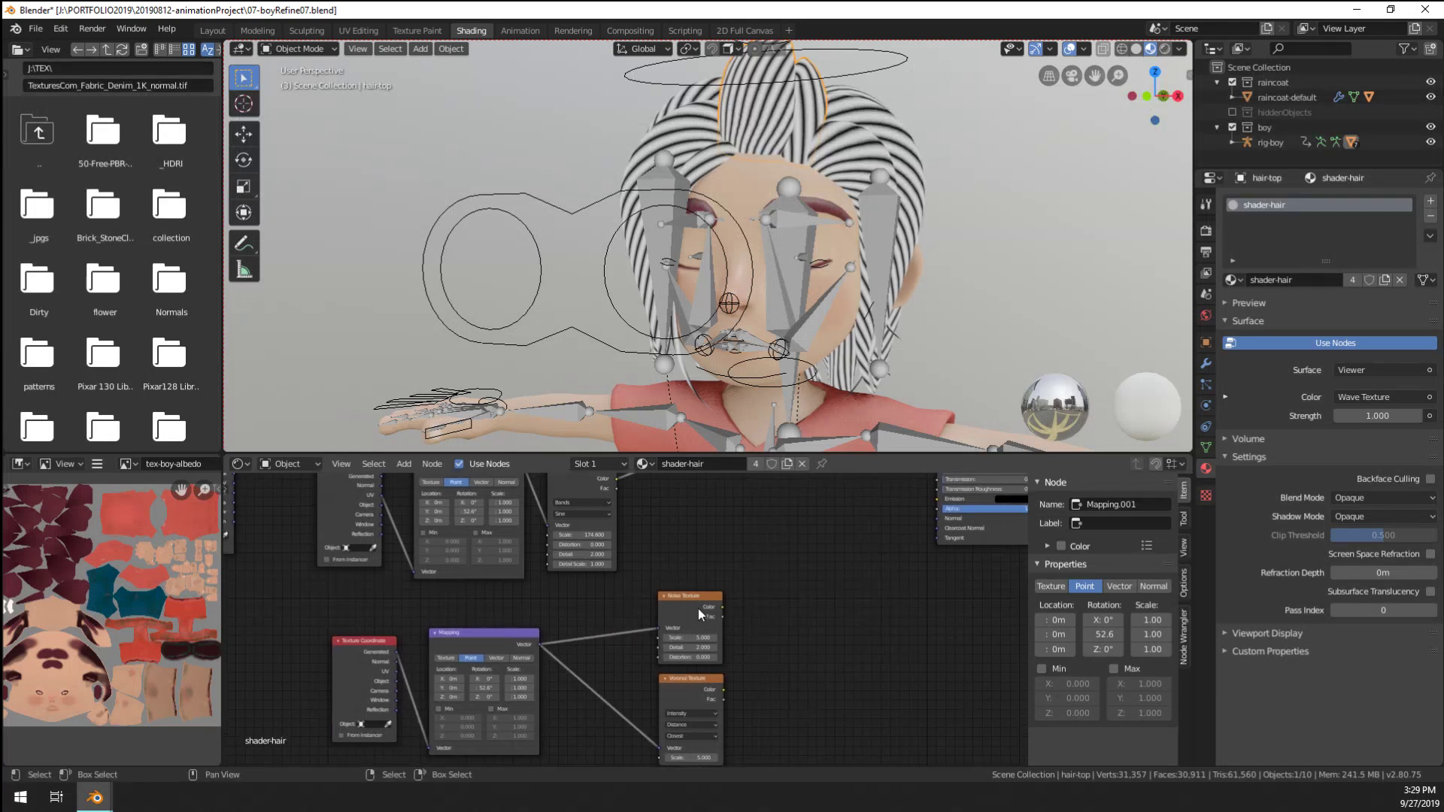
Insert a MixRGB node between the copied Mapping node and each of the Noise and Voronoi textures
{"action": "left_click_drag", "start_coordinate": [699, 598], "coordinate": [752, 554]}
{"action": "left_click_drag", "start_coordinate": [719, 672], "coordinate": [778, 645]}
{"action": "key", "text": "shift+a"}
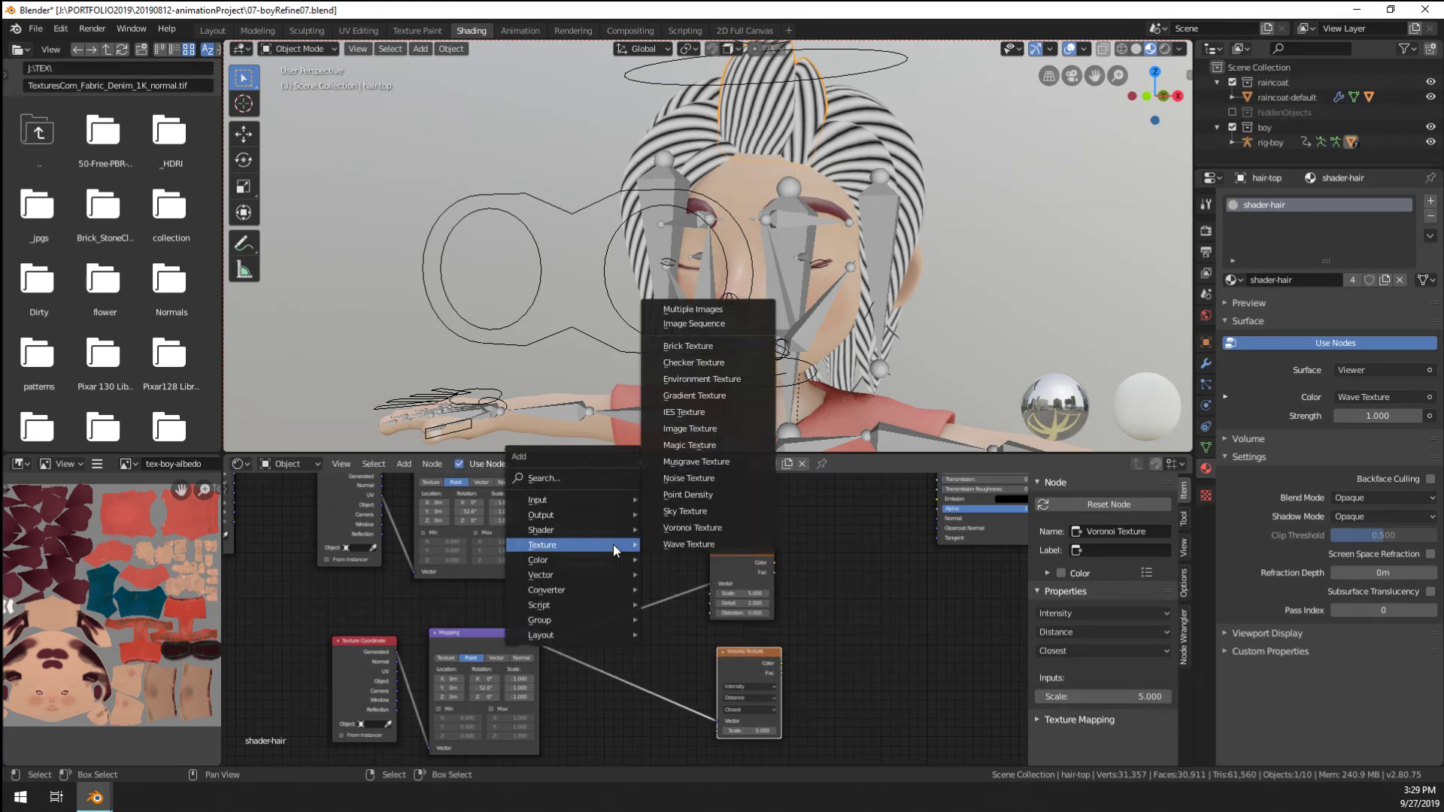
{"action": "mouse_move", "coordinate": [612, 559]}
{"action": "left_click", "coordinate": [701, 641]}
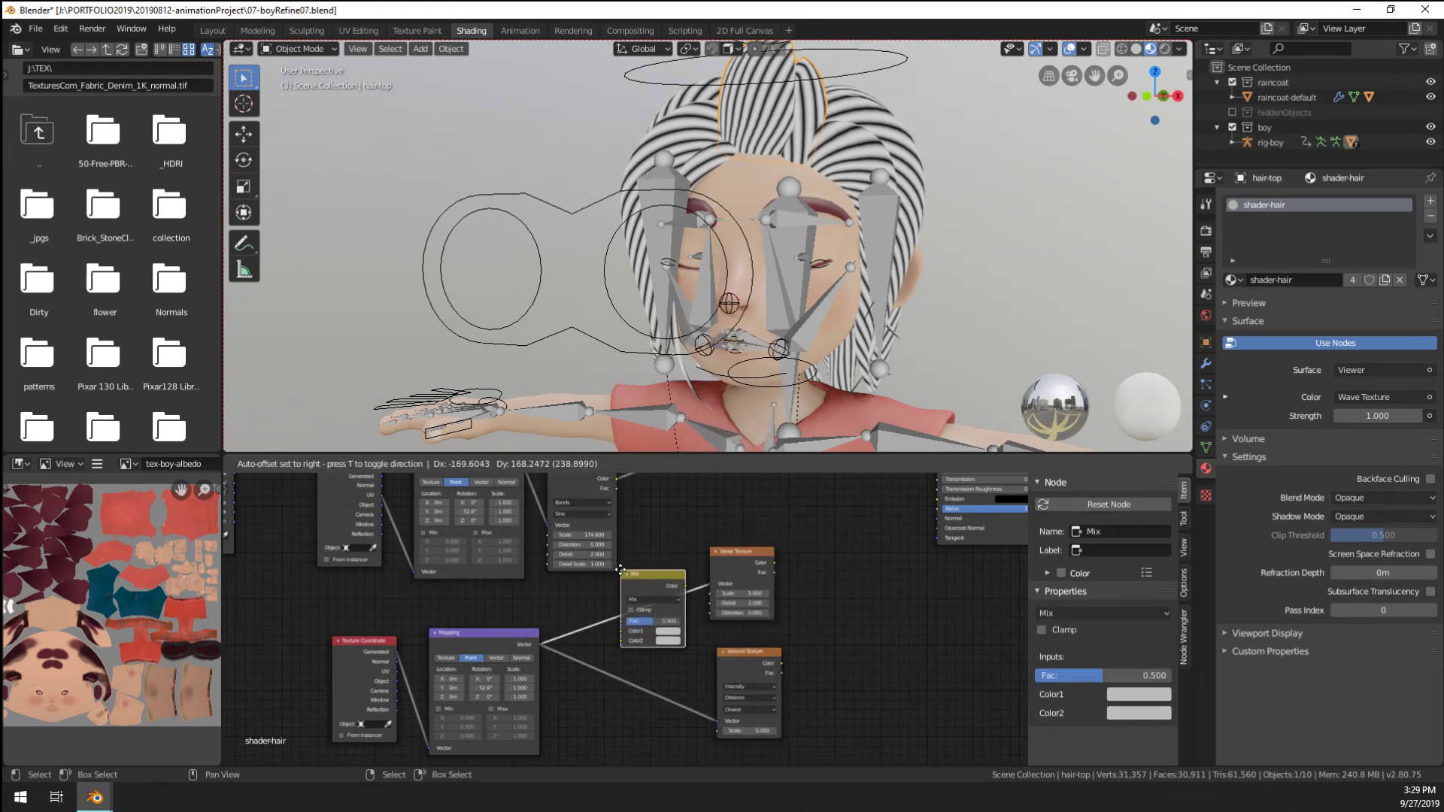
{"action": "left_click", "coordinate": [625, 634]}
{"action": "key", "text": "shift+d"}
{"action": "left_click", "coordinate": [626, 701]}
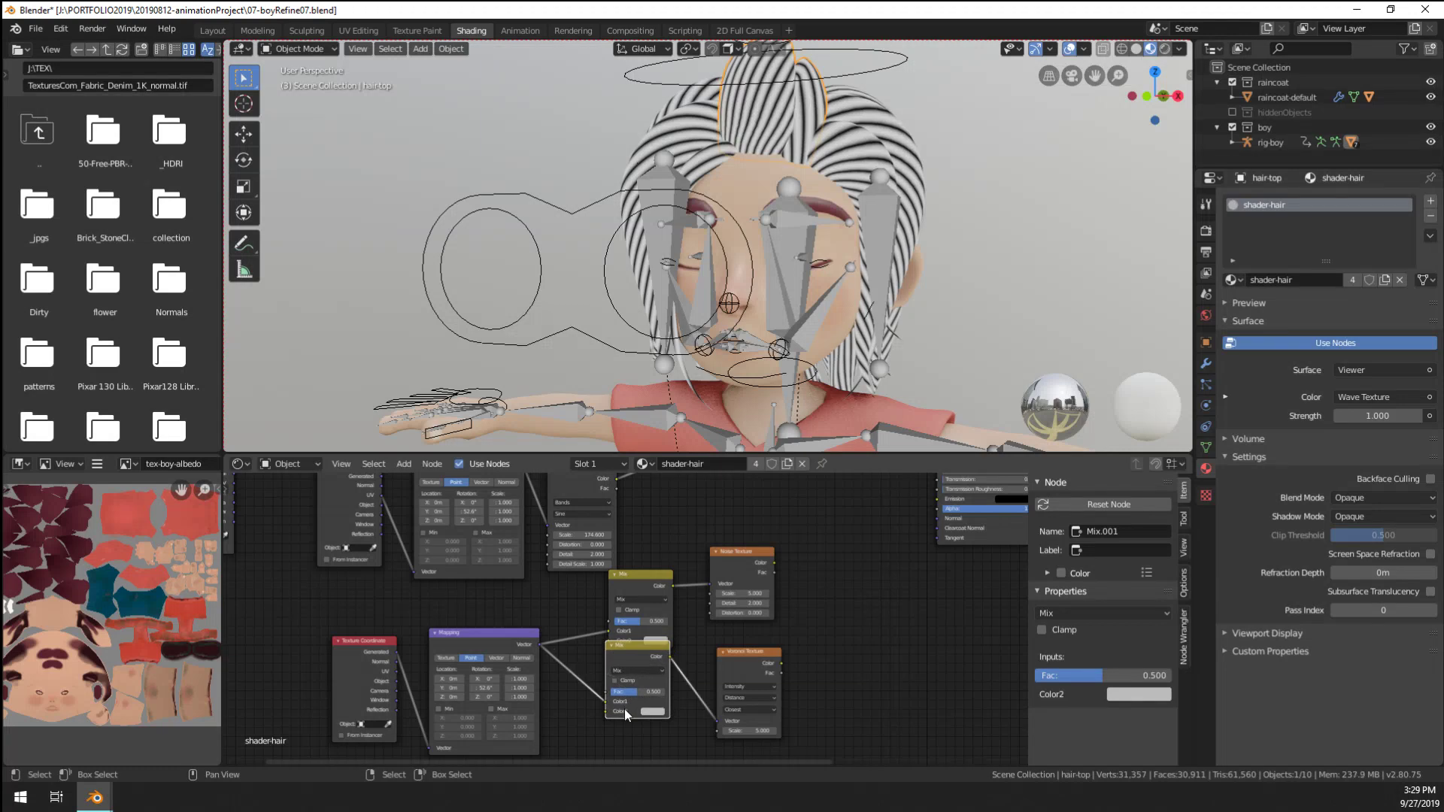
Move the lower node group farther from the Wave Texture and space the two Mix nodes apart
{"action": "scroll", "coordinate": [623, 689], "scroll_direction": "down", "scroll_amount": 3}
{"action": "key", "text": "b"}
{"action": "left_click_drag", "start_coordinate": [376, 601], "coordinate": [777, 732]}
{"action": "key", "text": "g"}
{"action": "left_click", "coordinate": [805, 702]}
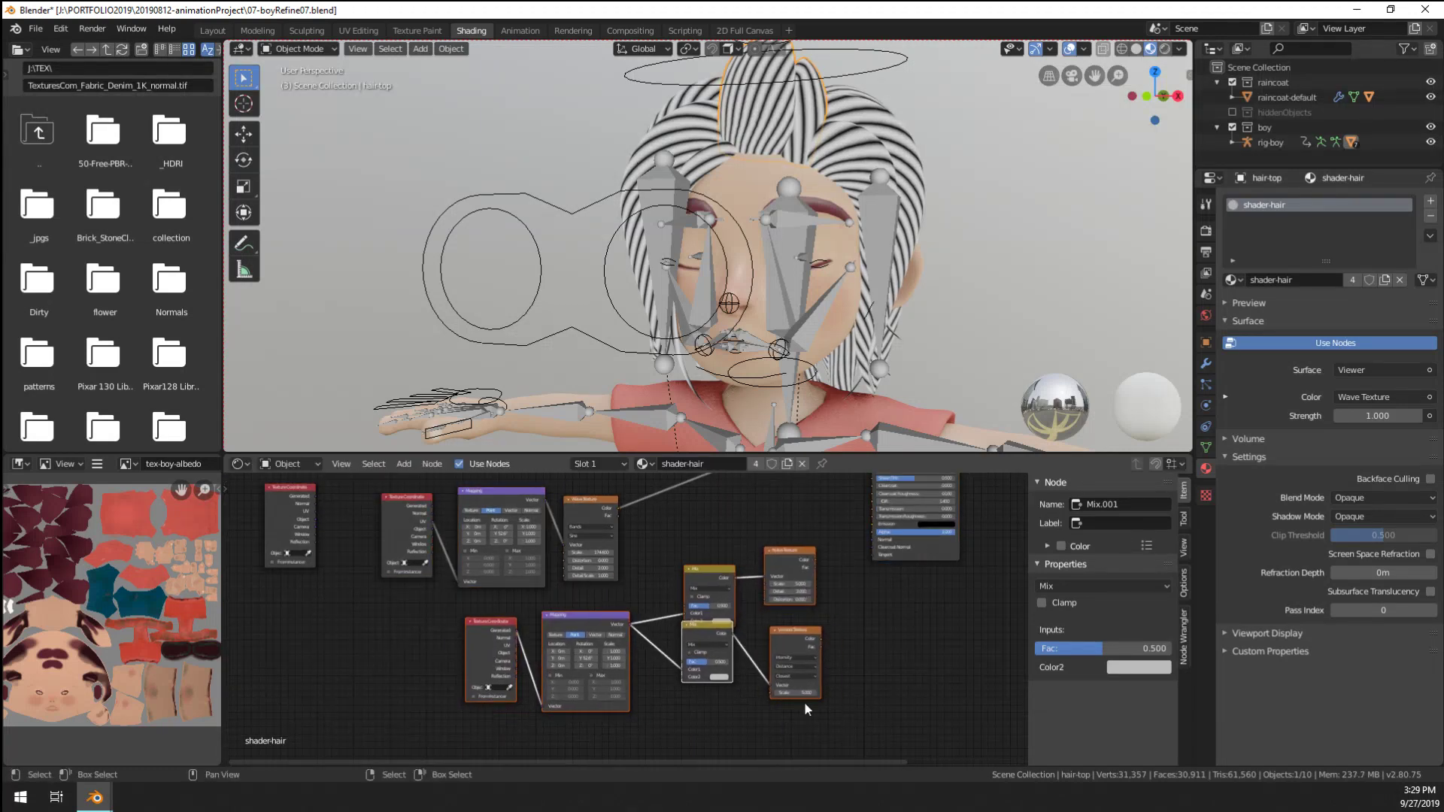
{"action": "scroll", "coordinate": [804, 702], "scroll_direction": "up", "scroll_amount": 1}
{"action": "left_click", "coordinate": [727, 650]}
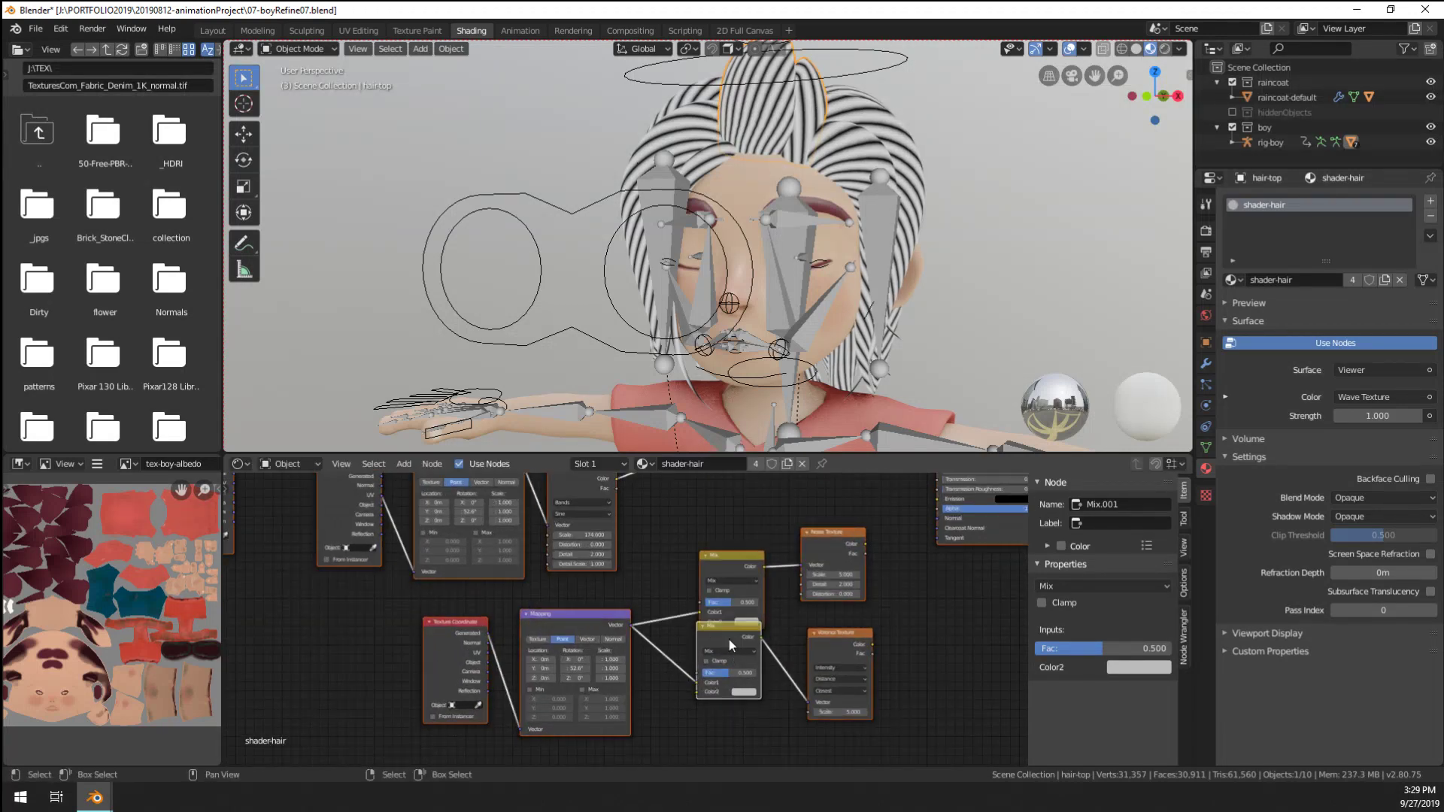
{"action": "left_click_drag", "start_coordinate": [728, 637], "coordinate": [732, 656]}
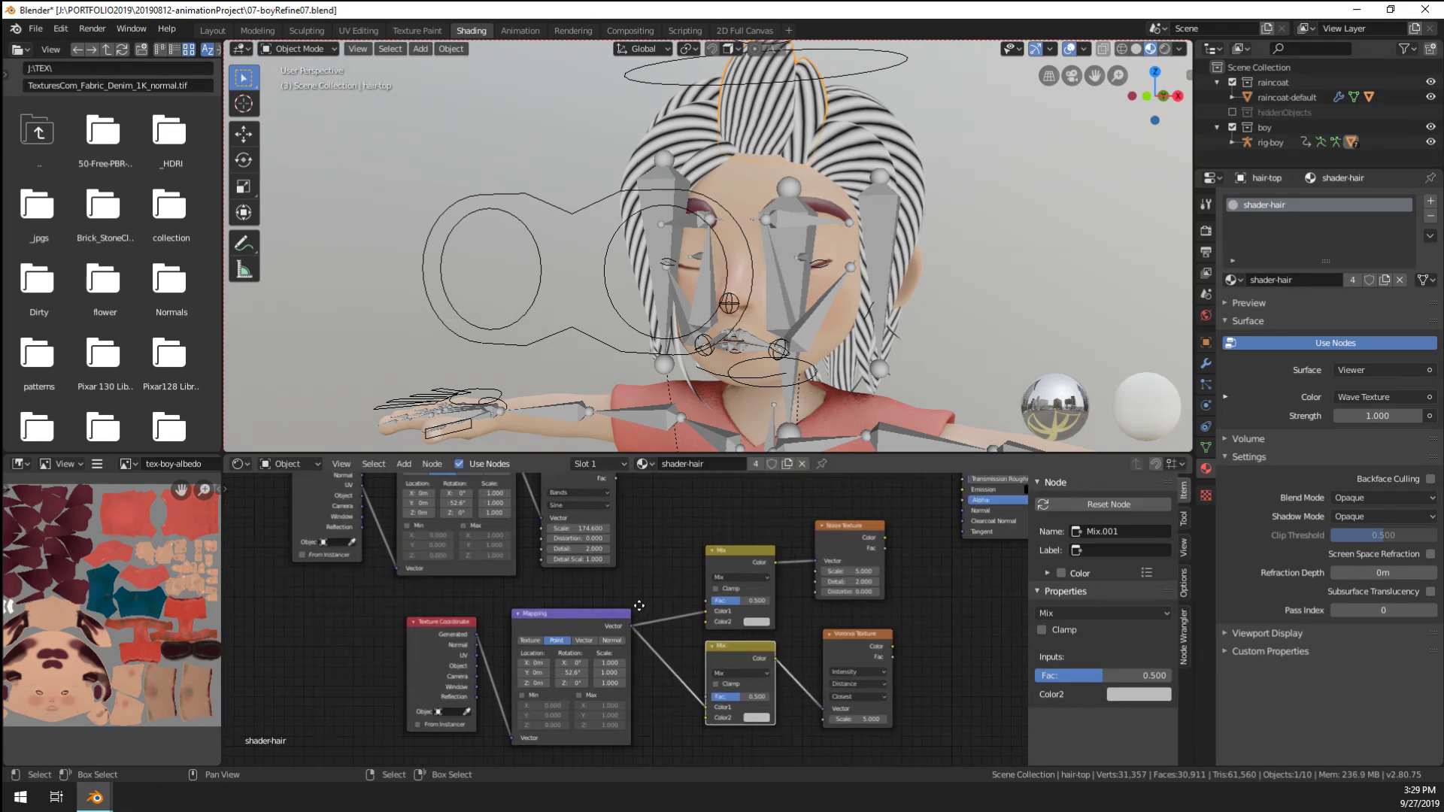
Connect the Wave Texture's color output to both Mix nodes so it blends with the mapping vector
{"action": "middle_click_drag", "start_coordinate": [616, 598], "coordinate": [572, 625]}
{"action": "left_click_drag", "start_coordinate": [570, 504], "coordinate": [654, 649]}
{"action": "mouse_move", "coordinate": [568, 504]}
{"action": "left_mouse_down"}
{"action": "mouse_move", "coordinate": [657, 738]}
{"action": "mouse_move", "coordinate": [589, 528]}
{"action": "mouse_move", "coordinate": [568, 506]}
{"action": "mouse_move", "coordinate": [657, 737]}
{"action": "left_mouse_up"}
Preview the Noise Texture's Fac output on the hair and set the factor of the Mix node feeding it to 0.025
{"action": "left_click", "coordinate": [681, 581], "text": "ctrl+shift"}
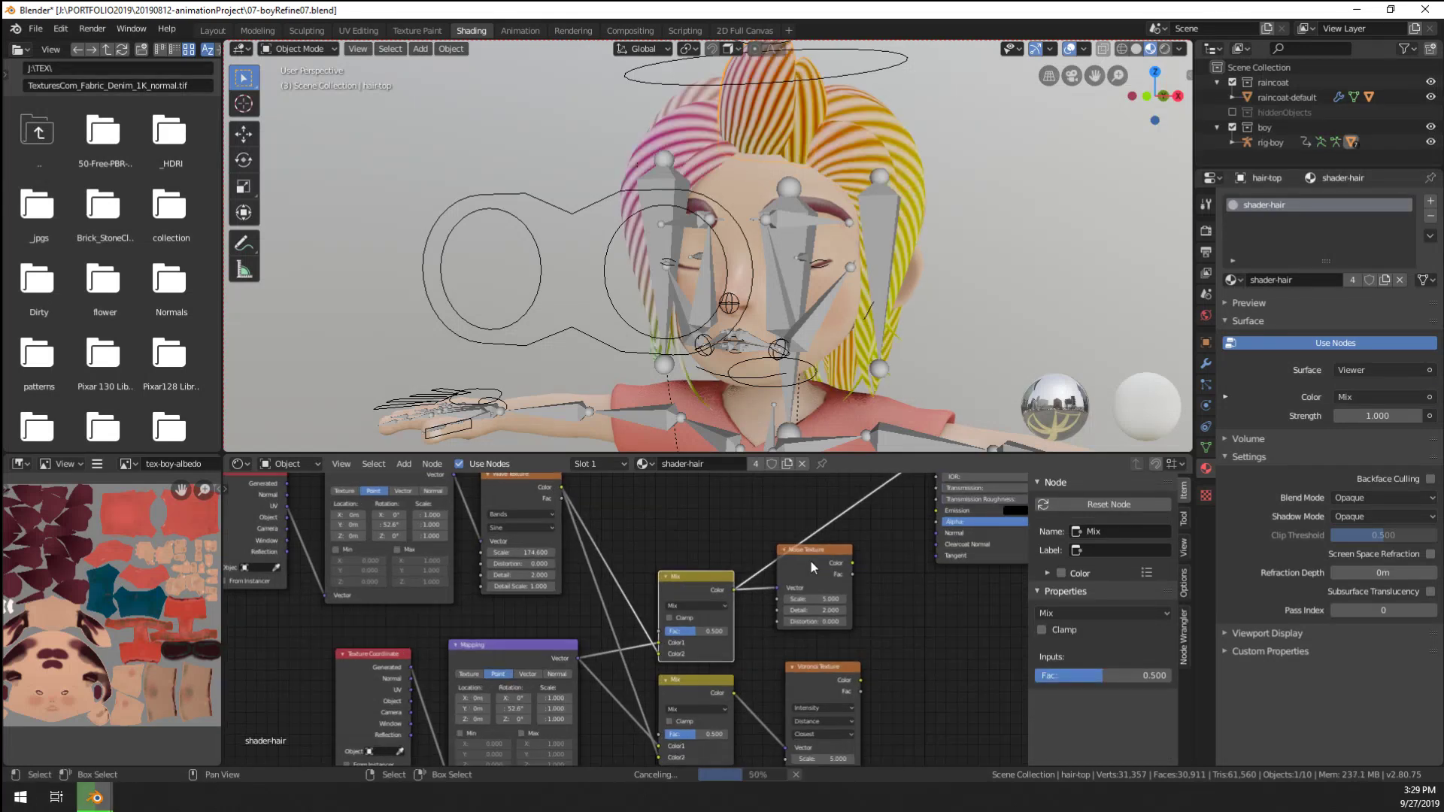
{"action": "left_click", "coordinate": [811, 561], "text": "ctrl+shift"}
{"action": "scroll", "coordinate": [693, 598], "scroll_direction": "up", "scroll_amount": 3}
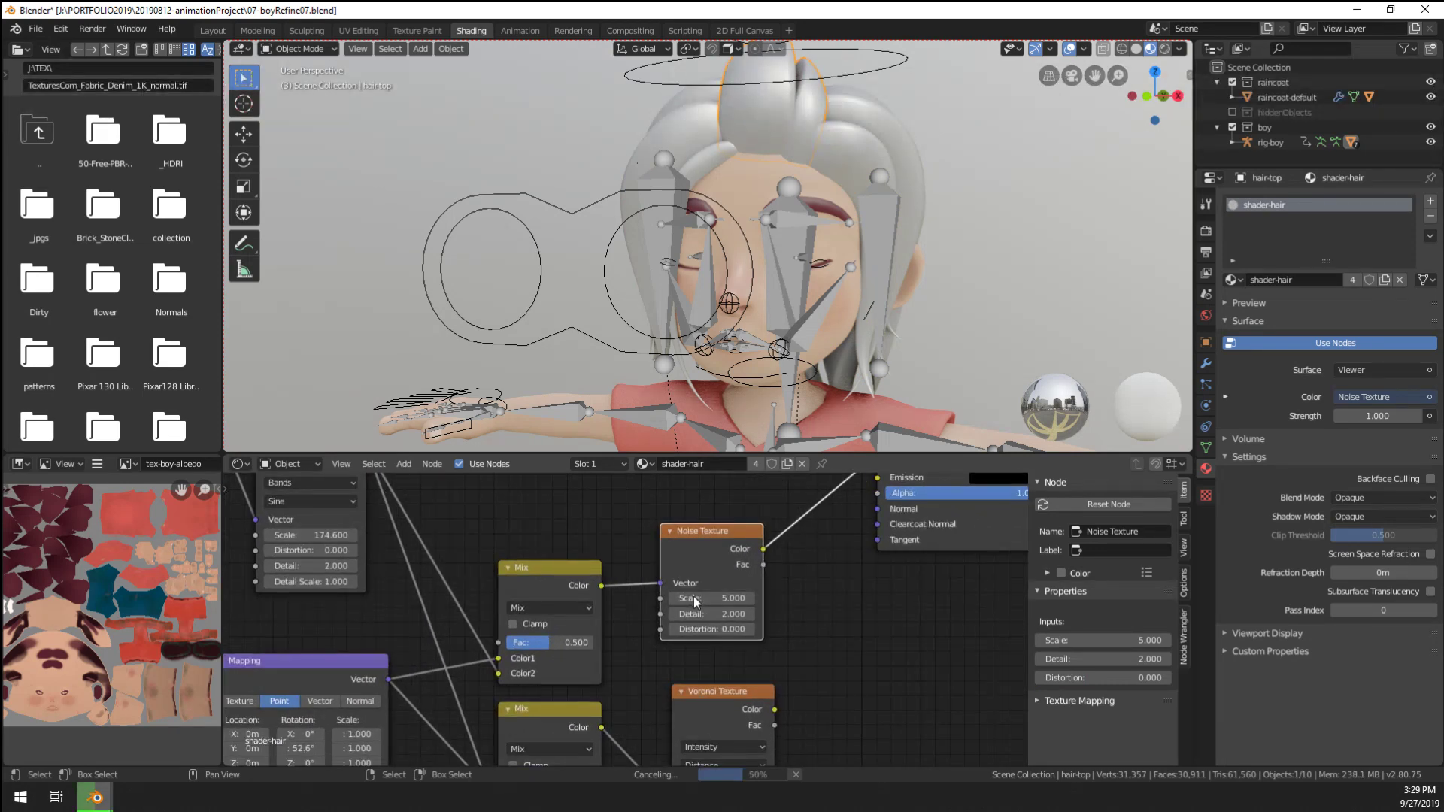
{"action": "middle_click_drag", "start_coordinate": [661, 361], "coordinate": [719, 282]}
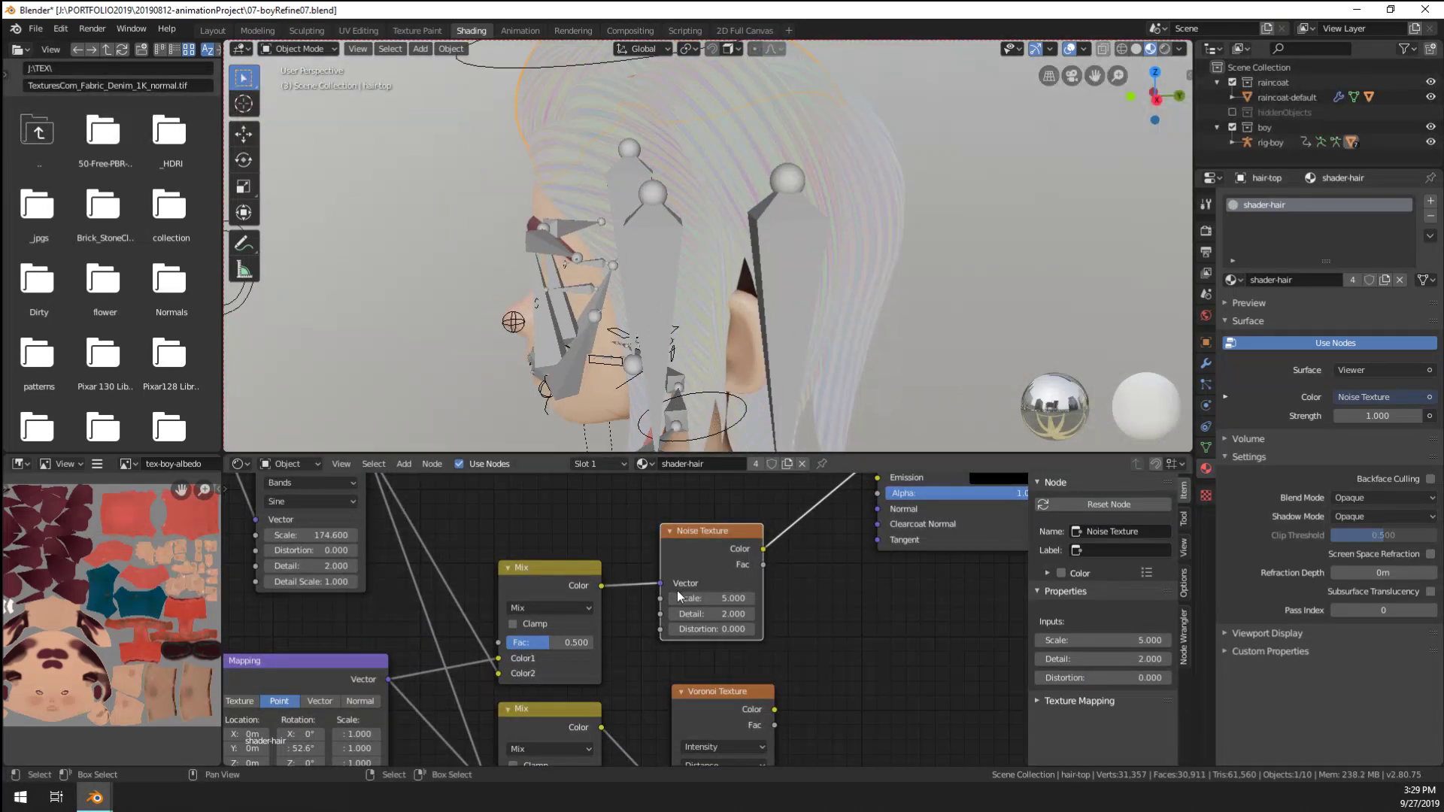
{"action": "left_click_drag", "start_coordinate": [544, 643], "coordinate": [497, 642]}
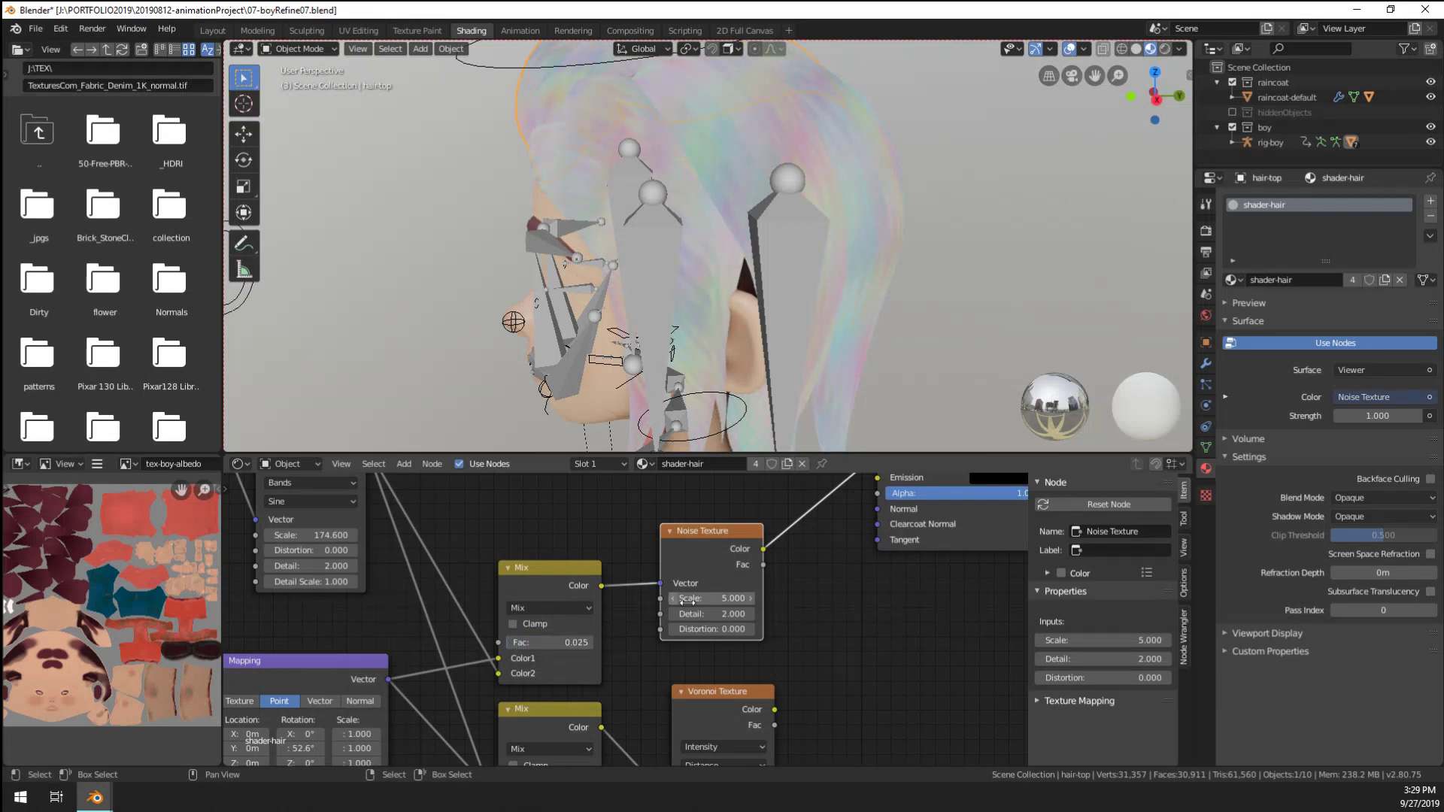
{"action": "left_click_drag", "start_coordinate": [599, 576], "coordinate": [601, 585]}
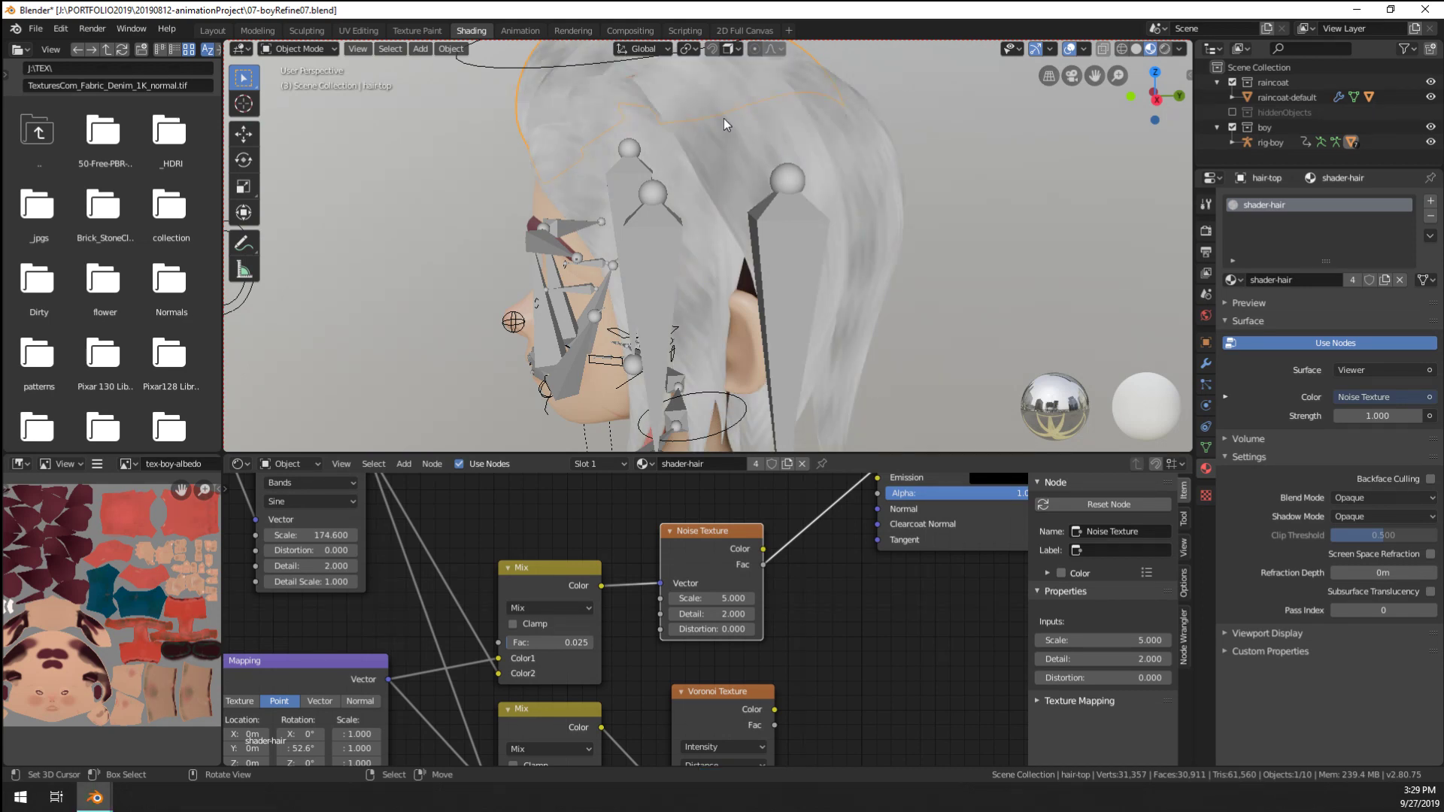
{"action": "middle_click_drag", "start_coordinate": [723, 119], "coordinate": [723, 248]}
Preview the Voronoi Texture on the hair, adjusting its scale and setting the factor of its Mix node to 0.114
{"action": "scroll", "coordinate": [733, 237], "scroll_direction": "down", "scroll_amount": 2}
{"action": "middle_click_drag", "start_coordinate": [825, 669], "coordinate": [789, 579]}
{"action": "scroll", "coordinate": [680, 620], "scroll_direction": "down", "scroll_amount": 1}
{"action": "left_click", "coordinate": [680, 620], "text": "ctrl+shift"}
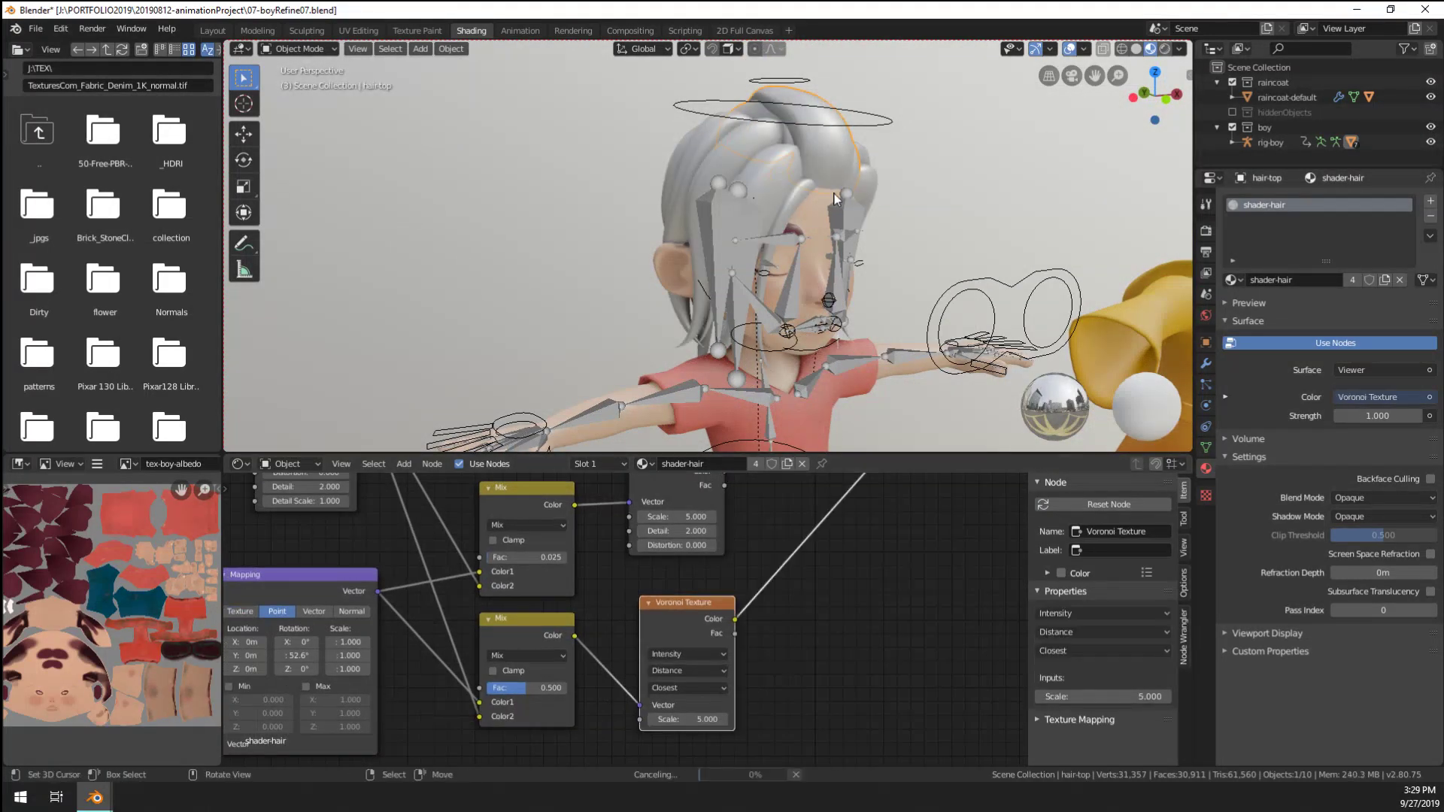
{"action": "mouse_move", "coordinate": [747, 221]}
{"action": "middle_mouse_down"}
{"action": "mouse_move", "coordinate": [873, 234]}
{"action": "mouse_move", "coordinate": [662, 218]}
{"action": "mouse_move", "coordinate": [756, 229]}
{"action": "middle_mouse_up"}
{"action": "scroll", "coordinate": [842, 229], "scroll_direction": "up", "scroll_amount": 4}
{"action": "left_click_drag", "start_coordinate": [554, 689], "coordinate": [490, 683]}
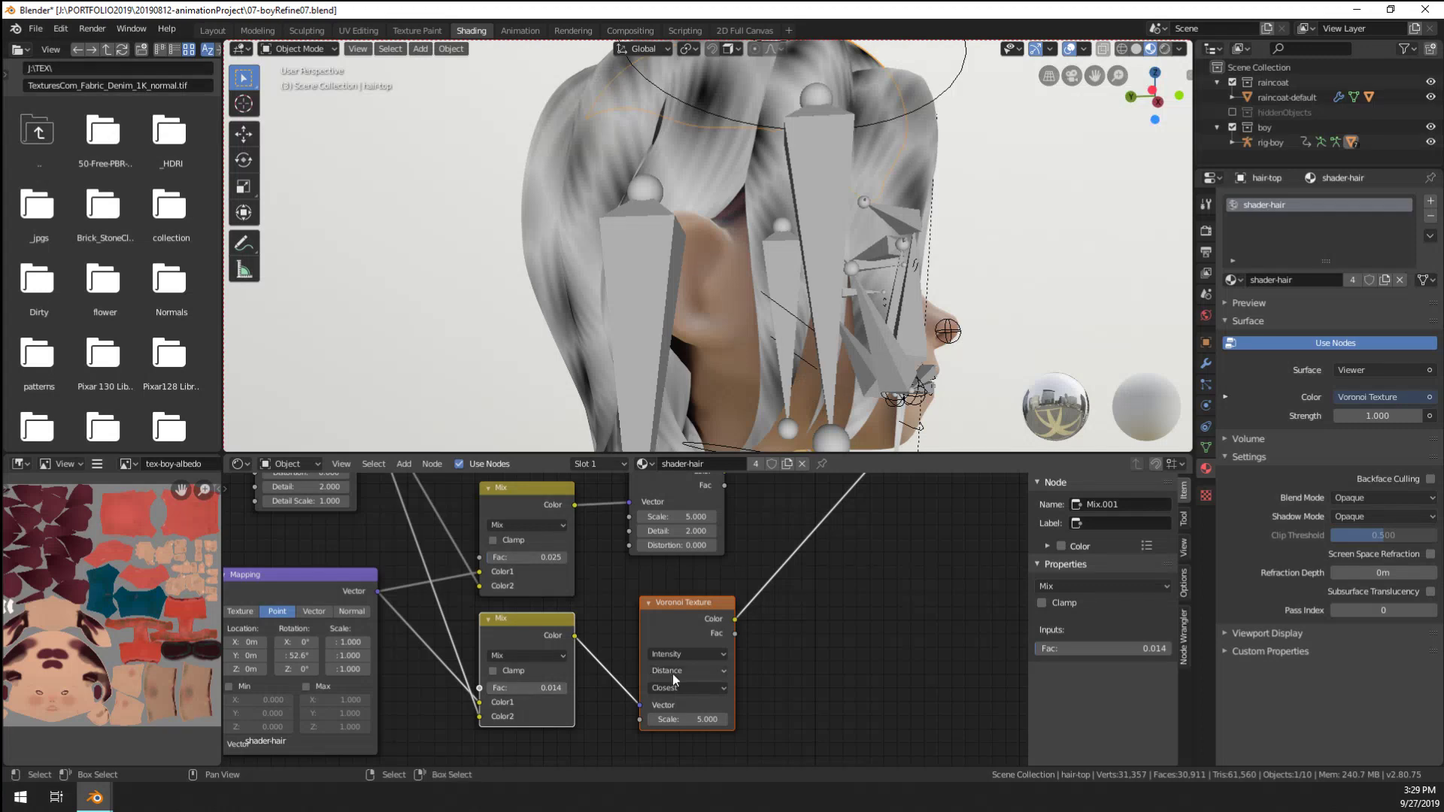
{"action": "left_click_drag", "start_coordinate": [681, 719], "coordinate": [779, 719]}
{"action": "left_click_drag", "start_coordinate": [502, 689], "coordinate": [512, 688]}
{"action": "left_click_drag", "start_coordinate": [684, 715], "coordinate": [606, 715]}
{"action": "middle_click_drag", "start_coordinate": [813, 226], "coordinate": [368, 588]}
Add a MixRGB node after the Voronoi Texture and feed the Noise Texture into its first color input
{"action": "scroll", "coordinate": [368, 588], "scroll_direction": "down", "scroll_amount": 5}
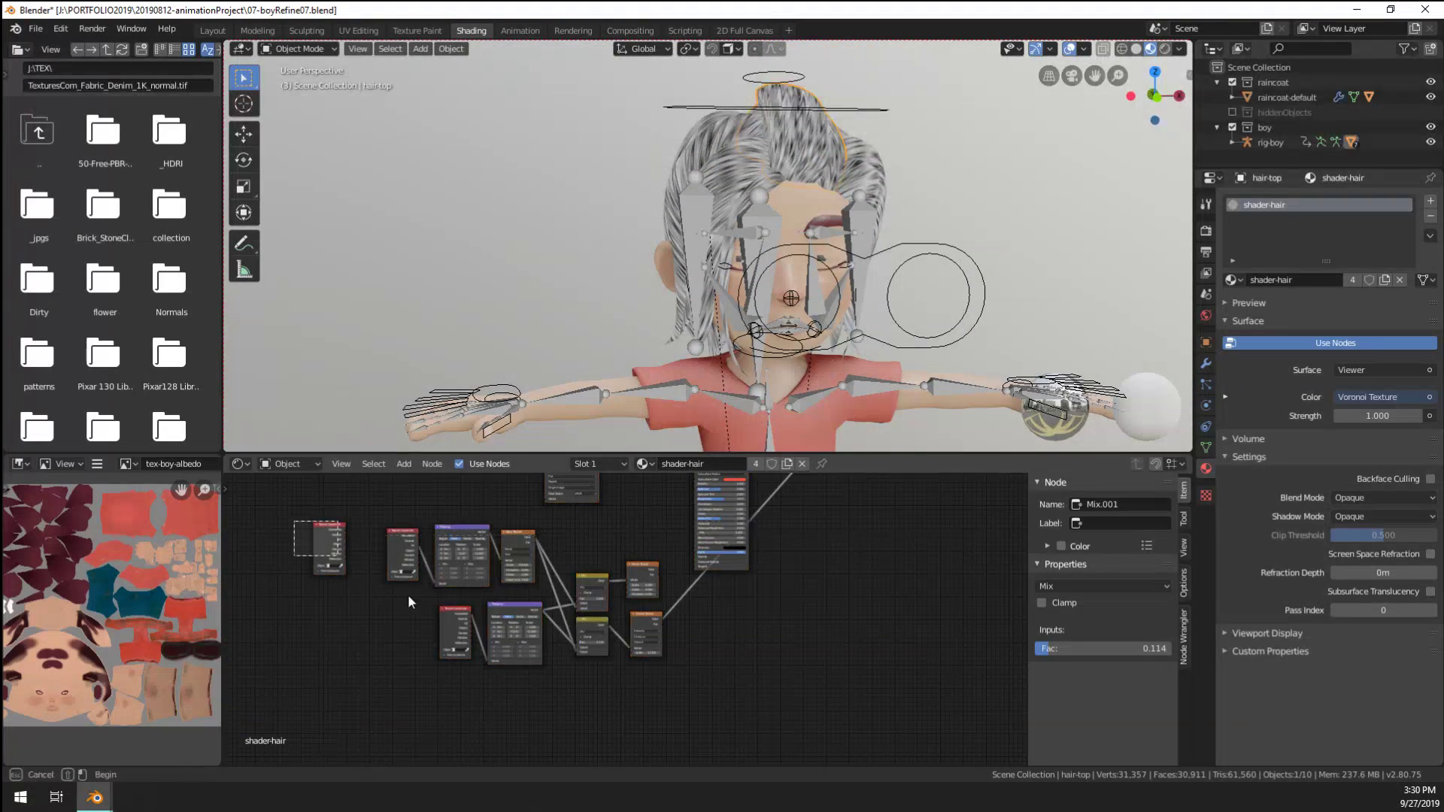
{"action": "scroll", "coordinate": [566, 669], "scroll_direction": "up", "scroll_amount": 4}
{"action": "scroll", "coordinate": [561, 556], "scroll_direction": "up", "scroll_amount": 2}
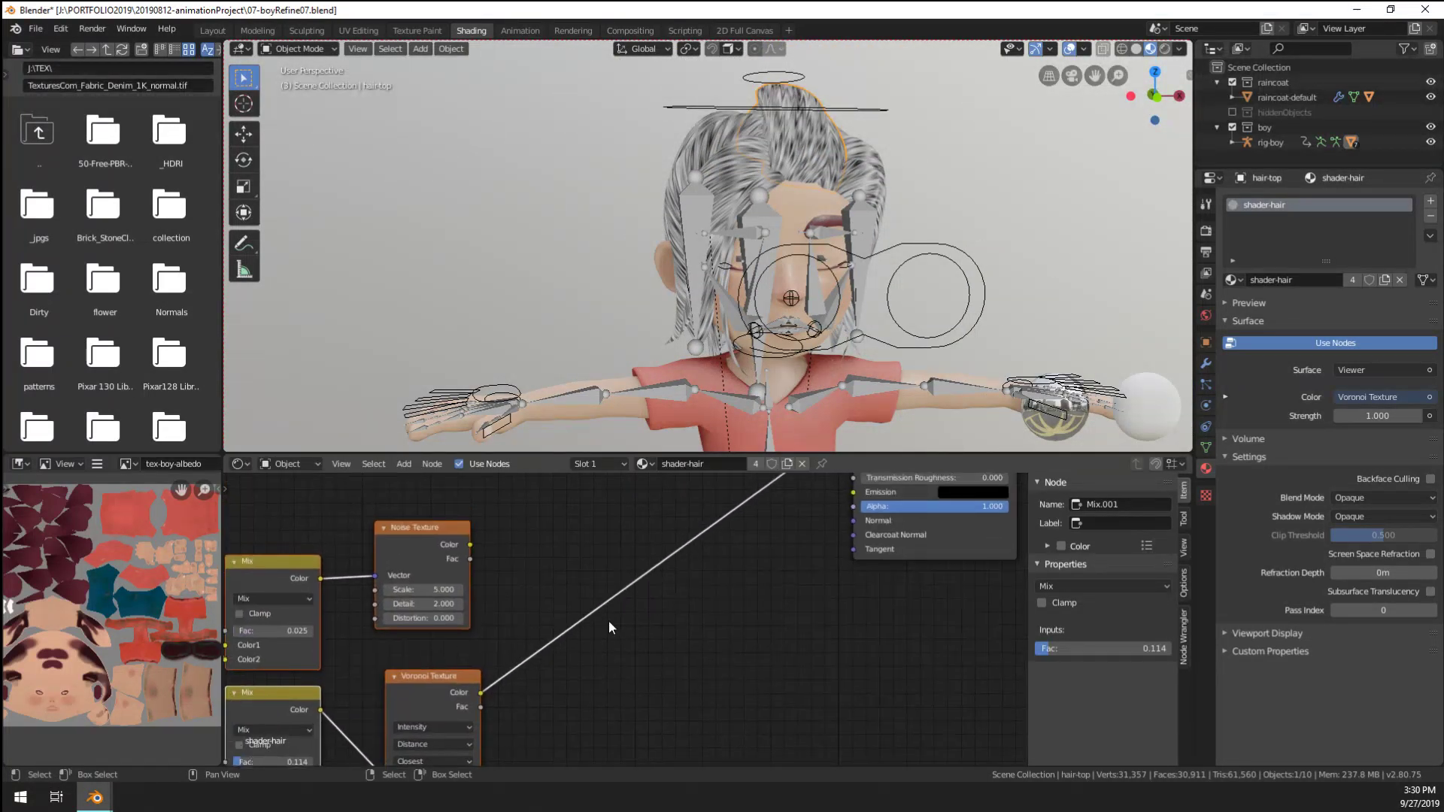
{"action": "key", "text": "shift+a"}
{"action": "mouse_move", "coordinate": [553, 603]}
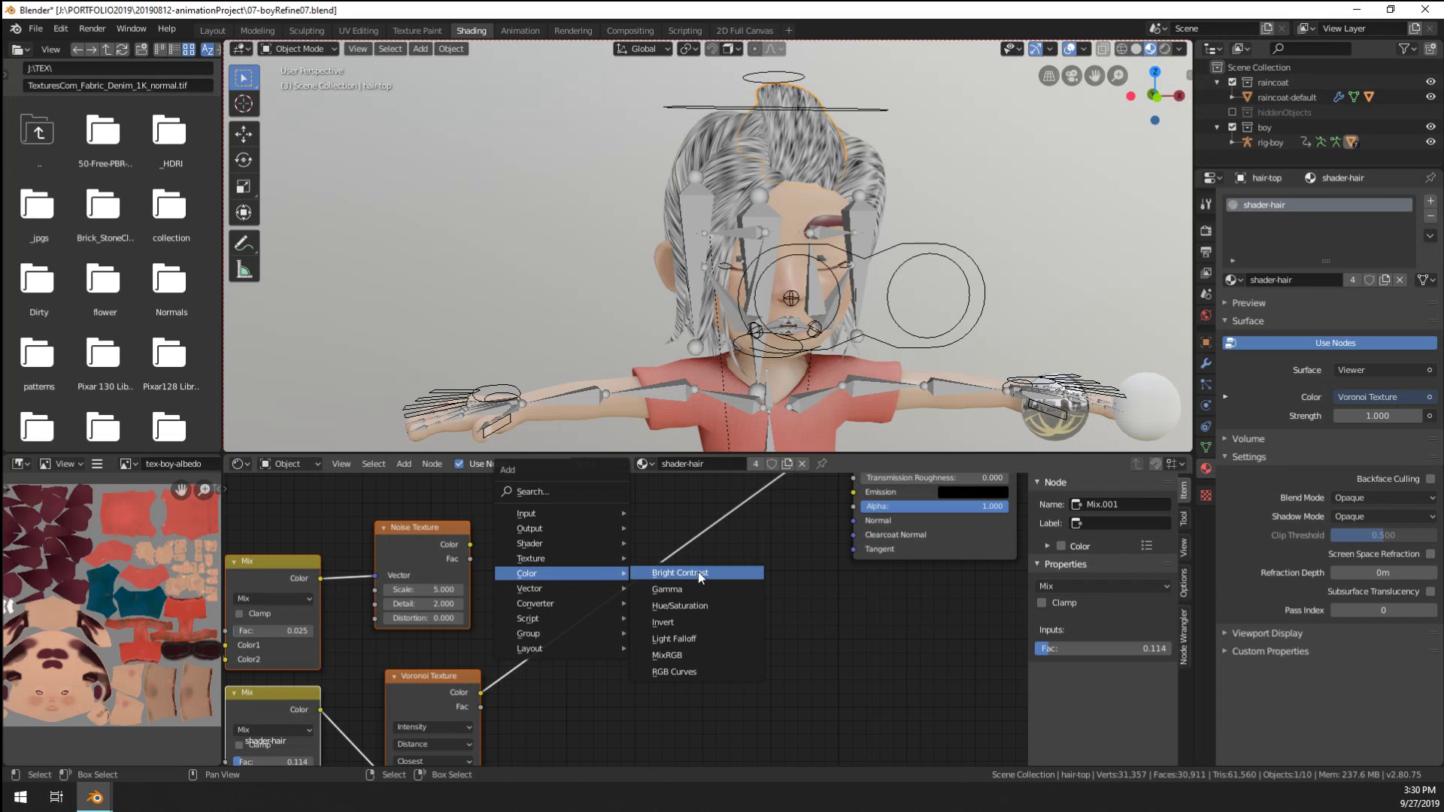
{"action": "left_click", "coordinate": [667, 655]}
{"action": "left_click", "coordinate": [622, 632]}
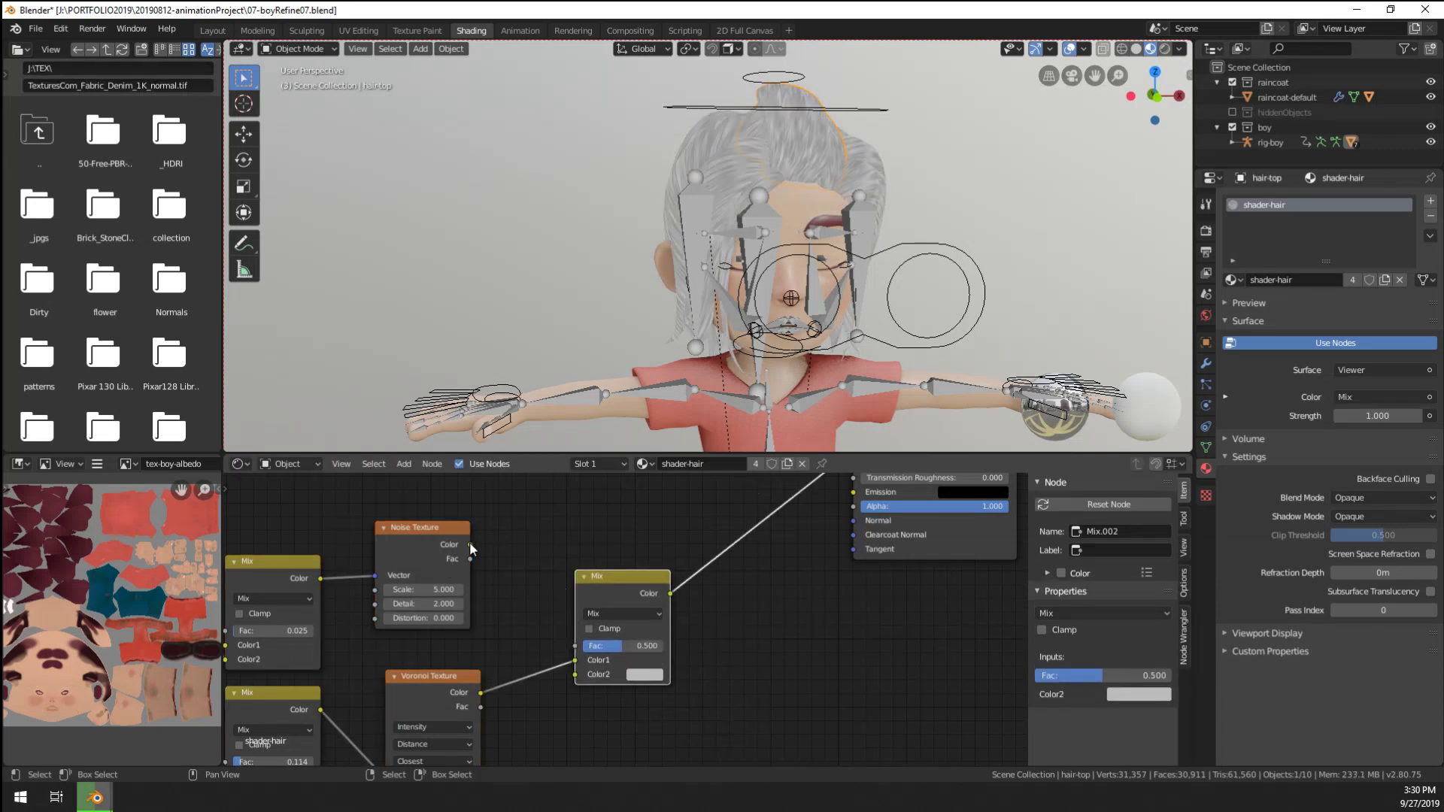
{"action": "left_click_drag", "start_coordinate": [469, 544], "coordinate": [575, 660]}
Set the node combining noise and Voronoi to Multiply with a factor of 0.275, using the Noise Texture's Fac output
{"action": "left_click", "coordinate": [629, 614]}
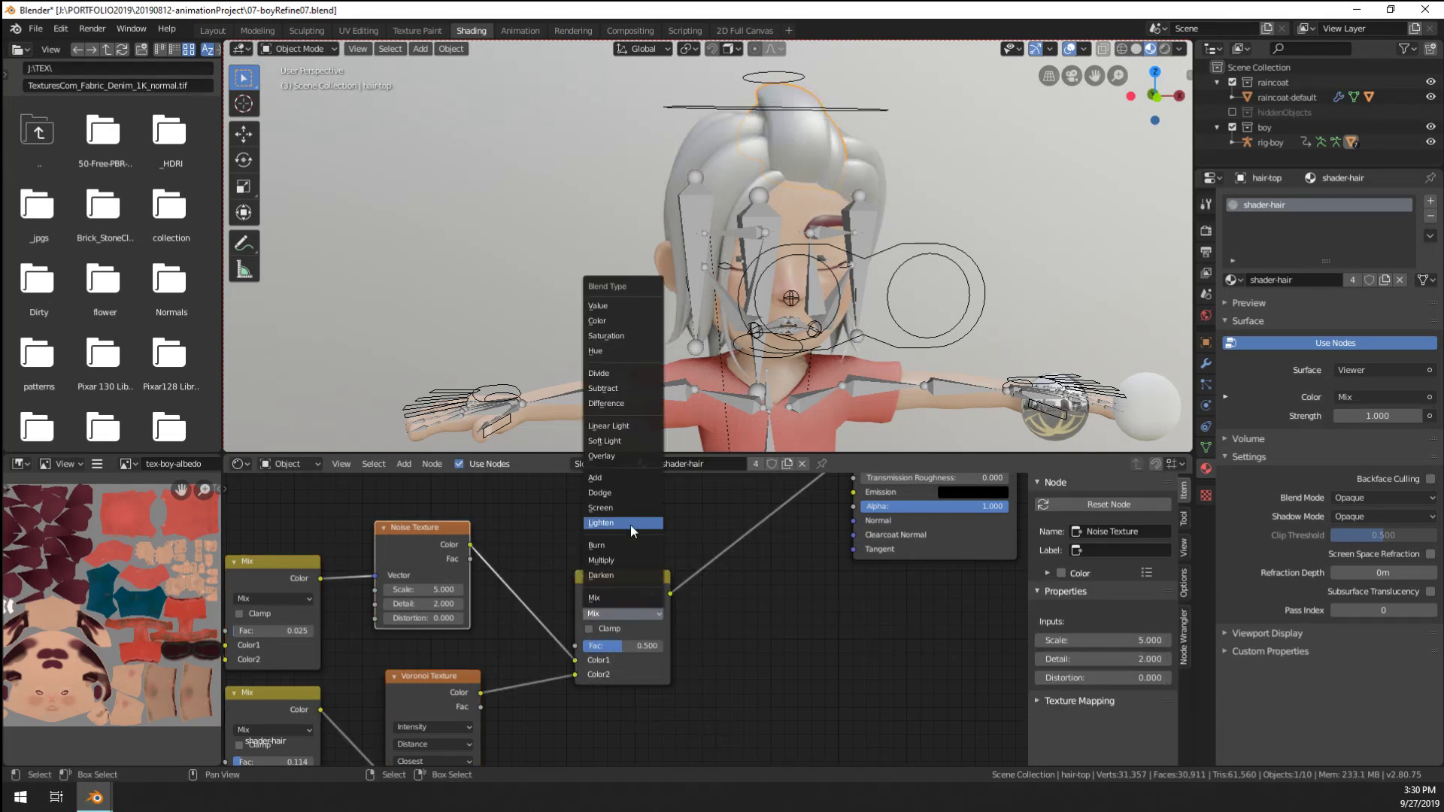
{"action": "left_click", "coordinate": [606, 559]}
{"action": "scroll", "coordinate": [809, 111], "scroll_direction": "up", "scroll_amount": 6}
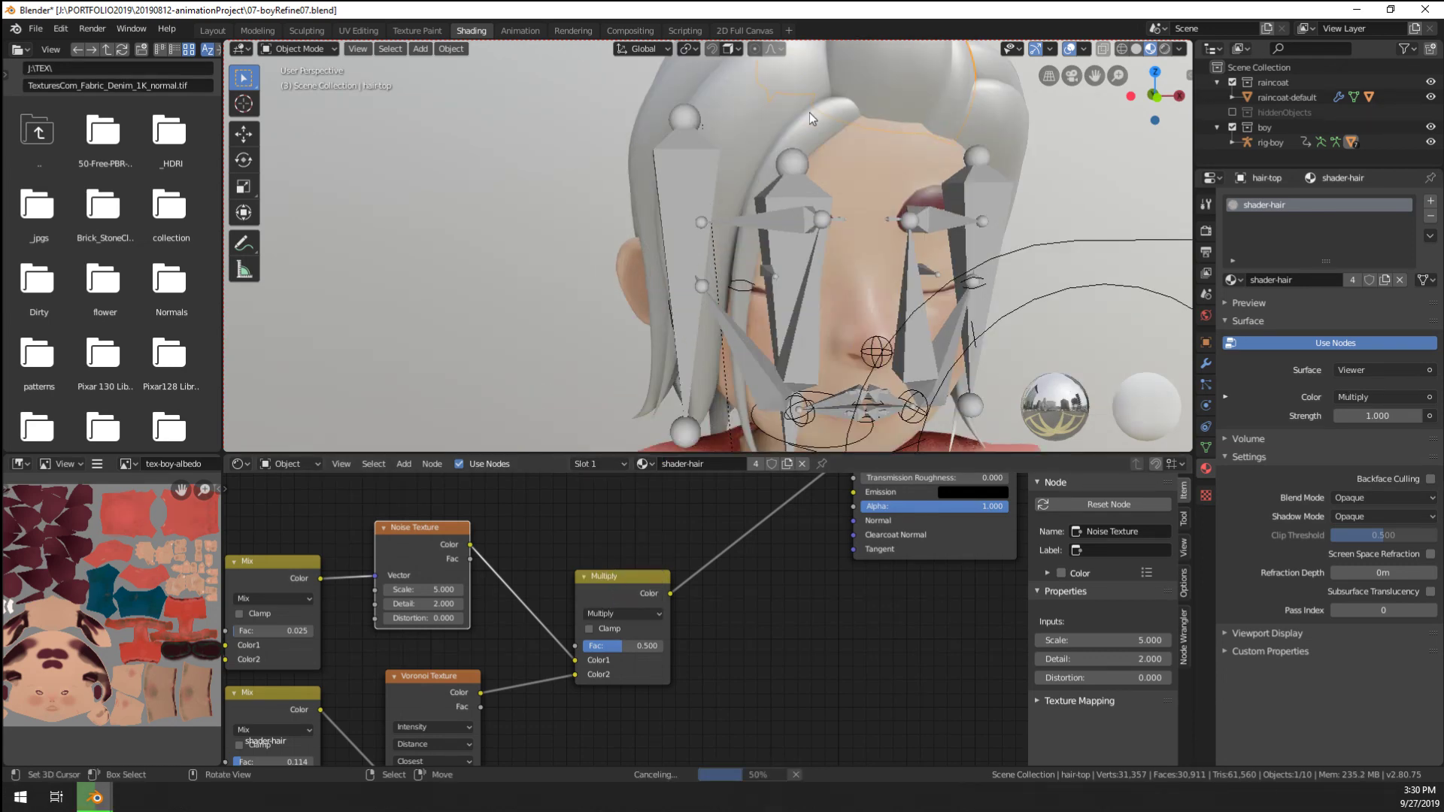
{"action": "mouse_move", "coordinate": [809, 111]}
{"action": "middle_mouse_down"}
{"action": "mouse_move", "coordinate": [793, 185]}
{"action": "mouse_move", "coordinate": [796, 156]}
{"action": "mouse_move", "coordinate": [707, 270]}
{"action": "middle_mouse_up"}
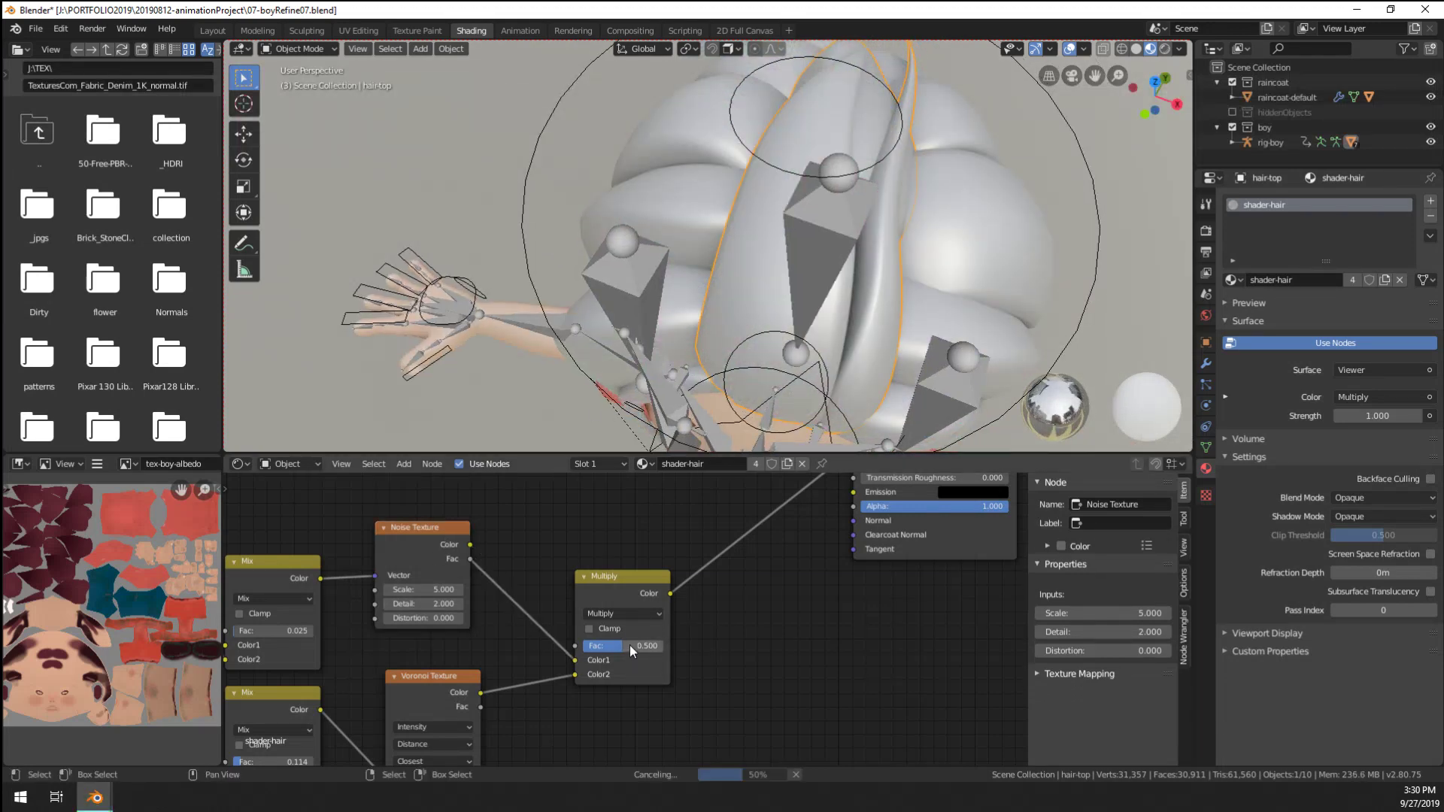
{"action": "left_click_drag", "start_coordinate": [629, 645], "coordinate": [625, 646]}
{"action": "middle_click_drag", "start_coordinate": [722, 315], "coordinate": [948, 316]}
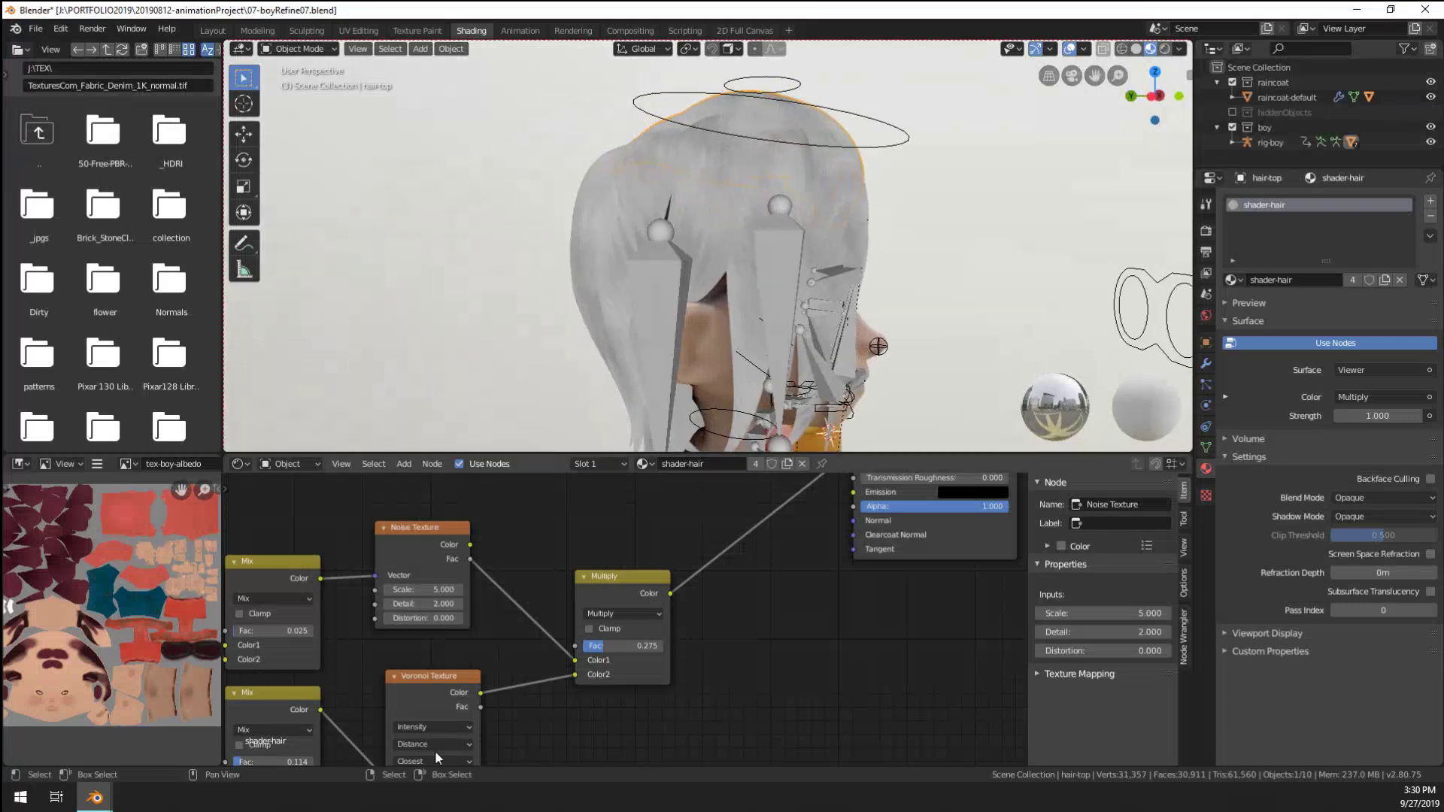
Delete the unused input node at the far left of the hair shader's node tree
{"action": "scroll", "coordinate": [504, 669], "scroll_direction": "down", "scroll_amount": 6}
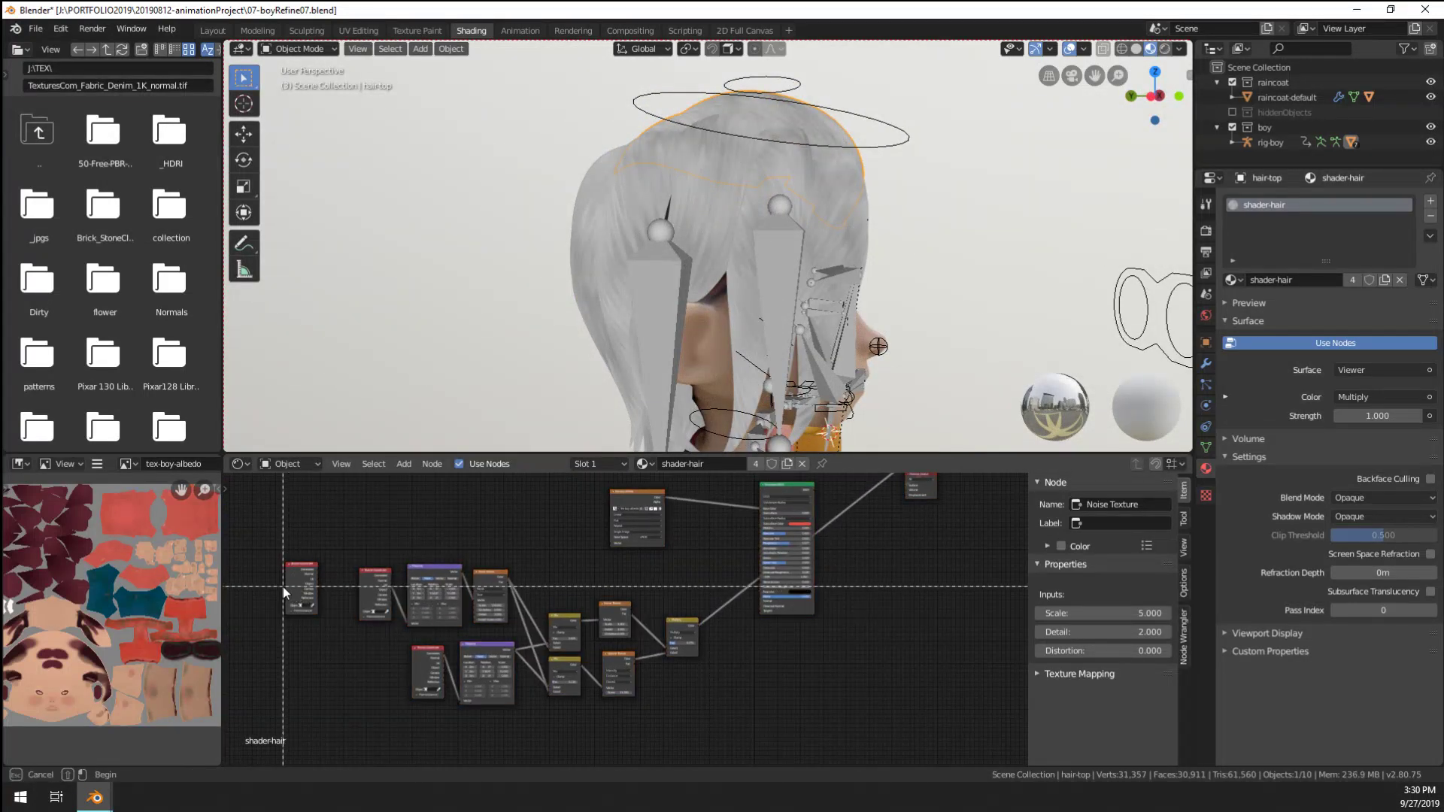
{"action": "left_click", "coordinate": [300, 585]}
{"action": "key", "text": "x"}
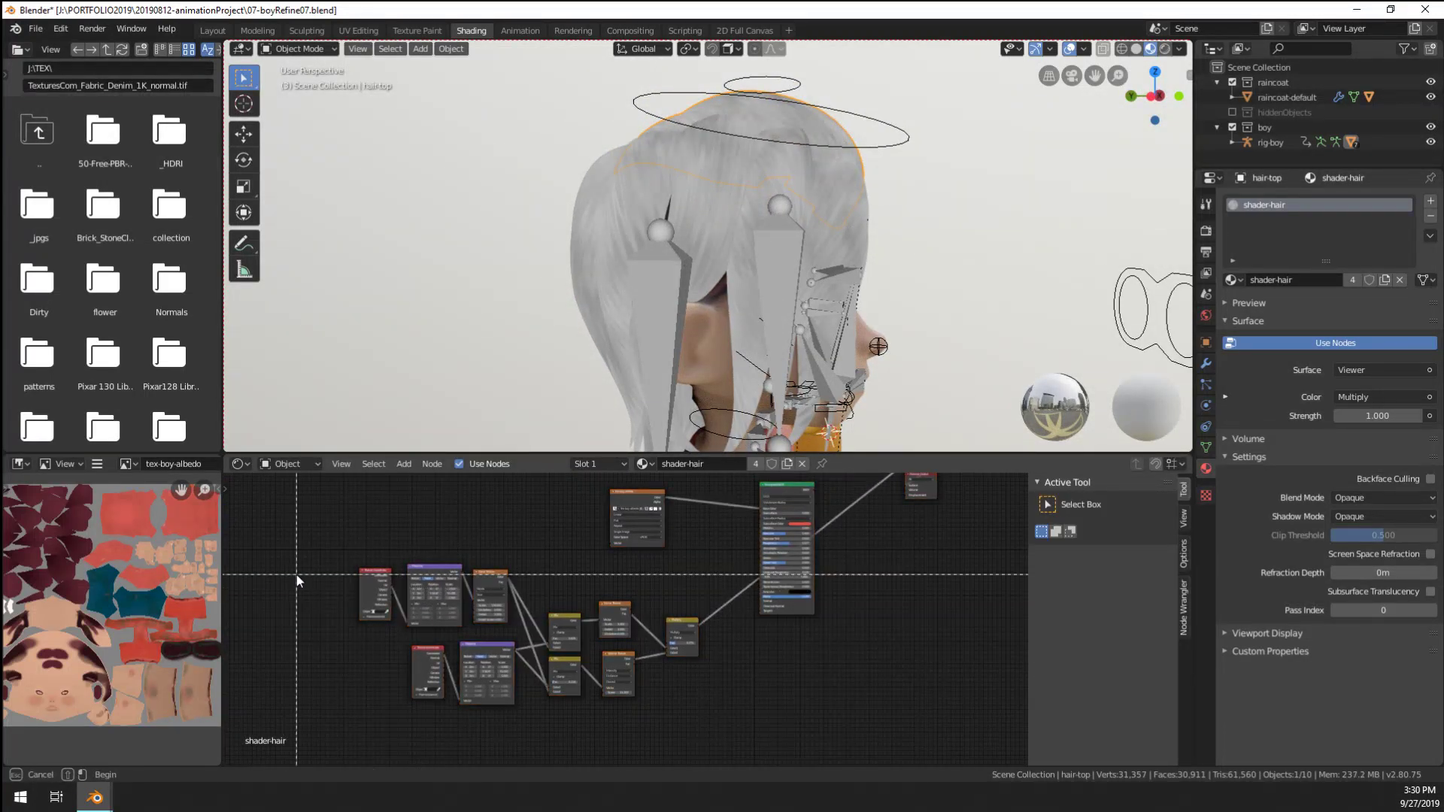
Move the tex-boy-albedo texture node aside and insert a MixRGB node between it and the Principled BSDF's Base Color
{"action": "scroll", "coordinate": [715, 697], "scroll_direction": "up", "scroll_amount": 4}
{"action": "middle_click_drag", "start_coordinate": [623, 630], "coordinate": [646, 575]}
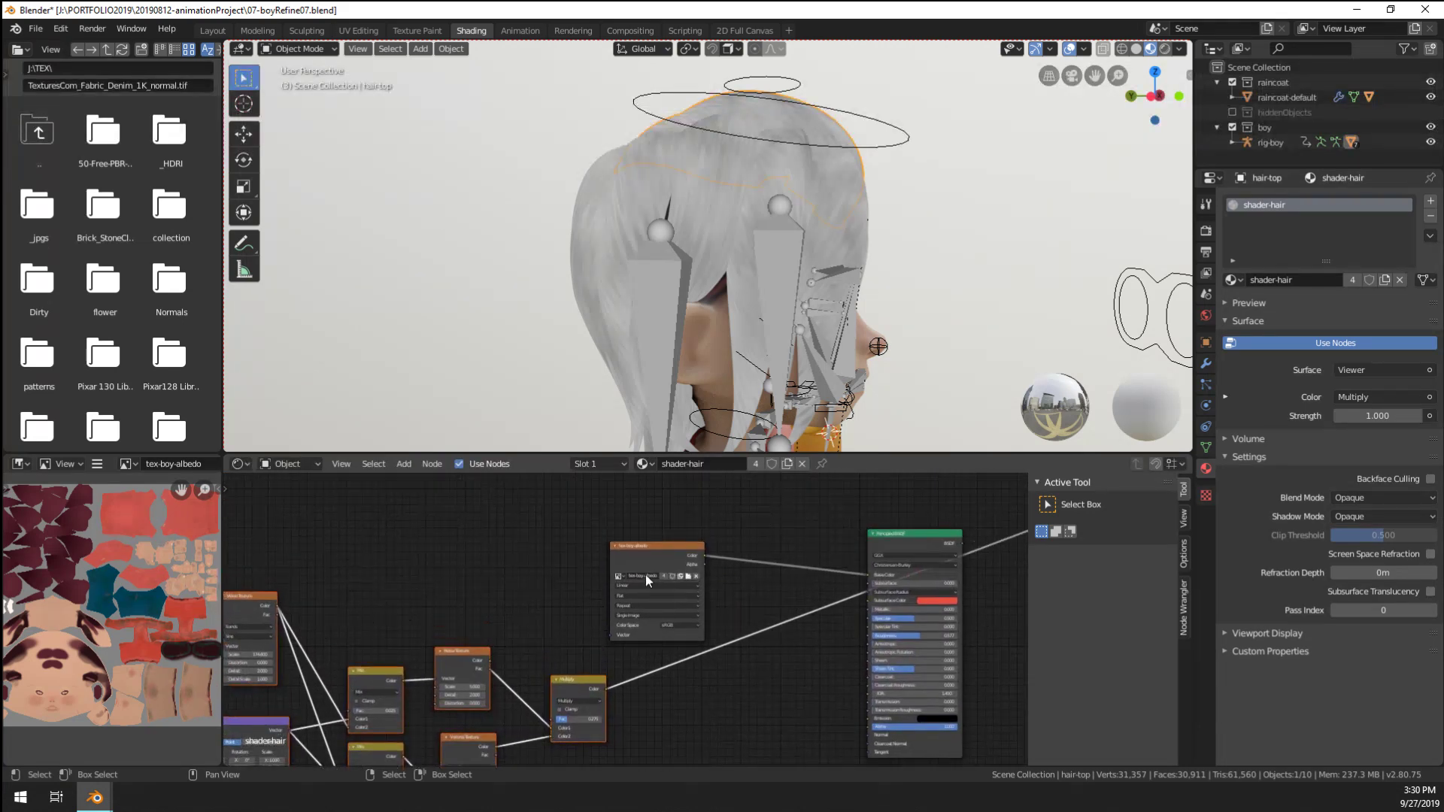
{"action": "left_click_drag", "start_coordinate": [645, 574], "coordinate": [560, 552]}
{"action": "scroll", "coordinate": [608, 594], "scroll_direction": "up", "scroll_amount": 2}
{"action": "key", "text": "shift+a"}
{"action": "mouse_move", "coordinate": [642, 593]}
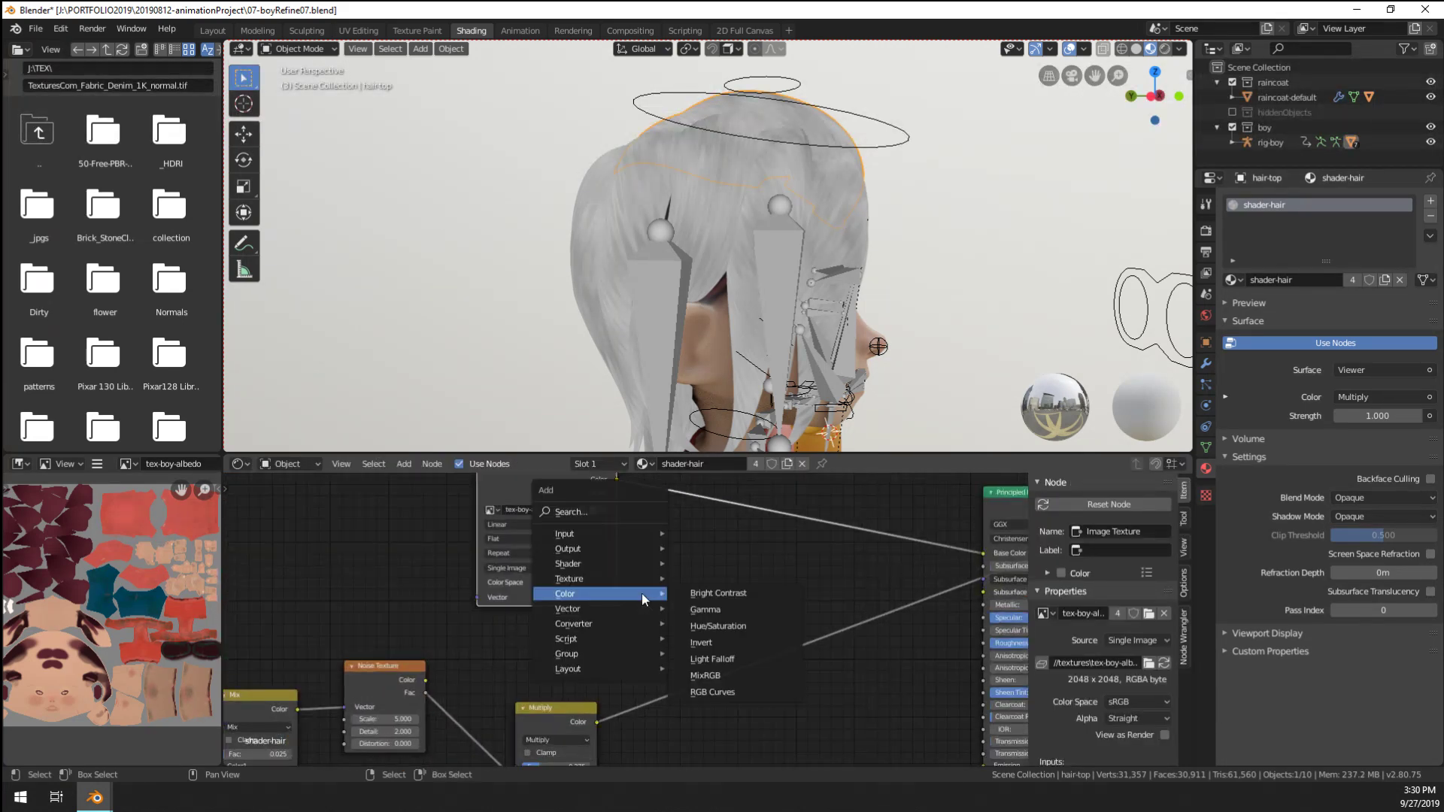
{"action": "left_click", "coordinate": [728, 675]}
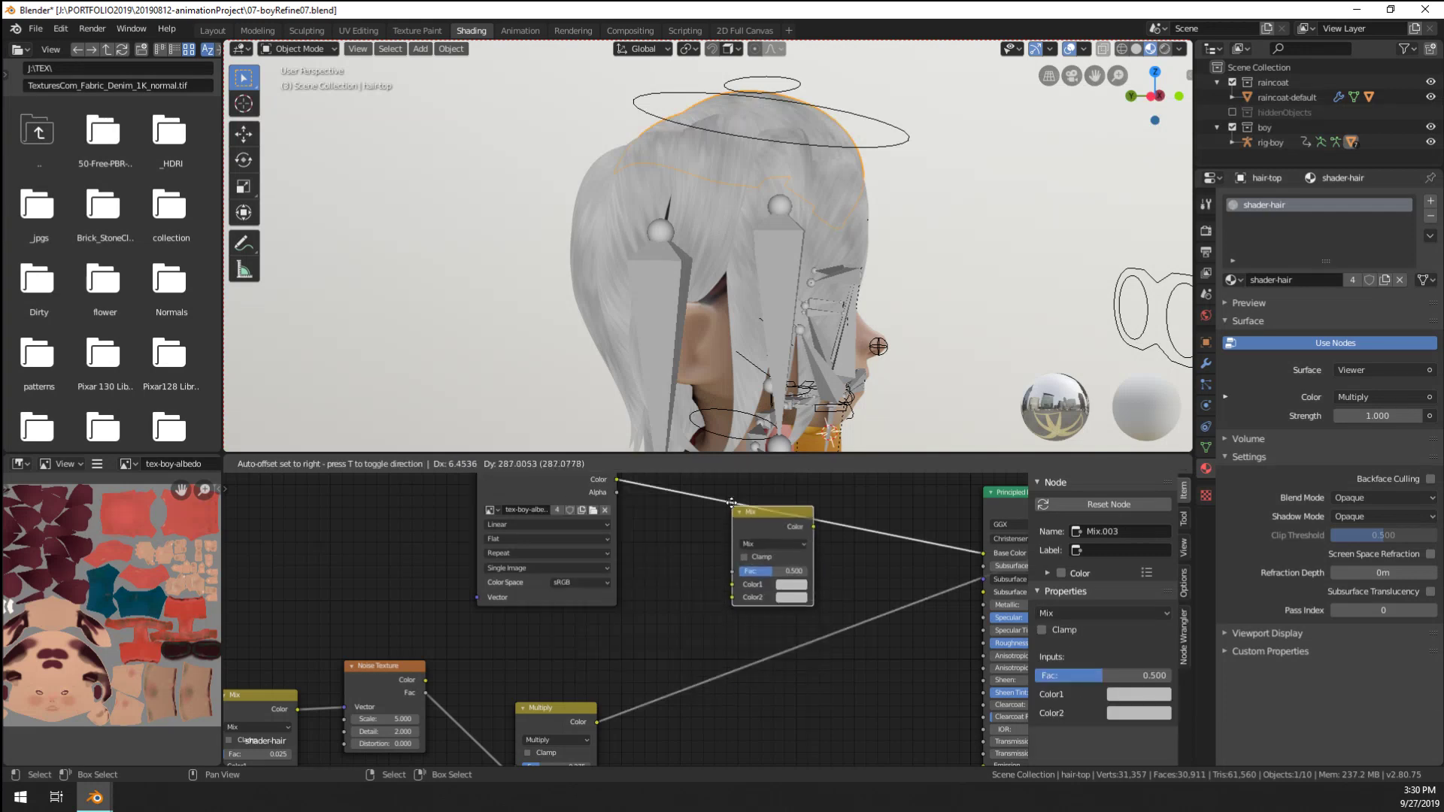
{"action": "left_click", "coordinate": [767, 561]}
Feed the noise-Voronoi Multiply node into the new Mix node's Color2 and preview the Mix node on the hair
{"action": "middle_click_drag", "start_coordinate": [591, 728], "coordinate": [563, 737]}
{"action": "left_click_drag", "start_coordinate": [567, 732], "coordinate": [703, 600]}
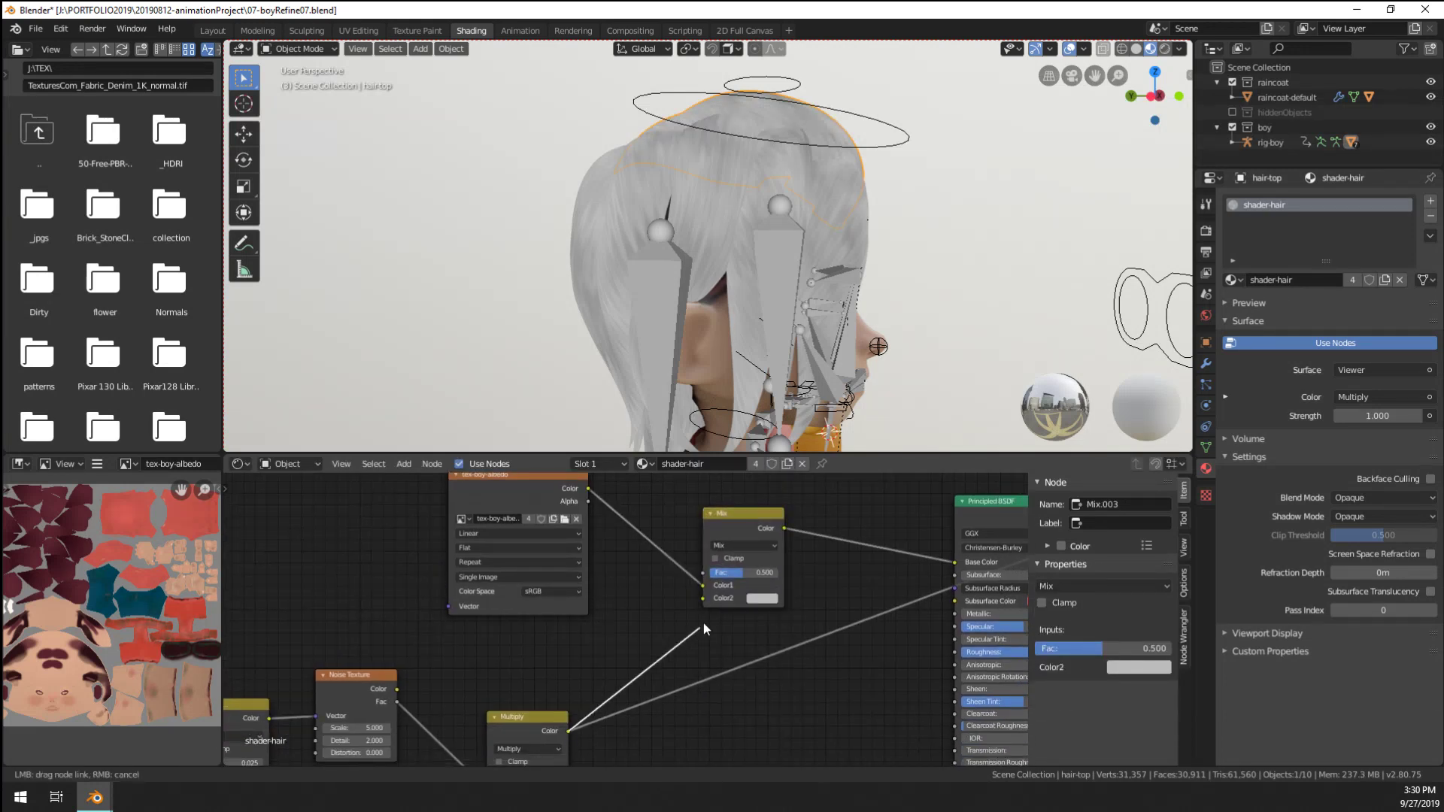
{"action": "left_click", "coordinate": [737, 564], "text": "ctrl+shift"}
{"action": "middle_click_drag", "start_coordinate": [729, 611], "coordinate": [642, 630]}
{"action": "scroll", "coordinate": [643, 630], "scroll_direction": "up", "scroll_amount": 4}
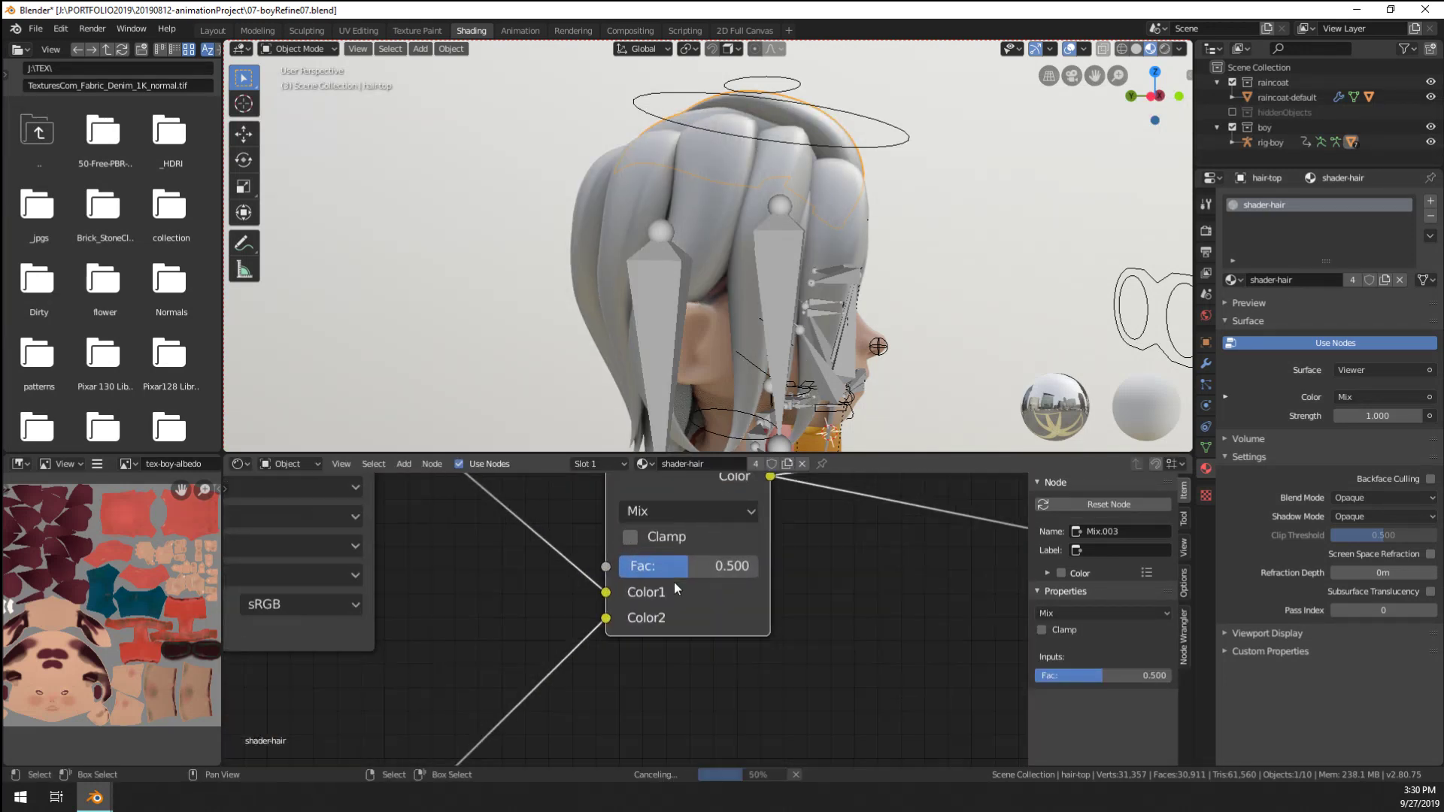
Set the albedo Mix node's blend mode to Multiply with a factor of 0.742
{"action": "left_click_drag", "start_coordinate": [702, 567], "coordinate": [734, 561]}
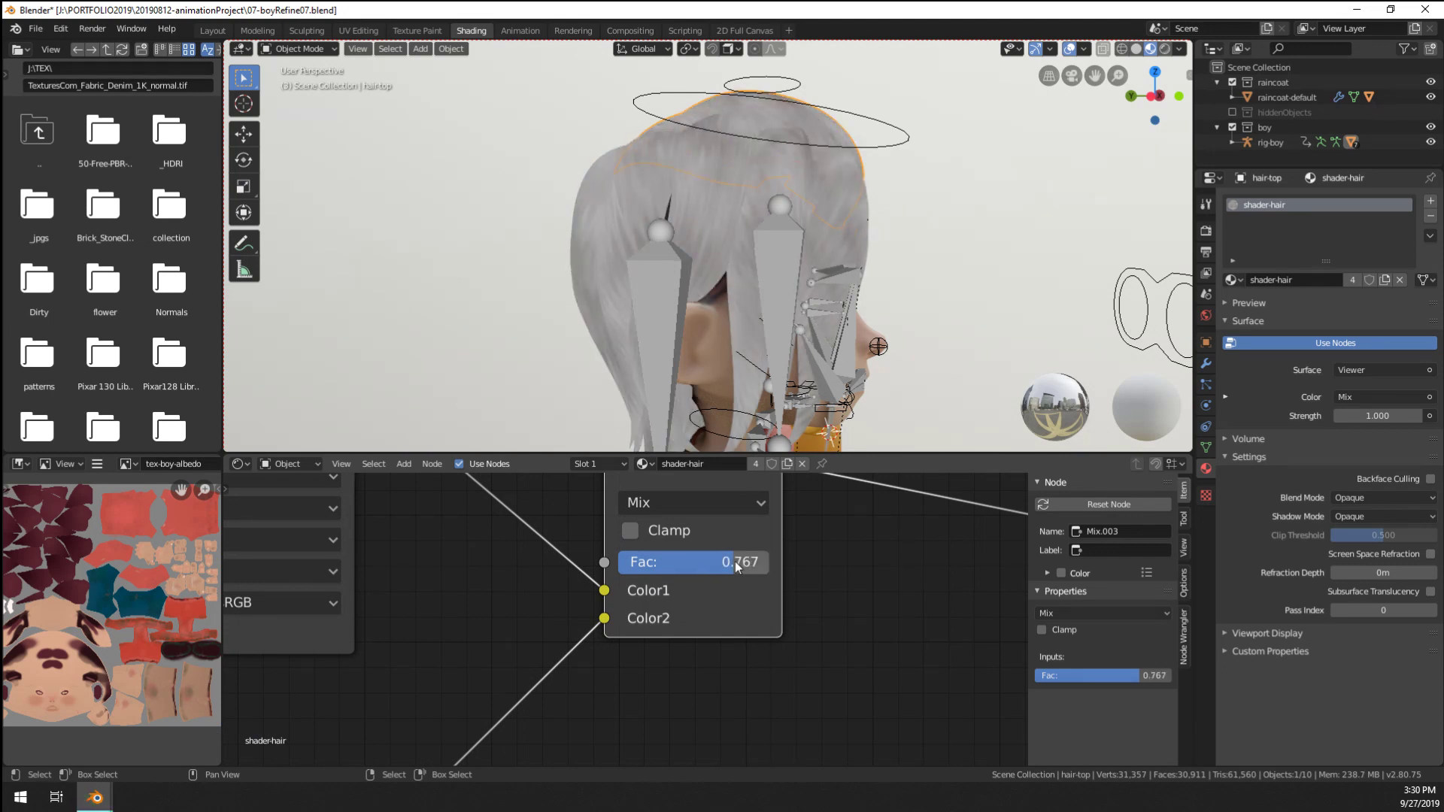
{"action": "left_click", "coordinate": [707, 500]}
{"action": "left_click", "coordinate": [706, 403]}
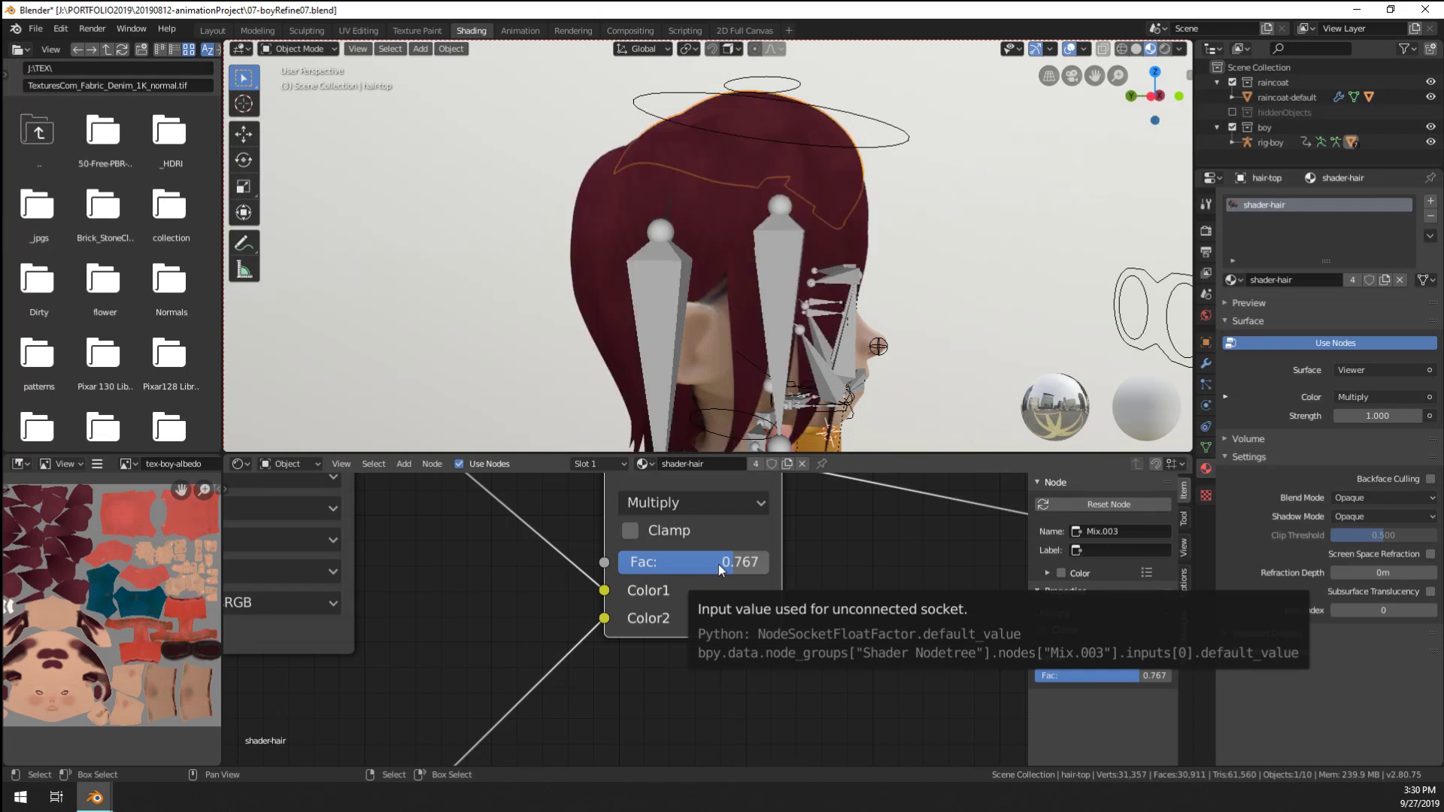
{"action": "mouse_move", "coordinate": [719, 564]}
{"action": "left_mouse_down"}
{"action": "mouse_move", "coordinate": [642, 564]}
{"action": "mouse_move", "coordinate": [715, 564]}
{"action": "left_mouse_up"}
{"action": "middle_click_drag", "start_coordinate": [768, 225], "coordinate": [663, 299]}
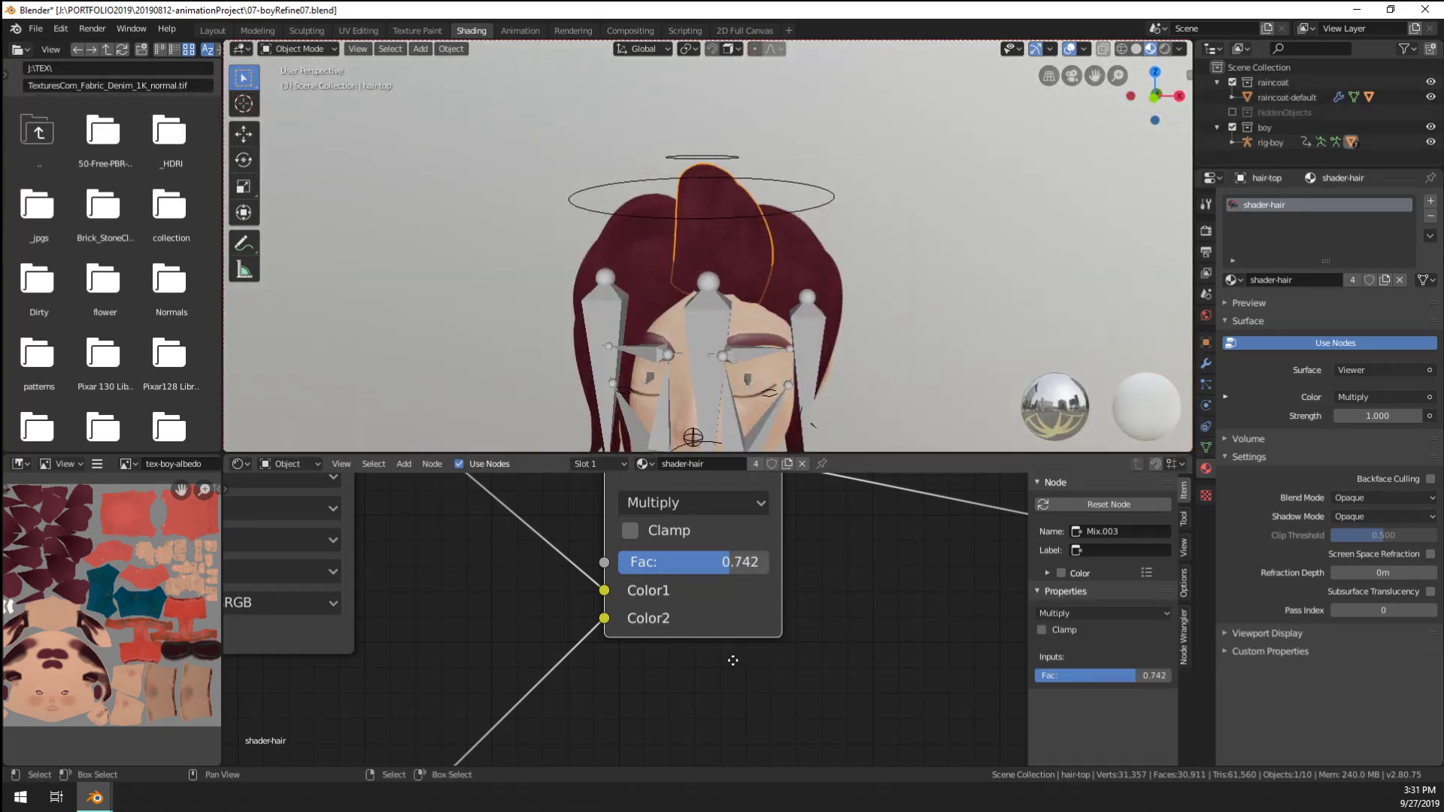
Add a Bump node below the other nodes, between the noise-Voronoi Multiply node and the Principled BSDF
{"action": "scroll", "coordinate": [656, 668], "scroll_direction": "down", "scroll_amount": 4}
{"action": "key", "text": "shift+a"}
{"action": "mouse_move", "coordinate": [603, 659]}
{"action": "mouse_move", "coordinate": [605, 683]}
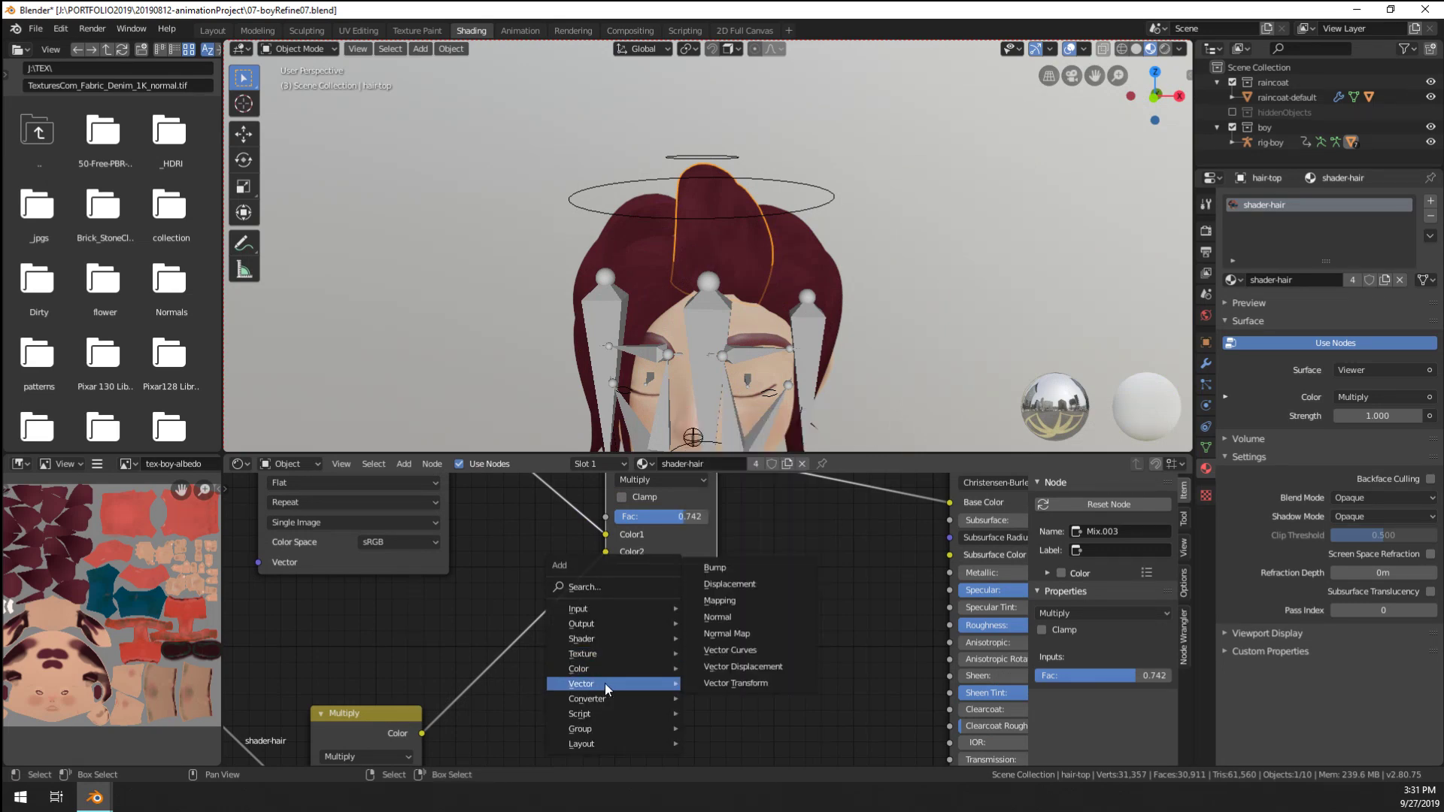
{"action": "left_click", "coordinate": [706, 567]}
{"action": "scroll", "coordinate": [662, 617], "scroll_direction": "down", "scroll_amount": 3}
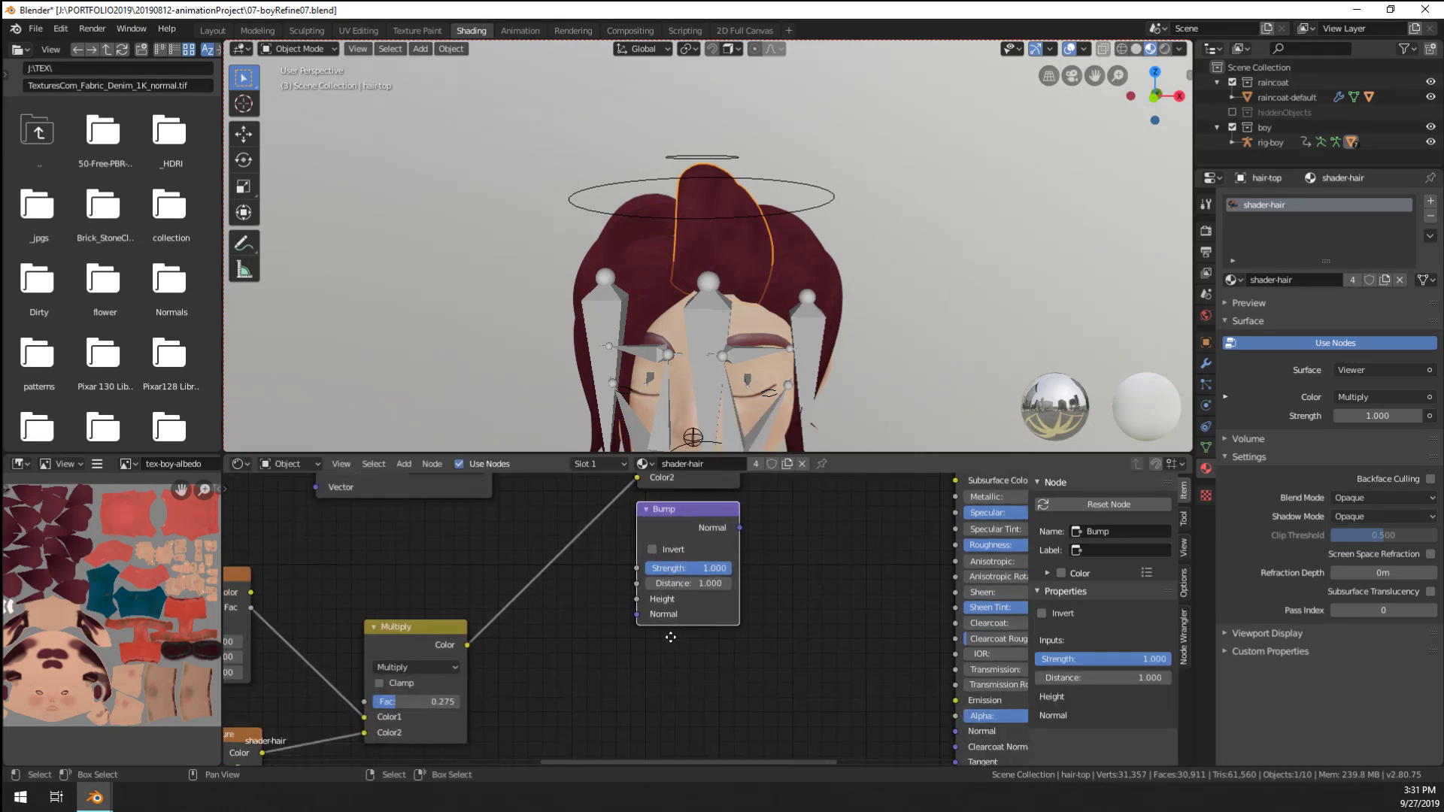
{"action": "left_click", "coordinate": [689, 702]}
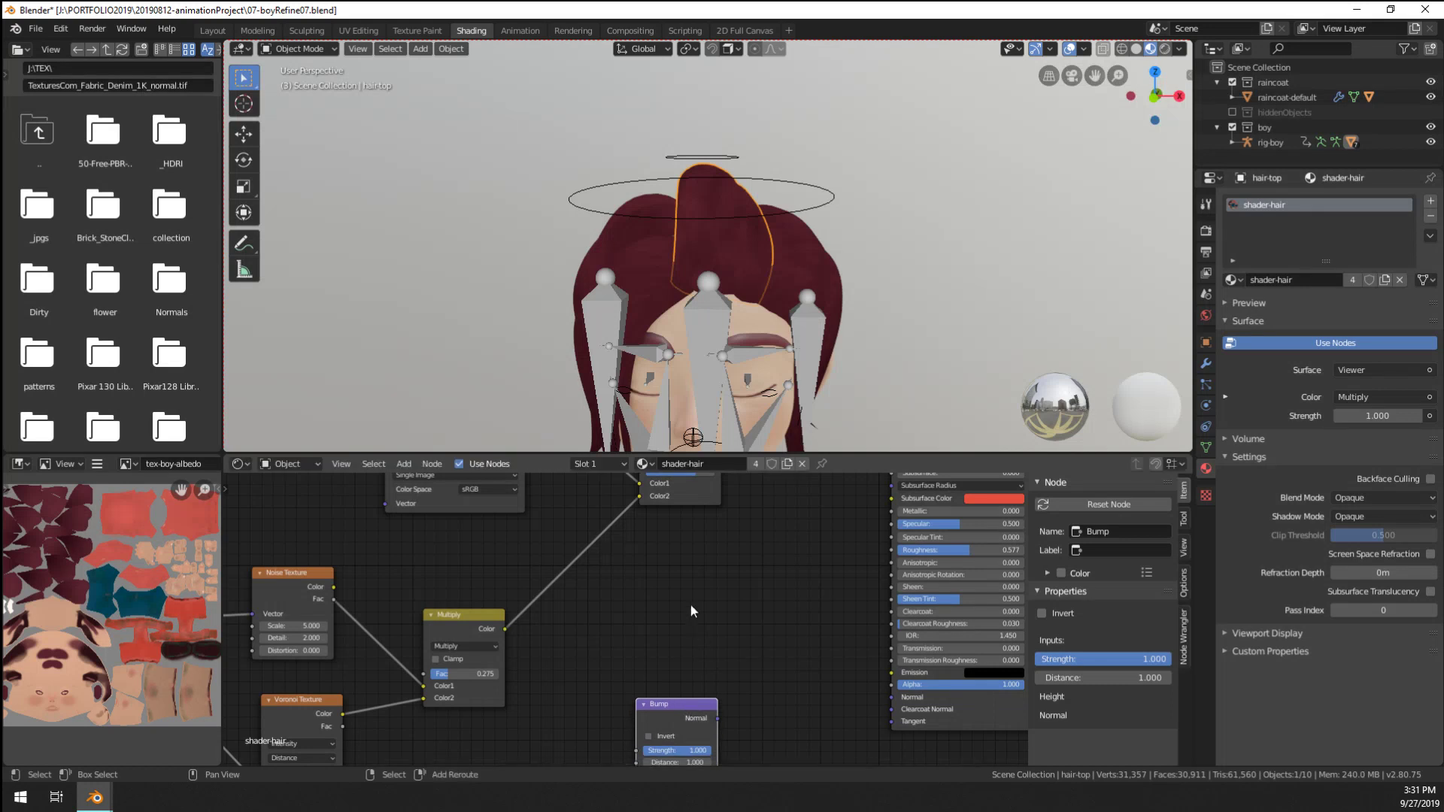
Add a ColorRamp node fed by the noise-Voronoi Multiply node and preview it on the hair
{"action": "key", "text": "shift+a"}
{"action": "mouse_move", "coordinate": [660, 617]}
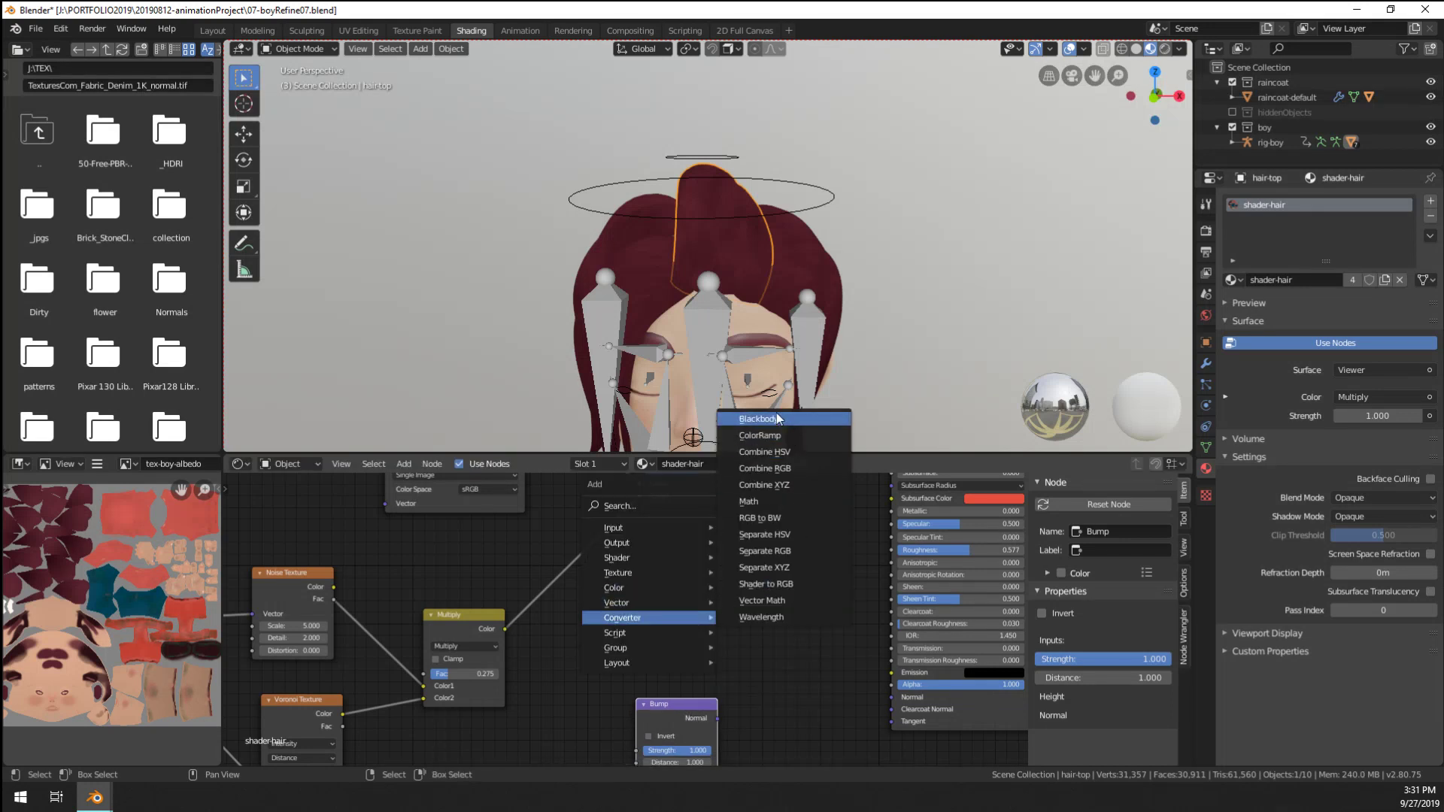
{"action": "key", "text": "Escape"}
{"action": "key", "text": "shift+a"}
{"action": "mouse_move", "coordinate": [680, 575]}
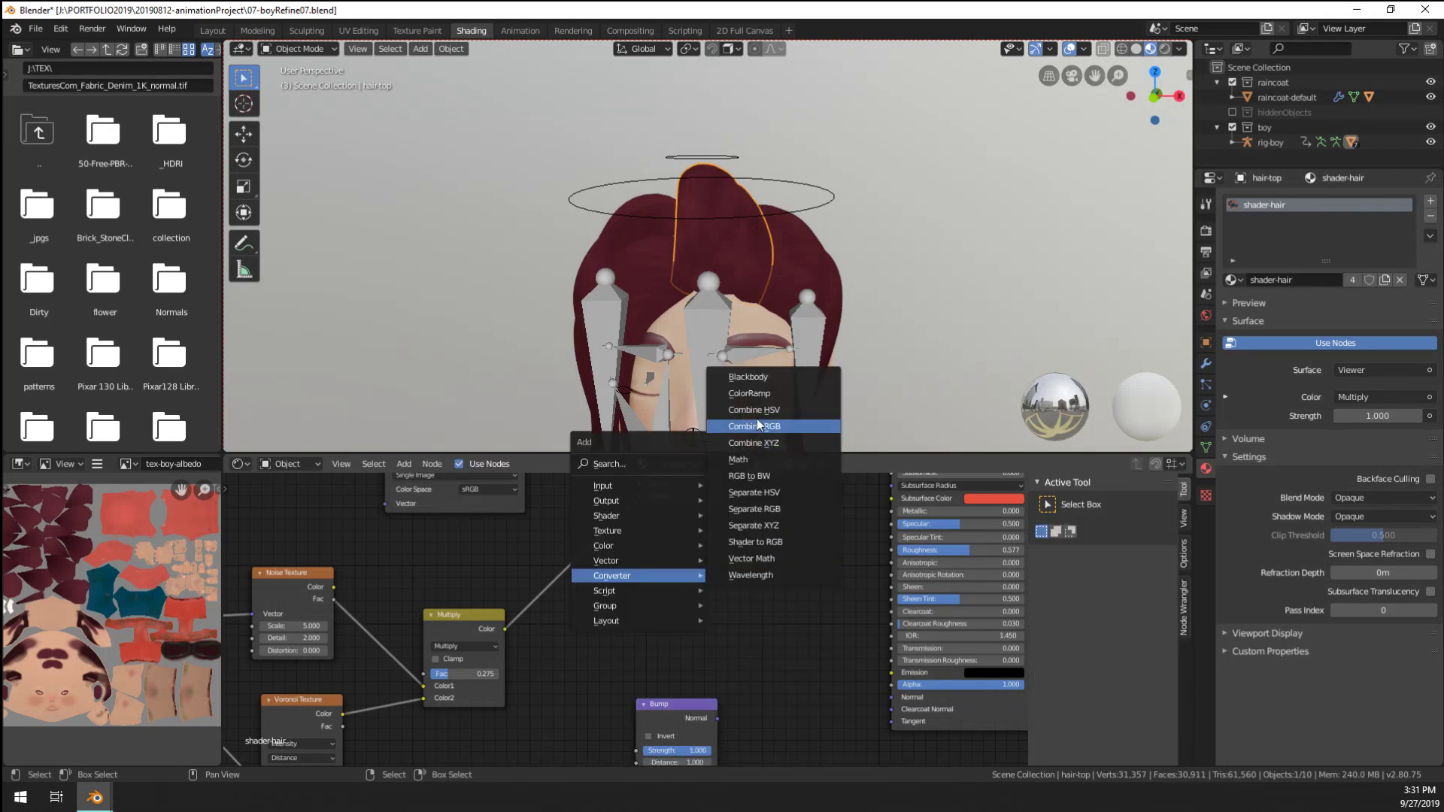
{"action": "left_click", "coordinate": [751, 393]}
{"action": "left_click_drag", "start_coordinate": [504, 629], "coordinate": [621, 638]}
{"action": "left_click", "coordinate": [698, 546], "text": "ctrl+shift"}
{"action": "middle_click_drag", "start_coordinate": [698, 546], "coordinate": [640, 481]}
{"action": "scroll", "coordinate": [695, 644], "scroll_direction": "up", "scroll_amount": 1}
{"action": "middle_click_drag", "start_coordinate": [703, 618], "coordinate": [669, 625]}
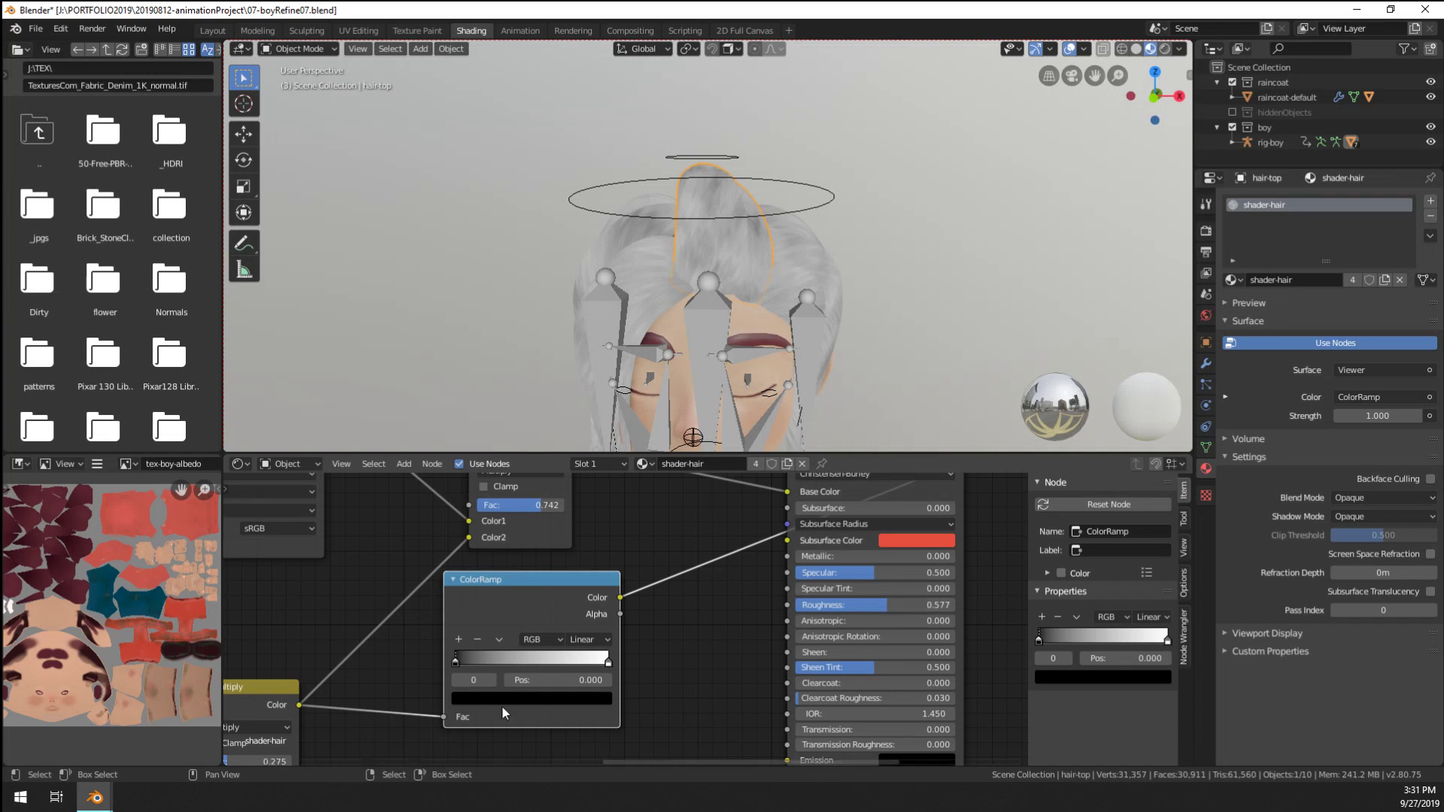
Position the ColorRamp's black stop at 0.114 and its light stop at 0.655, darkening the light stop to grey
{"action": "left_click_drag", "start_coordinate": [454, 660], "coordinate": [489, 665]}
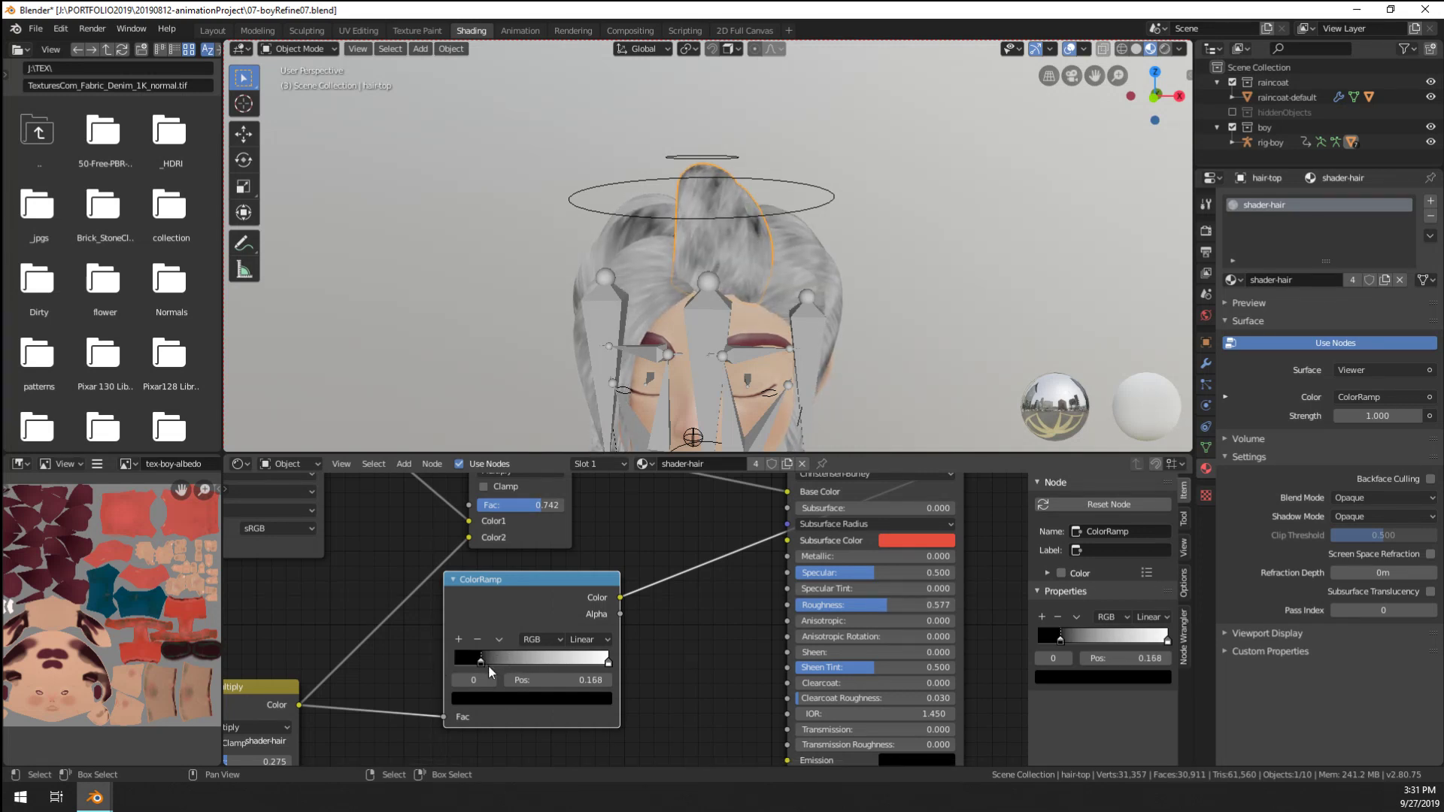
{"action": "key", "text": "g"}
{"action": "left_click", "coordinate": [602, 670]}
{"action": "left_click_drag", "start_coordinate": [602, 668], "coordinate": [469, 661]}
{"action": "middle_click_drag", "start_coordinate": [542, 674], "coordinate": [554, 638]}
{"action": "mouse_move", "coordinate": [553, 638]}
{"action": "left_mouse_down"}
{"action": "mouse_move", "coordinate": [540, 634]}
{"action": "mouse_move", "coordinate": [561, 637]}
{"action": "left_mouse_up"}
{"action": "left_click", "coordinate": [566, 668]}
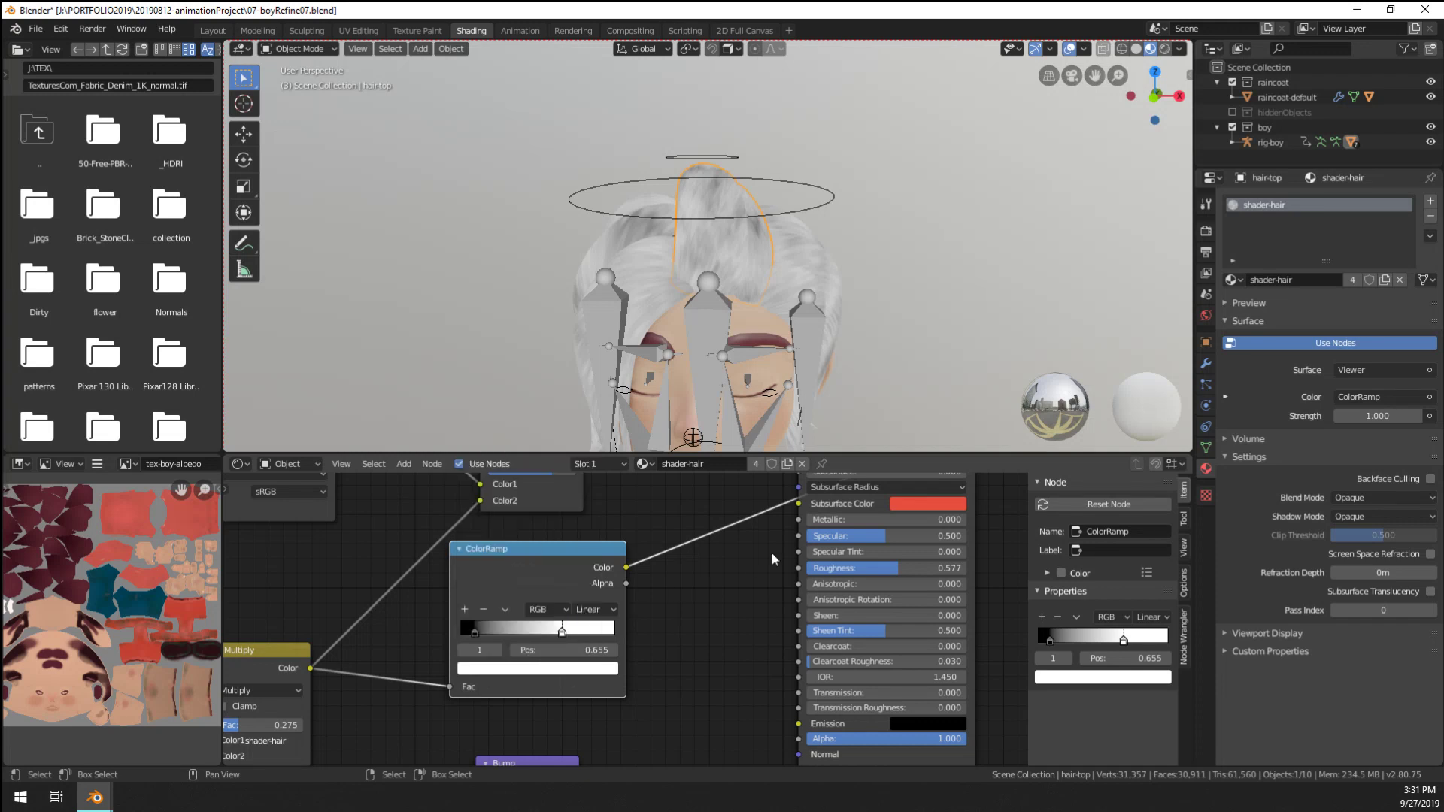
{"action": "left_click", "coordinate": [557, 669]}
{"action": "left_click_drag", "start_coordinate": [540, 631], "coordinate": [478, 632]}
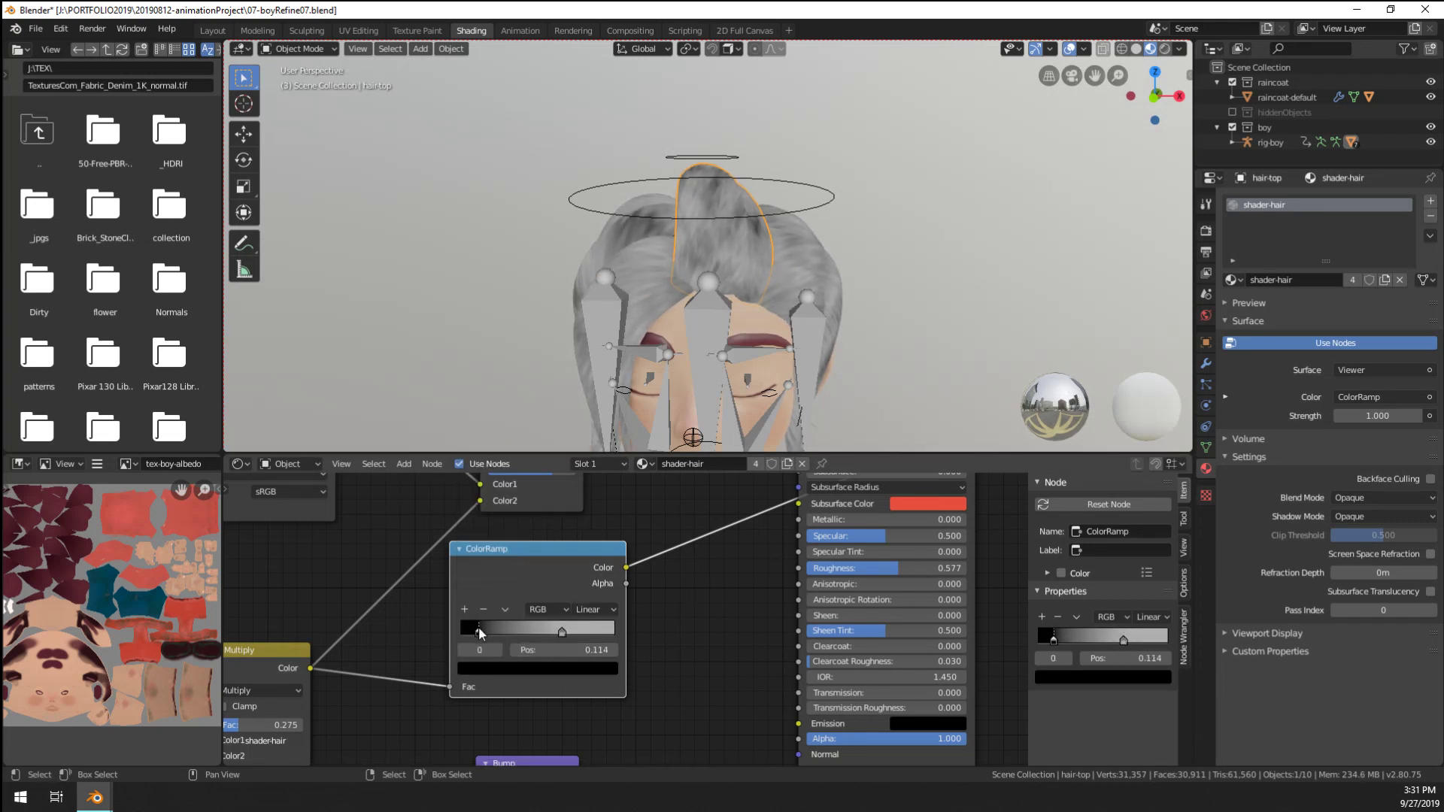
Connect the ColorRamp's Color output to the Principled BSDF's Roughness and preview the full shader on the hair
{"action": "left_click_drag", "start_coordinate": [626, 568], "coordinate": [802, 572]}
{"action": "middle_click_drag", "start_coordinate": [790, 579], "coordinate": [773, 681]}
{"action": "left_click", "coordinate": [829, 499], "text": "ctrl+shift"}
{"action": "mouse_move", "coordinate": [650, 728]}
{"action": "middle_mouse_down"}
{"action": "mouse_move", "coordinate": [650, 621]}
{"action": "mouse_move", "coordinate": [679, 602]}
{"action": "mouse_move", "coordinate": [676, 537]}
{"action": "middle_mouse_up"}
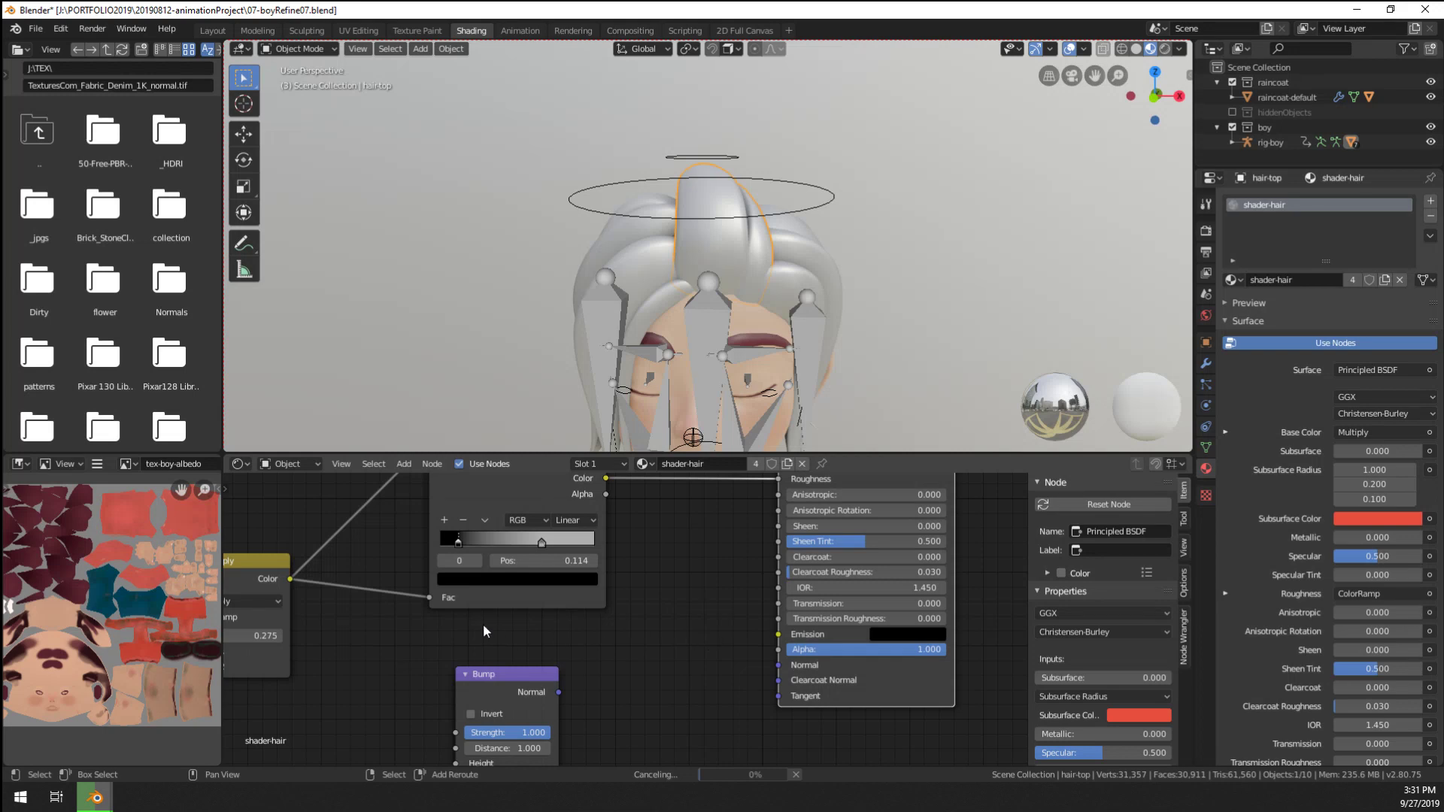
{"action": "middle_click_drag", "start_coordinate": [492, 627], "coordinate": [552, 599]}
{"action": "scroll", "coordinate": [716, 281], "scroll_direction": "up", "scroll_amount": 2}
{"action": "scroll", "coordinate": [650, 299], "scroll_direction": "up", "scroll_amount": 5}
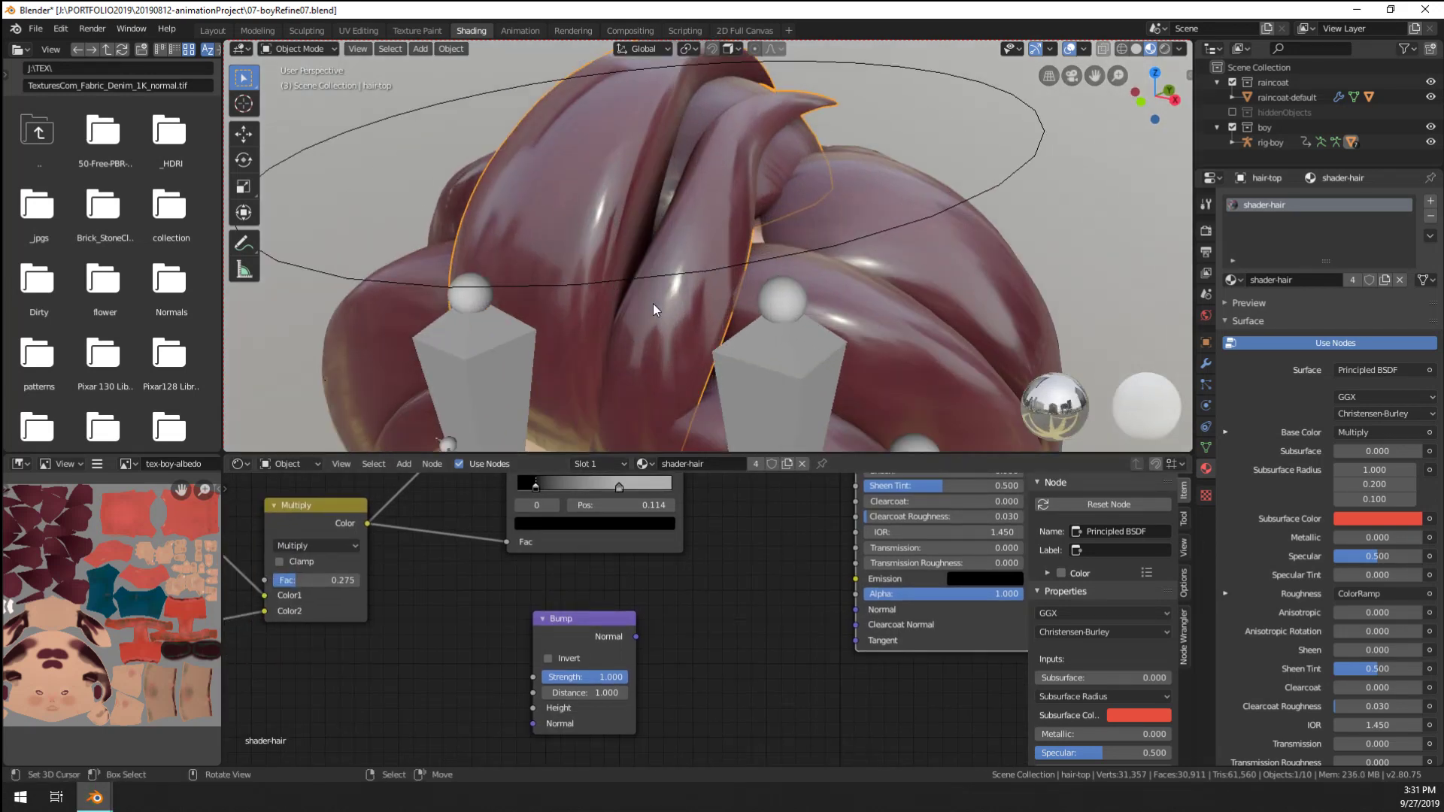
Brighten the ColorRamp's black stop and set the stop at 0.655 to pure white to make the hair less glossy
{"action": "middle_click_drag", "start_coordinate": [478, 474], "coordinate": [556, 627]}
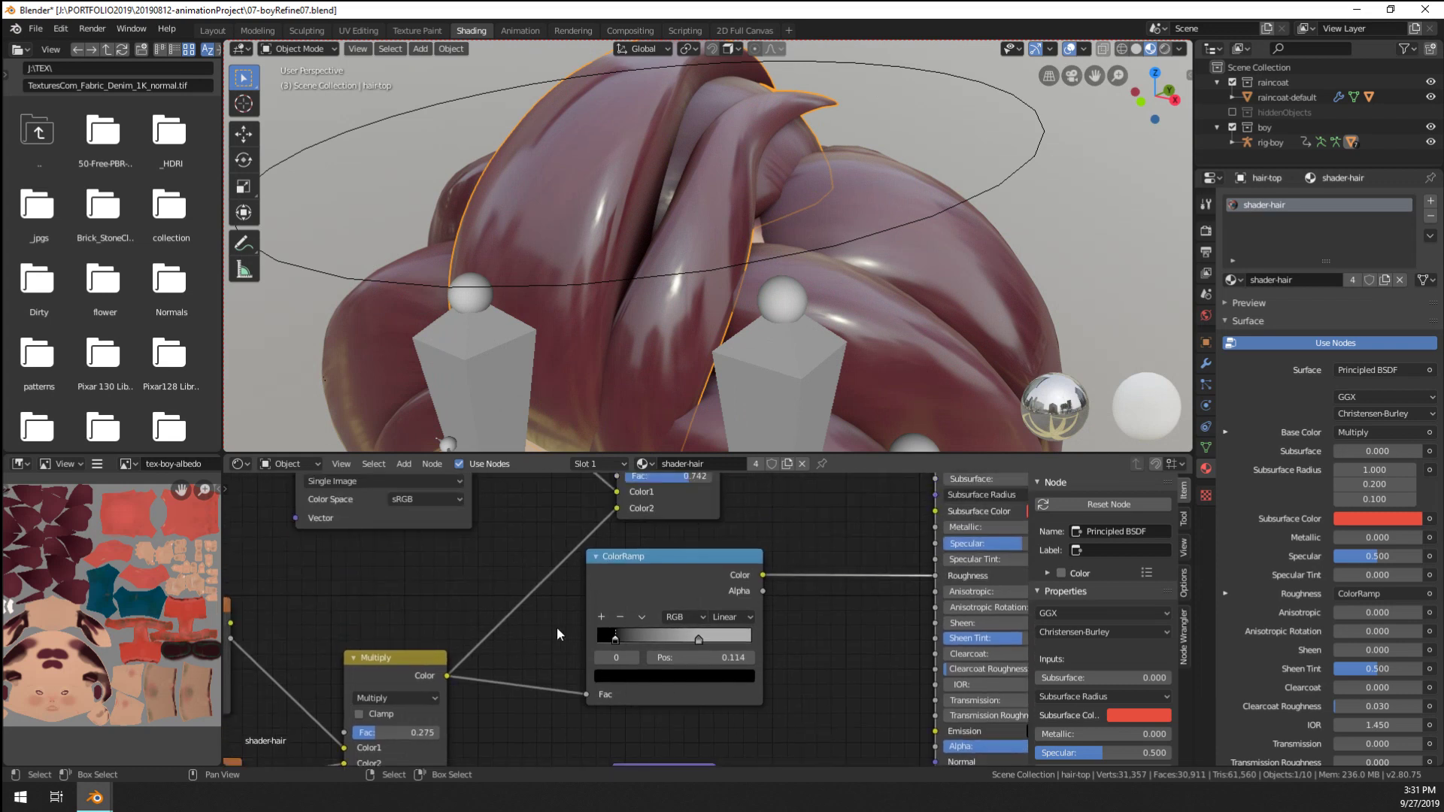
{"action": "left_click", "coordinate": [625, 672]}
{"action": "left_click_drag", "start_coordinate": [720, 561], "coordinate": [720, 465]}
{"action": "left_click", "coordinate": [698, 640]}
{"action": "left_click", "coordinate": [674, 676]}
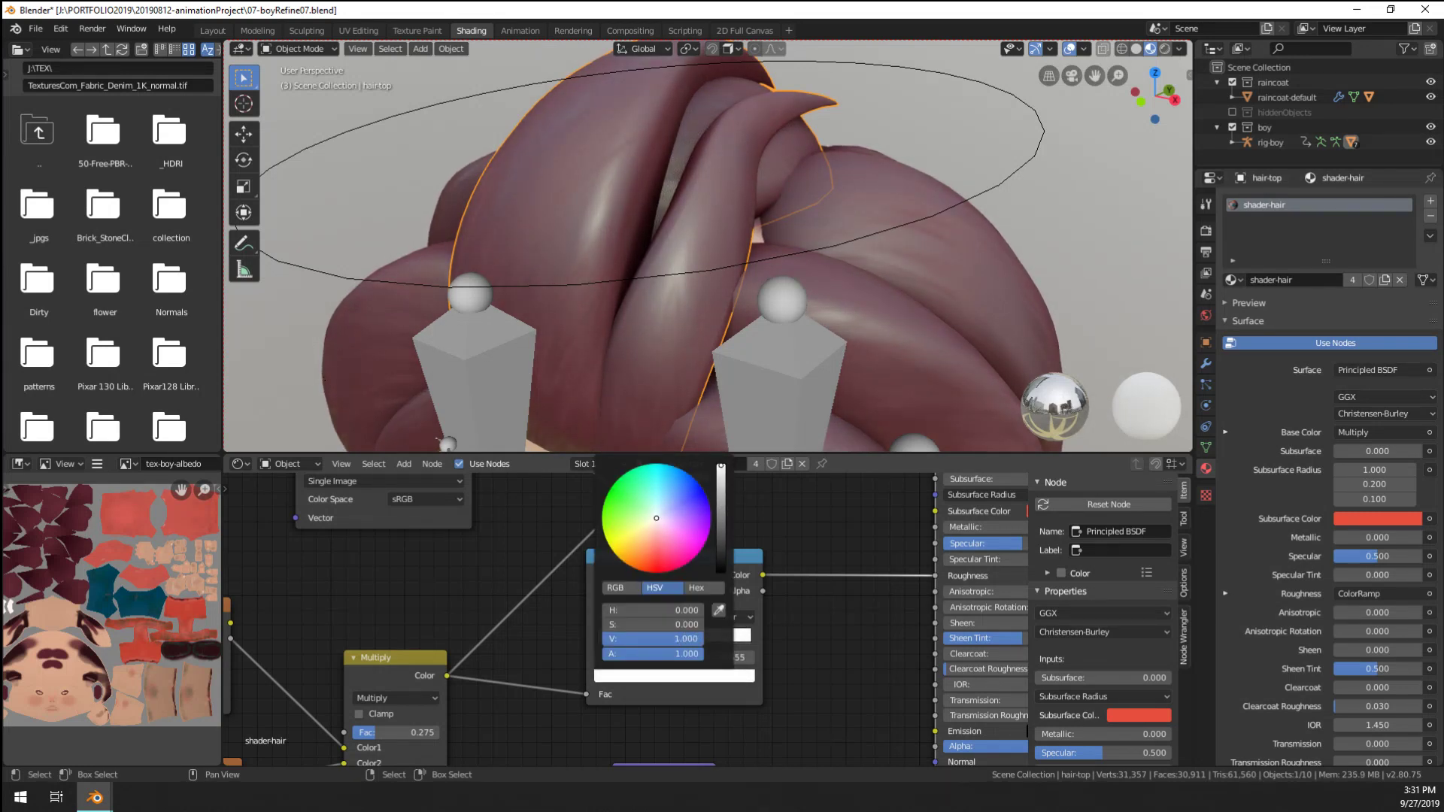
{"action": "scroll", "coordinate": [774, 330], "scroll_direction": "down", "scroll_amount": 5}
{"action": "middle_click_drag", "start_coordinate": [782, 330], "coordinate": [856, 300]}
{"action": "scroll", "coordinate": [893, 286], "scroll_direction": "up", "scroll_amount": 2}
{"action": "middle_click_drag", "start_coordinate": [747, 689], "coordinate": [749, 598]}
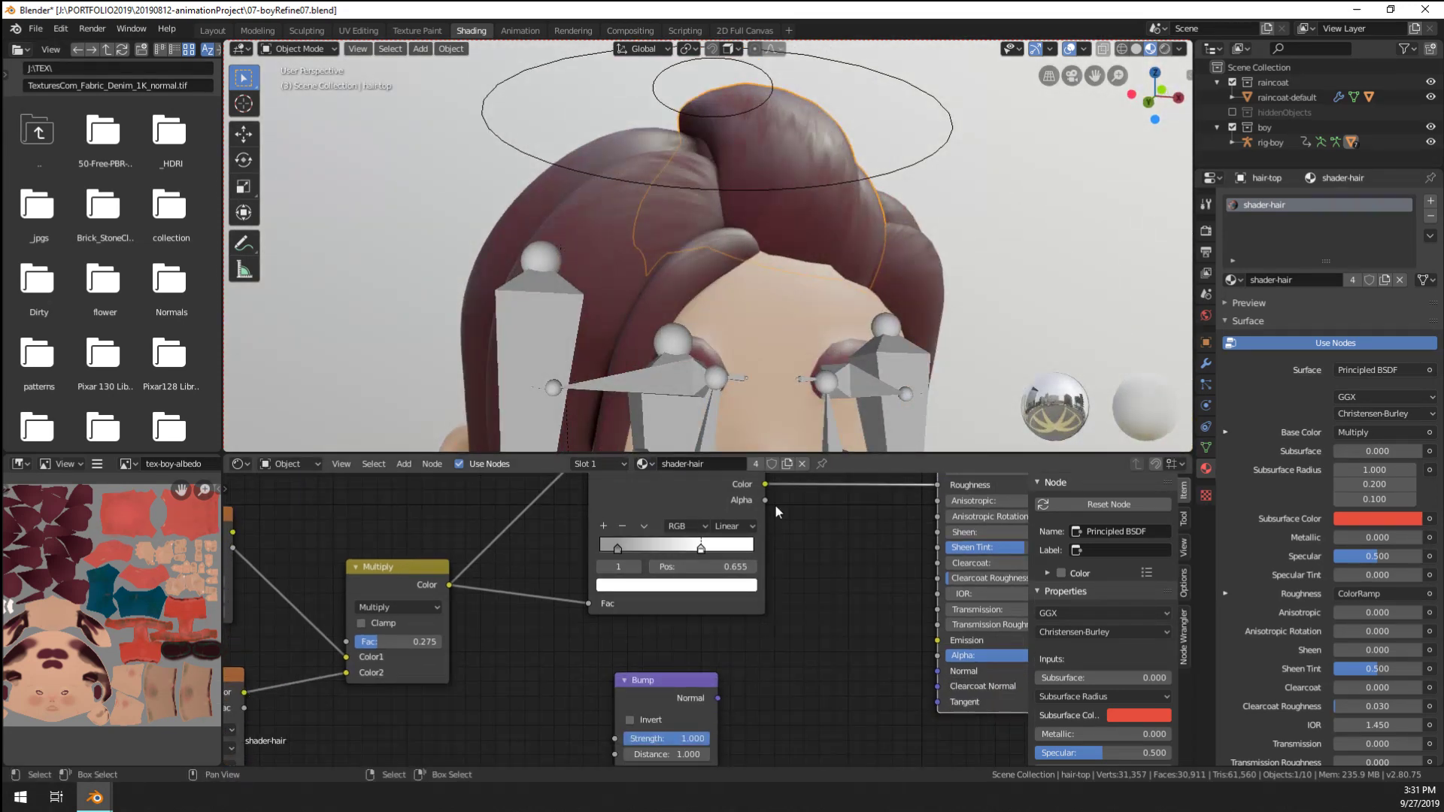
Lower the ColorRamp's white stop to a value of about 0.893, move the first stop to 0.241 and adjust its color to light grey
{"action": "left_click", "coordinate": [696, 585]}
{"action": "mouse_move", "coordinate": [723, 430]}
{"action": "left_mouse_down"}
{"action": "mouse_move", "coordinate": [723, 452]}
{"action": "mouse_move", "coordinate": [723, 384]}
{"action": "left_mouse_up"}
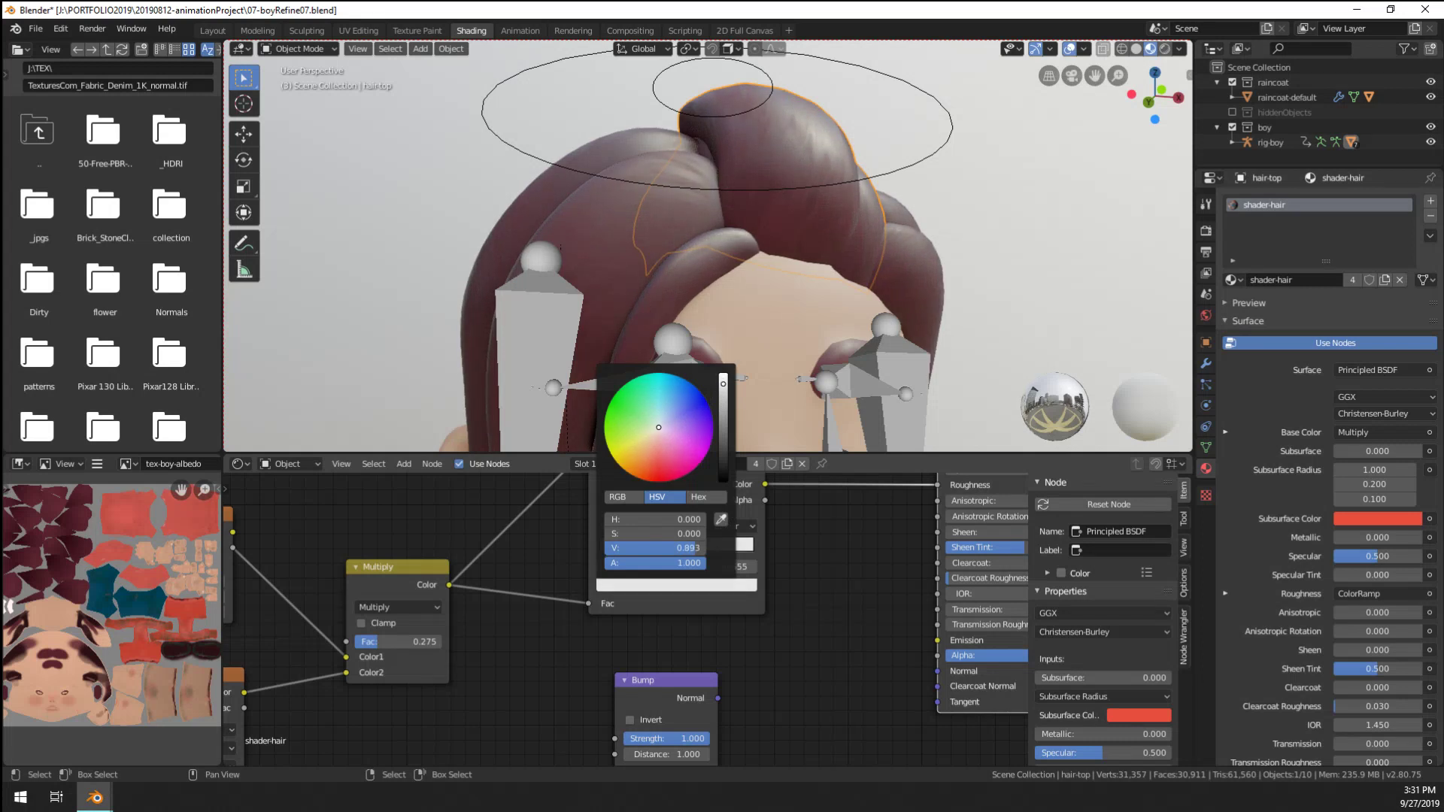
{"action": "mouse_move", "coordinate": [625, 551]}
{"action": "left_mouse_down"}
{"action": "mouse_move", "coordinate": [688, 546]}
{"action": "mouse_move", "coordinate": [635, 546]}
{"action": "left_mouse_up"}
{"action": "left_click", "coordinate": [647, 589]}
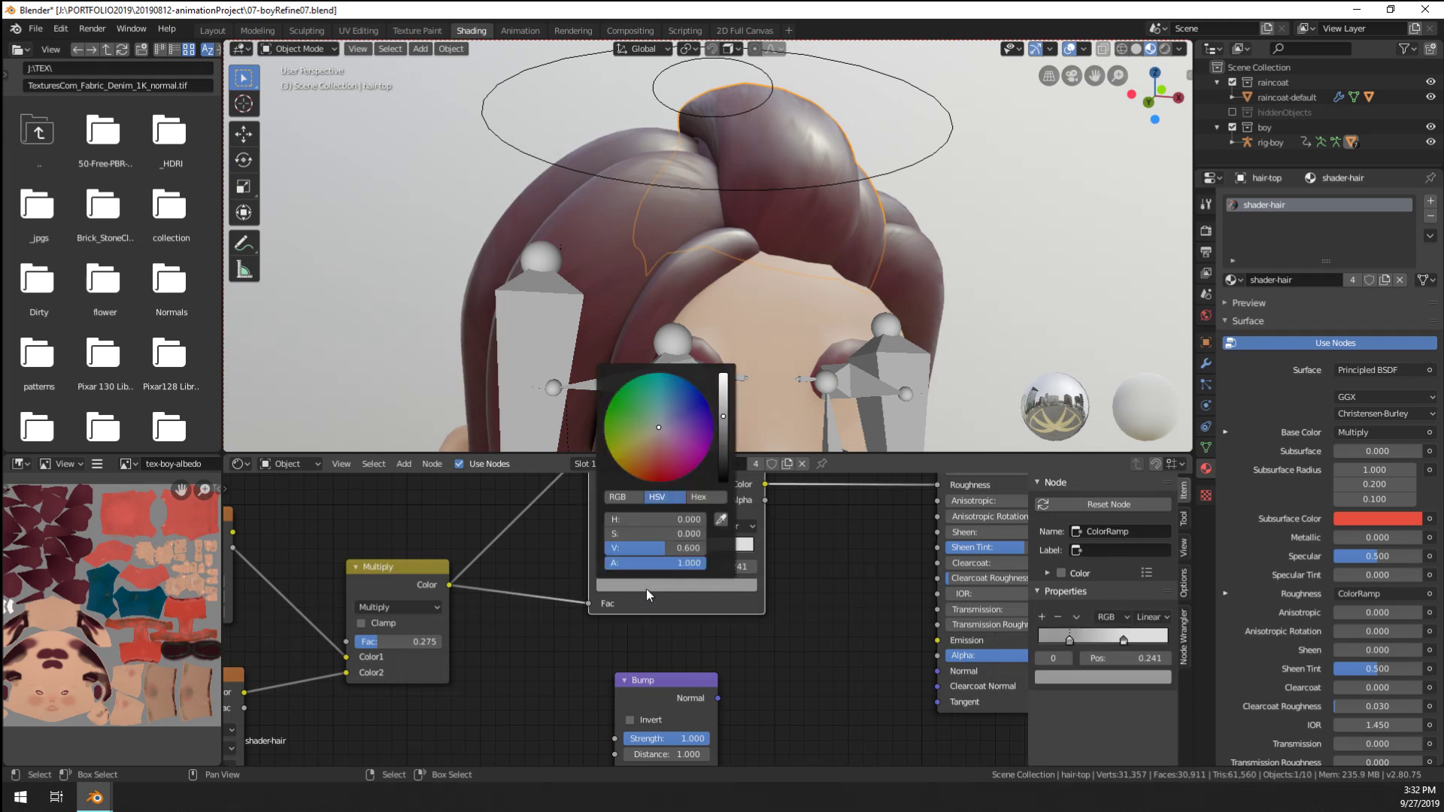
{"action": "left_click_drag", "start_coordinate": [725, 432], "coordinate": [723, 385]}
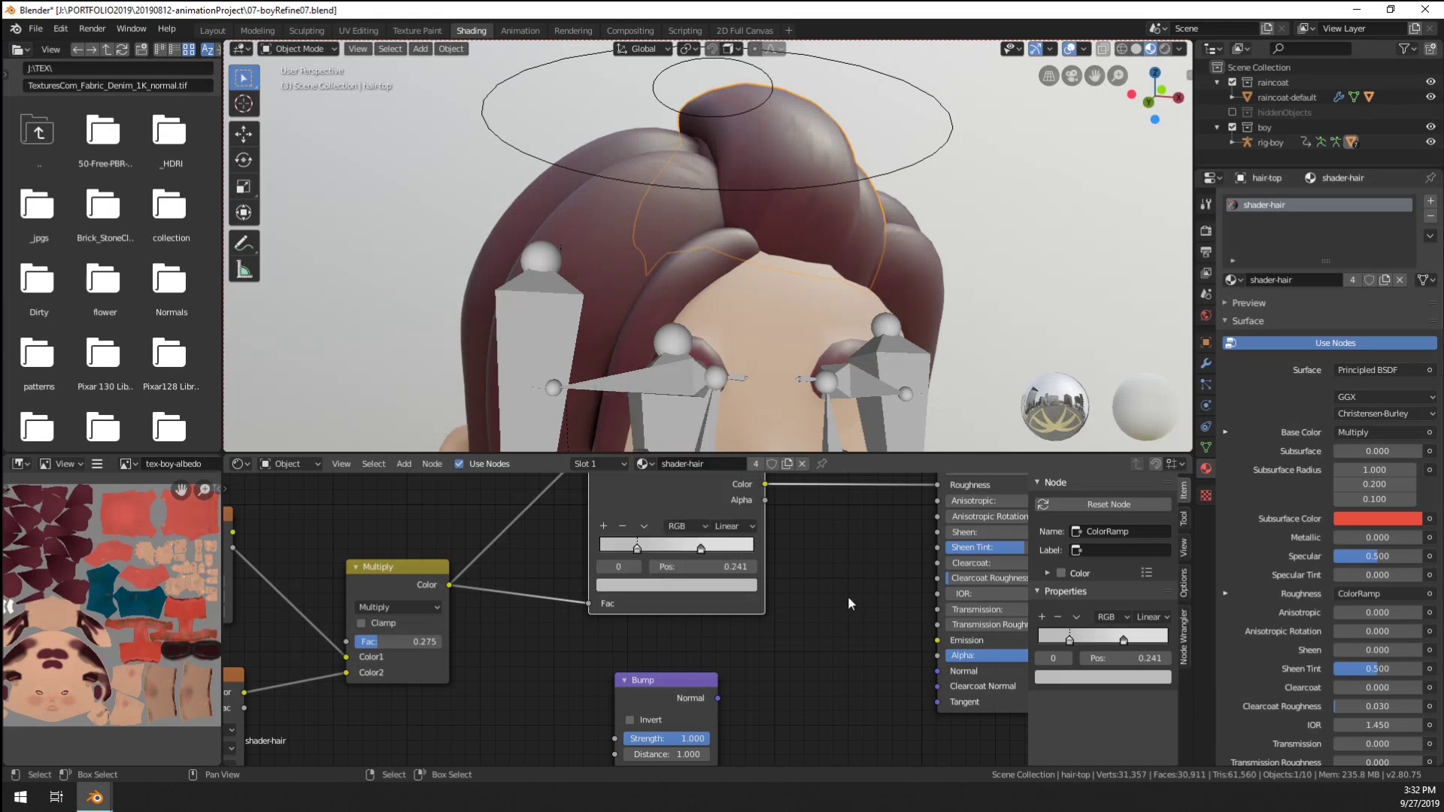
Connect the noise-Voronoi Multiply node to the Bump node's Height and preview the Bump node on the hair
{"action": "scroll", "coordinate": [752, 616], "scroll_direction": "down", "scroll_amount": 3}
{"action": "left_click_drag", "start_coordinate": [662, 660], "coordinate": [683, 655]}
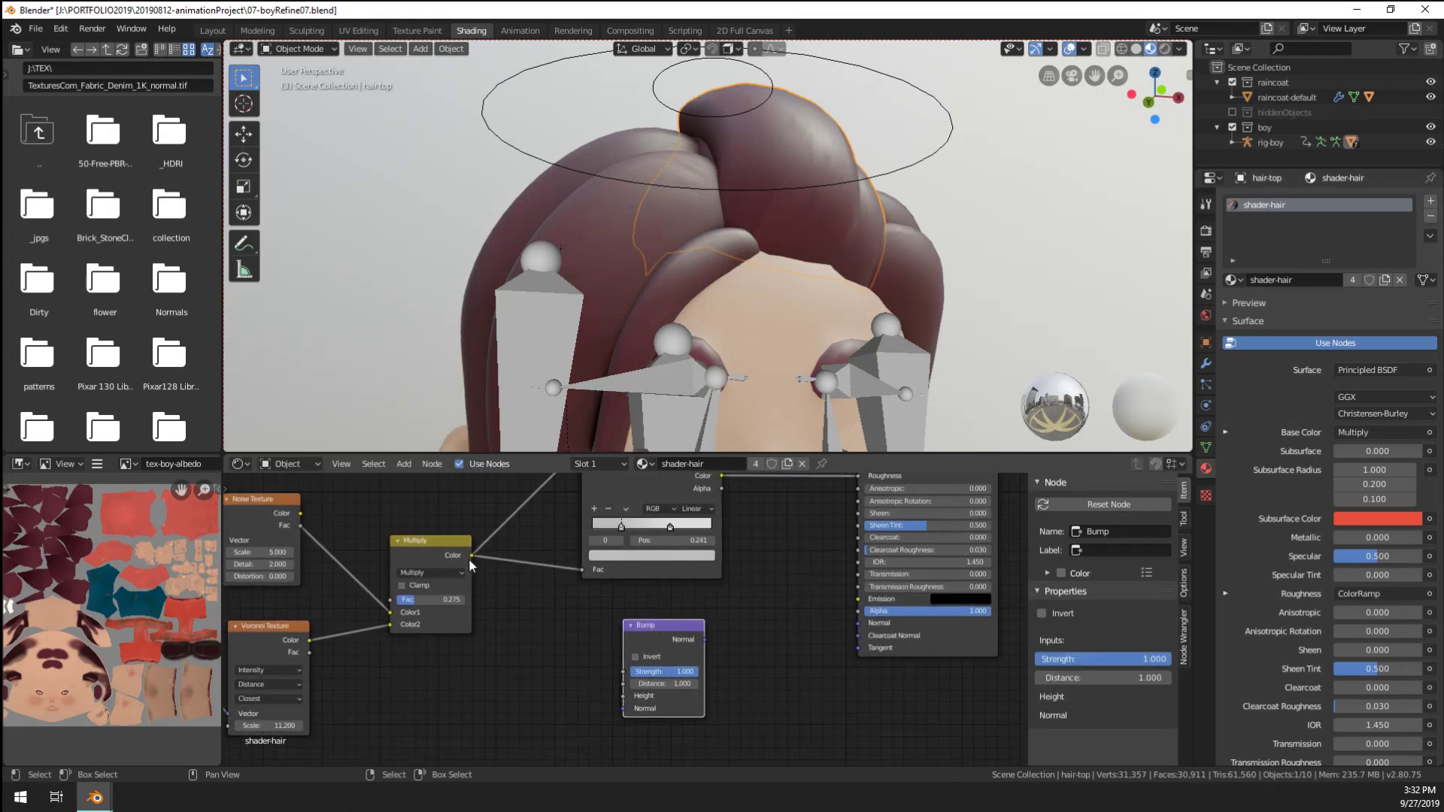
{"action": "left_click_drag", "start_coordinate": [472, 555], "coordinate": [616, 693]}
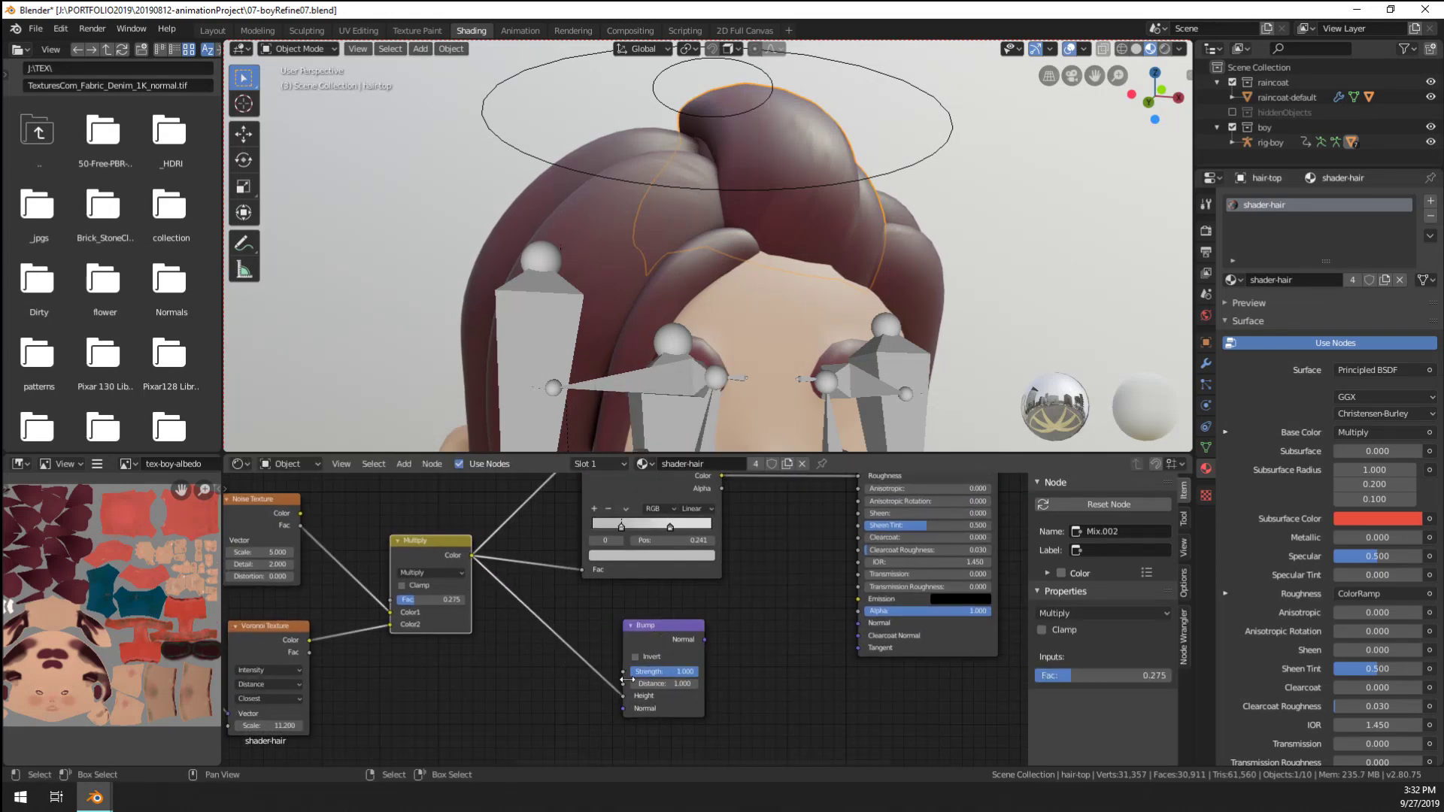
{"action": "left_click", "coordinate": [657, 642], "text": "ctrl+shift"}
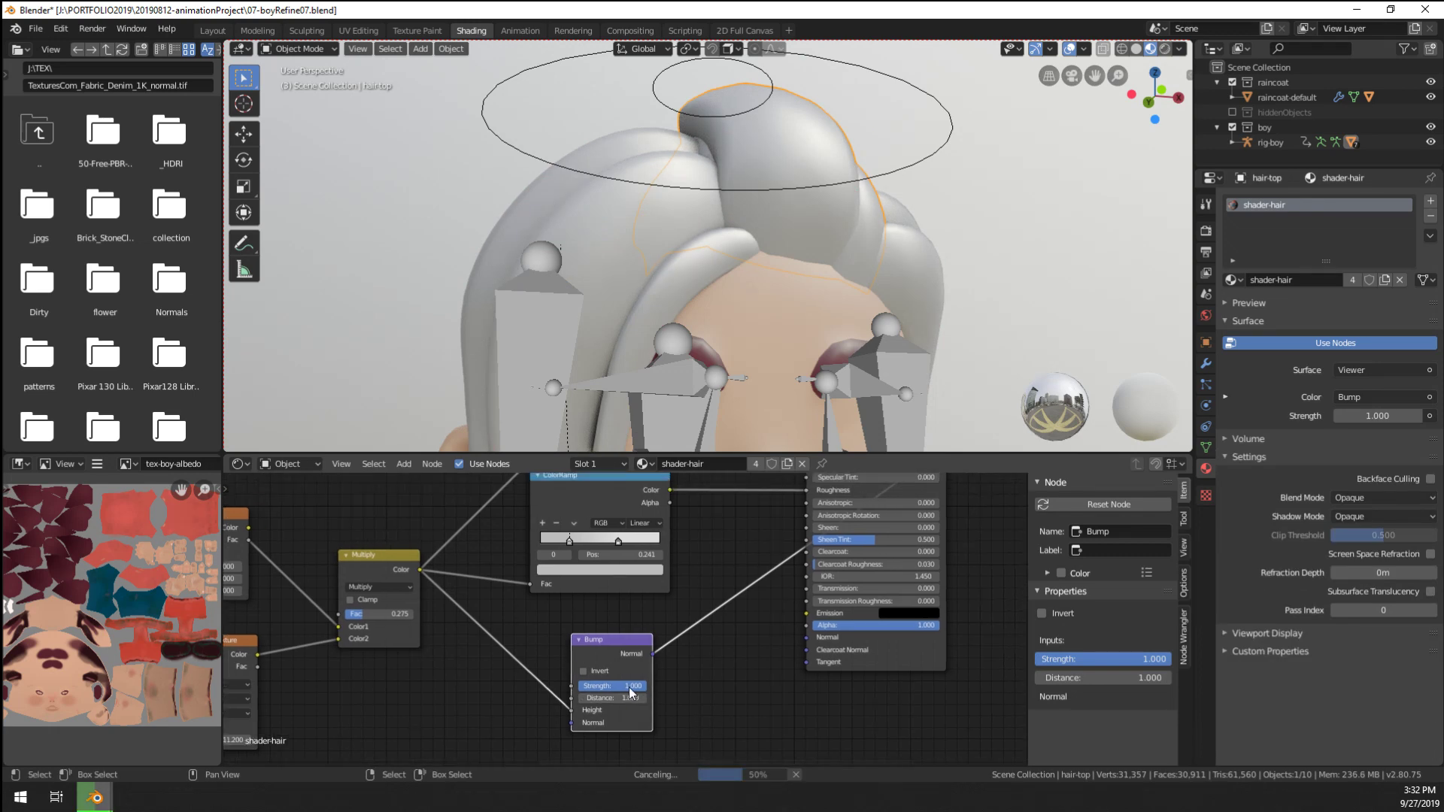
Set the Bump strength to 0.042, connect it to the Principled BSDF's Normal and preview the full shader again
{"action": "left_click_drag", "start_coordinate": [633, 690], "coordinate": [568, 691]}
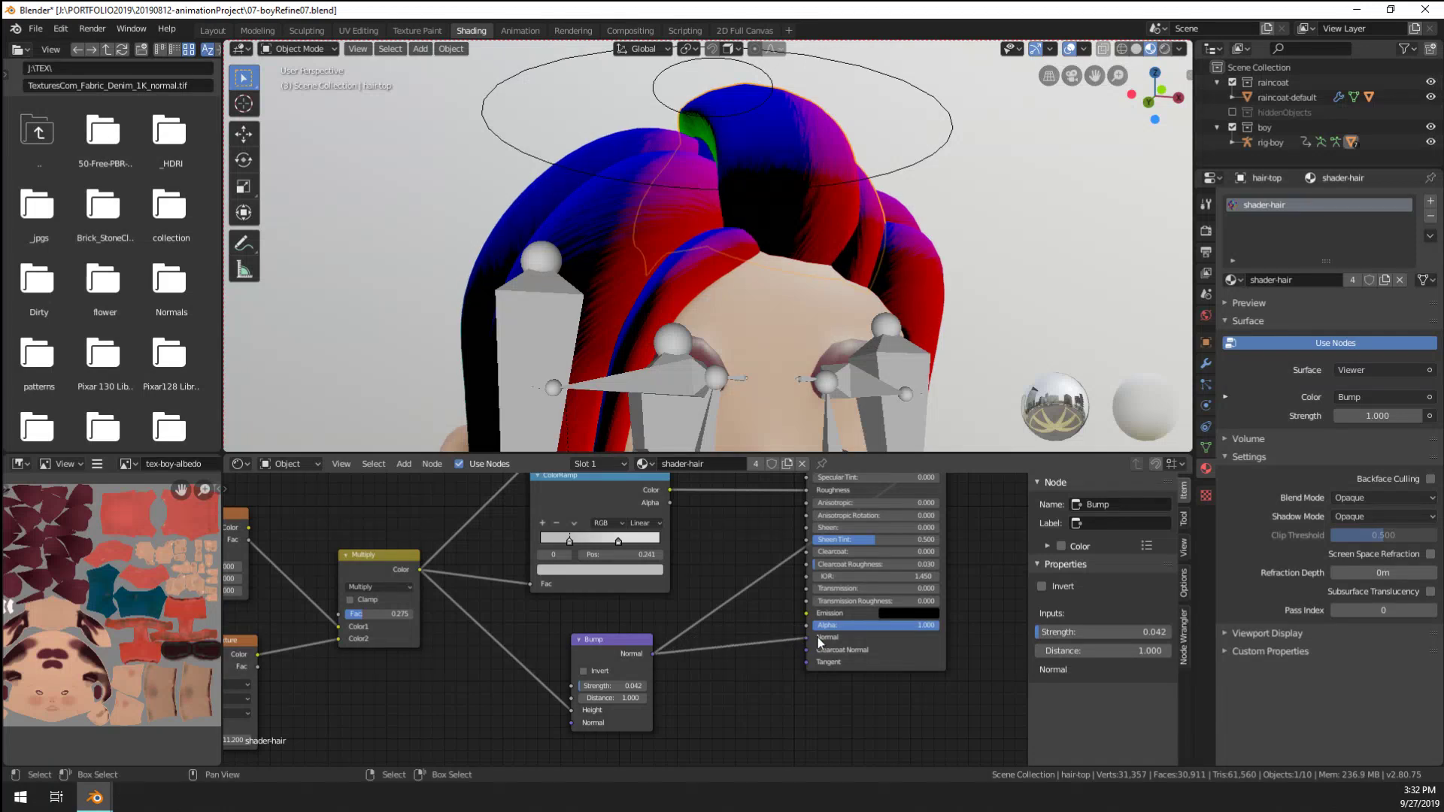
{"action": "middle_click_drag", "start_coordinate": [819, 637], "coordinate": [735, 773]}
{"action": "left_click", "coordinate": [779, 481], "text": "ctrl+shift"}
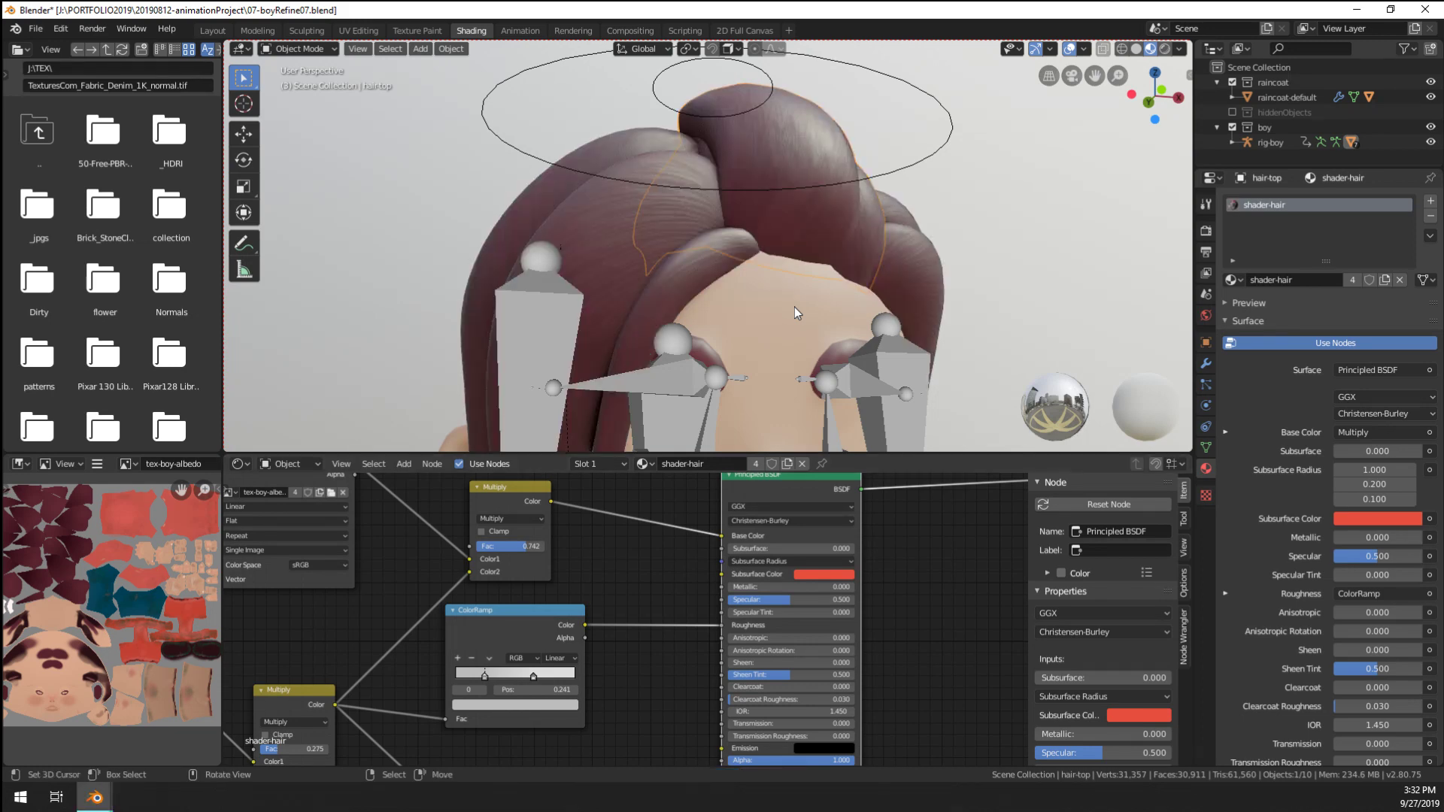
Examine the finished hair material on the boy's head from several angles and distances
{"action": "scroll", "coordinate": [794, 307], "scroll_direction": "down", "scroll_amount": 3}
{"action": "middle_click_drag", "start_coordinate": [794, 307], "coordinate": [996, 323]}
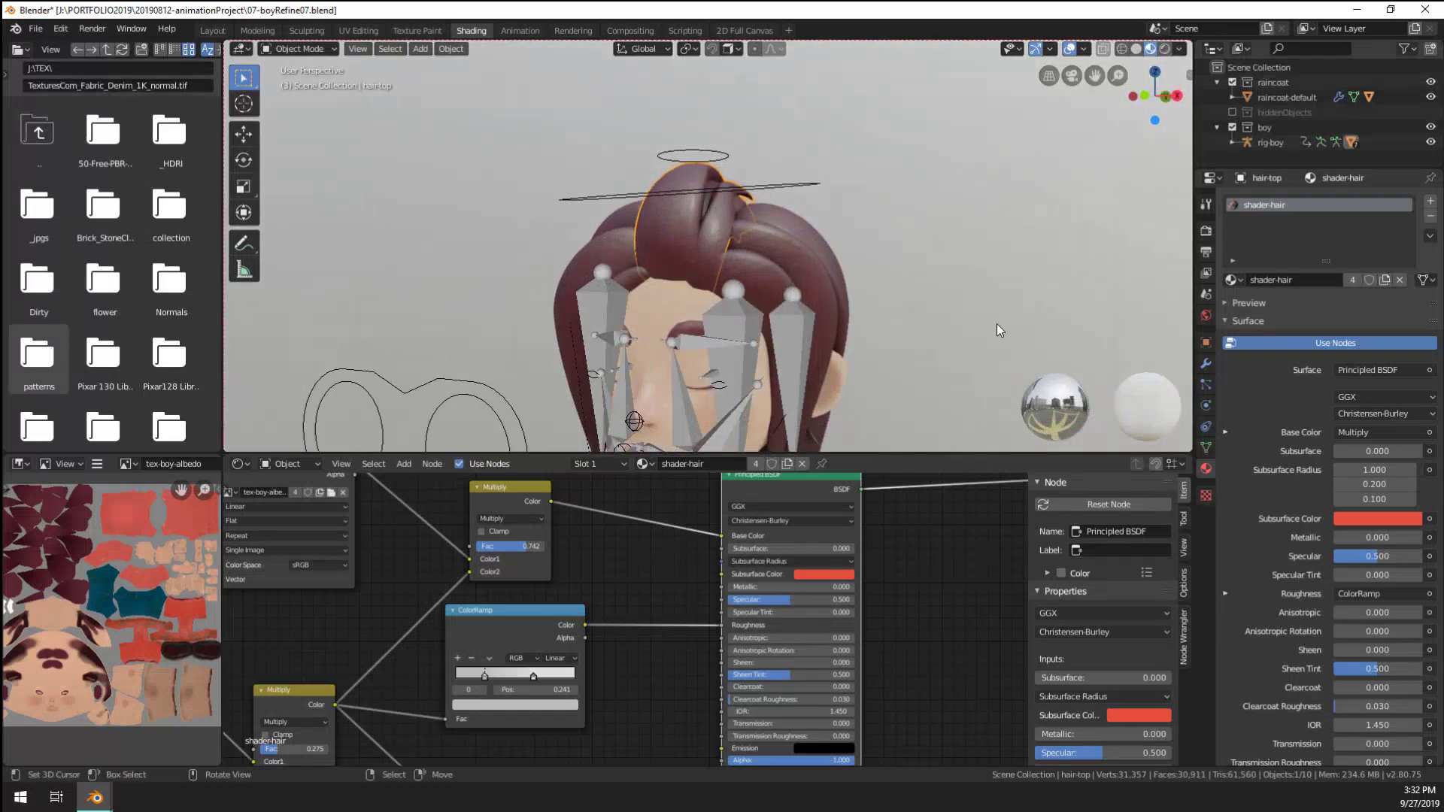
{"action": "scroll", "coordinate": [910, 362], "scroll_direction": "up", "scroll_amount": 5}
{"action": "middle_click_drag", "start_coordinate": [910, 362], "coordinate": [623, 206]}
{"action": "scroll", "coordinate": [740, 290], "scroll_direction": "down", "scroll_amount": 5}
{"action": "scroll", "coordinate": [734, 284], "scroll_direction": "up", "scroll_amount": 5}
{"action": "scroll", "coordinate": [734, 284], "scroll_direction": "down", "scroll_amount": 3}
{"action": "scroll", "coordinate": [751, 280], "scroll_direction": "up", "scroll_amount": 3}
Select the boy's body and switch to the Texture Paint workspace, framing the head and torso
{"action": "left_click", "coordinate": [622, 175]}
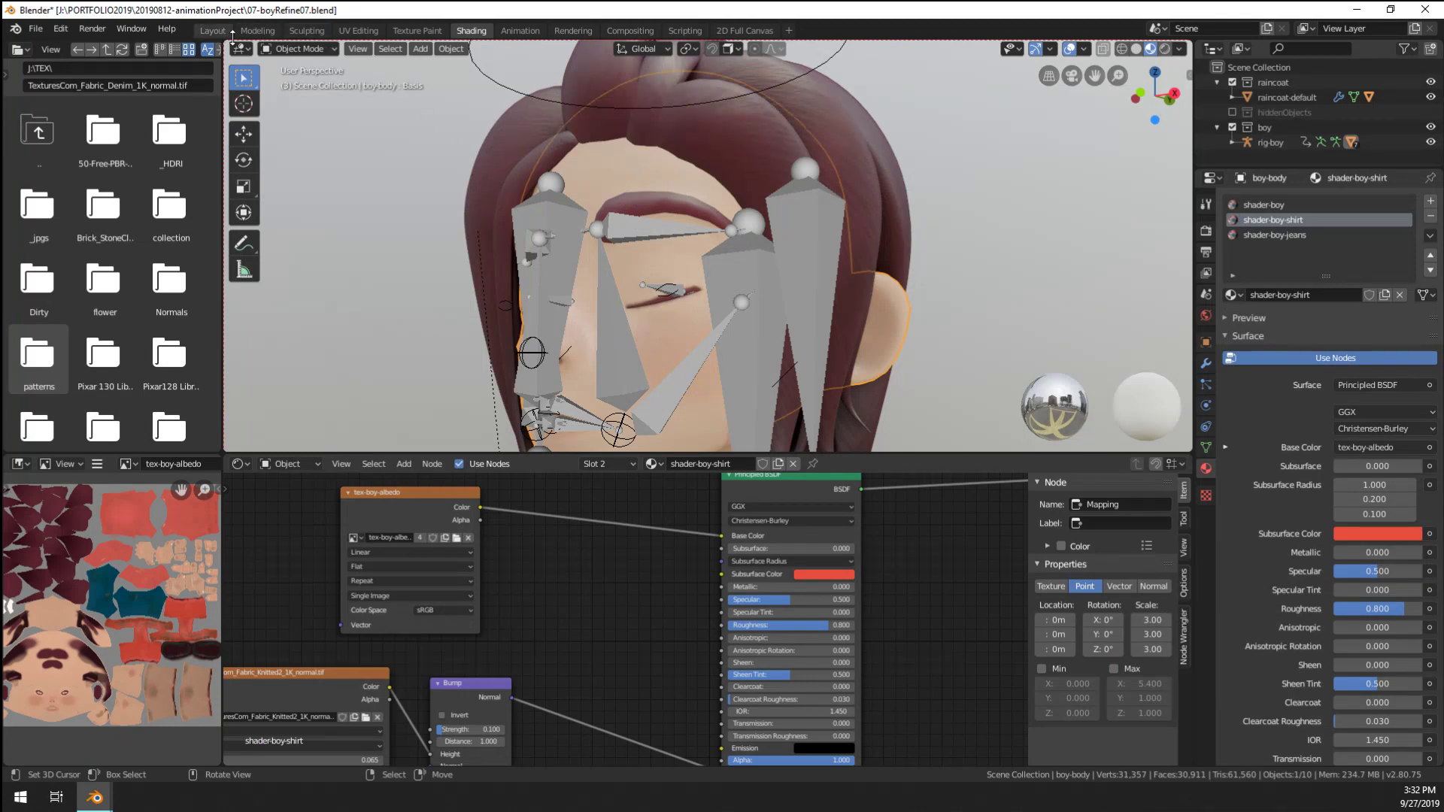
{"action": "left_click", "coordinate": [406, 33]}
{"action": "scroll", "coordinate": [914, 323], "scroll_direction": "up", "scroll_amount": 4}
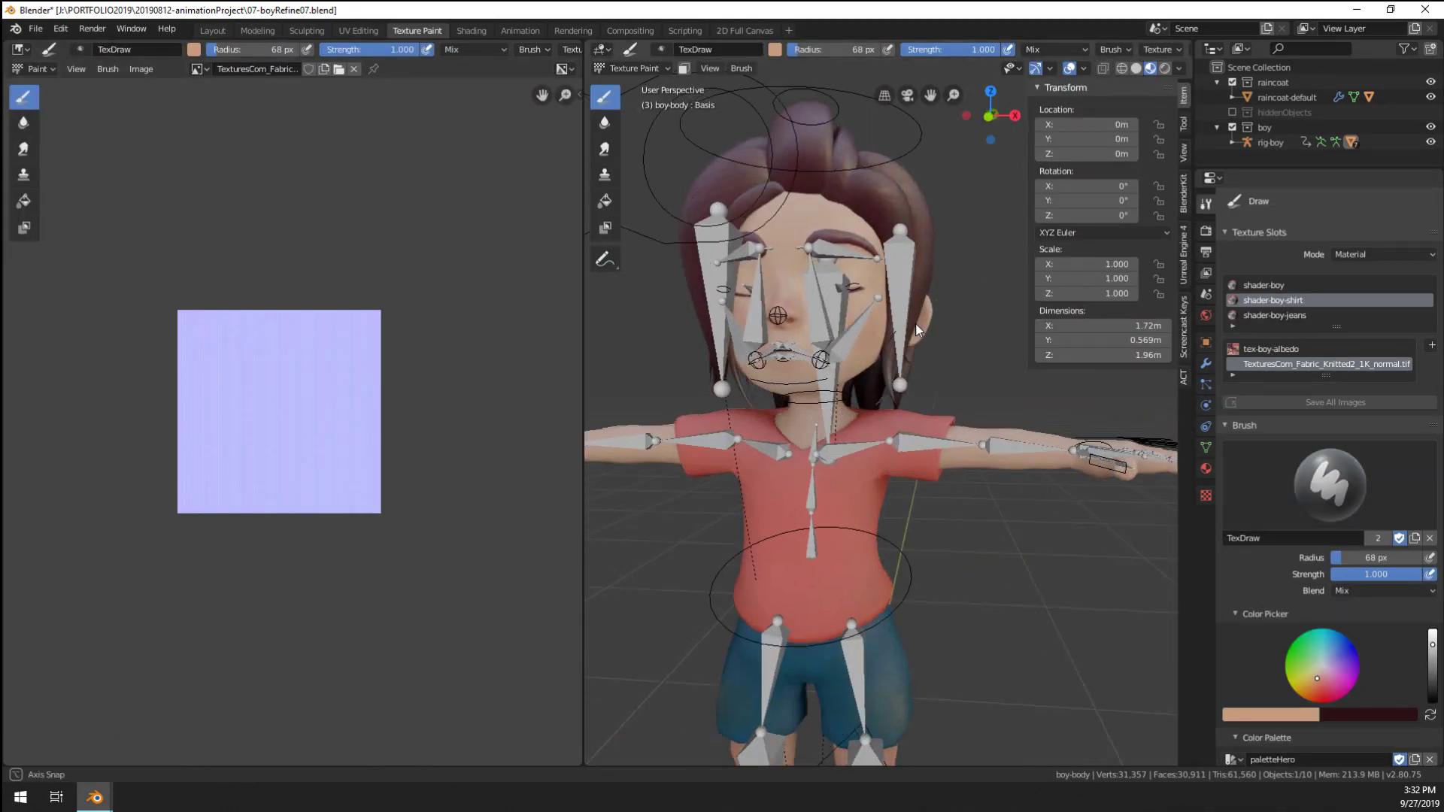
Make the shader-boy material's tex-boy-albedo image the active texture paint target, with the boy's hair in view
{"action": "middle_click_drag", "start_coordinate": [915, 323], "coordinate": [797, 370]}
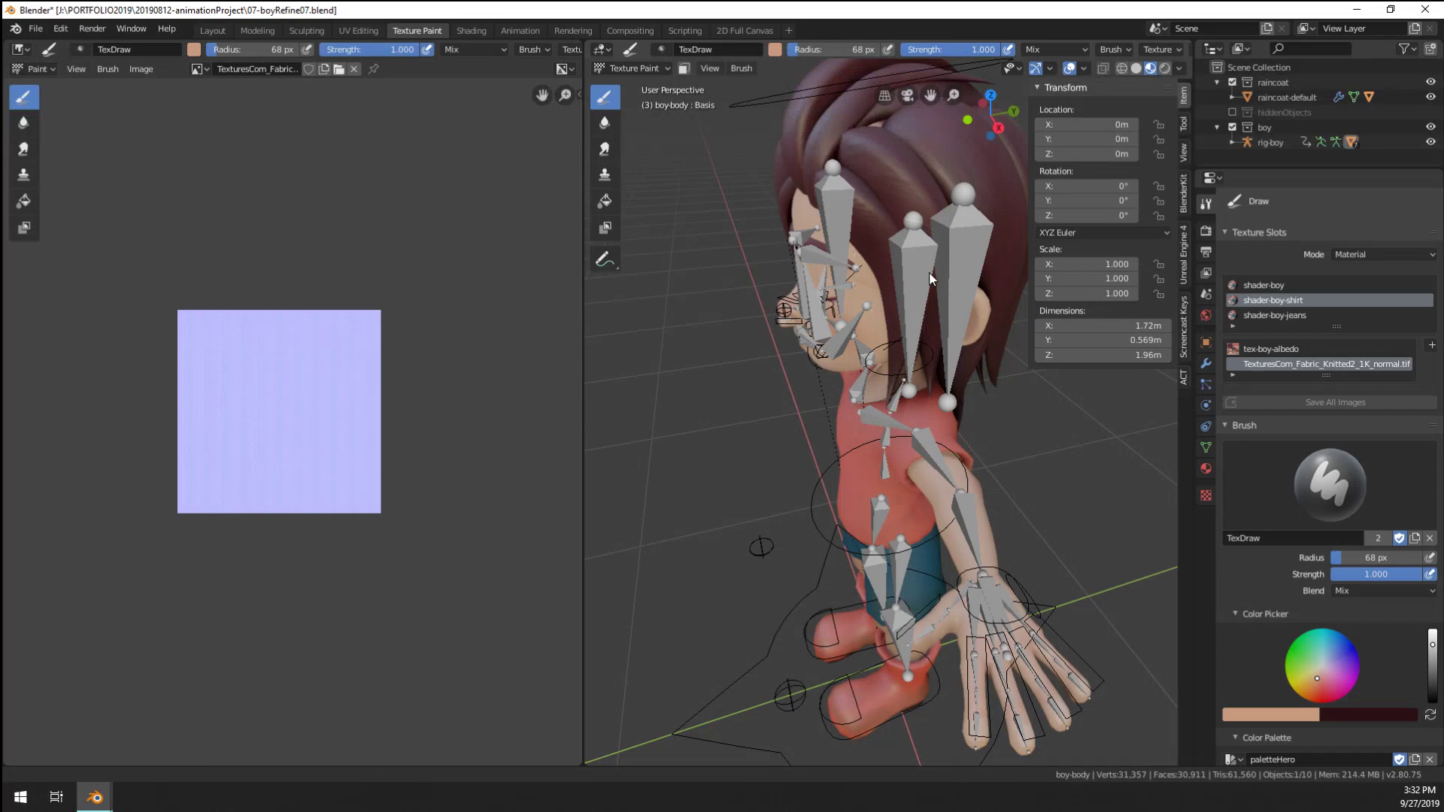
{"action": "middle_click_drag", "start_coordinate": [927, 303], "coordinate": [856, 431]}
{"action": "scroll", "coordinate": [855, 432], "scroll_direction": "up", "scroll_amount": 2}
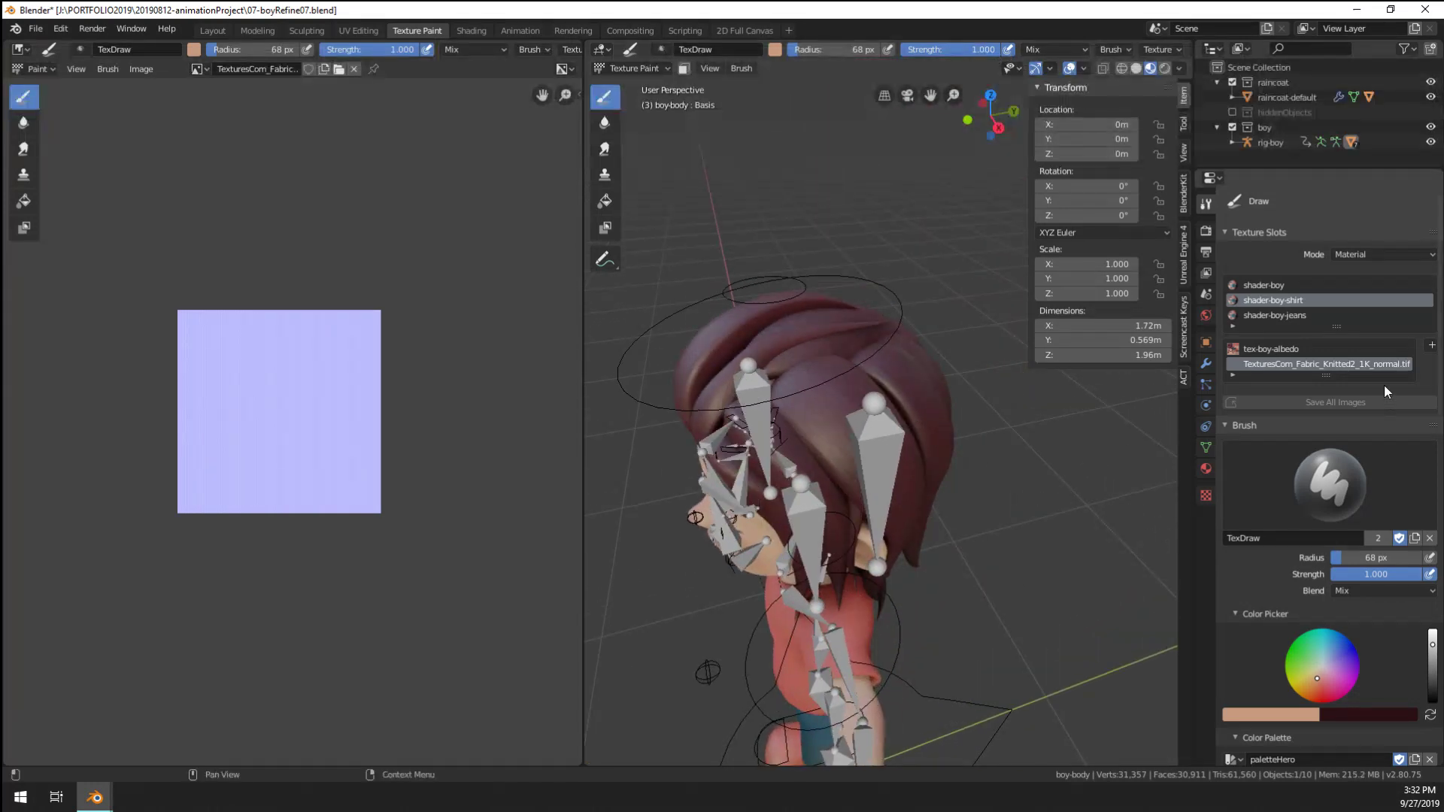
{"action": "left_click", "coordinate": [1262, 343]}
{"action": "left_click", "coordinate": [1262, 287]}
{"action": "scroll", "coordinate": [809, 469], "scroll_direction": "up", "scroll_amount": 4}
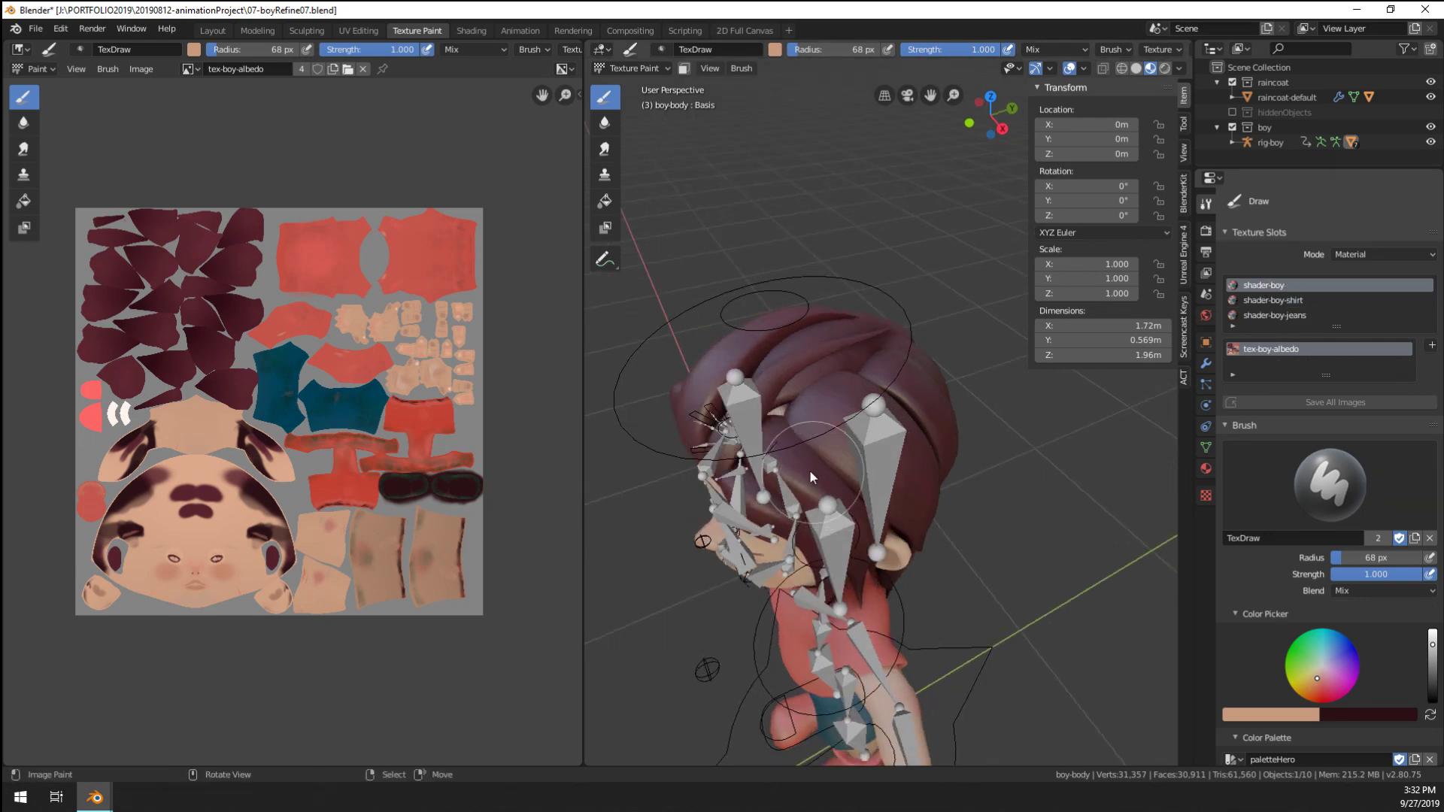
Switch the brush to the dark maroon hair colour and paint the exposed scalp in the crown's hair gap with a 103 px radius
{"action": "key", "text": "s"}
{"action": "mouse_move", "coordinate": [788, 479]}
{"action": "middle_mouse_down"}
{"action": "mouse_move", "coordinate": [877, 550]}
{"action": "mouse_move", "coordinate": [959, 543]}
{"action": "middle_mouse_up"}
{"action": "key", "text": "x"}
{"action": "left_click", "coordinate": [1277, 717]}
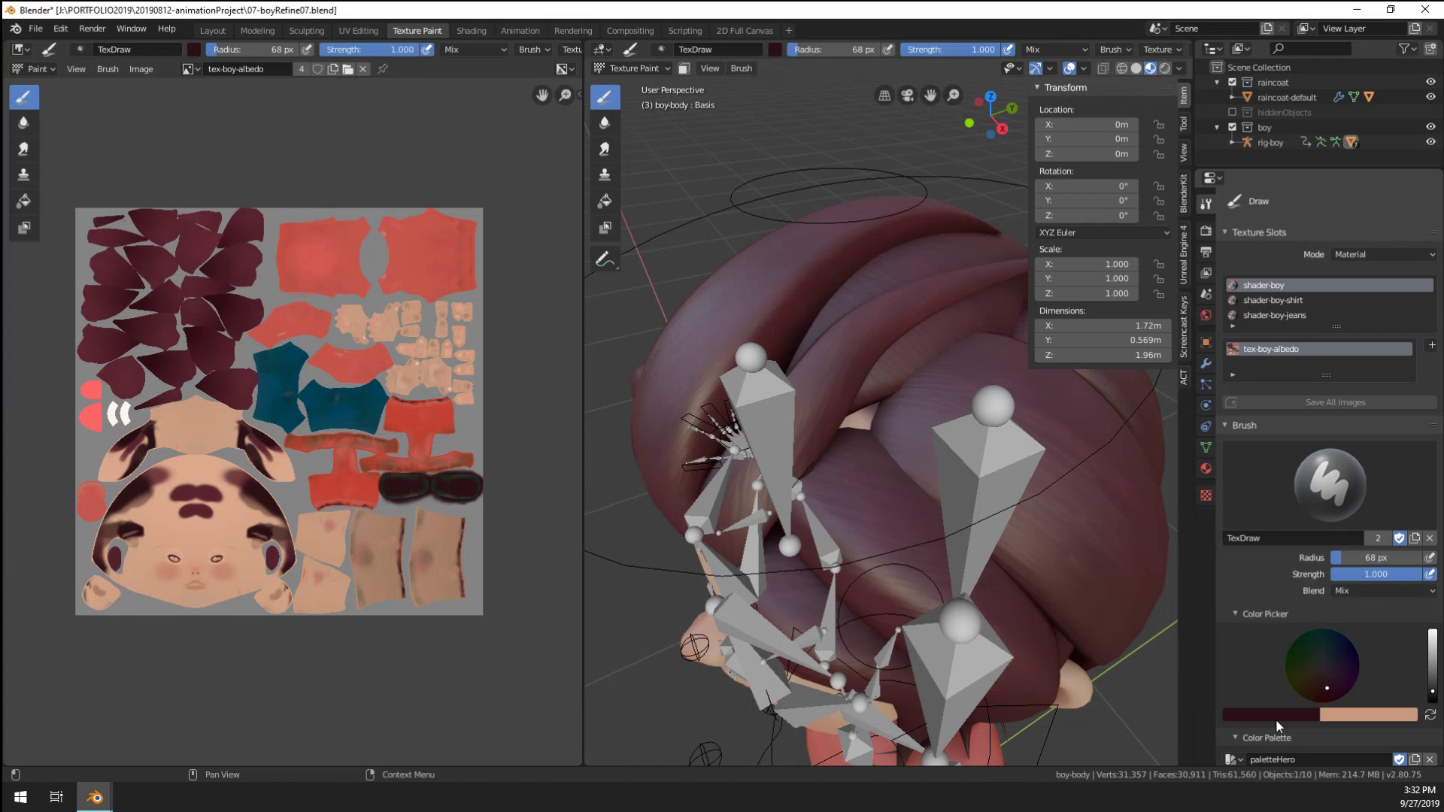
{"action": "left_click", "coordinate": [857, 424]}
{"action": "key", "text": "f"}
{"action": "left_click", "coordinate": [886, 430]}
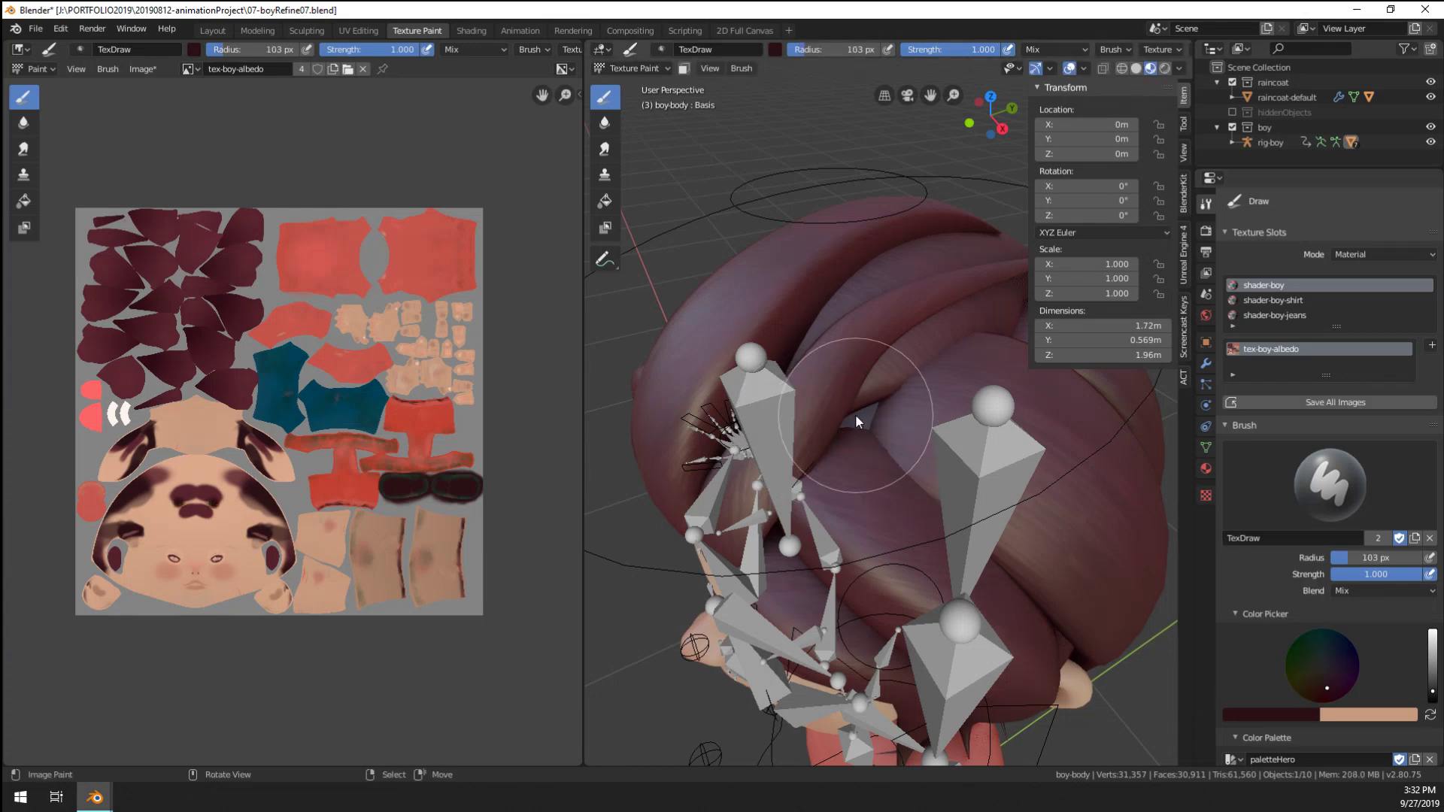
Continue painting the skin under the front and side hair strands dark maroon, reducing the brush radius to 47 px
{"action": "mouse_move", "coordinate": [855, 414]}
{"action": "middle_mouse_down"}
{"action": "mouse_move", "coordinate": [796, 440]}
{"action": "mouse_move", "coordinate": [827, 409]}
{"action": "middle_mouse_up"}
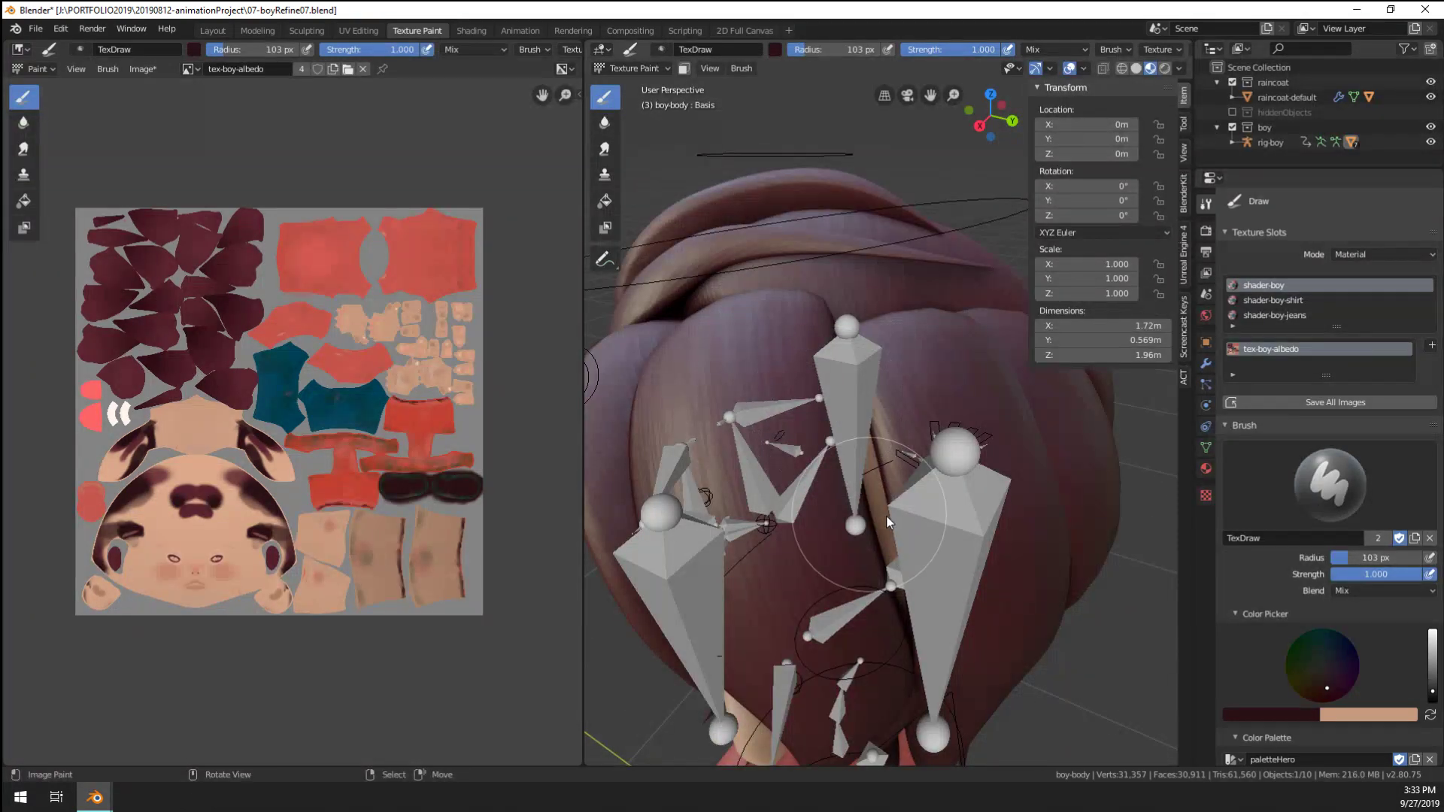
{"action": "middle_click_drag", "start_coordinate": [886, 516], "coordinate": [901, 490]}
{"action": "scroll", "coordinate": [900, 481], "scroll_direction": "down", "scroll_amount": 3}
{"action": "mouse_move", "coordinate": [888, 355]}
{"action": "left_mouse_down"}
{"action": "mouse_move", "coordinate": [877, 367]}
{"action": "mouse_move", "coordinate": [871, 341]}
{"action": "mouse_move", "coordinate": [848, 392]}
{"action": "left_mouse_up"}
{"action": "mouse_move", "coordinate": [848, 391]}
{"action": "middle_mouse_down"}
{"action": "mouse_move", "coordinate": [920, 435]}
{"action": "mouse_move", "coordinate": [945, 382]}
{"action": "mouse_move", "coordinate": [889, 368]}
{"action": "mouse_move", "coordinate": [789, 394]}
{"action": "mouse_move", "coordinate": [822, 366]}
{"action": "mouse_move", "coordinate": [915, 358]}
{"action": "mouse_move", "coordinate": [950, 388]}
{"action": "mouse_move", "coordinate": [996, 370]}
{"action": "middle_mouse_up"}
{"action": "scroll", "coordinate": [940, 410], "scroll_direction": "up", "scroll_amount": 2}
{"action": "key", "text": "f"}
{"action": "left_click", "coordinate": [855, 443]}
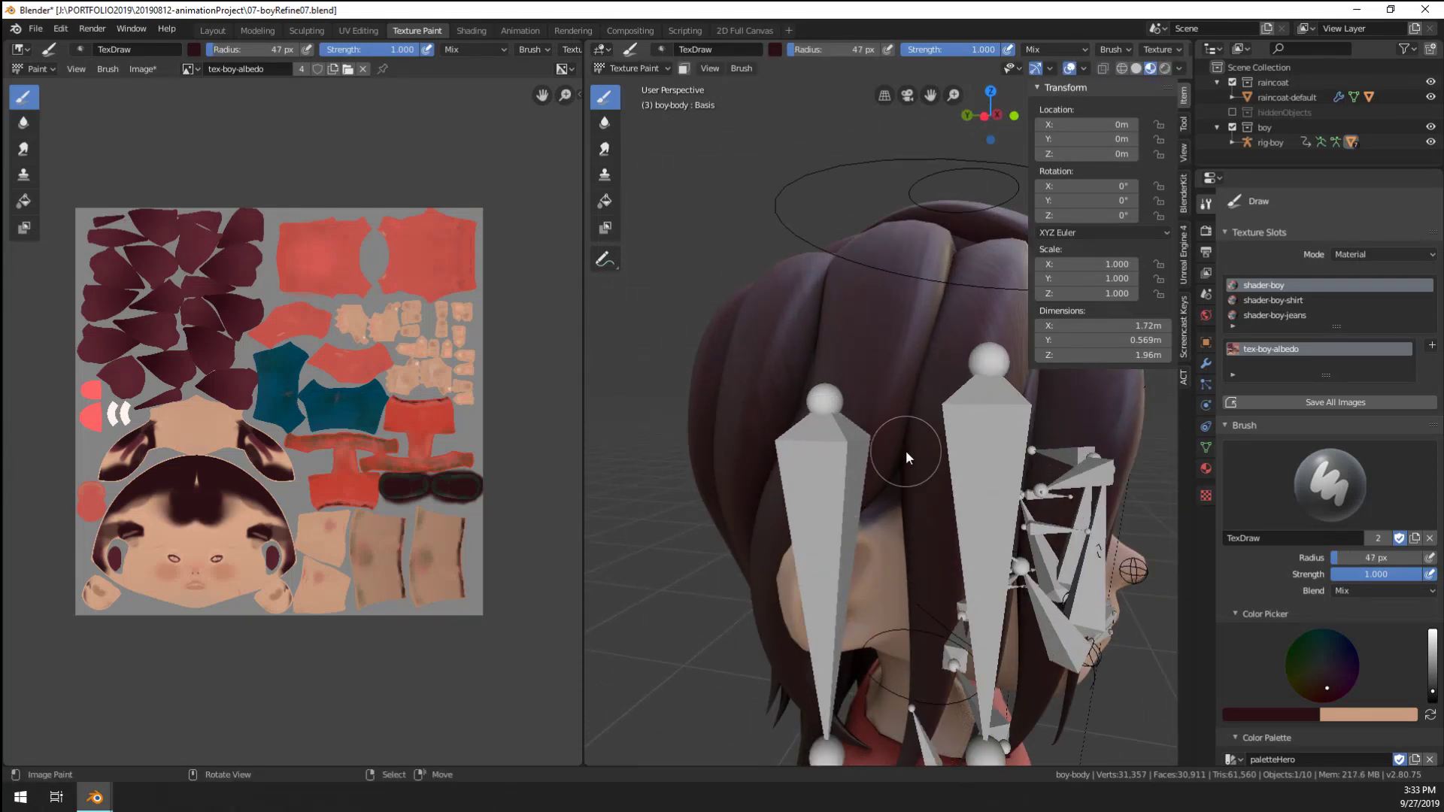
{"action": "left_click_drag", "start_coordinate": [905, 450], "coordinate": [869, 467]}
{"action": "mouse_move", "coordinate": [869, 467]}
{"action": "middle_mouse_down"}
{"action": "mouse_move", "coordinate": [923, 470]}
{"action": "mouse_move", "coordinate": [884, 442]}
{"action": "middle_mouse_up"}
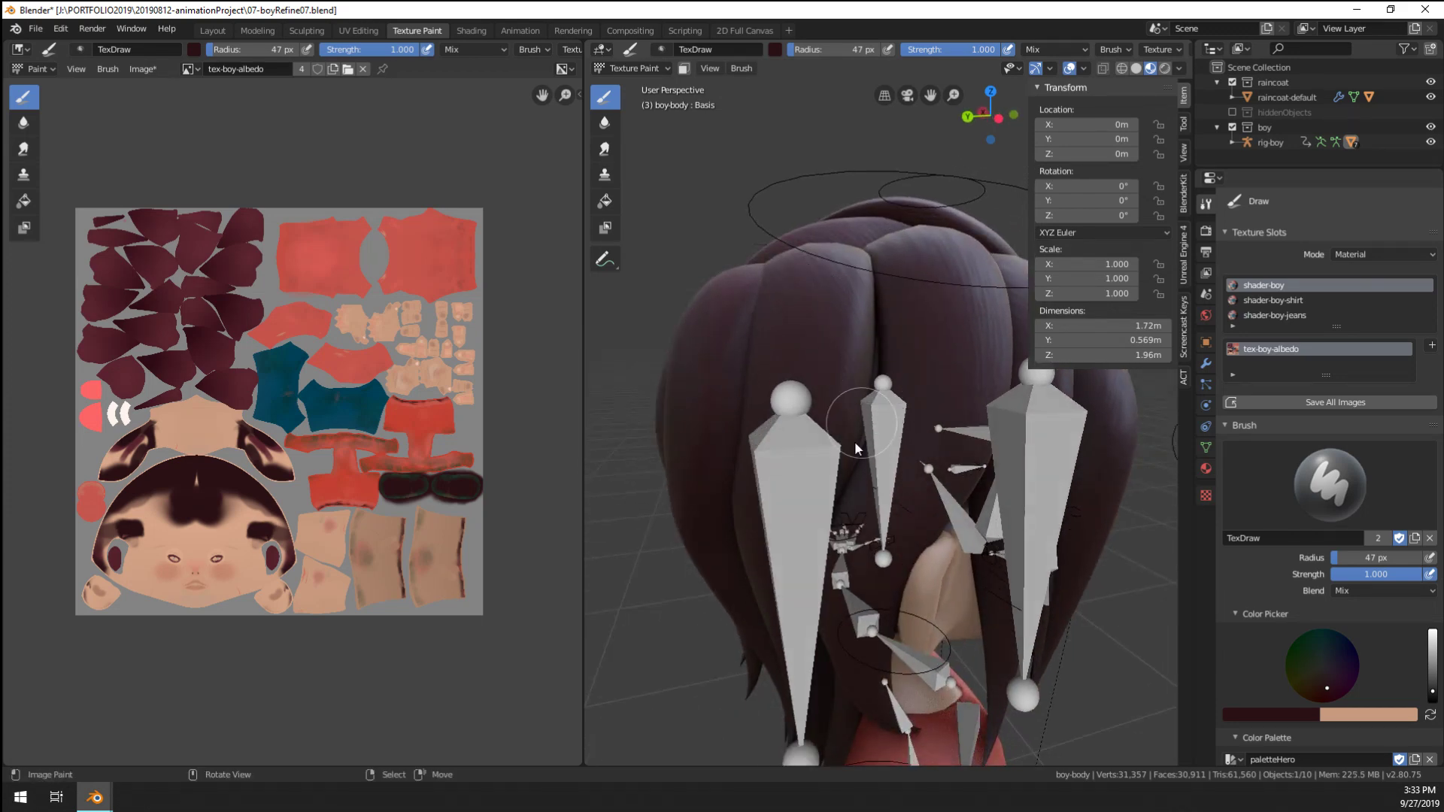
Hide the viewport overlays and darken the remaining scalp between the back and crown strands, enlarging the brush radius to 118 px
{"action": "left_click", "coordinate": [1069, 69]}
{"action": "middle_click_drag", "start_coordinate": [970, 248], "coordinate": [1000, 332]}
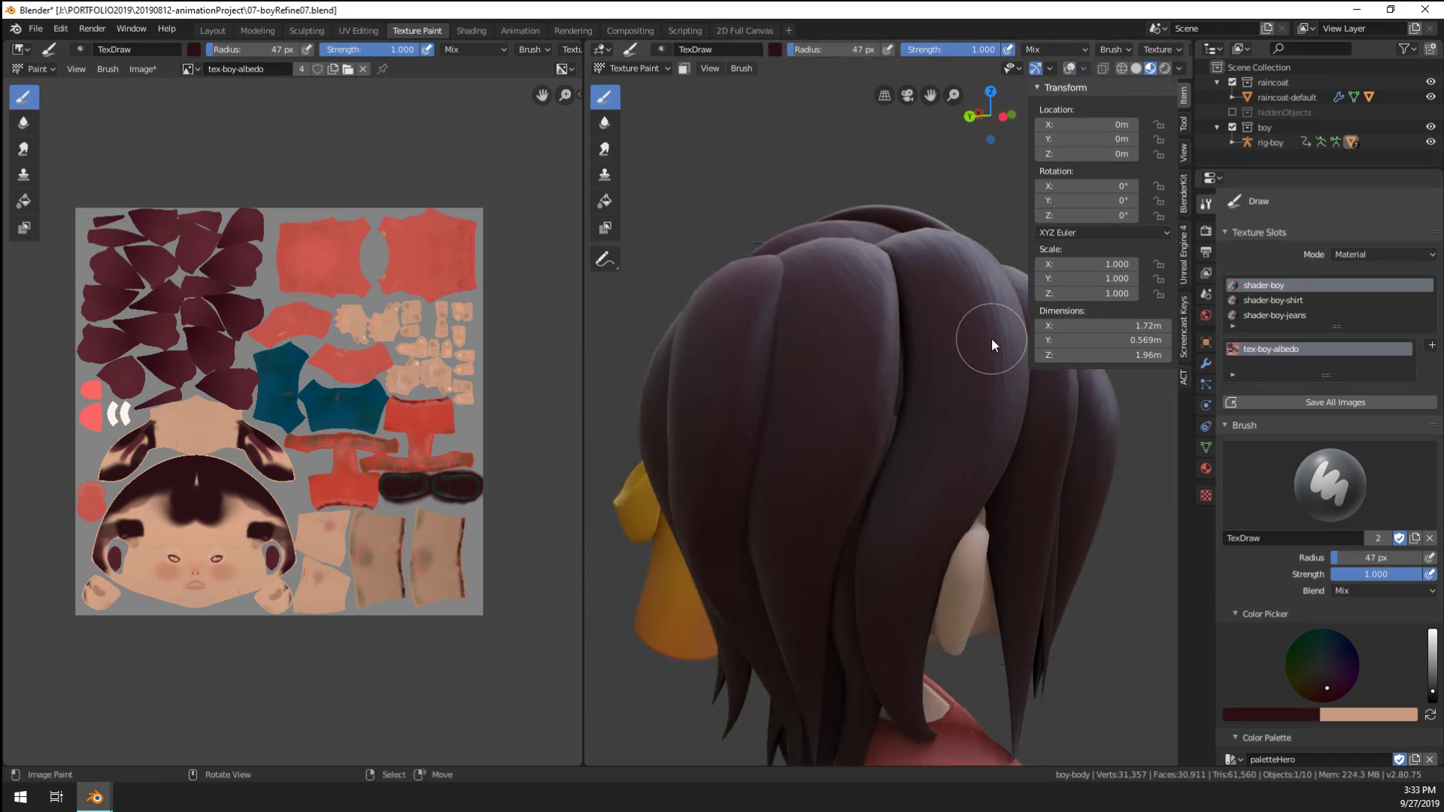
{"action": "left_click_drag", "start_coordinate": [864, 489], "coordinate": [915, 428]}
{"action": "mouse_move", "coordinate": [916, 429]}
{"action": "middle_mouse_down"}
{"action": "mouse_move", "coordinate": [882, 417]}
{"action": "mouse_move", "coordinate": [764, 454]}
{"action": "mouse_move", "coordinate": [913, 409]}
{"action": "middle_mouse_up"}
{"action": "mouse_move", "coordinate": [957, 471]}
{"action": "middle_mouse_down"}
{"action": "mouse_move", "coordinate": [864, 432]}
{"action": "mouse_move", "coordinate": [936, 486]}
{"action": "mouse_move", "coordinate": [854, 395]}
{"action": "mouse_move", "coordinate": [816, 512]}
{"action": "middle_mouse_up"}
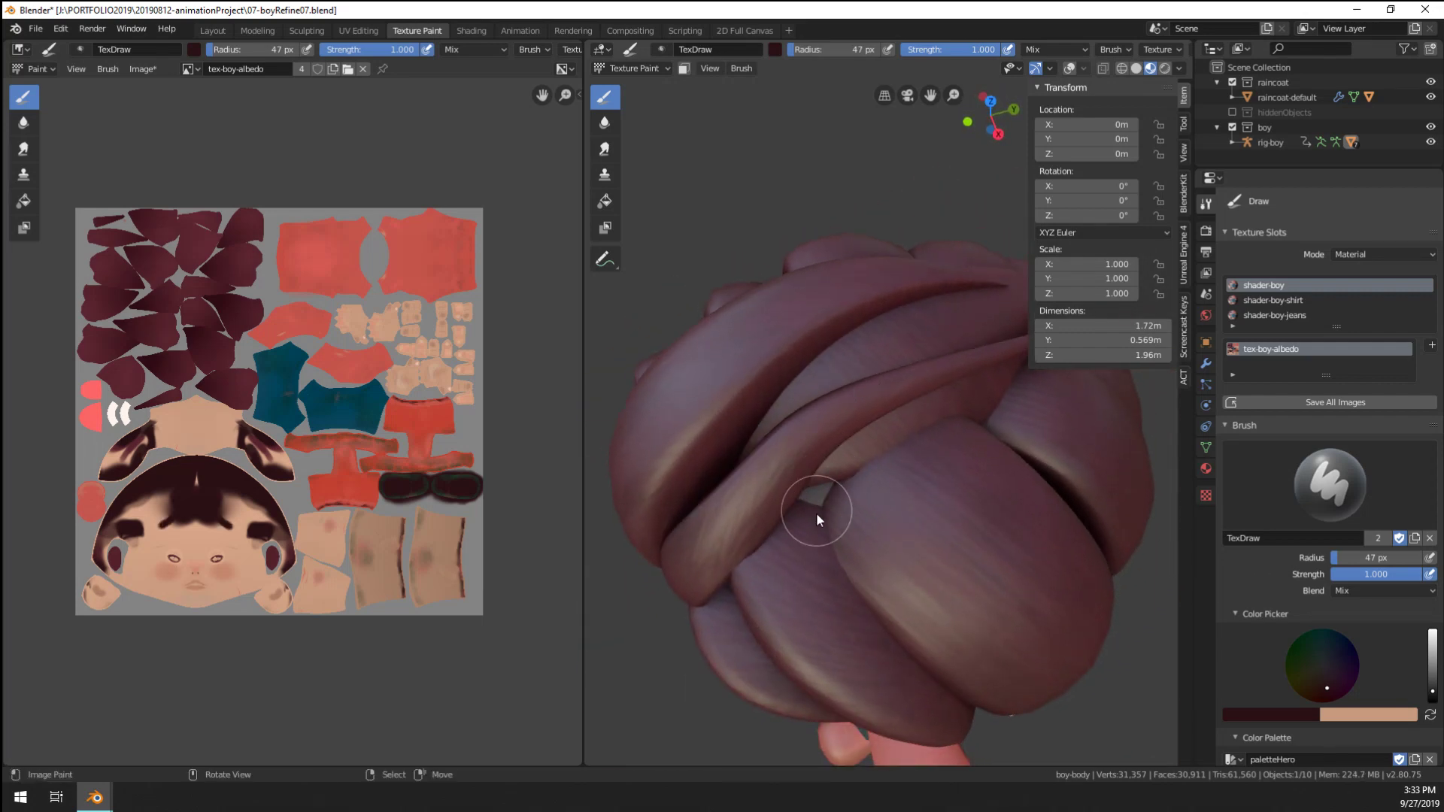
{"action": "key", "text": "f"}
{"action": "left_click", "coordinate": [869, 513]}
{"action": "middle_click_drag", "start_coordinate": [818, 462], "coordinate": [808, 468]}
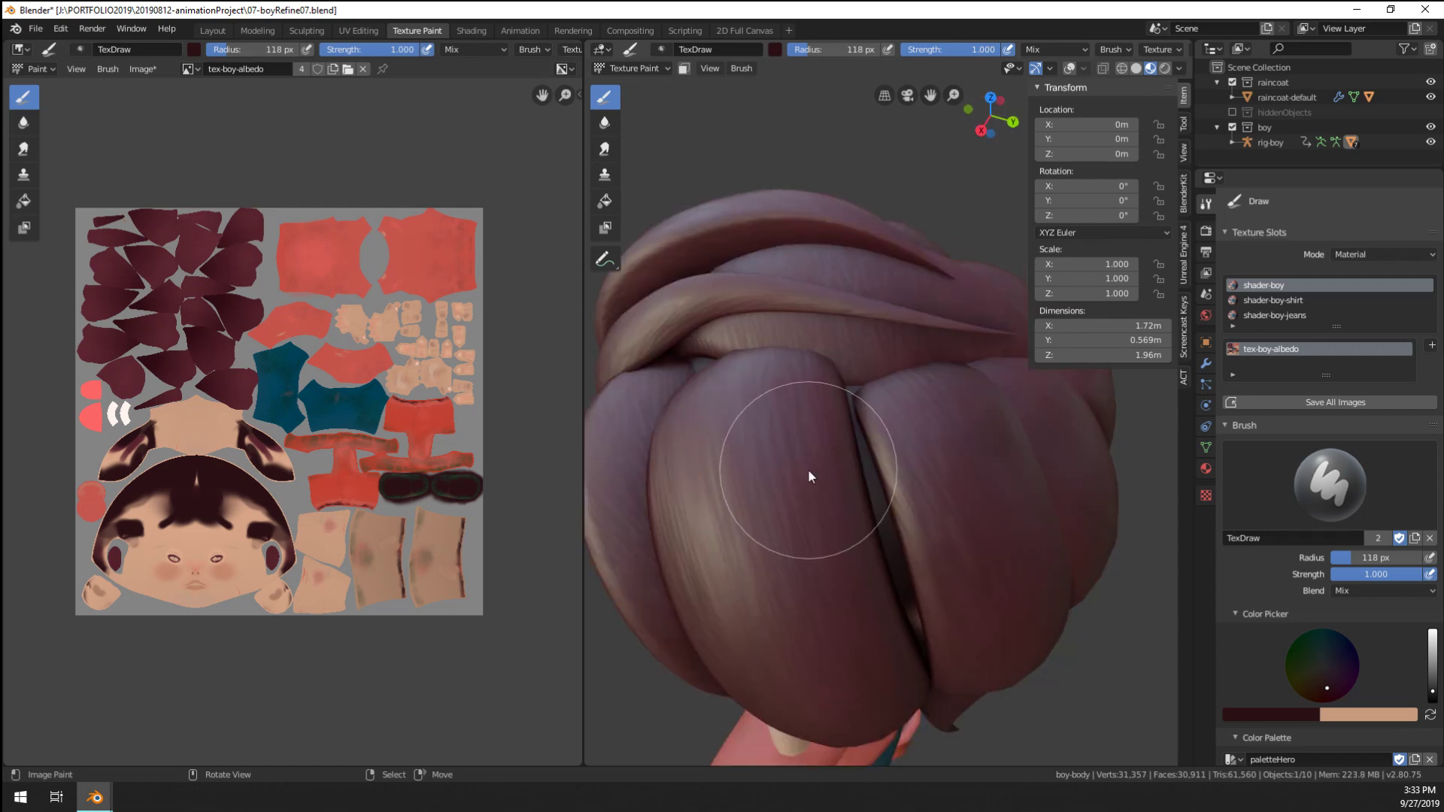
Examine the boy's face, jaw and neck from several angles and distances for painting flaws
{"action": "middle_click_drag", "start_coordinate": [899, 549], "coordinate": [932, 552]}
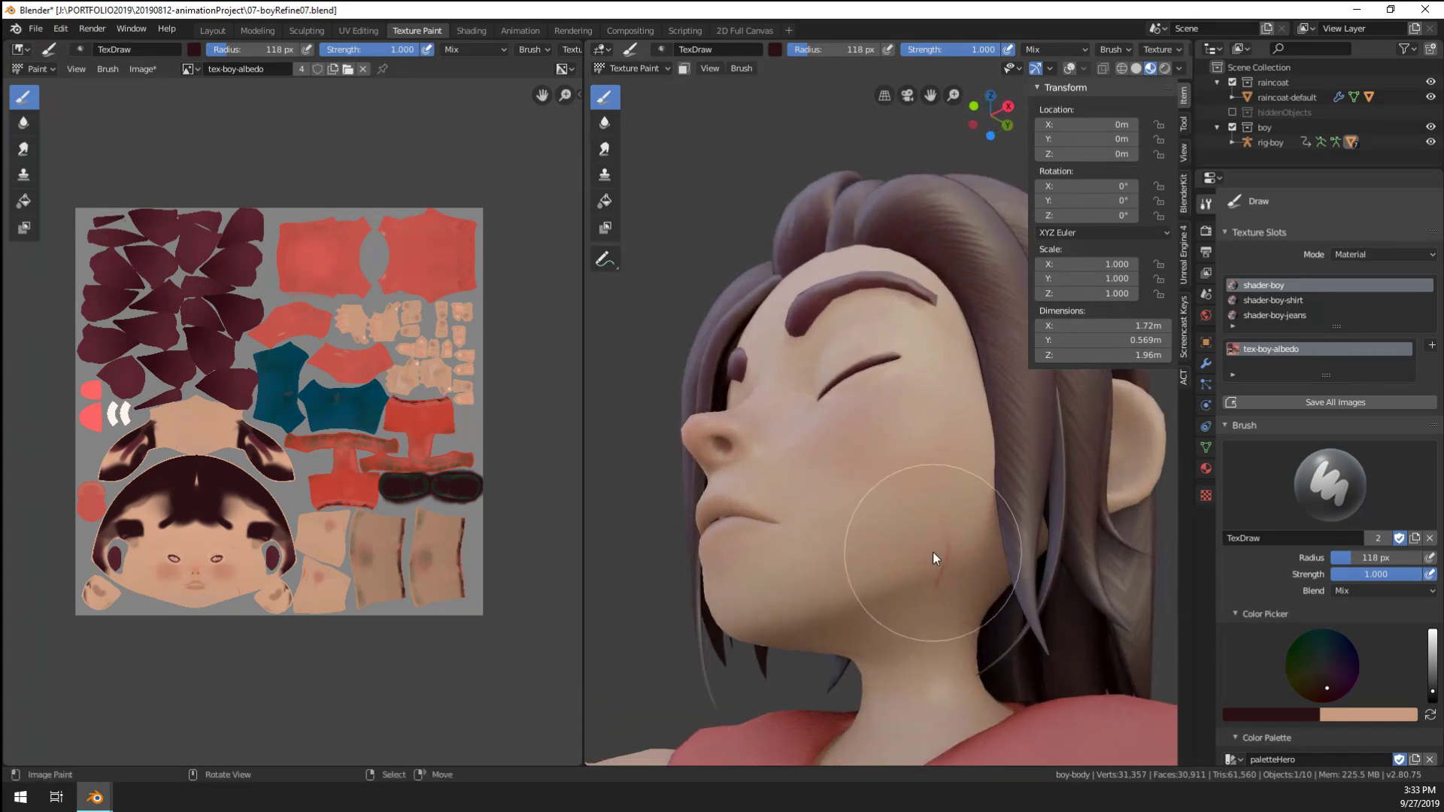
{"action": "scroll", "coordinate": [904, 631], "scroll_direction": "up", "scroll_amount": 3}
{"action": "mouse_move", "coordinate": [904, 631]}
{"action": "middle_mouse_down"}
{"action": "mouse_move", "coordinate": [886, 617]}
{"action": "mouse_move", "coordinate": [901, 585]}
{"action": "mouse_move", "coordinate": [895, 623]}
{"action": "middle_mouse_up"}
{"action": "scroll", "coordinate": [917, 629], "scroll_direction": "down", "scroll_amount": 6}
{"action": "middle_click_drag", "start_coordinate": [839, 633], "coordinate": [972, 634]}
{"action": "scroll", "coordinate": [940, 594], "scroll_direction": "up", "scroll_amount": 5}
{"action": "scroll", "coordinate": [925, 617], "scroll_direction": "down", "scroll_amount": 2}
{"action": "scroll", "coordinate": [901, 606], "scroll_direction": "down", "scroll_amount": 3}
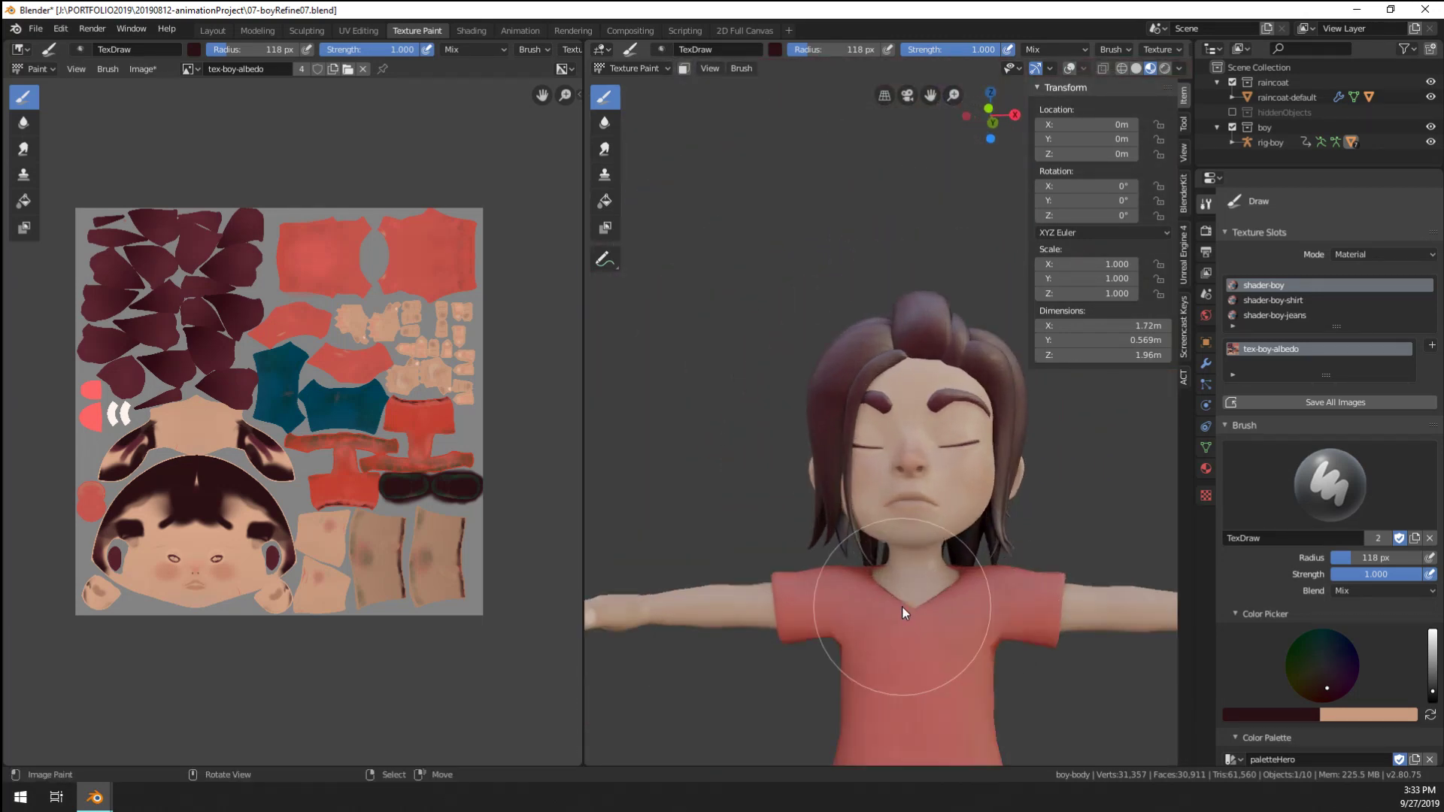
Soften the reddish streak on the boy's jaw near the hair with the Smear brush at a 52 px radius
{"action": "scroll", "coordinate": [901, 606], "scroll_direction": "up", "scroll_amount": 3}
{"action": "middle_click_drag", "start_coordinate": [901, 606], "coordinate": [775, 588]}
{"action": "scroll", "coordinate": [774, 588], "scroll_direction": "up", "scroll_amount": 3}
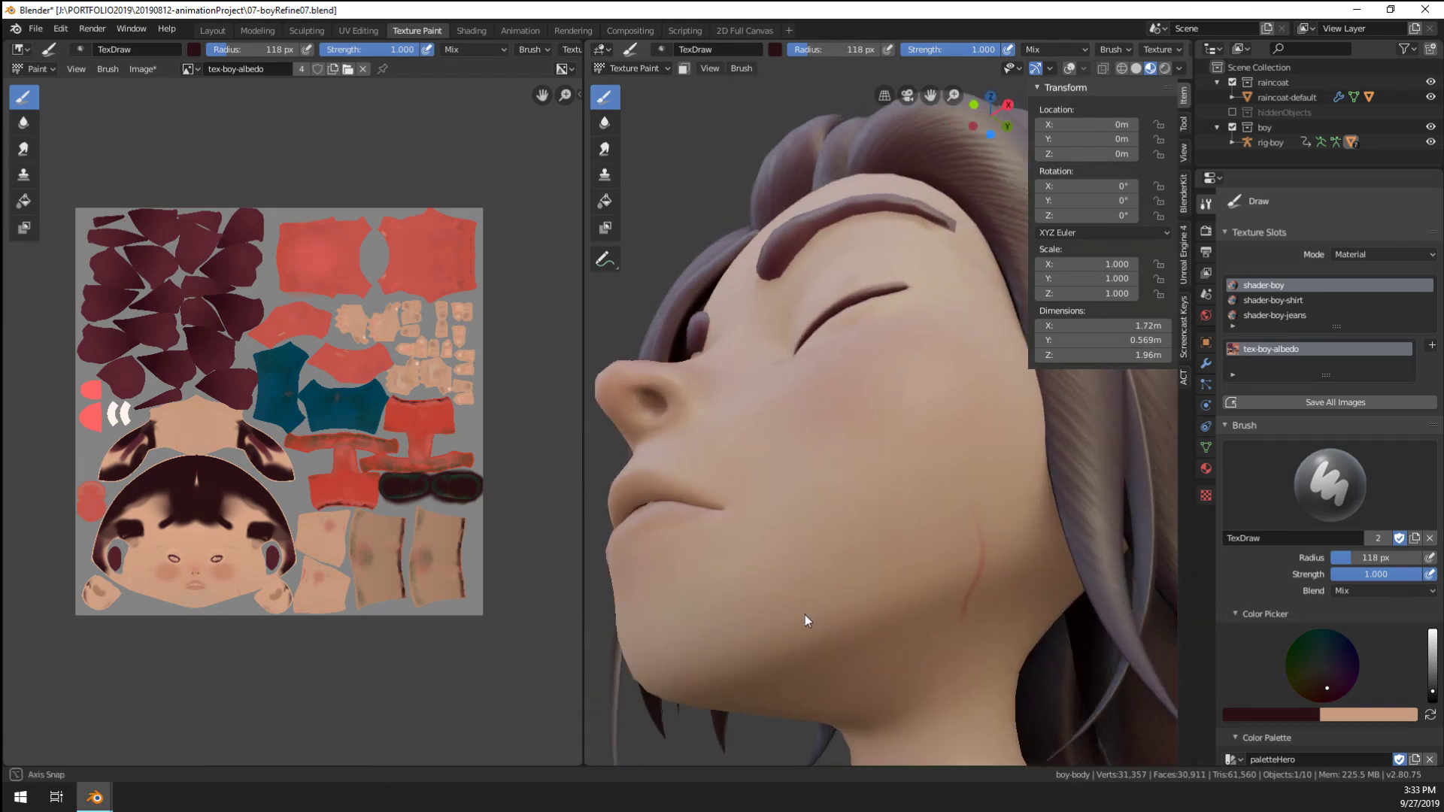
{"action": "scroll", "coordinate": [805, 615], "scroll_direction": "up", "scroll_amount": 3}
{"action": "scroll", "coordinate": [781, 602], "scroll_direction": "down", "scroll_amount": 3}
{"action": "middle_click_drag", "start_coordinate": [724, 537], "coordinate": [701, 503]}
{"action": "left_click", "coordinate": [604, 148]}
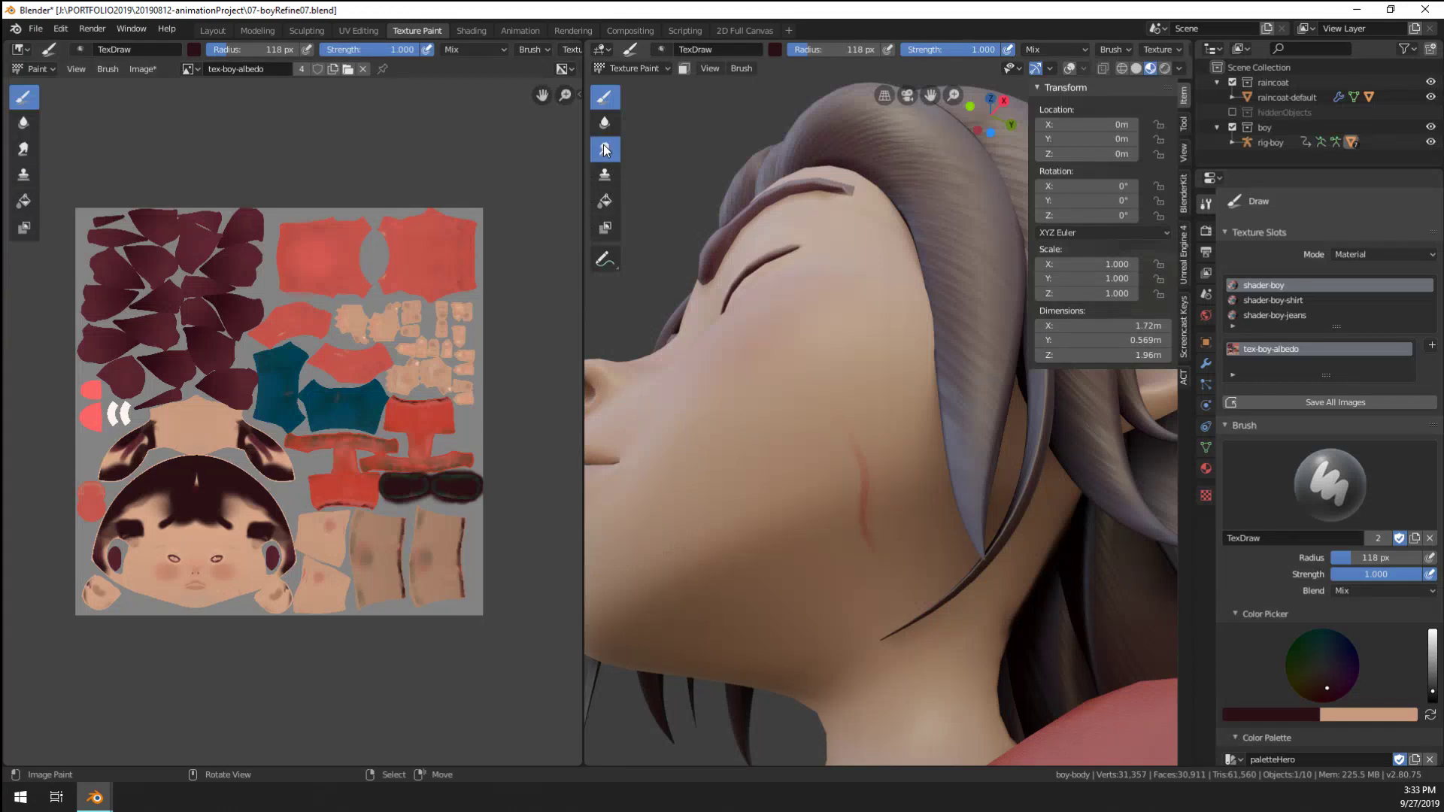
{"action": "key", "text": "f"}
{"action": "left_click", "coordinate": [850, 481]}
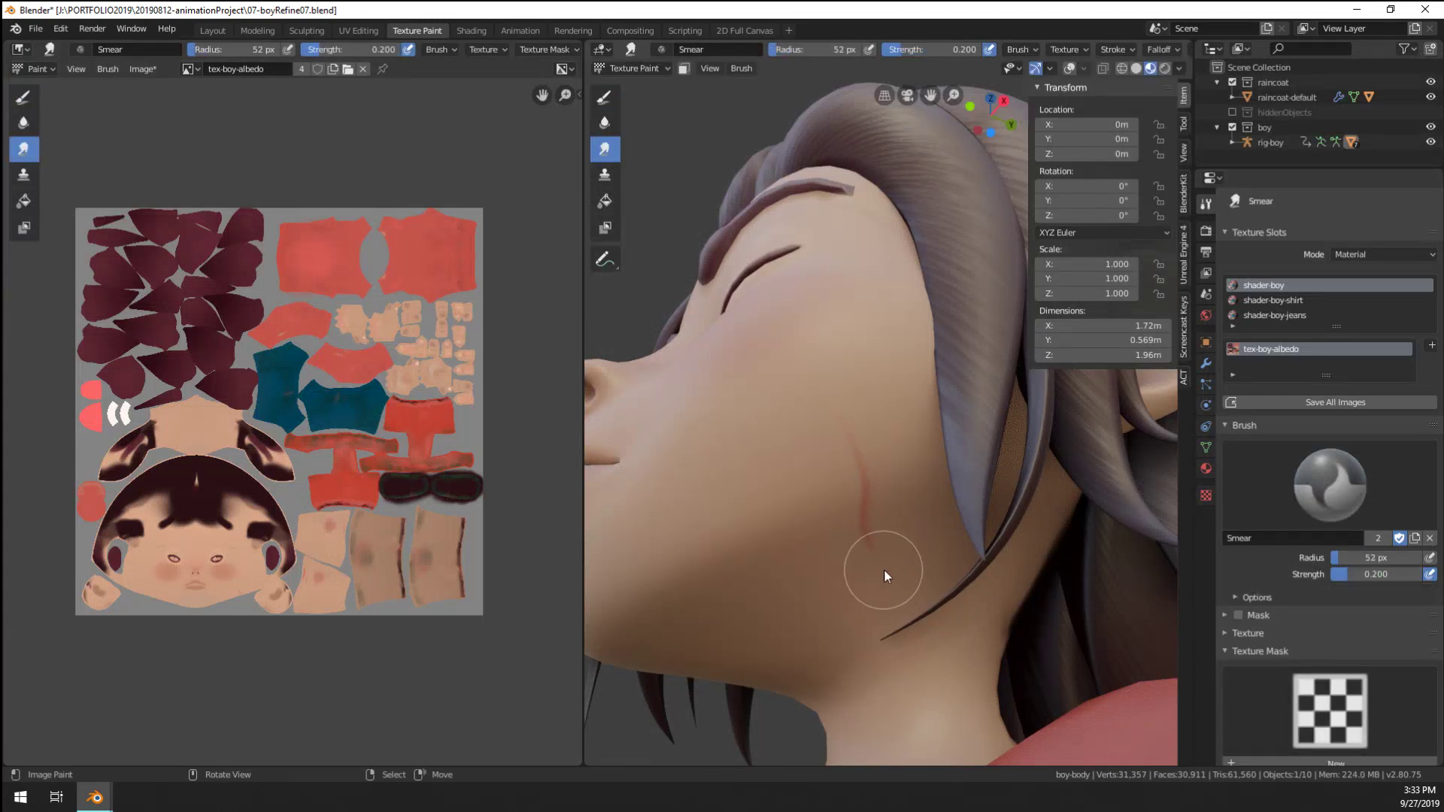
Check the repainted head from the front and above, and return the 3D view to Object Mode
{"action": "scroll", "coordinate": [883, 568], "scroll_direction": "down", "scroll_amount": 8}
{"action": "middle_click_drag", "start_coordinate": [883, 568], "coordinate": [854, 632]}
{"action": "scroll", "coordinate": [789, 651], "scroll_direction": "down", "scroll_amount": 6}
{"action": "scroll", "coordinate": [887, 550], "scroll_direction": "up", "scroll_amount": 8}
{"action": "middle_click_drag", "start_coordinate": [888, 551], "coordinate": [850, 579]}
{"action": "left_click", "coordinate": [666, 67]}
{"action": "left_click", "coordinate": [635, 87]}
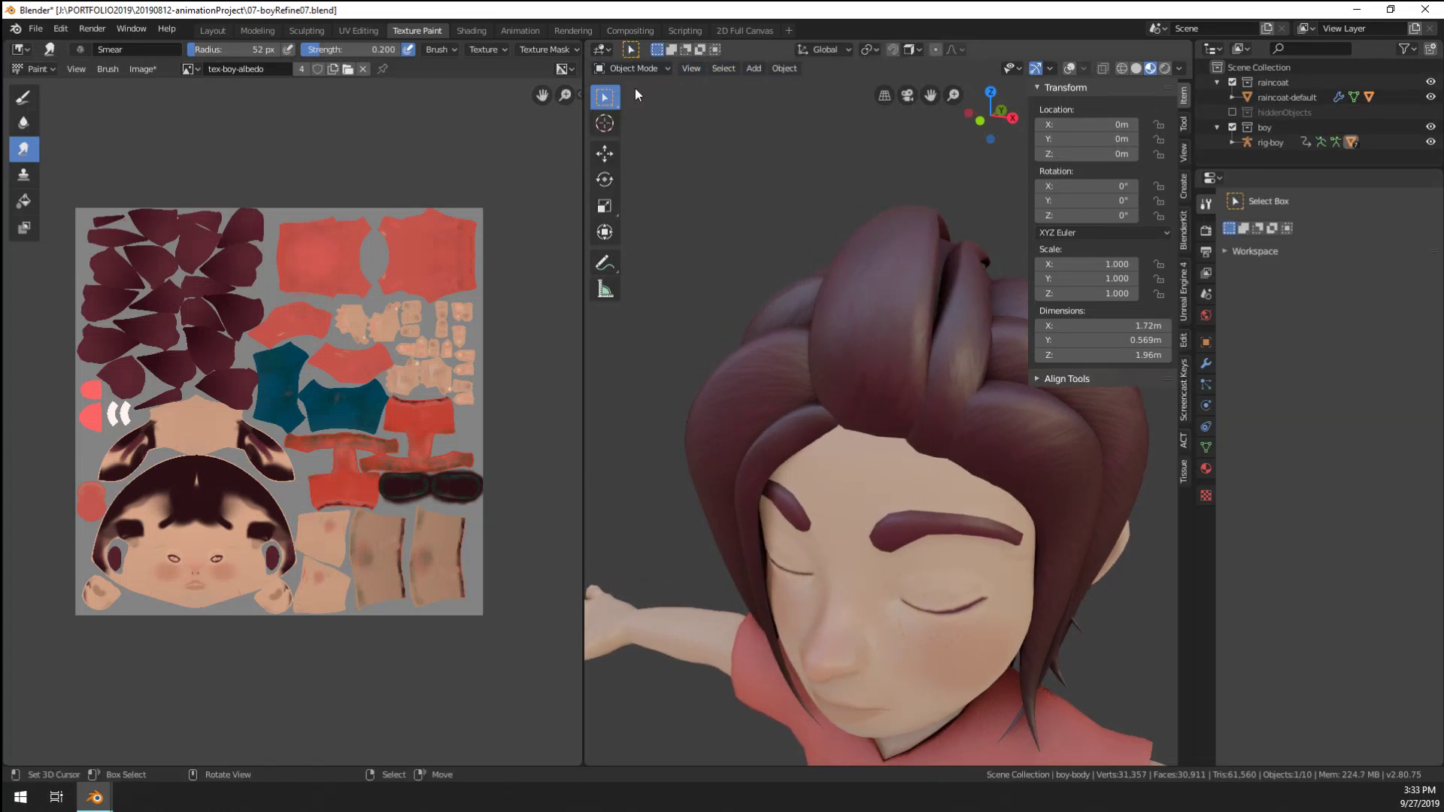
{"action": "middle_click_drag", "start_coordinate": [885, 293], "coordinate": [901, 255]}
{"action": "scroll", "coordinate": [899, 252], "scroll_direction": "down", "scroll_amount": 5}
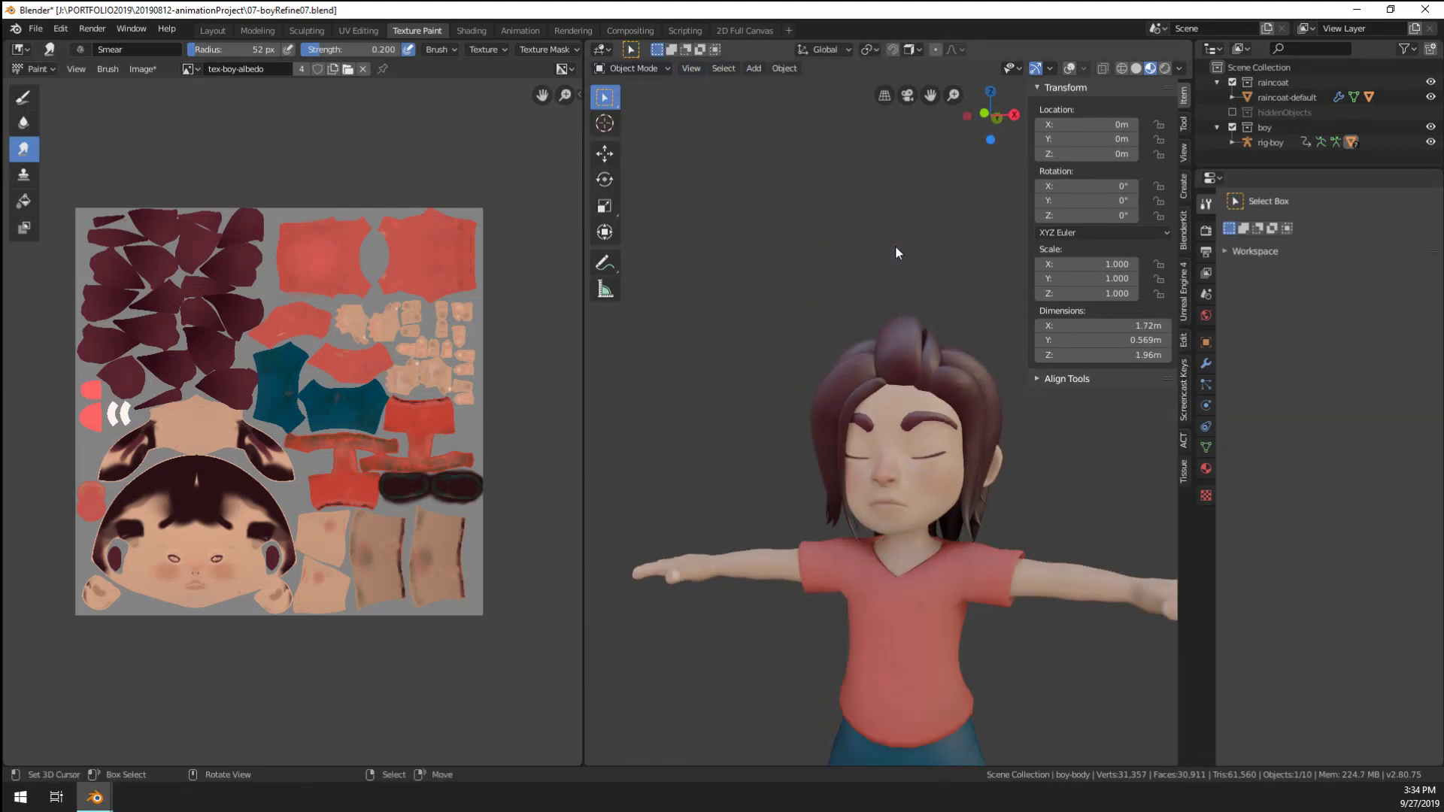
Save the tex-boy-albedo image and the 07-boyRefine07.blend file
{"action": "left_click", "coordinate": [143, 69]}
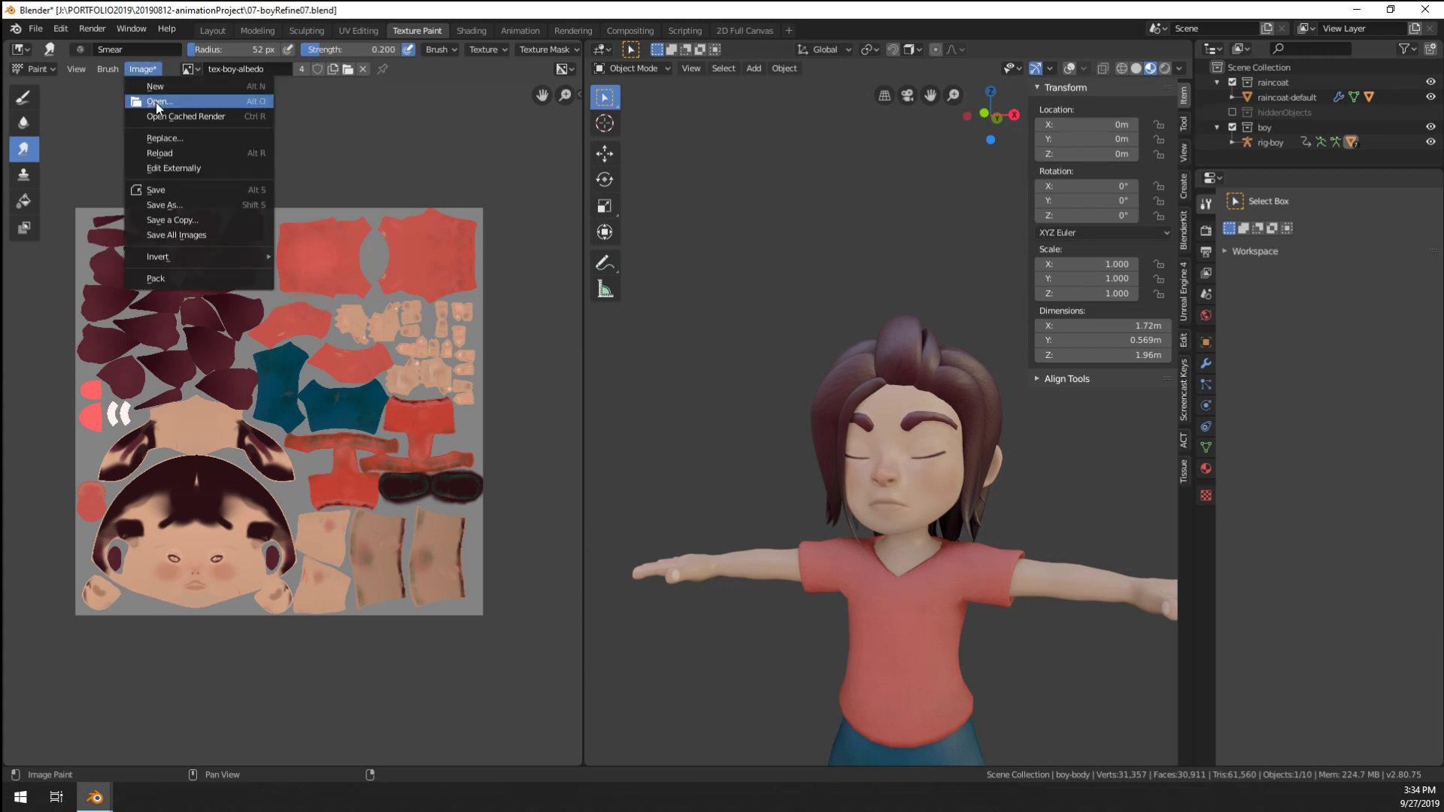
{"action": "left_click", "coordinate": [183, 190]}
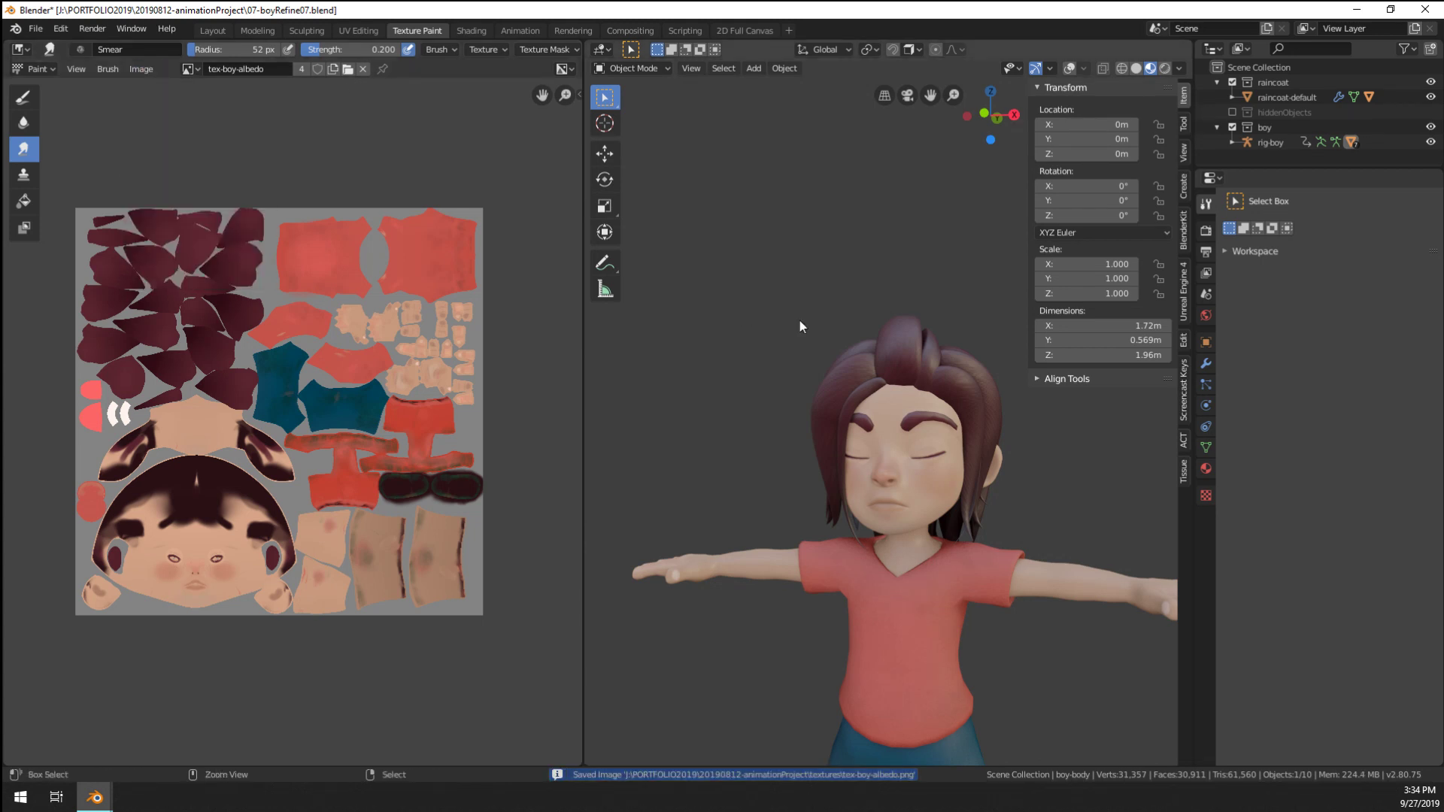
{"action": "key", "text": "ctrl+s"}
Switch to the Blender window with the boy and dog scene and reload 08-testScene01.blend from the recent files
{"action": "mouse_move", "coordinate": [95, 796]}
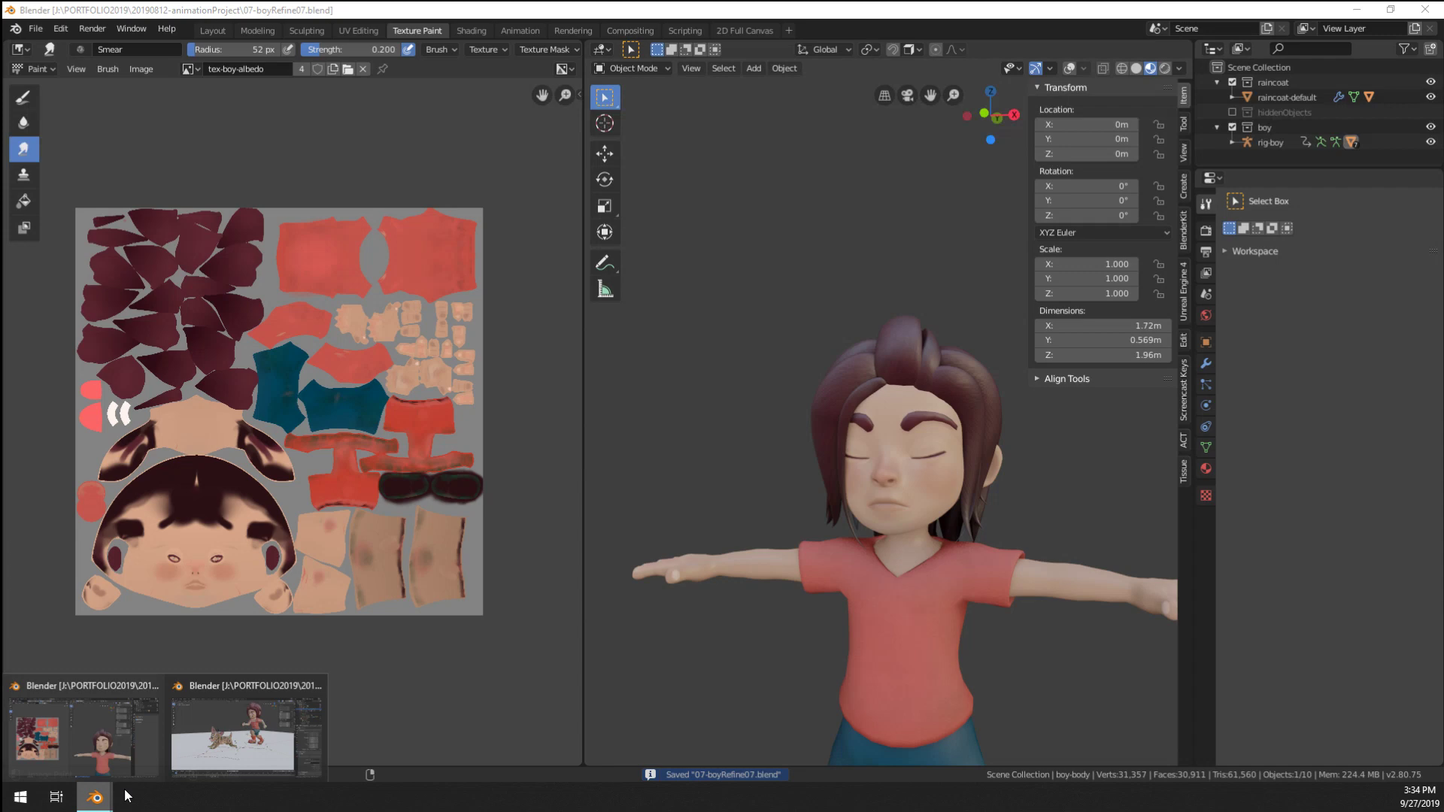
{"action": "left_click", "coordinate": [194, 739]}
{"action": "scroll", "coordinate": [409, 214], "scroll_direction": "up", "scroll_amount": 5}
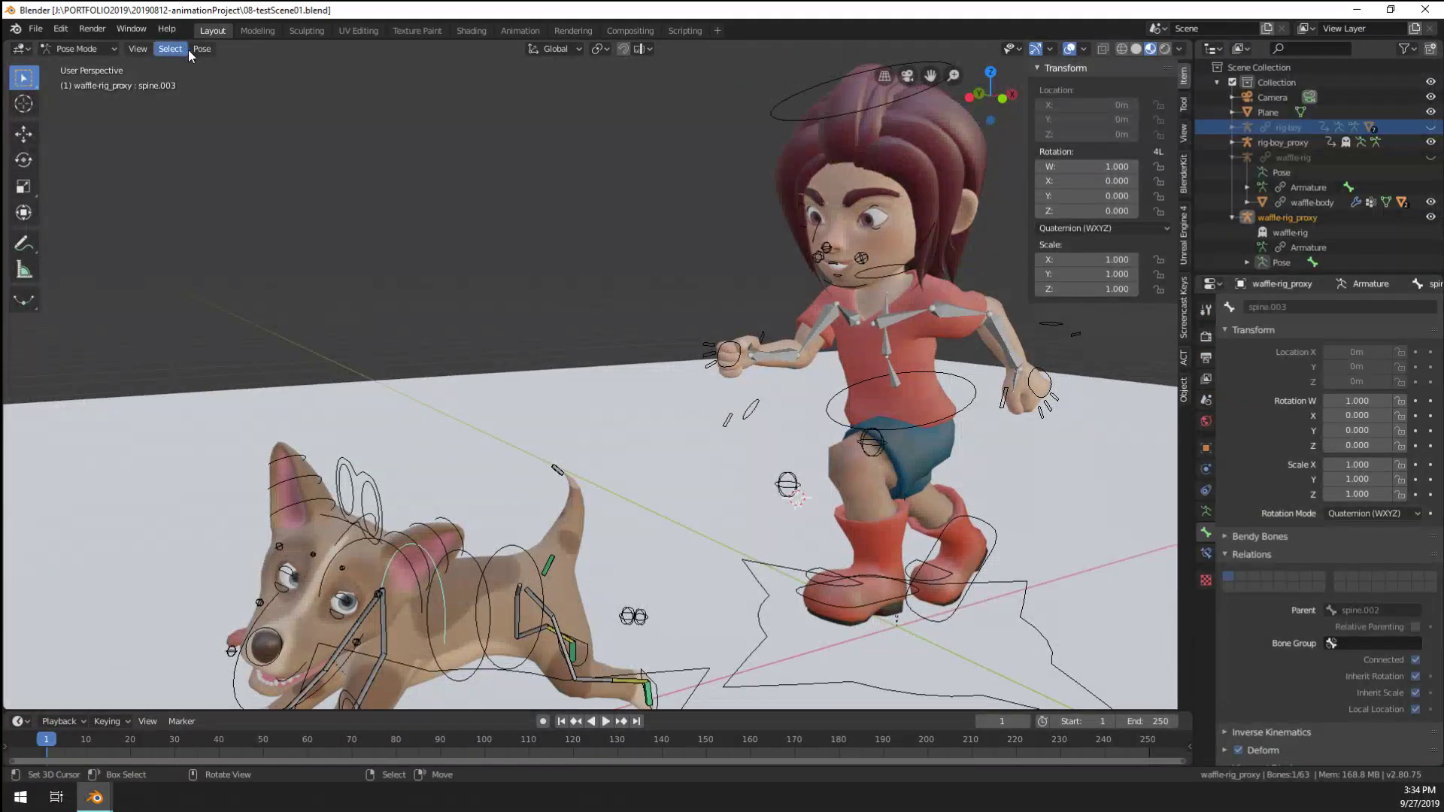
{"action": "left_click", "coordinate": [189, 50]}
{"action": "left_click", "coordinate": [35, 28]}
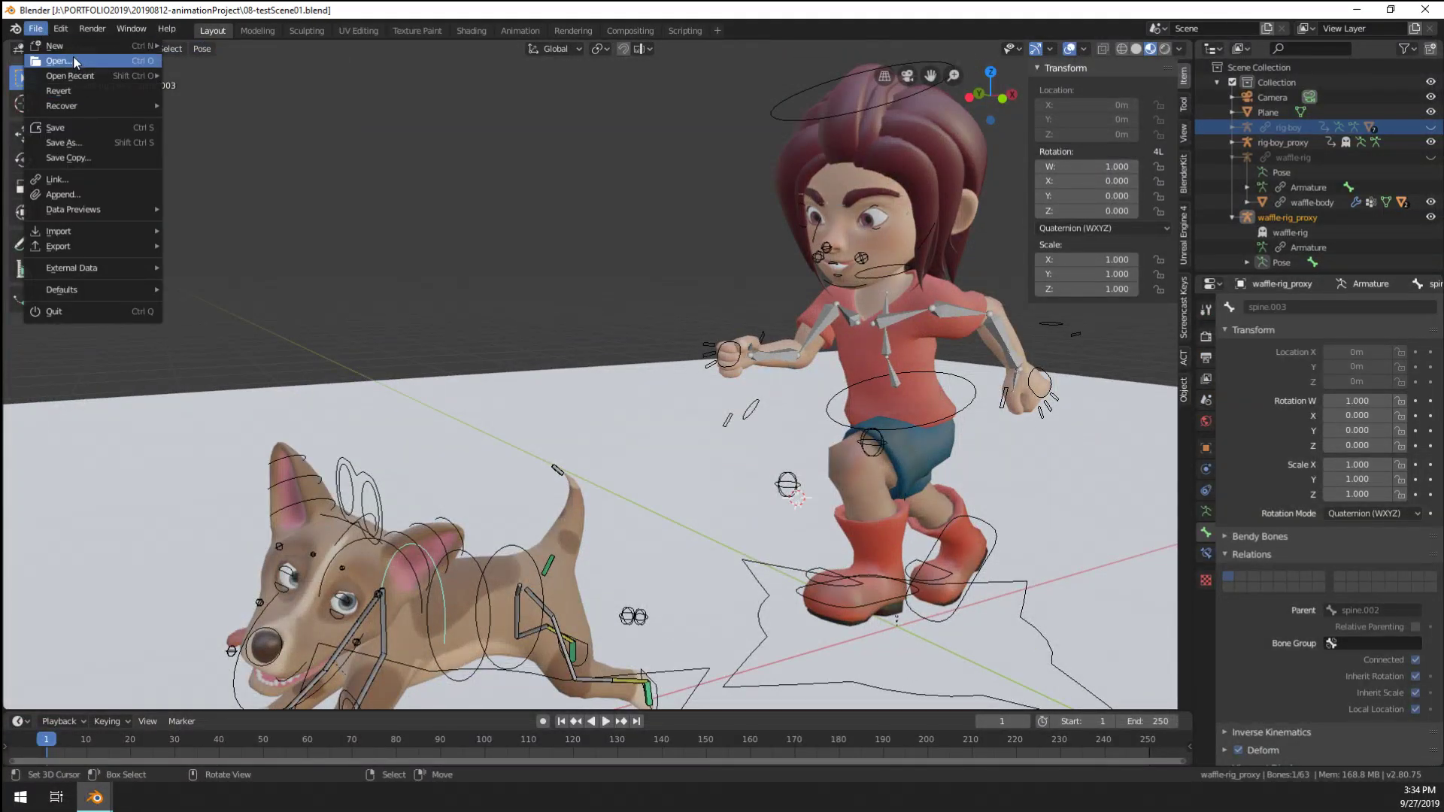
{"action": "left_click", "coordinate": [35, 28]}
{"action": "left_click", "coordinate": [35, 27]}
{"action": "mouse_move", "coordinate": [85, 79]}
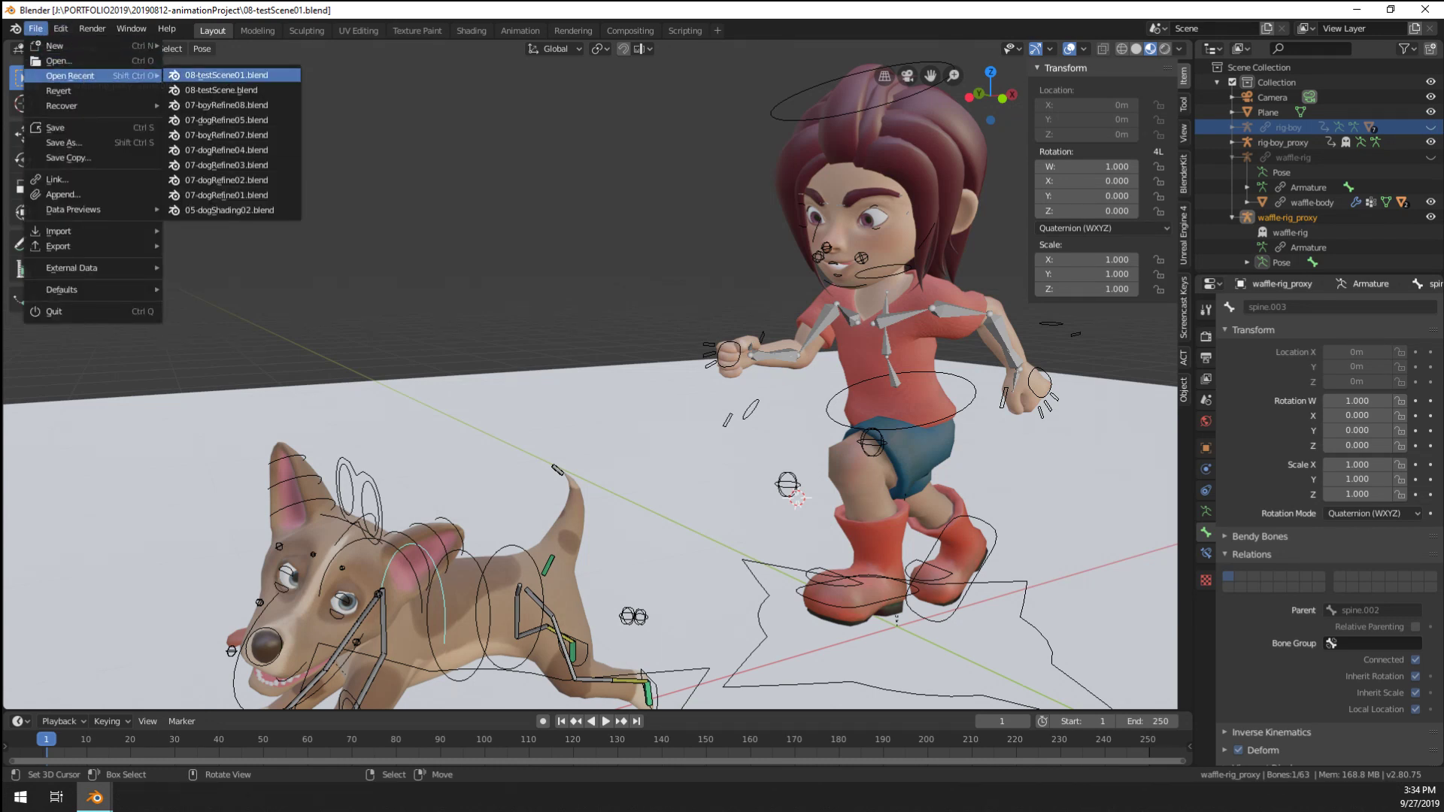
{"action": "key", "text": "Return"}
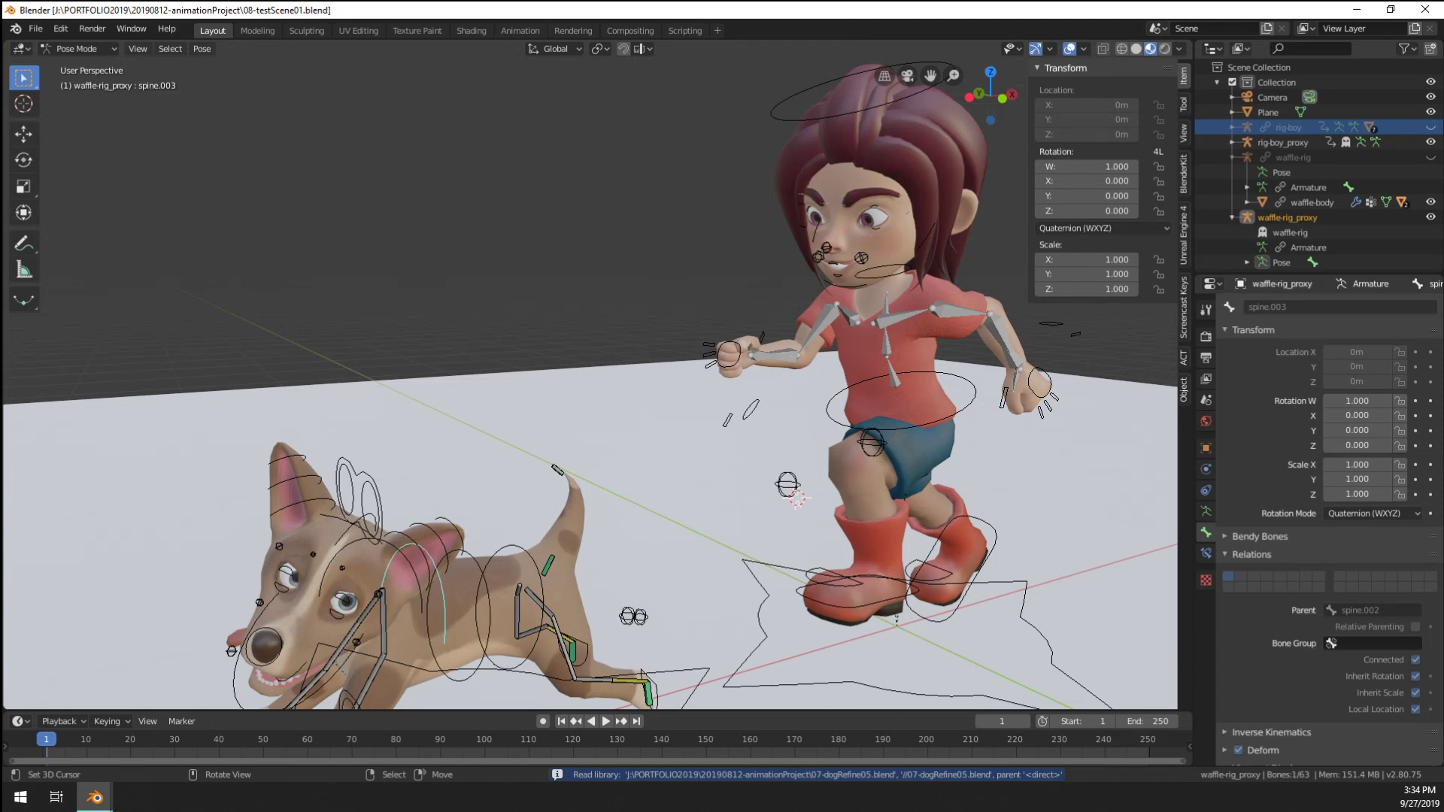
Inspect the boy's hair, save the scene and reopen 08-testScene01.blend from the recent files
{"action": "scroll", "coordinate": [651, 391], "scroll_direction": "up", "scroll_amount": 4}
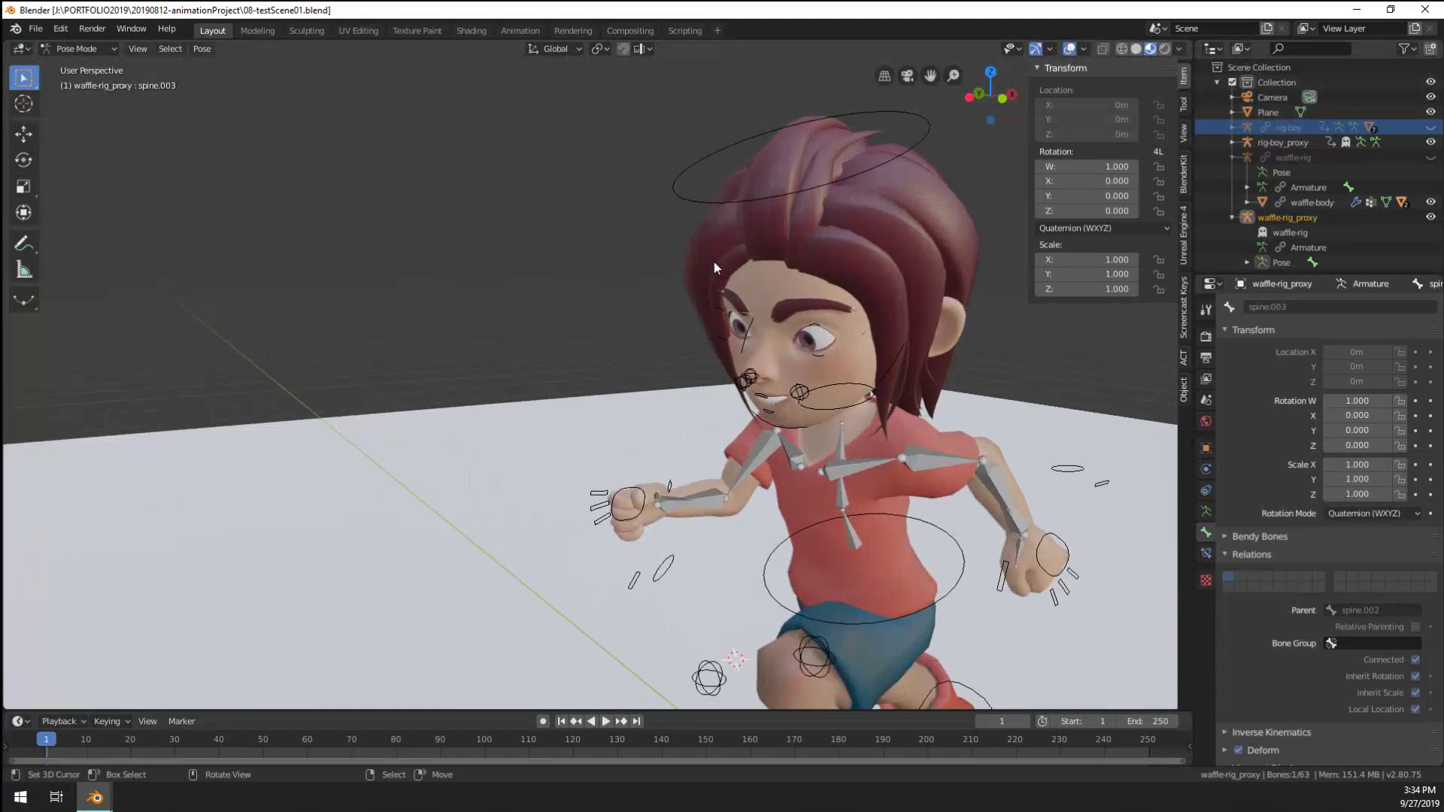
{"action": "scroll", "coordinate": [715, 267], "scroll_direction": "up", "scroll_amount": 2}
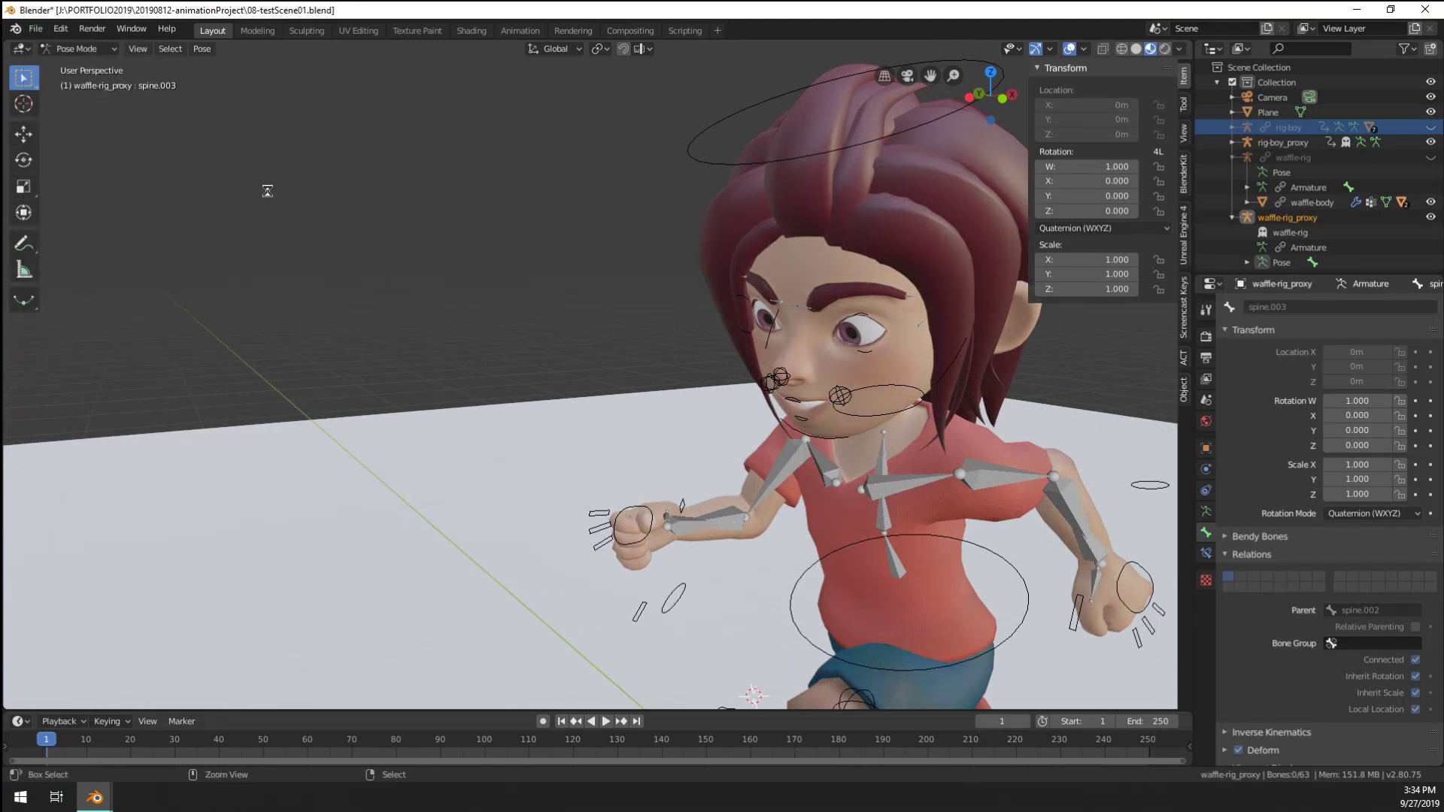
{"action": "left_click", "coordinate": [35, 28]}
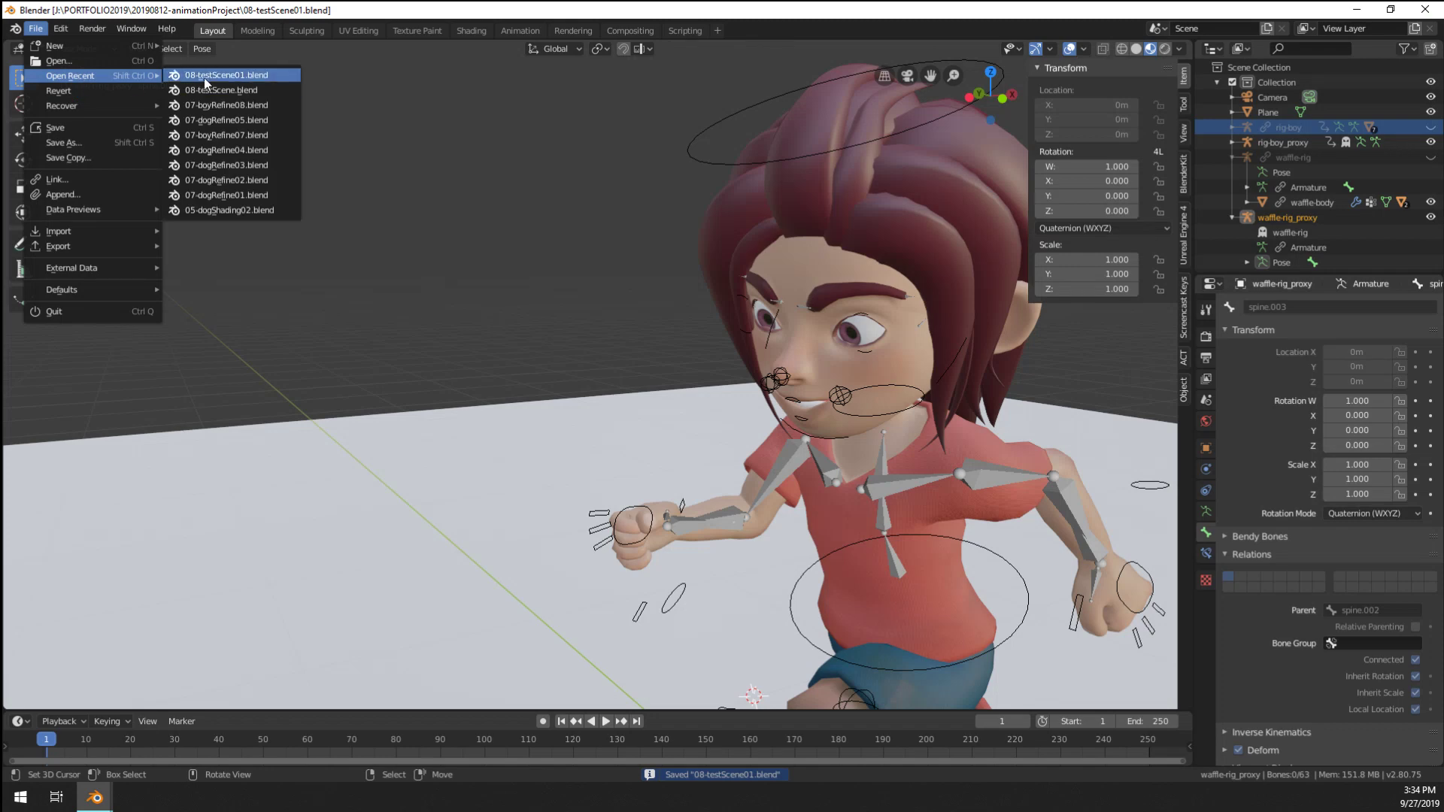
{"action": "left_click", "coordinate": [209, 76]}
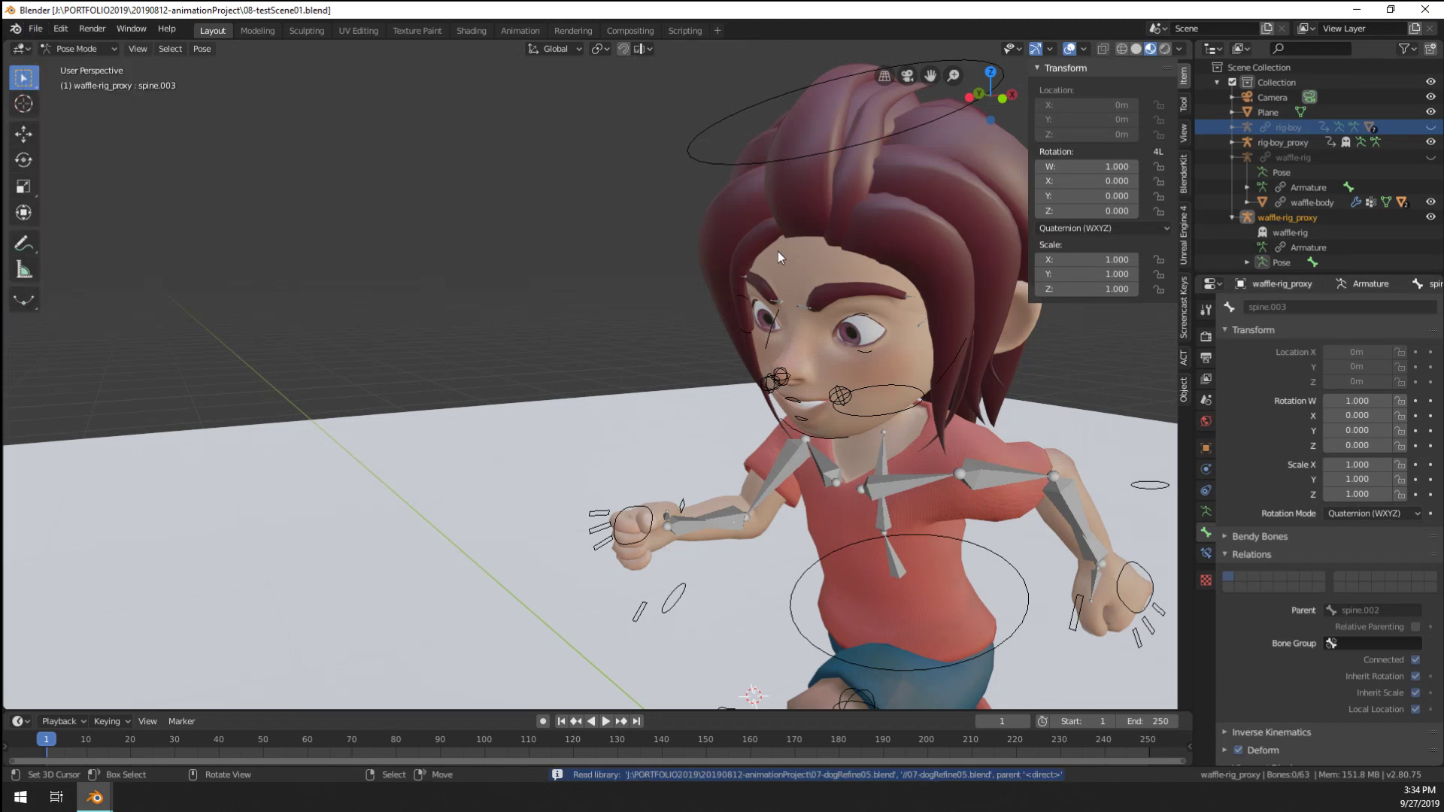
Select all bones of the boy's proxy rig in Pose Mode and copy the running pose
{"action": "scroll", "coordinate": [792, 257], "scroll_direction": "down", "scroll_amount": 5}
{"action": "scroll", "coordinate": [720, 395], "scroll_direction": "up", "scroll_amount": 3}
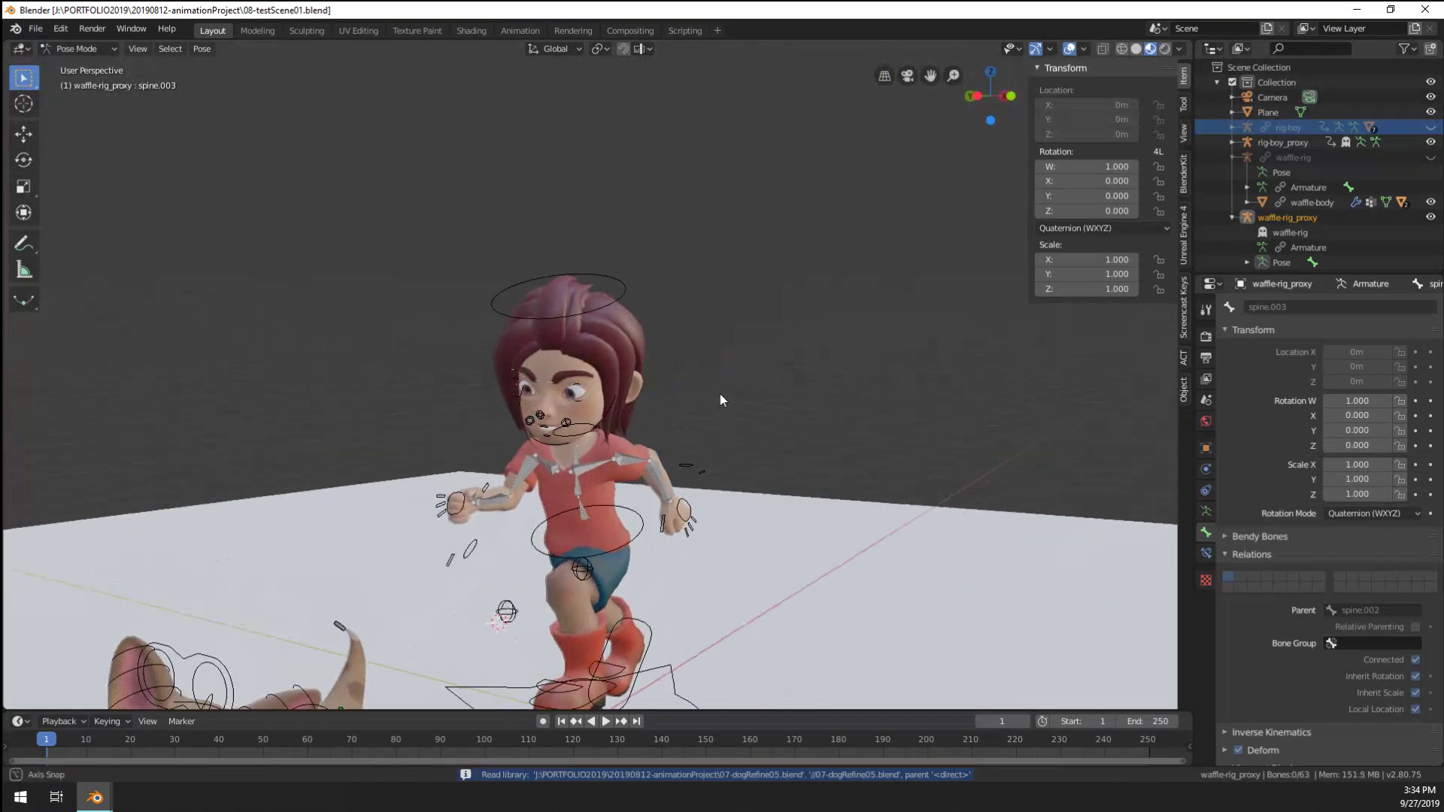
{"action": "middle_click_drag", "start_coordinate": [659, 531], "coordinate": [698, 272], "text": "shift"}
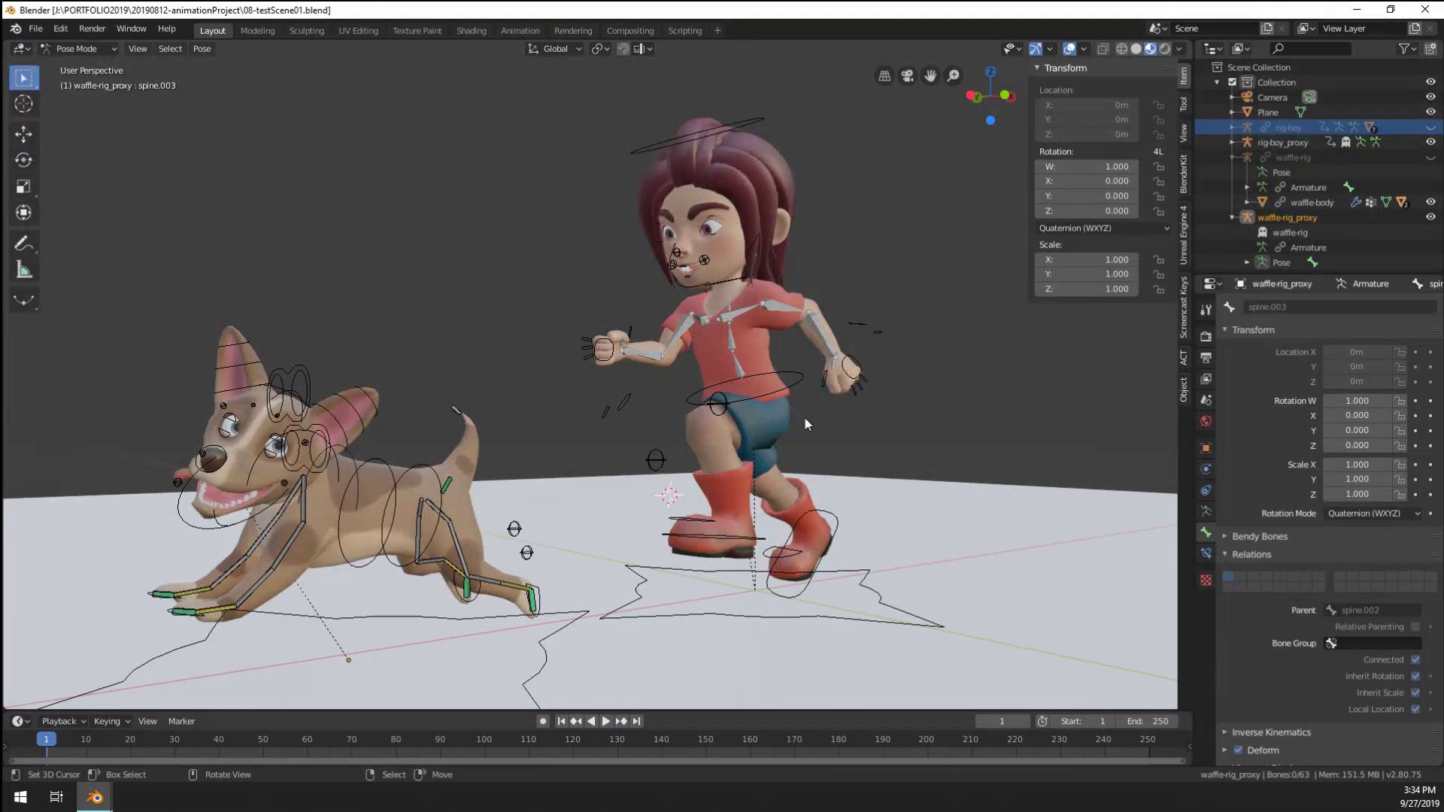
{"action": "key", "text": "ctrl+Tab"}
{"action": "left_click", "coordinate": [800, 382]}
{"action": "key", "text": "ctrl+Tab"}
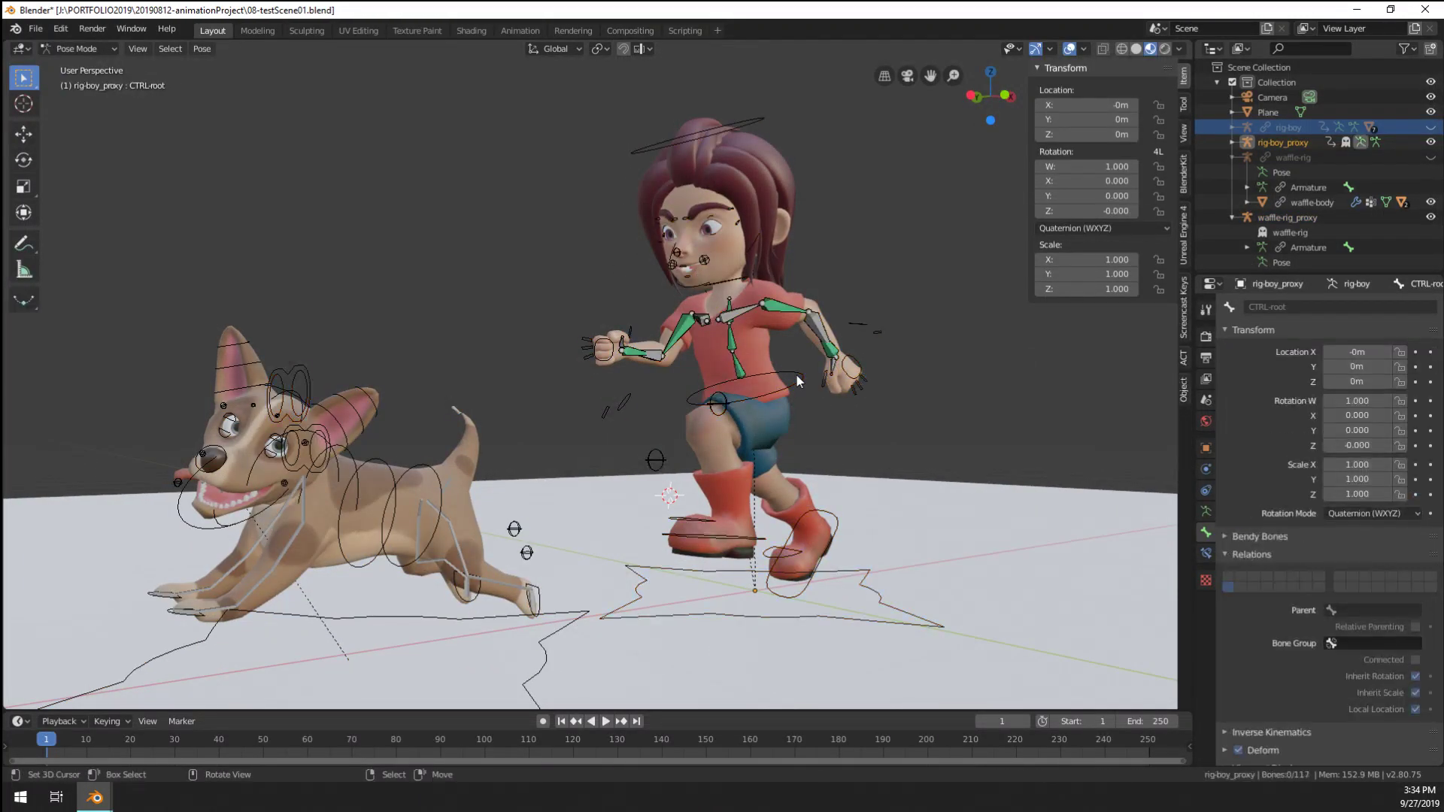
{"action": "key", "text": "a"}
{"action": "left_click", "coordinate": [197, 49]}
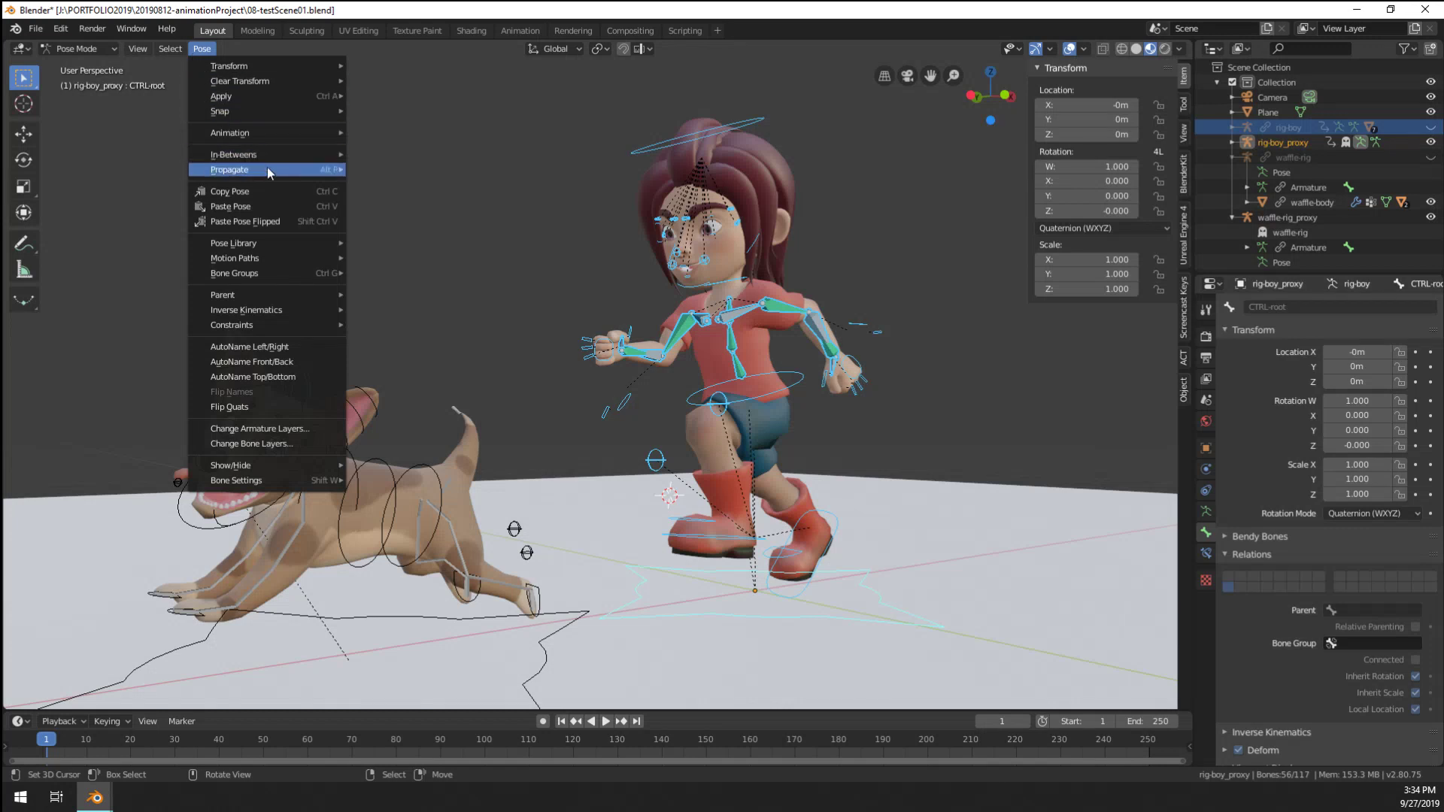
{"action": "left_click", "coordinate": [275, 194]}
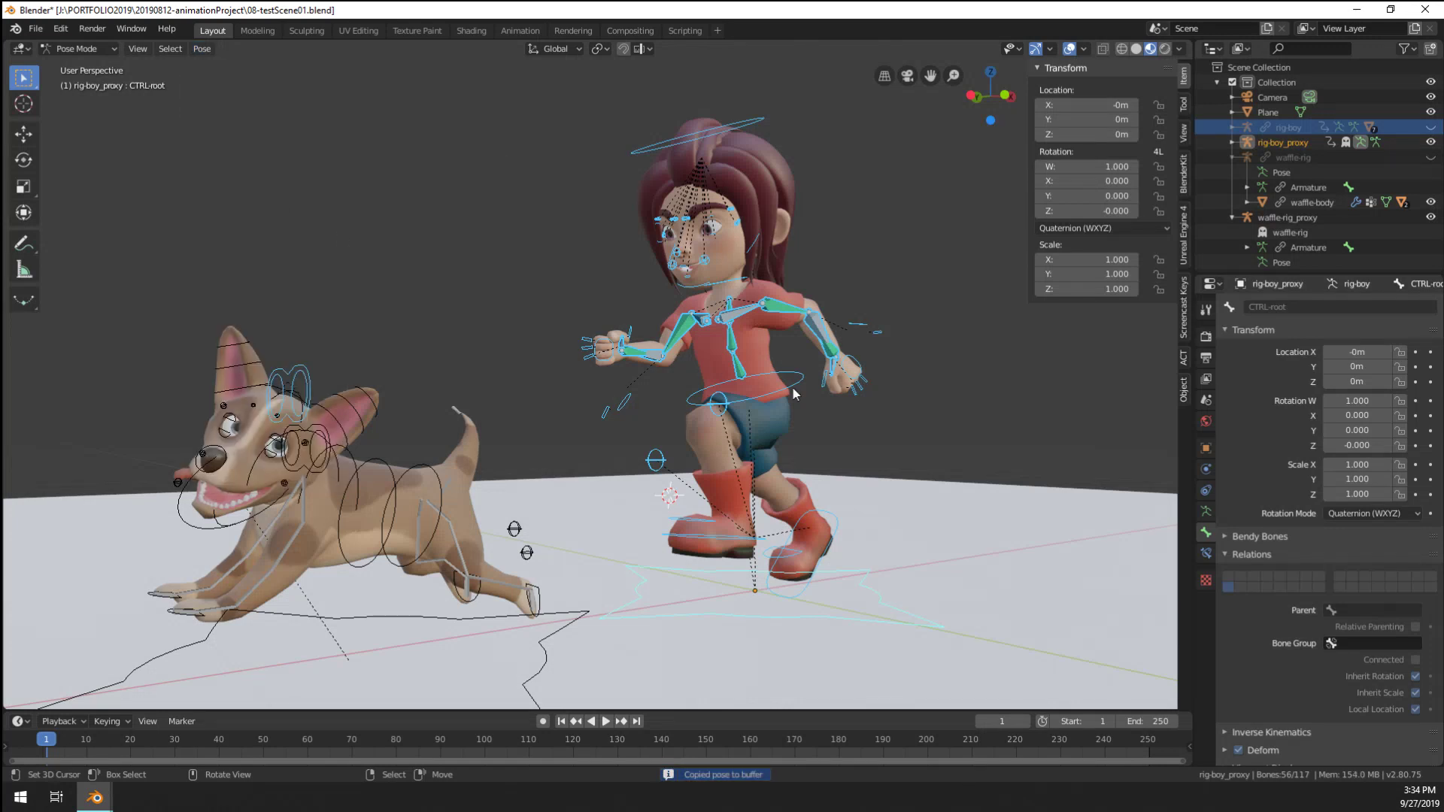
Return to Object Mode and delete the boy's proxy rig, then try deleting the remaining boy body
{"action": "key", "text": "ctrl+Tab"}
{"action": "key", "text": "x"}
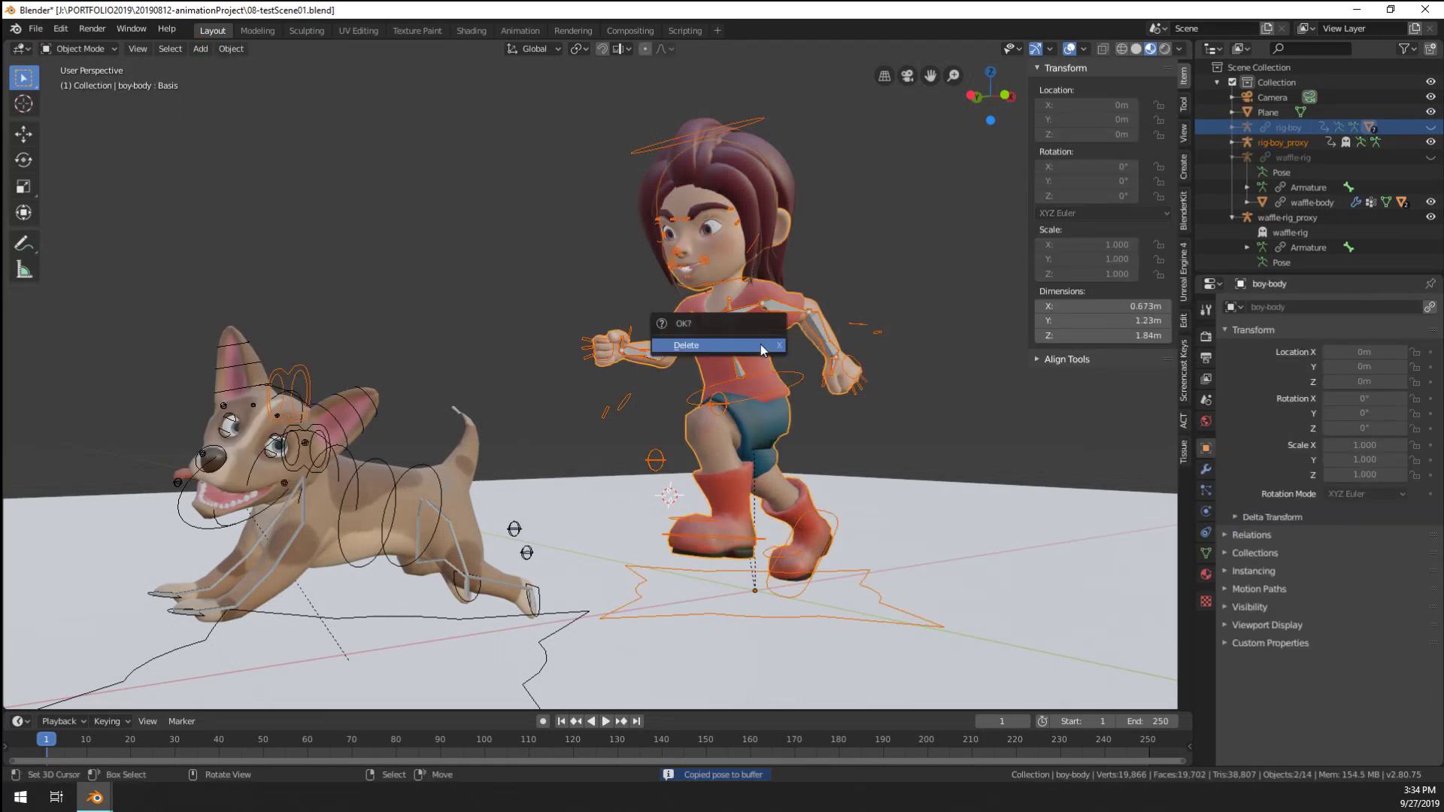
{"action": "left_click", "coordinate": [761, 345]}
{"action": "key", "text": "x"}
{"action": "left_click", "coordinate": [774, 353]}
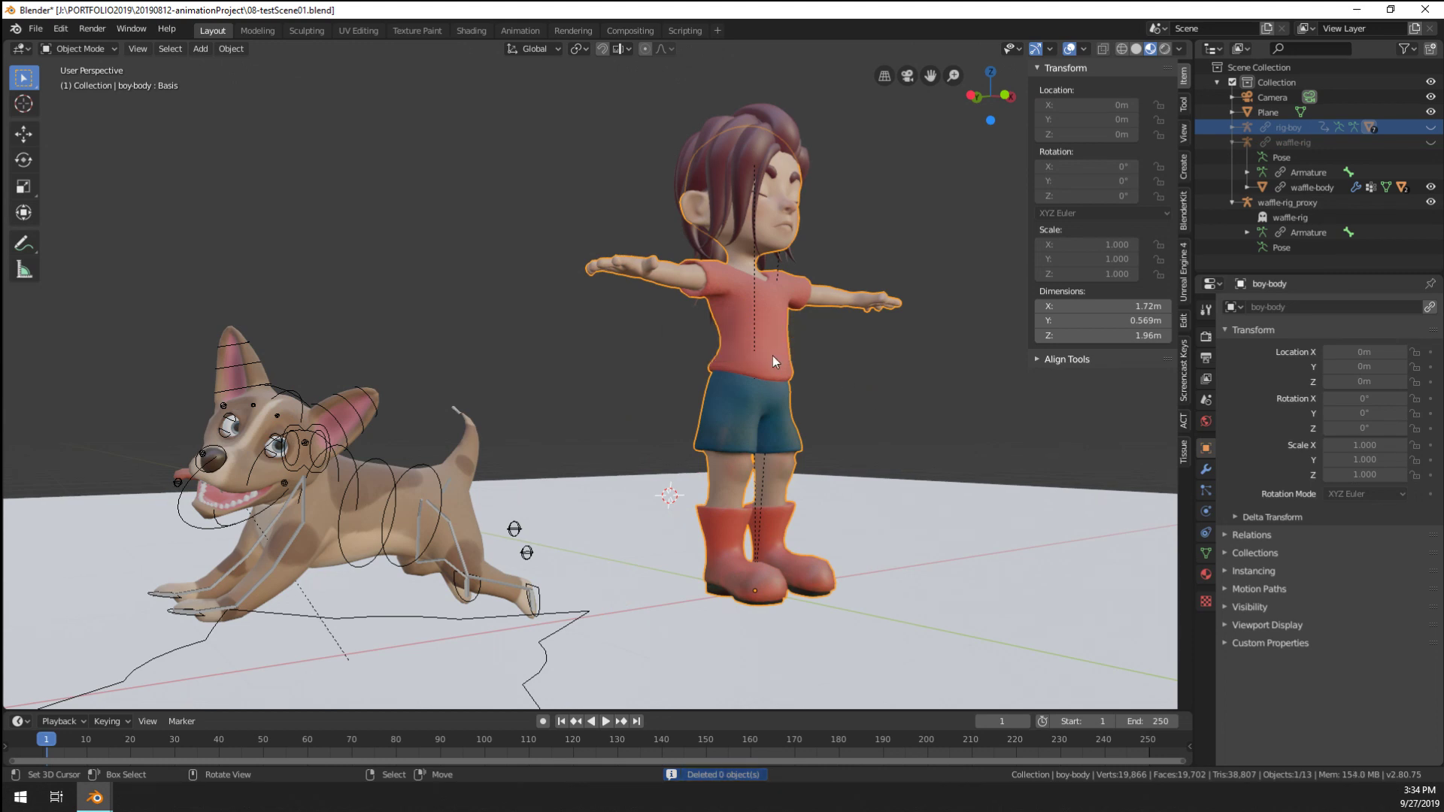
Unhide the linked rig-boy armature, try deleting it, and unlink it from the scene
{"action": "left_click", "coordinate": [1297, 129]}
{"action": "left_click", "coordinate": [1431, 128]}
{"action": "key", "text": "x"}
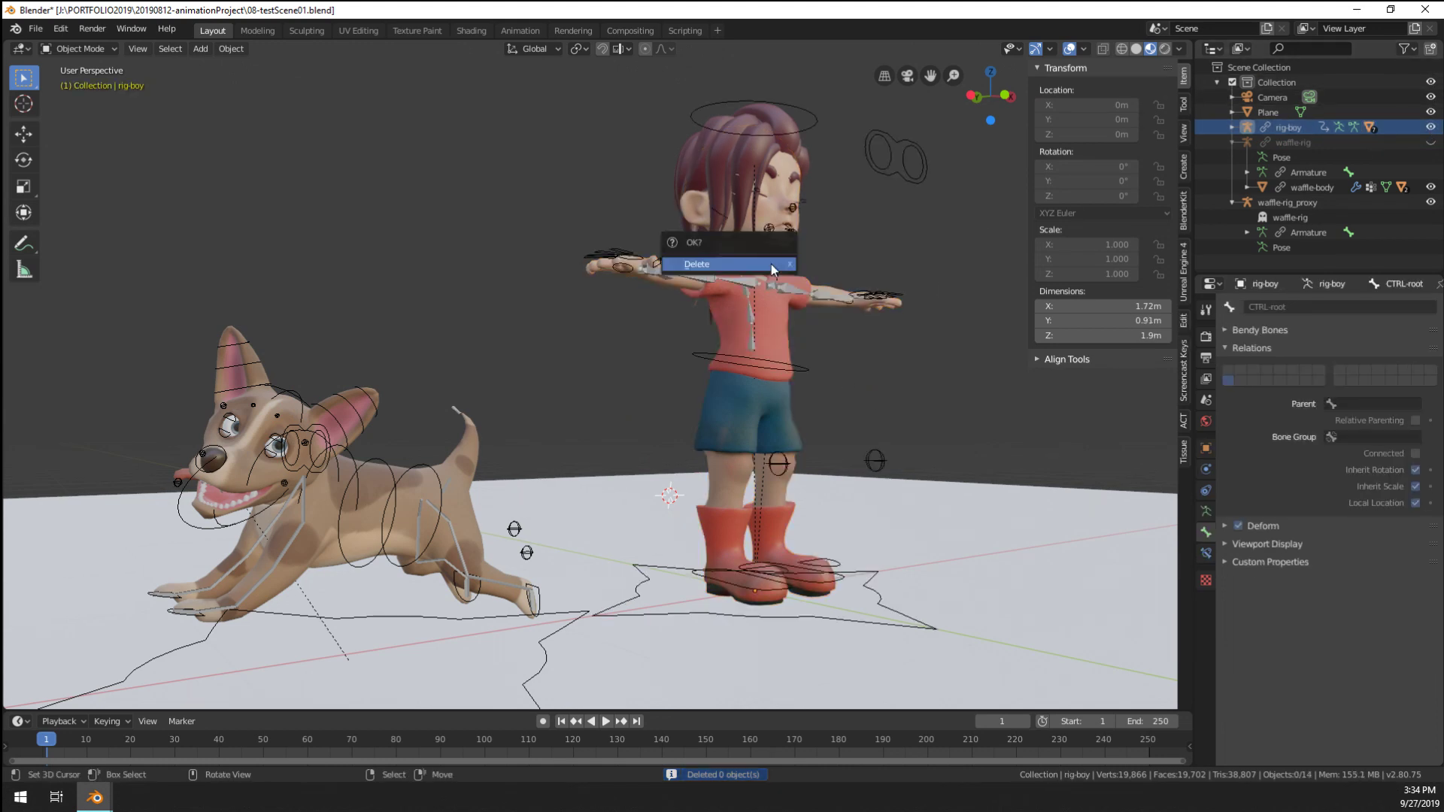
{"action": "right_click", "coordinate": [771, 264]}
{"action": "right_click", "coordinate": [804, 369]}
{"action": "key", "text": "x"}
{"action": "left_click", "coordinate": [803, 369]}
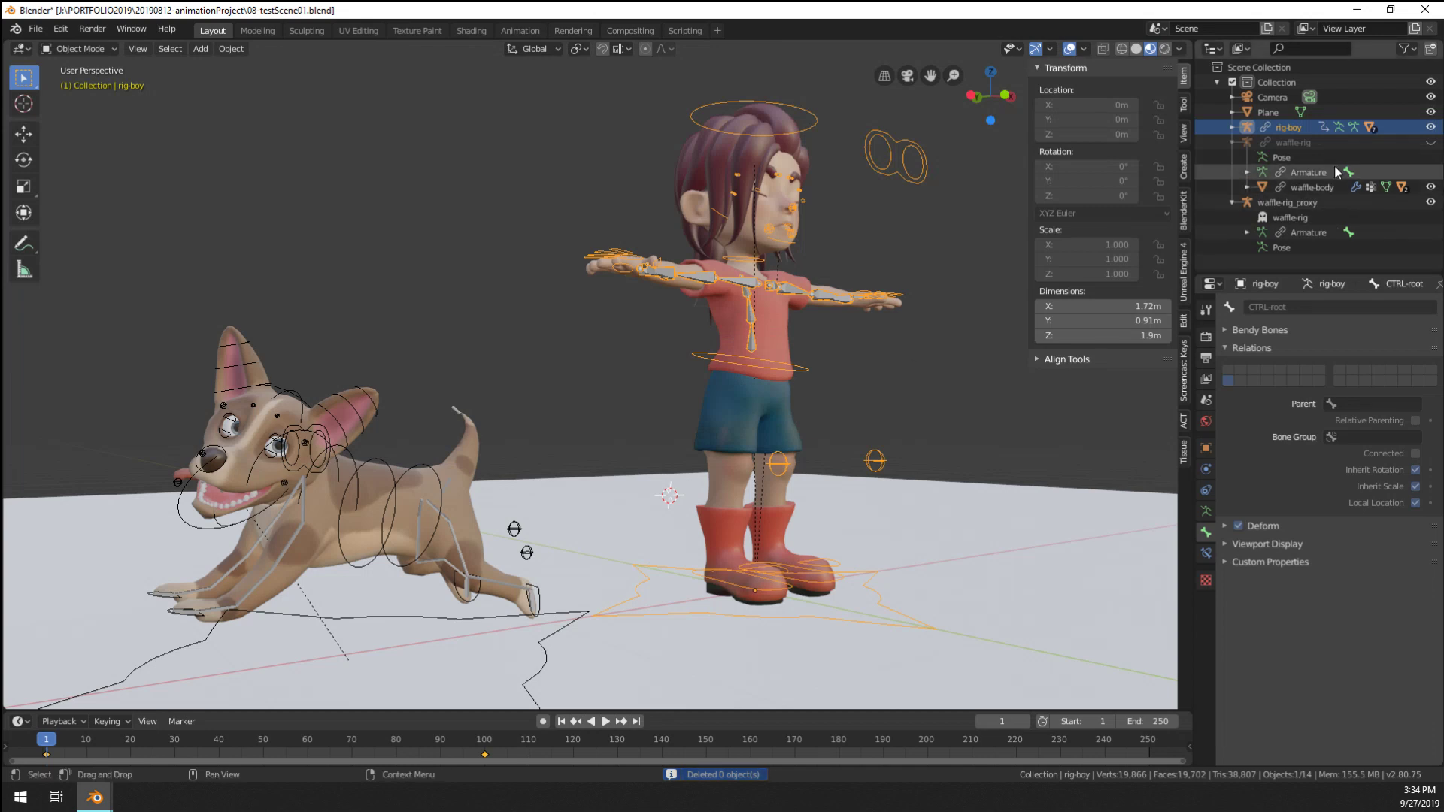
{"action": "right_click", "coordinate": [1232, 169]}
{"action": "key", "text": "Escape"}
{"action": "key", "text": "x"}
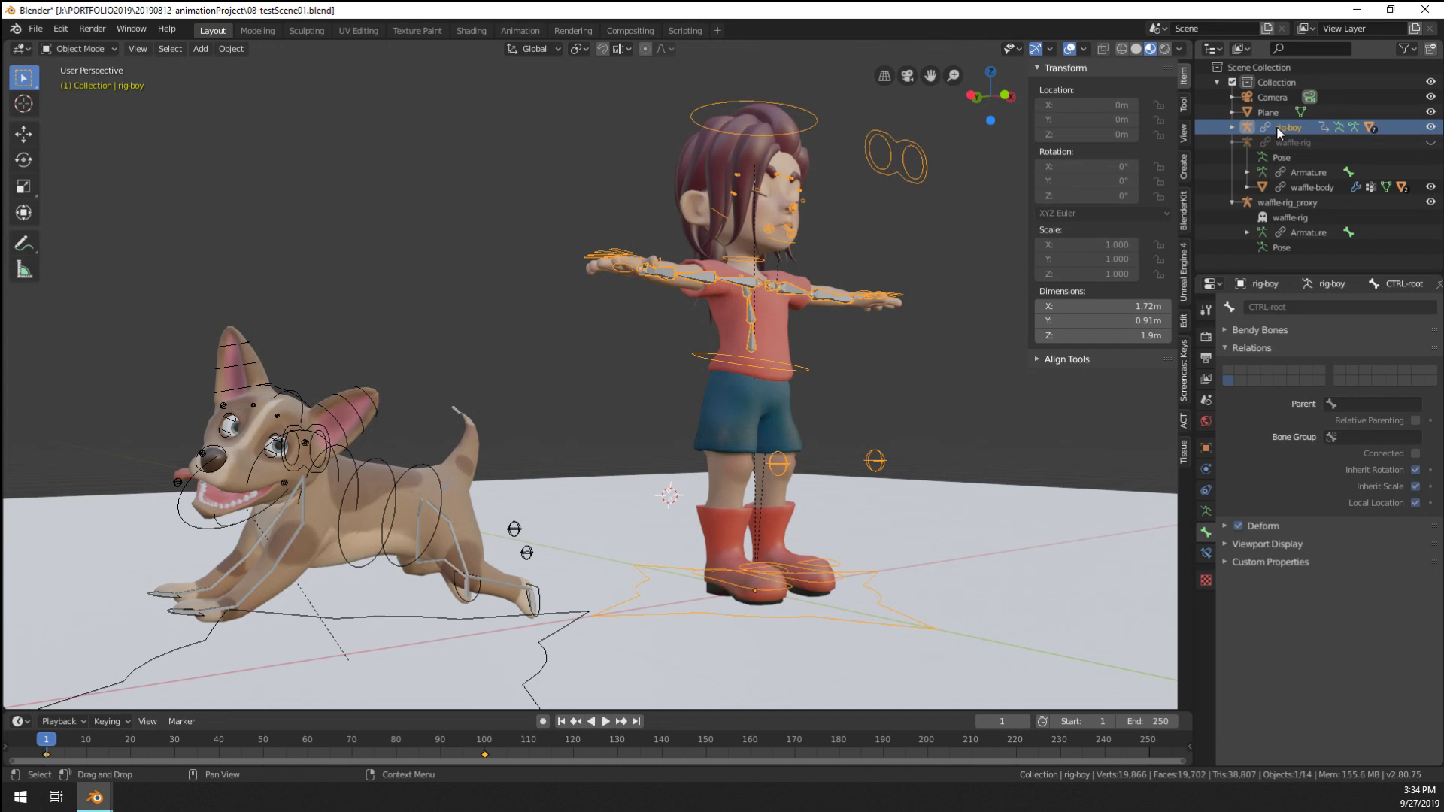
{"action": "right_click", "coordinate": [1275, 125]}
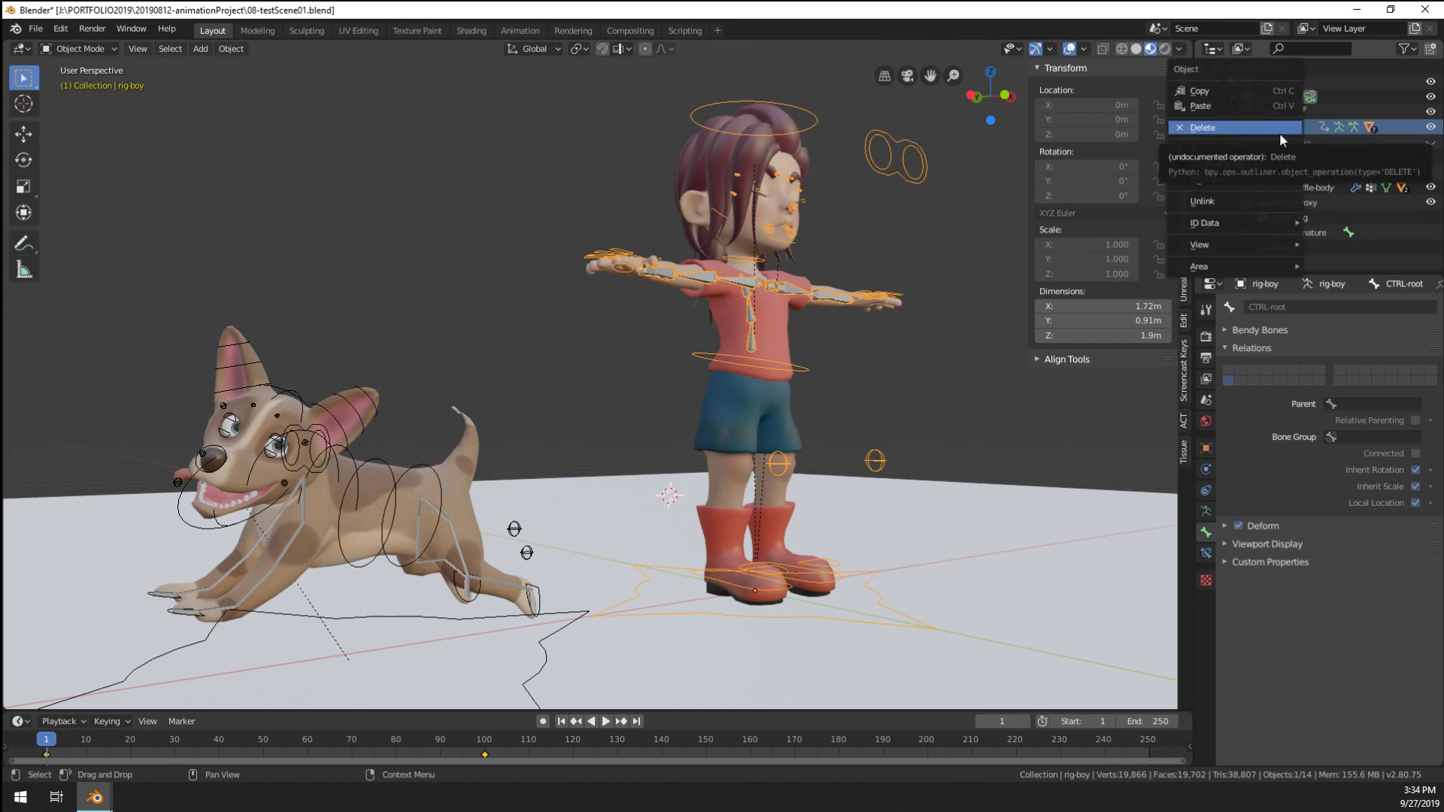
{"action": "left_click", "coordinate": [1233, 203]}
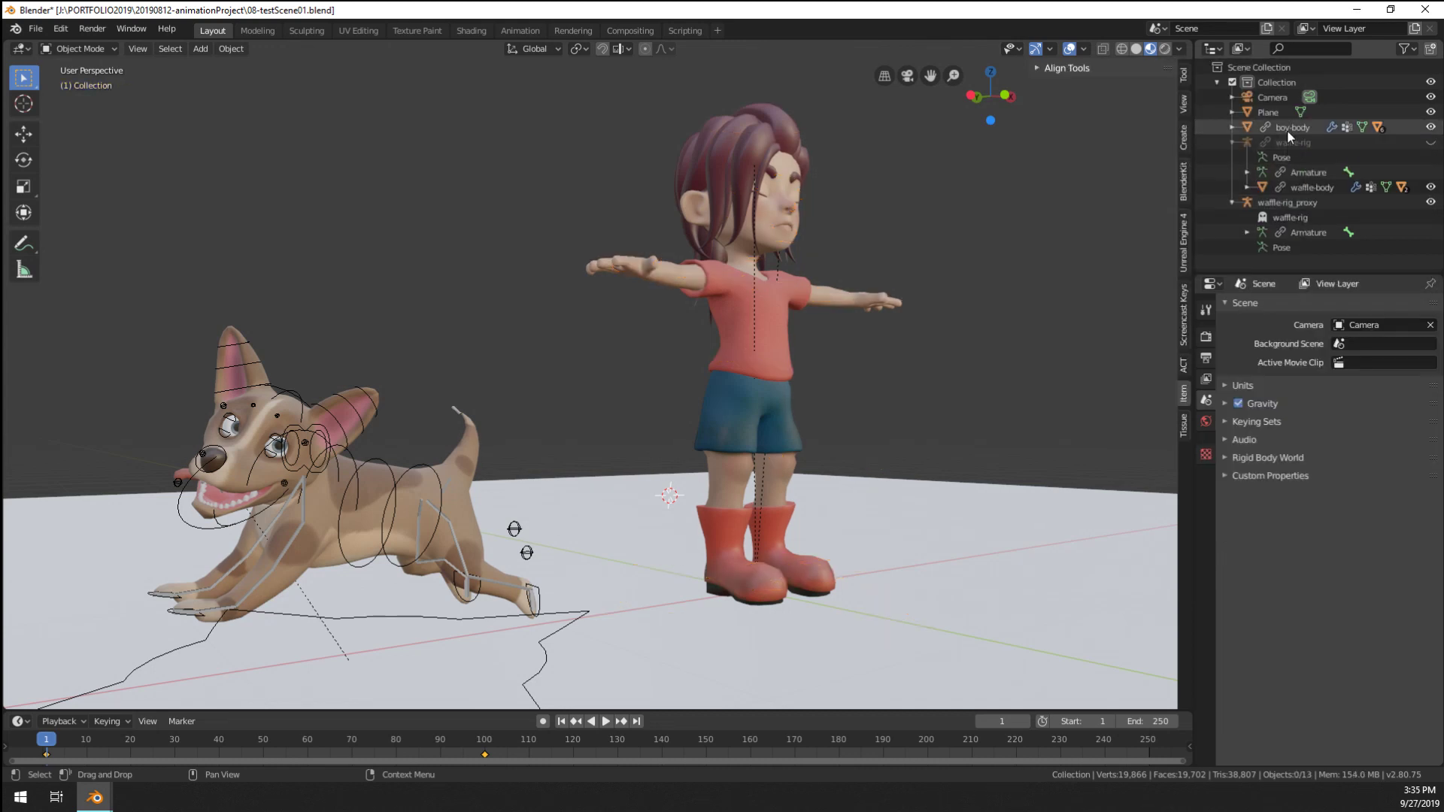
Try deleting the linked boy-body object and unlink it from the scene
{"action": "left_click", "coordinate": [1287, 126]}
{"action": "right_click", "coordinate": [1287, 126]}
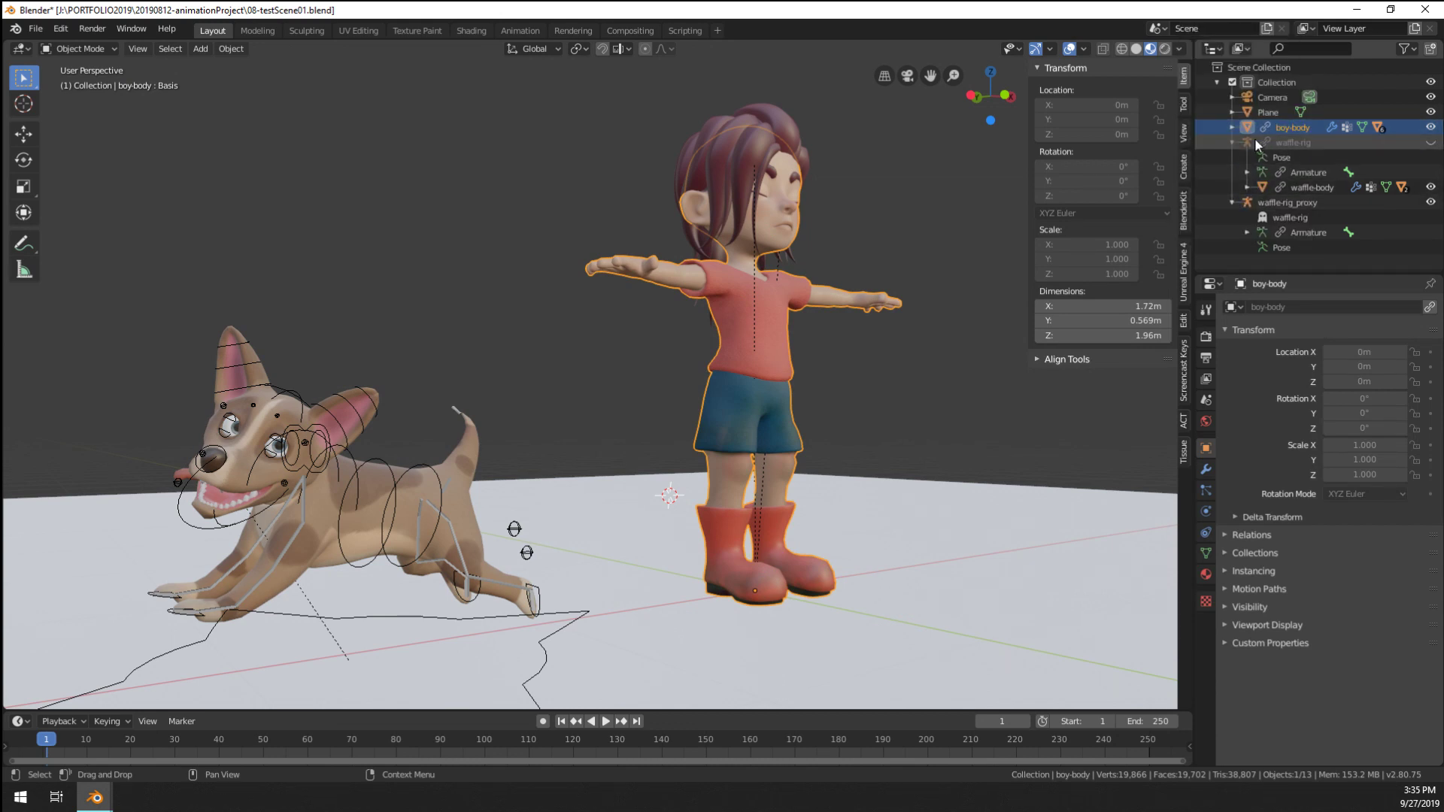
{"action": "left_click_drag", "start_coordinate": [1252, 128], "coordinate": [1198, 95]}
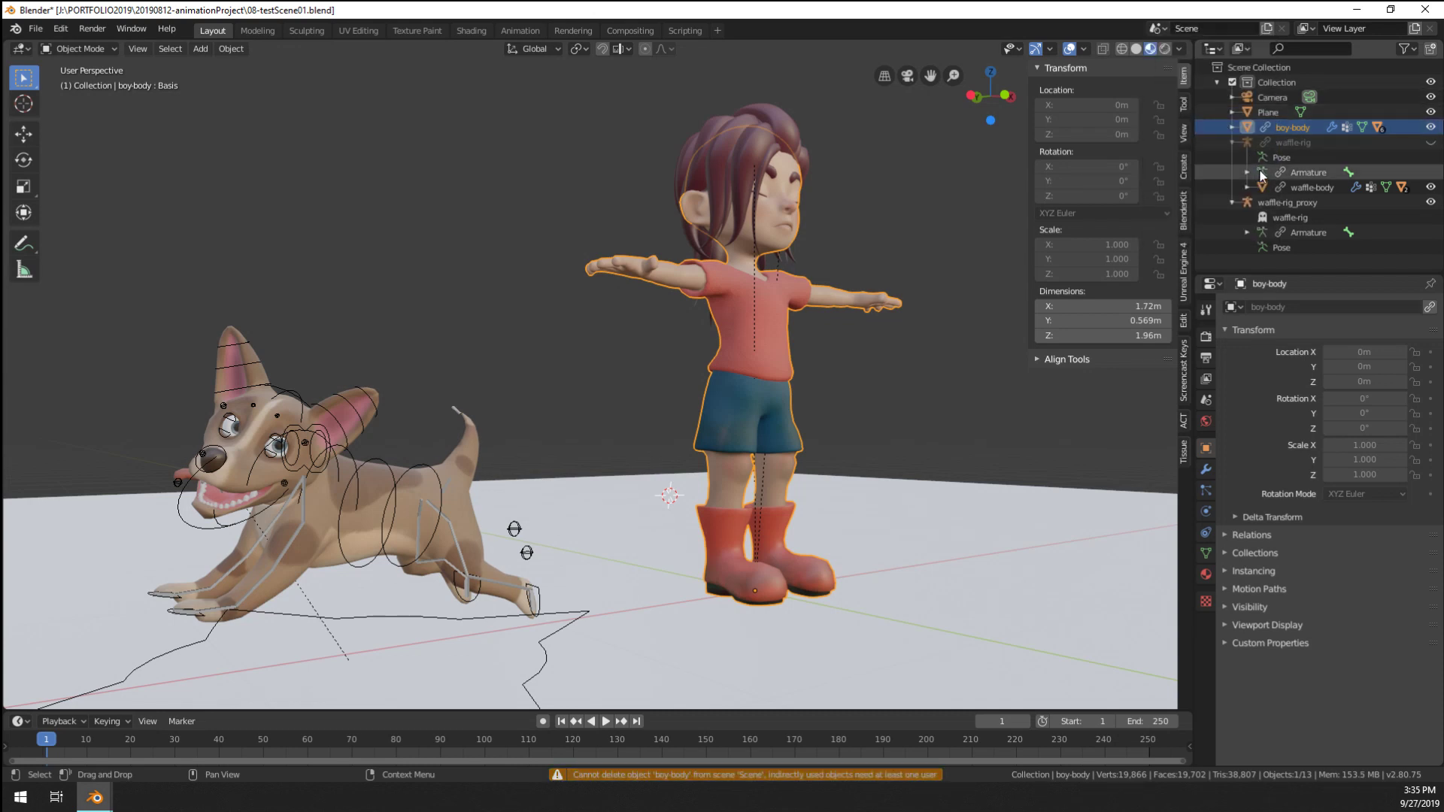
{"action": "right_click", "coordinate": [1271, 125]}
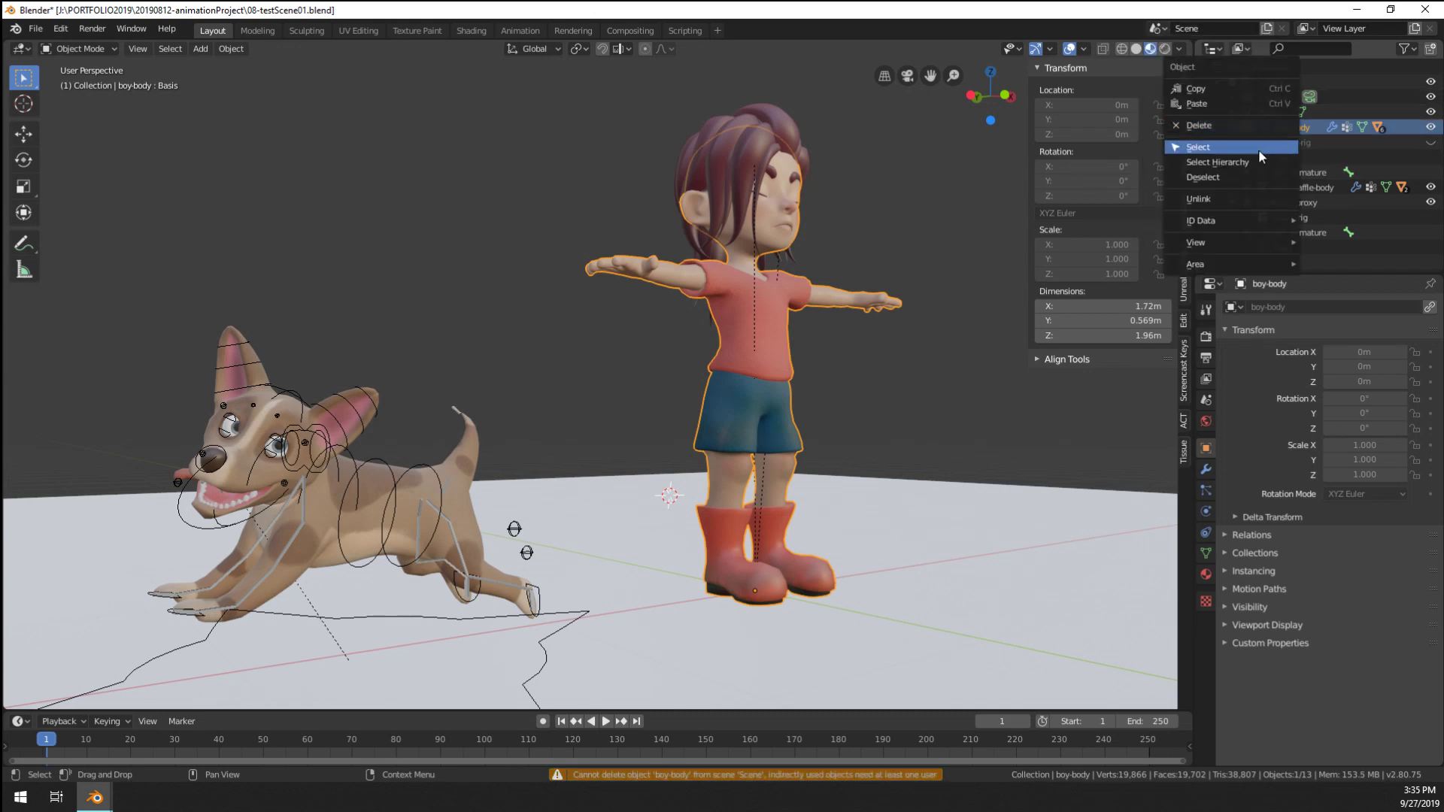
{"action": "left_click", "coordinate": [1240, 200]}
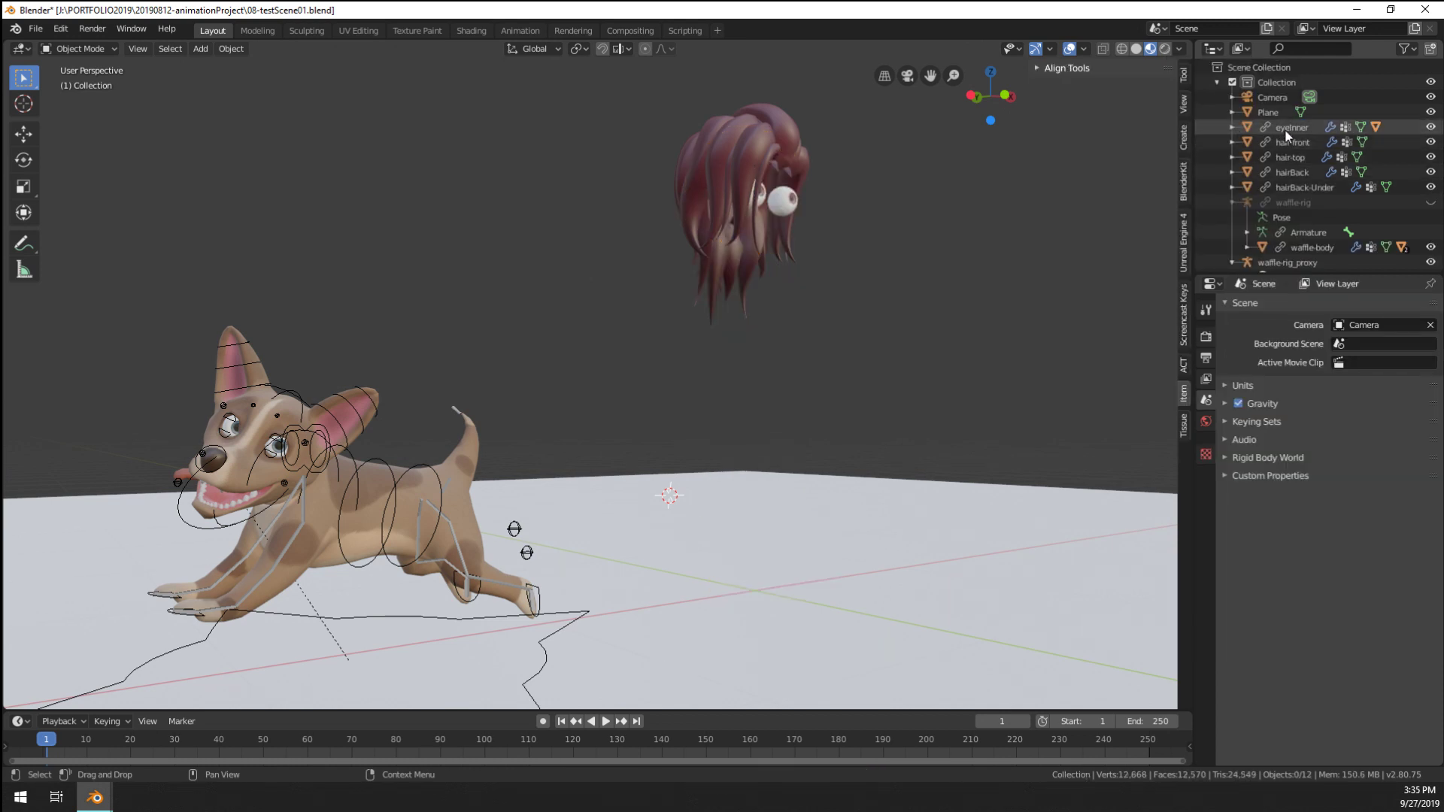
Unlink the eyeInner, hair-front, hair-top and hairBack objects from the scene
{"action": "left_click", "coordinate": [1285, 129]}
{"action": "right_click", "coordinate": [1285, 128]}
{"action": "left_click", "coordinate": [1284, 167]}
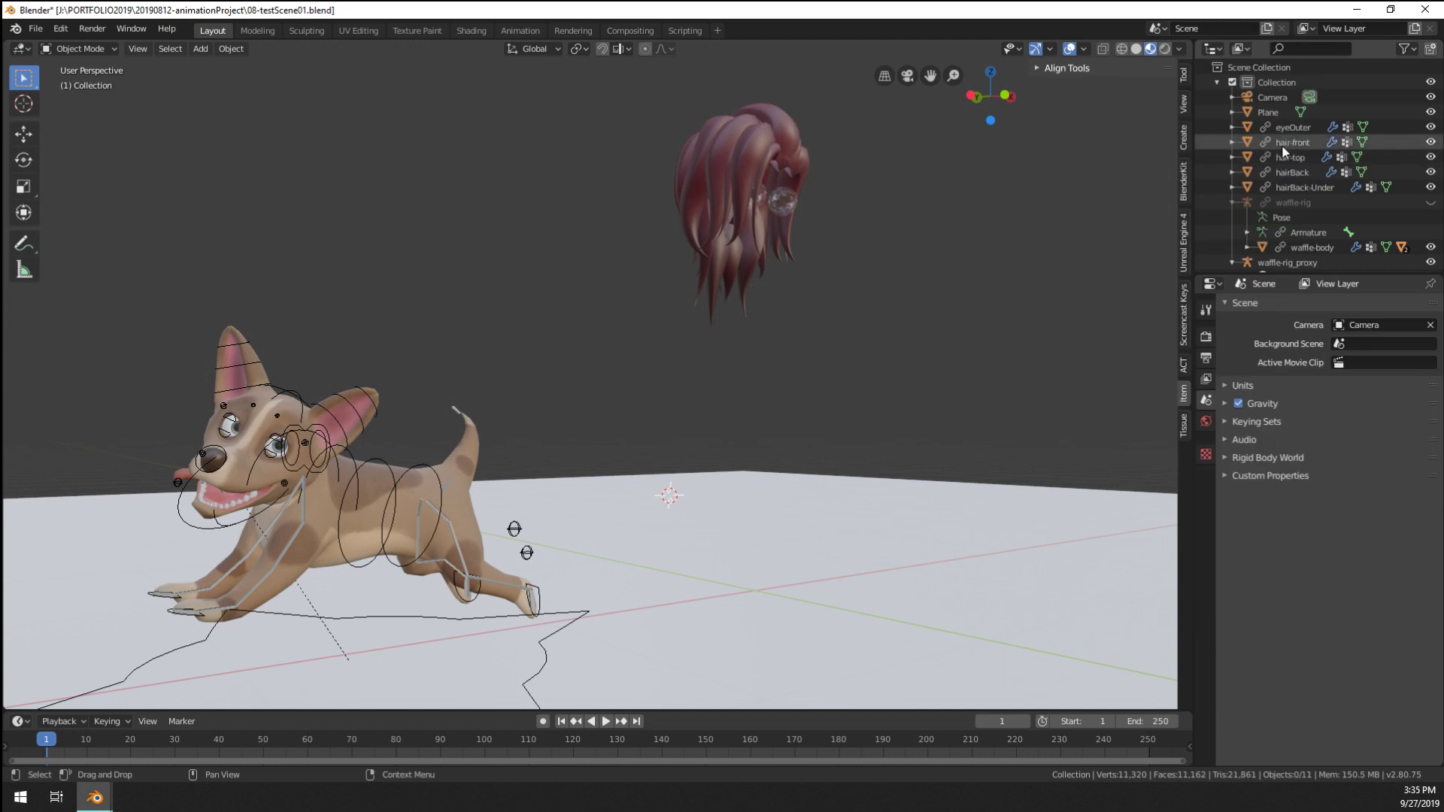
{"action": "left_click", "coordinate": [1274, 169]}
{"action": "left_click", "coordinate": [1284, 143]}
{"action": "right_click", "coordinate": [1285, 145]}
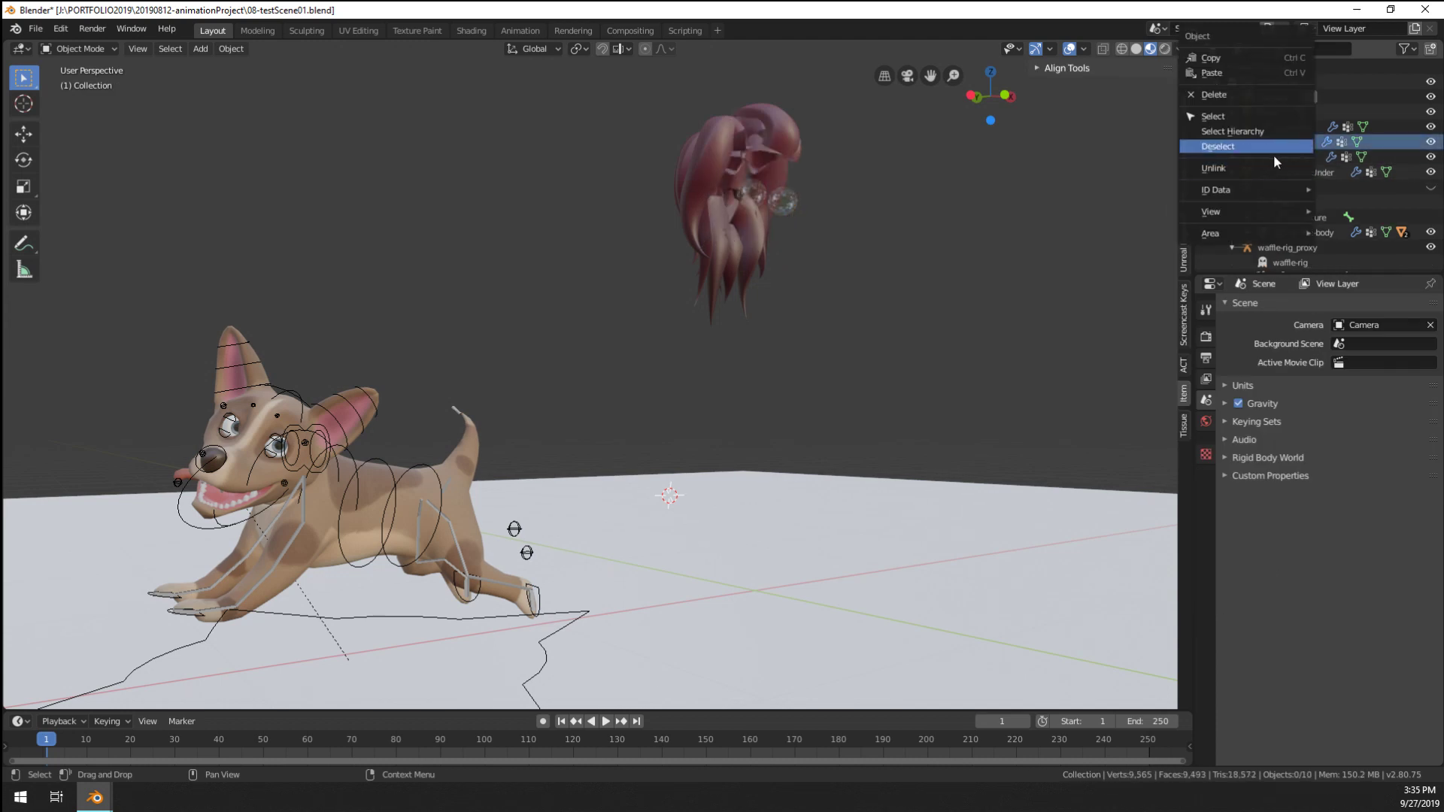
{"action": "left_click", "coordinate": [1277, 167]}
{"action": "left_click", "coordinate": [1289, 142]}
{"action": "right_click", "coordinate": [1288, 142]}
{"action": "left_click", "coordinate": [1278, 168]}
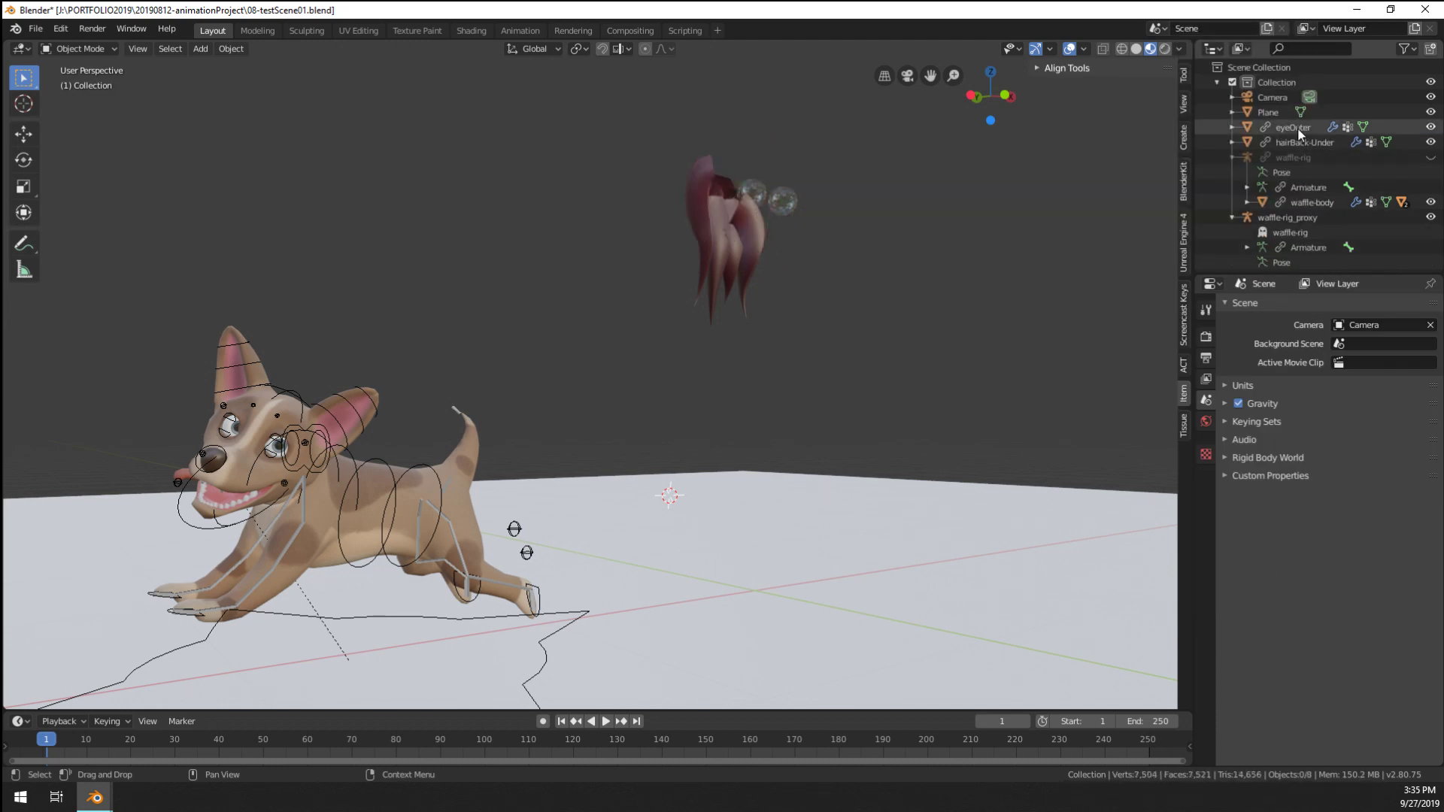
Unlink the eyeOuter and hairBack-Under objects from the scene
{"action": "left_click", "coordinate": [1282, 128]}
{"action": "right_click", "coordinate": [1282, 127]}
{"action": "left_click", "coordinate": [1271, 167]}
{"action": "left_click", "coordinate": [1303, 126]}
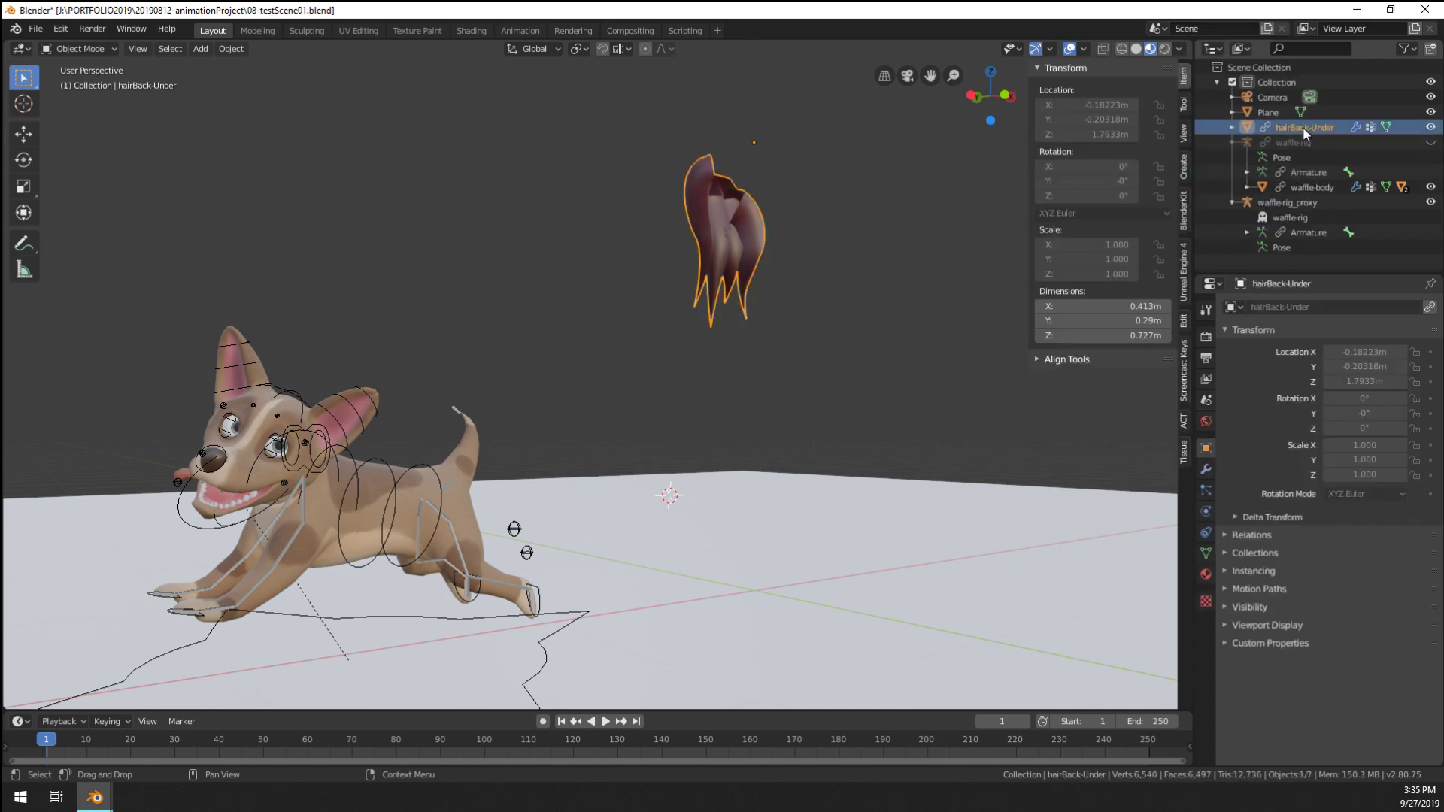
{"action": "right_click", "coordinate": [1303, 126]}
{"action": "left_click", "coordinate": [1273, 168]}
Start linking from 07-boyRefine08.blend and open its Object data
{"action": "middle_click_drag", "start_coordinate": [1091, 188], "coordinate": [602, 376]}
{"action": "left_click", "coordinate": [35, 28]}
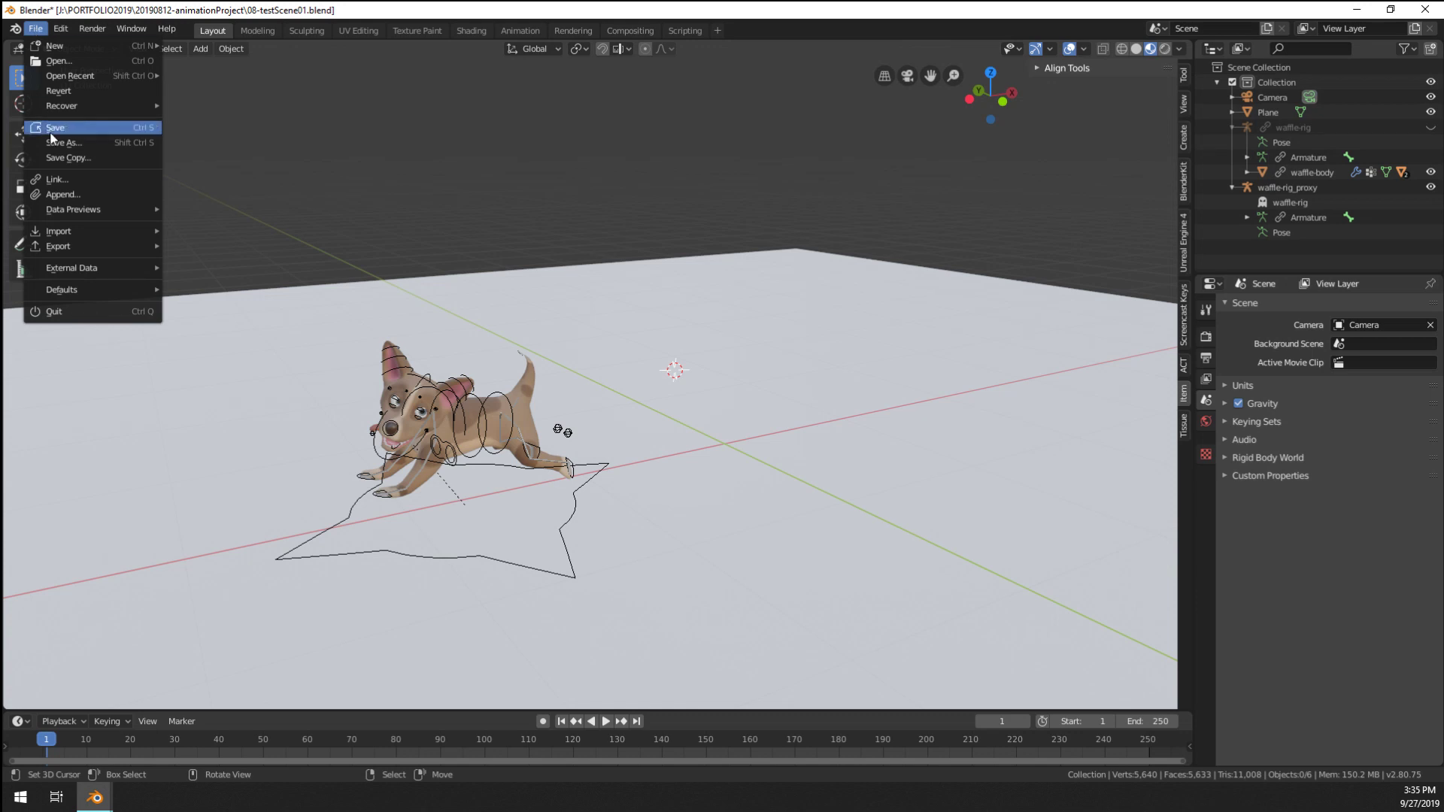
{"action": "left_click", "coordinate": [93, 179]}
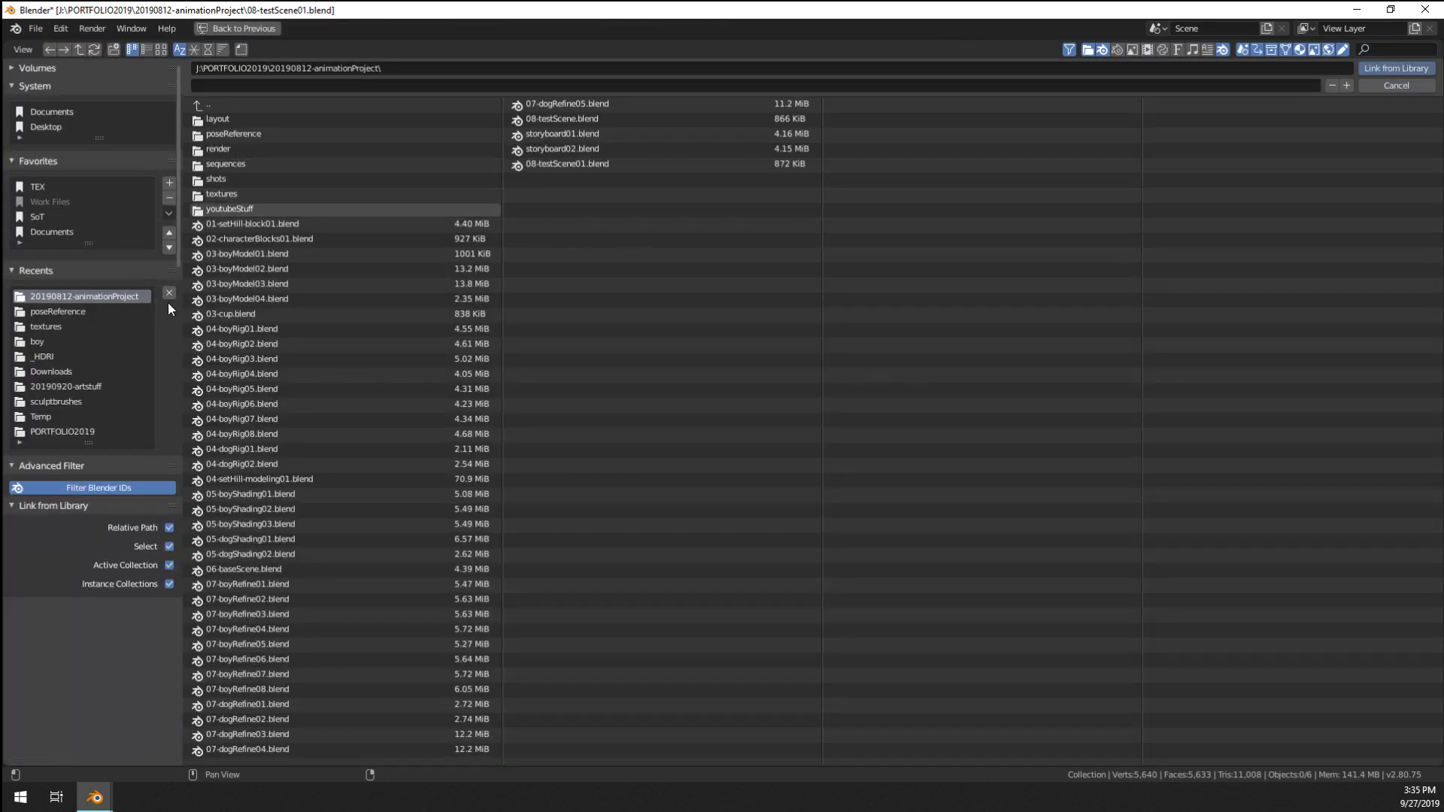
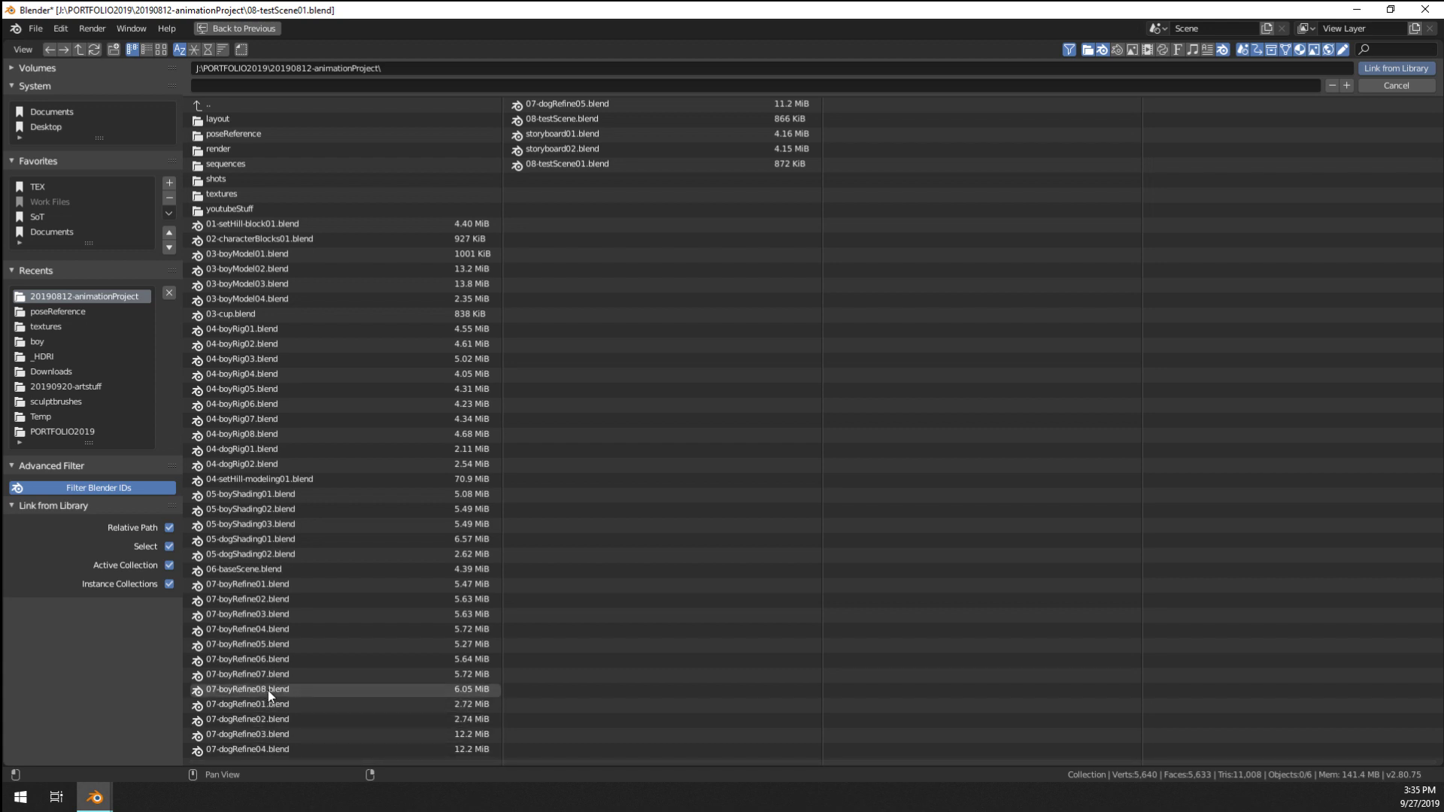
{"action": "double_click", "coordinate": [267, 691]}
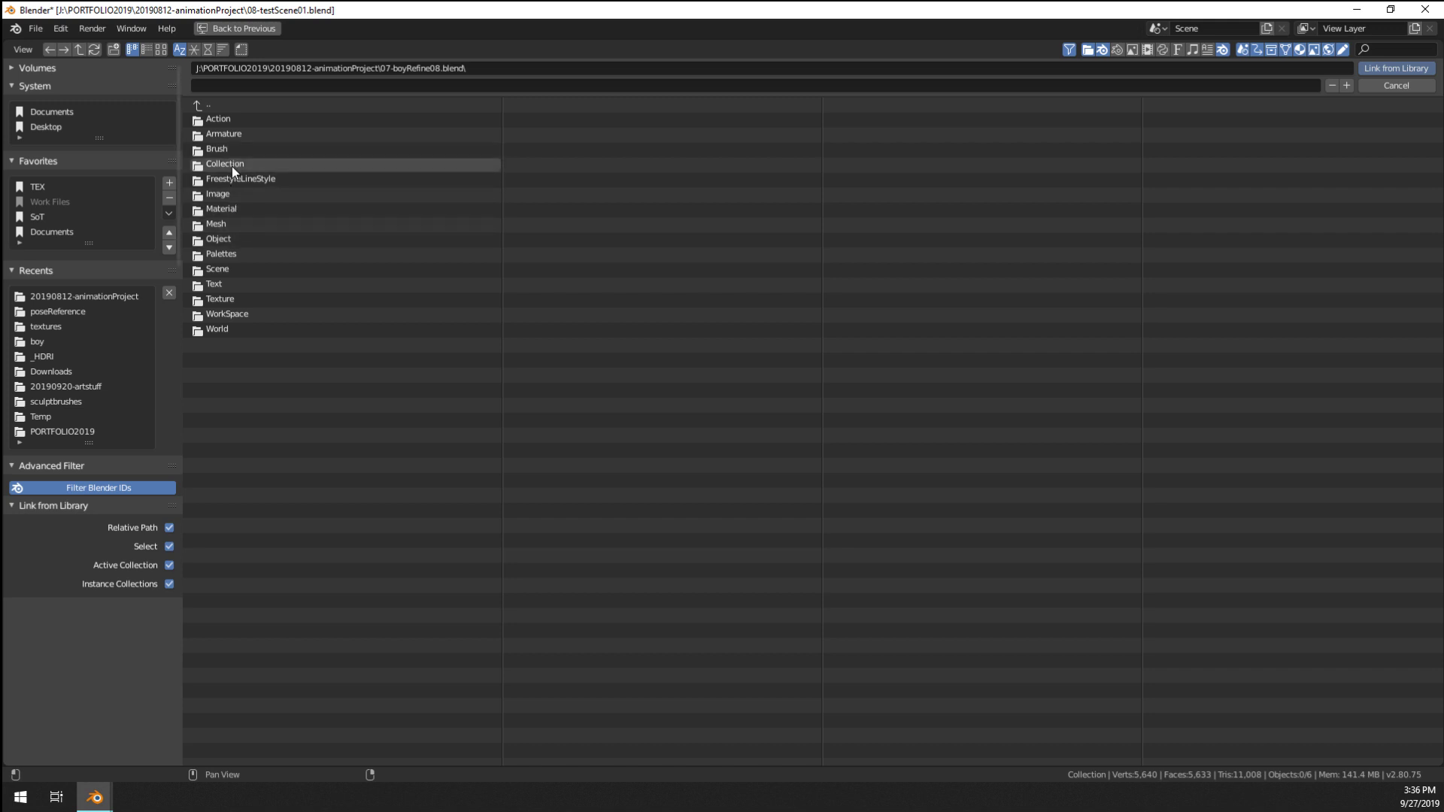
{"action": "left_click", "coordinate": [220, 236]}
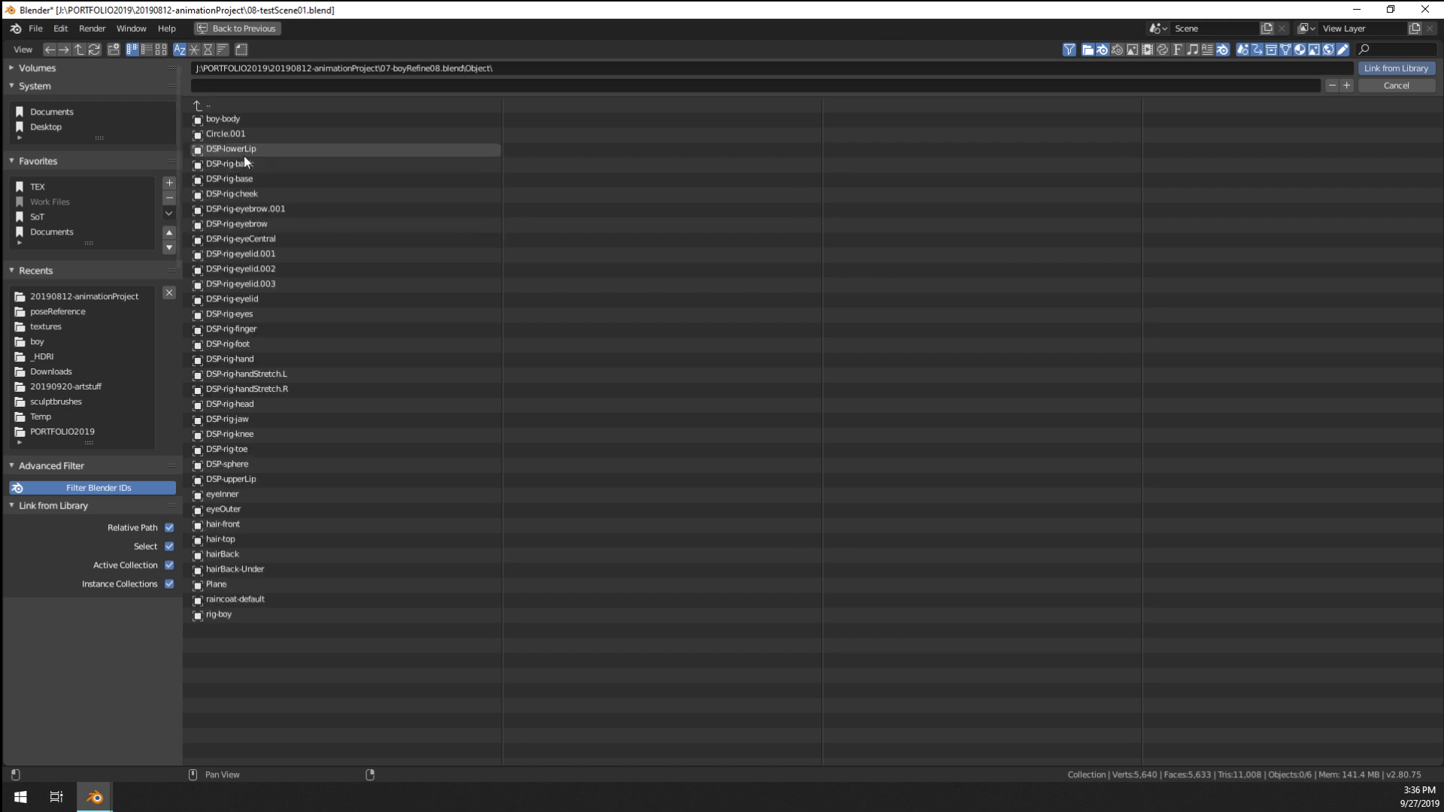
Link boy-body, eyeInner, eyeOuter, all four hair objects, raincoat-default and rig-boy from 07-boyRefine08.blend
{"action": "left_click", "coordinate": [233, 119]}
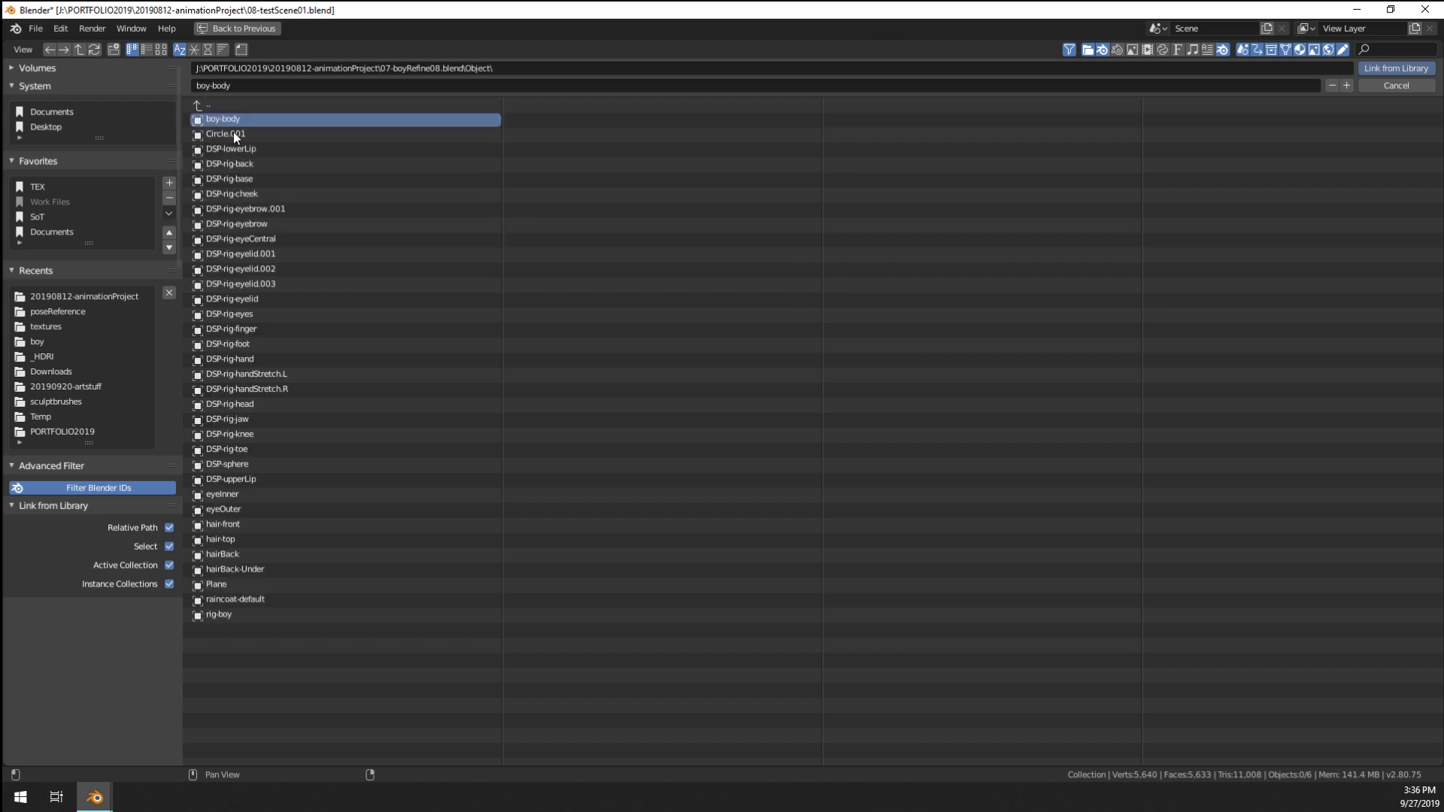
{"action": "left_click", "coordinate": [231, 550], "text": "shift"}
{"action": "left_click", "coordinate": [232, 524], "text": "ctrl"}
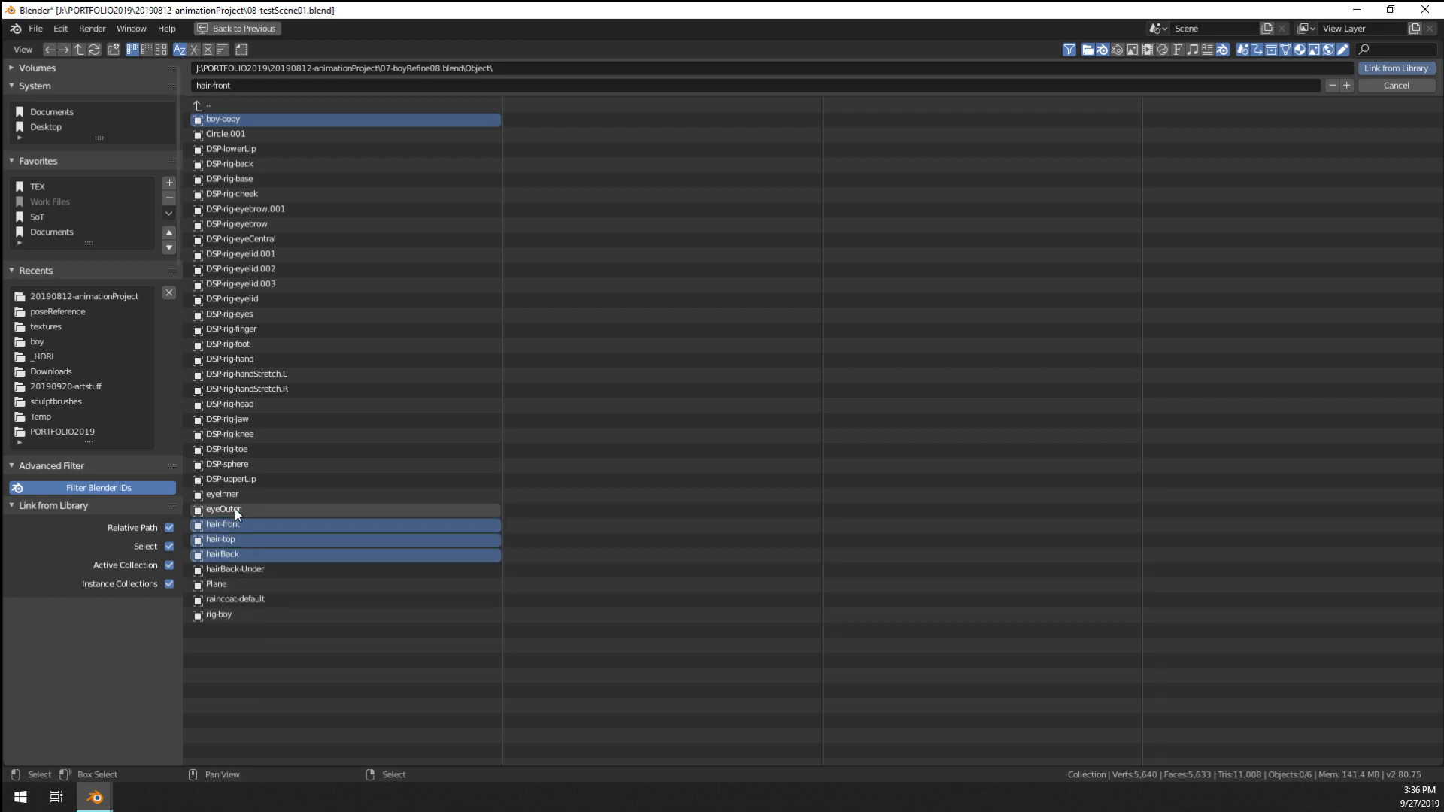
{"action": "left_click", "coordinate": [234, 509], "text": "ctrl"}
{"action": "left_click", "coordinate": [237, 493], "text": "ctrl"}
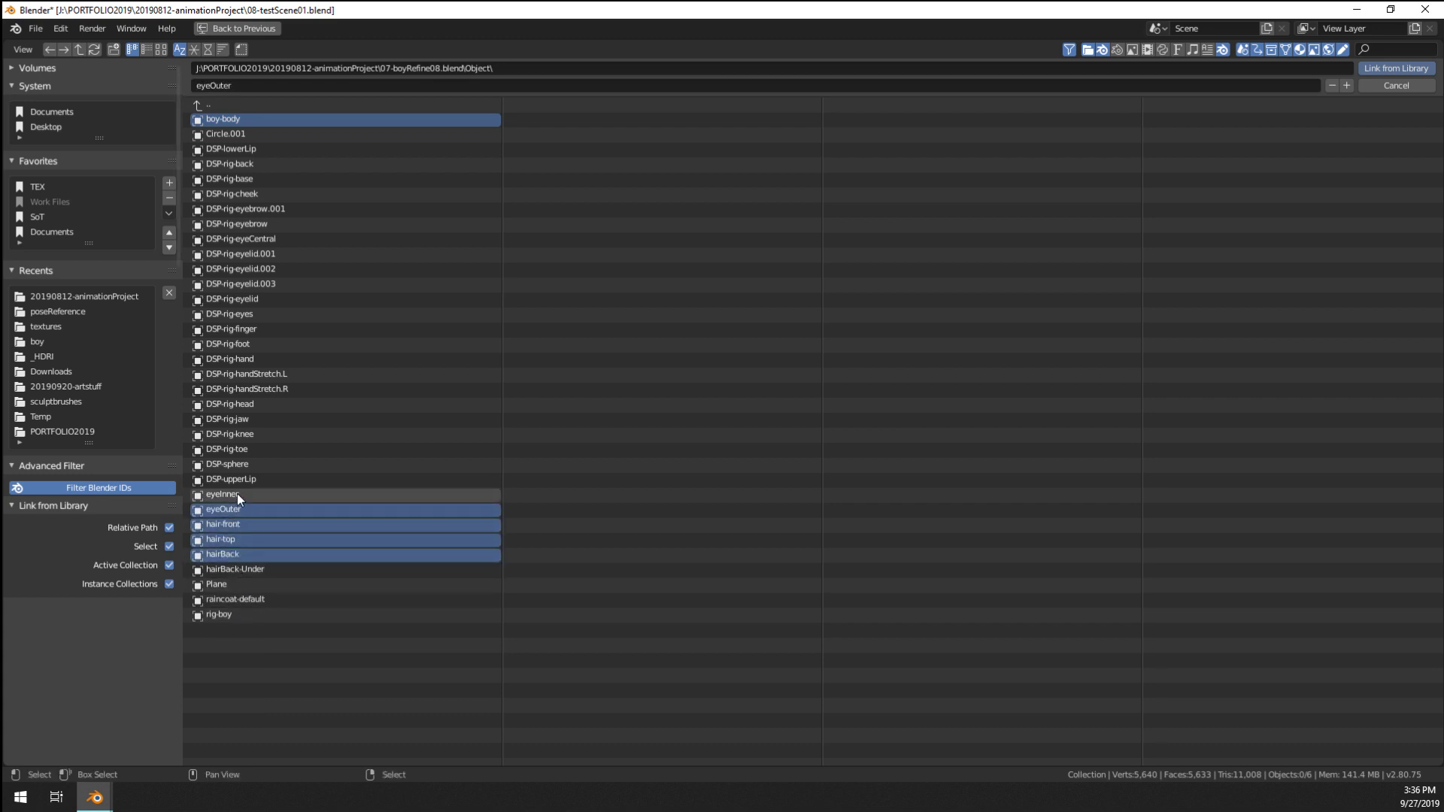
{"action": "left_click", "coordinate": [250, 570], "text": "ctrl"}
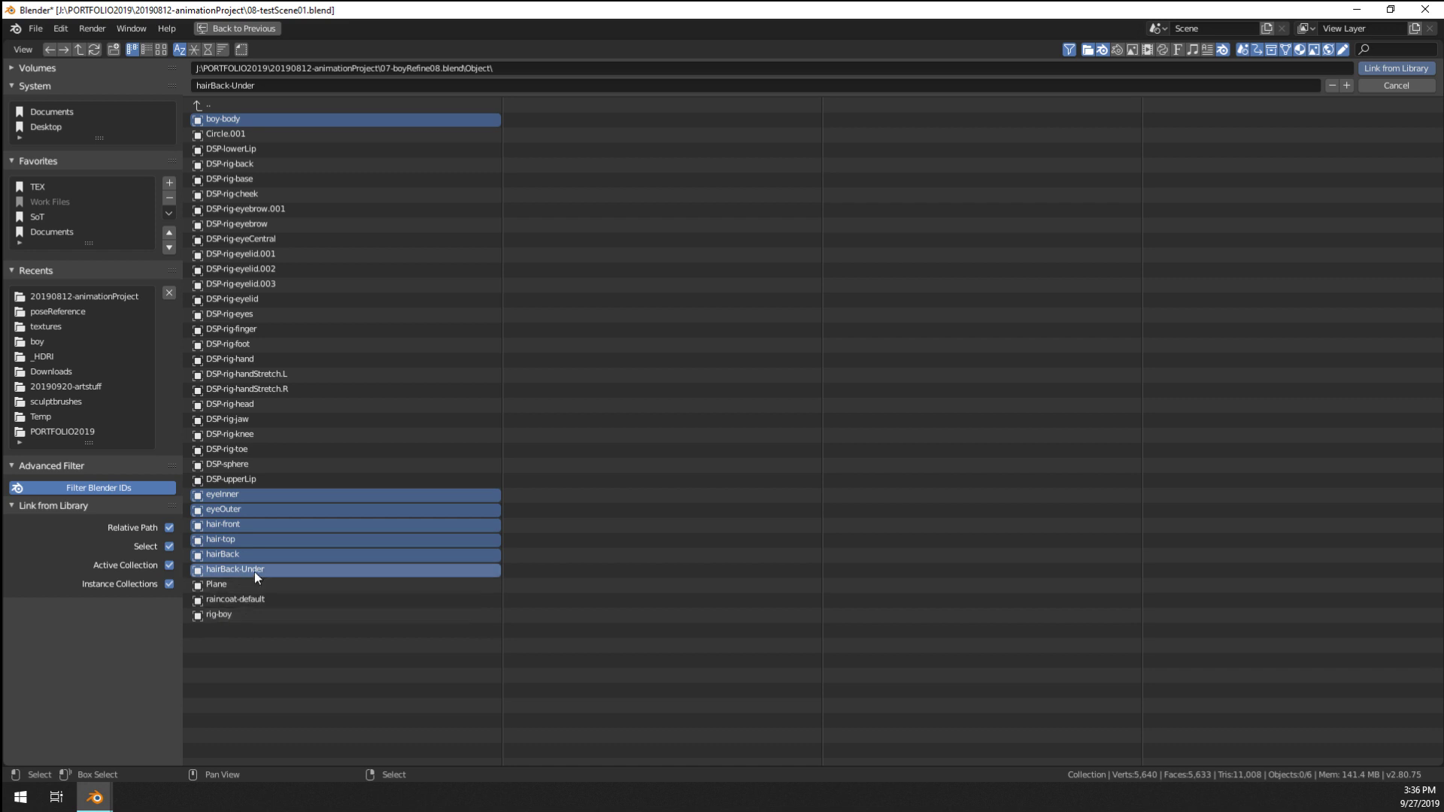
{"action": "left_click", "coordinate": [240, 616], "text": "ctrl"}
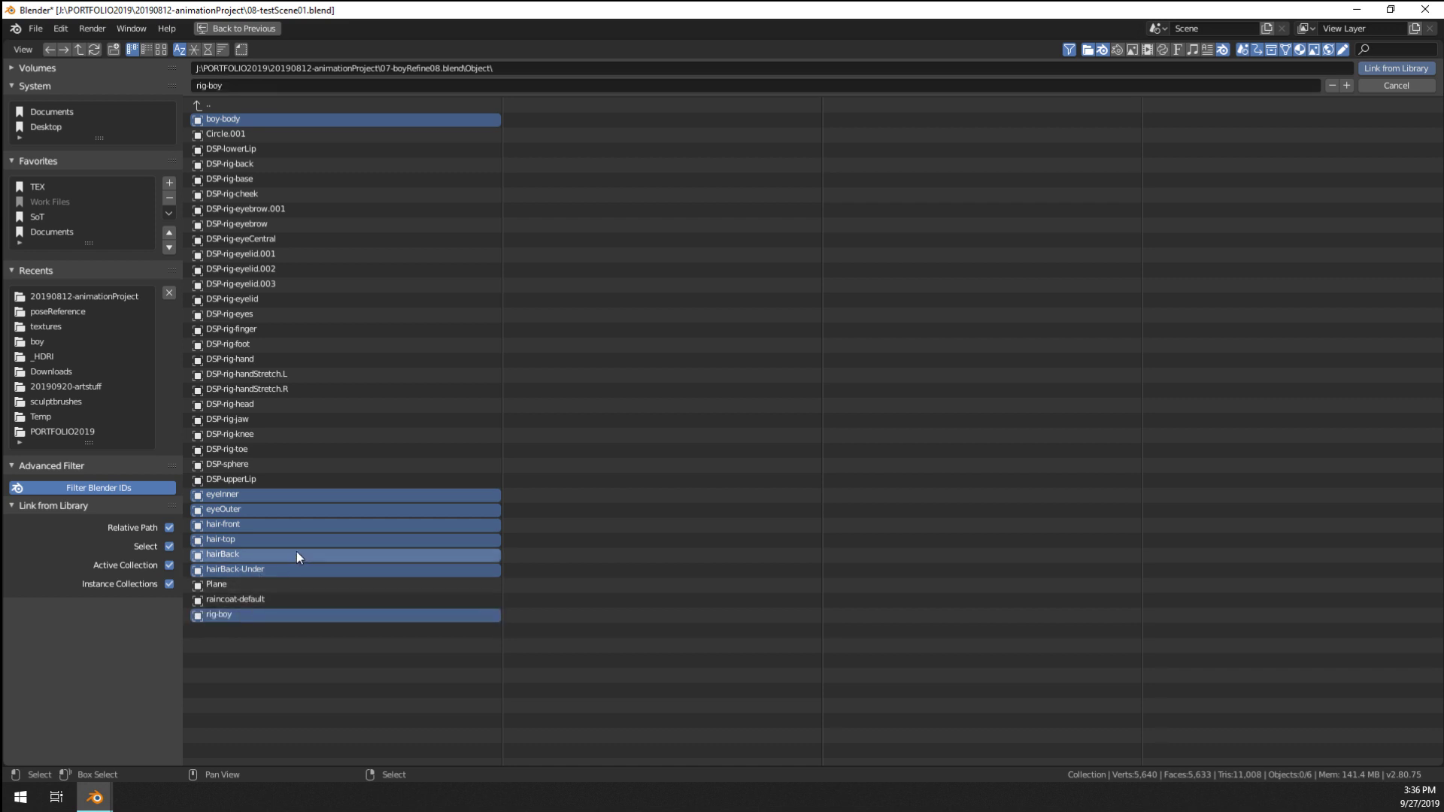
{"action": "left_click", "coordinate": [260, 599], "text": "ctrl"}
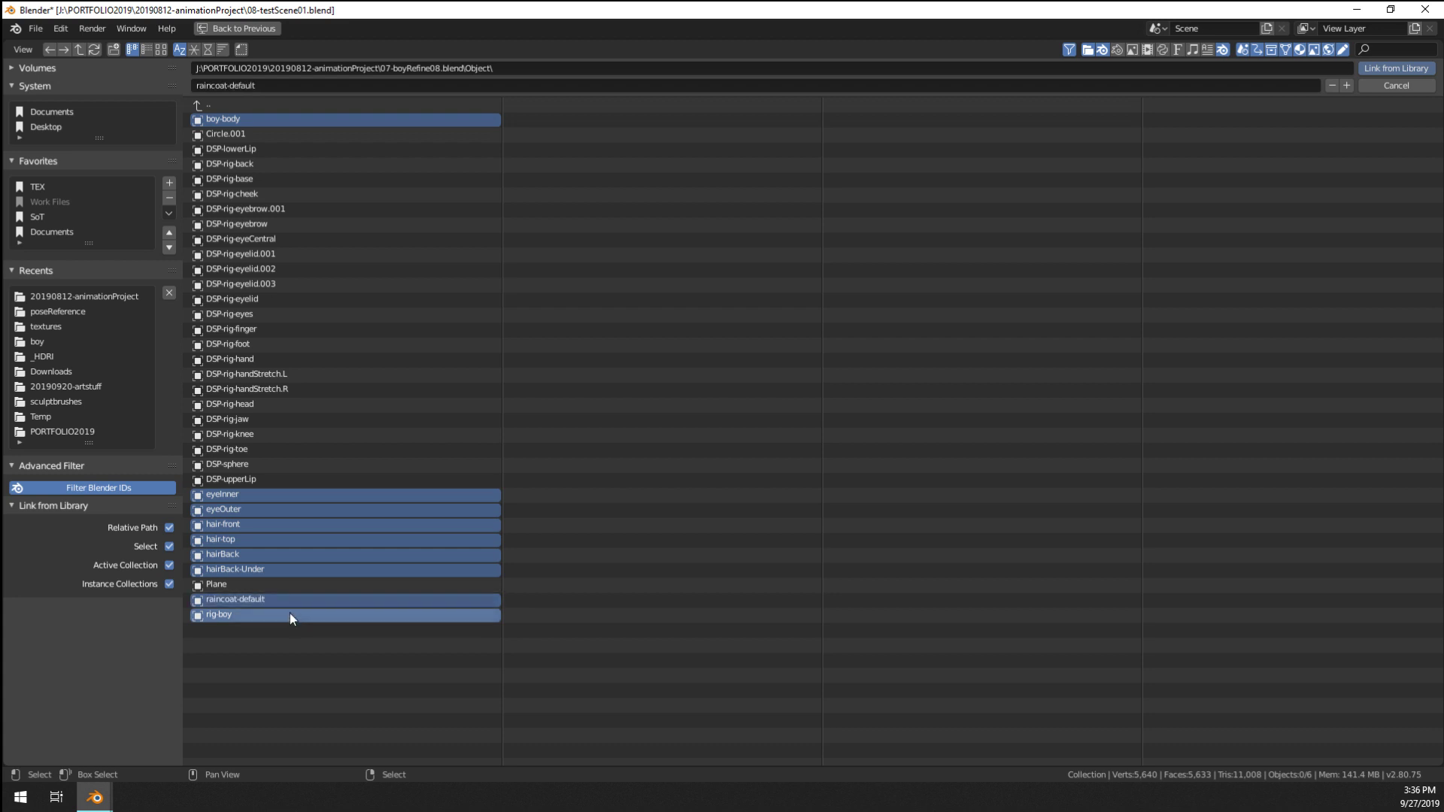
{"action": "left_click", "coordinate": [1378, 70]}
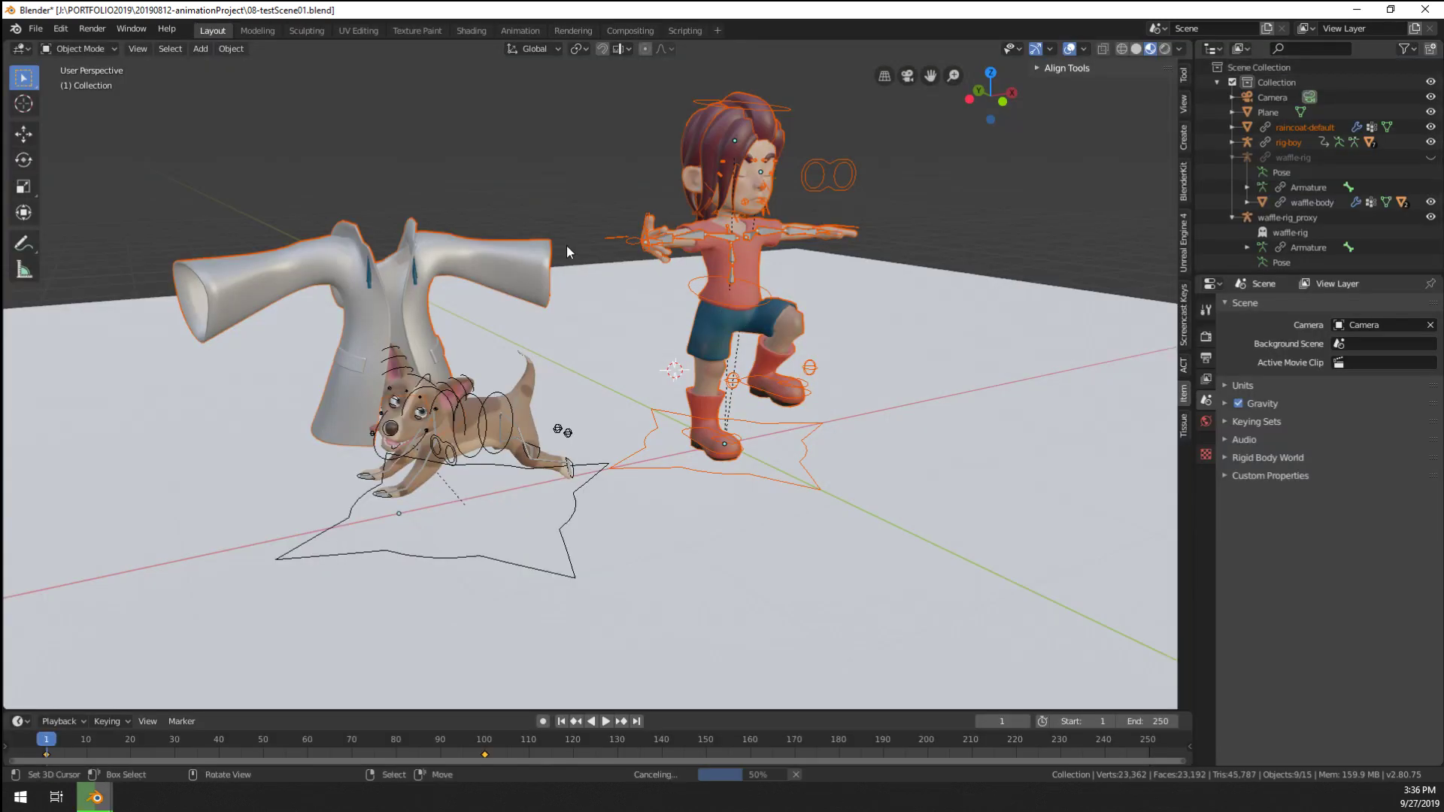
Try to clear the location of the linked raincoat in the scene
{"action": "left_click", "coordinate": [451, 270]}
{"action": "key", "text": "alt+g"}
{"action": "middle_click_drag", "start_coordinate": [452, 269], "coordinate": [565, 341]}
Switch to the 07-boyRefine07.blend window, clear the raincoat's location so it sits on the boy, and save the file
{"action": "mouse_move", "coordinate": [113, 798]}
{"action": "left_click", "coordinate": [143, 719]}
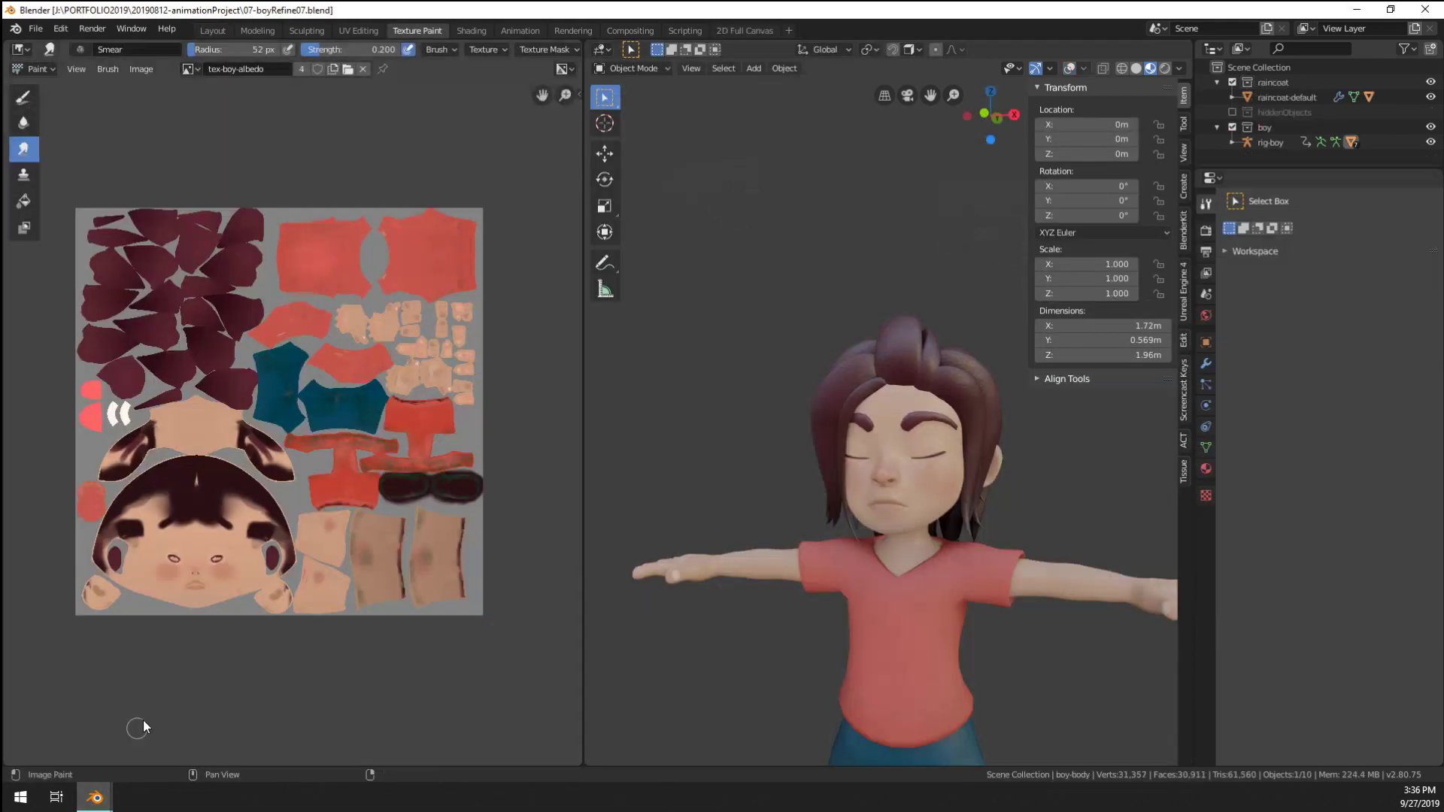
{"action": "scroll", "coordinate": [135, 722], "scroll_direction": "down", "scroll_amount": 6}
{"action": "scroll", "coordinate": [898, 490], "scroll_direction": "down", "scroll_amount": 3}
{"action": "left_click", "coordinate": [1057, 467]}
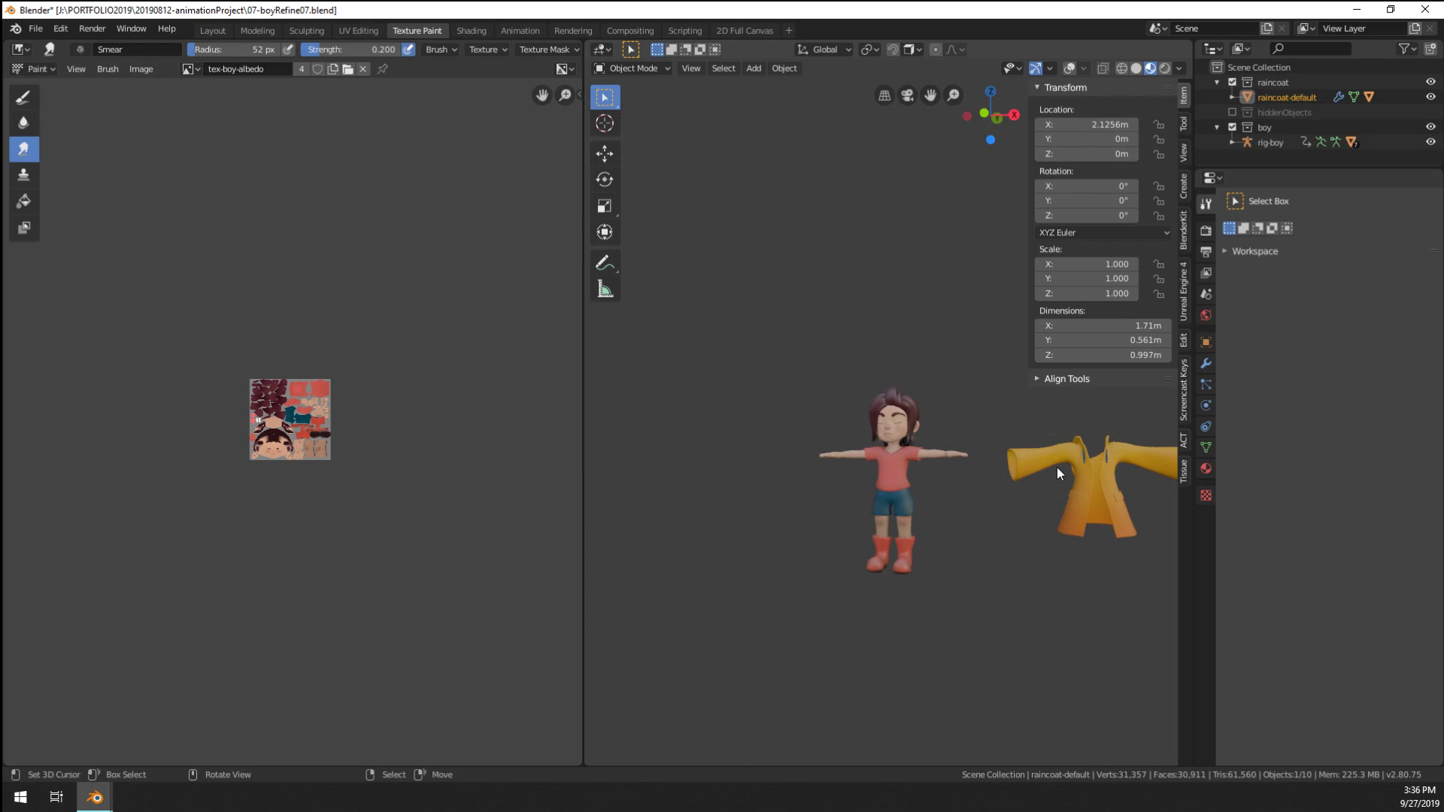
{"action": "key", "text": "alt+g"}
{"action": "scroll", "coordinate": [973, 499], "scroll_direction": "up", "scroll_amount": 6}
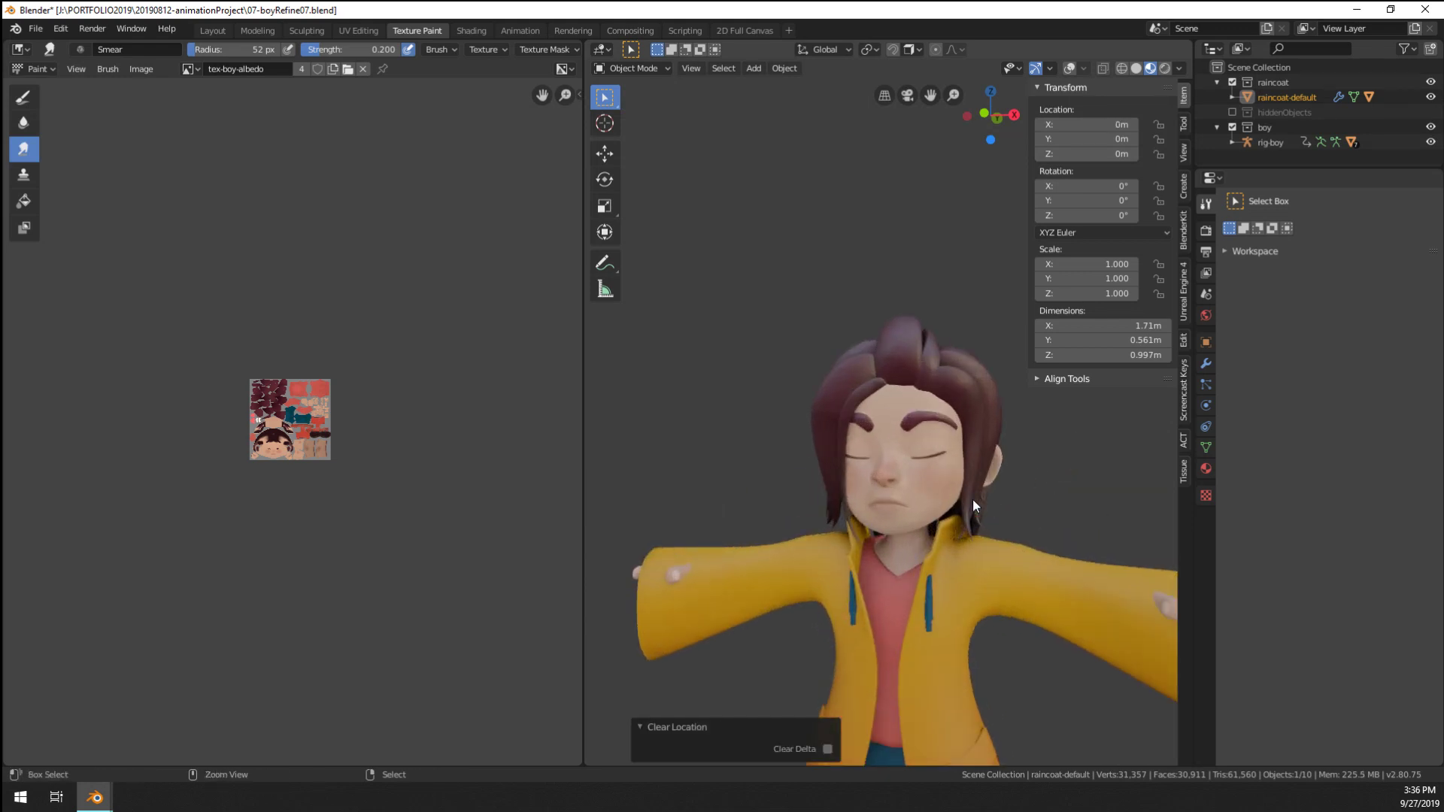
{"action": "key", "text": "ctrl+s"}
Switch back to the boy and dog scene, save 08-testScene01.blend and reopen it from the recent files
{"action": "mouse_move", "coordinate": [89, 796]}
{"action": "left_click", "coordinate": [201, 729]}
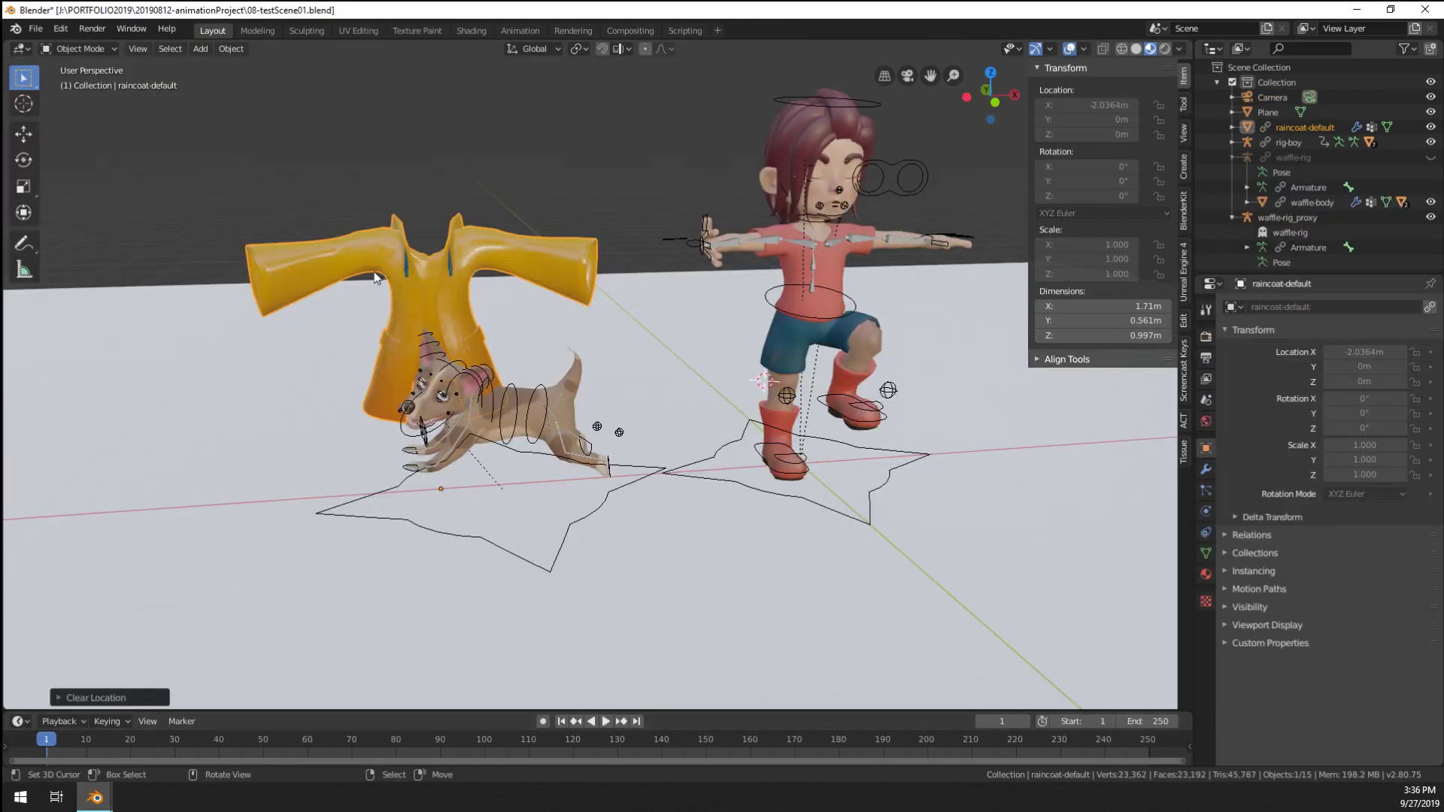
{"action": "left_click", "coordinate": [35, 29]}
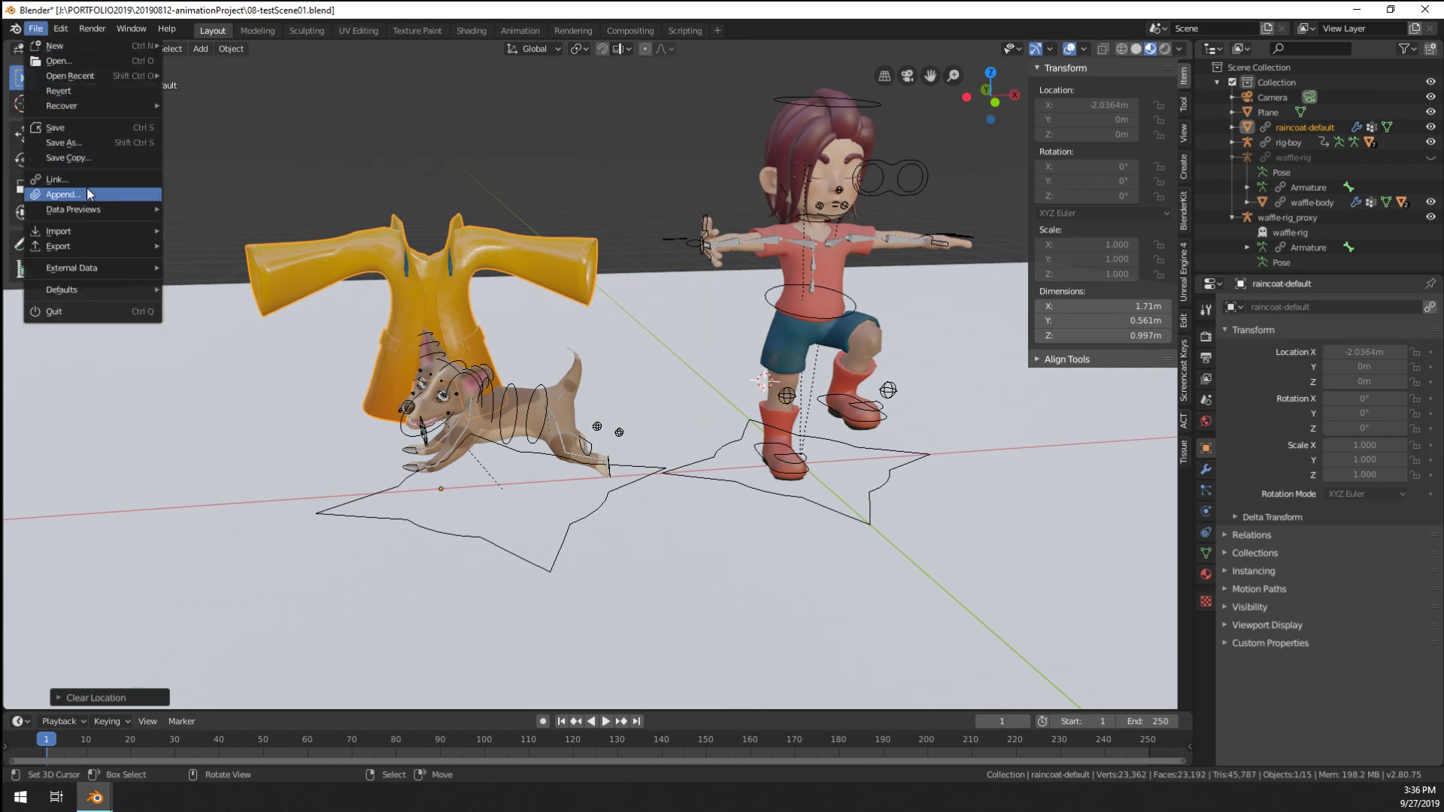
{"action": "left_click", "coordinate": [56, 128]}
{"action": "left_click", "coordinate": [35, 28]}
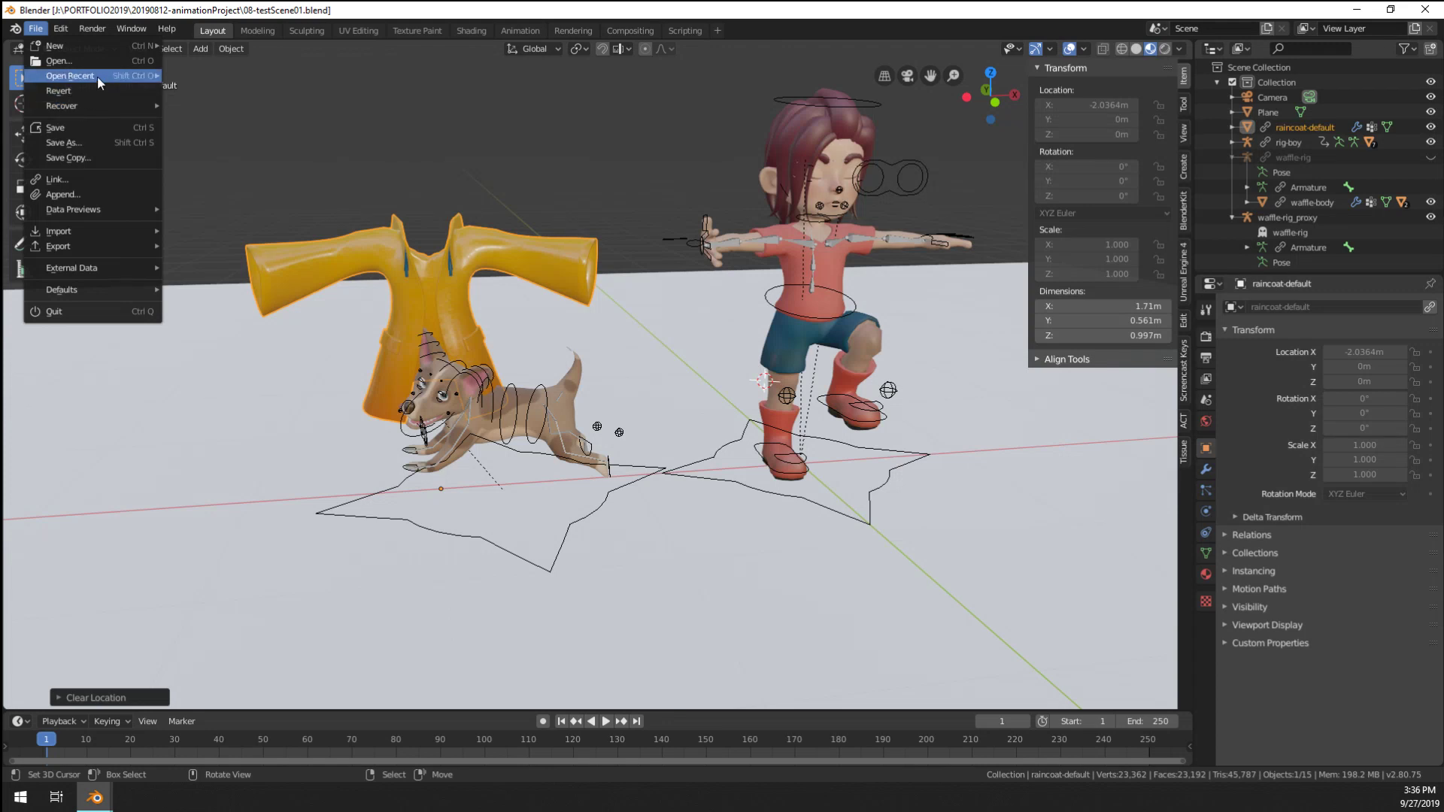
{"action": "mouse_move", "coordinate": [97, 76]}
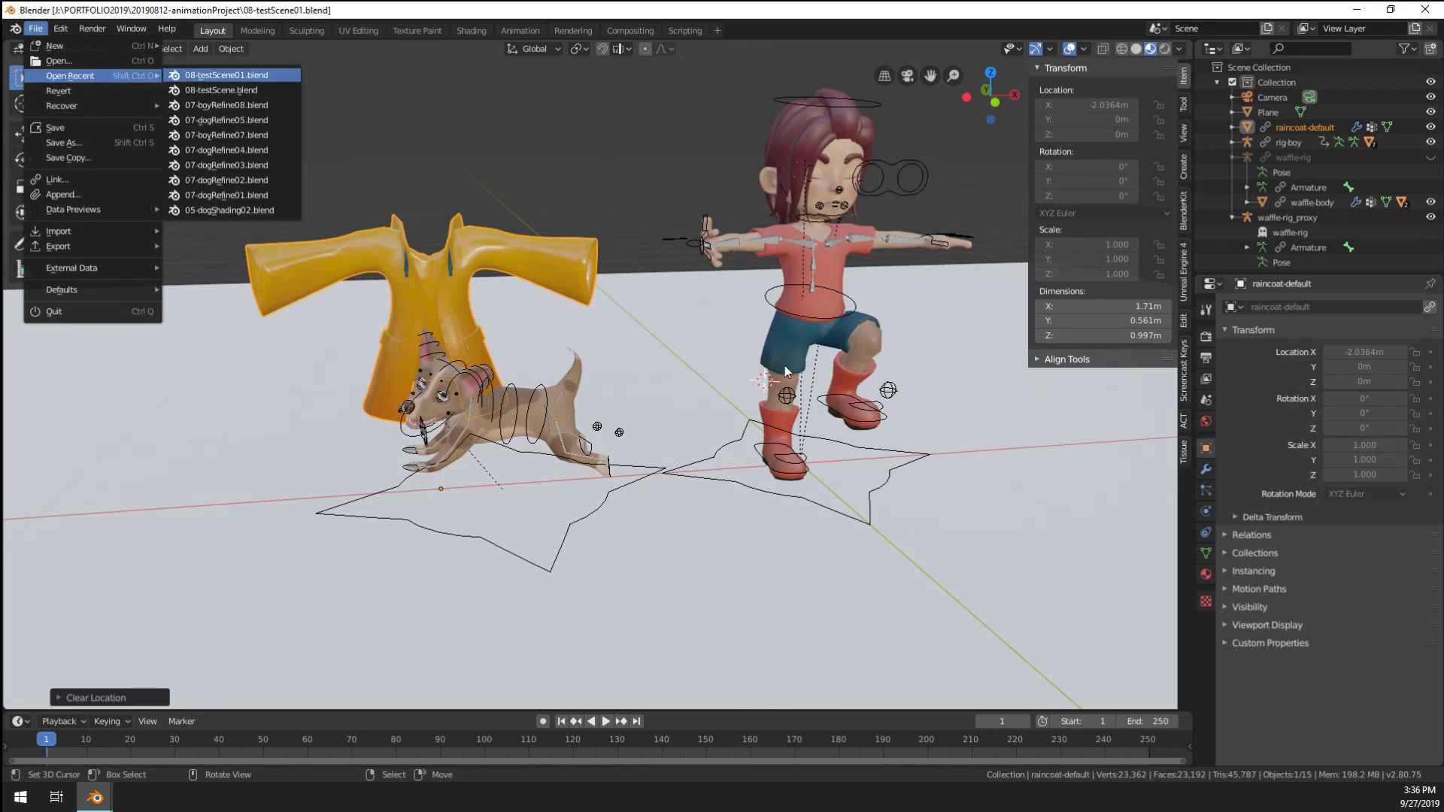
Make a proxy of the linked rig-boy armature
{"action": "middle_click_drag", "start_coordinate": [1069, 480], "coordinate": [1030, 486]}
{"action": "right_click", "coordinate": [997, 483]}
{"action": "right_click", "coordinate": [999, 505]}
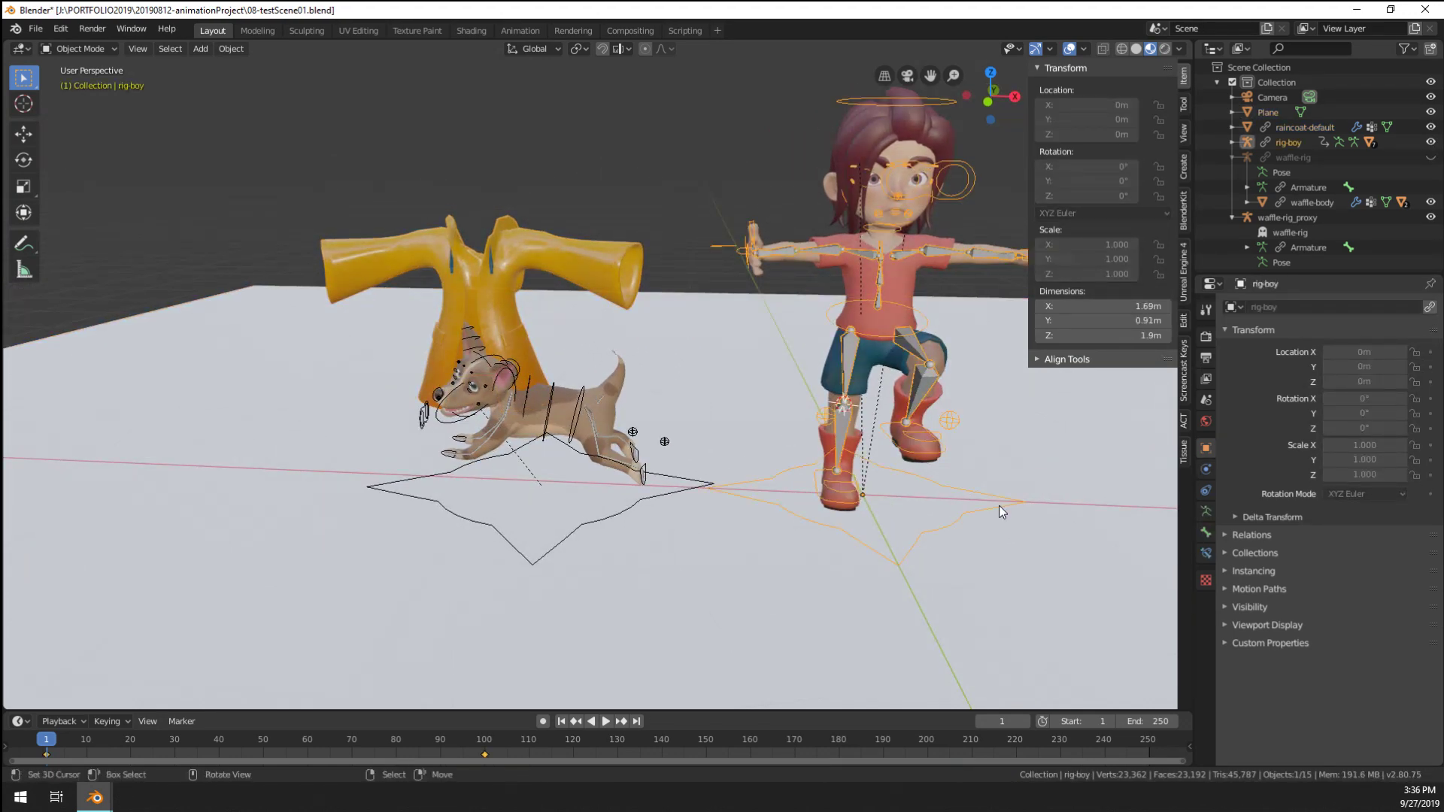
{"action": "key", "text": "F3"}
{"action": "type", "text": "make pr"}
{"action": "key", "text": "Down"}
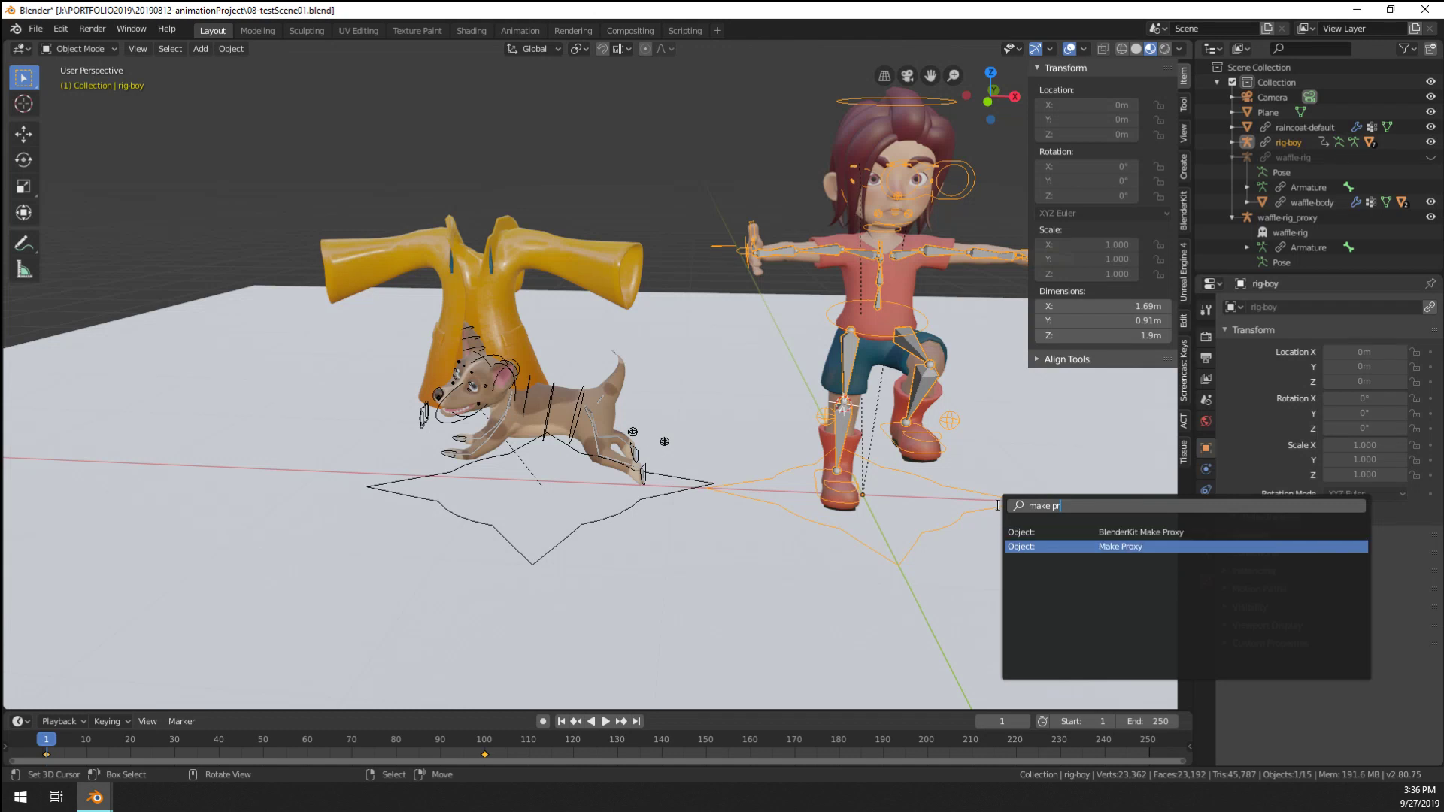
{"action": "key", "text": "Return"}
{"action": "left_click", "coordinate": [999, 506]}
{"action": "middle_click_drag", "start_coordinate": [998, 506], "coordinate": [900, 517], "text": "shift"}
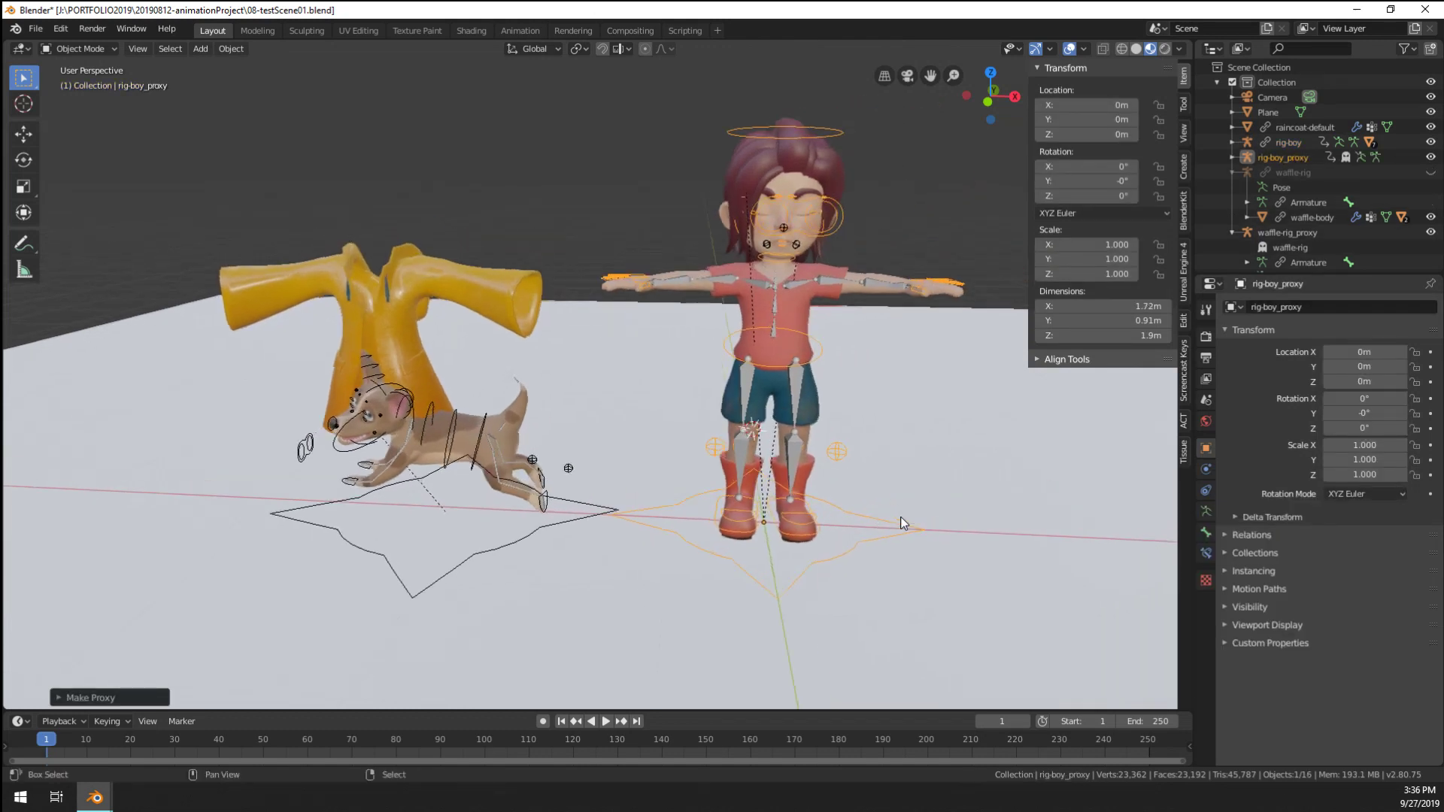
Hide the original rig-boy and paste the copied running pose onto all bones of rig-boy_proxy
{"action": "left_click", "coordinate": [1431, 142]}
{"action": "key", "text": "ctrl+Tab"}
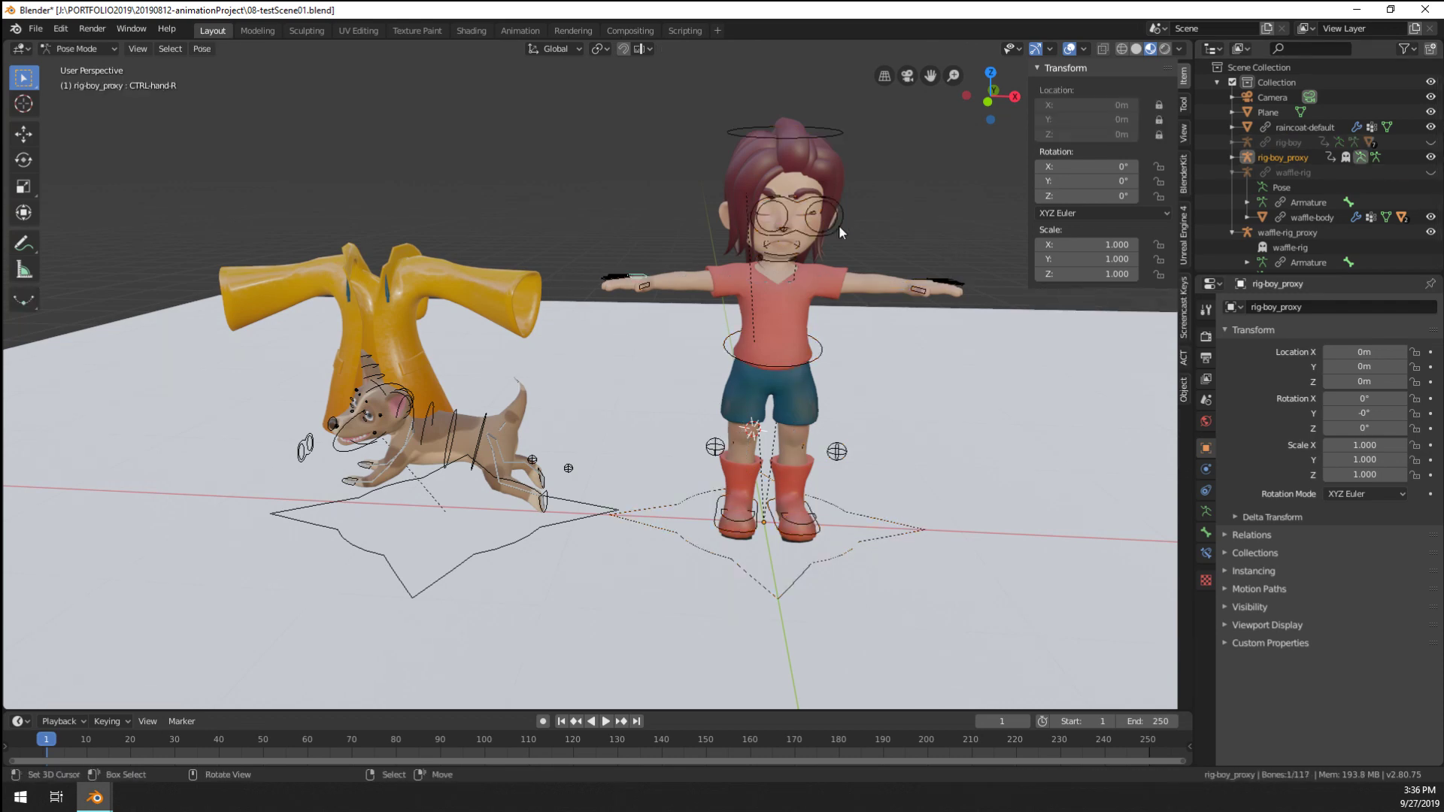
{"action": "left_click", "coordinate": [201, 49]}
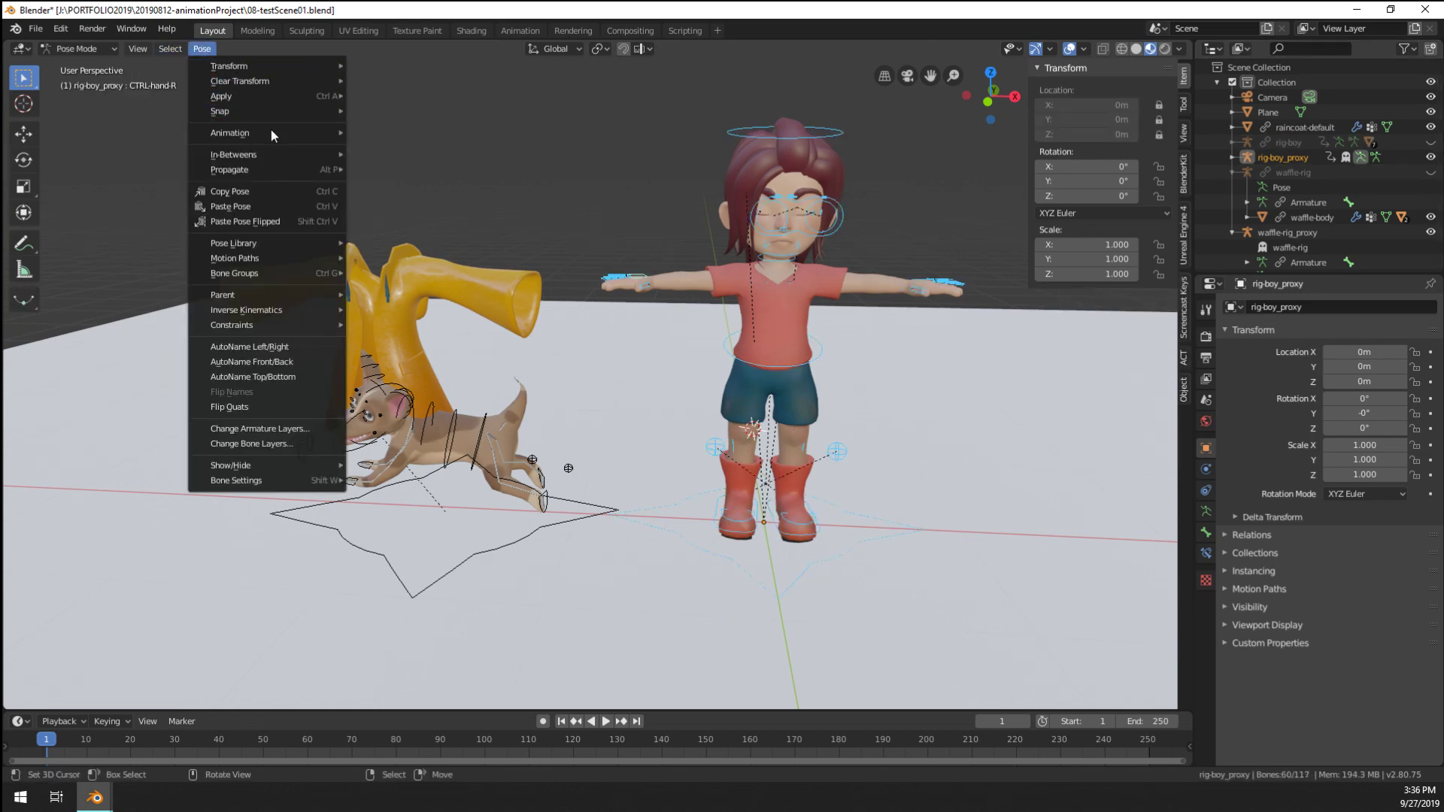
{"action": "left_click", "coordinate": [278, 205]}
Rotate the boy's CTRL-root bone about the Z axis so he runs in the same direction as the dog
{"action": "middle_click_drag", "start_coordinate": [525, 258], "coordinate": [751, 364]}
{"action": "scroll", "coordinate": [750, 364], "scroll_direction": "up", "scroll_amount": 2}
{"action": "scroll", "coordinate": [794, 500], "scroll_direction": "down", "scroll_amount": 1}
{"action": "left_click", "coordinate": [787, 531]}
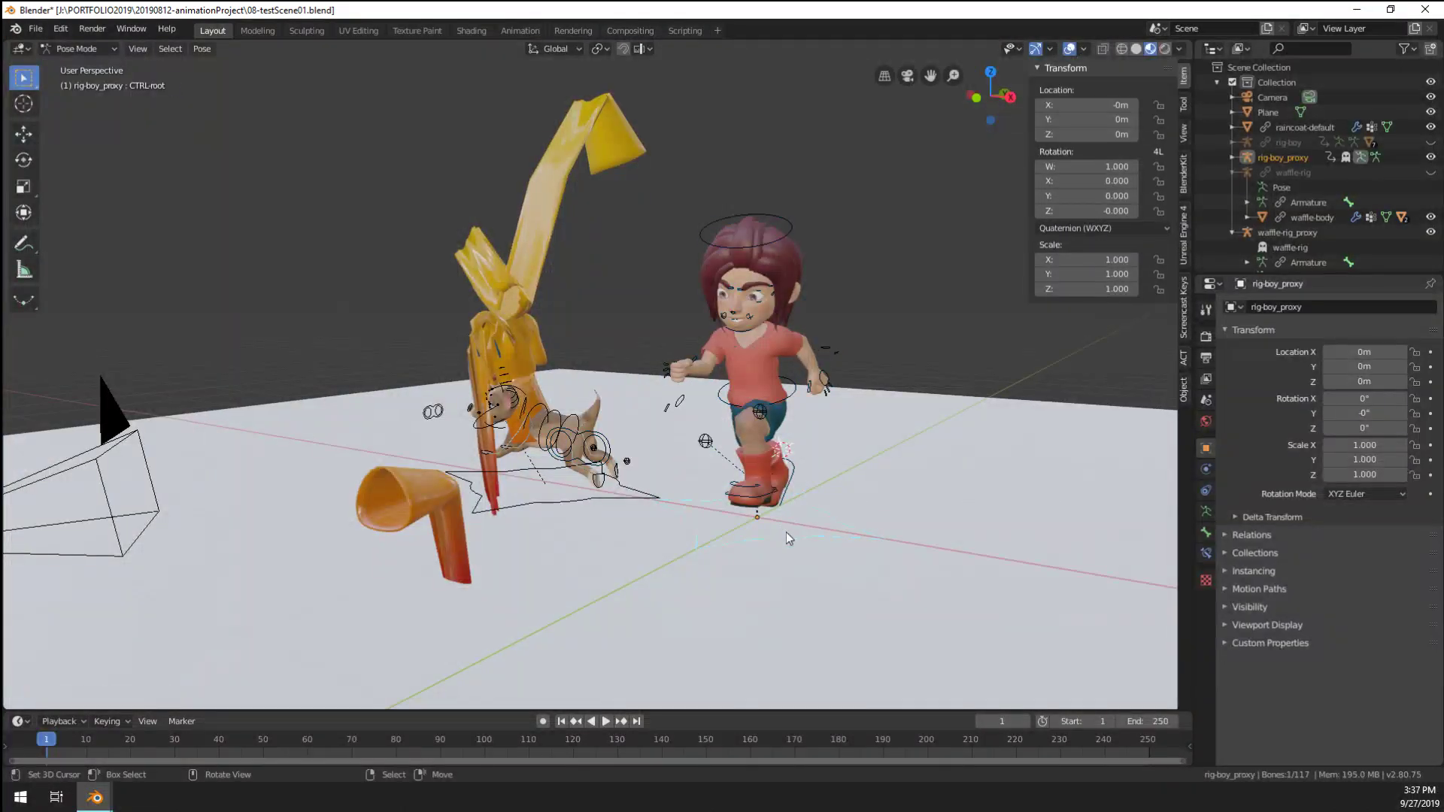
{"action": "key", "text": "r"}
{"action": "key", "text": "z"}
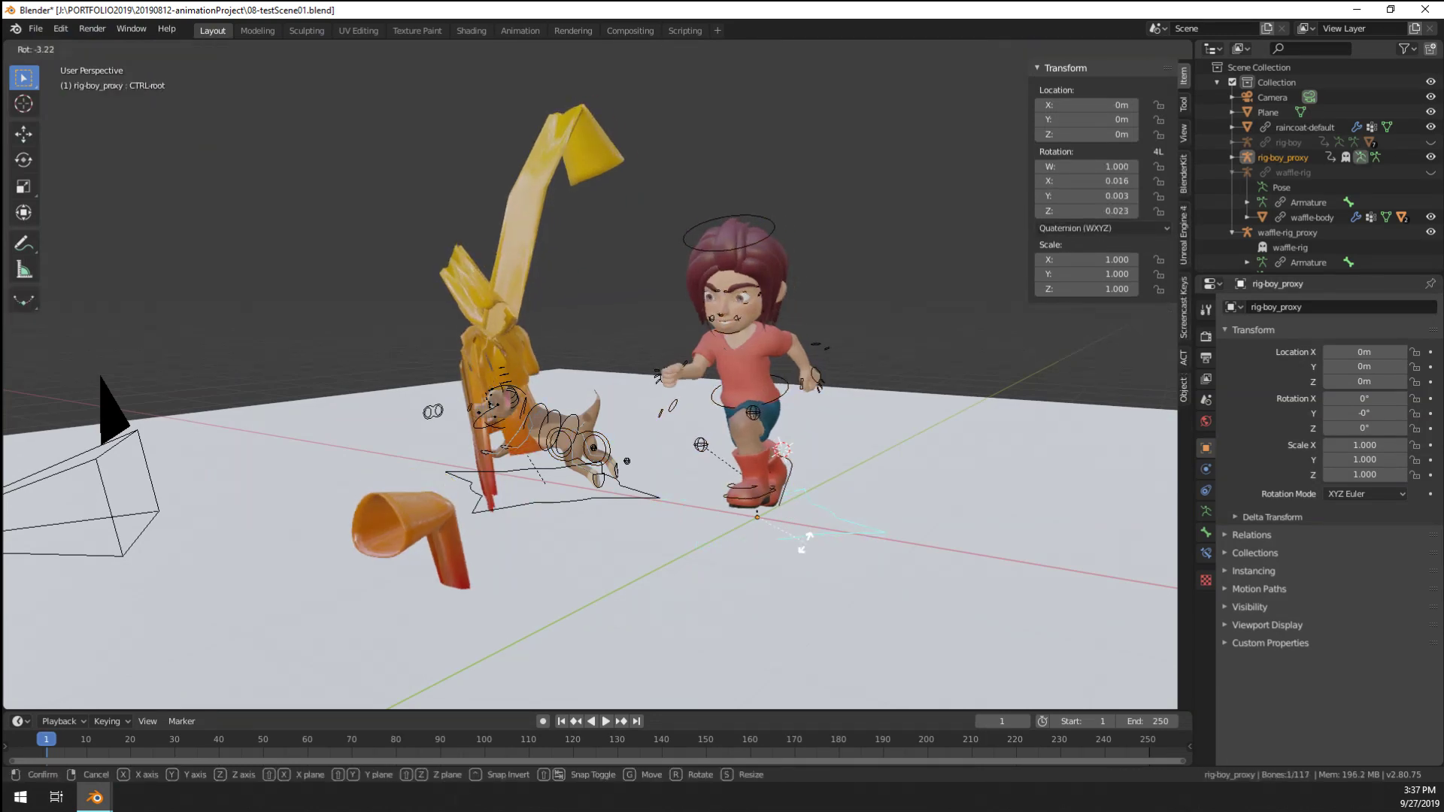
{"action": "left_click", "coordinate": [715, 557]}
{"action": "middle_click_drag", "start_coordinate": [716, 557], "coordinate": [715, 499]}
{"action": "scroll", "coordinate": [715, 500], "scroll_direction": "up", "scroll_amount": 3}
{"action": "scroll", "coordinate": [698, 464], "scroll_direction": "down", "scroll_amount": 2}
{"action": "middle_click_drag", "start_coordinate": [589, 470], "coordinate": [684, 440]}
{"action": "key", "text": "r"}
{"action": "key", "text": "z"}
{"action": "left_click", "coordinate": [607, 525]}
Move the boy's CTRL-eyeTarget-C above the dog, to about X -2.02 m, Y -0.63 m, Z -0.78 m
{"action": "left_click", "coordinate": [806, 422]}
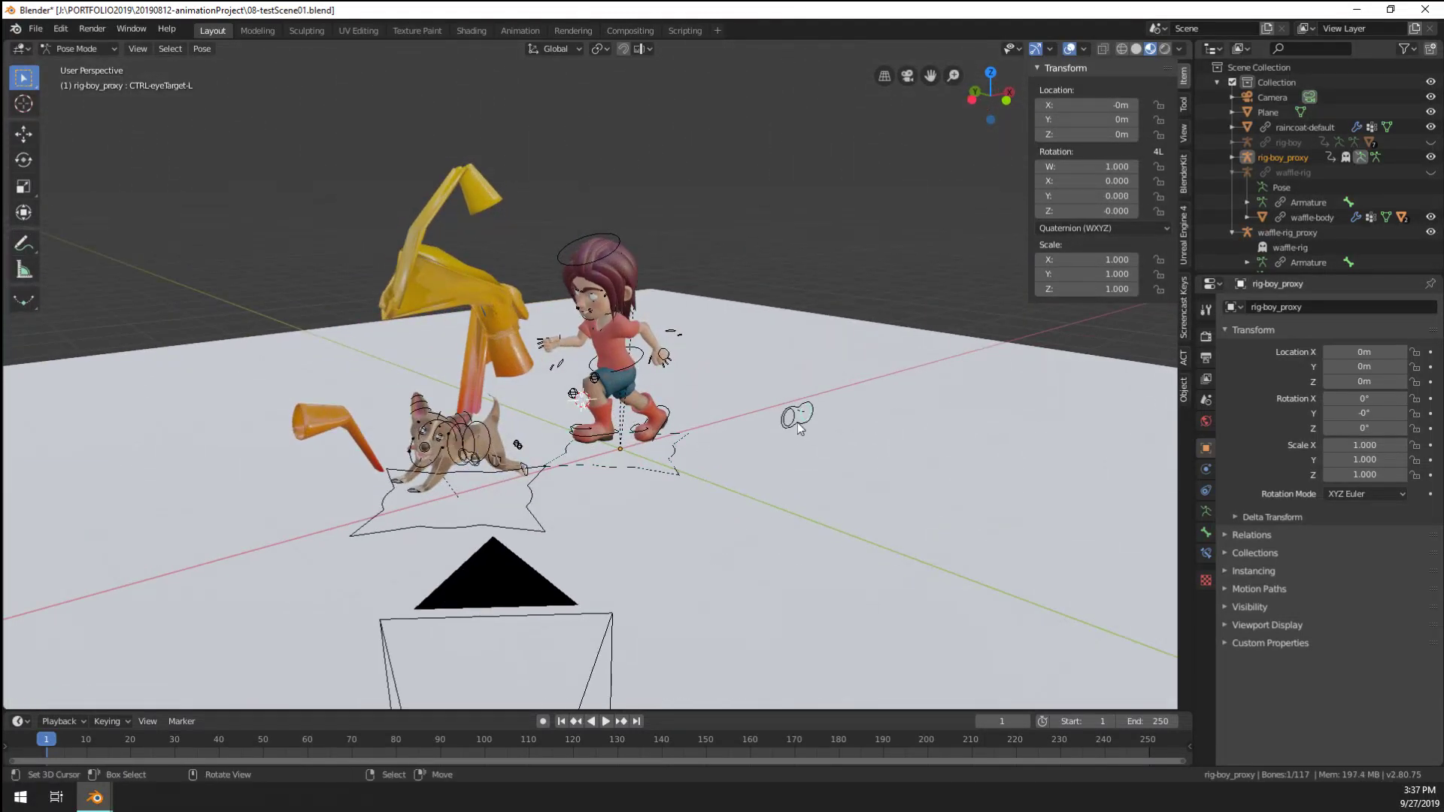
{"action": "key", "text": "g"}
{"action": "key", "text": "Escape"}
{"action": "key", "text": "g"}
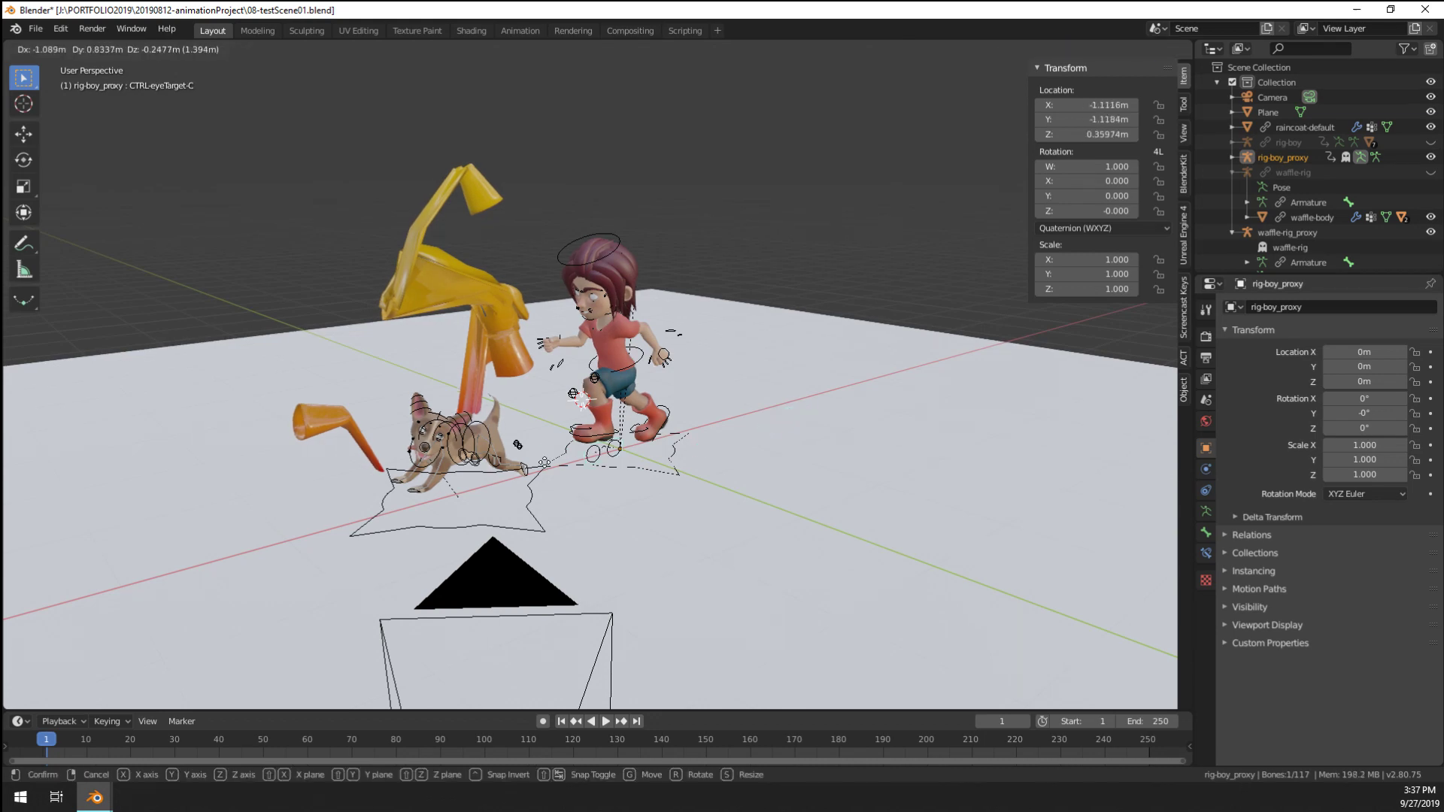
{"action": "left_click", "coordinate": [782, 432]}
{"action": "middle_click_drag", "start_coordinate": [782, 432], "coordinate": [677, 452]}
{"action": "key", "text": "g"}
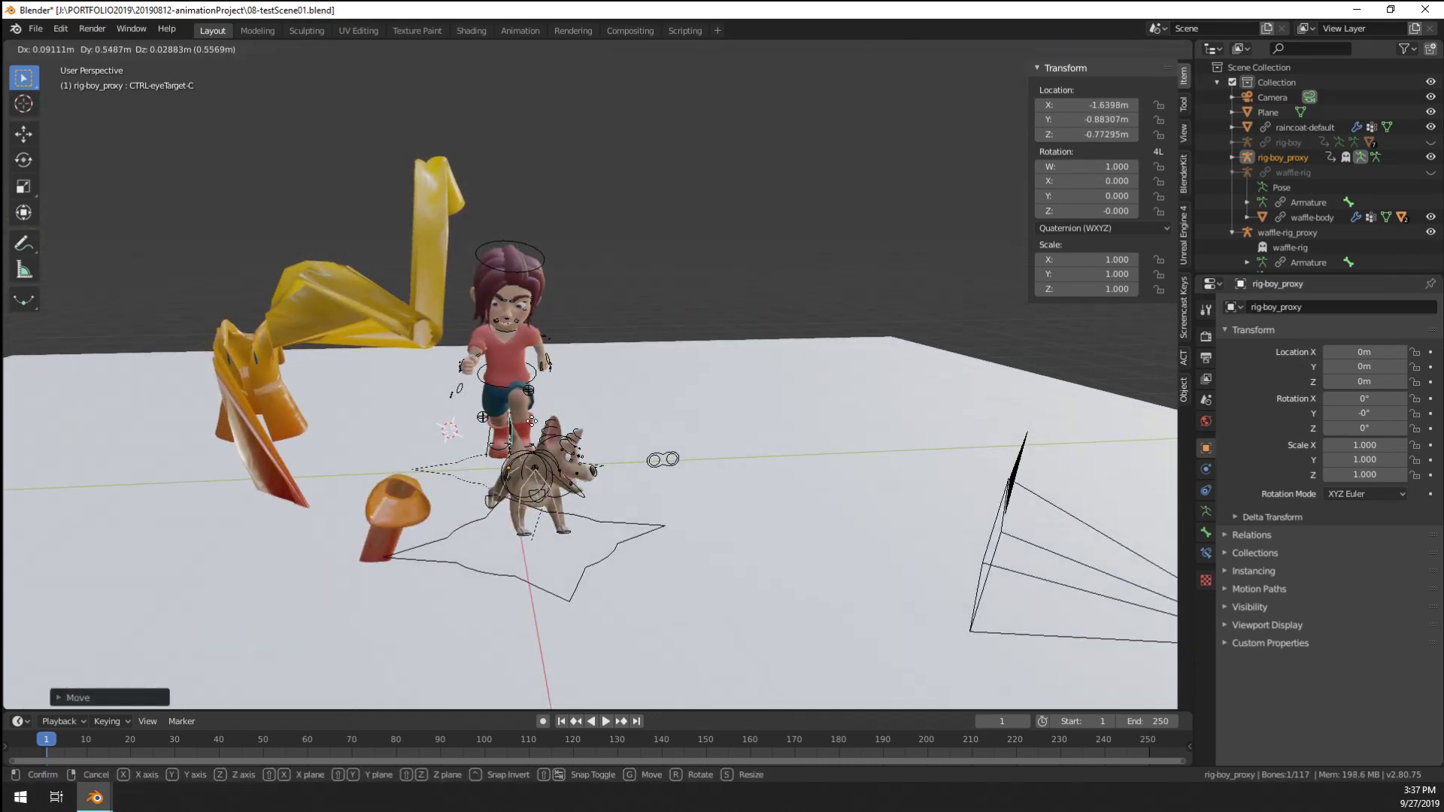
{"action": "left_click", "coordinate": [522, 432]}
{"action": "middle_click_drag", "start_coordinate": [521, 432], "coordinate": [308, 403]}
{"action": "key", "text": "g"}
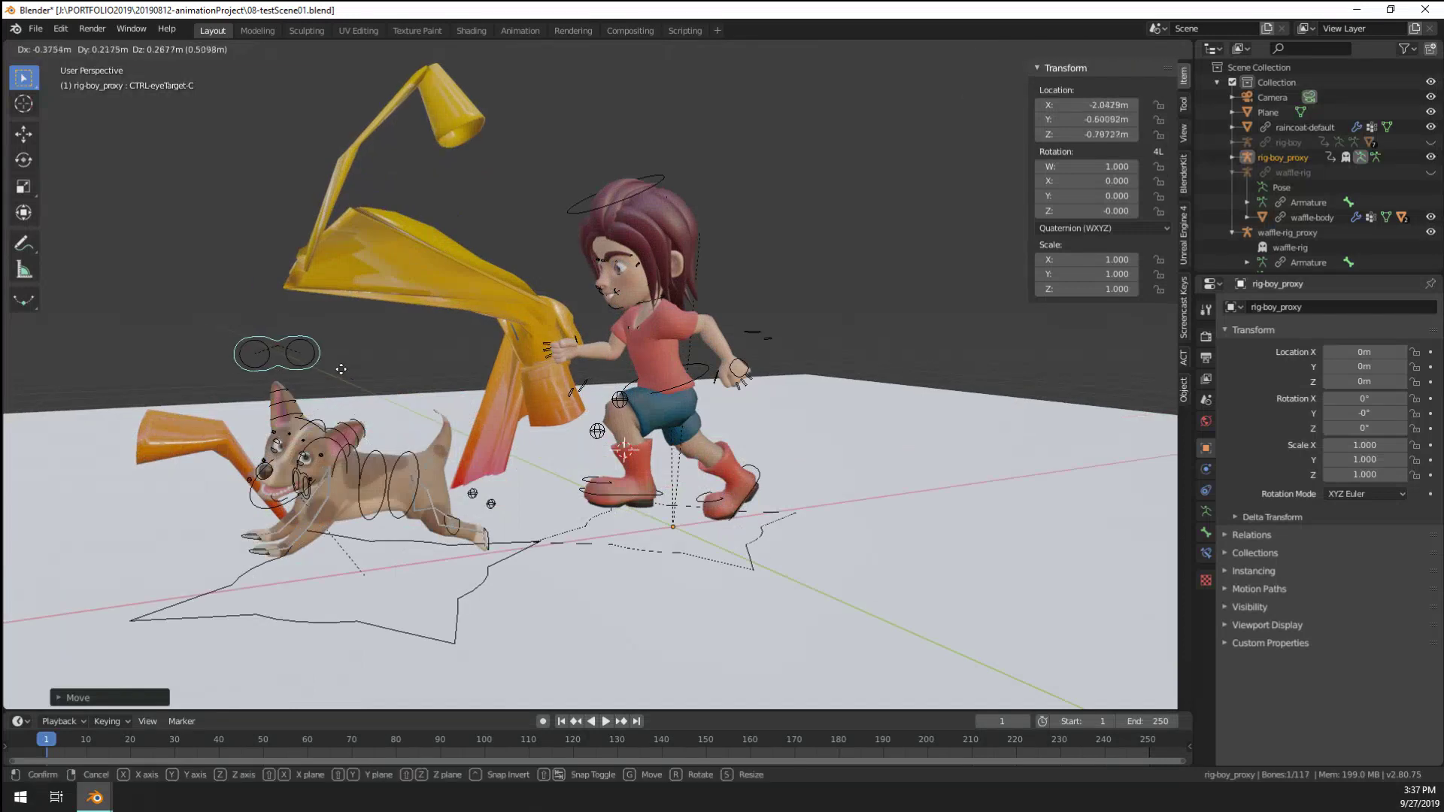
{"action": "left_click", "coordinate": [358, 380]}
Return to Object Mode, select the boy's hair-front object and inspect its material settings
{"action": "scroll", "coordinate": [593, 219], "scroll_direction": "up", "scroll_amount": 4}
{"action": "middle_click_drag", "start_coordinate": [594, 220], "coordinate": [656, 395]}
{"action": "scroll", "coordinate": [656, 395], "scroll_direction": "up", "scroll_amount": 3}
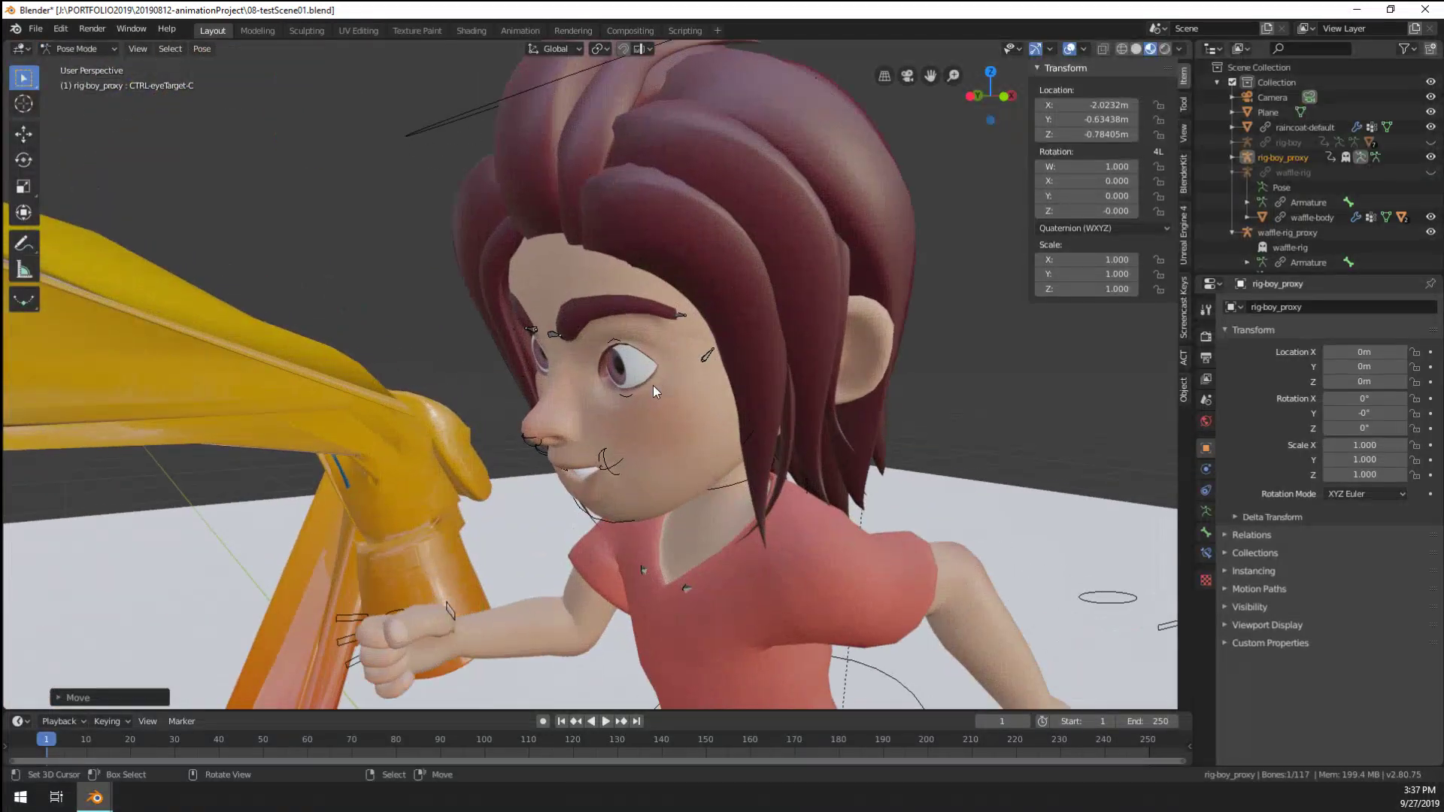
{"action": "left_click", "coordinate": [742, 234]}
{"action": "key", "text": "ctrl+Tab"}
{"action": "left_click", "coordinate": [741, 234]}
{"action": "scroll", "coordinate": [737, 255], "scroll_direction": "down", "scroll_amount": 5}
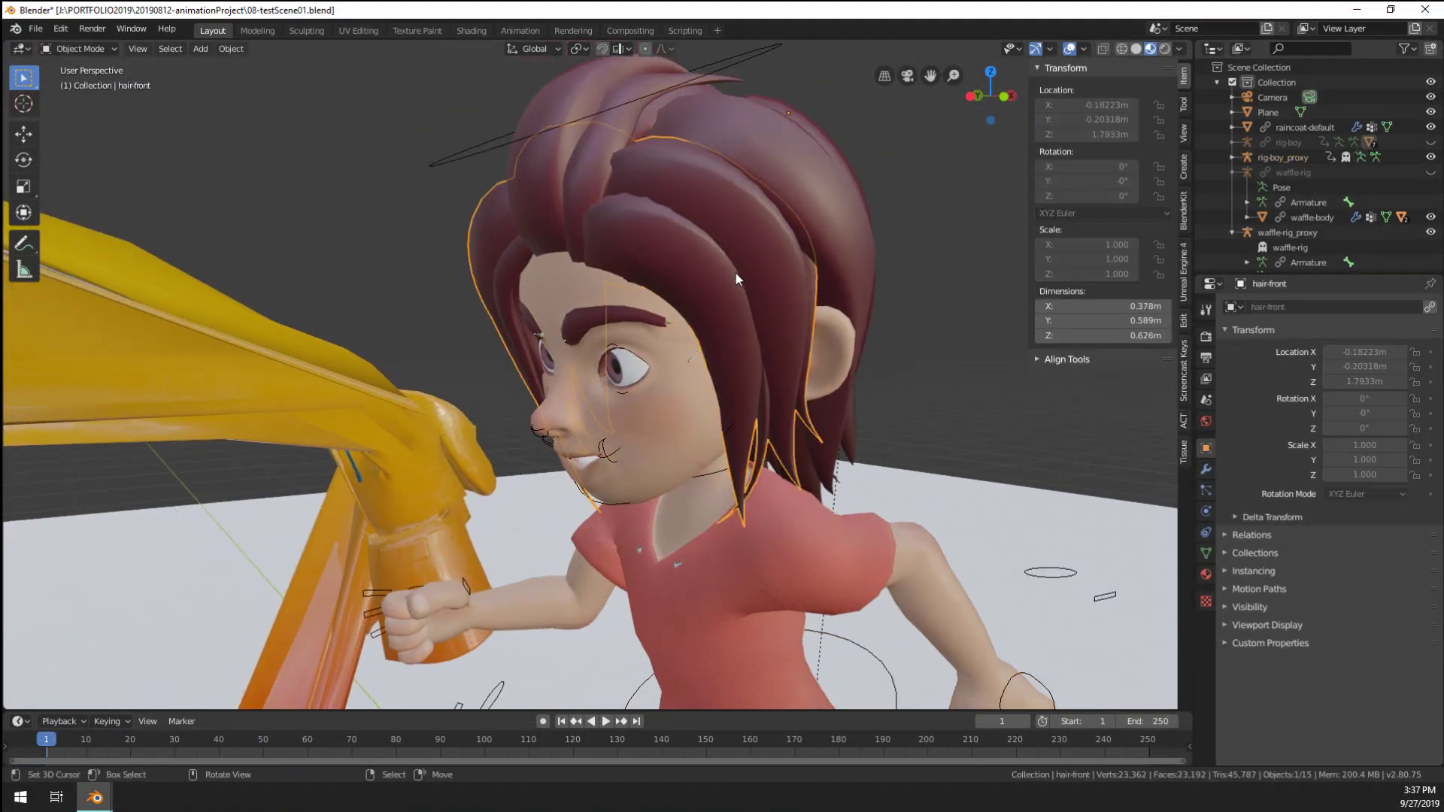
{"action": "left_click", "coordinate": [1206, 574]}
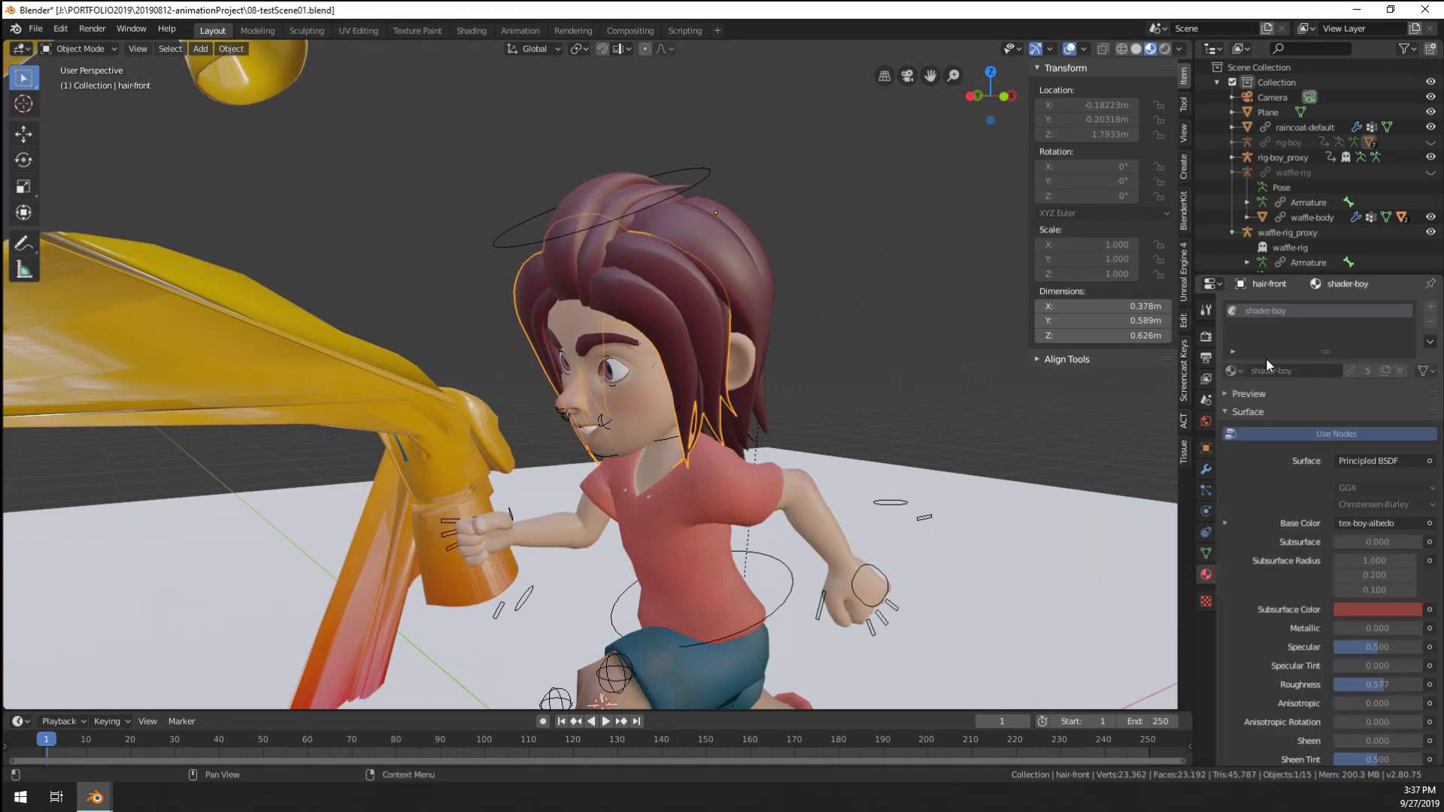
Switch to the 07-boyRefine07.blend window, save the file and return to the boy and dog scene
{"action": "mouse_move", "coordinate": [94, 797]}
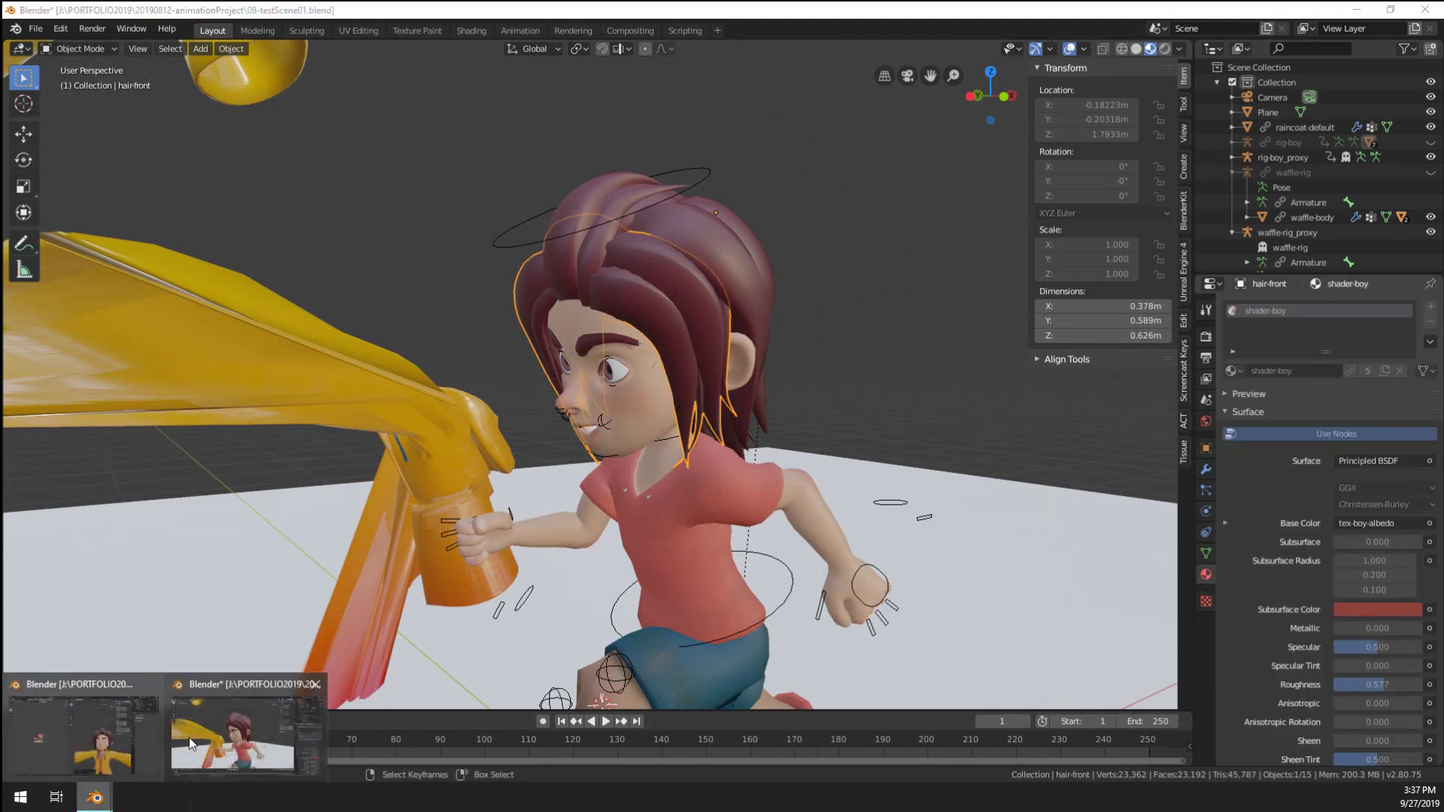
{"action": "left_click", "coordinate": [84, 737]}
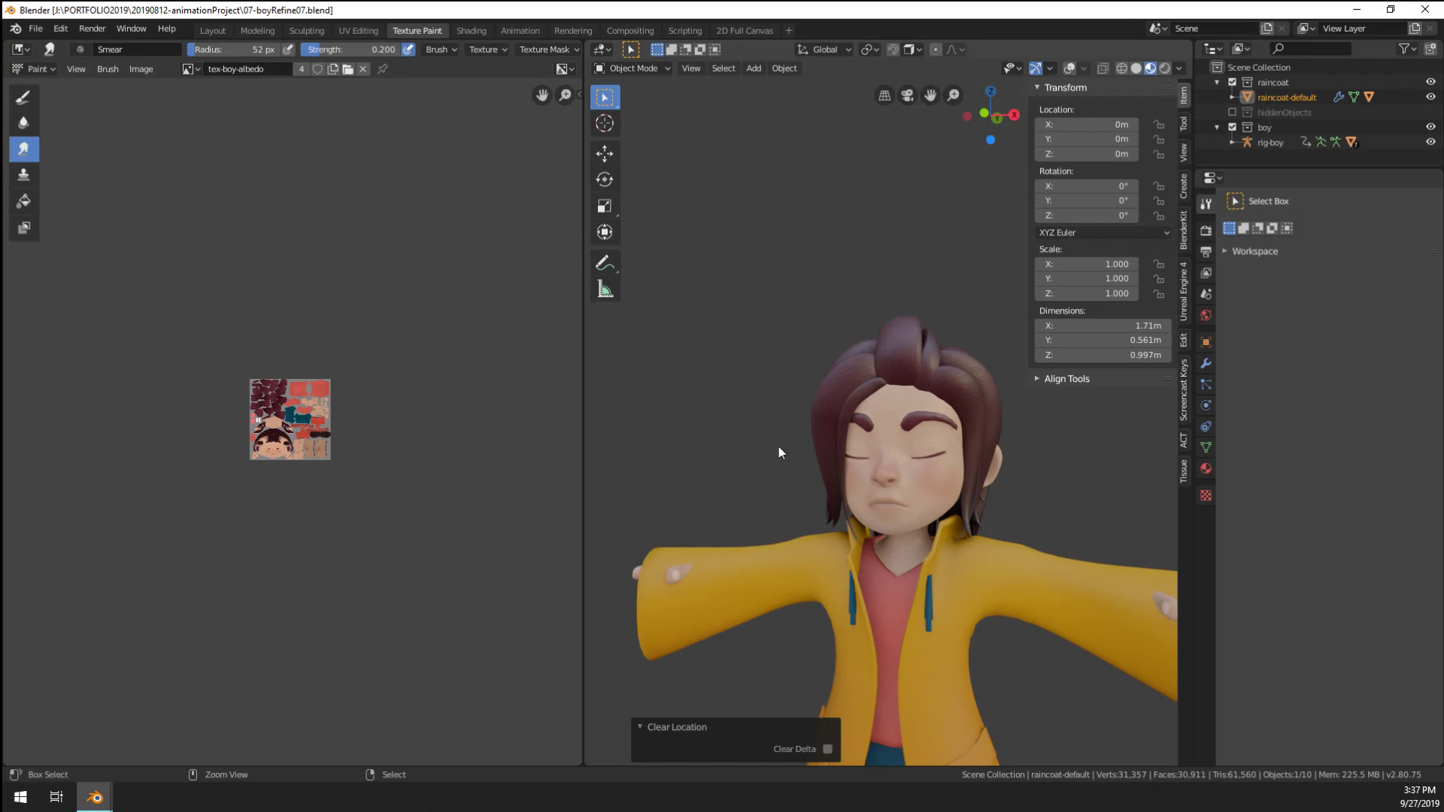
{"action": "key", "text": "ctrl+s"}
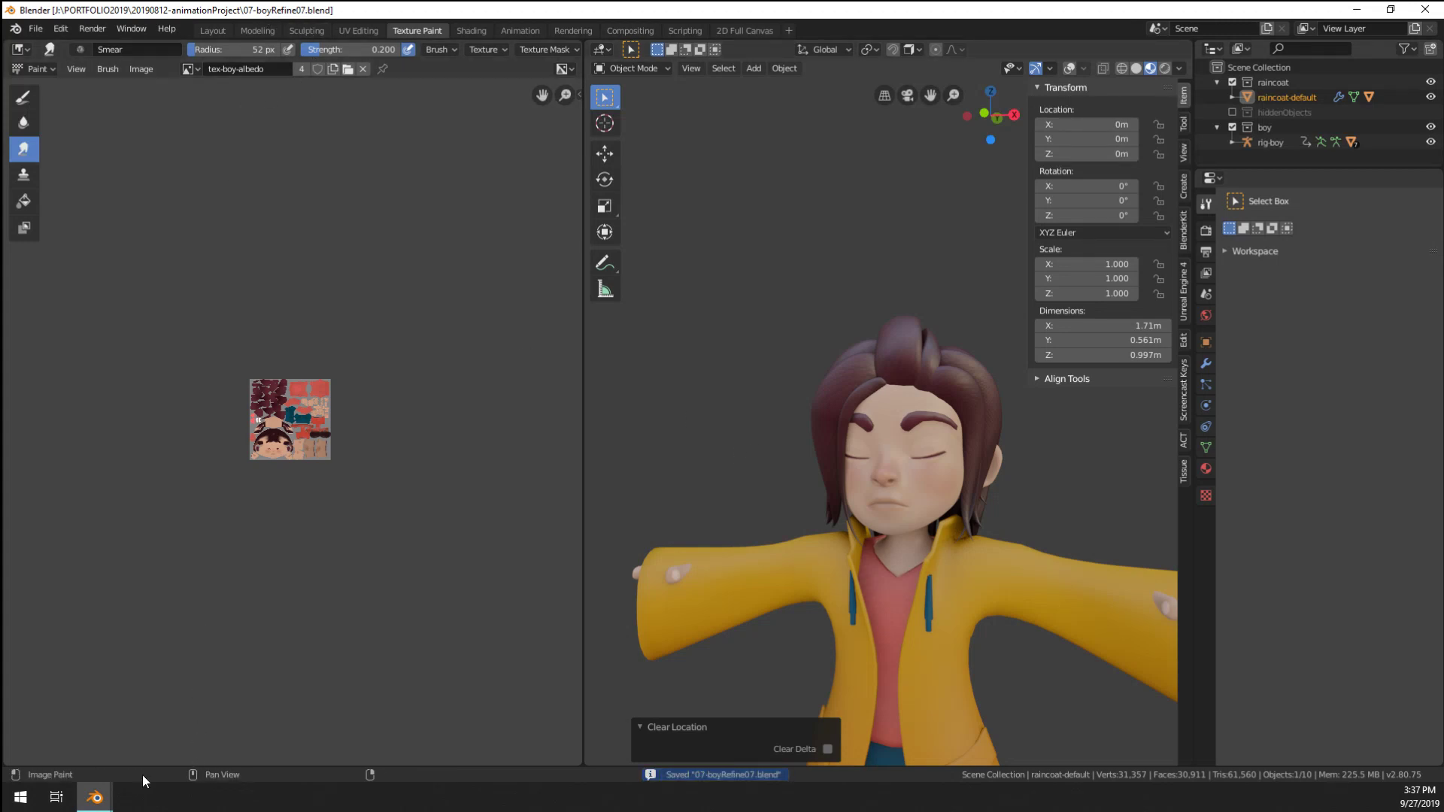
{"action": "mouse_move", "coordinate": [94, 797]}
{"action": "left_click", "coordinate": [260, 734]}
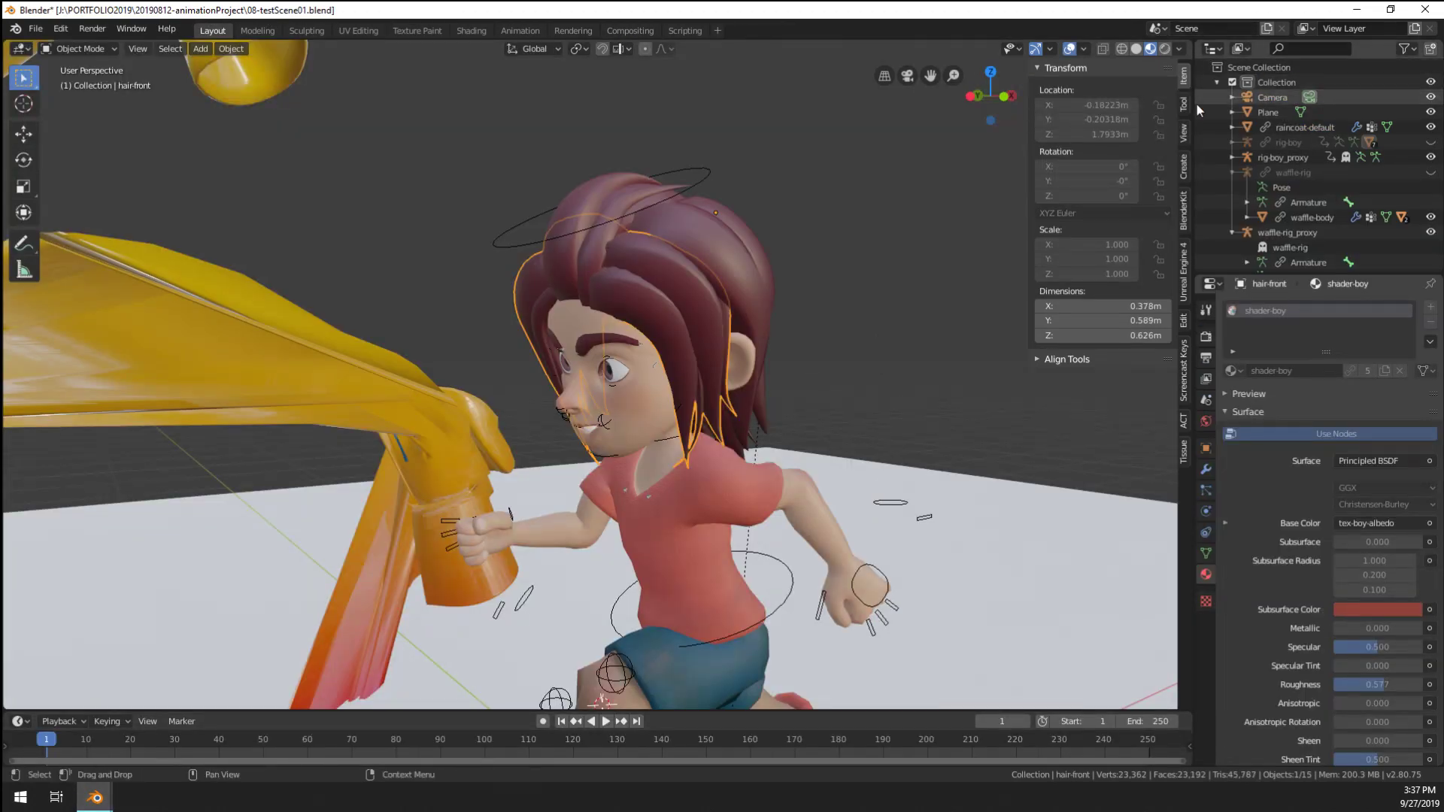
Check which library file the Link browser points to, and close it without linking anything
{"action": "left_click", "coordinate": [35, 29]}
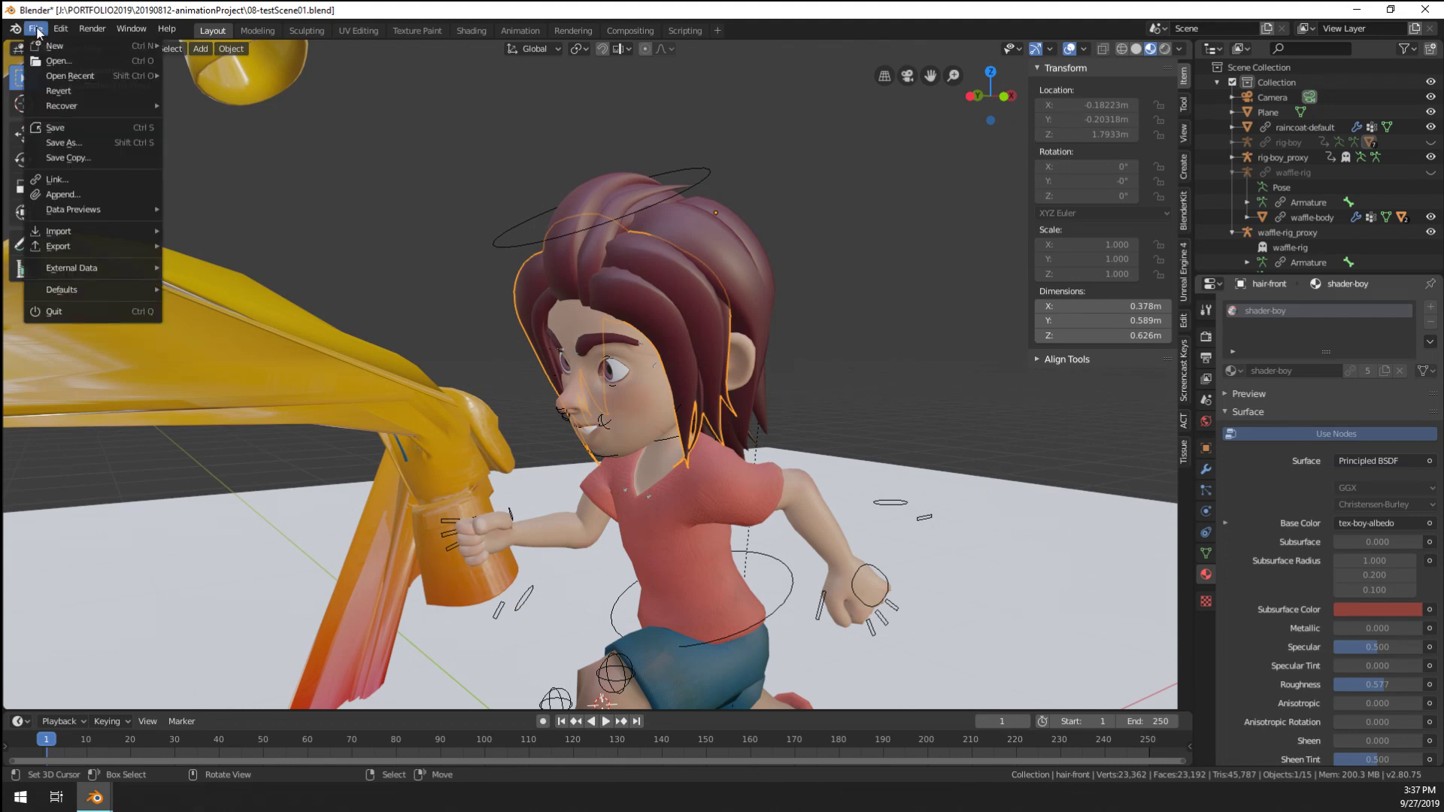
{"action": "left_click", "coordinate": [78, 179]}
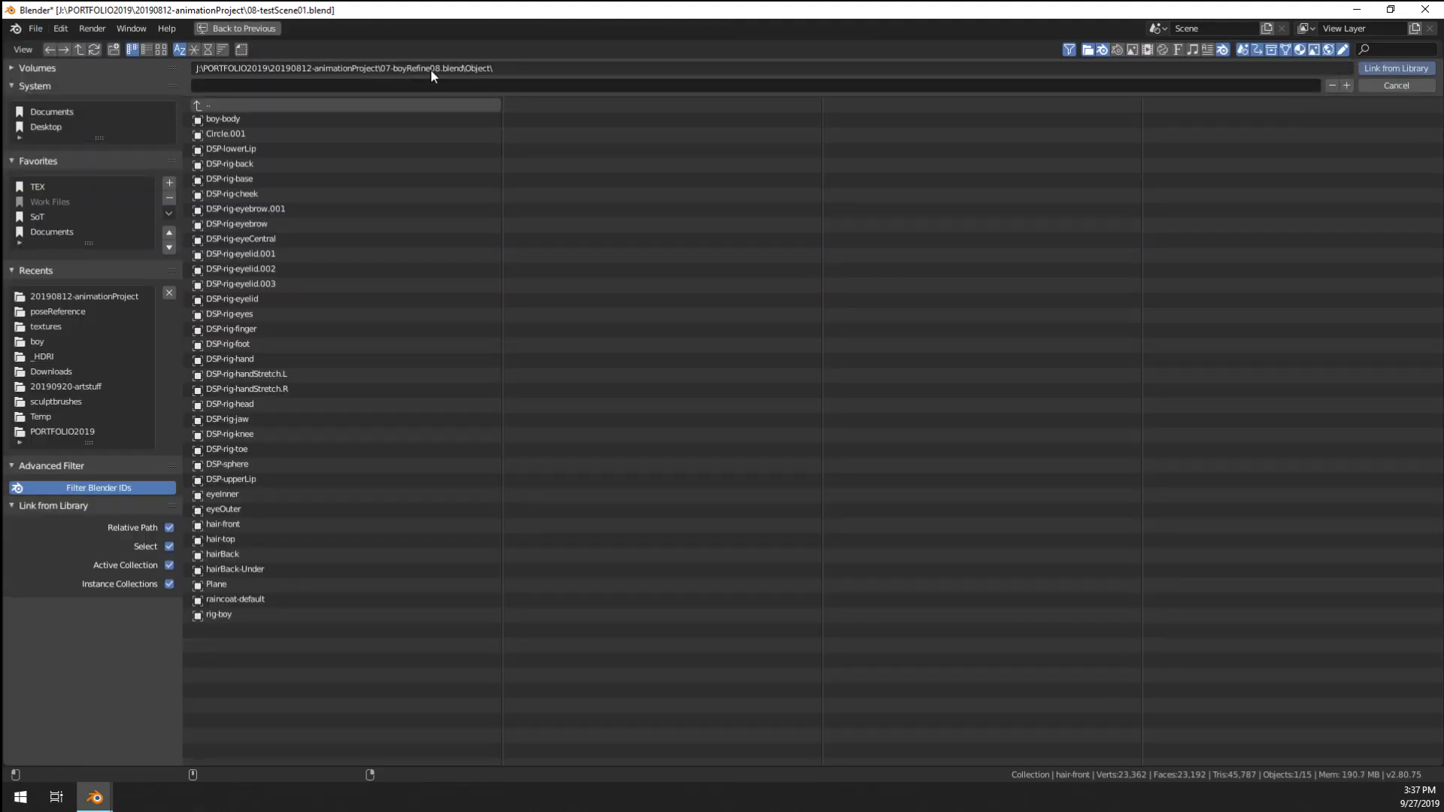
{"action": "left_click", "coordinate": [1388, 83]}
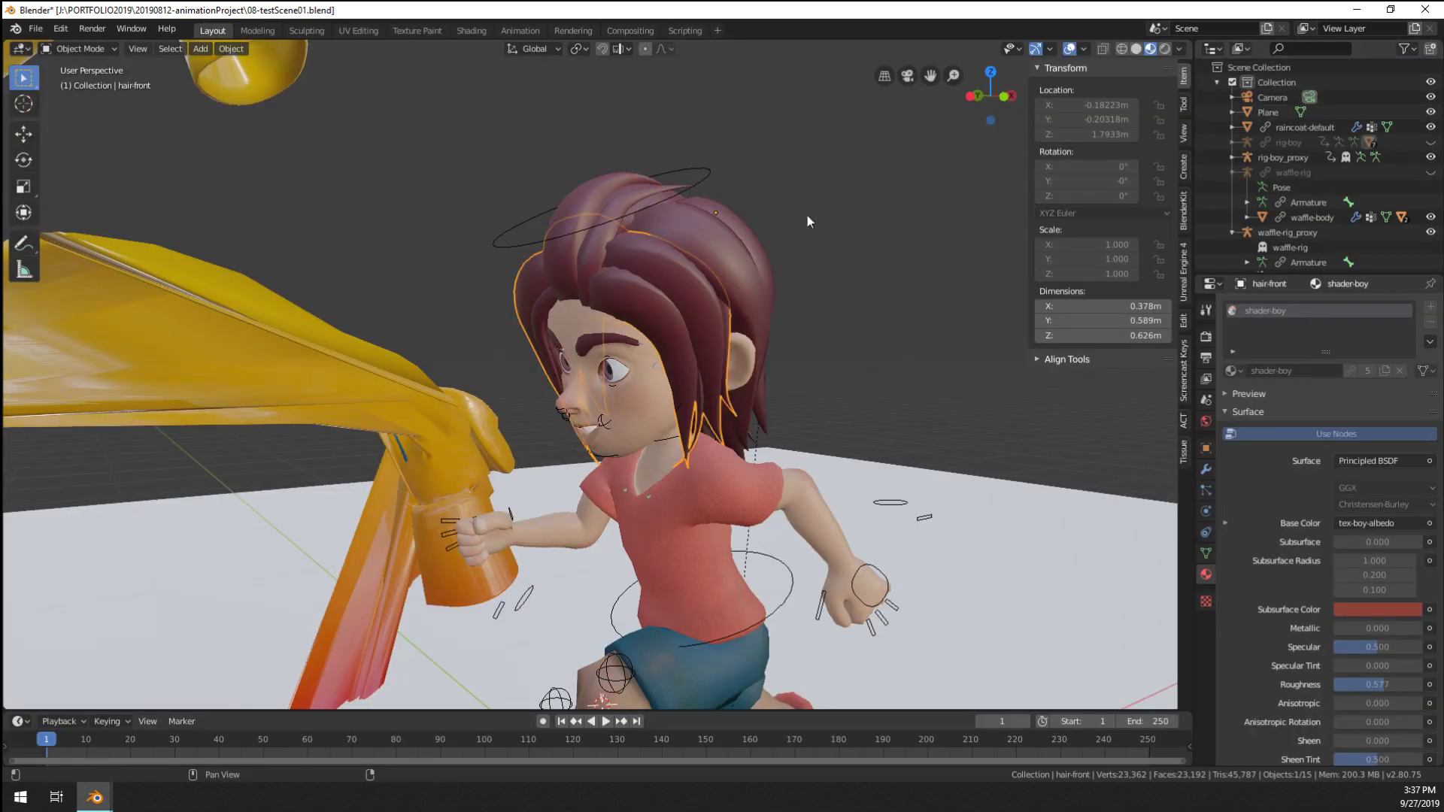
{"action": "scroll", "coordinate": [707, 272], "scroll_direction": "down", "scroll_amount": 10}
Switch to the 07-boyRefine07.blend window and save the file as 07-boyRefine09.blend
{"action": "mouse_move", "coordinate": [87, 805]}
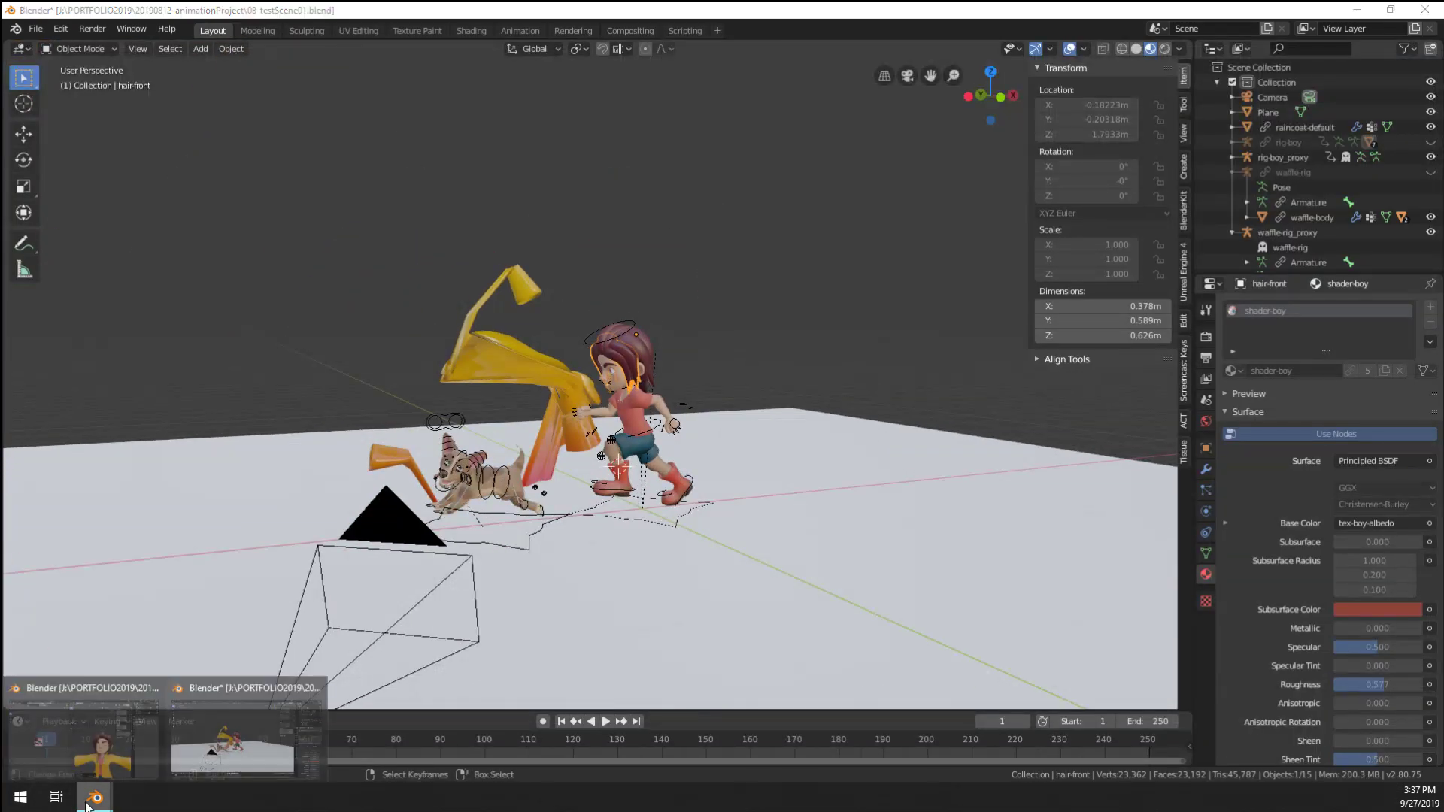
{"action": "left_click", "coordinate": [103, 728]}
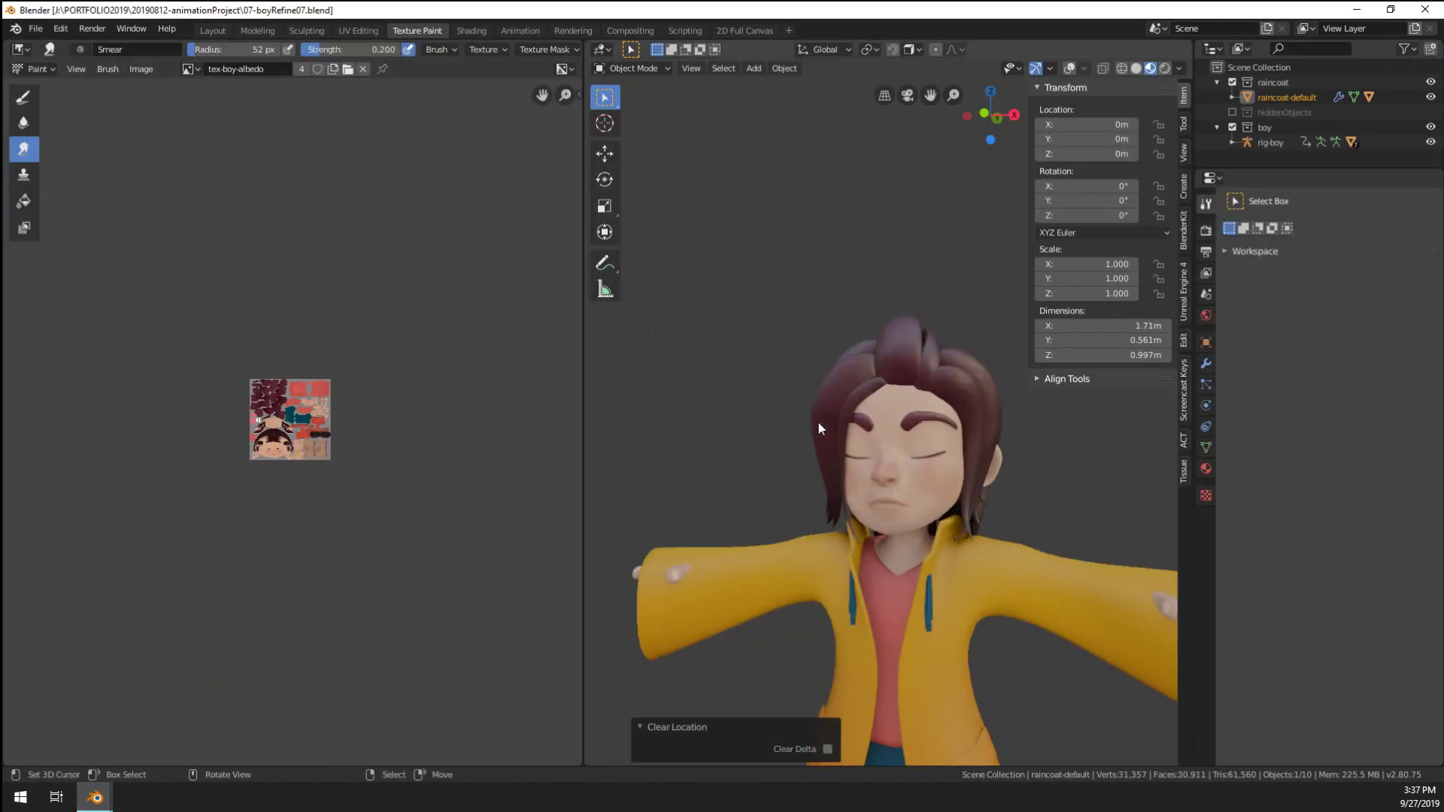
{"action": "scroll", "coordinate": [819, 428], "scroll_direction": "down", "scroll_amount": 5}
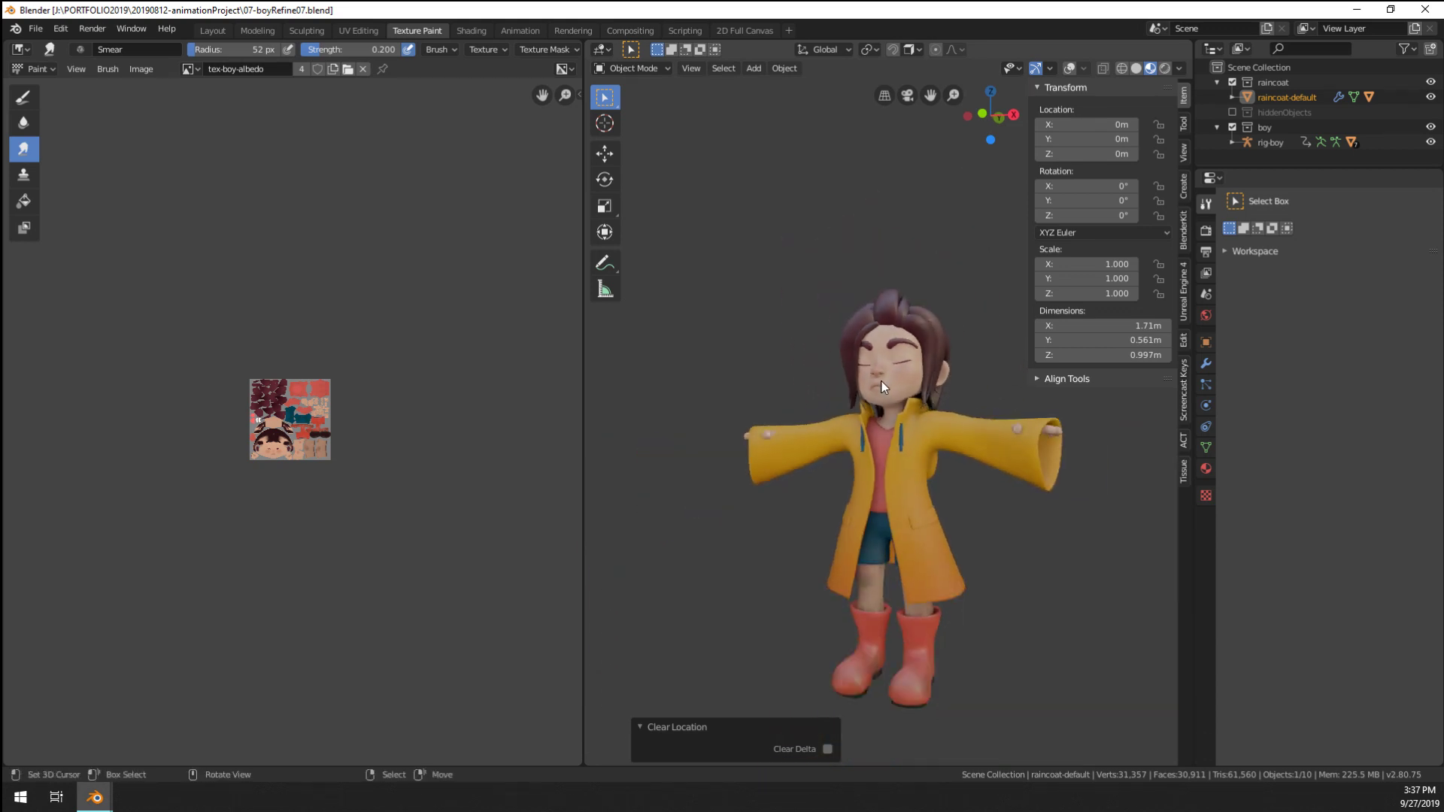
{"action": "scroll", "coordinate": [881, 386], "scroll_direction": "up", "scroll_amount": 2}
{"action": "key", "text": "ctrl+shift+s"}
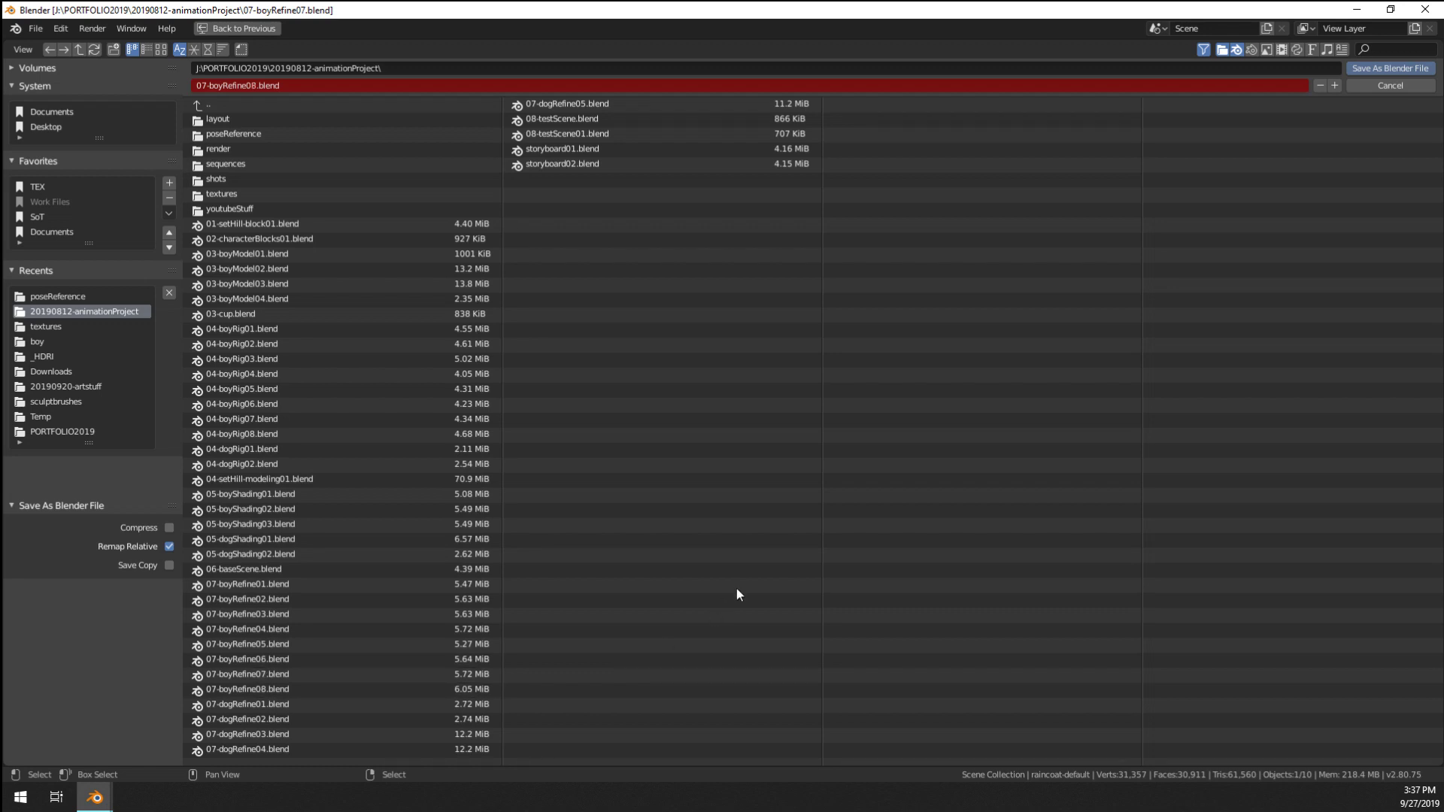
{"action": "key", "text": "KP_Add"}
{"action": "key", "text": "Return"}
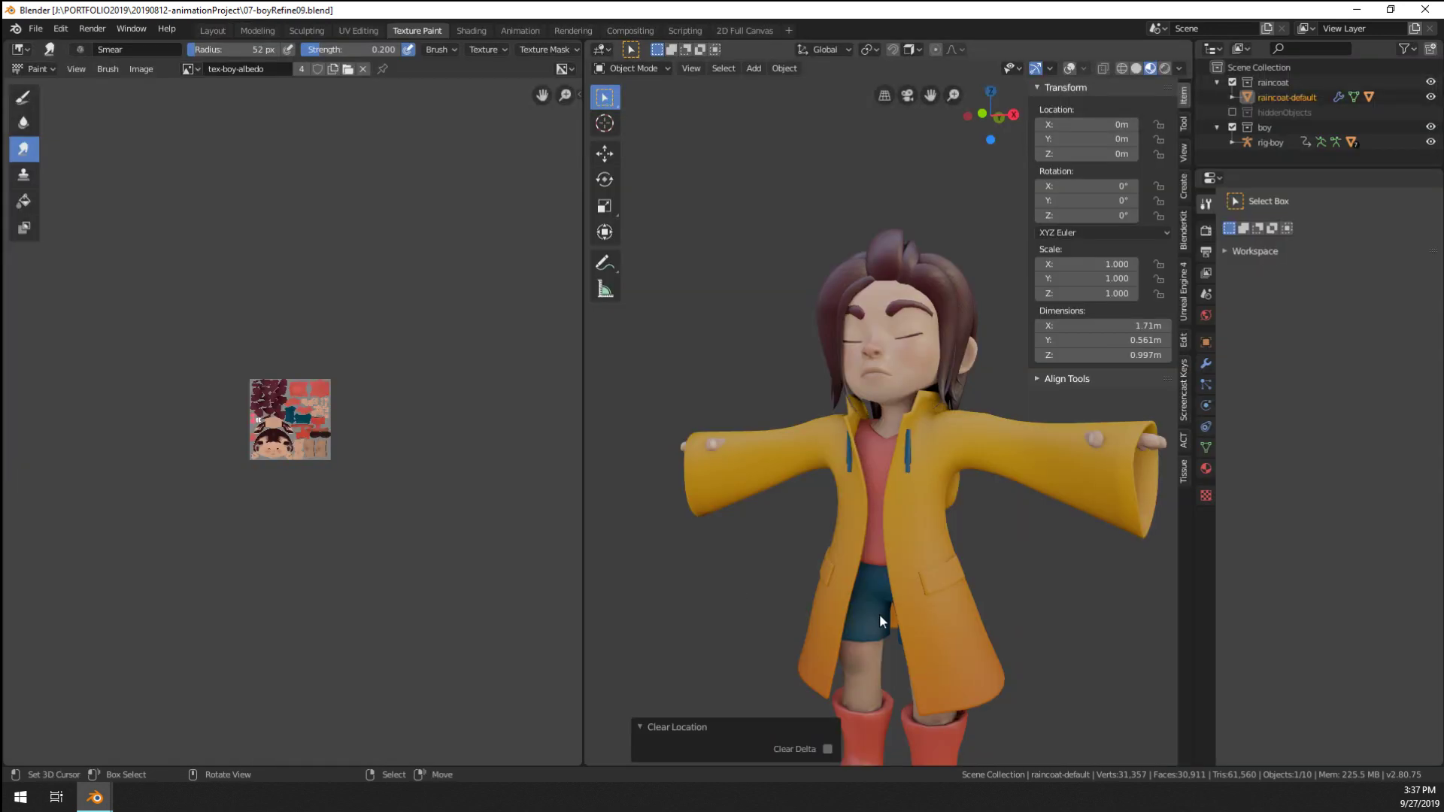
Switch back to the boy and dog scene, copy the running pose of rig-boy_proxy in Pose Mode and return to Object Mode
{"action": "middle_click_drag", "start_coordinate": [878, 614], "coordinate": [823, 621]}
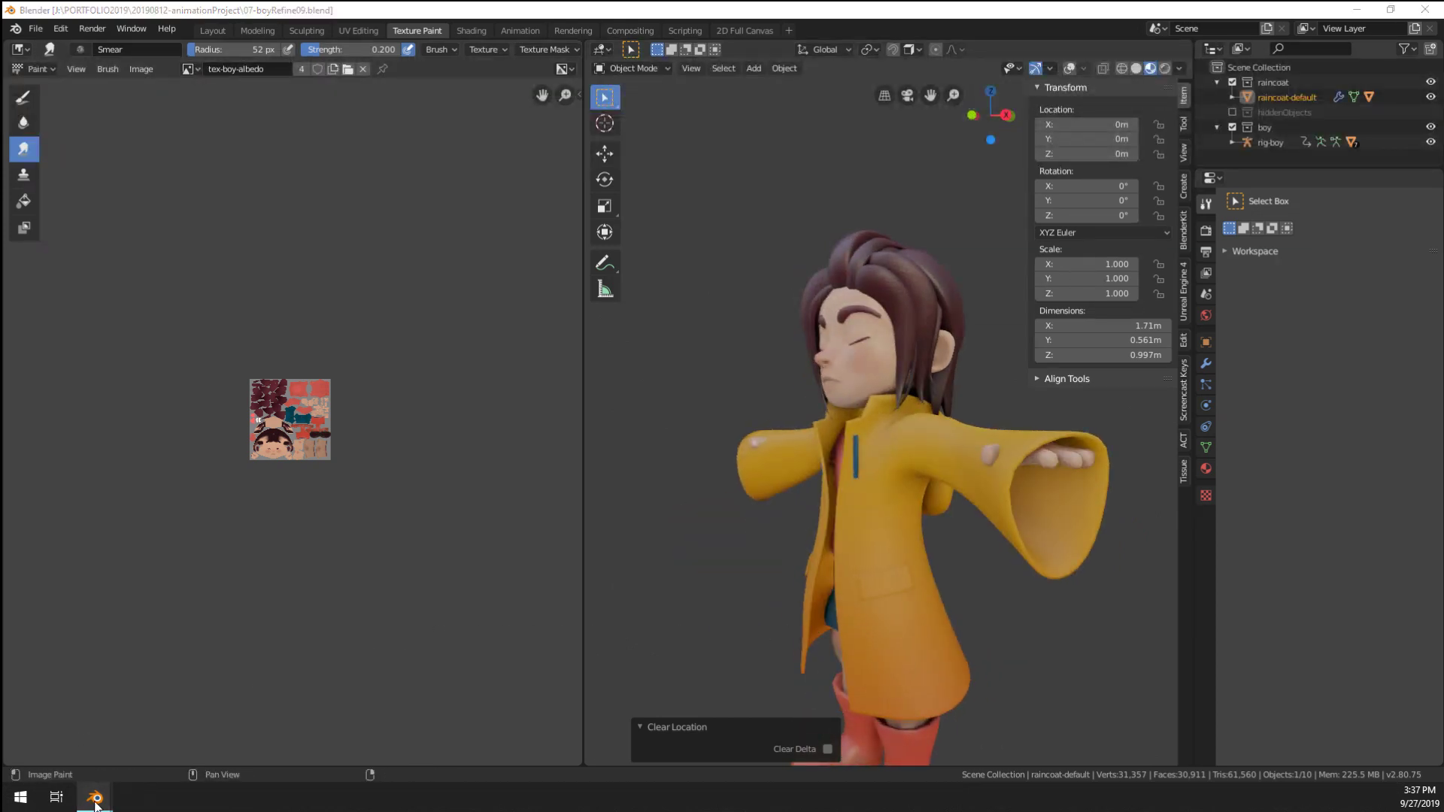
{"action": "mouse_move", "coordinate": [96, 802]}
{"action": "left_click", "coordinate": [207, 742]}
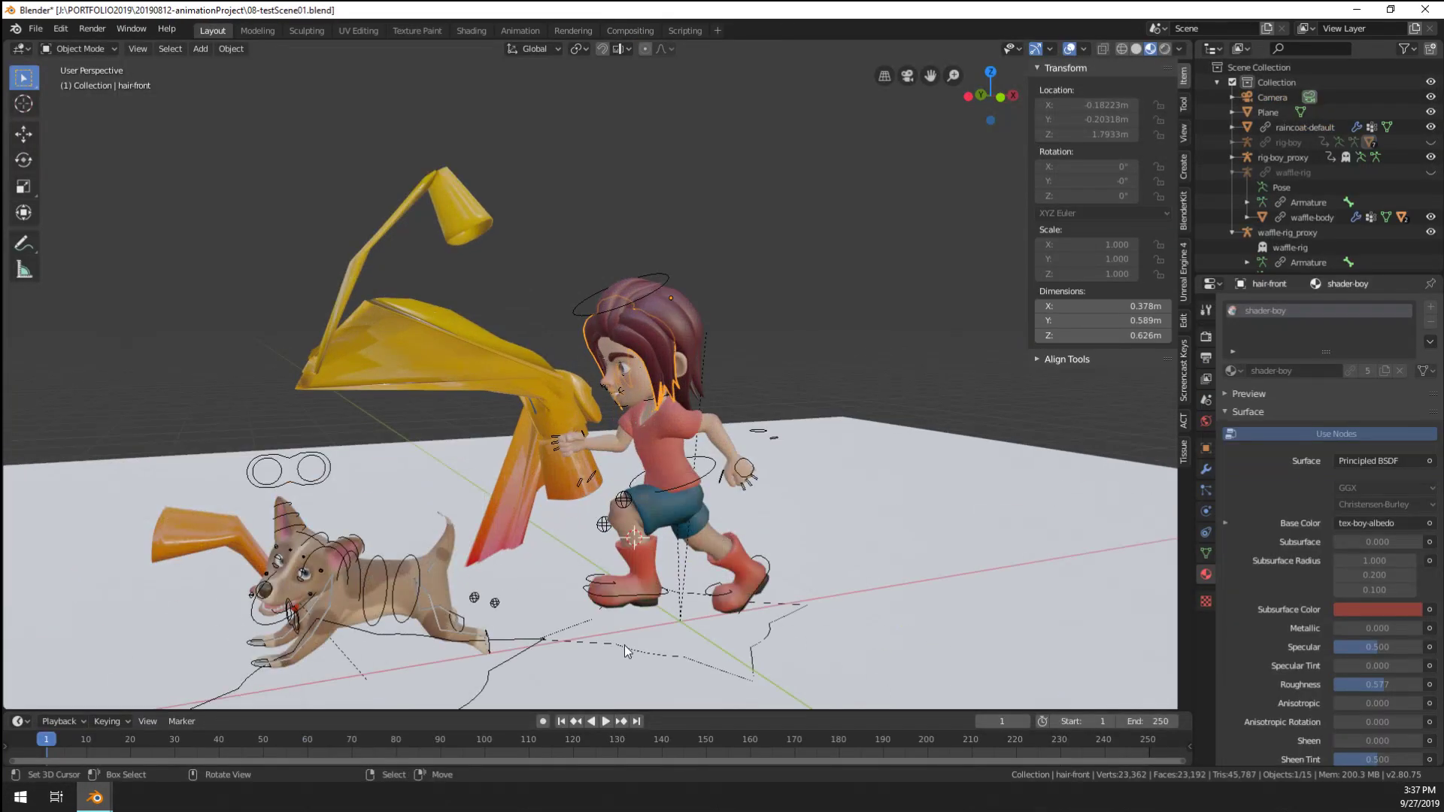
{"action": "right_click", "coordinate": [629, 649]}
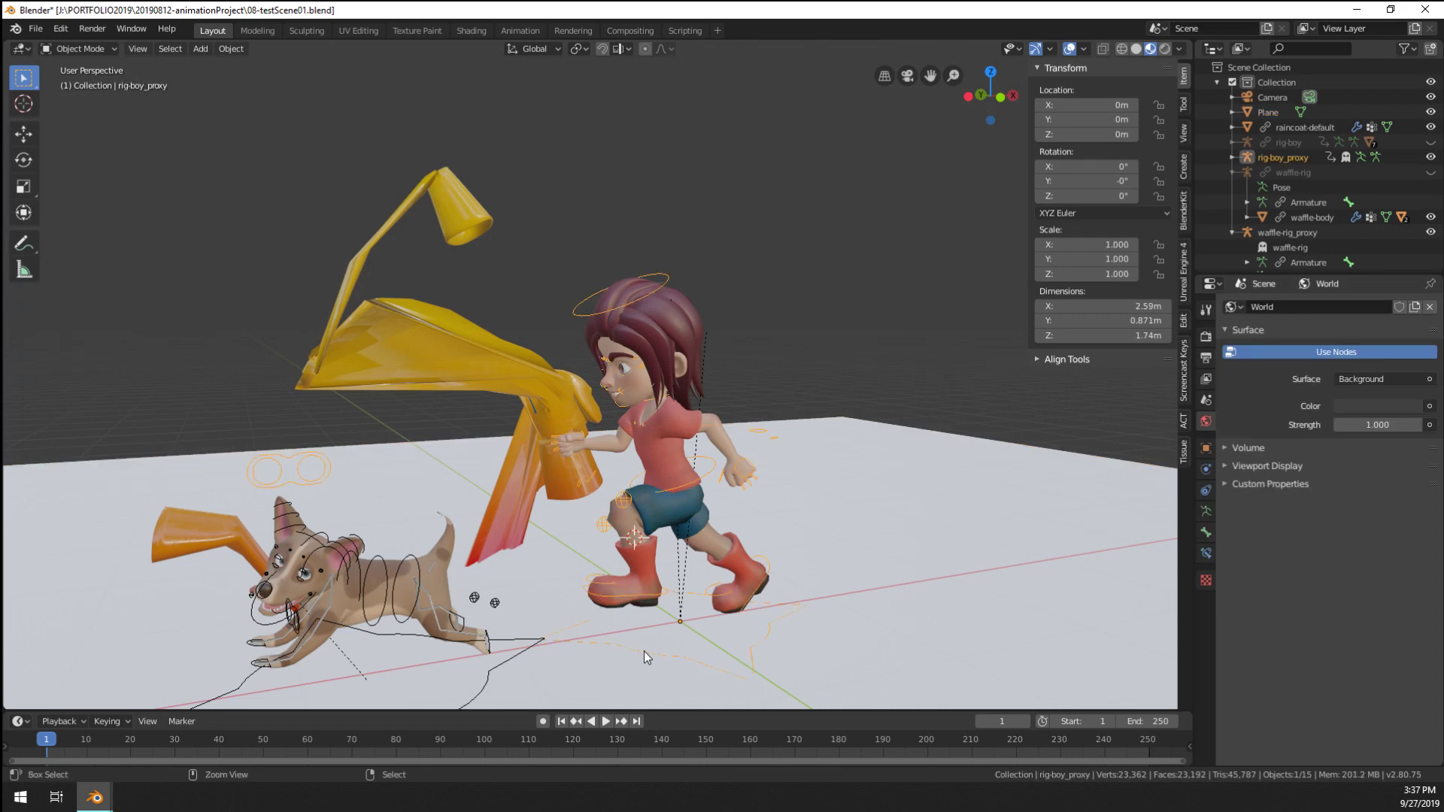
{"action": "key", "text": "ctrl+Tab"}
{"action": "left_click", "coordinate": [202, 49]}
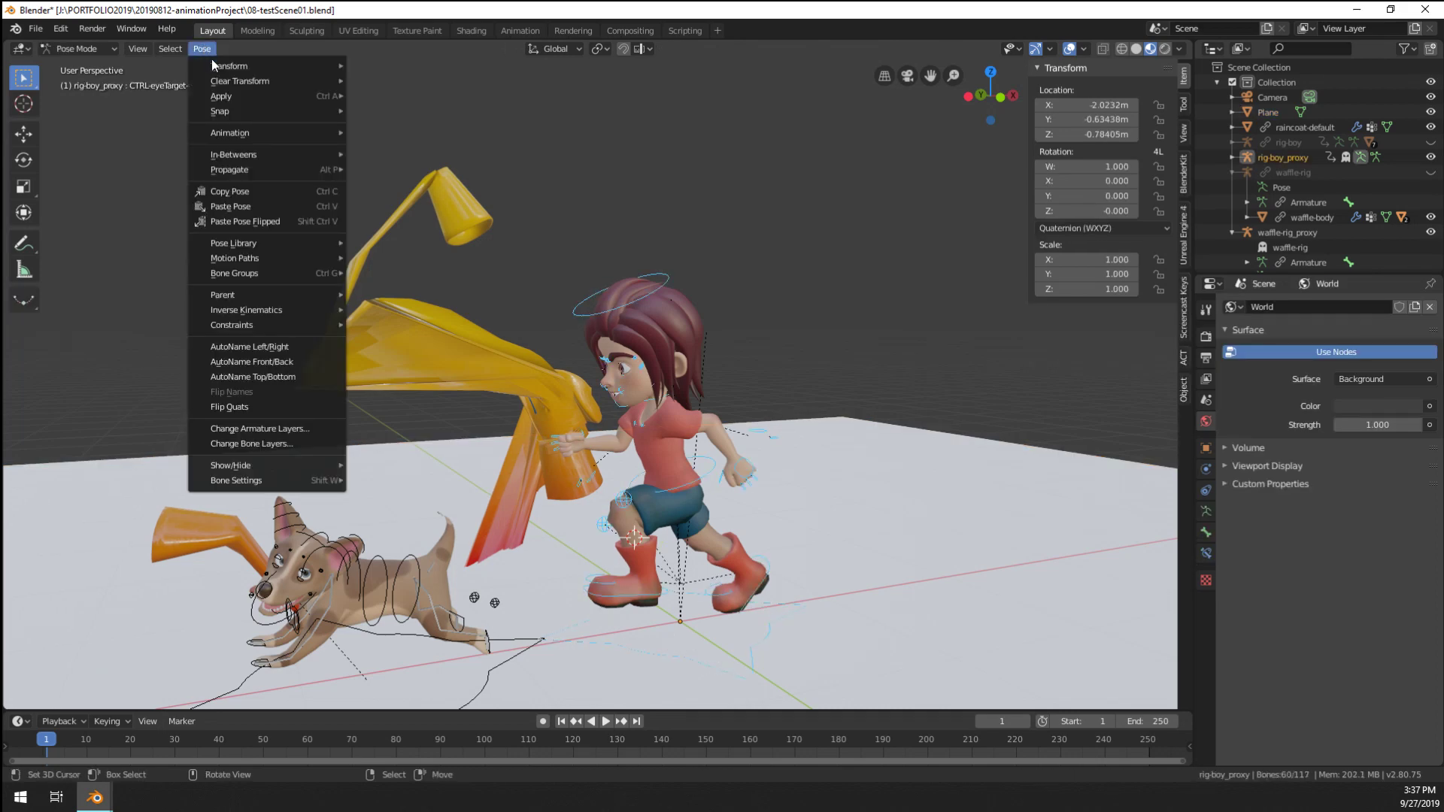
{"action": "left_click", "coordinate": [269, 191]}
{"action": "scroll", "coordinate": [590, 337], "scroll_direction": "up", "scroll_amount": 2}
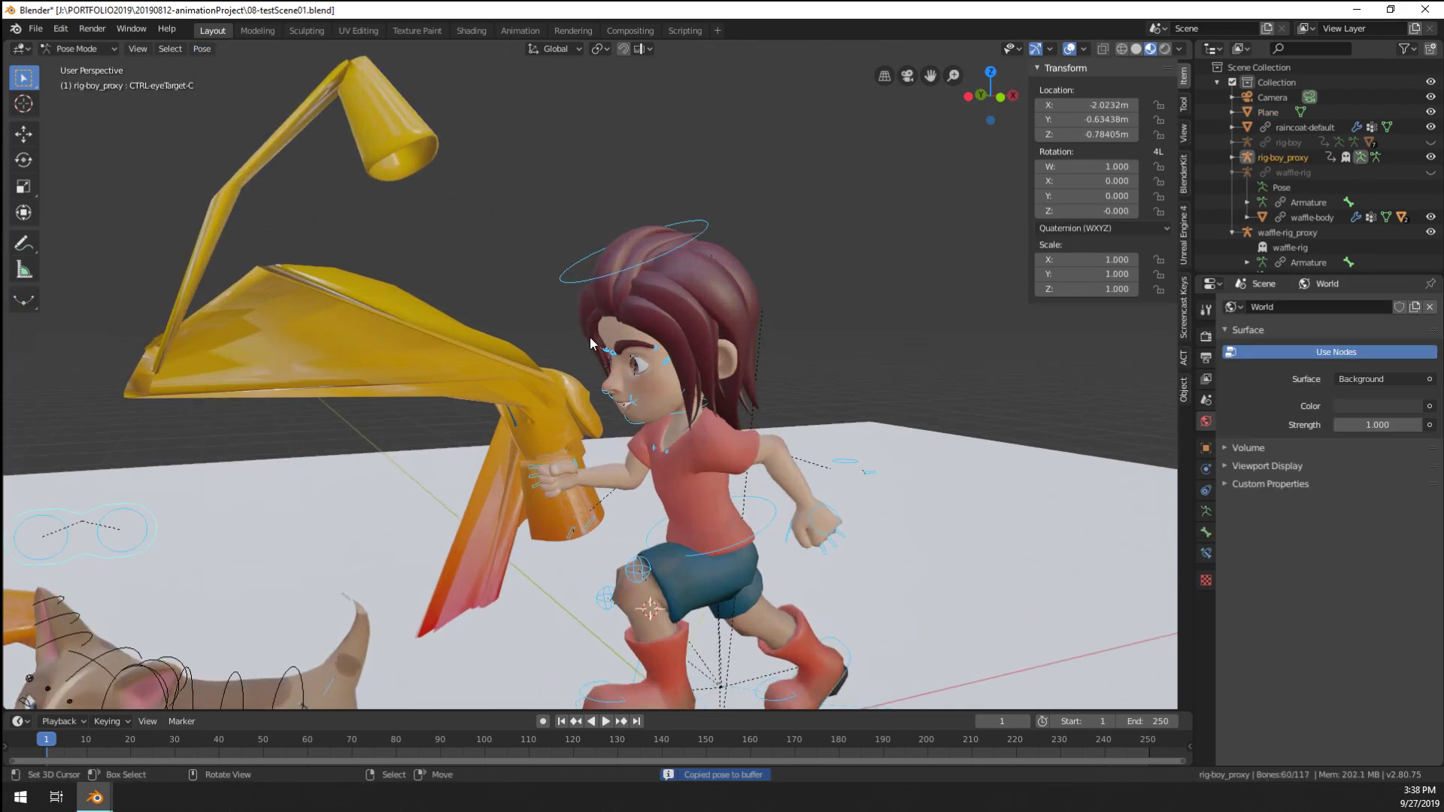
{"action": "key", "text": "ctrl+Tab"}
{"action": "scroll", "coordinate": [710, 385], "scroll_direction": "up", "scroll_amount": 2}
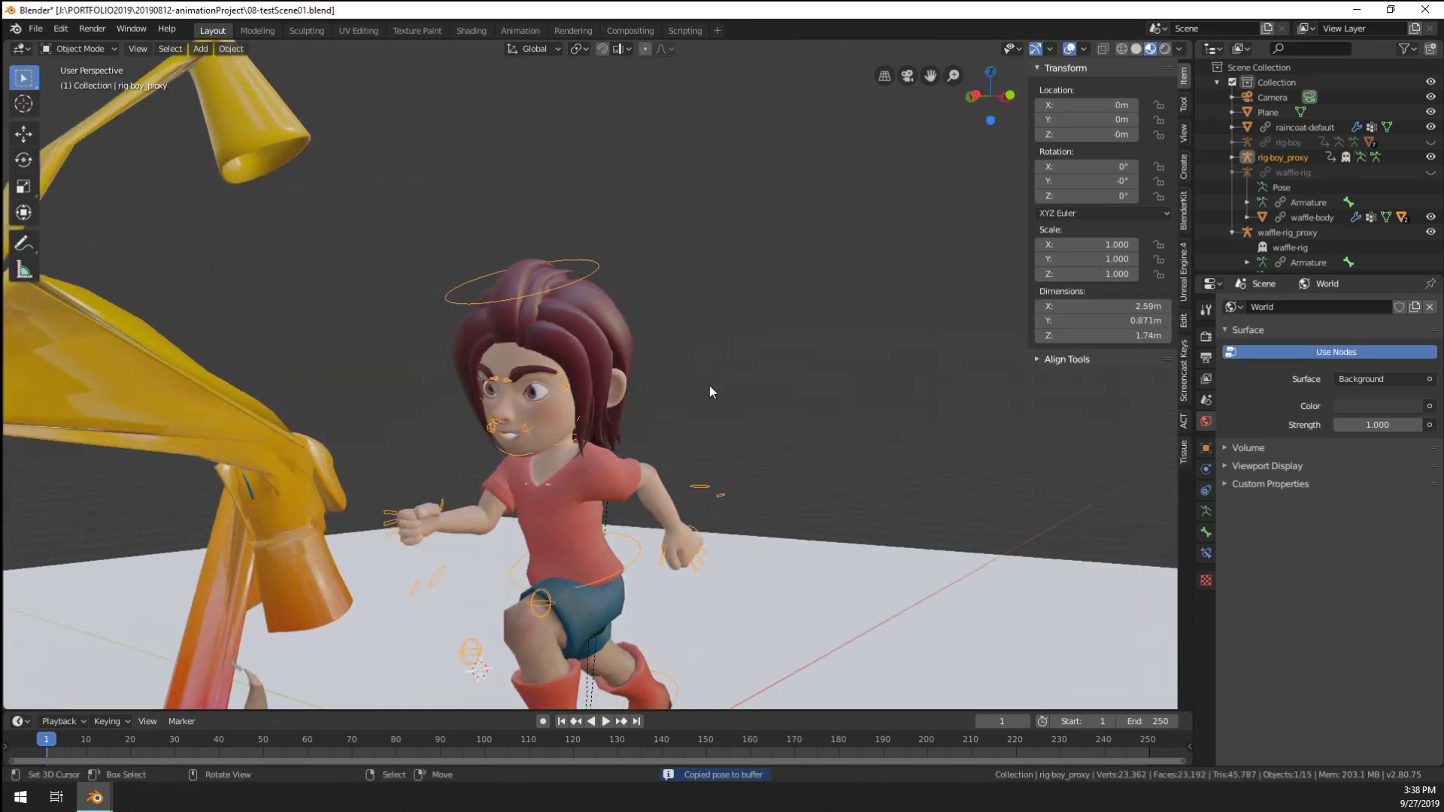
Unlink the raincoat-default object from the boy and dog scene
{"action": "scroll", "coordinate": [710, 385], "scroll_direction": "down", "scroll_amount": 4}
{"action": "scroll", "coordinate": [487, 289], "scroll_direction": "up", "scroll_amount": 2}
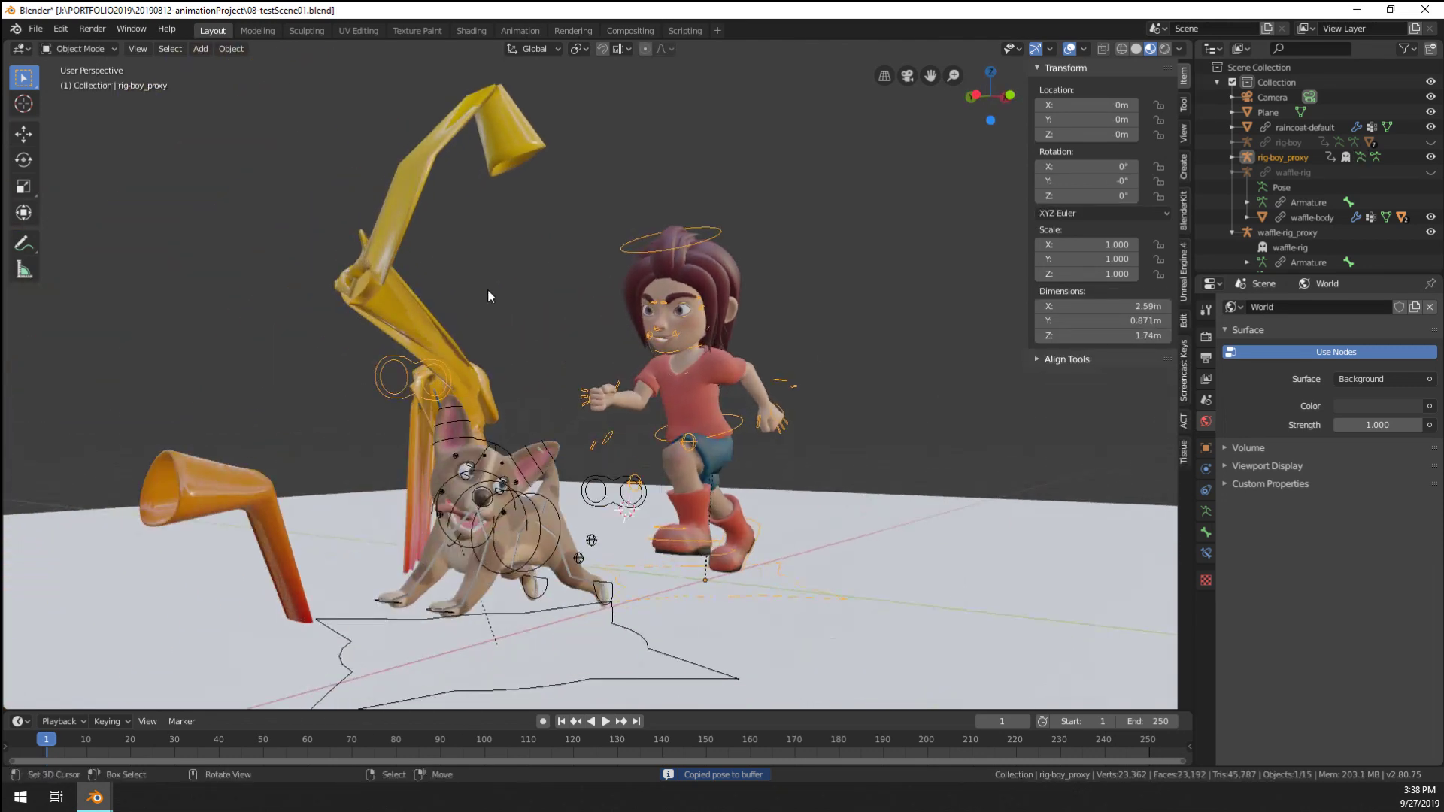
{"action": "left_click", "coordinate": [100, 50]}
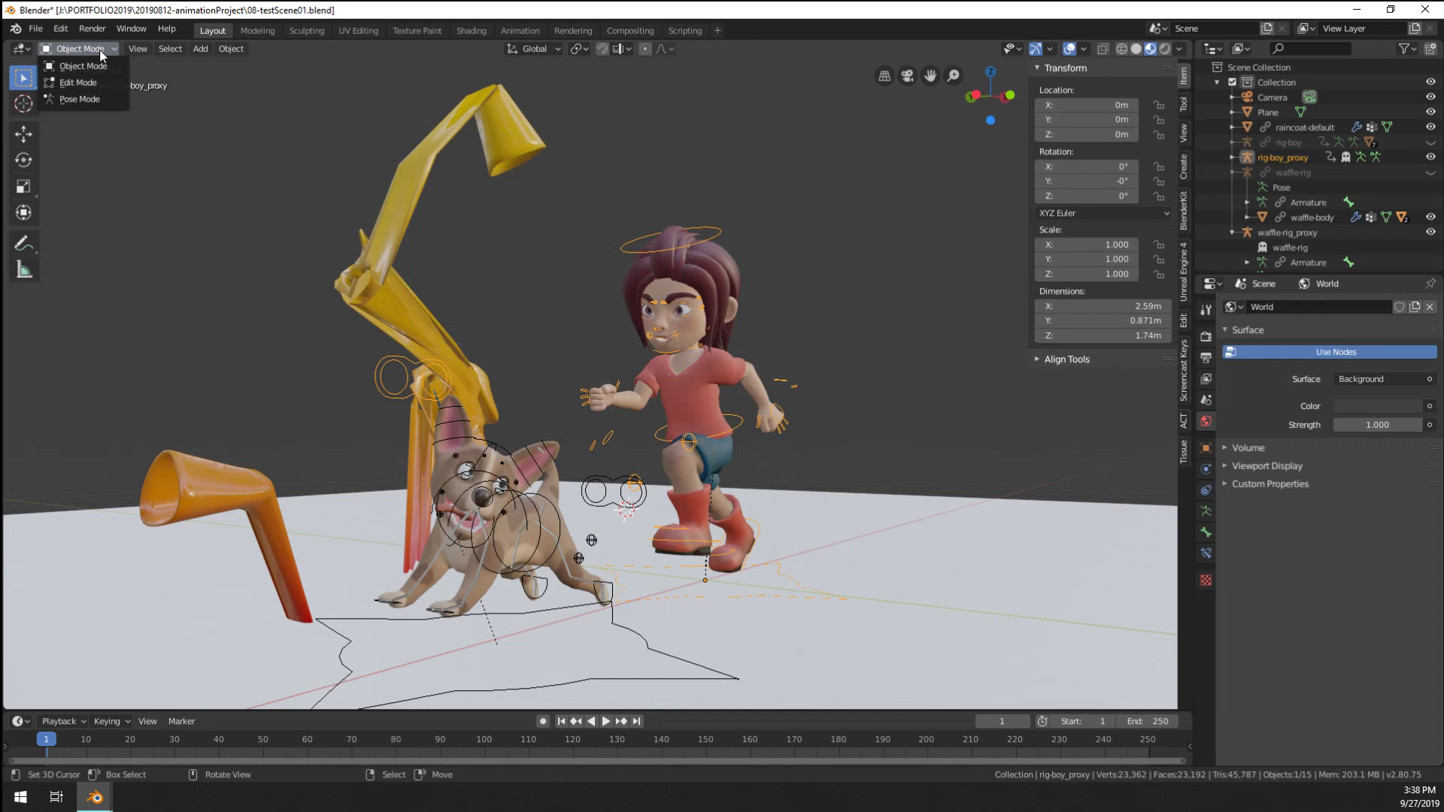
{"action": "left_click", "coordinate": [1288, 126]}
{"action": "right_click", "coordinate": [1288, 127]}
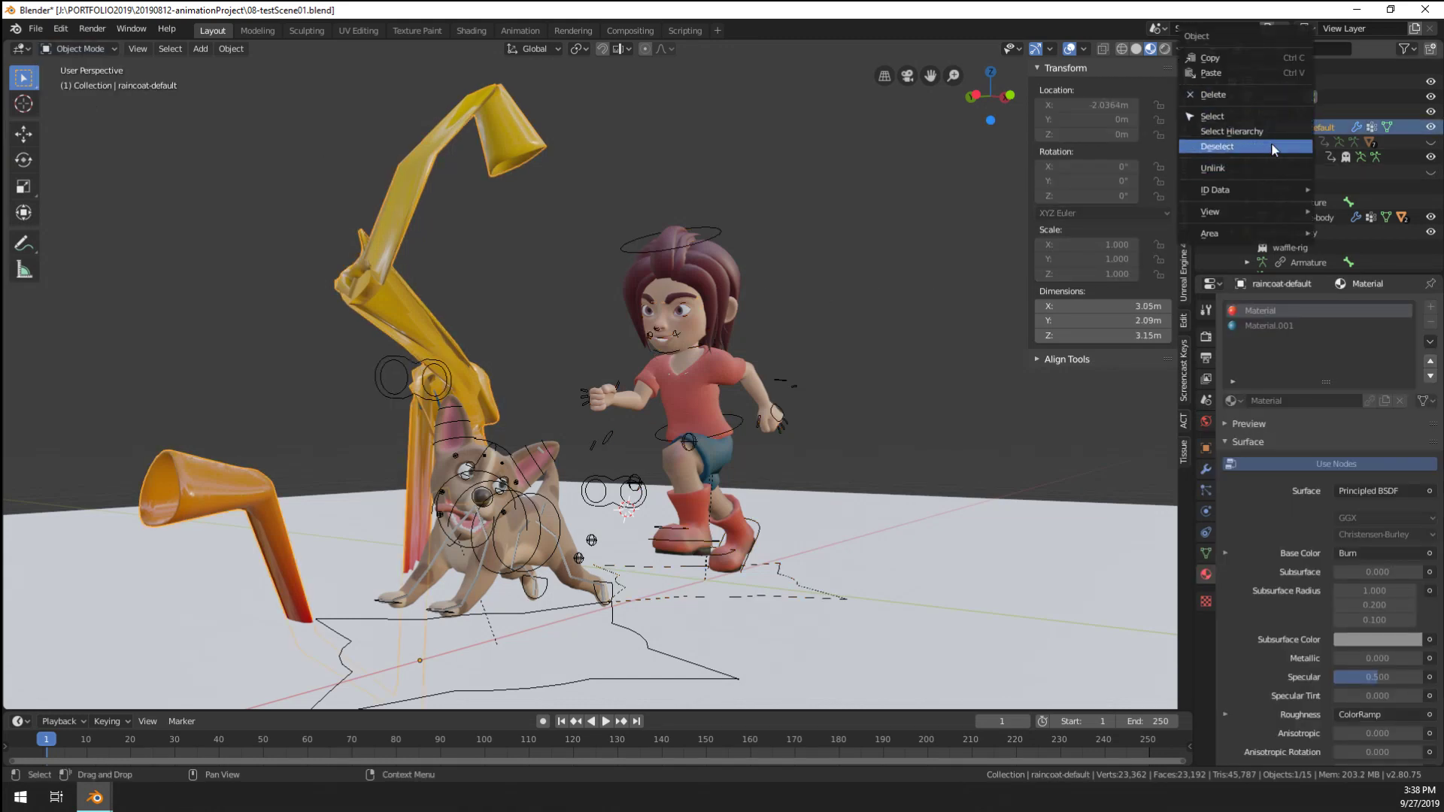
{"action": "left_click", "coordinate": [1271, 147]}
Unlink rig-boy, boy-body and eyeInner from the scene collection one after another
{"action": "right_click", "coordinate": [1289, 127]}
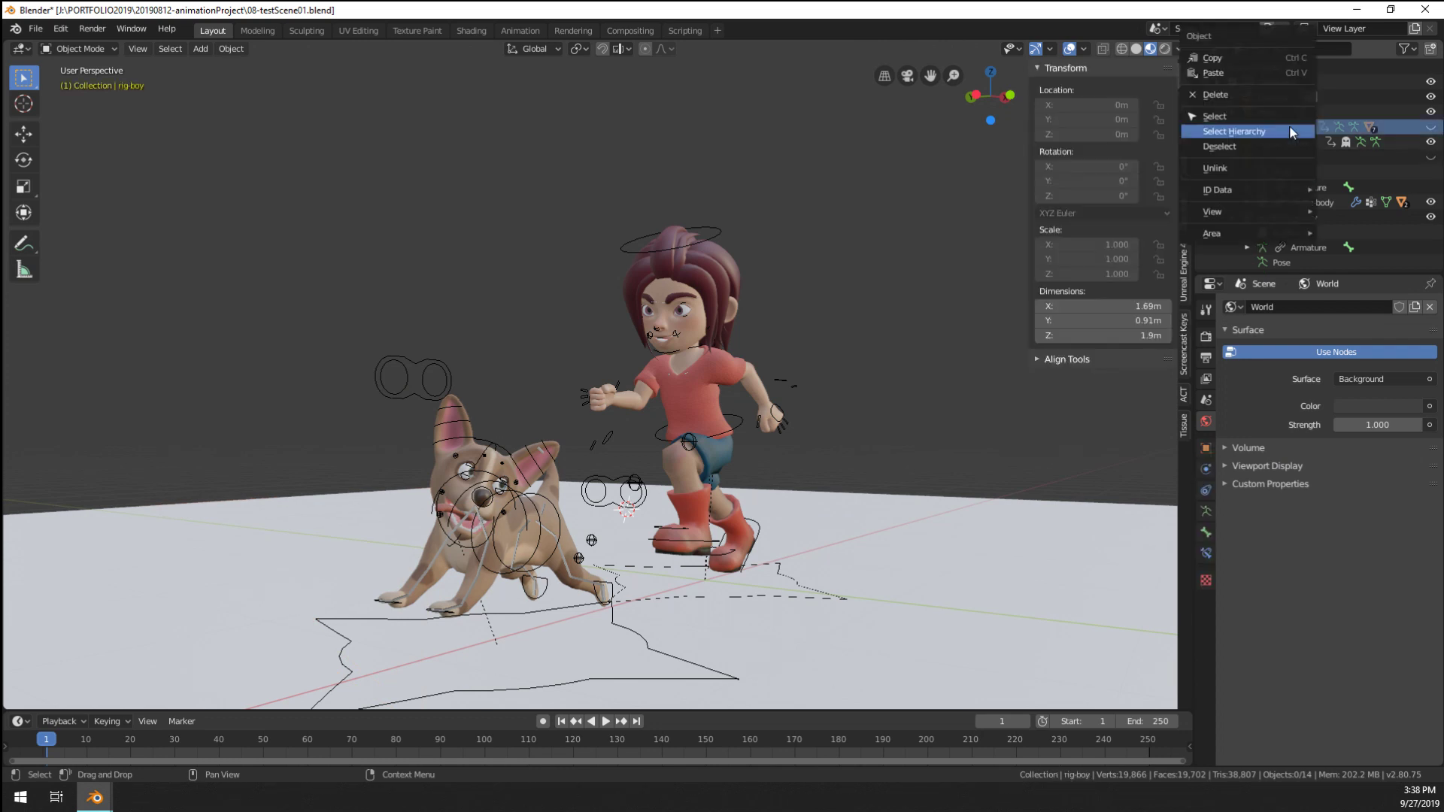
{"action": "left_click", "coordinate": [1242, 149]}
{"action": "left_click", "coordinate": [1287, 126]}
{"action": "right_click", "coordinate": [1288, 125]}
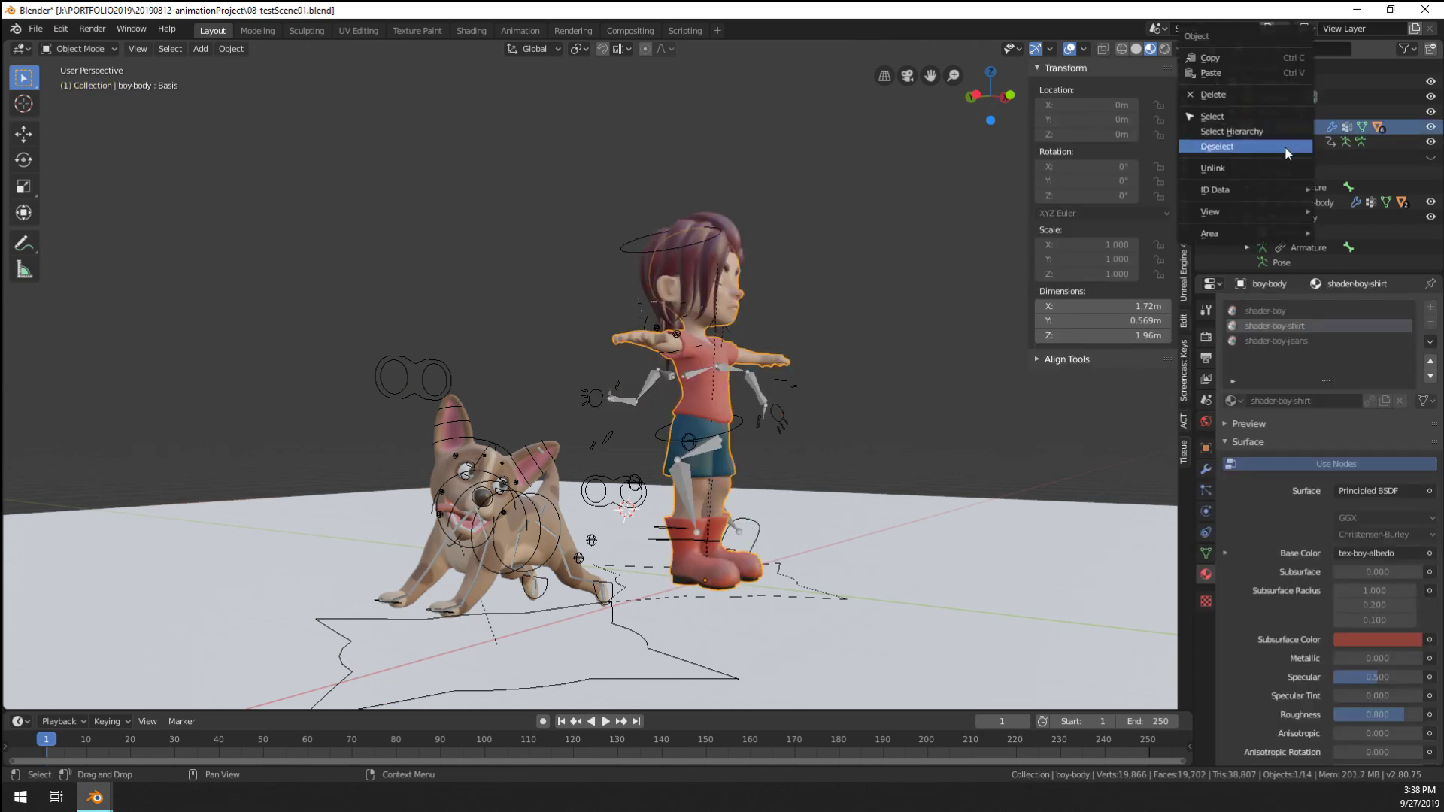
{"action": "left_click", "coordinate": [1252, 166]}
{"action": "left_click", "coordinate": [1287, 127]}
{"action": "right_click", "coordinate": [1283, 128]}
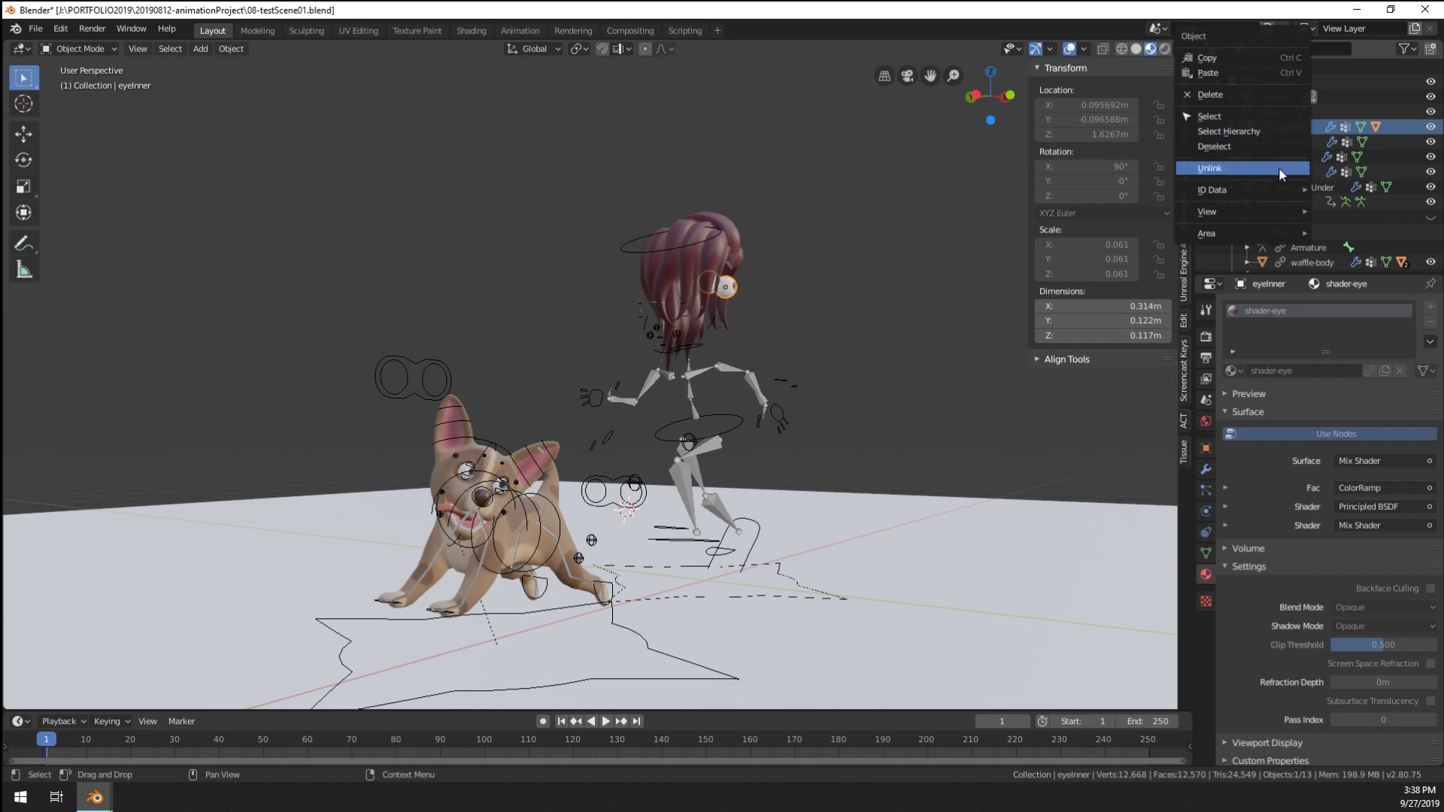
{"action": "left_click", "coordinate": [1279, 167]}
Select eyeOuter, hair-front, hair-top, hairBack and hairBack-Under together and unlink them from the scene
{"action": "left_click", "coordinate": [1286, 128]}
{"action": "left_click", "coordinate": [1284, 142], "text": "ctrl"}
{"action": "left_click", "coordinate": [1285, 157], "text": "ctrl"}
{"action": "left_click", "coordinate": [1288, 172], "text": "ctrl"}
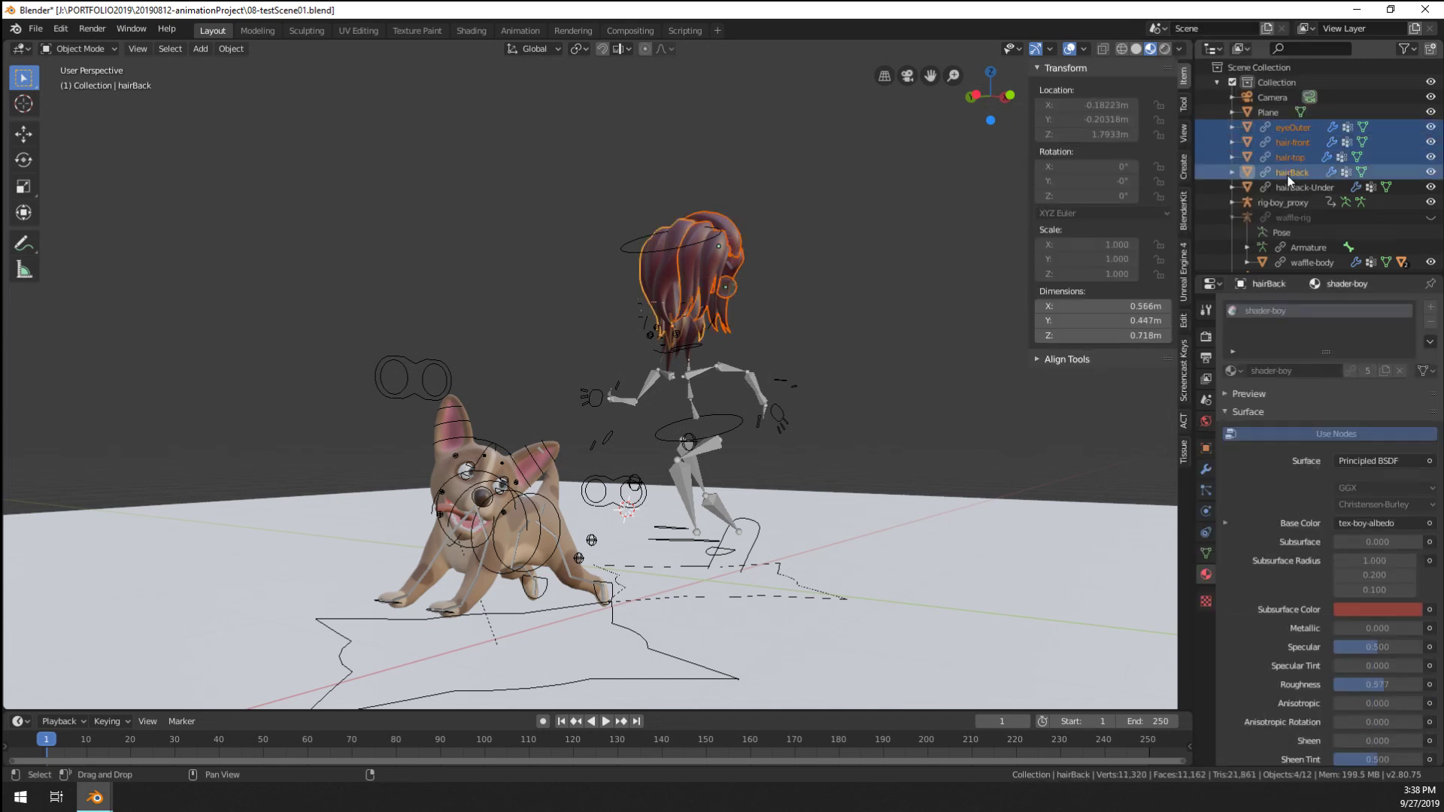
{"action": "left_click", "coordinate": [1288, 184], "text": "ctrl"}
{"action": "right_click", "coordinate": [1280, 174]}
{"action": "left_click", "coordinate": [1252, 176]}
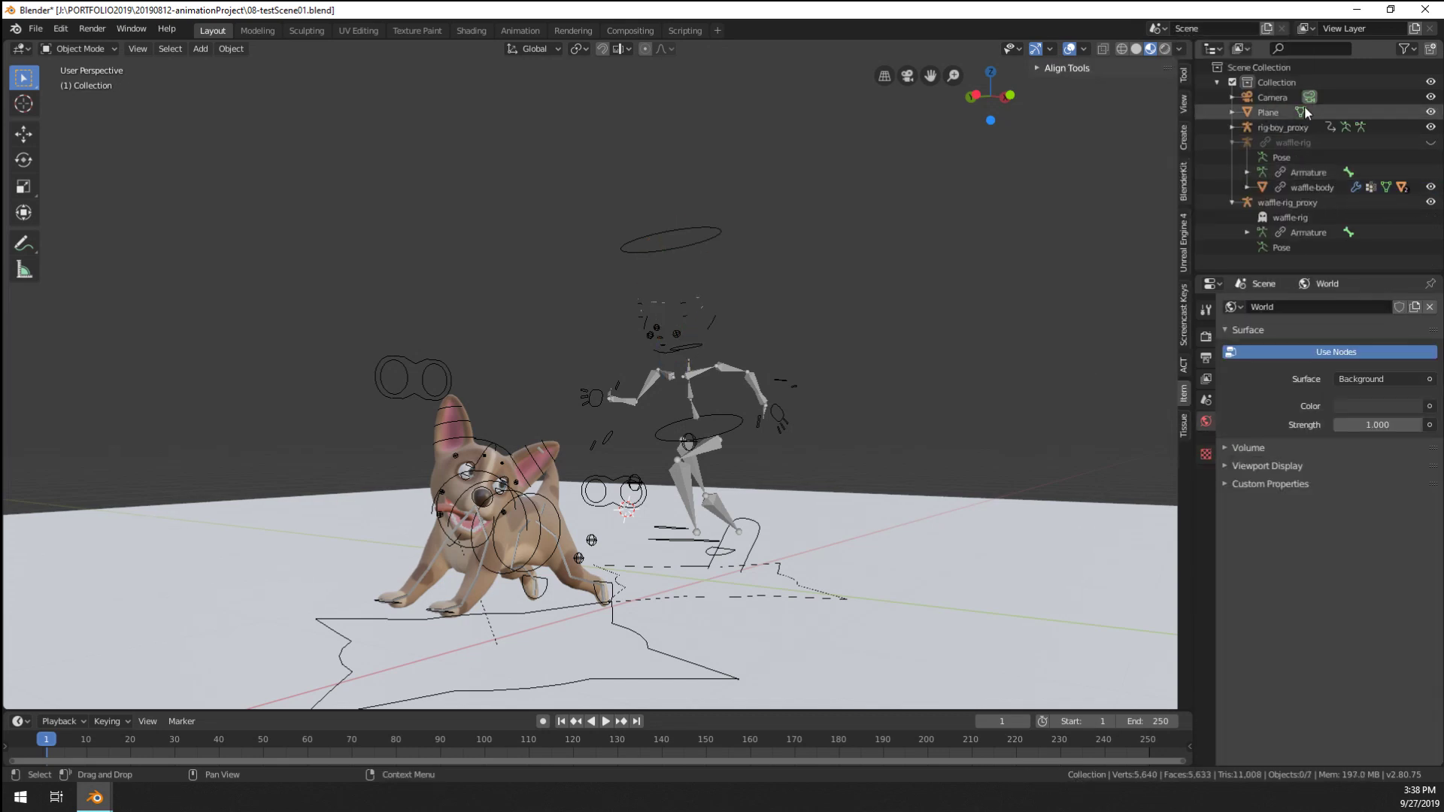
Delete the rig-boy_proxy armature and save 08-testScene01.blend
{"action": "left_click", "coordinate": [1264, 128]}
{"action": "key", "text": "Delete"}
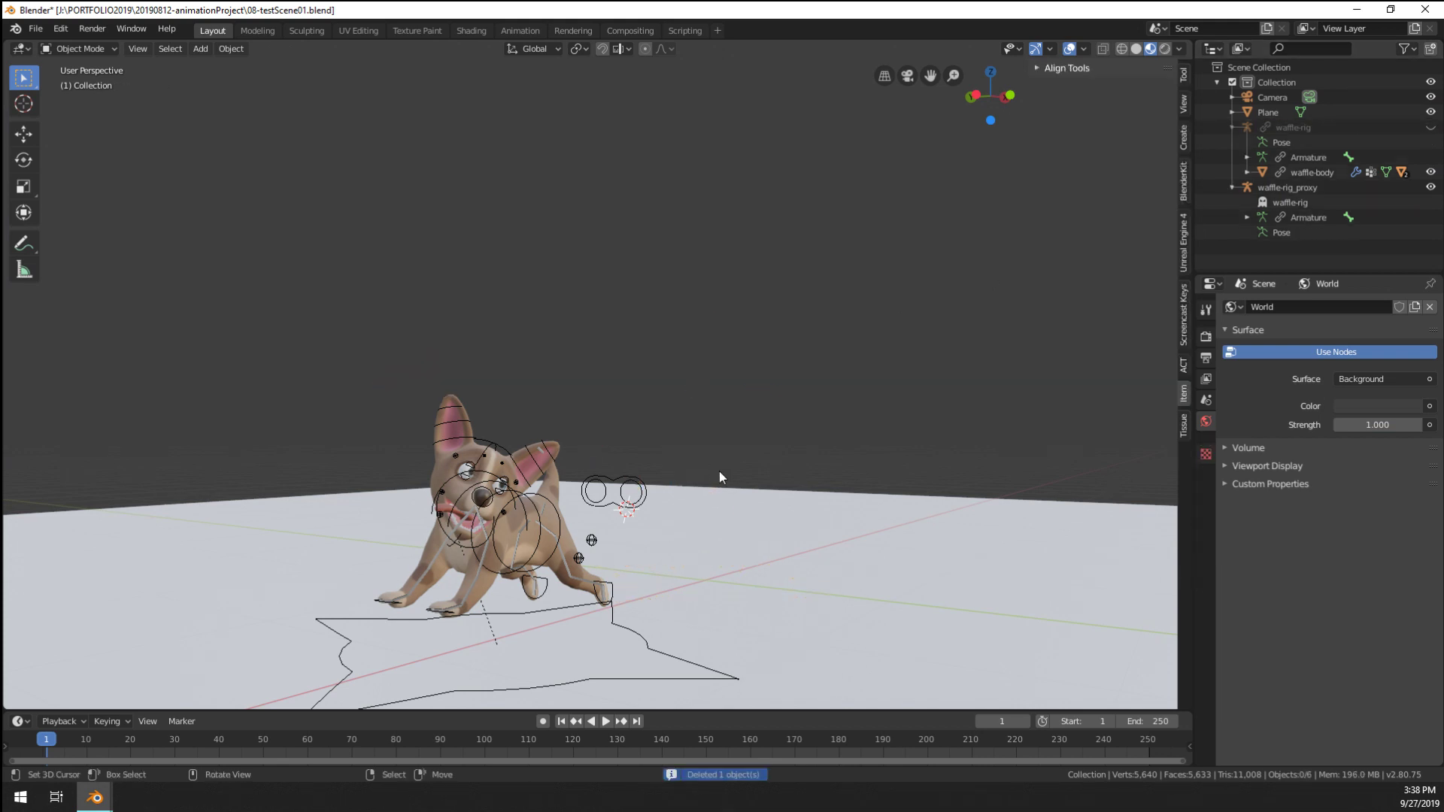
{"action": "middle_click_drag", "start_coordinate": [719, 473], "coordinate": [701, 471]}
{"action": "key", "text": "ctrl+s"}
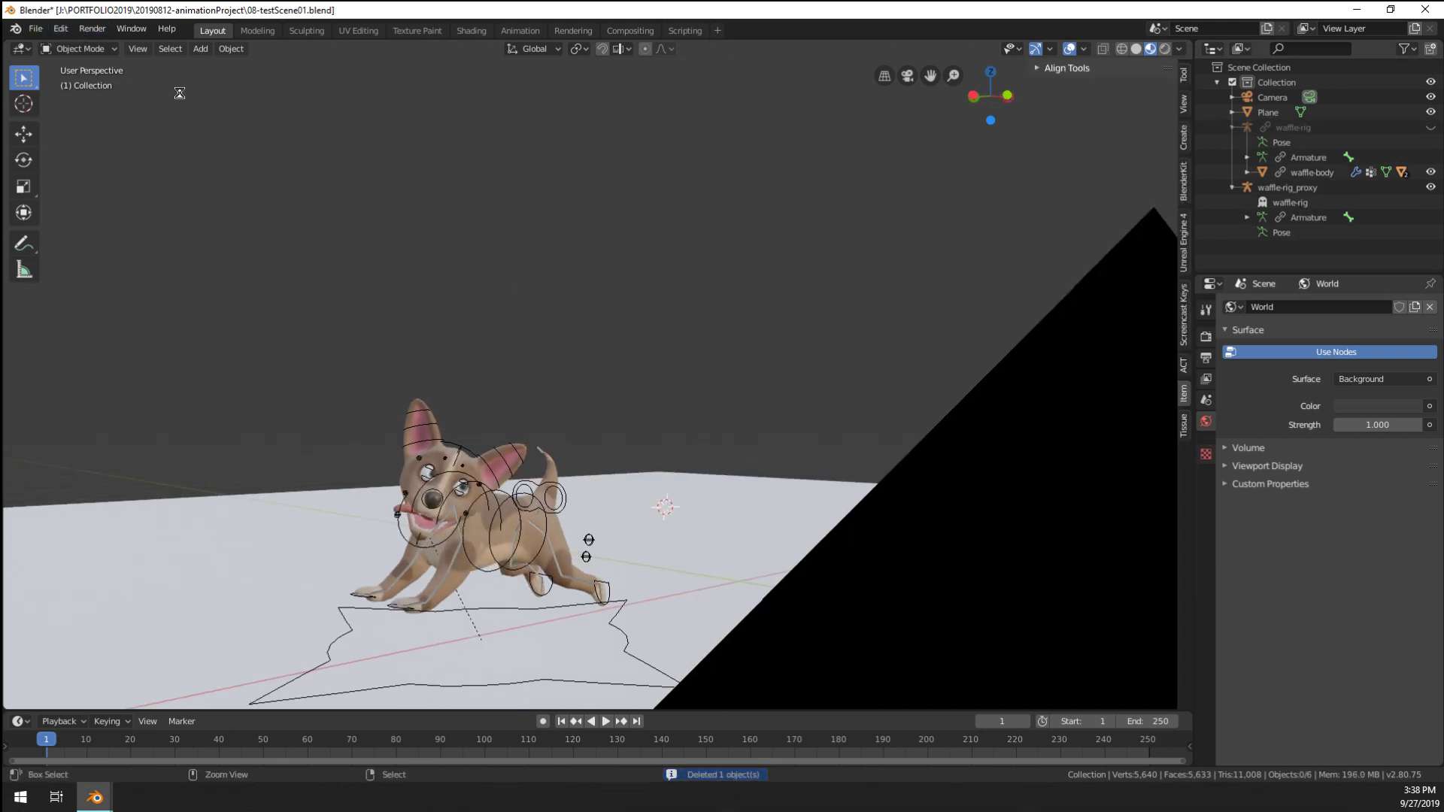
Start linking from a library, browse to the Object folder of 07-boyRefine09.blend and select boy-body
{"action": "left_click", "coordinate": [35, 29]}
{"action": "mouse_move", "coordinate": [92, 75]}
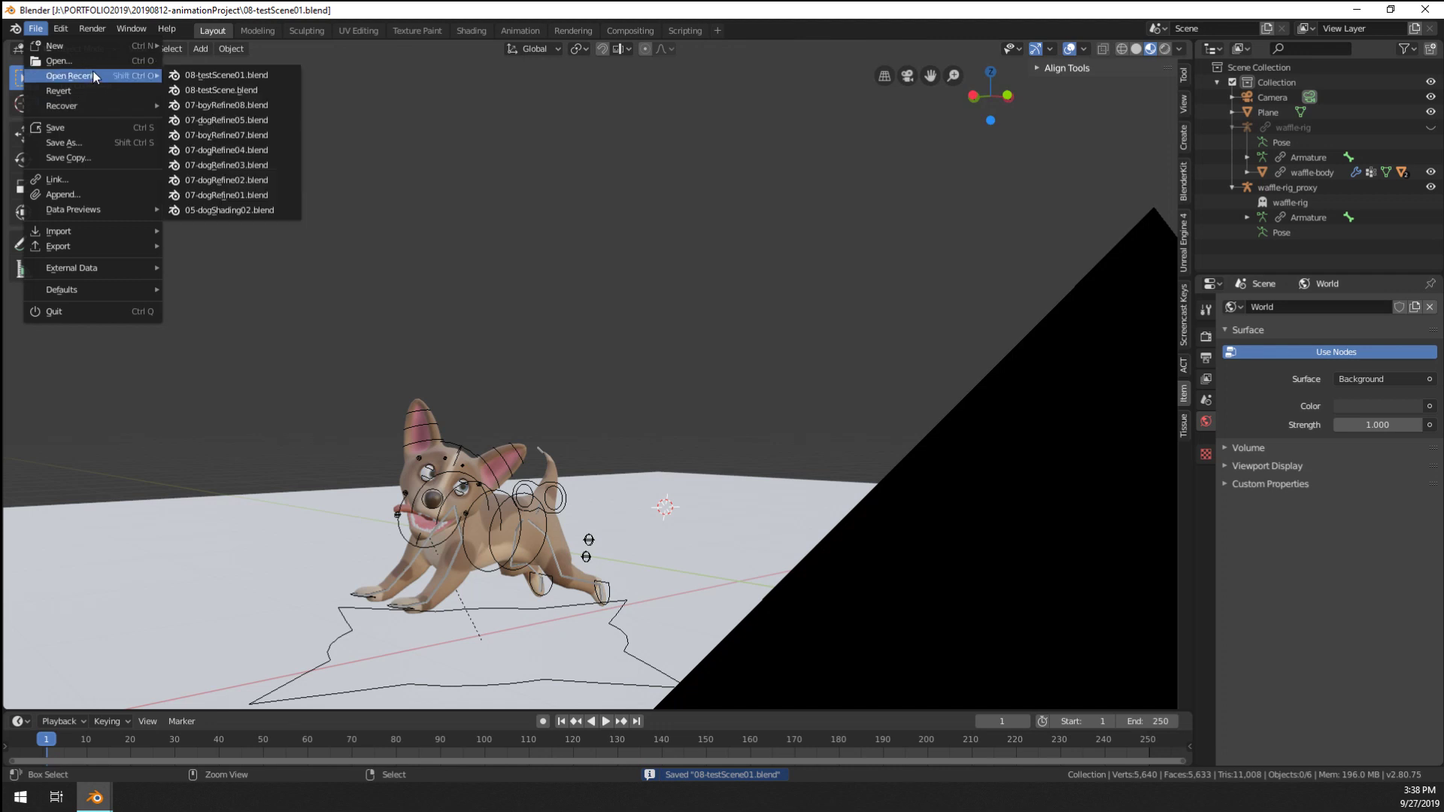
{"action": "left_click", "coordinate": [83, 177]}
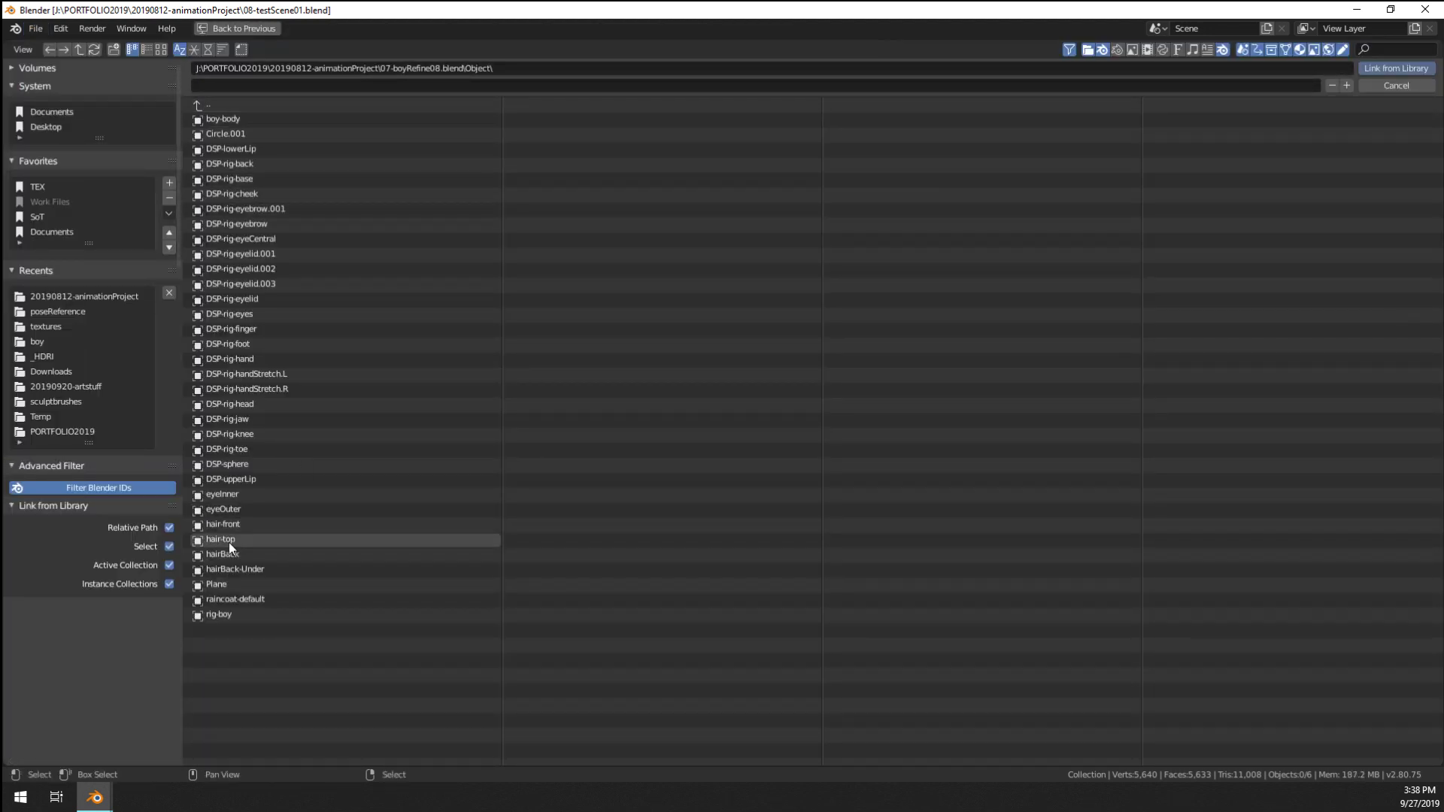
{"action": "left_click", "coordinate": [238, 119]}
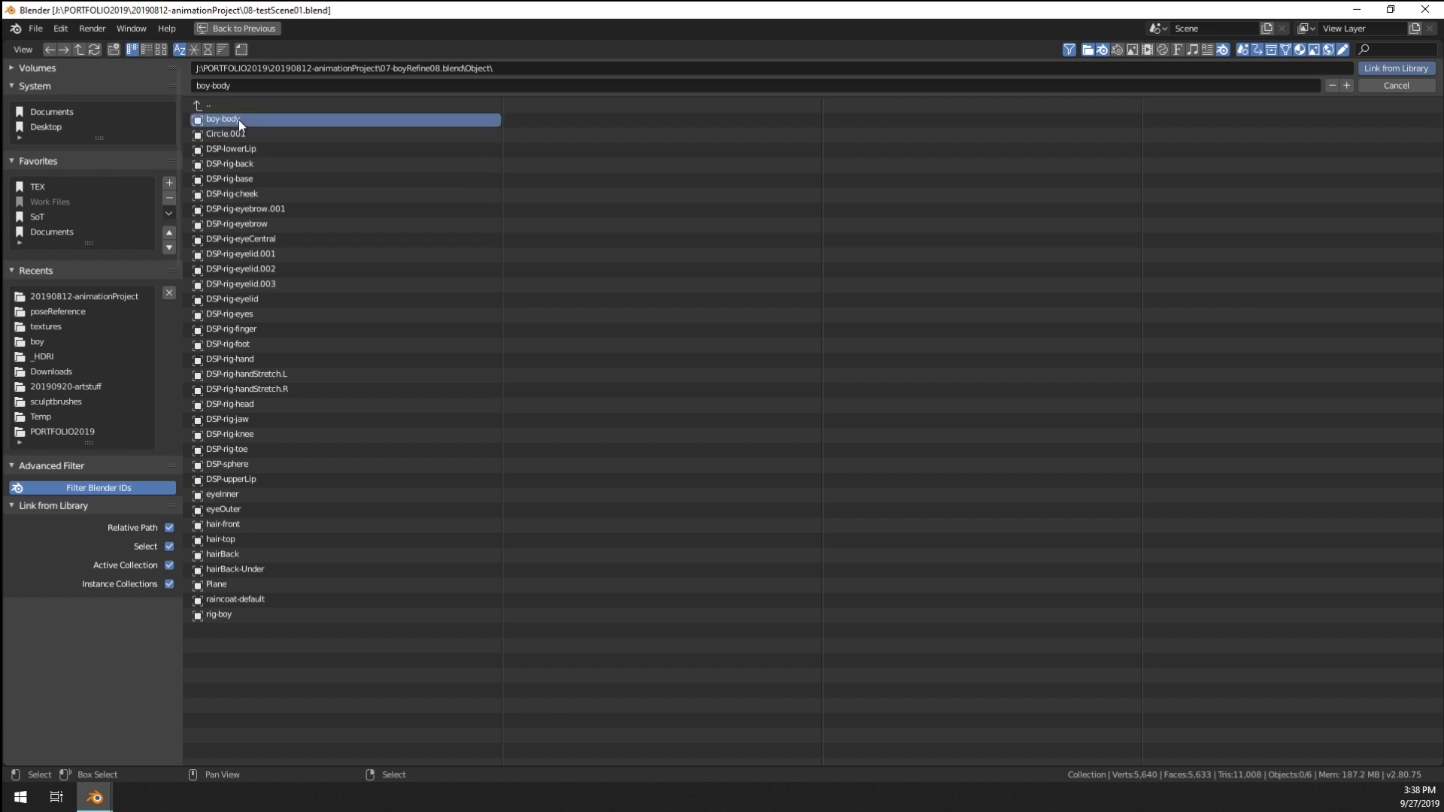
{"action": "left_click", "coordinate": [233, 105]}
{"action": "left_click", "coordinate": [233, 107]}
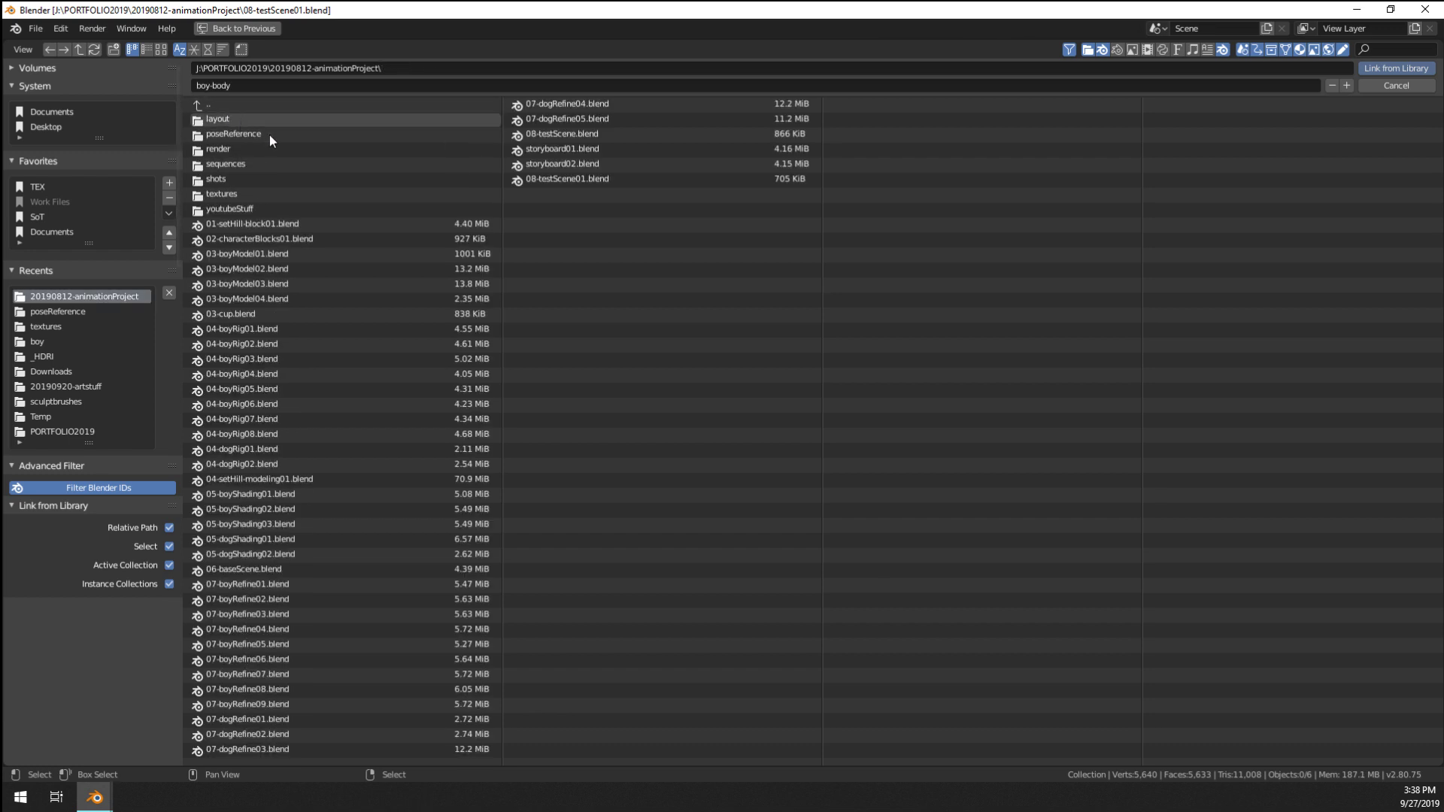
{"action": "double_click", "coordinate": [288, 703]}
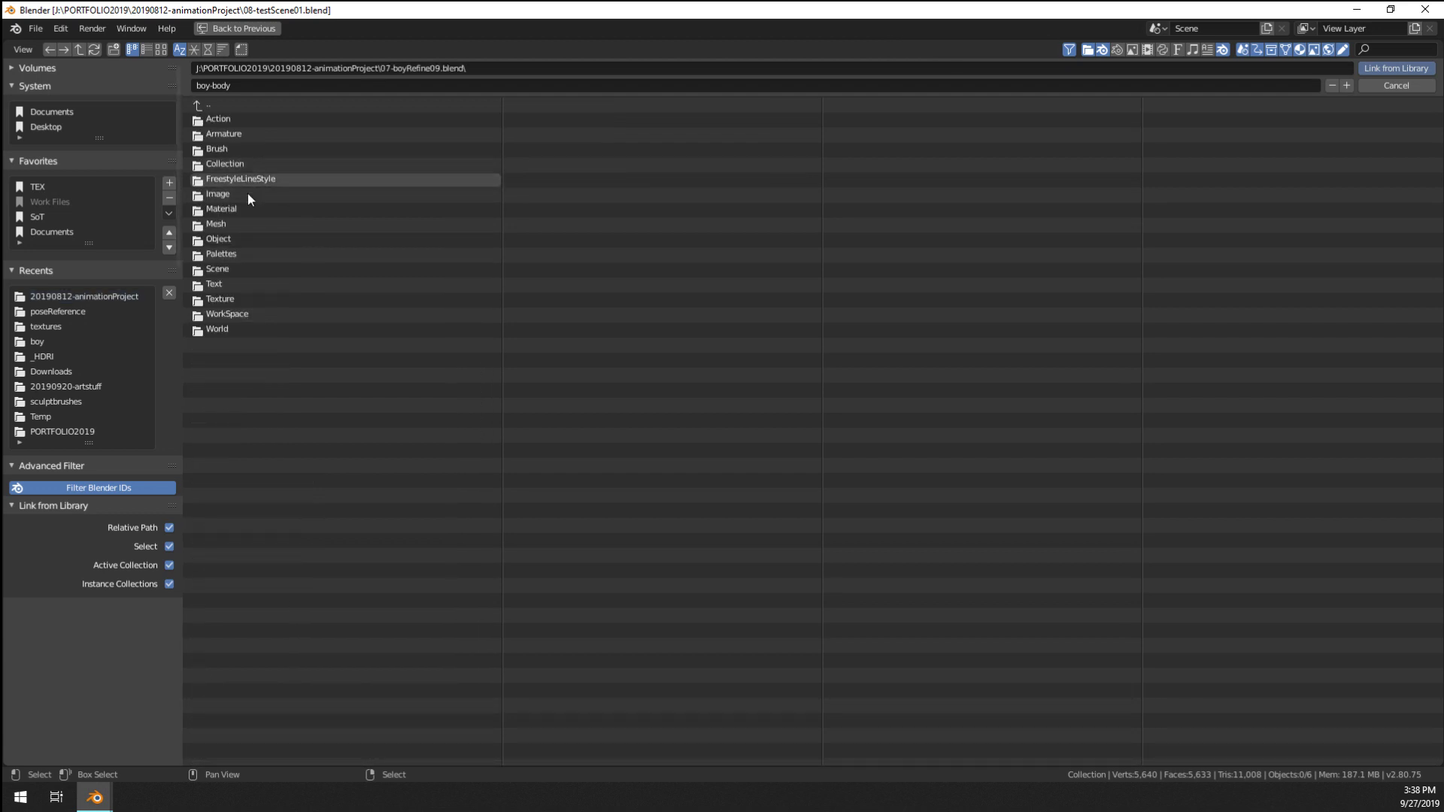
{"action": "double_click", "coordinate": [213, 237]}
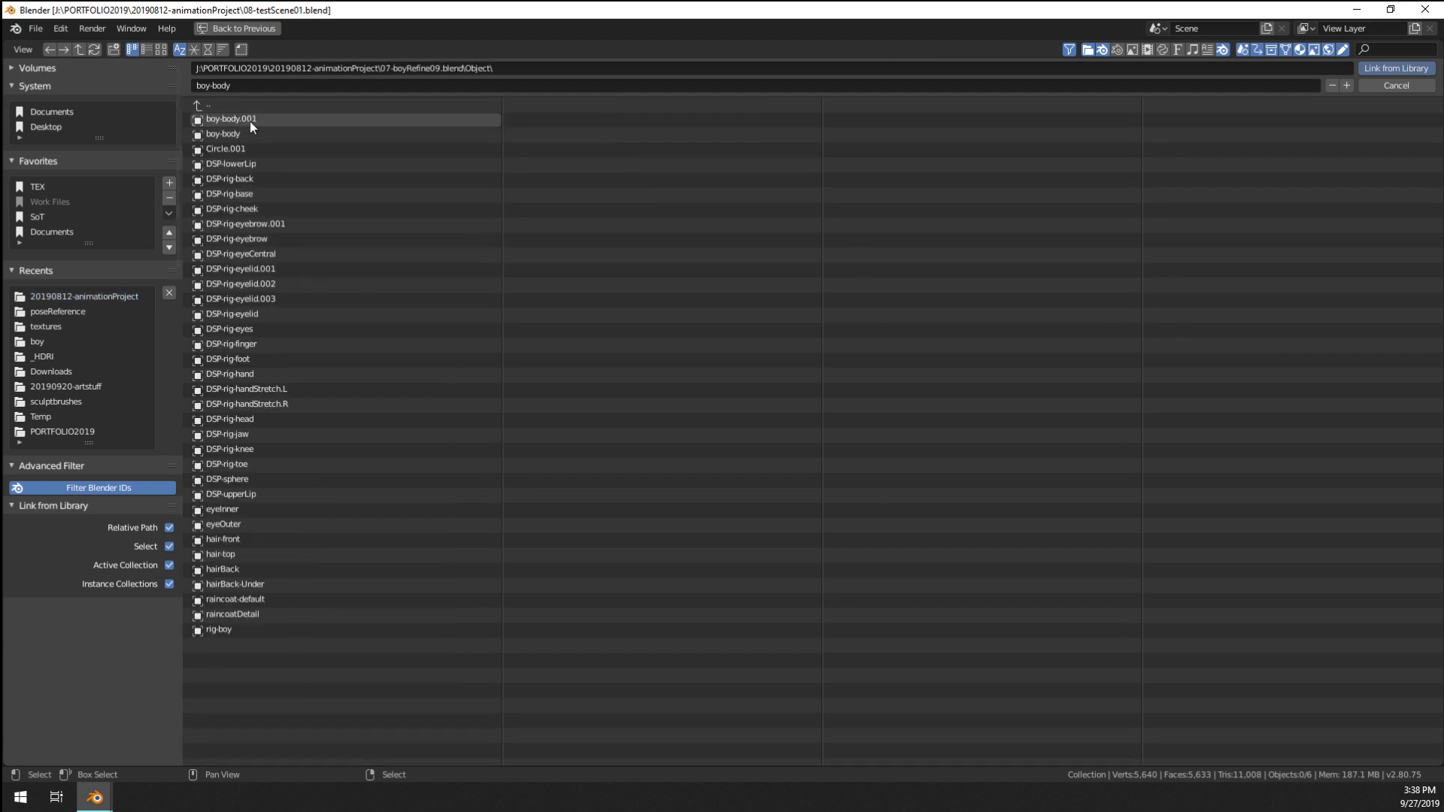
{"action": "left_click", "coordinate": [252, 132]}
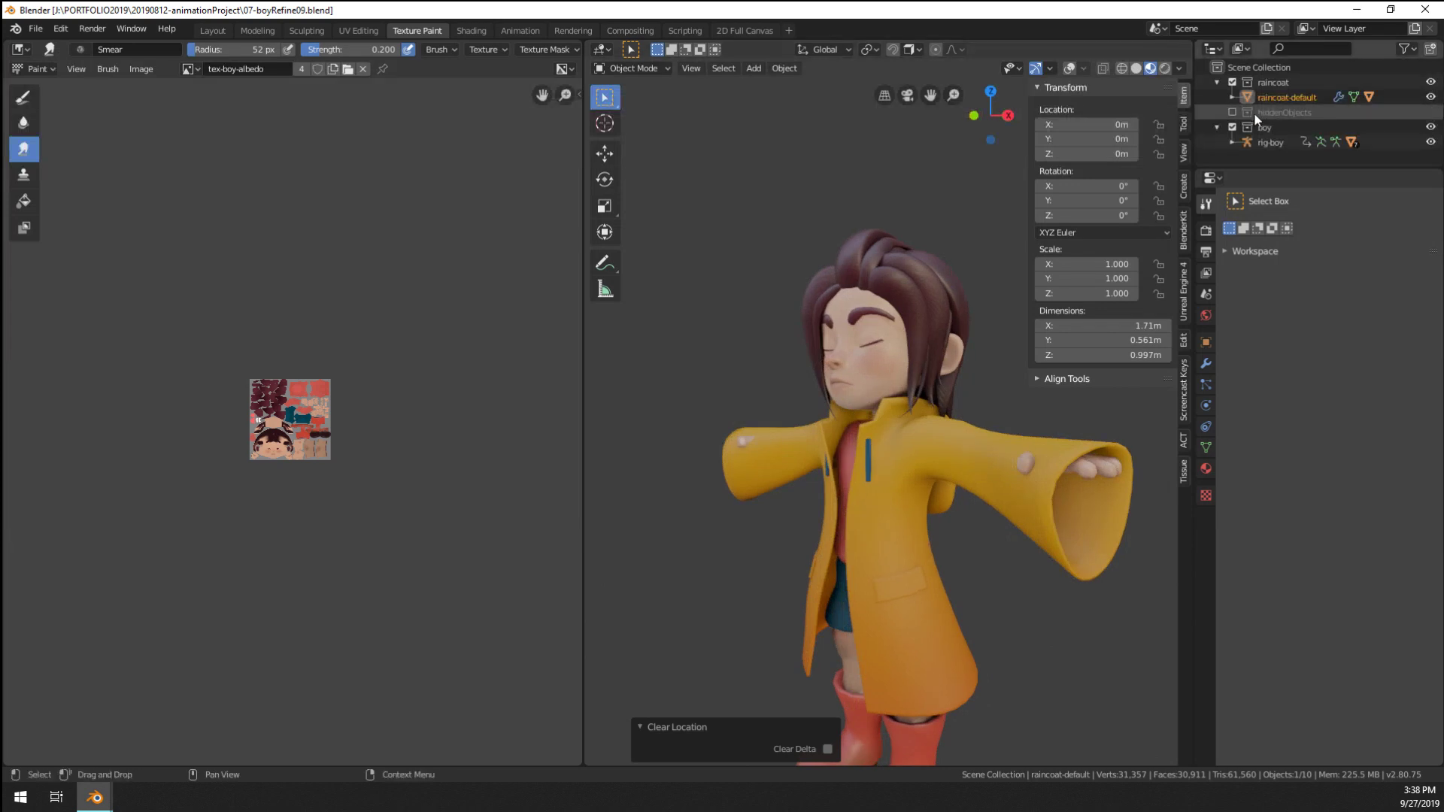
Switch to the 07-boyRefine09.blend window and examine the raincoat-default object's hierarchy and mesh
{"action": "left_click", "coordinate": [1231, 97]}
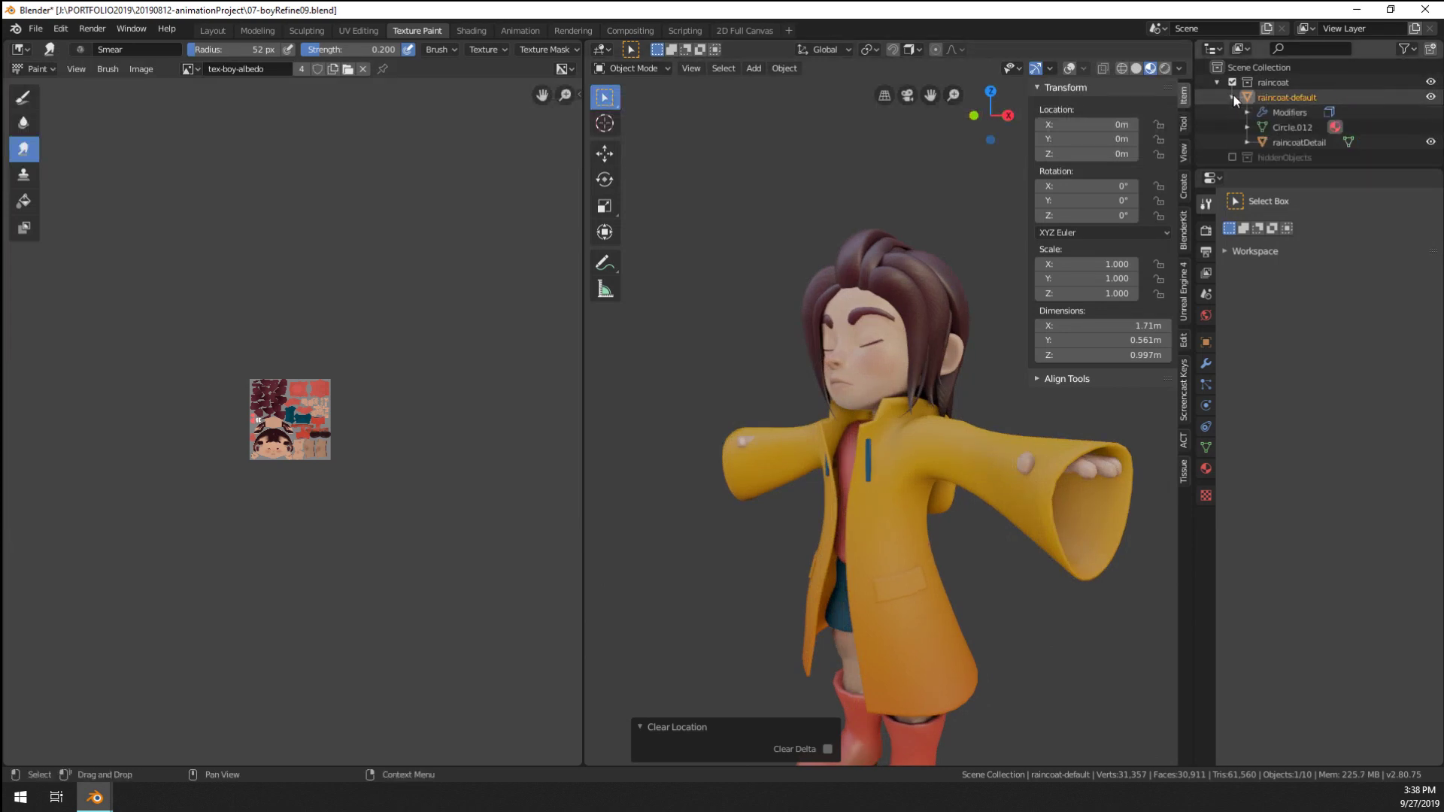
{"action": "scroll", "coordinate": [1234, 114], "scroll_direction": "down", "scroll_amount": 3}
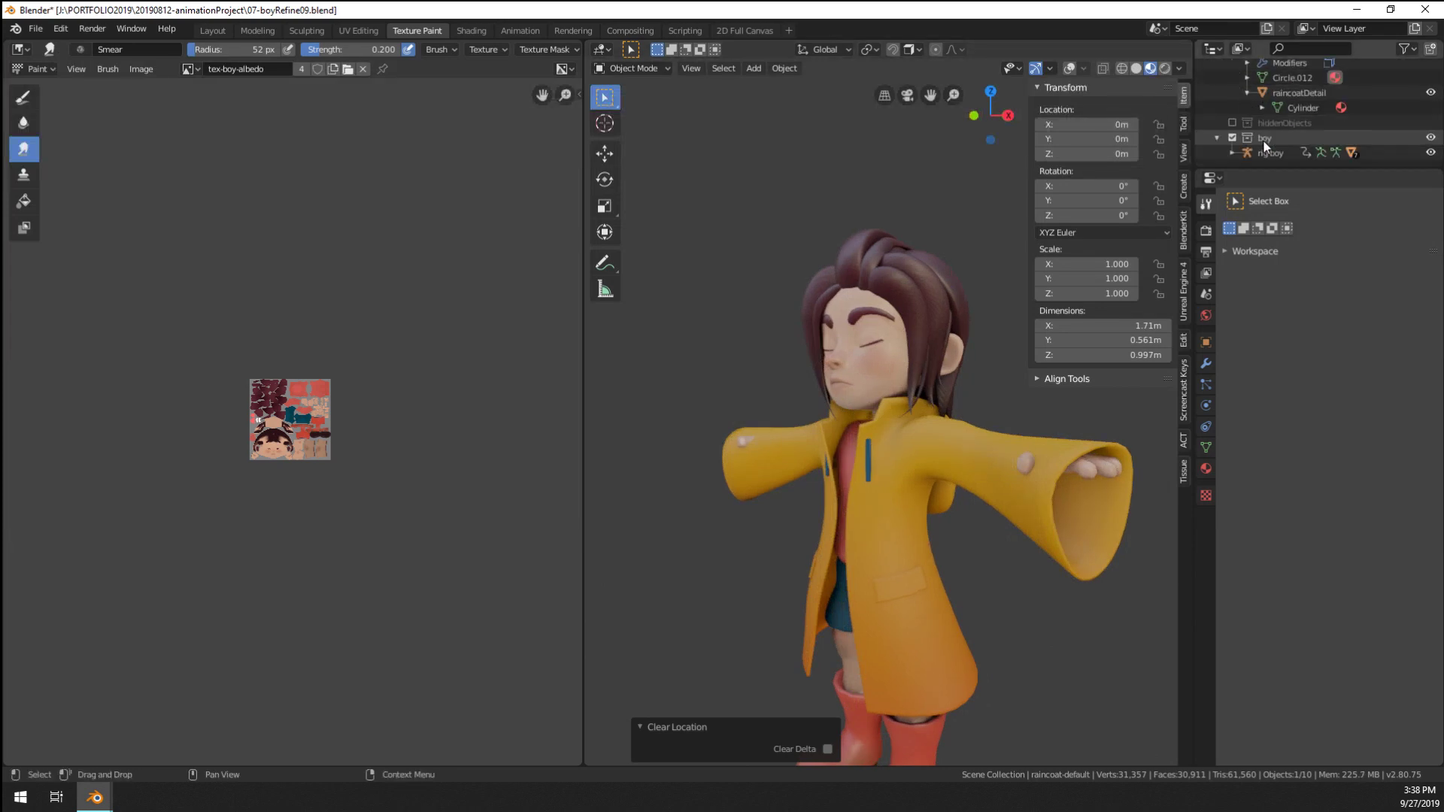
{"action": "left_click", "coordinate": [1247, 93]}
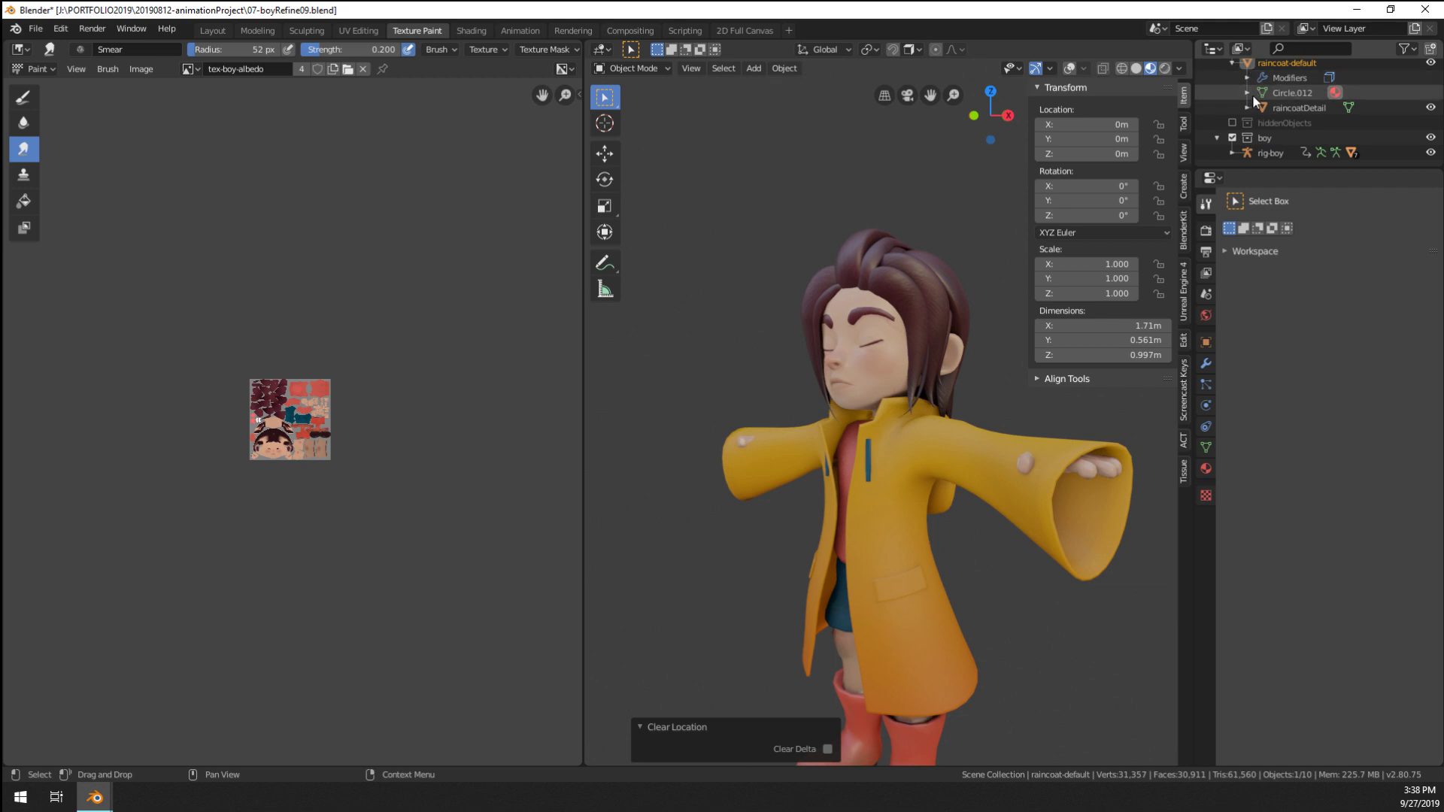
{"action": "left_click", "coordinate": [1250, 94]}
{"action": "left_click", "coordinate": [1247, 94]}
{"action": "key", "text": "Tab"}
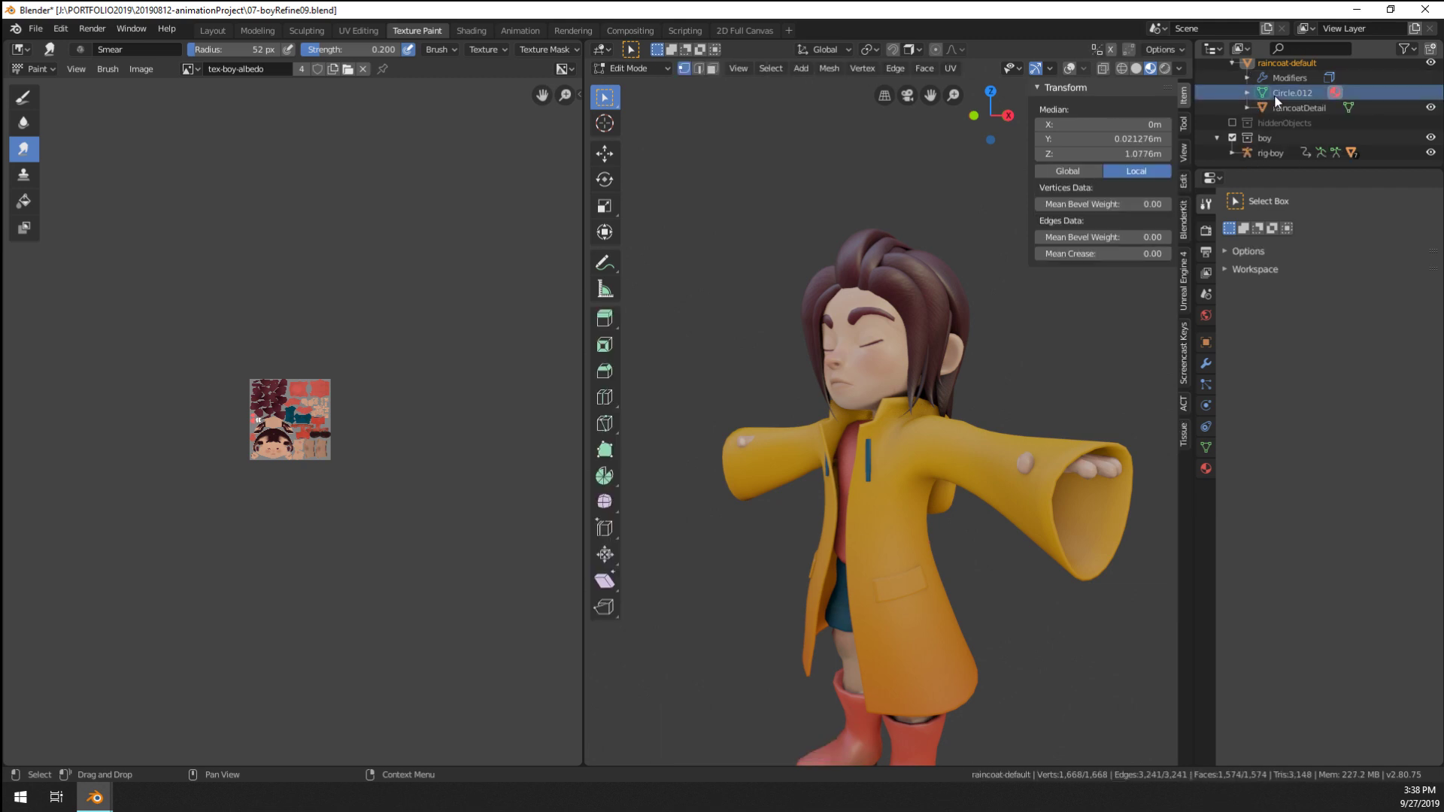
{"action": "middle_click_drag", "start_coordinate": [872, 460], "coordinate": [940, 477]}
{"action": "key", "text": "Tab"}
{"action": "scroll", "coordinate": [940, 480], "scroll_direction": "up", "scroll_amount": 3}
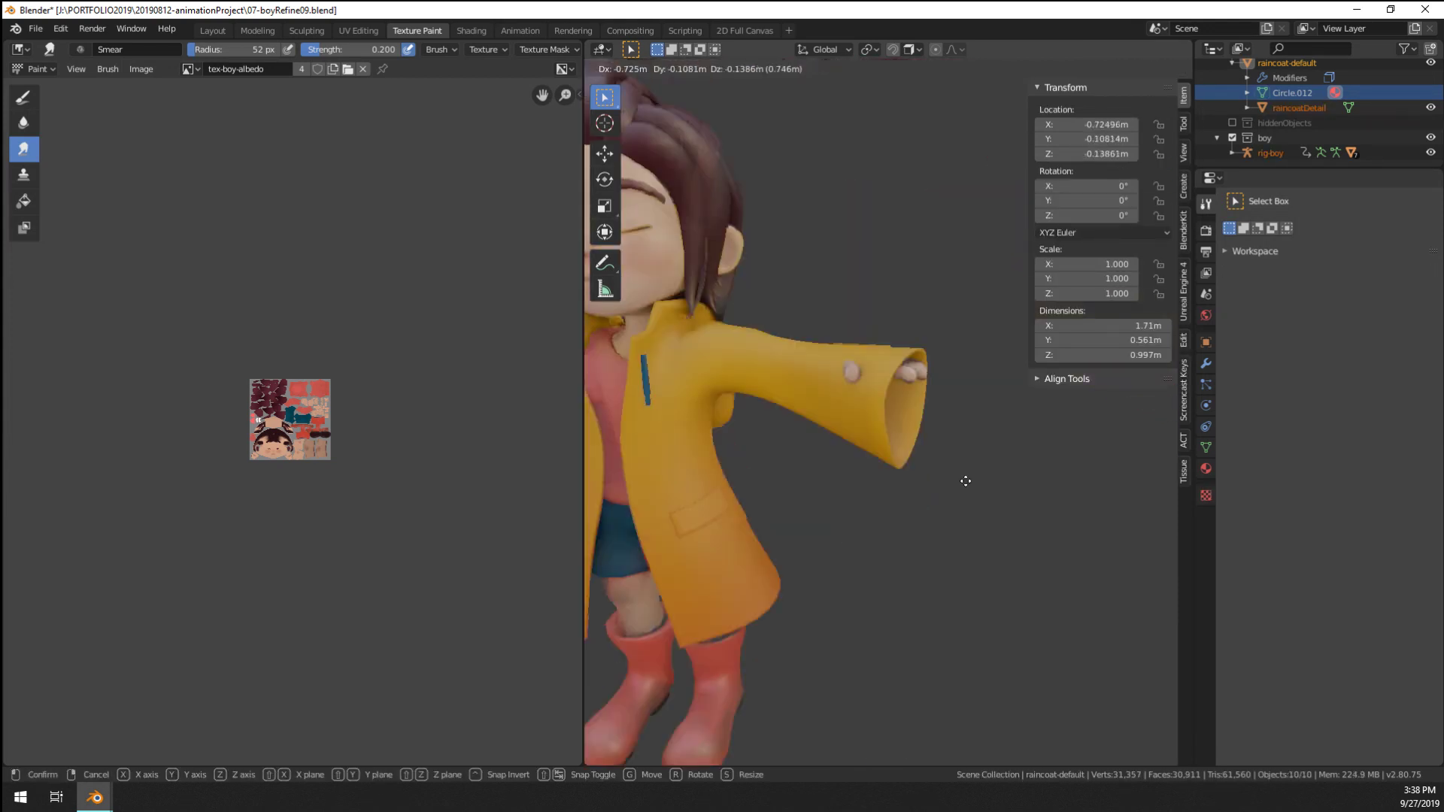
Show the viewport overlays and clear the mesh selection in Edit Mode, returning to Object Mode
{"action": "key", "text": "Tab"}
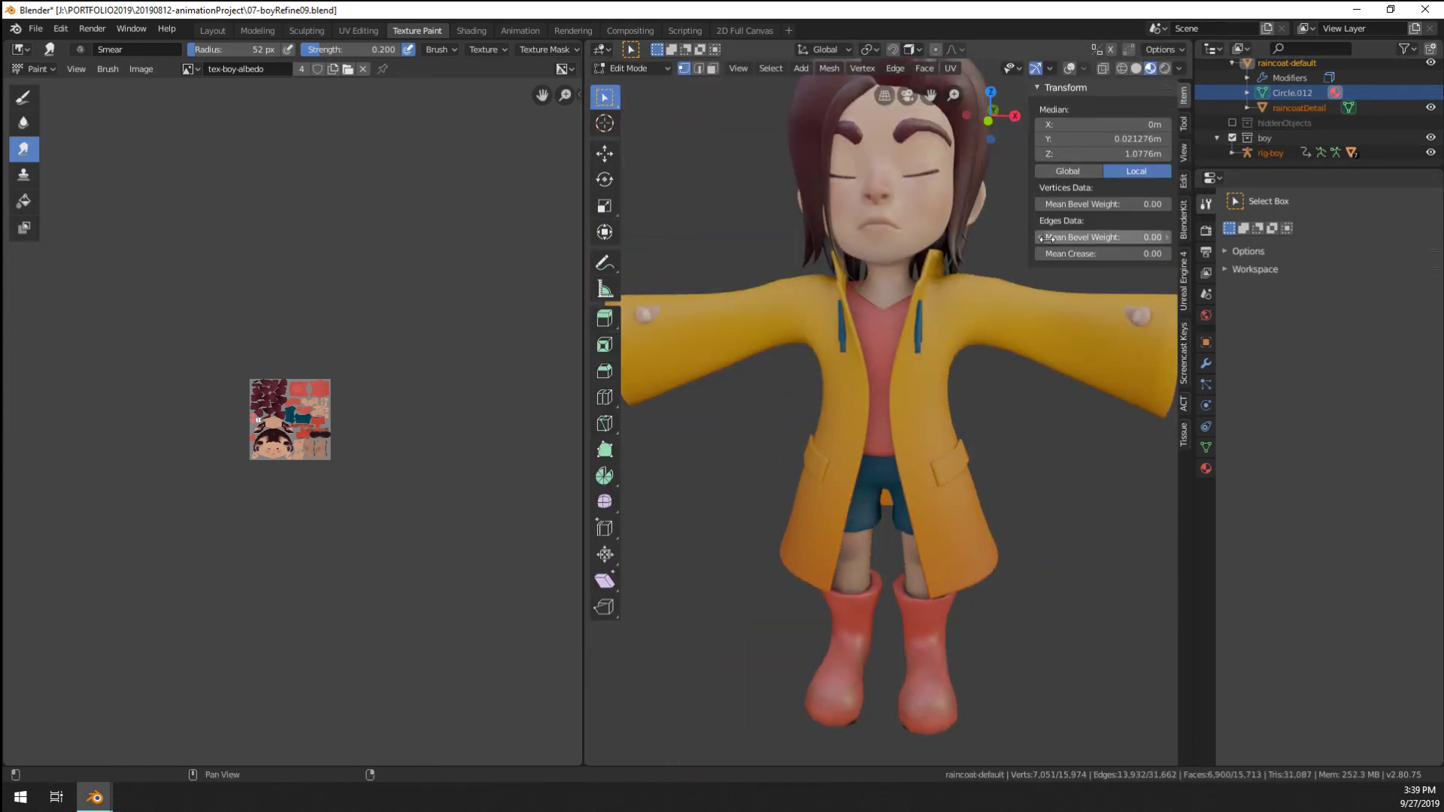
{"action": "left_click", "coordinate": [1070, 70]}
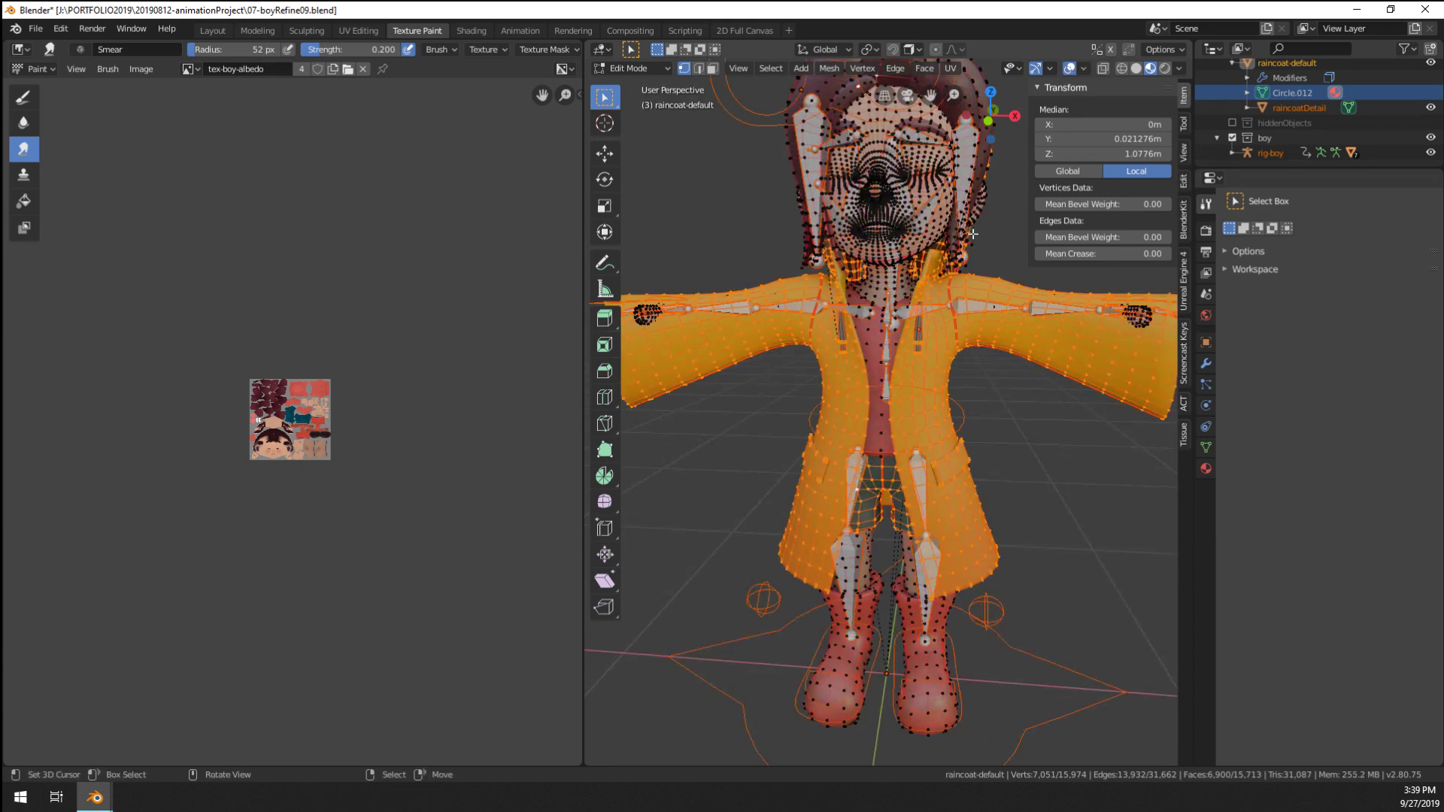
{"action": "key", "text": "Tab"}
{"action": "key", "text": "Tab"}
{"action": "key", "text": "a"}
{"action": "key", "text": "alt+a"}
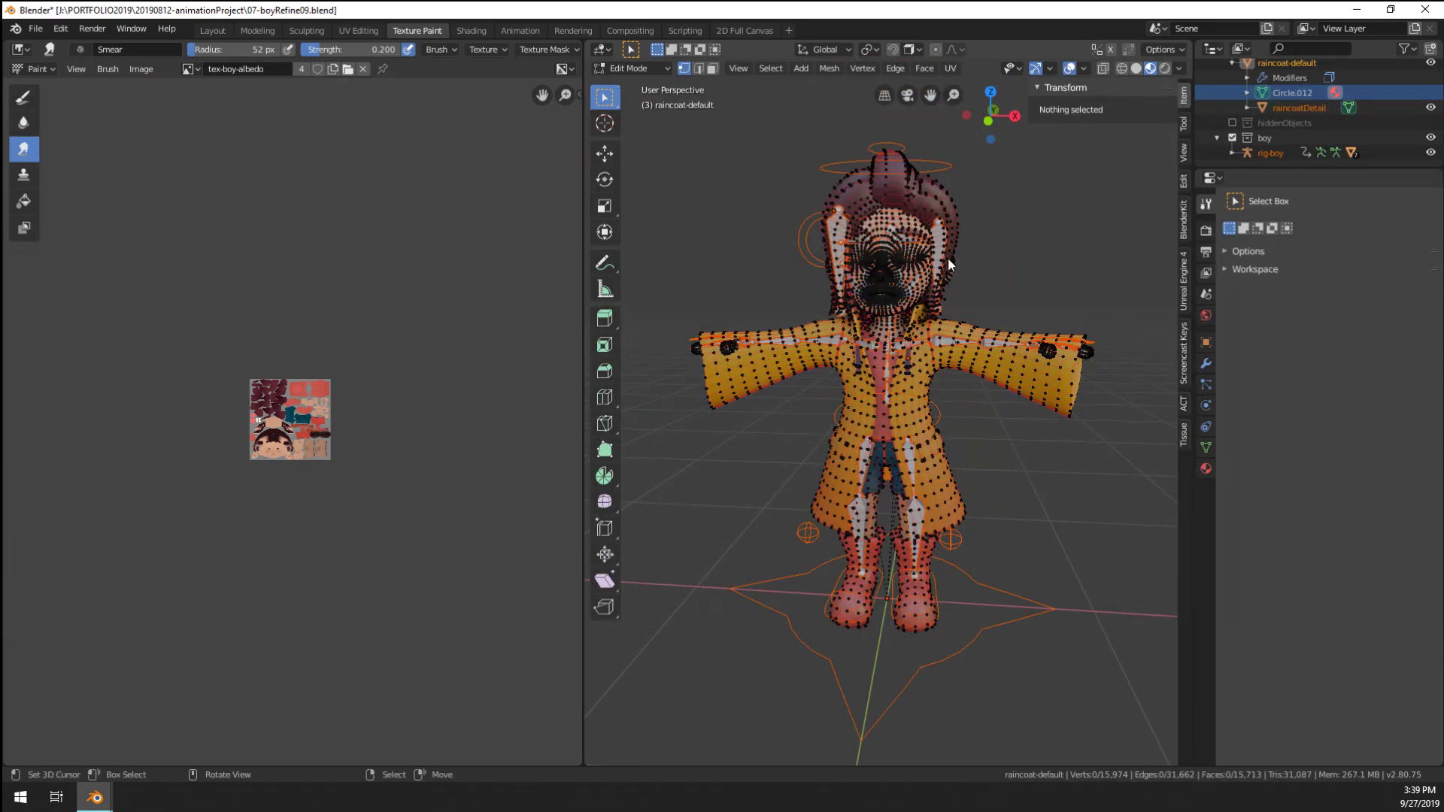
{"action": "key", "text": "Tab"}
Select raincoatDetail, then examine the objects parented under rig-boy for a duplicate body mesh
{"action": "middle_click_drag", "start_coordinate": [948, 257], "coordinate": [1112, 216]}
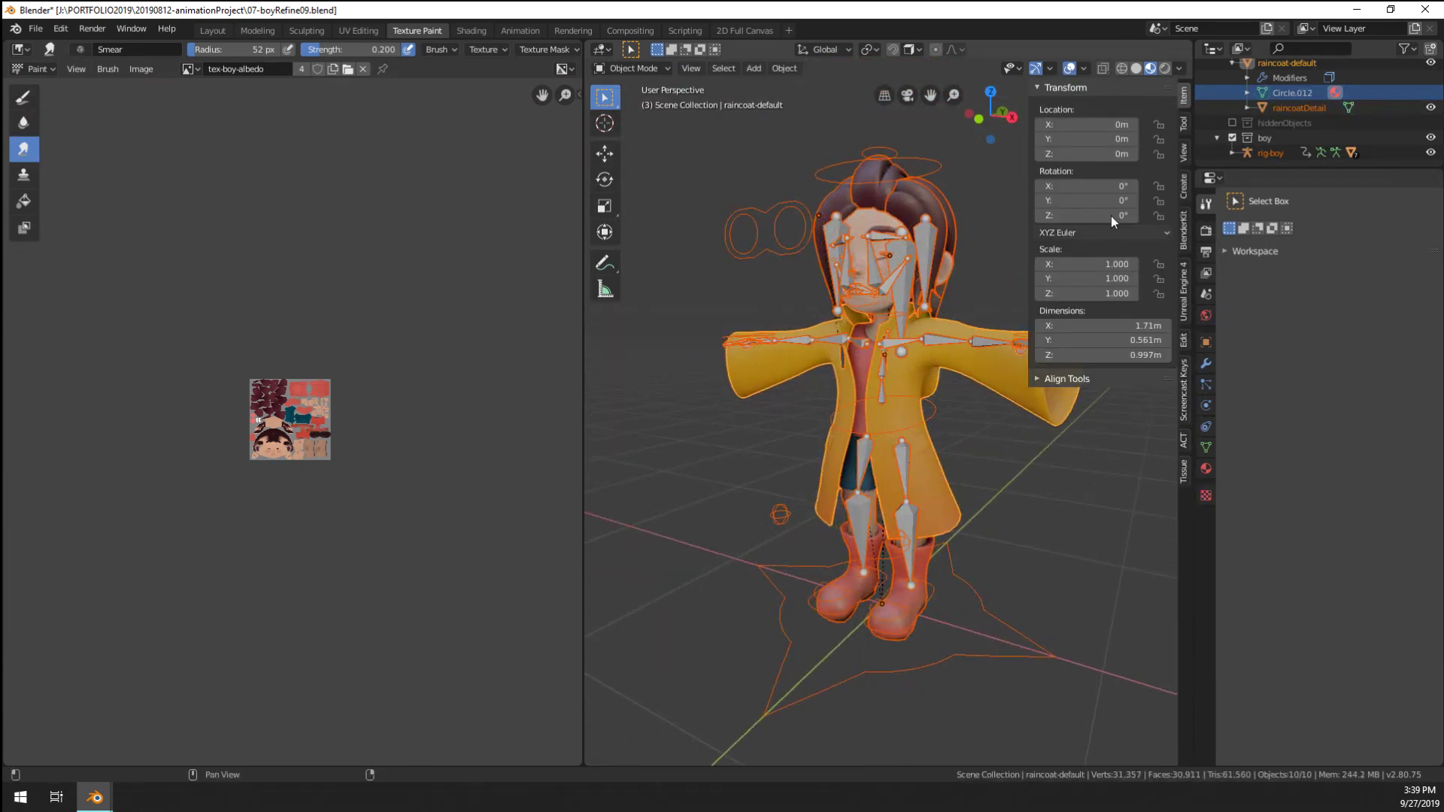
{"action": "left_click", "coordinate": [1273, 103]}
{"action": "middle_click_drag", "start_coordinate": [932, 438], "coordinate": [1037, 470]}
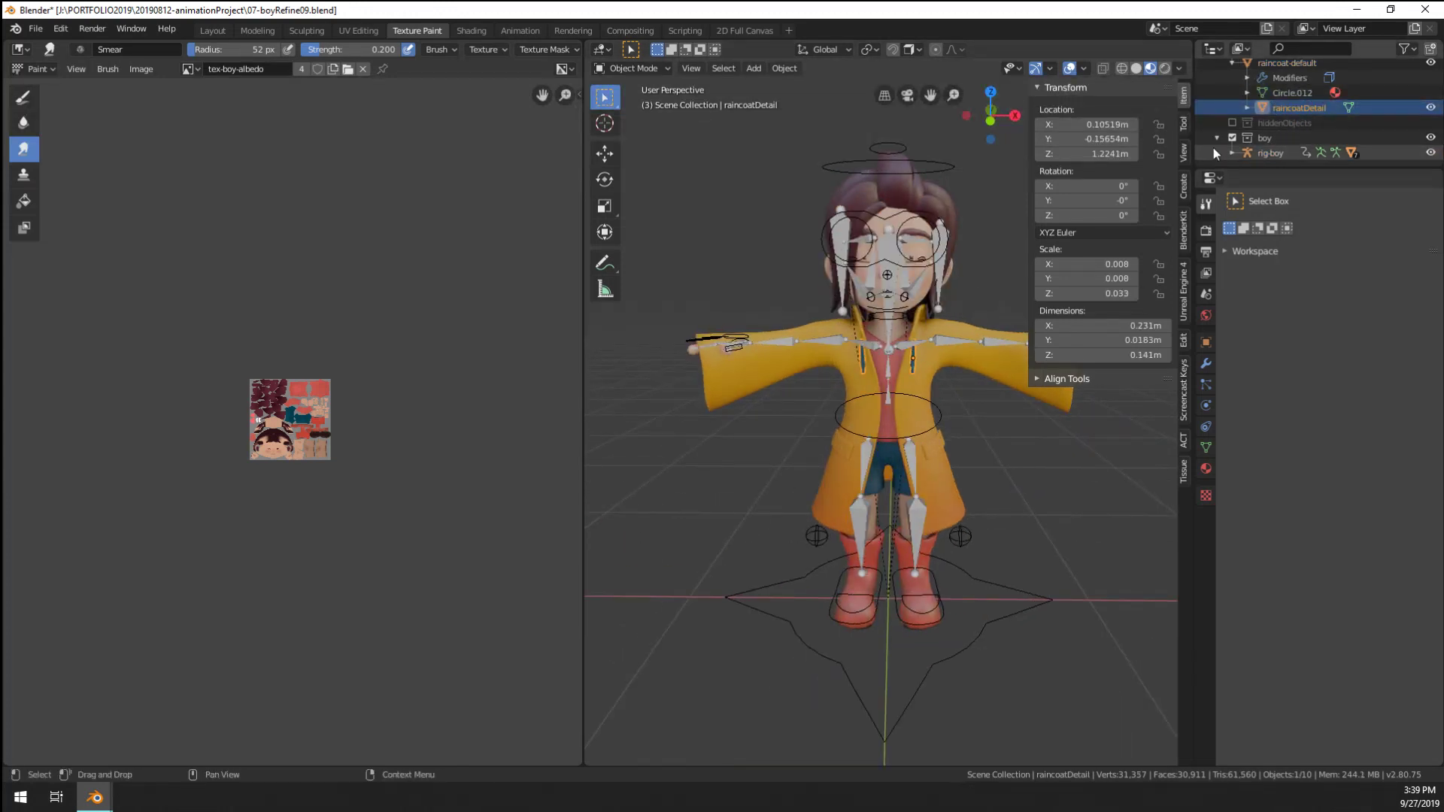
{"action": "left_click", "coordinate": [1232, 153]}
{"action": "scroll", "coordinate": [1253, 142], "scroll_direction": "down", "scroll_amount": 2}
{"action": "left_click", "coordinate": [1249, 153]}
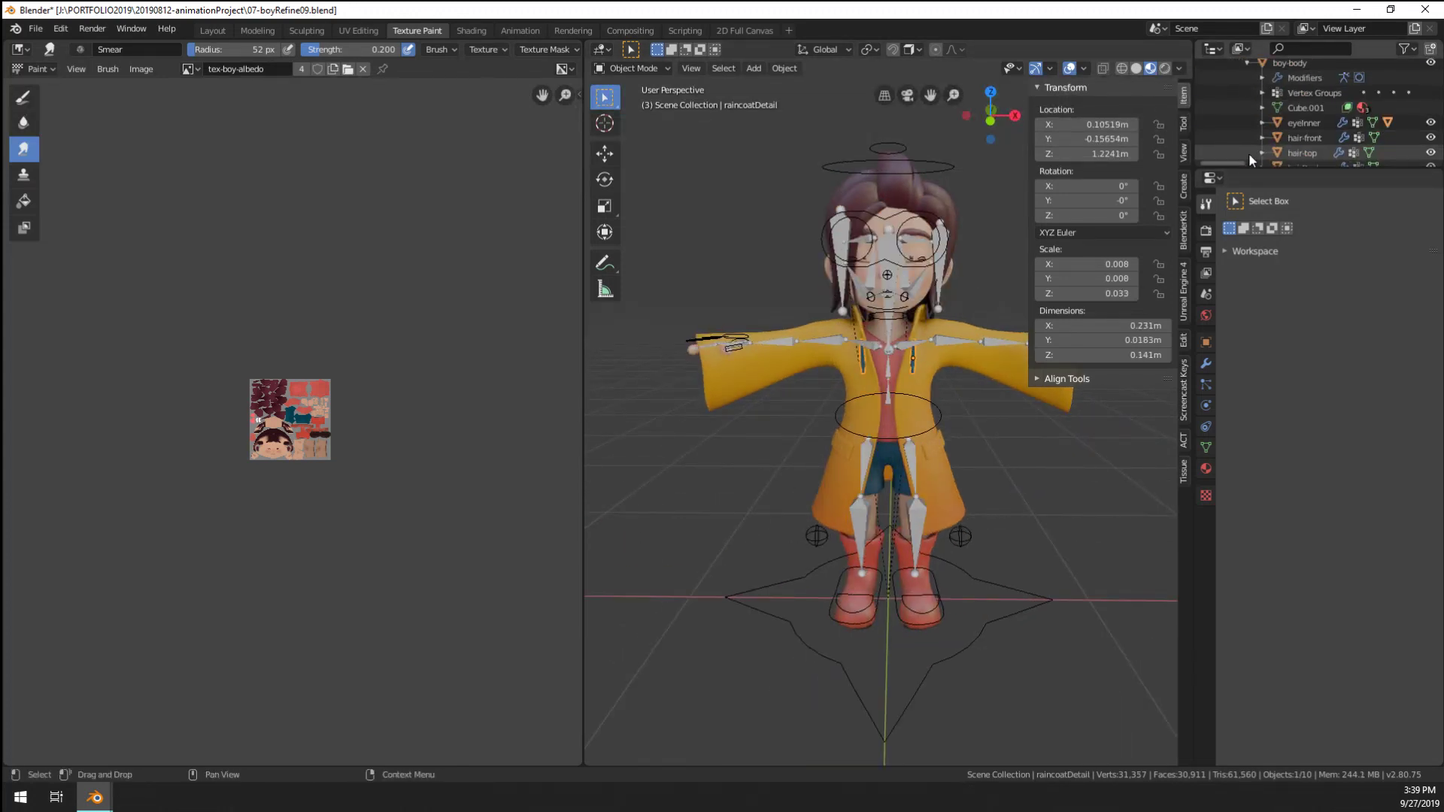
{"action": "scroll", "coordinate": [1248, 152], "scroll_direction": "down", "scroll_amount": 3}
{"action": "middle_click_drag", "start_coordinate": [895, 467], "coordinate": [941, 496]}
{"action": "scroll", "coordinate": [1265, 120], "scroll_direction": "up", "scroll_amount": 6}
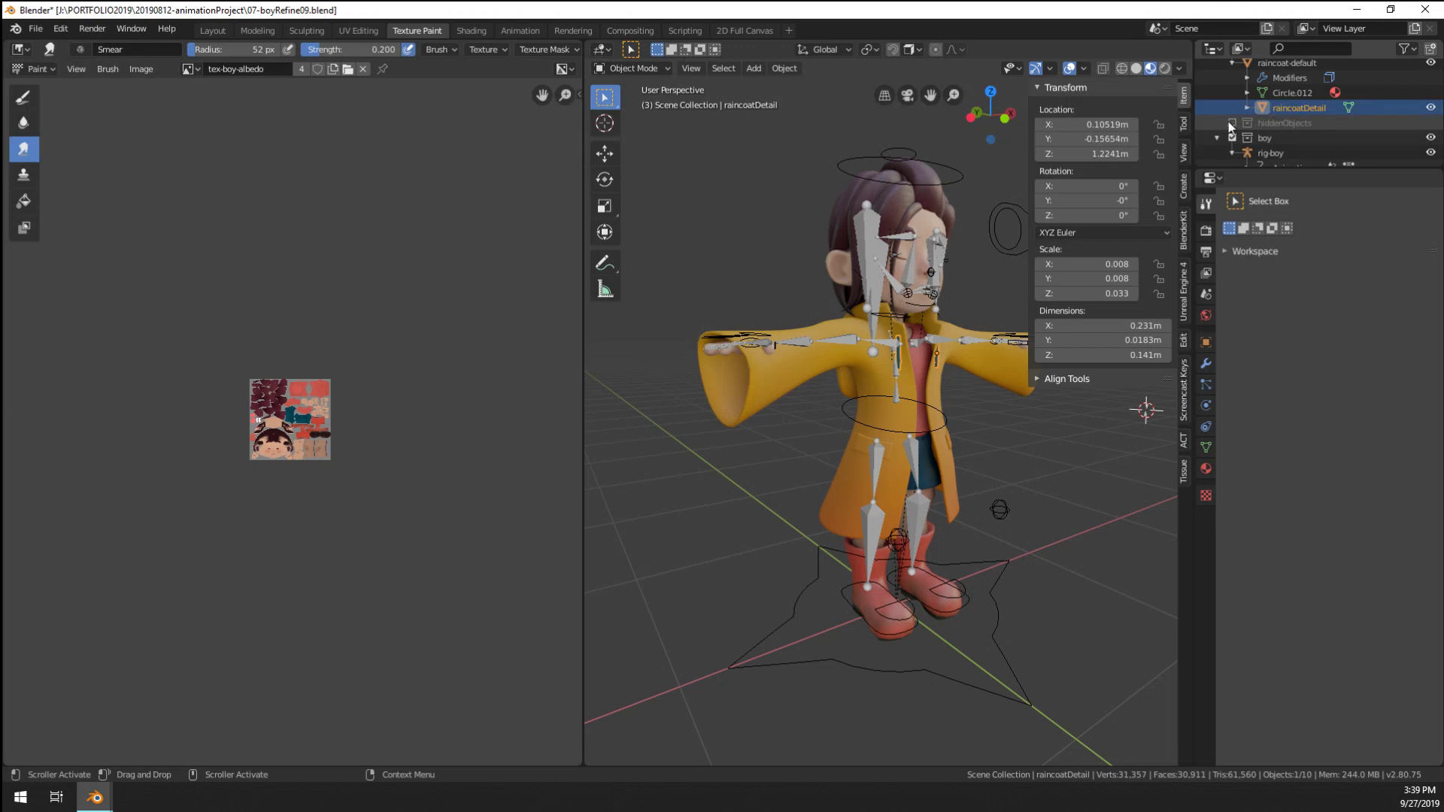
Include the hiddenObjects collection in the view layer and delete the duplicate boy-body.001 from it
{"action": "left_click", "coordinate": [1232, 122]}
{"action": "left_click", "coordinate": [1277, 138]}
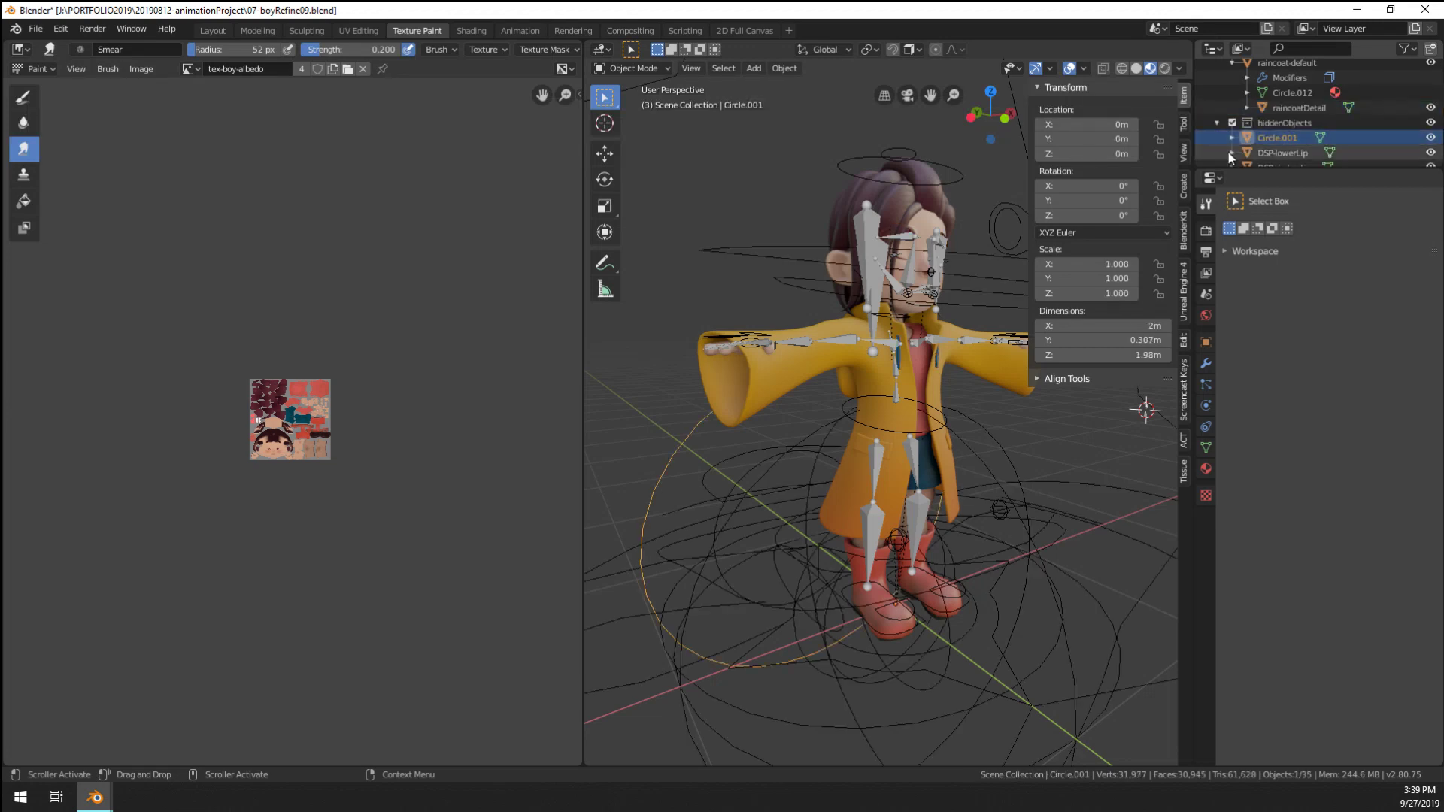
{"action": "scroll", "coordinate": [1276, 134], "scroll_direction": "down", "scroll_amount": 5}
{"action": "scroll", "coordinate": [1277, 128], "scroll_direction": "down", "scroll_amount": 3}
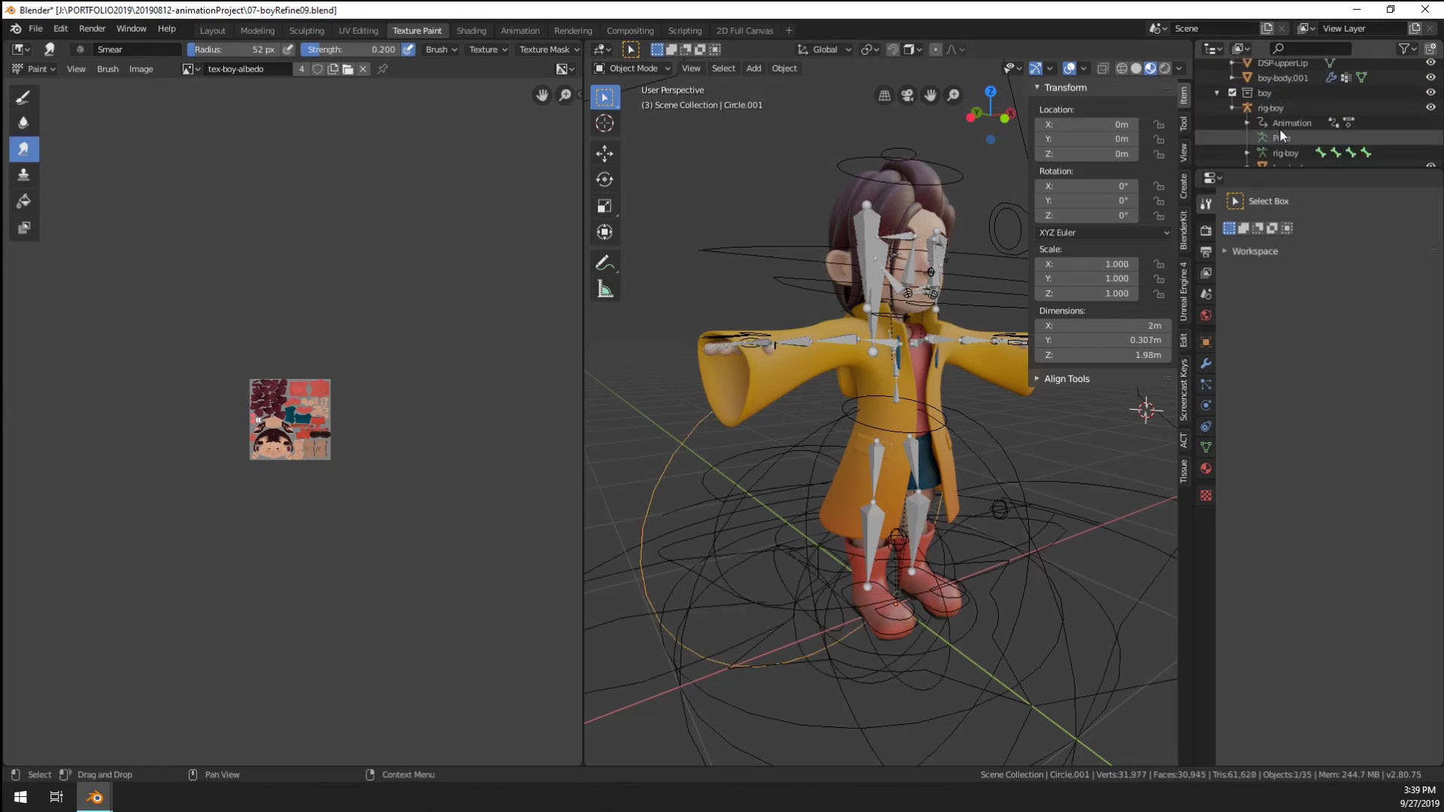
{"action": "left_click", "coordinate": [1283, 109]}
{"action": "key", "text": "Delete"}
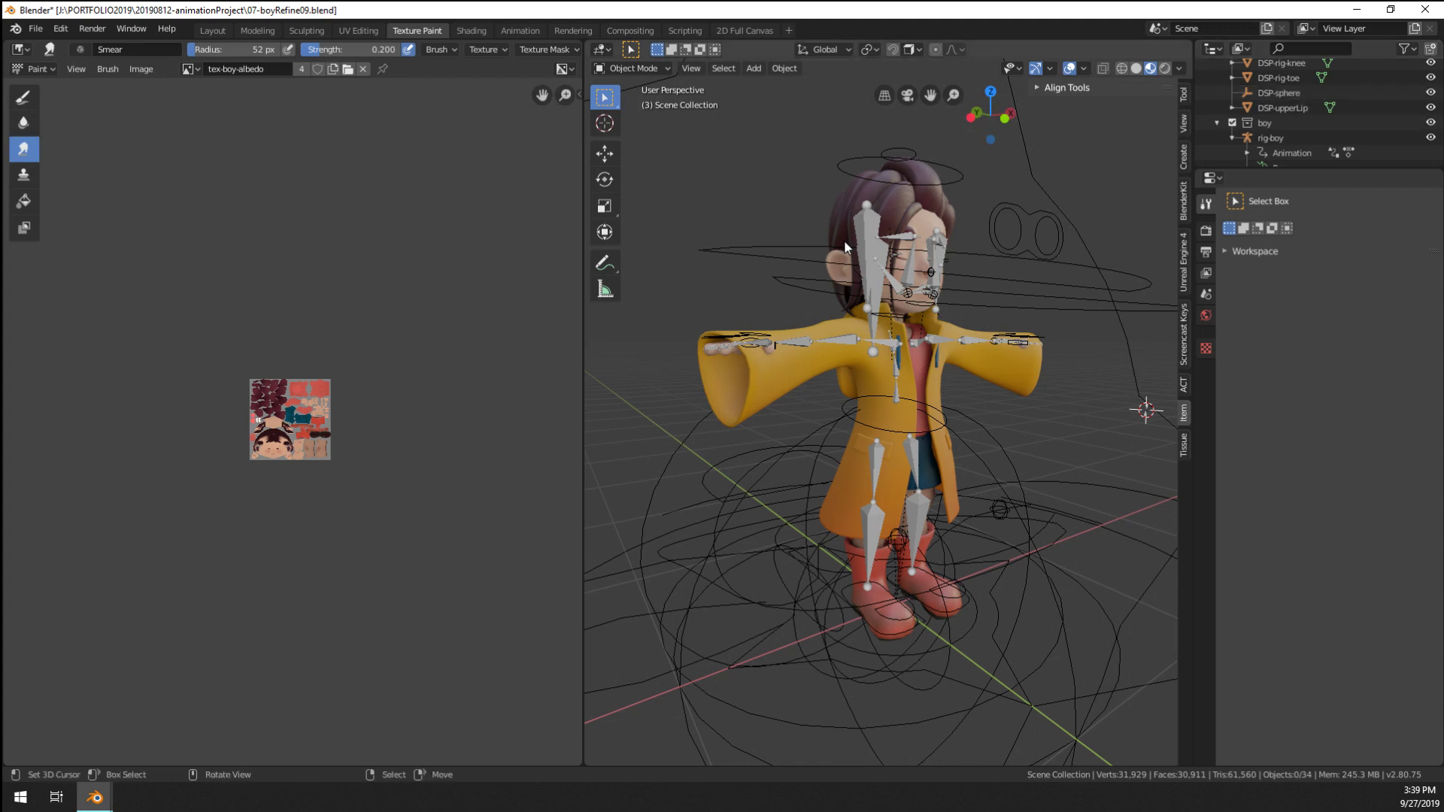
Inspect the boy and raincoat from the front, and exclude the hiddenObjects collection from the view layer
{"action": "middle_click_drag", "start_coordinate": [1012, 447], "coordinate": [939, 437]}
{"action": "scroll", "coordinate": [907, 312], "scroll_direction": "up", "scroll_amount": 4}
{"action": "scroll", "coordinate": [925, 304], "scroll_direction": "down", "scroll_amount": 5}
{"action": "middle_click_drag", "start_coordinate": [927, 303], "coordinate": [919, 458]}
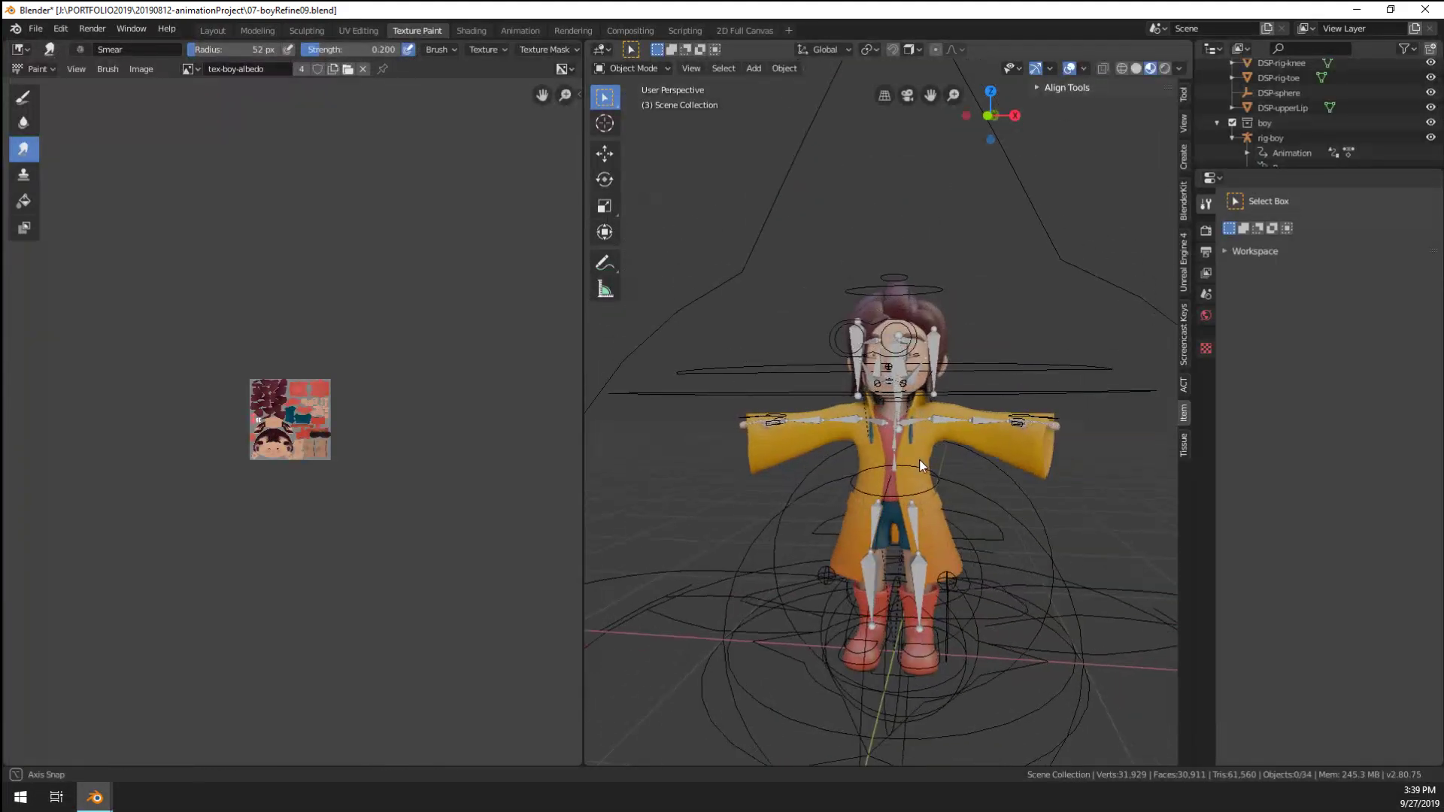
{"action": "scroll", "coordinate": [1224, 125], "scroll_direction": "up", "scroll_amount": 4}
{"action": "scroll", "coordinate": [1234, 123], "scroll_direction": "up", "scroll_amount": 3}
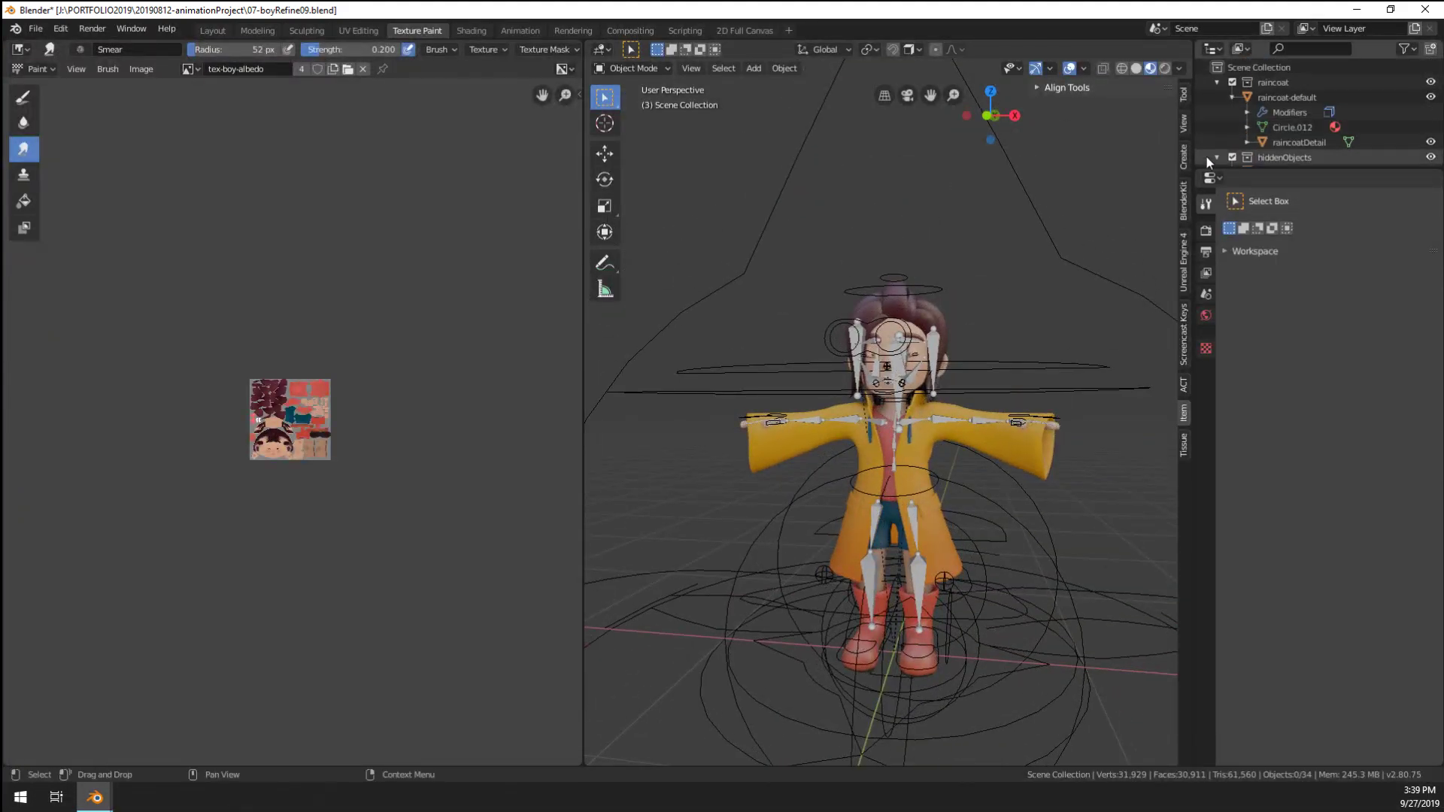
{"action": "left_click", "coordinate": [1231, 156]}
{"action": "scroll", "coordinate": [1008, 265], "scroll_direction": "up", "scroll_amount": 8}
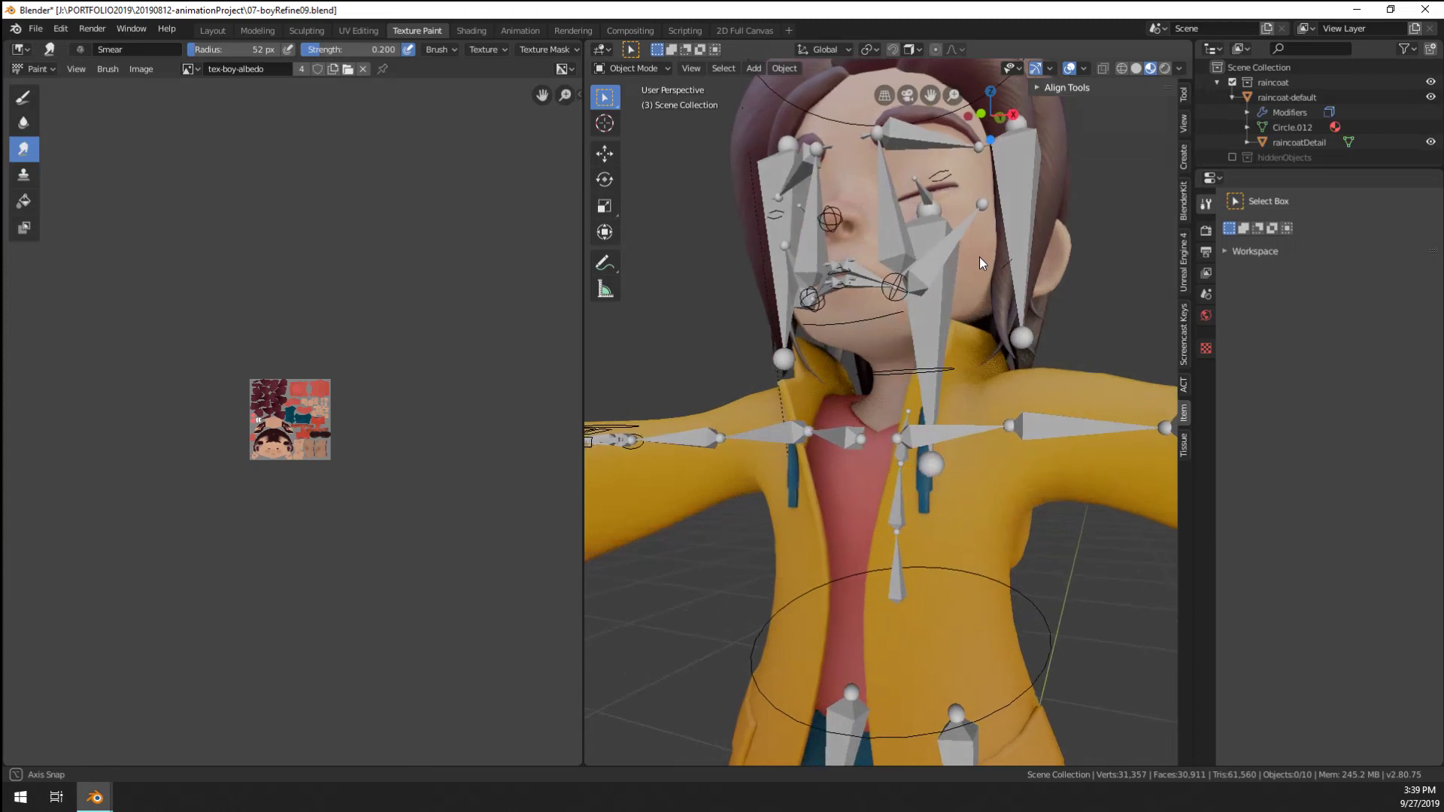
Inspect the boy's face and collar up close, then save 07-boyRefine09.blend
{"action": "scroll", "coordinate": [981, 256], "scroll_direction": "up", "scroll_amount": 6}
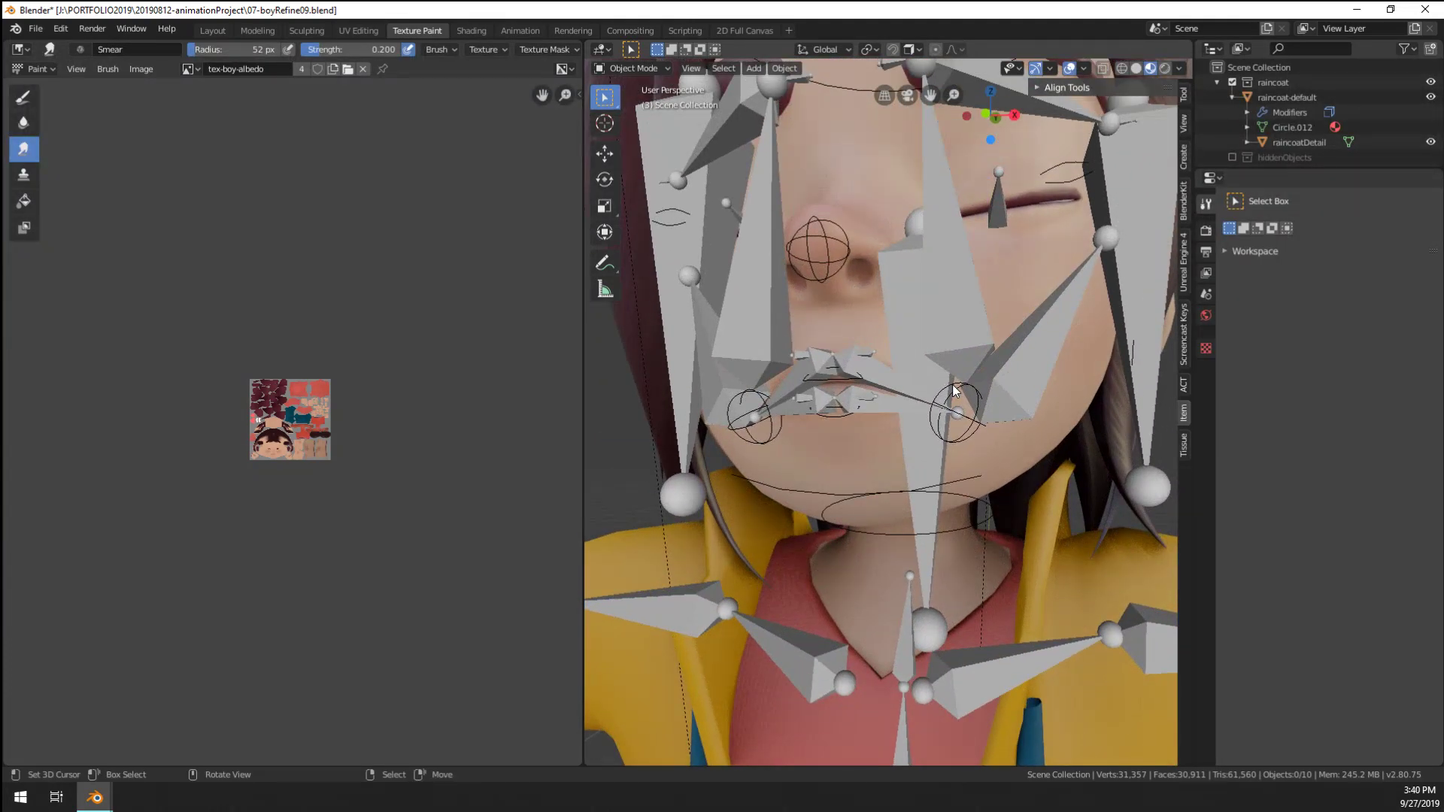
{"action": "scroll", "coordinate": [953, 390], "scroll_direction": "down", "scroll_amount": 8}
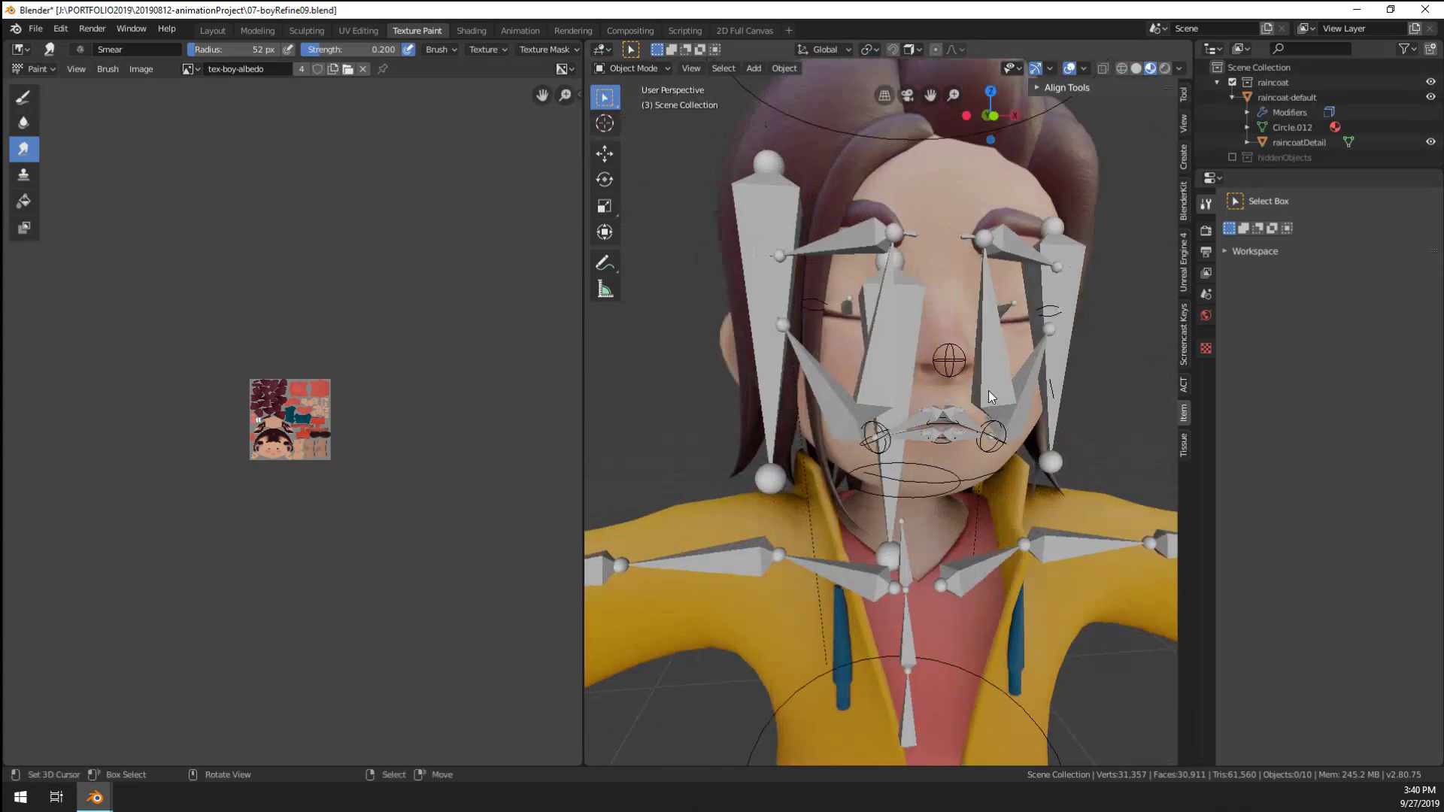
{"action": "key", "text": "ctrl+s"}
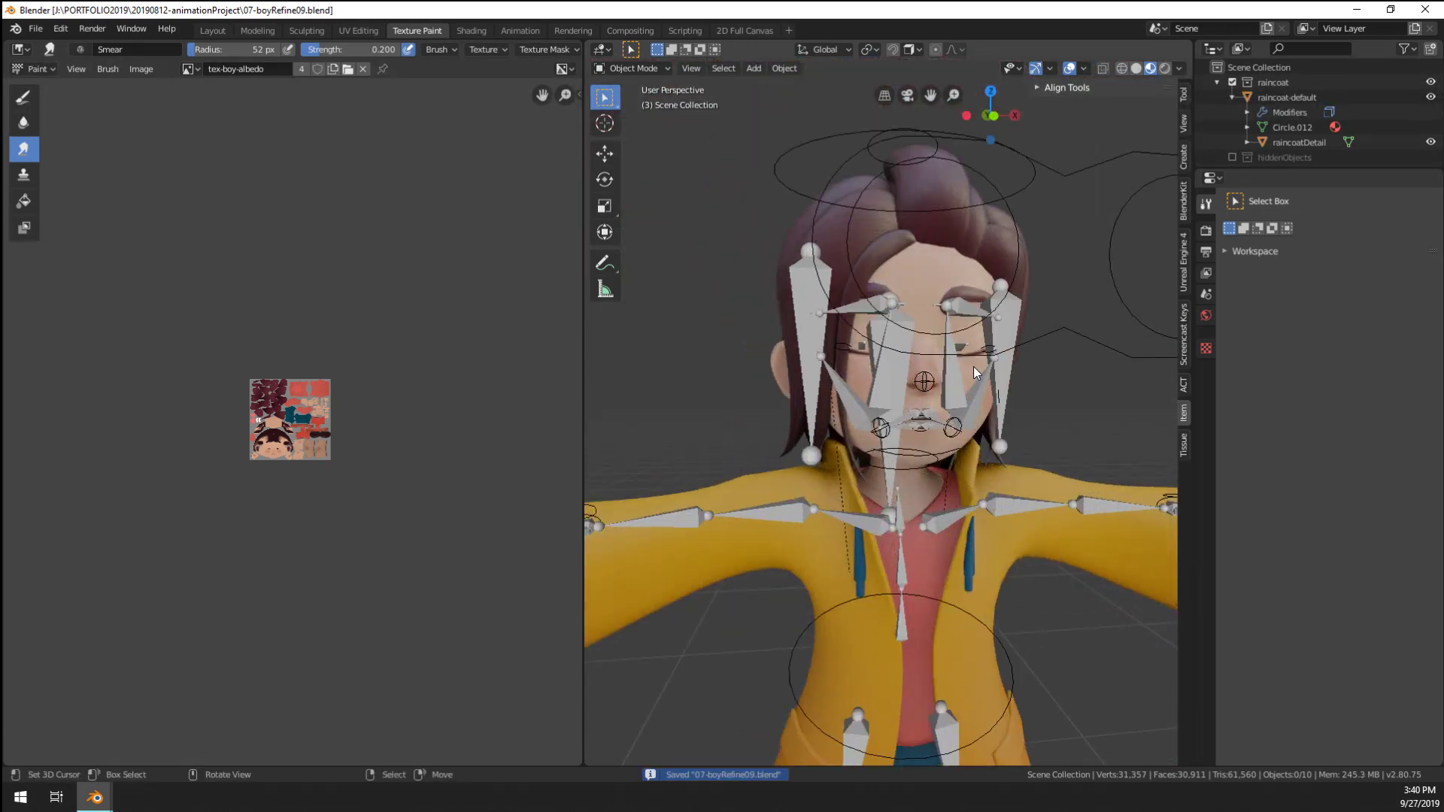
In 08-testScene01.blend, link boy-body, the eye and hair objects, raincoat-default, raincoatDetail and rig-boy from 07-boyRefine09.blend
{"action": "key", "text": "ctrl+o"}
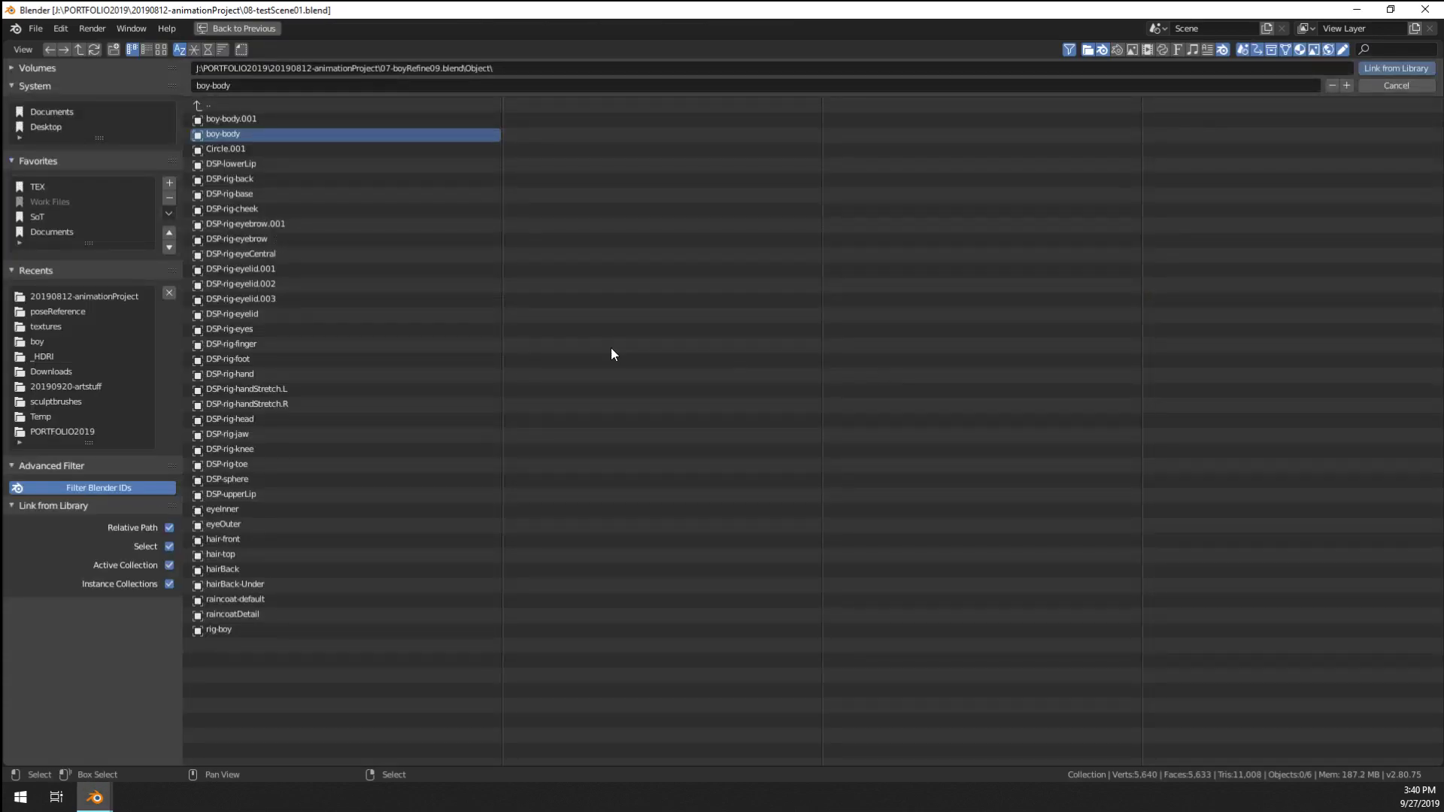
{"action": "key", "text": "Escape"}
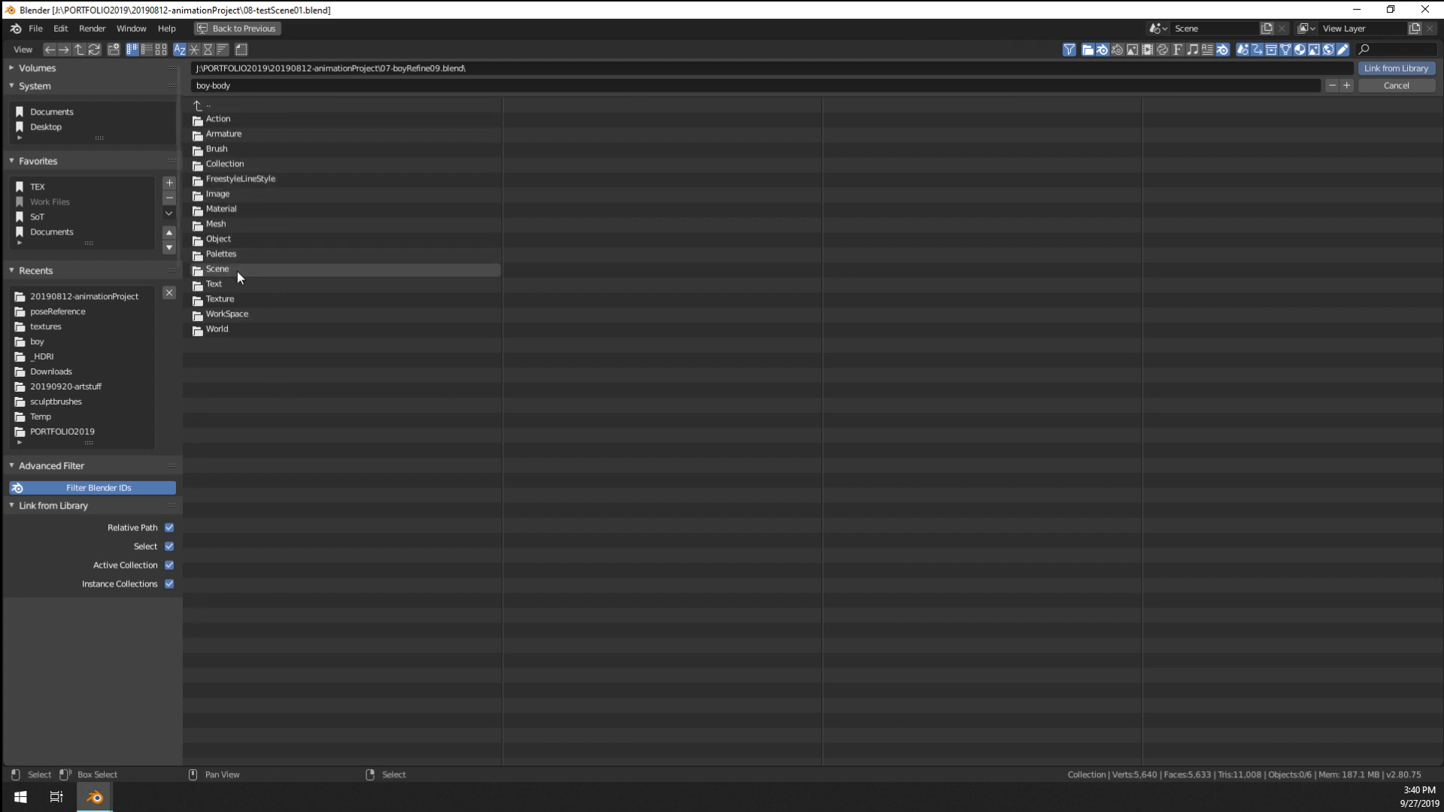
{"action": "left_click", "coordinate": [248, 119]}
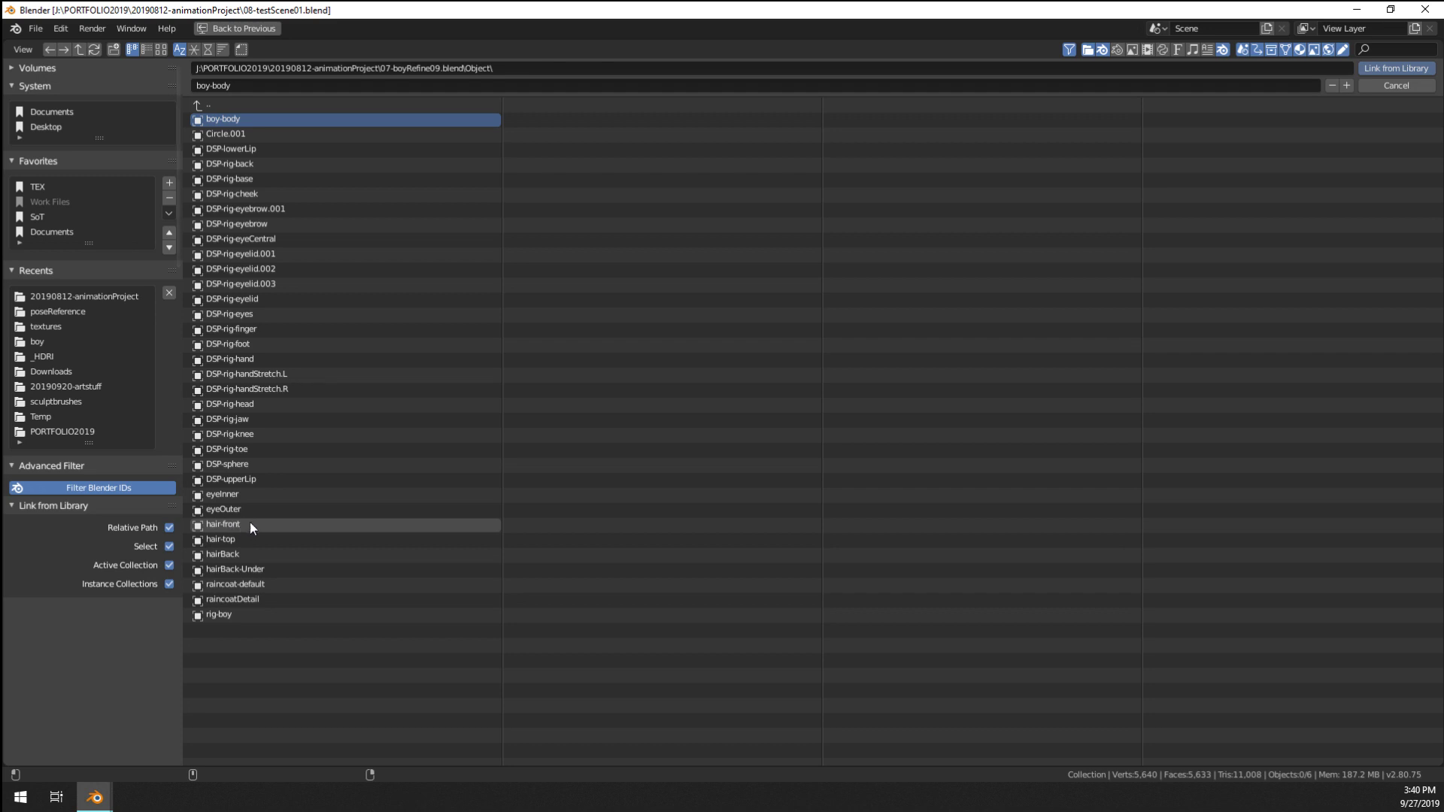
{"action": "left_click_drag", "start_coordinate": [226, 555], "coordinate": [252, 572], "text": "shift"}
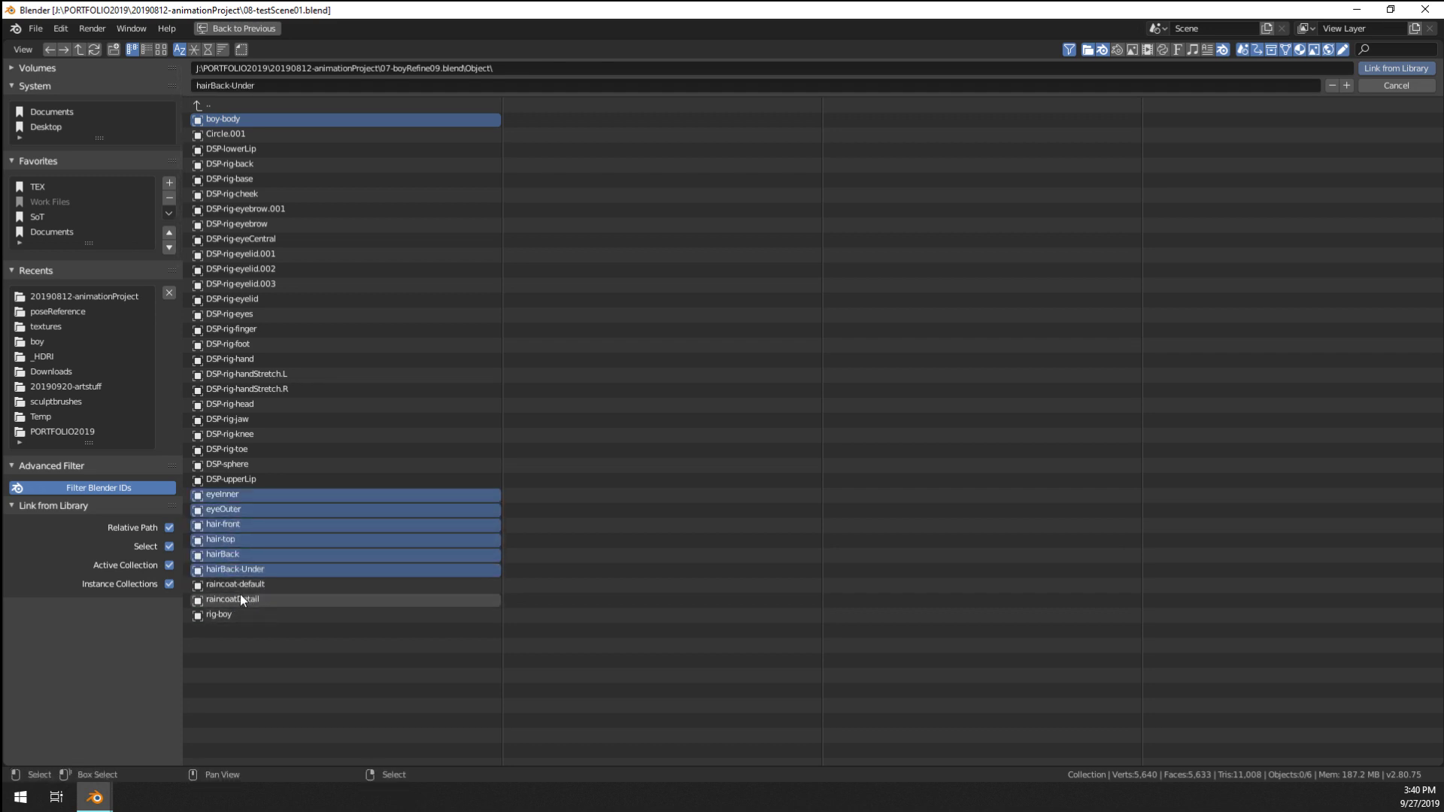
{"action": "left_click", "coordinate": [263, 584], "text": "shift"}
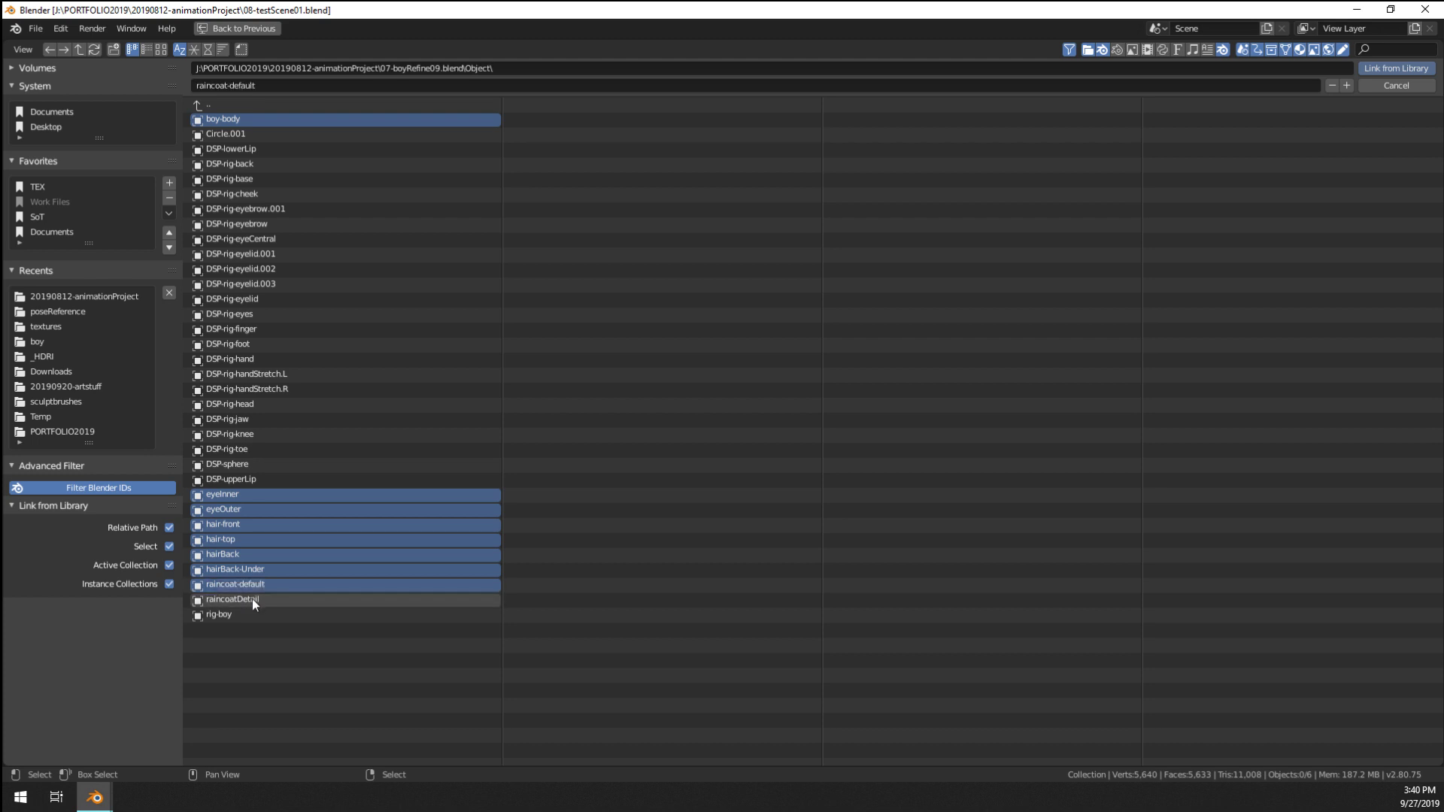
{"action": "left_click", "coordinate": [253, 600], "text": "shift"}
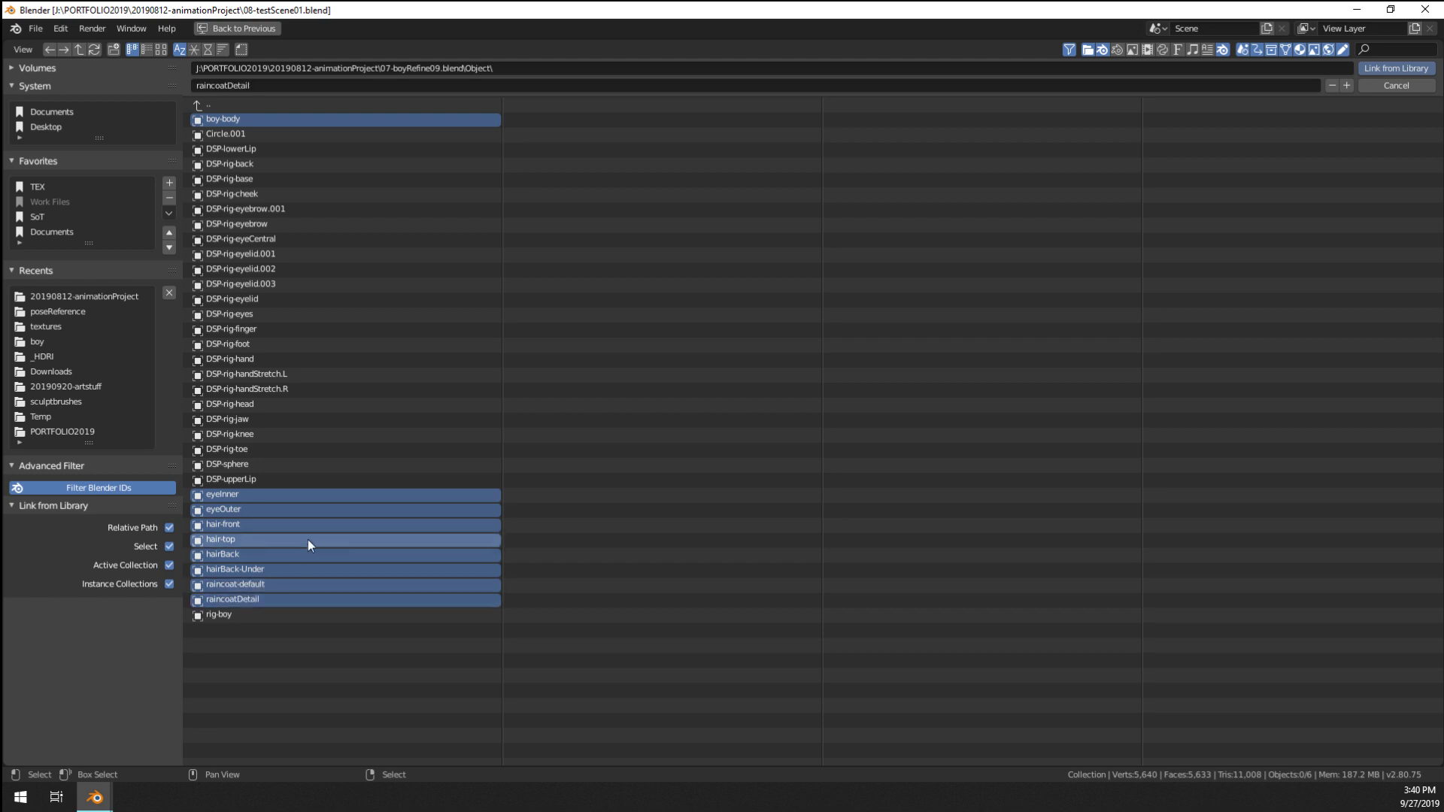
{"action": "left_click", "coordinate": [237, 615], "text": "shift"}
{"action": "left_click", "coordinate": [1383, 67]}
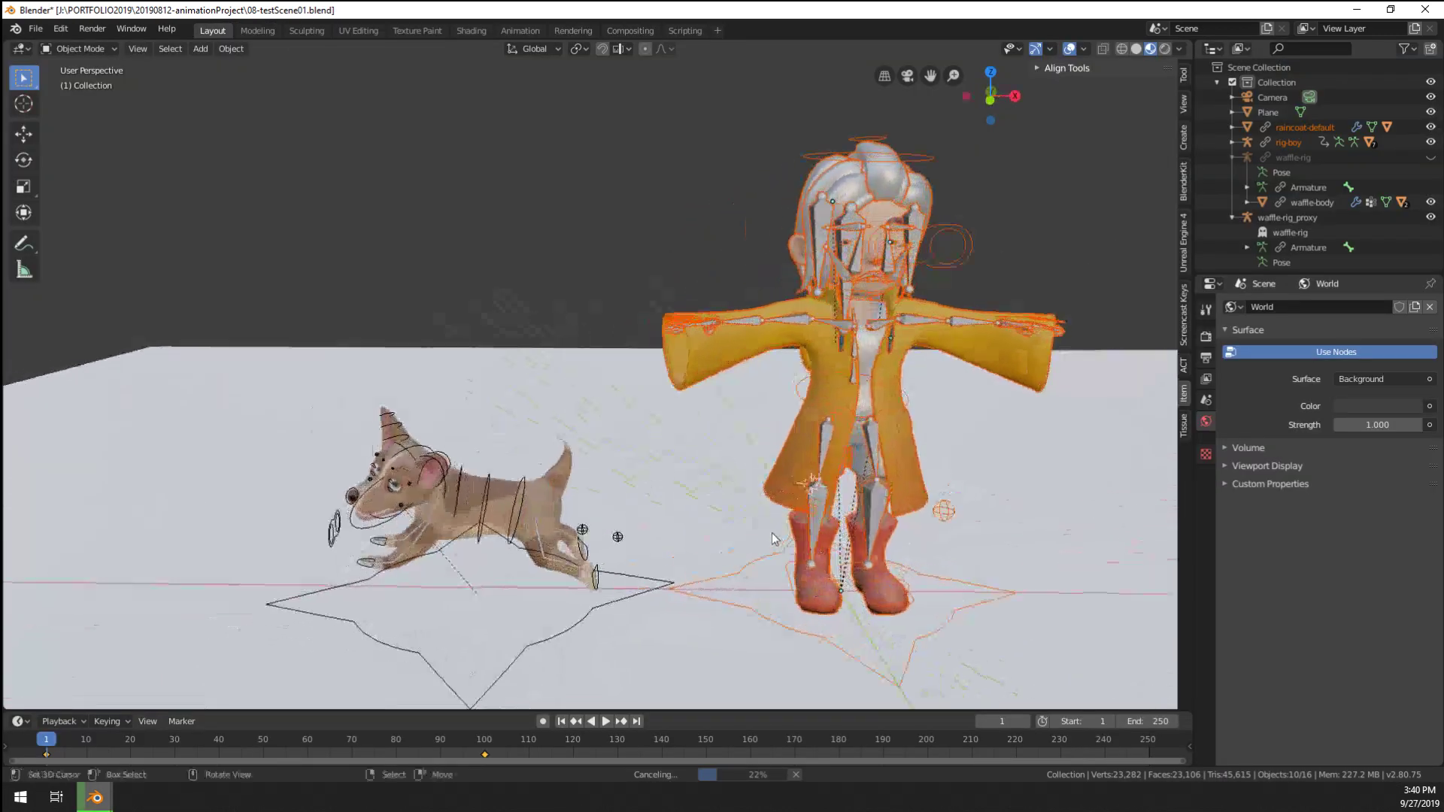
Select the linked rig-boy armature and enable all of its bone layers
{"action": "left_click", "coordinate": [775, 538]}
{"action": "key", "text": "KP_Decimal"}
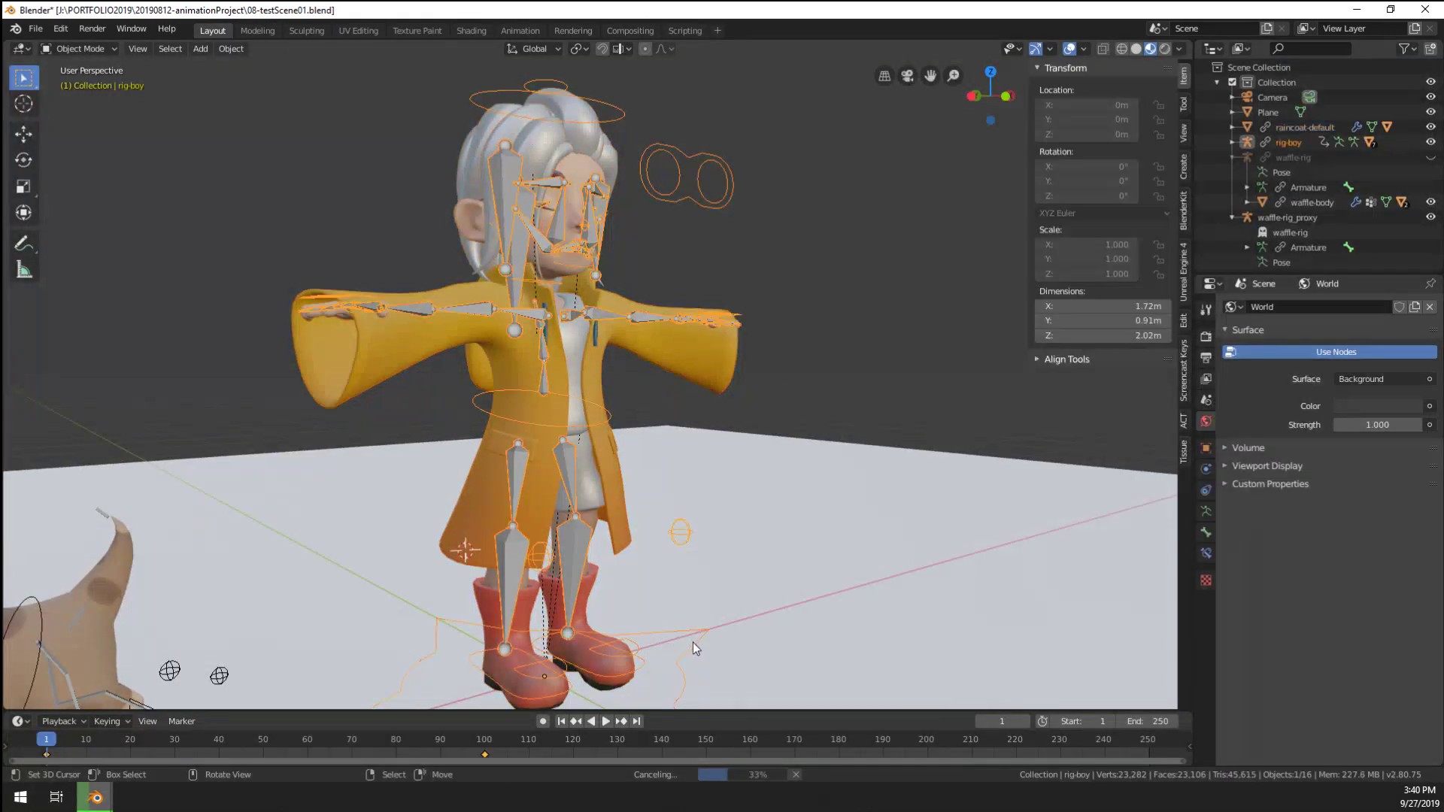
{"action": "middle_click_drag", "start_coordinate": [746, 476], "coordinate": [685, 463]}
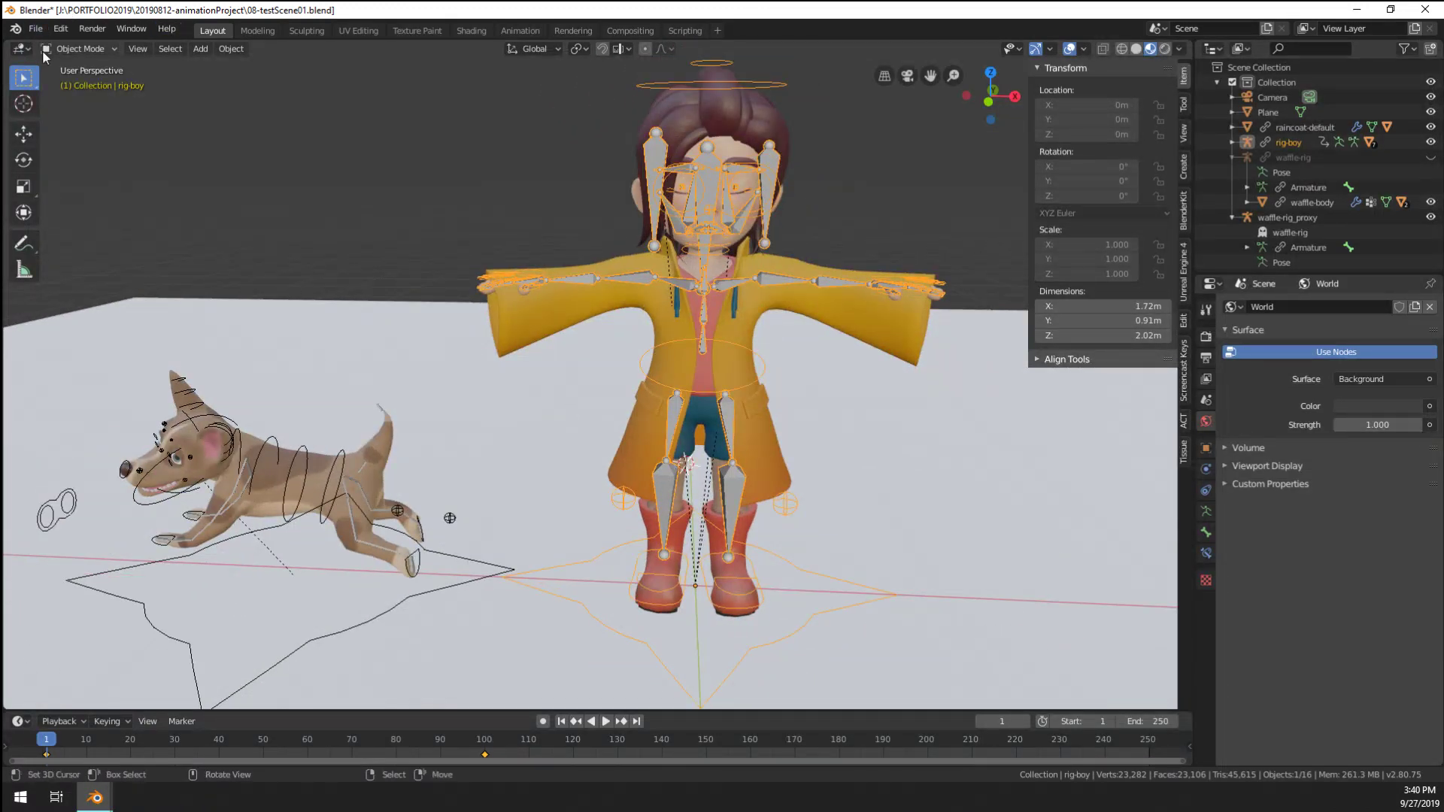
{"action": "left_click", "coordinate": [232, 50]}
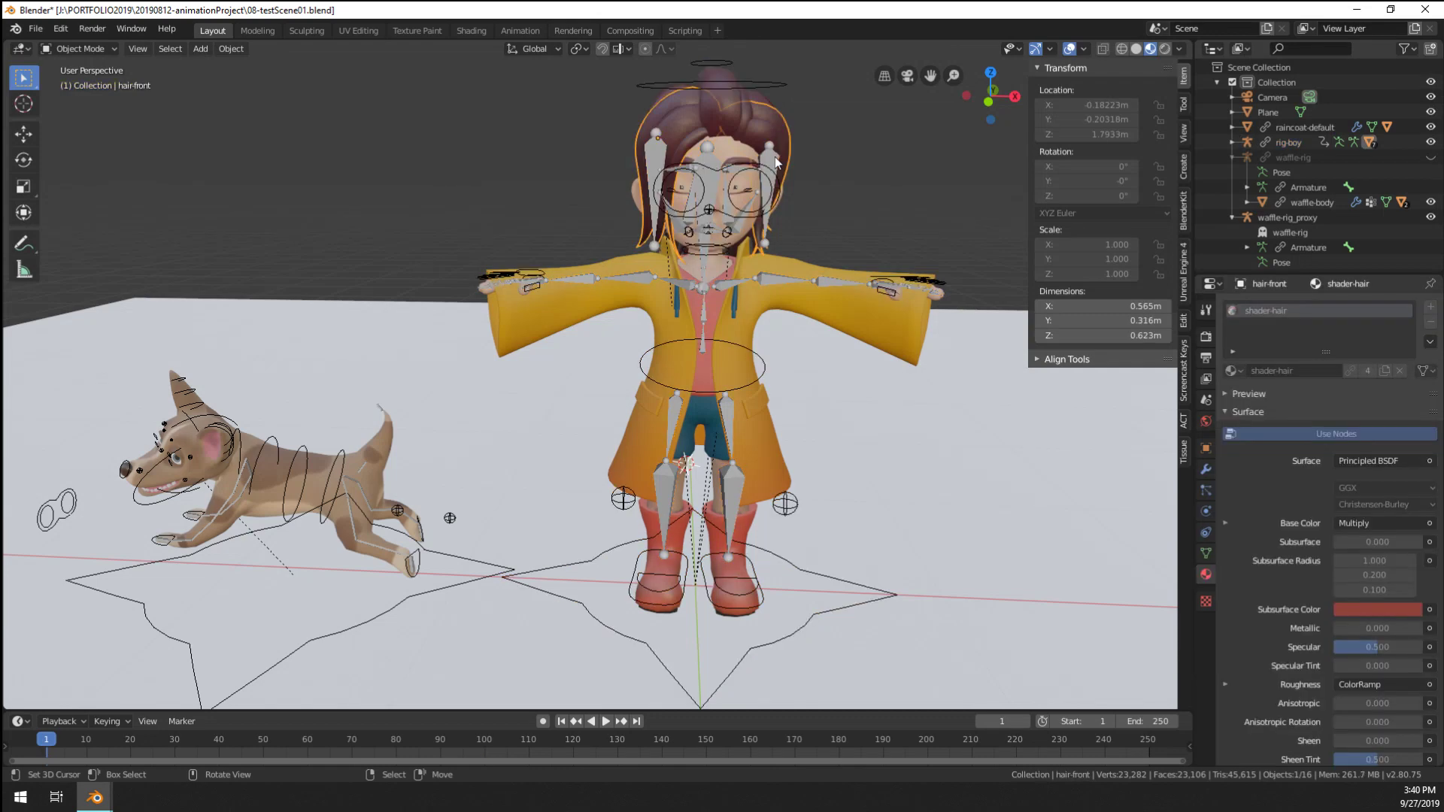
{"action": "left_click", "coordinate": [1205, 510]}
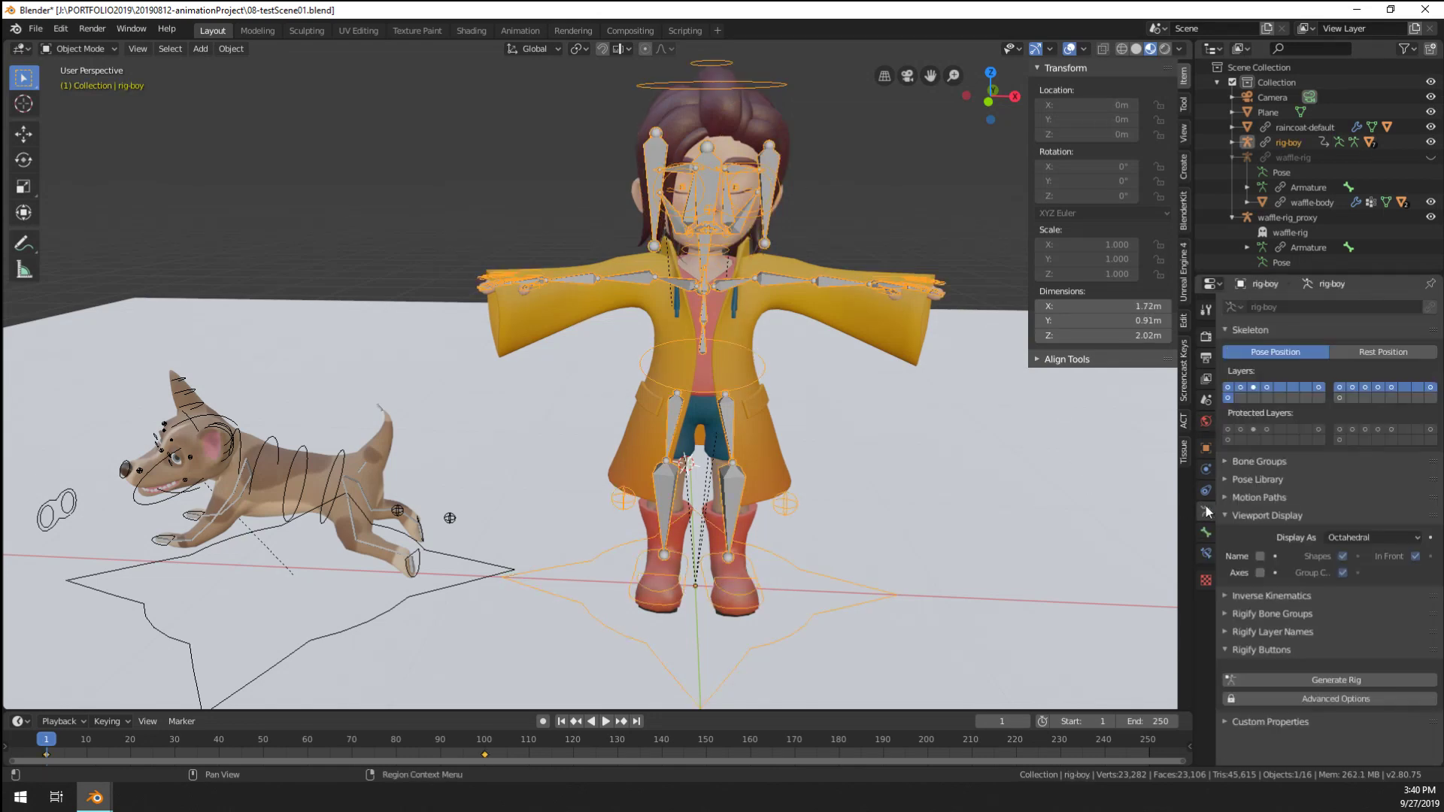
{"action": "left_click", "coordinate": [1228, 387]}
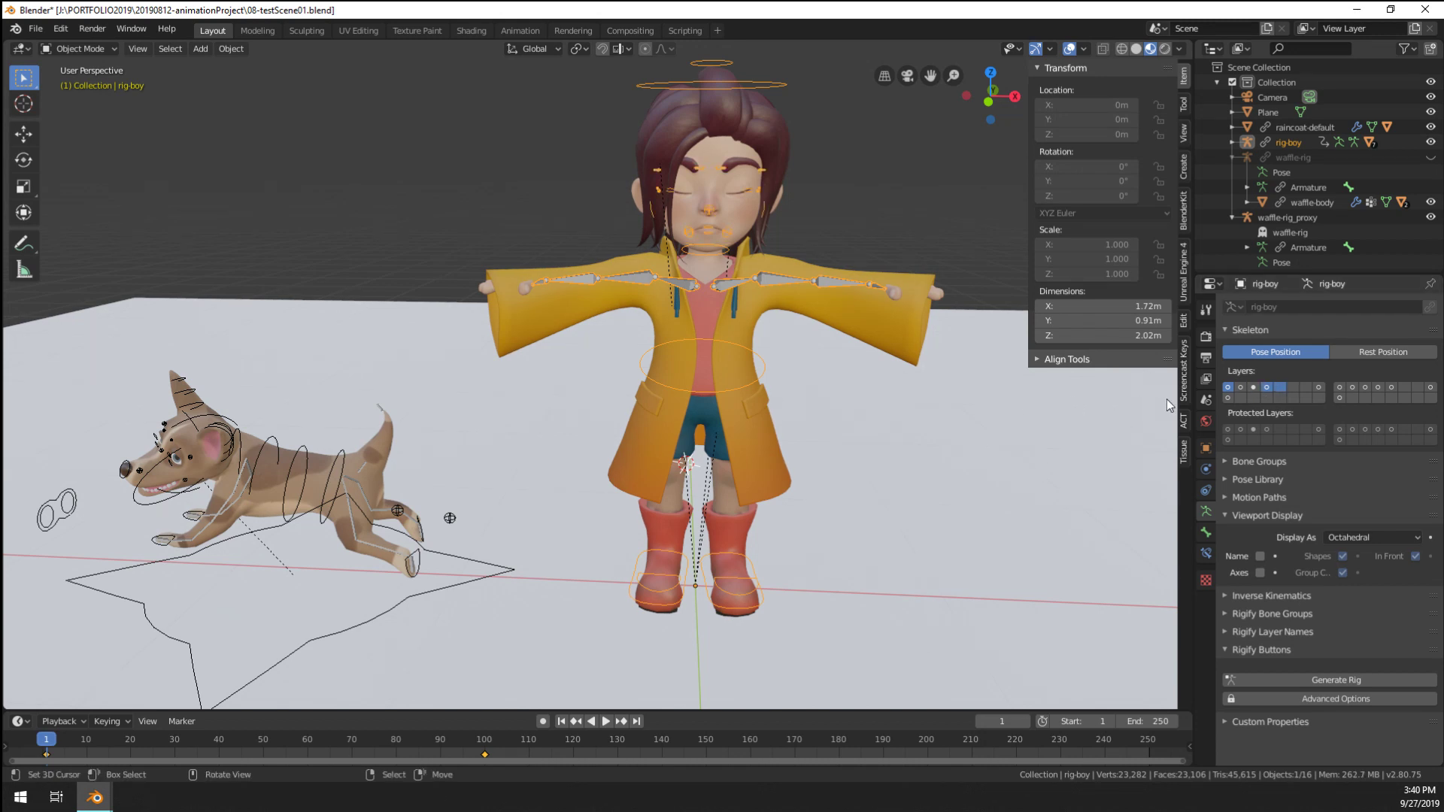
{"action": "left_click", "coordinate": [1279, 388]}
{"action": "left_click_drag", "start_coordinate": [1229, 387], "coordinate": [1339, 394]}
{"action": "left_click", "coordinate": [1339, 396]}
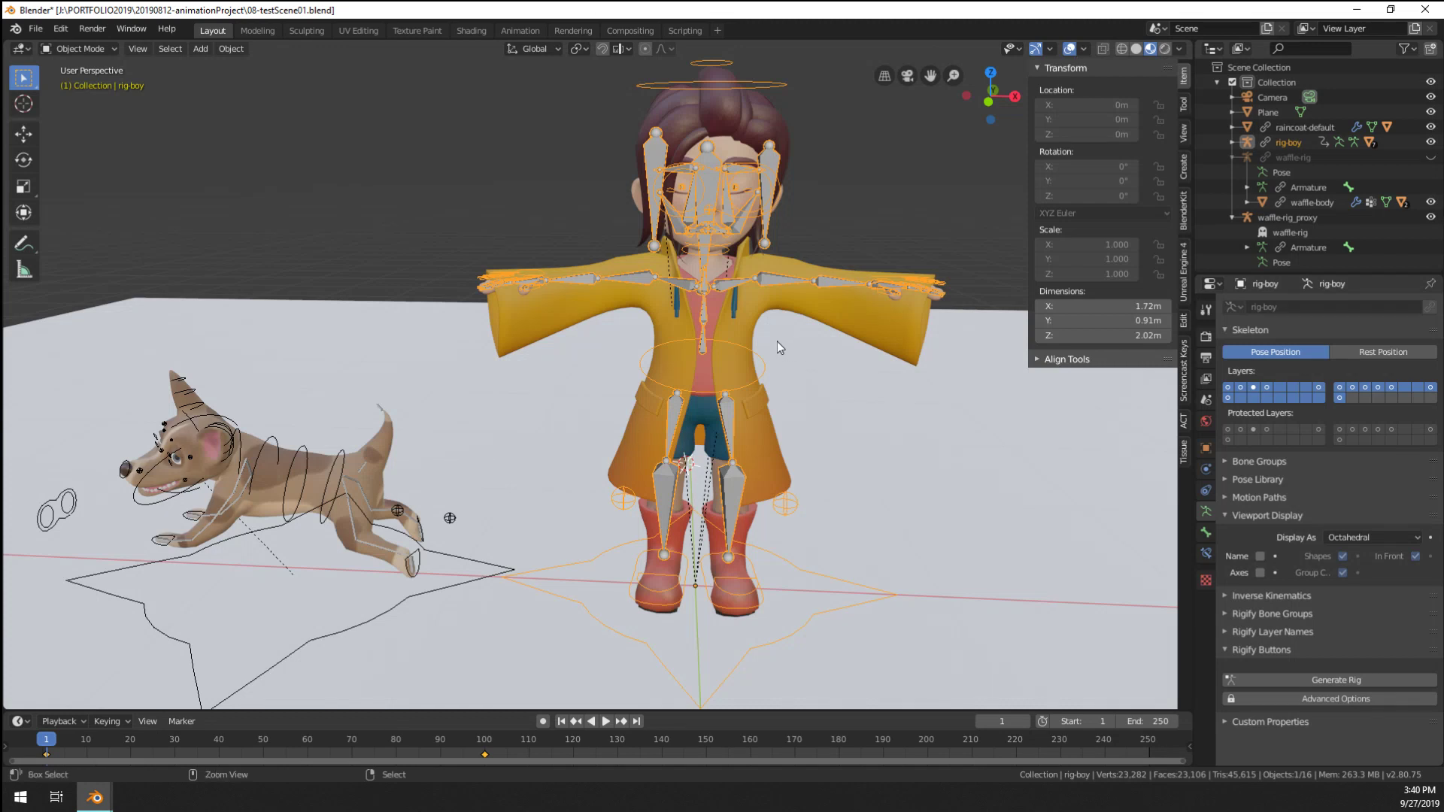
Make a proxy of rig-boy, select rig-boy_proxy and hide the original rig-boy
{"action": "key", "text": "F3"}
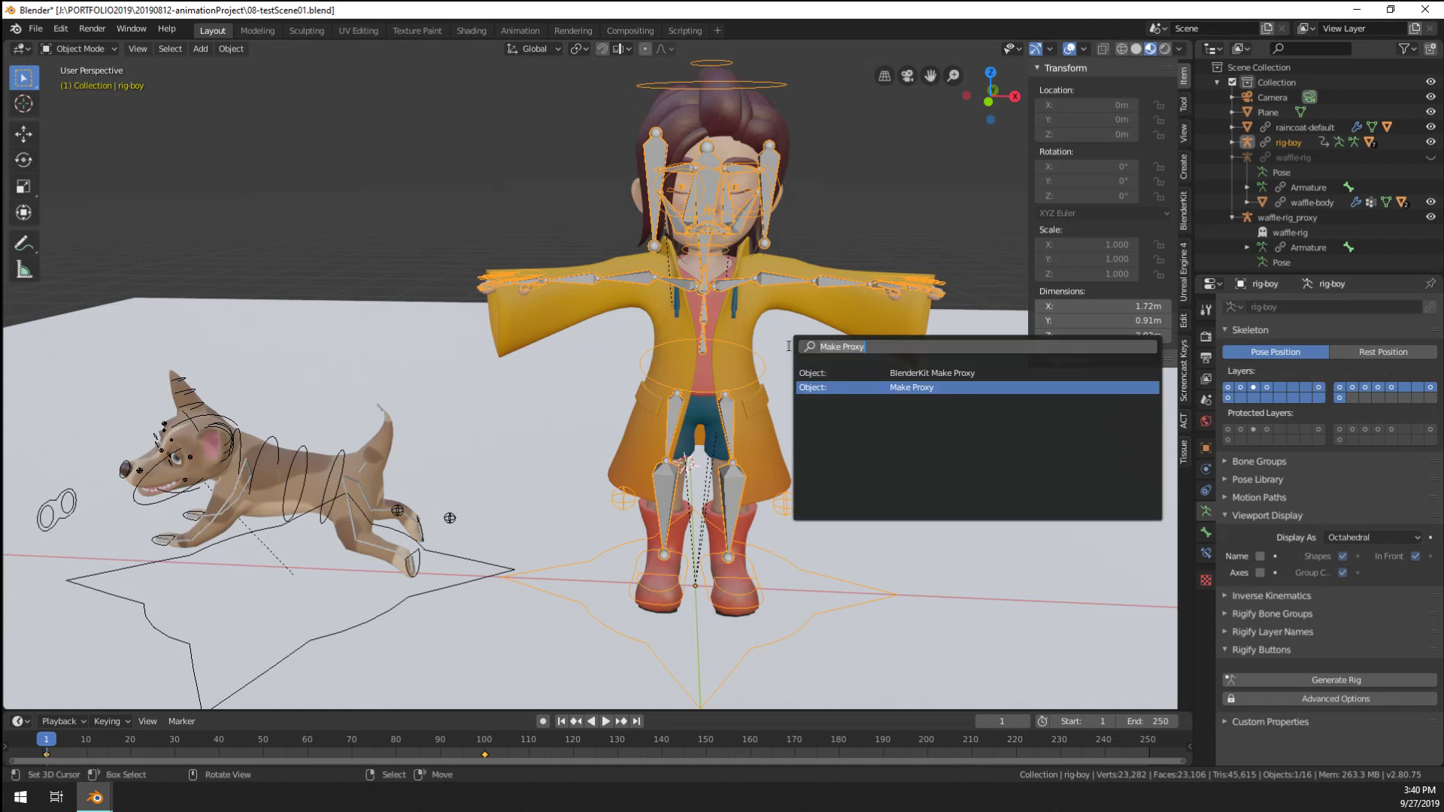
{"action": "type", "text": "make pro"}
{"action": "key", "text": "Return"}
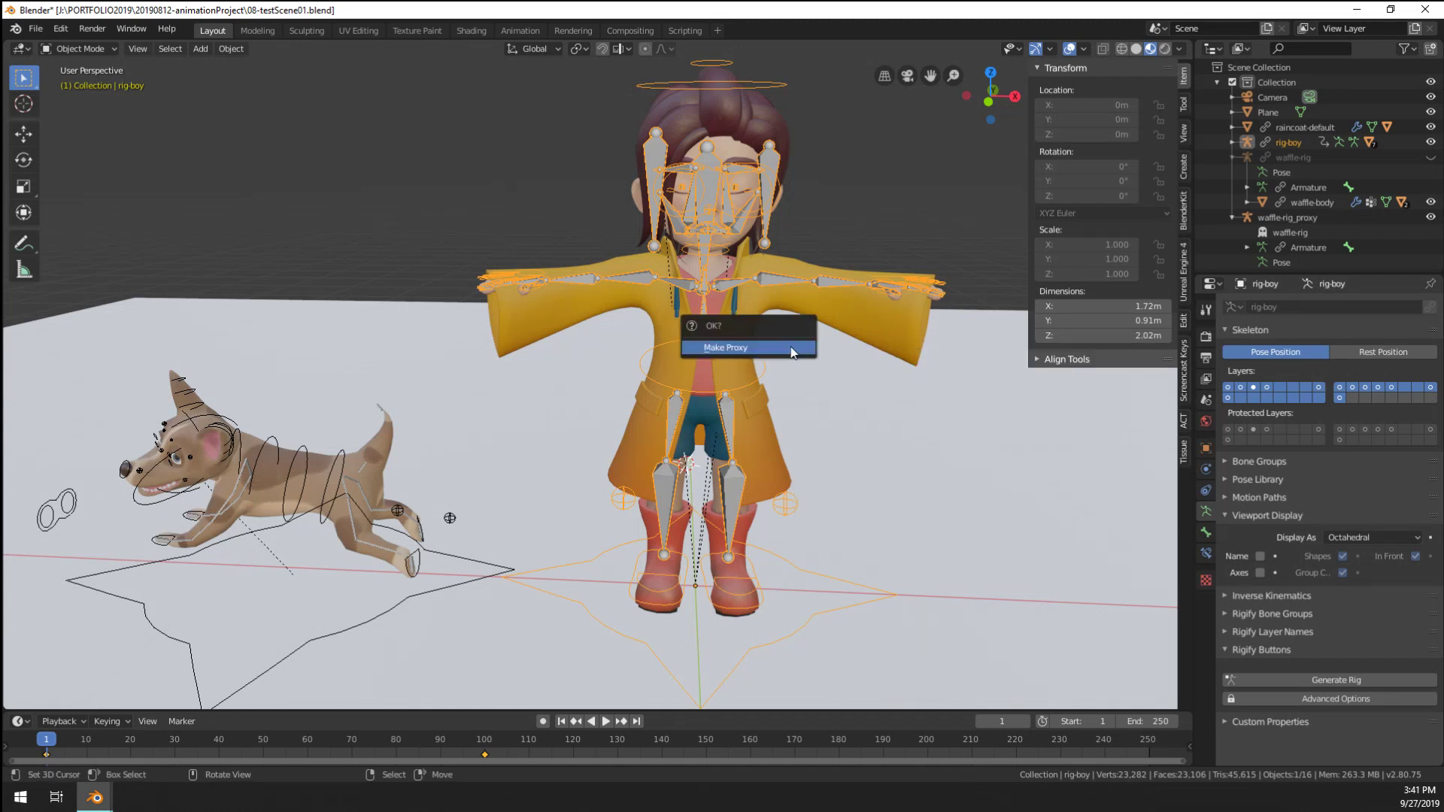
{"action": "left_click", "coordinate": [792, 346]}
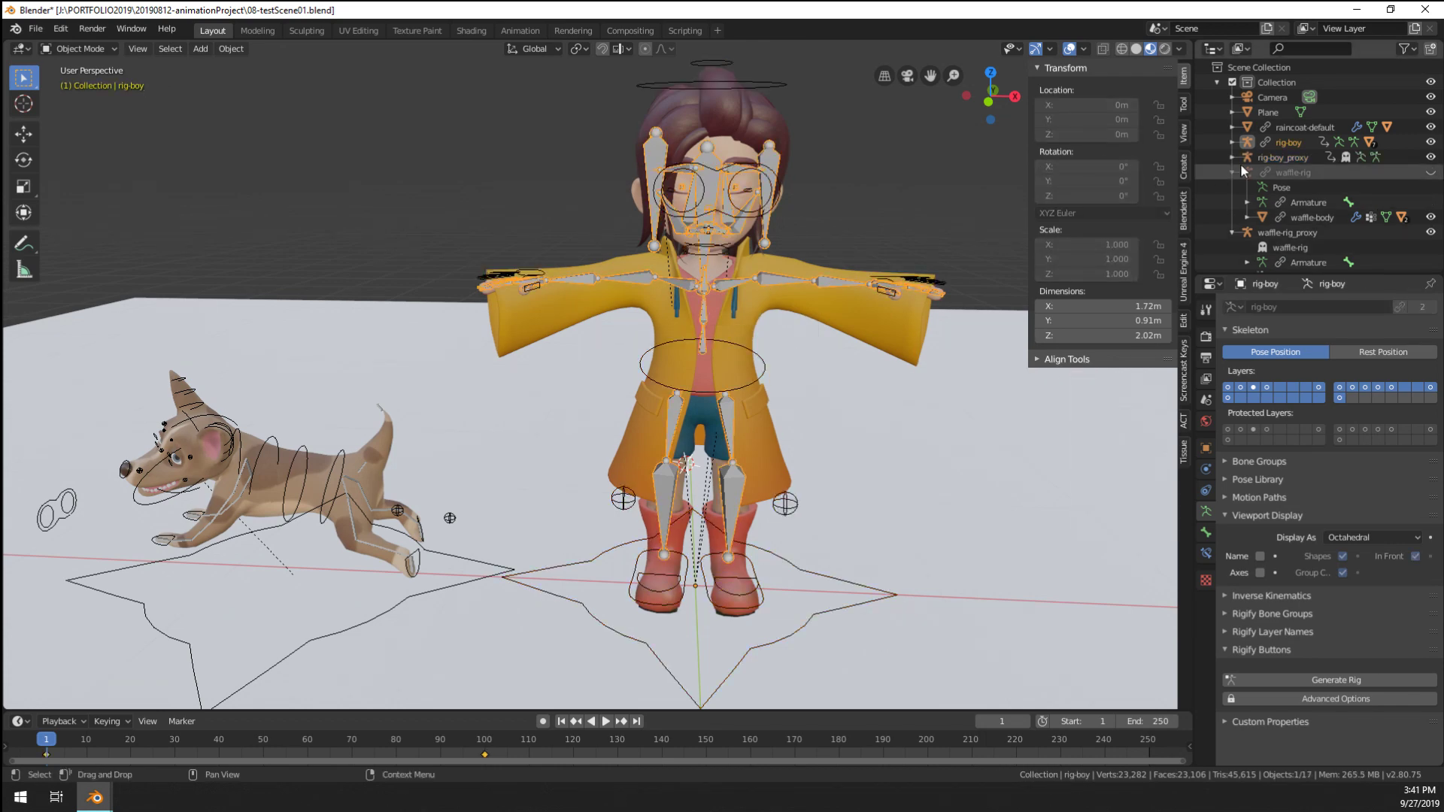
{"action": "left_click", "coordinate": [1260, 157]}
{"action": "left_click", "coordinate": [1430, 142]}
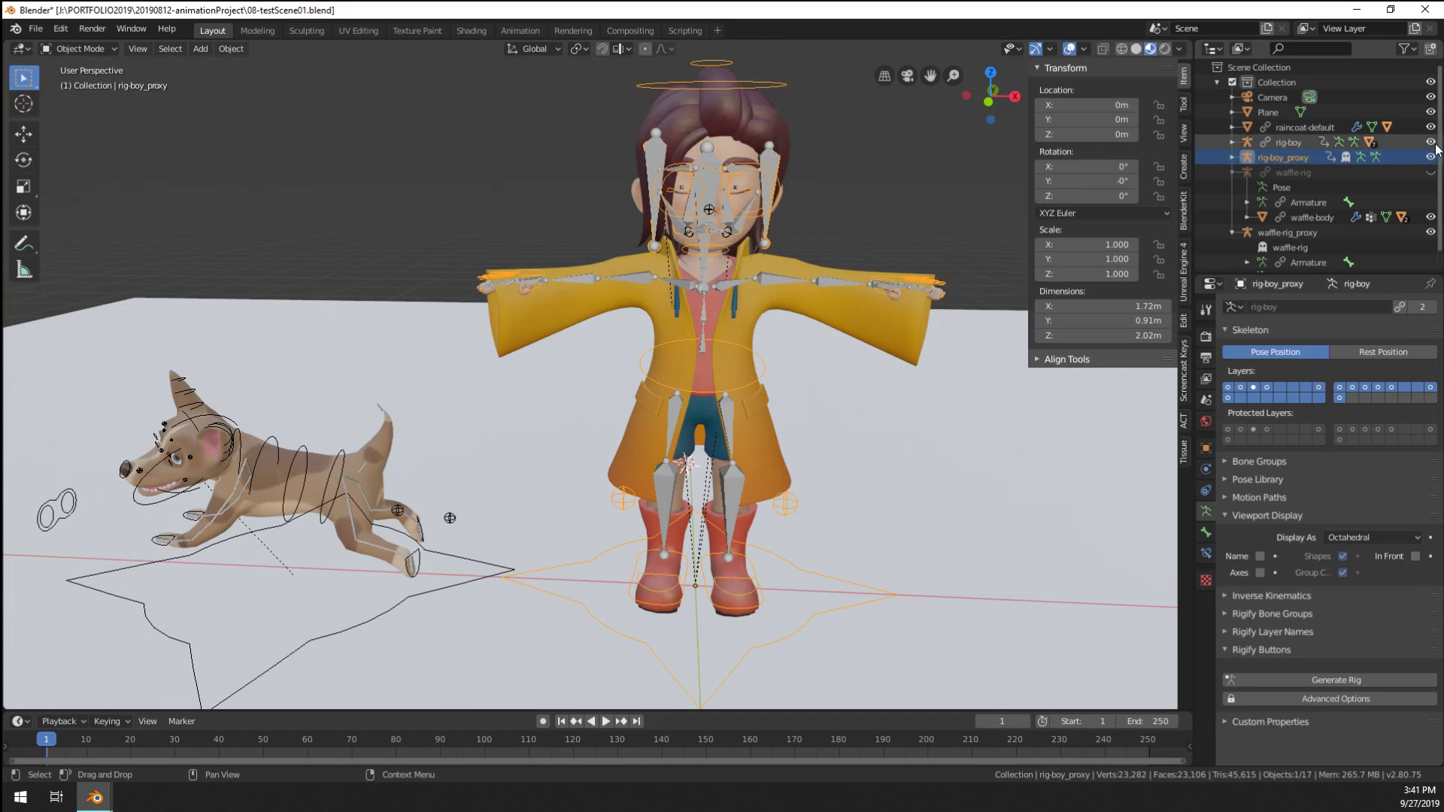
Enter Pose Mode on rig-boy_proxy, show all its bone layers and select every bone
{"action": "key", "text": "ctrl+Tab"}
{"action": "left_click", "coordinate": [777, 230]}
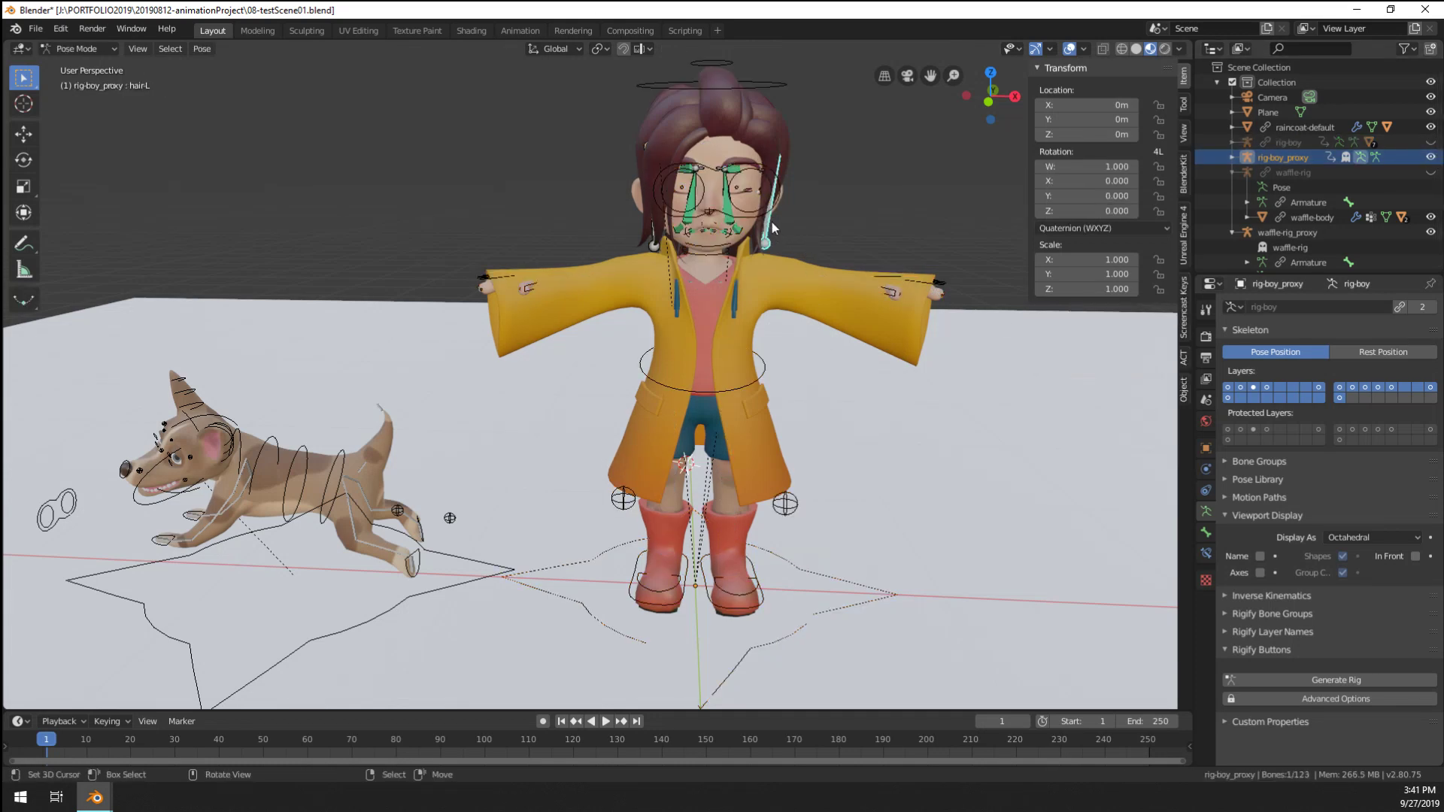
{"action": "left_click", "coordinate": [1279, 388]}
{"action": "left_click", "coordinate": [1391, 388]}
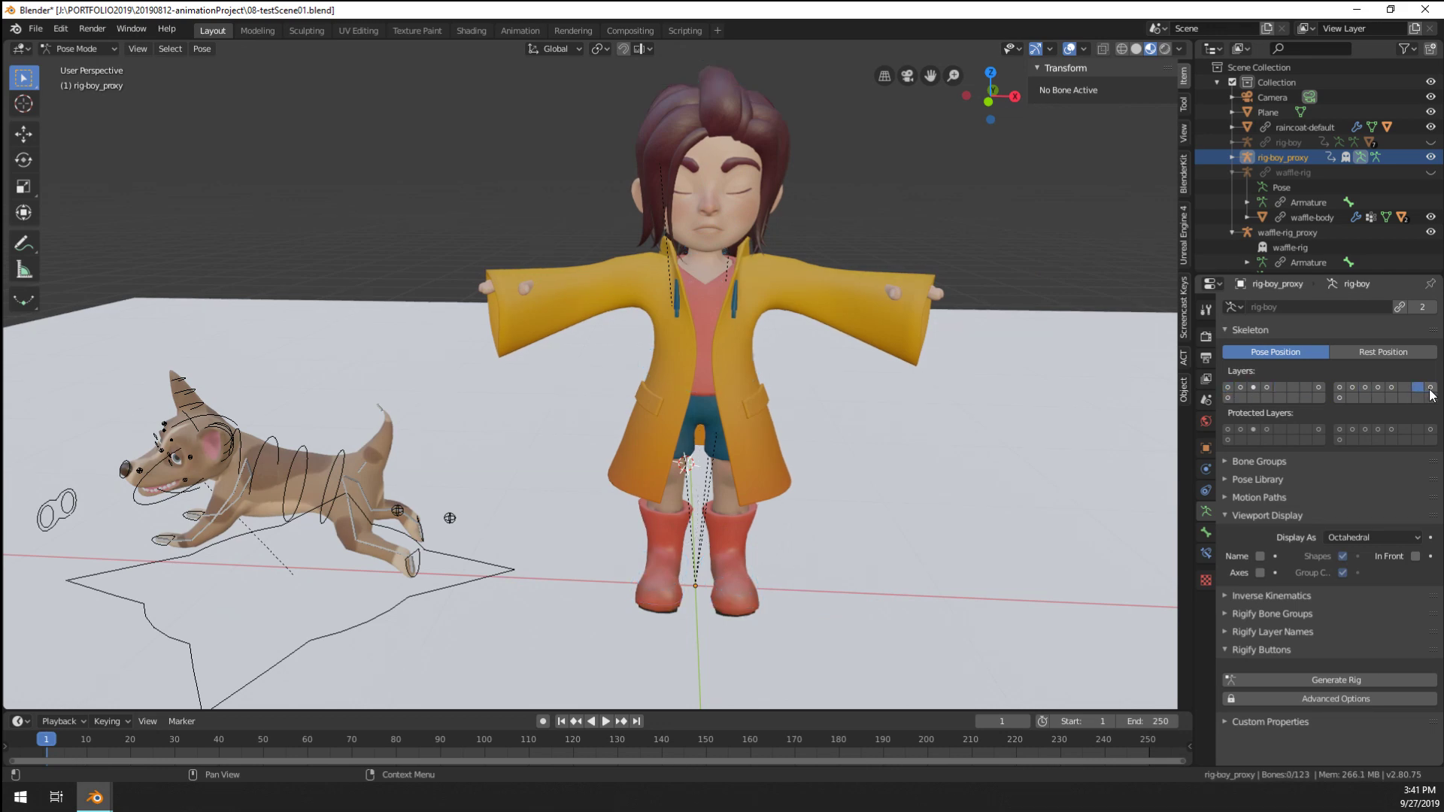
{"action": "mouse_move", "coordinate": [1412, 387]}
{"action": "left_mouse_down", "text": "shift"}
{"action": "mouse_move", "coordinate": [1224, 389]}
{"action": "mouse_move", "coordinate": [1431, 397]}
{"action": "left_mouse_up", "text": "shift"}
{"action": "mouse_move", "coordinate": [819, 429]}
{"action": "middle_mouse_down"}
{"action": "mouse_move", "coordinate": [665, 404]}
{"action": "mouse_move", "coordinate": [622, 413]}
{"action": "mouse_move", "coordinate": [780, 436]}
{"action": "mouse_move", "coordinate": [831, 423]}
{"action": "middle_mouse_up"}
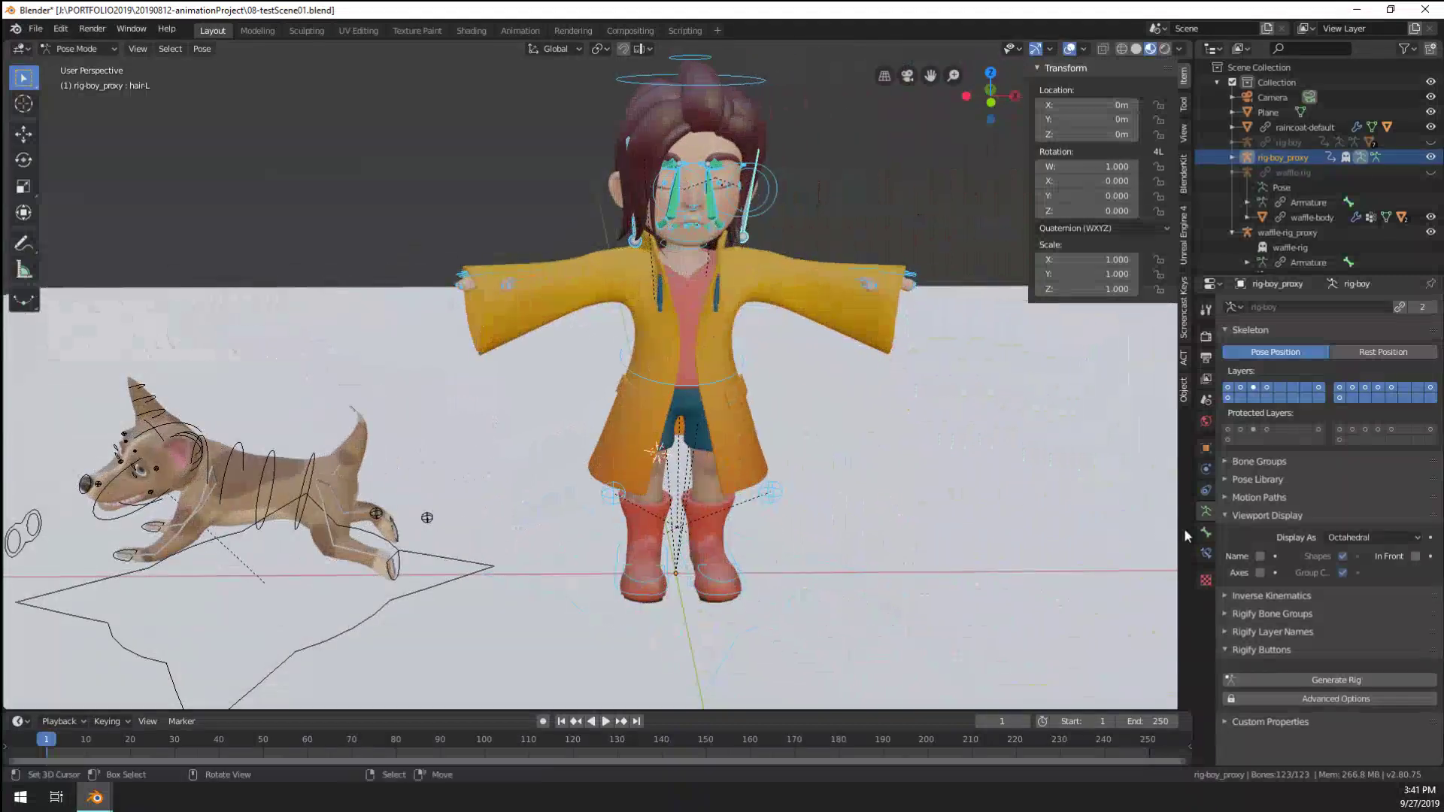
Display the proxy's bones in front of the mesh and paste the copied running pose onto them
{"action": "left_click", "coordinate": [1414, 556]}
{"action": "middle_click_drag", "start_coordinate": [681, 348], "coordinate": [627, 354]}
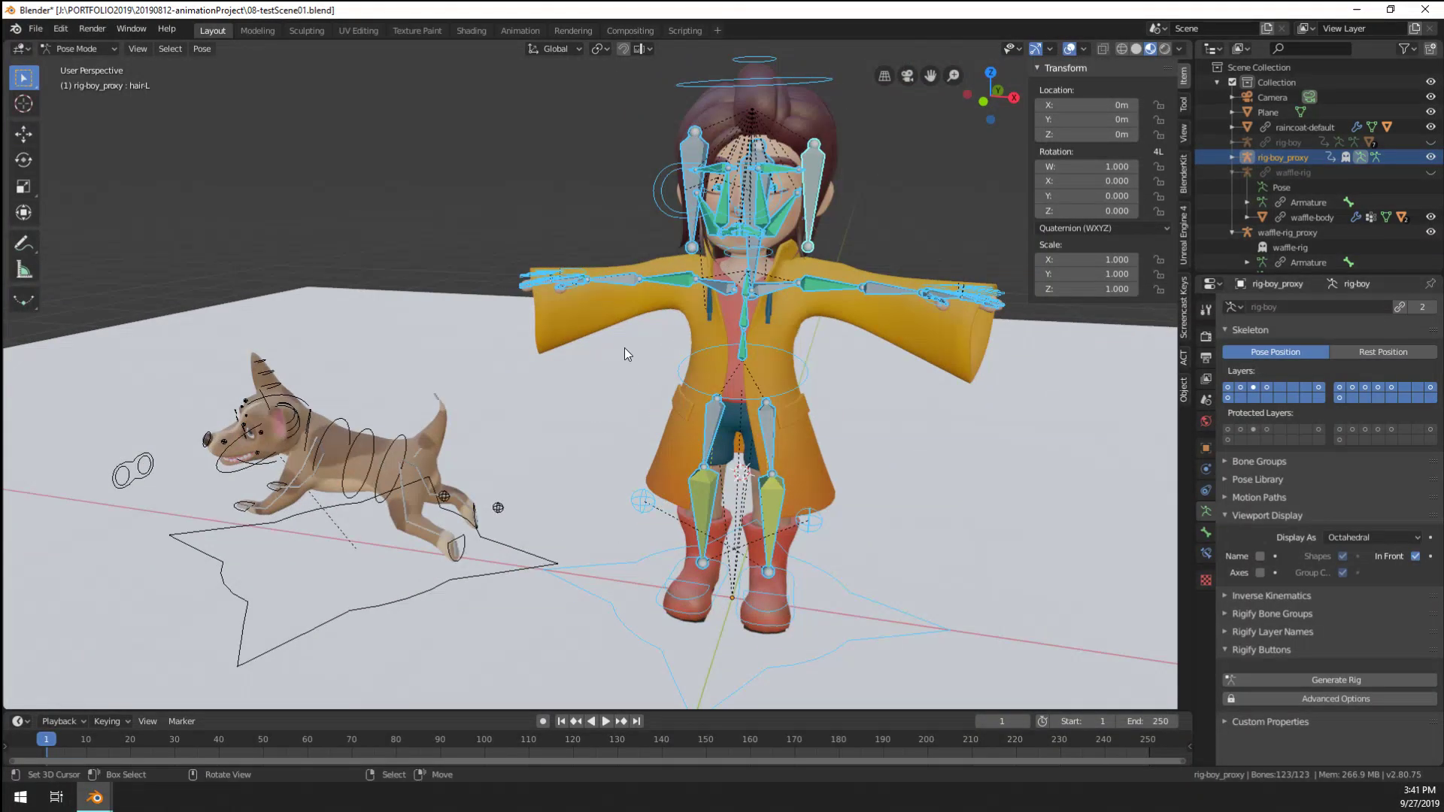
{"action": "left_click", "coordinate": [201, 49]}
{"action": "left_click", "coordinate": [269, 204]}
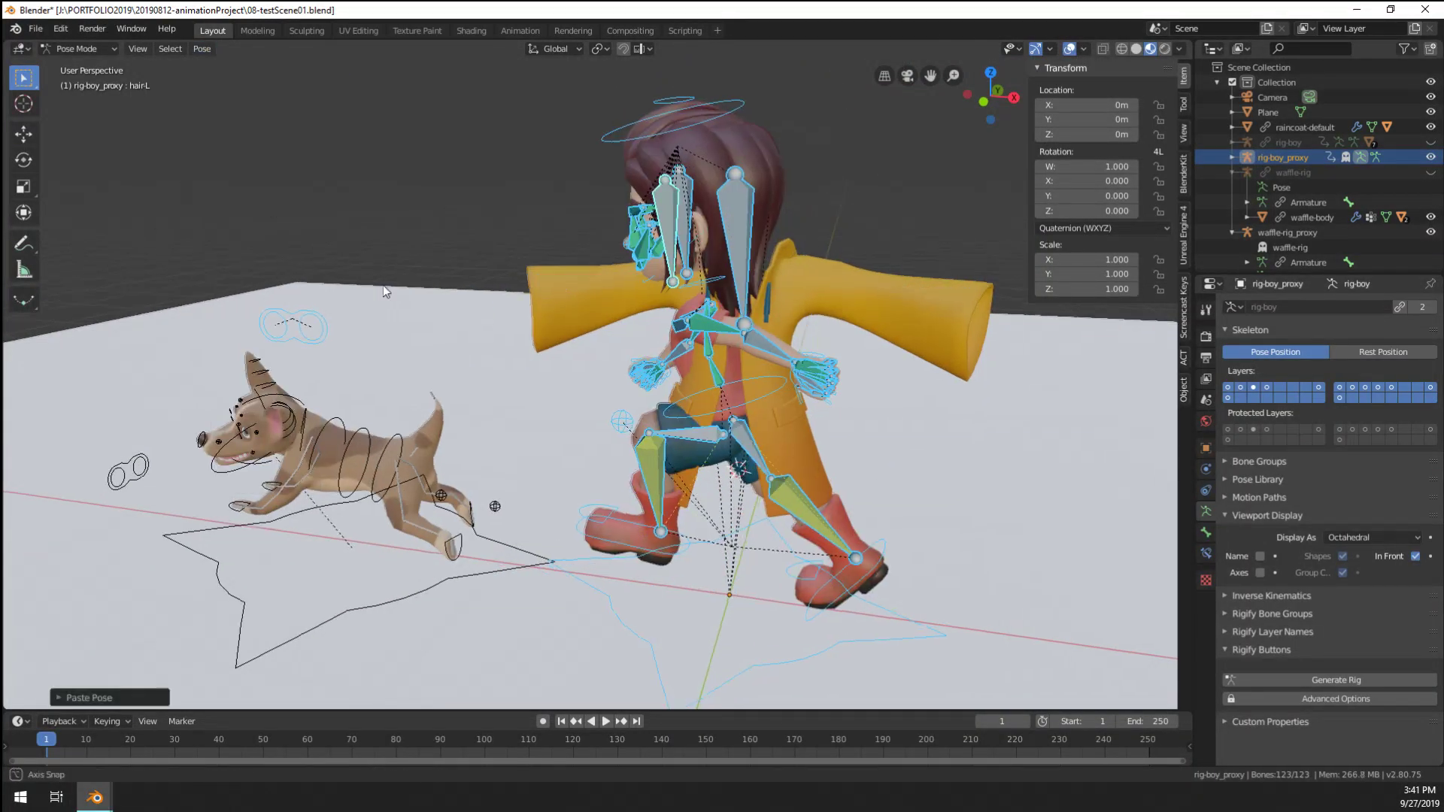
{"action": "mouse_move", "coordinate": [382, 286]}
{"action": "middle_mouse_down"}
{"action": "mouse_move", "coordinate": [455, 295]}
{"action": "mouse_move", "coordinate": [382, 278]}
{"action": "middle_mouse_up"}
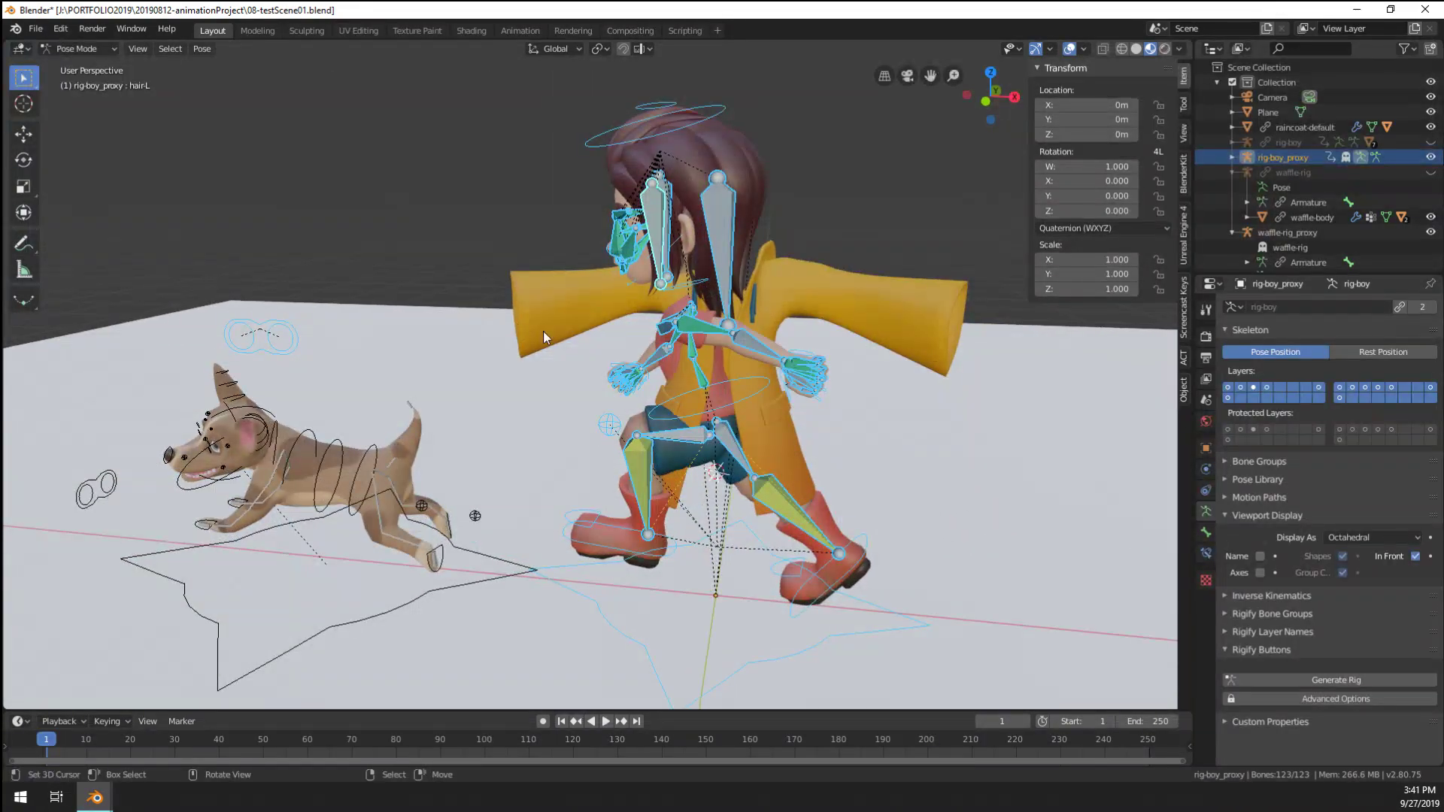
Return to Object Mode, try moving the linked raincoat-default and examine its settings to see why it ignores the pose
{"action": "key", "text": "ctrl+Tab"}
{"action": "middle_click_drag", "start_coordinate": [459, 340], "coordinate": [602, 357]}
{"action": "scroll", "coordinate": [218, 358], "scroll_direction": "up", "scroll_amount": 3}
{"action": "middle_click_drag", "start_coordinate": [218, 358], "coordinate": [572, 296], "text": "shift"}
{"action": "scroll", "coordinate": [295, 372], "scroll_direction": "down", "scroll_amount": 5}
{"action": "left_click", "coordinate": [735, 351]}
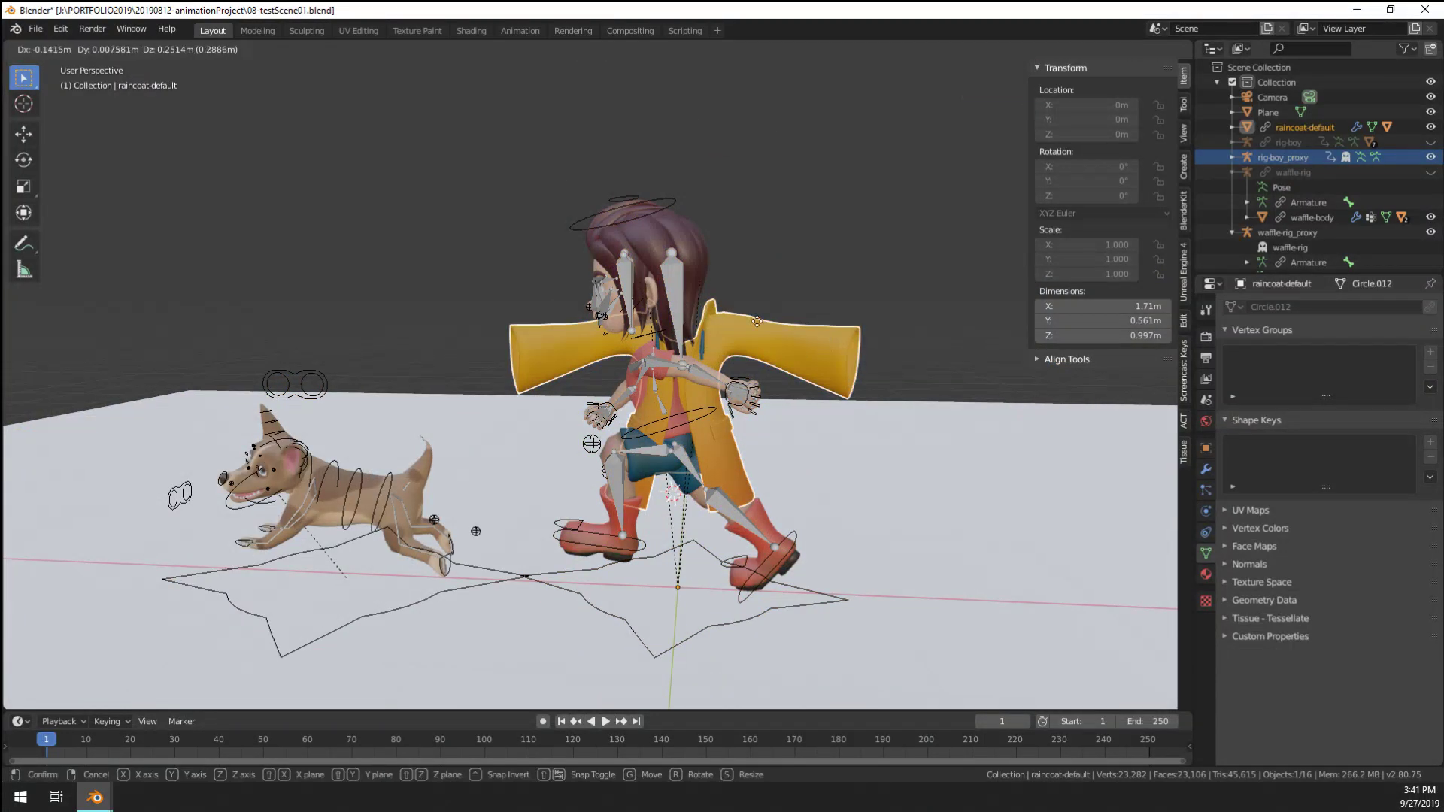
{"action": "scroll", "coordinate": [974, 411], "scroll_direction": "up", "scroll_amount": 4}
{"action": "left_click", "coordinate": [1206, 471]}
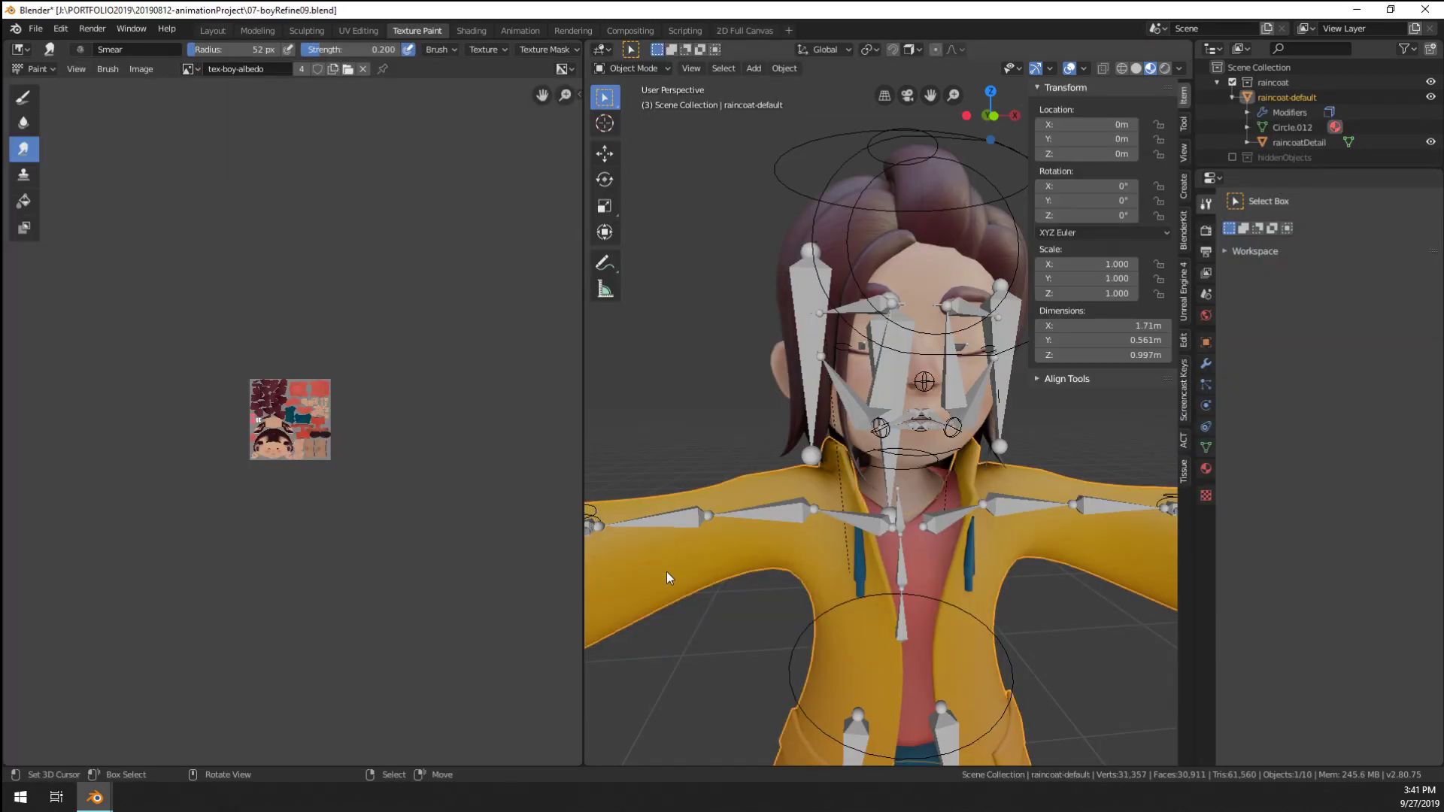
In 07-boyRefine09.blend, examine raincoat-default's modifiers and try moving the coat away from the body
{"action": "left_click", "coordinate": [1207, 363]}
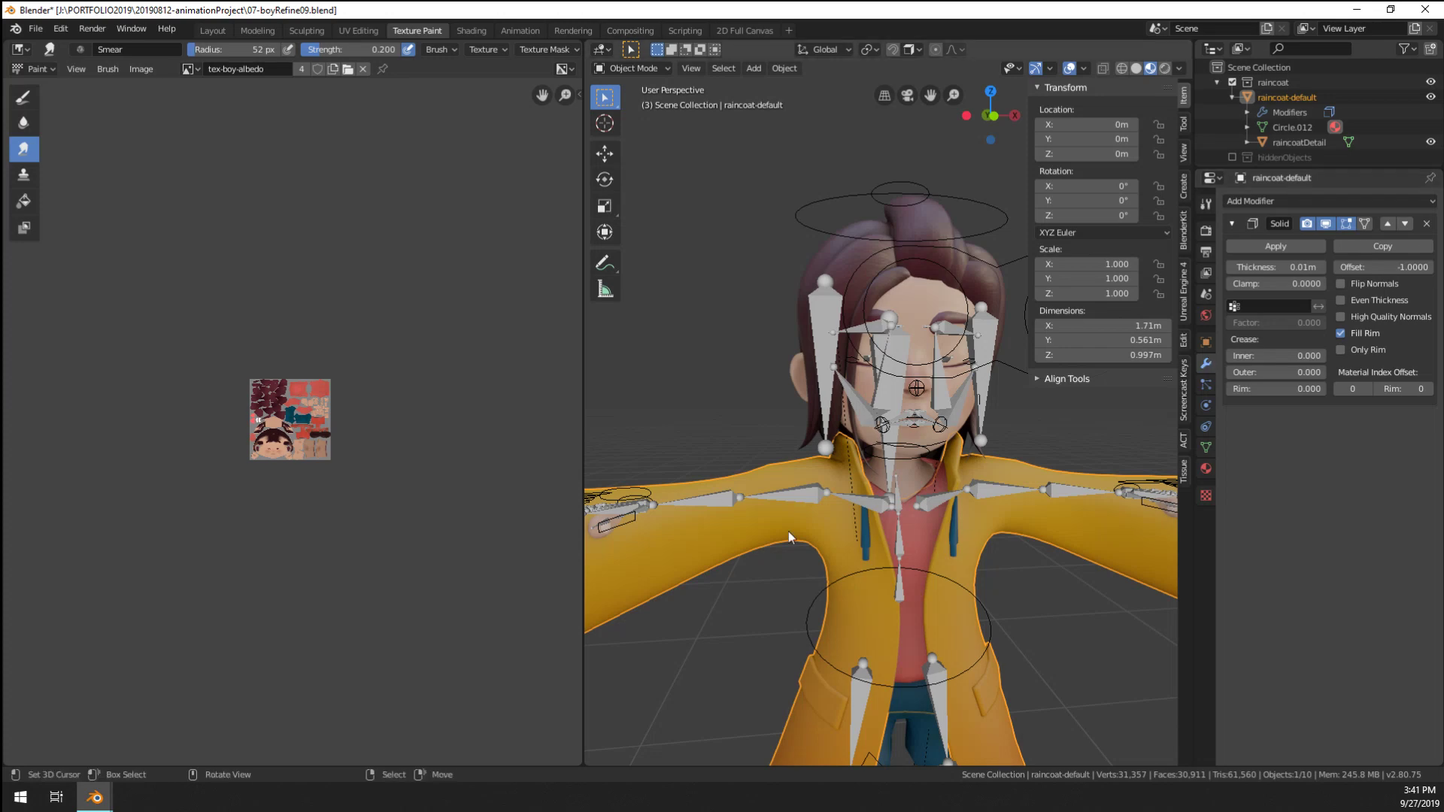
{"action": "scroll", "coordinate": [856, 542], "scroll_direction": "down", "scroll_amount": 4}
{"action": "key", "text": "g"}
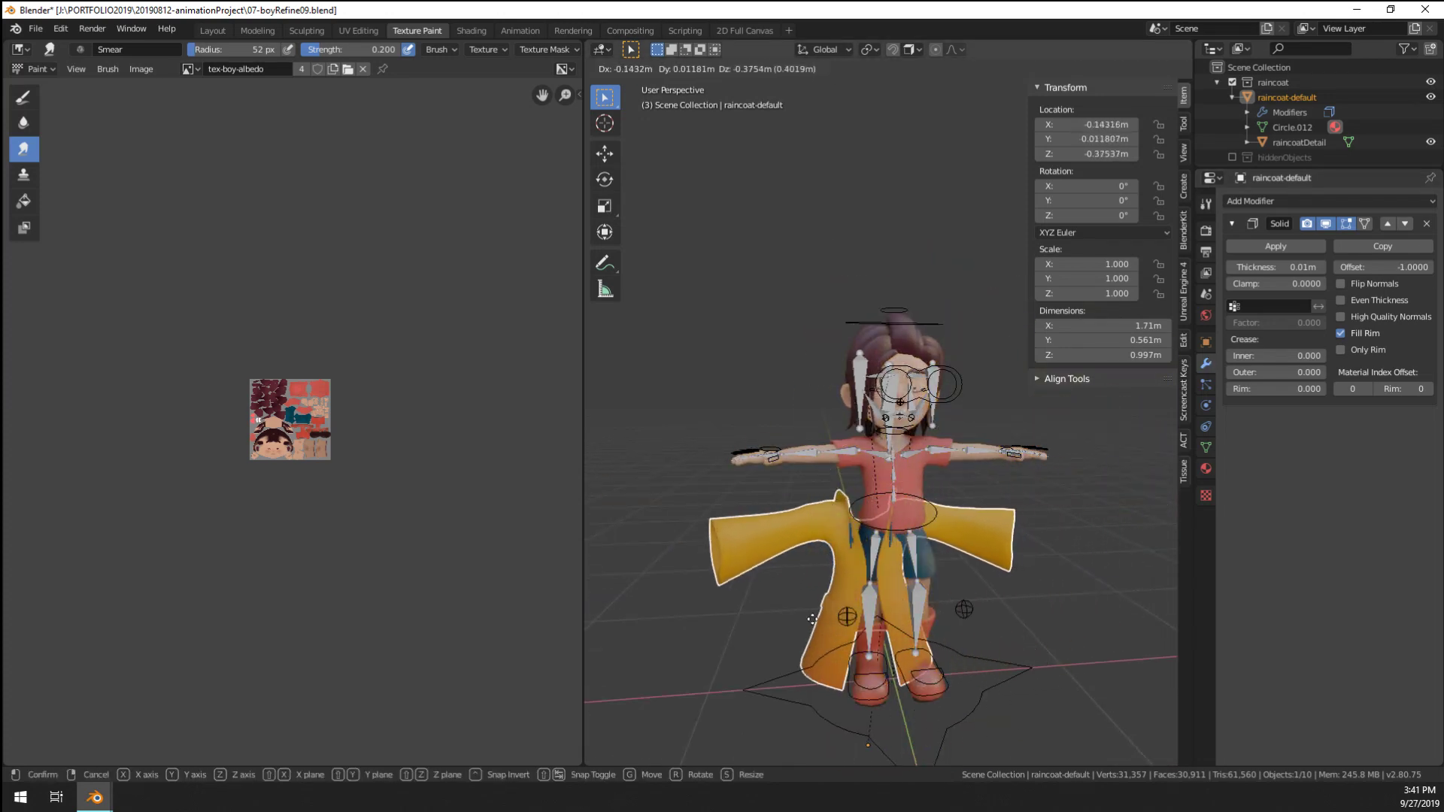
{"action": "key", "text": "Escape"}
Check the raincoat around the boy's body from an angle and save 07-boyRefine09.blend
{"action": "middle_click_drag", "start_coordinate": [1035, 486], "coordinate": [923, 531]}
{"action": "scroll", "coordinate": [944, 466], "scroll_direction": "up", "scroll_amount": 6}
{"action": "key", "text": "ctrl+s"}
{"action": "scroll", "coordinate": [924, 531], "scroll_direction": "down", "scroll_amount": 5}
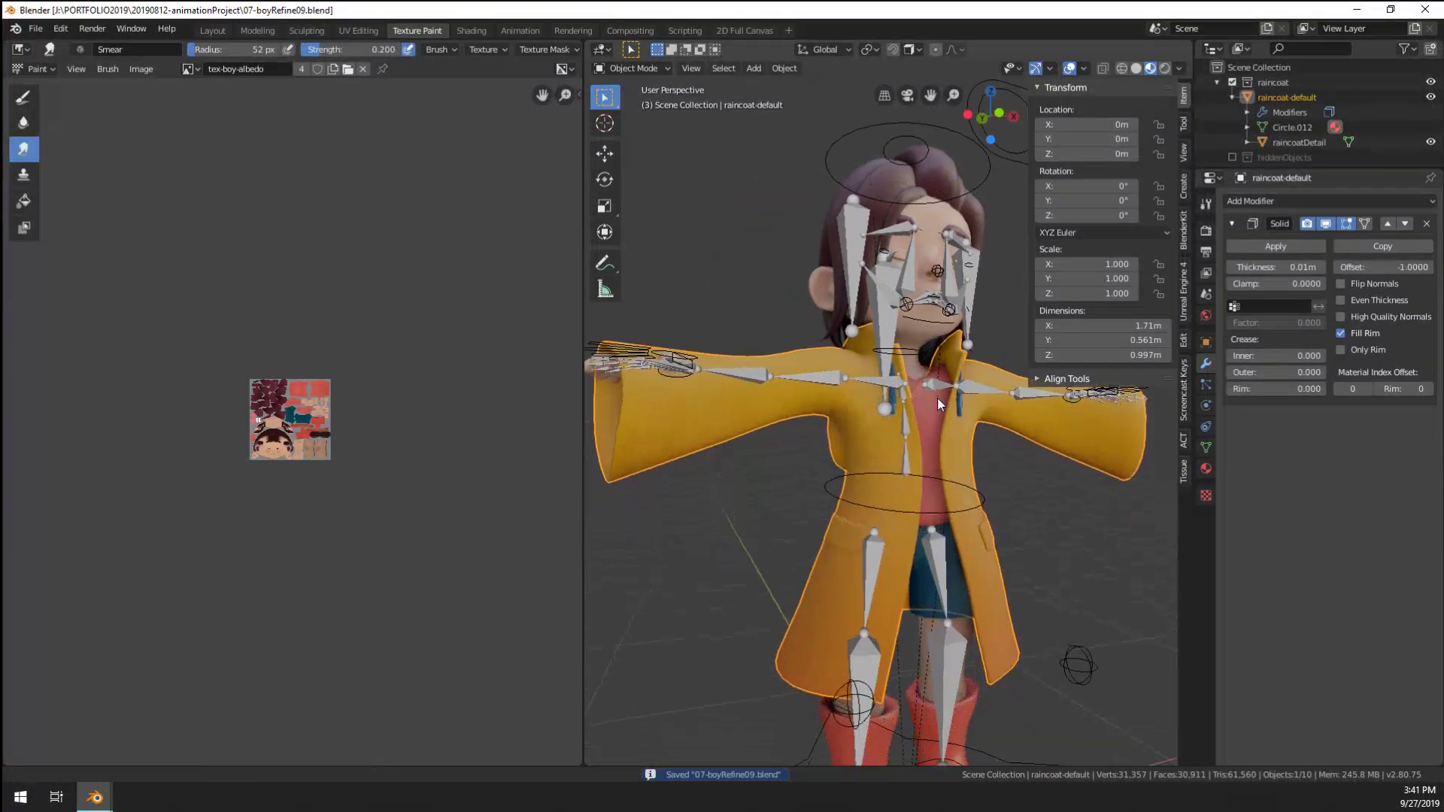
Delete raincoat-default and the raincoatDetail drawstrings from the boy
{"action": "middle_click_drag", "start_coordinate": [928, 445], "coordinate": [964, 588]}
{"action": "scroll", "coordinate": [942, 517], "scroll_direction": "up", "scroll_amount": 8}
{"action": "scroll", "coordinate": [941, 517], "scroll_direction": "down", "scroll_amount": 5}
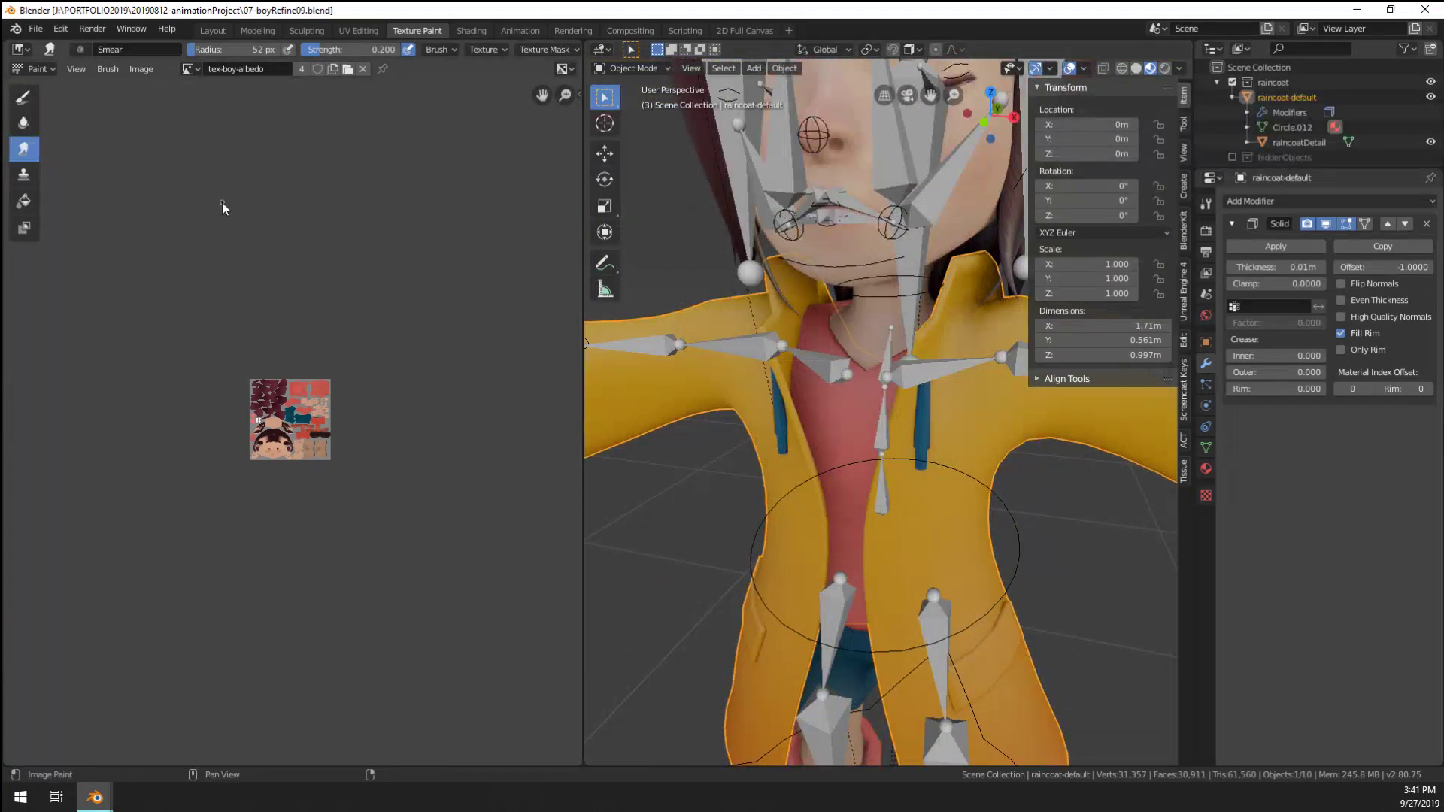
{"action": "key", "text": "Delete"}
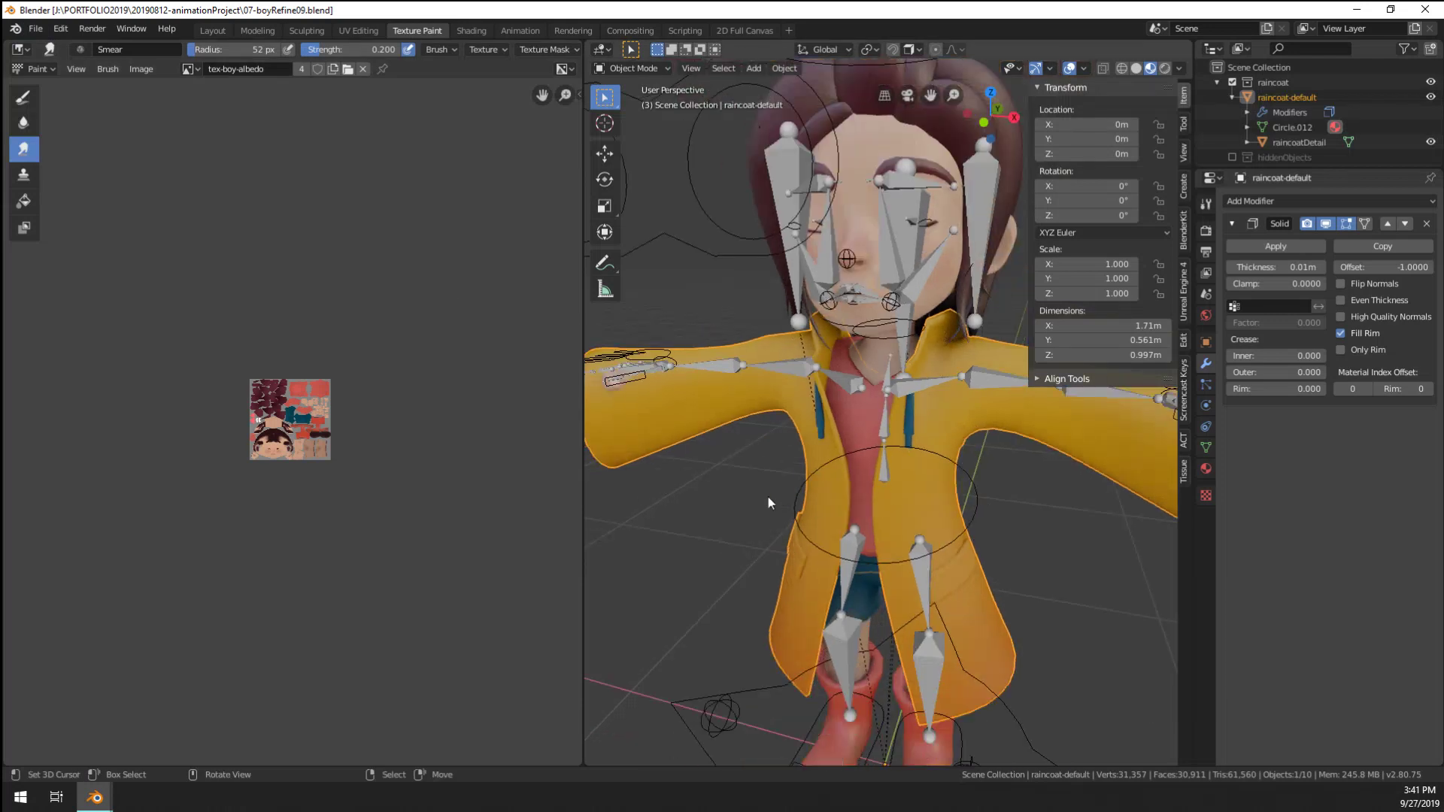
{"action": "left_click", "coordinate": [815, 425]}
{"action": "key", "text": "Delete"}
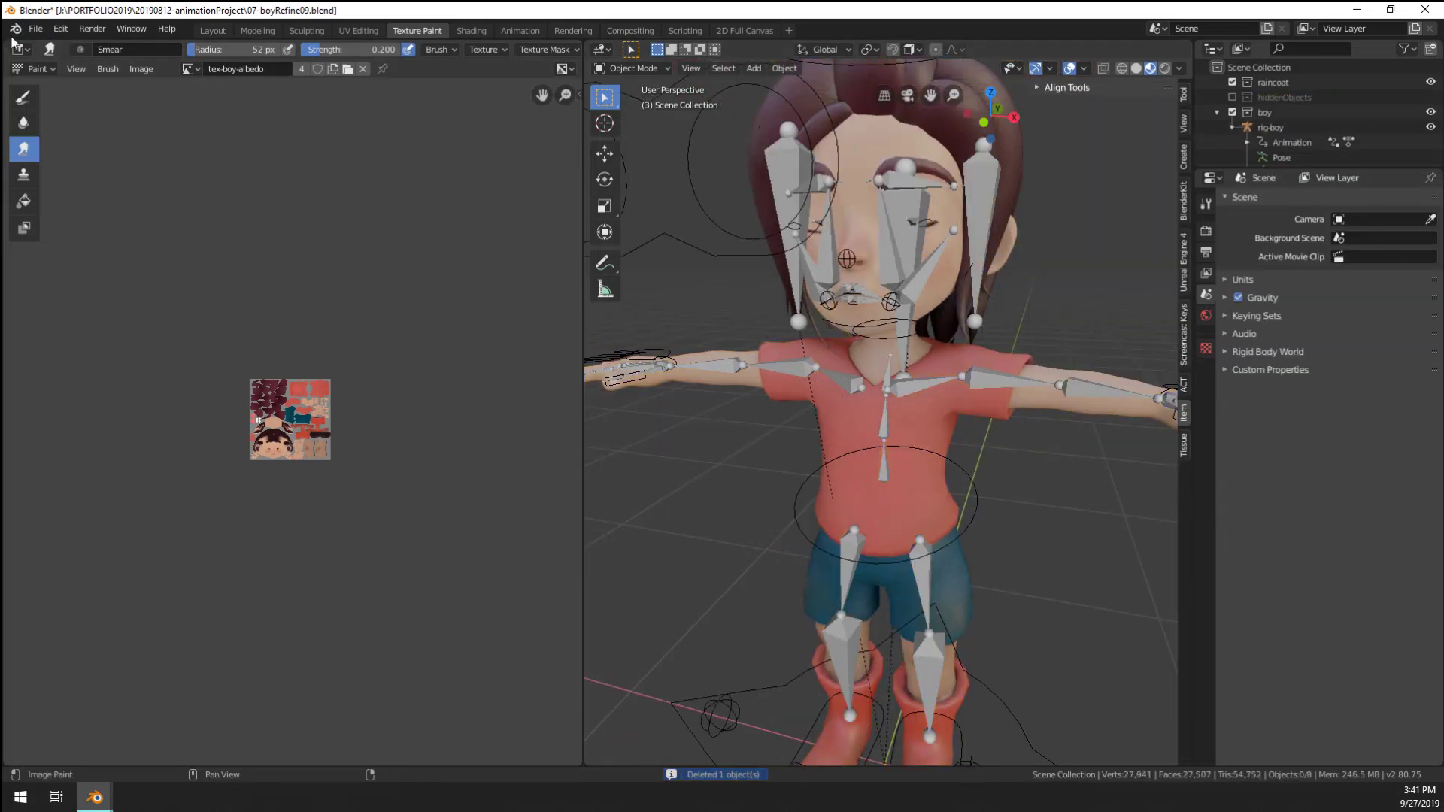
{"action": "left_click", "coordinate": [36, 29]}
{"action": "left_click", "coordinate": [92, 192]}
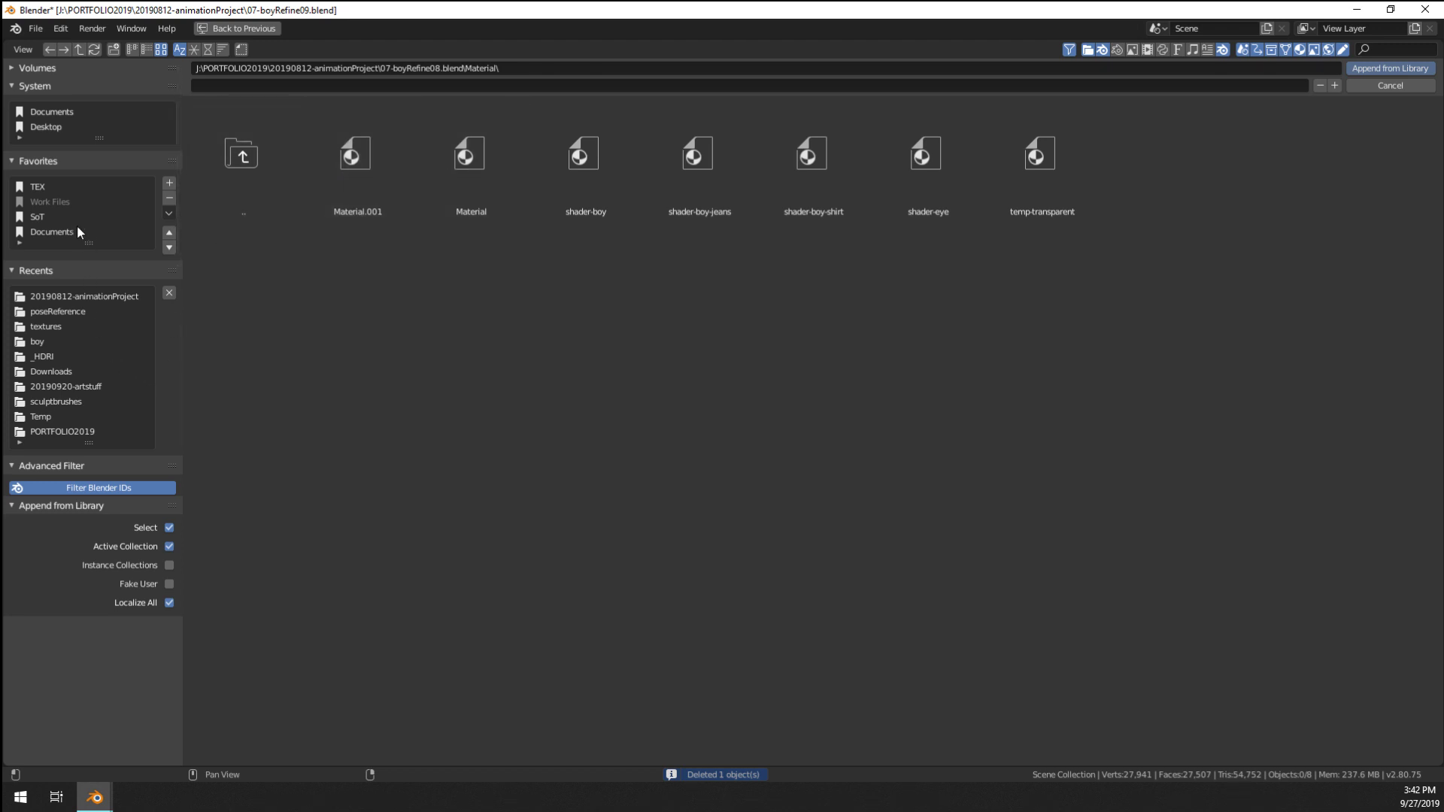
{"action": "left_click", "coordinate": [88, 298]}
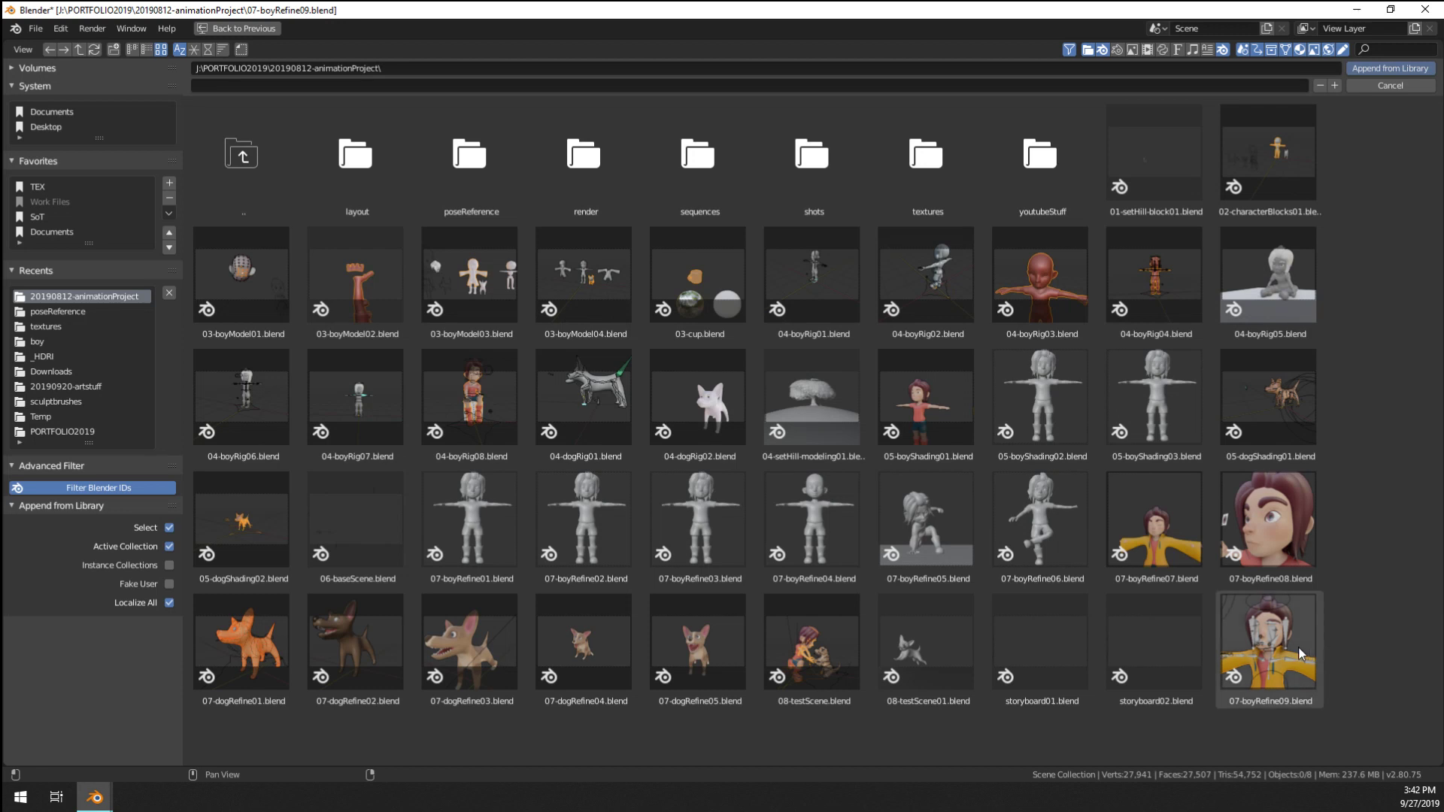
{"action": "scroll", "coordinate": [752, 557], "scroll_direction": "down", "scroll_amount": 2}
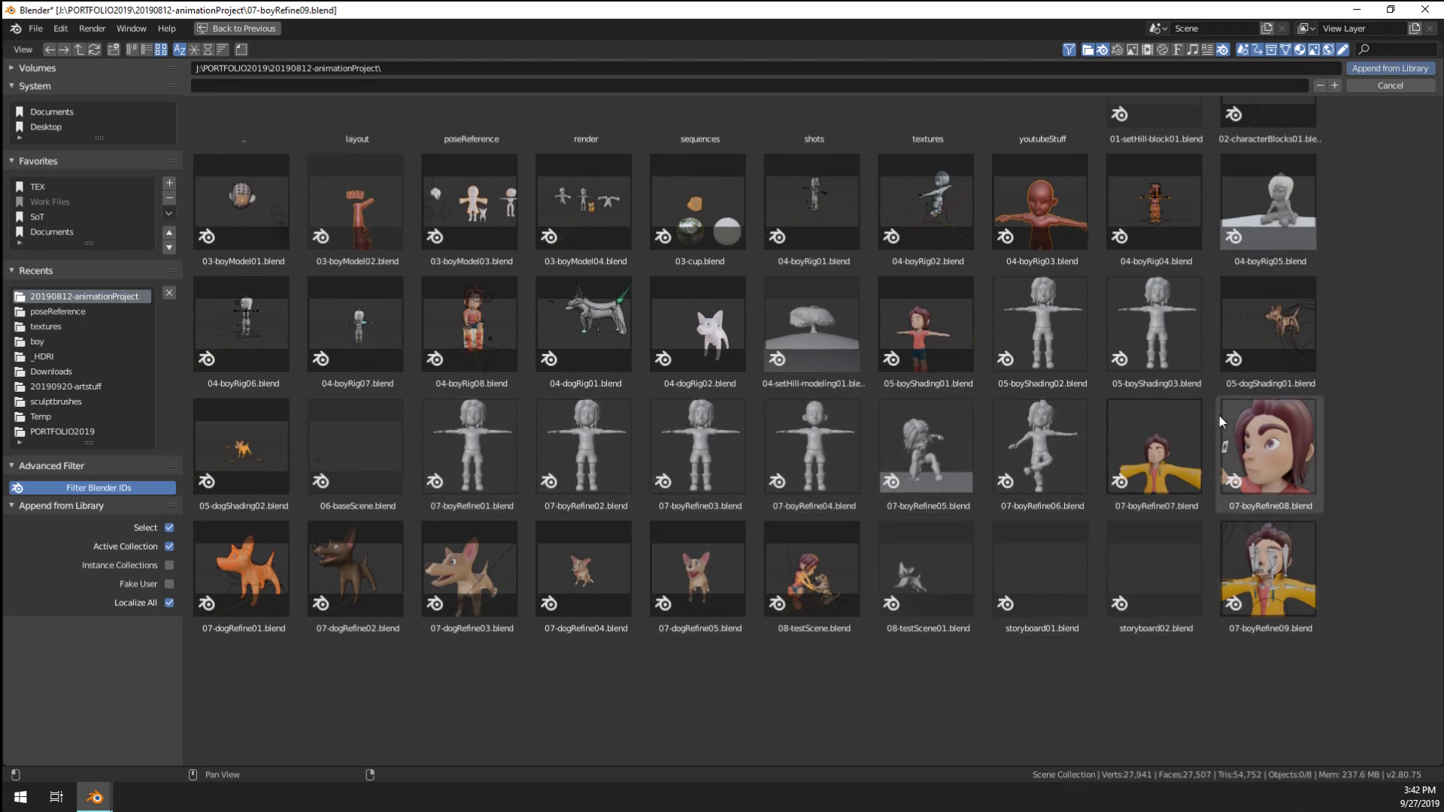
{"action": "scroll", "coordinate": [1144, 349], "scroll_direction": "up", "scroll_amount": 2}
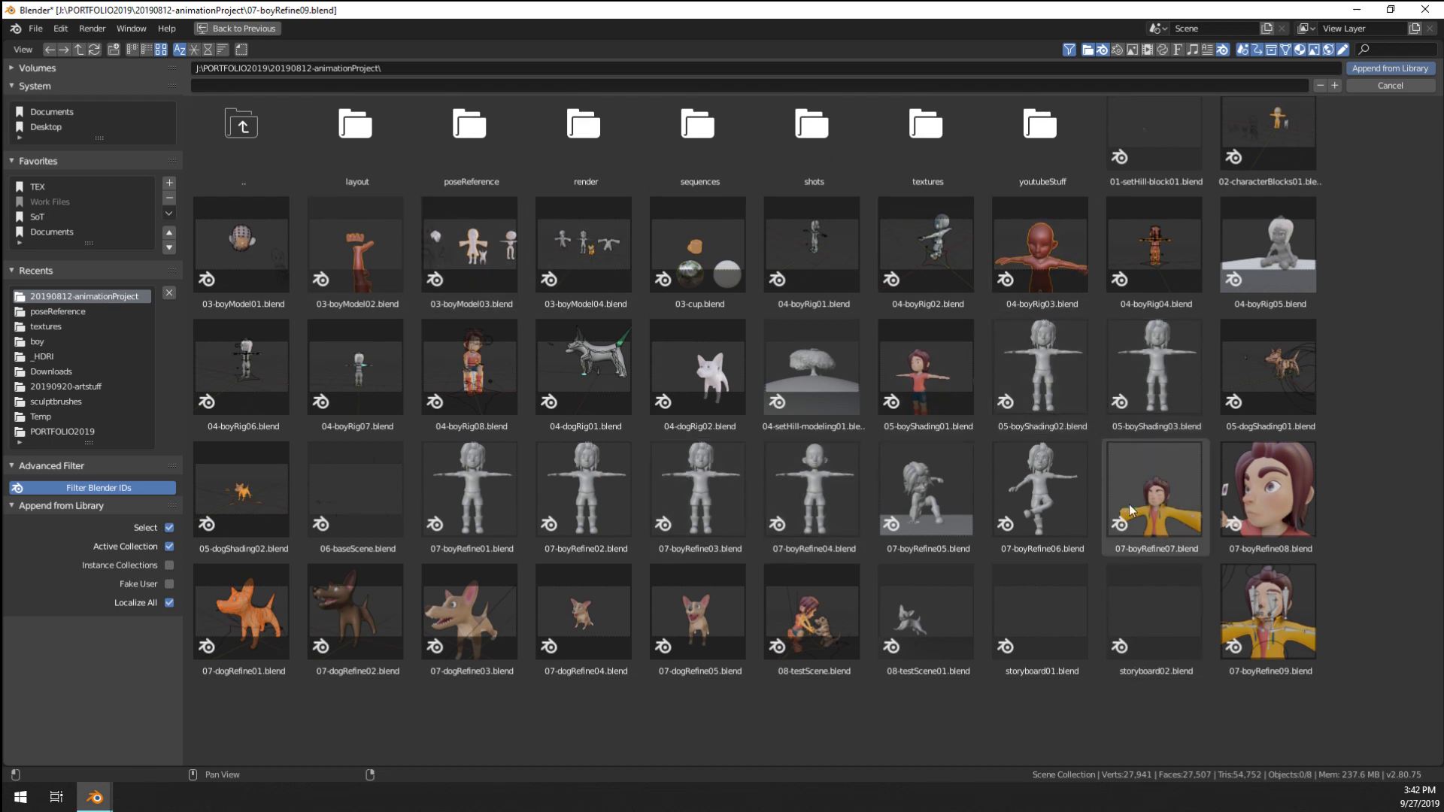
{"action": "scroll", "coordinate": [1121, 494], "scroll_direction": "down", "scroll_amount": 1}
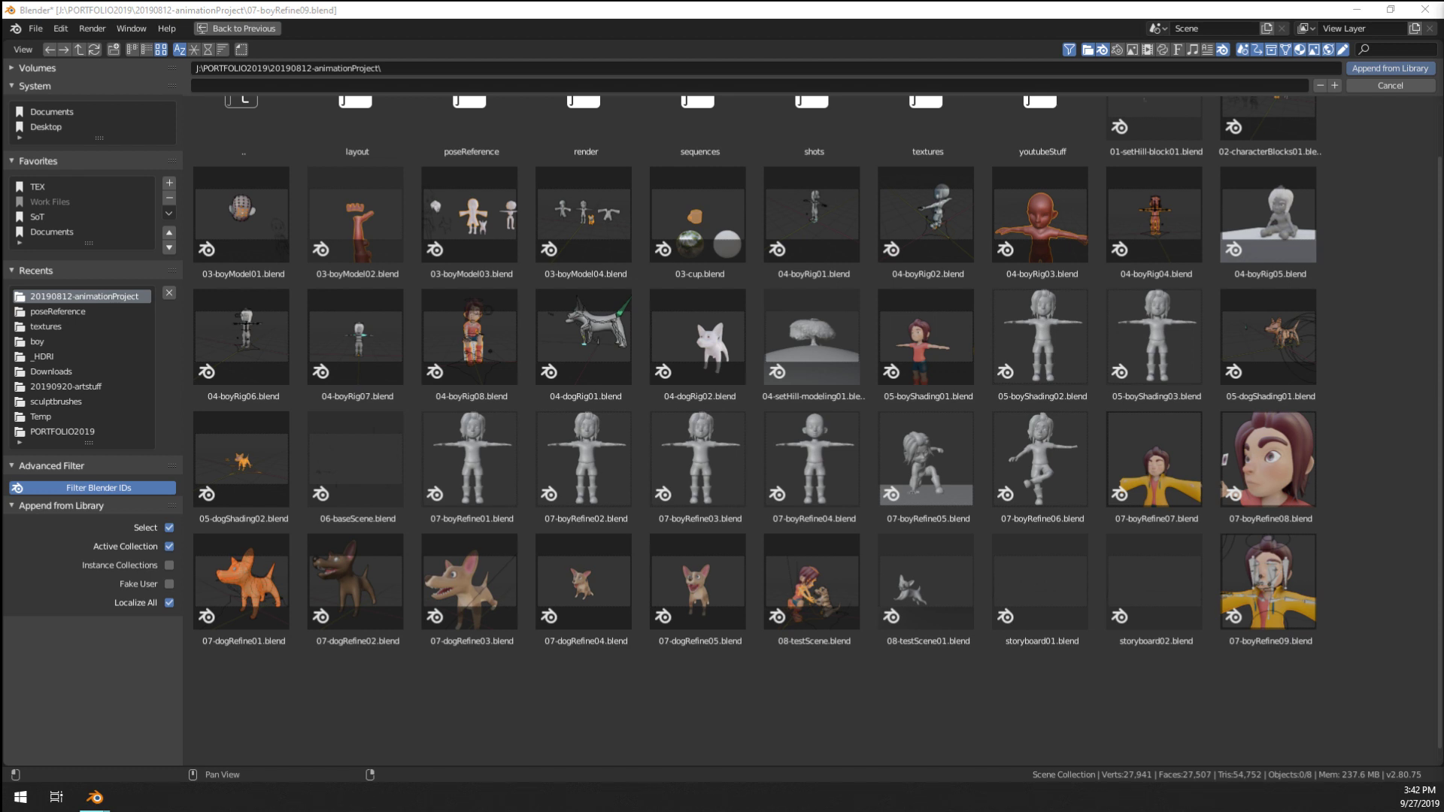
{"action": "double_click", "coordinate": [1289, 477]}
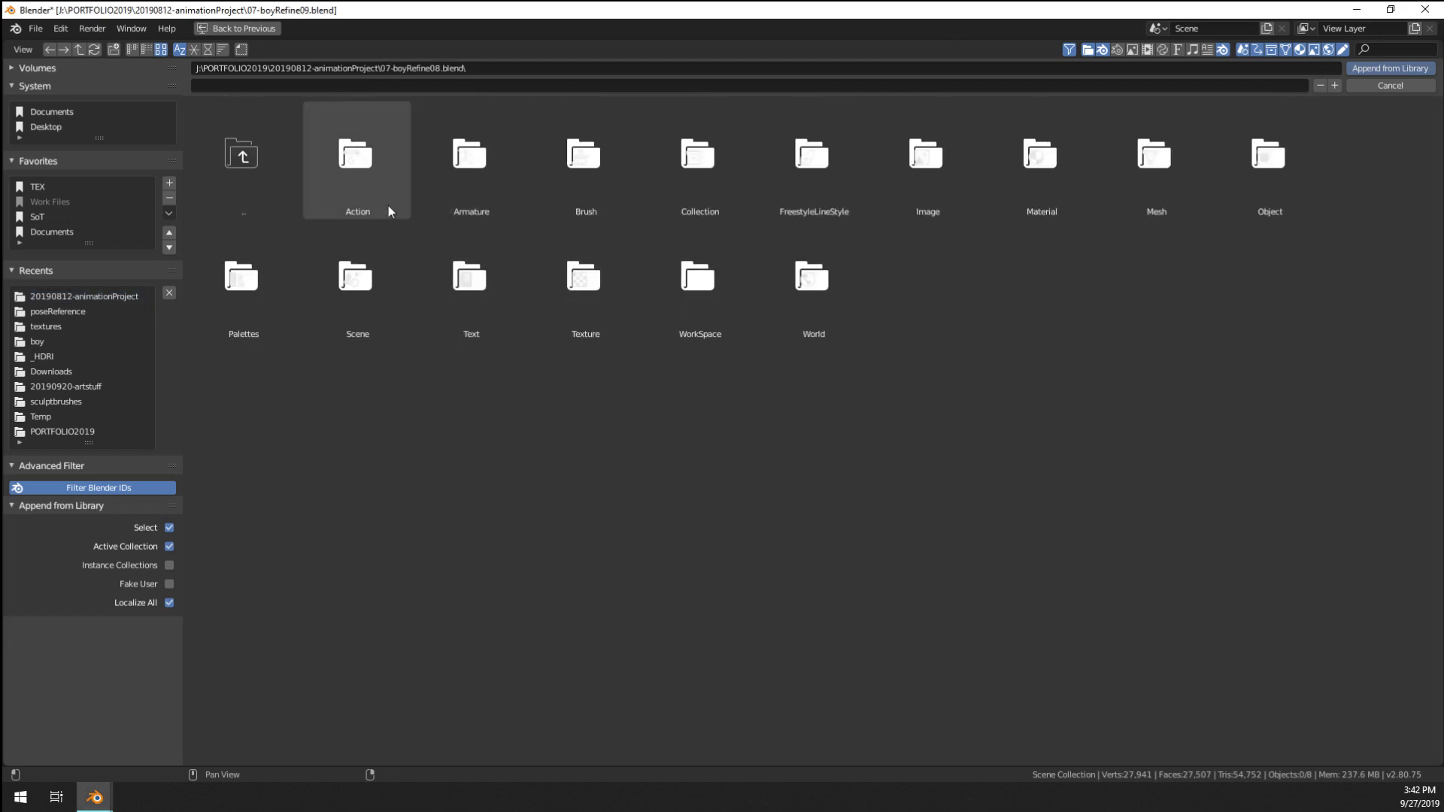
{"action": "left_click", "coordinate": [1363, 84]}
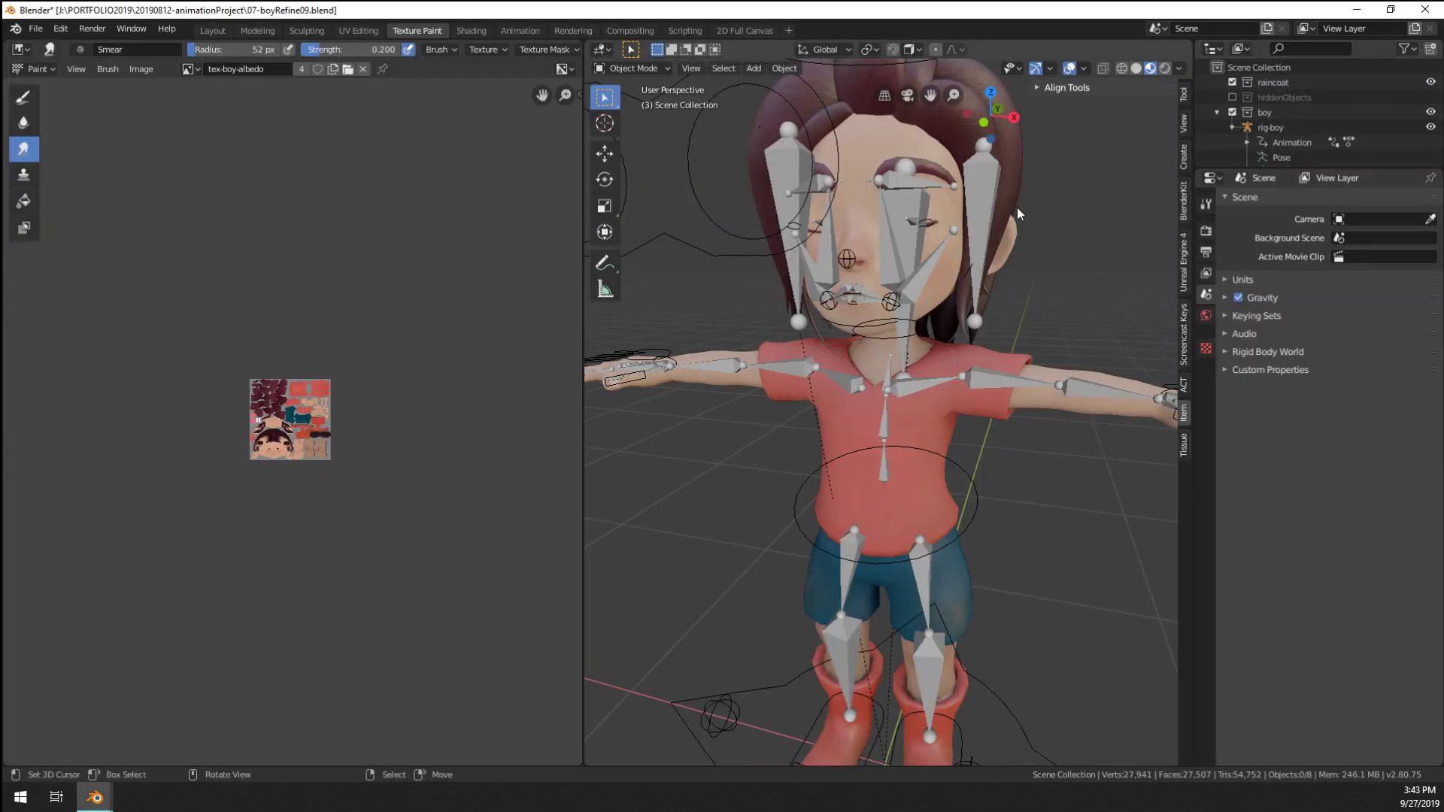
In Pose Mode, move rig-boy's facial bone so the boy's left eye opens, and return to Object Mode
{"action": "scroll", "coordinate": [988, 229], "scroll_direction": "up", "scroll_amount": 5}
{"action": "left_click", "coordinate": [943, 191]}
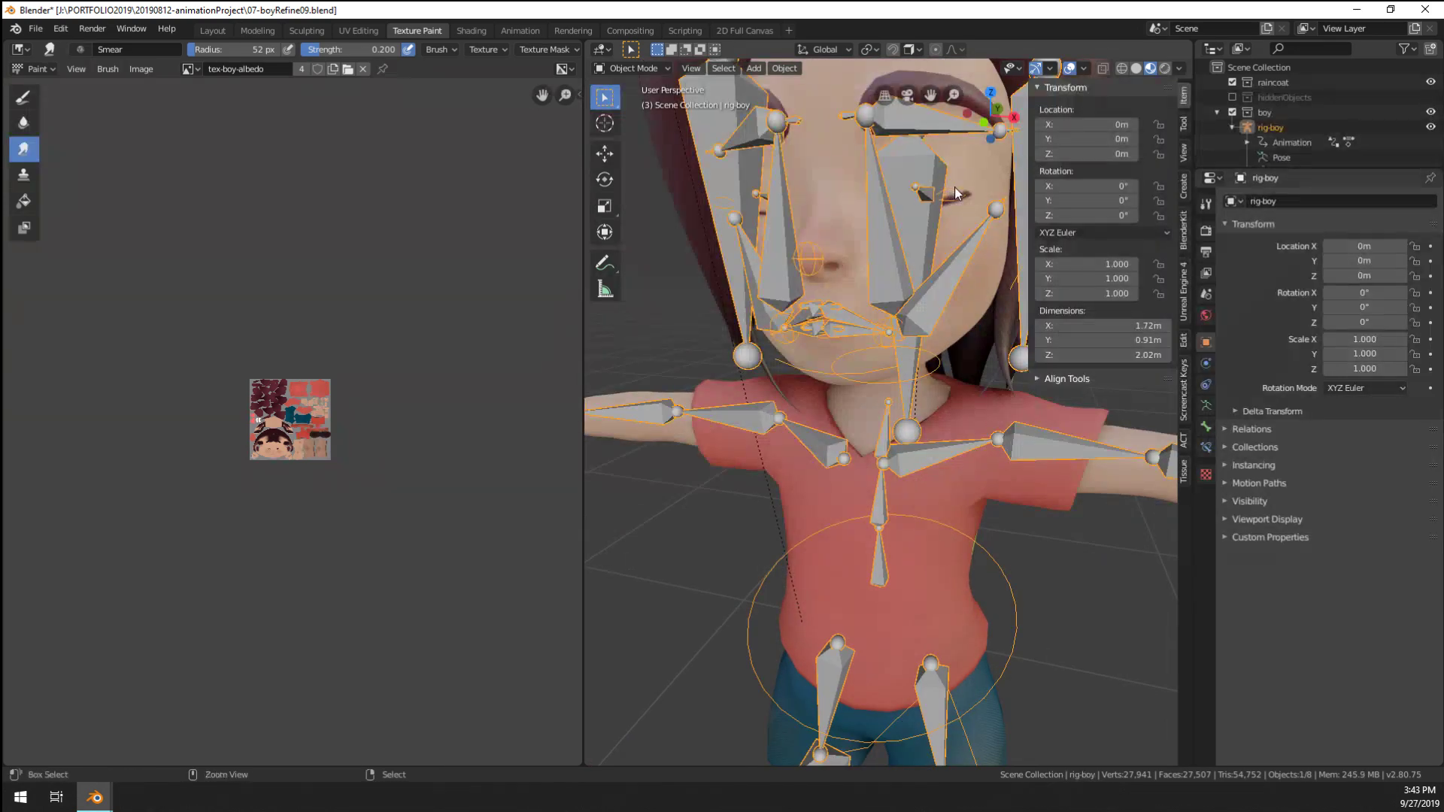
{"action": "key", "text": "ctrl+Tab"}
{"action": "key", "text": "g"}
{"action": "left_click", "coordinate": [954, 188]}
{"action": "middle_click_drag", "start_coordinate": [954, 188], "coordinate": [815, 282]}
{"action": "key", "text": "ctrl+Tab"}
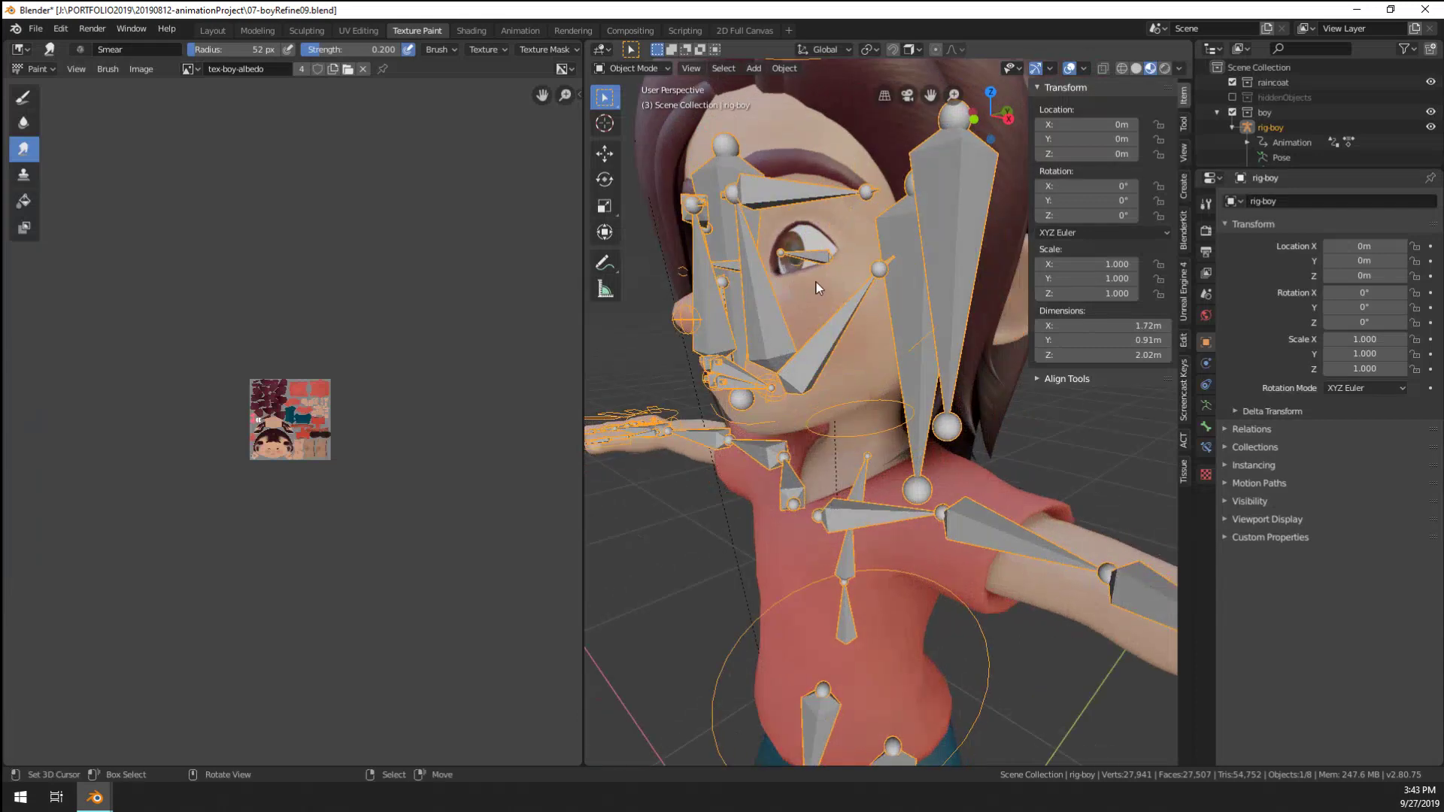
Examine rig-boy's armature settings and inspect the boy's hair-front and eyeOuter meshes
{"action": "scroll", "coordinate": [838, 277], "scroll_direction": "down", "scroll_amount": 5}
{"action": "scroll", "coordinate": [837, 278], "scroll_direction": "up", "scroll_amount": 2}
{"action": "left_click", "coordinate": [1205, 406]}
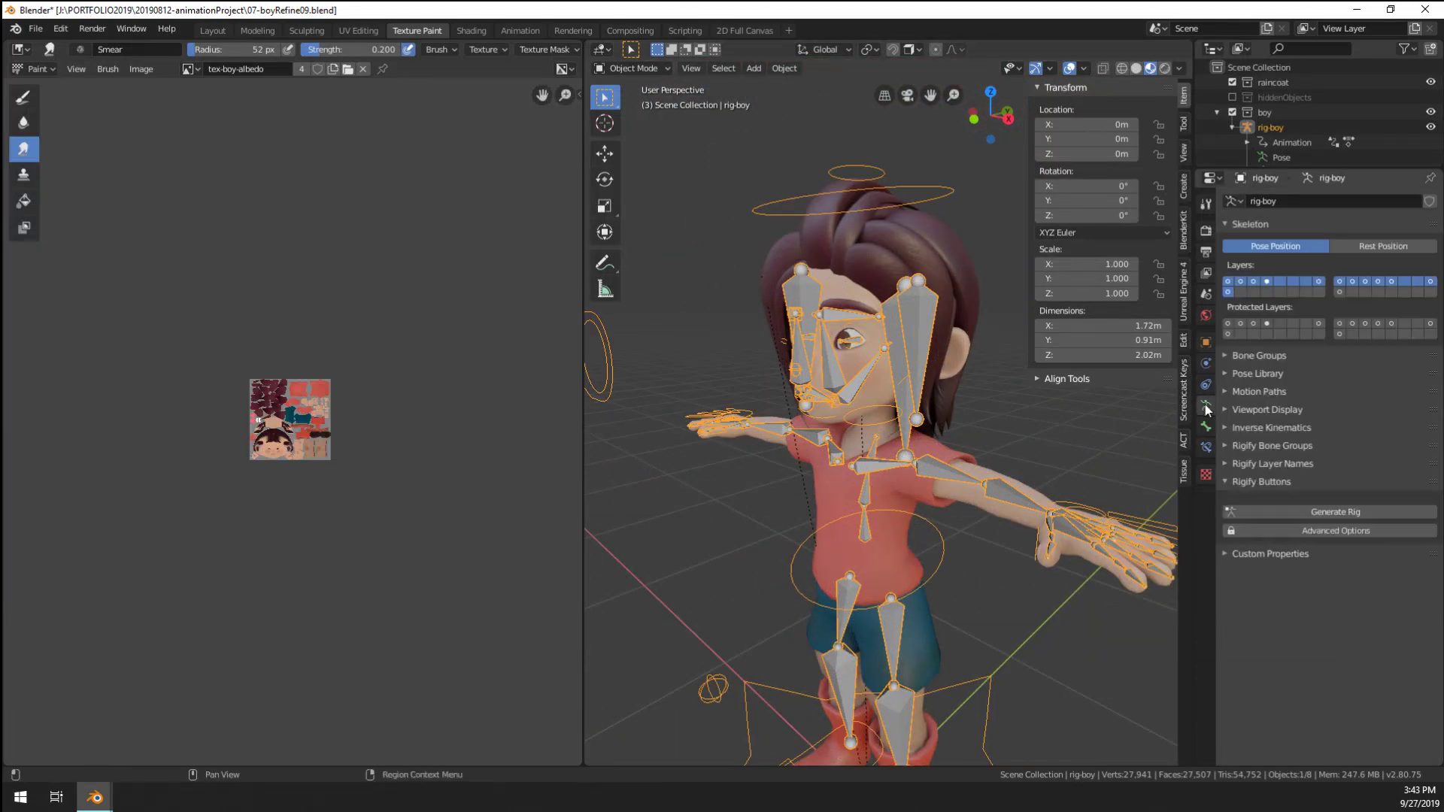
{"action": "left_click", "coordinate": [1205, 343]}
{"action": "left_click", "coordinate": [916, 331]}
{"action": "scroll", "coordinate": [908, 190], "scroll_direction": "up", "scroll_amount": 2}
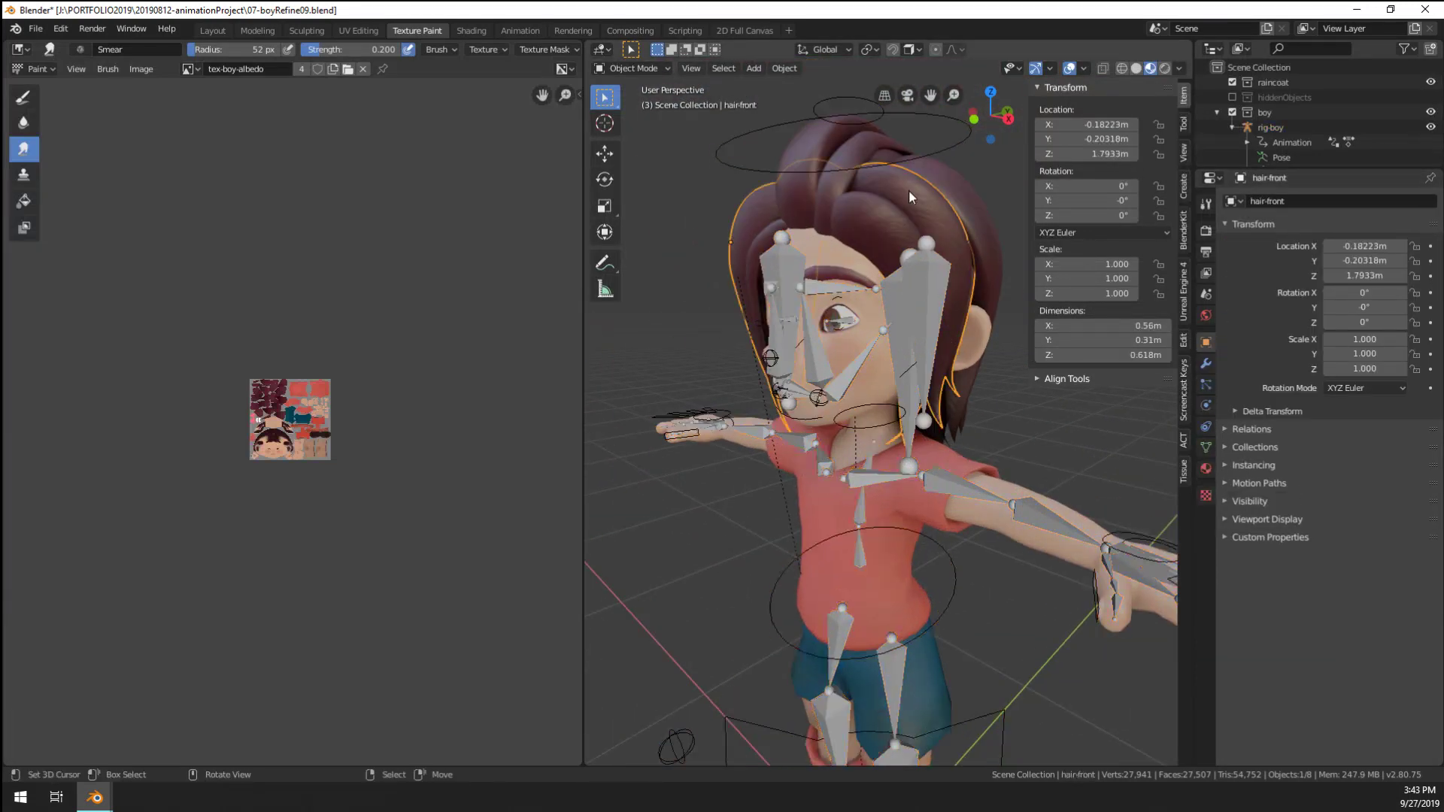
{"action": "right_click", "coordinate": [843, 321]}
{"action": "right_click", "coordinate": [843, 321]}
{"action": "middle_click_drag", "start_coordinate": [842, 321], "coordinate": [878, 323]}
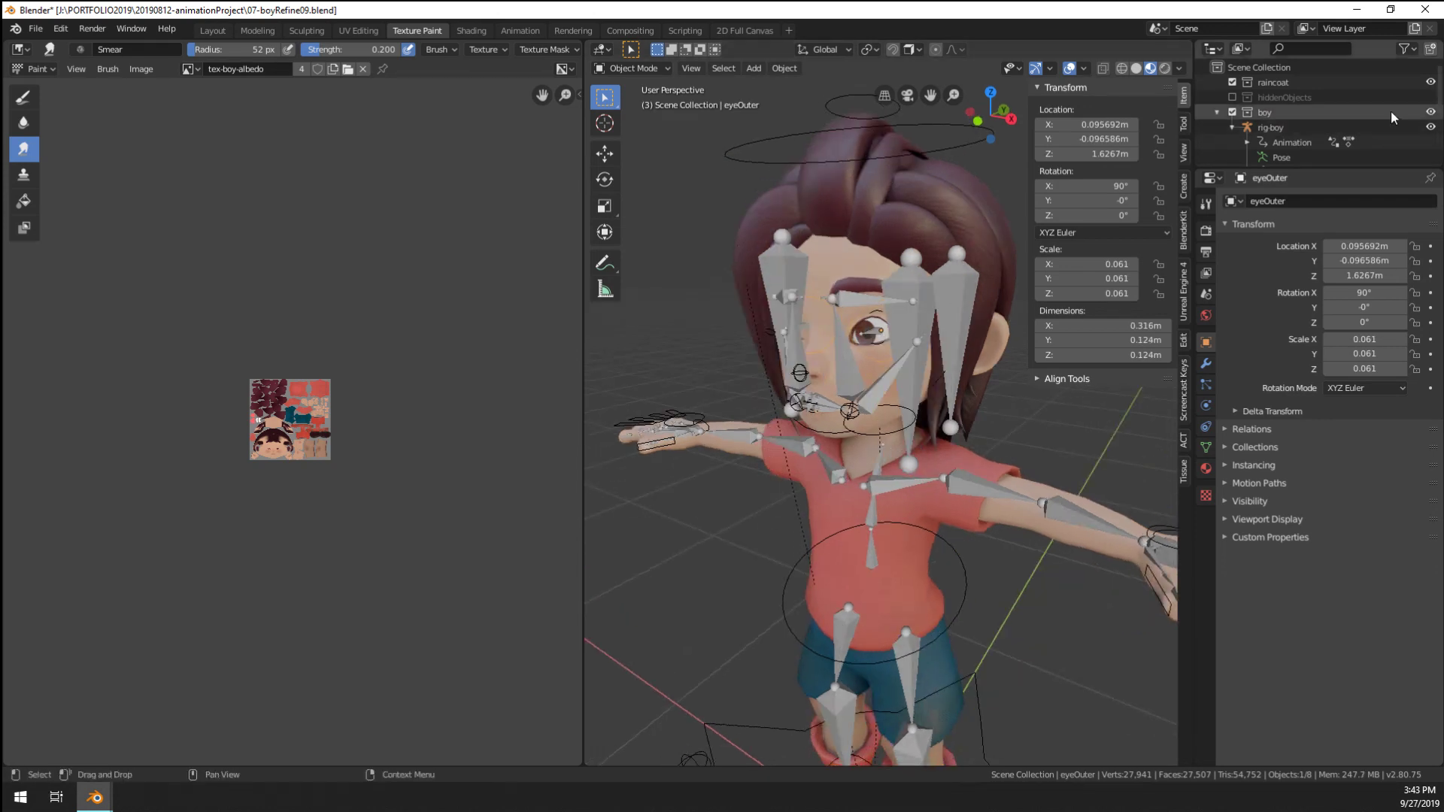
Remove the material slot from eyeInner and look through the file's existing materials for a replacement
{"action": "scroll", "coordinate": [1357, 138], "scroll_direction": "down", "scroll_amount": 6}
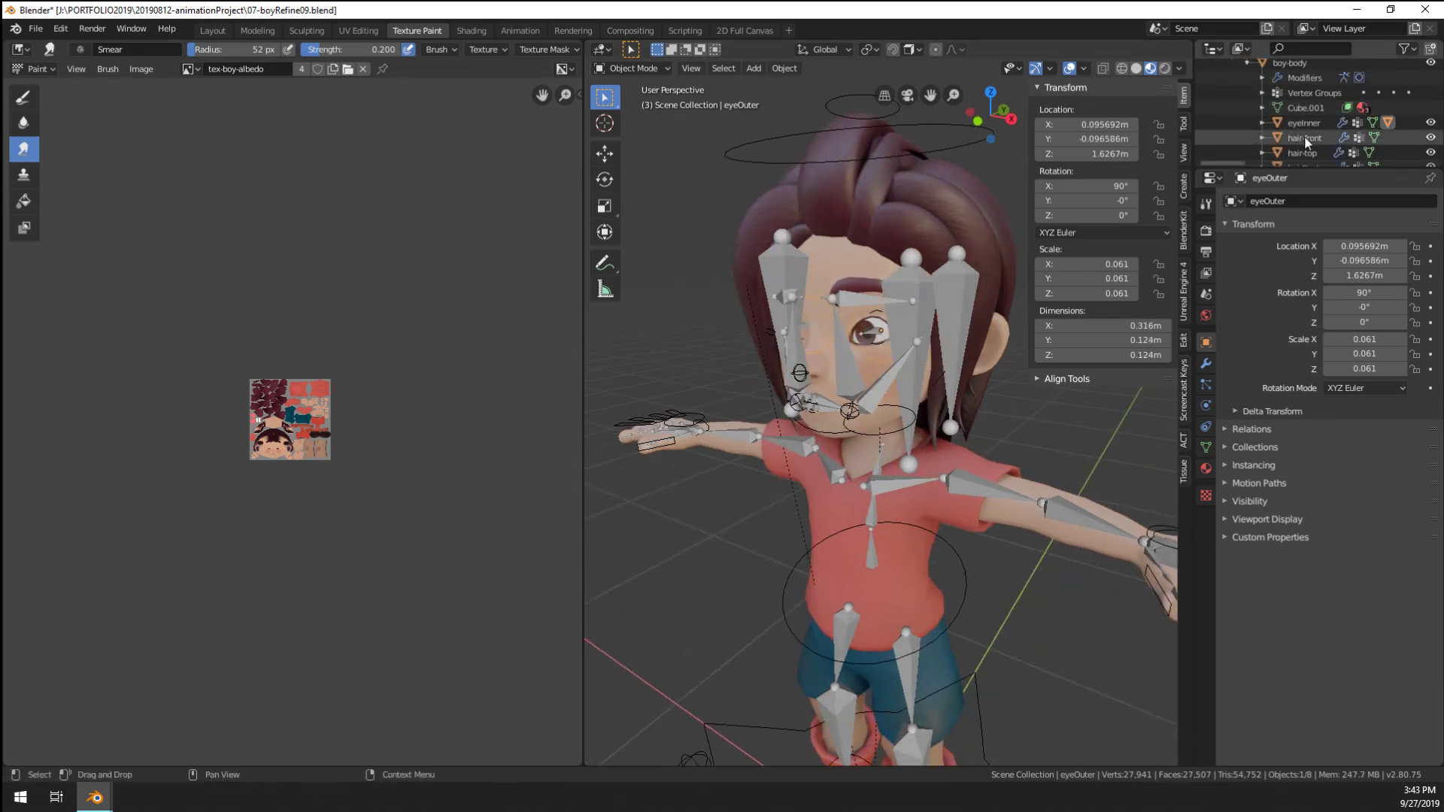
{"action": "left_click", "coordinate": [1296, 123]}
{"action": "scroll", "coordinate": [892, 507], "scroll_direction": "up", "scroll_amount": 2}
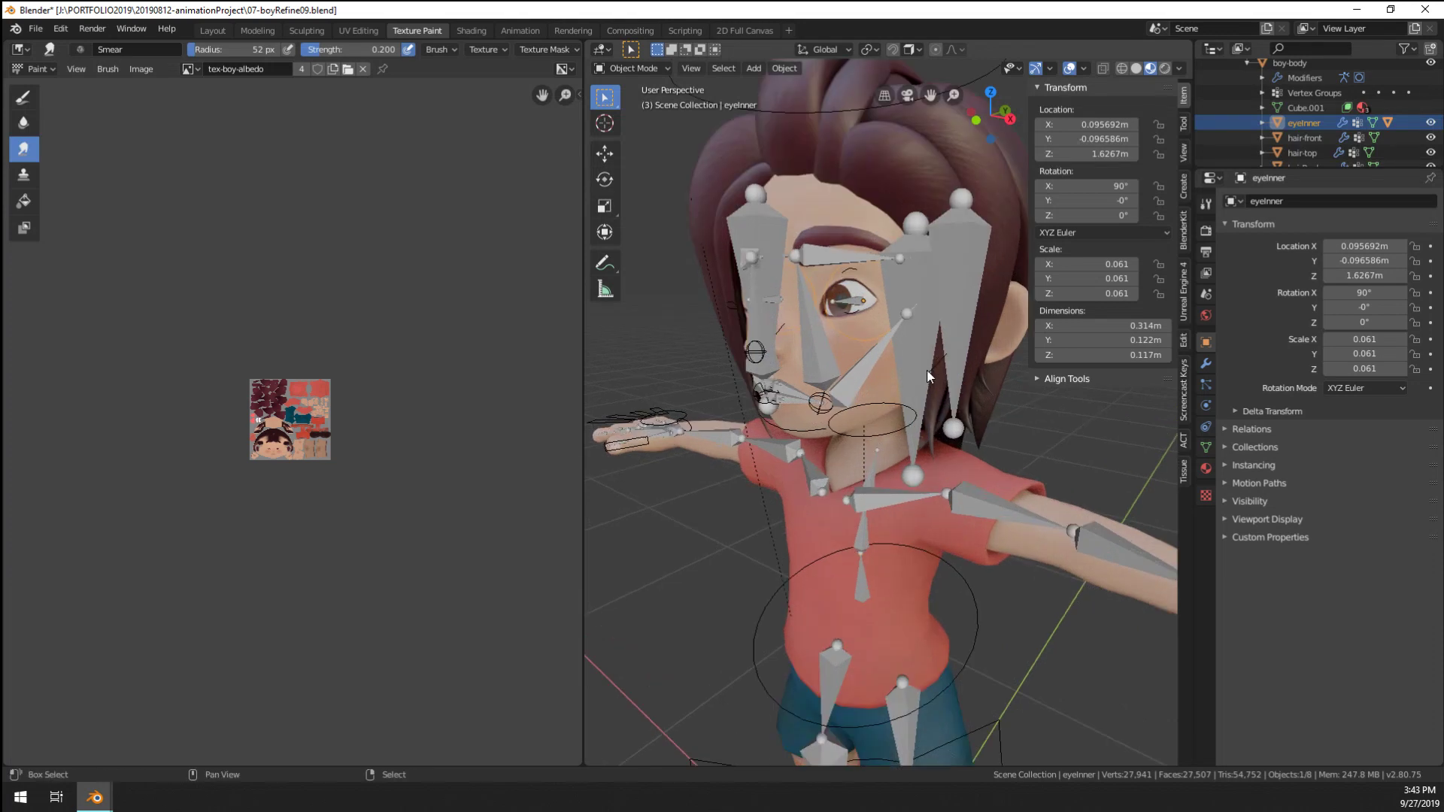
{"action": "left_click", "coordinate": [1205, 448]}
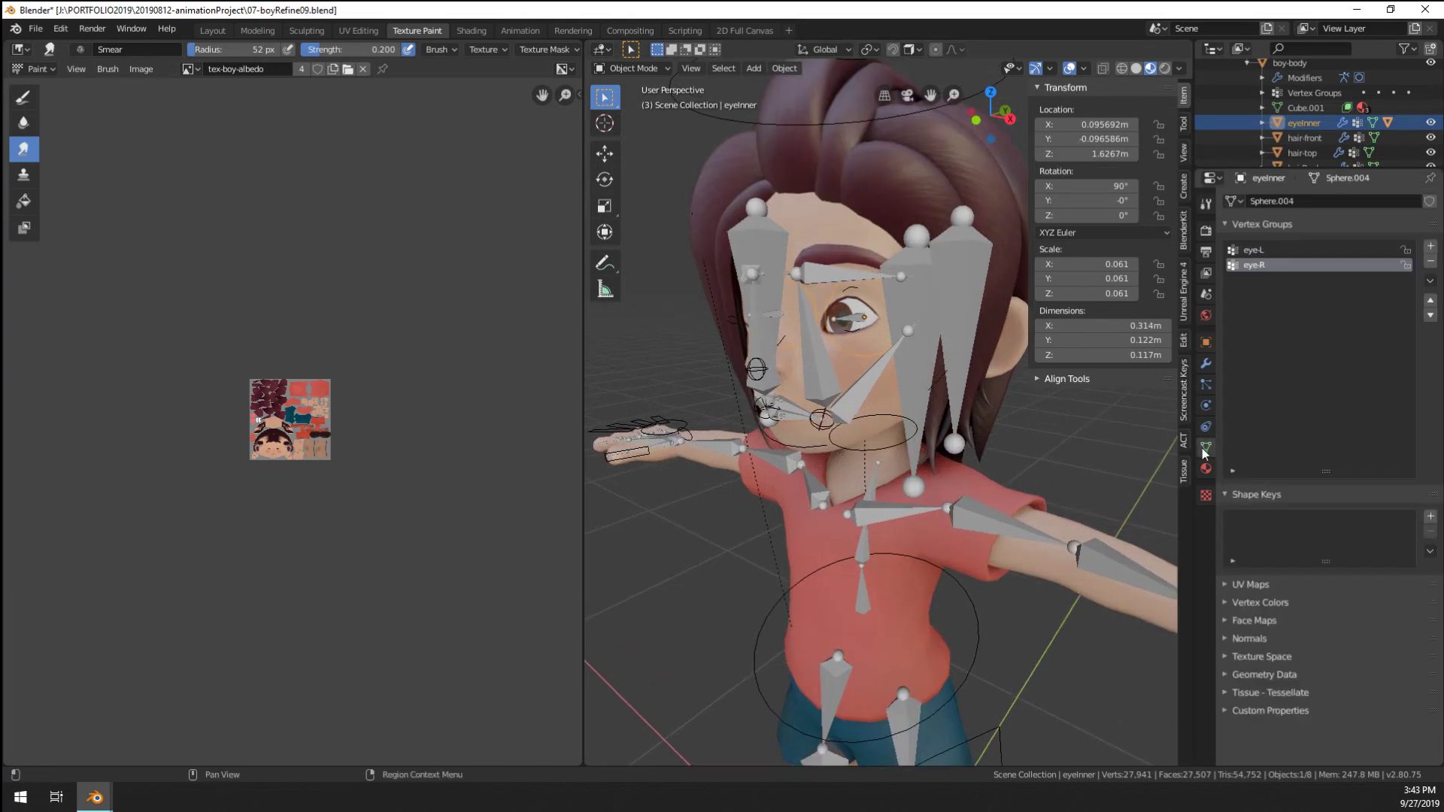
{"action": "left_click", "coordinate": [1206, 468]}
{"action": "left_click", "coordinate": [1431, 216]}
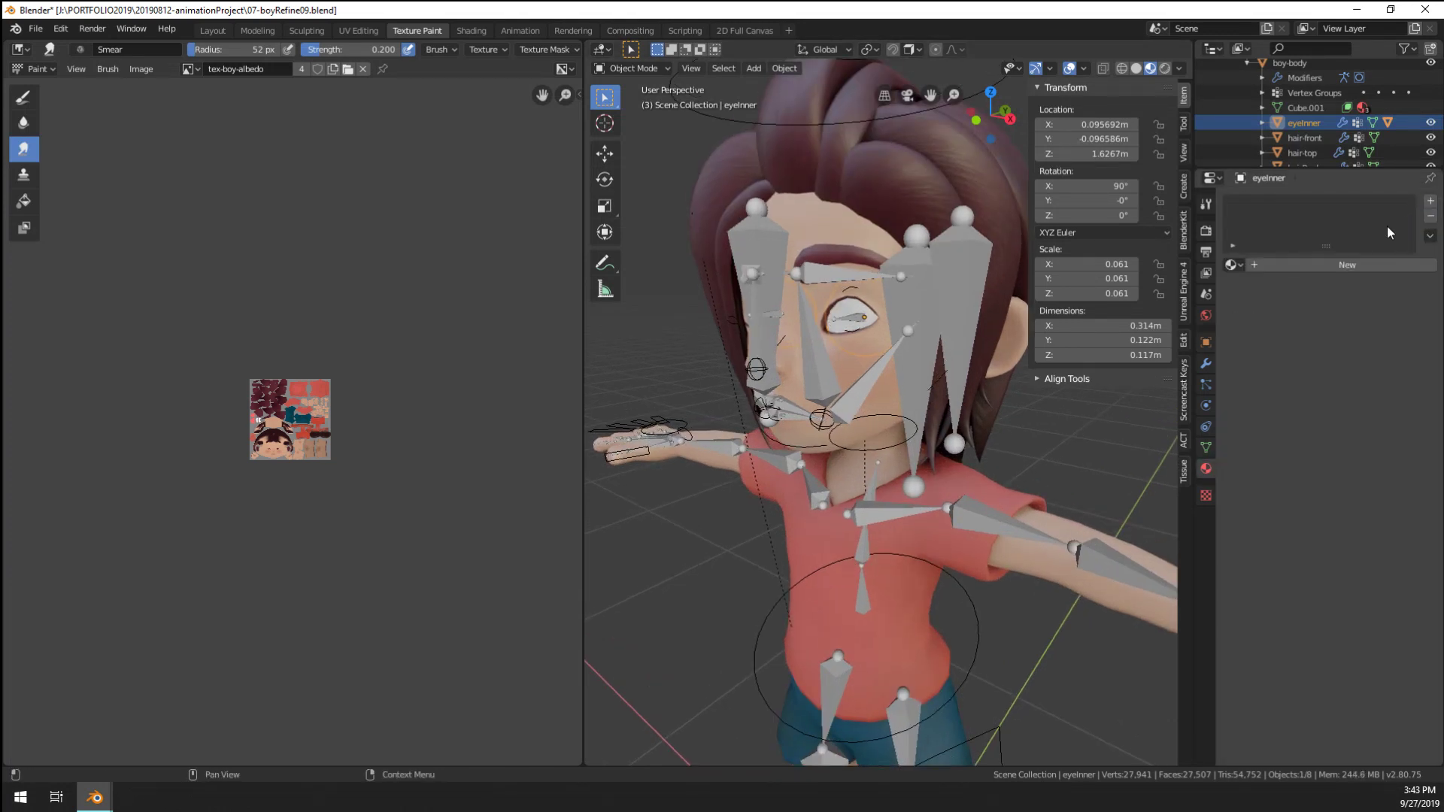
{"action": "left_click", "coordinate": [1233, 264]}
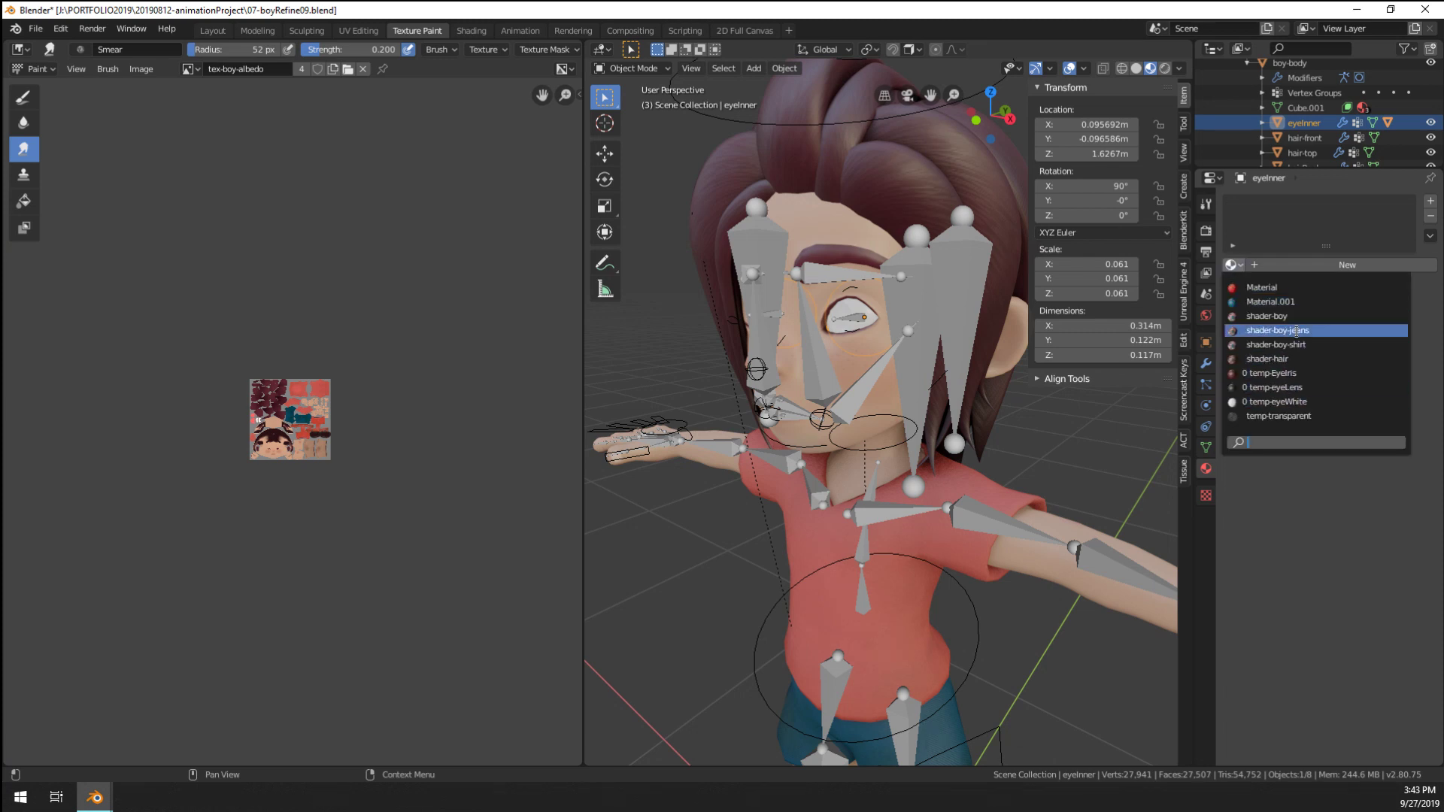
Try to append an eye material from 07-boyRefine09.blend
{"action": "left_click", "coordinate": [35, 29]}
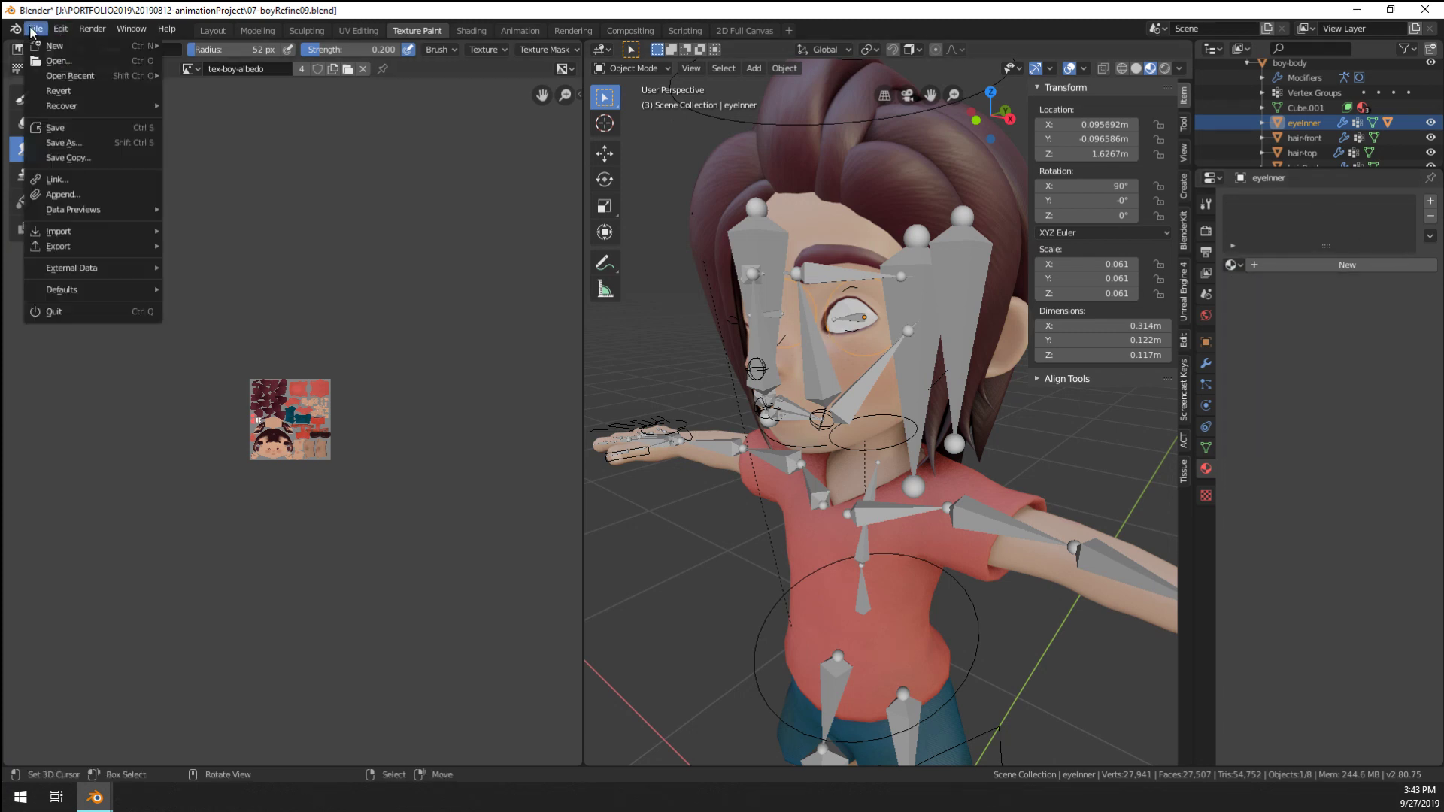
{"action": "left_click", "coordinate": [67, 194]}
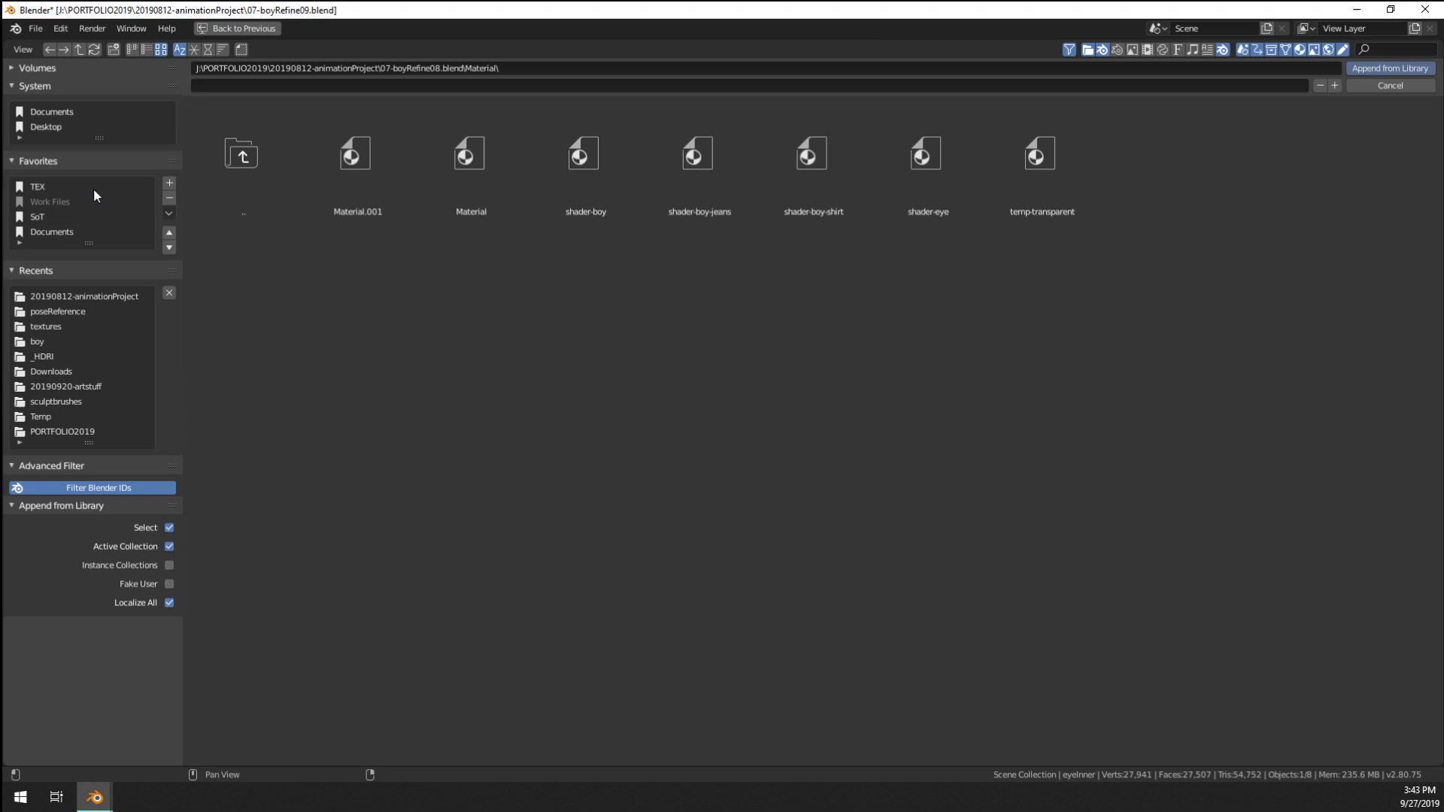
{"action": "left_click", "coordinate": [292, 127]}
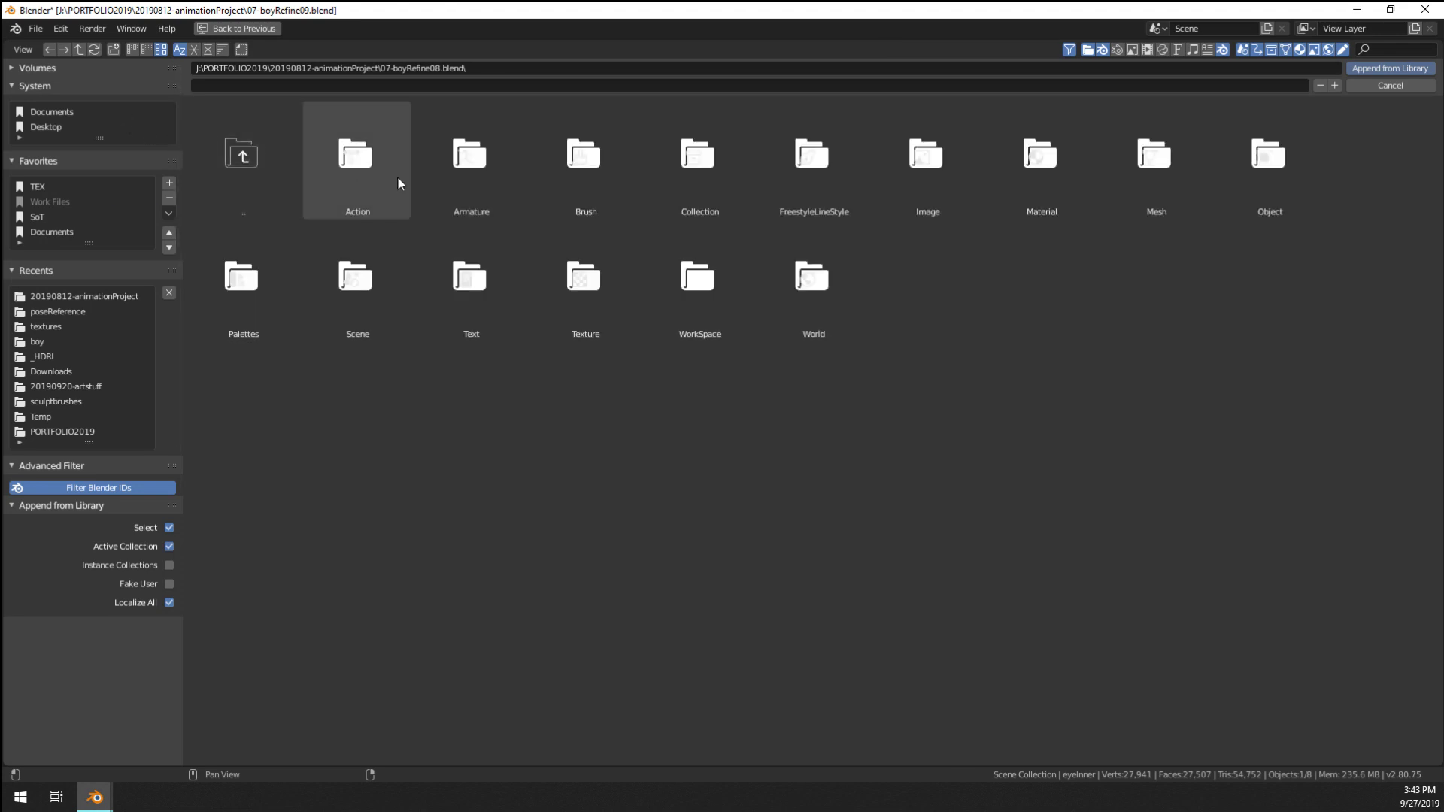
{"action": "left_click", "coordinate": [233, 164]}
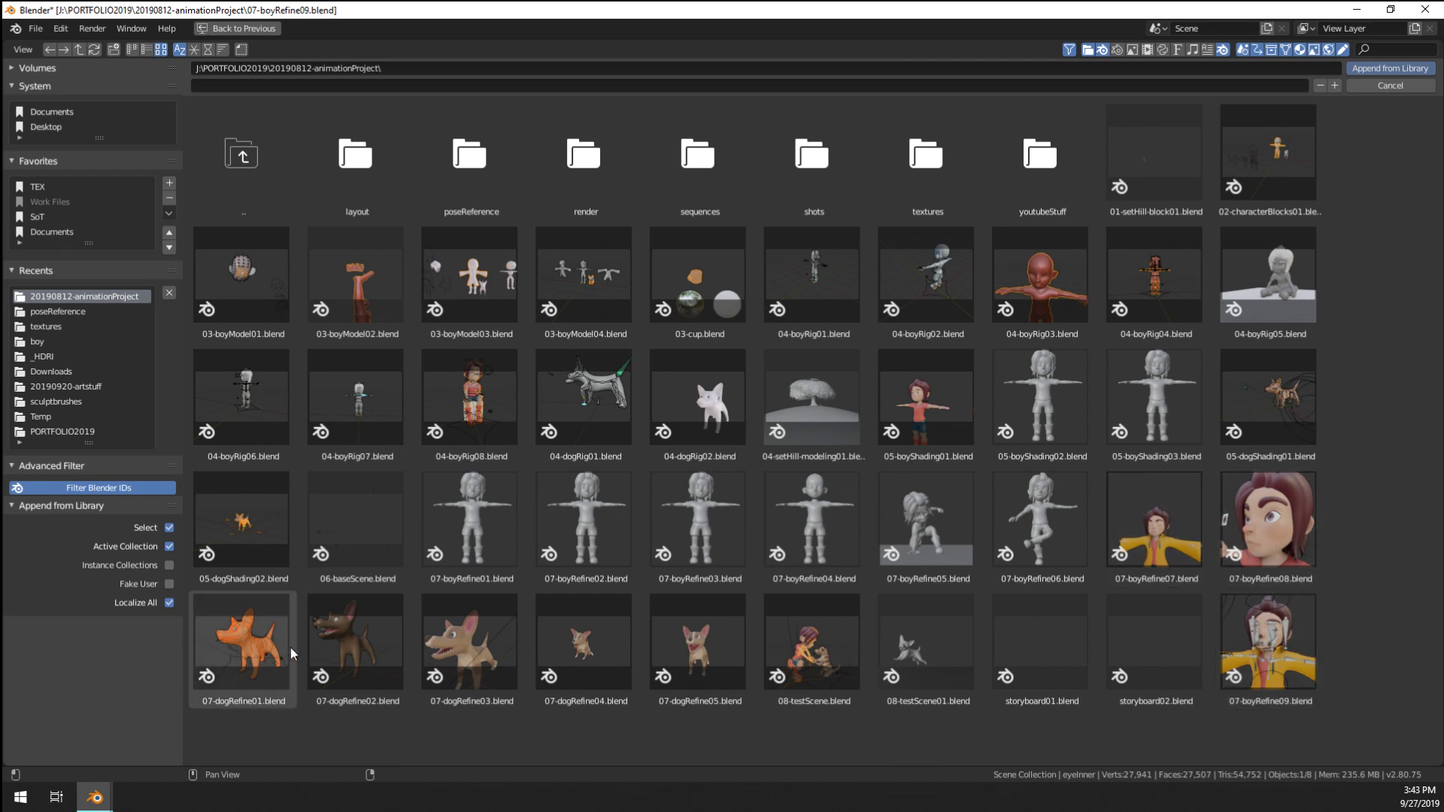
{"action": "left_click", "coordinate": [1310, 635]}
{"action": "double_click", "coordinate": [1309, 637]}
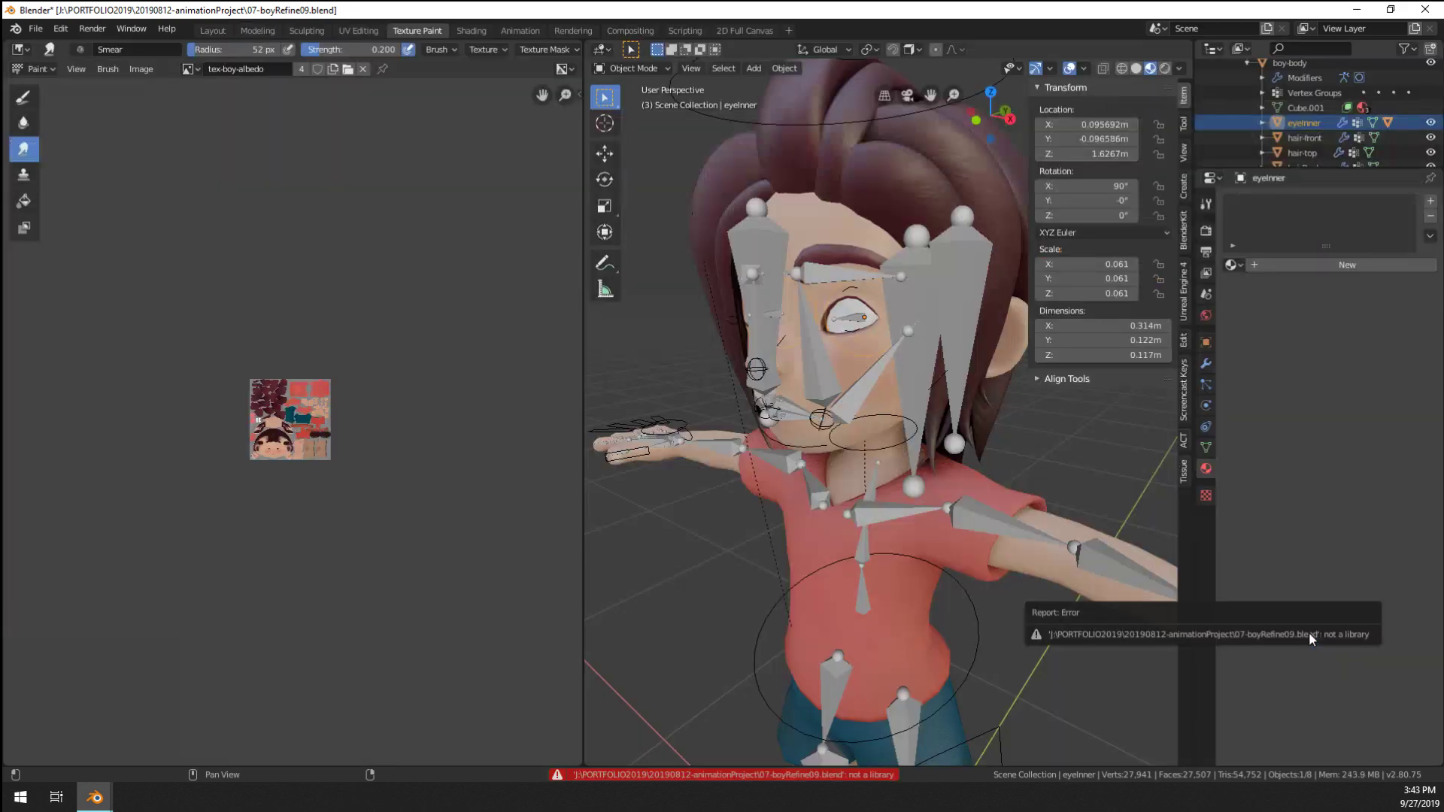
Look through the materials of 07-boyRefine07.blend and append the shader-eye material from 07-boyRefine08.blend
{"action": "left_click", "coordinate": [34, 28]}
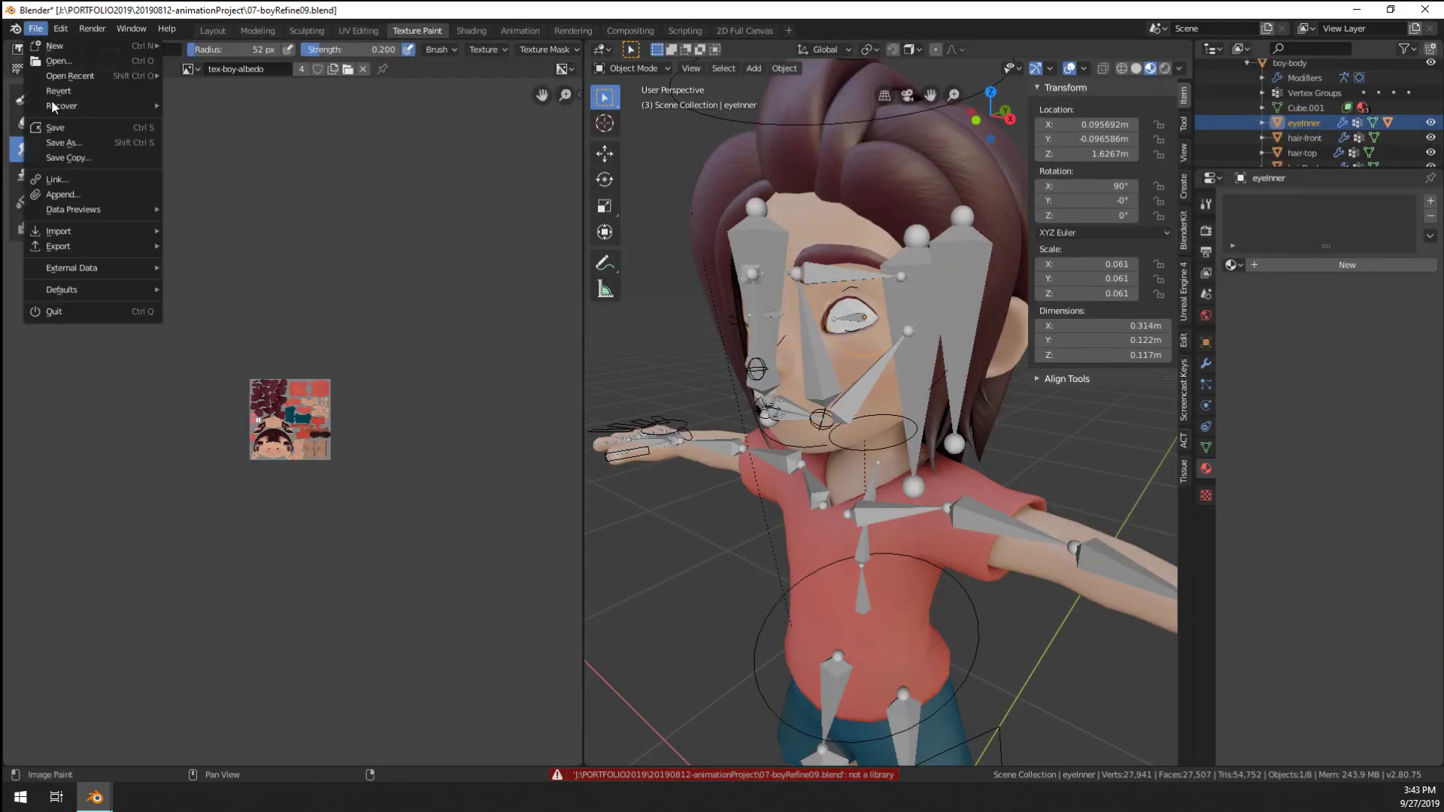
{"action": "left_click", "coordinate": [96, 194]}
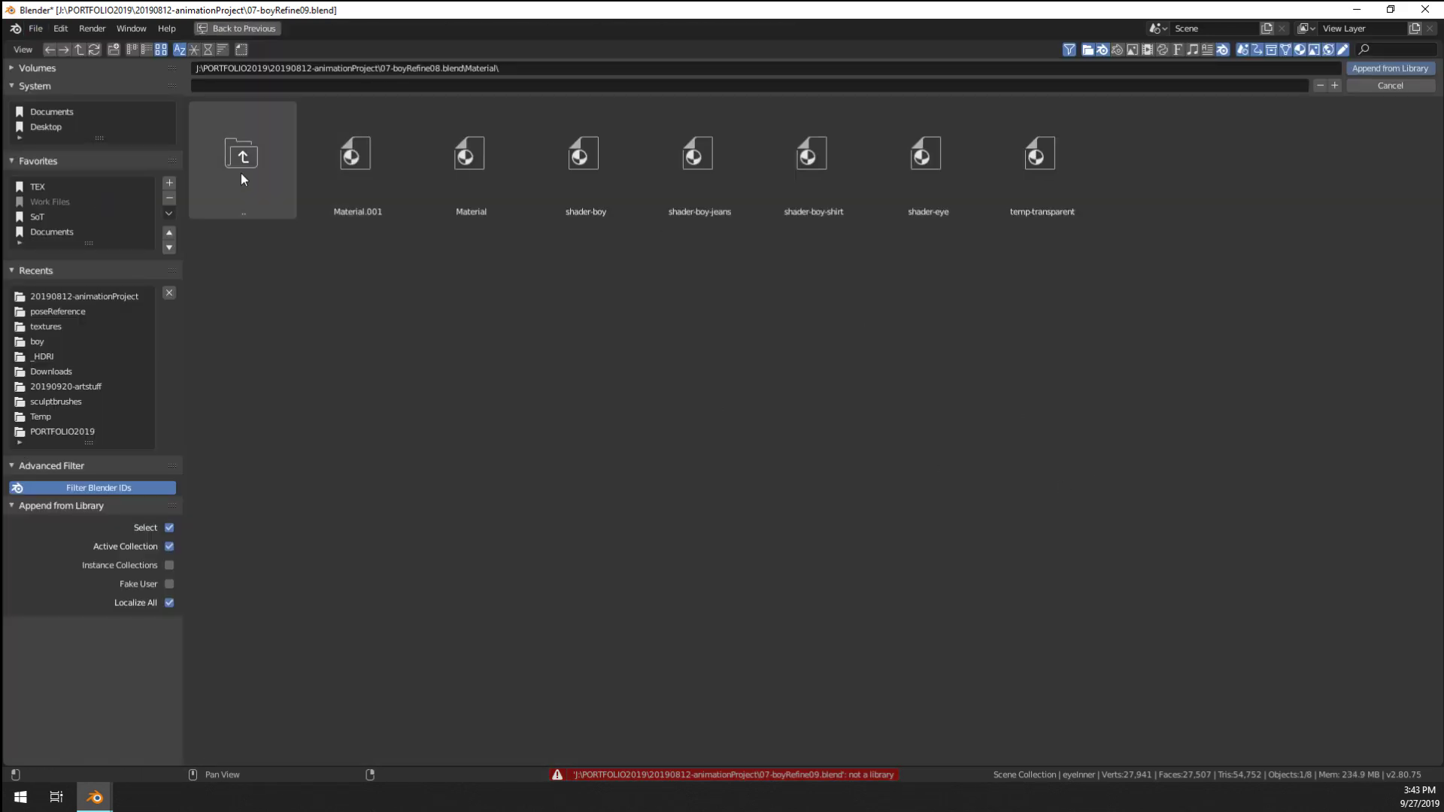
{"action": "left_click", "coordinate": [223, 175]}
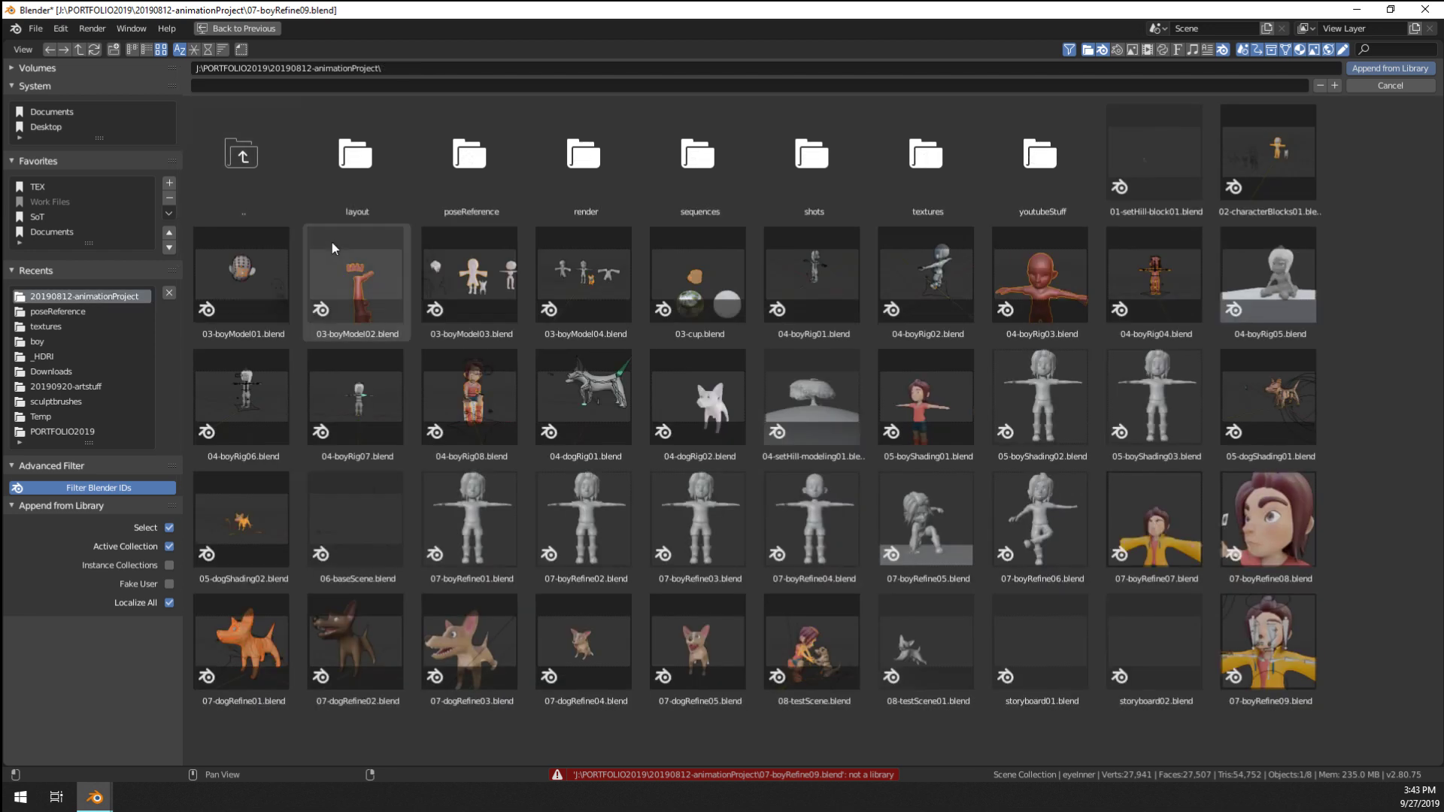
{"action": "double_click", "coordinate": [1166, 525]}
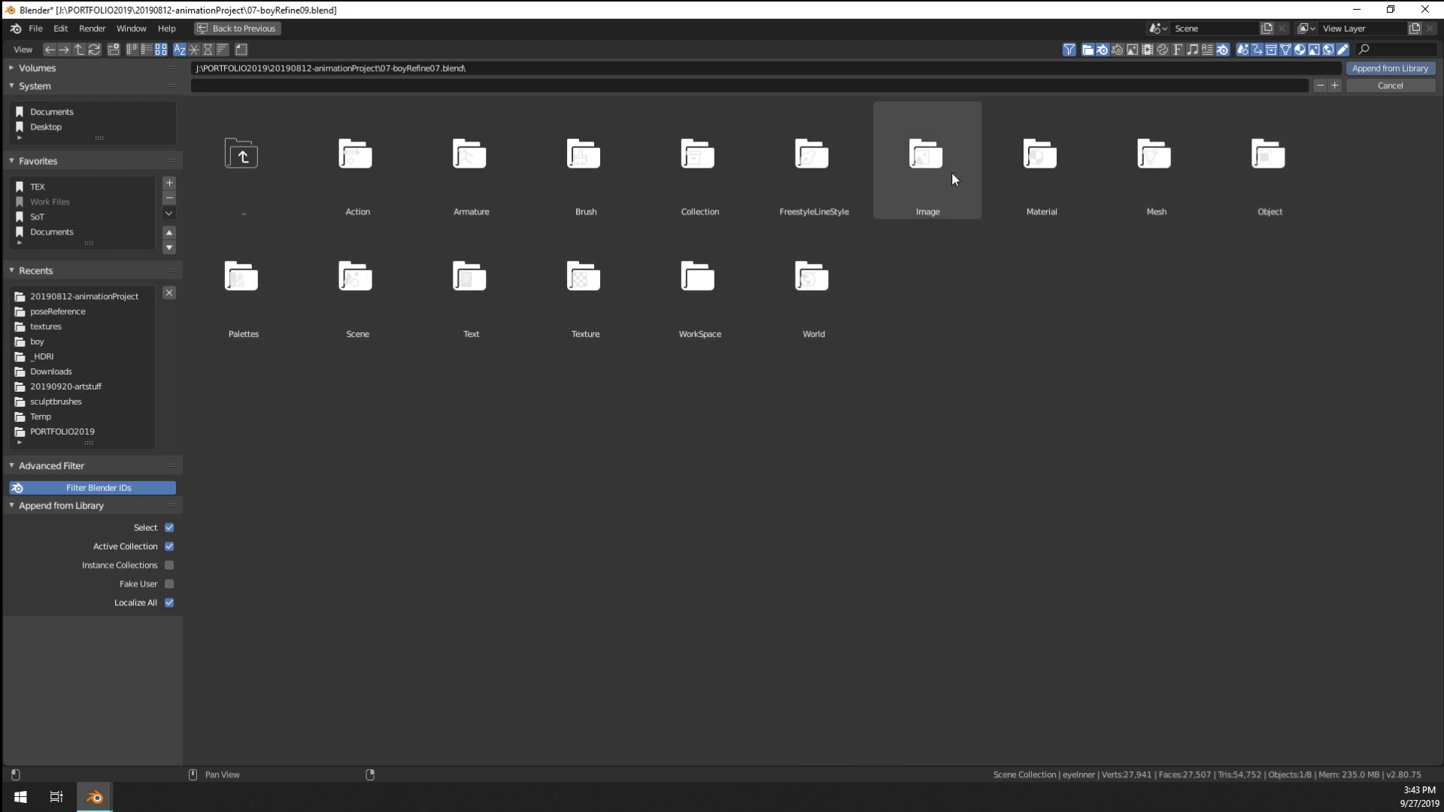
{"action": "double_click", "coordinate": [1022, 173]}
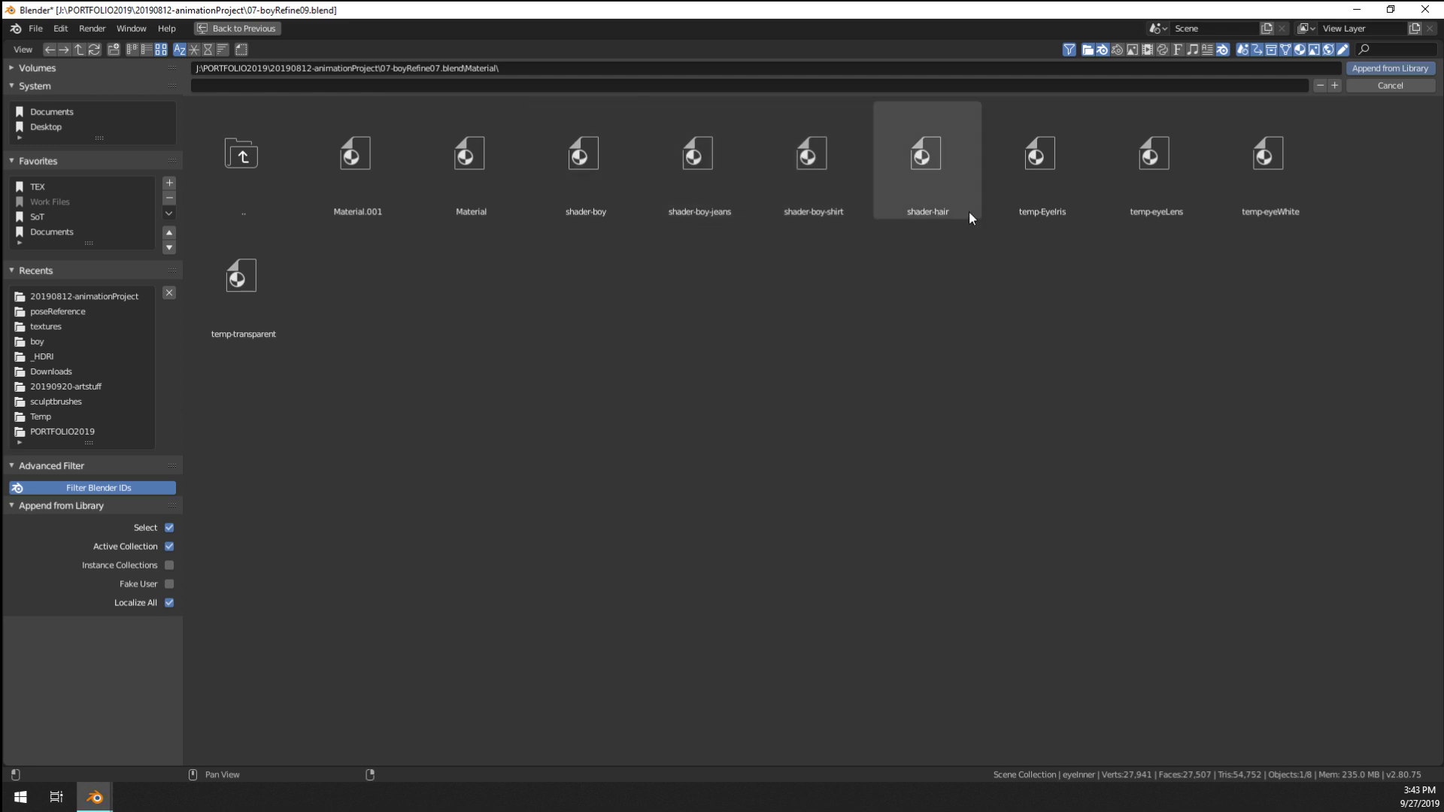
{"action": "double_click", "coordinate": [248, 128]}
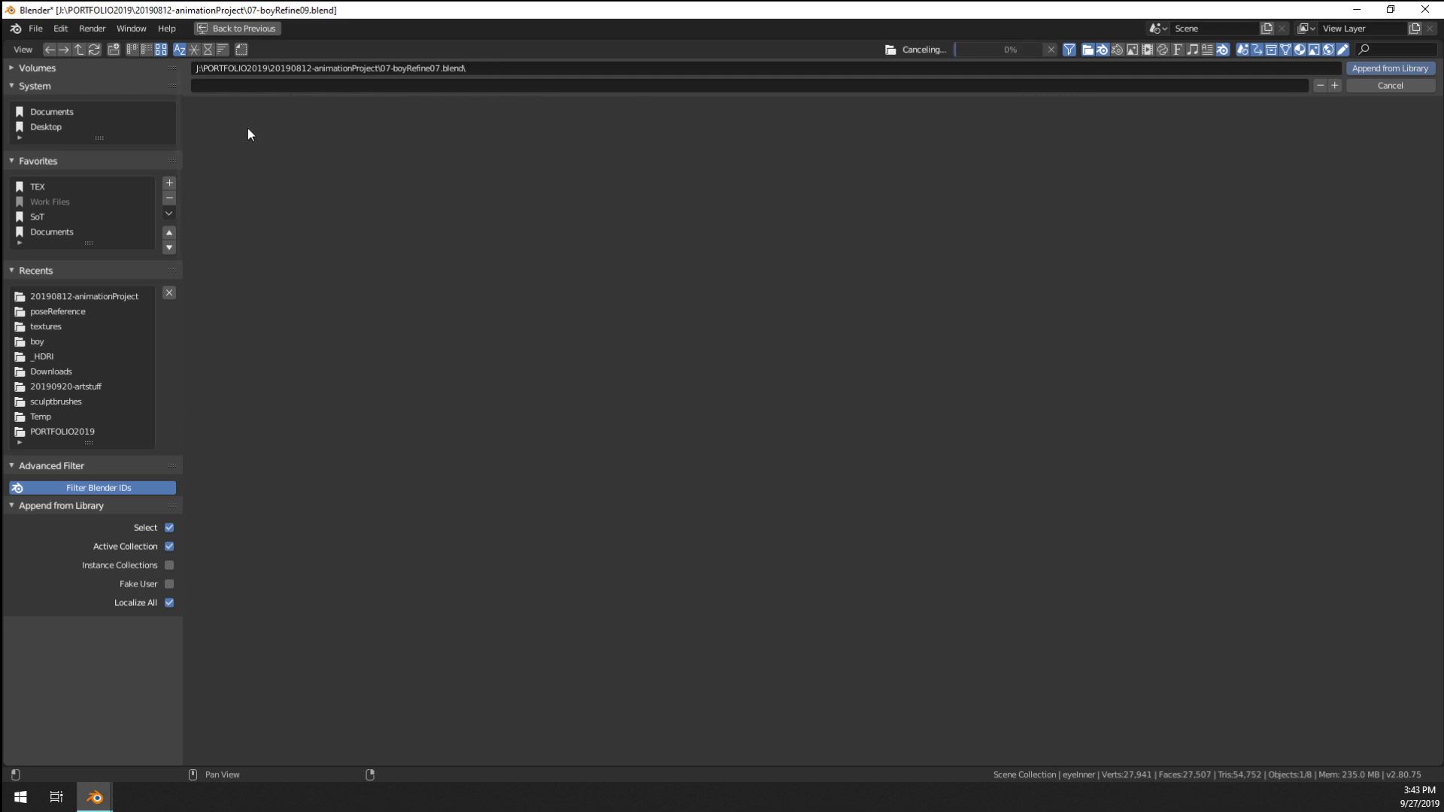
{"action": "double_click", "coordinate": [243, 131]}
{"action": "double_click", "coordinate": [1293, 521]}
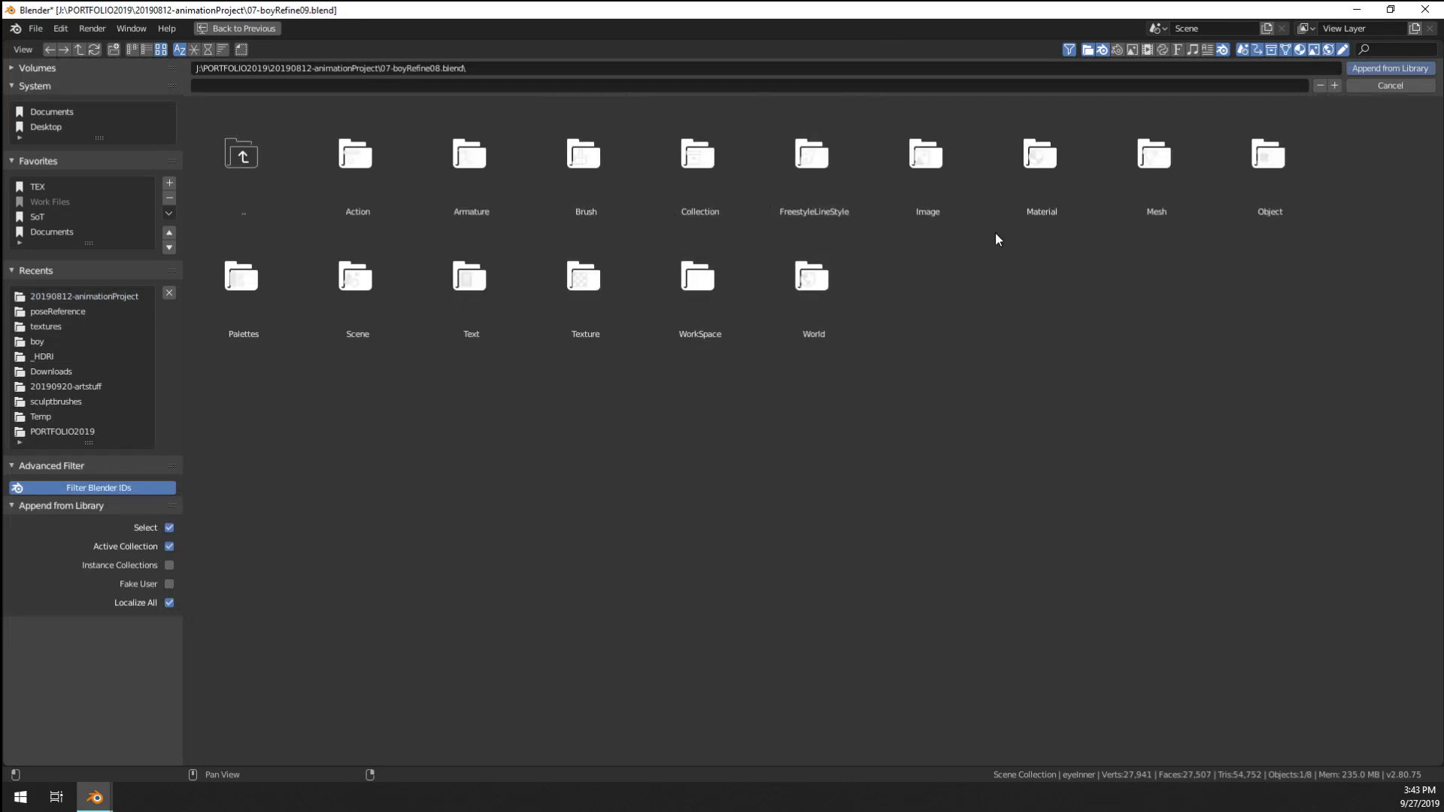
{"action": "double_click", "coordinate": [1075, 161]}
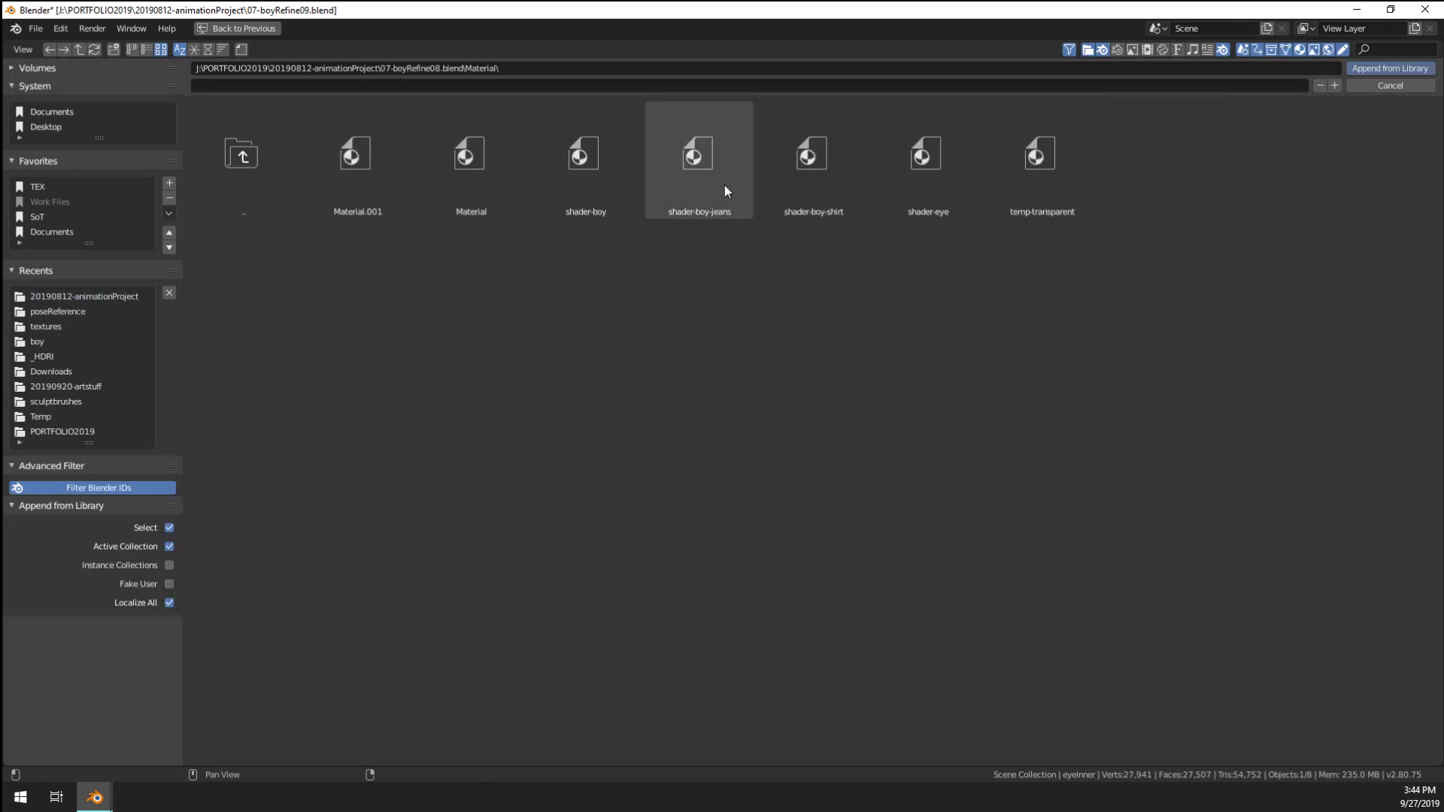
{"action": "double_click", "coordinate": [962, 202]}
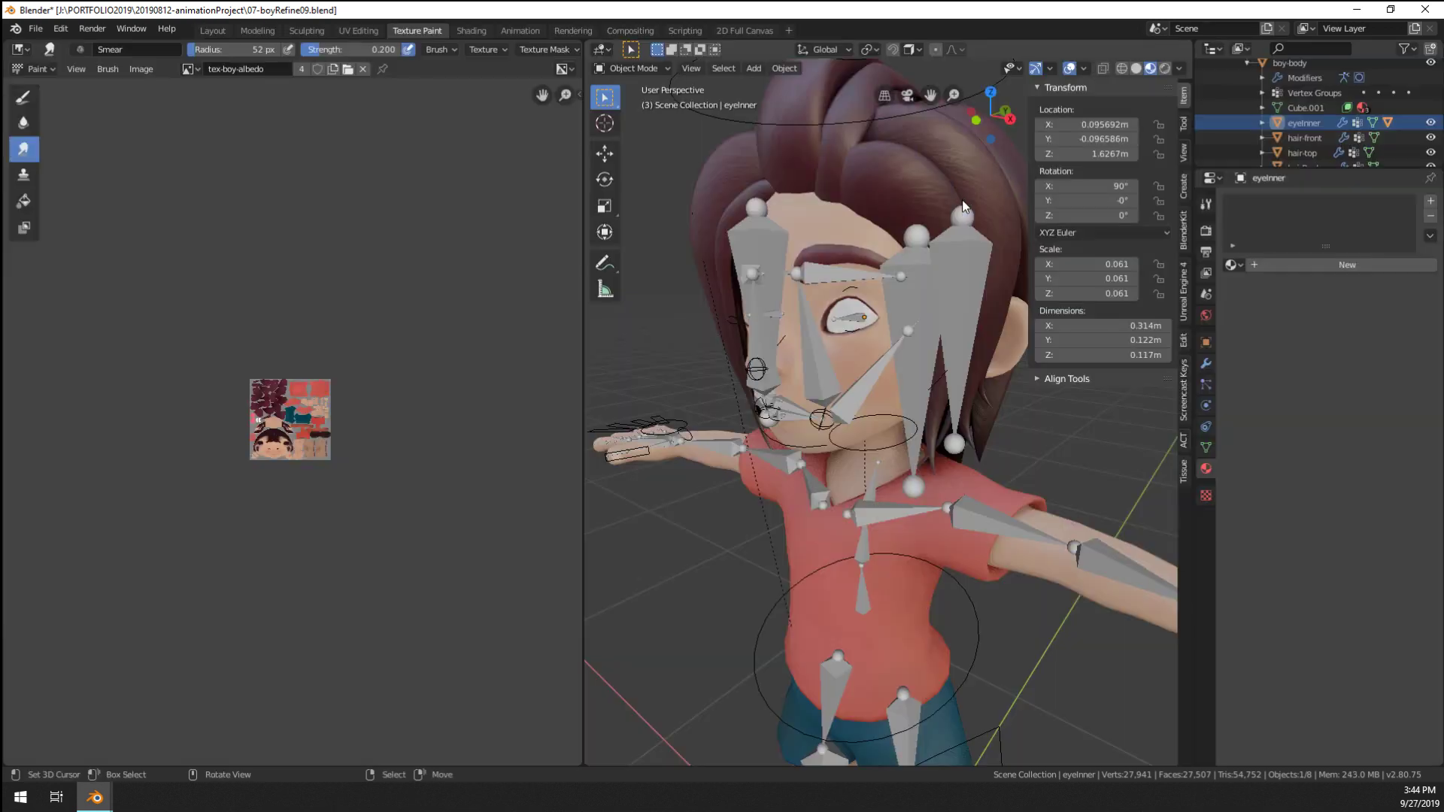
Assign the shader-eye material to eyeInner and check the boy's eyes from the front
{"action": "left_click", "coordinate": [1230, 265]}
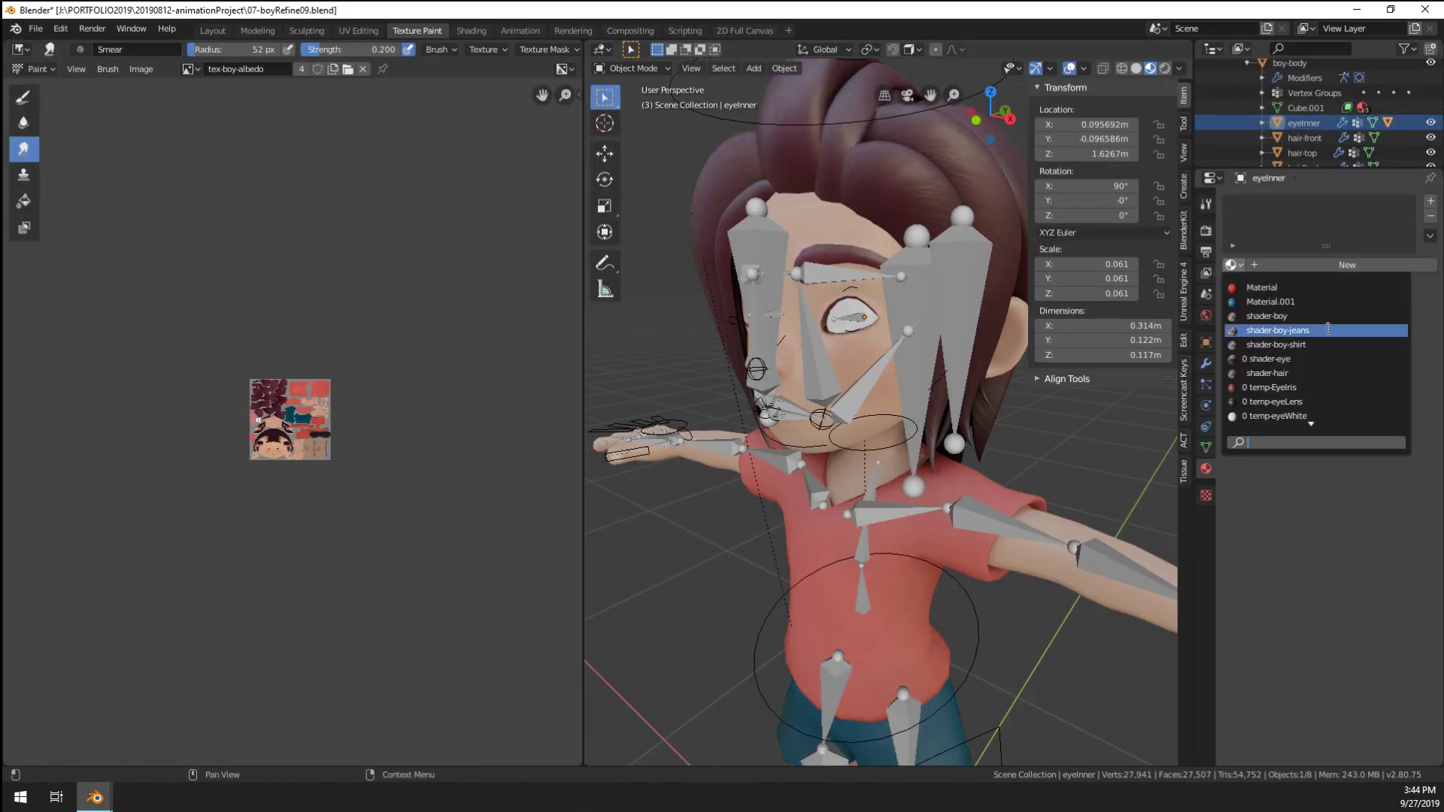
{"action": "left_click", "coordinate": [1269, 358]}
{"action": "middle_click_drag", "start_coordinate": [940, 410], "coordinate": [887, 422]}
{"action": "scroll", "coordinate": [886, 423], "scroll_direction": "down", "scroll_amount": 3}
{"action": "scroll", "coordinate": [882, 426], "scroll_direction": "up", "scroll_amount": 2}
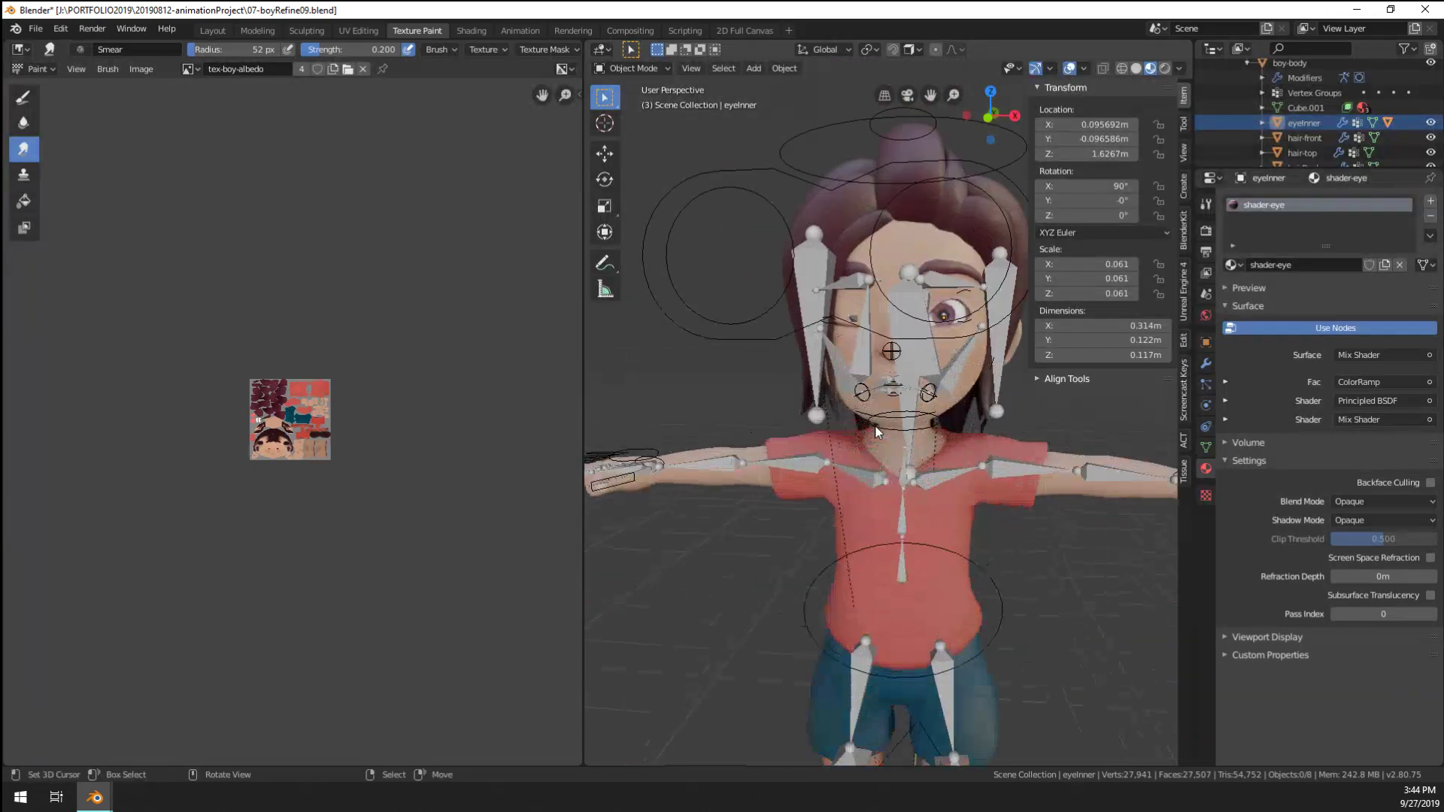
{"action": "scroll", "coordinate": [875, 431], "scroll_direction": "down", "scroll_amount": 5}
{"action": "scroll", "coordinate": [874, 431], "scroll_direction": "up", "scroll_amount": 8}
Append the raincoat-default object from 07-boyRefine08.blend into the boy's file
{"action": "left_click", "coordinate": [35, 29]}
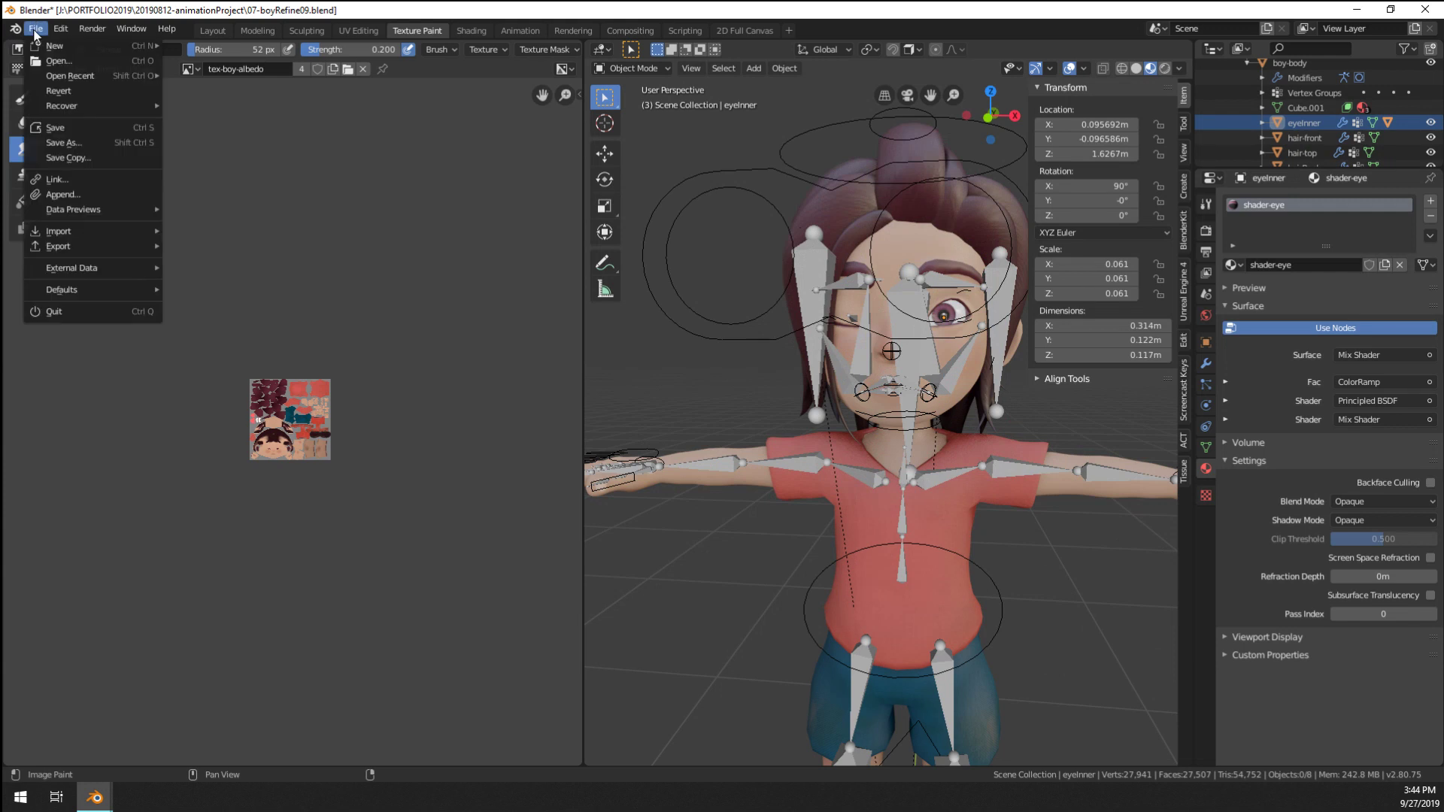
{"action": "left_click", "coordinate": [89, 192]}
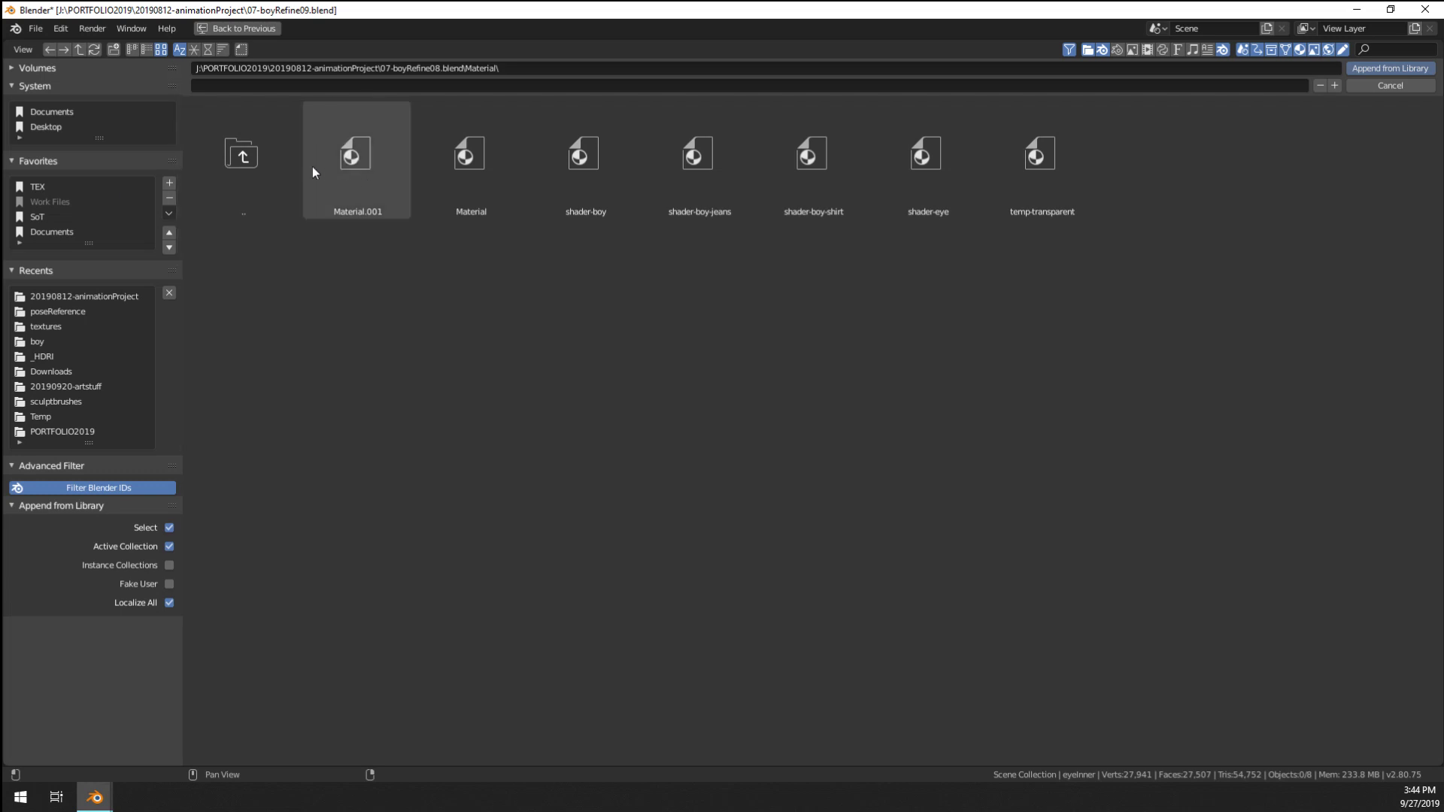
{"action": "left_click", "coordinate": [250, 165]}
{"action": "left_click", "coordinate": [249, 165]}
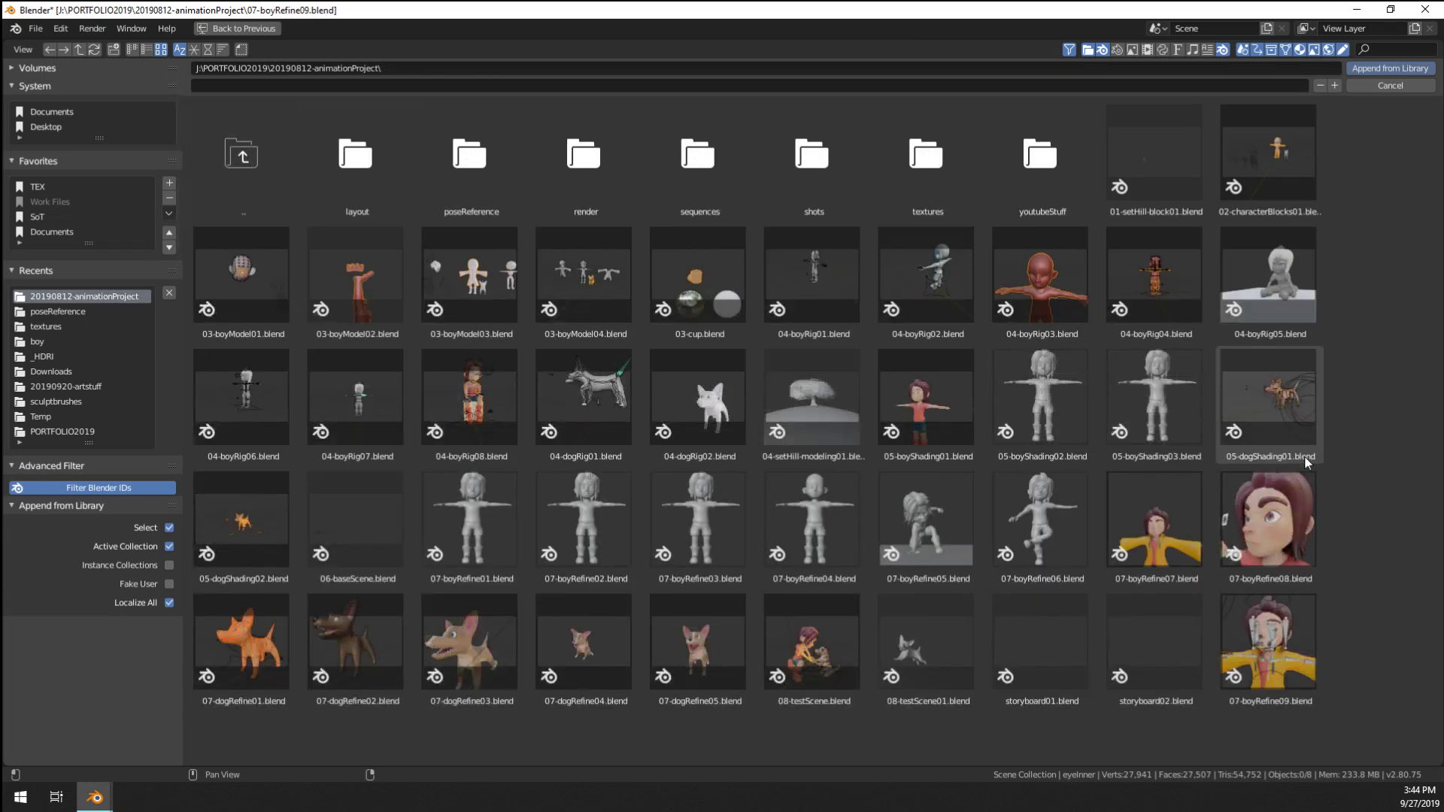
{"action": "double_click", "coordinate": [1267, 527]}
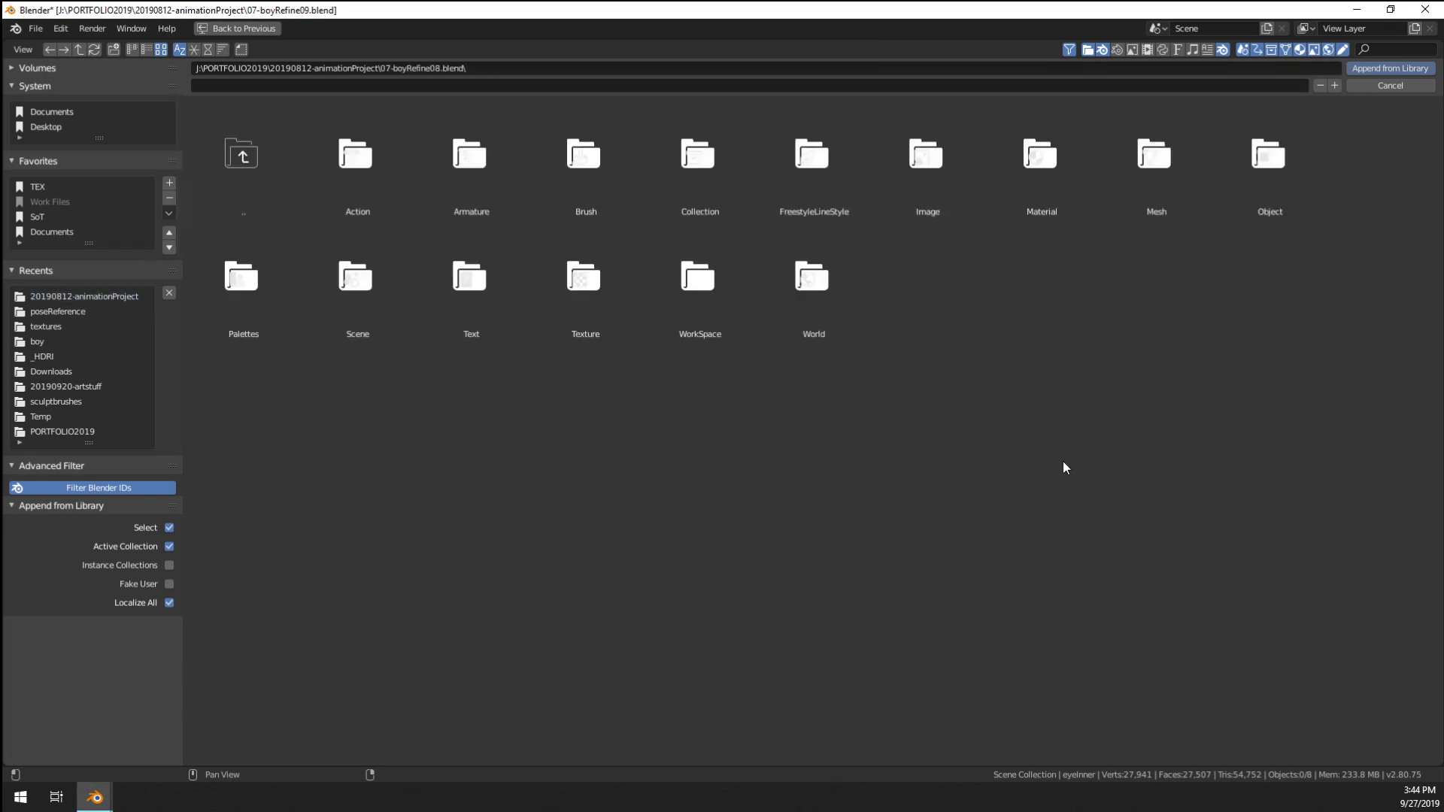
{"action": "left_click", "coordinate": [1242, 180]}
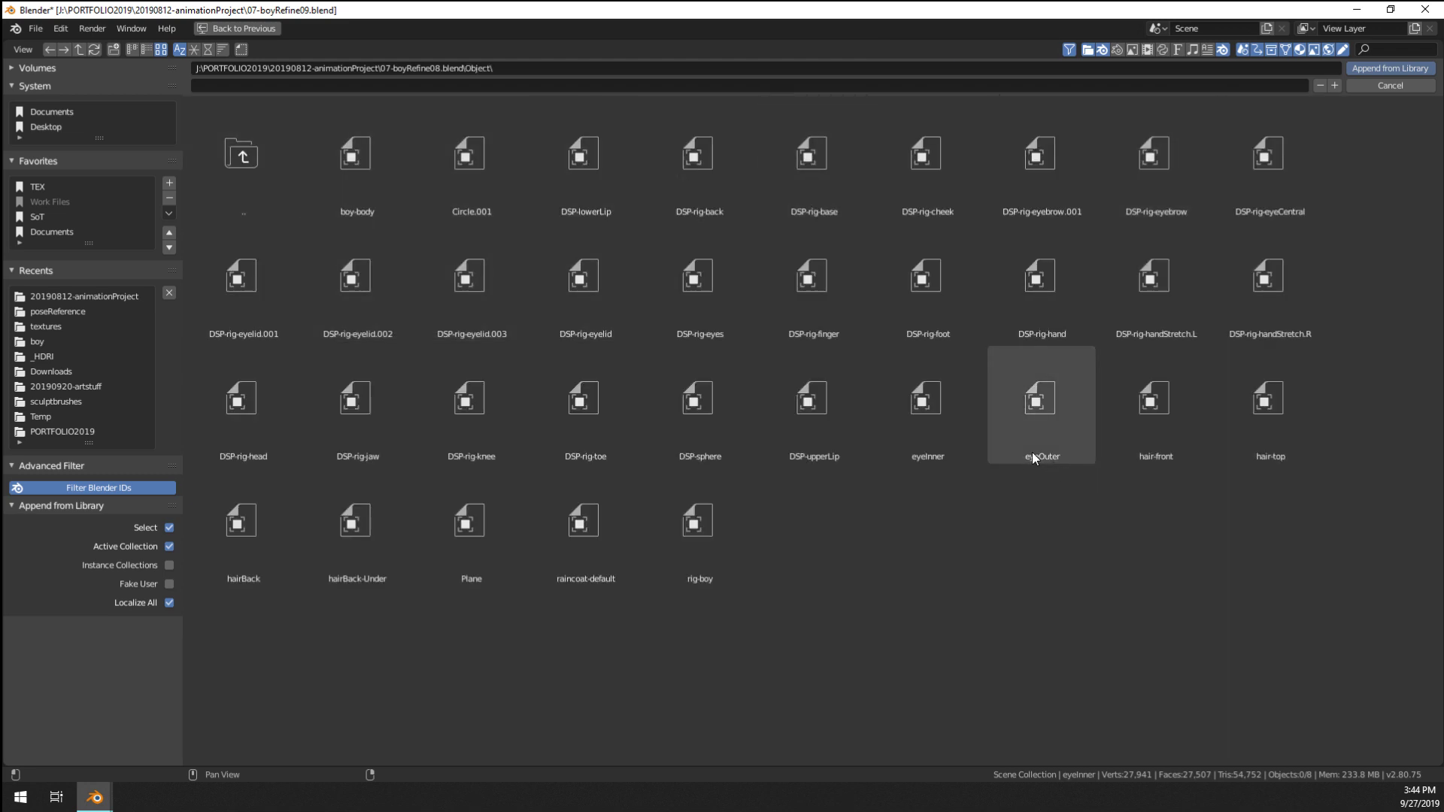
{"action": "left_click", "coordinate": [616, 518]}
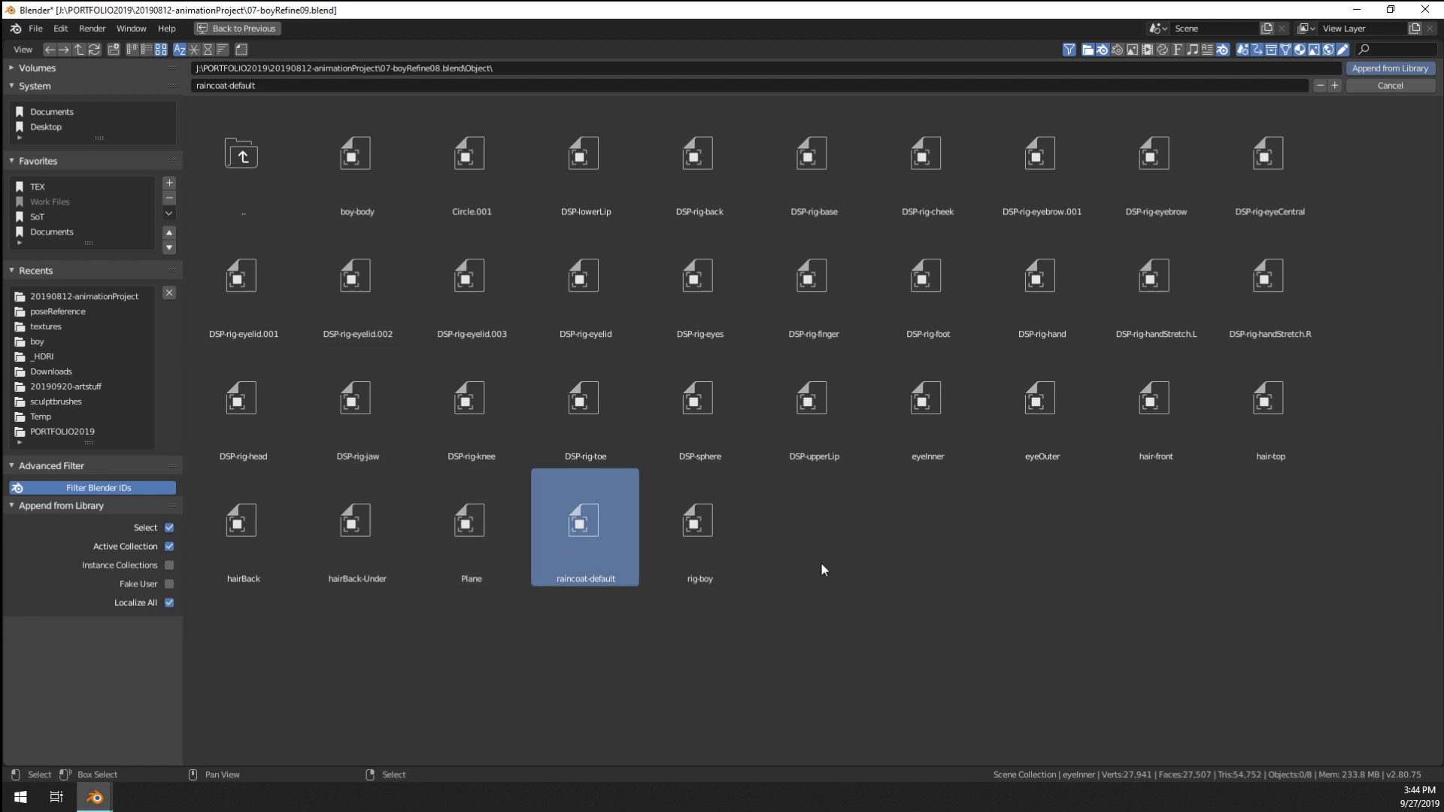
{"action": "key", "text": "Return"}
{"action": "scroll", "coordinate": [793, 486], "scroll_direction": "down", "scroll_amount": 3}
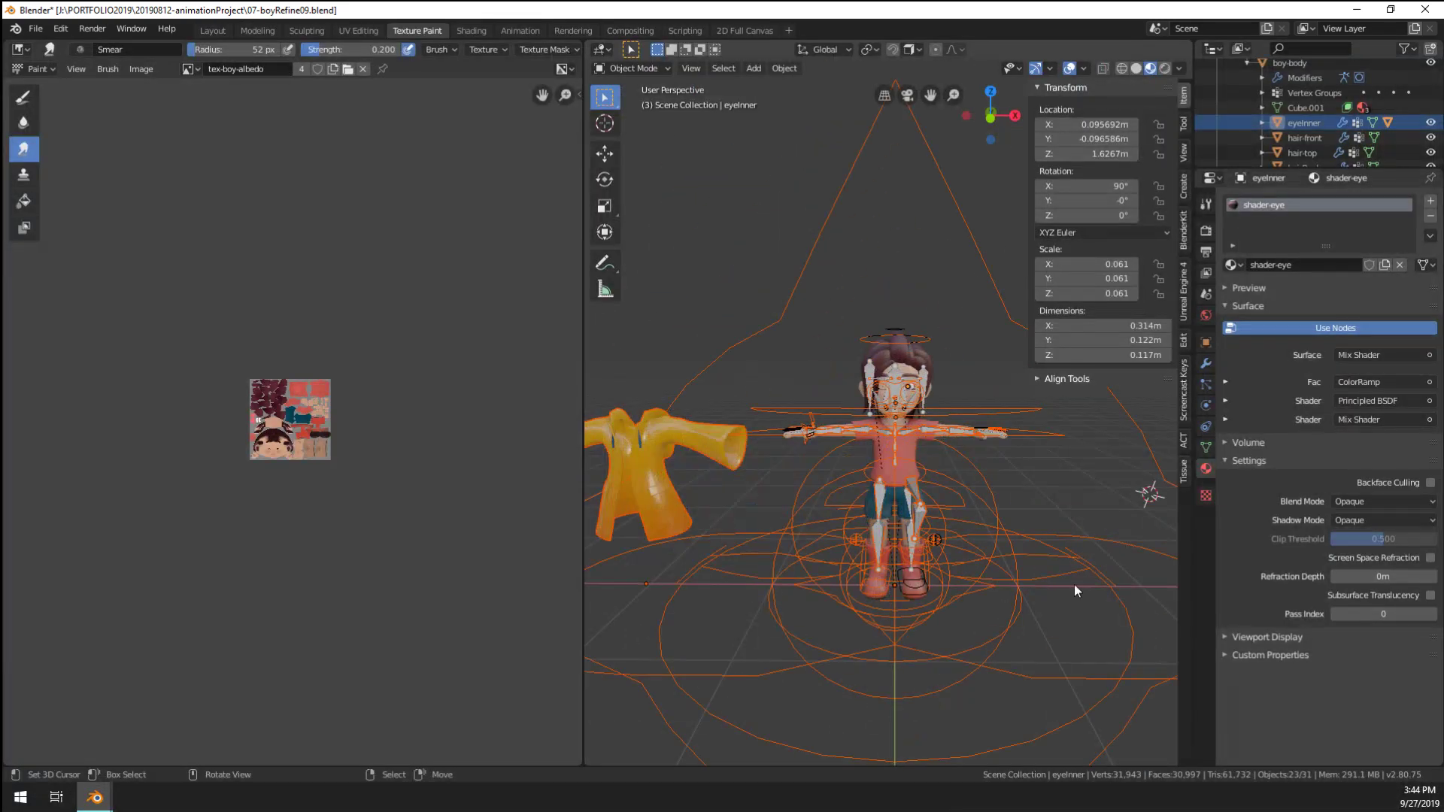
Move the appended rig display objects from Circle.000 through DSP-rig-handStretch.R.001 to the hiddenObjects collection
{"action": "scroll", "coordinate": [1286, 131], "scroll_direction": "up", "scroll_amount": 10}
{"action": "scroll", "coordinate": [1234, 101], "scroll_direction": "down", "scroll_amount": 5}
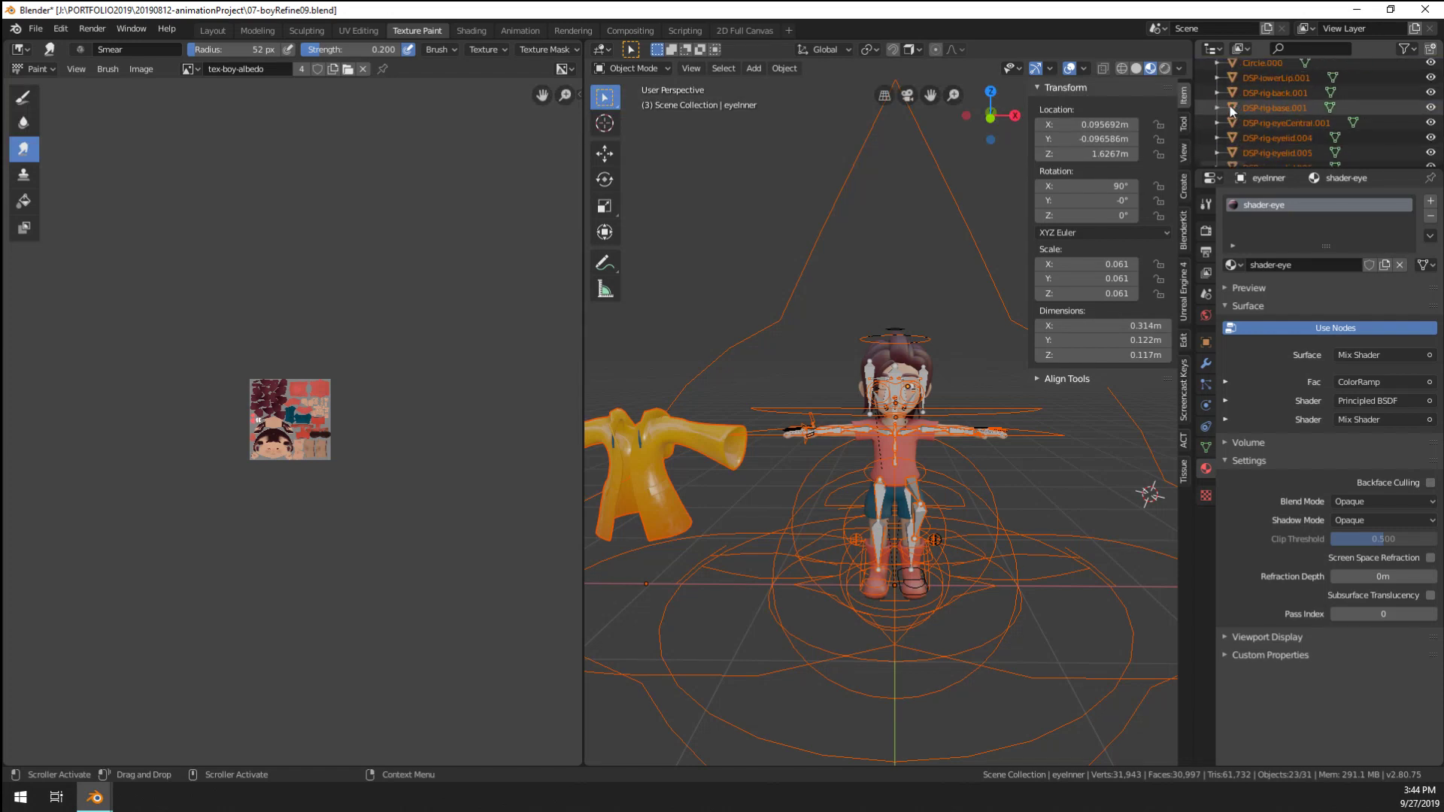
{"action": "left_click_drag", "start_coordinate": [1271, 167], "coordinate": [1273, 431]}
{"action": "left_click", "coordinate": [1271, 198]}
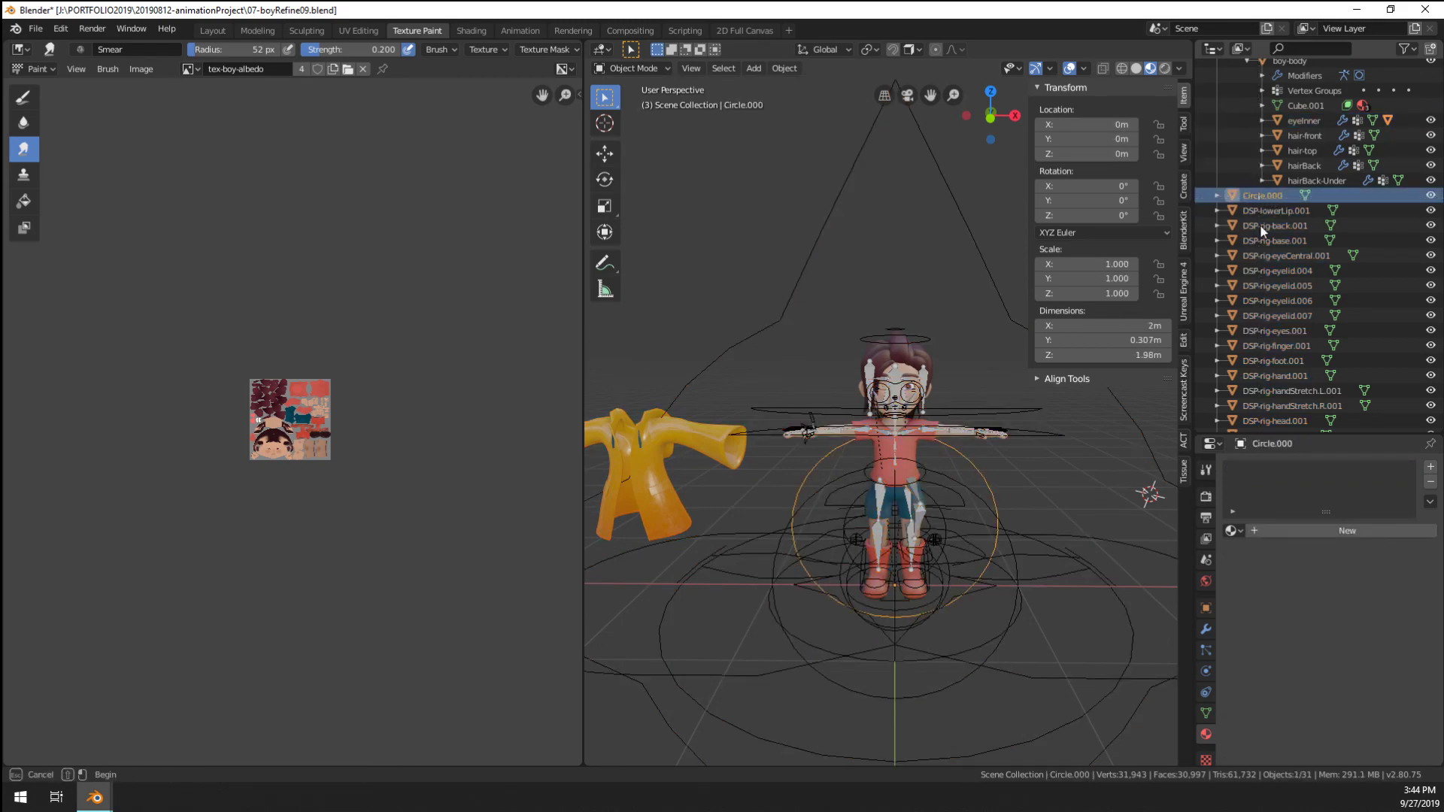
{"action": "left_click_drag", "start_coordinate": [1260, 200], "coordinate": [1271, 409]}
{"action": "scroll", "coordinate": [1271, 409], "scroll_direction": "down", "scroll_amount": 3}
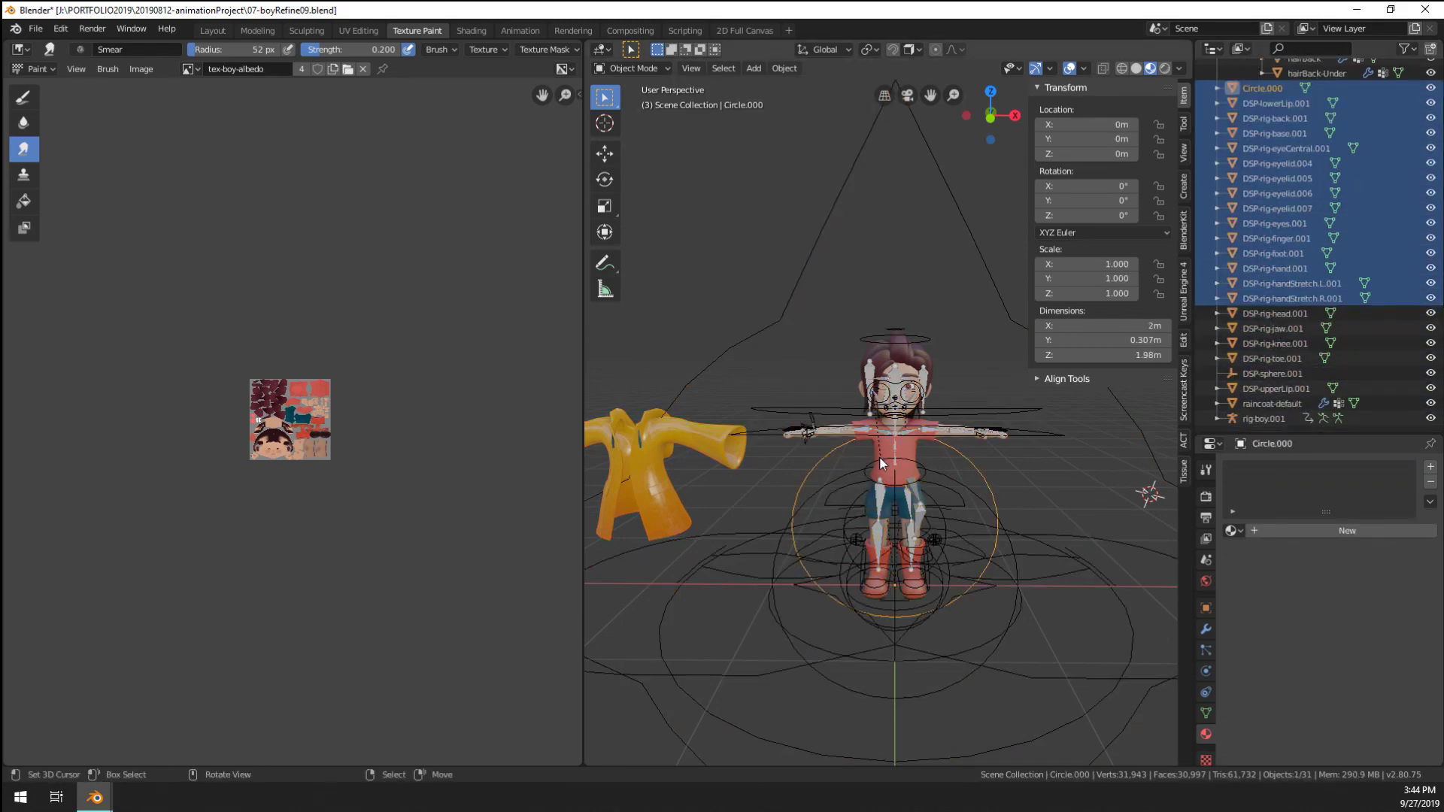
{"action": "key", "text": "m"}
{"action": "key", "text": "m"}
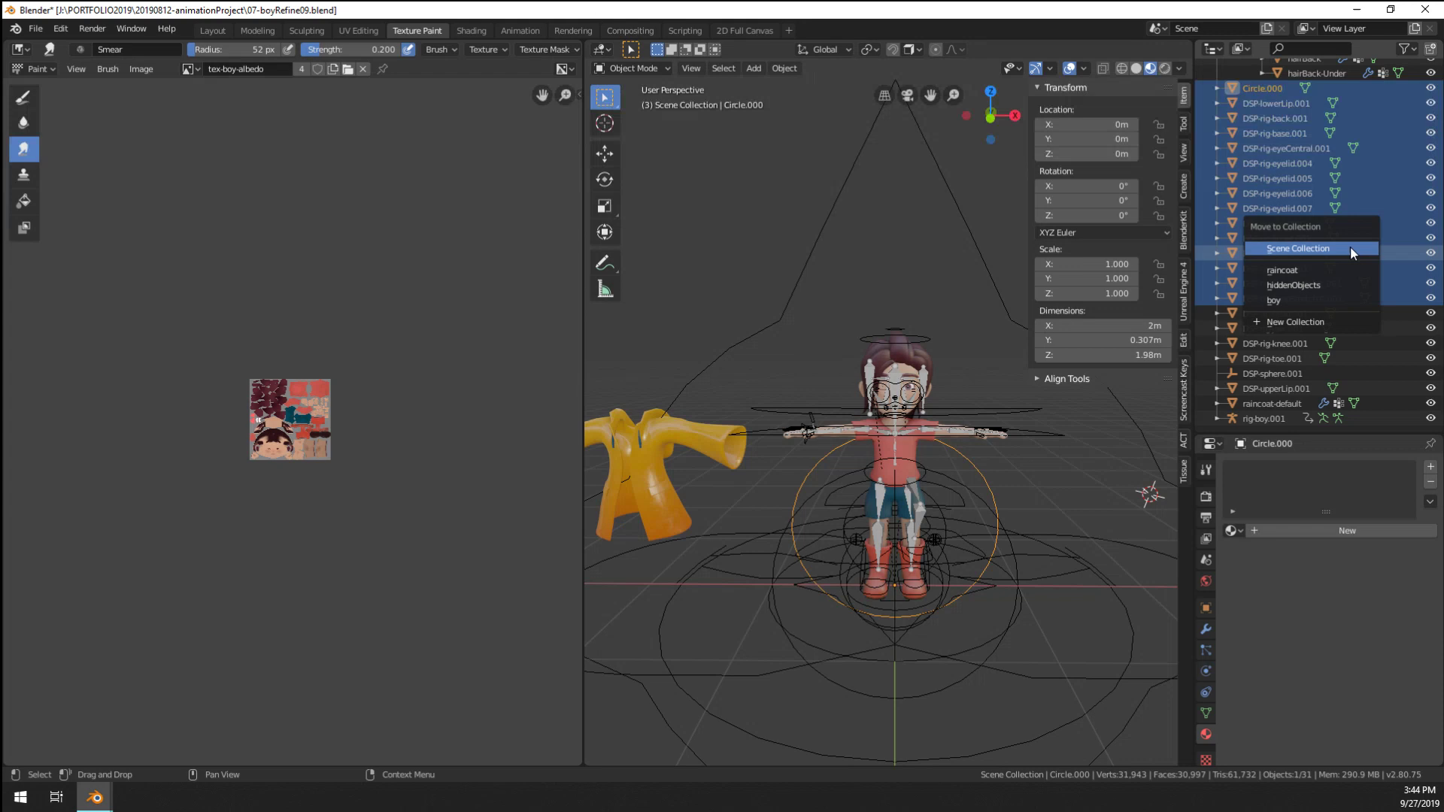
{"action": "left_click", "coordinate": [1313, 286]}
Move the remaining appended display objects, DSP-rig-head.001 through DSP-upperLip.001, to the hiddenObjects collection
{"action": "left_click", "coordinate": [1271, 308]}
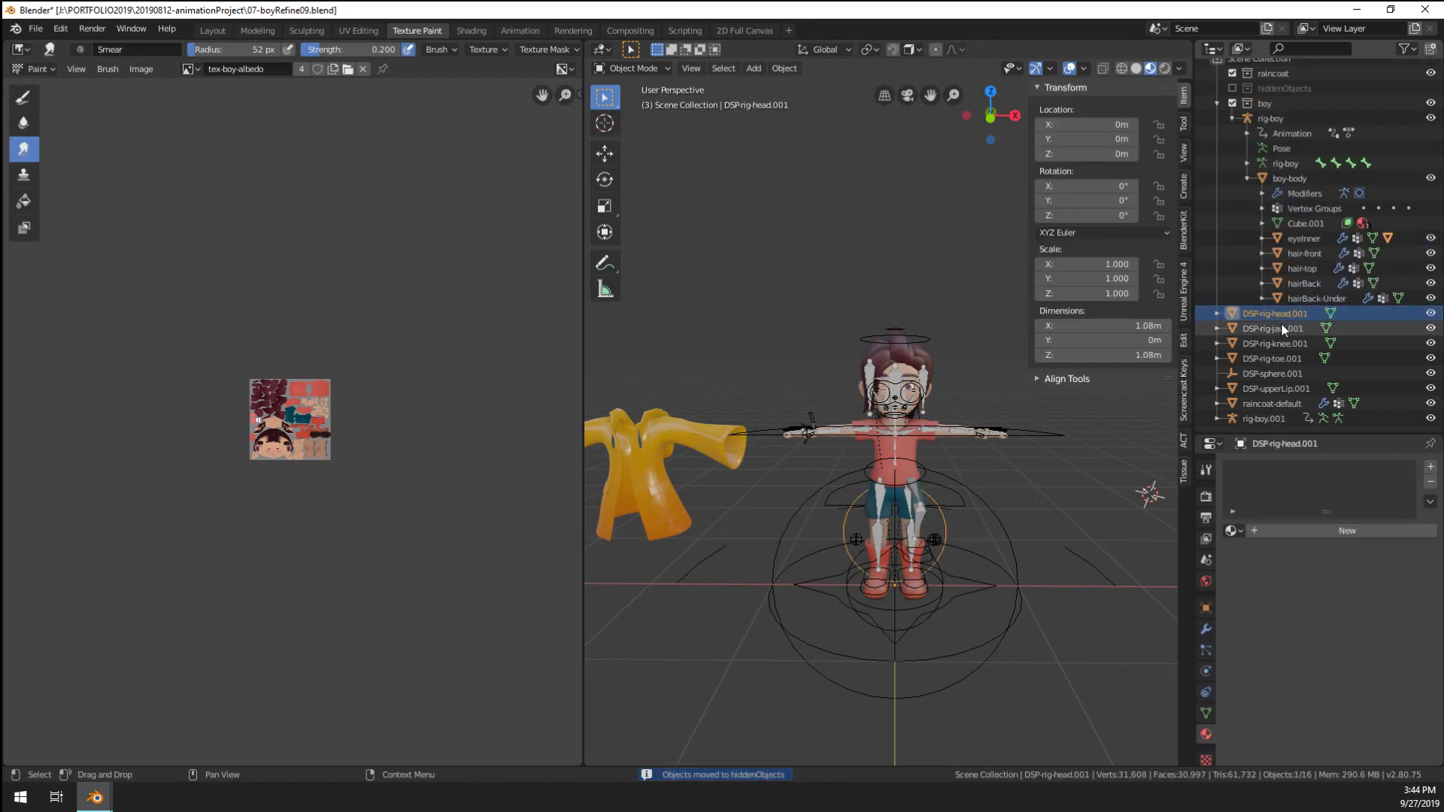
{"action": "left_click_drag", "start_coordinate": [1280, 328], "coordinate": [1276, 408]}
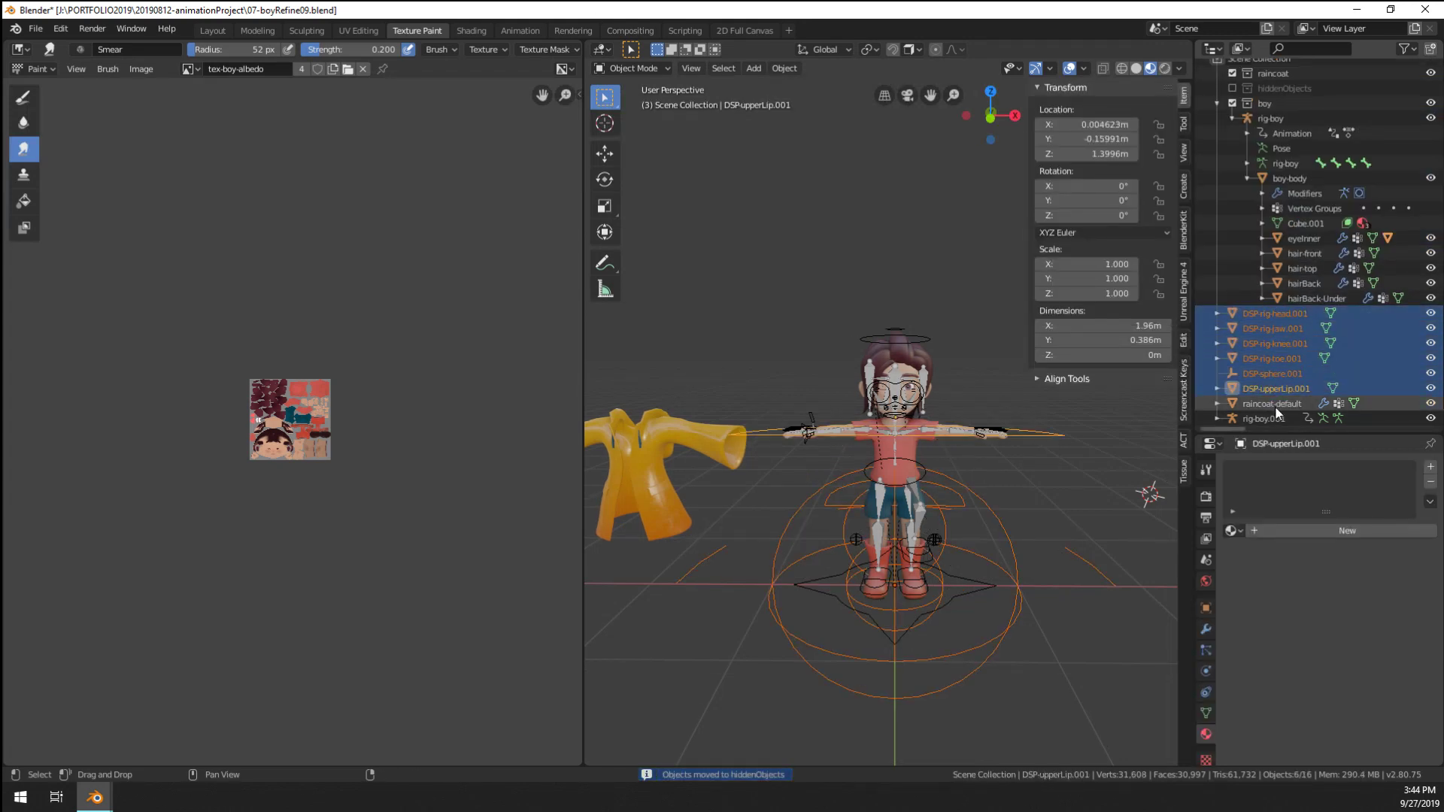
{"action": "key", "text": "x"}
{"action": "left_click", "coordinate": [771, 488]}
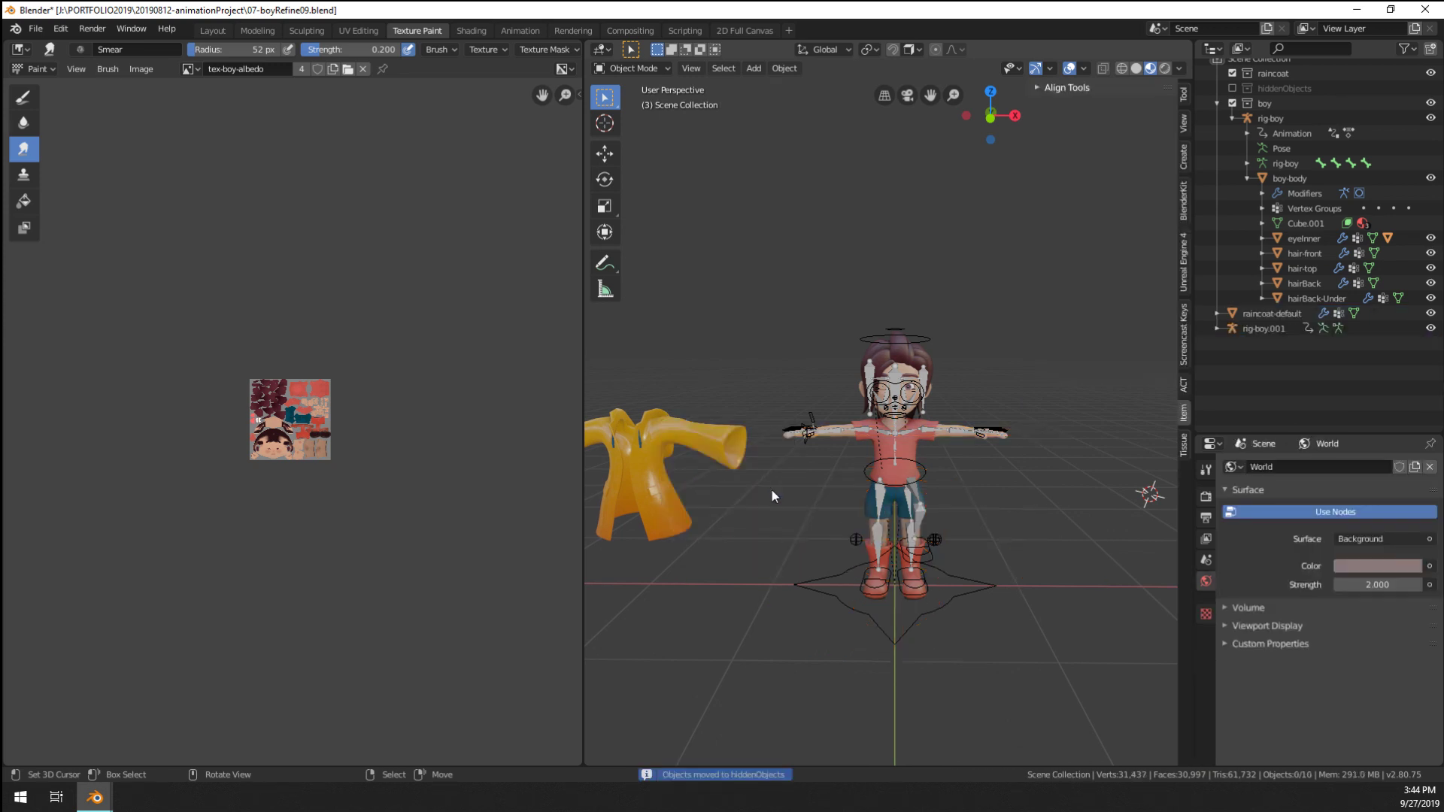
Show the modifiers of raincoat-default and clear its location so it sits on the boy
{"action": "left_click", "coordinate": [650, 483]}
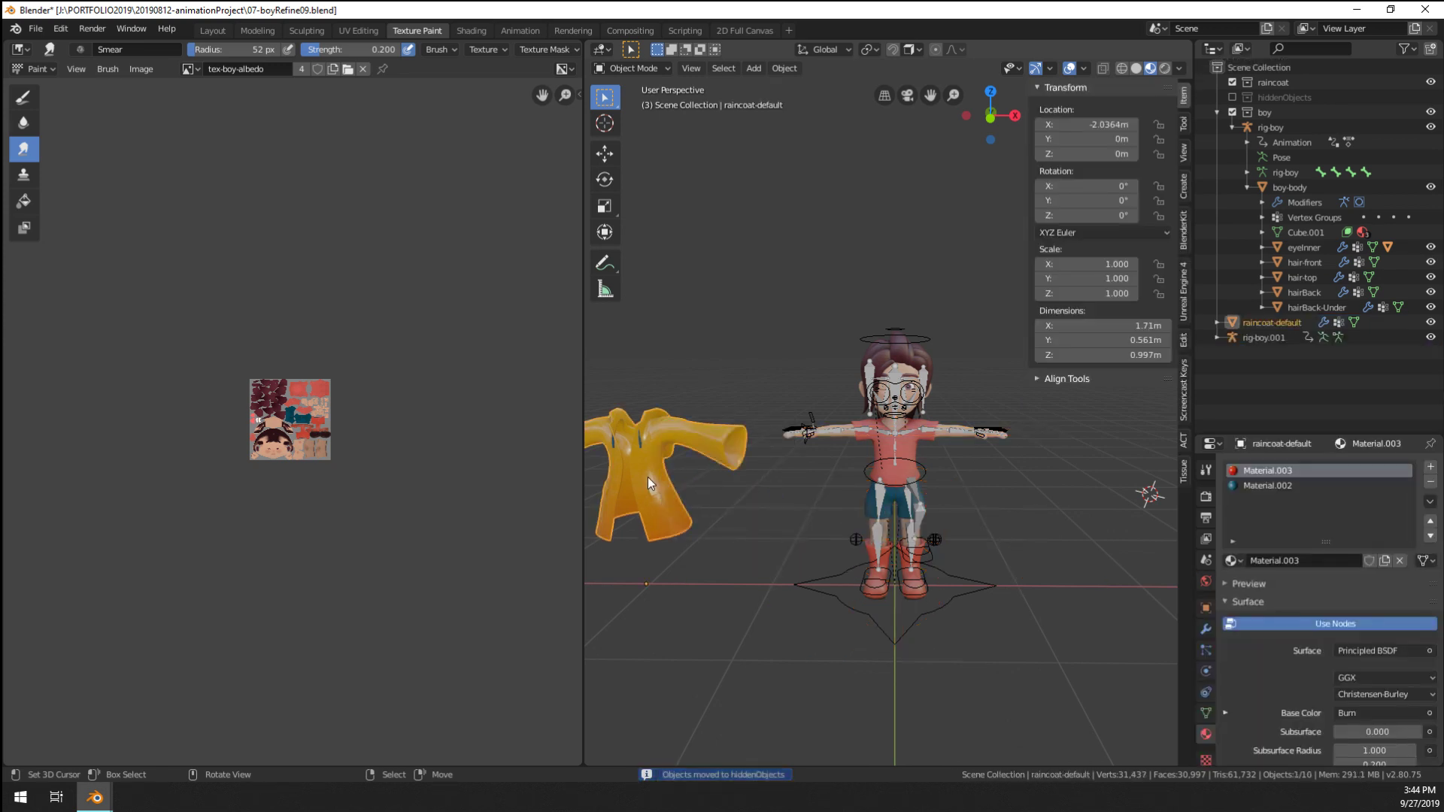
{"action": "left_click", "coordinate": [1207, 629]}
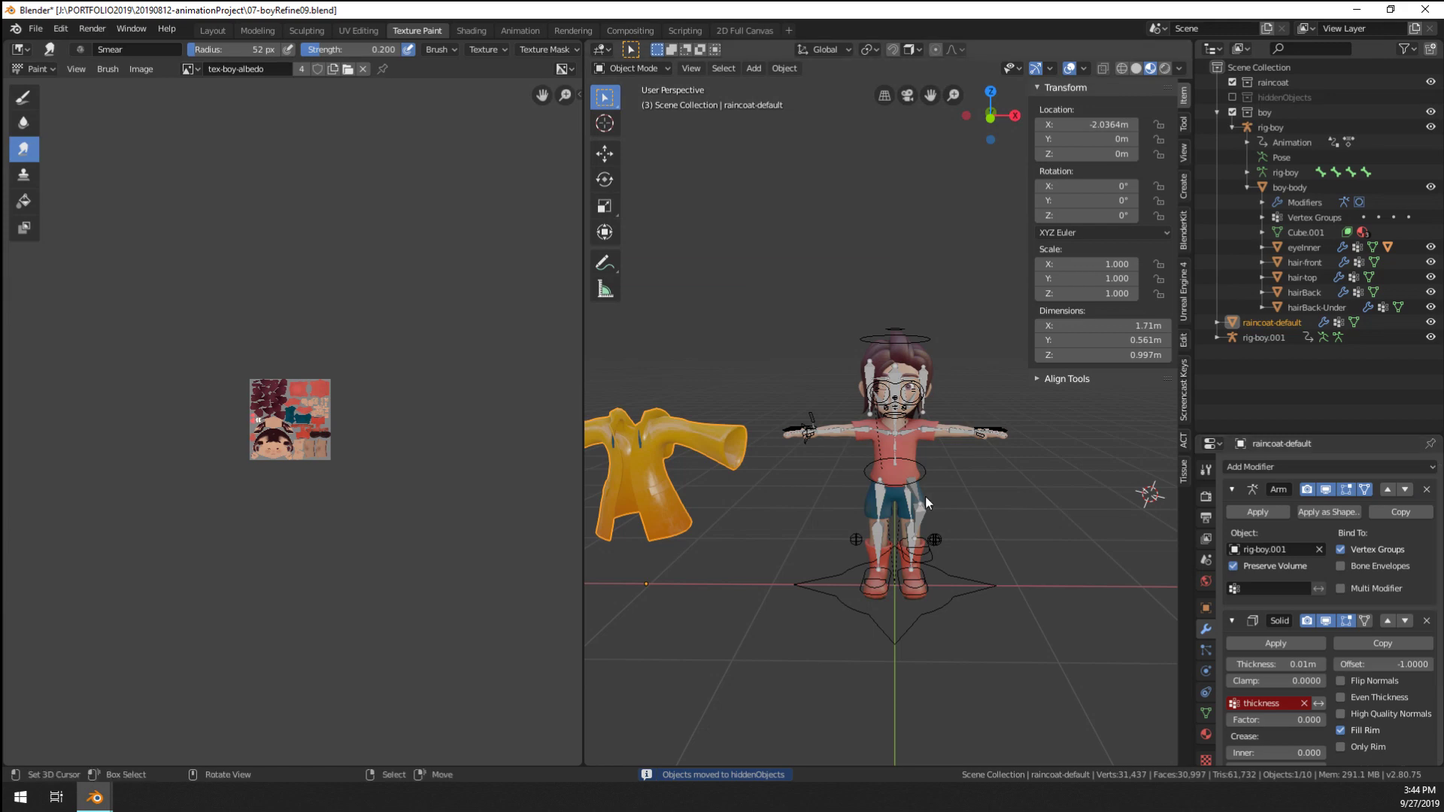
{"action": "key", "text": "alt+g"}
{"action": "scroll", "coordinate": [936, 494], "scroll_direction": "up", "scroll_amount": 8}
{"action": "scroll", "coordinate": [1018, 439], "scroll_direction": "down", "scroll_amount": 6}
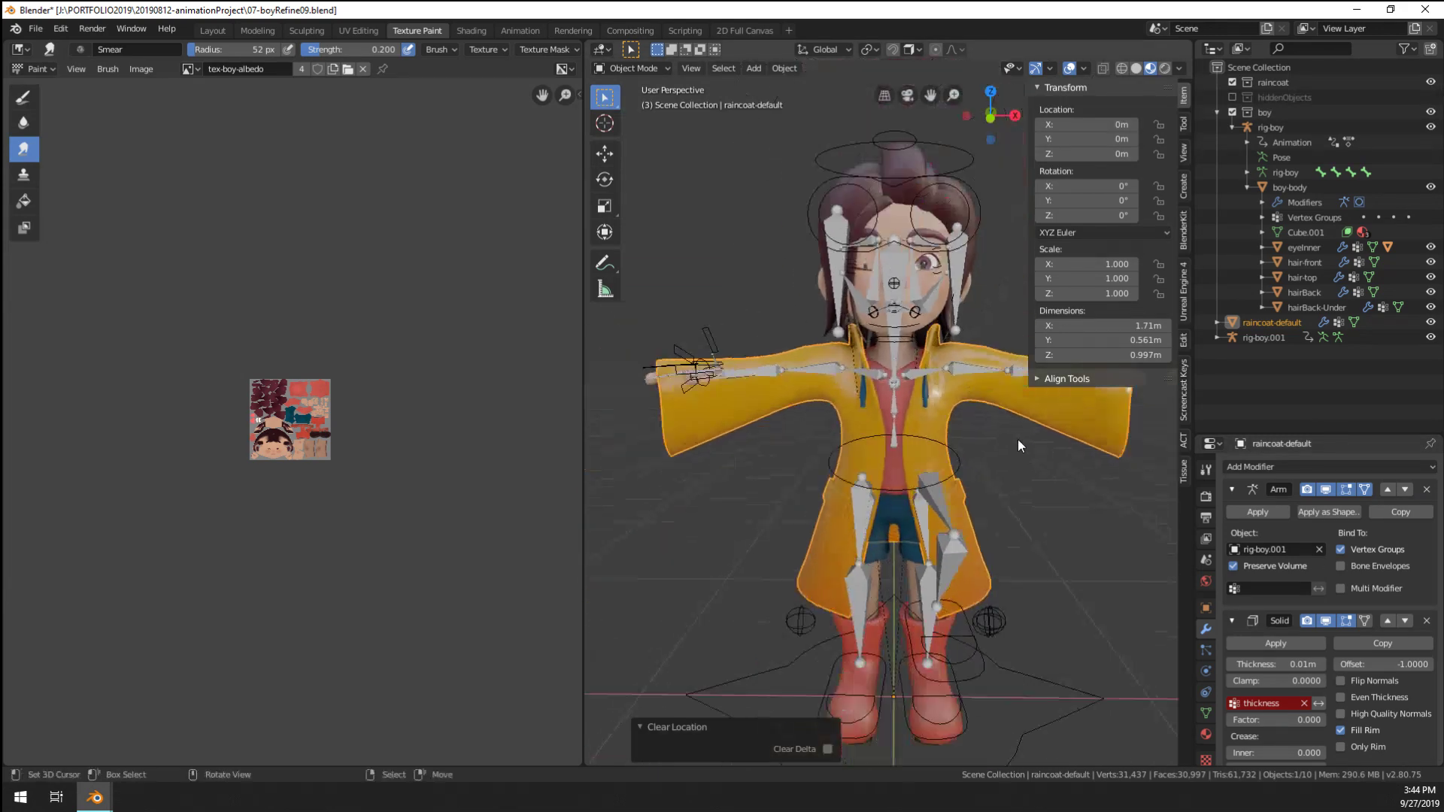
Test-rotate the forearm-L bone of rig-boy.001 to check which rig drives the raincoat, and return to Object Mode
{"action": "left_click", "coordinate": [991, 381]}
{"action": "key", "text": "ctrl+Tab"}
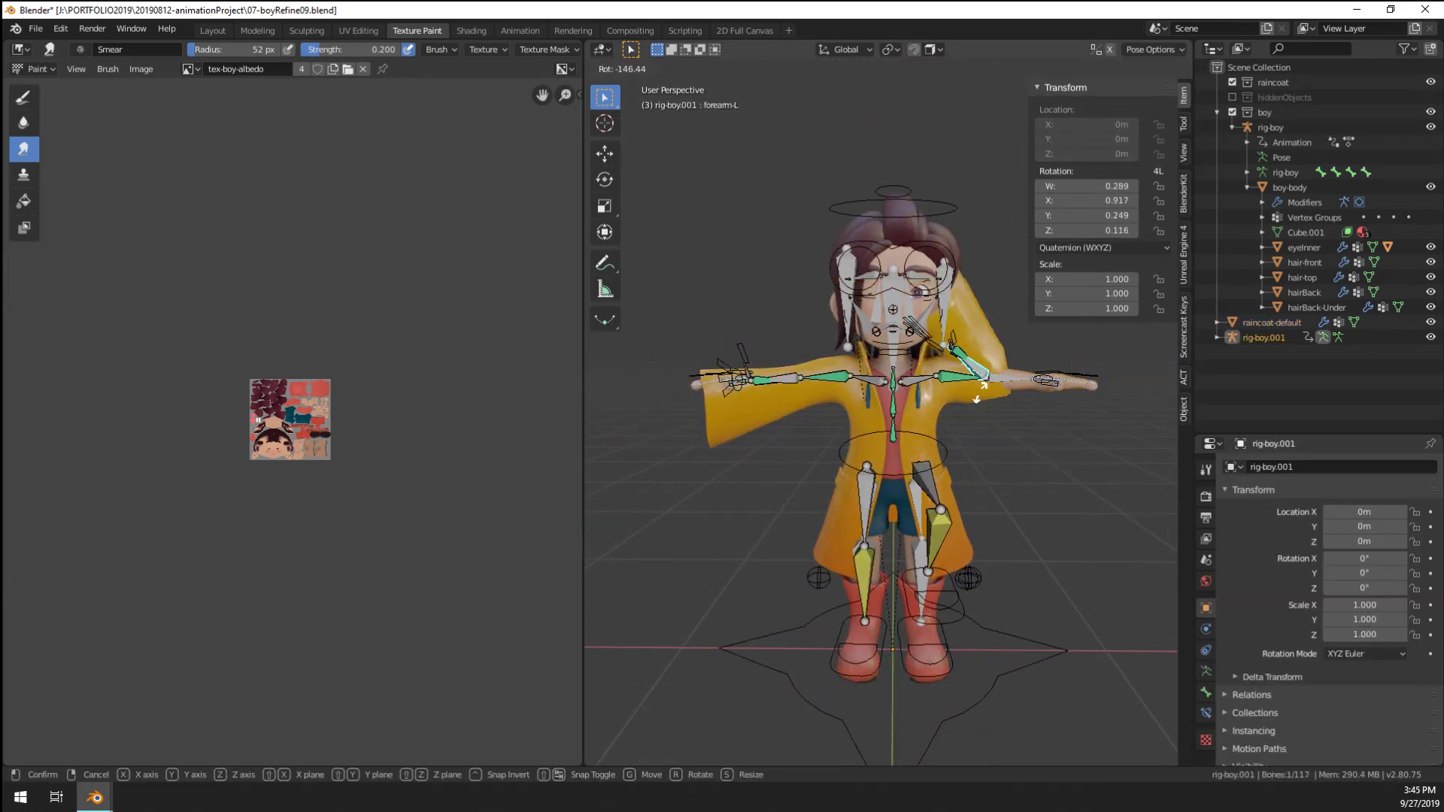
{"action": "scroll", "coordinate": [987, 402], "scroll_direction": "up", "scroll_amount": 5}
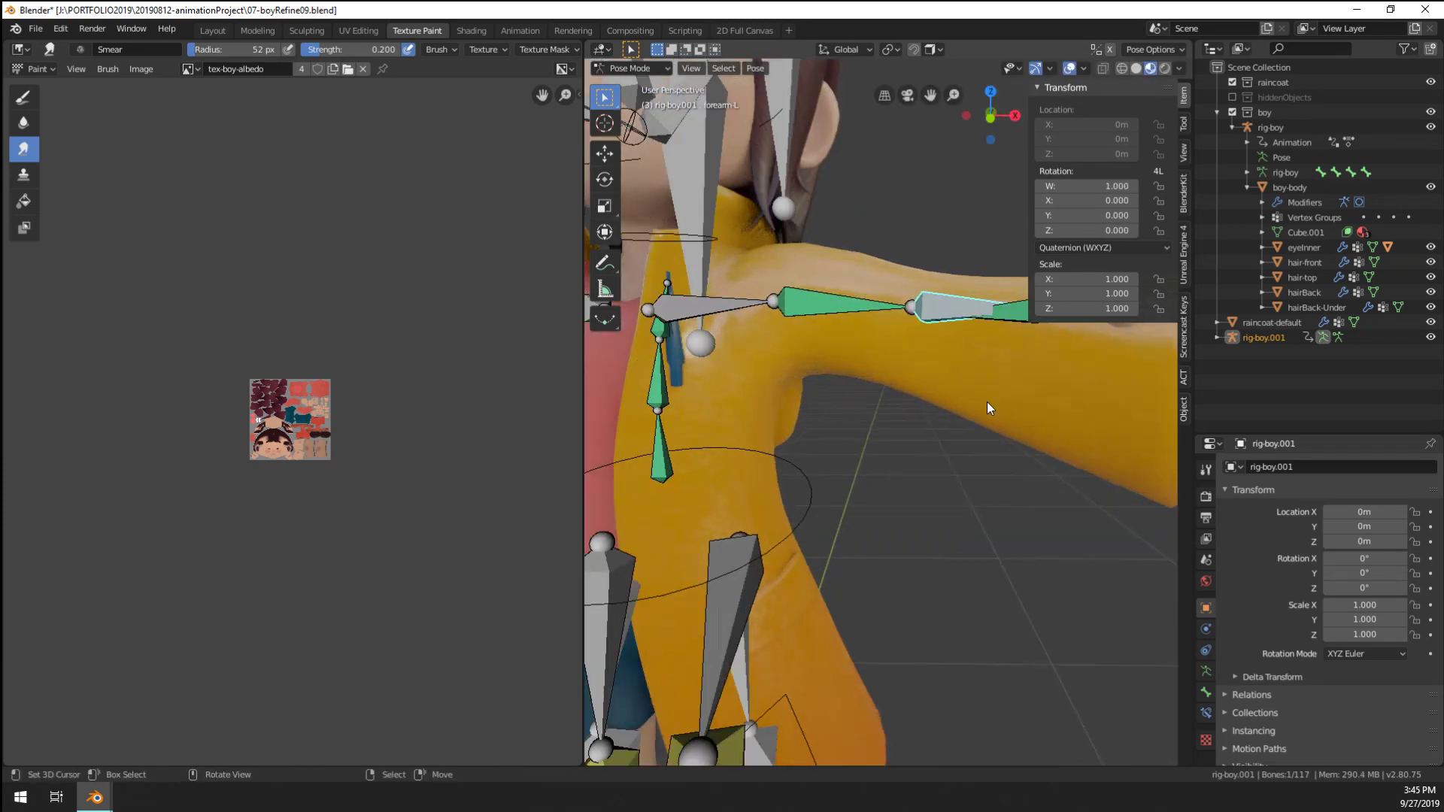
{"action": "key", "text": "Tab"}
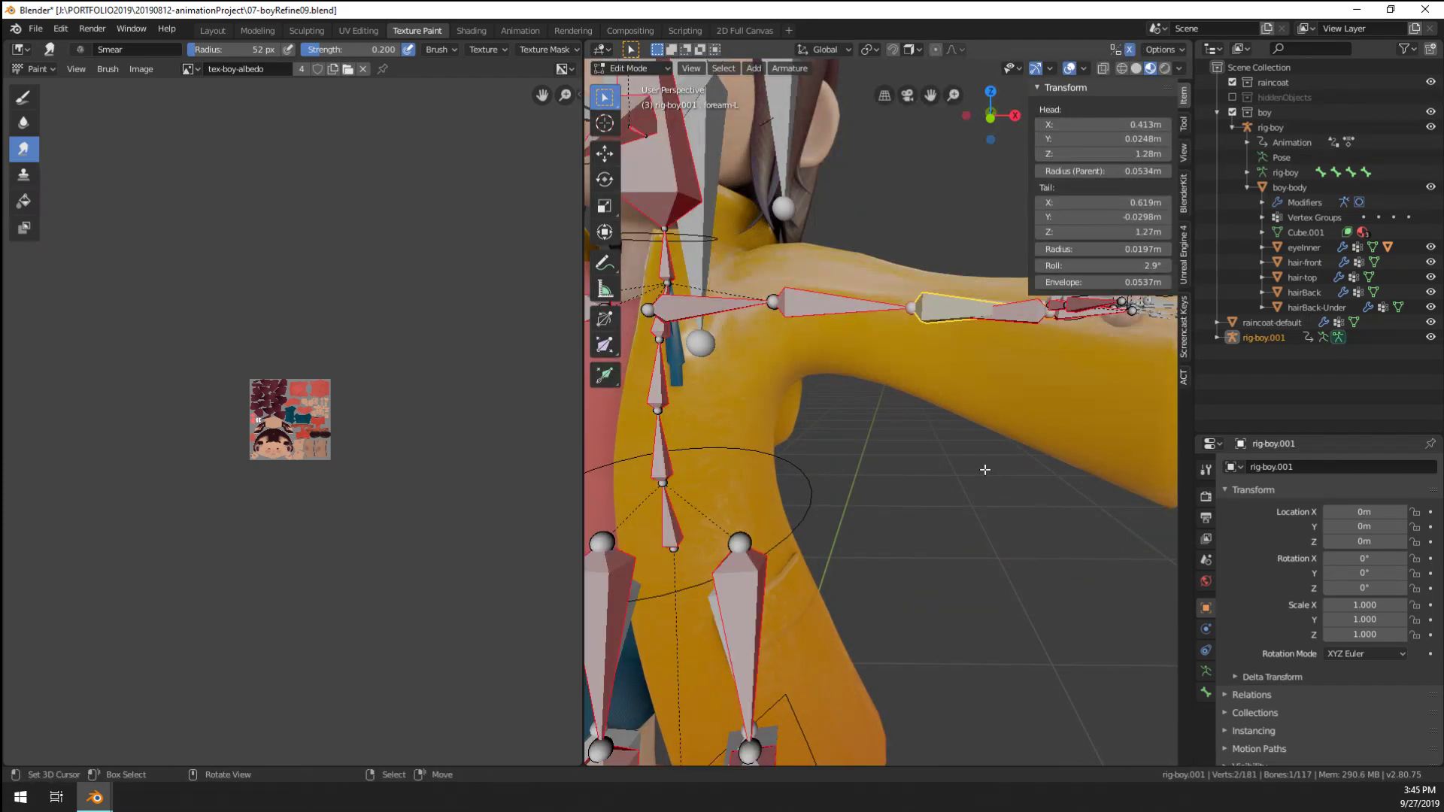
{"action": "key", "text": "ctrl+Tab"}
{"action": "left_click", "coordinate": [899, 477]}
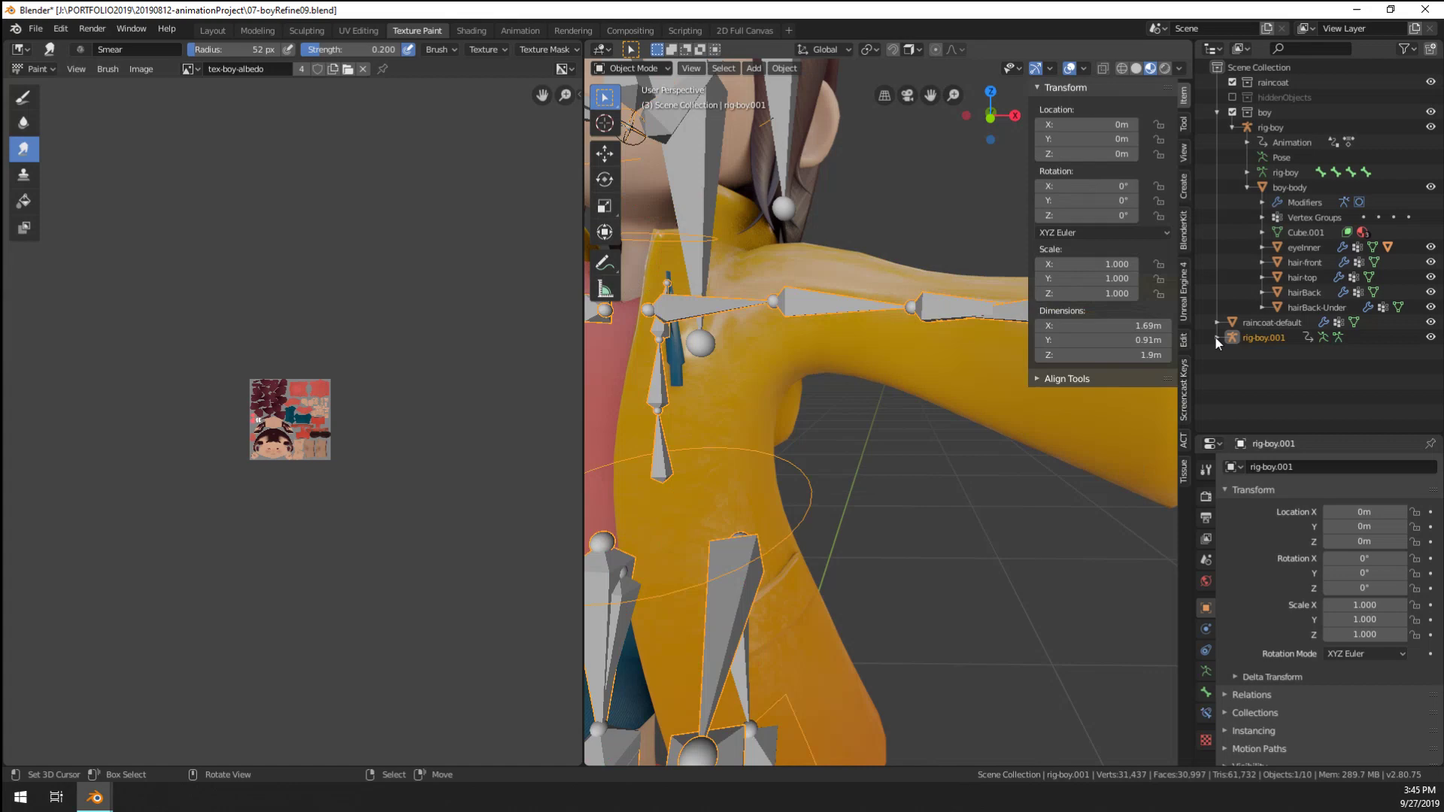
Delete the duplicate armature rig-boy.001 from the scene
{"action": "left_click", "coordinate": [1256, 337]}
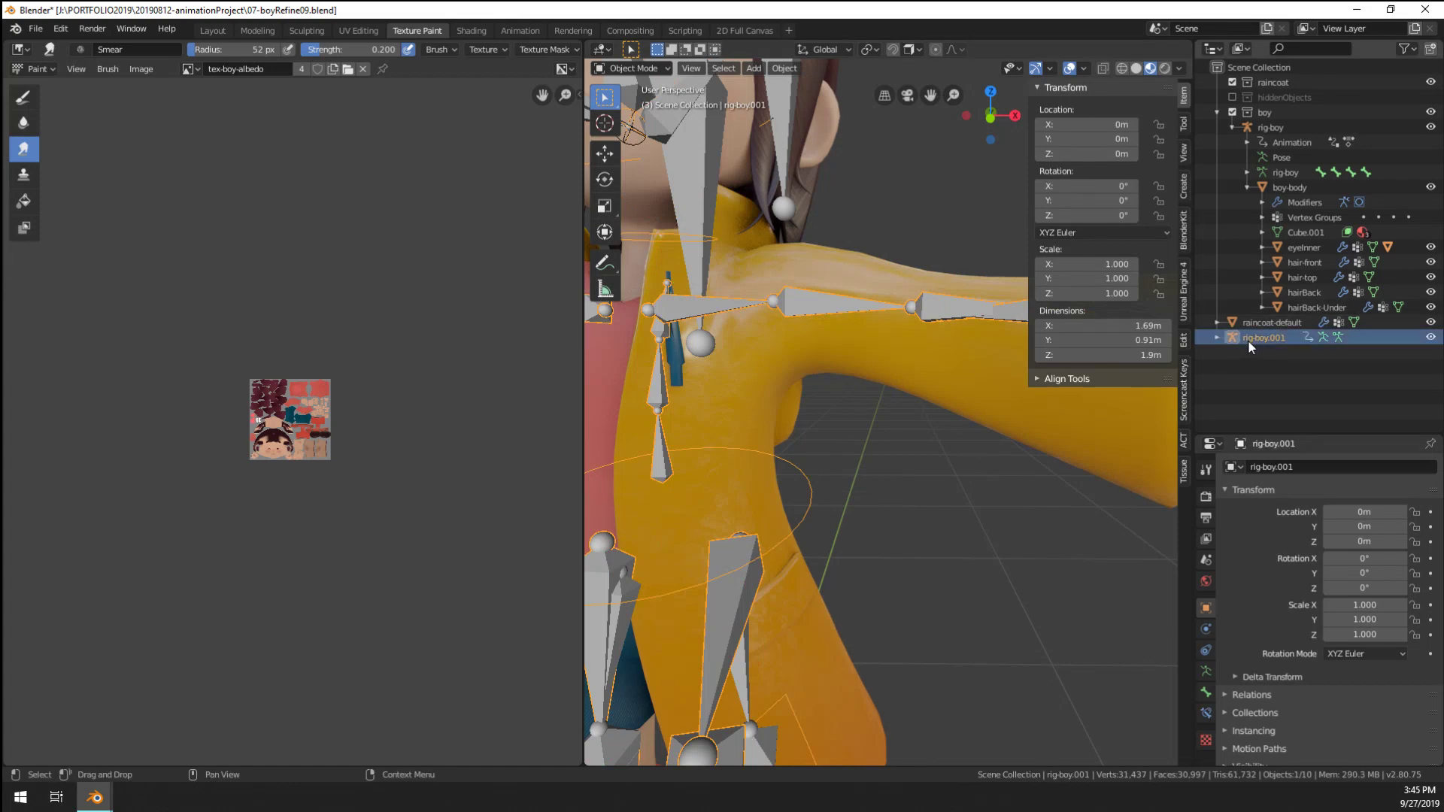
{"action": "key", "text": "x"}
{"action": "left_click", "coordinate": [836, 441]}
{"action": "scroll", "coordinate": [981, 413], "scroll_direction": "down", "scroll_amount": 5}
Set the object of the raincoat's Armature modifier to rig-boy
{"action": "left_click", "coordinate": [981, 413]}
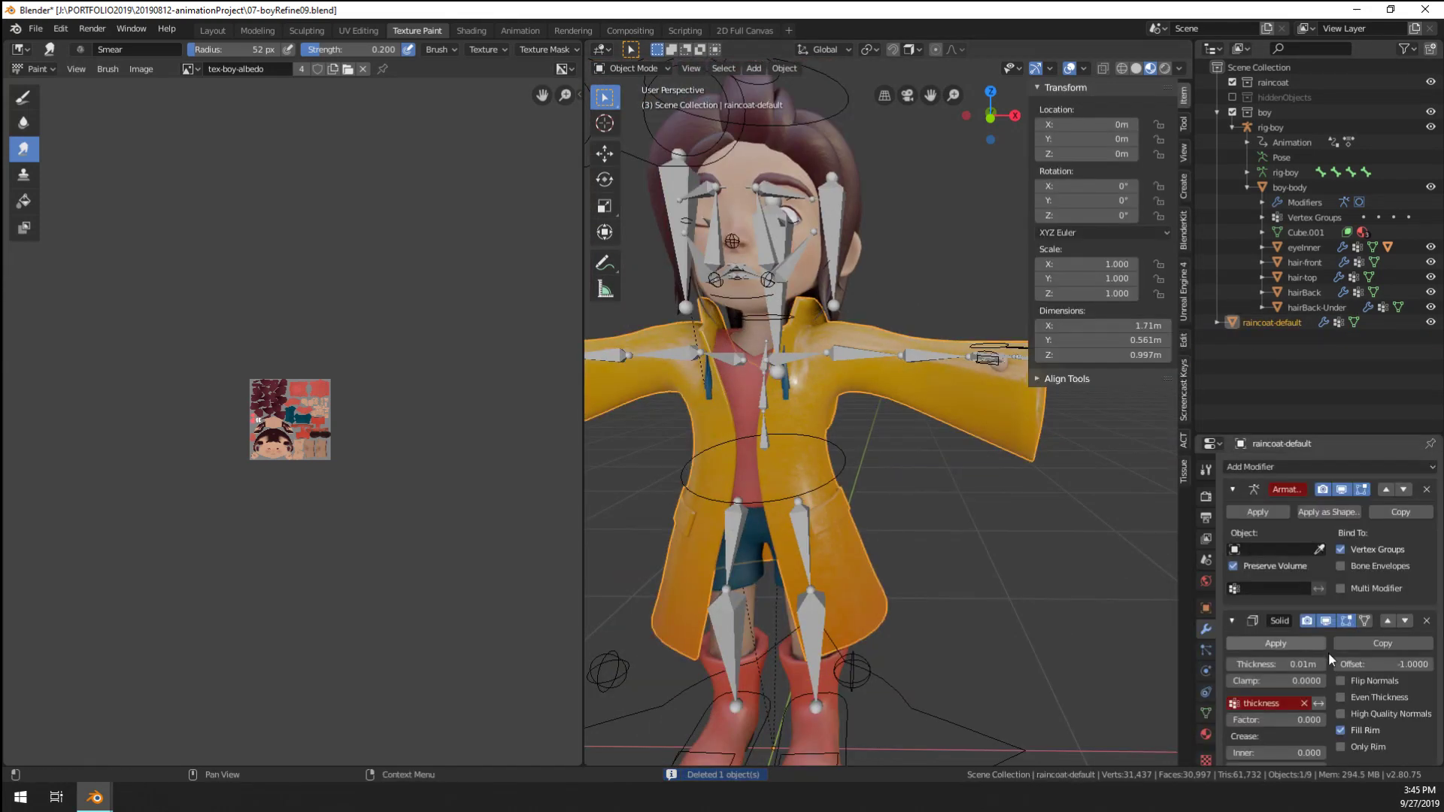
{"action": "left_click", "coordinate": [1273, 548]}
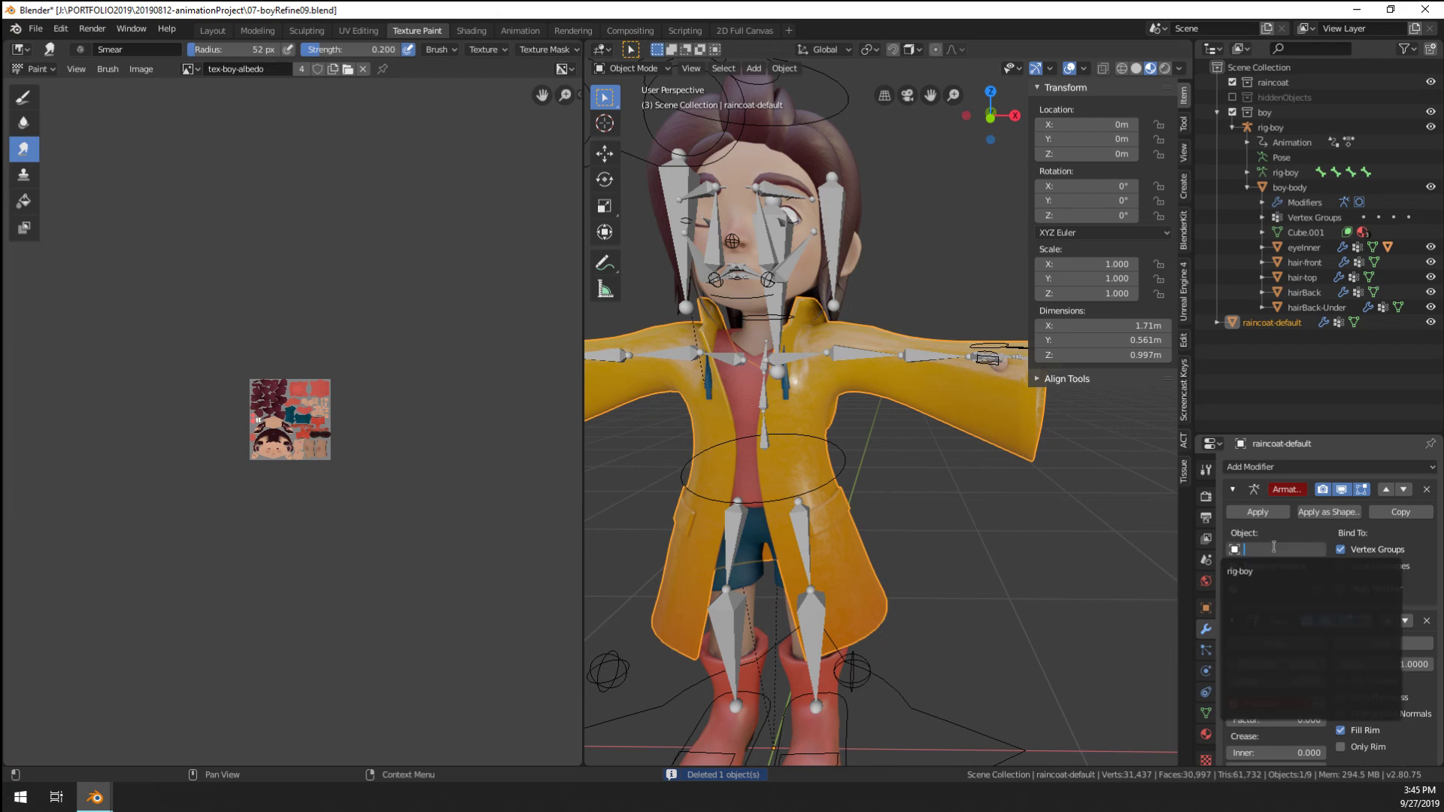
{"action": "left_click", "coordinate": [1240, 571]}
Select the rig-boy armature for posing to test the raincoat's deformation
{"action": "key", "text": "ctrl+Tab"}
{"action": "left_click", "coordinate": [942, 354]}
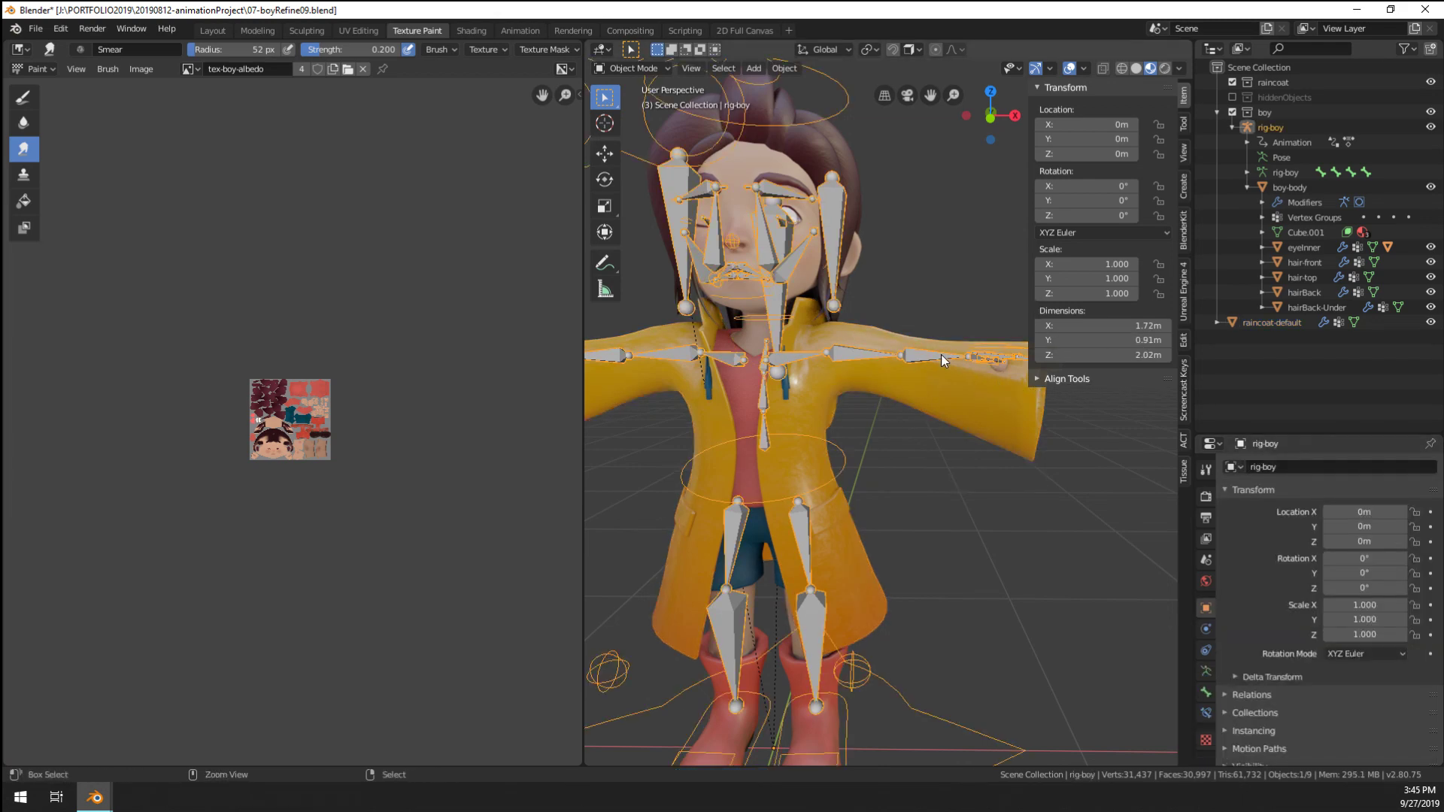
{"action": "key", "text": "ctrl+Tab"}
{"action": "key", "text": "r"}
{"action": "key", "text": "Escape"}
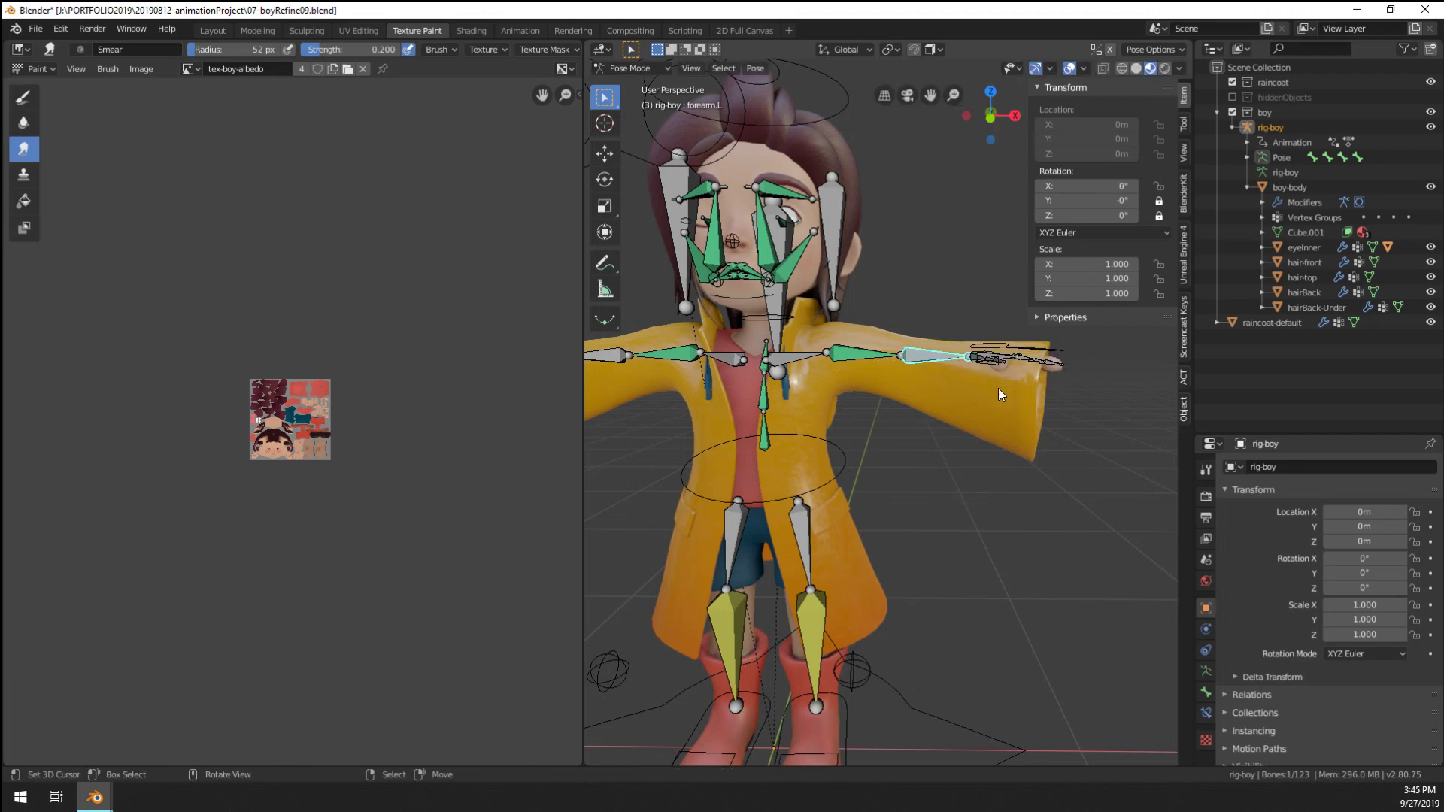
{"action": "middle_click_drag", "start_coordinate": [999, 388], "coordinate": [978, 481]}
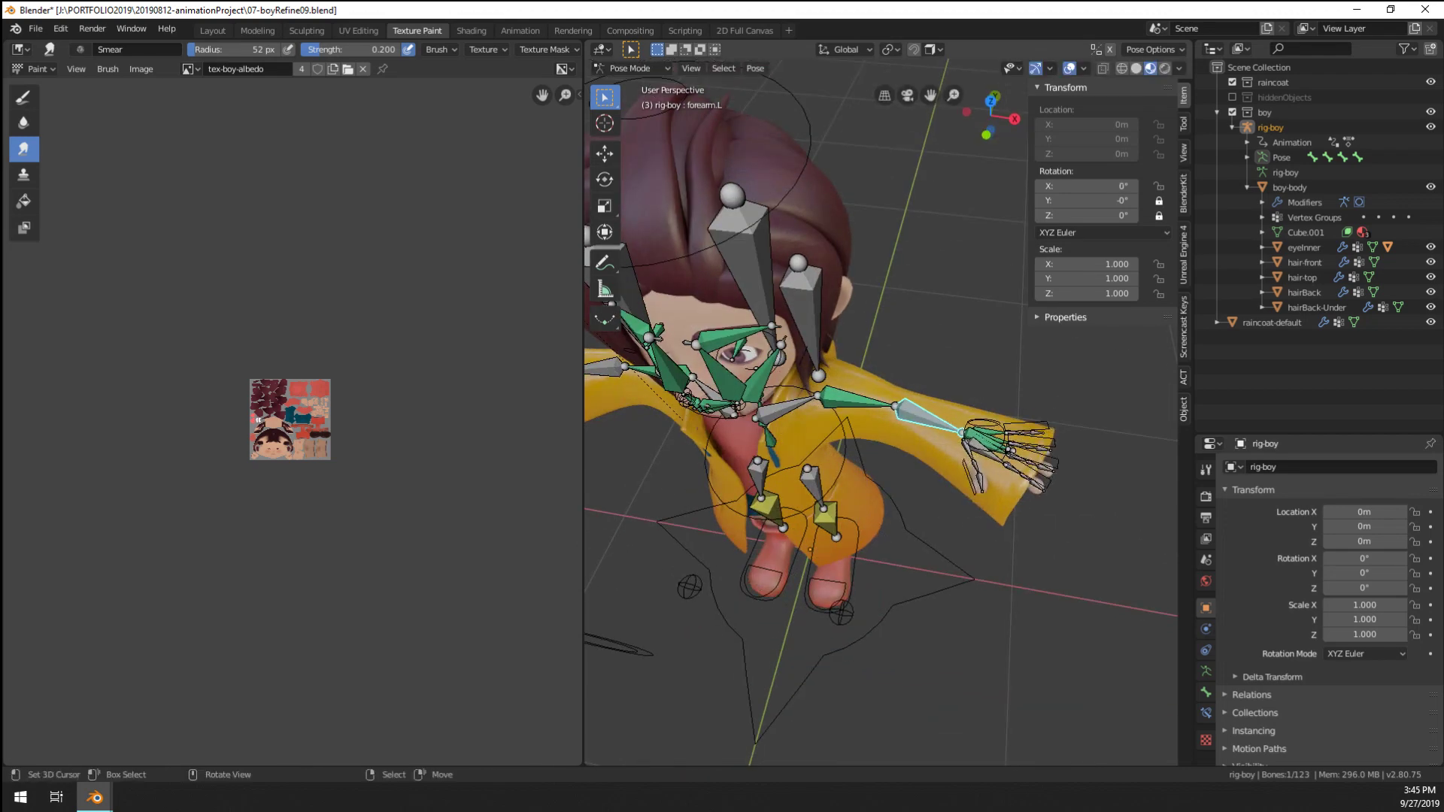
{"action": "key", "text": "ctrl+Tab"}
Add a vertex group named "thickness" to the raincoat-default mesh
{"action": "left_click", "coordinate": [944, 410]}
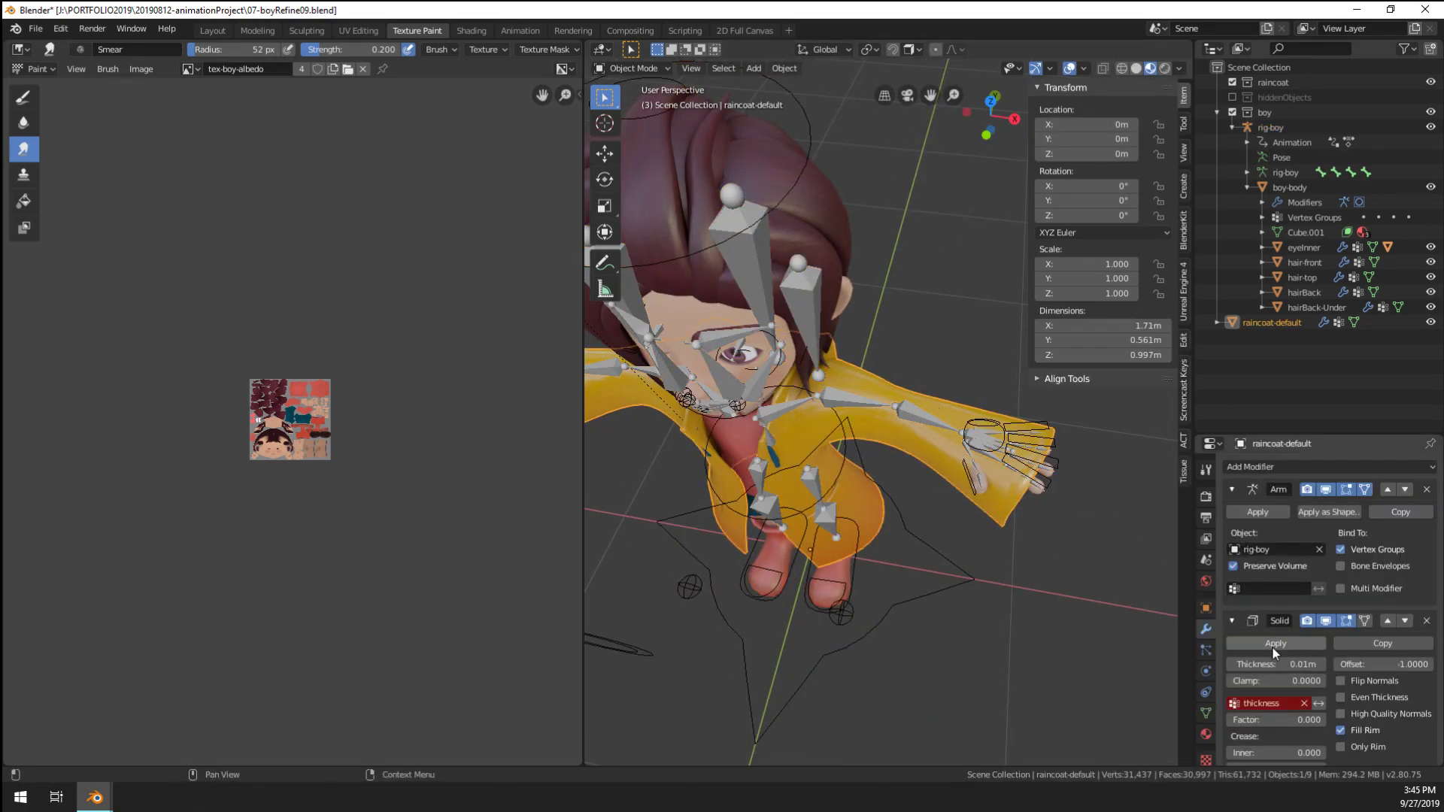
{"action": "scroll", "coordinate": [1272, 647], "scroll_direction": "down", "scroll_amount": 1}
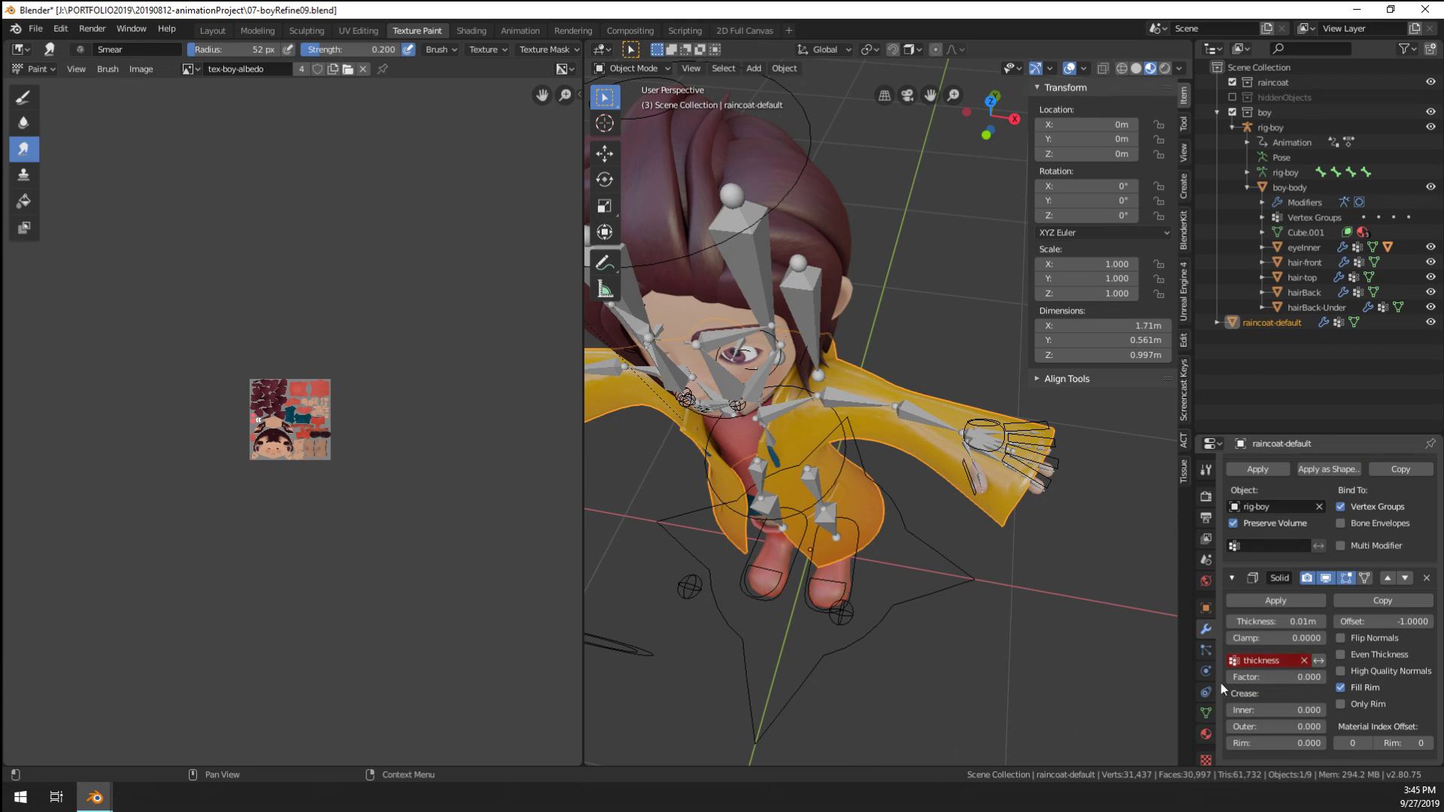
{"action": "left_click", "coordinate": [1206, 713]}
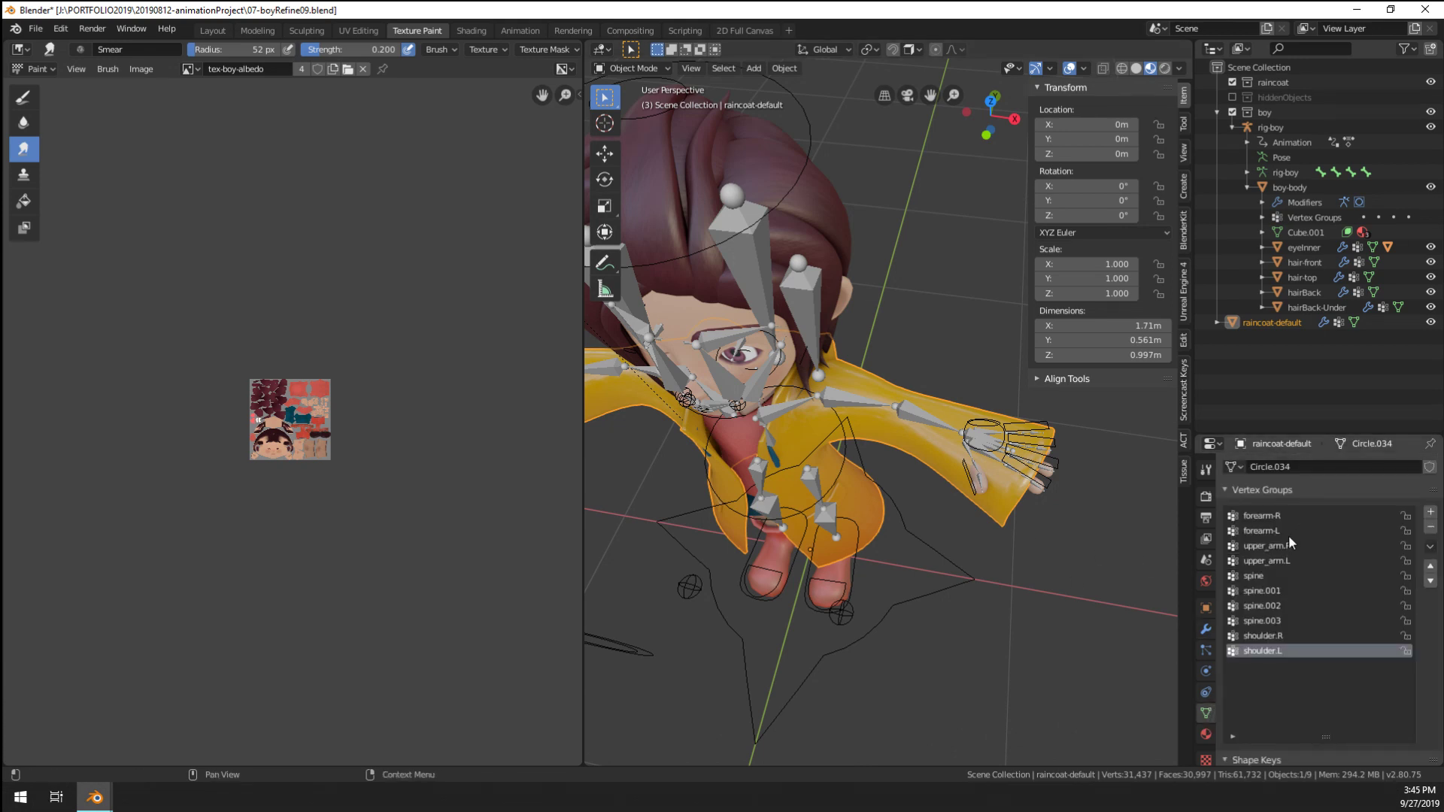
{"action": "left_click", "coordinate": [1431, 514]}
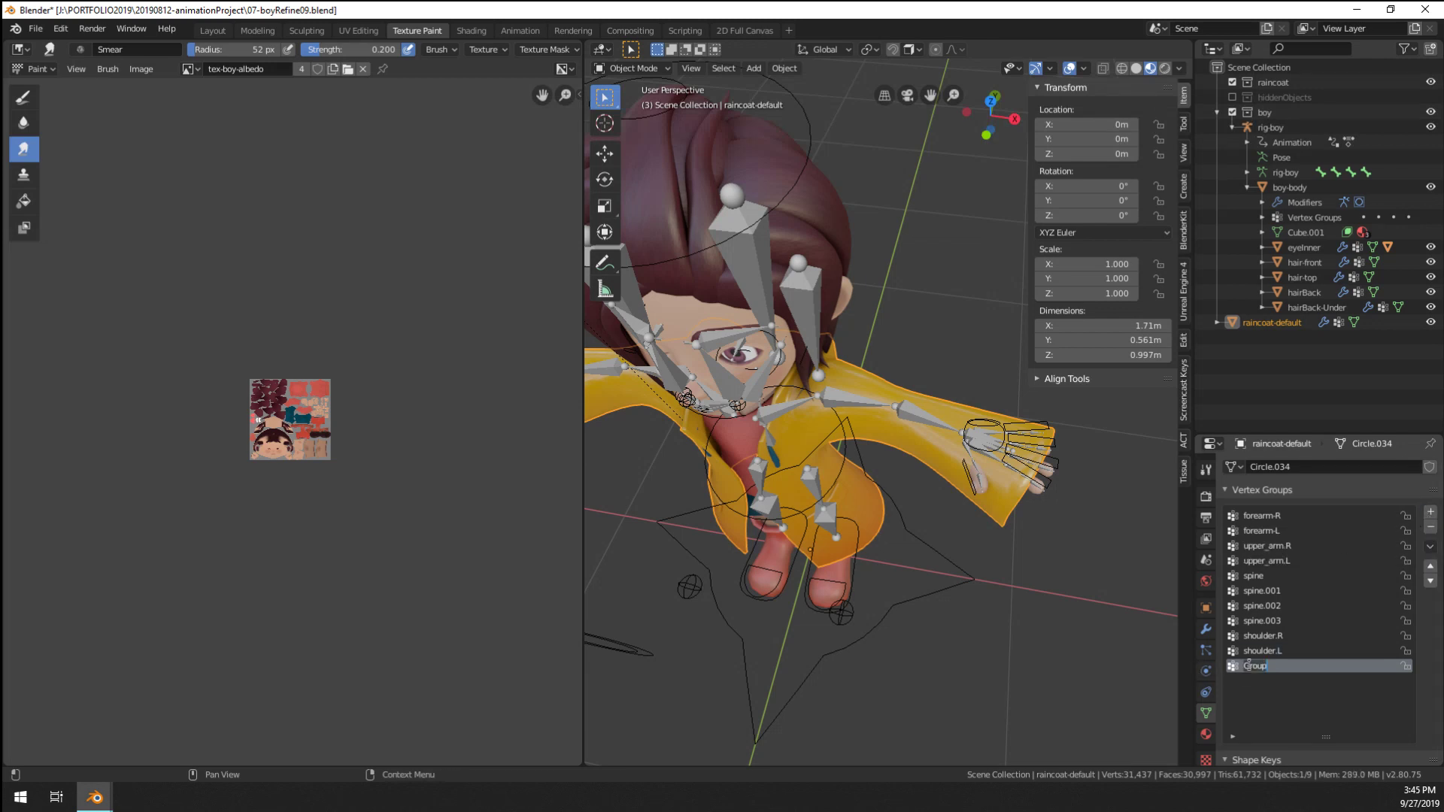
{"action": "type", "text": "s"}
{"action": "key", "text": "Return"}
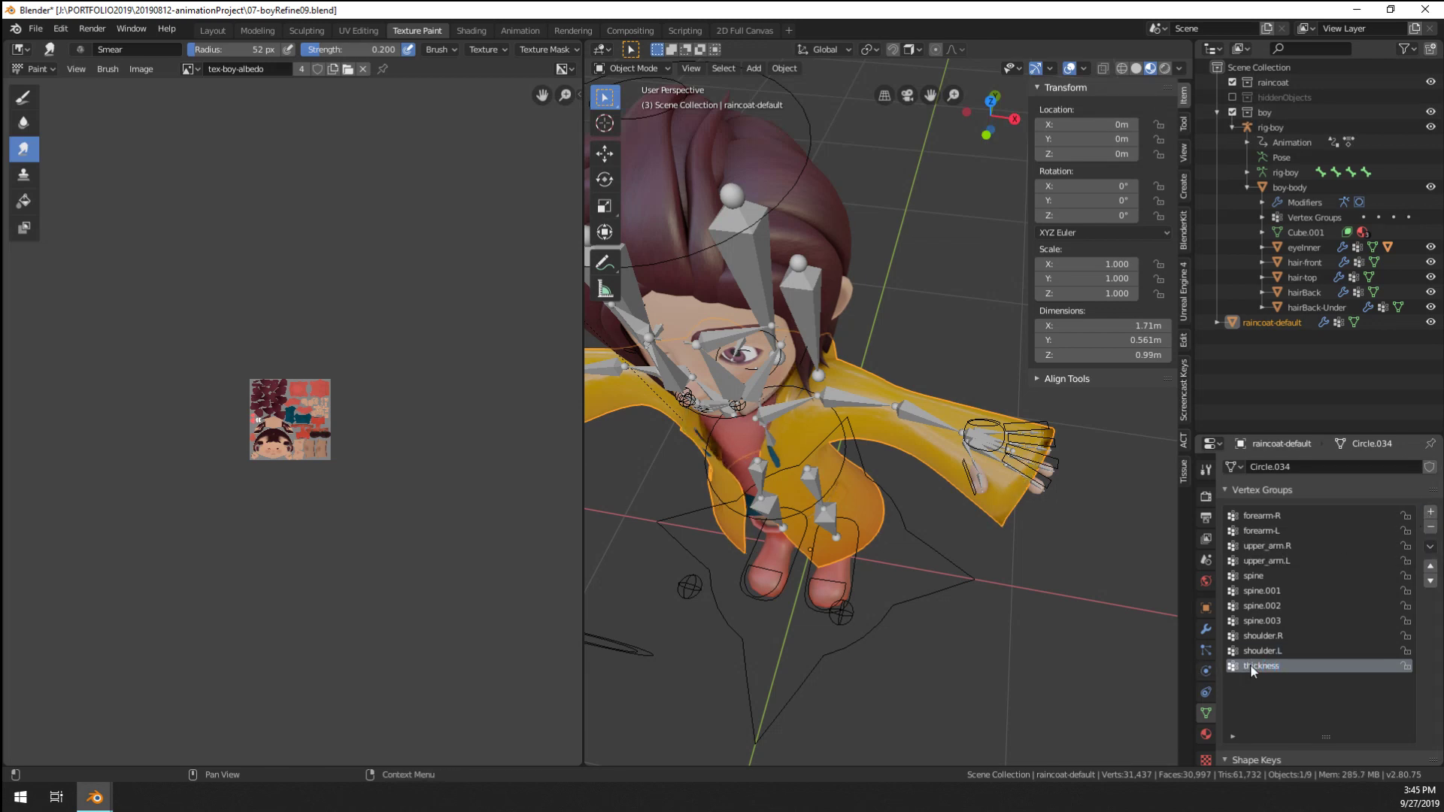
Assign all raincoat vertices to the thickness vertex group with weight 1.000
{"action": "key", "text": "Tab"}
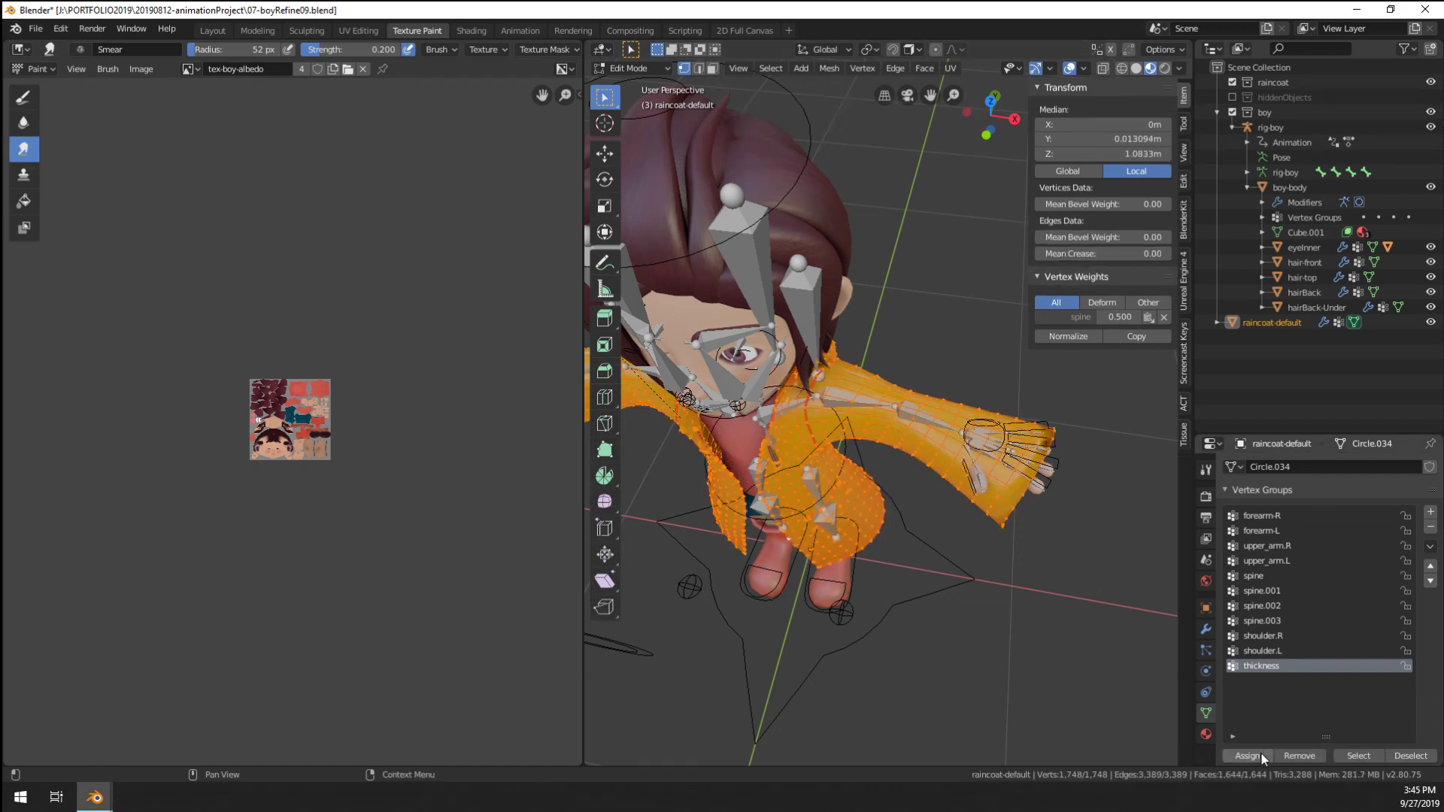
{"action": "middle_click_drag", "start_coordinate": [760, 451], "coordinate": [807, 460]}
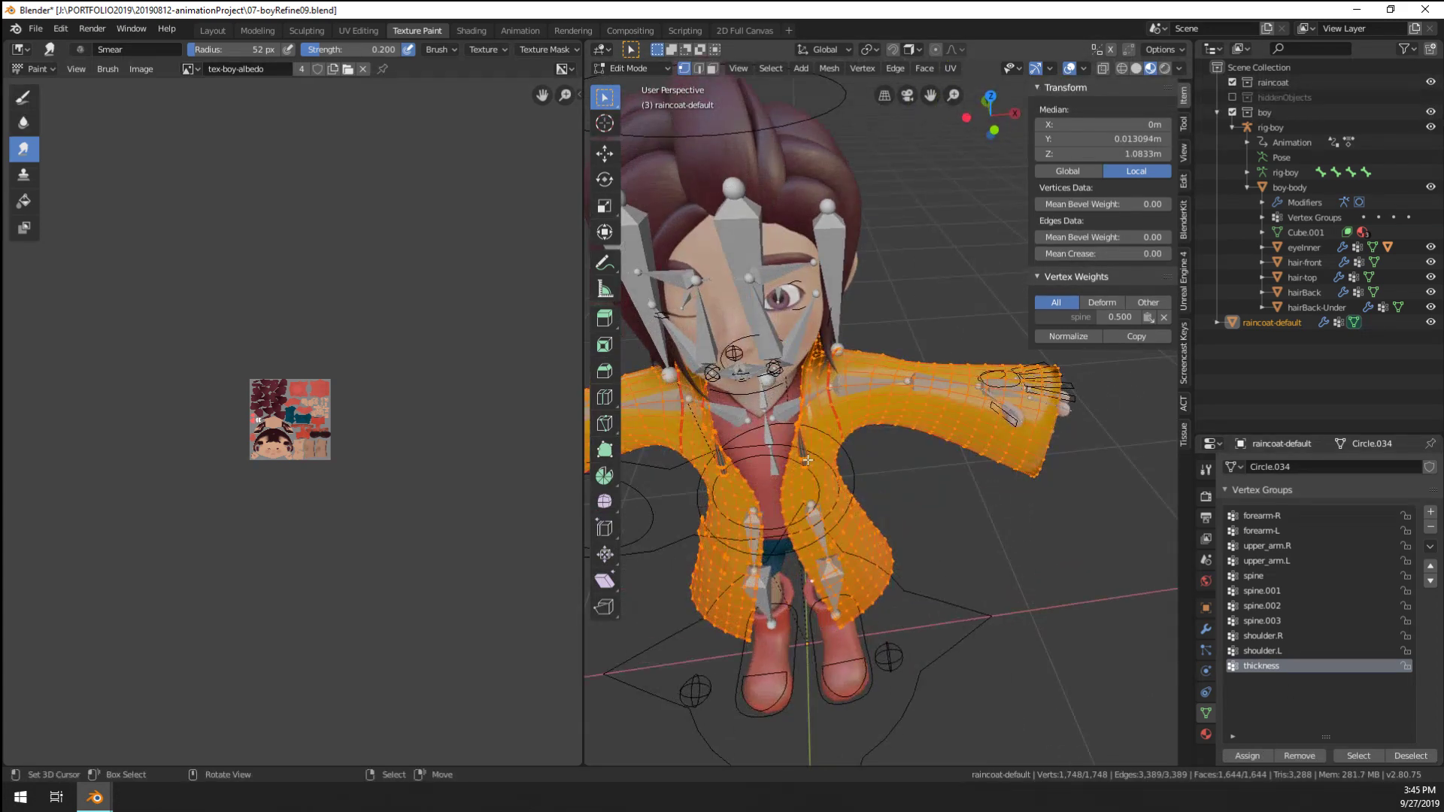
{"action": "left_click", "coordinate": [1247, 755]}
{"action": "scroll", "coordinate": [1275, 700], "scroll_direction": "down", "scroll_amount": 3}
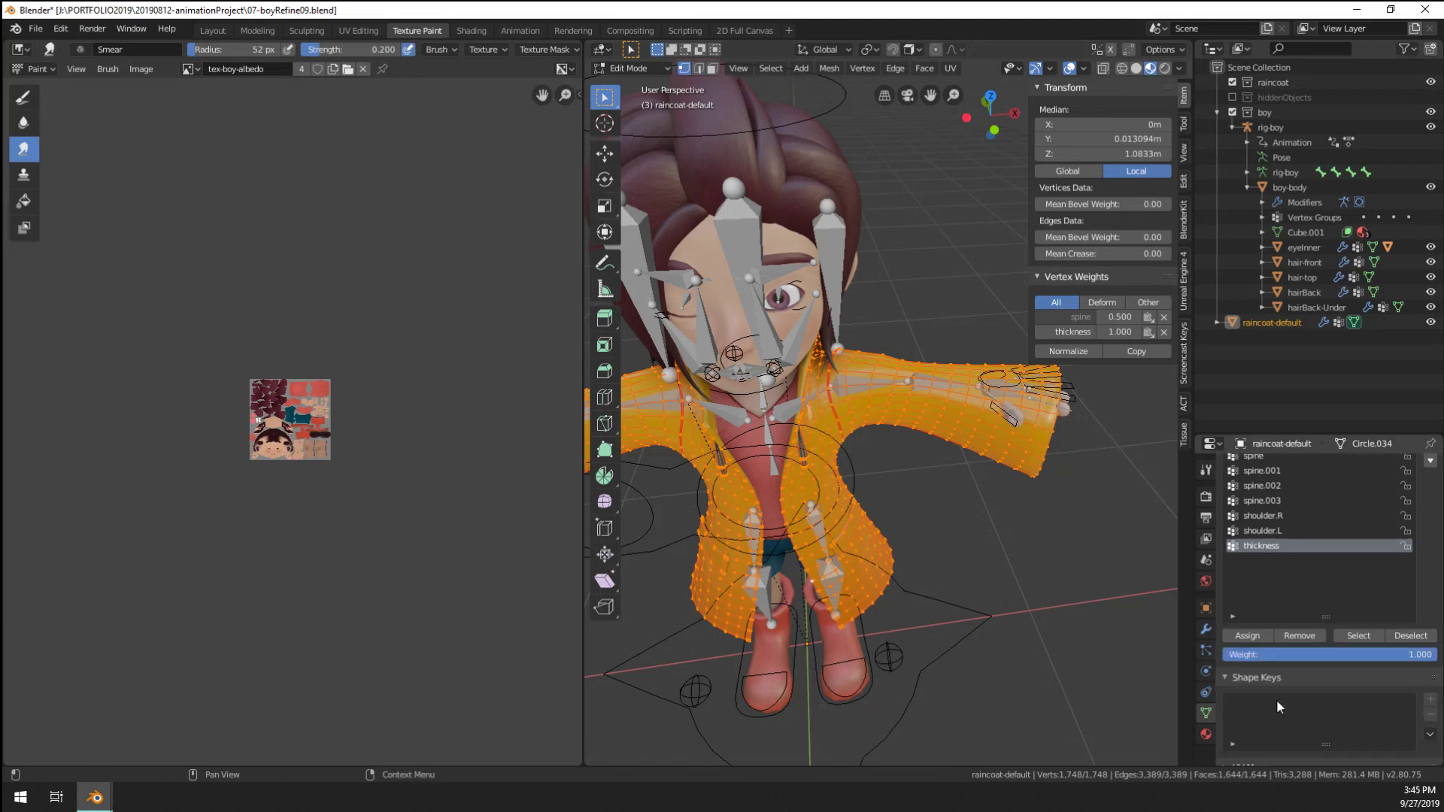
Select both drawstrings on the coat's chest as linked geometry delimited by seams, and set their thickness group weight to 0.000
{"action": "left_click", "coordinate": [802, 450]}
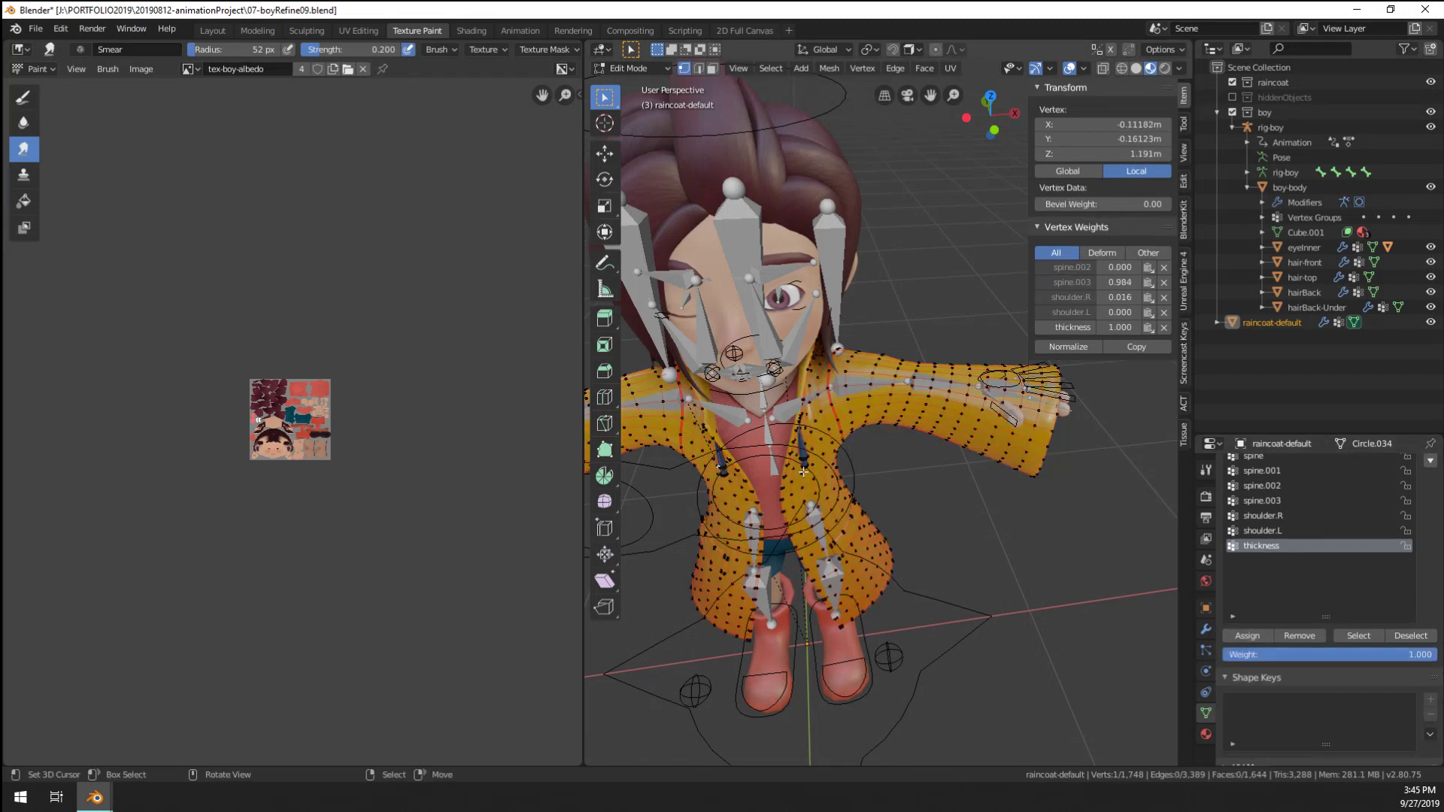
{"action": "left_click", "coordinate": [805, 455]}
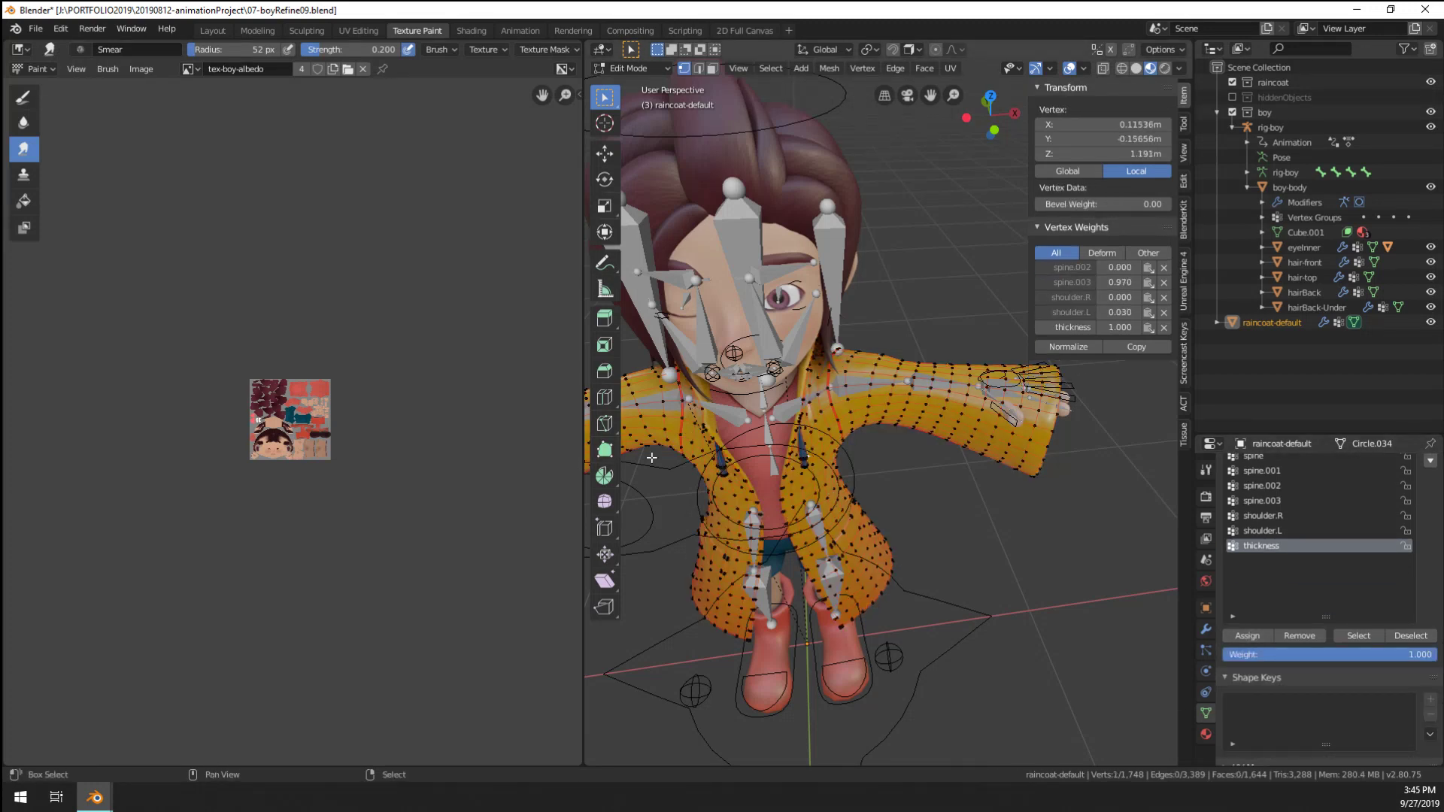
{"action": "key", "text": "ctrl+l"}
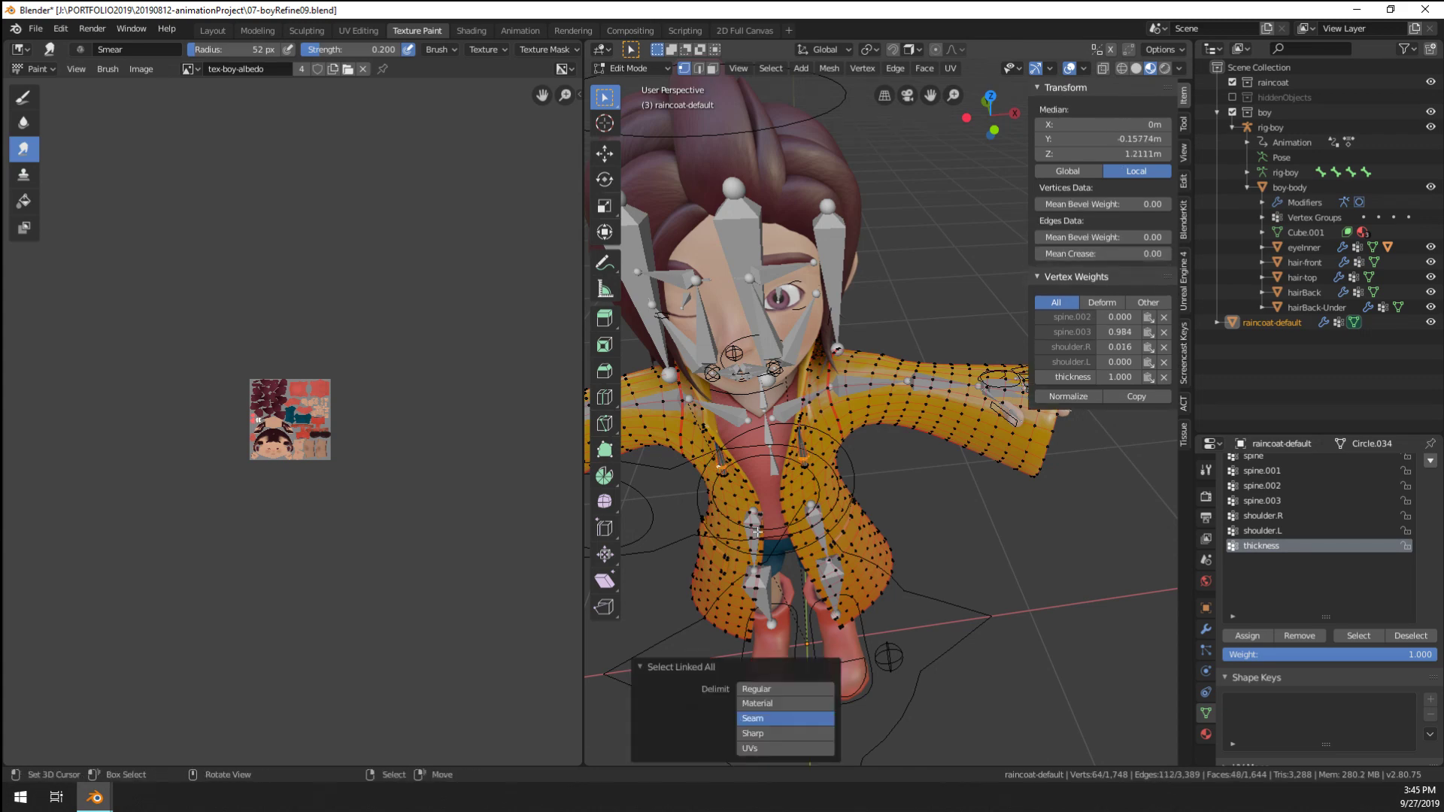
{"action": "key", "text": "Tab"}
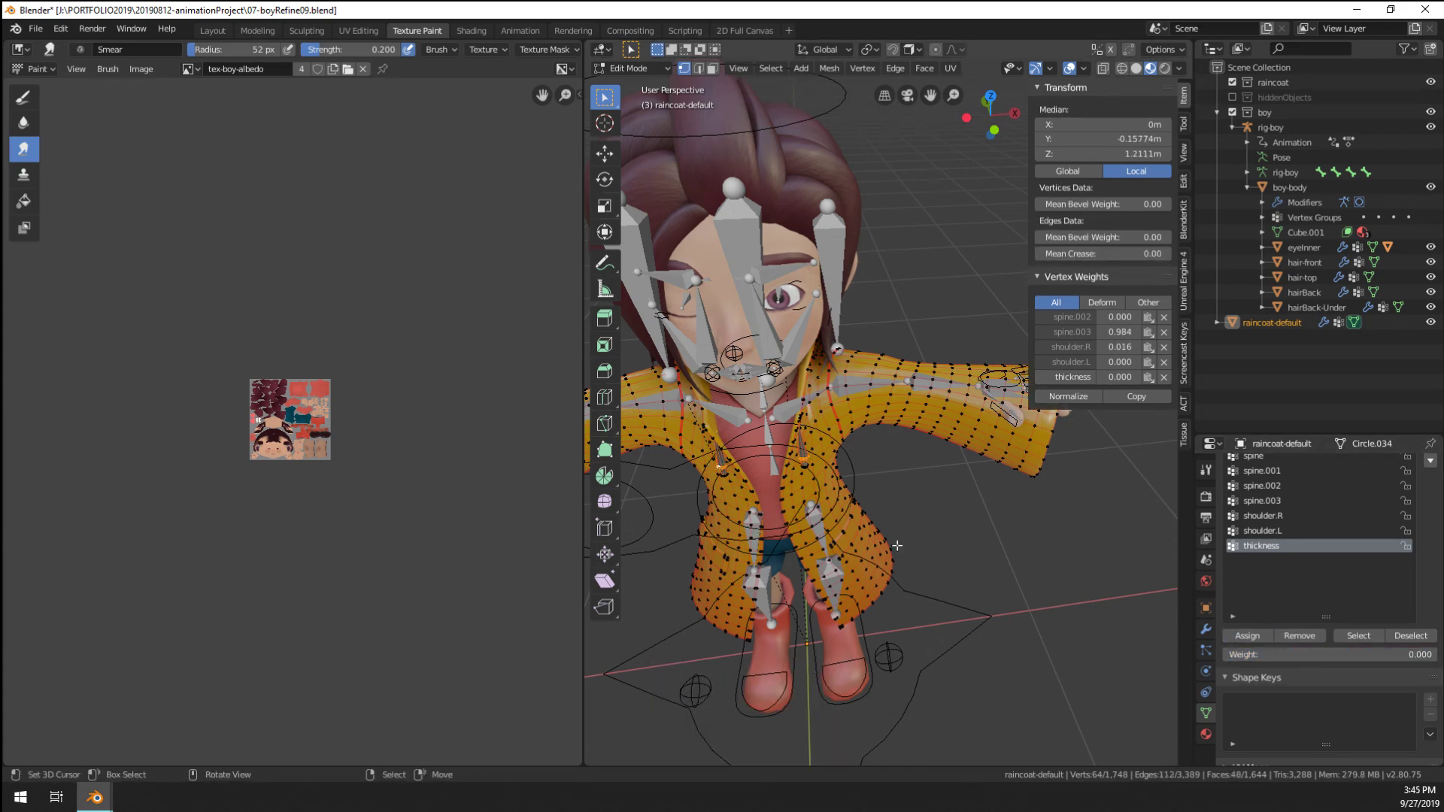
{"action": "middle_click_drag", "start_coordinate": [1121, 572], "coordinate": [1089, 507]}
{"action": "key", "text": "Tab"}
{"action": "left_click", "coordinate": [1293, 636]}
{"action": "key", "text": "Tab"}
Rotate the rig's left forearm bone inward by about 73° in Pose Mode, then return to Object Mode with the raincoat selected
{"action": "middle_click_drag", "start_coordinate": [1030, 578], "coordinate": [924, 459]}
{"action": "left_click", "coordinate": [890, 364]}
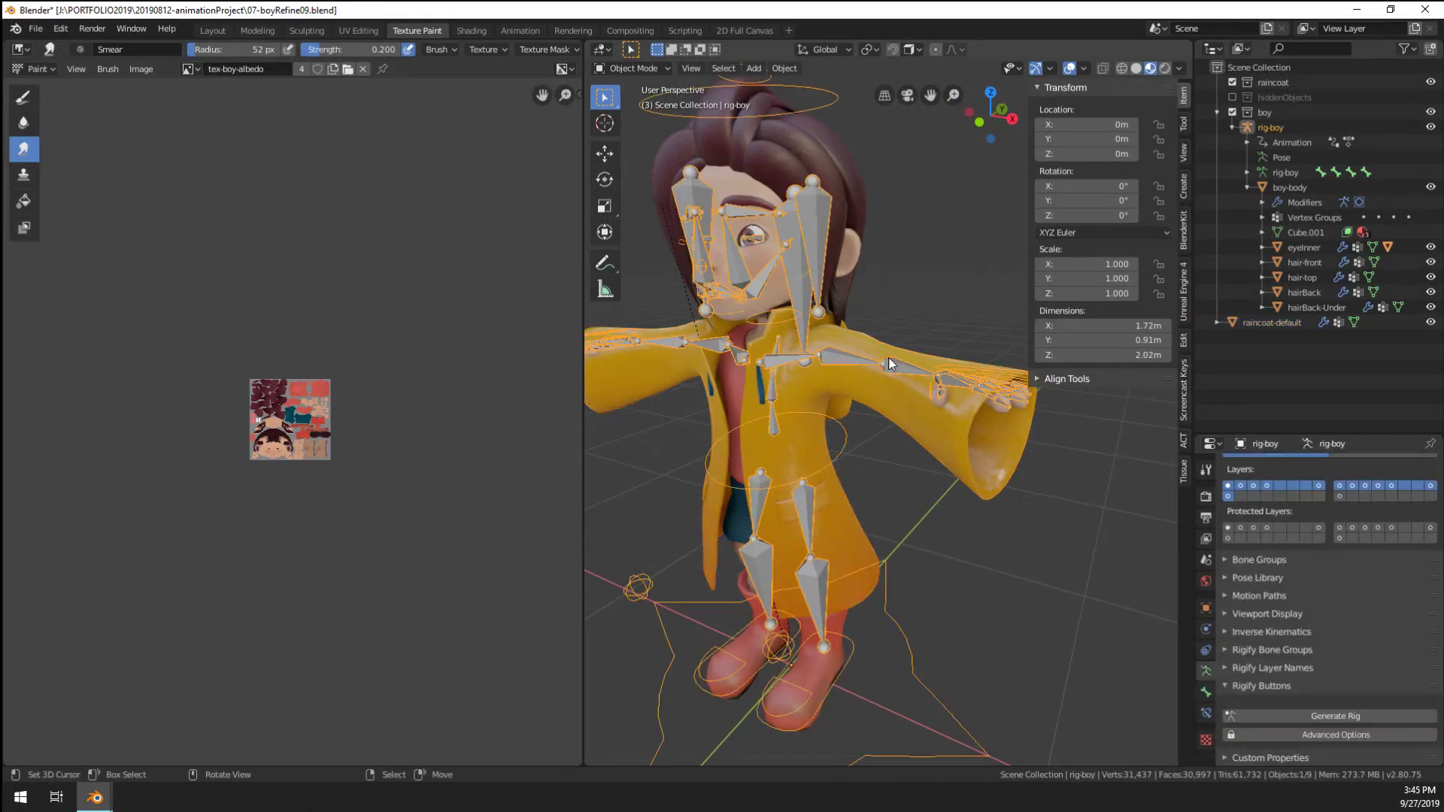
{"action": "key", "text": "ctrl+Tab"}
{"action": "middle_click_drag", "start_coordinate": [894, 374], "coordinate": [925, 439]}
{"action": "key", "text": "r"}
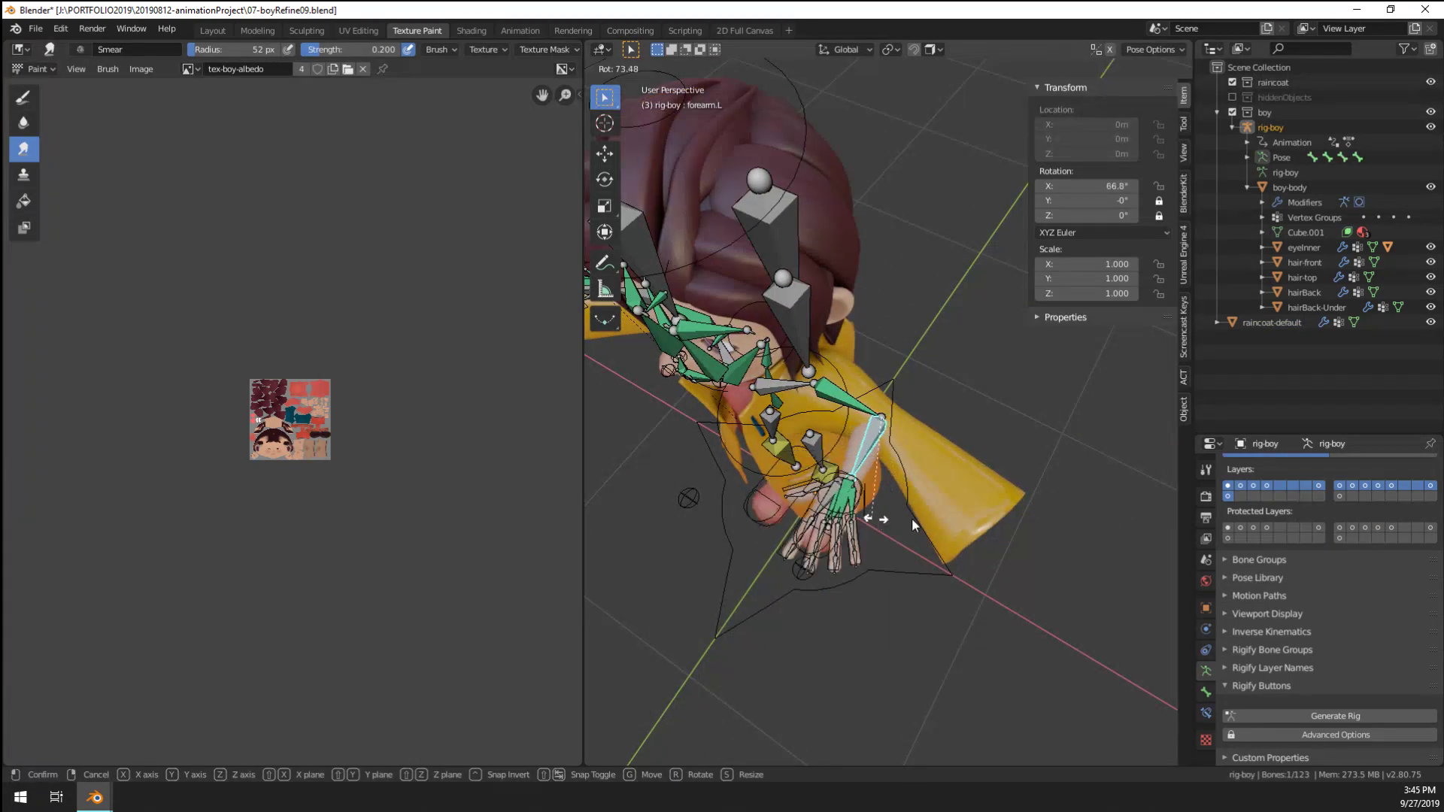
{"action": "left_click", "coordinate": [911, 518]}
{"action": "scroll", "coordinate": [1012, 550], "scroll_direction": "up", "scroll_amount": 3}
{"action": "key", "text": "ctrl+z"}
{"action": "key", "text": "ctrl+z"}
{"action": "key", "text": "ctrl+z"}
{"action": "middle_click_drag", "start_coordinate": [1041, 605], "coordinate": [1032, 530]}
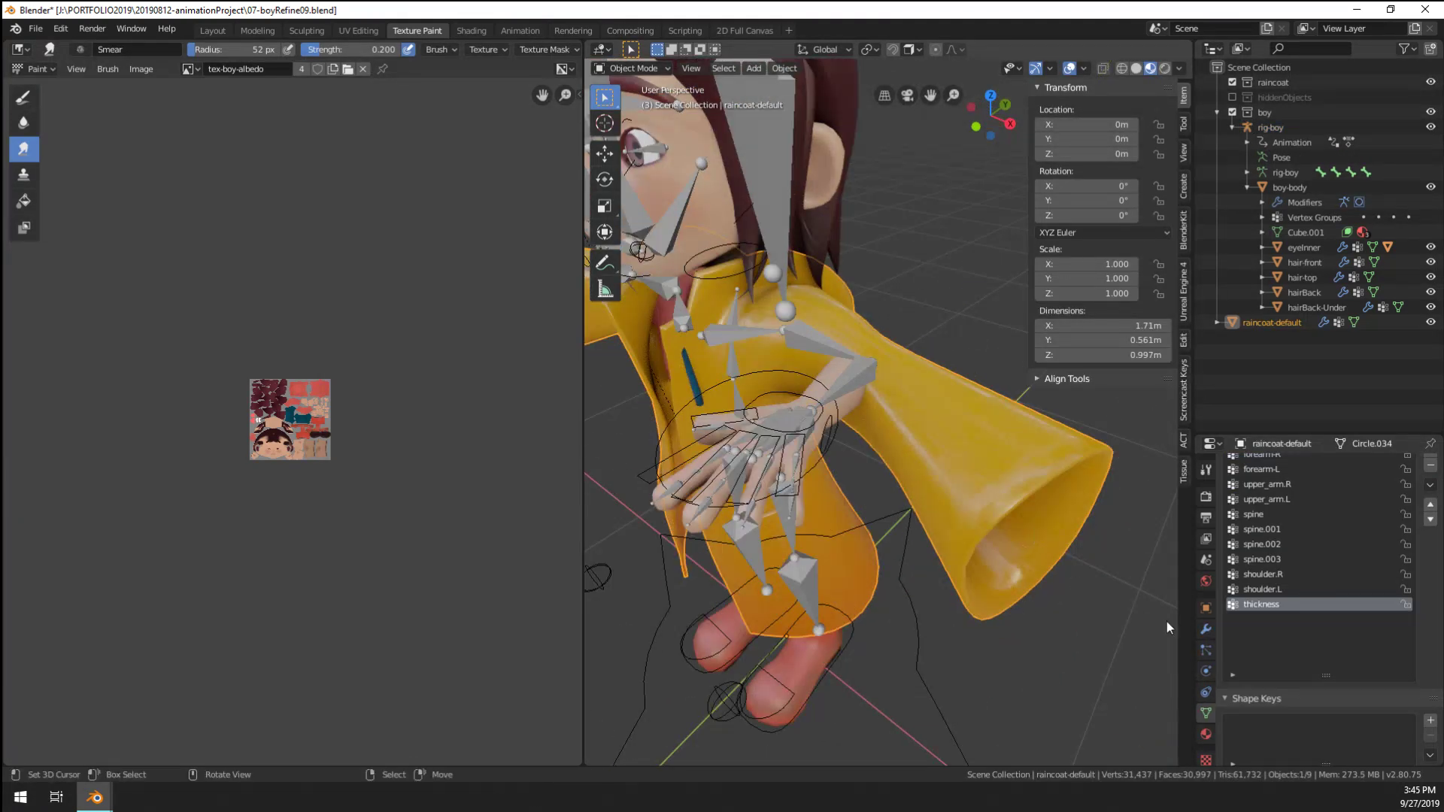
Compare the modifiers of the raincoat and boy-body, and enable Preserve Volume on boy-body's Armature modifier
{"action": "left_click", "coordinate": [1203, 628]}
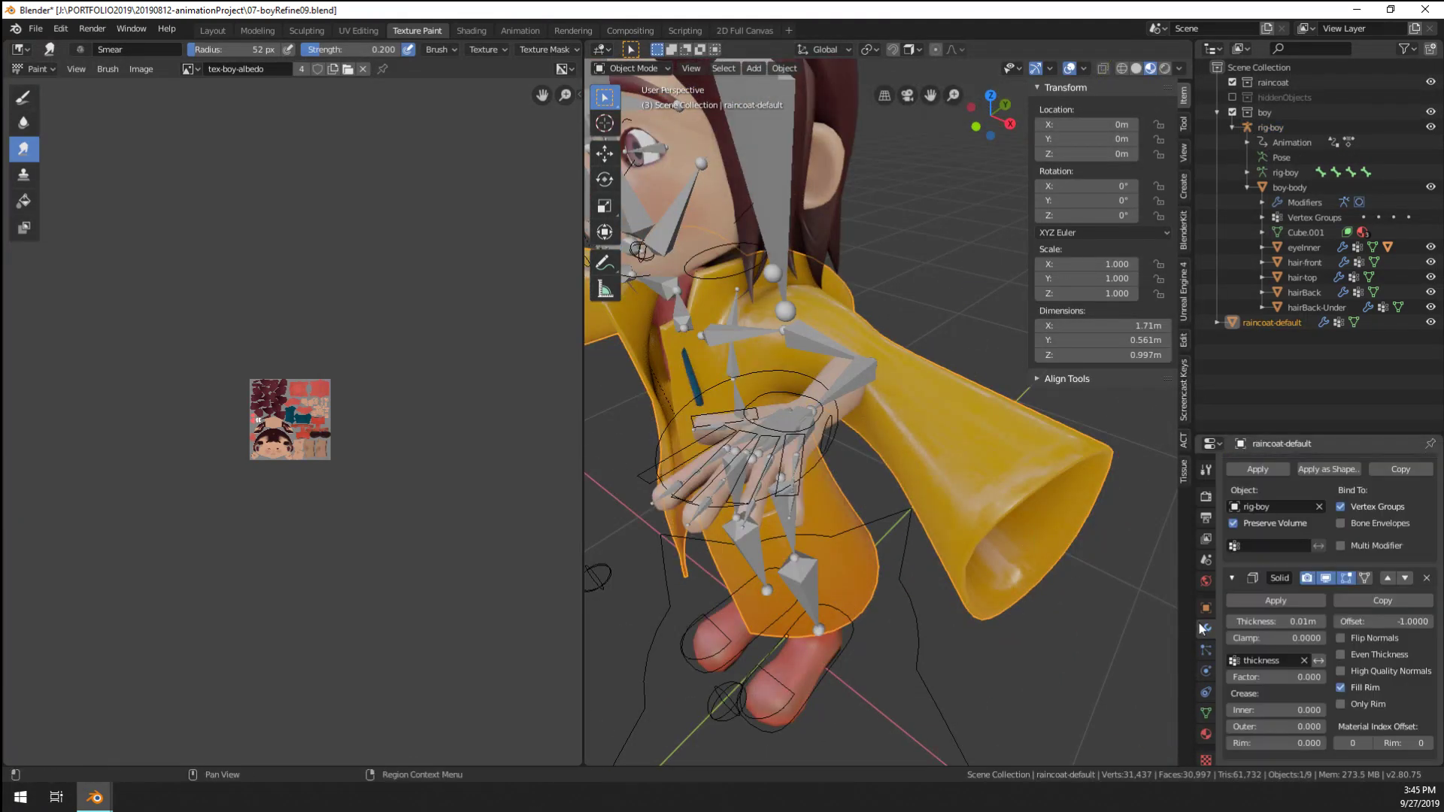
{"action": "left_click", "coordinate": [710, 423]}
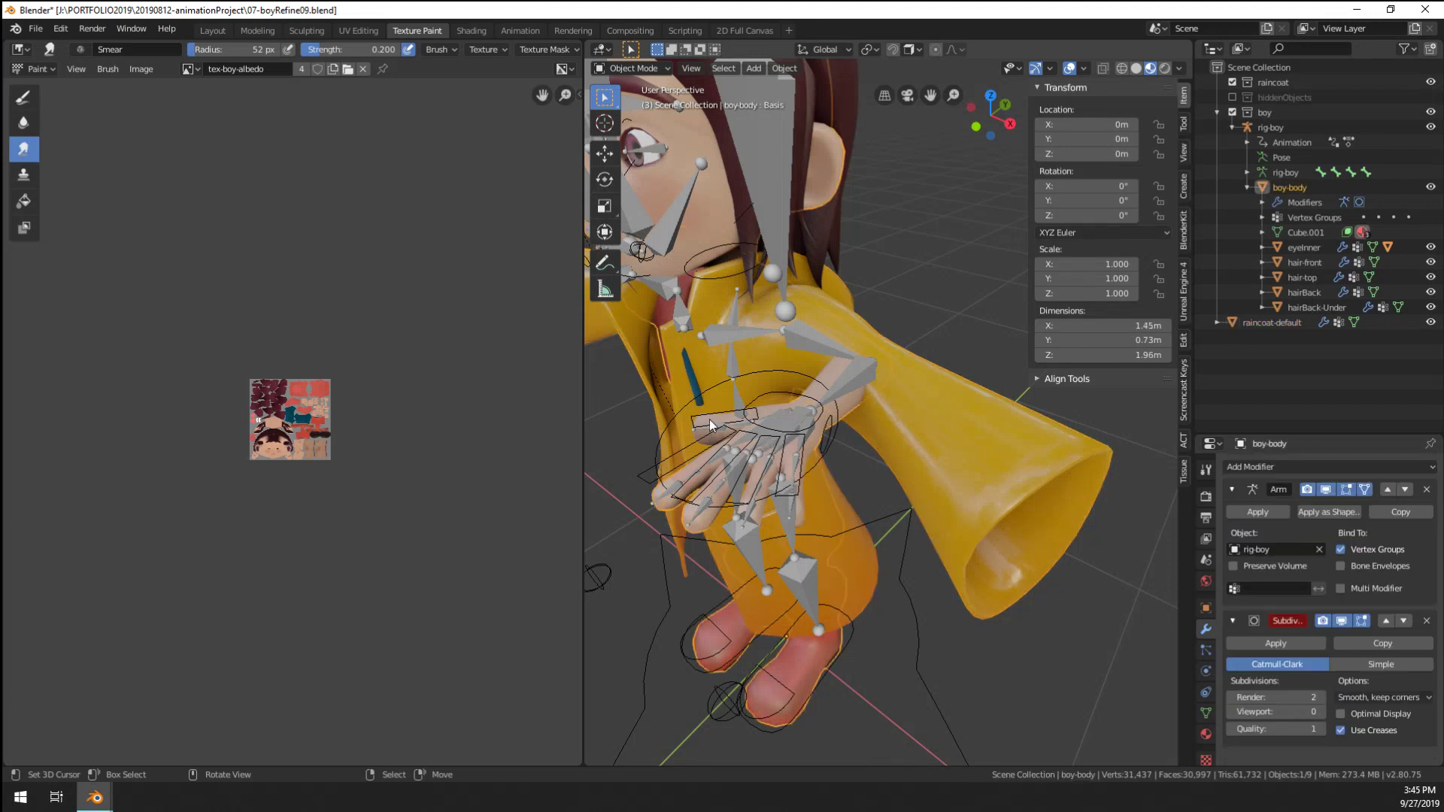
{"action": "left_click", "coordinate": [1016, 486]}
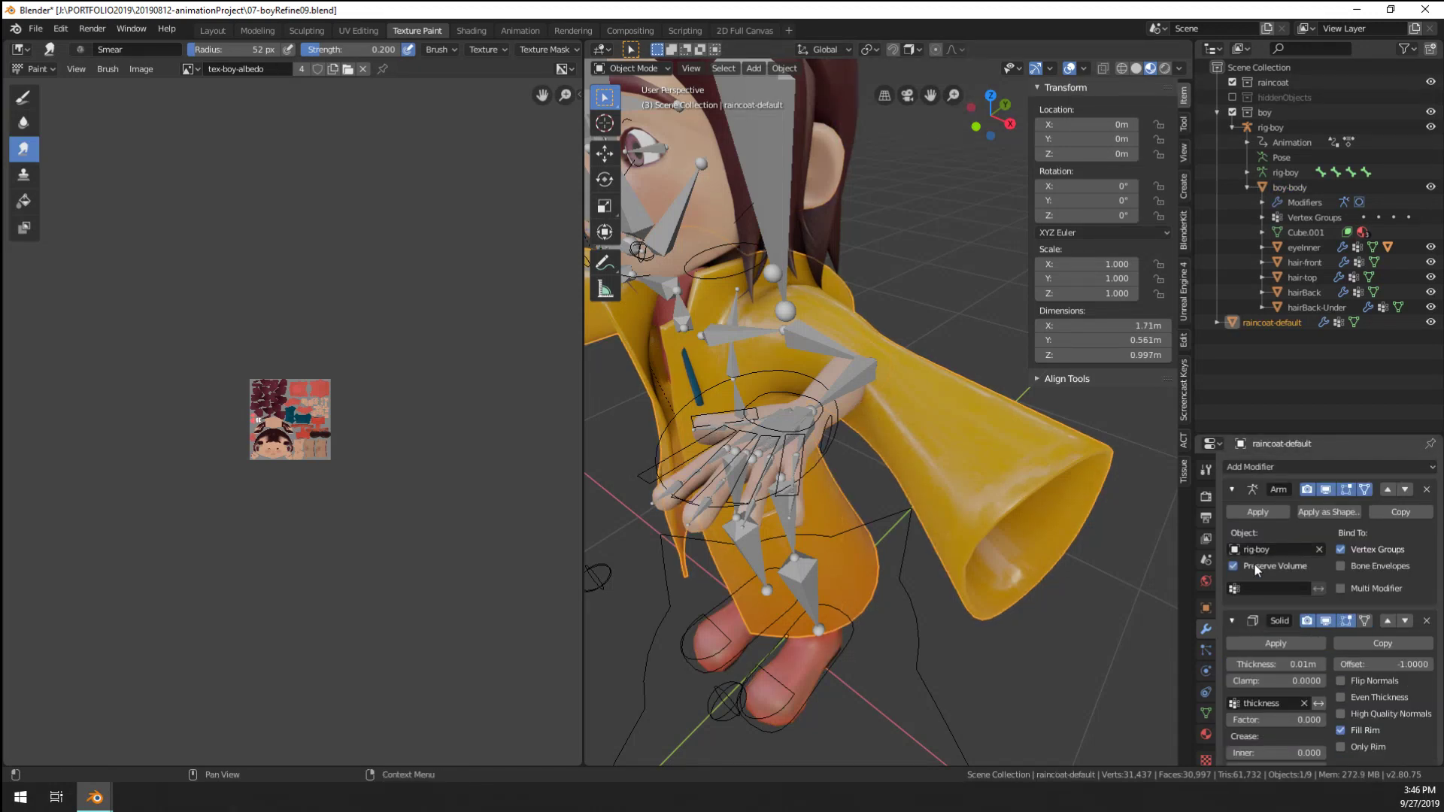
{"action": "left_click", "coordinate": [859, 485]}
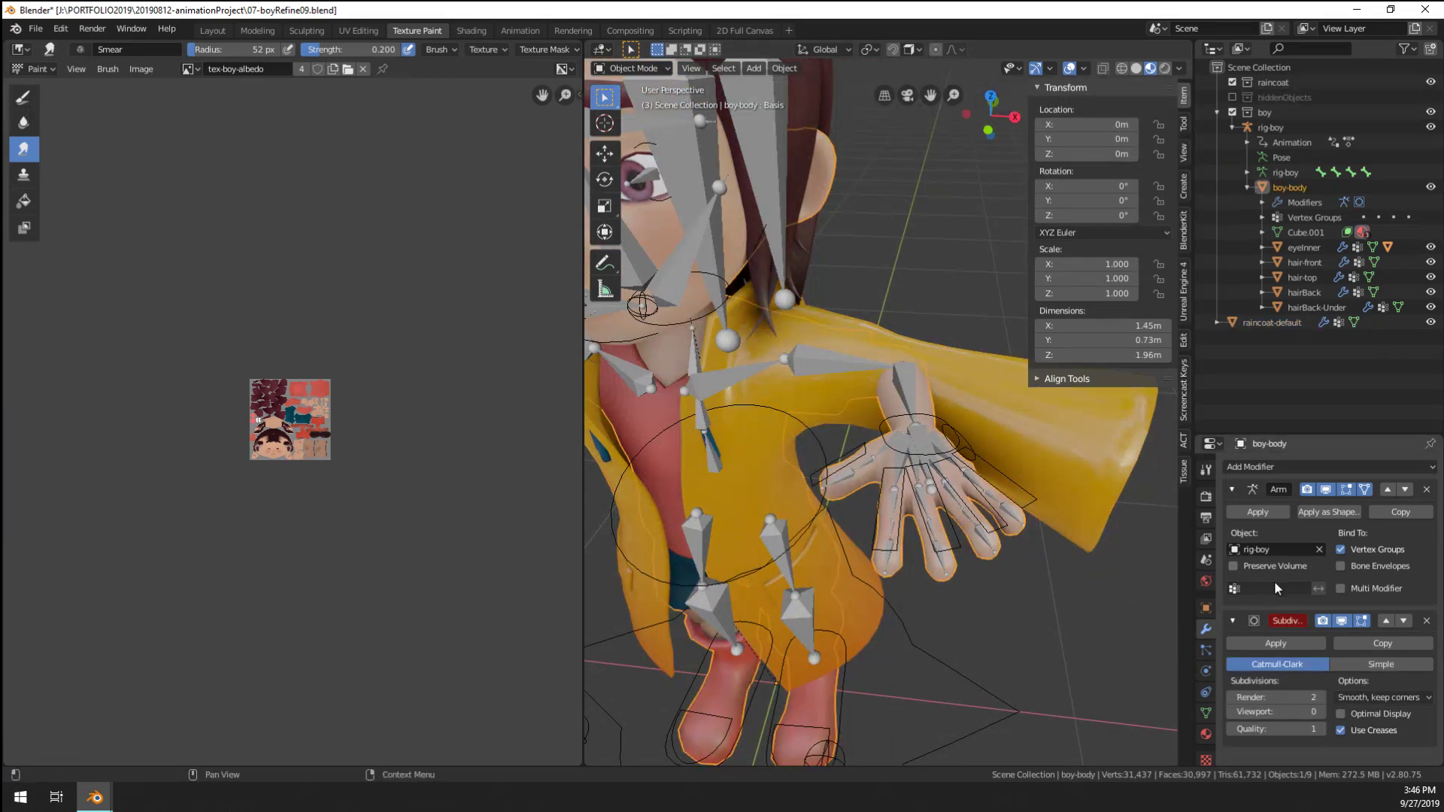
{"action": "scroll", "coordinate": [1151, 575], "scroll_direction": "down", "scroll_amount": 5}
{"action": "middle_click_drag", "start_coordinate": [902, 526], "coordinate": [783, 530]}
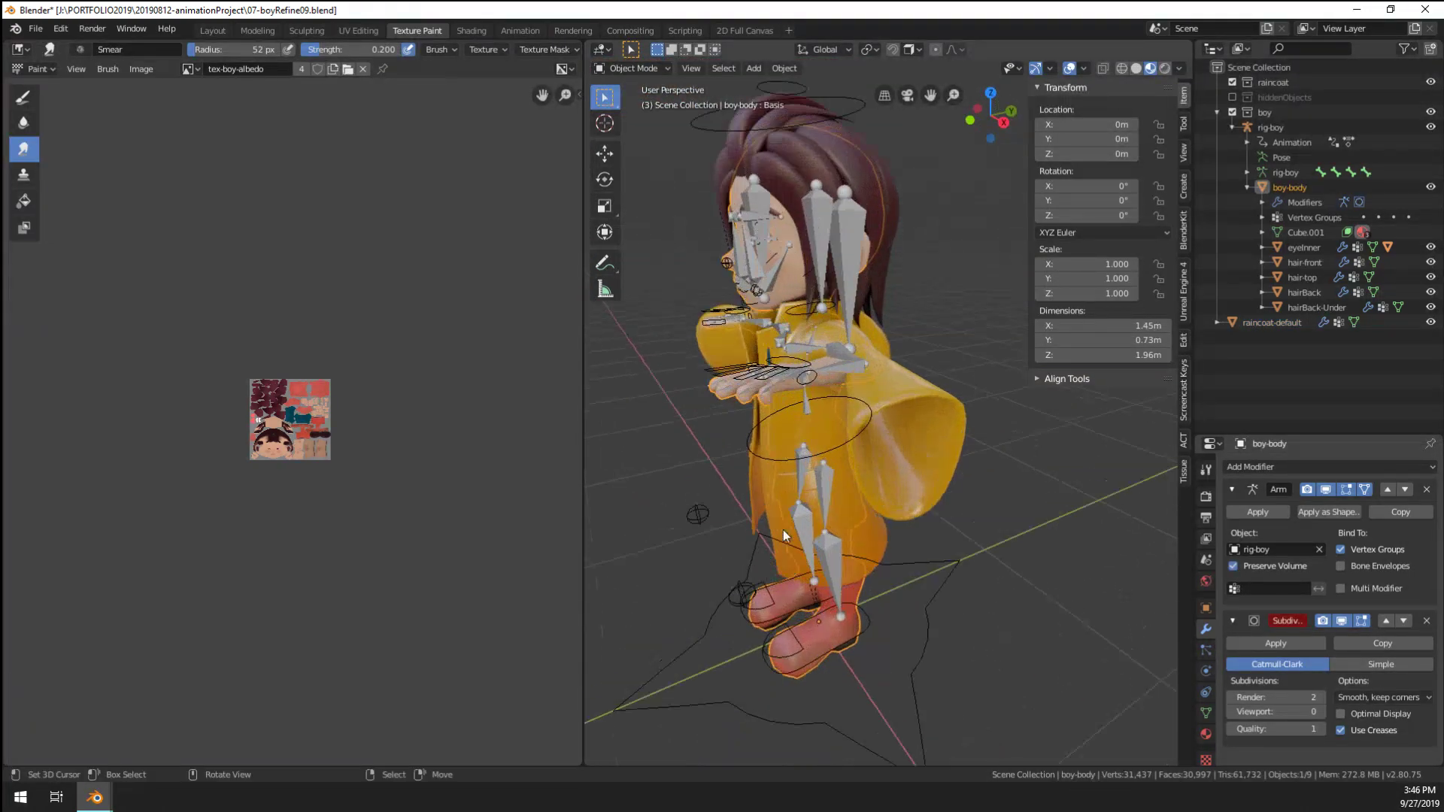
Select the raincoat-default object and move it into the boy collection
{"action": "left_click", "coordinate": [783, 529]}
{"action": "scroll", "coordinate": [934, 407], "scroll_direction": "up", "scroll_amount": 3}
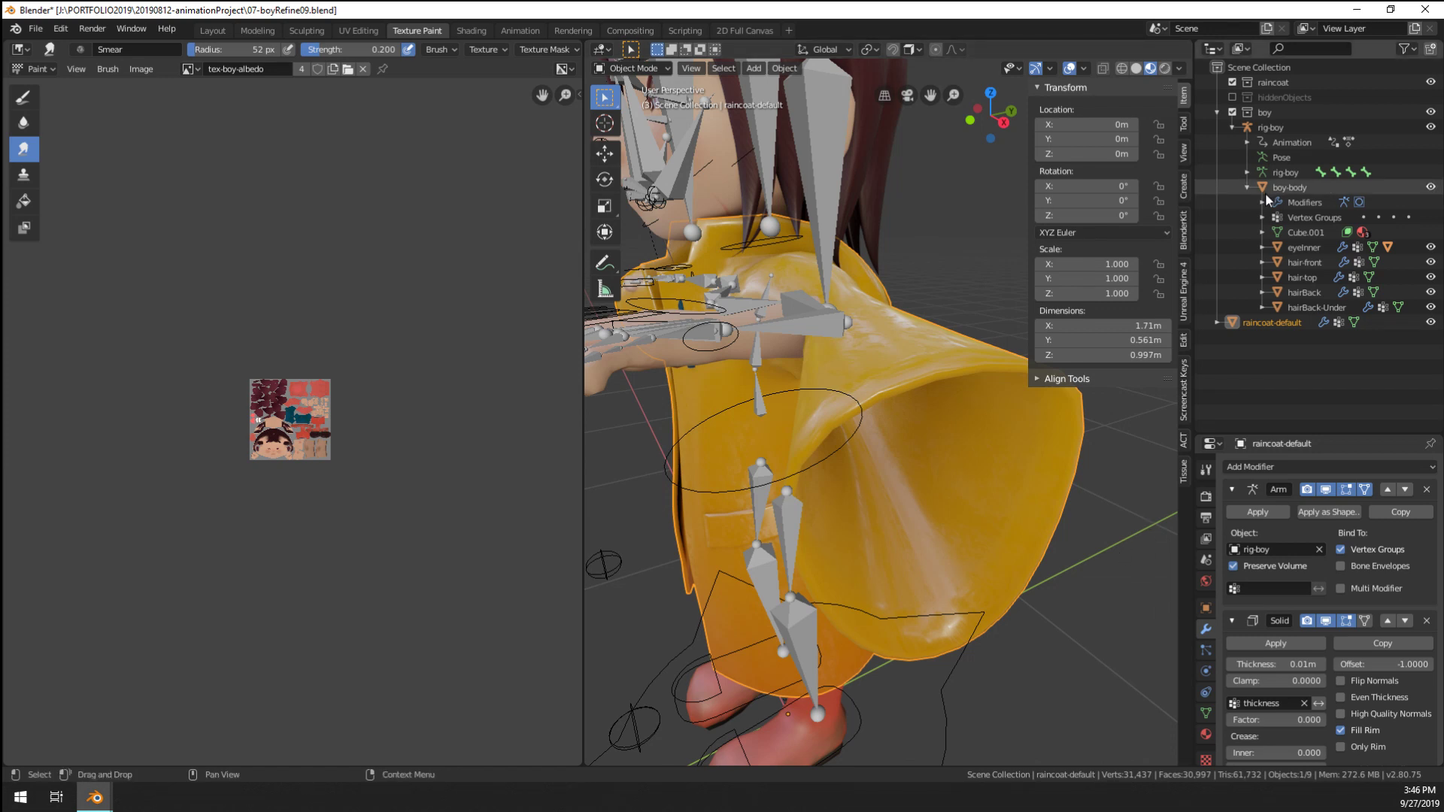
{"action": "left_click_drag", "start_coordinate": [1270, 322], "coordinate": [1277, 134]}
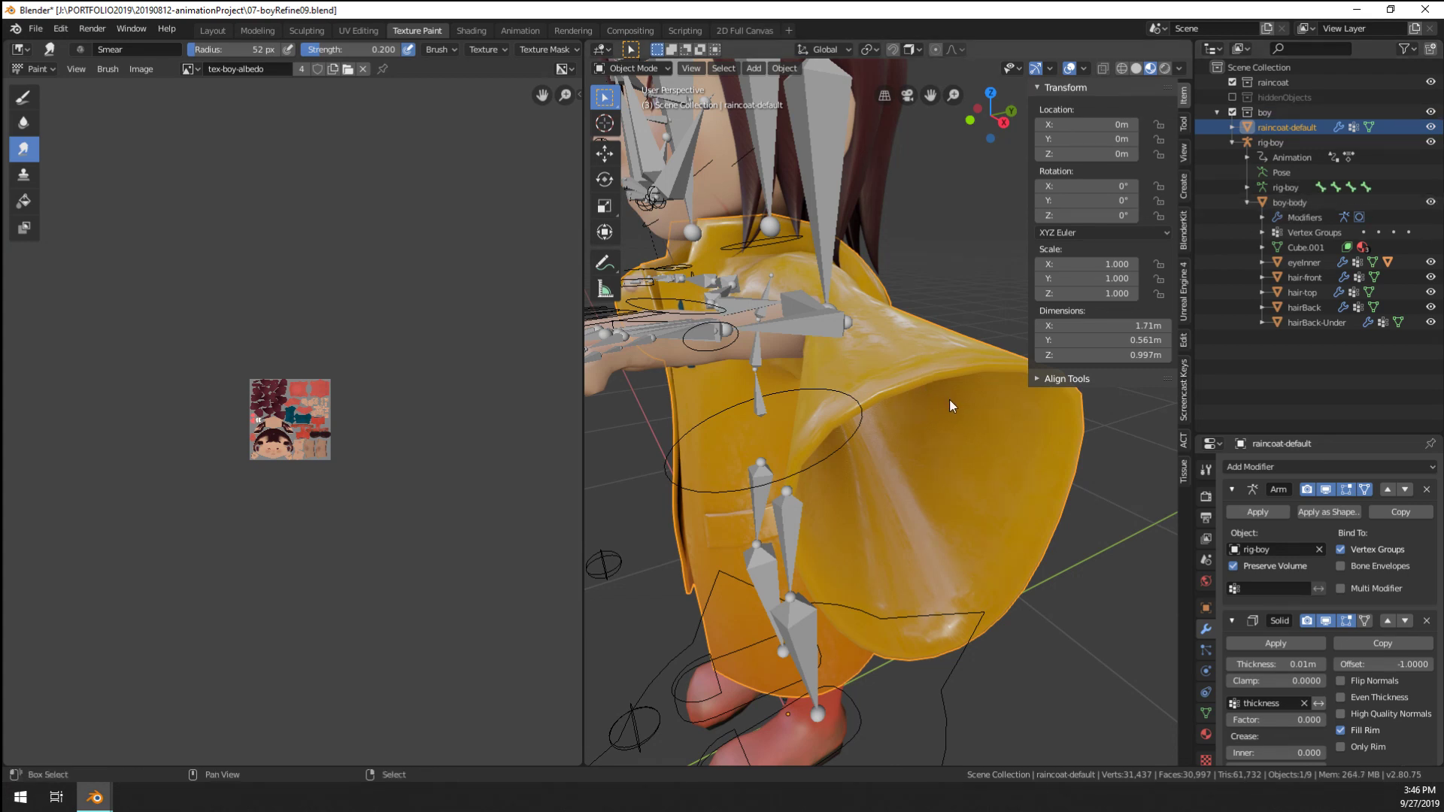
Parent the raincoat to rig-boy using the Object parent type, and reselect the raincoat
{"action": "left_click", "coordinate": [846, 323], "text": "shift"}
{"action": "key", "text": "ctrl+p"}
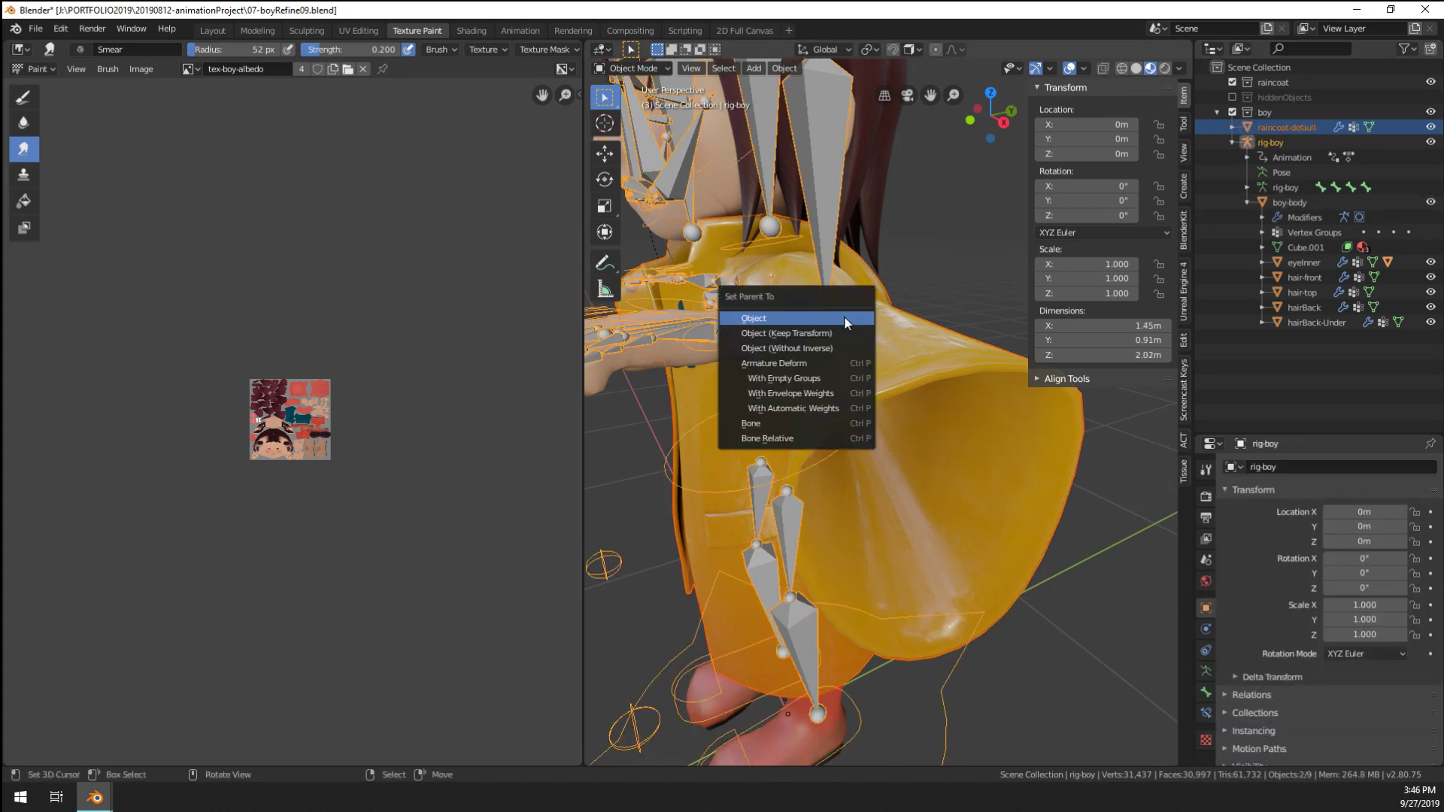
{"action": "left_click", "coordinate": [793, 322]}
{"action": "left_click", "coordinate": [977, 364]}
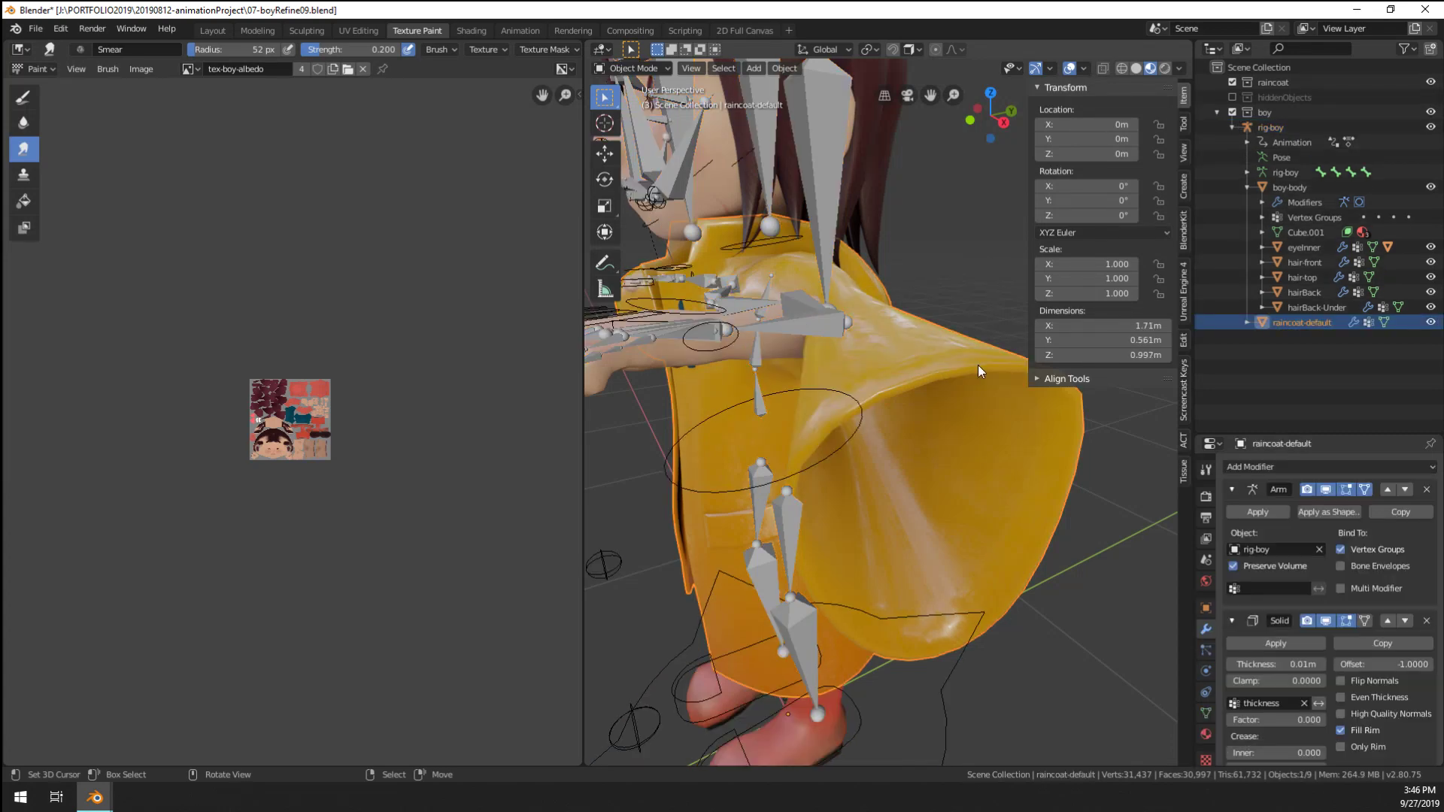
Expand raincoat-default's contents in the outliner and try moving the raincoat
{"action": "left_click", "coordinate": [1248, 322]}
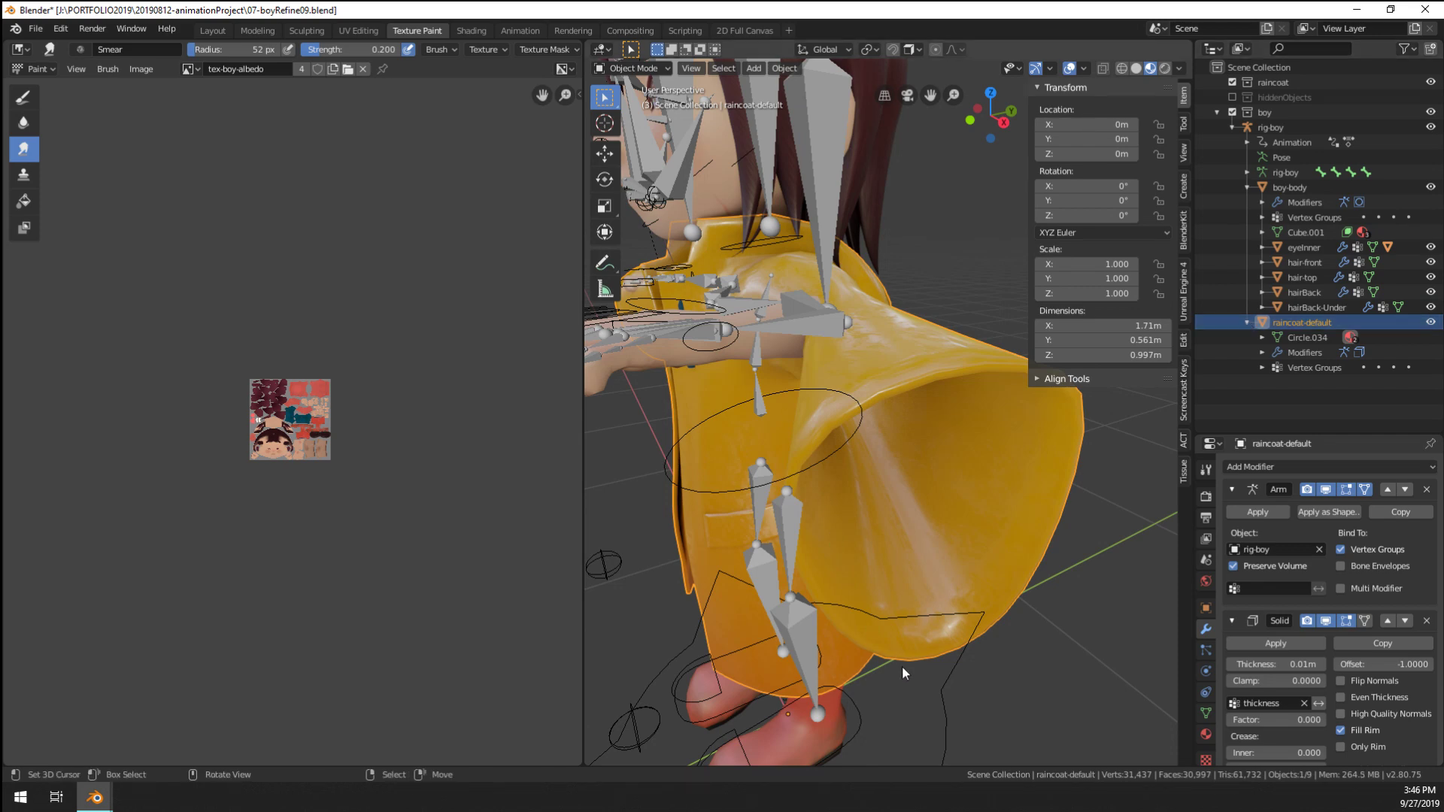
{"action": "left_click", "coordinate": [954, 677]}
{"action": "key", "text": "g"}
{"action": "right_click", "coordinate": [924, 541]}
{"action": "left_click", "coordinate": [980, 502]}
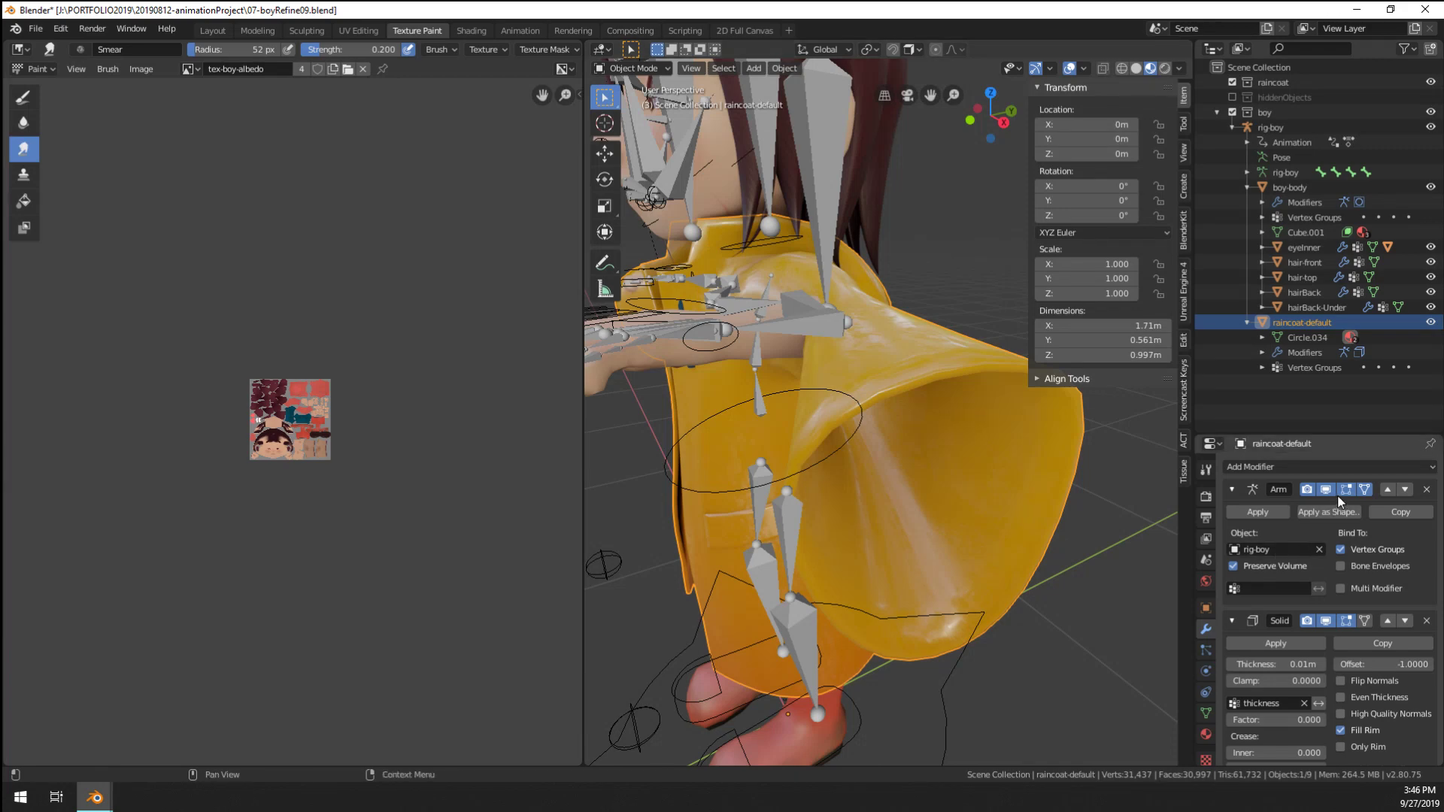
Test the raincoat's modifiers by disabling the Armature's Edit Mode display and toggling the Solidify modifier's Only Rim option on and off
{"action": "key", "text": "Tab"}
{"action": "key", "text": "Tab"}
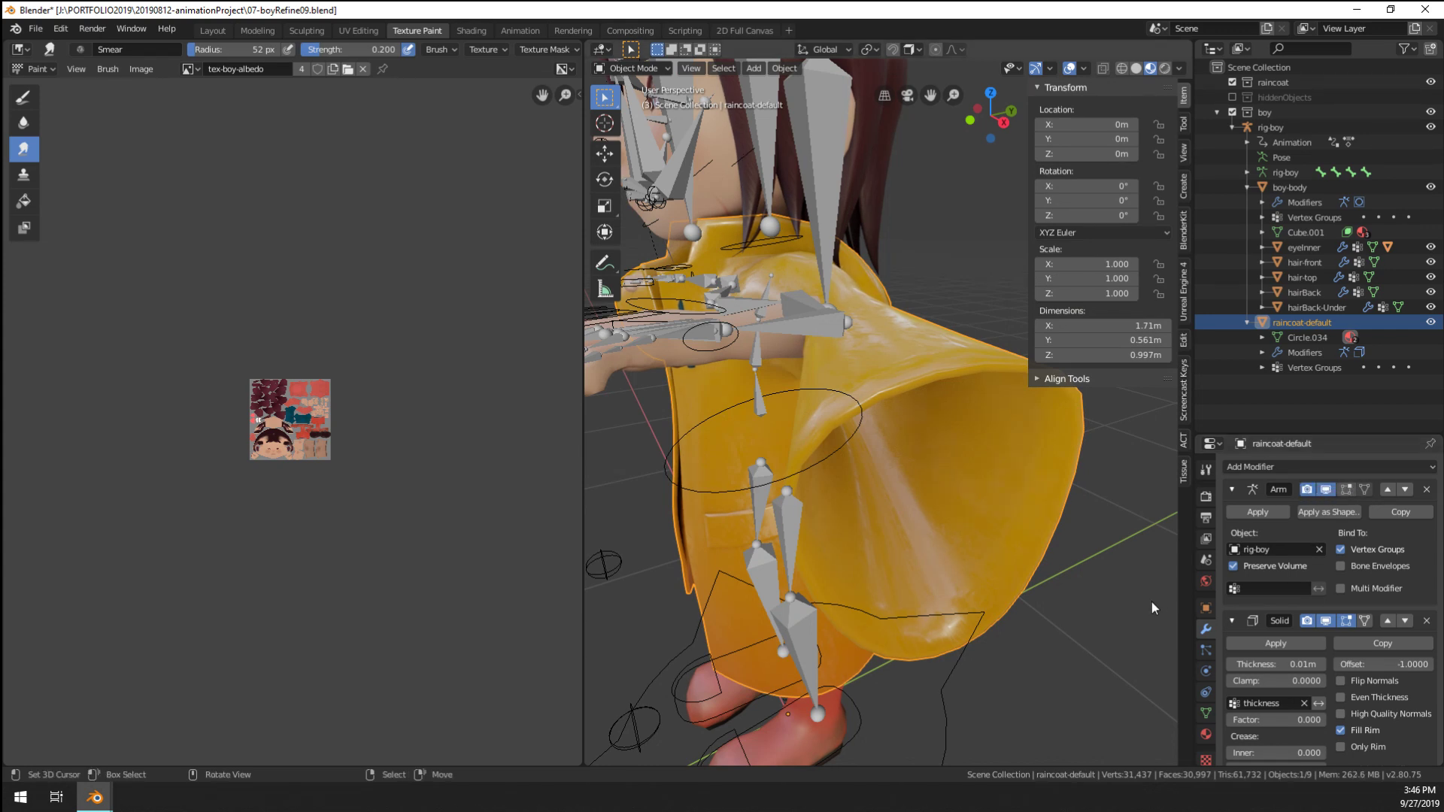
{"action": "scroll", "coordinate": [1239, 615], "scroll_direction": "down", "scroll_amount": 2}
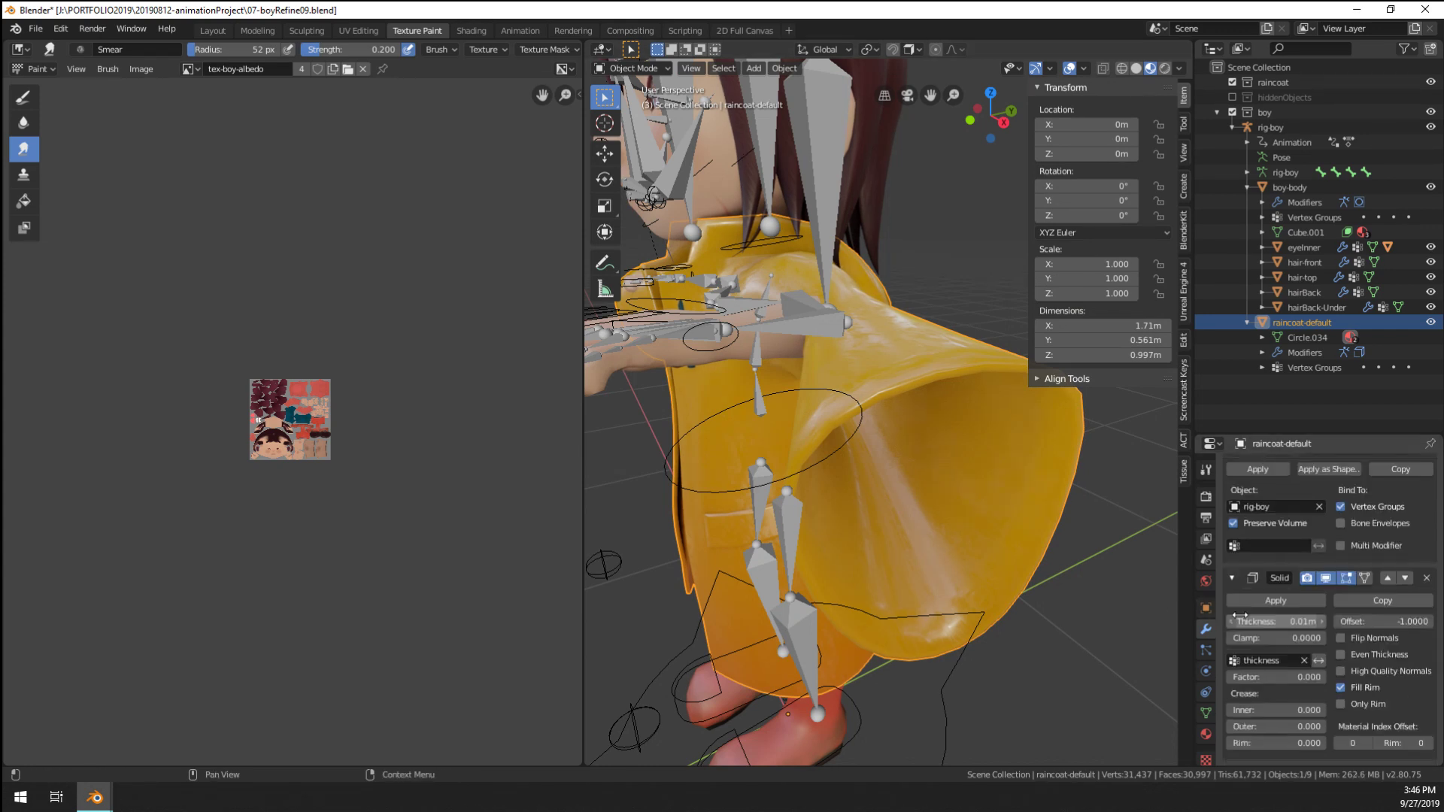
{"action": "left_click", "coordinate": [1347, 578]}
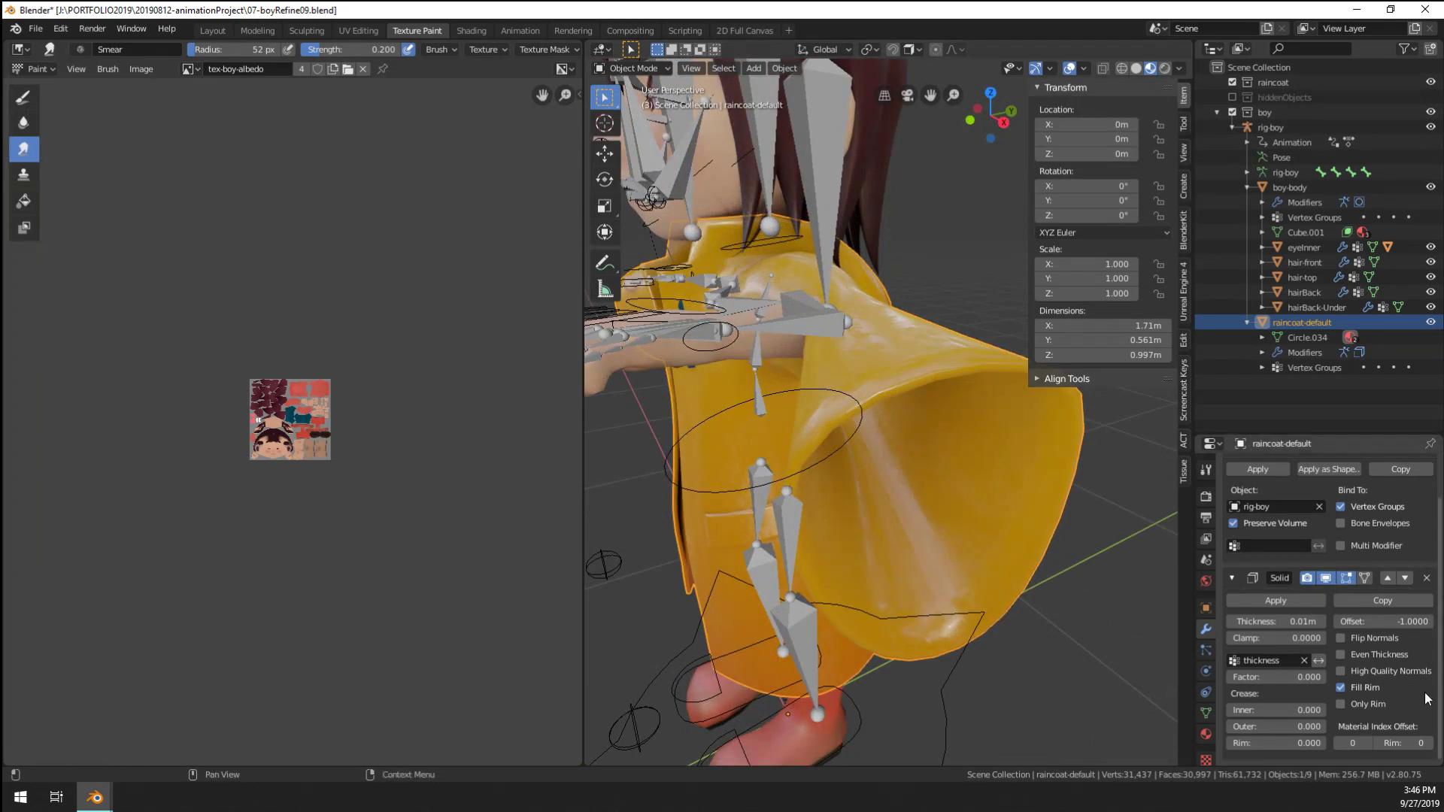
{"action": "left_click", "coordinate": [1381, 703]}
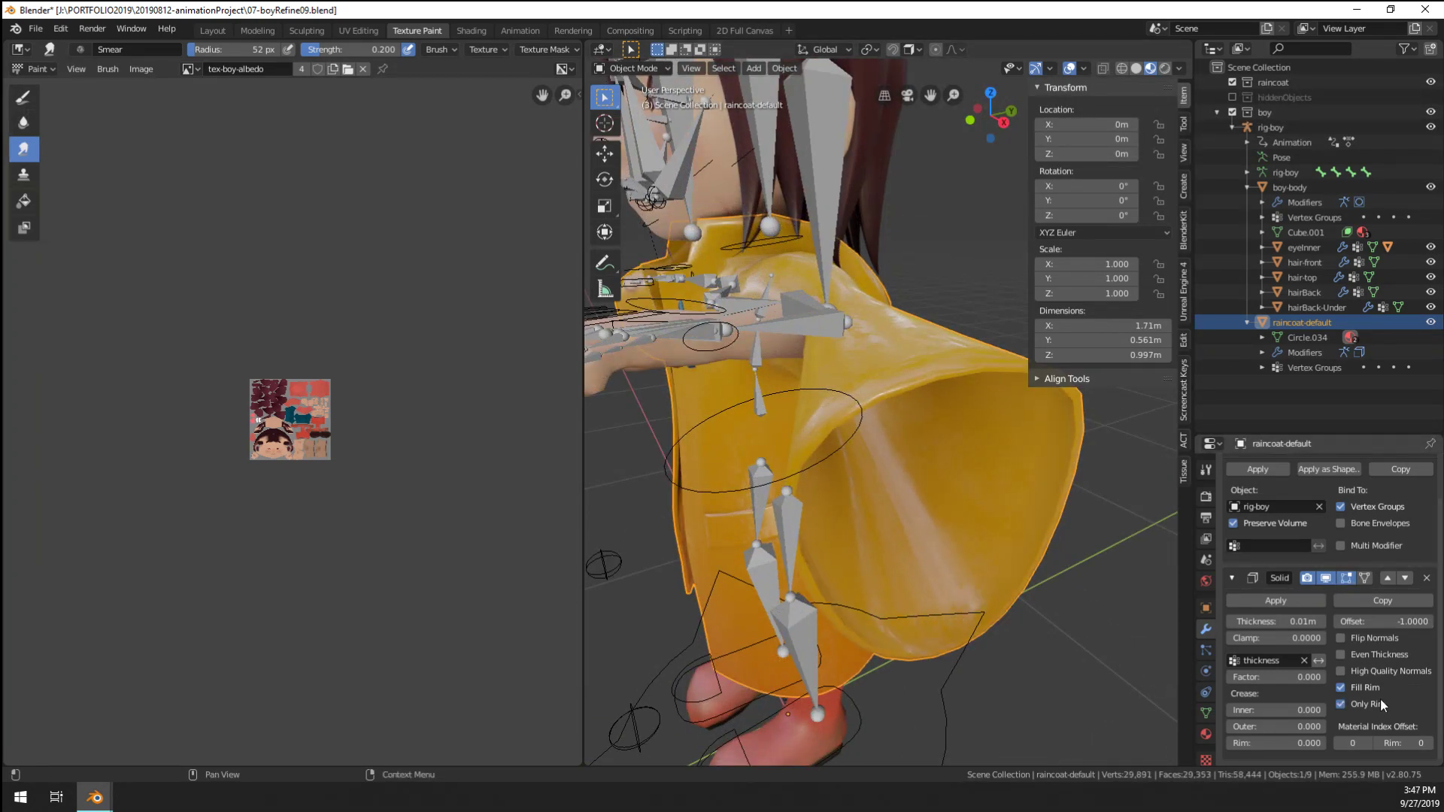
{"action": "left_click", "coordinate": [1379, 701]}
Remove the Armature modifier from the raincoat, leaving only its Solidify modifier
{"action": "middle_click_drag", "start_coordinate": [978, 625], "coordinate": [868, 458]}
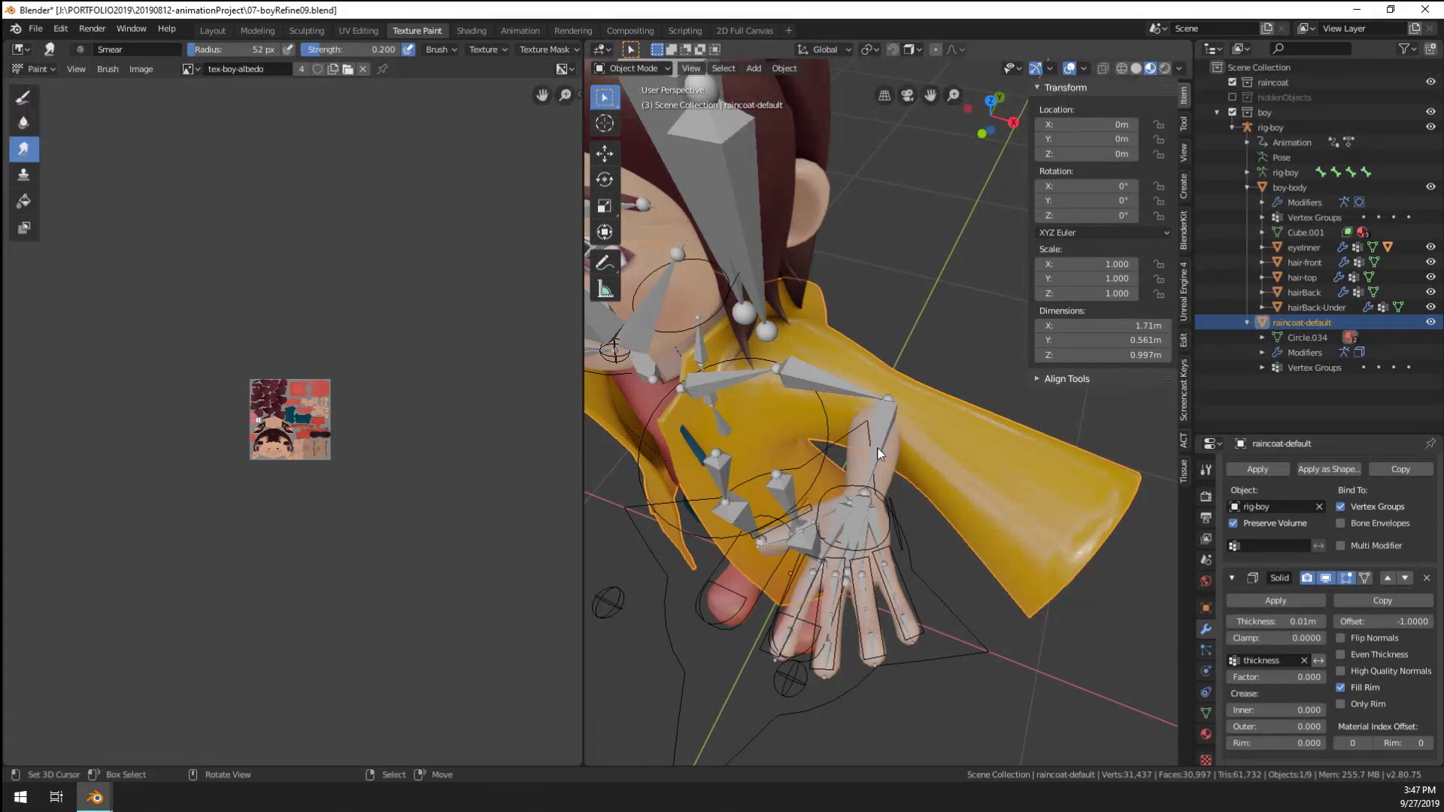
{"action": "right_click", "coordinate": [878, 449]}
{"action": "right_click", "coordinate": [970, 449]}
{"action": "scroll", "coordinate": [1414, 481], "scroll_direction": "up", "scroll_amount": 2}
{"action": "left_click", "coordinate": [1427, 490]}
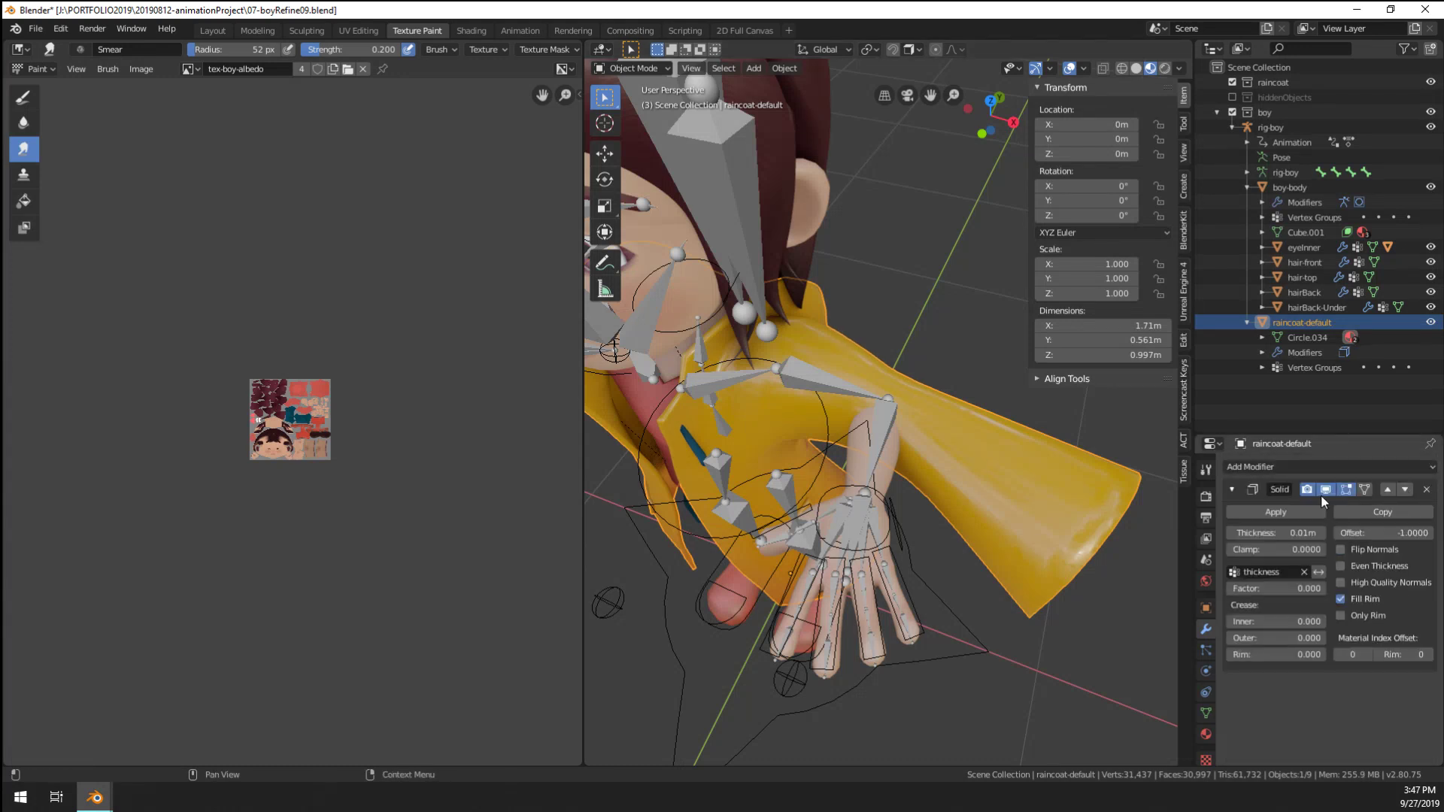
Parent the raincoat to rig-boy with Armature Deform, reselect the raincoat, and move its Armature modifier above Solidify
{"action": "right_click", "coordinate": [887, 421]}
{"action": "key", "text": "ctrl+p"}
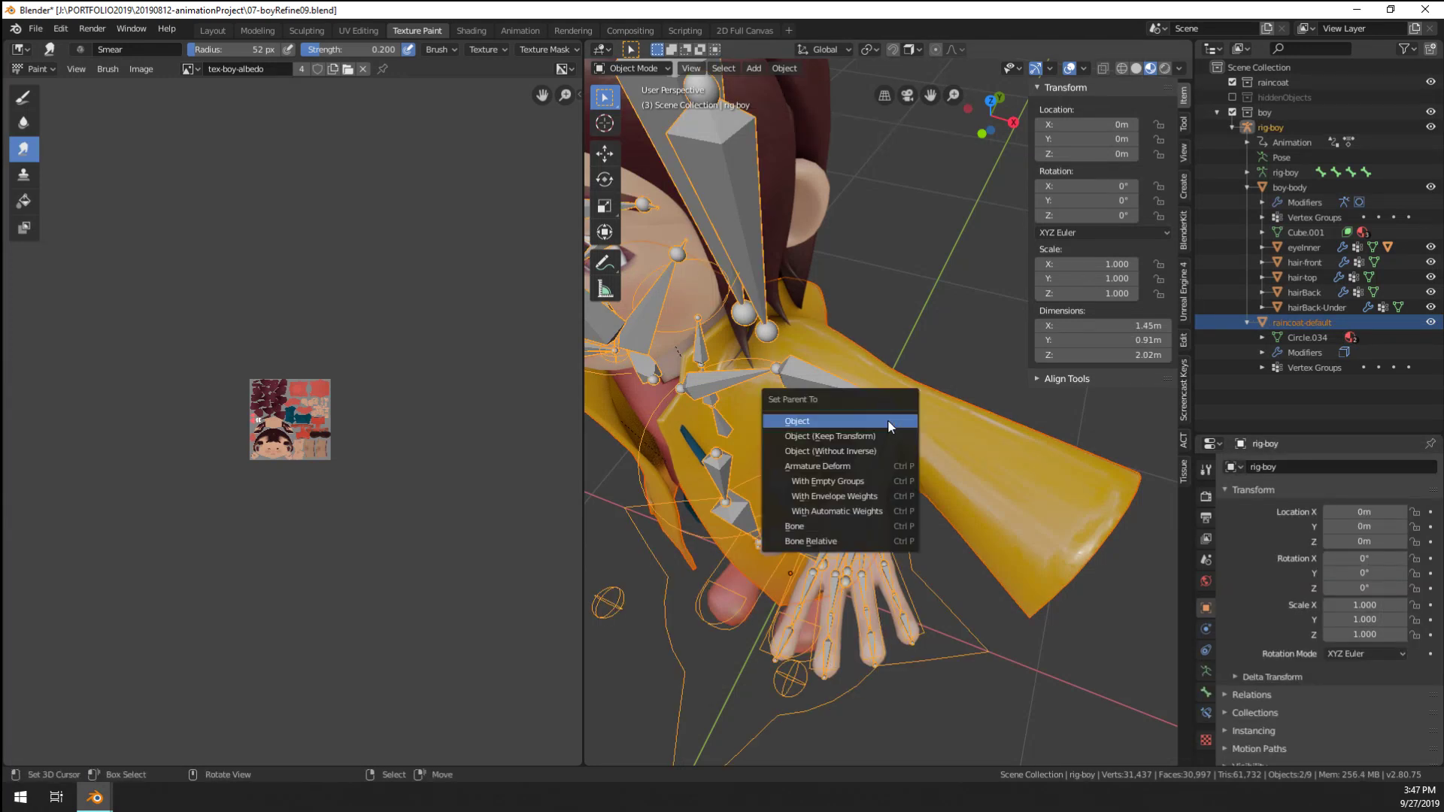
{"action": "left_click", "coordinate": [877, 466]}
{"action": "right_click", "coordinate": [1004, 494]}
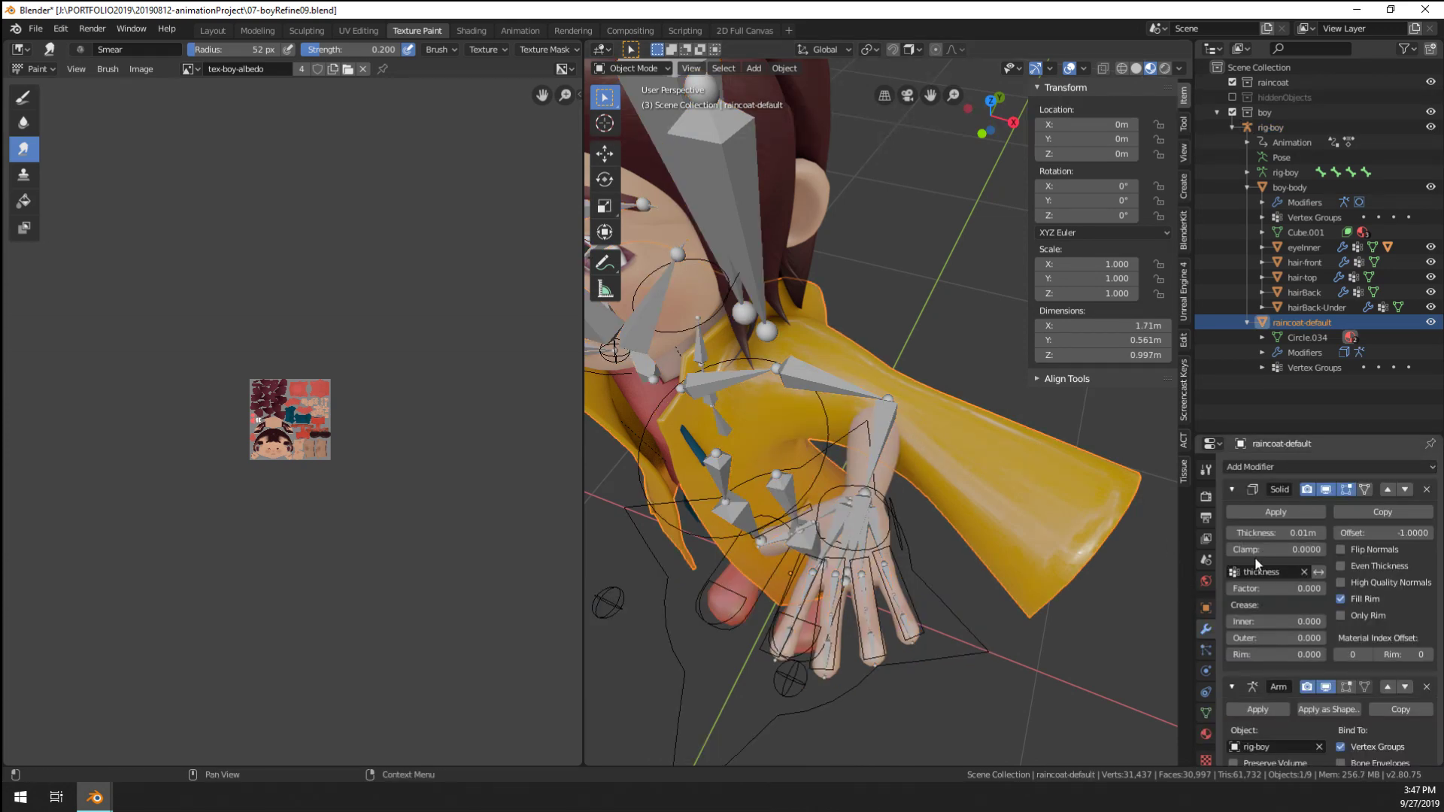
{"action": "scroll", "coordinate": [1322, 553], "scroll_direction": "down", "scroll_amount": 2}
{"action": "left_click", "coordinate": [1388, 643]}
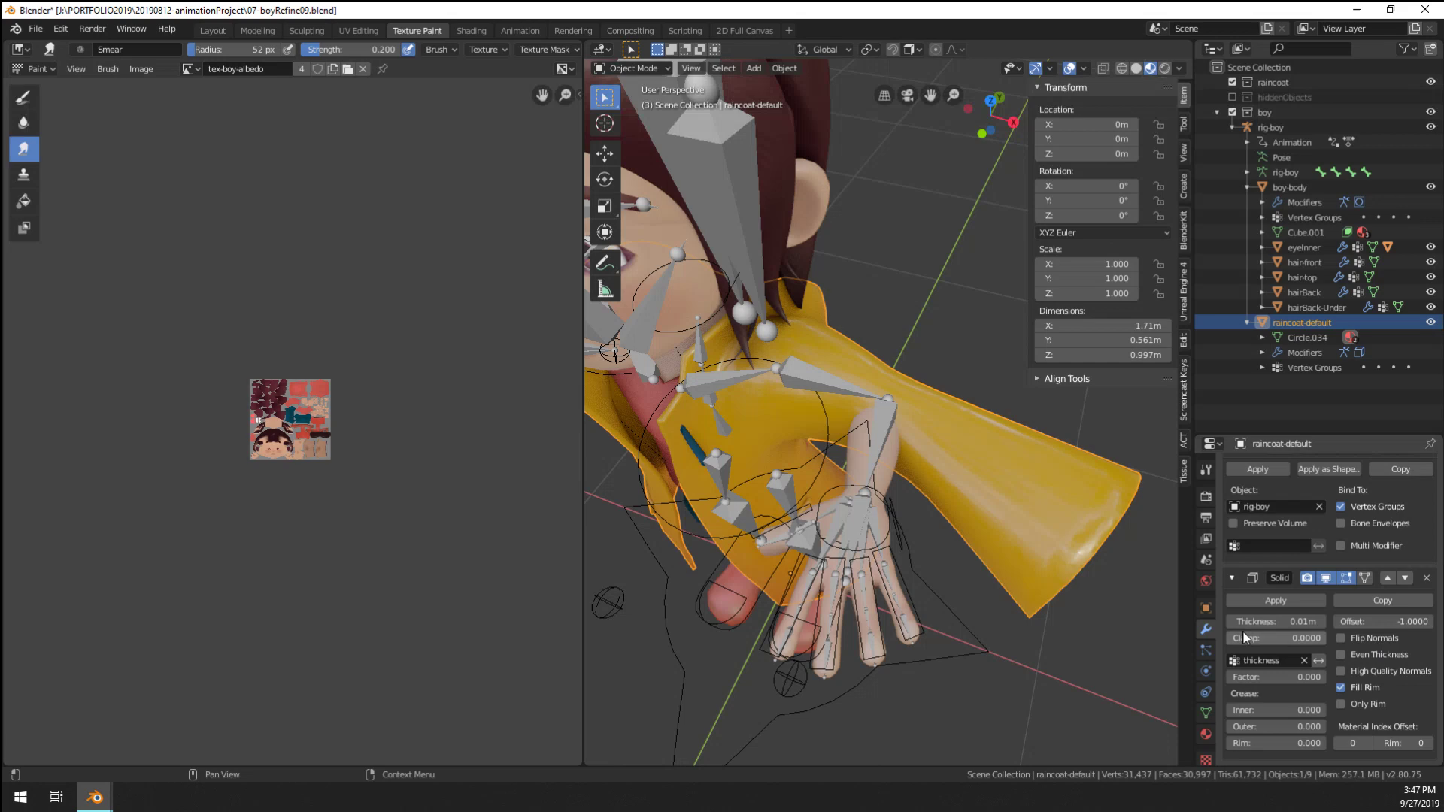
Display the raincoat's vertex groups, put rig-boy in Pose Mode, and select the left forearm bone
{"action": "left_click", "coordinate": [1206, 712]}
{"action": "scroll", "coordinate": [1275, 538], "scroll_direction": "up", "scroll_amount": 2}
{"action": "left_click", "coordinate": [962, 492]}
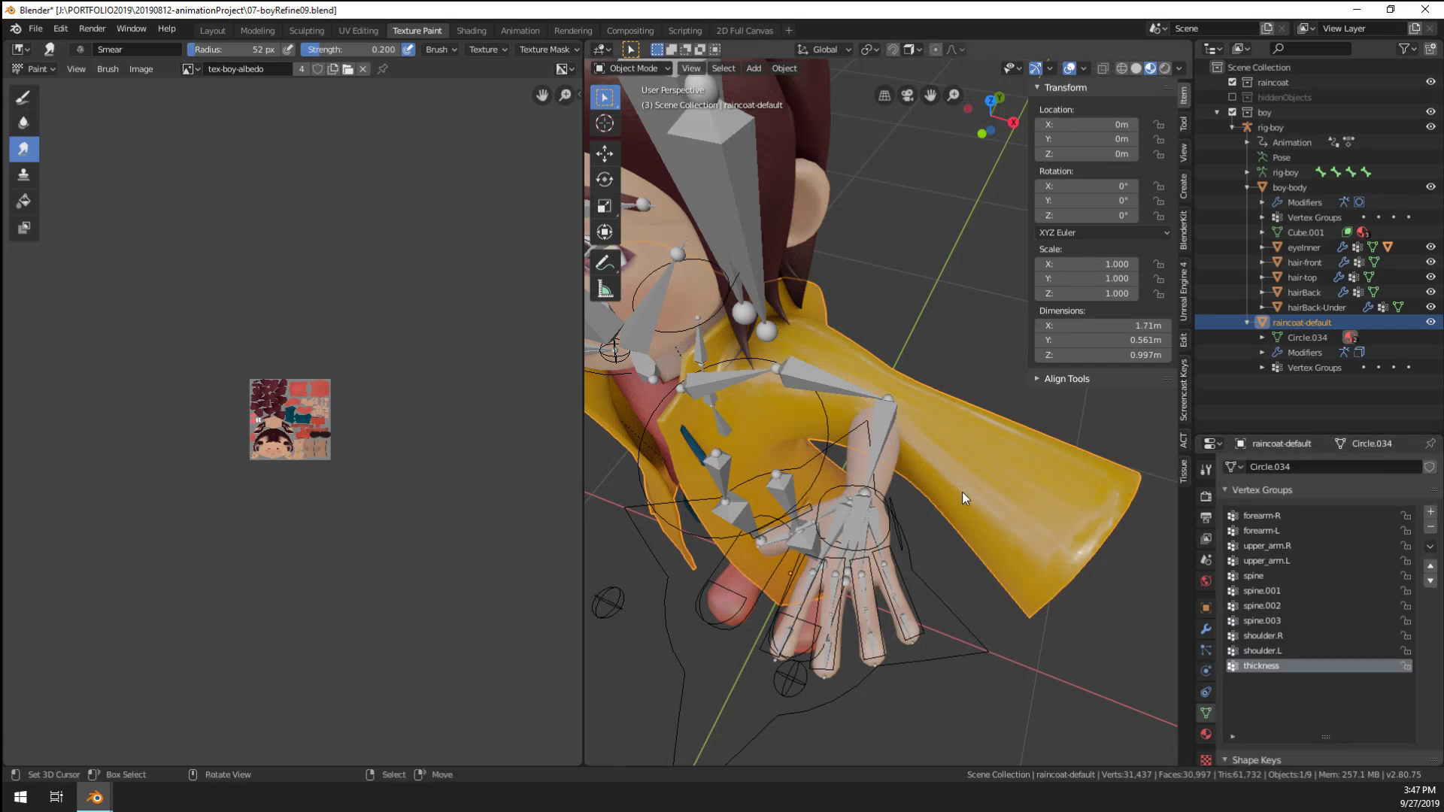
{"action": "key", "text": "ctrl+Tab"}
{"action": "left_click", "coordinate": [894, 474]}
{"action": "middle_click_drag", "start_coordinate": [894, 474], "coordinate": [863, 500]}
{"action": "scroll", "coordinate": [919, 498], "scroll_direction": "up", "scroll_amount": 3}
{"action": "scroll", "coordinate": [921, 499], "scroll_direction": "down", "scroll_amount": 6}
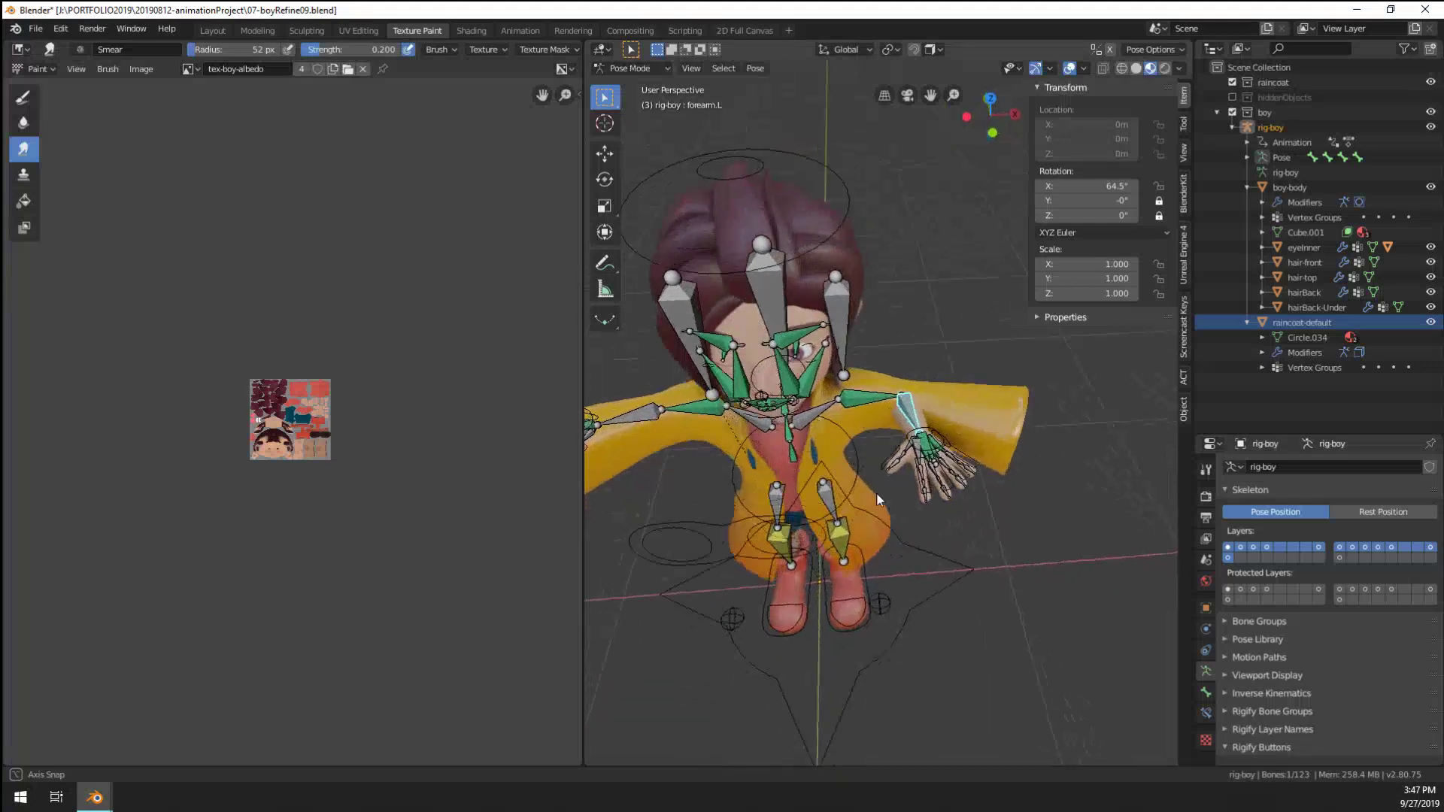
Test-rotate the left upper arm bone to check the sleeve, and reset the left forearm's rotation
{"action": "scroll", "coordinate": [864, 500], "scroll_direction": "up", "scroll_amount": 5}
{"action": "left_click", "coordinate": [841, 394]}
{"action": "scroll", "coordinate": [840, 394], "scroll_direction": "down", "scroll_amount": 6}
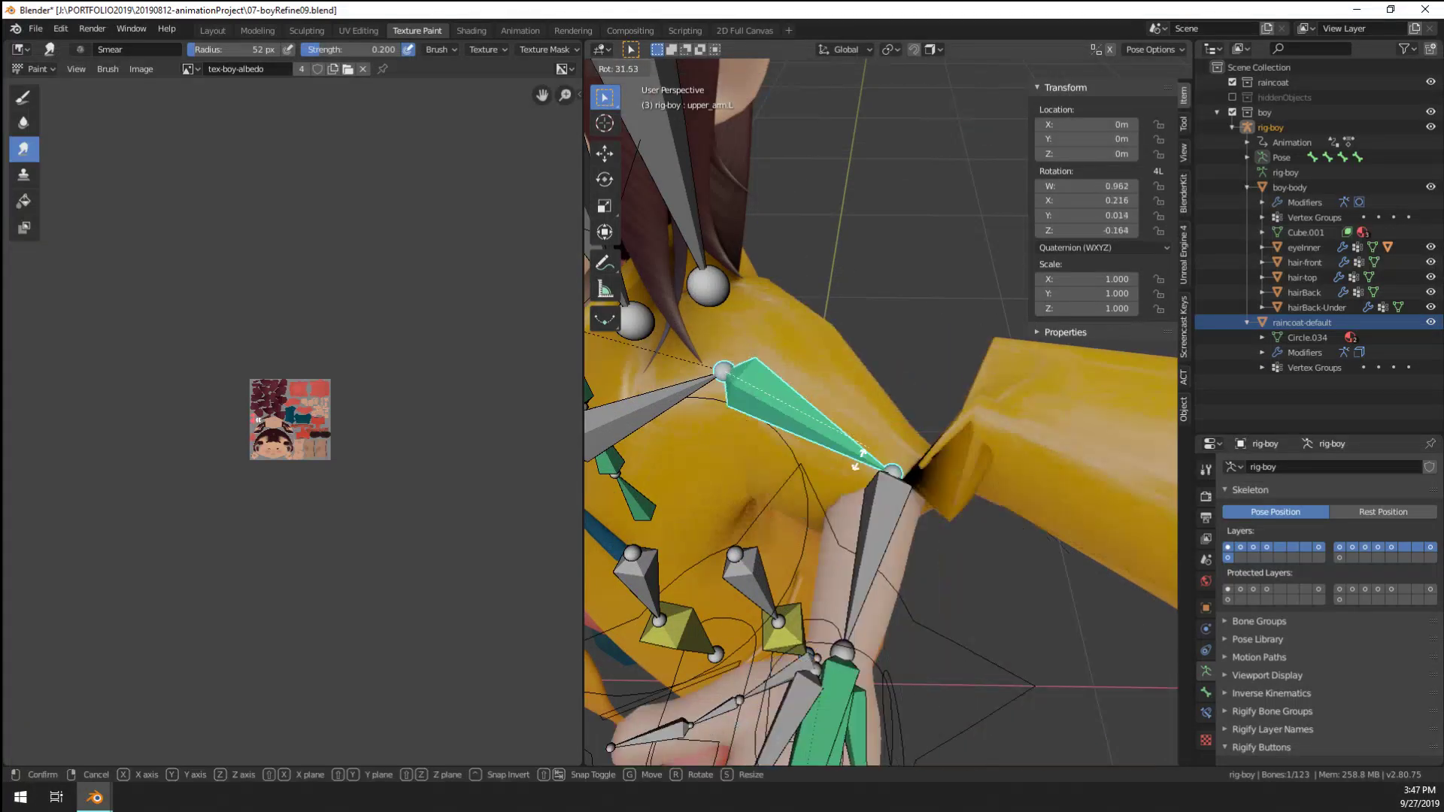
{"action": "middle_click_drag", "start_coordinate": [841, 394], "coordinate": [1005, 457]}
{"action": "scroll", "coordinate": [855, 537], "scroll_direction": "down", "scroll_amount": 5}
{"action": "scroll", "coordinate": [853, 533], "scroll_direction": "up", "scroll_amount": 3}
{"action": "left_click", "coordinate": [1005, 457]}
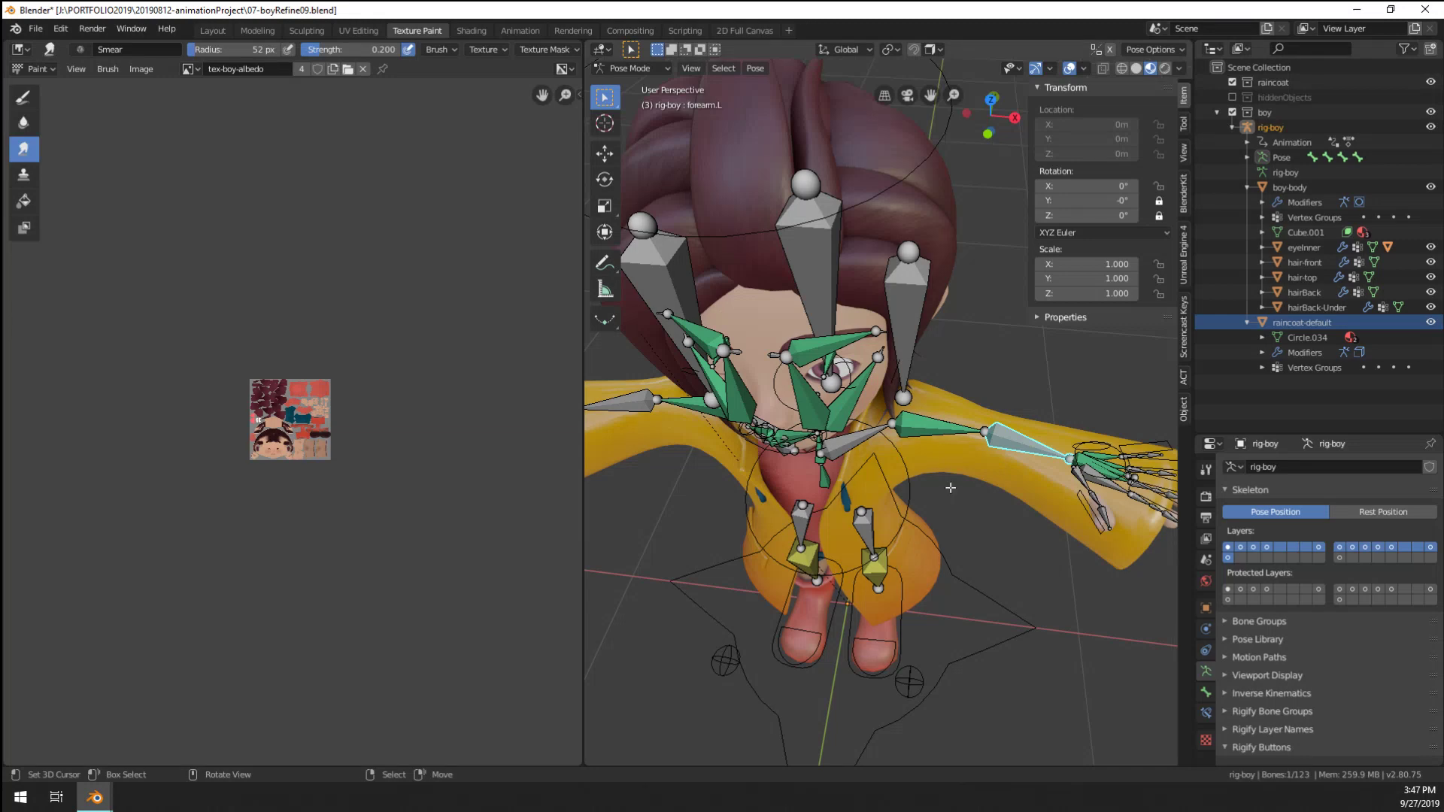
Take rig-boy out of Pose Mode and return it to Object Mode
{"action": "key", "text": "Tab"}
{"action": "scroll", "coordinate": [948, 483], "scroll_direction": "down", "scroll_amount": 8}
{"action": "key", "text": "ctrl+Tab"}
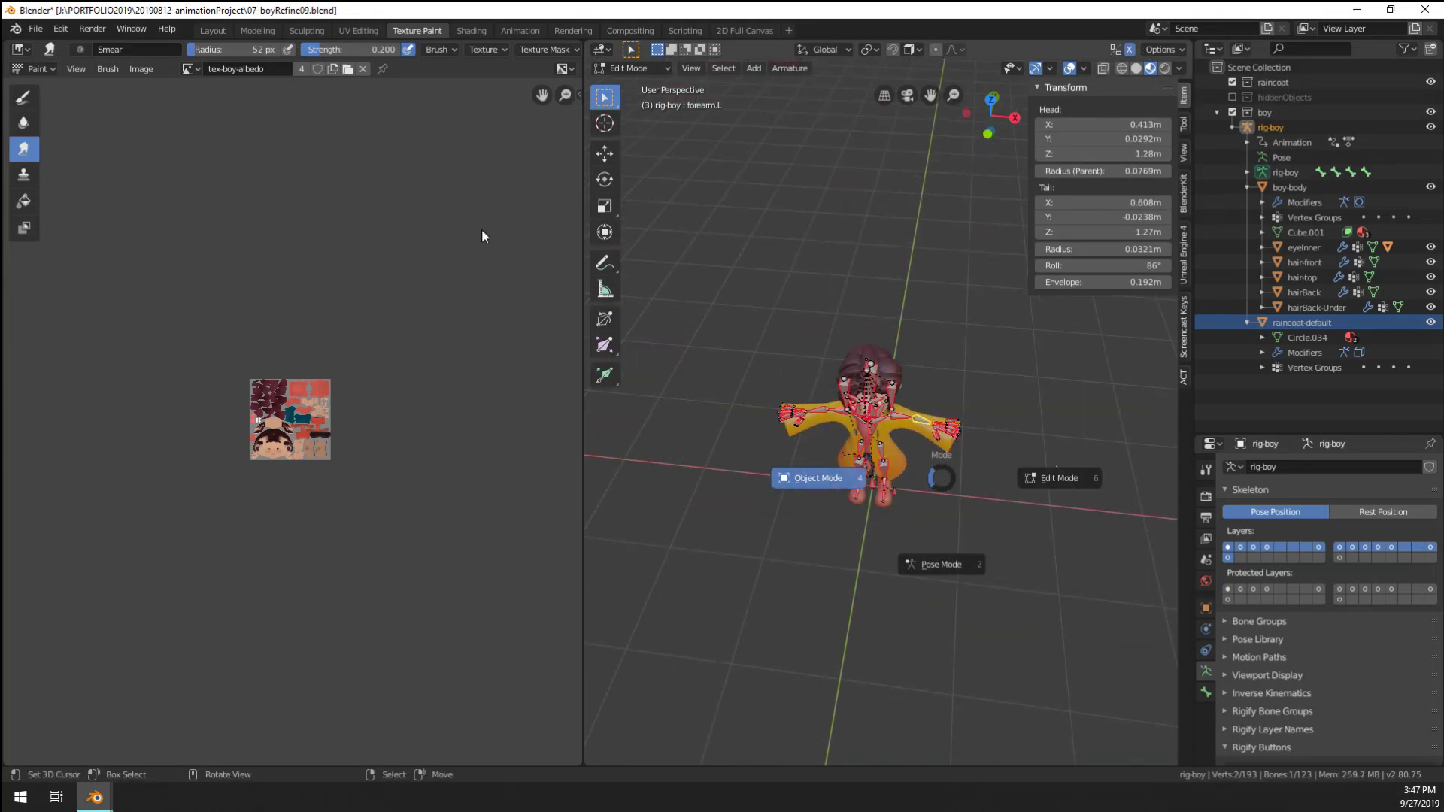
{"action": "left_click", "coordinate": [482, 228]}
Start saving the scene under another name and show the project folder's files as a short list
{"action": "left_click", "coordinate": [35, 28]}
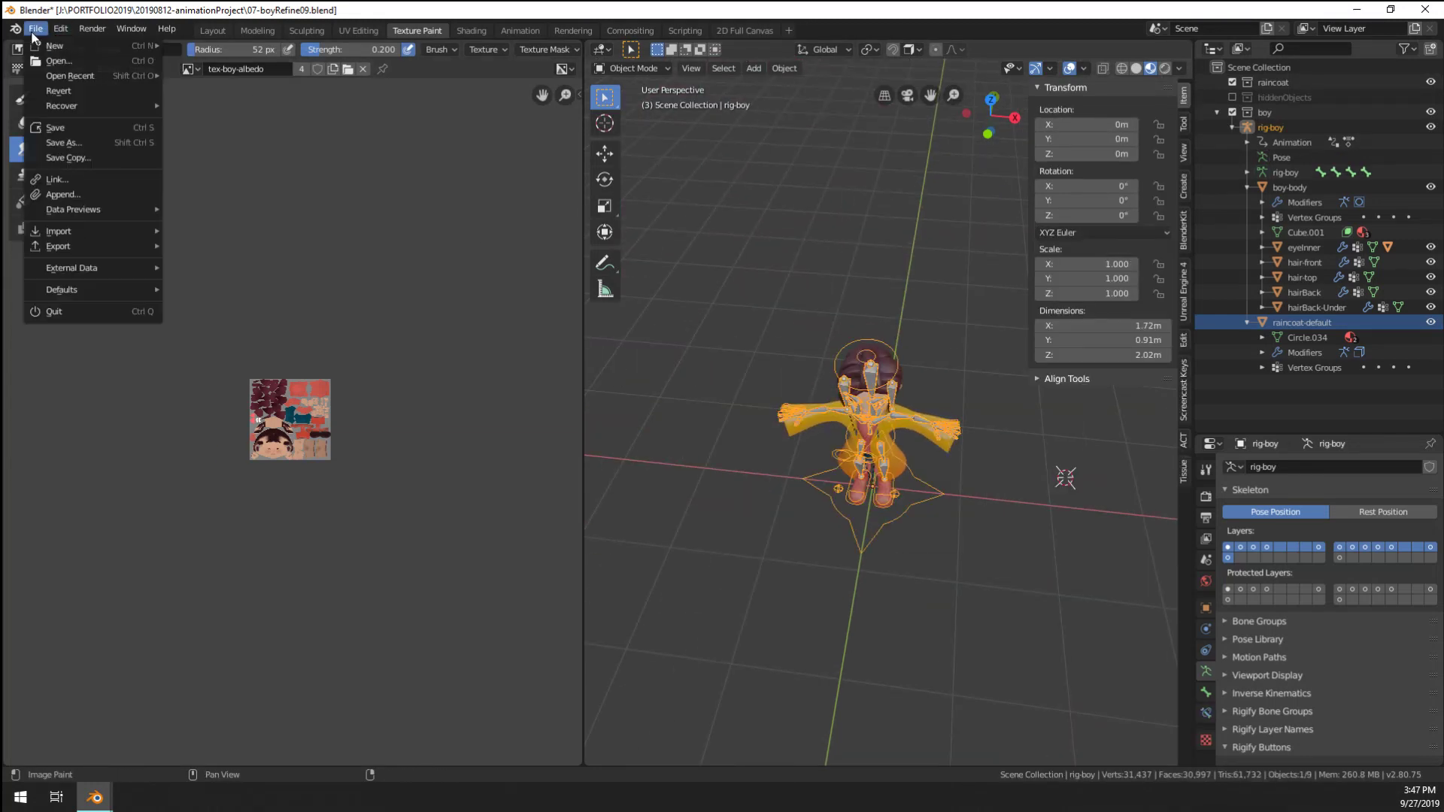
{"action": "left_click", "coordinate": [83, 139]}
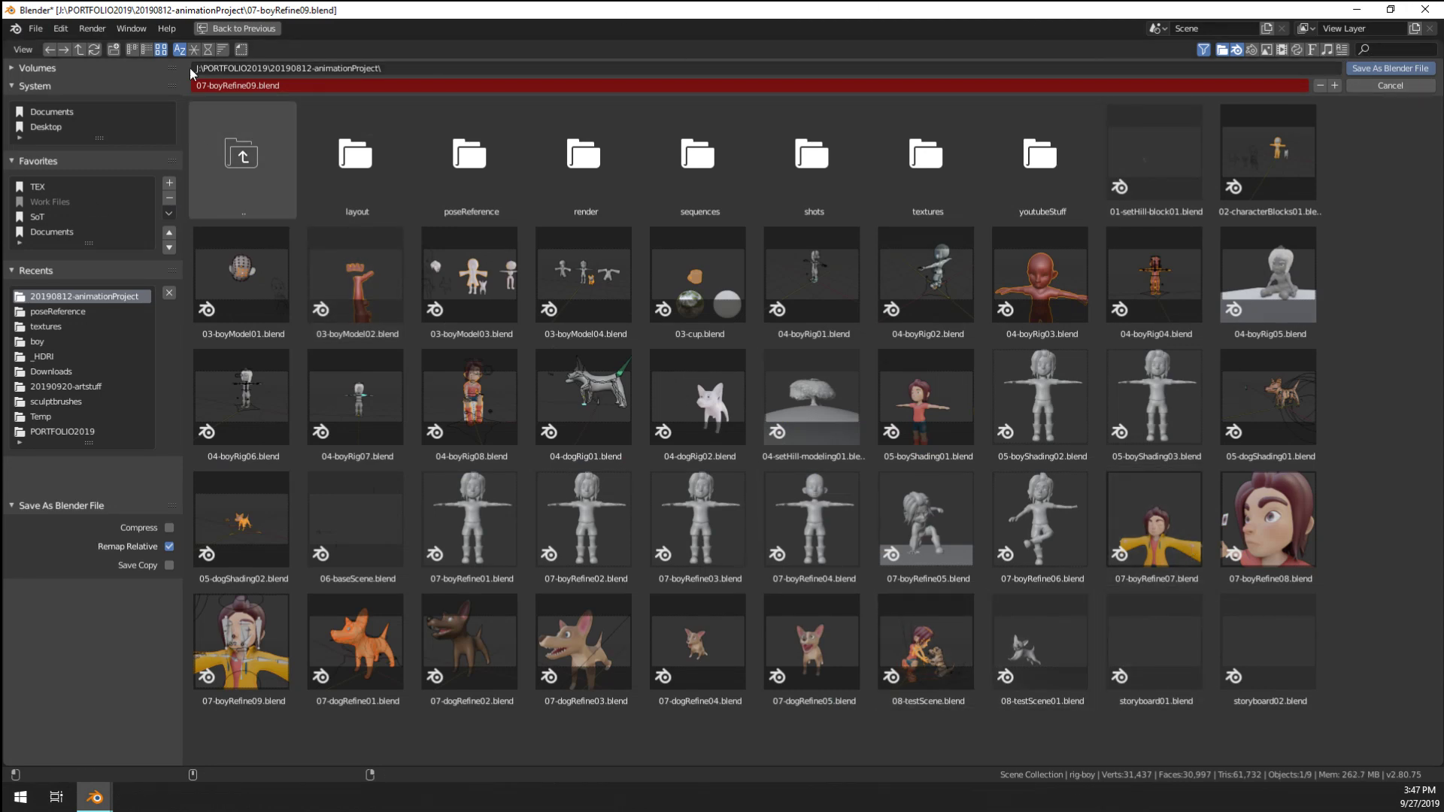
{"action": "left_click", "coordinate": [132, 48]}
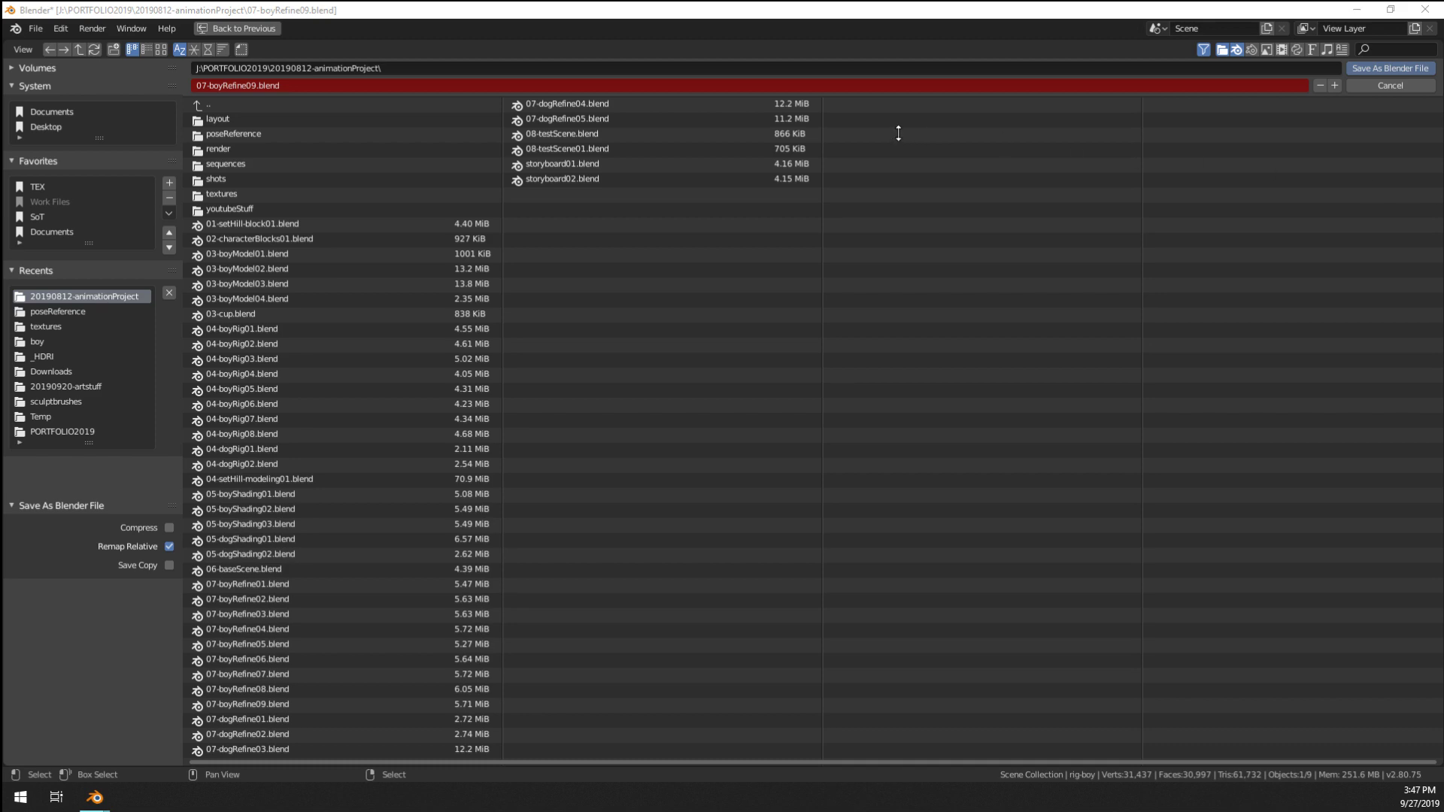
In Windows File Explorer, rename the backup file 07-boyRefine09.blend1 as 07-boyRefine09_broken.blend1
{"action": "key", "text": "super+e"}
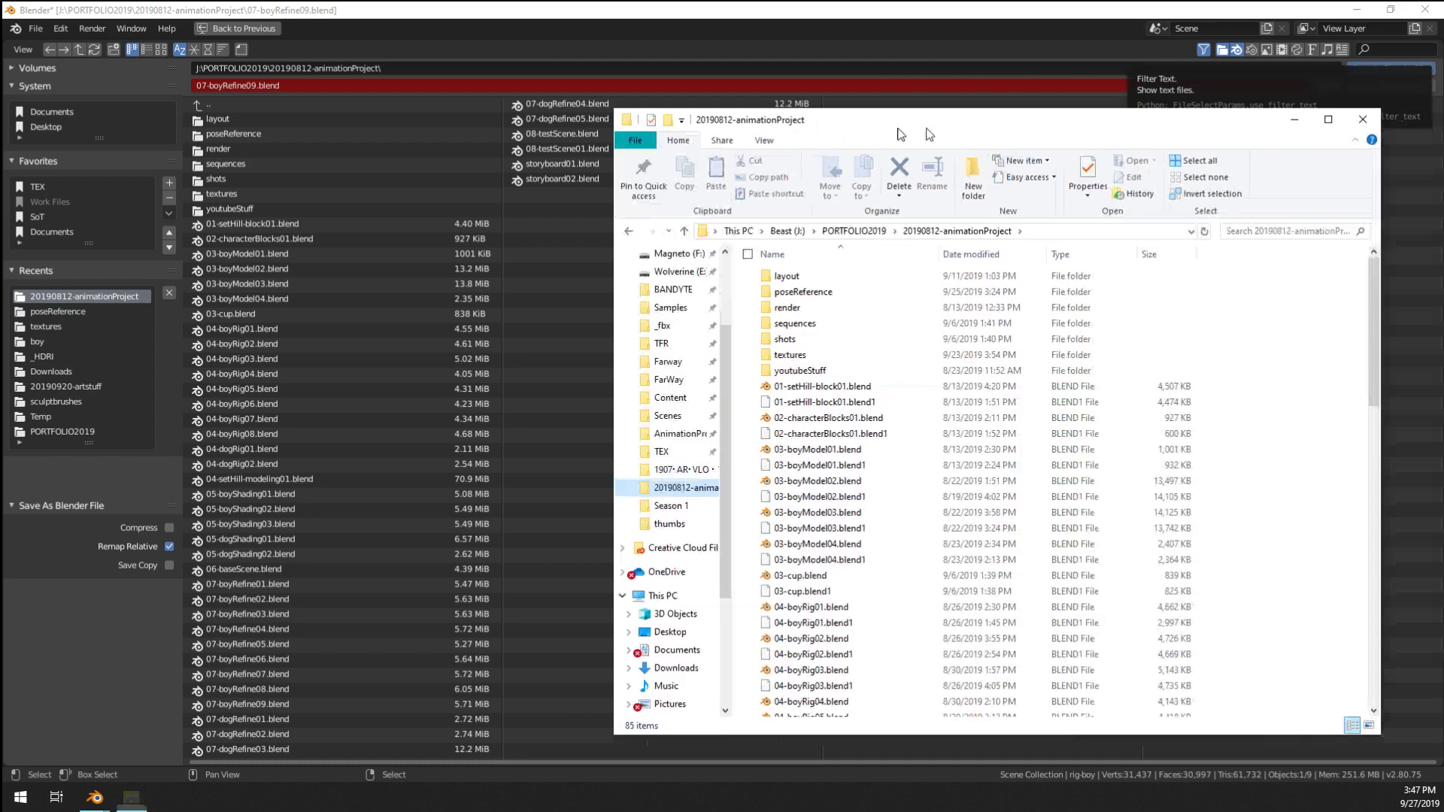
{"action": "scroll", "coordinate": [715, 448], "scroll_direction": "down", "scroll_amount": 18}
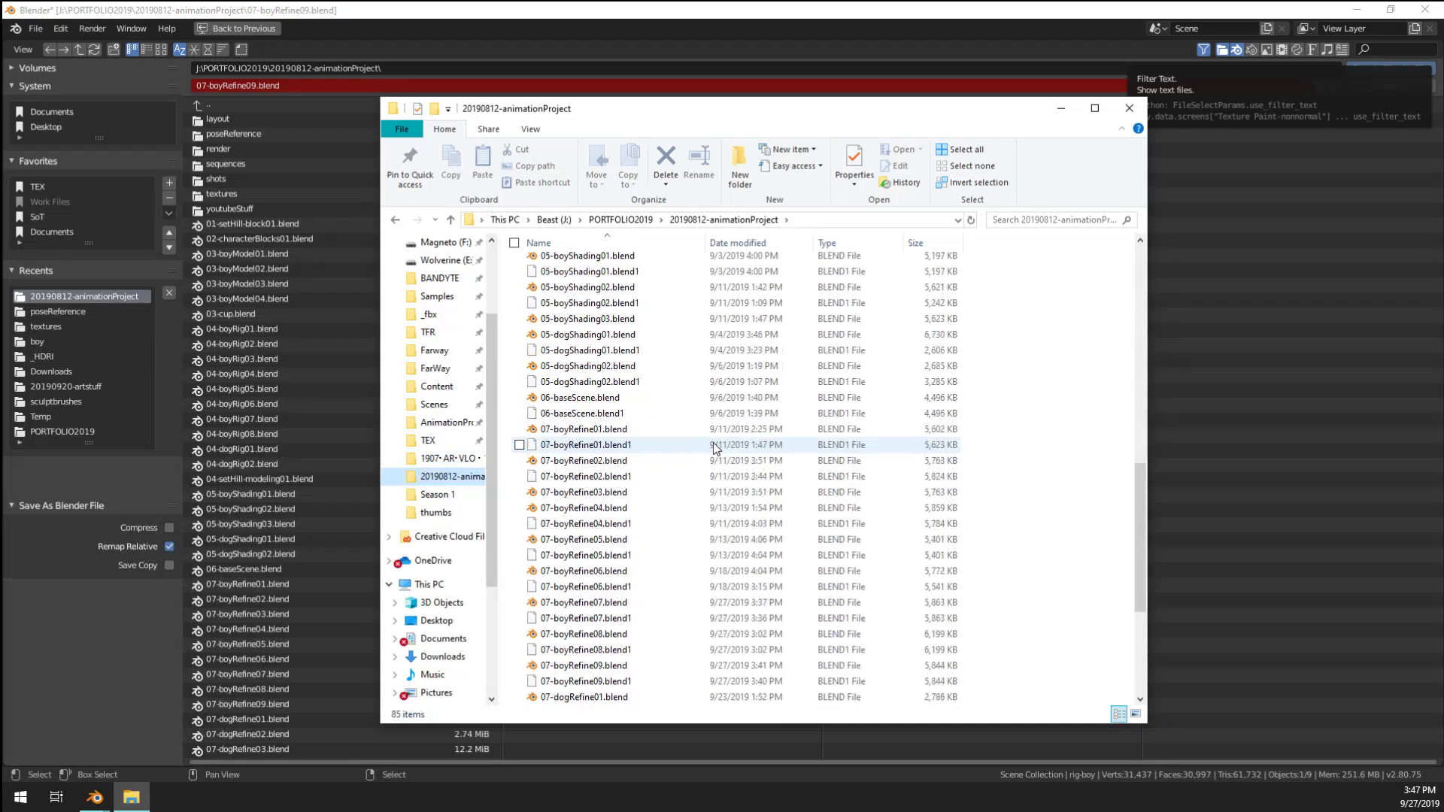
{"action": "left_click", "coordinate": [638, 445]}
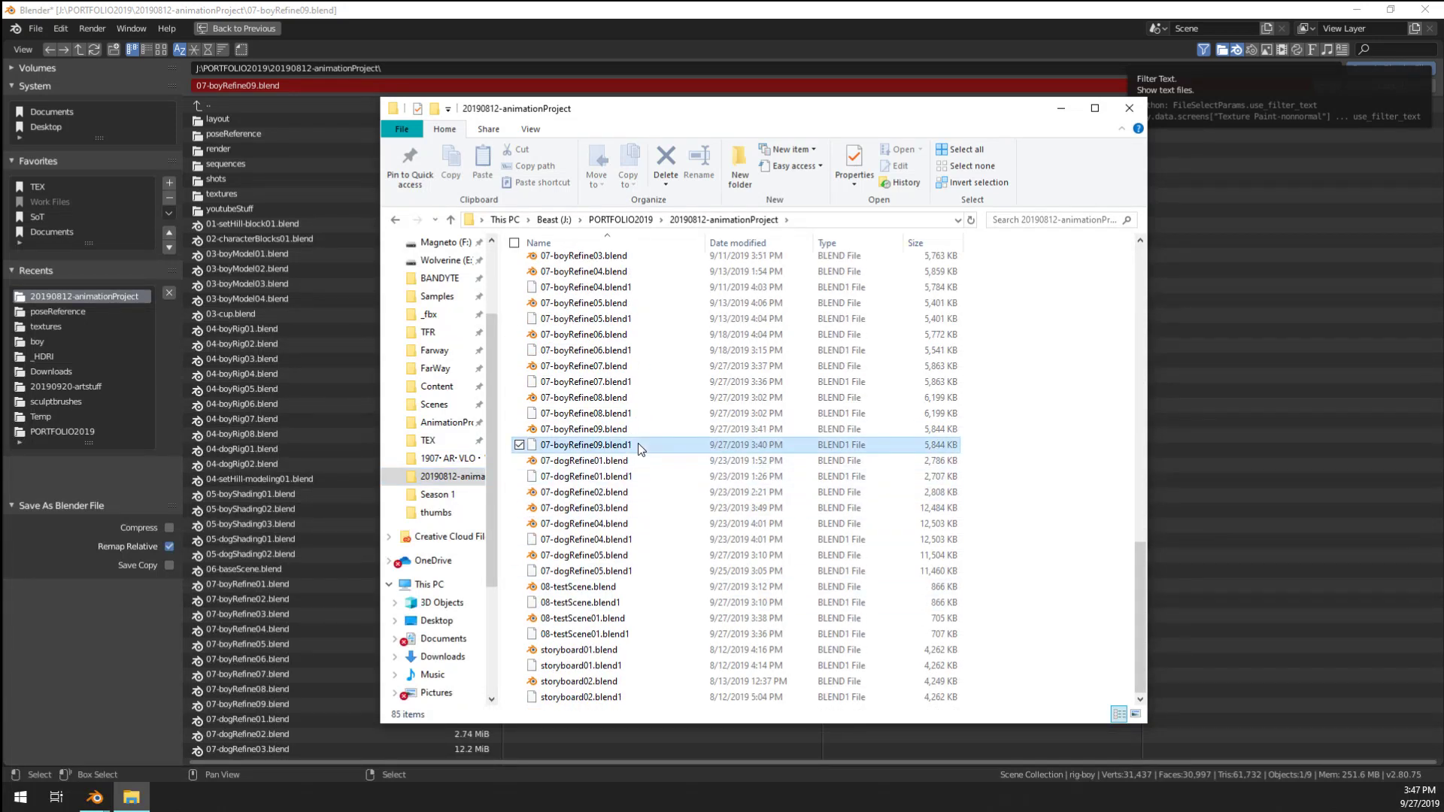
{"action": "left_click", "coordinate": [613, 445]}
{"action": "left_click_drag", "start_coordinate": [609, 444], "coordinate": [604, 445]}
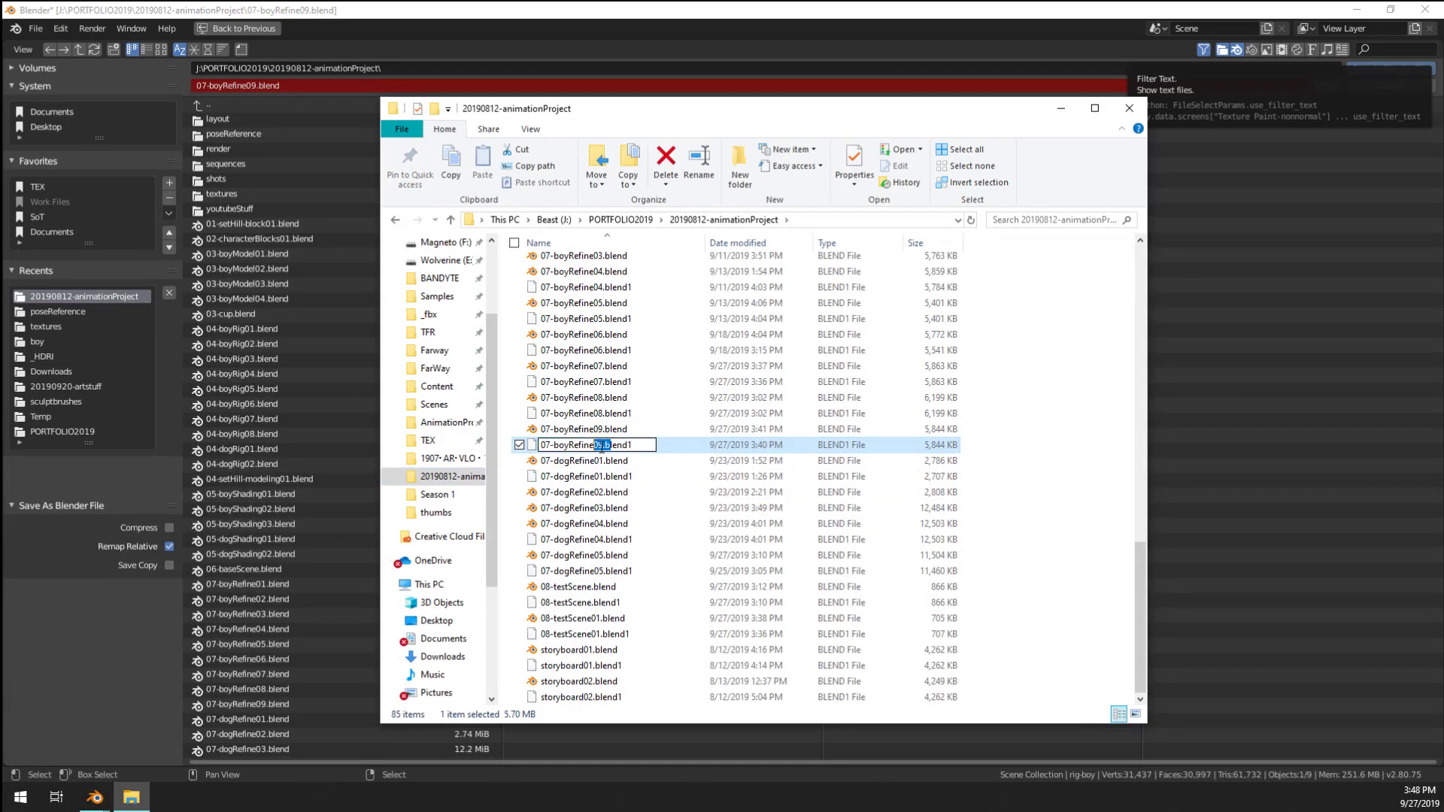
{"action": "type", "text": "_broken."}
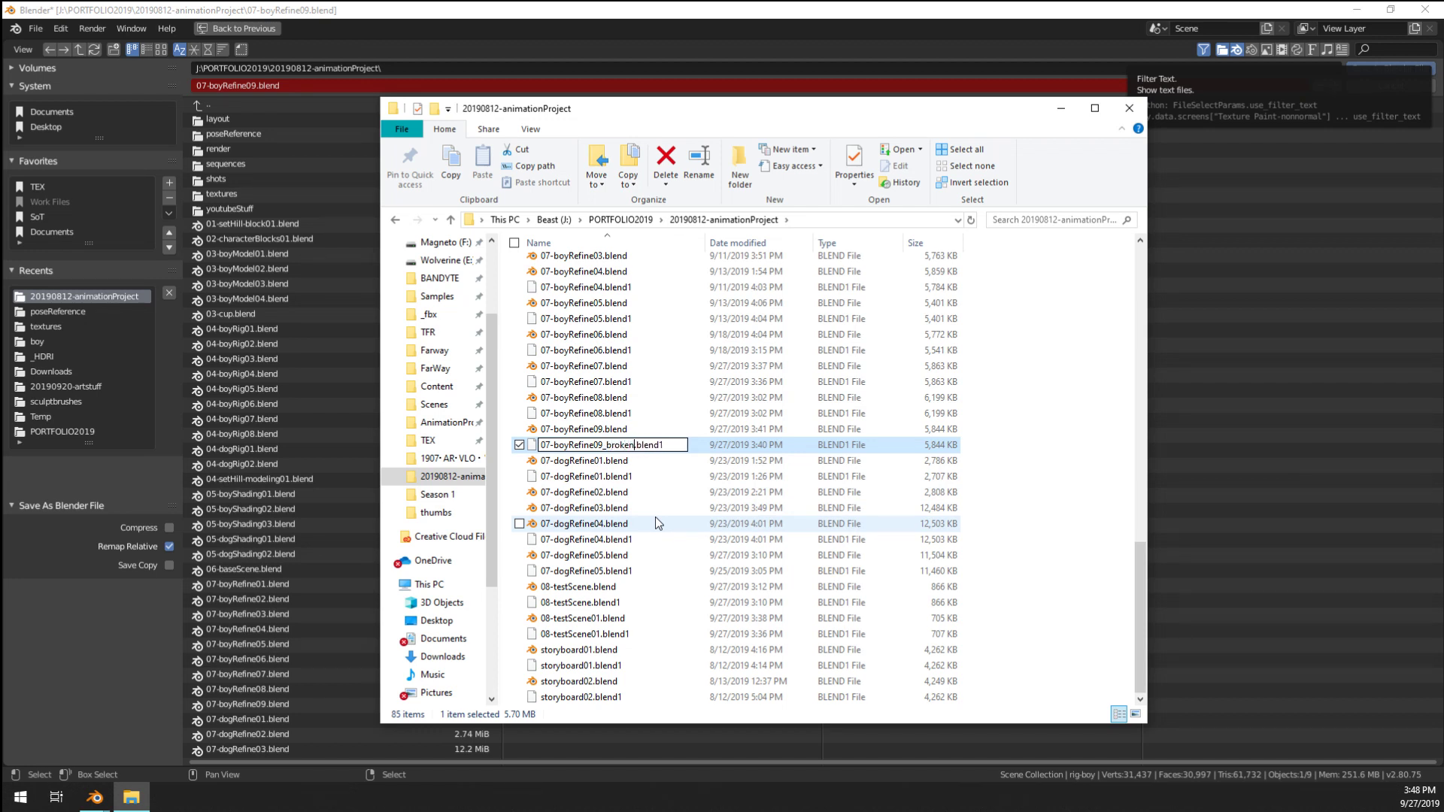
{"action": "key", "text": "Return"}
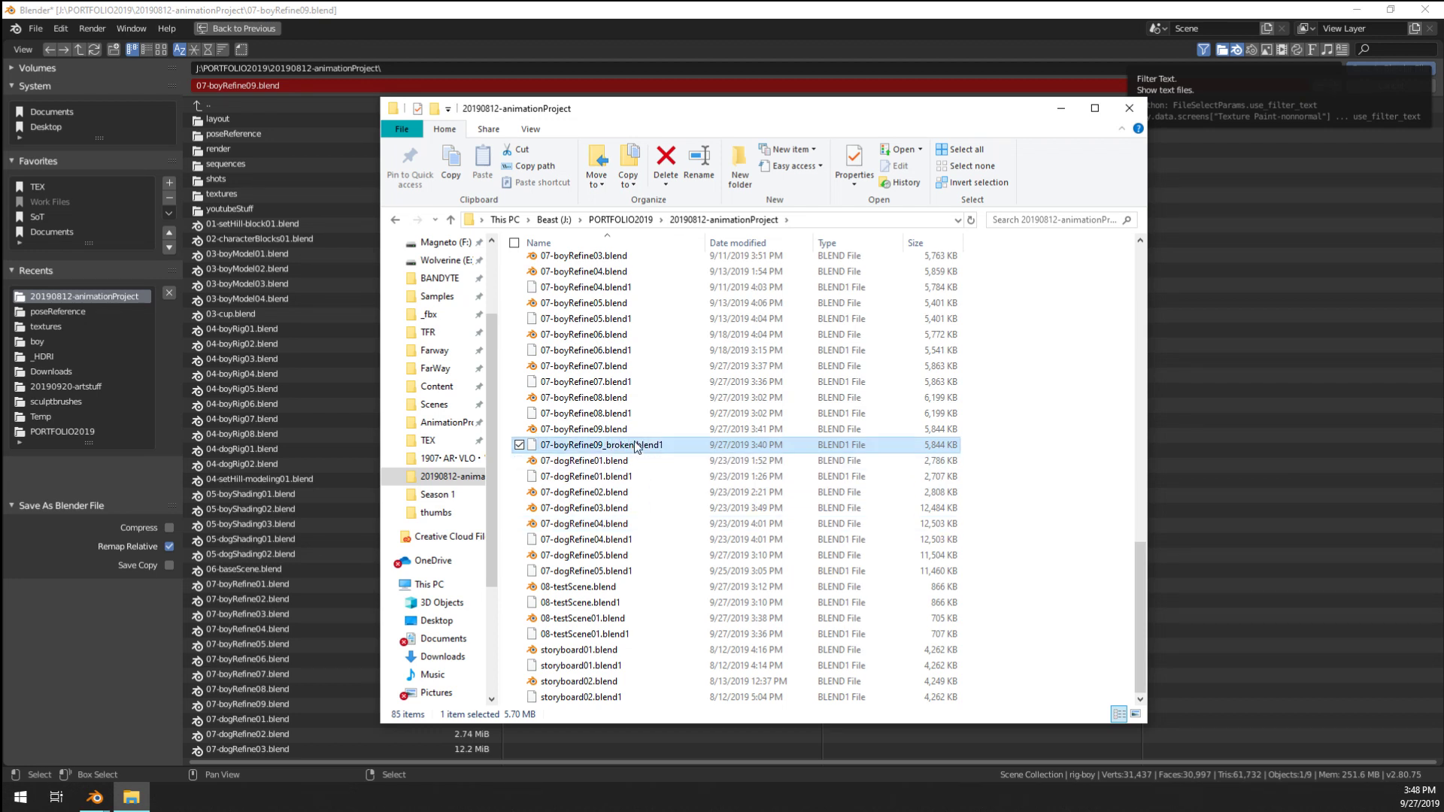
Rename 07-boyRefine09.blend as 07-boyRefine09_broken.blend
{"action": "left_click", "coordinate": [574, 433]}
{"action": "key", "text": "F2"}
{"action": "key", "text": "Right"}
{"action": "type", "text": "_"}
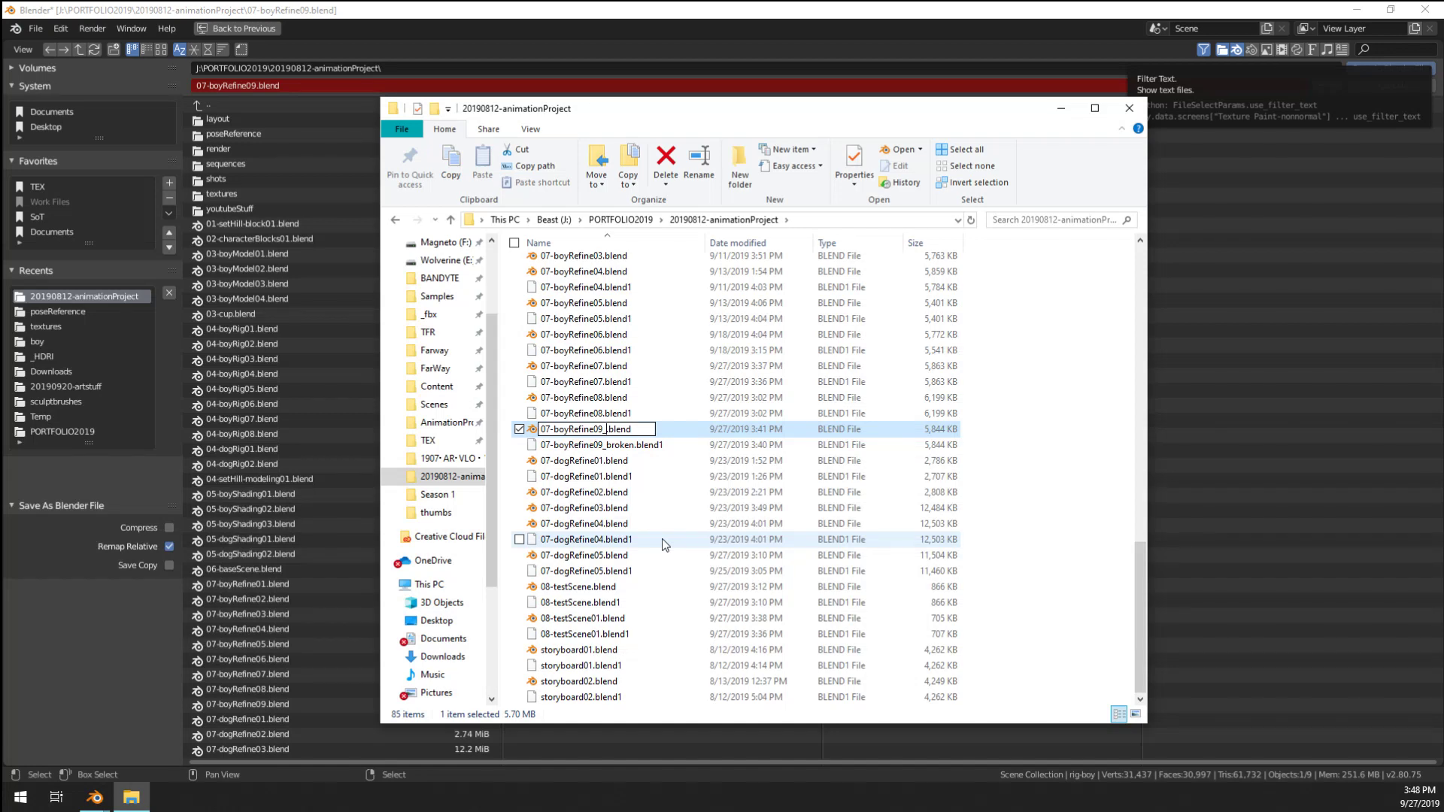
{"action": "type", "text": "broken"}
{"action": "key", "text": "Return"}
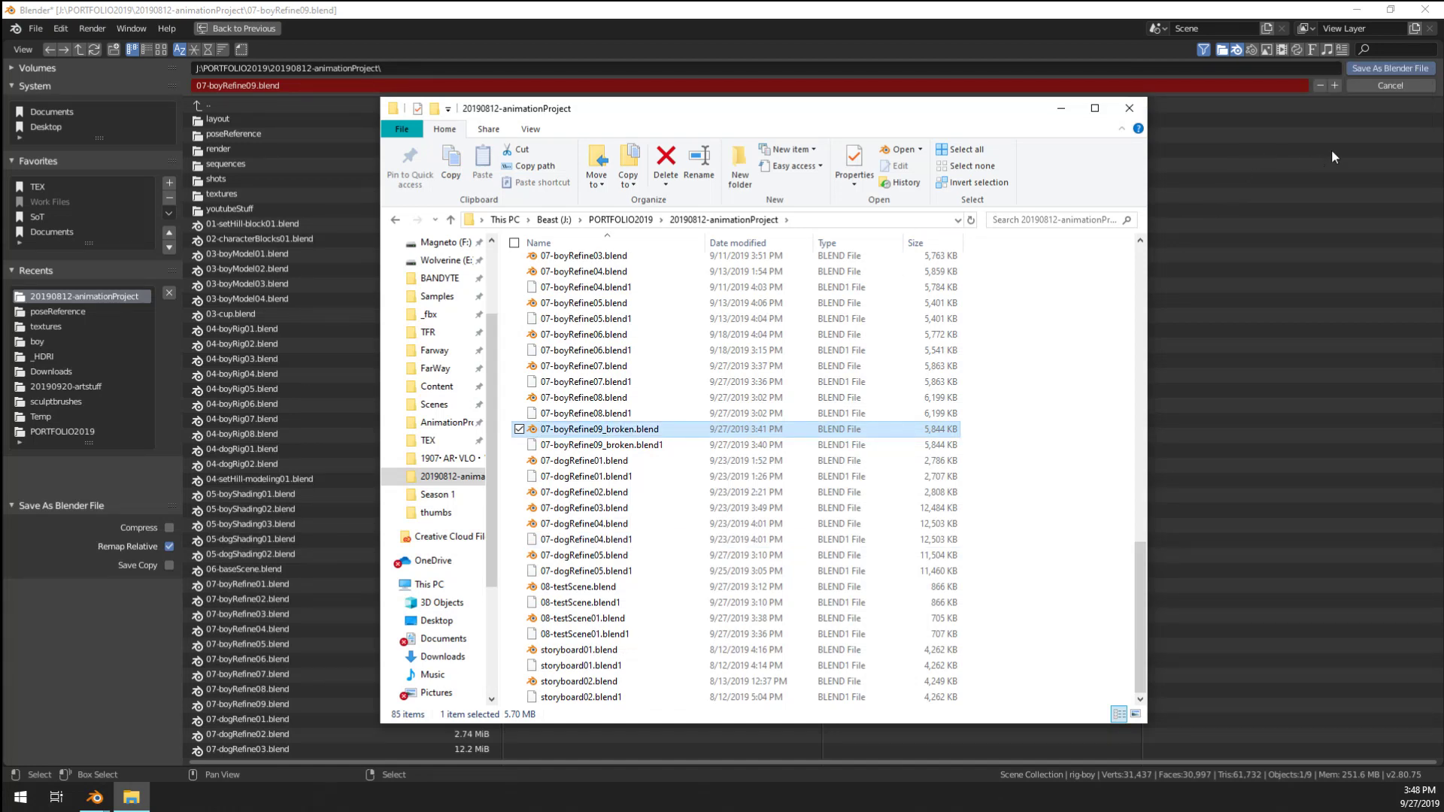
Return to Blender and save the current scene over 07-boyRefine09_broken.blend
{"action": "left_click", "coordinate": [1325, 150]}
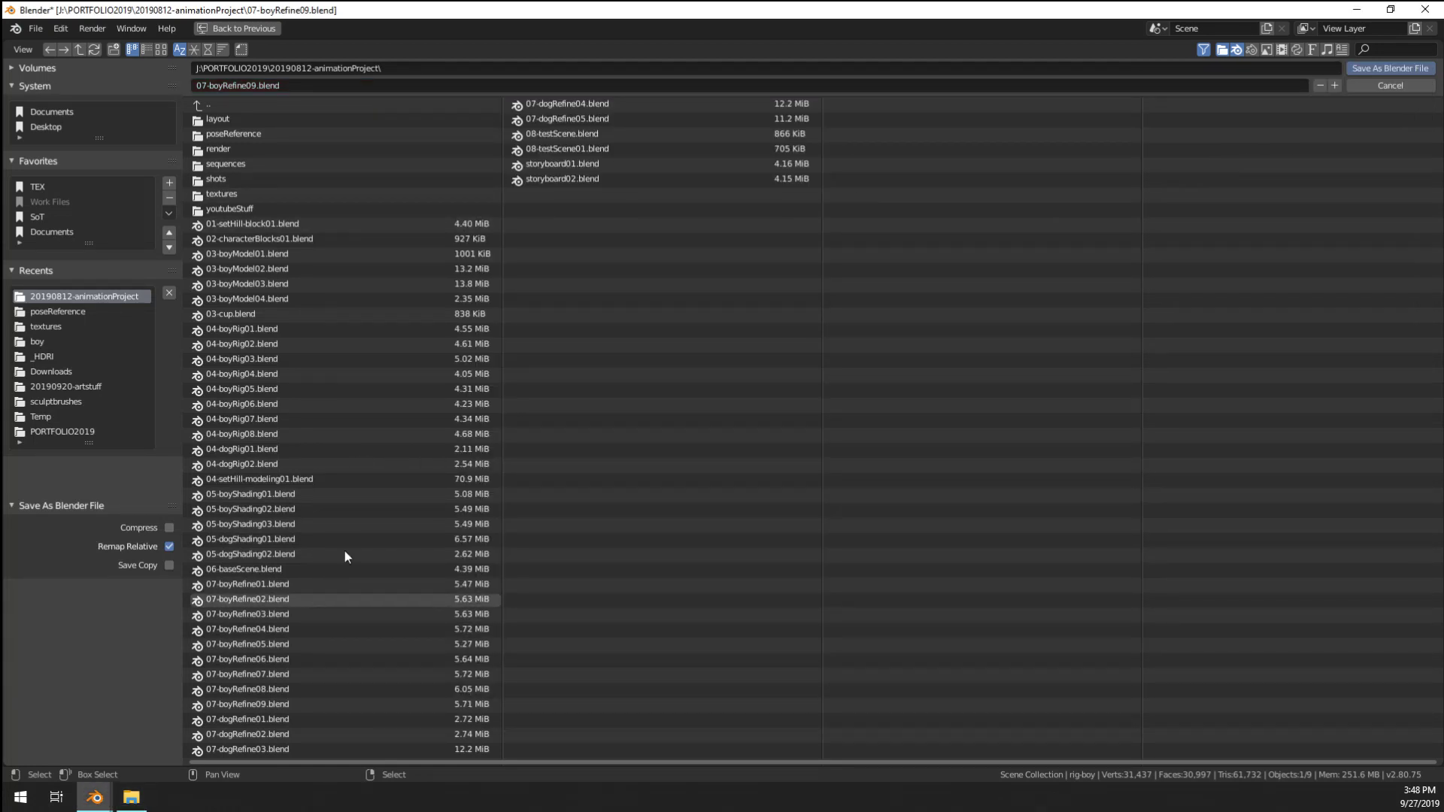
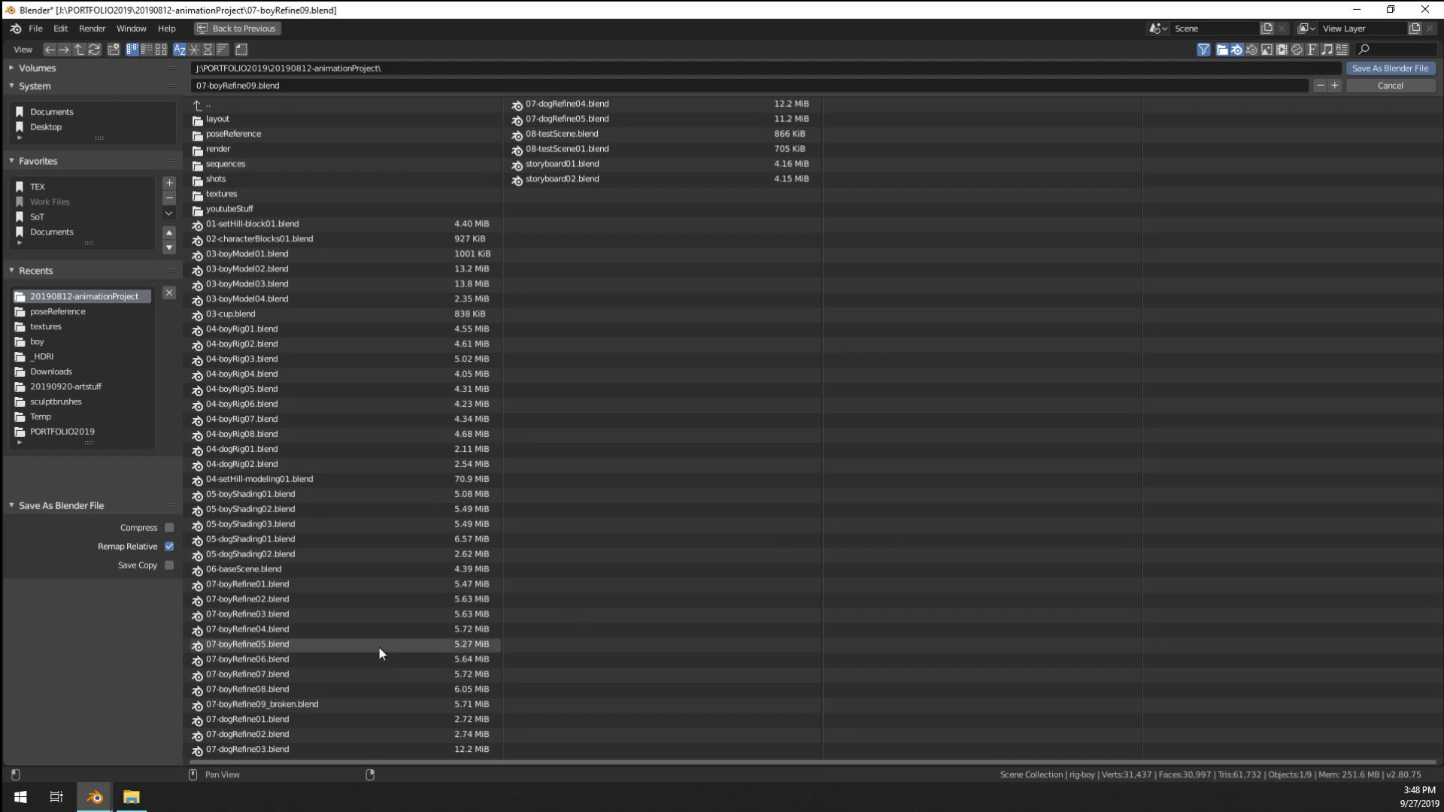
{"action": "left_click", "coordinate": [319, 709], "text": "ctrl"}
{"action": "type", "text": "_broken"}
{"action": "key", "text": "Return"}
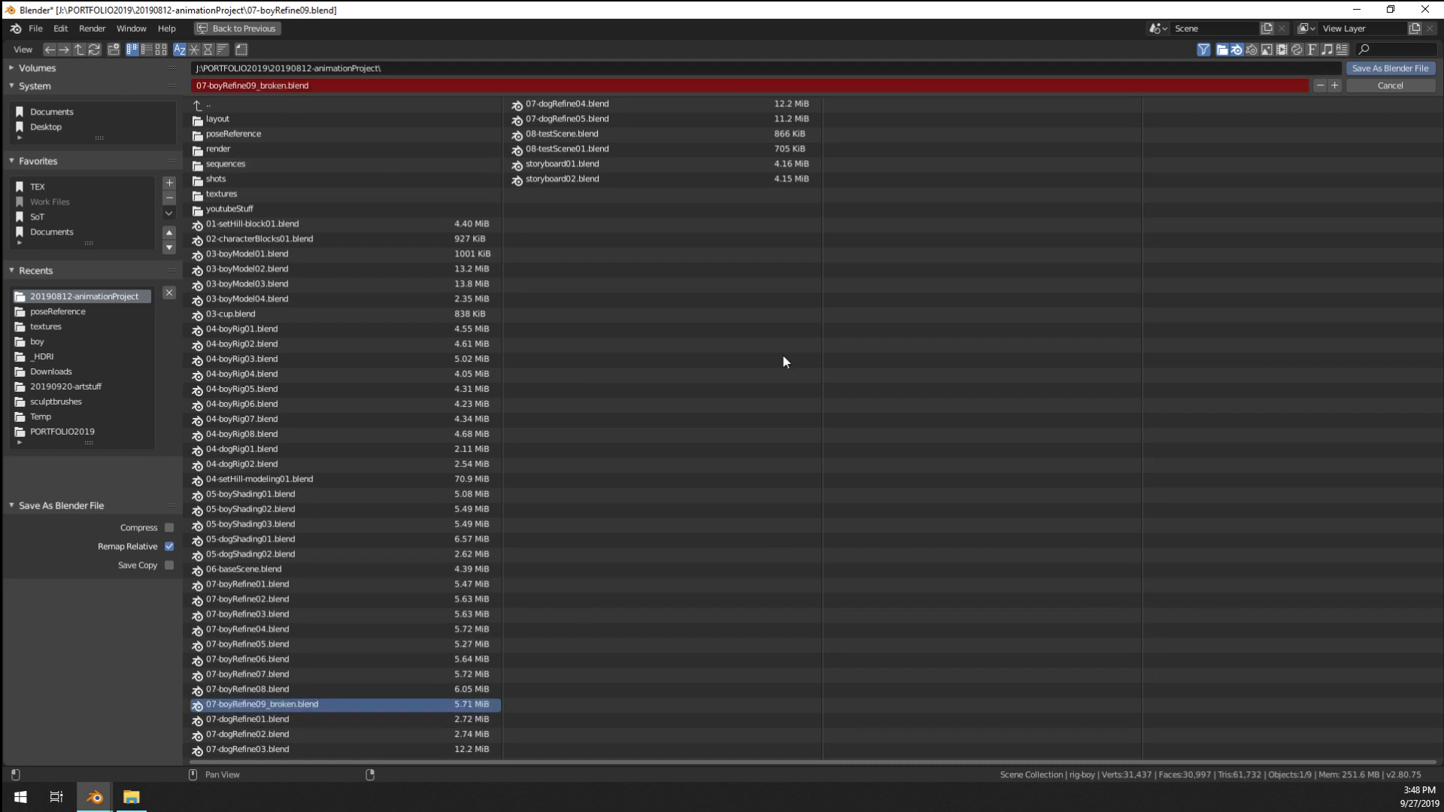
{"action": "left_click", "coordinate": [1410, 67]}
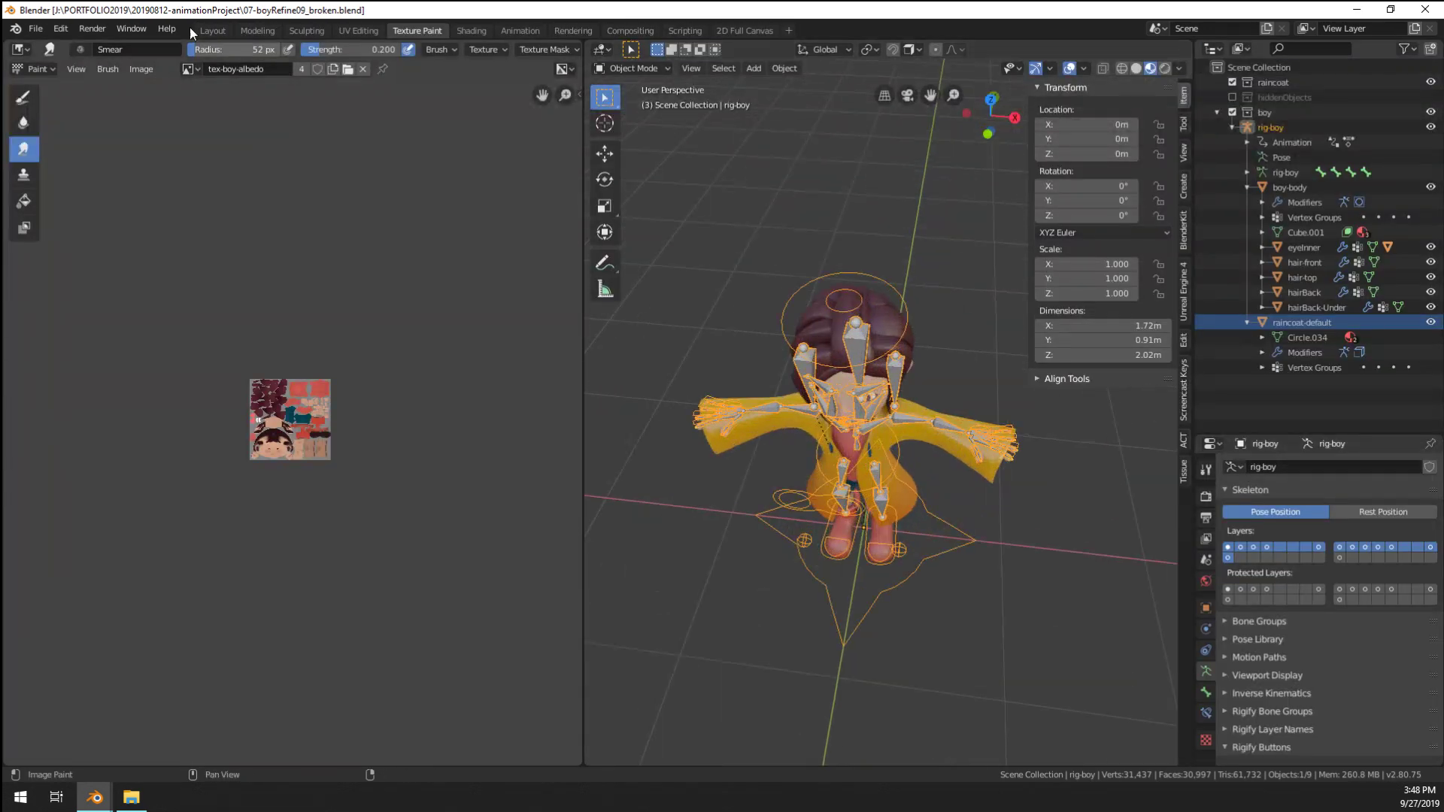
Open the recent file 07-boyRefine08.blend and ignore the request to run its scripts
{"action": "left_click", "coordinate": [36, 28]}
{"action": "mouse_move", "coordinate": [106, 80]}
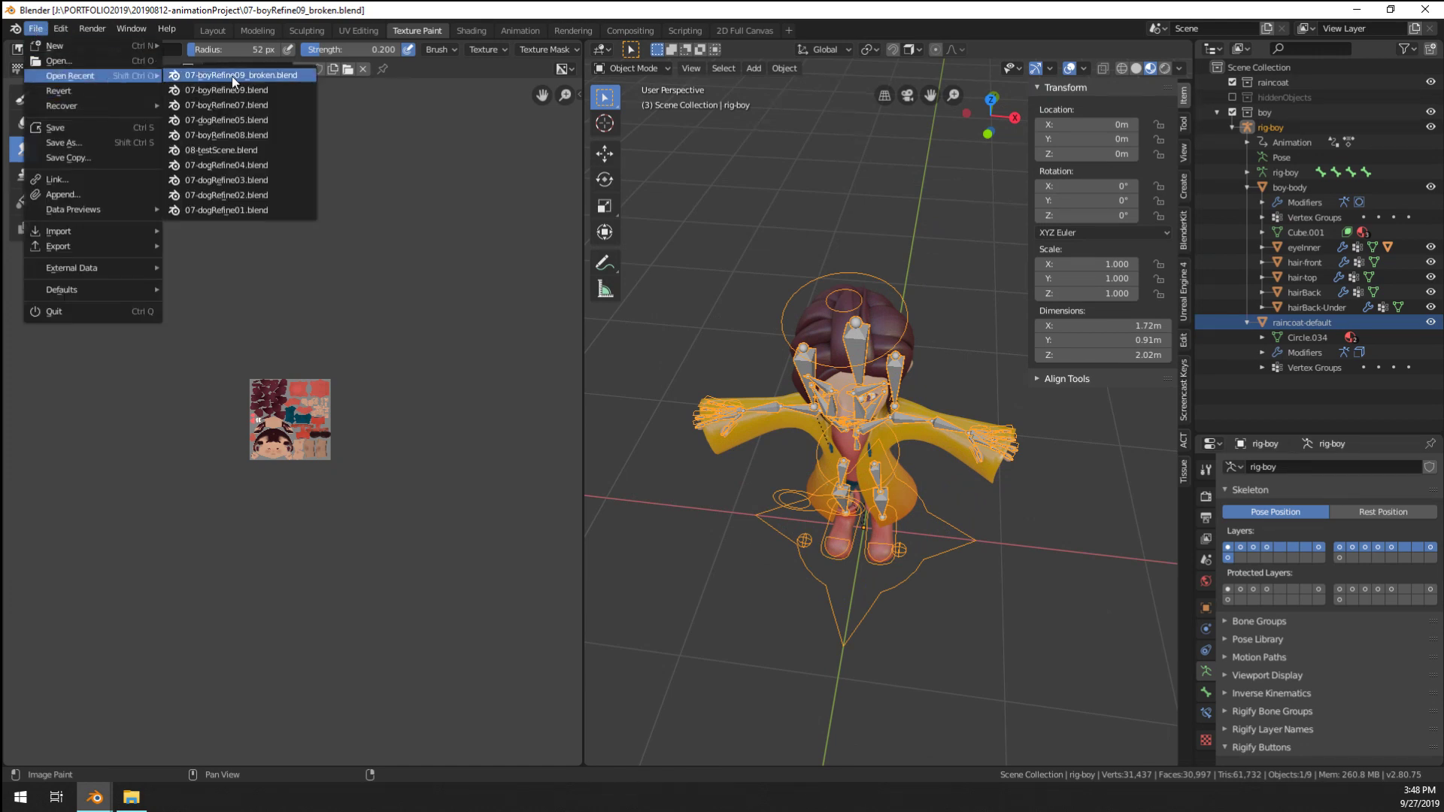
{"action": "left_click", "coordinate": [273, 134]}
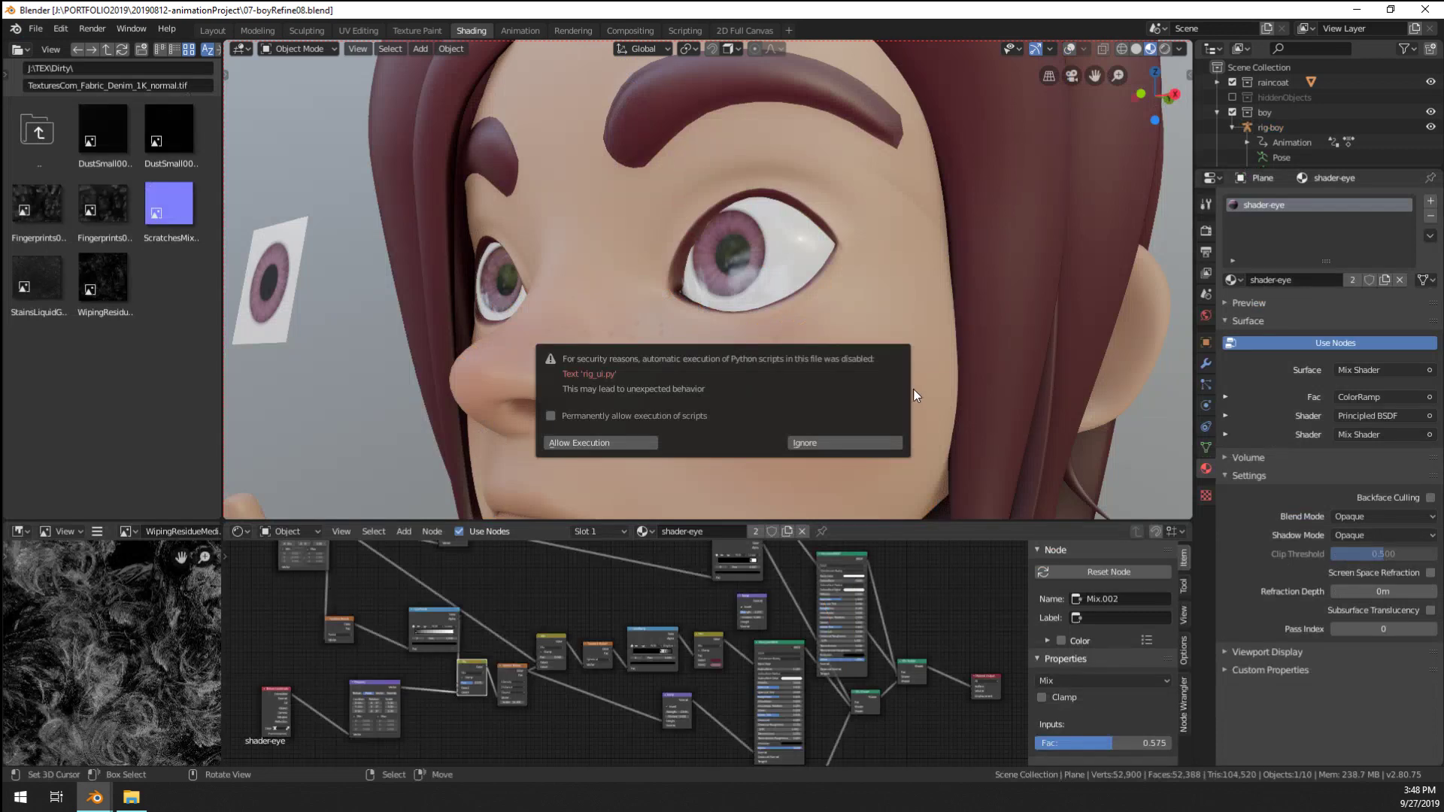
{"action": "left_click", "coordinate": [842, 444]}
Turn on the viewport overlays, select rig-boy, and put it in Pose Mode with the left upper arm bone selected
{"action": "scroll", "coordinate": [891, 363], "scroll_direction": "down", "scroll_amount": 10}
{"action": "scroll", "coordinate": [824, 367], "scroll_direction": "up", "scroll_amount": 2}
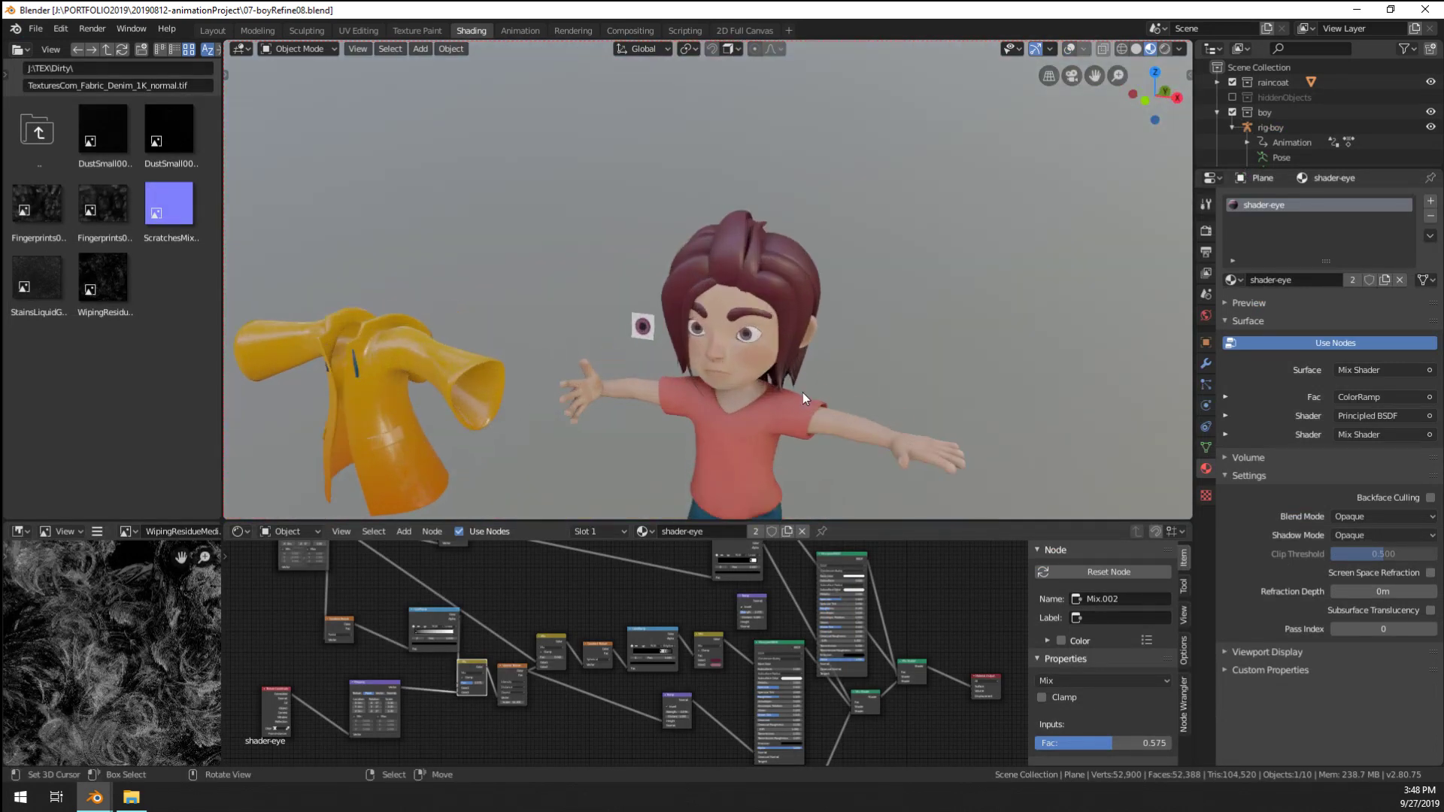
{"action": "key", "text": "ctrl+Tab"}
{"action": "middle_click_drag", "start_coordinate": [726, 404], "coordinate": [811, 304], "text": "shift"}
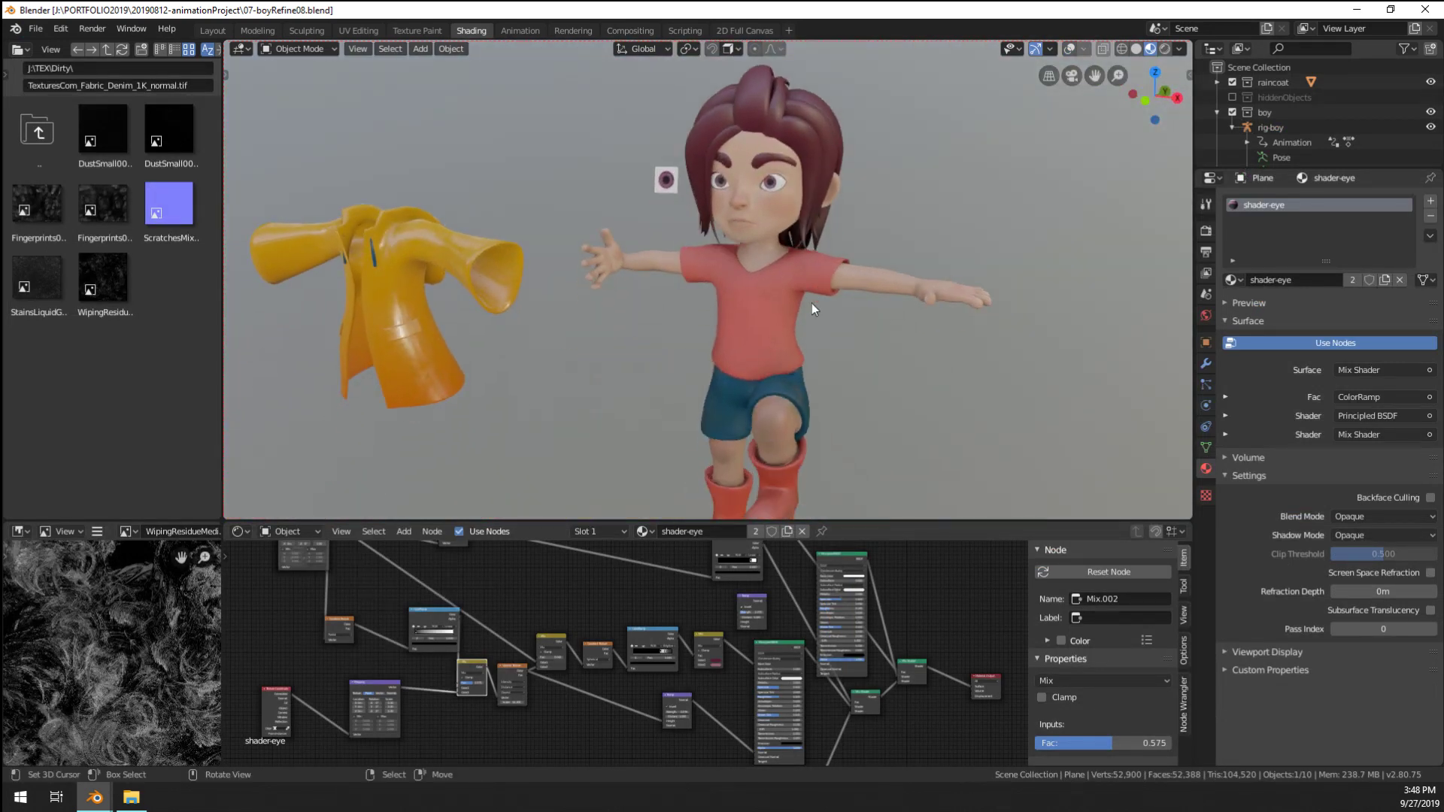
{"action": "key", "text": "ctrl+Tab"}
{"action": "left_click", "coordinate": [710, 311]}
{"action": "left_click", "coordinate": [1067, 48]}
{"action": "left_click", "coordinate": [860, 281]}
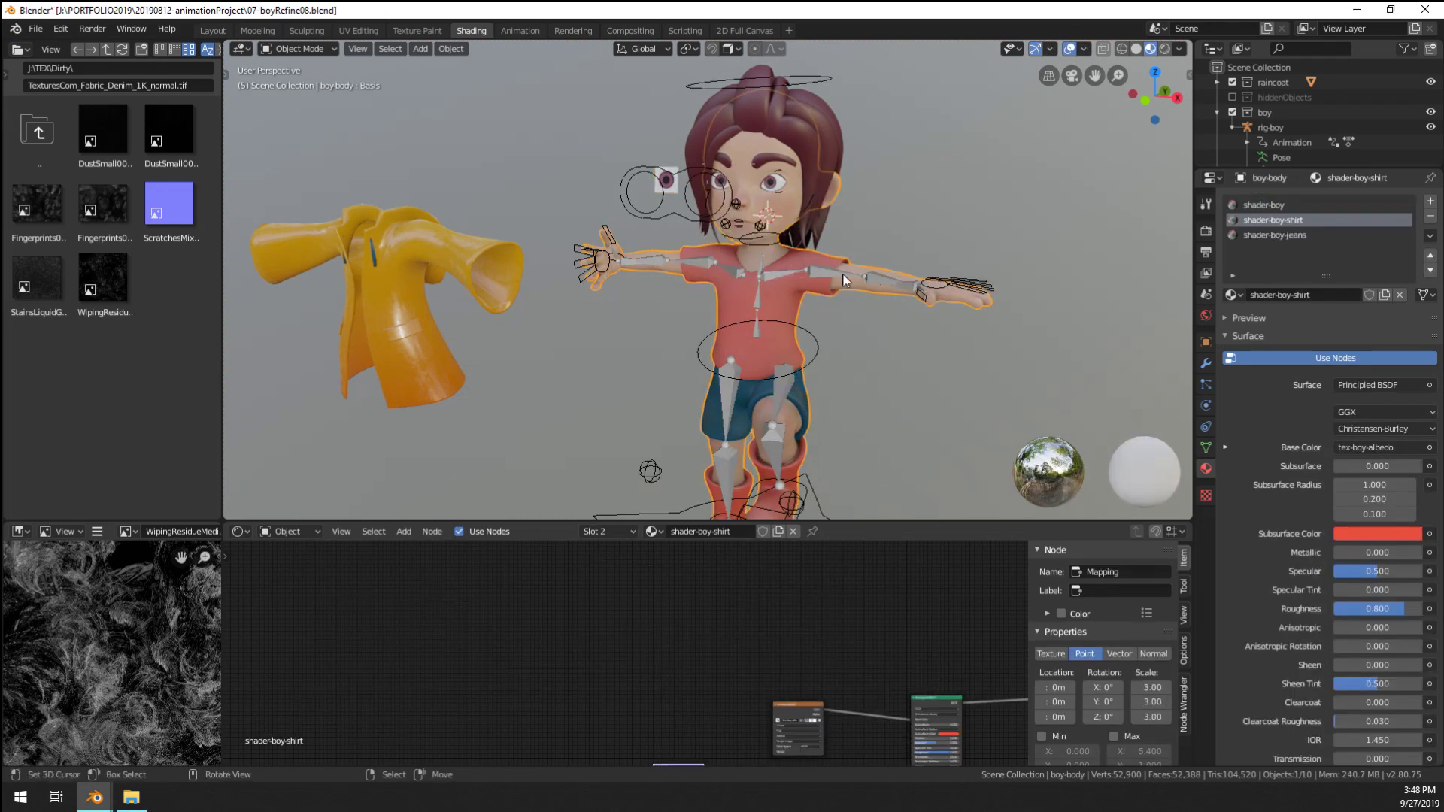
{"action": "left_click", "coordinate": [842, 274]}
{"action": "key", "text": "ctrl+Tab"}
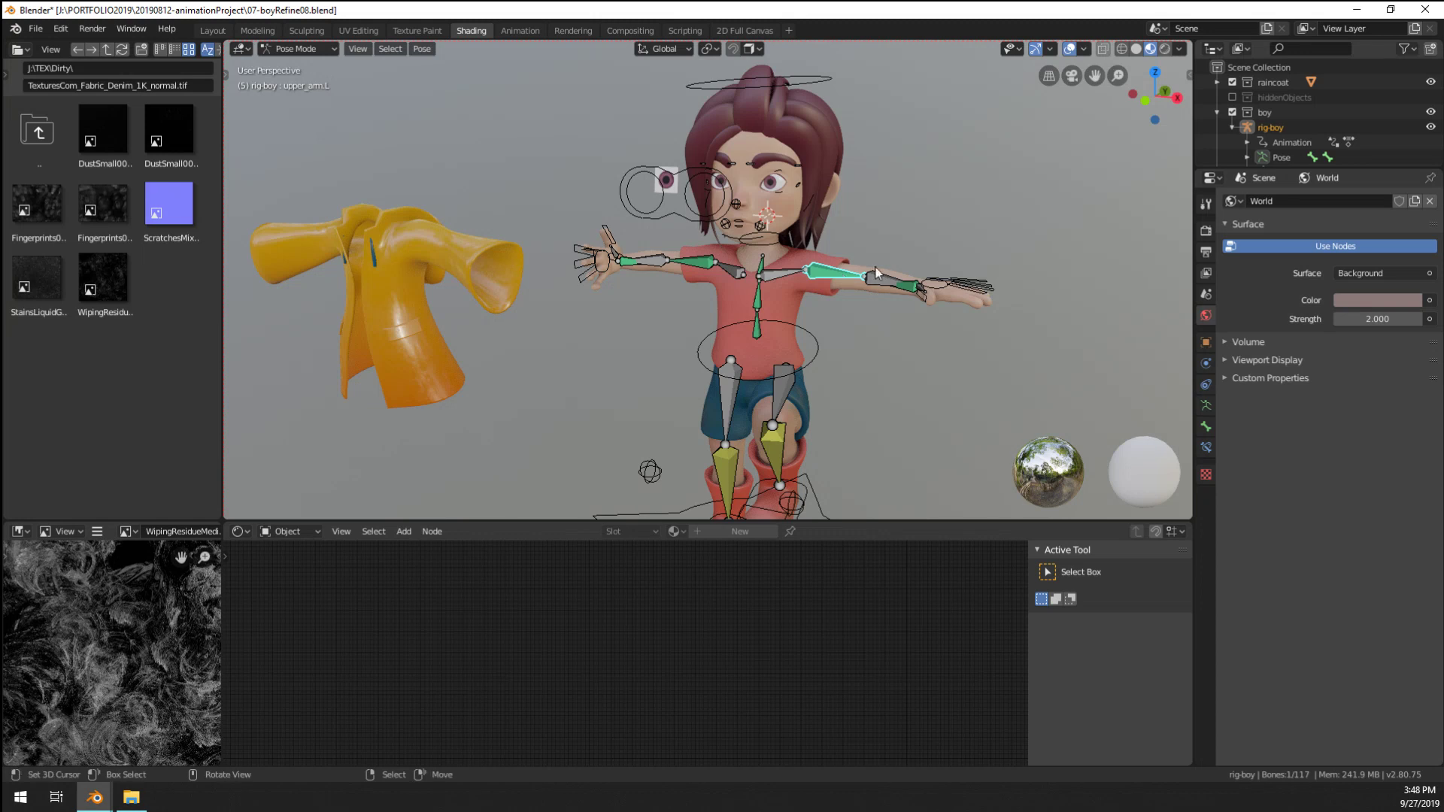
Rotate the left upper arm bone to test how the body and raincoat follow, and undo the rotation
{"action": "key", "text": "r"}
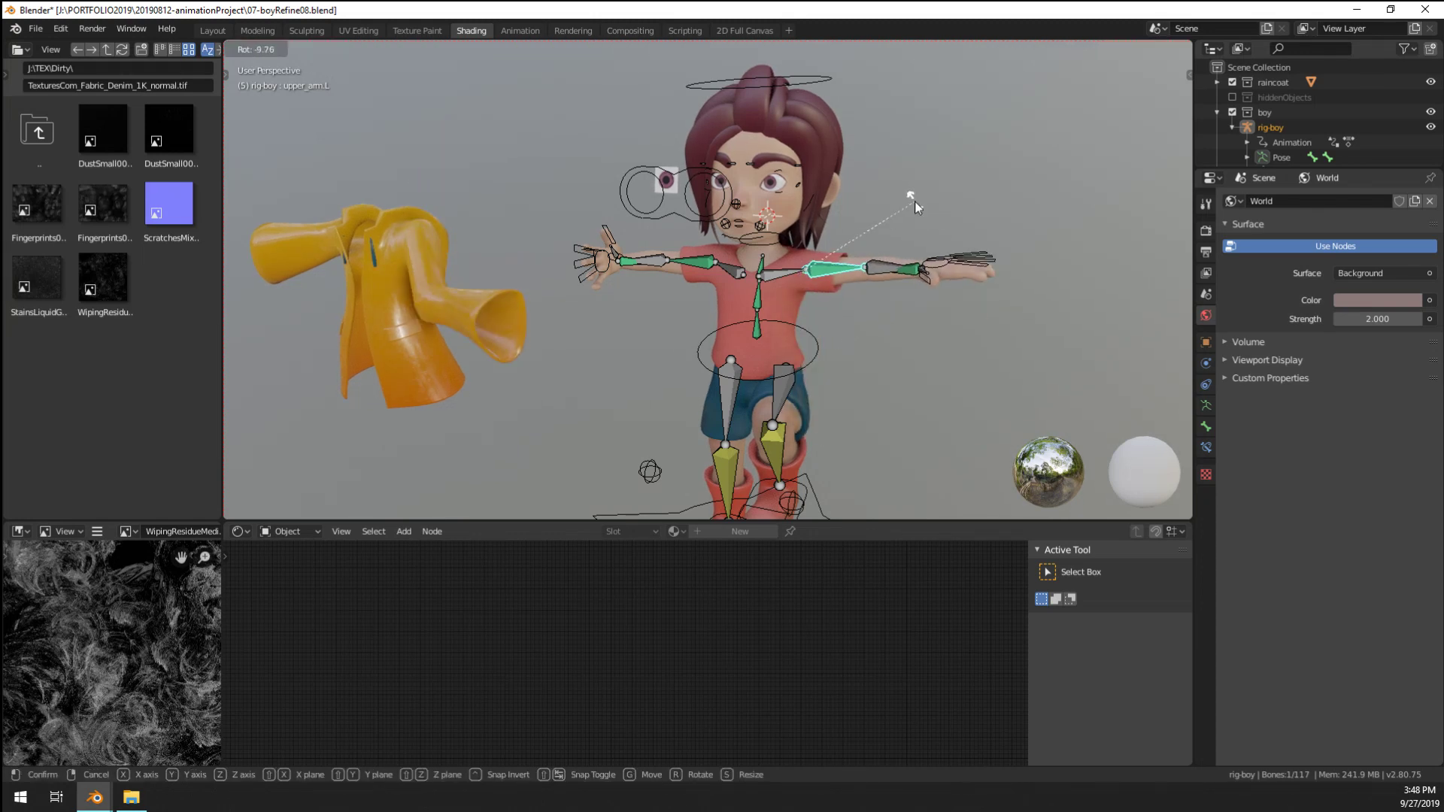
{"action": "left_click", "coordinate": [915, 201]}
{"action": "scroll", "coordinate": [803, 197], "scroll_direction": "up", "scroll_amount": 1}
{"action": "key", "text": "ctrl+z"}
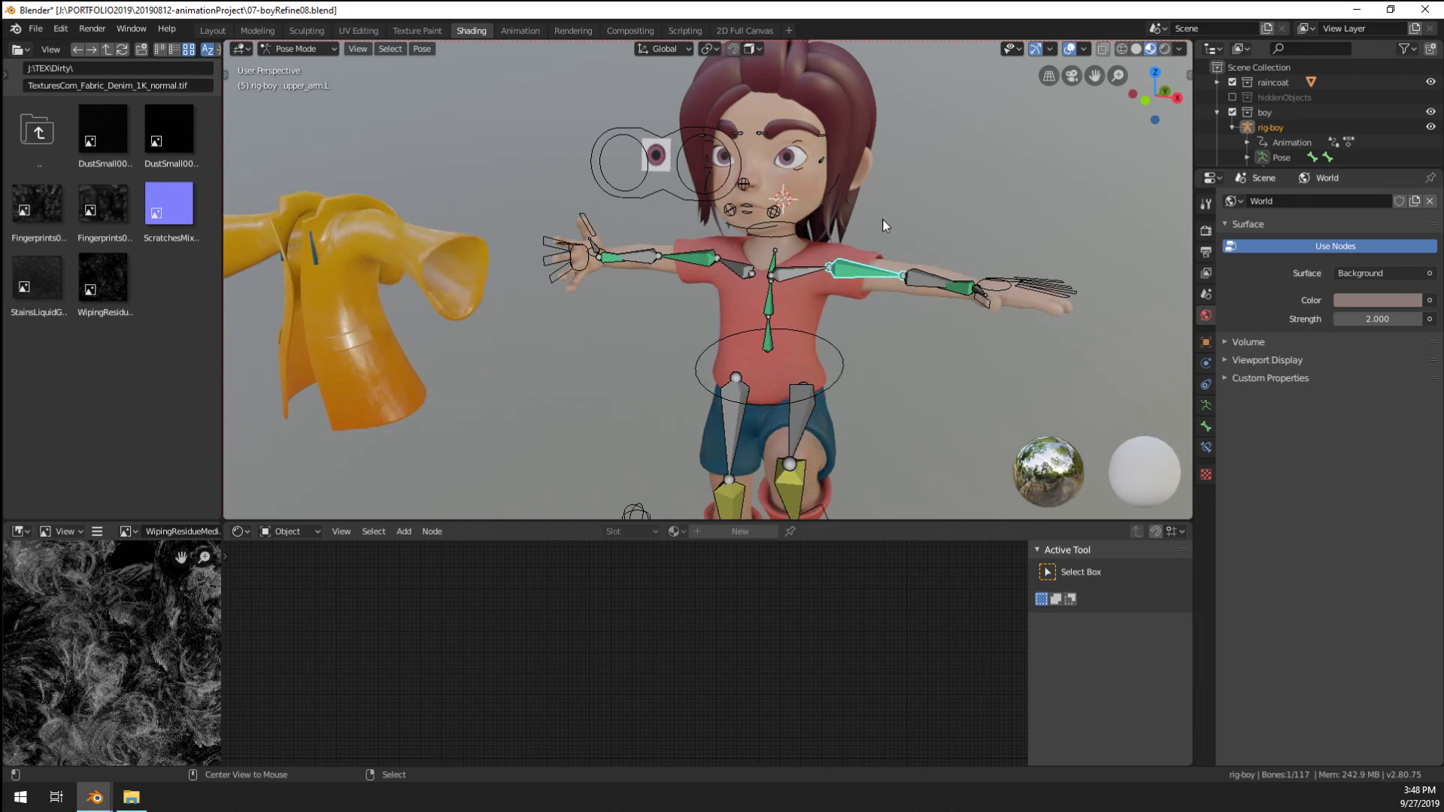
Return to Object Mode, select the front hair, and unlink its shader-boy material
{"action": "middle_click_drag", "start_coordinate": [891, 201], "coordinate": [868, 342], "text": "shift"}
{"action": "right_click", "coordinate": [795, 218]}
{"action": "key", "text": "ctrl+Tab"}
{"action": "right_click", "coordinate": [811, 242]}
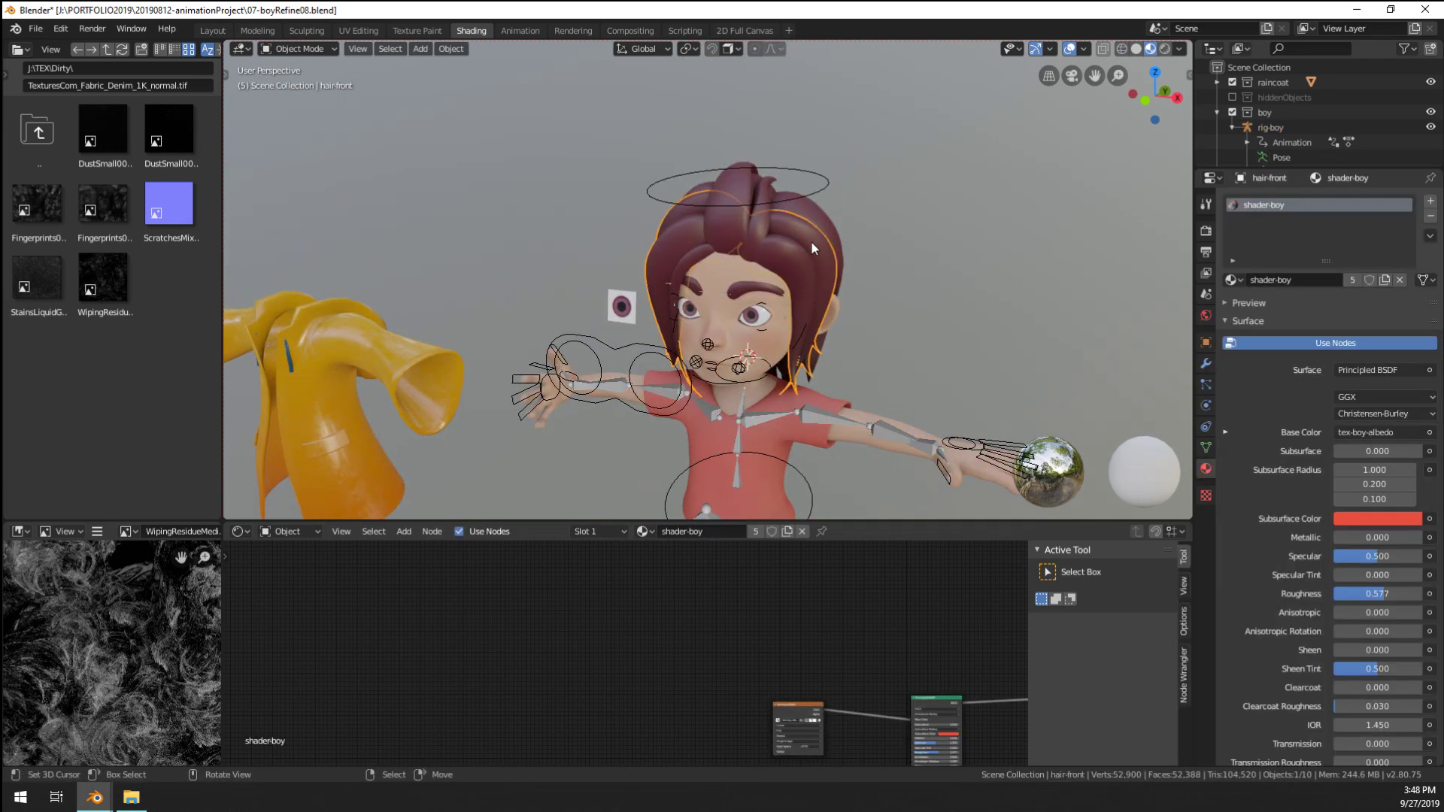
{"action": "middle_click_drag", "start_coordinate": [811, 242], "coordinate": [725, 242]}
{"action": "scroll", "coordinate": [850, 244], "scroll_direction": "down", "scroll_amount": 3}
{"action": "scroll", "coordinate": [839, 267], "scroll_direction": "up", "scroll_amount": 4}
{"action": "scroll", "coordinate": [801, 246], "scroll_direction": "down", "scroll_amount": 3}
{"action": "scroll", "coordinate": [720, 242], "scroll_direction": "up", "scroll_amount": 5}
{"action": "scroll", "coordinate": [743, 173], "scroll_direction": "down", "scroll_amount": 3}
{"action": "middle_click_drag", "start_coordinate": [767, 174], "coordinate": [795, 325], "text": "shift"}
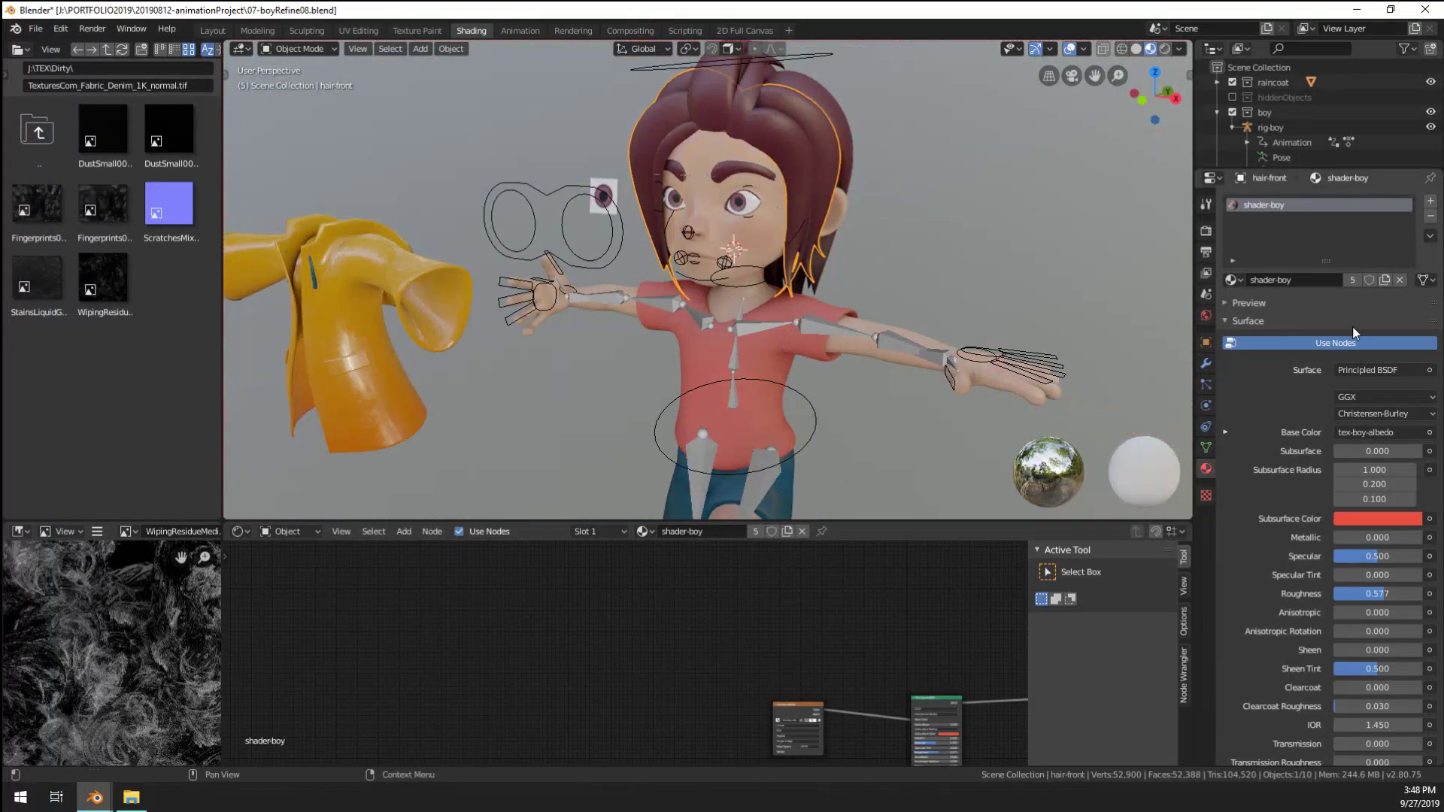
{"action": "left_click", "coordinate": [1399, 280]}
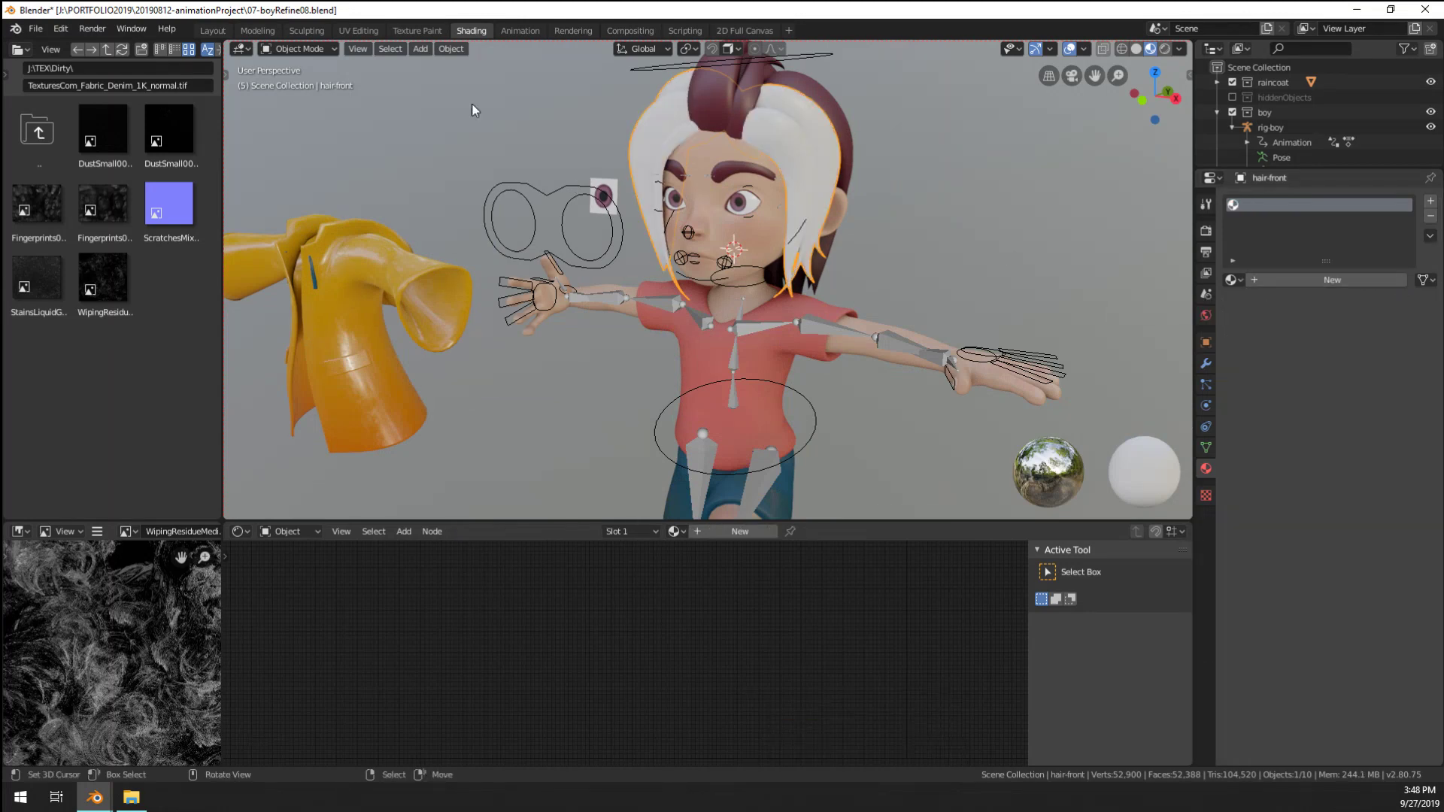
Append the shader-hair material from 07-boyRefine09_broken.blend and assign it to the front hair
{"action": "left_click", "coordinate": [35, 29]}
{"action": "left_click", "coordinate": [47, 197]}
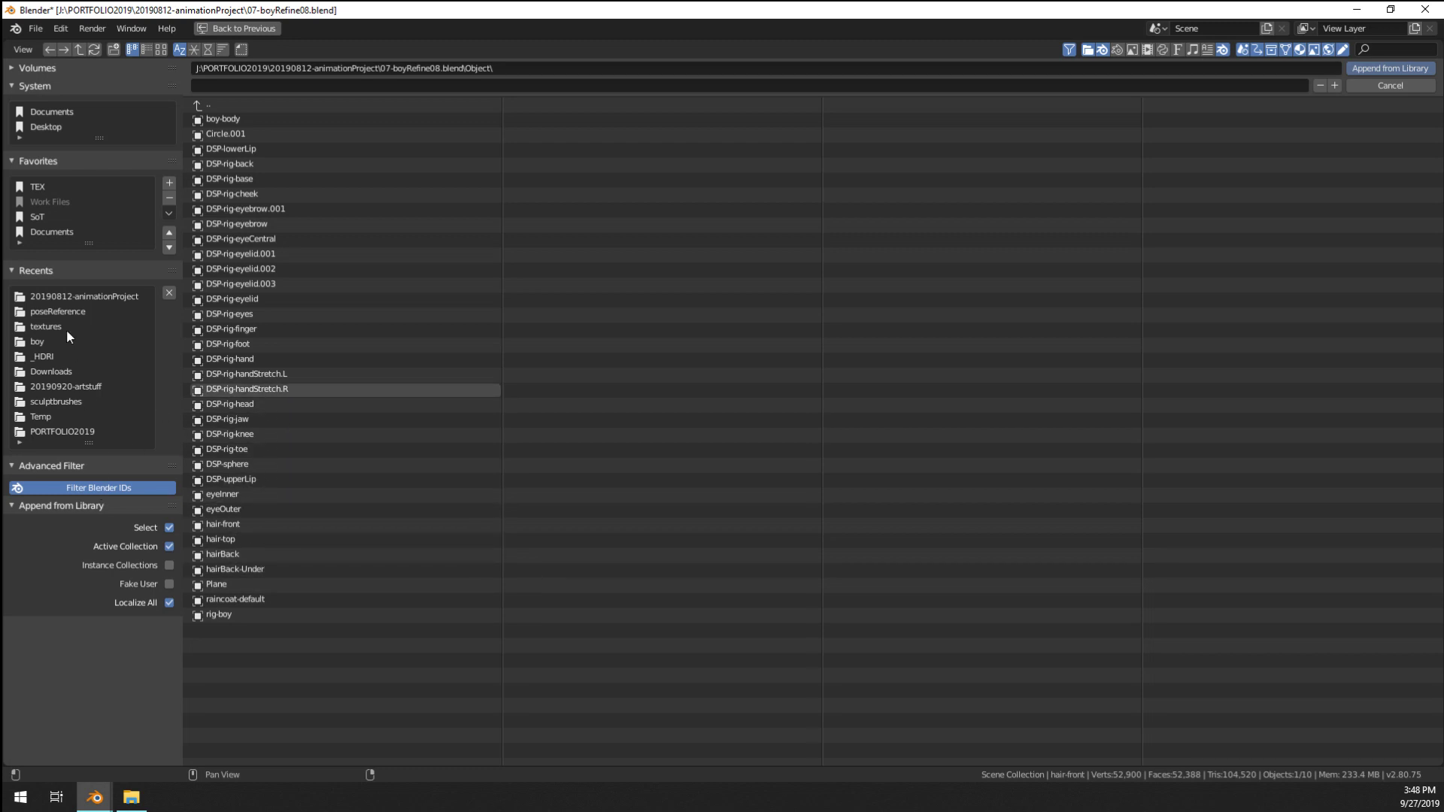
{"action": "left_click", "coordinate": [206, 105]}
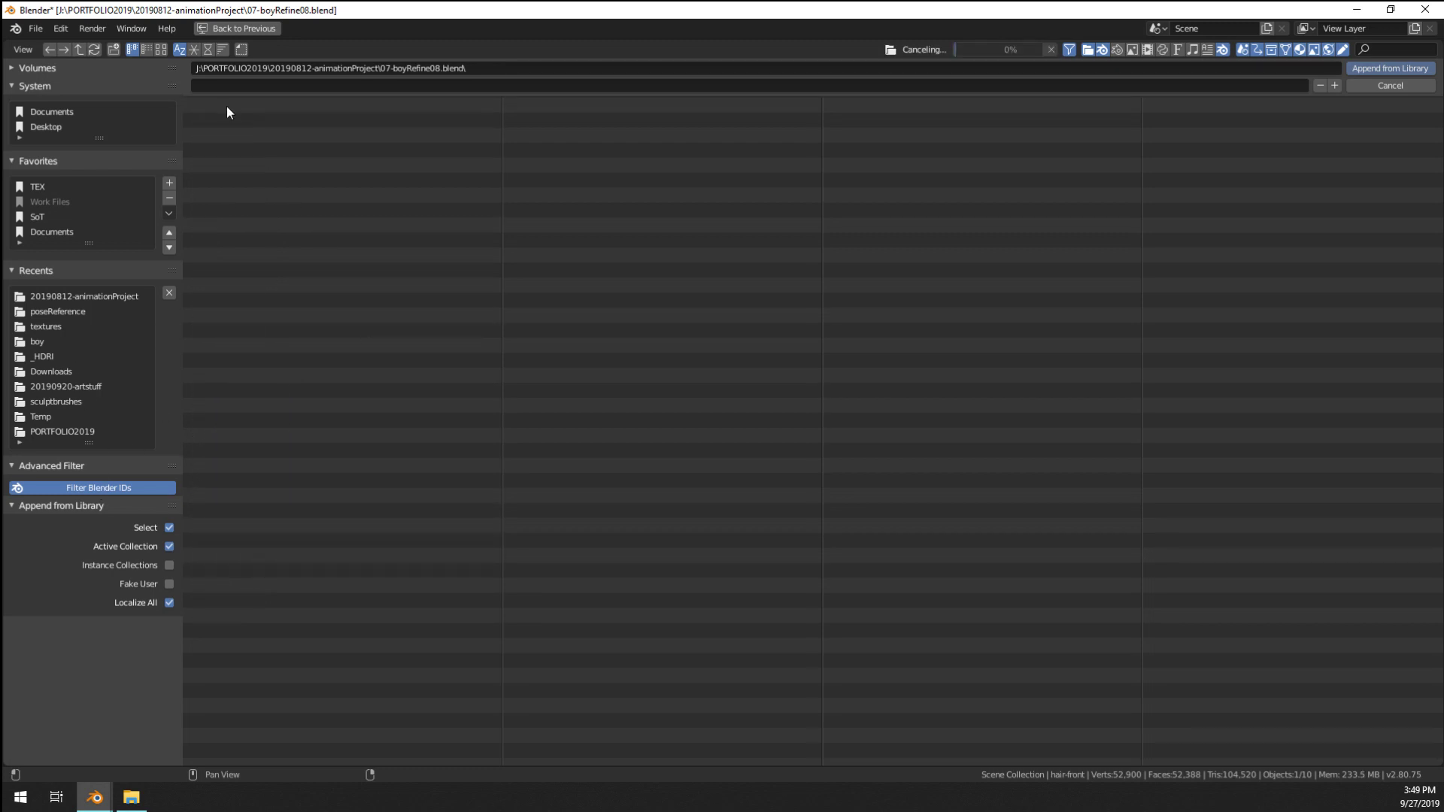
{"action": "left_click", "coordinate": [228, 106]}
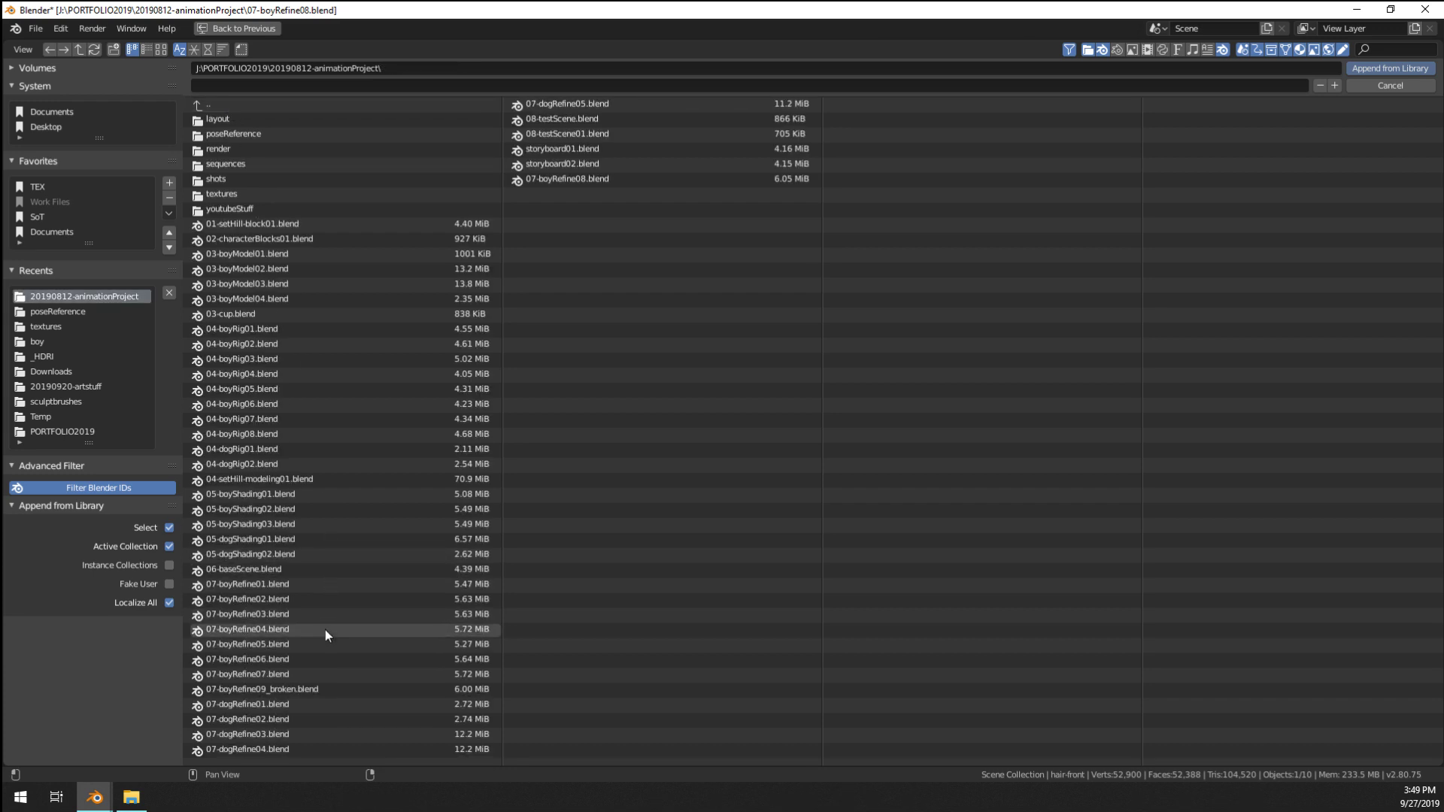
{"action": "left_click", "coordinate": [314, 688]}
{"action": "left_click", "coordinate": [232, 208]}
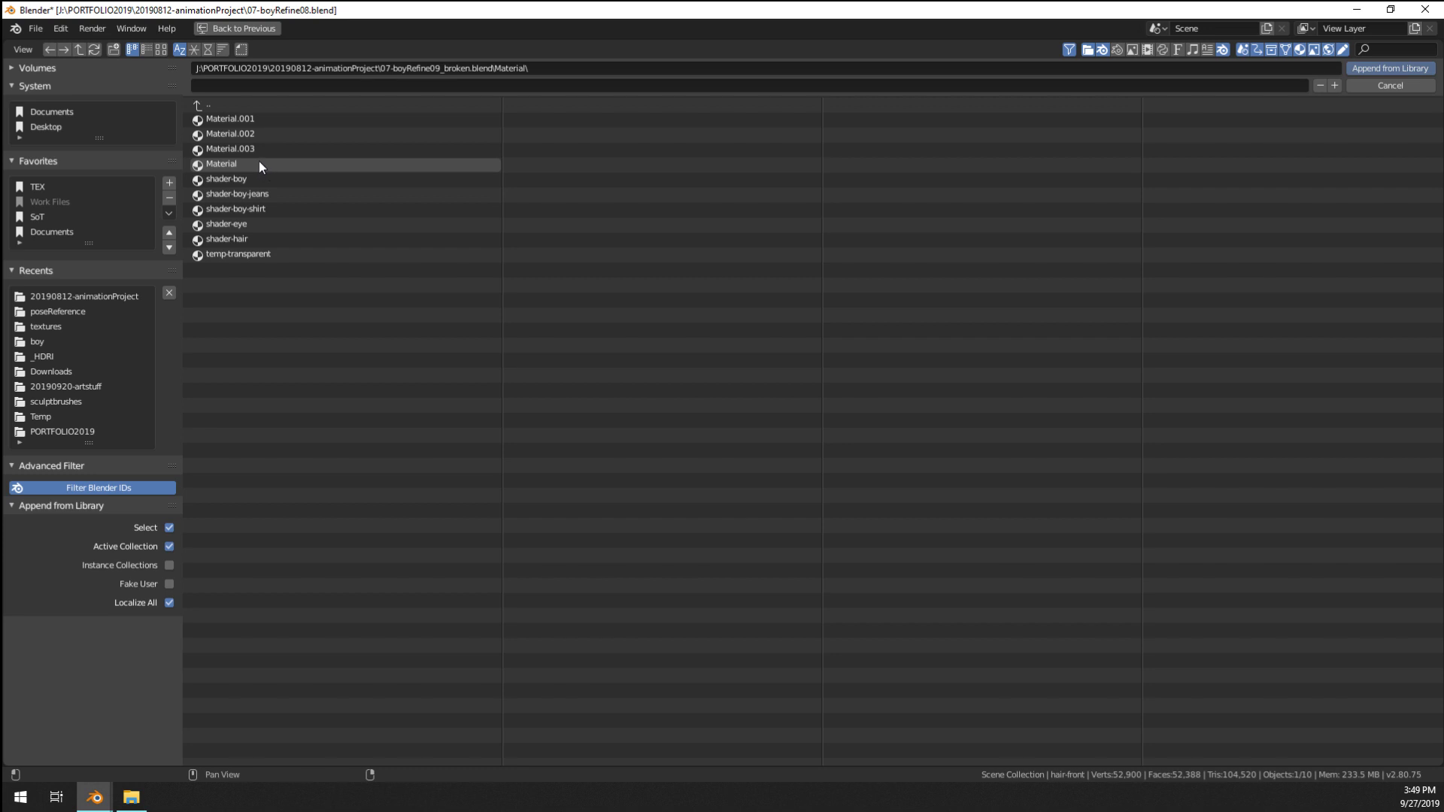
{"action": "left_click", "coordinate": [256, 239]}
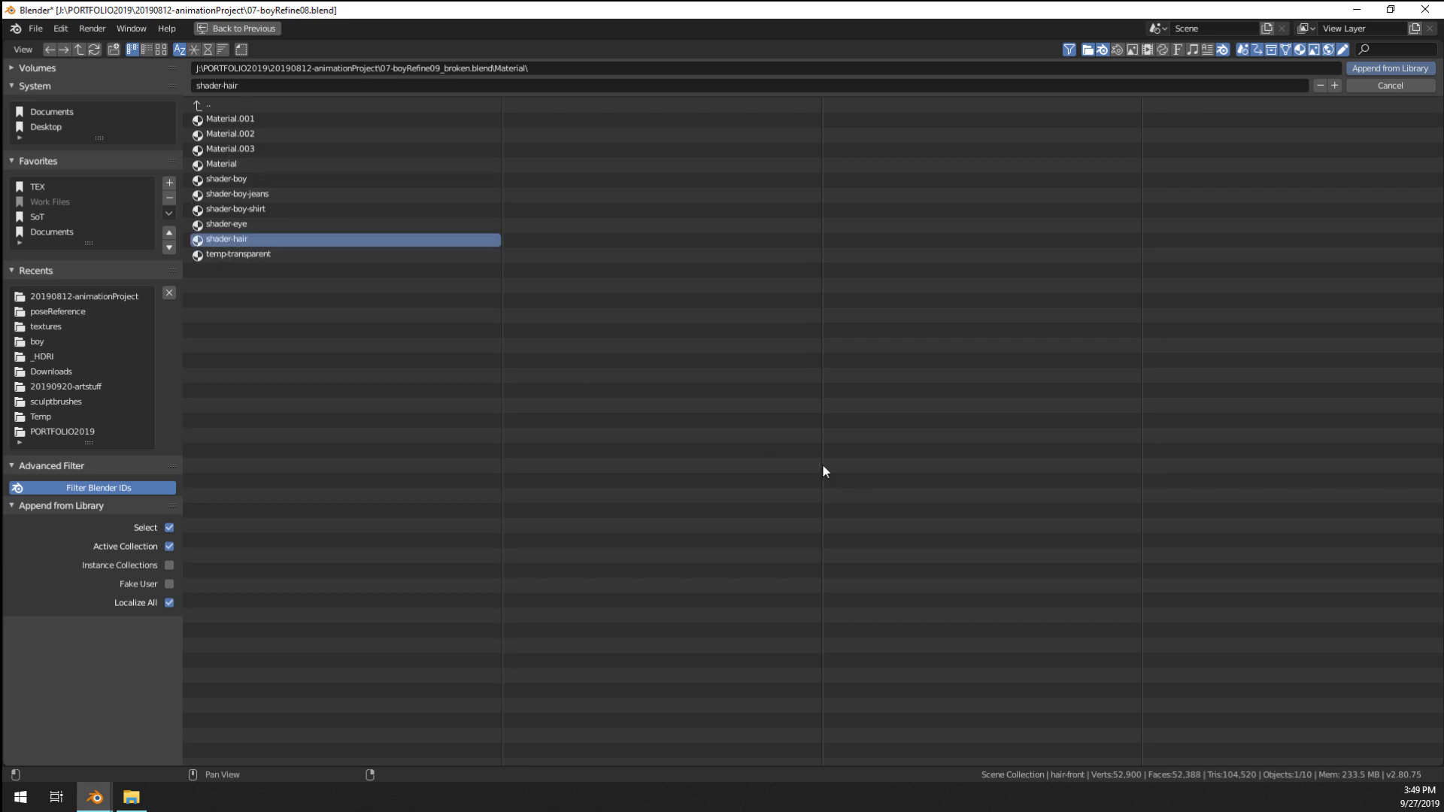
{"action": "key", "text": "Return"}
{"action": "left_click", "coordinate": [1234, 279]}
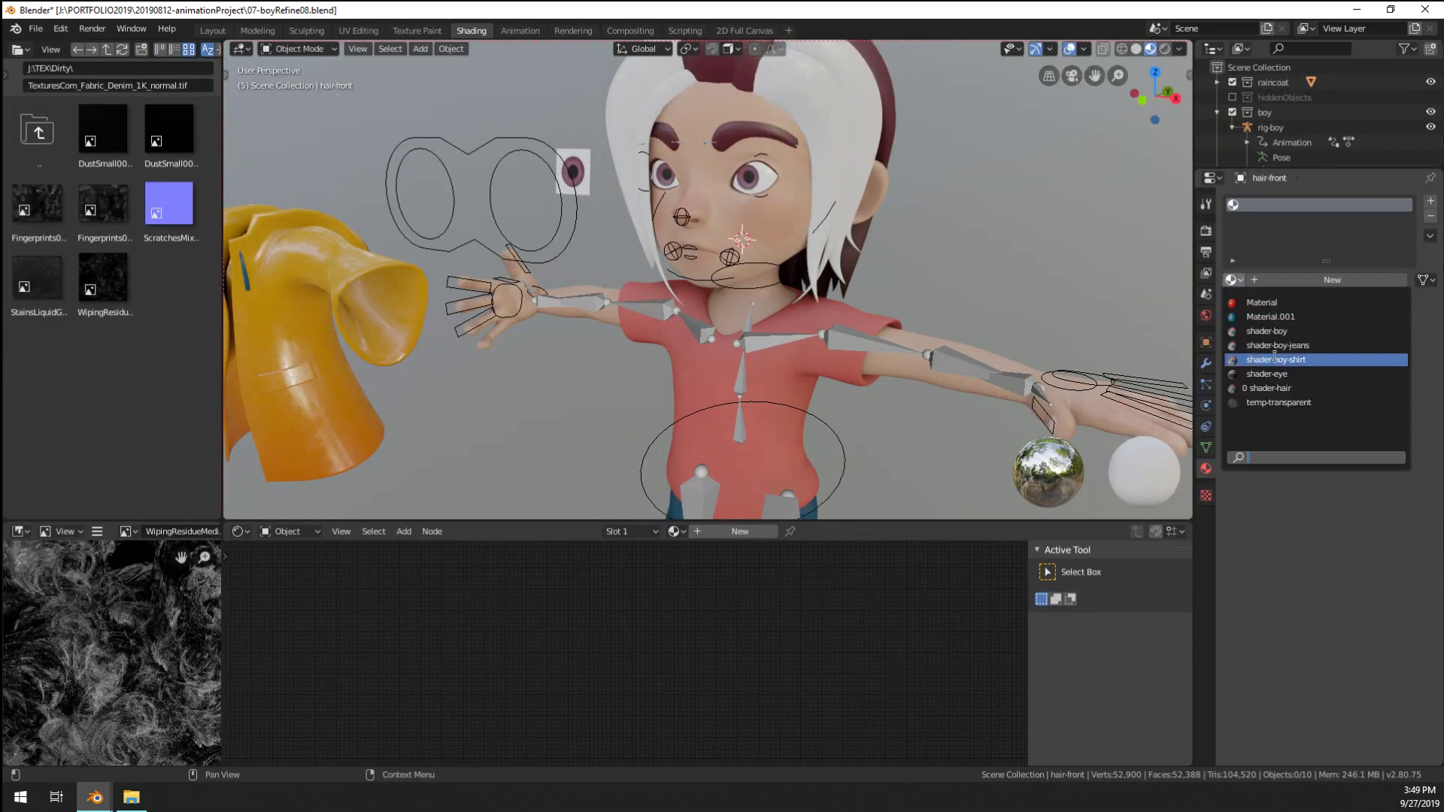
{"action": "left_click", "coordinate": [1270, 388]}
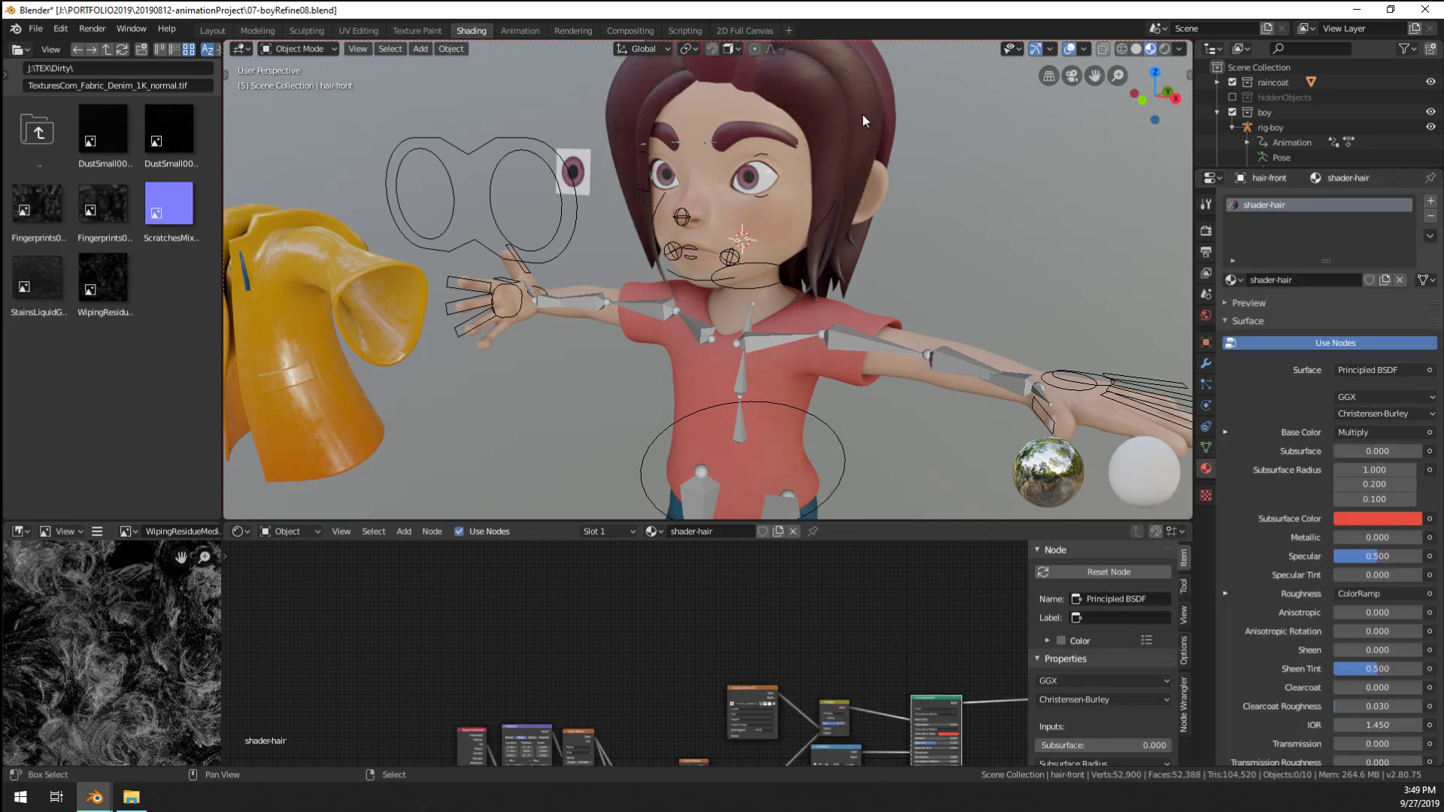
Link the front hair's shader-hair material to hair-top, hairBack and hairBack-Under
{"action": "middle_click_drag", "start_coordinate": [862, 112], "coordinate": [683, 261]}
{"action": "left_click", "coordinate": [683, 260]}
{"action": "scroll", "coordinate": [699, 293], "scroll_direction": "up", "scroll_amount": 3}
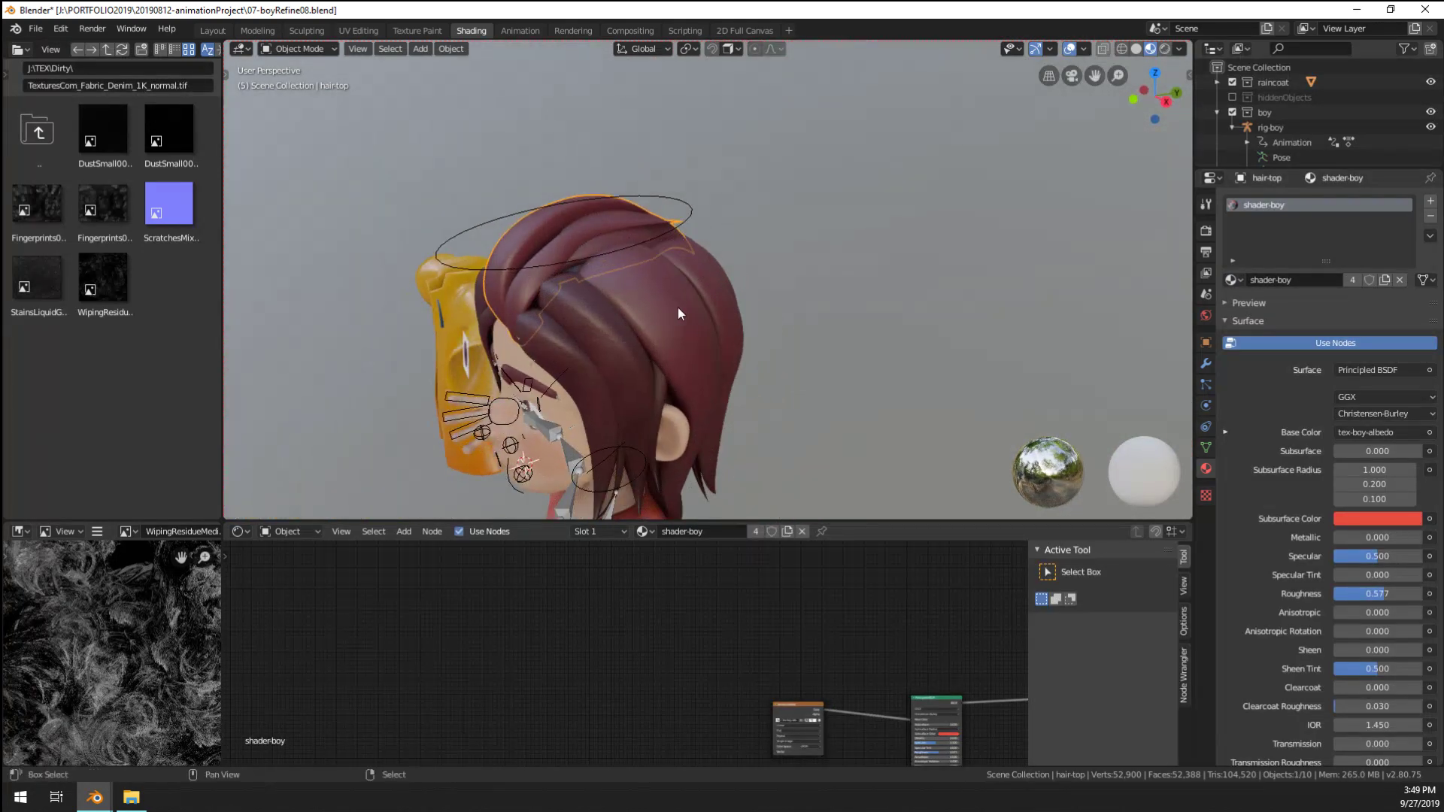
{"action": "middle_click_drag", "start_coordinate": [678, 313], "coordinate": [617, 283]}
{"action": "scroll", "coordinate": [526, 271], "scroll_direction": "up", "scroll_amount": 5}
{"action": "left_click", "coordinate": [494, 270], "text": "shift"}
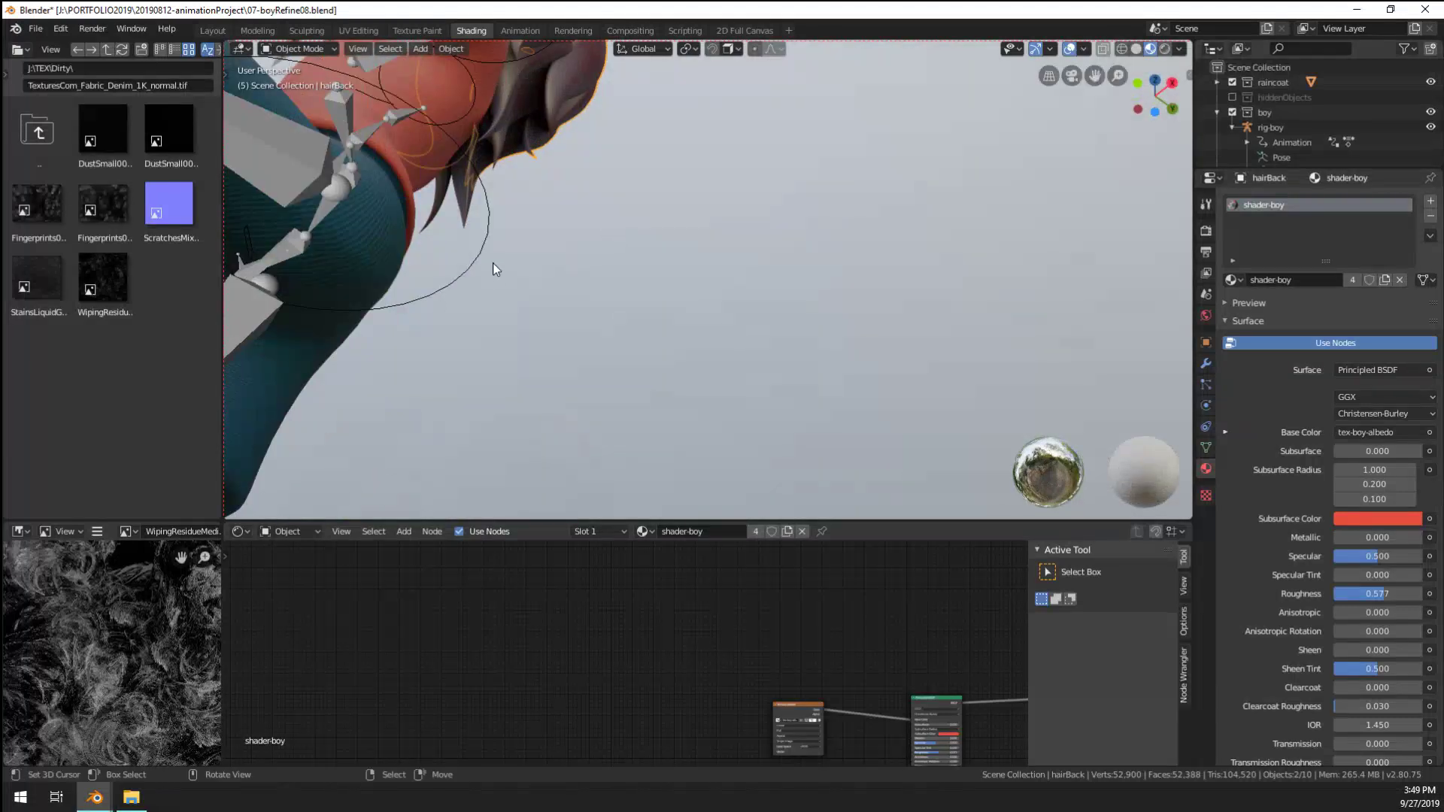
{"action": "right_click", "coordinate": [462, 212], "text": "shift"}
{"action": "middle_click_drag", "start_coordinate": [462, 212], "coordinate": [555, 257]}
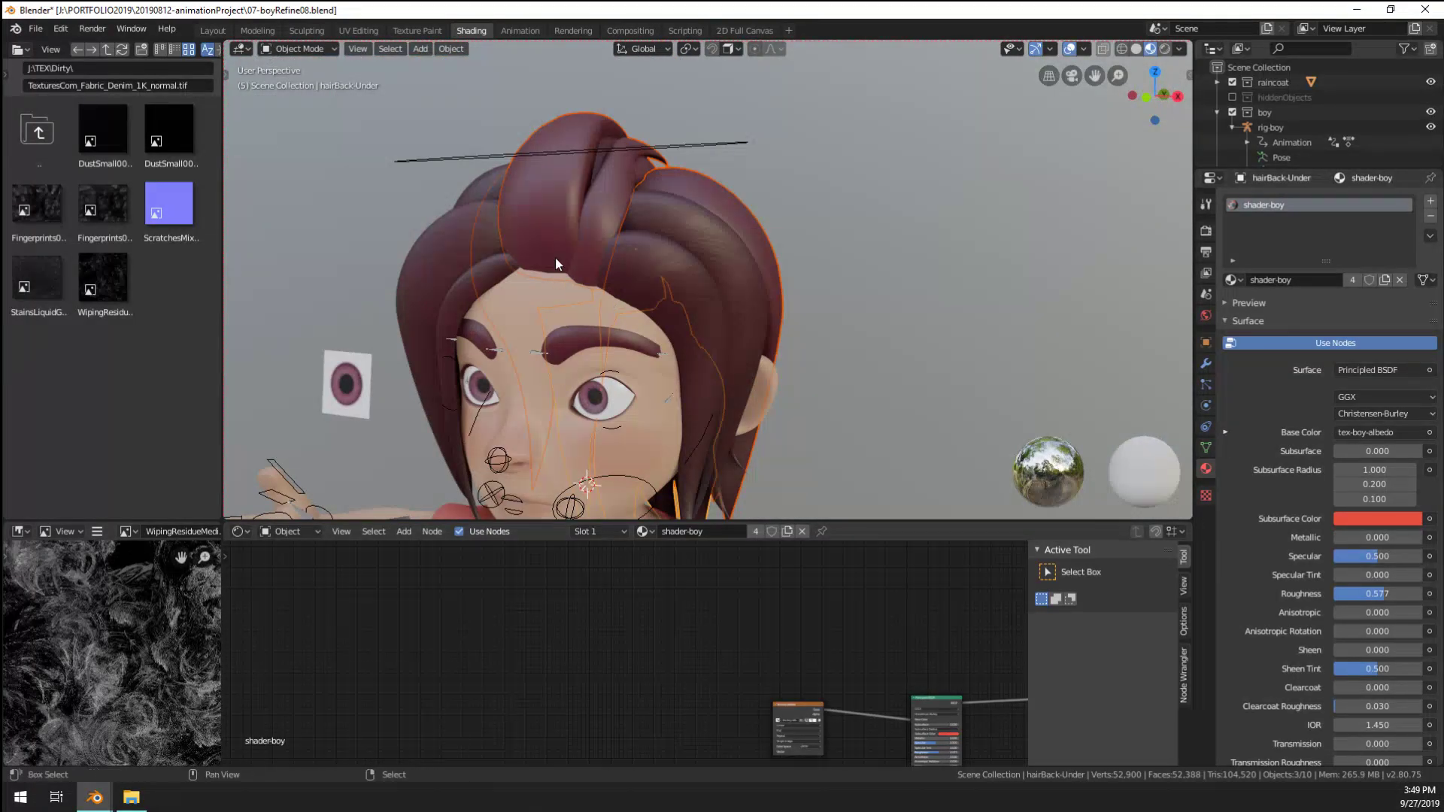
{"action": "left_click", "coordinate": [451, 258], "text": "shift"}
{"action": "key", "text": "ctrl+l"}
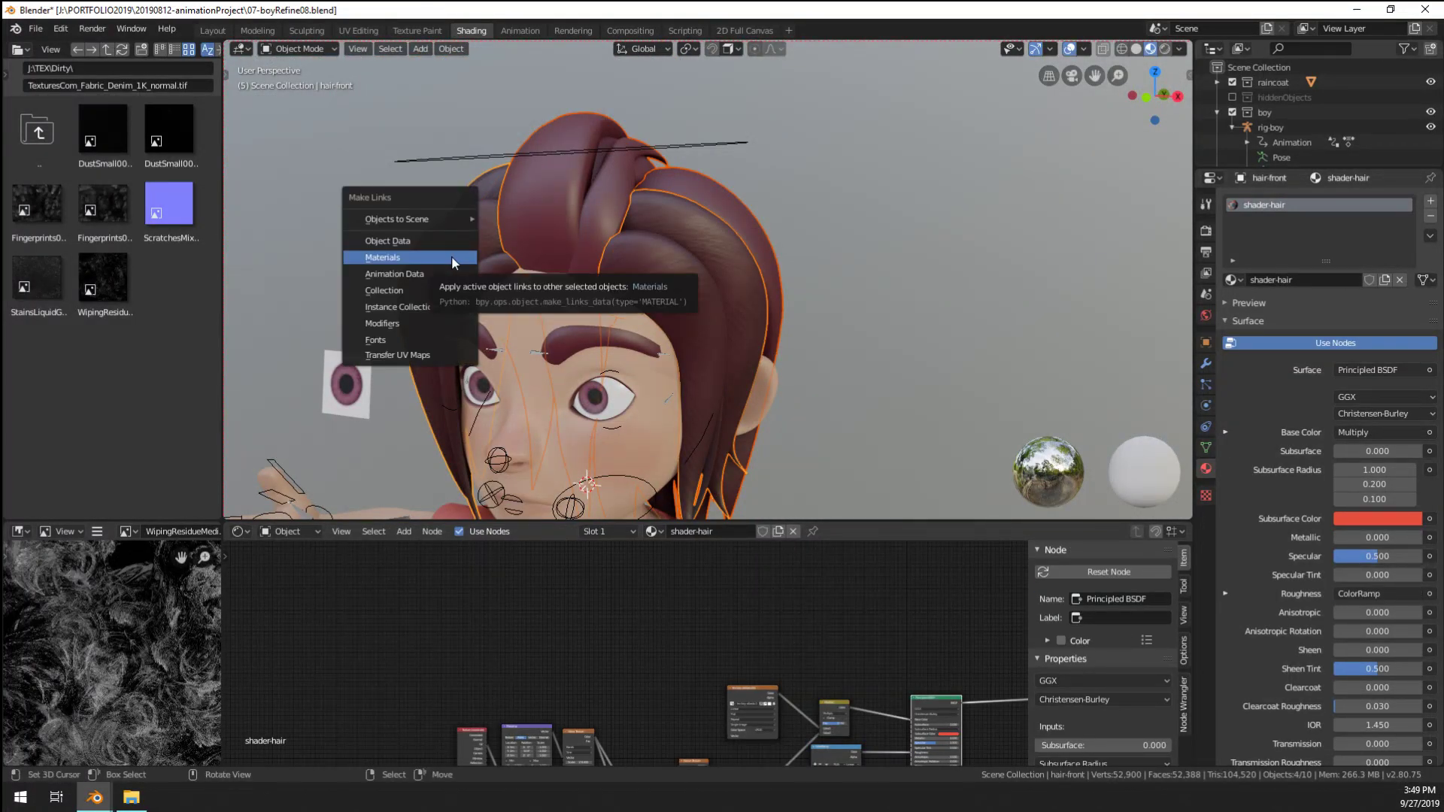
{"action": "left_click", "coordinate": [451, 257]}
Delete the eye image plane beside the head and clear the raincoat's location offset
{"action": "left_click", "coordinate": [352, 359]}
{"action": "key", "text": "Delete"}
{"action": "middle_click_drag", "start_coordinate": [352, 359], "coordinate": [548, 344]}
{"action": "scroll", "coordinate": [523, 221], "scroll_direction": "down", "scroll_amount": 4}
{"action": "right_click", "coordinate": [364, 353]}
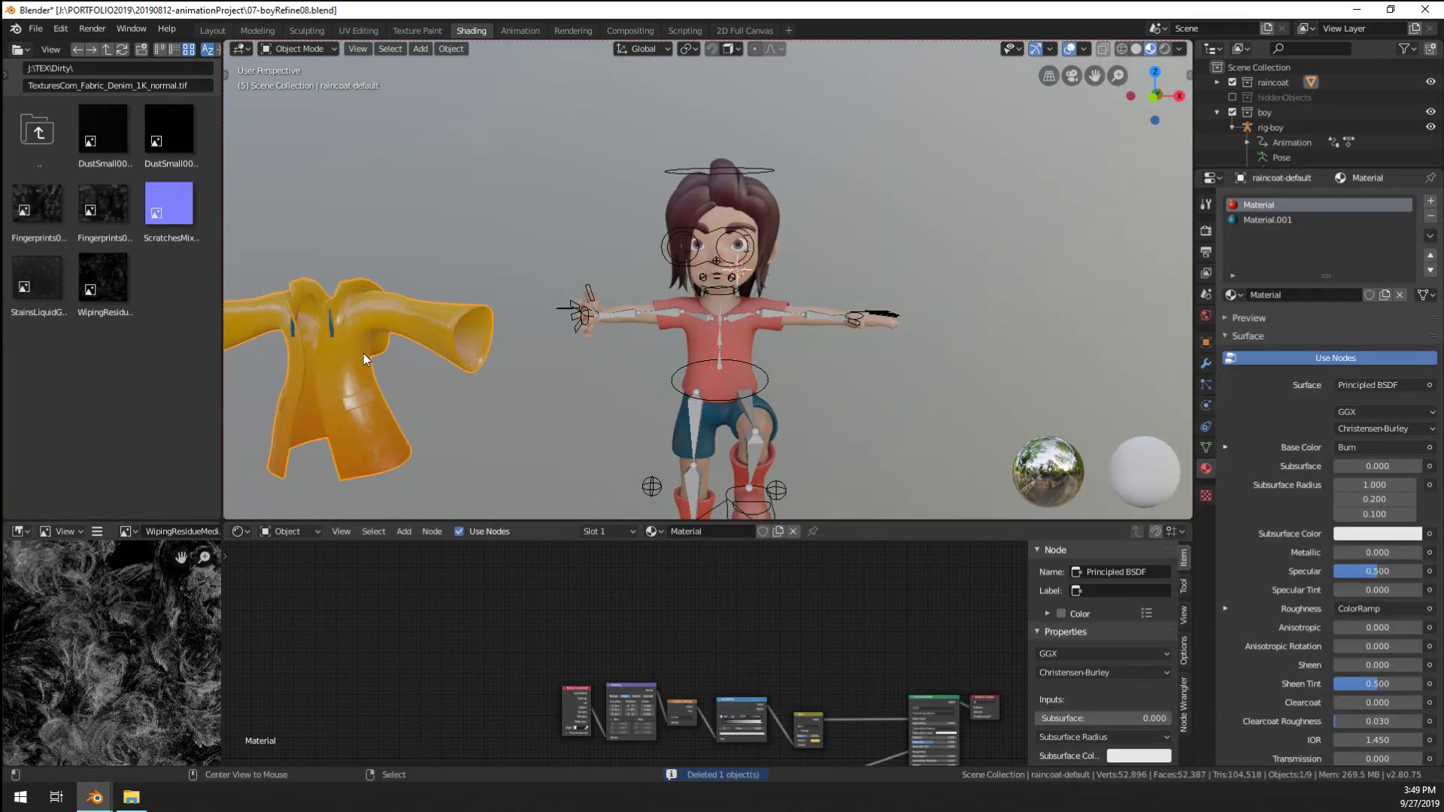
{"action": "key", "text": "alt+g"}
Reset all of rig-boy's bones to the rest pose in Pose Mode, and return to Object Mode
{"action": "scroll", "coordinate": [558, 355], "scroll_direction": "up", "scroll_amount": 3}
{"action": "right_click", "coordinate": [444, 318]}
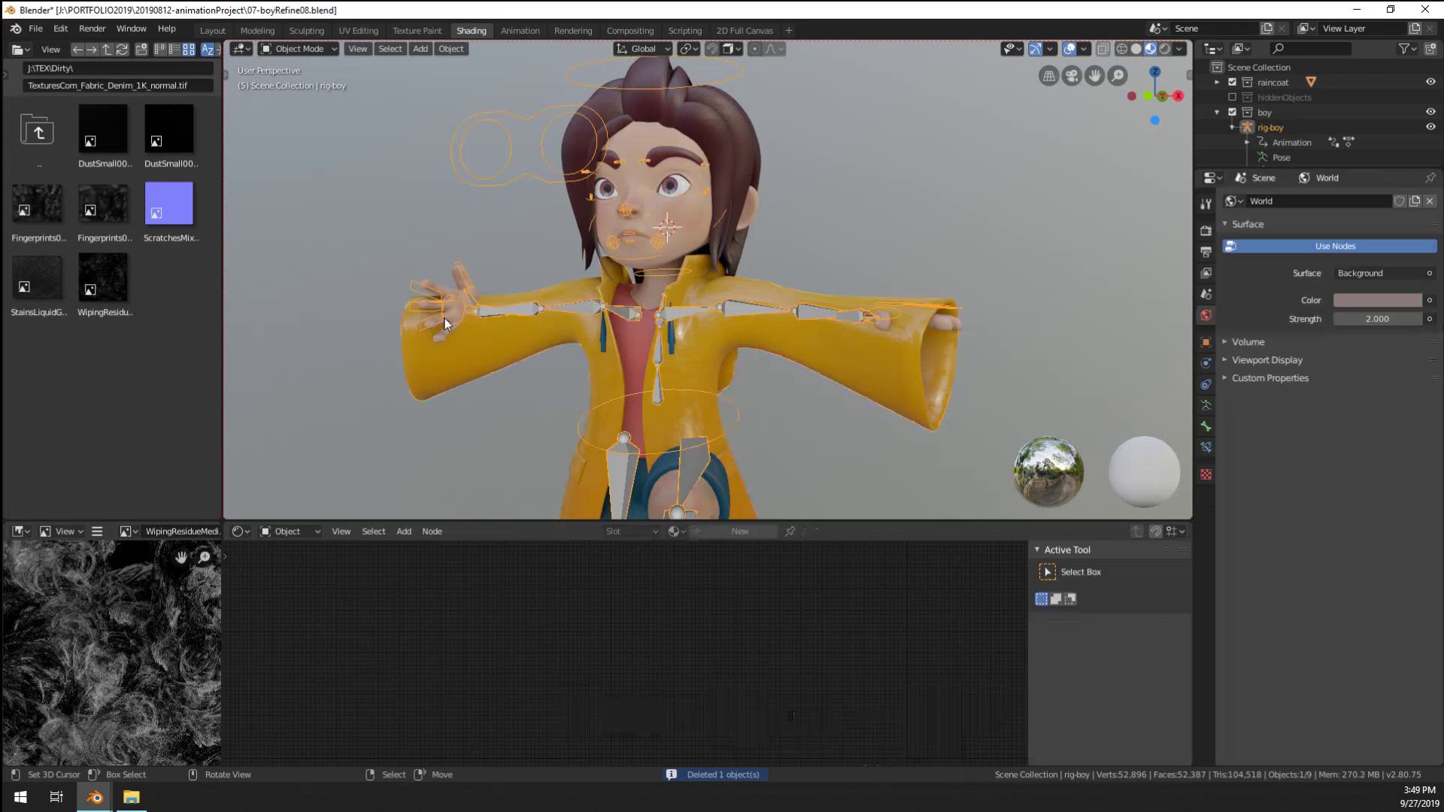
{"action": "key", "text": "ctrl+Tab"}
{"action": "right_click", "coordinate": [453, 322]}
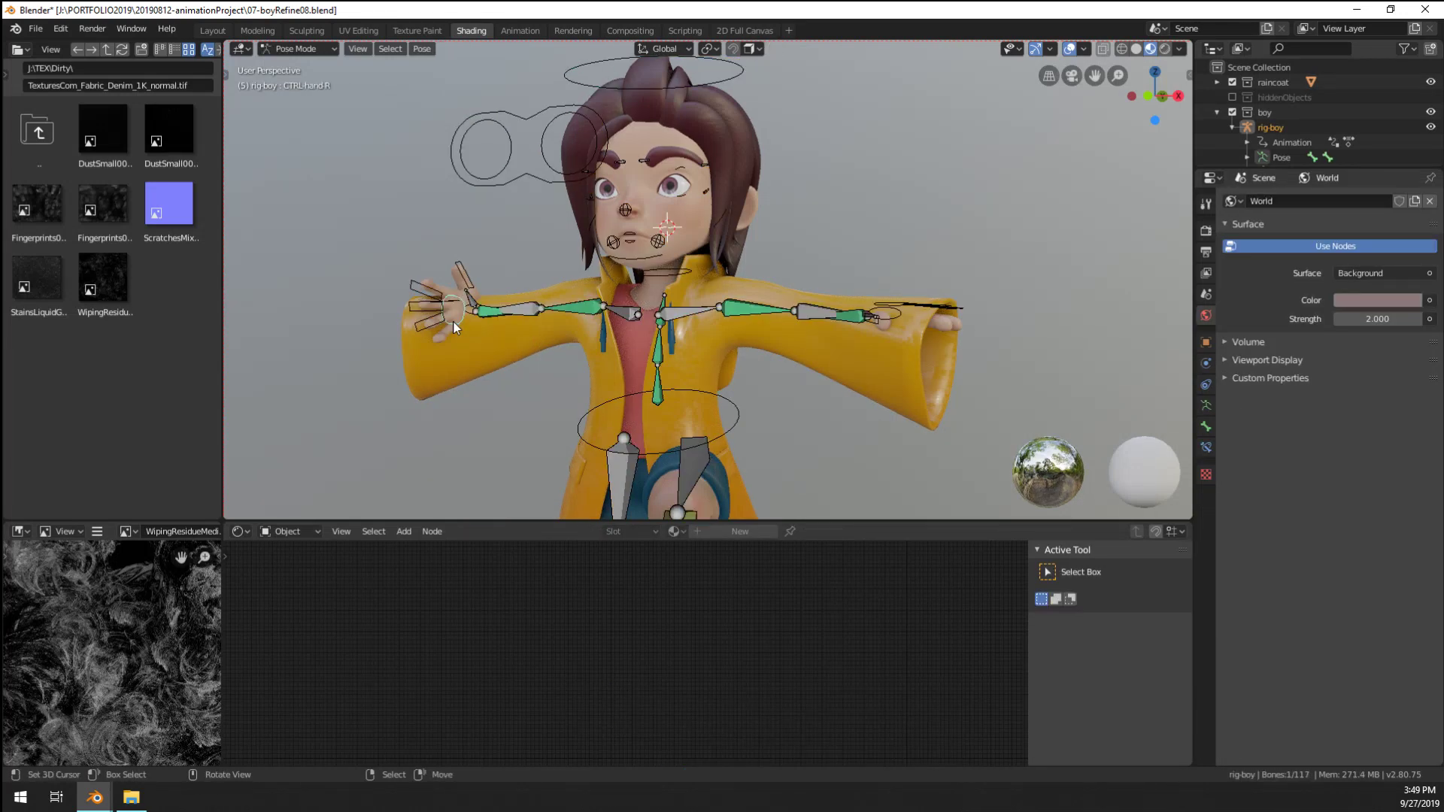
{"action": "key", "text": "a"}
{"action": "scroll", "coordinate": [454, 322], "scroll_direction": "down", "scroll_amount": 2}
{"action": "key", "text": "alt+r"}
{"action": "scroll", "coordinate": [637, 336], "scroll_direction": "down", "scroll_amount": 4}
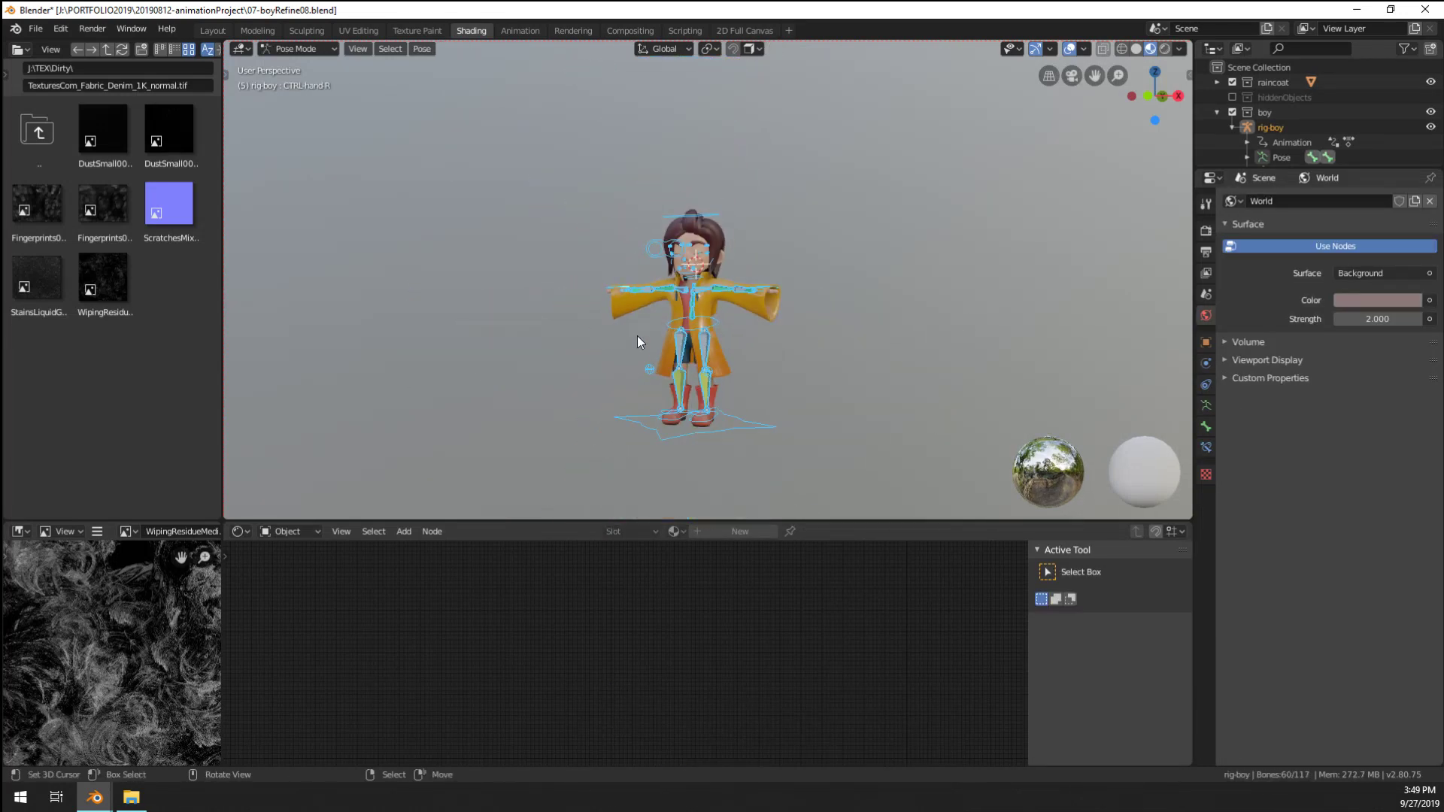
{"action": "scroll", "coordinate": [697, 346], "scroll_direction": "up", "scroll_amount": 3}
{"action": "scroll", "coordinate": [710, 344], "scroll_direction": "down", "scroll_amount": 2}
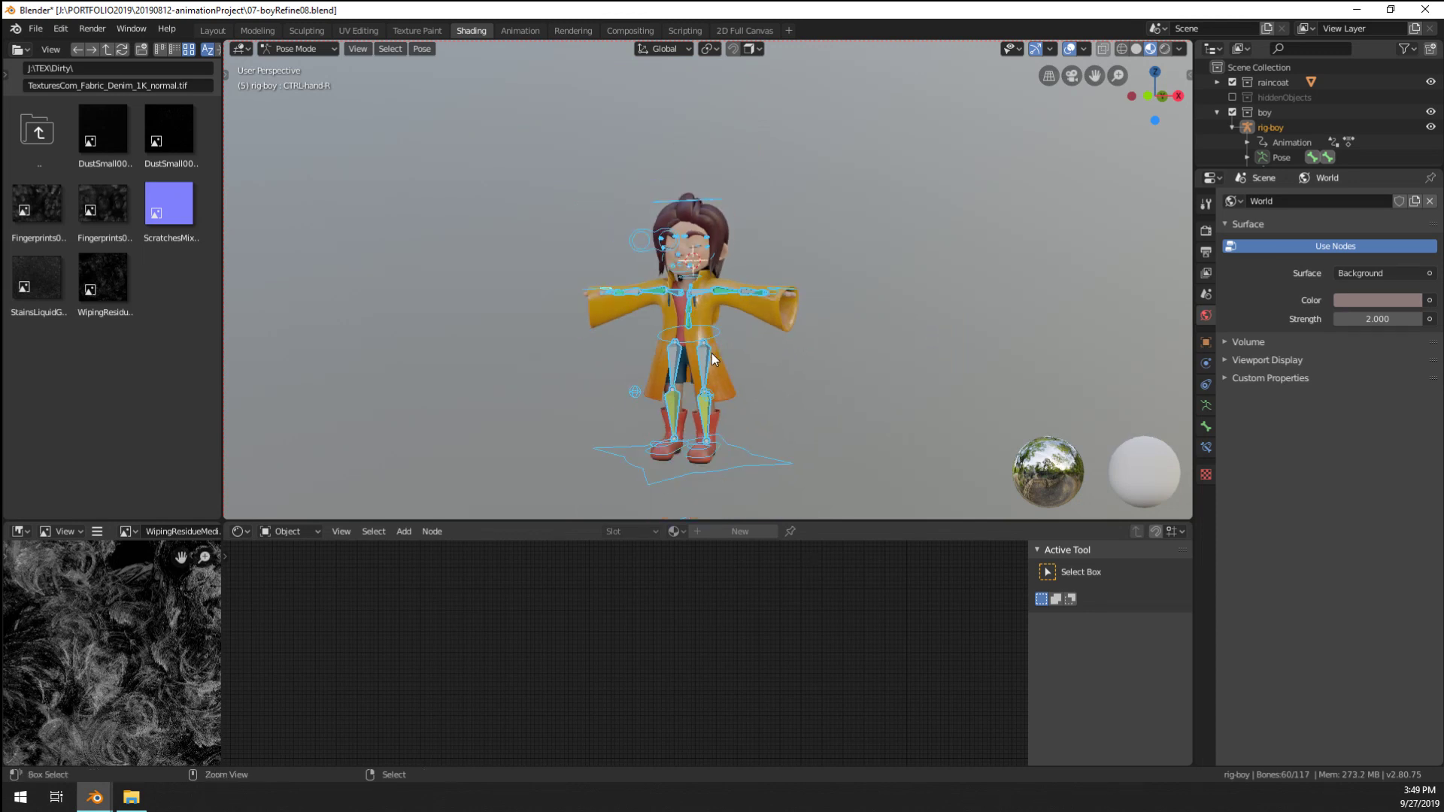
{"action": "key", "text": "ctrl+Tab"}
{"action": "scroll", "coordinate": [712, 351], "scroll_direction": "up", "scroll_amount": 4}
{"action": "scroll", "coordinate": [744, 356], "scroll_direction": "down", "scroll_amount": 2}
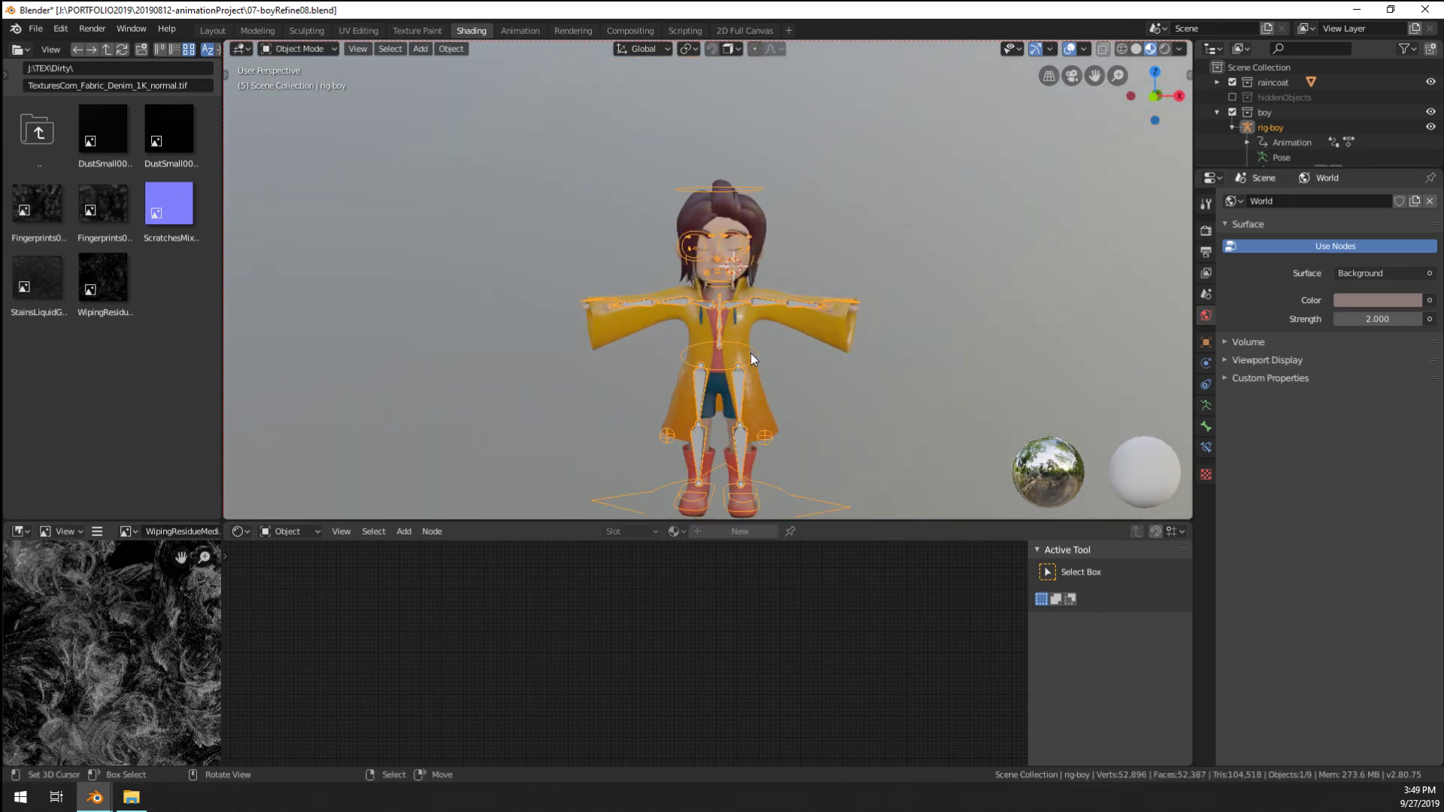
Save the file under the new name 07-boyRefine10_final.blend
{"action": "left_click", "coordinate": [36, 28]}
{"action": "left_click", "coordinate": [81, 144]}
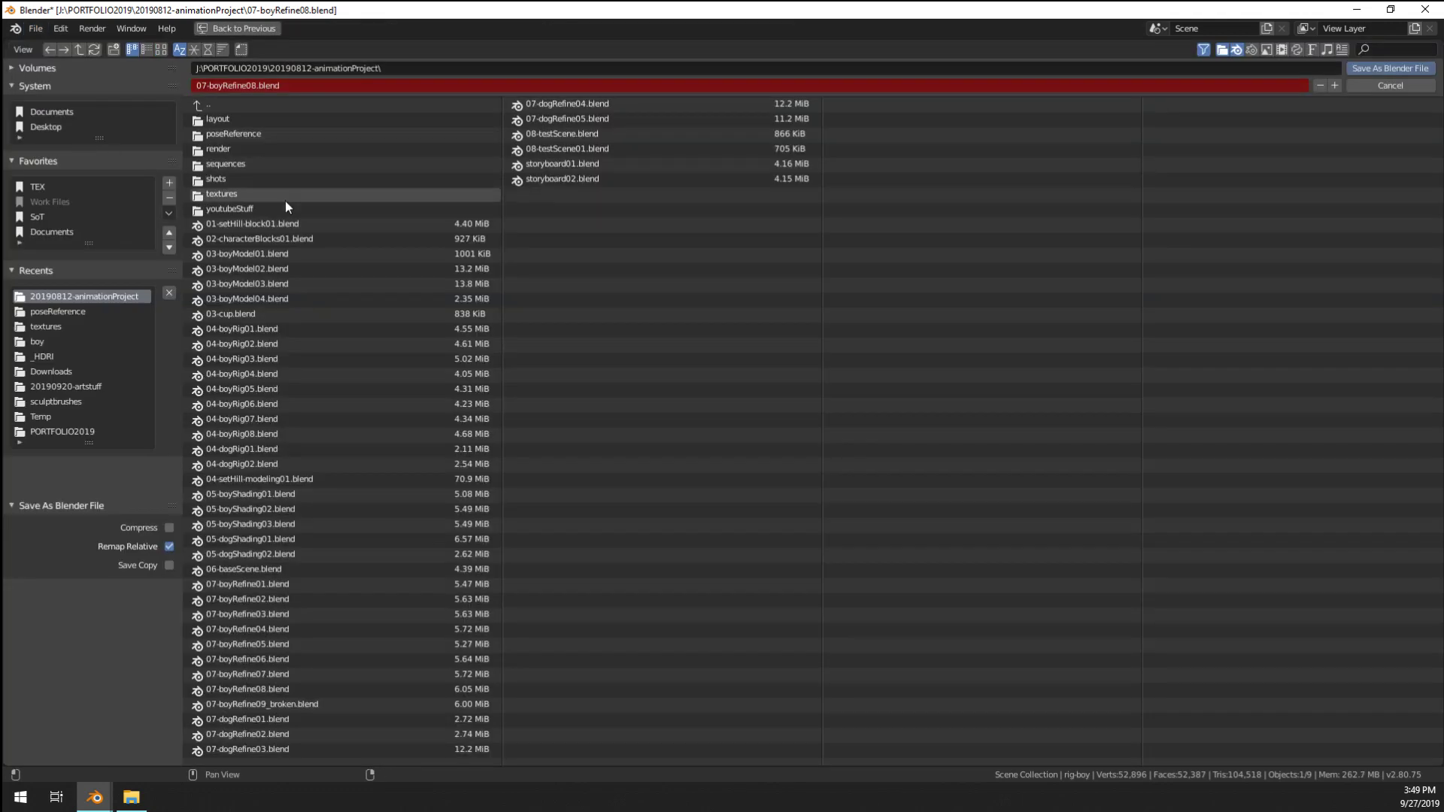
{"action": "left_click", "coordinate": [260, 85]}
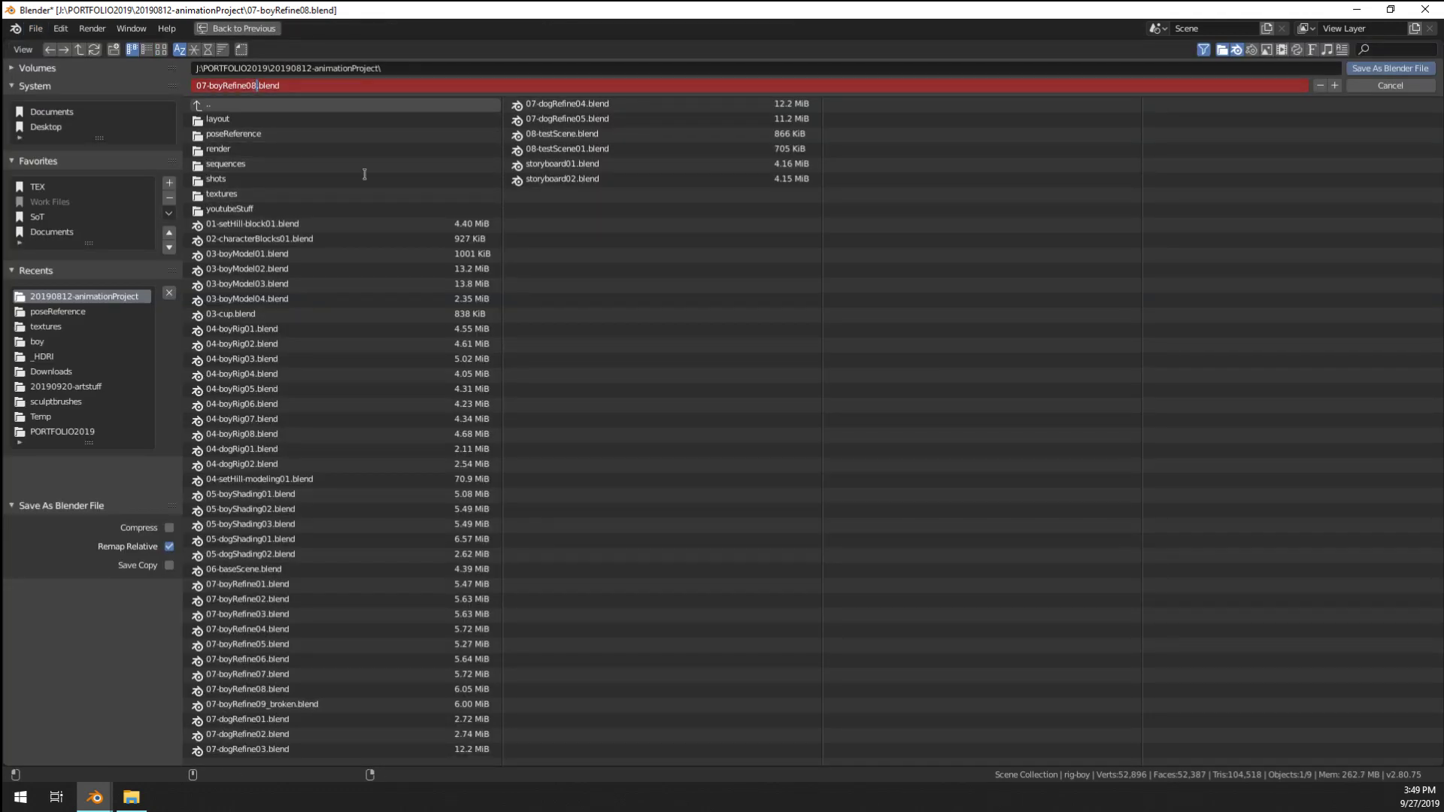
{"action": "type", "text": "10_fina"}
{"action": "type", "text": "l"}
{"action": "key", "text": "Return"}
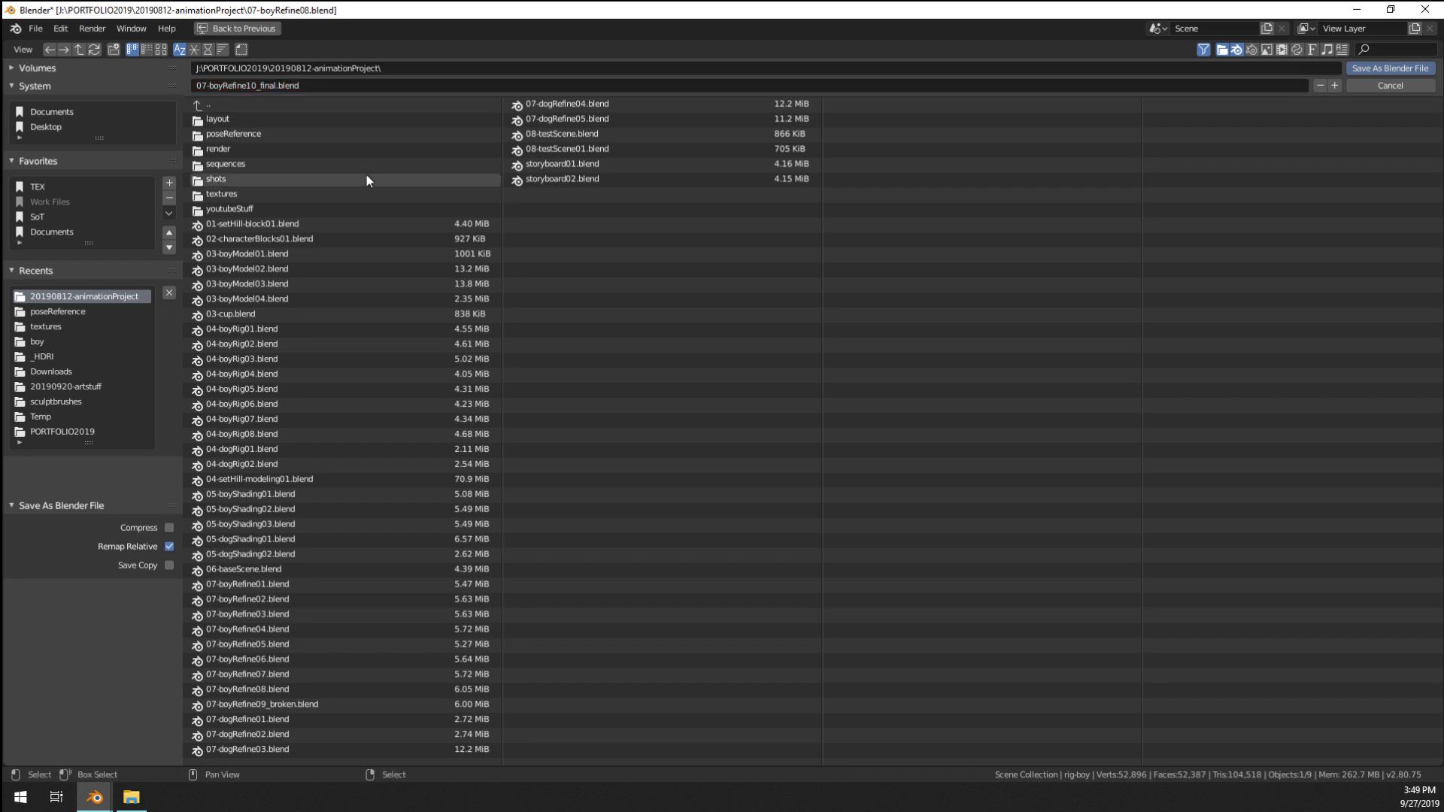
{"action": "left_click", "coordinate": [1388, 69]}
Examine how the raincoat fits the boy around the collar, sleeves and hem from several angles
{"action": "scroll", "coordinate": [826, 267], "scroll_direction": "up", "scroll_amount": 6}
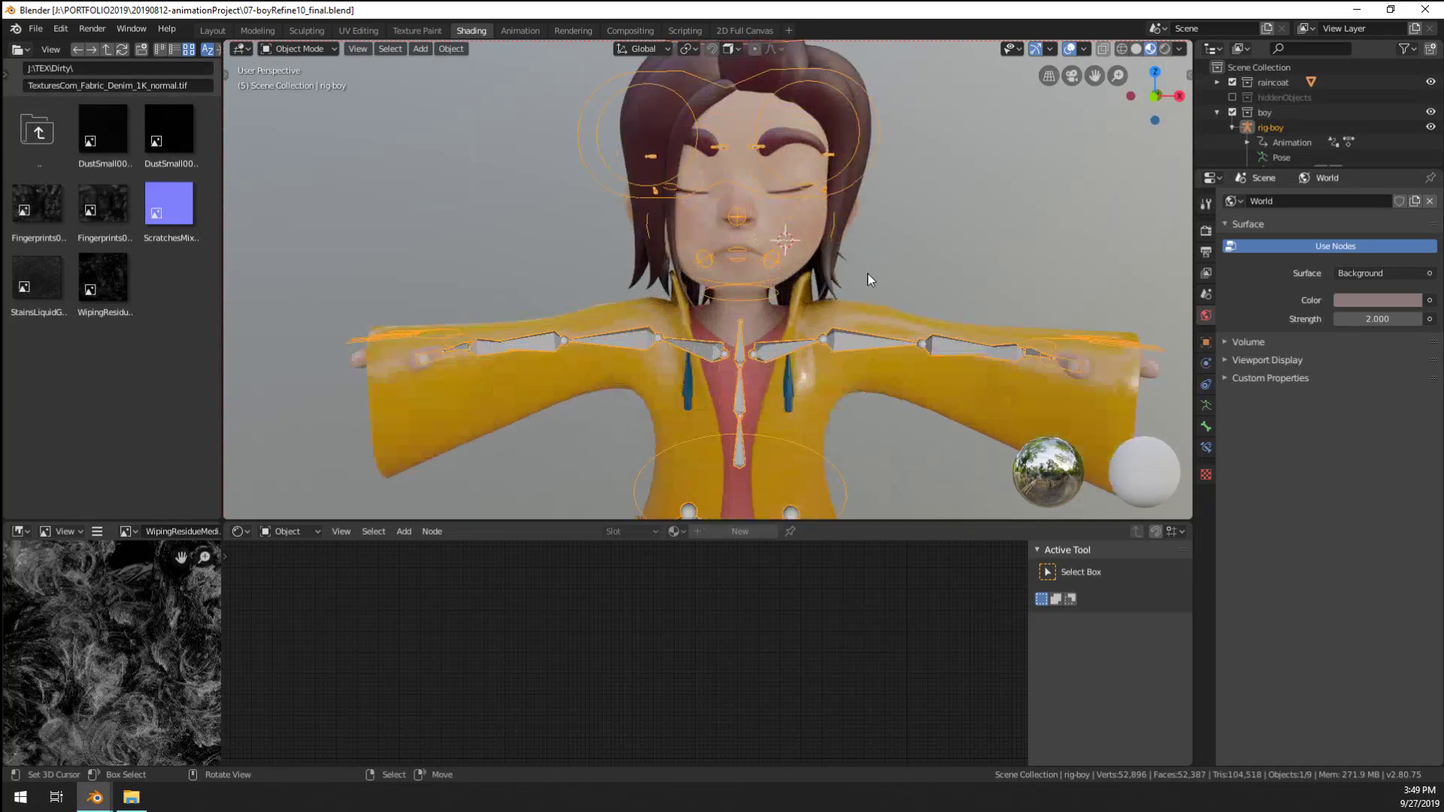
{"action": "scroll", "coordinate": [826, 267], "scroll_direction": "down", "scroll_amount": 6}
{"action": "scroll", "coordinate": [597, 255], "scroll_direction": "up", "scroll_amount": 2}
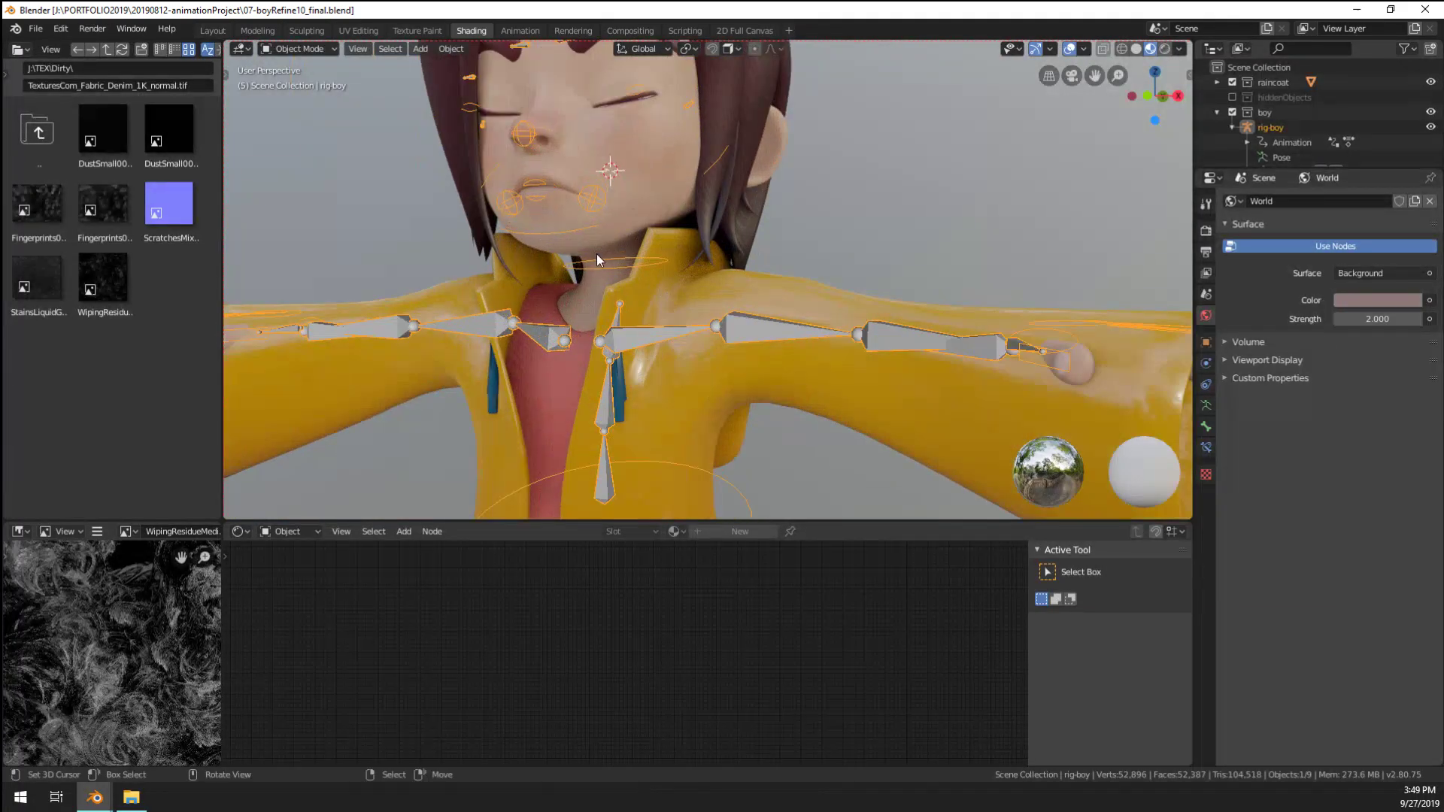
{"action": "scroll", "coordinate": [612, 250], "scroll_direction": "down", "scroll_amount": 2}
{"action": "middle_click_drag", "start_coordinate": [612, 251], "coordinate": [810, 367]}
{"action": "scroll", "coordinate": [809, 367], "scroll_direction": "down", "scroll_amount": 4}
{"action": "scroll", "coordinate": [802, 302], "scroll_direction": "up", "scroll_amount": 2}
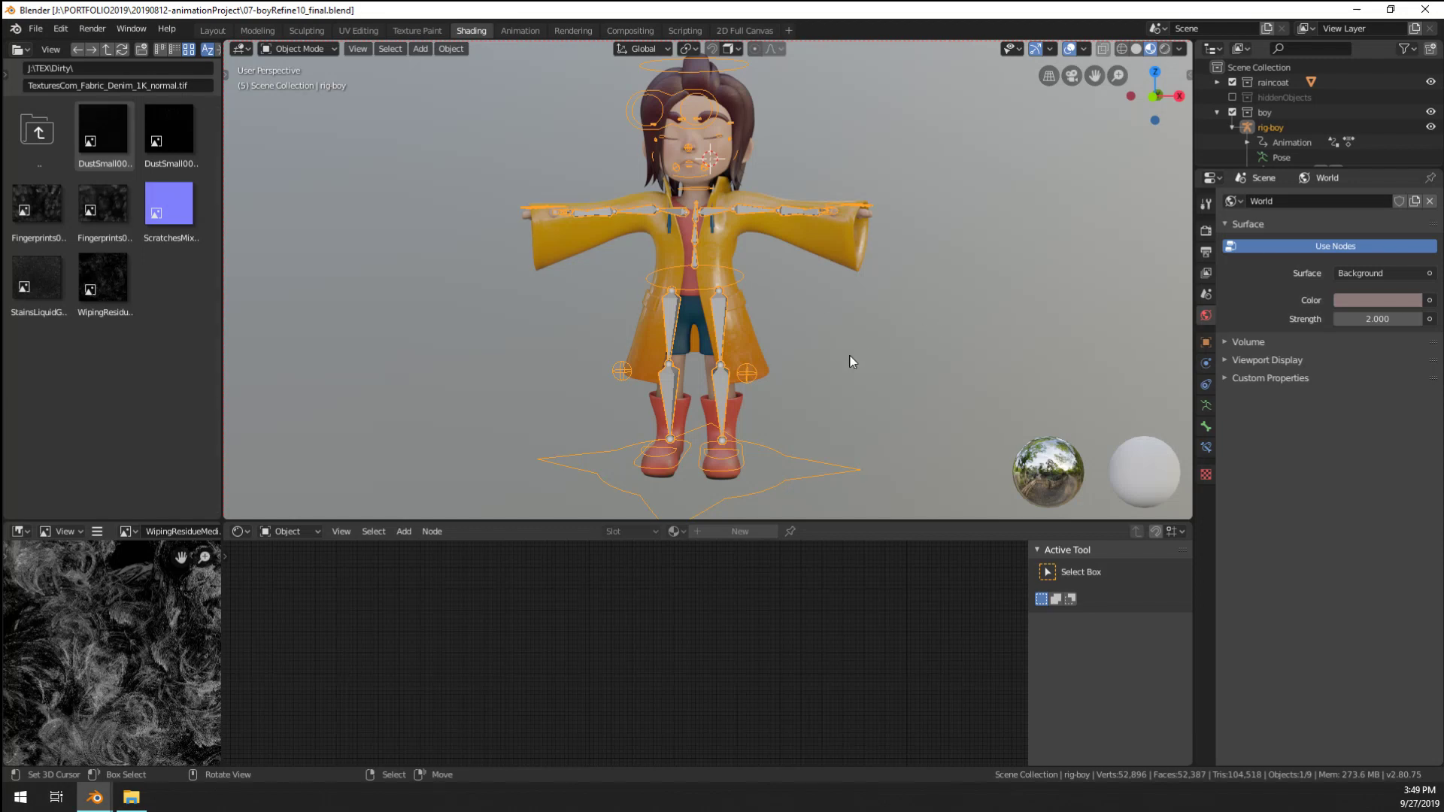
{"action": "scroll", "coordinate": [711, 203], "scroll_direction": "up", "scroll_amount": 5}
{"action": "middle_click_drag", "start_coordinate": [707, 199], "coordinate": [692, 223]}
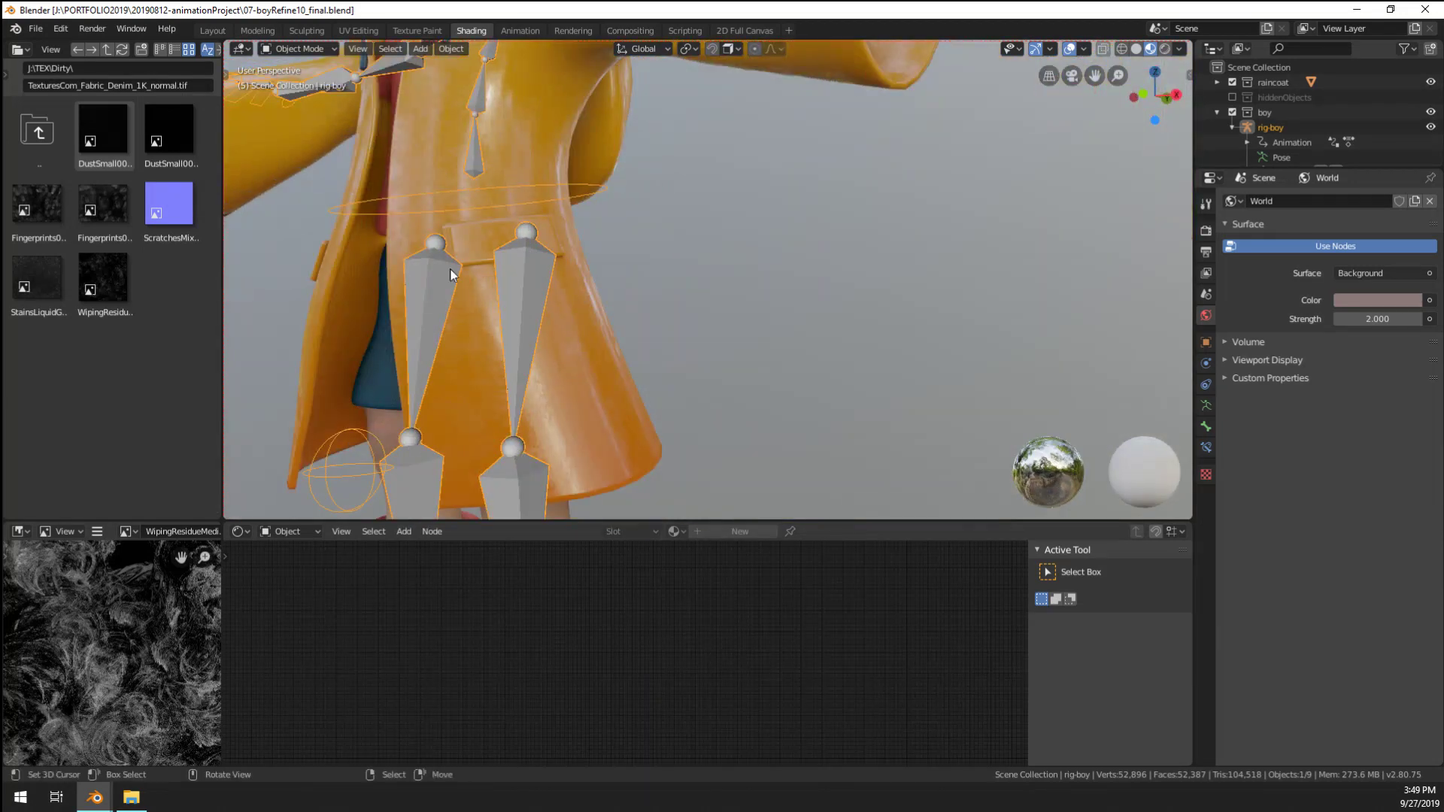
{"action": "scroll", "coordinate": [565, 284], "scroll_direction": "down", "scroll_amount": 4}
{"action": "middle_click_drag", "start_coordinate": [566, 284], "coordinate": [609, 302]}
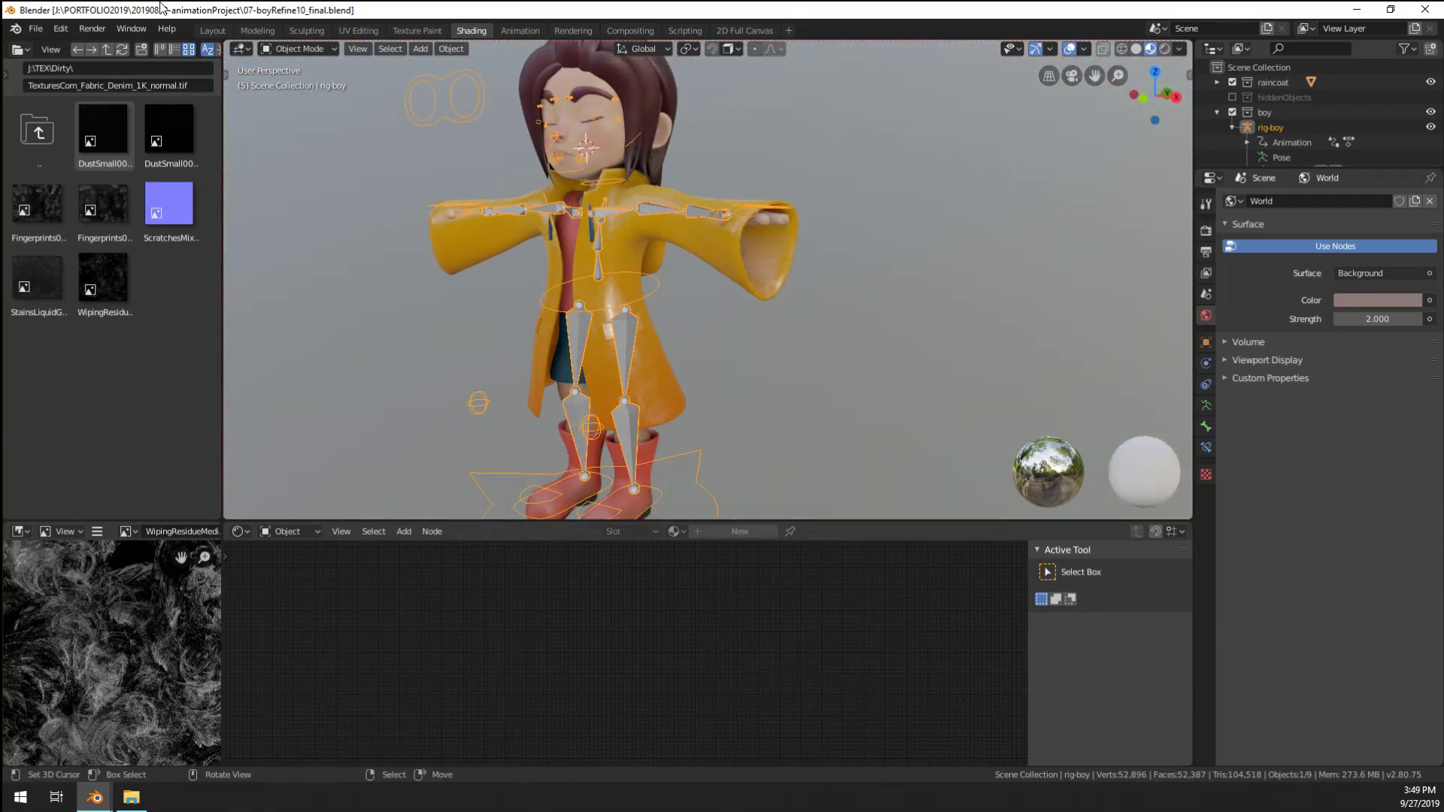
Switch to the other Blender window with 08-testScene01.blend
{"action": "left_click", "coordinate": [93, 30]}
{"action": "mouse_move", "coordinate": [137, 34]}
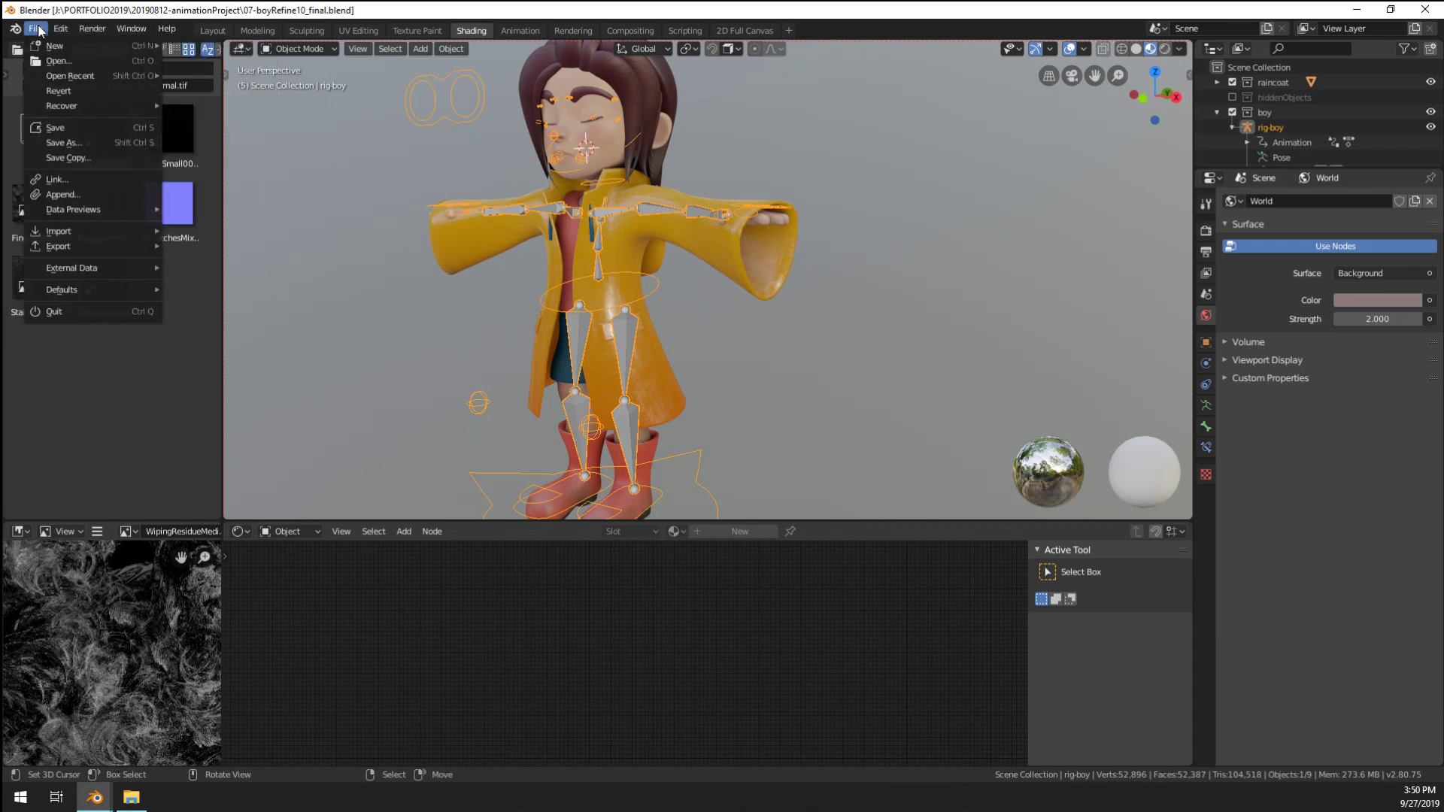
{"action": "left_click", "coordinate": [90, 806]}
{"action": "left_click", "coordinate": [236, 716]}
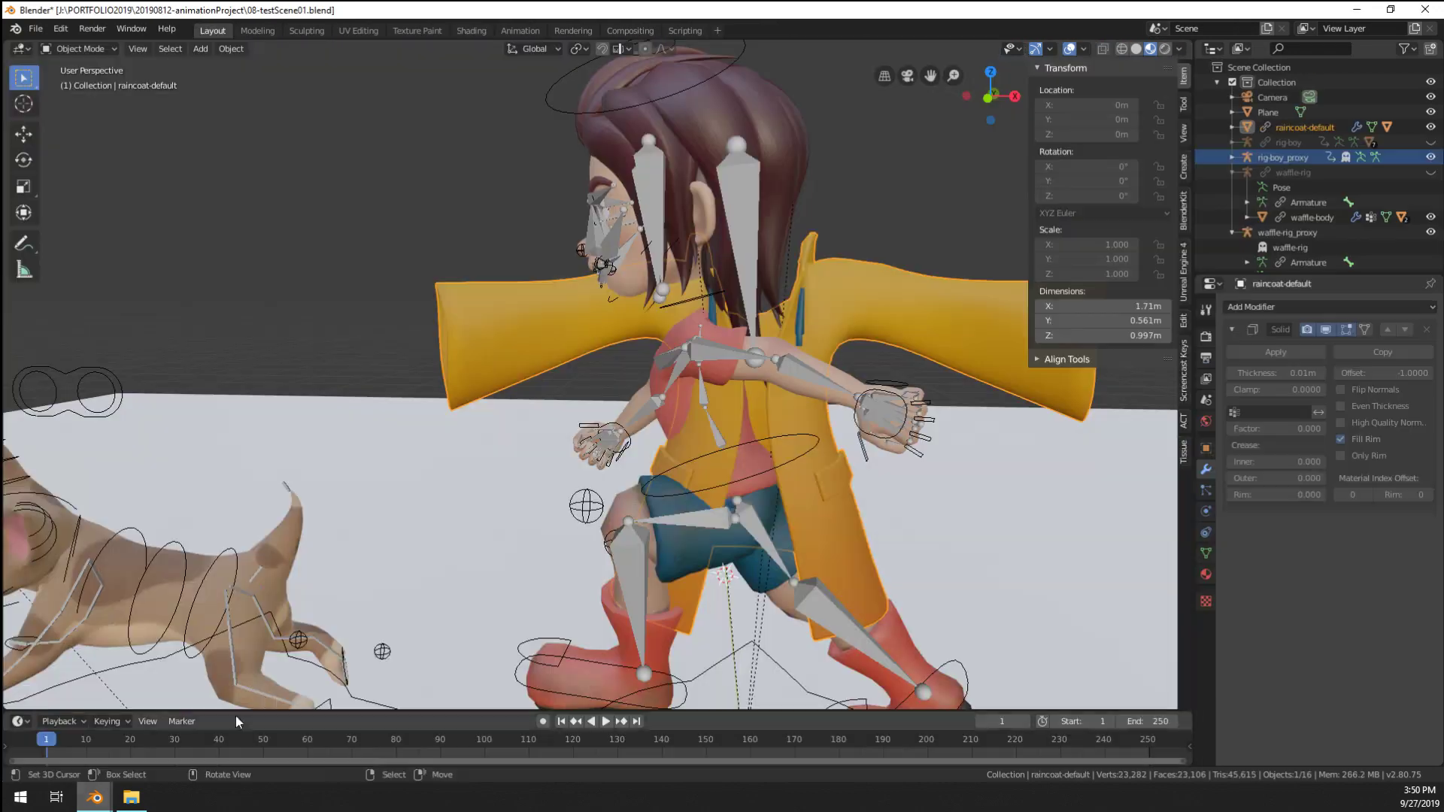
Try pasting the pose onto all bones of rig-boy_proxy in Pose Mode, and return to Object Mode
{"action": "left_click", "coordinate": [787, 460]}
{"action": "key", "text": "ctrl+Tab"}
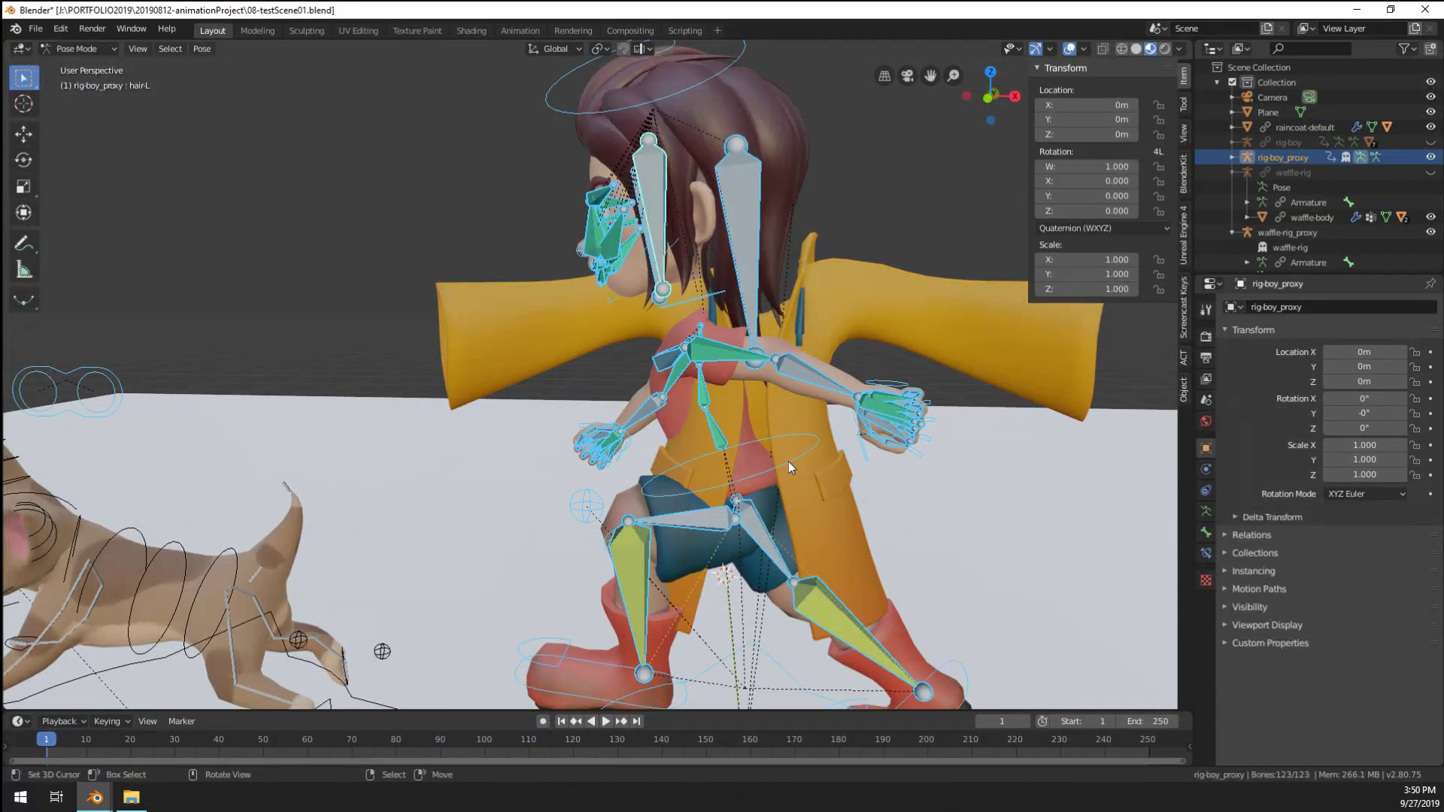
{"action": "left_click", "coordinate": [200, 50]}
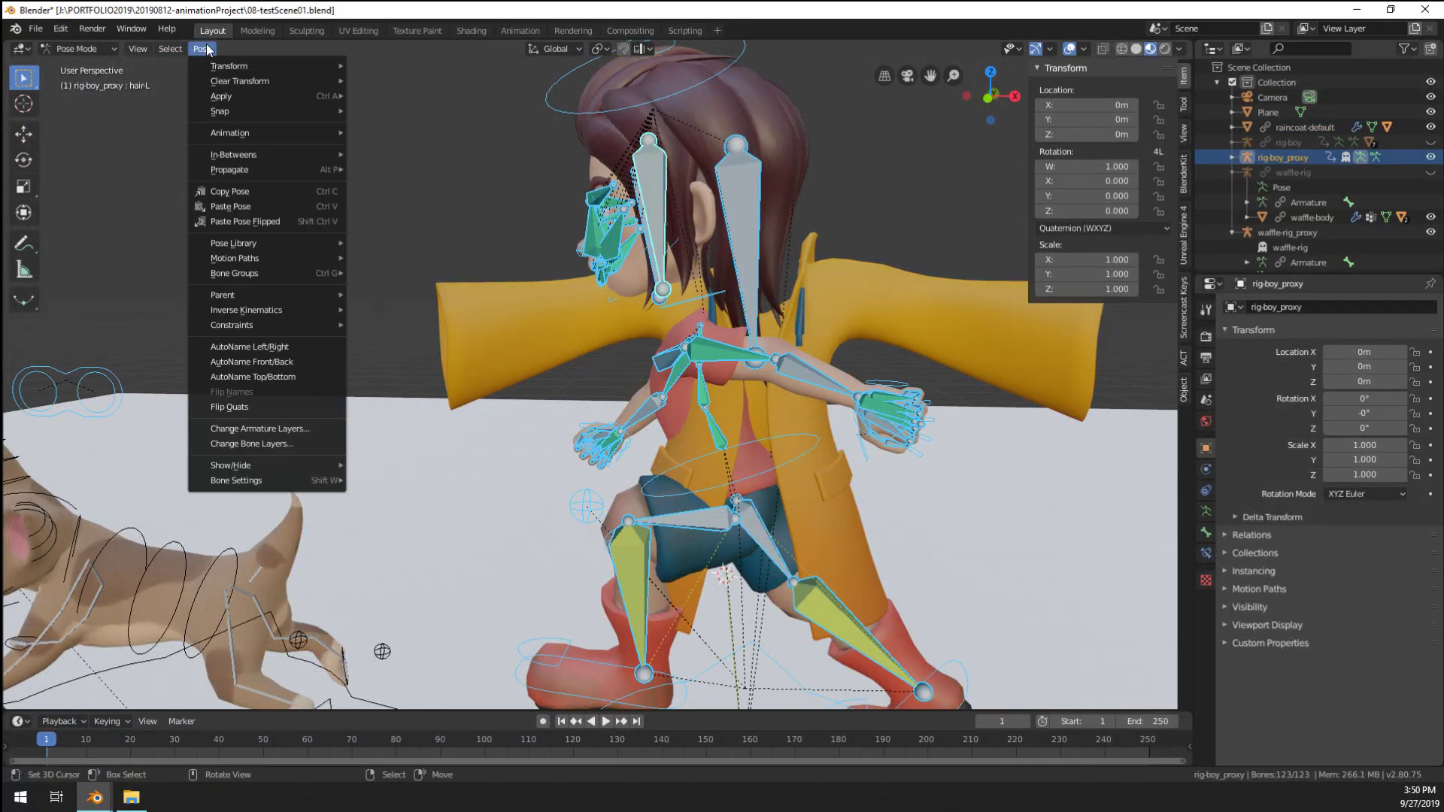
{"action": "left_click", "coordinate": [218, 200]}
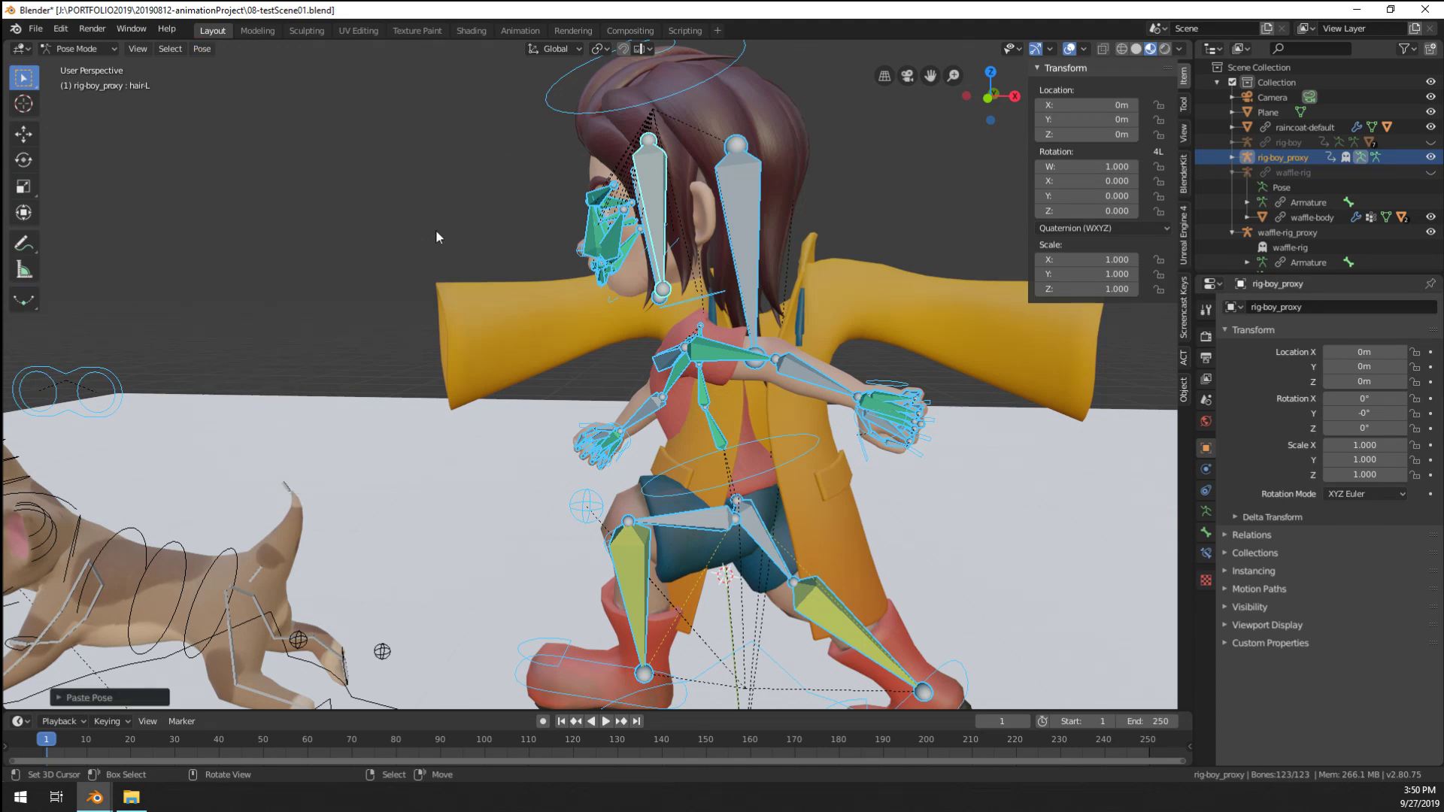
{"action": "scroll", "coordinate": [616, 351], "scroll_direction": "down", "scroll_amount": 3}
{"action": "scroll", "coordinate": [615, 350], "scroll_direction": "up", "scroll_amount": 2}
{"action": "key", "text": "ctrl+Tab"}
Delete rig-boy_proxy, and unhide and unlink the linked rig-boy from the collection
{"action": "scroll", "coordinate": [683, 401], "scroll_direction": "down", "scroll_amount": 3}
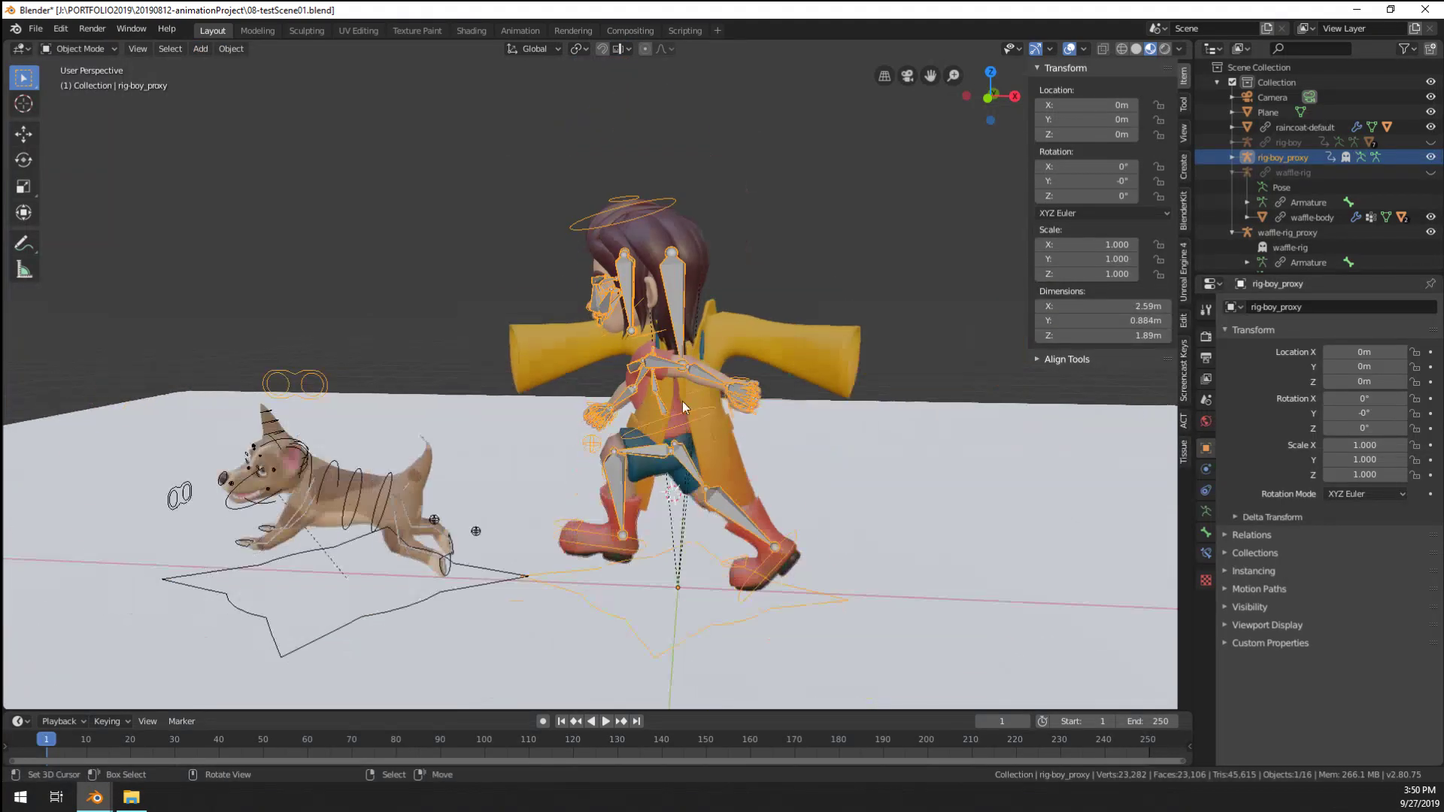
{"action": "key", "text": "x"}
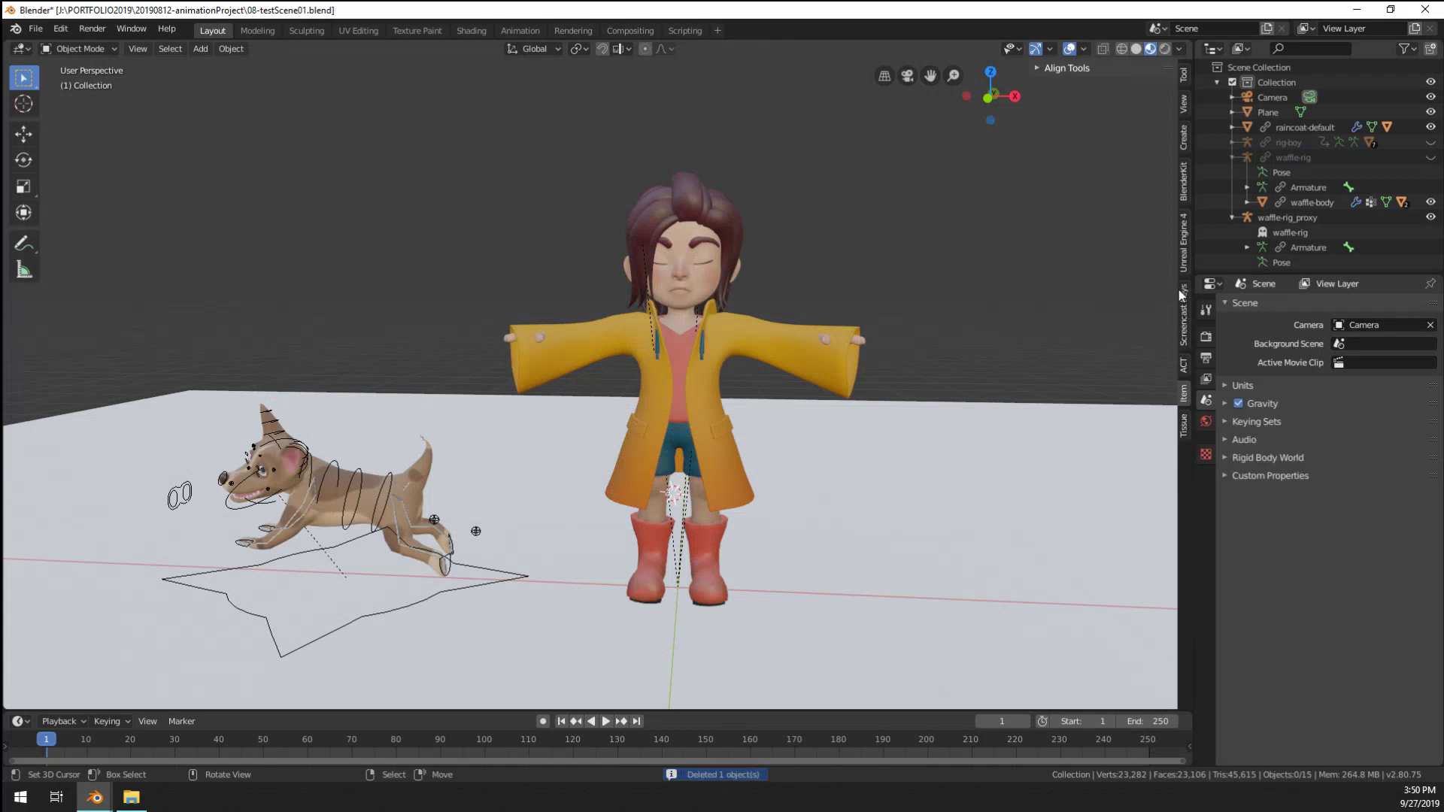
{"action": "left_click", "coordinate": [1290, 143]}
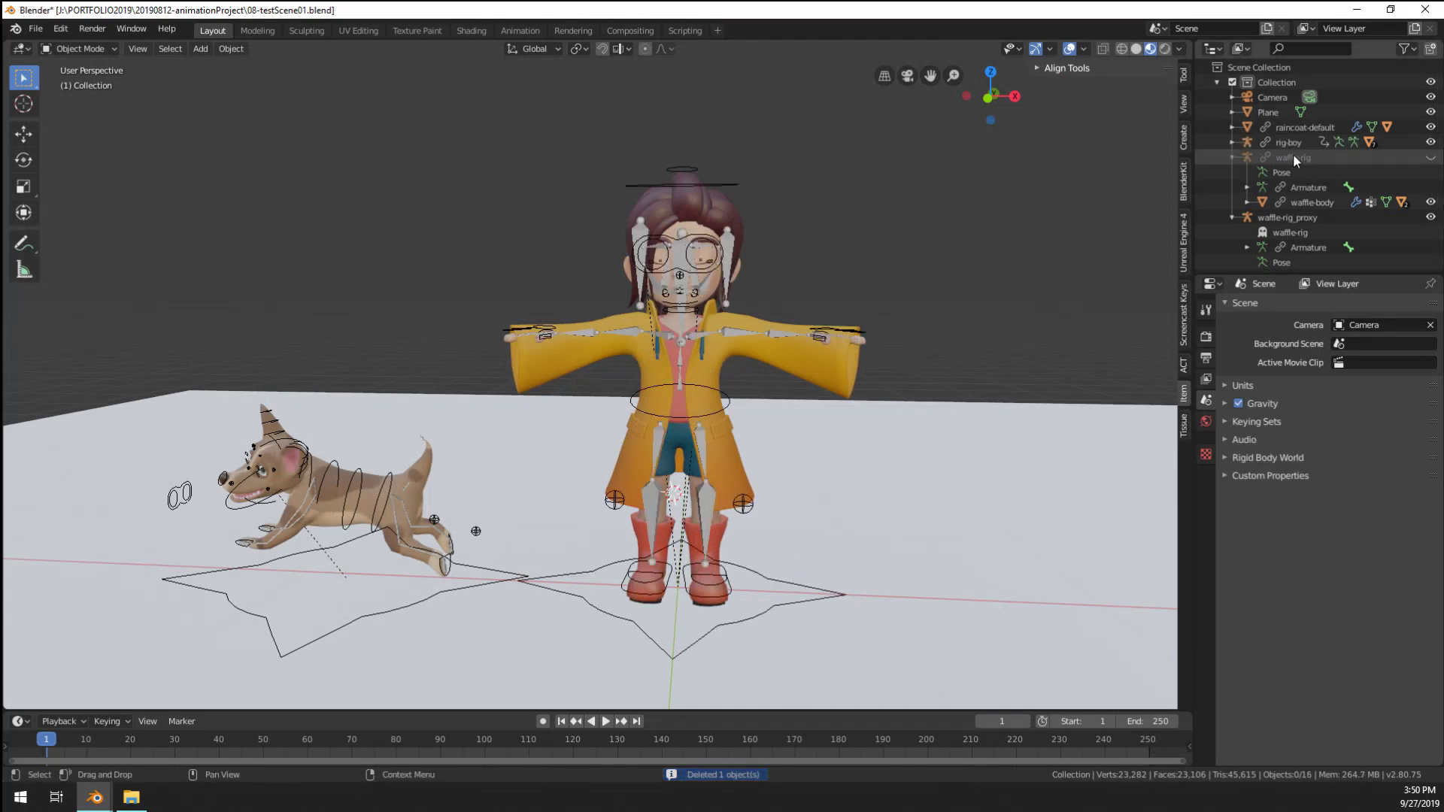
{"action": "right_click", "coordinate": [1288, 144]}
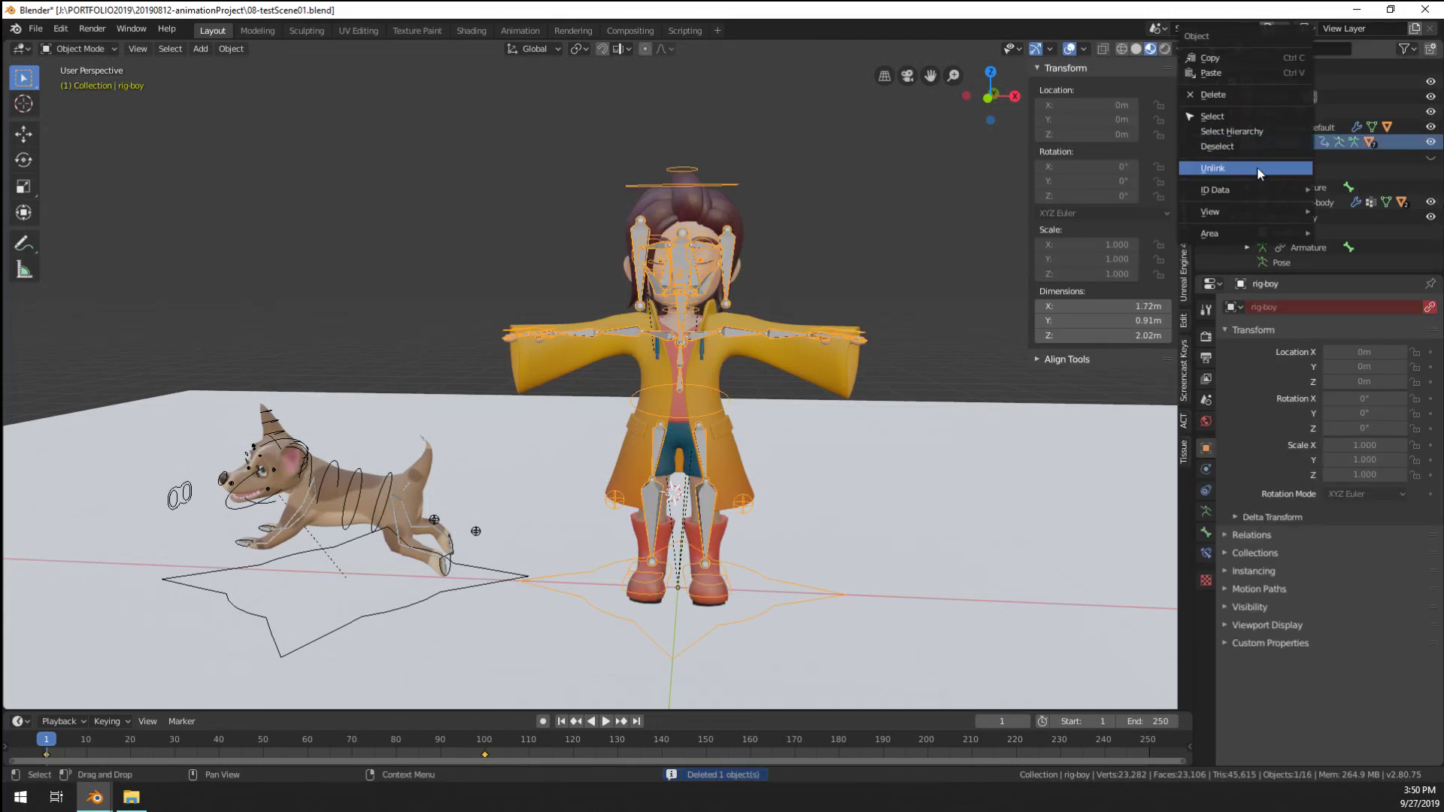
{"action": "left_click", "coordinate": [1257, 165]}
Unlink the old raincoat-default and boy-body objects from the collection
{"action": "left_click", "coordinate": [1291, 143]}
{"action": "right_click", "coordinate": [1290, 143]}
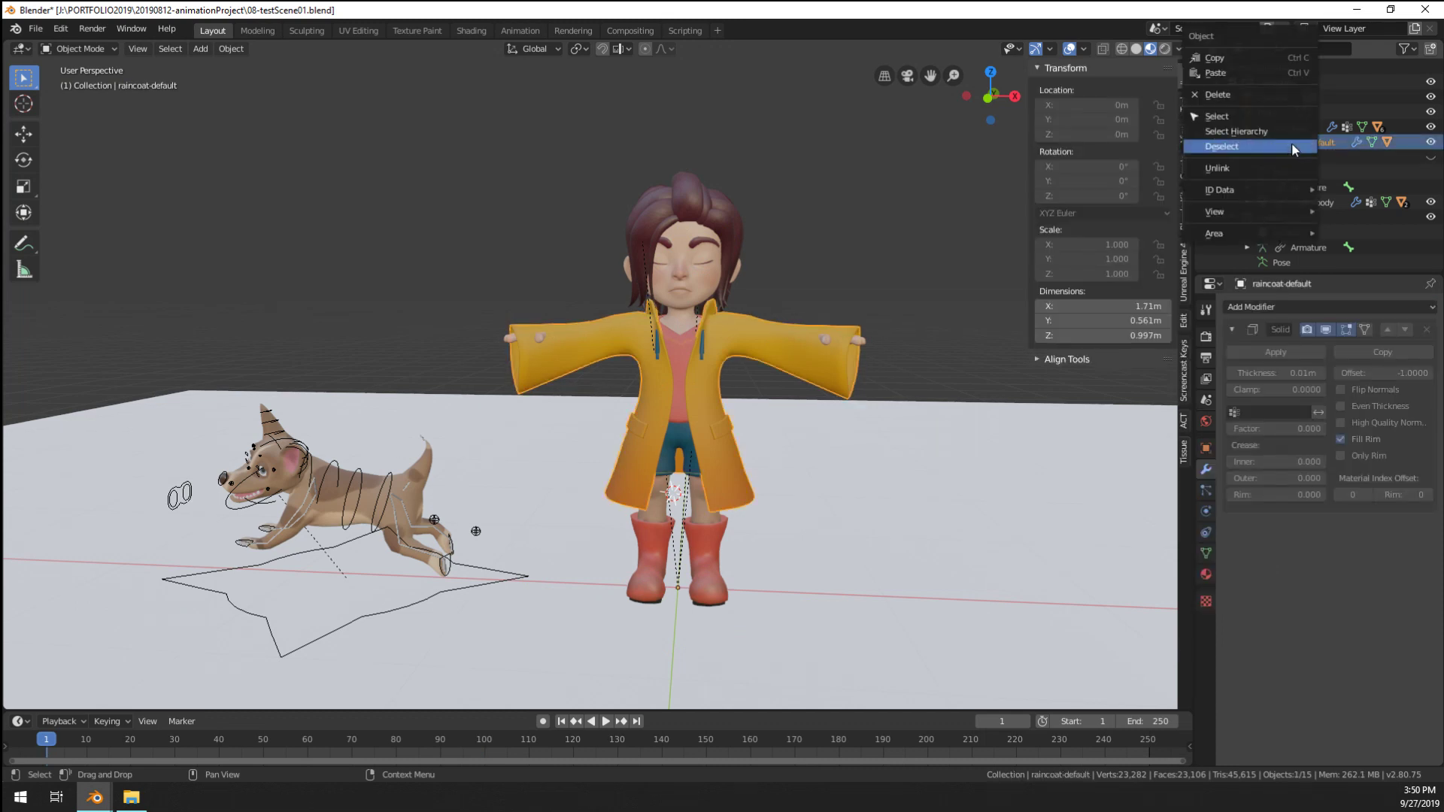
{"action": "left_click", "coordinate": [1290, 167]}
{"action": "left_click", "coordinate": [1297, 131]}
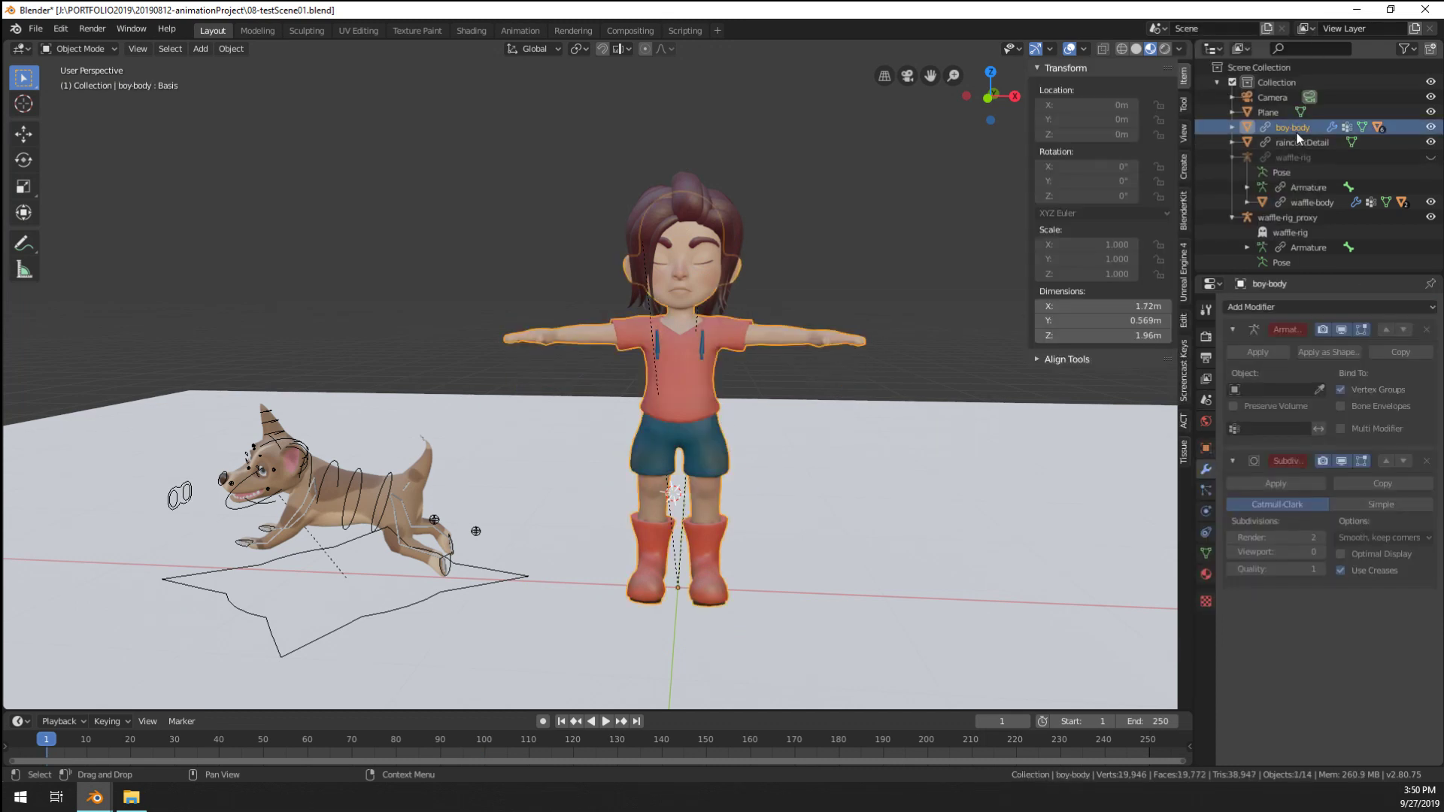
{"action": "right_click", "coordinate": [1297, 131]}
{"action": "left_click", "coordinate": [1282, 155]}
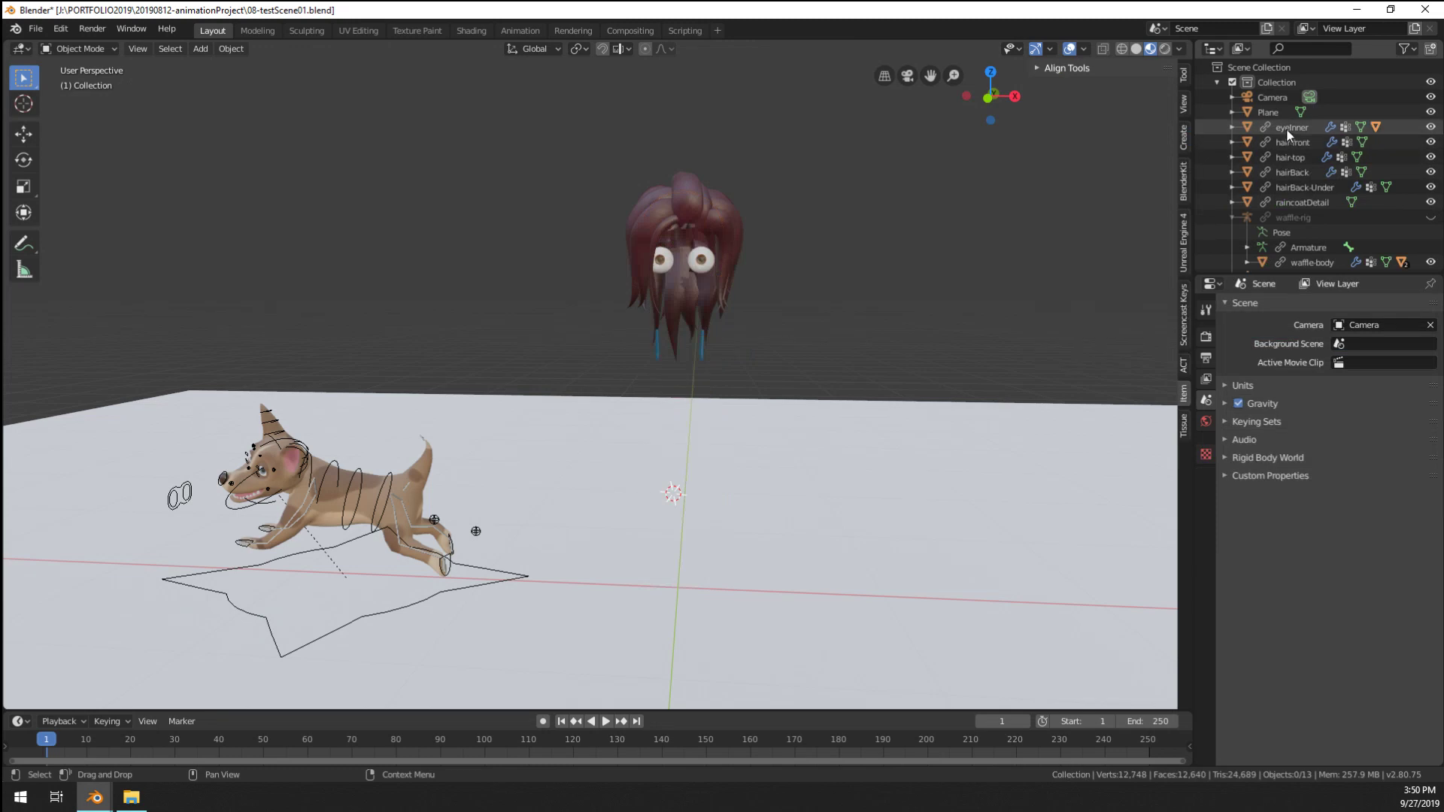
Unlink the remaining boy parts from eyeInner through raincoatDetail, and delete the eyeOuter object
{"action": "left_click", "coordinate": [1292, 127]}
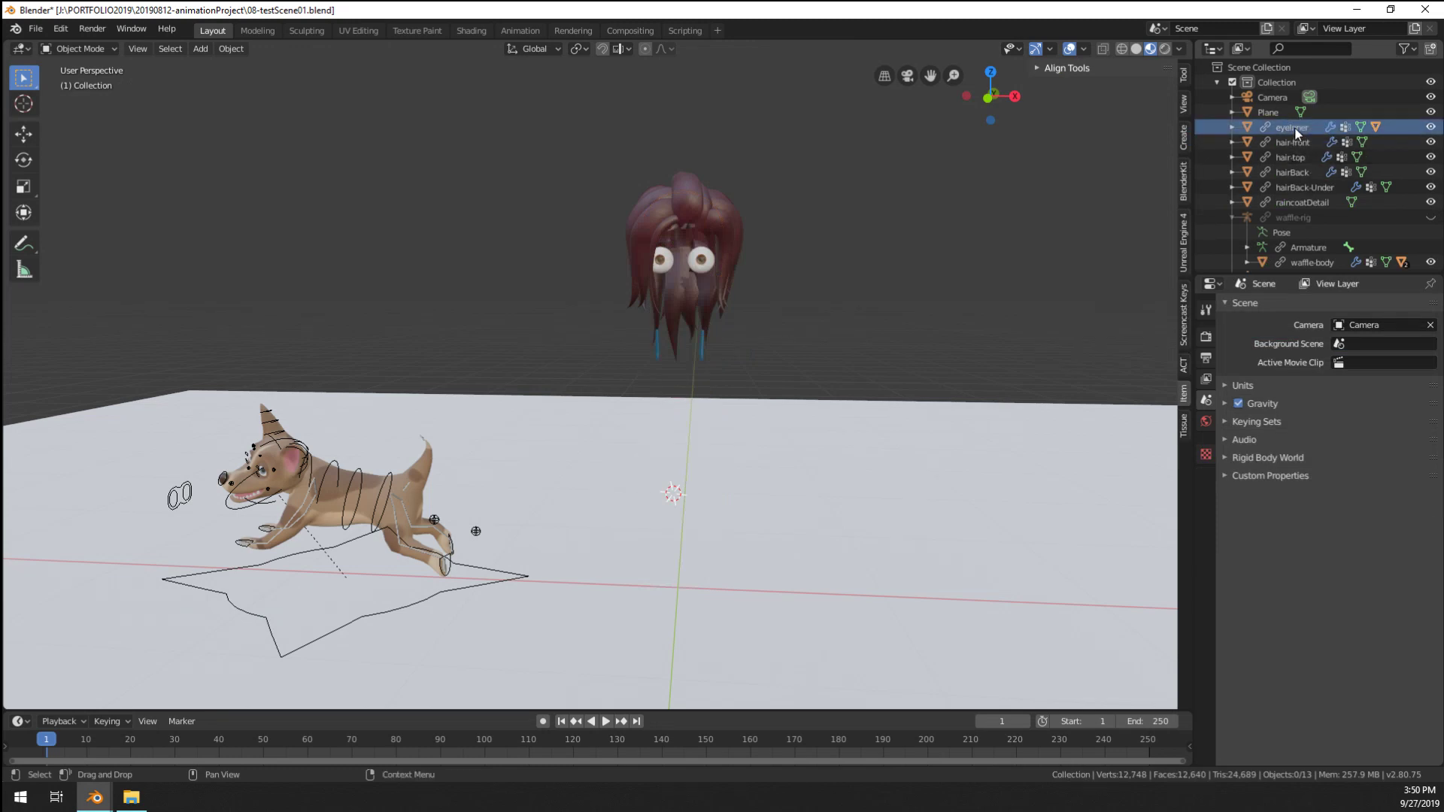
{"action": "left_click", "coordinate": [1298, 203], "text": "shift"}
{"action": "right_click", "coordinate": [1298, 183]}
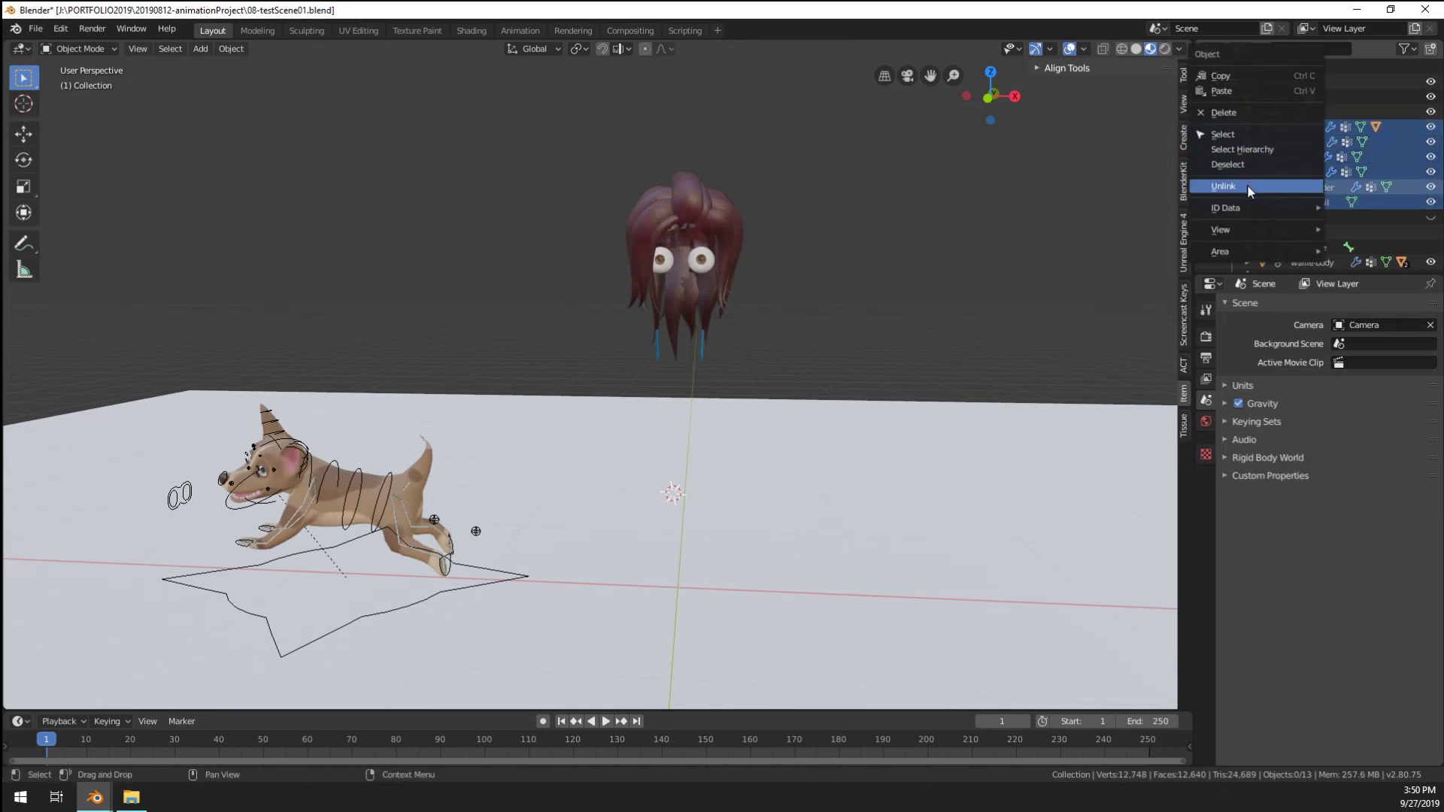
{"action": "left_click", "coordinate": [1247, 185]}
{"action": "middle_click_drag", "start_coordinate": [647, 361], "coordinate": [662, 300]}
{"action": "left_click", "coordinate": [683, 260]}
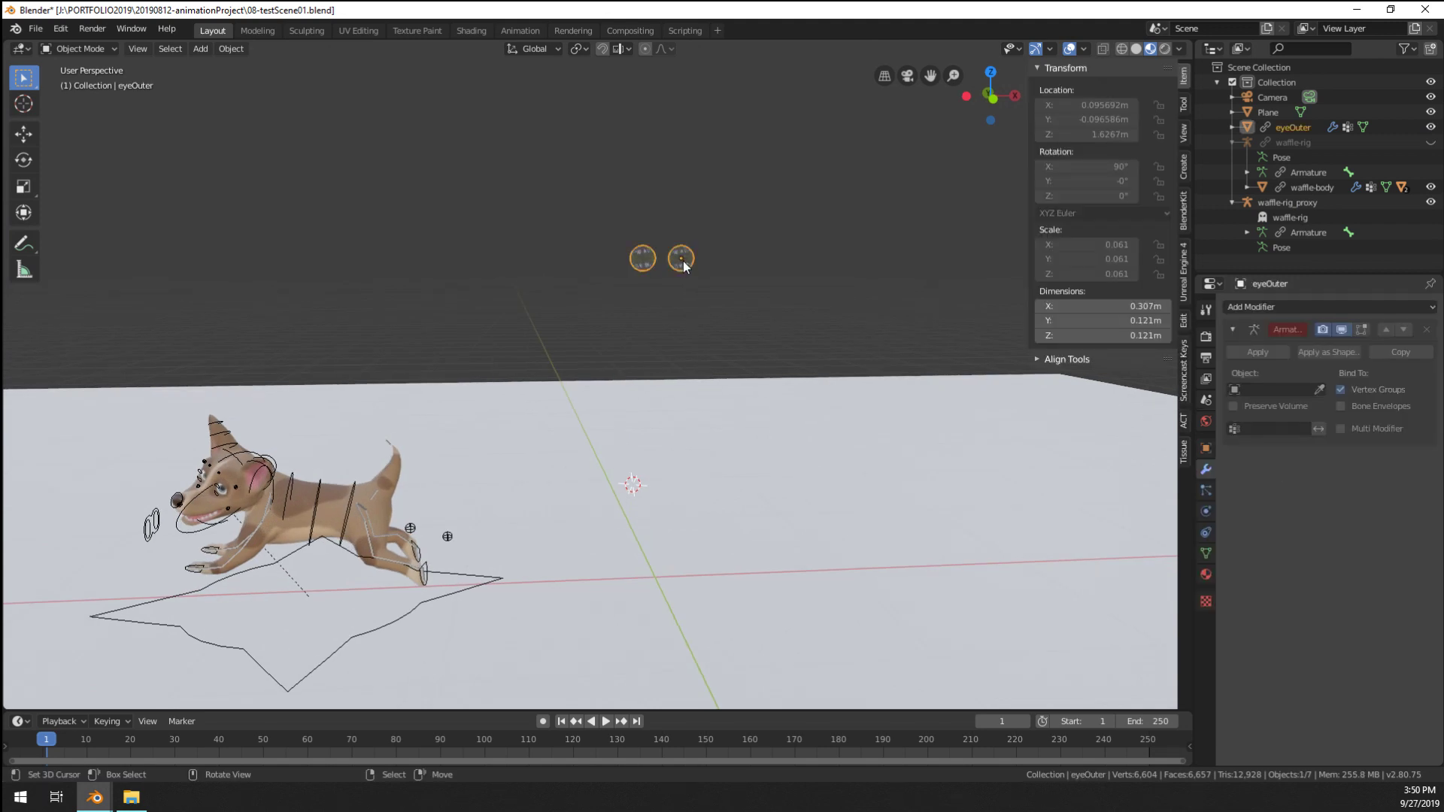
{"action": "key", "text": "Delete"}
{"action": "middle_click_drag", "start_coordinate": [654, 354], "coordinate": [639, 314]}
{"action": "right_click", "coordinate": [636, 317]}
Link the boy-body, eye, hair, raincoat-default and rig-boy objects from 07-boyRefine10_final.blend into the scene
{"action": "left_click", "coordinate": [35, 27]}
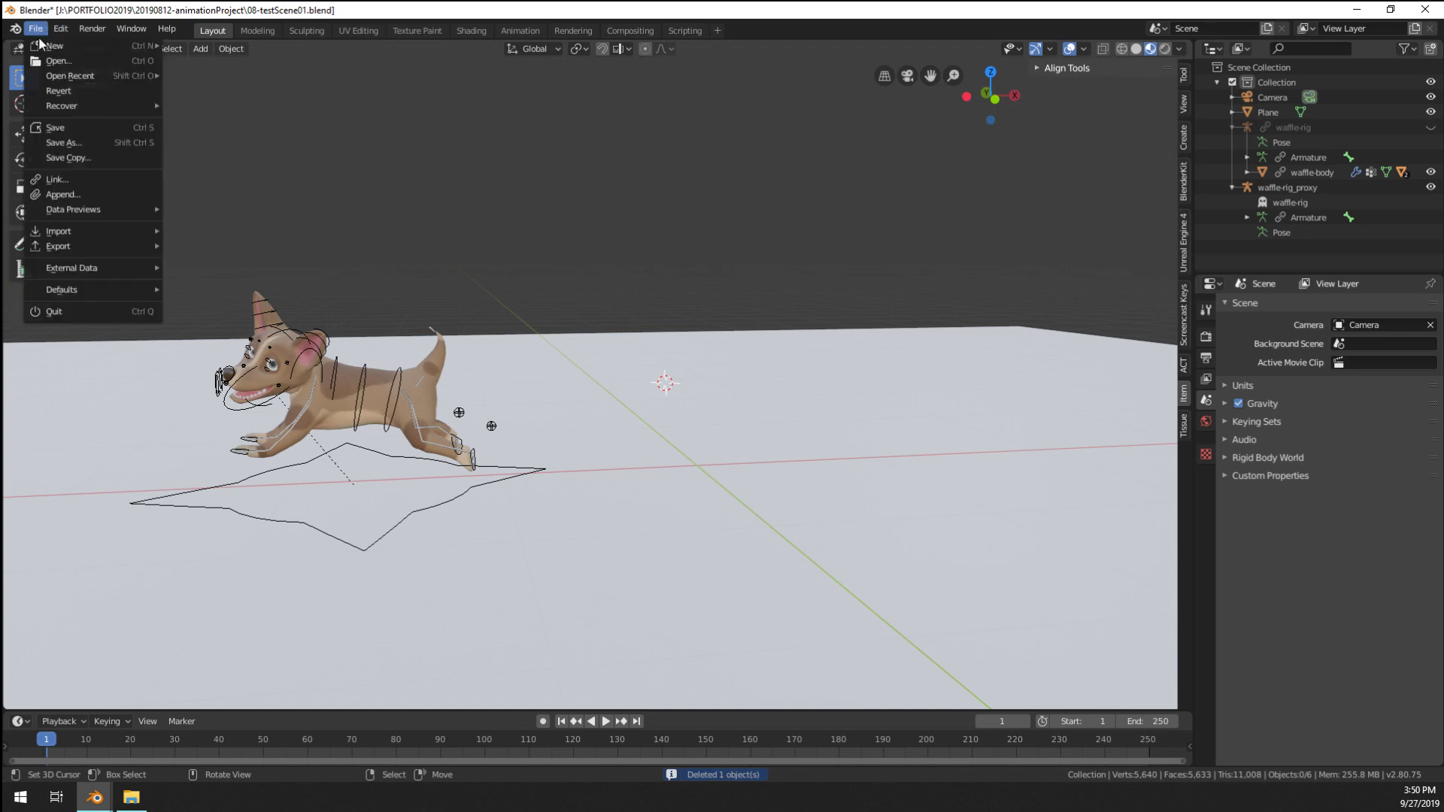
{"action": "left_click", "coordinate": [86, 179]}
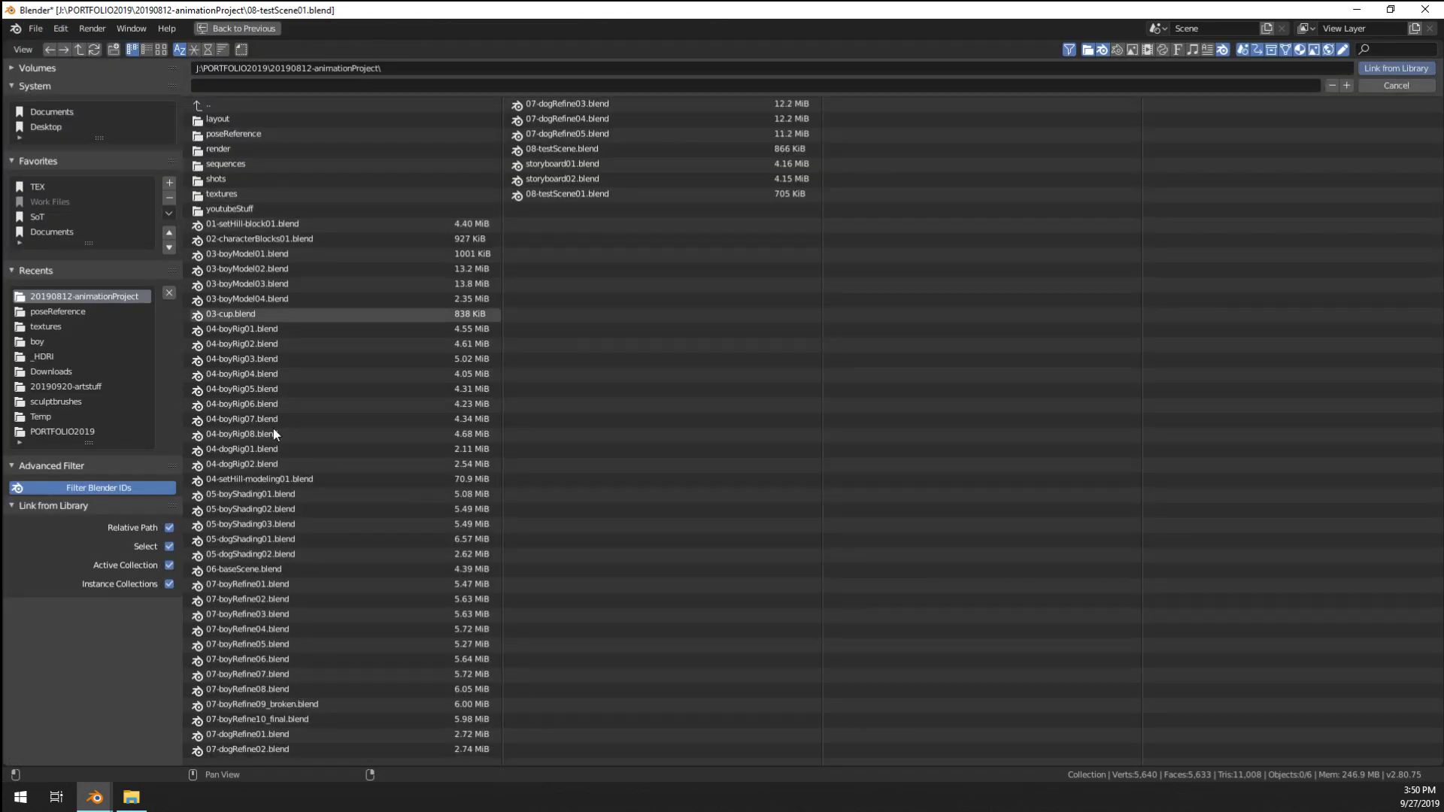
{"action": "double_click", "coordinate": [301, 719]}
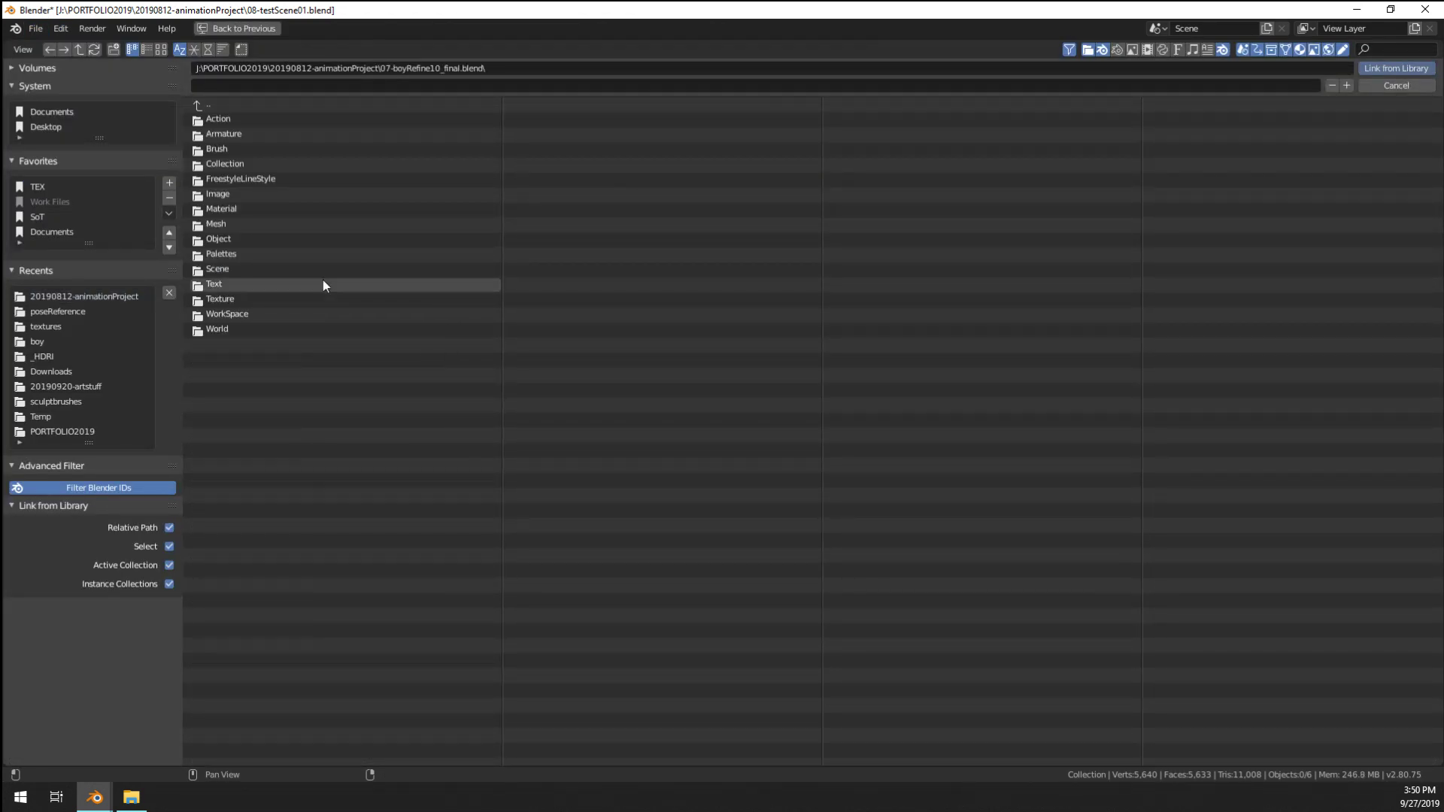
{"action": "double_click", "coordinate": [236, 235]}
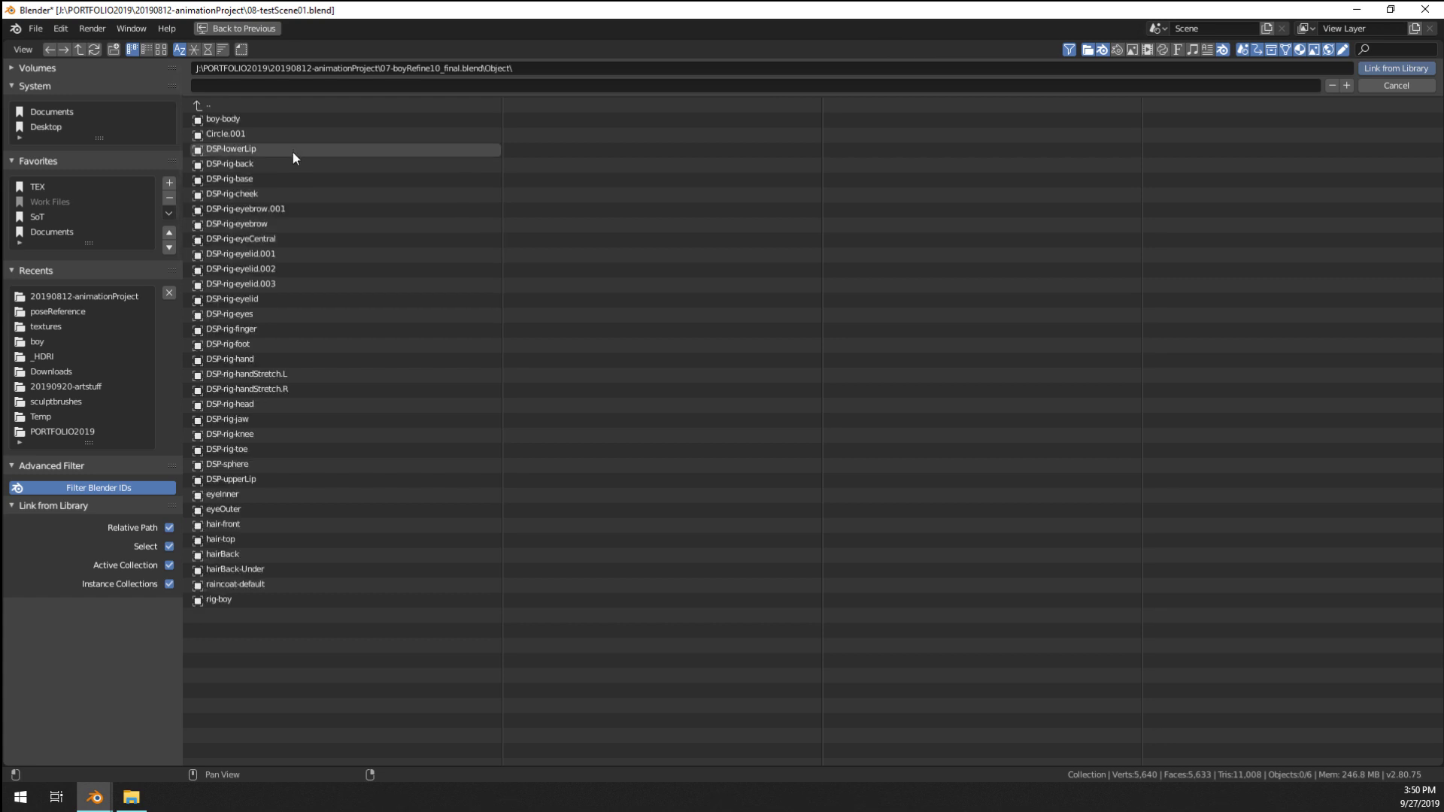
{"action": "left_click", "coordinate": [243, 120]}
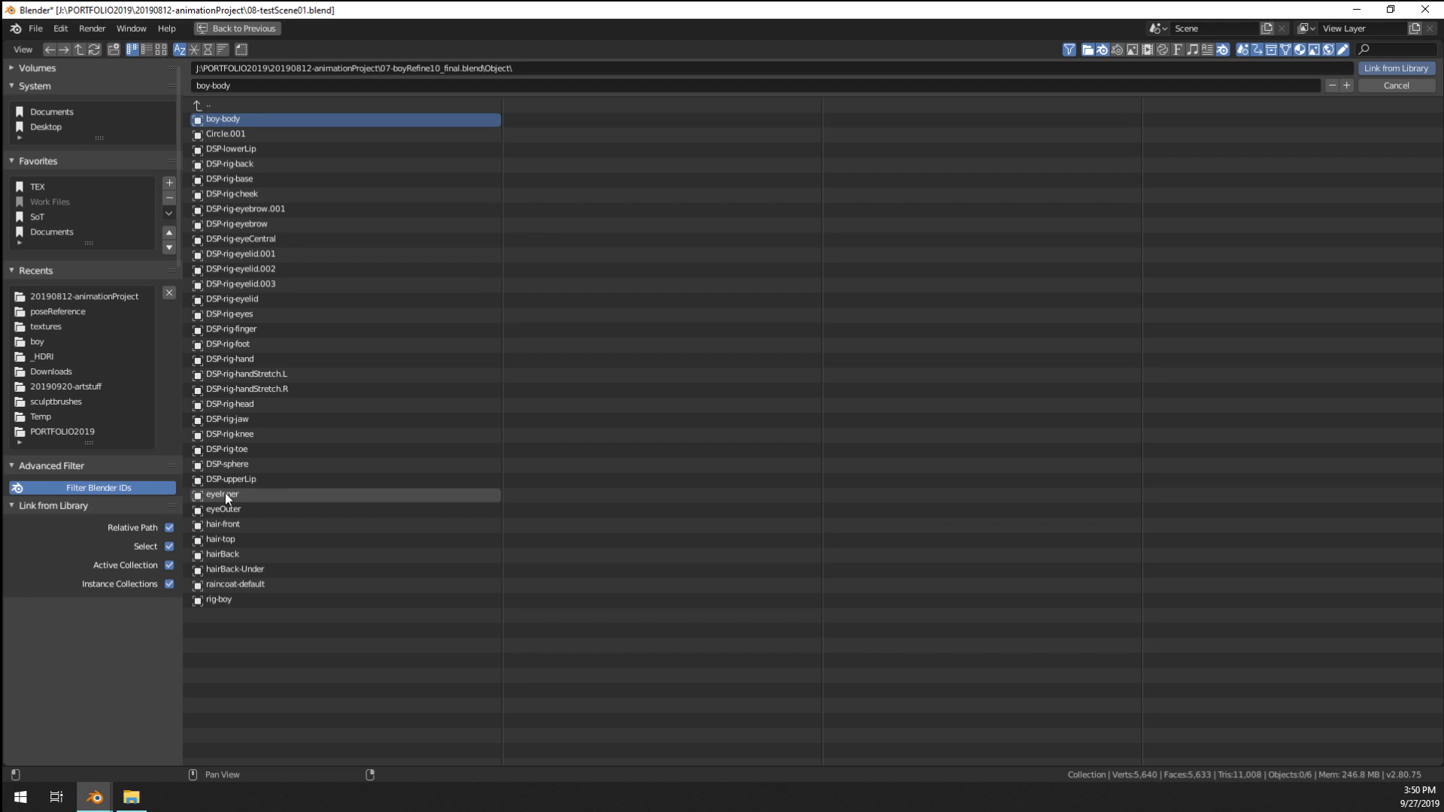
{"action": "left_click_drag", "start_coordinate": [237, 490], "coordinate": [230, 600]}
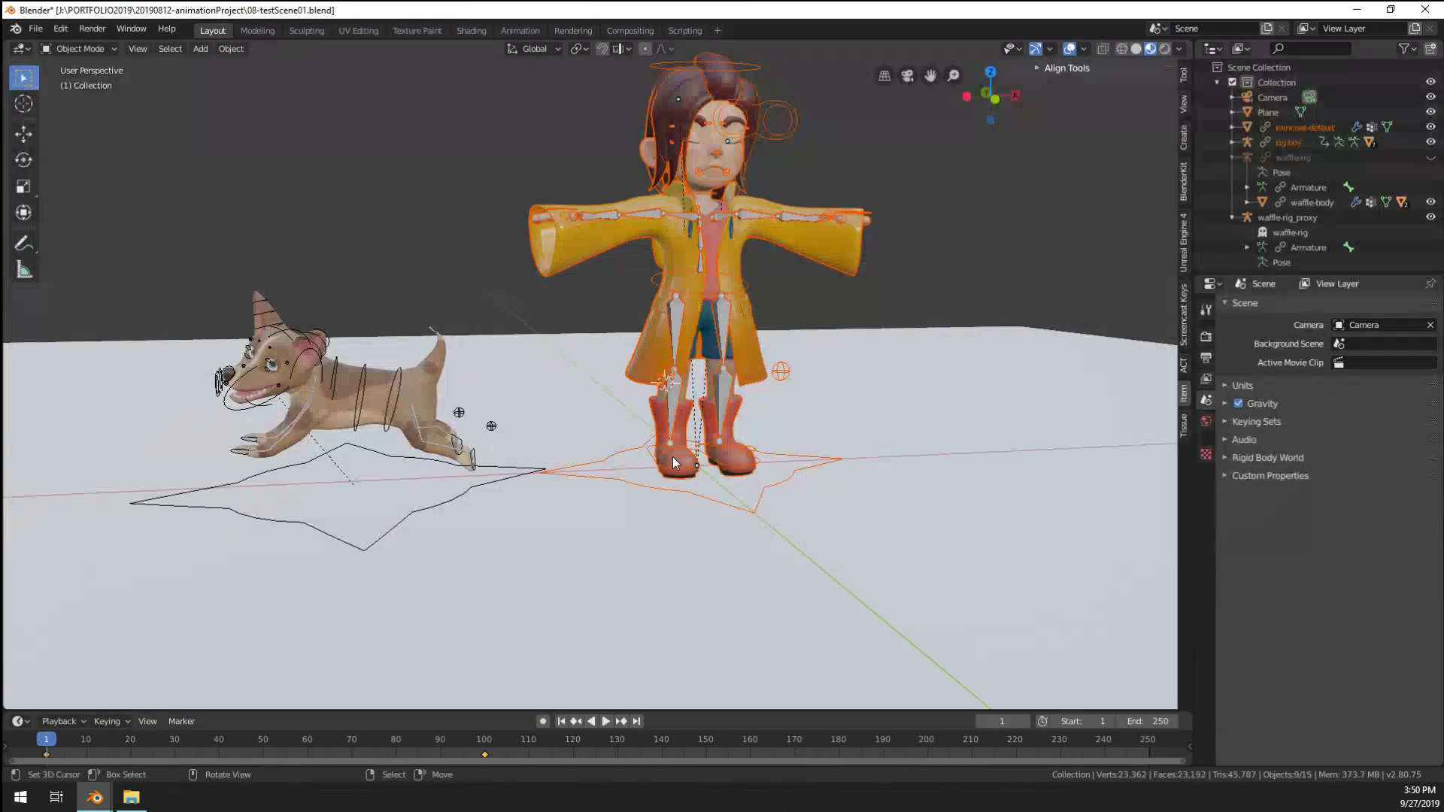
Make a proxy of the linked rig-boy armature
{"action": "middle_click_drag", "start_coordinate": [673, 458], "coordinate": [896, 654]}
{"action": "left_click", "coordinate": [887, 594]}
{"action": "key", "text": "n"}
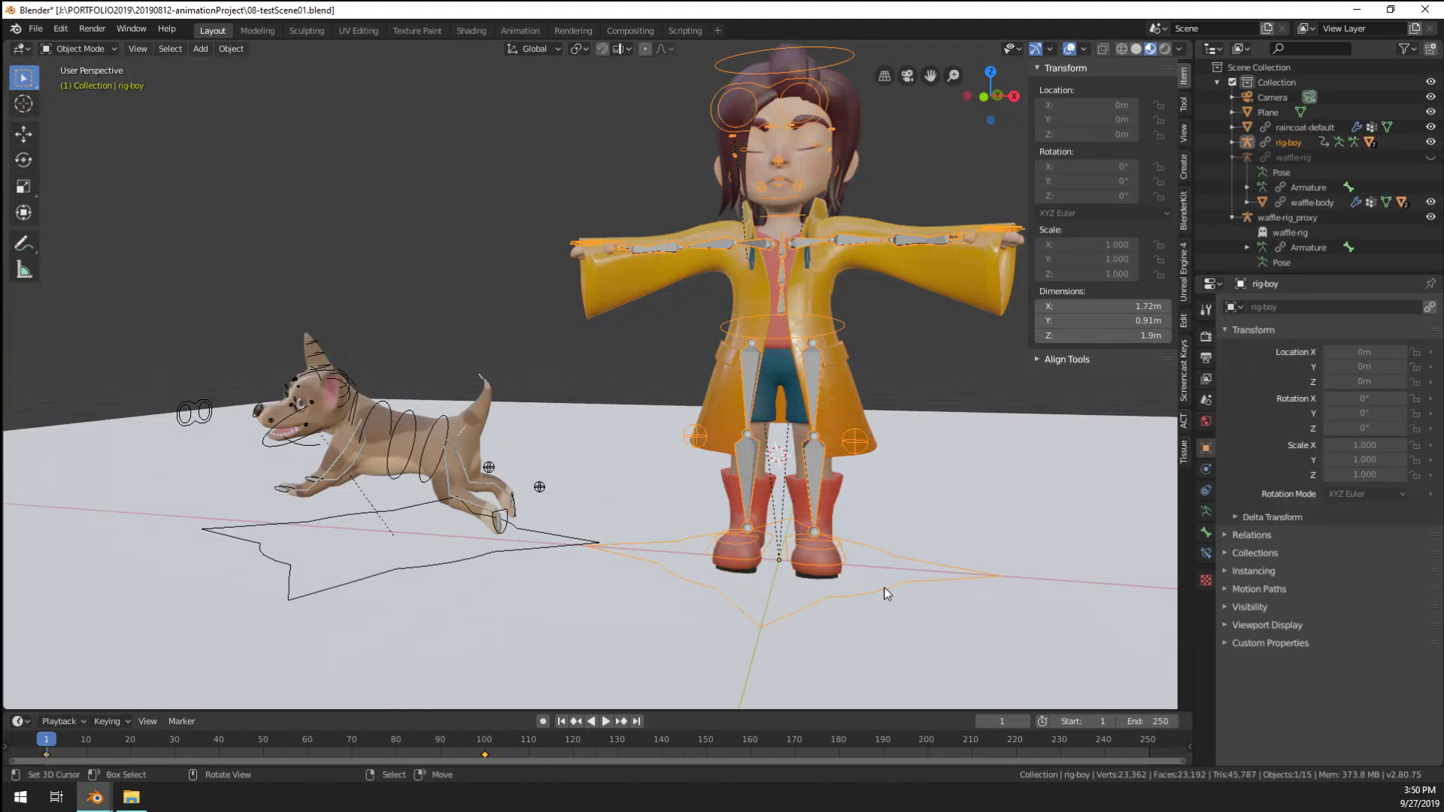
{"action": "key", "text": "F3"}
{"action": "type", "text": "proxy"}
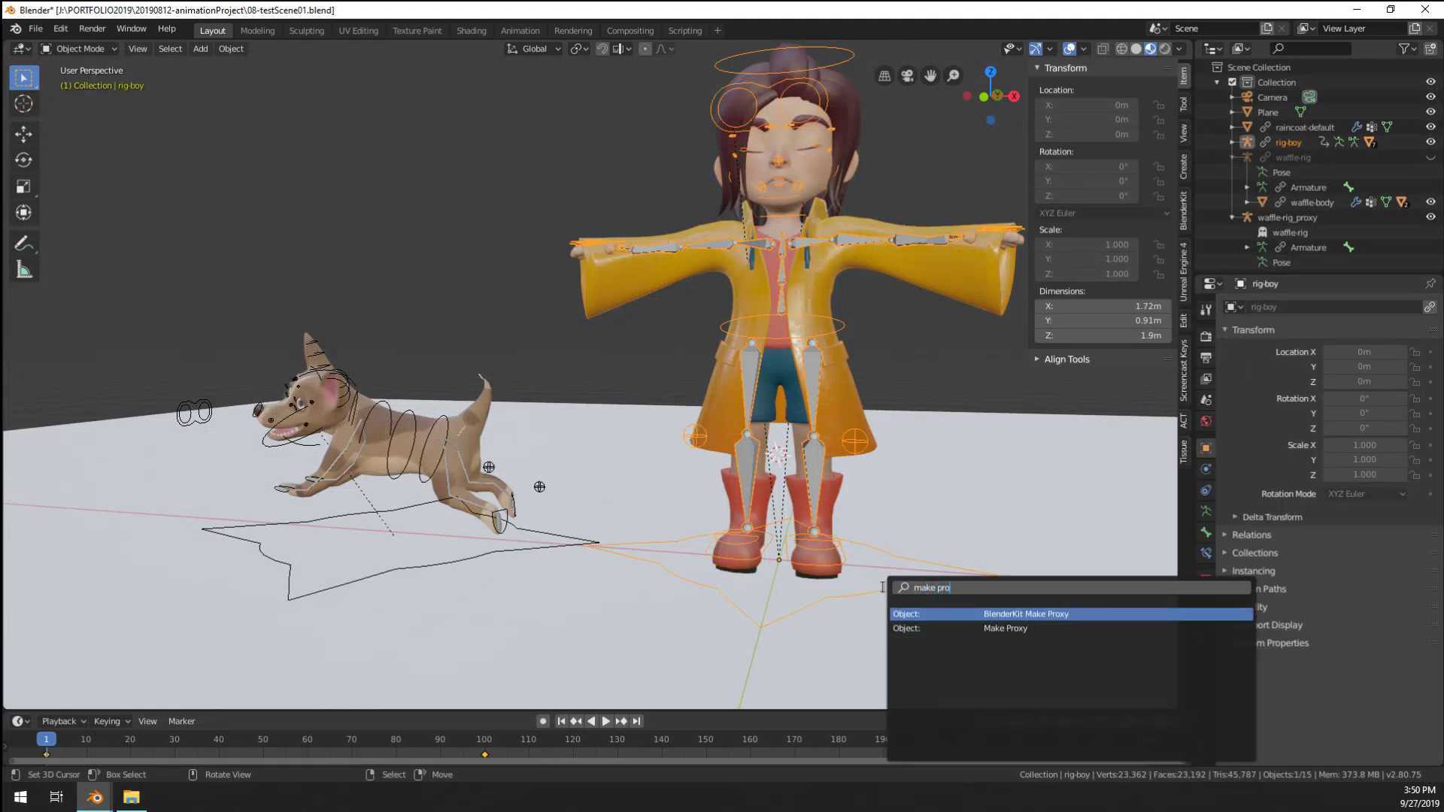
{"action": "key", "text": "Down"}
{"action": "key", "text": "Return"}
{"action": "left_click", "coordinate": [887, 594]}
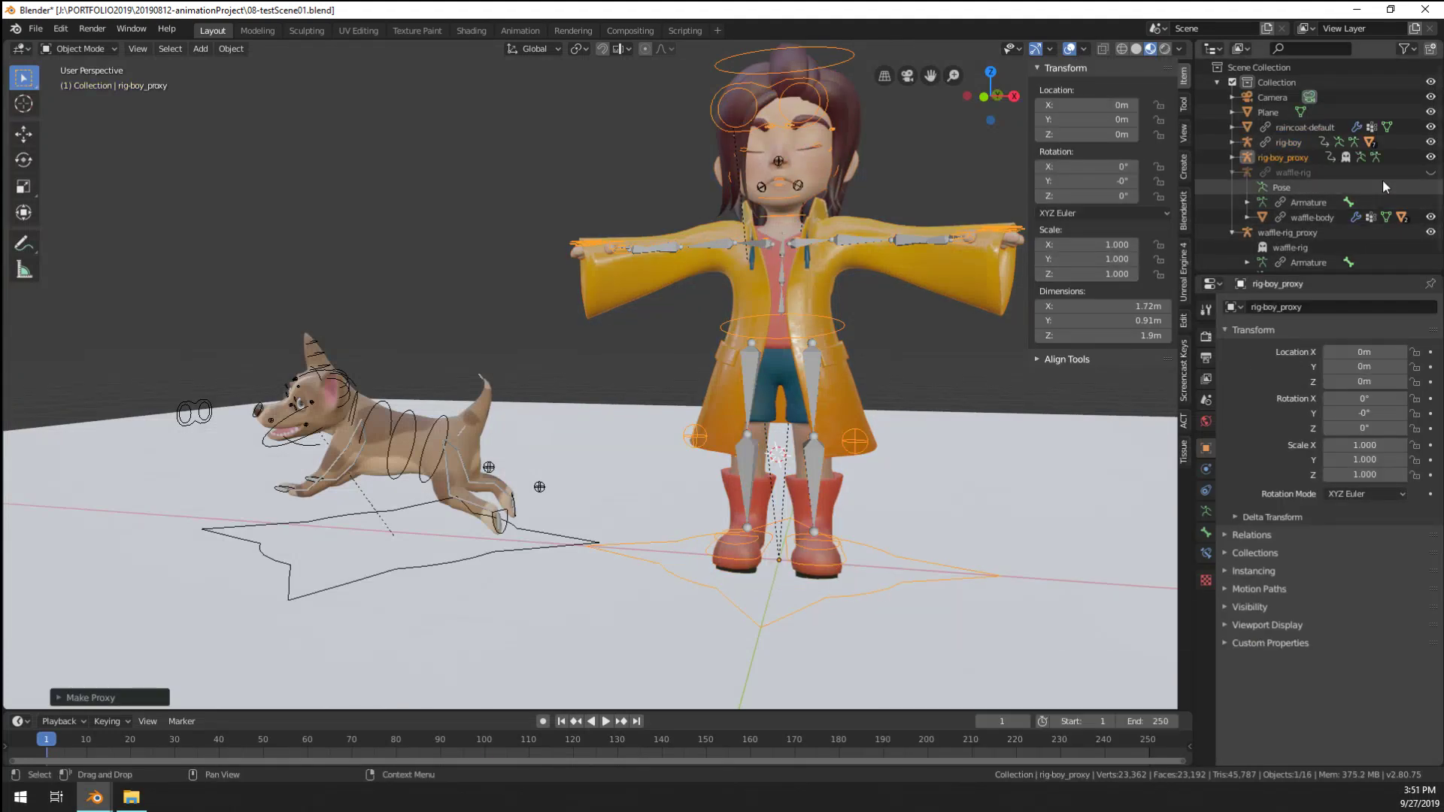
Hide the original rig-boy armature and keep rig-boy_proxy shown
{"action": "left_click", "coordinate": [1432, 157]}
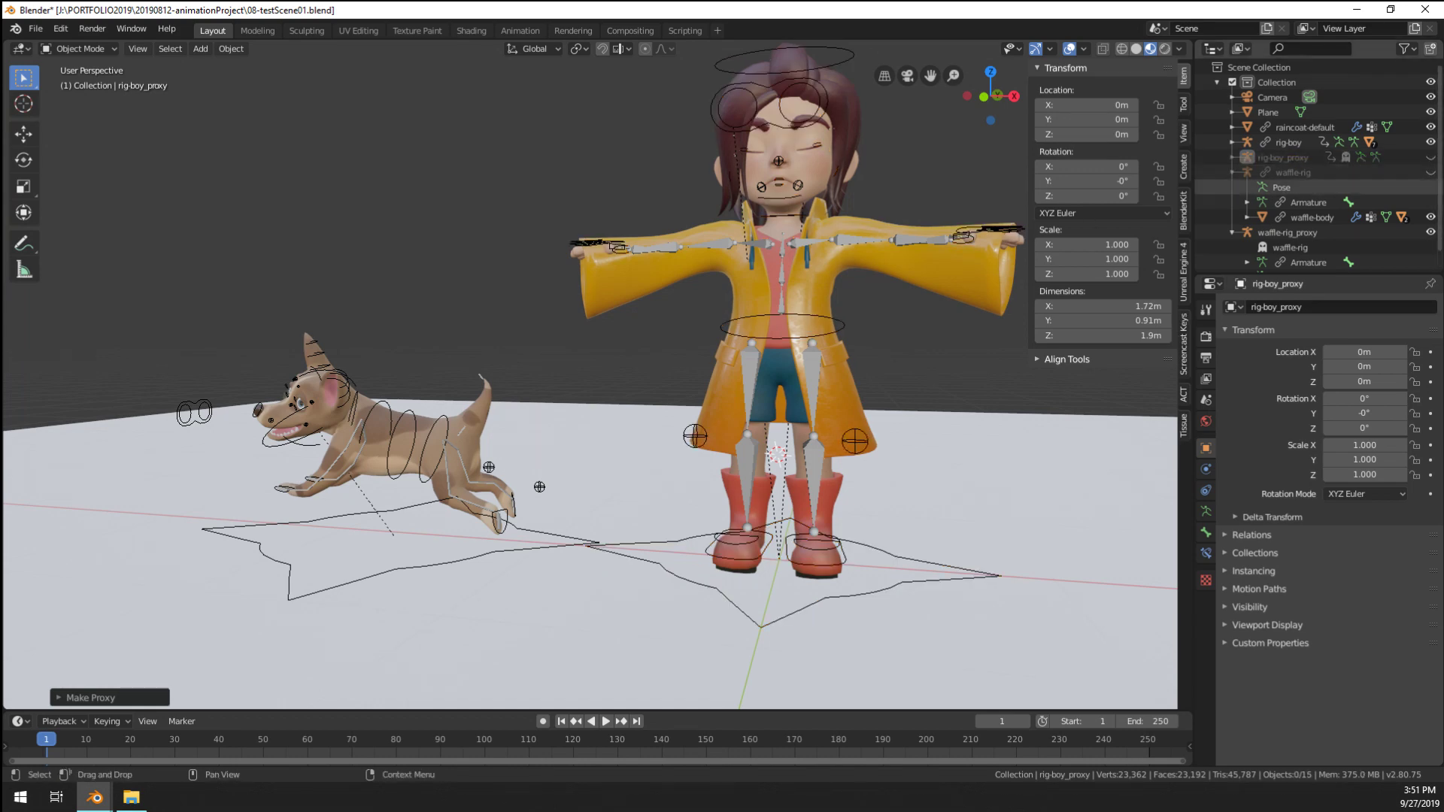
{"action": "left_click", "coordinate": [1431, 158]}
{"action": "left_click", "coordinate": [1431, 142]}
{"action": "middle_click_drag", "start_coordinate": [797, 271], "coordinate": [806, 326]}
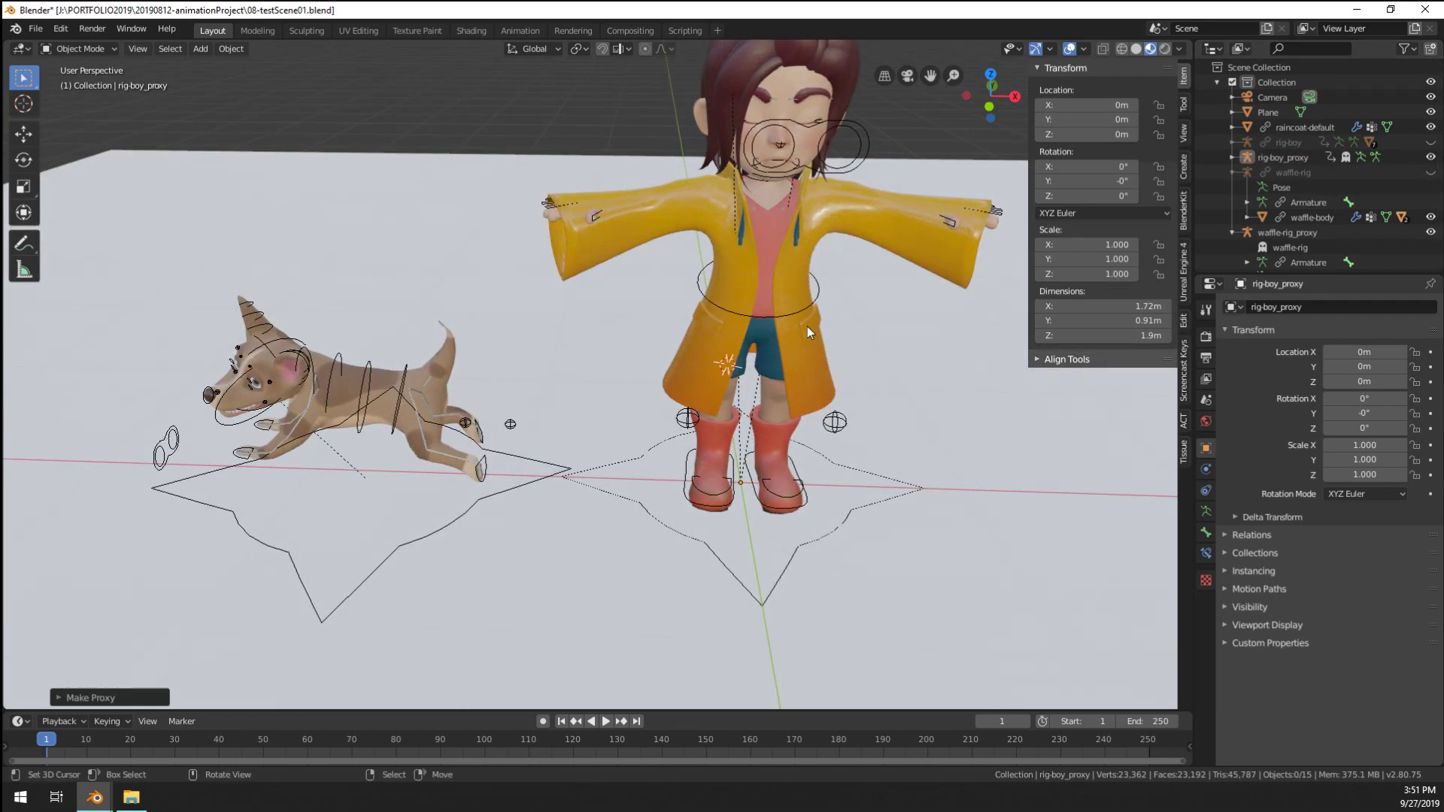
Display rig-boy_proxy in front, paste the copied pose onto its bones in Pose Mode, and return to Object Mode
{"action": "key", "text": "ctrl+Tab"}
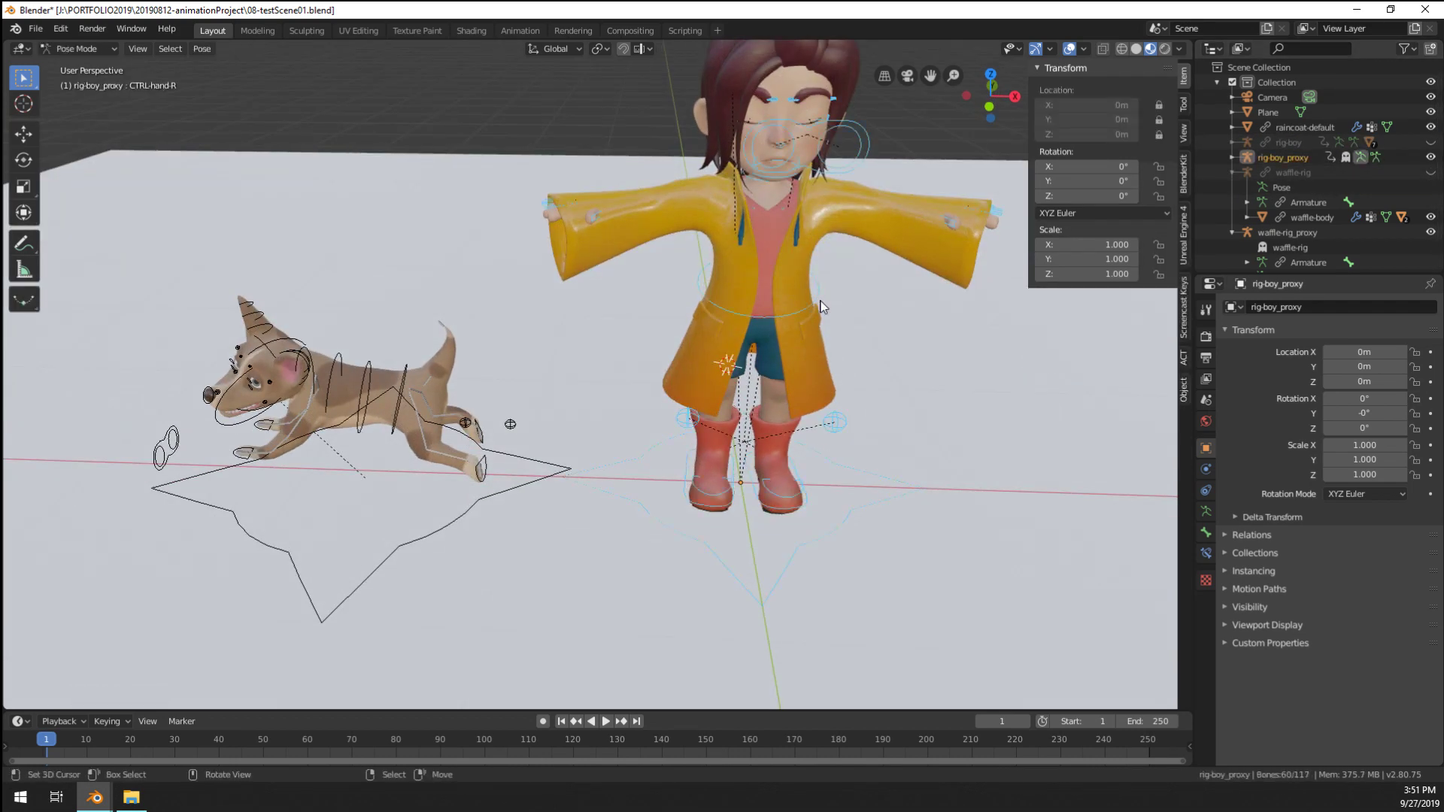
{"action": "left_click", "coordinate": [1206, 511]}
{"action": "left_click", "coordinate": [1416, 557]}
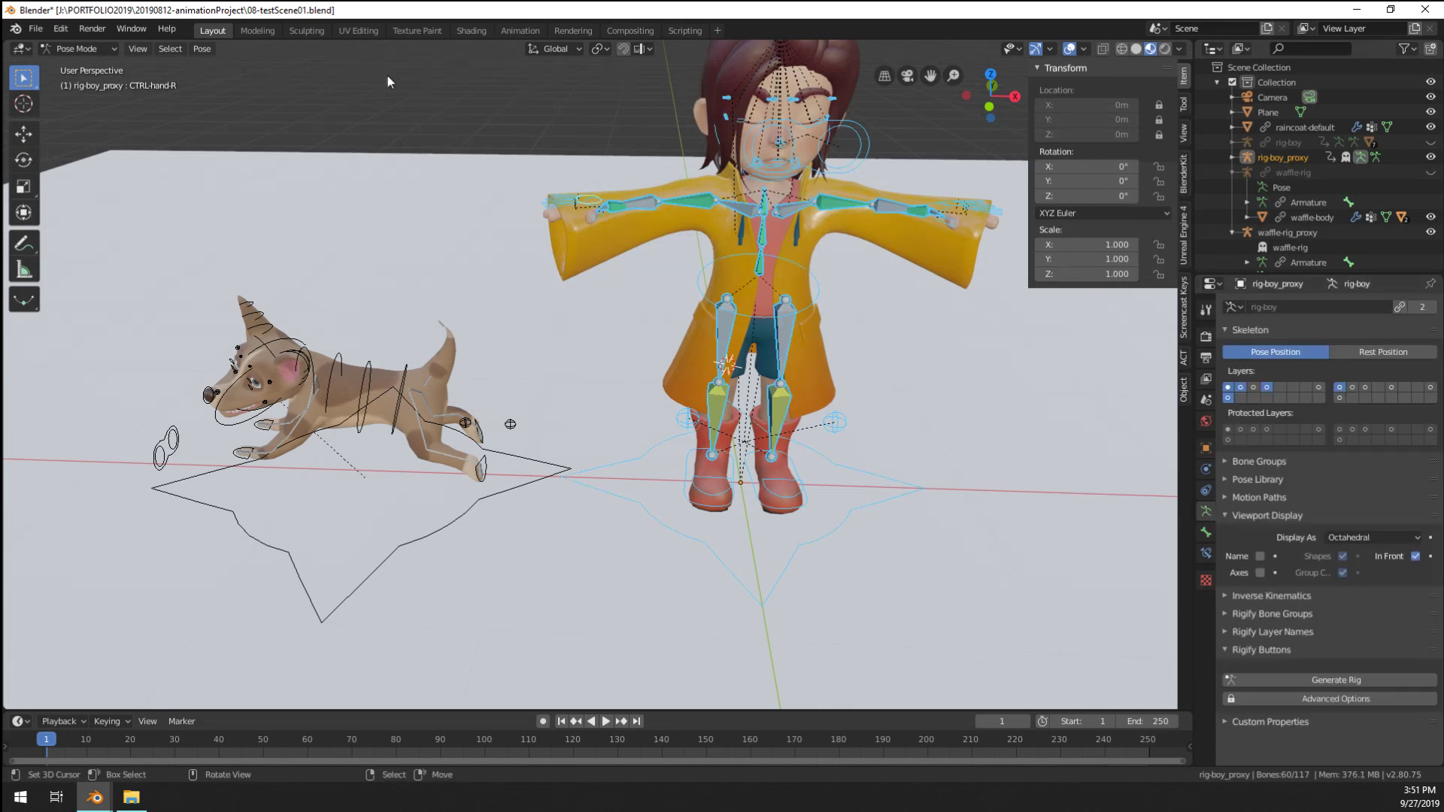
{"action": "left_click", "coordinate": [200, 49]}
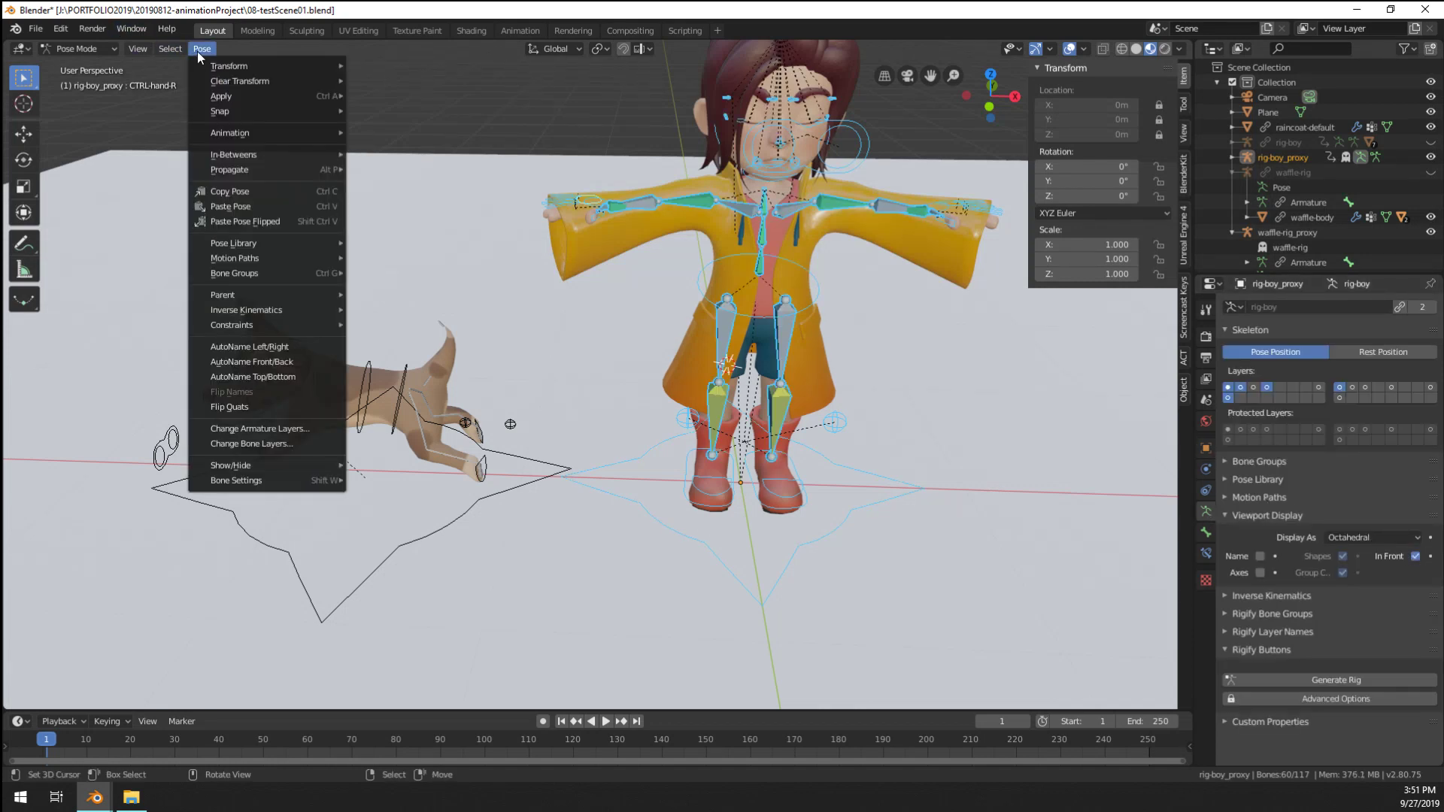
{"action": "left_click", "coordinate": [262, 206]}
{"action": "middle_click_drag", "start_coordinate": [264, 204], "coordinate": [631, 470]}
{"action": "scroll", "coordinate": [424, 310], "scroll_direction": "up", "scroll_amount": 3}
{"action": "left_click", "coordinate": [657, 540]}
{"action": "middle_click_drag", "start_coordinate": [657, 540], "coordinate": [765, 369]}
{"action": "key", "text": "ctrl+Tab"}
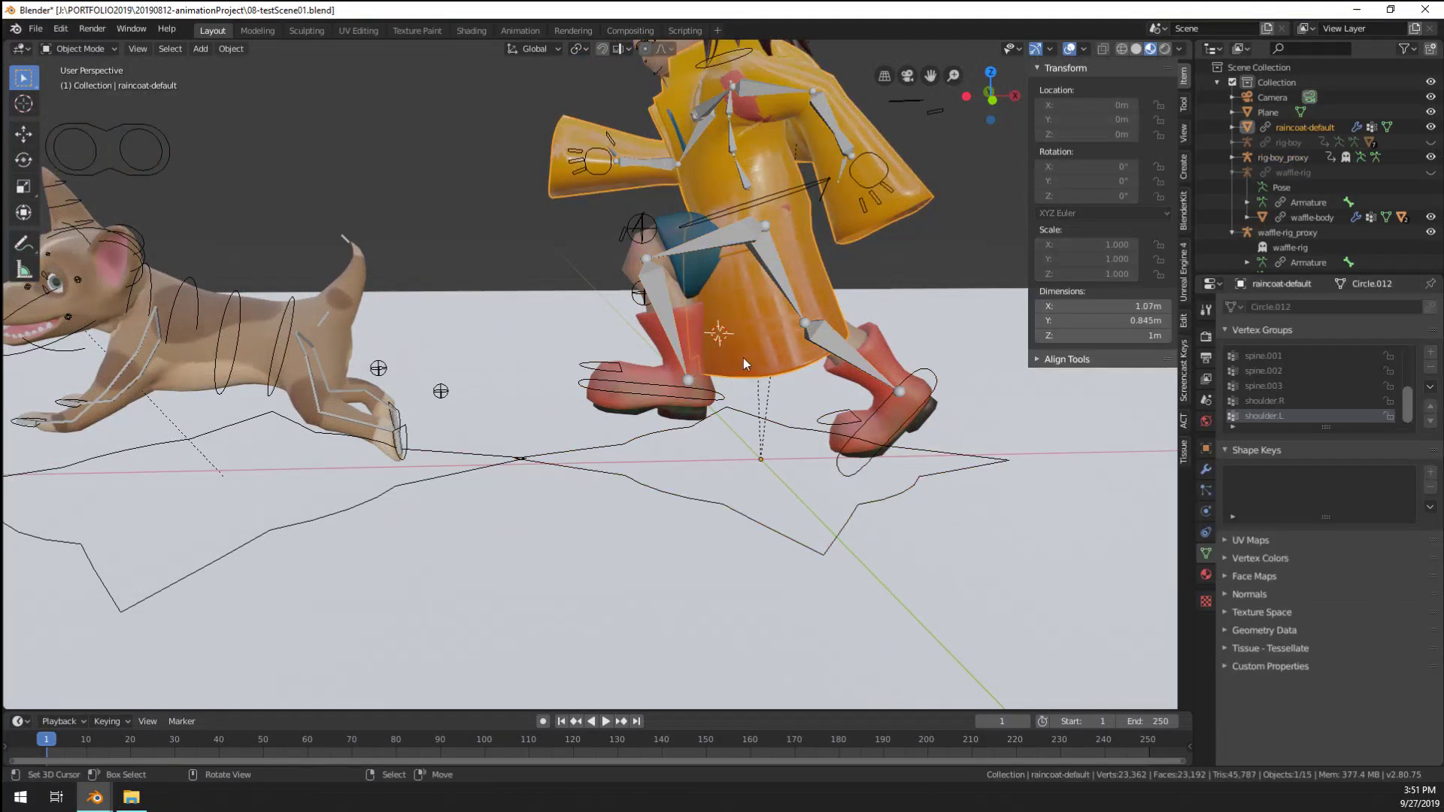
Limit rig-boy_proxy's visible bone layers to the first, second and fourth
{"action": "left_click", "coordinate": [1229, 388]}
{"action": "middle_click_drag", "start_coordinate": [662, 406], "coordinate": [781, 373]}
{"action": "scroll", "coordinate": [781, 373], "scroll_direction": "up", "scroll_amount": 2}
{"action": "left_click", "coordinate": [1264, 387], "text": "shift"}
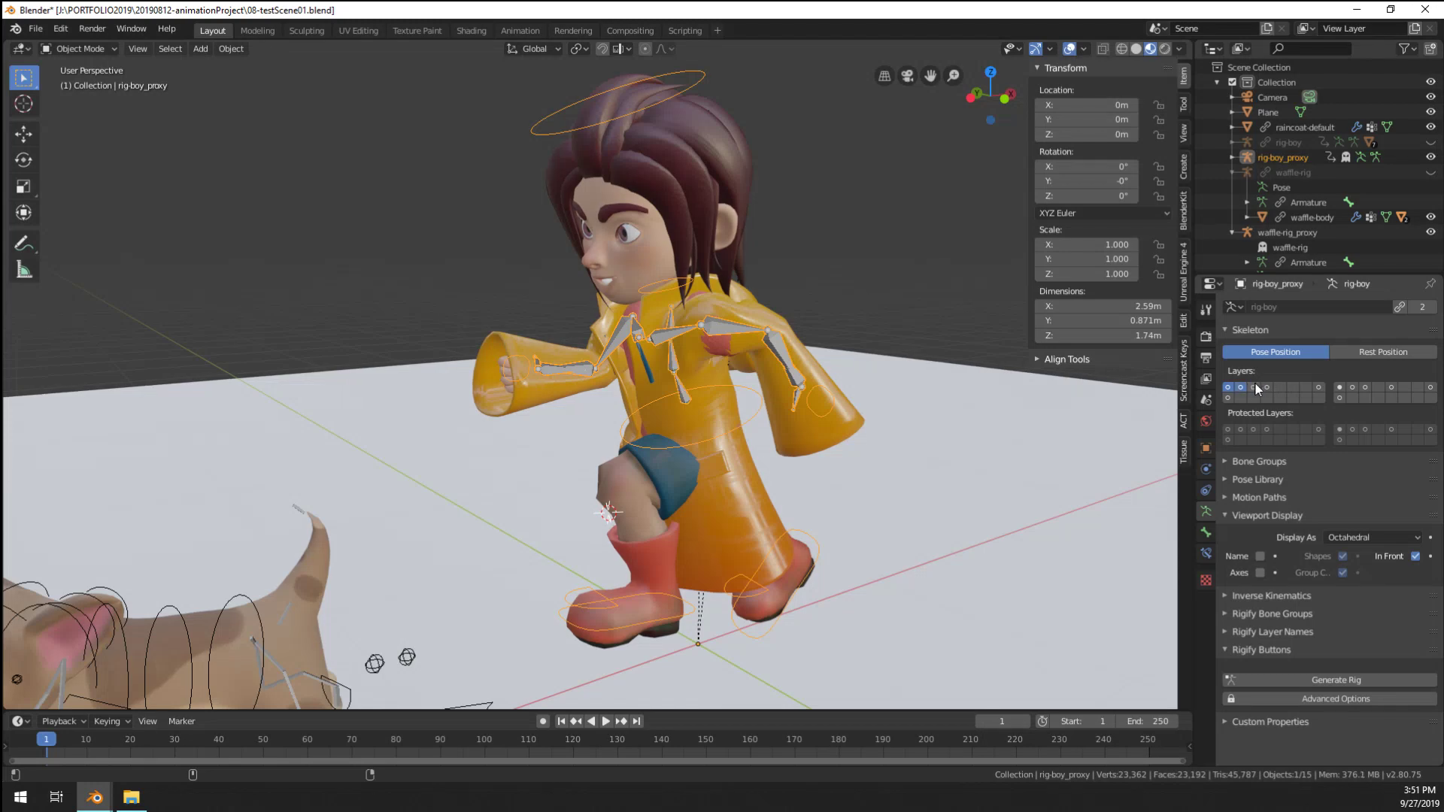
{"action": "left_click", "coordinate": [1242, 388], "text": "shift"}
{"action": "middle_click_drag", "start_coordinate": [562, 380], "coordinate": [602, 376]}
{"action": "scroll", "coordinate": [601, 376], "scroll_direction": "down", "scroll_amount": 2}
{"action": "middle_click_drag", "start_coordinate": [583, 504], "coordinate": [626, 418], "text": "shift"}
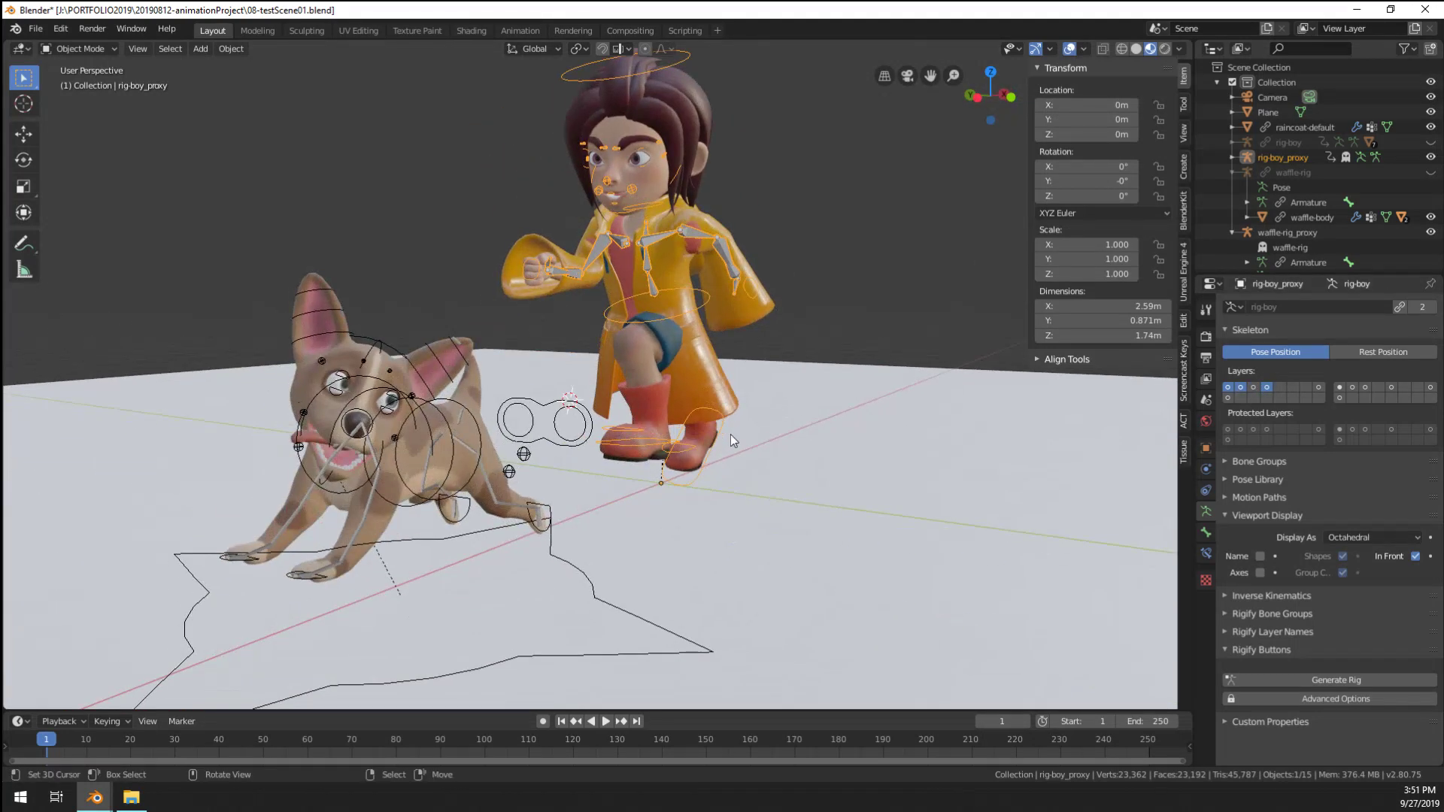
Hide the raincoat-default object and view the running boy and dog through the scene camera
{"action": "left_click", "coordinate": [734, 410]}
{"action": "scroll", "coordinate": [736, 403], "scroll_direction": "up", "scroll_amount": 3}
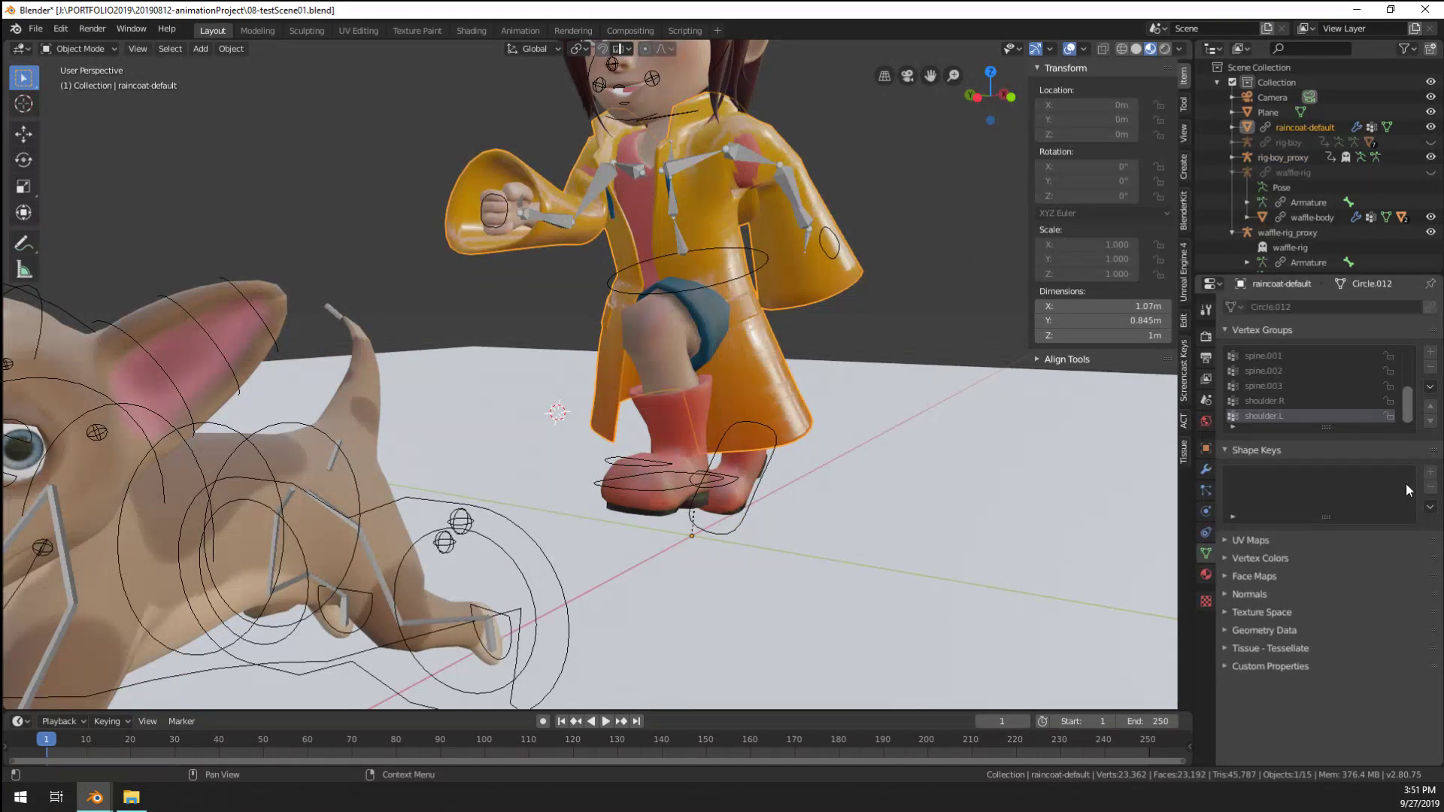
{"action": "middle_click_drag", "start_coordinate": [586, 451], "coordinate": [657, 469]}
{"action": "key", "text": "h"}
{"action": "scroll", "coordinate": [580, 471], "scroll_direction": "down", "scroll_amount": 3}
{"action": "key", "text": "KP_0"}
{"action": "scroll", "coordinate": [657, 469], "scroll_direction": "down", "scroll_amount": 3}
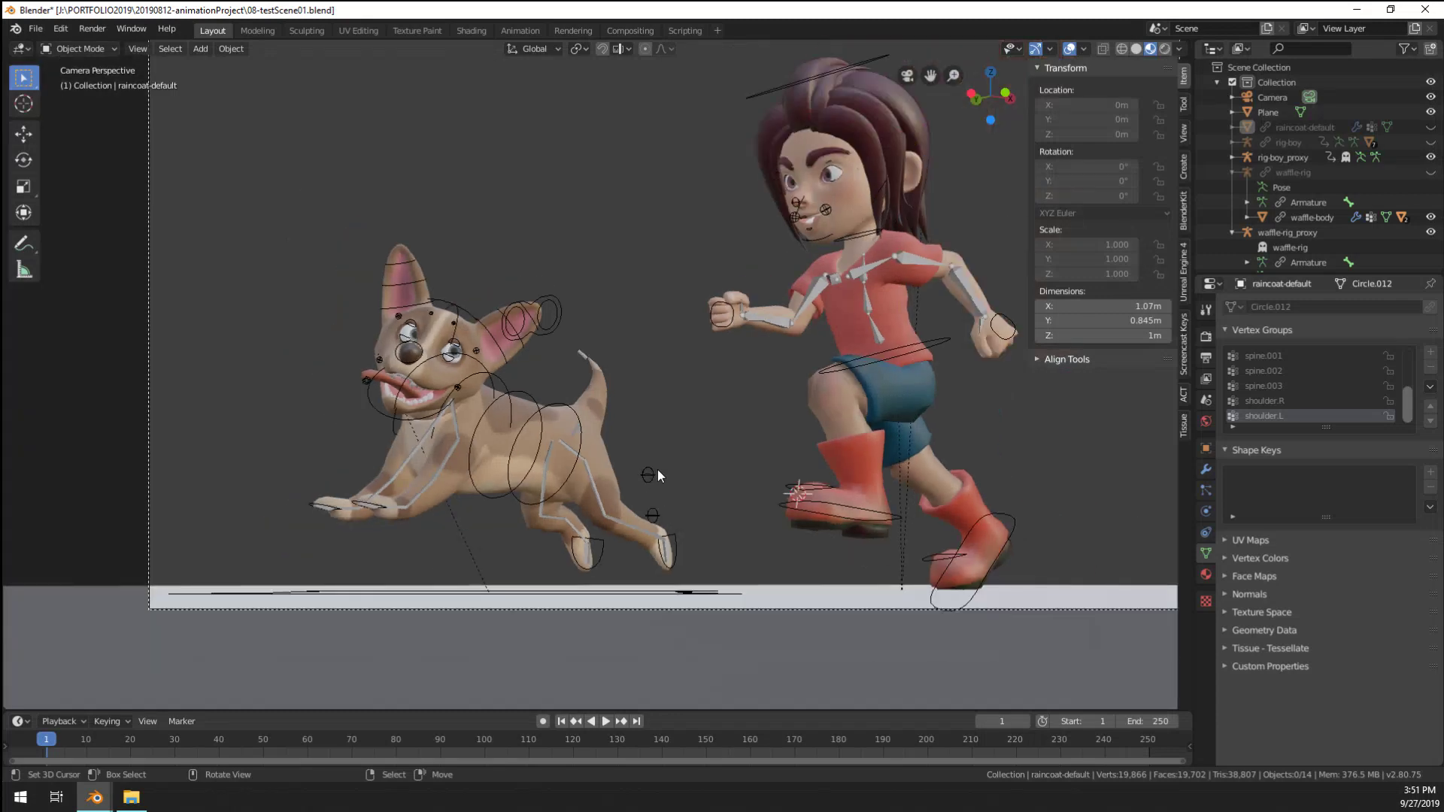
{"action": "scroll", "coordinate": [904, 238], "scroll_direction": "up", "scroll_amount": 2}
{"action": "scroll", "coordinate": [658, 285], "scroll_direction": "down", "scroll_amount": 2}
Put rig-boy_proxy in Pose Mode and show the bone layer holding the eye target and the base controls
{"action": "left_click", "coordinate": [800, 306]}
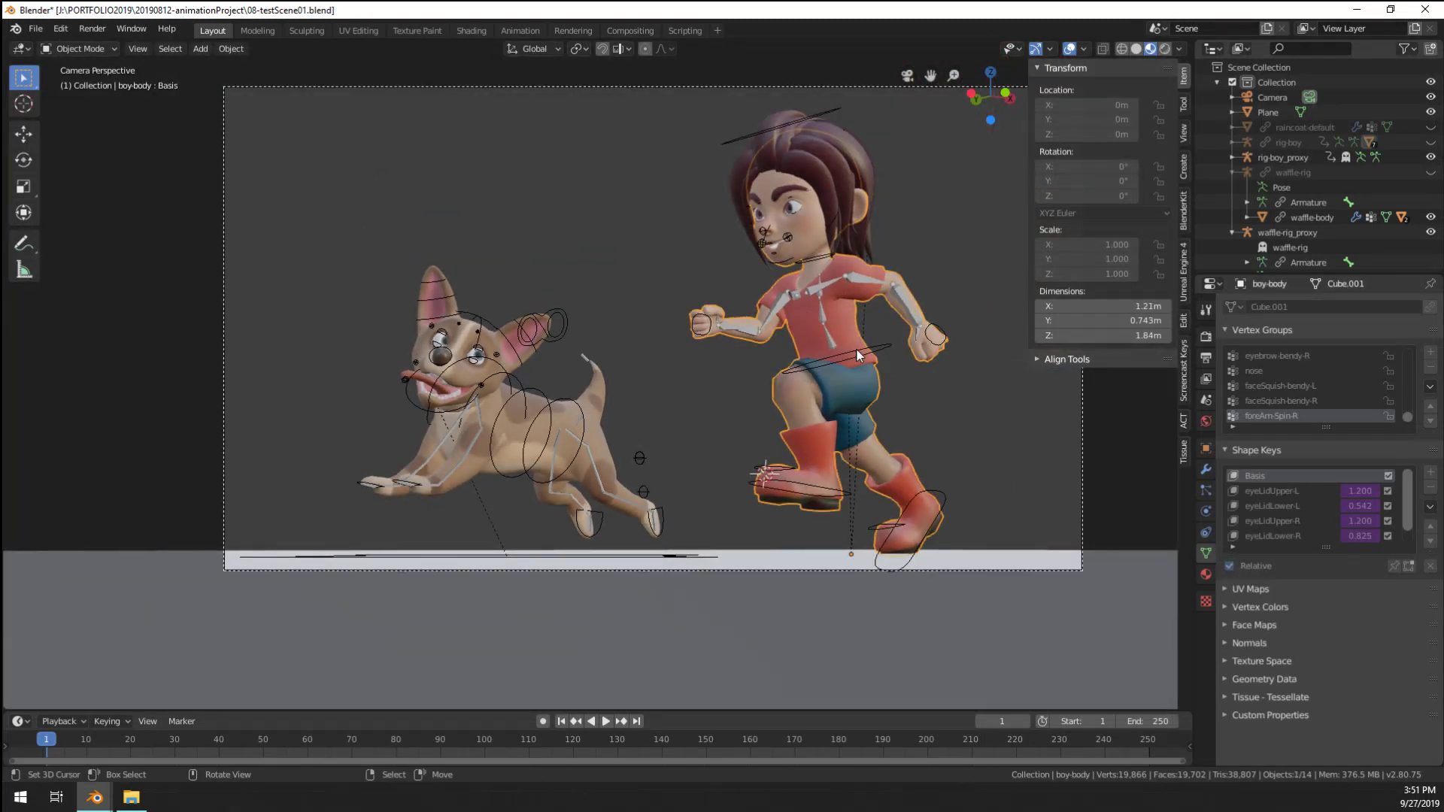
{"action": "left_click", "coordinate": [800, 305]}
{"action": "key", "text": "ctrl+Tab"}
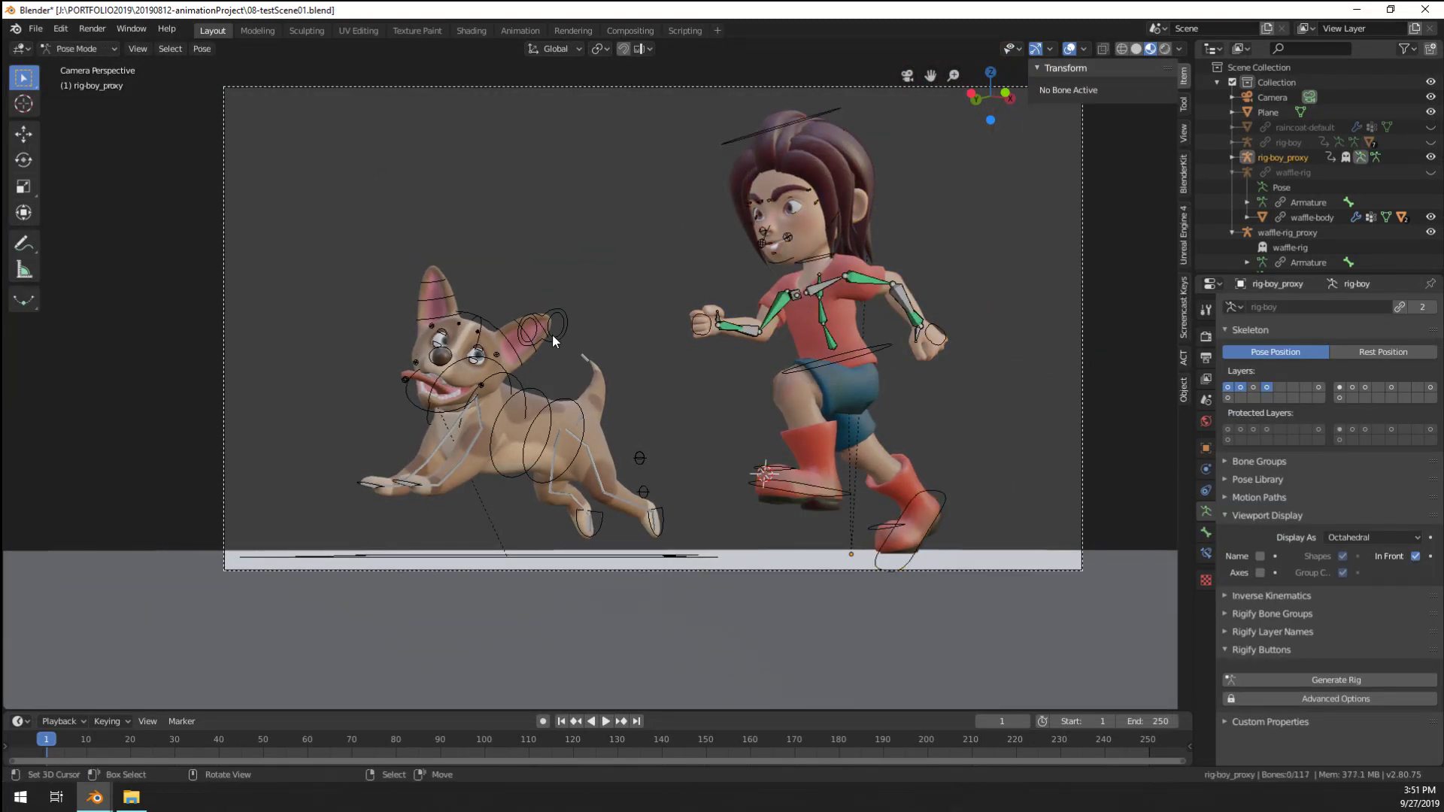
{"action": "middle_click_drag", "start_coordinate": [552, 335], "coordinate": [601, 440]}
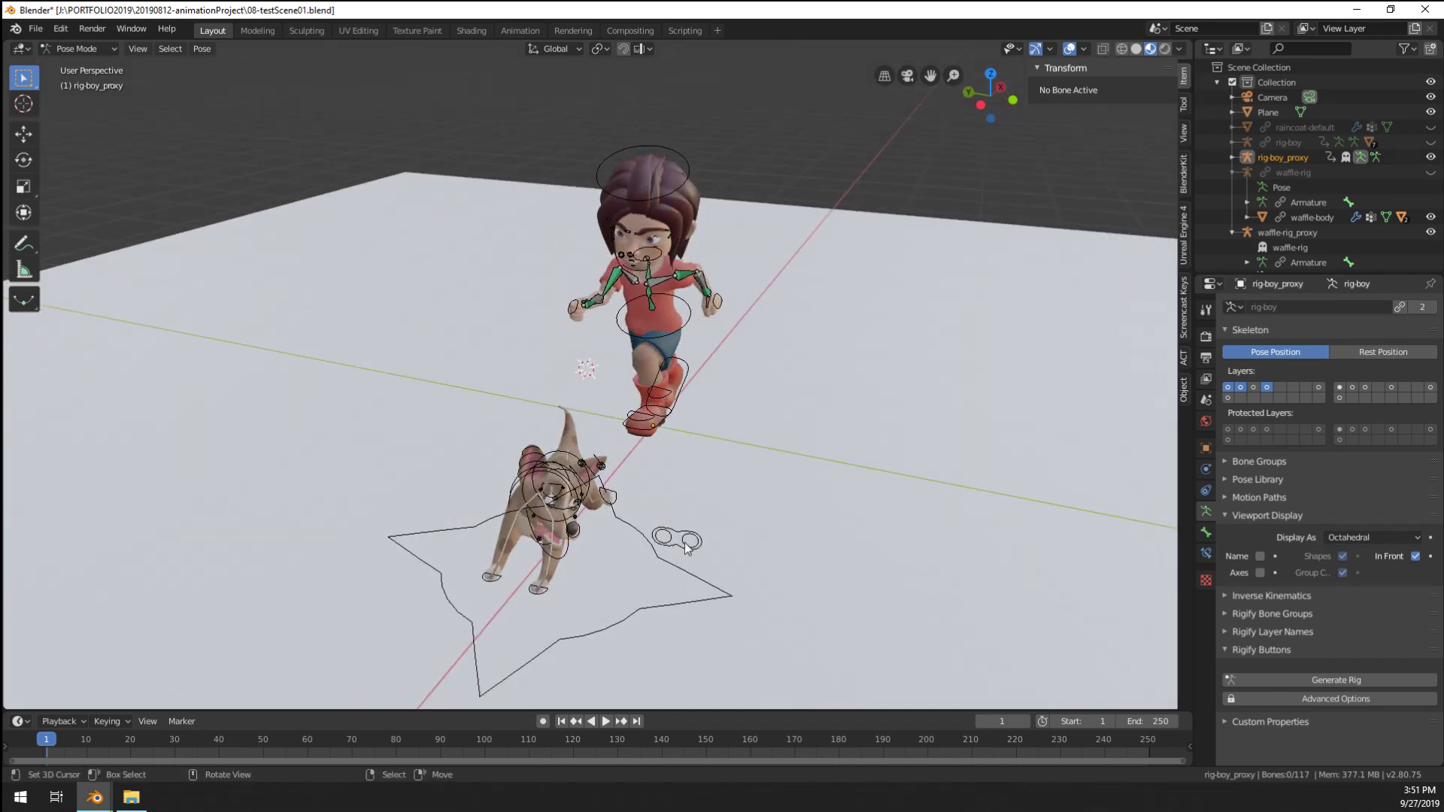
{"action": "left_click", "coordinate": [1227, 397], "text": "shift"}
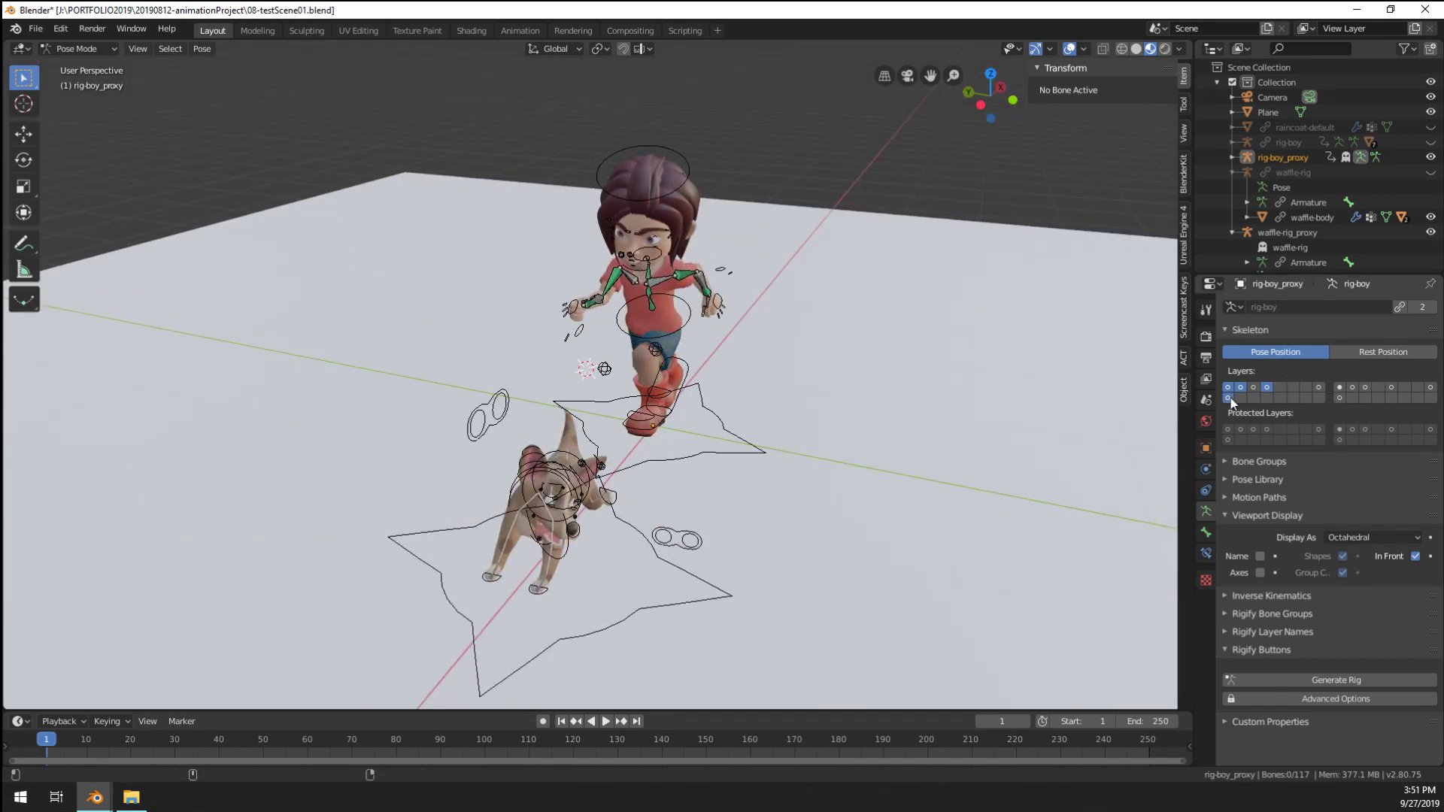
Move CTRL-eyeTarget-C beside the dog's head to about X -2.33 m, Y -0.89 m, Z -0.36 m, and return to Object Mode
{"action": "left_click", "coordinate": [461, 430]}
{"action": "middle_click_drag", "start_coordinate": [461, 430], "coordinate": [516, 423]}
{"action": "key", "text": "KP_0"}
{"action": "key", "text": "g"}
{"action": "left_click", "coordinate": [532, 493]}
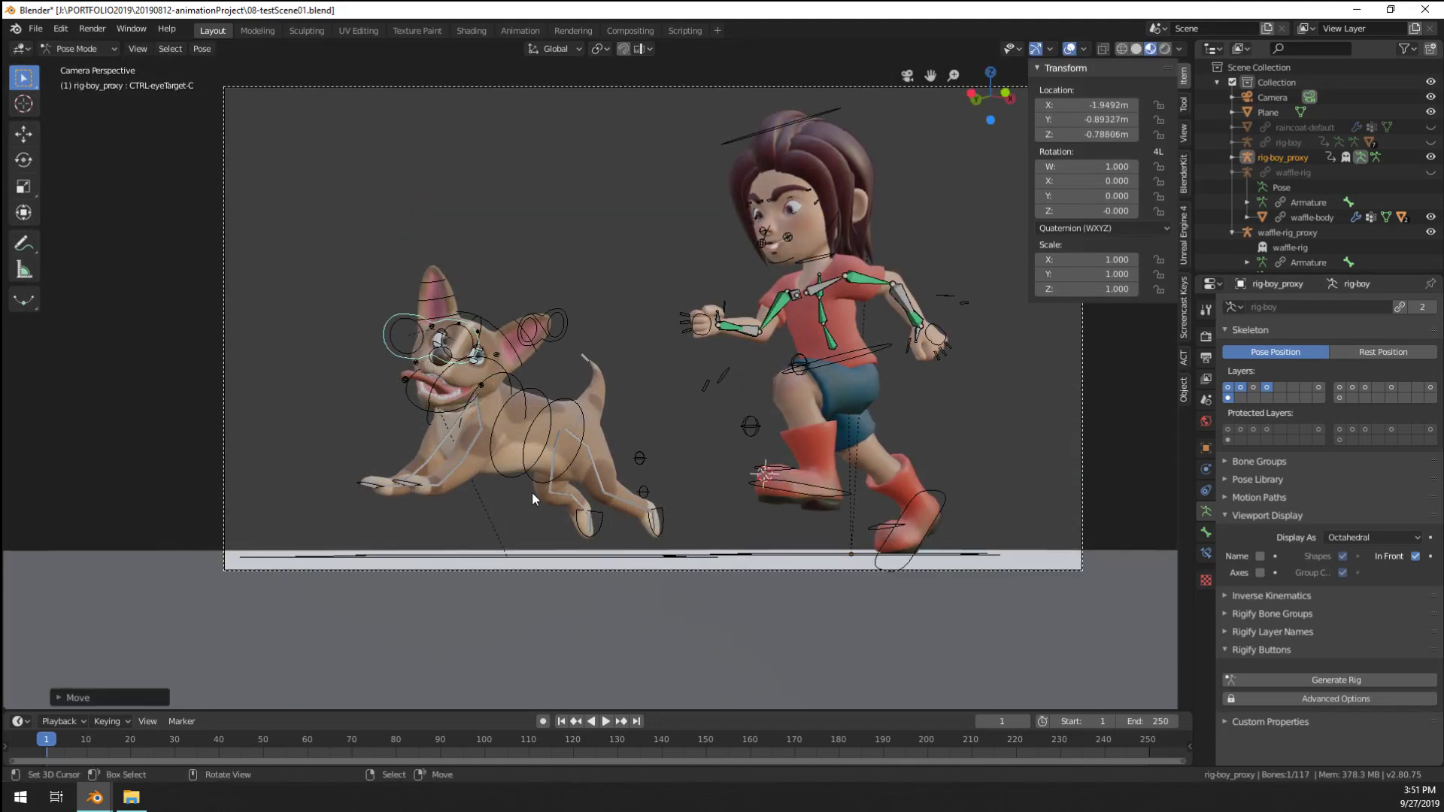
{"action": "key", "text": "g"}
{"action": "key", "text": "shift+z"}
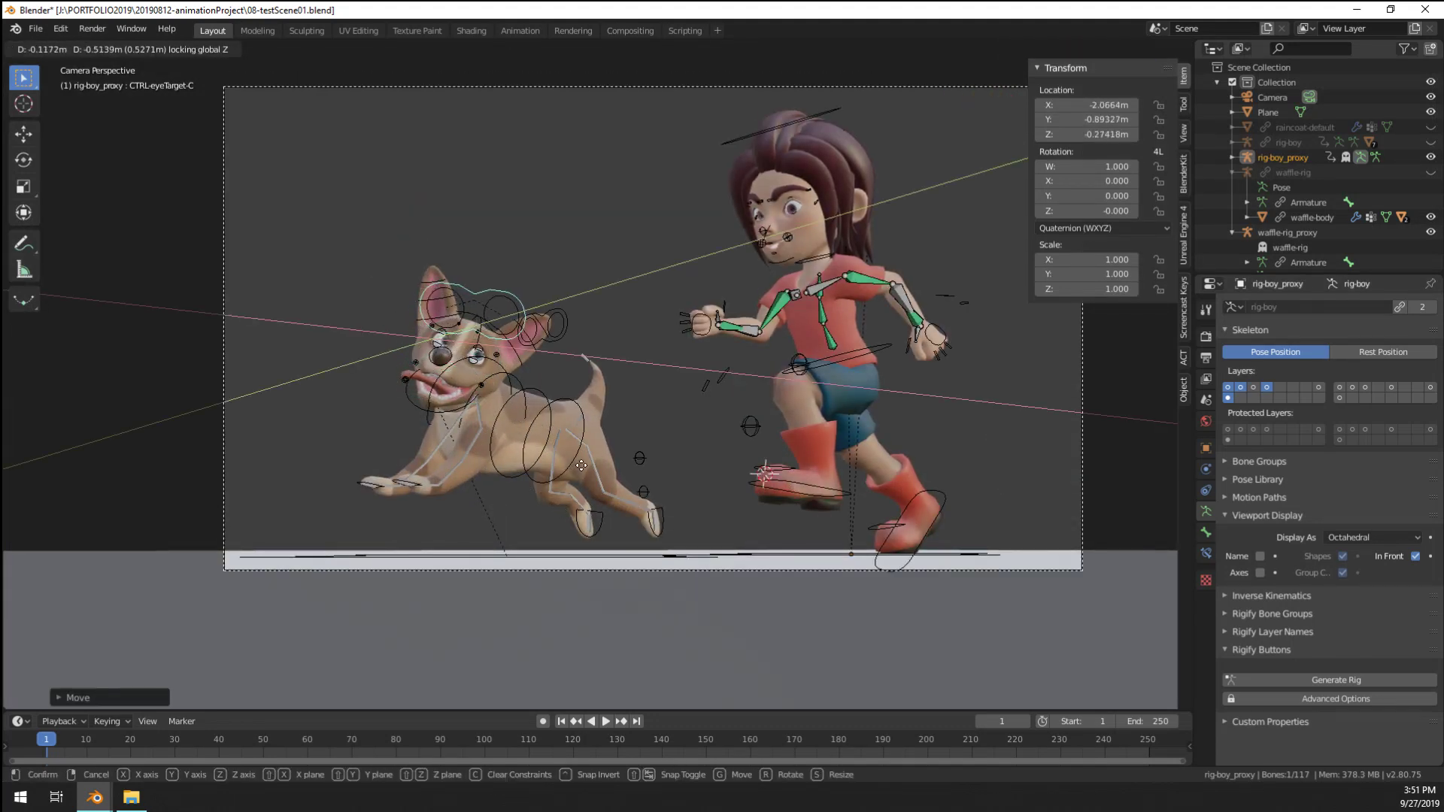
{"action": "left_click", "coordinate": [485, 461]}
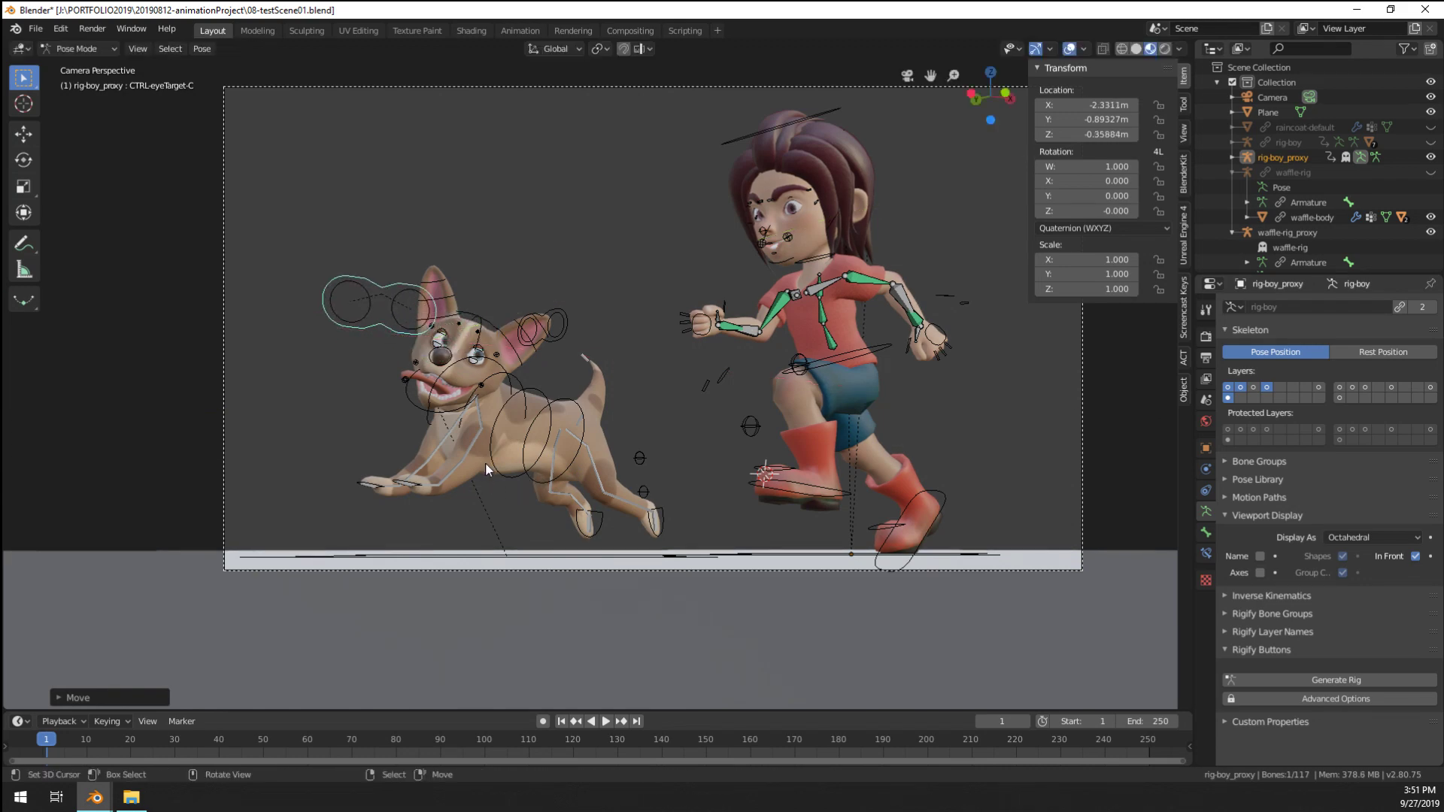
{"action": "key", "text": "ctrl+Tab"}
Examine the boy and dog poses from above and through the scene camera
{"action": "scroll", "coordinate": [678, 534], "scroll_direction": "up", "scroll_amount": 2}
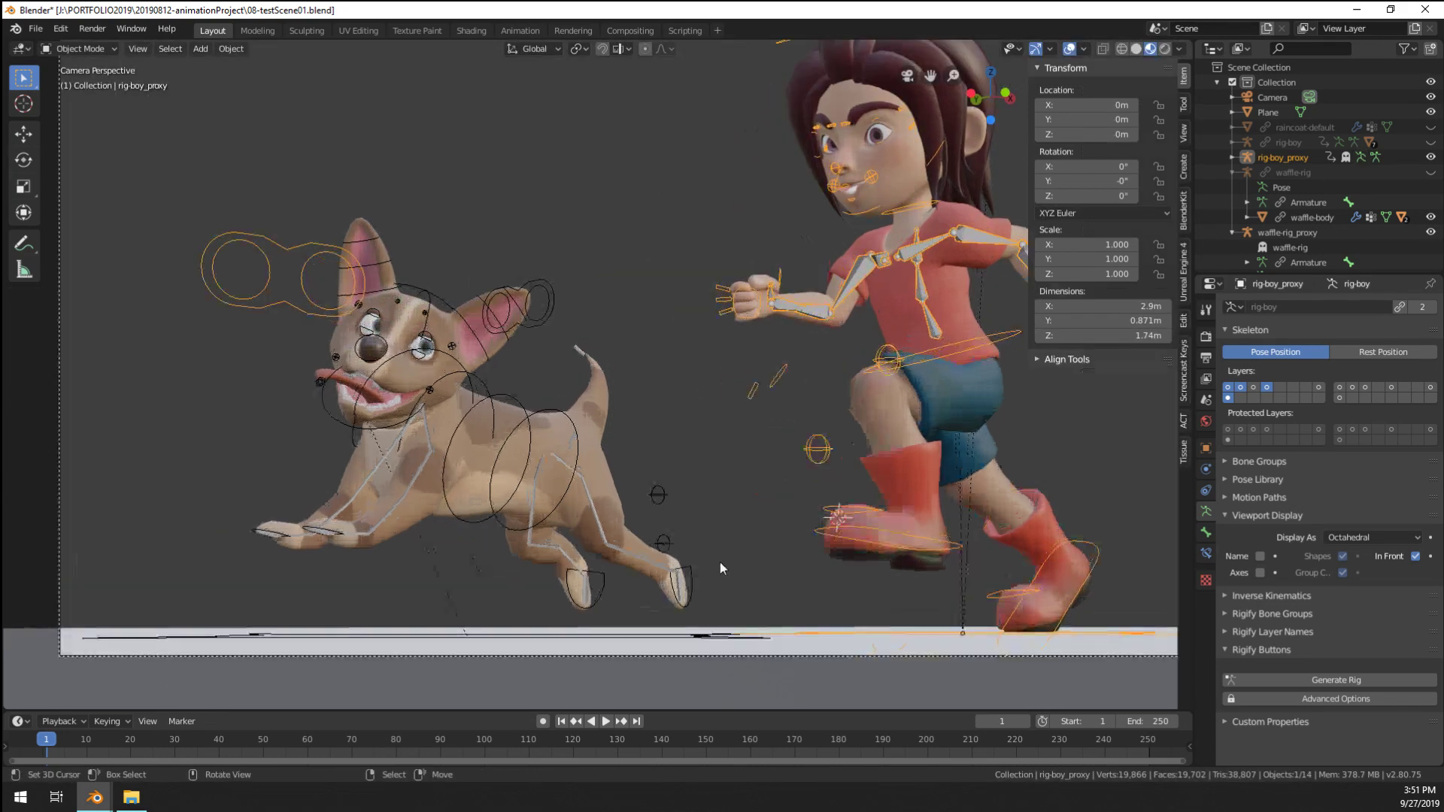
{"action": "scroll", "coordinate": [720, 562], "scroll_direction": "down", "scroll_amount": 3}
{"action": "left_click", "coordinate": [734, 607]}
{"action": "middle_click_drag", "start_coordinate": [734, 606], "coordinate": [701, 549]}
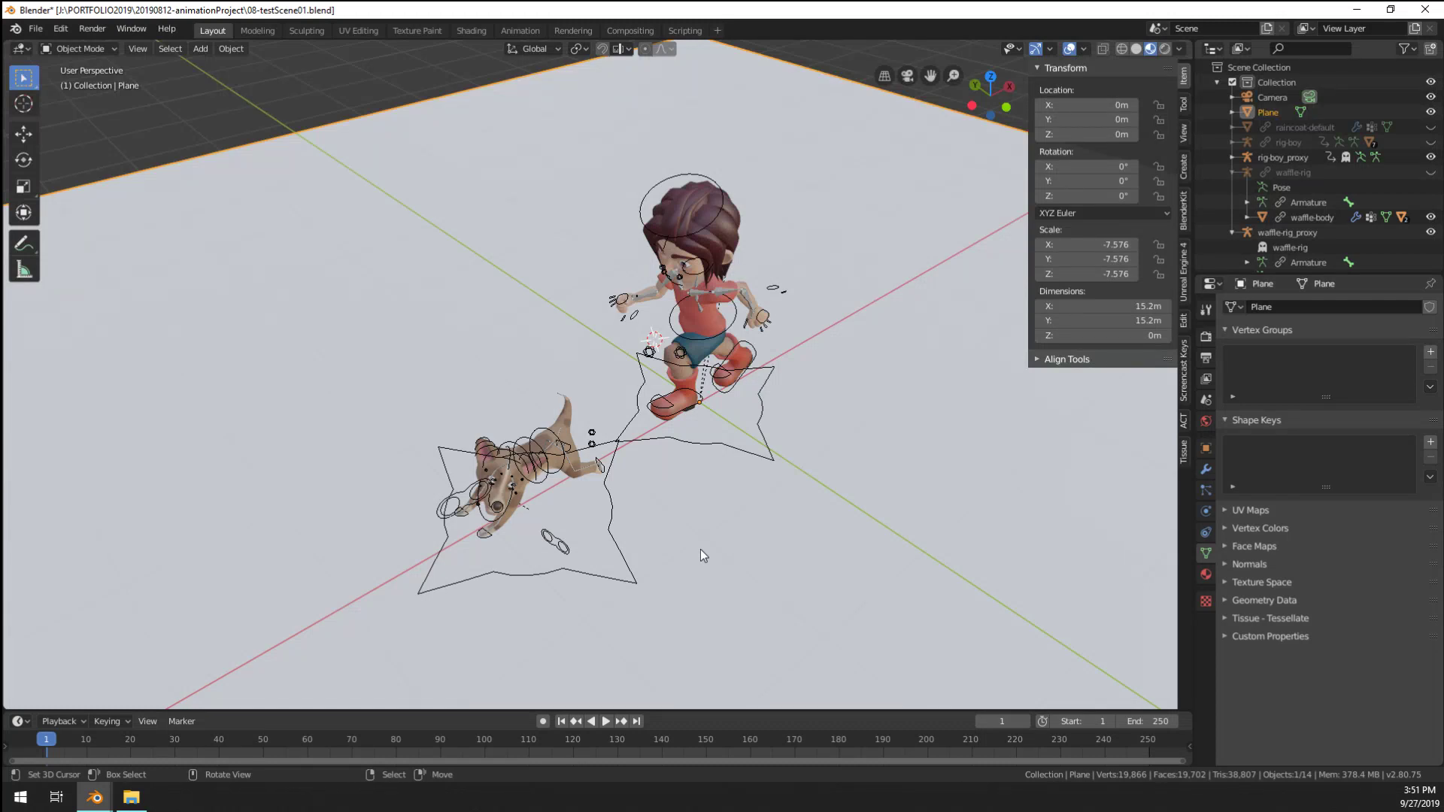
{"action": "scroll", "coordinate": [701, 549], "scroll_direction": "up", "scroll_amount": 2}
{"action": "scroll", "coordinate": [701, 549], "scroll_direction": "down", "scroll_amount": 3}
{"action": "key", "text": "KP_0"}
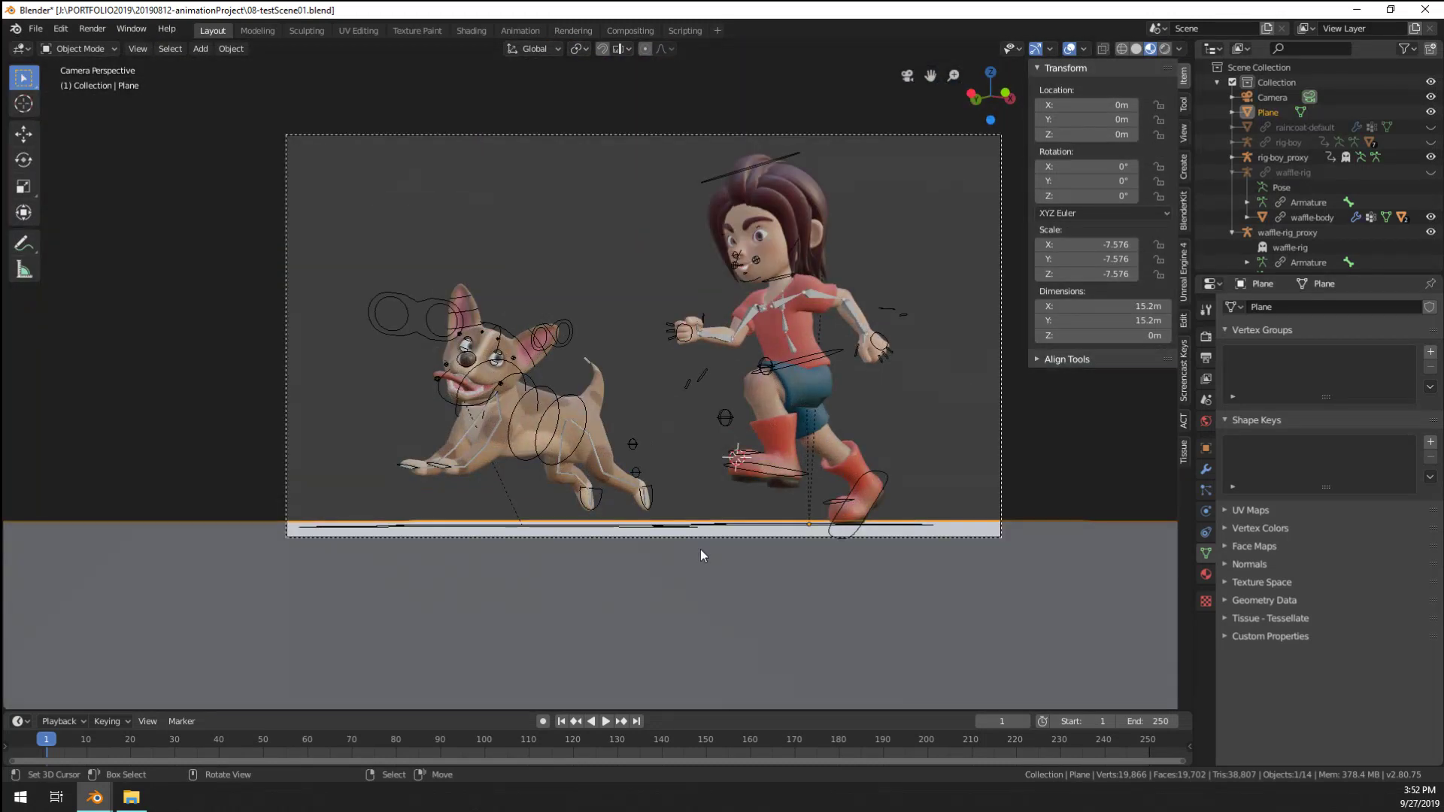
Give the ground plane a new material with a dark green base color in the Shading workspace, viewed through the scene camera
{"action": "scroll", "coordinate": [686, 443], "scroll_direction": "up", "scroll_amount": 2}
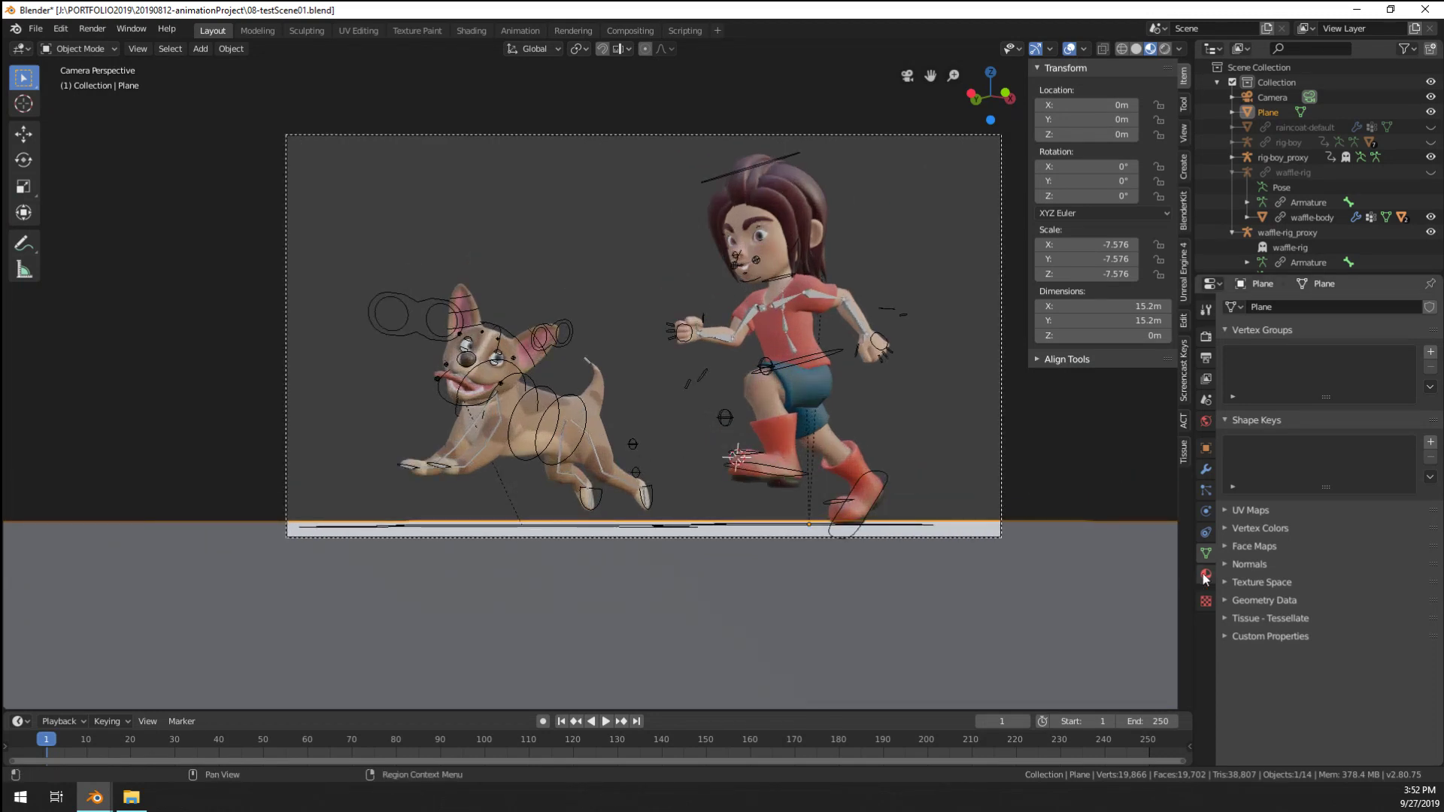
{"action": "left_click", "coordinate": [1206, 575]}
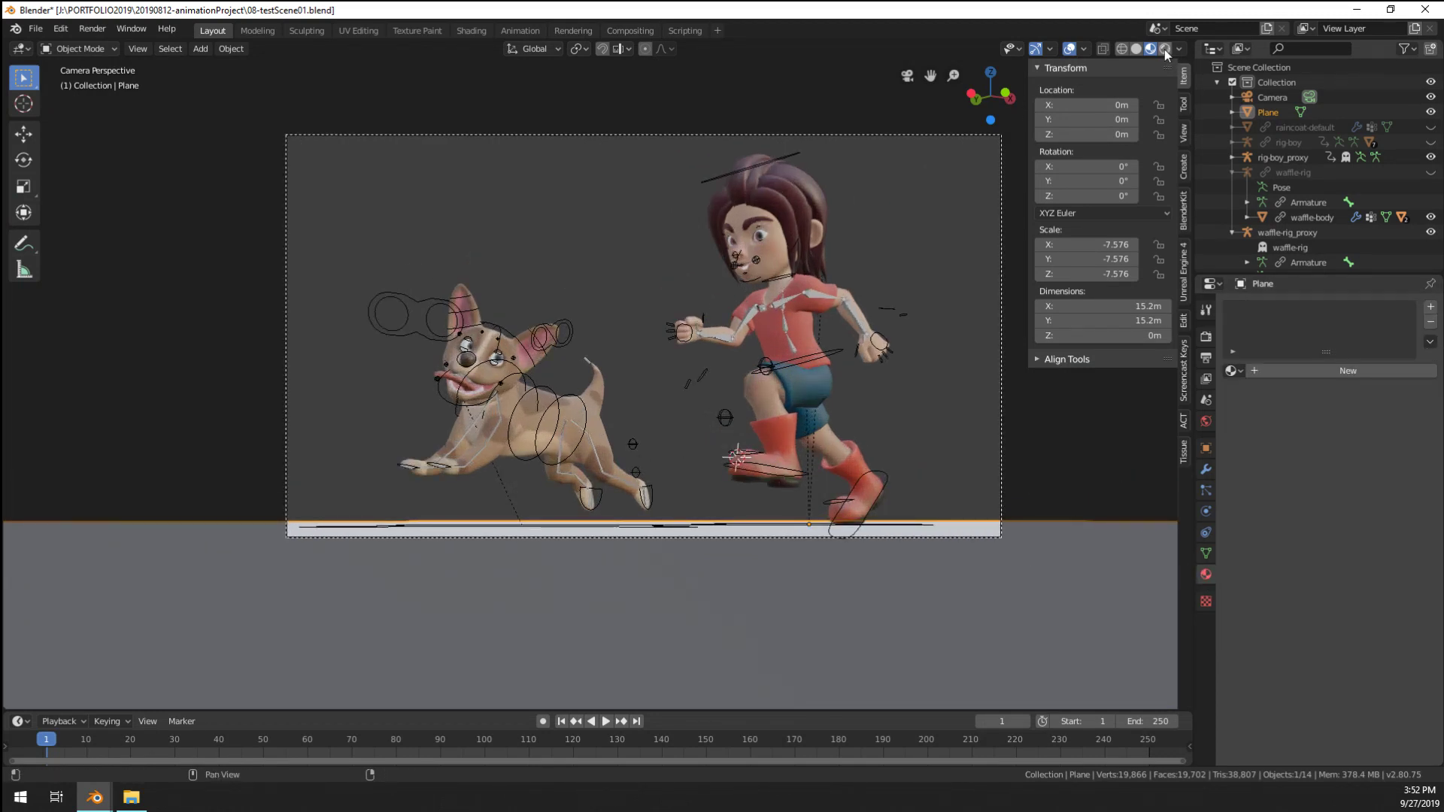
{"action": "left_click", "coordinate": [472, 30]}
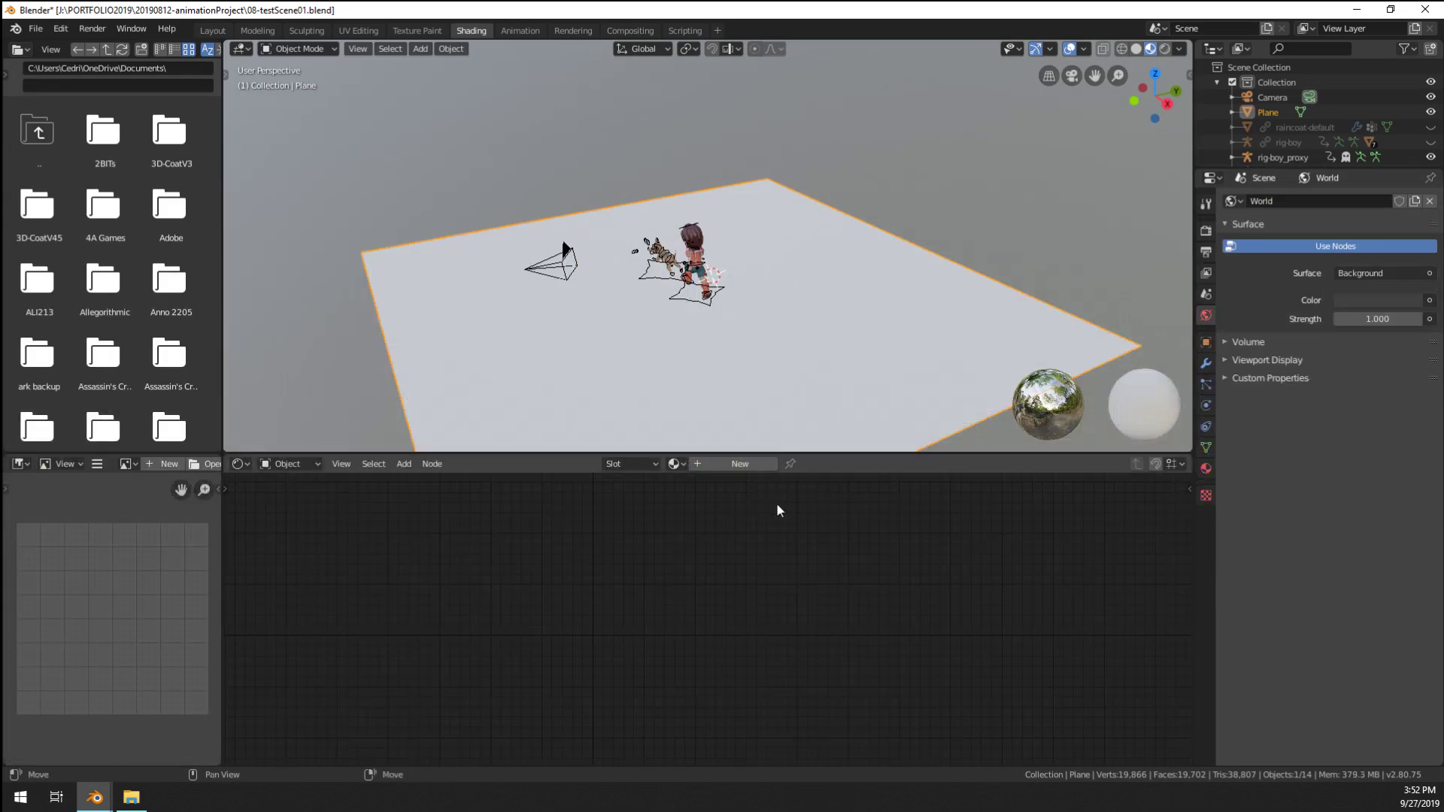
{"action": "left_click", "coordinate": [688, 541]}
{"action": "left_click", "coordinate": [678, 425]}
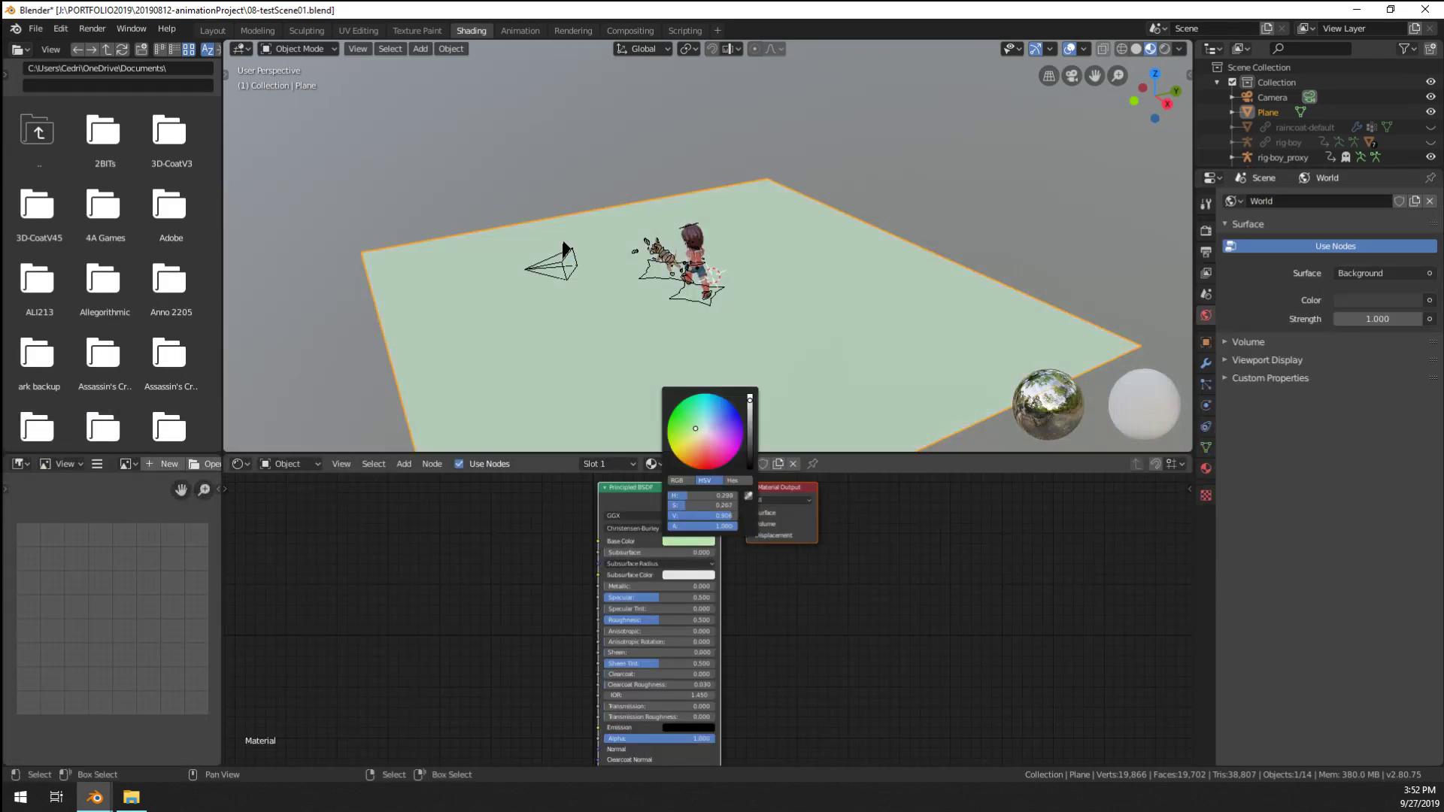
{"action": "left_click", "coordinate": [749, 426]}
{"action": "key", "text": "KP_0"}
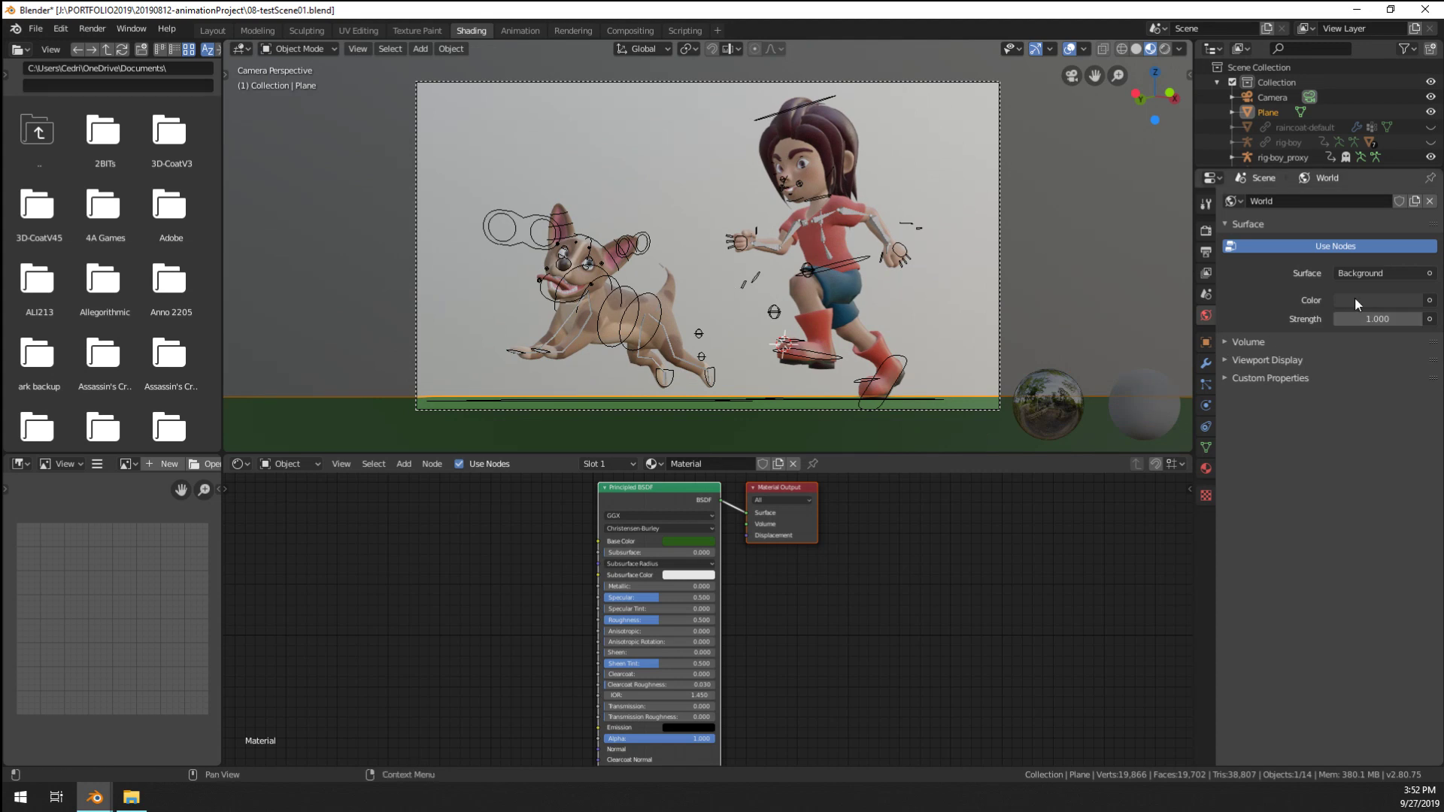
Set the world color to an Environment Texture using noon_grass_4k.hdr from the _HDRI folder
{"action": "left_click", "coordinate": [1428, 274]}
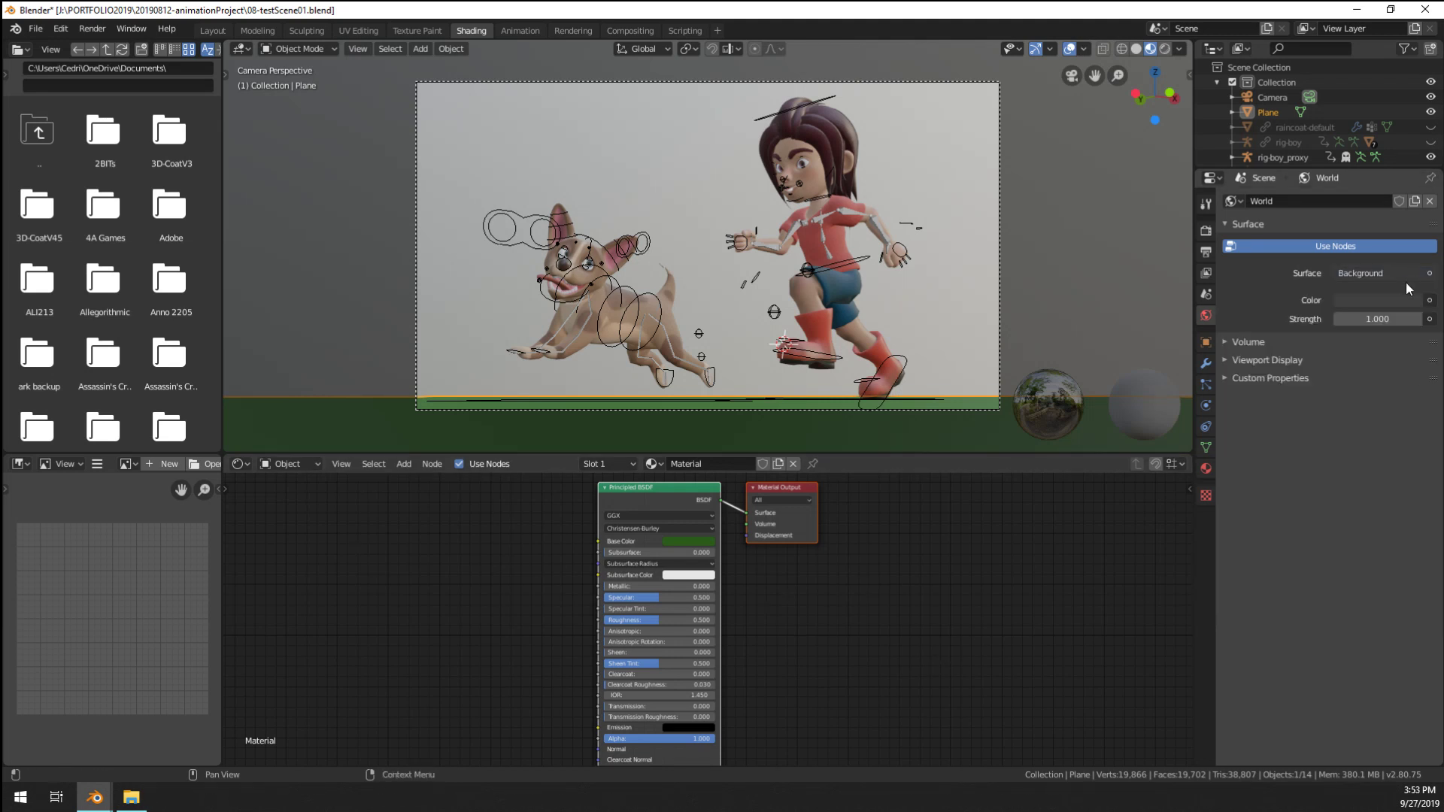
{"action": "left_click", "coordinate": [1429, 300]}
{"action": "left_click", "coordinate": [1151, 352]}
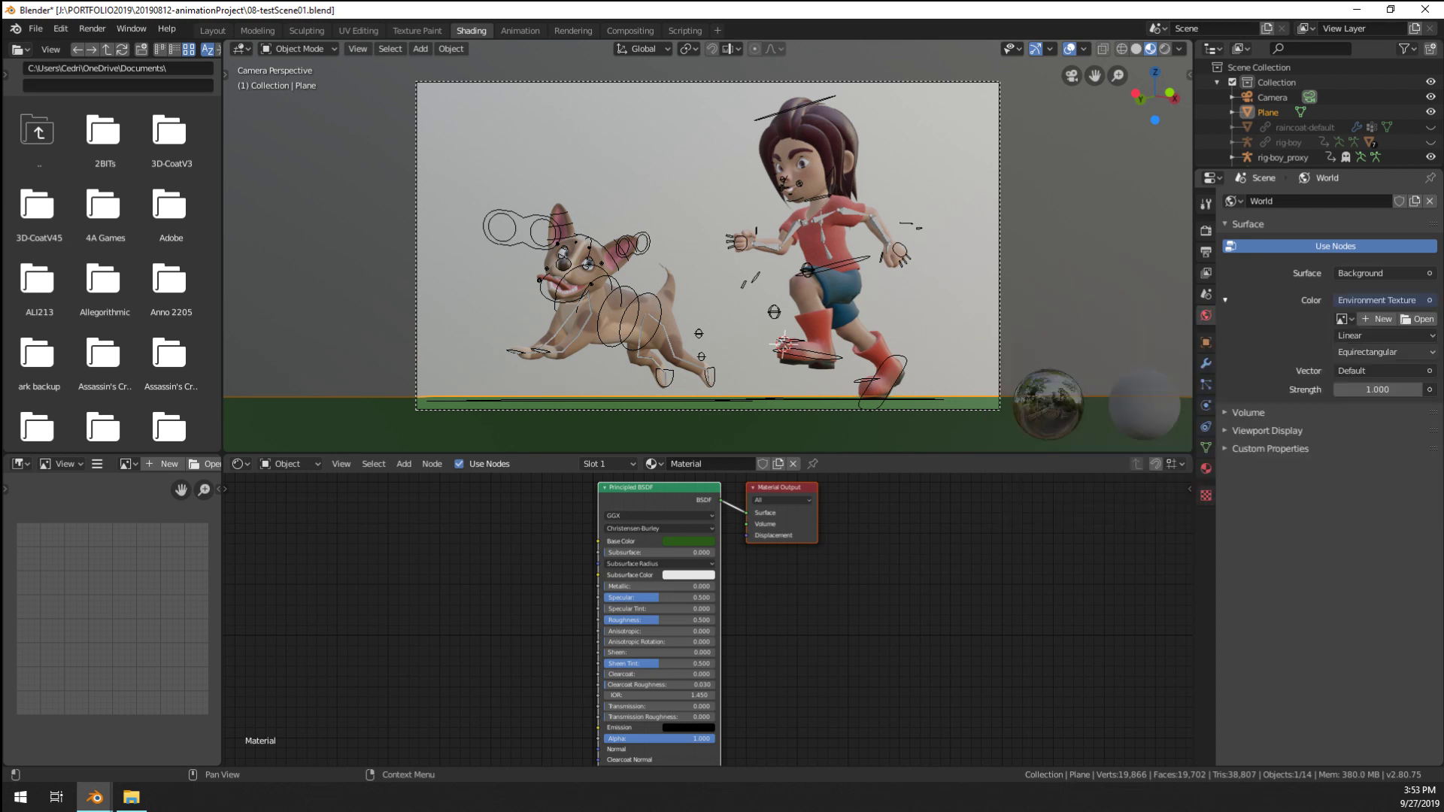
{"action": "left_click", "coordinate": [1414, 318]}
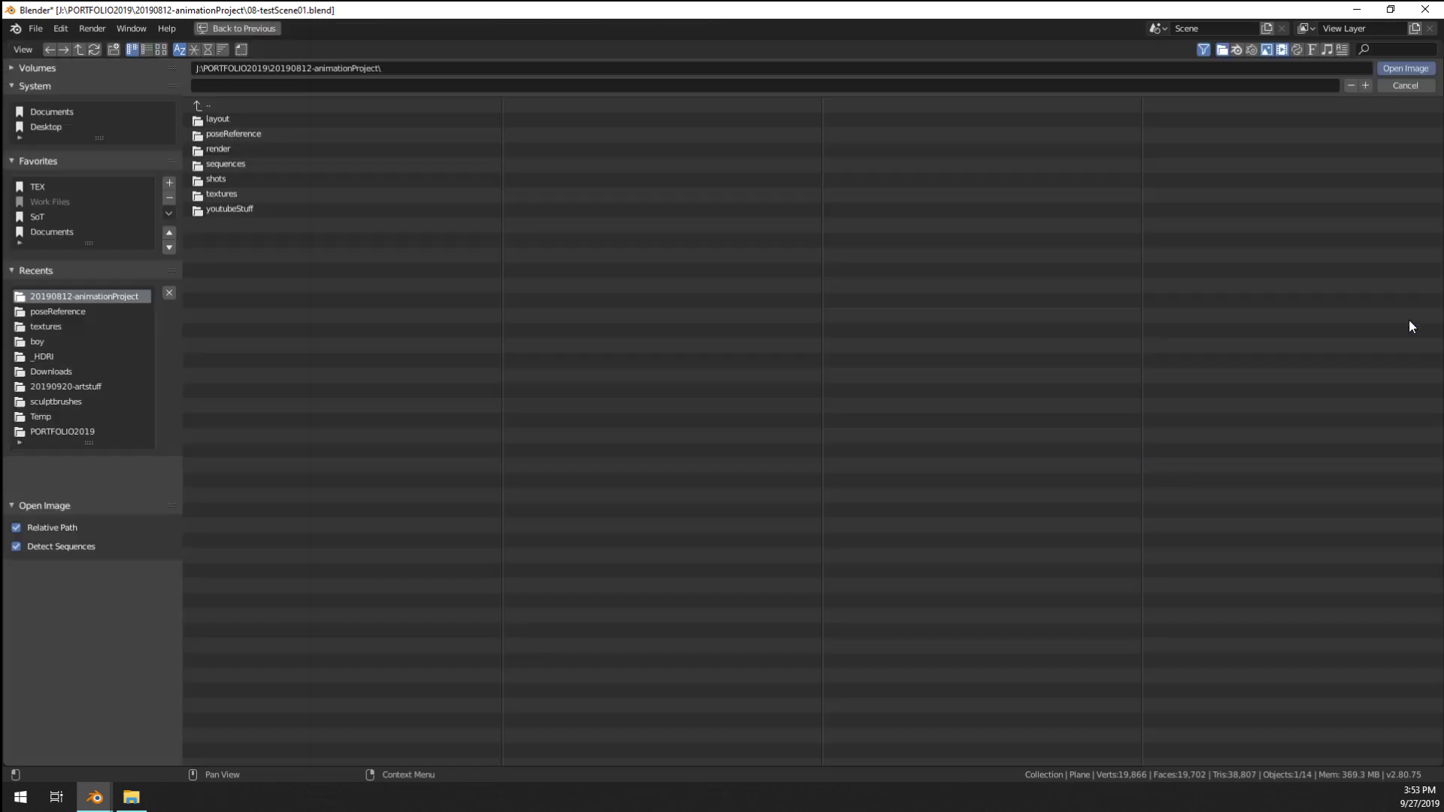
{"action": "left_click", "coordinate": [52, 350]}
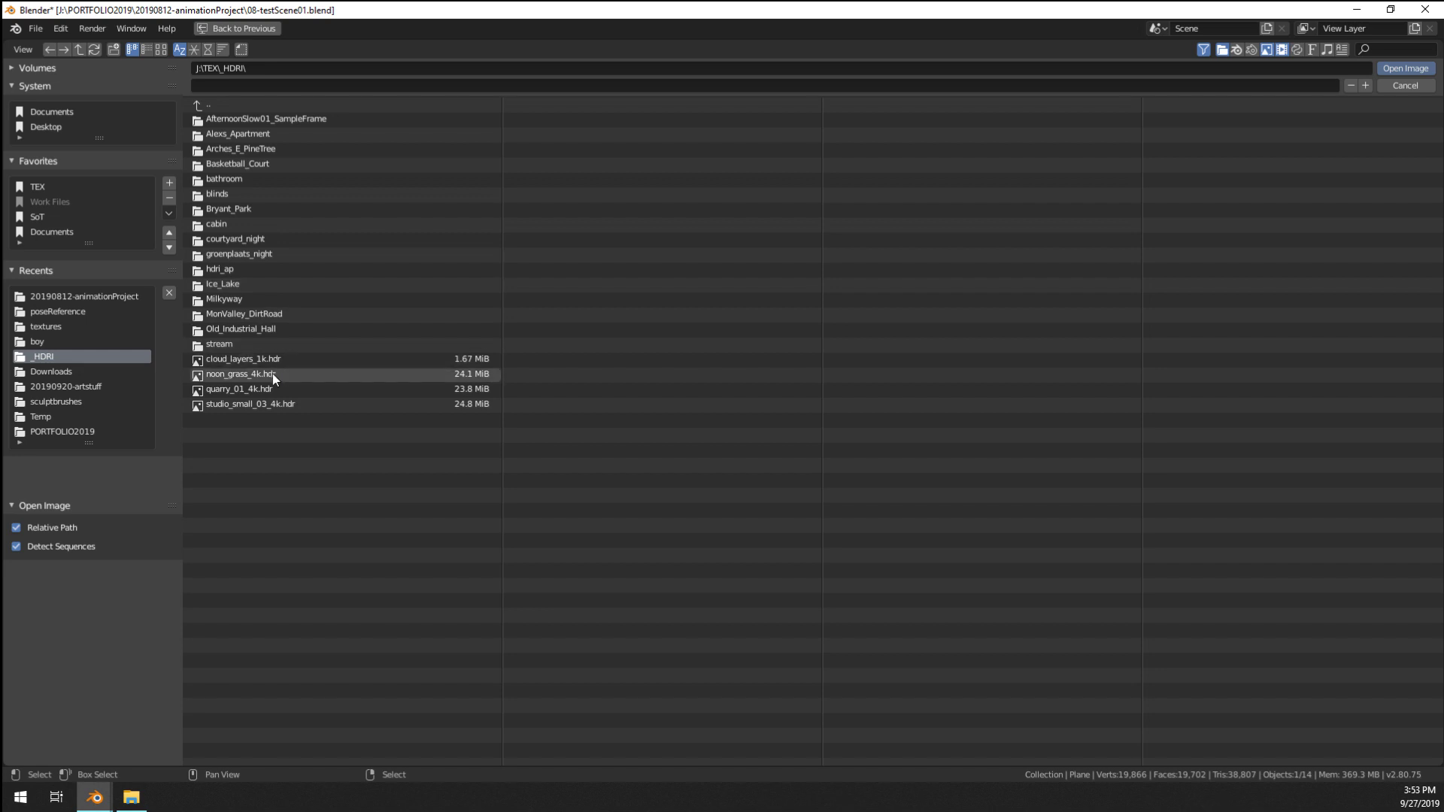
{"action": "double_click", "coordinate": [272, 373]}
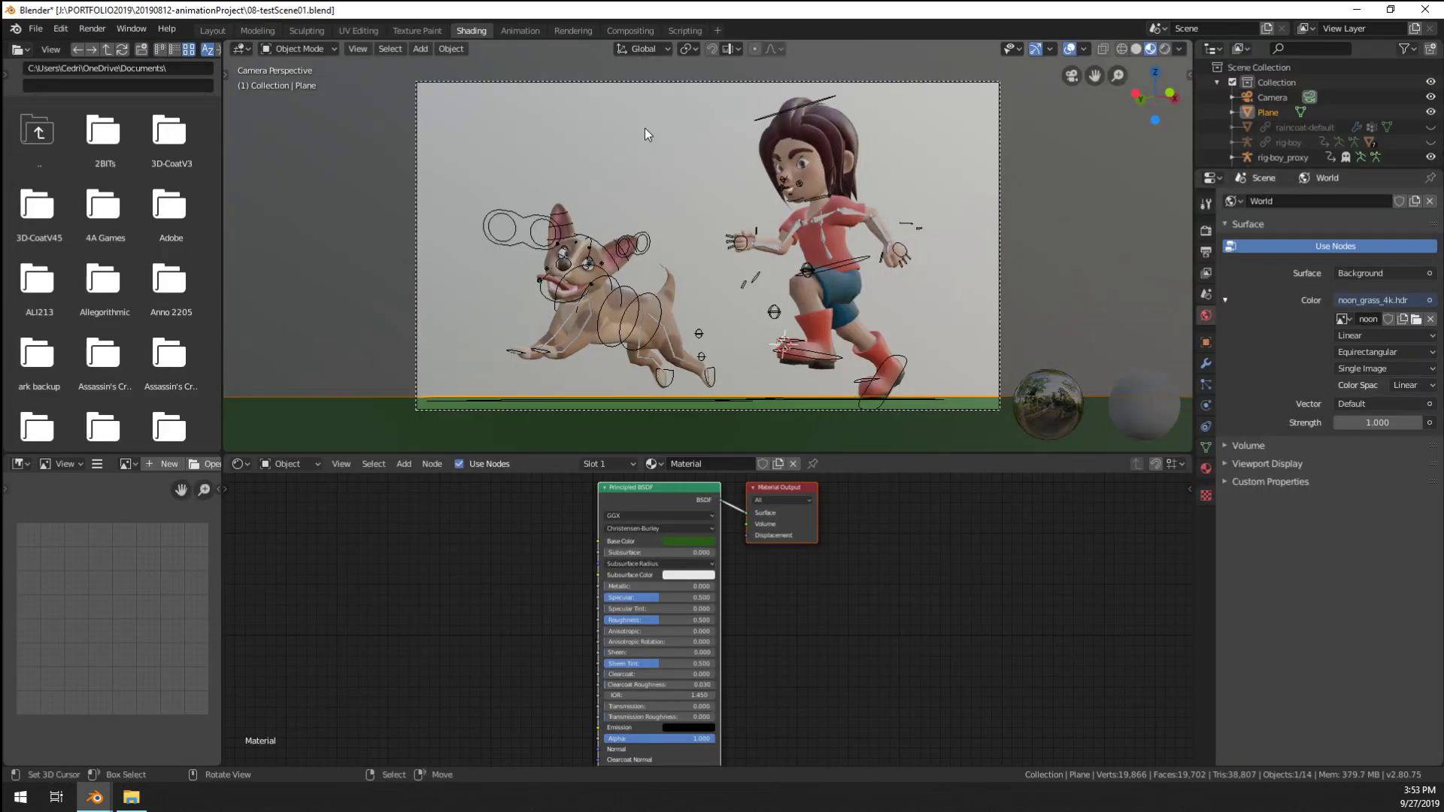
Preview the boy and dog against the environment in Rendered shading
{"action": "scroll", "coordinate": [681, 141], "scroll_direction": "down", "scroll_amount": 2}
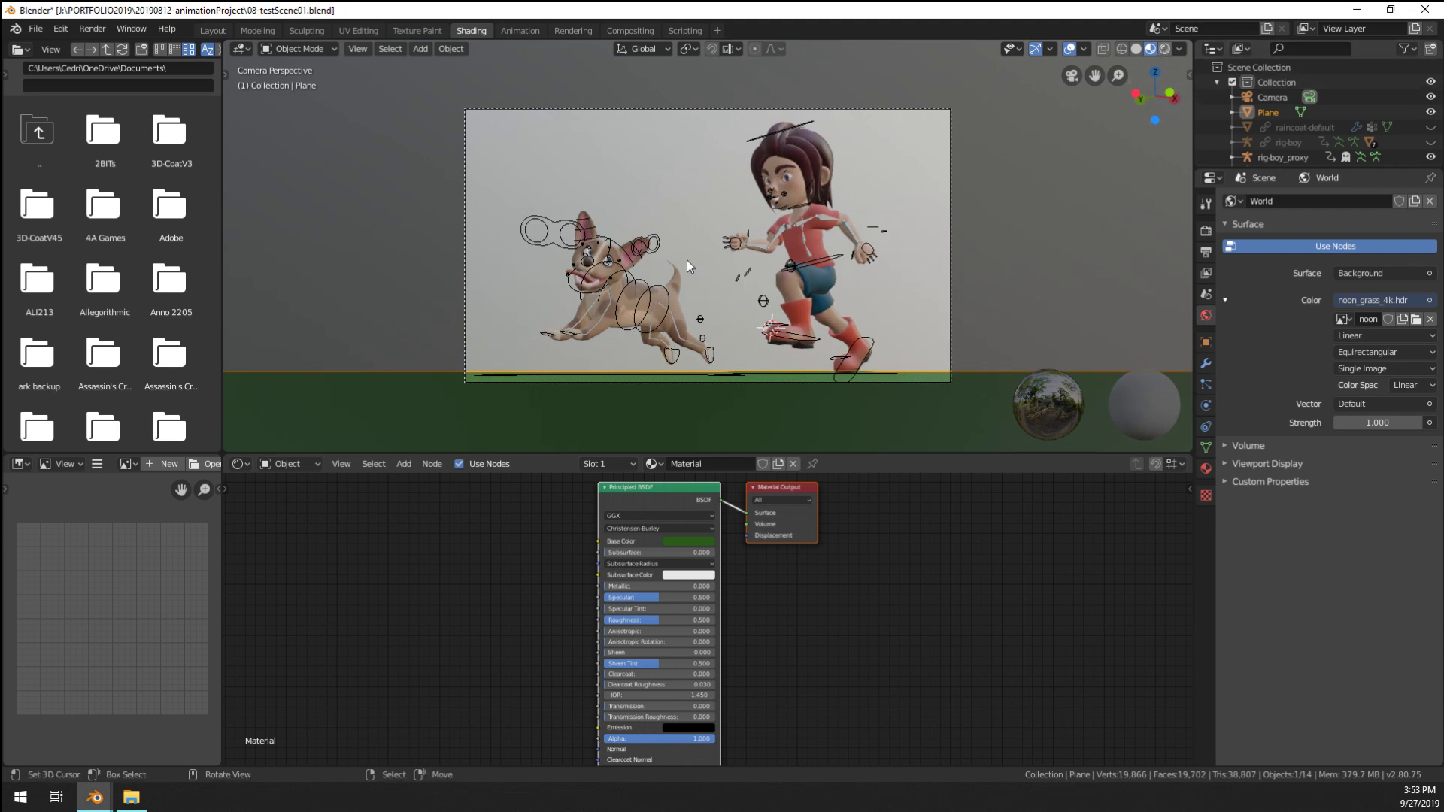
{"action": "key", "text": "shift+z"}
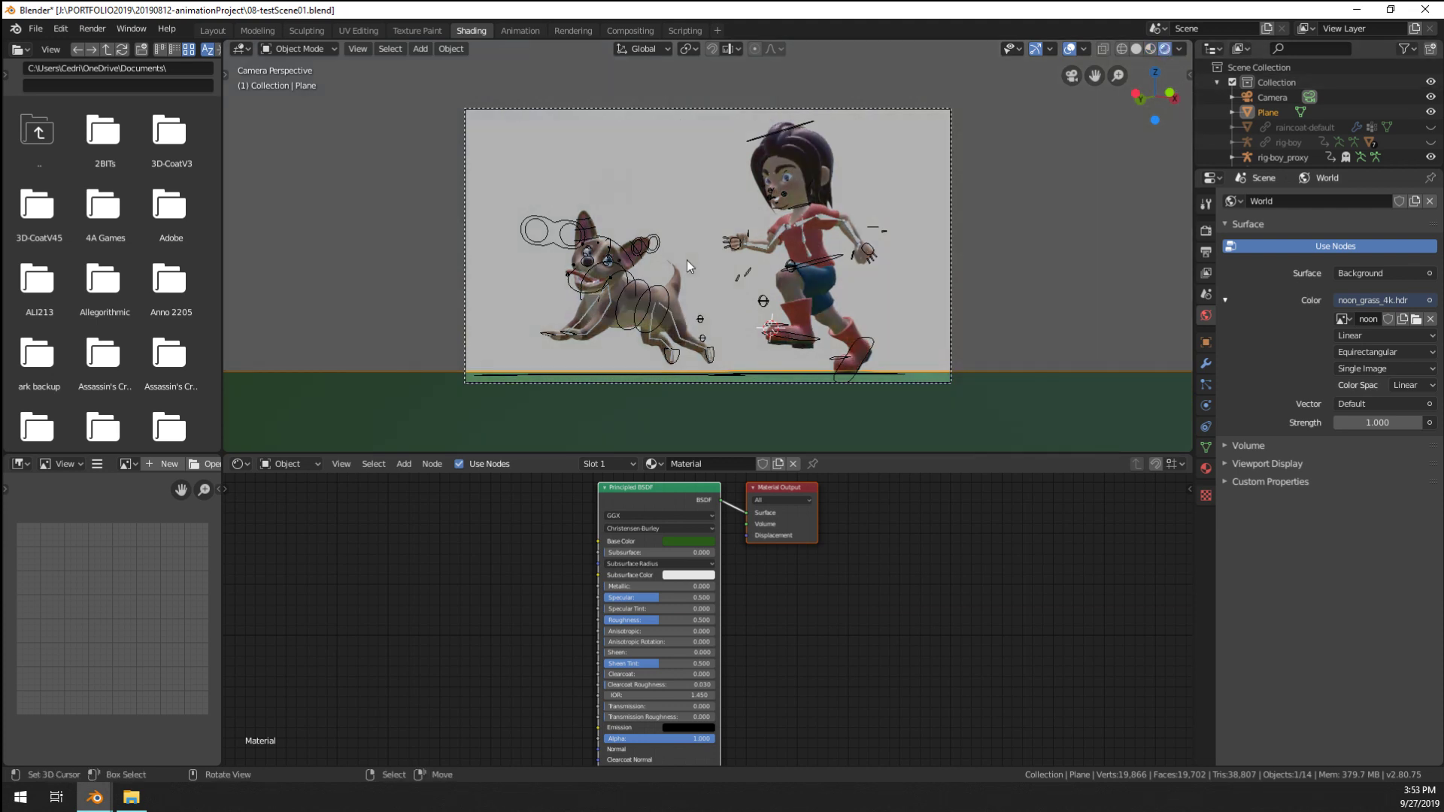
{"action": "scroll", "coordinate": [908, 231], "scroll_direction": "up", "scroll_amount": 2}
{"action": "scroll", "coordinate": [910, 237], "scroll_direction": "down", "scroll_amount": 2}
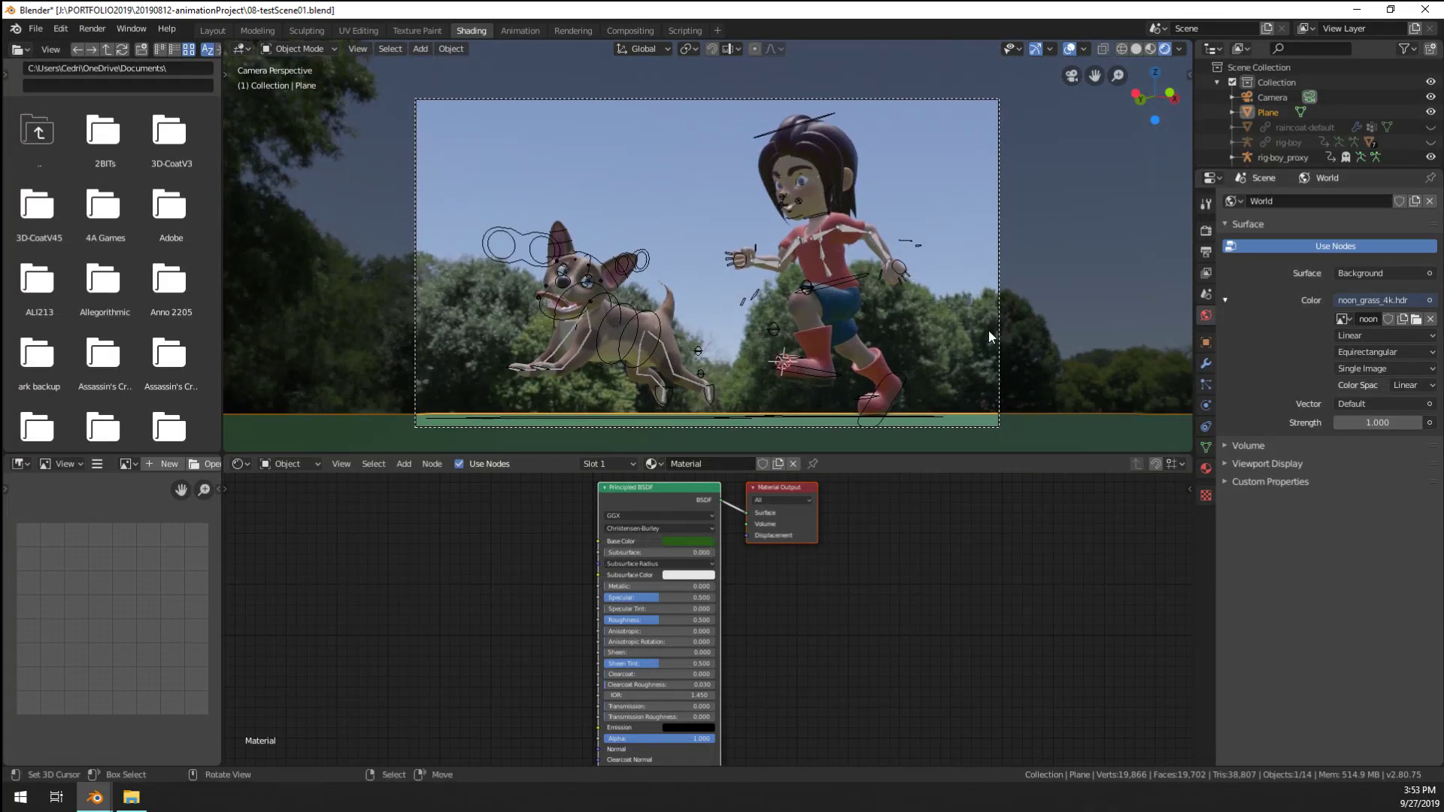
Add Texture Coordinate and Mapping nodes to the world's environment texture and set the mapping's Z rotation to 316°
{"action": "left_click", "coordinate": [286, 465]}
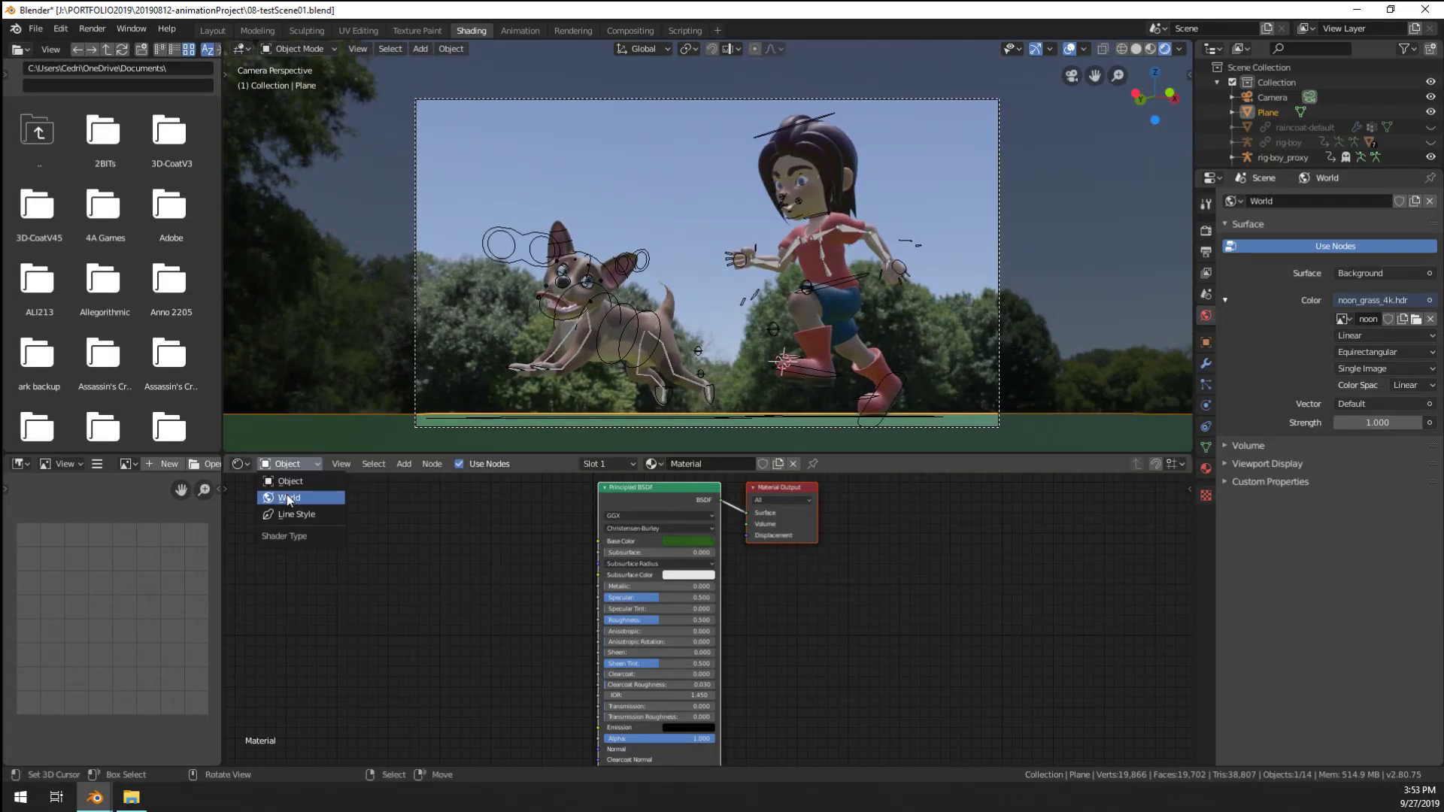
{"action": "left_click", "coordinate": [288, 497]}
{"action": "key", "text": "ctrl+t"}
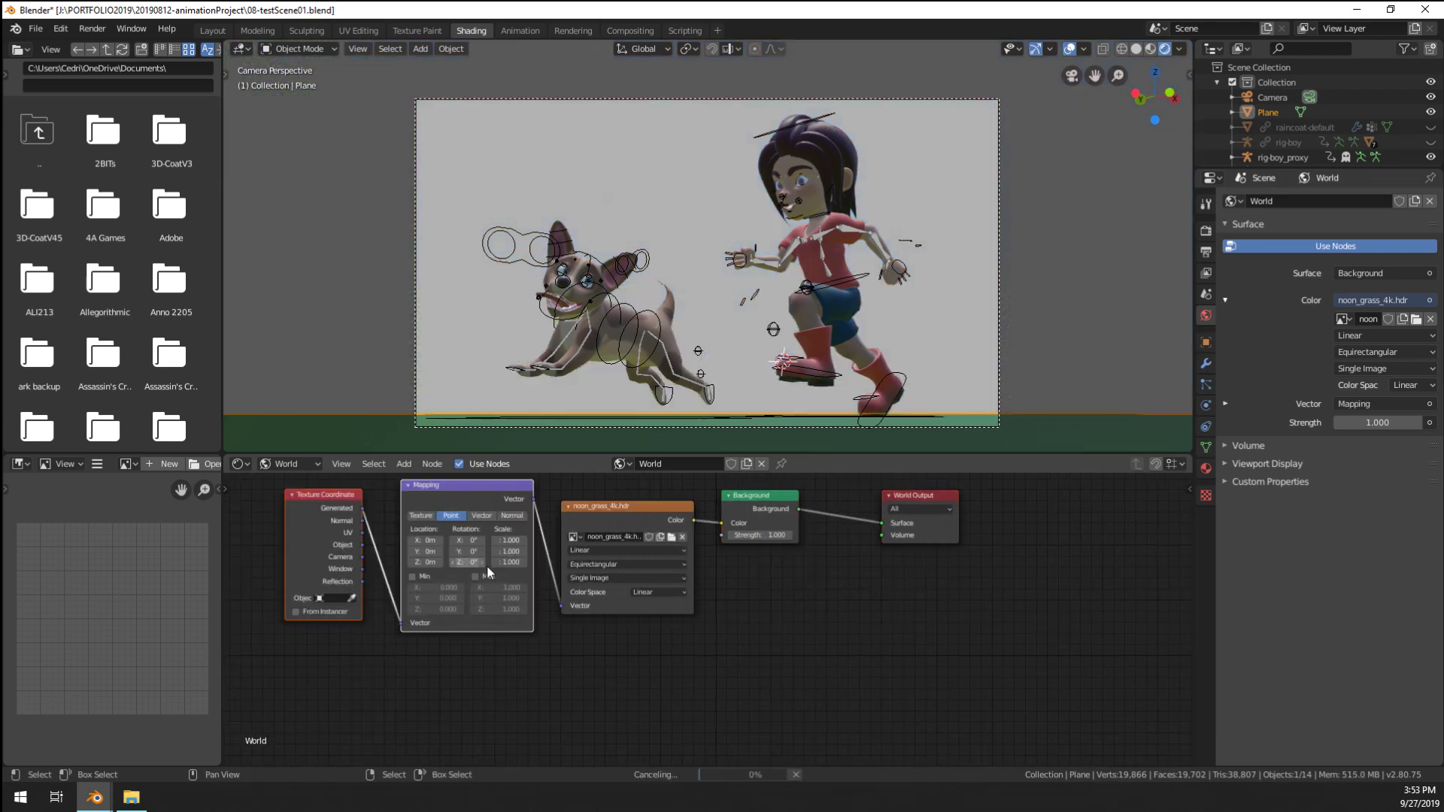
{"action": "middle_click_drag", "start_coordinate": [485, 566], "coordinate": [740, 619]}
{"action": "scroll", "coordinate": [740, 618], "scroll_direction": "up", "scroll_amount": 2}
{"action": "left_click_drag", "start_coordinate": [705, 588], "coordinate": [829, 606]}
{"action": "key", "text": "ctrl+z"}
{"action": "scroll", "coordinate": [681, 606], "scroll_direction": "down", "scroll_amount": 2}
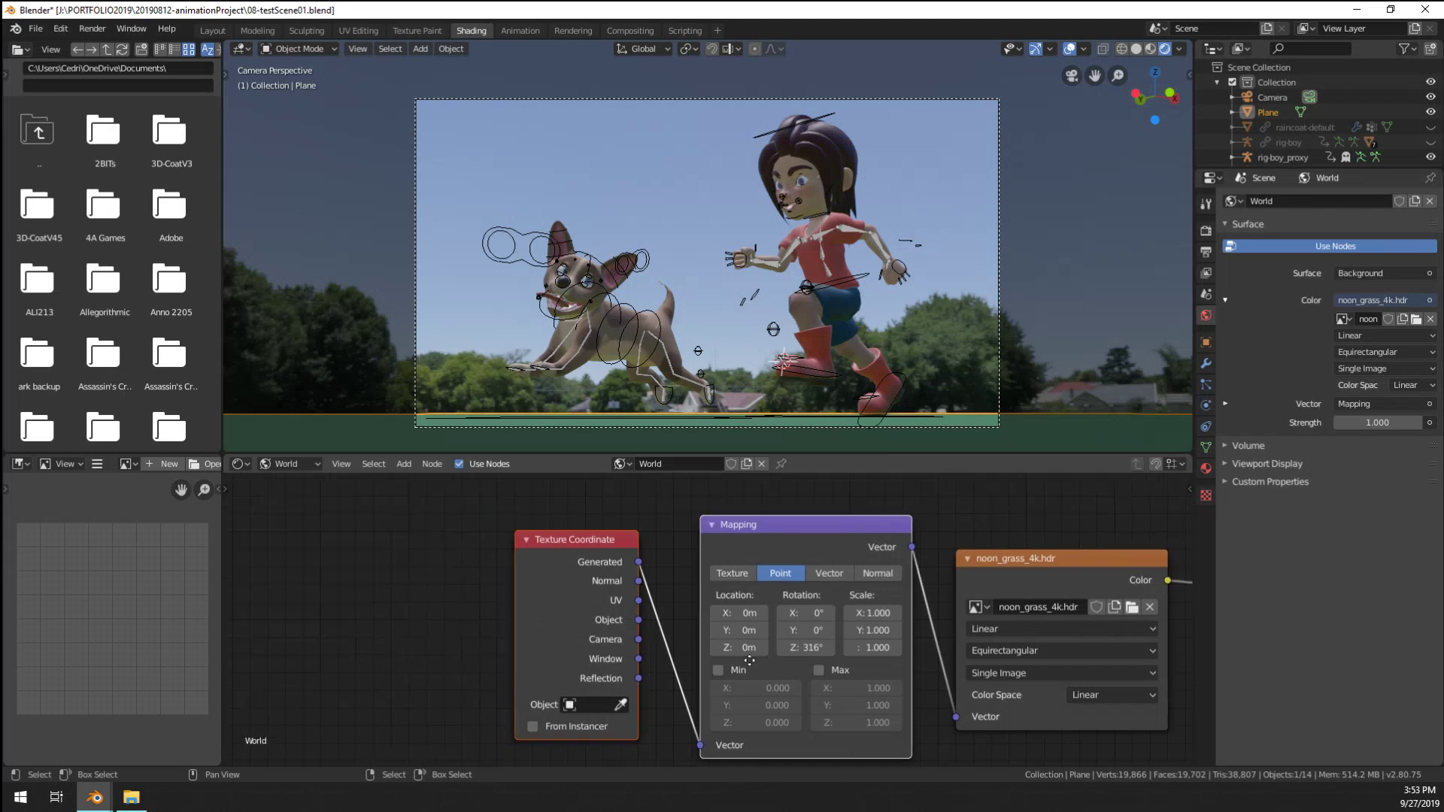
Spread out the world nodes, leaving a wide gap between the noon_grass_4k.hdr texture and the Background node
{"action": "middle_click_drag", "start_coordinate": [656, 617], "coordinate": [414, 600]}
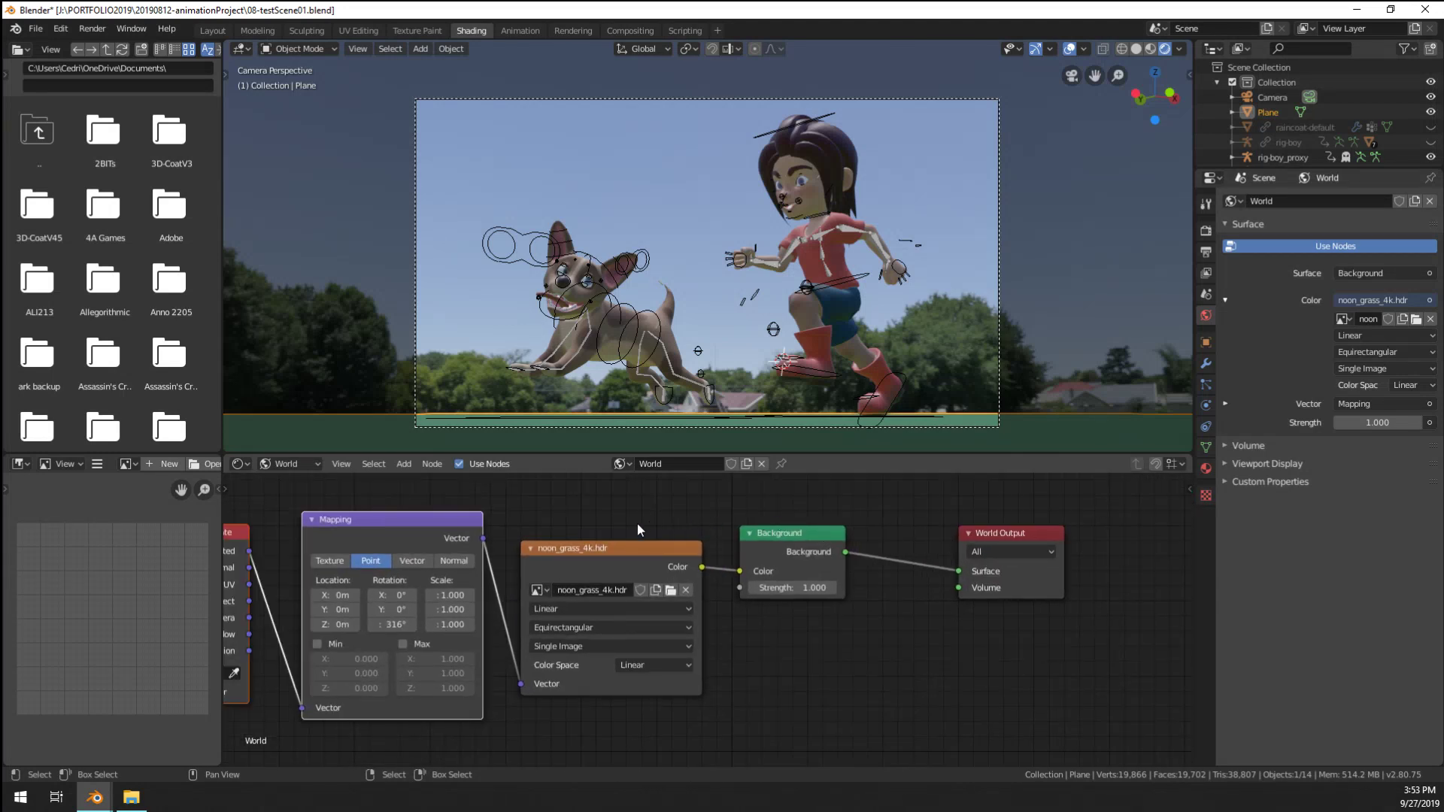
{"action": "middle_click_drag", "start_coordinate": [495, 538], "coordinate": [677, 573]}
{"action": "key", "text": "g"}
{"action": "left_click", "coordinate": [1162, 582]}
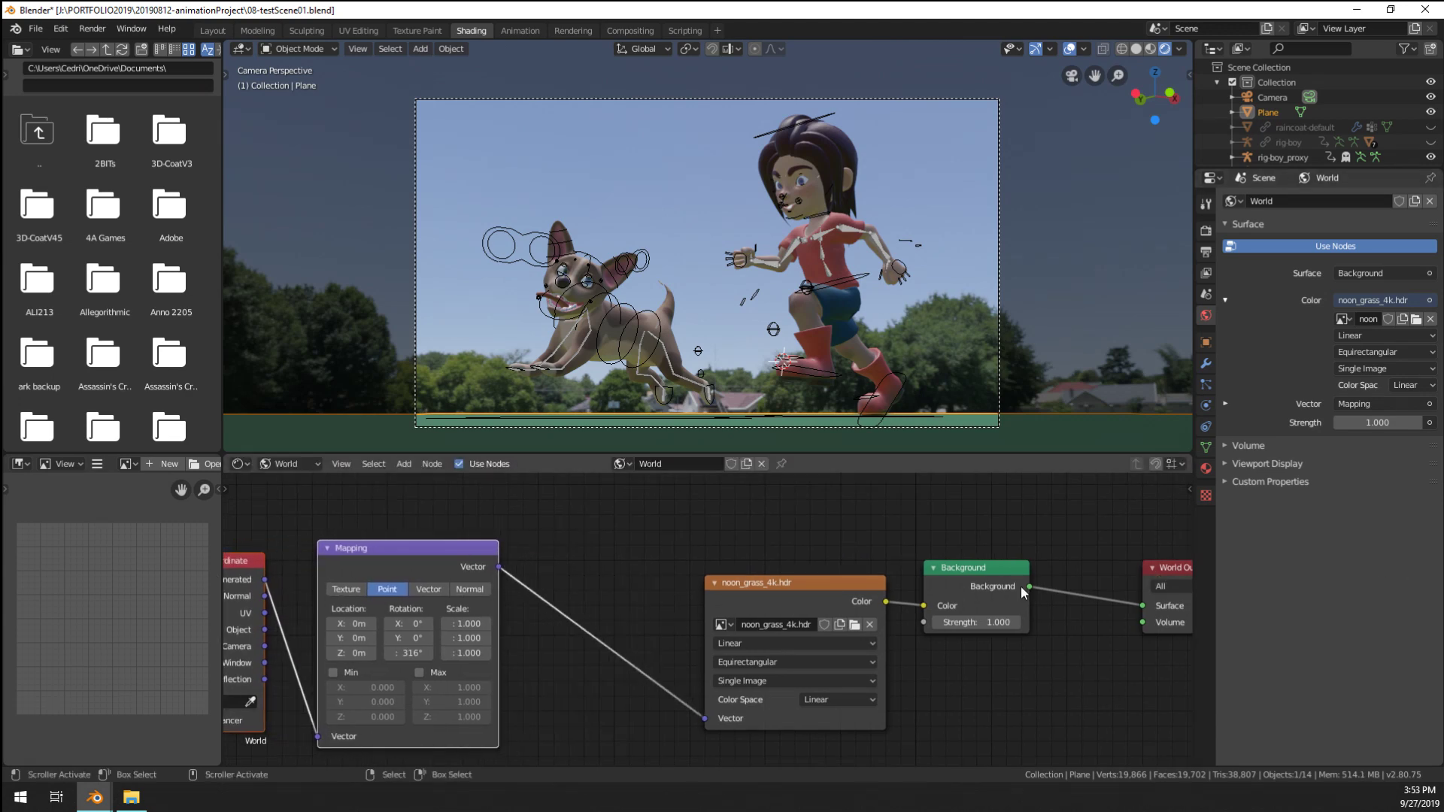
{"action": "left_click_drag", "start_coordinate": [747, 606], "coordinate": [611, 603]}
{"action": "middle_click_drag", "start_coordinate": [563, 668], "coordinate": [664, 675]}
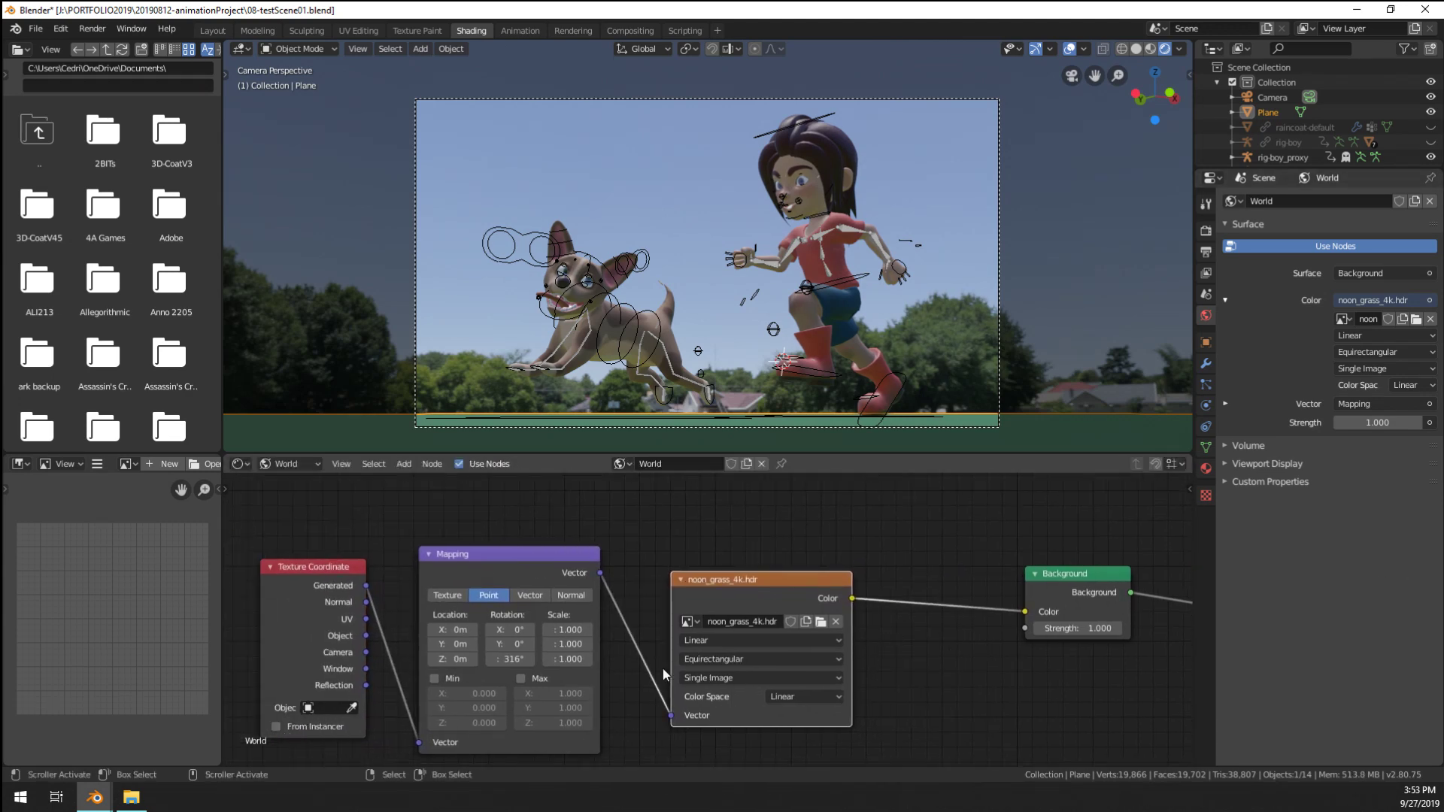
{"action": "scroll", "coordinate": [664, 675], "scroll_direction": "up", "scroll_amount": 1}
Try a Y scale of 2.4 on the environment's Mapping node
{"action": "left_click_drag", "start_coordinate": [546, 666], "coordinate": [635, 666]}
{"action": "key", "text": "Escape"}
{"action": "scroll", "coordinate": [544, 651], "scroll_direction": "down", "scroll_amount": 5, "text": "ctrl"}
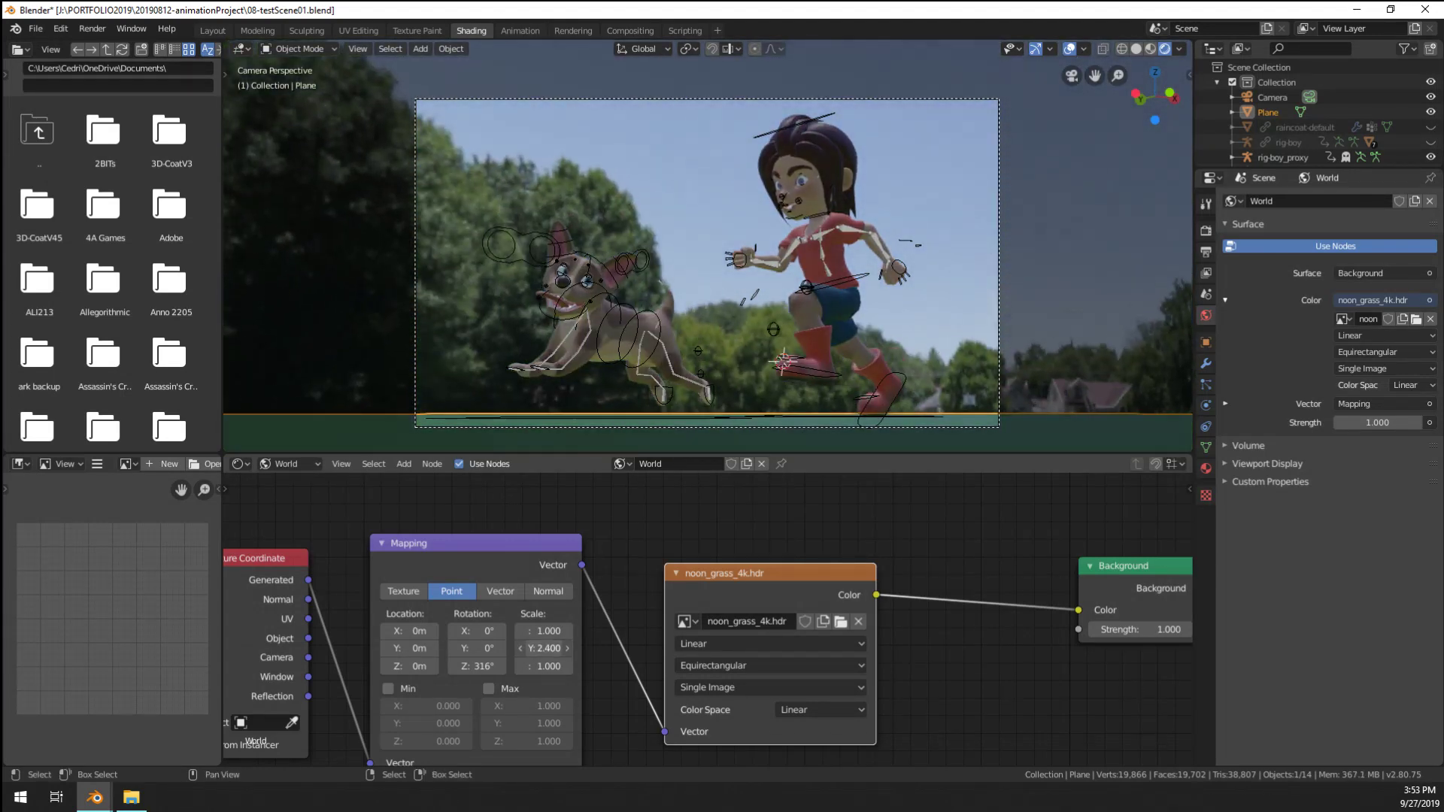
{"action": "key", "text": "ctrl+z"}
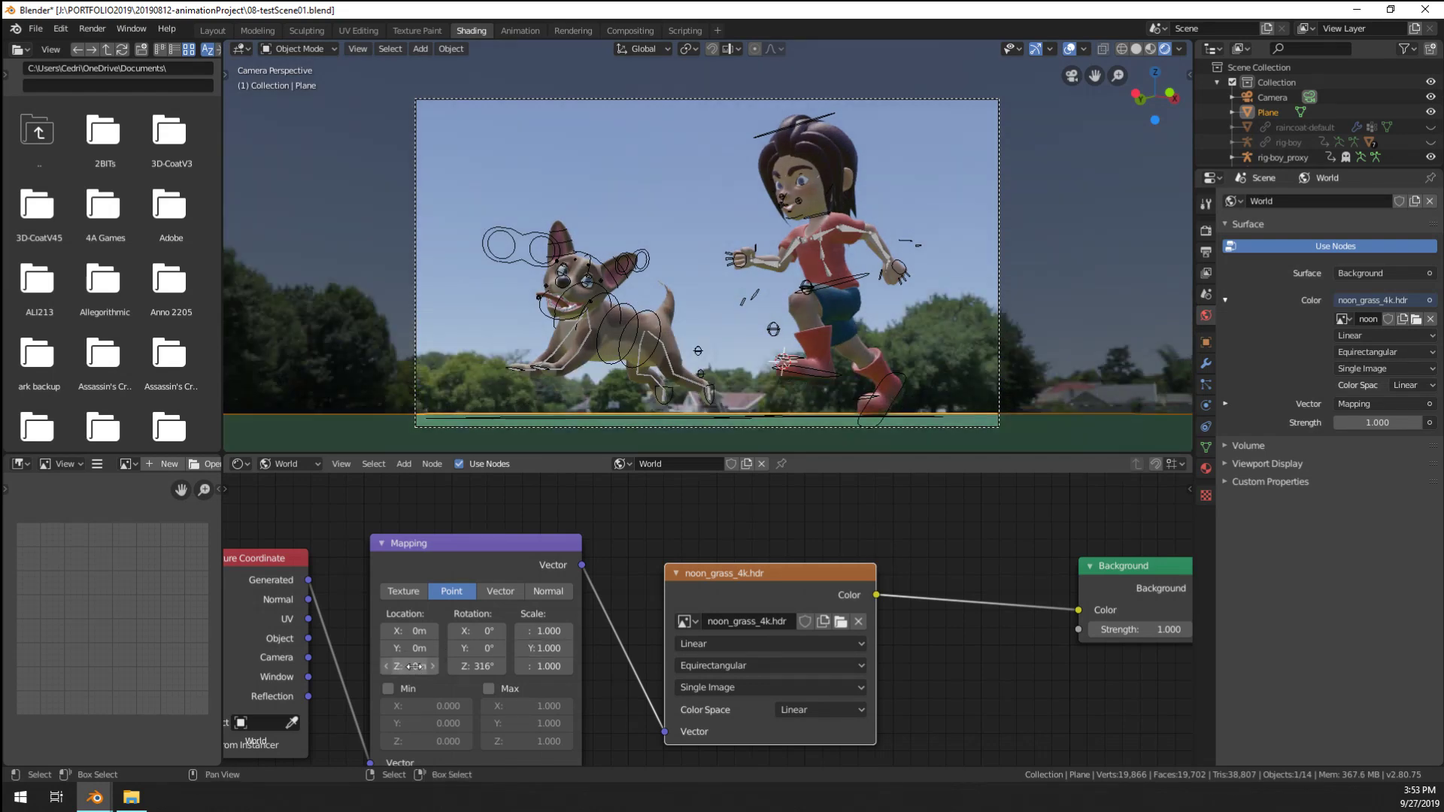
Try a Z location of -0.1 m on the Mapping node, and reset it to 0 m
{"action": "scroll", "coordinate": [412, 667], "scroll_direction": "down", "scroll_amount": 5, "text": "ctrl"}
{"action": "scroll", "coordinate": [412, 667], "scroll_direction": "up", "scroll_amount": 4, "text": "ctrl"}
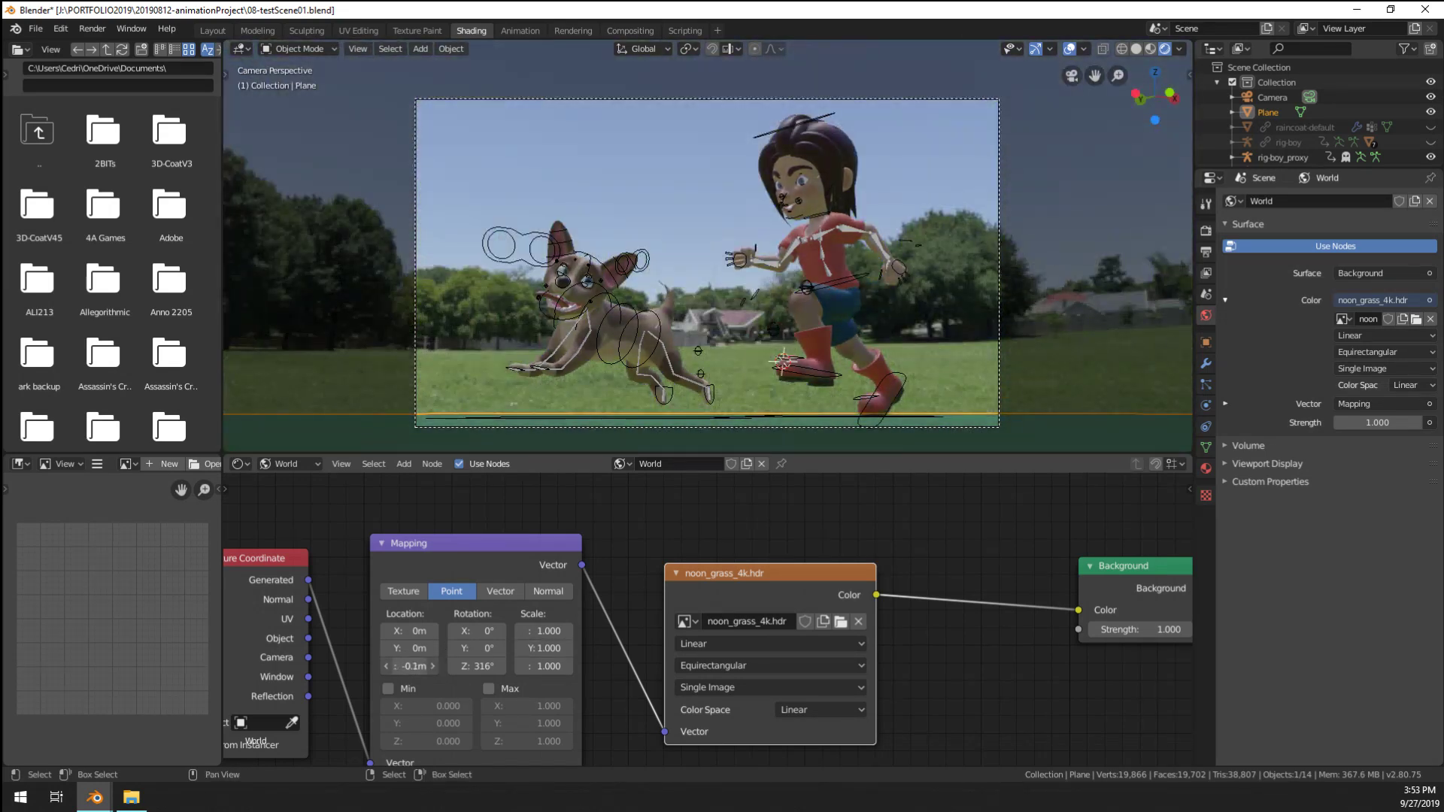
{"action": "mouse_move", "coordinate": [412, 667]}
{"action": "left_mouse_down"}
{"action": "mouse_move", "coordinate": [432, 666]}
{"action": "mouse_move", "coordinate": [398, 667]}
{"action": "mouse_move", "coordinate": [414, 667]}
{"action": "left_mouse_up"}
{"action": "key", "text": "Return"}
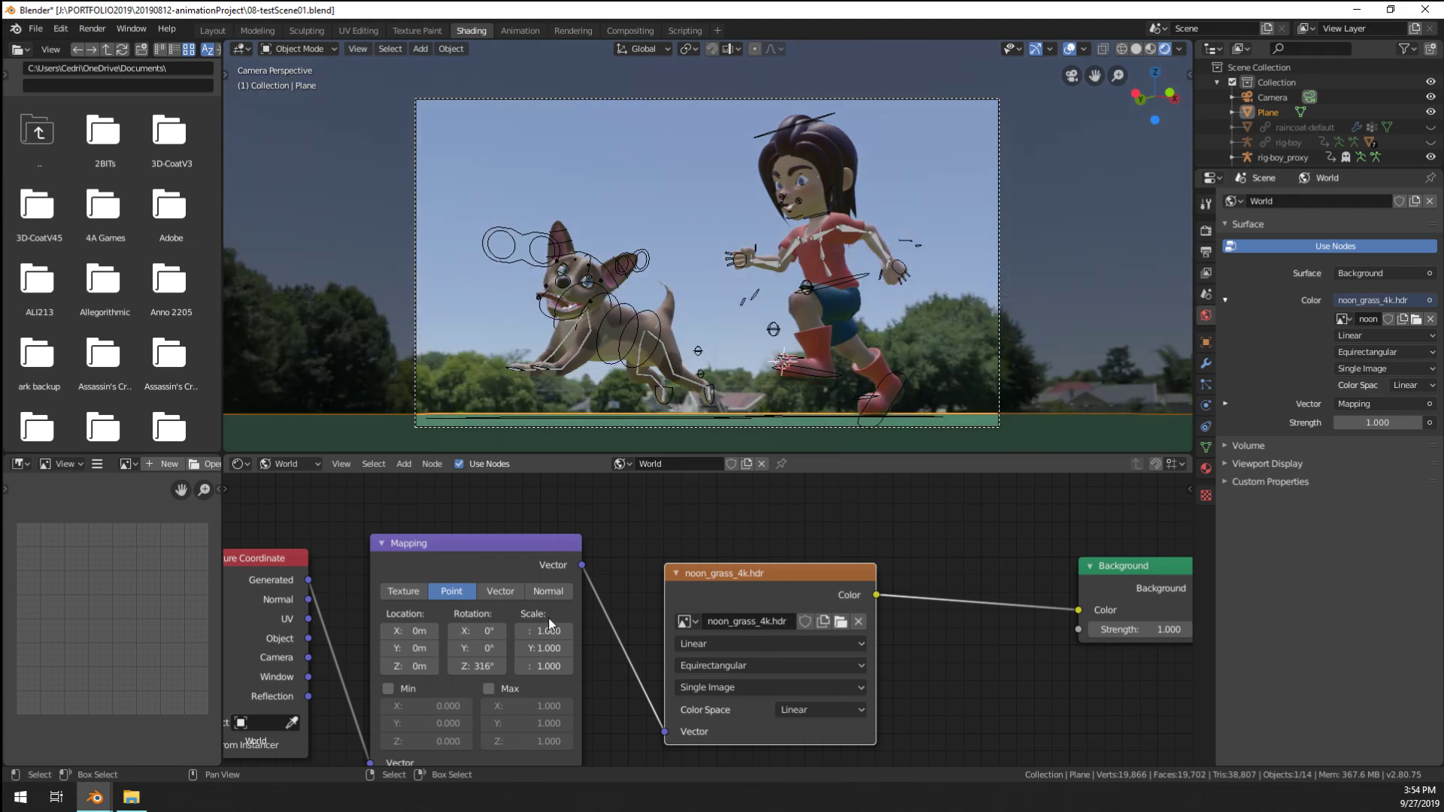
Set the Mapping node's Z rotation to 669° to turn the trees and houses behind the characters
{"action": "scroll", "coordinate": [548, 617], "scroll_direction": "up", "scroll_amount": 2}
{"action": "scroll", "coordinate": [638, 415], "scroll_direction": "down", "scroll_amount": 1}
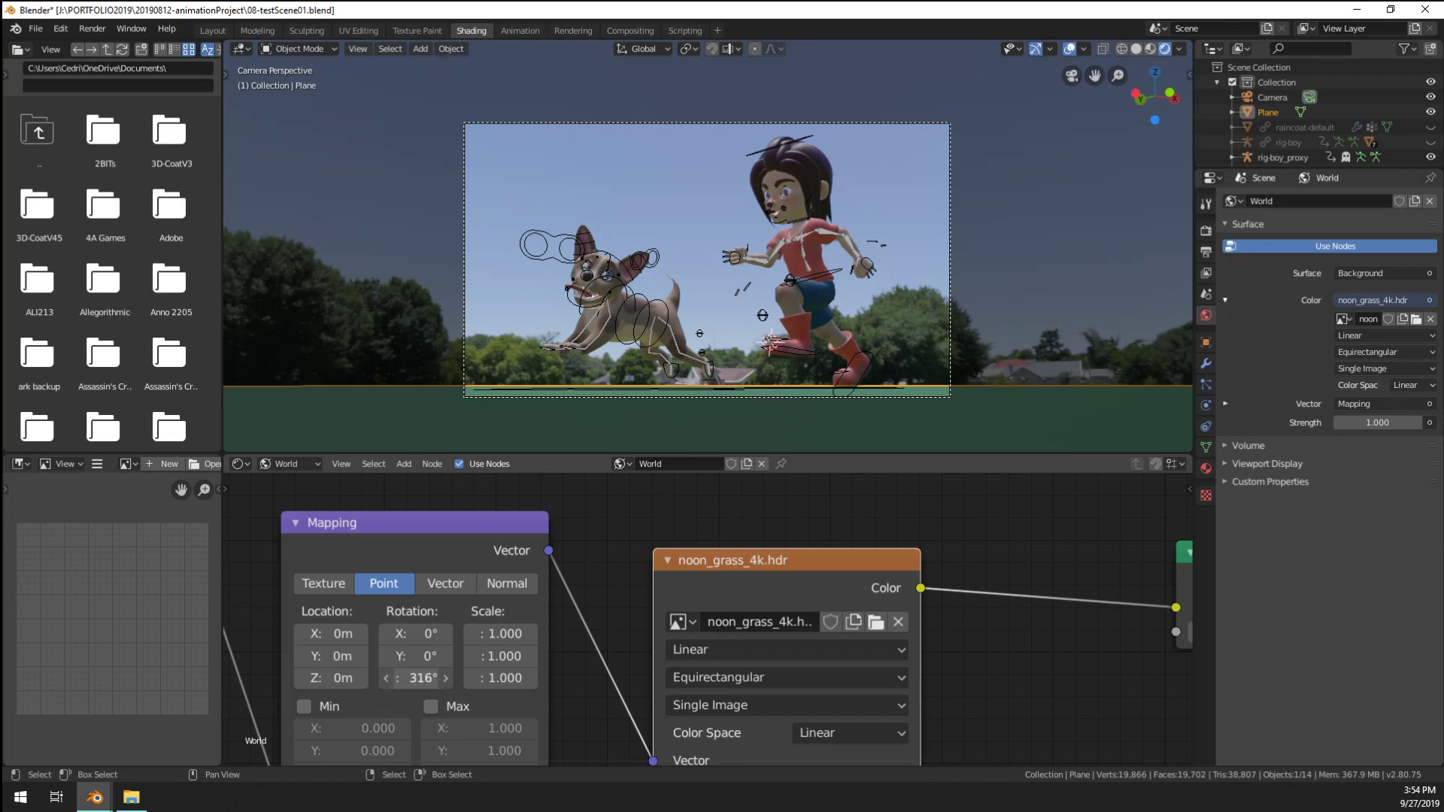
{"action": "left_click_drag", "start_coordinate": [422, 678], "coordinate": [661, 678]}
{"action": "scroll", "coordinate": [467, 673], "scroll_direction": "down", "scroll_amount": 3}
{"action": "scroll", "coordinate": [521, 669], "scroll_direction": "up", "scroll_amount": 2}
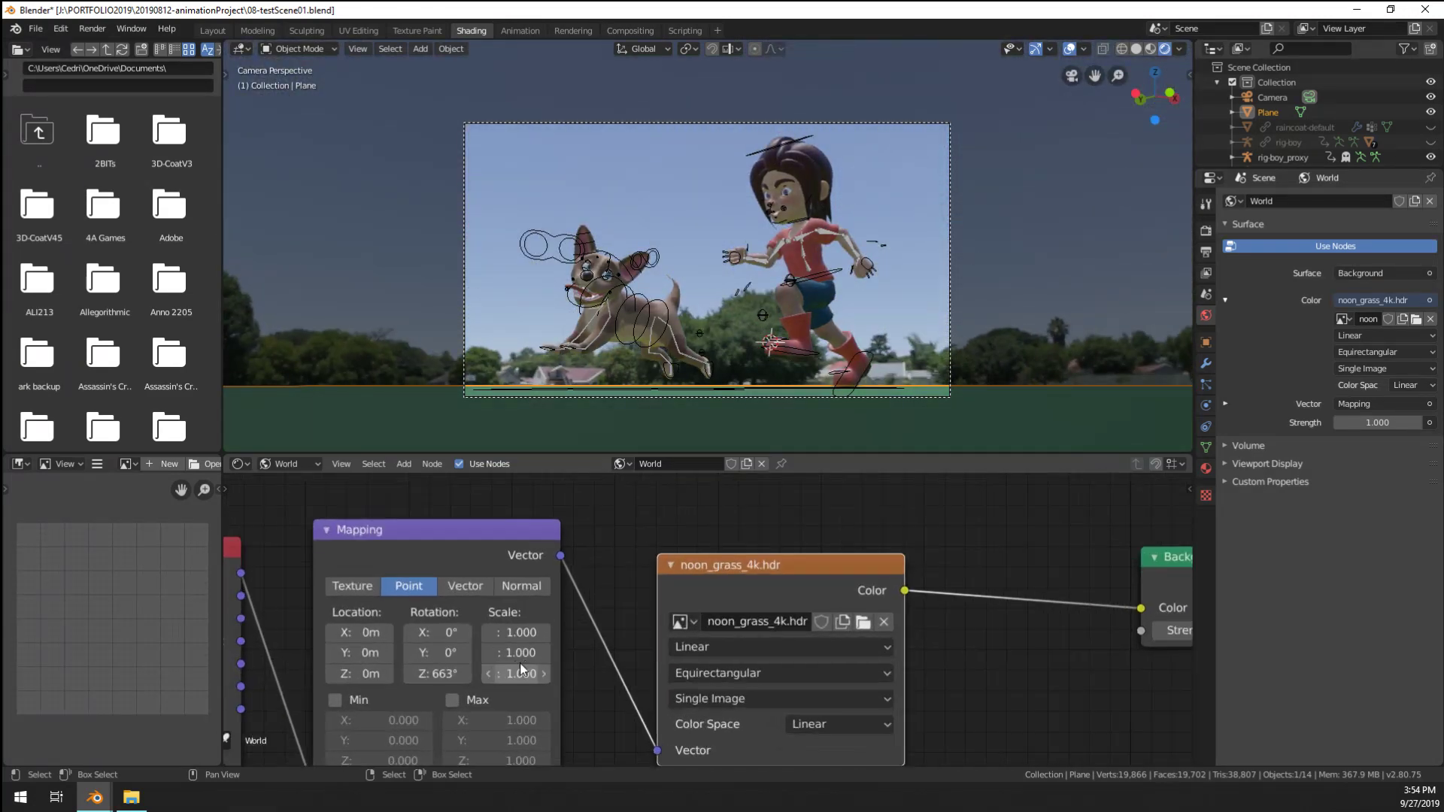
{"action": "scroll", "coordinate": [522, 670], "scroll_direction": "down", "scroll_amount": 2}
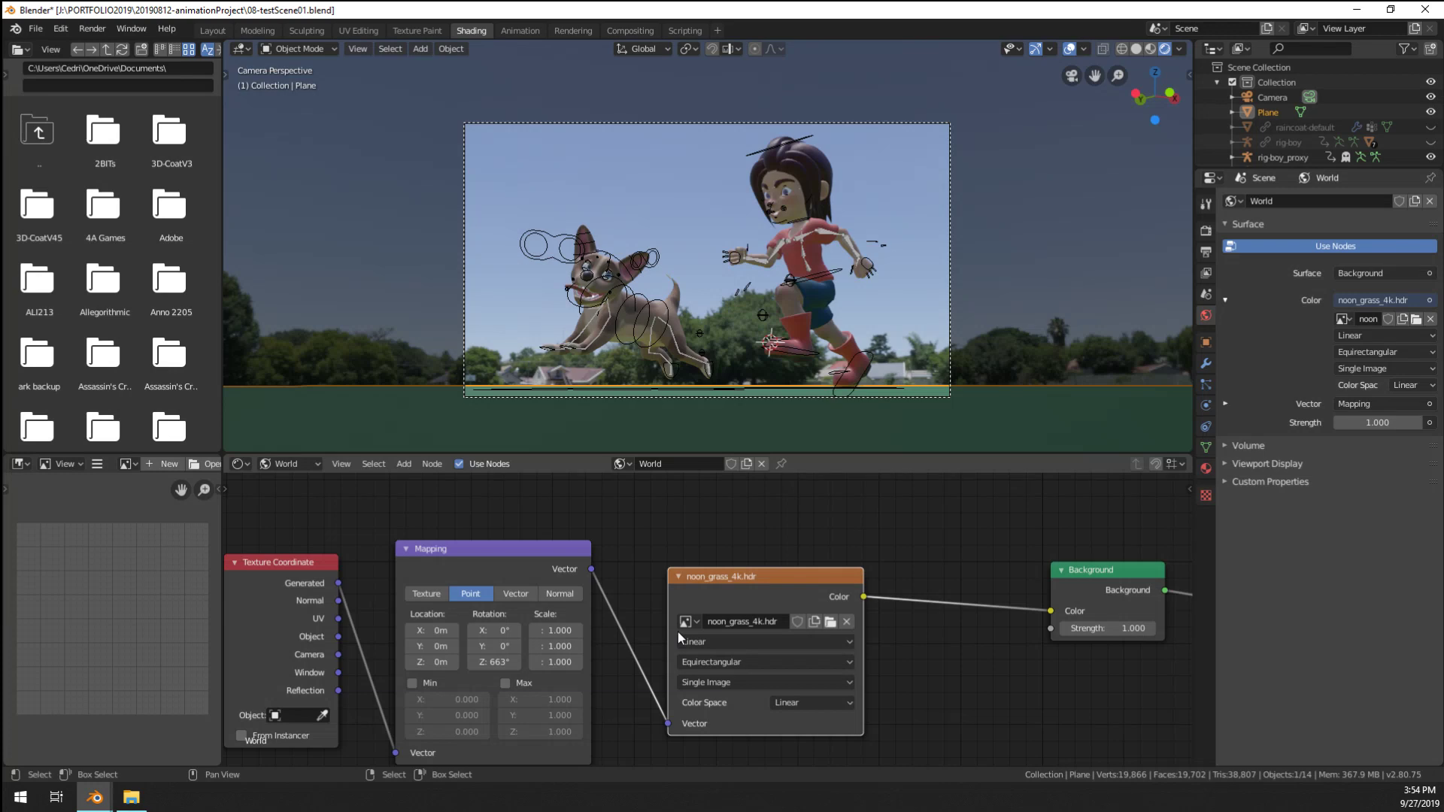
{"action": "mouse_move", "coordinate": [519, 663]}
{"action": "left_mouse_down"}
{"action": "mouse_move", "coordinate": [612, 663]}
{"action": "mouse_move", "coordinate": [522, 662]}
{"action": "left_mouse_up"}
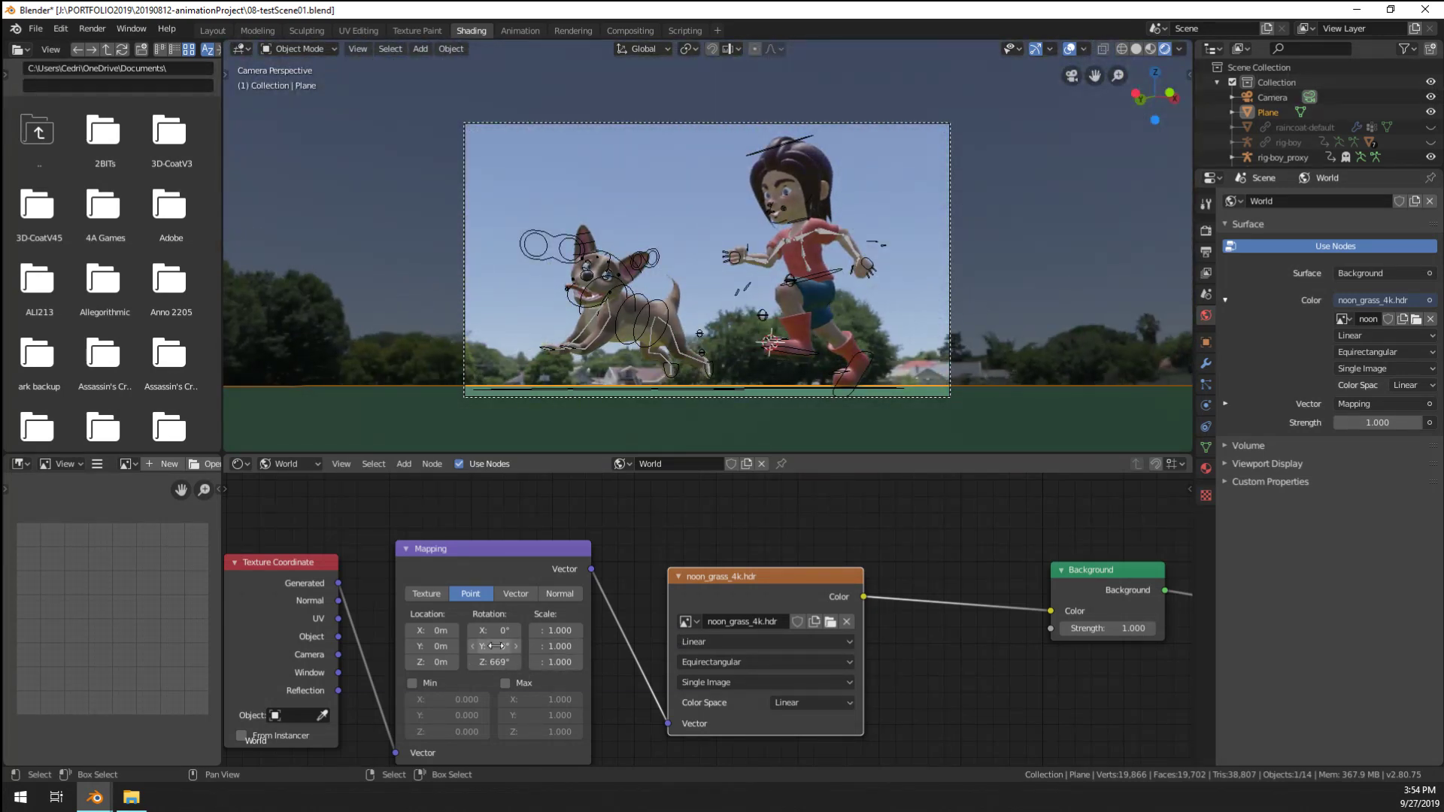
{"action": "scroll", "coordinate": [887, 565], "scroll_direction": "down", "scroll_amount": 3}
{"action": "scroll", "coordinate": [774, 621], "scroll_direction": "up", "scroll_amount": 3}
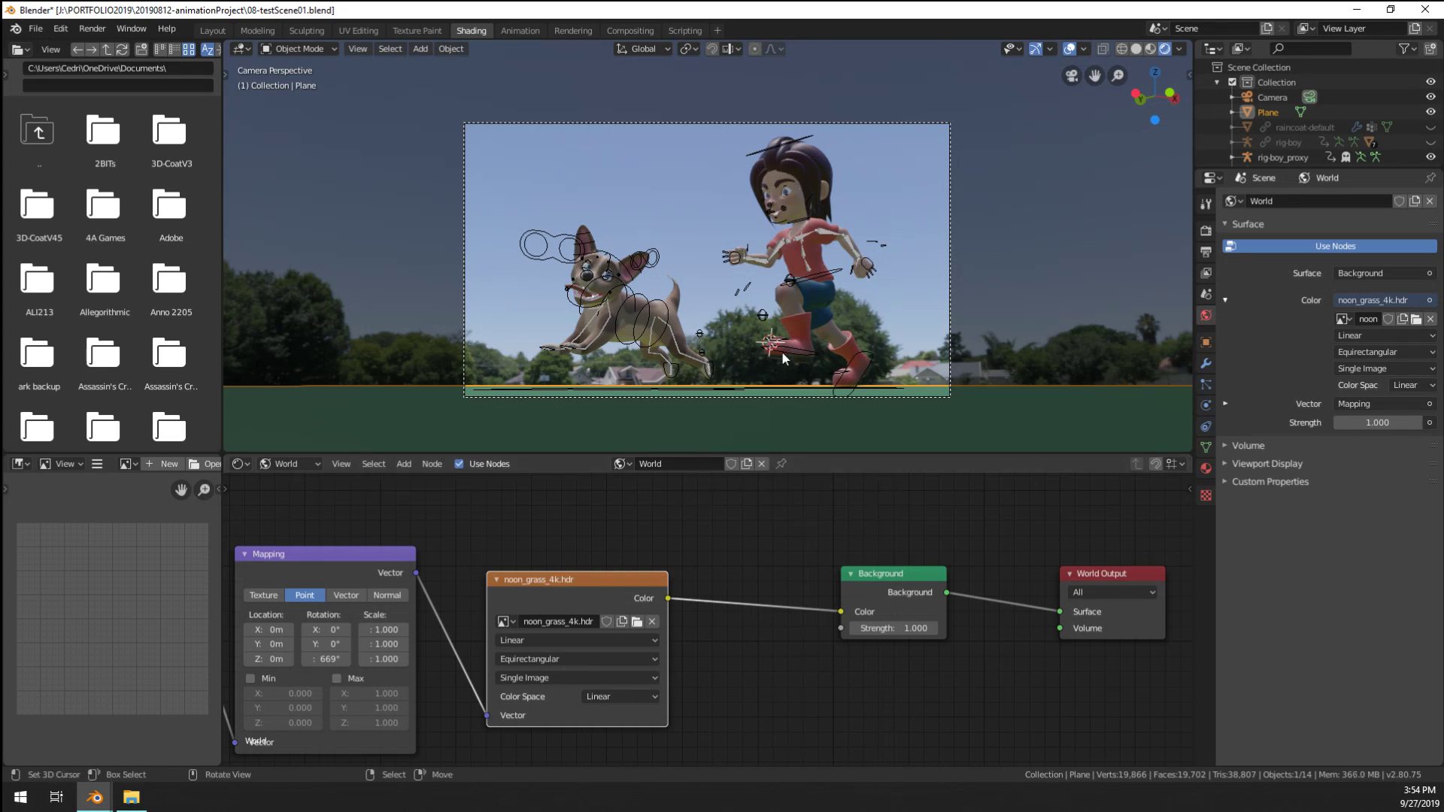
Hide the bones in the viewport overlays so the boy and dog appear without their rig controls
{"action": "key", "text": "shift+a"}
{"action": "mouse_move", "coordinate": [779, 575]}
{"action": "left_click", "coordinate": [1084, 54]}
{"action": "left_click", "coordinate": [1095, 215]}
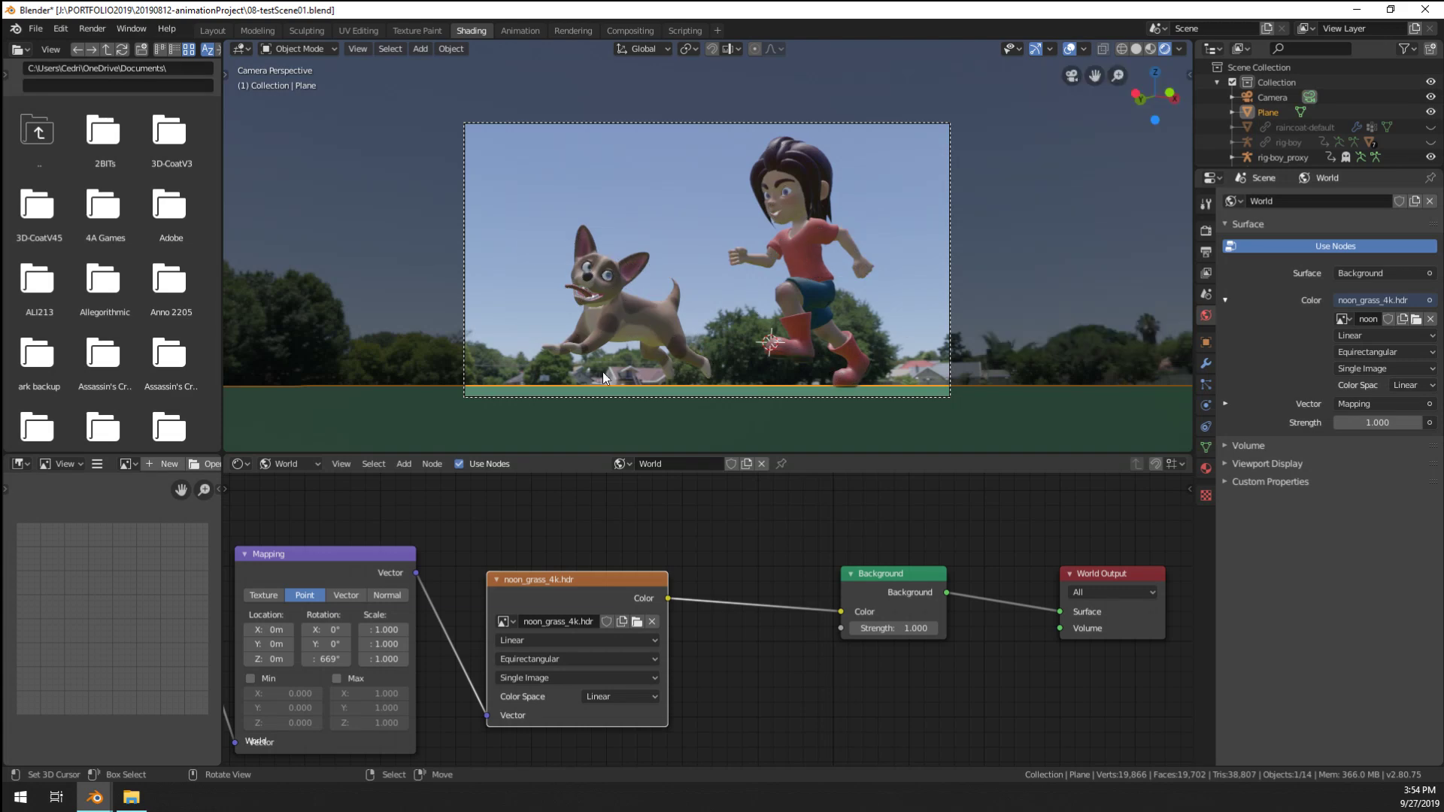
{"action": "scroll", "coordinate": [719, 344], "scroll_direction": "up", "scroll_amount": 1}
{"action": "scroll", "coordinate": [719, 344], "scroll_direction": "down", "scroll_amount": 3}
{"action": "scroll", "coordinate": [770, 337], "scroll_direction": "up", "scroll_amount": 5}
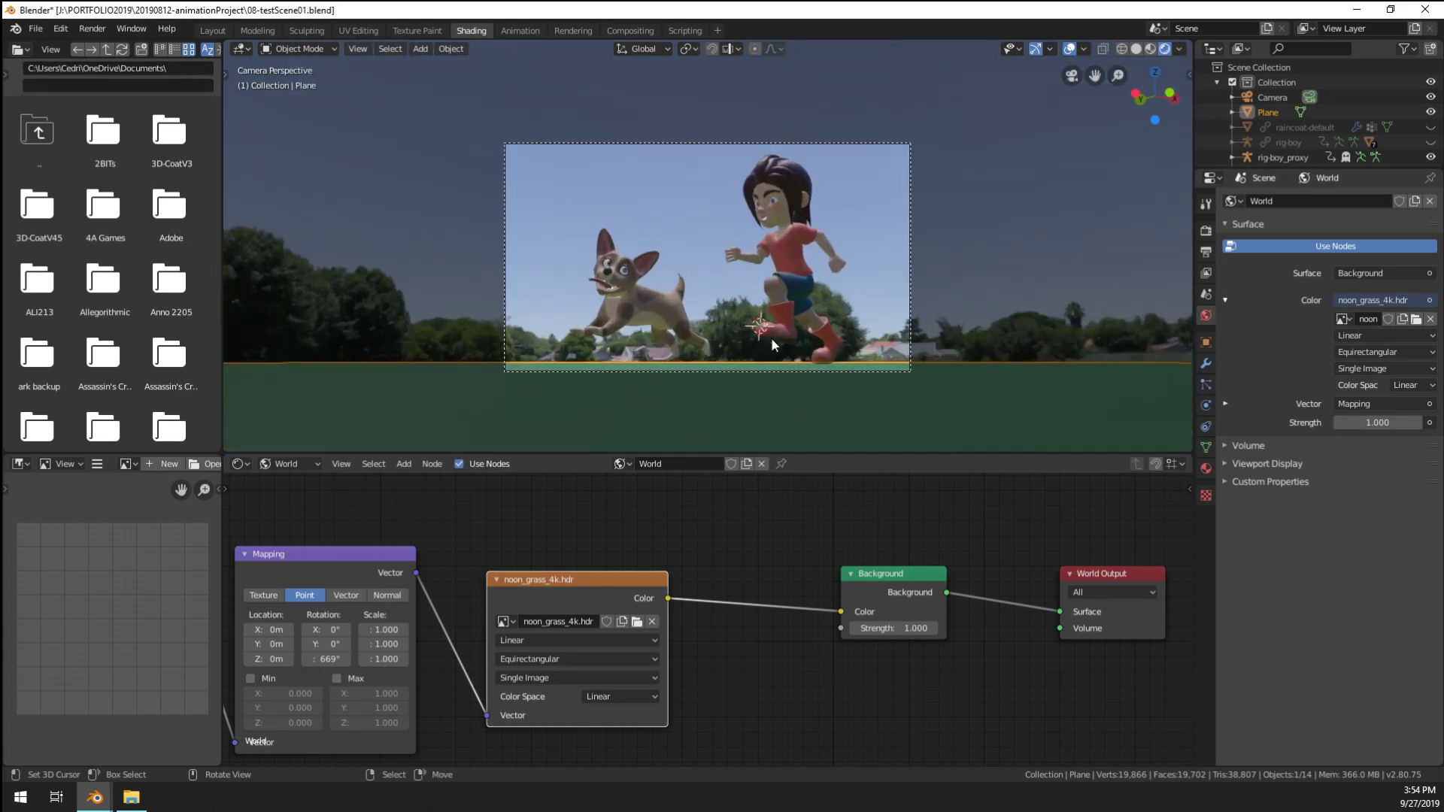
{"action": "scroll", "coordinate": [772, 340], "scroll_direction": "down", "scroll_amount": 4}
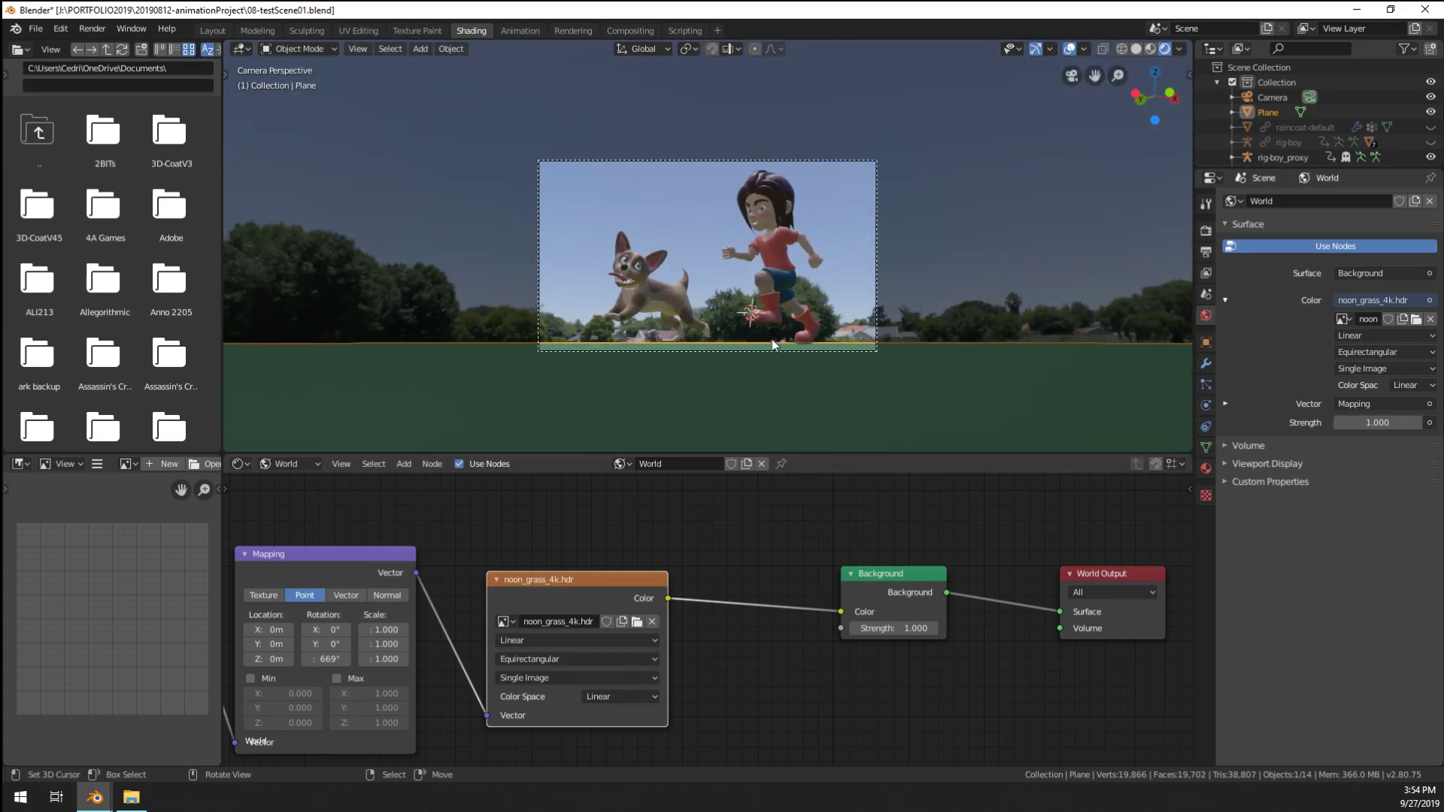
Add a Sun light above the dog and angle it diagonally down past the boy
{"action": "key", "text": "shift+a"}
{"action": "left_click", "coordinate": [1083, 49]}
{"action": "key", "text": "shift+a"}
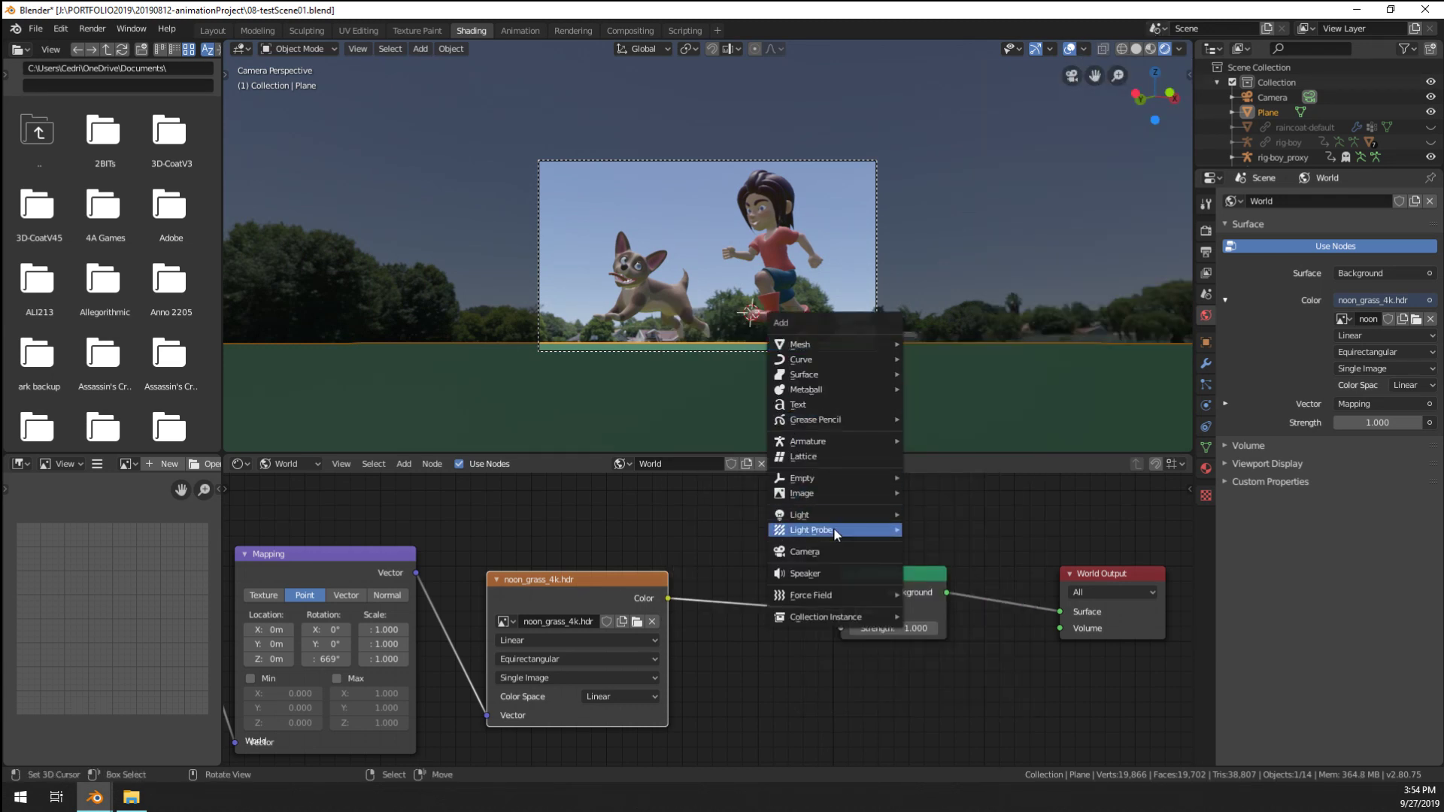
{"action": "mouse_move", "coordinate": [835, 513]}
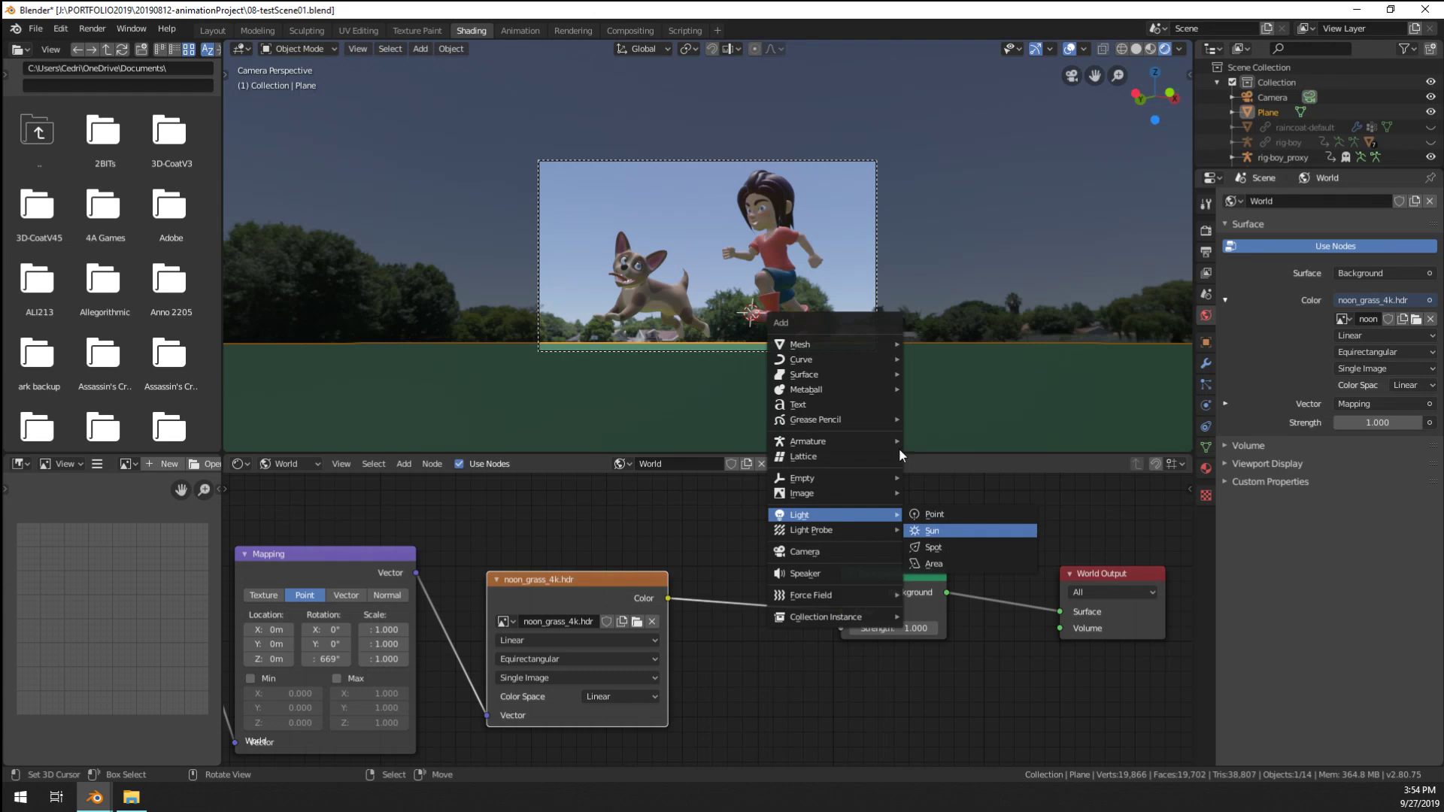
{"action": "left_click", "coordinate": [936, 530]}
{"action": "key", "text": "g"}
{"action": "left_click", "coordinate": [721, 263]}
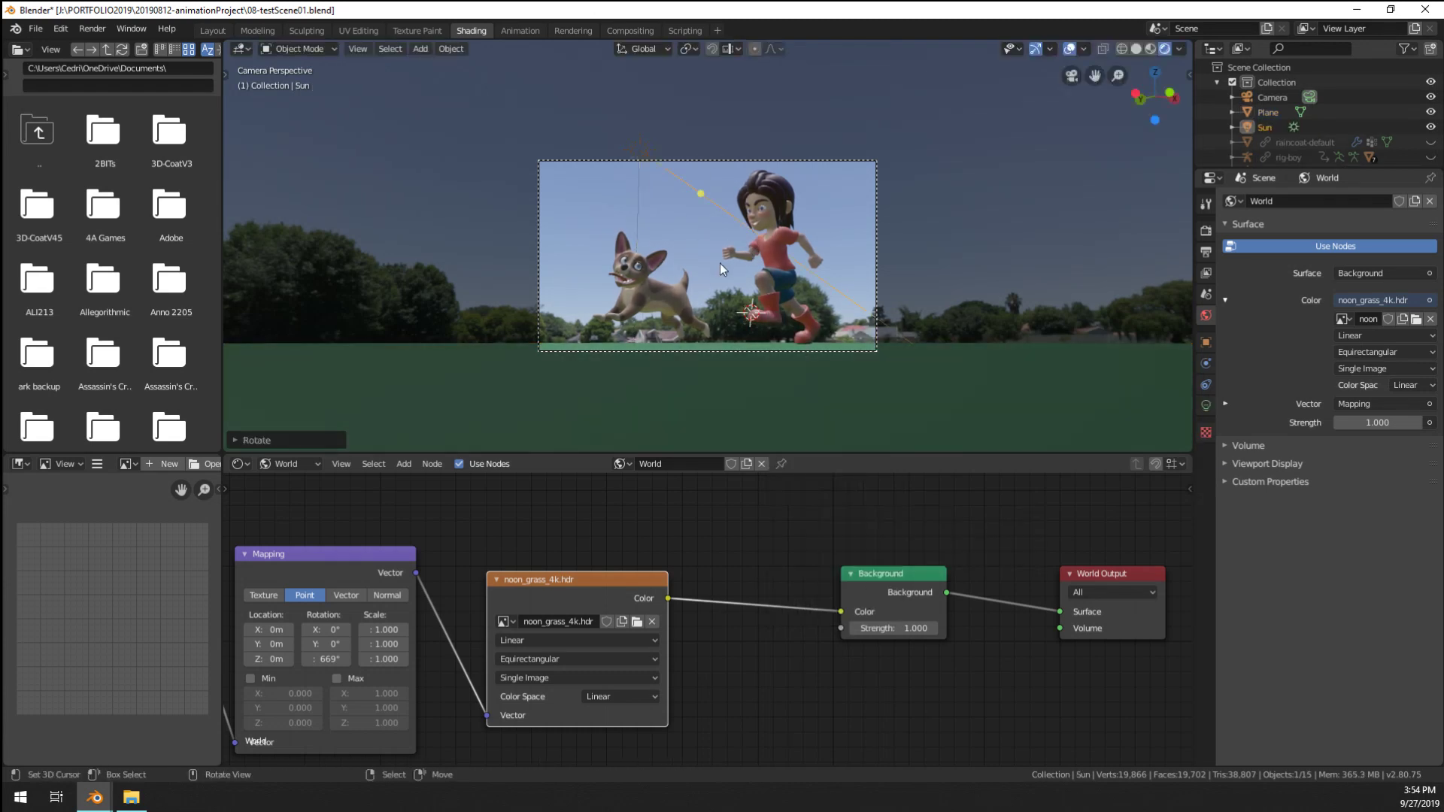
Split the 3D viewport into two side-by-side views
{"action": "scroll", "coordinate": [720, 269], "scroll_direction": "up", "scroll_amount": 3}
{"action": "left_click_drag", "start_coordinate": [1192, 41], "coordinate": [751, 226]}
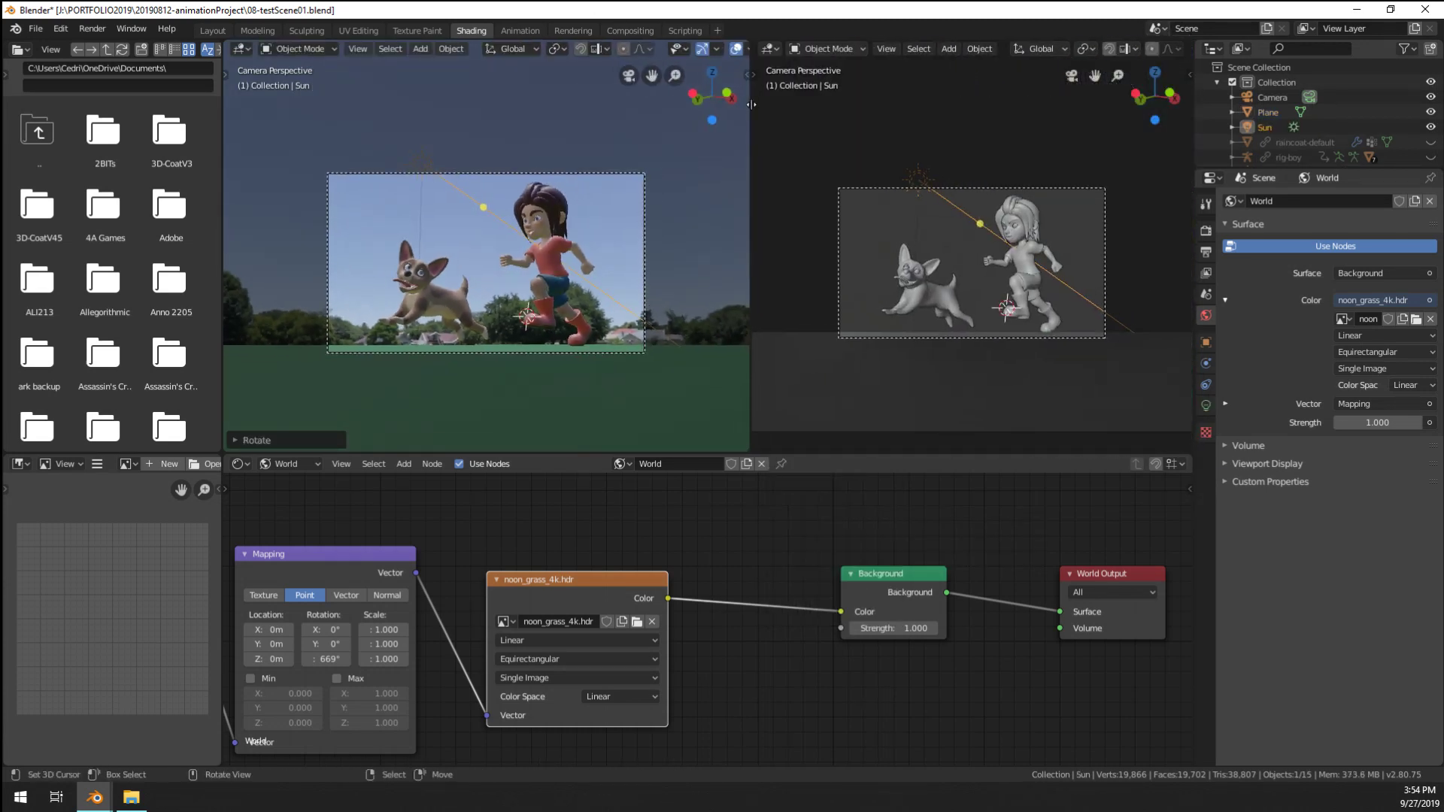
Join the two side-by-side 3D views back into one
{"action": "scroll", "coordinate": [546, 287], "scroll_direction": "up", "scroll_amount": 3}
{"action": "scroll", "coordinate": [546, 287], "scroll_direction": "down", "scroll_amount": 3}
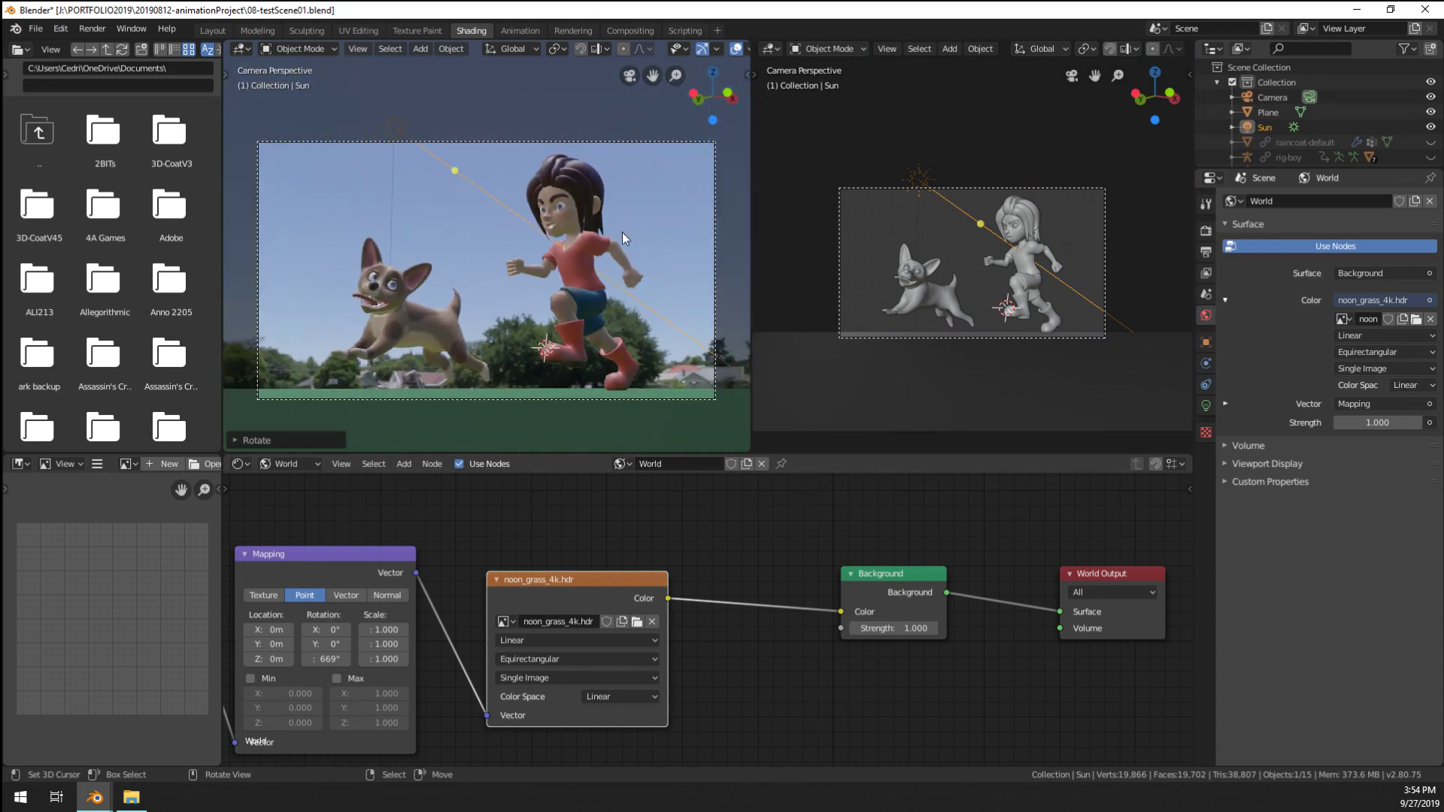
{"action": "left_click_drag", "start_coordinate": [749, 42], "coordinate": [811, 98]}
Add a new workspace based on the General Layout preset and name it lighting
{"action": "left_click", "coordinate": [720, 30]}
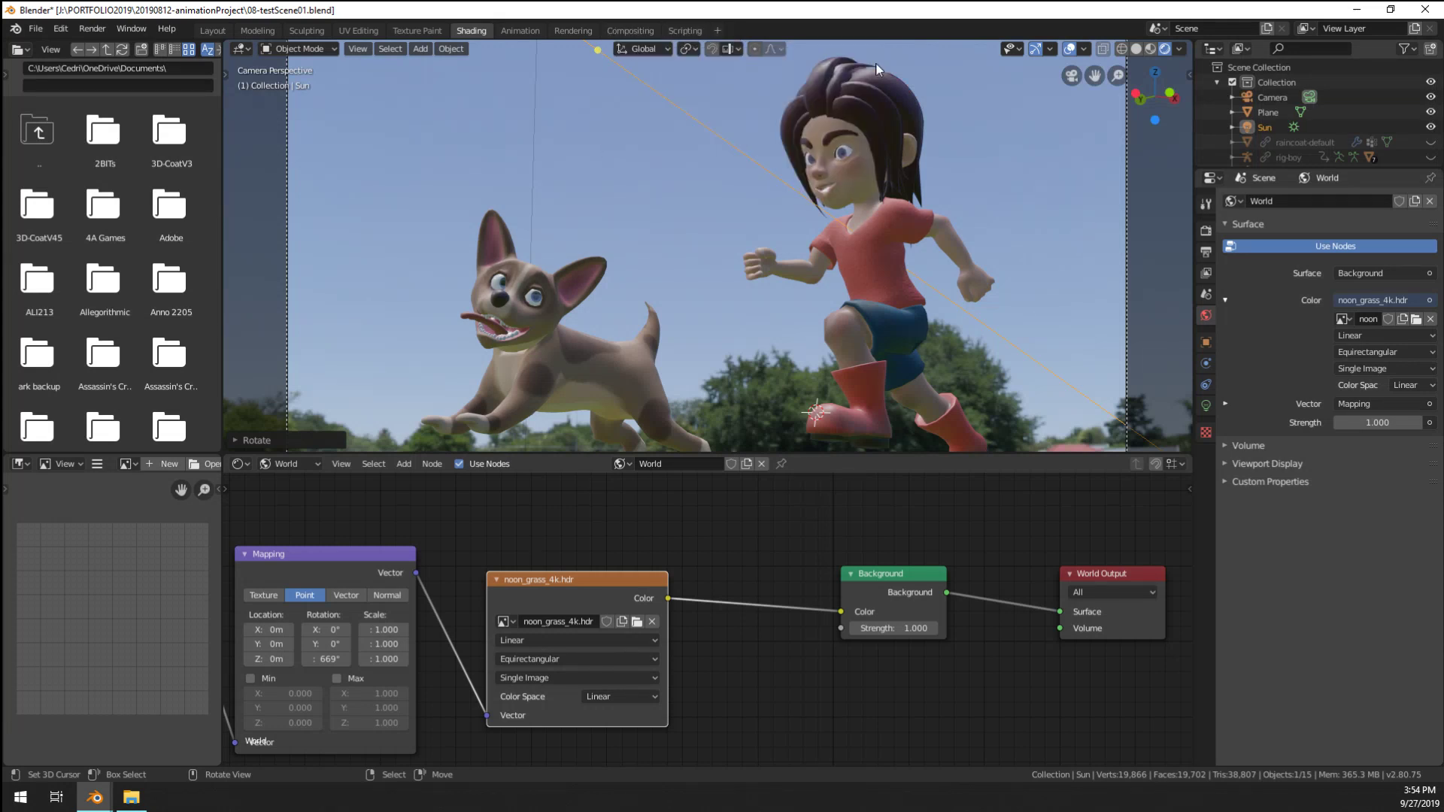
{"action": "left_click", "coordinate": [724, 29]}
{"action": "mouse_move", "coordinate": [688, 57]}
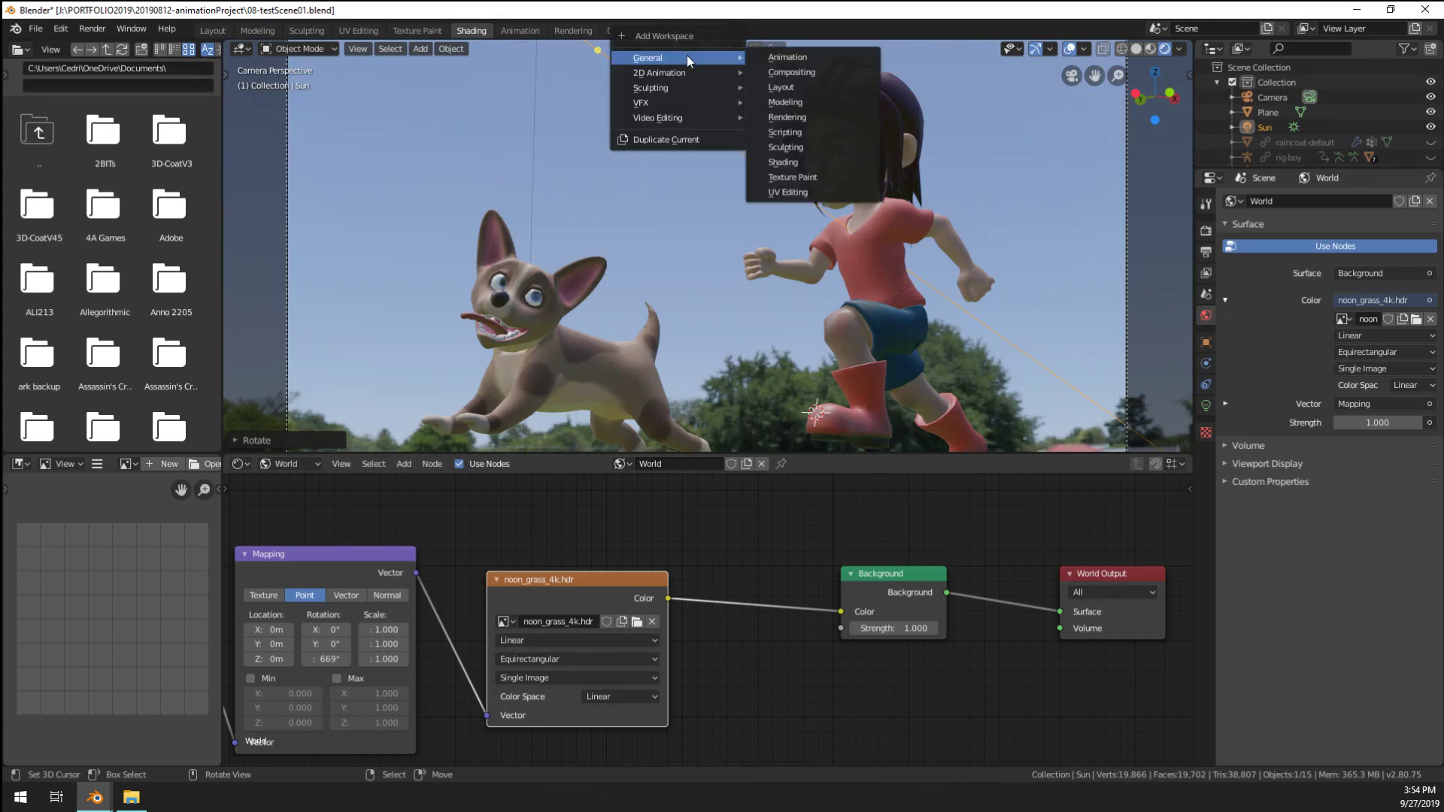
{"action": "left_click", "coordinate": [796, 88]}
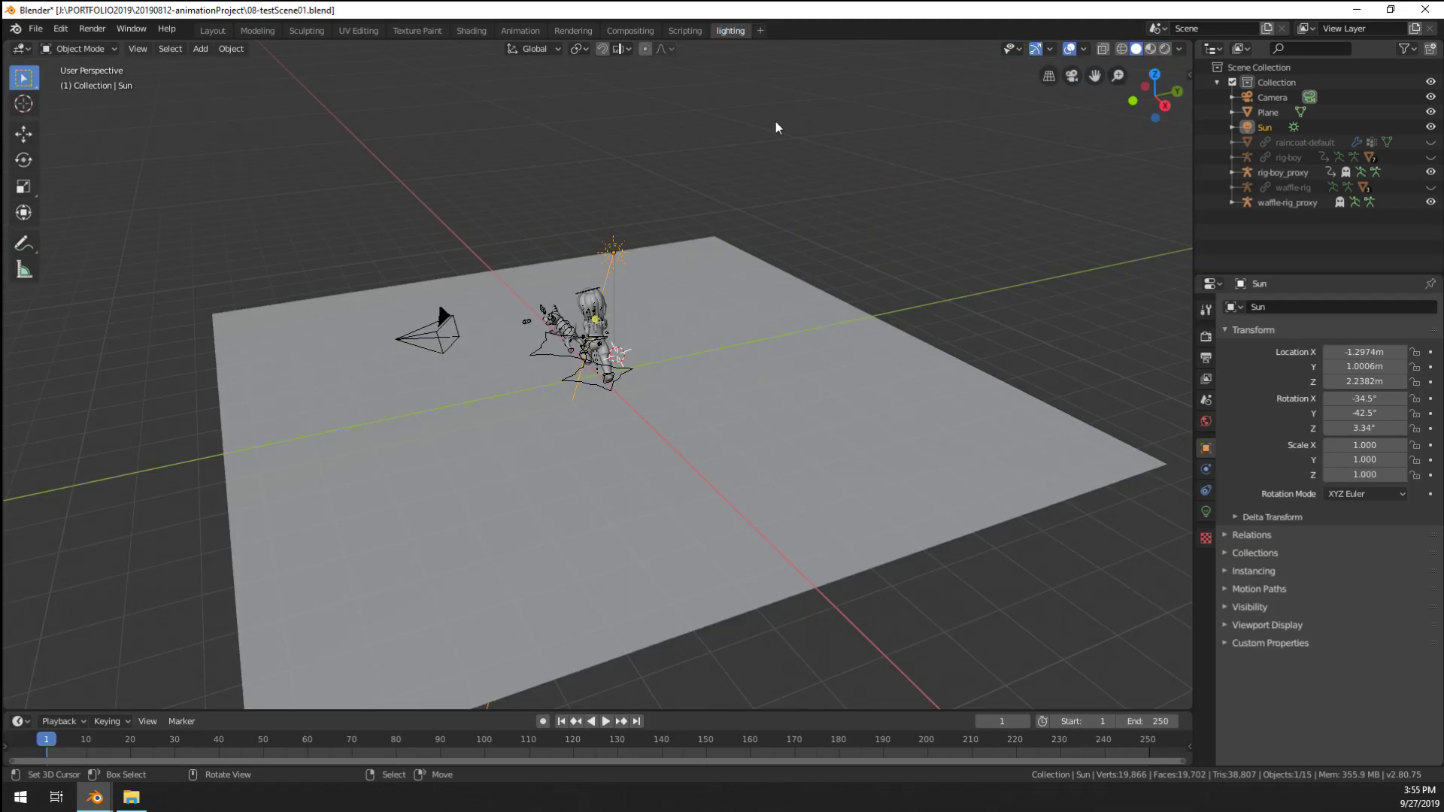
Look through the camera, split the 3D view into two side-by-side views and narrow the properties column slightly
{"action": "key", "text": "KP_0"}
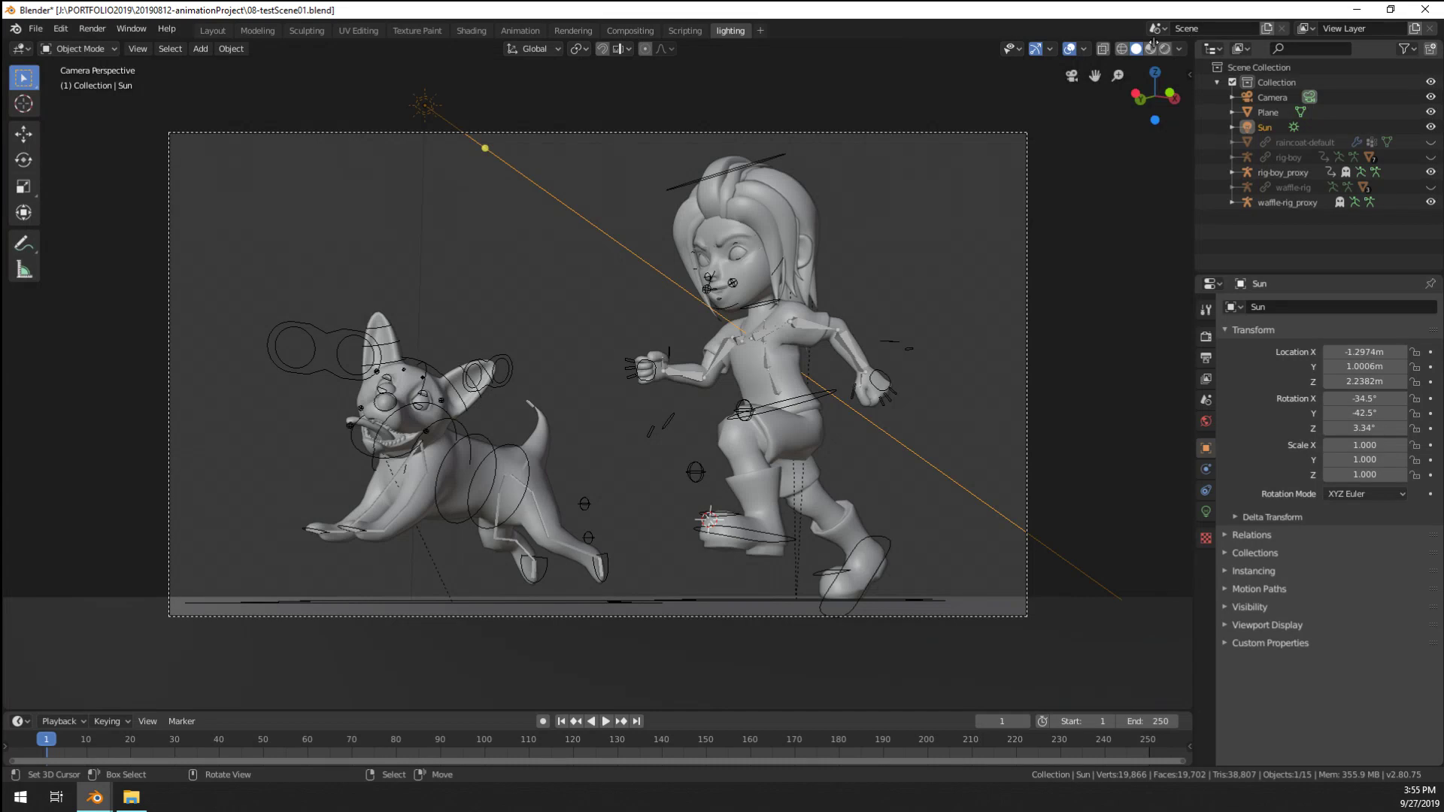
{"action": "left_click_drag", "start_coordinate": [1188, 43], "coordinate": [671, 112]}
{"action": "left_click_drag", "start_coordinate": [1193, 260], "coordinate": [1219, 269]}
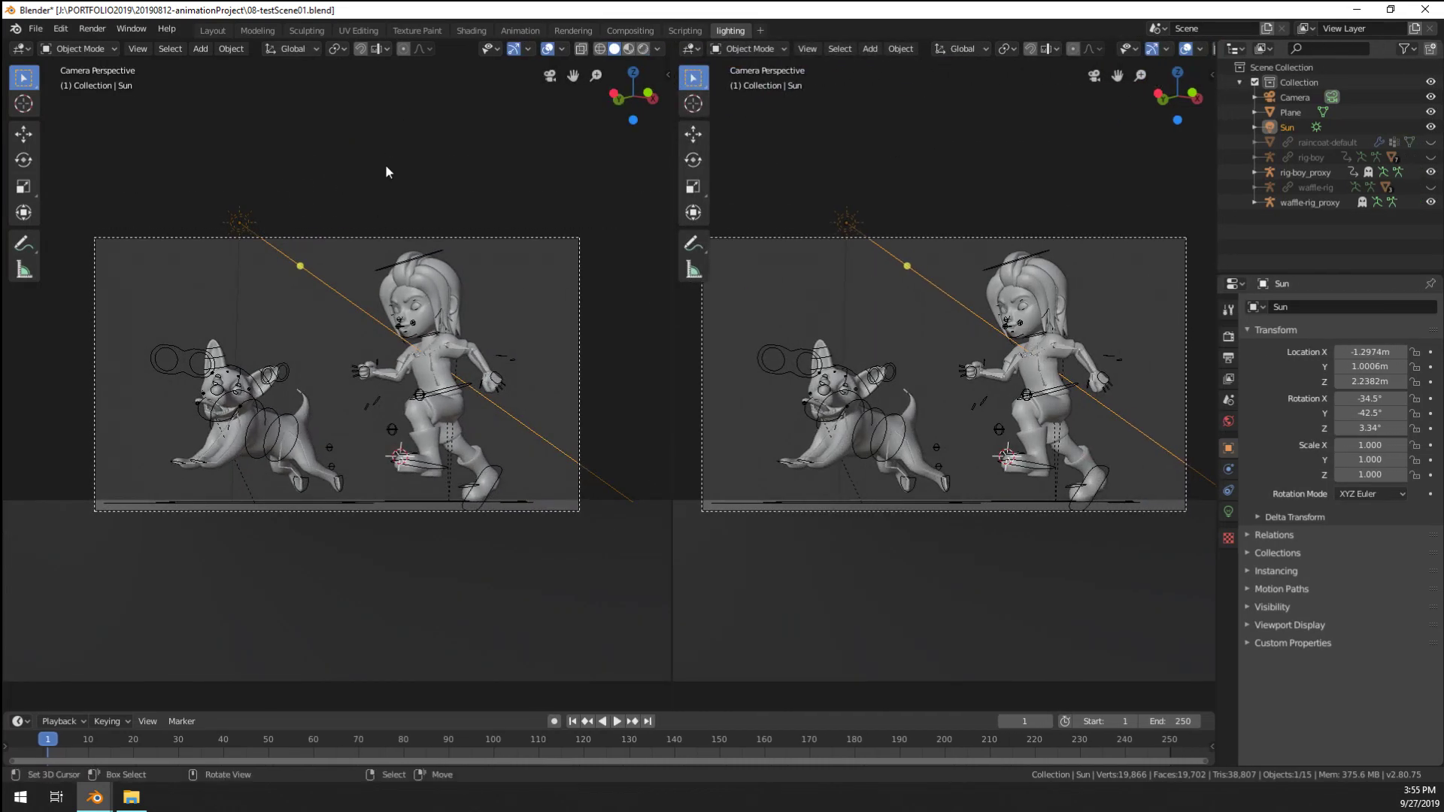
Switch the first camera view to rendered shading and hide its overlays, including the rig controls
{"action": "left_click", "coordinate": [643, 46]}
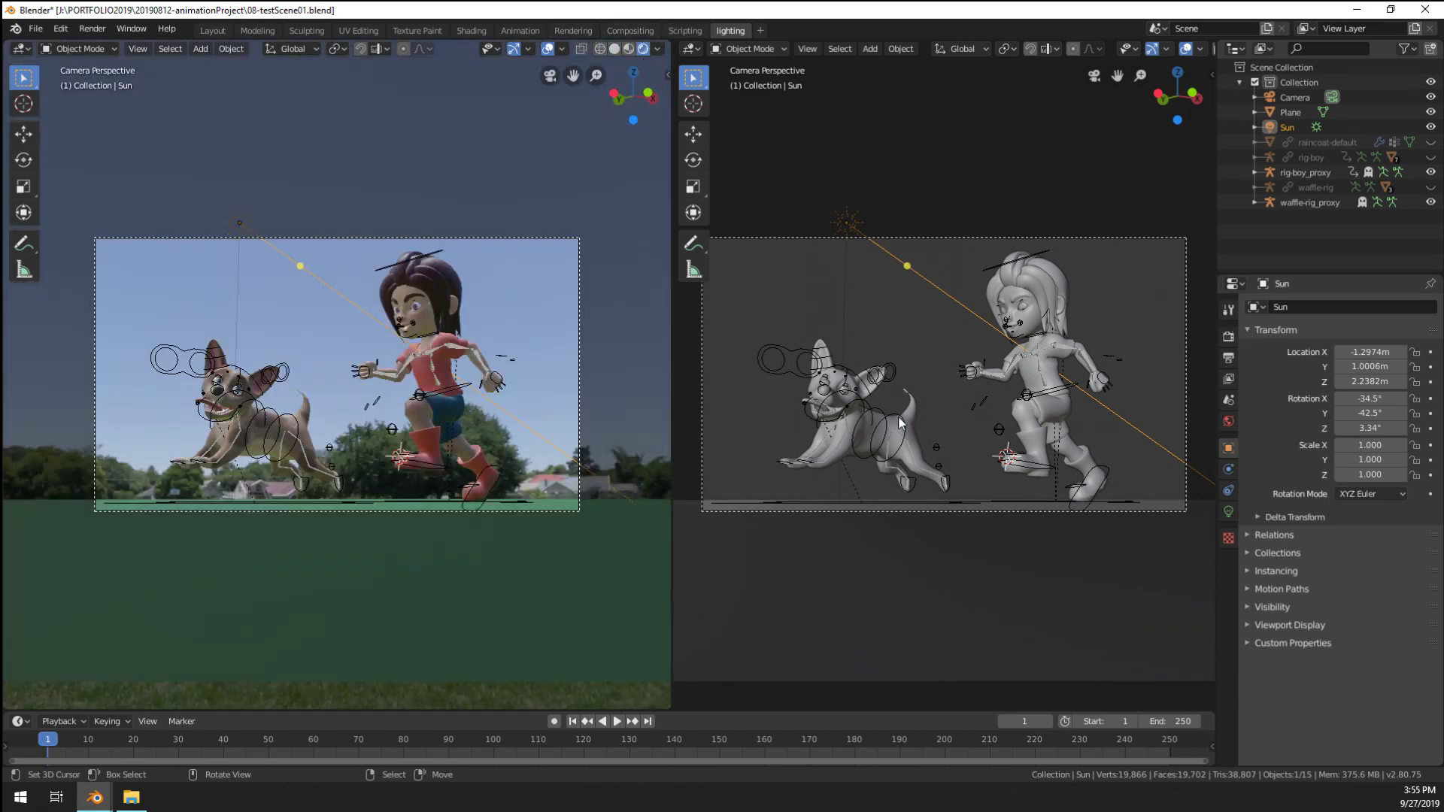
{"action": "left_click", "coordinate": [547, 50]}
{"action": "scroll", "coordinate": [897, 328], "scroll_direction": "up", "scroll_amount": 1}
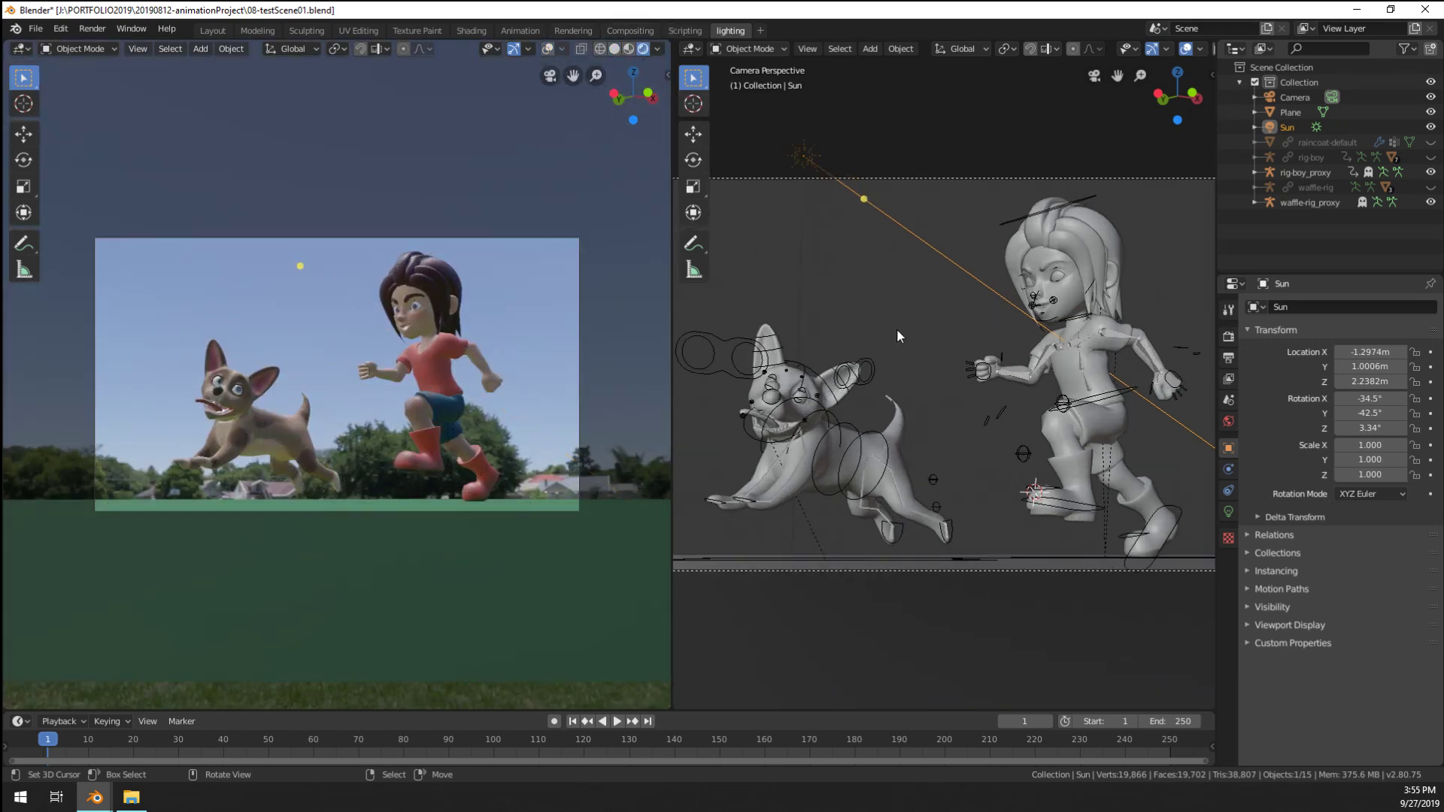
Take the second view out of the camera view and rotate the Sun light freely to change its angle
{"action": "key", "text": "KP_0"}
{"action": "middle_click_drag", "start_coordinate": [991, 346], "coordinate": [921, 291]}
{"action": "key", "text": "r"}
{"action": "left_click", "coordinate": [932, 396]}
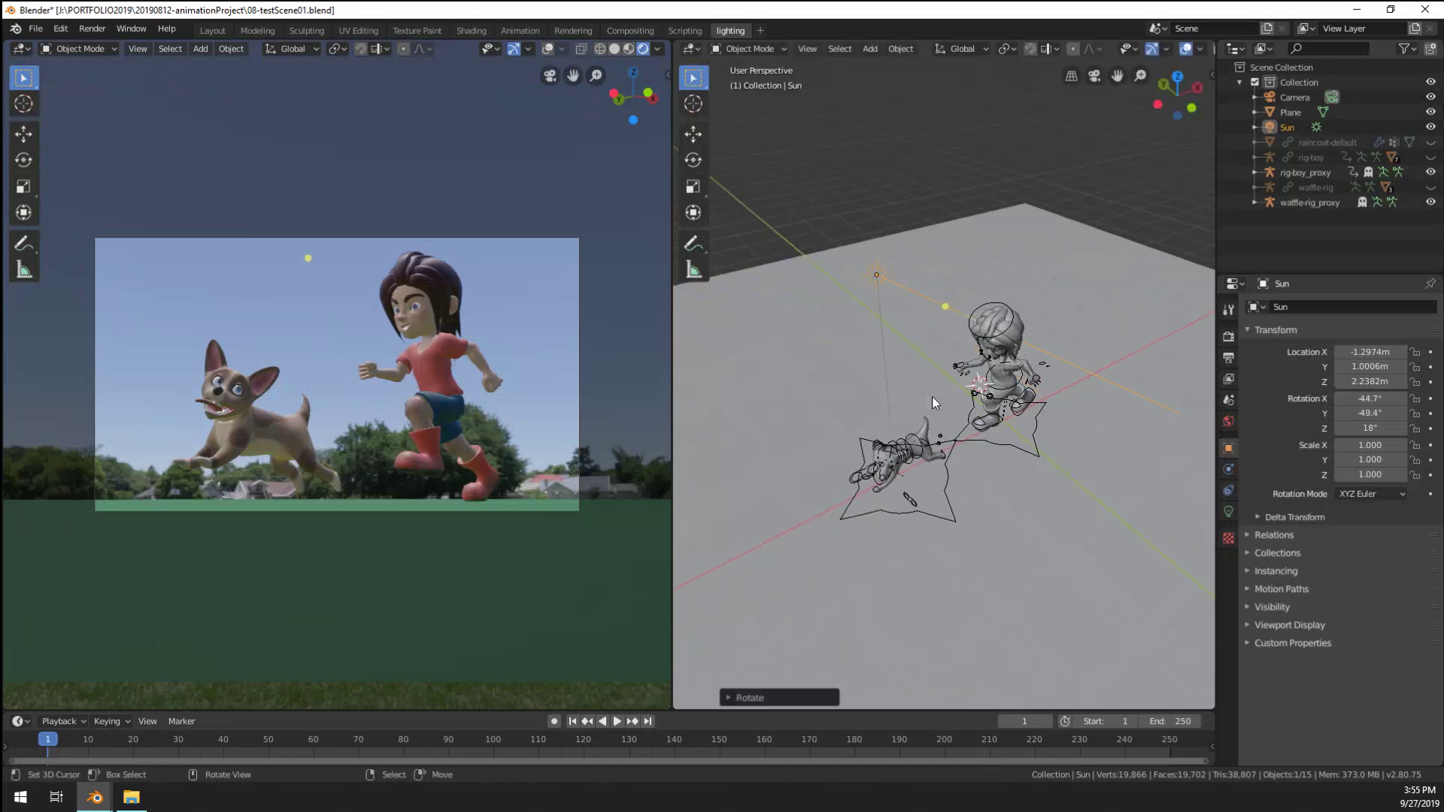
{"action": "key", "text": "r"}
{"action": "left_click", "coordinate": [802, 412]}
Move the Sun to about X -3.15 m, Y -1.07 m, Z 2.37 m beyond the dog and angle it toward the boy
{"action": "middle_click_drag", "start_coordinate": [803, 413], "coordinate": [917, 444]}
{"action": "key", "text": "g"}
{"action": "left_click", "coordinate": [1037, 400]}
{"action": "key", "text": "r"}
{"action": "left_click", "coordinate": [812, 381]}
{"action": "key", "text": "r"}
{"action": "left_click", "coordinate": [820, 466]}
{"action": "key", "text": "g"}
{"action": "left_click", "coordinate": [778, 429]}
{"action": "key", "text": "r"}
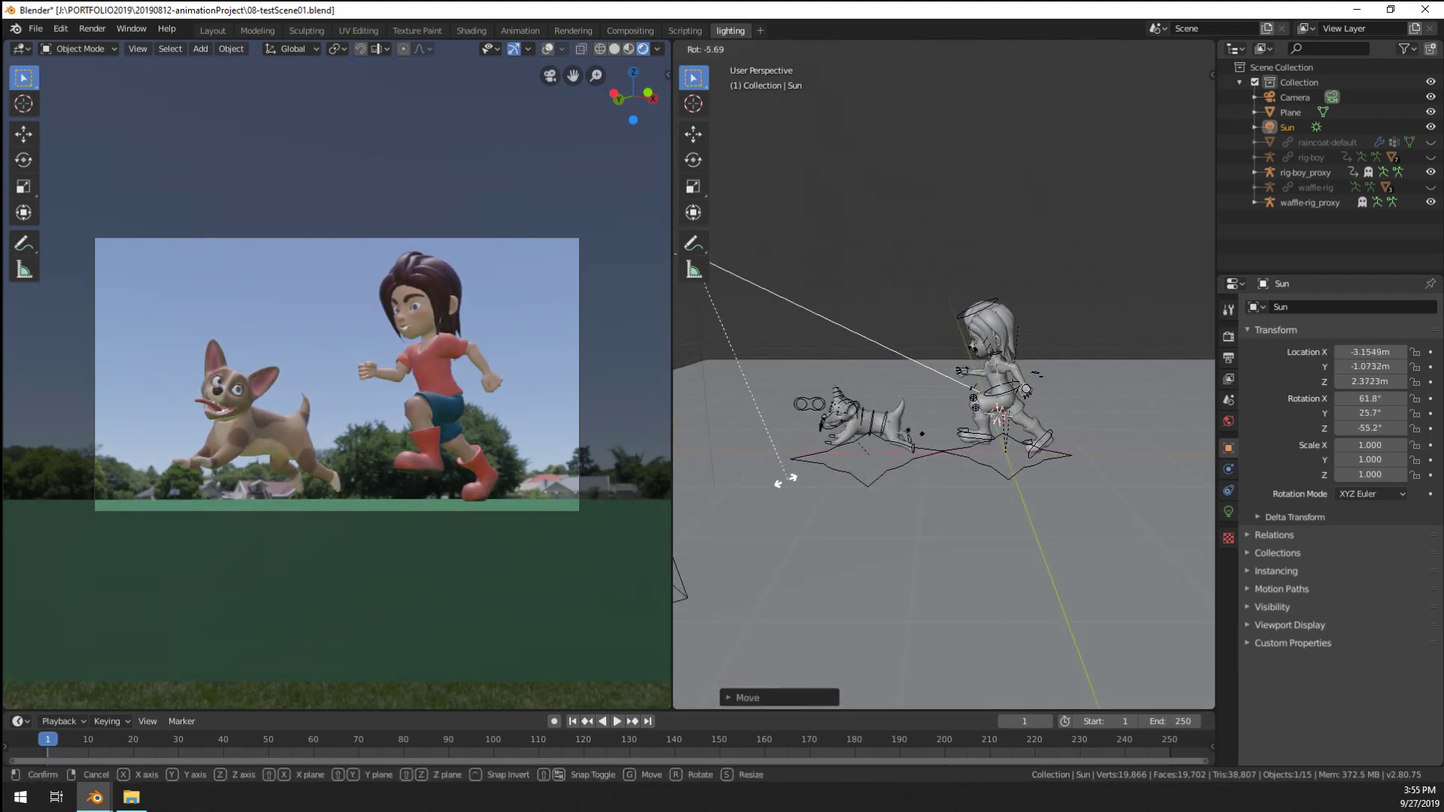
{"action": "left_click", "coordinate": [776, 480]}
Turn the Sun about the global Z axis to about -12° and move it to about X -2.42 m, Y -1.2 m
{"action": "middle_click_drag", "start_coordinate": [776, 480], "coordinate": [904, 420]}
{"action": "key", "text": "r"}
{"action": "key", "text": "z"}
{"action": "left_click", "coordinate": [1022, 487]}
{"action": "key", "text": "r"}
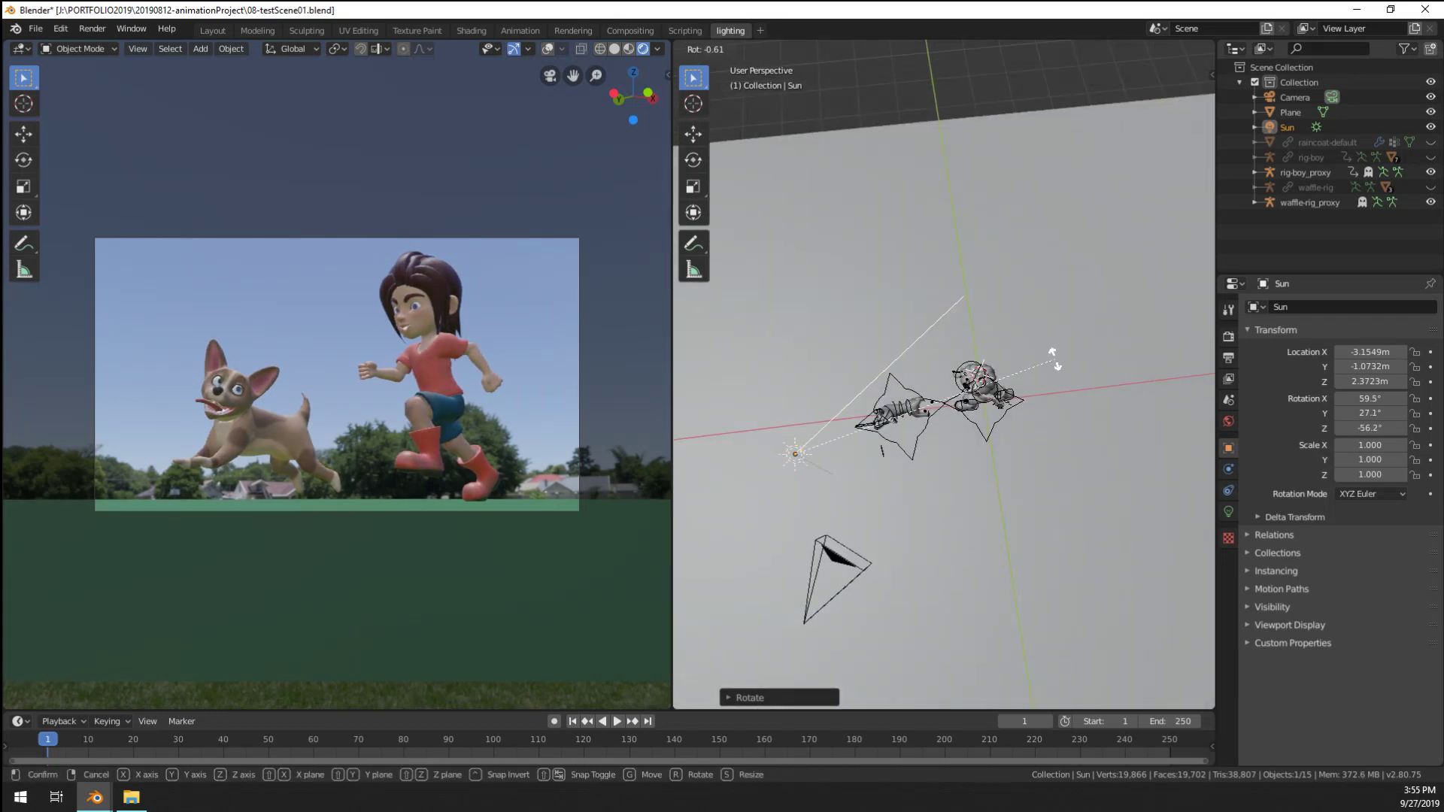
{"action": "key", "text": "z"}
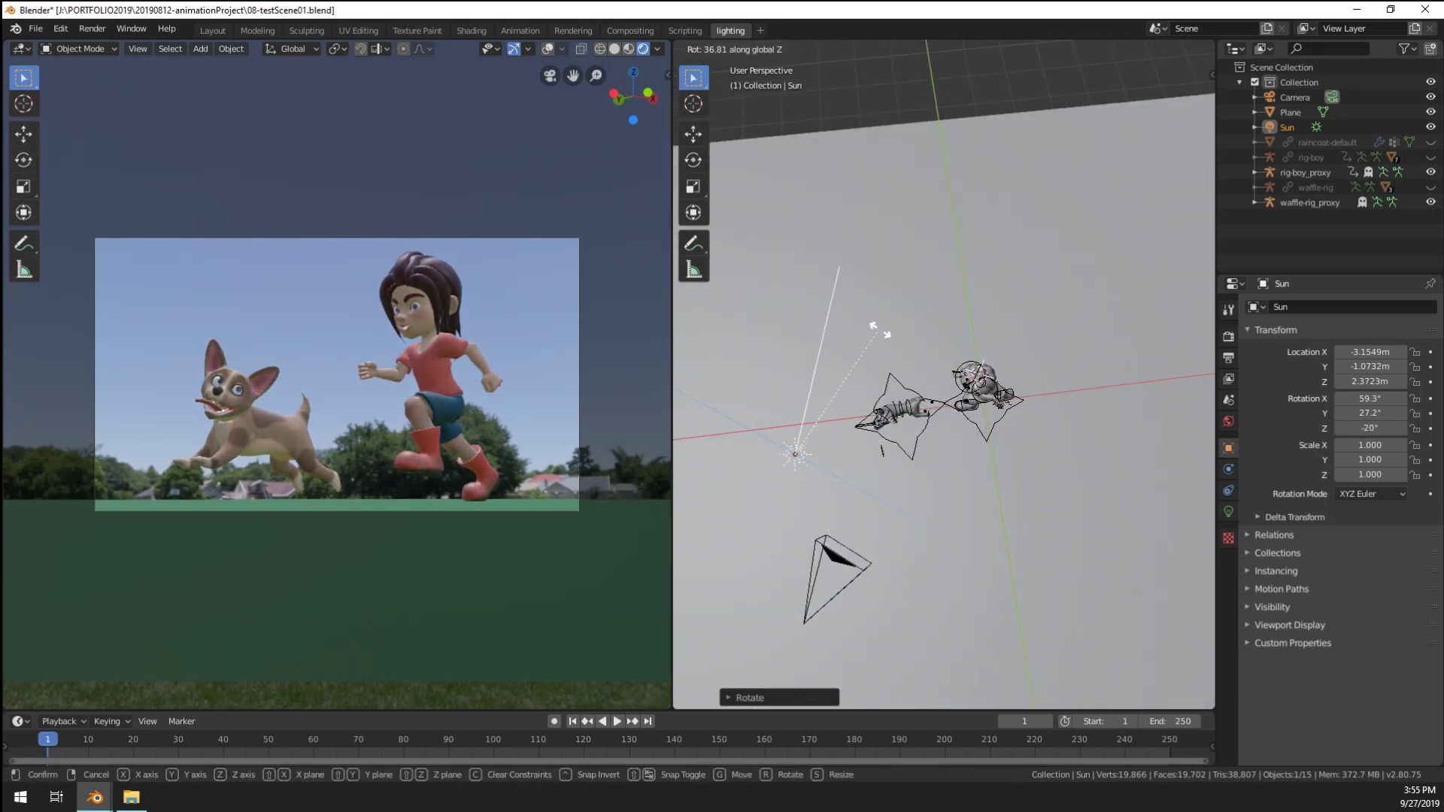
{"action": "left_click", "coordinate": [867, 332]}
{"action": "key", "text": "g"}
{"action": "left_click", "coordinate": [918, 333]}
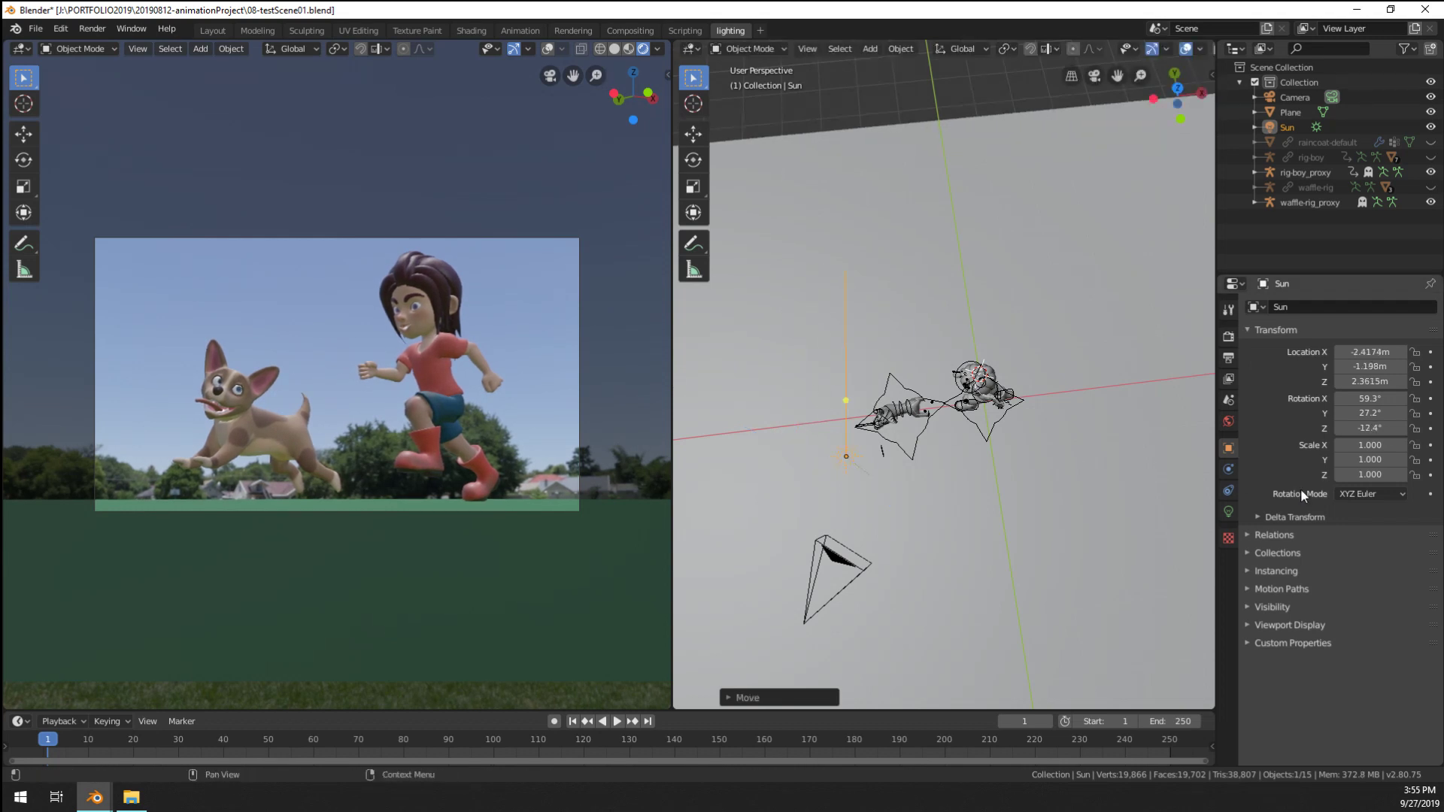
Set the Sun light's strength to 1.620 and tint its colour a pale peach
{"action": "left_click", "coordinate": [1228, 512]}
{"action": "left_click_drag", "start_coordinate": [1377, 405], "coordinate": [1399, 405]}
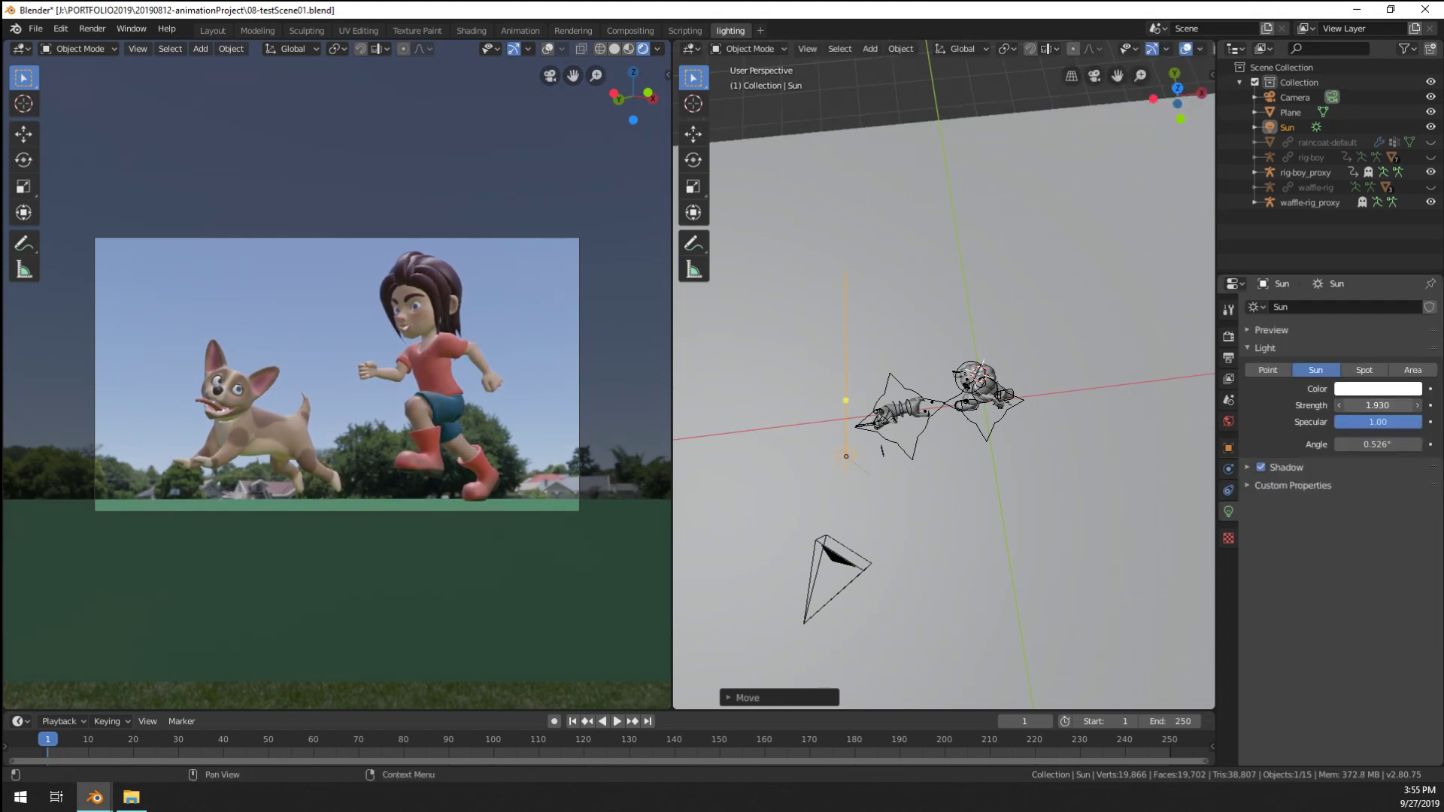
{"action": "left_click", "coordinate": [1369, 388]}
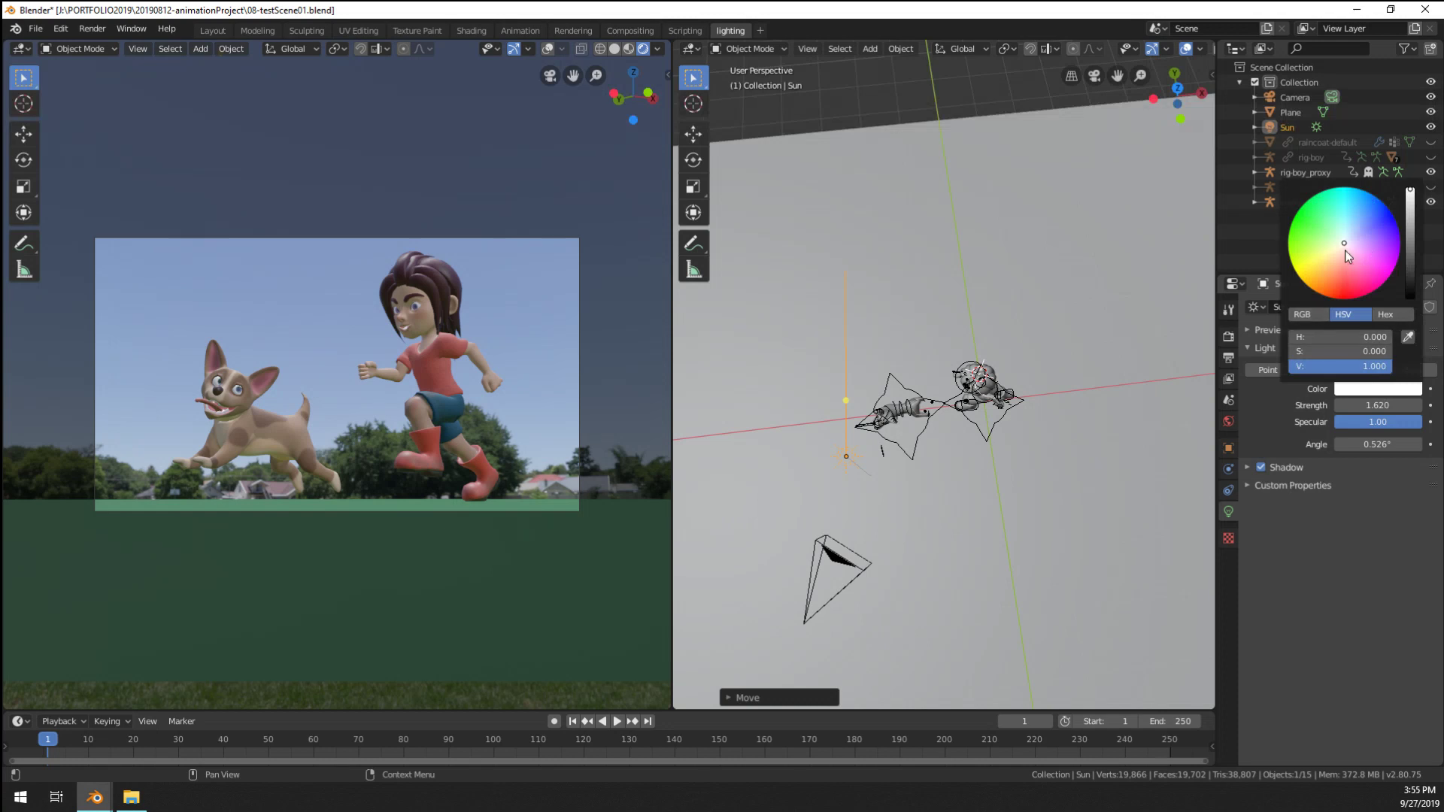
{"action": "left_click_drag", "start_coordinate": [1345, 251], "coordinate": [1340, 254]}
Duplicate the Sun behind the dog and rotate the copy about the global Z axis to aim toward the camera's side
{"action": "middle_click_drag", "start_coordinate": [918, 361], "coordinate": [939, 399]}
{"action": "key", "text": "shift+d"}
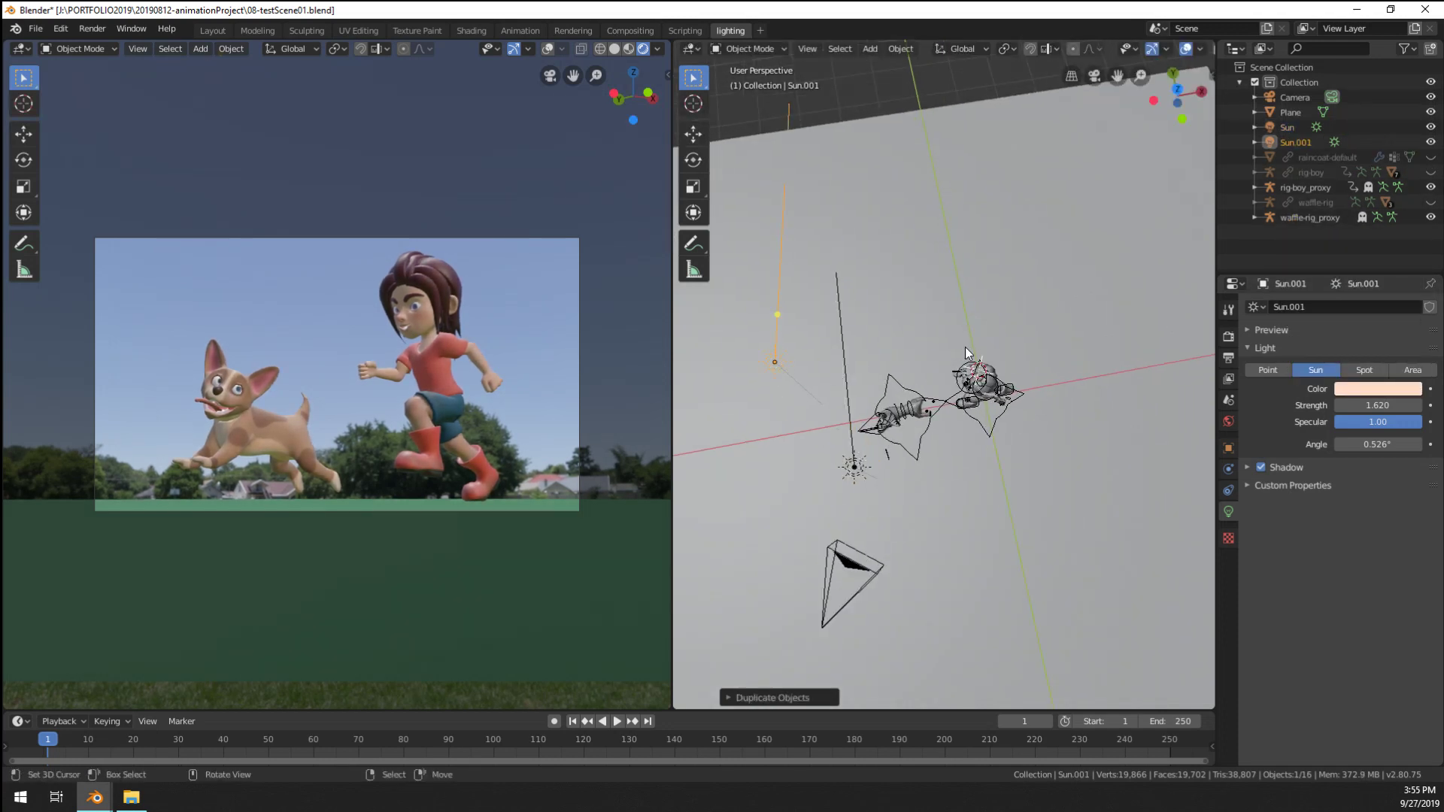
{"action": "key", "text": "r"}
{"action": "key", "text": "z"}
{"action": "left_click", "coordinate": [1278, 410]}
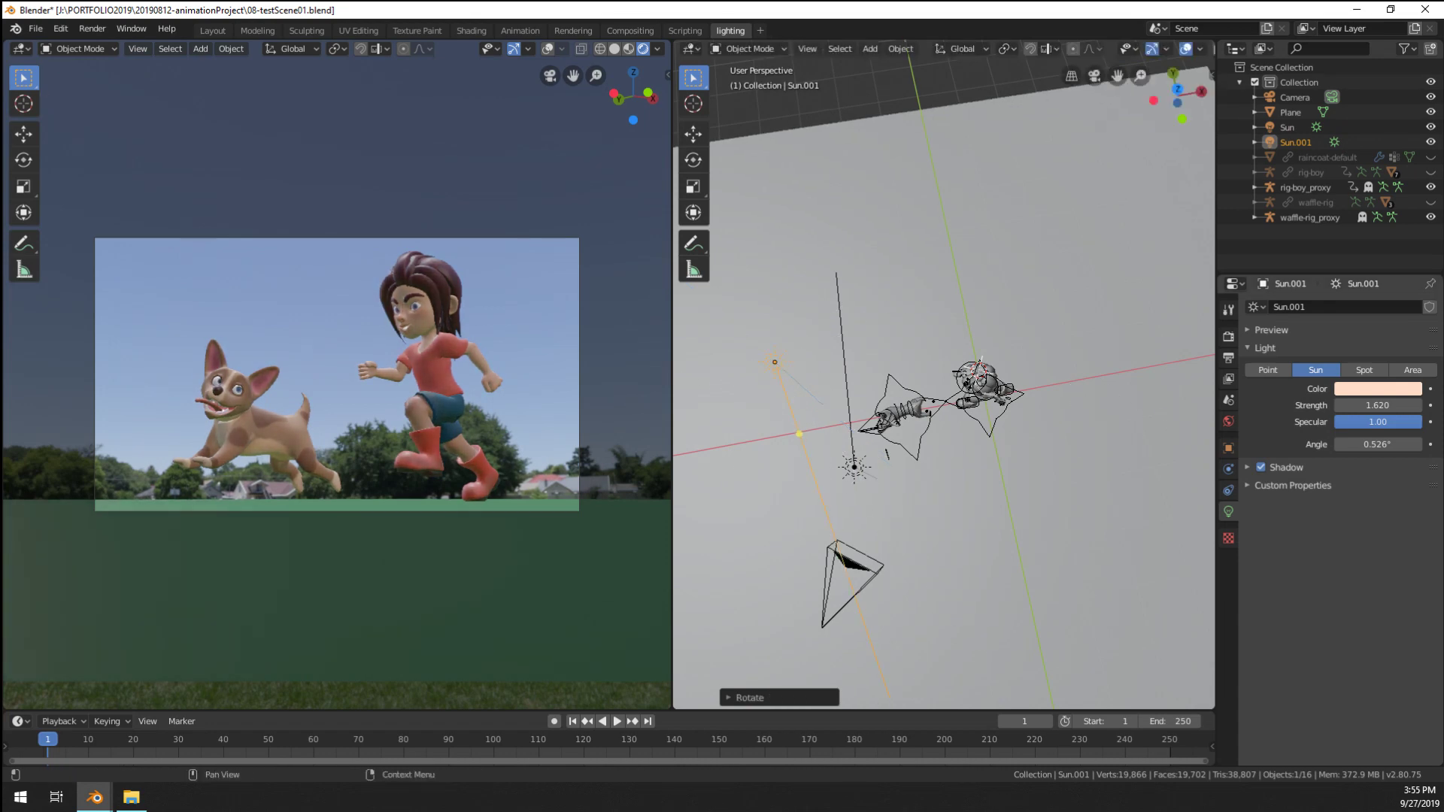
Change the duplicated Sun's colour to light blue with hue 0.583 and saturation 0.508
{"action": "left_click", "coordinate": [1380, 391]}
{"action": "left_click_drag", "start_coordinate": [1345, 240], "coordinate": [1359, 215]}
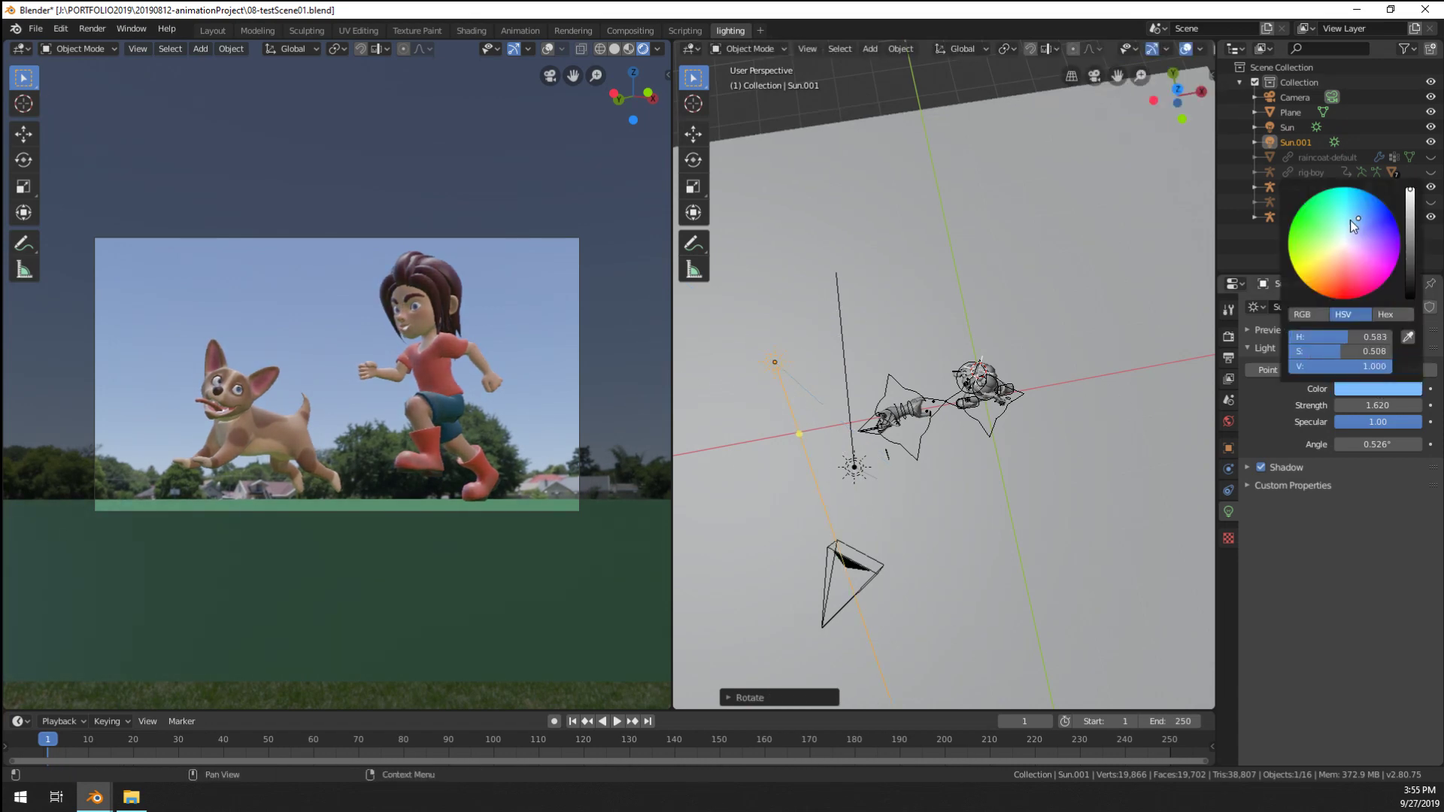
{"action": "scroll", "coordinate": [377, 385], "scroll_direction": "up", "scroll_amount": 6}
{"action": "scroll", "coordinate": [399, 388], "scroll_direction": "down", "scroll_amount": 4}
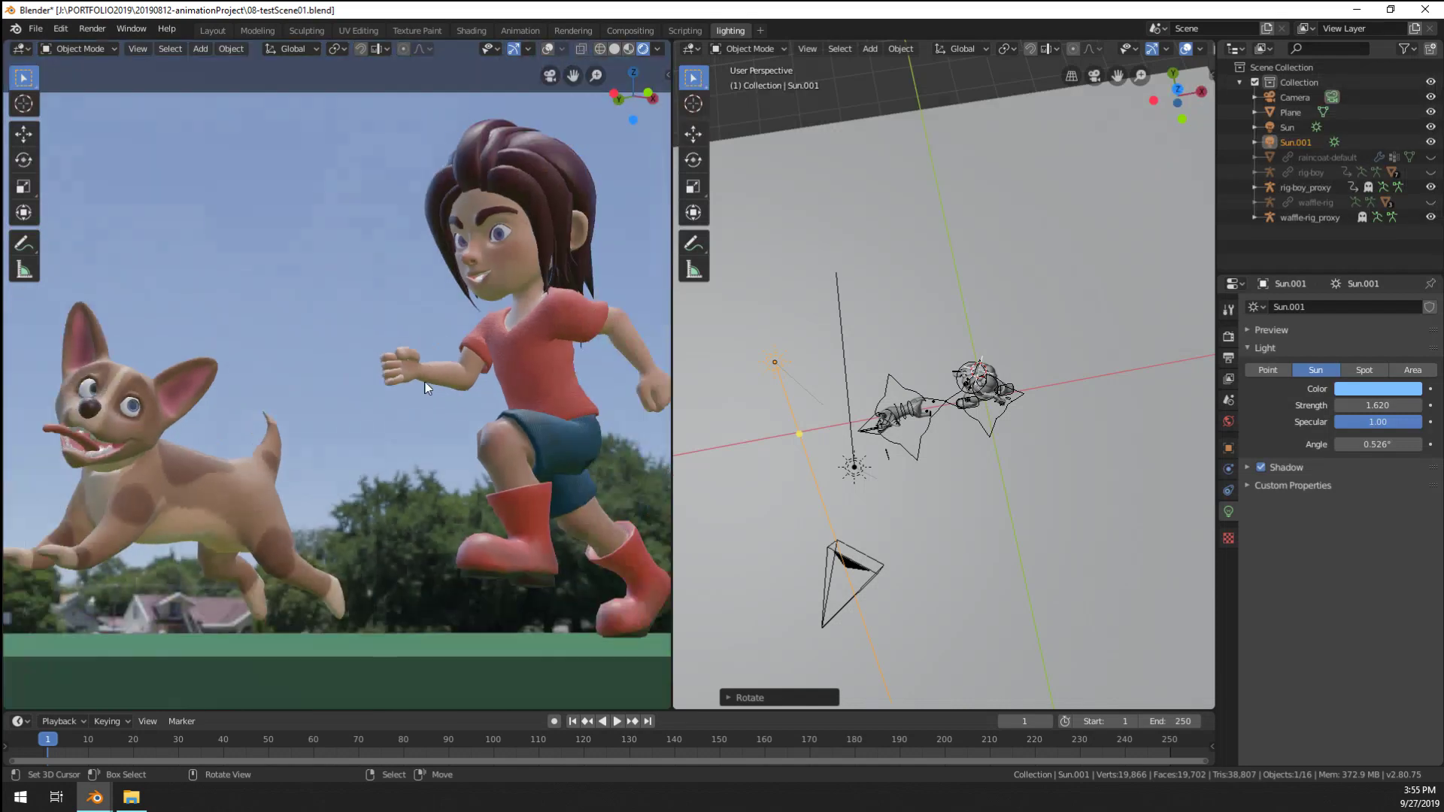
Move the blue Sun and adjust its rotation to refine how it lights the characters
{"action": "key", "text": "g"}
{"action": "key", "text": "Return"}
{"action": "key", "text": "r"}
{"action": "key", "text": "Return"}
Examine the lighting and the boy's face and mouth up close in the rendered view
{"action": "scroll", "coordinate": [787, 441], "scroll_direction": "down", "scroll_amount": 2}
{"action": "scroll", "coordinate": [444, 291], "scroll_direction": "up", "scroll_amount": 5}
{"action": "scroll", "coordinate": [552, 305], "scroll_direction": "down", "scroll_amount": 3}
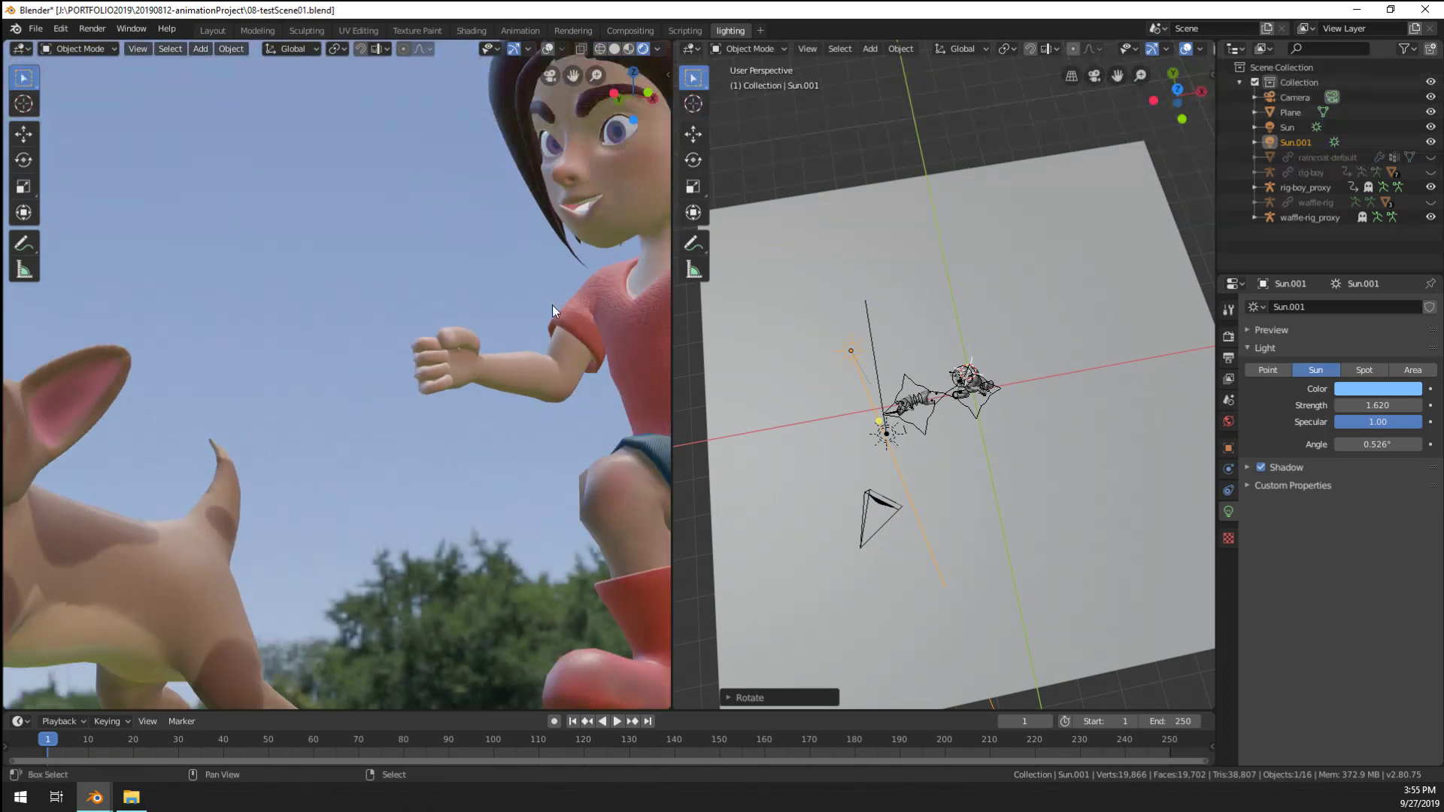
{"action": "scroll", "coordinate": [552, 304], "scroll_direction": "up", "scroll_amount": 6}
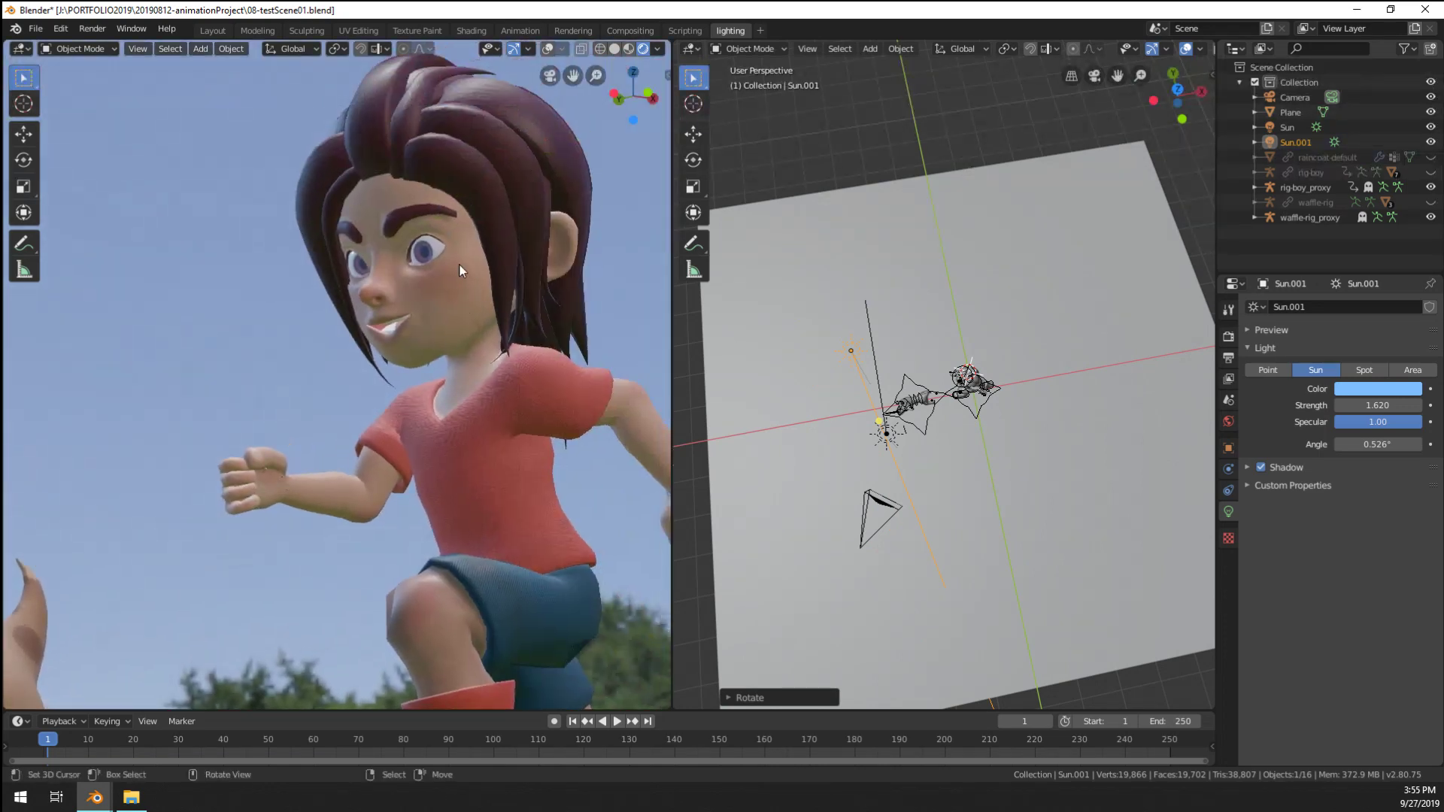
{"action": "scroll", "coordinate": [454, 338], "scroll_direction": "down", "scroll_amount": 4}
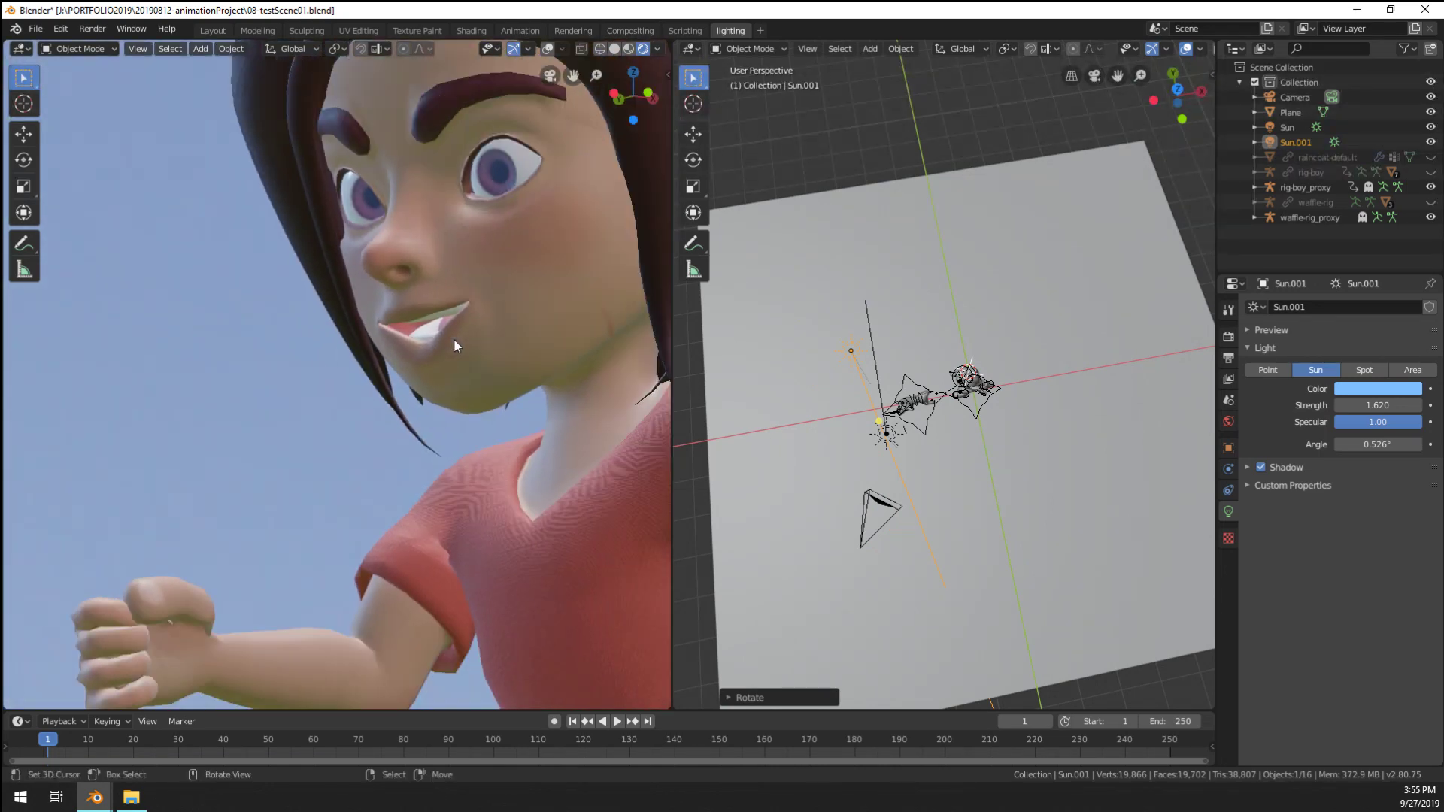
{"action": "scroll", "coordinate": [454, 339], "scroll_direction": "up", "scroll_amount": 6}
{"action": "scroll", "coordinate": [460, 334], "scroll_direction": "down", "scroll_amount": 1}
{"action": "scroll", "coordinate": [460, 335], "scroll_direction": "up", "scroll_amount": 2}
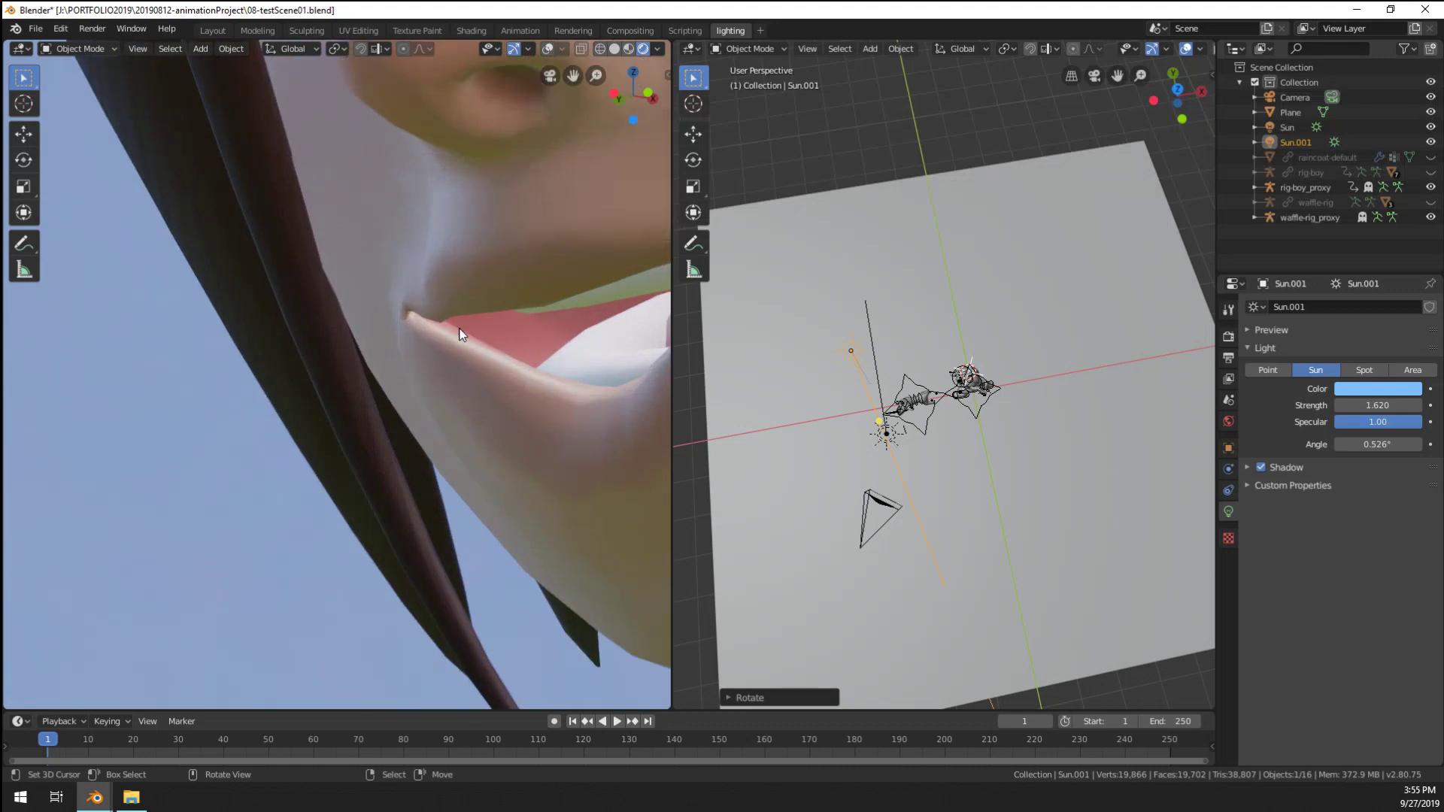
{"action": "scroll", "coordinate": [444, 376], "scroll_direction": "down", "scroll_amount": 4}
Put the boy's rig in Pose Mode and move the right mouth-corner control to adjust his mouth
{"action": "left_click", "coordinate": [575, 292]}
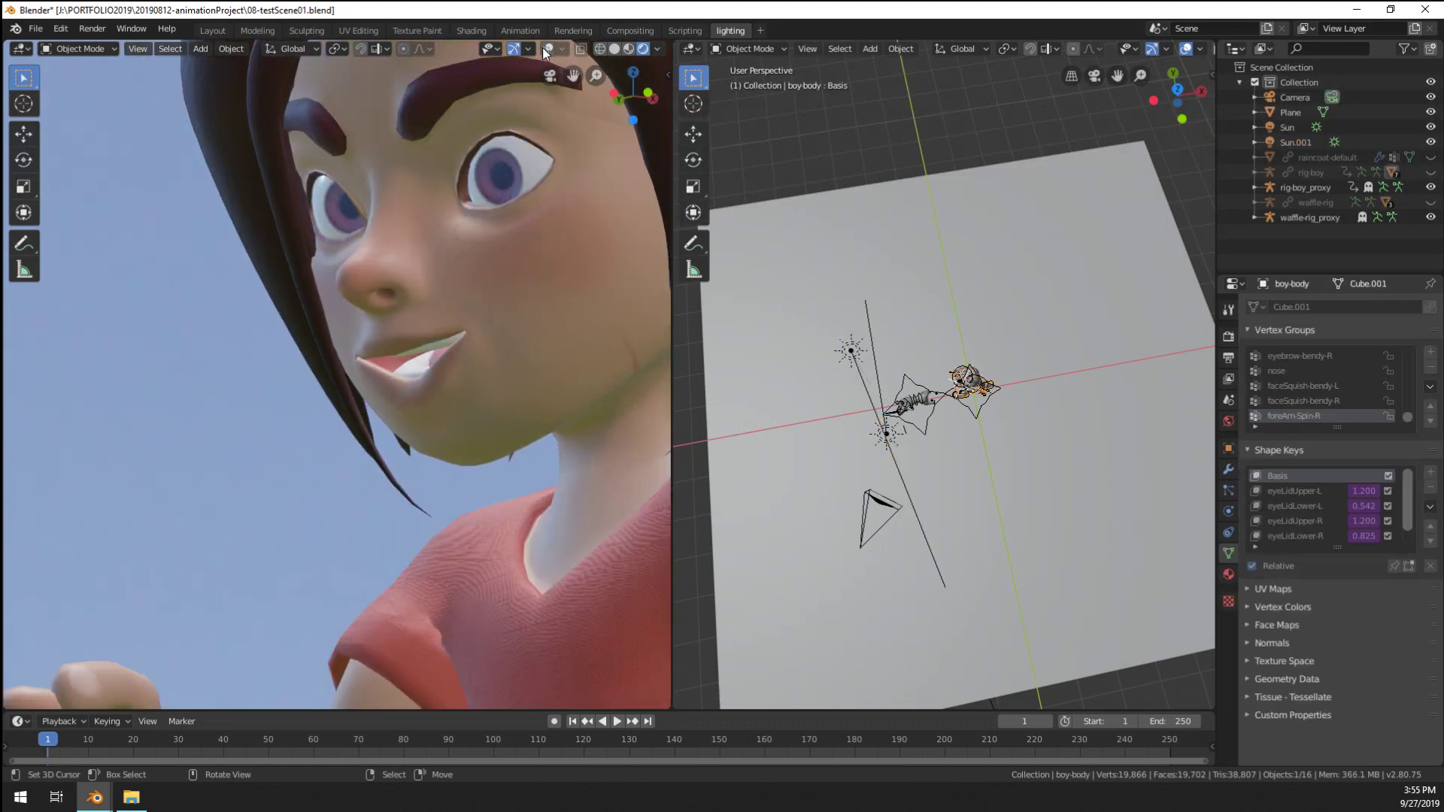
{"action": "scroll", "coordinate": [932, 450], "scroll_direction": "up", "scroll_amount": 8}
{"action": "middle_click_drag", "start_coordinate": [958, 453], "coordinate": [792, 467]}
{"action": "scroll", "coordinate": [1065, 372], "scroll_direction": "down", "scroll_amount": 3}
{"action": "scroll", "coordinate": [913, 468], "scroll_direction": "up", "scroll_amount": 3}
{"action": "left_click", "coordinate": [913, 427]}
{"action": "key", "text": "ctrl+Tab"}
{"action": "key", "text": "g"}
{"action": "left_click", "coordinate": [963, 460]}
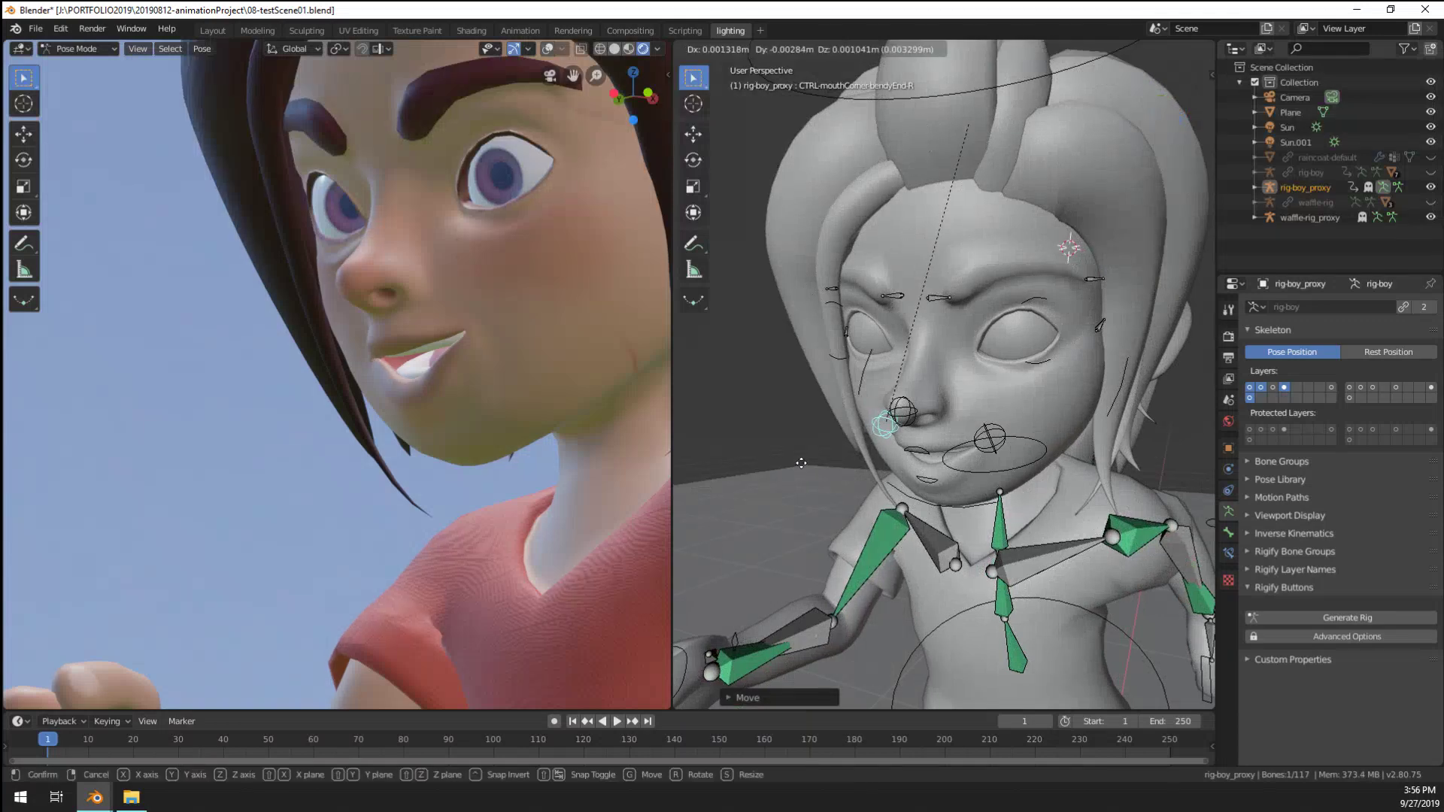
Select the boy's central eye-target control near the dog and move it to redirect his gaze
{"action": "scroll", "coordinate": [839, 458], "scroll_direction": "down", "scroll_amount": 6}
{"action": "middle_click_drag", "start_coordinate": [945, 489], "coordinate": [881, 546]}
{"action": "left_click", "coordinate": [1045, 514]}
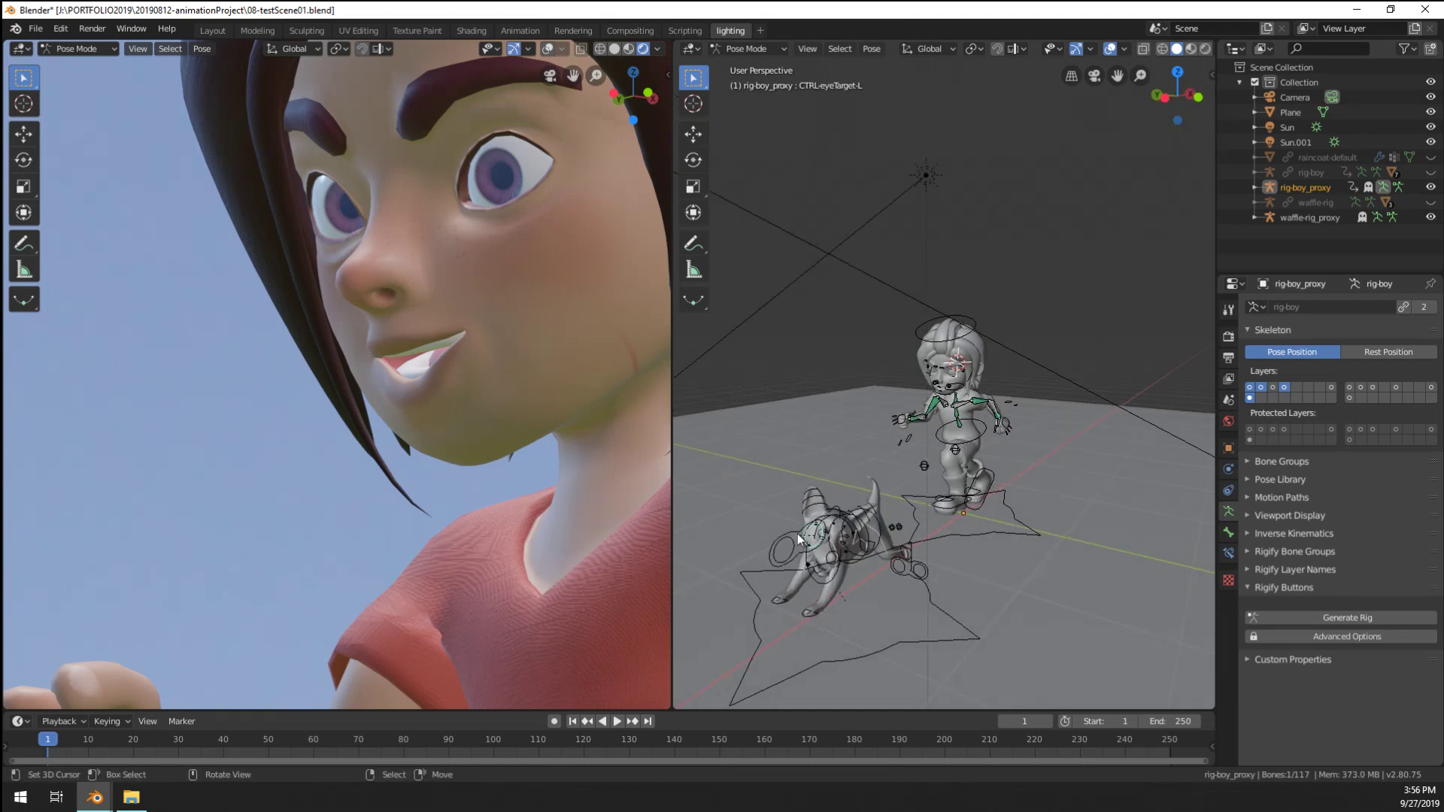
{"action": "left_click", "coordinate": [797, 536]}
{"action": "middle_click_drag", "start_coordinate": [793, 539], "coordinate": [880, 508]}
{"action": "key", "text": "g"}
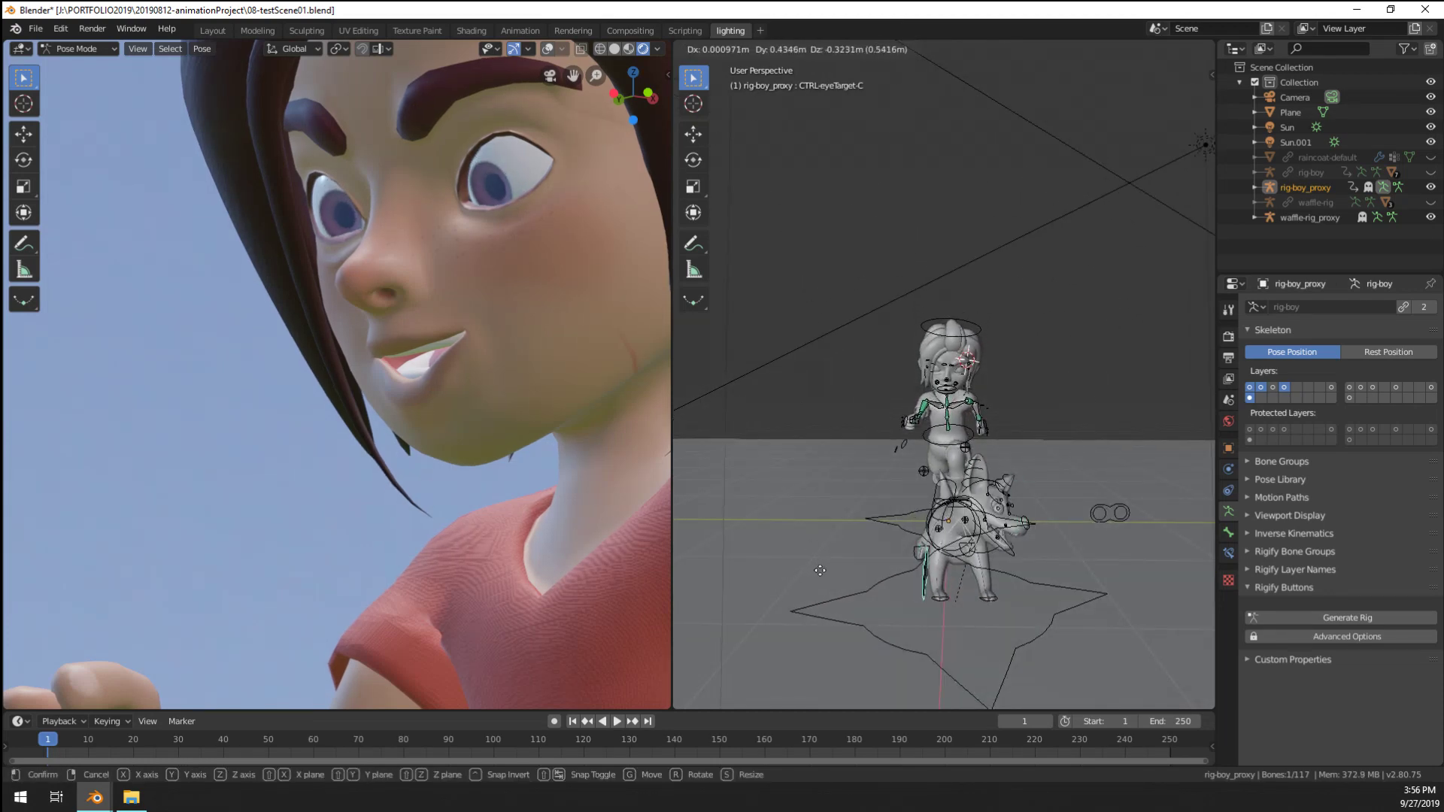
{"action": "left_click", "coordinate": [797, 530]}
{"action": "scroll", "coordinate": [329, 461], "scroll_direction": "down", "scroll_amount": 6}
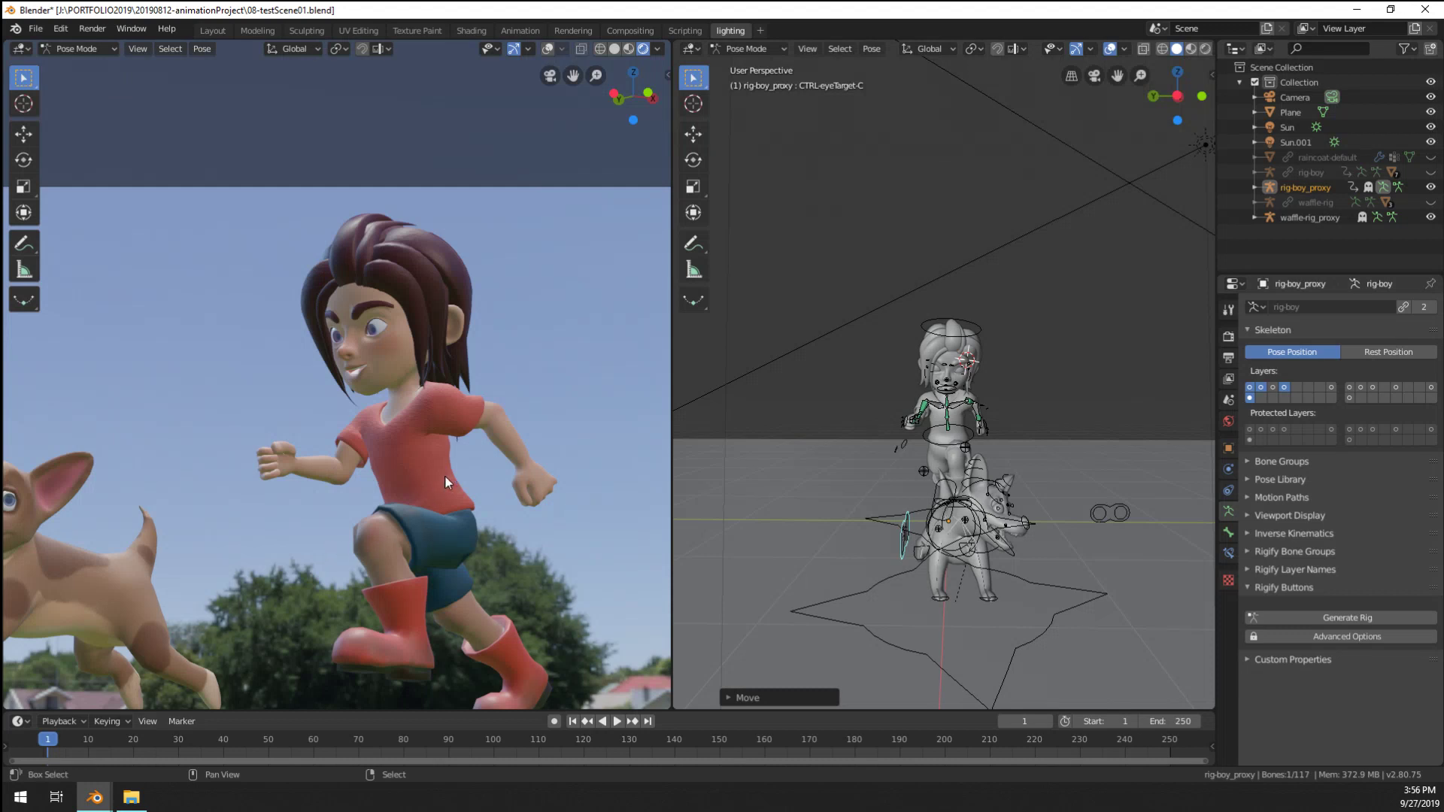
Try turning the boy's central eye-target control about the global Z axis and enlarging it
{"action": "key", "text": "r"}
{"action": "key", "text": "z"}
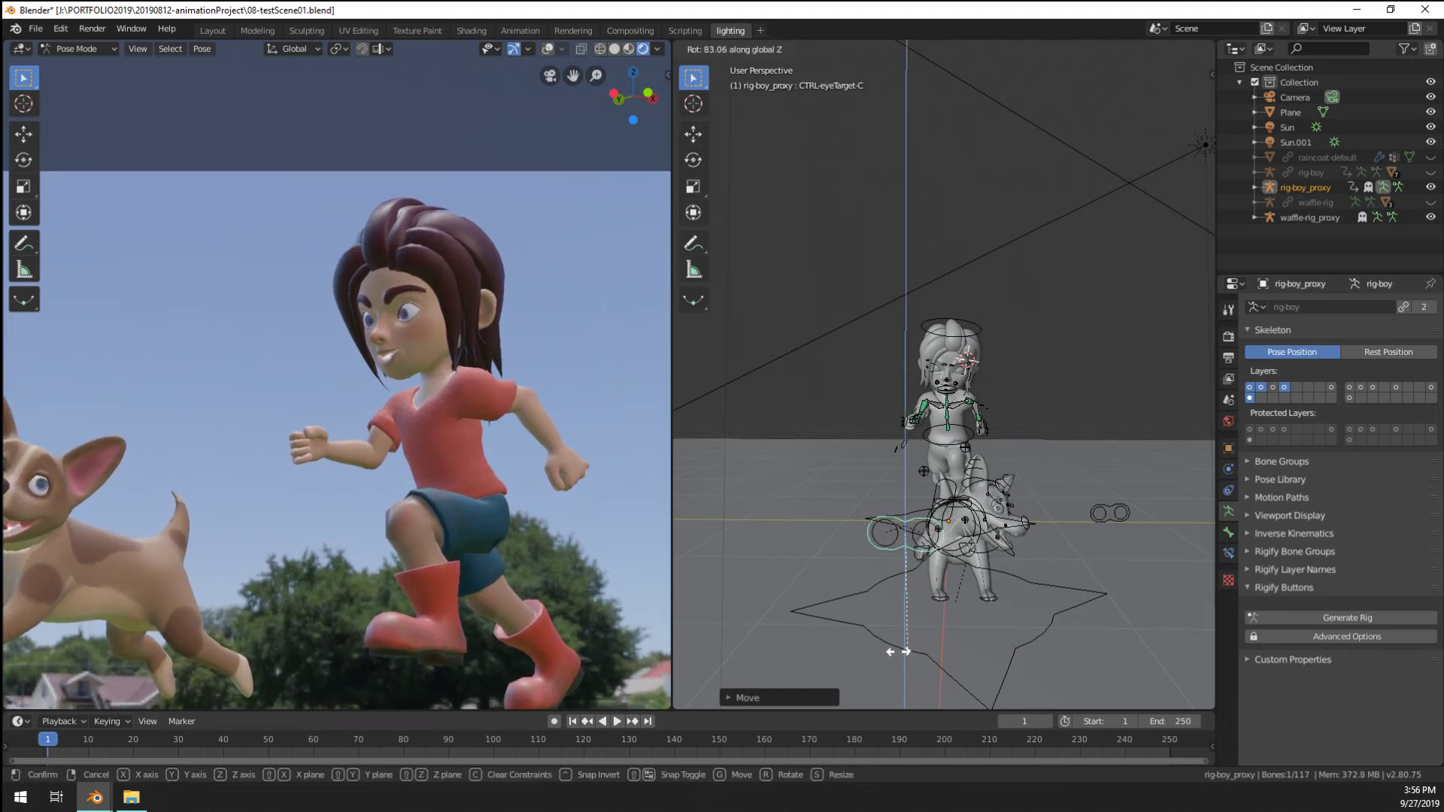
{"action": "left_click", "coordinate": [906, 651]}
{"action": "key", "text": "s"}
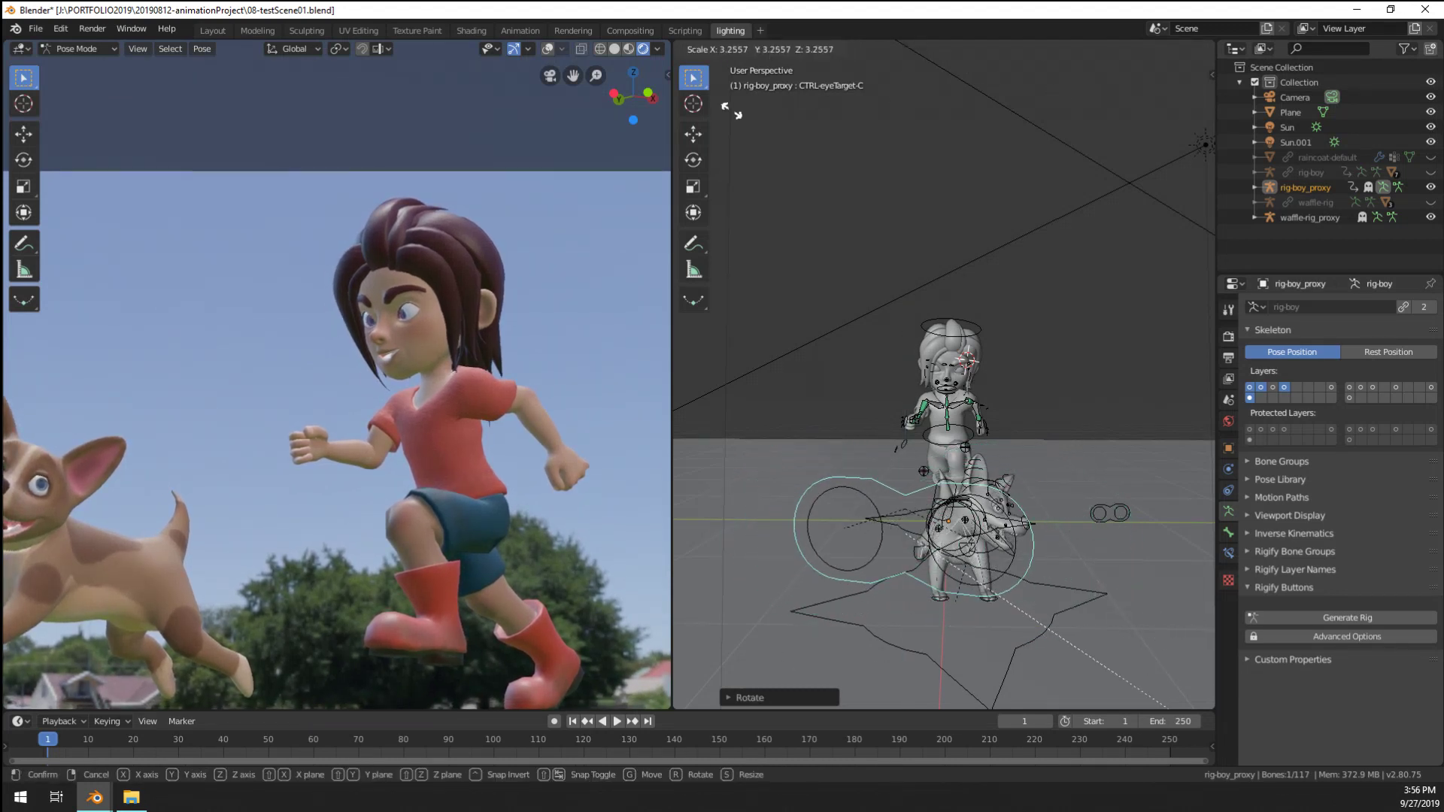
{"action": "key", "text": "Escape"}
{"action": "key", "text": "r"}
{"action": "key", "text": "z"}
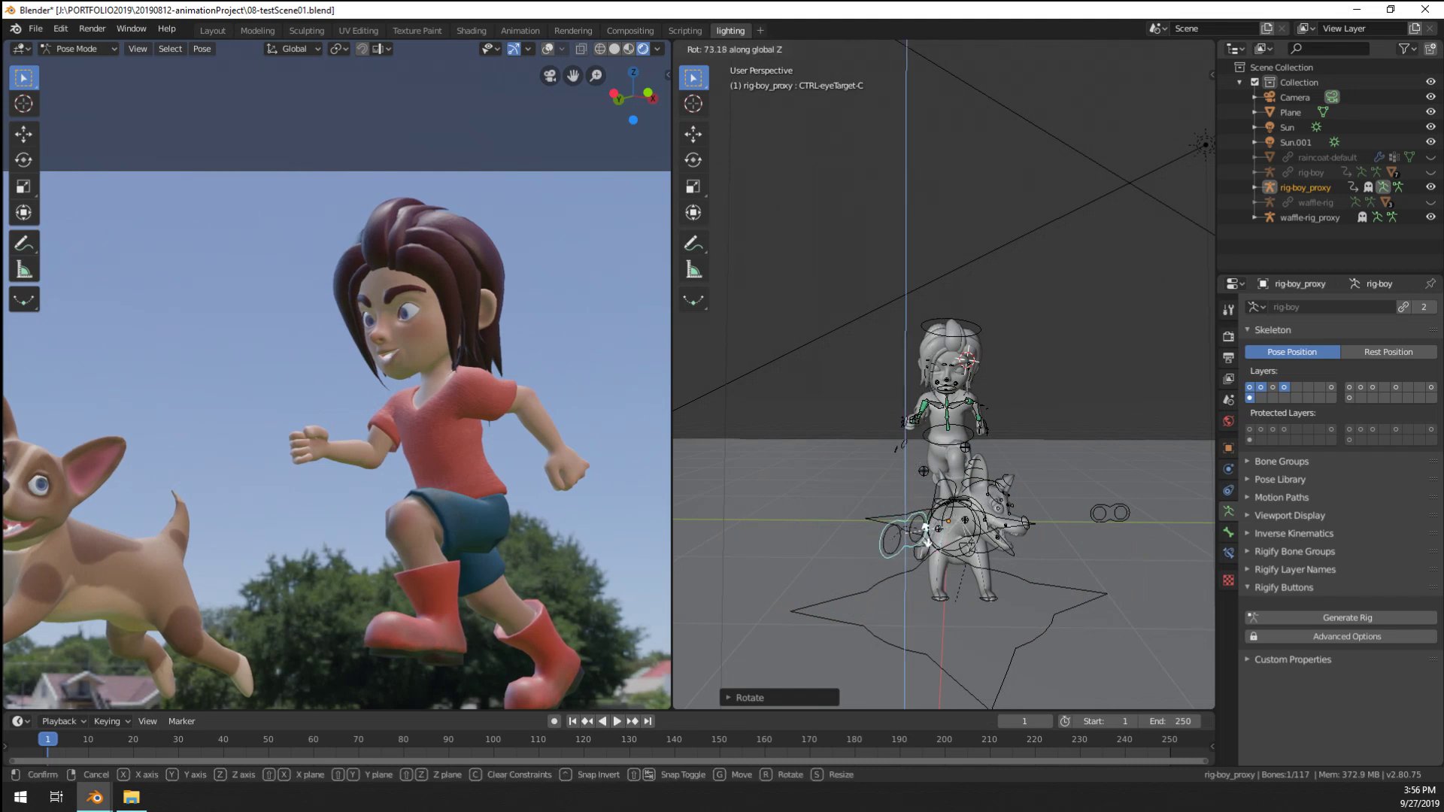
{"action": "left_click", "coordinate": [909, 590]}
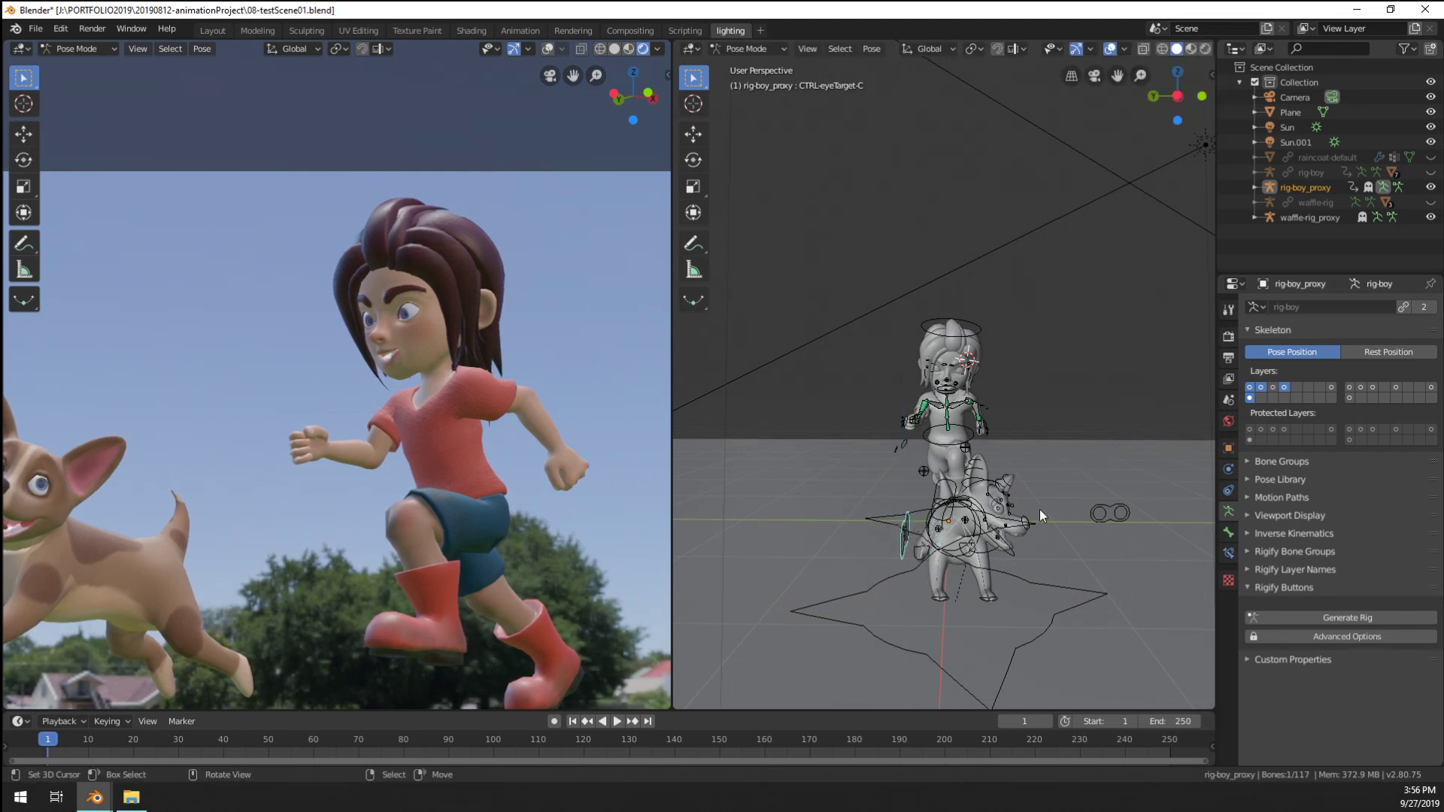
Rotate the boy's central eye-target control about the global Z axis and scale it up to several times its size
{"action": "key", "text": "r"}
{"action": "key", "text": "z"}
{"action": "left_click", "coordinate": [939, 624]}
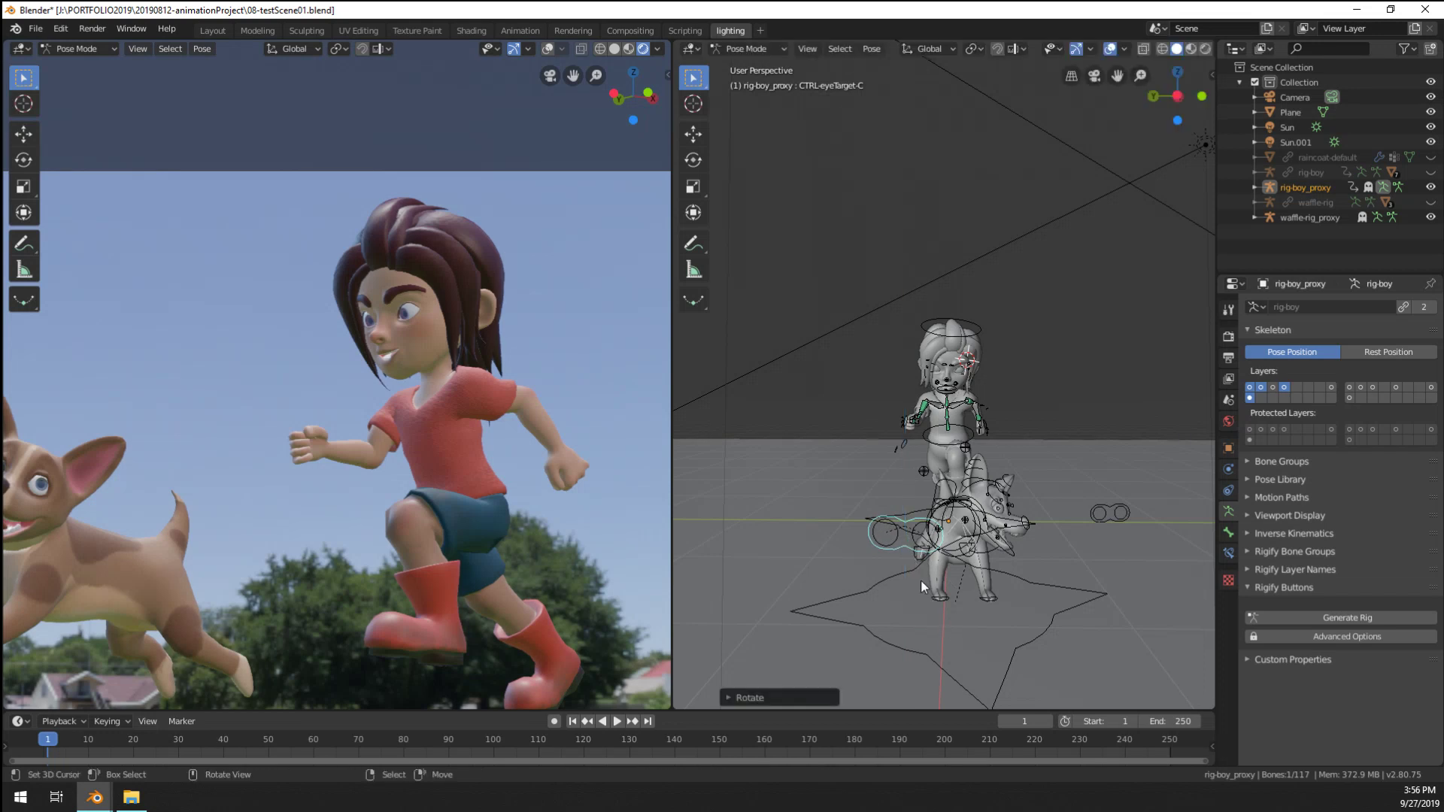
{"action": "key", "text": "s"}
{"action": "left_click", "coordinate": [710, 590]}
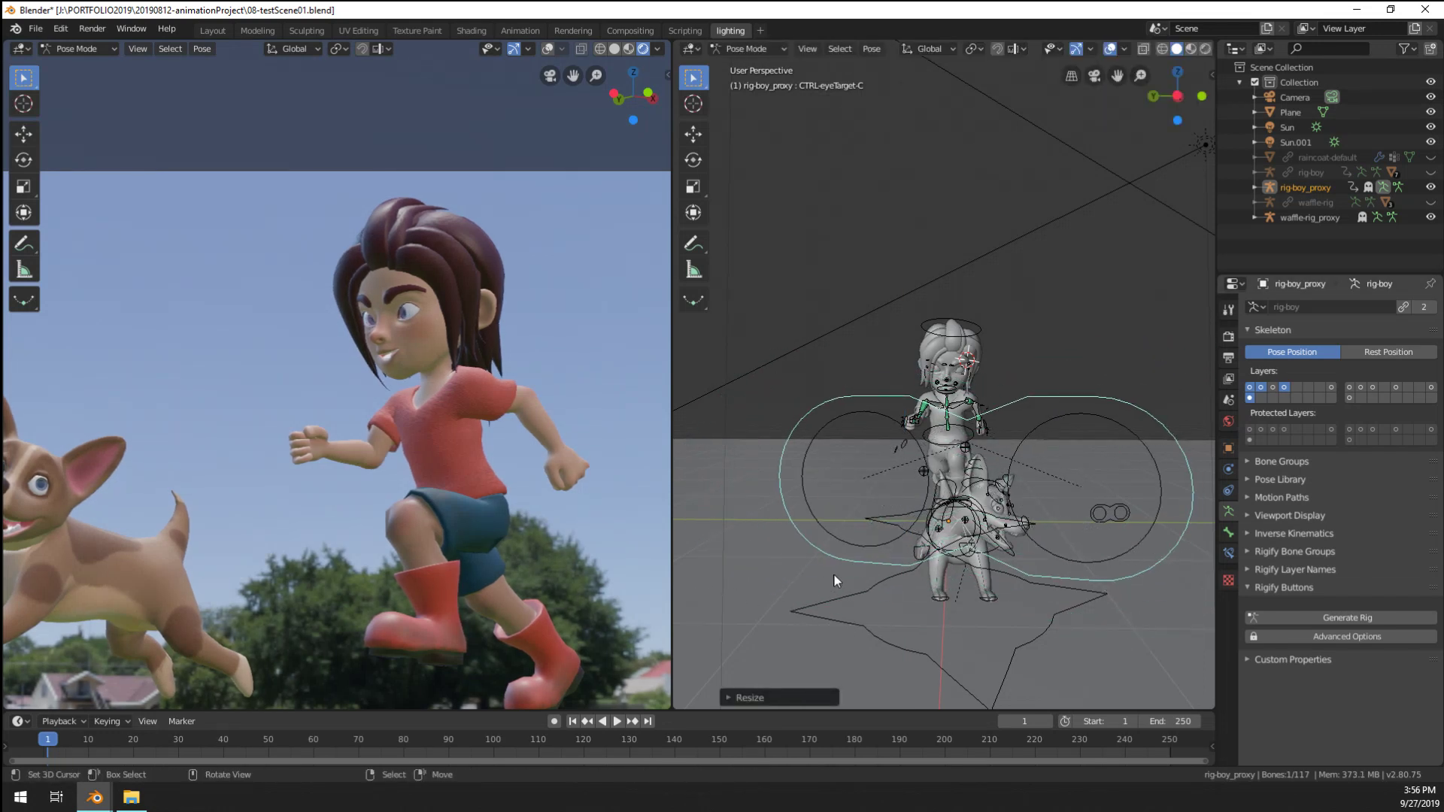
Rotate the boy's central eye-target control 18° about the global Z axis, reposition it and scale it down to about half size
{"action": "key", "text": "r"}
{"action": "key", "text": "z"}
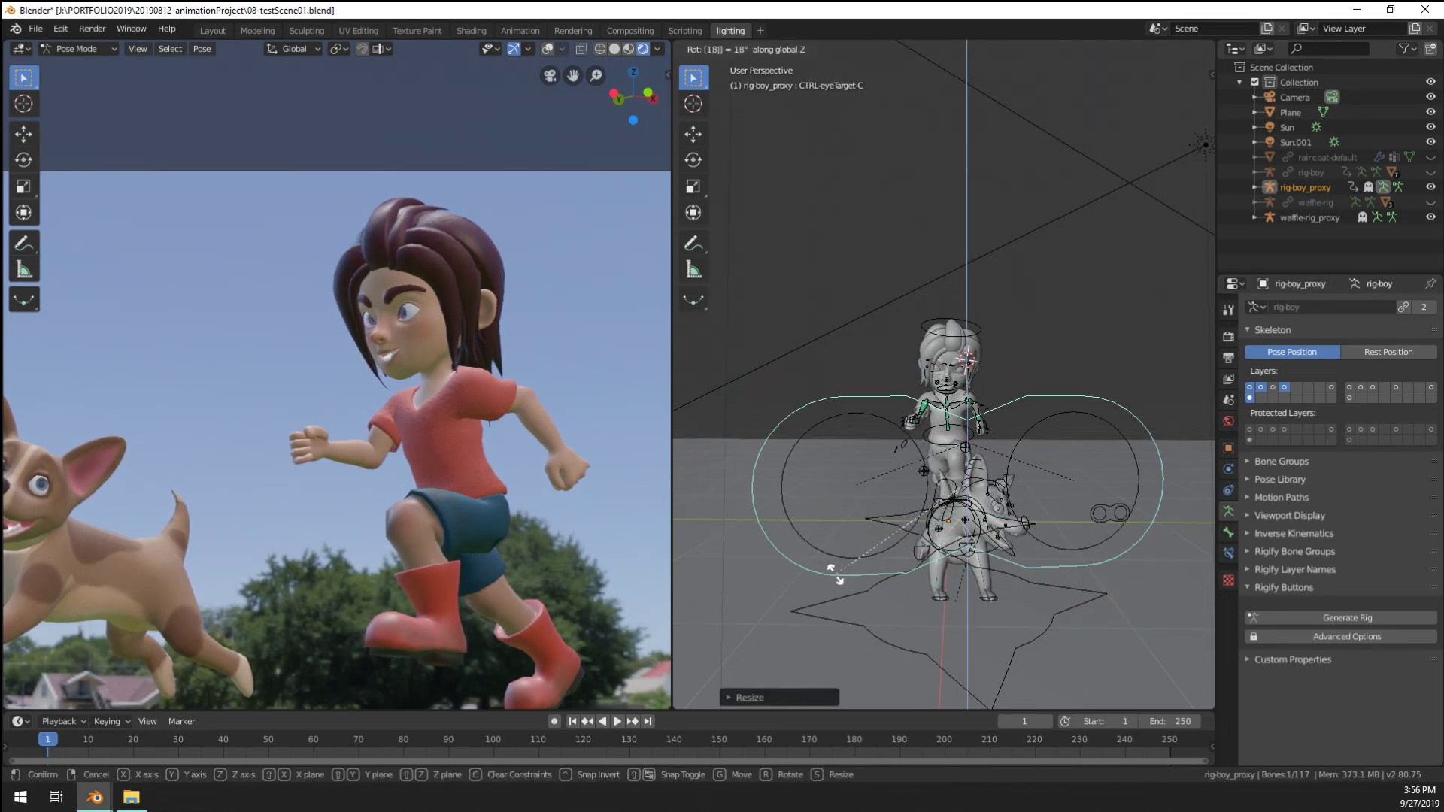
{"action": "left_click", "coordinate": [836, 574]}
{"action": "key", "text": "g"}
{"action": "left_click", "coordinate": [949, 444]}
{"action": "key", "text": "s"}
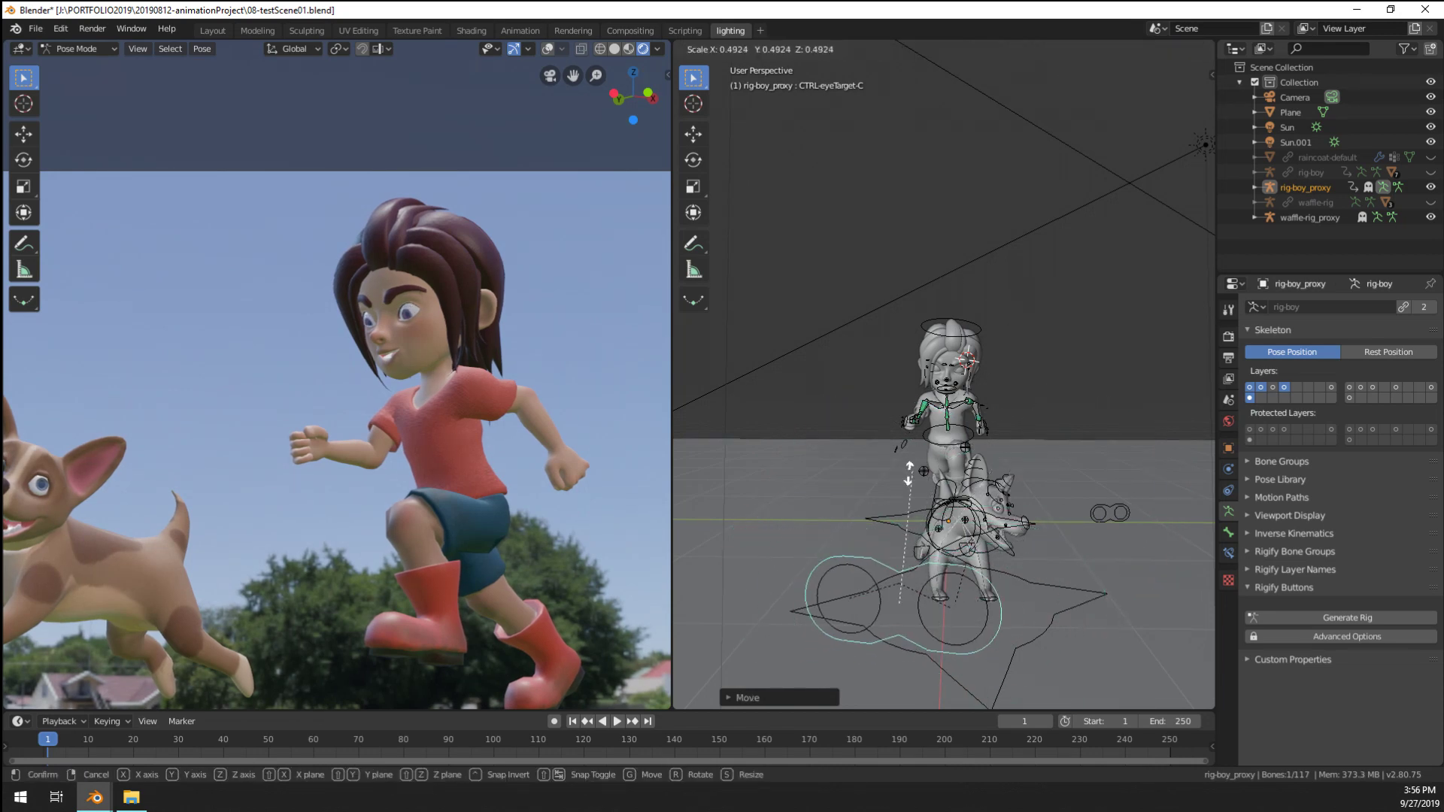
{"action": "left_click", "coordinate": [913, 468]}
Move the boy's central eye-target control in small adjustments near the dog's head to aim his gaze
{"action": "key", "text": "g"}
{"action": "left_click", "coordinate": [1039, 389]}
{"action": "key", "text": "g"}
{"action": "left_click", "coordinate": [1013, 402]}
{"action": "key", "text": "g"}
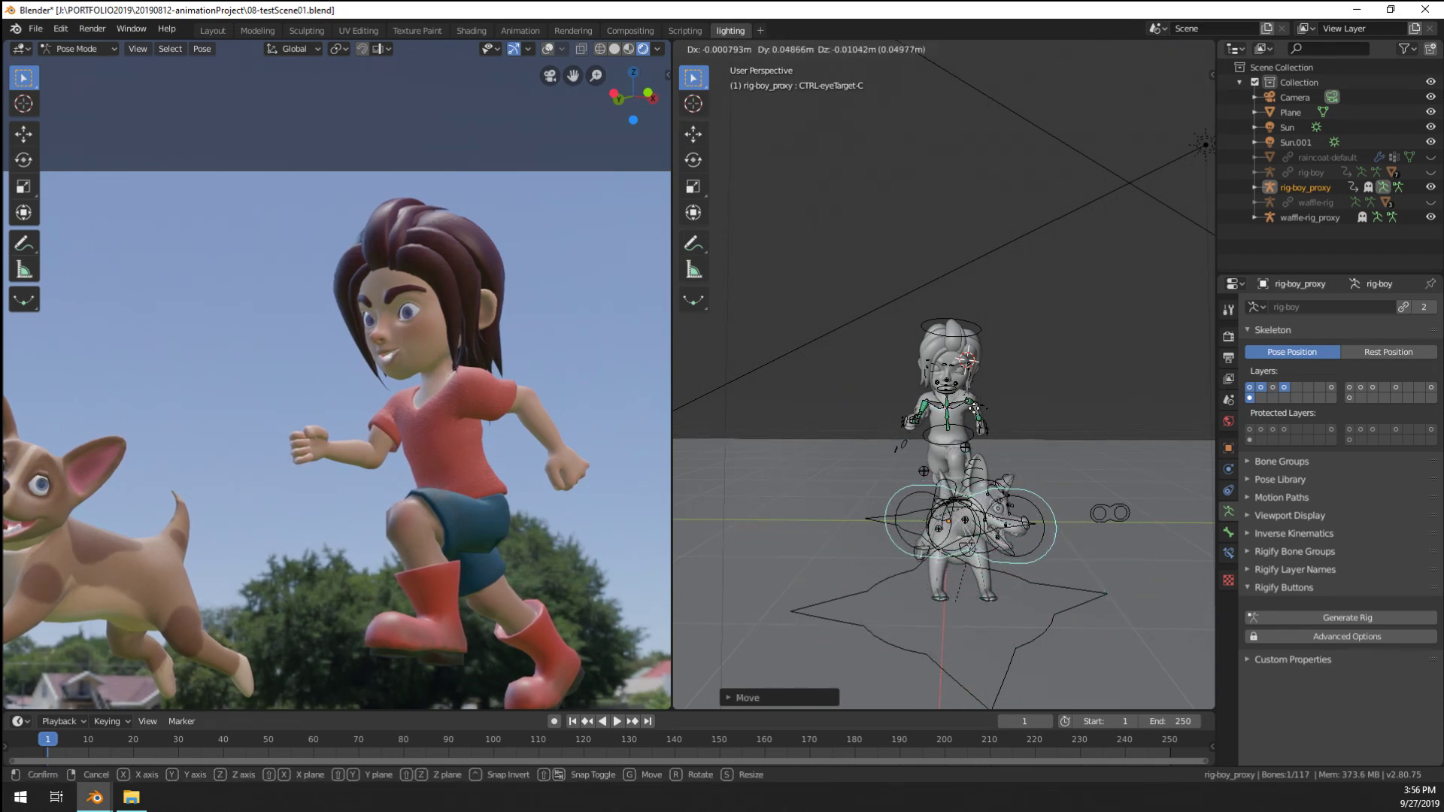
{"action": "left_click", "coordinate": [968, 360]}
{"action": "middle_click_drag", "start_coordinate": [968, 359], "coordinate": [922, 391]}
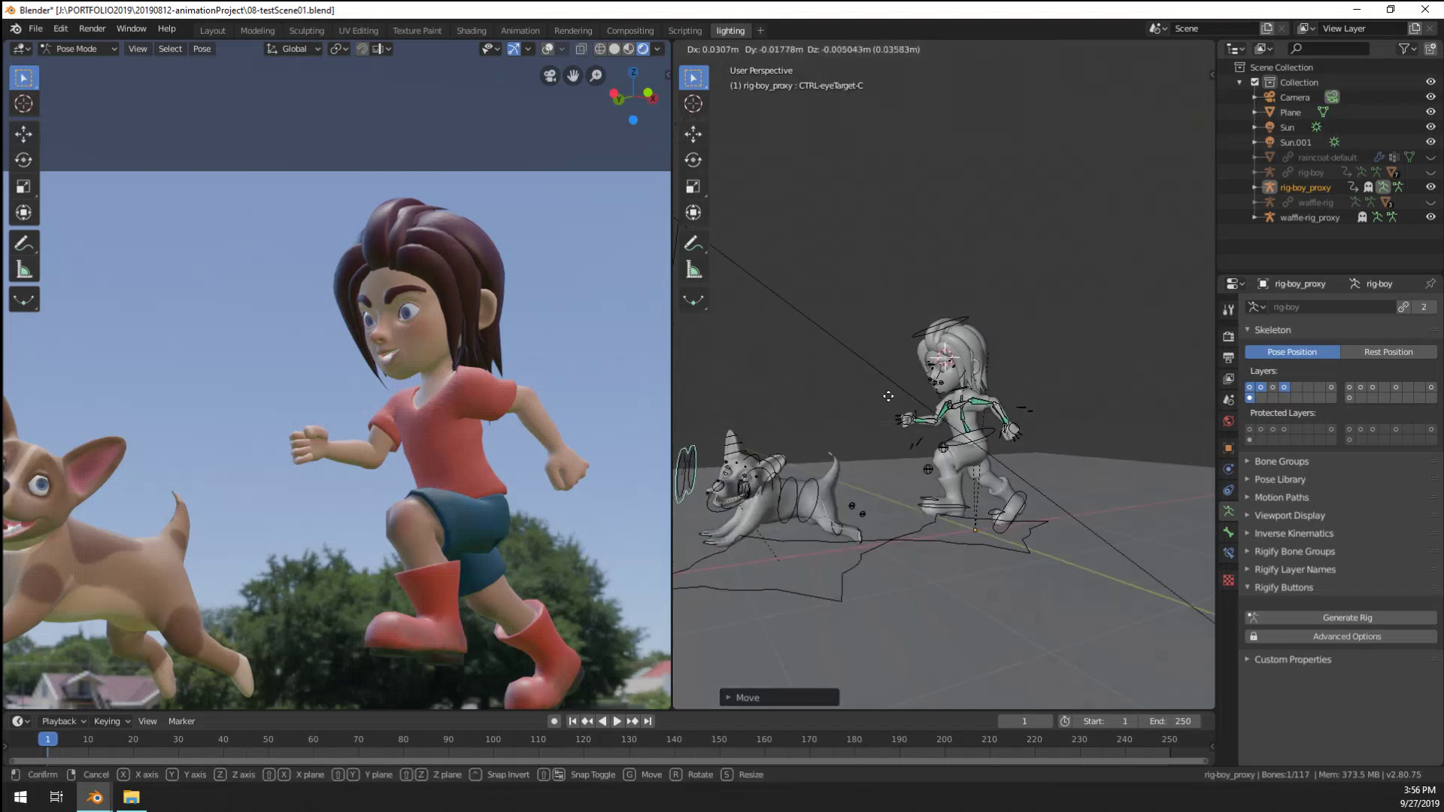
Reposition the boy's left mouth-corner control, and pull his right mouth-corner control downward
{"action": "scroll", "coordinate": [873, 373], "scroll_direction": "up", "scroll_amount": 12}
{"action": "left_click", "coordinate": [913, 473]}
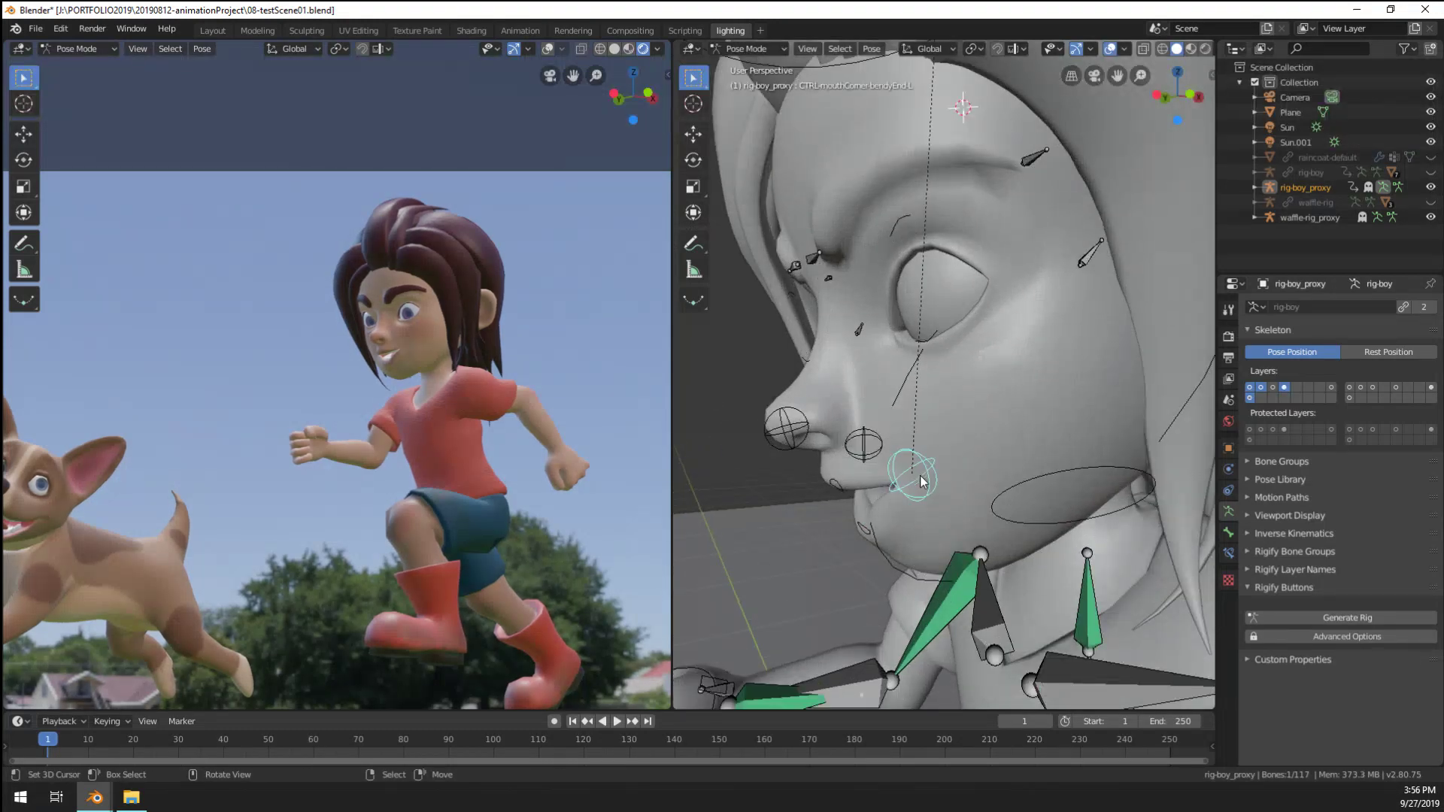
{"action": "middle_click_drag", "start_coordinate": [912, 473], "coordinate": [1048, 430]}
{"action": "key", "text": "g"}
{"action": "left_click", "coordinate": [1023, 433]}
{"action": "left_click", "coordinate": [863, 425]}
{"action": "key", "text": "g"}
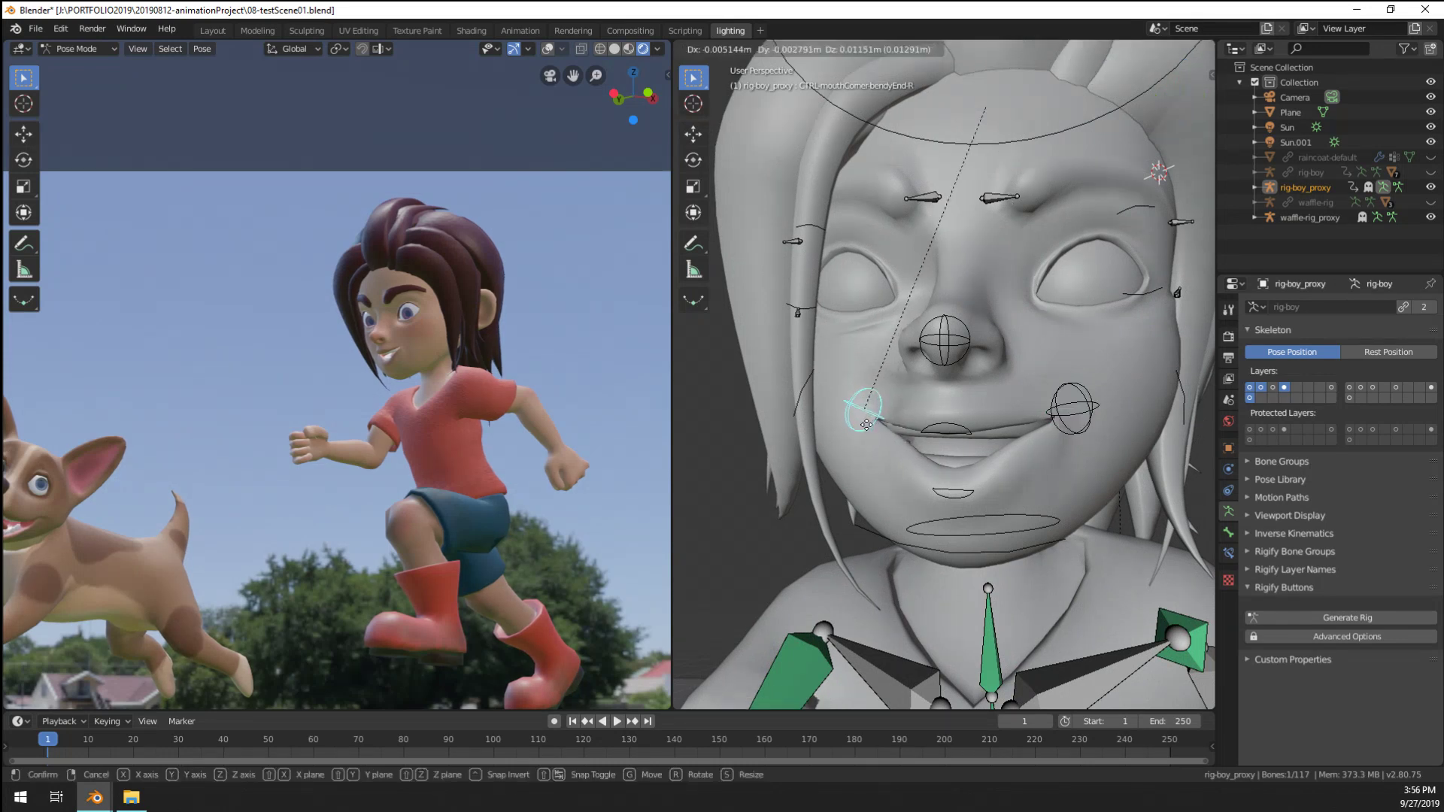
{"action": "left_click", "coordinate": [874, 474]}
Clear the location of the boy's left mouth-corner, upper-lip and lower-lip controls
{"action": "left_click", "coordinate": [1065, 436]}
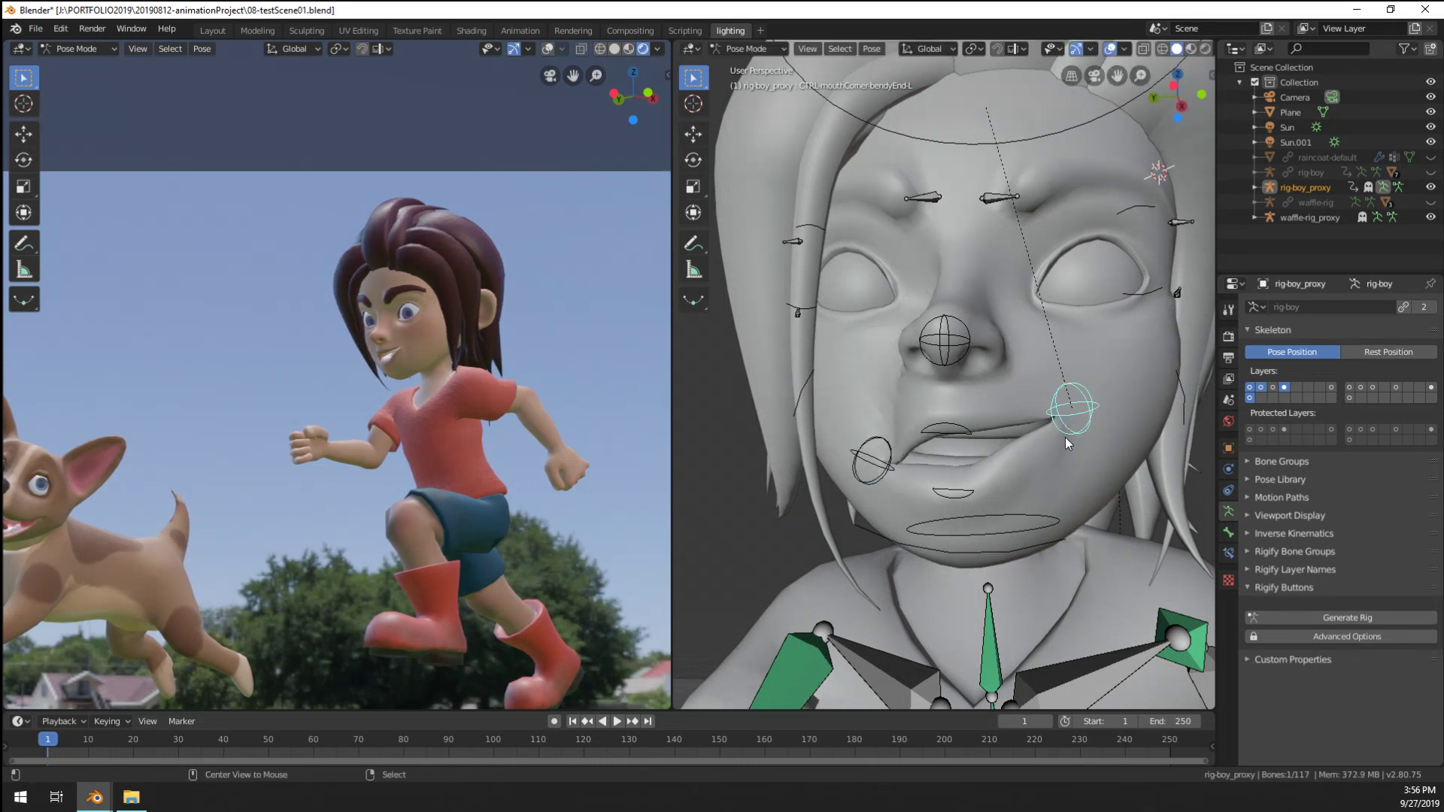
{"action": "key", "text": "alt+g"}
{"action": "right_click", "coordinate": [961, 435]}
{"action": "key", "text": "alt+g"}
{"action": "right_click", "coordinate": [959, 489]}
{"action": "key", "text": "alt+g"}
{"action": "middle_click_drag", "start_coordinate": [975, 489], "coordinate": [1010, 448]}
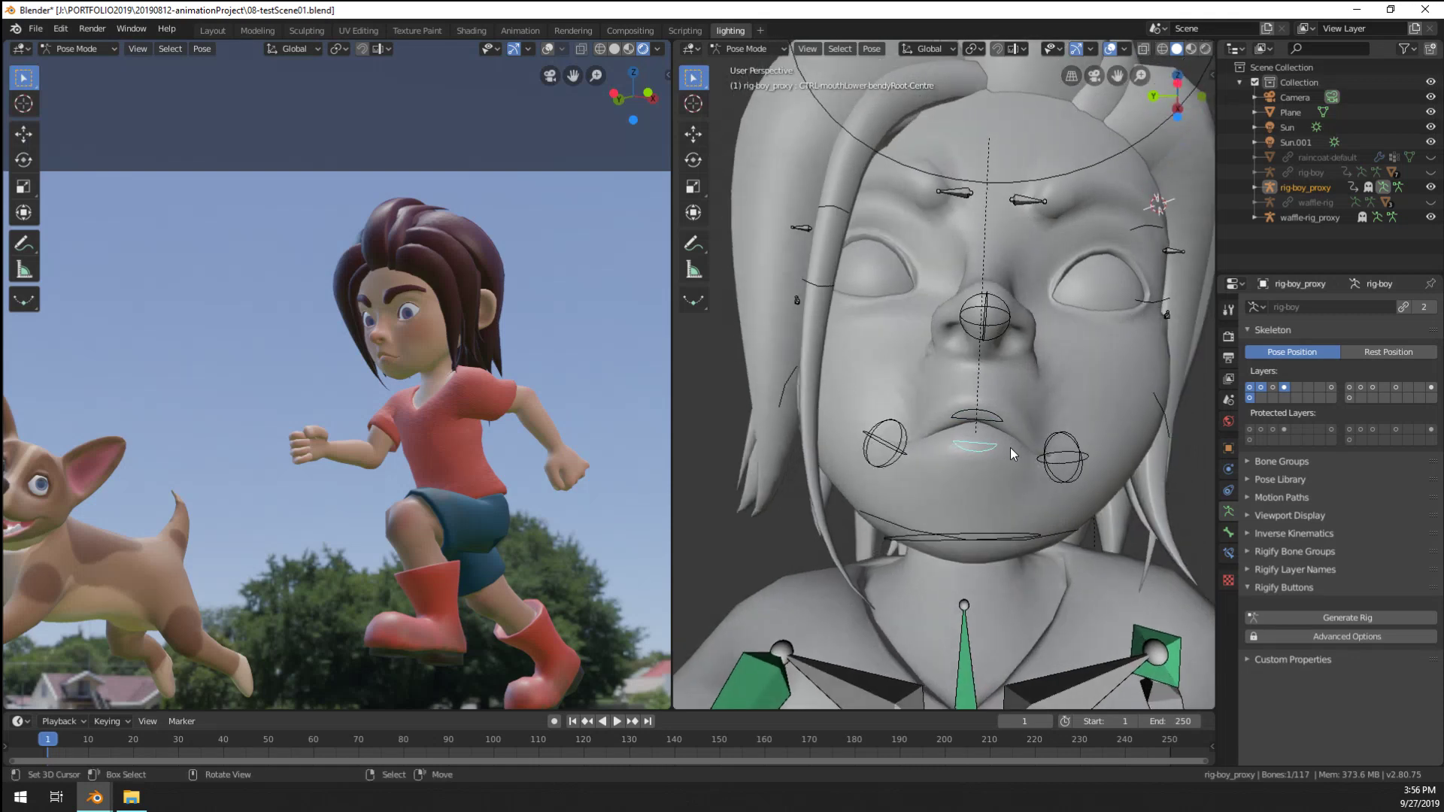
Raise the inner right and inner left eyebrow controls slightly on the boy's face
{"action": "right_click", "coordinate": [985, 335]}
{"action": "mouse_move", "coordinate": [985, 334]}
{"action": "middle_mouse_down"}
{"action": "mouse_move", "coordinate": [1012, 437]}
{"action": "mouse_move", "coordinate": [940, 443]}
{"action": "mouse_move", "coordinate": [976, 385]}
{"action": "mouse_move", "coordinate": [933, 264]}
{"action": "mouse_move", "coordinate": [928, 343]}
{"action": "mouse_move", "coordinate": [995, 340]}
{"action": "middle_mouse_up"}
{"action": "right_click", "coordinate": [940, 444]}
{"action": "right_click", "coordinate": [926, 249]}
{"action": "right_click", "coordinate": [871, 263]}
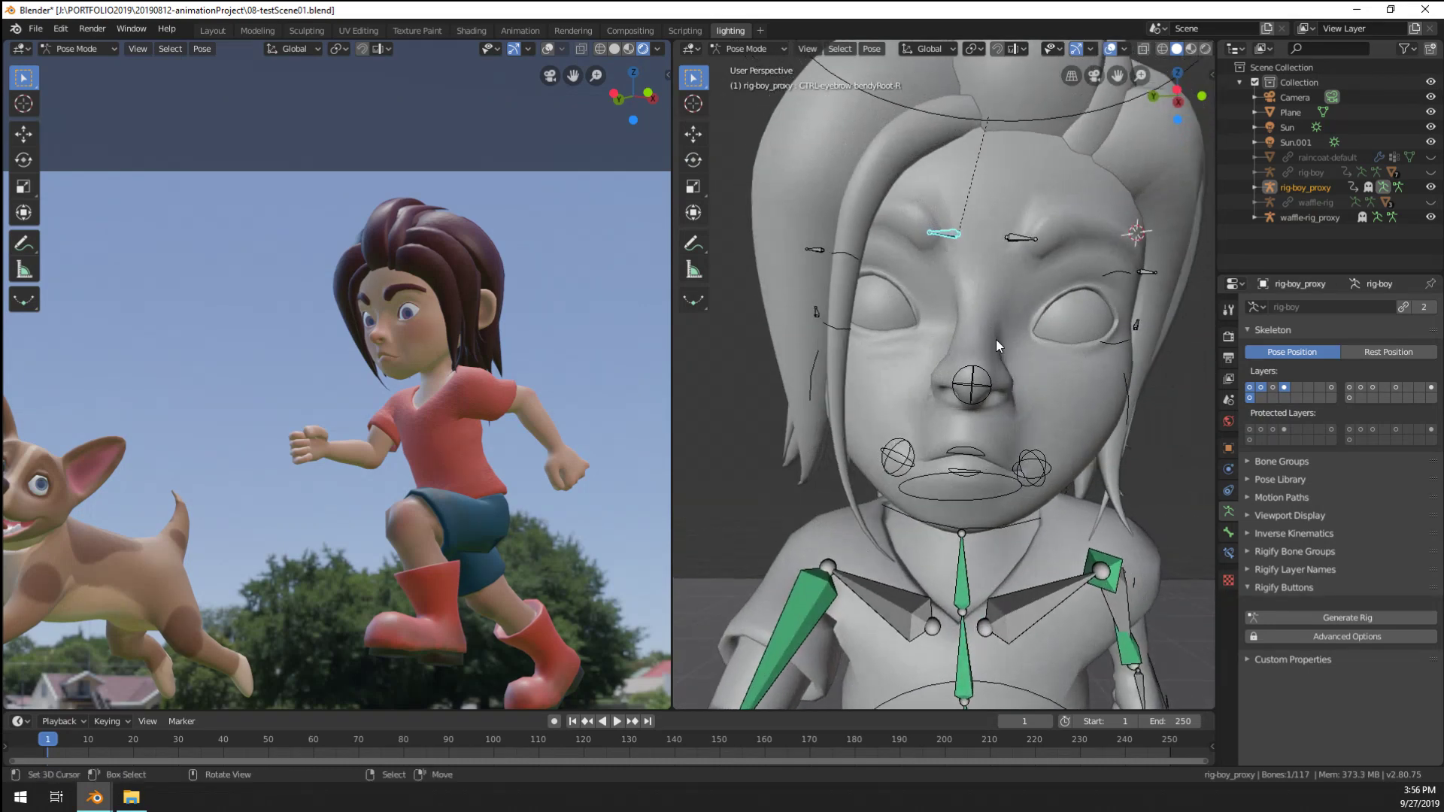
{"action": "right_click_drag", "start_coordinate": [1016, 240], "coordinate": [1019, 232]}
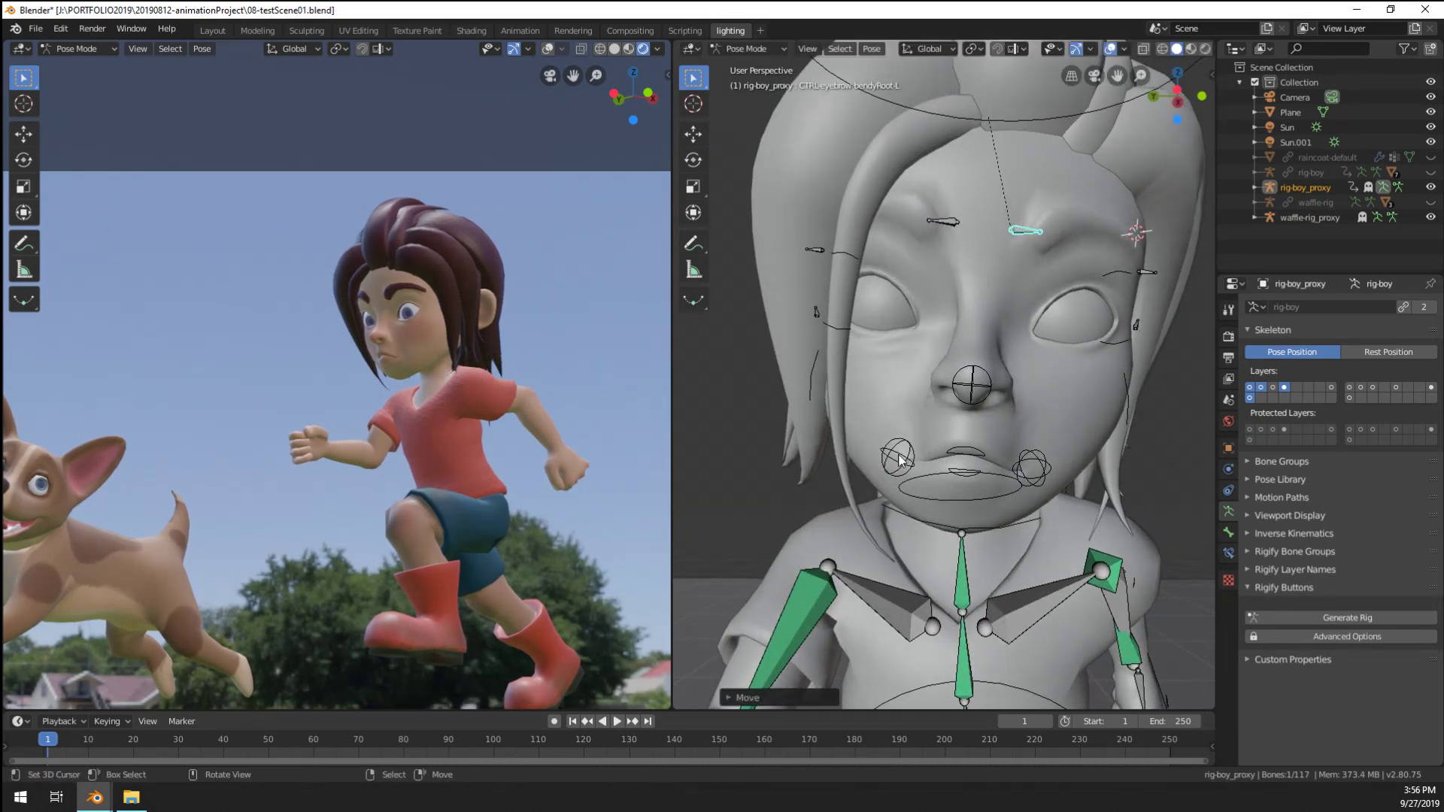
Nudge the boy's right mouth-corner control slightly upward and outward
{"action": "right_click_drag", "start_coordinate": [901, 455], "coordinate": [895, 442]}
{"action": "middle_click_drag", "start_coordinate": [999, 382], "coordinate": [1026, 398]}
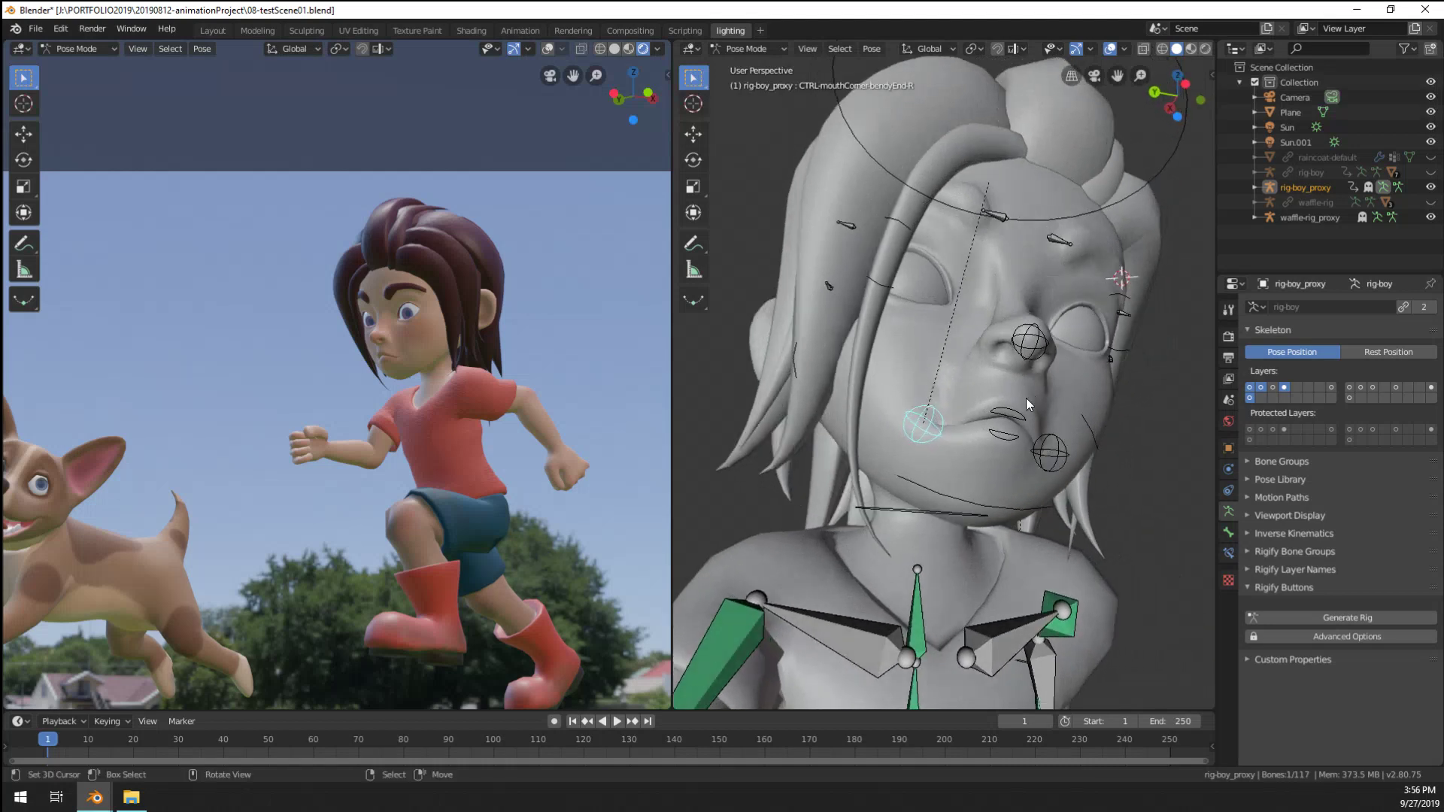
{"action": "left_click", "coordinate": [951, 489]}
{"action": "middle_click_drag", "start_coordinate": [1023, 525], "coordinate": [900, 451]}
{"action": "left_click", "coordinate": [899, 425]}
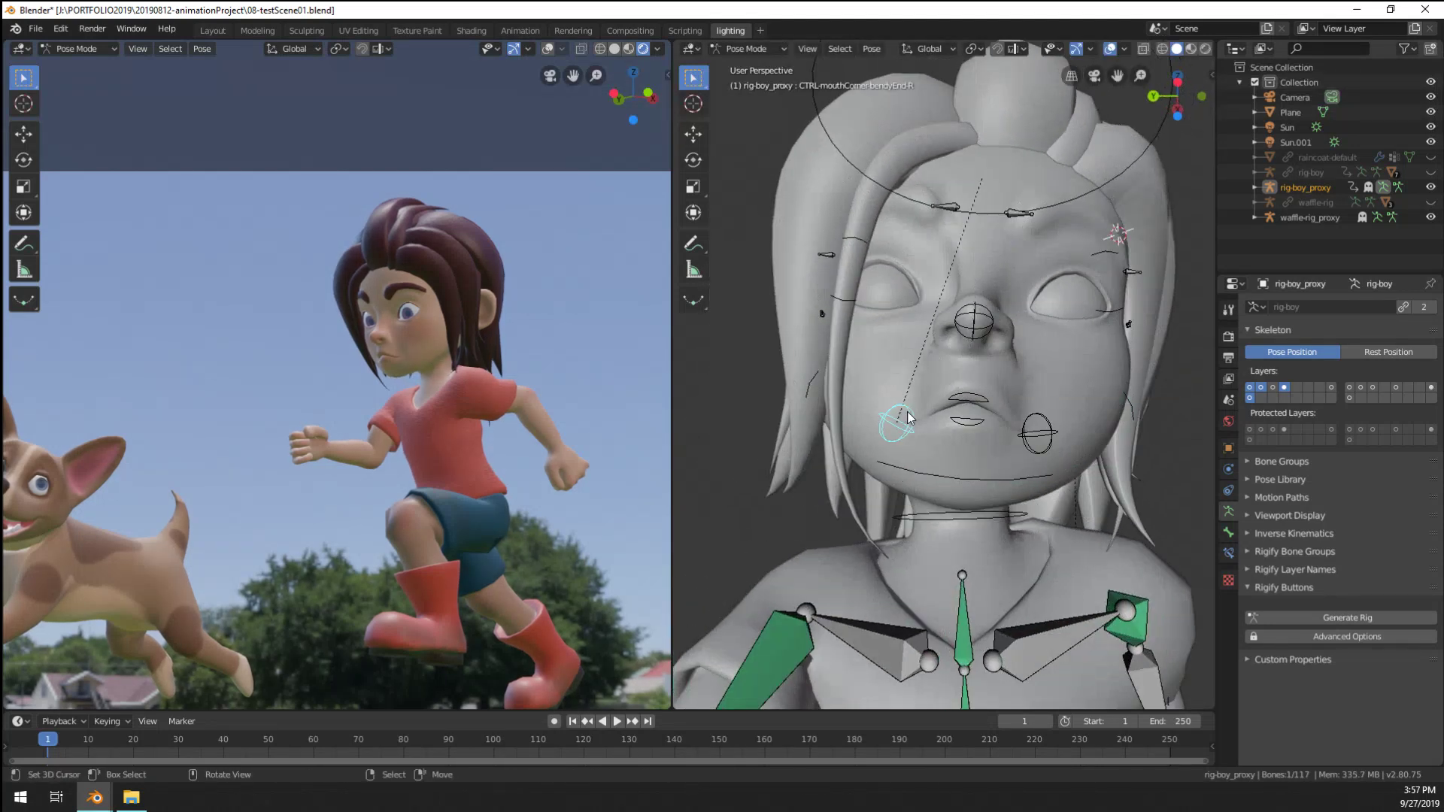
Rotate the boy's left mouth-corner control, and raise and rotate his right mouth-corner control
{"action": "scroll", "coordinate": [899, 425], "scroll_direction": "up", "scroll_amount": 2}
{"action": "left_click", "coordinate": [1056, 452]}
{"action": "key", "text": "r"}
{"action": "left_click", "coordinate": [899, 467]}
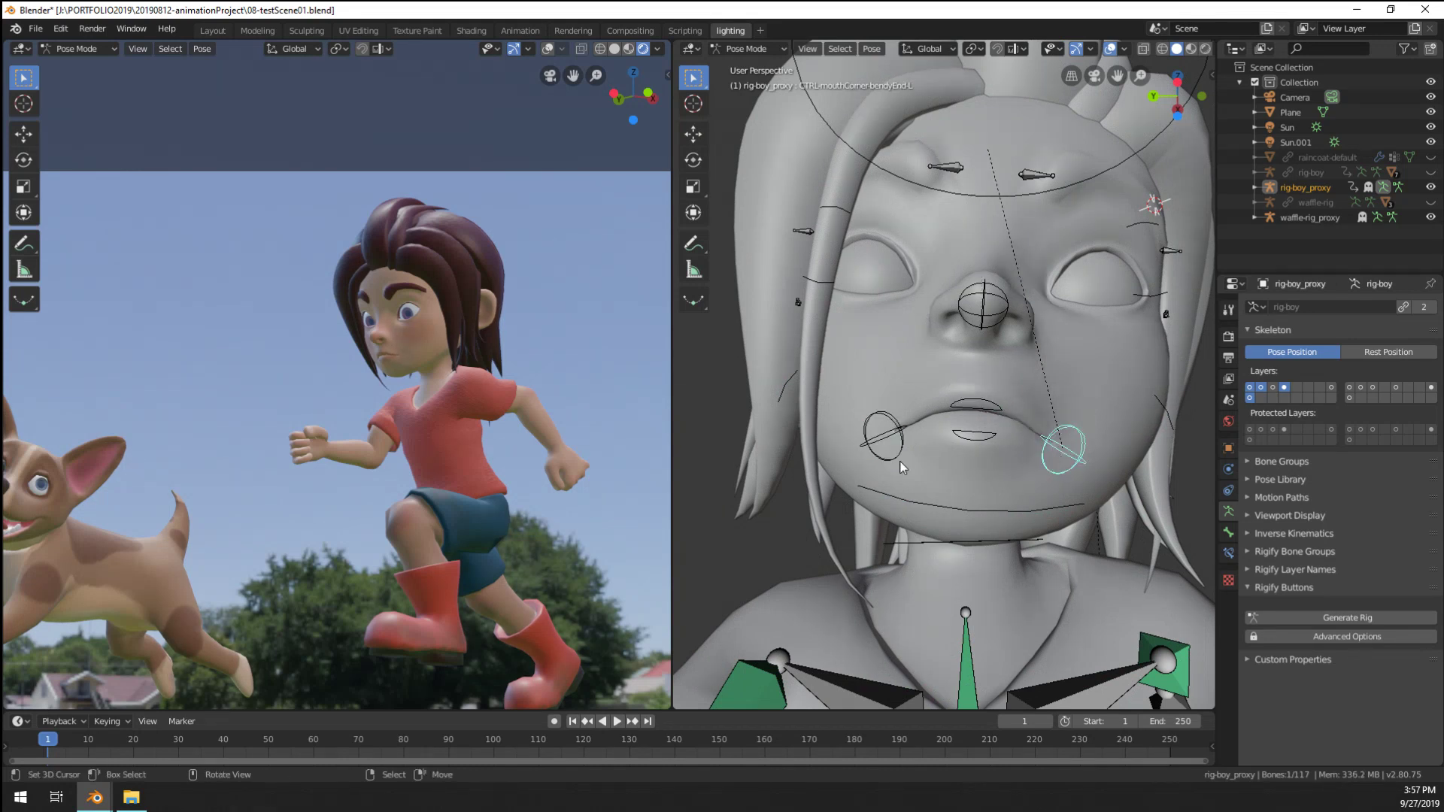
{"action": "left_click", "coordinate": [869, 450]}
{"action": "key", "text": "g"}
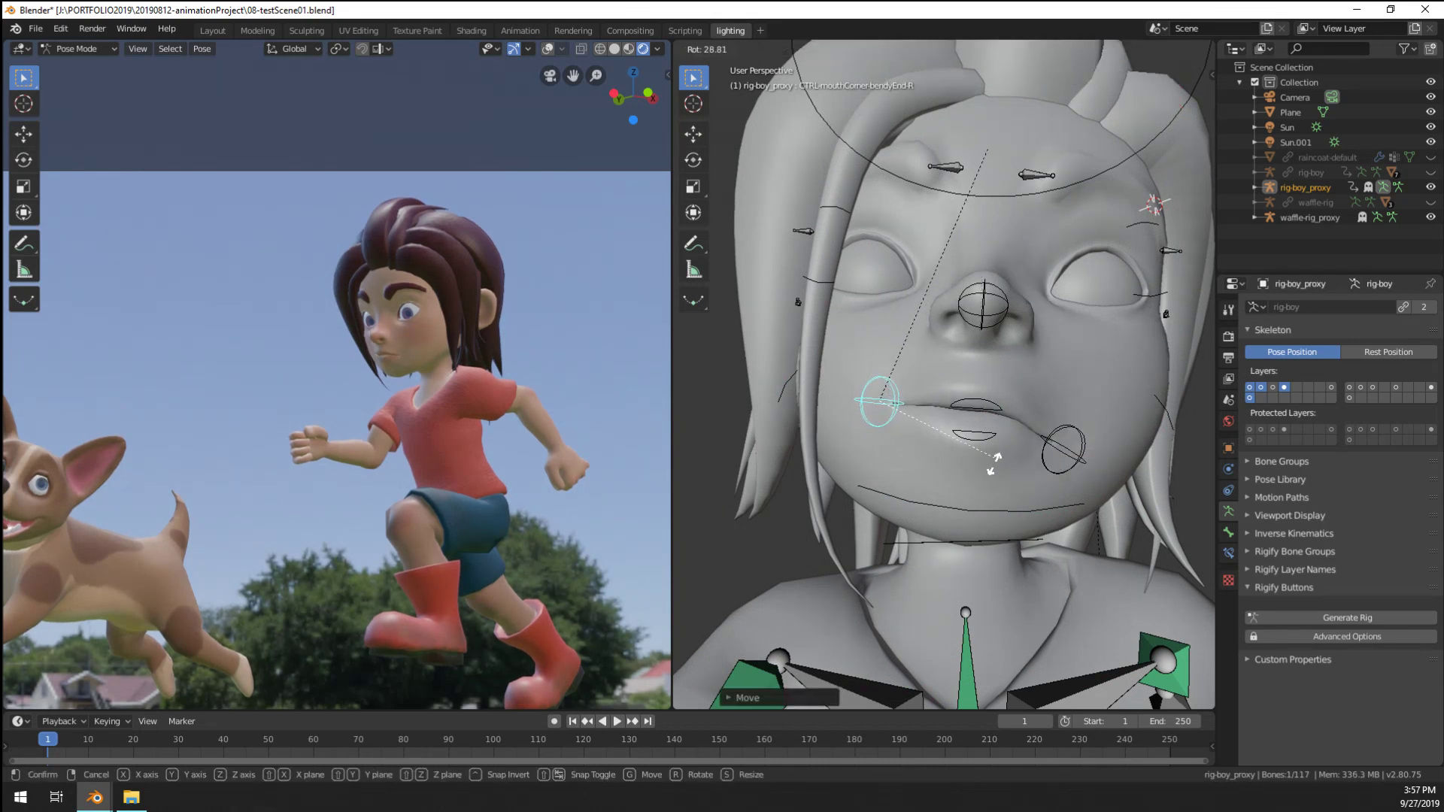
{"action": "left_click", "coordinate": [988, 448]}
Rotate and raise the boy's left mouth-corner control into a smile, and fine-tune the right mouth corner to match
{"action": "left_click", "coordinate": [1063, 449]}
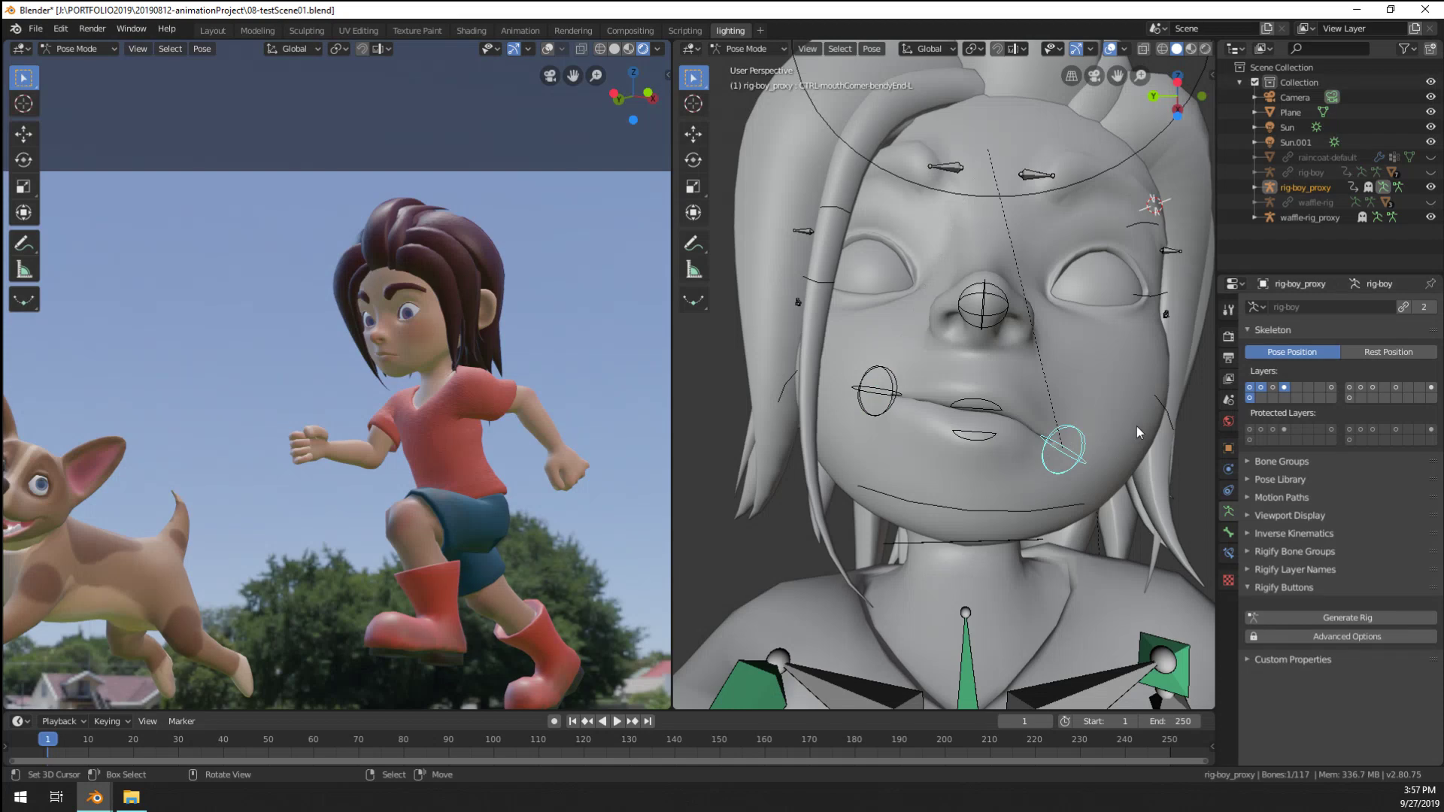
{"action": "middle_click_drag", "start_coordinate": [1135, 426], "coordinate": [1124, 398]}
{"action": "key", "text": "r"}
{"action": "left_click", "coordinate": [1117, 386]}
{"action": "key", "text": "g"}
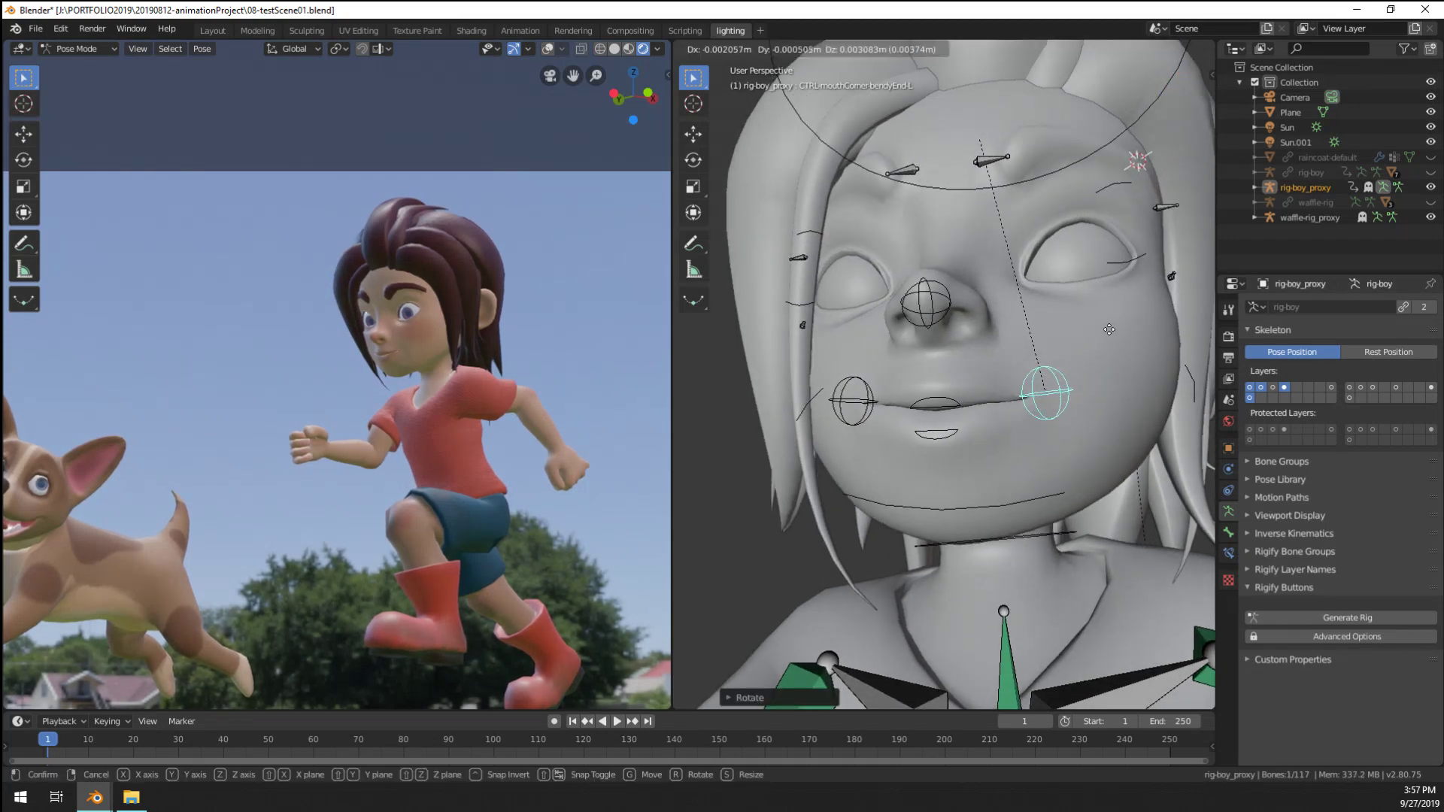
{"action": "left_click", "coordinate": [1108, 329]}
{"action": "middle_click_drag", "start_coordinate": [1109, 328], "coordinate": [1053, 354]}
{"action": "left_click", "coordinate": [876, 398]}
{"action": "key", "text": "g"}
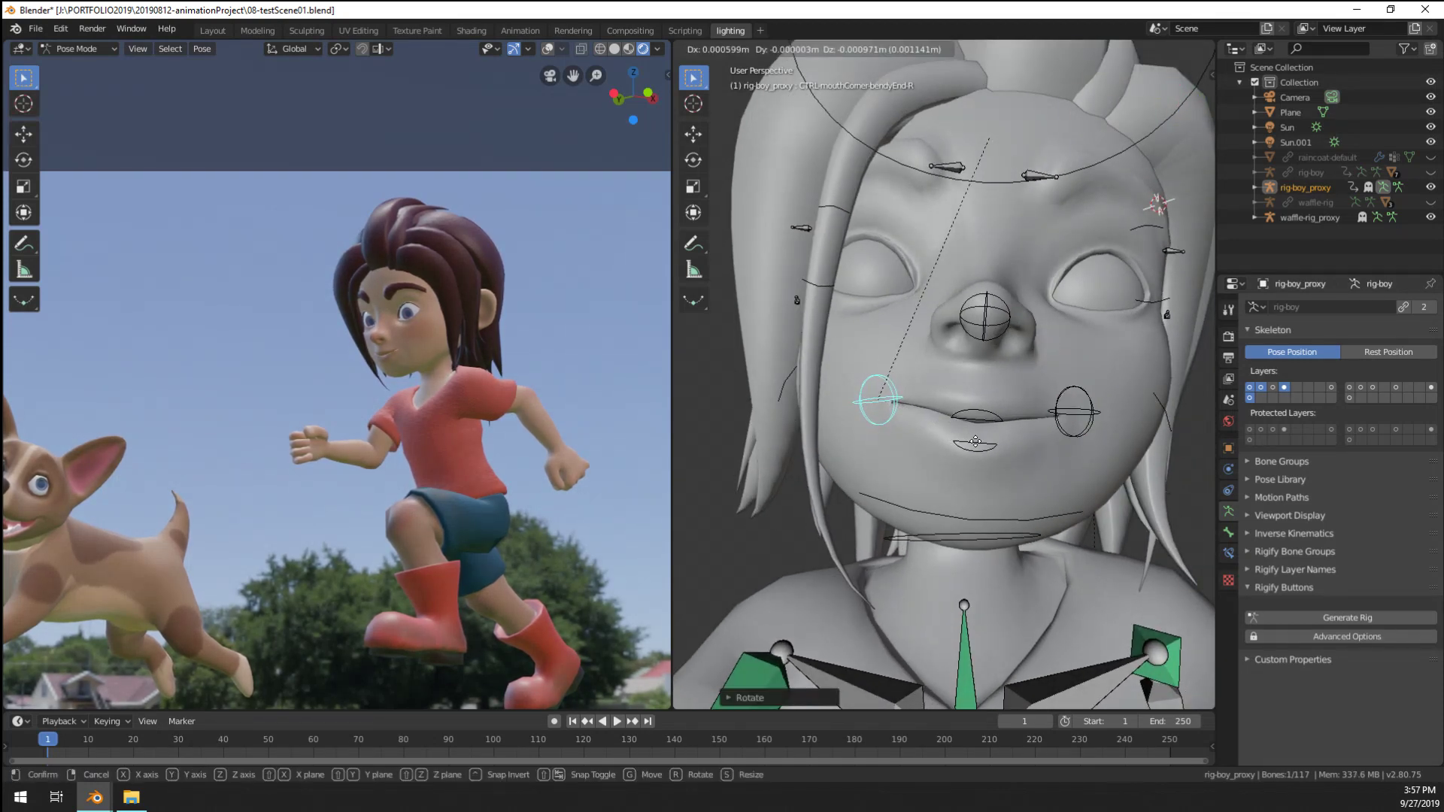
{"action": "left_click", "coordinate": [968, 464]}
Part the boy's lips by lowering the central lower-lip control and raising the central upper-lip control
{"action": "left_click", "coordinate": [976, 445]}
{"action": "key", "text": "g"}
{"action": "left_click", "coordinate": [987, 427]}
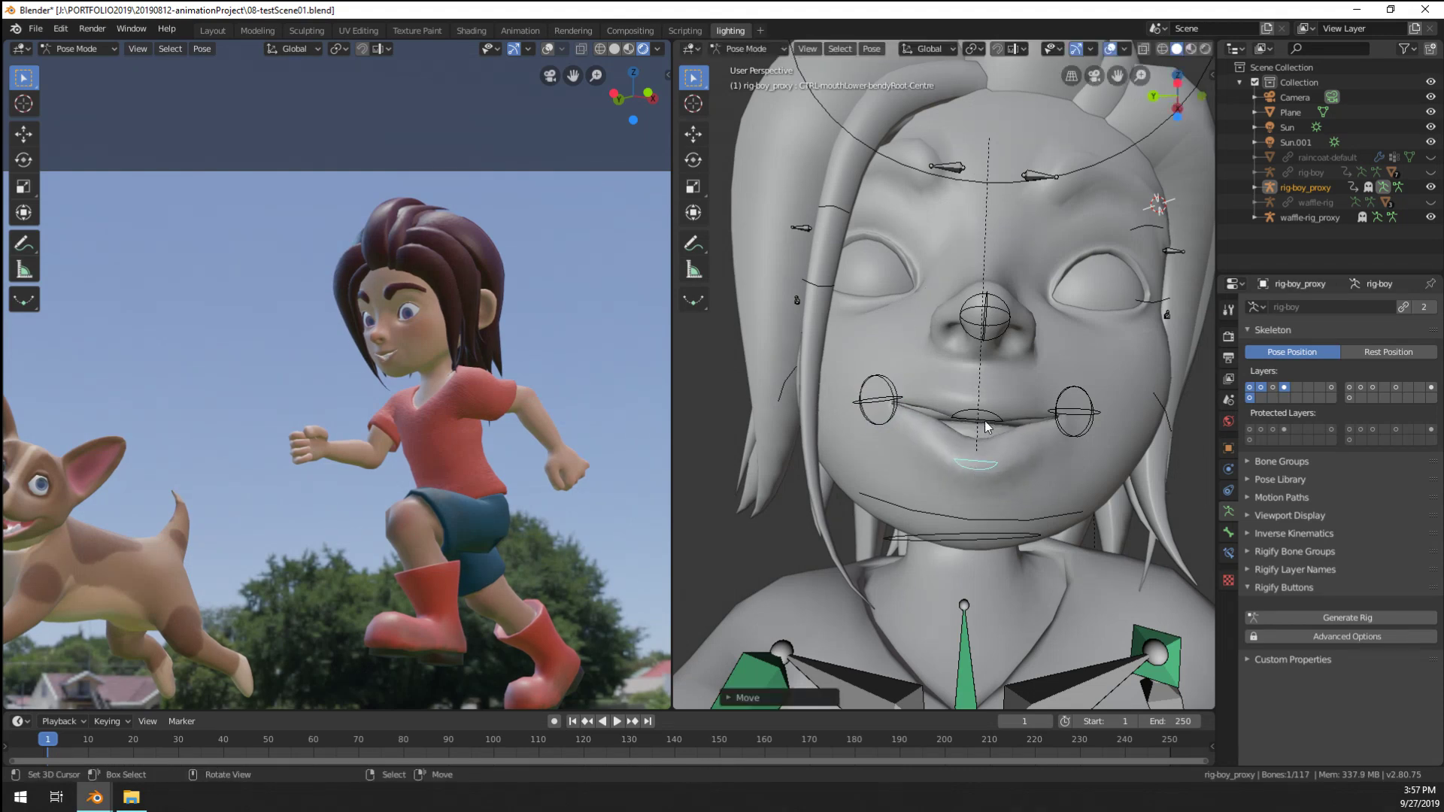
{"action": "left_click", "coordinate": [978, 416]}
{"action": "key", "text": "g"}
{"action": "left_click", "coordinate": [990, 412]}
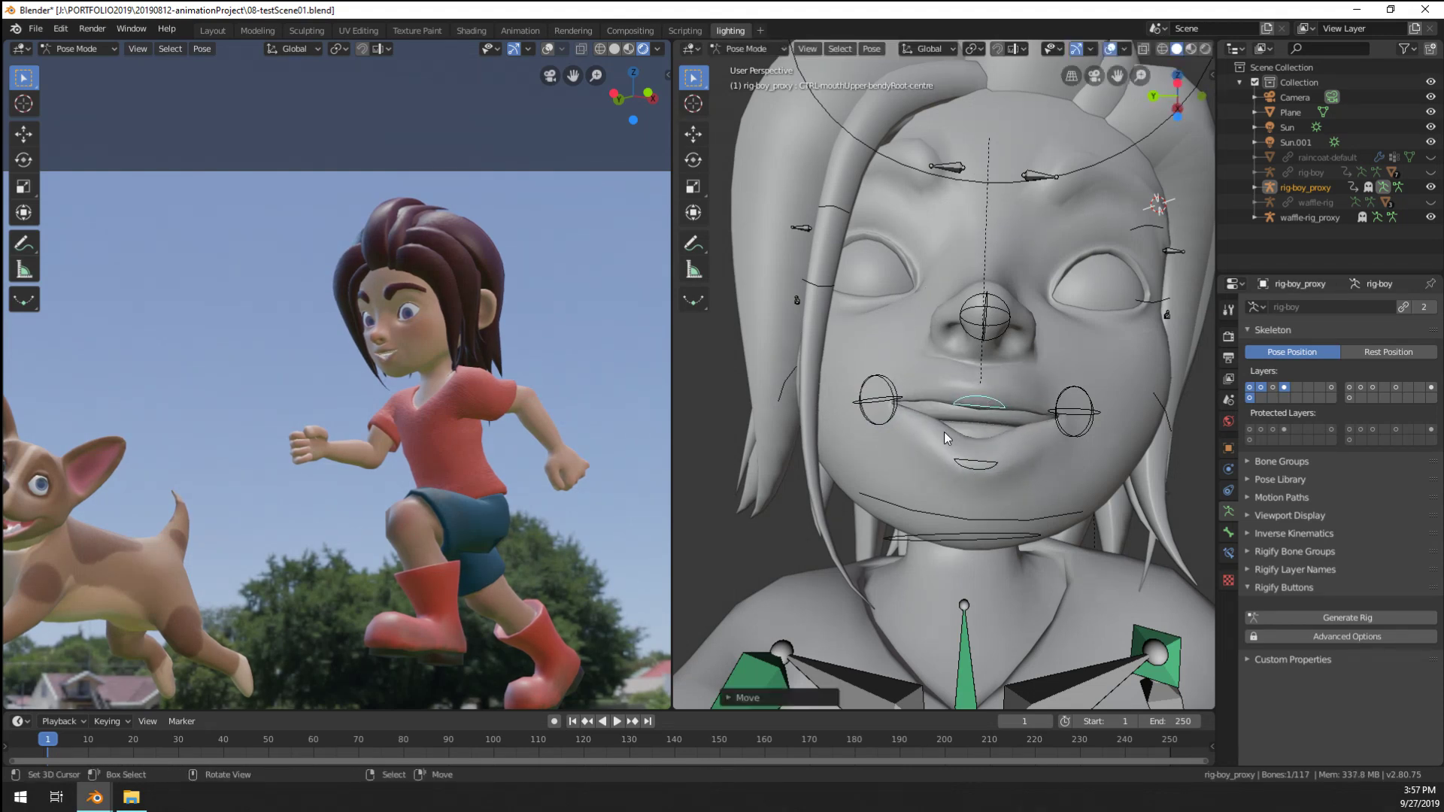
Rotate the boy's jaw control freely with trackball rotation, and lower the central lower-lip control to open the mouth wider
{"action": "left_click", "coordinate": [975, 516]}
{"action": "middle_click_drag", "start_coordinate": [976, 516], "coordinate": [977, 523]}
{"action": "key", "text": "r"}
{"action": "key", "text": "r"}
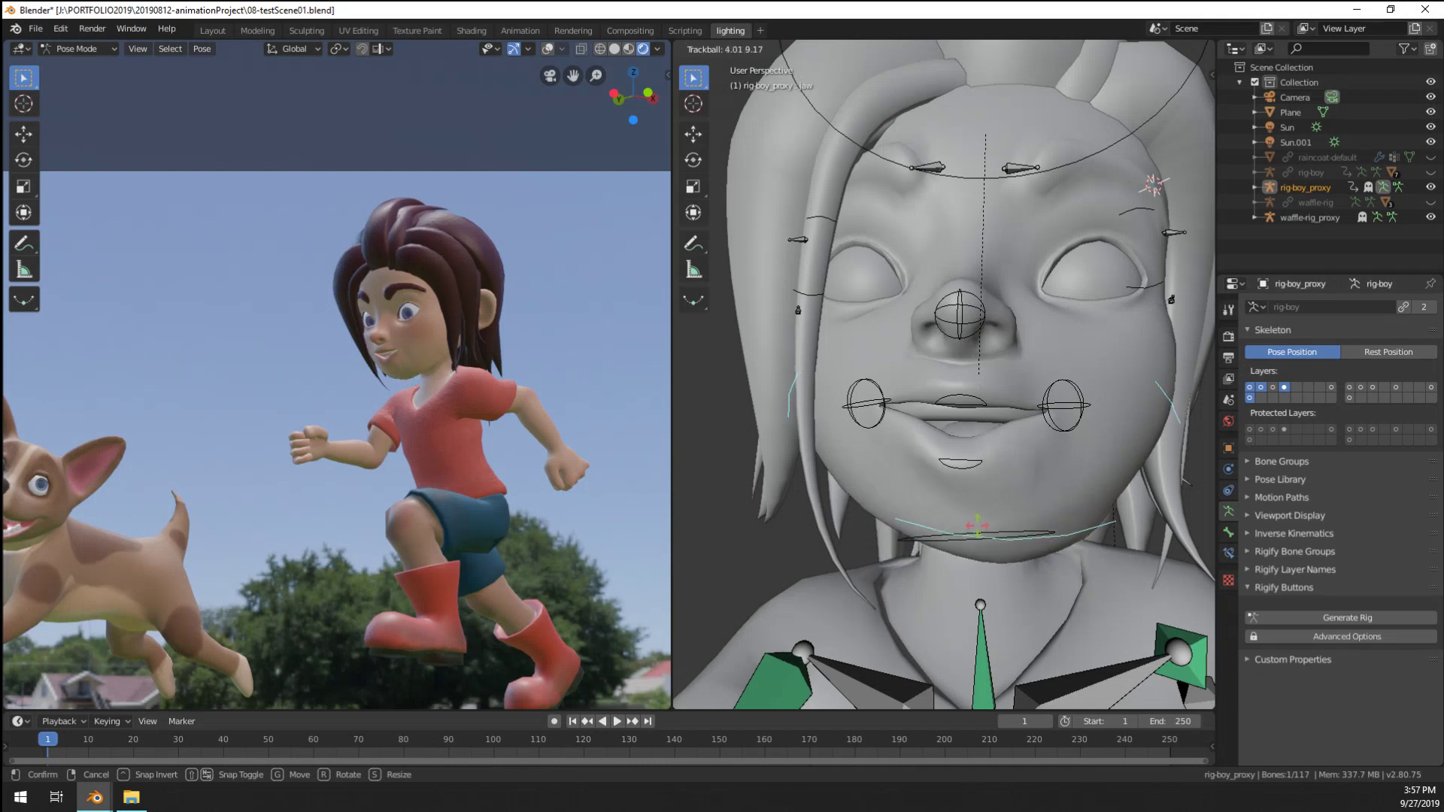
{"action": "left_click", "coordinate": [966, 523]}
{"action": "middle_click_drag", "start_coordinate": [966, 524], "coordinate": [940, 487]}
{"action": "left_click", "coordinate": [910, 489]}
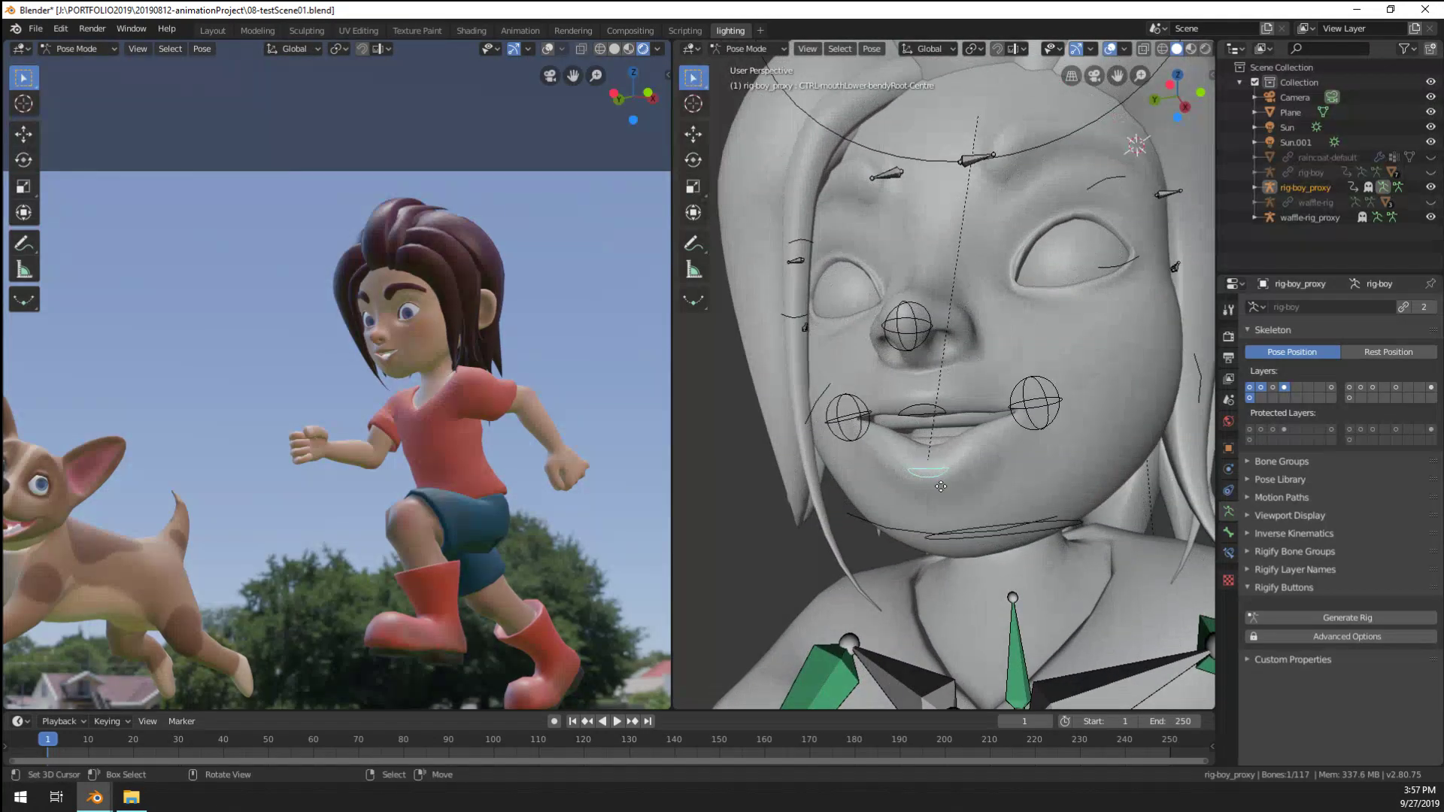
{"action": "left_click", "coordinate": [942, 495]}
Rotate the boy's right mouth-corner control about 17° and shift it slightly outward
{"action": "left_click", "coordinate": [861, 434]}
{"action": "middle_click_drag", "start_coordinate": [861, 435], "coordinate": [980, 440]}
{"action": "key", "text": "r"}
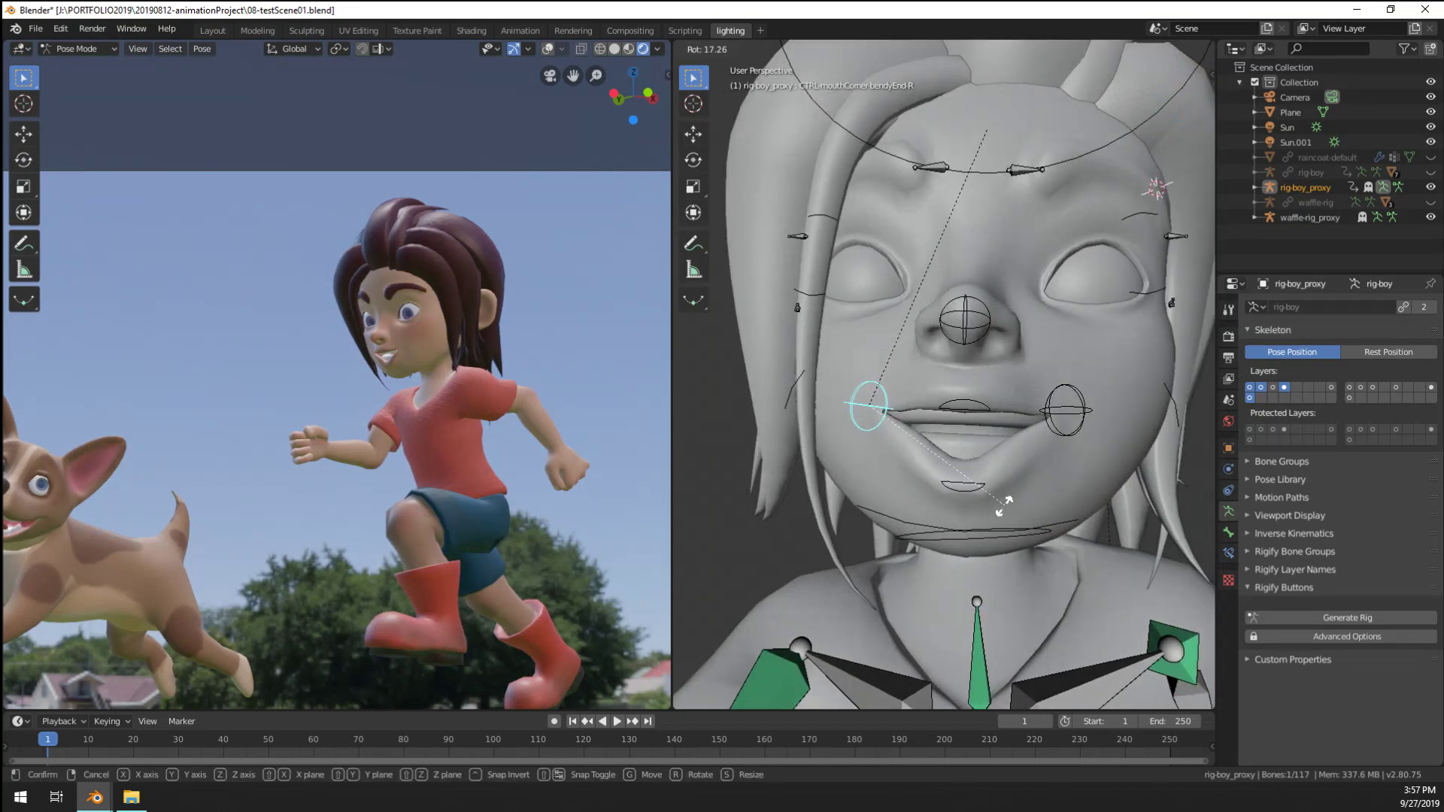
{"action": "left_click", "coordinate": [993, 506]}
{"action": "key", "text": "g"}
{"action": "left_click", "coordinate": [992, 506]}
Refine the smile by moving the boy's left and right mouth-corner controls
{"action": "left_click", "coordinate": [1064, 411]}
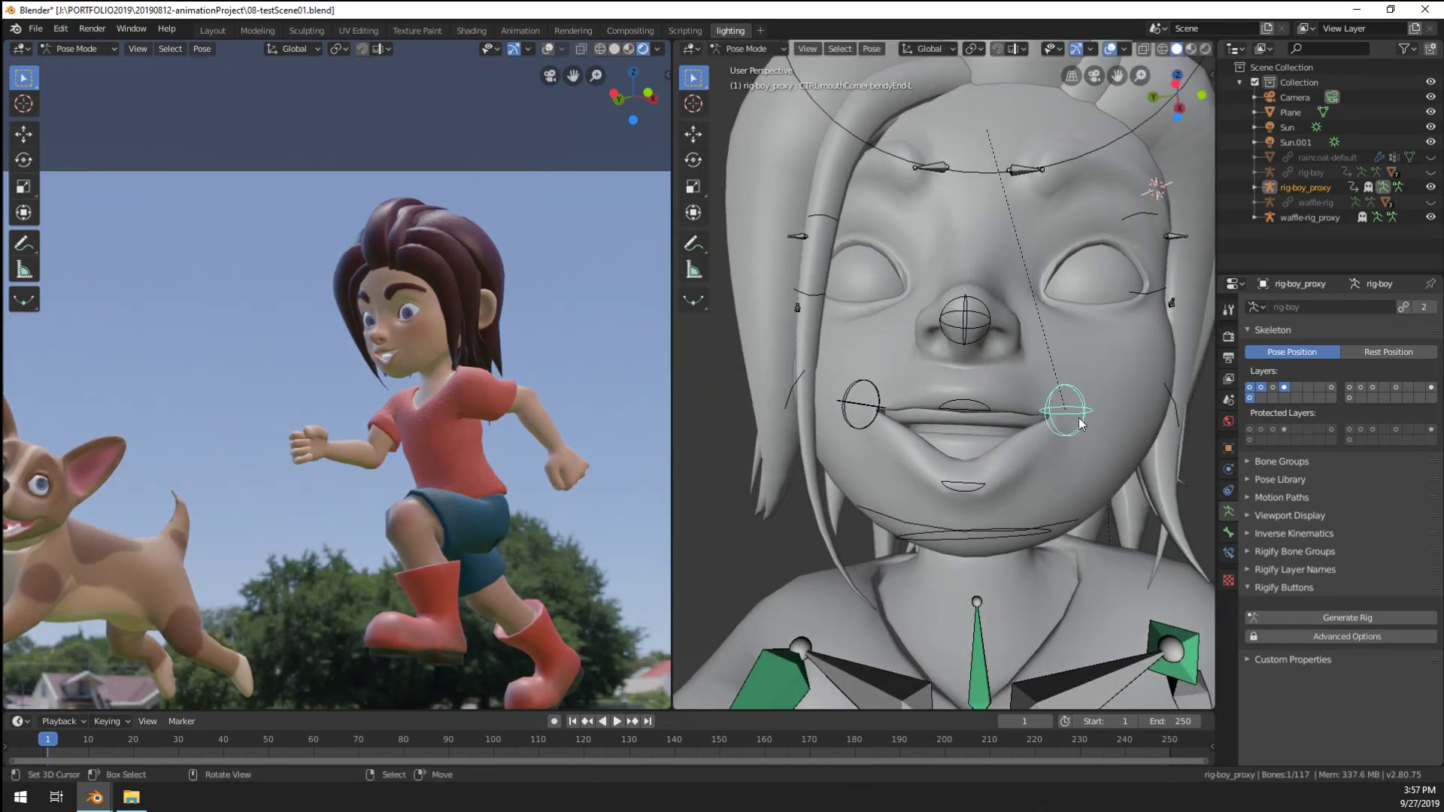
{"action": "key", "text": "g"}
{"action": "left_click", "coordinate": [1009, 457]}
{"action": "middle_click_drag", "start_coordinate": [1009, 458], "coordinate": [927, 445]}
{"action": "left_click", "coordinate": [831, 421]}
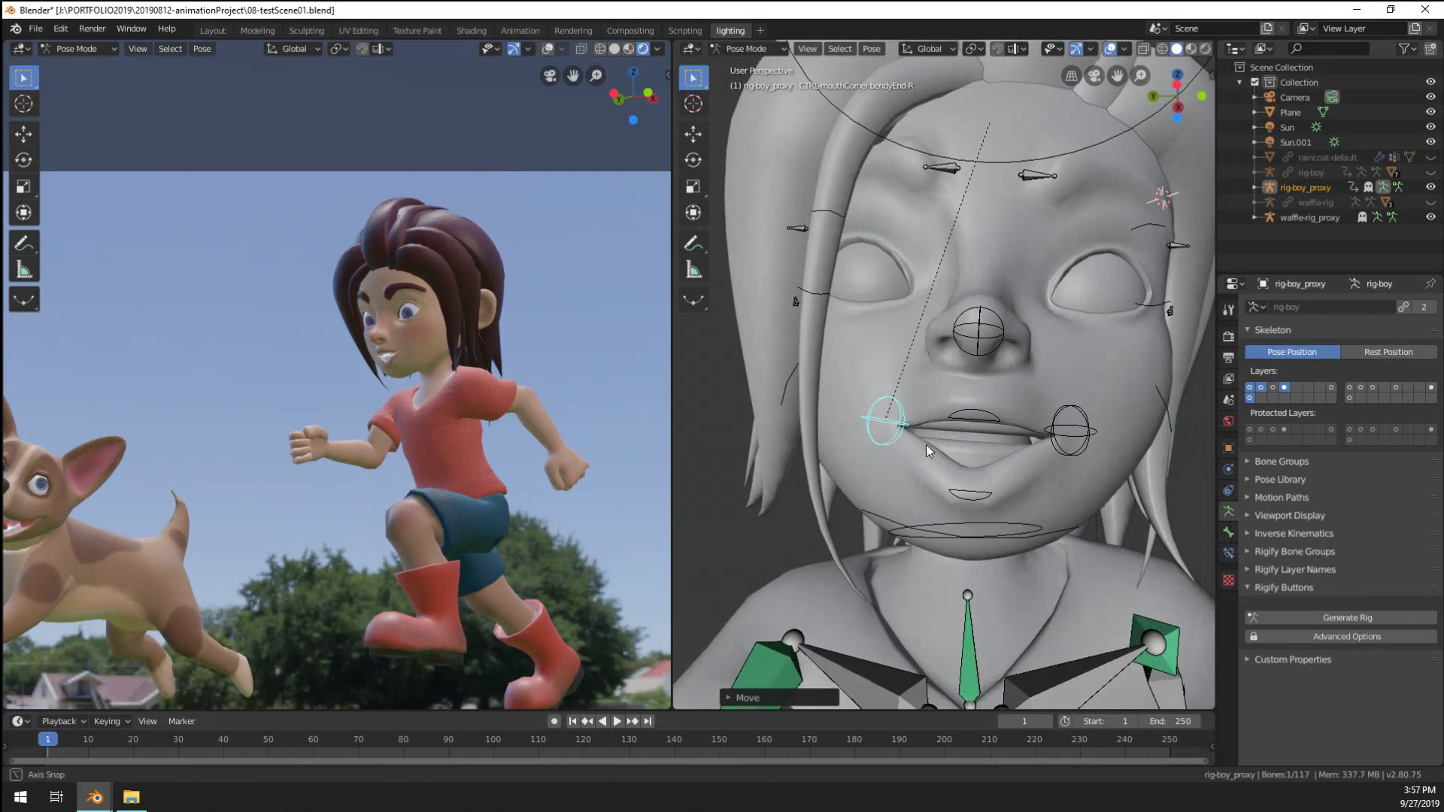
{"action": "left_click", "coordinate": [1063, 445]}
{"action": "mouse_move", "coordinate": [1064, 445]}
{"action": "middle_mouse_down"}
{"action": "mouse_move", "coordinate": [1135, 453]}
{"action": "mouse_move", "coordinate": [1039, 477]}
{"action": "mouse_move", "coordinate": [1021, 463]}
{"action": "mouse_move", "coordinate": [1047, 449]}
{"action": "middle_mouse_up"}
{"action": "key", "text": "g"}
{"action": "left_click", "coordinate": [1112, 463]}
Enable Ambient Occlusion, Bloom and Screen Space Reflections in the Eevee render settings
{"action": "scroll", "coordinate": [1047, 442], "scroll_direction": "up", "scroll_amount": 4}
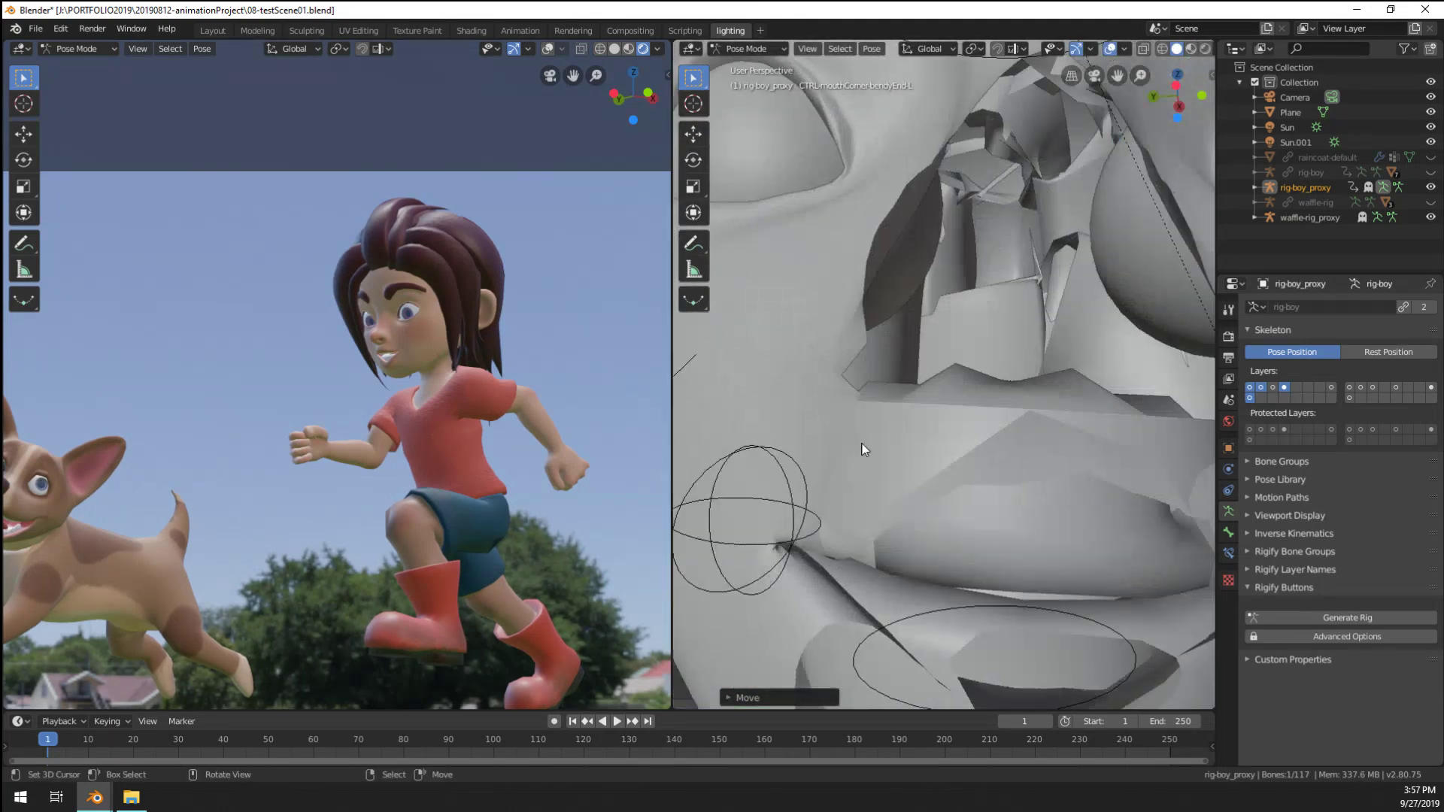
{"action": "scroll", "coordinate": [1047, 442], "scroll_direction": "down", "scroll_amount": 3}
{"action": "scroll", "coordinate": [360, 492], "scroll_direction": "down", "scroll_amount": 2}
{"action": "scroll", "coordinate": [359, 492], "scroll_direction": "up", "scroll_amount": 6}
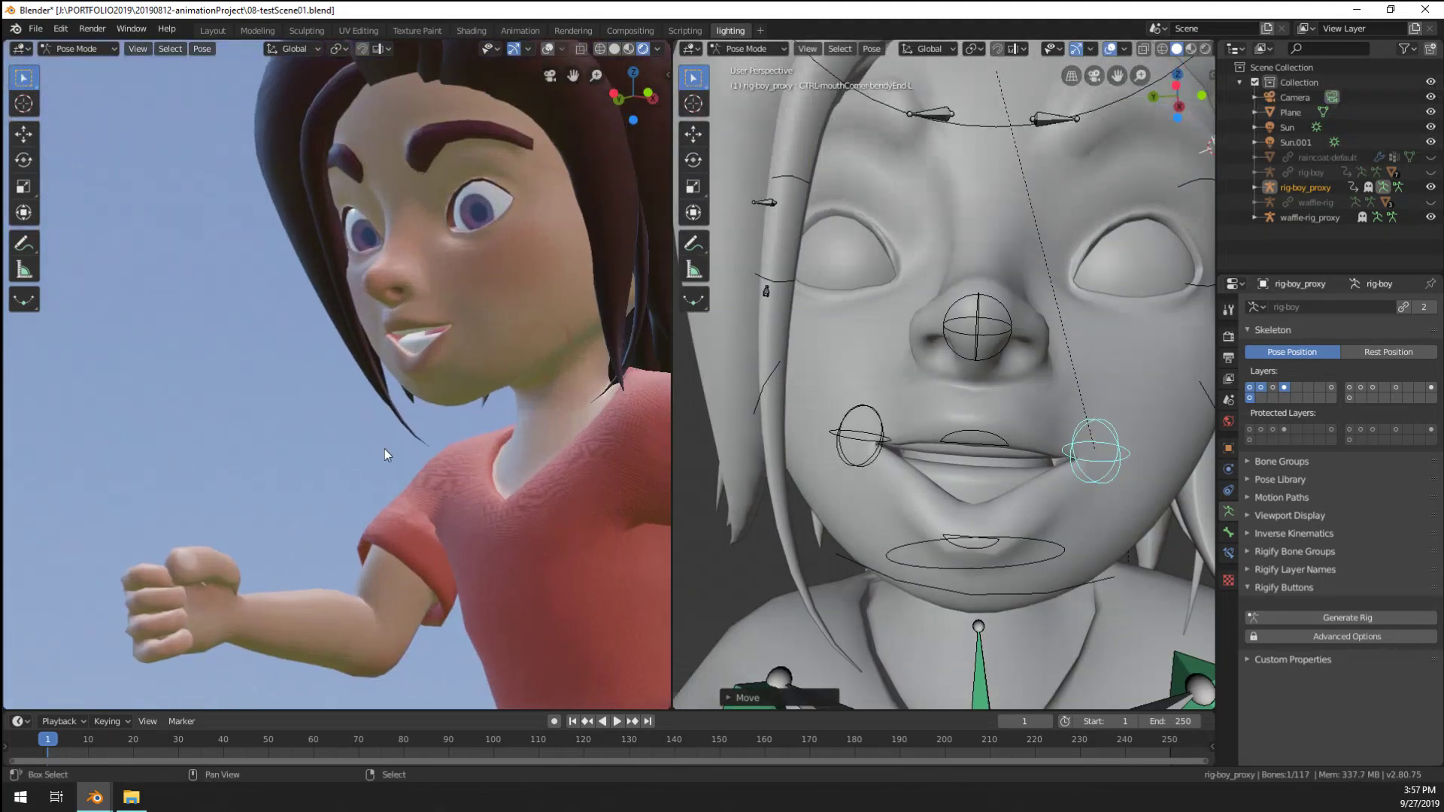
{"action": "left_click", "coordinate": [1228, 337]}
{"action": "left_click", "coordinate": [1228, 358]}
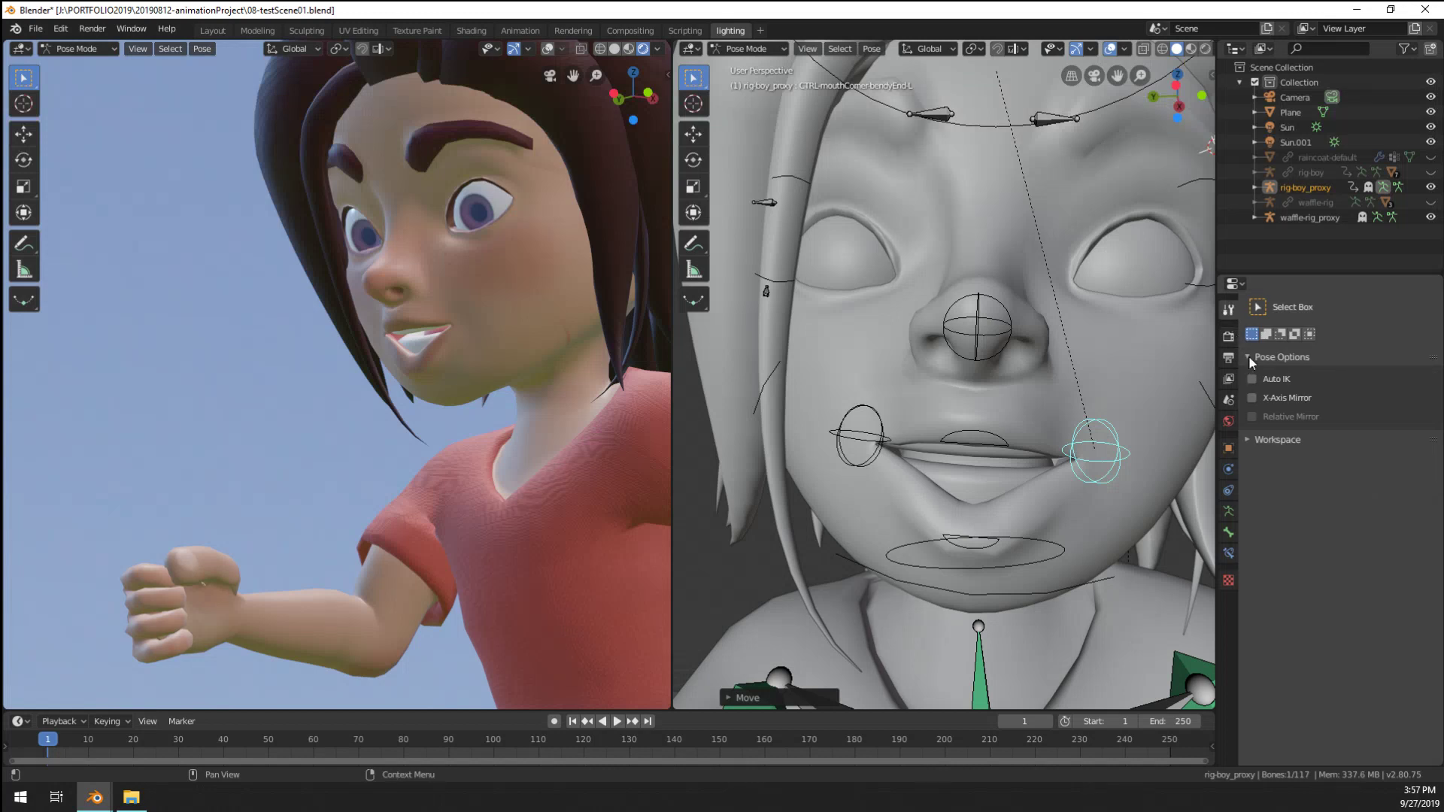
{"action": "left_click", "coordinate": [1229, 337]}
{"action": "left_click", "coordinate": [1296, 410]}
{"action": "left_click", "coordinate": [1261, 408]}
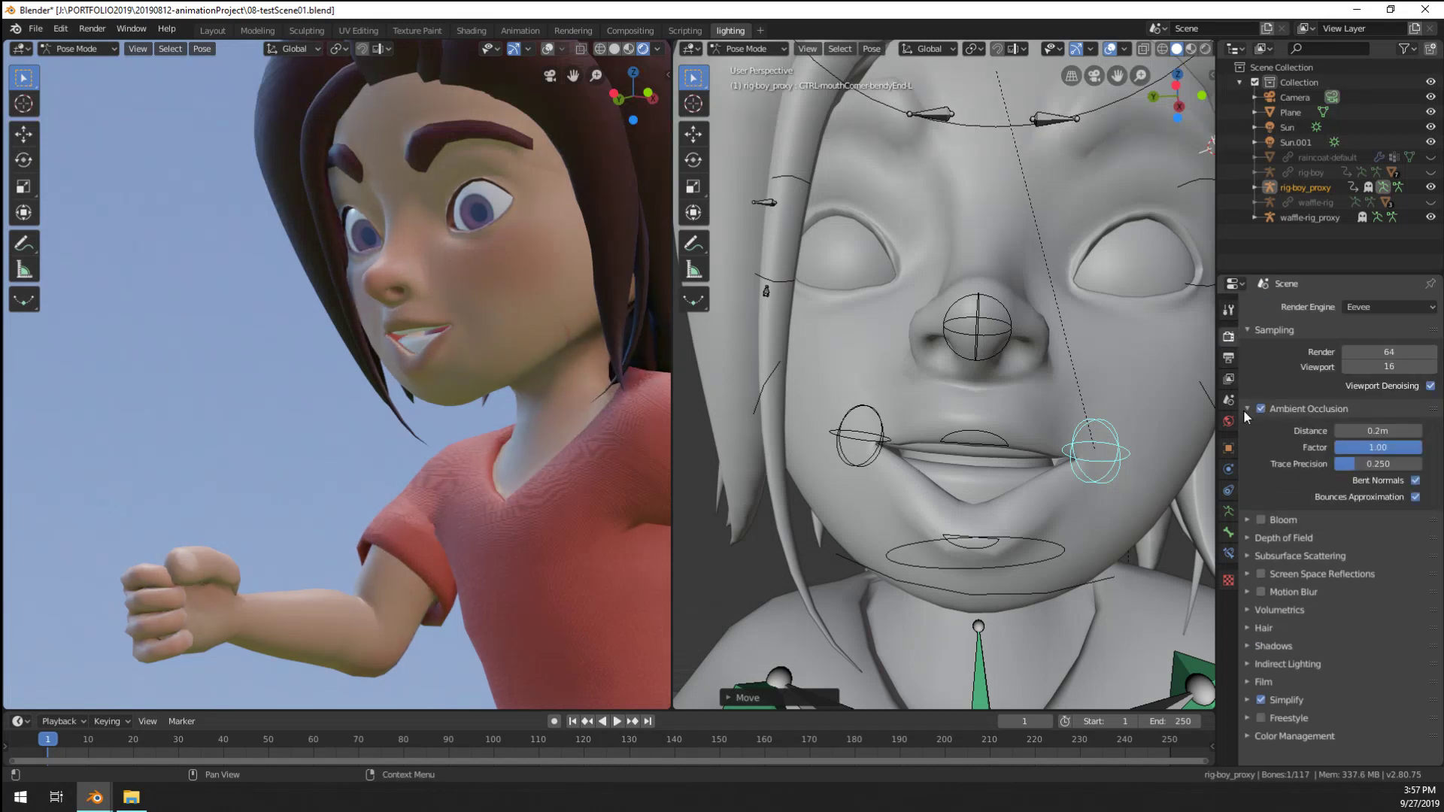
{"action": "left_click", "coordinate": [1245, 409]}
{"action": "left_click", "coordinate": [1261, 426]}
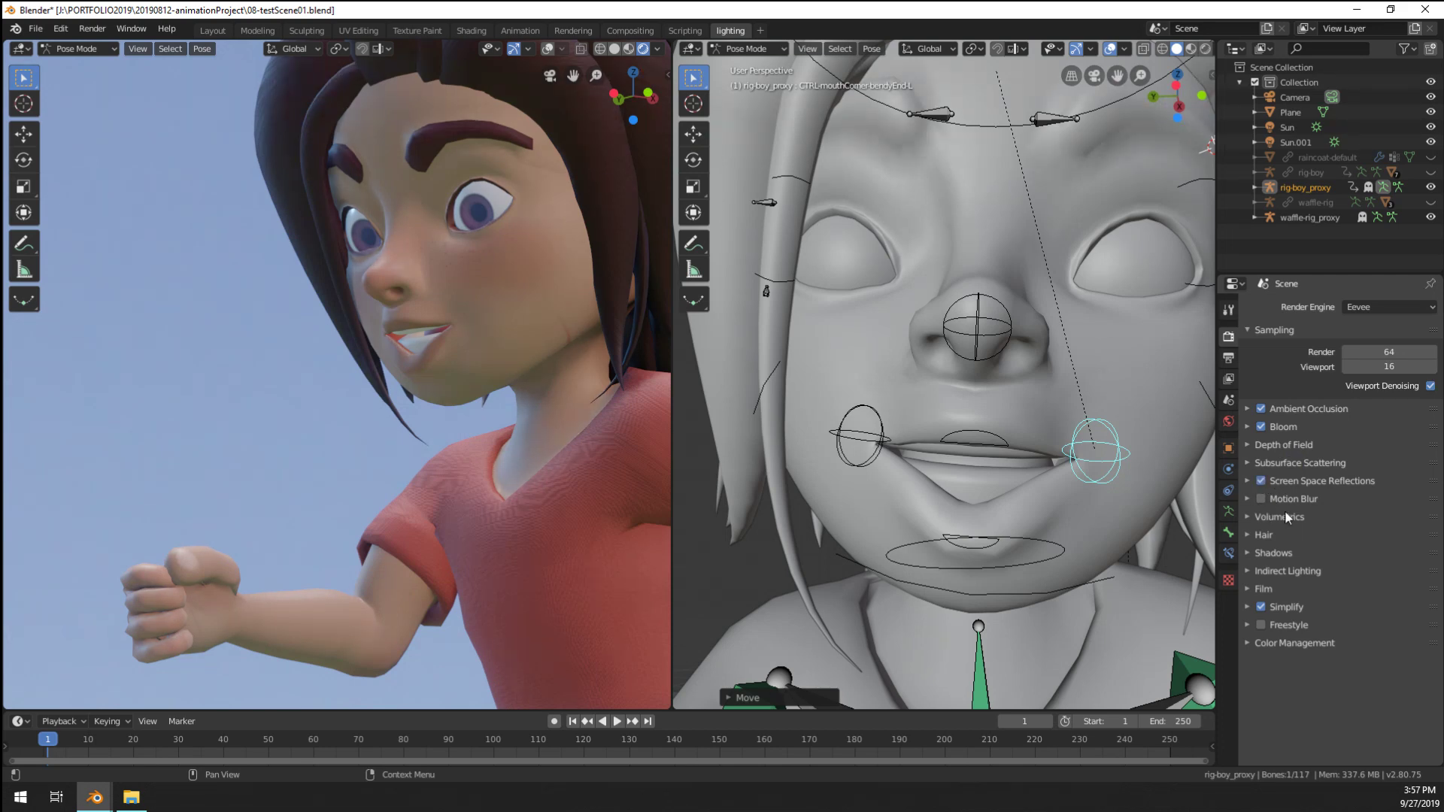
Check the boy's expression and the framing with the dog in the rendered camera view
{"action": "key", "text": "KP_0"}
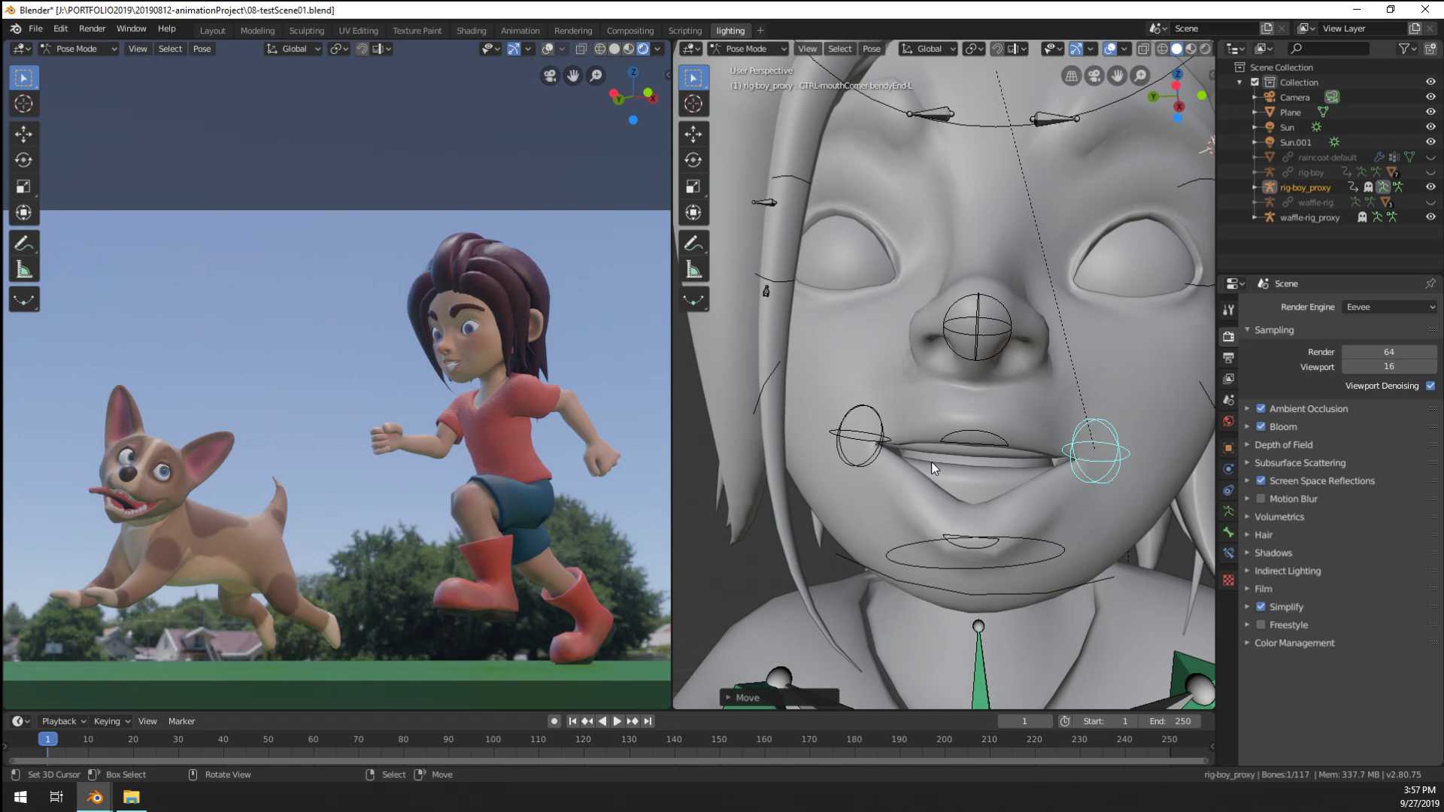
{"action": "key", "text": "KP_0"}
{"action": "scroll", "coordinate": [492, 351], "scroll_direction": "down", "scroll_amount": 3}
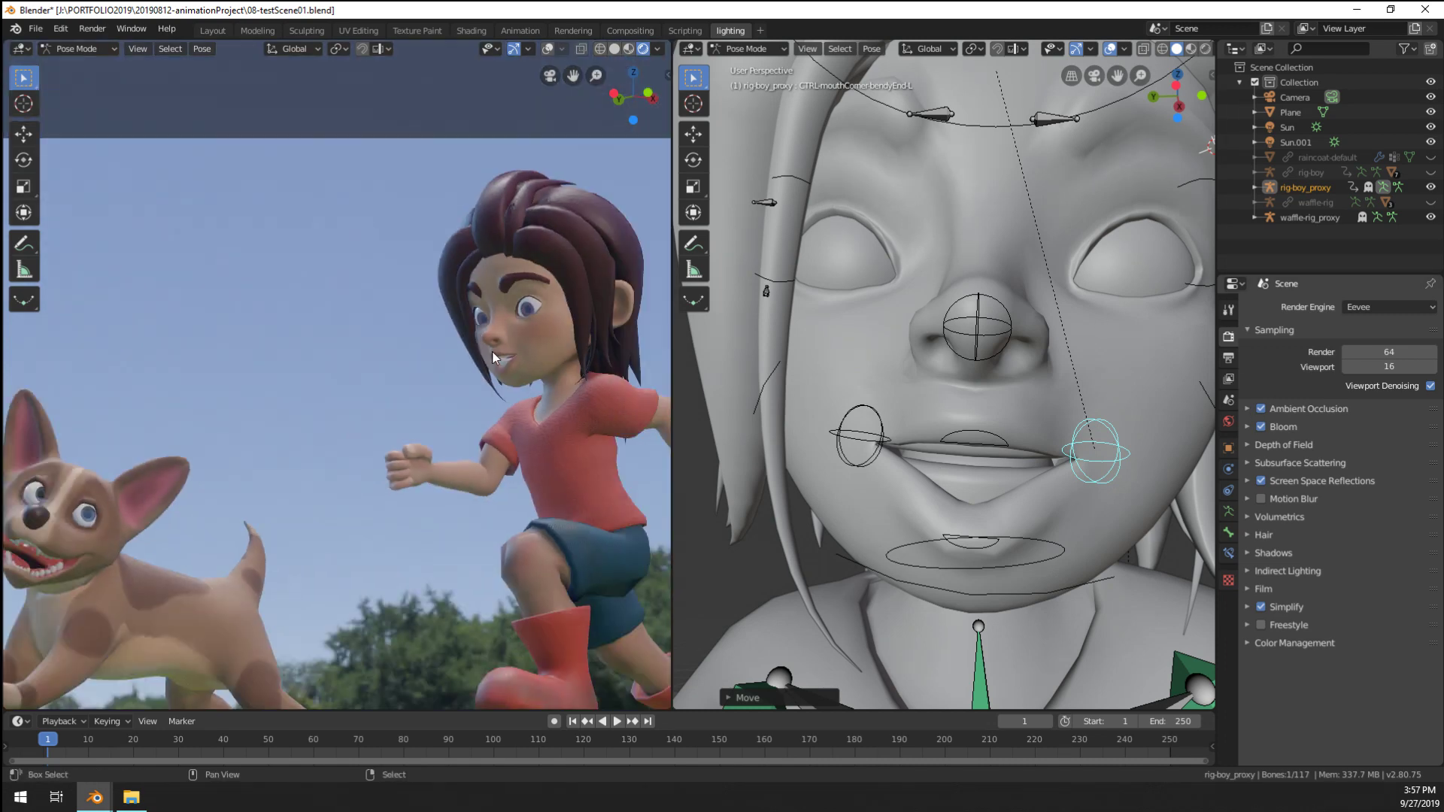
{"action": "scroll", "coordinate": [418, 277], "scroll_direction": "up", "scroll_amount": 6}
{"action": "key", "text": "KP_0"}
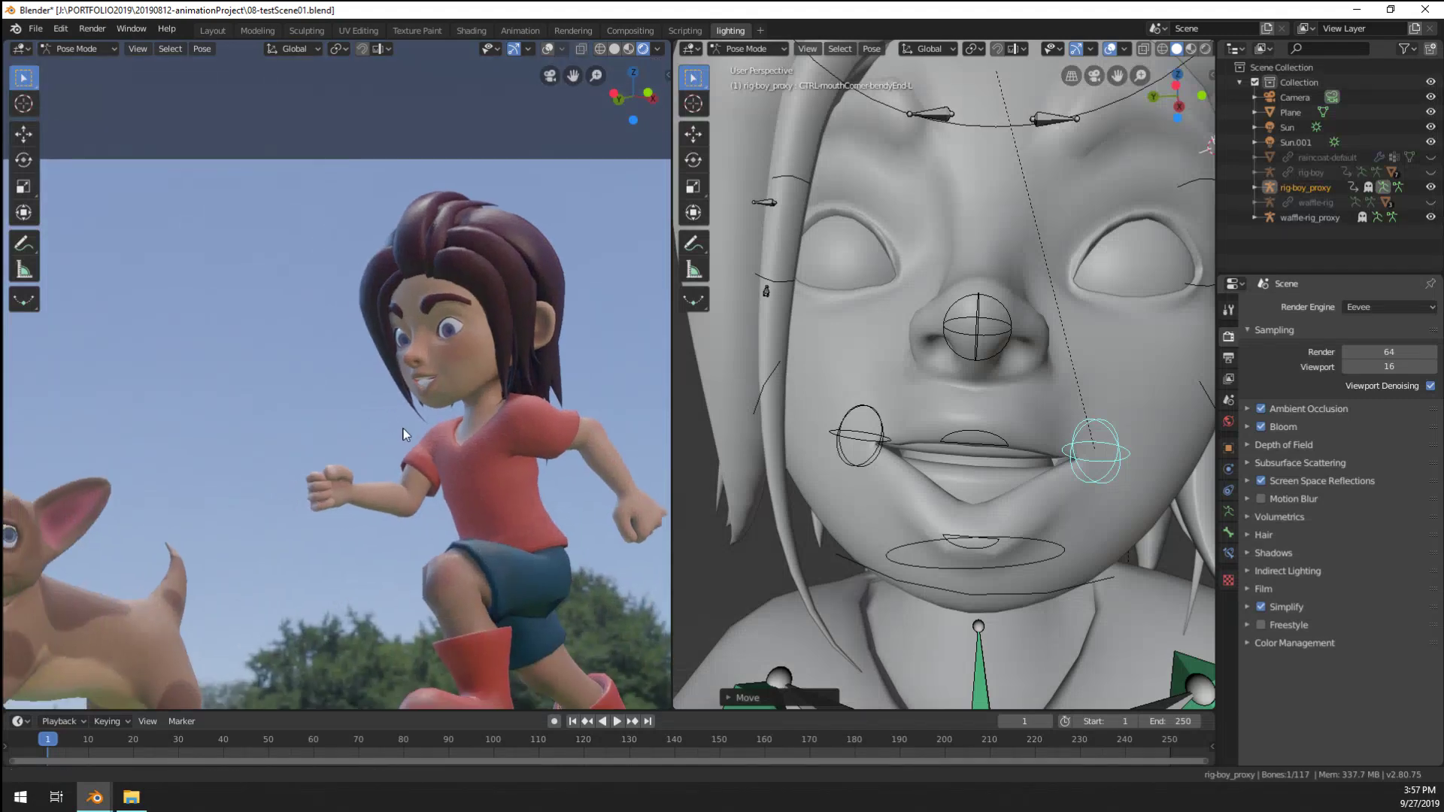
Switch the boy's rig from Pose Mode to Object Mode
{"action": "scroll", "coordinate": [756, 490], "scroll_direction": "down", "scroll_amount": 10}
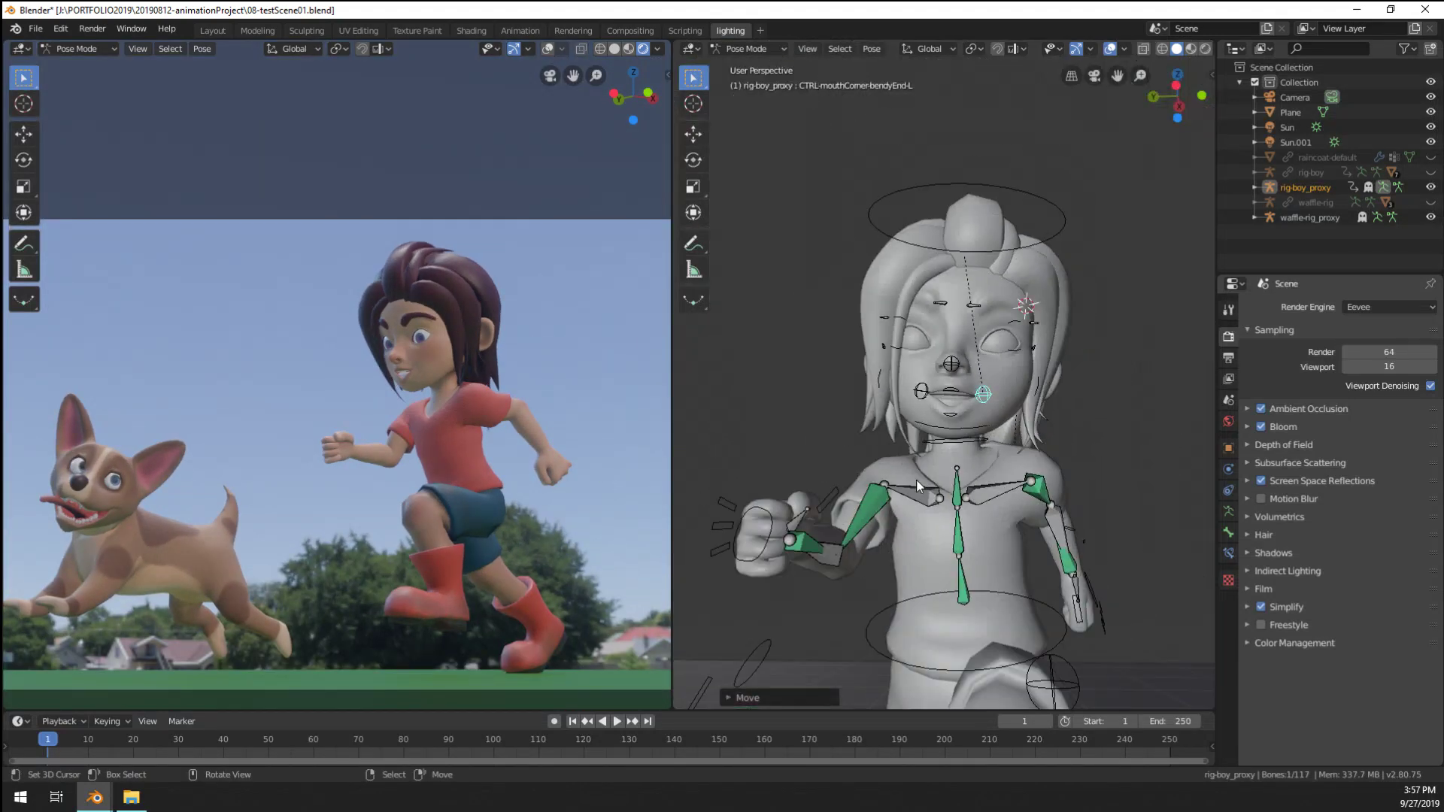
{"action": "key", "text": "shift+a"}
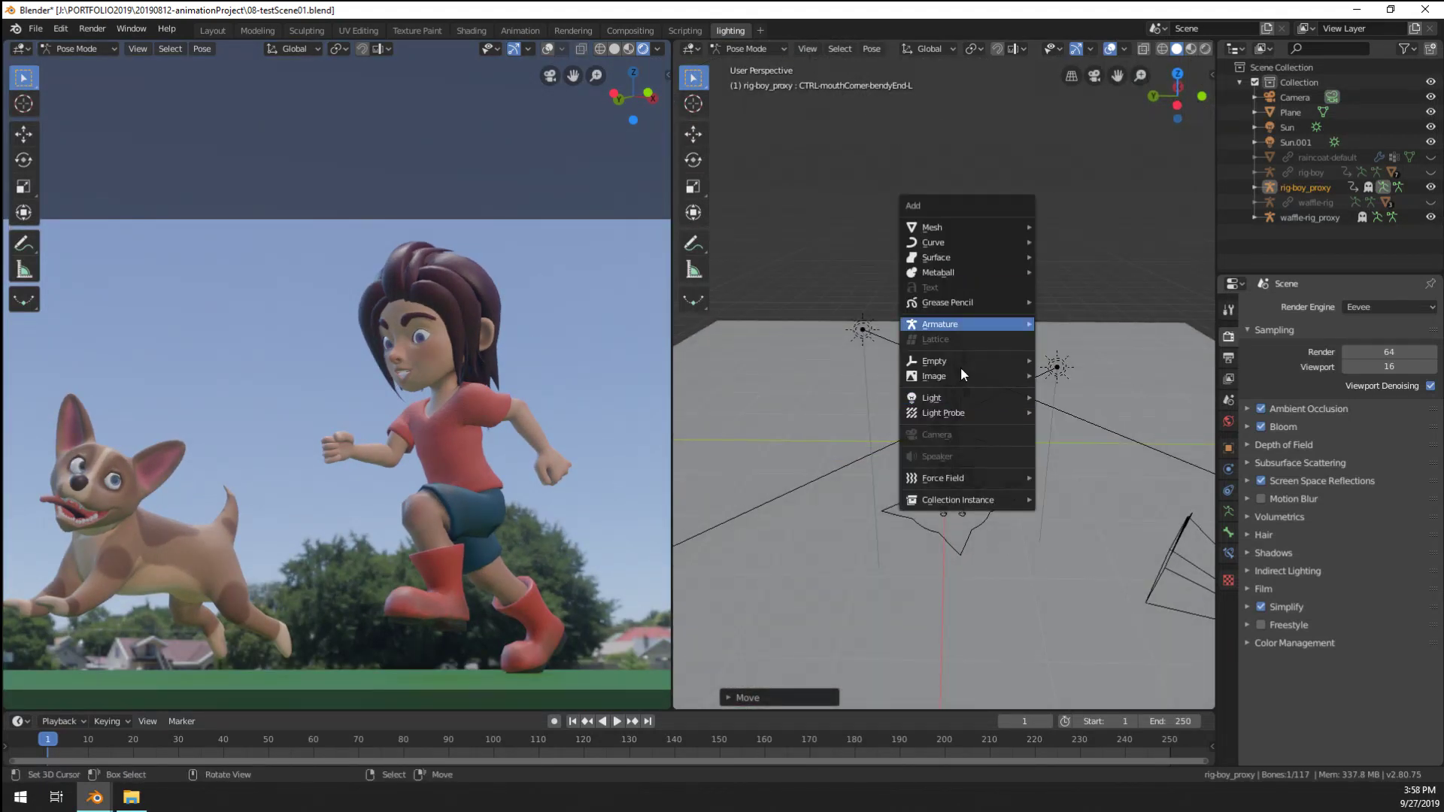
{"action": "key", "text": "Escape"}
{"action": "key", "text": "ctrl+Tab"}
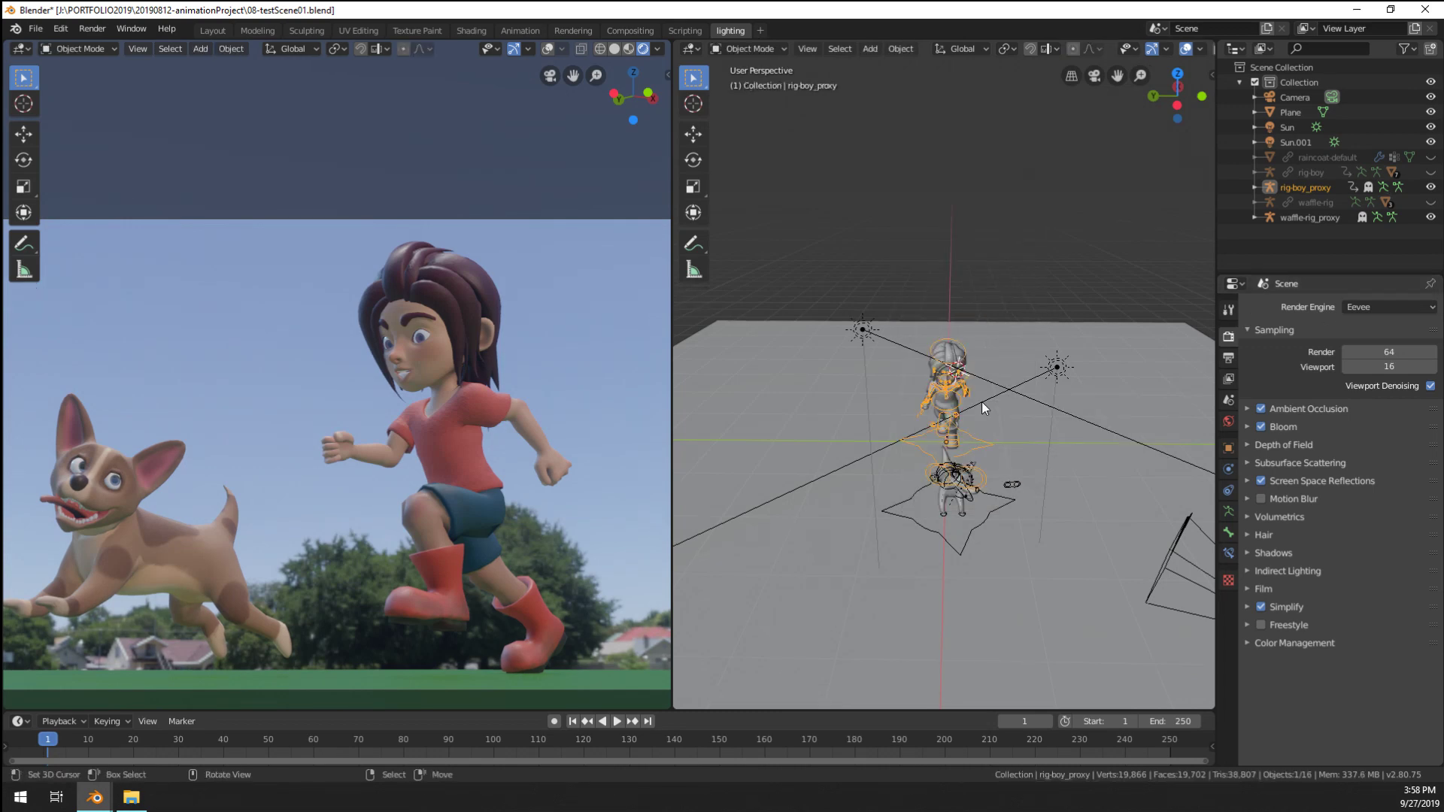
Add an area light to the scene and move it away from the characters
{"action": "key", "text": "shift+a"}
{"action": "mouse_move", "coordinate": [983, 403]}
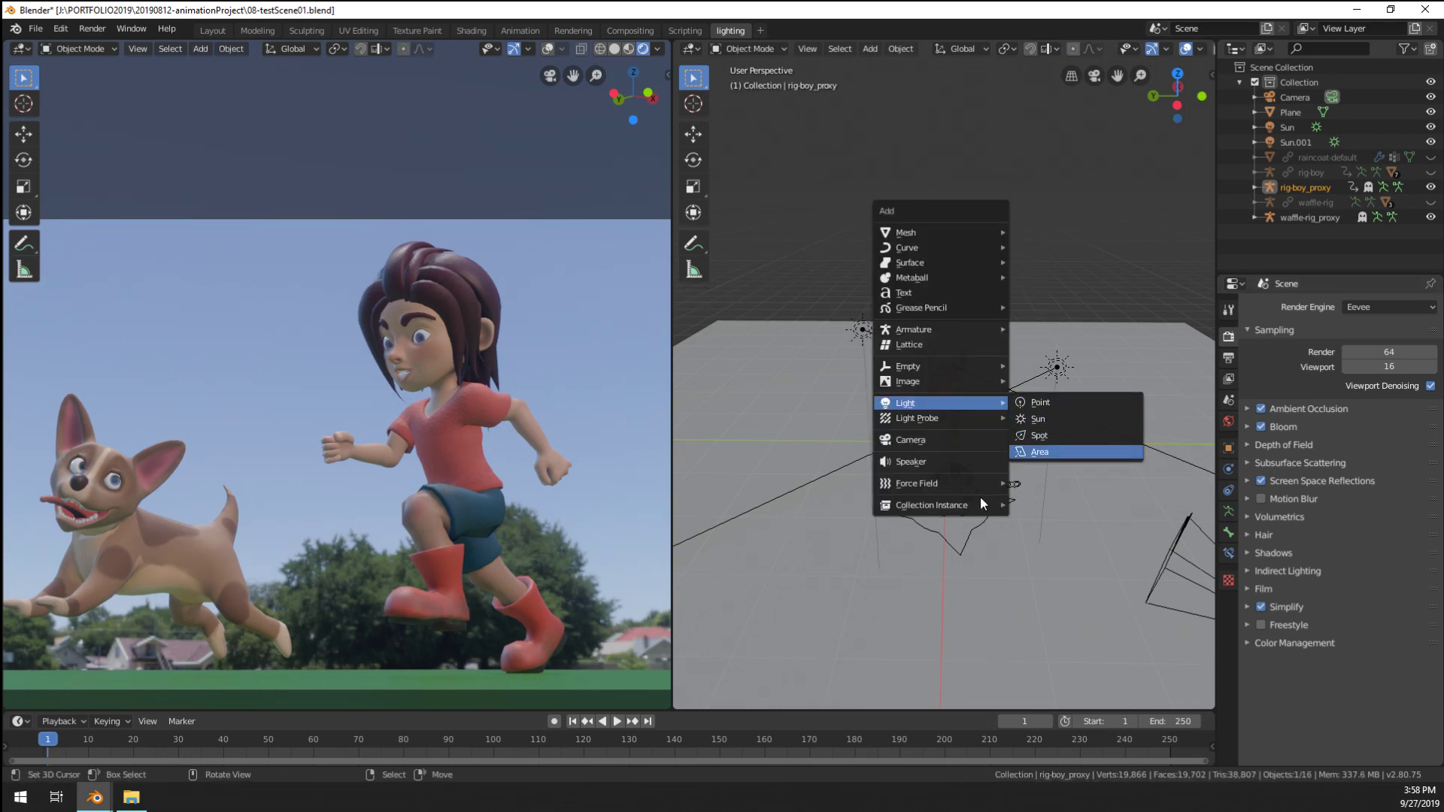
{"action": "left_click", "coordinate": [1039, 452]}
{"action": "middle_click_drag", "start_coordinate": [1040, 451], "coordinate": [895, 456]}
{"action": "key", "text": "g"}
{"action": "left_click", "coordinate": [1072, 484]}
Rotate the area light upright to face the boy and dog, enlarge it, and move it in front of them
{"action": "key", "text": "r"}
{"action": "left_click", "coordinate": [901, 327]}
{"action": "middle_click_drag", "start_coordinate": [901, 327], "coordinate": [835, 527]}
{"action": "key", "text": "s"}
{"action": "left_click", "coordinate": [1045, 444]}
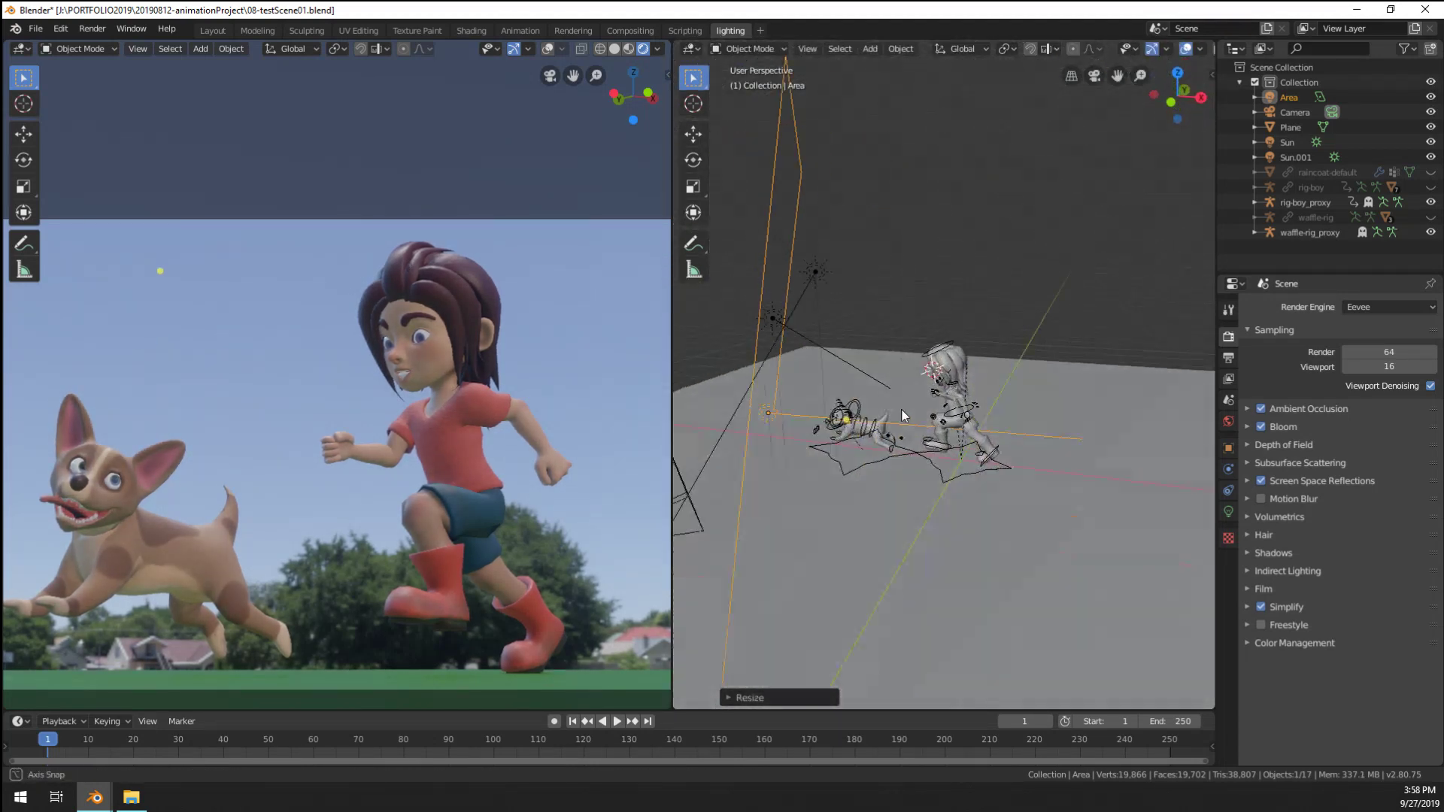
{"action": "key", "text": "g"}
{"action": "left_click", "coordinate": [847, 536]}
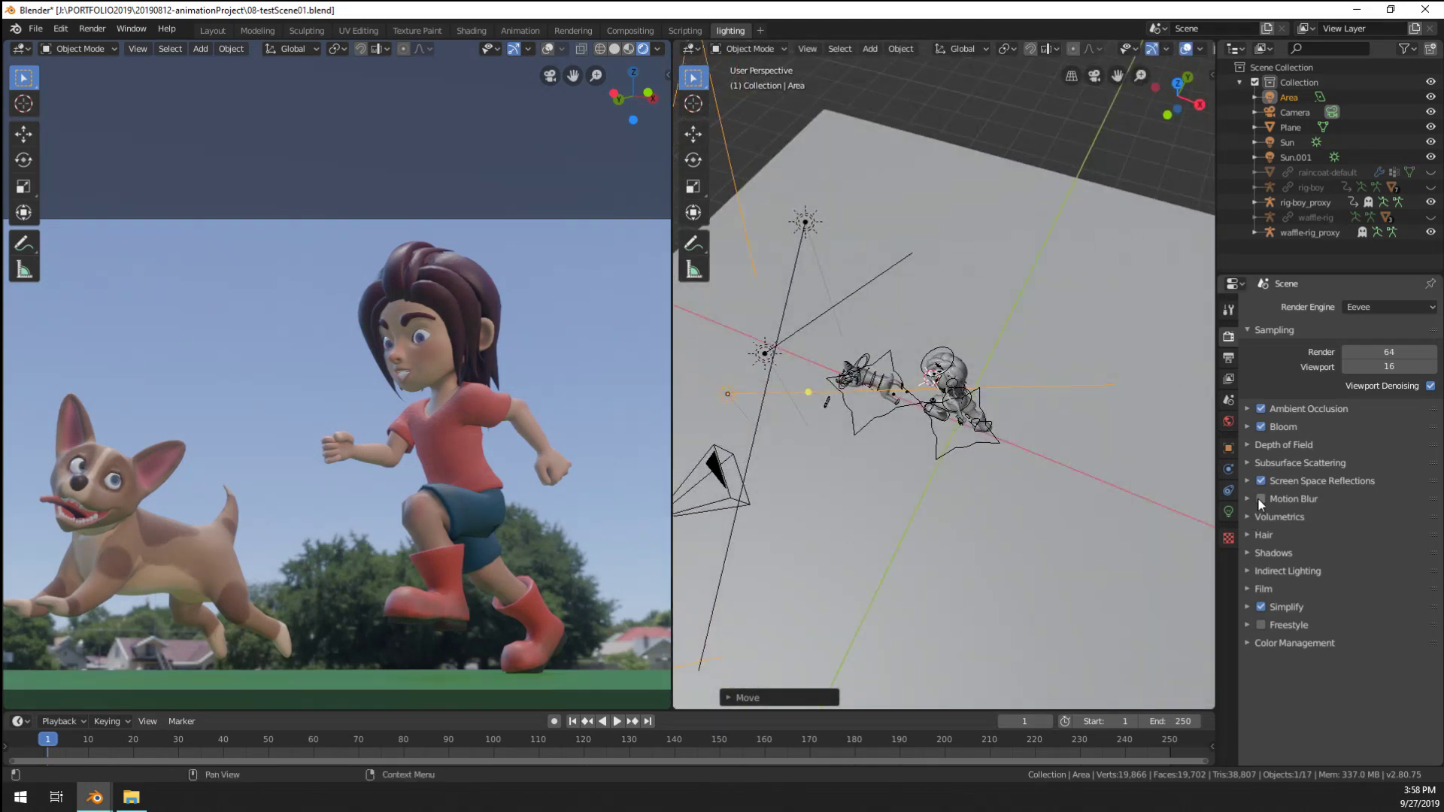
Set the area light's power to 75.6 W
{"action": "left_click", "coordinate": [1230, 511]}
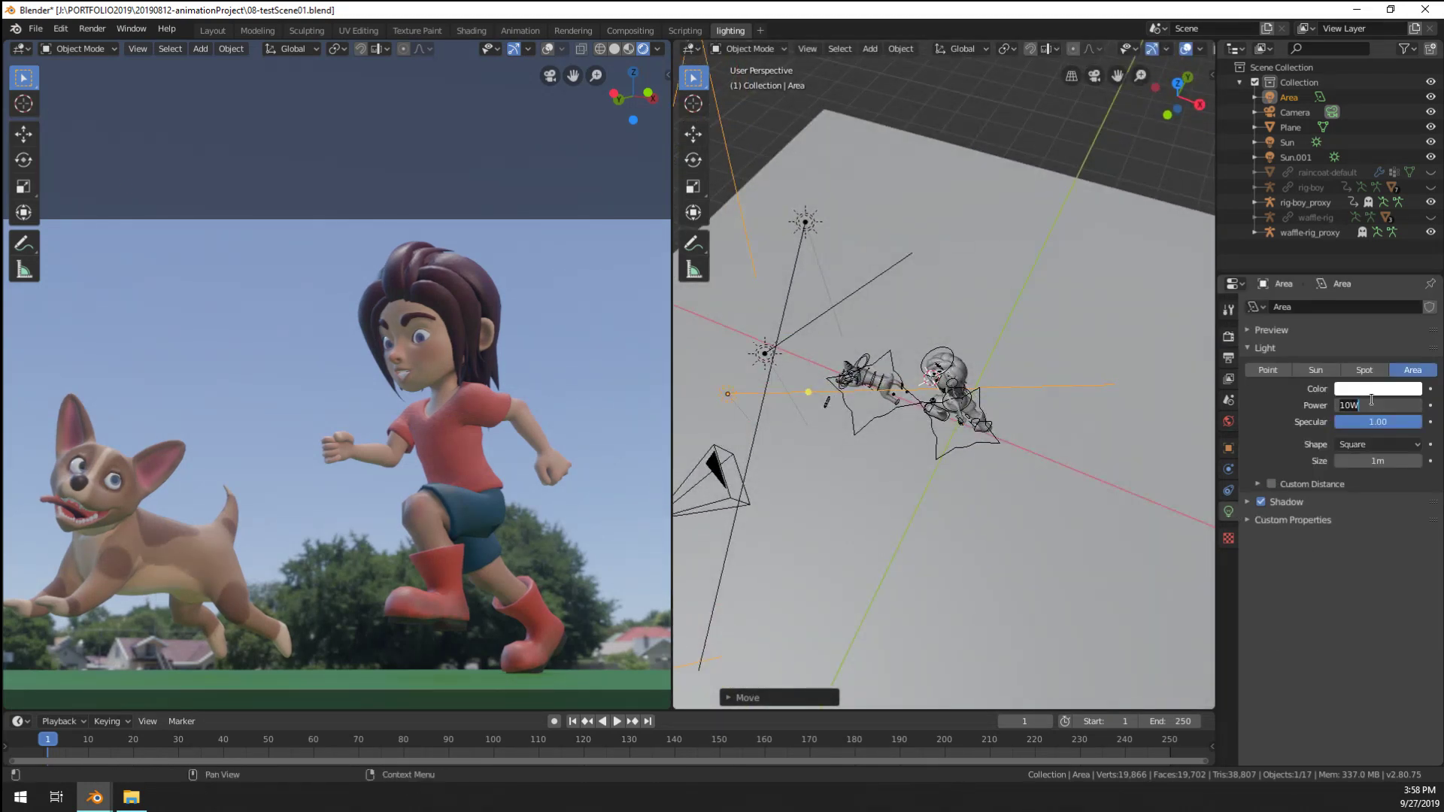
{"action": "type", "text": "0"}
{"action": "key", "text": "Return"}
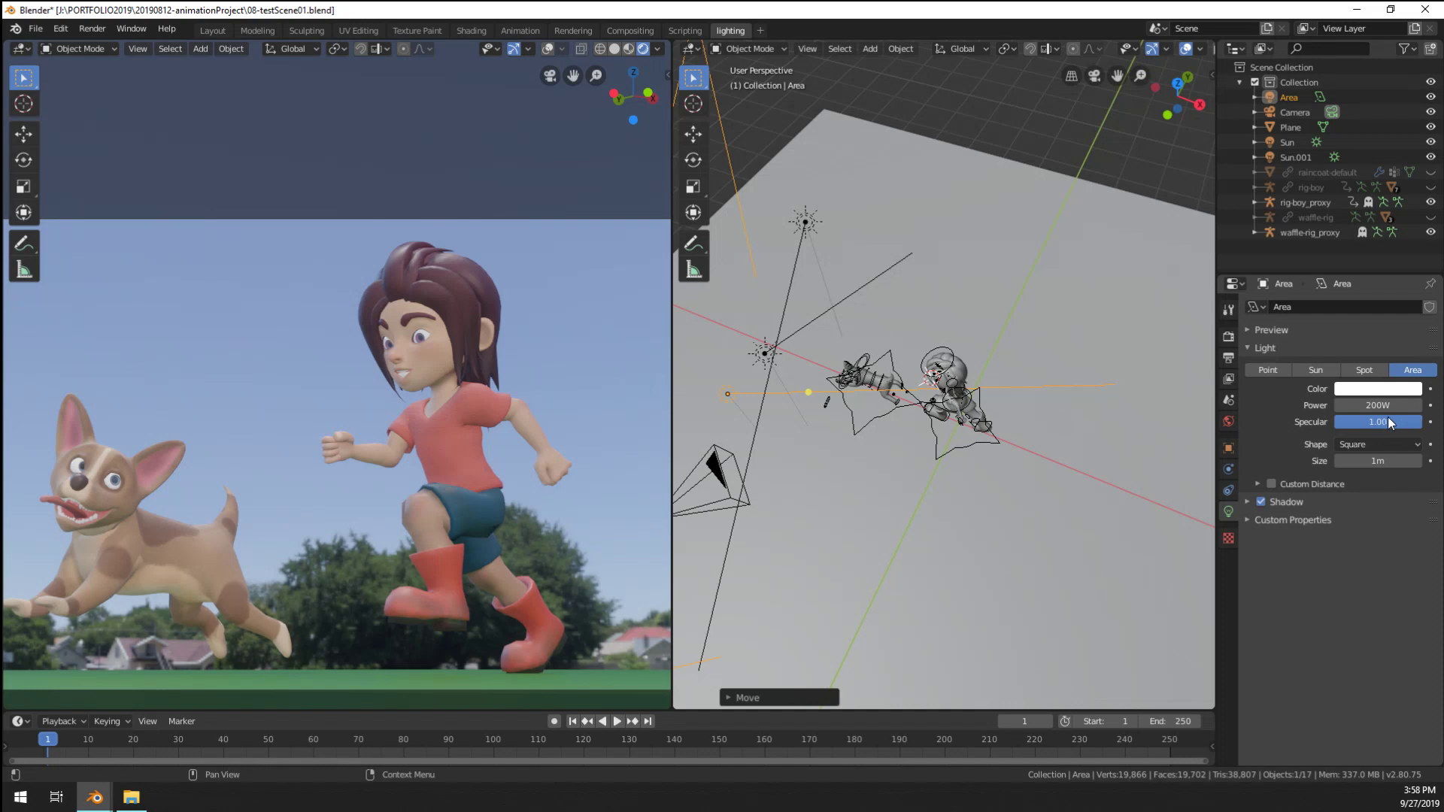
{"action": "left_click_drag", "start_coordinate": [1377, 405], "coordinate": [1346, 404]}
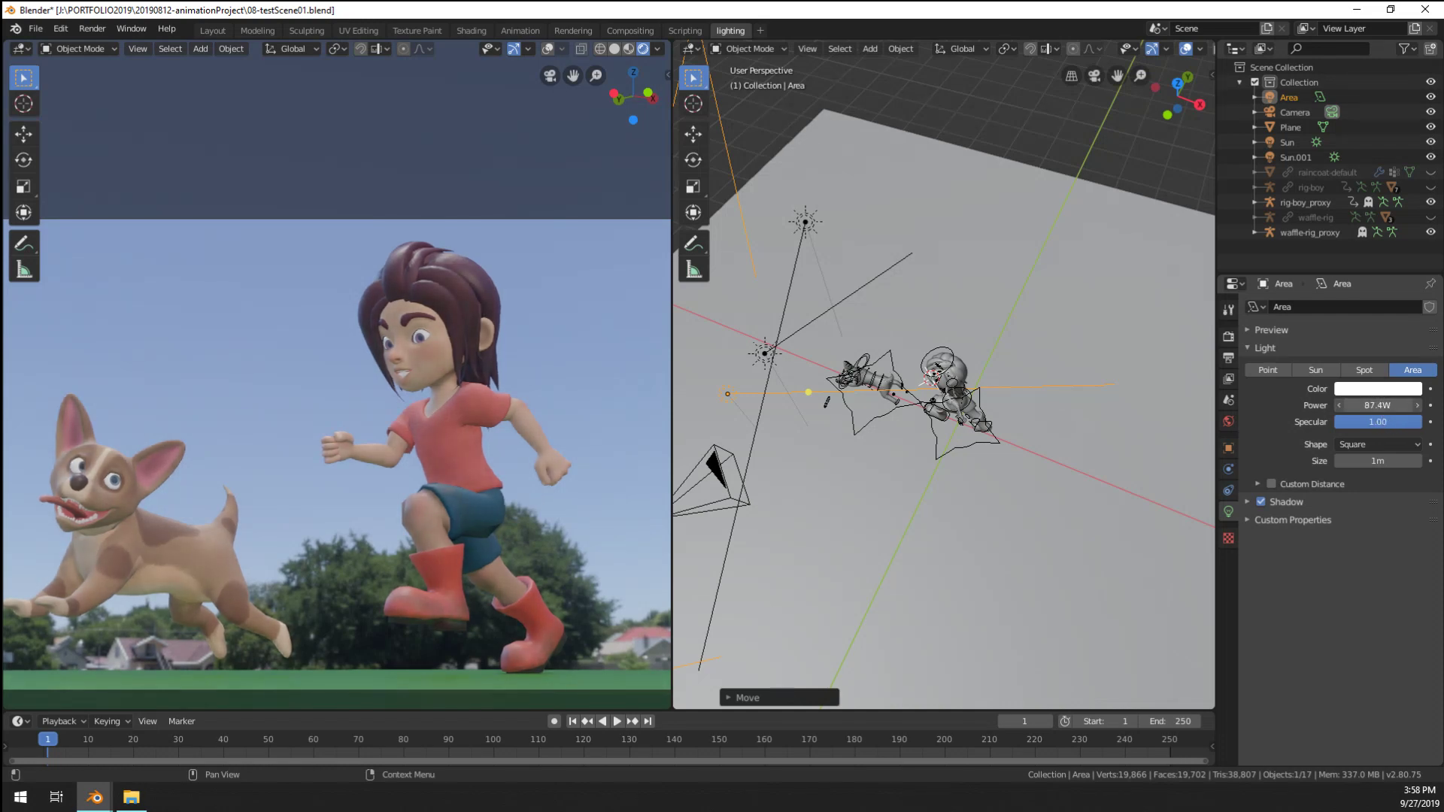
Select the warm-coloured sun light and set its strength to 2.51
{"action": "middle_click_drag", "start_coordinate": [719, 435], "coordinate": [956, 418]}
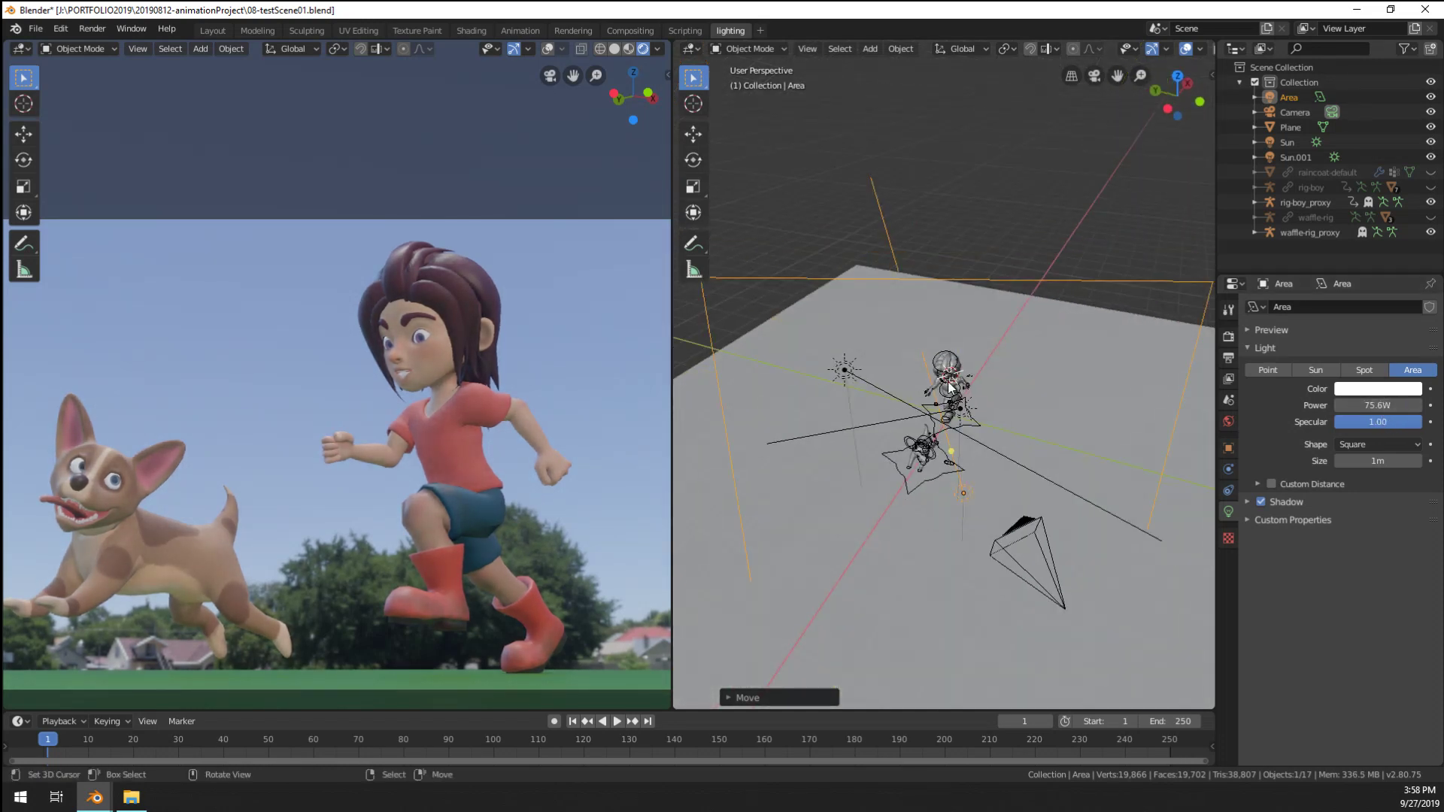
{"action": "left_click", "coordinate": [962, 417]}
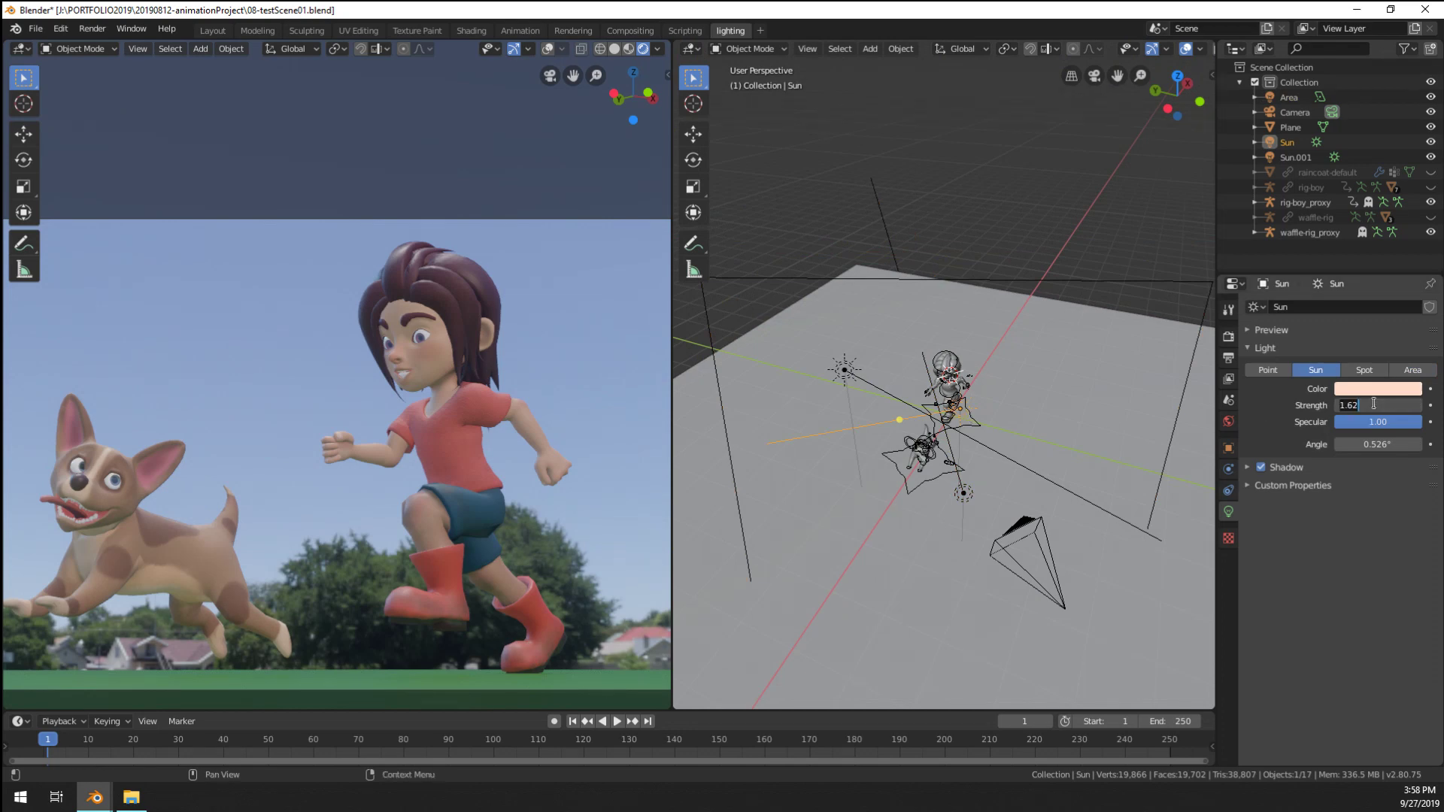
{"action": "key", "text": "Return"}
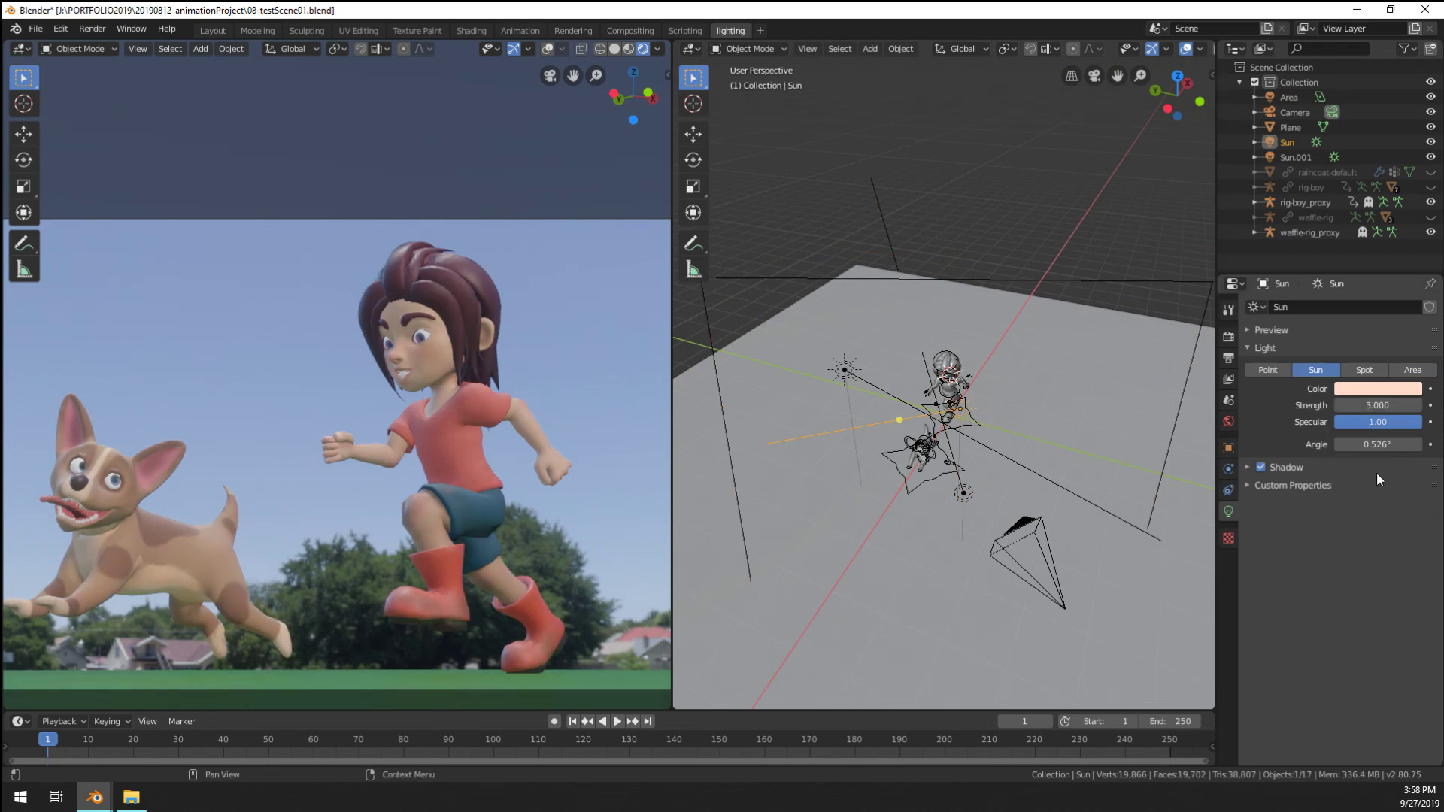
{"action": "key", "text": "ctrl+z"}
Move the warm sun light closer to the characters, rotate its direction, and check the shading on the boy's face
{"action": "middle_click_drag", "start_coordinate": [940, 451], "coordinate": [1106, 493]}
{"action": "key", "text": "r"}
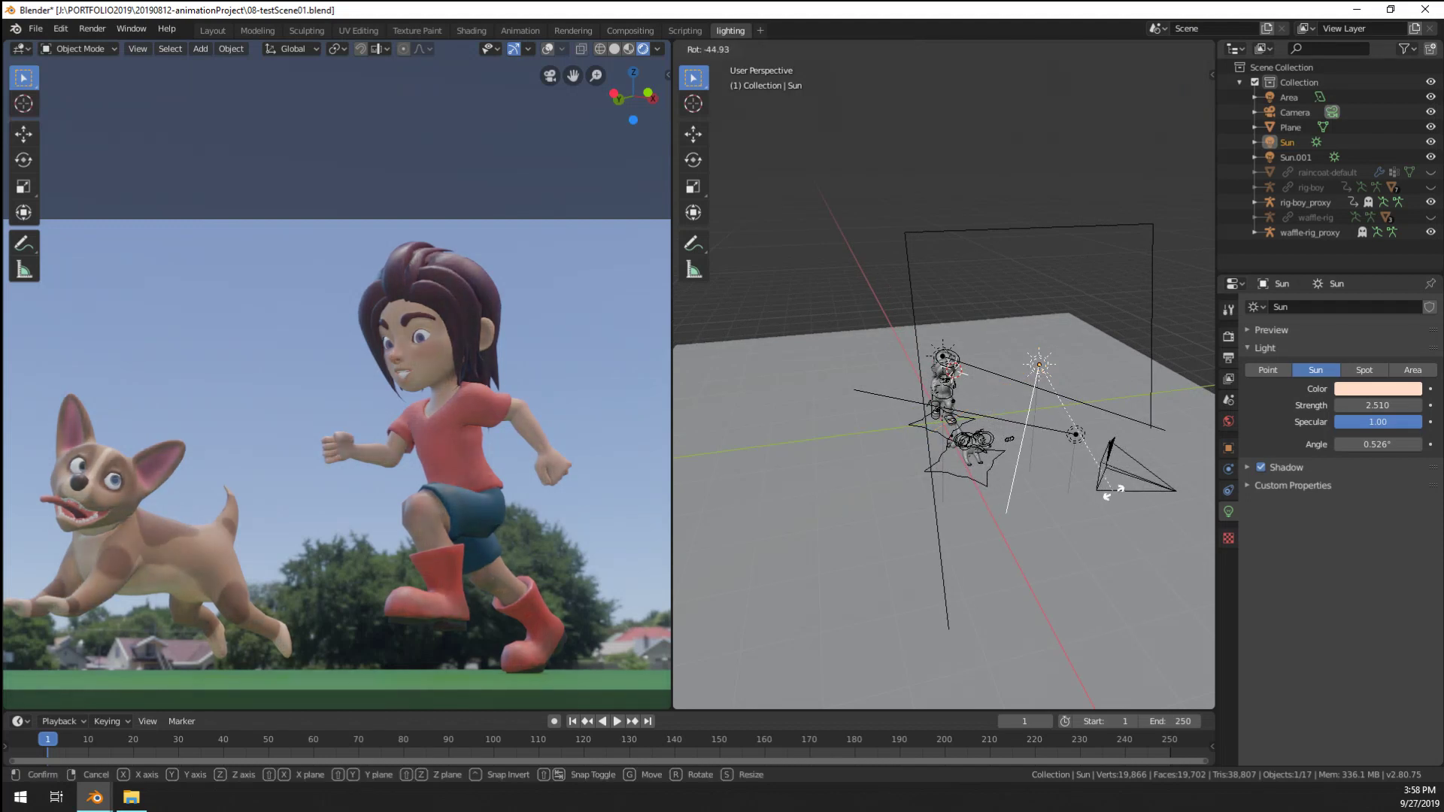
{"action": "left_click", "coordinate": [1036, 499]}
{"action": "key", "text": "g"}
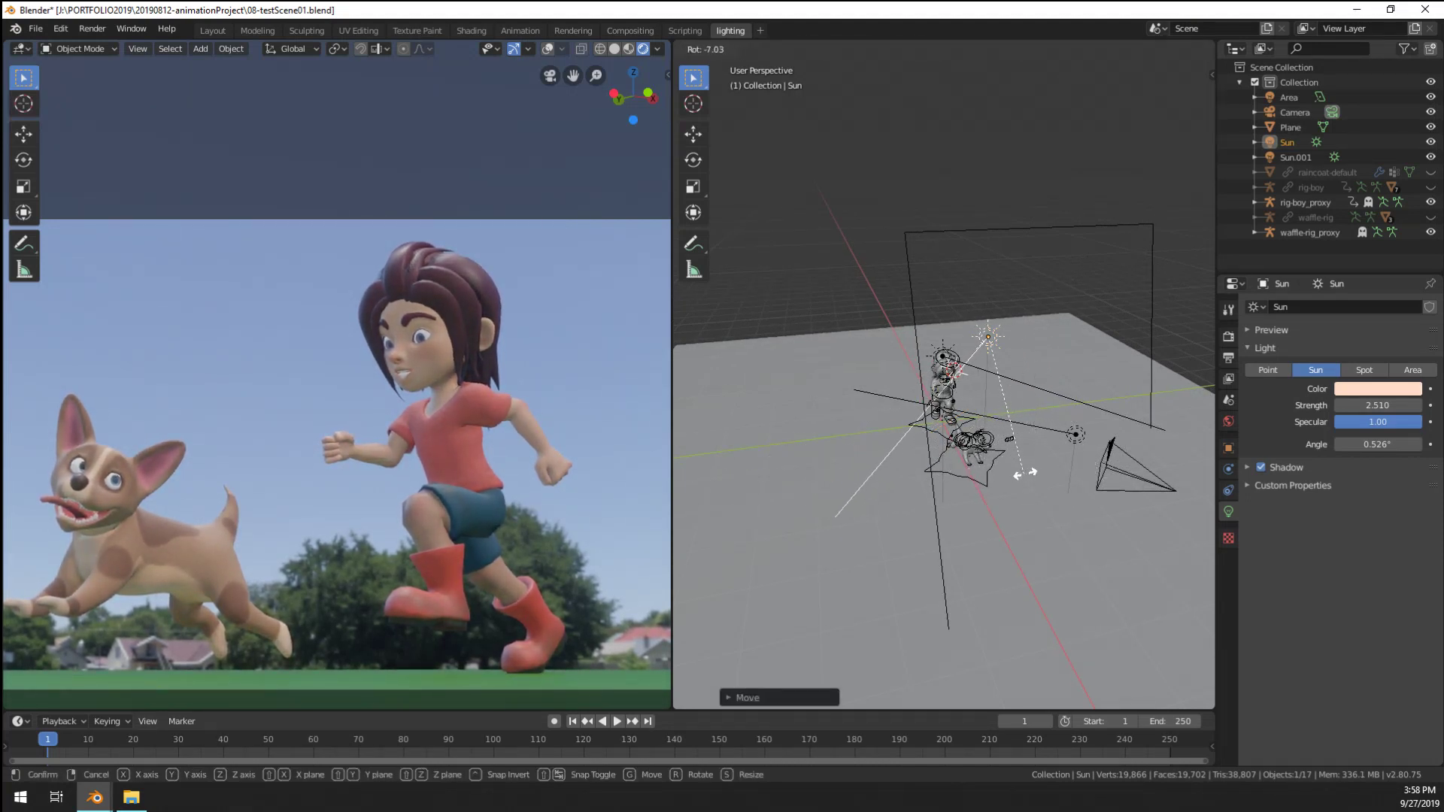
{"action": "left_click", "coordinate": [1037, 476]}
{"action": "middle_click_drag", "start_coordinate": [1037, 476], "coordinate": [1021, 489]}
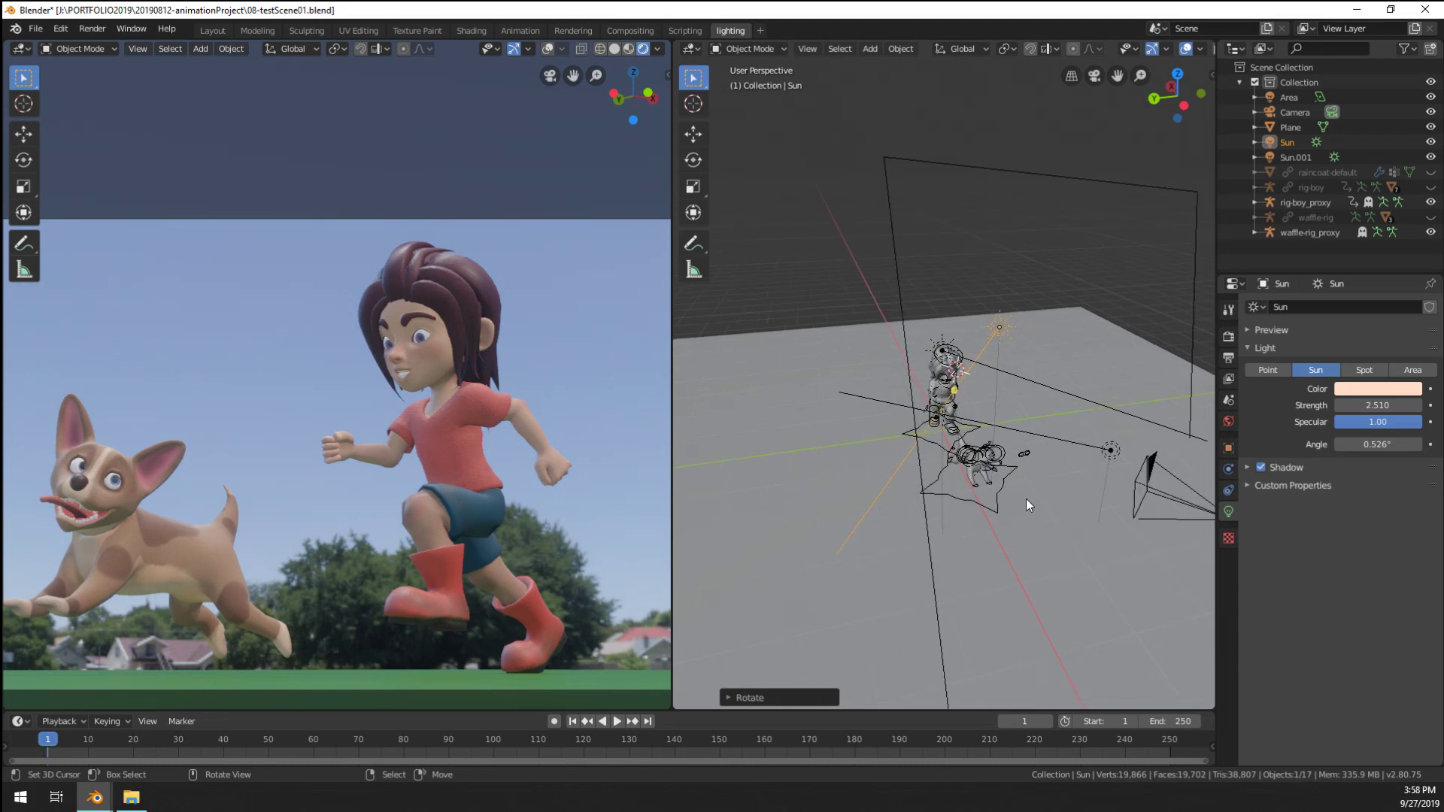
{"action": "key", "text": "r"}
{"action": "left_click", "coordinate": [1017, 495]}
{"action": "scroll", "coordinate": [481, 449], "scroll_direction": "up", "scroll_amount": 6}
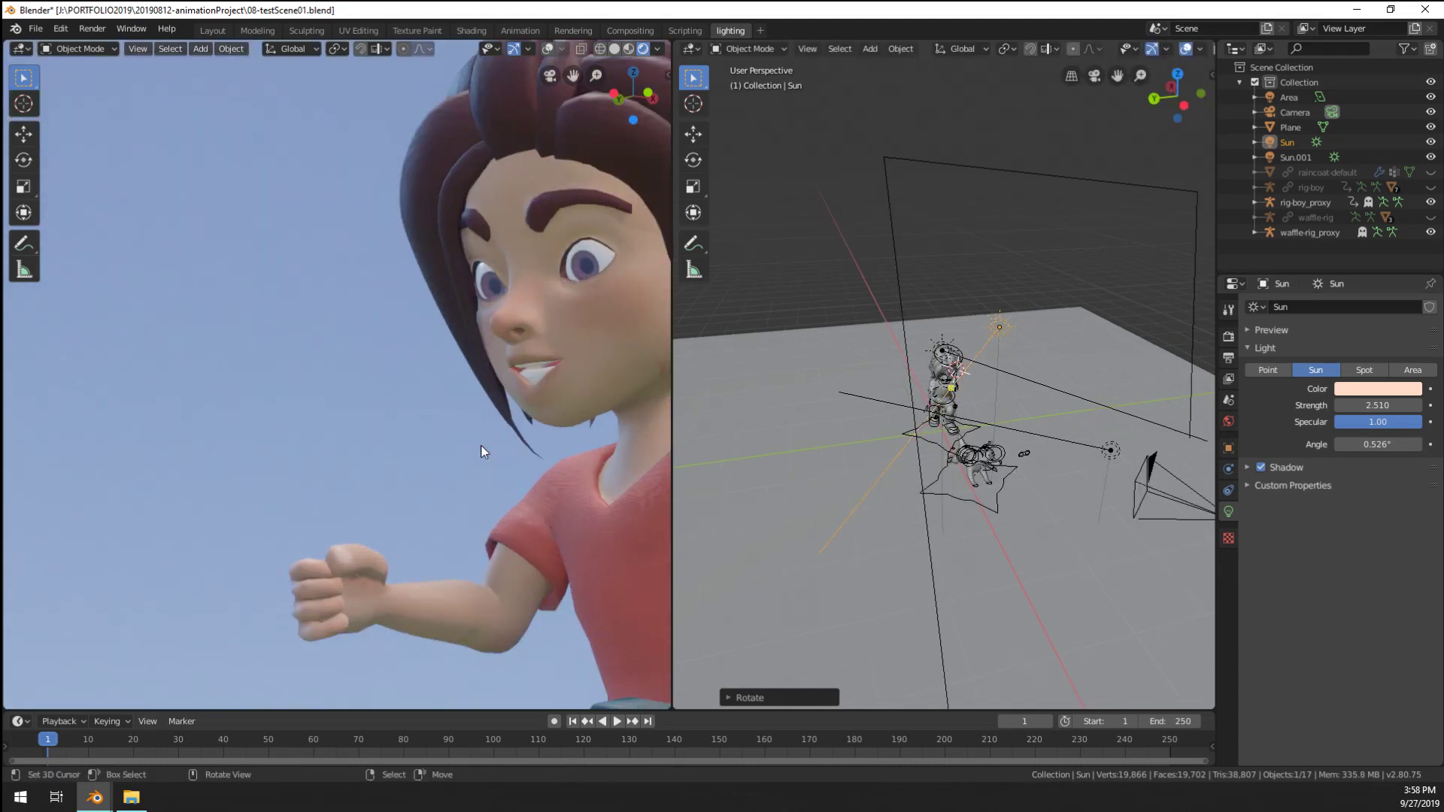
{"action": "scroll", "coordinate": [480, 446], "scroll_direction": "down", "scroll_amount": 8}
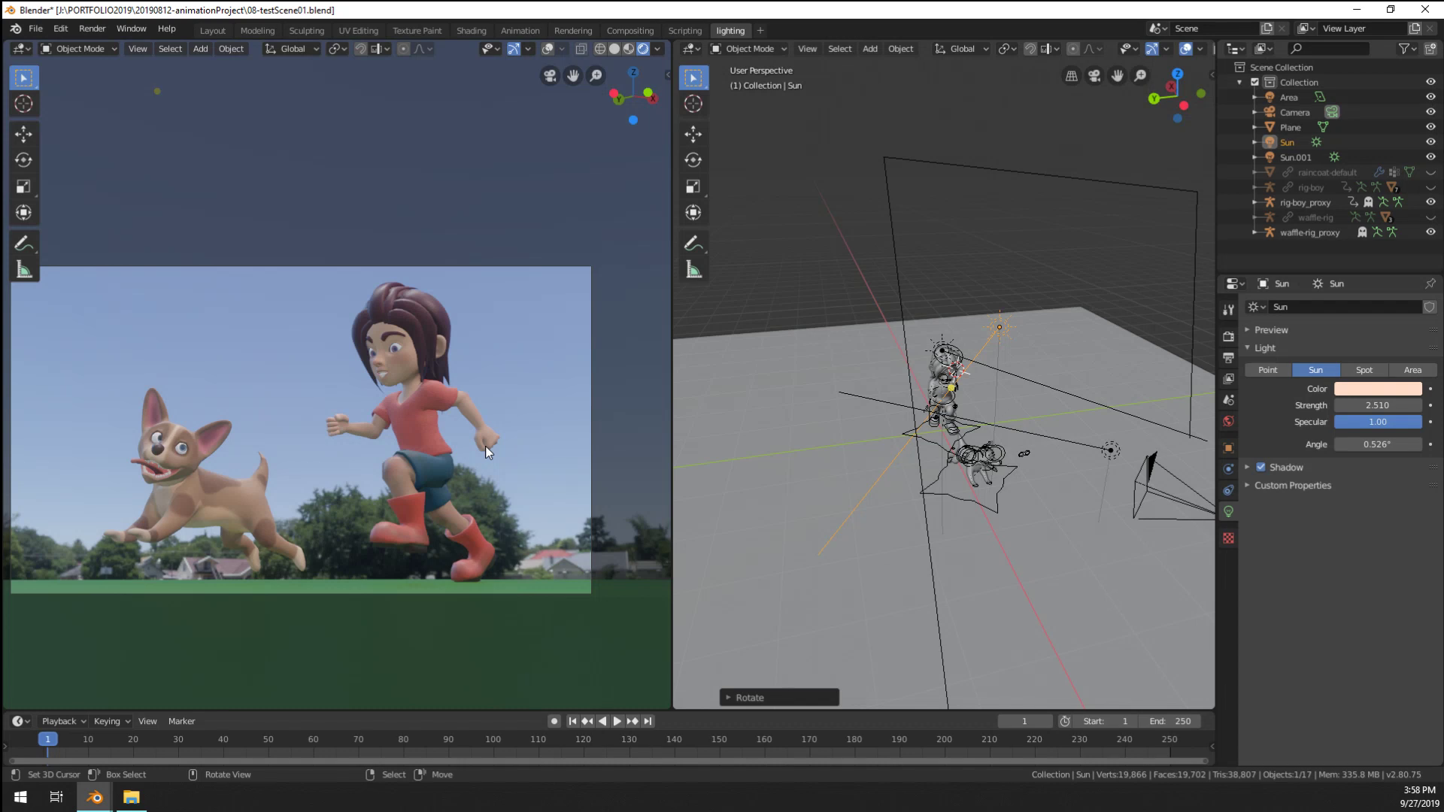
{"action": "scroll", "coordinate": [485, 446], "scroll_direction": "up", "scroll_amount": 2}
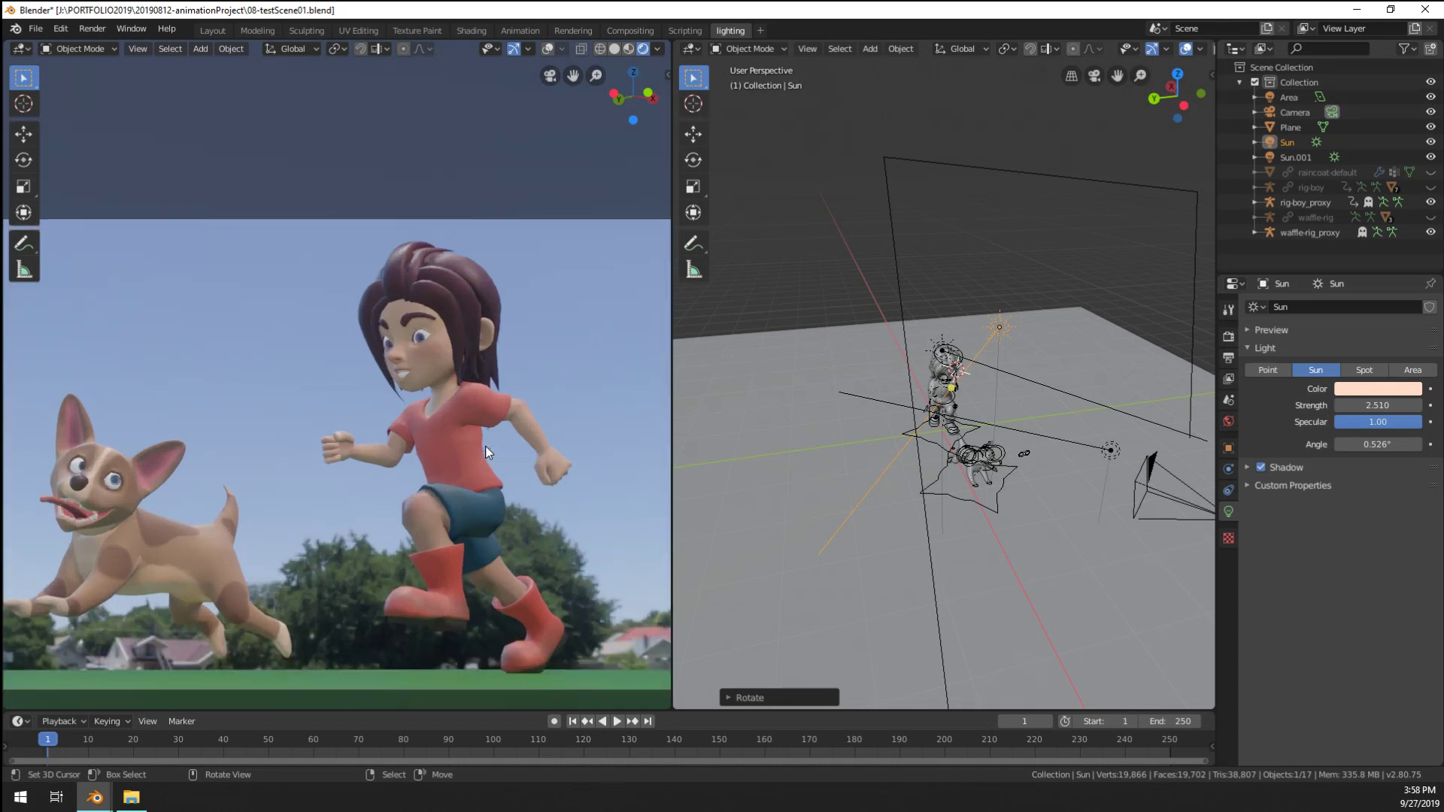
Shift the ground plane material's base color to a cooler, less saturated dark green
{"action": "left_click", "coordinate": [848, 553]}
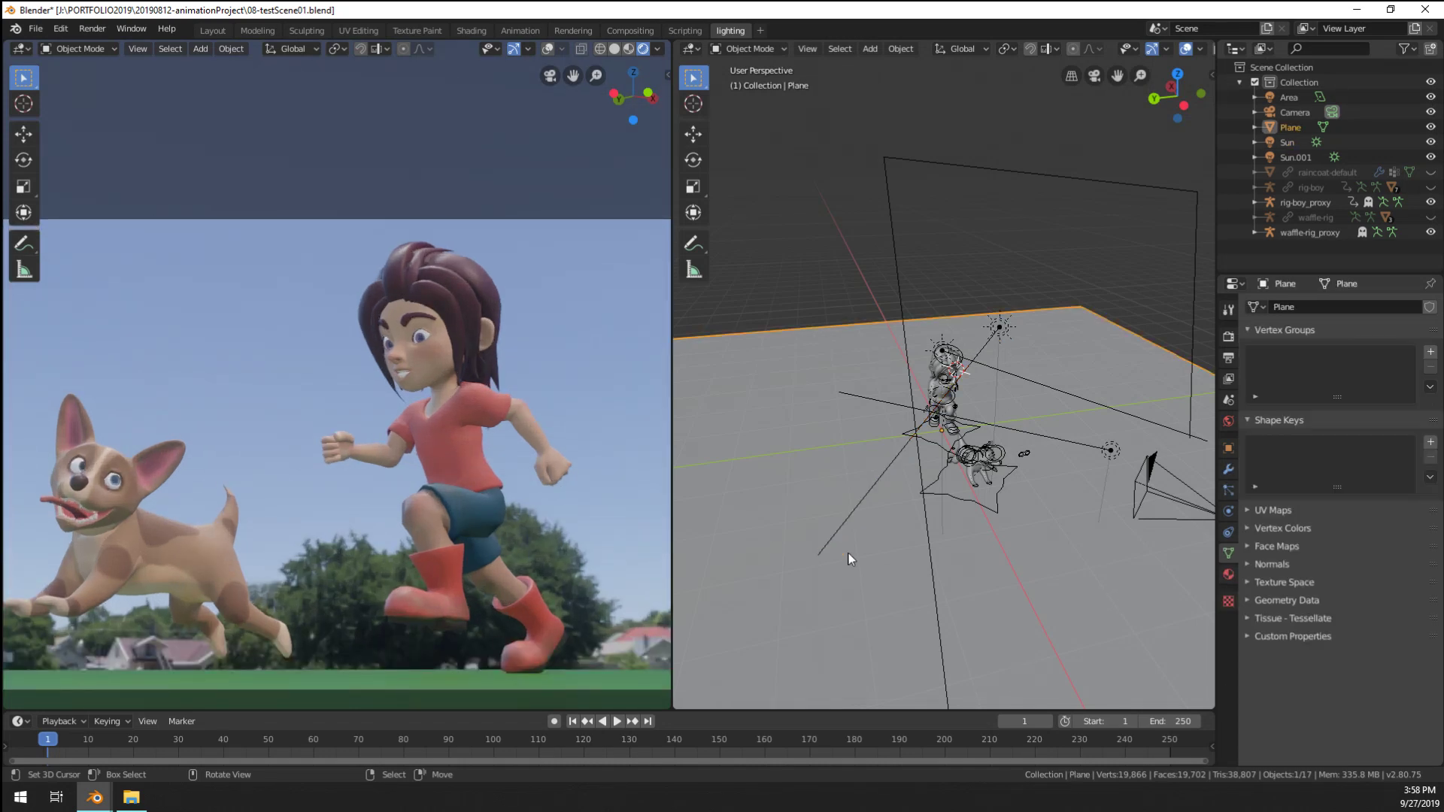
{"action": "left_click", "coordinate": [1228, 576]}
{"action": "left_click", "coordinate": [1384, 523]}
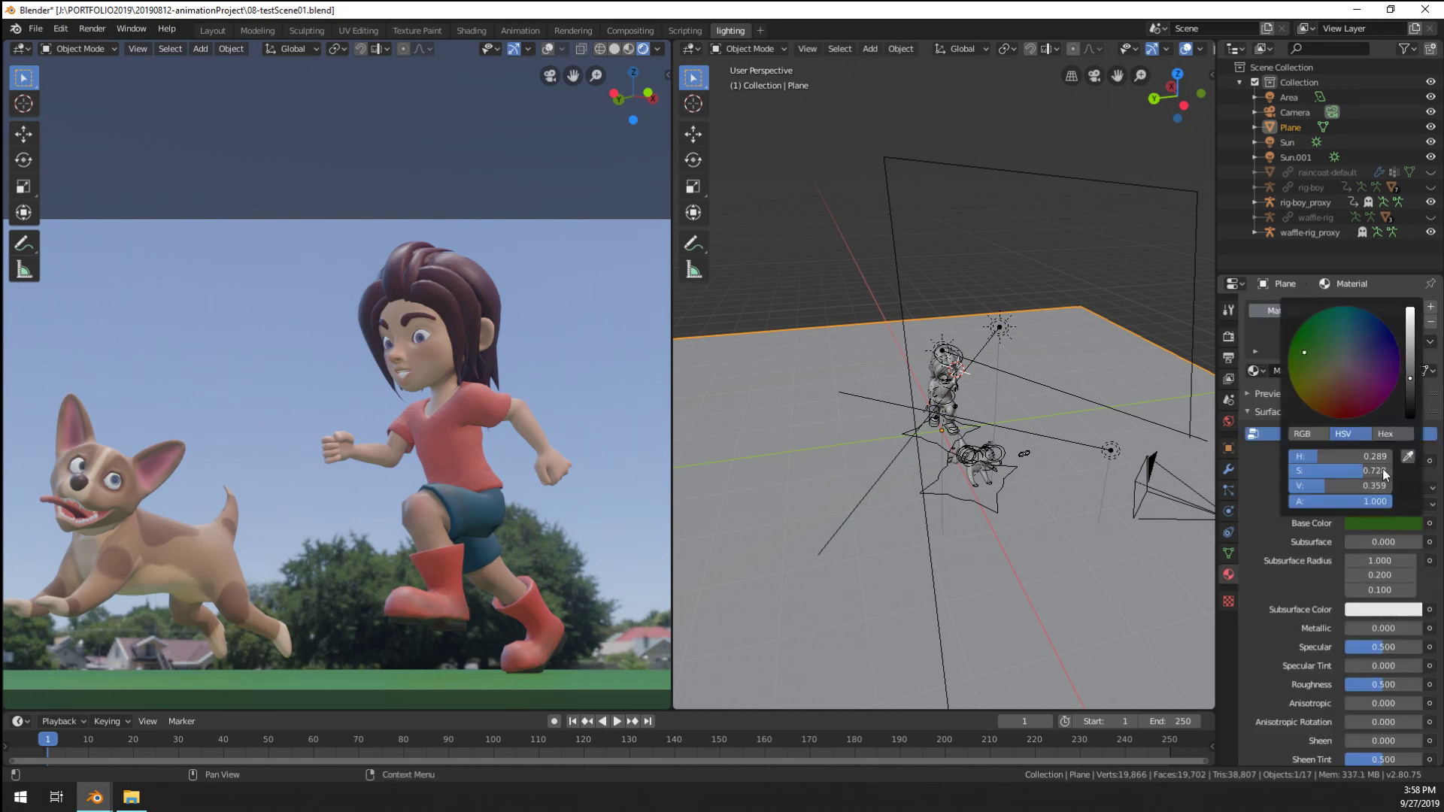
{"action": "left_click", "coordinate": [1323, 343]}
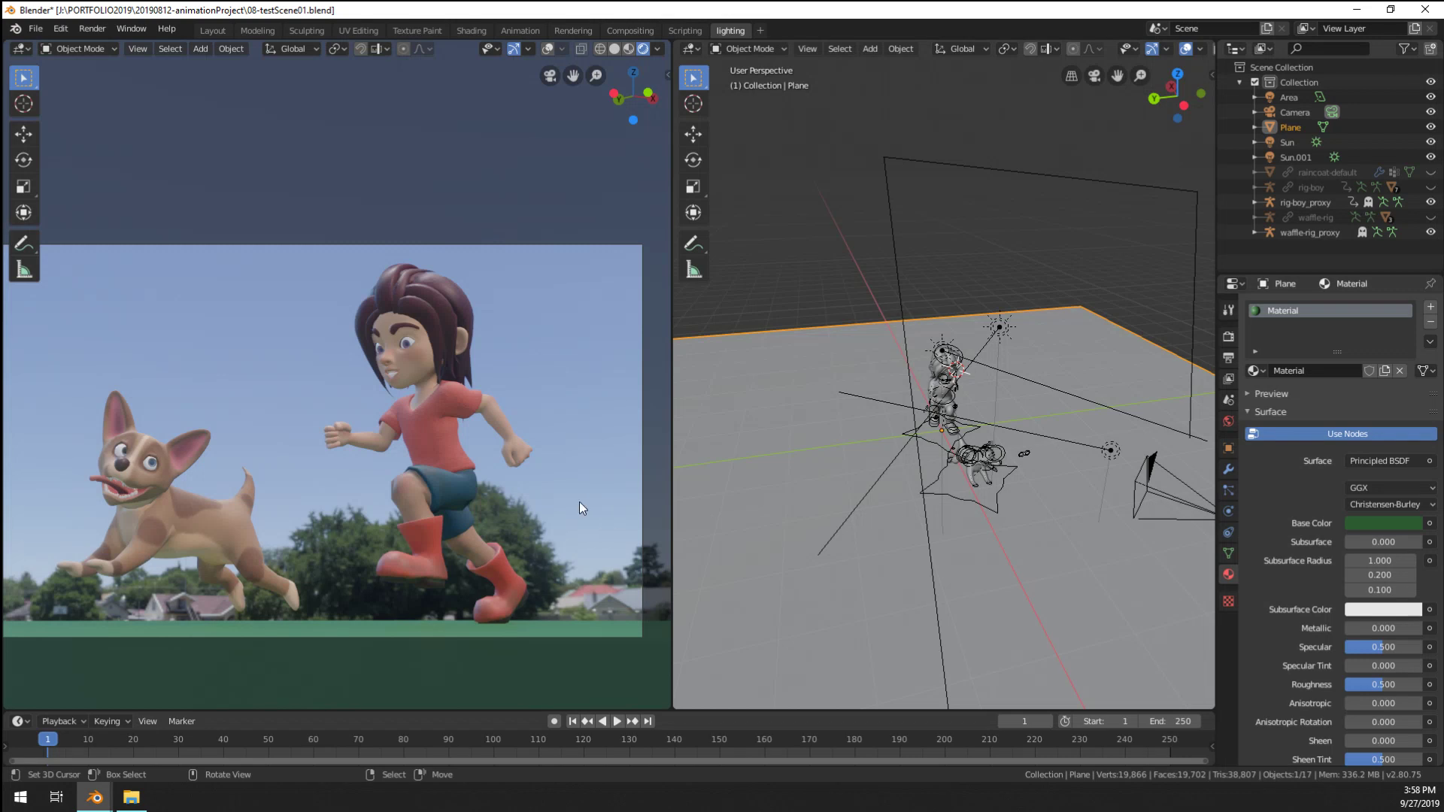
Duplicate the area light, turn the copy to face downward, and place it above the boy and dog
{"action": "middle_click_drag", "start_coordinate": [722, 504], "coordinate": [769, 506]}
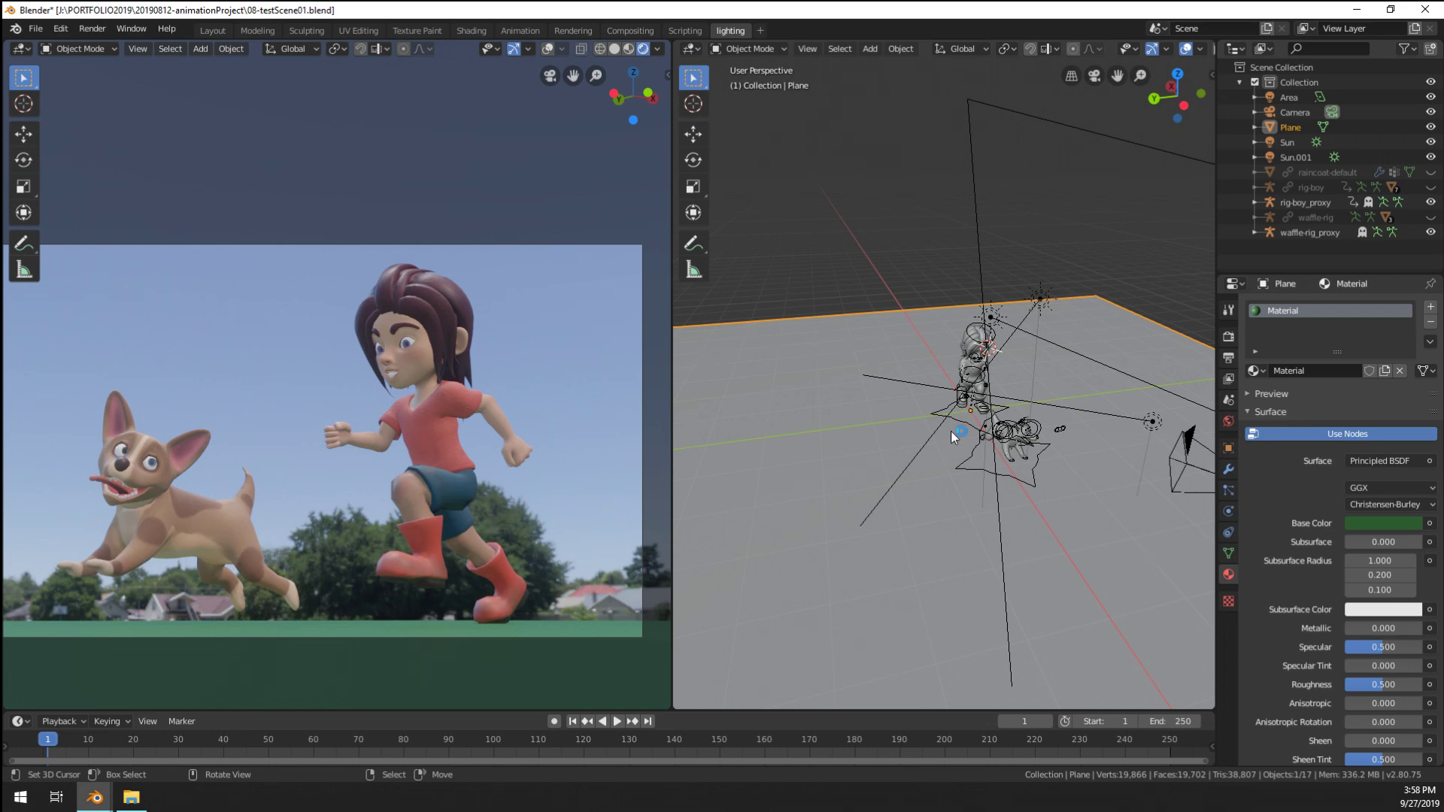
{"action": "scroll", "coordinate": [951, 431], "scroll_direction": "up", "scroll_amount": 3}
{"action": "scroll", "coordinate": [959, 433], "scroll_direction": "down", "scroll_amount": 3}
{"action": "mouse_move", "coordinate": [1108, 431]}
{"action": "middle_mouse_down"}
{"action": "mouse_move", "coordinate": [1048, 279]}
{"action": "mouse_move", "coordinate": [825, 401]}
{"action": "mouse_move", "coordinate": [1100, 446]}
{"action": "middle_mouse_up"}
{"action": "left_click", "coordinate": [1049, 278]}
{"action": "key", "text": "shift+a"}
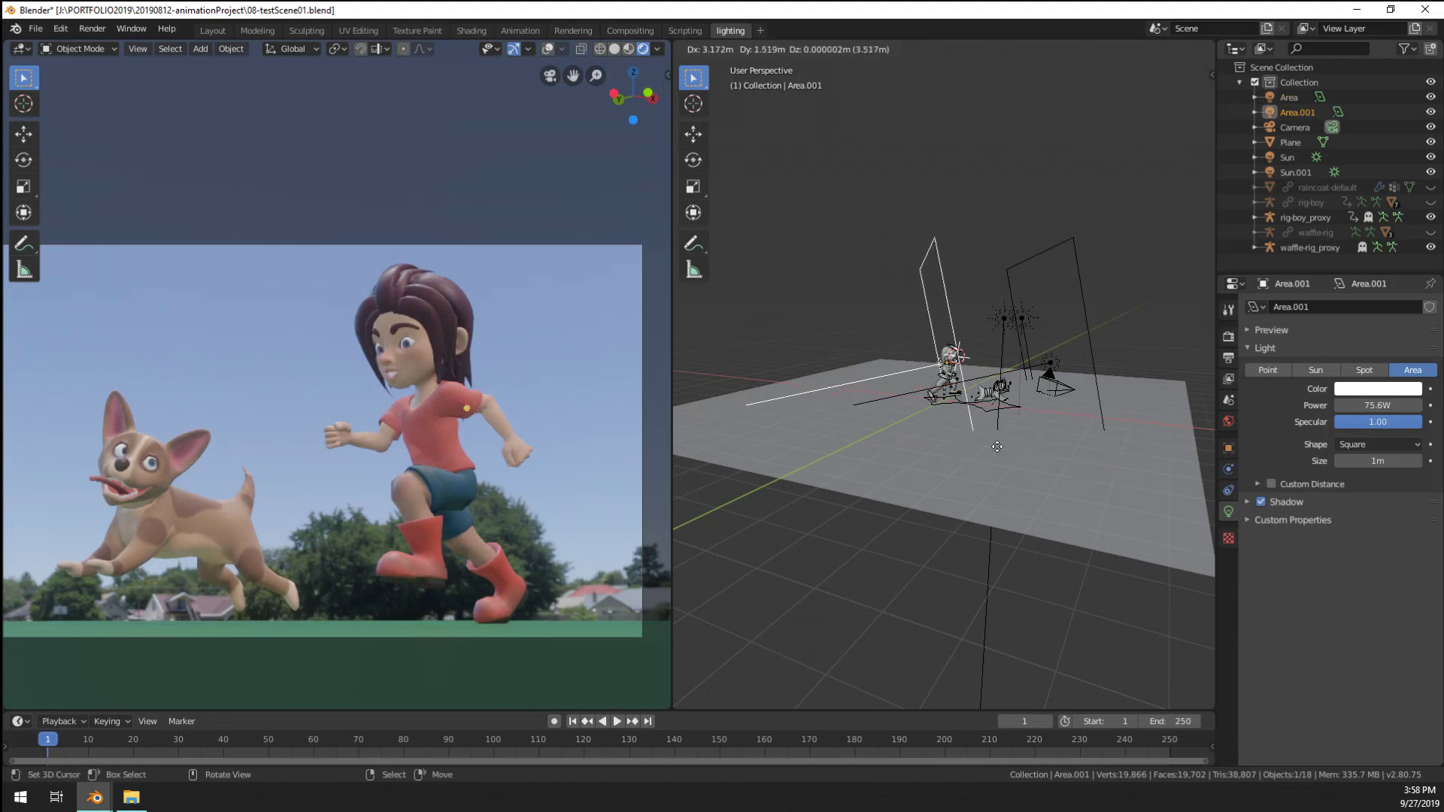
{"action": "left_click", "coordinate": [1000, 324]}
{"action": "key", "text": "g"}
{"action": "left_click", "coordinate": [1030, 260]}
{"action": "middle_click_drag", "start_coordinate": [1030, 261], "coordinate": [1108, 335]}
{"action": "key", "text": "g"}
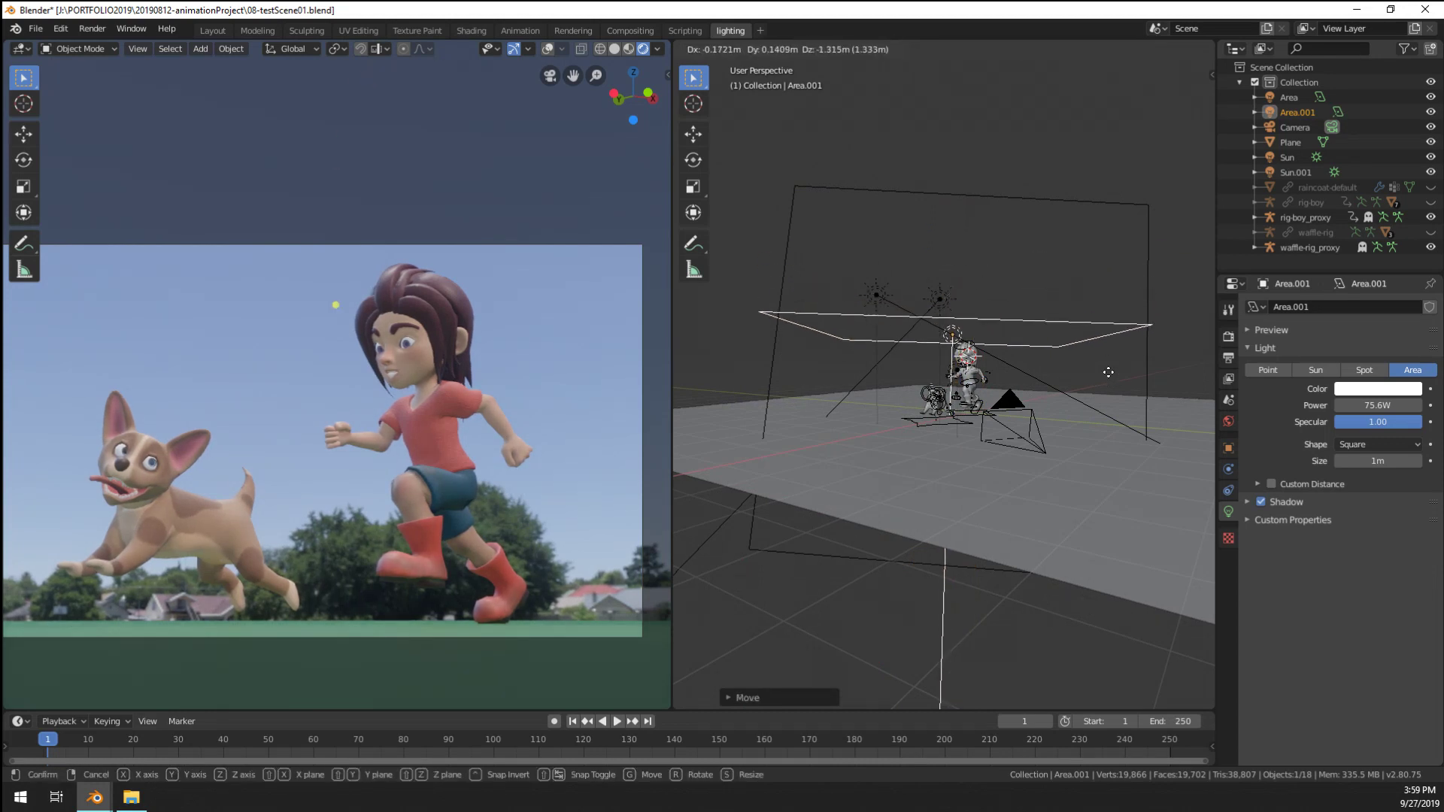
{"action": "left_click", "coordinate": [1111, 339]}
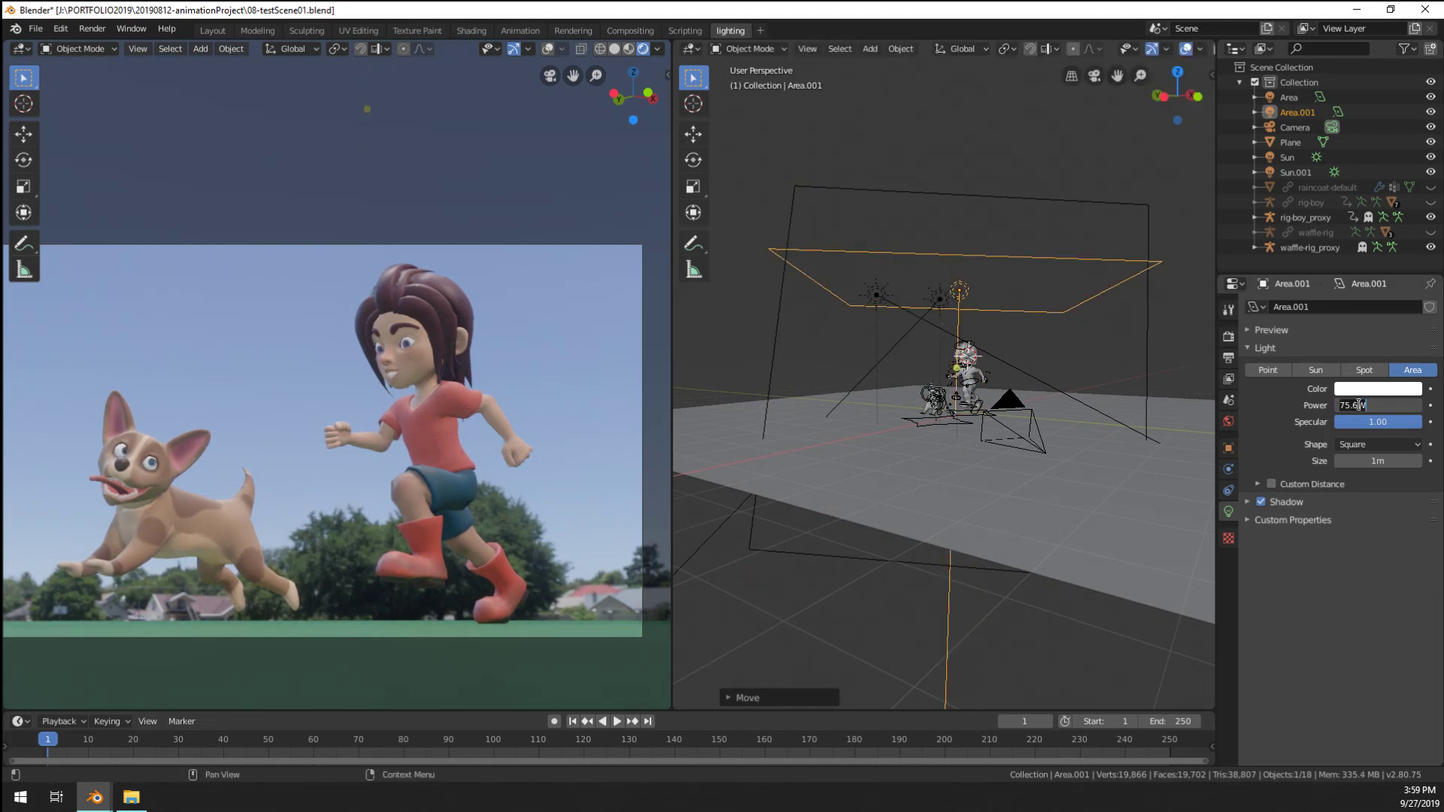
Set the overhead area light's power to 100 W
{"action": "type", "text": "0"}
{"action": "key", "text": "Return"}
{"action": "type", "text": "100"}
{"action": "key", "text": "Return"}
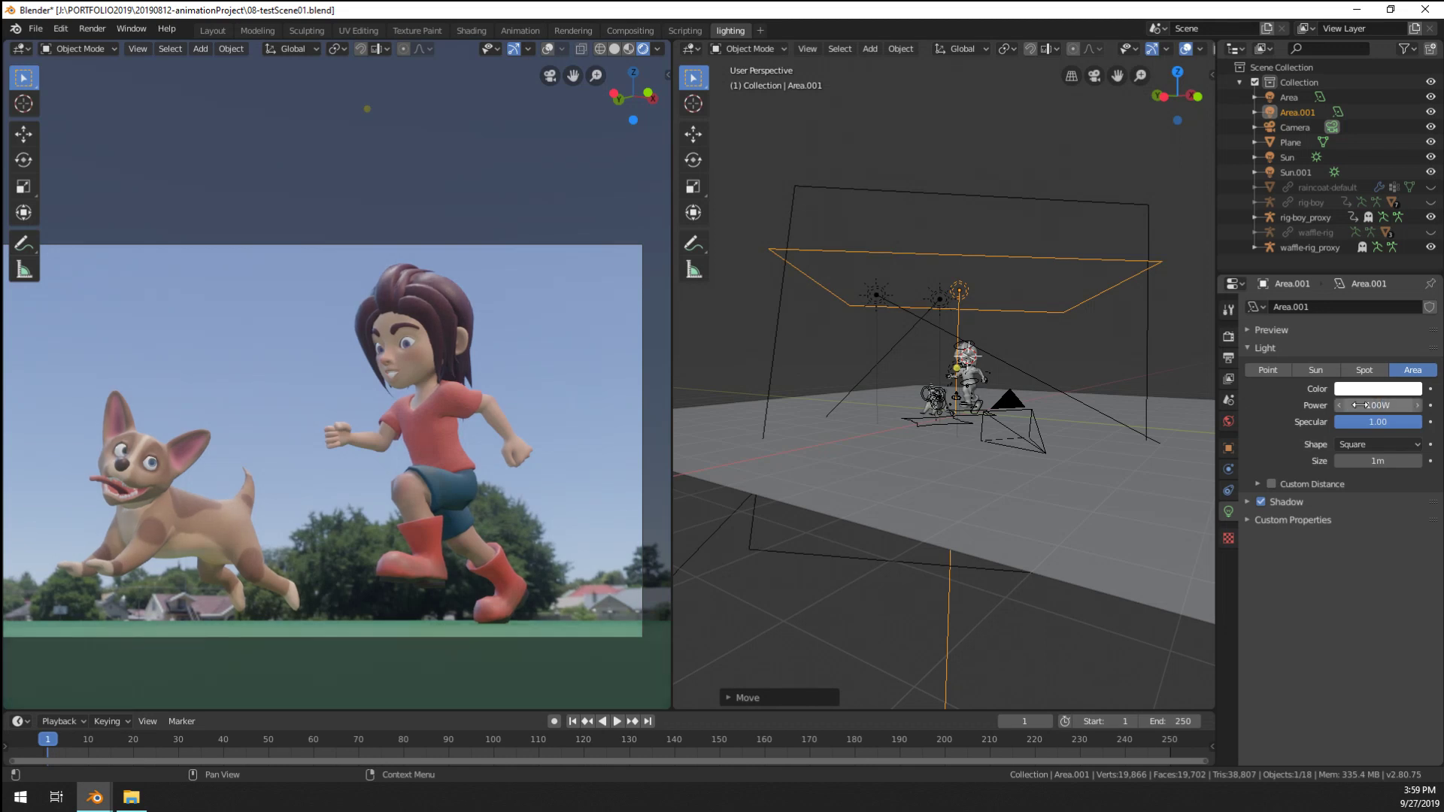
Raise the overhead area light and tint its color pale blue-violet
{"action": "key", "text": "g"}
{"action": "key", "text": "z"}
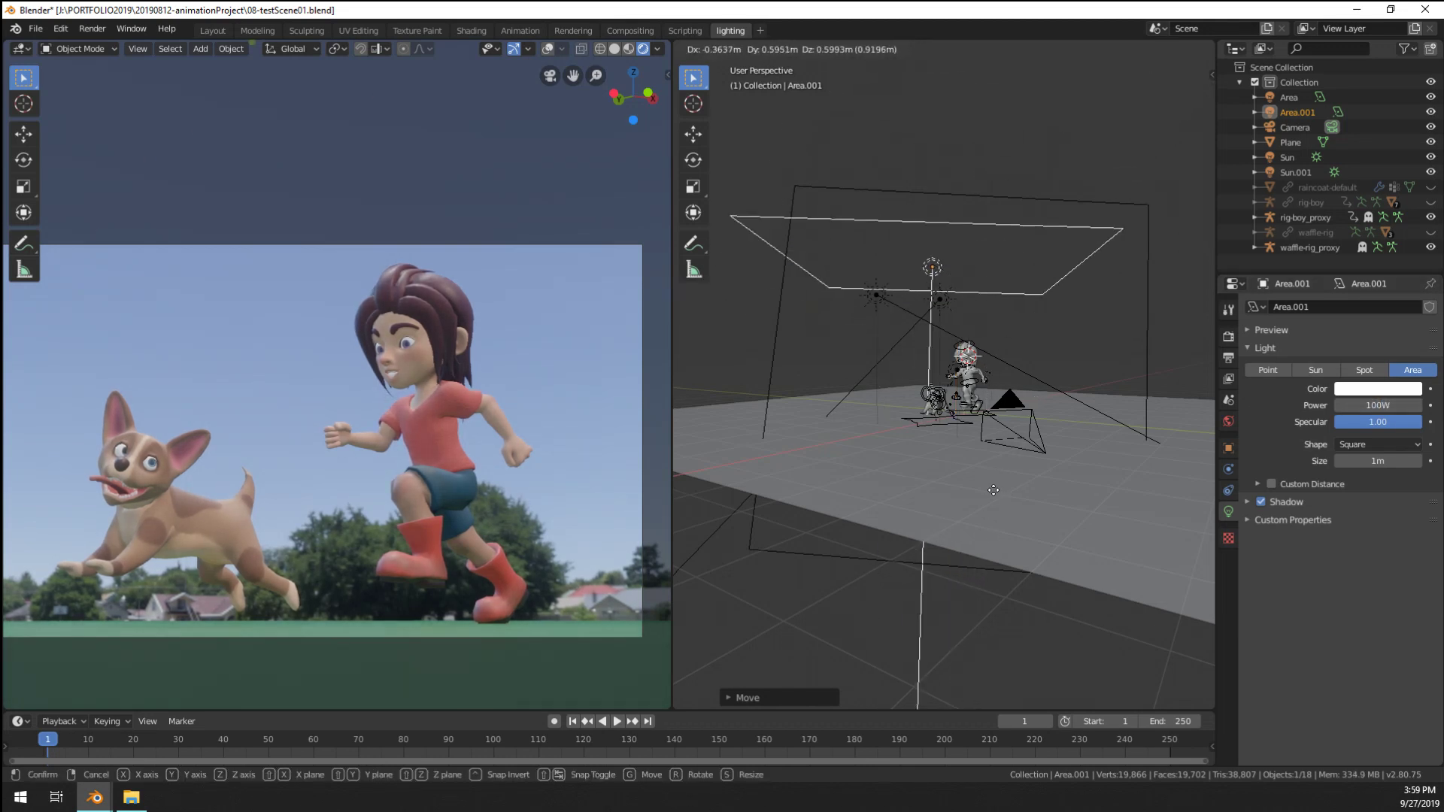
{"action": "key", "text": "Return"}
{"action": "left_click", "coordinate": [1384, 392]}
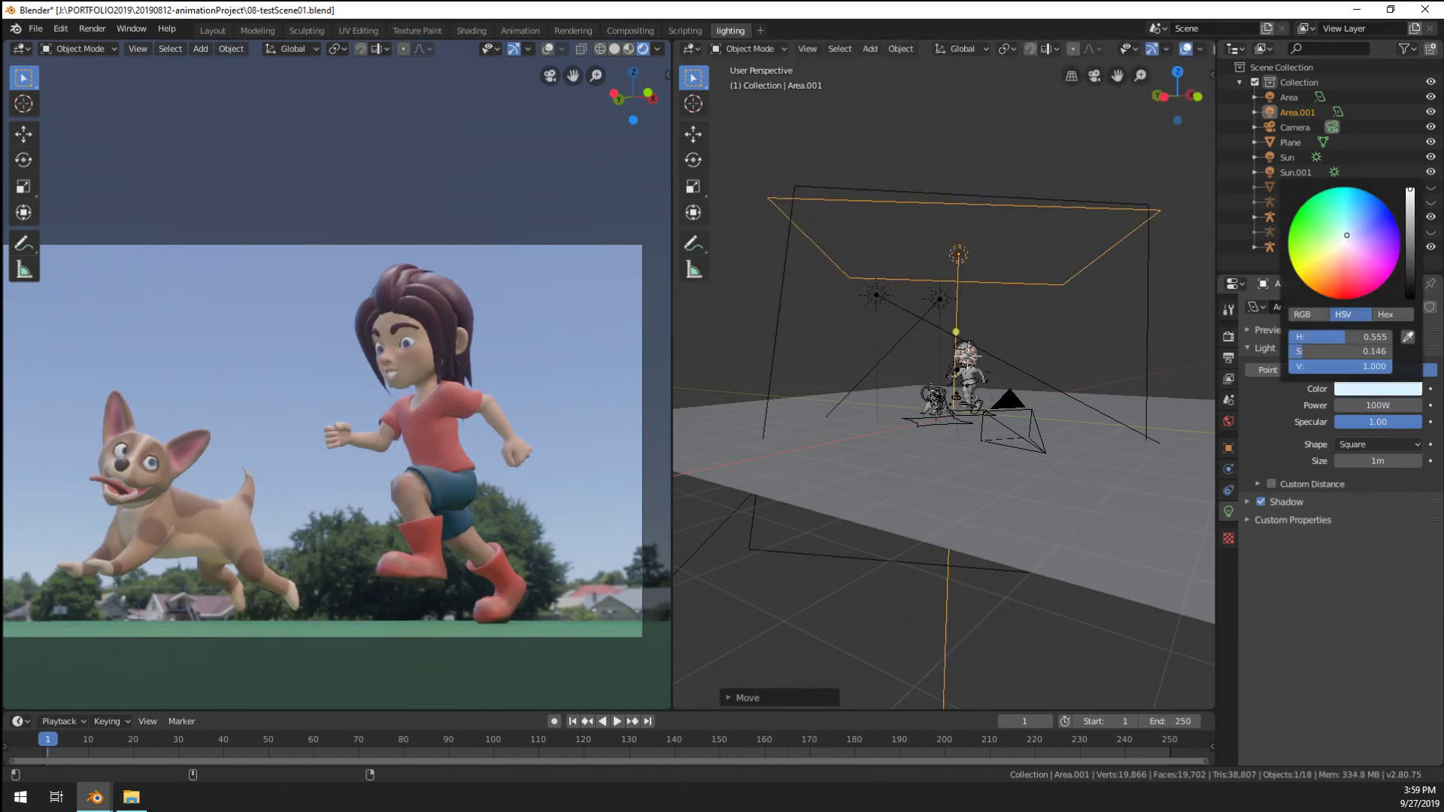
{"action": "left_click_drag", "start_coordinate": [1353, 228], "coordinate": [1363, 242]}
Lower and tilt the overhead area light toward the characters, and scale it down
{"action": "scroll", "coordinate": [875, 404], "scroll_direction": "up", "scroll_amount": 2}
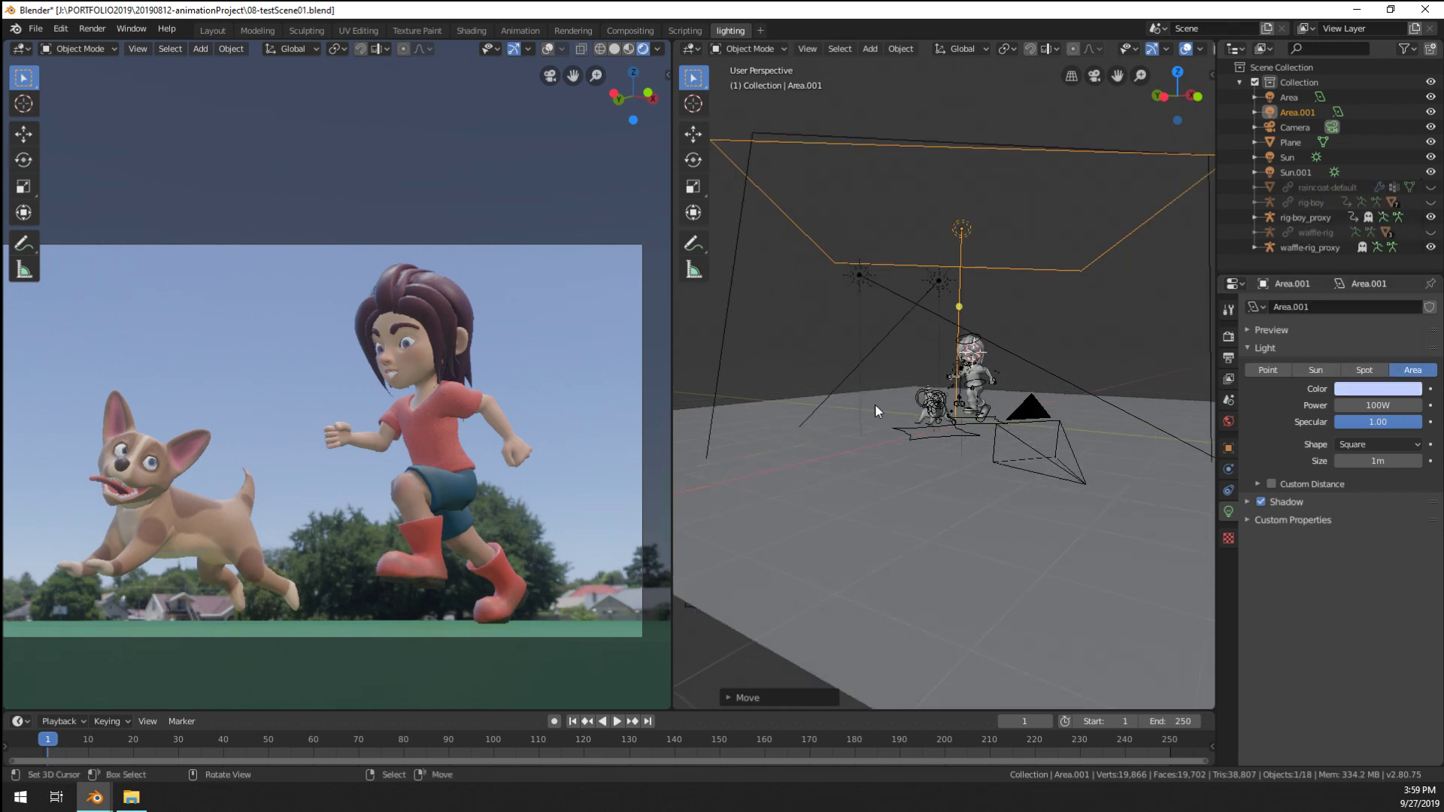
{"action": "key", "text": "g"}
{"action": "left_click", "coordinate": [912, 436]}
{"action": "key", "text": "r"}
{"action": "left_click", "coordinate": [999, 343]}
{"action": "key", "text": "g"}
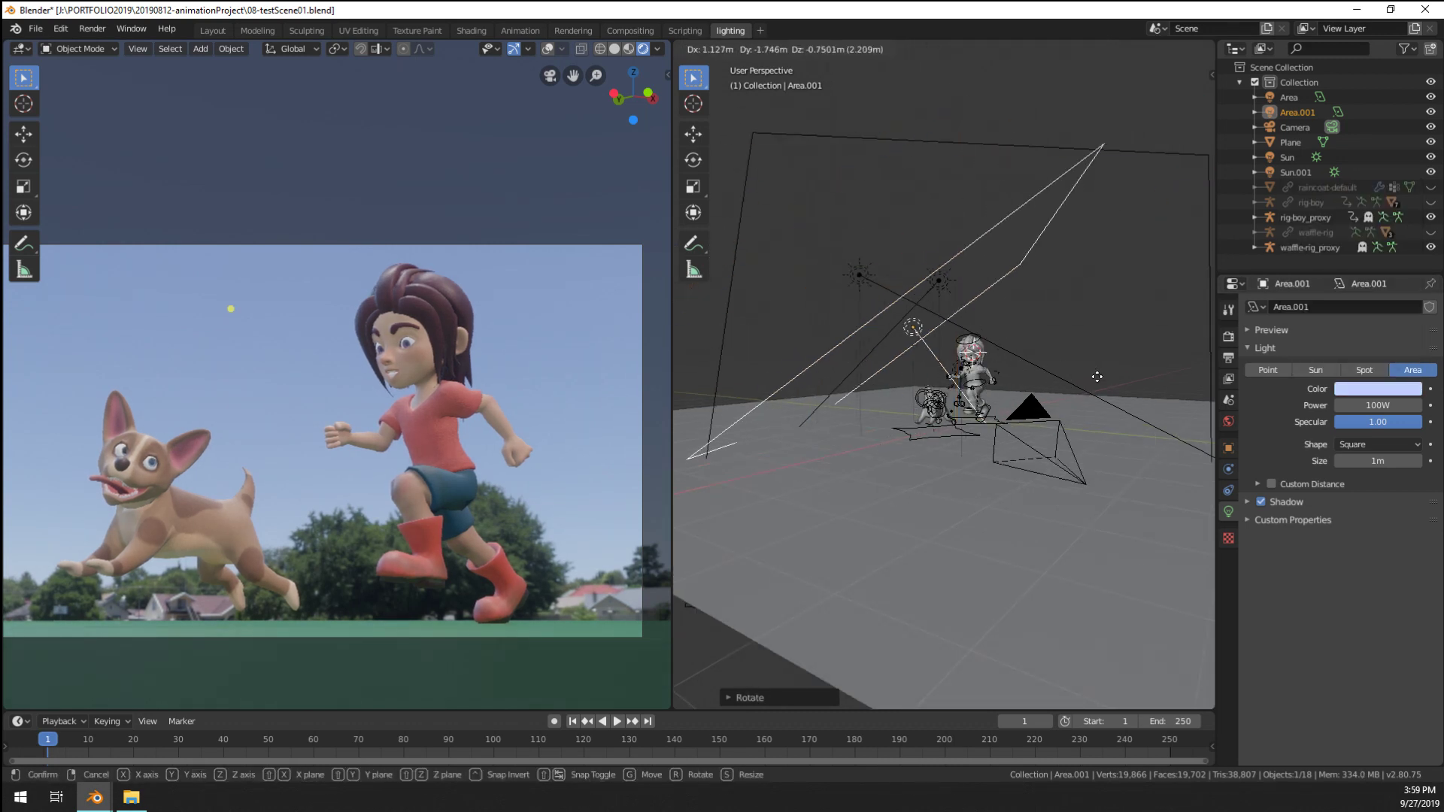
{"action": "left_click", "coordinate": [1137, 419]}
{"action": "key", "text": "s"}
{"action": "left_click", "coordinate": [1041, 399]}
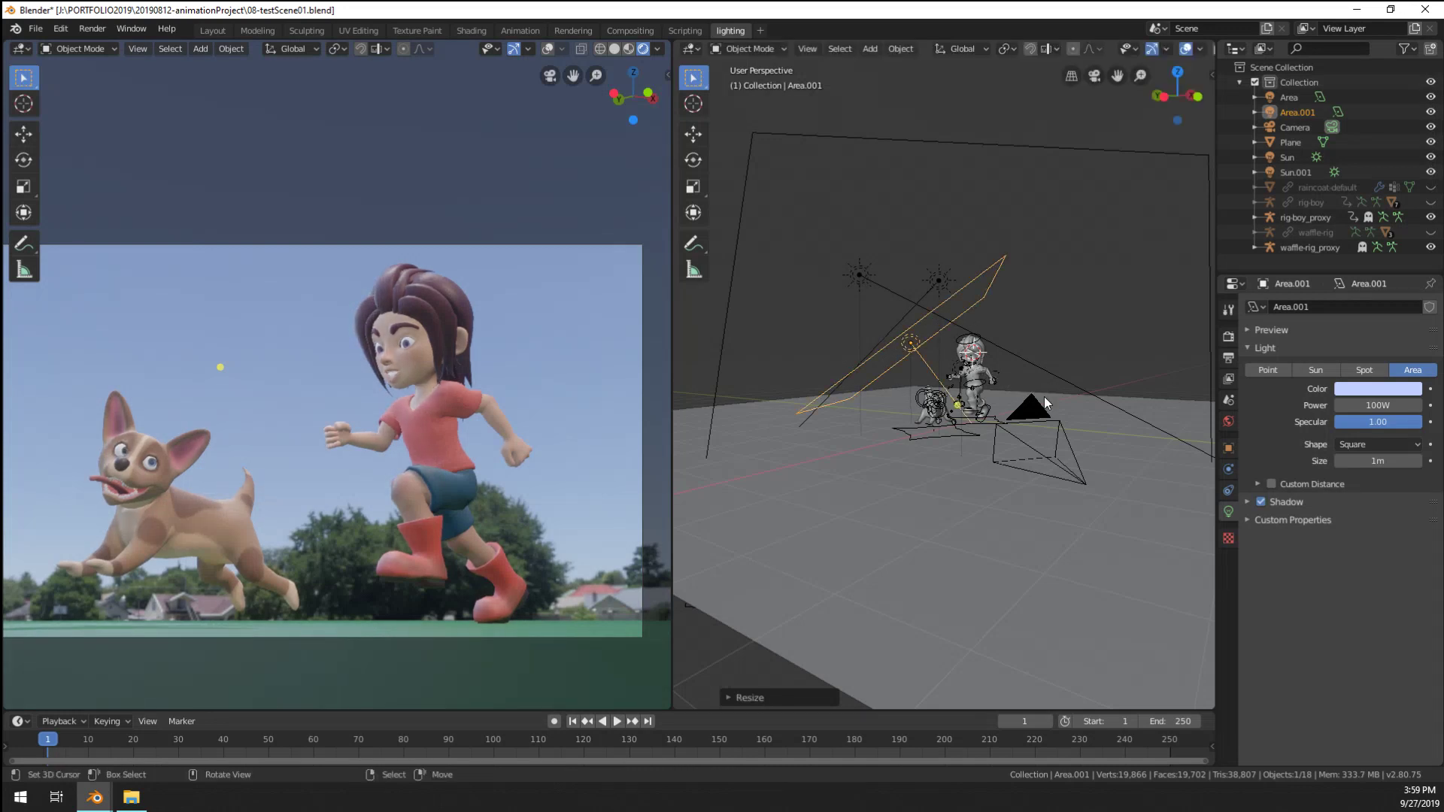
Rotate the smaller area light back to face downward and move it higher above the characters
{"action": "key", "text": "g"}
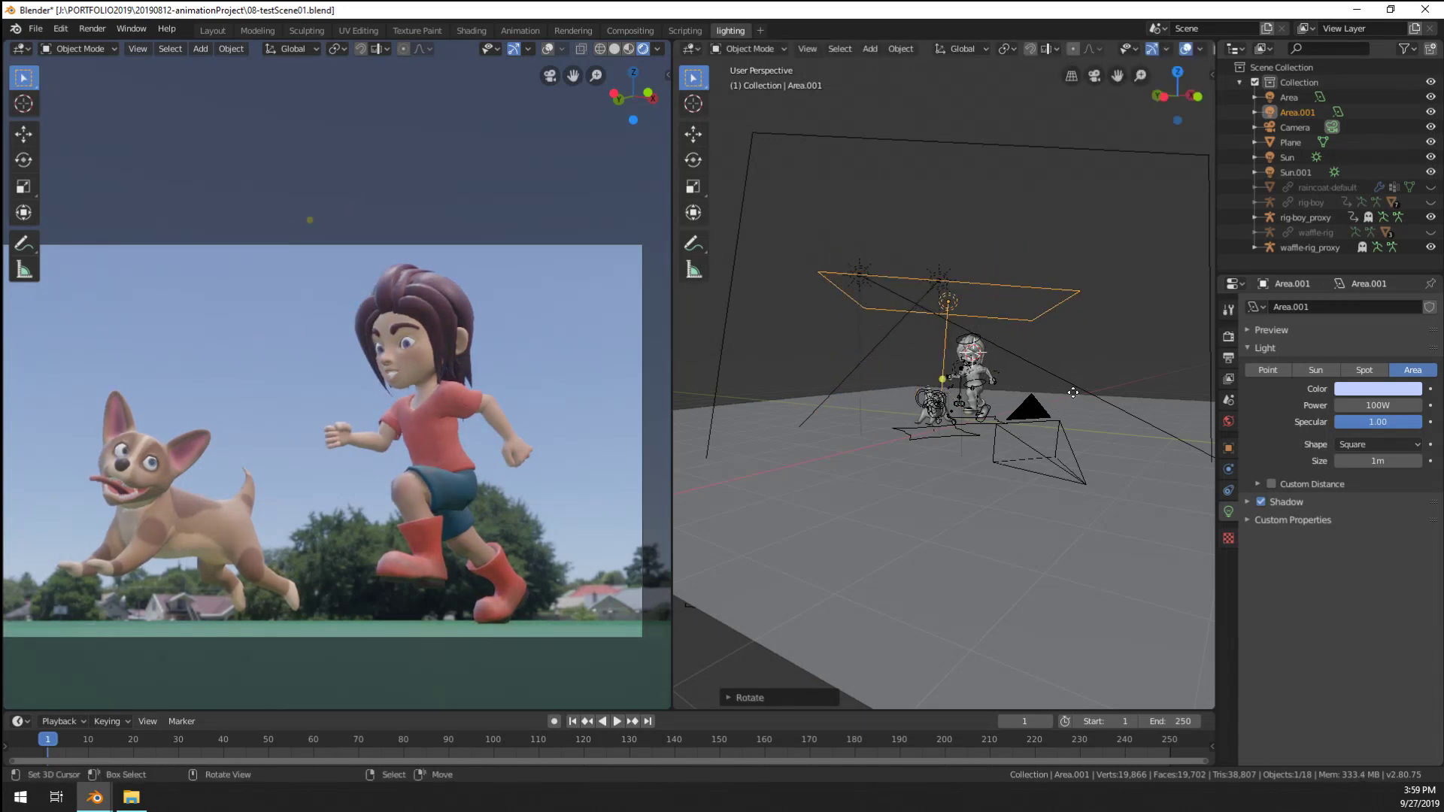
{"action": "left_click", "coordinate": [1073, 381]}
{"action": "key", "text": "g"}
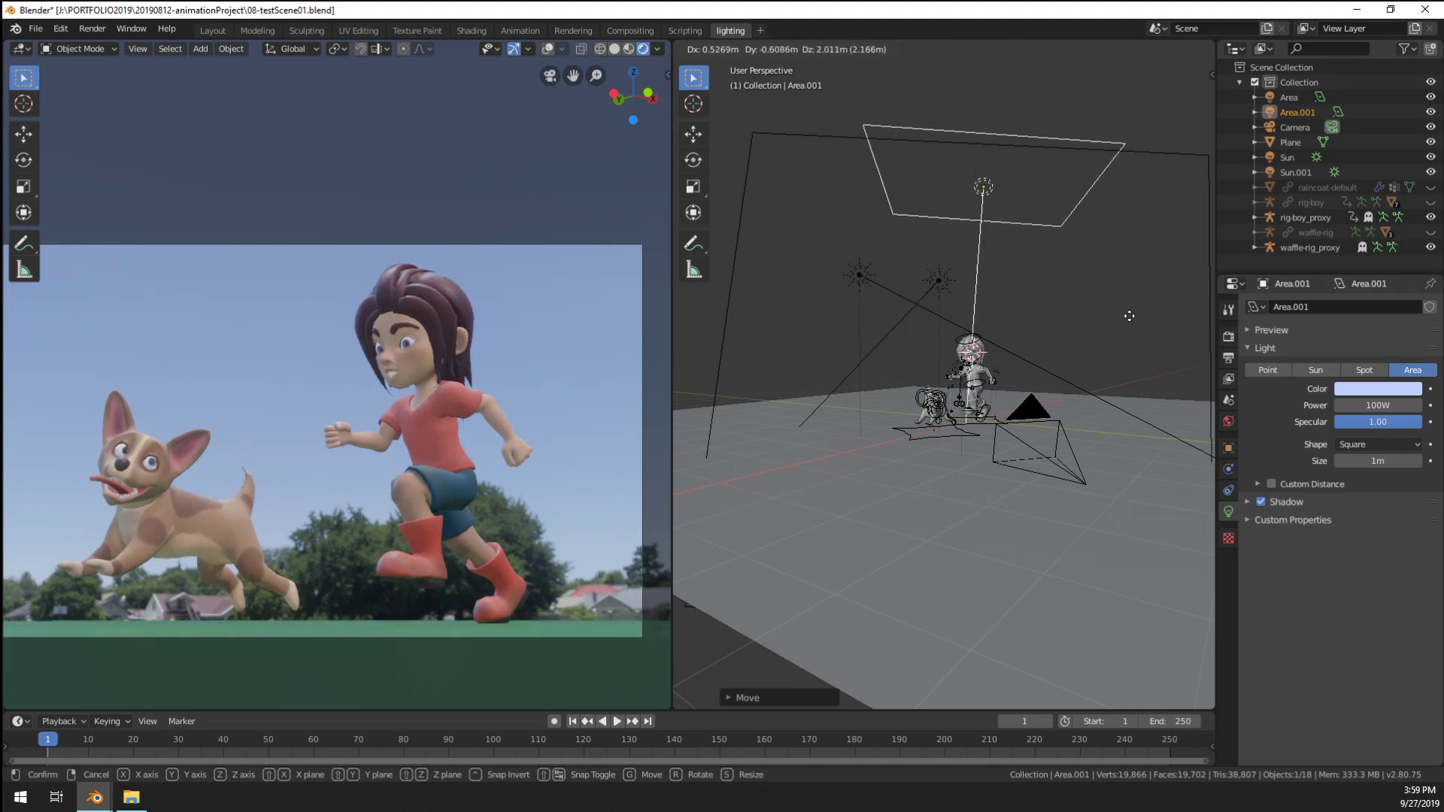
{"action": "key", "text": "r"}
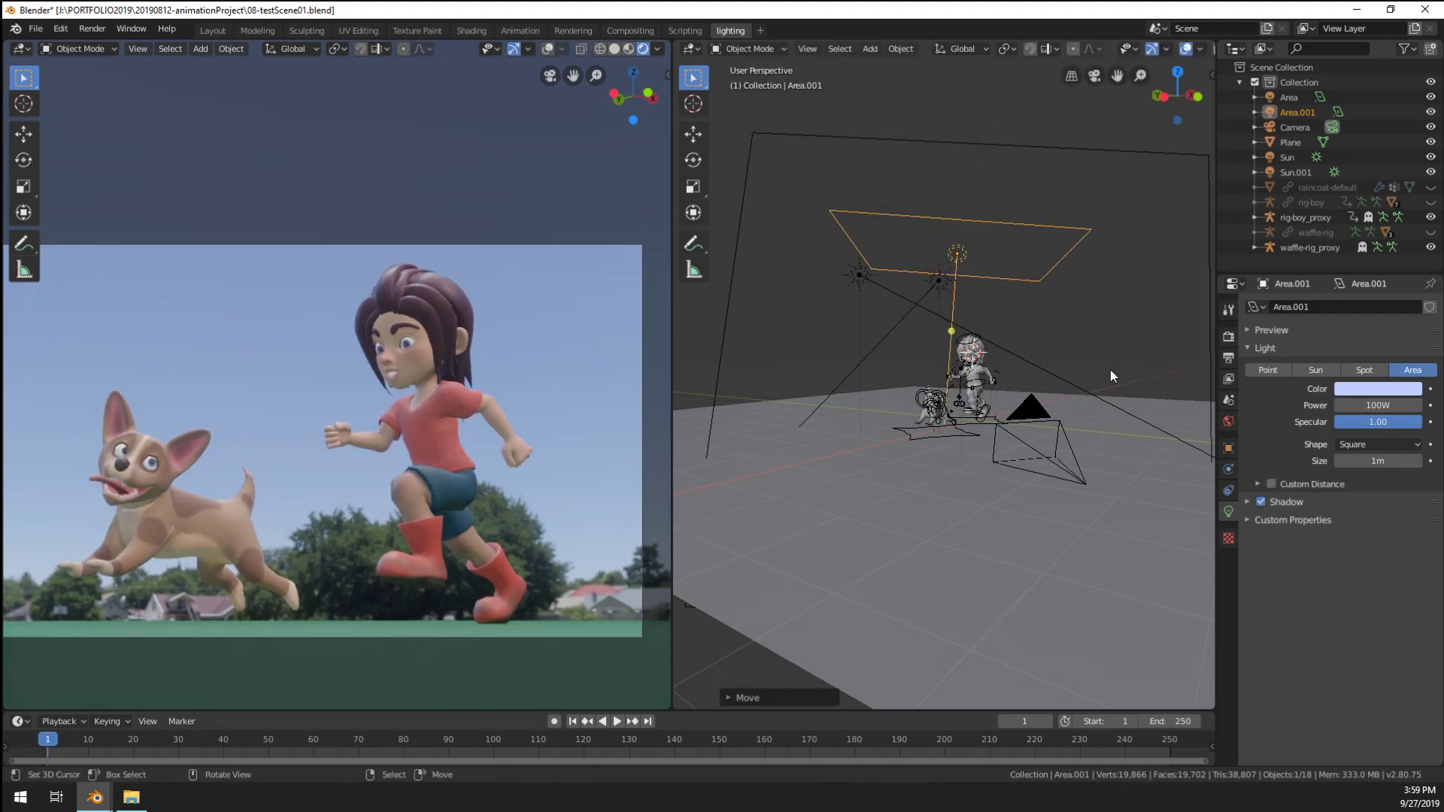
{"action": "left_click", "coordinate": [1110, 368]}
{"action": "key", "text": "g"}
{"action": "left_click", "coordinate": [1121, 351]}
Check the new lighting on the boy and dog in the camera view, and open the scene's render settings
{"action": "scroll", "coordinate": [1120, 350], "scroll_direction": "down", "scroll_amount": 1}
{"action": "scroll", "coordinate": [494, 341], "scroll_direction": "up", "scroll_amount": 3}
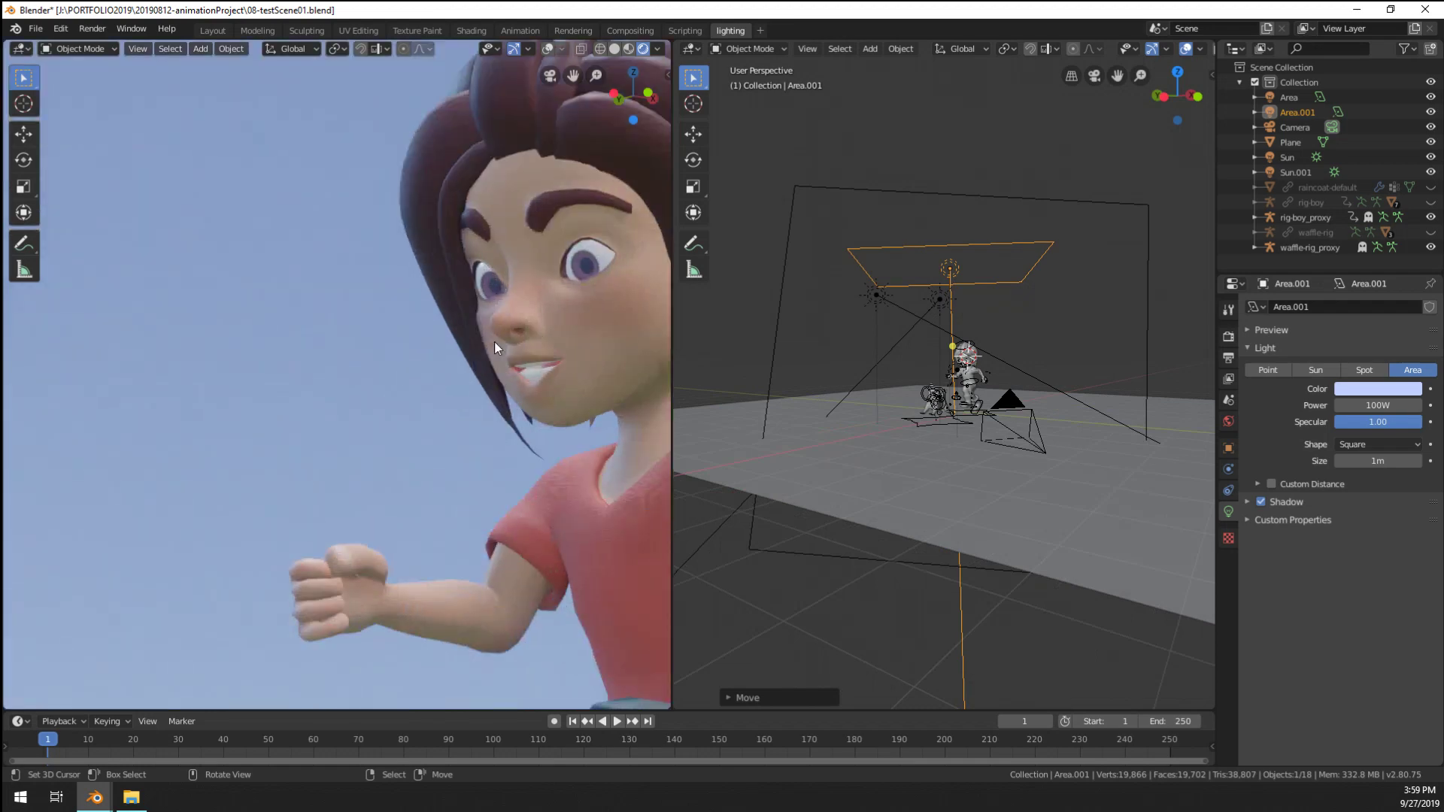
{"action": "scroll", "coordinate": [494, 350], "scroll_direction": "down", "scroll_amount": 1}
{"action": "scroll", "coordinate": [367, 515], "scroll_direction": "down", "scroll_amount": 2}
{"action": "scroll", "coordinate": [414, 499], "scroll_direction": "down", "scroll_amount": 1}
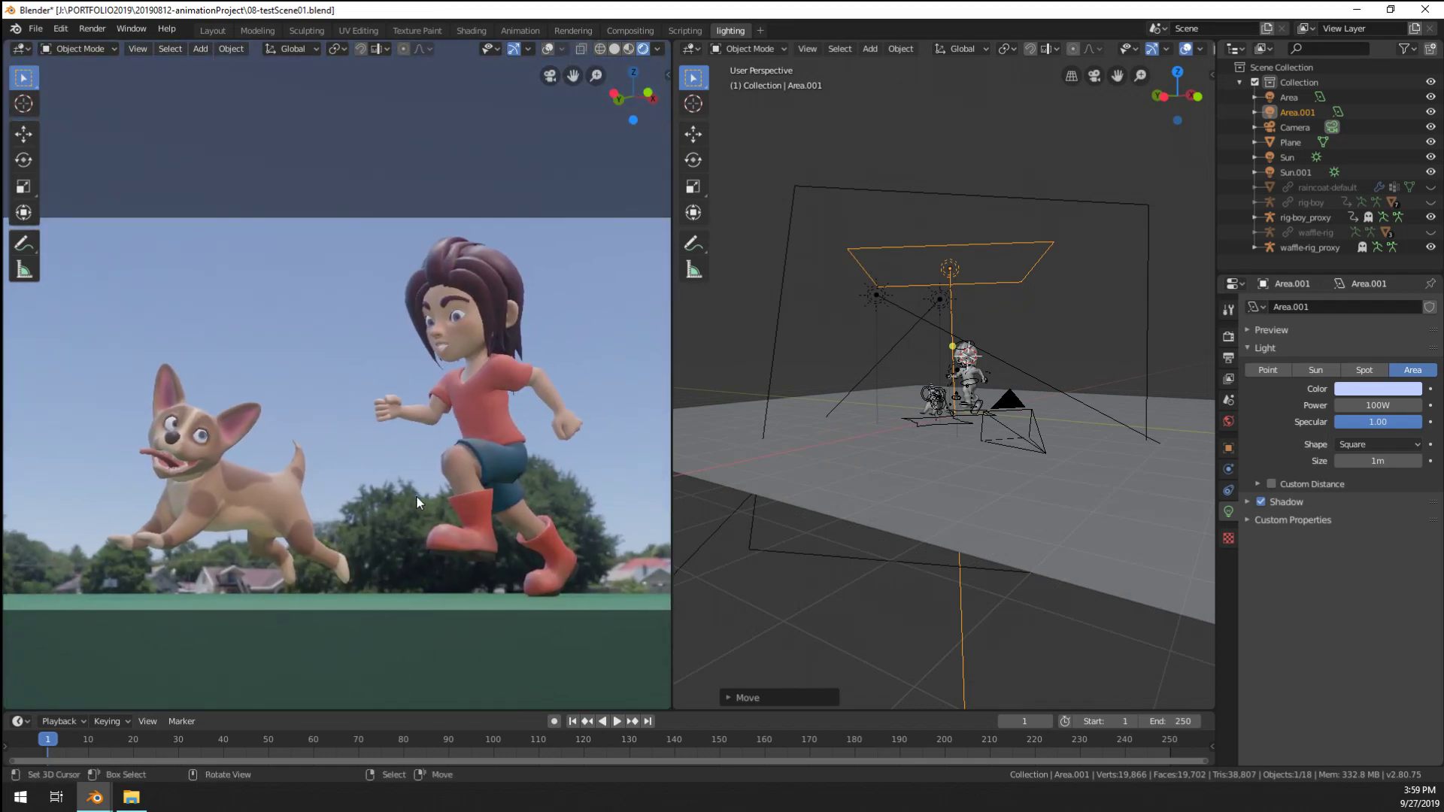
{"action": "scroll", "coordinate": [985, 454], "scroll_direction": "up", "scroll_amount": 2}
{"action": "left_click", "coordinate": [1229, 310]}
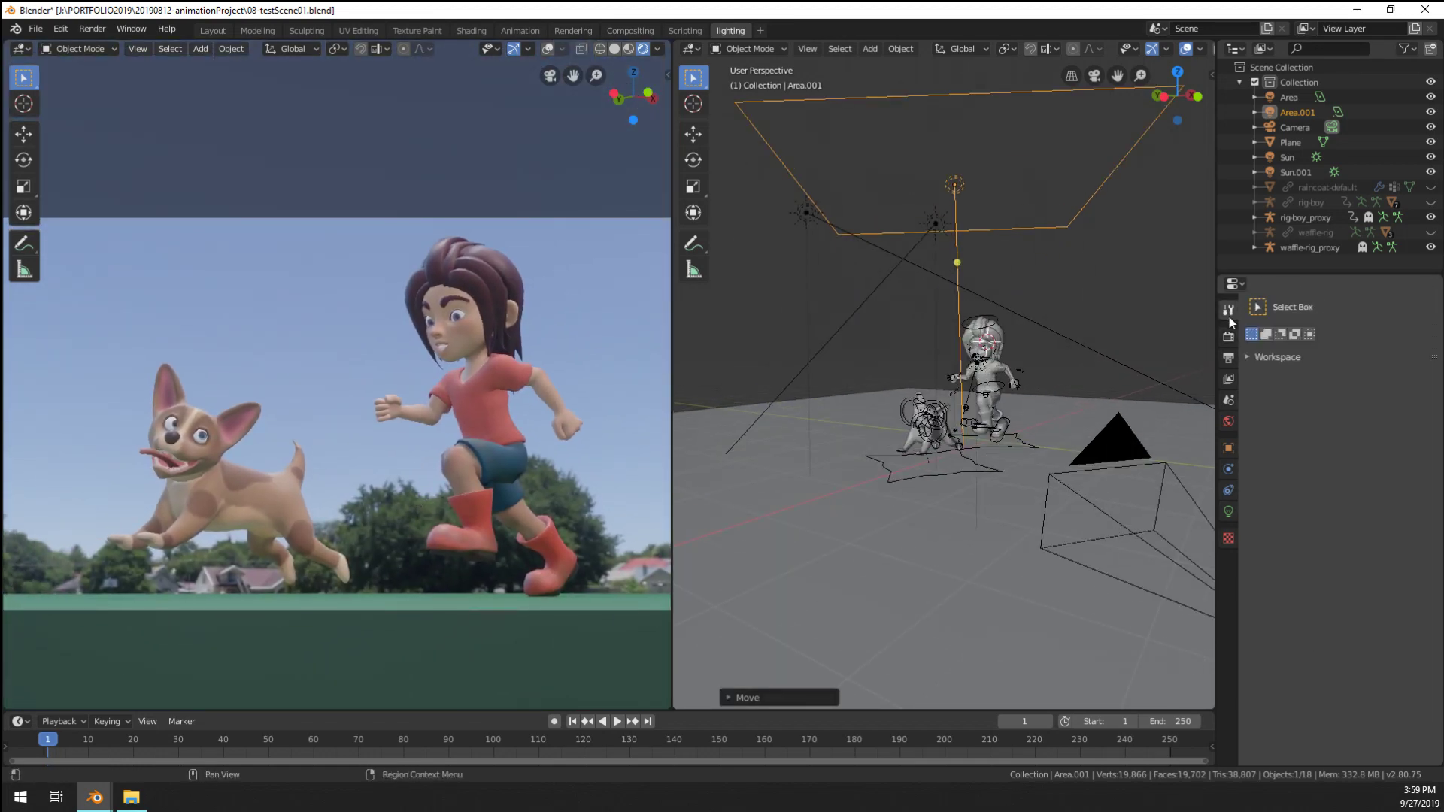
{"action": "left_click", "coordinate": [1229, 337]}
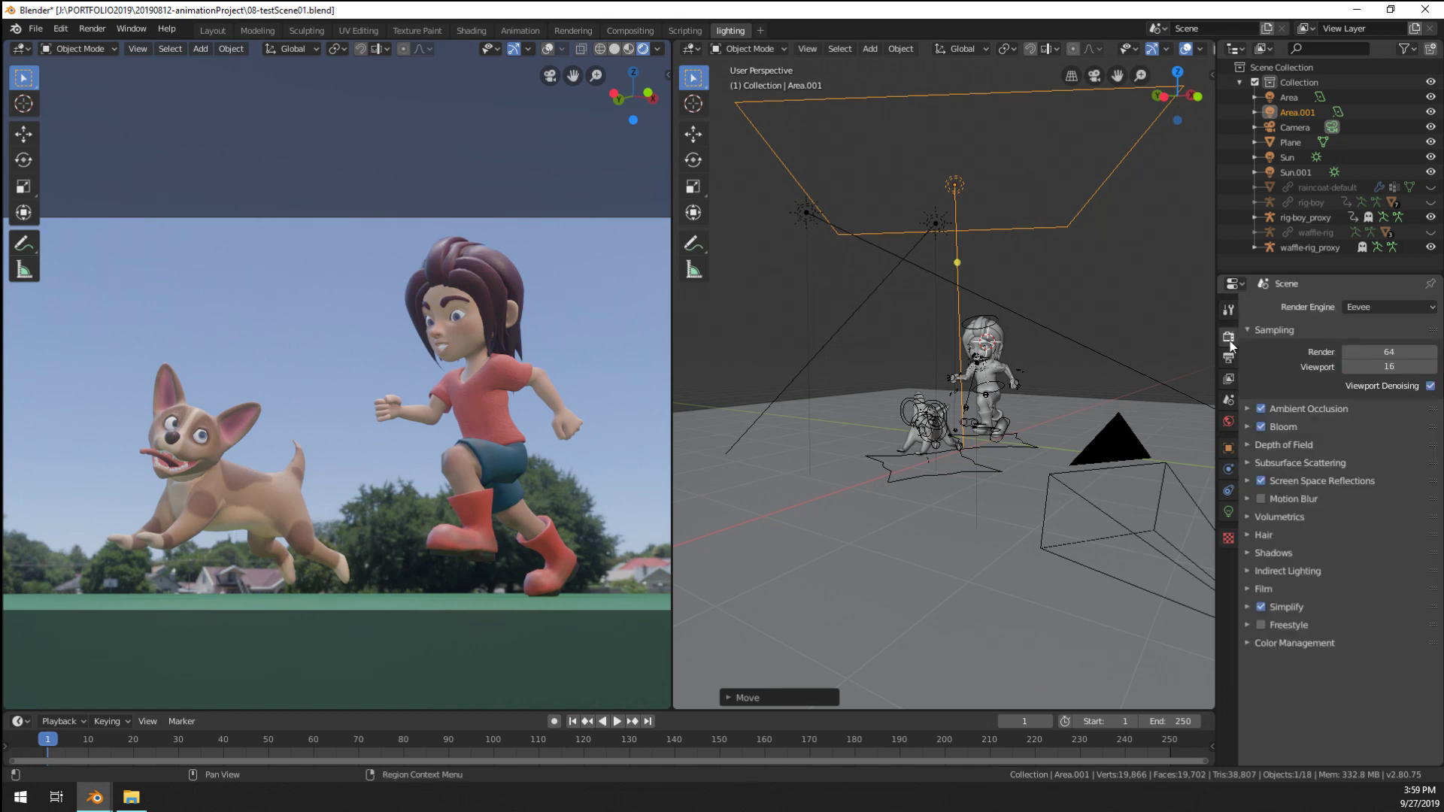
Set the color management look to Medium High Contrast and raise the exposure to 0.217
{"action": "left_click", "coordinate": [1279, 633]}
{"action": "scroll", "coordinate": [1315, 563], "scroll_direction": "down", "scroll_amount": 1}
{"action": "left_click", "coordinate": [1371, 678]}
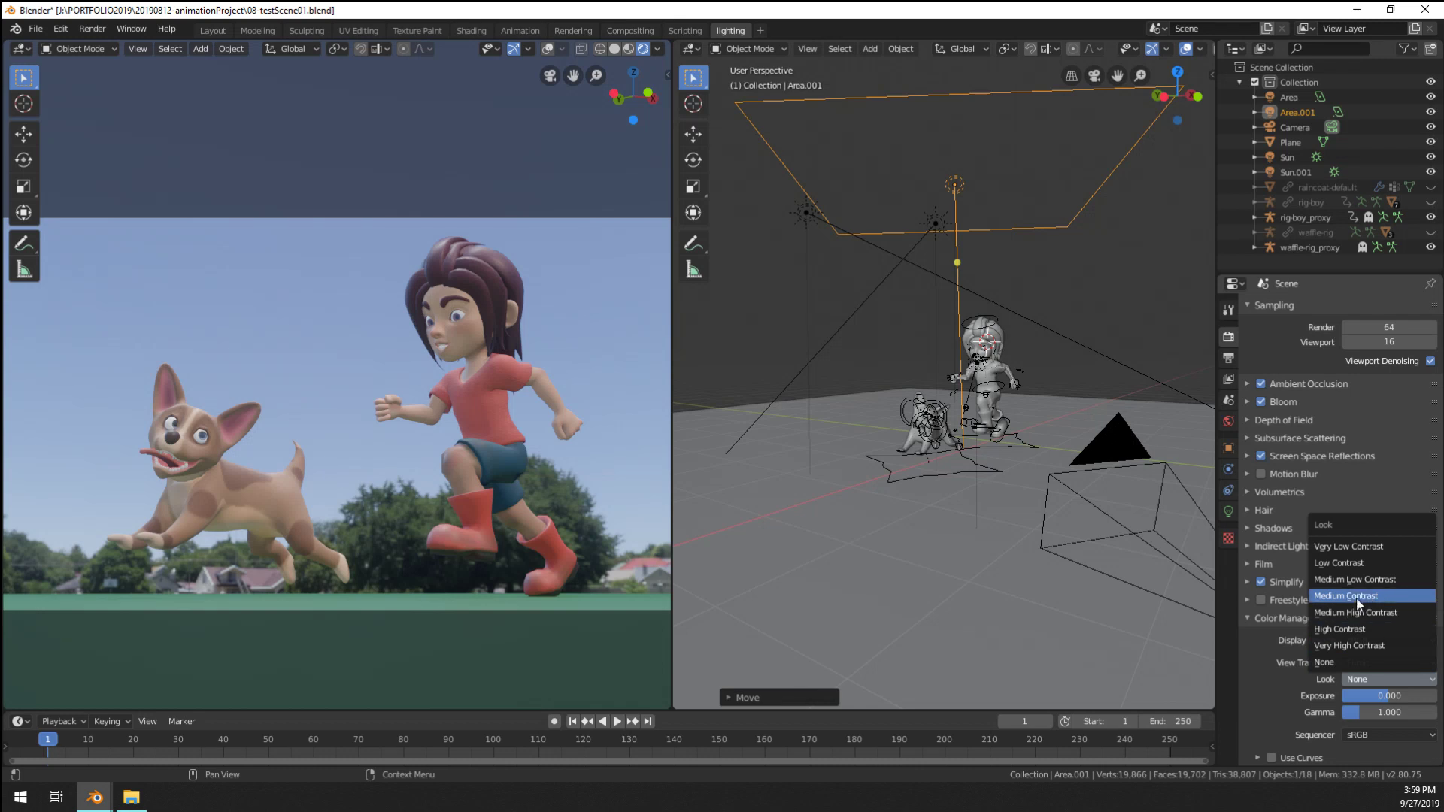
{"action": "left_click", "coordinate": [1359, 598]}
{"action": "left_click", "coordinate": [1390, 681]}
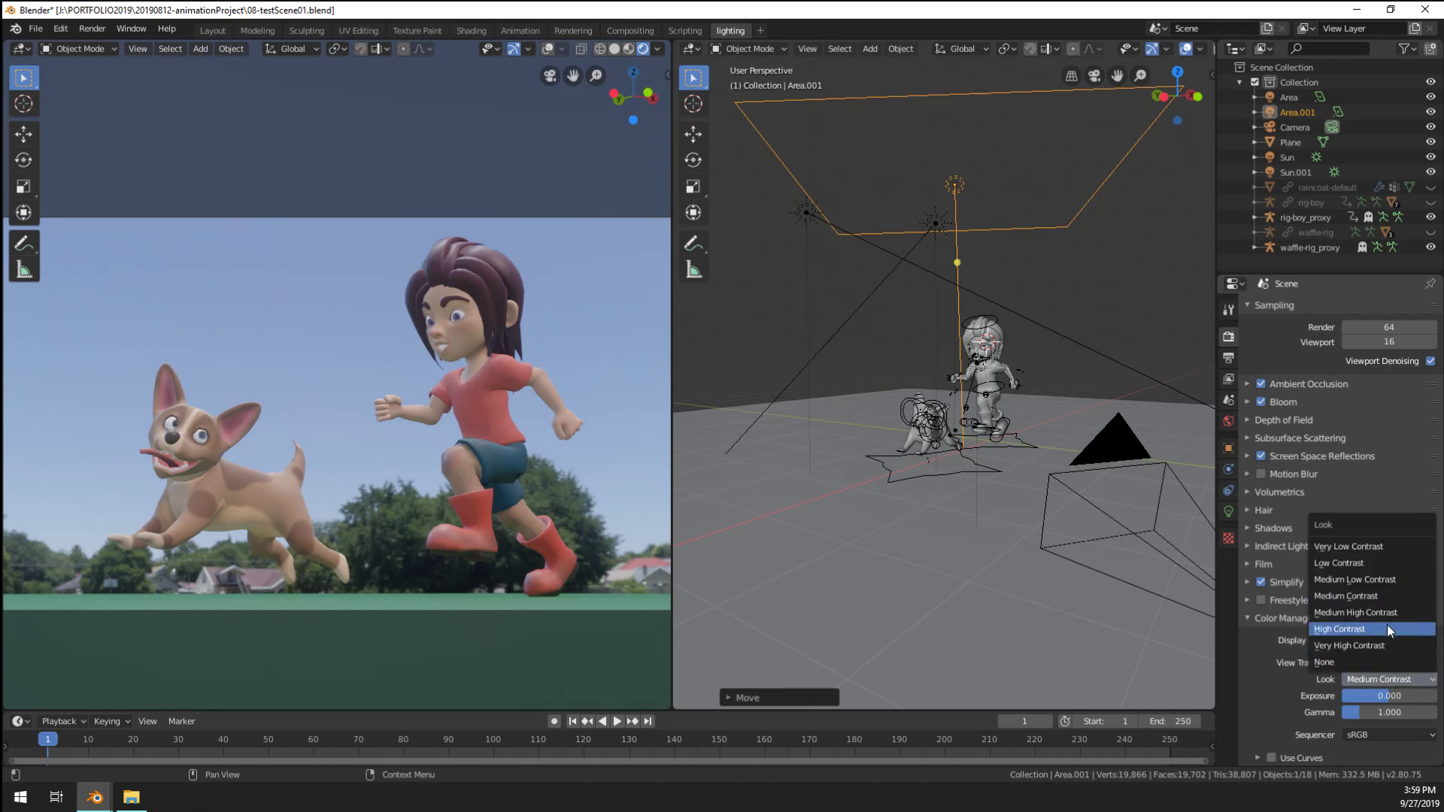
{"action": "left_click", "coordinate": [1360, 615]}
{"action": "scroll", "coordinate": [227, 480], "scroll_direction": "down", "scroll_amount": 3}
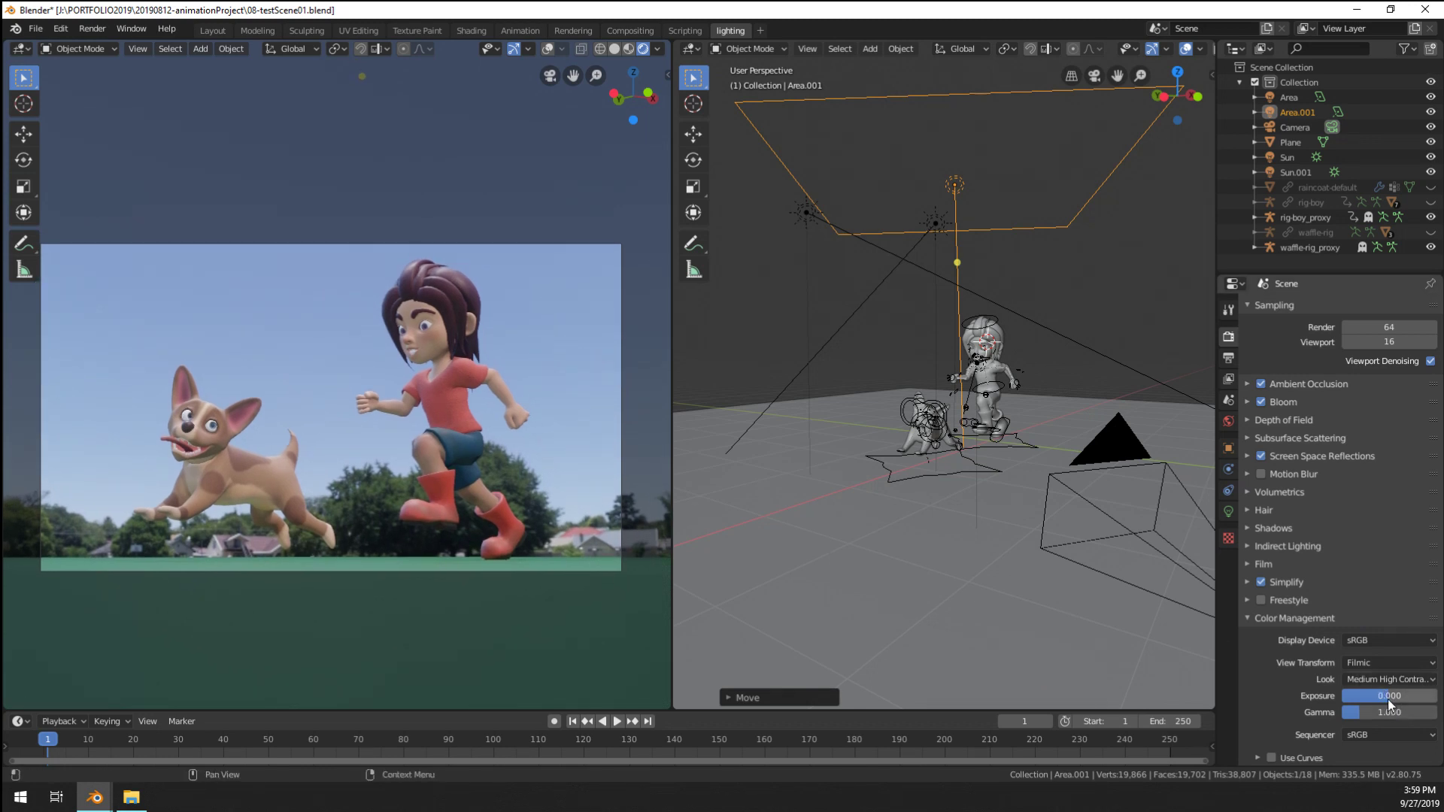
{"action": "left_click_drag", "start_coordinate": [1389, 695], "coordinate": [1395, 696]}
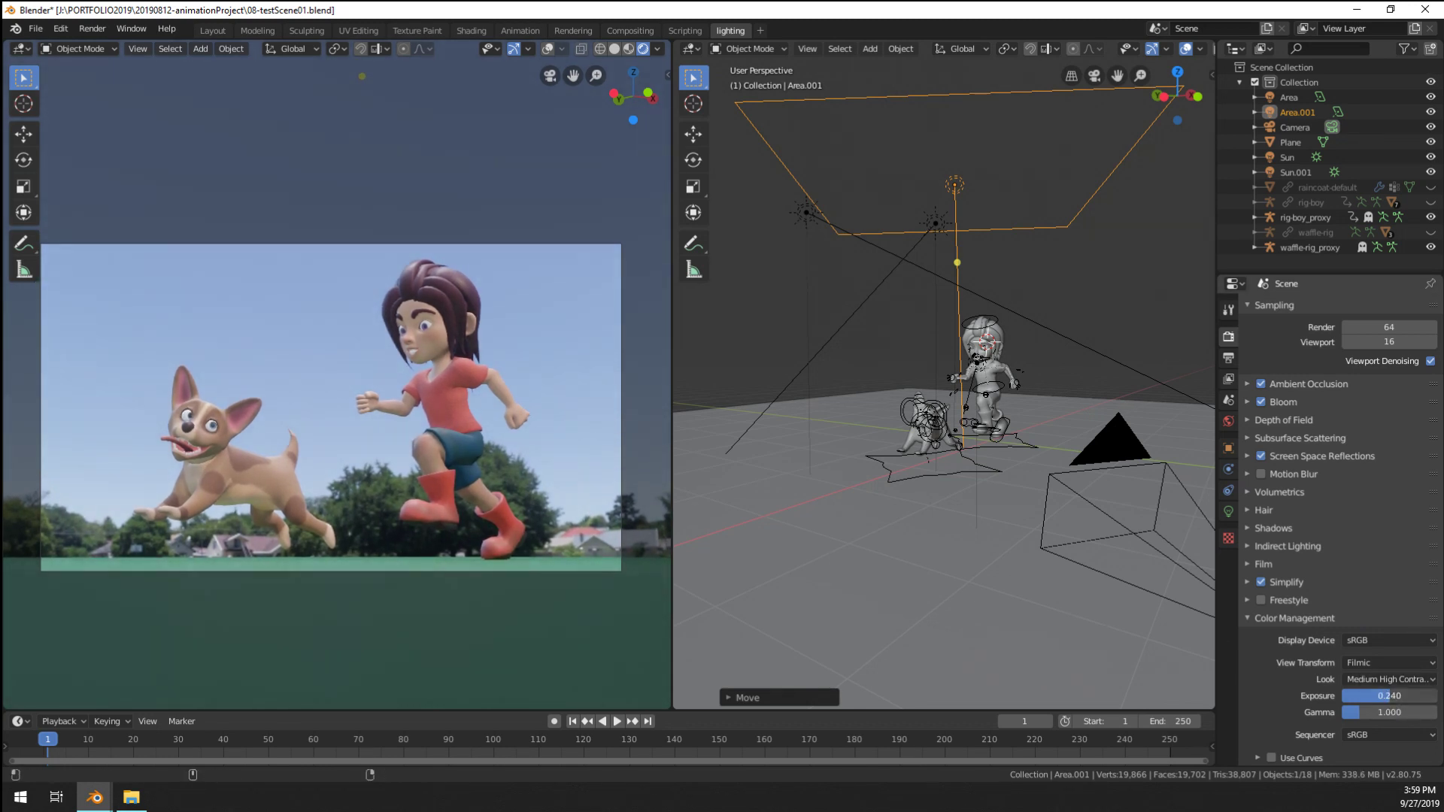
{"action": "left_click", "coordinate": [1383, 736]}
{"action": "left_click", "coordinate": [1383, 739]}
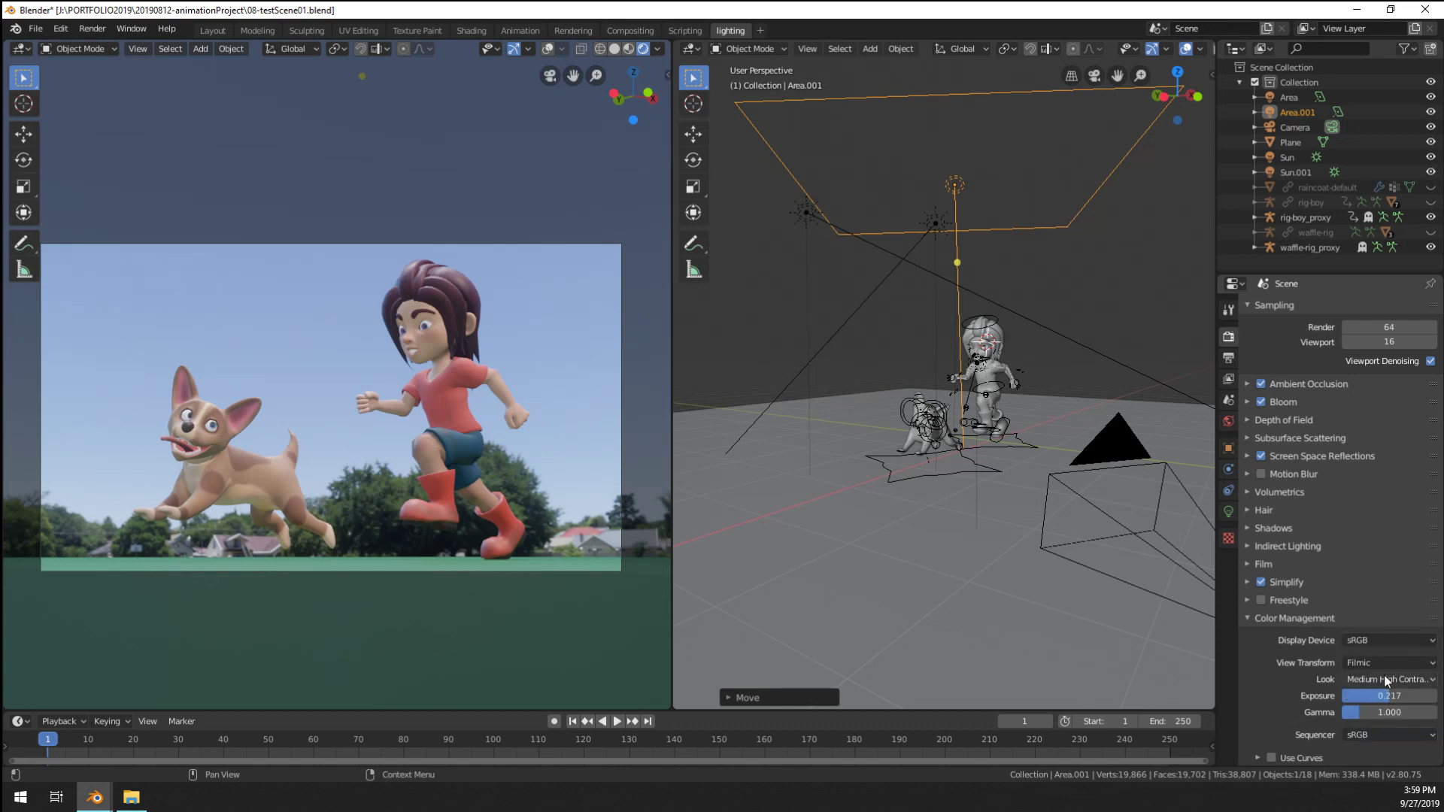
{"action": "left_click", "coordinate": [1367, 738]}
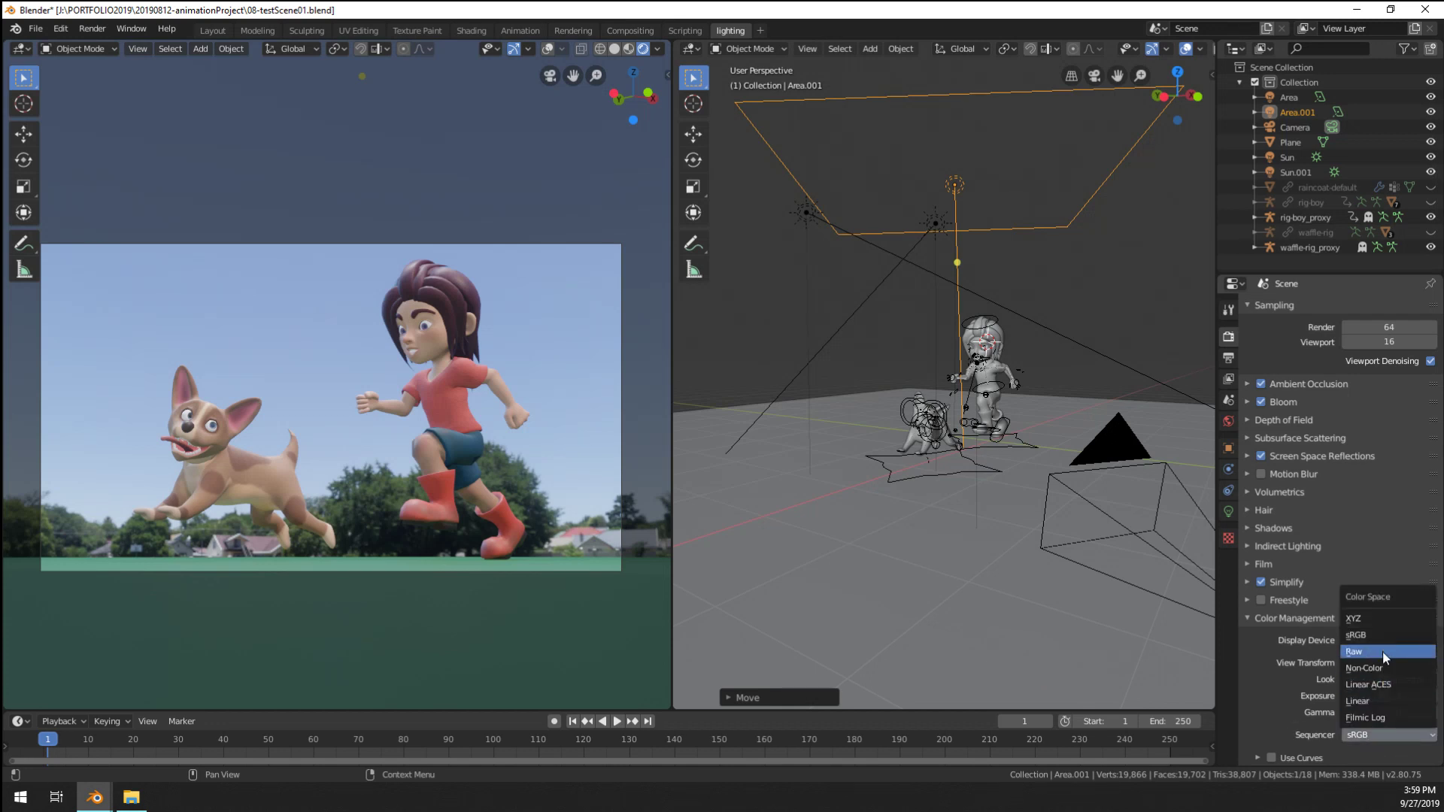
{"action": "left_click", "coordinate": [1364, 680]}
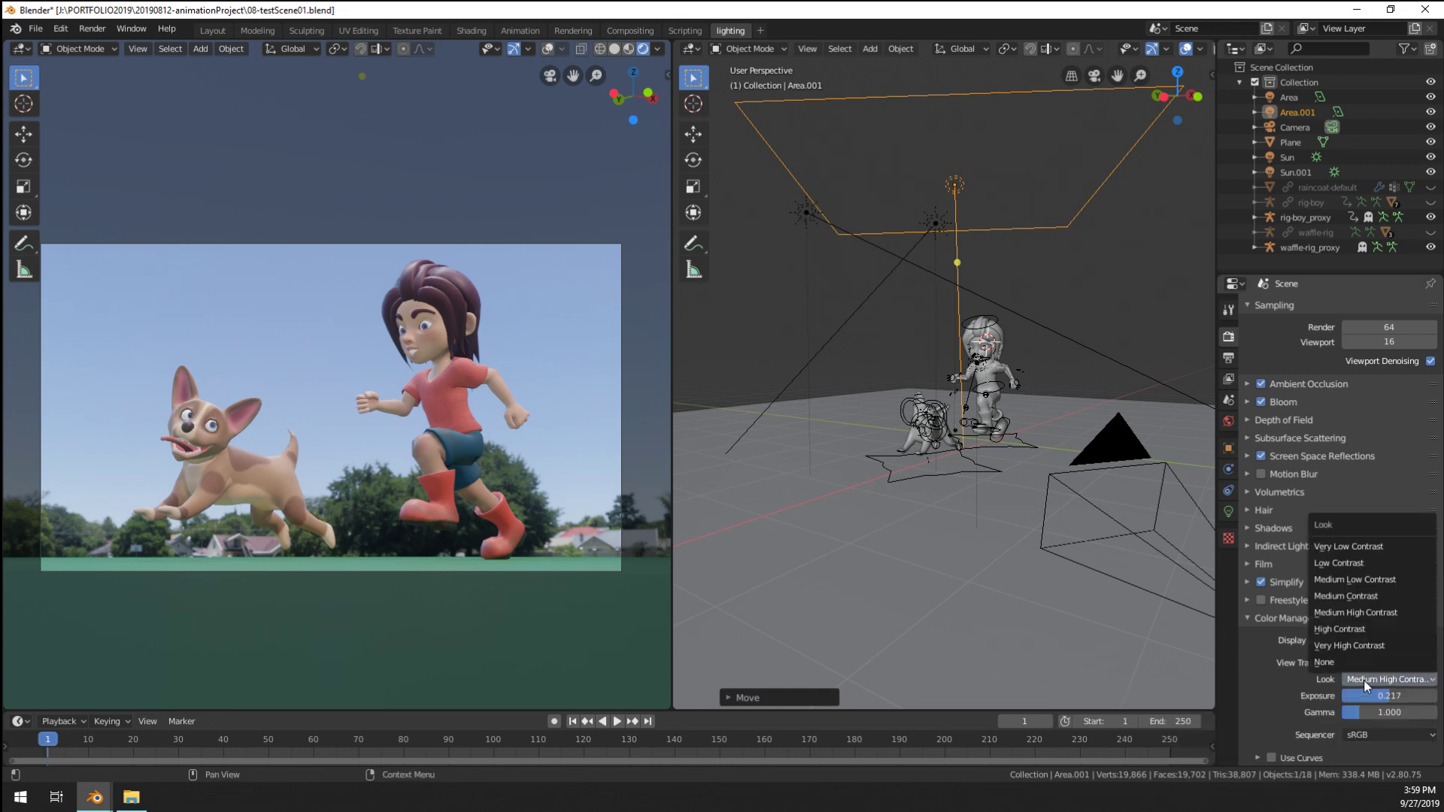
{"action": "left_click", "coordinate": [1364, 680]}
{"action": "left_click", "coordinate": [1372, 640]}
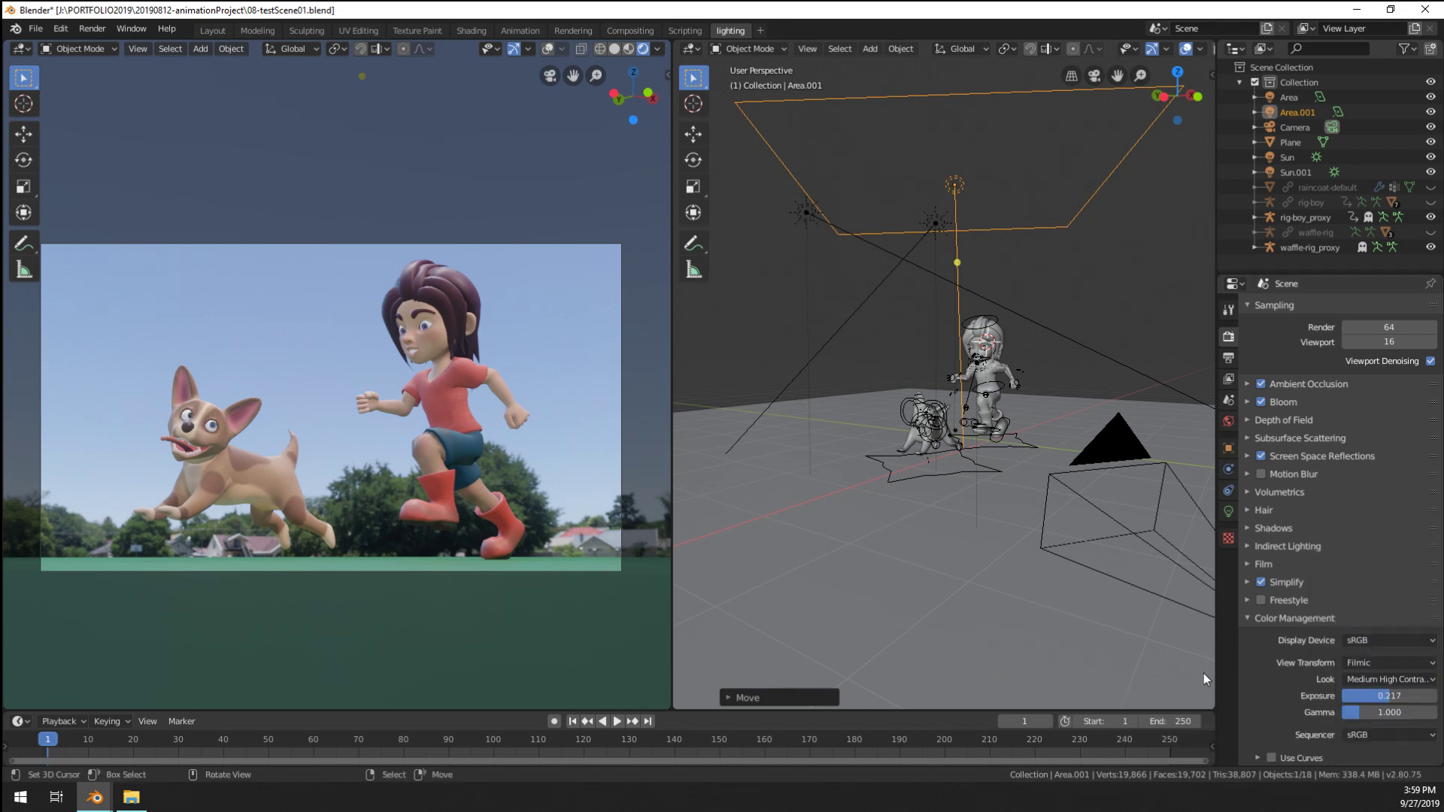
{"action": "left_click", "coordinate": [1379, 663]}
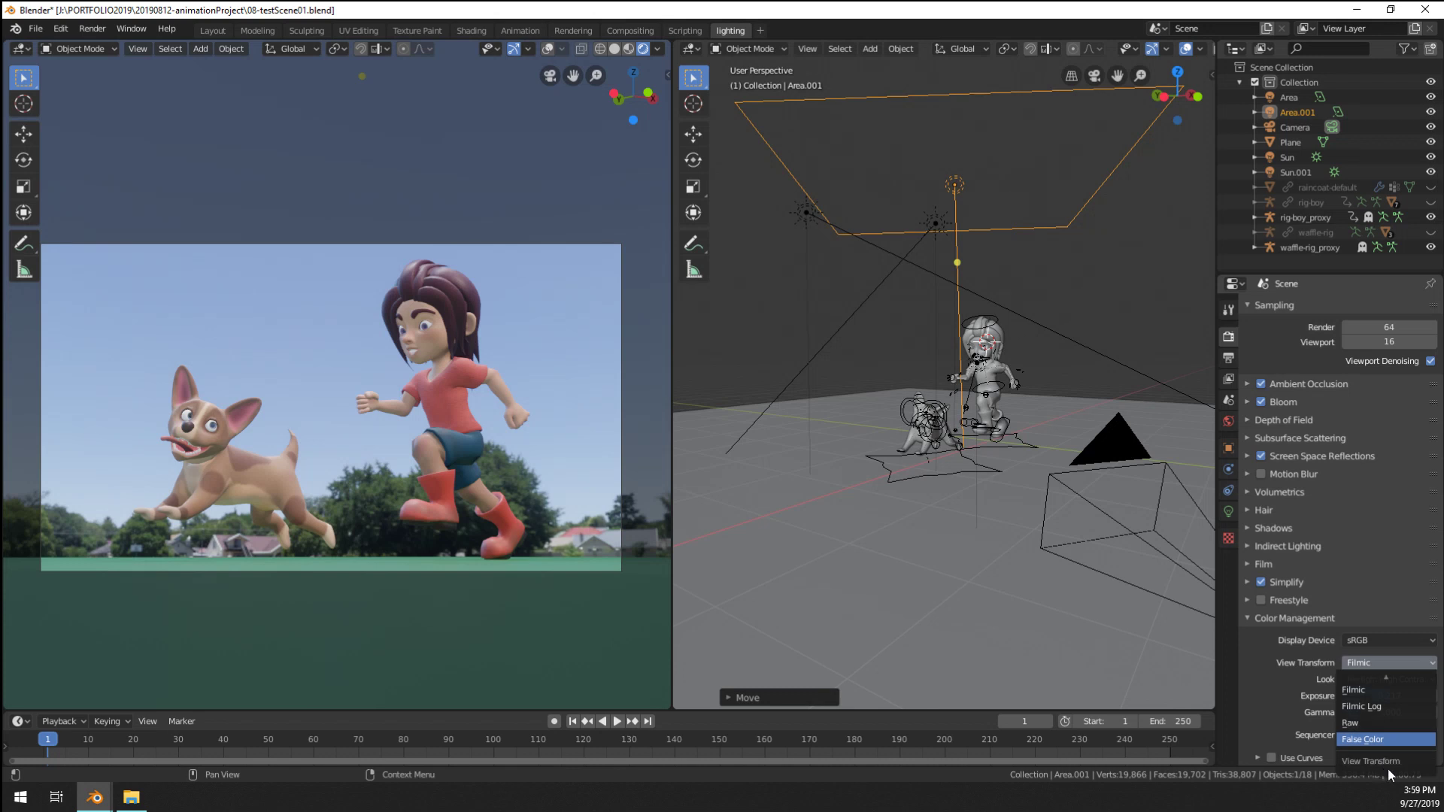
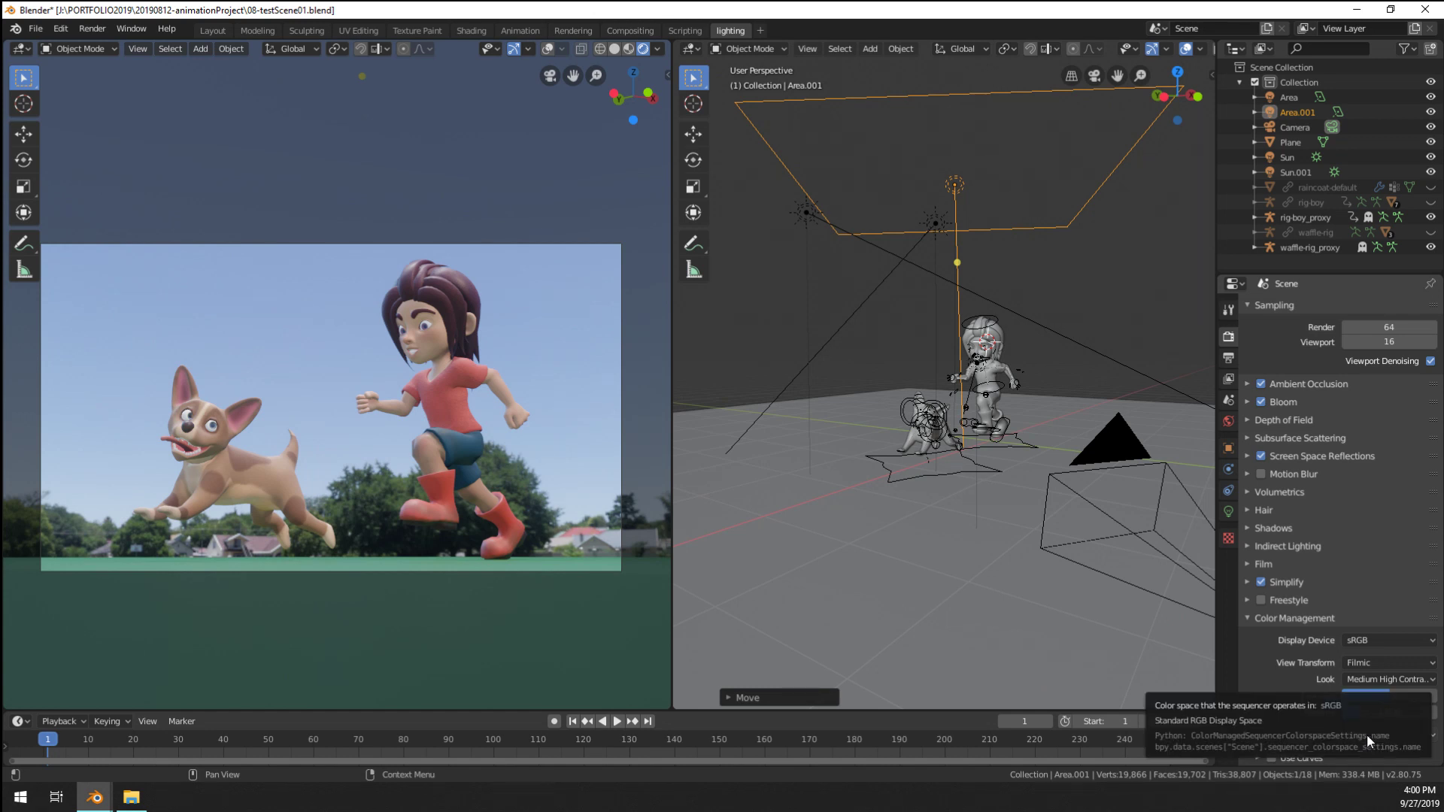
Try Linear ACES as the sequencer color space and switch it back to sRGB
{"action": "left_click", "coordinate": [1366, 734]}
{"action": "left_click", "coordinate": [1389, 683]}
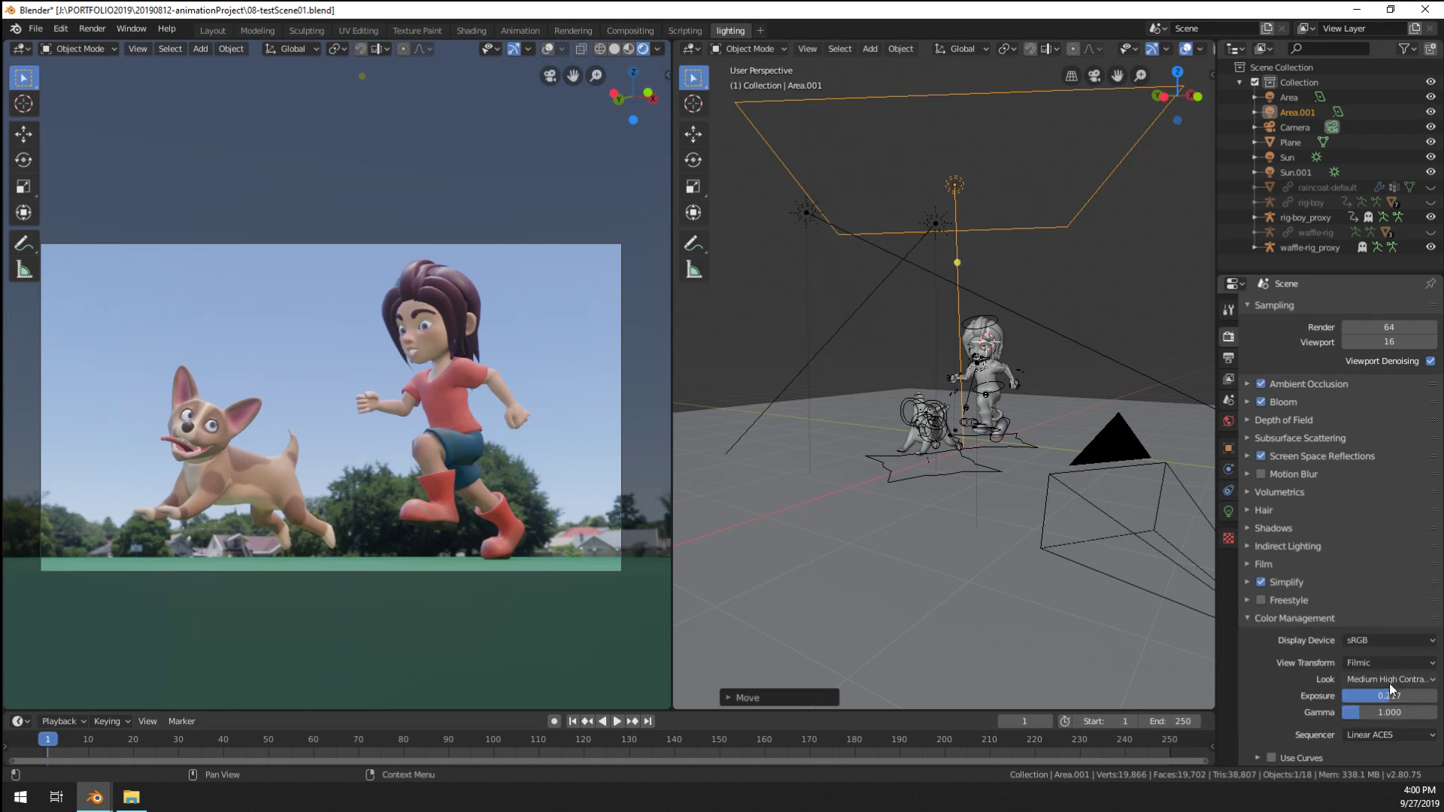
{"action": "left_click", "coordinate": [1389, 734]}
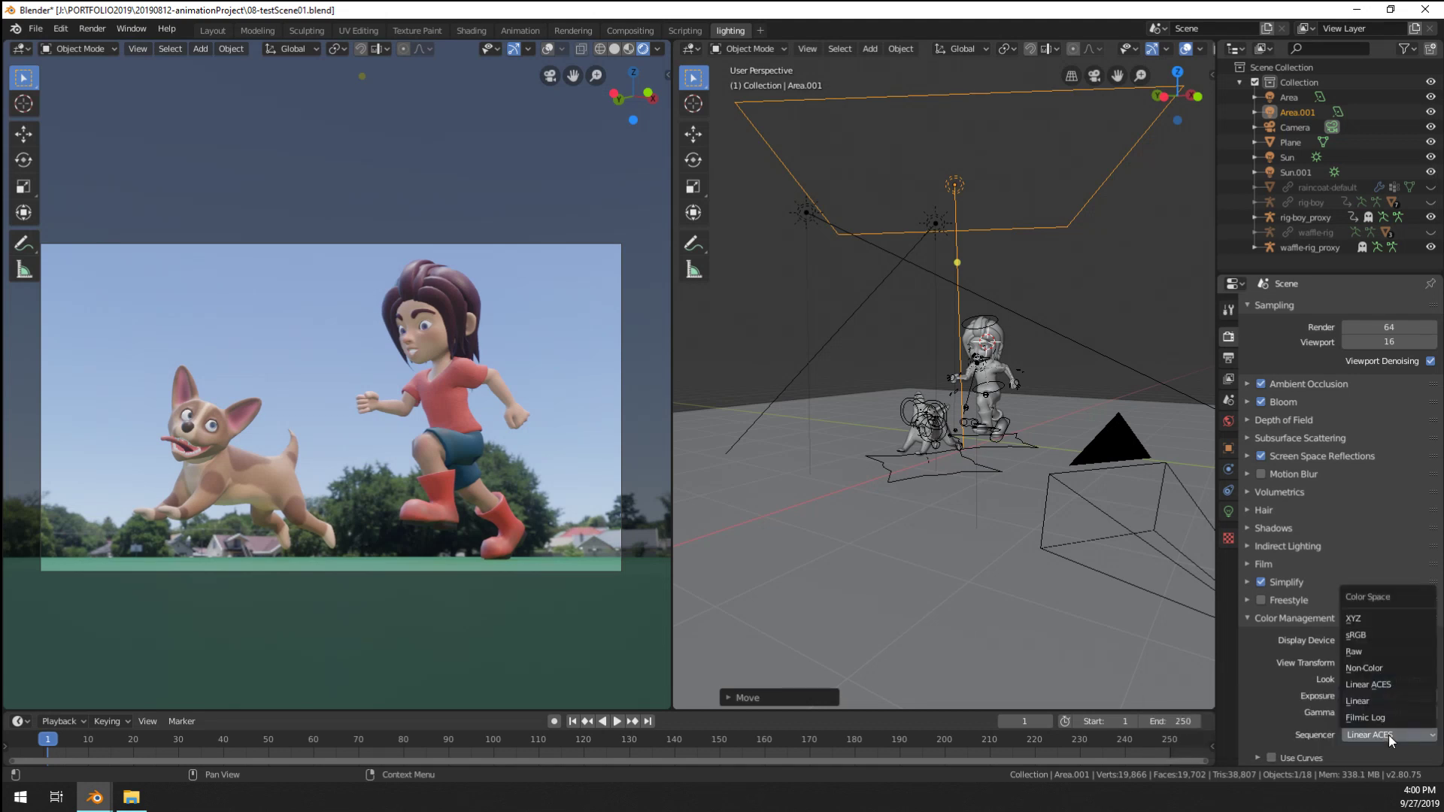
{"action": "left_click", "coordinate": [1405, 634]}
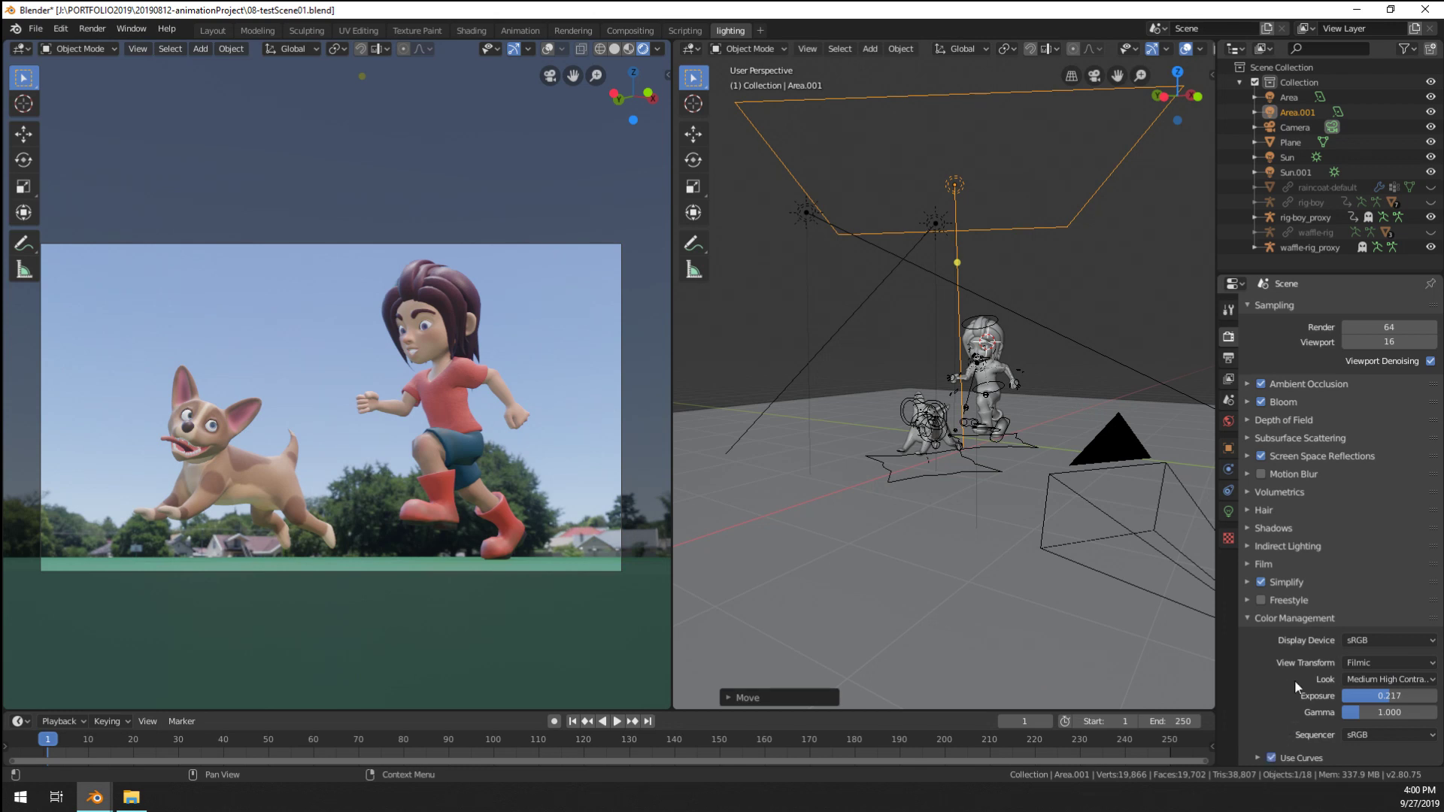
Enable color management curves and shape a mild S-curve with a shadow point near 0.24, 0.21 and a highlight point near 0.67, 0.69
{"action": "scroll", "coordinate": [1277, 690], "scroll_direction": "down", "scroll_amount": 6}
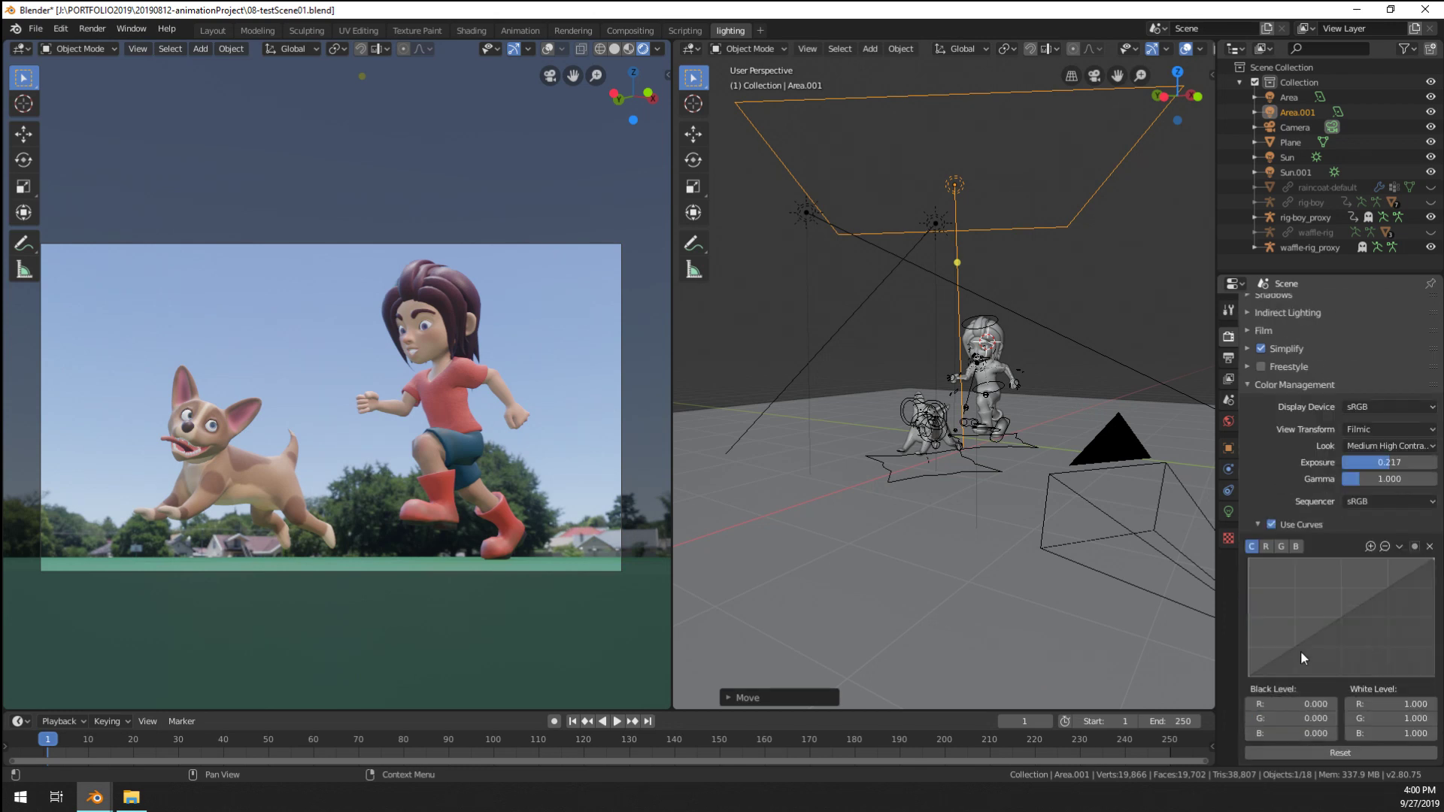
{"action": "left_click", "coordinate": [1303, 649]}
{"action": "left_click_drag", "start_coordinate": [1354, 610], "coordinate": [1370, 600]}
{"action": "left_click_drag", "start_coordinate": [1299, 648], "coordinate": [1292, 651]}
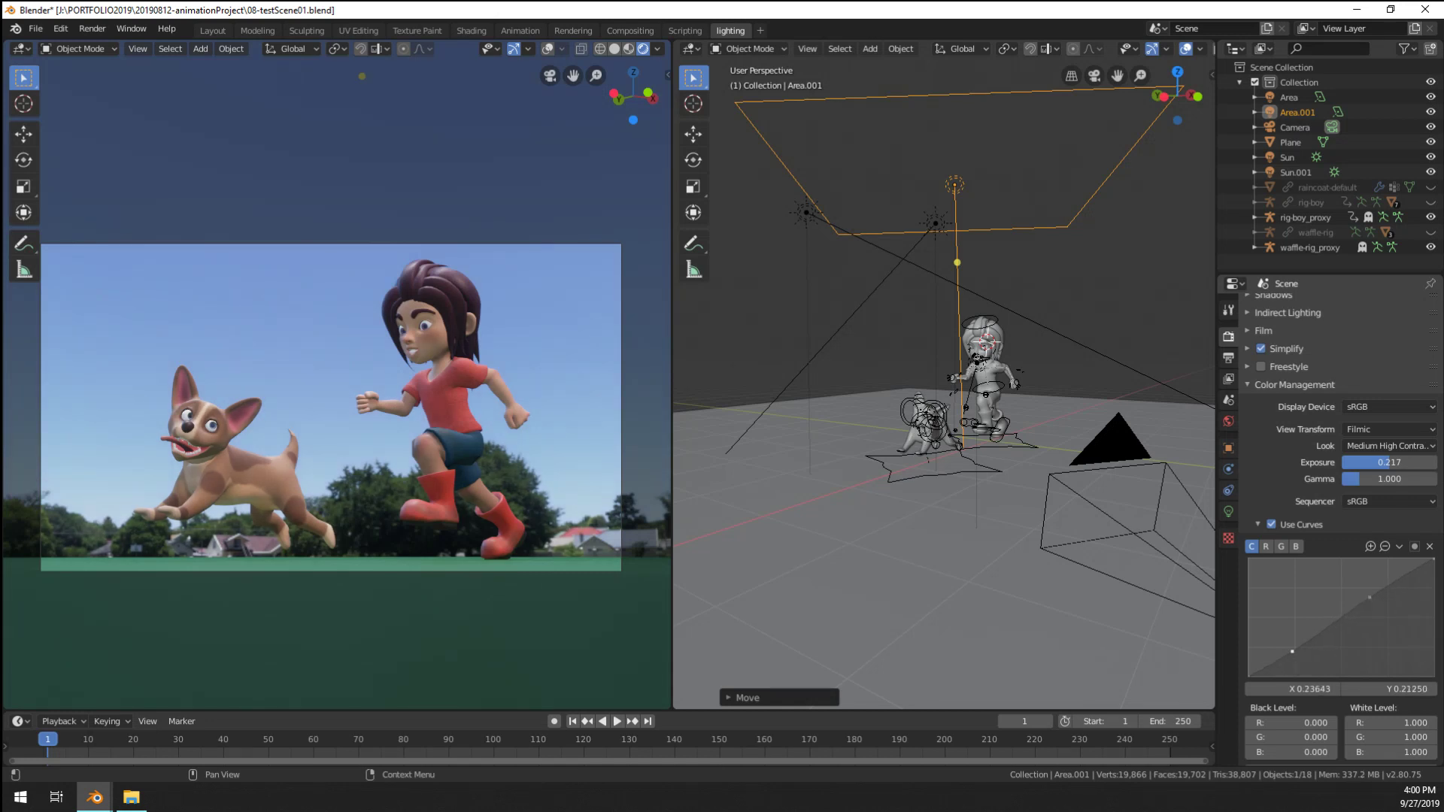
{"action": "left_click_drag", "start_coordinate": [1376, 595], "coordinate": [1378, 592]}
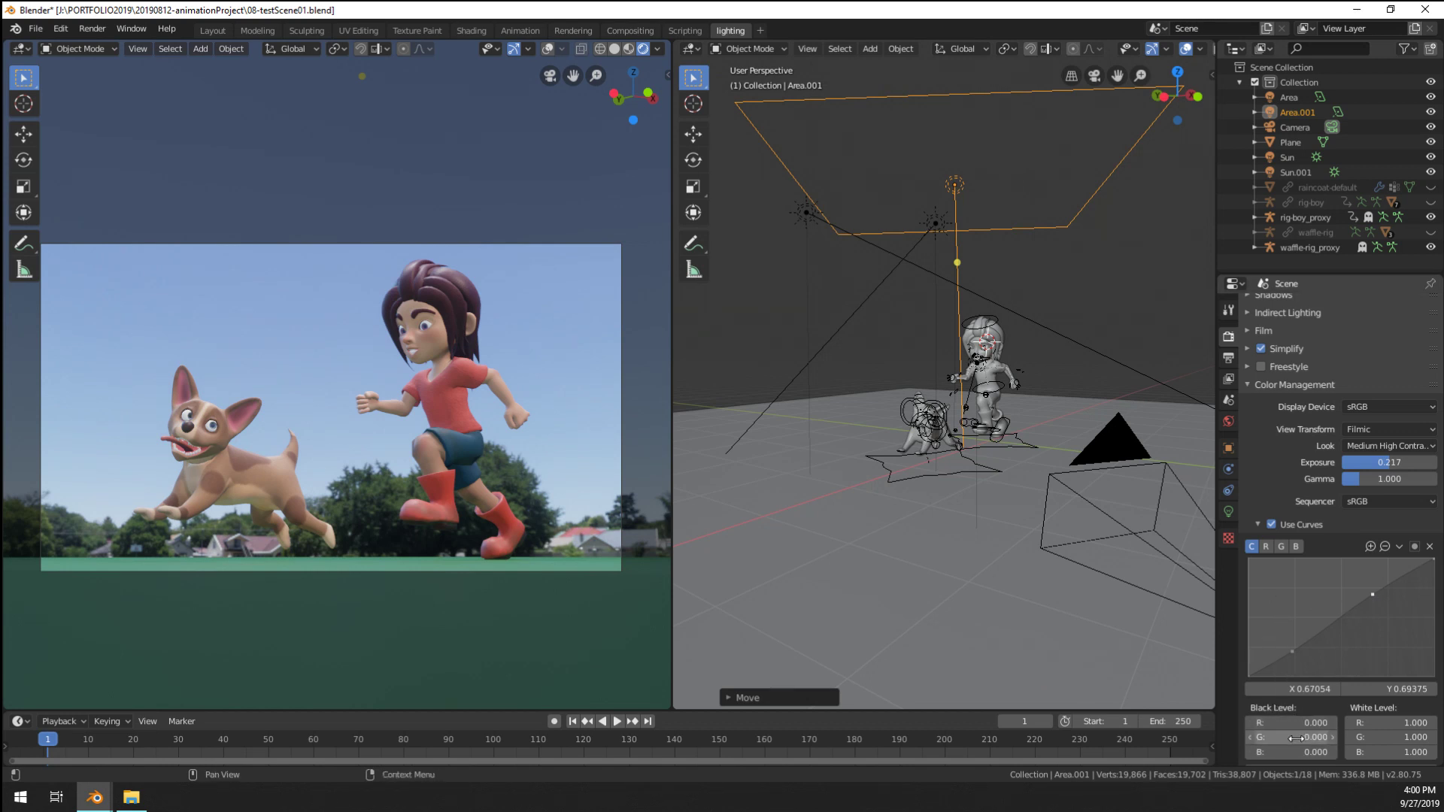
Set the curve's blue black level to -0.010 and its red white level to 0.951
{"action": "mouse_move", "coordinate": [1292, 753]}
{"action": "left_mouse_down"}
{"action": "mouse_move", "coordinate": [1275, 753]}
{"action": "mouse_move", "coordinate": [1301, 753]}
{"action": "left_mouse_up"}
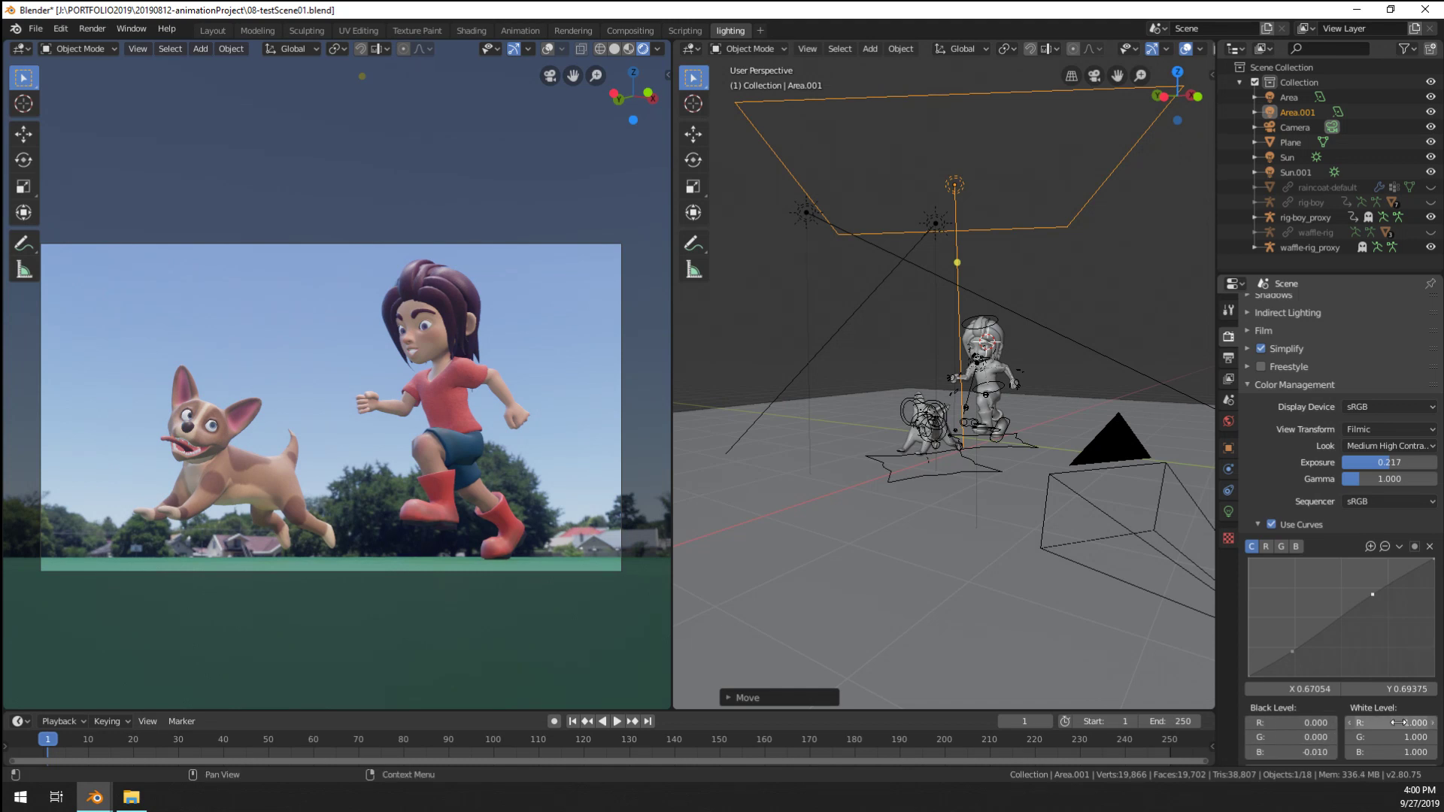
{"action": "left_click_drag", "start_coordinate": [1392, 722], "coordinate": [1385, 723]}
Examine the color-graded boy and dog in the camera view, including the shading on the boy's face up close
{"action": "scroll", "coordinate": [354, 627], "scroll_direction": "up", "scroll_amount": 4}
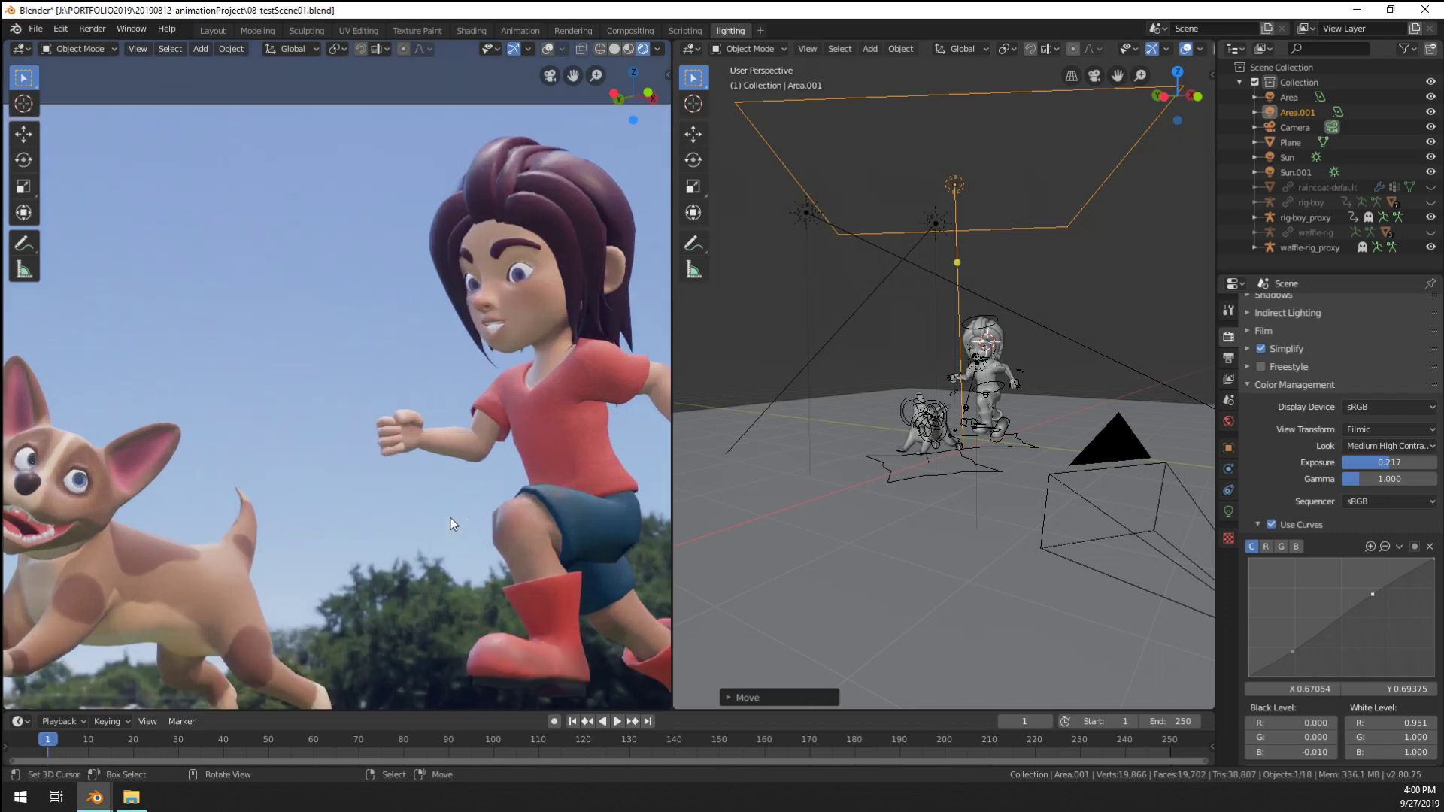
{"action": "scroll", "coordinate": [315, 566], "scroll_direction": "down", "scroll_amount": 2}
{"action": "scroll", "coordinate": [351, 526], "scroll_direction": "up", "scroll_amount": 4}
{"action": "scroll", "coordinate": [350, 527], "scroll_direction": "down", "scroll_amount": 2}
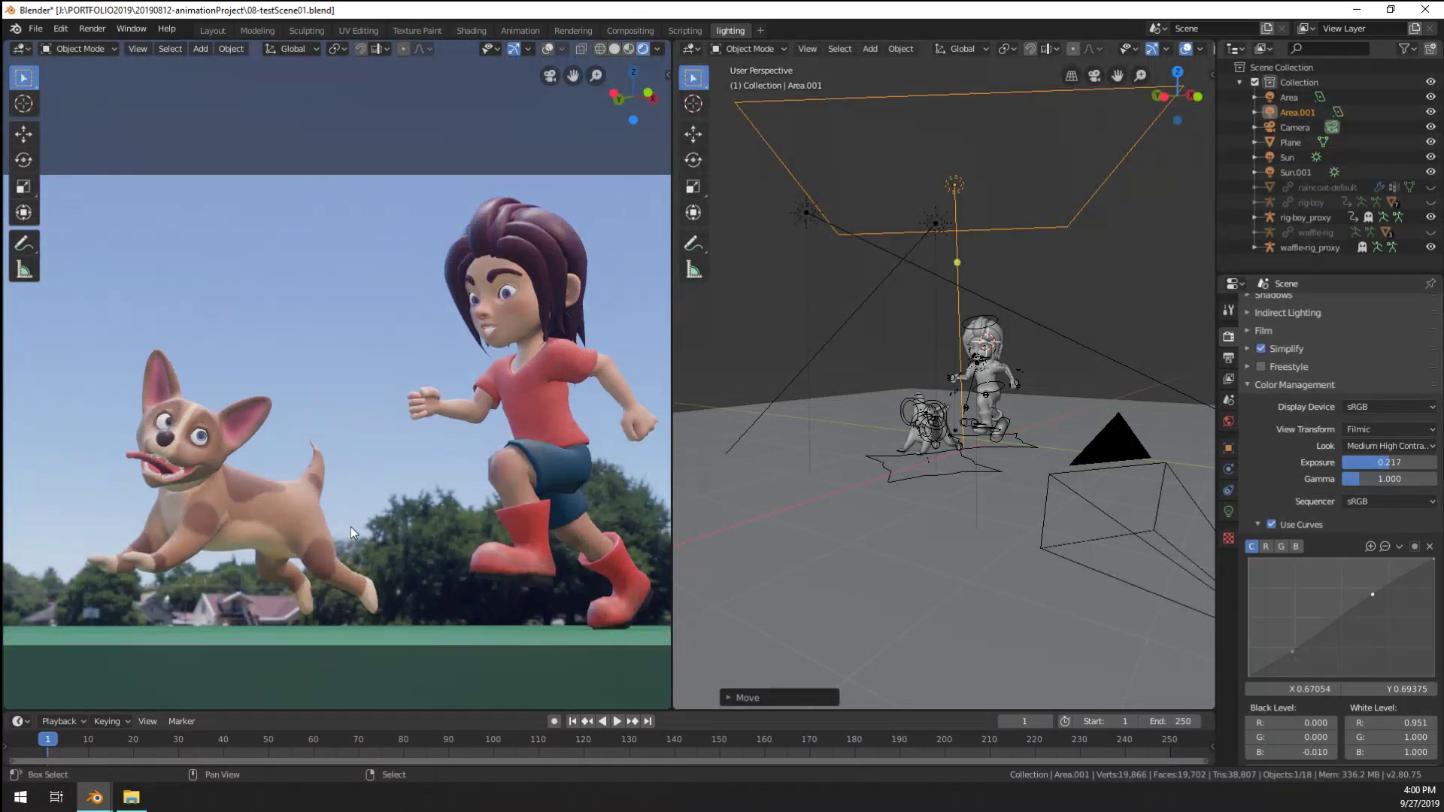
{"action": "scroll", "coordinate": [335, 524], "scroll_direction": "up", "scroll_amount": 1}
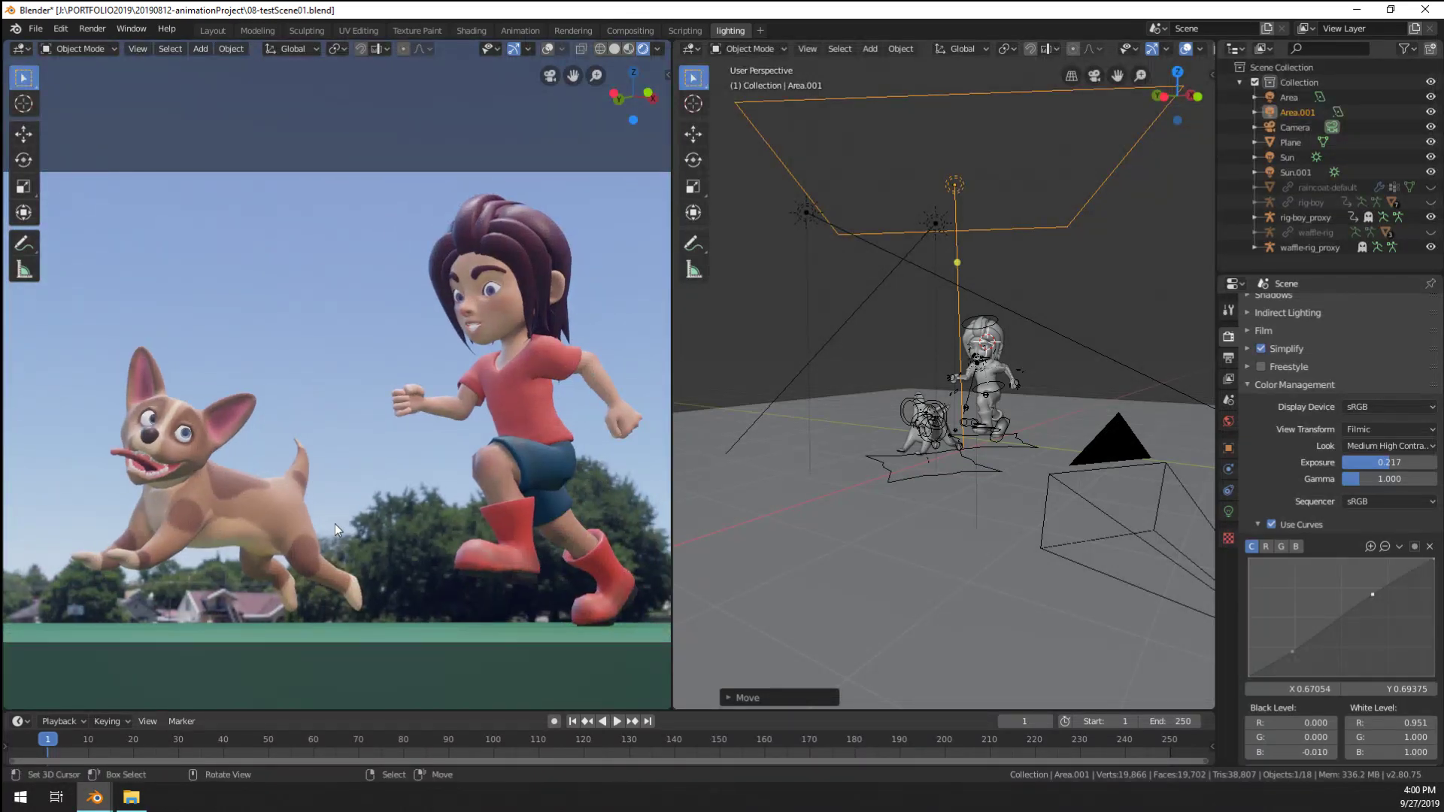
{"action": "scroll", "coordinate": [336, 523], "scroll_direction": "up", "scroll_amount": 1}
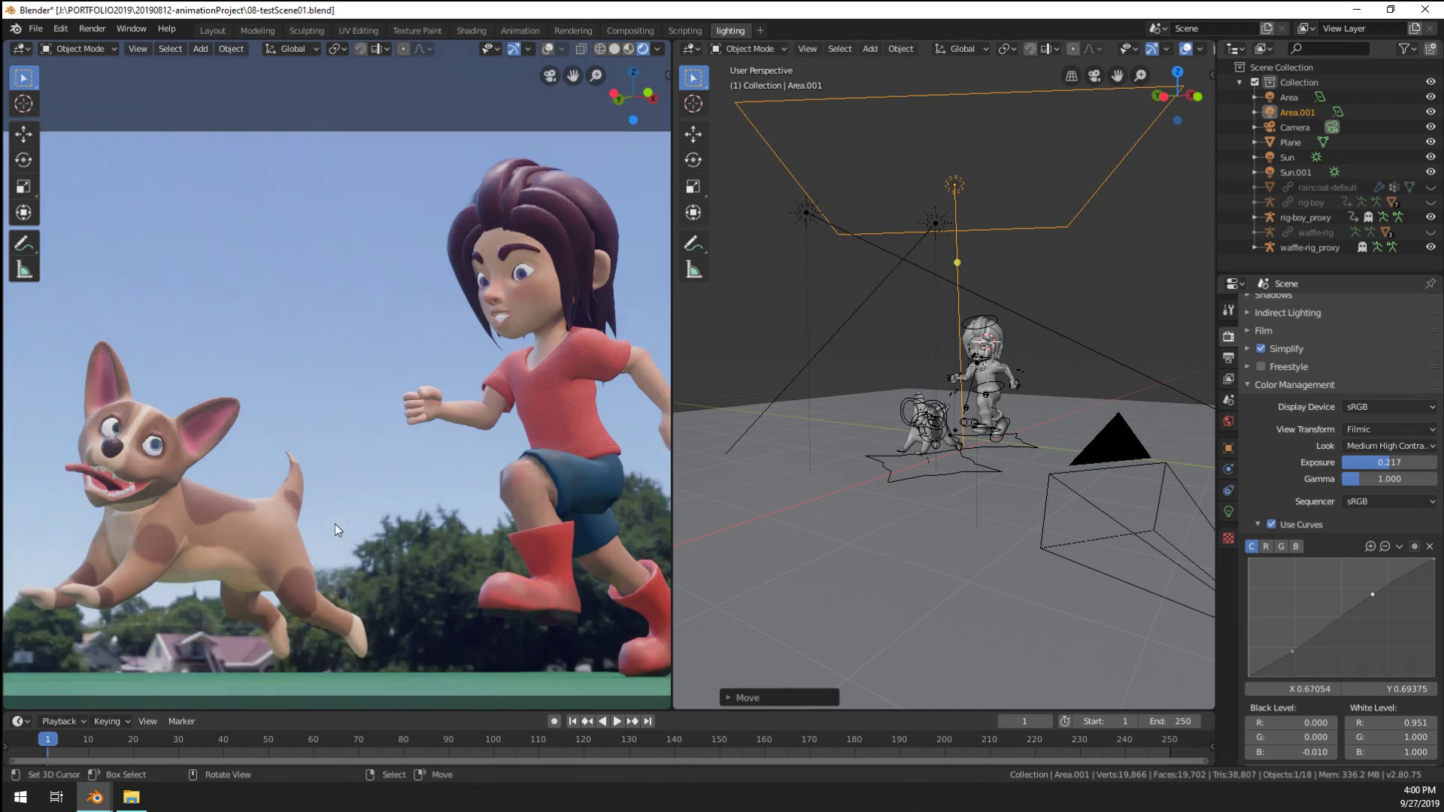
{"action": "scroll", "coordinate": [336, 524], "scroll_direction": "down", "scroll_amount": 2}
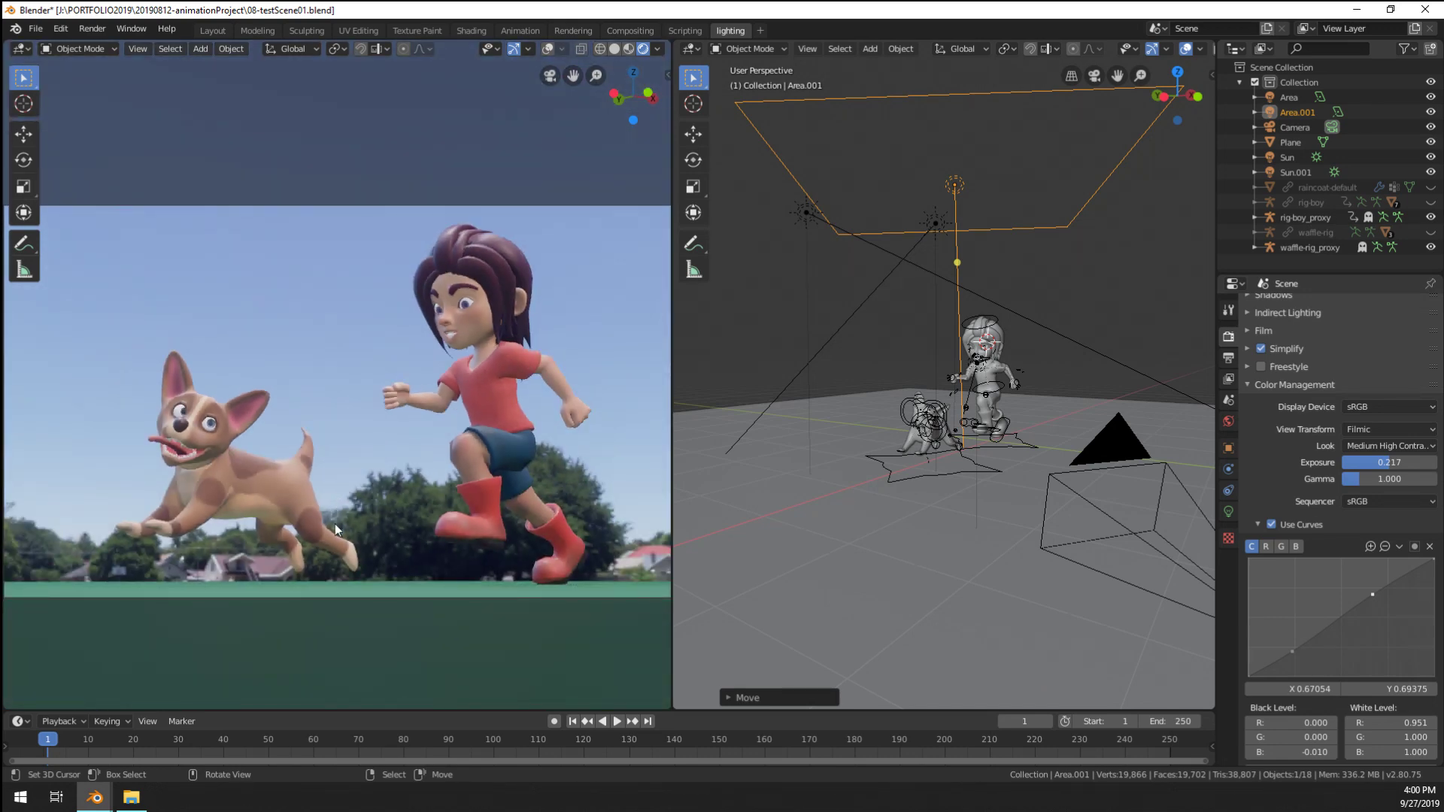
{"action": "scroll", "coordinate": [336, 523], "scroll_direction": "up", "scroll_amount": 2}
{"action": "scroll", "coordinate": [485, 480], "scroll_direction": "down", "scroll_amount": 1, "text": "ctrl"}
{"action": "scroll", "coordinate": [473, 487], "scroll_direction": "down", "scroll_amount": 2}
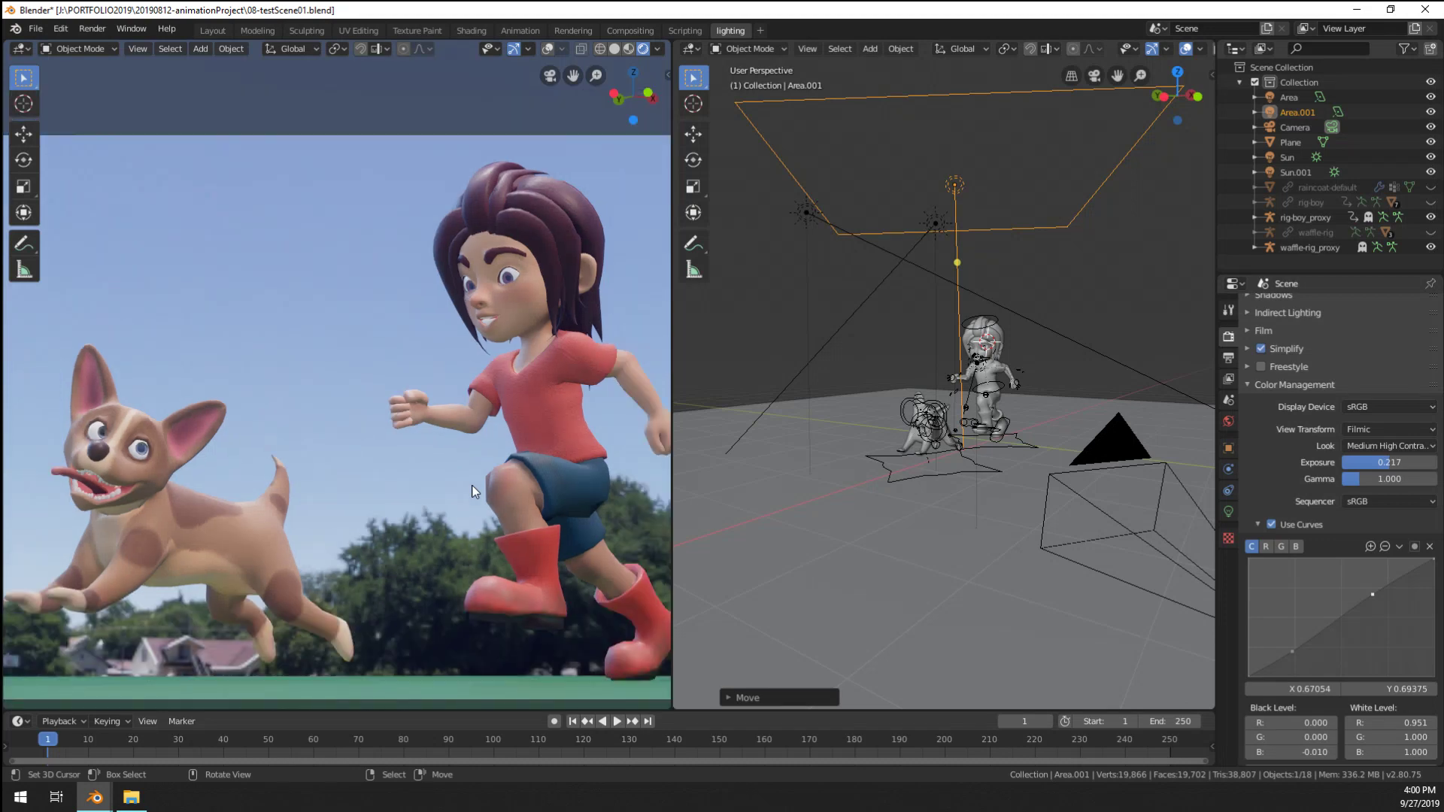
{"action": "scroll", "coordinate": [473, 488], "scroll_direction": "down", "scroll_amount": 1, "text": "ctrl"}
{"action": "scroll", "coordinate": [440, 374], "scroll_direction": "up", "scroll_amount": 3}
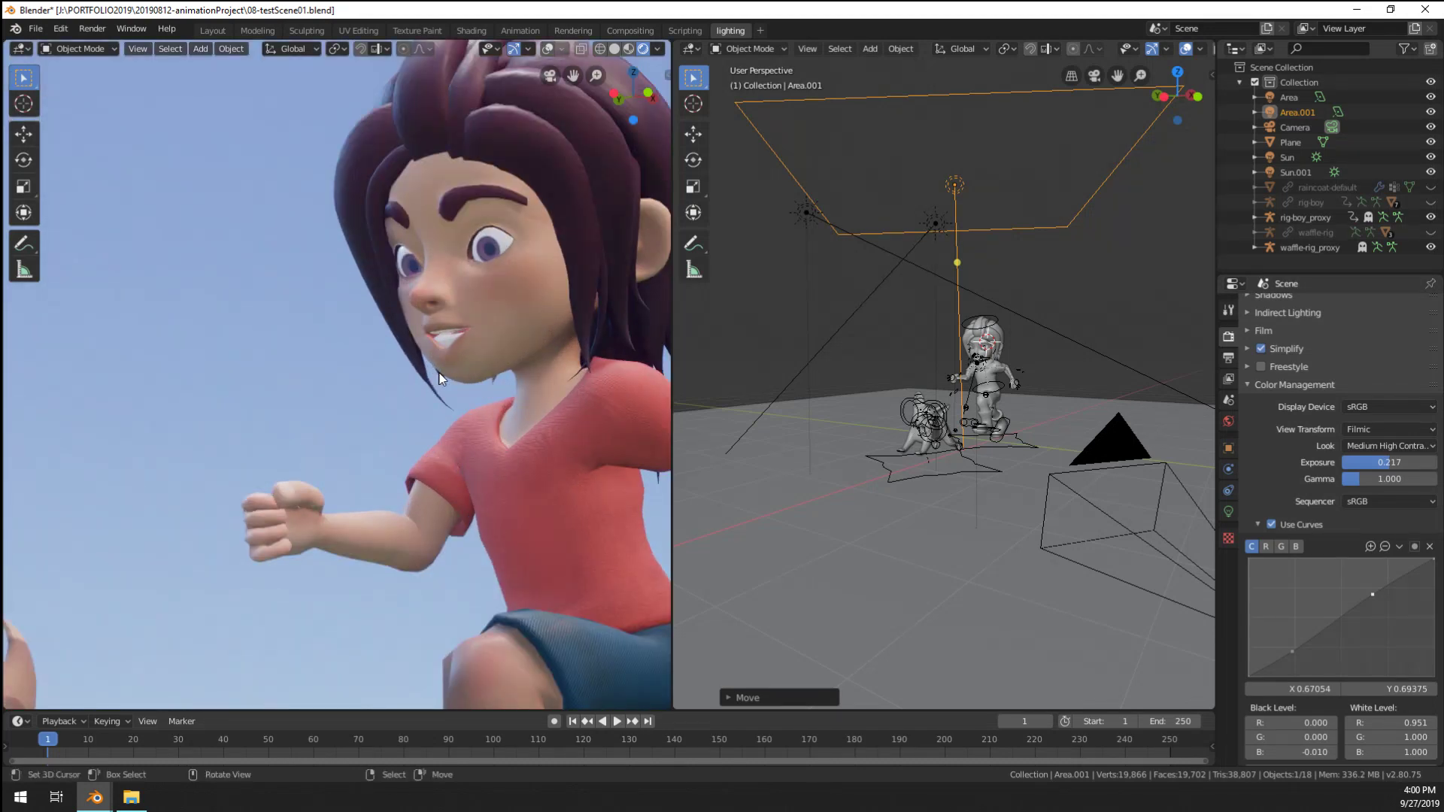
{"action": "scroll", "coordinate": [440, 376], "scroll_direction": "down", "scroll_amount": 3}
{"action": "scroll", "coordinate": [364, 401], "scroll_direction": "down", "scroll_amount": 1, "text": "ctrl"}
{"action": "scroll", "coordinate": [345, 363], "scroll_direction": "up", "scroll_amount": 5}
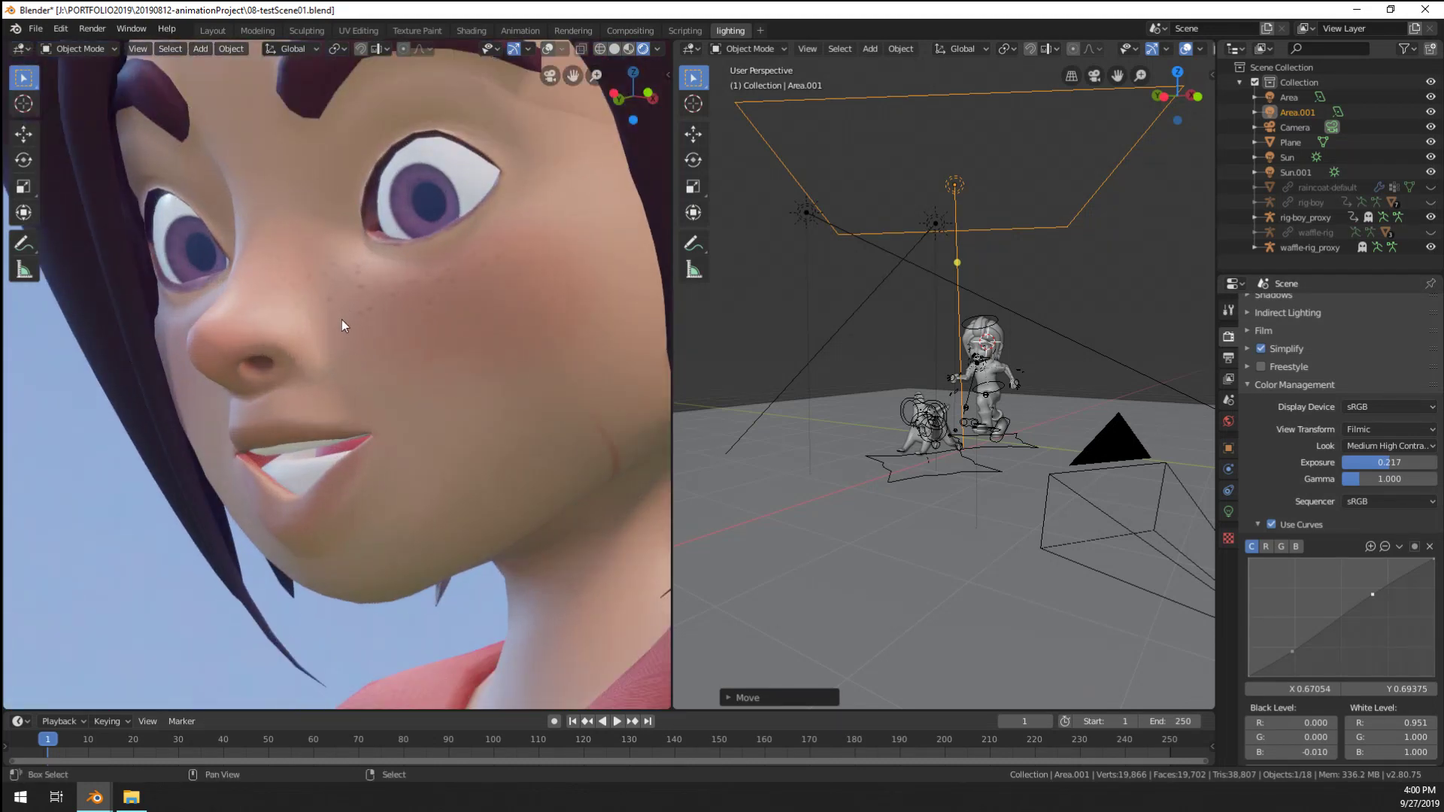
{"action": "scroll", "coordinate": [354, 403], "scroll_direction": "up", "scroll_amount": 1}
{"action": "scroll", "coordinate": [353, 403], "scroll_direction": "down", "scroll_amount": 3}
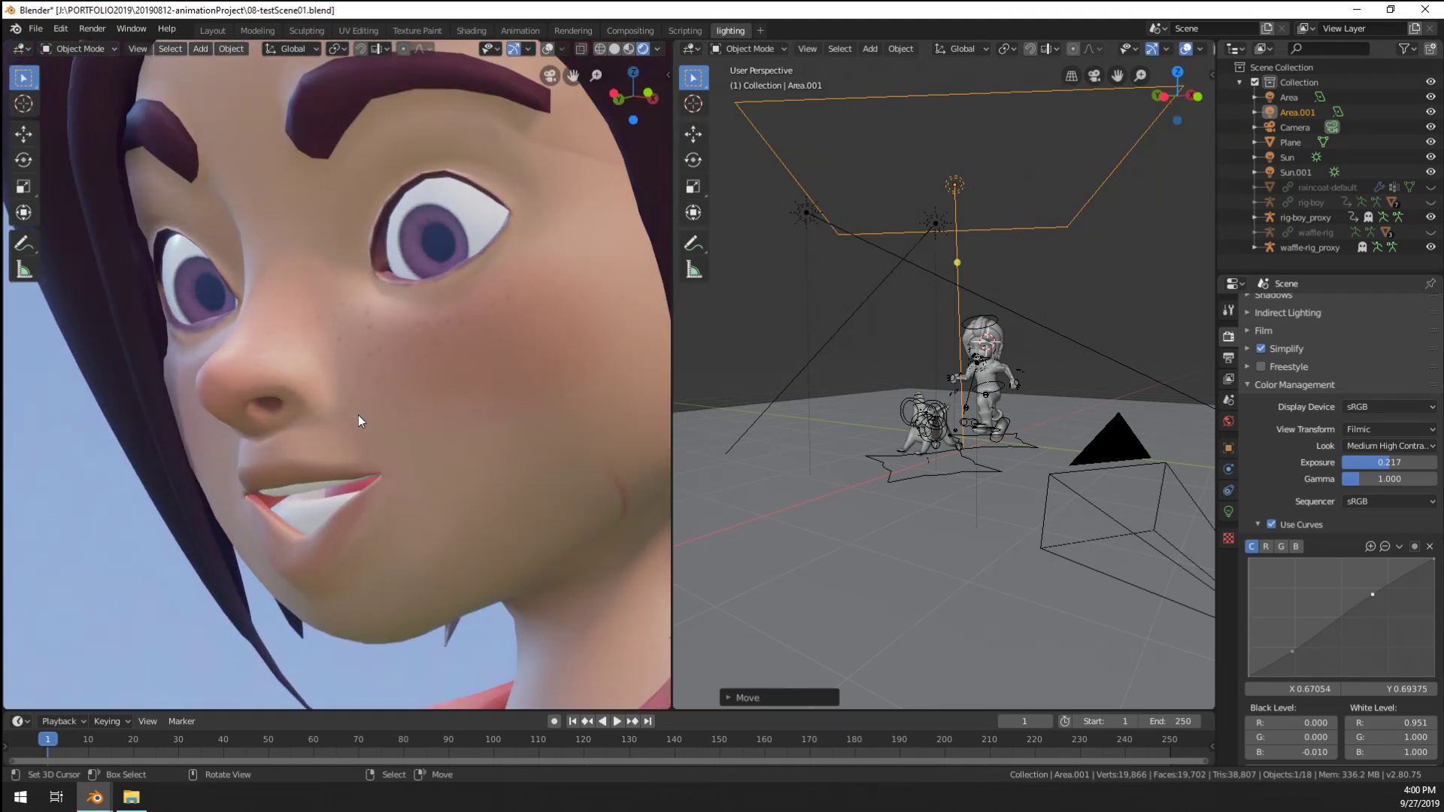
{"action": "scroll", "coordinate": [358, 415], "scroll_direction": "down", "scroll_amount": 4}
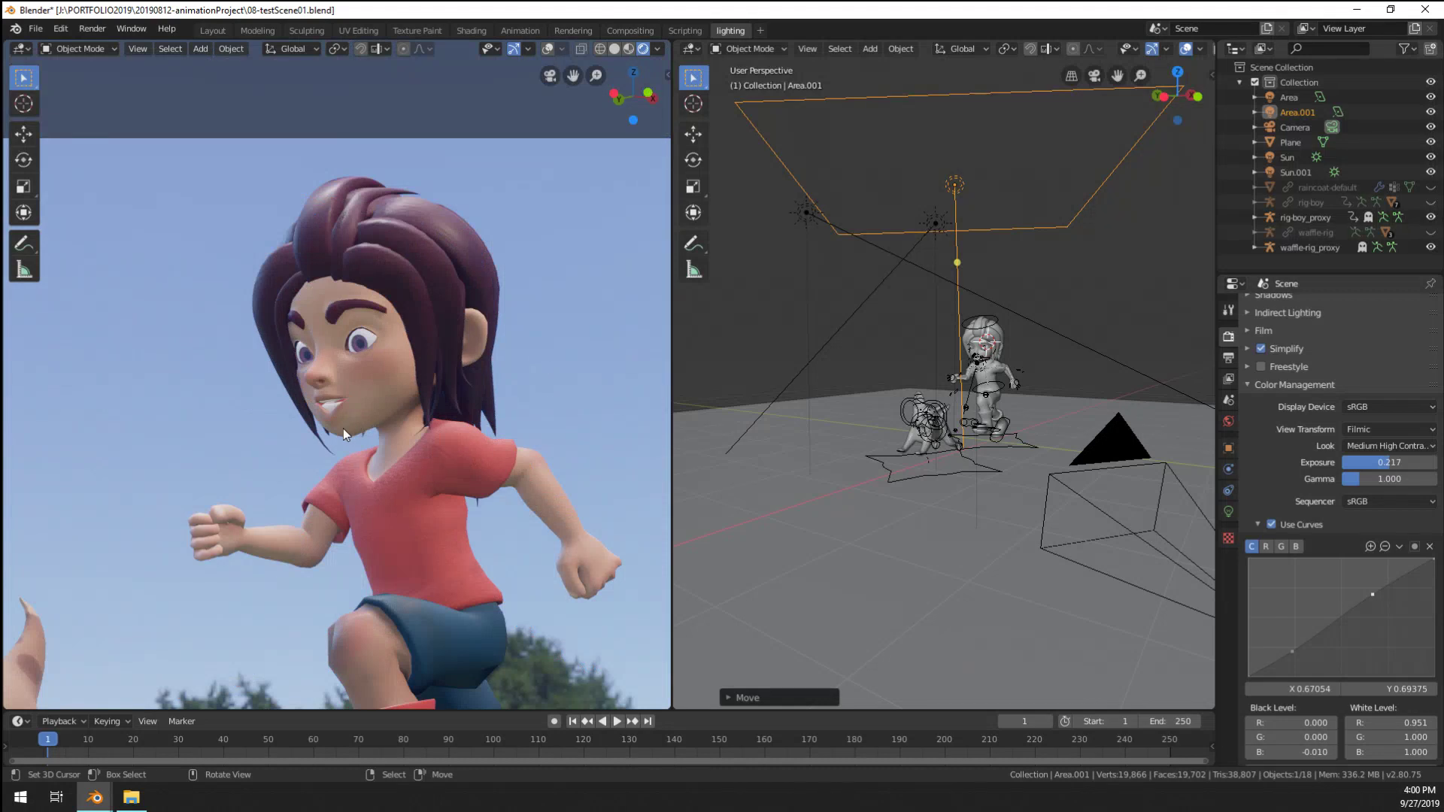
Render the current frame as a test, unhide the scene's hidden objects and select the boy's raincoat
{"action": "key", "text": "F12"}
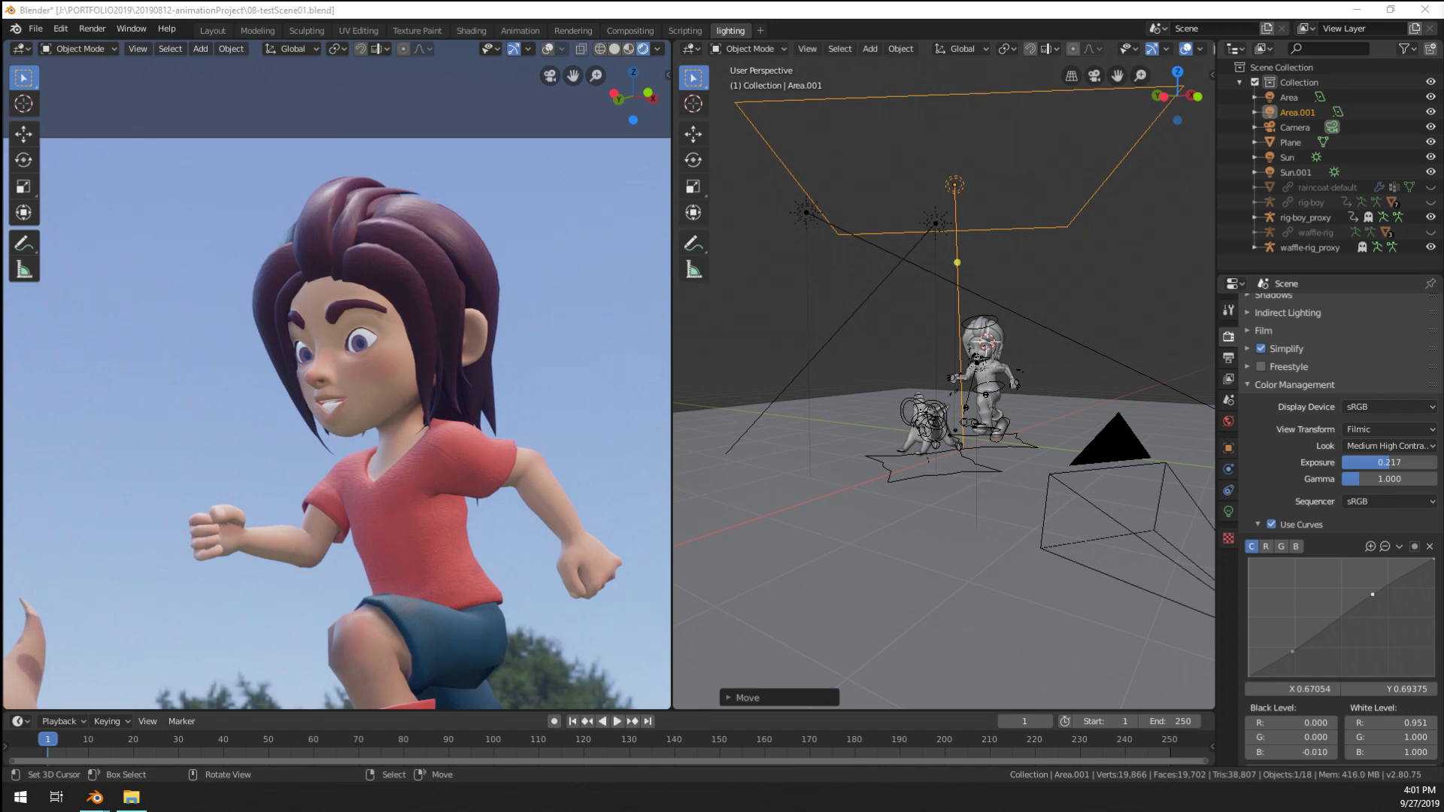
{"action": "key", "text": "ctrl+z"}
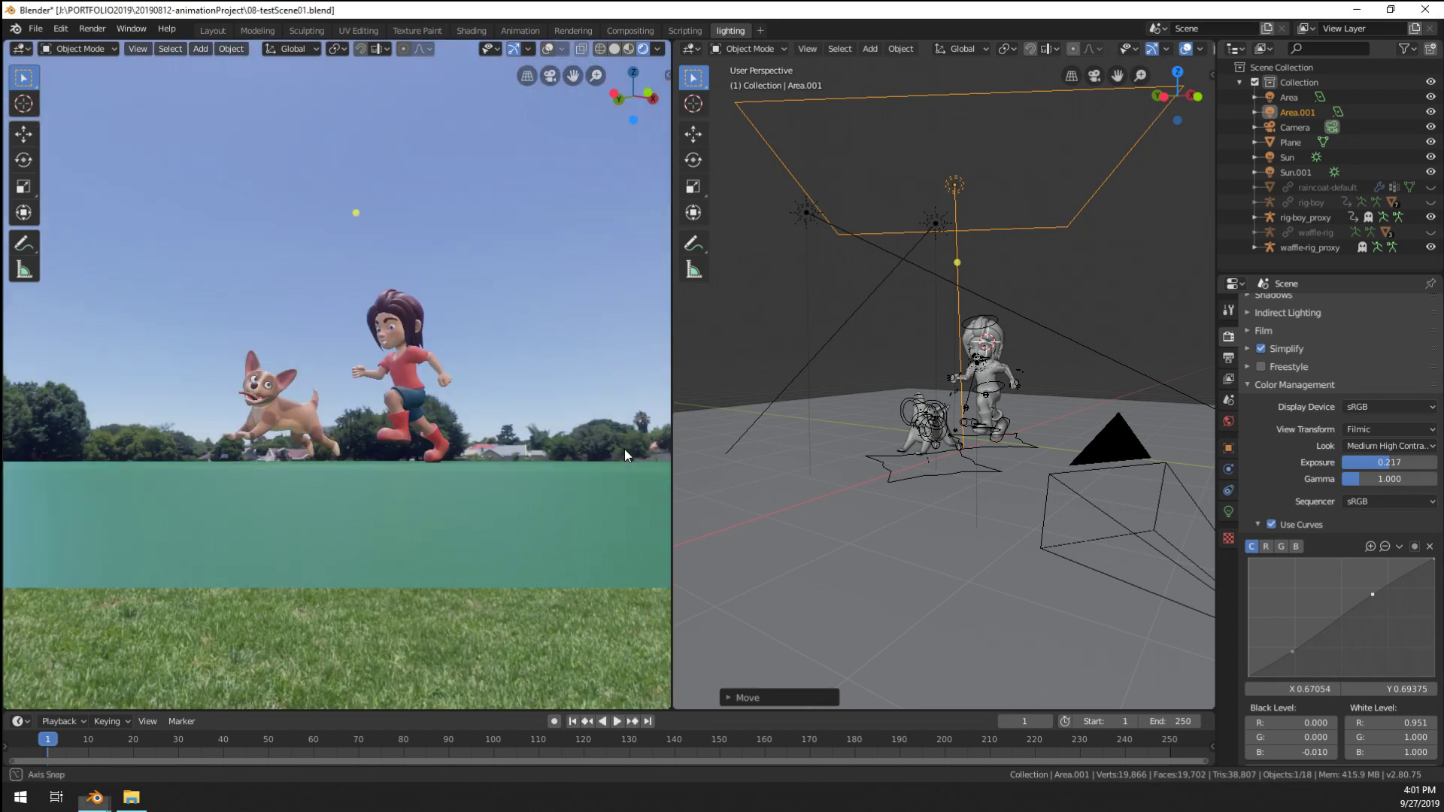
{"action": "key", "text": "ctrl+z"}
{"action": "left_click", "coordinate": [515, 382]}
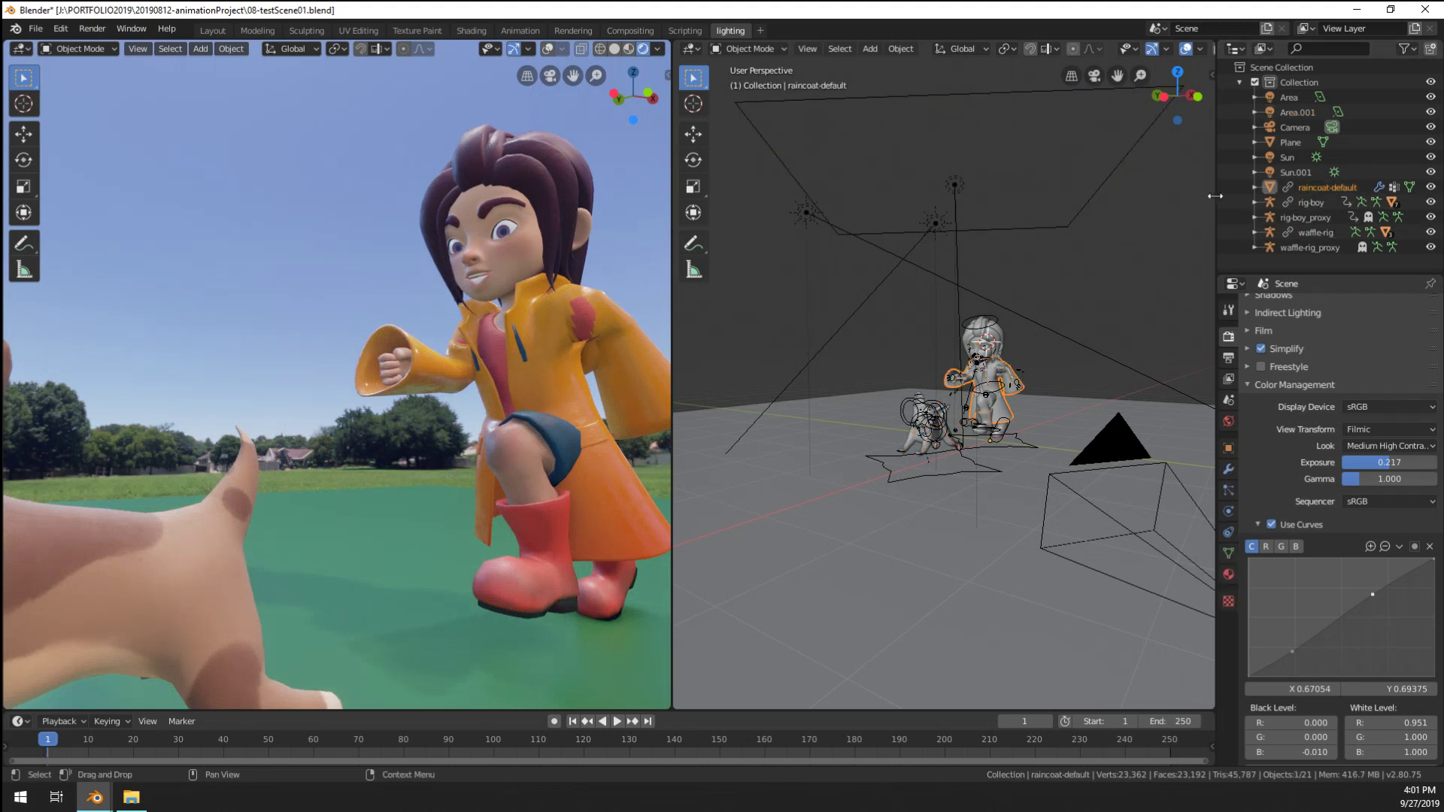
Widen the outliner and display the viewport and render visibility toggles beside the objects
{"action": "left_click_drag", "start_coordinate": [1216, 205], "coordinate": [1168, 208]}
{"action": "left_click", "coordinate": [1406, 49]}
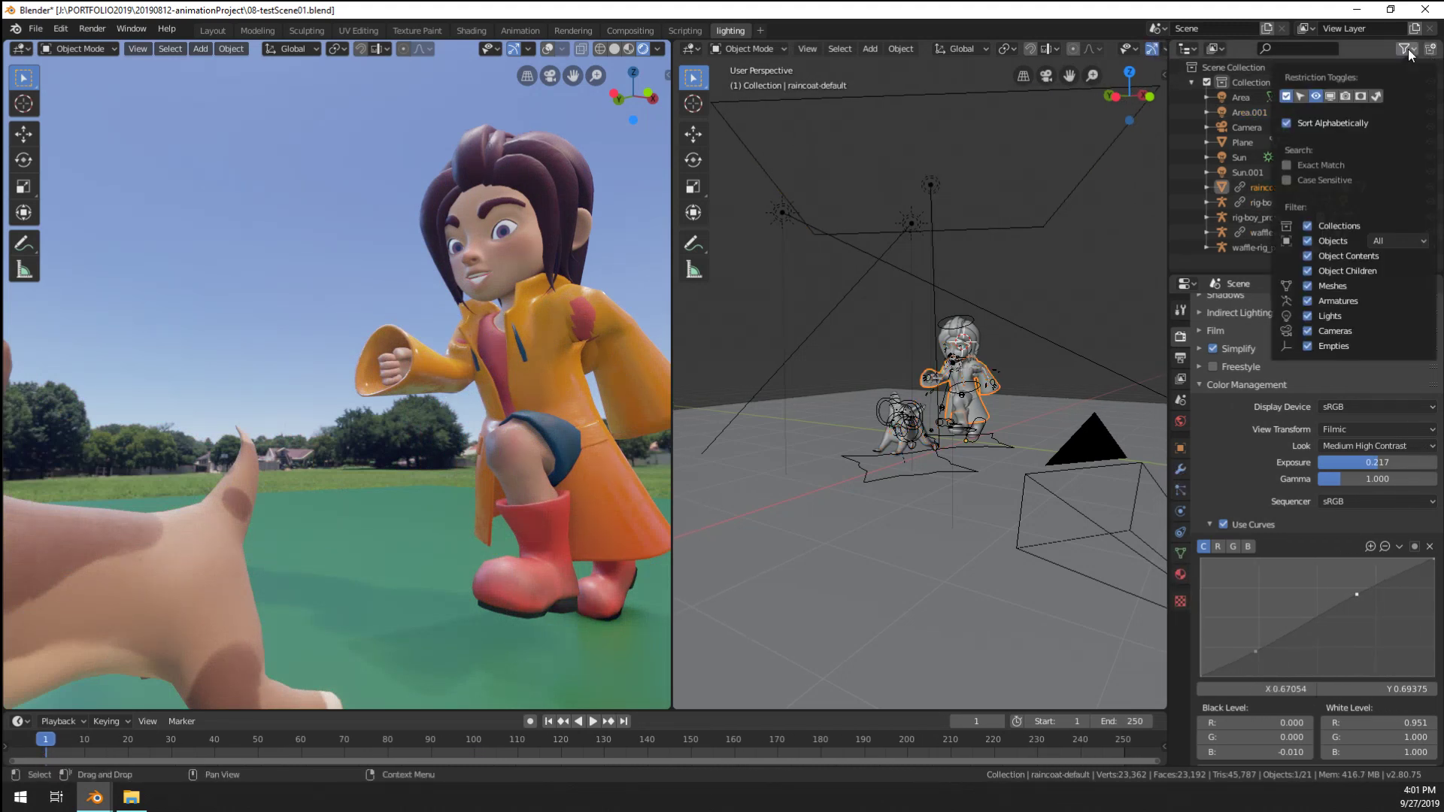
{"action": "left_click", "coordinate": [1345, 97]}
{"action": "left_click", "coordinate": [1402, 189]}
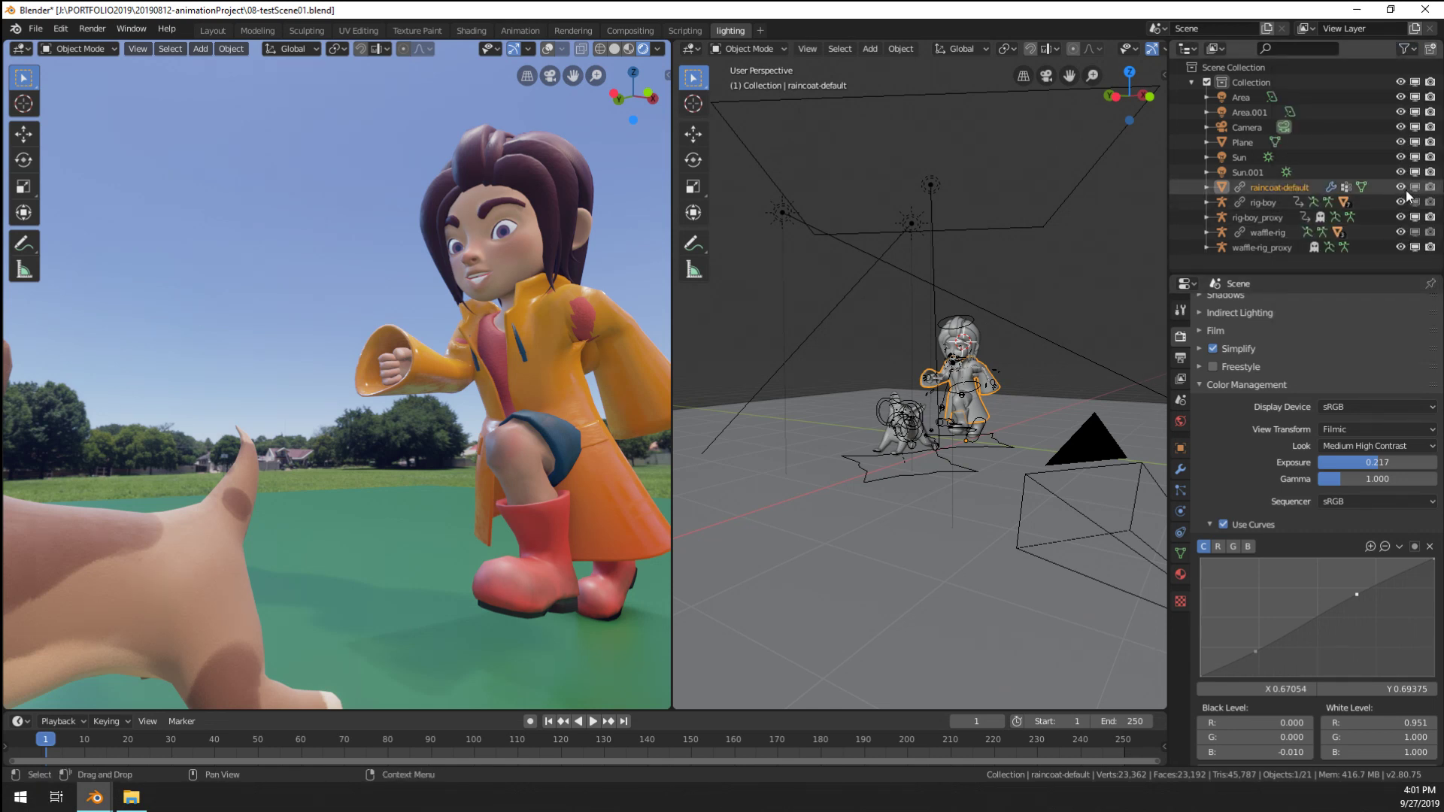
{"action": "left_click", "coordinate": [1402, 188]}
Delete the raincoat-default object from the scene and return to the camera view of the boy
{"action": "left_click", "coordinate": [1279, 188]}
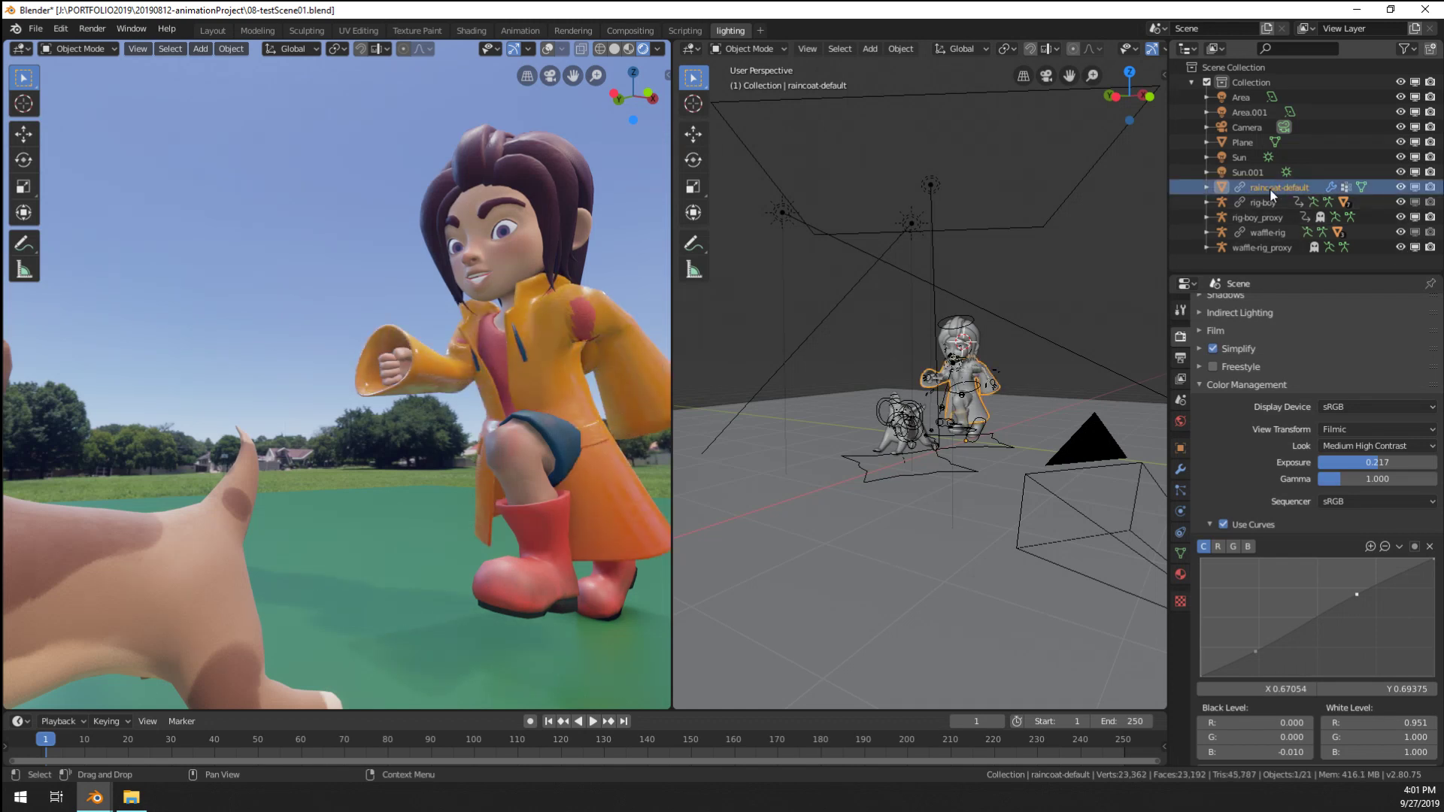
{"action": "right_click", "coordinate": [1271, 189]}
{"action": "left_click", "coordinate": [1271, 188]}
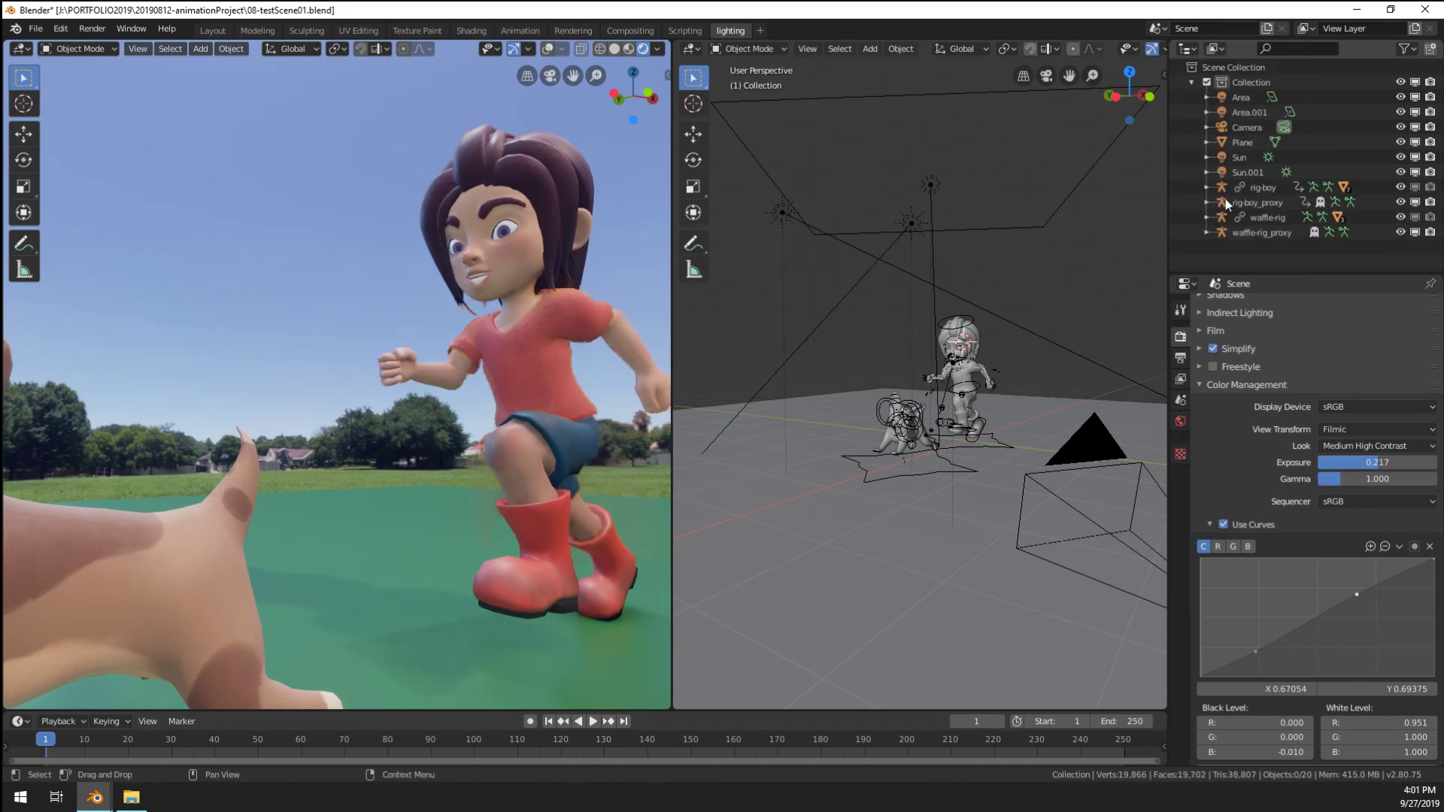
{"action": "scroll", "coordinate": [490, 373], "scroll_direction": "down", "scroll_amount": 5}
{"action": "scroll", "coordinate": [504, 404], "scroll_direction": "up", "scroll_amount": 5}
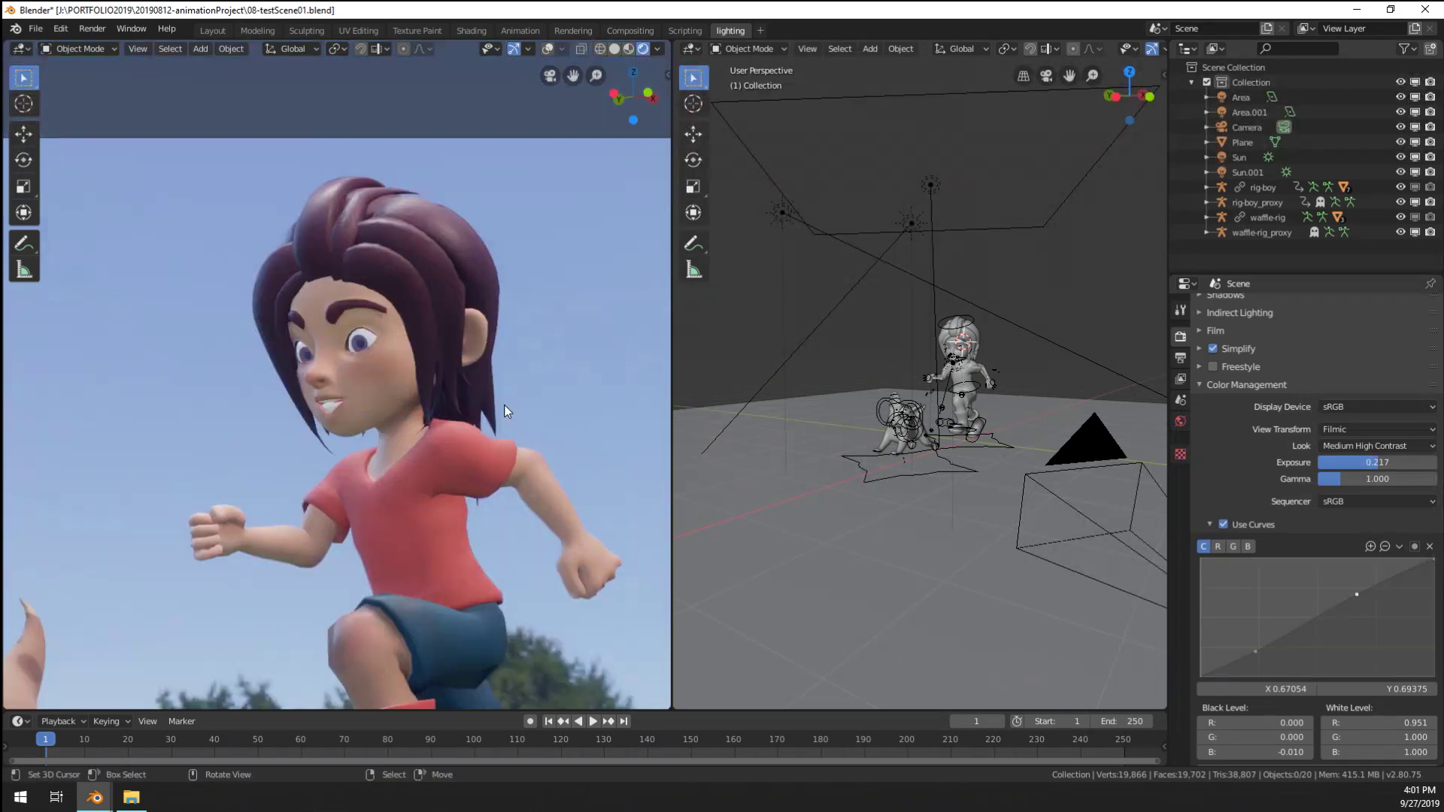
Return to the camera view, pull the camera back along its local Z axis and shift it to fit the boy and dog
{"action": "key", "text": "KP_0"}
{"action": "left_click", "coordinate": [404, 295]}
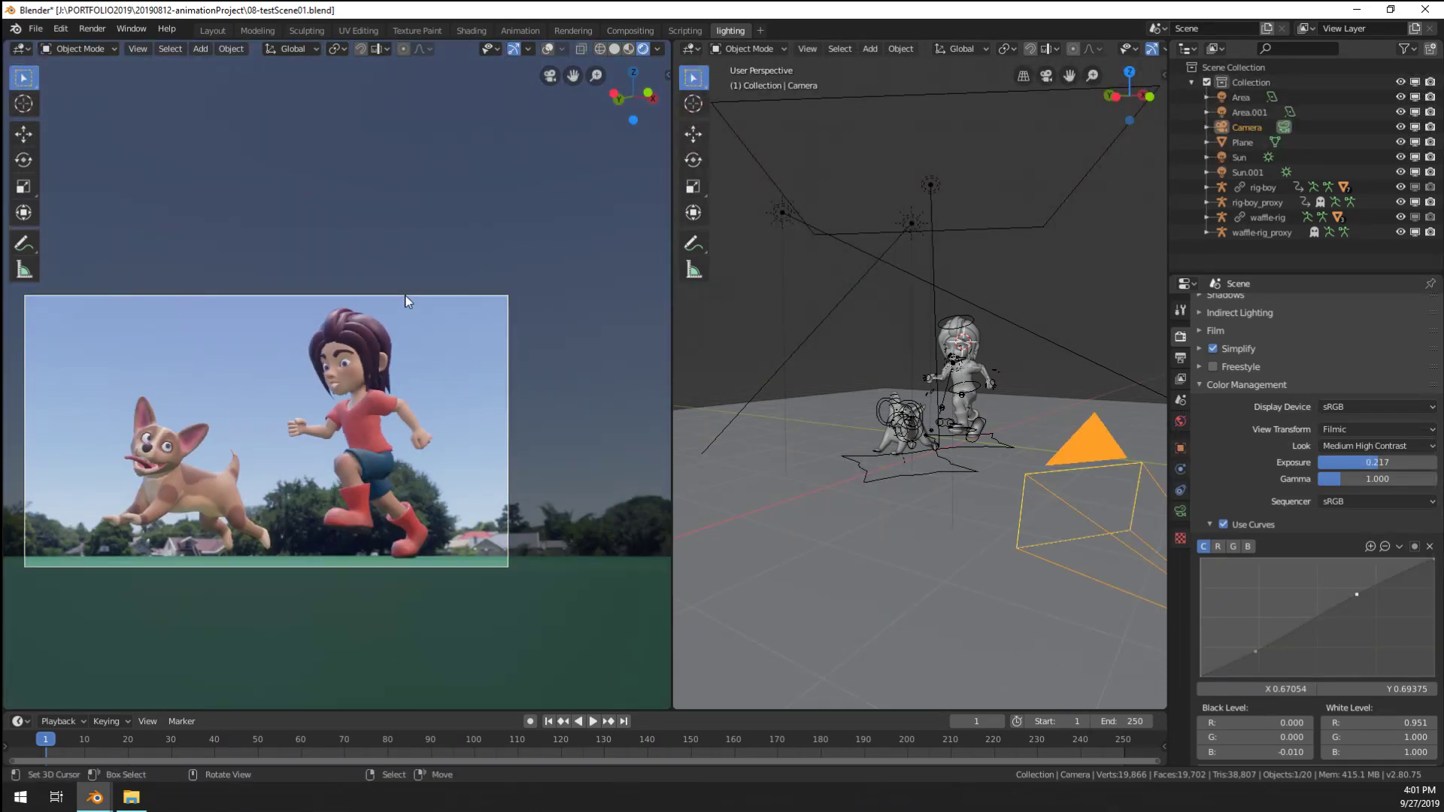
{"action": "key", "text": "g"}
{"action": "key", "text": "z"}
{"action": "key", "text": "z"}
{"action": "left_click", "coordinate": [441, 448]}
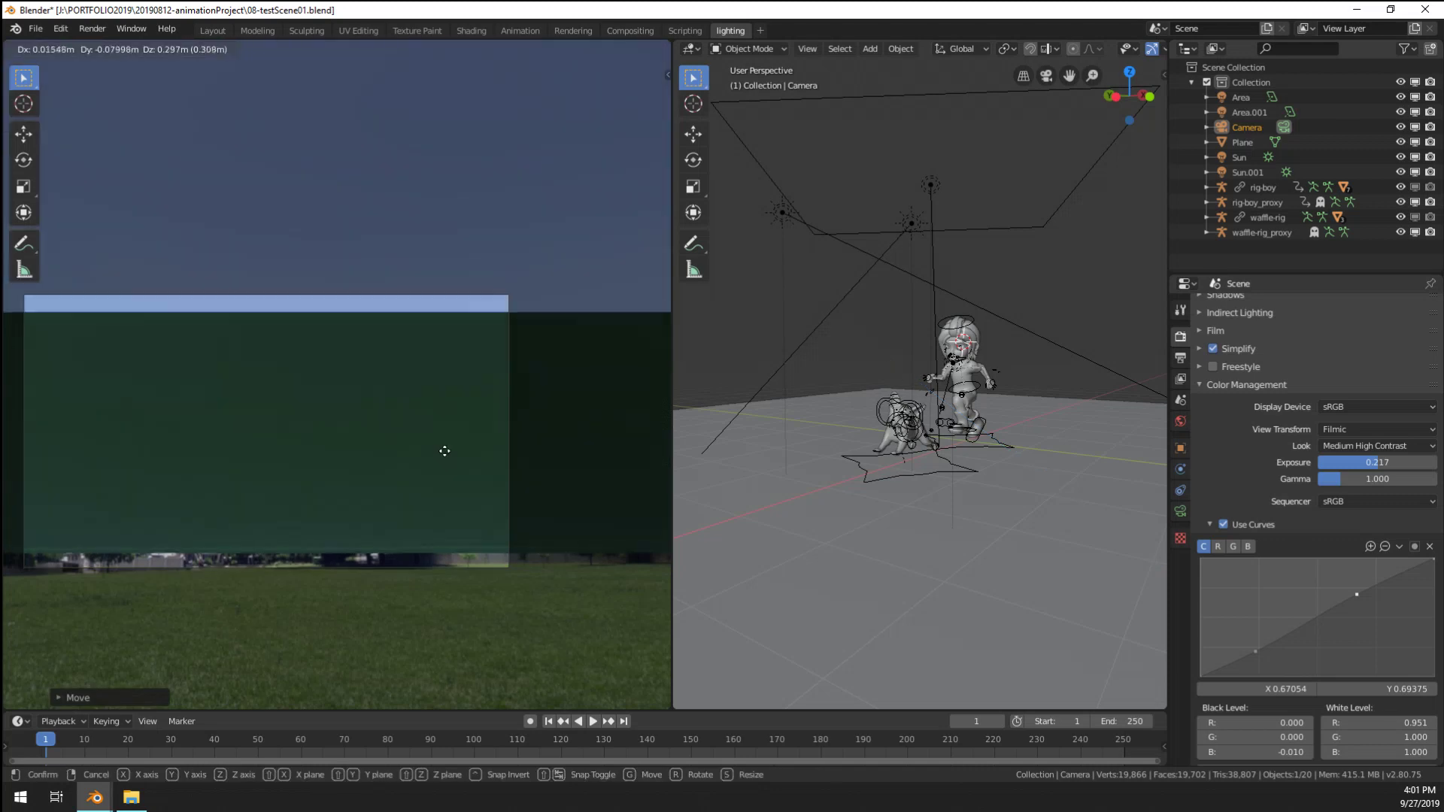
{"action": "key", "text": "g"}
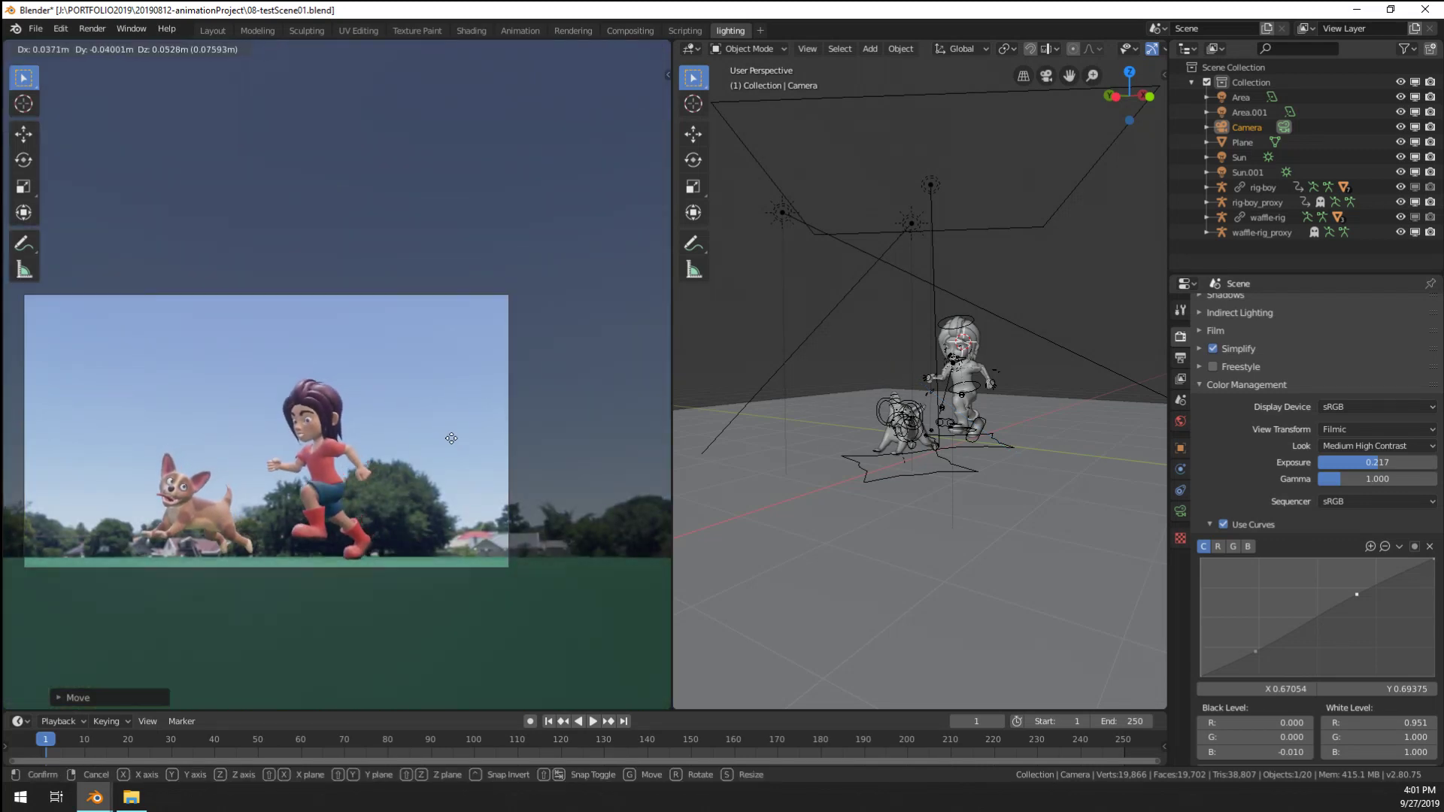
{"action": "left_click", "coordinate": [451, 444]}
Set the camera's focal length to 90 mm
{"action": "left_click", "coordinate": [1181, 512]}
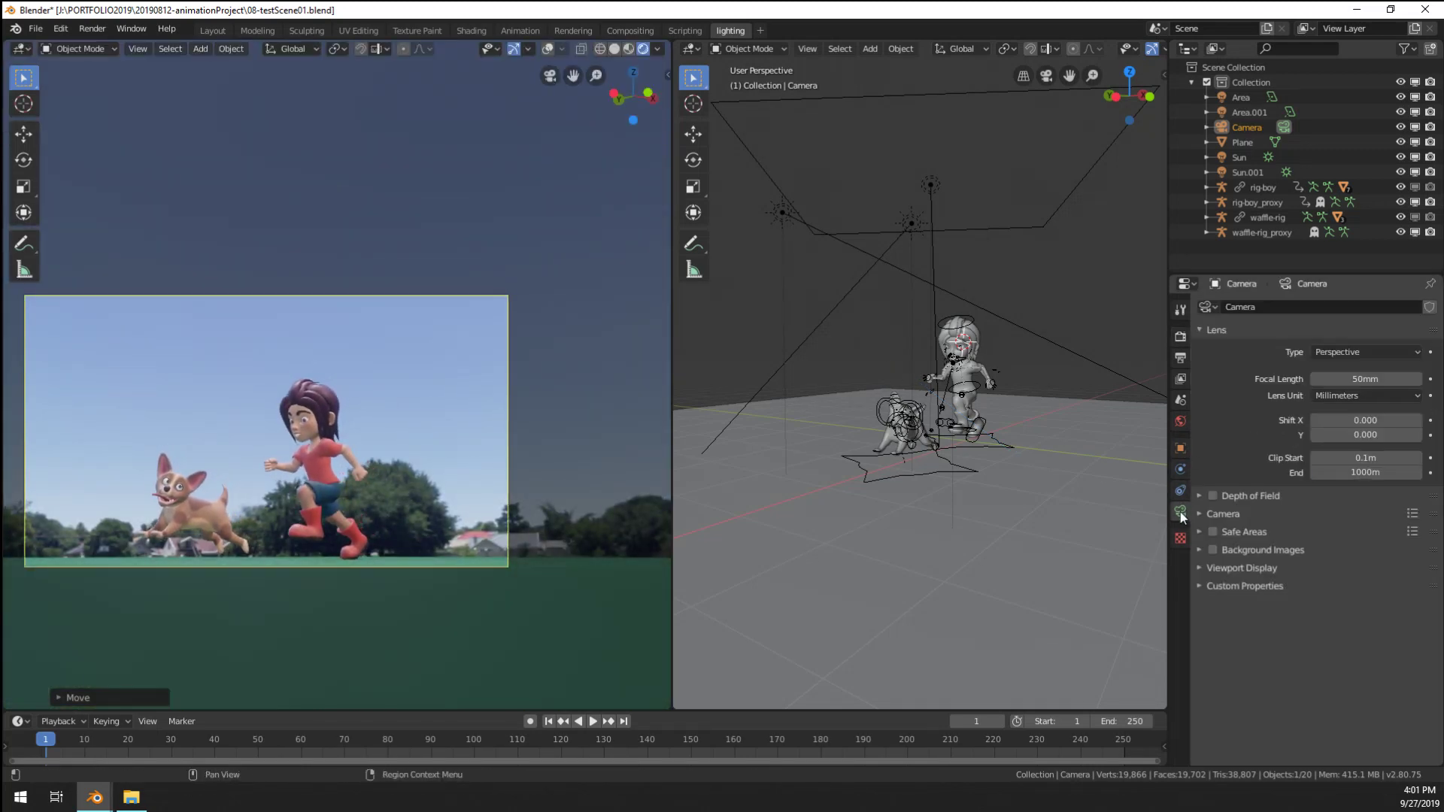
{"action": "left_click", "coordinate": [1352, 380]}
{"action": "type", "text": "90"}
{"action": "key", "text": "Return"}
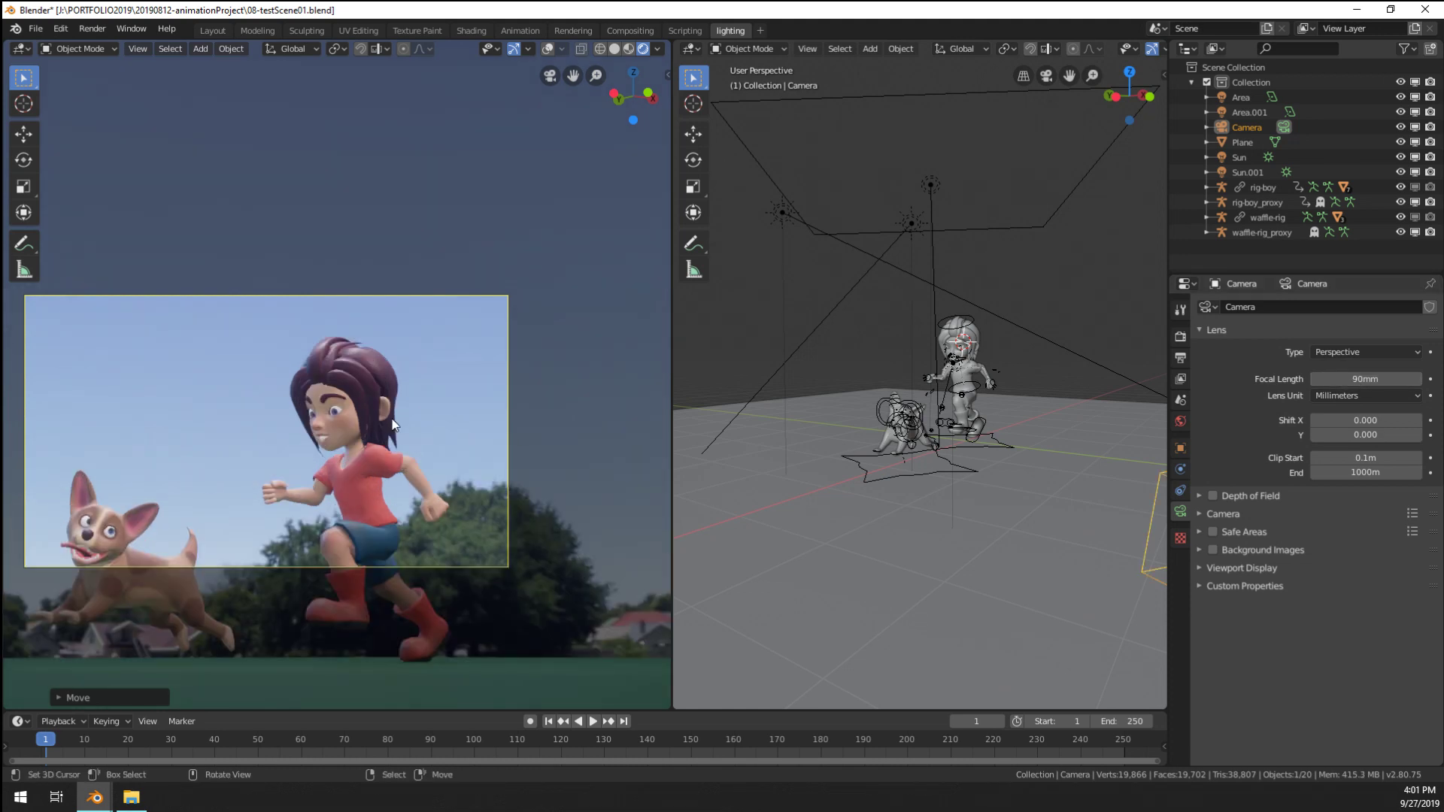
Pull the camera back and tilt it about its local X axis to bring the boy and dog into the frame
{"action": "key", "text": "g"}
{"action": "key", "text": "z"}
{"action": "key", "text": "z"}
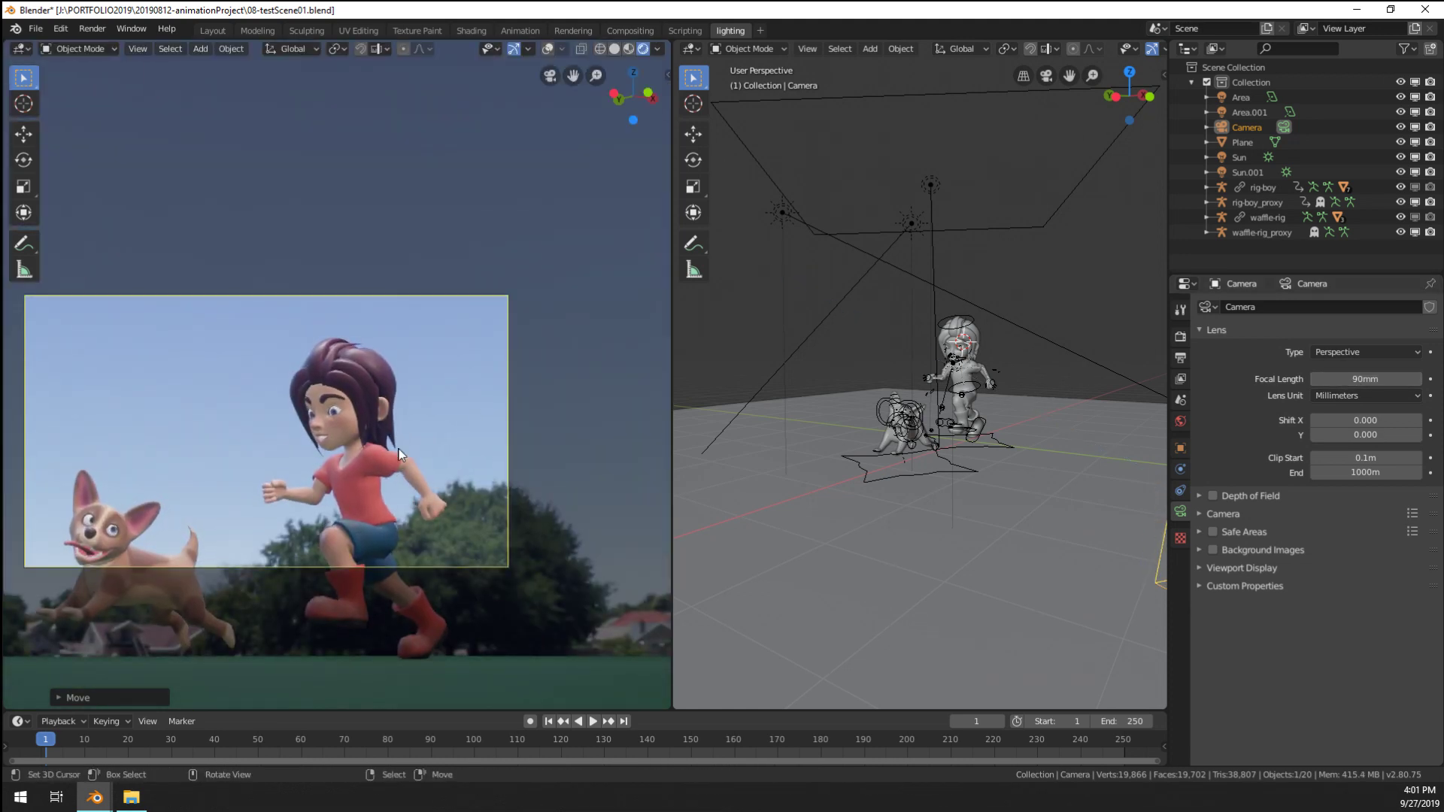
{"action": "key", "text": "s"}
{"action": "key", "text": "r"}
{"action": "key", "text": "x"}
{"action": "key", "text": "x"}
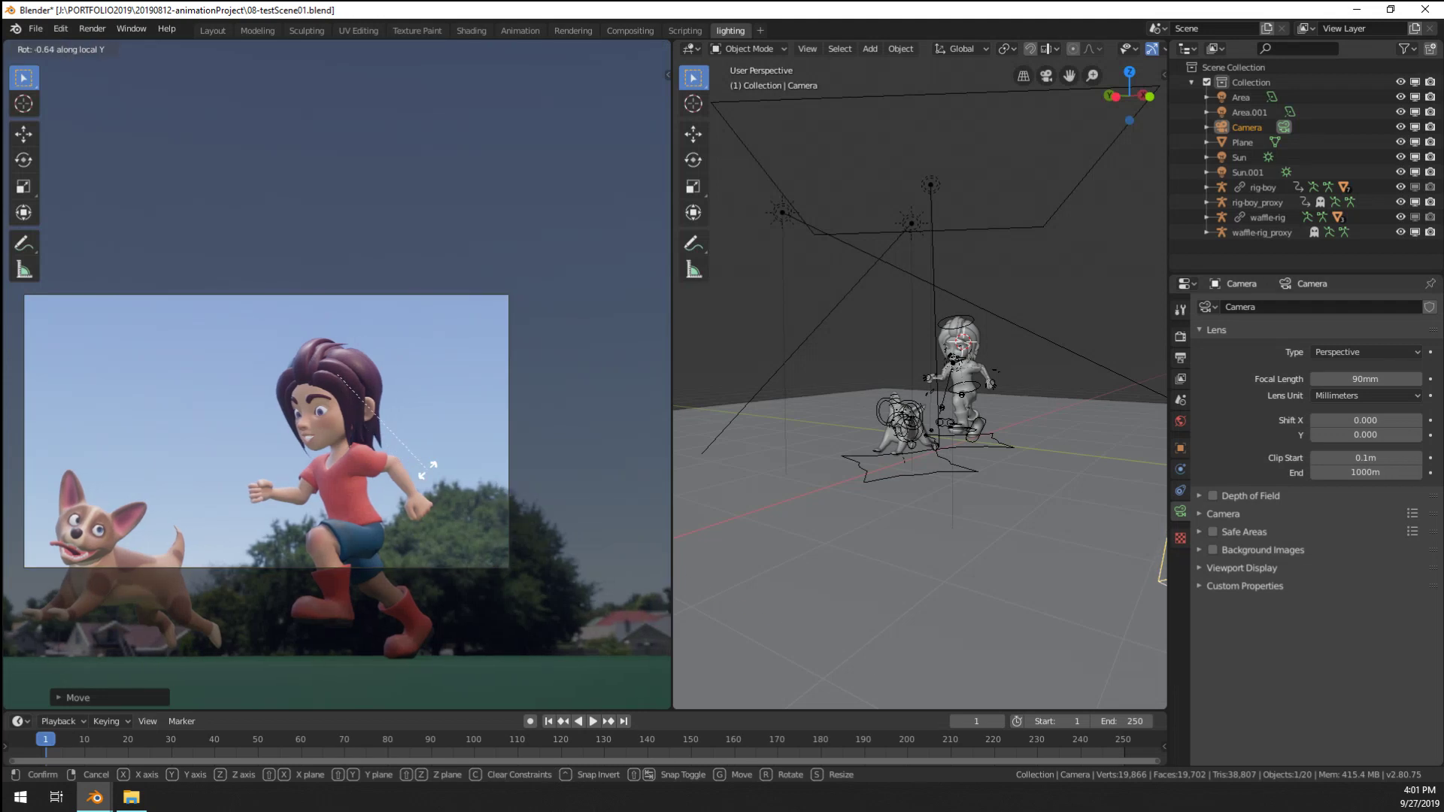
{"action": "key", "text": "g"}
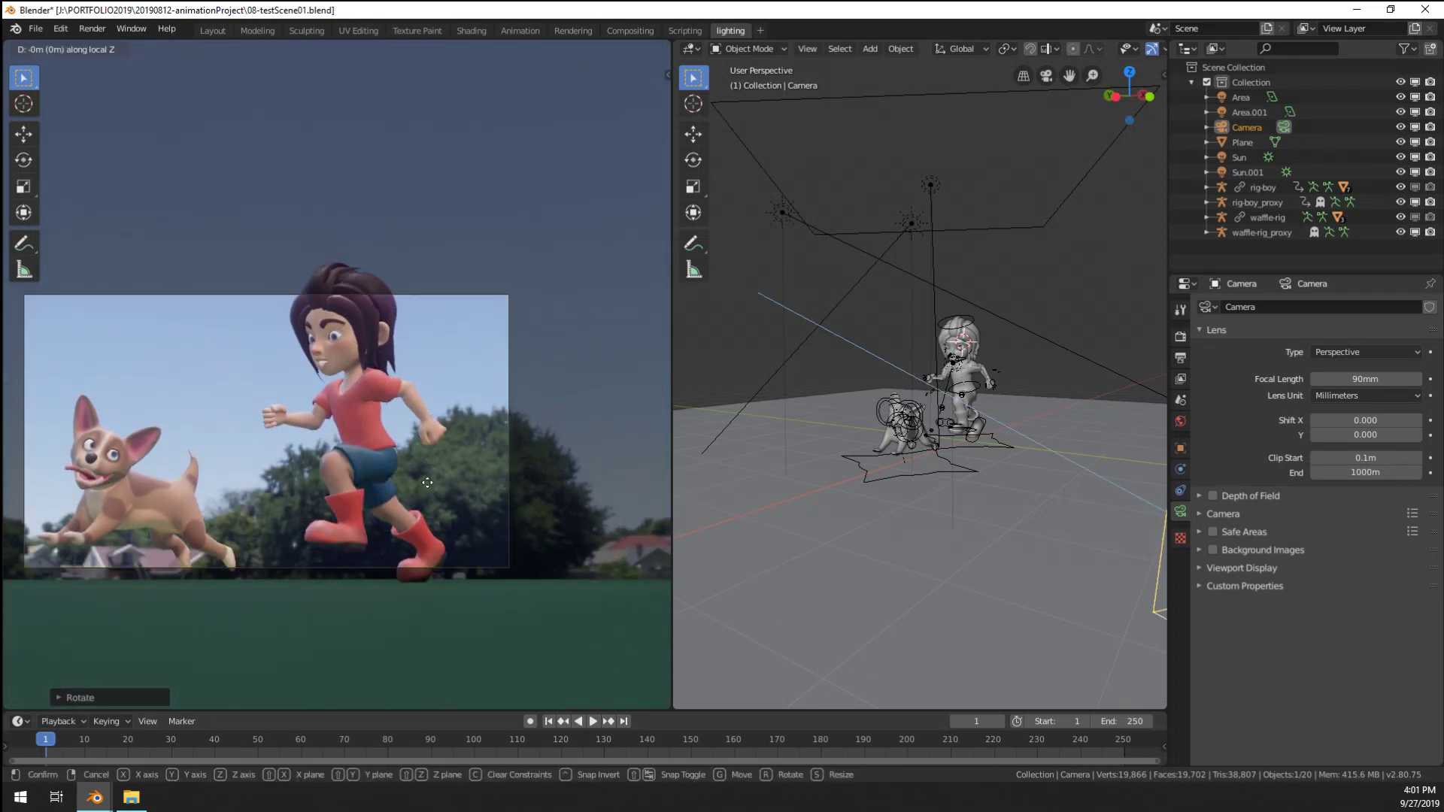
{"action": "left_click", "coordinate": [460, 529]}
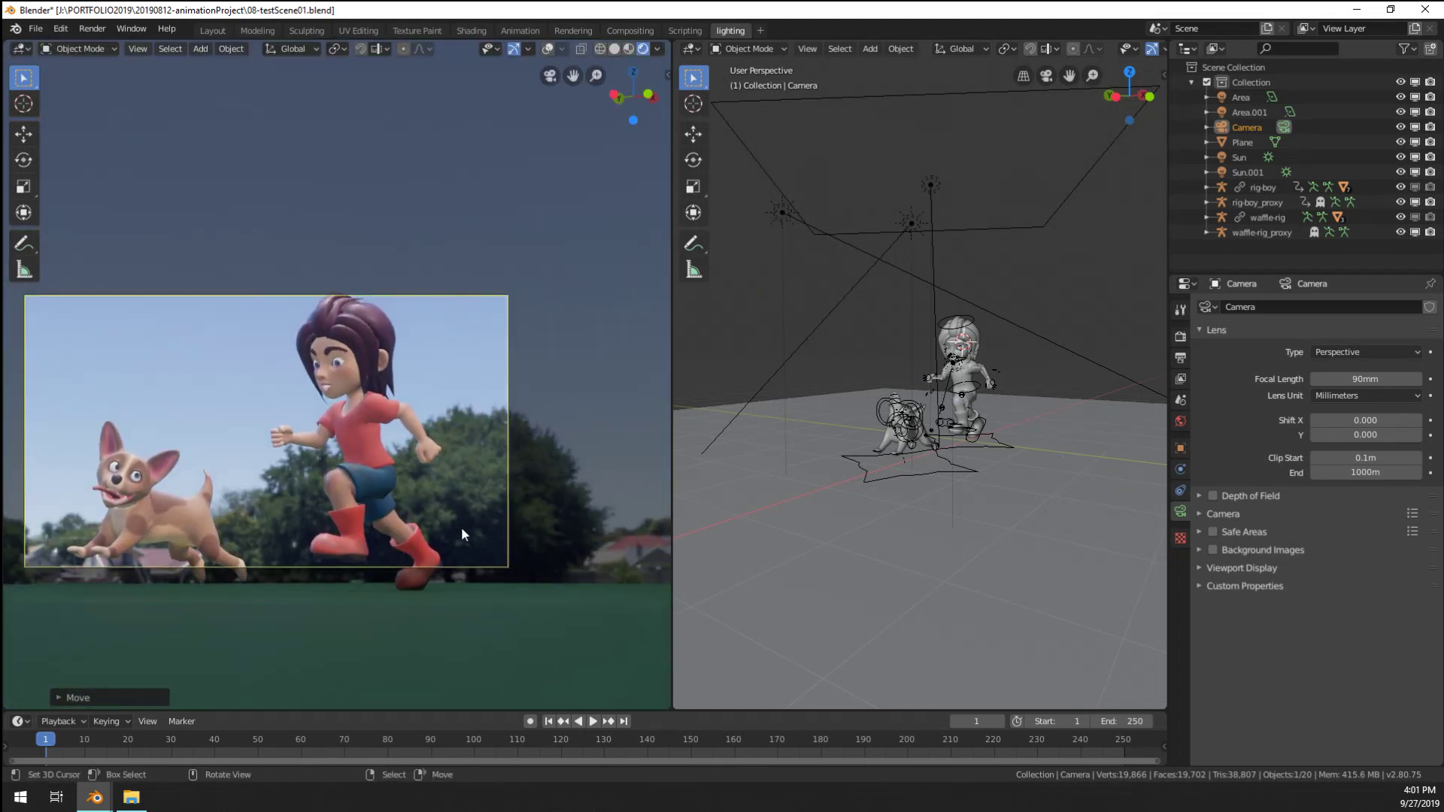
Adjust the camera's height, tilt and distance along its local Z axis so both characters fit fully above the grass
{"action": "key", "text": "g"}
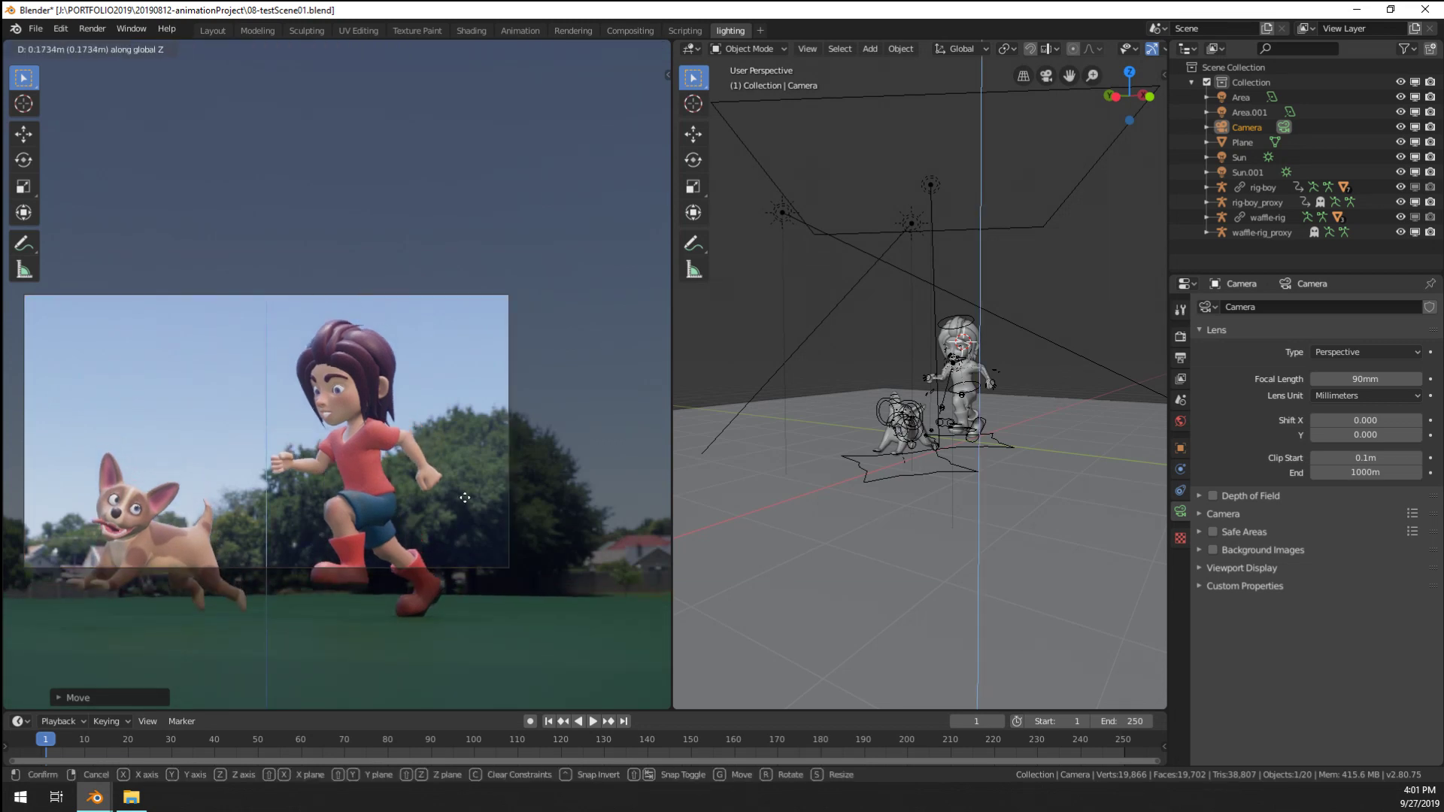
{"action": "left_click", "coordinate": [467, 495]}
{"action": "key", "text": "r"}
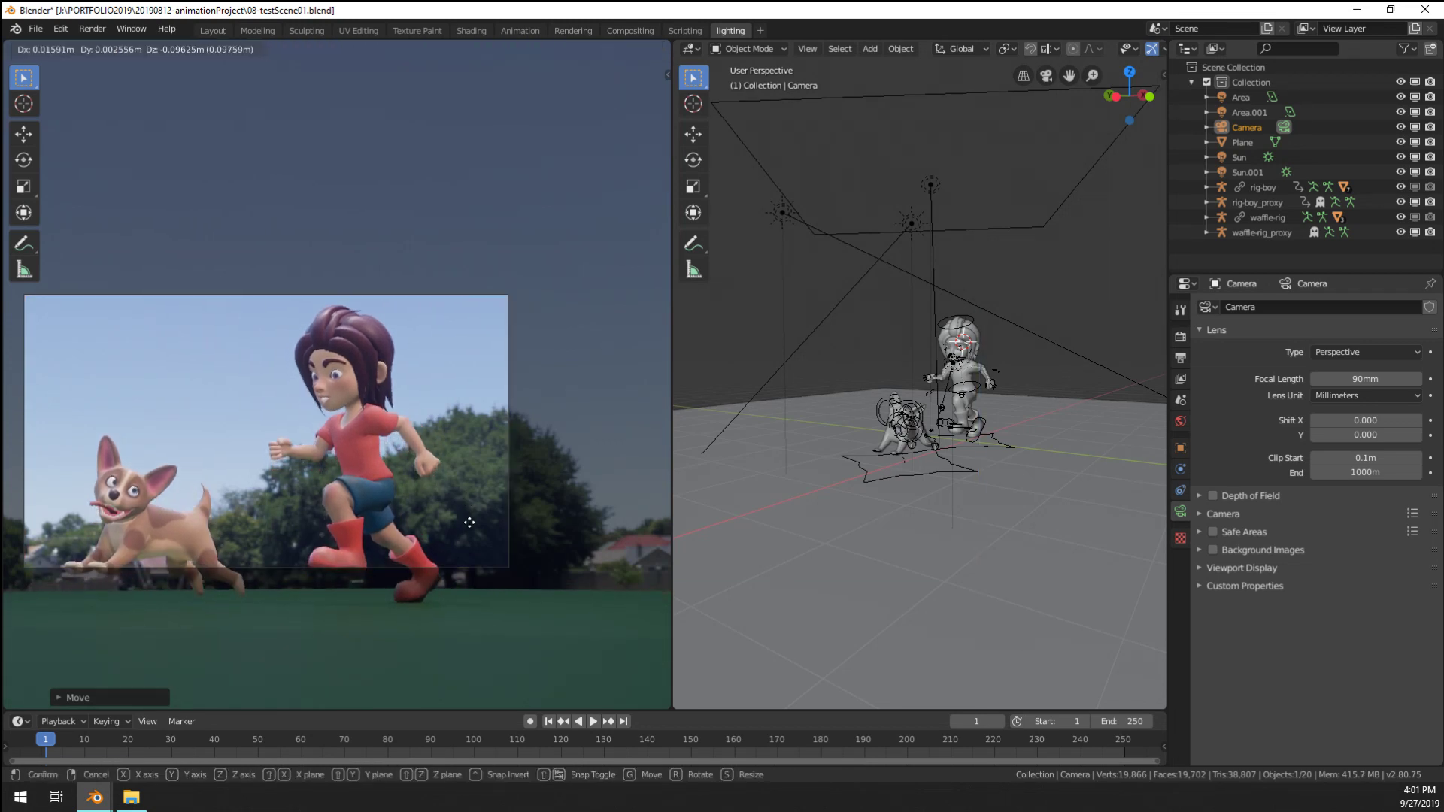
{"action": "key", "text": "x"}
{"action": "key", "text": "x"}
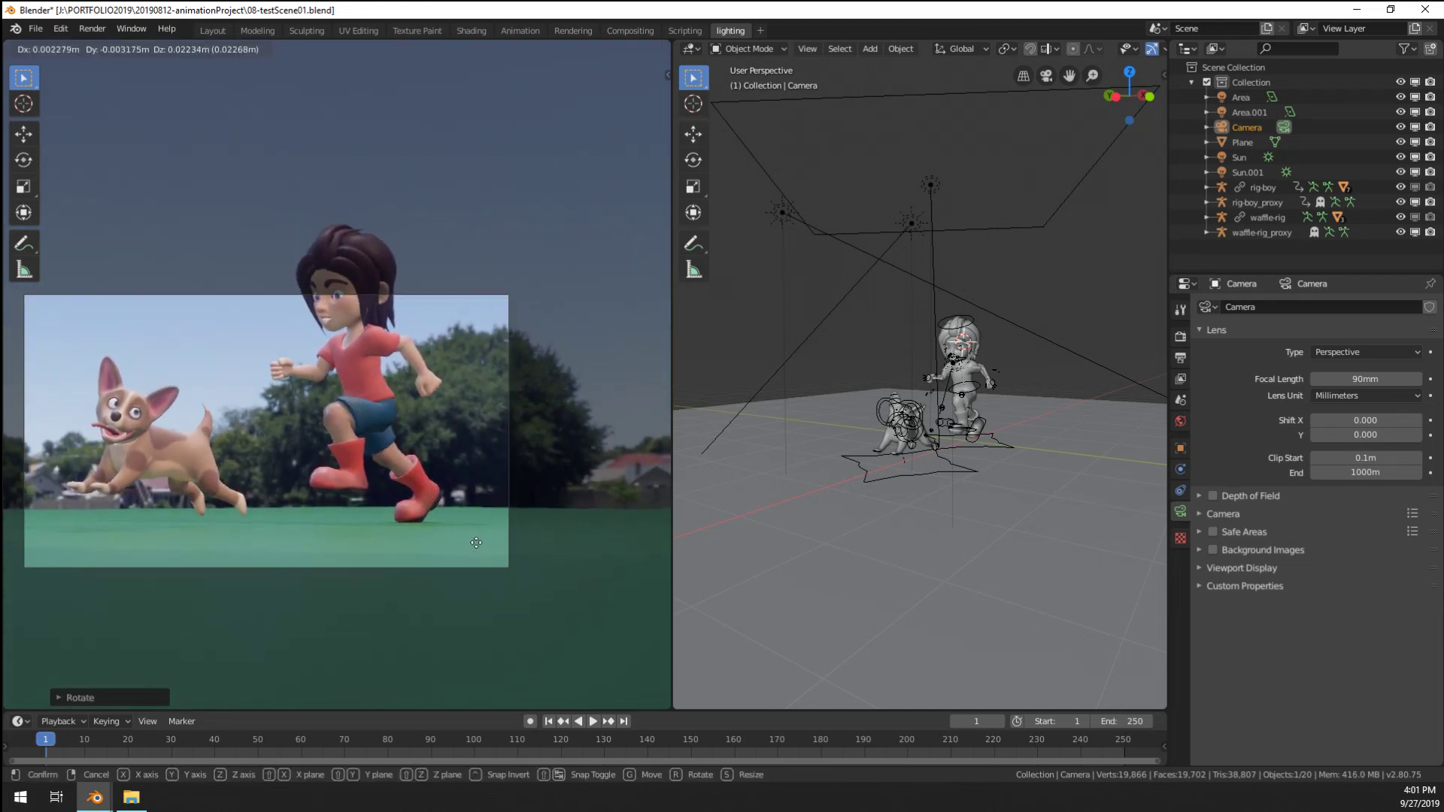
{"action": "left_click", "coordinate": [470, 513]}
{"action": "key", "text": "g"}
{"action": "key", "text": "z"}
{"action": "key", "text": "z"}
{"action": "key", "text": "z"}
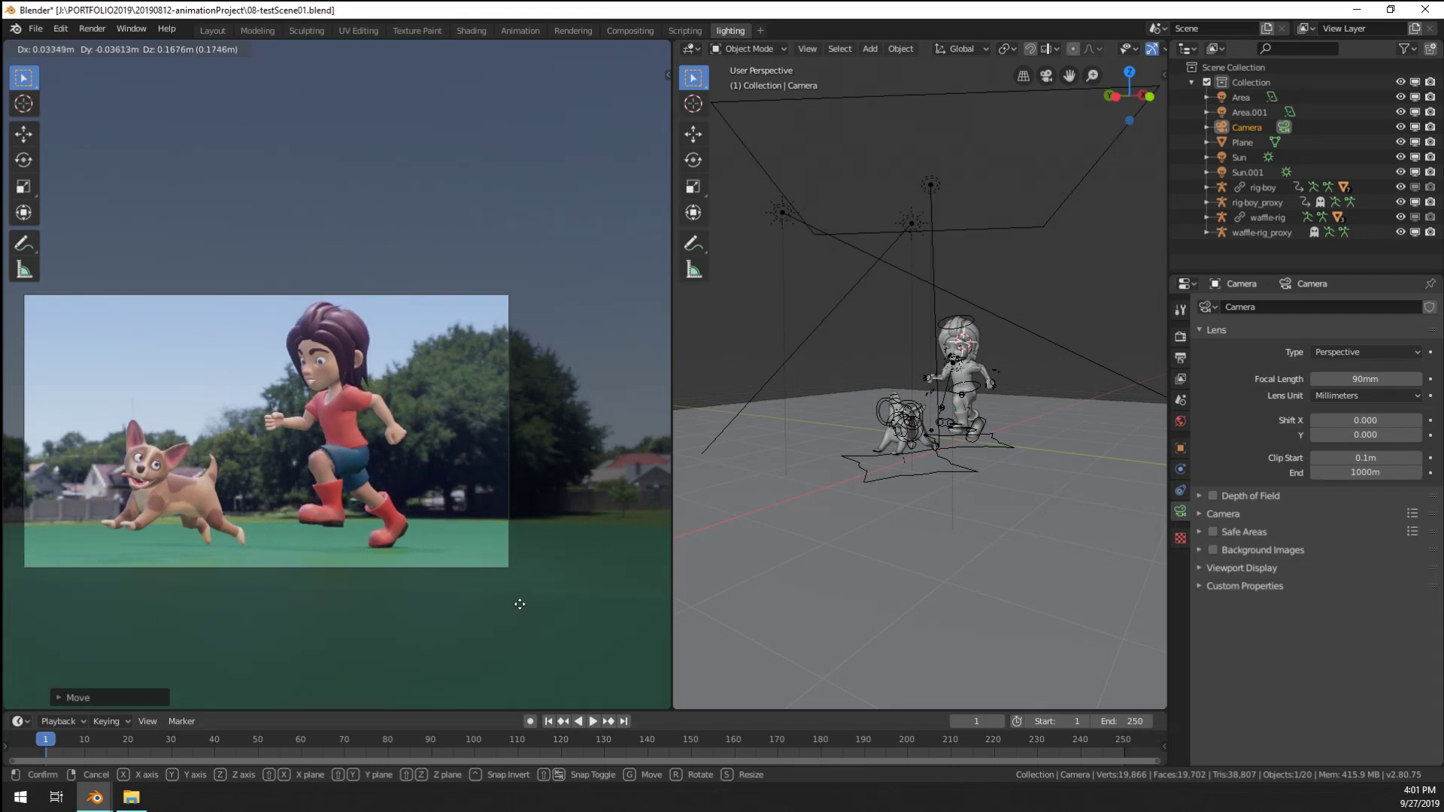
{"action": "left_click", "coordinate": [519, 604]}
Select the ground plane and shift its material's base color to a yellowish olive green
{"action": "scroll", "coordinate": [419, 584], "scroll_direction": "up", "scroll_amount": 4}
{"action": "scroll", "coordinate": [538, 668], "scroll_direction": "down", "scroll_amount": 5}
{"action": "right_click", "coordinate": [539, 669]}
{"action": "scroll", "coordinate": [429, 590], "scroll_direction": "up", "scroll_amount": 1}
{"action": "scroll", "coordinate": [429, 595], "scroll_direction": "up", "scroll_amount": 2}
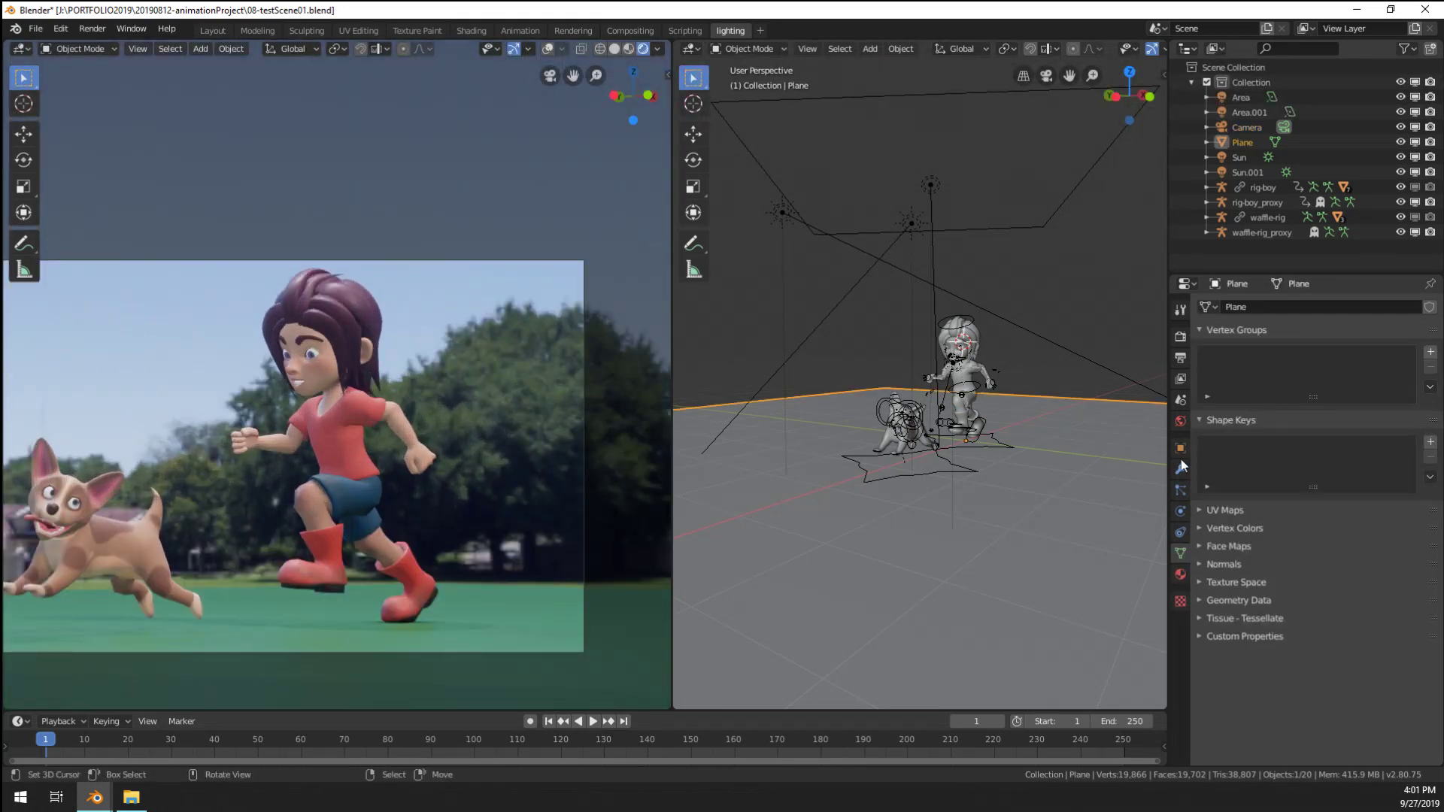
{"action": "left_click", "coordinate": [1180, 574]}
{"action": "left_click", "coordinate": [1403, 523]}
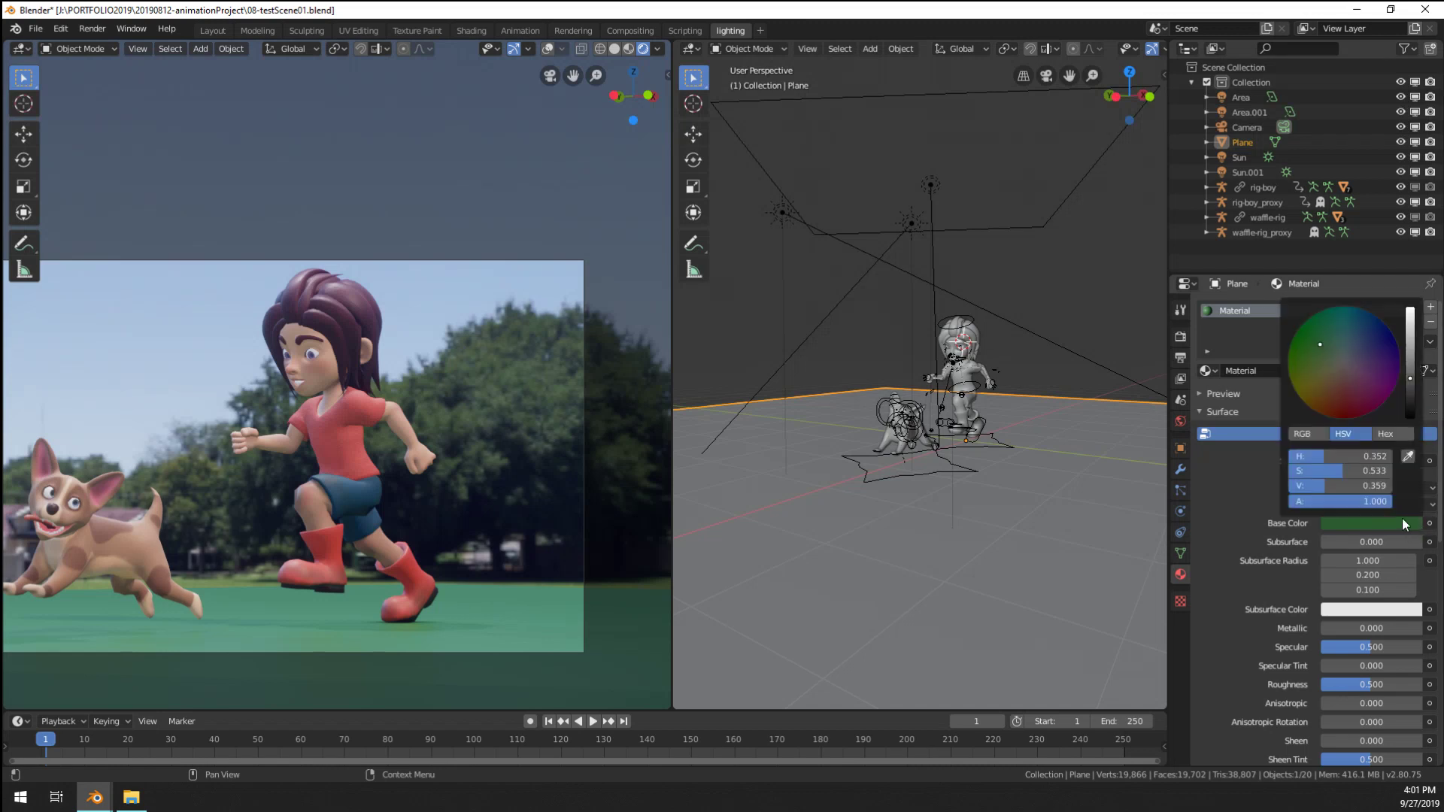
{"action": "left_click_drag", "start_coordinate": [1324, 370], "coordinate": [1310, 375]}
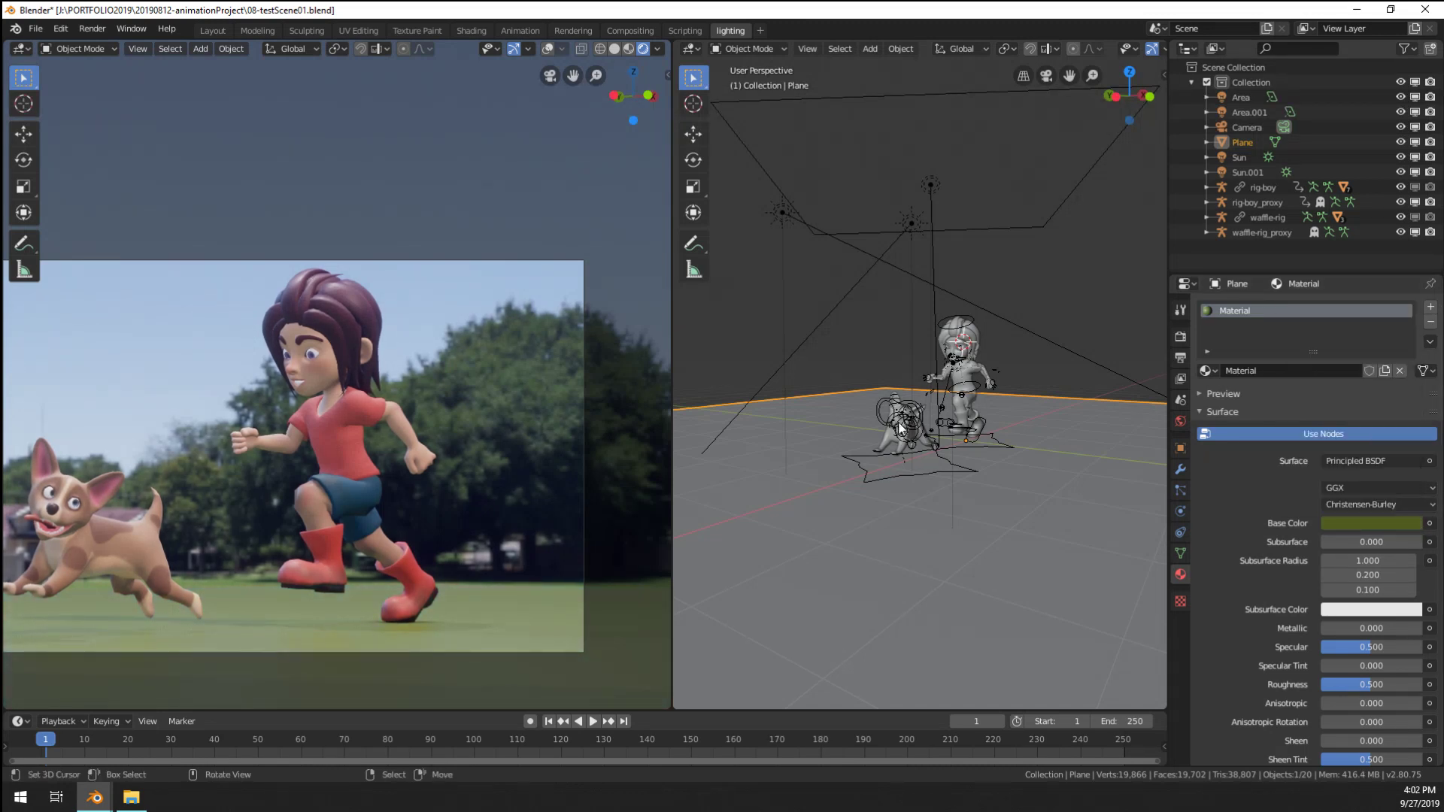
Refine the ground's base color to hue 0.211 and saturation 0.711, and set its roughness to 0.697
{"action": "scroll", "coordinate": [357, 472], "scroll_direction": "up", "scroll_amount": 8}
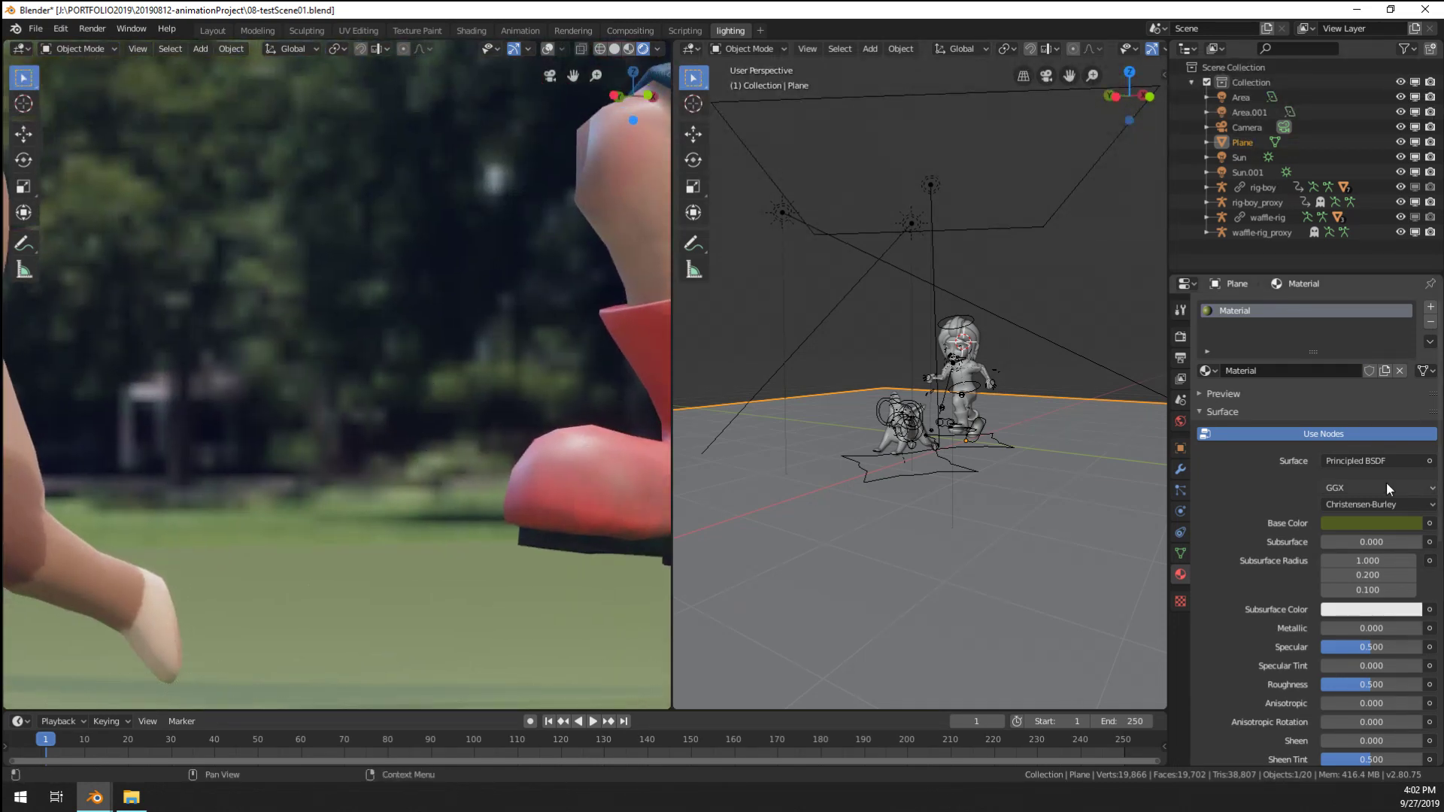
{"action": "left_click", "coordinate": [1371, 523]}
{"action": "left_click_drag", "start_coordinate": [1311, 375], "coordinate": [1305, 372]}
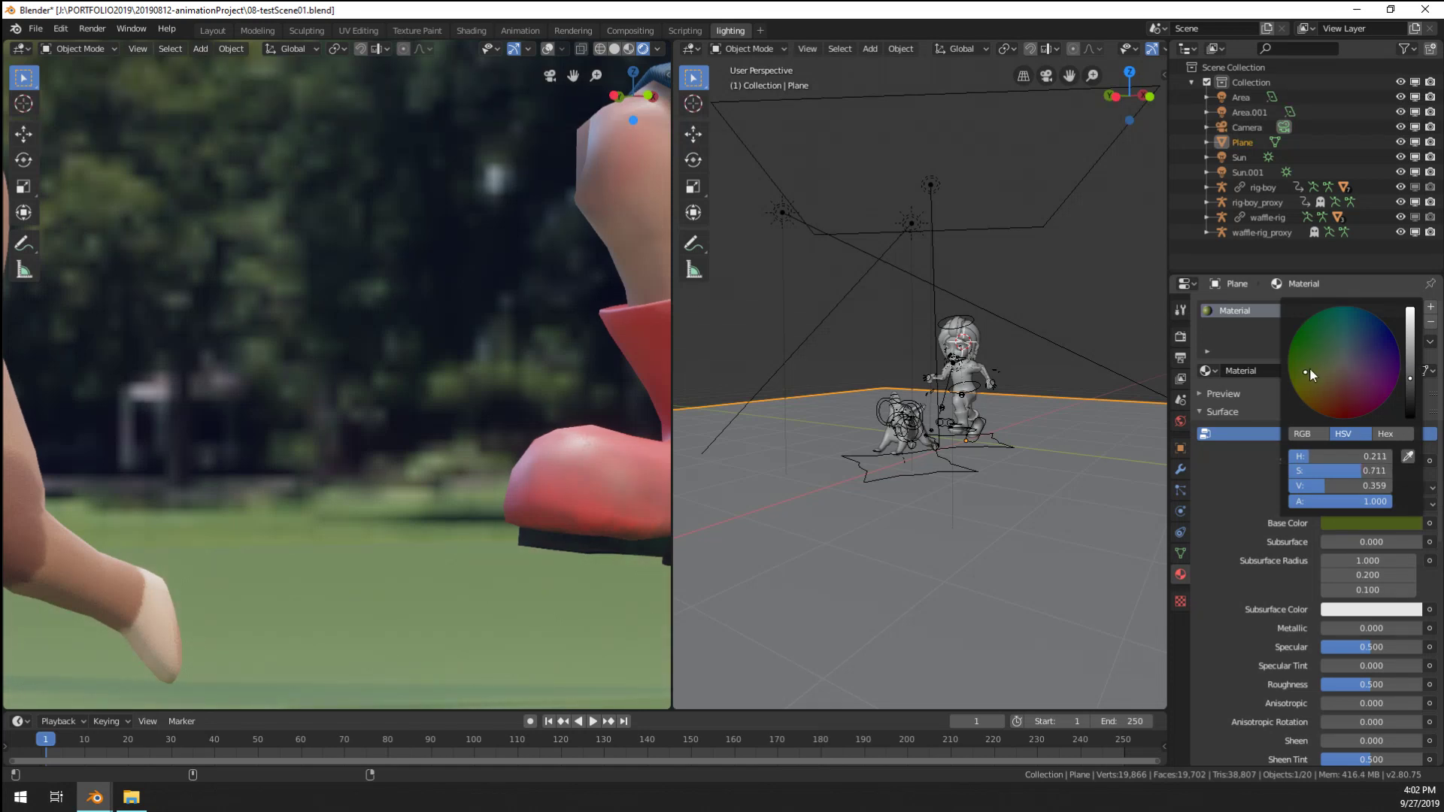
{"action": "scroll", "coordinate": [282, 442], "scroll_direction": "down", "scroll_amount": 10}
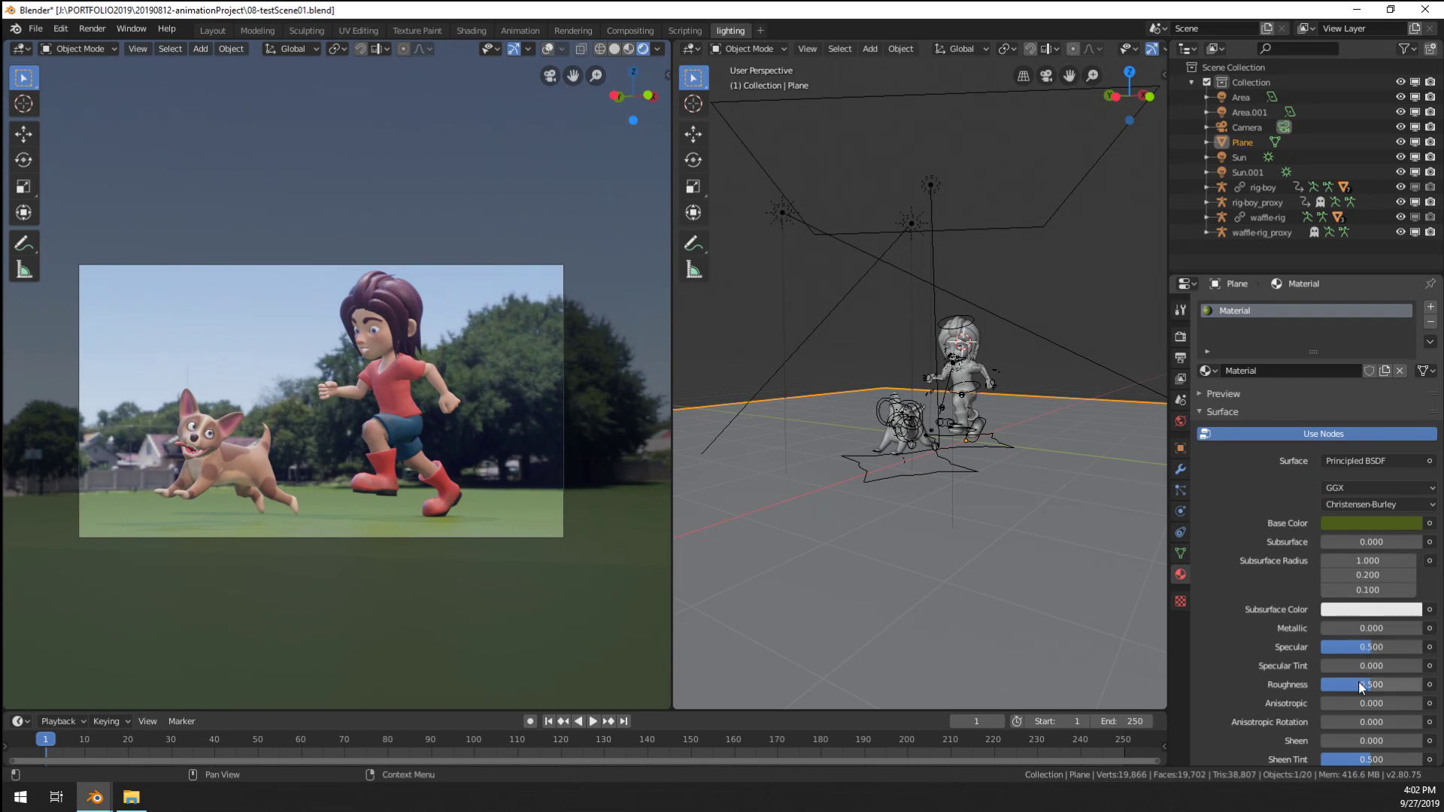
{"action": "mouse_move", "coordinate": [1359, 681]}
{"action": "left_mouse_down"}
{"action": "mouse_move", "coordinate": [1403, 681]}
{"action": "mouse_move", "coordinate": [1375, 669]}
{"action": "left_mouse_up"}
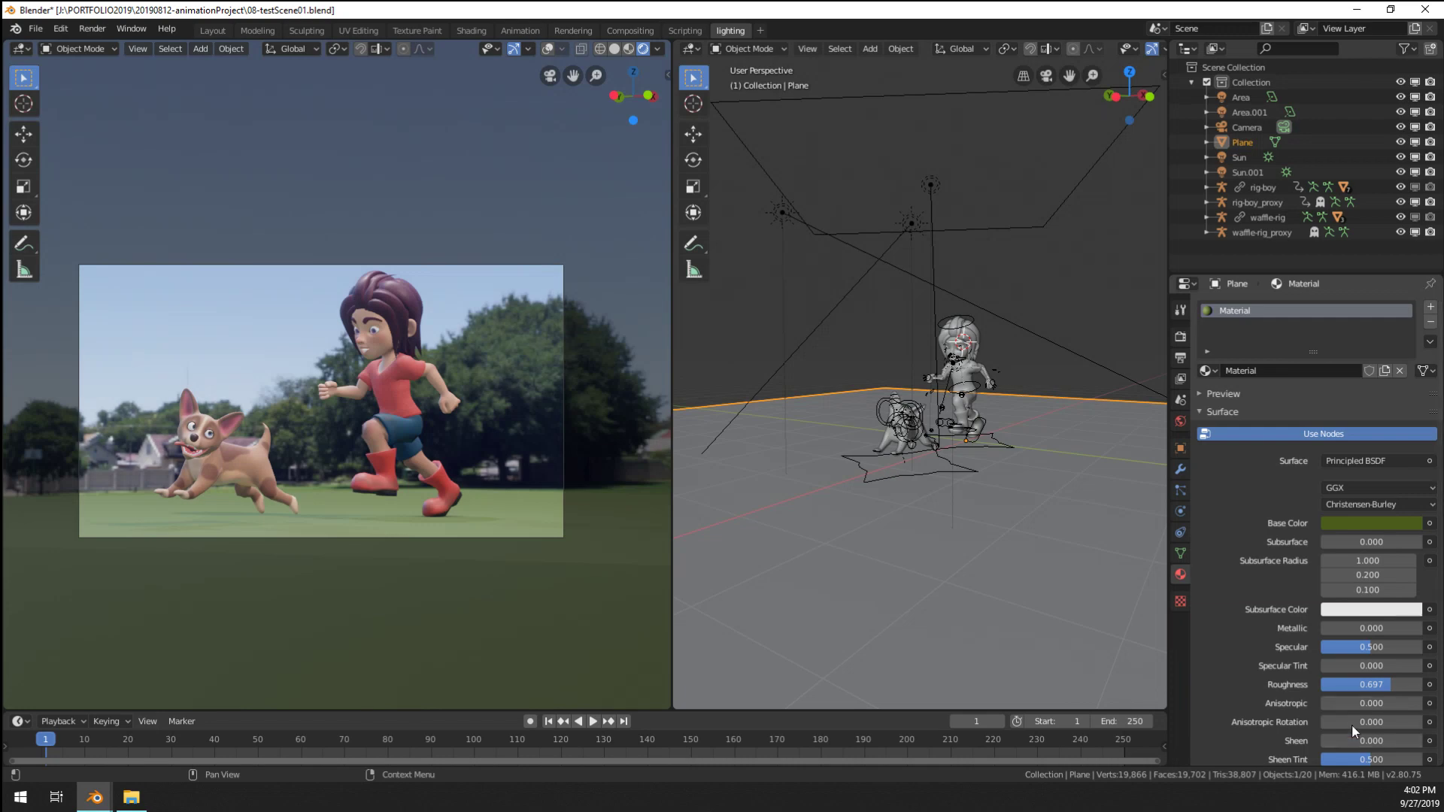
Select the camera, pull it back slightly along its local Z axis and nudge its framing of the boy and dog
{"action": "scroll", "coordinate": [436, 504], "scroll_direction": "up", "scroll_amount": 2}
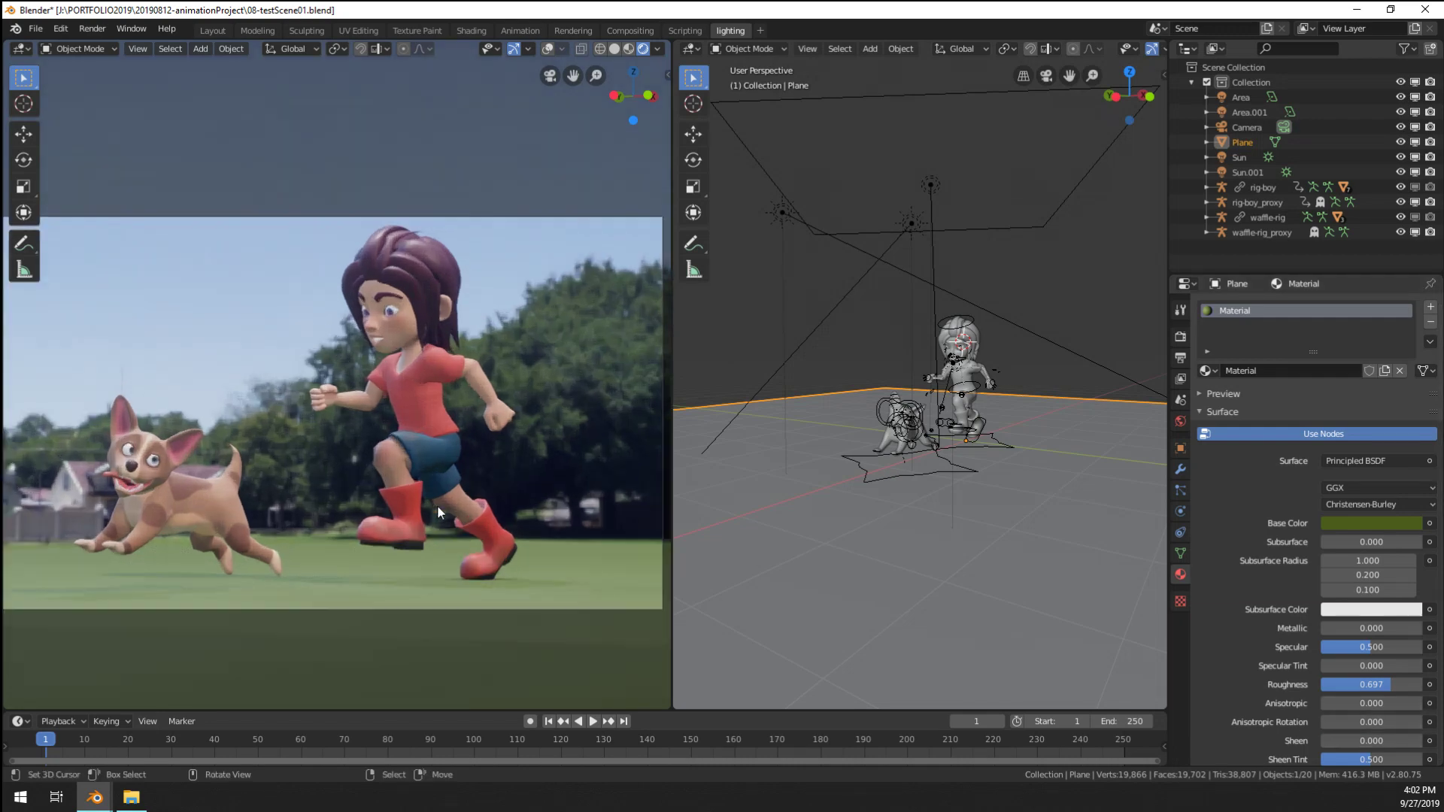
{"action": "scroll", "coordinate": [441, 413], "scroll_direction": "down", "scroll_amount": 1}
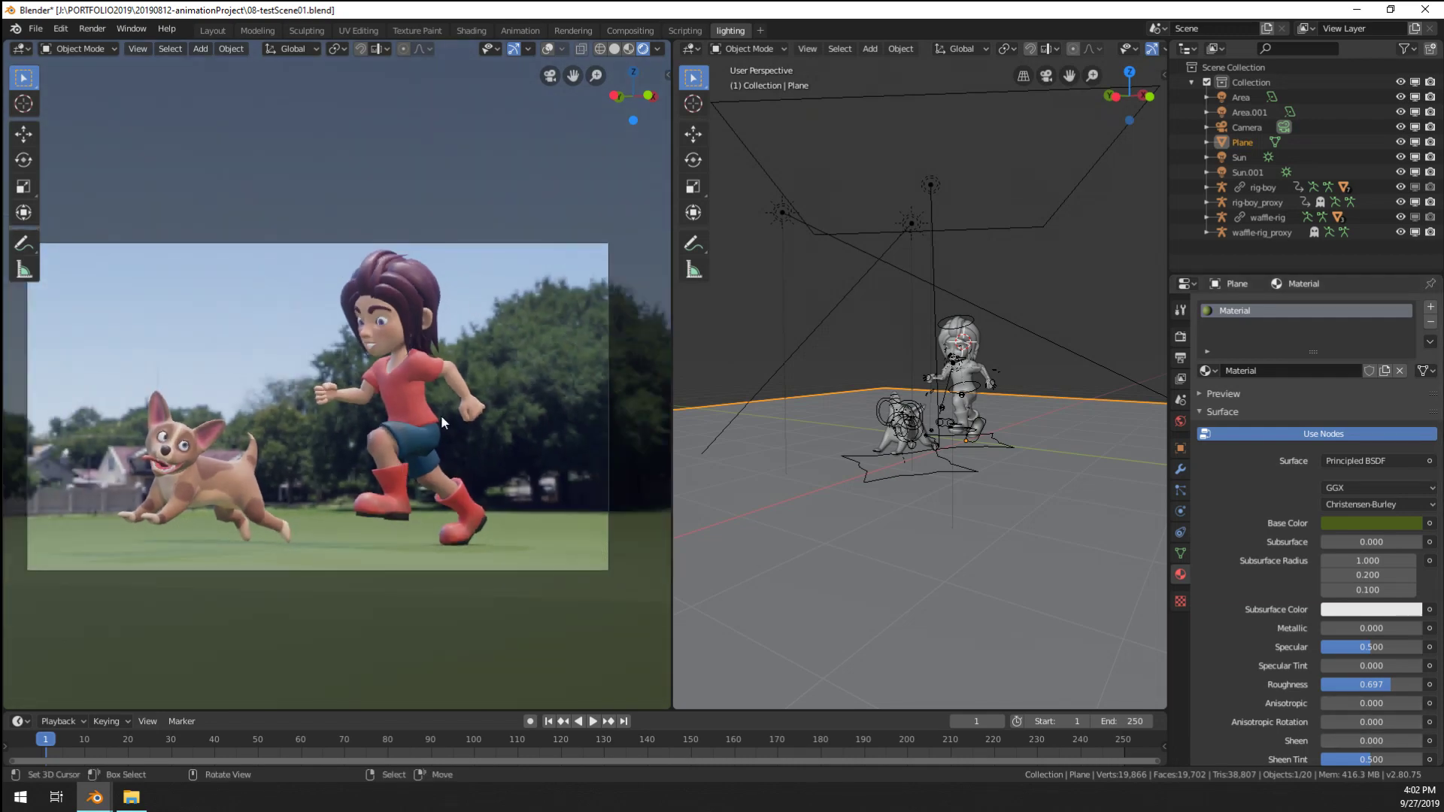
{"action": "left_click", "coordinate": [488, 243]}
{"action": "key", "text": "g"}
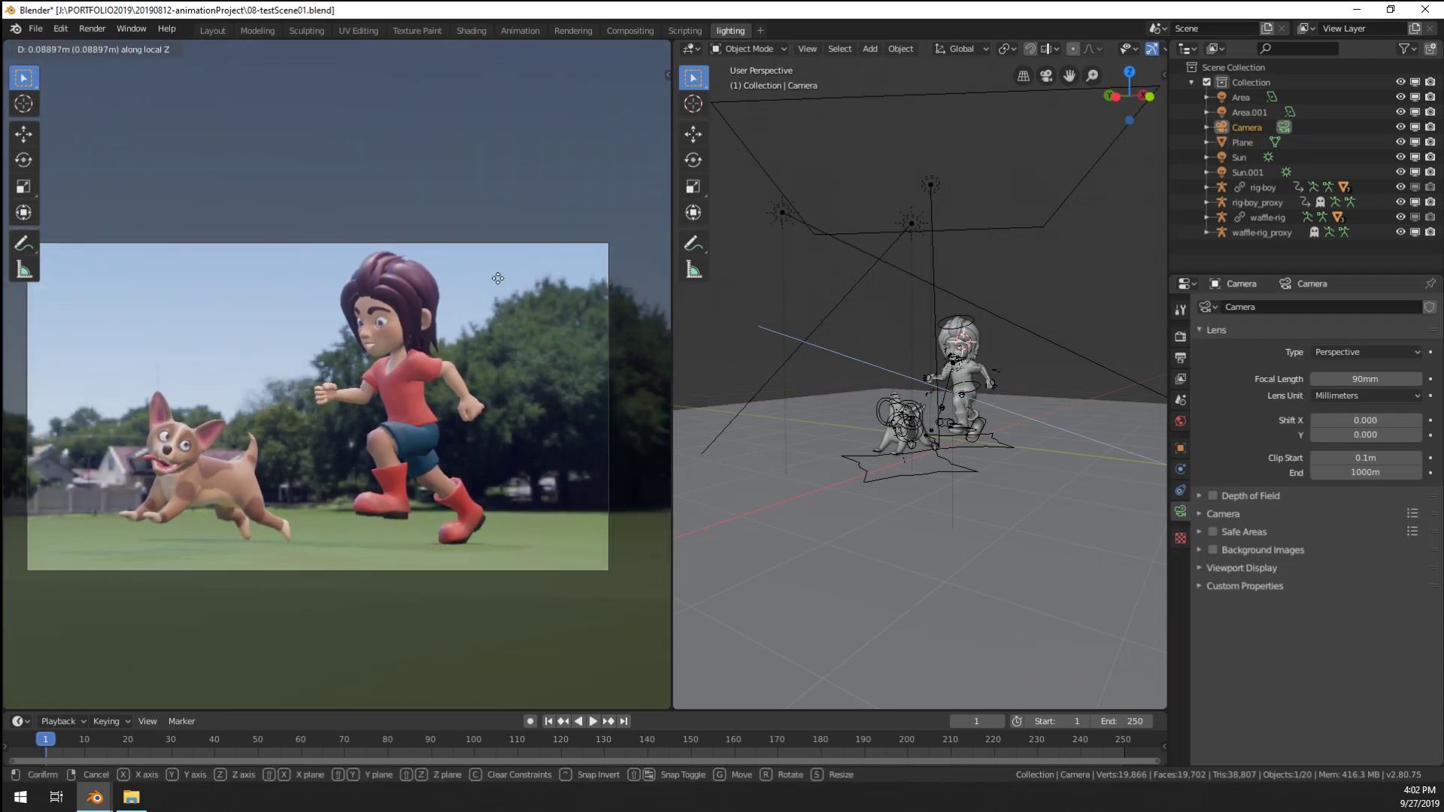
{"action": "left_click", "coordinate": [503, 294]}
{"action": "key", "text": "g"}
{"action": "left_click", "coordinate": [508, 285]}
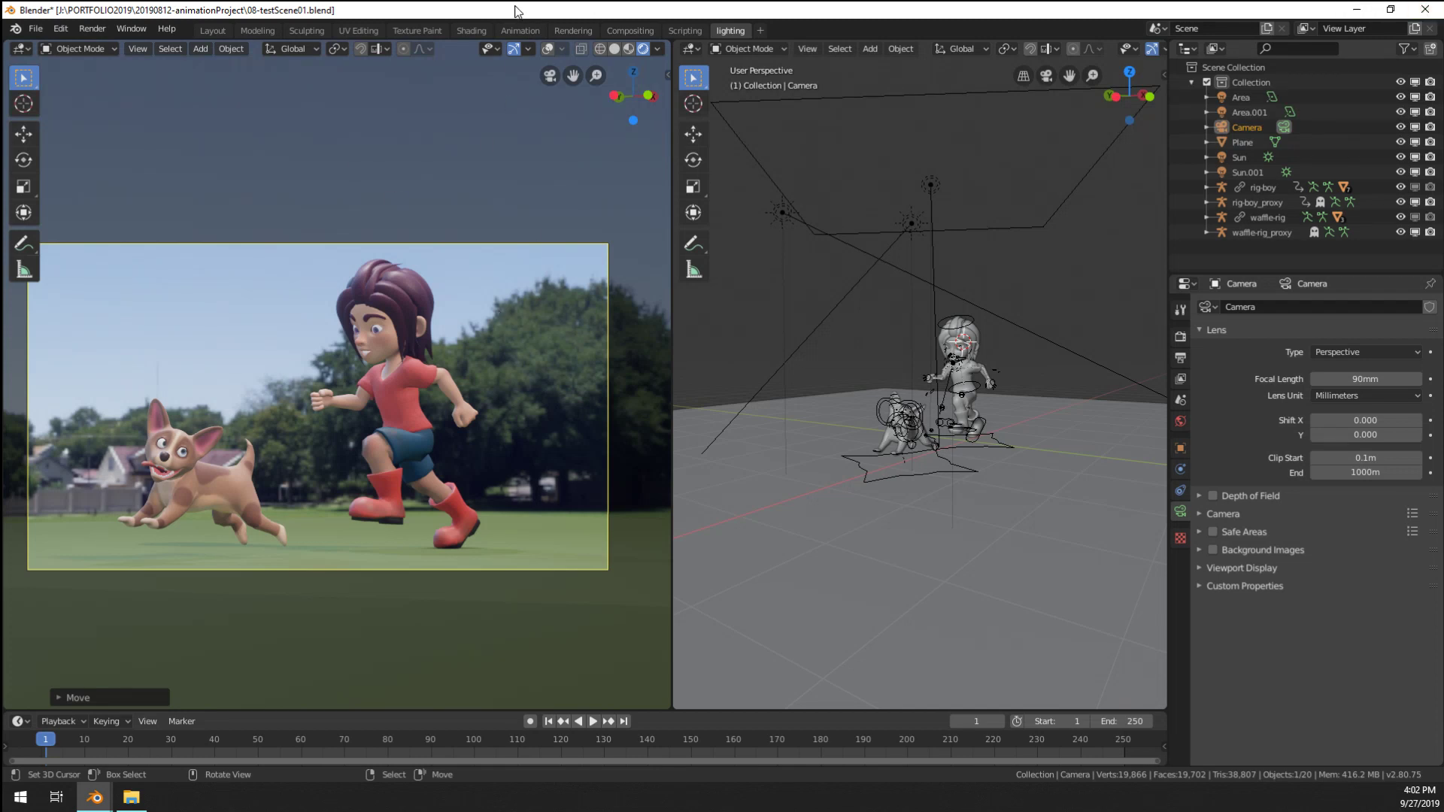
Render the current frame, examine the dog's face and mouth up close, and close the render
{"action": "key", "text": "F12"}
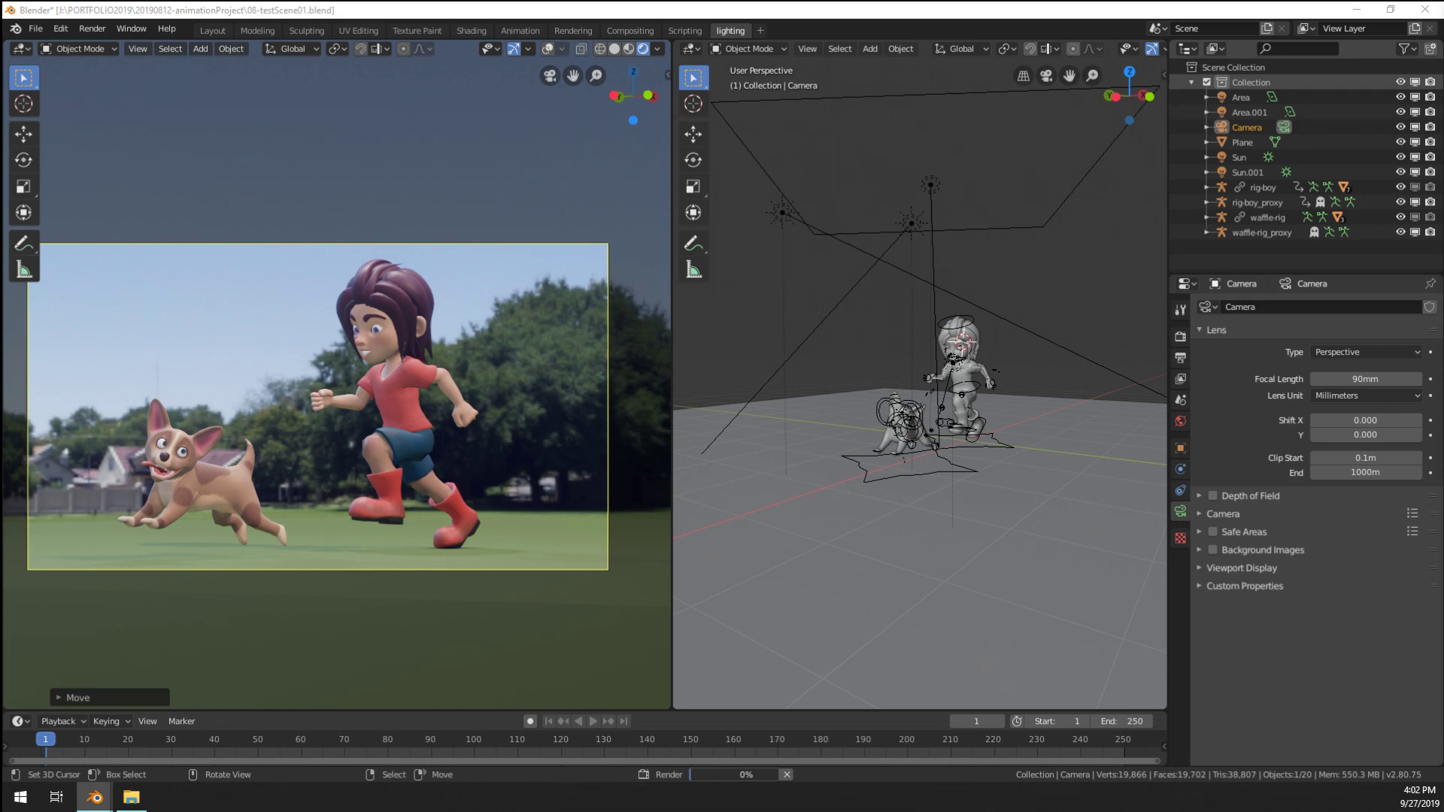
{"action": "left_click_drag", "start_coordinate": [628, 198], "coordinate": [538, 6]}
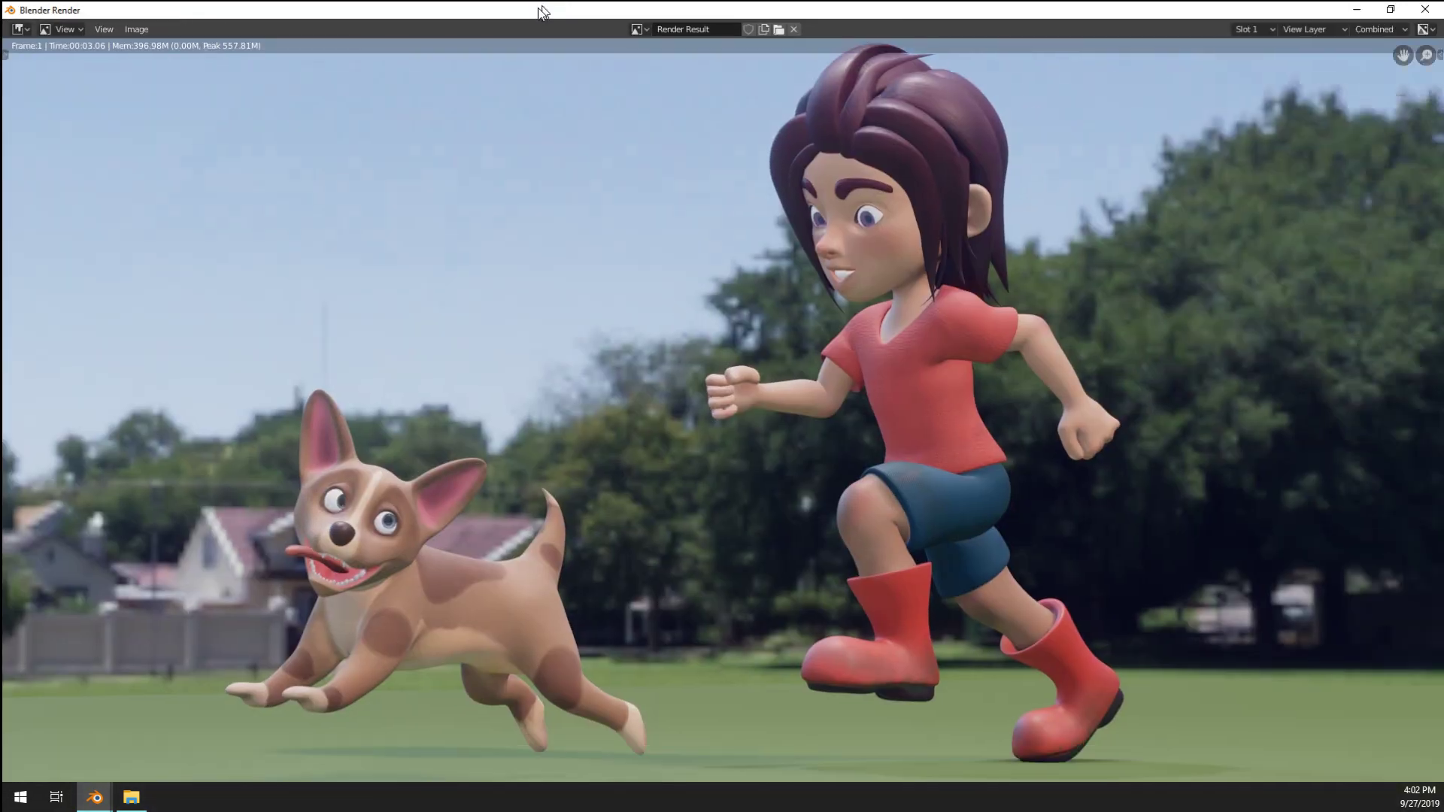
{"action": "scroll", "coordinate": [995, 497], "scroll_direction": "down", "scroll_amount": 1}
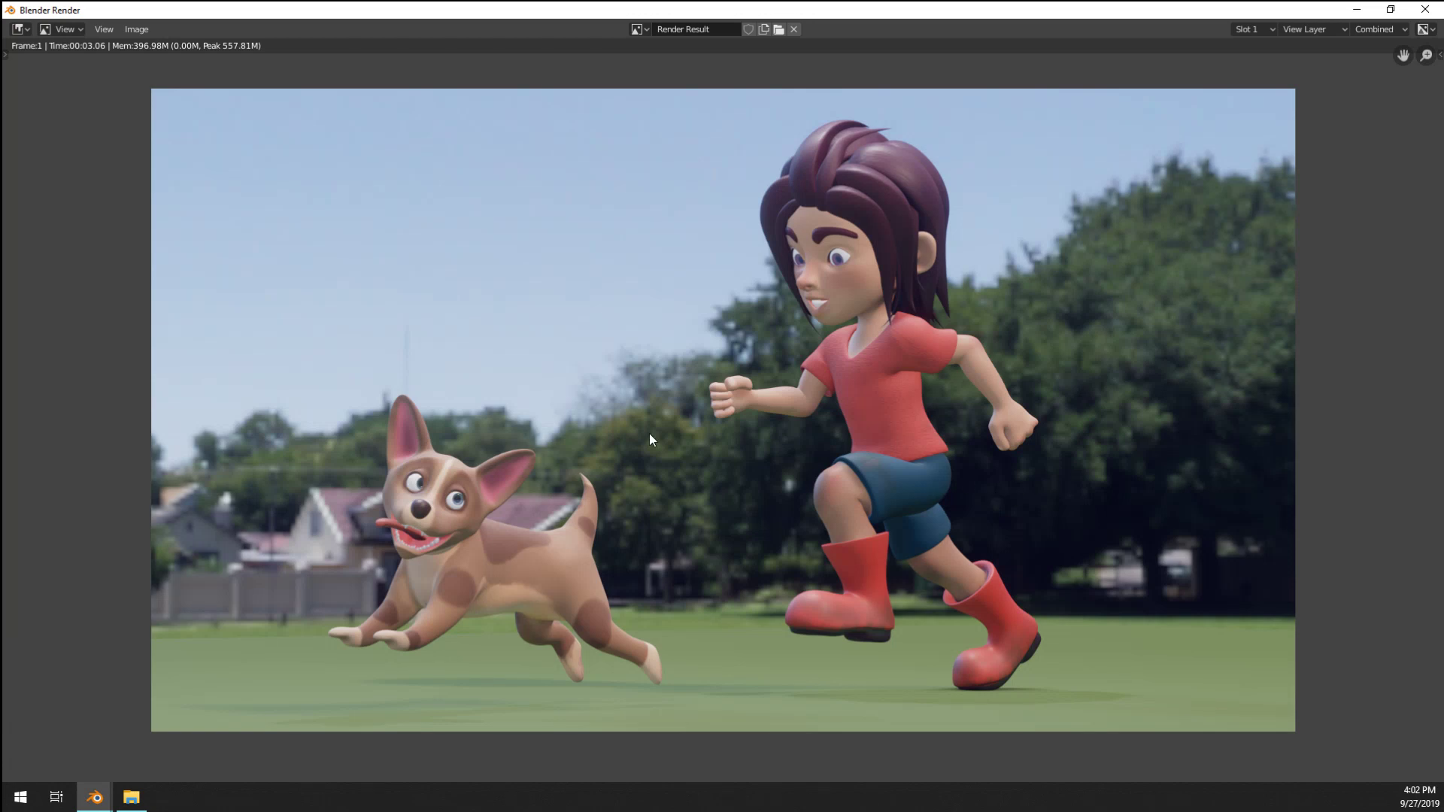
{"action": "scroll", "coordinate": [648, 434], "scroll_direction": "up", "scroll_amount": 5}
{"action": "middle_click_drag", "start_coordinate": [648, 434], "coordinate": [541, 526]}
{"action": "scroll", "coordinate": [287, 534], "scroll_direction": "up", "scroll_amount": 2}
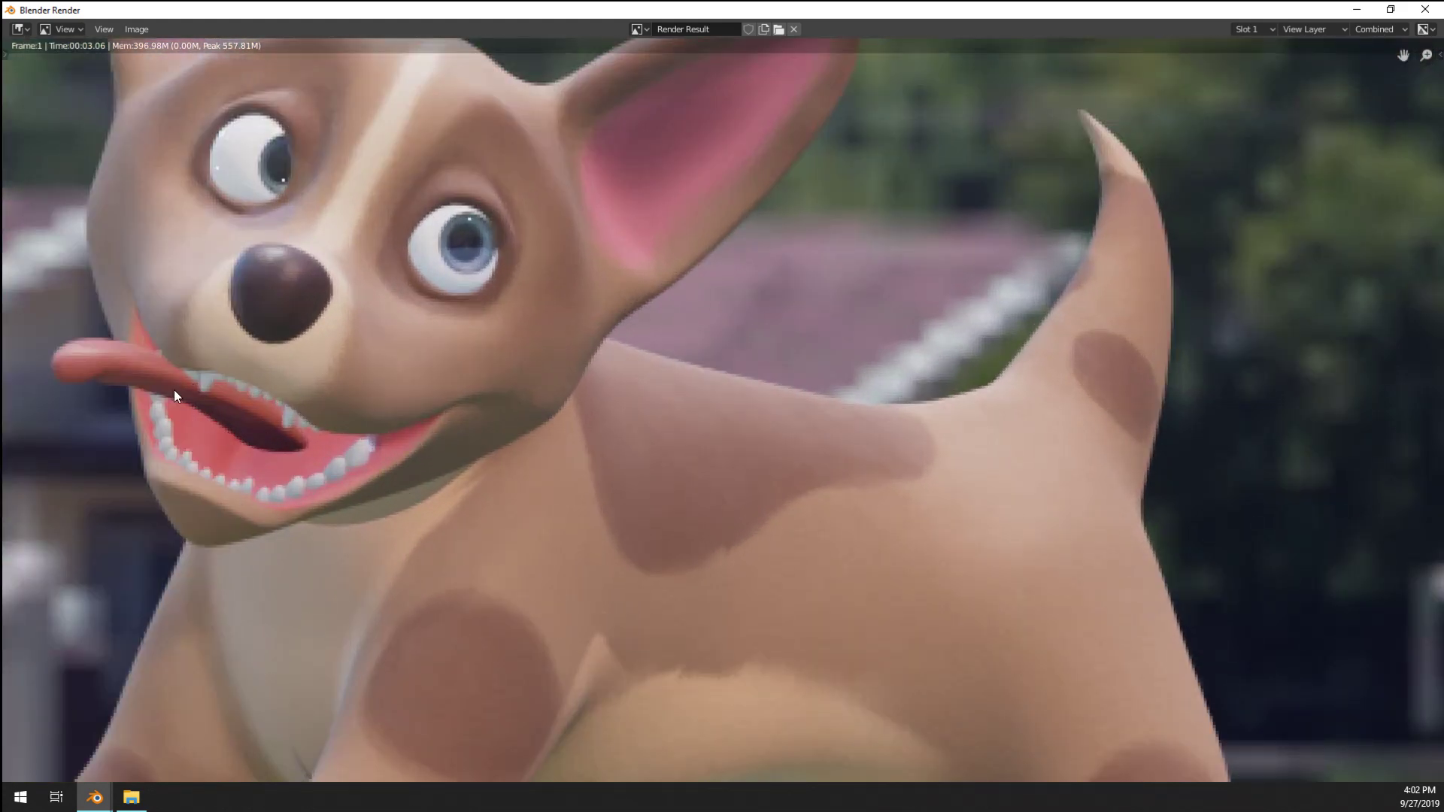
{"action": "scroll", "coordinate": [364, 453], "scroll_direction": "down", "scroll_amount": 7}
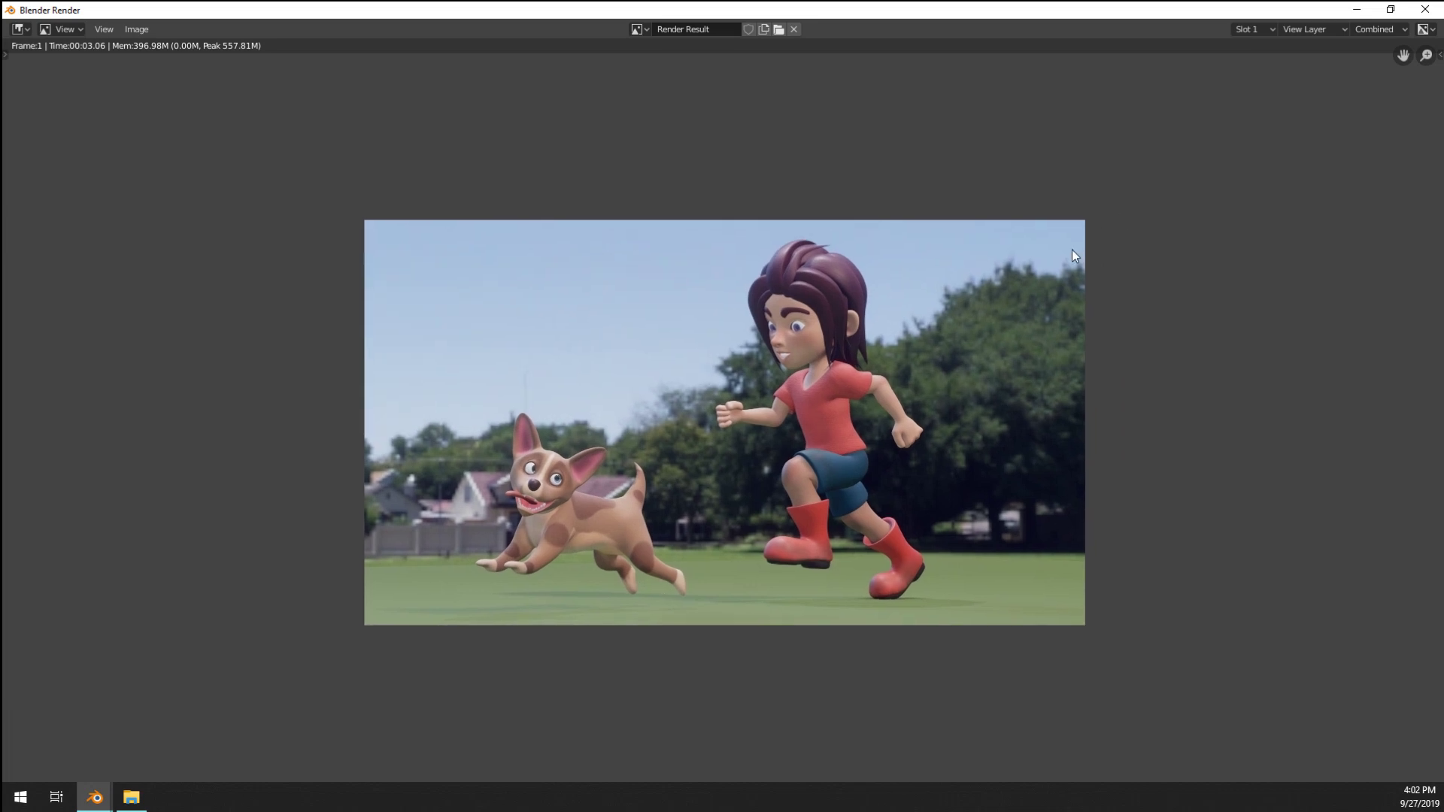
{"action": "key", "text": "Escape"}
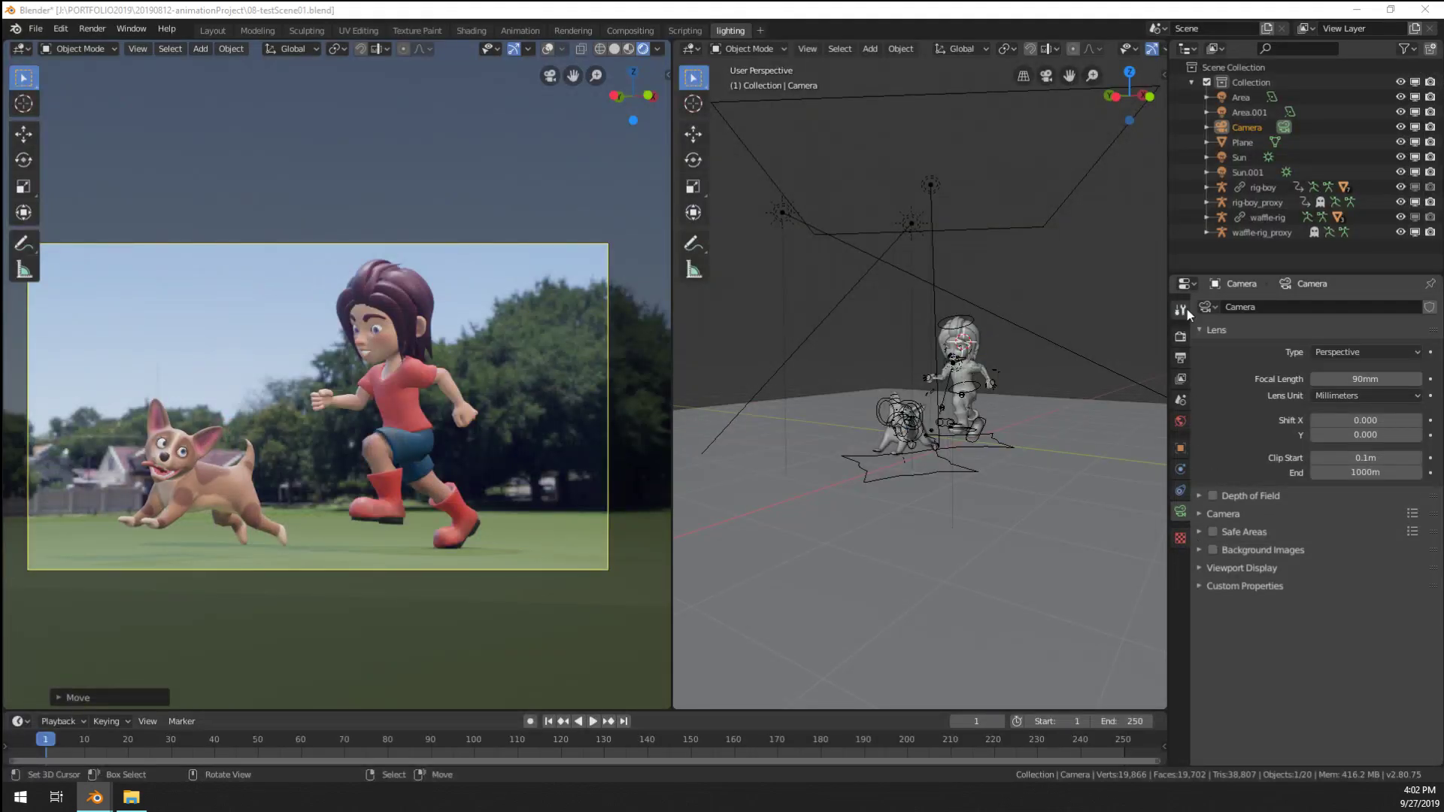
Bake the scene's indirect lighting in the render settings
{"action": "left_click", "coordinate": [1181, 336]}
{"action": "scroll", "coordinate": [1245, 504], "scroll_direction": "down", "scroll_amount": 3}
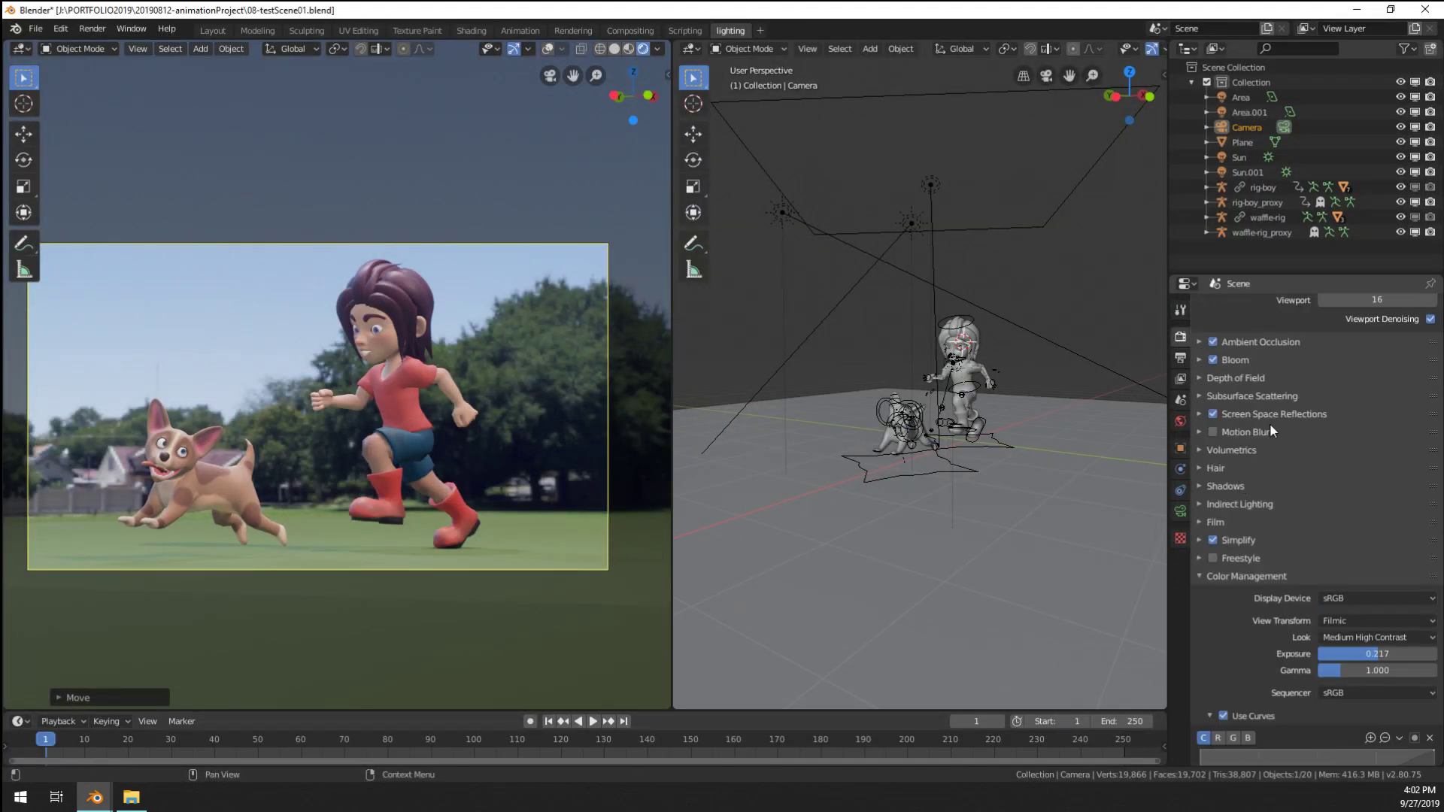
{"action": "left_click", "coordinate": [1239, 503]}
{"action": "left_click", "coordinate": [1287, 526]}
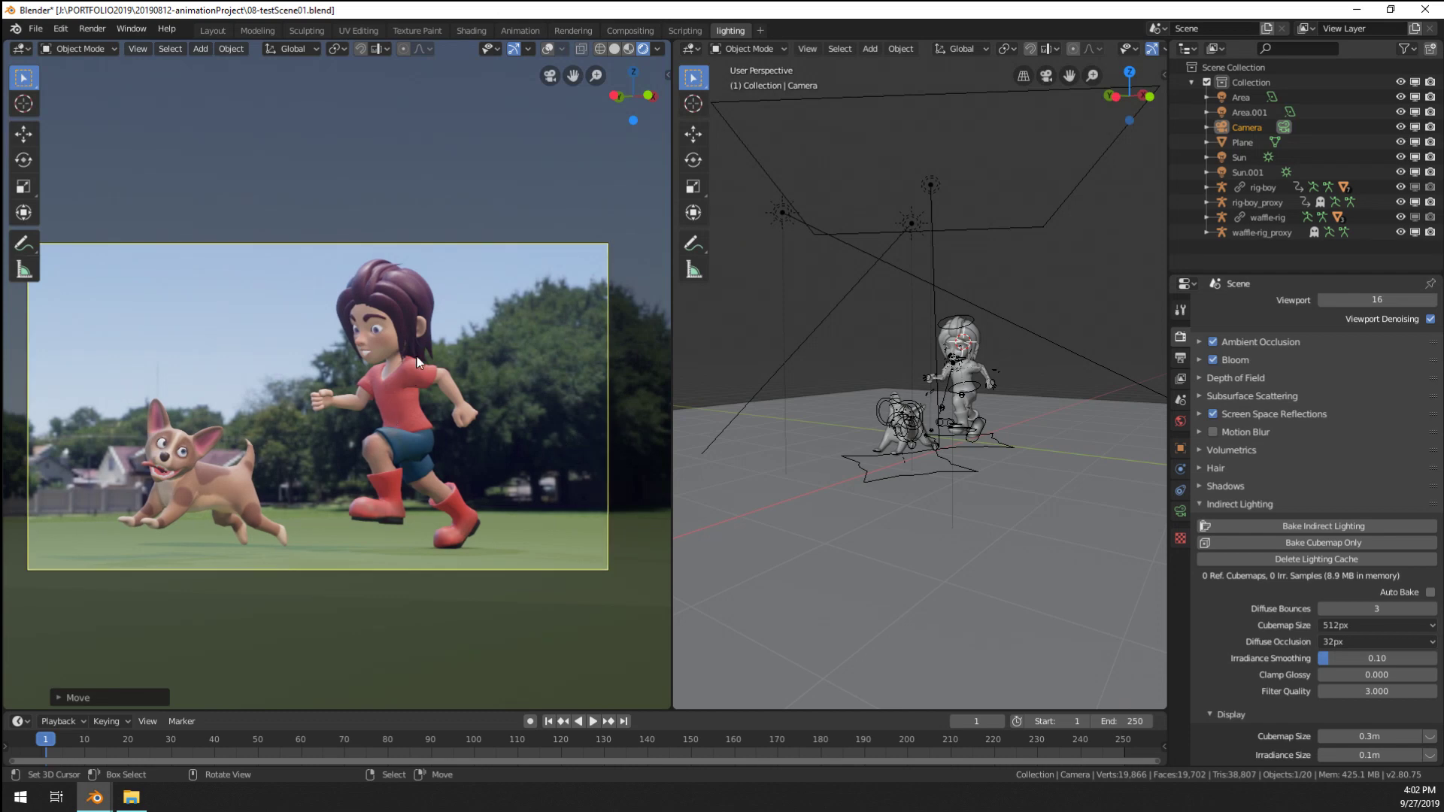
Render the frame with the baked lighting and examine the dog's shading up close
{"action": "key", "text": "F12"}
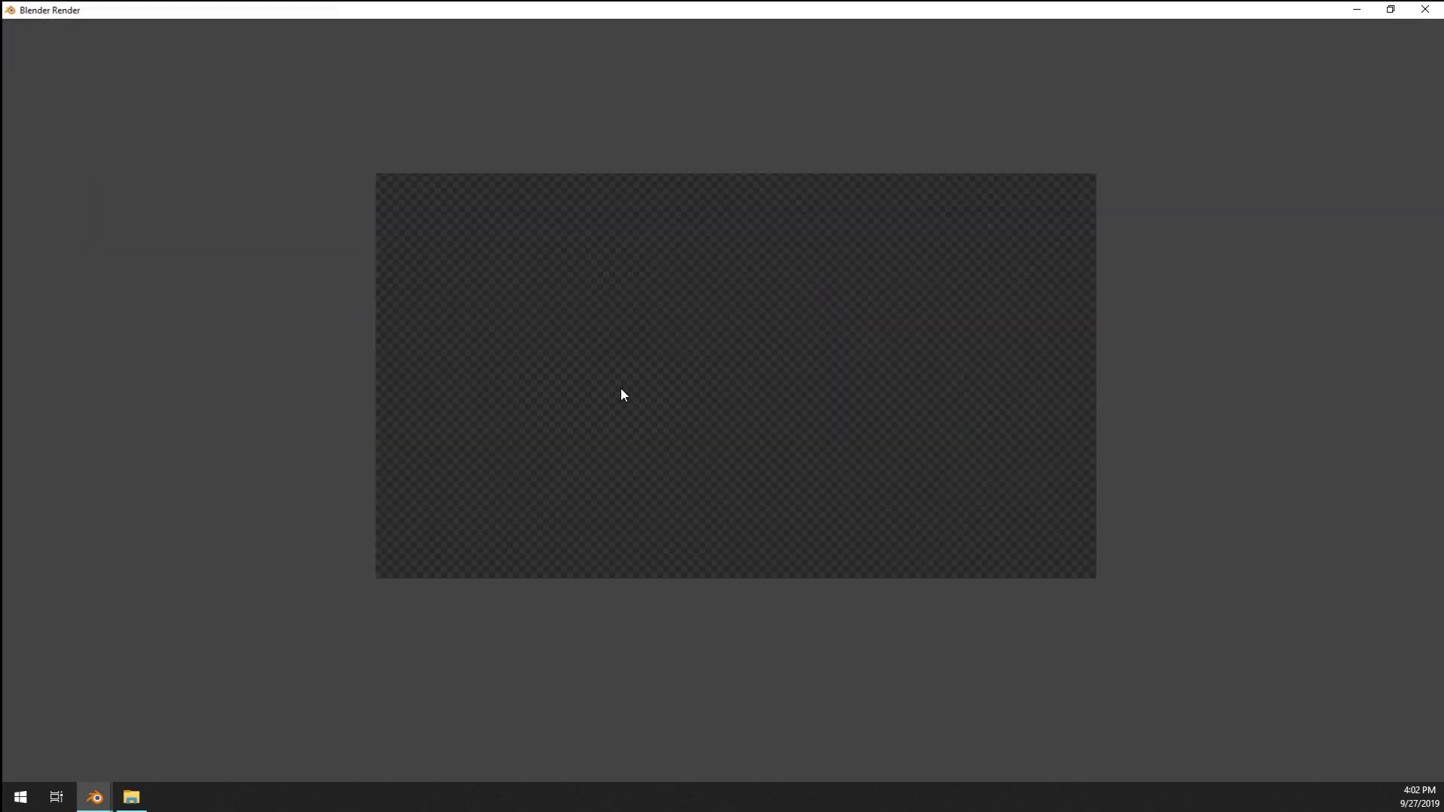
{"action": "scroll", "coordinate": [621, 388], "scroll_direction": "up", "scroll_amount": 2}
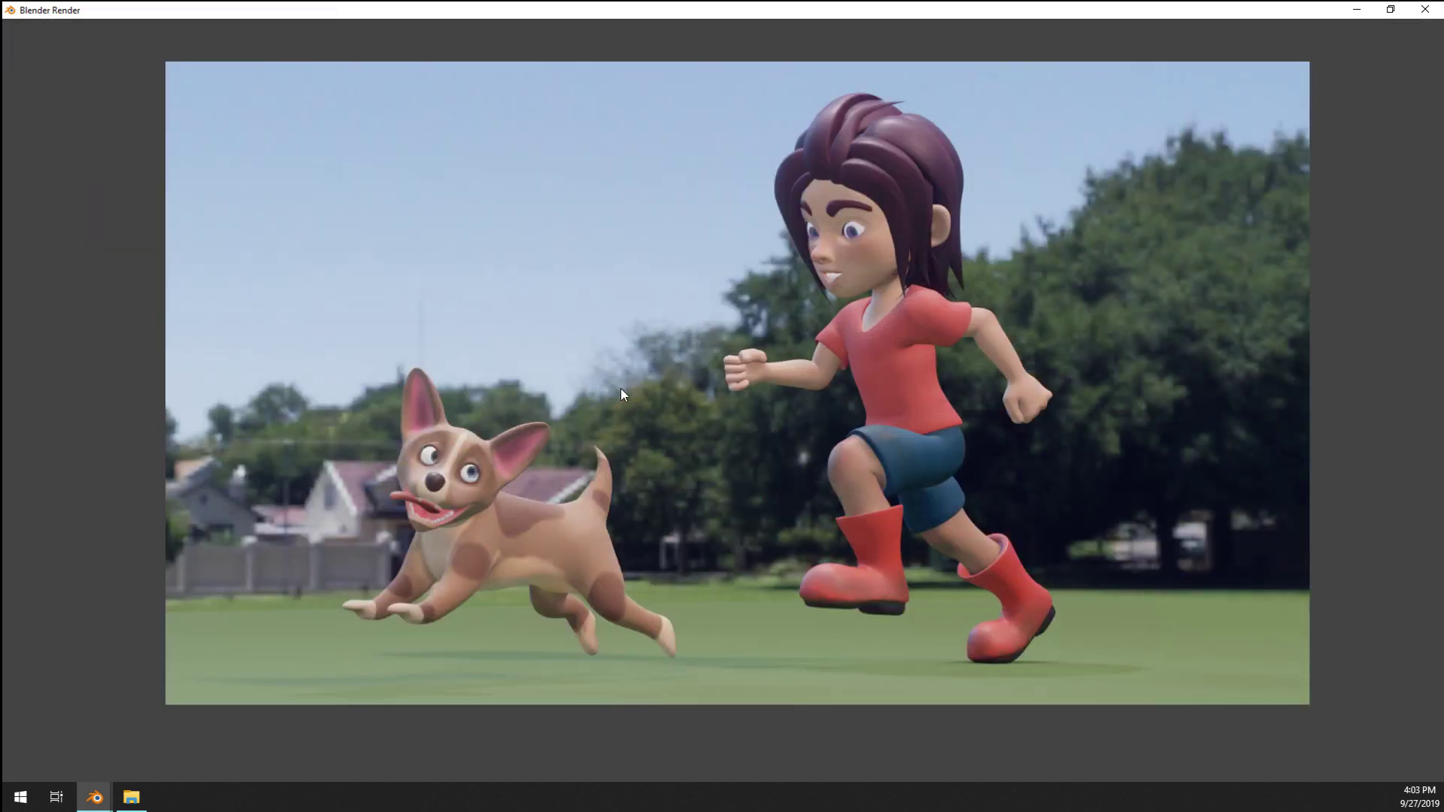
{"action": "scroll", "coordinate": [761, 348], "scroll_direction": "up", "scroll_amount": 4}
{"action": "middle_click_drag", "start_coordinate": [761, 347], "coordinate": [991, 227]}
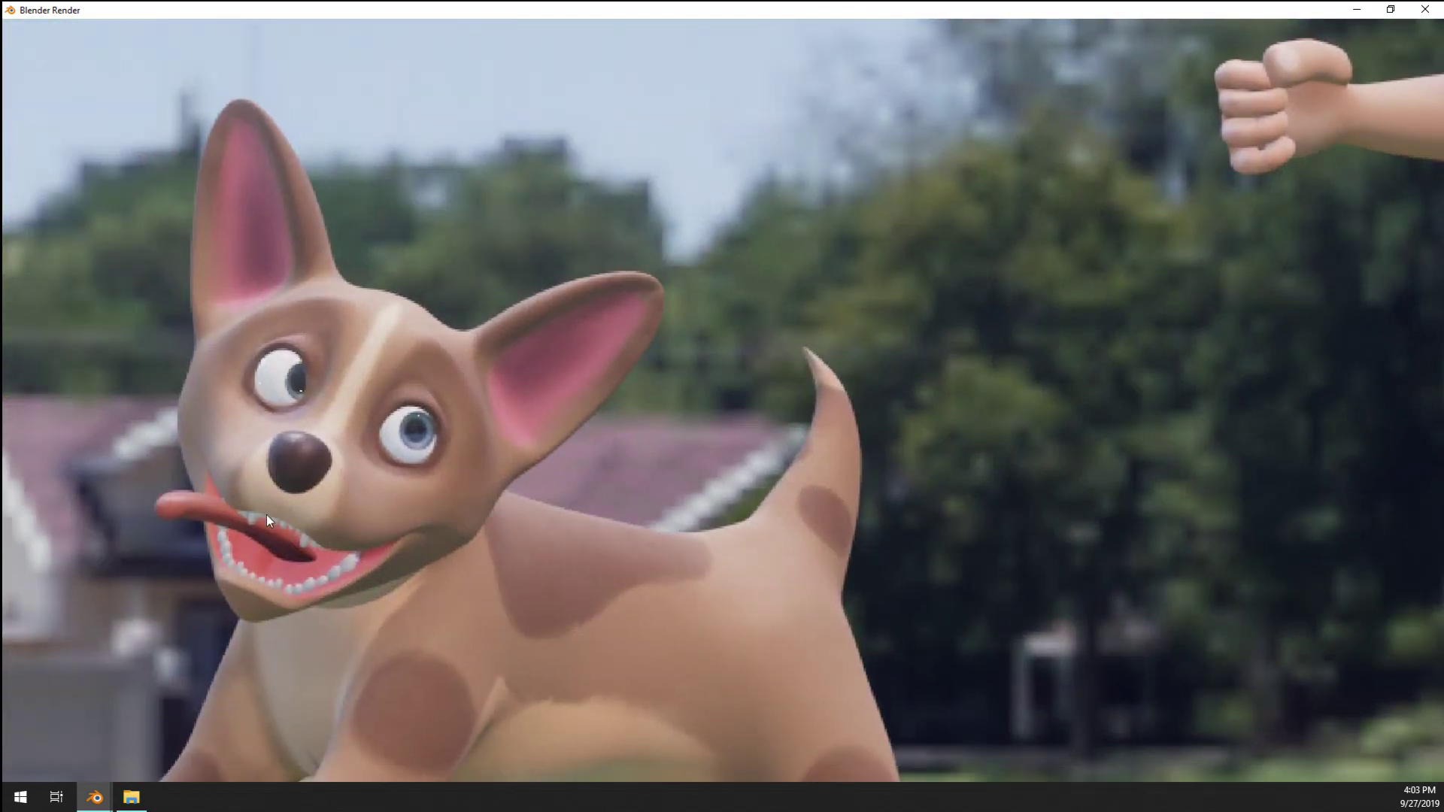
Close the render and enable contact shadows on the overhead area light, Area.001
{"action": "scroll", "coordinate": [441, 473], "scroll_direction": "down", "scroll_amount": 6}
{"action": "key", "text": "Escape"}
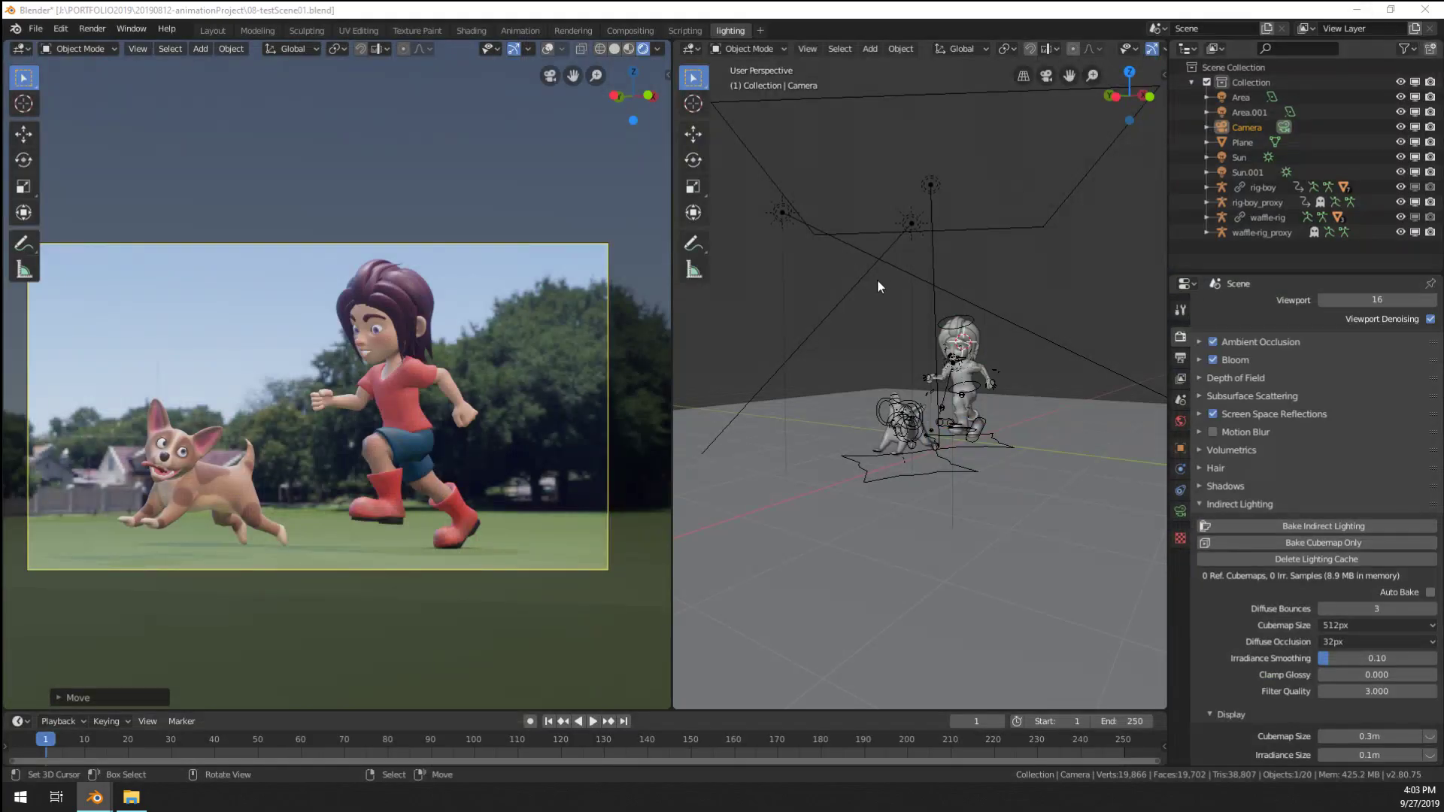
{"action": "left_click", "coordinate": [930, 191]}
{"action": "left_click", "coordinate": [1220, 488]}
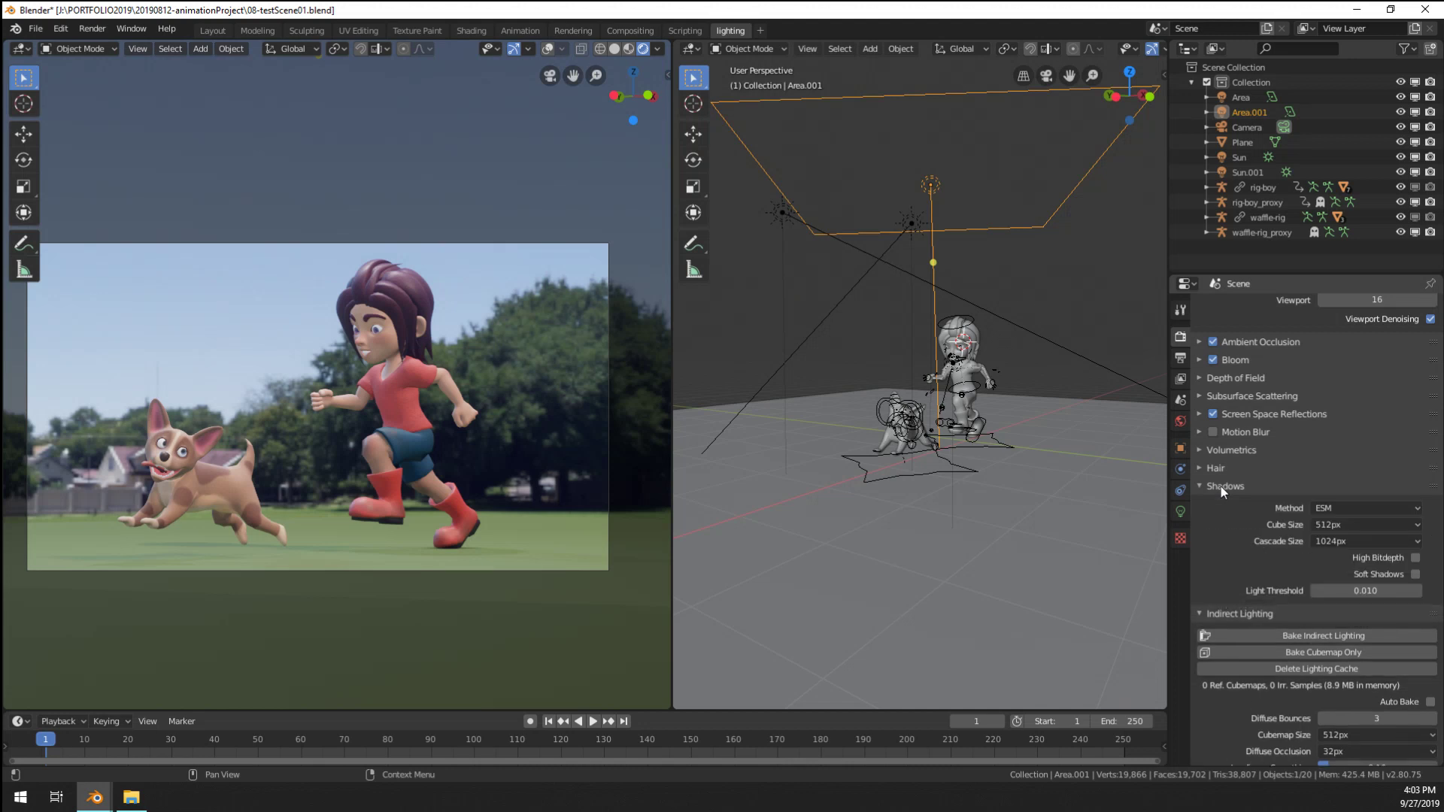
{"action": "left_click", "coordinate": [1180, 512]}
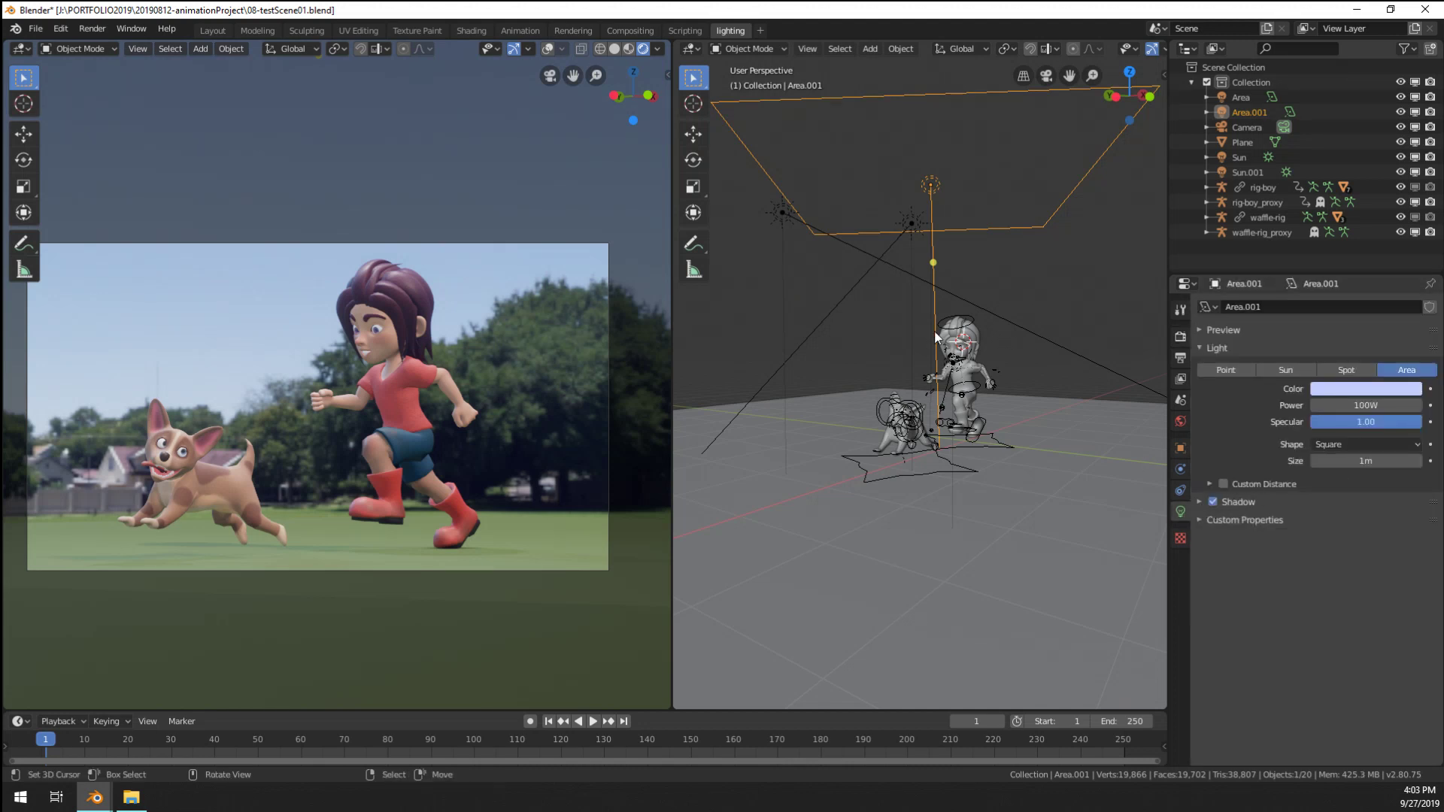
{"action": "left_click", "coordinate": [1200, 502]}
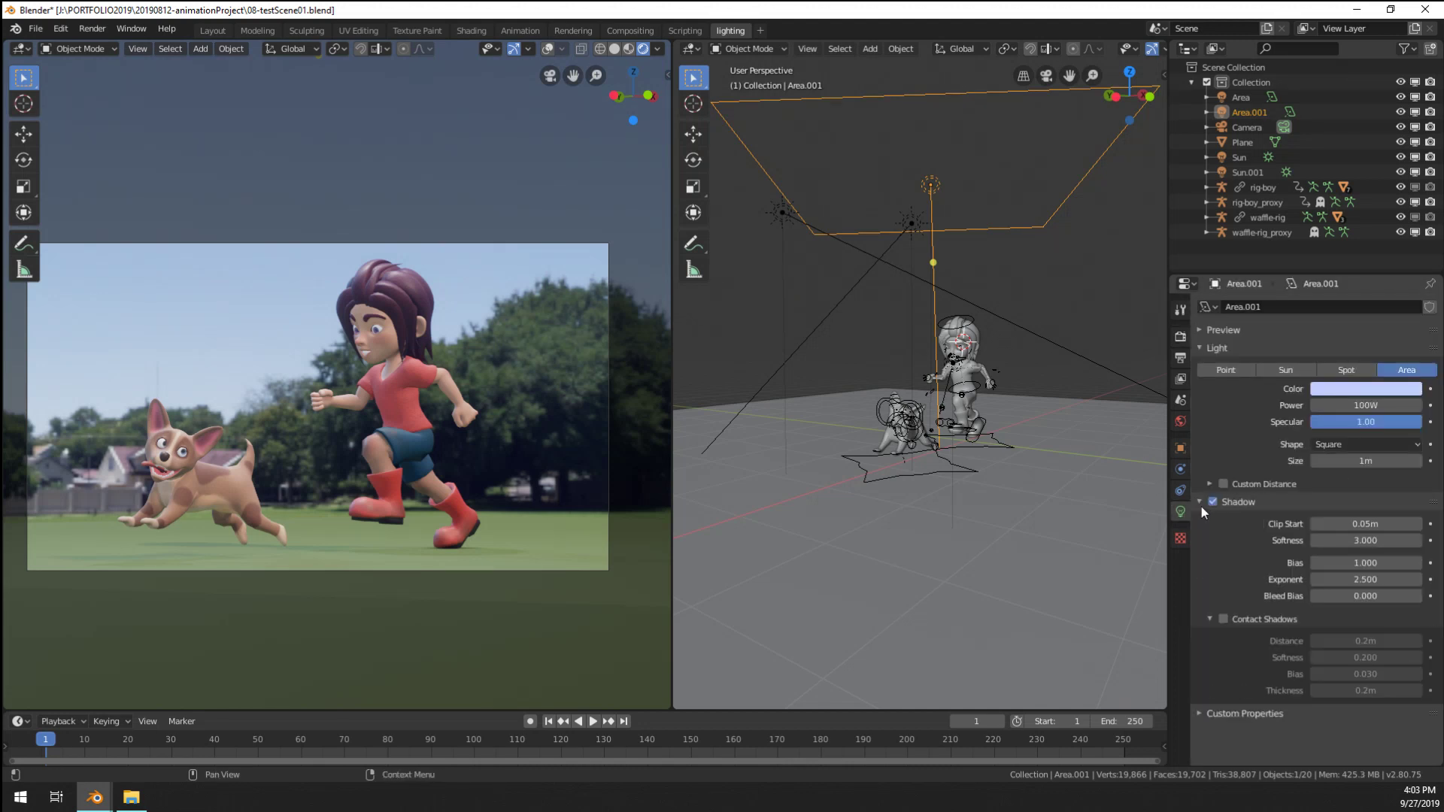
{"action": "left_click", "coordinate": [1224, 619]}
Enable contact shadows on the blue Sun.001 light and the white Area light, checking the warm Sun light's shadow settings as well
{"action": "left_click", "coordinate": [868, 257]}
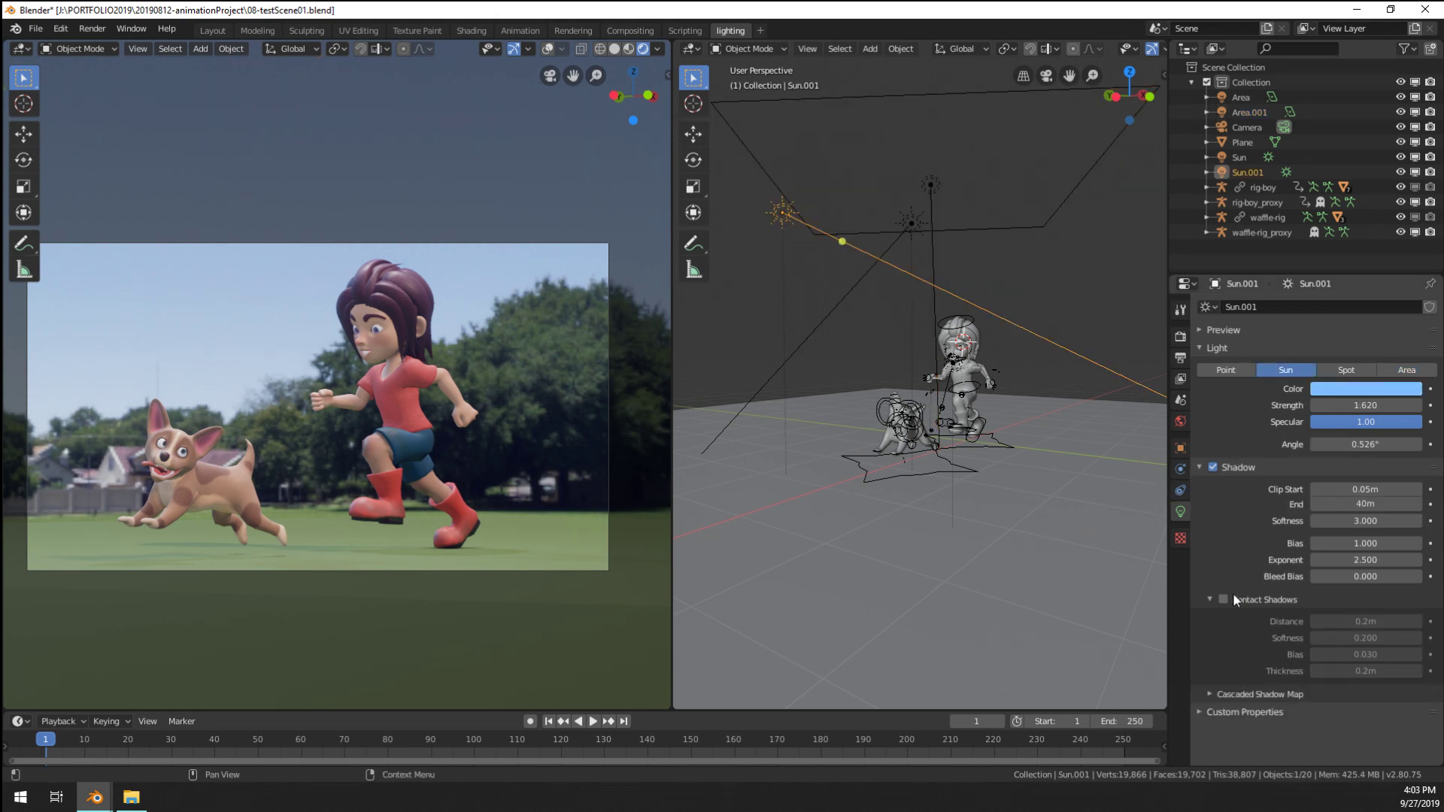
{"action": "left_click", "coordinate": [889, 248]}
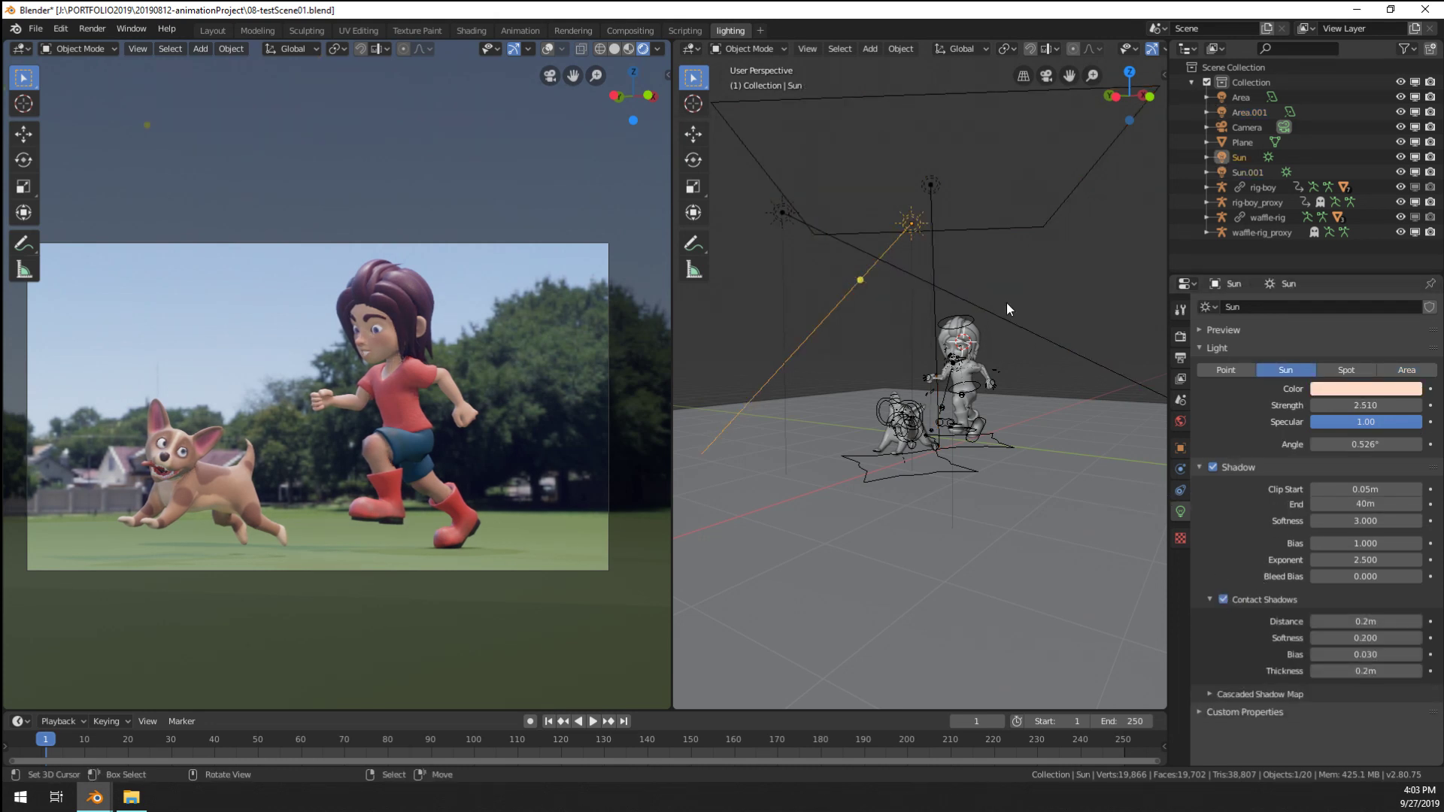
{"action": "middle_click_drag", "start_coordinate": [1006, 303], "coordinate": [994, 286]}
{"action": "left_click", "coordinate": [1063, 250]}
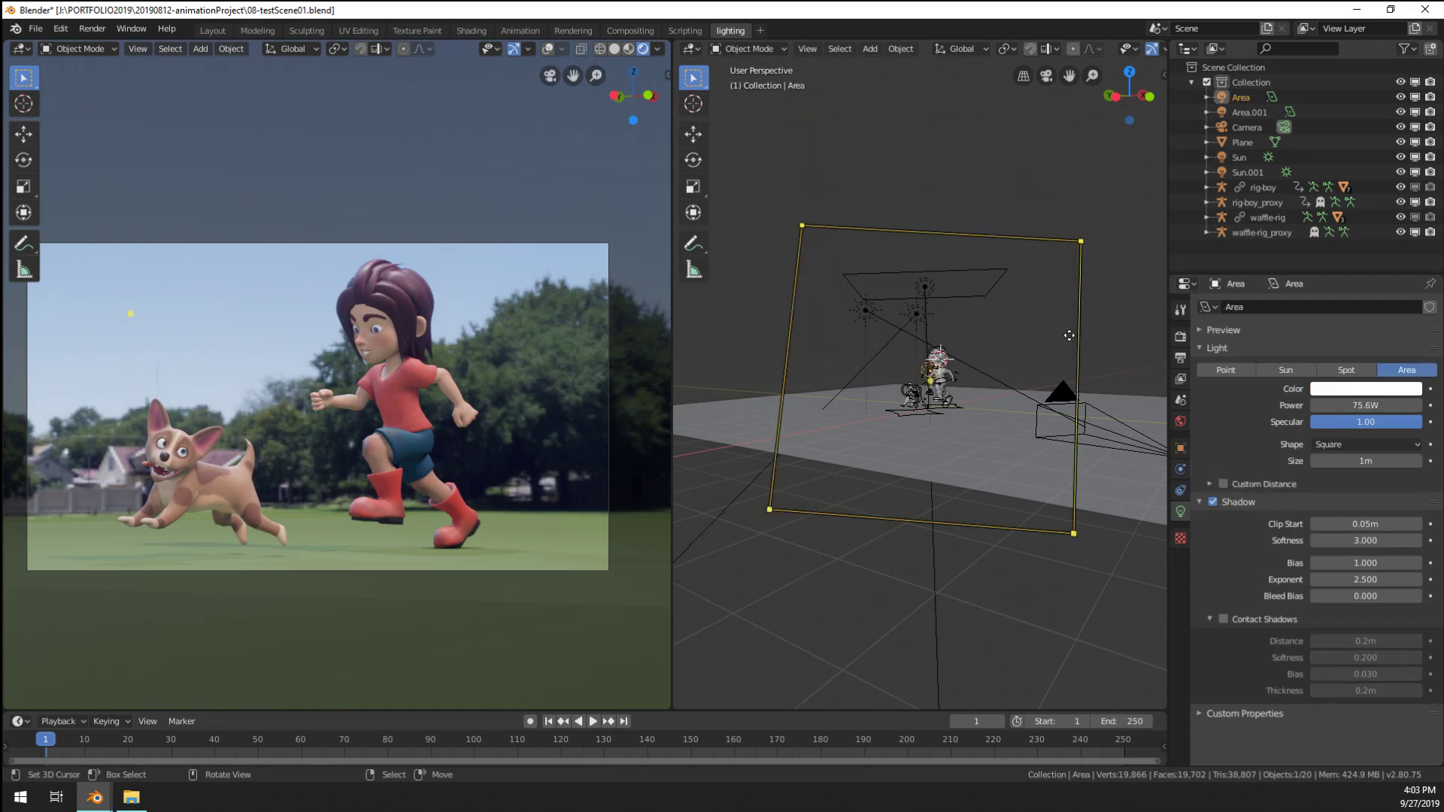
{"action": "key", "text": "KP_Decimal"}
{"action": "left_click", "coordinate": [1224, 619]}
Examine the dog's mouth and body shading up close in the rendered camera view
{"action": "scroll", "coordinate": [940, 558], "scroll_direction": "up", "scroll_amount": 2}
{"action": "scroll", "coordinate": [451, 473], "scroll_direction": "up", "scroll_amount": 7}
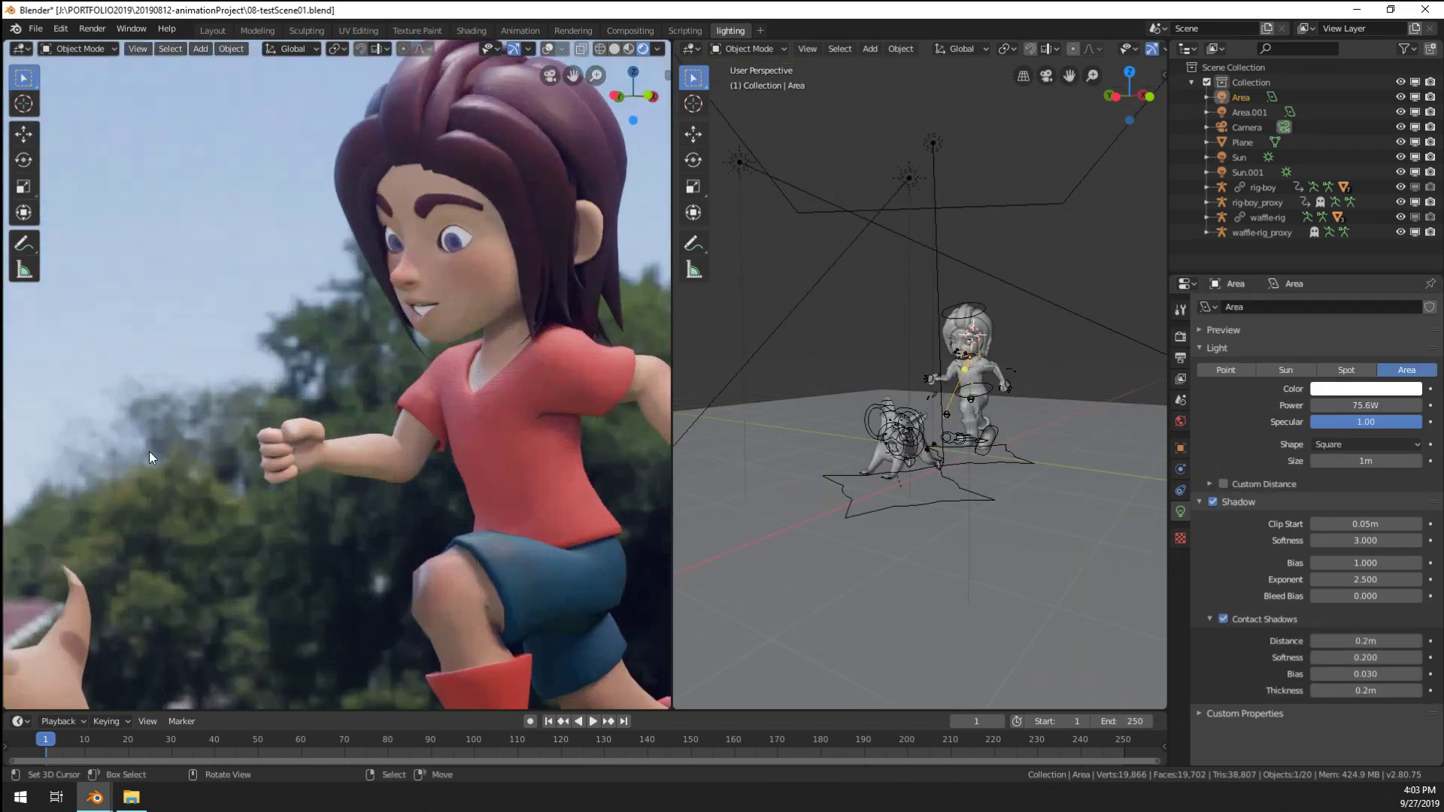
{"action": "middle_click_drag", "start_coordinate": [149, 451], "coordinate": [549, 235], "text": "shift"}
{"action": "scroll", "coordinate": [134, 496], "scroll_direction": "down", "scroll_amount": 6}
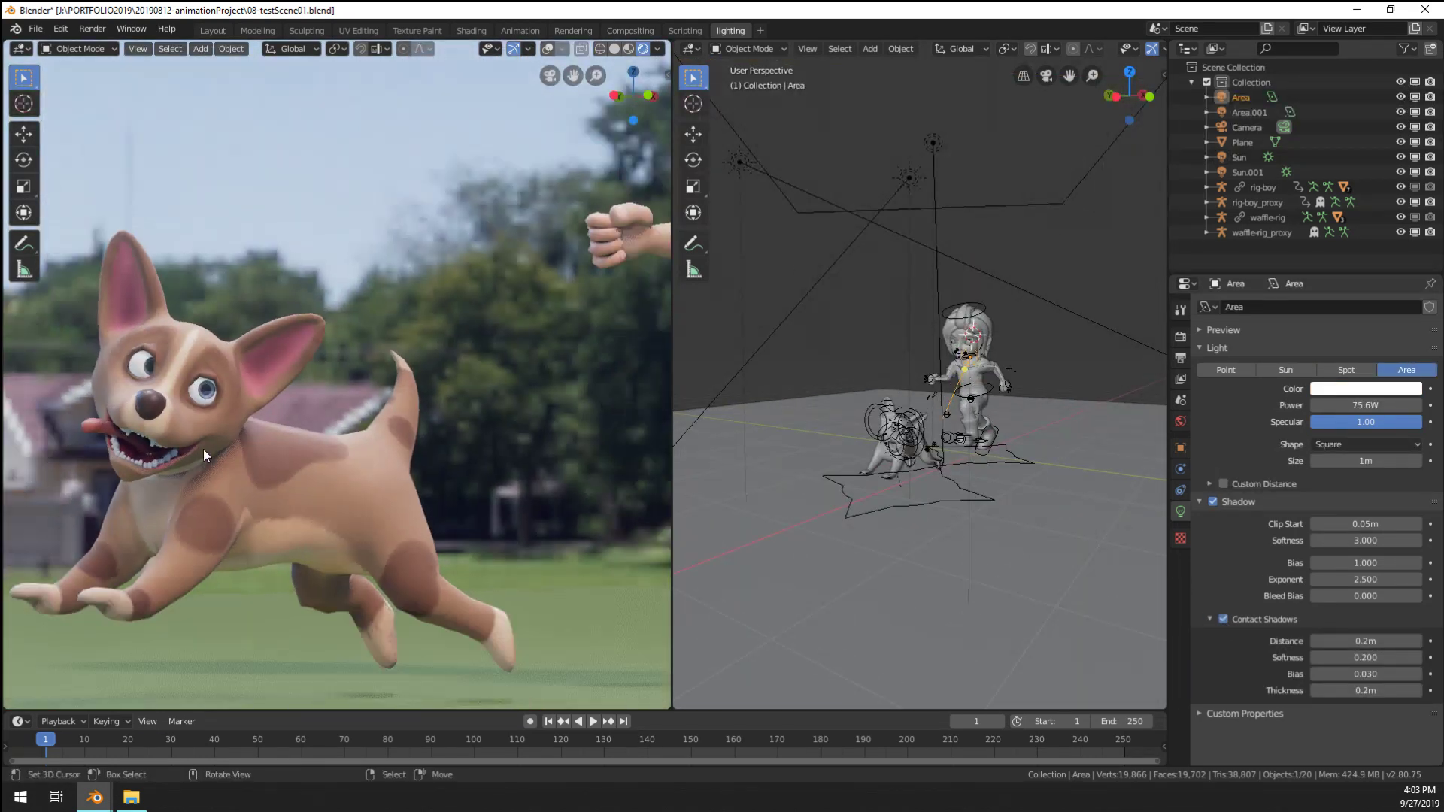
{"action": "scroll", "coordinate": [438, 415], "scroll_direction": "down", "scroll_amount": 2}
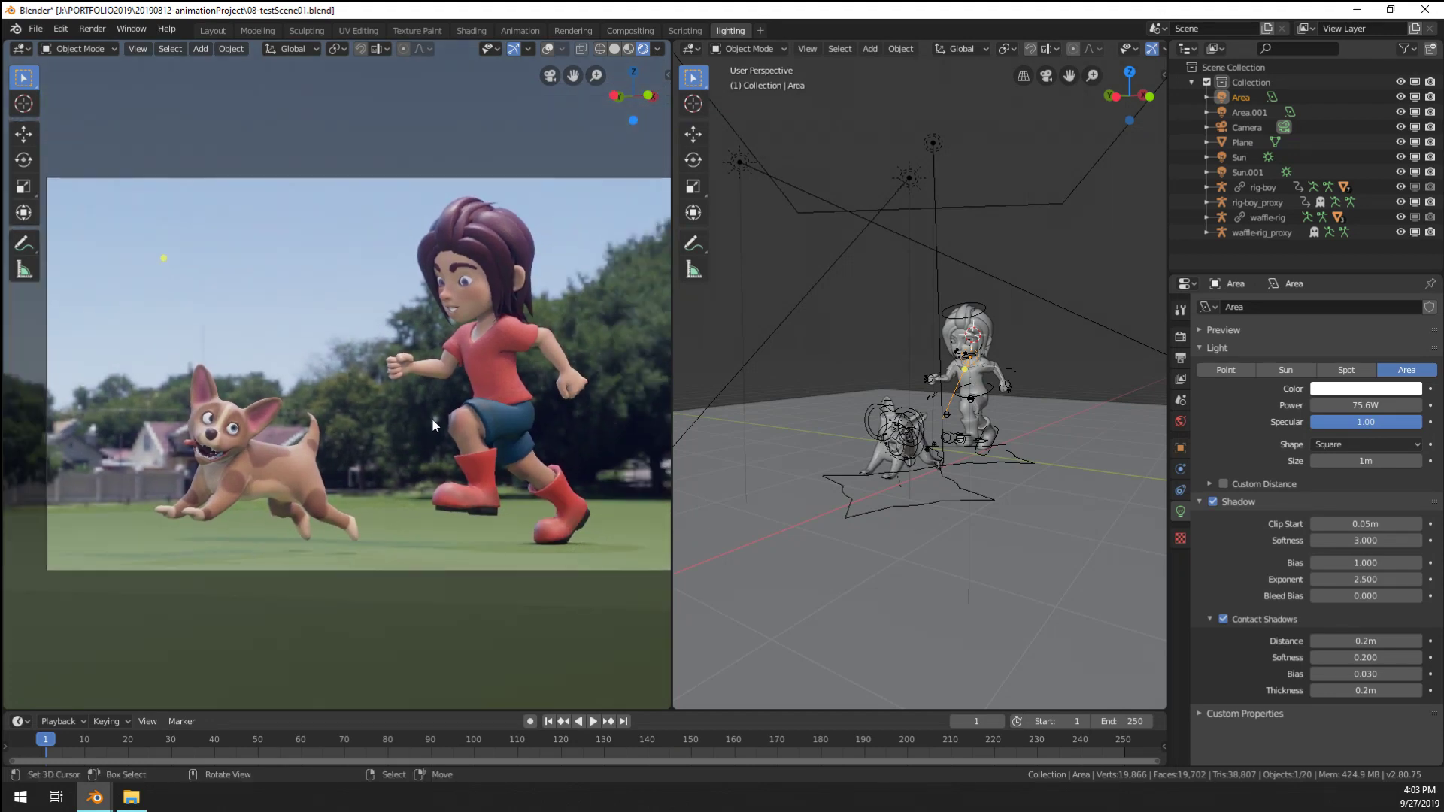
{"action": "middle_click_drag", "start_coordinate": [432, 418], "coordinate": [391, 439], "text": "shift"}
Render the current frame with the contact shadows and review the overall image of the boy and dog
{"action": "key", "text": "F12"}
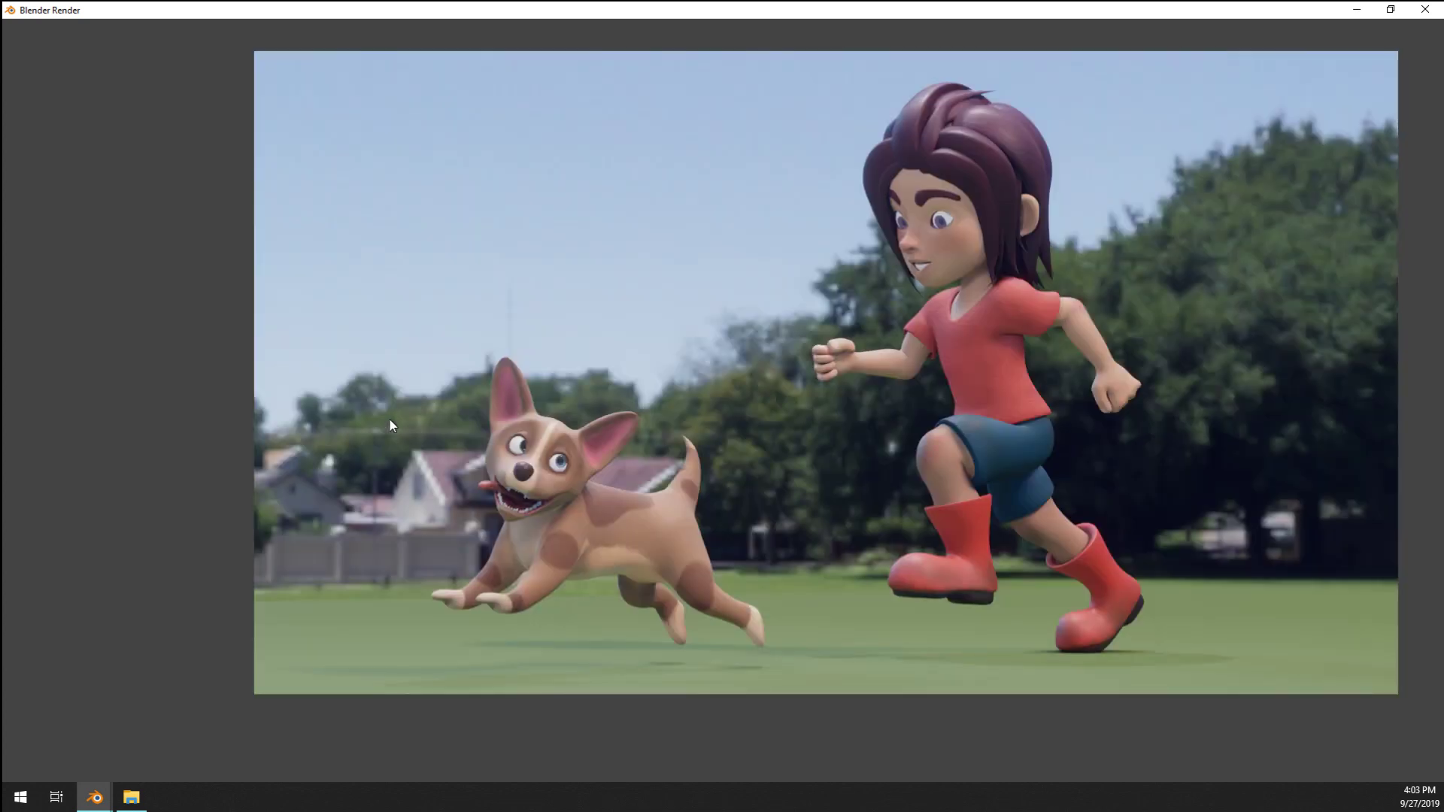
{"action": "middle_click_drag", "start_coordinate": [390, 420], "coordinate": [550, 592]}
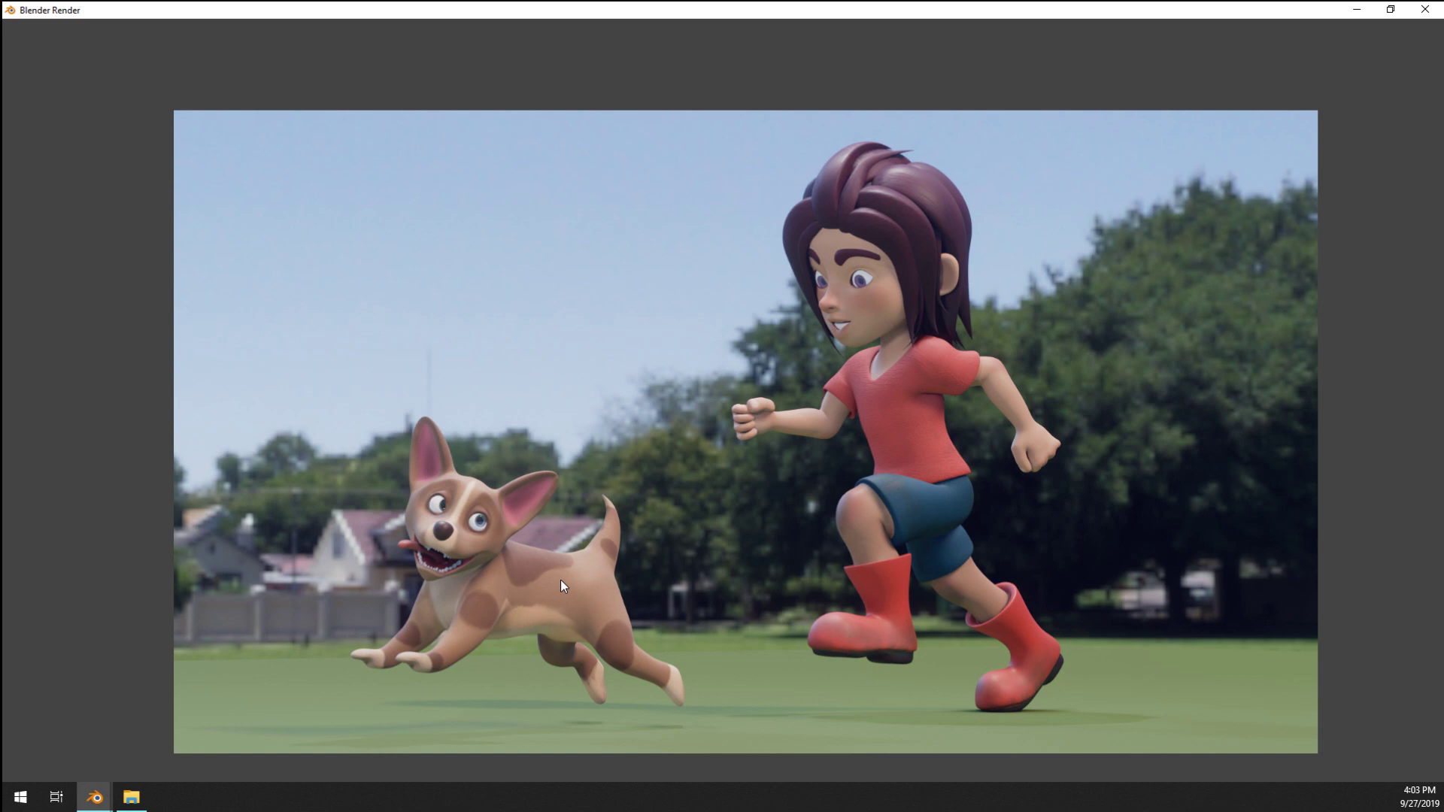
{"action": "middle_click_drag", "start_coordinate": [611, 583], "coordinate": [576, 568]}
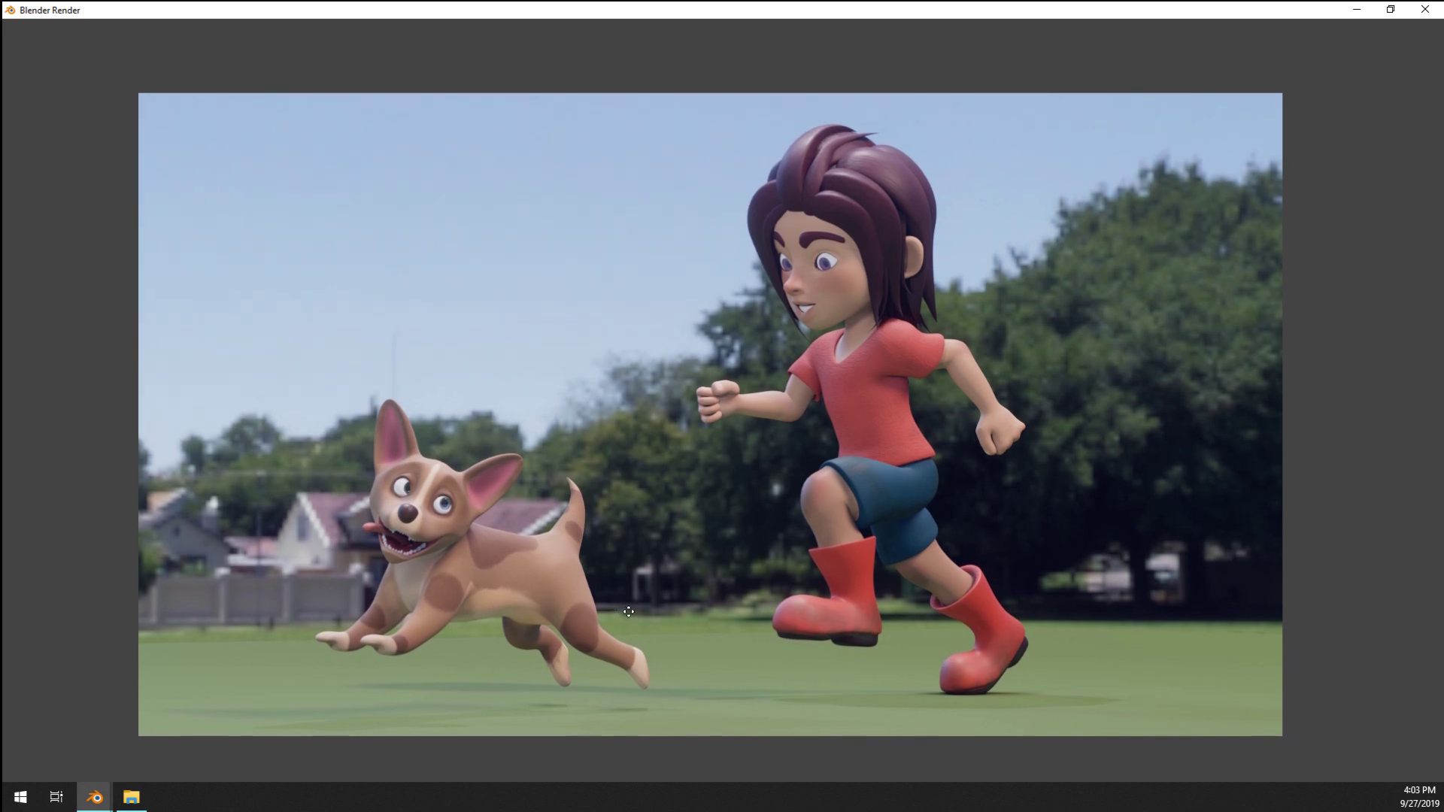
{"action": "scroll", "coordinate": [630, 612], "scroll_direction": "up", "scroll_amount": 1}
{"action": "scroll", "coordinate": [630, 612], "scroll_direction": "down", "scroll_amount": 1}
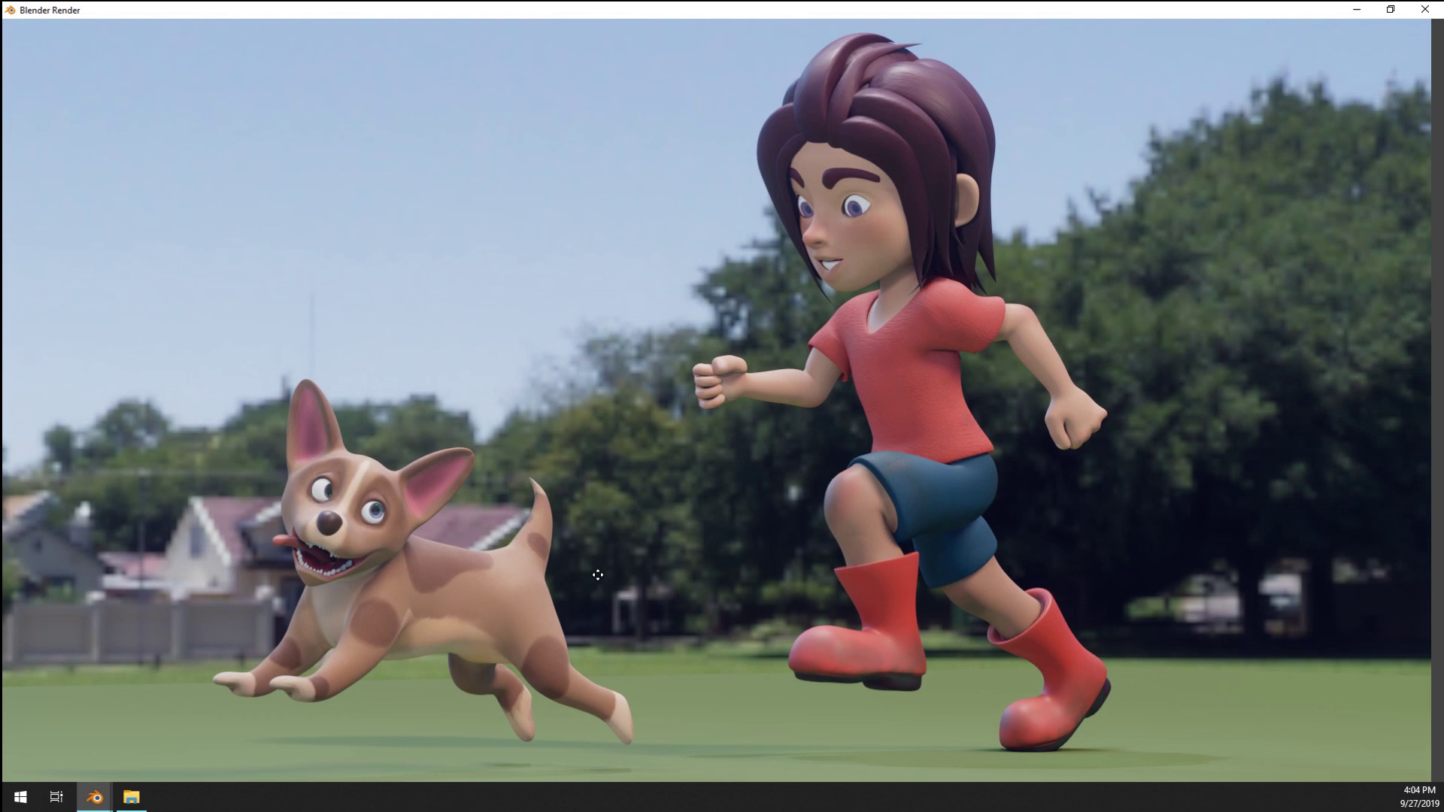
{"action": "middle_click_drag", "start_coordinate": [598, 574], "coordinate": [622, 589]}
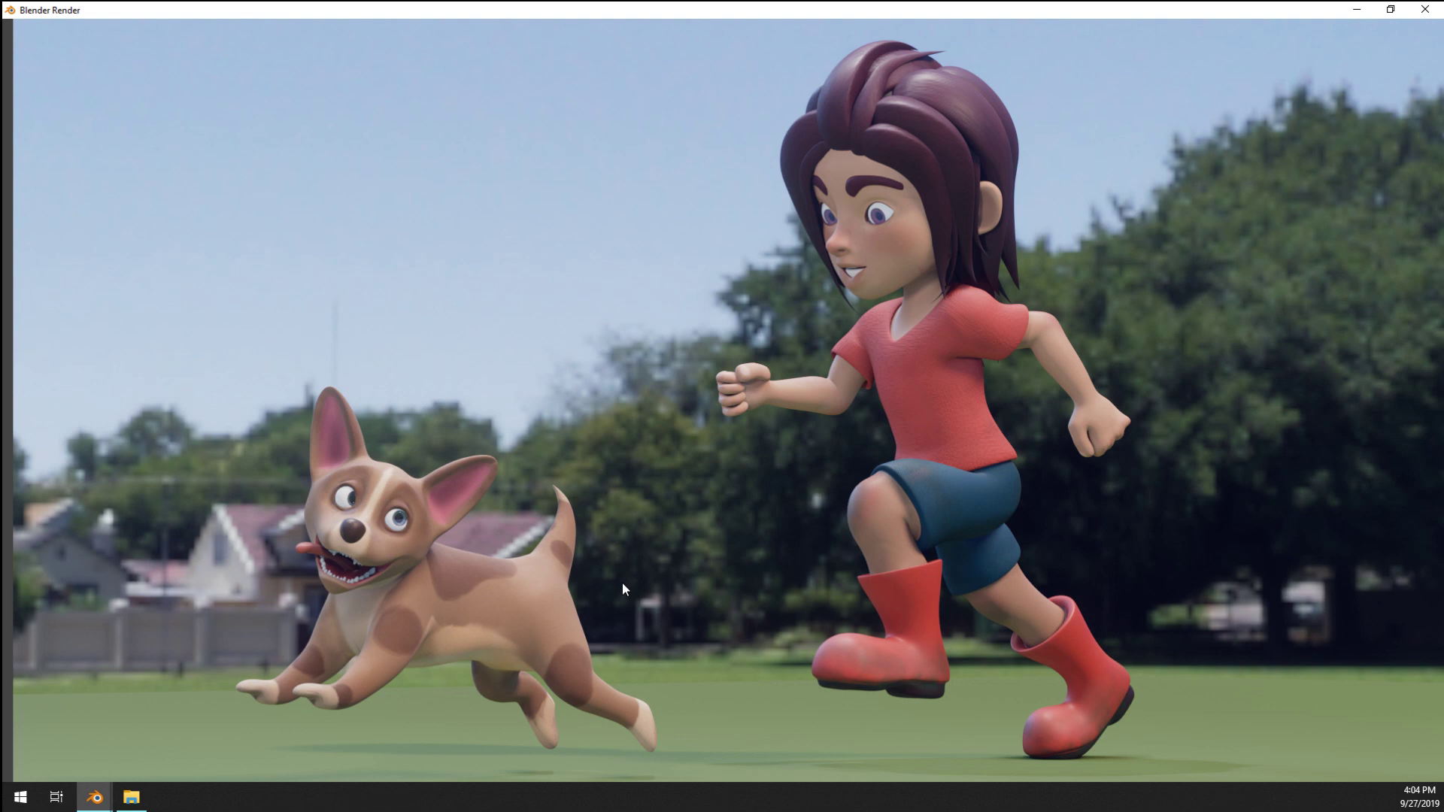
Examine the boy's mouth, arms and red shirt texture up close in the render
{"action": "scroll", "coordinate": [622, 584], "scroll_direction": "down", "scroll_amount": 2}
{"action": "scroll", "coordinate": [967, 552], "scroll_direction": "up", "scroll_amount": 2}
{"action": "middle_click_drag", "start_coordinate": [955, 549], "coordinate": [696, 535]}
{"action": "scroll", "coordinate": [827, 513], "scroll_direction": "up", "scroll_amount": 4}
{"action": "scroll", "coordinate": [846, 557], "scroll_direction": "down", "scroll_amount": 2}
{"action": "scroll", "coordinate": [644, 508], "scroll_direction": "up", "scroll_amount": 2}
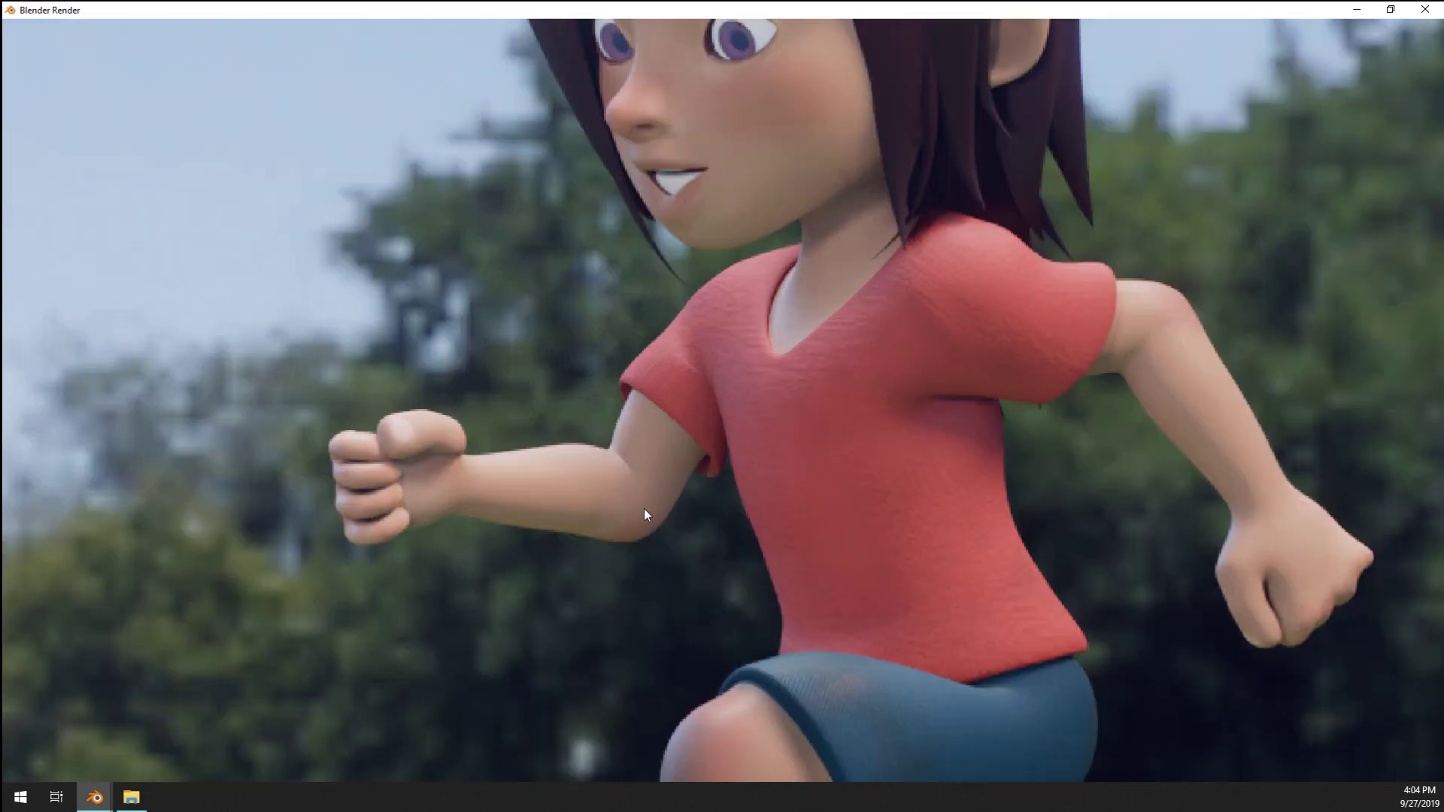
{"action": "scroll", "coordinate": [644, 508], "scroll_direction": "down", "scroll_amount": 2}
{"action": "scroll", "coordinate": [644, 509], "scroll_direction": "up", "scroll_amount": 5}
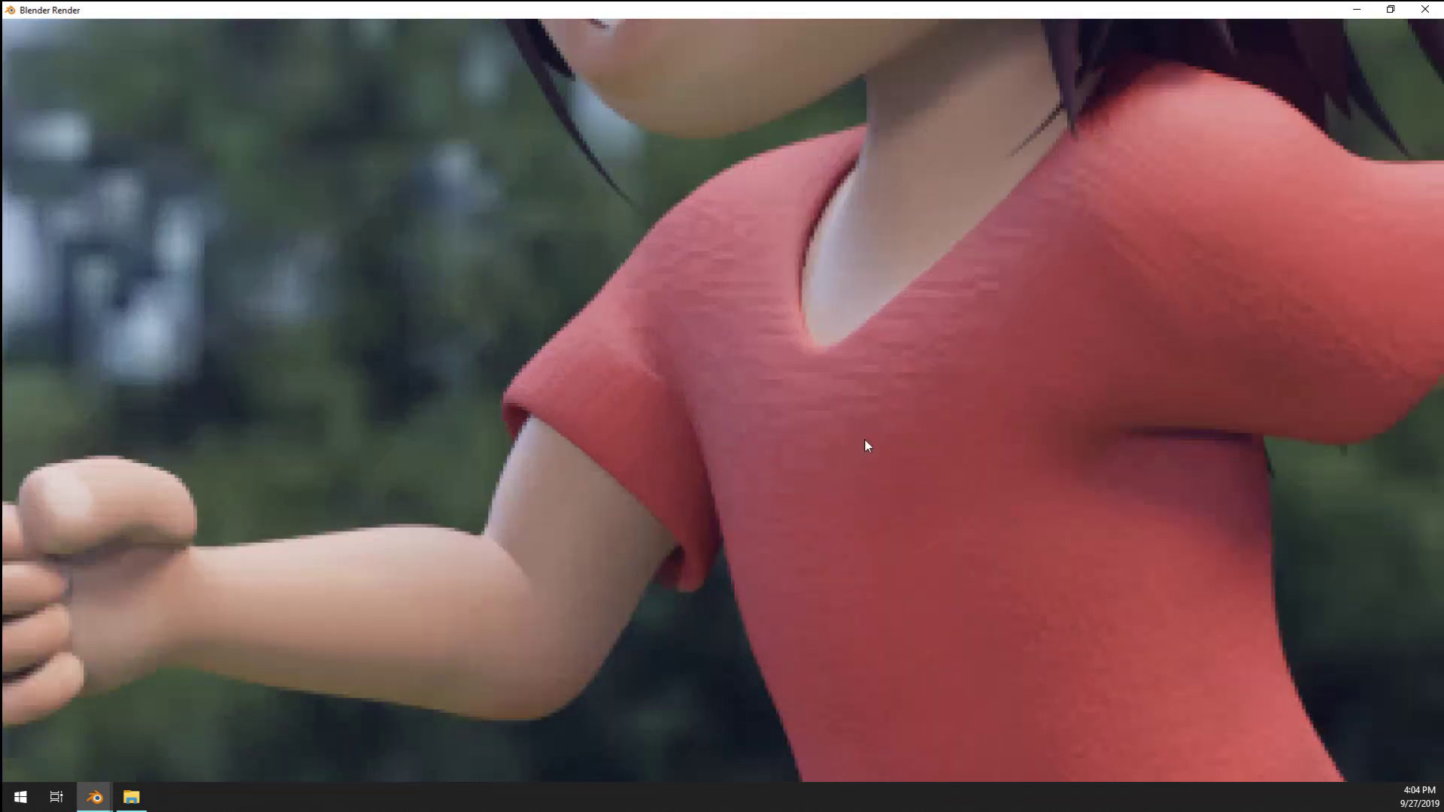
{"action": "scroll", "coordinate": [958, 291], "scroll_direction": "down", "scroll_amount": 5}
{"action": "middle_click_drag", "start_coordinate": [875, 535], "coordinate": [946, 504]}
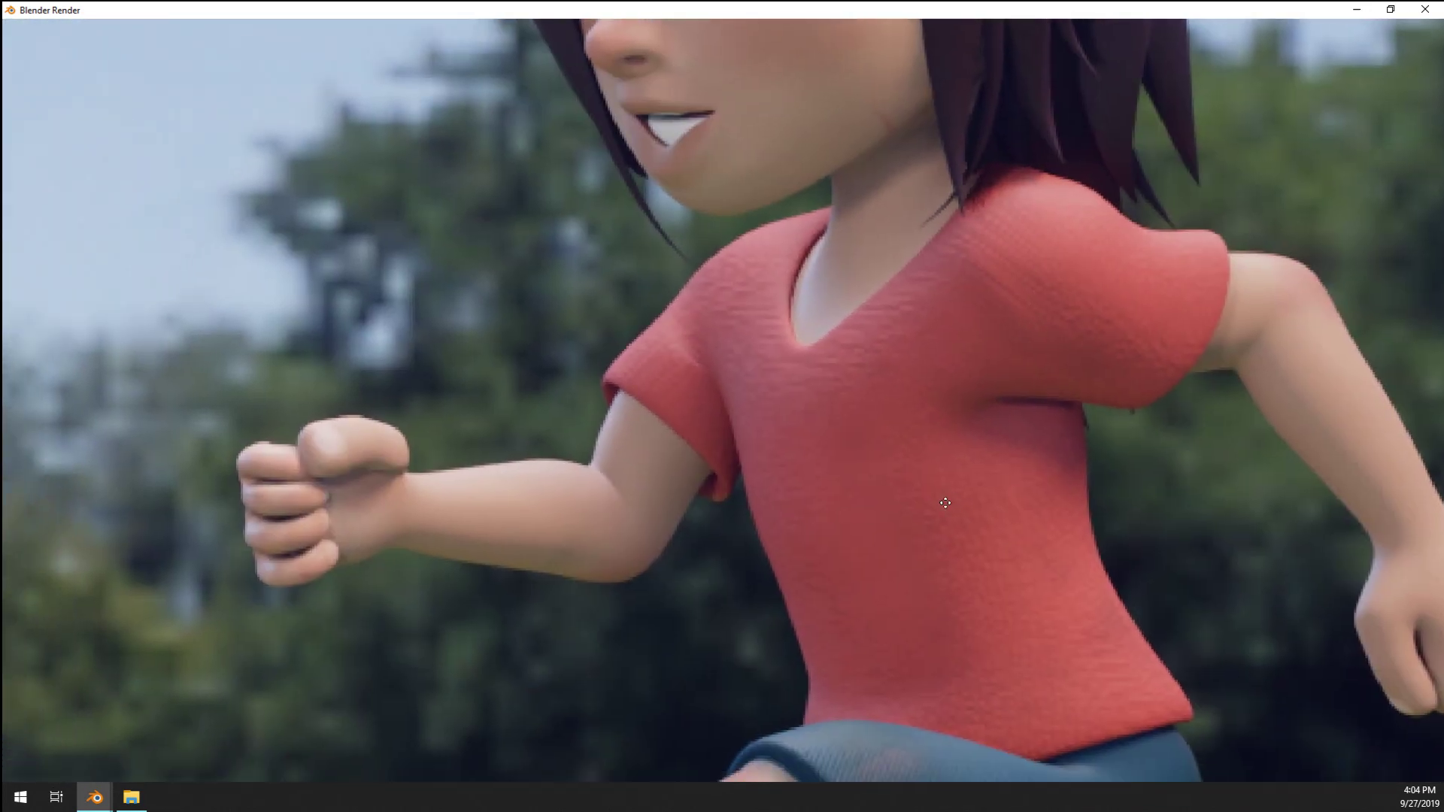
Examine the boy's shorts and boots in the render, and review the whole frame again
{"action": "scroll", "coordinate": [928, 508], "scroll_direction": "down", "scroll_amount": 2}
{"action": "scroll", "coordinate": [899, 549], "scroll_direction": "down", "scroll_amount": 2}
{"action": "scroll", "coordinate": [826, 404], "scroll_direction": "up", "scroll_amount": 1}
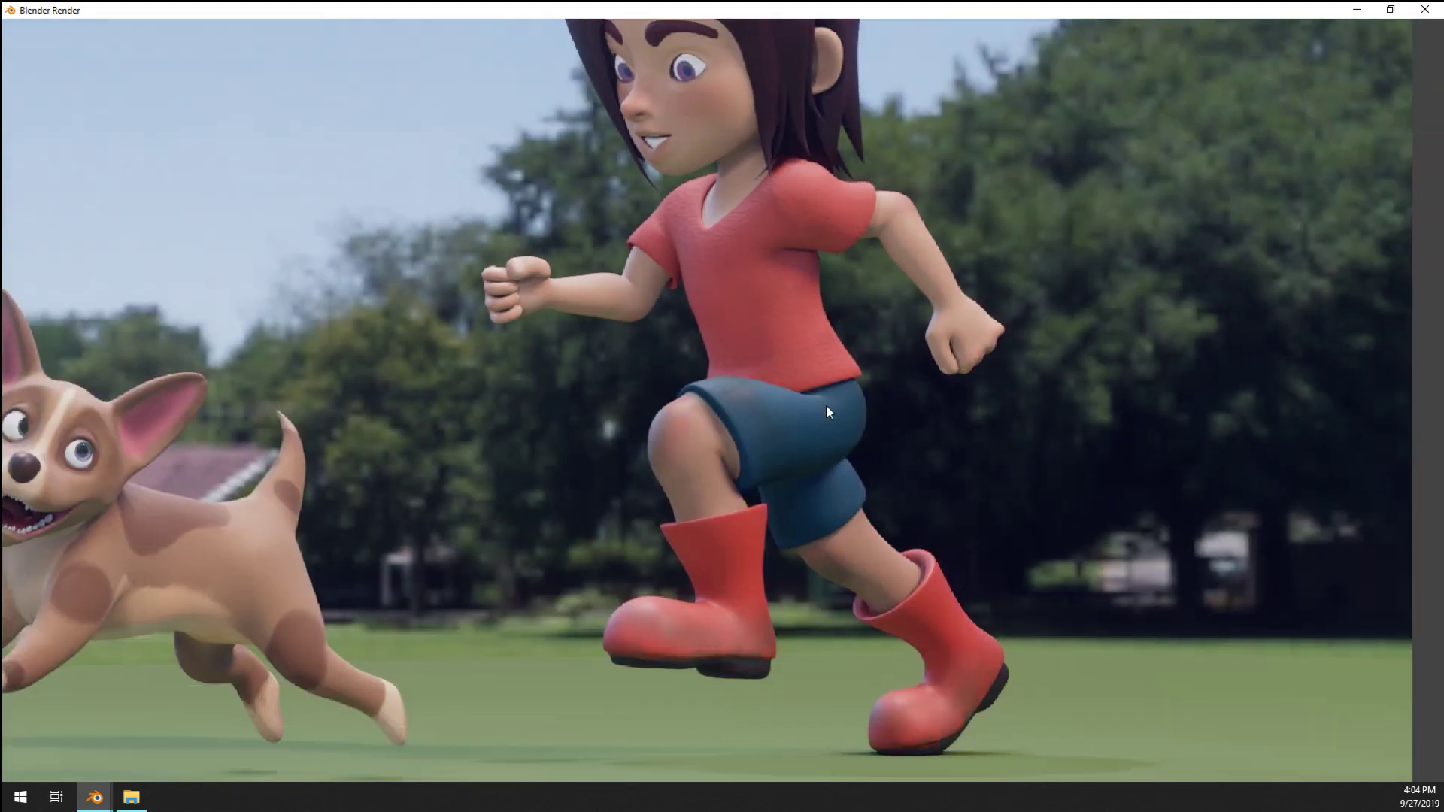
{"action": "scroll", "coordinate": [779, 423], "scroll_direction": "up", "scroll_amount": 5}
{"action": "scroll", "coordinate": [778, 431], "scroll_direction": "down", "scroll_amount": 4}
{"action": "scroll", "coordinate": [778, 433], "scroll_direction": "down", "scroll_amount": 2}
{"action": "middle_click_drag", "start_coordinate": [746, 532], "coordinate": [856, 628]}
{"action": "scroll", "coordinate": [791, 599], "scroll_direction": "down", "scroll_amount": 2}
{"action": "scroll", "coordinate": [790, 598], "scroll_direction": "up", "scroll_amount": 1}
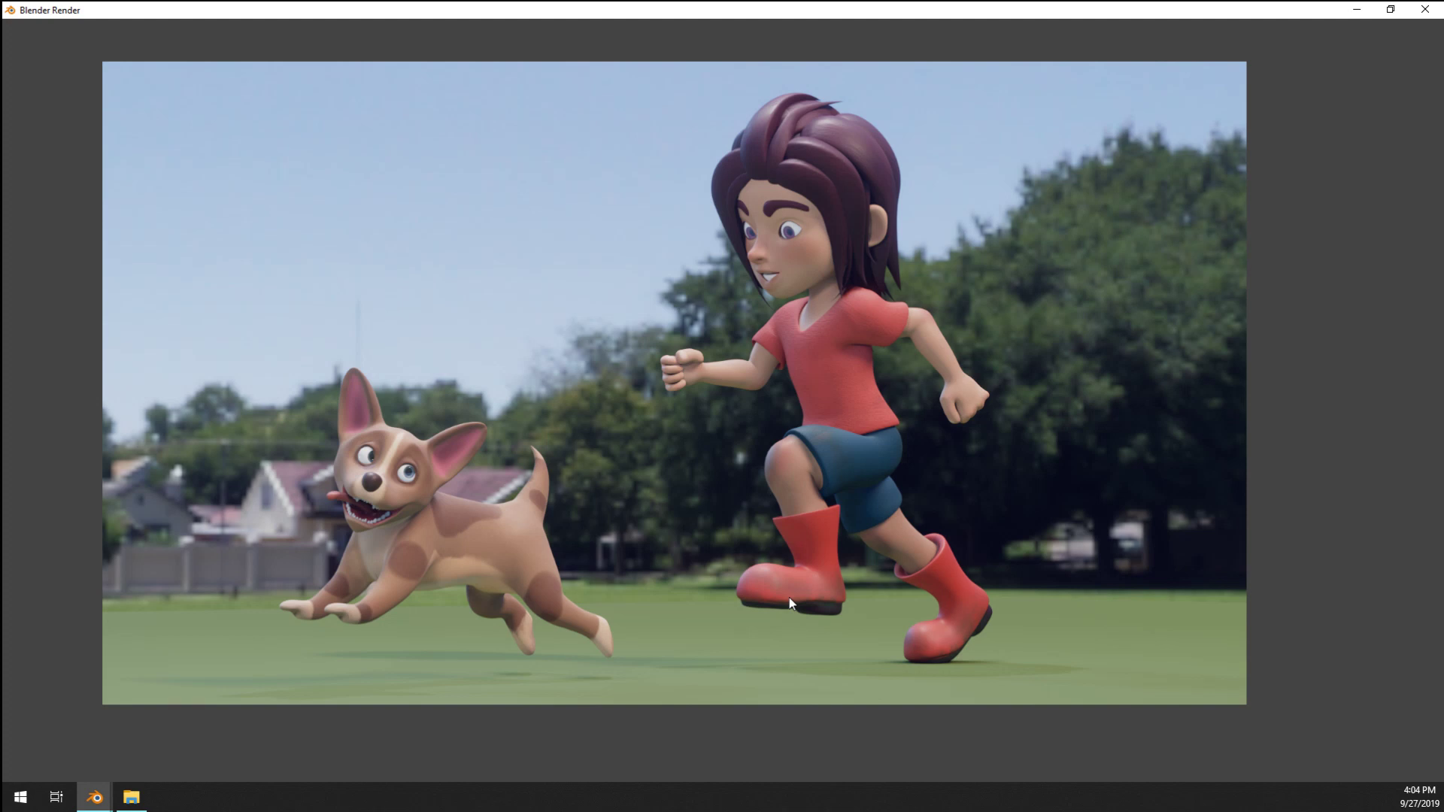
{"action": "middle_click_drag", "start_coordinate": [837, 522], "coordinate": [864, 551]}
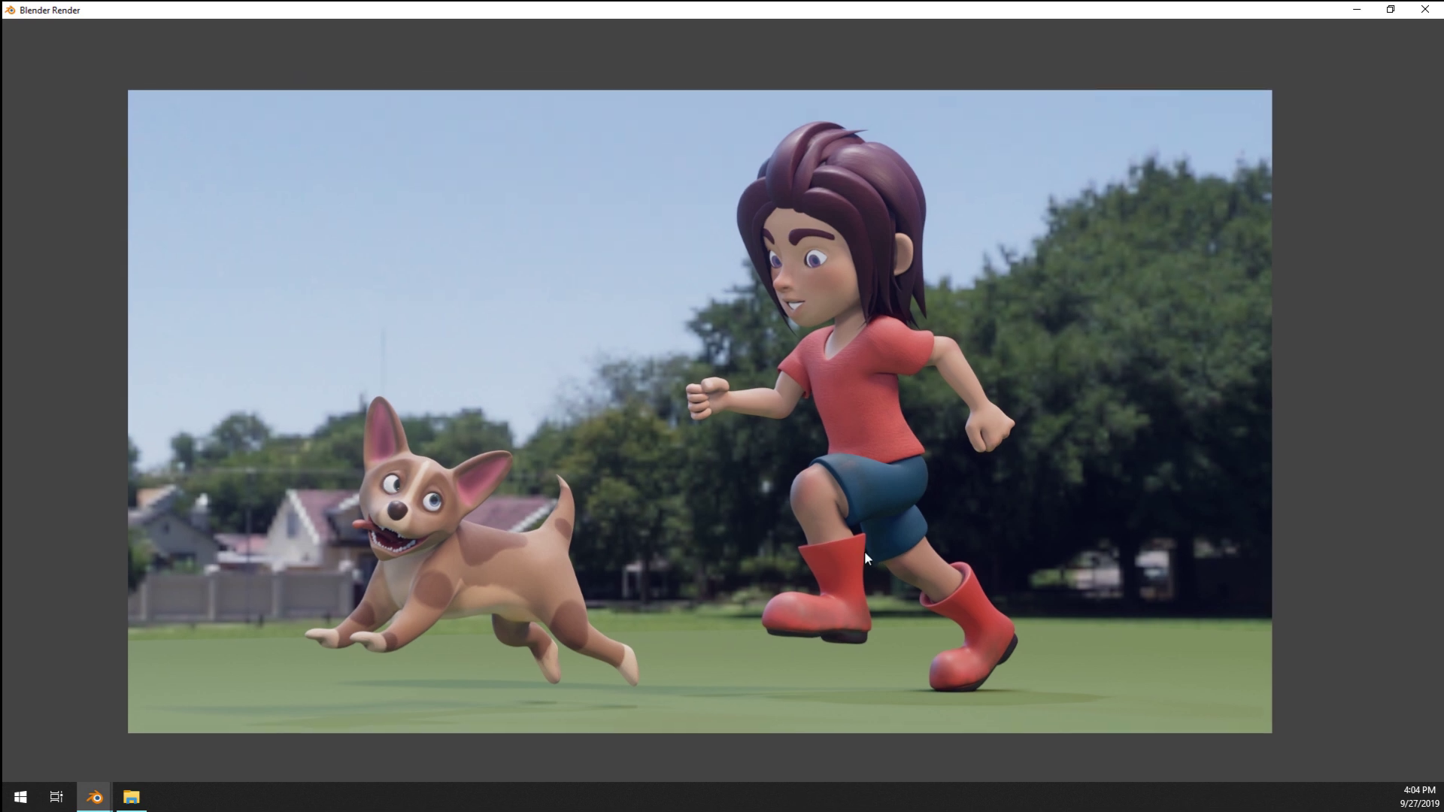